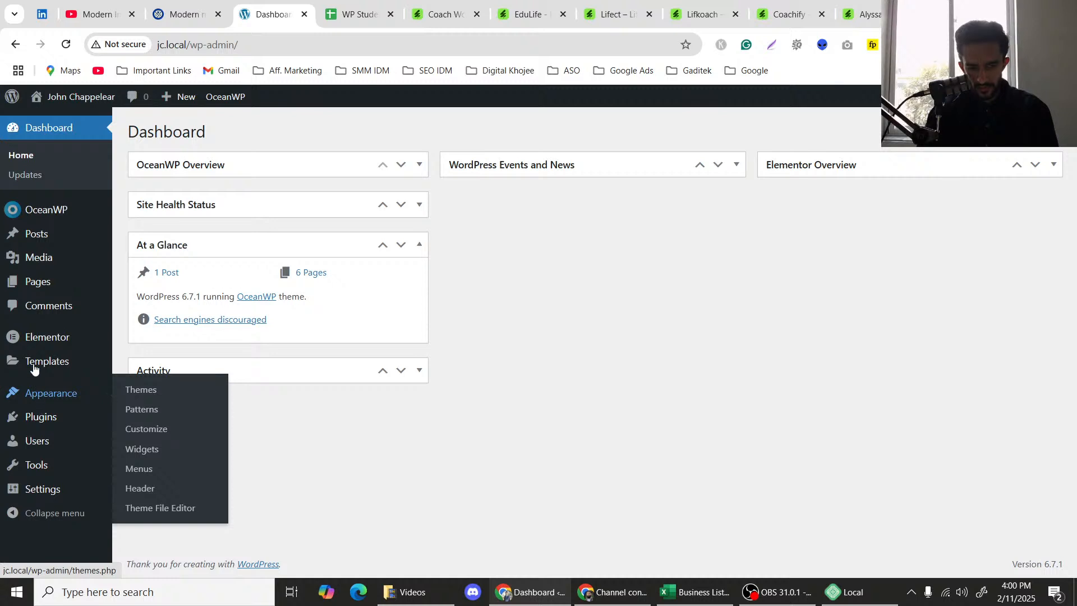
Open the site's list of pages in WordPress, and load customer-service.com in a new browser tab.
mouse_move(43, 334)
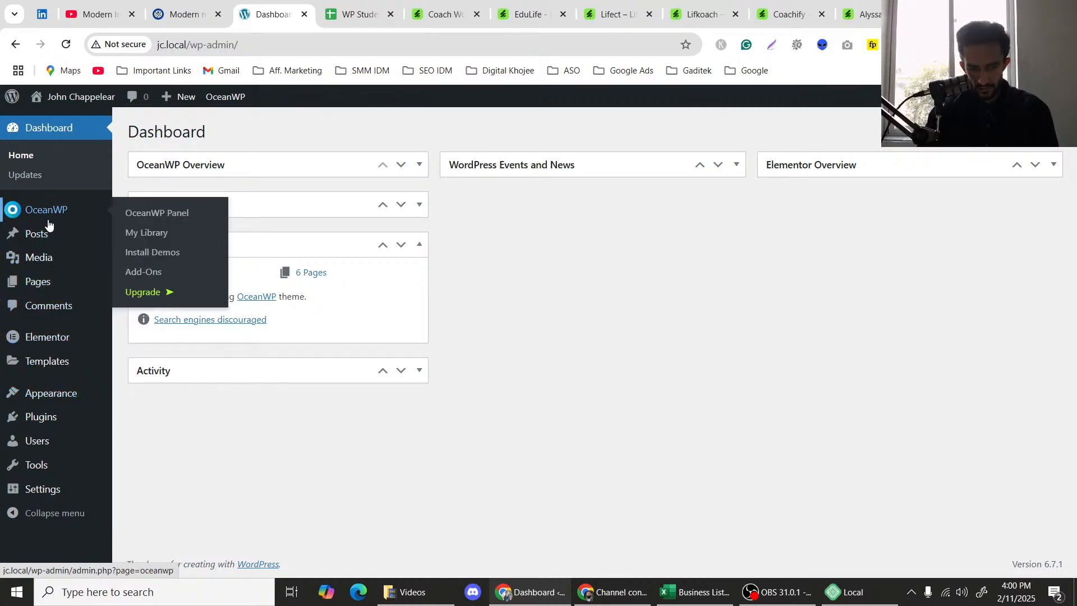
click(32, 279)
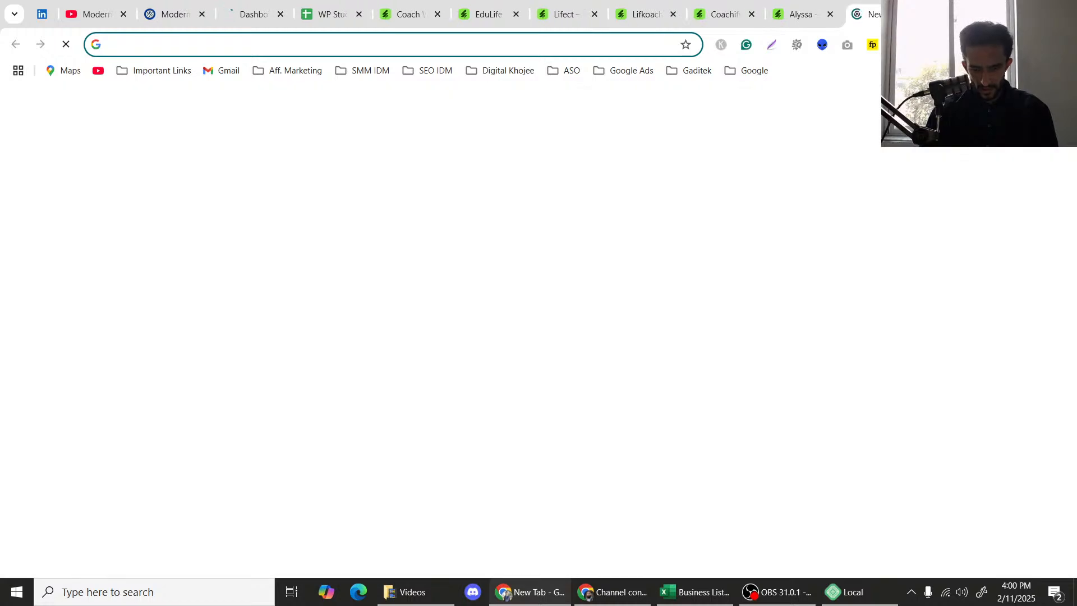
text(cus)
key(Return)
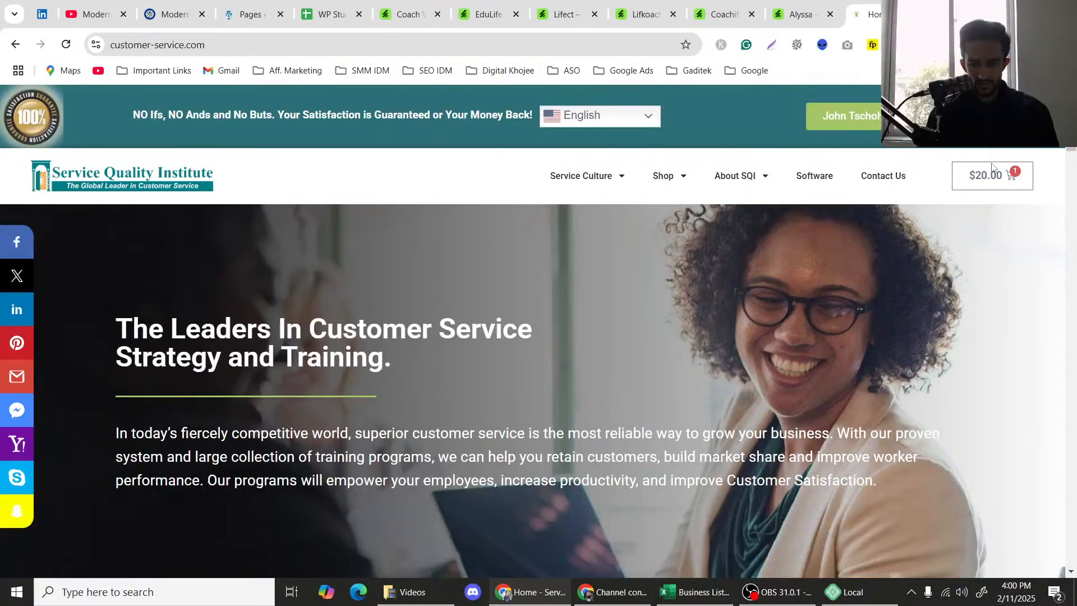
scroll(898, 200, down, 5)
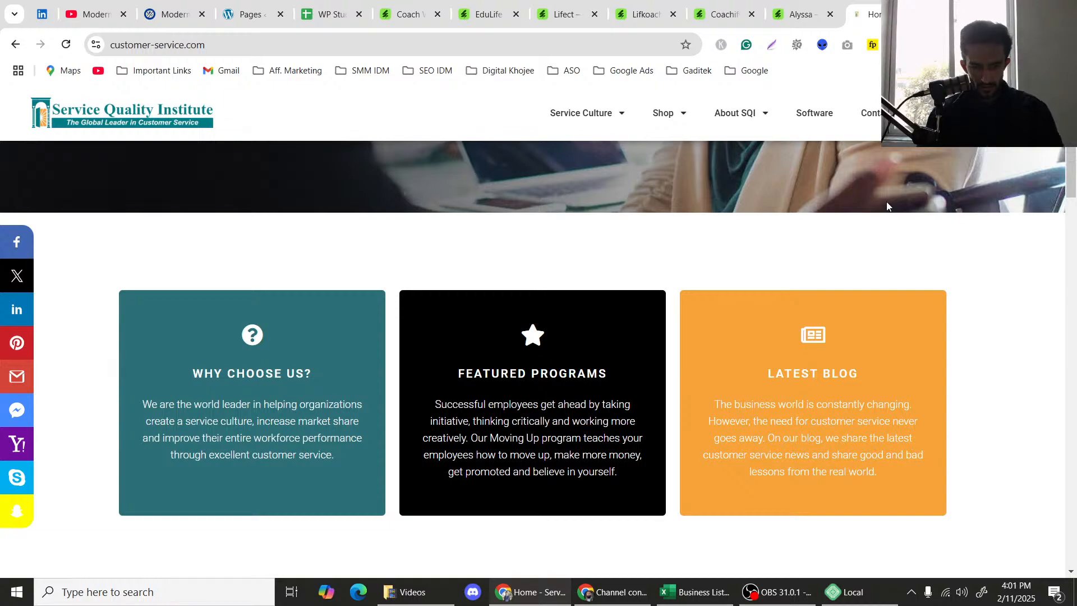
click(794, 586)
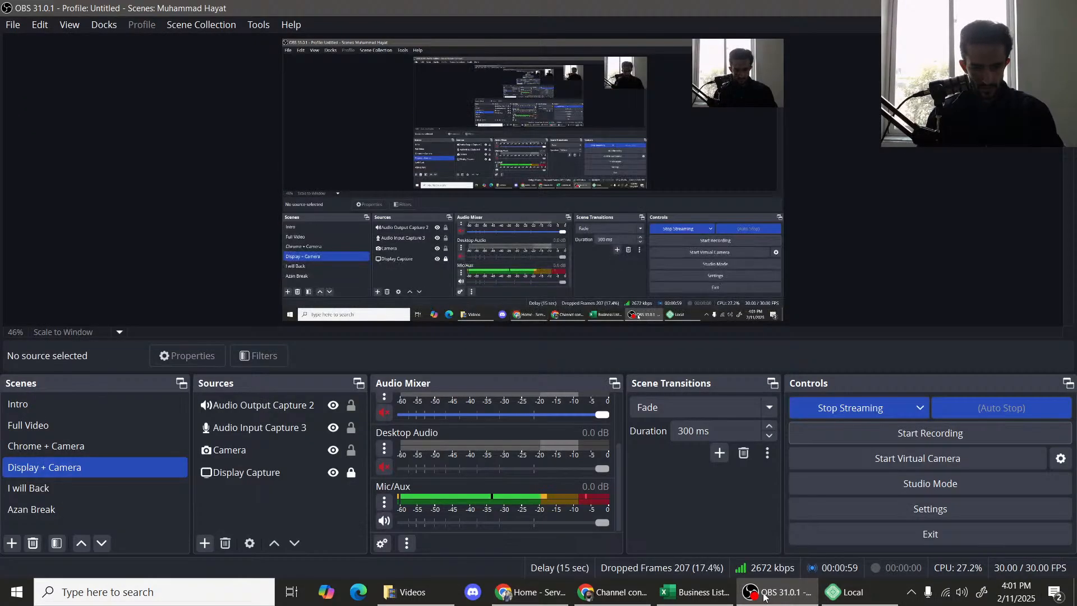
click(764, 596)
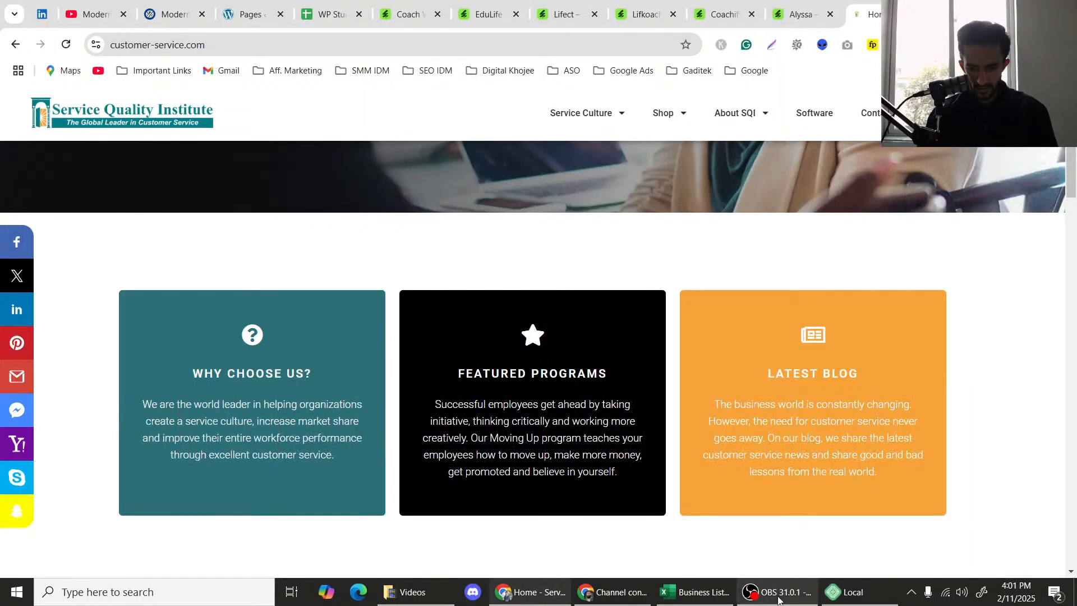
click(774, 594)
click(774, 593)
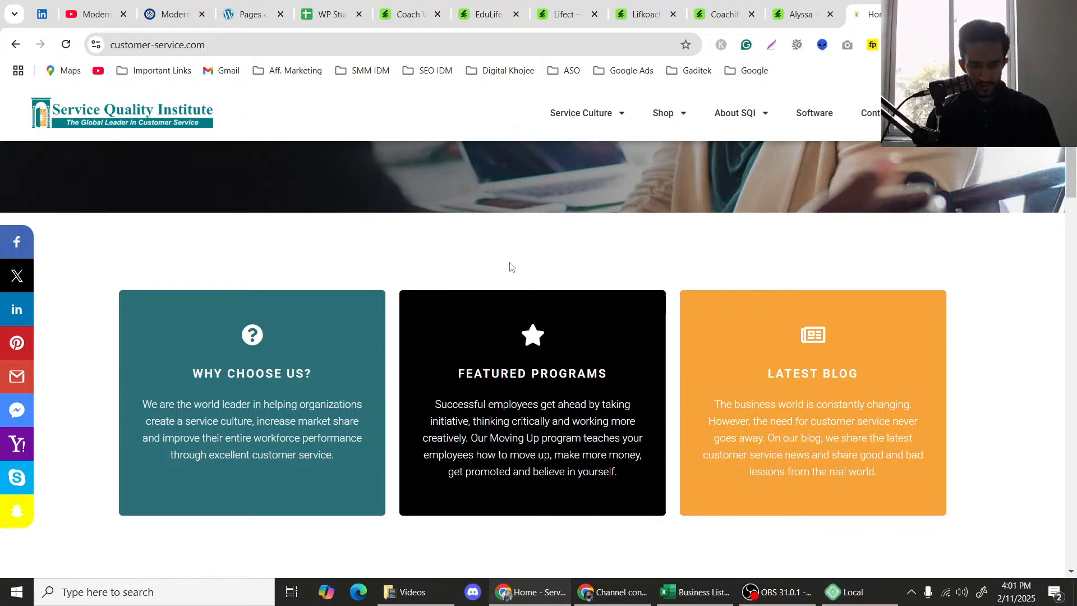
Look through the Service Quality Institute homepage down to the client logos and return to its start.
scroll(590, 256, down, 10)
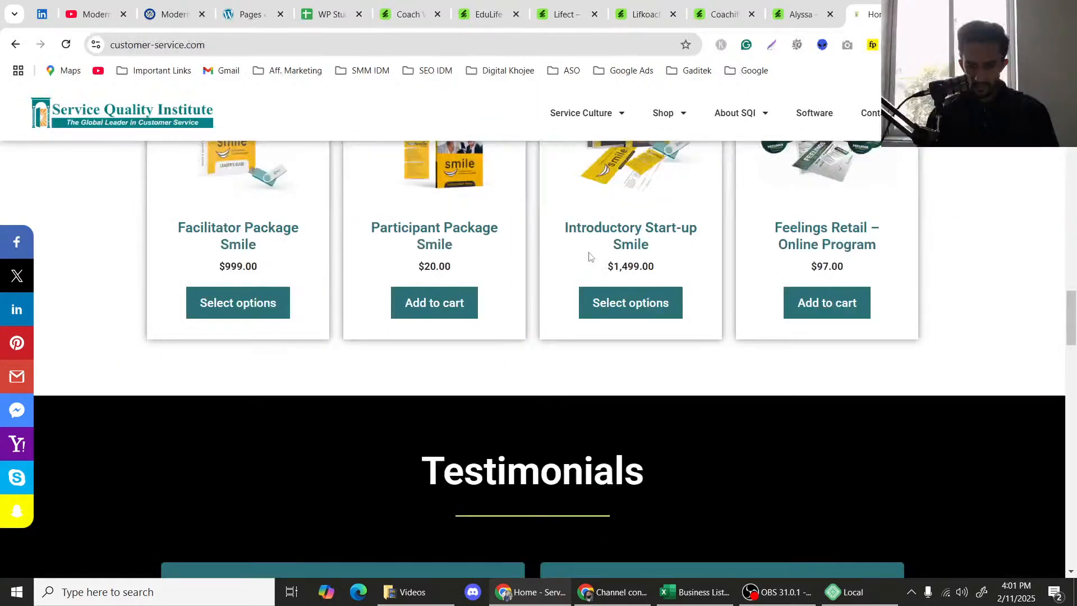
scroll(589, 256, down, 10)
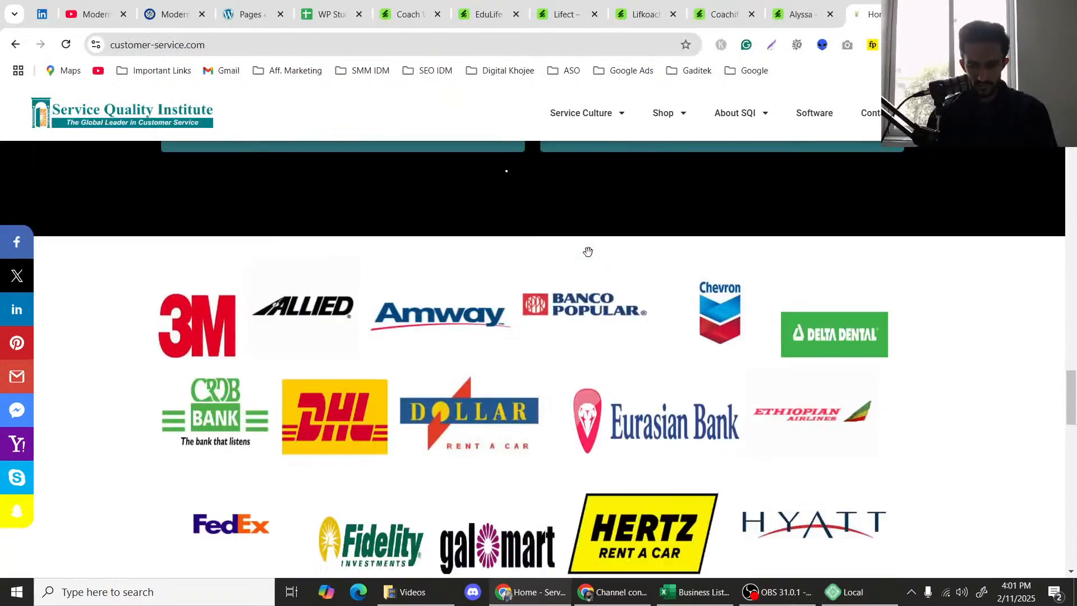
scroll(588, 252, down, 1)
scroll(588, 252, up, 3)
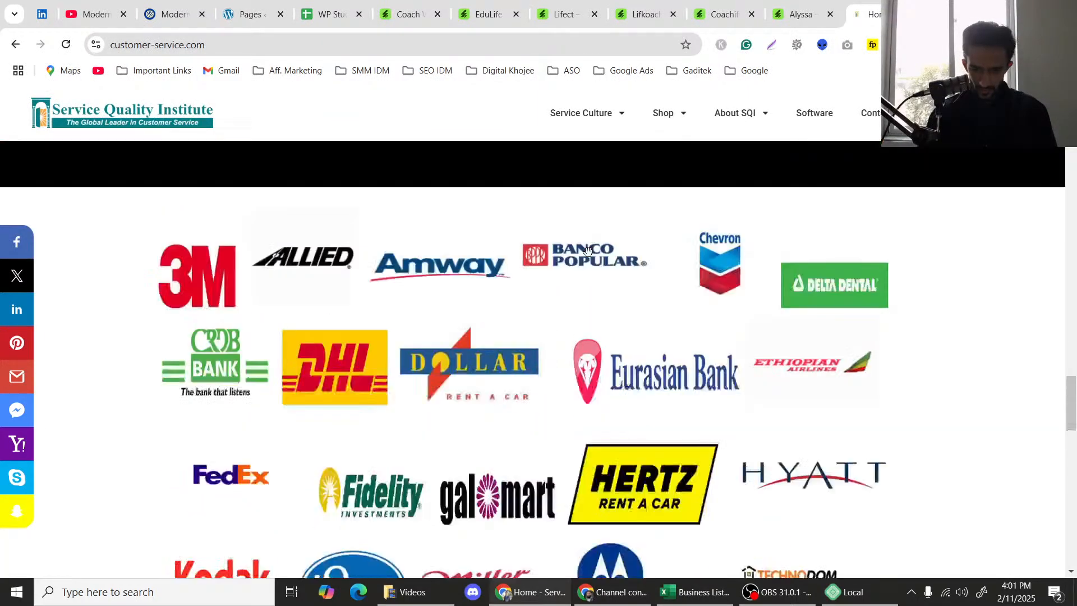
scroll(588, 251, up, 20)
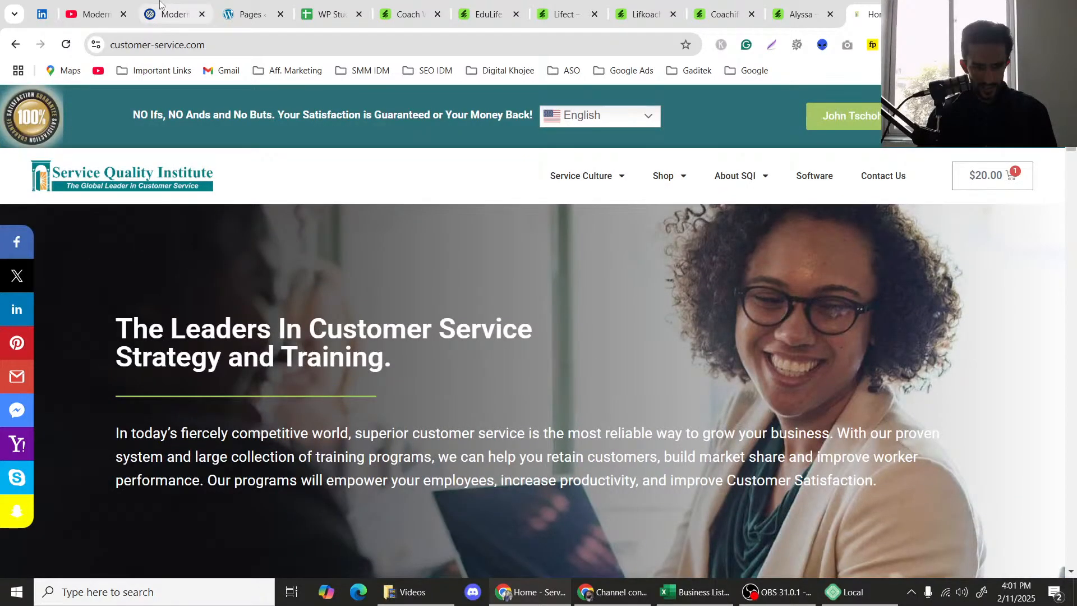
Open the Customer Service Landing Page Sample page for editing with Elementor from the WordPress pages list.
click(247, 7)
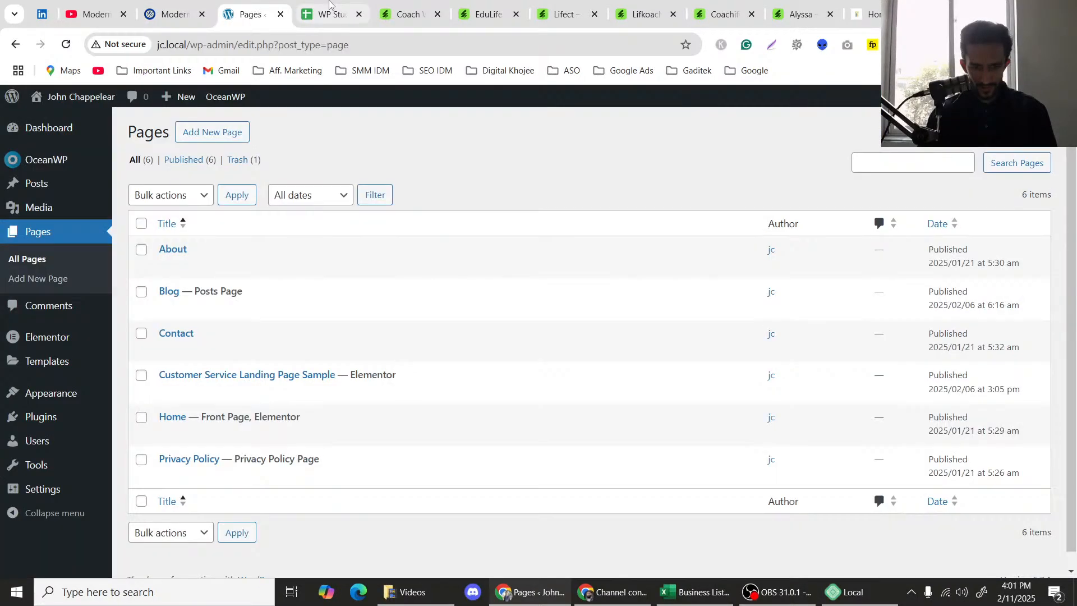
click(750, 2)
click(850, 3)
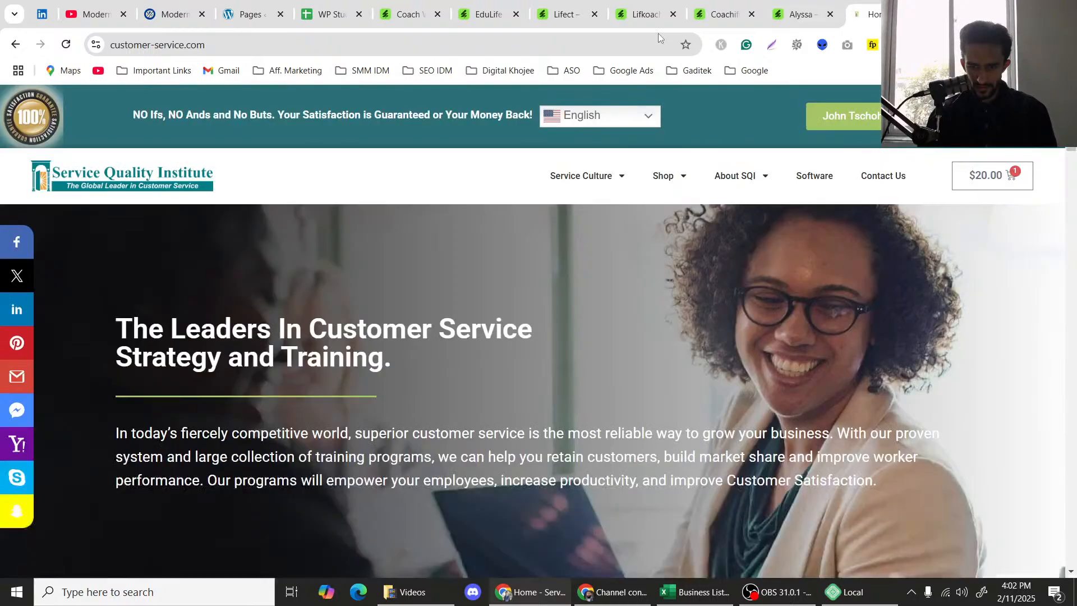
click(250, 9)
scroll(200, 360, down, 1)
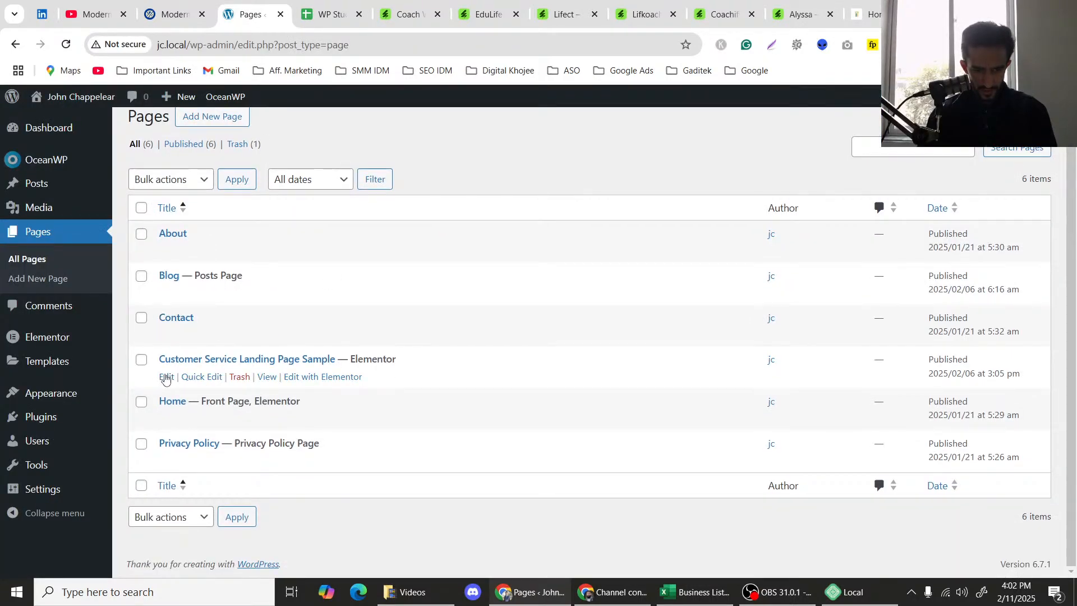
click(329, 378)
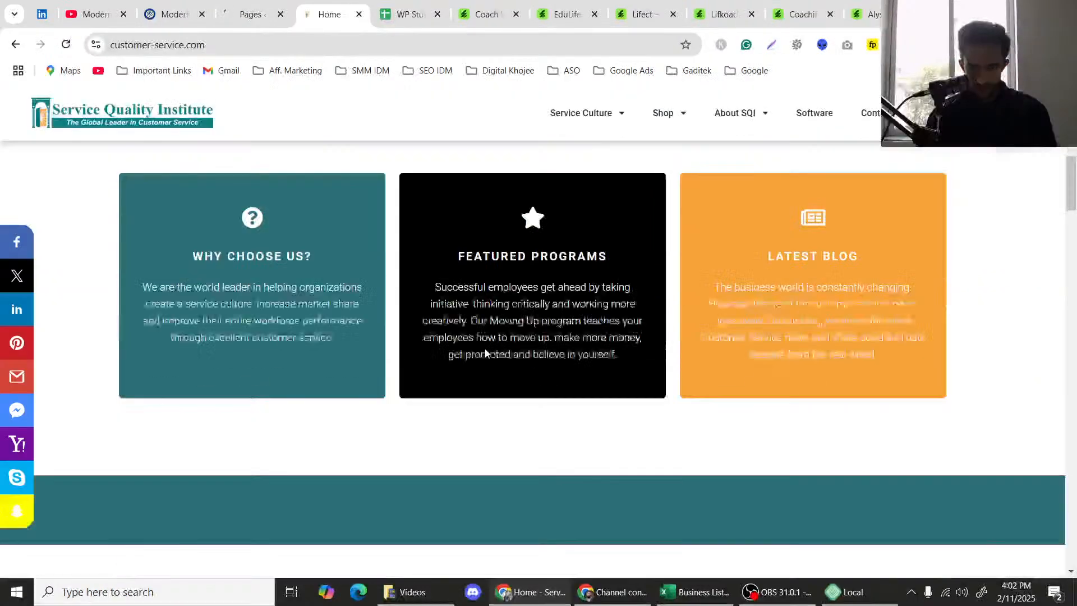
Examine the reference homepage's feature boxes, Customer Experience, Shop and Testimonials sections.
scroll(484, 348, down, 10)
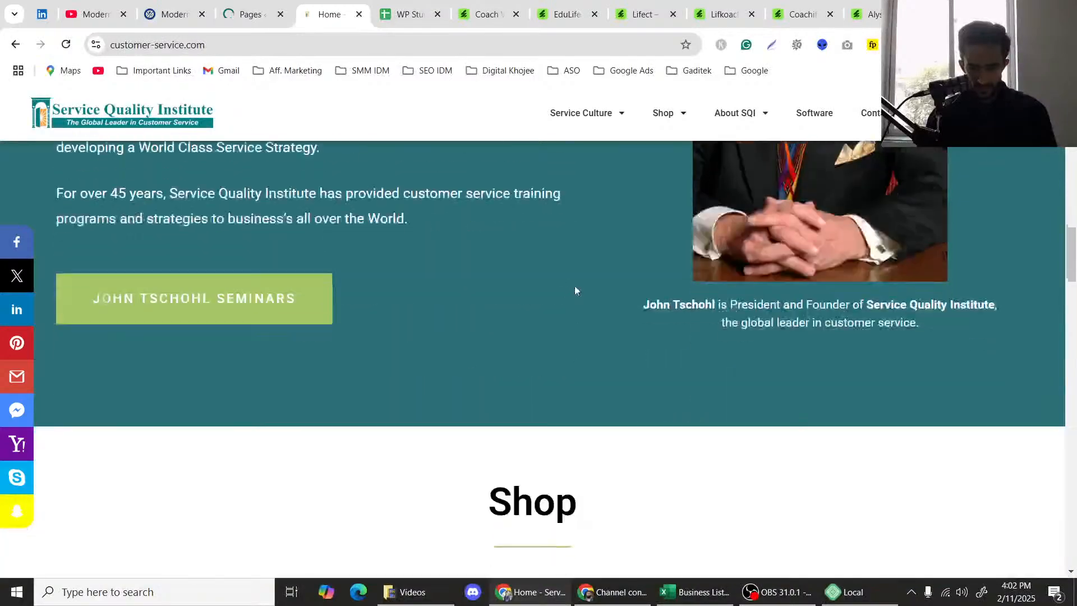
scroll(577, 291, down, 12)
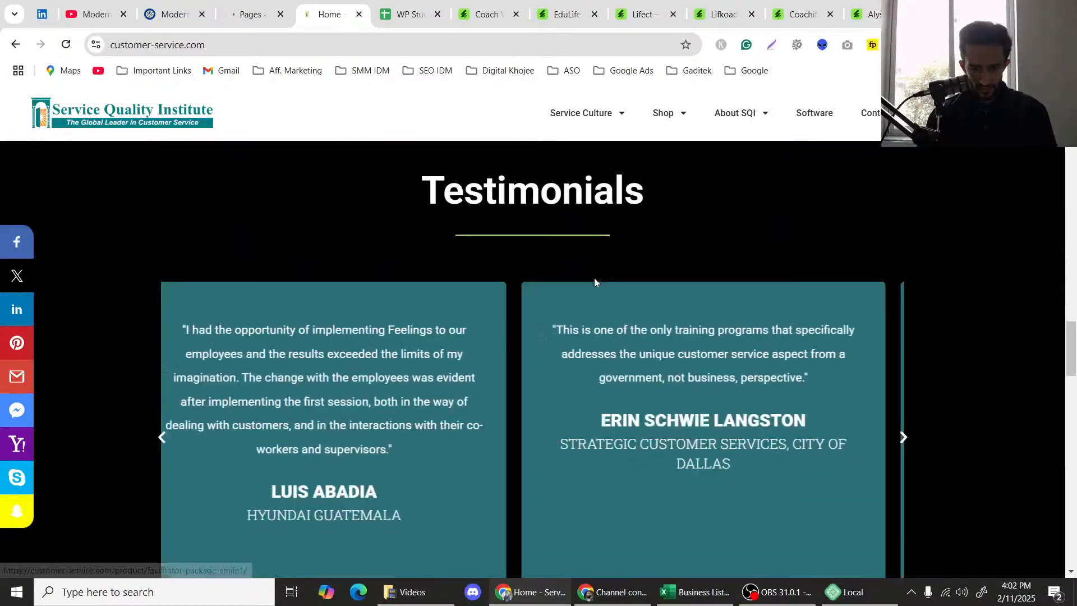
scroll(482, 302, up, 8)
scroll(481, 318, down, 5)
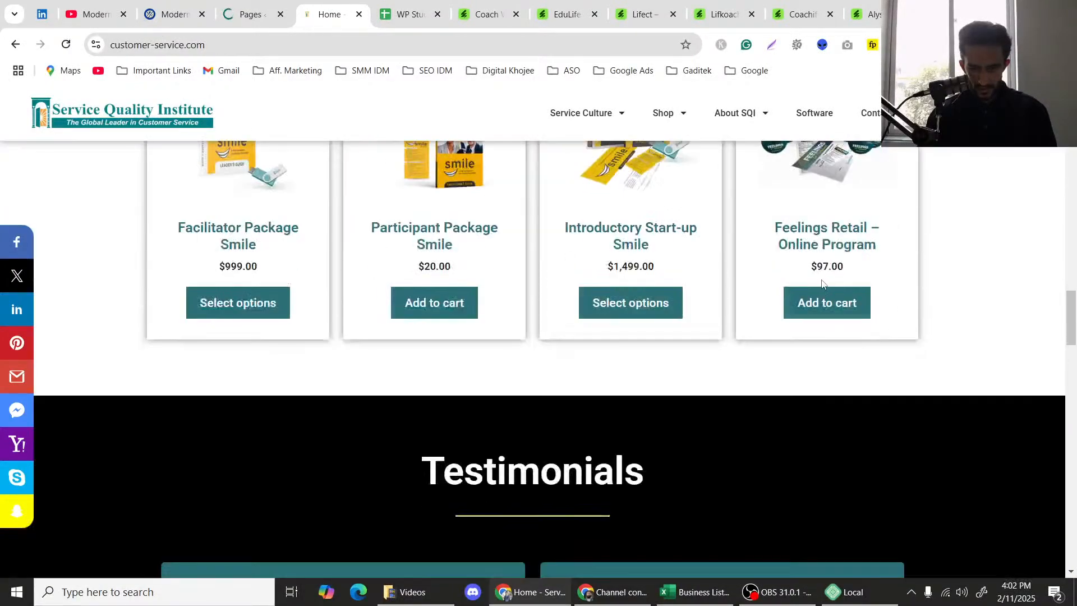
scroll(817, 303, up, 6)
scroll(884, 345, up, 8)
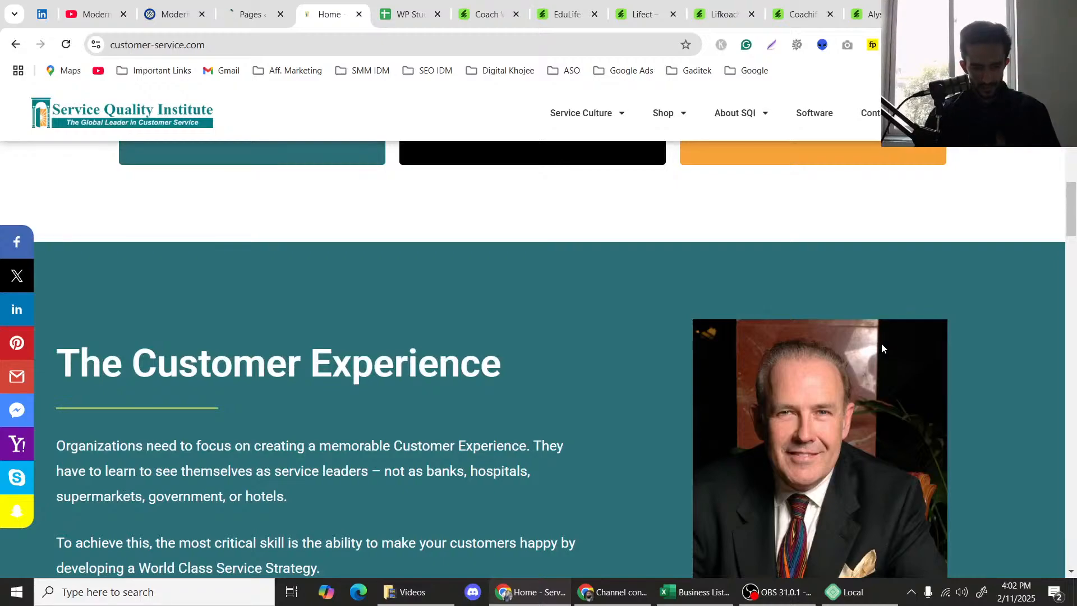
scroll(864, 325, up, 10)
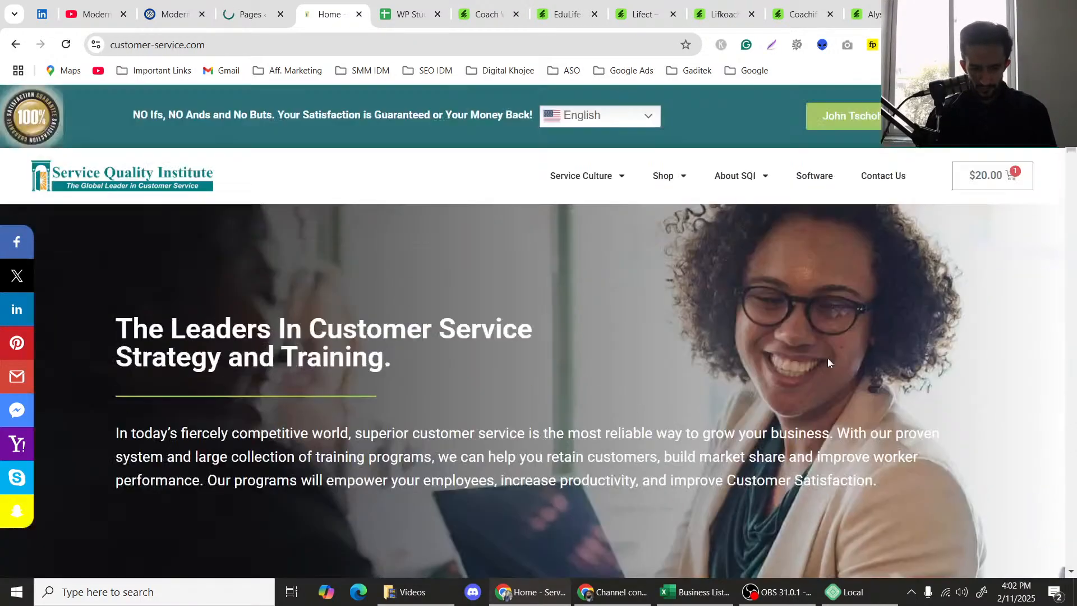
Review the reference homepage's full section order from the hero banner down to the Contact Us form.
scroll(487, 326, down, 3)
scroll(488, 326, down, 10)
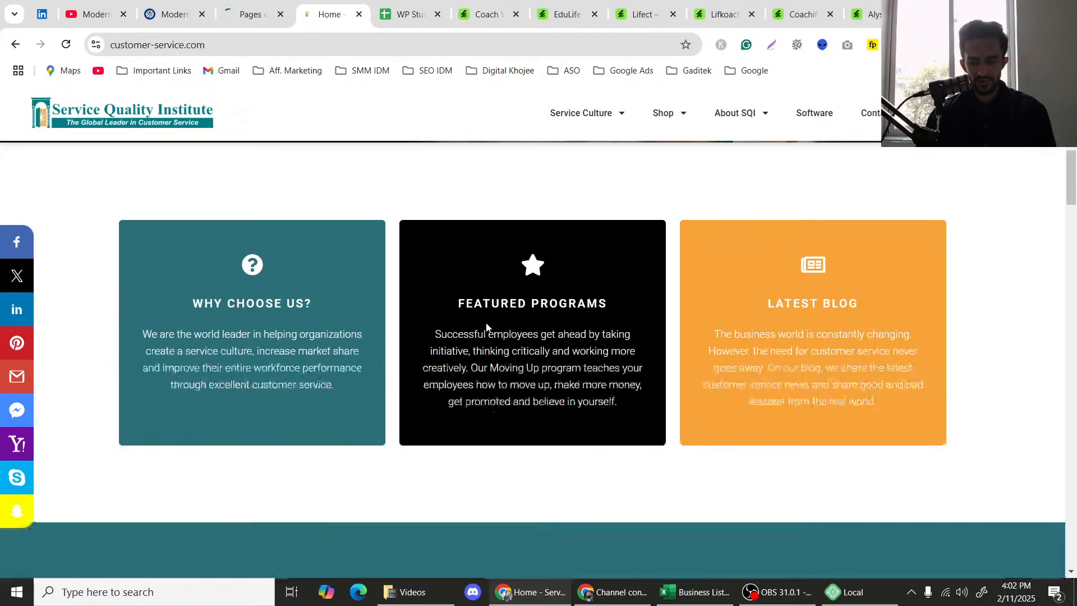
scroll(486, 327, down, 14)
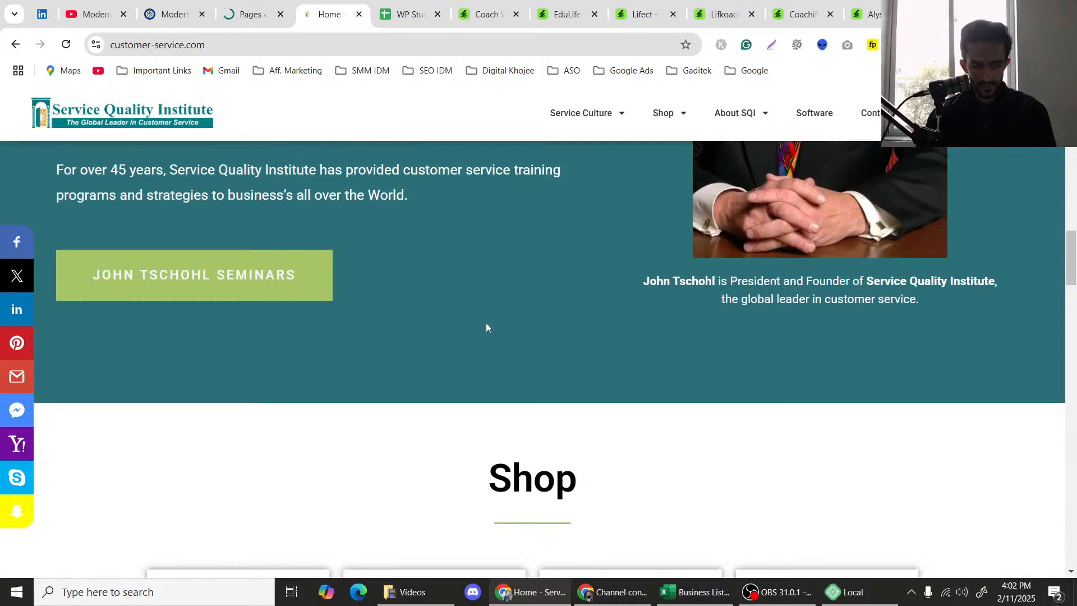
scroll(118, 242, down, 15)
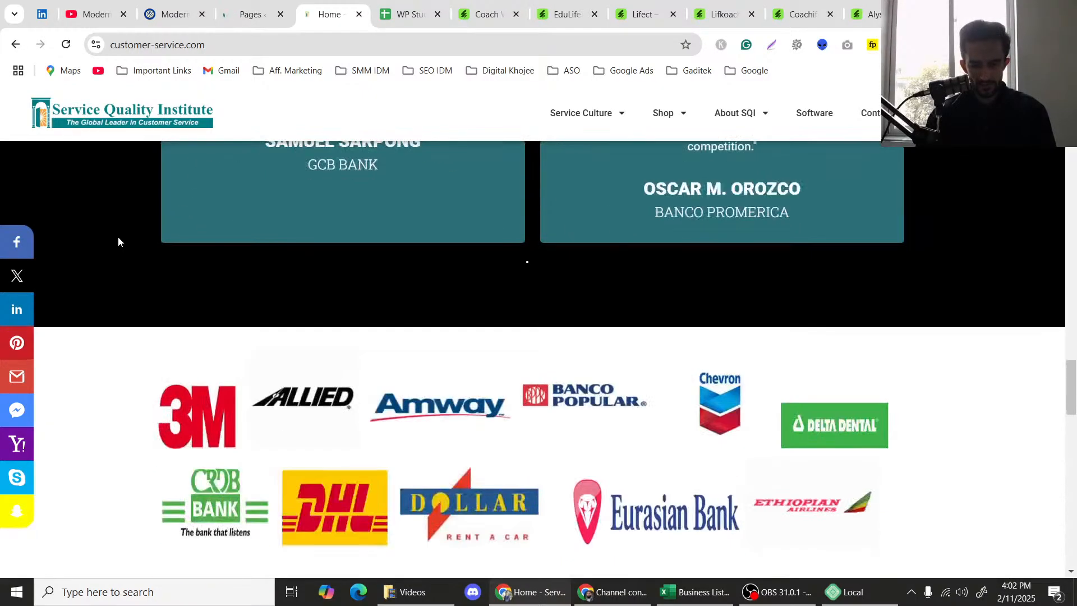
scroll(118, 242, down, 5)
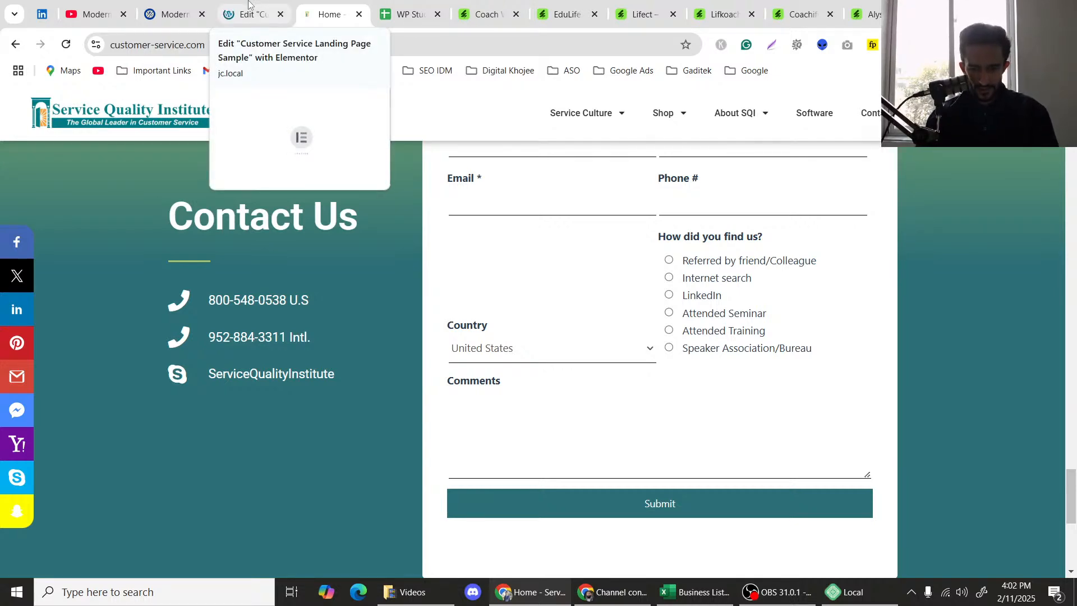
scroll(497, 331, up, 20)
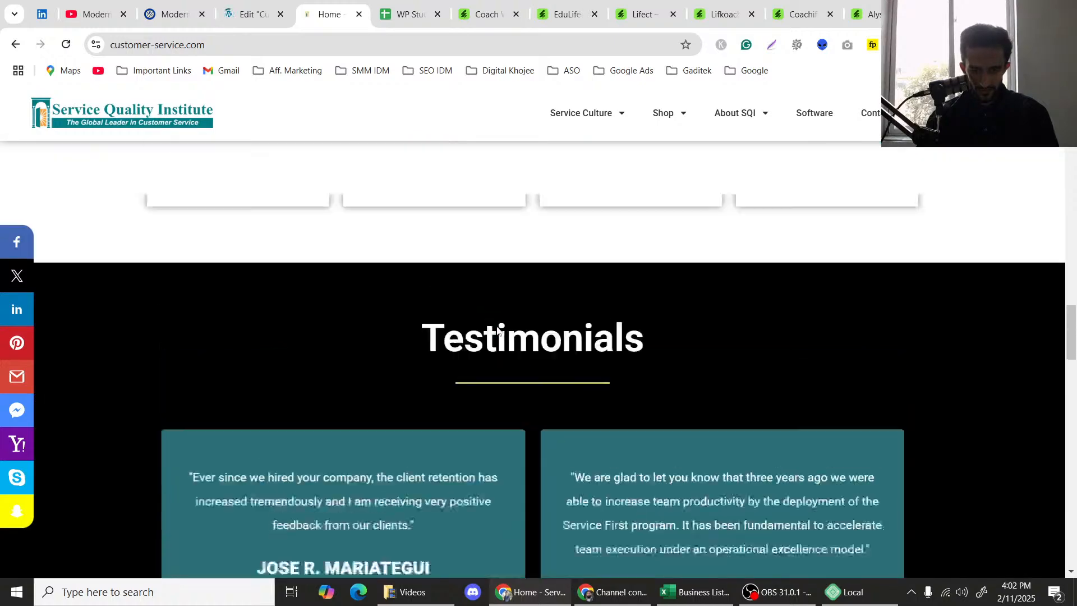
scroll(497, 331, up, 10)
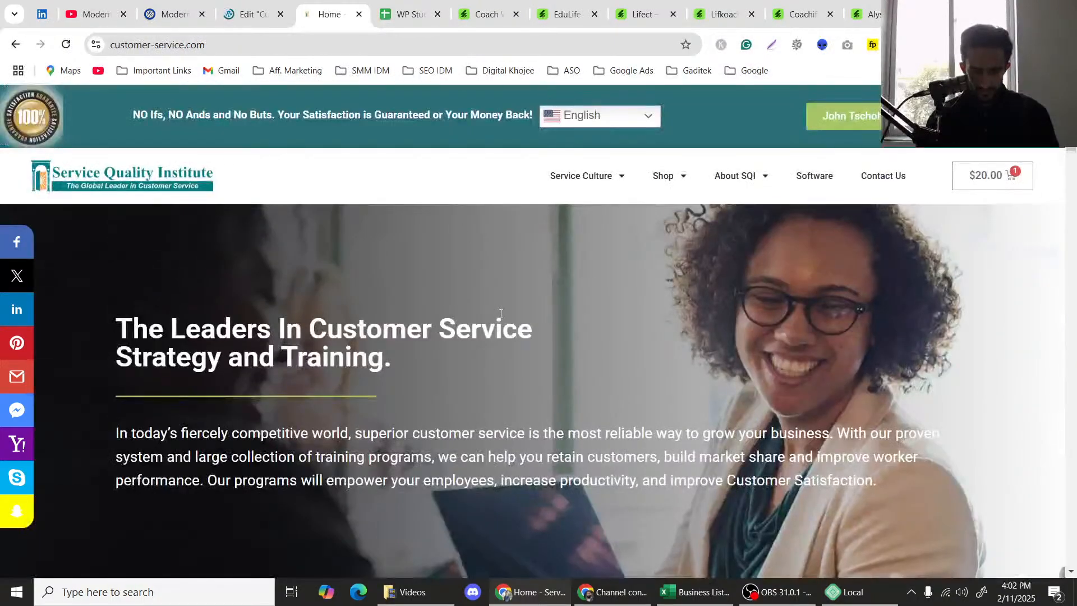
Compare the EduLife and Lifect coach template kits on Envato, paging back through Lifect's preview images to its cover design.
click(465, 6)
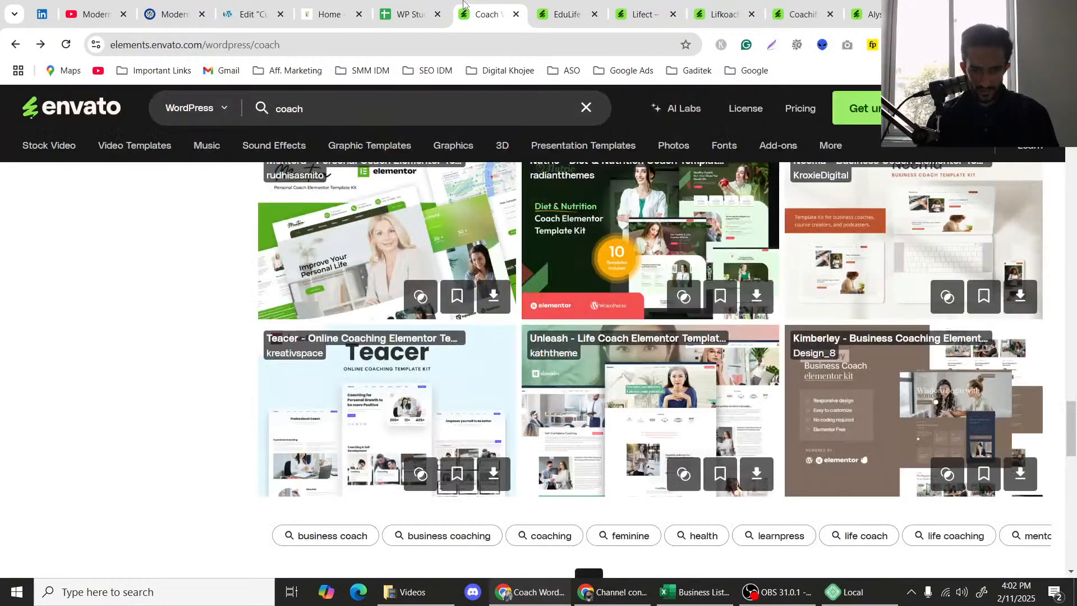
click(564, 6)
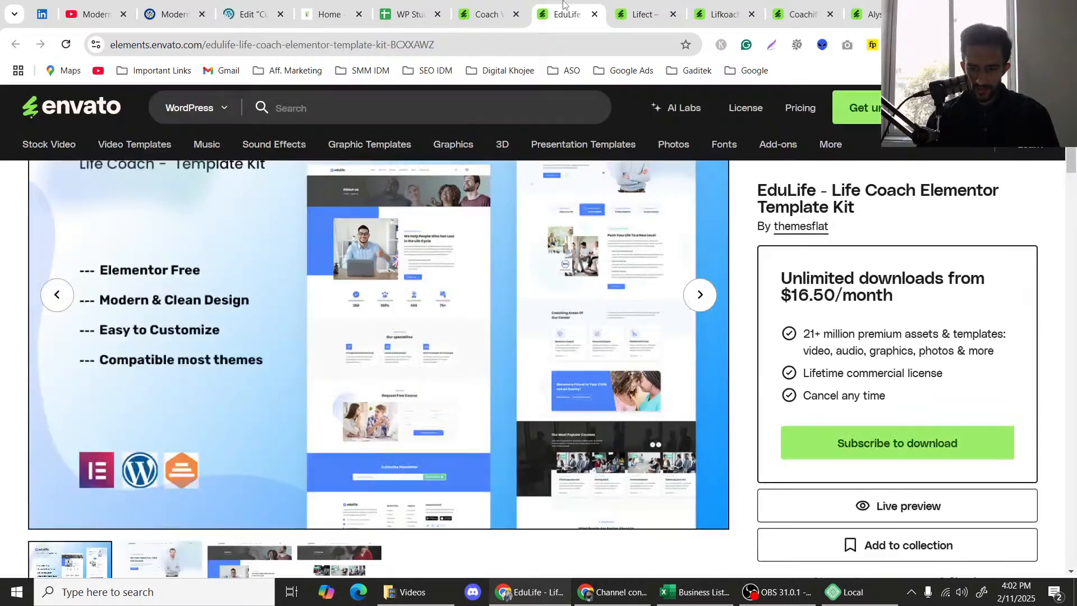
click(640, 12)
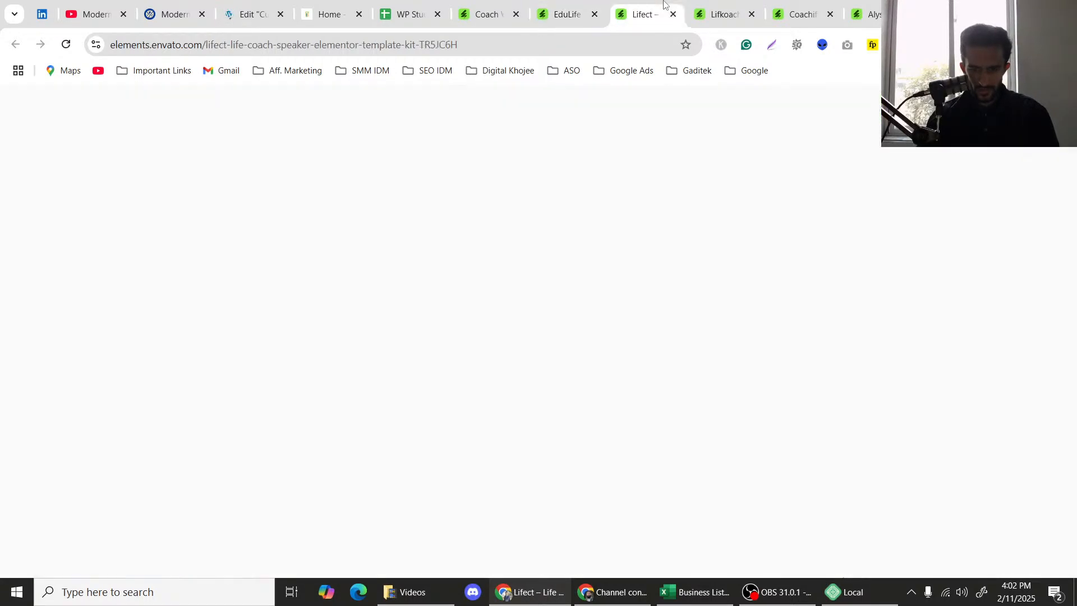
scroll(629, 264, up, 14)
scroll(630, 264, down, 13)
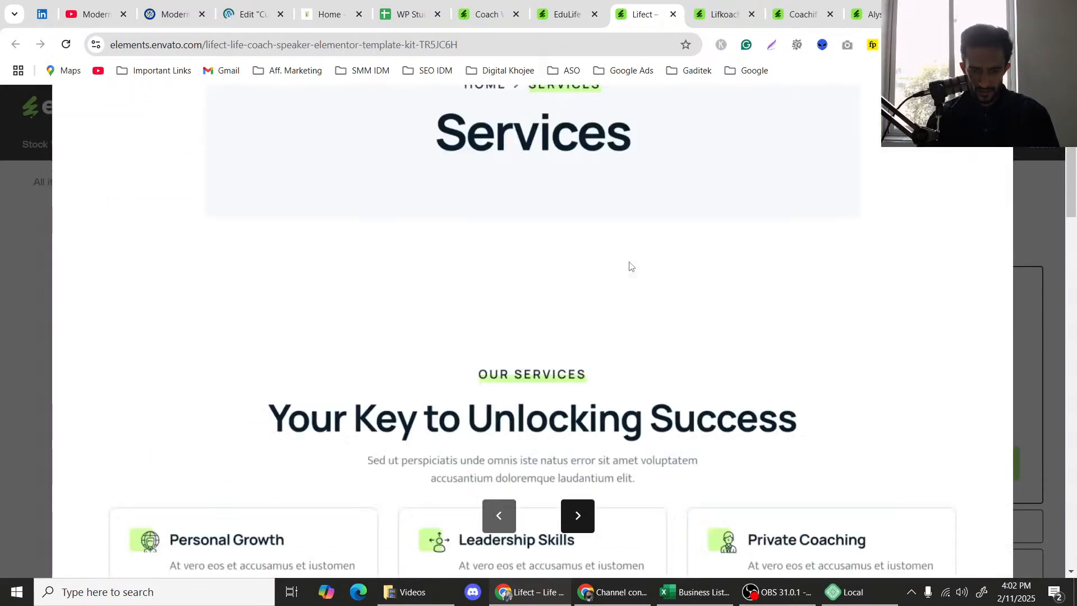
scroll(630, 265, down, 3)
click(499, 515)
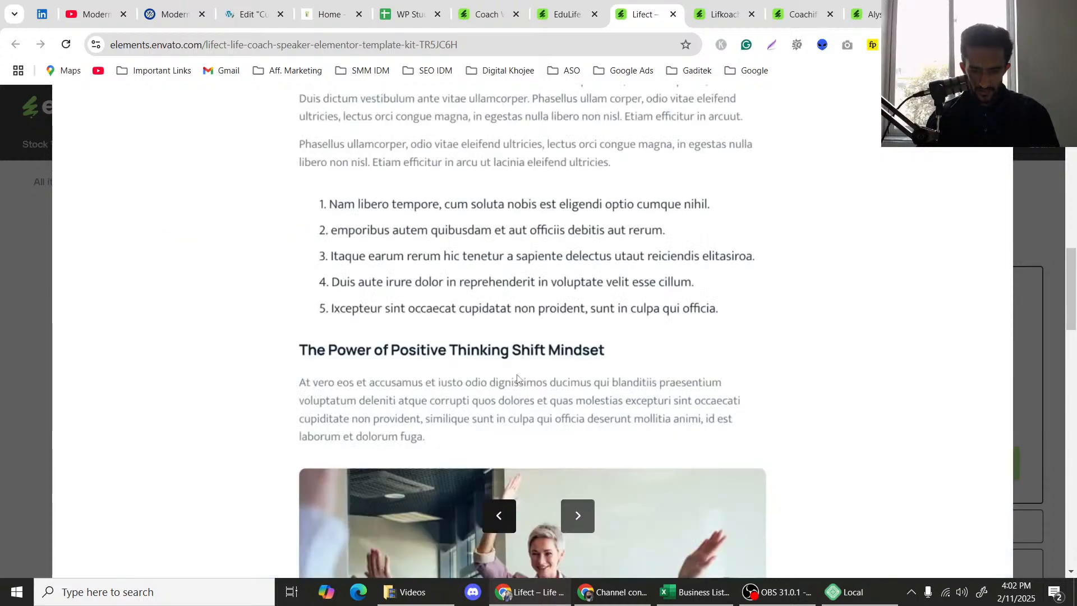
scroll(516, 385, down, 5)
click(499, 515)
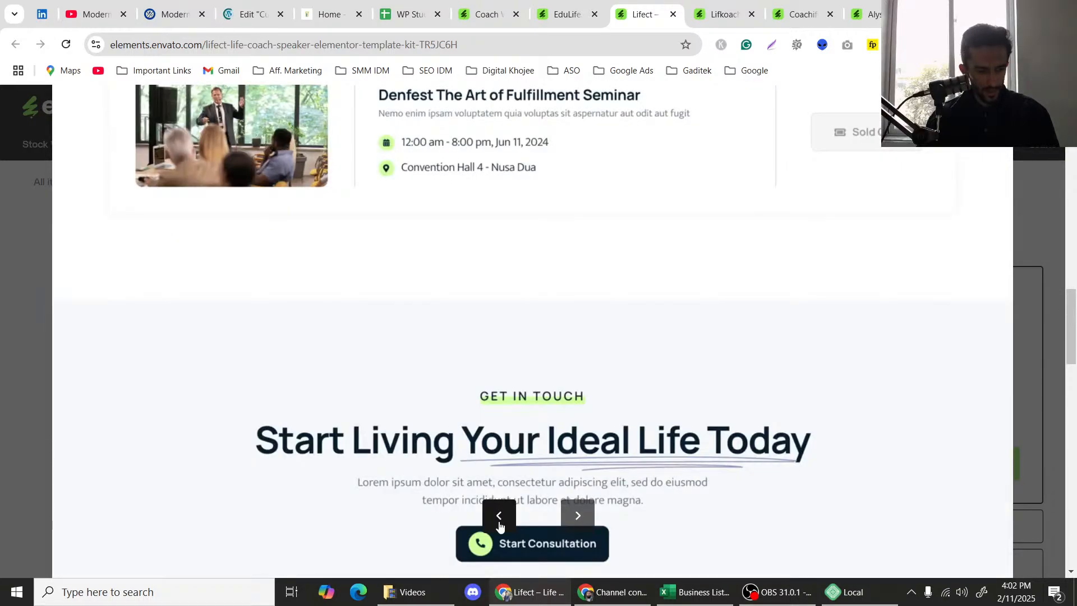
click(498, 515)
scroll(533, 314, down, 3)
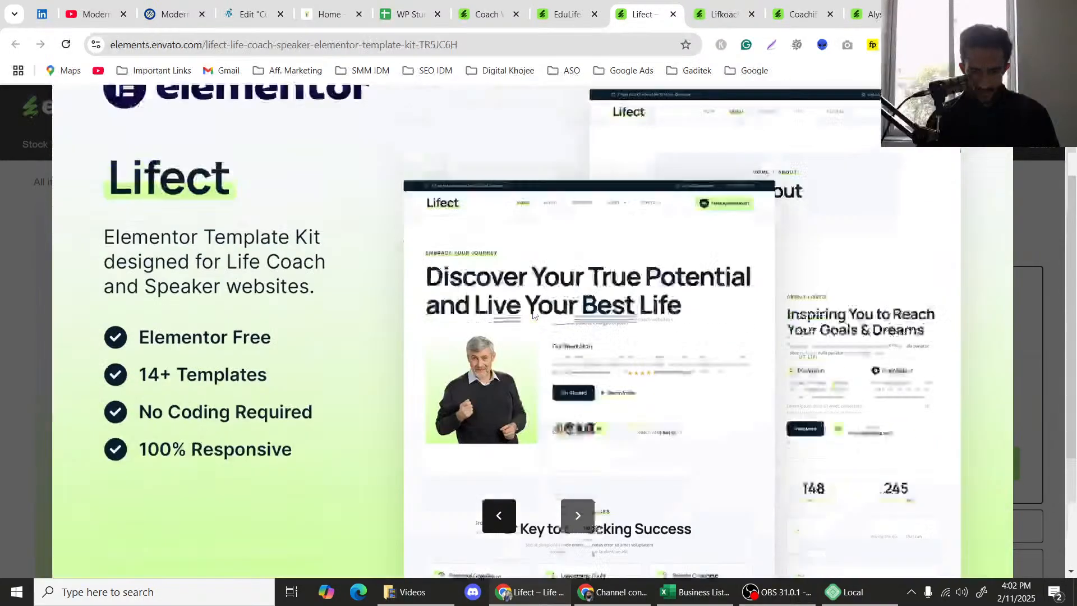
scroll(533, 314, up, 3)
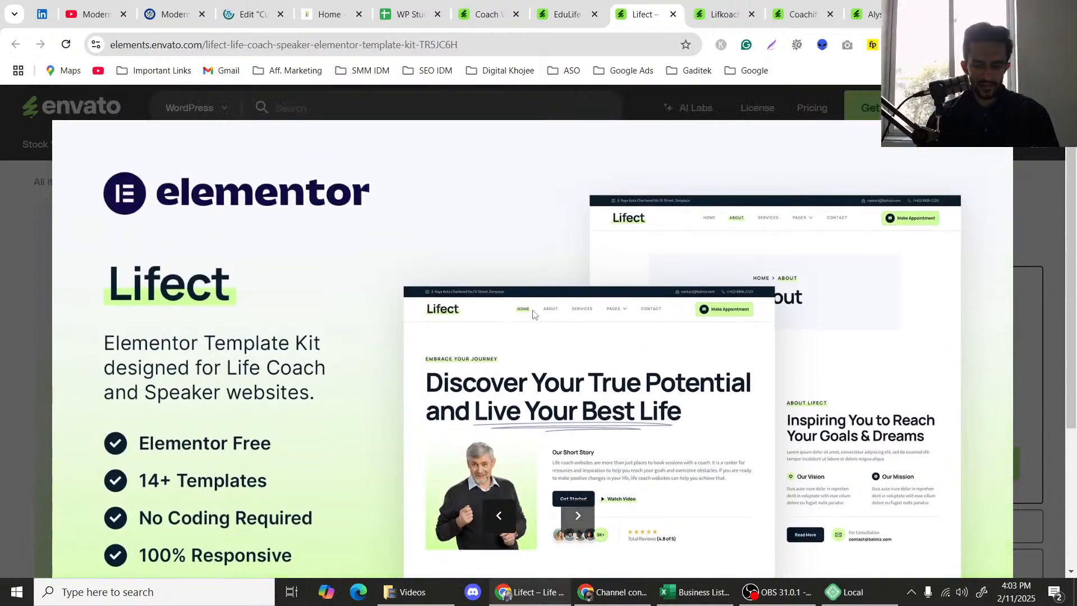
scroll(483, 303, down, 4)
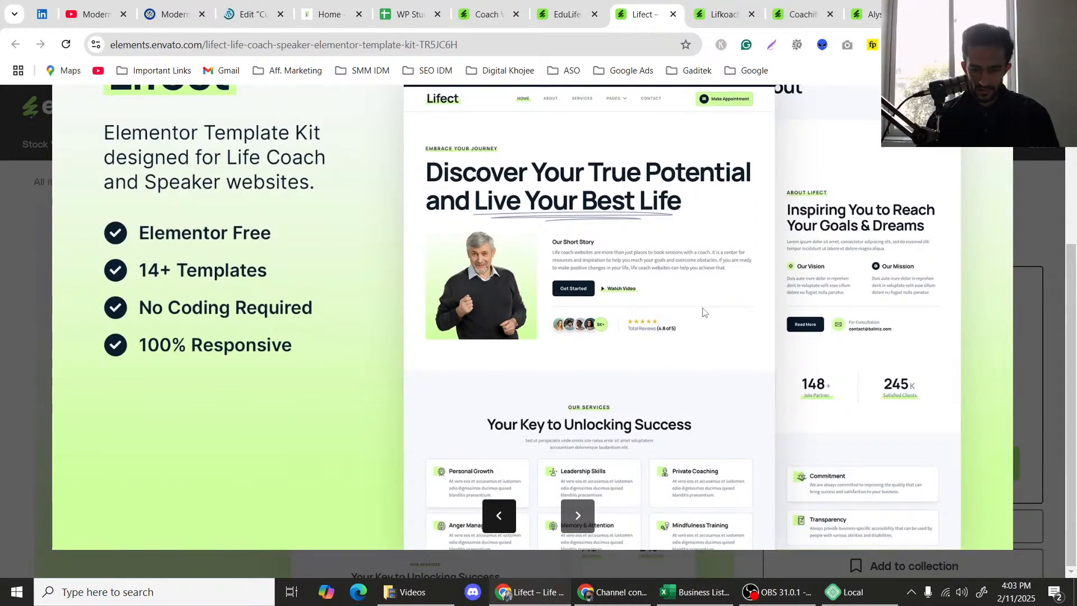
Examine the hero and services layout on the Lifect template kit's cover design.
scroll(702, 312, up, 4)
scroll(703, 312, down, 3)
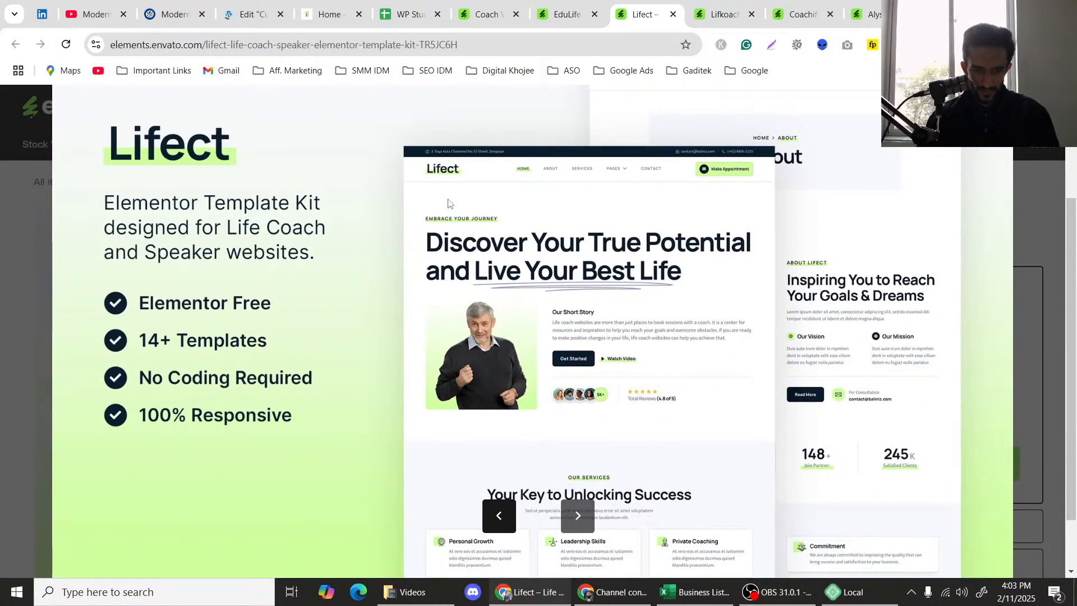
scroll(448, 203, up, 3)
scroll(449, 203, down, 1)
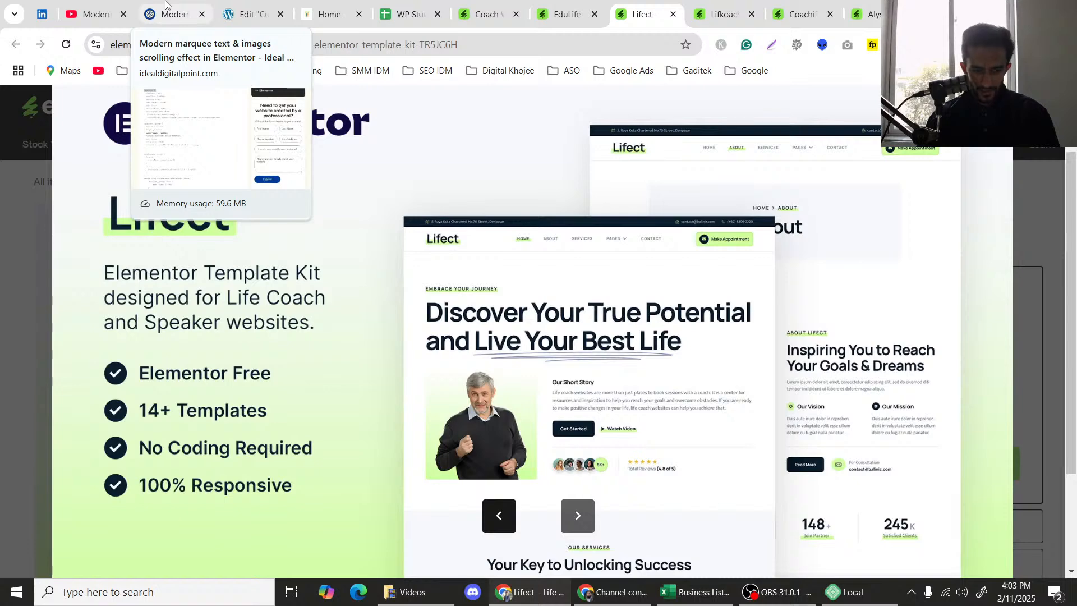
Return to the Customer Service Landing Page Sample in the Elementor editor and reload it.
click(255, 8)
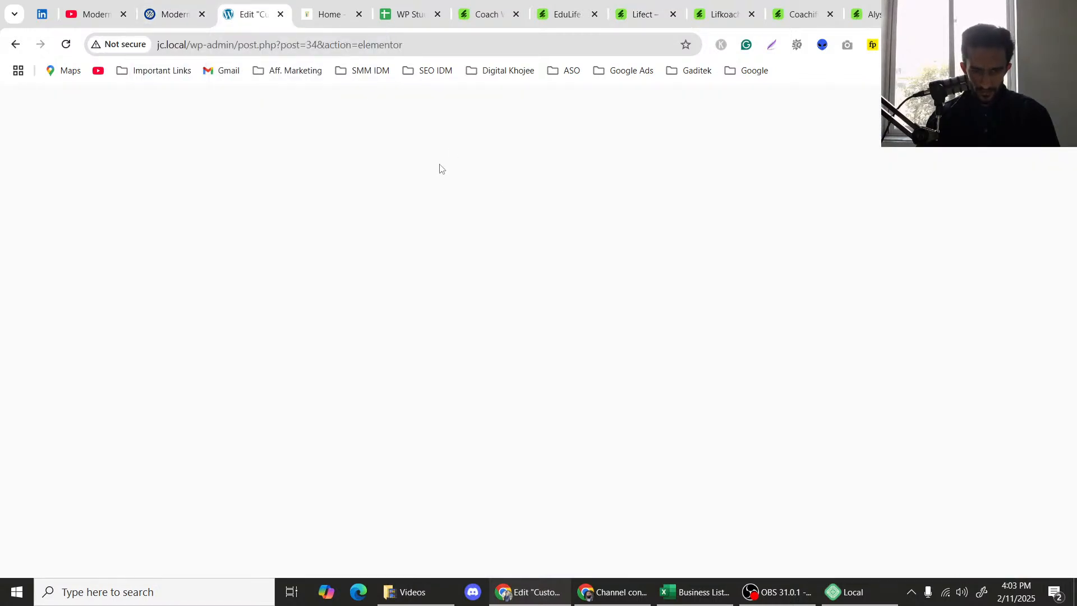
click(234, 45)
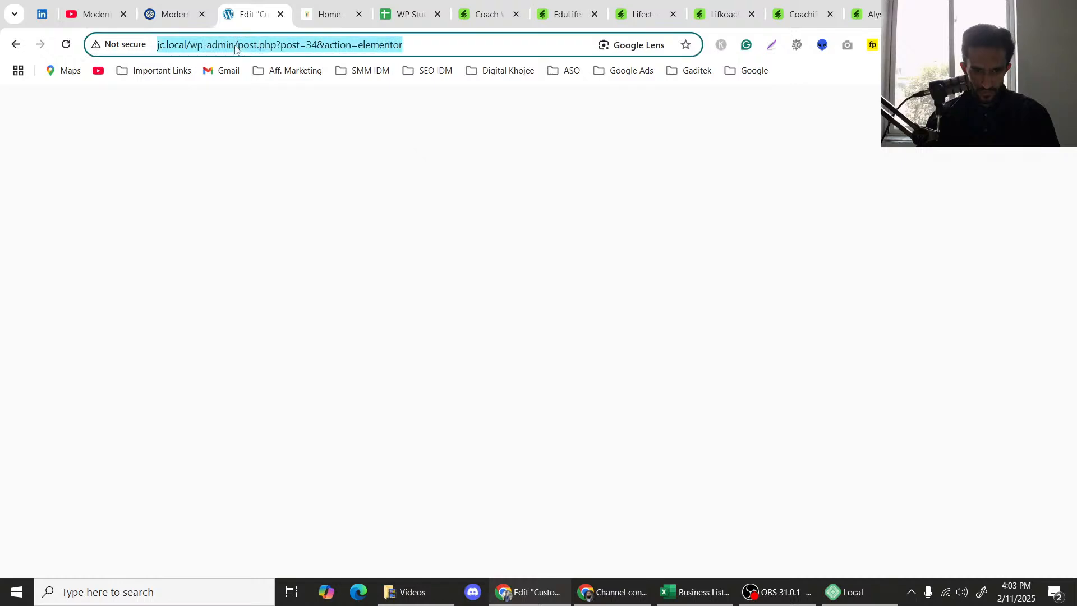
key(Return)
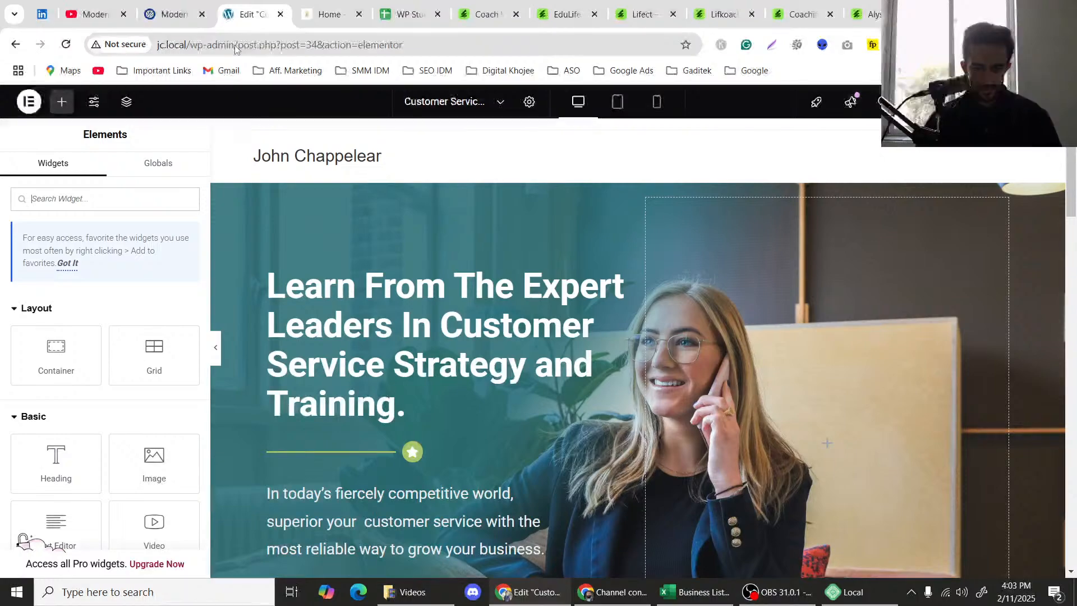
Change the heading beside the company logos below the hero banner to "Clients:".
scroll(539, 185, down, 3)
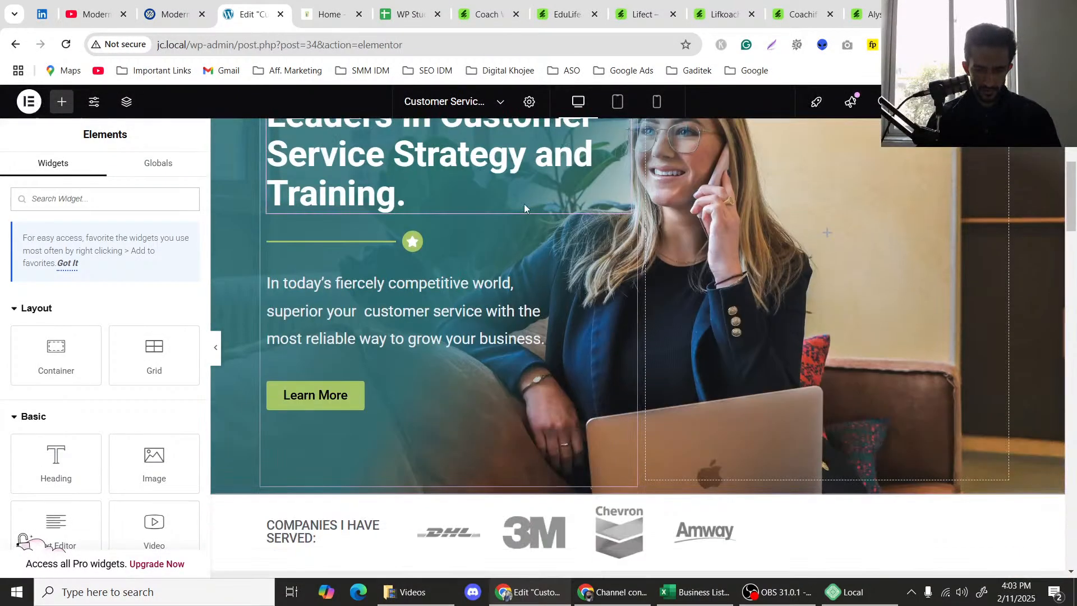
scroll(505, 211, up, 4)
scroll(471, 216, down, 10)
scroll(393, 247, up, 5)
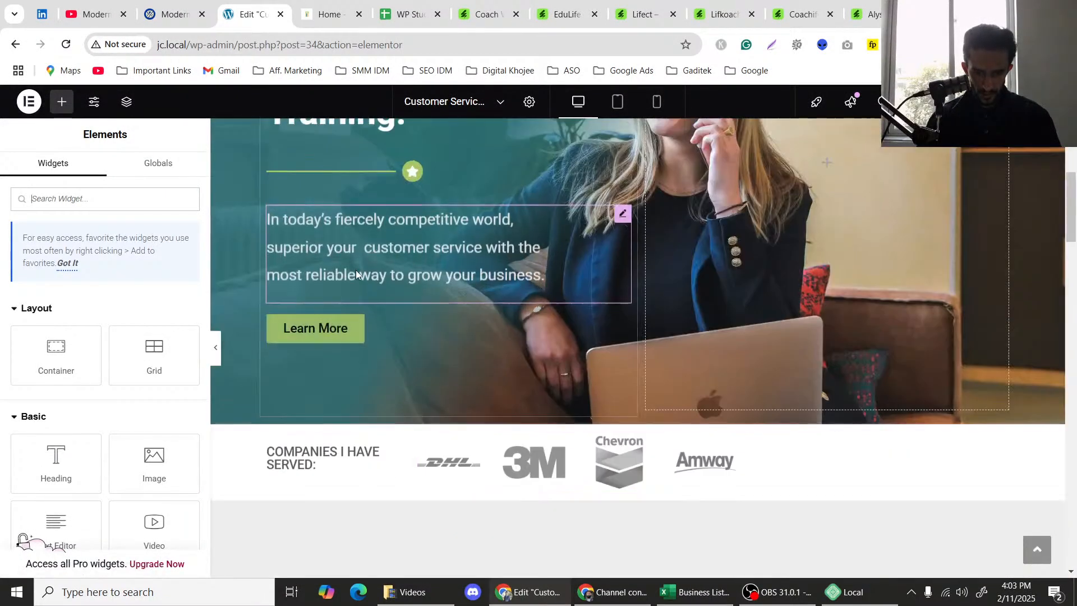
scroll(356, 271, down, 3)
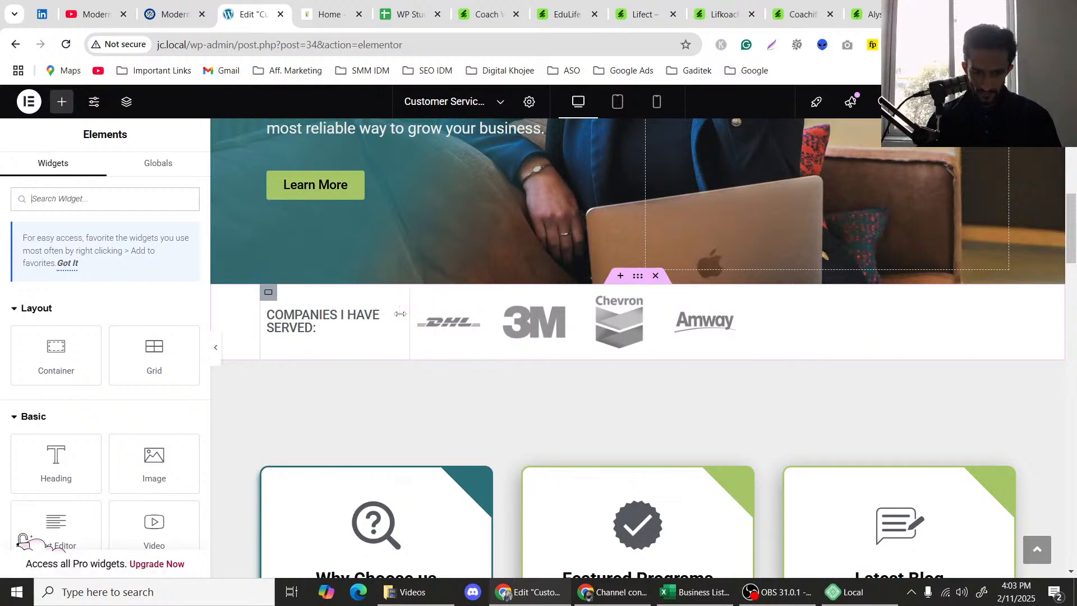
click(315, 323)
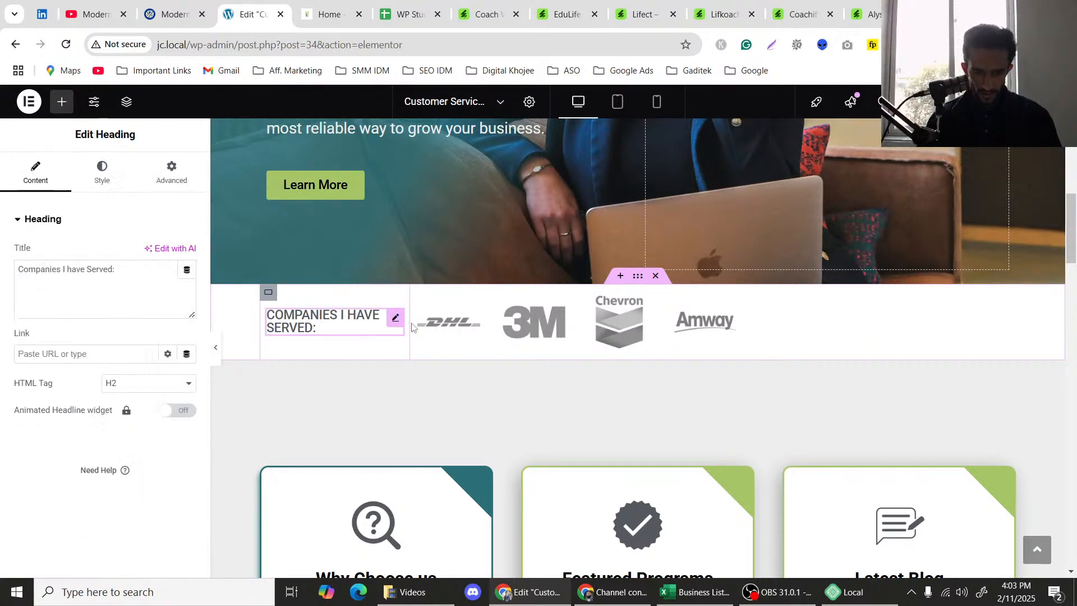
triple_click(66, 269)
text(Clients)
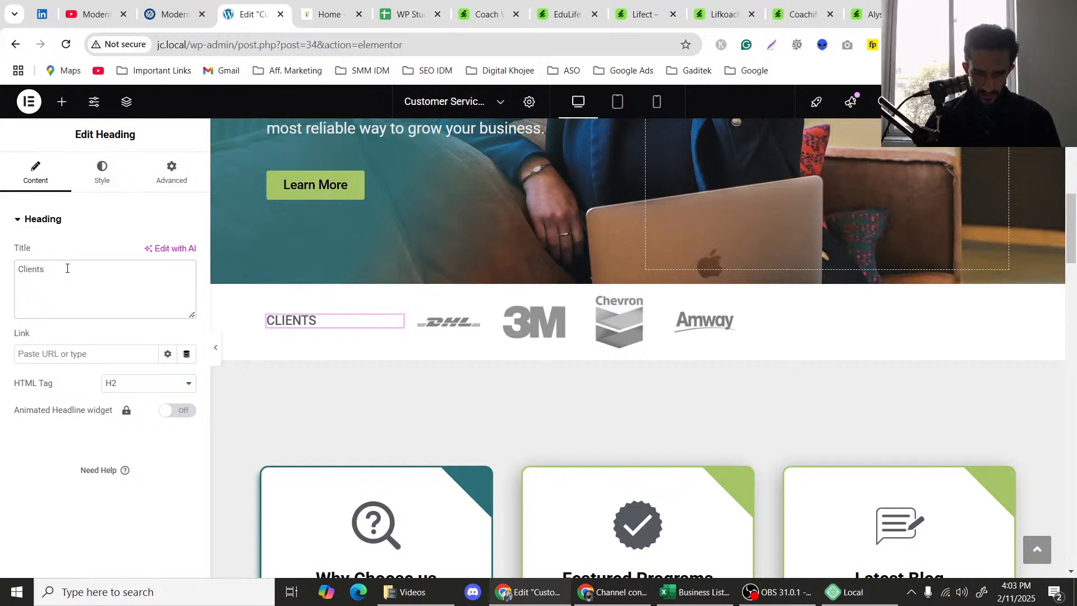
text(:)
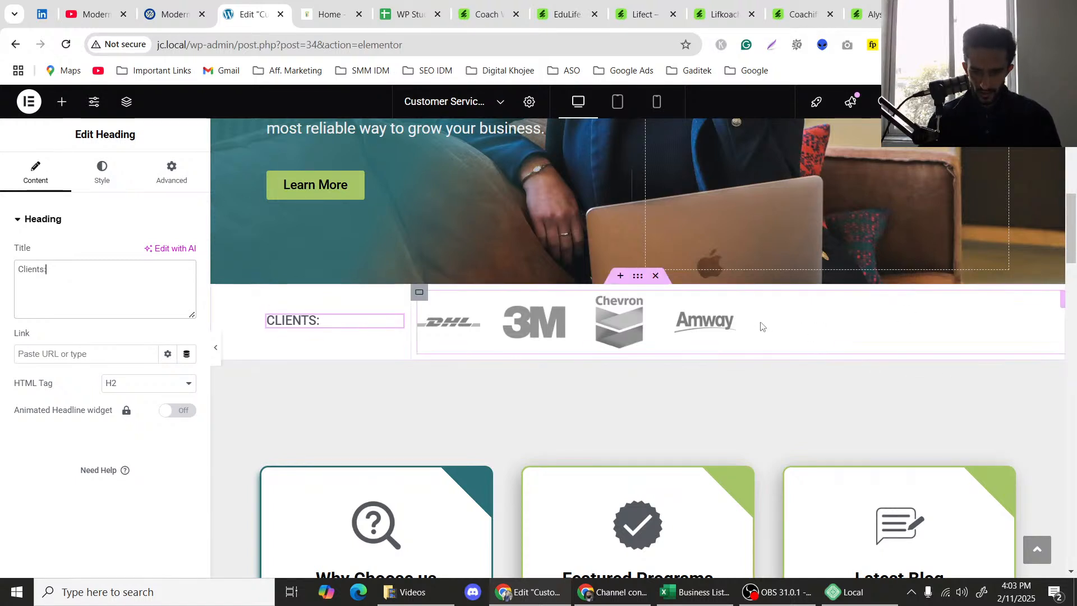
Set the client logo gallery to 10 columns and check the row at full page width.
click(759, 325)
click(120, 359)
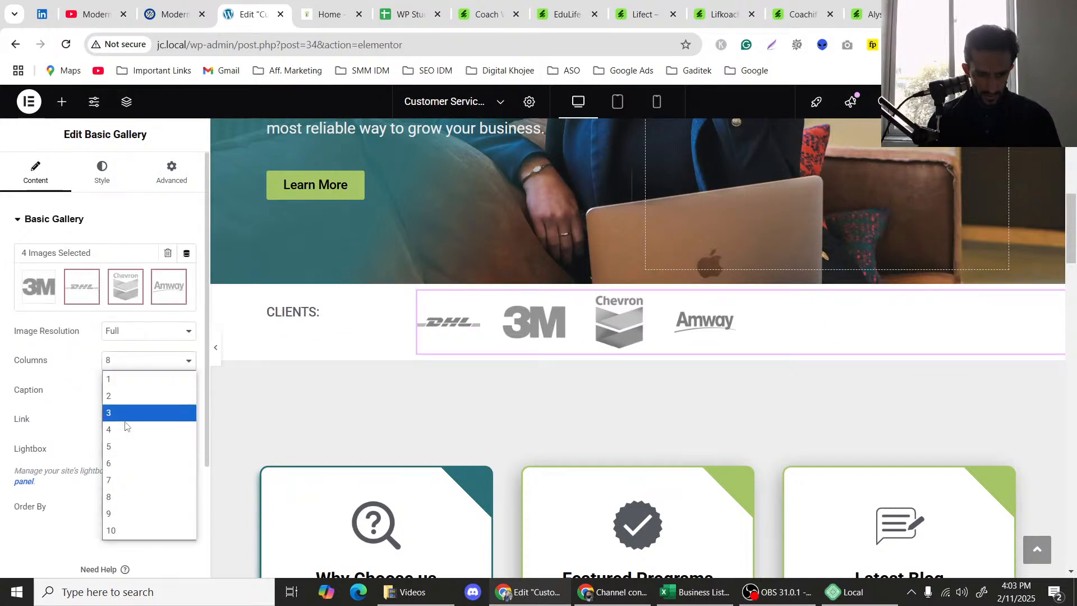
click(110, 529)
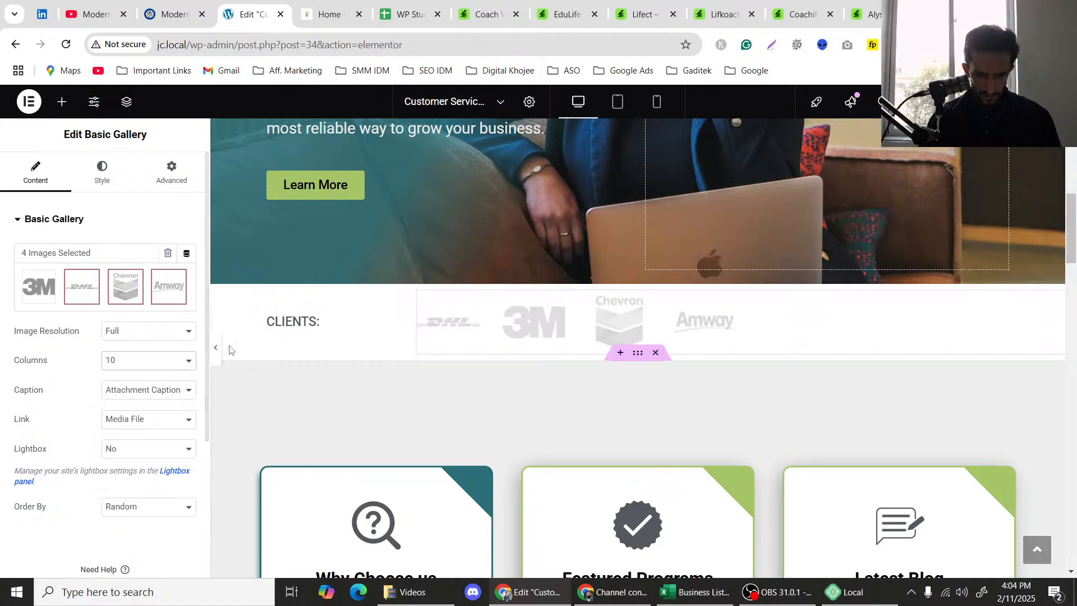
click(216, 352)
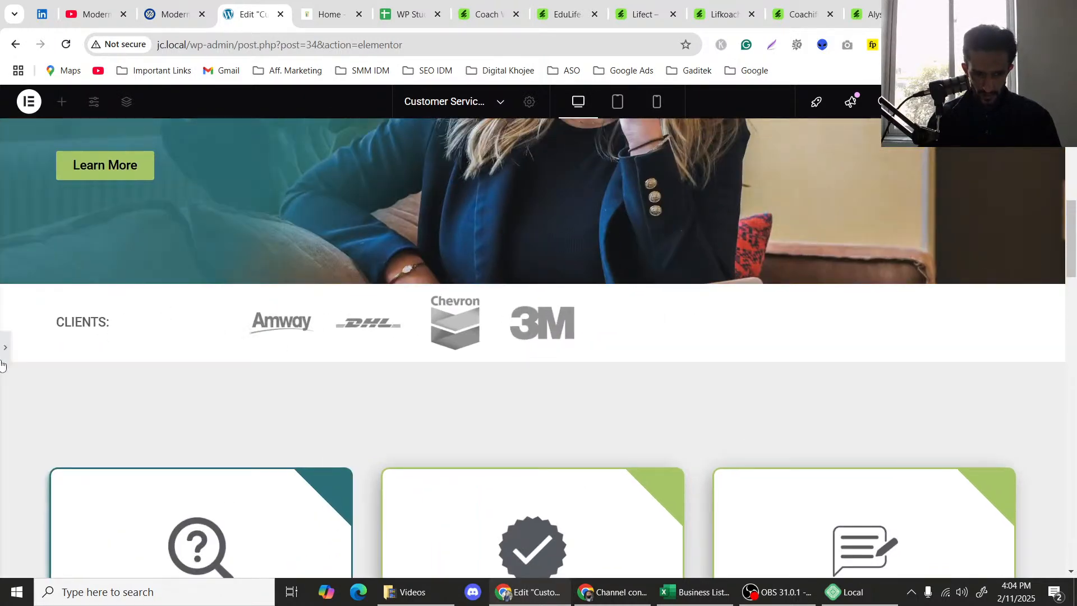
key(ctrl+p)
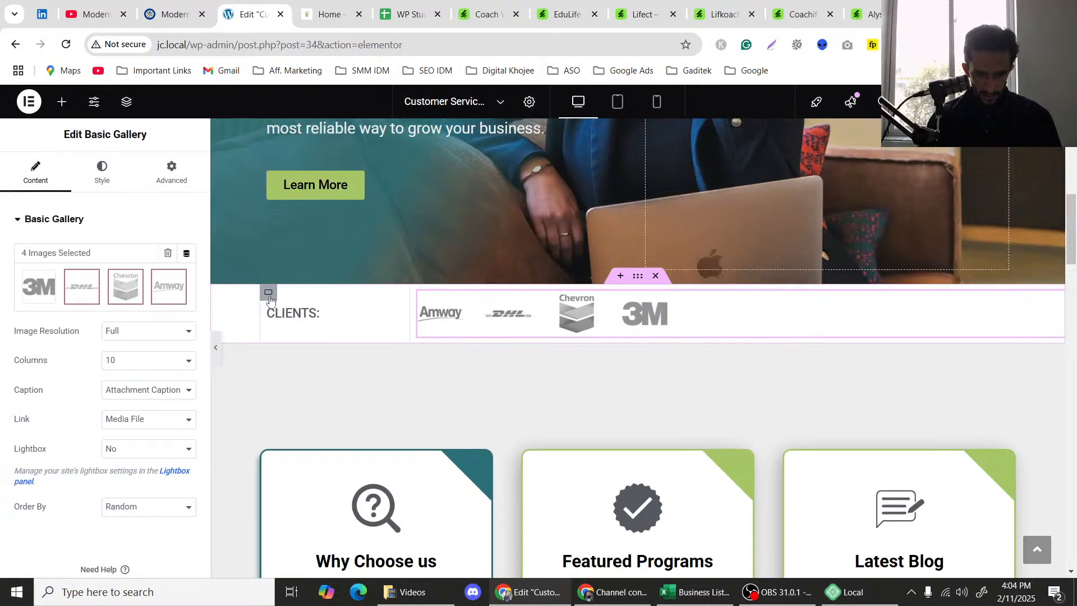
Set the width of the container holding the Clients heading to 9% and check the hero and logo row at full page width.
click(269, 294)
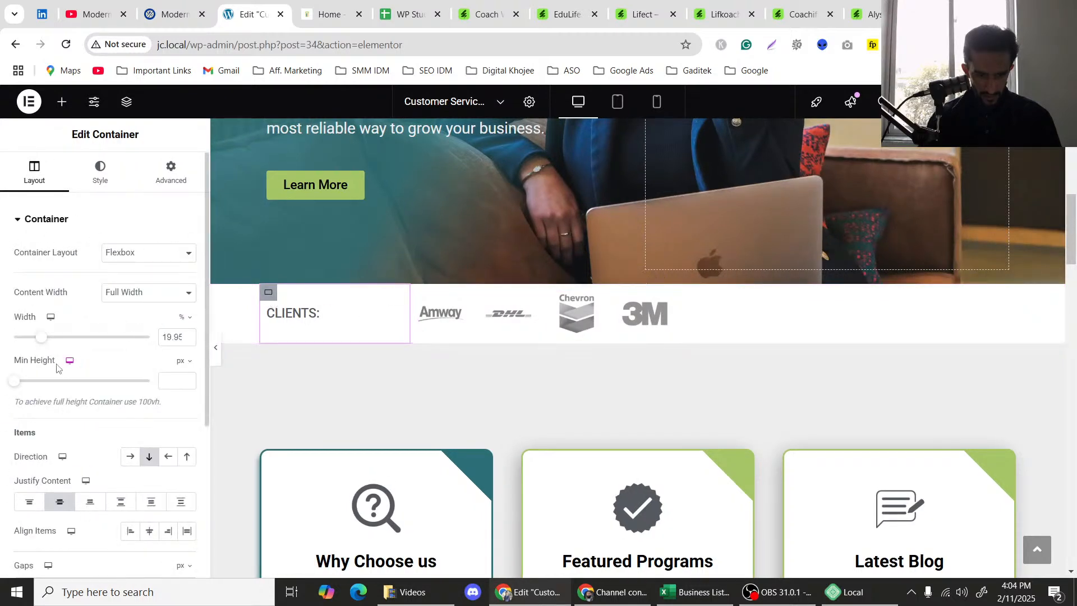
drag(40, 337, 28, 341)
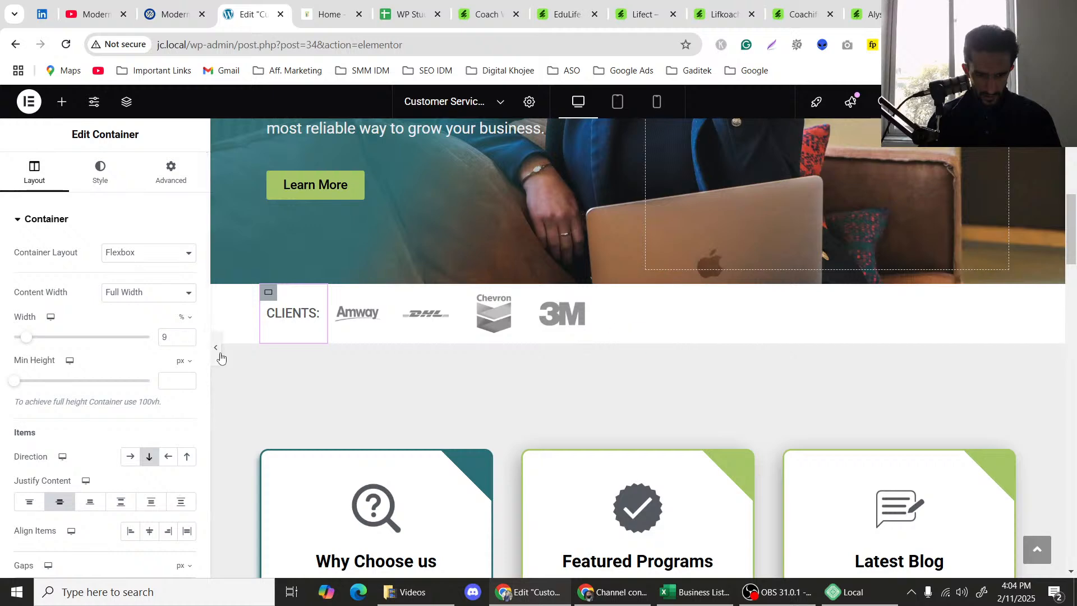
key(ctrl+p)
scroll(116, 321, up, 3)
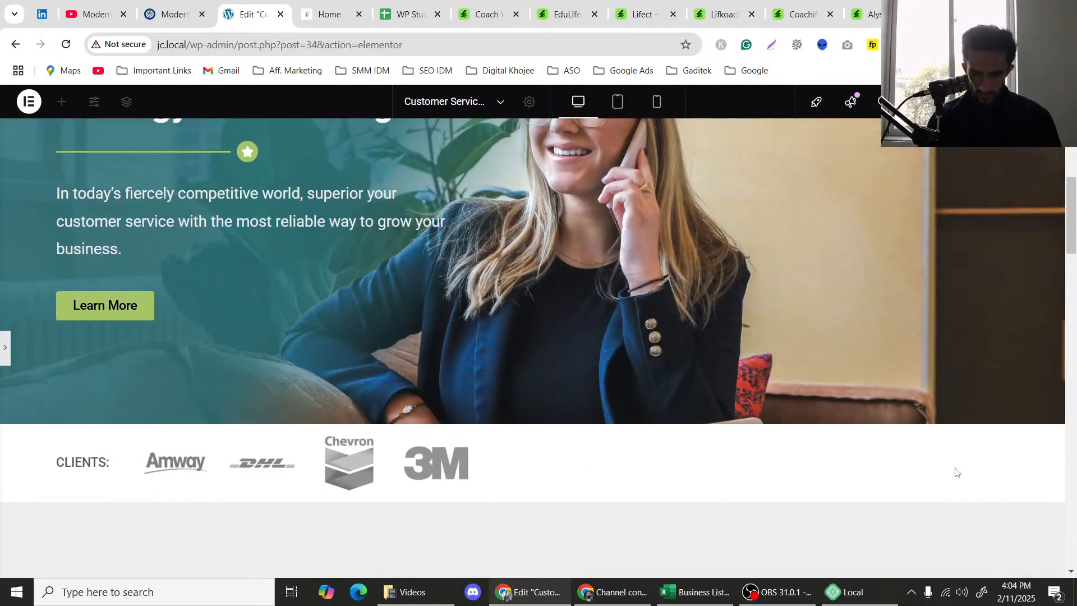
scroll(355, 407, up, 5)
scroll(351, 368, down, 3)
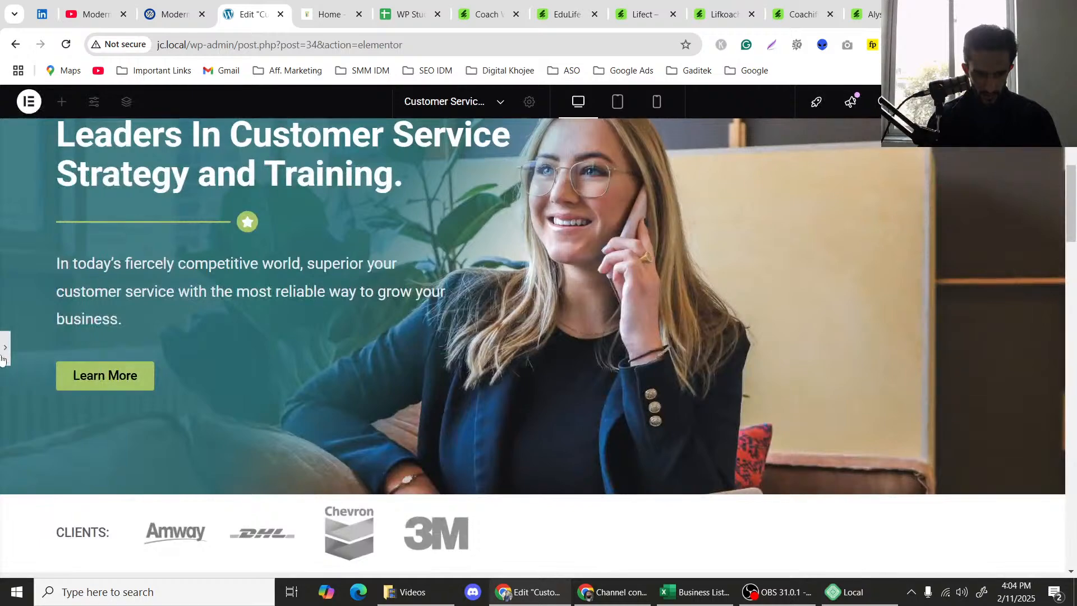
Find the Lifect kit among the open reference pages and place its browser tab directly after the reference homepage's tab.
click(331, 14)
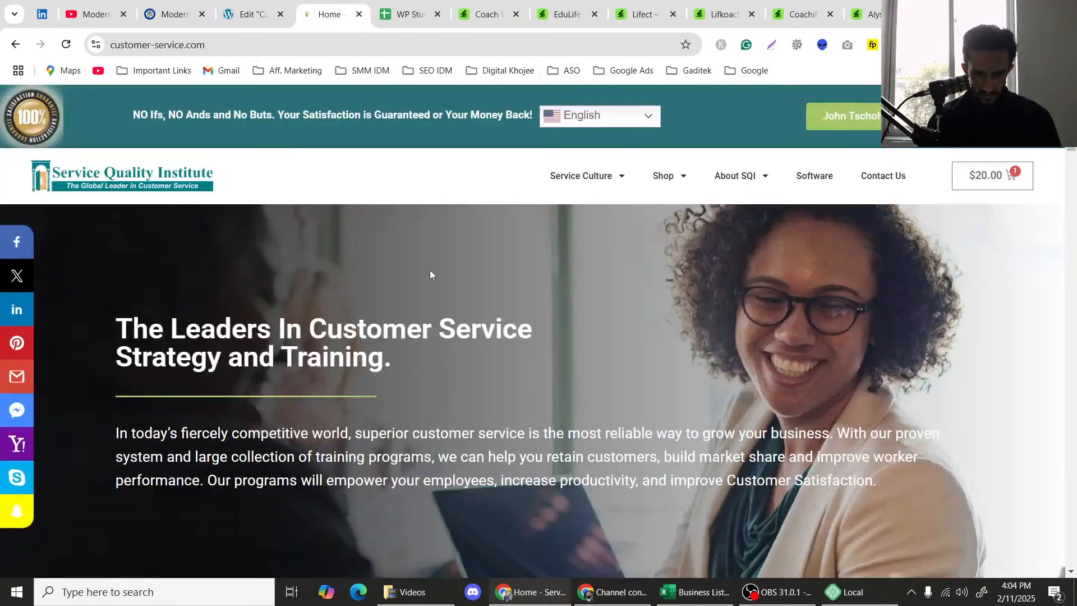
click(866, 14)
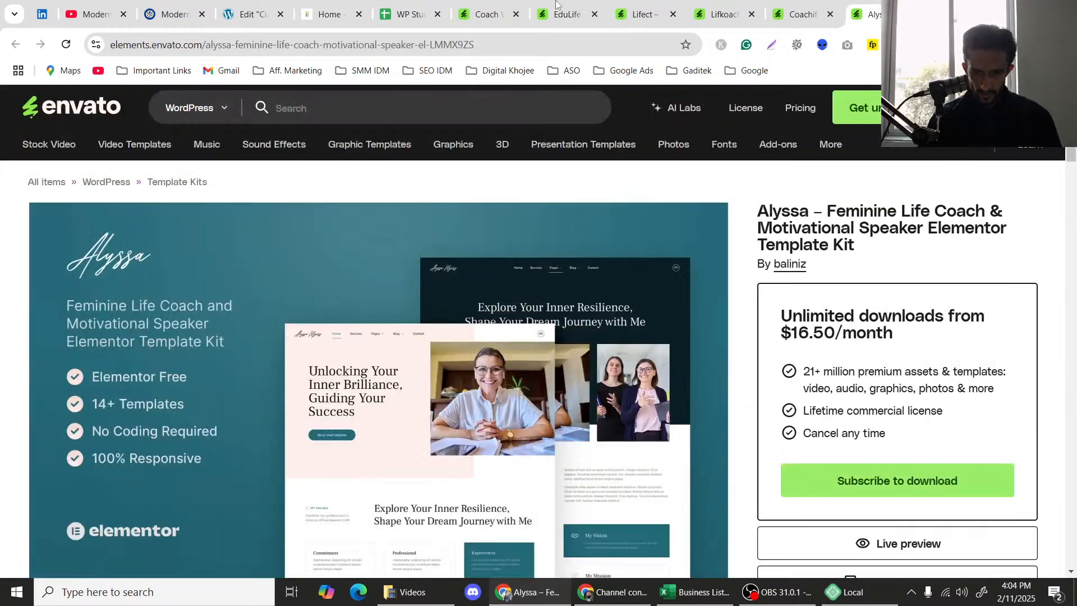
click(481, 7)
key(ctrl+shift+Tab)
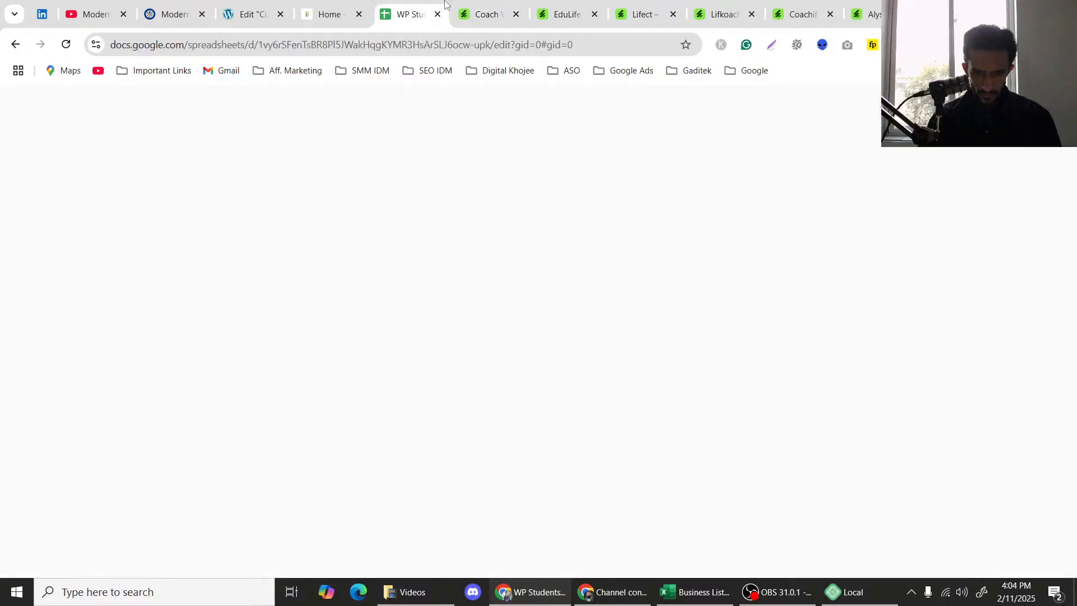
click(501, 4)
click(558, 4)
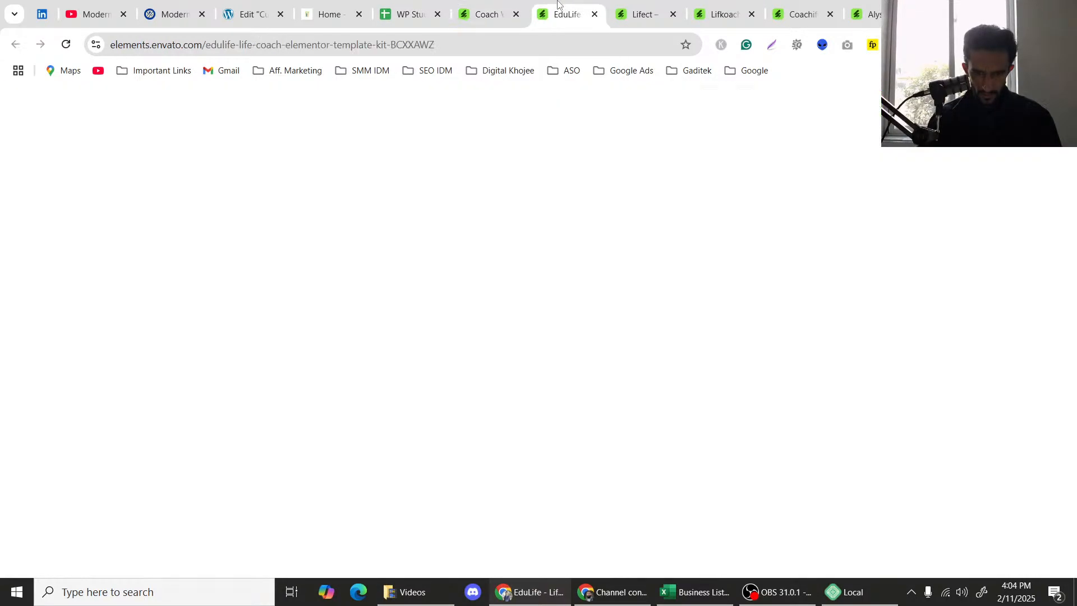
click(616, 4)
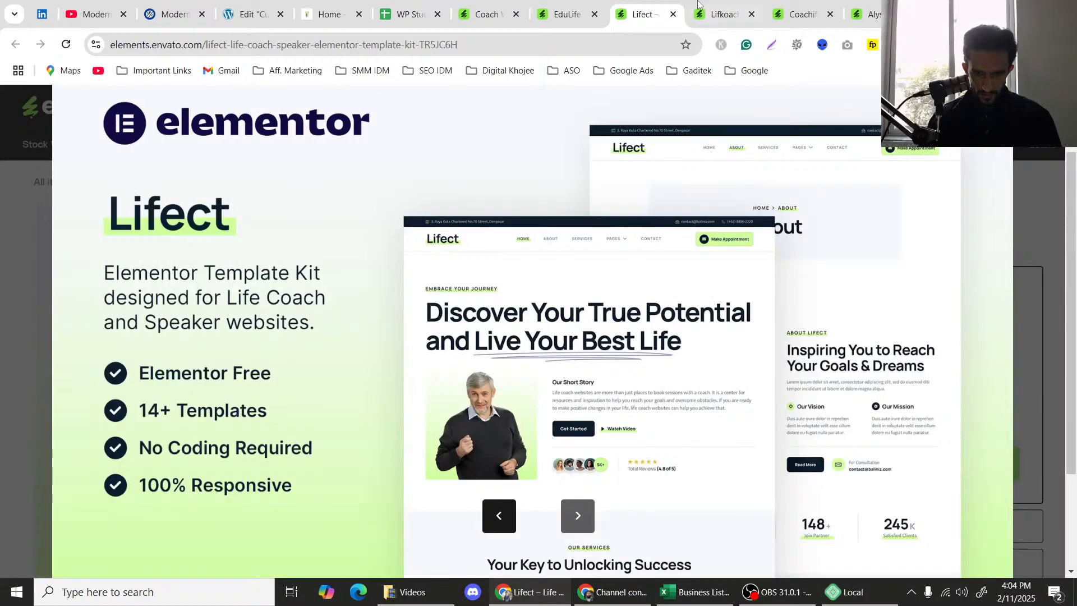
drag(668, 24, 315, 9)
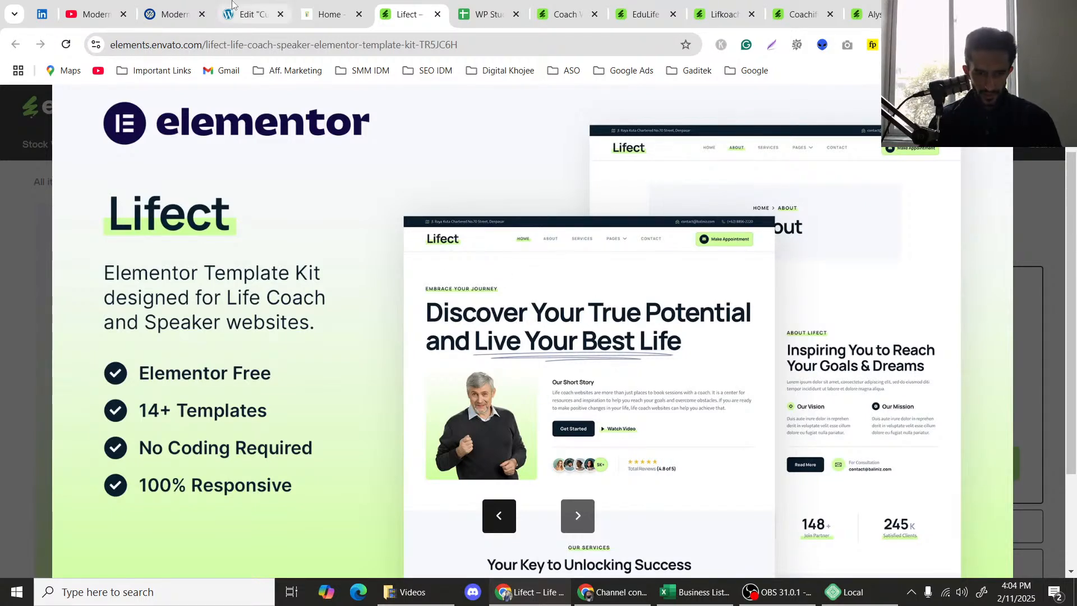
Check the Custom CSS option in the advanced settings of the landing page's hero paragraph.
click(247, 14)
click(324, 272)
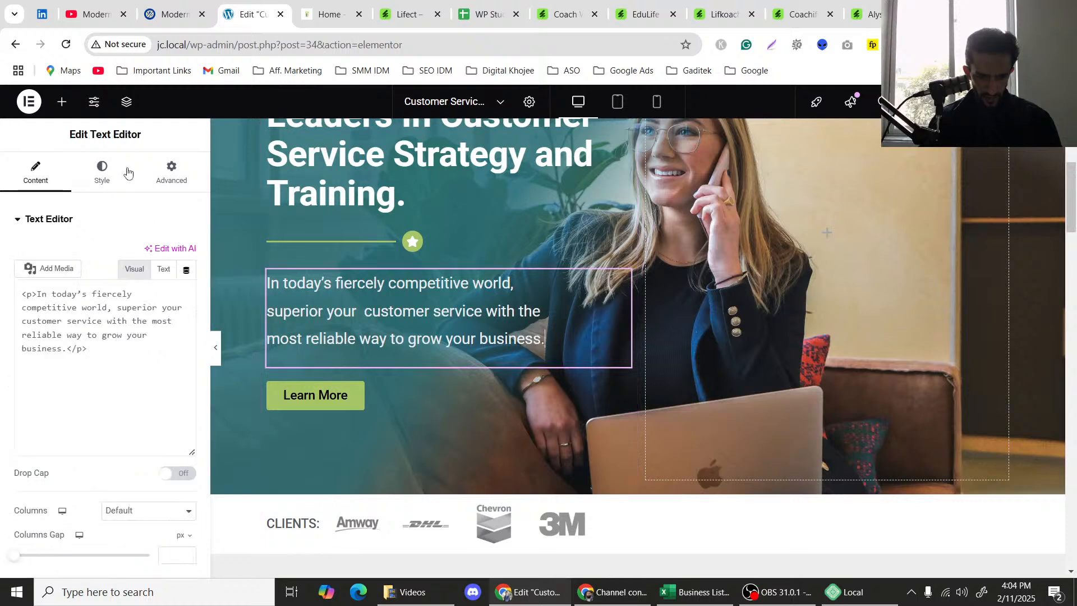
scroll(86, 319, down, 5)
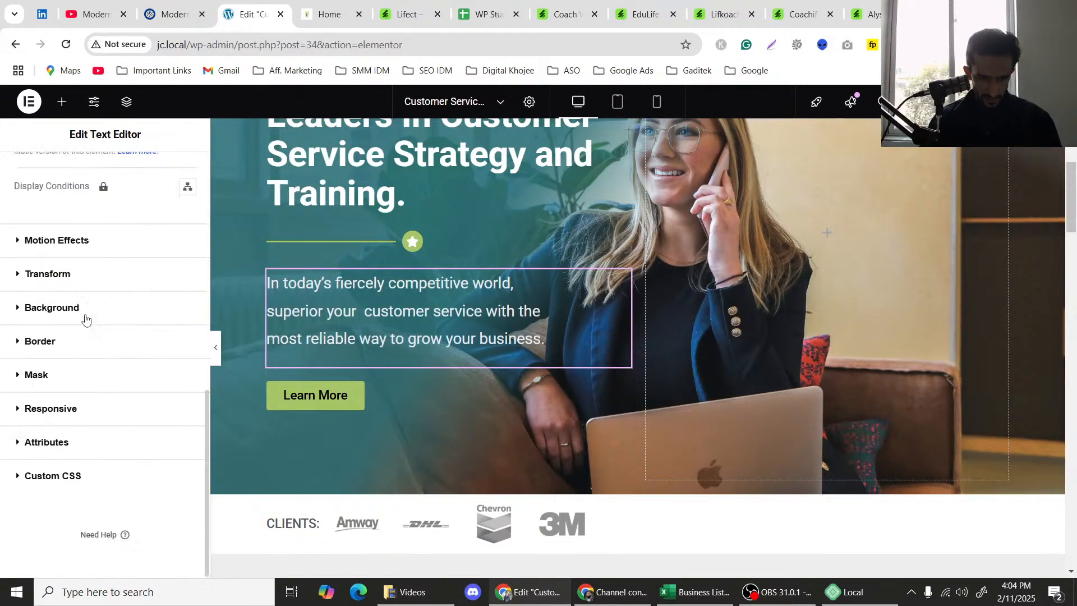
click(42, 475)
scroll(78, 399, down, 5)
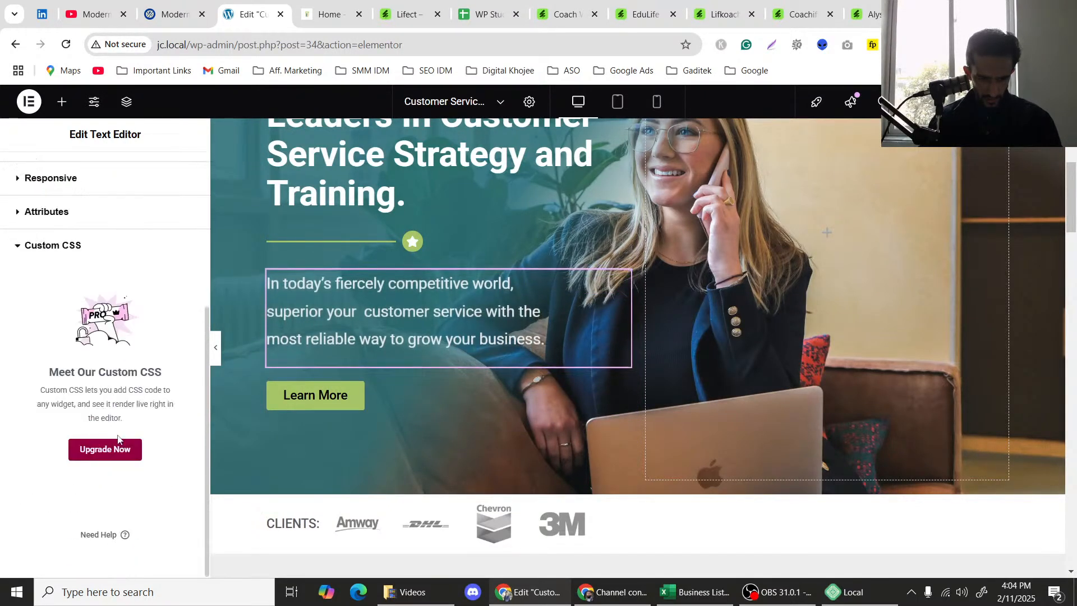
scroll(112, 411, up, 5)
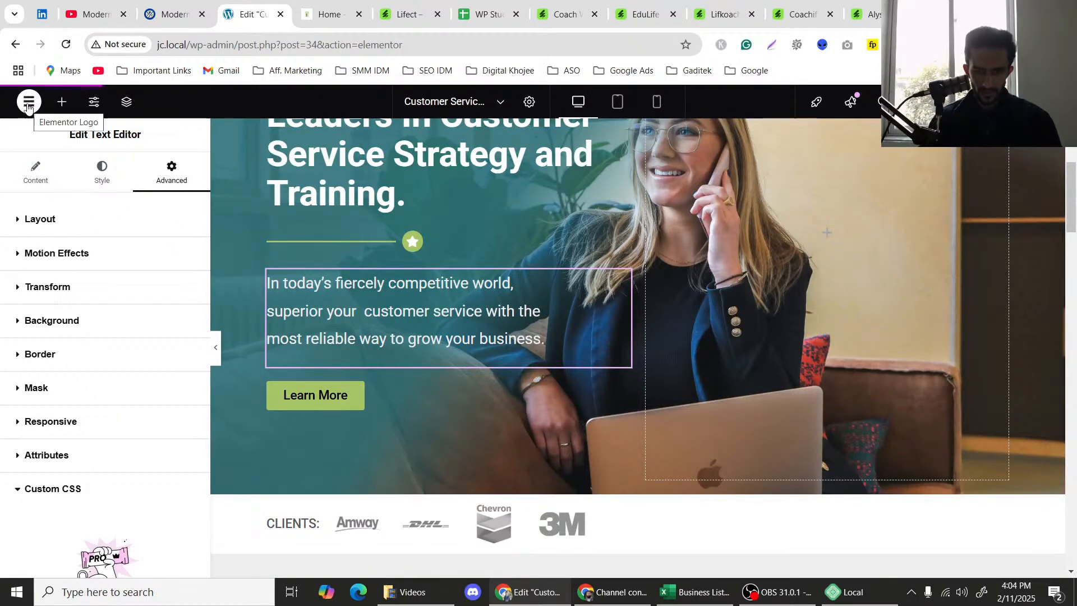
Exit the Elementor editor to WordPress and go back to the list of all pages.
click(28, 102)
click(55, 244)
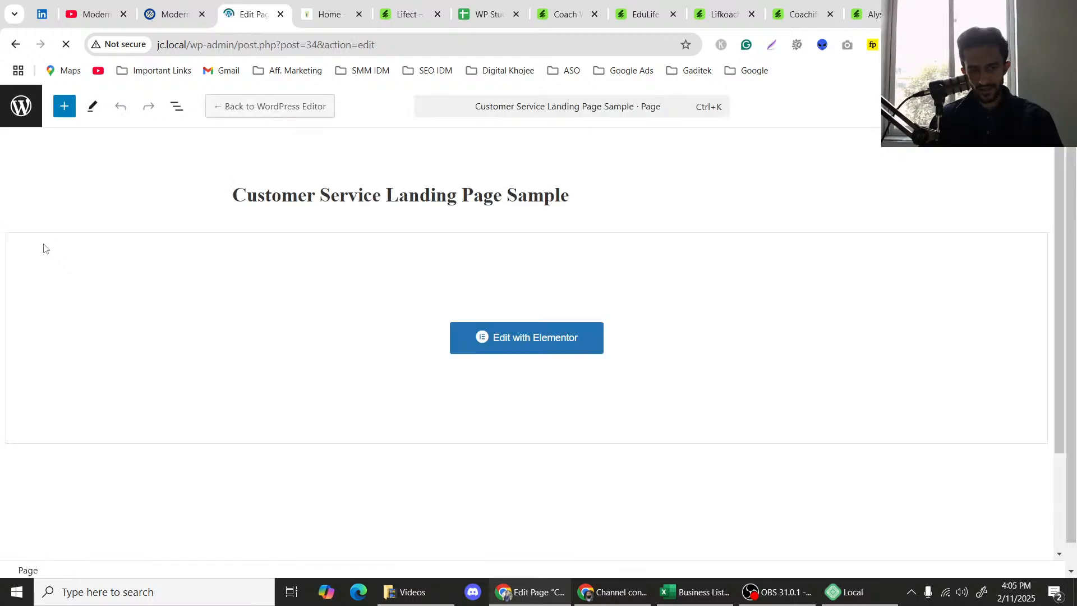
click(36, 97)
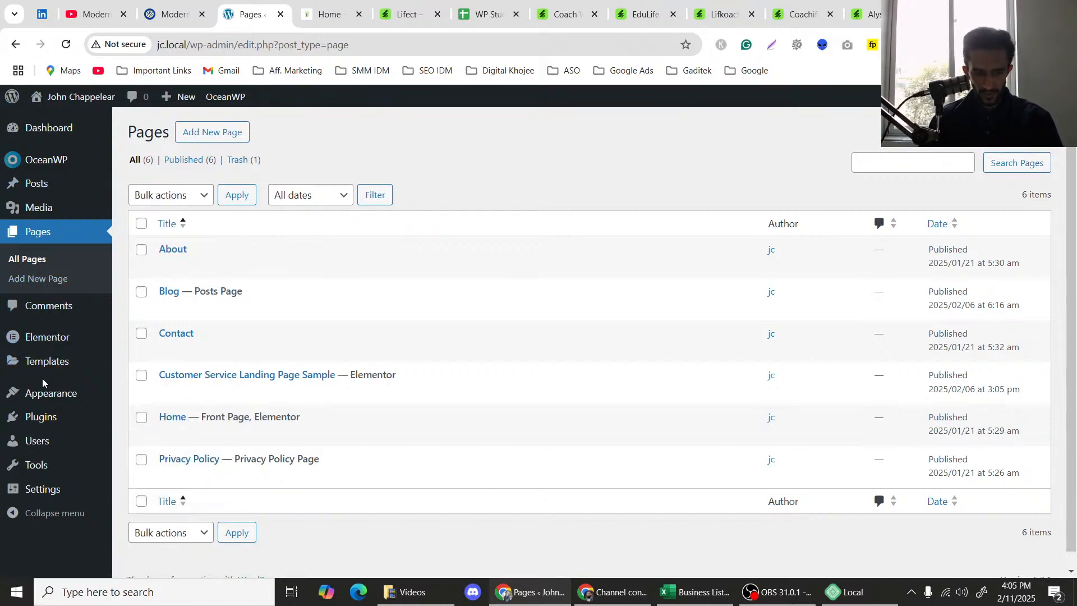
Upload elementor-pro.zip from the Downloads folder as a new plugin and install it.
mouse_move(43, 418)
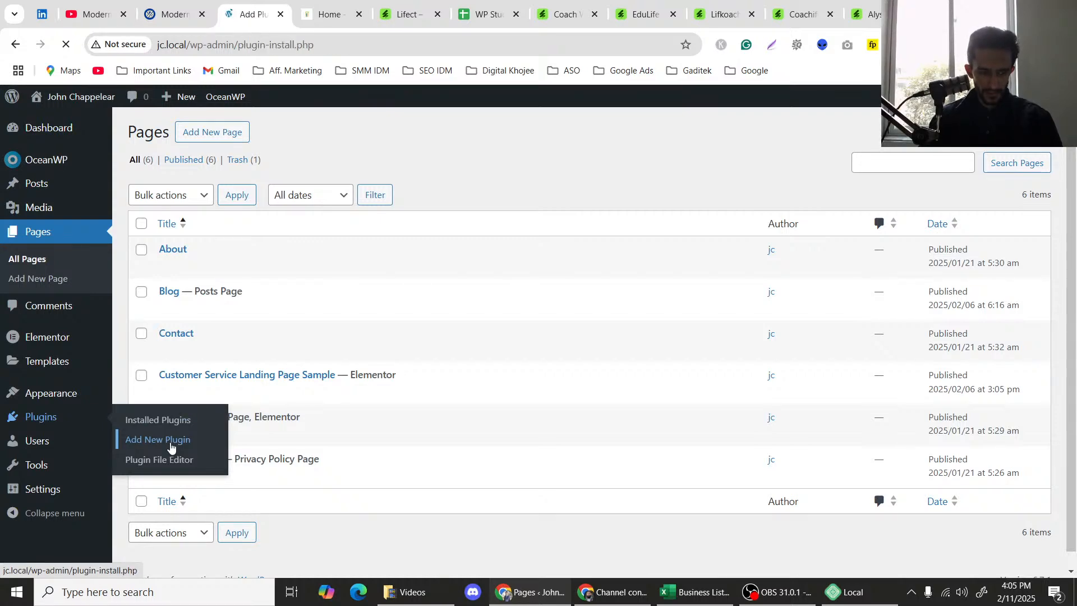
click(802, 174)
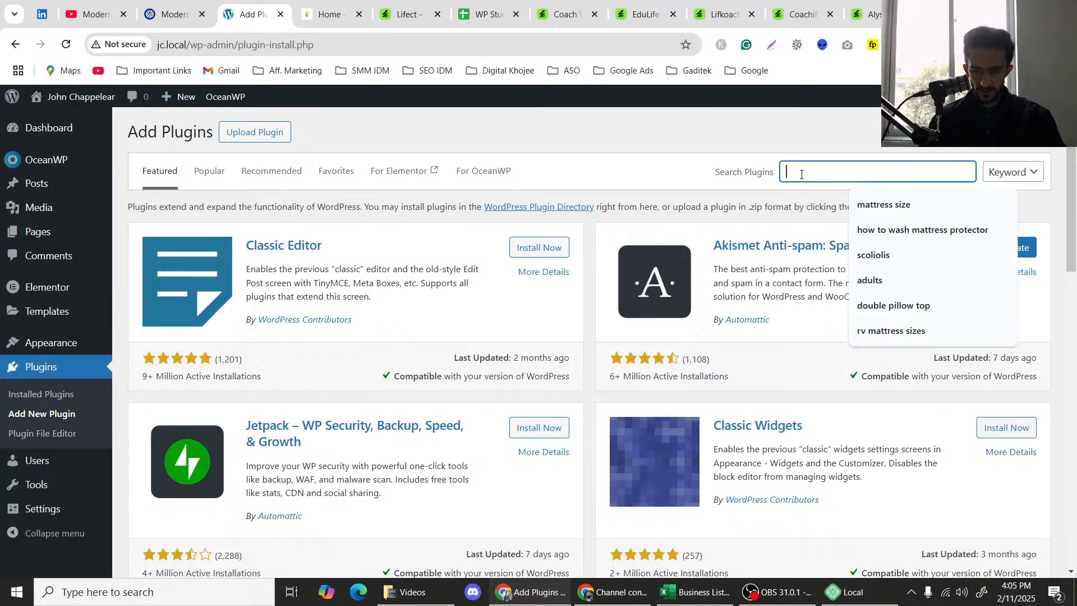
click(256, 133)
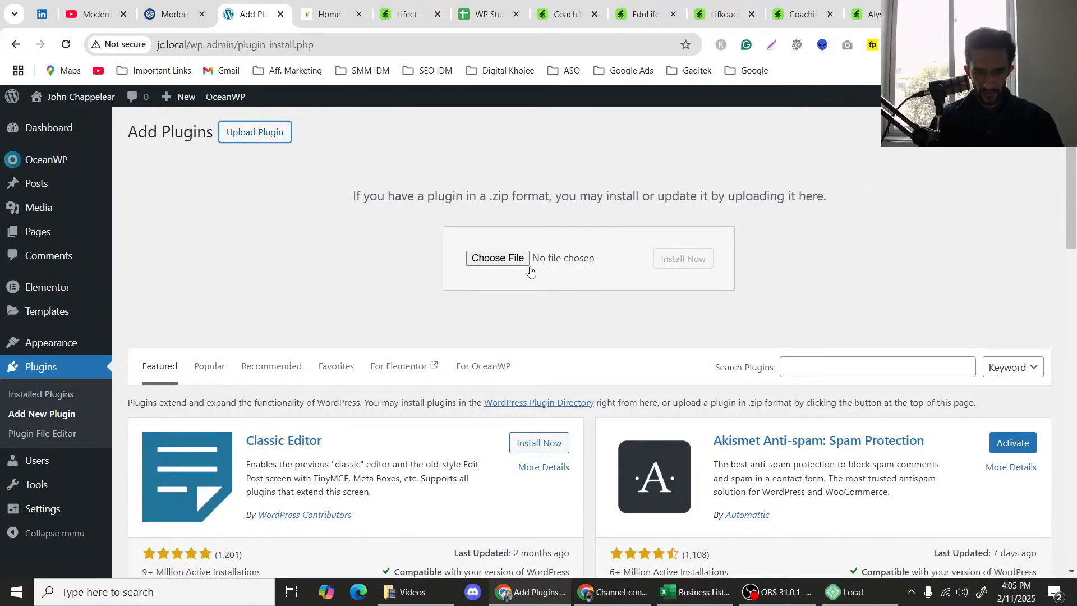
click(553, 262)
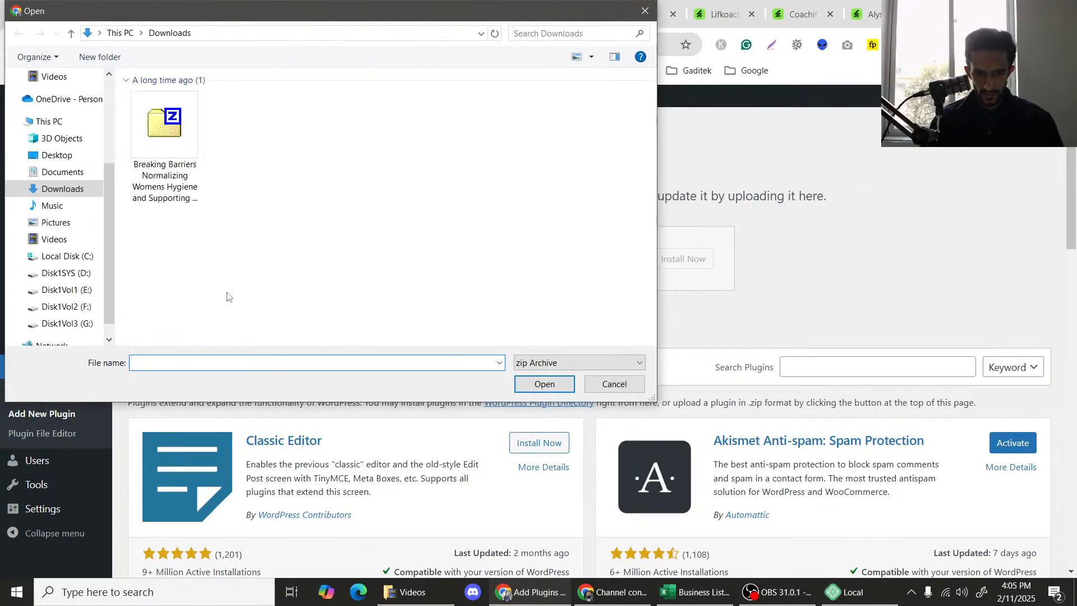
scroll(163, 252, down, 3)
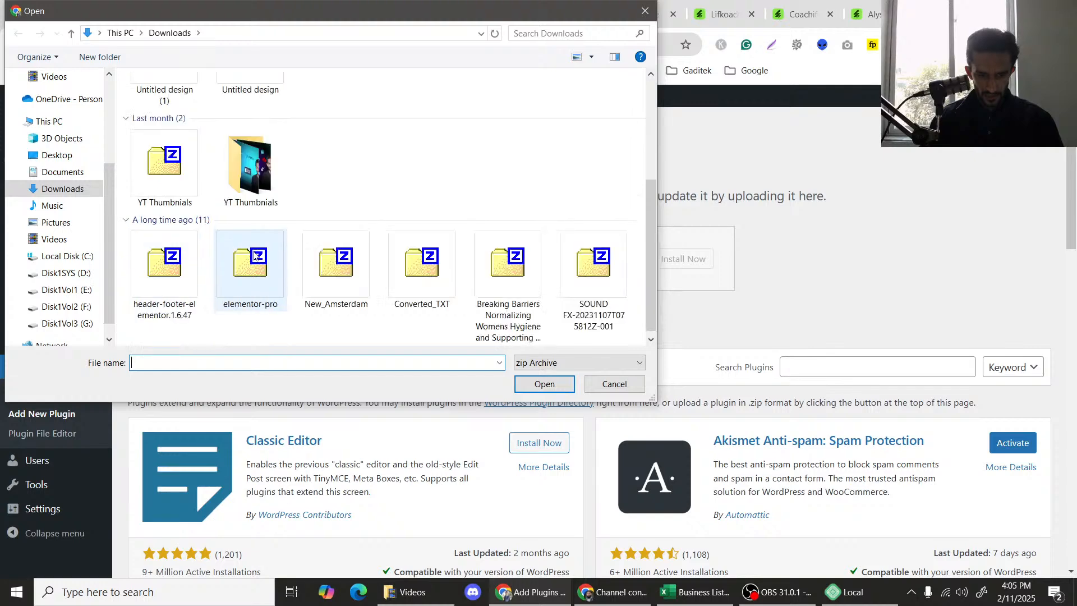
click(241, 279)
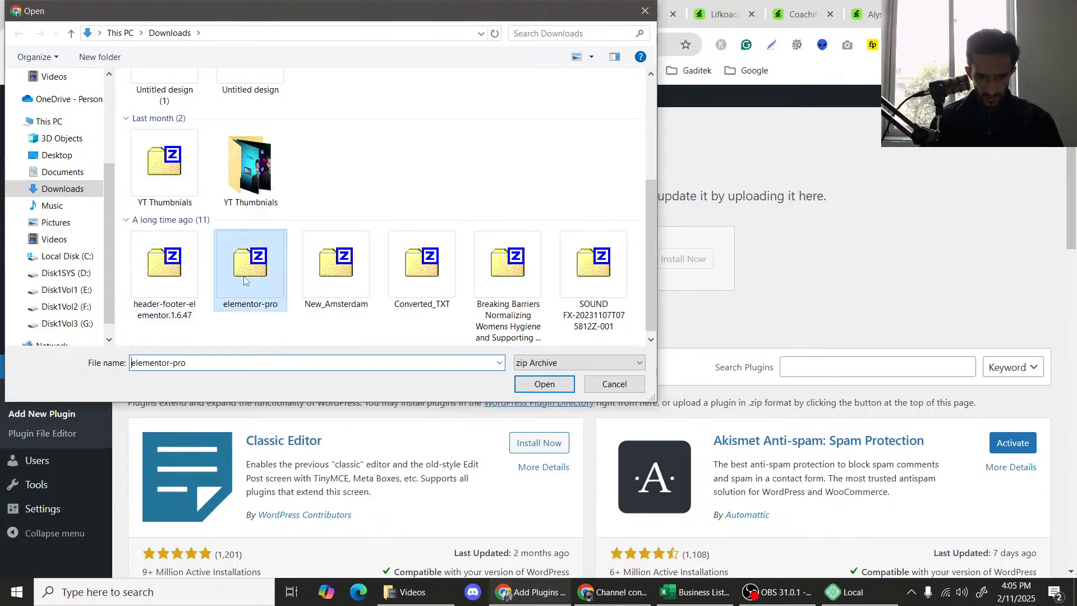
click(543, 384)
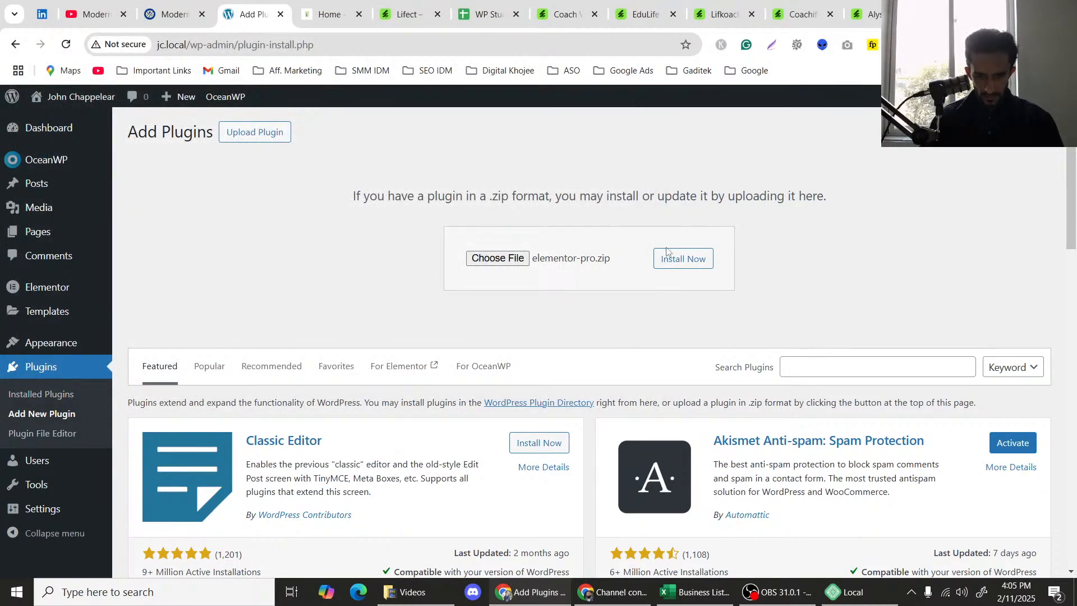
click(667, 256)
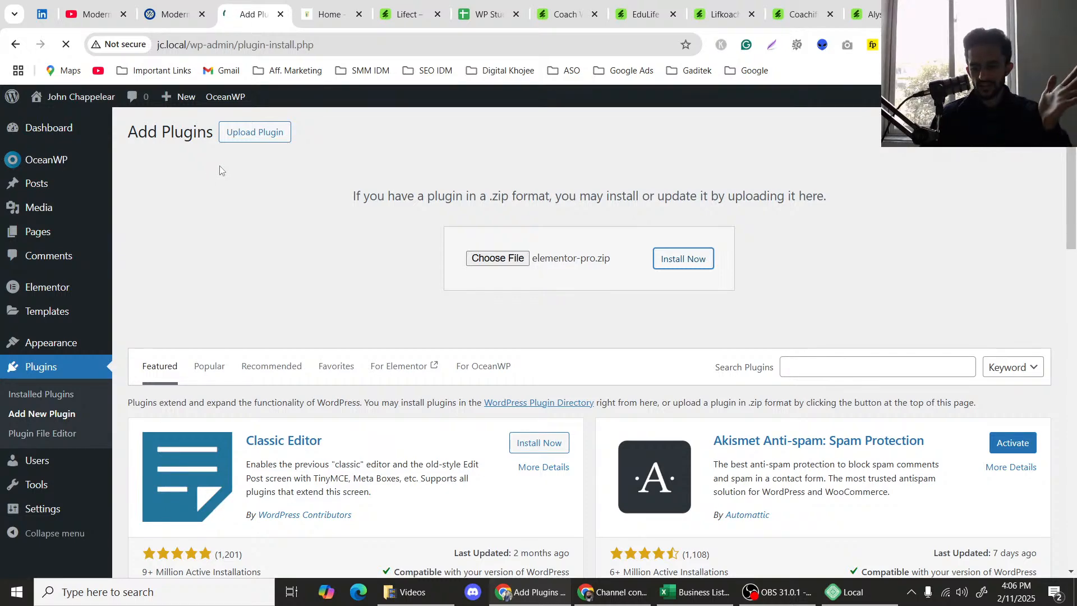
Review the reference homepage's hero section and the hero and services layout in the Lifect kit's preview.
click(353, 18)
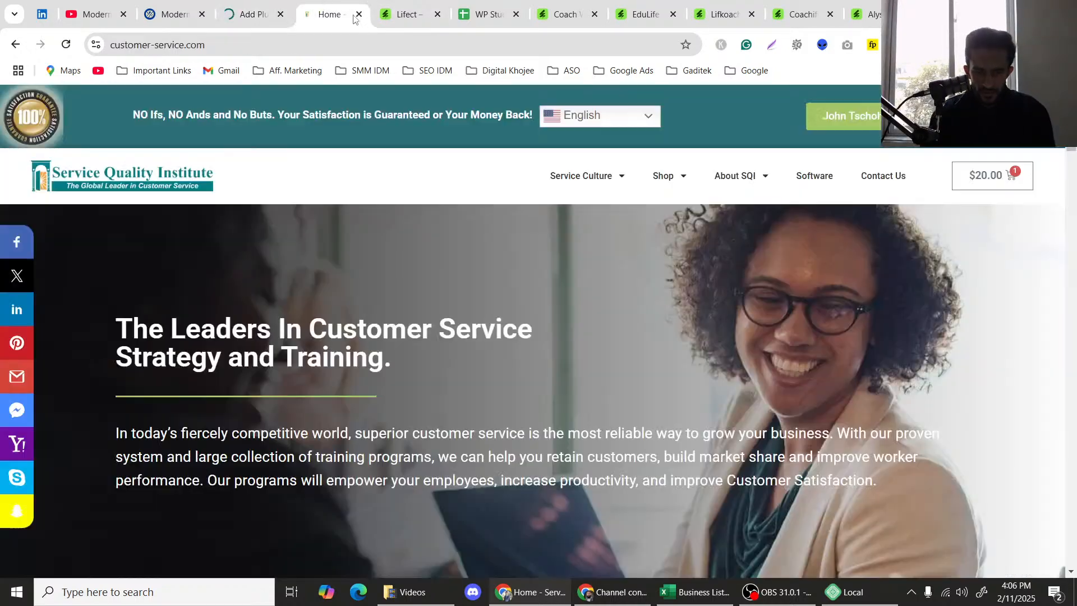
scroll(363, 204, down, 1)
scroll(363, 204, up, 1)
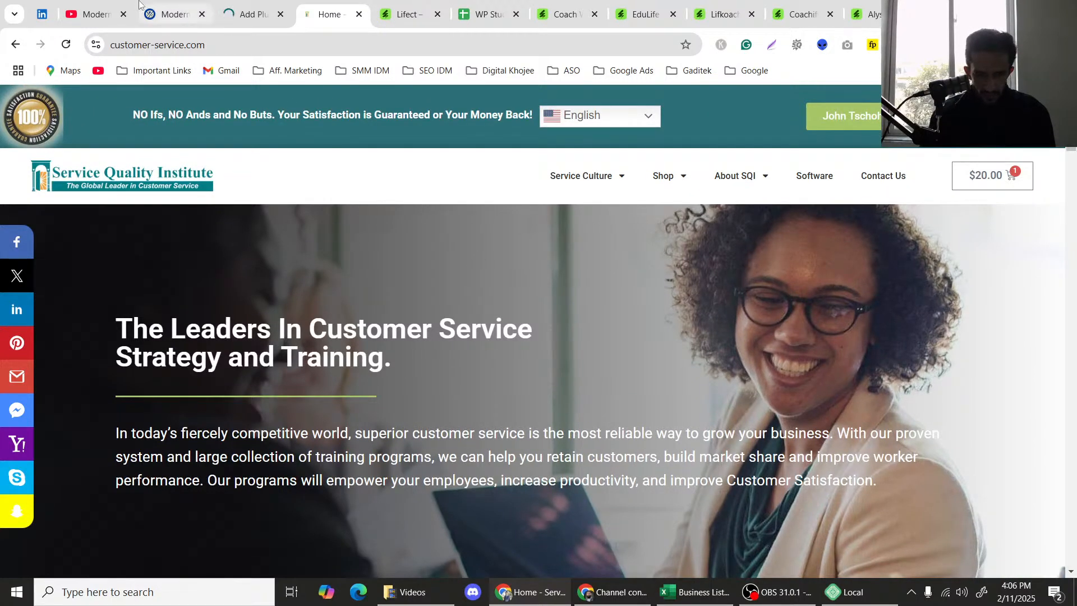
click(210, 5)
click(247, 6)
click(211, 5)
click(241, 11)
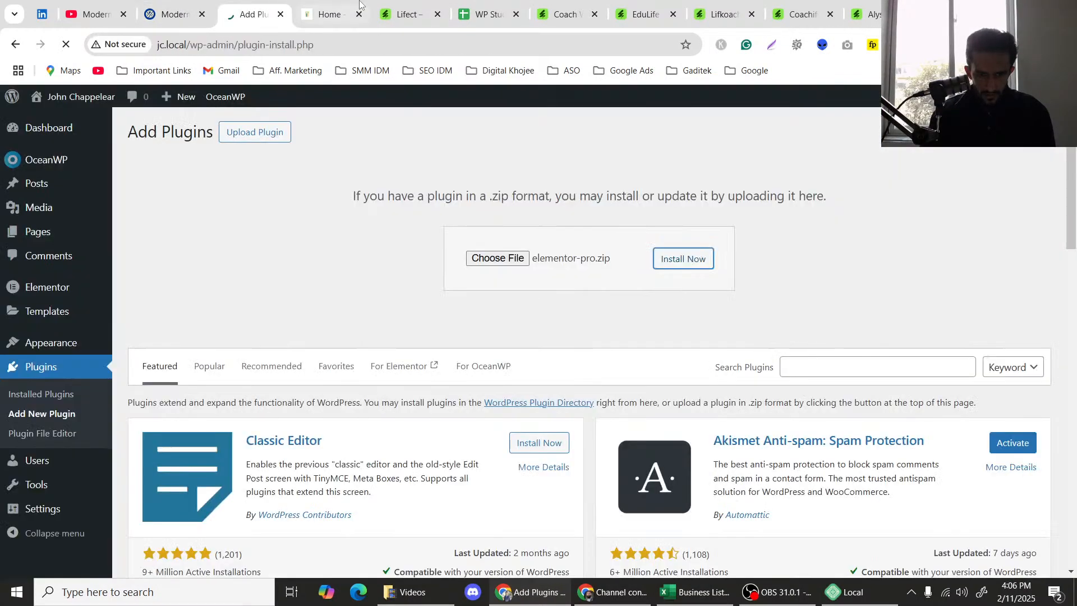
click(329, 13)
click(406, 13)
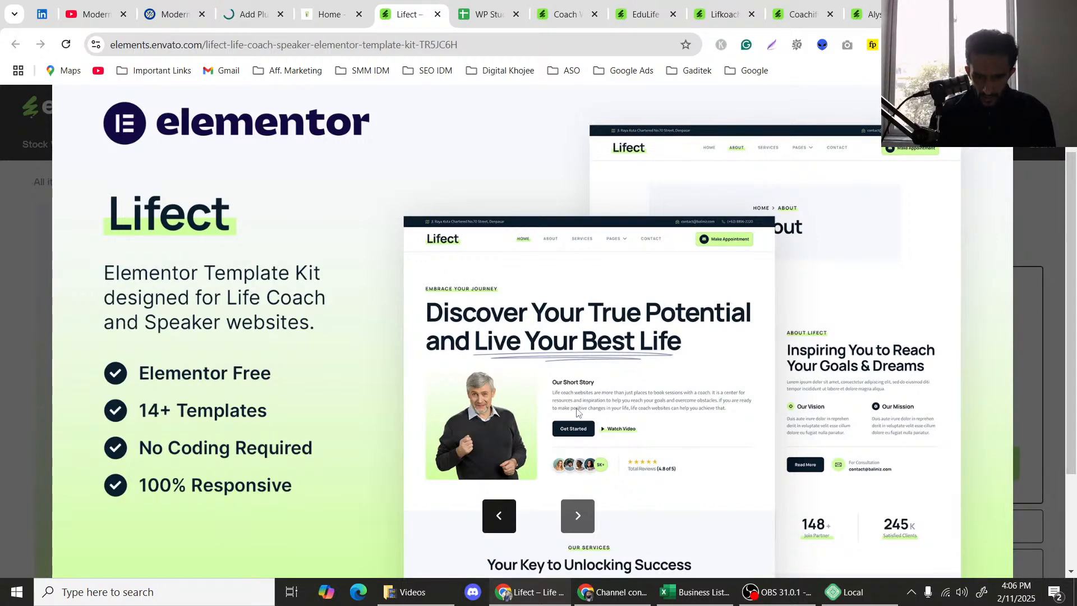
scroll(575, 436, down, 1)
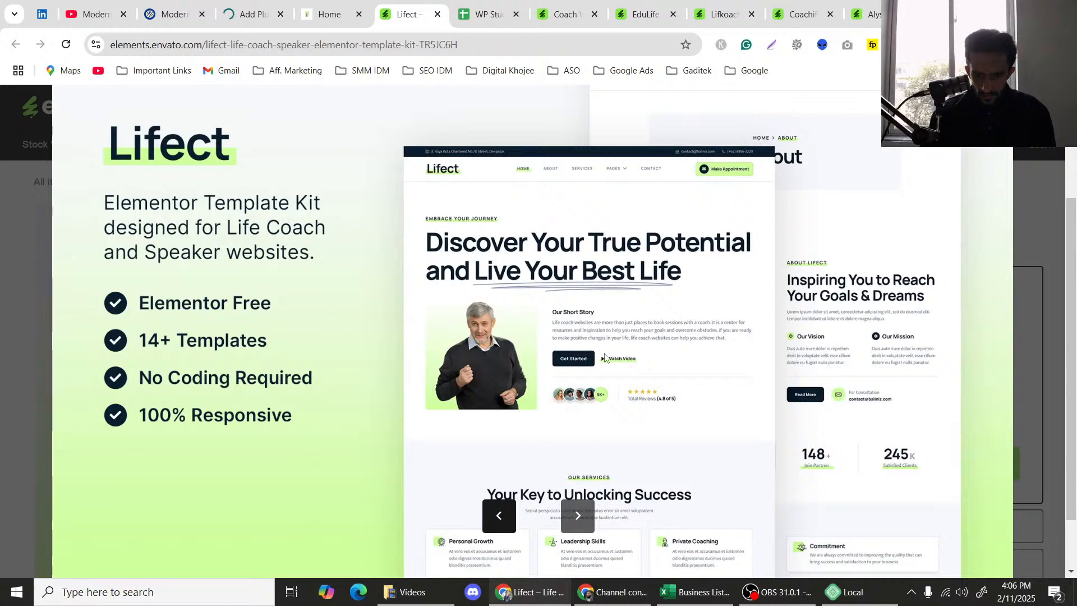
scroll(555, 336, down, 1)
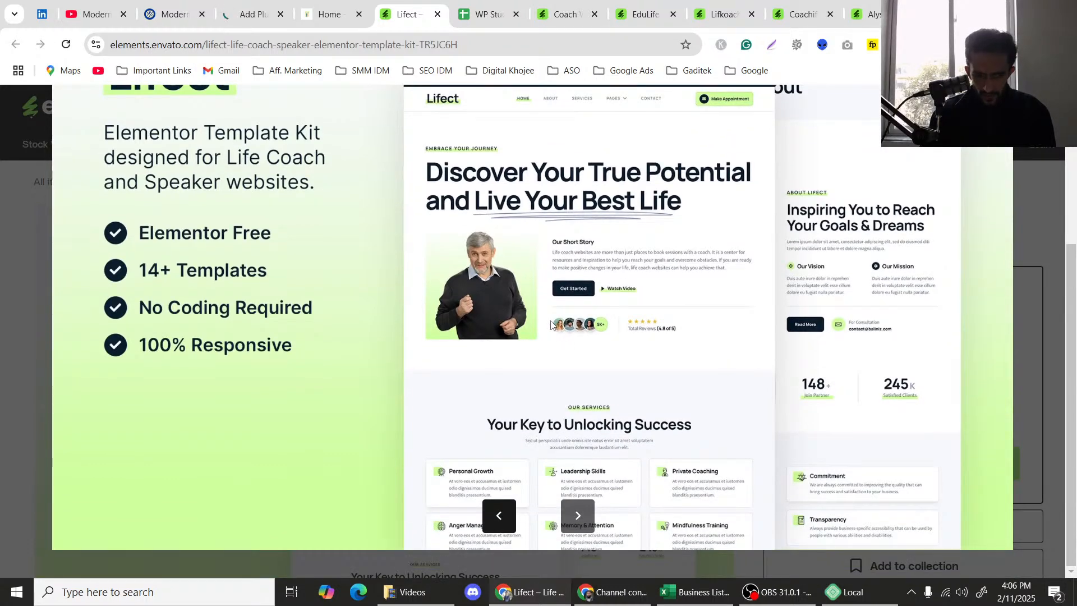
scroll(551, 325, up, 3)
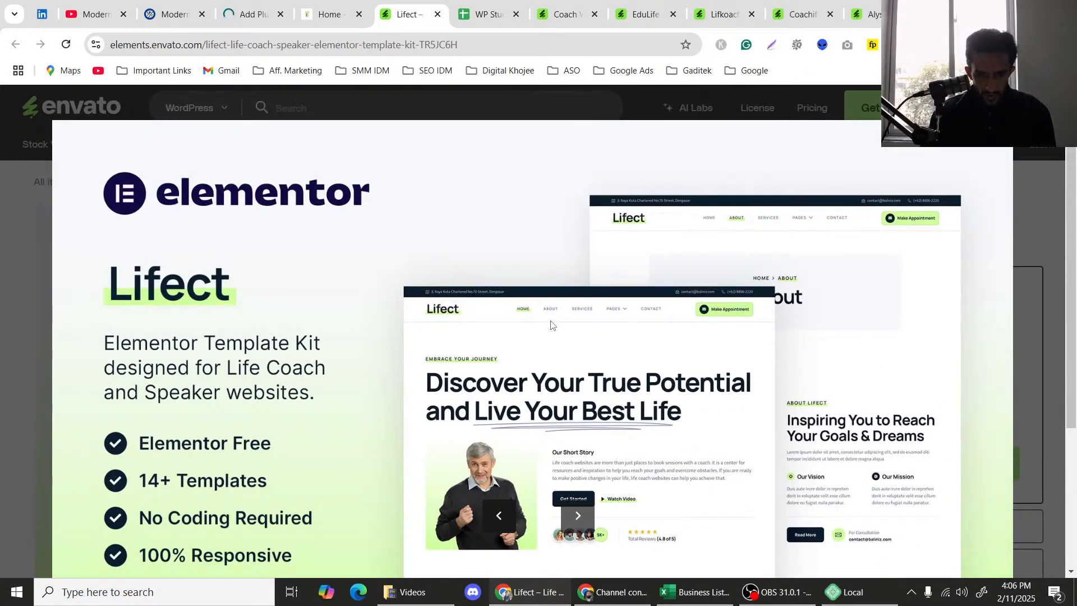
scroll(551, 324, down, 1)
scroll(551, 324, up, 1)
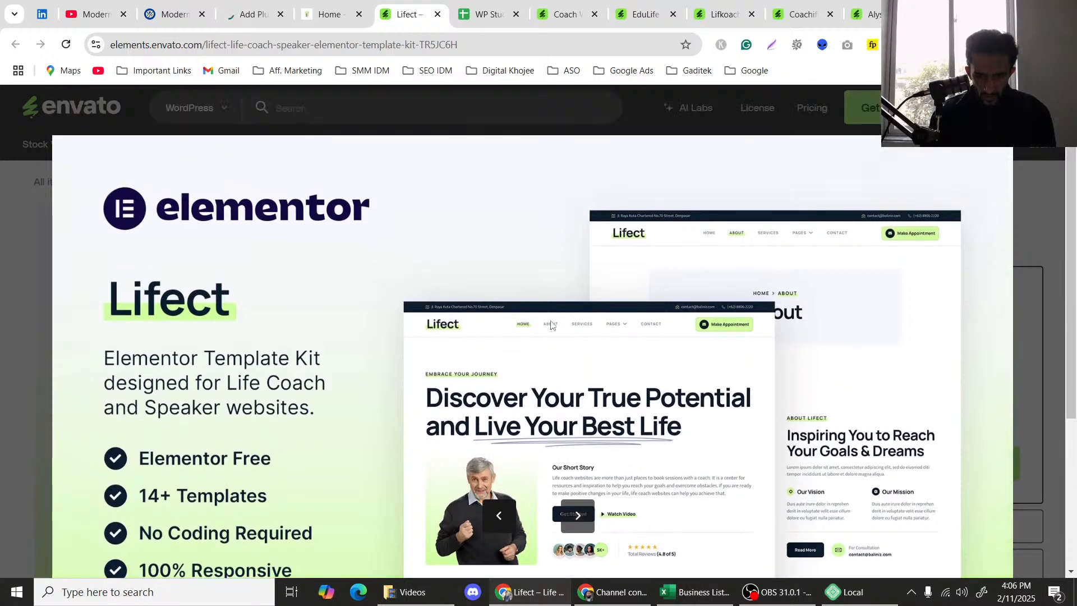
click(157, 3)
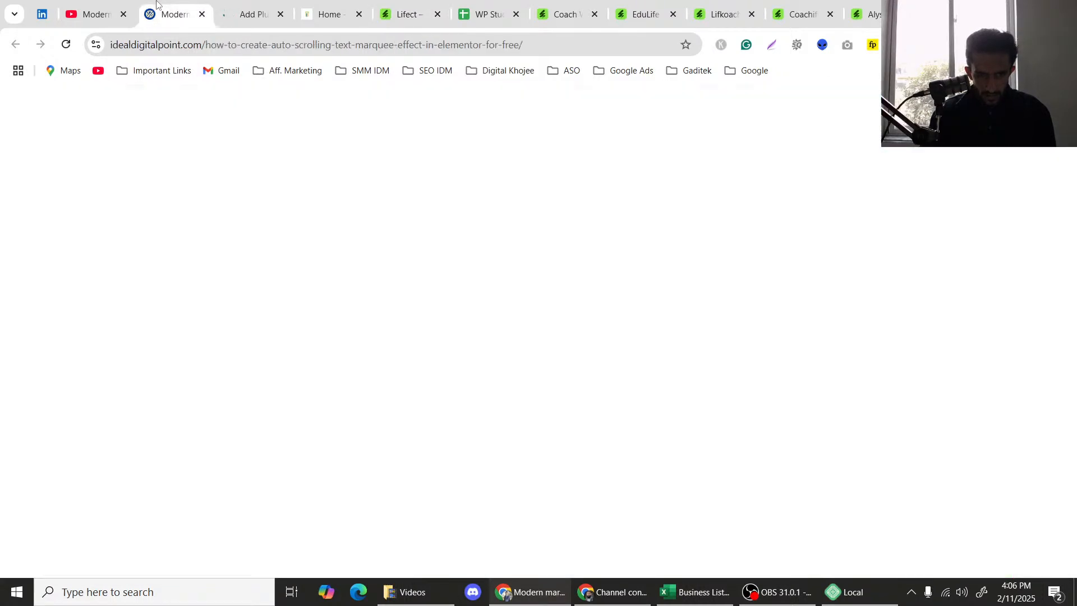
click(276, 5)
click(349, 4)
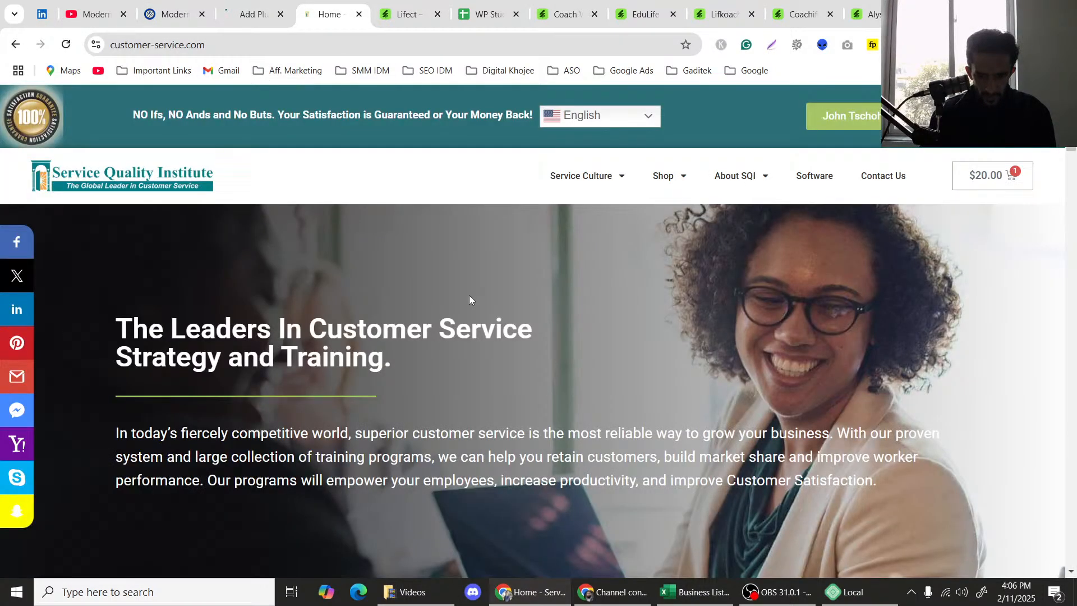
click(171, 12)
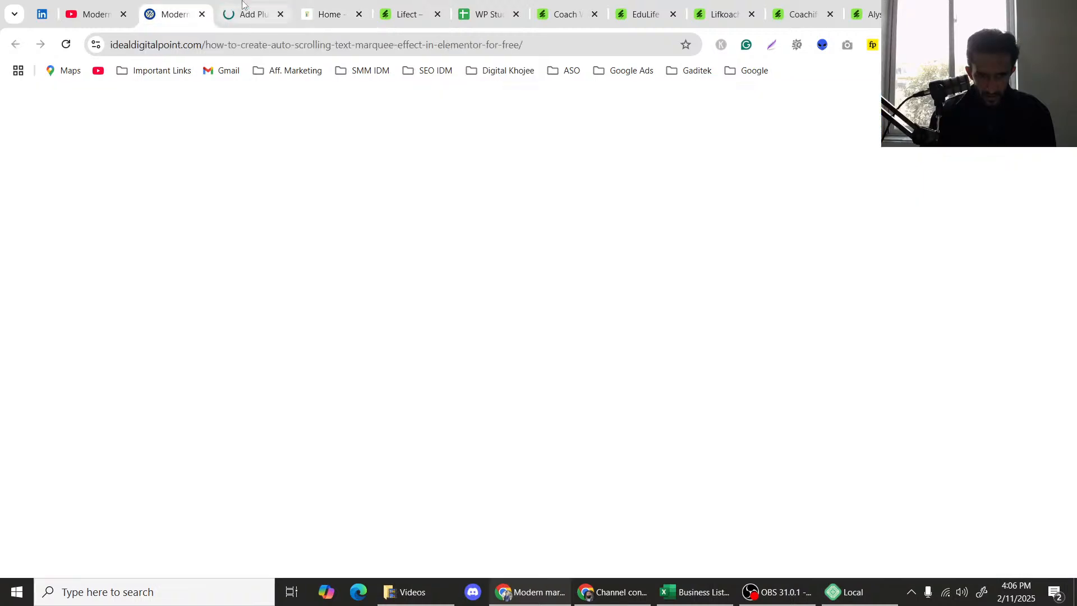
Return to the plugin installation page and activate the Elementor Pro plugin.
click(243, 3)
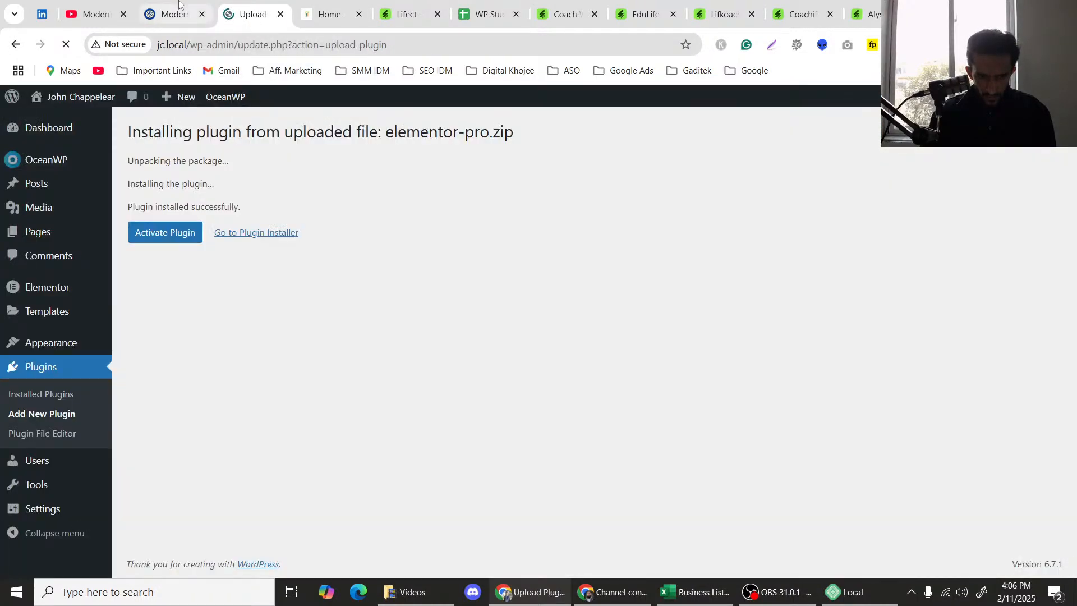
key(ctrl+shift+Tab)
click(257, 3)
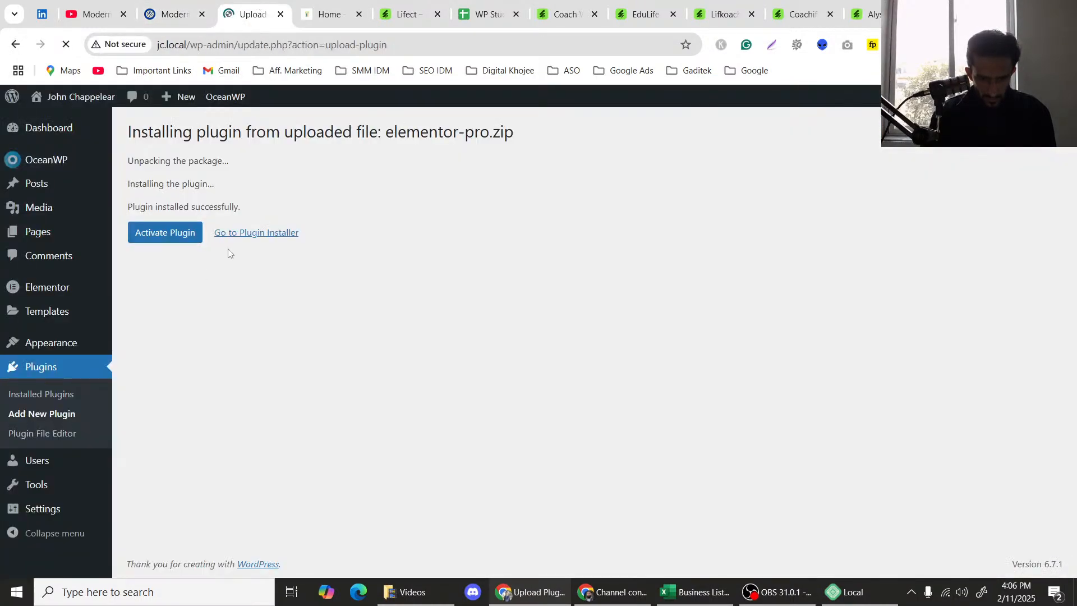
click(168, 237)
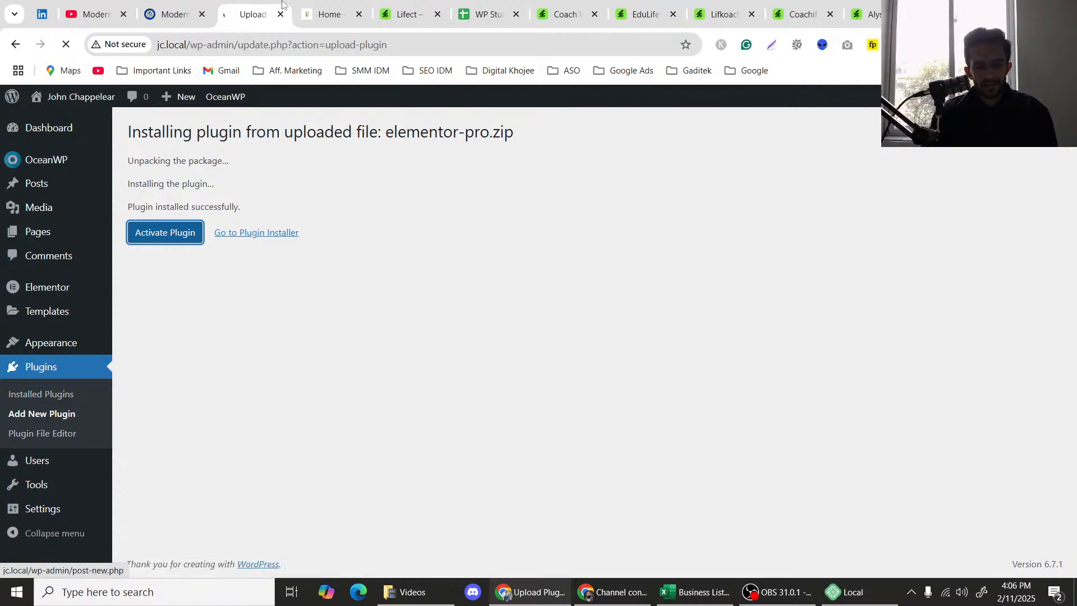
Go through the open reference kits and examine the hero and client logo row in the Lifkoach kit's enlarged preview.
click(331, 3)
click(407, 2)
click(509, 3)
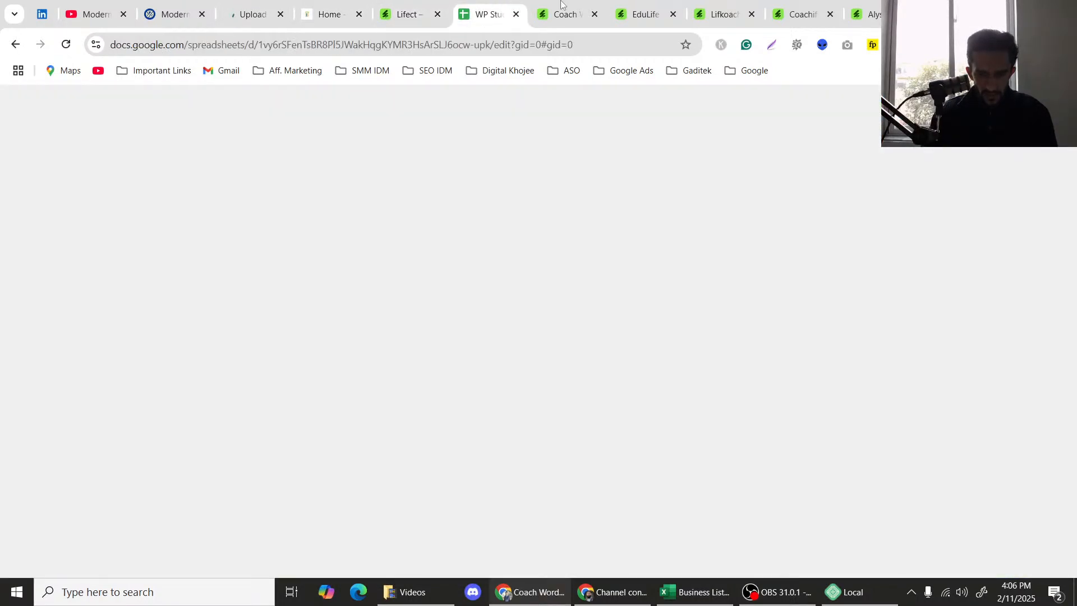
click(561, 3)
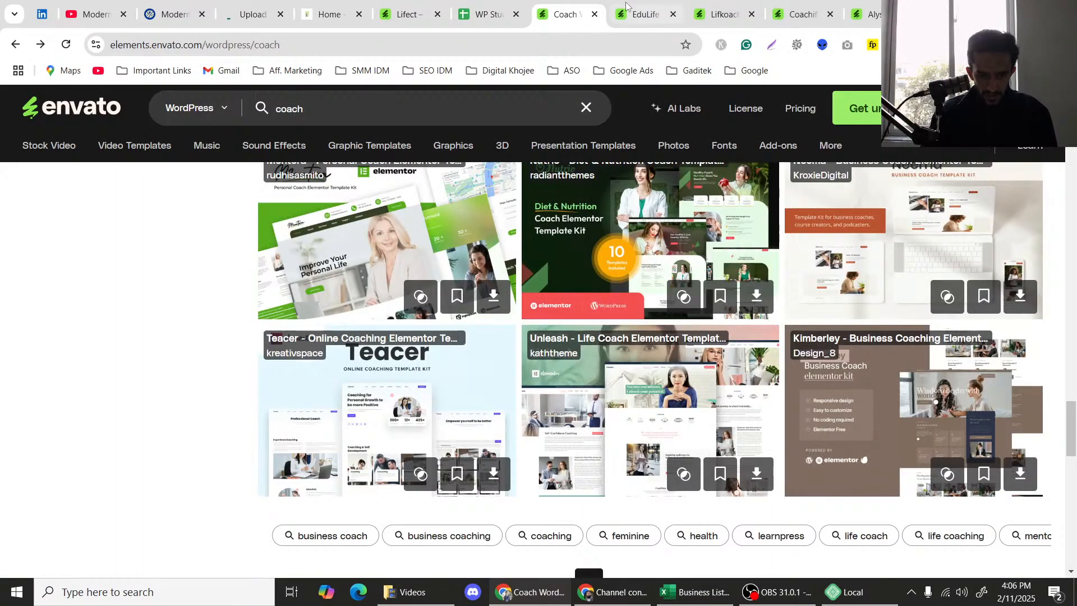
click(669, 3)
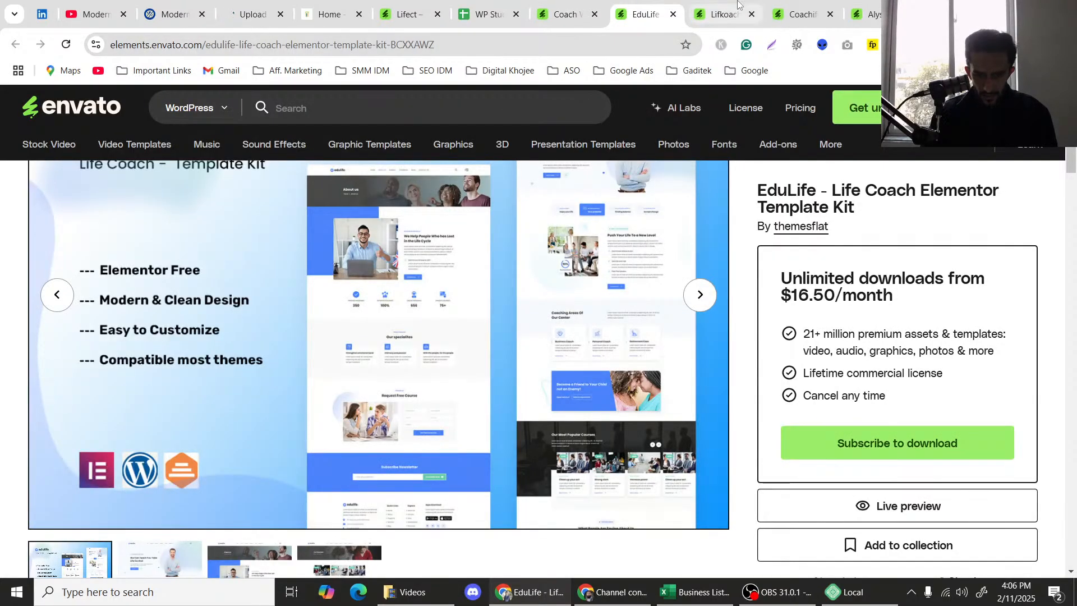
click(735, 7)
scroll(392, 303, down, 2)
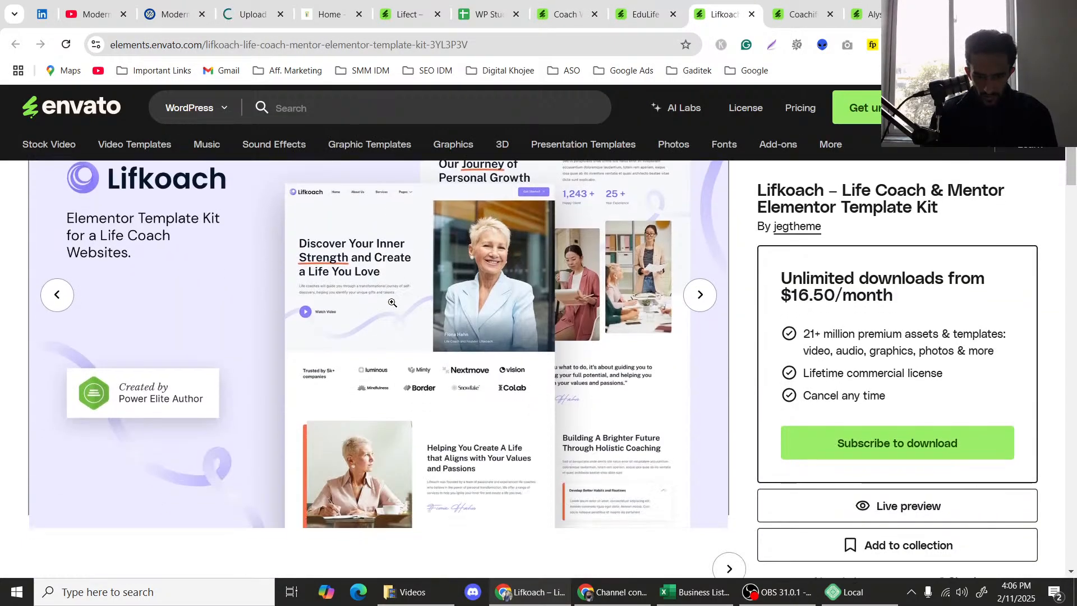
scroll(392, 302, up, 2)
scroll(391, 302, down, 3)
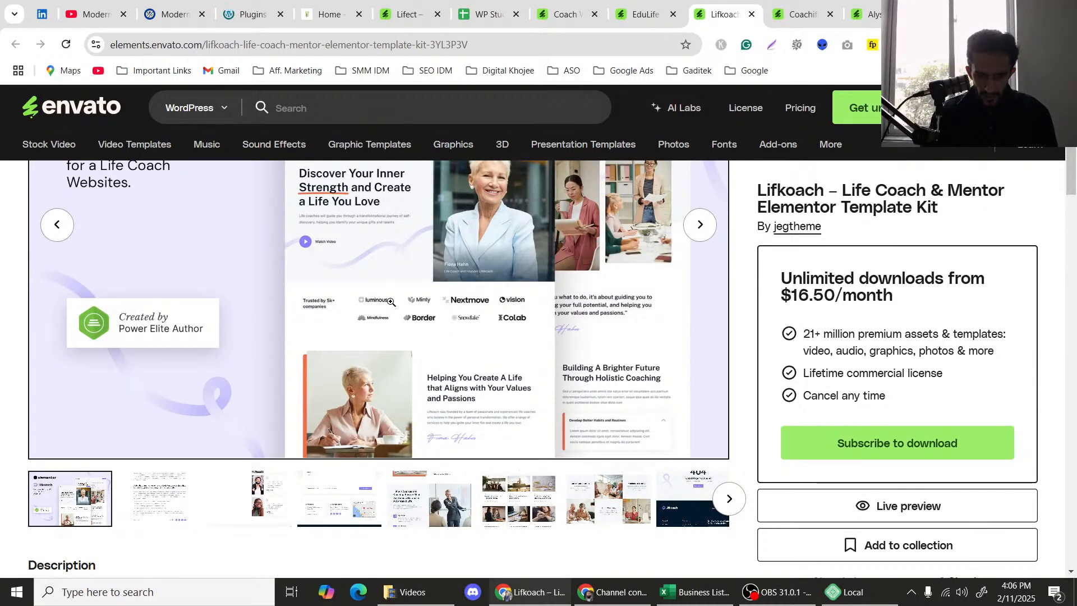
scroll(391, 302, up, 2)
scroll(391, 302, down, 1)
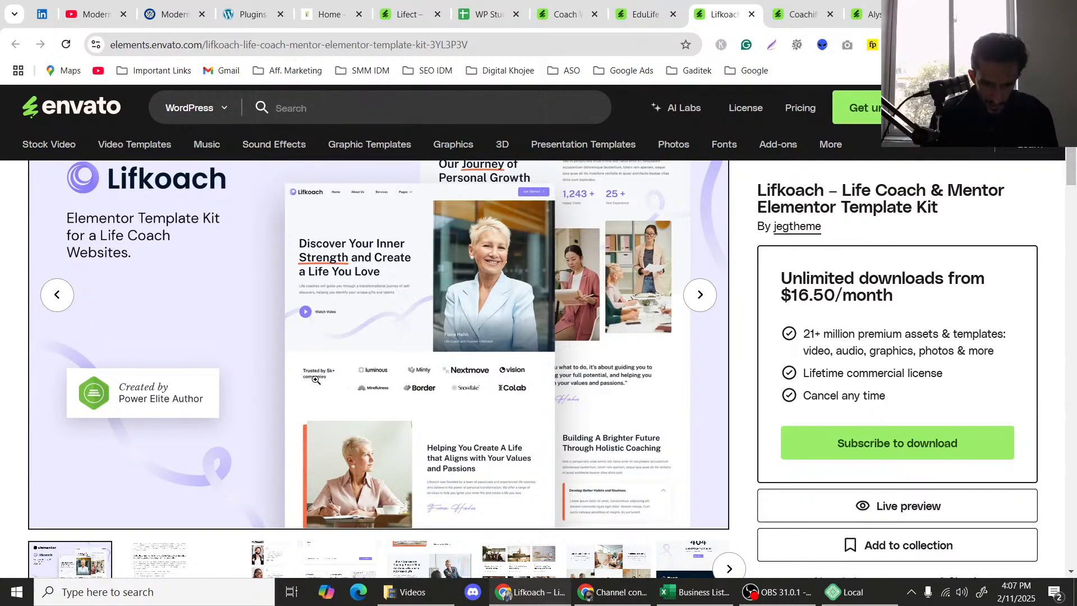
click(386, 366)
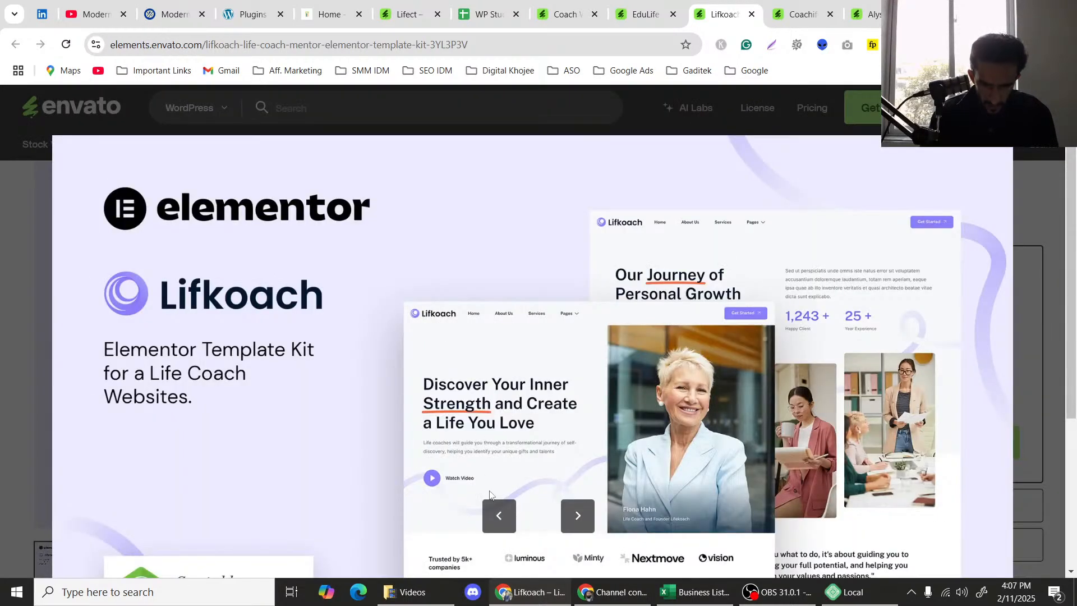
scroll(490, 494, down, 3)
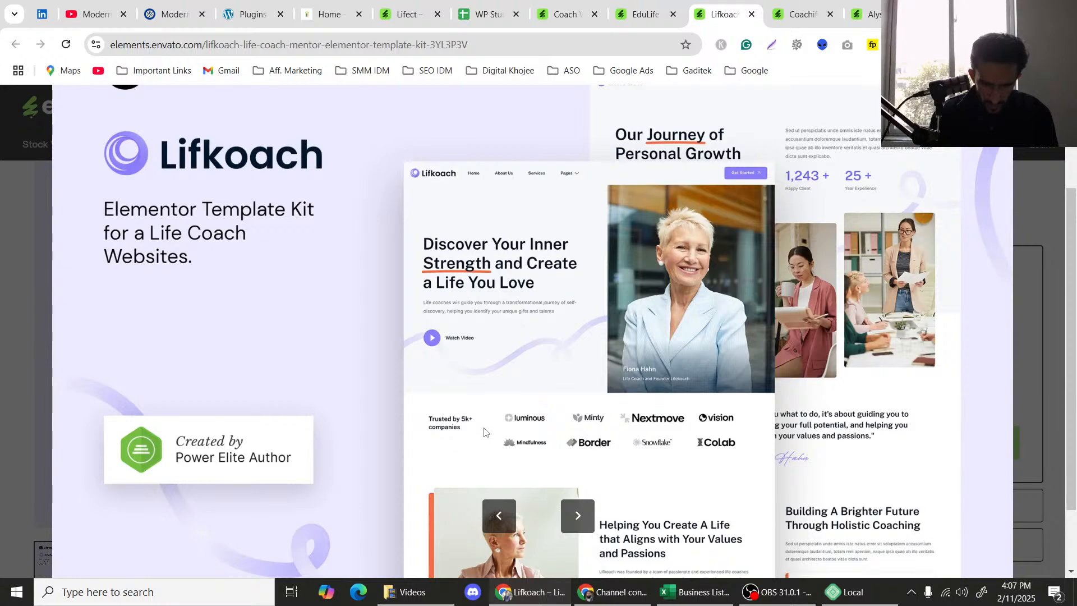
scroll(486, 432, up, 2)
scroll(487, 426, down, 1)
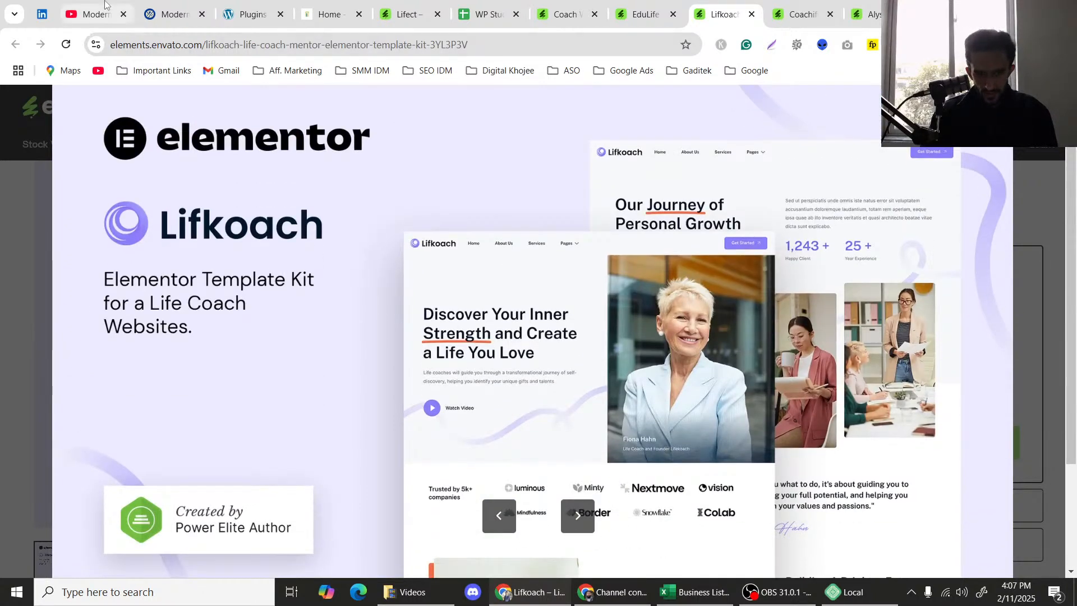
Check the installed plugins list in WordPress and dismiss the OceanWP upgrade notice.
click(235, 4)
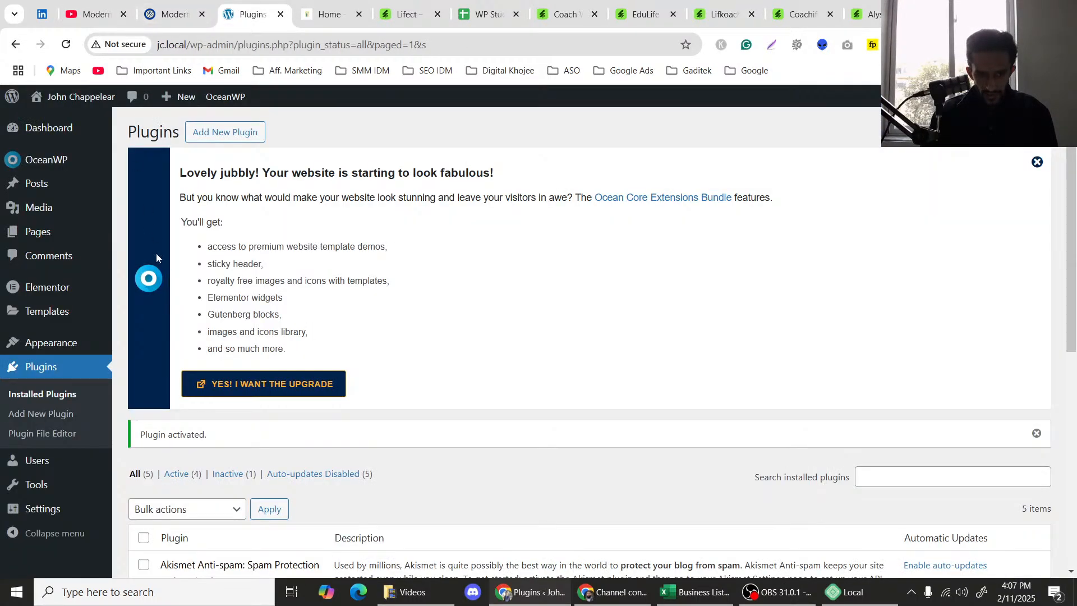
scroll(160, 253, down, 2)
scroll(382, 310, down, 4)
scroll(375, 308, up, 6)
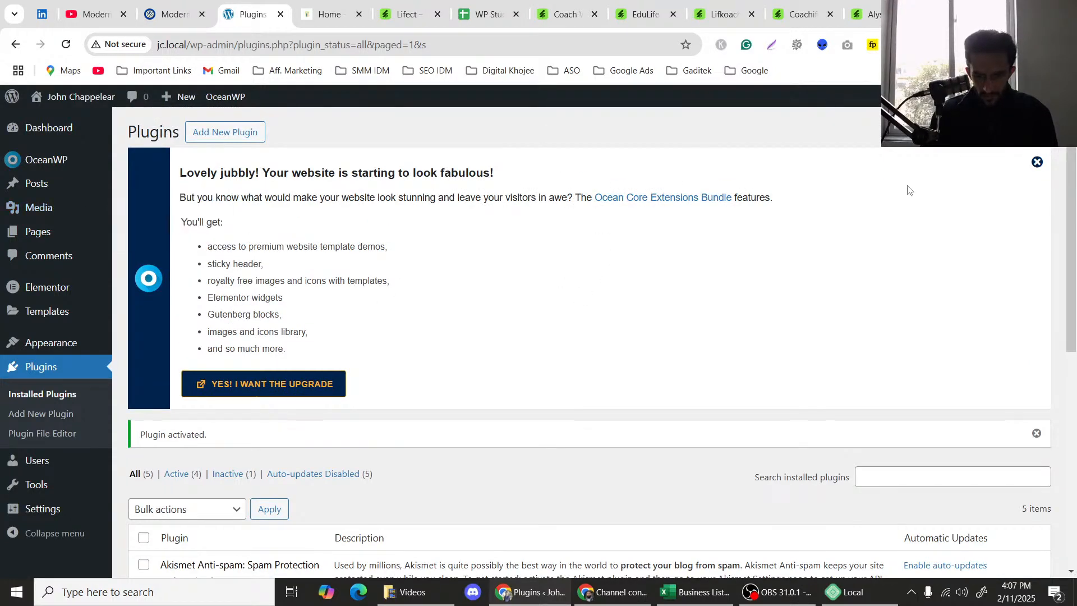
click(1037, 163)
mouse_move(57, 97)
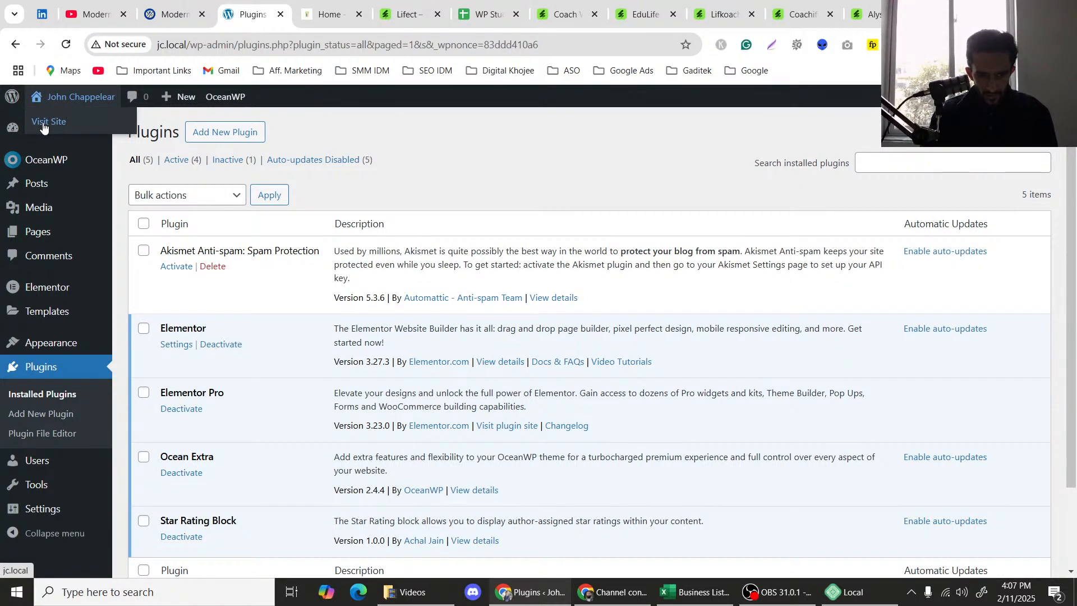
mouse_move(40, 195)
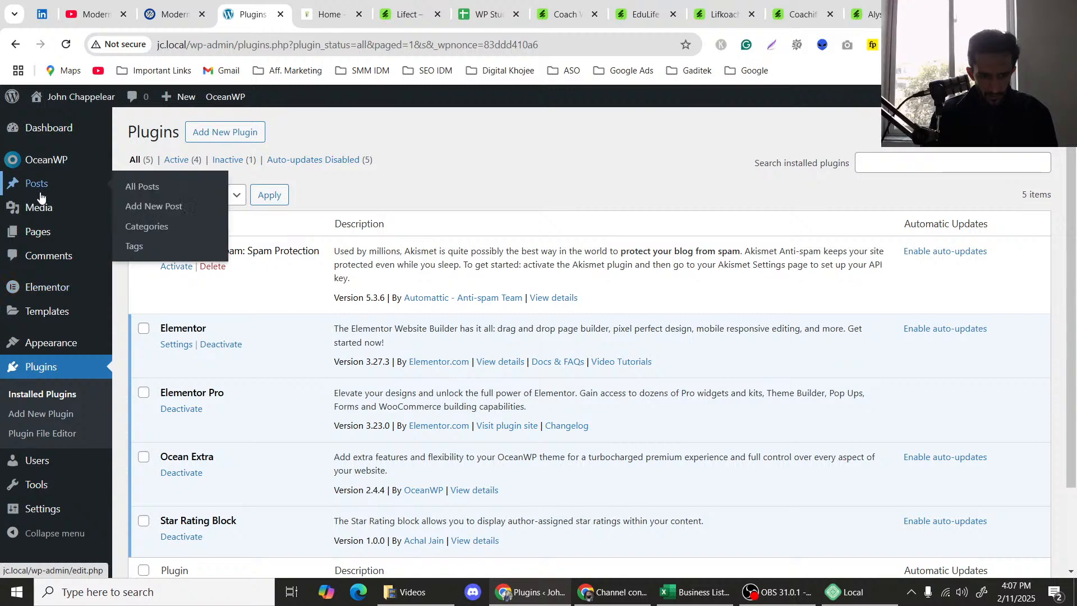
Open the site's page list, then the Elementor settings, and check the general options for post types, default colors and default fonts.
click(40, 233)
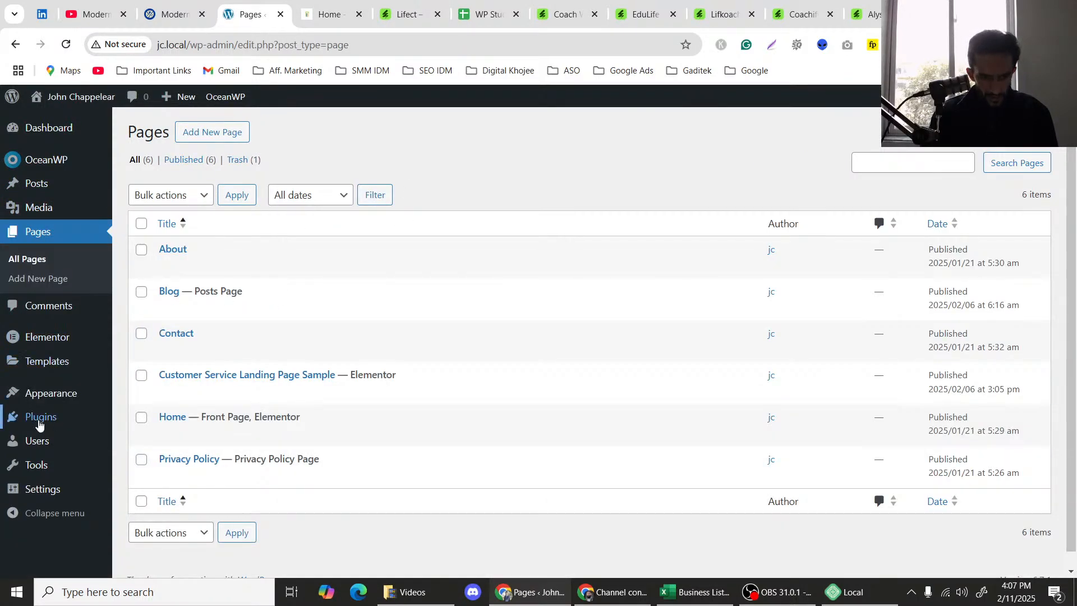
mouse_move(56, 337)
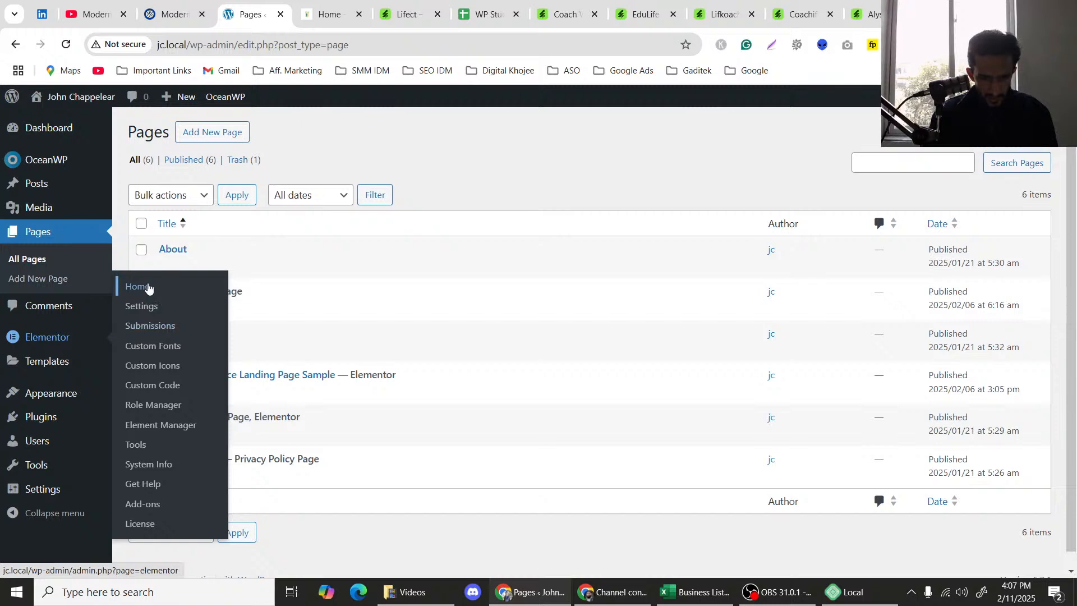
click(140, 306)
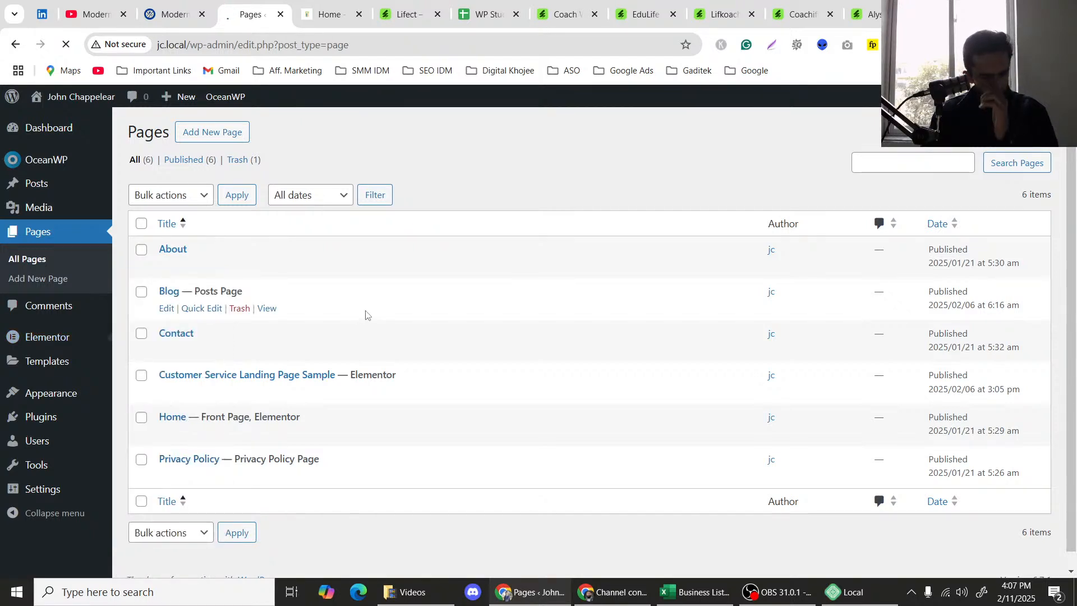
scroll(366, 314, down, 1)
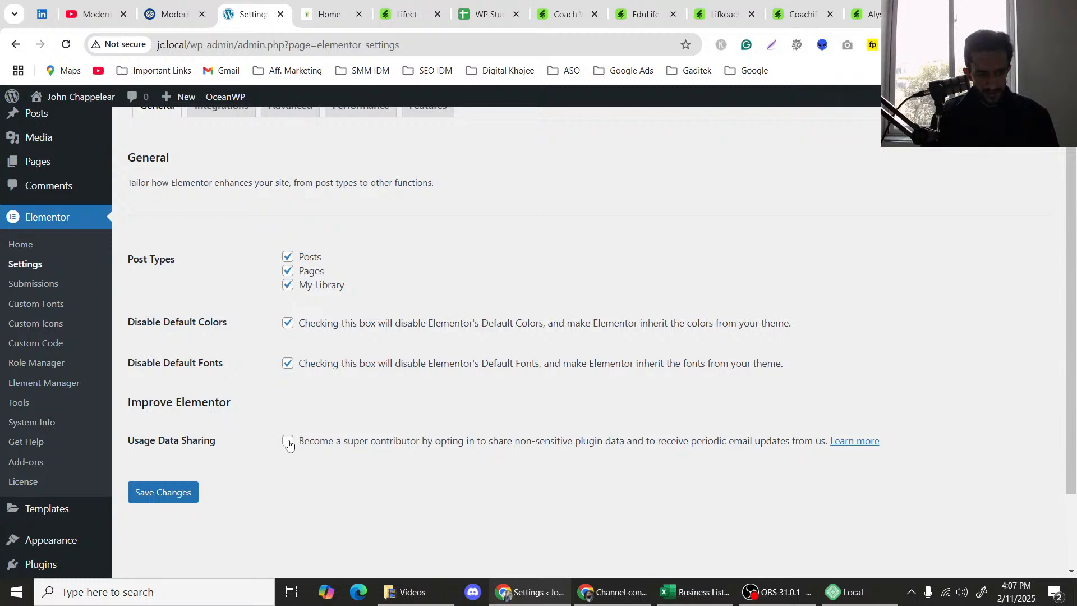
scroll(265, 282, up, 1)
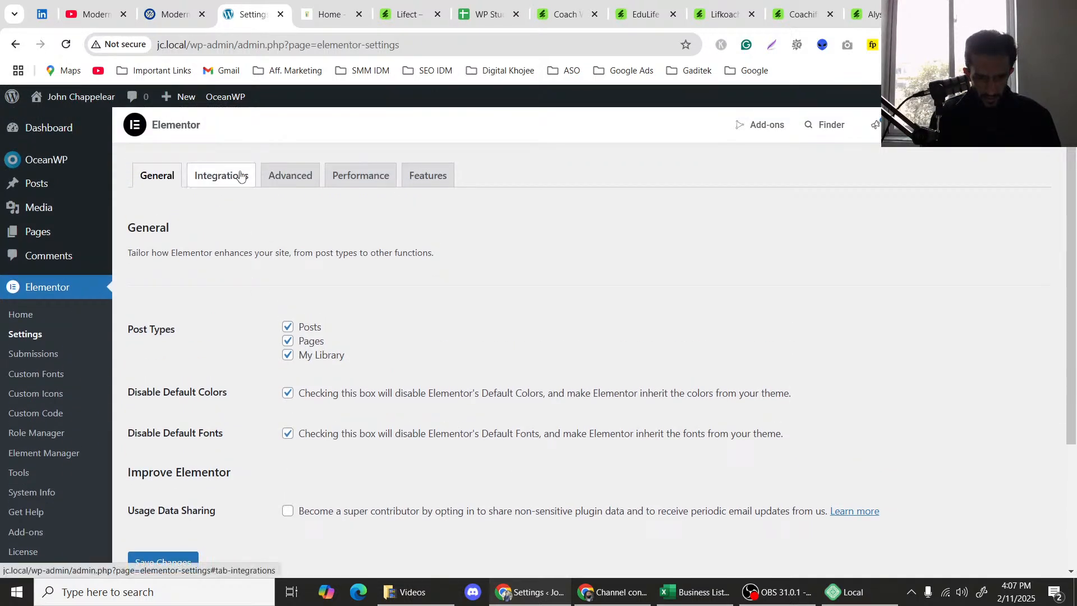
scroll(40, 381, down, 2)
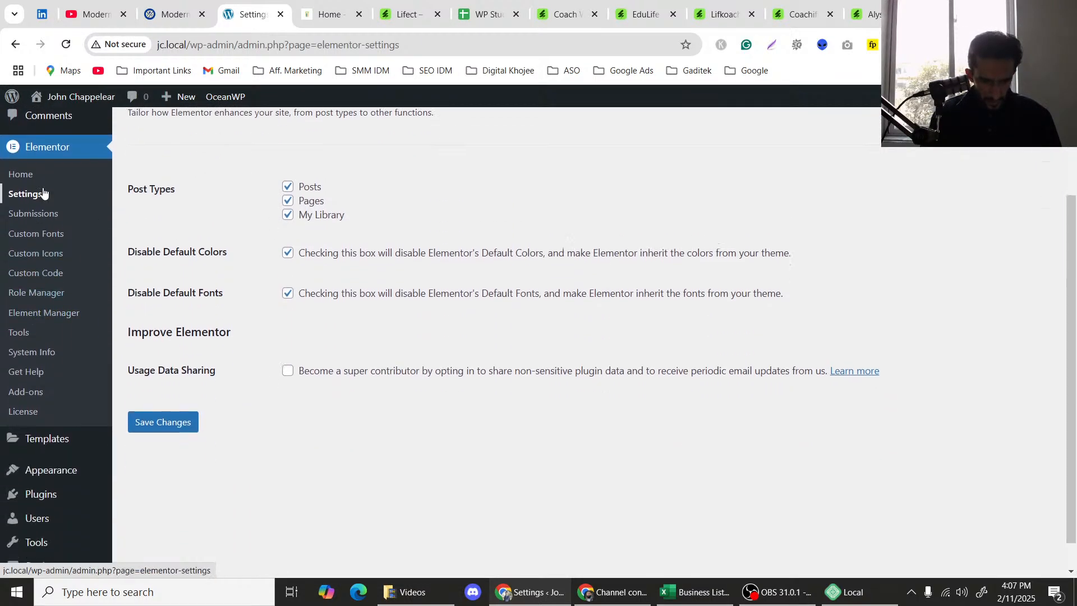
Open Elementor's license settings and check the activation status and the options for switching or disconnecting the license.
click(25, 414)
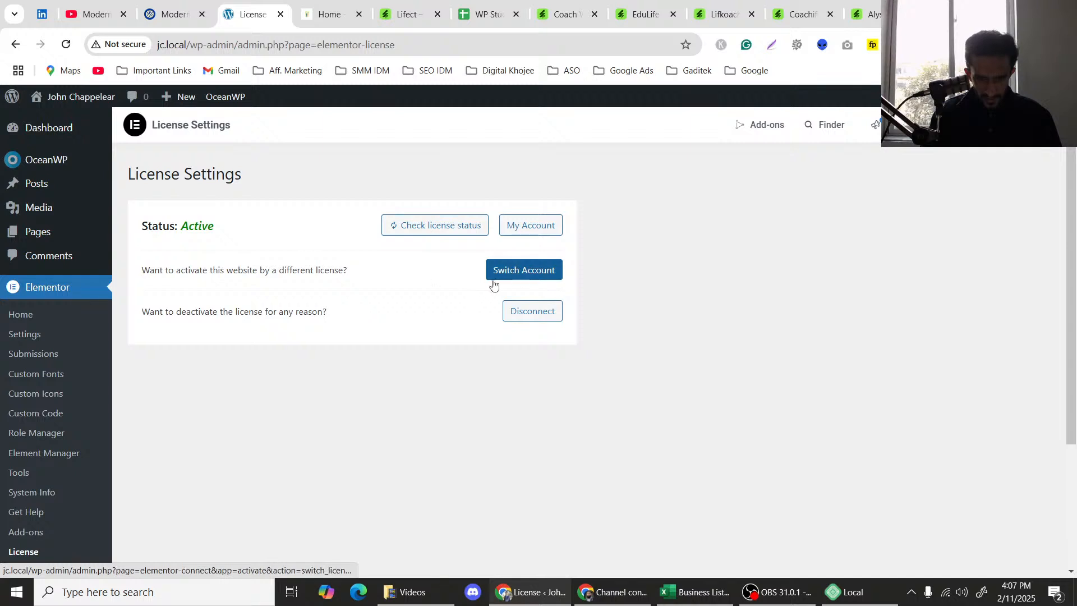
drag(161, 271, 312, 272)
triple_click(313, 272)
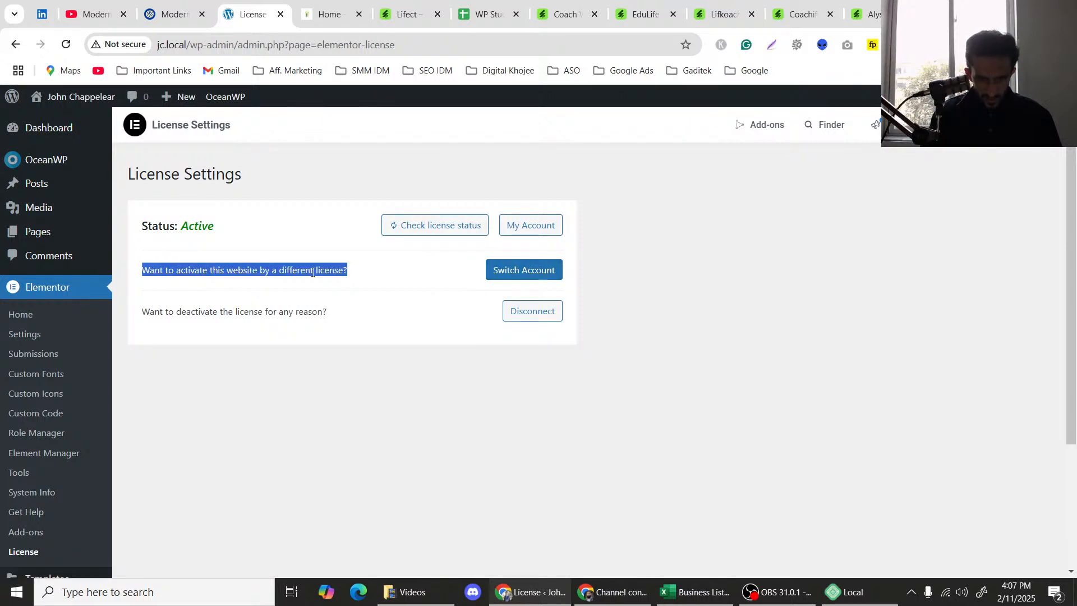
click(207, 314)
drag(231, 312, 300, 312)
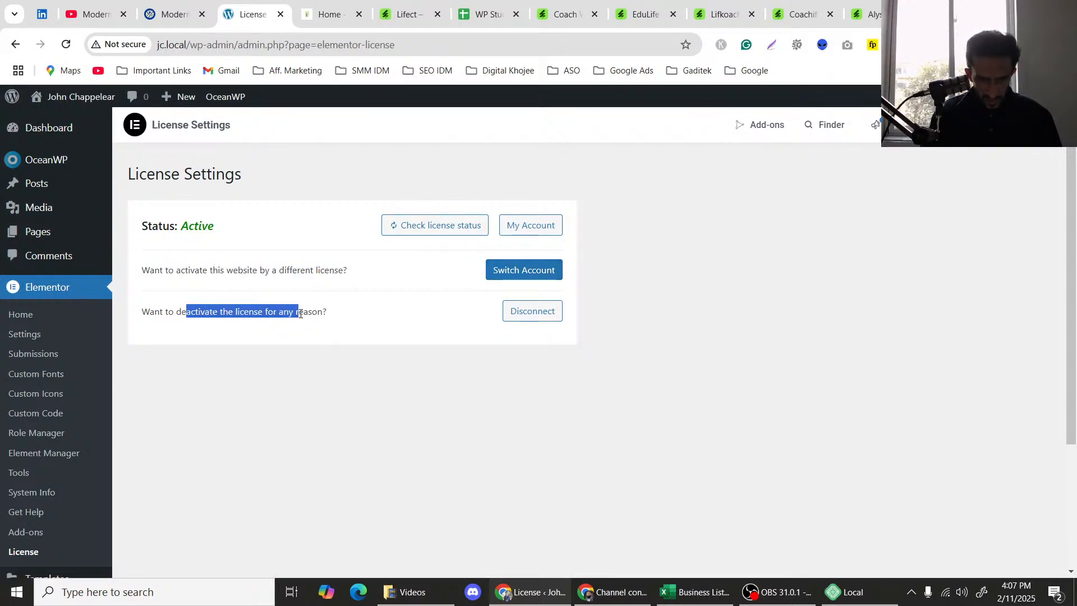
triple_click(320, 311)
click(319, 312)
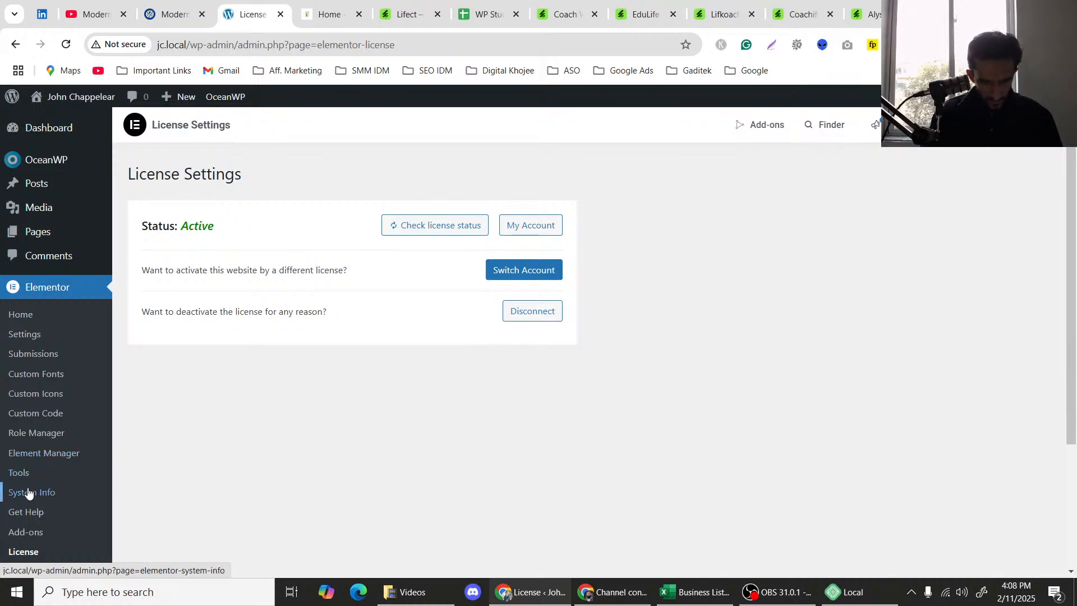
Return to the Elementor settings and look through the general options and the Google Maps and reCAPTCHA integration settings.
click(39, 492)
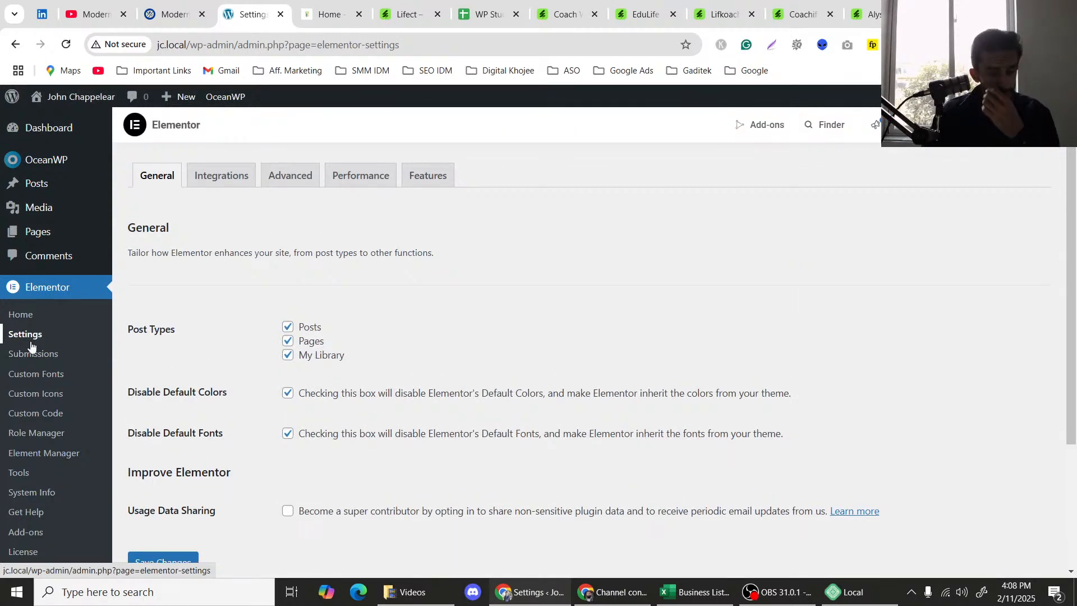
scroll(318, 235, down, 2)
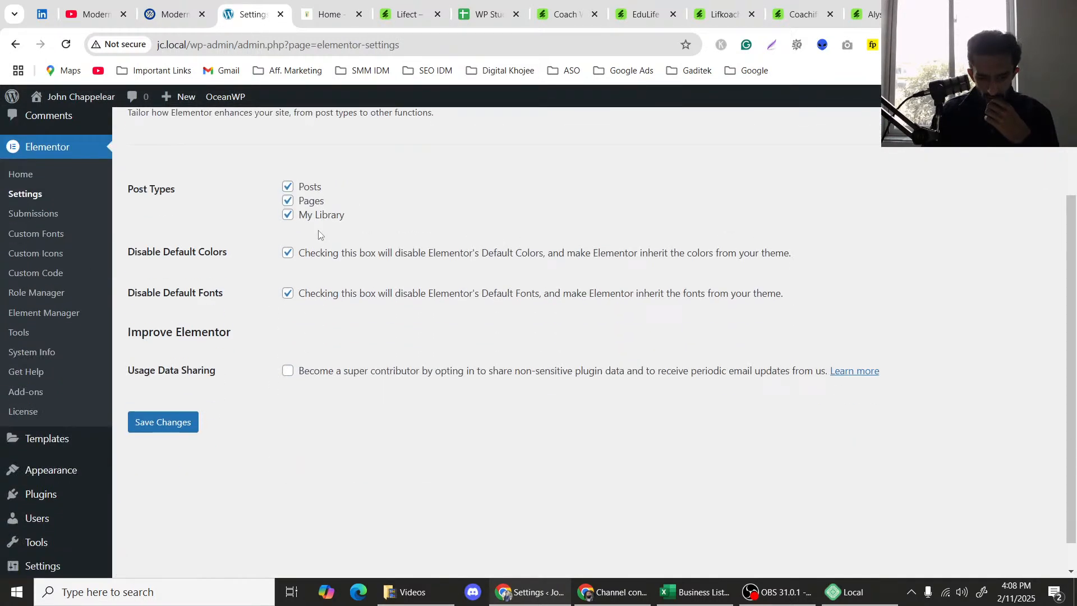
scroll(319, 234, up, 3)
click(219, 177)
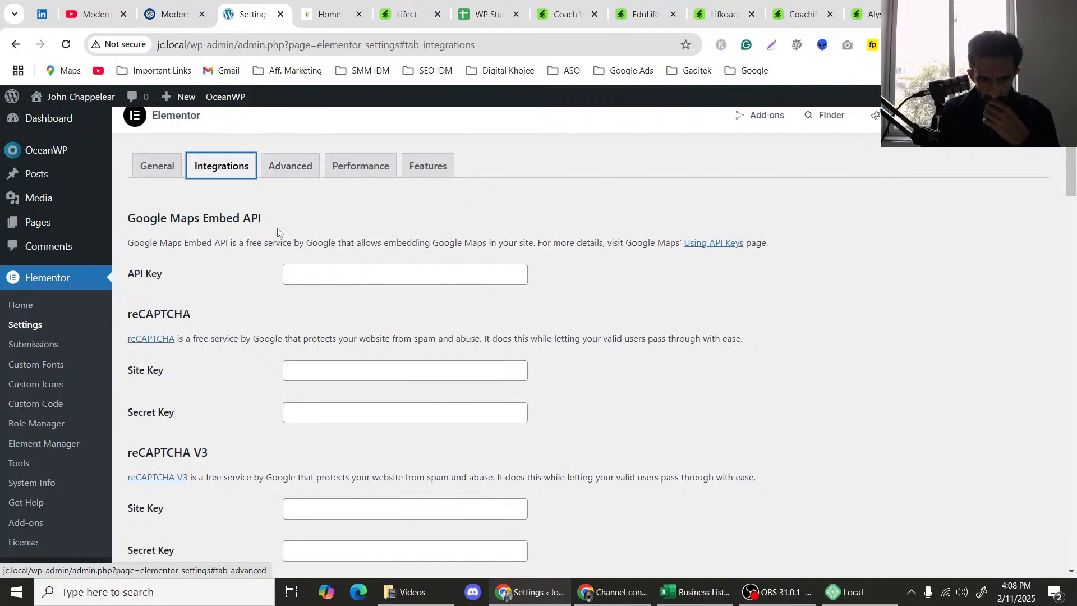
scroll(277, 230, down, 7)
scroll(277, 230, up, 6)
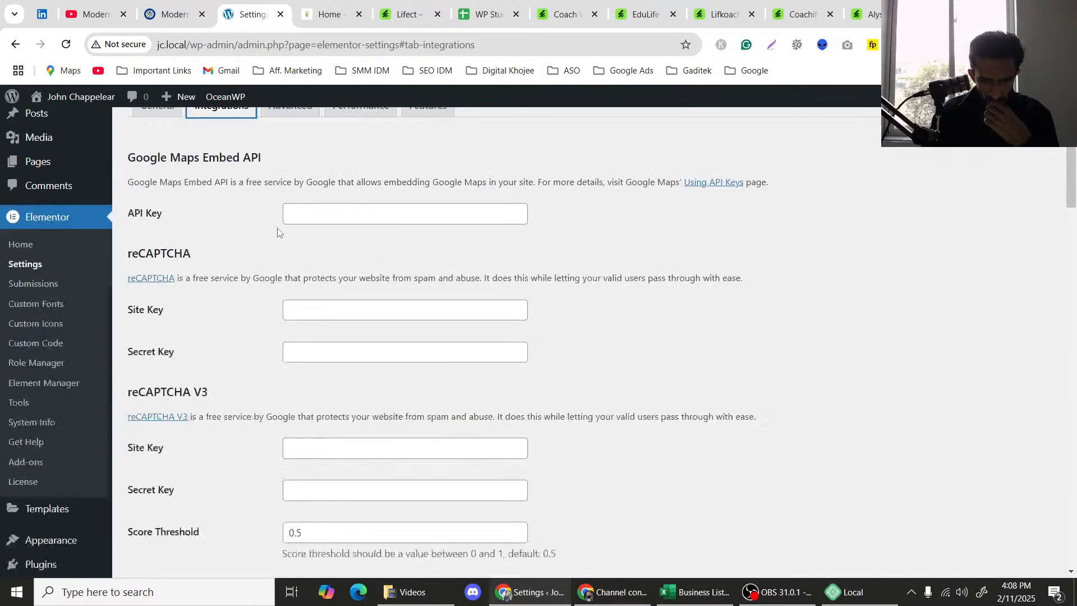
scroll(278, 228, up, 1)
Review Elementor's advanced settings, choose an option for Load Font Awesome 4 Support, and save the changes.
click(293, 173)
scroll(230, 276, down, 1)
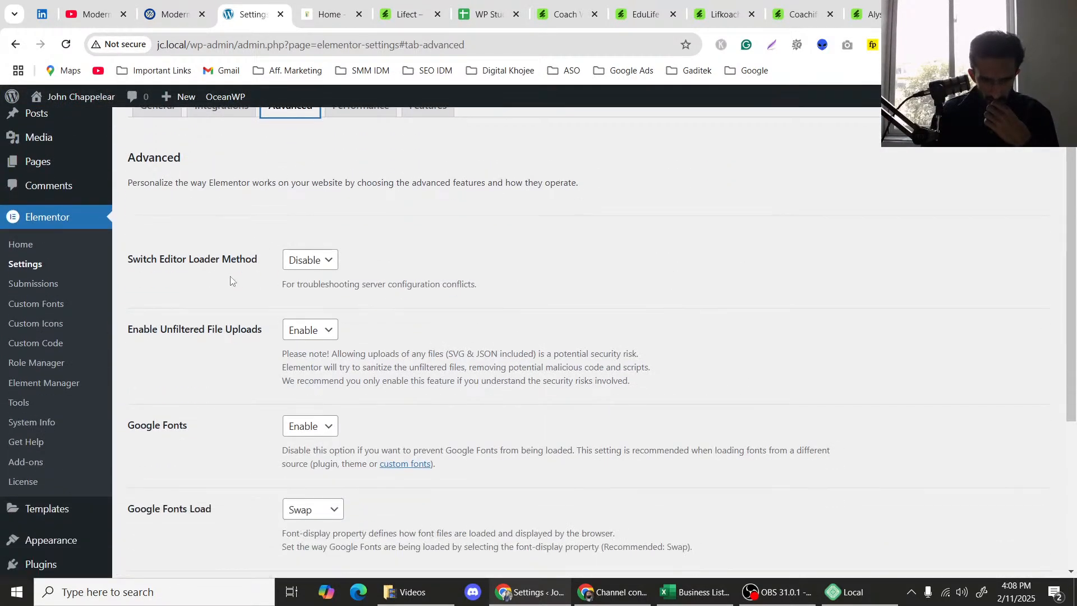
drag(163, 258, 217, 258)
click(216, 258)
scroll(216, 258, down, 1)
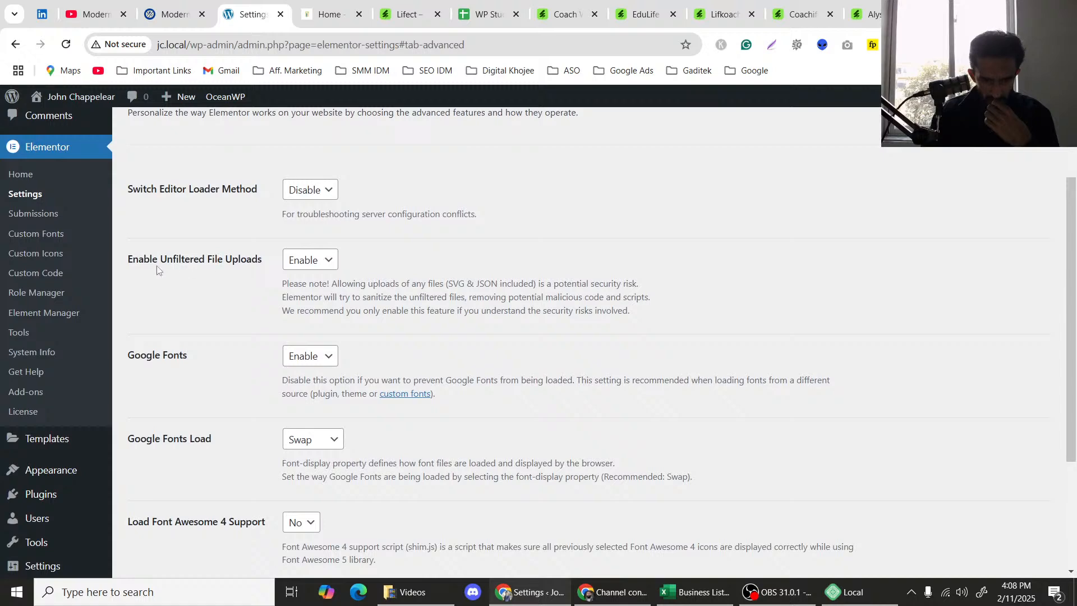
scroll(221, 264, down, 2)
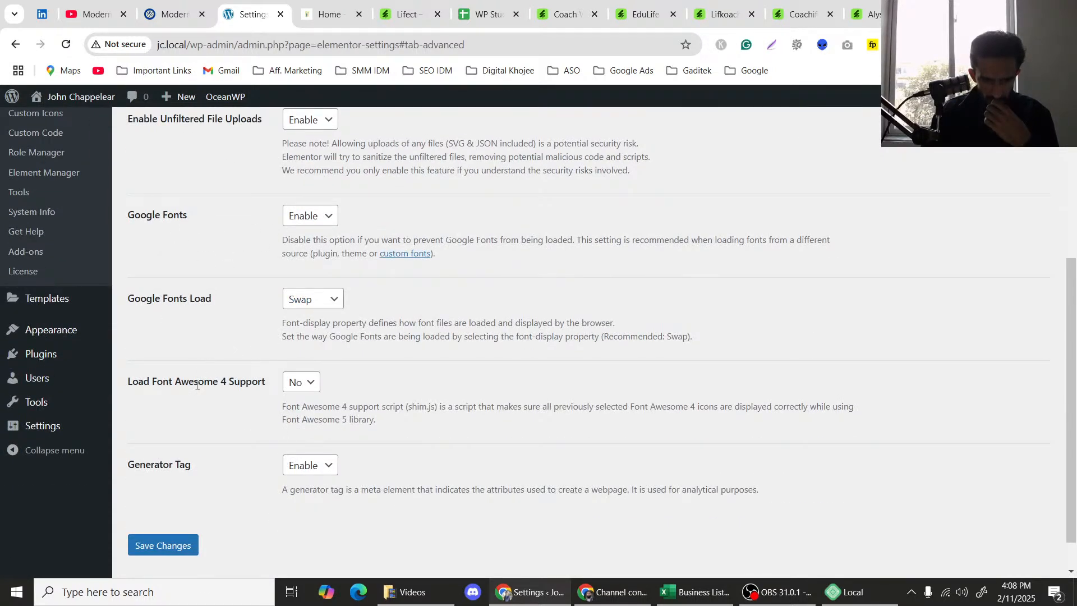
click(303, 384)
click(289, 420)
click(168, 544)
Review Elementor's performance settings, from the CSS print method and image loading down to the element cache.
click(355, 179)
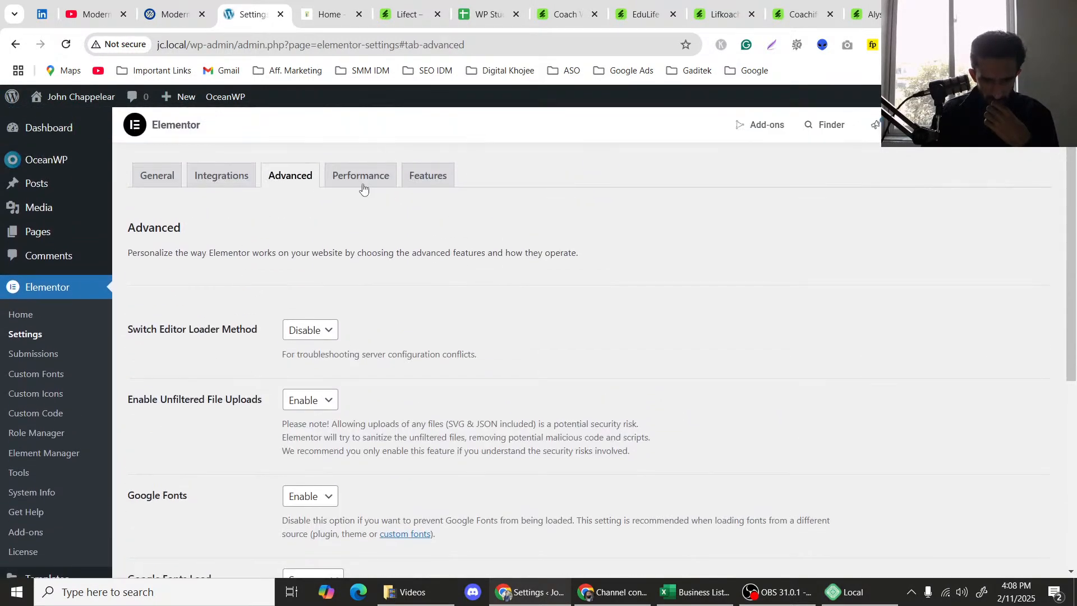
click(369, 174)
scroll(234, 251, down, 4)
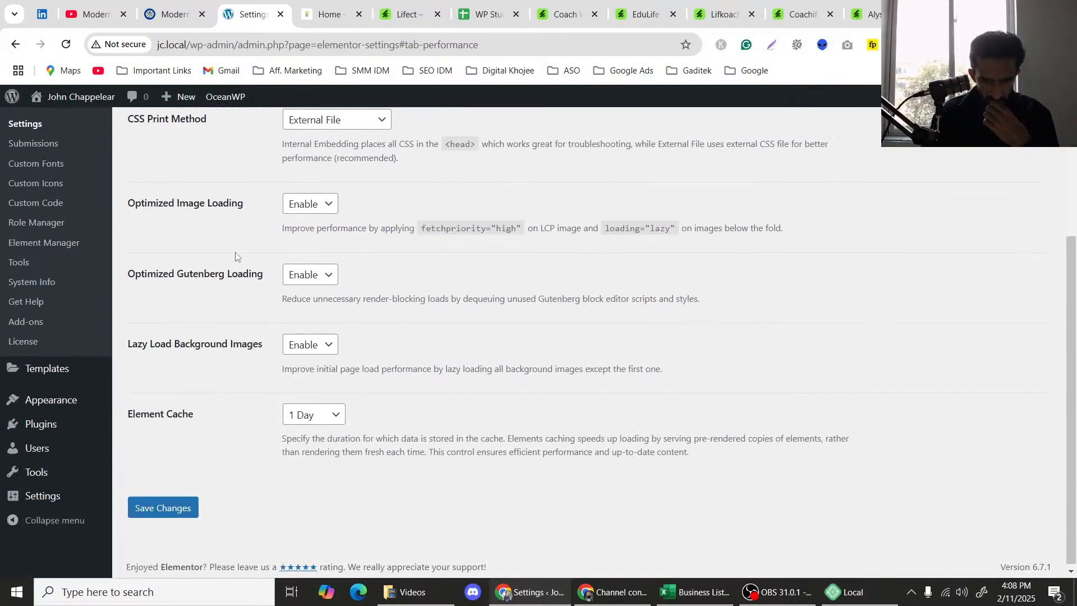
scroll(360, 302, up, 4)
Examine Elementor's ongoing experiments and stable features and whether each one is active.
click(428, 175)
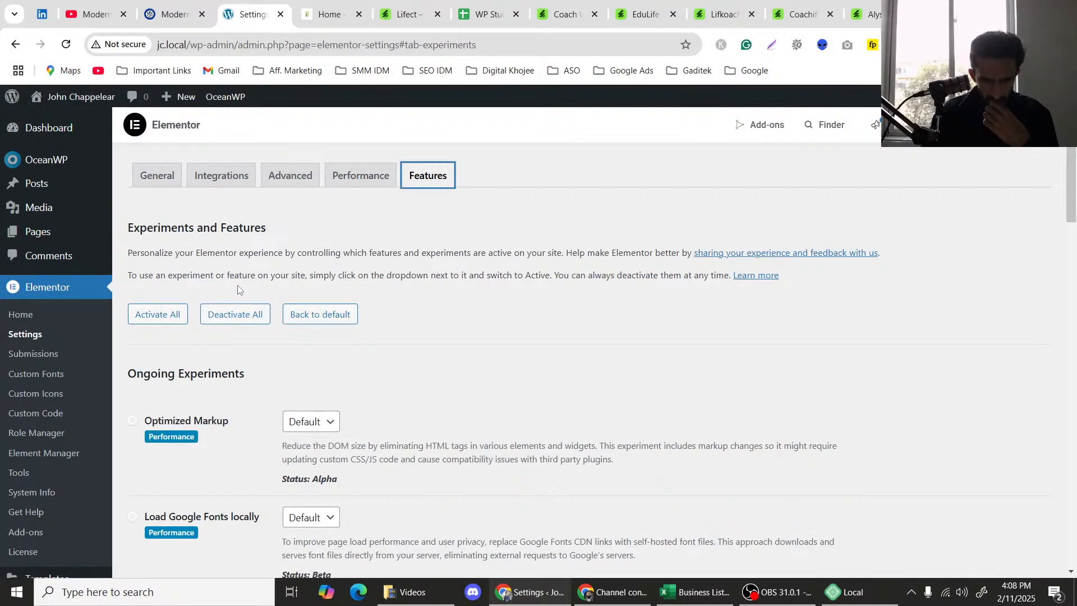
scroll(238, 290, down, 3)
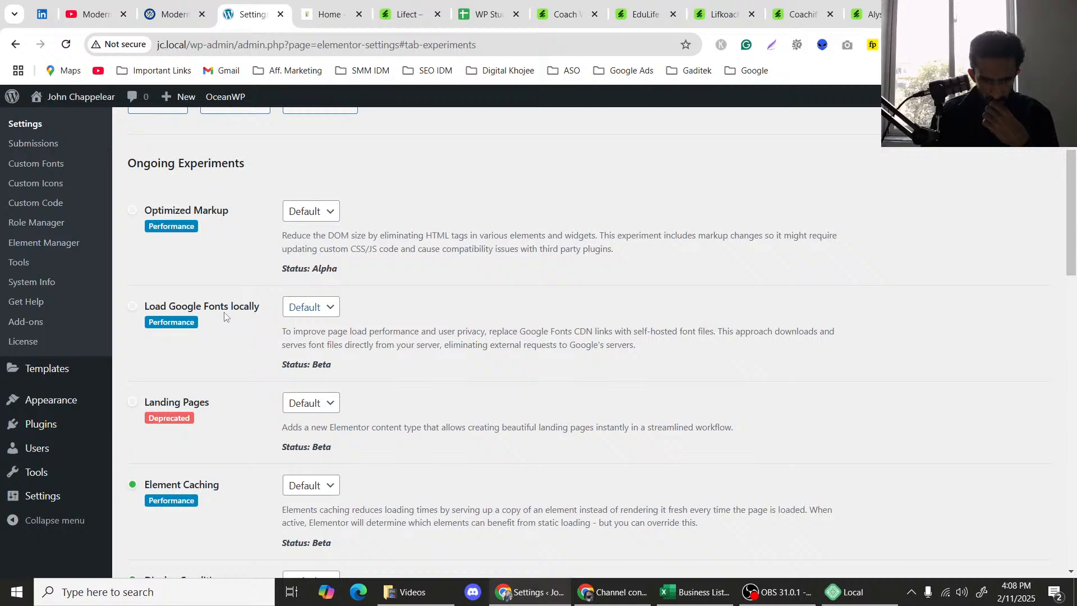
scroll(234, 310, down, 1)
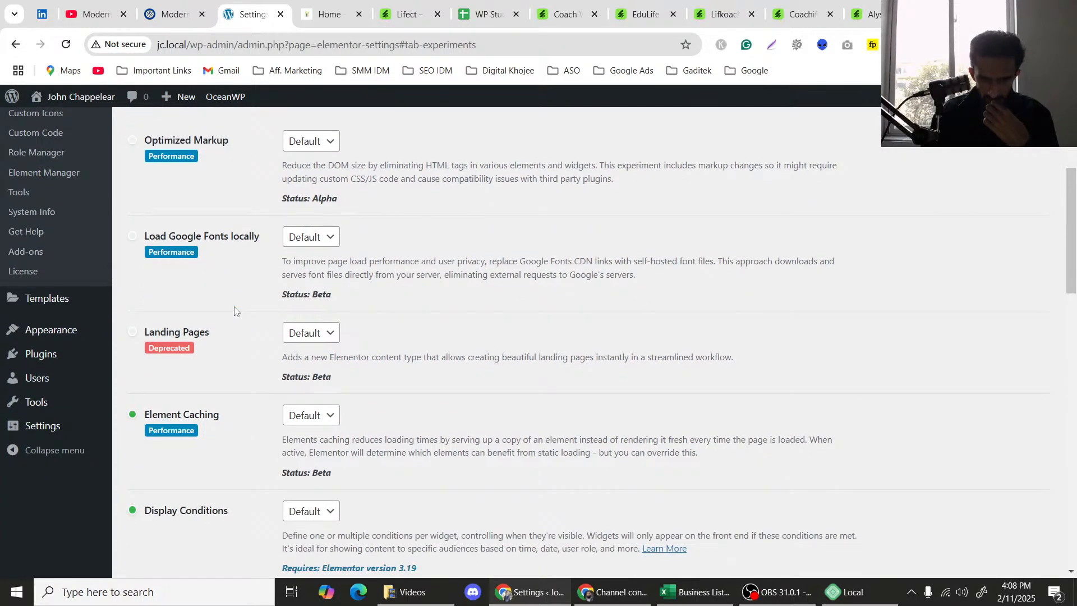
scroll(235, 311, down, 1)
scroll(235, 310, down, 1)
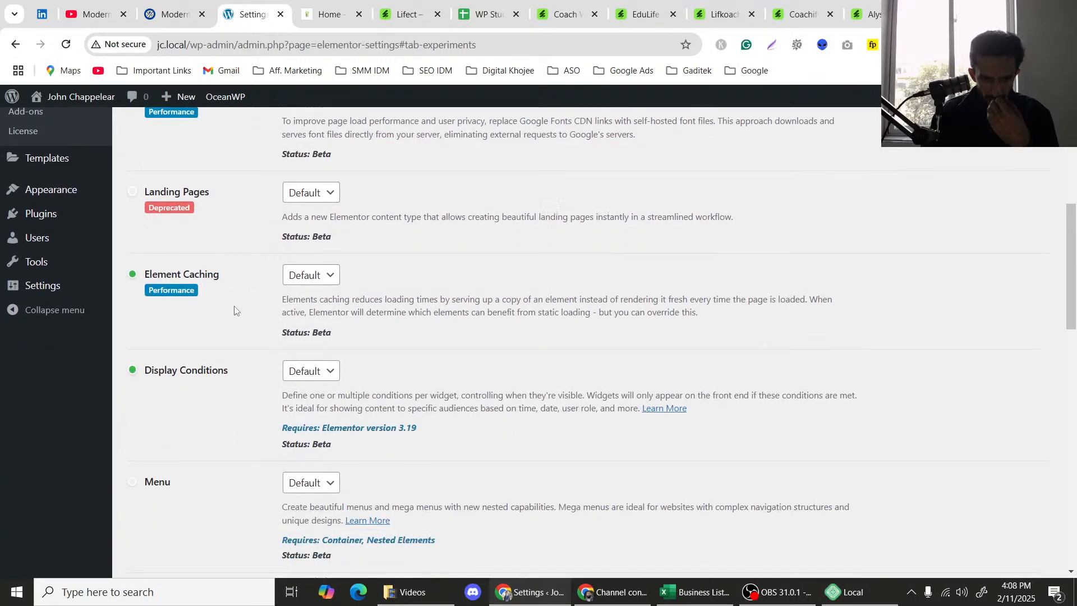
scroll(234, 310, down, 2)
scroll(214, 216, down, 6)
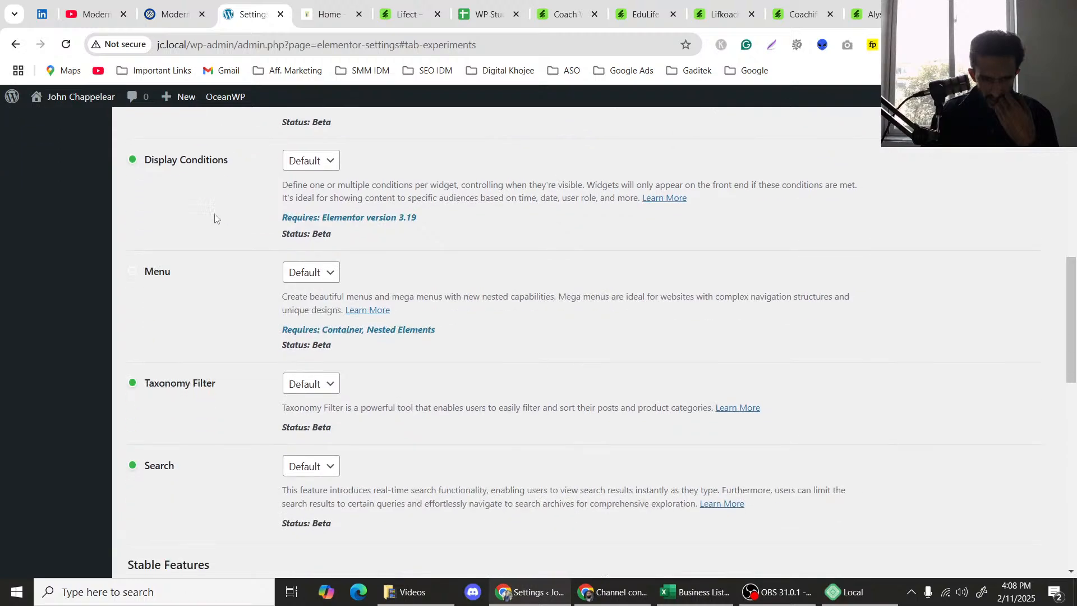
scroll(210, 271, down, 6)
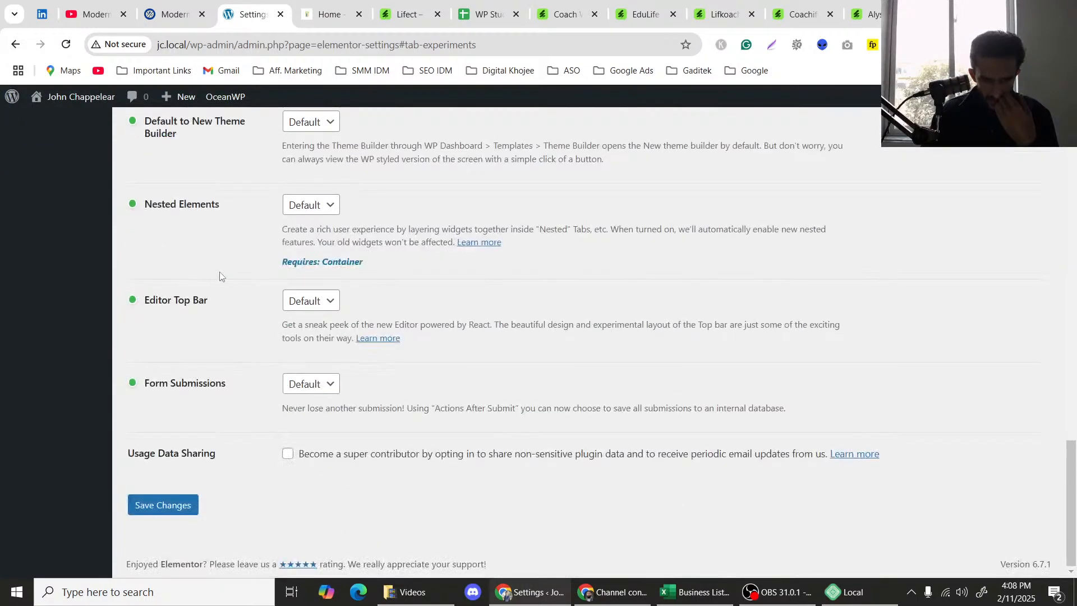
scroll(225, 278, up, 20)
scroll(231, 278, down, 18)
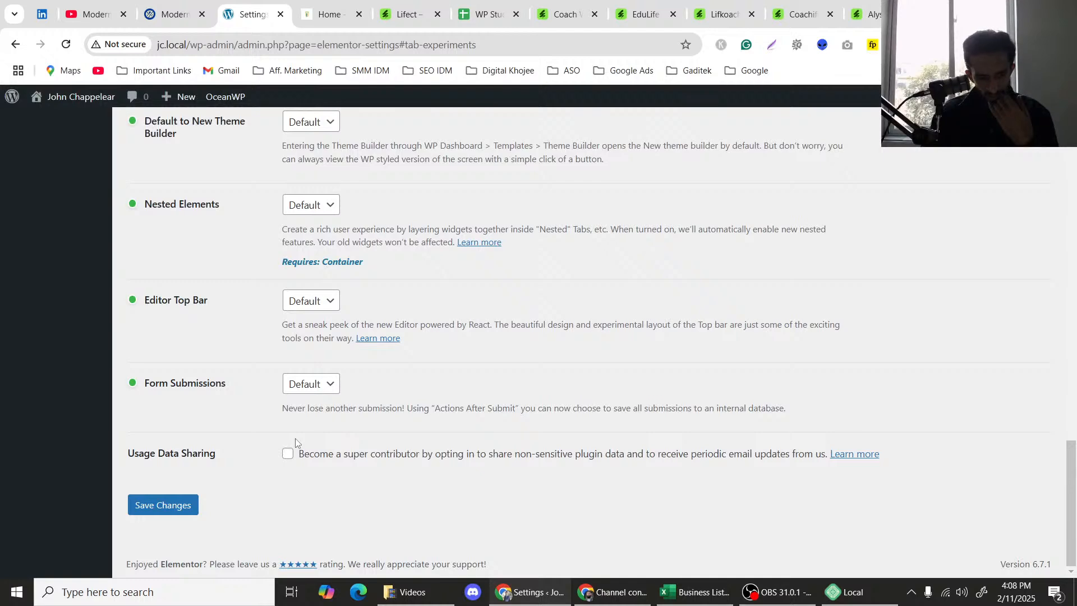
scroll(269, 319, up, 15)
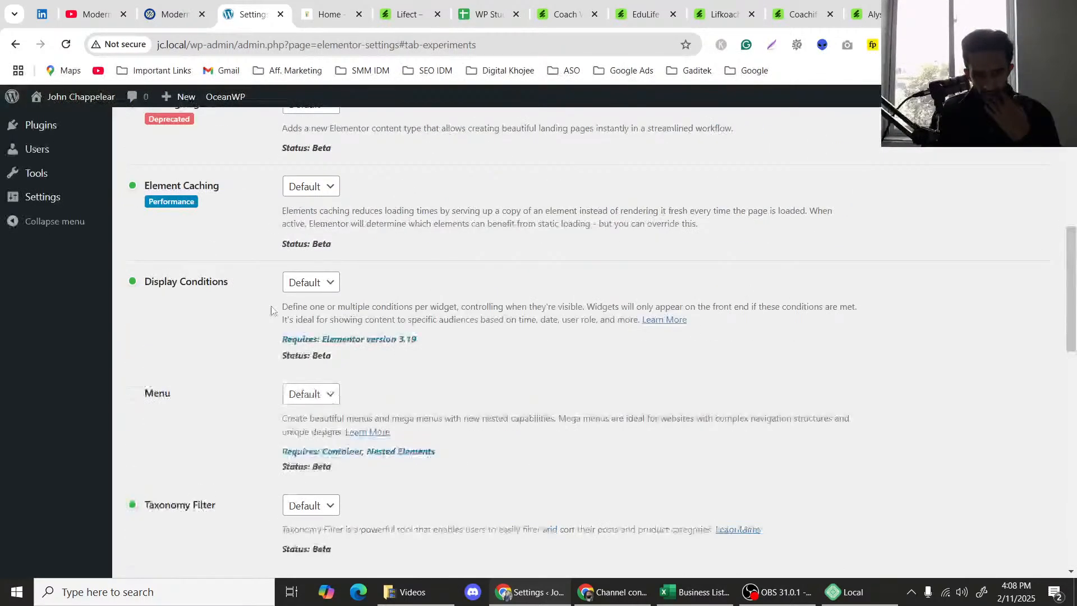
scroll(271, 310, up, 15)
Return to the dashboard's page list and open Customer Service Landing Page Sample for editing with Elementor.
click(56, 128)
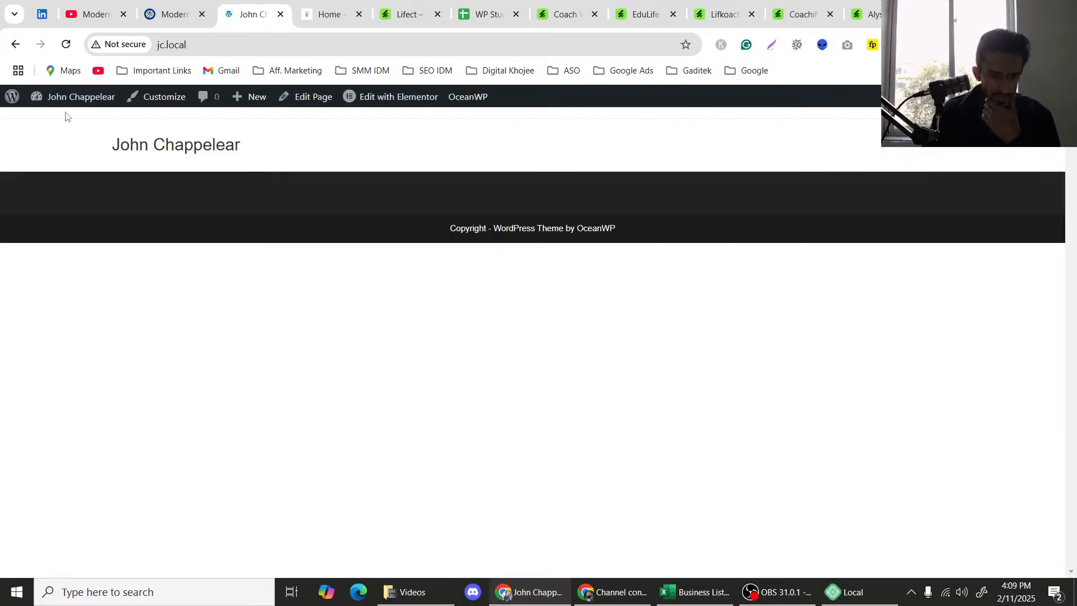
click(62, 123)
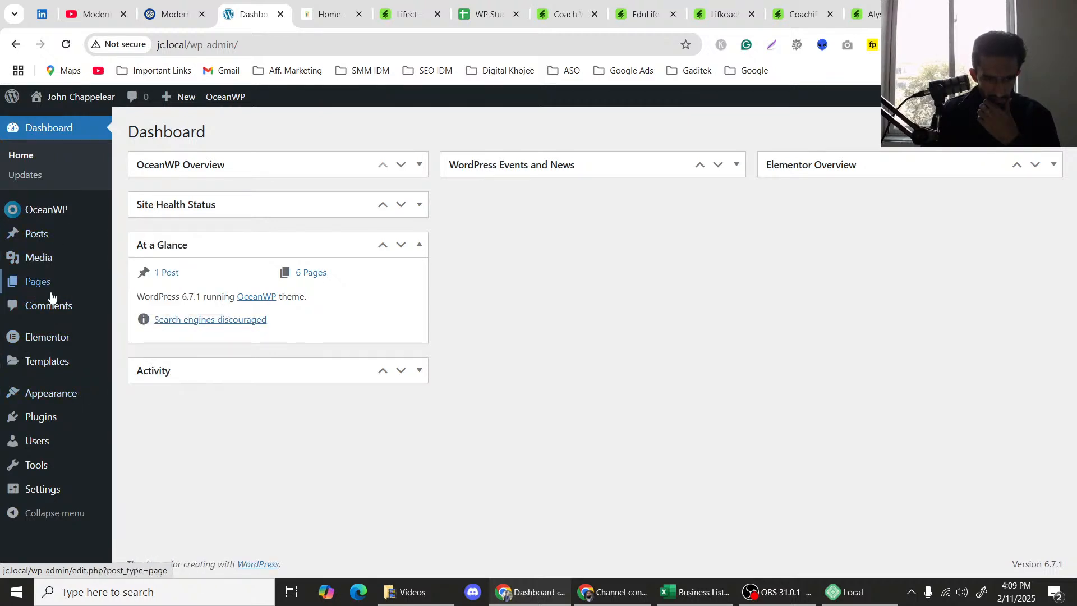
mouse_move(50, 285)
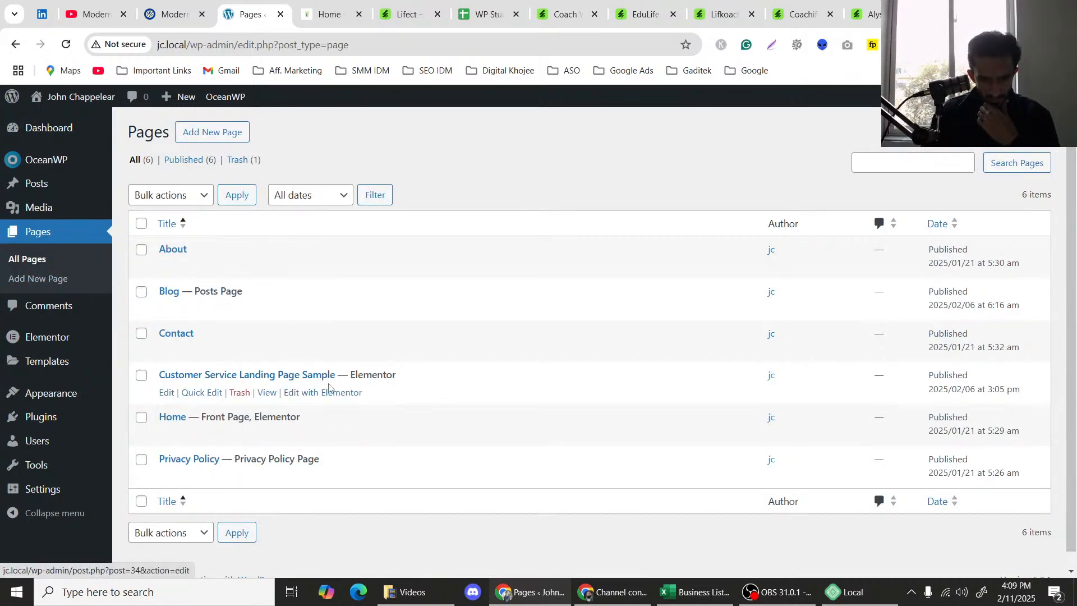
click(329, 394)
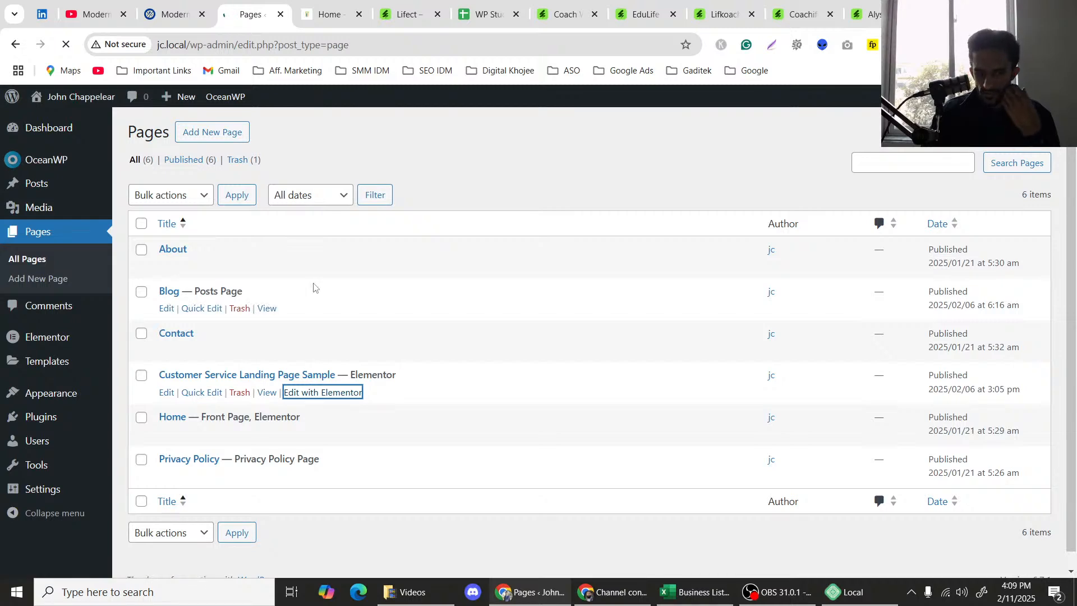
Review the testimonials and client logos on the existing Service Quality Institute homepage while the Elementor editor loads.
click(323, 14)
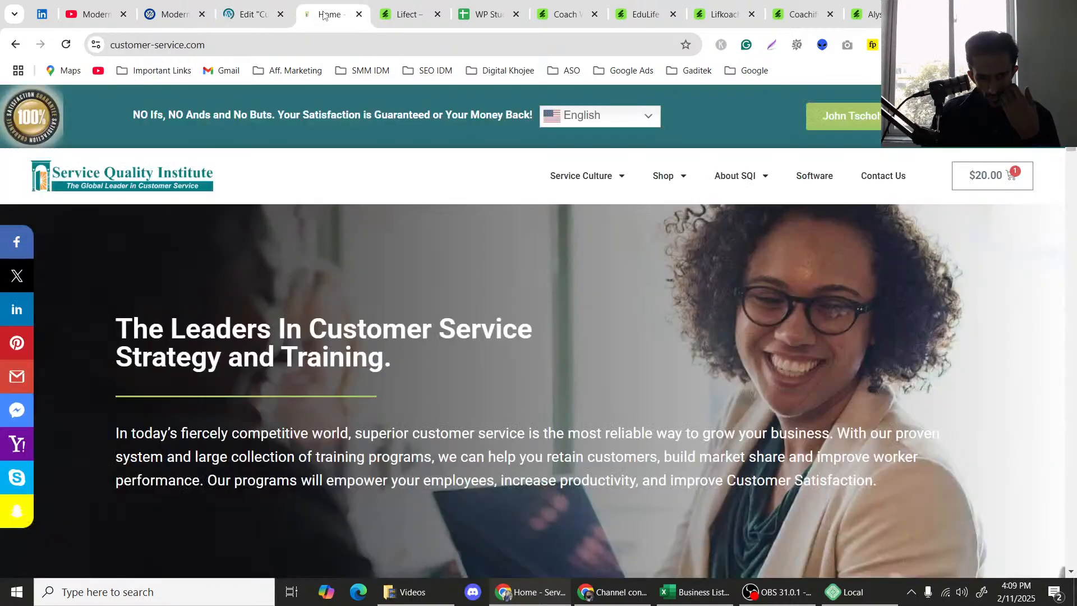
click(255, 7)
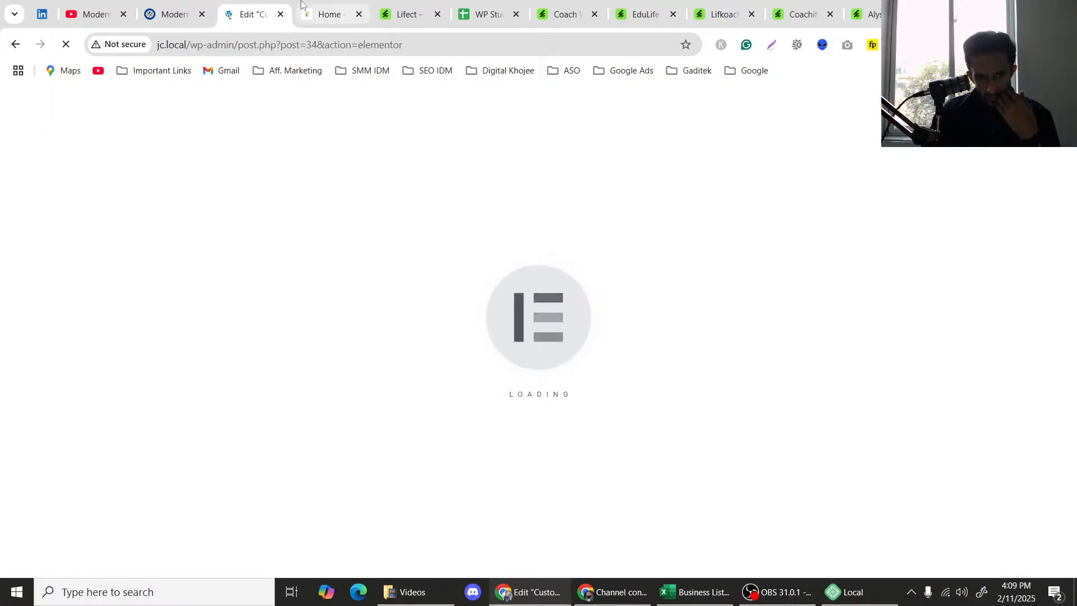
click(167, 9)
click(323, 14)
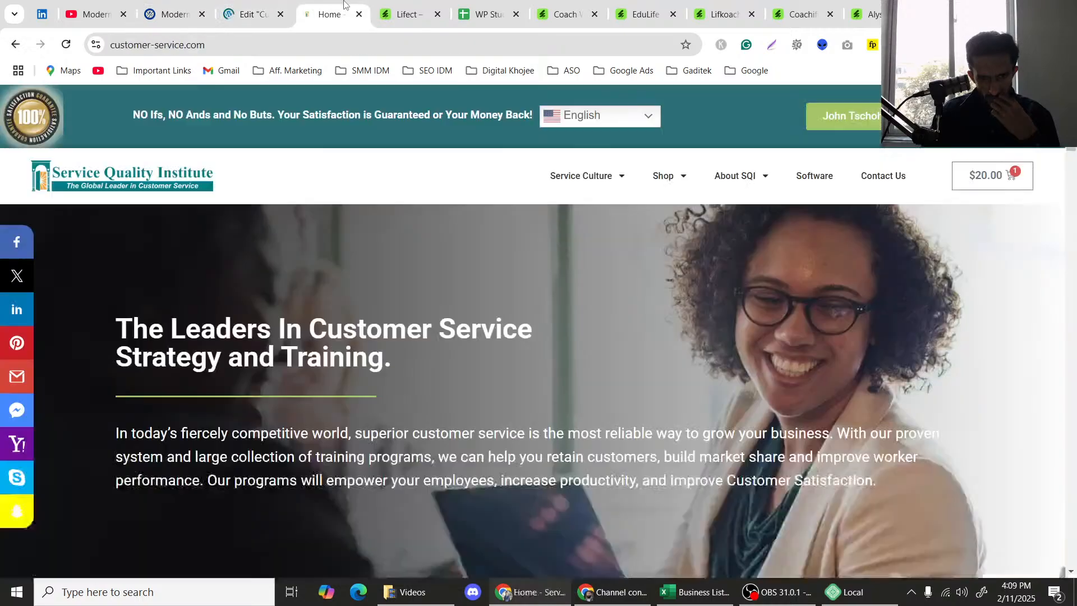
scroll(368, 297, down, 15)
scroll(368, 298, down, 15)
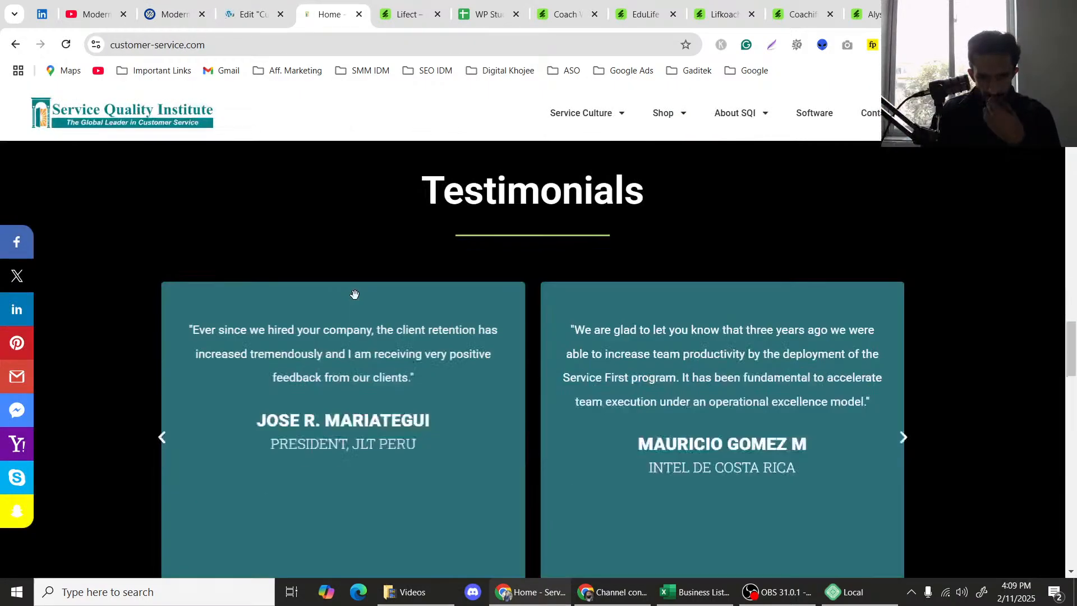
scroll(221, 274, down, 1)
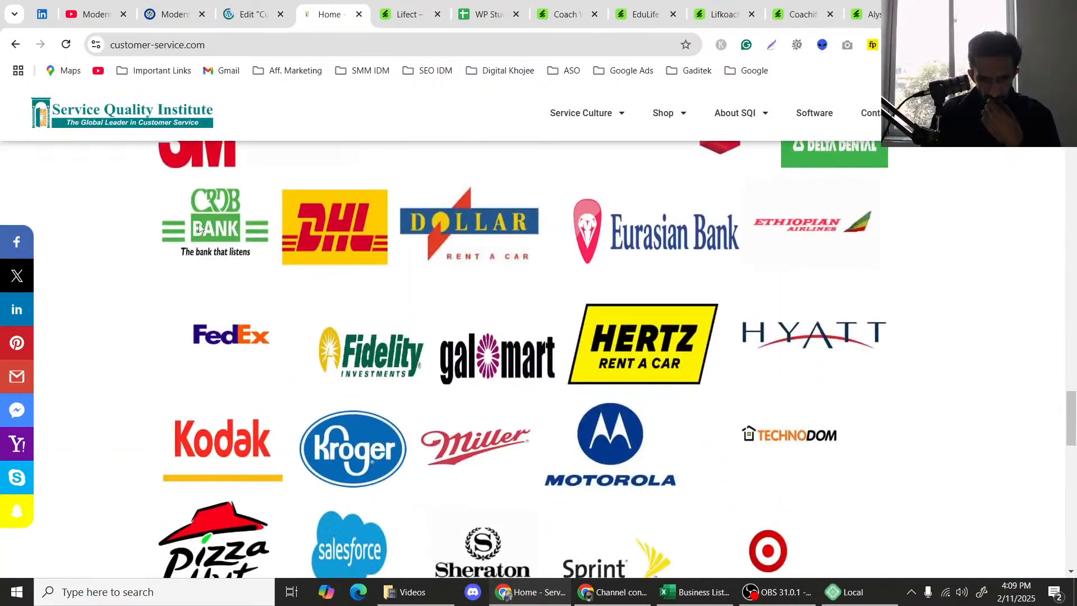
scroll(207, 360, down, 1)
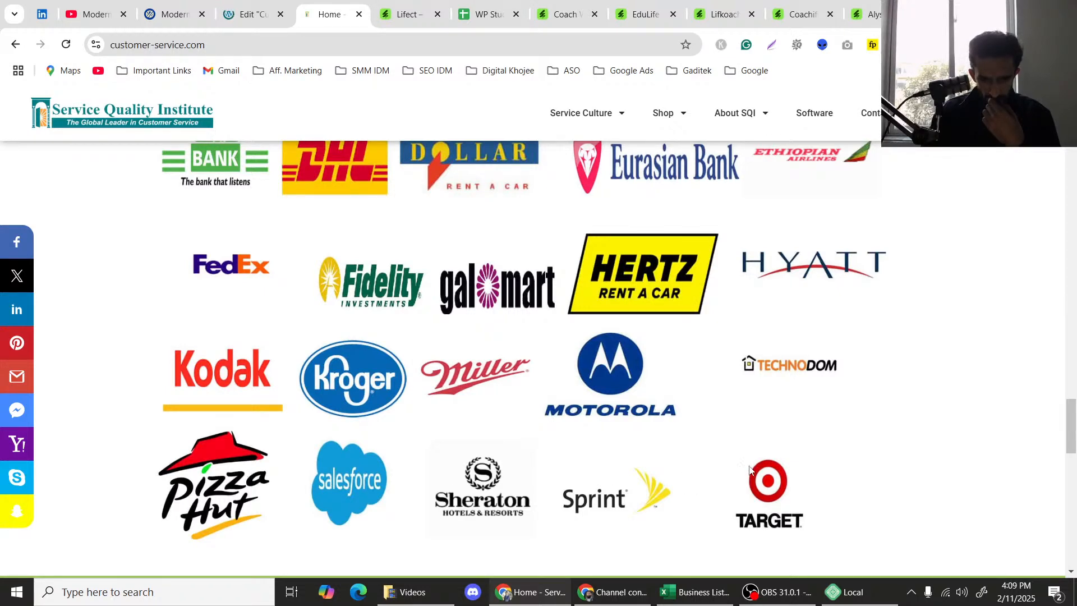
scroll(232, 318, up, 8)
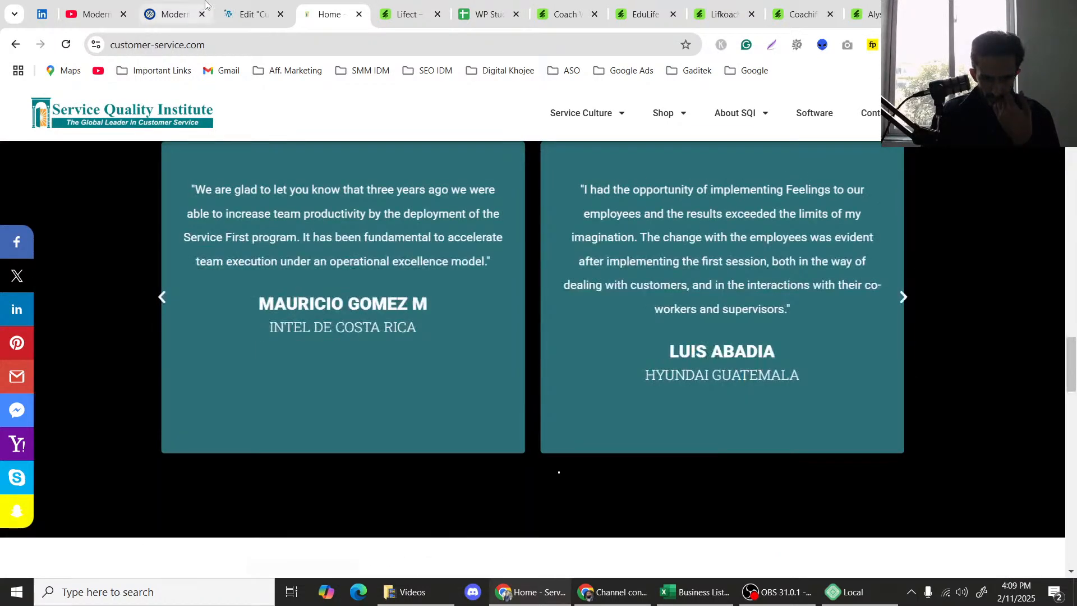
In the Elementor editor, replace the "Clients:" heading beside the logos below the hero with "Trusted by 20+ Companies".
click(286, 4)
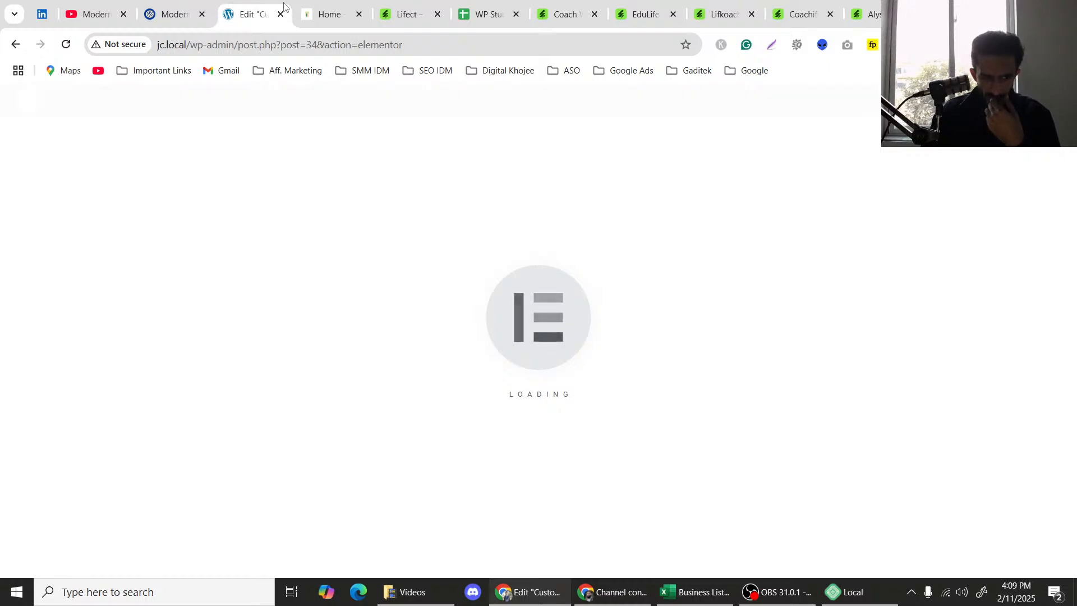
scroll(456, 296, down, 6)
scroll(456, 297, down, 1)
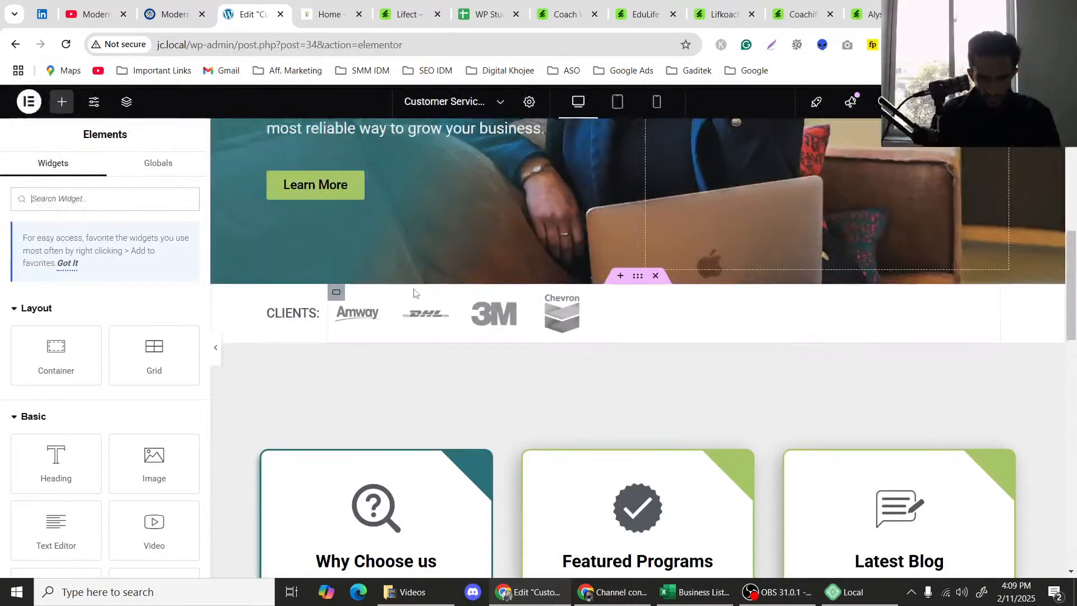
click(292, 313)
triple_click(77, 295)
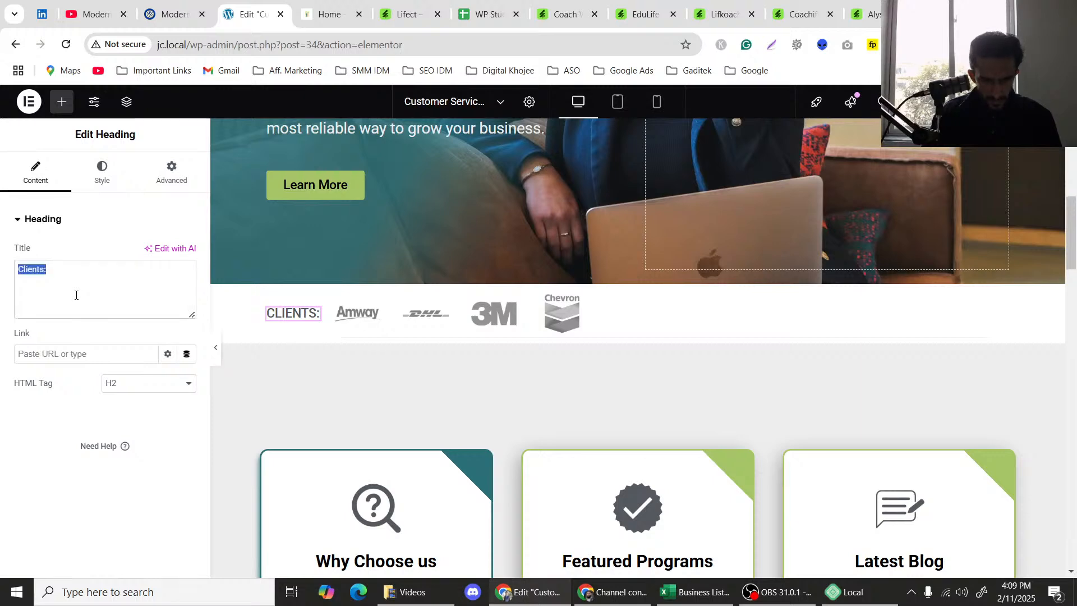
text(Tr)
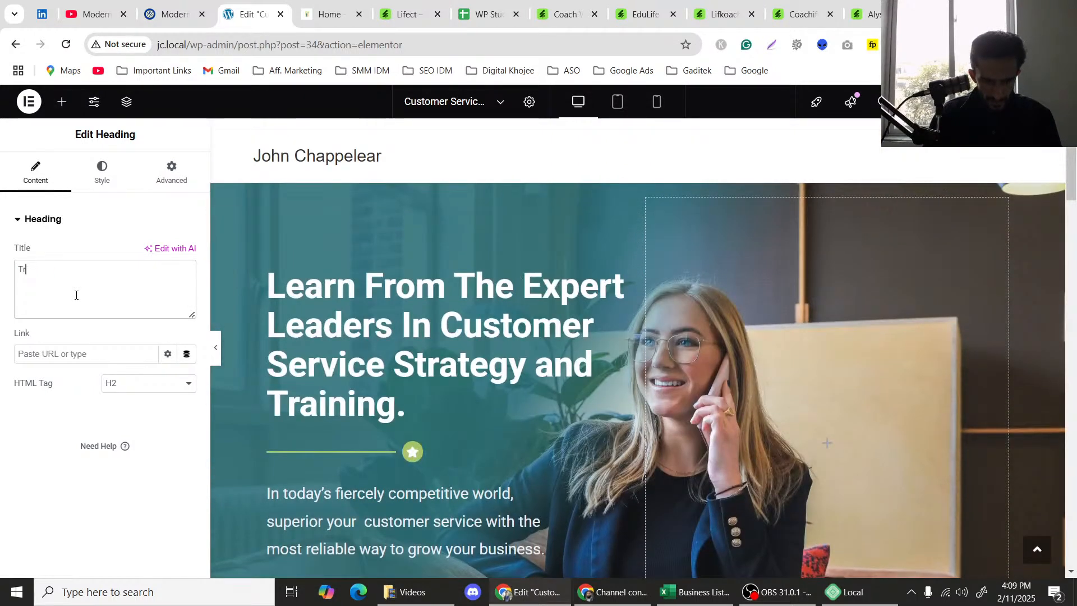
text(usted )
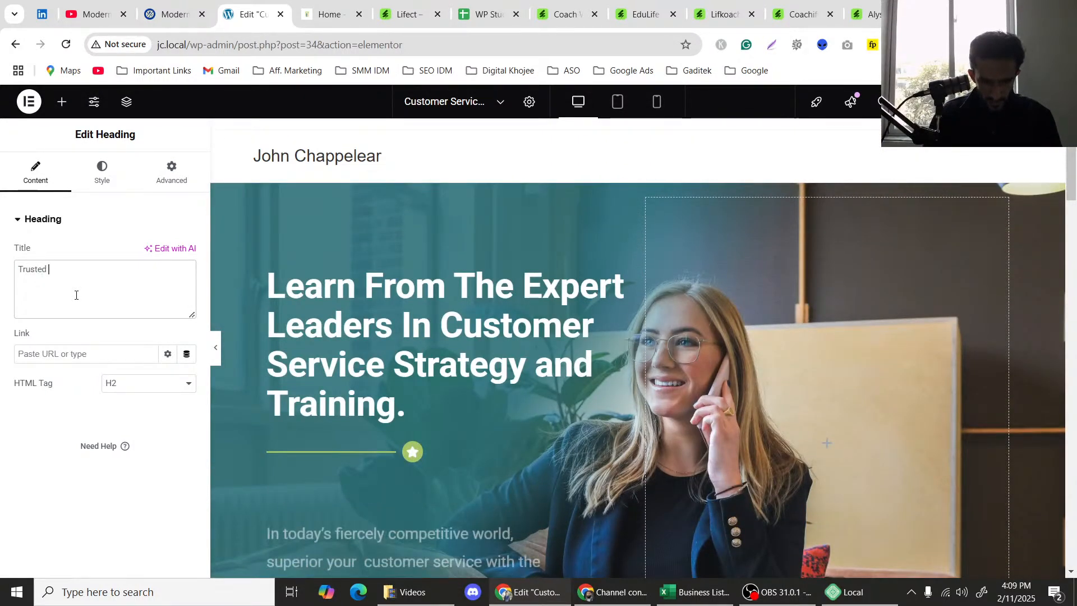
text(by 20)
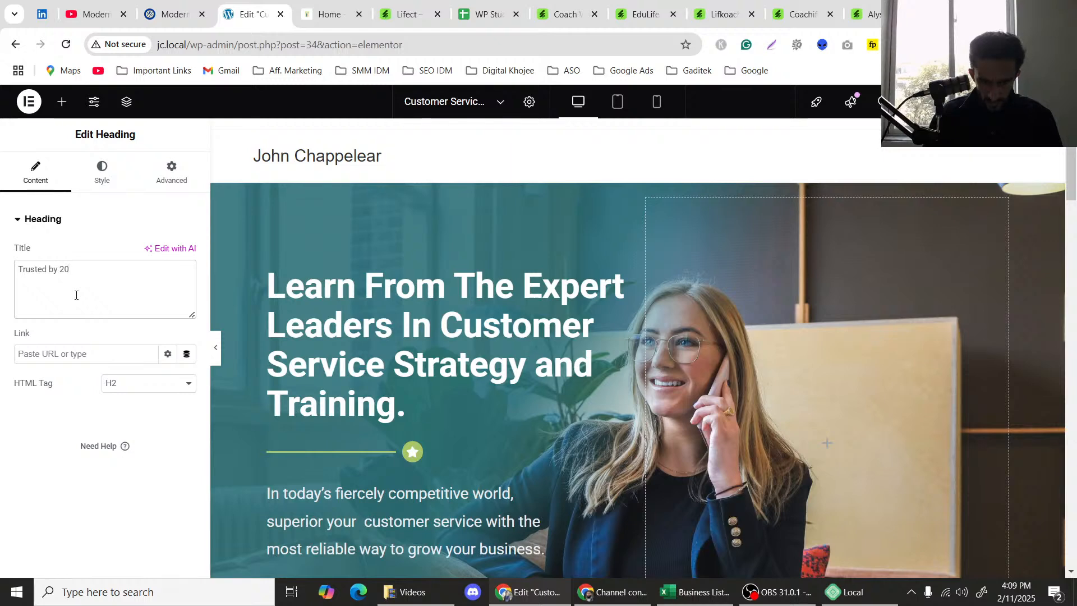
text(+ Companue)
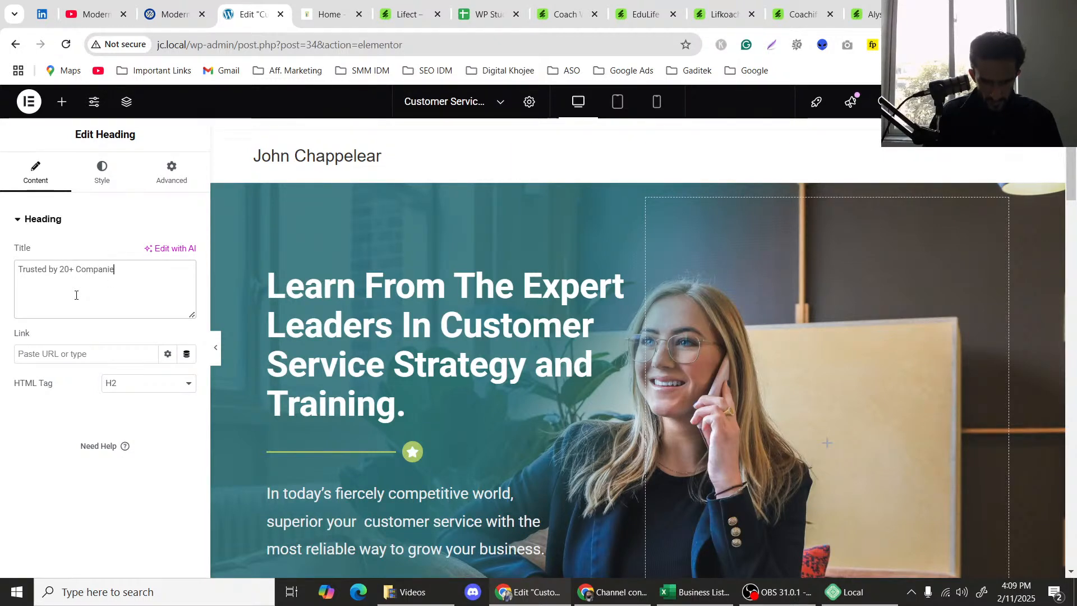
Set the width of the container around the "Trusted by 20+ Companies" heading to 15% and preview the strip without the editing panel.
scroll(393, 291, down, 10)
scroll(406, 288, up, 4)
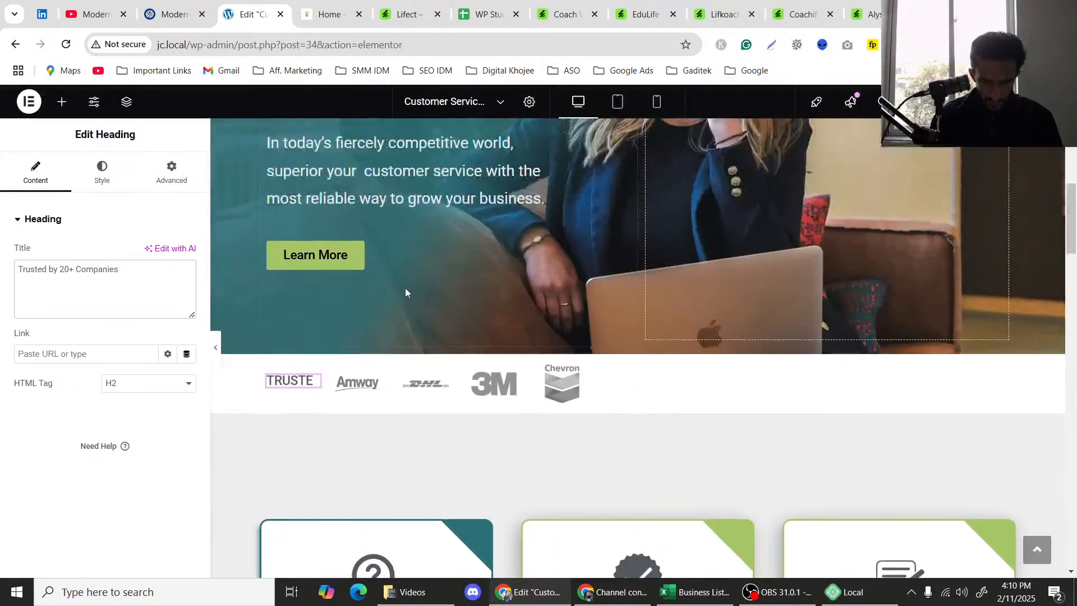
scroll(362, 320, down, 1)
scroll(362, 320, down, 1)
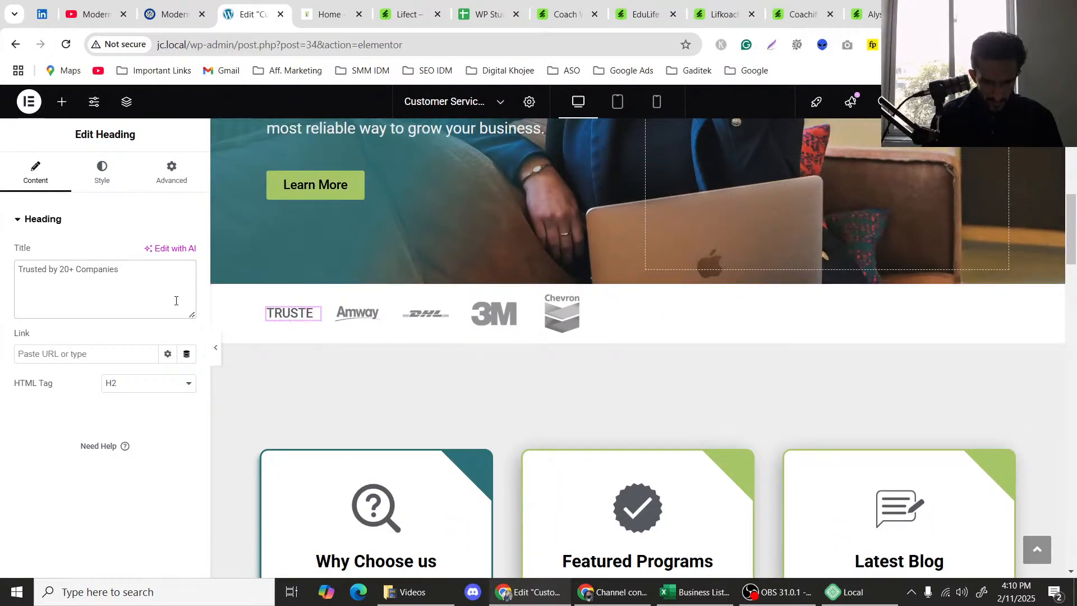
click(303, 316)
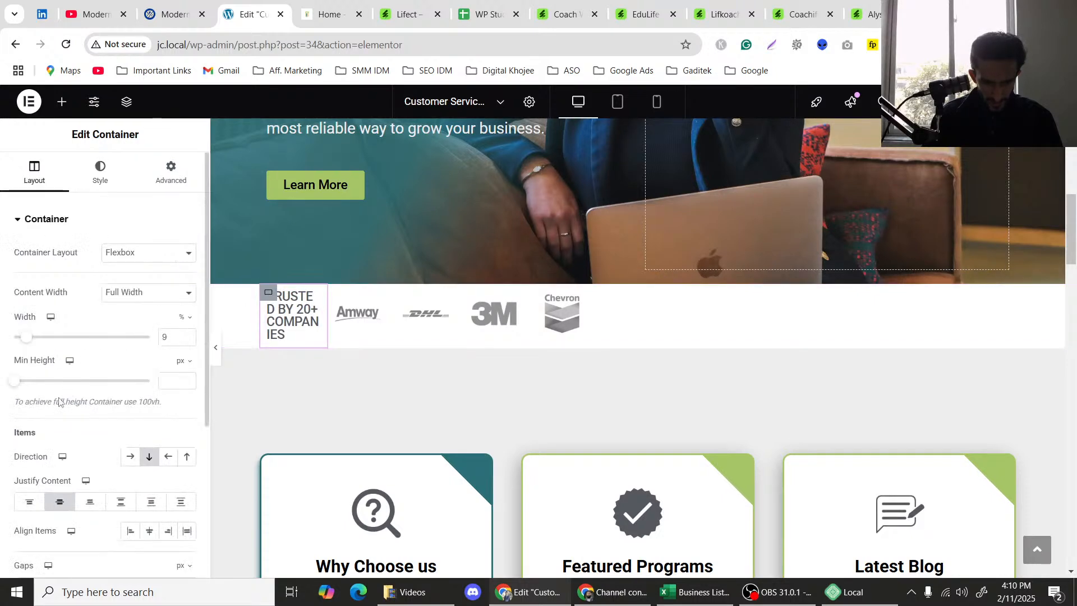
mouse_move(35, 343)
mouse_down()
mouse_move(47, 343)
mouse_move(34, 339)
mouse_up()
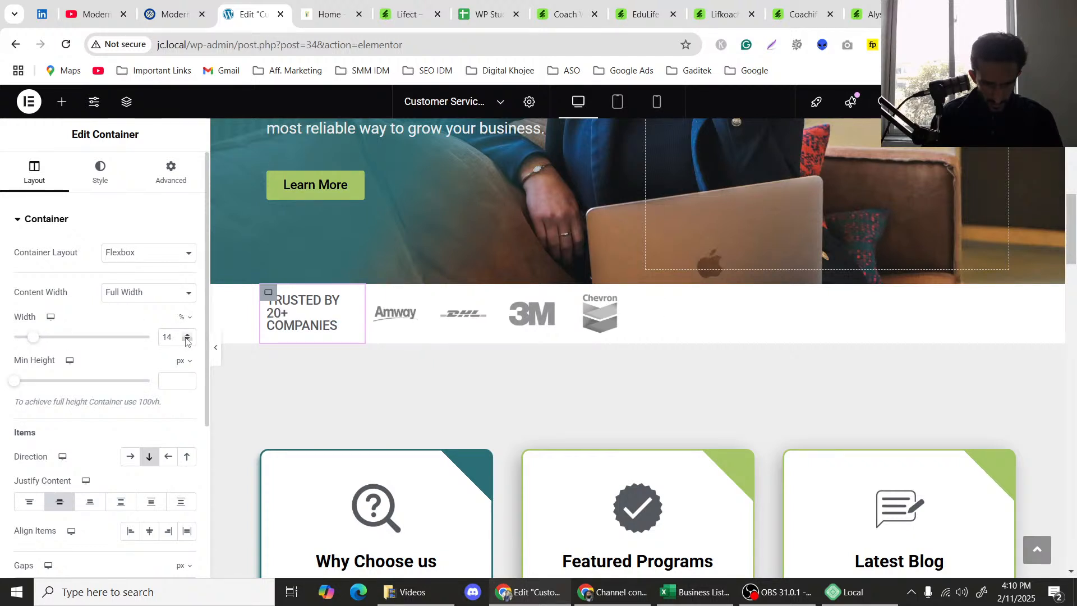
click(187, 335)
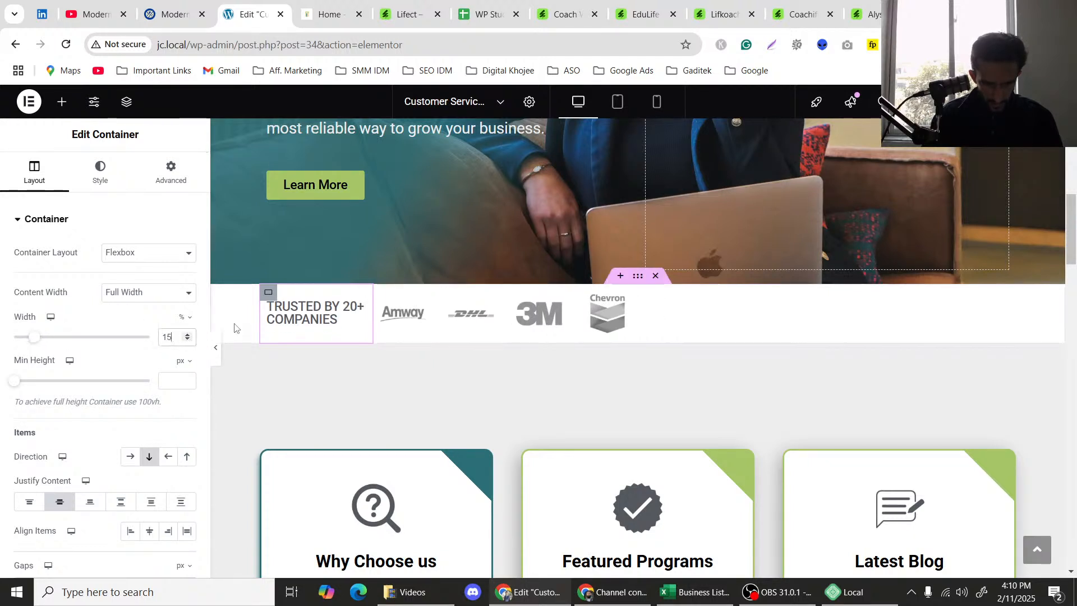
click(217, 352)
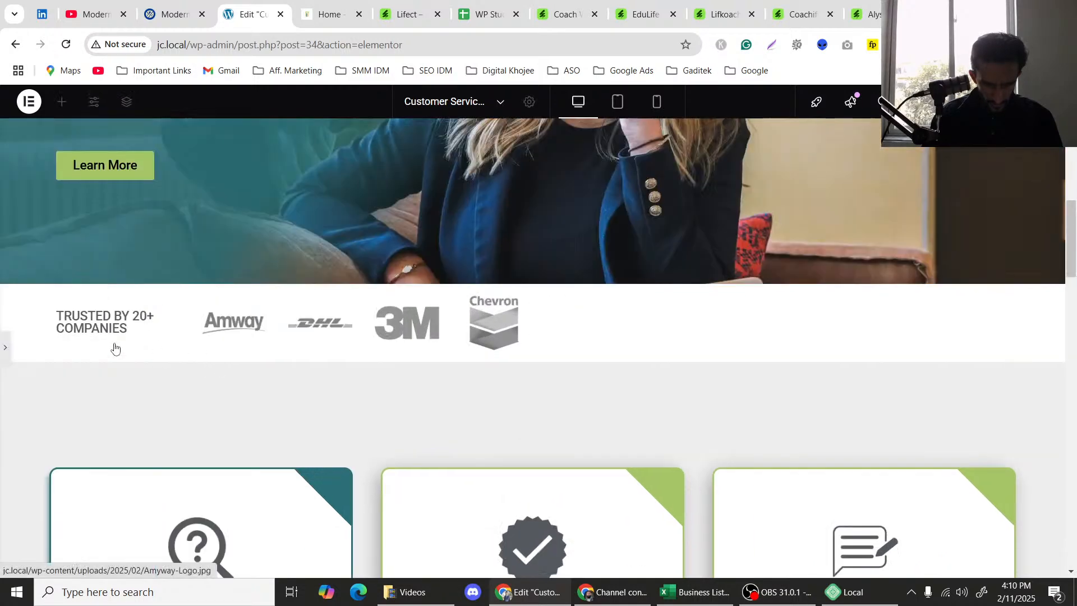
click(5, 348)
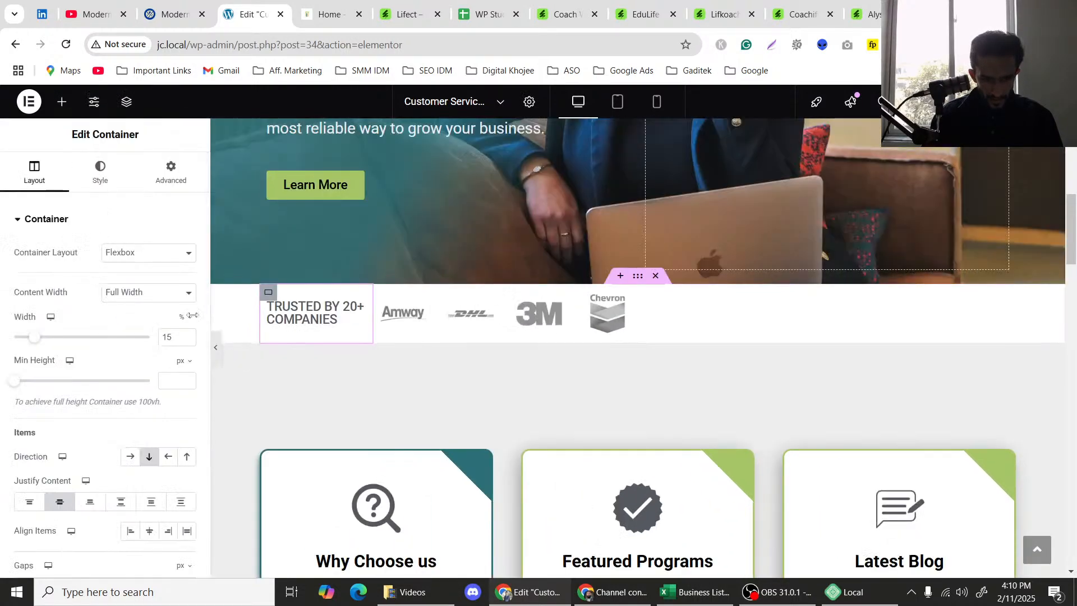
Set the line height of the "Trusted by 20+ Companies" heading to 26 px in its typography settings.
scroll(128, 344, down, 1)
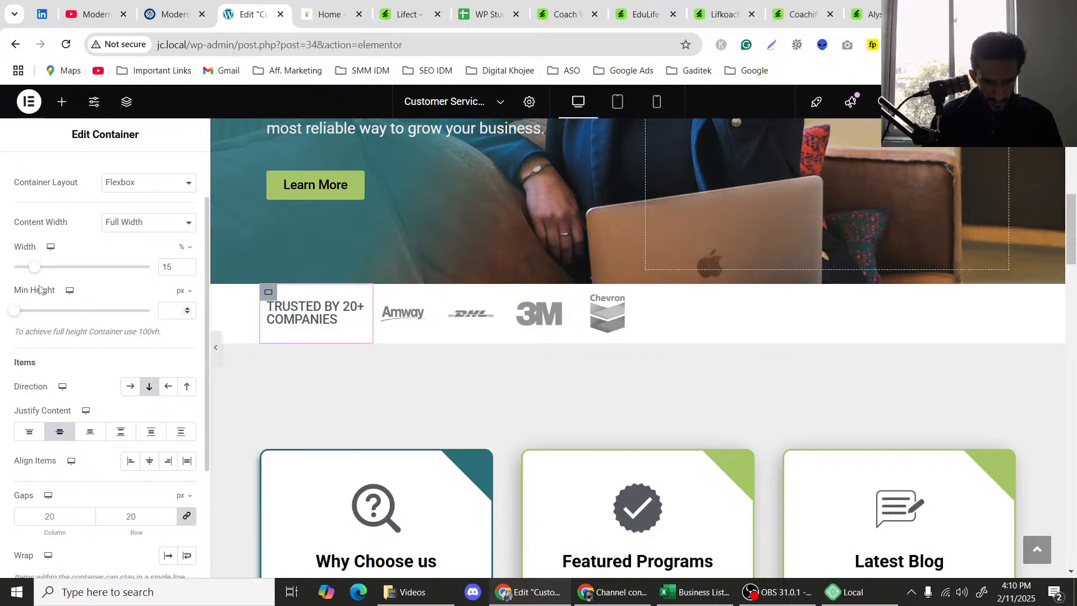
scroll(101, 342, up, 2)
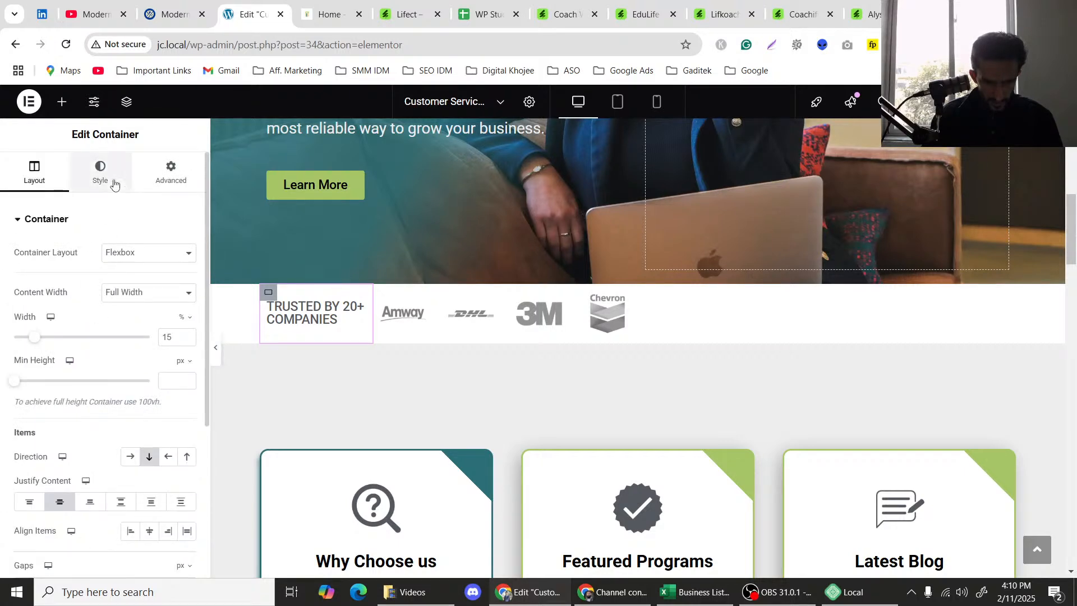
click(358, 318)
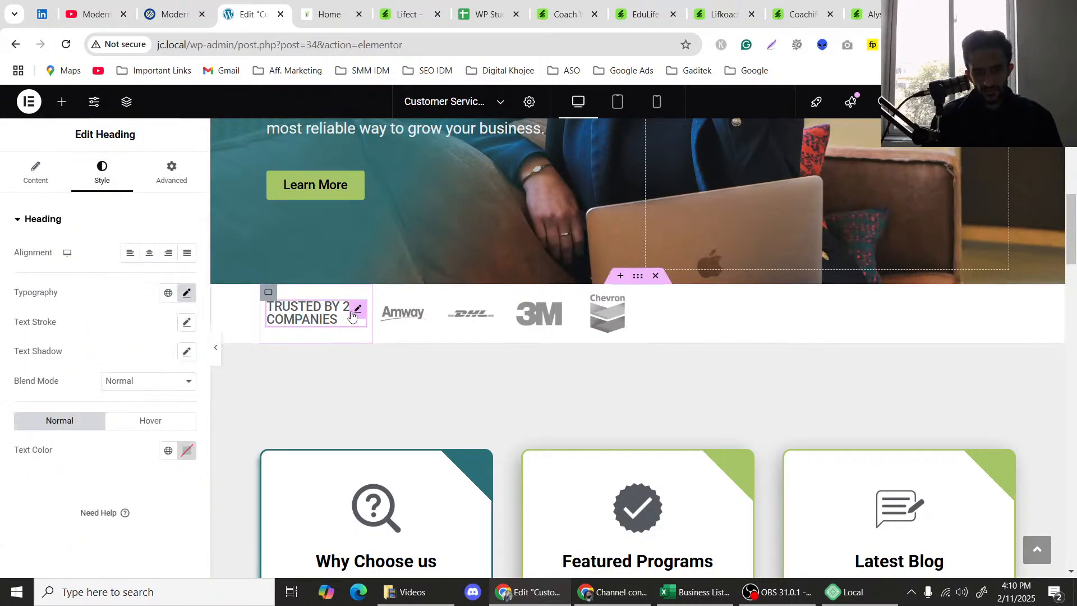
click(187, 293)
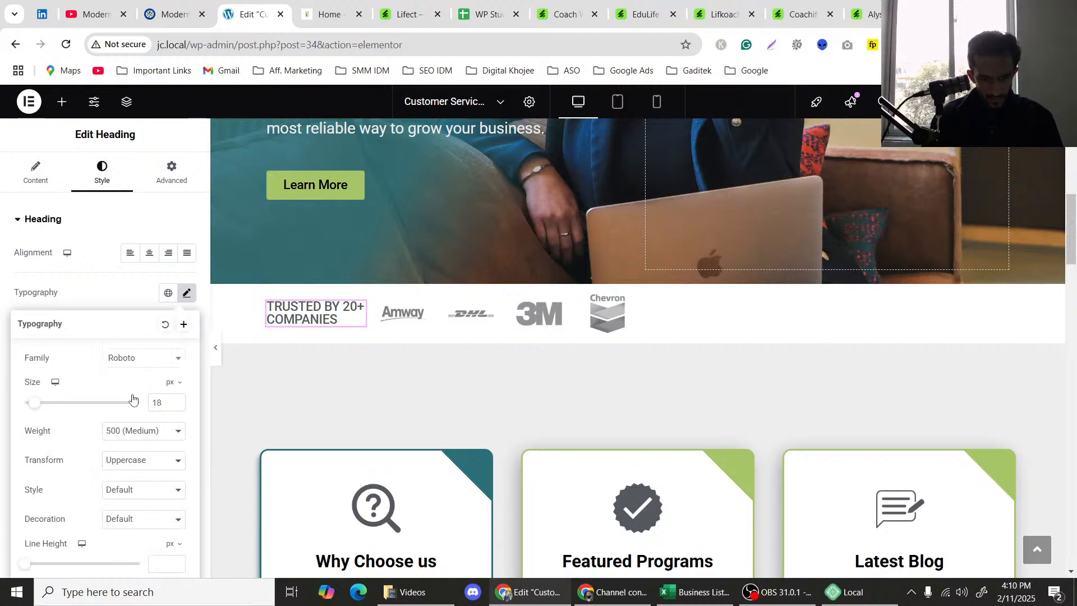
scroll(132, 398, down, 2)
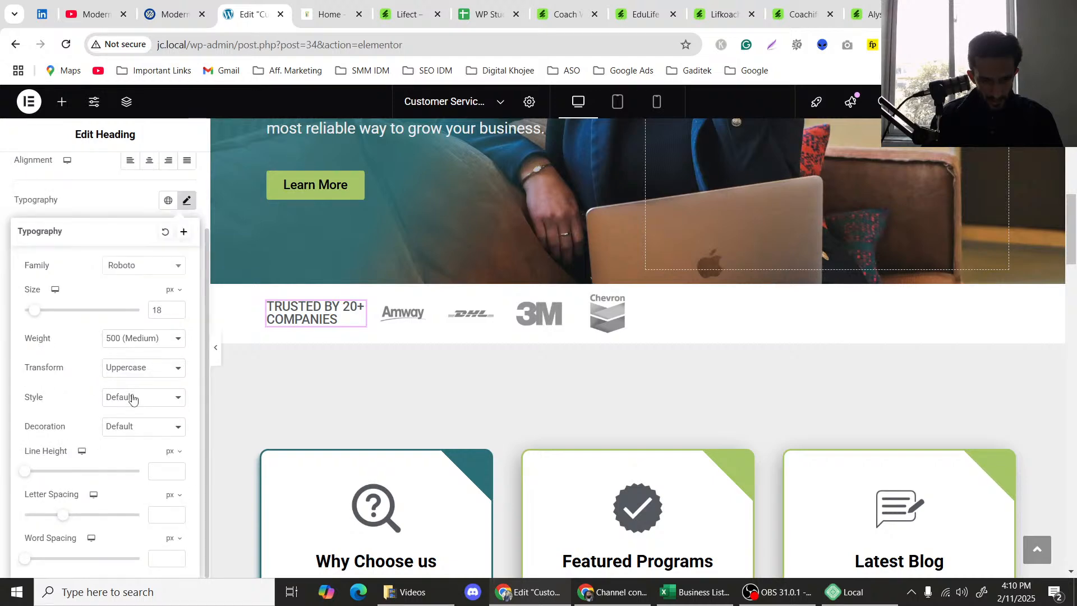
click(176, 471)
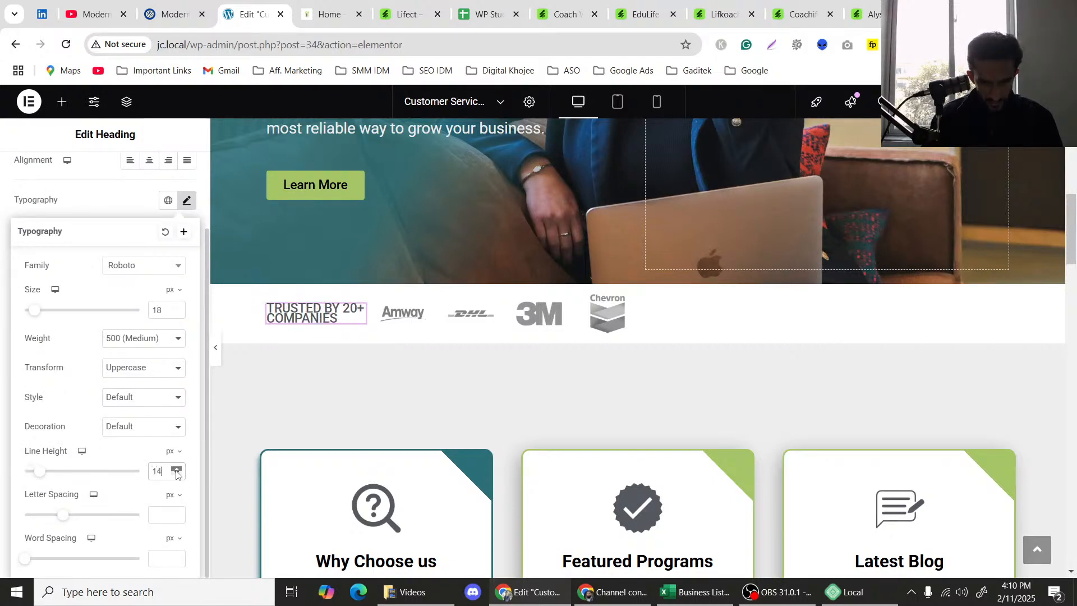
click(176, 471)
click(176, 471)
click(176, 472)
click(176, 471)
click(176, 471)
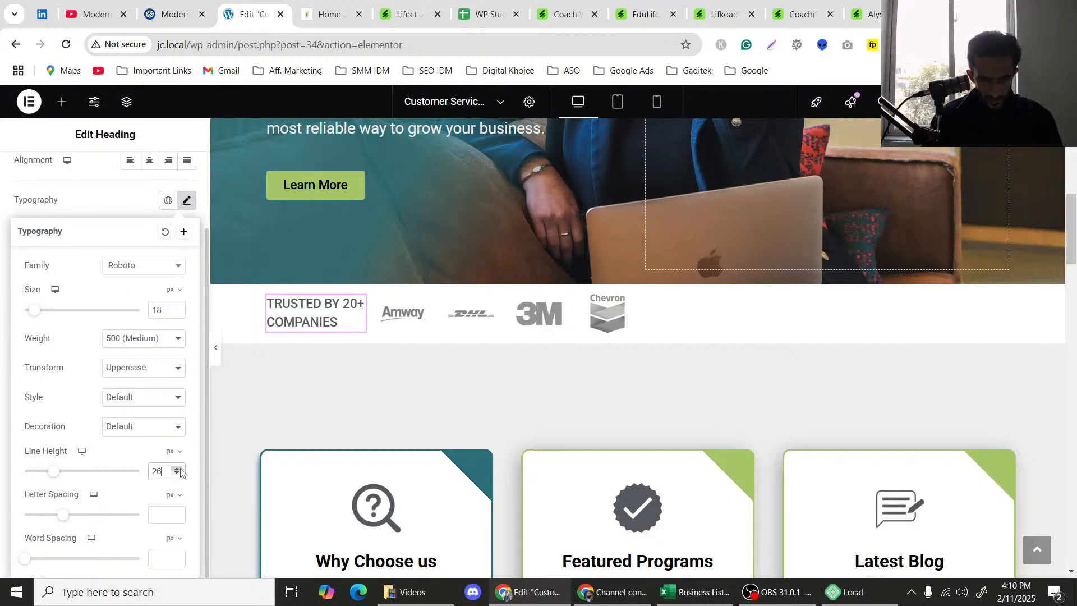
Change the heading's font weight to 600 (Semi Bold) and preview the hero and client strip at full width.
click(137, 340)
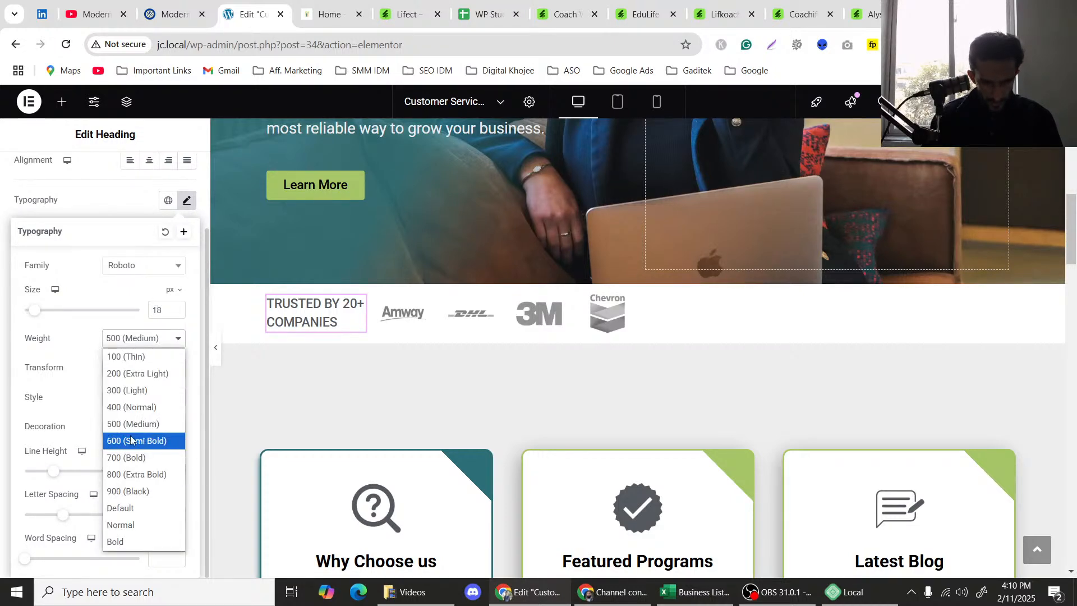
click(135, 441)
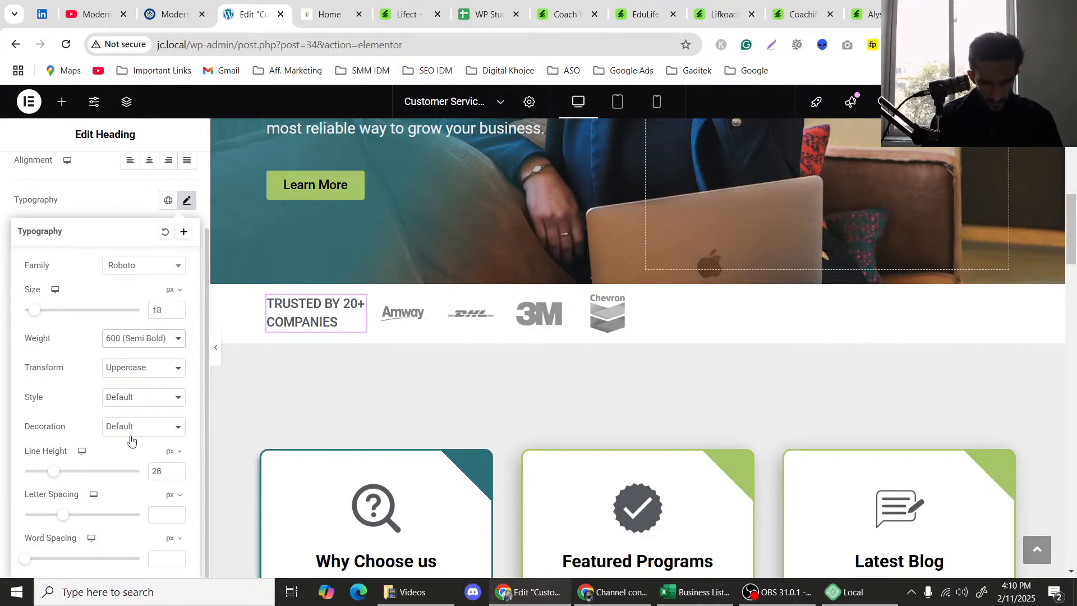
click(216, 353)
click(216, 353)
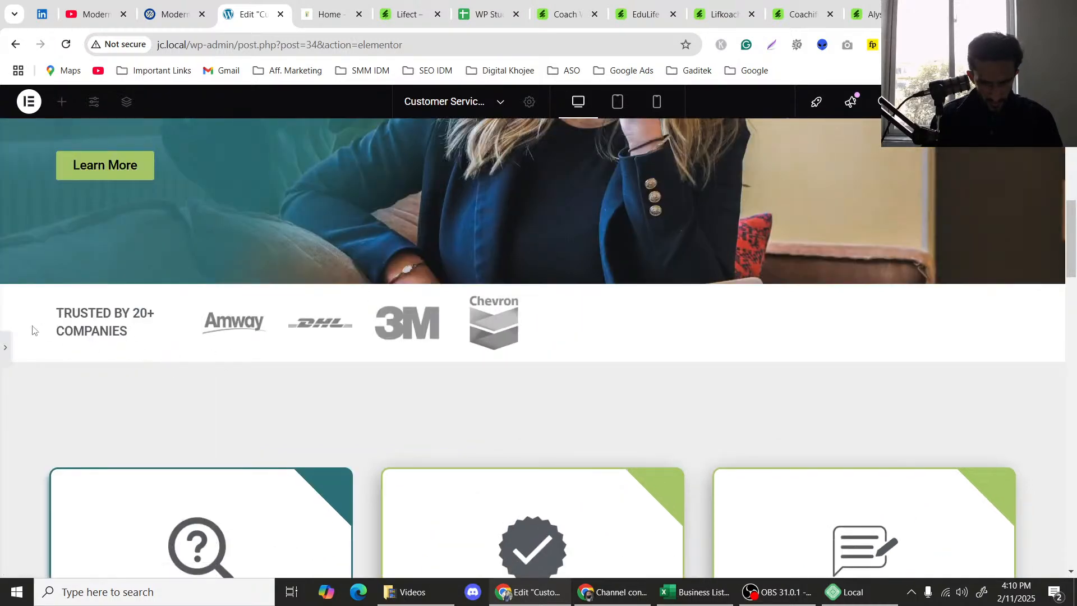
scroll(32, 330, up, 7)
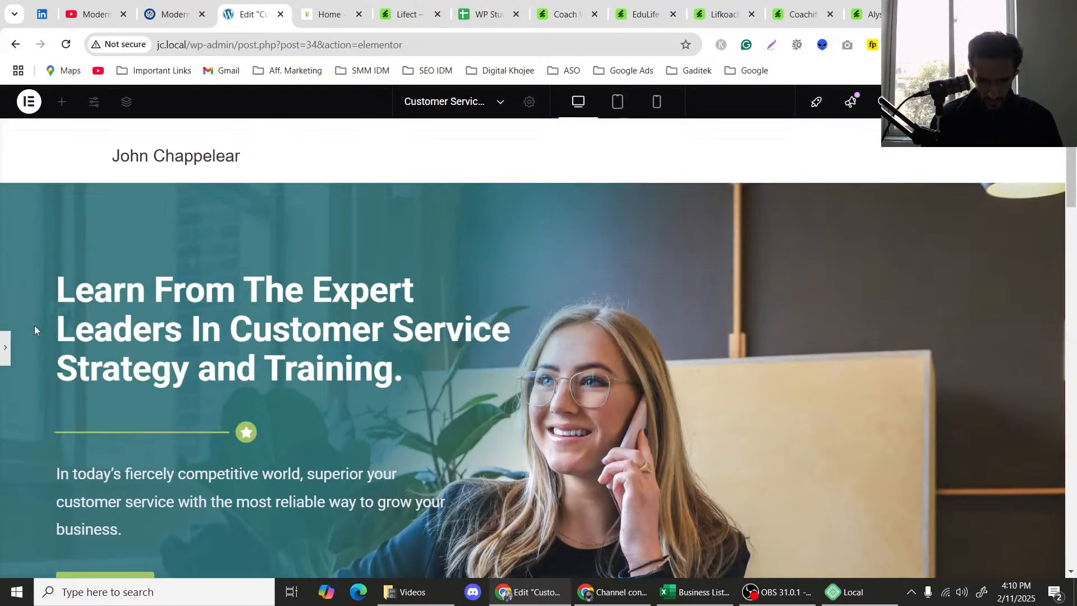
scroll(35, 325, down, 8)
scroll(34, 325, up, 4)
scroll(23, 342, down, 1)
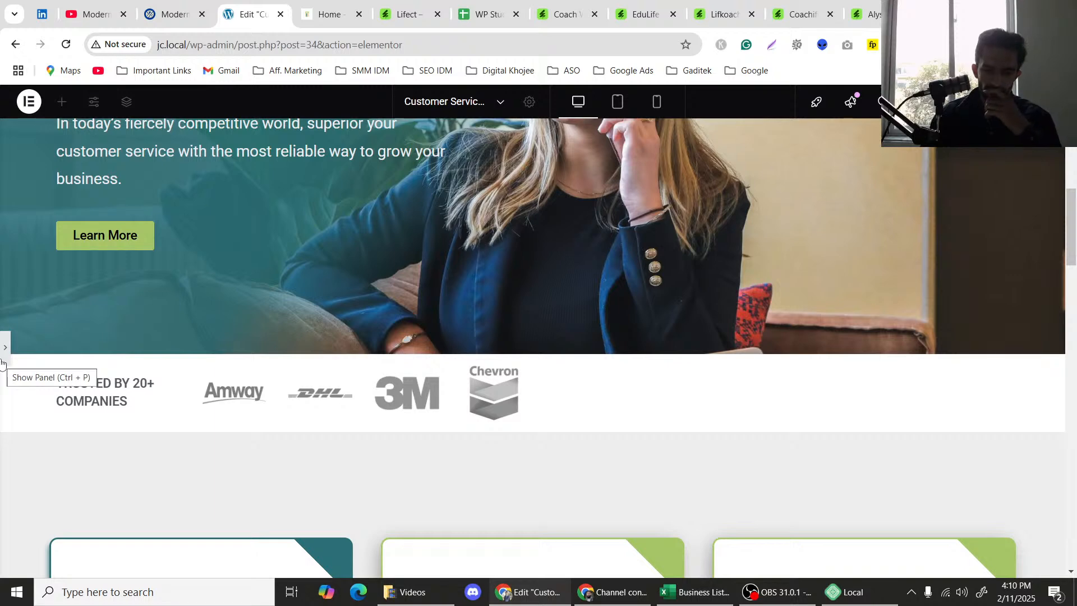
Bring back the editing panel, open the outer container of the client logo strip and set its size option to Grow.
click(2, 362)
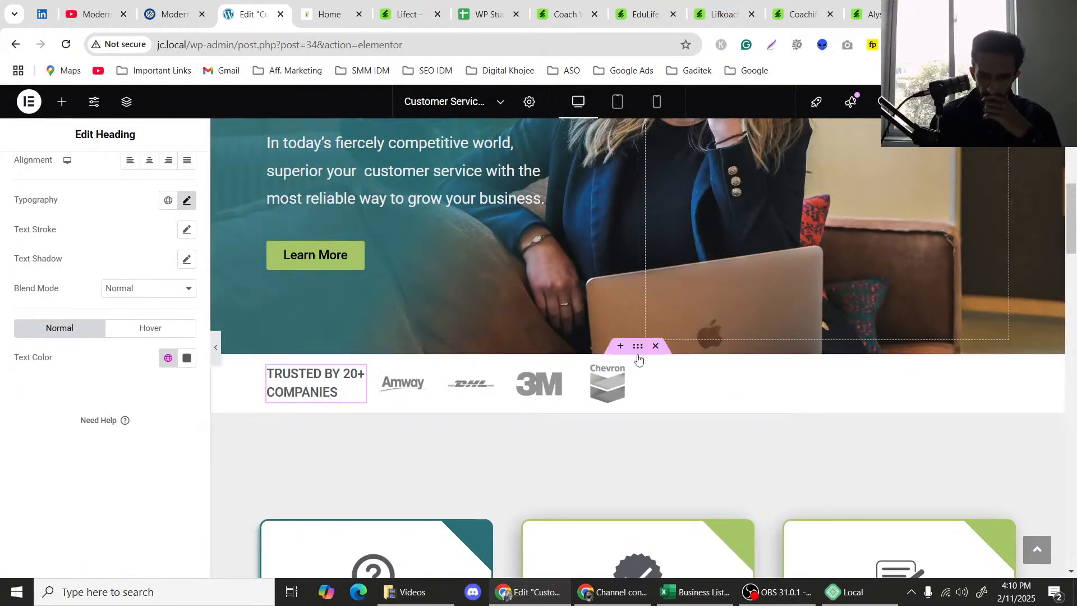
click(639, 352)
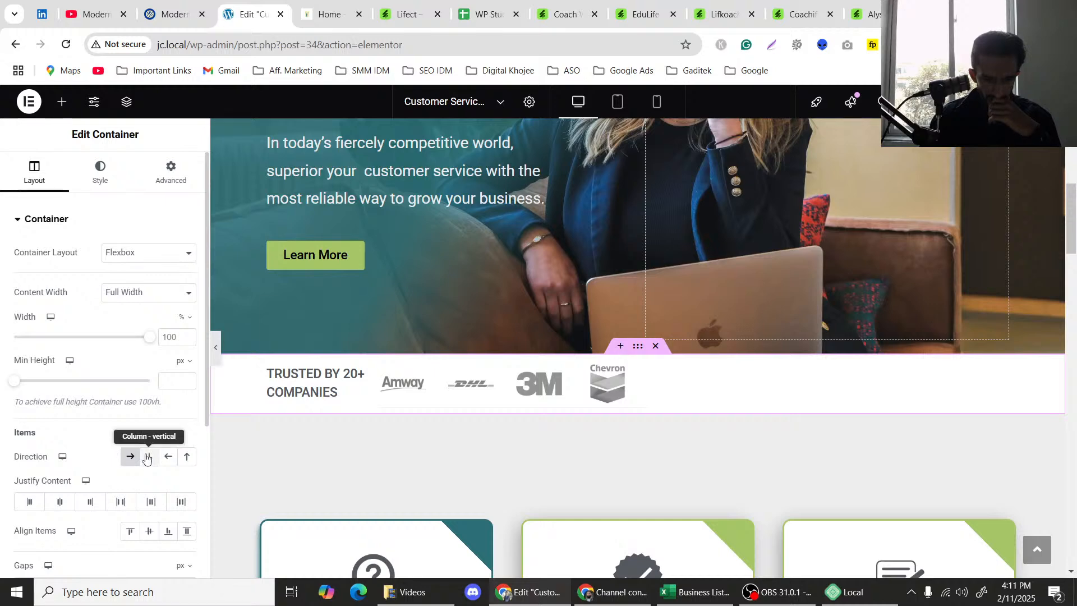
scroll(131, 460, down, 3)
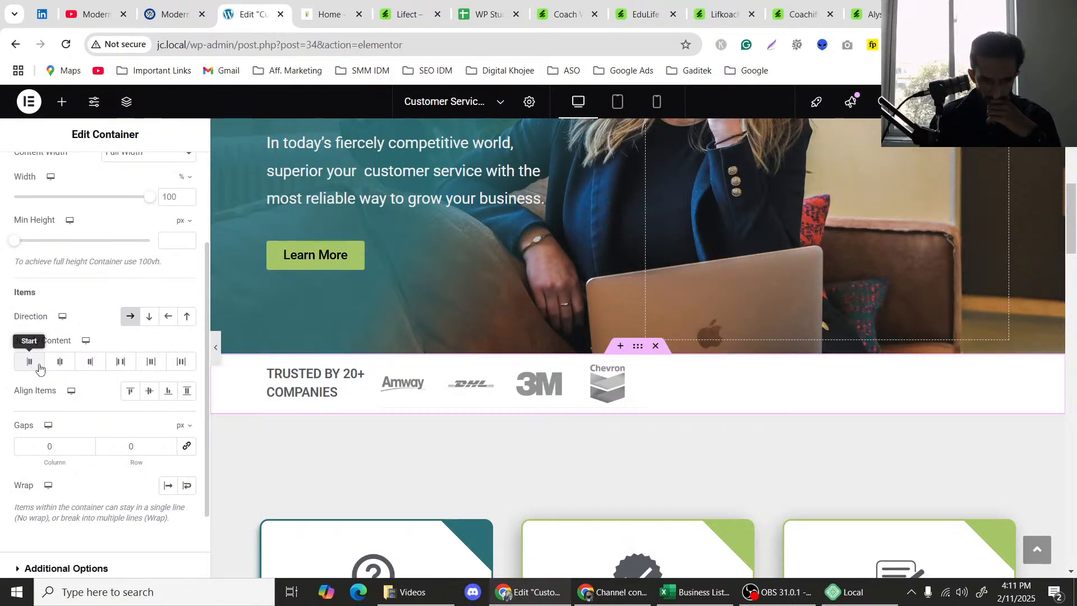
scroll(149, 348, up, 3)
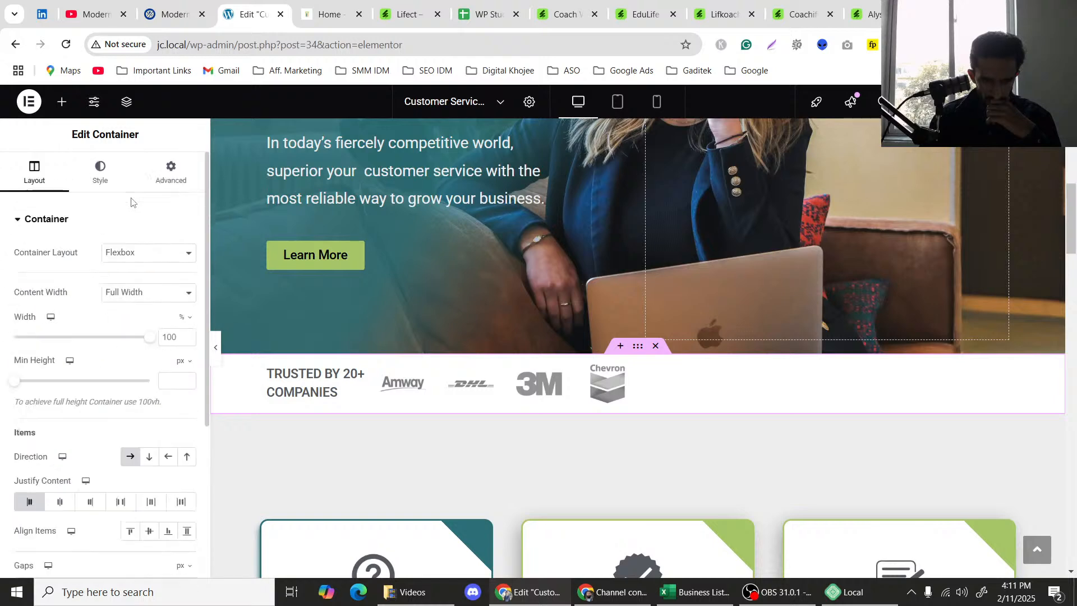
scroll(149, 381, down, 1)
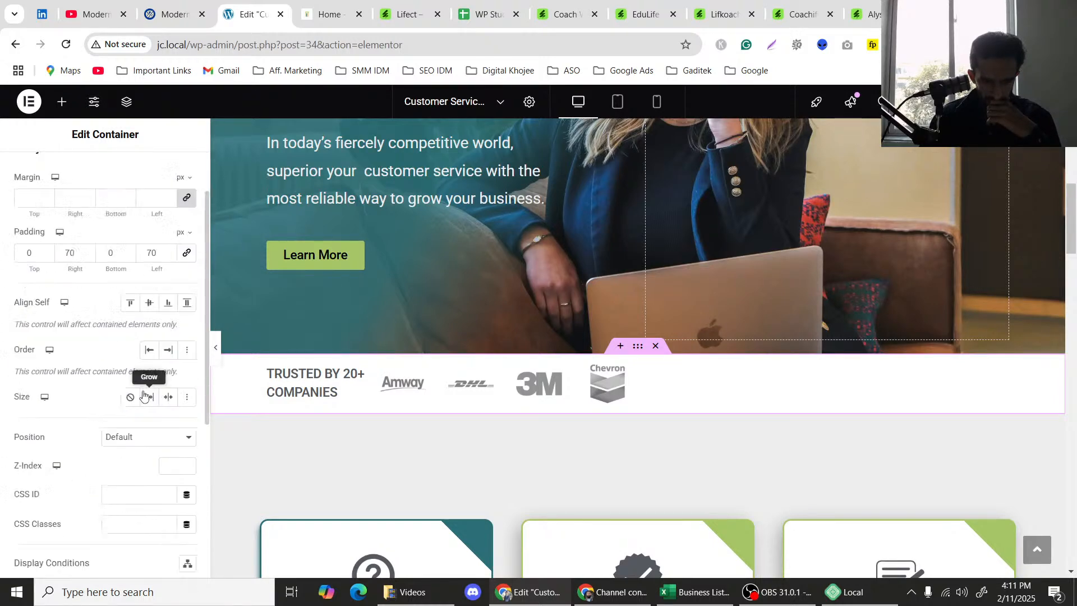
click(129, 438)
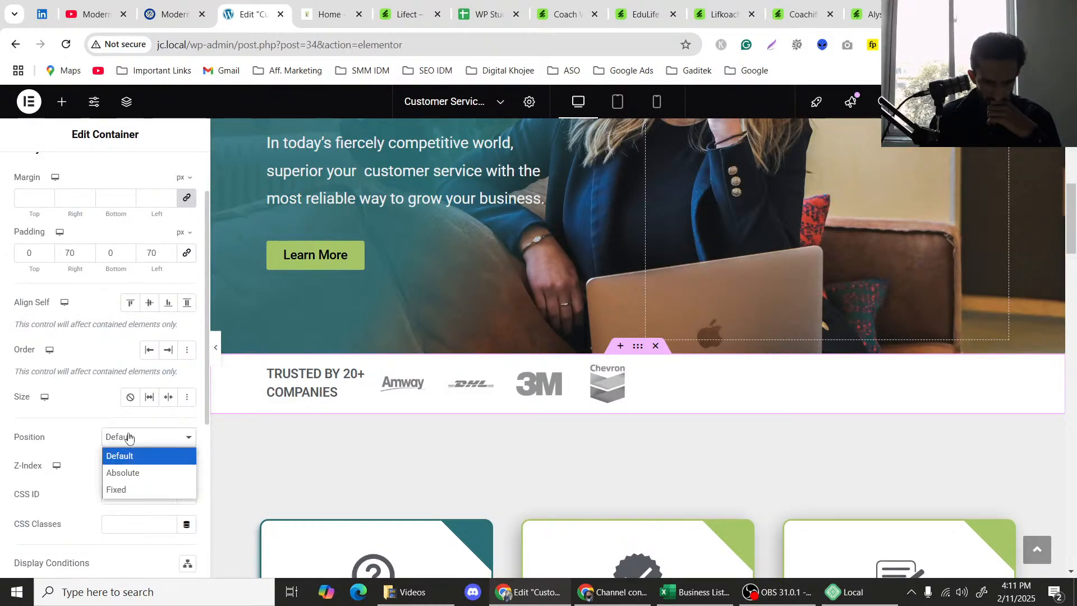
click(129, 438)
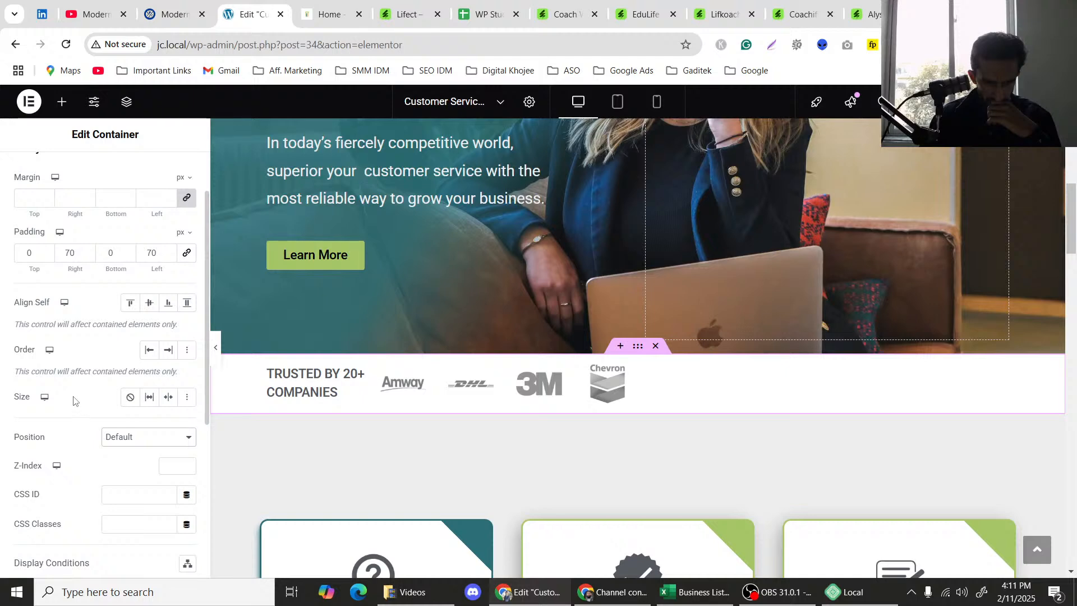
click(151, 398)
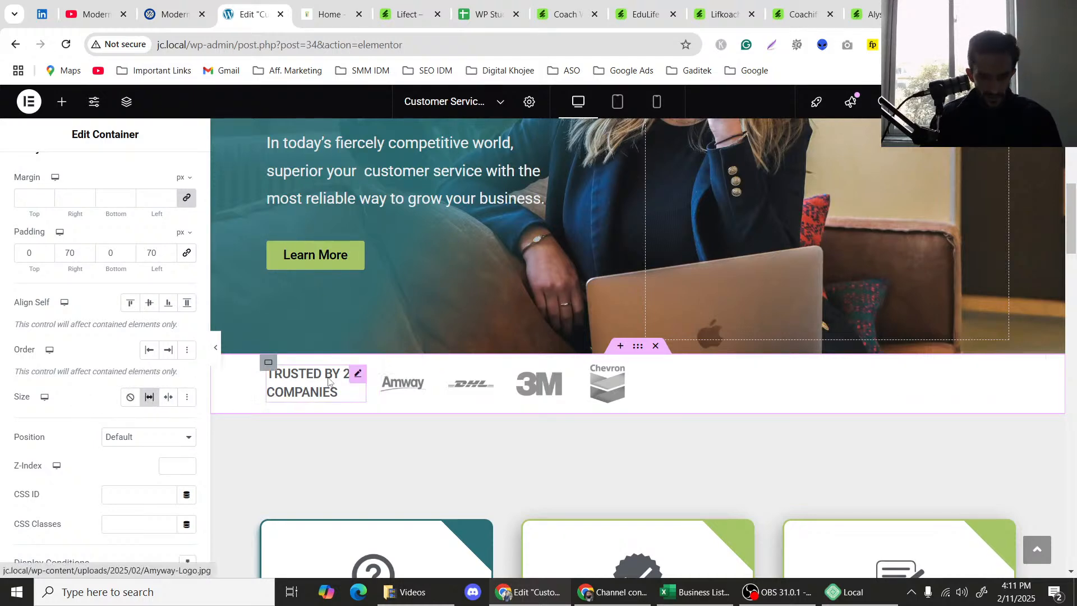
Switch to the idealdigitalpoint.com marquee tutorial and select the .marquee class name in its CSS code.
click(168, 14)
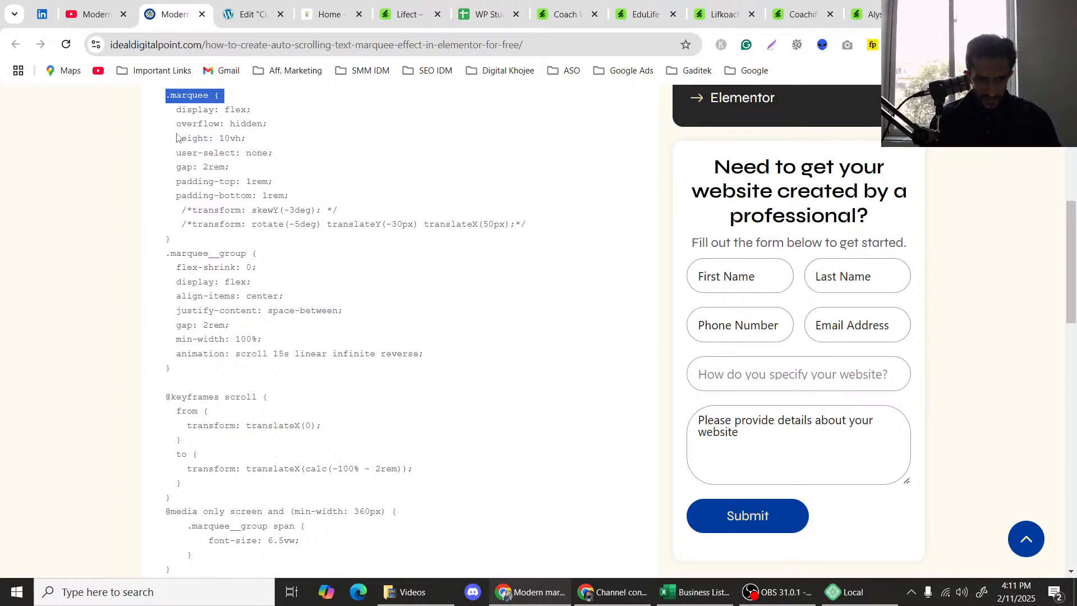
scroll(176, 138, up, 2)
drag(167, 236, 130, 237)
click(190, 236)
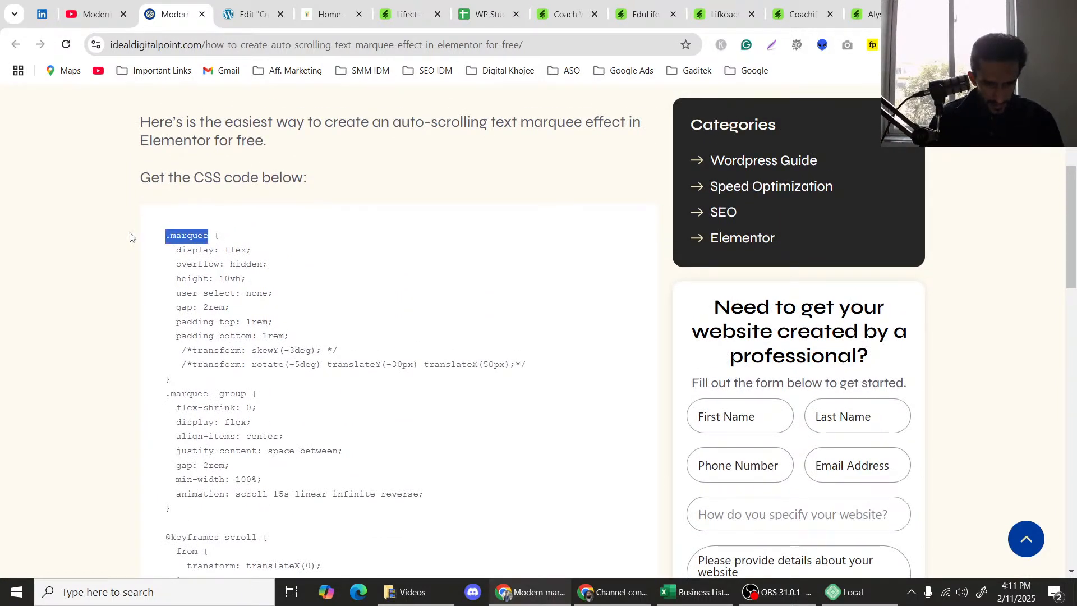
Return to the Elementor editor and set the CSS ID of the client strip's outer container to .marquee.
click(250, 15)
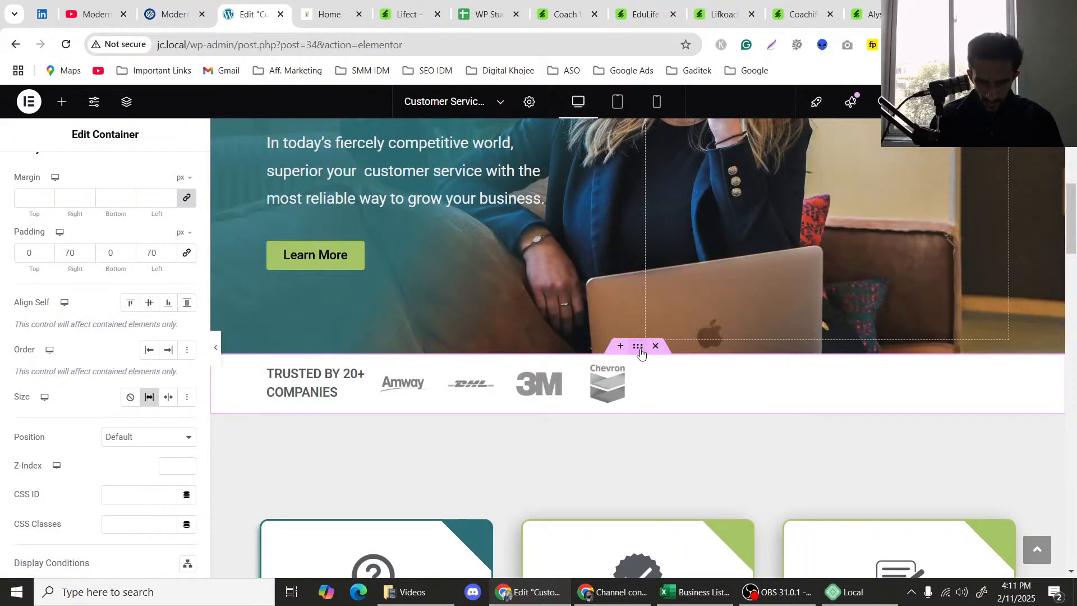
scroll(137, 224, up, 2)
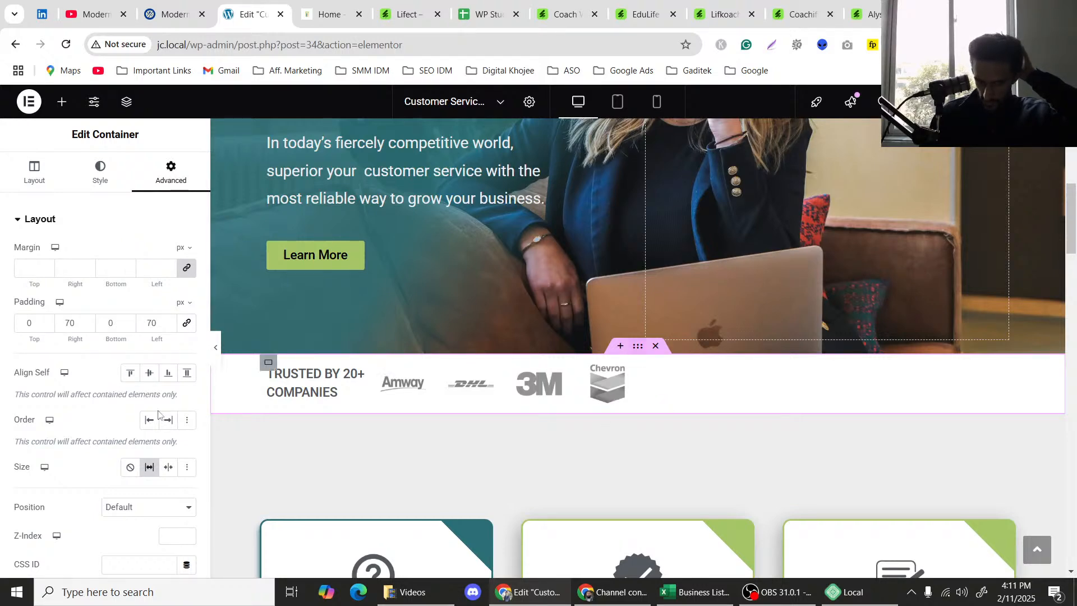
scroll(158, 393, down, 3)
scroll(158, 393, down, 3)
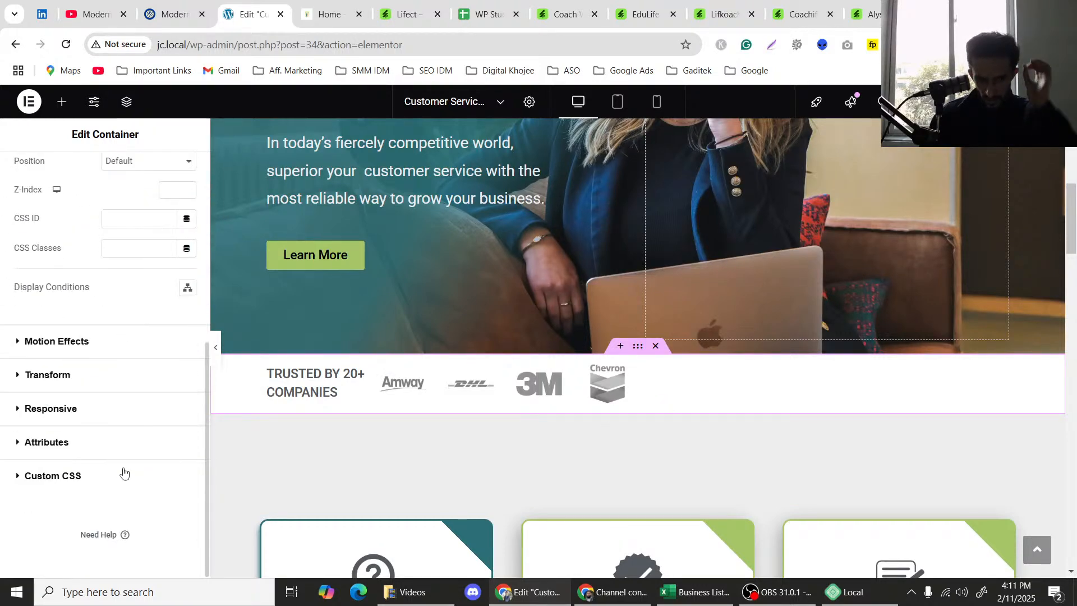
click(65, 475)
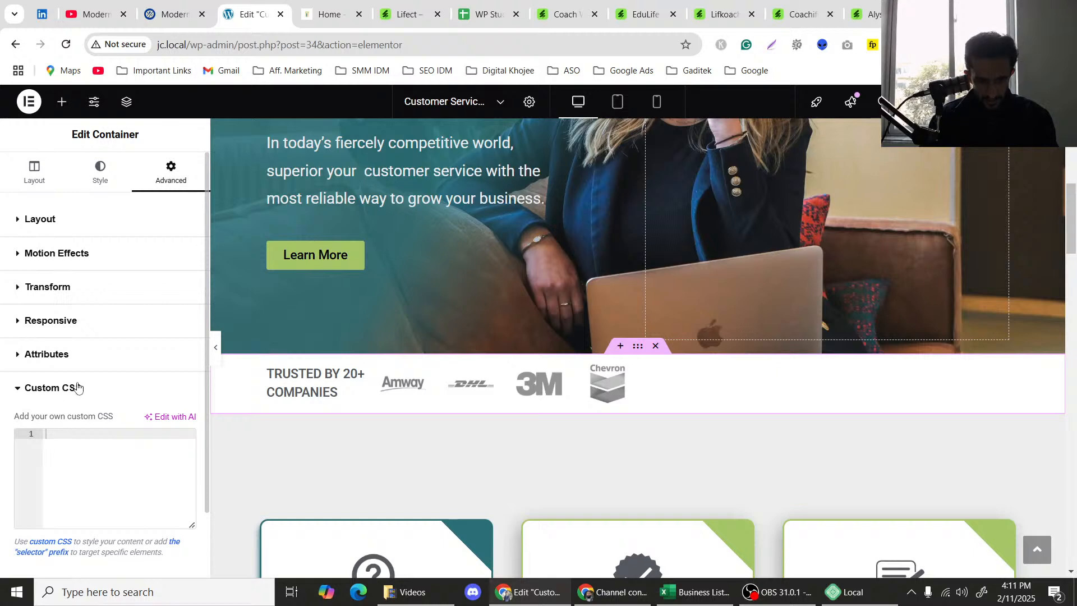
click(89, 224)
scroll(129, 393, down, 1)
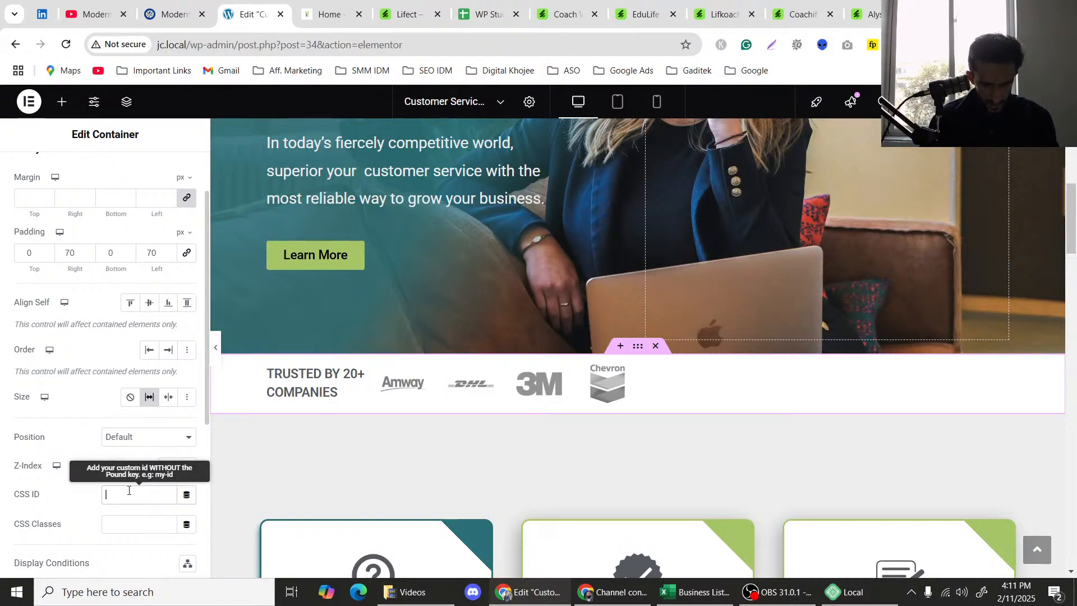
text(.marquee)
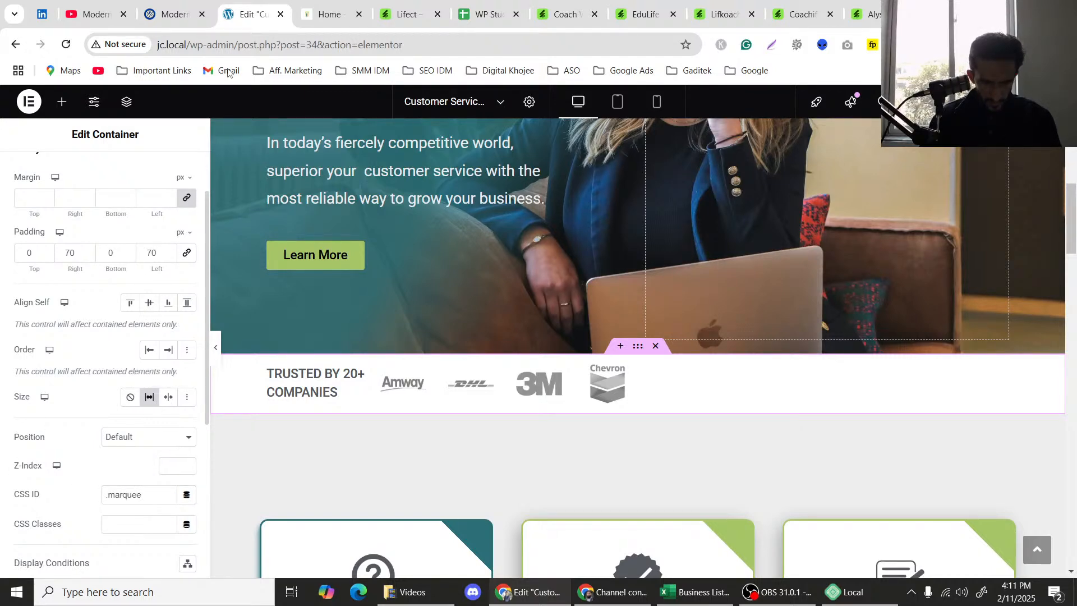
Go back to the marquee tutorial and select the .marquee__group class name in the CSS code.
click(328, 12)
click(257, 5)
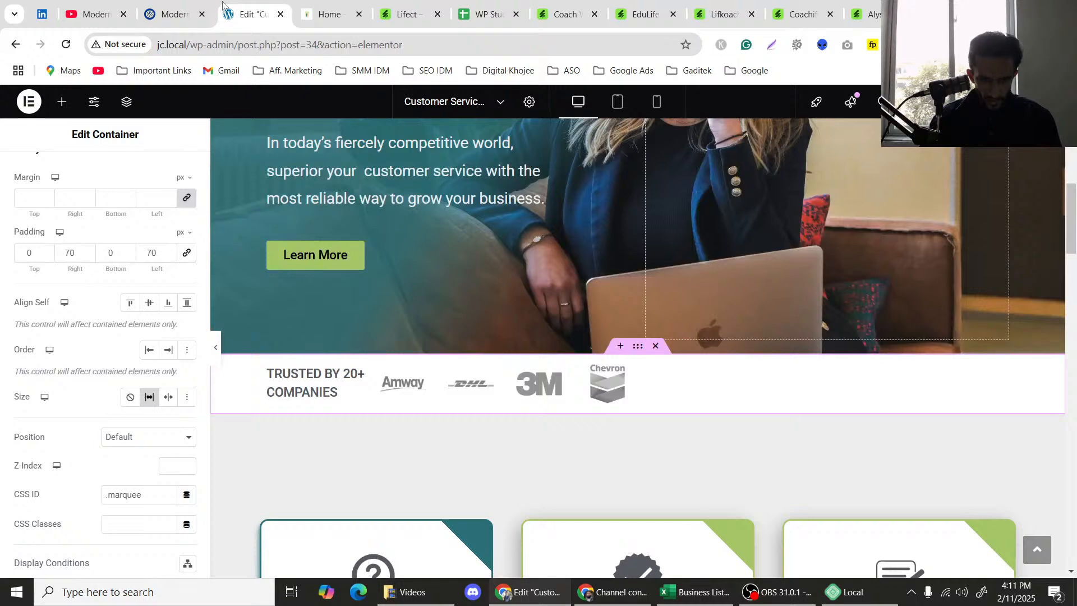
click(174, 12)
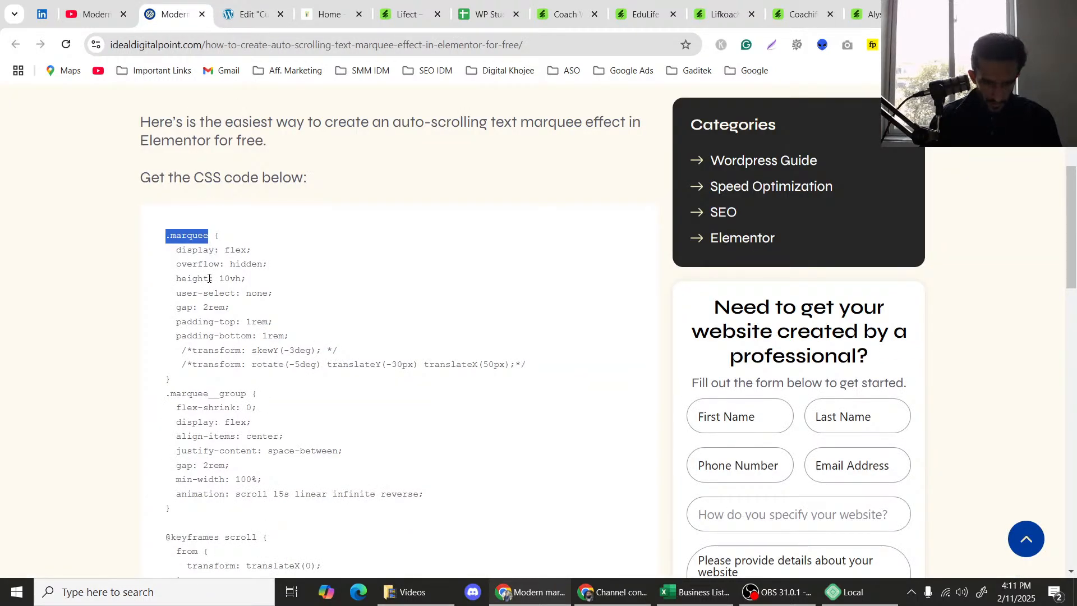
scroll(209, 279, down, 3)
click(177, 258)
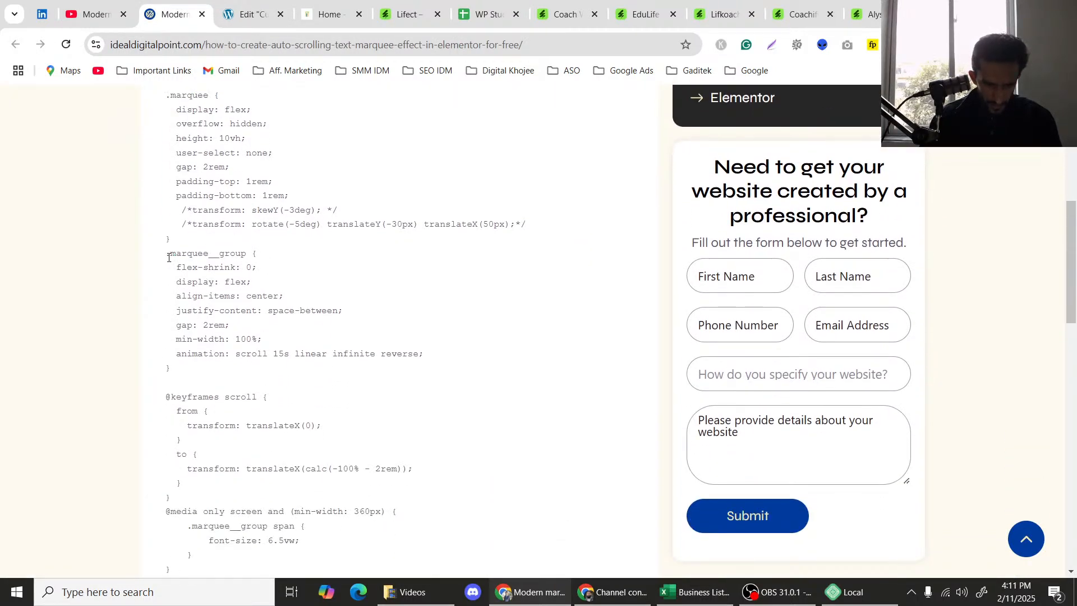
drag(169, 255, 249, 255)
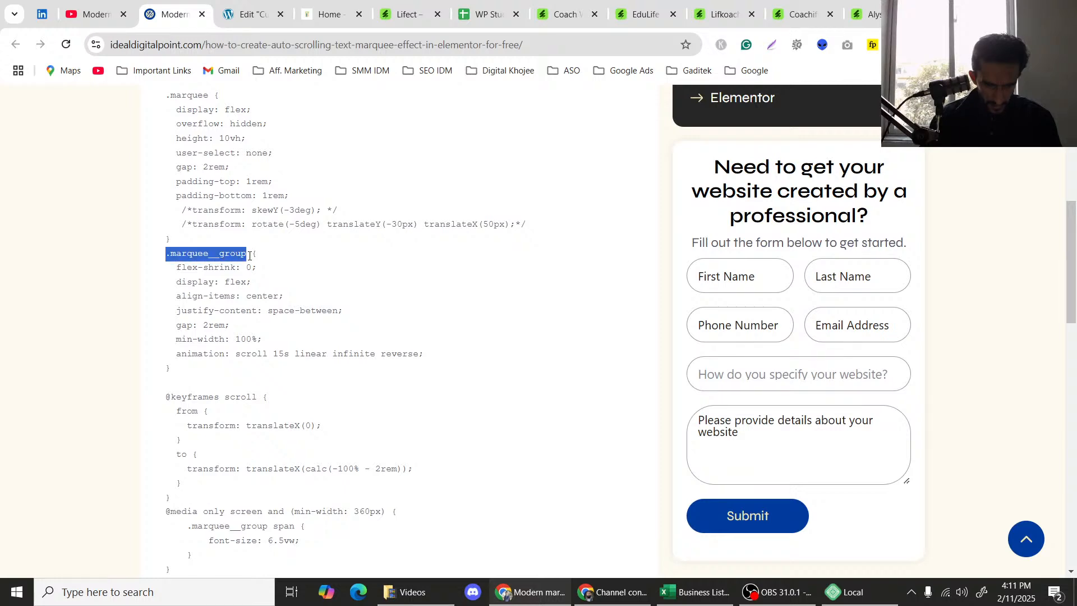
Back in the Elementor editor, correct the strip container's CSS ID so it reads .marquee with a single dot.
click(250, 14)
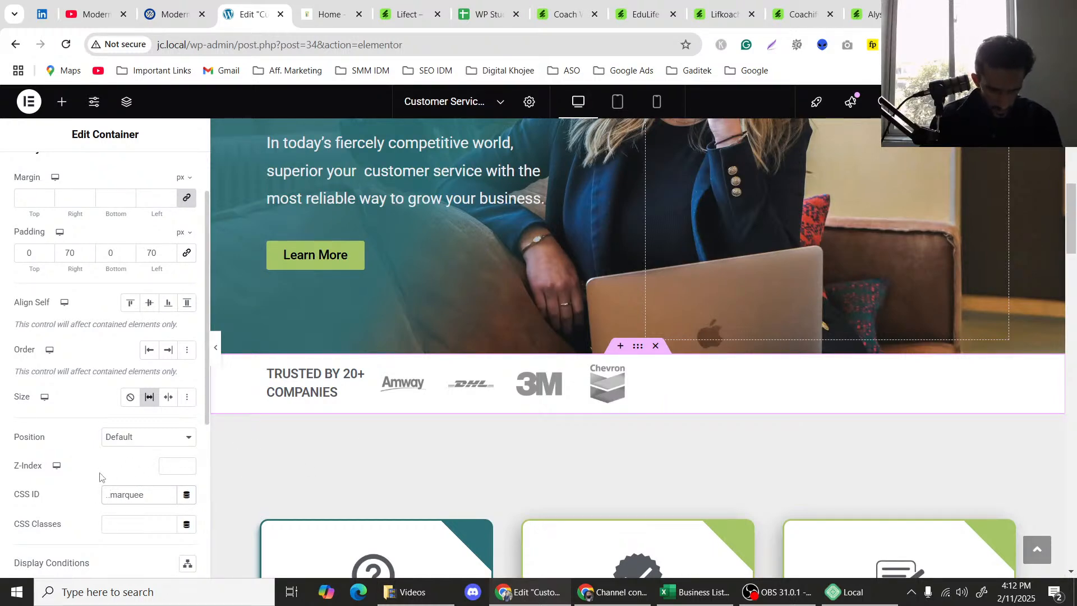
drag(108, 495, 96, 501)
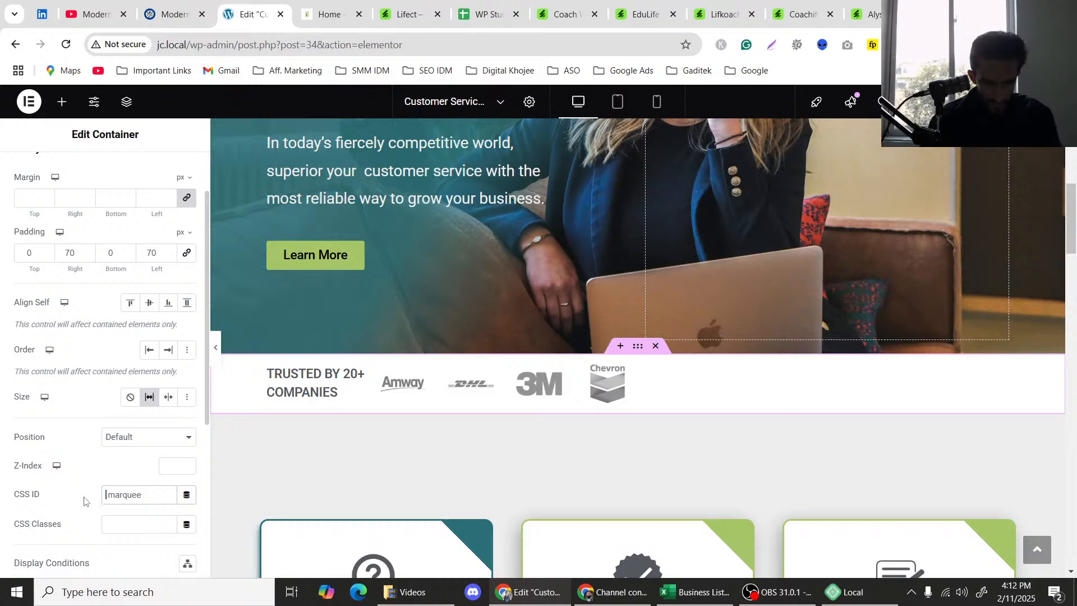
triple_click(112, 498)
click(107, 496)
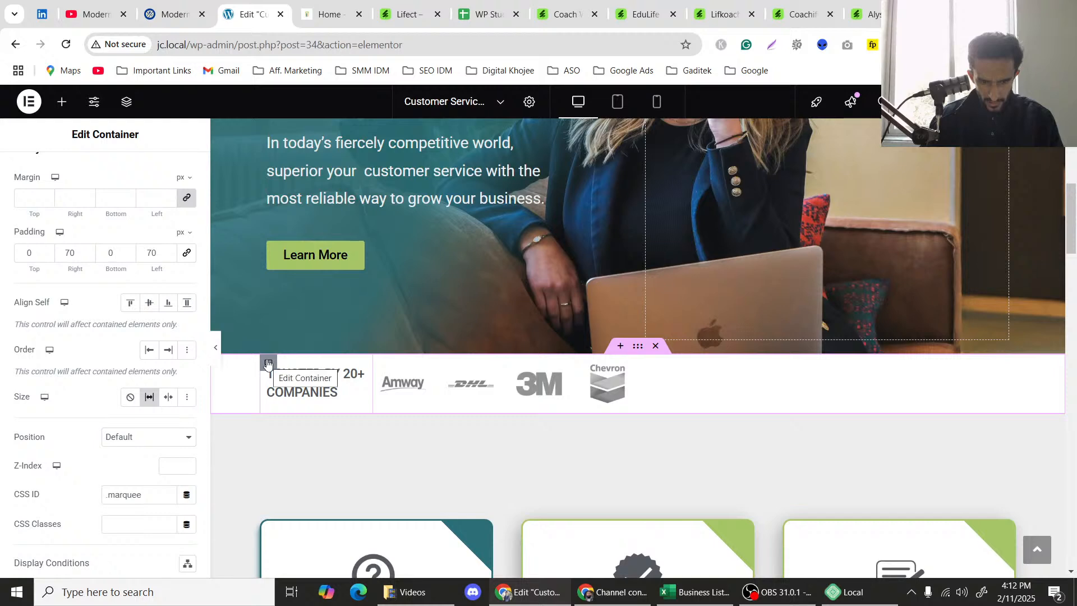
Move the "Trusted by 20+ Companies" heading into the logos' container and delete the emptied container beside it.
click(268, 364)
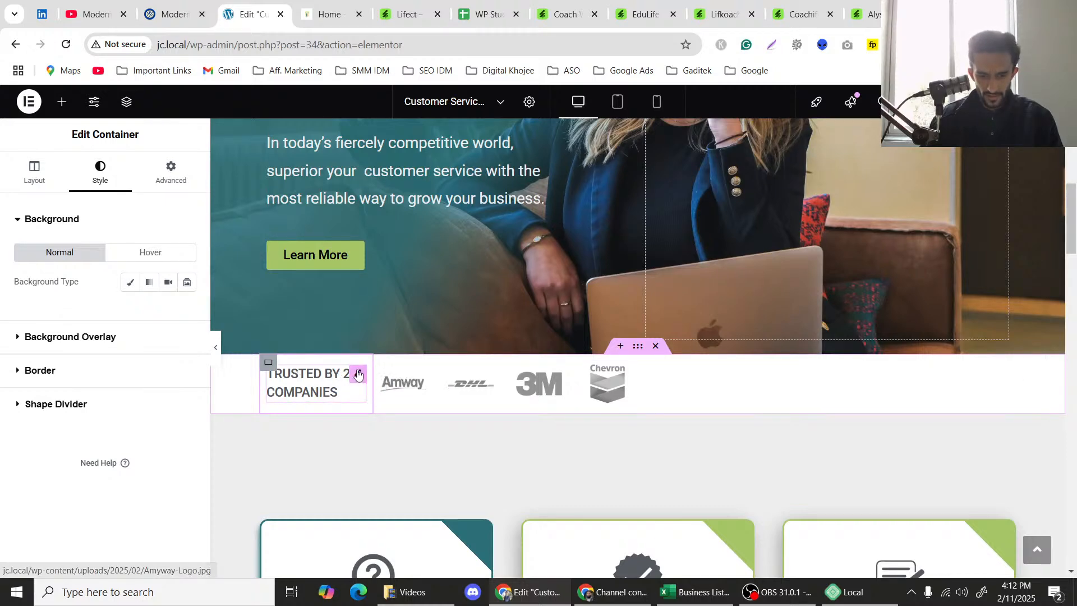
drag(359, 375, 392, 371)
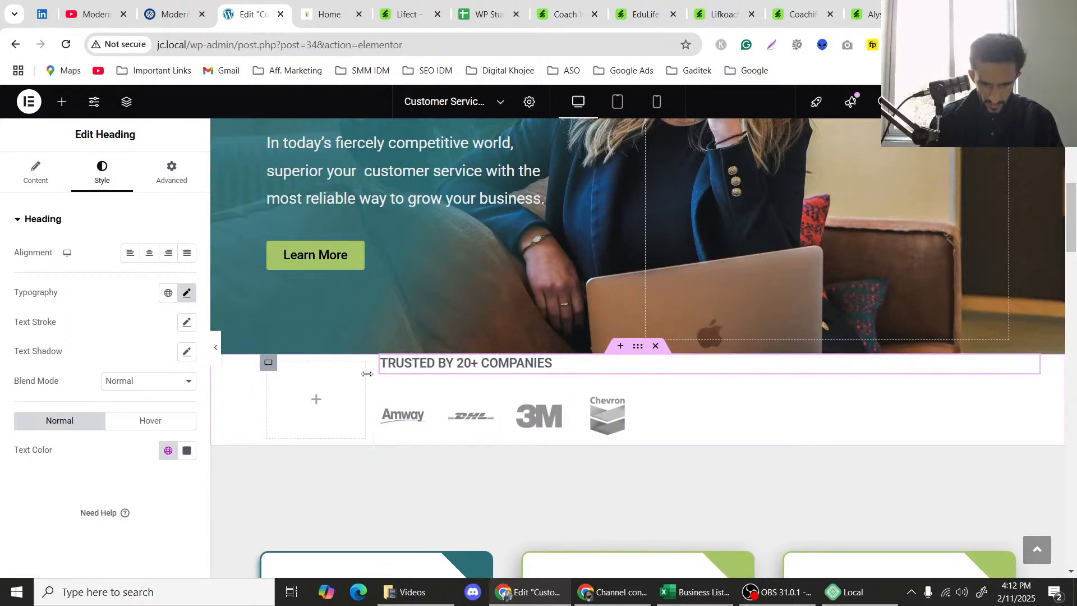
right_click(271, 368)
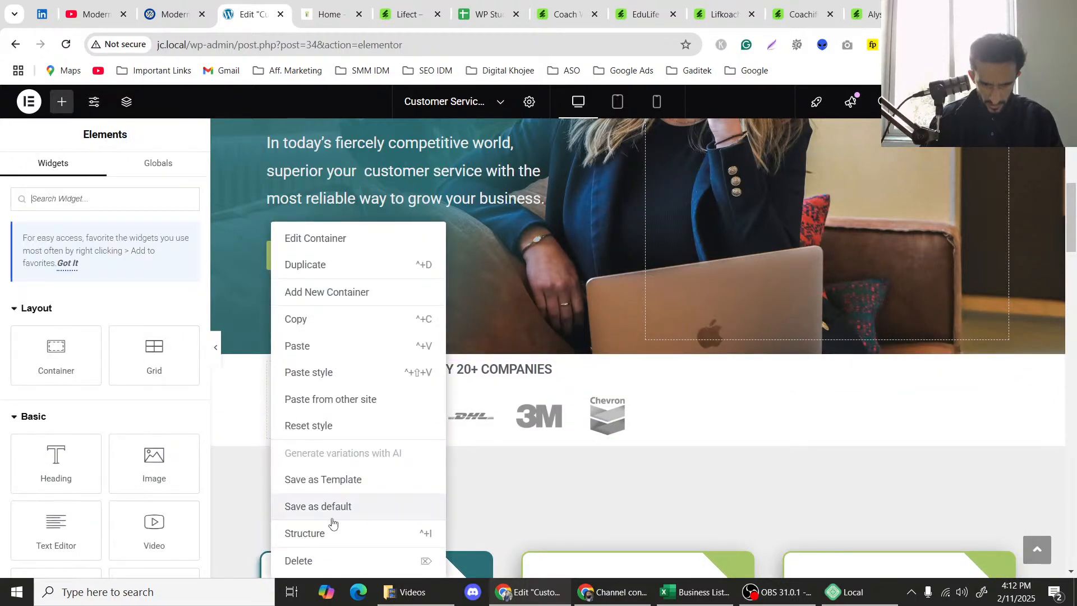
click(312, 560)
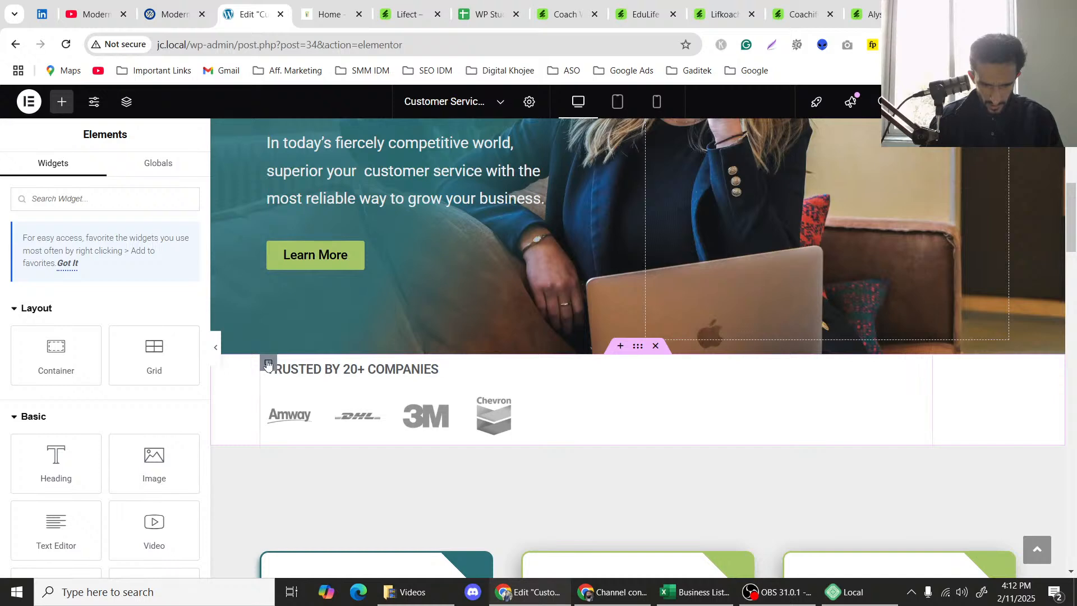
Set the direction of the container holding the heading and logos to row and its width to 81%.
click(268, 365)
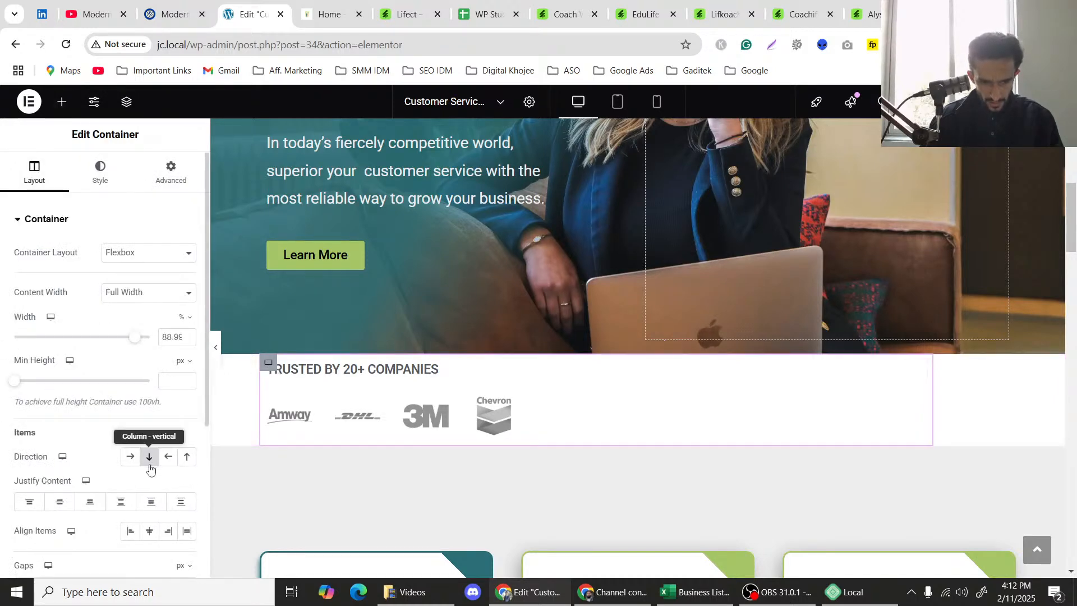
click(133, 461)
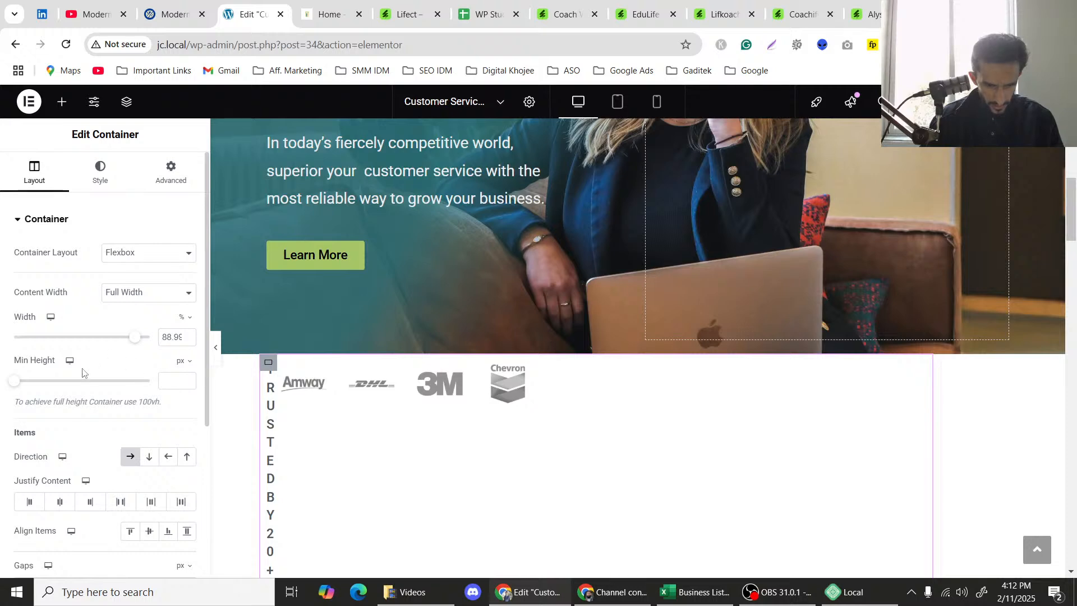
drag(156, 342, 124, 338)
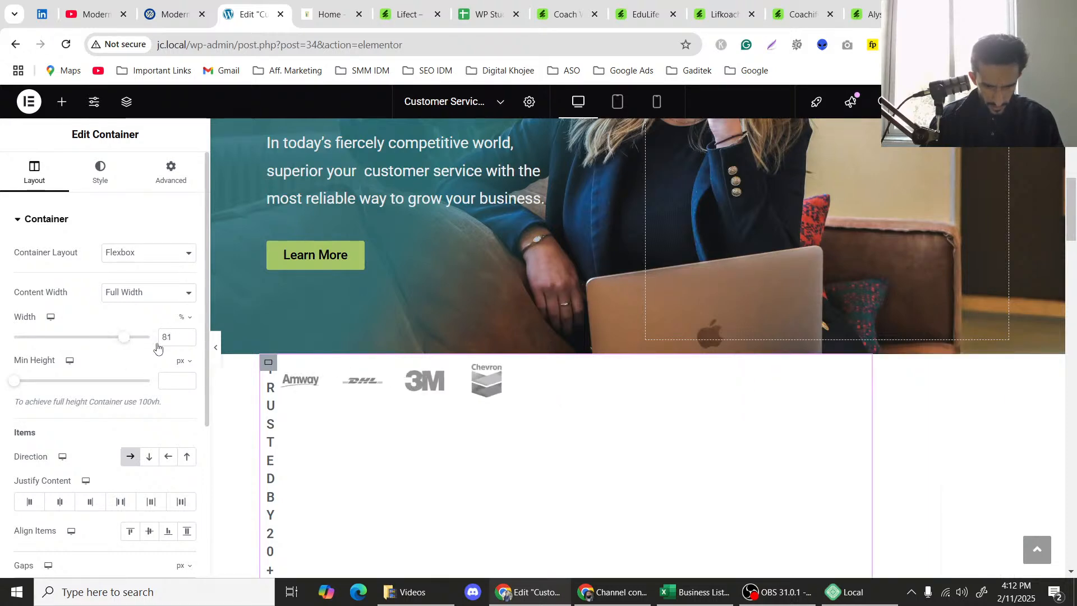
Add a new container with a single-row horizontal structure between the hero and the client logo strip.
click(620, 346)
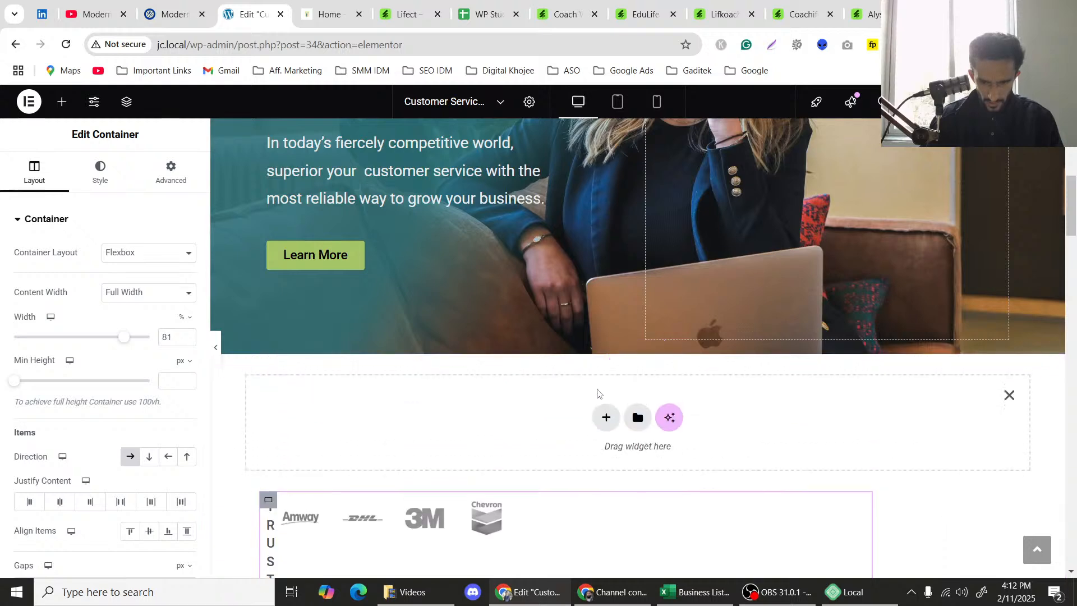
click(606, 416)
click(568, 457)
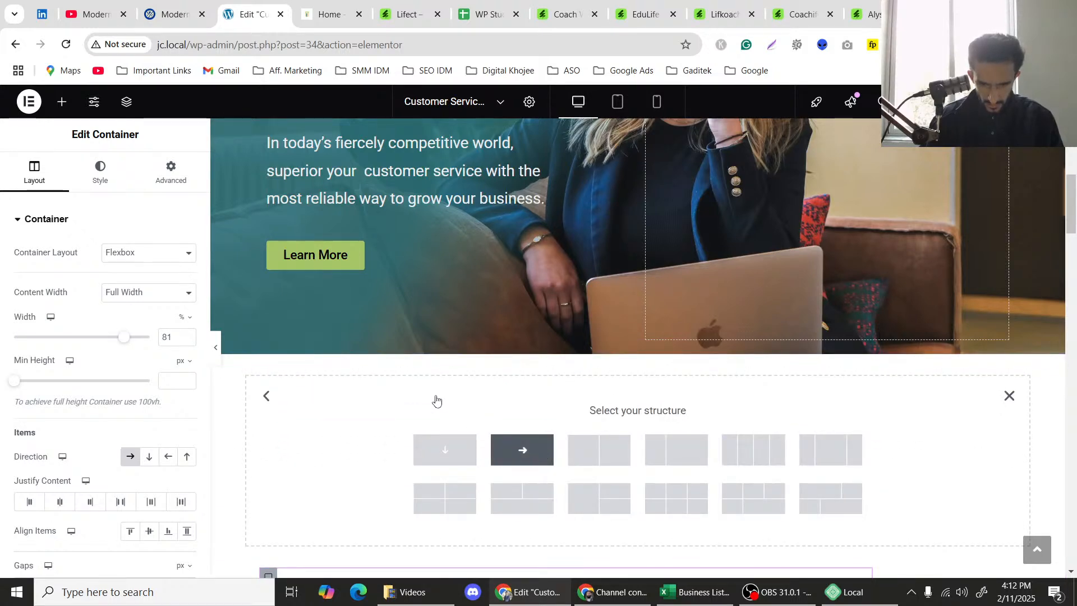
click(522, 450)
scroll(415, 421, down, 1)
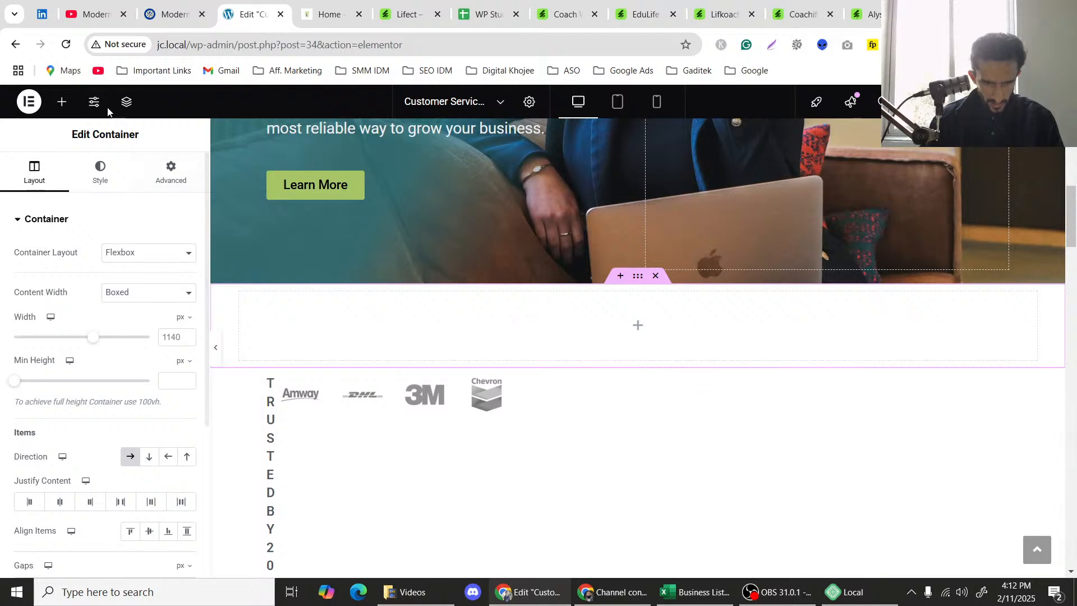
click(62, 101)
drag(72, 452, 418, 307)
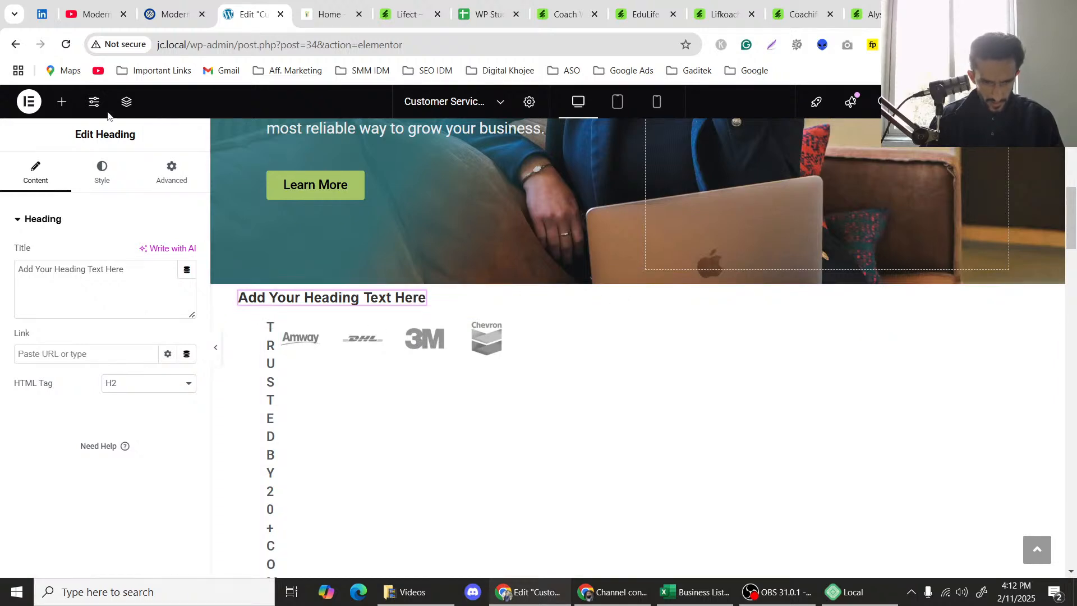
right_click(417, 296)
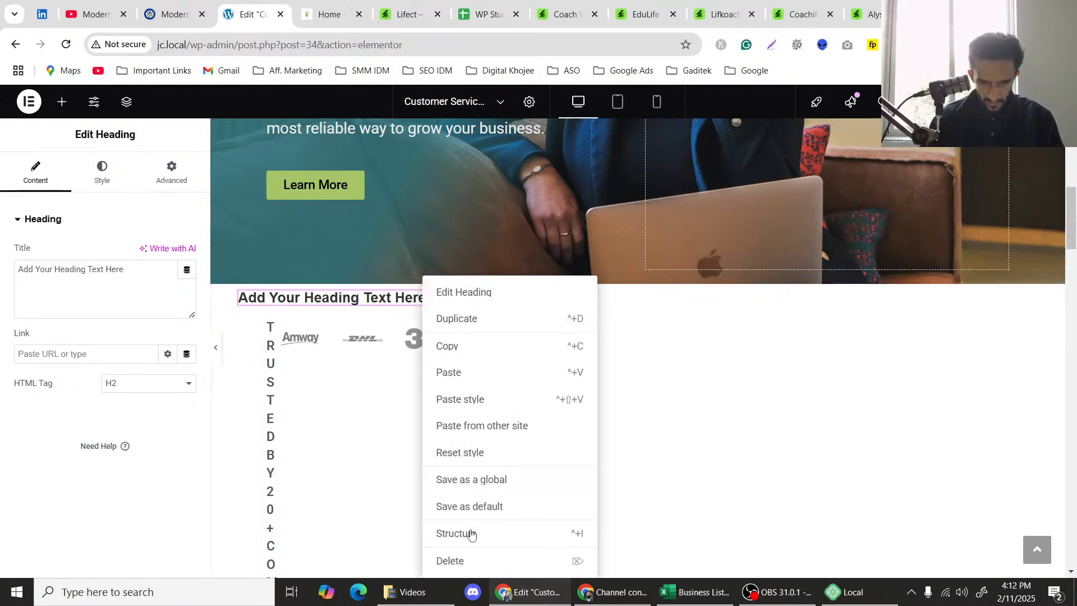
click(468, 558)
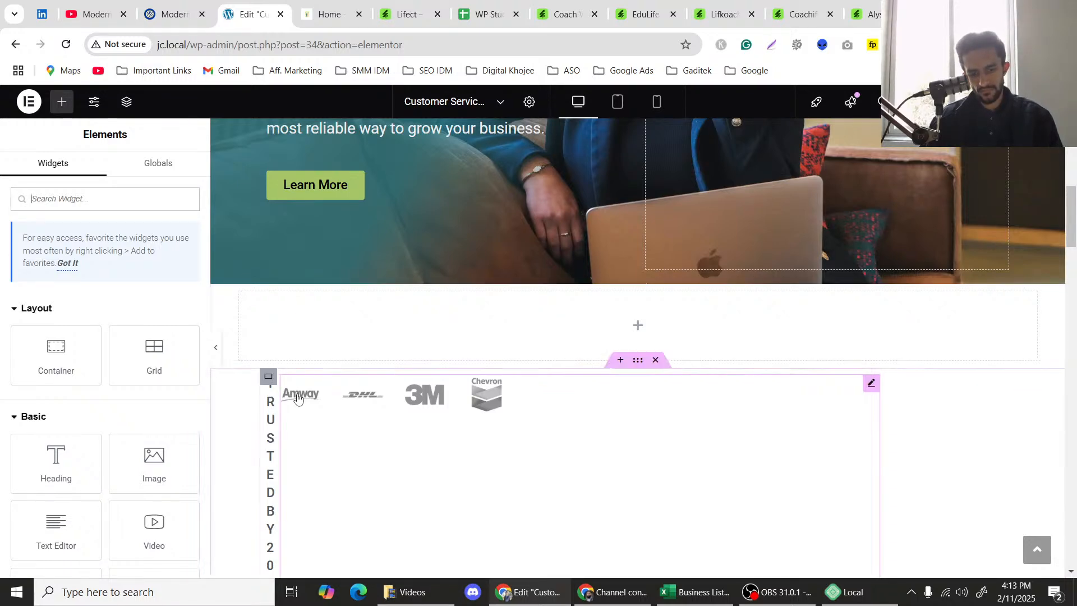
Try to duplicate the inner container holding the heading and logos within the client logo strip.
click(643, 371)
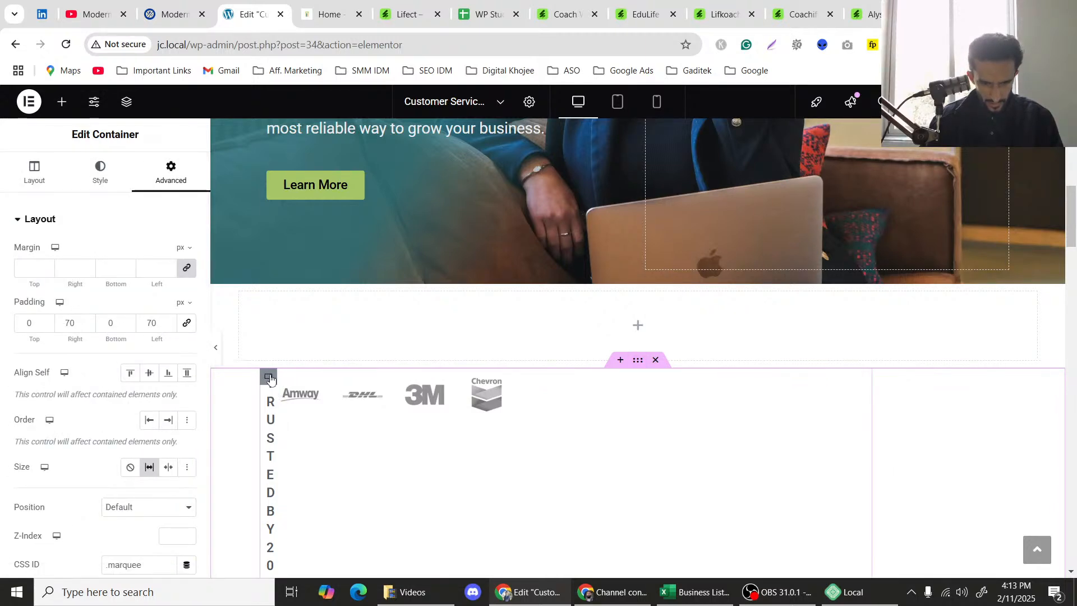
right_click(270, 380)
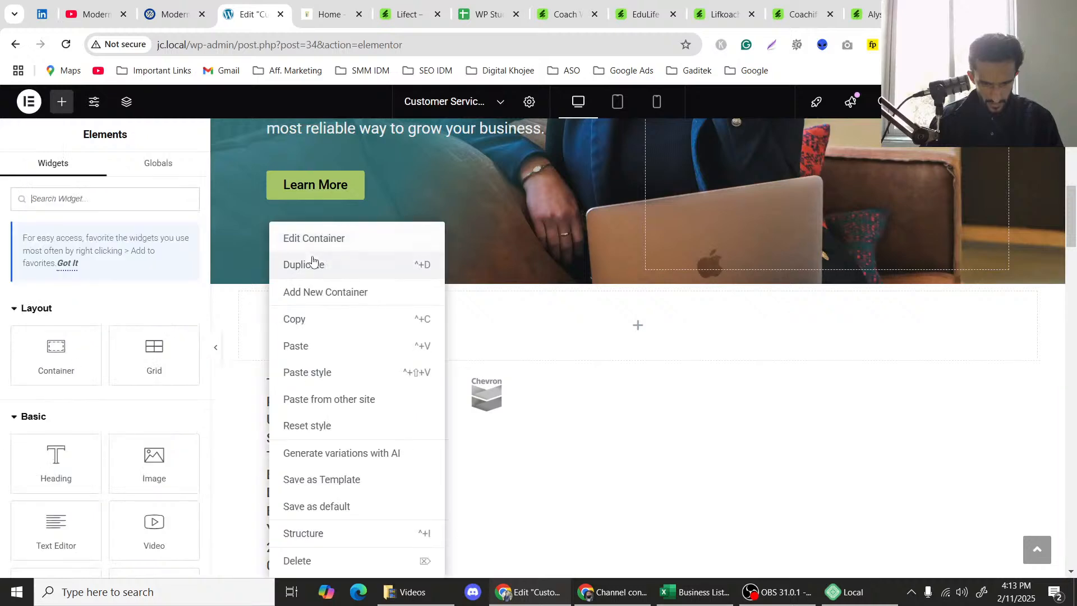
click(359, 400)
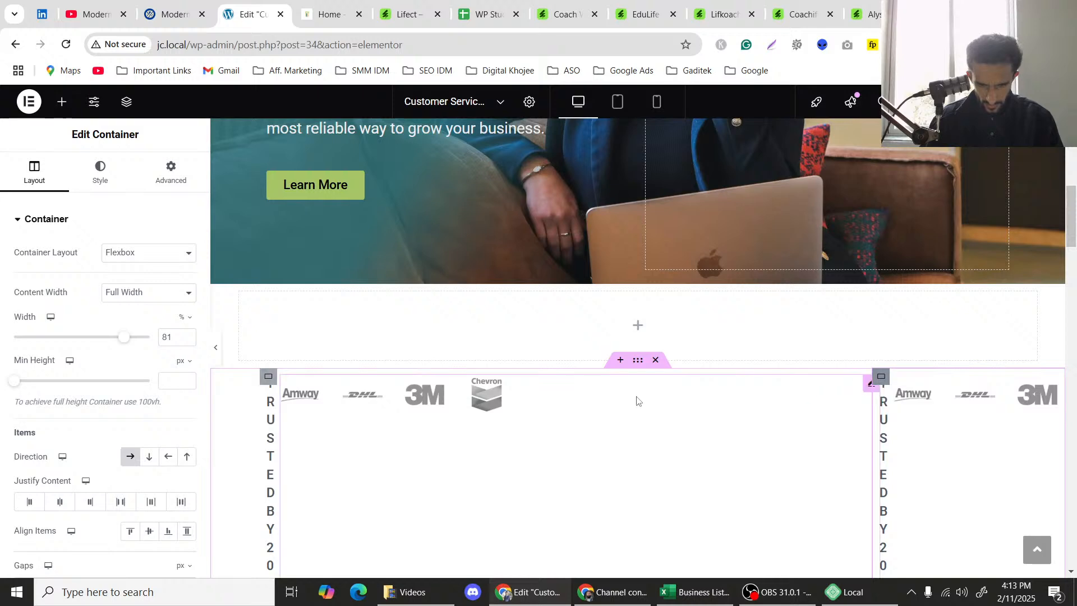
Step through the edit history to the version where the uppercase heading sits beside the separate logo container.
key(ctrl+z)
key(ctrl+z)
key(ctrl+z)
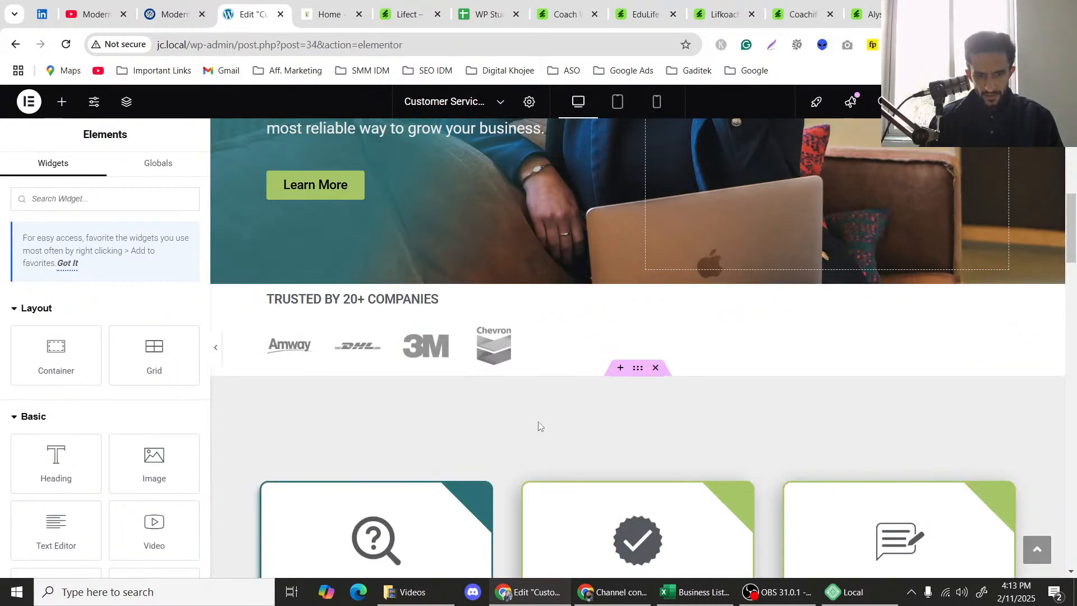
key(ctrl+shift+z)
key(ctrl+shift+z)
key(ctrl+shift+z)
key(ctrl+shift+z)
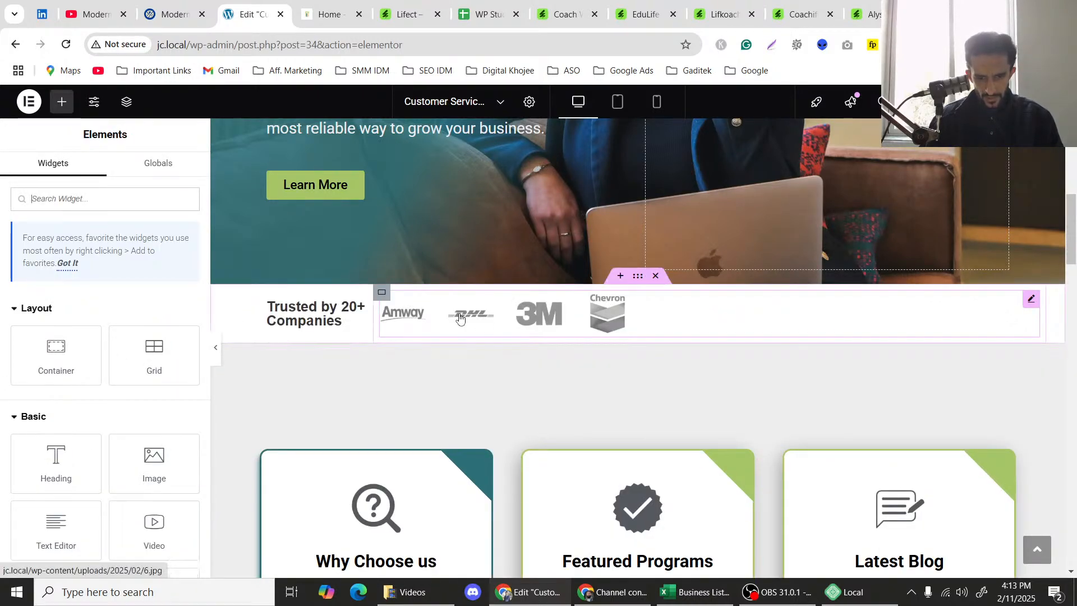
key(ctrl+shift+z)
key(ctrl+shift+z)
key(ctrl+shift+z)
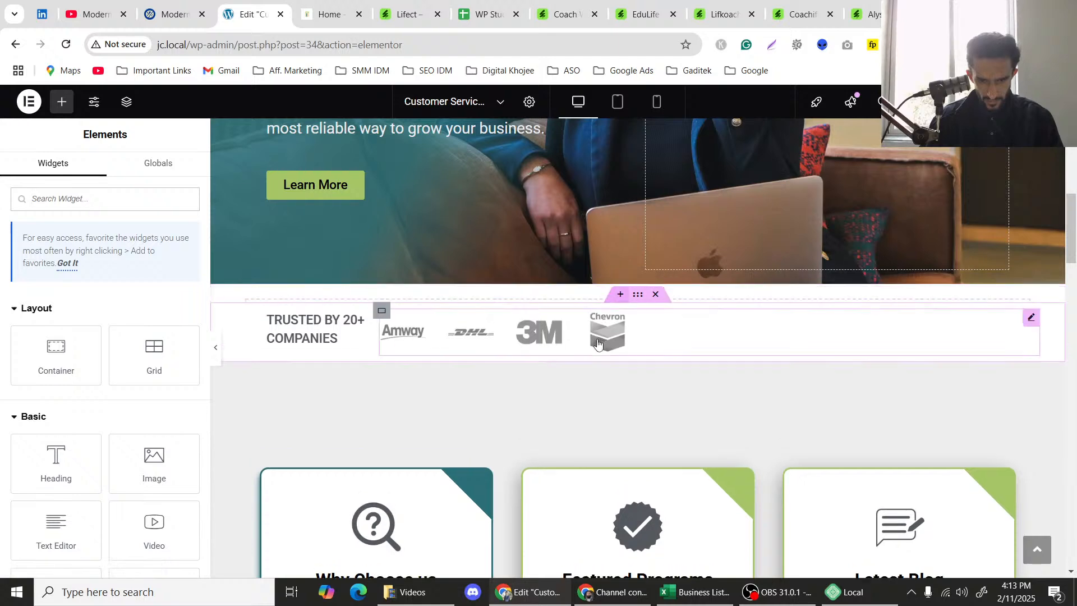
Add a horizontal-row container above the logo strip and nest a container in it with row direction and start justification.
click(616, 353)
click(586, 381)
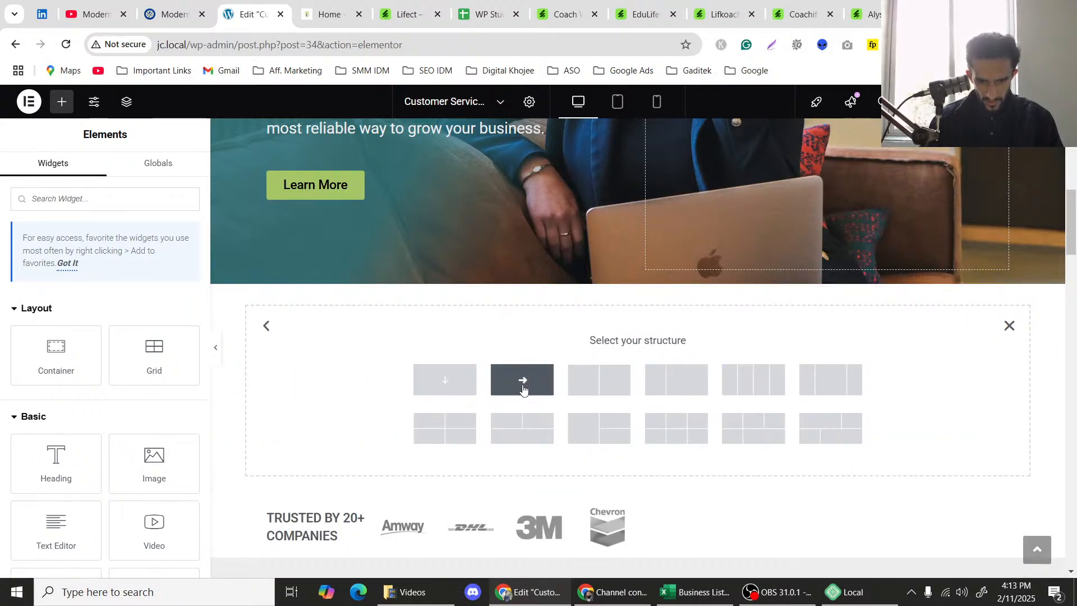
click(519, 387)
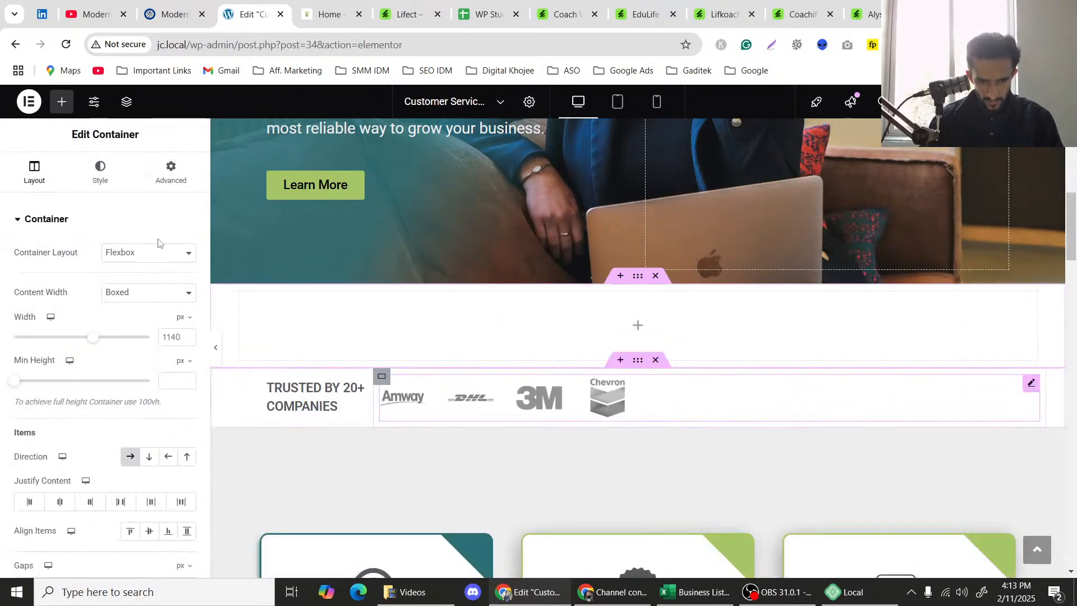
click(62, 102)
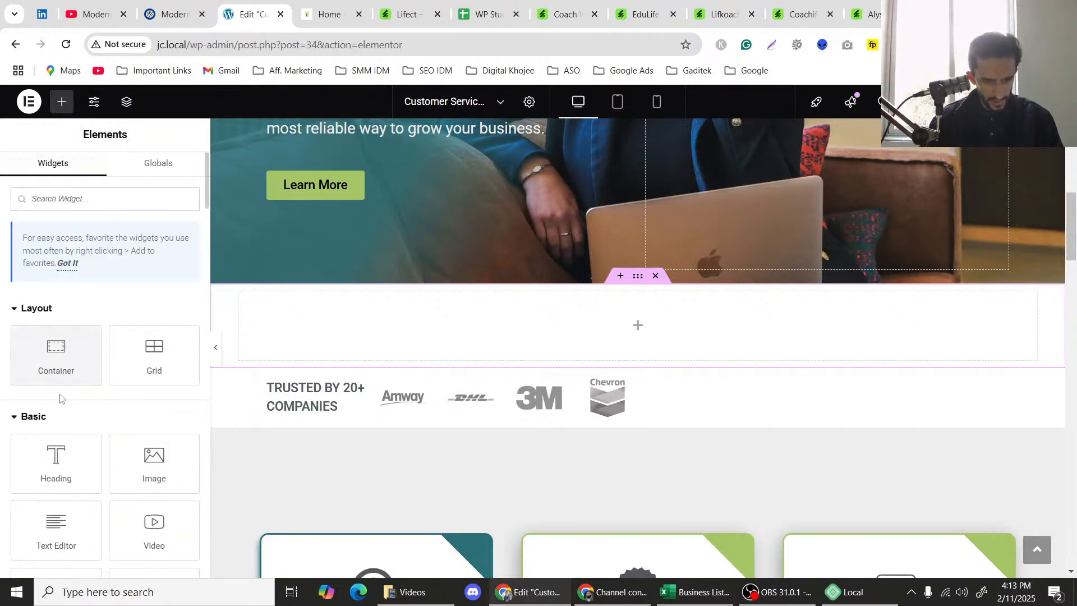
drag(56, 353, 478, 337)
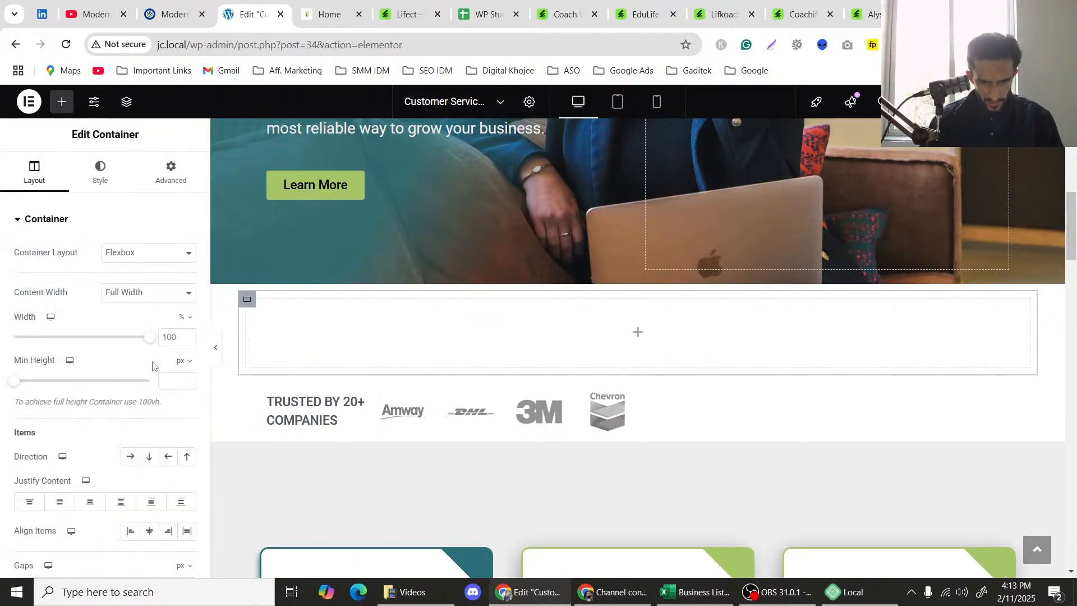
click(130, 456)
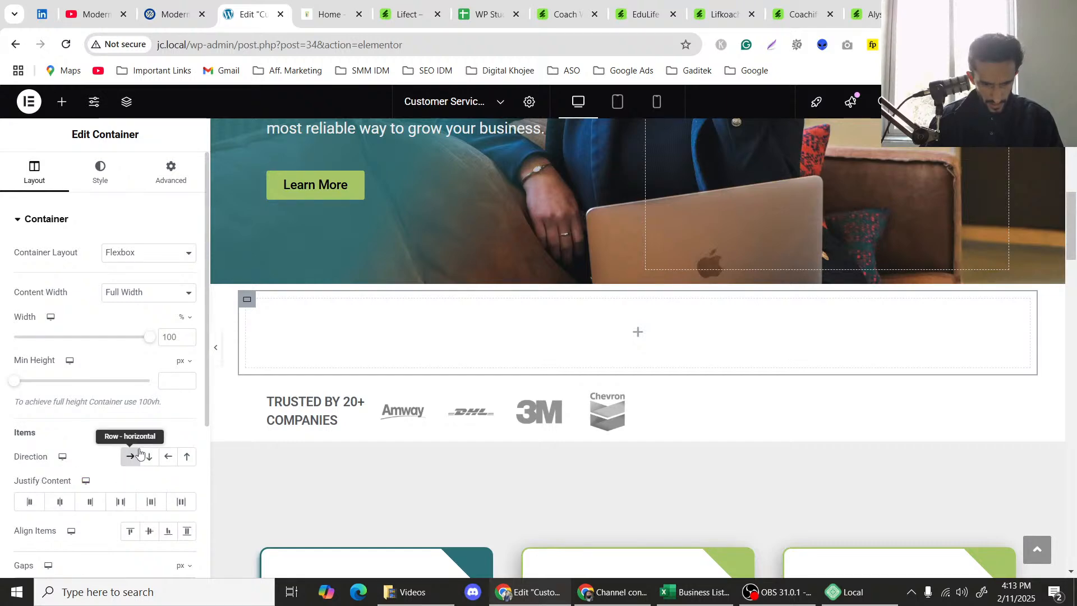
click(29, 502)
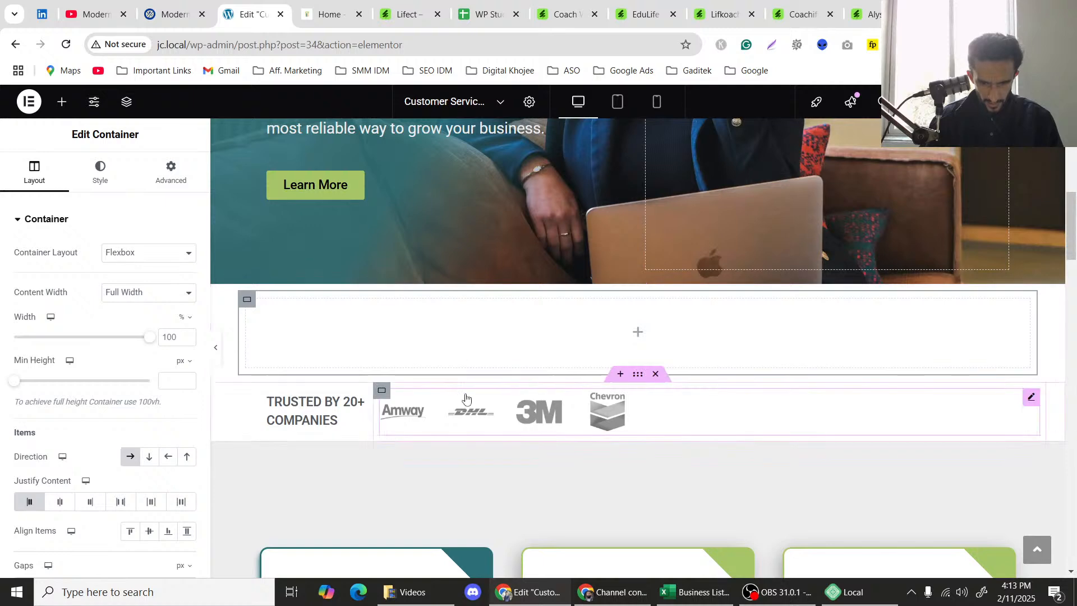
Copy the "Trusted by 20+ Companies" heading and the logo gallery from the old strip into the new nested container.
right_click(360, 408)
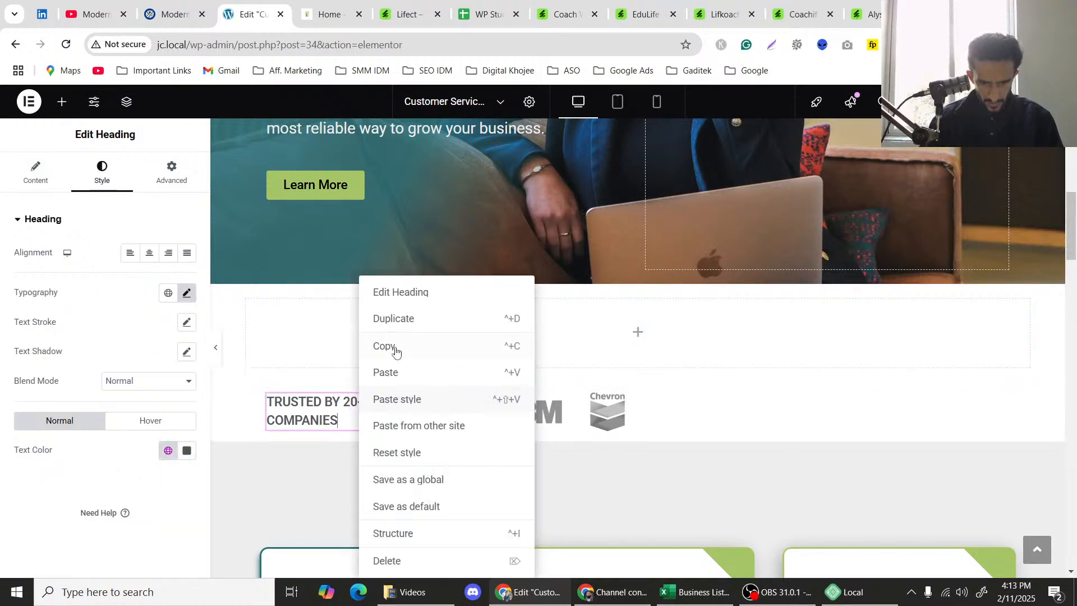
click(388, 346)
right_click(362, 361)
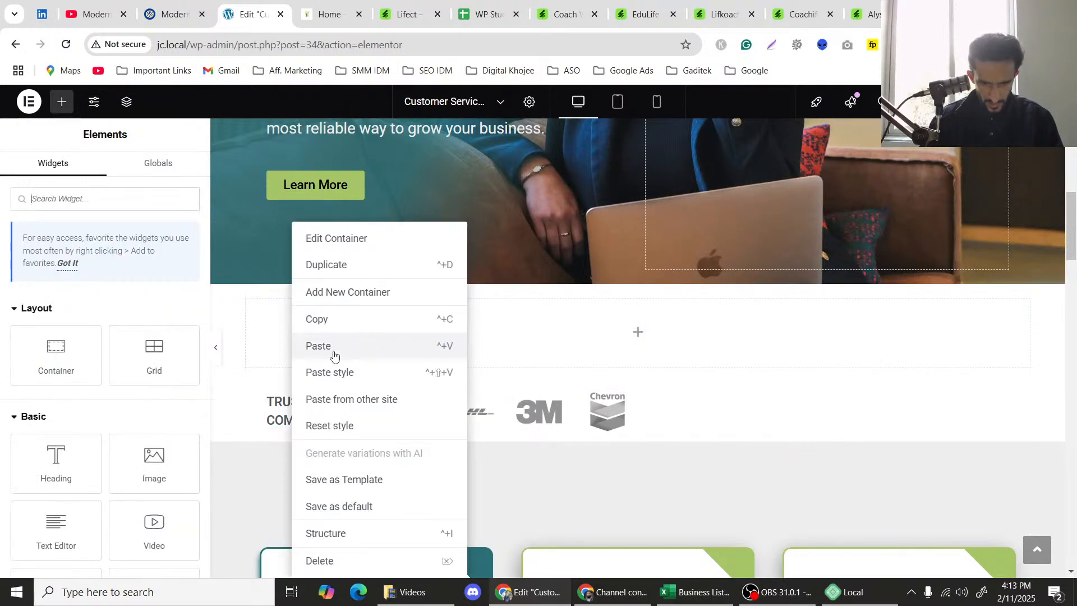
click(334, 354)
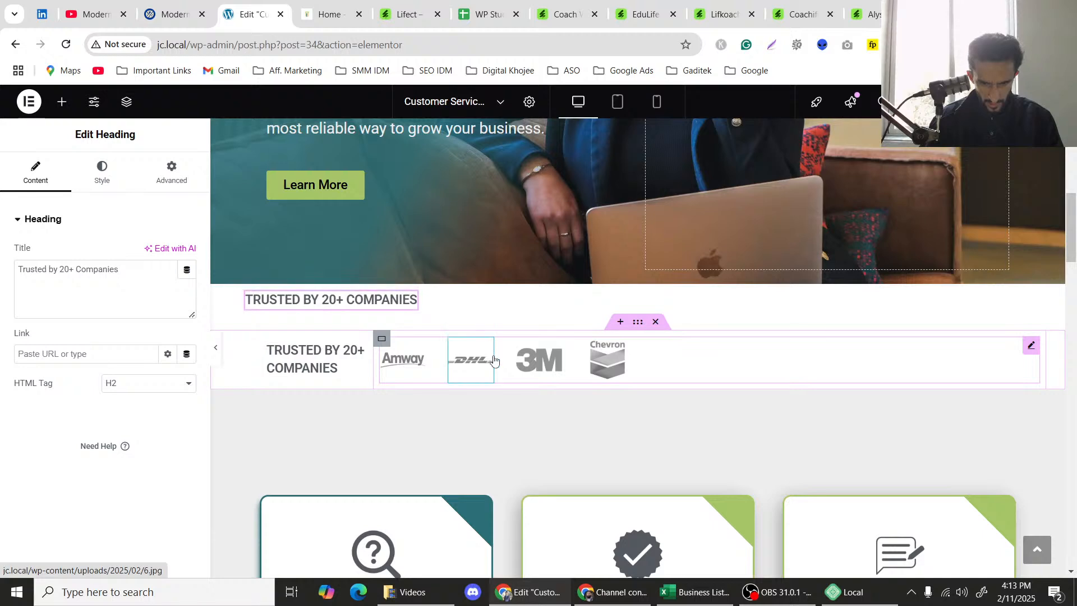
right_click(491, 359)
click(517, 344)
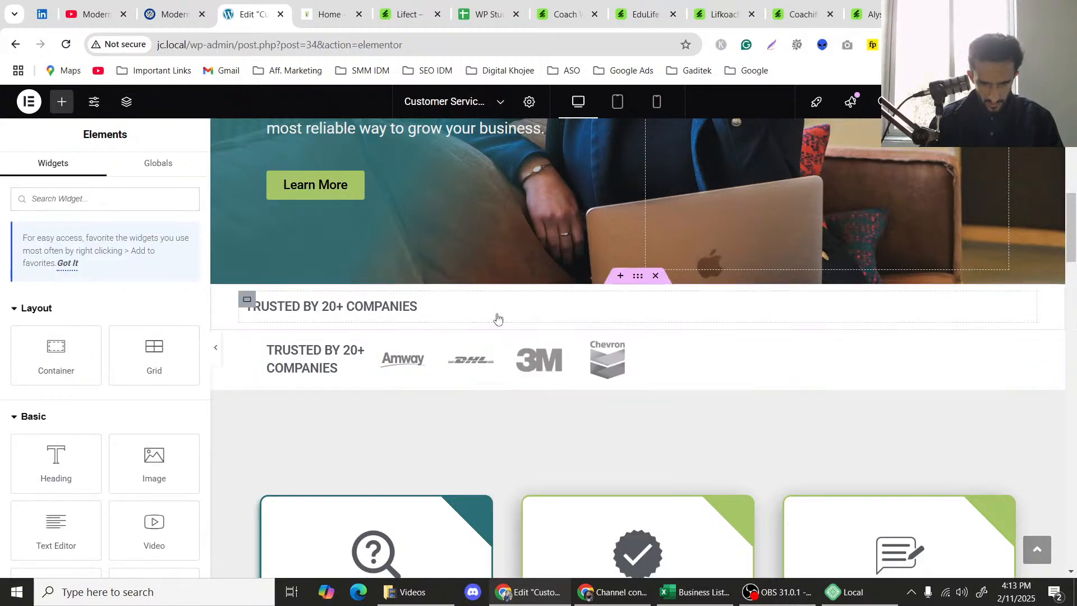
right_click(498, 318)
click(533, 352)
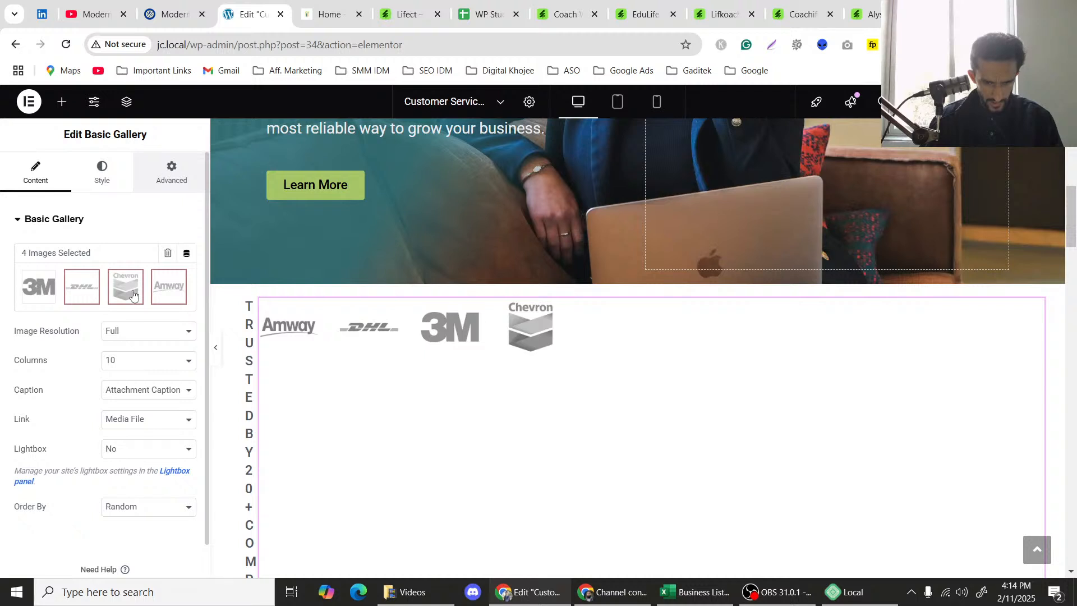
Set the custom width of the copied logo gallery to 85%.
click(172, 171)
scroll(118, 324, down, 3)
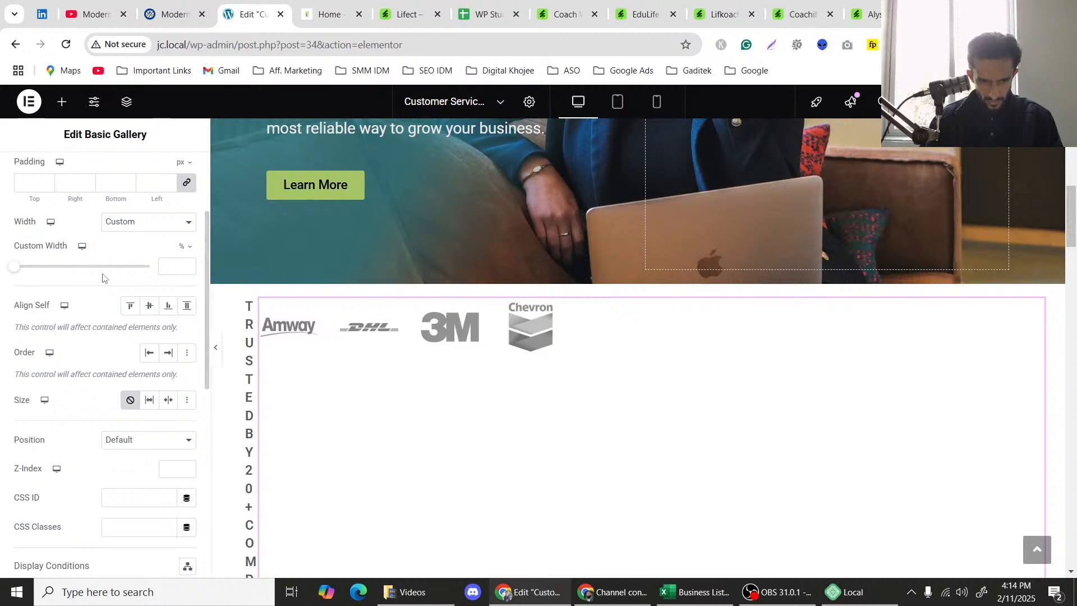
drag(14, 270, 121, 269)
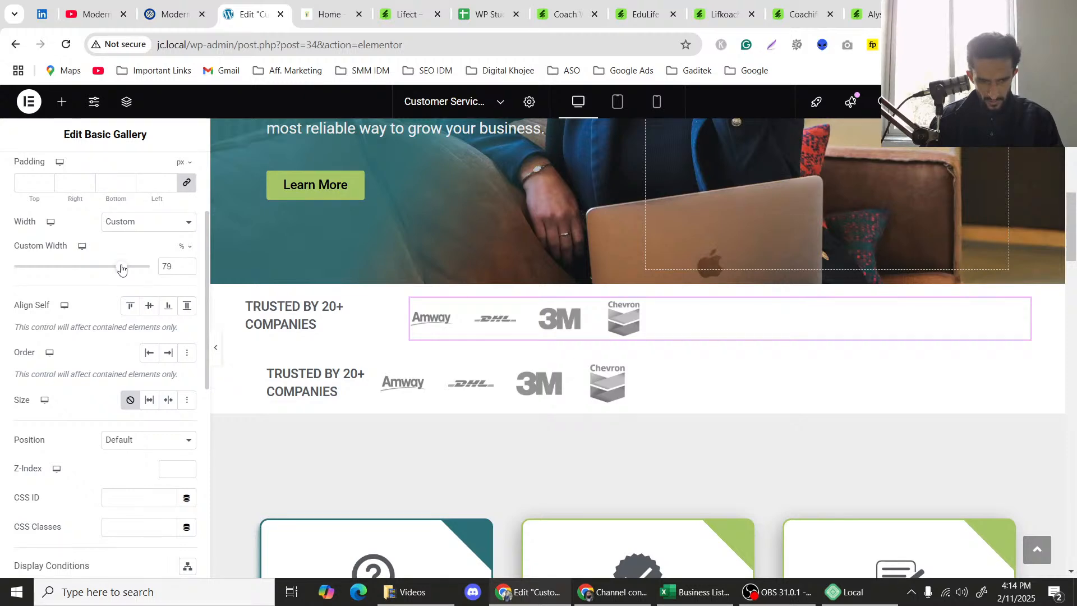
drag(121, 269, 128, 269)
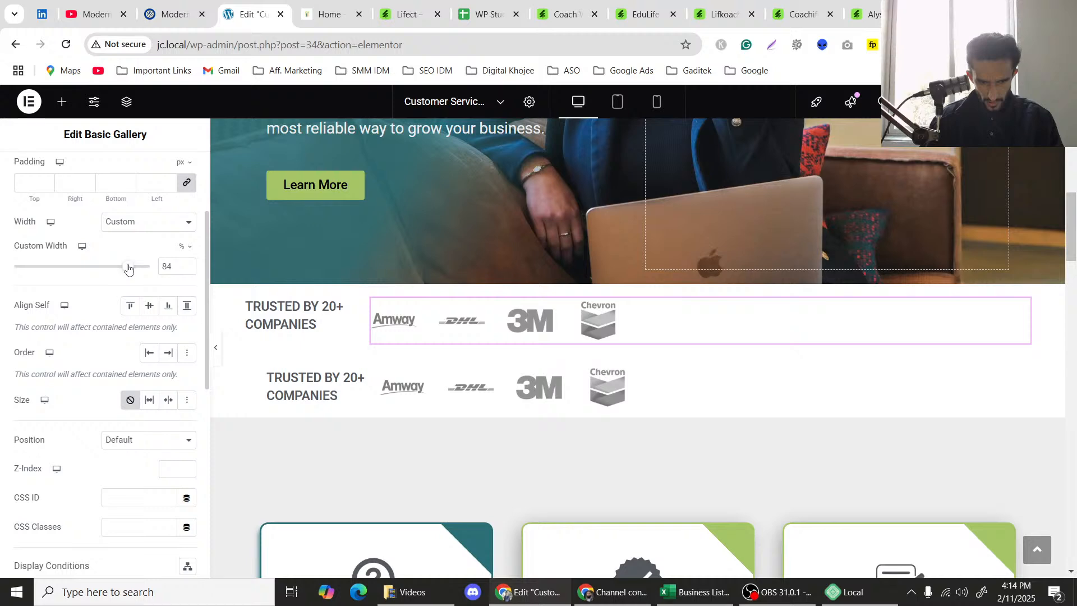
click(188, 264)
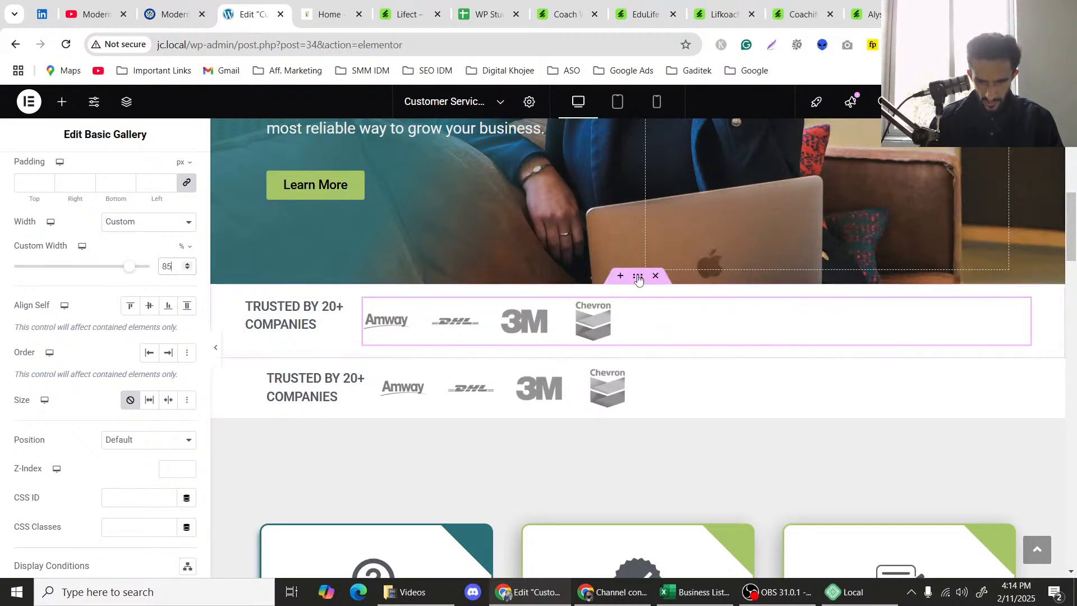
Centre the new outer container's justification and item alignment, and centre the nested container's item alignment.
click(638, 277)
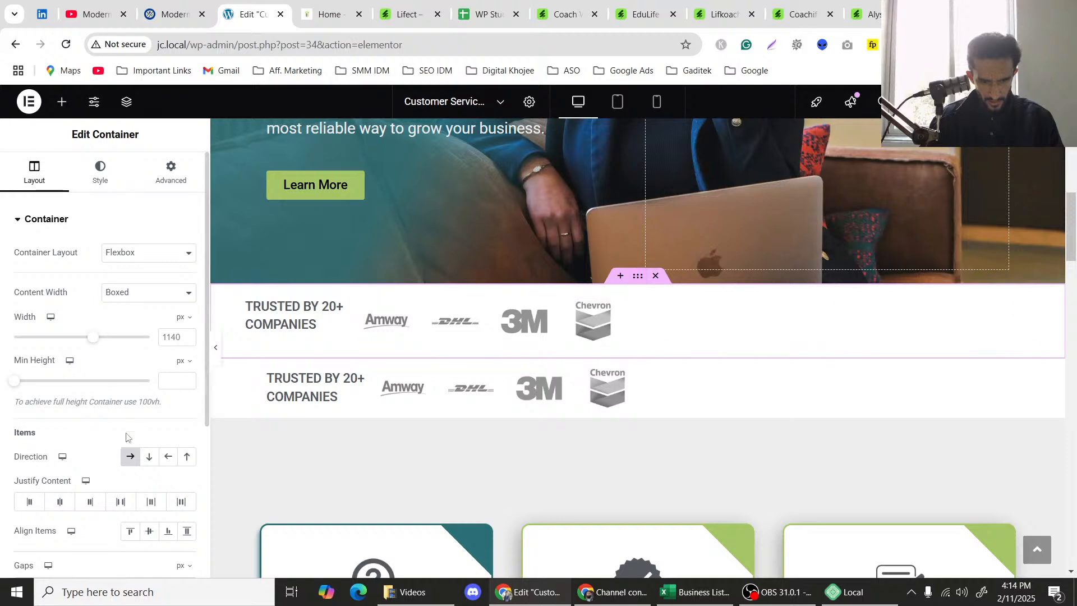
click(58, 504)
click(149, 530)
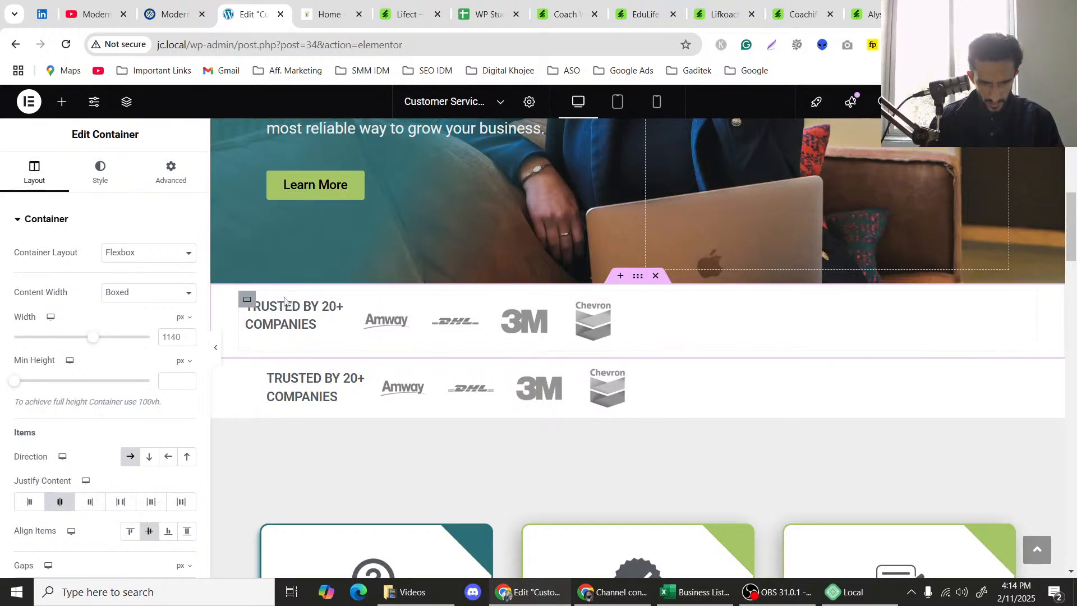
click(250, 300)
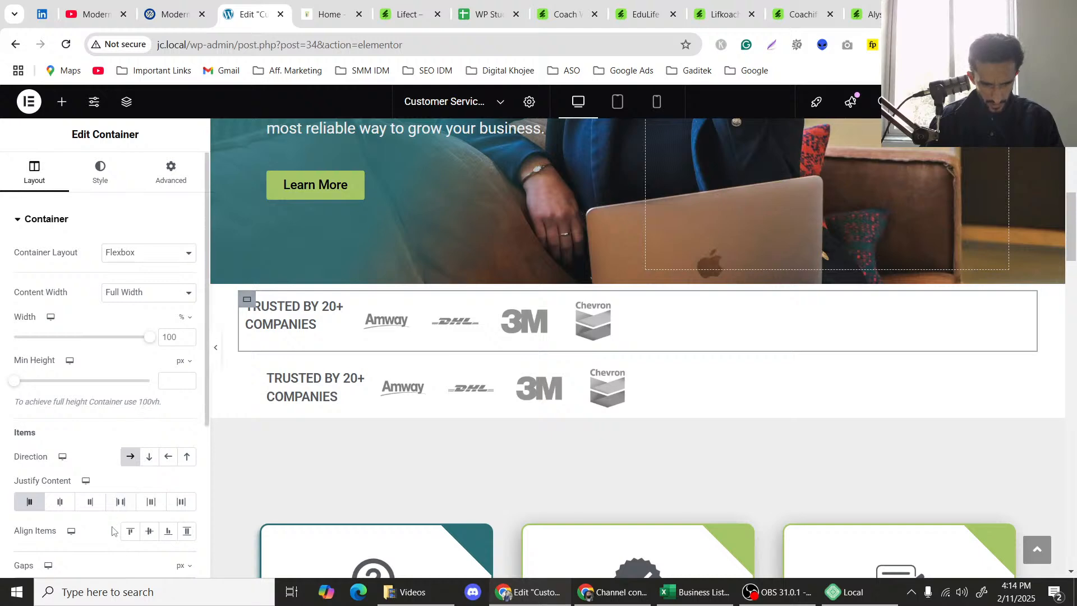
click(149, 533)
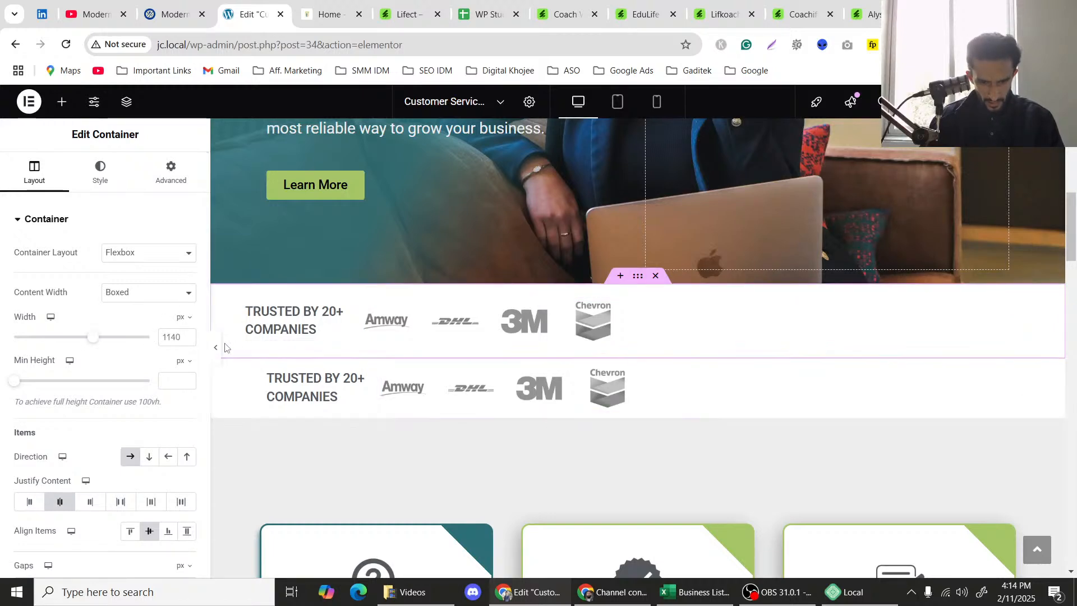
Copy the .marquee class name from the idealdigitalpoint.com marquee article and return to the outer container's CSS Classes setting in the page editor.
scroll(122, 368, down, 4)
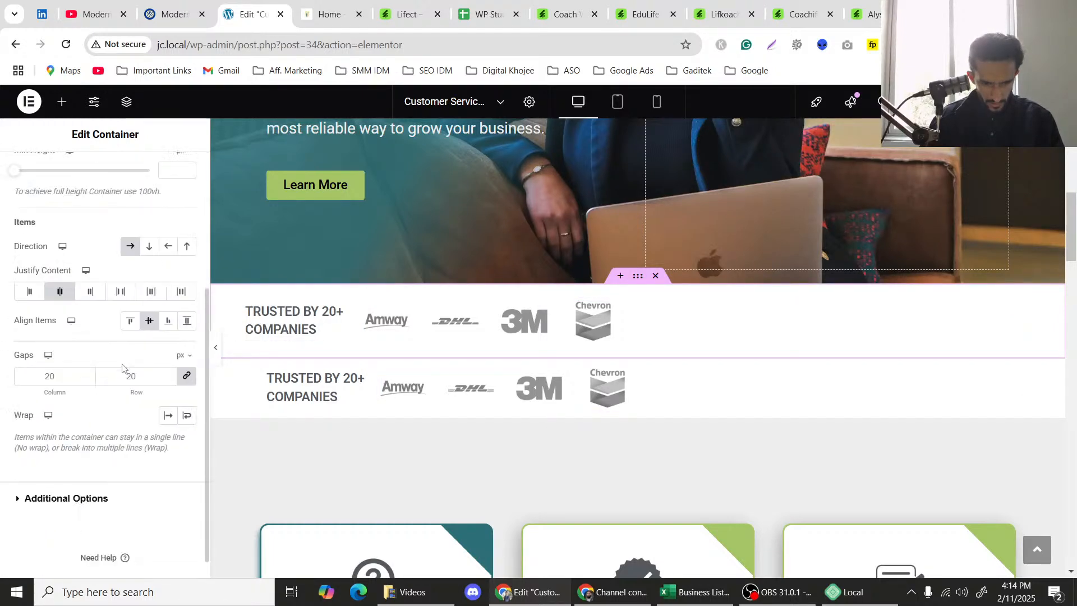
scroll(122, 368, up, 5)
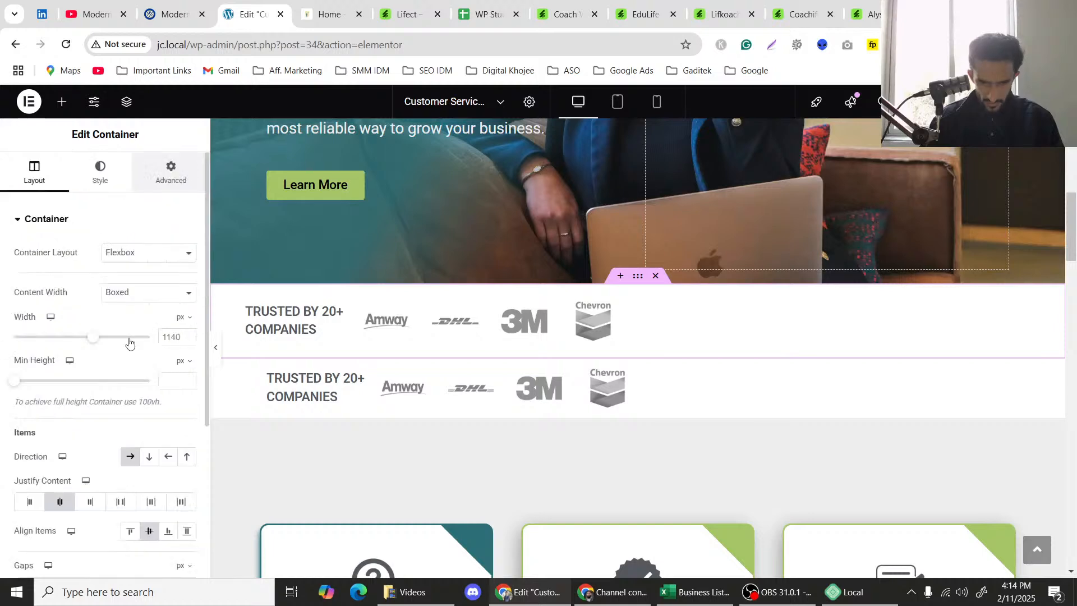
click(171, 169)
scroll(122, 477, down, 3)
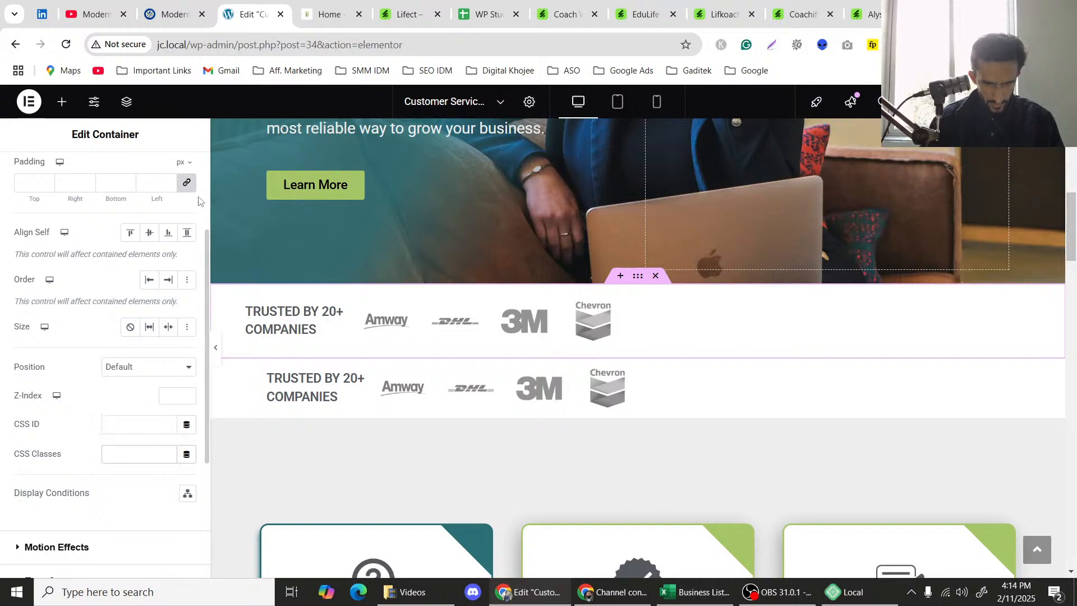
click(325, 10)
click(245, 2)
click(171, 11)
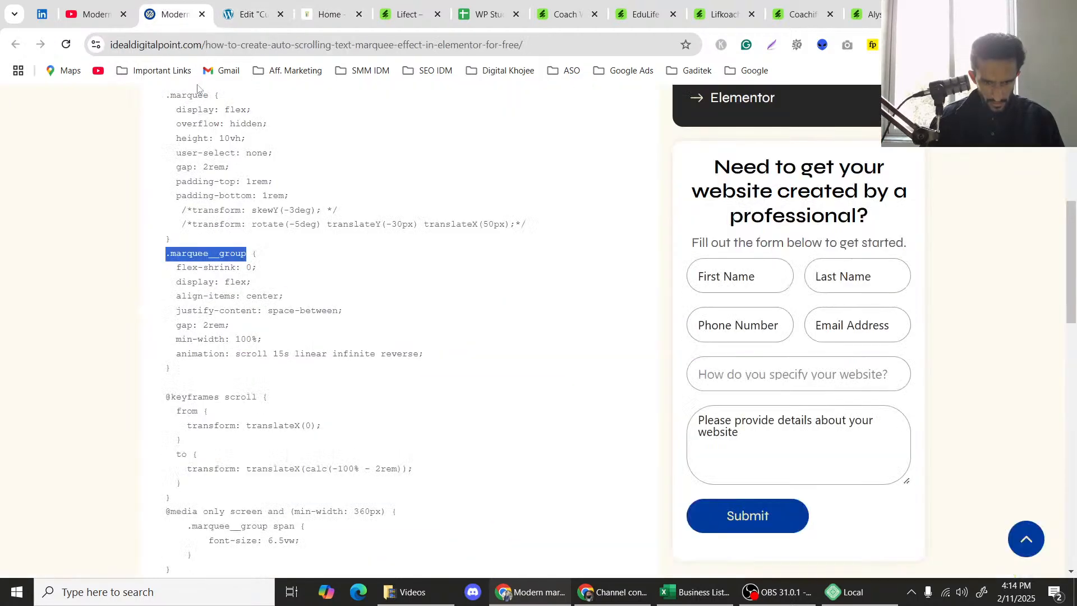
scroll(271, 248, up, 4)
click(212, 304)
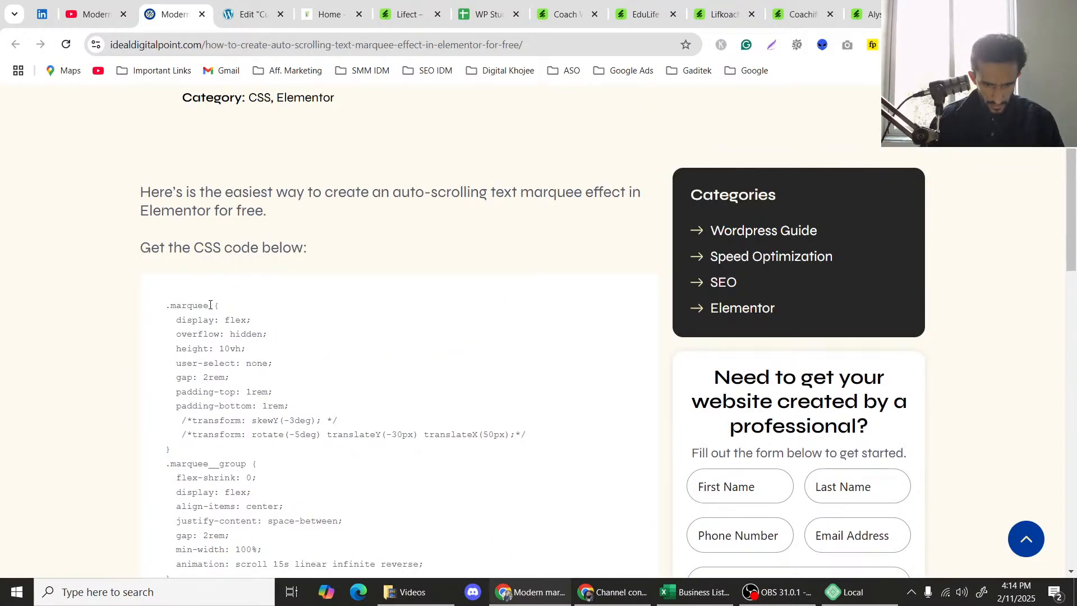
drag(210, 305, 165, 306)
key(ctrl+c)
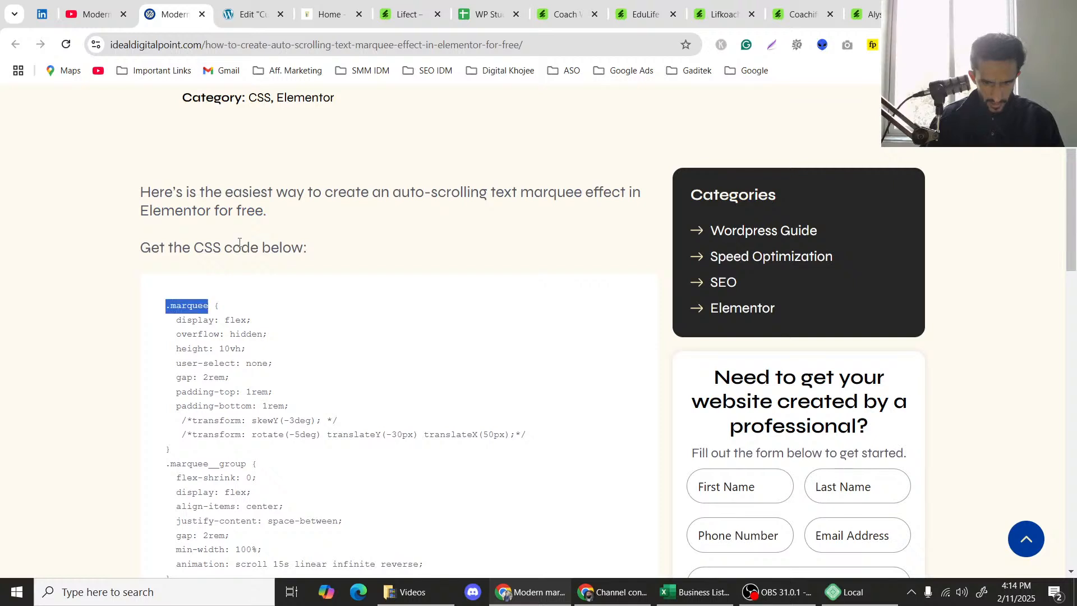
click(228, 4)
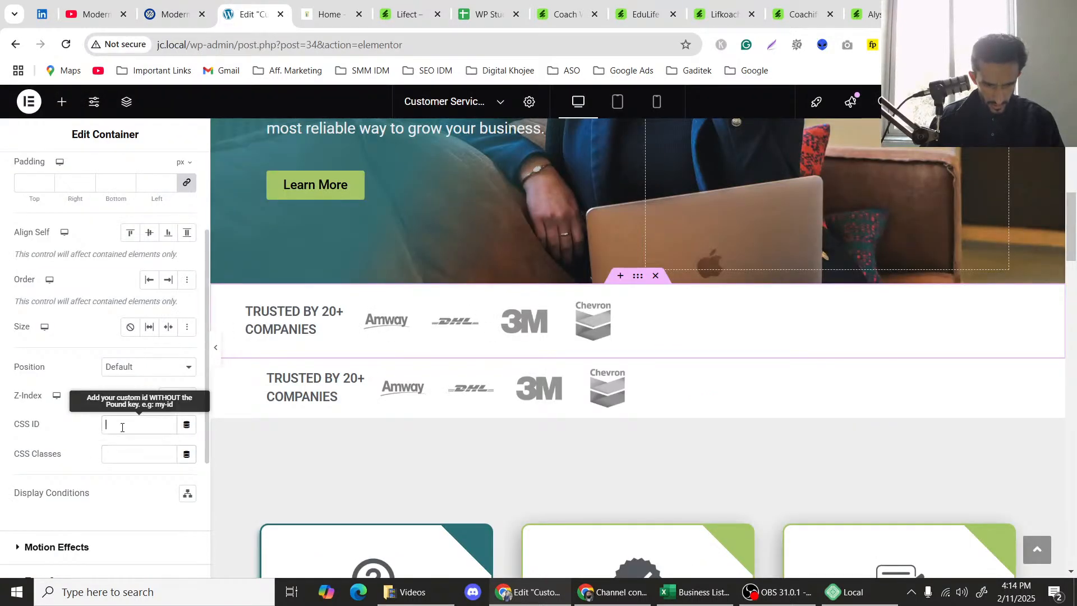
click(117, 455)
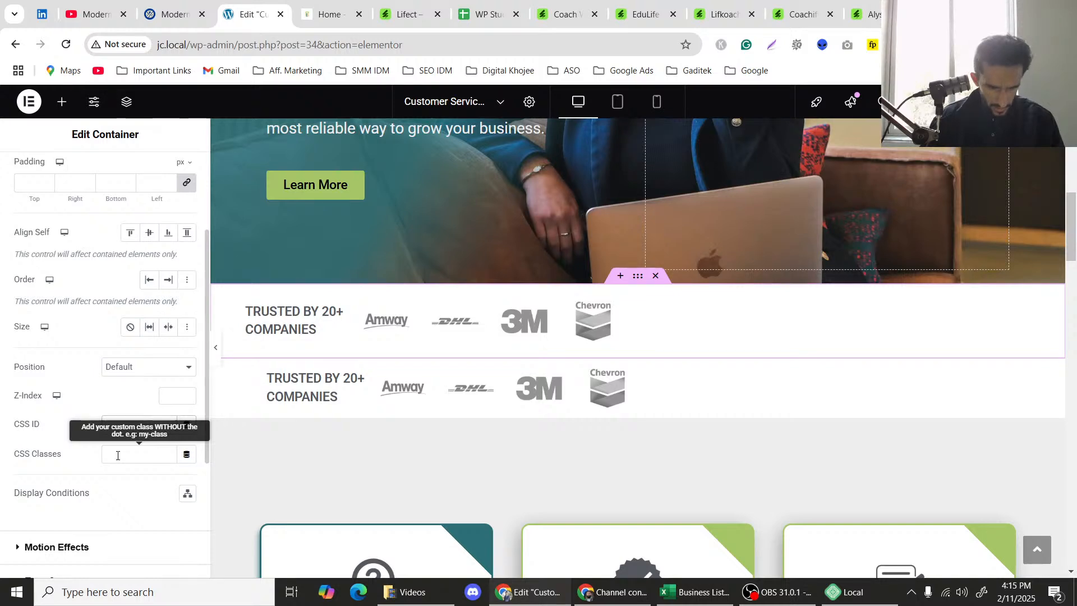
Switch to the YouTube infinite marquee tutorial and review where it assigns the CSS classes to the outer and nested containers.
click(93, 8)
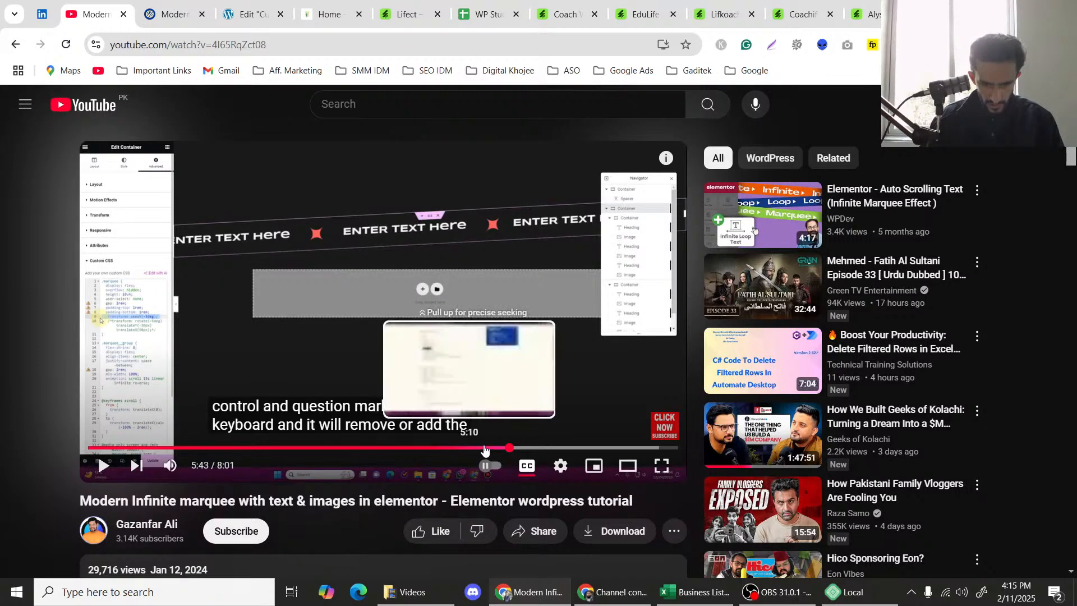
click(476, 447)
drag(476, 448, 405, 313)
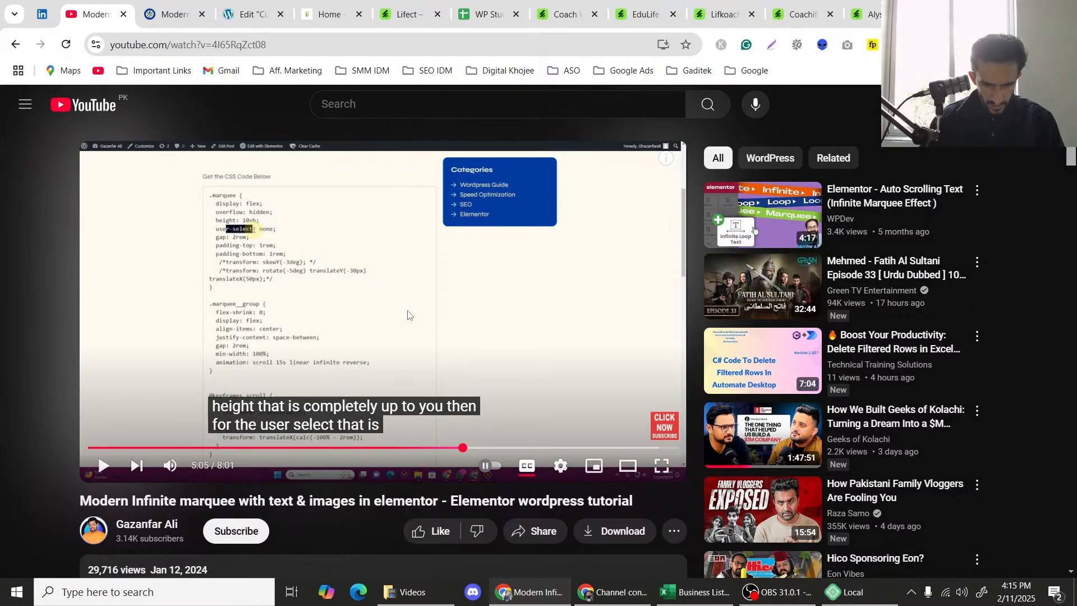
click(407, 315)
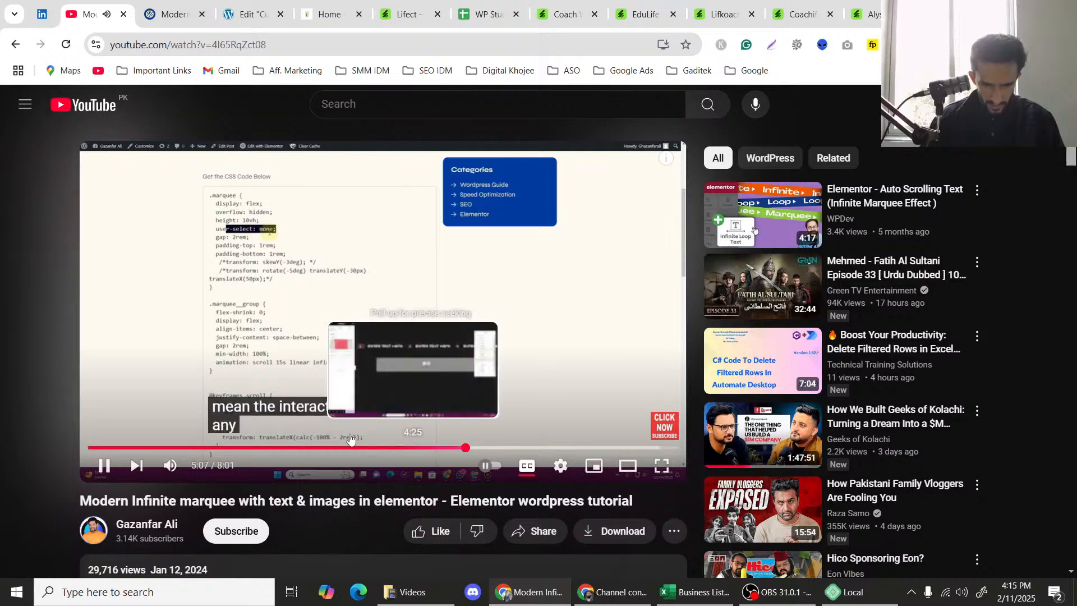
drag(349, 433, 365, 376)
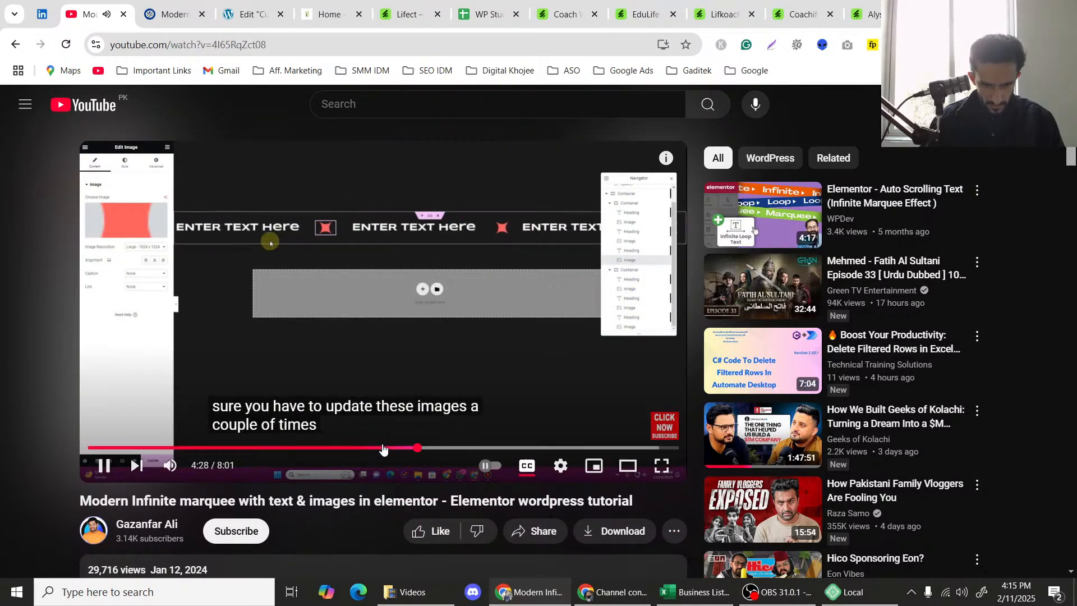
click(383, 449)
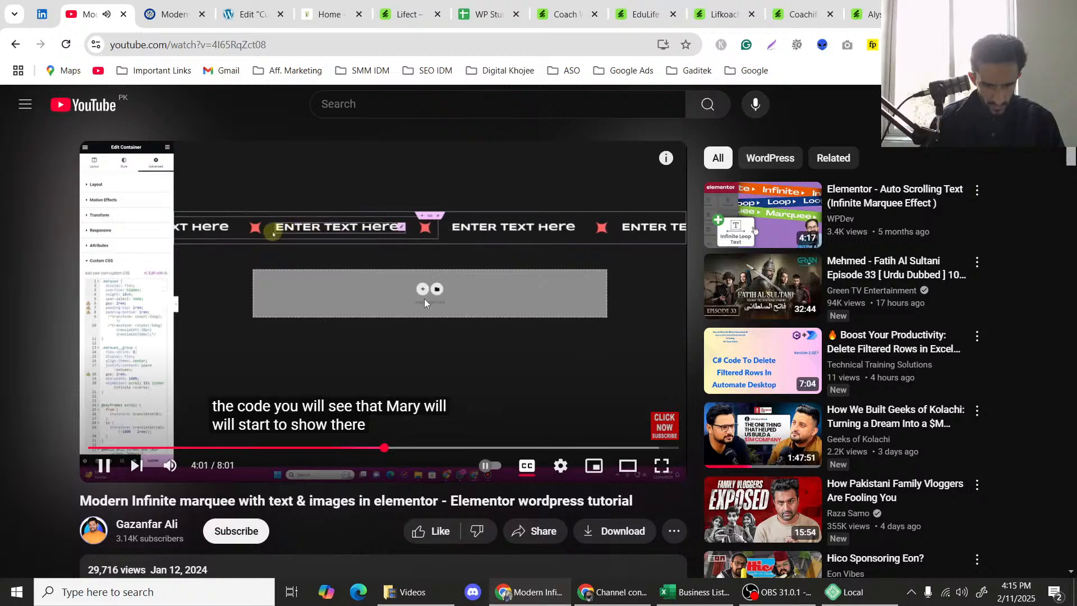
drag(384, 449, 365, 457)
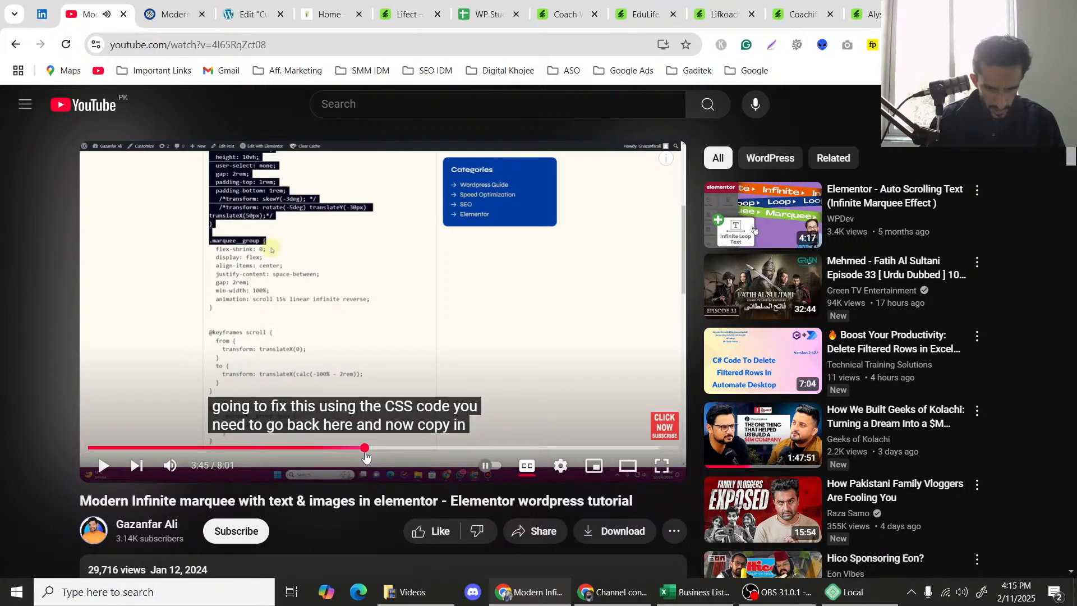
click(346, 353)
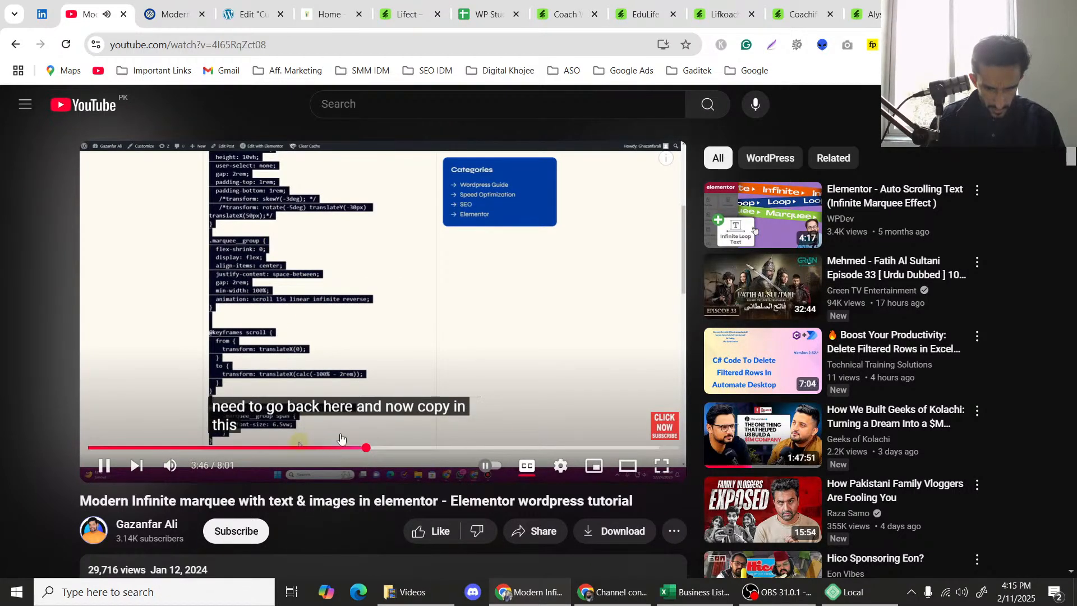
click(326, 348)
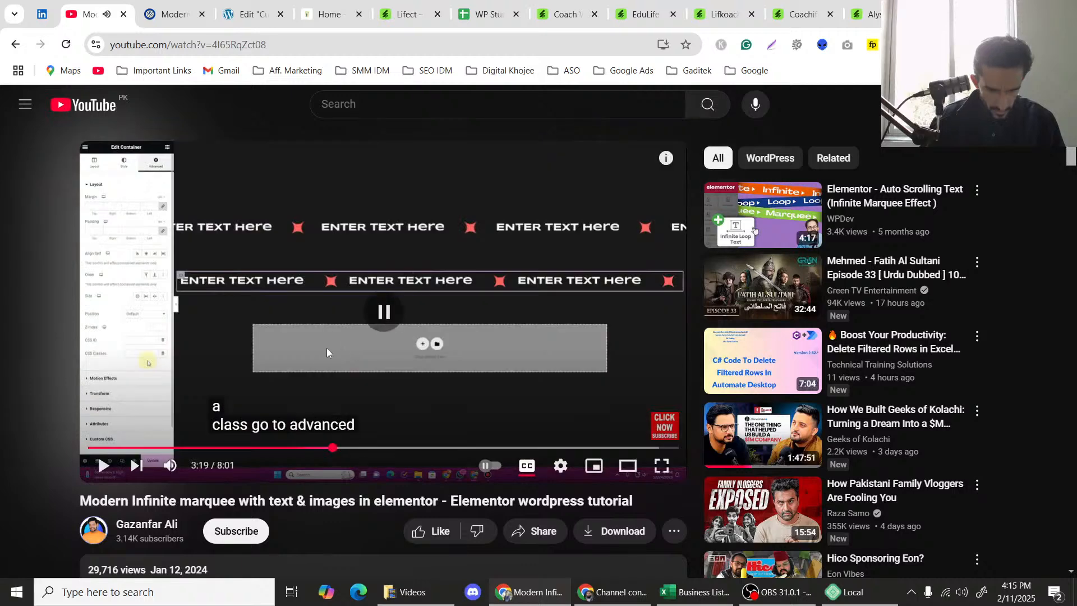
key(Left)
click(319, 359)
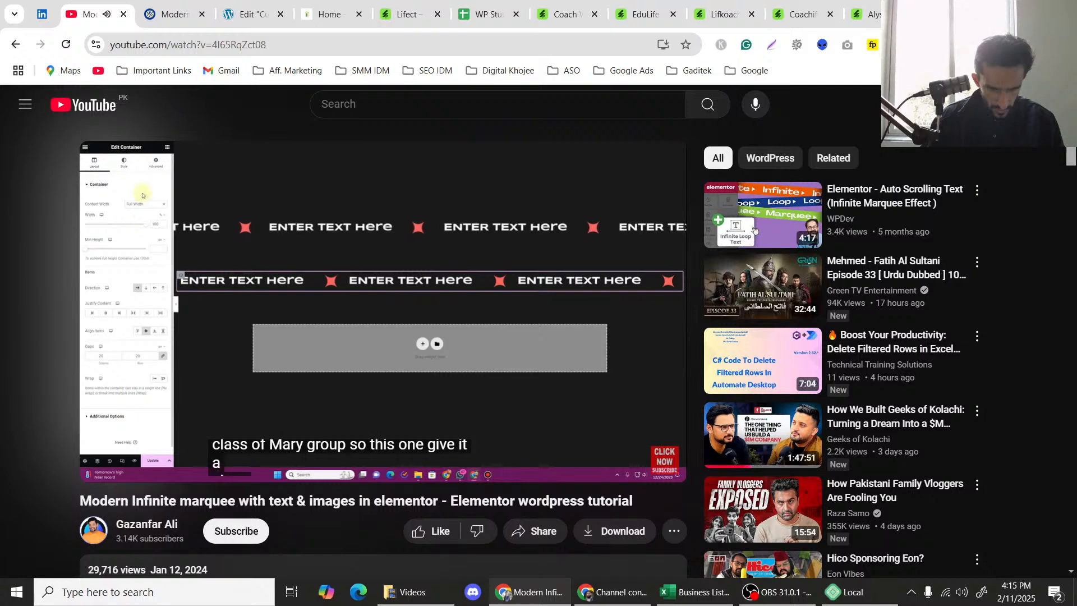
click(319, 354)
Return to the page editor and assign the copied marquee CSS class to the outer logo-strip container.
click(222, 7)
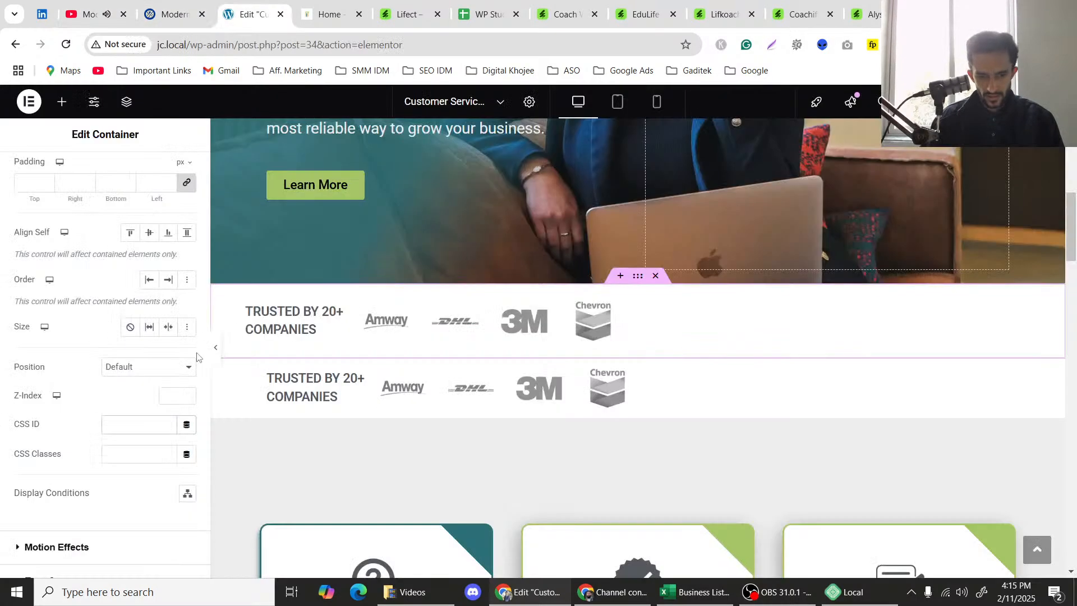
click(128, 455)
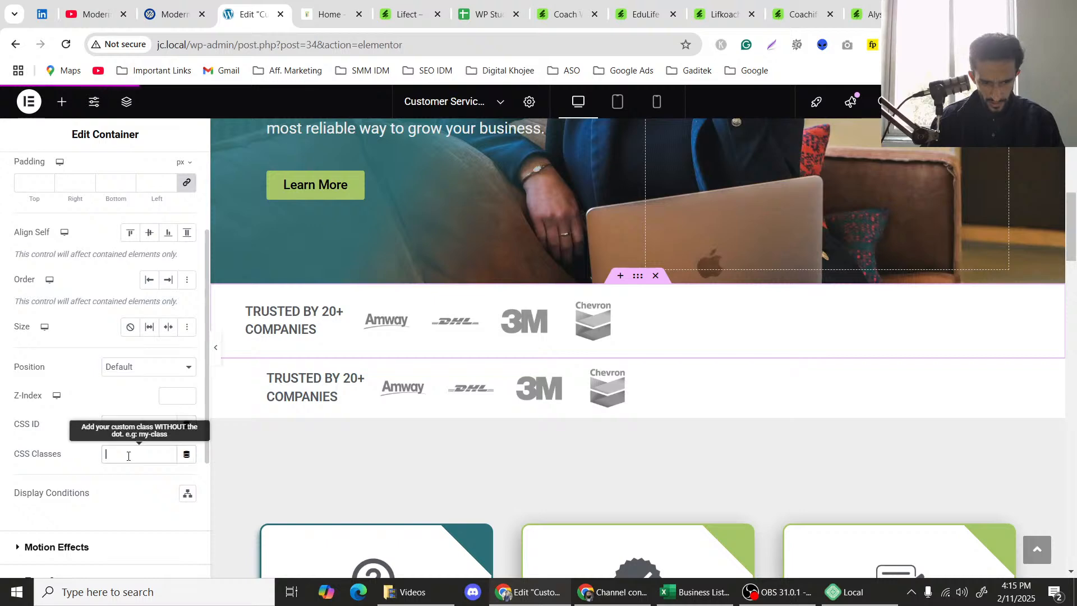
key(ctrl+v)
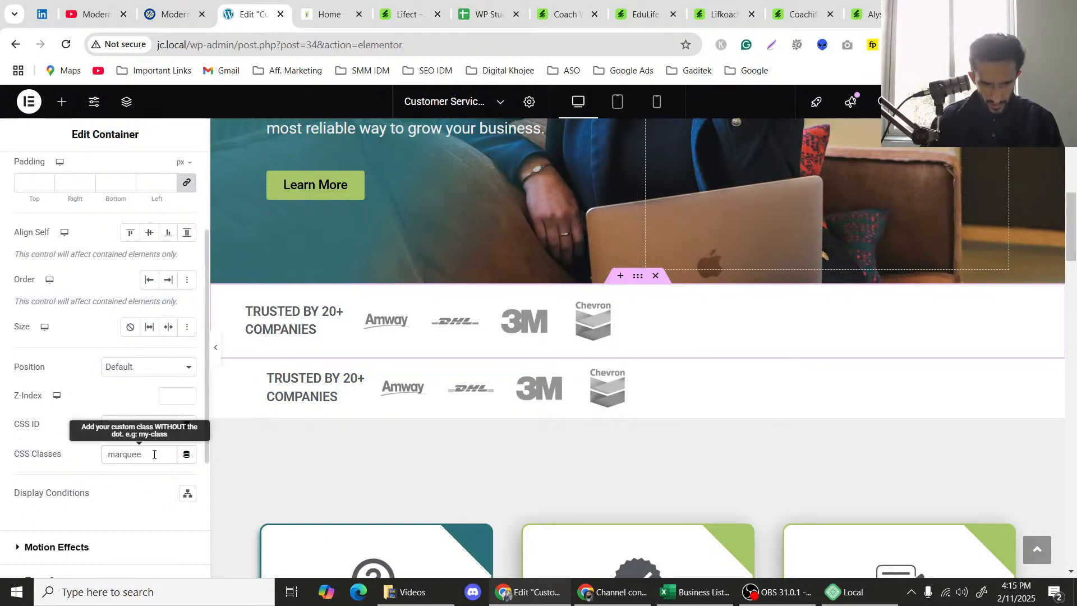
Copy the .marquee__group class name from the marquee article and assign it as the CSS class of the nested logo container.
click(251, 303)
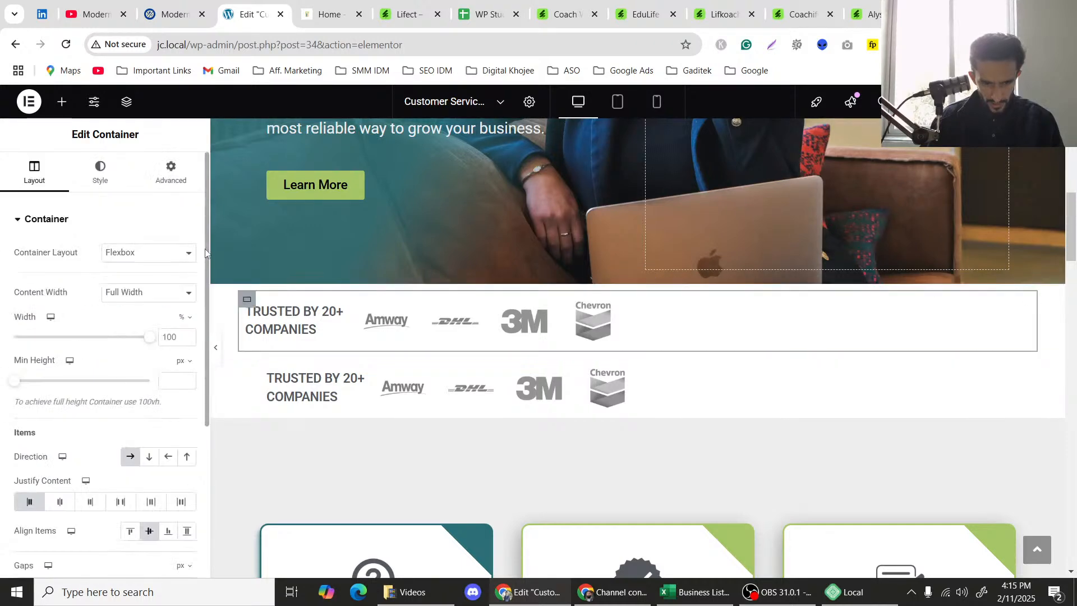
click(329, 5)
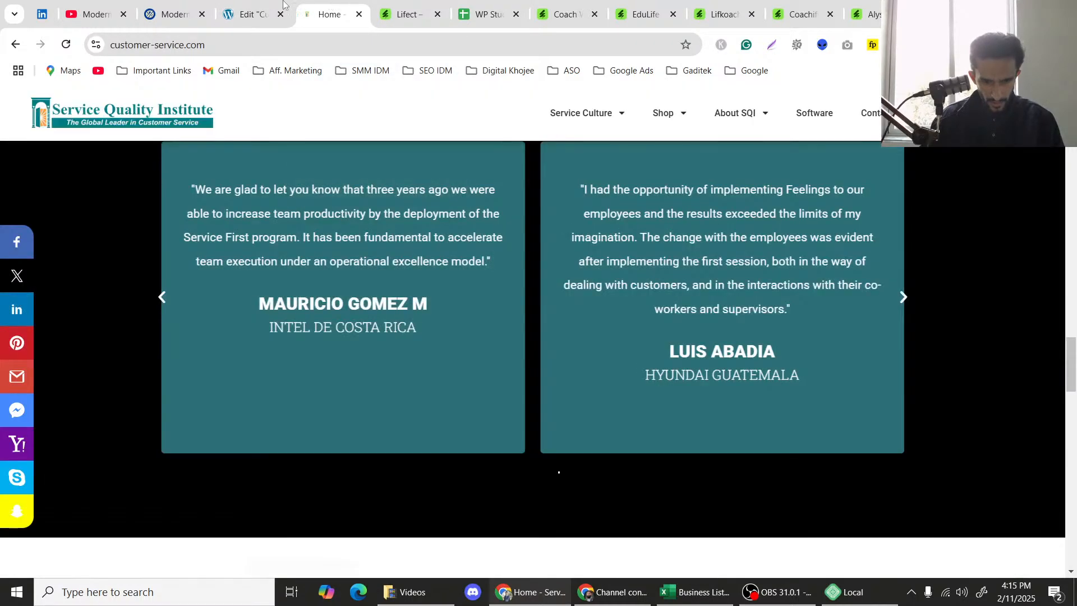
click(239, 6)
click(174, 10)
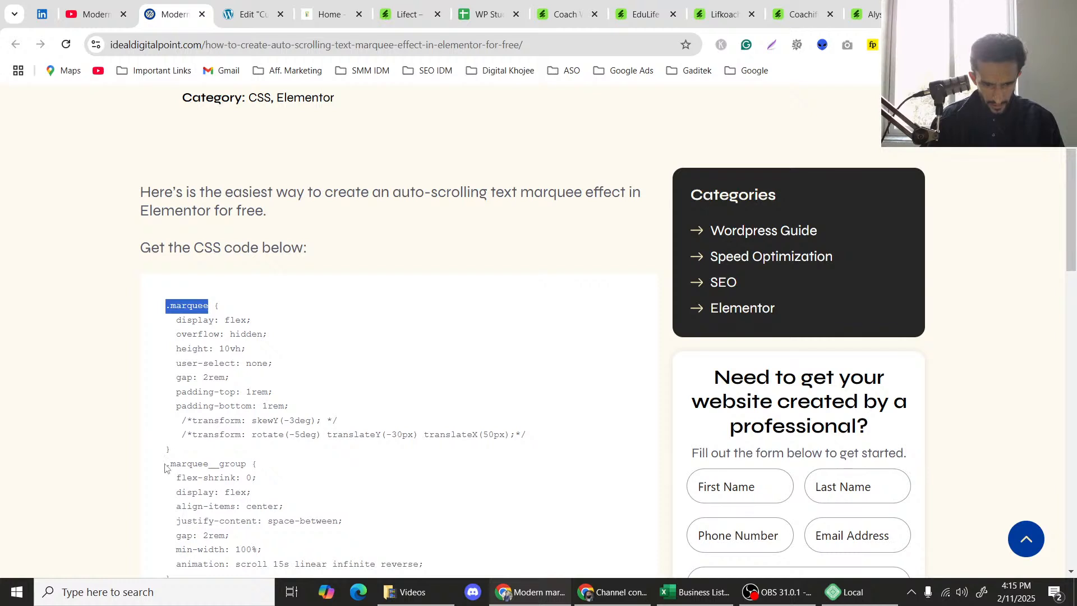
drag(167, 467, 210, 466)
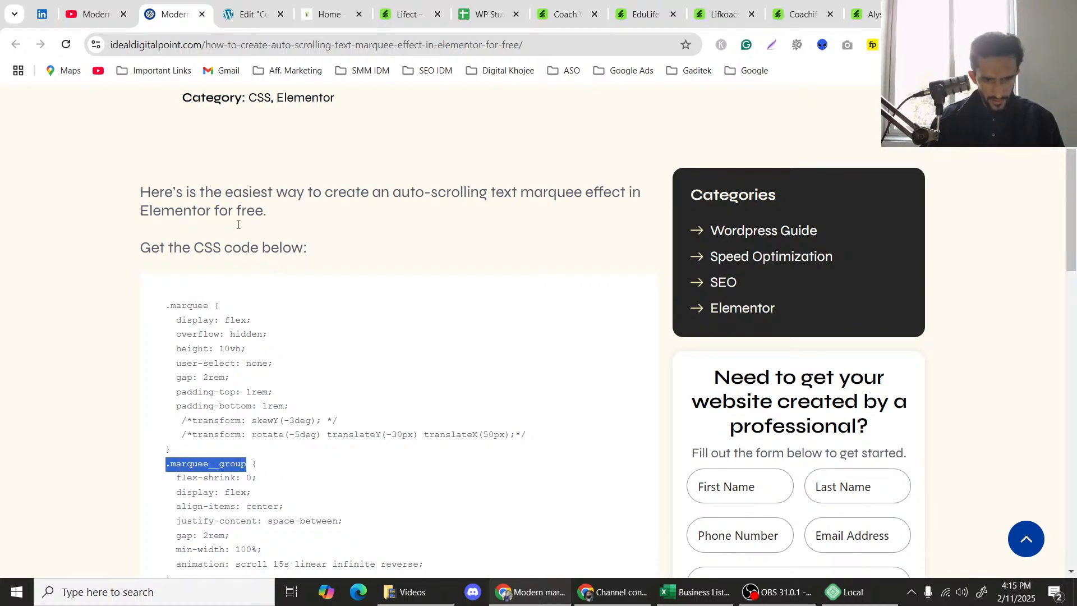
click(255, 6)
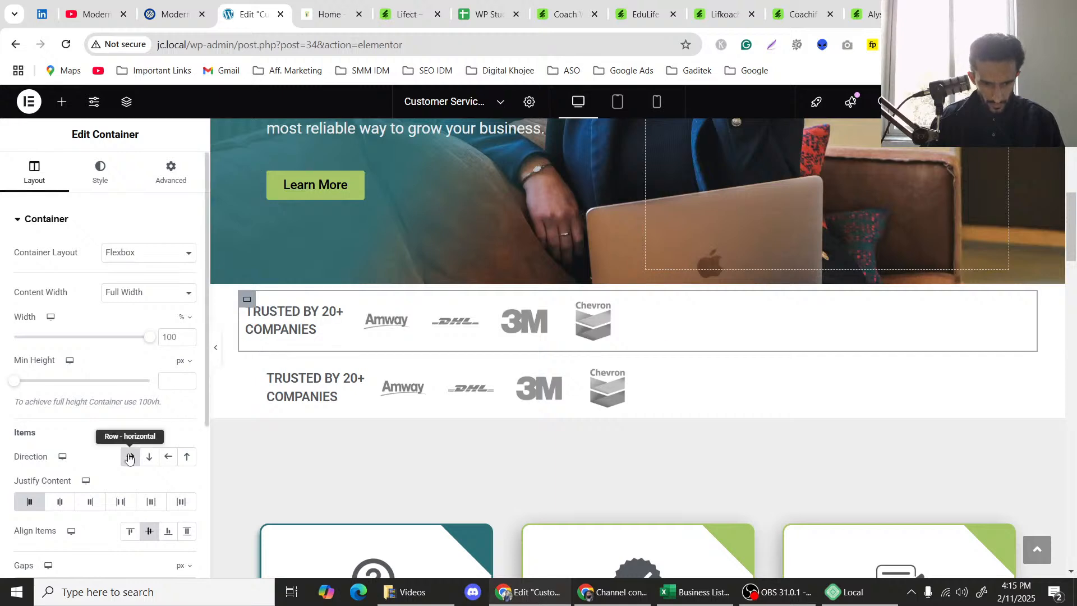
scroll(121, 408, down, 1)
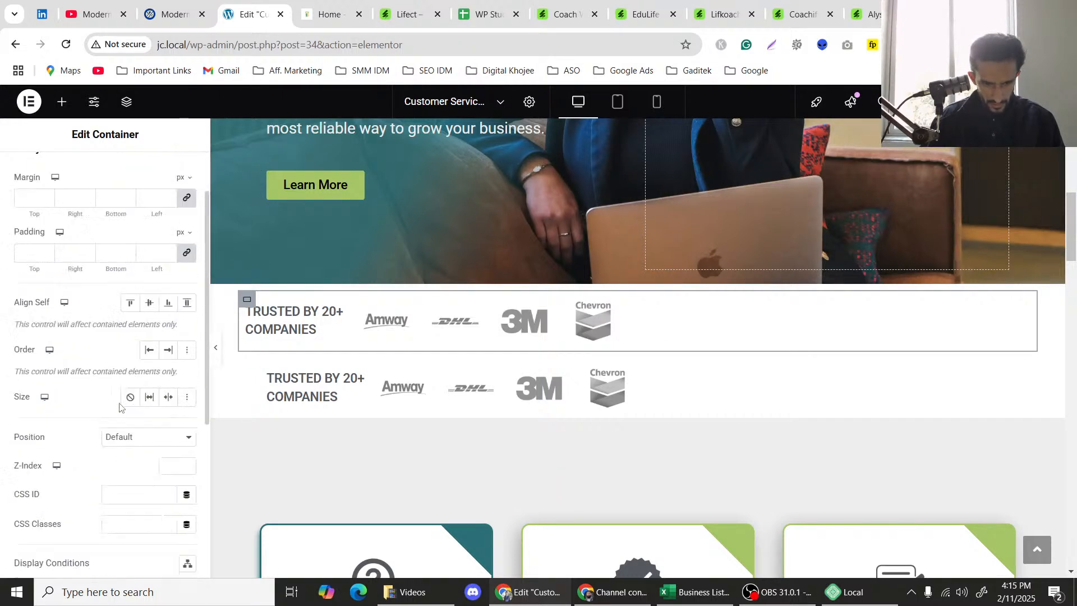
scroll(120, 408, down, 1)
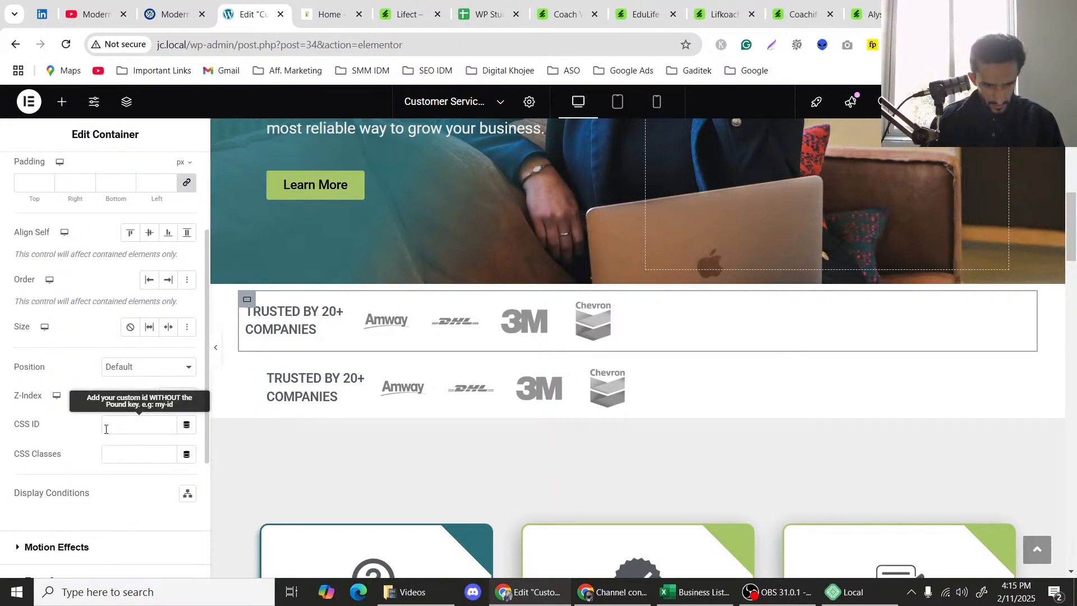
scroll(107, 387, down, 1)
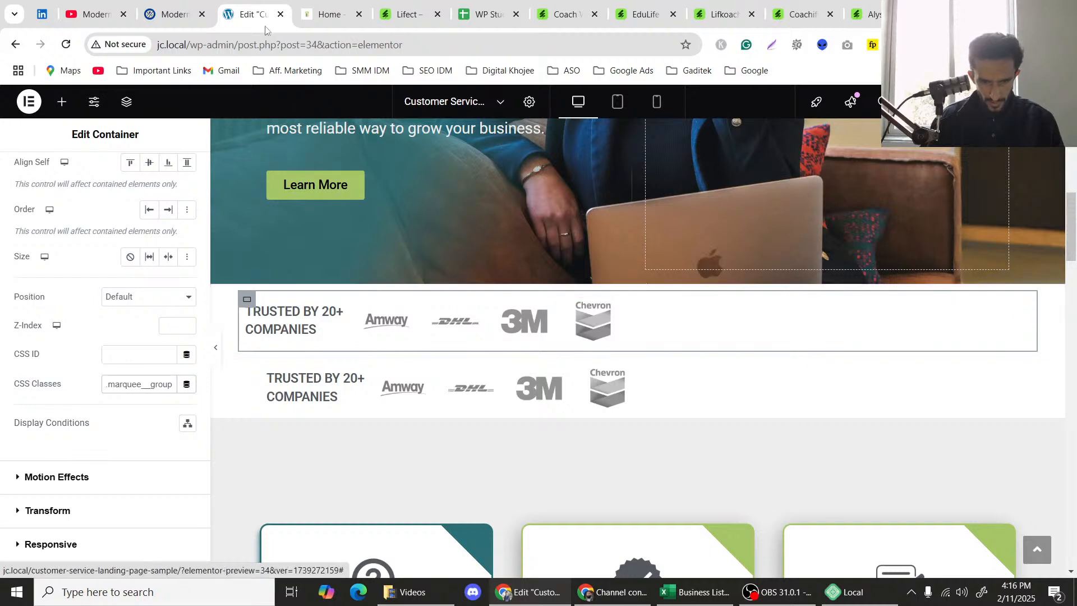
Switch to the YouTube marquee tutorial and review the section on inserting the marquee code as the container's custom CSS.
click(93, 14)
click(351, 343)
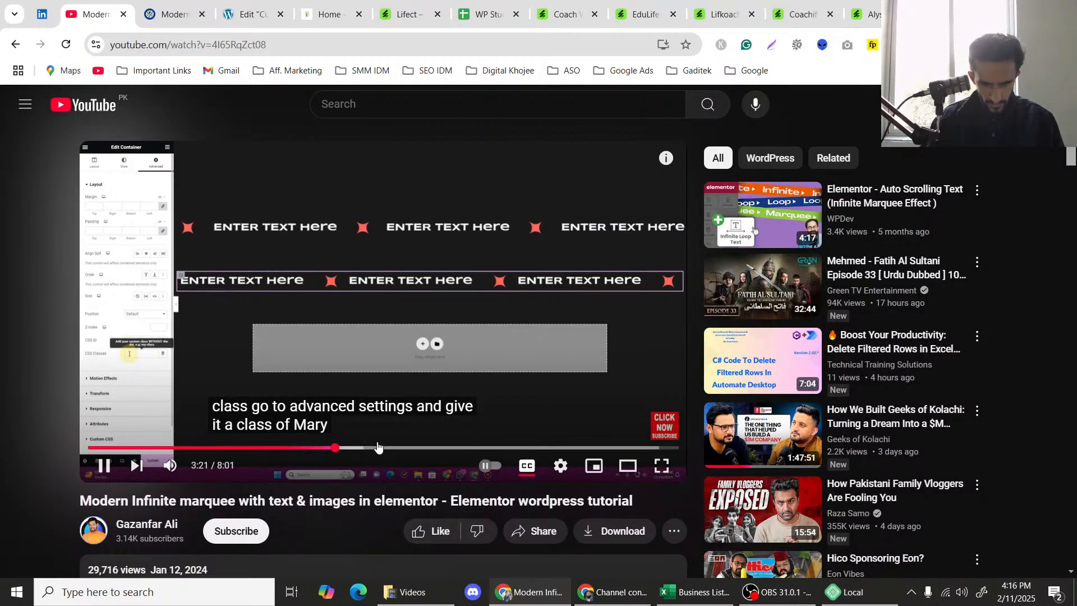
click(410, 448)
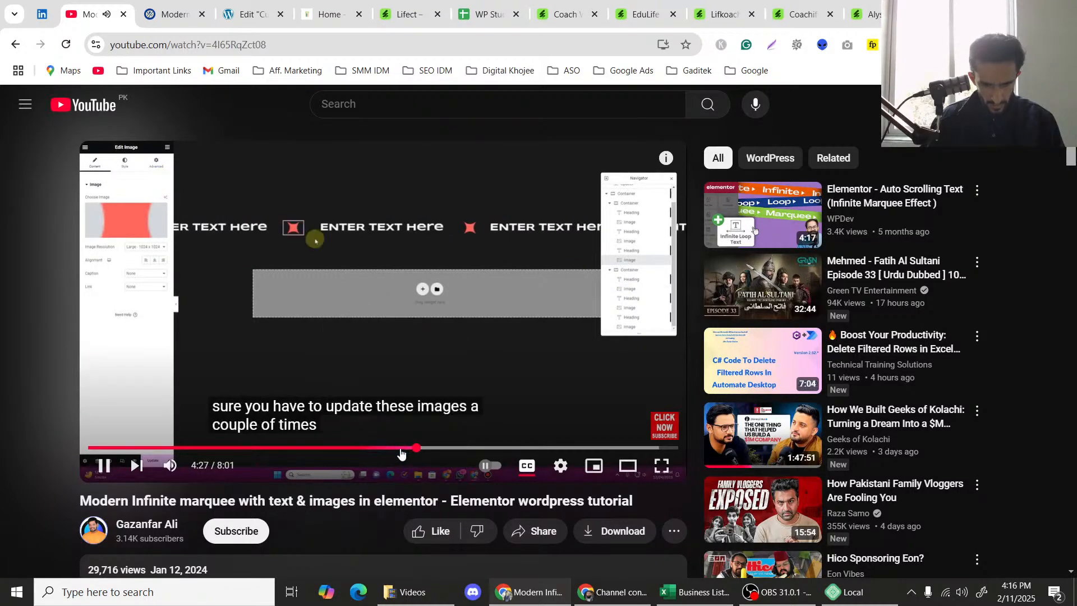
click(401, 452)
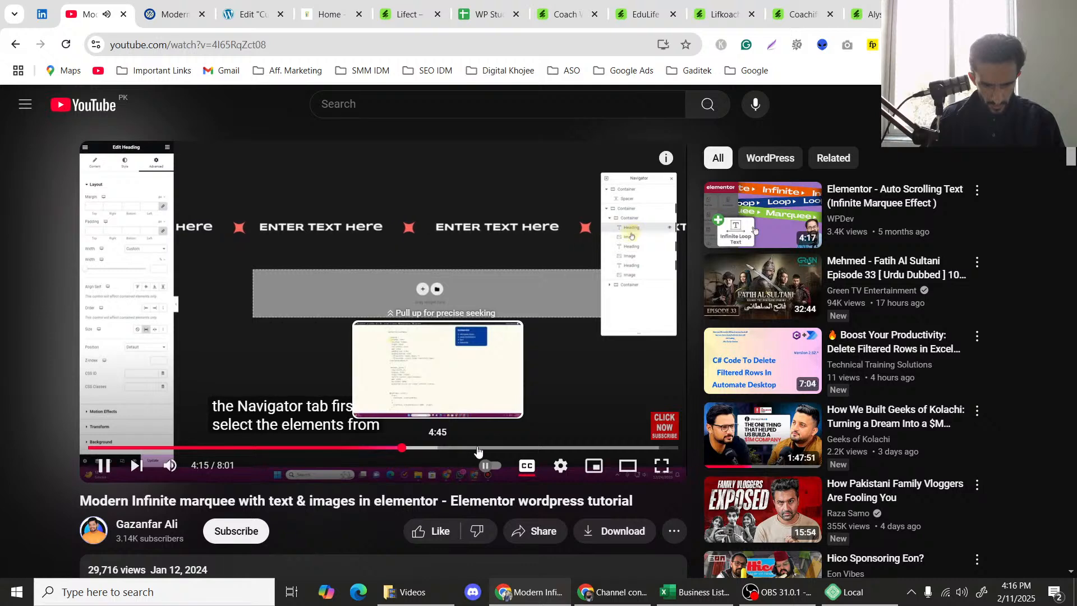
click(443, 449)
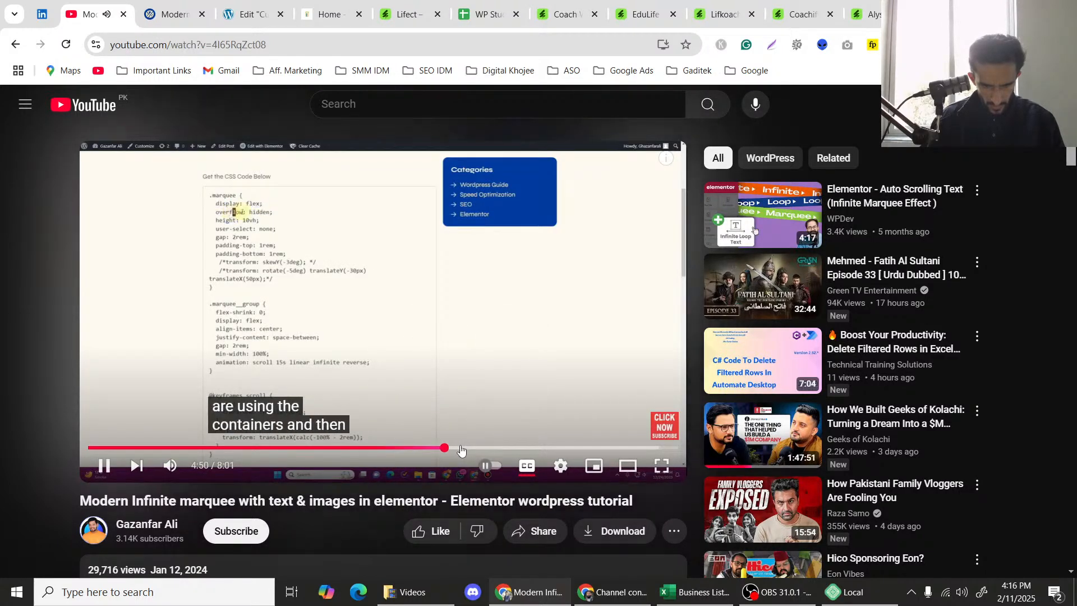
click(422, 449)
click(399, 449)
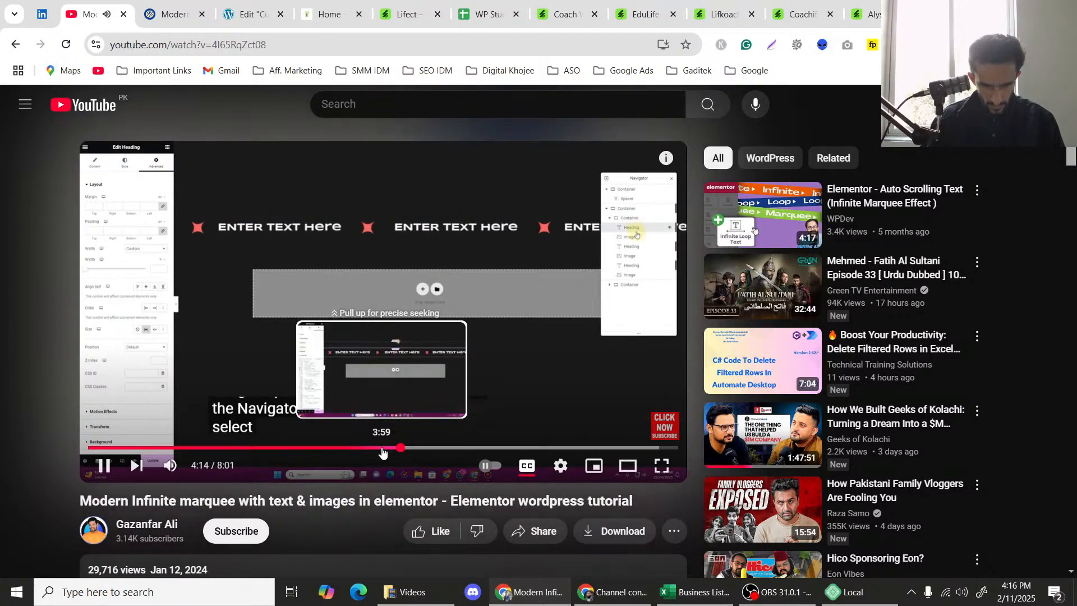
click(382, 449)
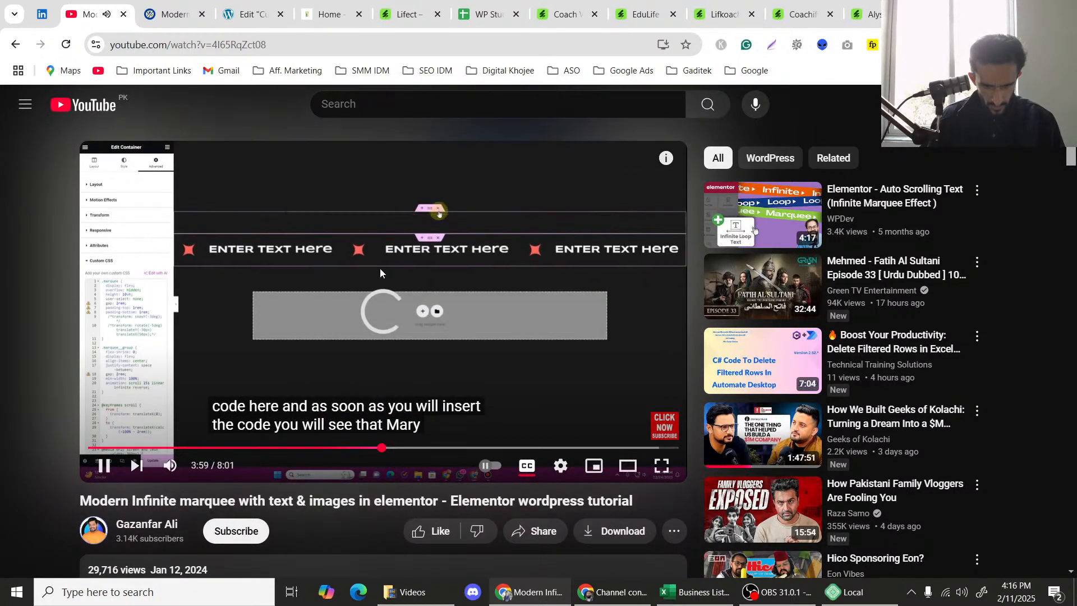
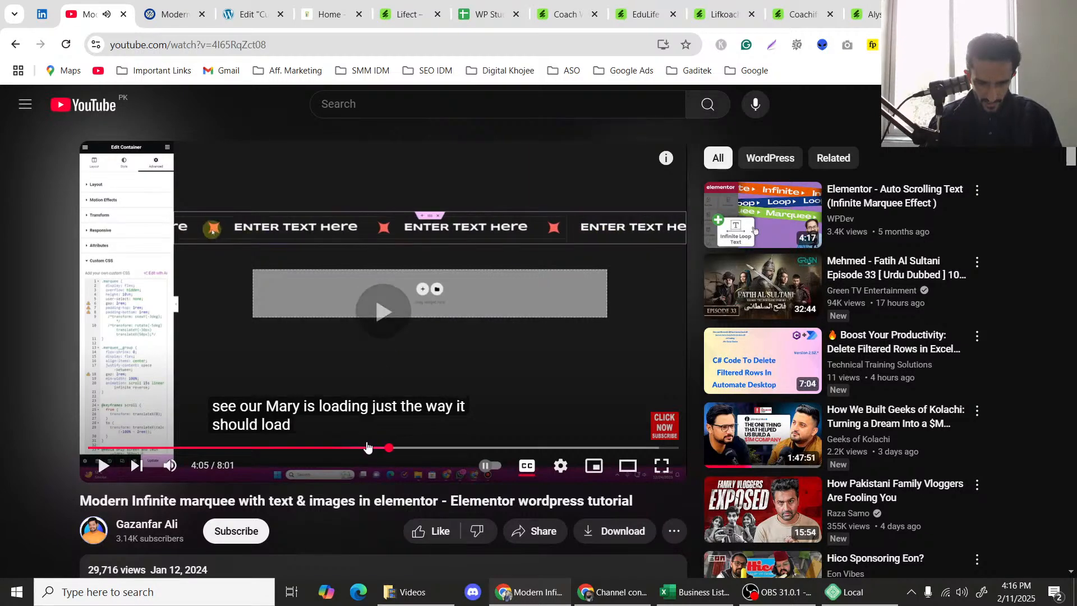
Replay the tutorial section around 3:51 that shows where to open the container's custom CSS for the marquee code.
click(375, 448)
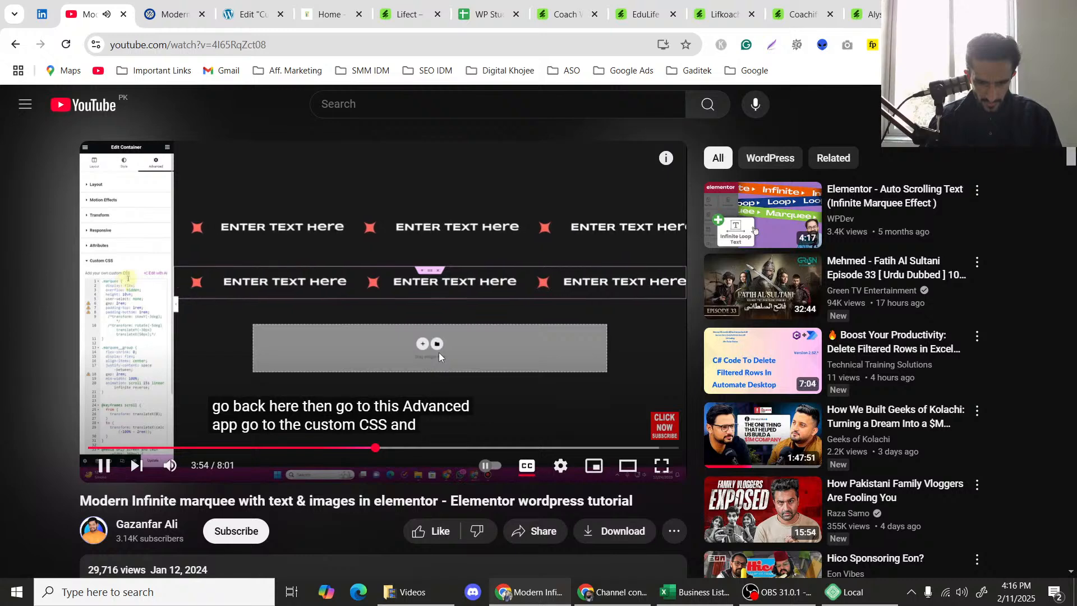
key(j)
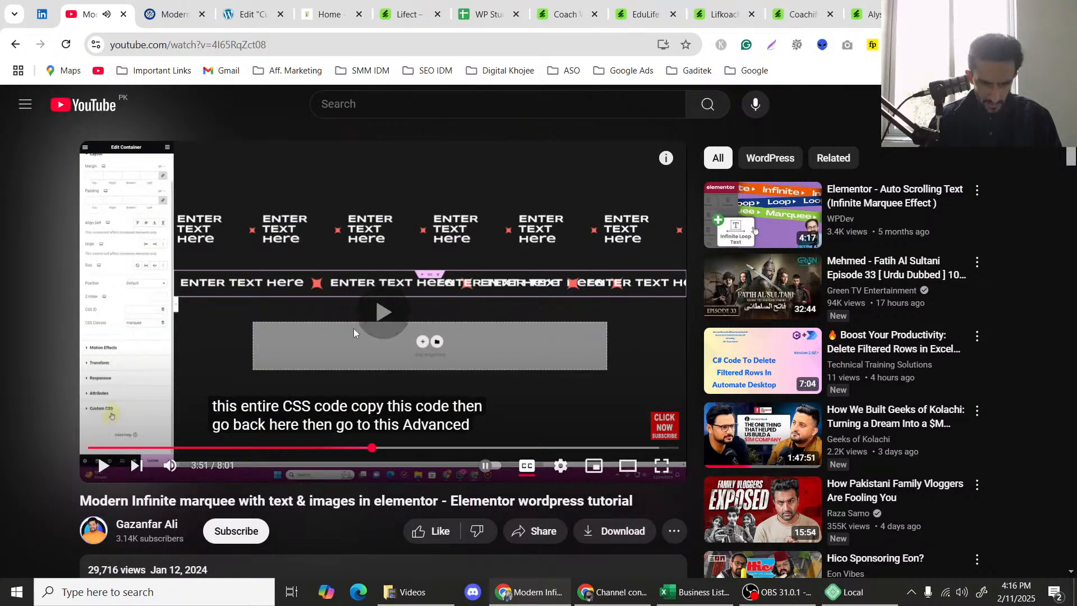
click(354, 328)
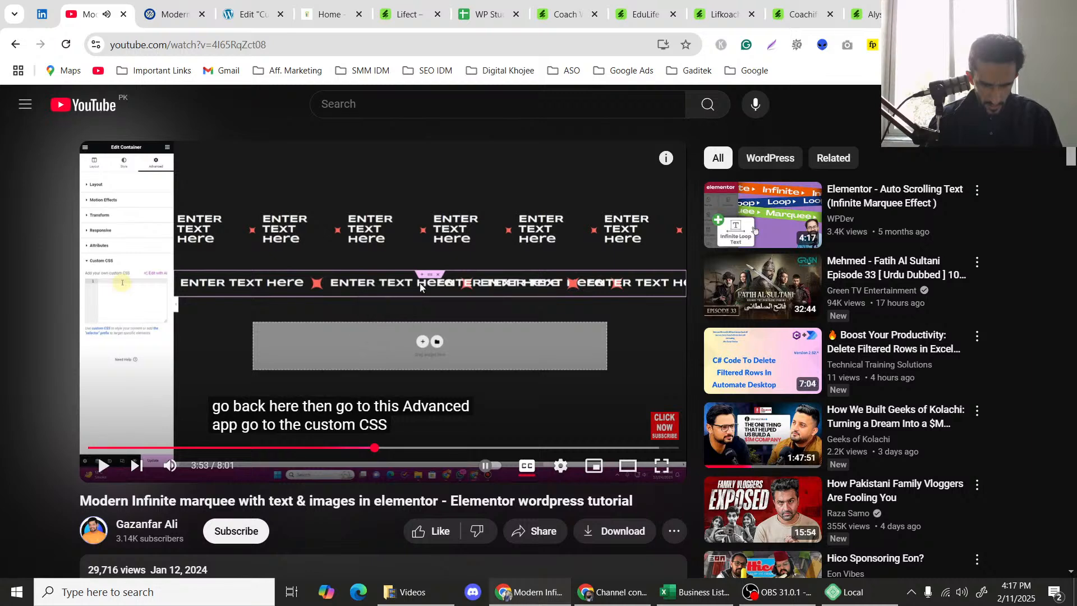
Switch to the marquee article and copy its entire CSS code, from the .marquee rule through the closing media query.
click(185, 6)
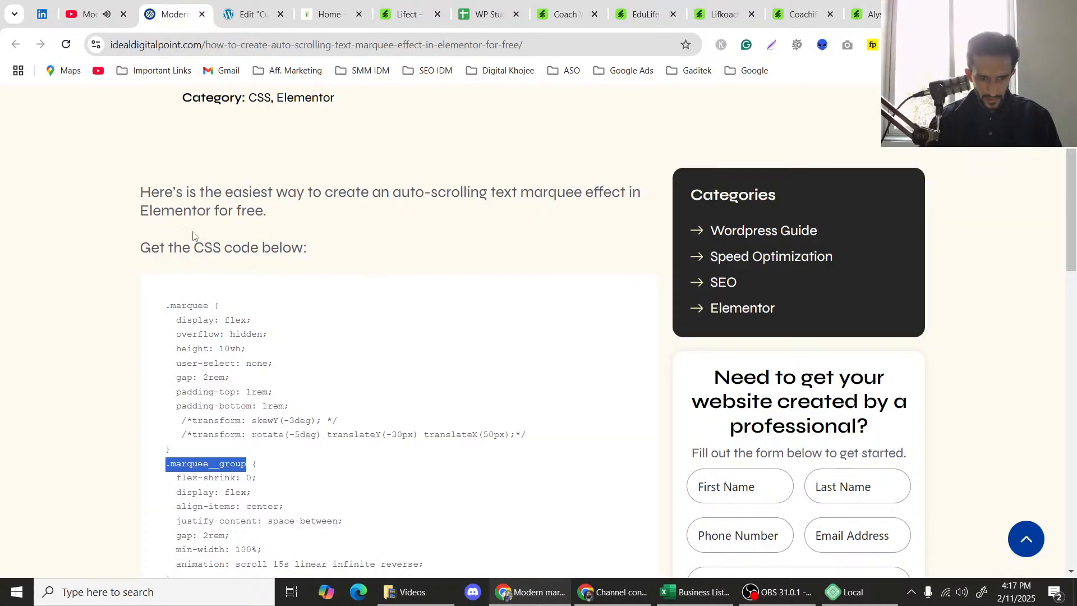
drag(163, 311, 282, 404)
scroll(312, 507, down, 7)
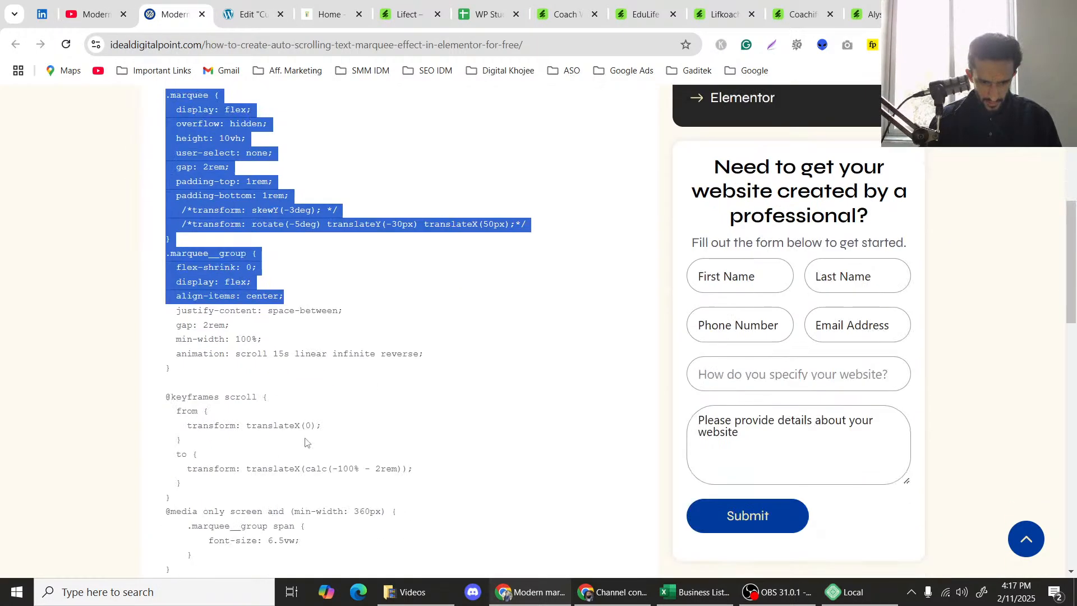
shift+click(210, 365)
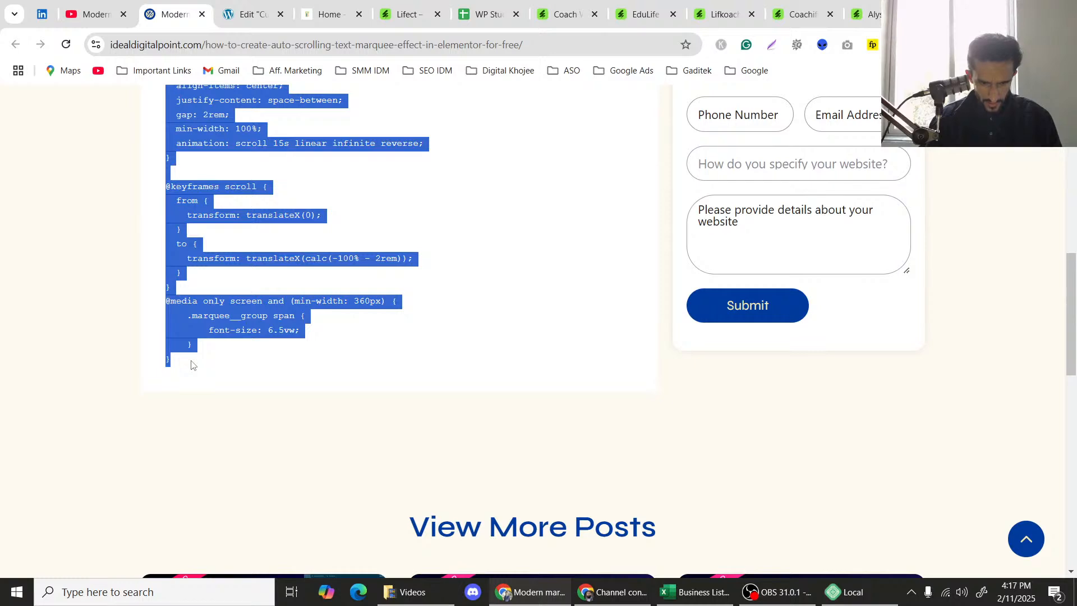
Return to the page editor, paste the copied marquee code as the outer logo-strip container's custom CSS, and preview the strip full-screen.
click(243, 12)
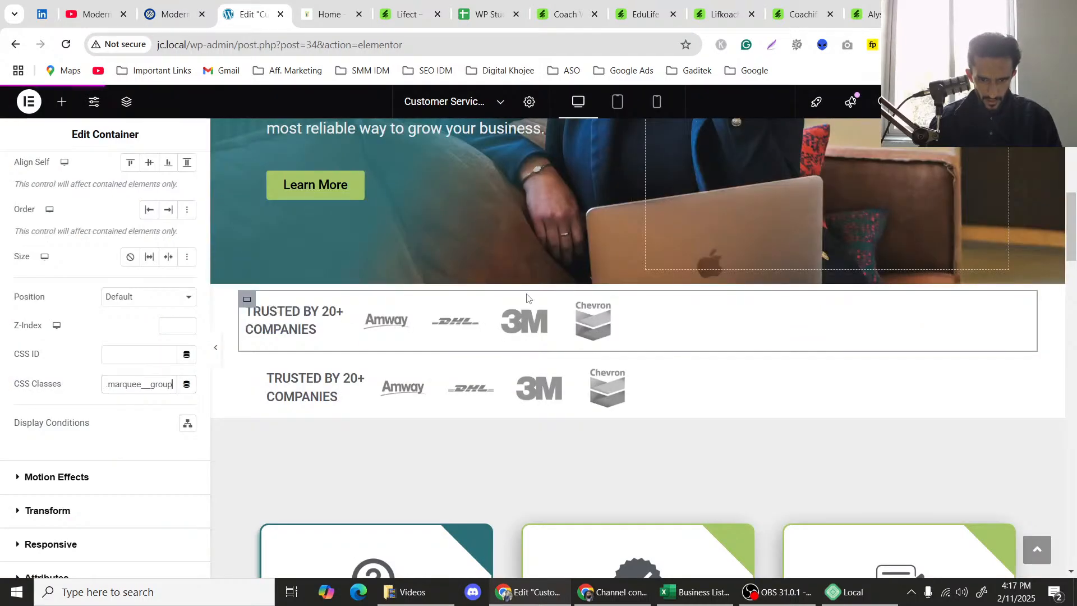
click(369, 354)
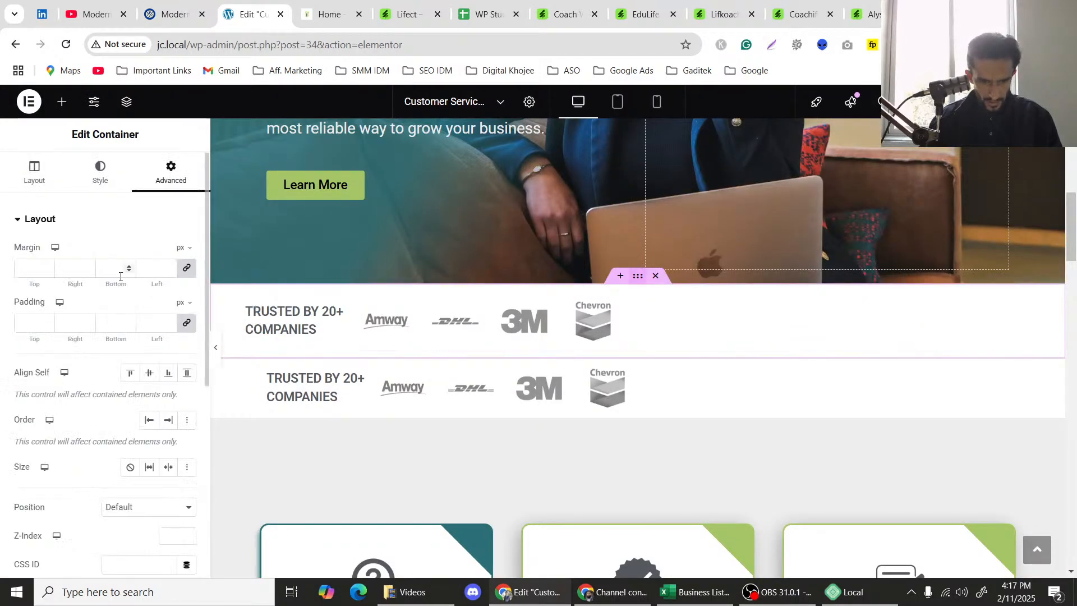
scroll(124, 362, down, 5)
scroll(84, 406, down, 2)
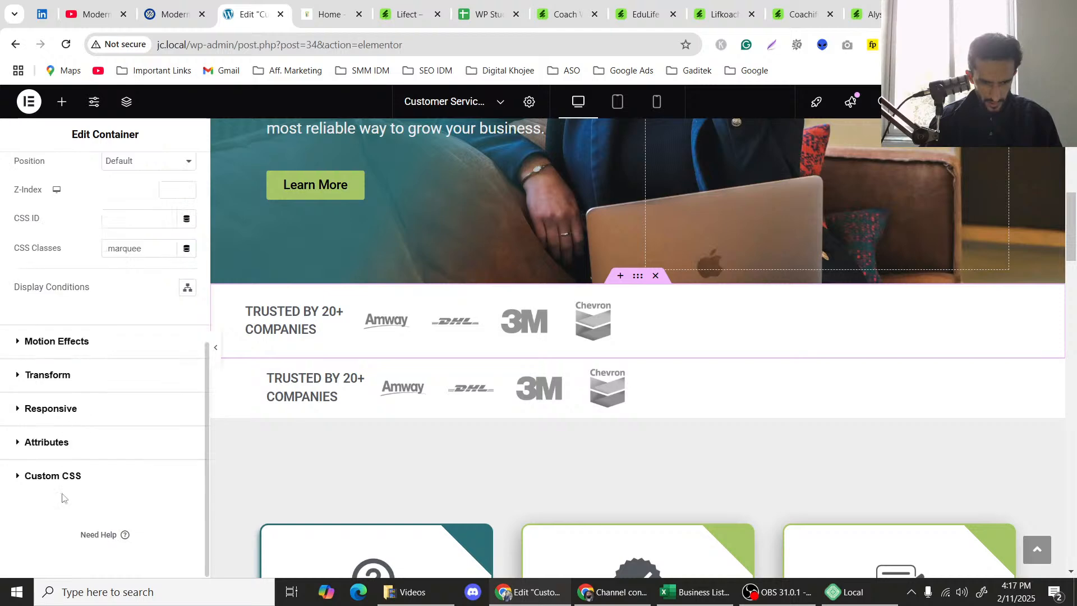
click(59, 486)
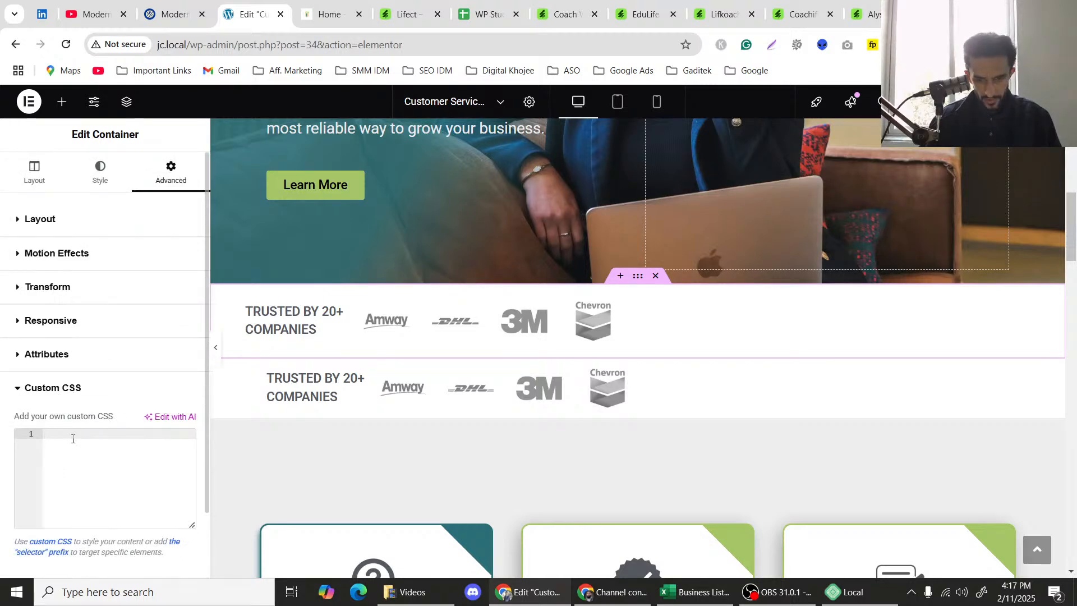
key(ctrl+v)
scroll(95, 431, down, 3)
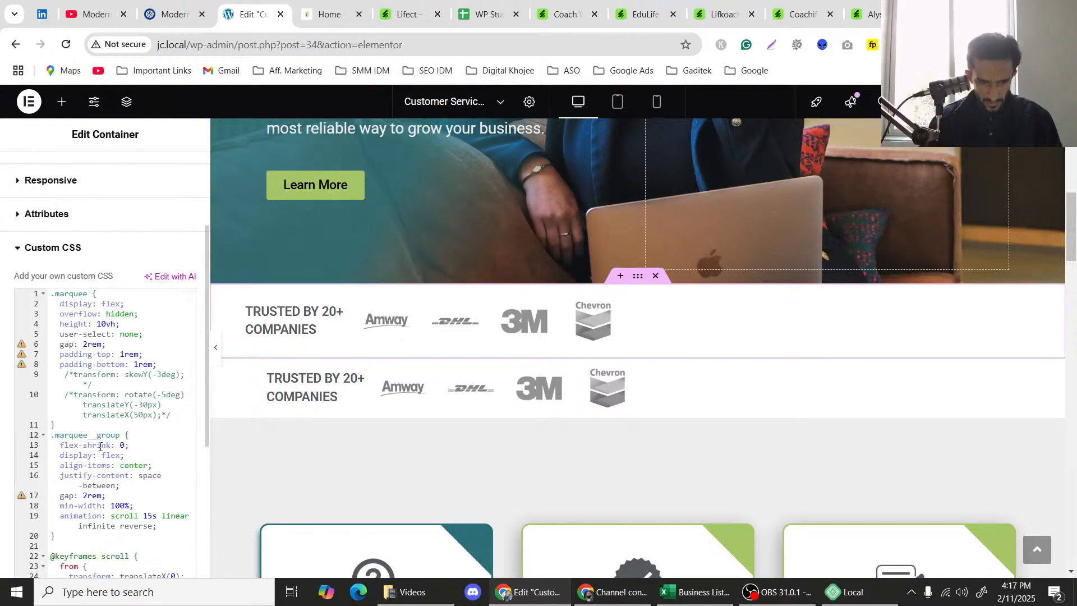
scroll(108, 396, up, 3)
click(107, 389)
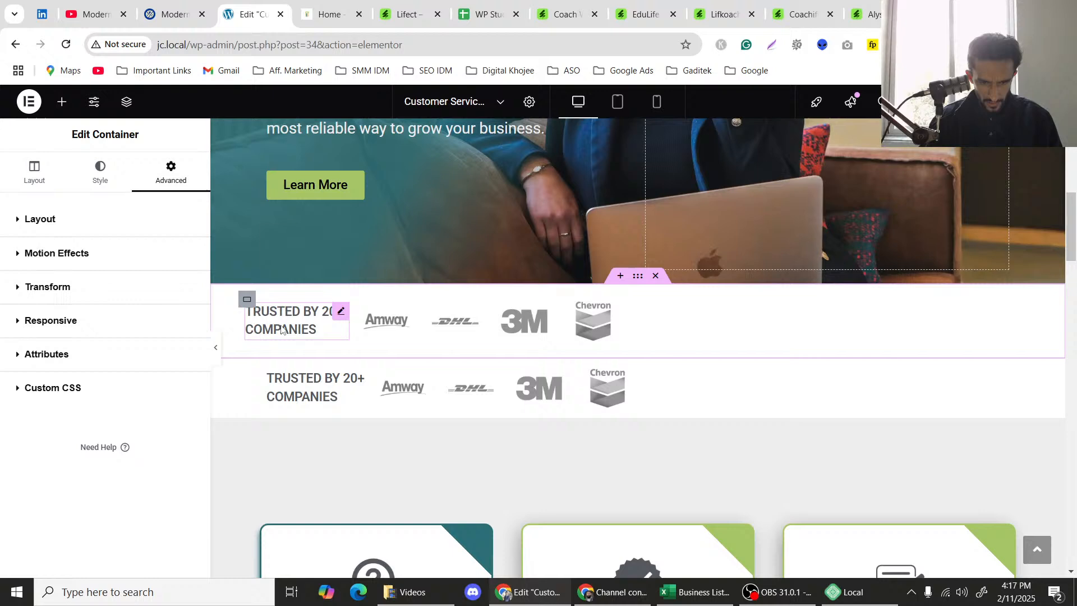
click(218, 355)
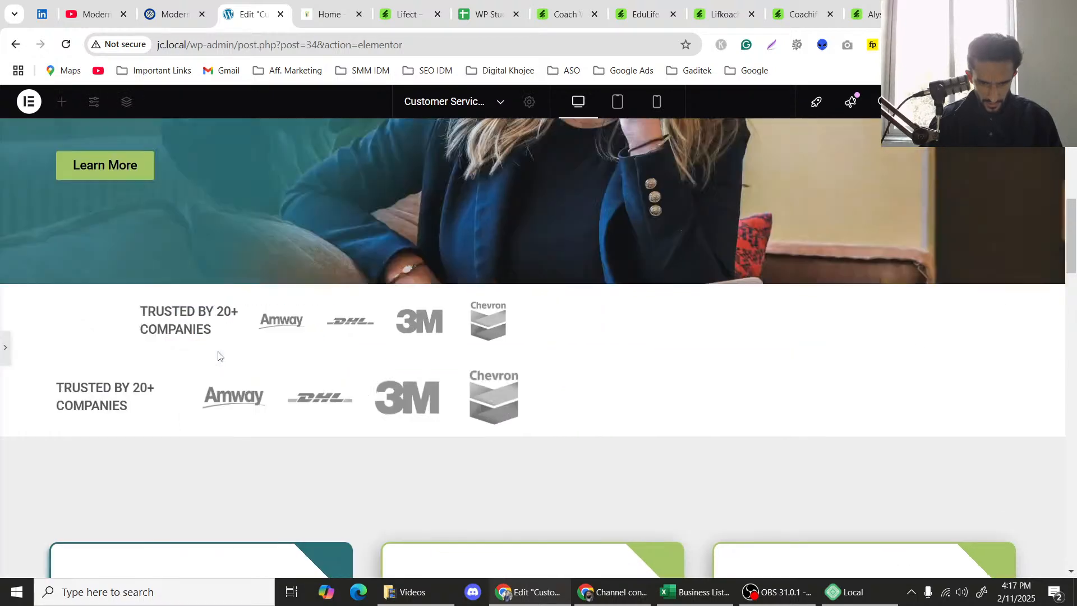
key(ctrl+shift+p)
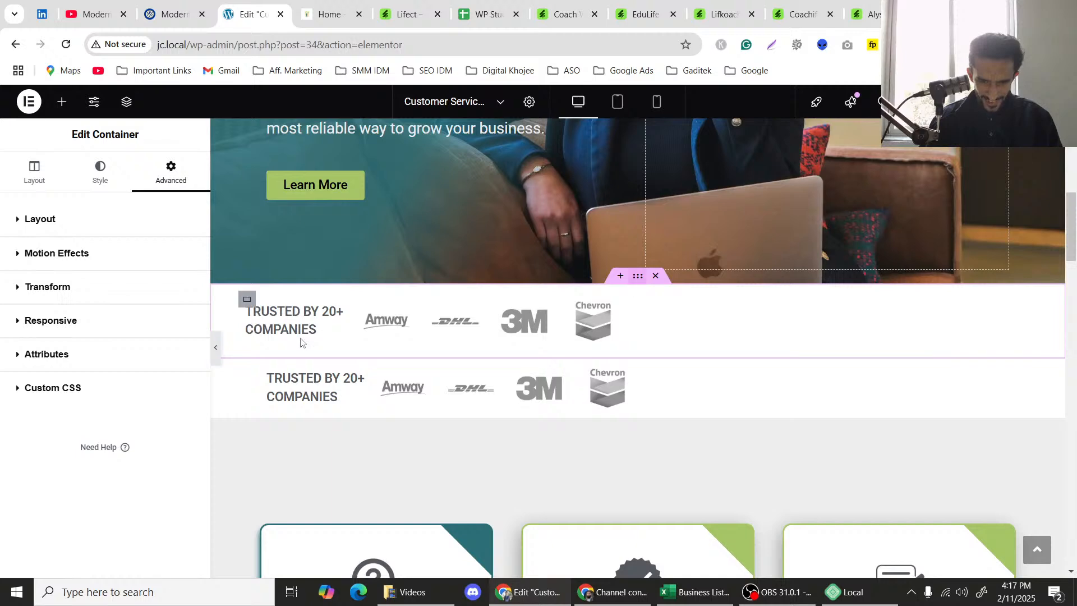
Set the outer logo-strip container's content width to Full Width and preview the strip across the page.
click(40, 183)
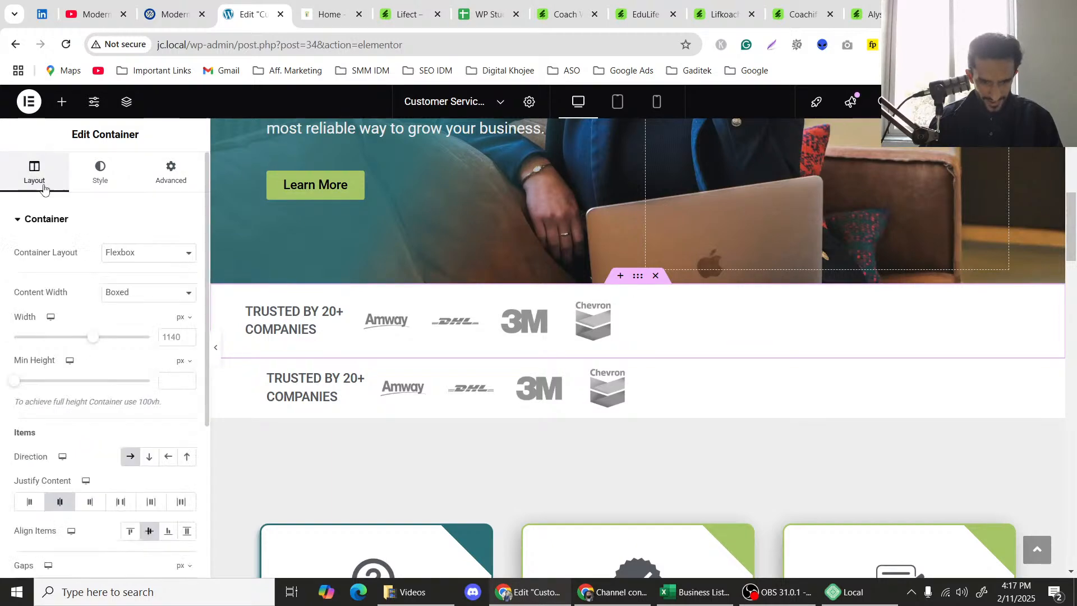
scroll(65, 385, down, 3)
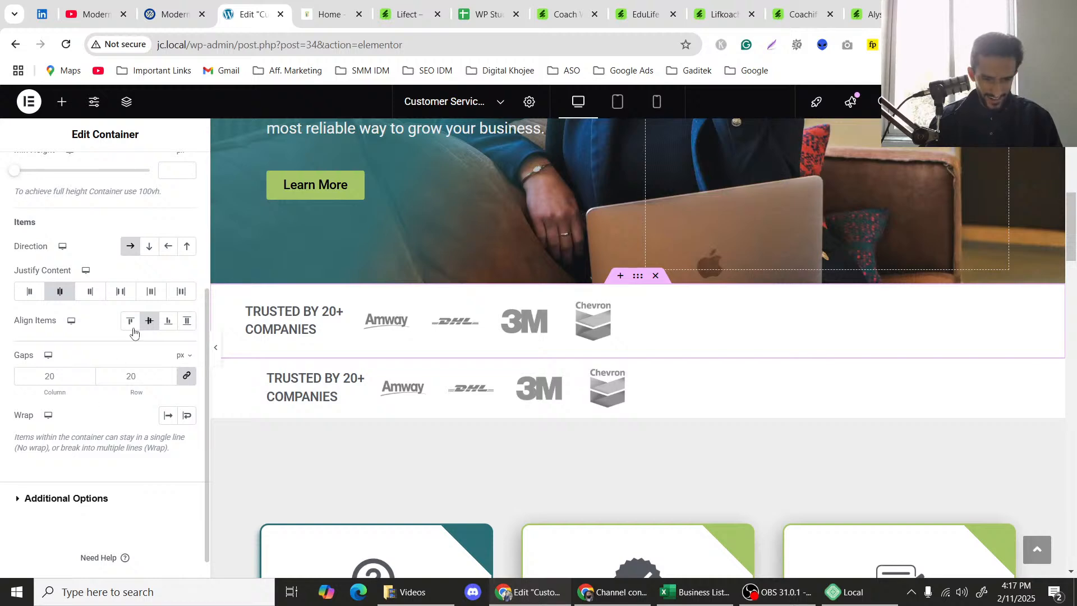
scroll(134, 323, up, 4)
click(132, 294)
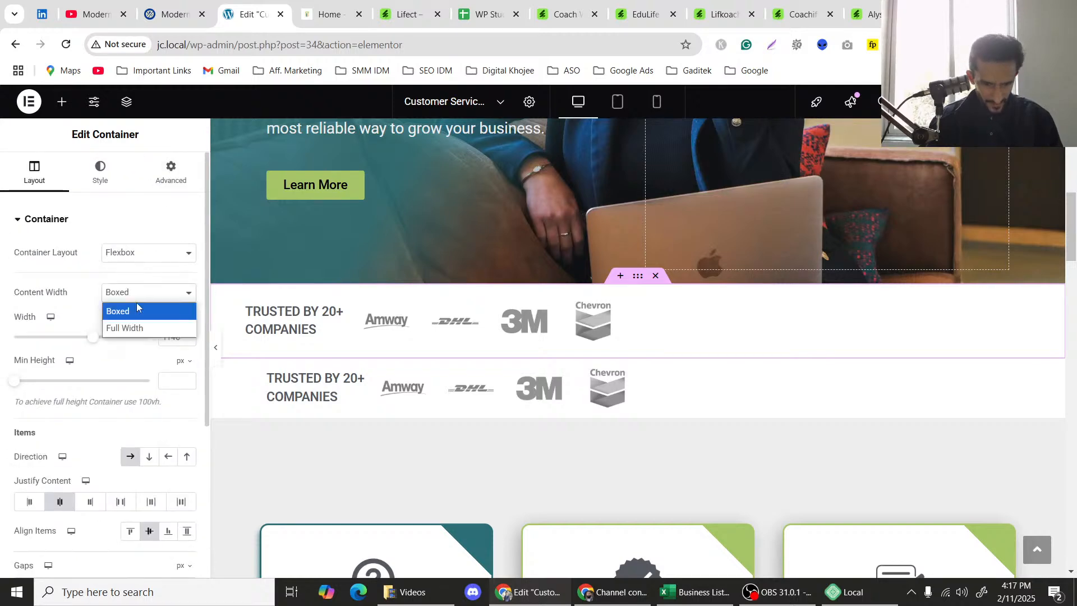
click(141, 327)
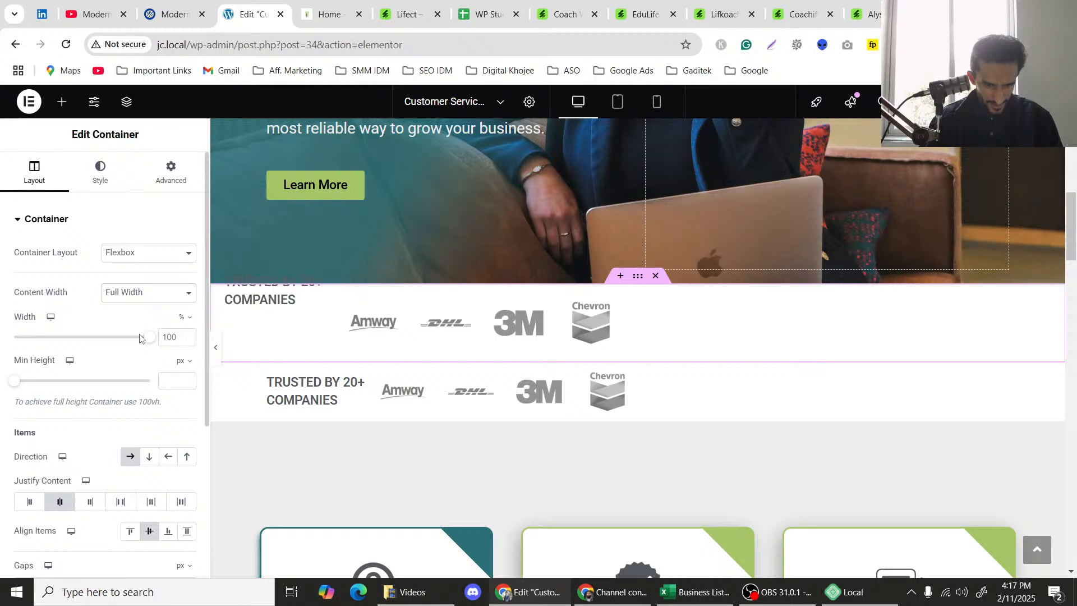
click(216, 347)
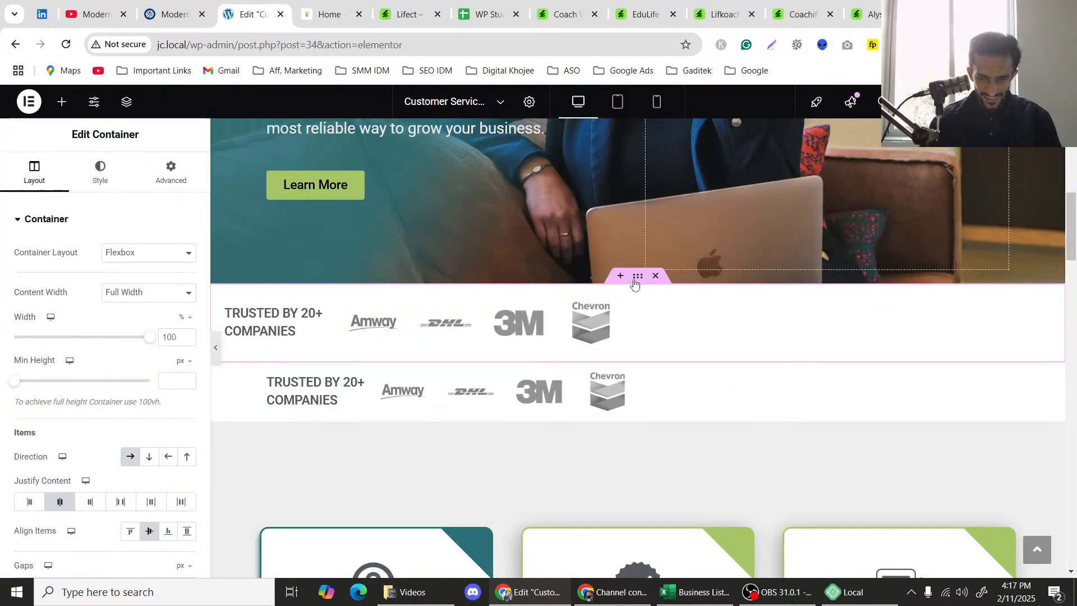
Examine the outer container's custom CSS from the .marquee rule to the media query, including flagged lines, and preview the logo strip.
scroll(55, 377, down, 6)
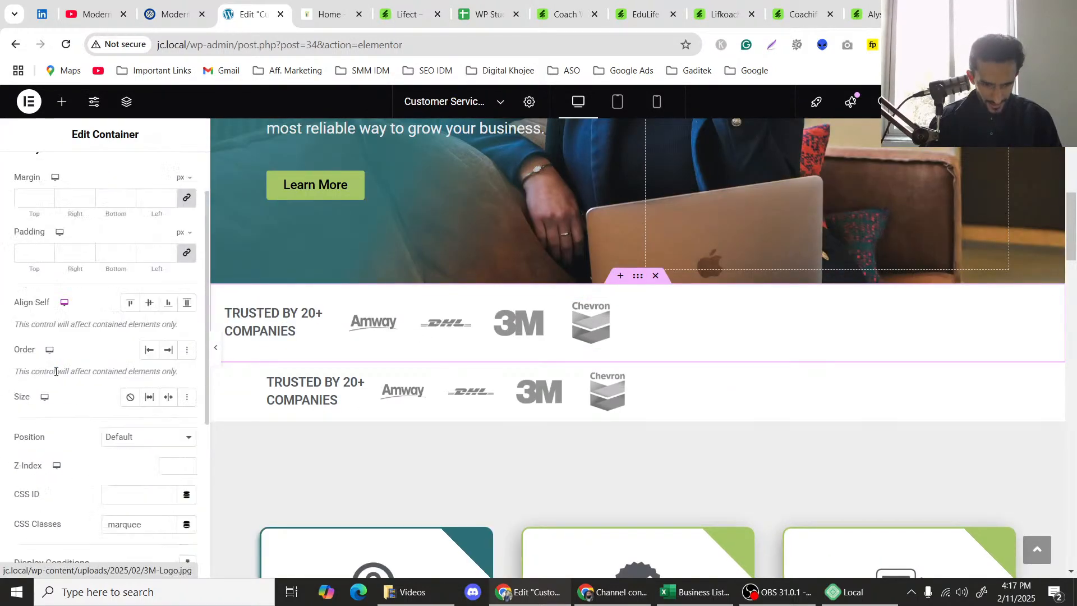
click(52, 477)
scroll(83, 438, down, 4)
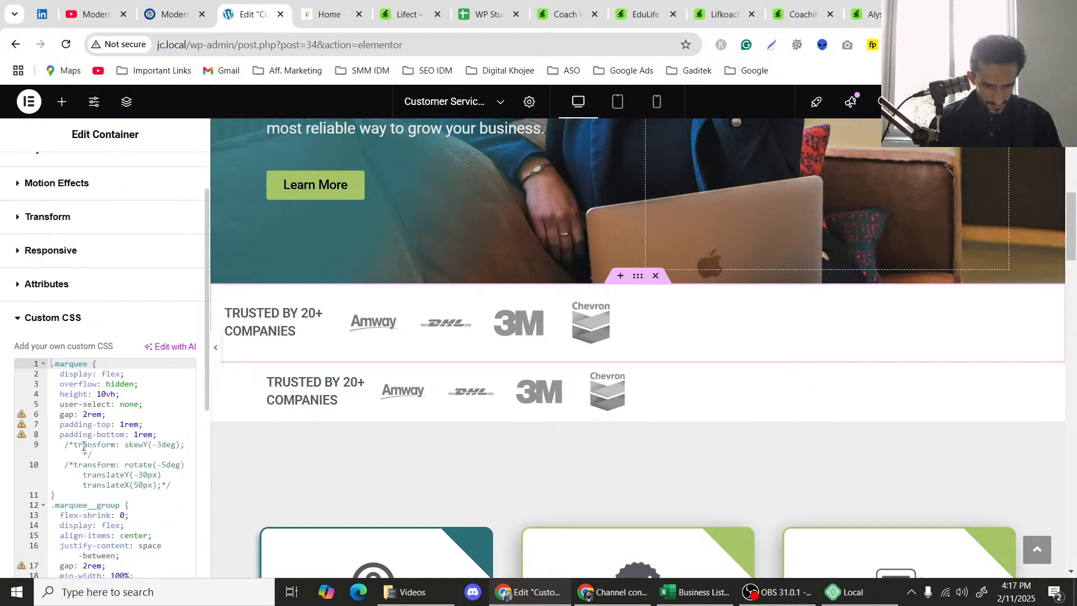
click(53, 268)
click(21, 277)
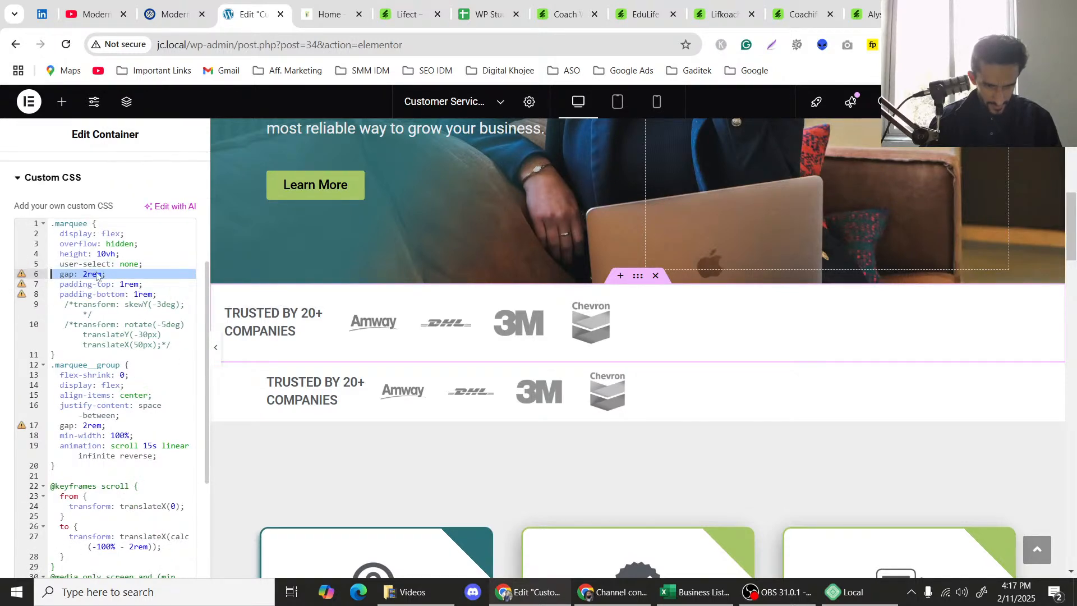
click(111, 304)
scroll(110, 317, up, 1)
click(124, 323)
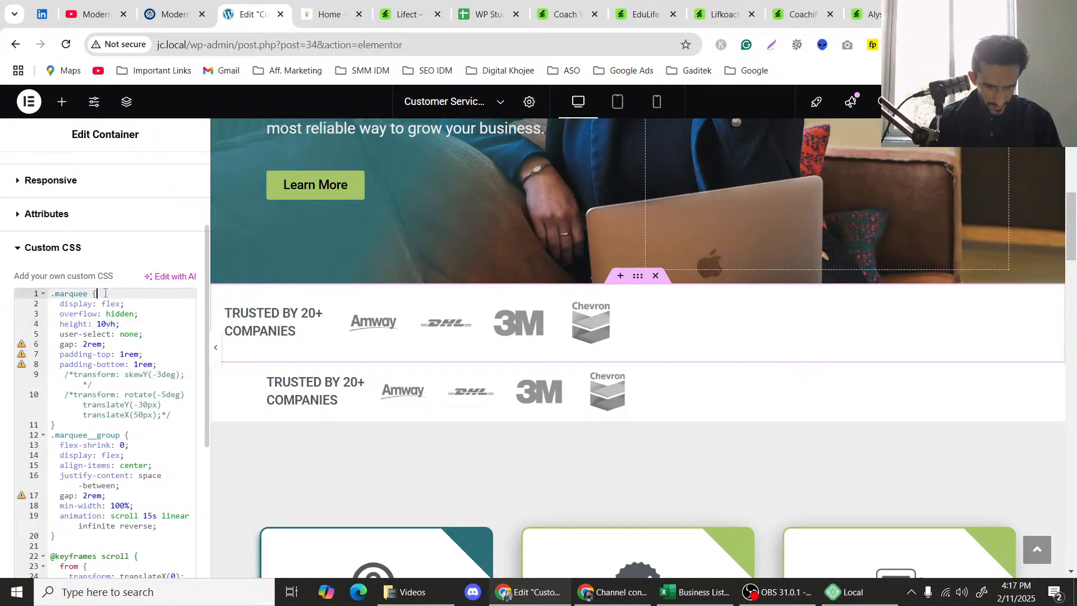
click(128, 351)
click(114, 384)
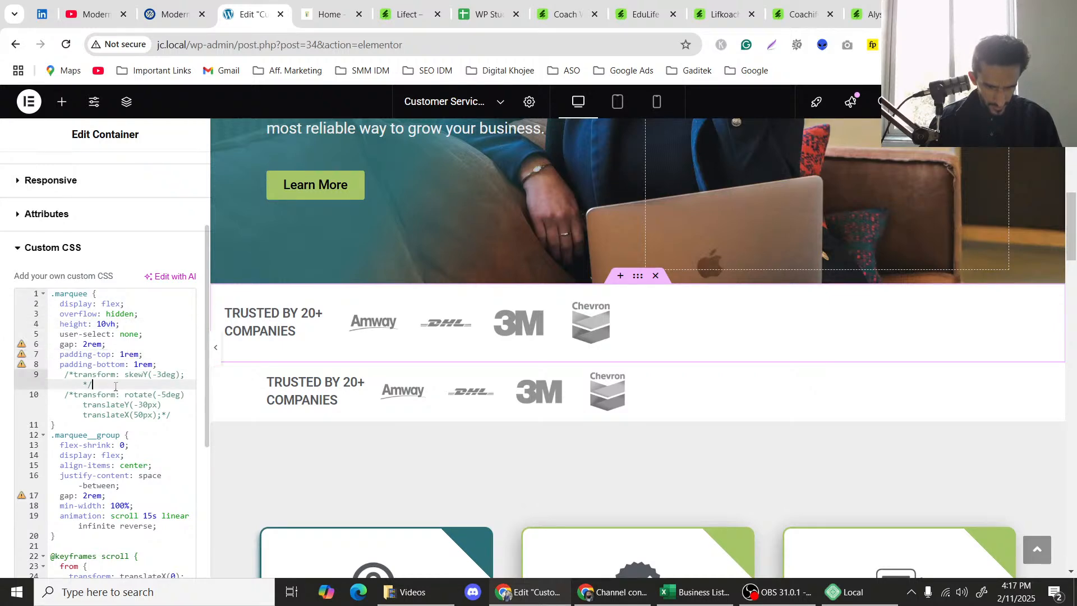
scroll(114, 385, down, 1)
click(115, 387)
scroll(114, 390, down, 2)
click(114, 393)
click(91, 457)
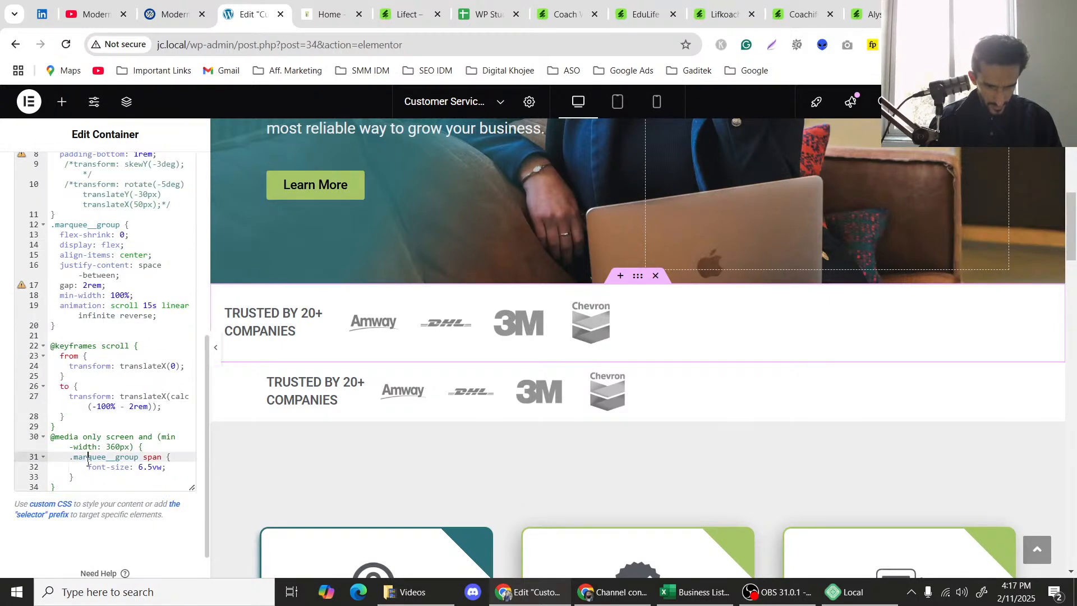
scroll(87, 400, down, 1)
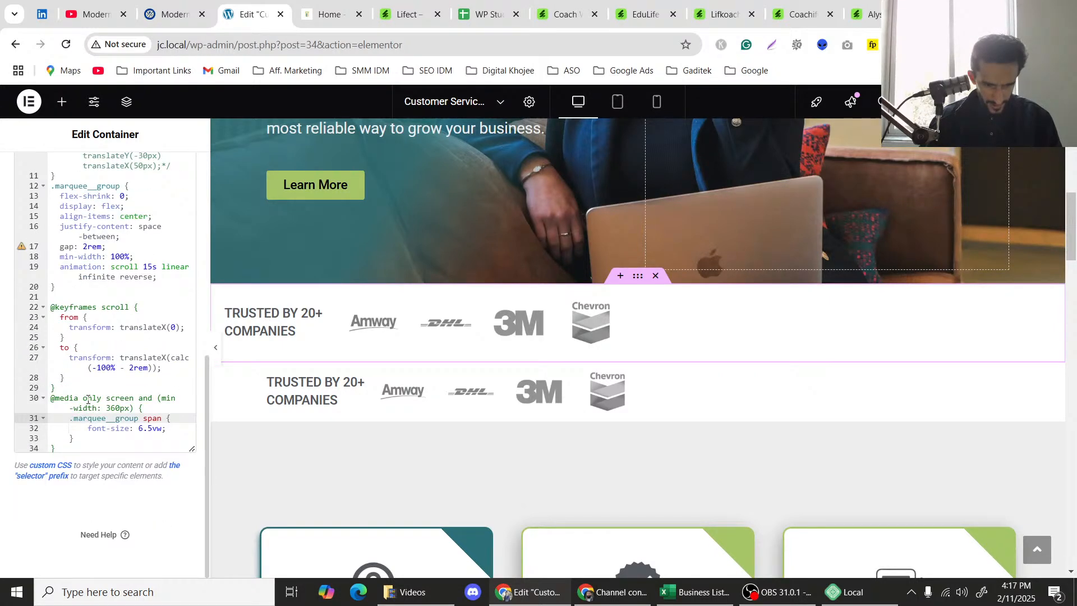
click(220, 355)
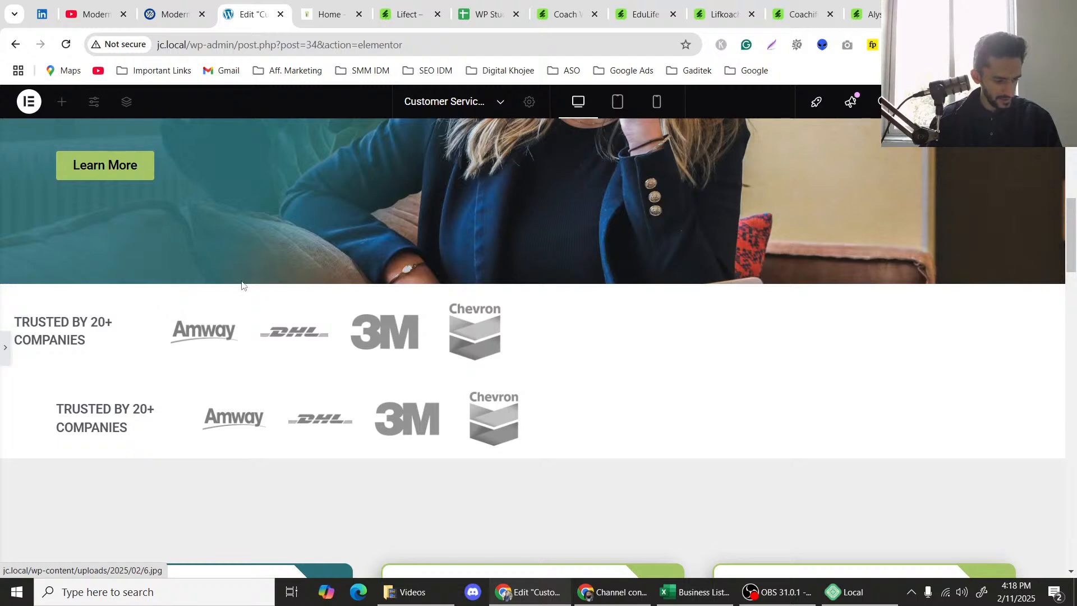
click(4, 349)
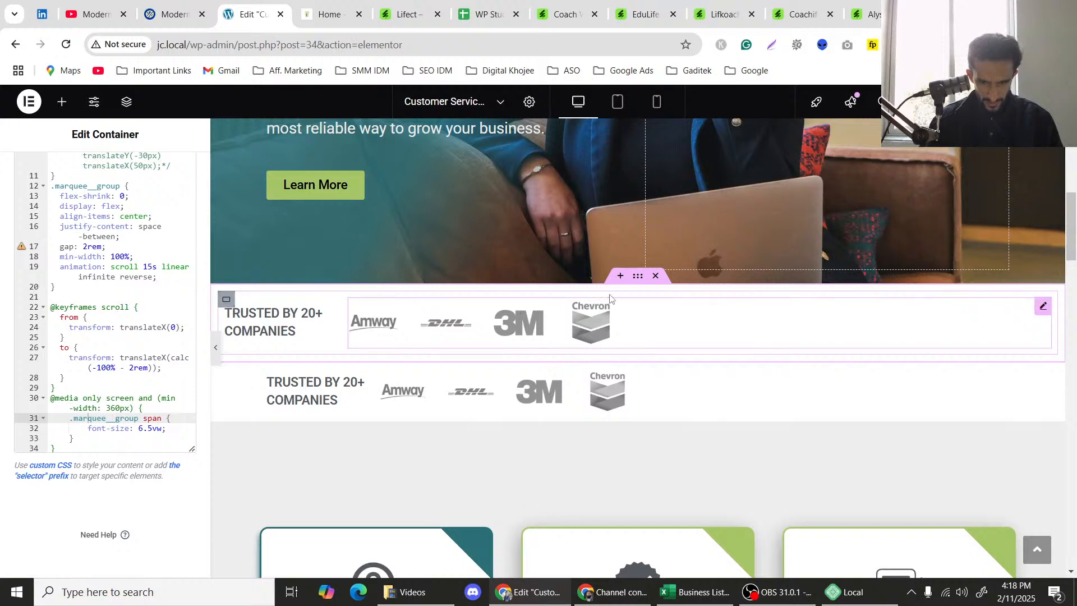
scroll(144, 357, up, 3)
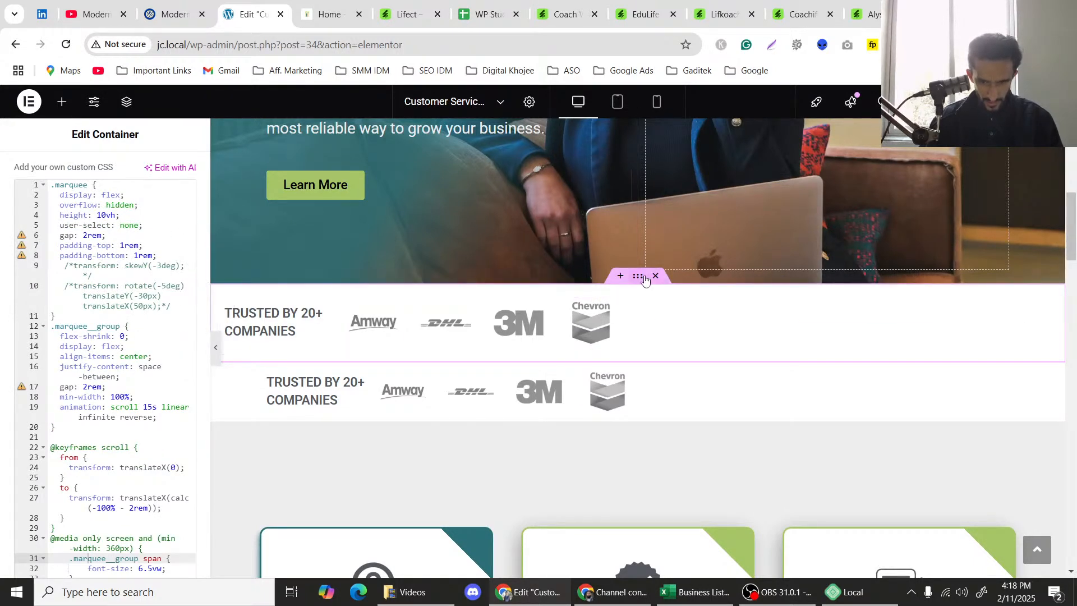
Switch to the YouTube marquee tutorial and replay the section from about 2:40 on giving the nested container a class.
click(168, 15)
click(92, 14)
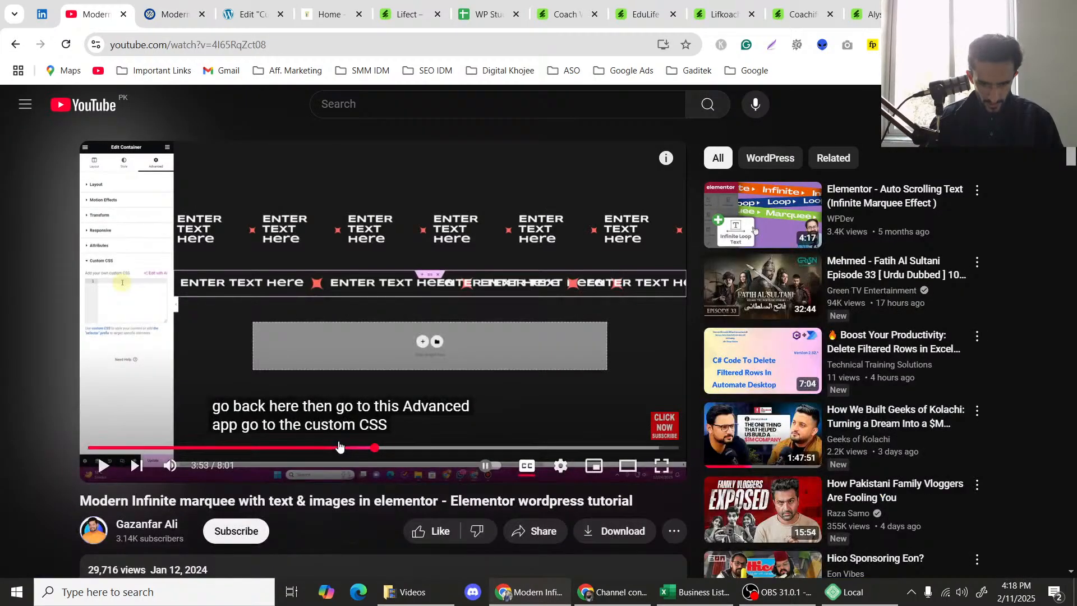
drag(336, 448, 308, 449)
click(287, 447)
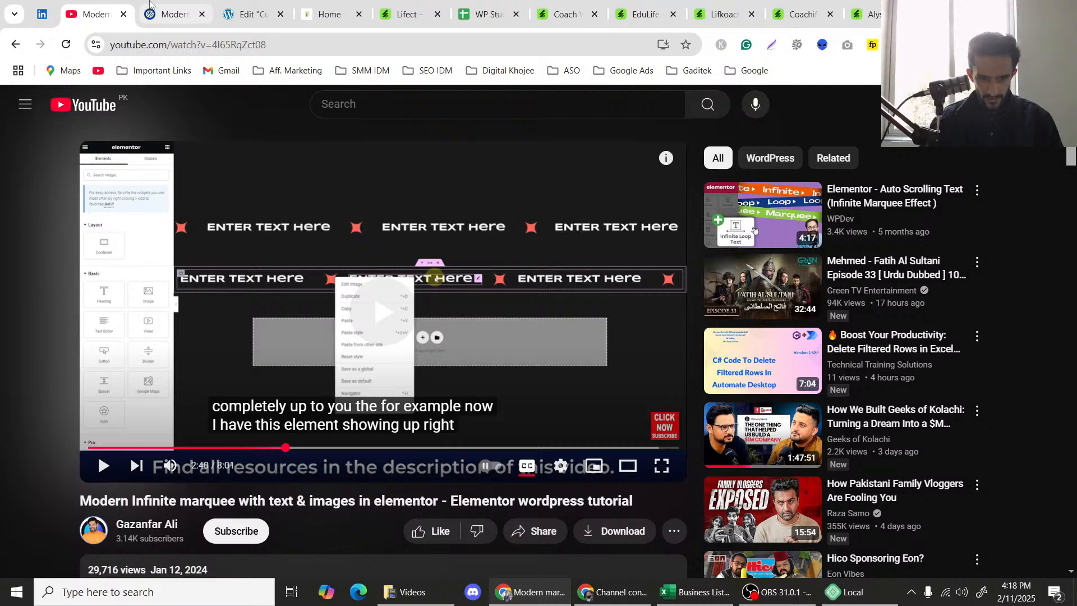
click(151, 4)
click(101, 12)
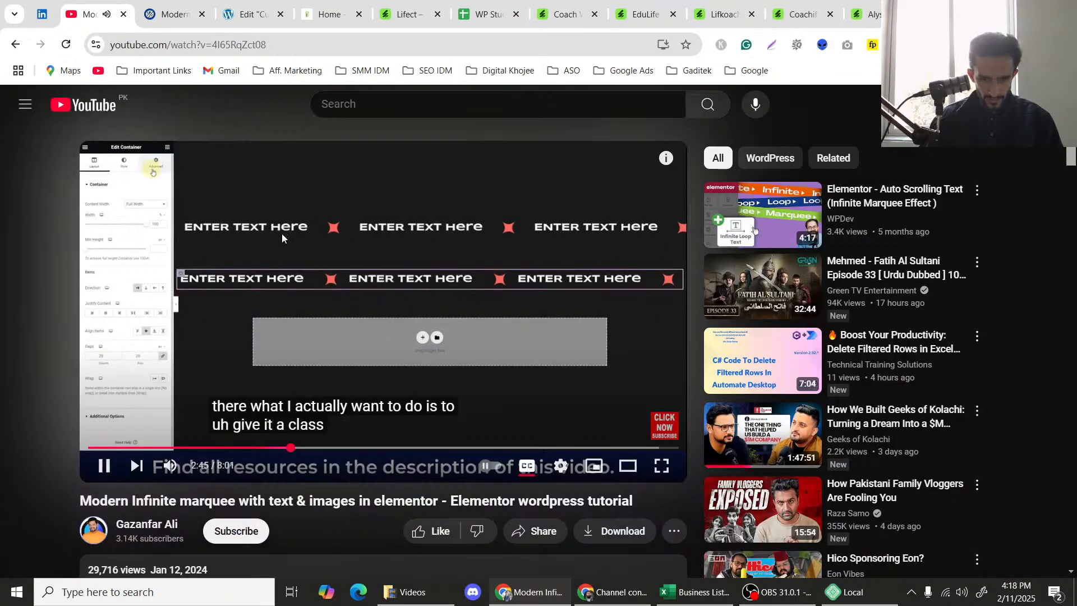
click(281, 234)
Return to the page editor and clear all custom CSS from the upper logo strip's outer container.
click(190, 12)
click(226, 17)
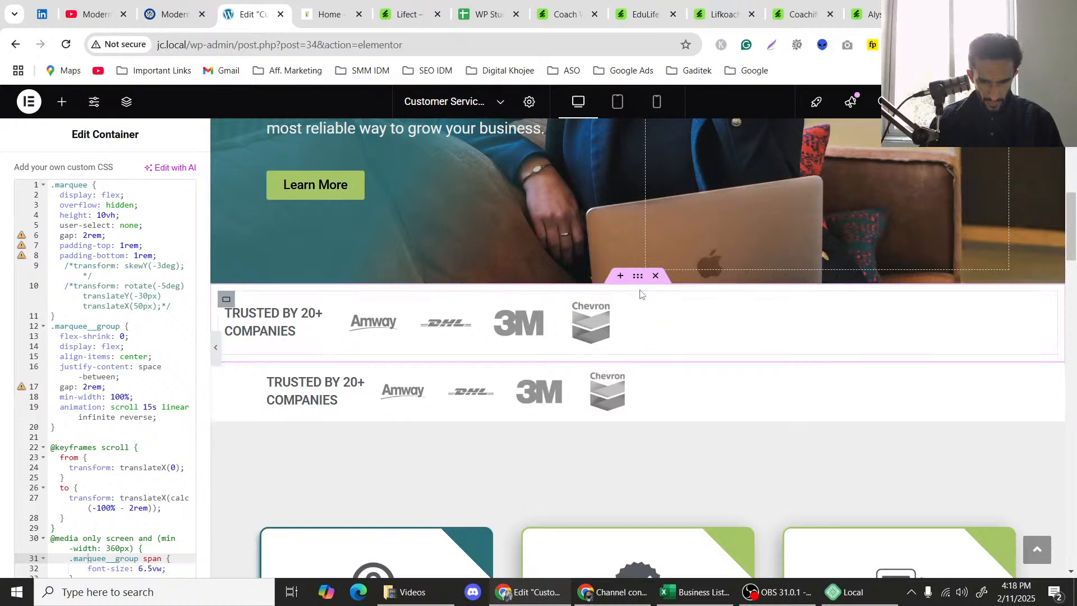
scroll(93, 274, up, 5)
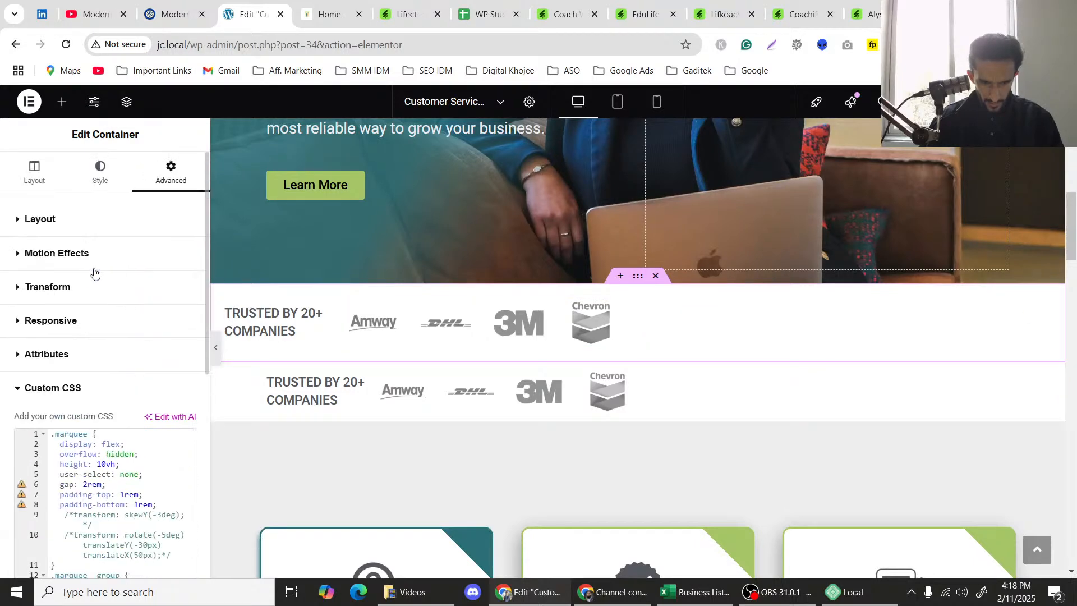
scroll(92, 274, down, 2)
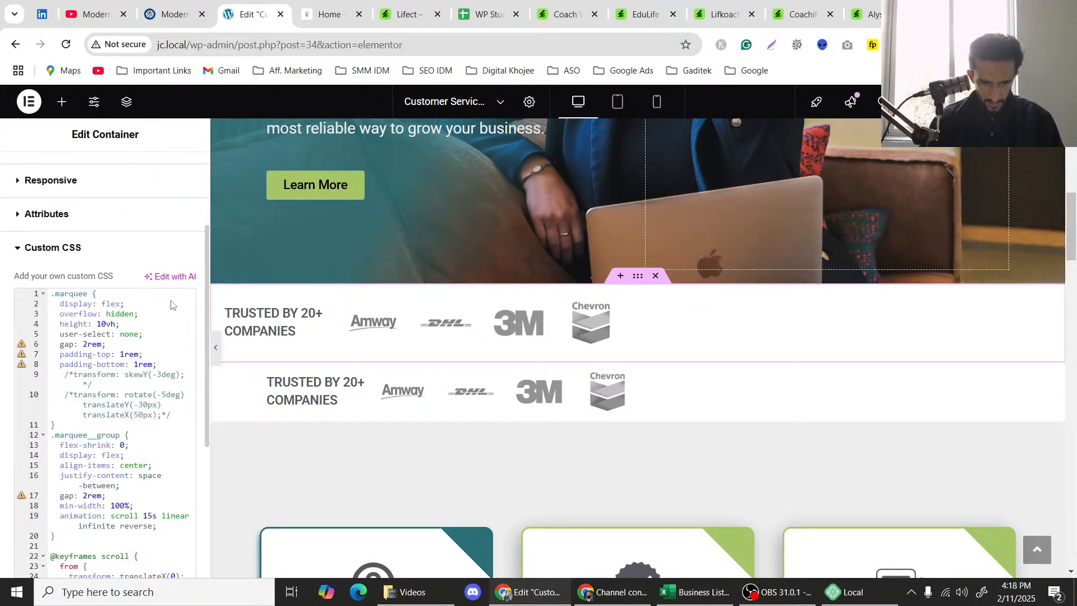
right_click(637, 276)
click(109, 385)
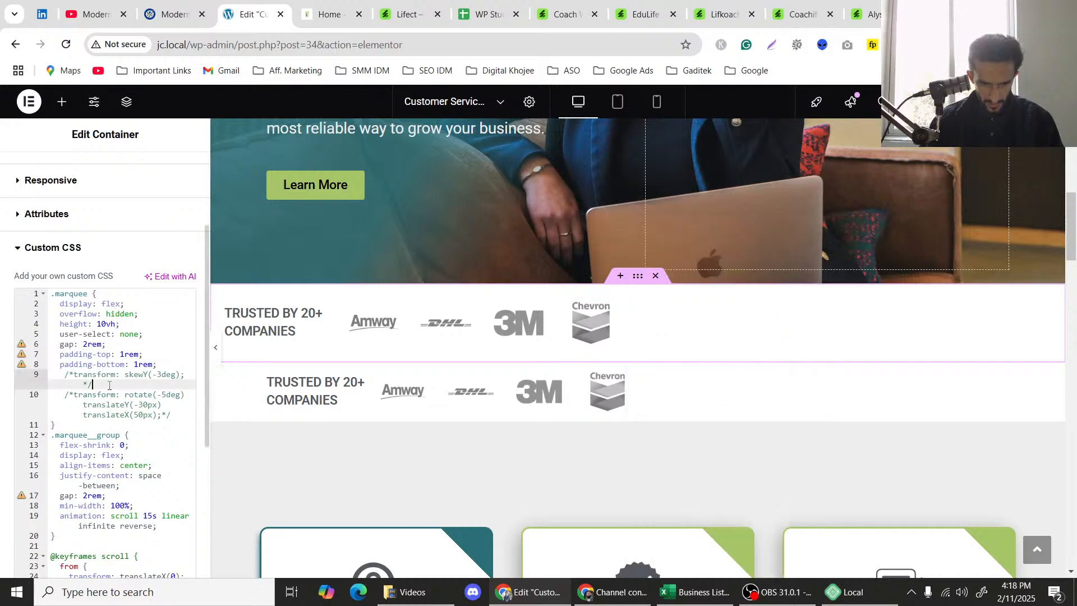
key(ctrl+a)
key(BackSpace)
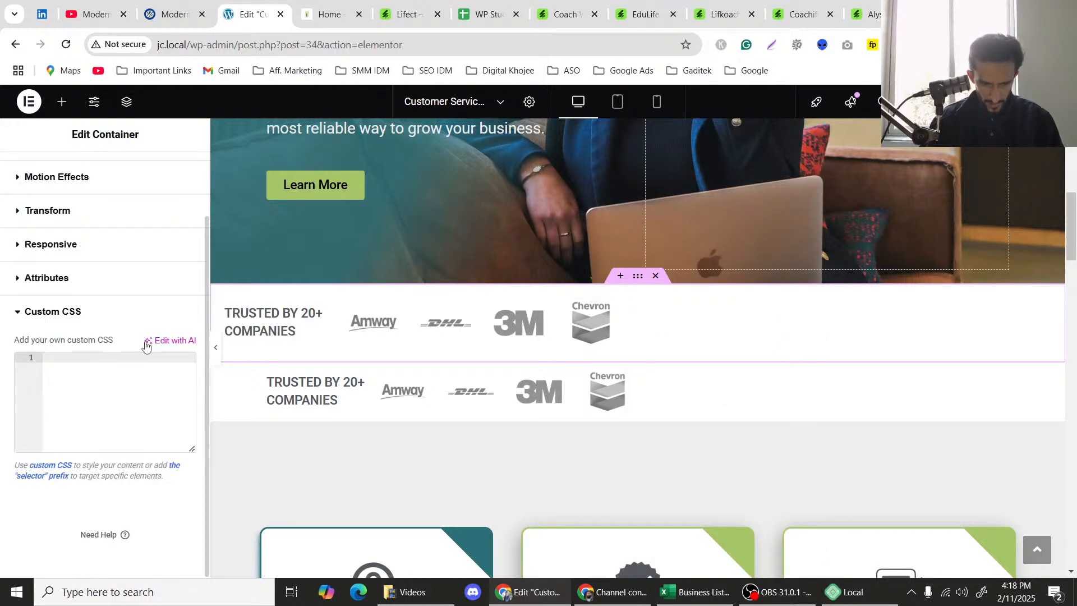
Duplicate the upper logo strip, then set the original outer container's size to grow and its CSS class to .marquee.
right_click(643, 283)
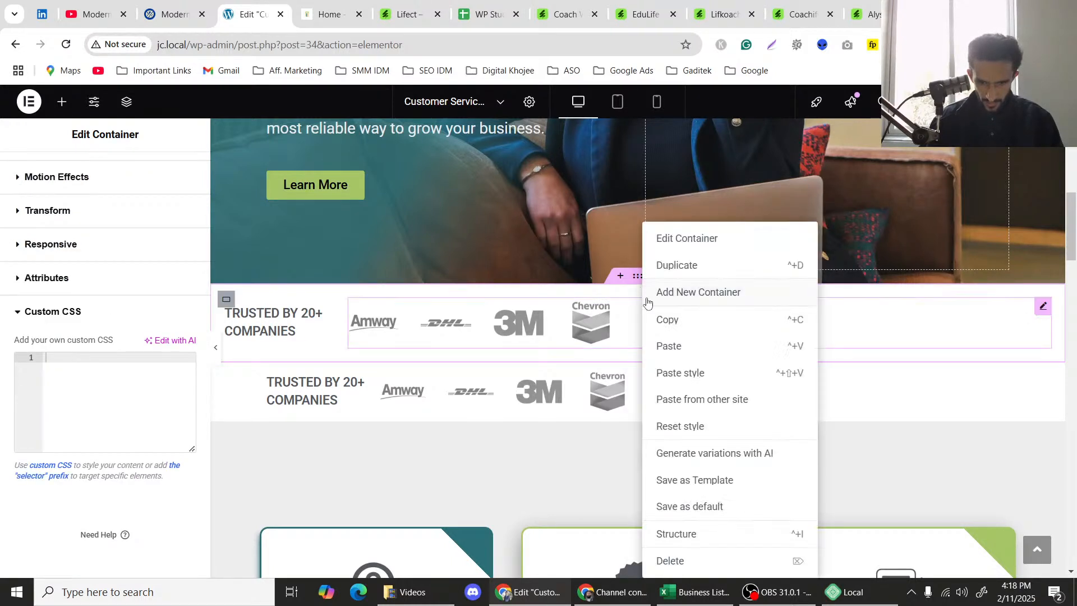
click(678, 264)
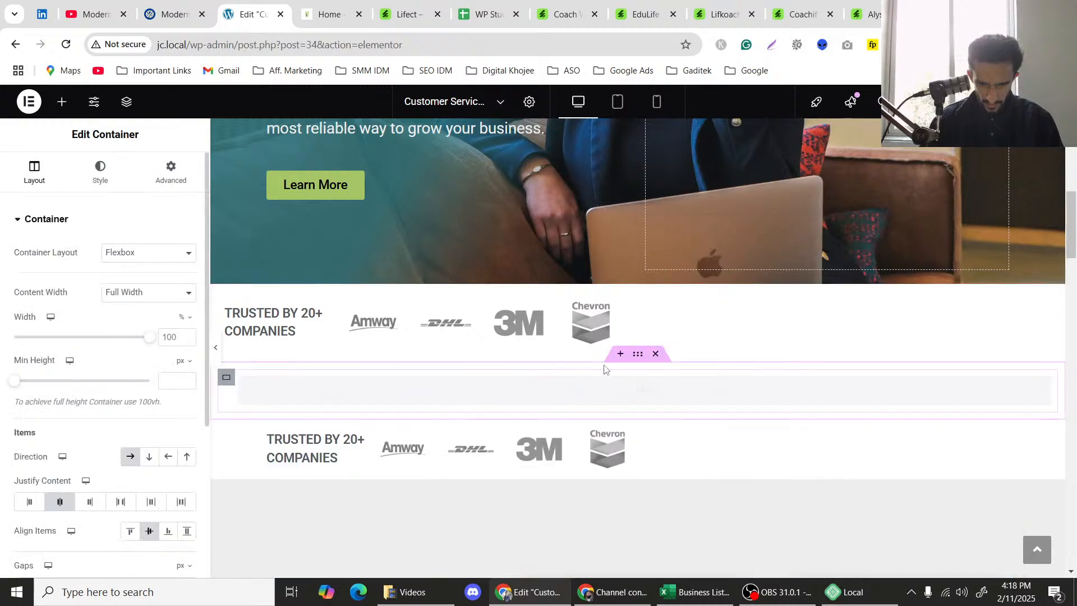
click(172, 171)
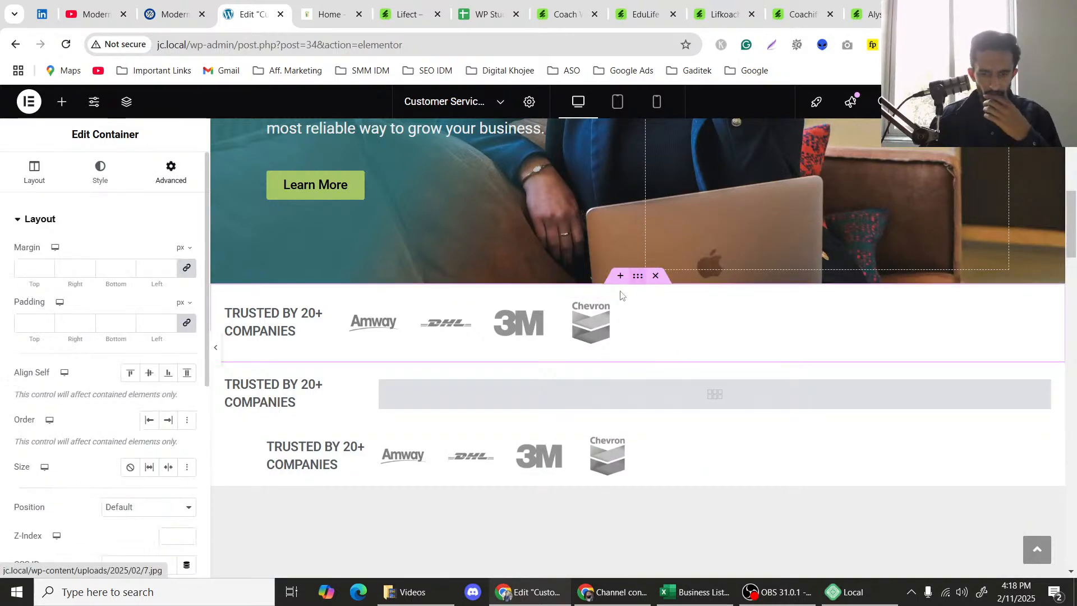
scroll(135, 418, down, 2)
click(149, 397)
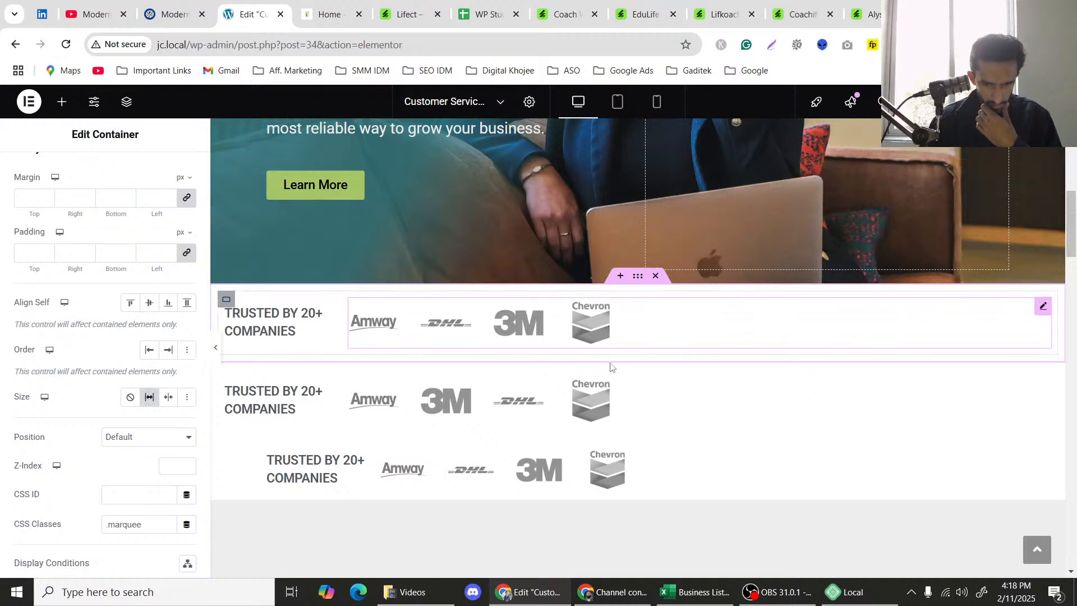
Set the duplicated strip's outer container size to grow and its CSS class to .marquee.
click(520, 386)
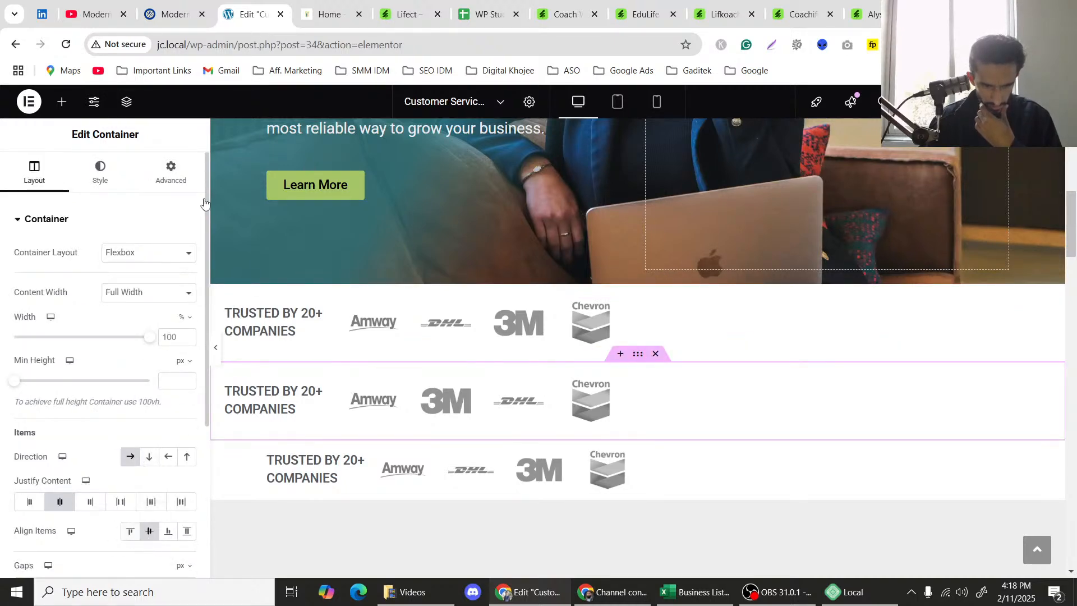
click(171, 171)
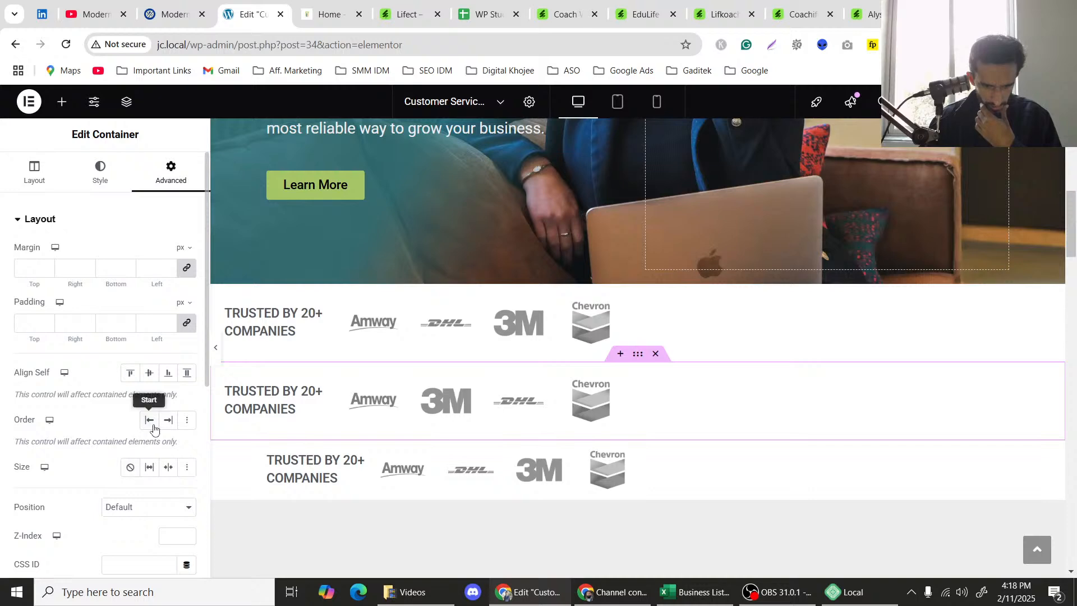
scroll(151, 399, down, 1)
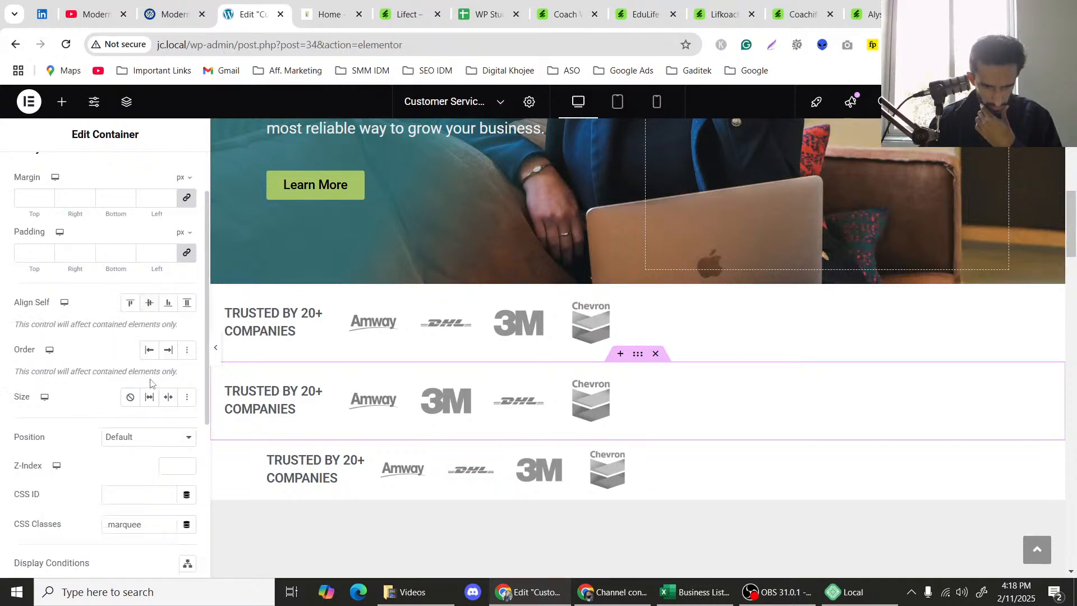
click(151, 398)
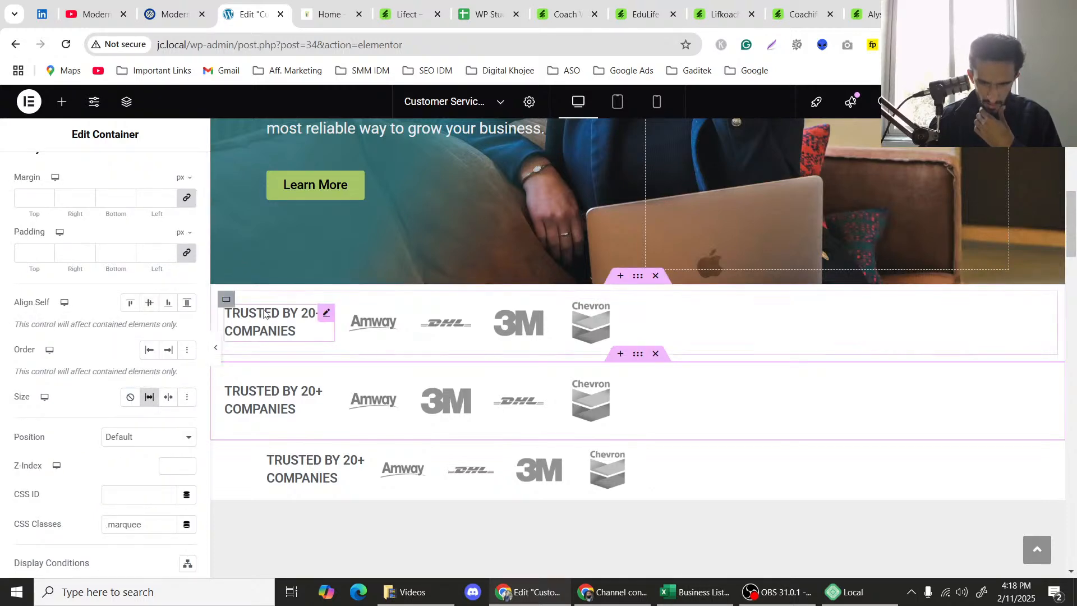
Compare the nested containers of the upper two logo strips and set the duplicate's nested container size to grow.
click(227, 298)
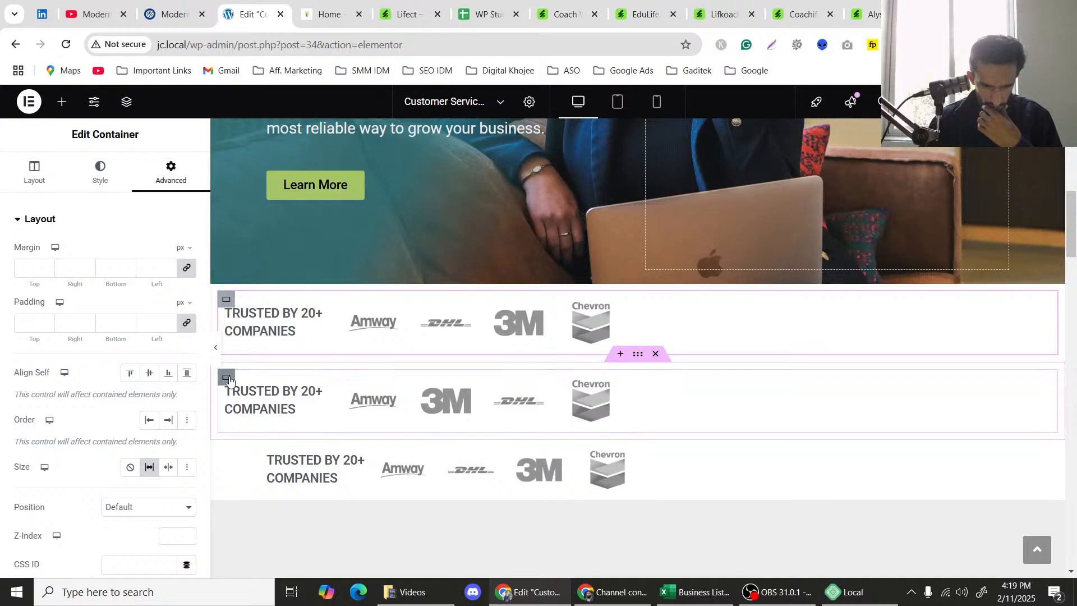
click(226, 377)
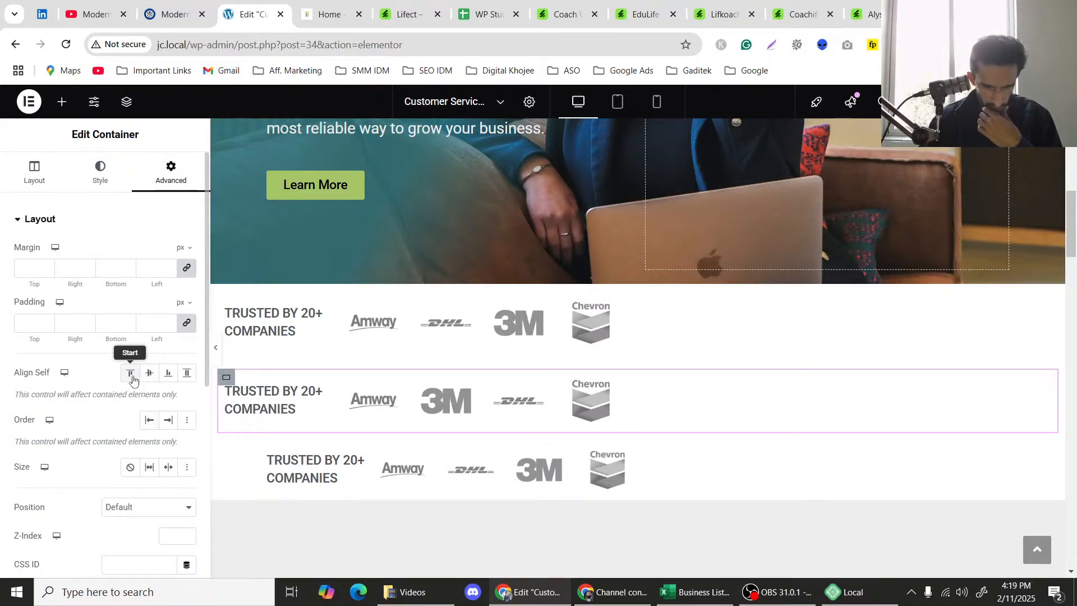
click(150, 468)
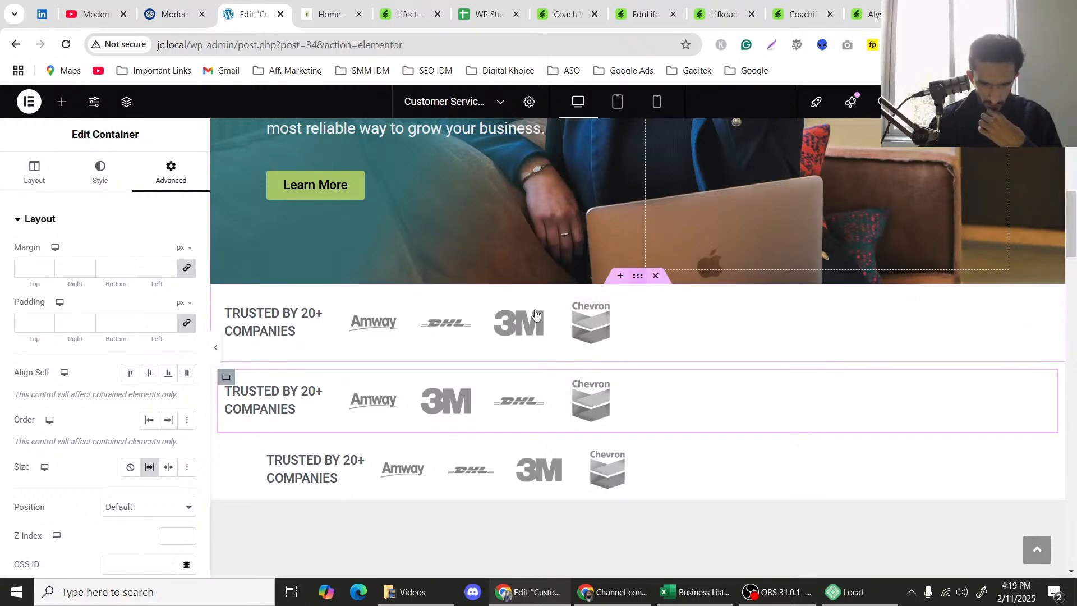
click(150, 468)
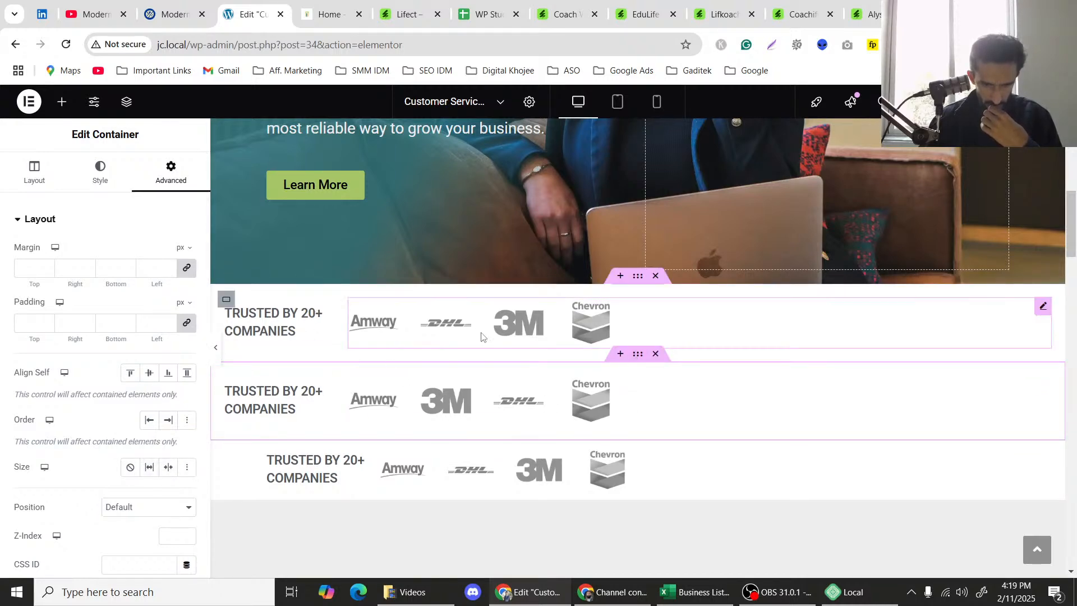
Paste the marquee code as custom CSS on the upper strip's nested container and preview the strips full-screen.
click(226, 301)
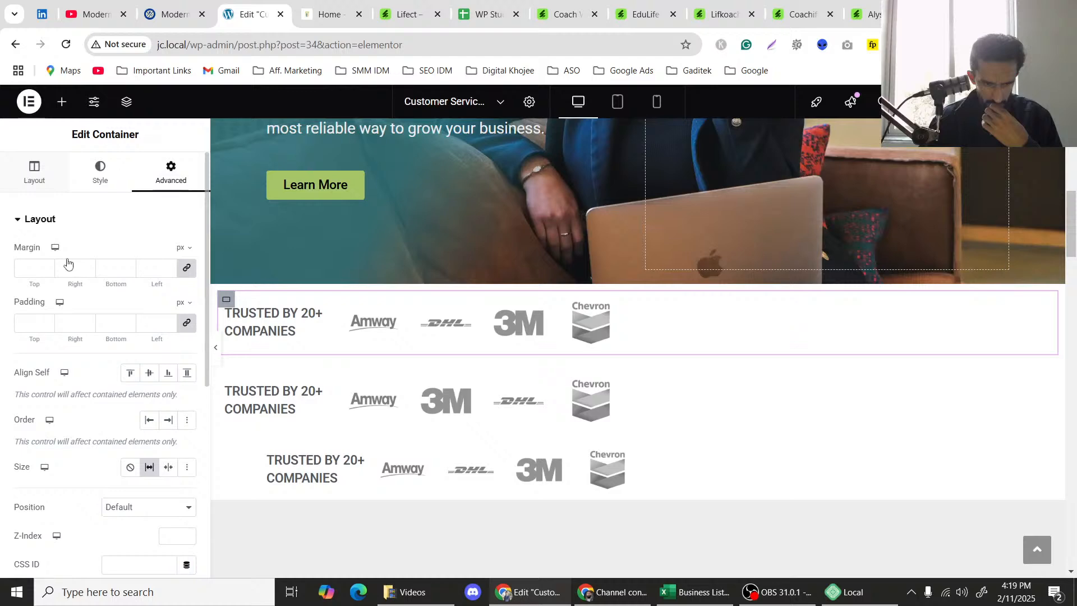
click(62, 219)
click(58, 387)
click(57, 443)
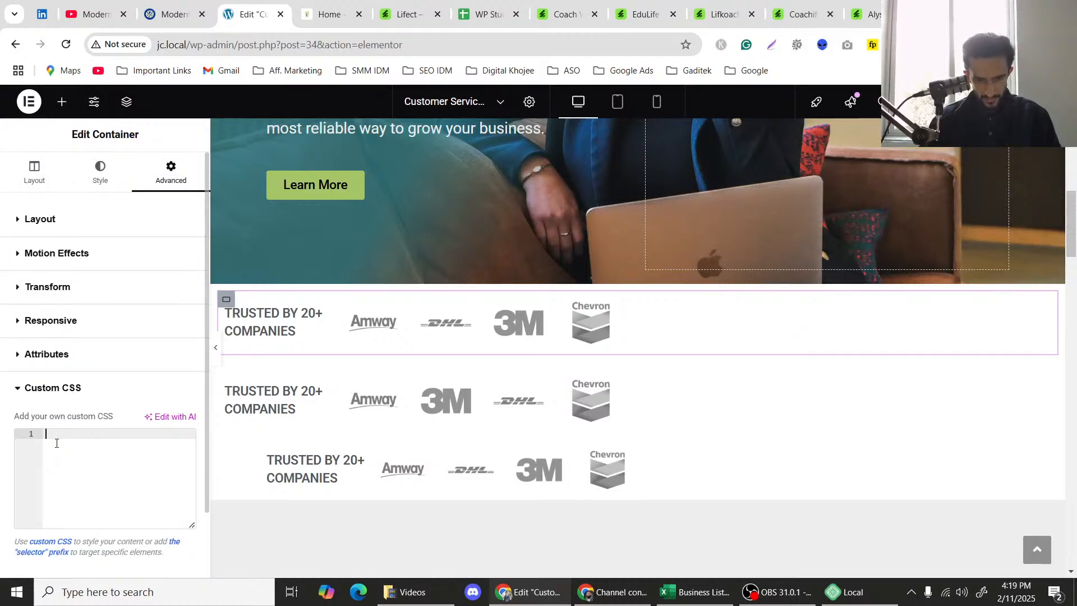
key(ctrl+v)
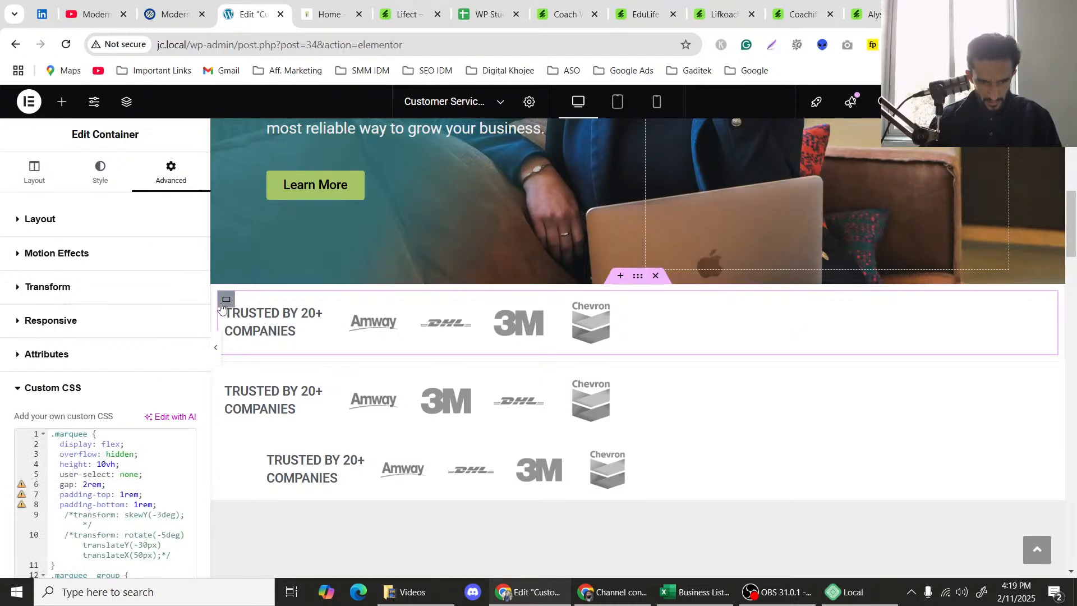
click(216, 349)
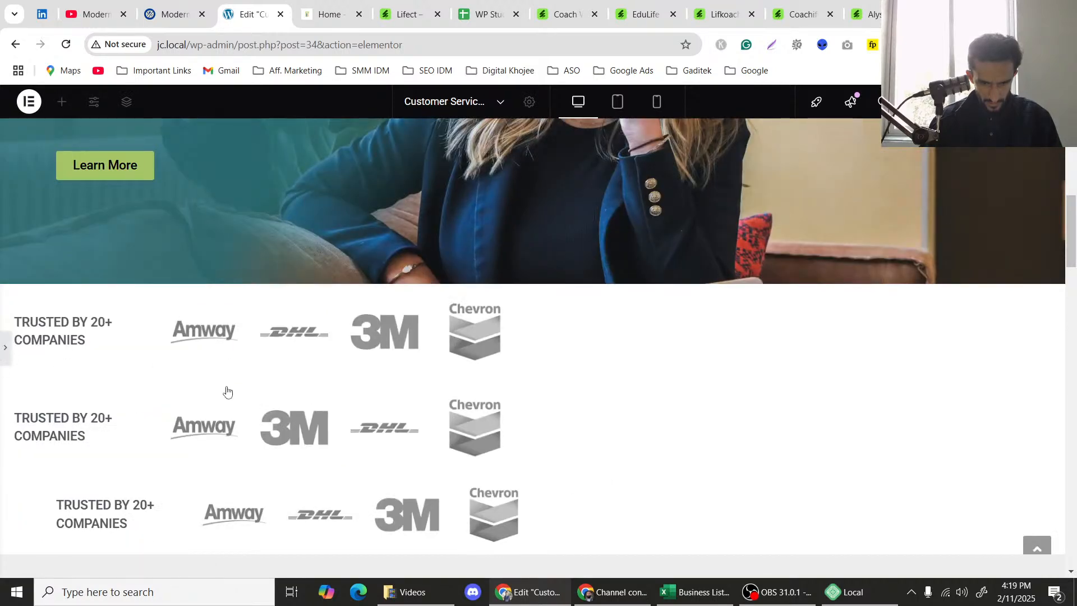
click(479, 397)
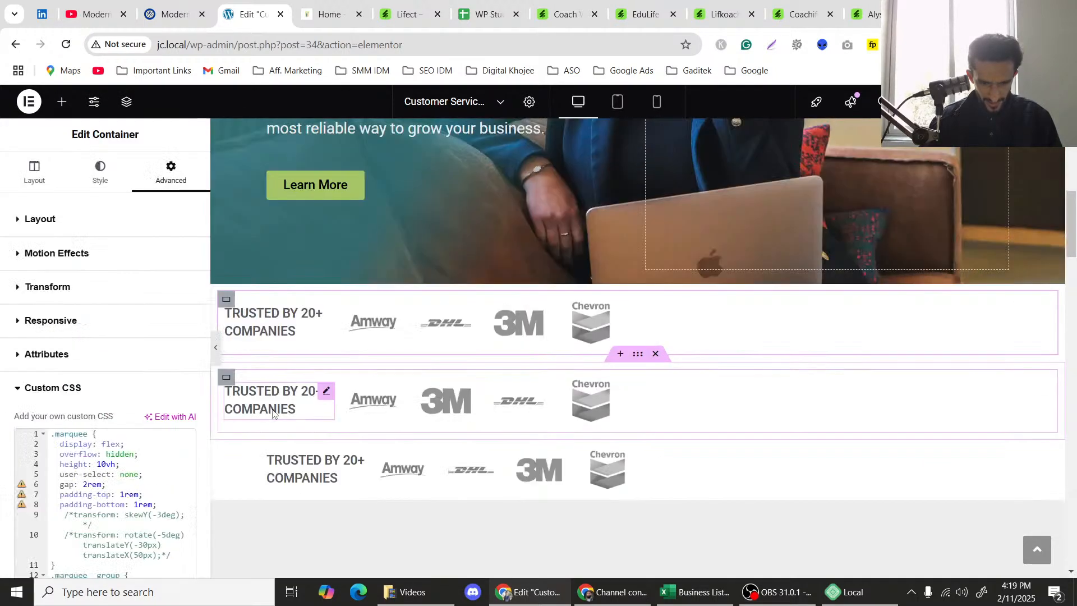
Clear the marquee code from the custom CSS of the upper strip's nested container.
scroll(273, 414, down, 1)
scroll(107, 365, down, 1)
click(116, 443)
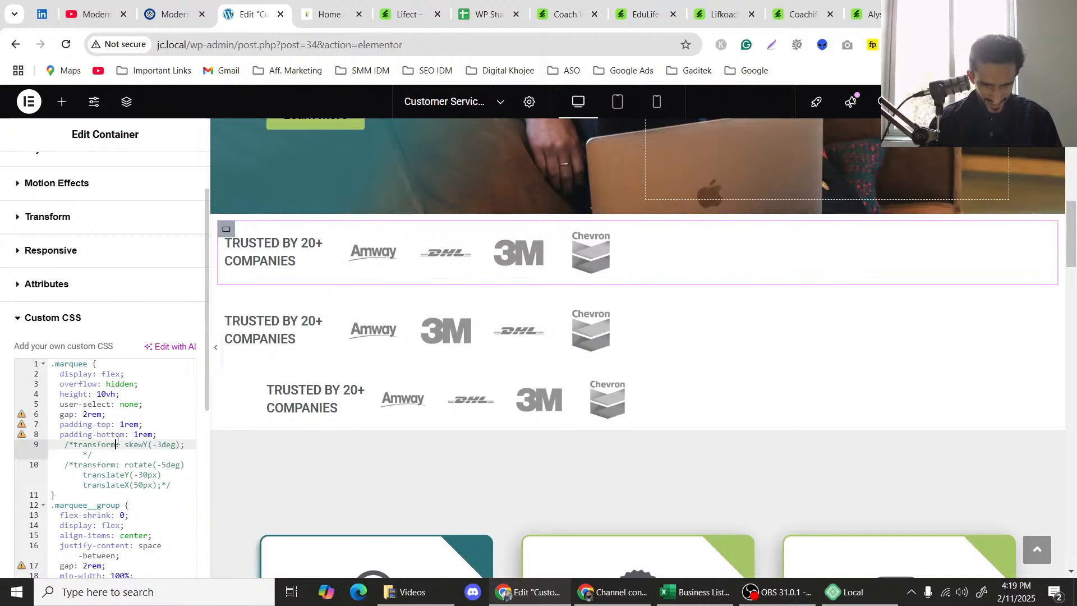
key(ctrl+a)
Paste the marquee code as custom CSS on the upper strip's outer container and preview the strips full-screen.
click(637, 229)
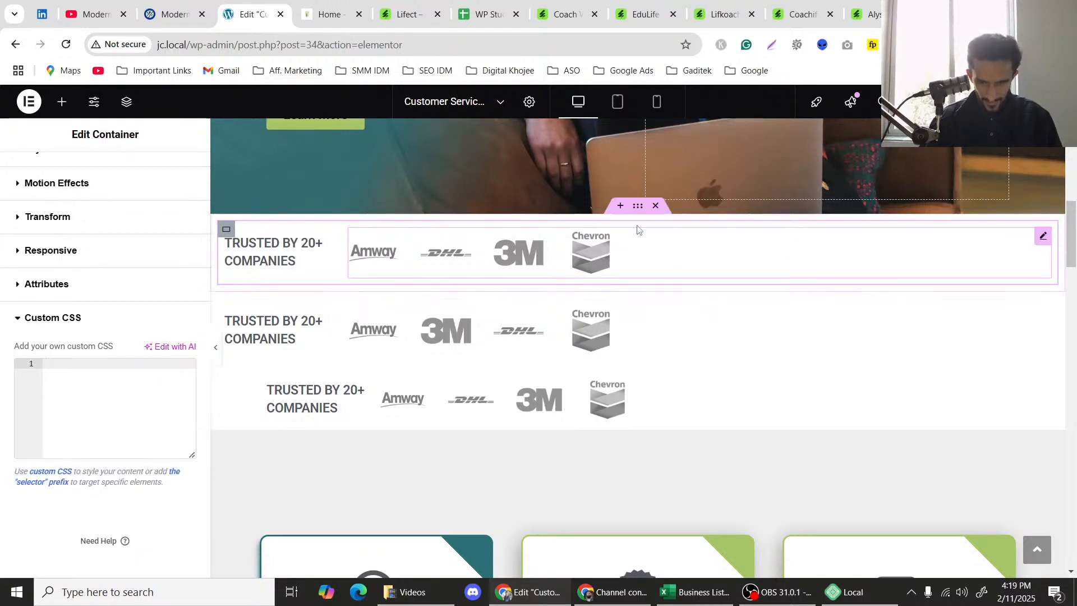
click(488, 251)
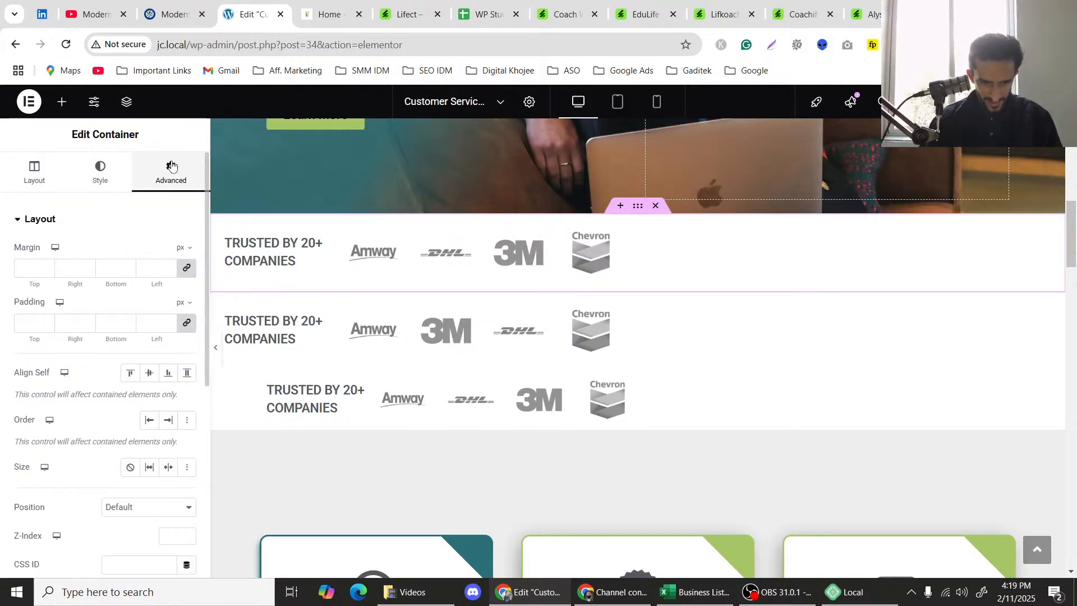
scroll(84, 438, down, 5)
click(52, 474)
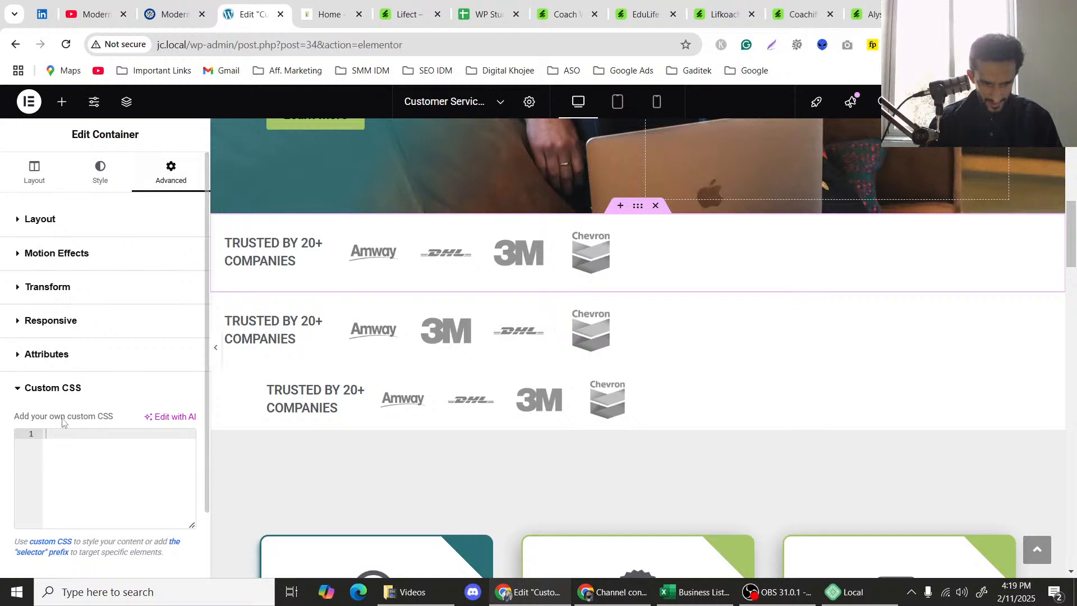
key(ctrl+v)
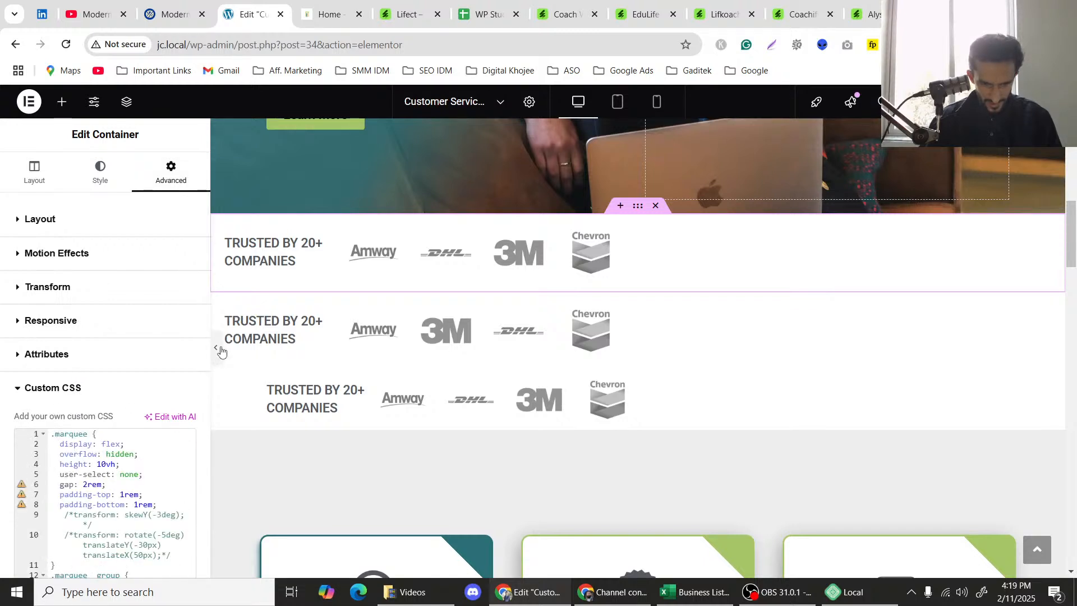
click(216, 348)
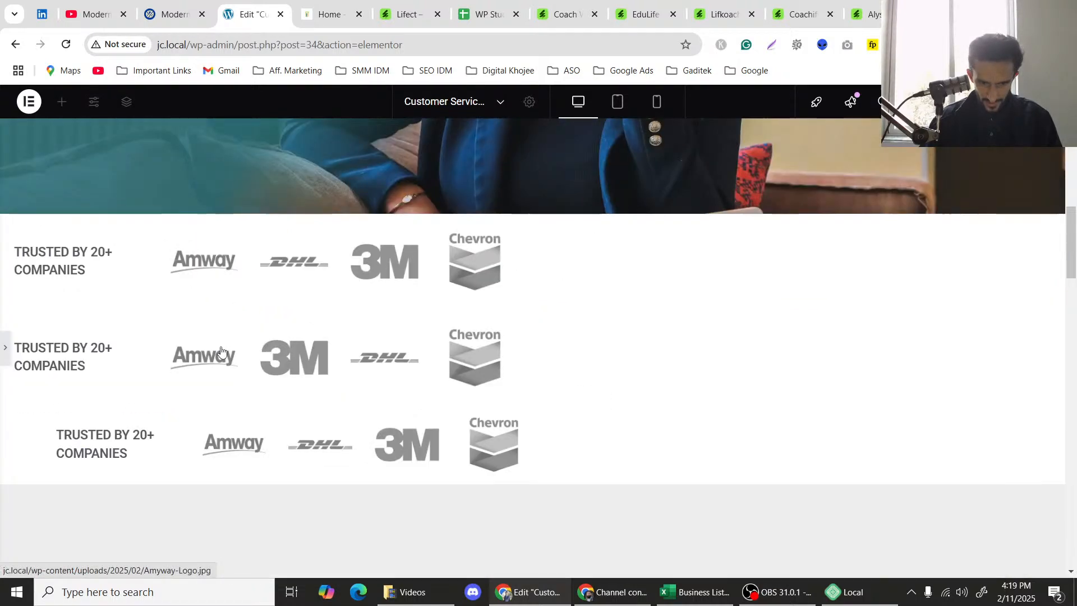
click(4, 358)
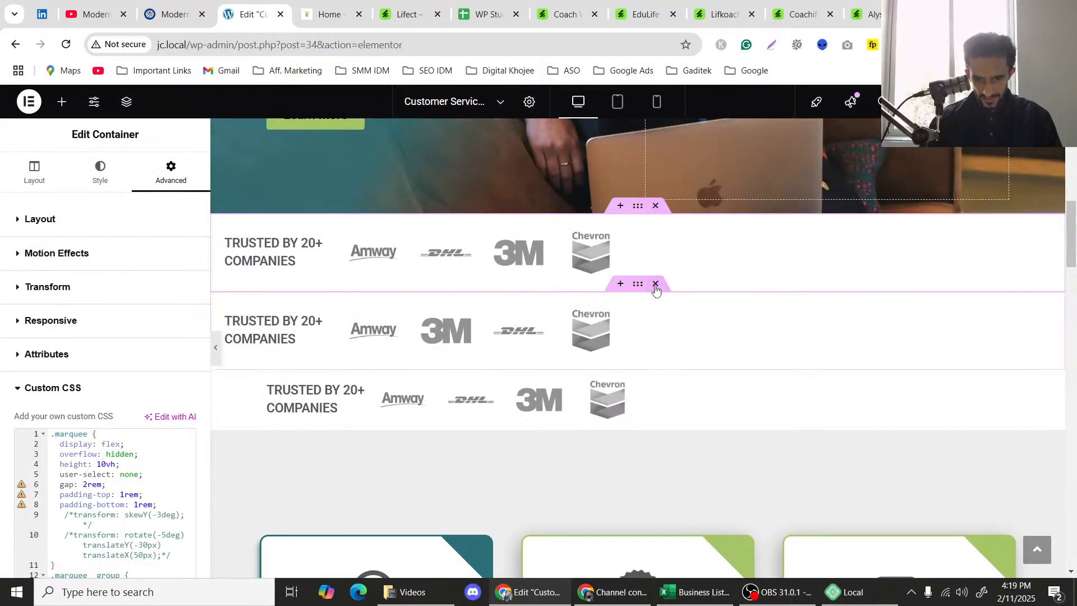
Delete the duplicated logo strip and the upper strip it was copied from, and preview the remaining strip full-screen.
click(656, 286)
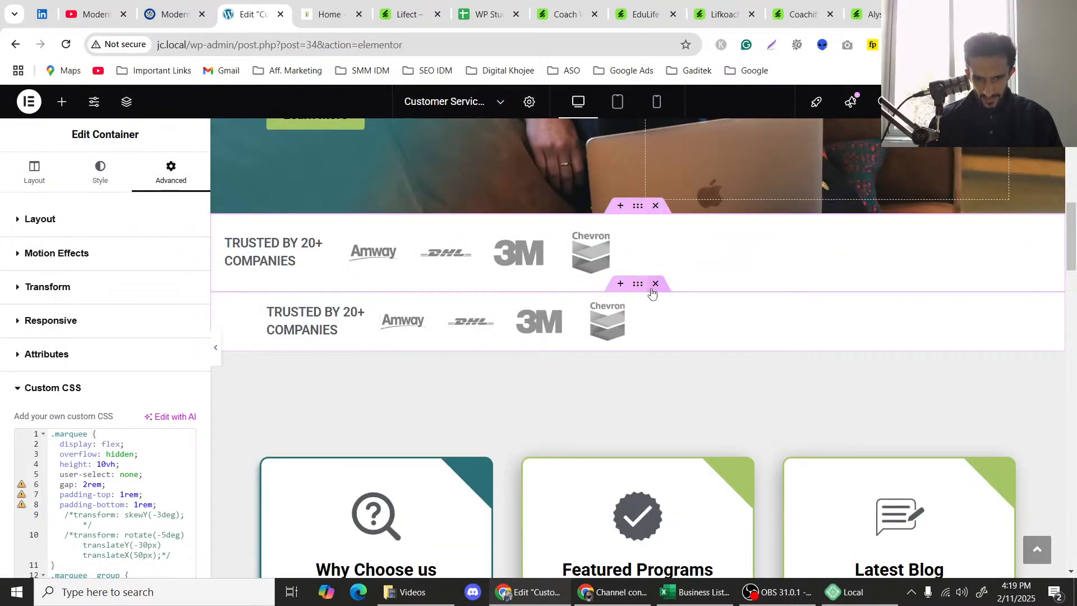
click(656, 208)
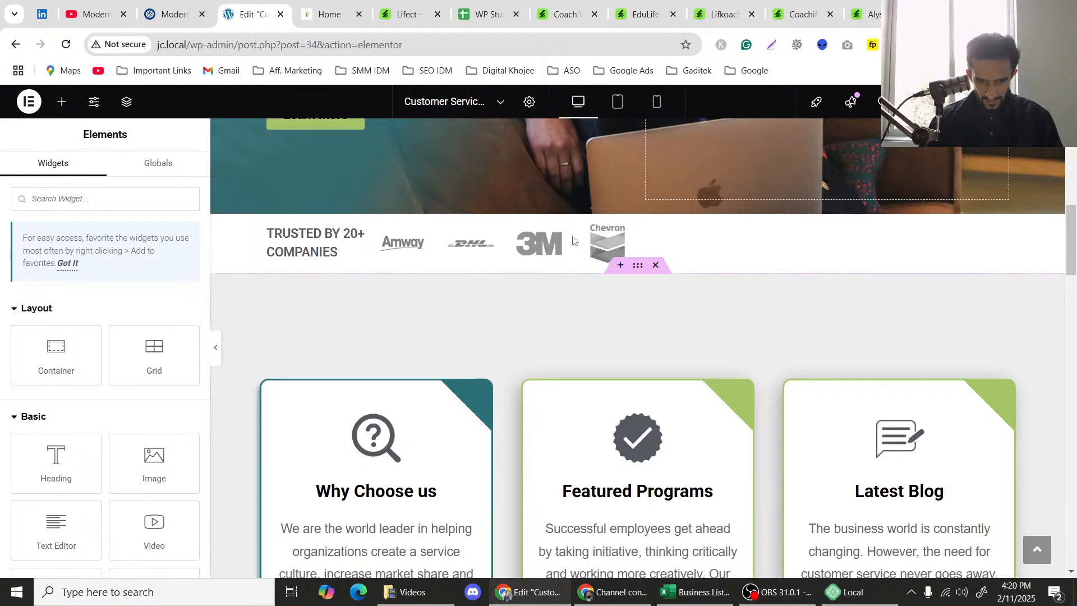
scroll(526, 357, up, 2)
mouse_move(634, 356)
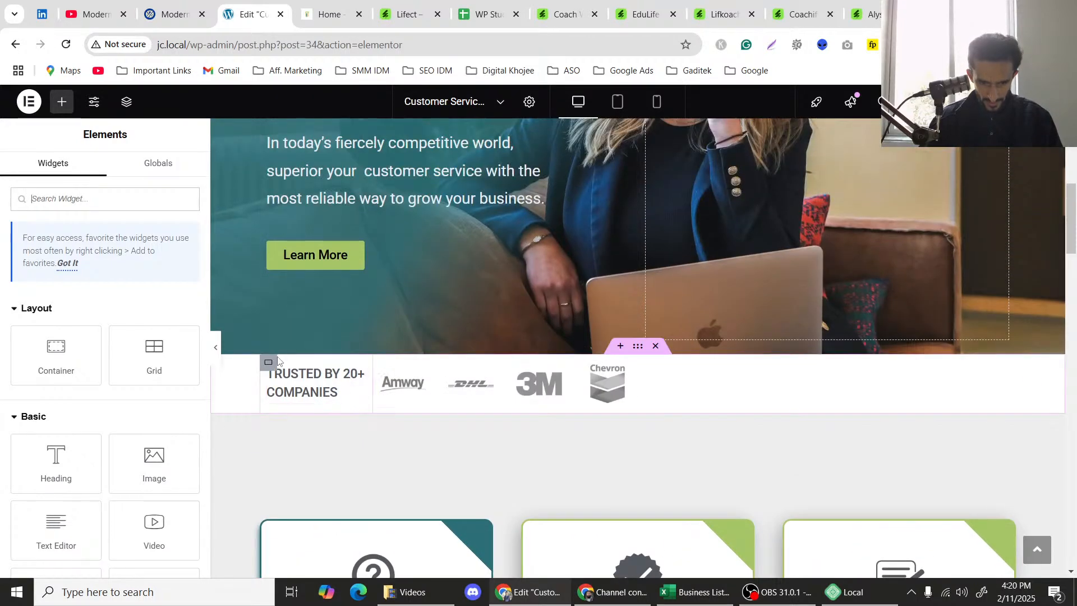
click(281, 411)
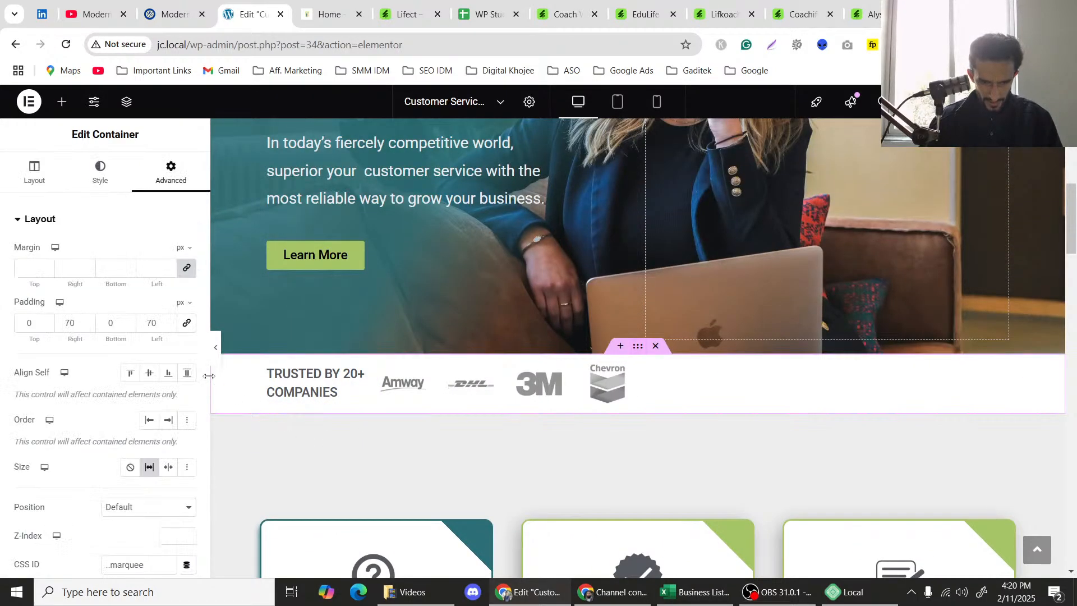
click(219, 351)
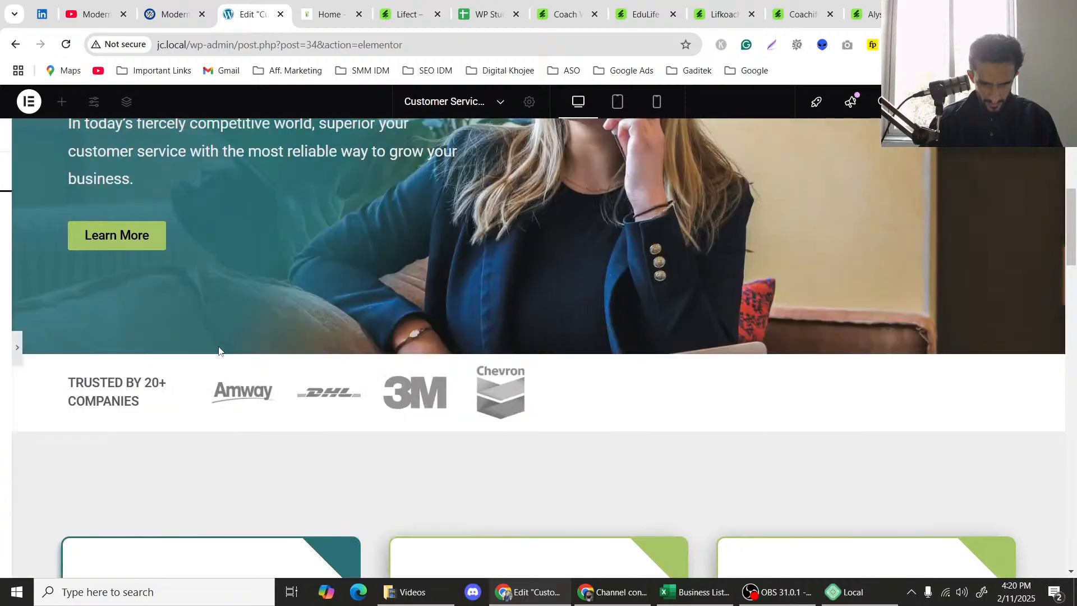
scroll(365, 342, up, 3)
scroll(364, 342, down, 5)
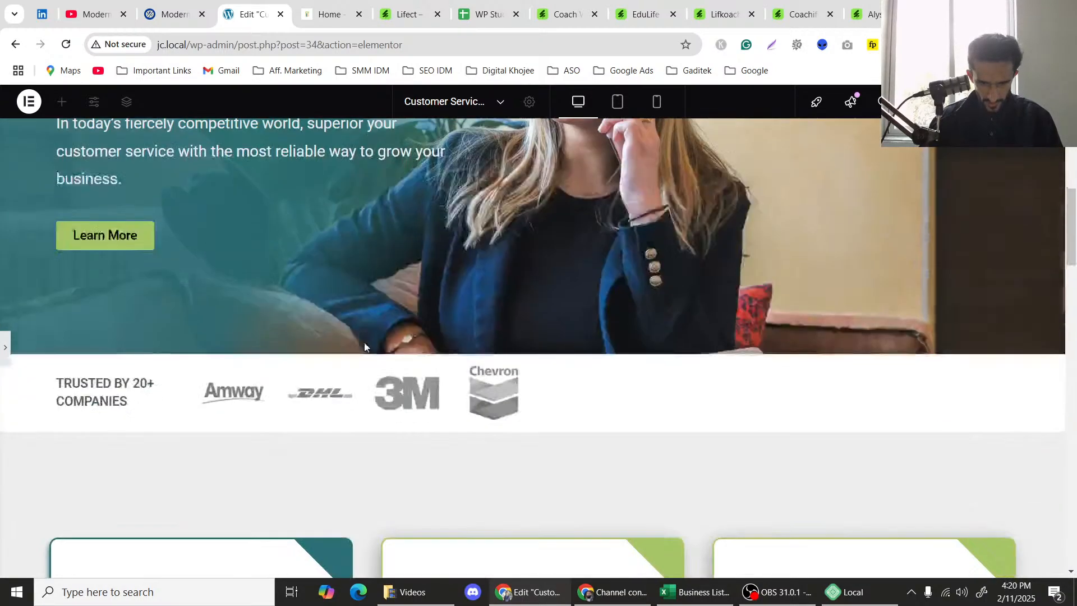
Examine the hero section at full width, and compare its layout with the editing panel shown again.
scroll(380, 374, up, 5)
scroll(381, 374, up, 3)
scroll(381, 370, down, 3)
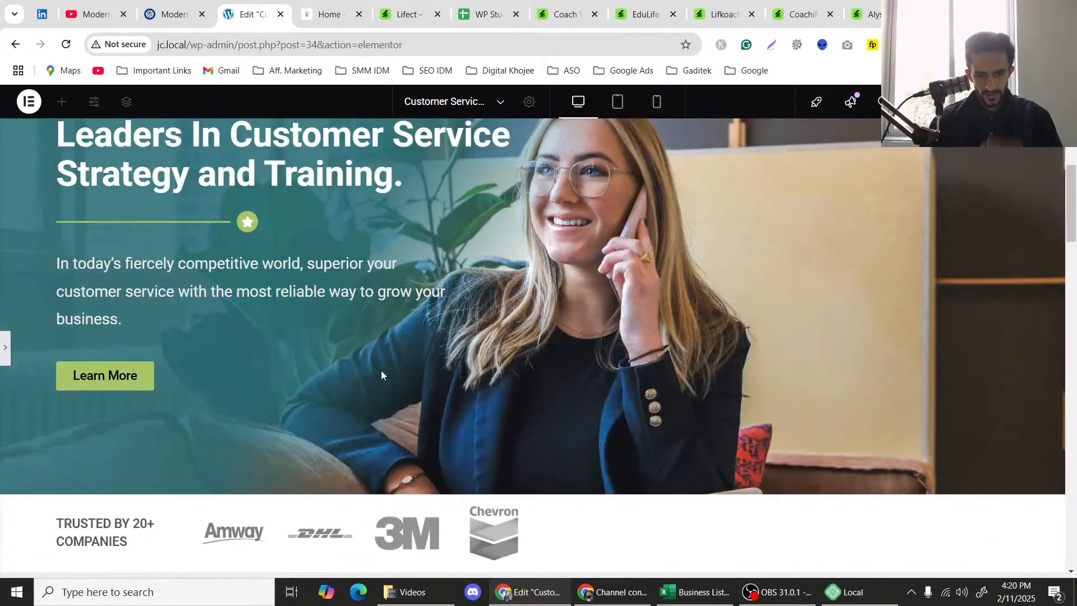
scroll(443, 370, up, 3)
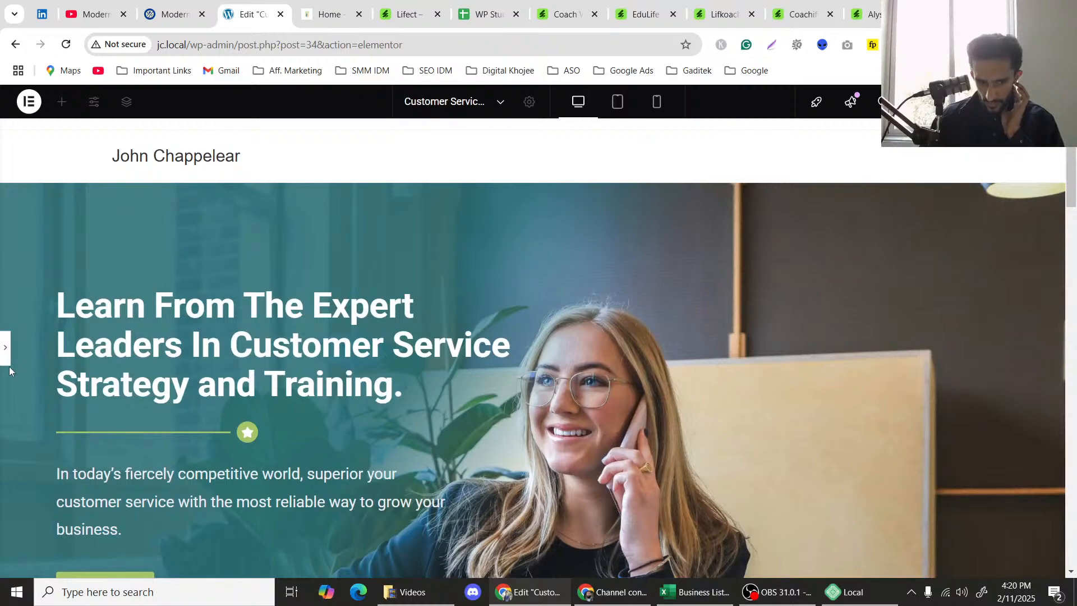
click(539, 198)
scroll(726, 247, down, 3)
scroll(739, 297, up, 3)
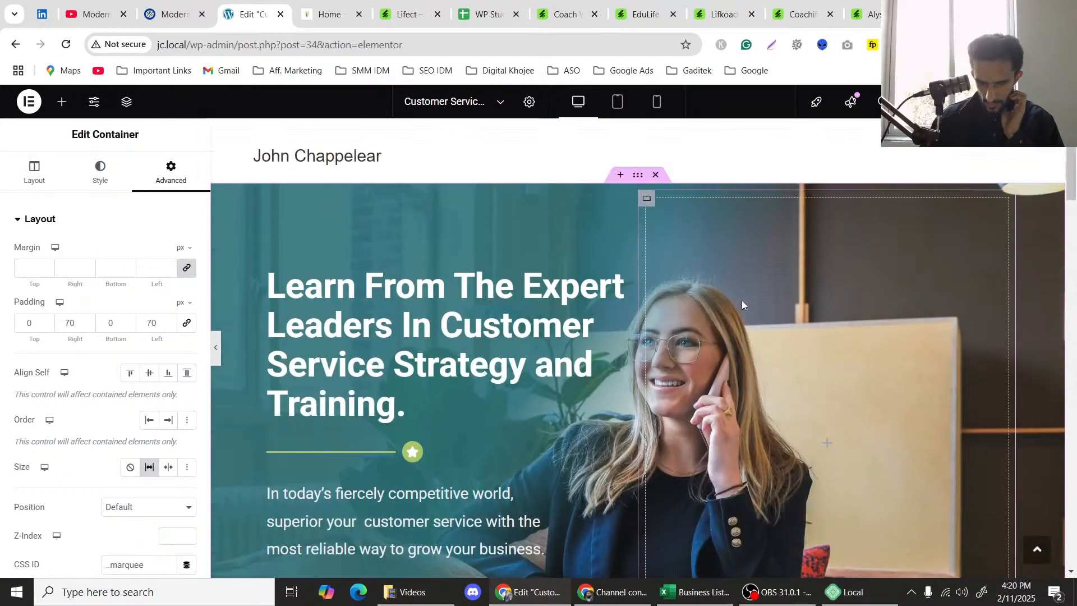
scroll(698, 292, down, 2)
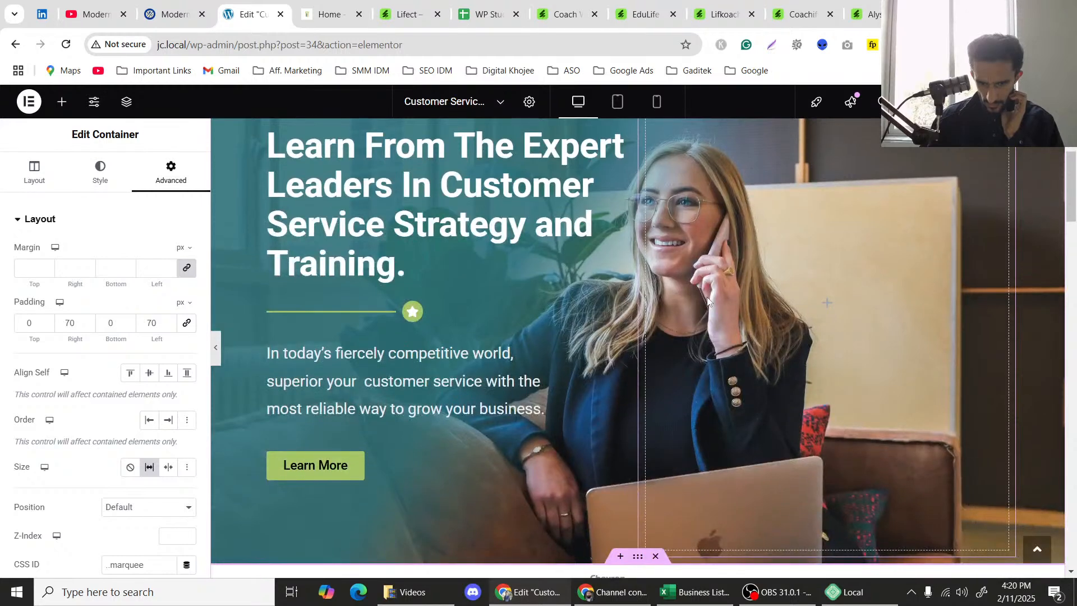
scroll(436, 307, up, 2)
scroll(432, 307, down, 2)
Replace "Learn From The" with "Top" in the hero heading so it starts with "Top Expert Leaders In Customer Service".
click(416, 202)
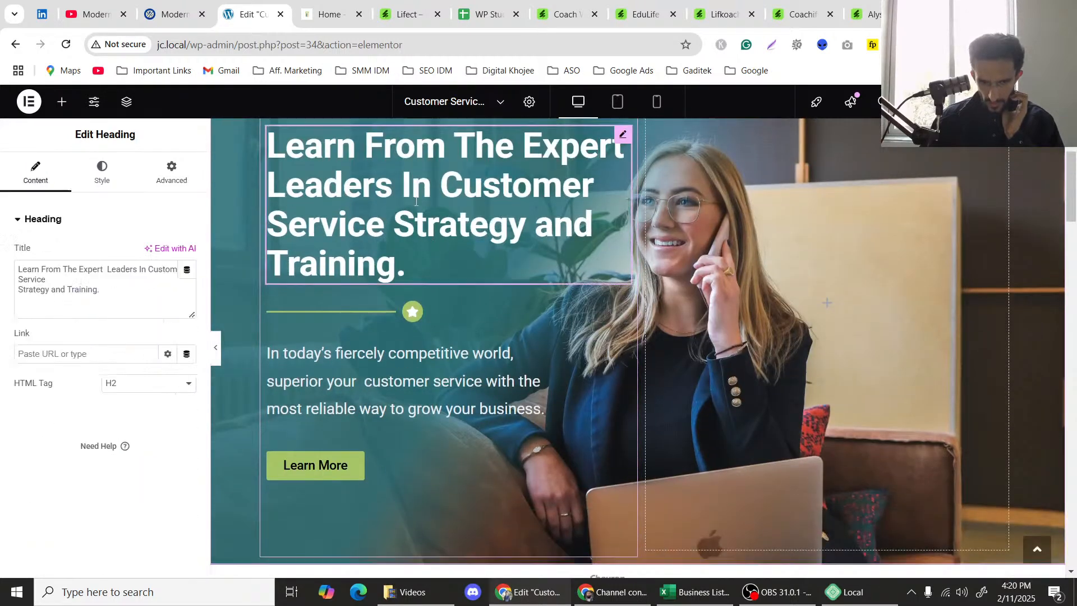
click(60, 277)
click(79, 266)
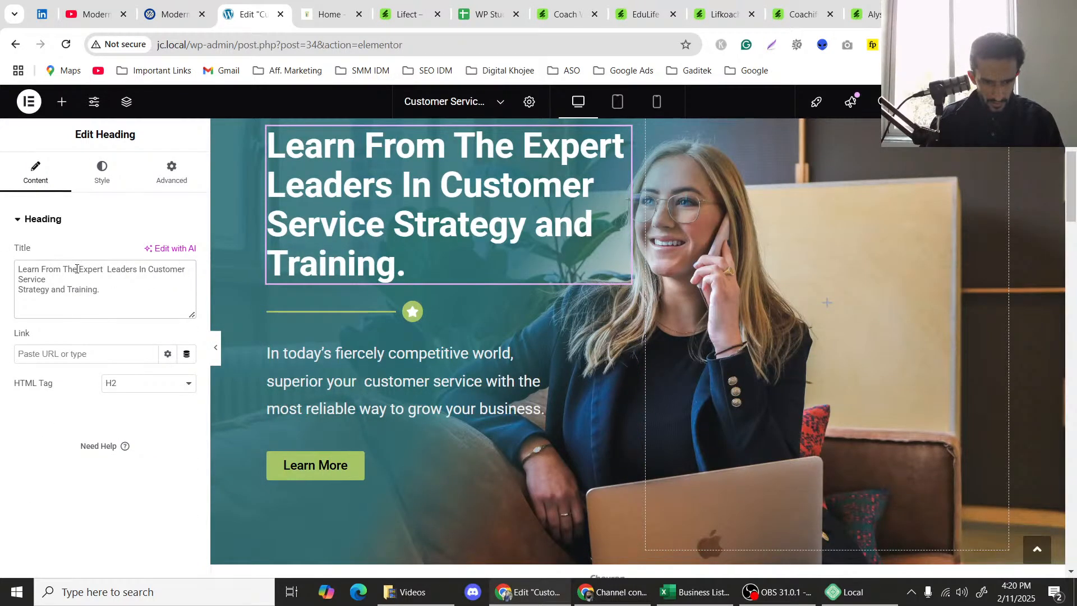
drag(76, 269, 1, 271)
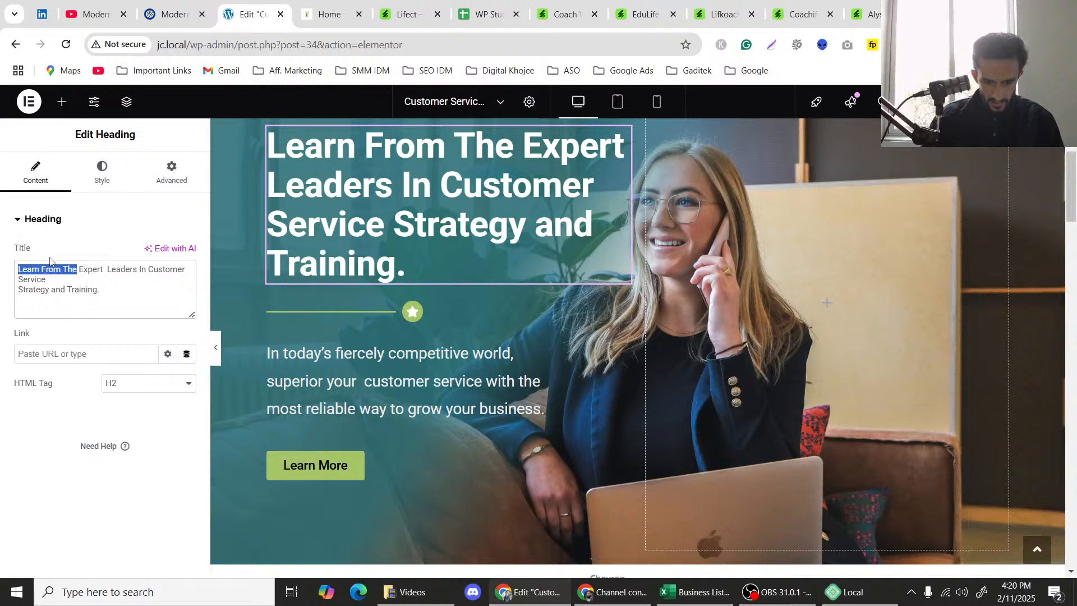
key(BackSpace)
text(Top)
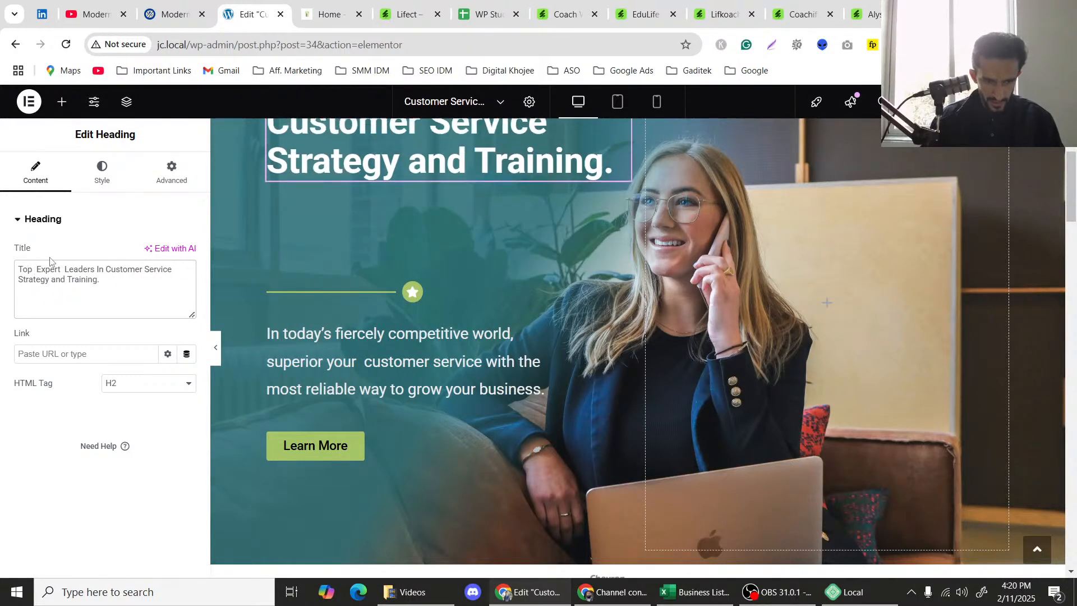
click(104, 284)
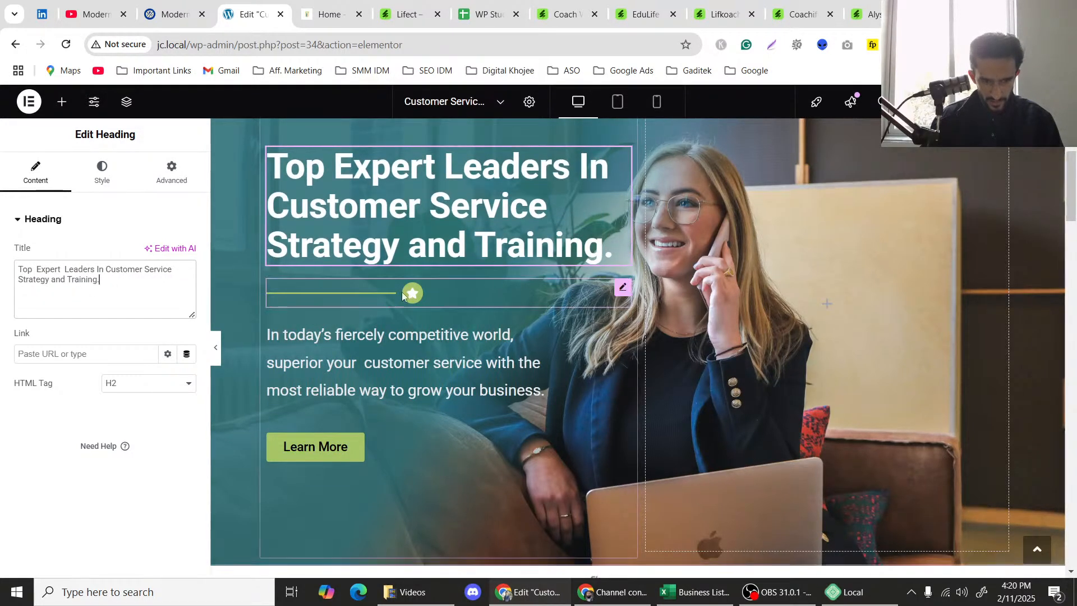
Preview the hero section with the shortened heading and the logo strip below it full-screen.
scroll(403, 296, up, 1)
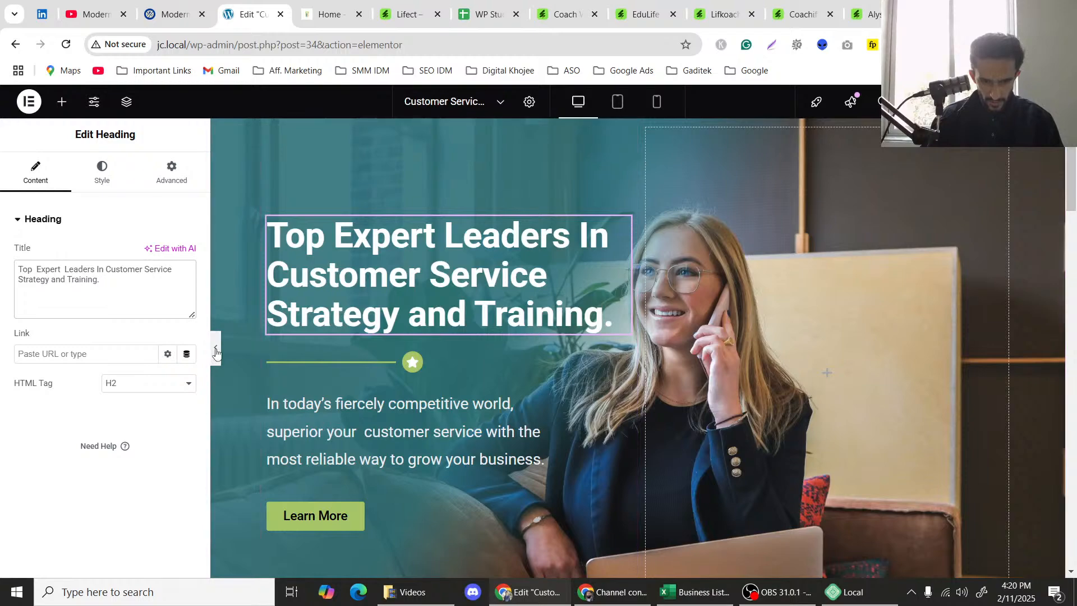
key(ctrl+p)
scroll(316, 313, down, 1)
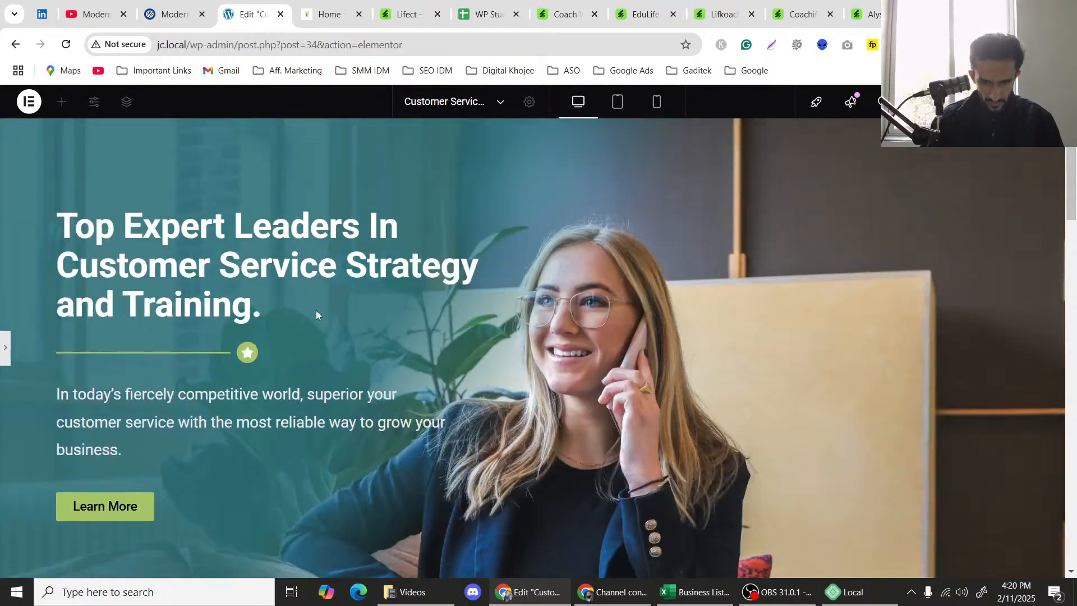
scroll(315, 311, down, 1)
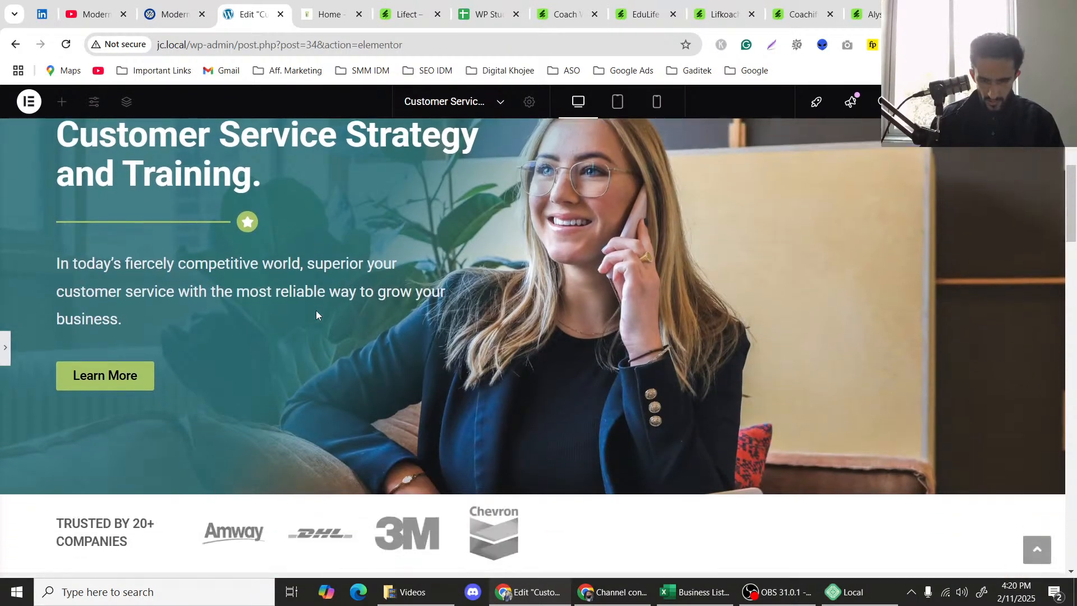
scroll(316, 311, up, 3)
Examine the home page design in the Lifect life coach template kit preview on Envato.
click(321, 3)
click(429, 3)
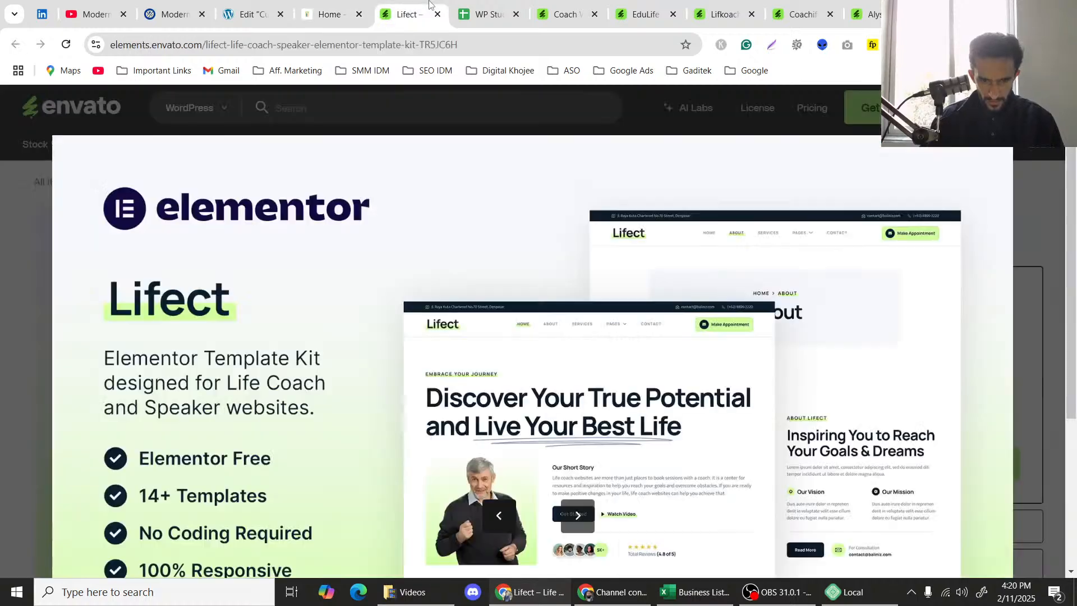
scroll(529, 301, down, 1)
scroll(493, 350, down, 1)
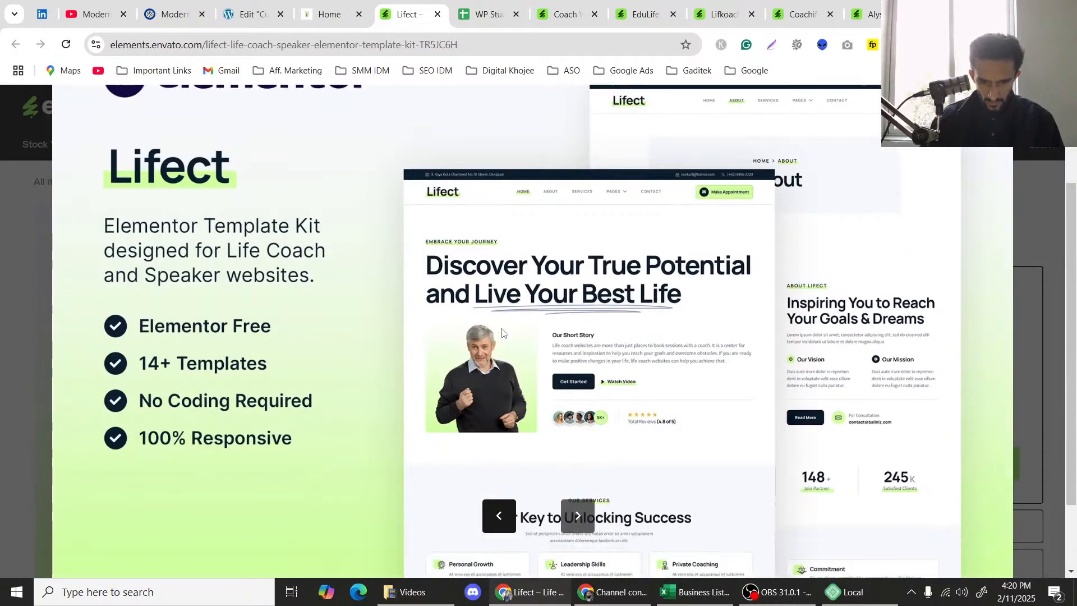
scroll(630, 394, down, 1)
scroll(569, 361, up, 3)
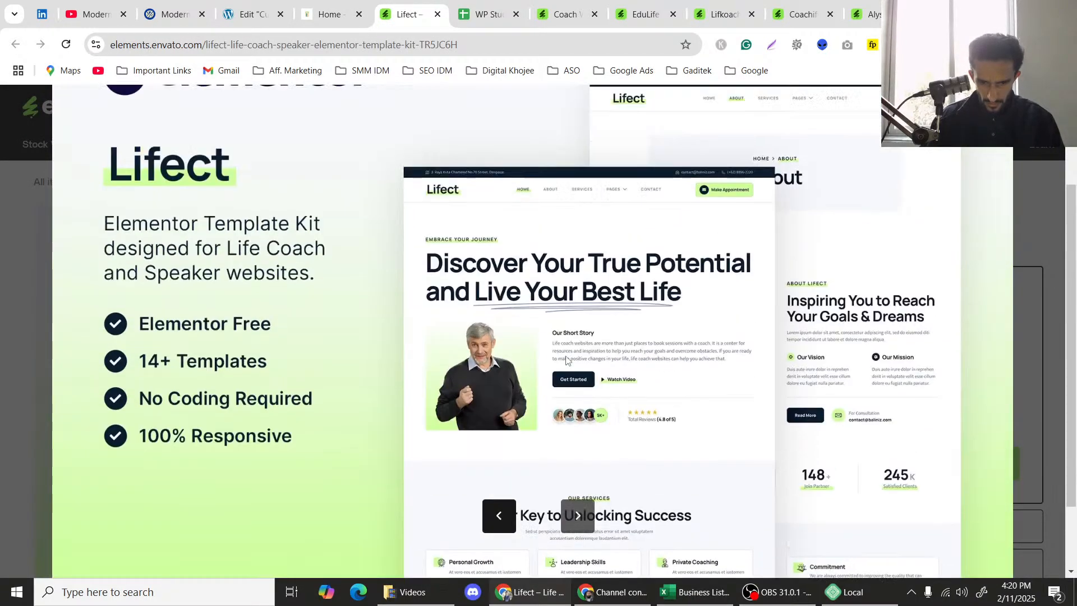
scroll(537, 344, down, 3)
scroll(537, 345, up, 3)
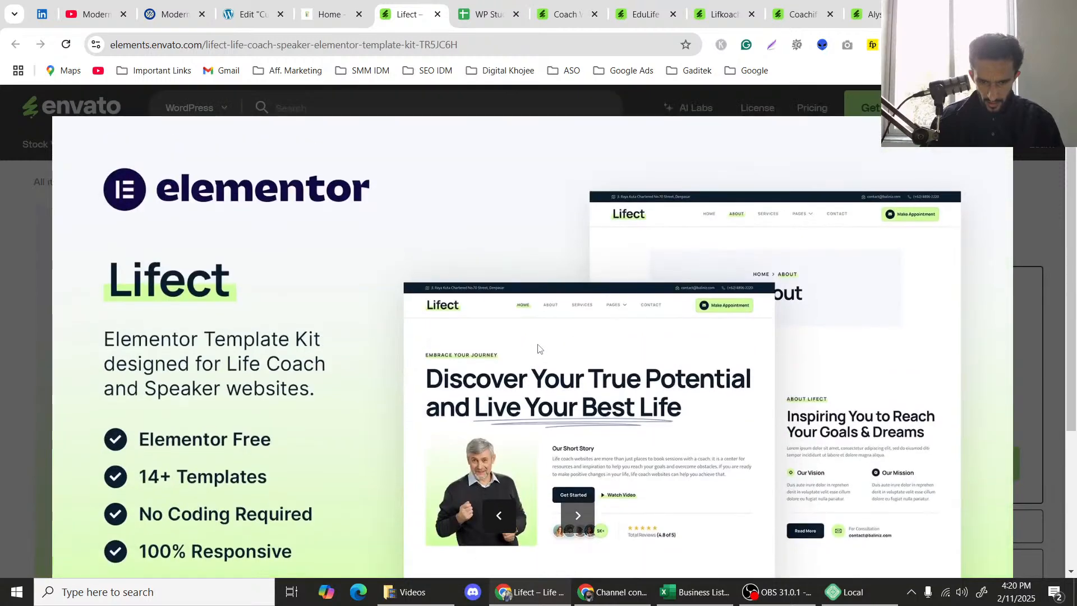
scroll(561, 325, down, 2)
scroll(594, 309, up, 1)
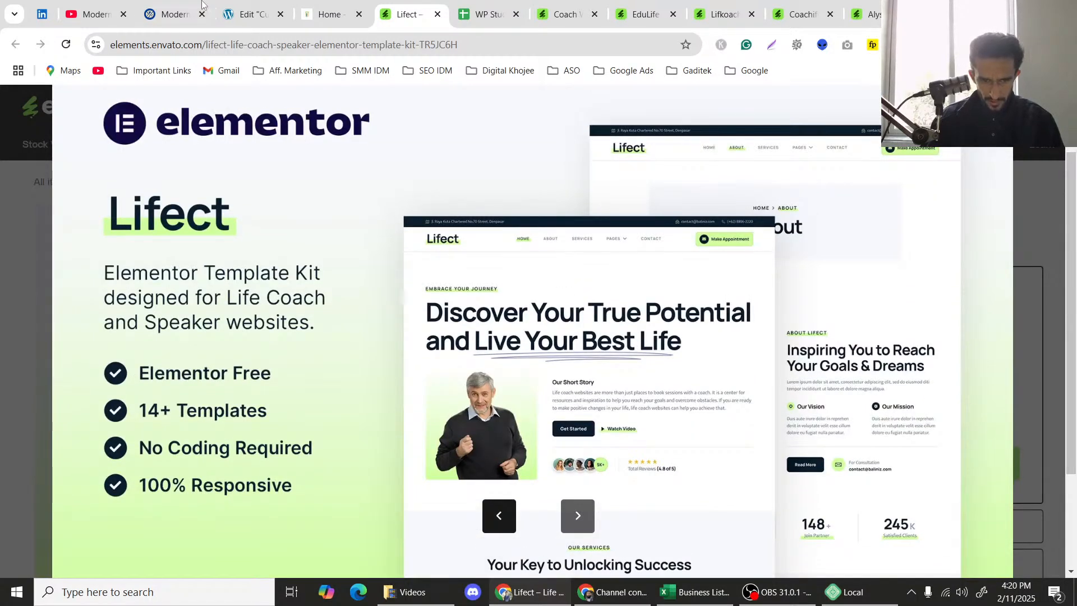
Close the marquee code page and the YouTube tutorial, keeping the page editor open.
click(168, 14)
click(250, 11)
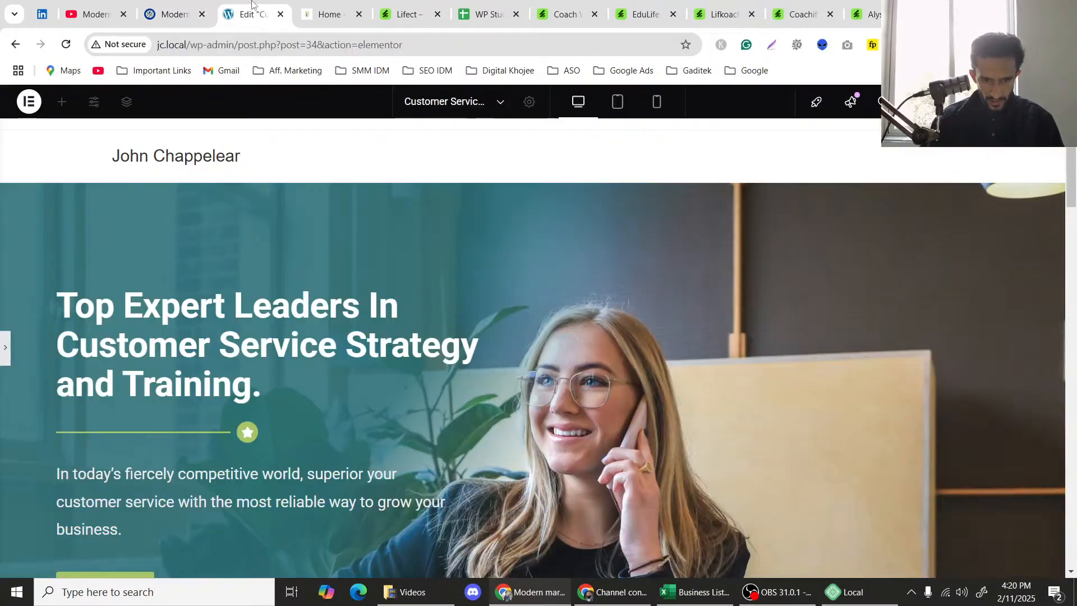
click(200, 7)
click(201, 14)
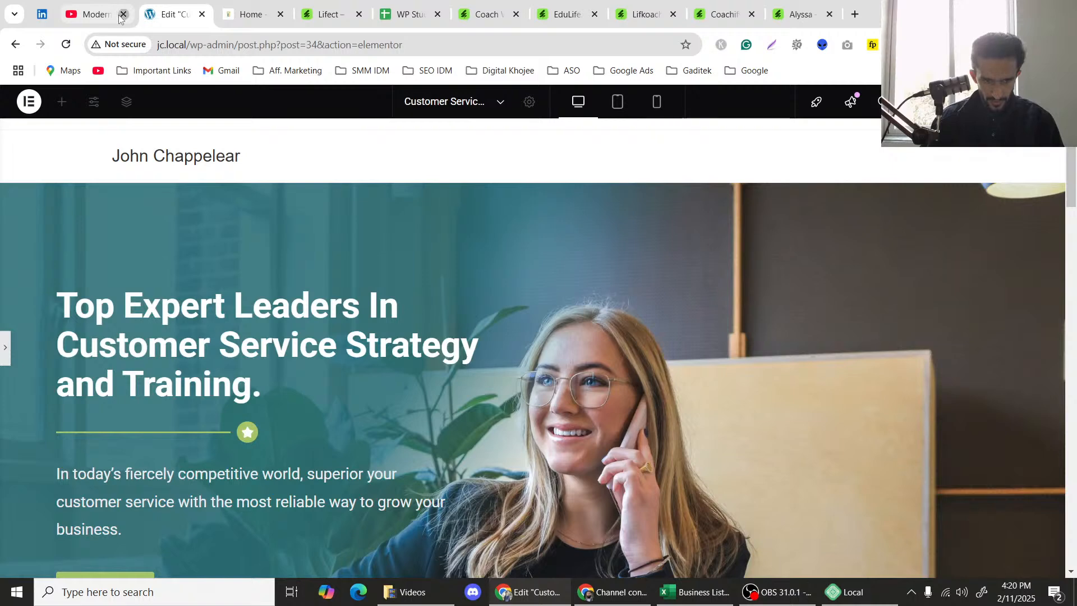
click(122, 14)
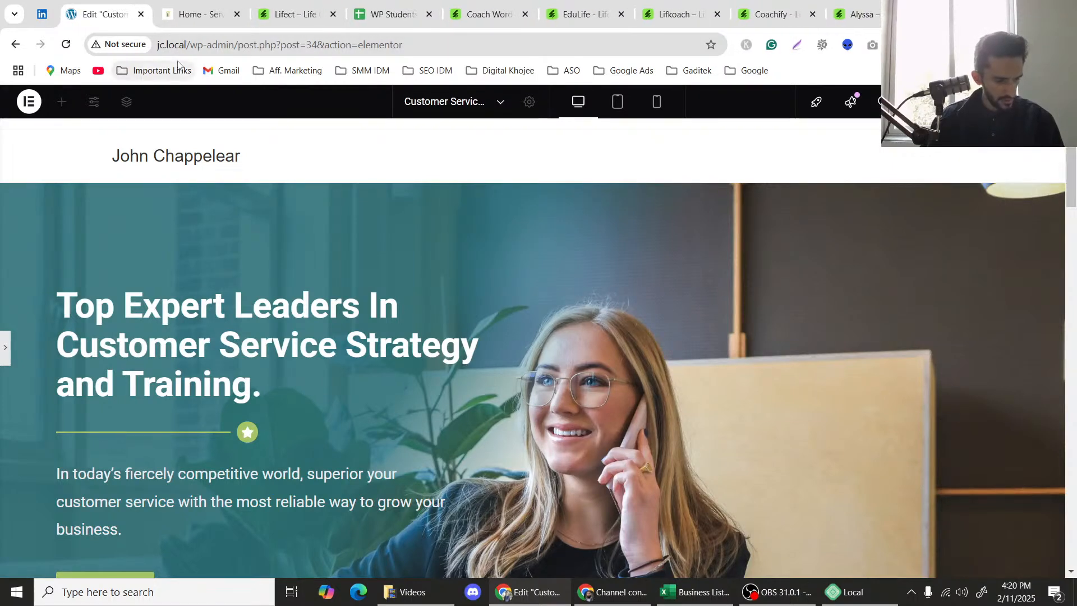
Examine the Lifect template preview and the three feature boxes on the original Service Quality Institute home page.
click(185, 14)
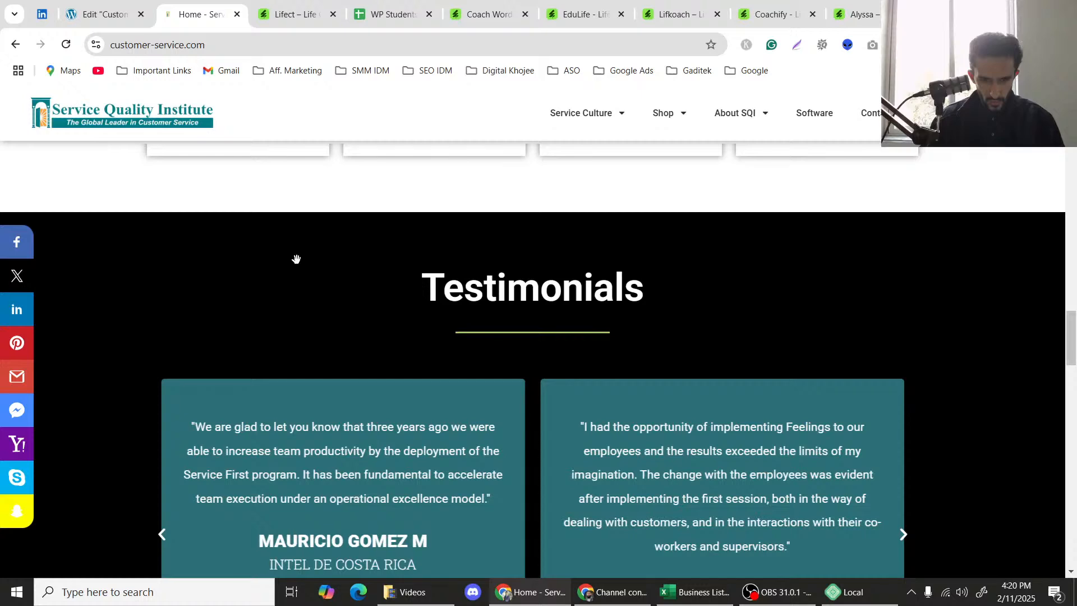
key(ctrl+Tab)
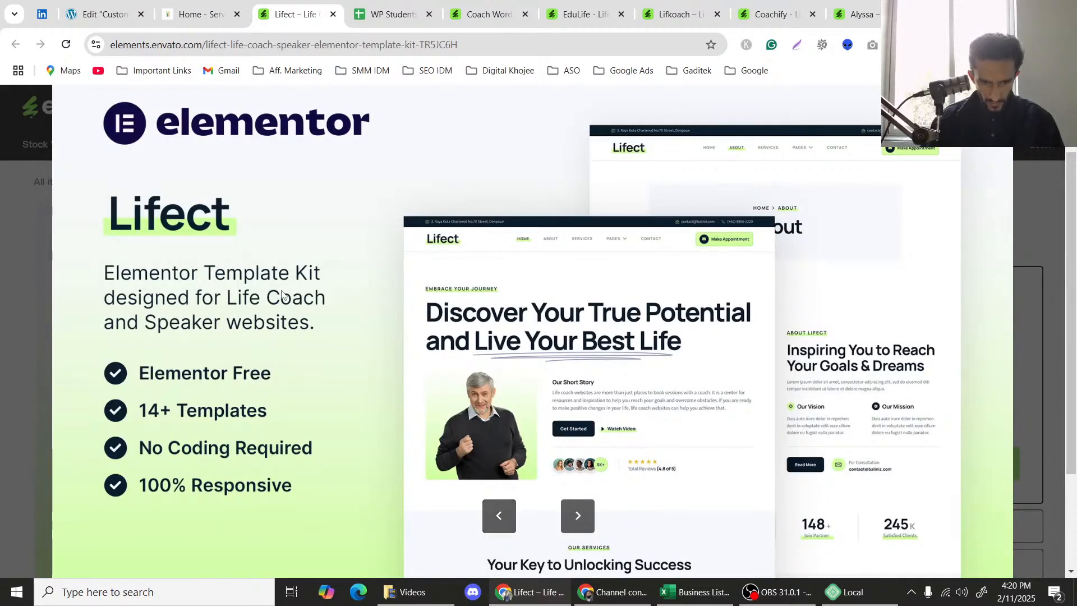
scroll(286, 351, down, 3)
scroll(596, 310, up, 5)
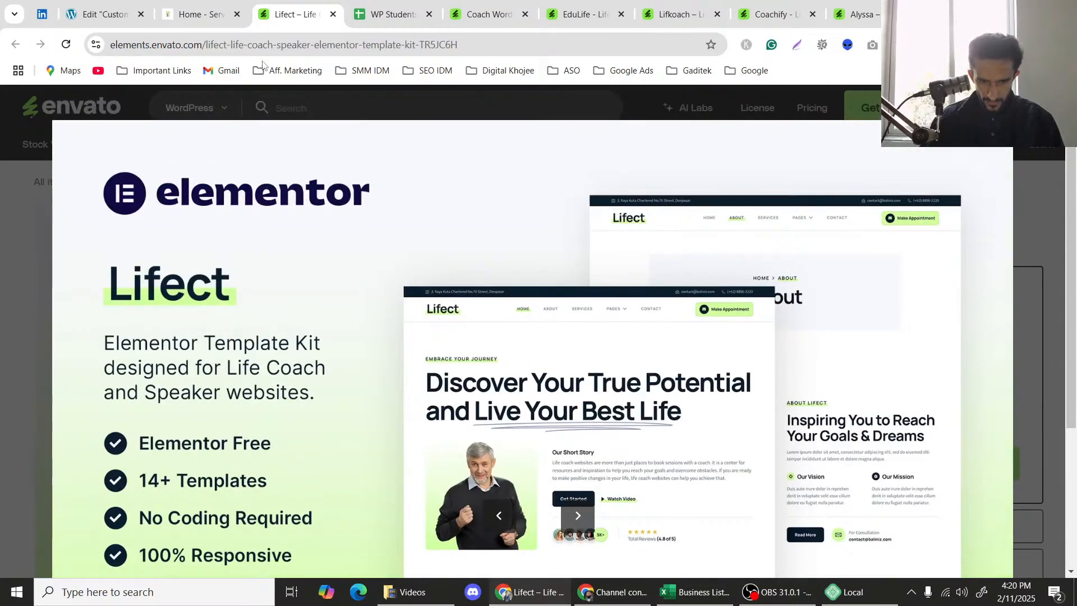
click(199, 14)
scroll(285, 277, down, 6)
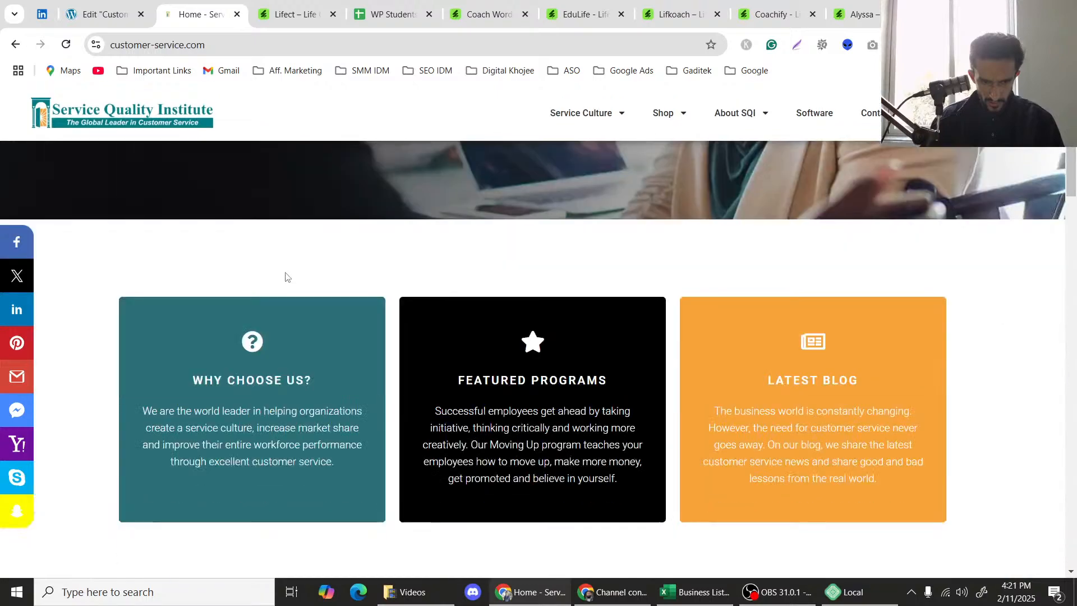
scroll(285, 276, down, 2)
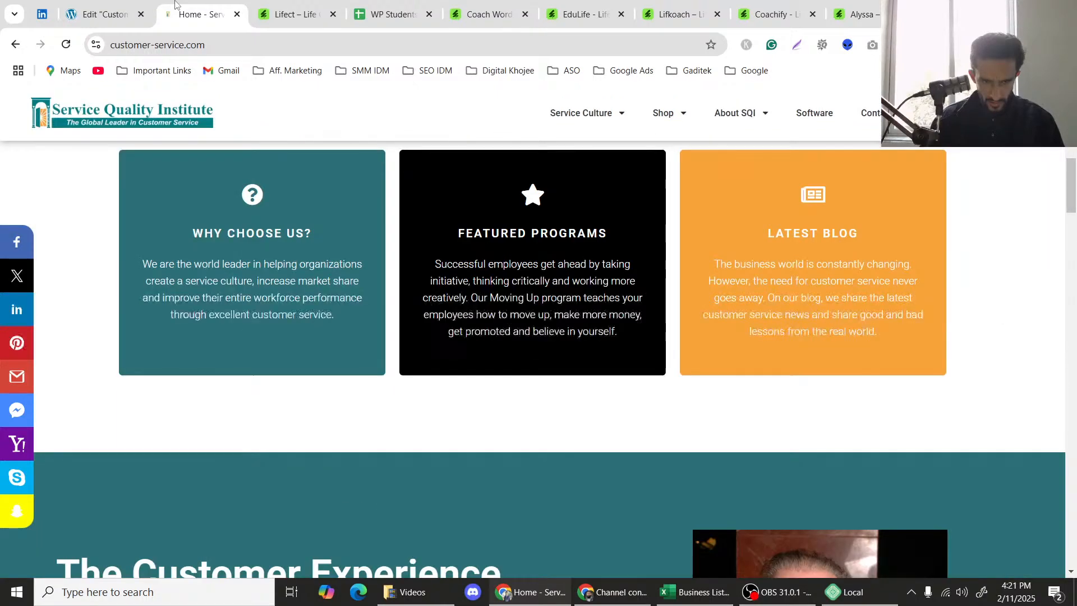
Return to the page editor, restore the editing panel and review the redesigned page from its feature cards up to its header.
click(106, 14)
scroll(394, 285, down, 3)
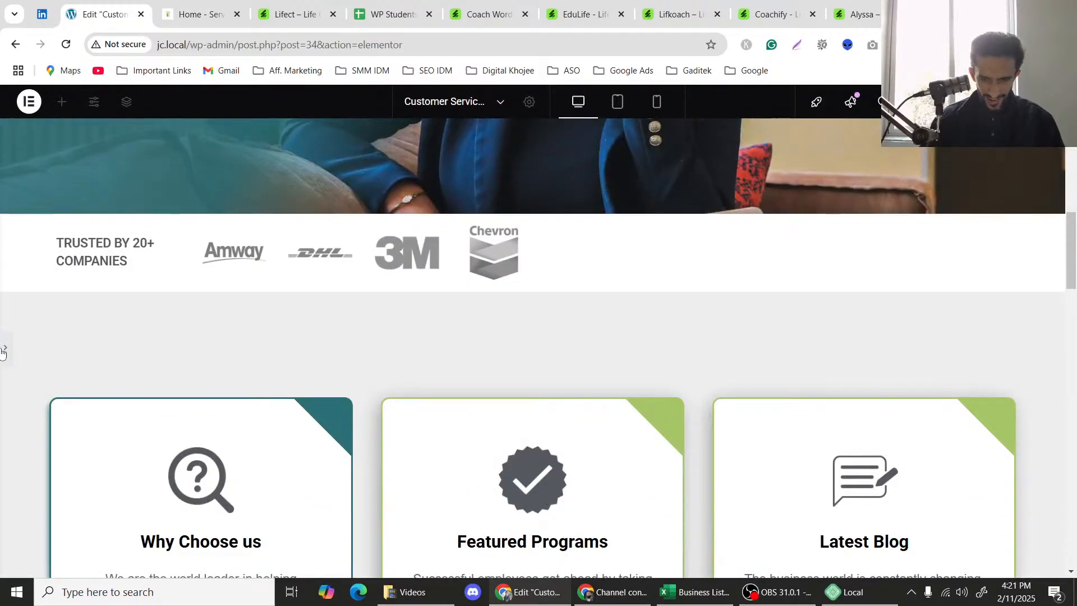
click(3, 352)
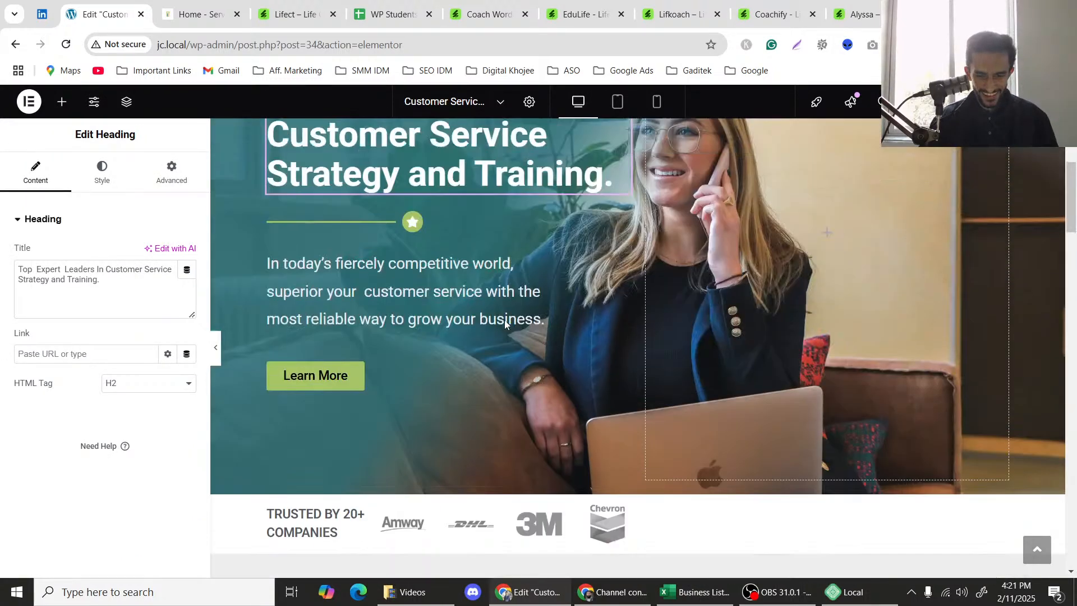
scroll(504, 320, up, 6)
scroll(501, 318, up, 3)
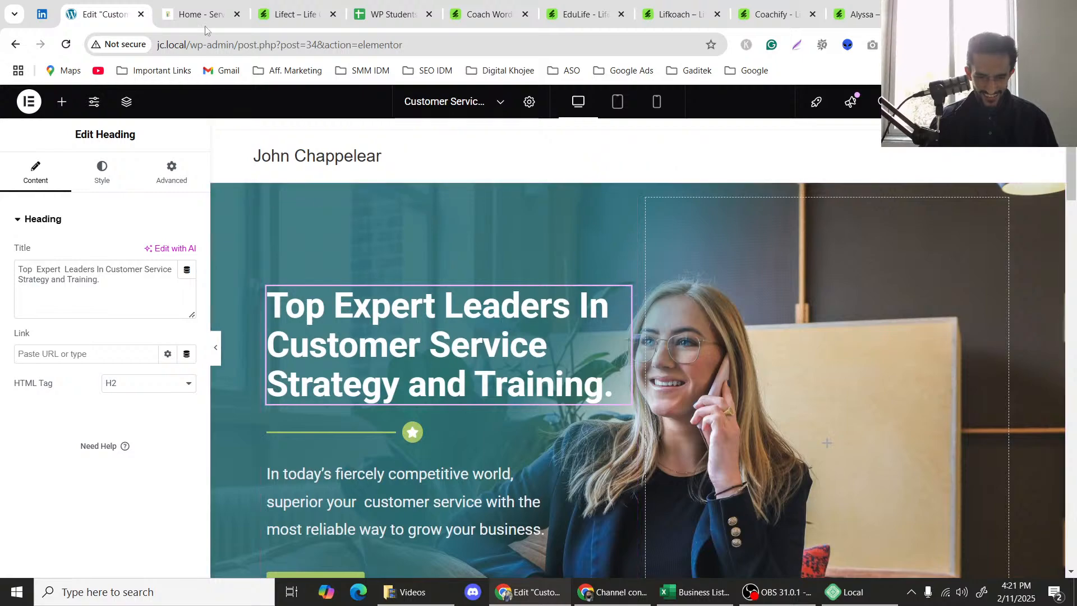
Compare the redesigned hero section with the original Service Quality Institute site and the Lifect template.
click(197, 14)
click(284, 4)
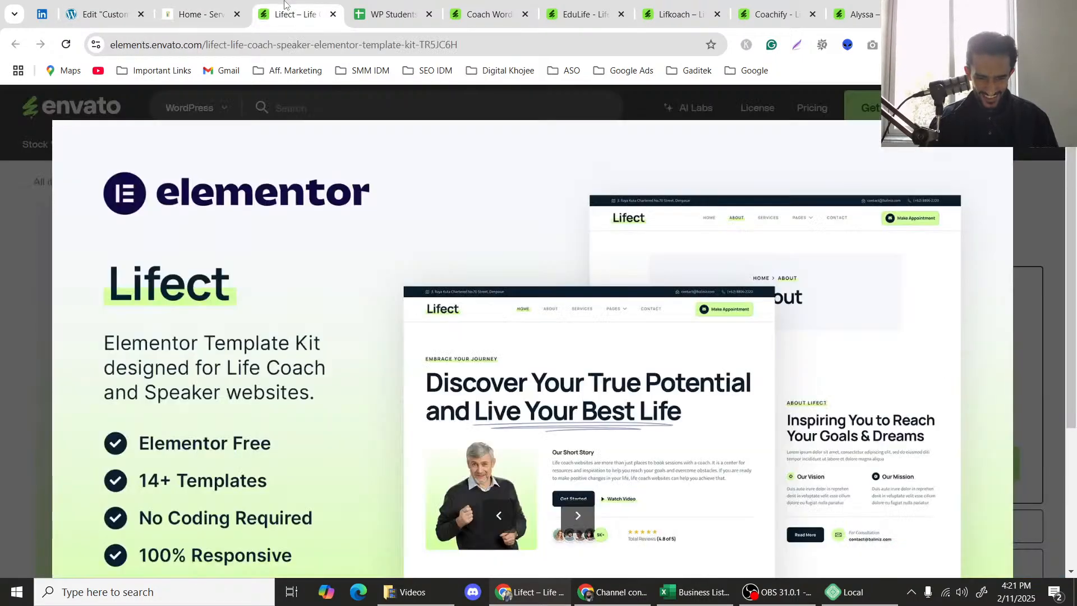
click(185, 7)
click(104, 4)
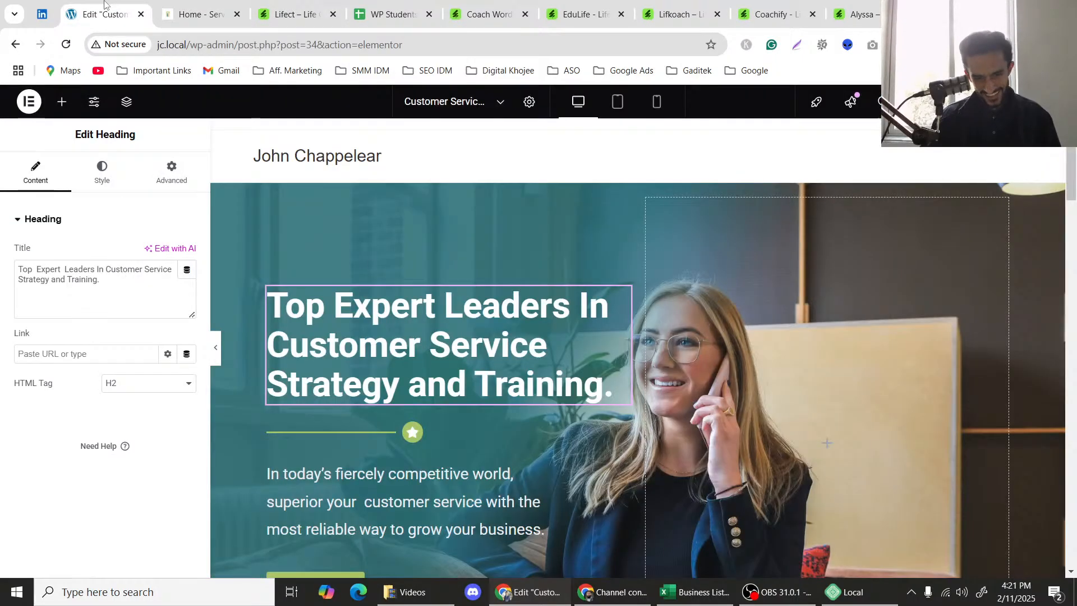
click(177, 7)
click(105, 4)
Review the redesigned hero, logo strip and feature cards against the original site's feature boxes.
scroll(402, 308, down, 10)
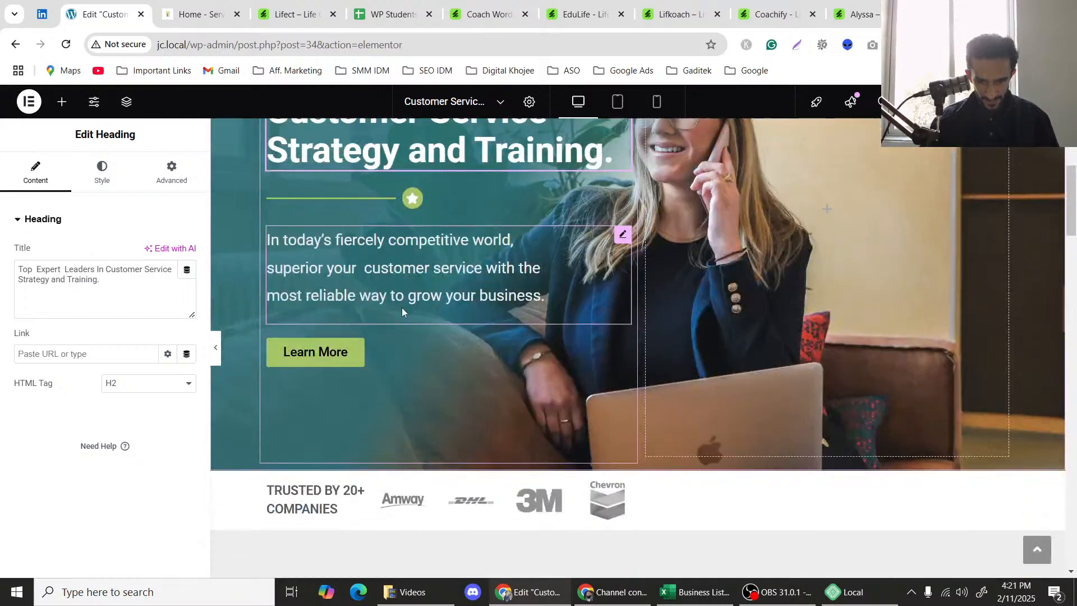
scroll(402, 307, down, 5)
scroll(402, 307, up, 15)
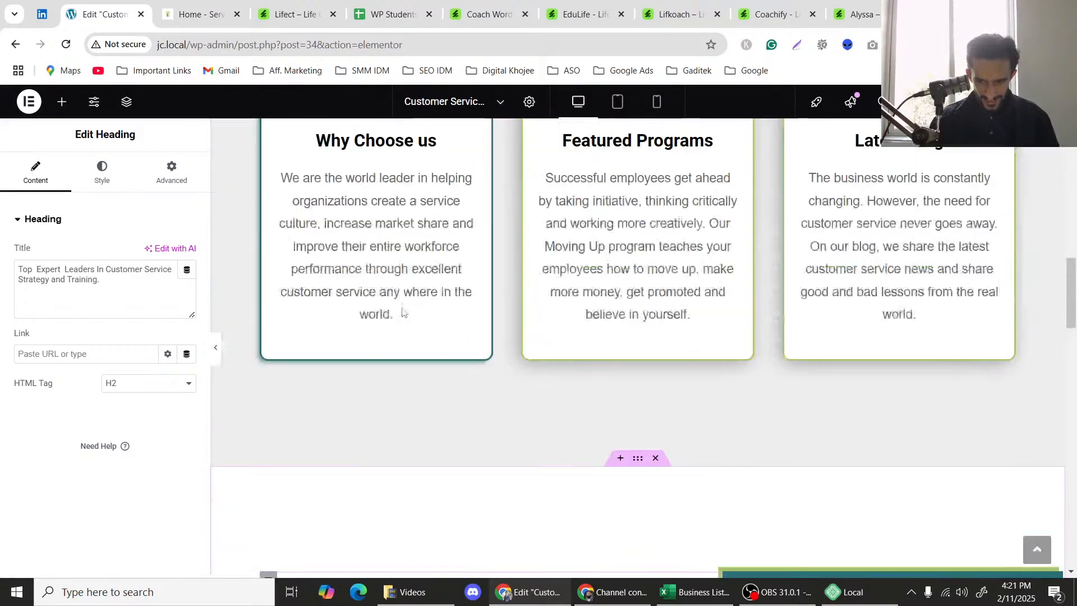
scroll(402, 307, up, 3)
click(175, 3)
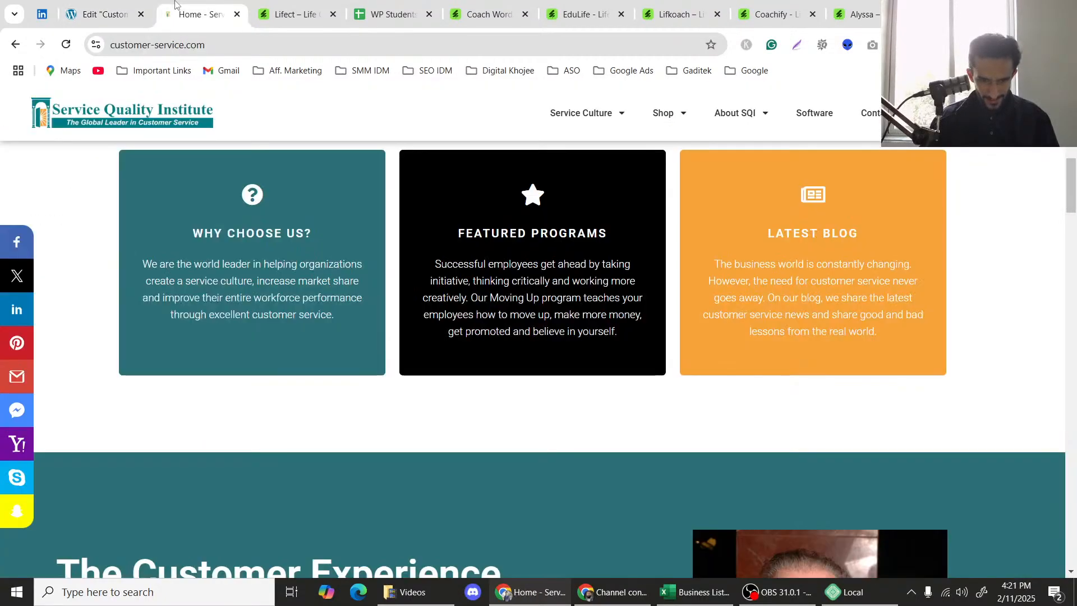
click(97, 4)
scroll(621, 334, down, 6)
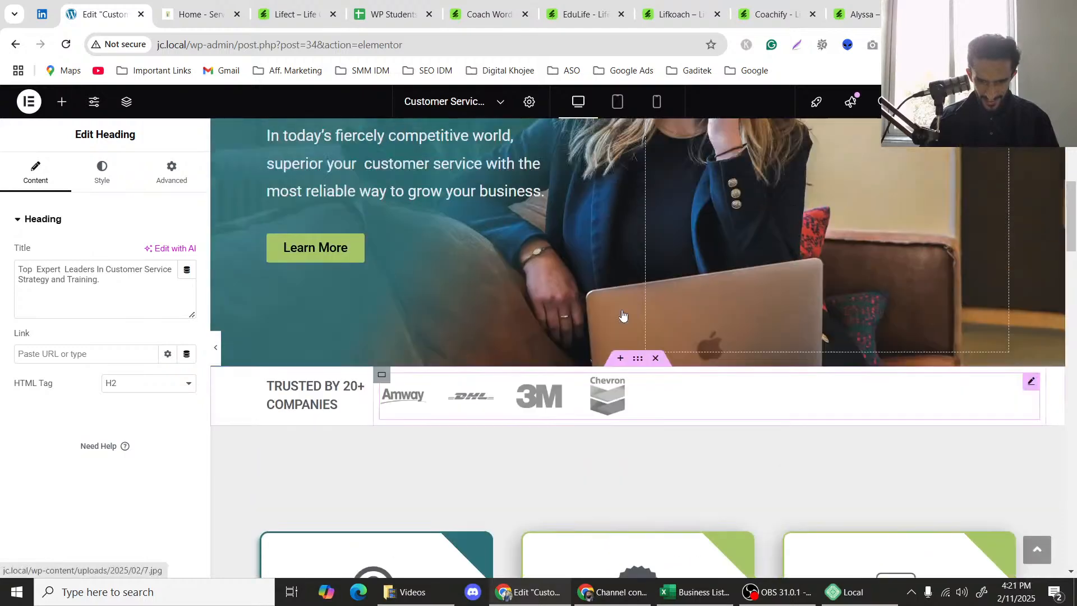
scroll(621, 335, up, 6)
scroll(624, 294, down, 5)
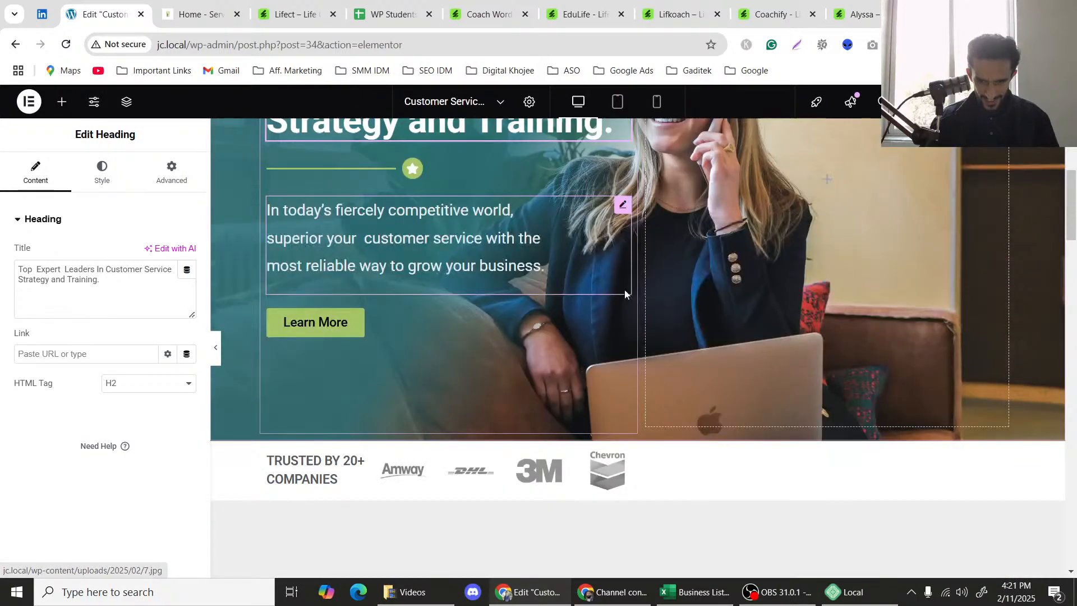
Place the Lifect template page beside the page editor in the browser and review its hero layout alongside the original site's feature boxes.
scroll(624, 290, down, 3)
click(199, 14)
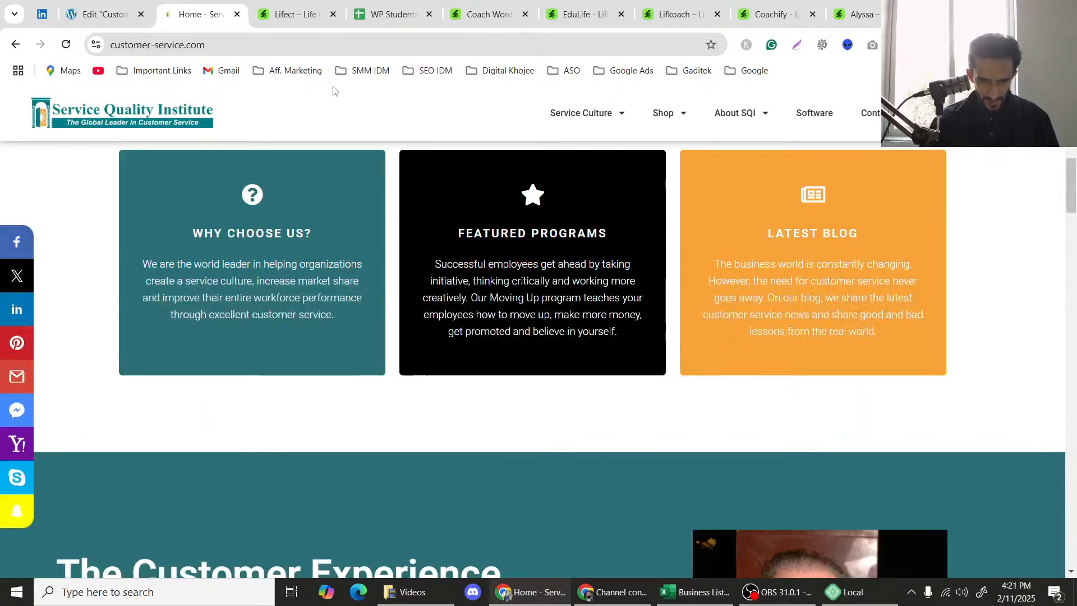
drag(297, 14, 199, 14)
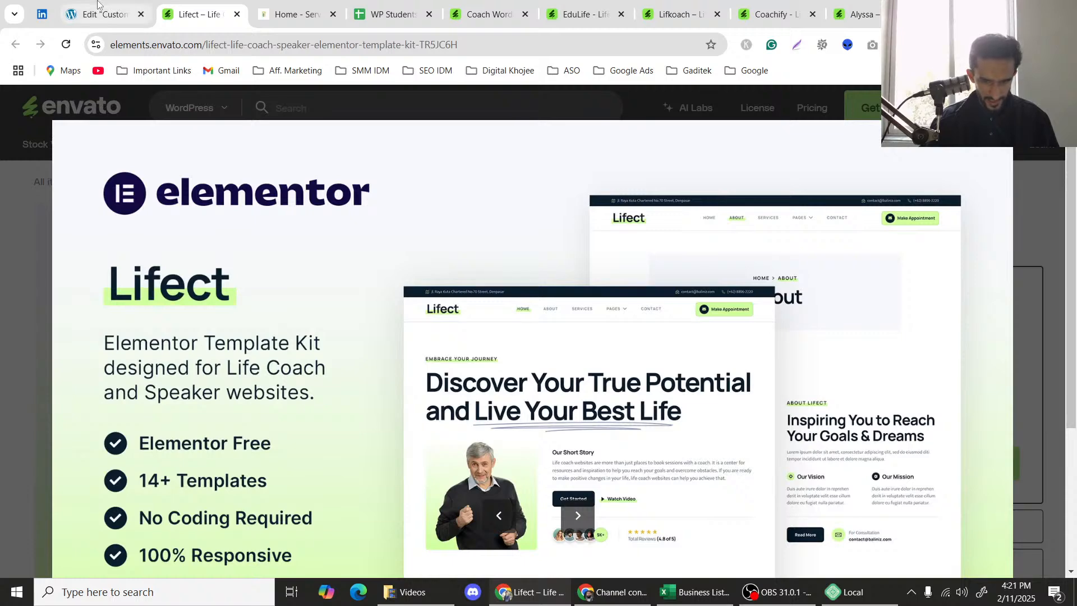
scroll(512, 236, down, 3)
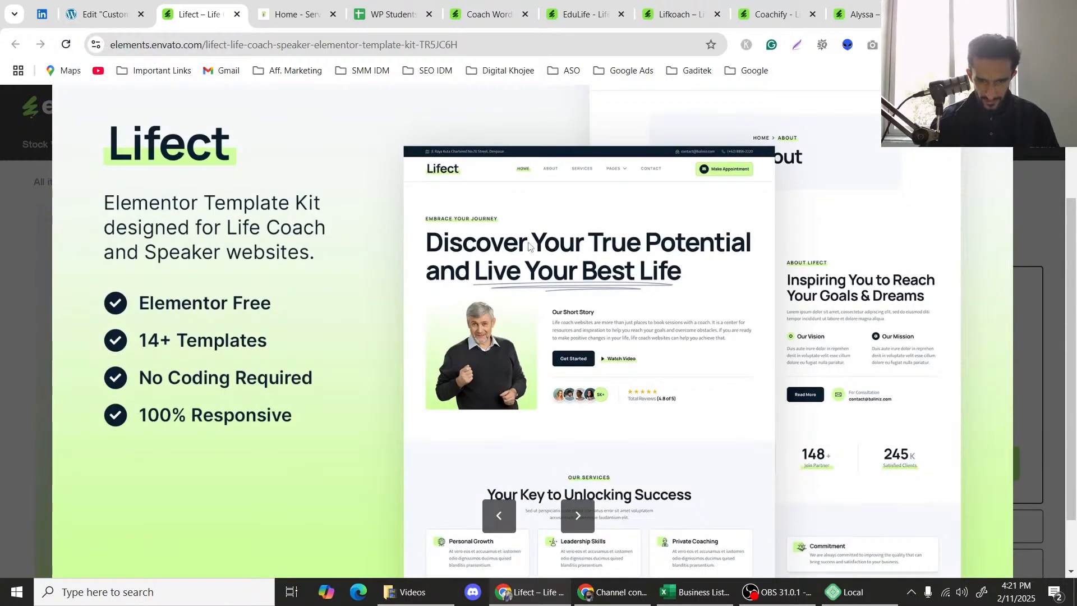
click(103, 14)
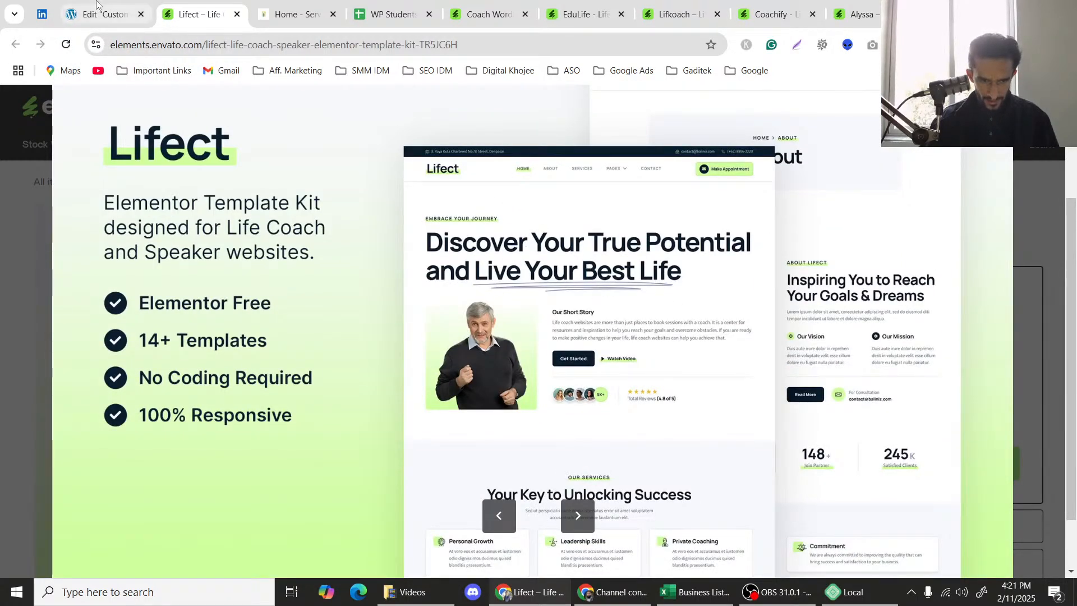
Insert a new single-column container with downward direction between the hero section and the trusted companies logo strip.
scroll(515, 324, down, 2)
click(588, 319)
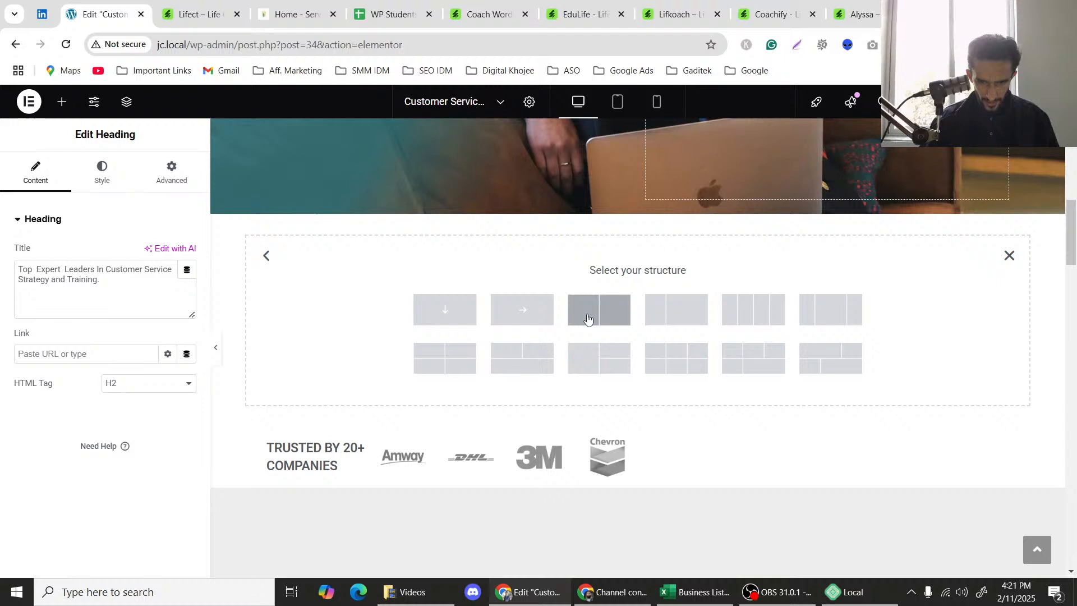
click(478, 327)
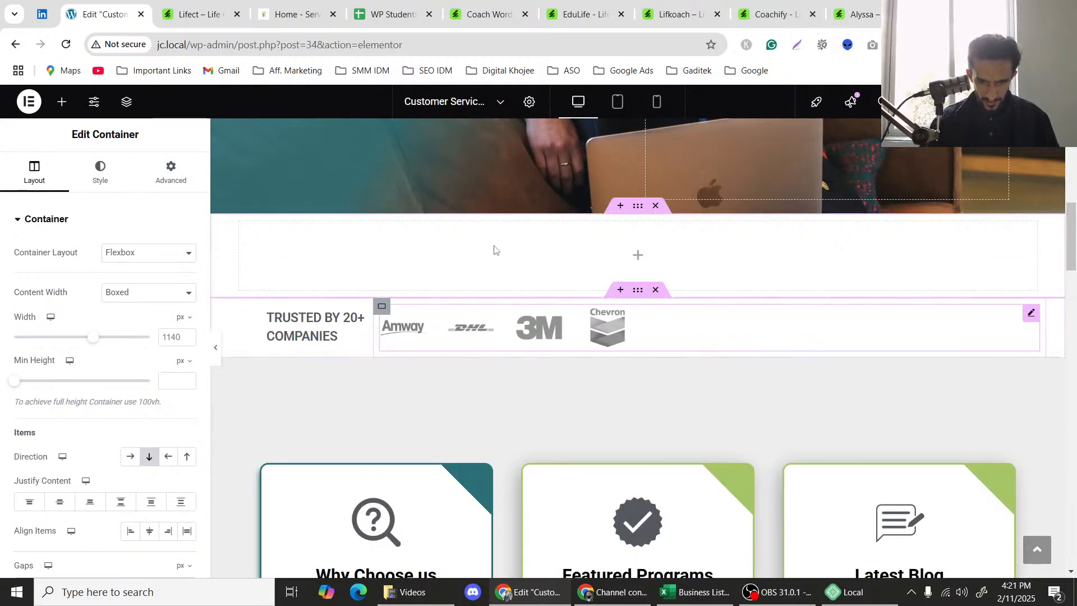
Nest a container inside the new section below the hero and duplicate it to make two stacked rows.
click(60, 102)
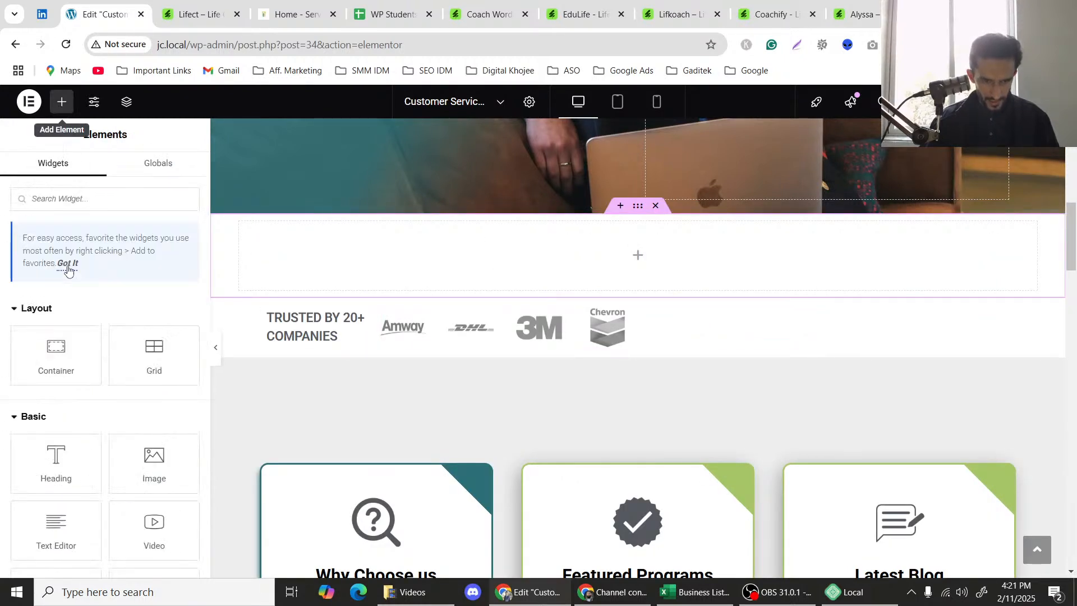
drag(50, 353, 488, 242)
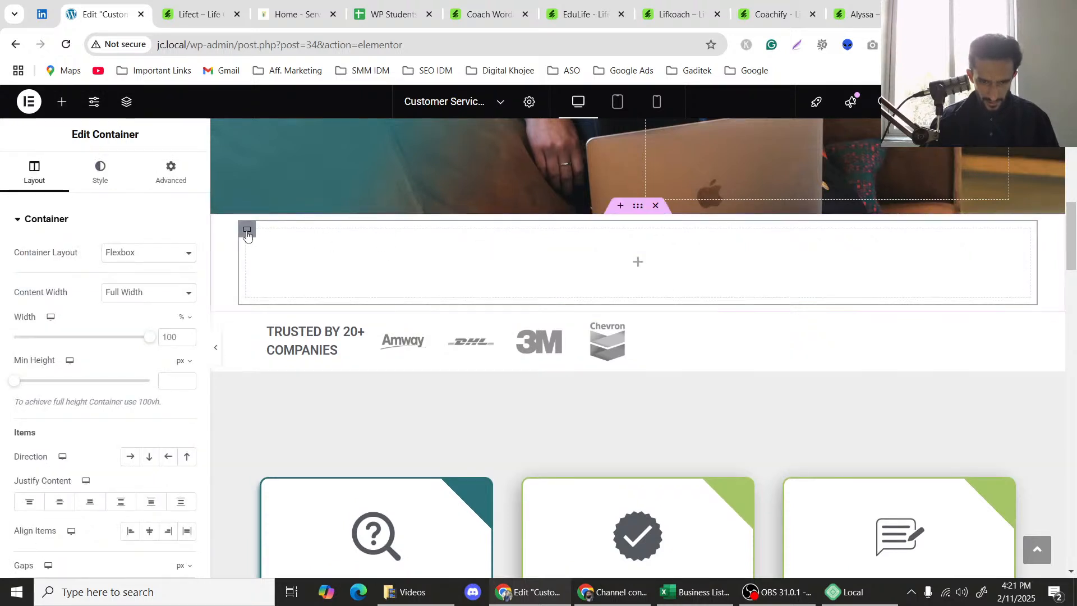
right_click(247, 234)
click(287, 265)
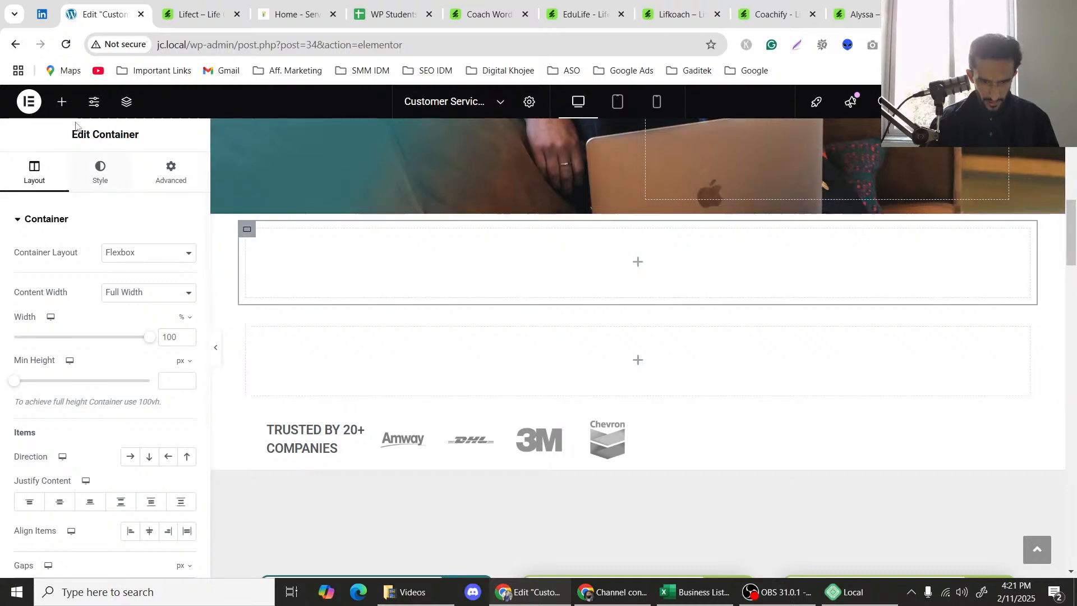
Check the Lifect hero layout again and nest a container inside the lower of the two new rows.
click(61, 102)
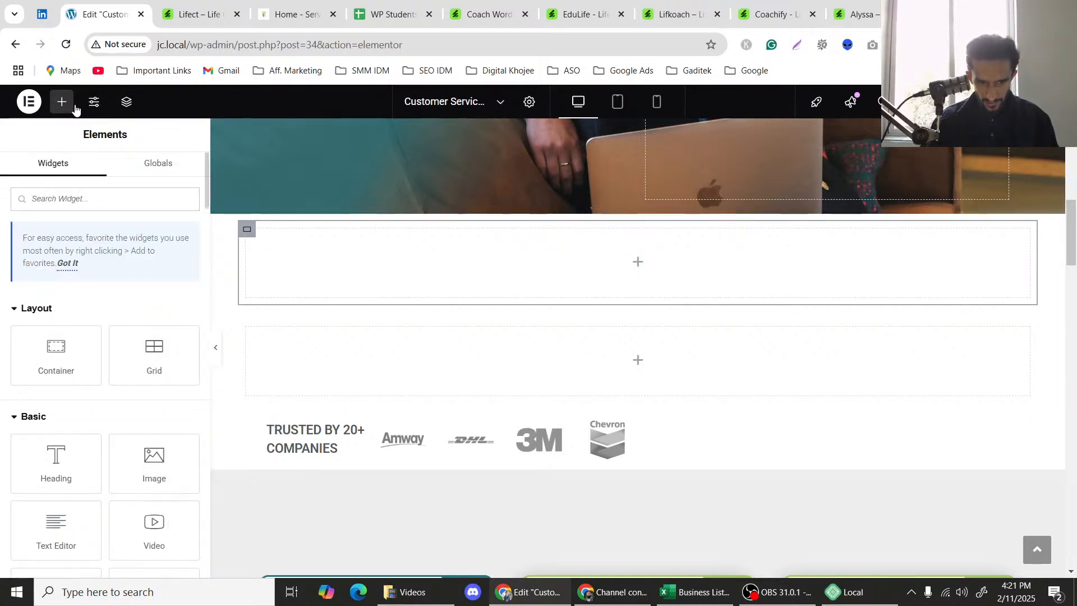
click(177, 2)
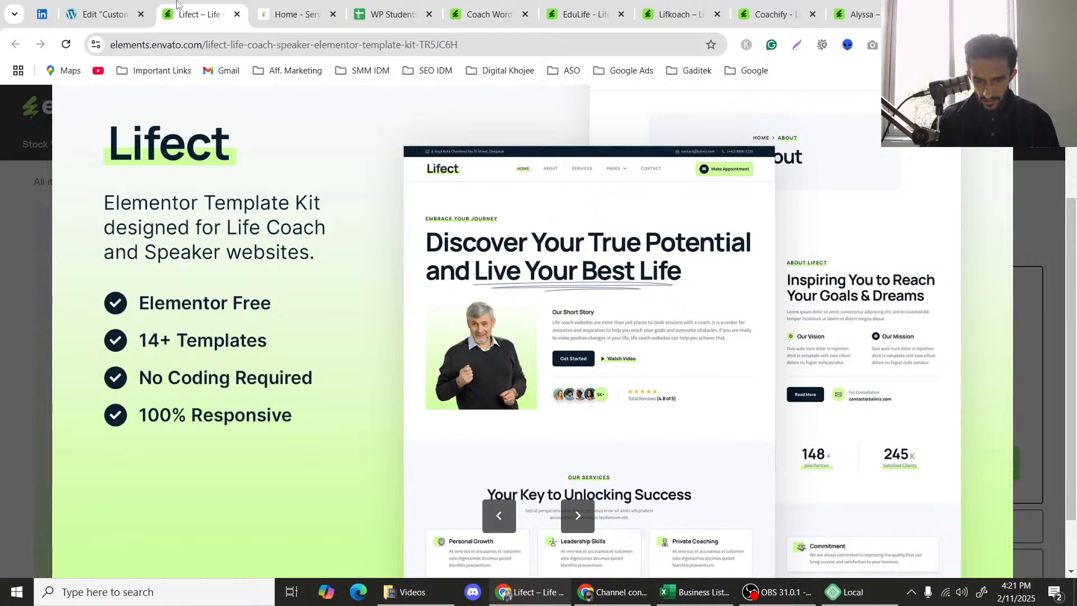
click(104, 14)
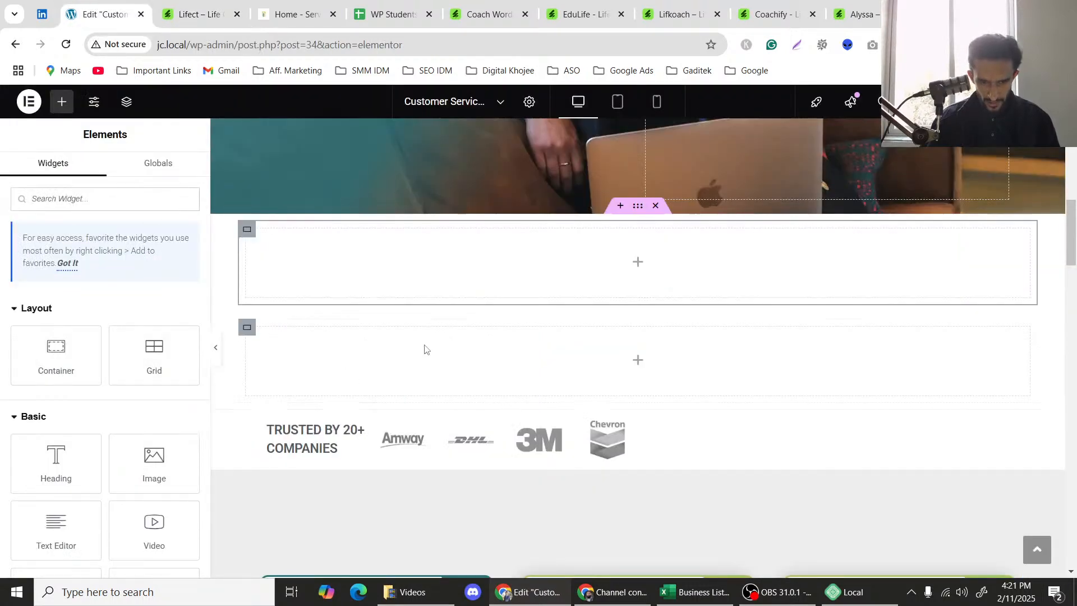
drag(56, 353, 524, 366)
right_click(256, 336)
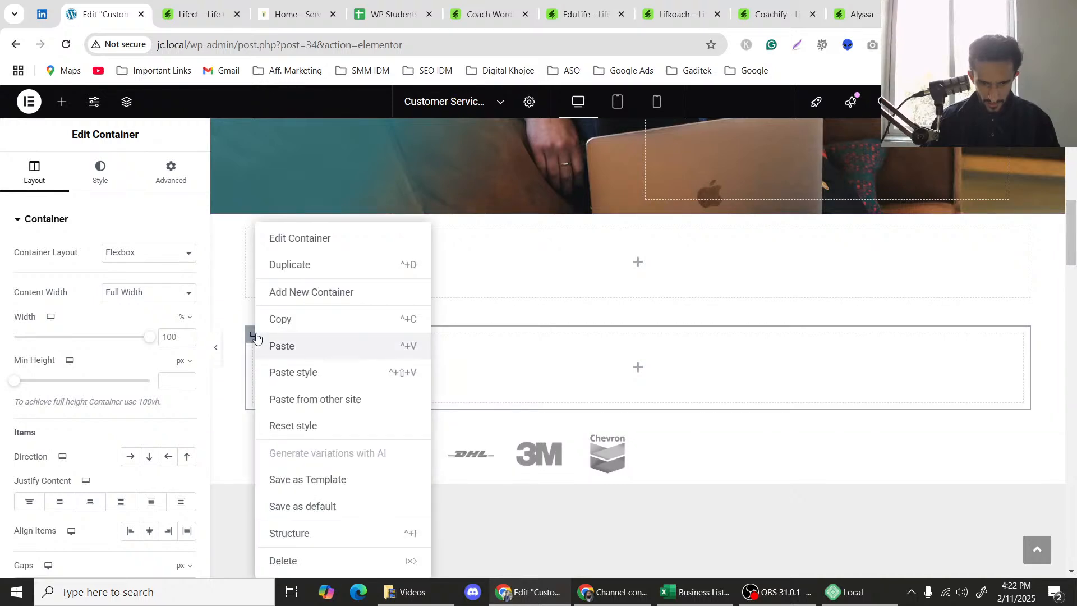
Paste a second empty container inside the lower inner container, and set that parent container's direction to Row - horizontal.
click(257, 337)
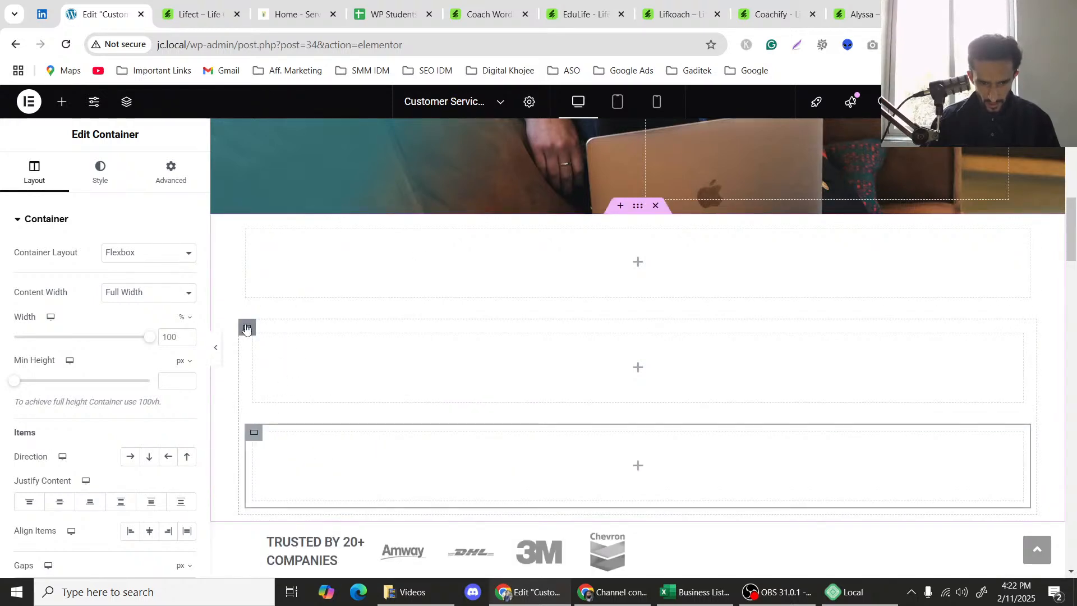
click(246, 328)
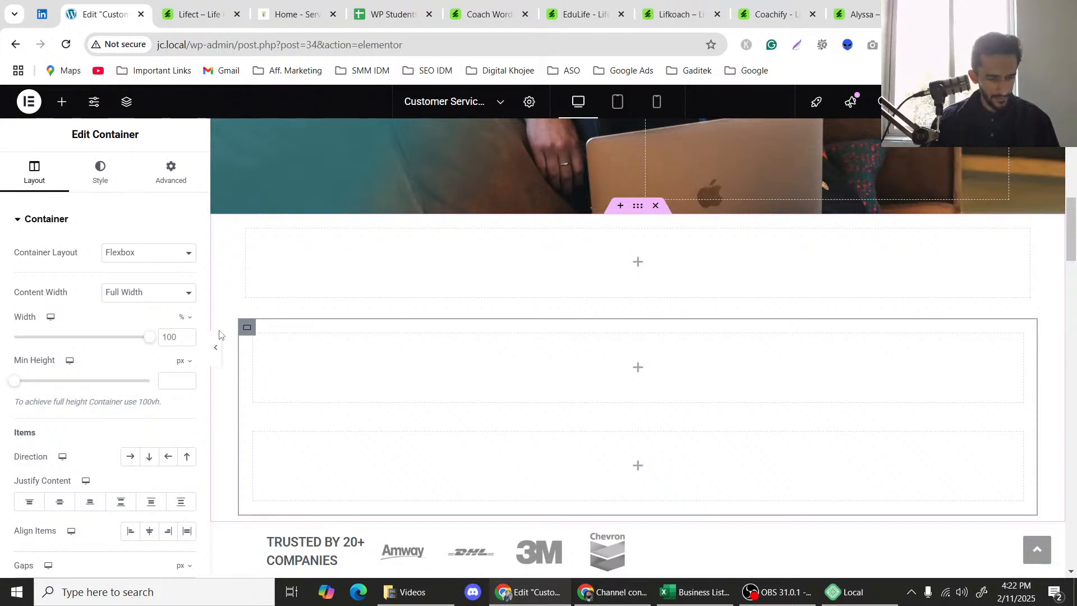
scroll(101, 382, down, 3)
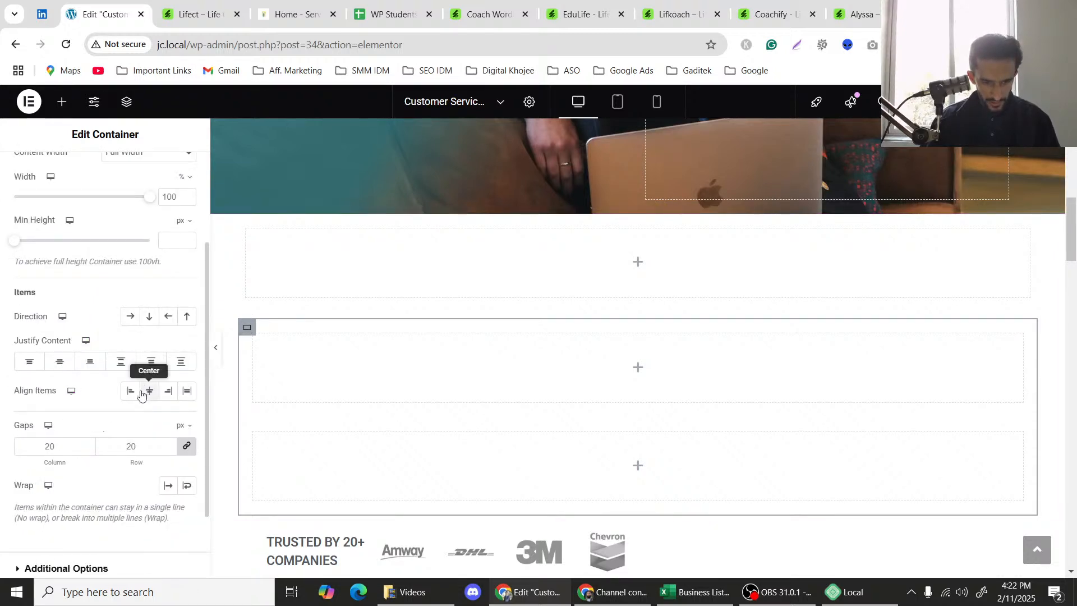
scroll(140, 387, up, 3)
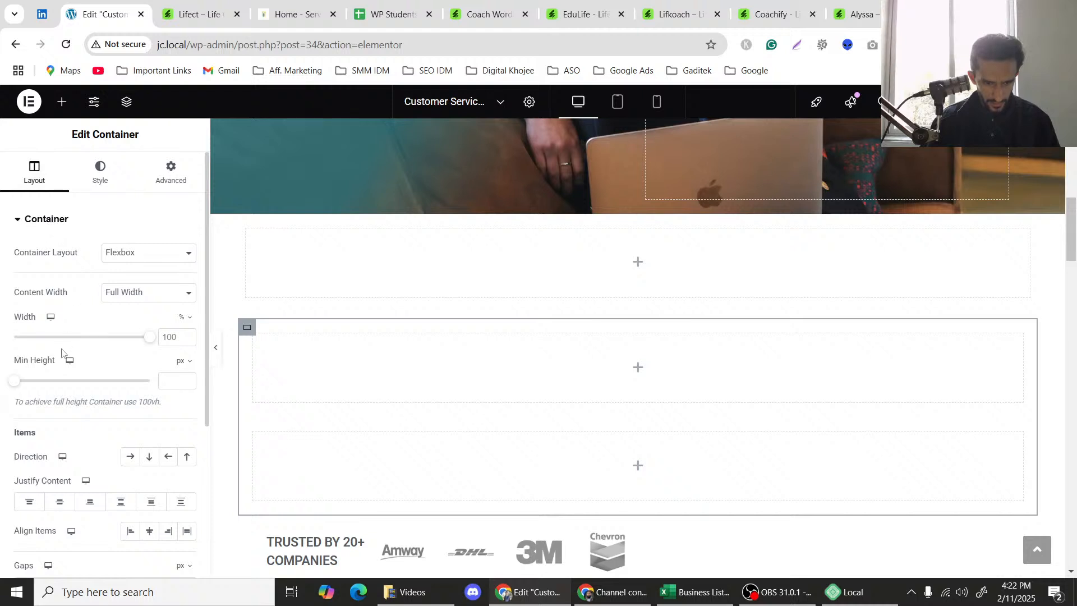
click(135, 463)
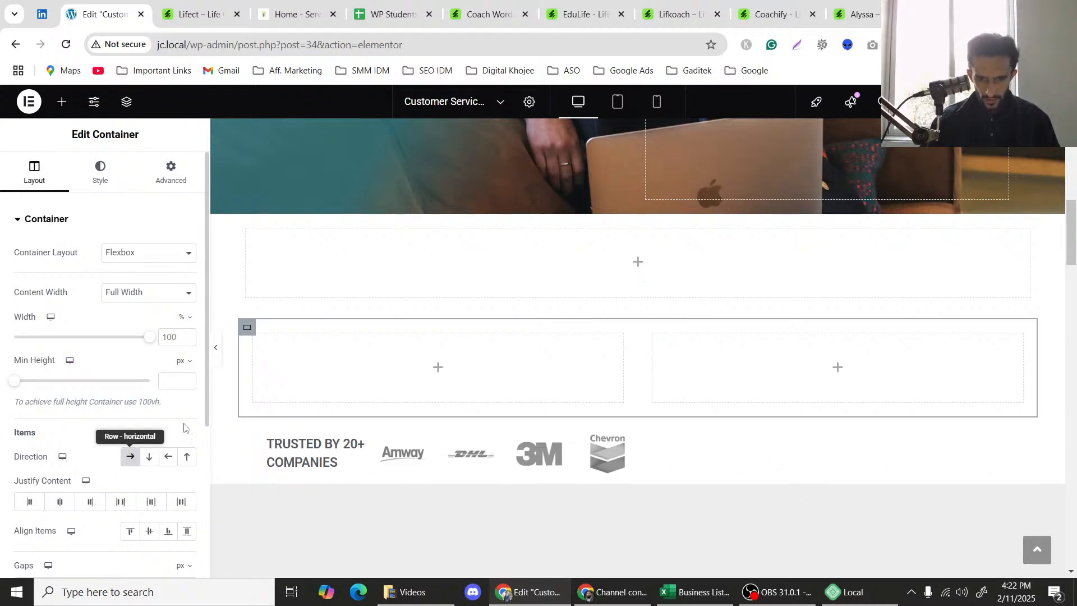
scroll(599, 344, down, 1)
scroll(589, 375, up, 2)
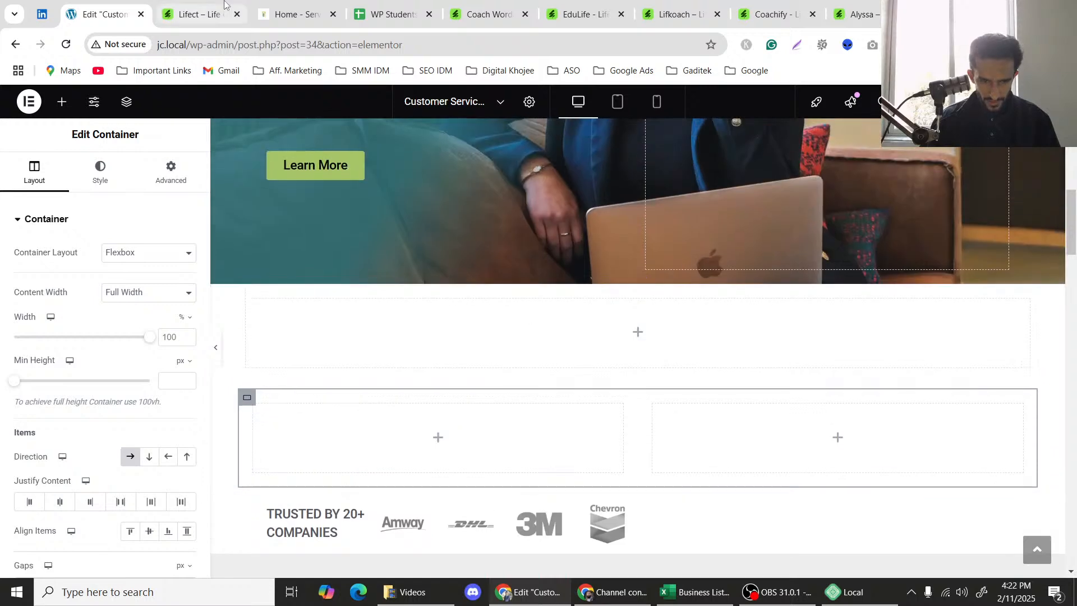
Examine the Lifect template preview on Envato Elements as a layout reference for the new section, and return to the page editor.
click(200, 14)
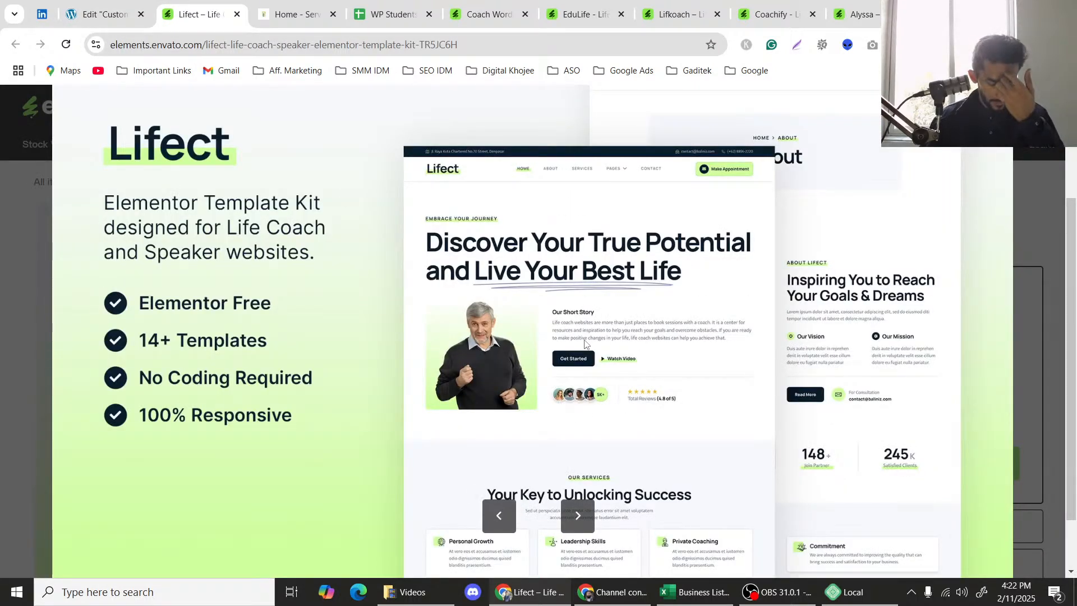
click(104, 8)
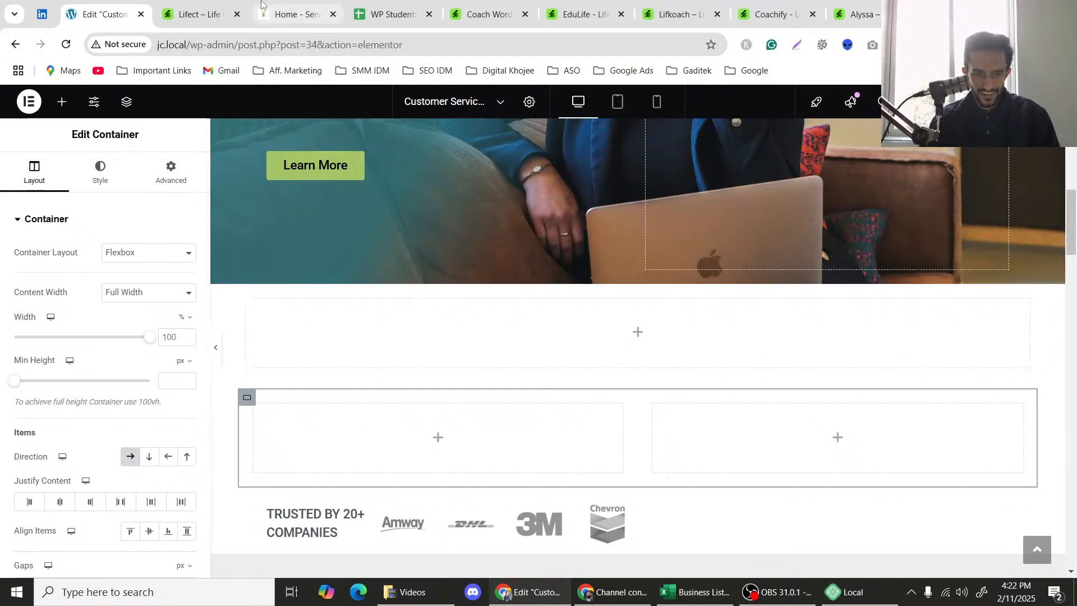
click(244, 5)
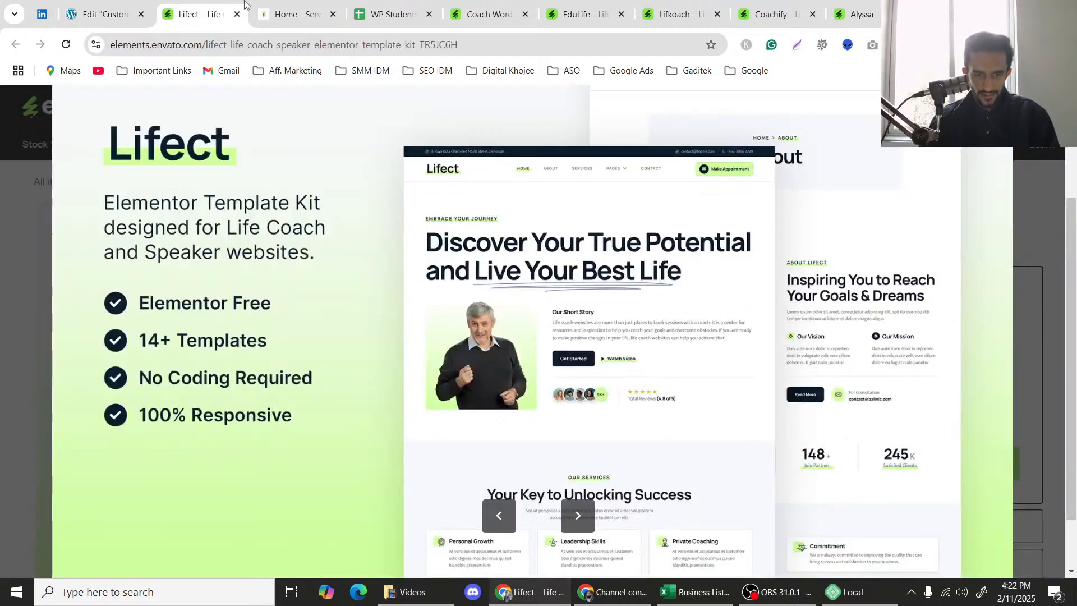
click(120, 4)
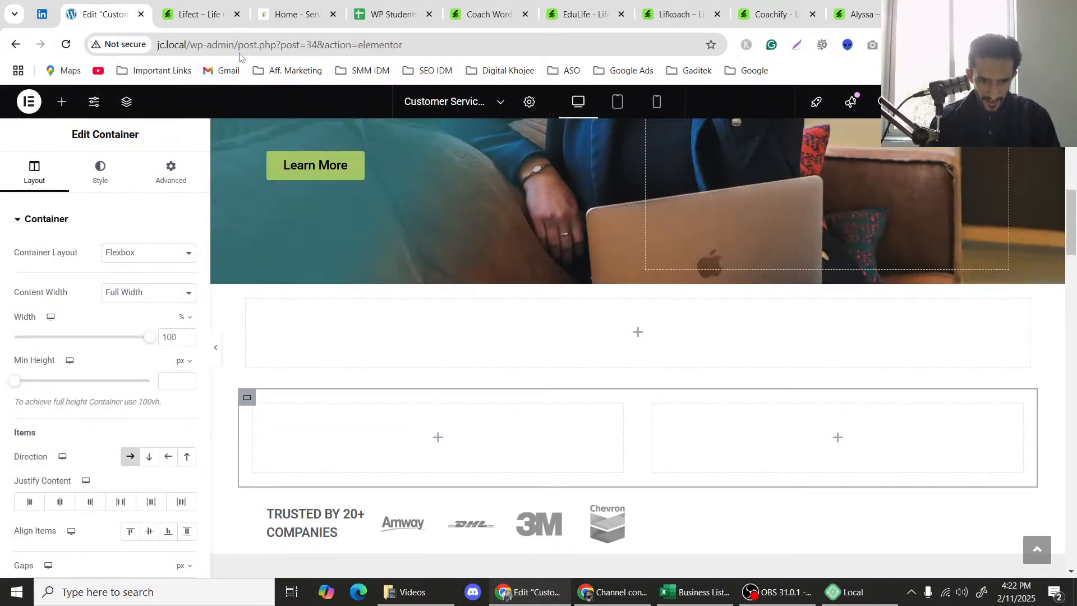
click(240, 8)
click(96, 4)
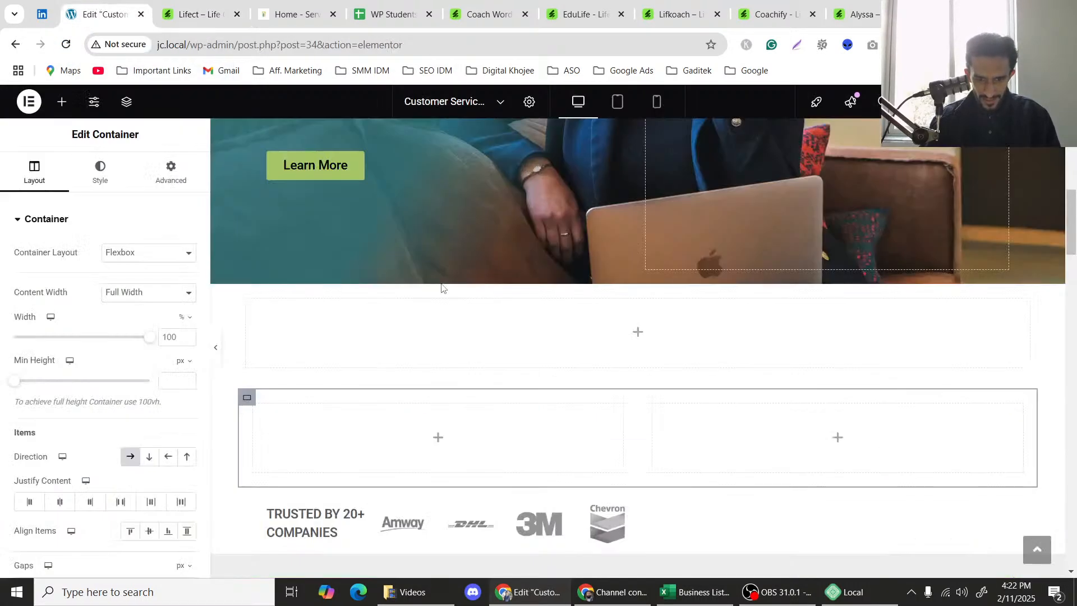
Copy the hero heading and paste it into the empty full-width container directly below the hero.
scroll(417, 309, up, 5)
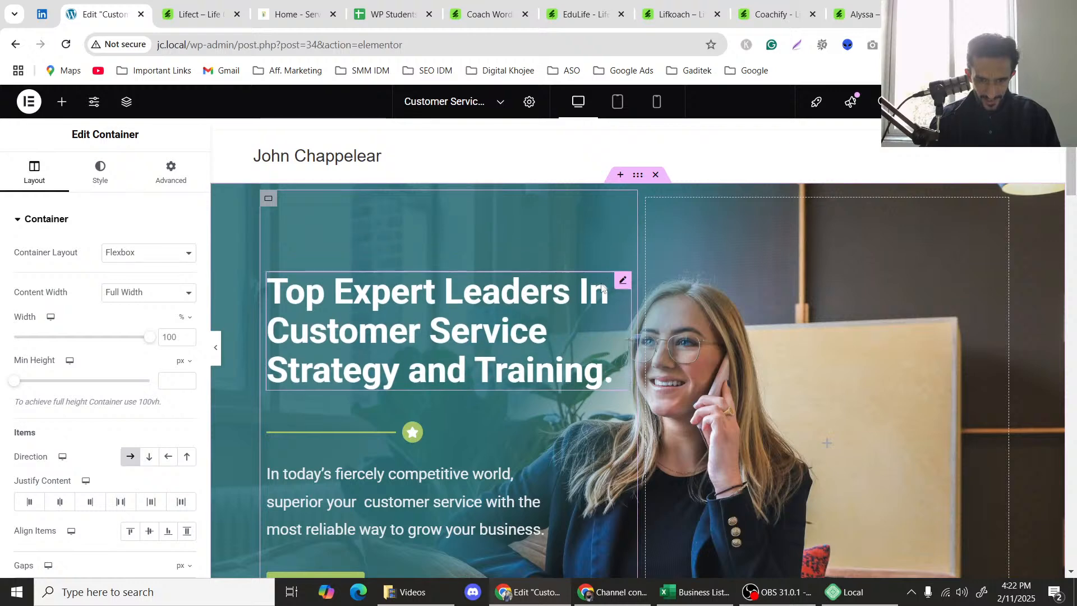
right_click(629, 310)
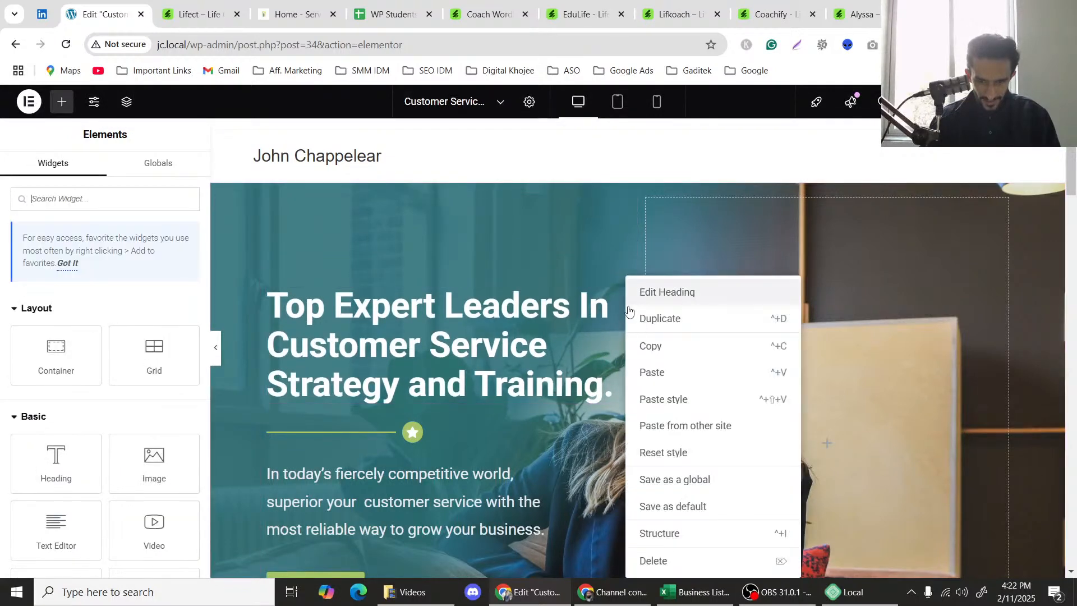
click(650, 344)
scroll(457, 280, down, 10)
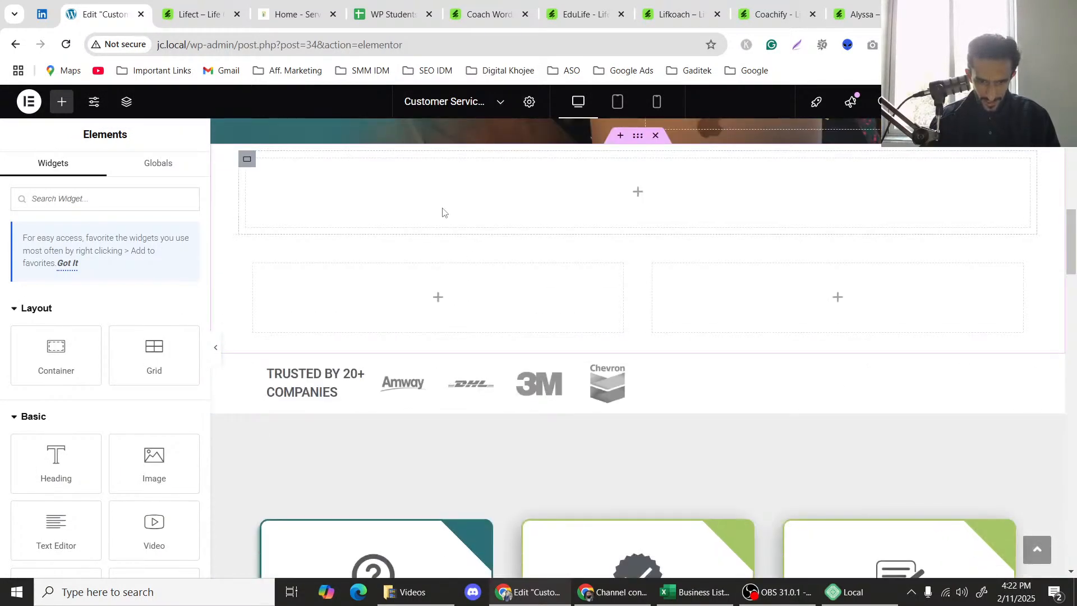
right_click(343, 190)
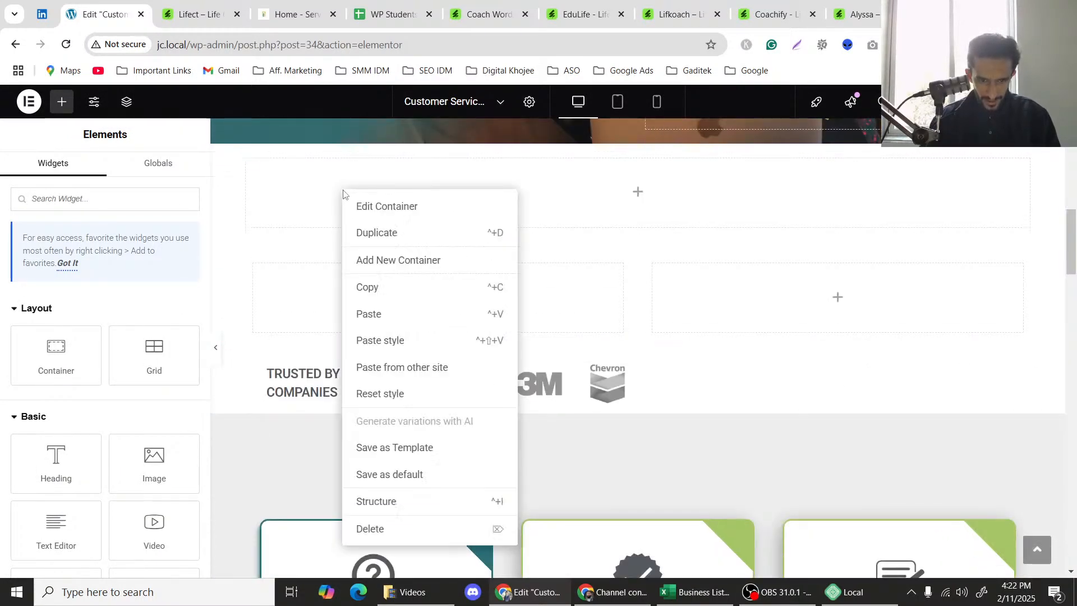
click(391, 314)
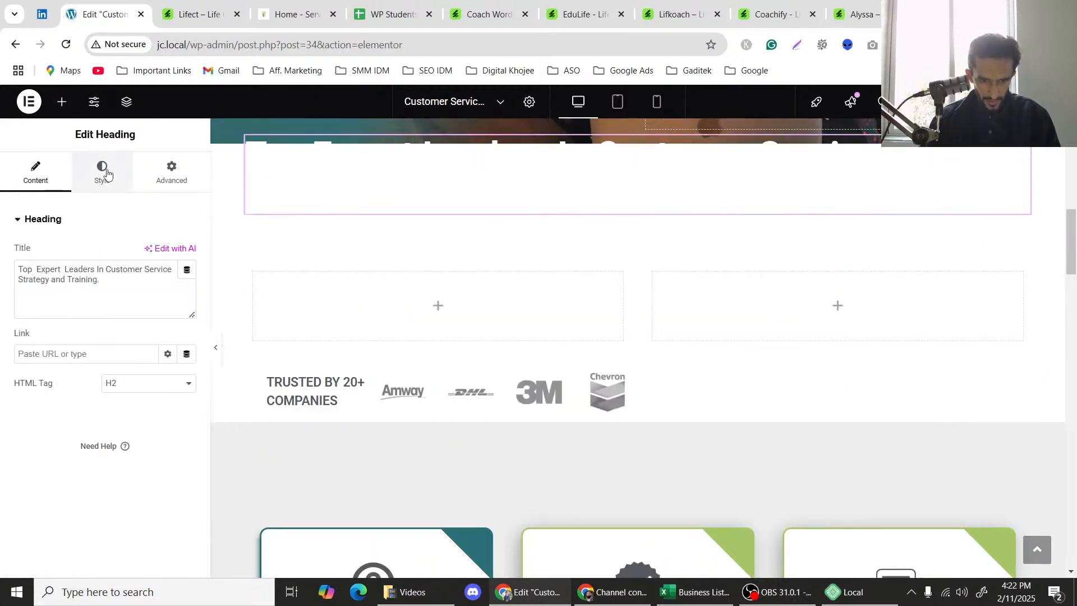
Set the minimum height of the boxed section container below the hero to 400 px.
click(106, 173)
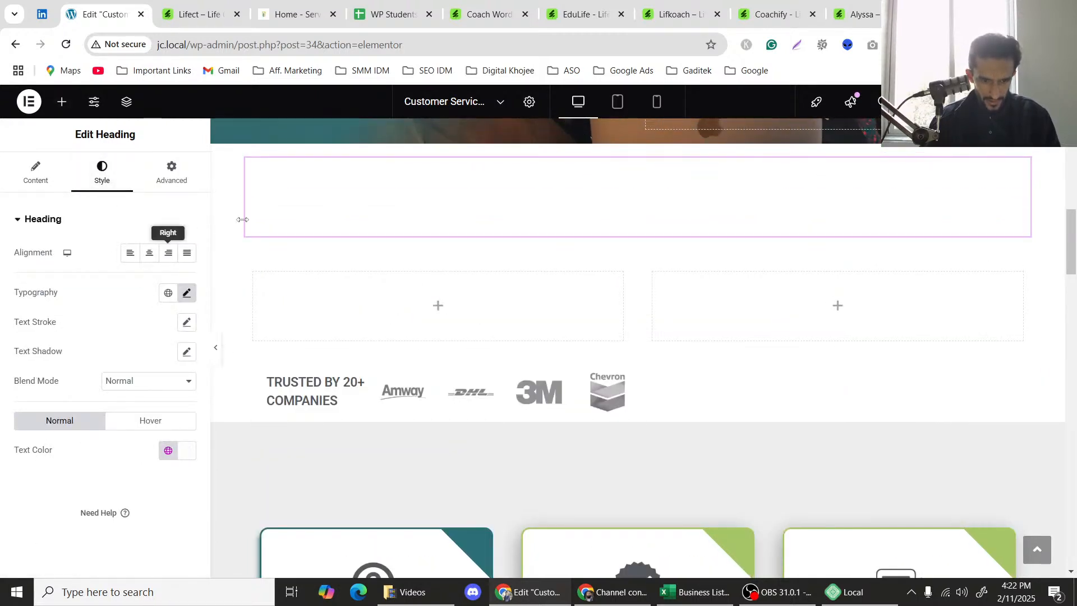
click(640, 143)
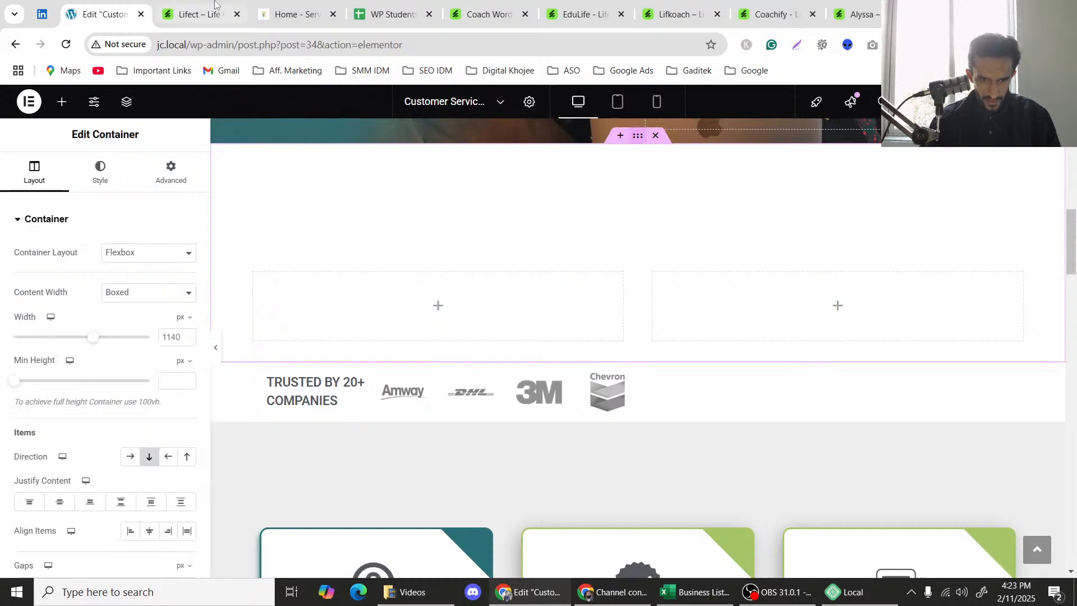
click(216, 8)
click(126, 3)
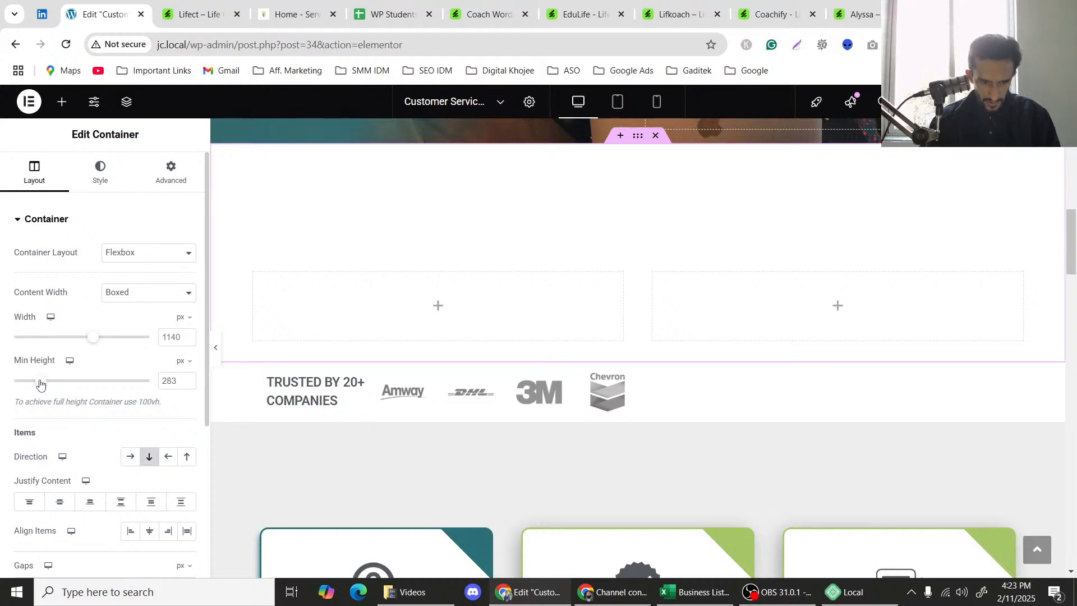
drag(84, 383, 51, 376)
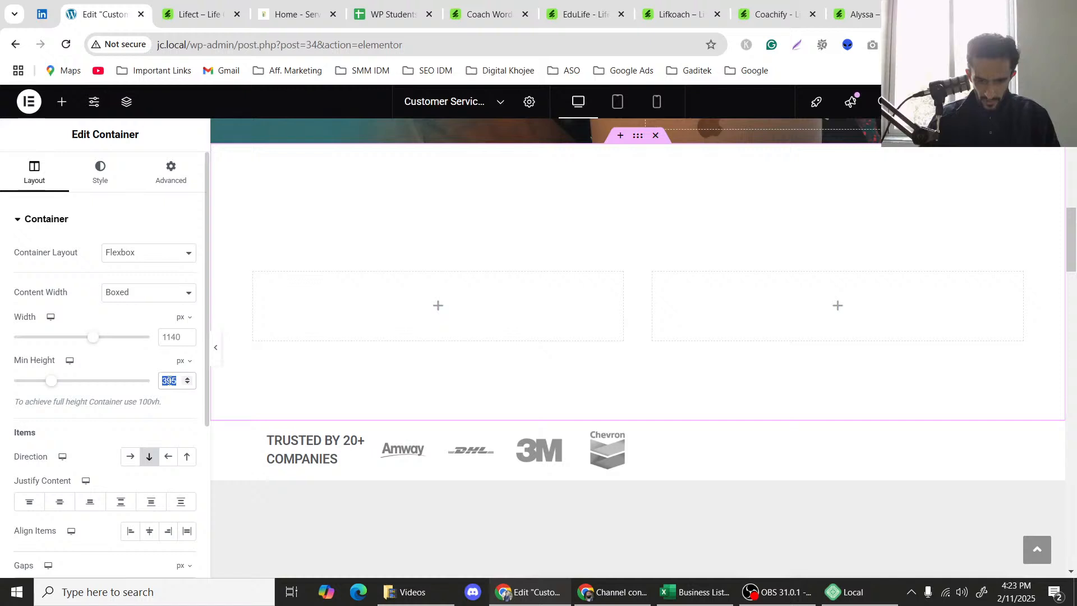
text(400)
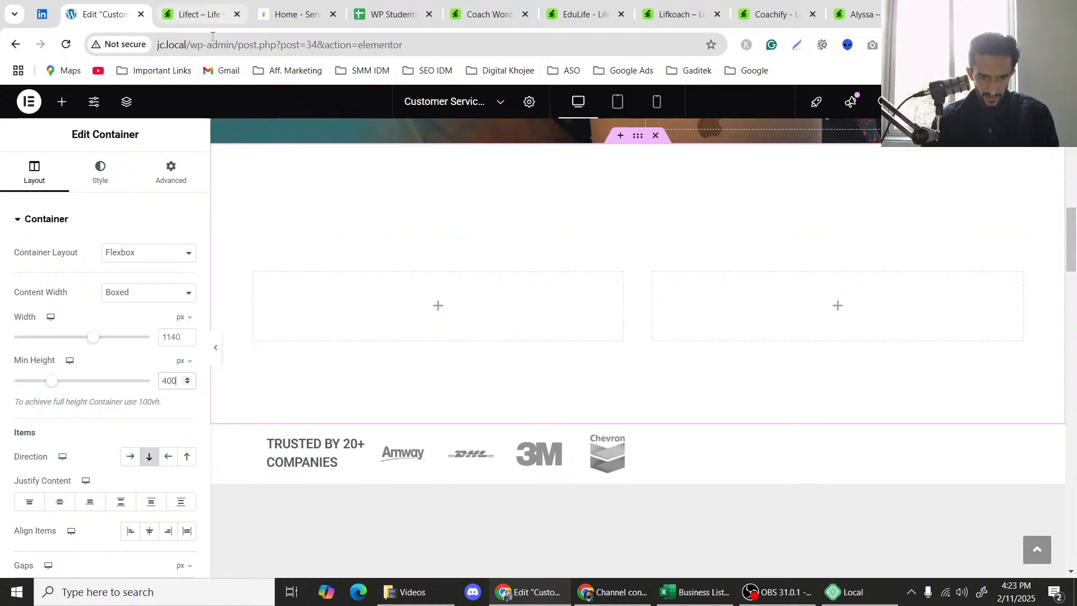
Set the text color of the pasted heading to the global Primary color.
click(100, 180)
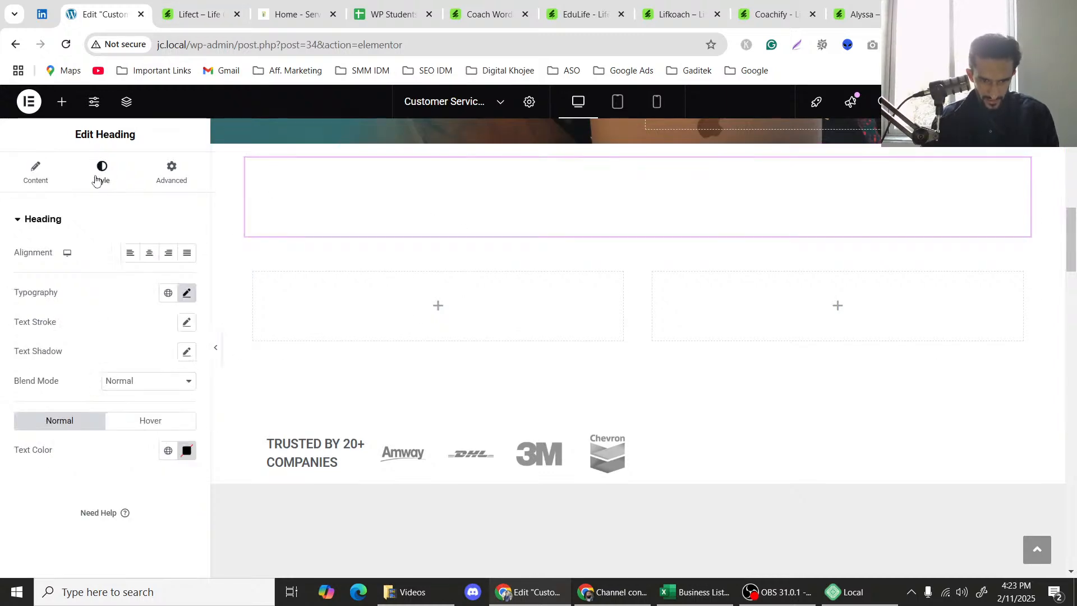
click(189, 8)
click(124, 7)
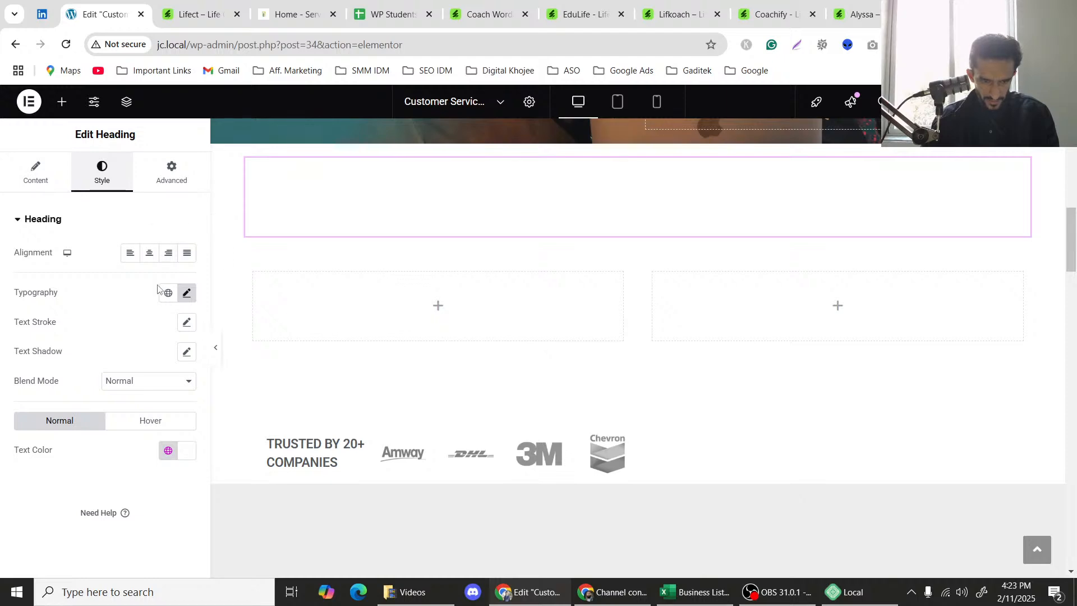
scroll(313, 209, up, 6)
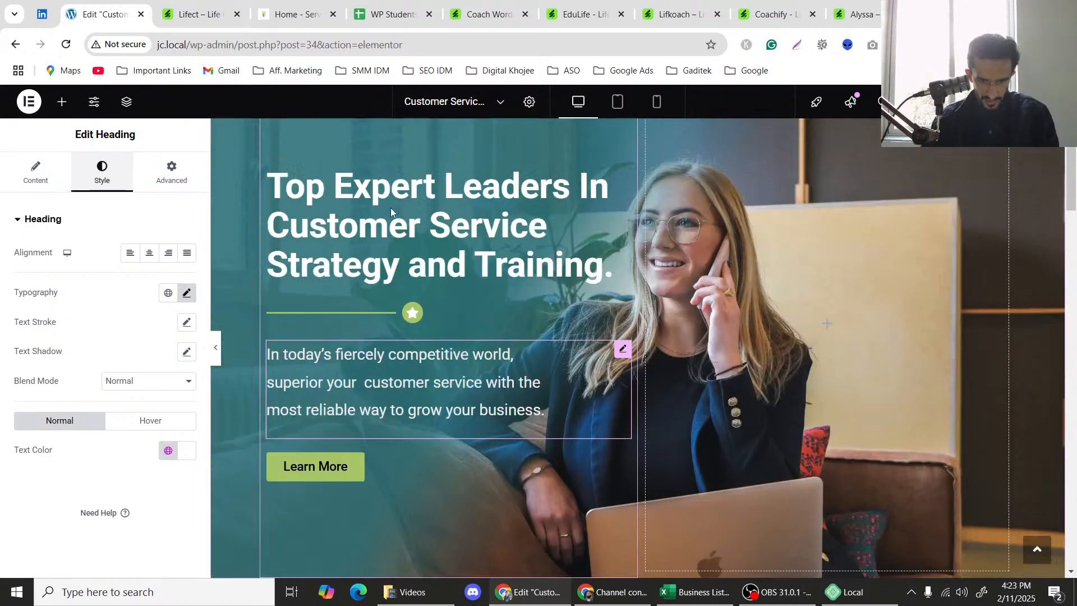
scroll(357, 262, down, 6)
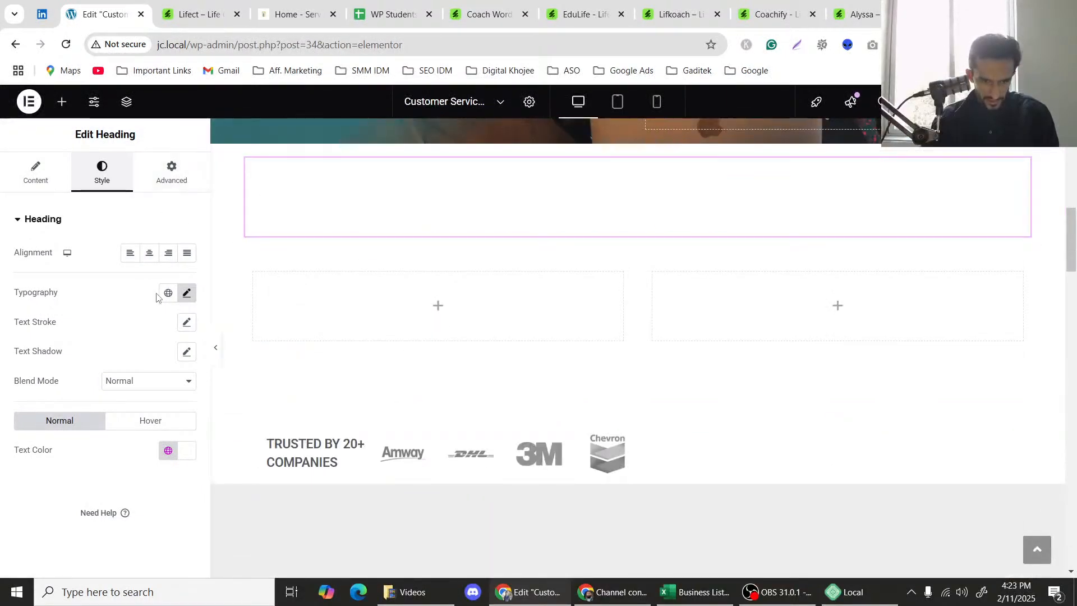
click(170, 452)
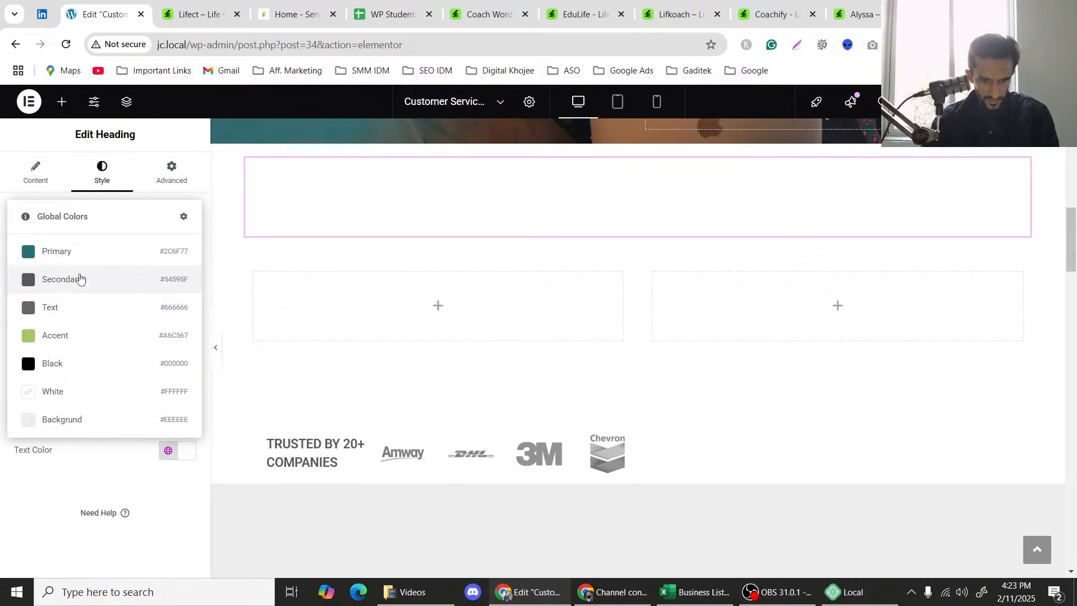
click(84, 257)
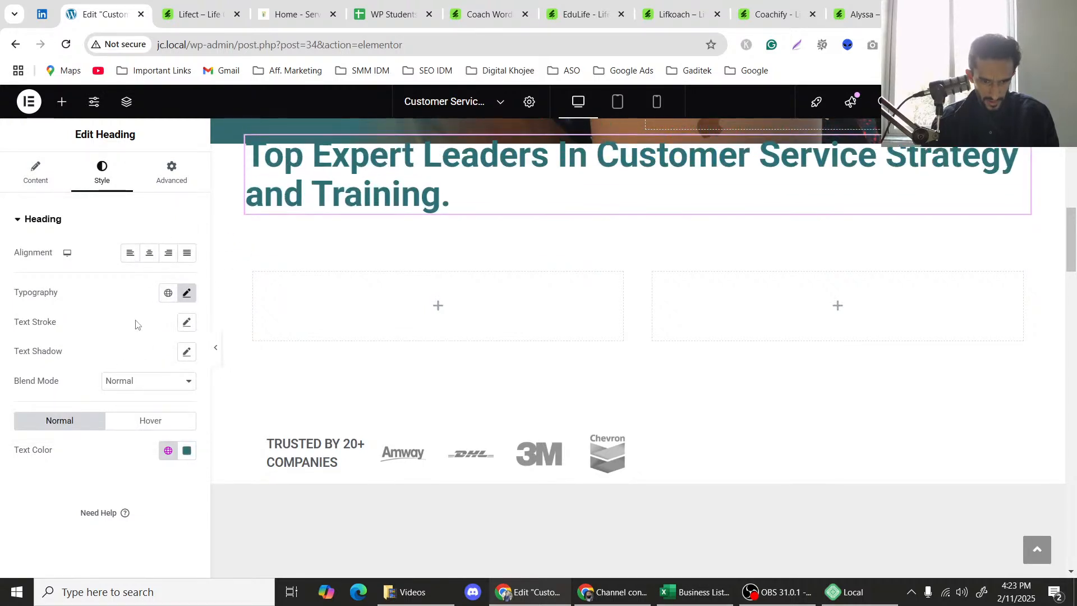
Darken the pasted heading's text color to a custom very dark teal of about #0C2427.
click(187, 450)
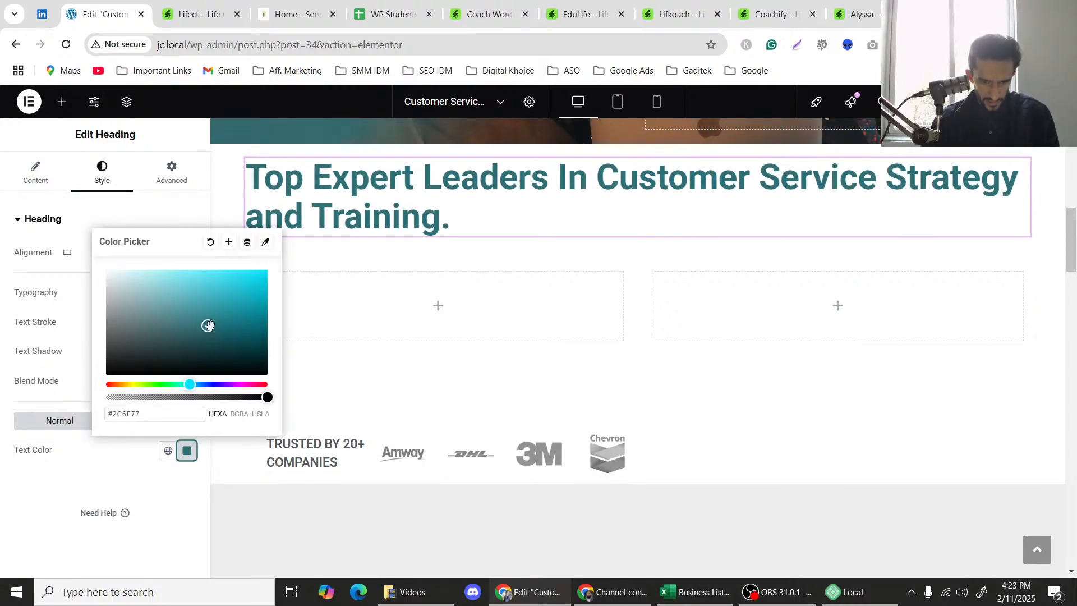
drag(209, 326, 225, 349)
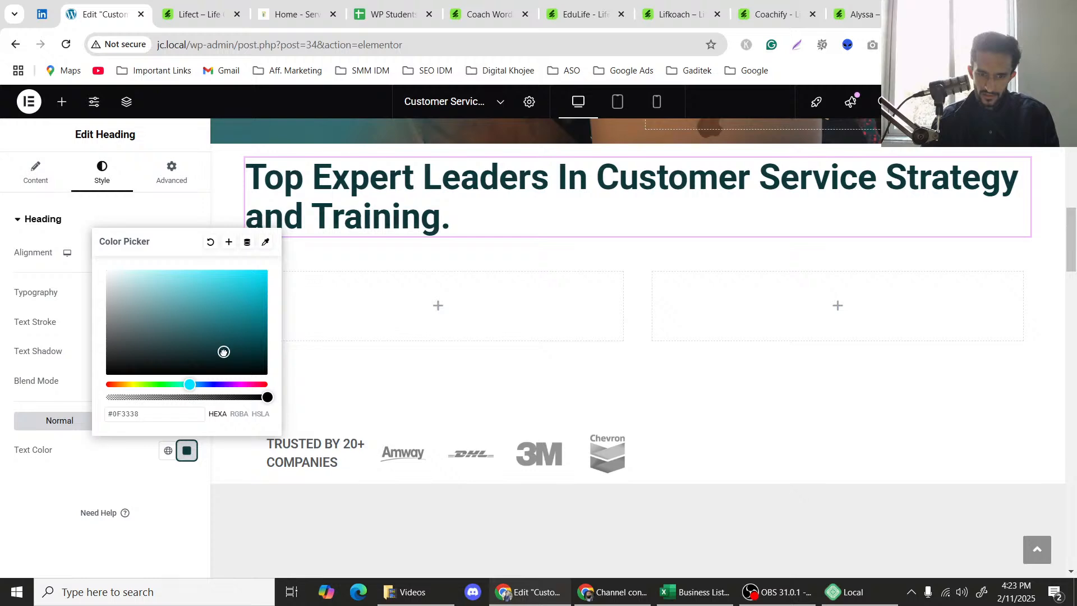
drag(224, 352, 223, 355)
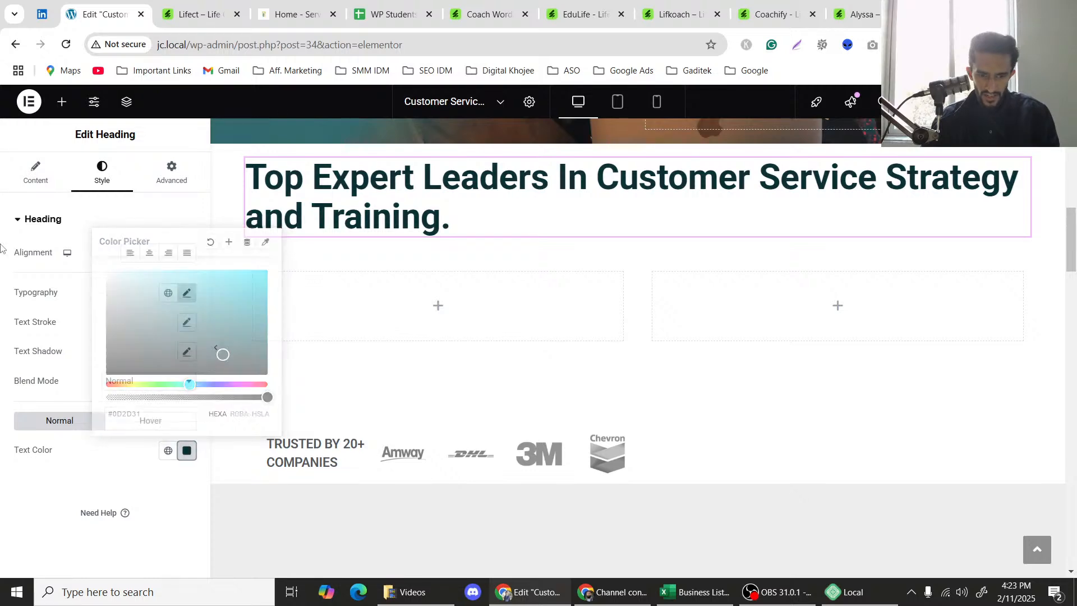
click(325, 303)
scroll(425, 317, up, 3)
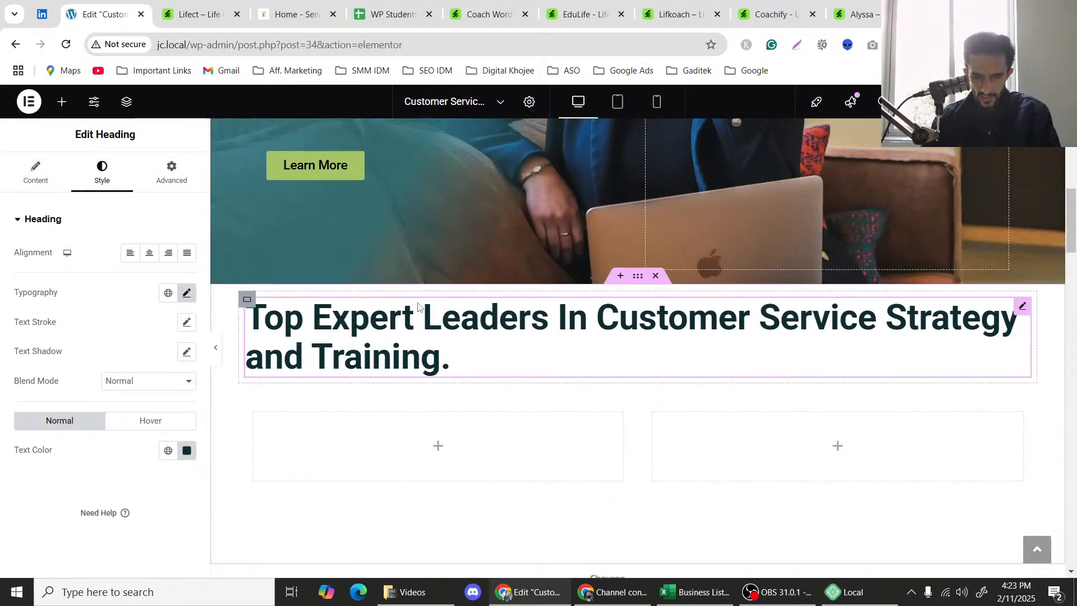
click(169, 450)
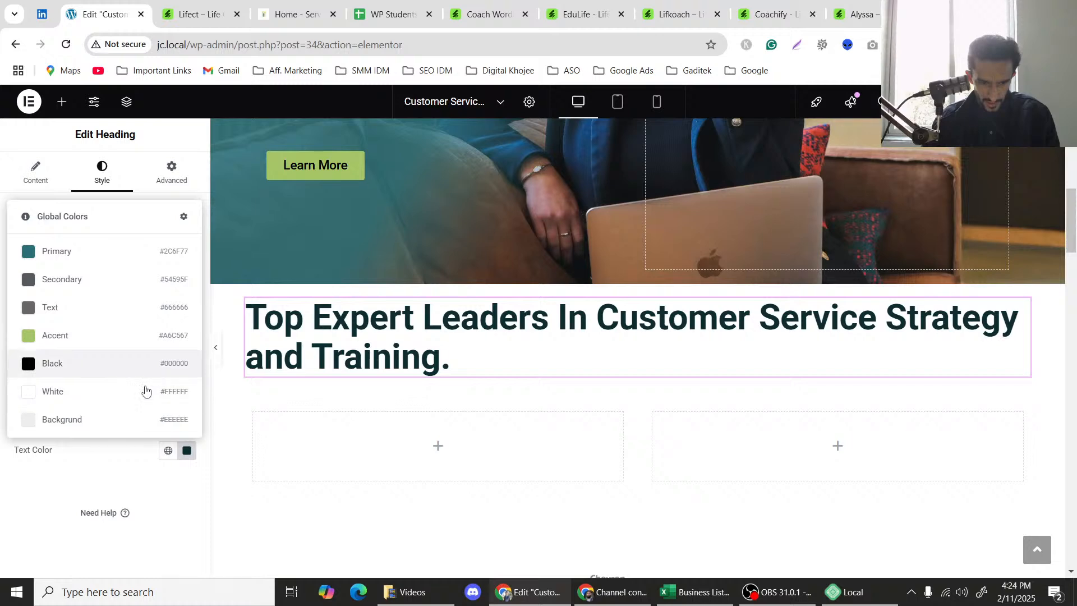
click(187, 450)
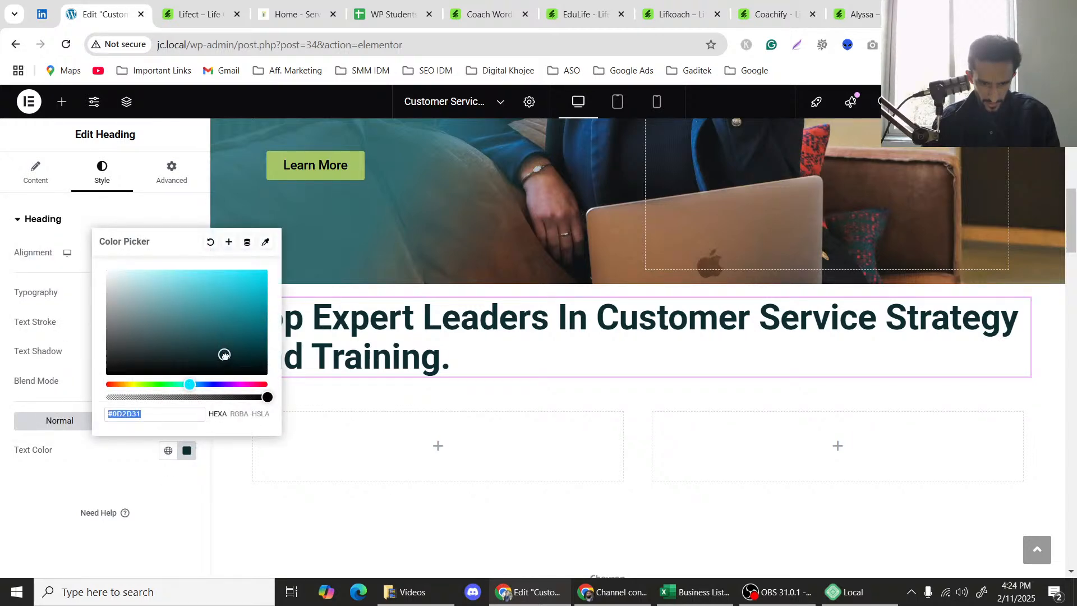
drag(224, 355, 219, 358)
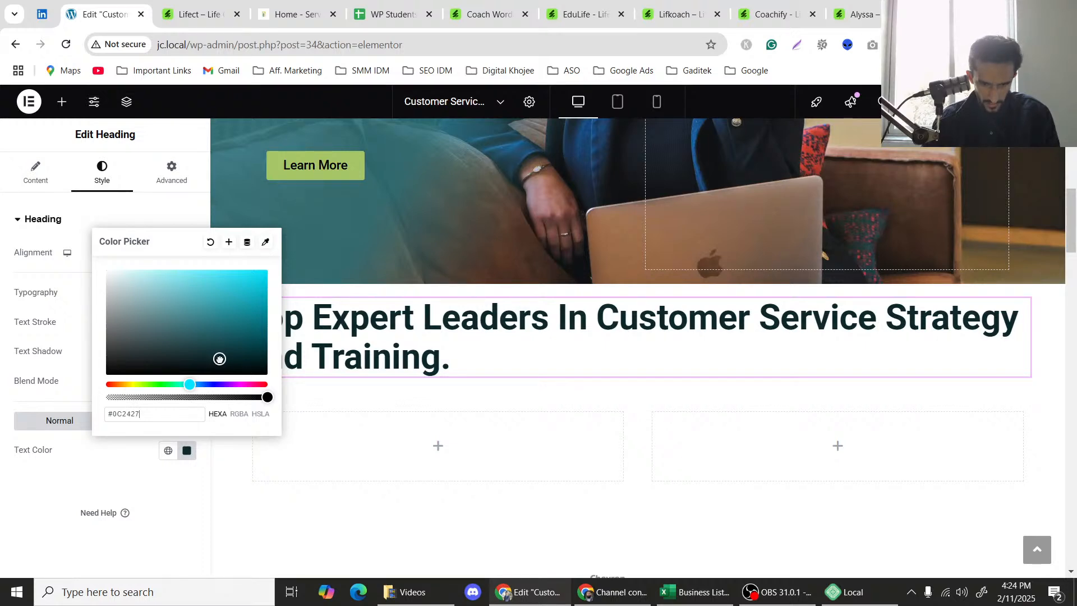
drag(215, 357, 219, 358)
click(3, 335)
scroll(416, 330, down, 2)
scroll(428, 351, up, 4)
scroll(386, 291, up, 5)
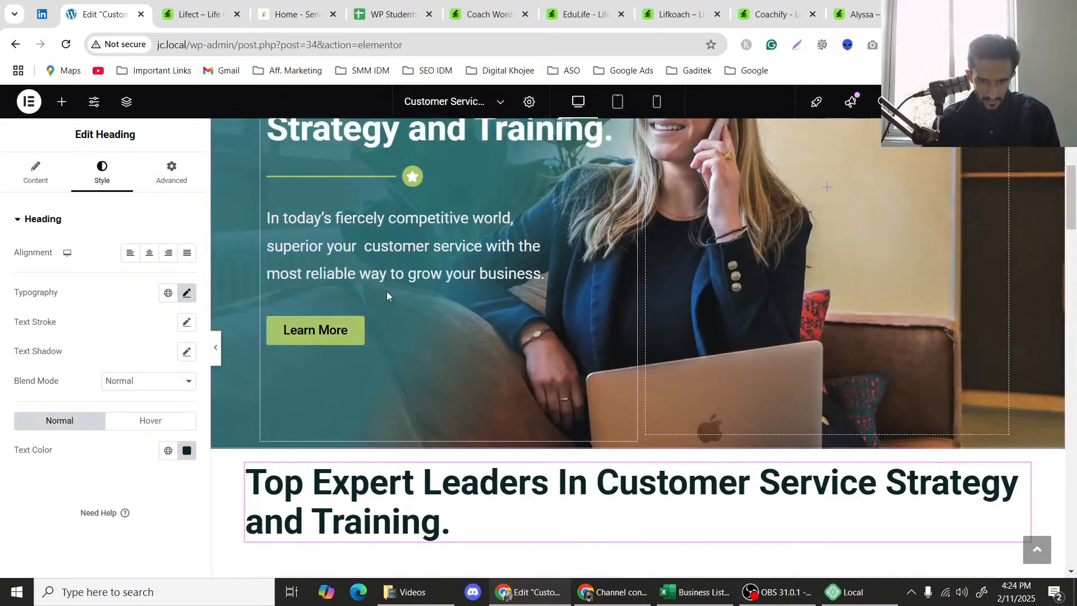
Add an Animated Headline widget directly below the pasted heading and set its highlight shape to Underline.
click(208, 12)
click(104, 14)
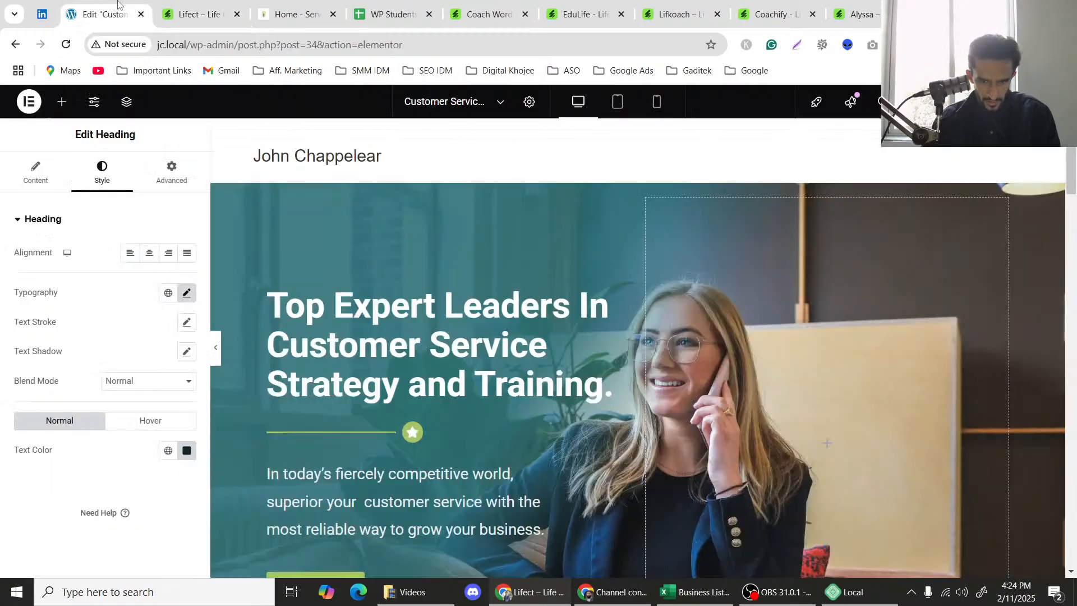
scroll(528, 302, down, 8)
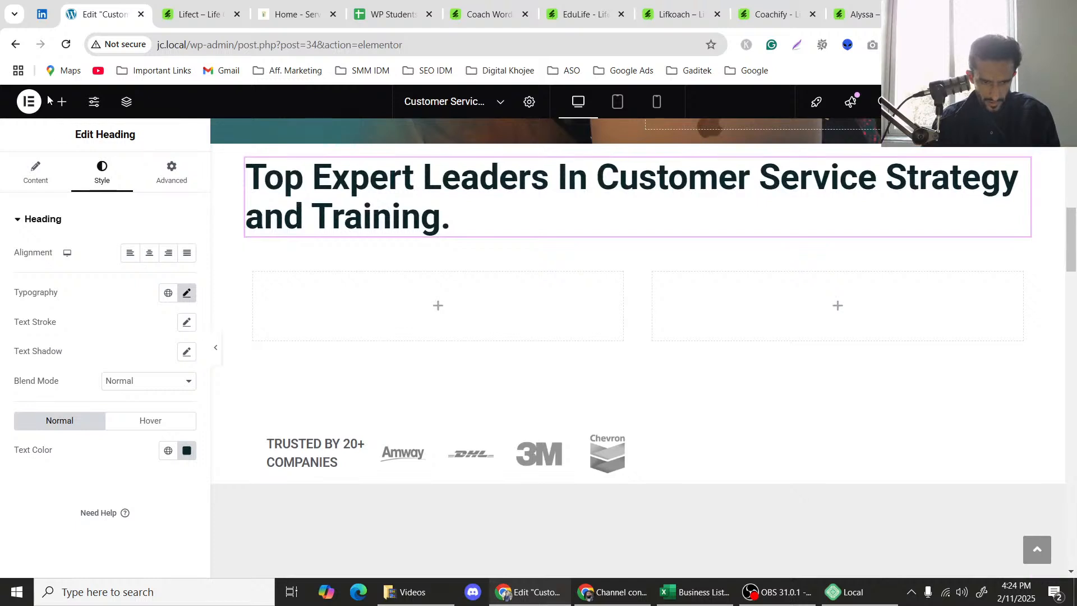
click(62, 101)
scroll(100, 337, down, 3)
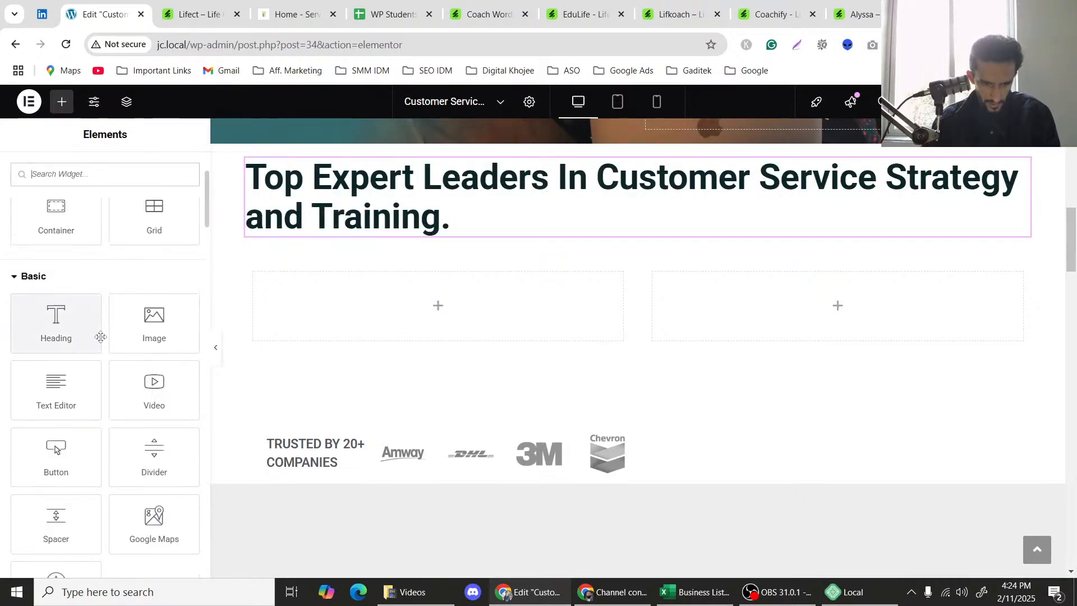
scroll(101, 336, down, 6)
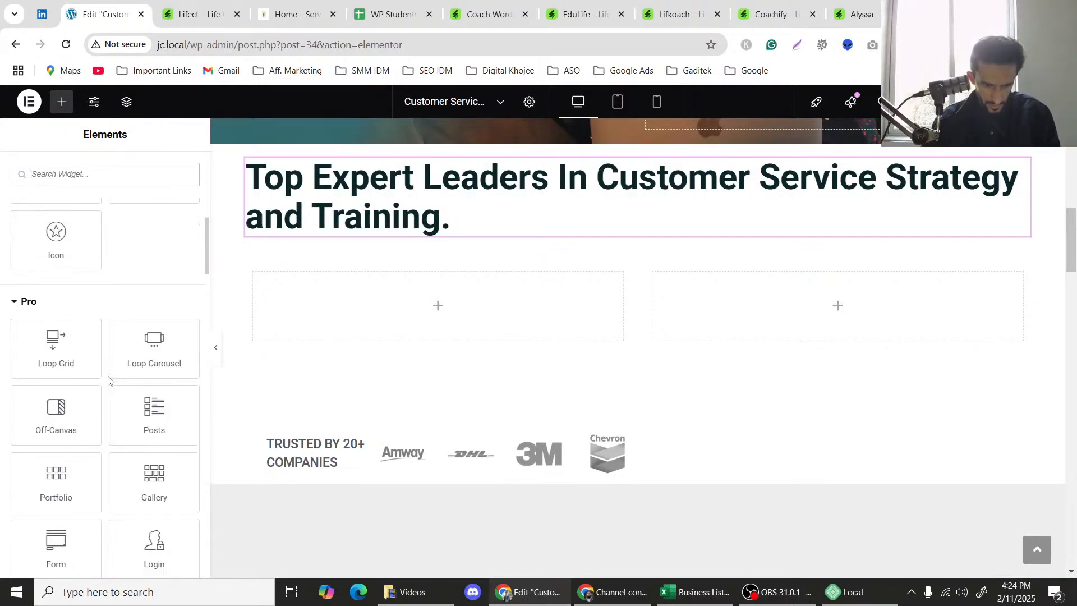
scroll(79, 342, down, 3)
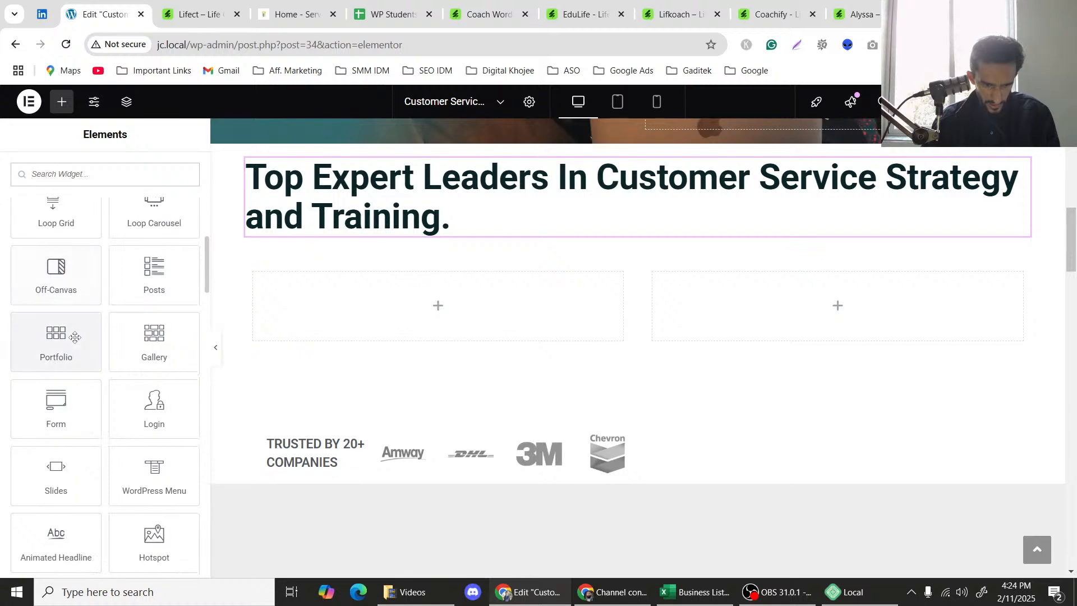
scroll(152, 354, down, 1)
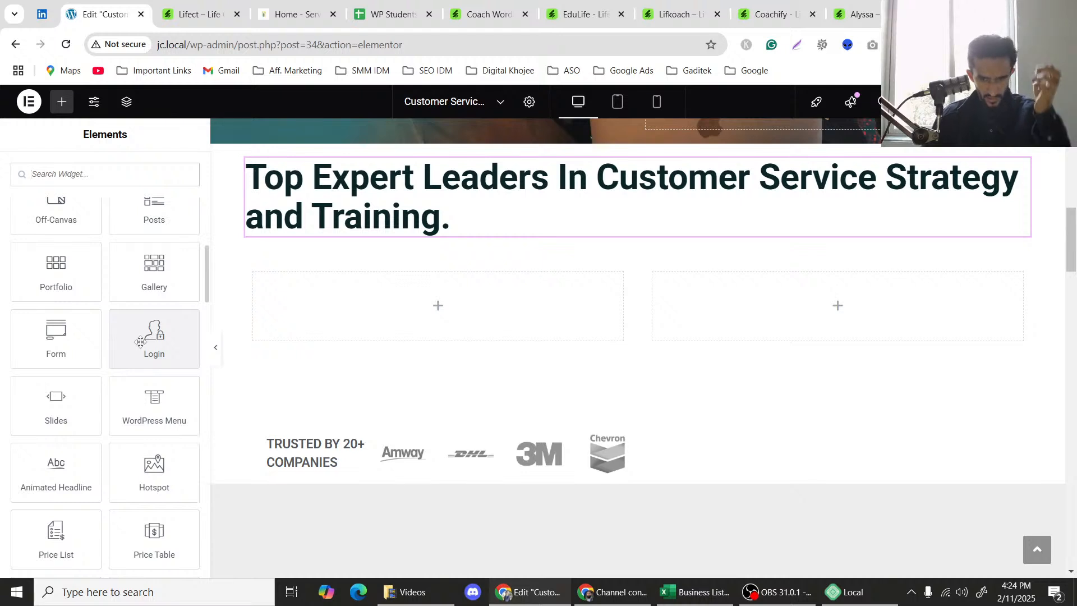
scroll(93, 359, down, 1)
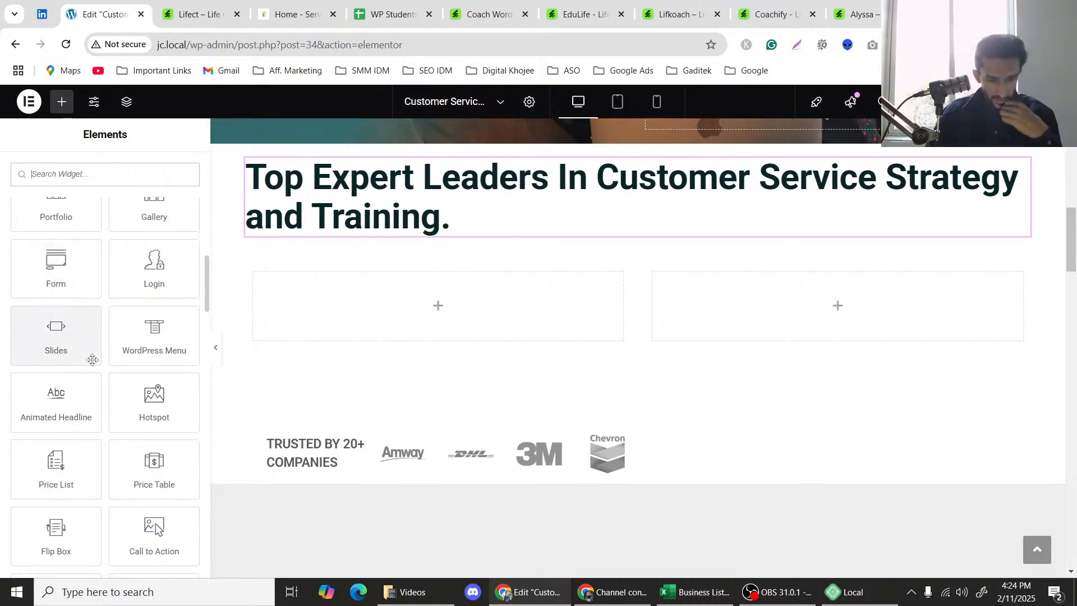
drag(50, 414, 339, 220)
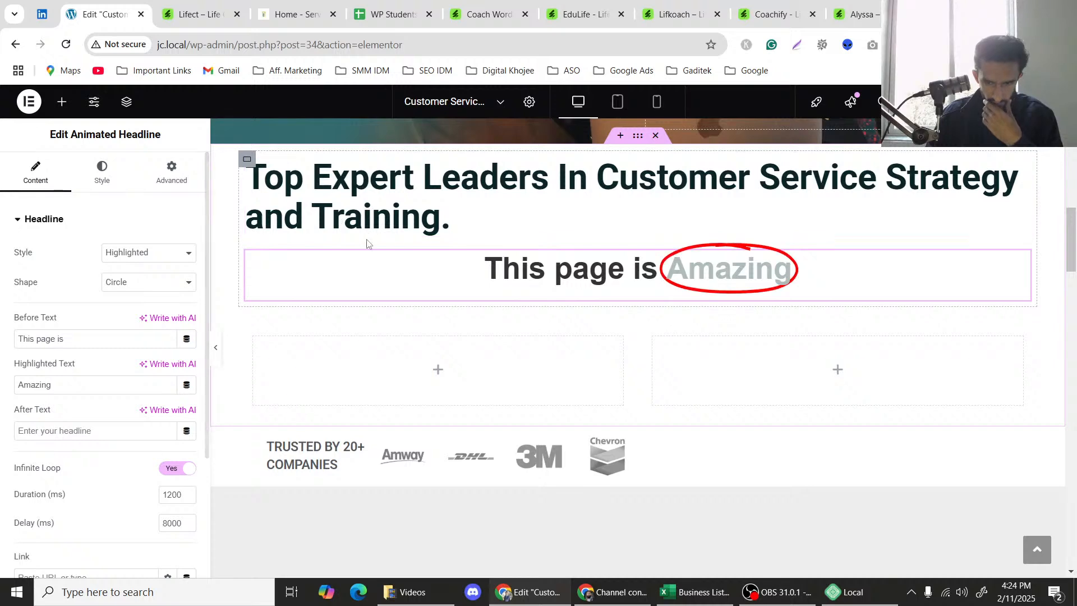
click(145, 283)
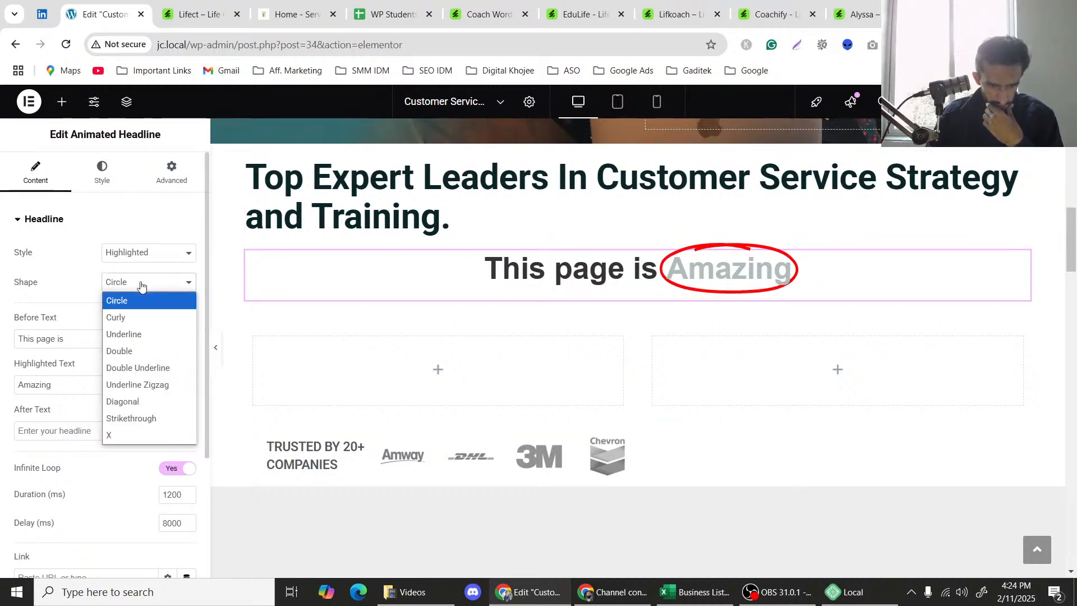
click(136, 333)
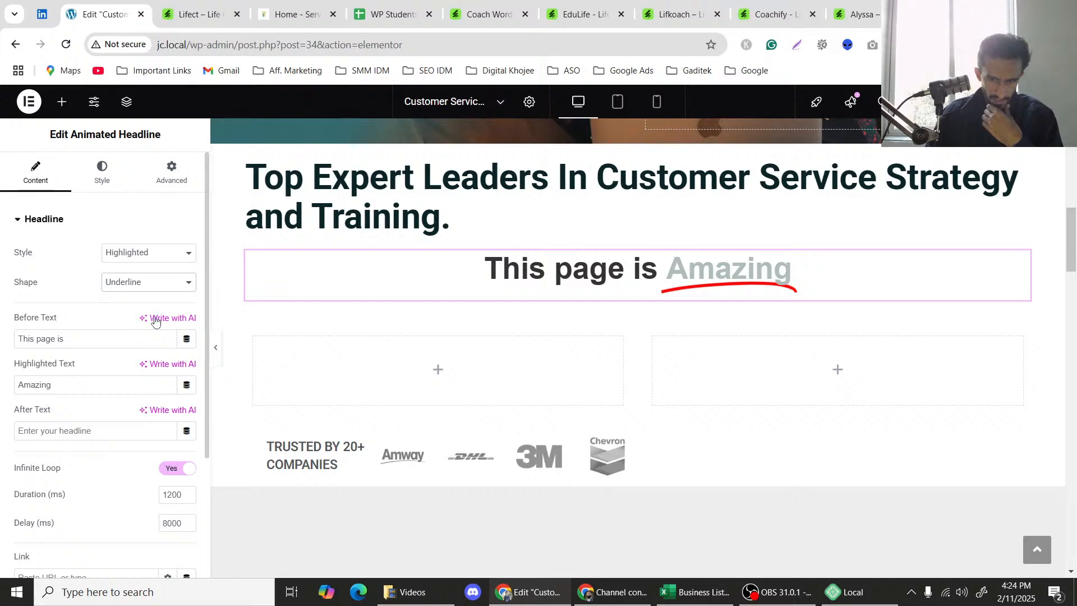
Compare the pasted heading's title with the hero heading on customer-service.com and the heading style of the Lifect template.
click(371, 189)
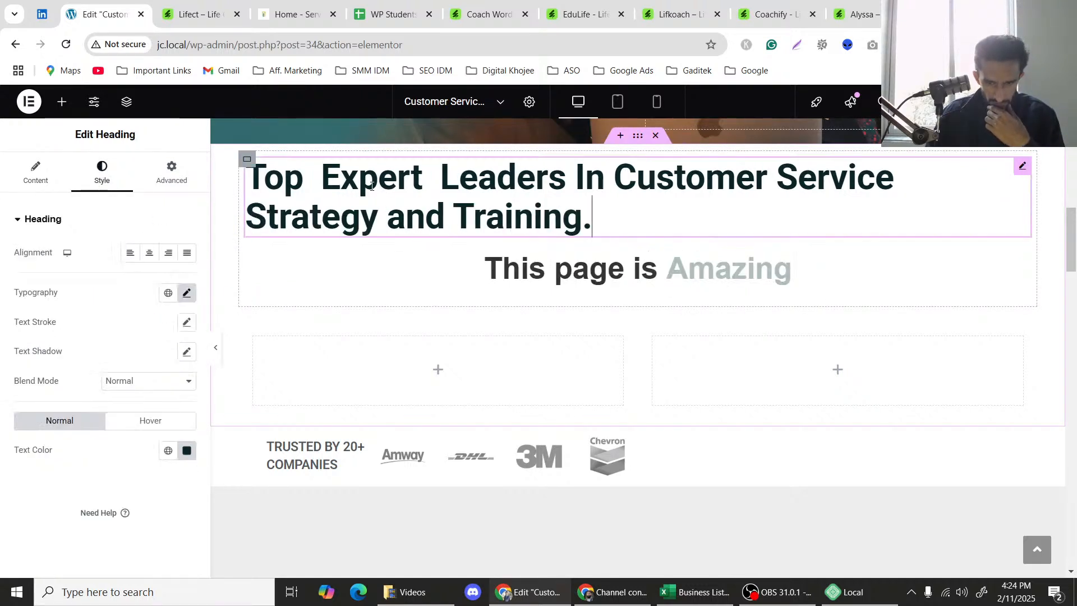
click(48, 190)
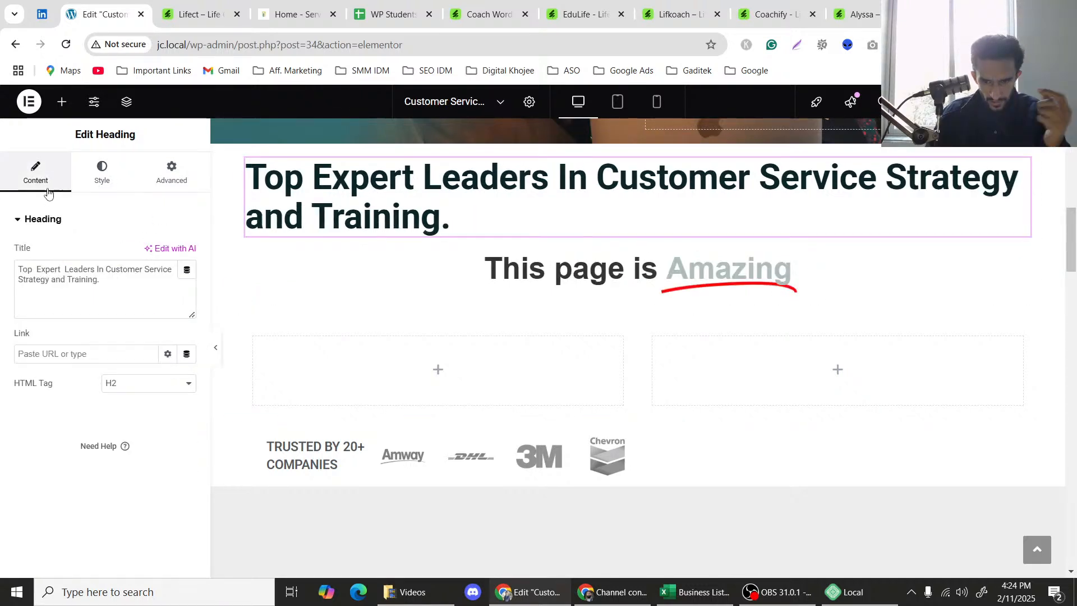
triple_click(93, 281)
key(ctrl+a)
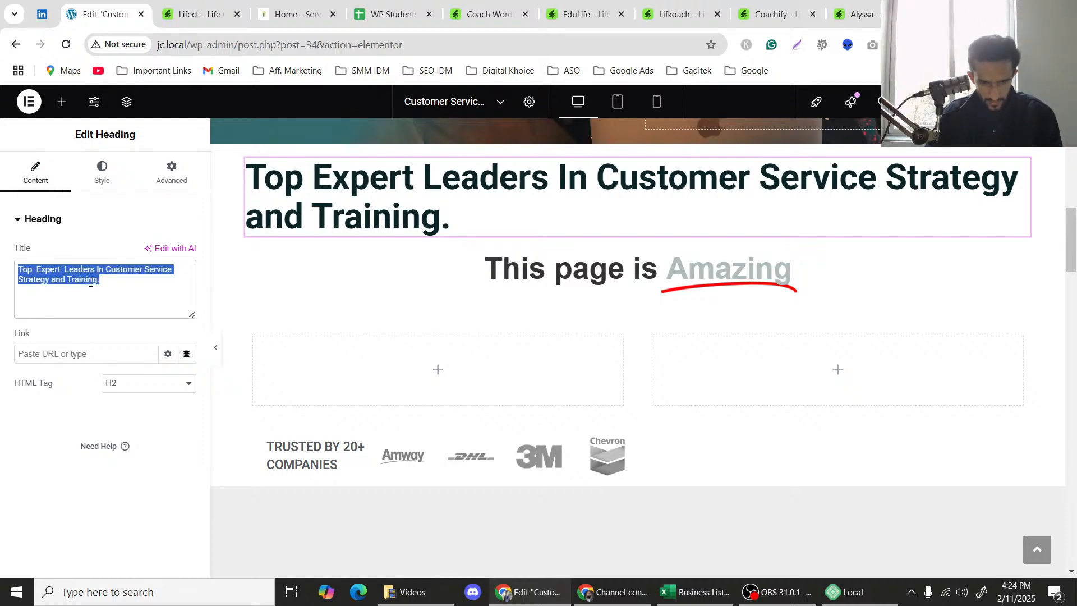
click(291, 14)
scroll(202, 287, up, 5)
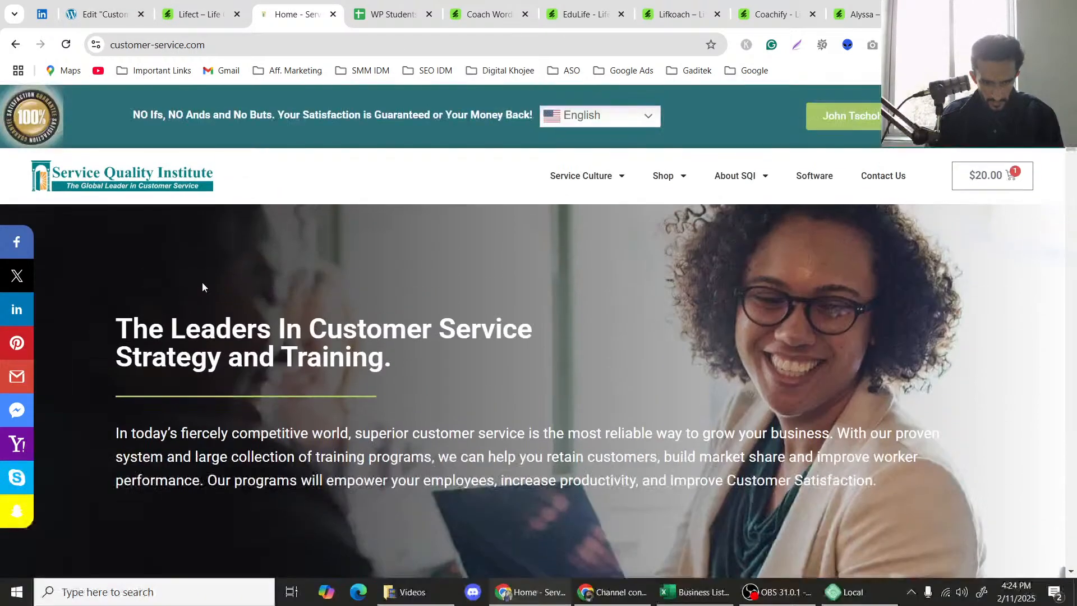
drag(122, 333, 445, 367)
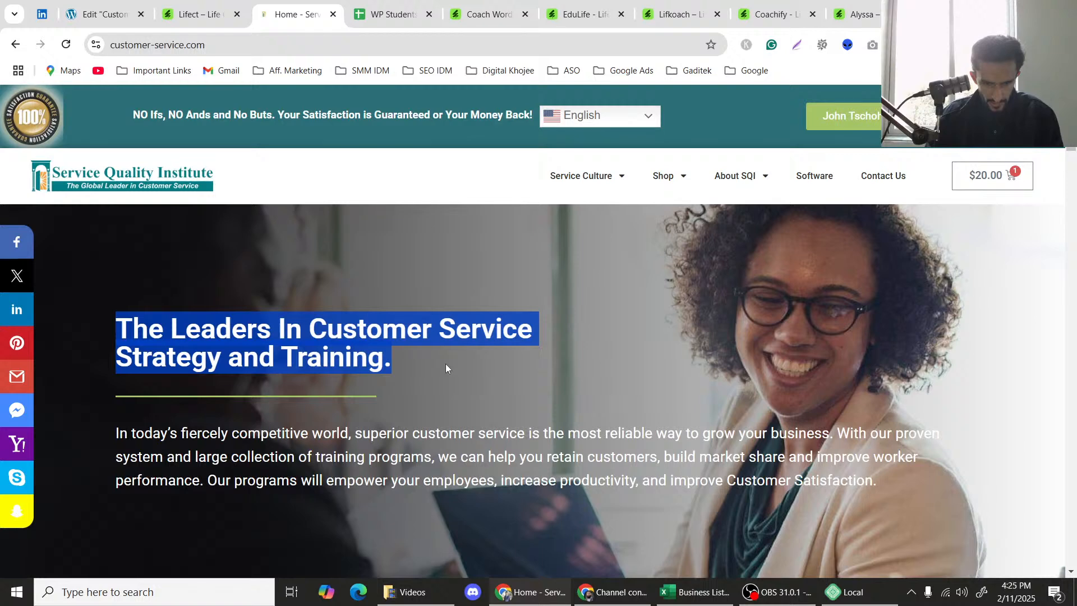
key(ctrl+minus)
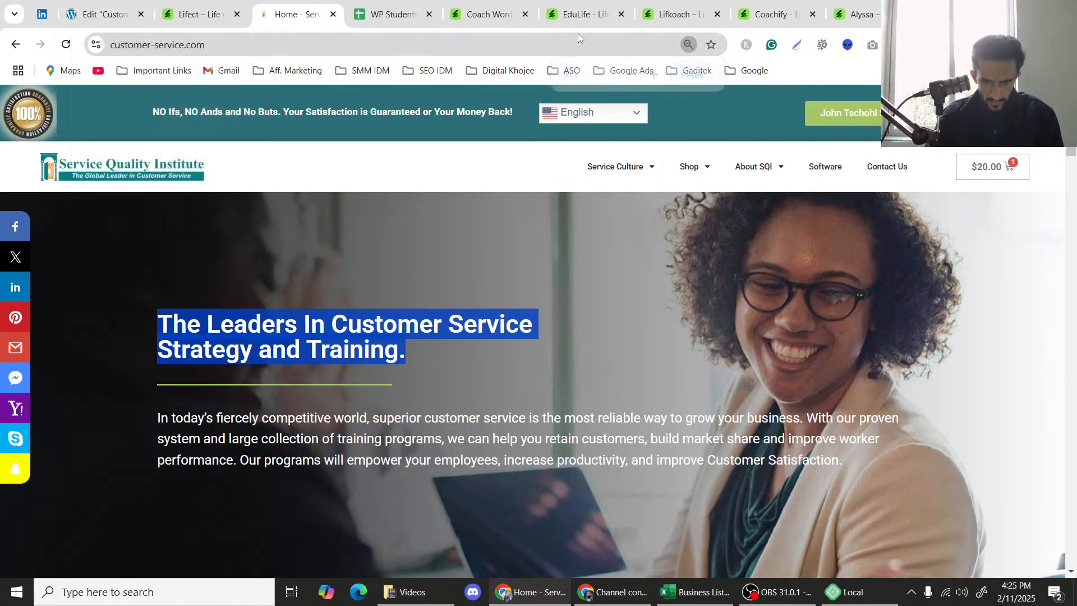
click(688, 44)
click(694, 75)
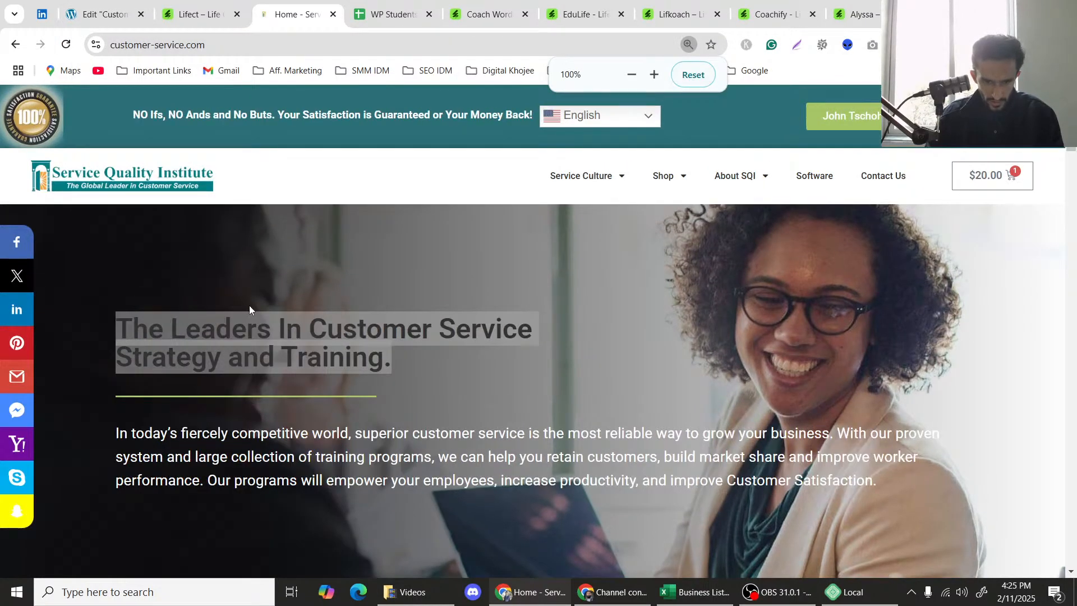
triple_click(239, 337)
key(ctrl+shift+Tab)
key(ctrl+shift+Tab)
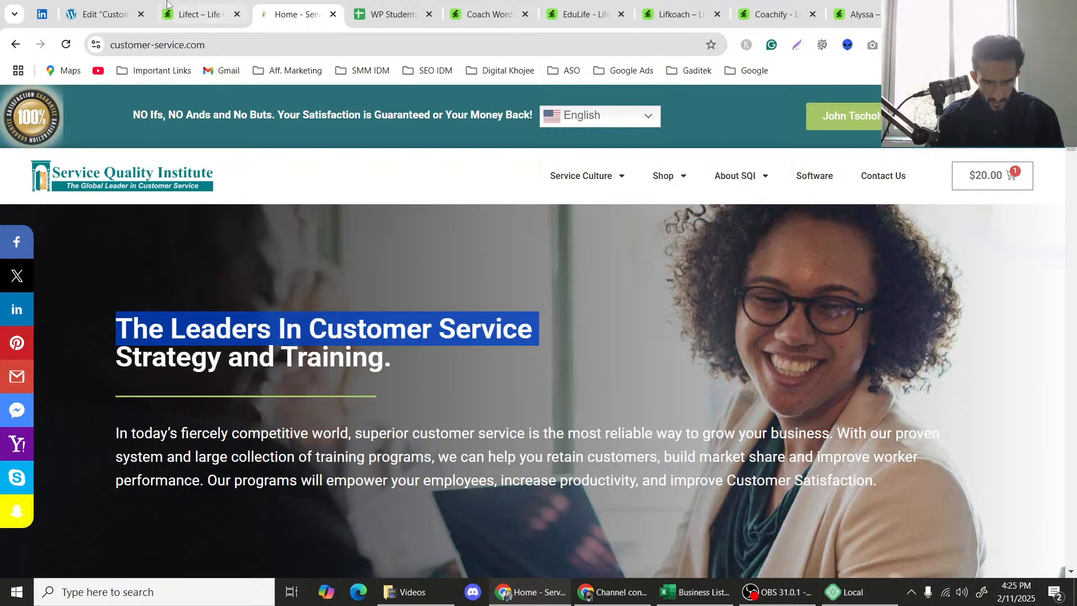
click(381, 179)
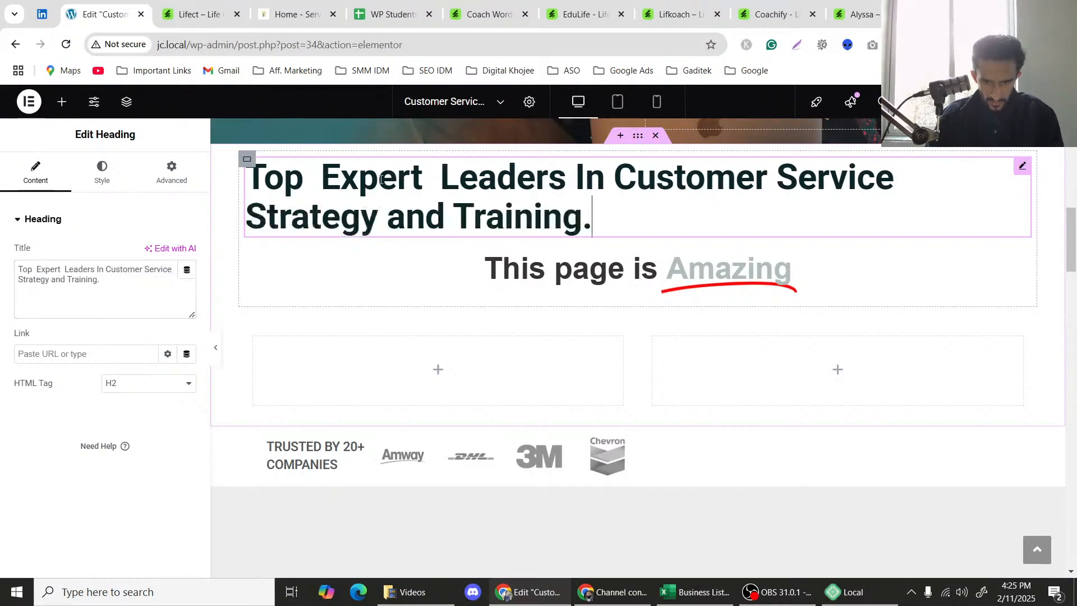
click(181, 7)
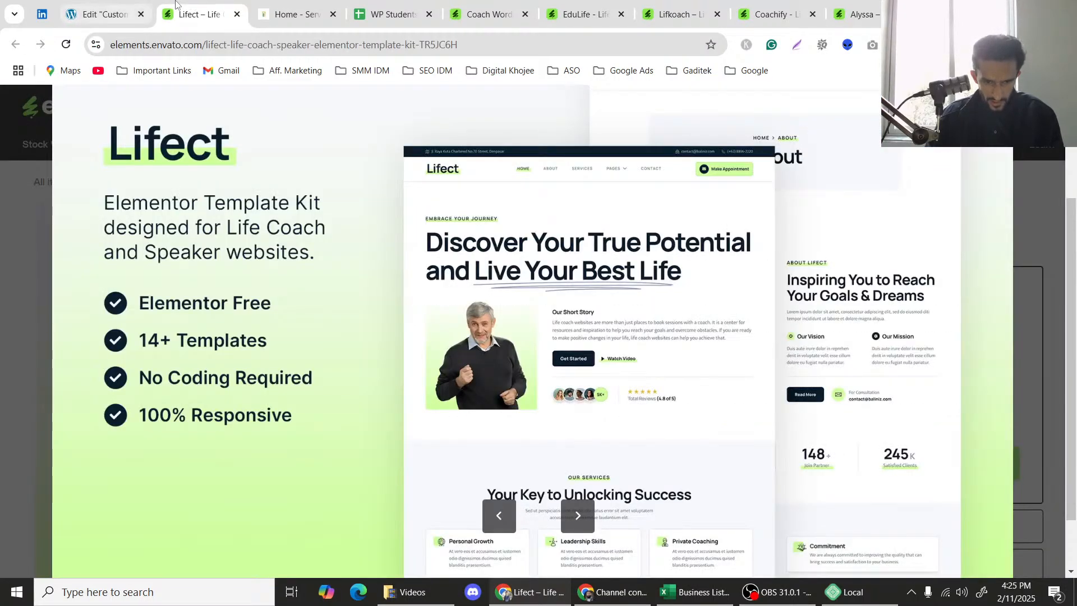
click(283, 6)
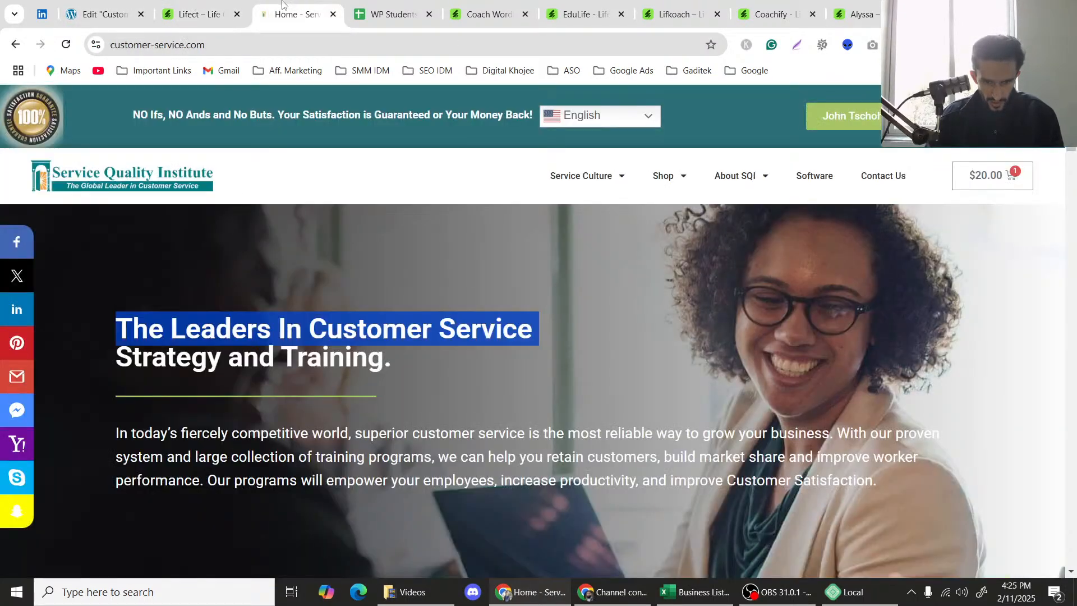
Remove the extra spaces around "Expert" in the pasted heading's title and copy the full title text.
click(96, 13)
click(313, 189)
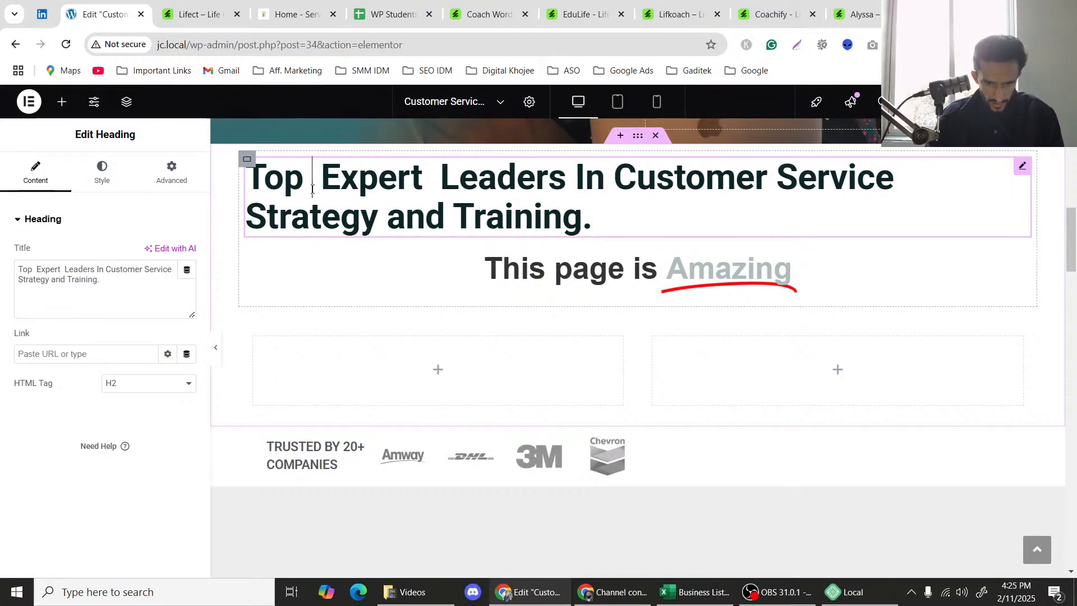
key(BackSpace)
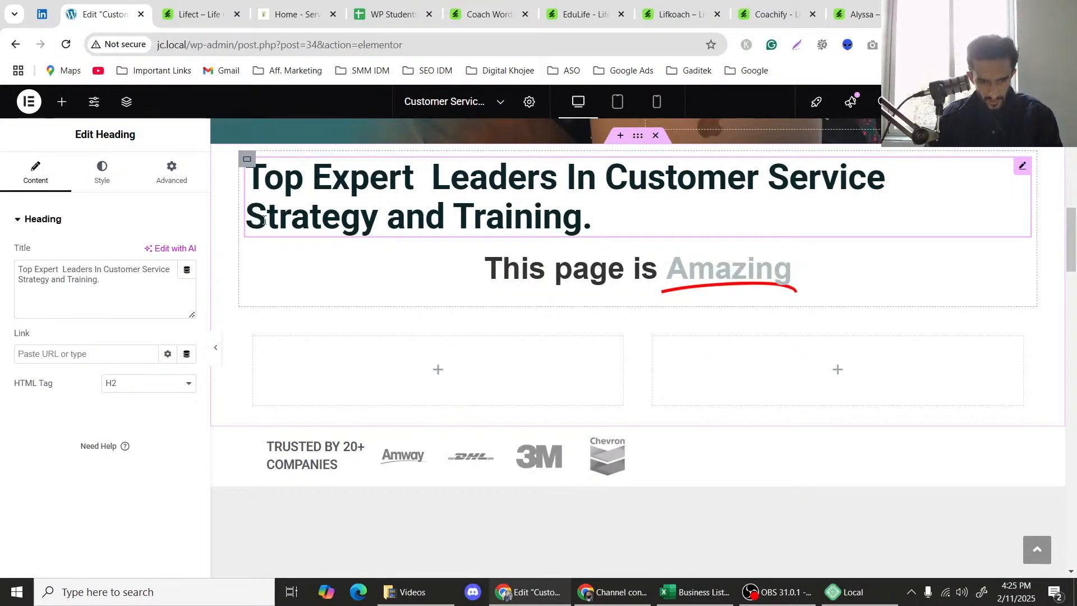
triple_click(76, 288)
click(80, 279)
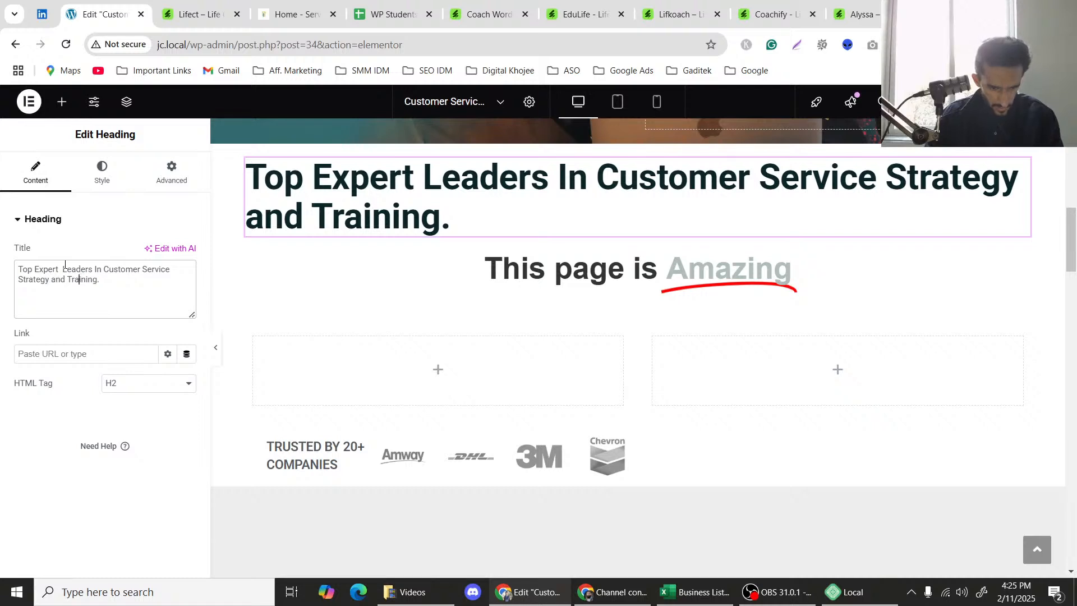
click(63, 271)
key(BackSpace)
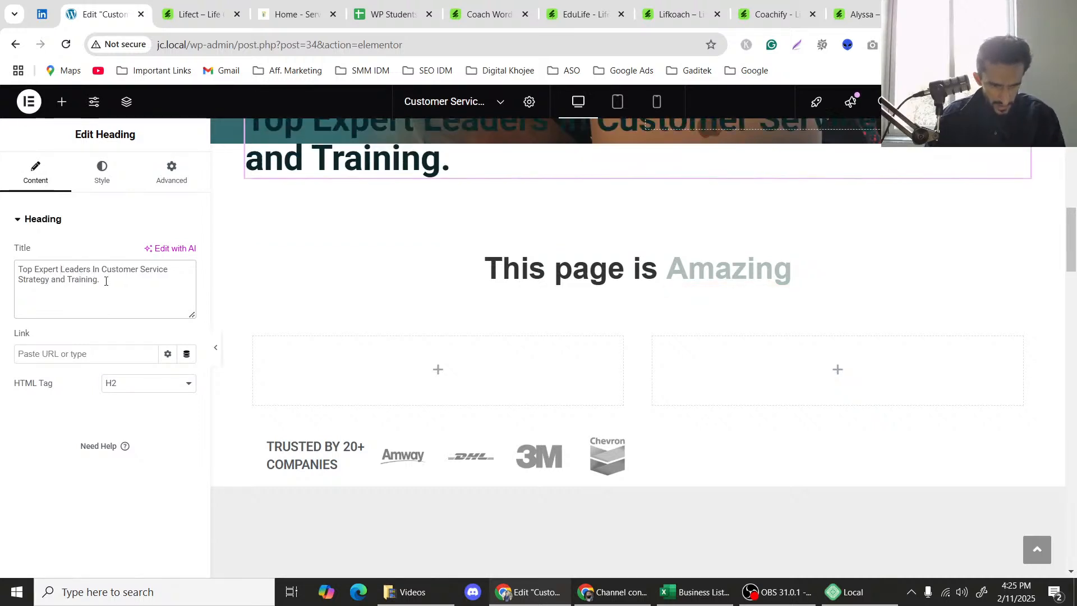
triple_click(106, 281)
key(ctrl+c)
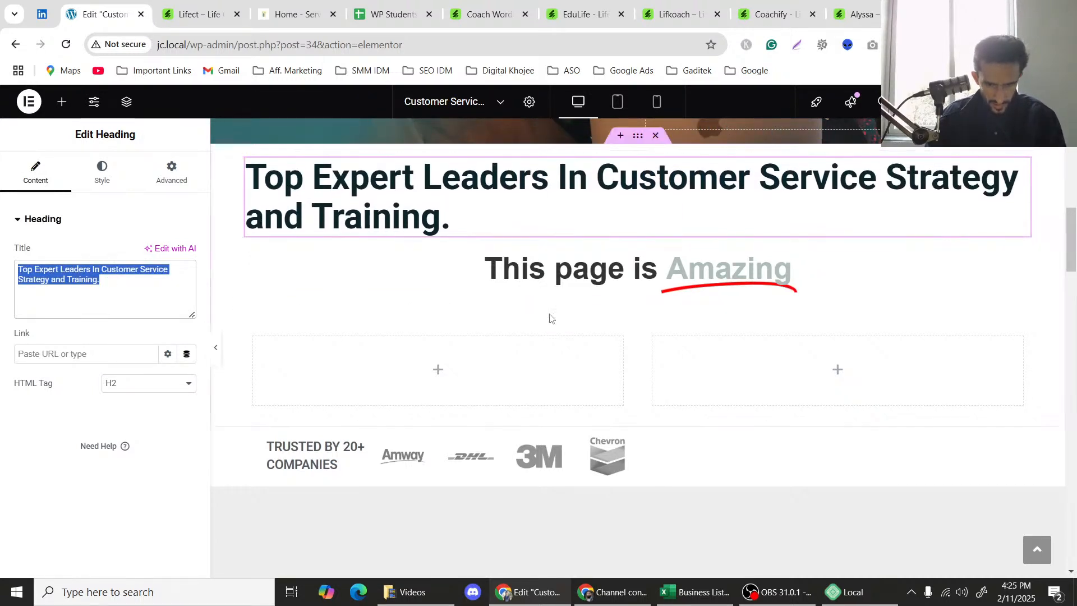
Replace the animated headline's before text with the copied title "Top Expert Leaders In Customer Service Strategy and Training.".
click(550, 275)
click(108, 281)
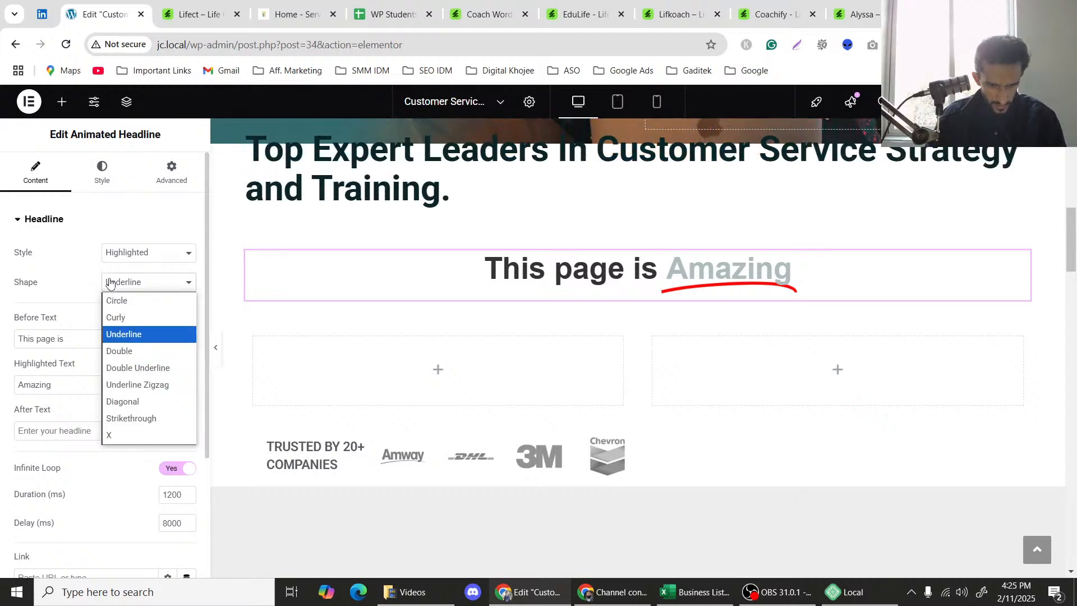
click(37, 175)
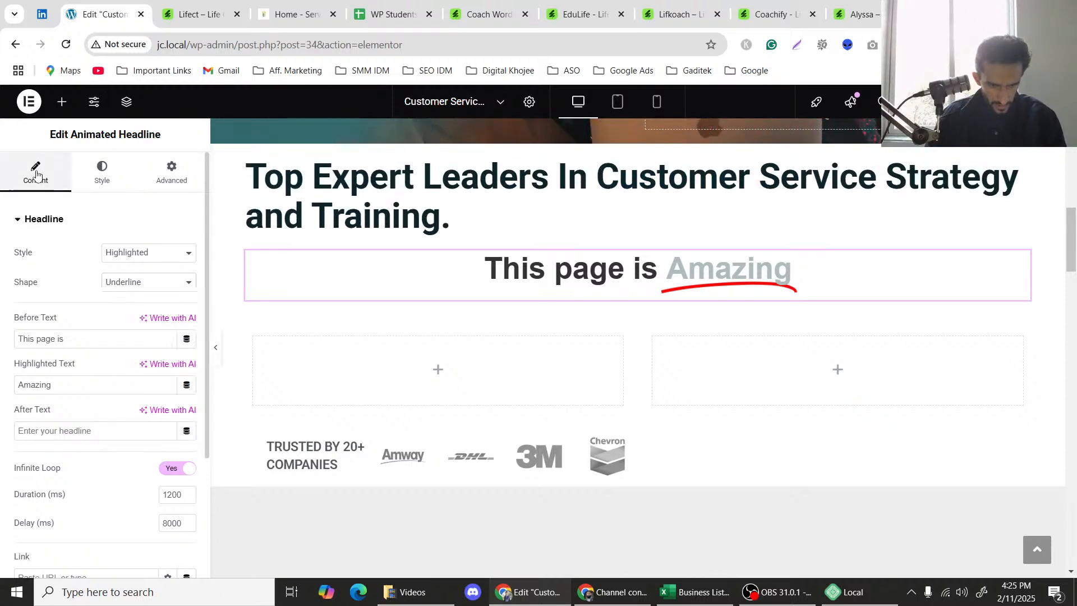
double_click(45, 343)
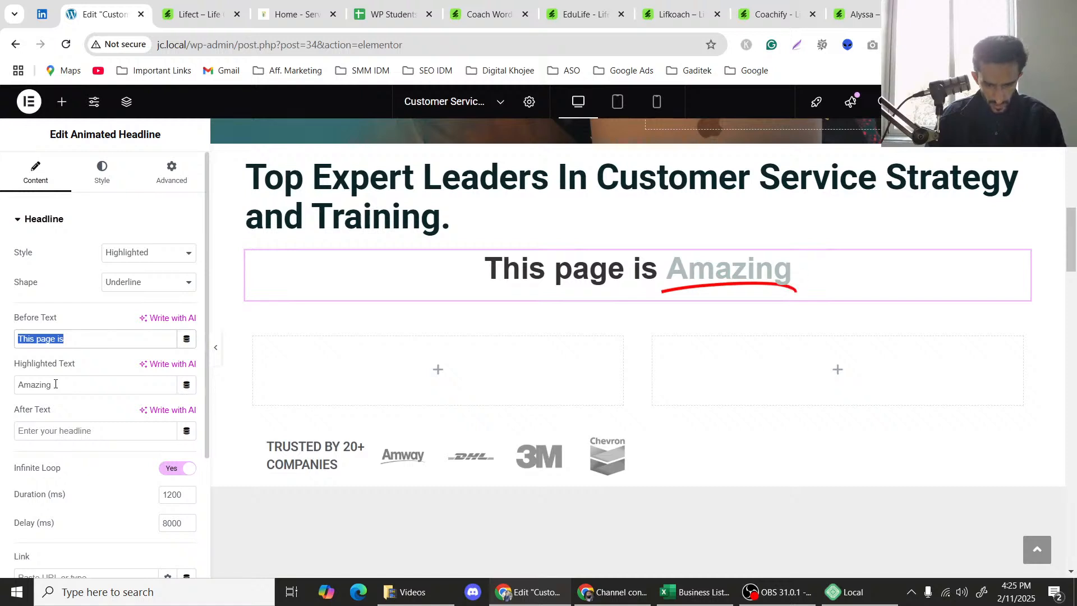
key(ctrl+v)
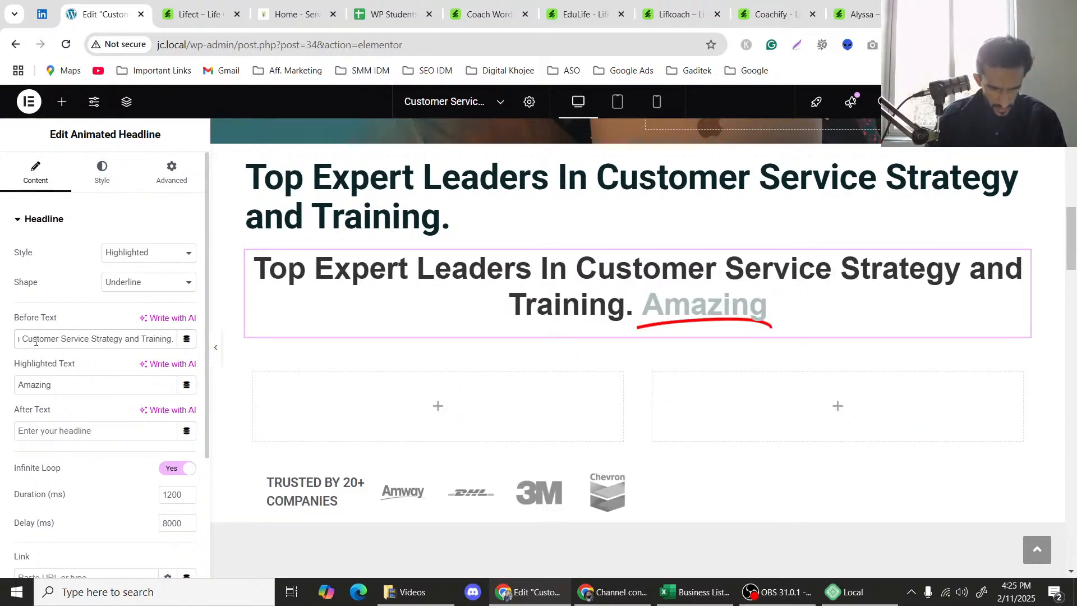
Move "Customer Service Strategy and Training." from the animated headline's before text into its highlighted text, replacing "Amazing".
drag(23, 340, 181, 341)
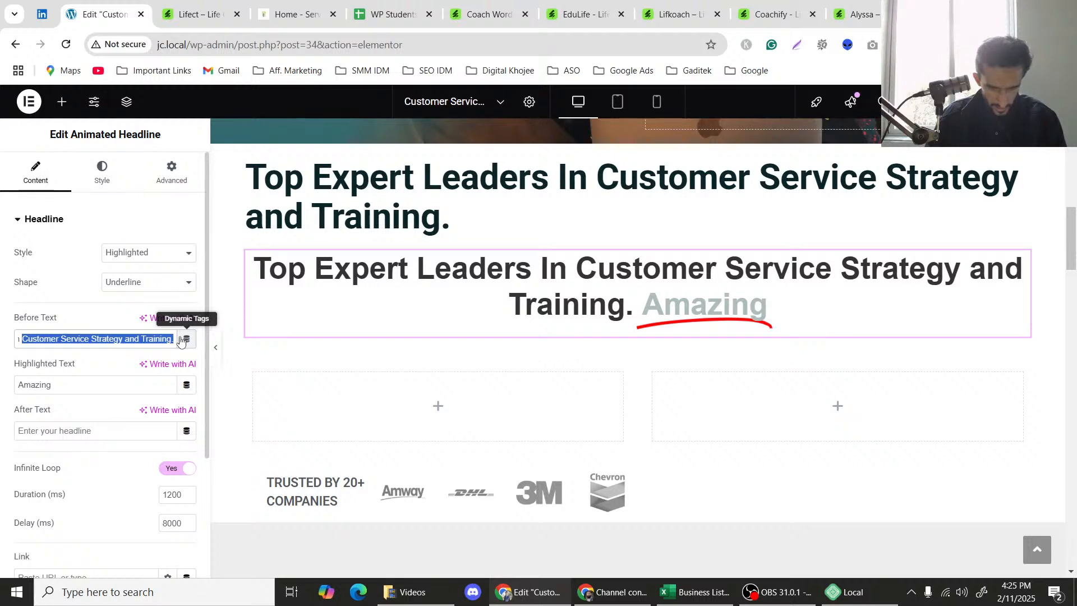
key(ctrl+x)
click(62, 386)
key(ctrl+a)
key(ctrl+v)
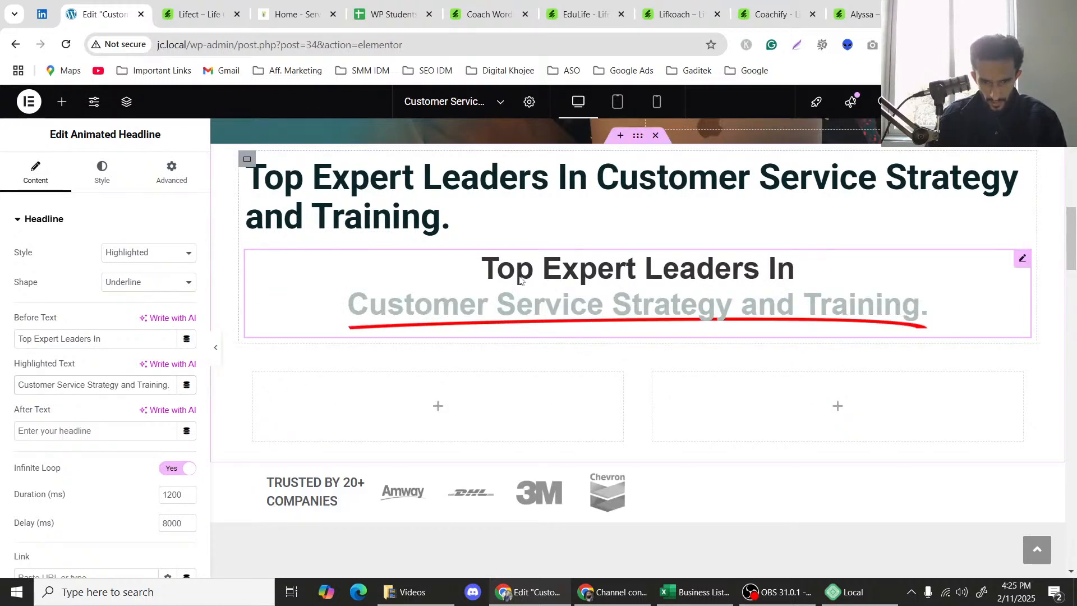
Delete the plain heading above the animated headline.
click(325, 187)
right_click(325, 186)
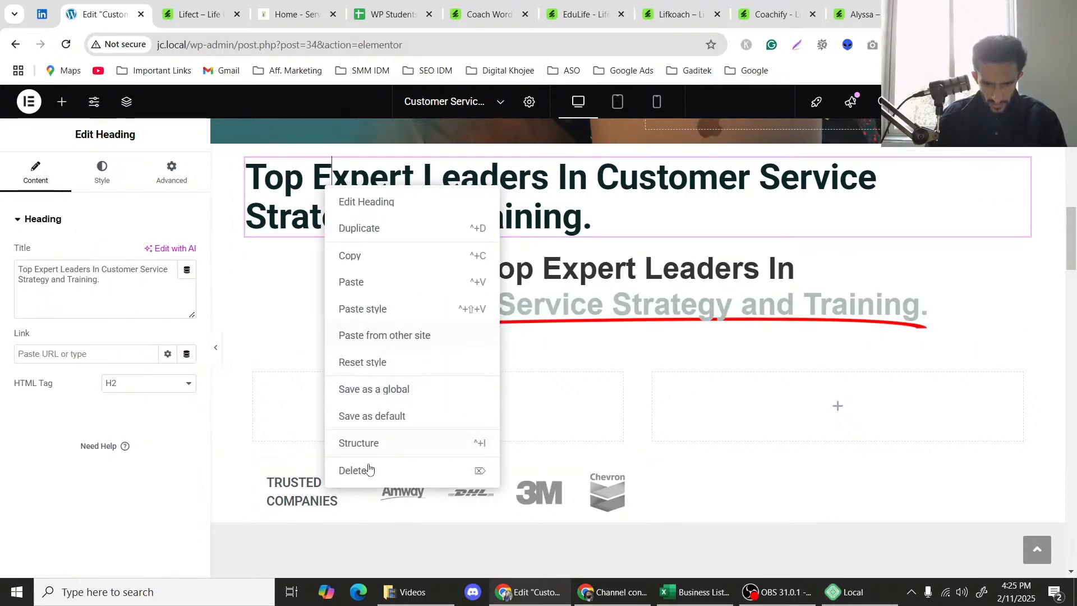
click(356, 478)
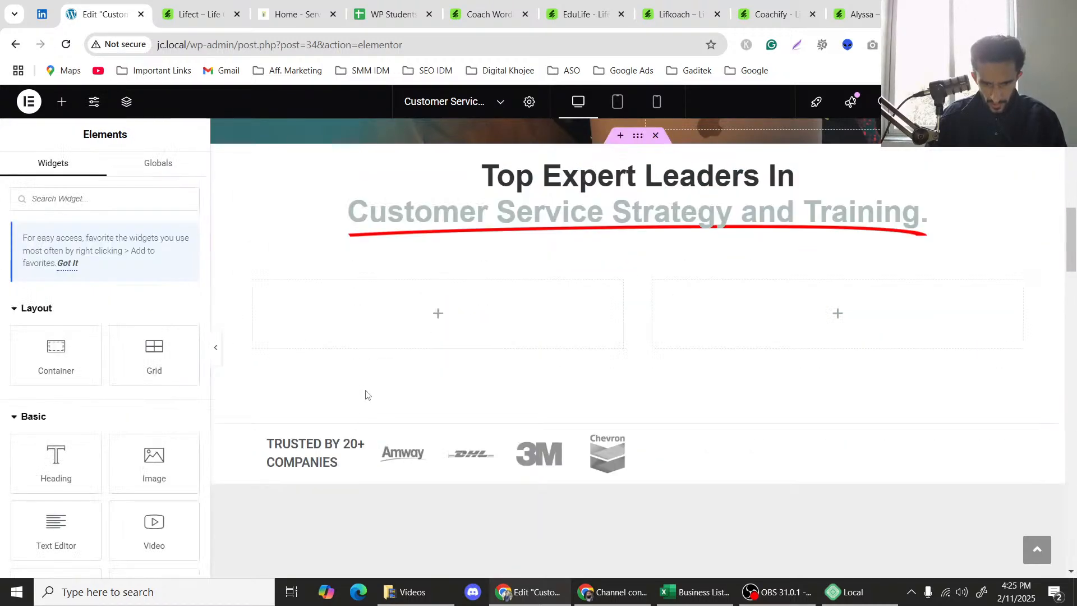
Turn off the infinite loop of the animated headline.
click(523, 184)
scroll(99, 224, down, 3)
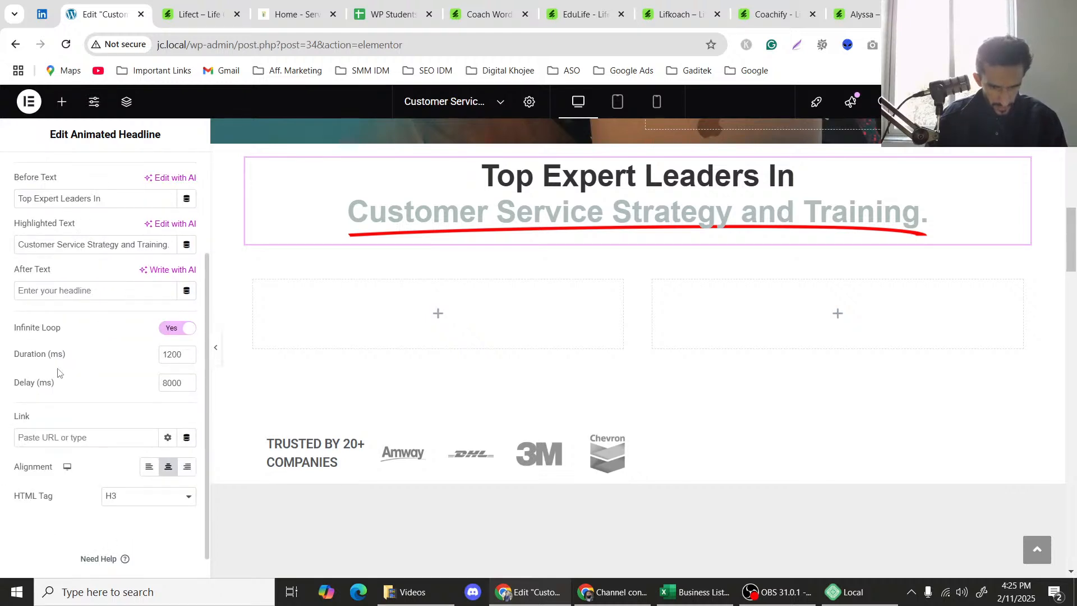
scroll(130, 369, down, 1)
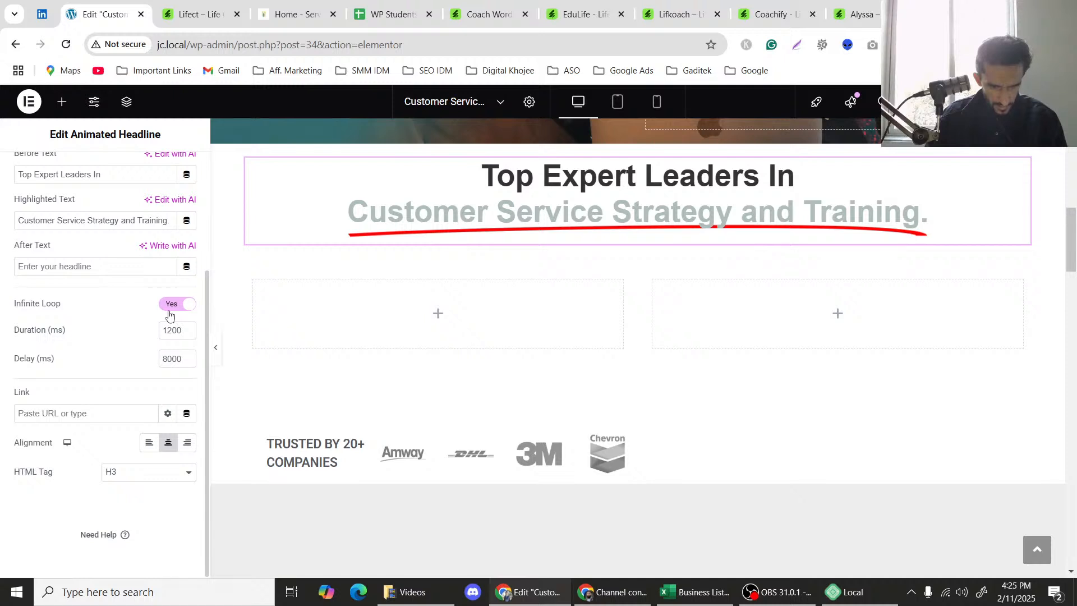
click(168, 312)
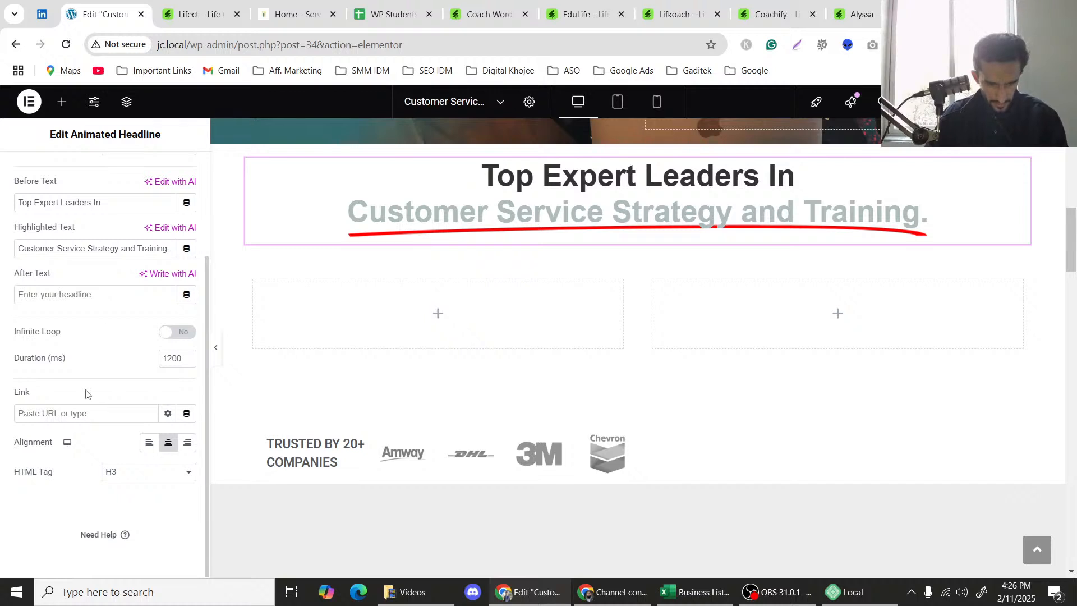
Set the color of the animated headline's underline shape to the global Primary color.
scroll(85, 393, up, 3)
click(97, 176)
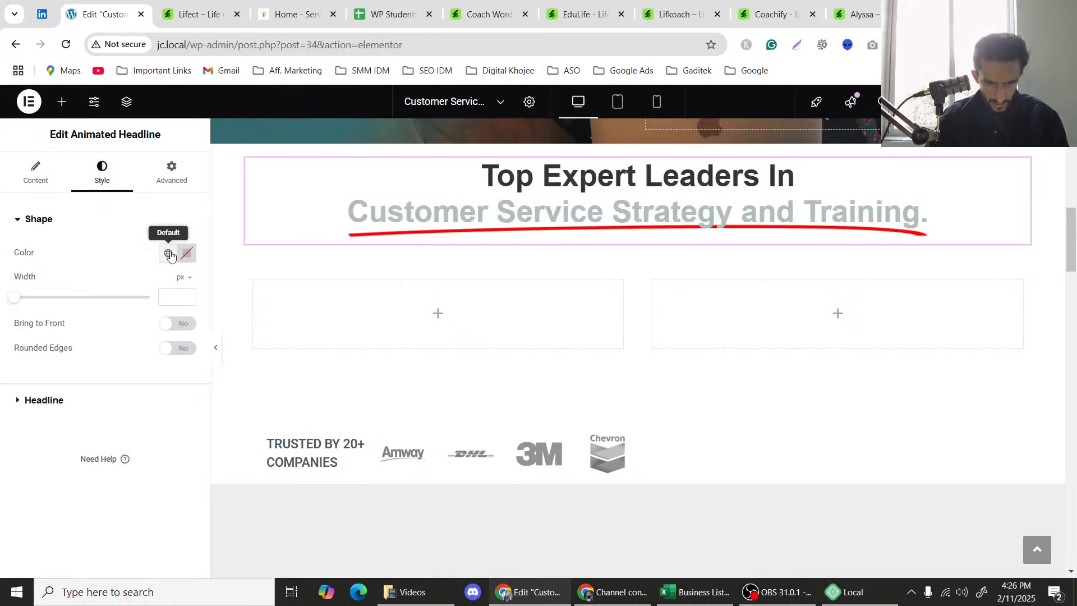
click(169, 254)
click(83, 315)
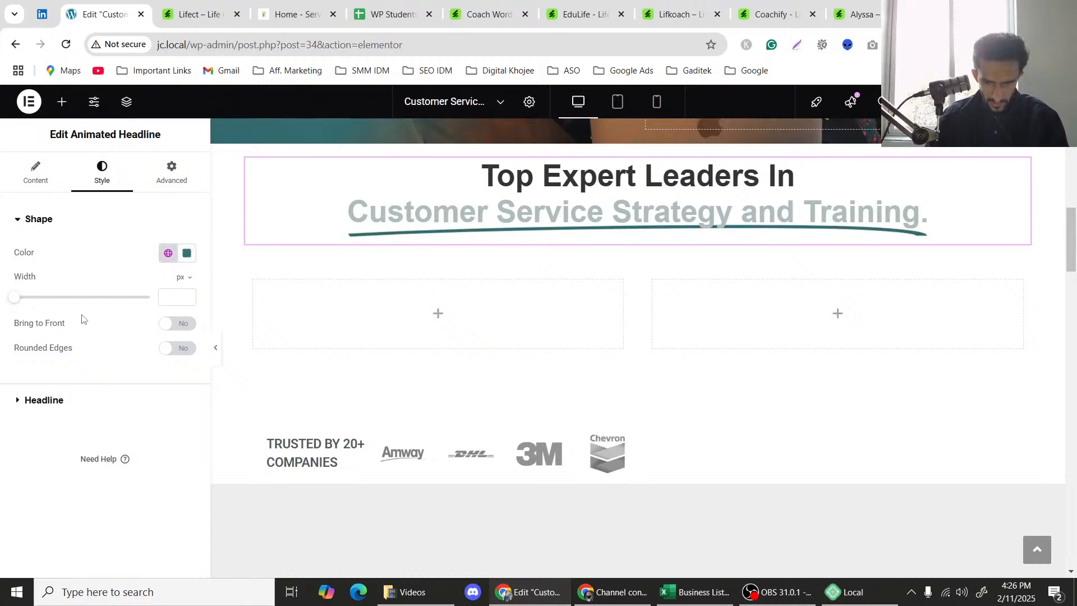
scroll(335, 265, up, 4)
scroll(336, 264, down, 2)
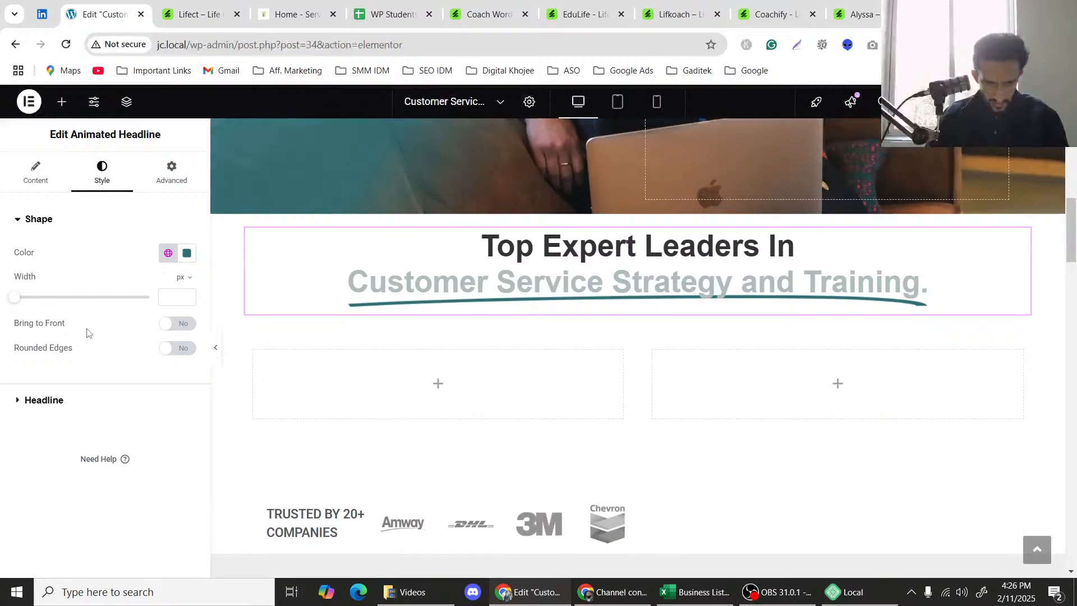
Undo the recent changes back to before the plain heading above the animated headline was deleted.
click(50, 400)
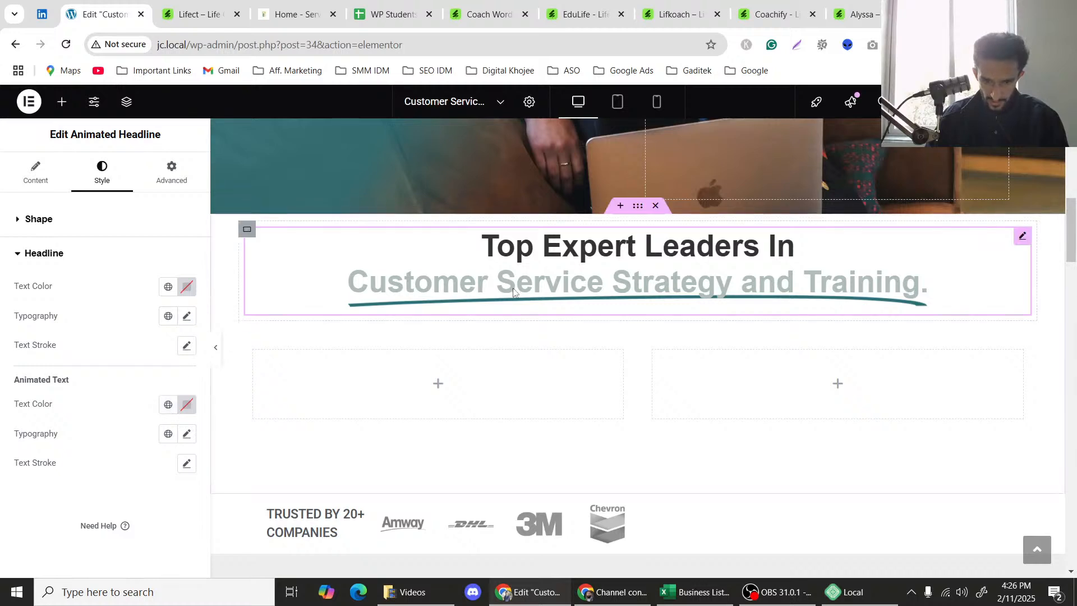
click(193, 14)
click(107, 14)
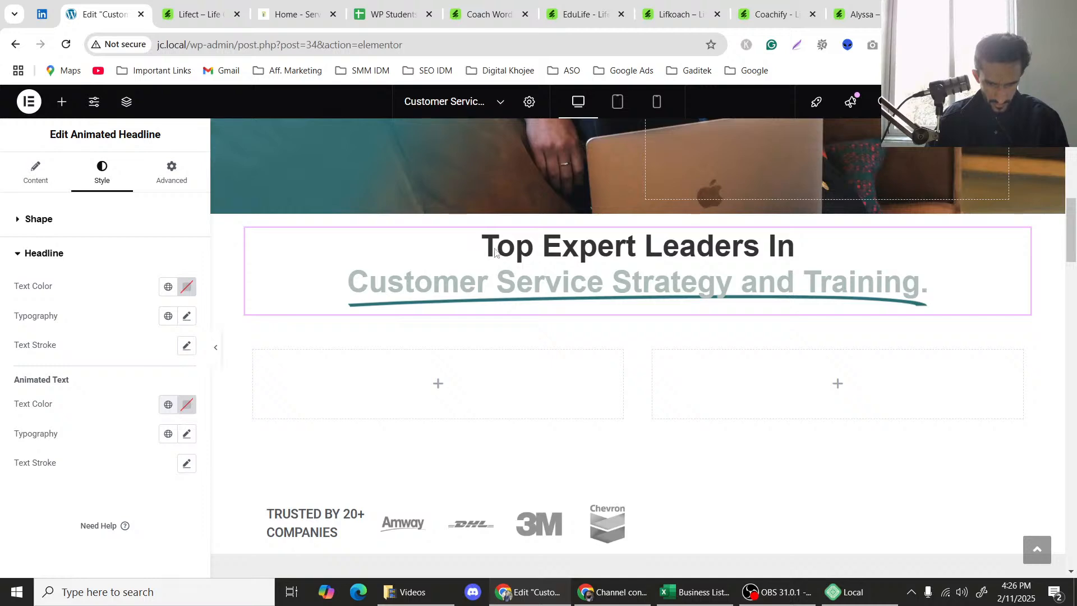
scroll(452, 305, up, 4)
scroll(460, 318, down, 5)
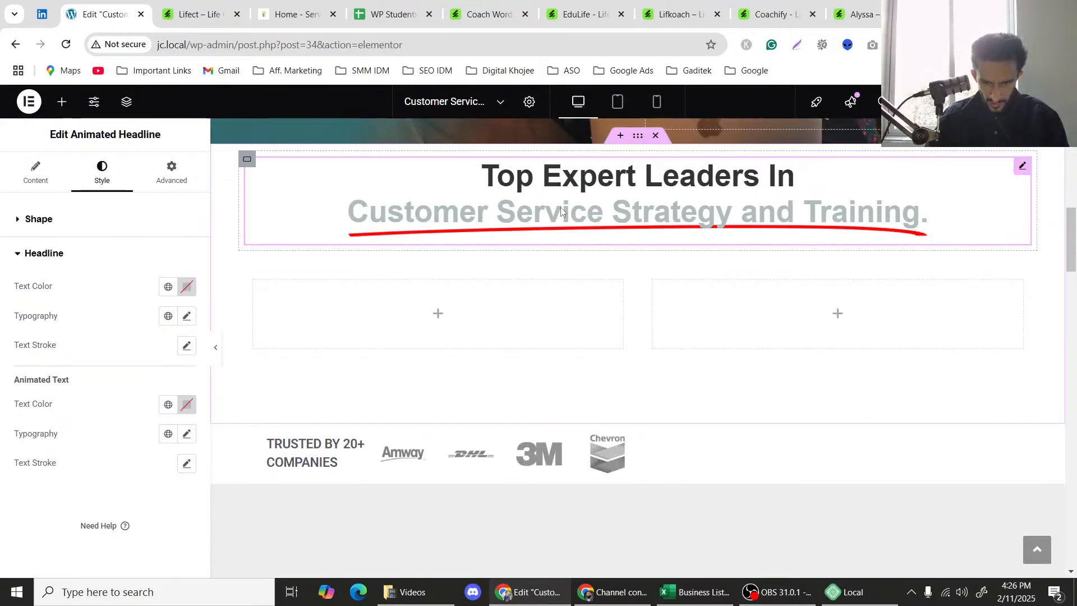
scroll(561, 211, up, 1)
Save the plain heading's text color #0B2528 as a new global color named "New Heading Color".
click(279, 205)
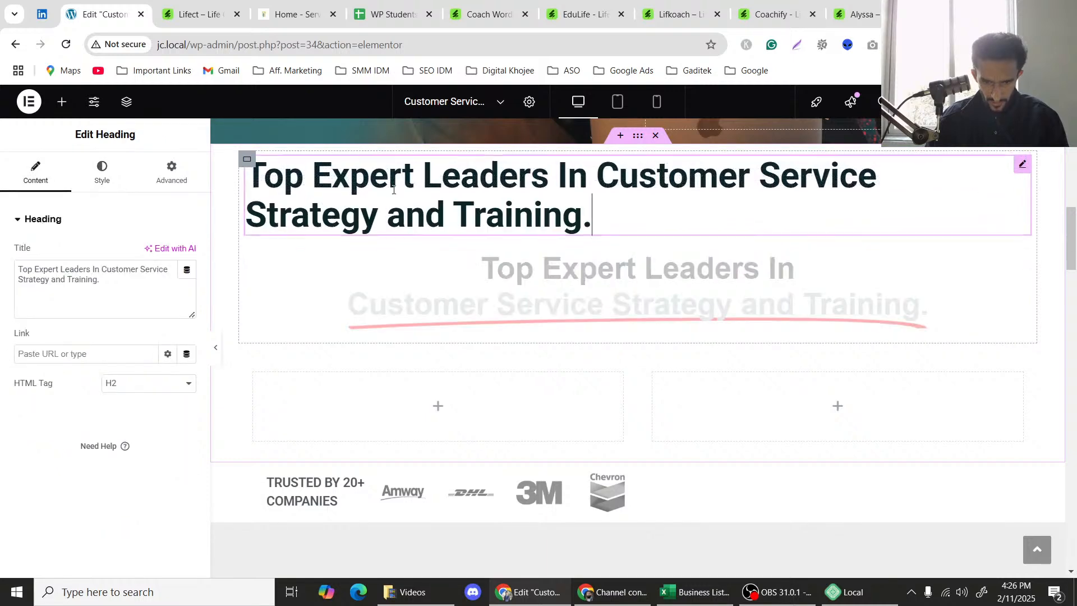
click(102, 172)
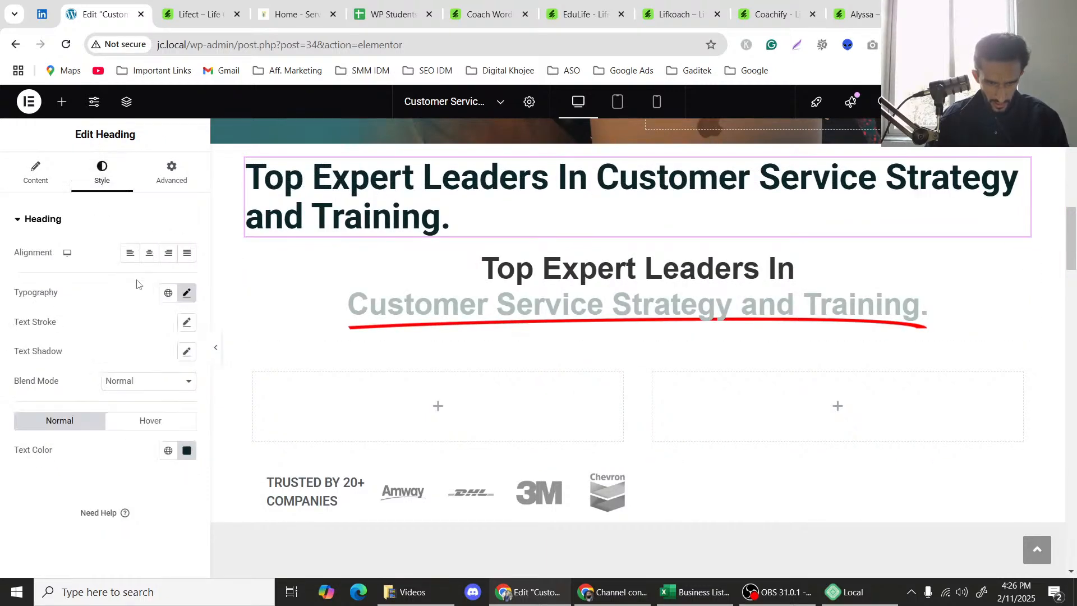
click(168, 451)
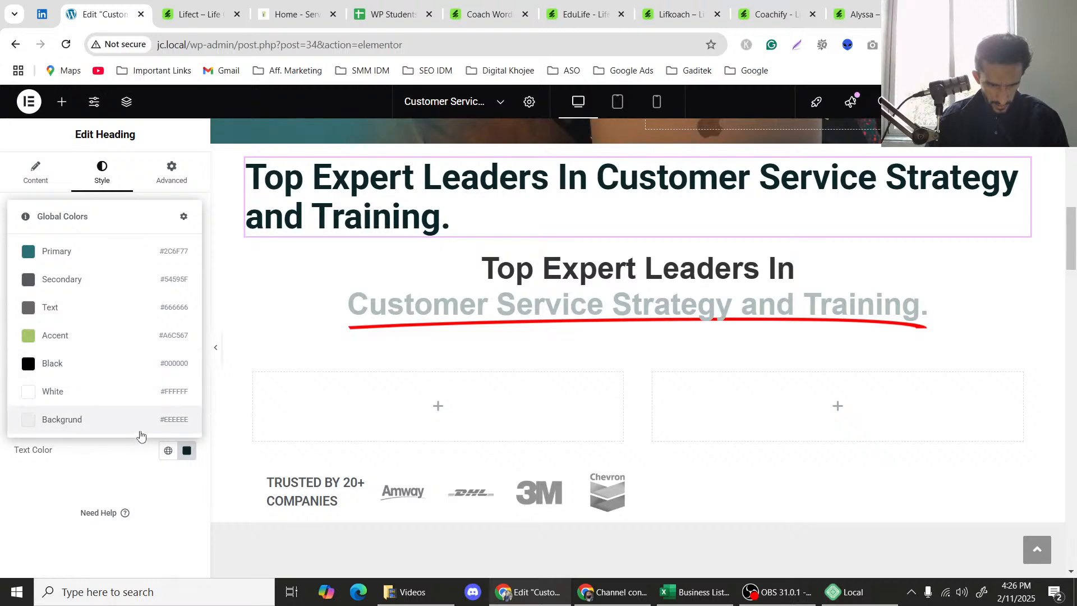
click(187, 451)
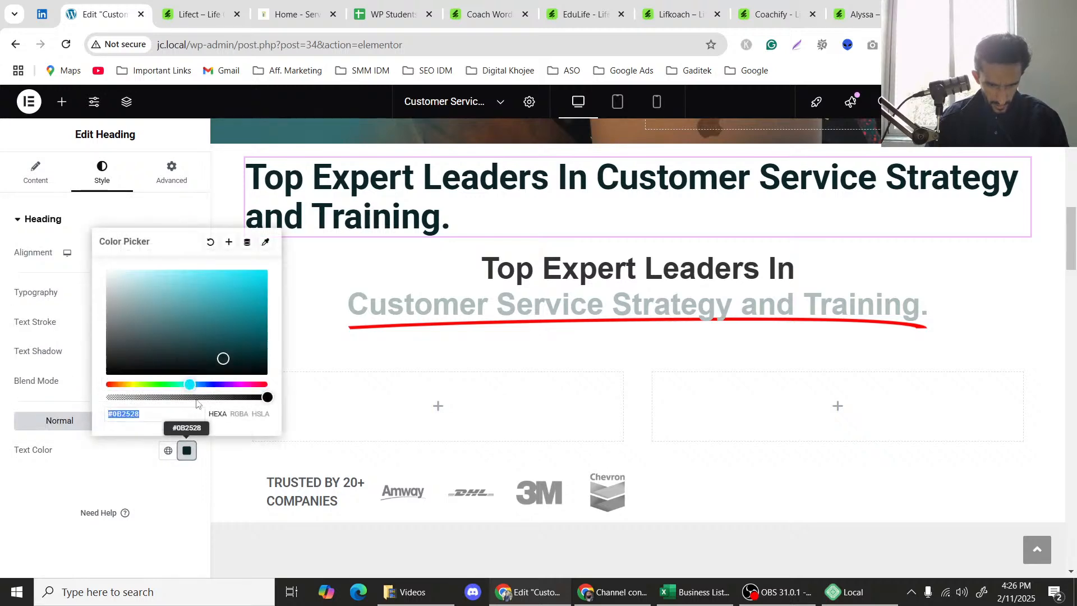
click(230, 244)
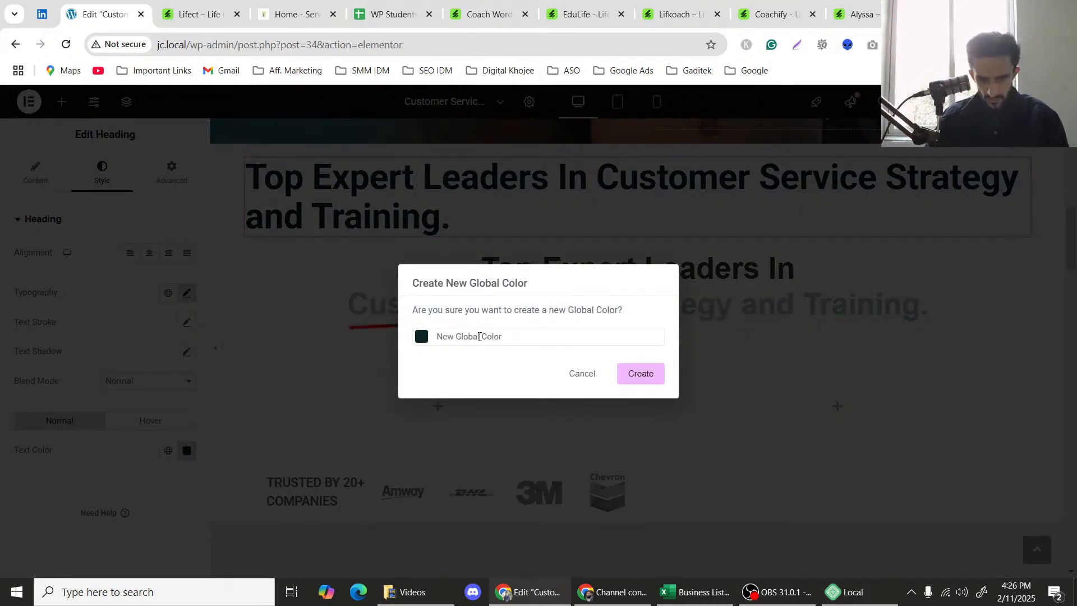
triple_click(480, 337)
text(Ne)
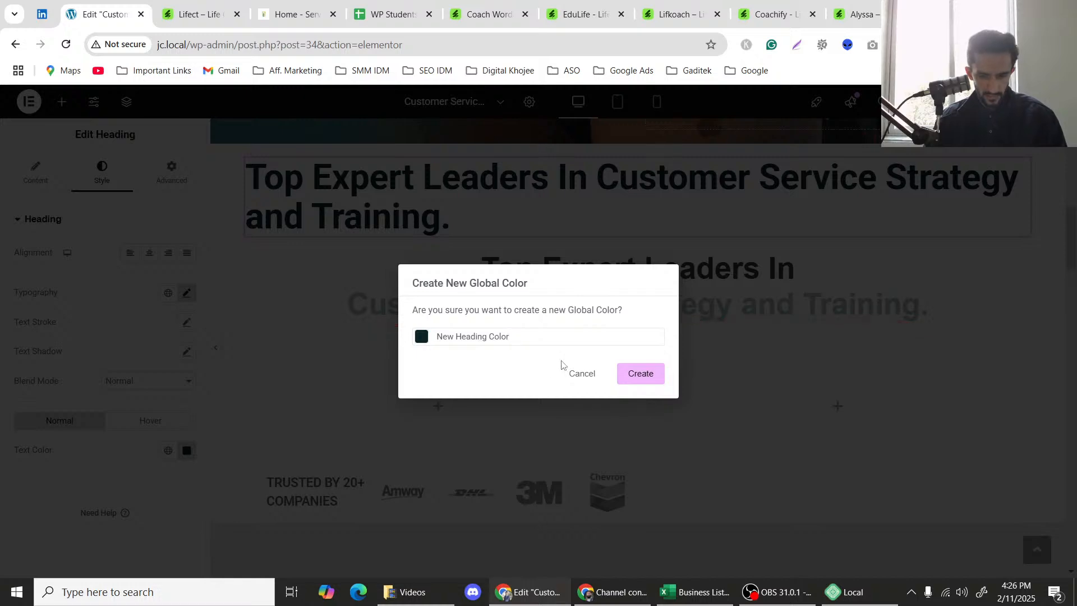
click(631, 373)
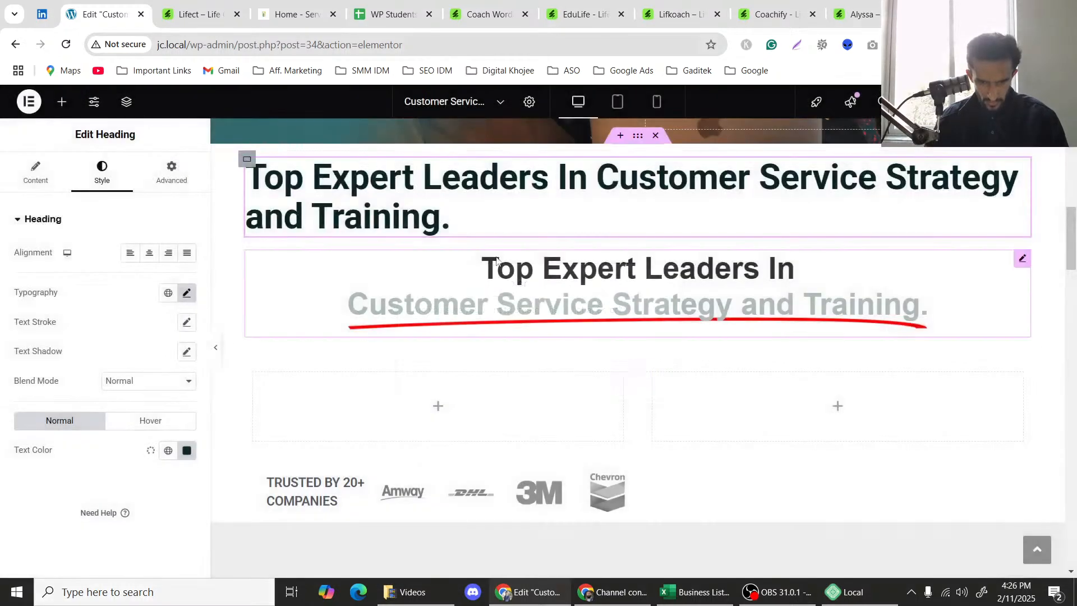
Try the global New Heading Color on the animated headline's underline shape.
click(365, 306)
click(168, 253)
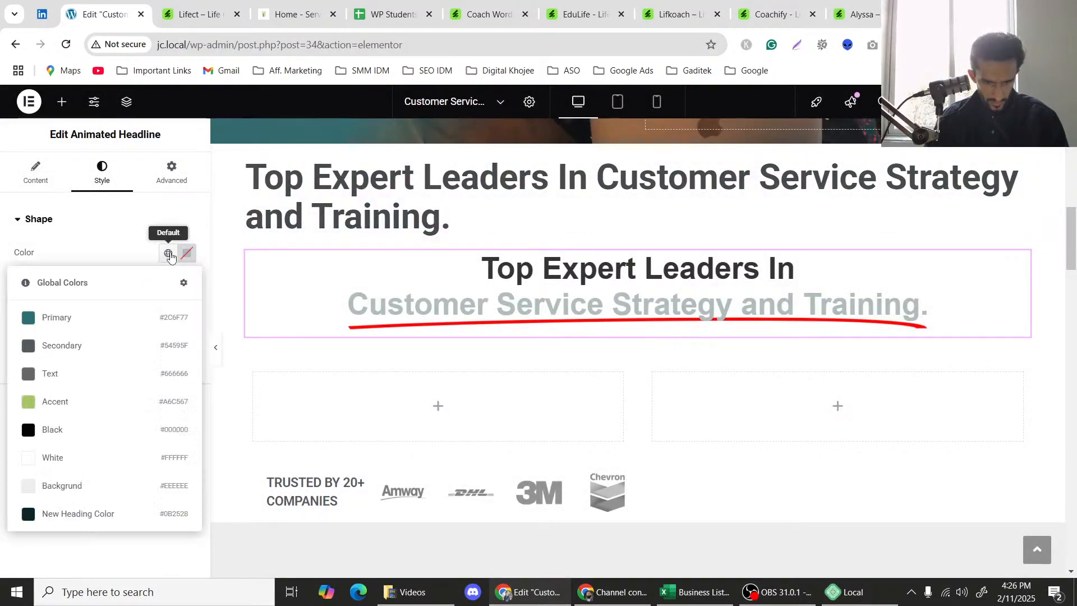
click(64, 516)
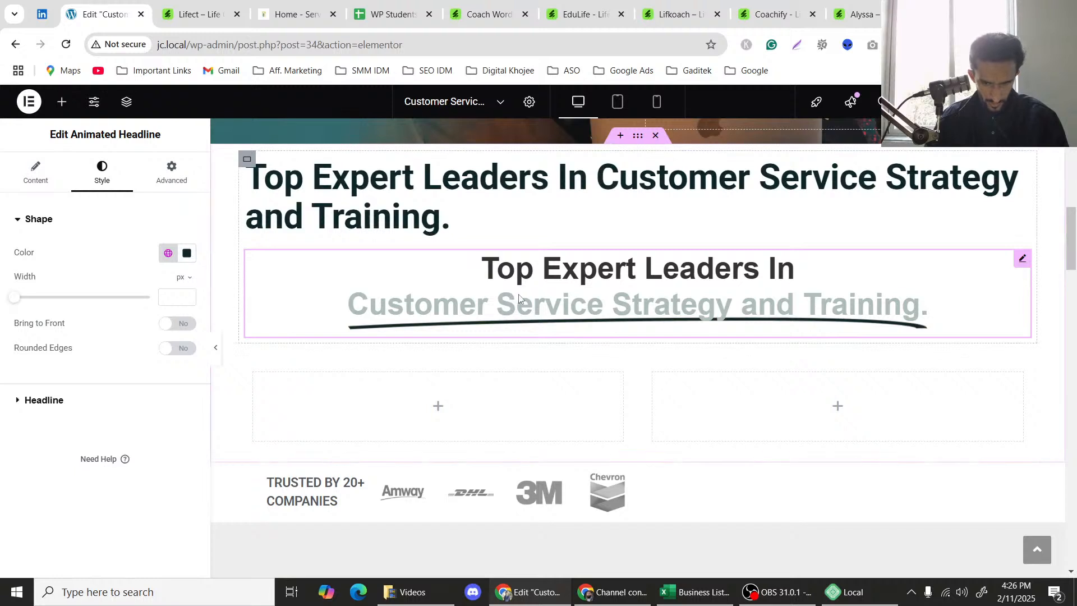
Set the animated headline's underline shape to the global Primary color #2C6F77.
click(44, 400)
click(63, 224)
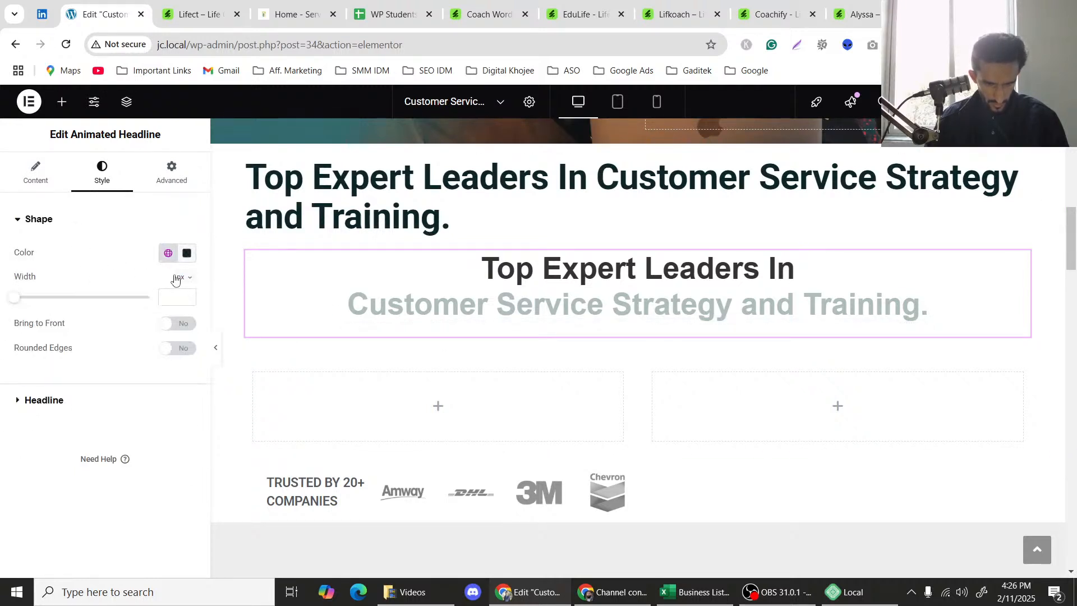
click(168, 253)
click(58, 318)
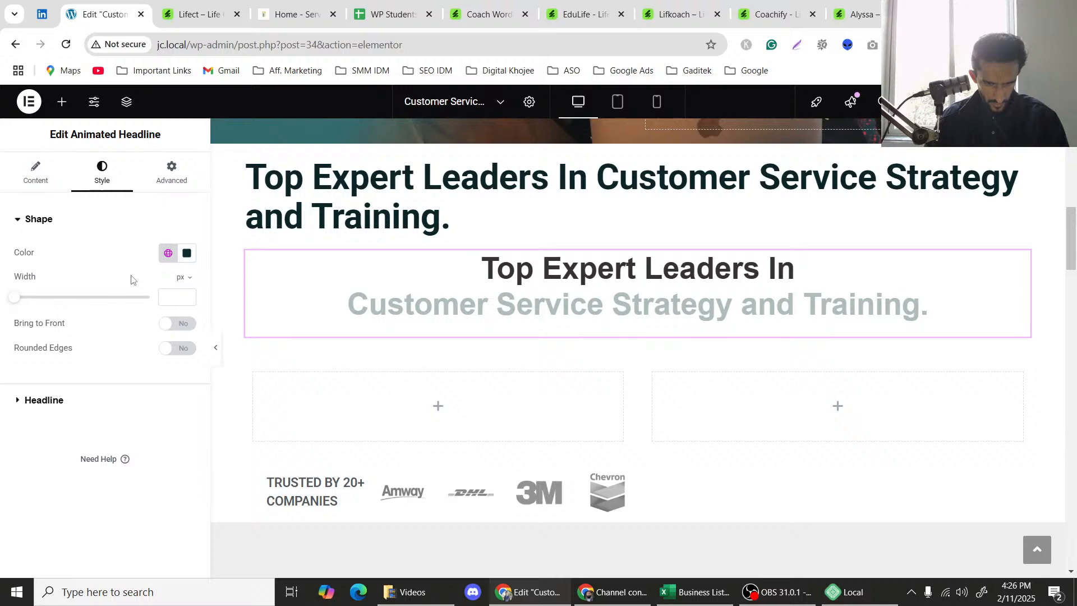
Apply the global New Heading Color to both the animated text and the main text of the animated headline.
click(44, 400)
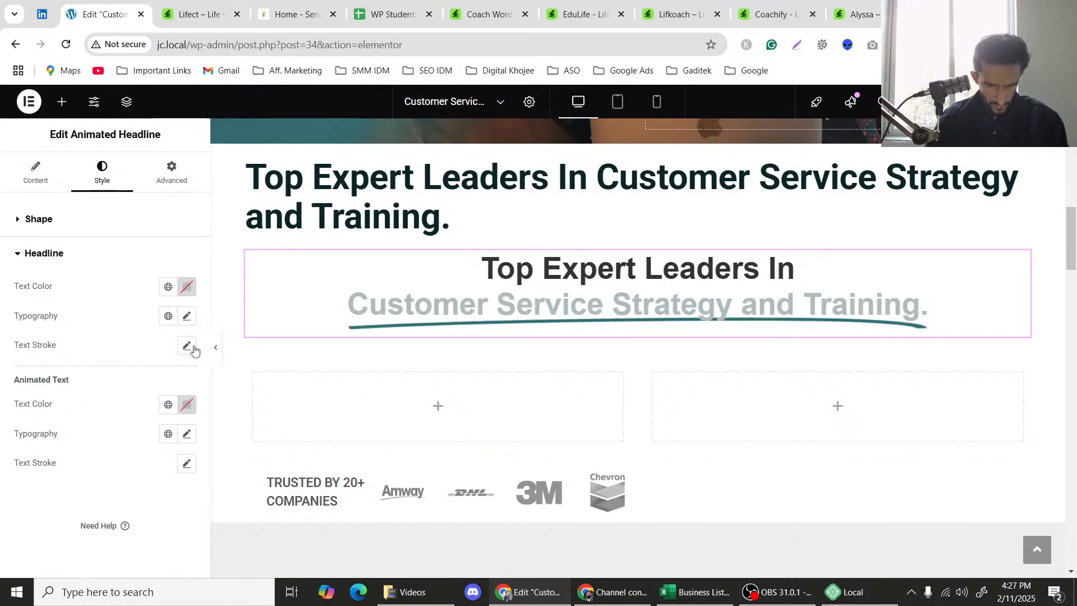
click(168, 405)
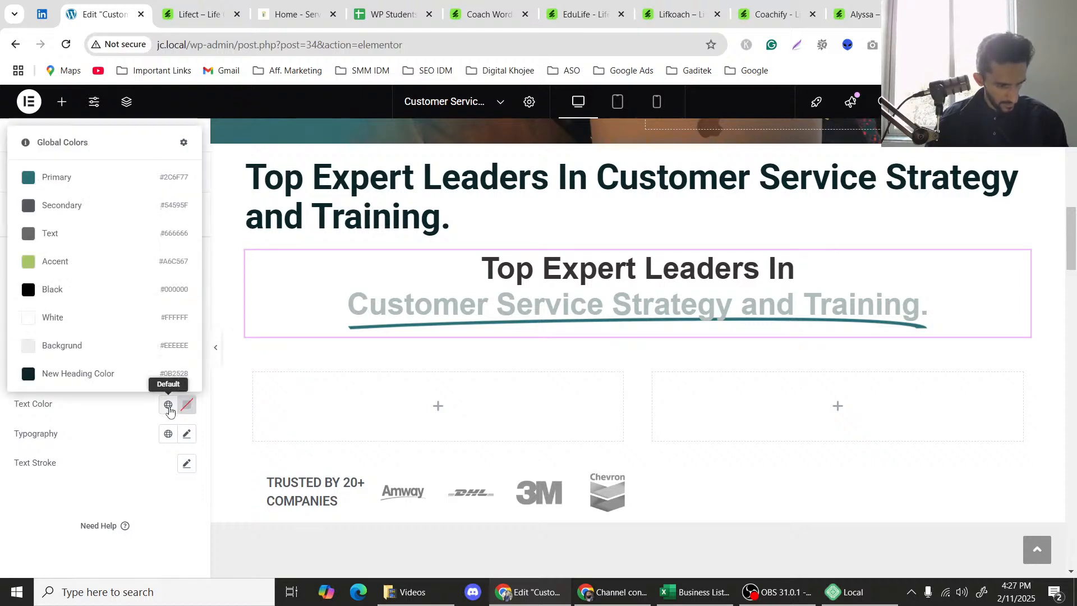
click(88, 375)
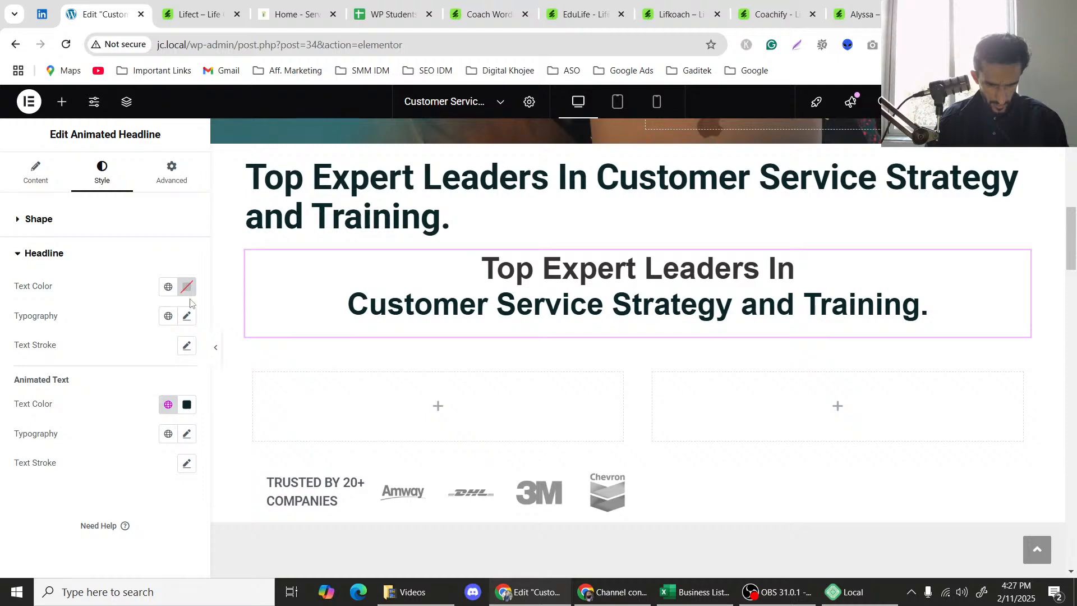
click(168, 286)
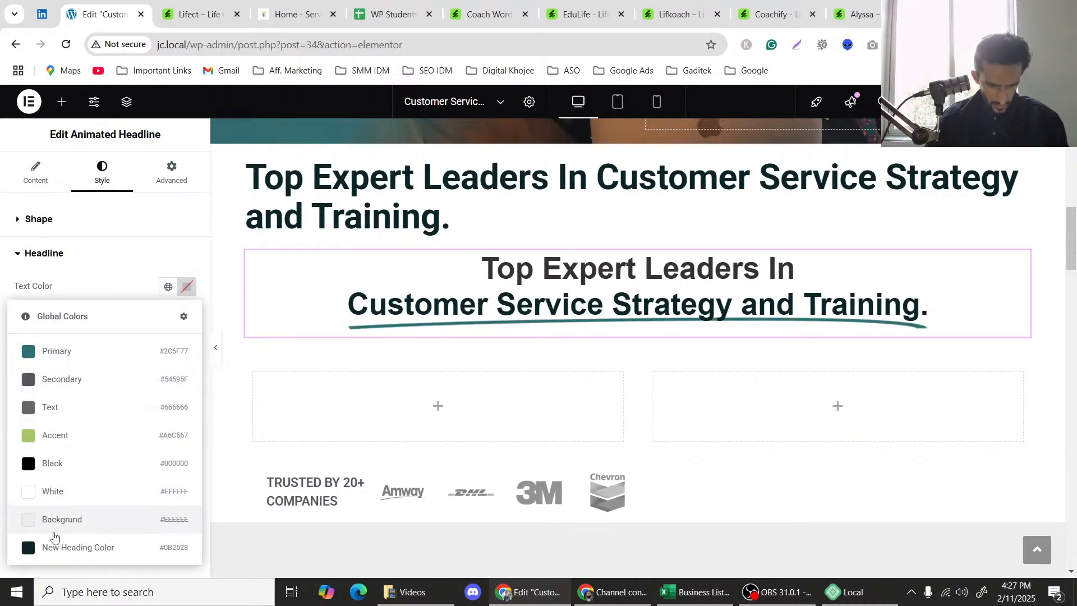
click(57, 546)
Set the animated headline's typography to the global Primary font.
scroll(533, 219, down, 2)
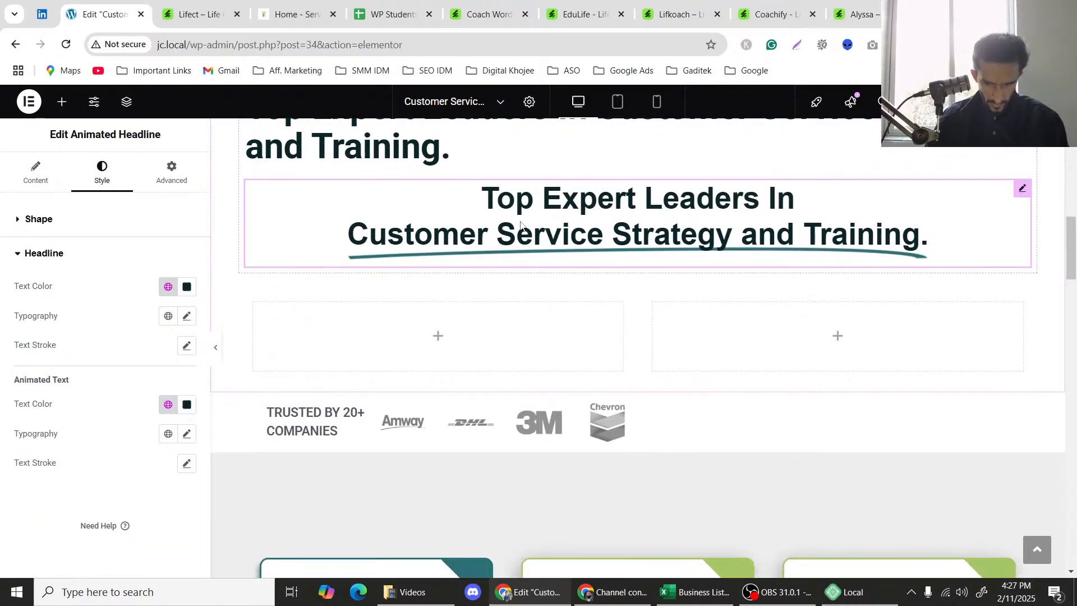
scroll(528, 230, up, 2)
scroll(561, 263, down, 1)
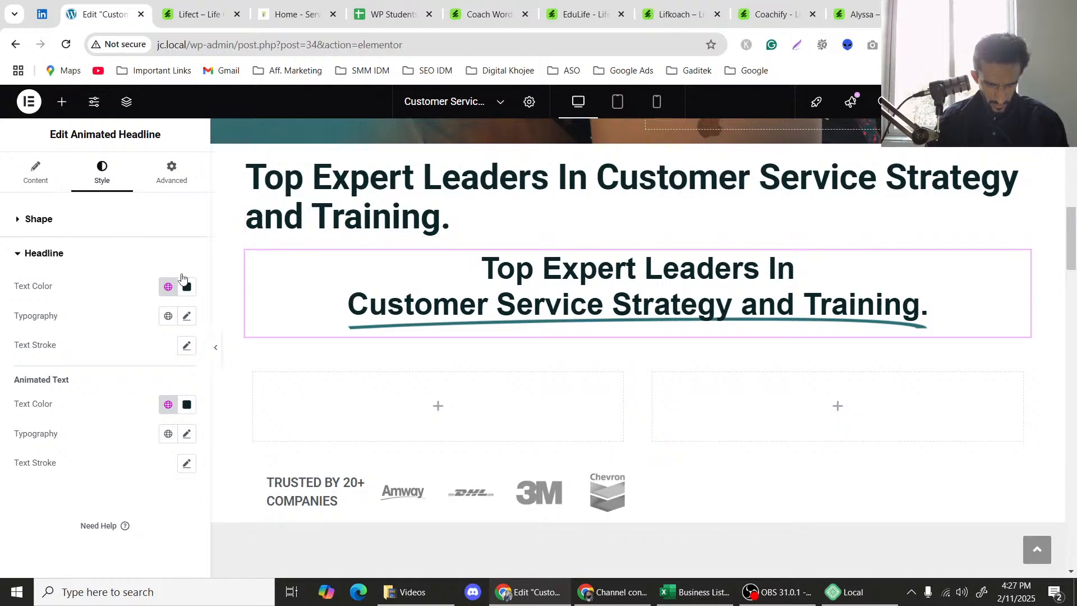
click(167, 316)
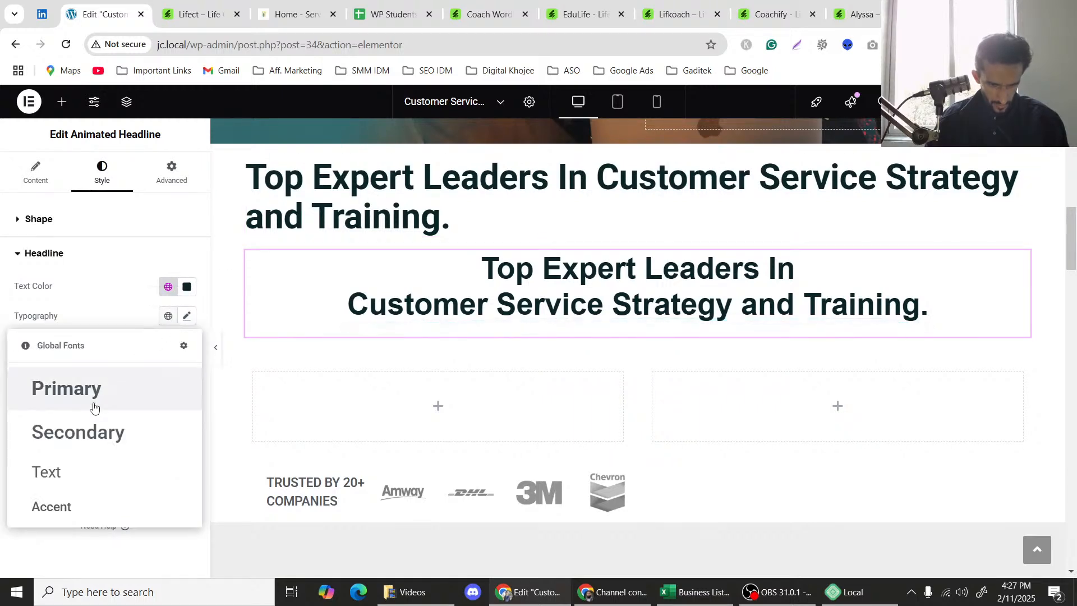
click(92, 405)
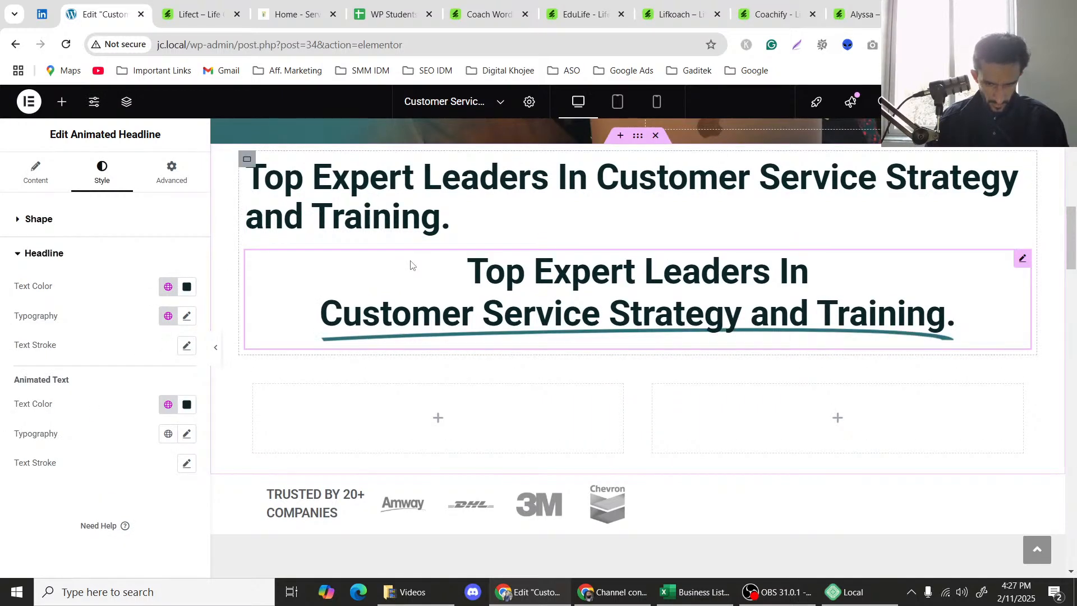
Delete the plain heading above the styled animated headline.
right_click(418, 191)
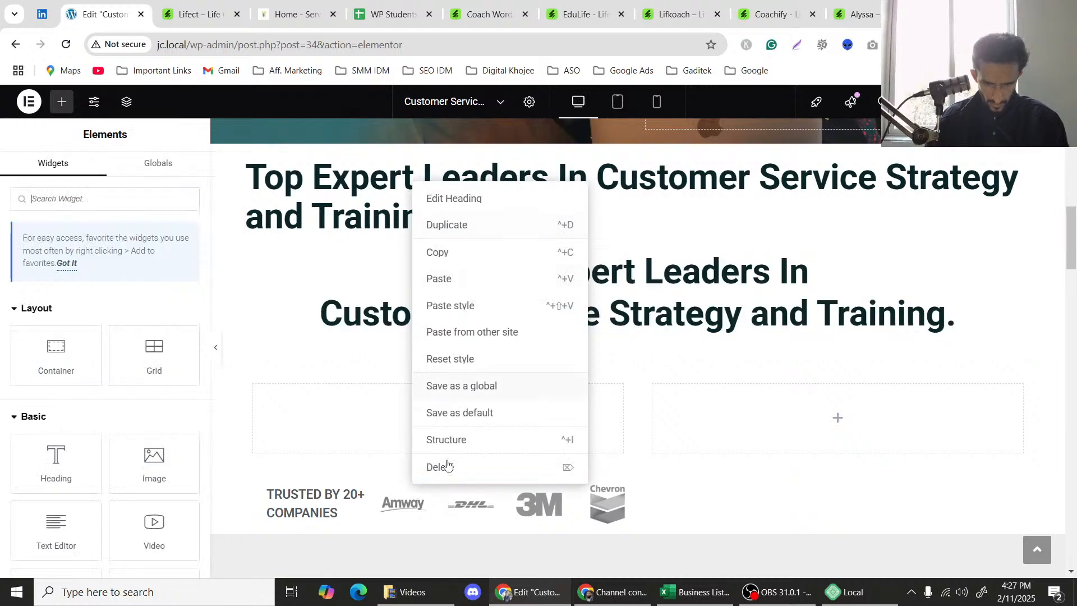
click(447, 465)
Try widths of about 5 and 10 px for the headline's underline shape and clear the value back to default.
click(499, 191)
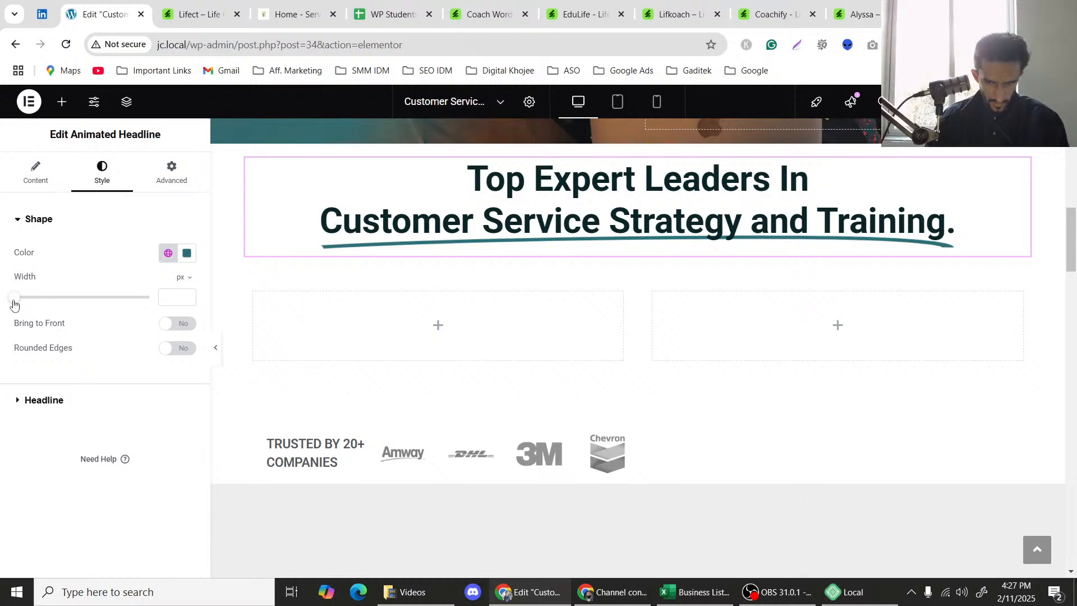
drag(14, 304, 41, 303)
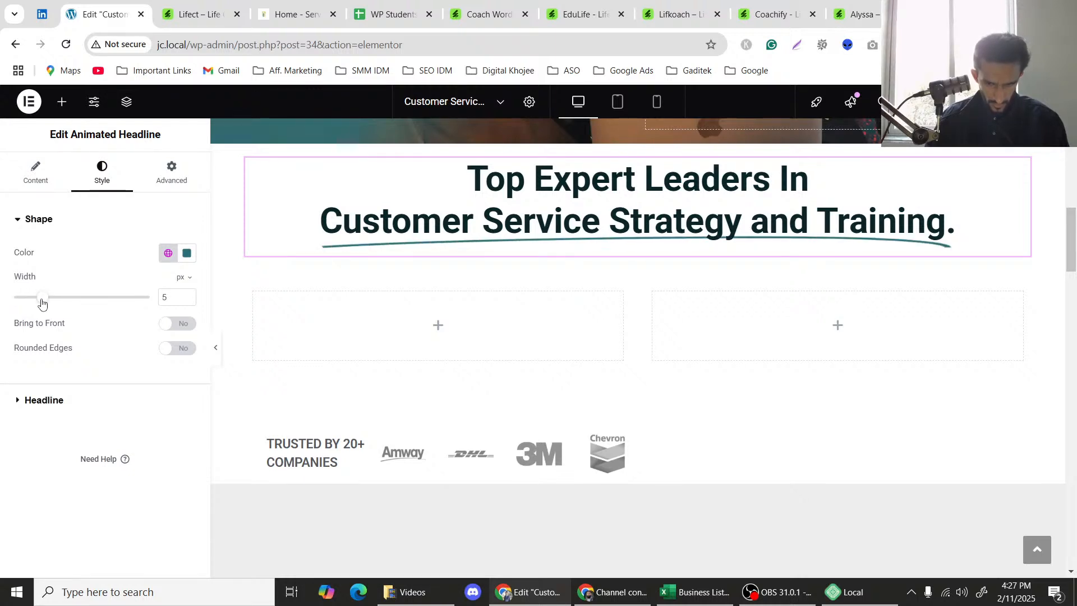
drag(42, 303, 71, 298)
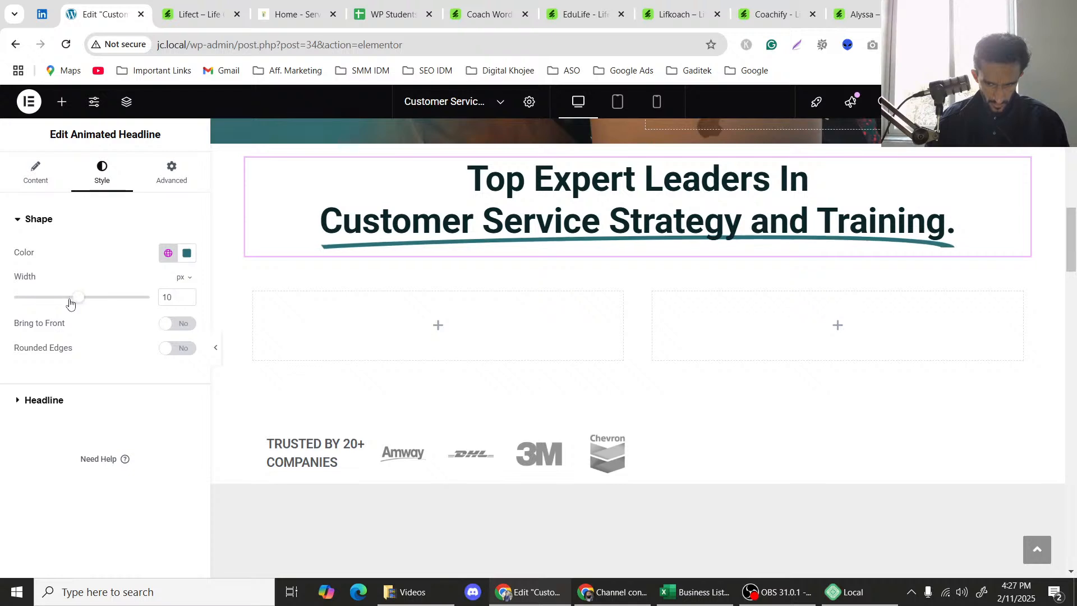
double_click(167, 296)
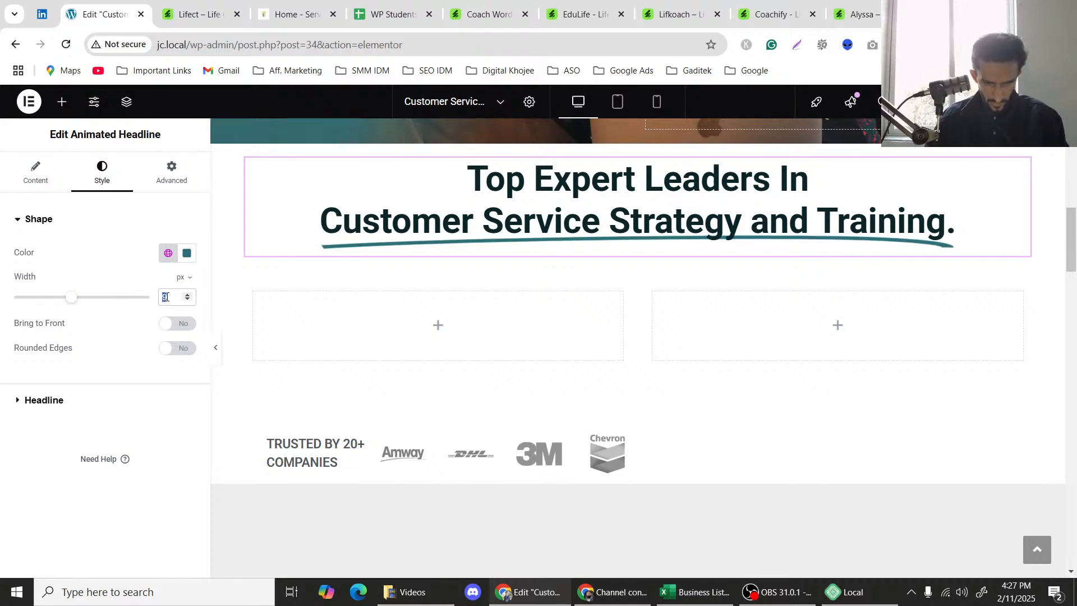
key(BackSpace)
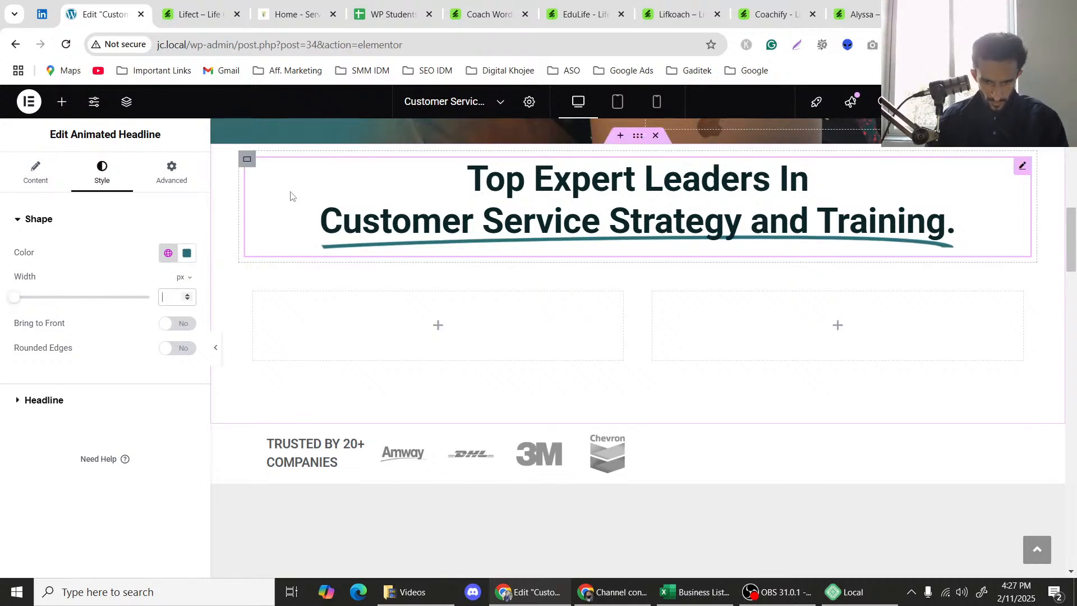
Try 10 px padding on all sides of the animated headline and clear it back to default.
click(171, 178)
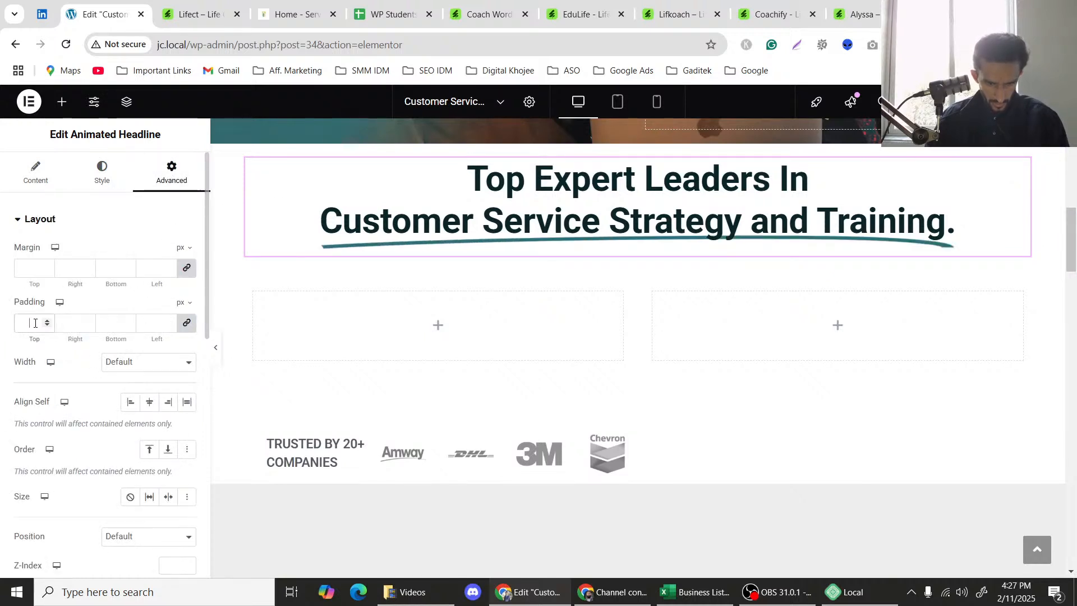
text(10)
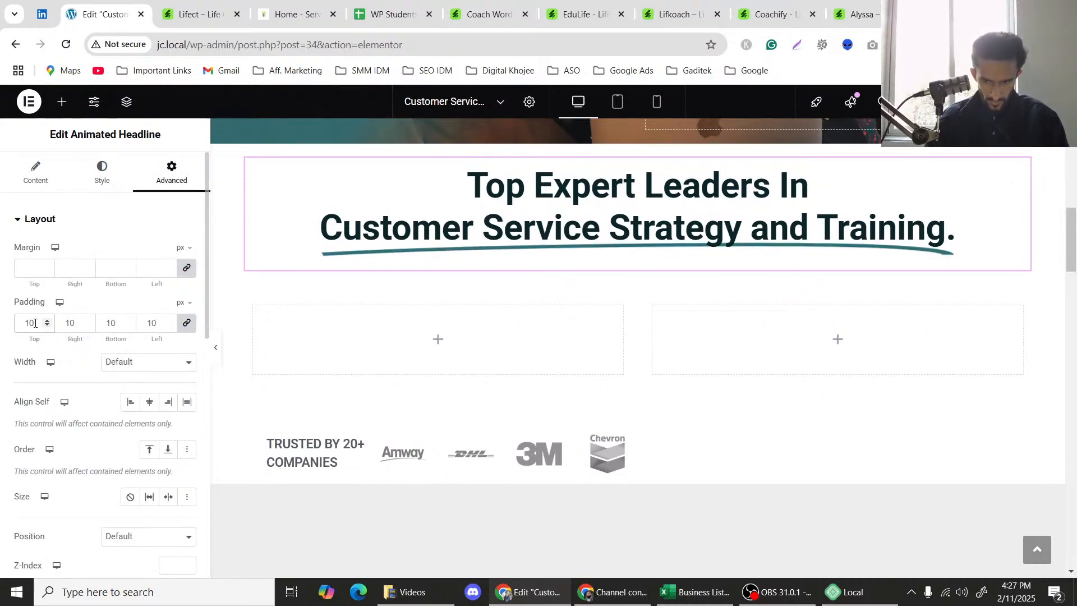
double_click(26, 324)
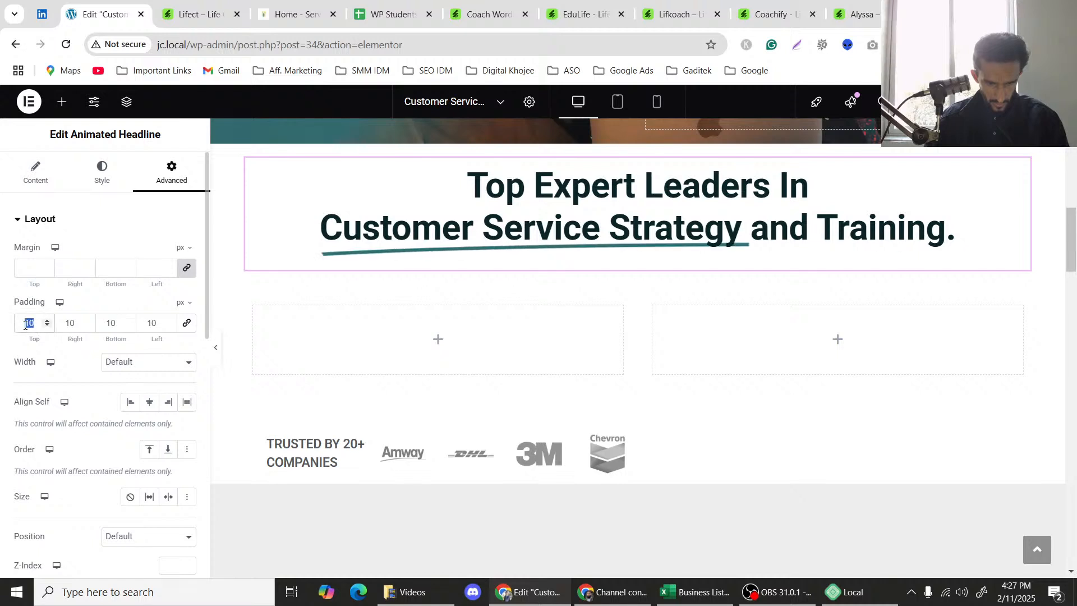
text(0)
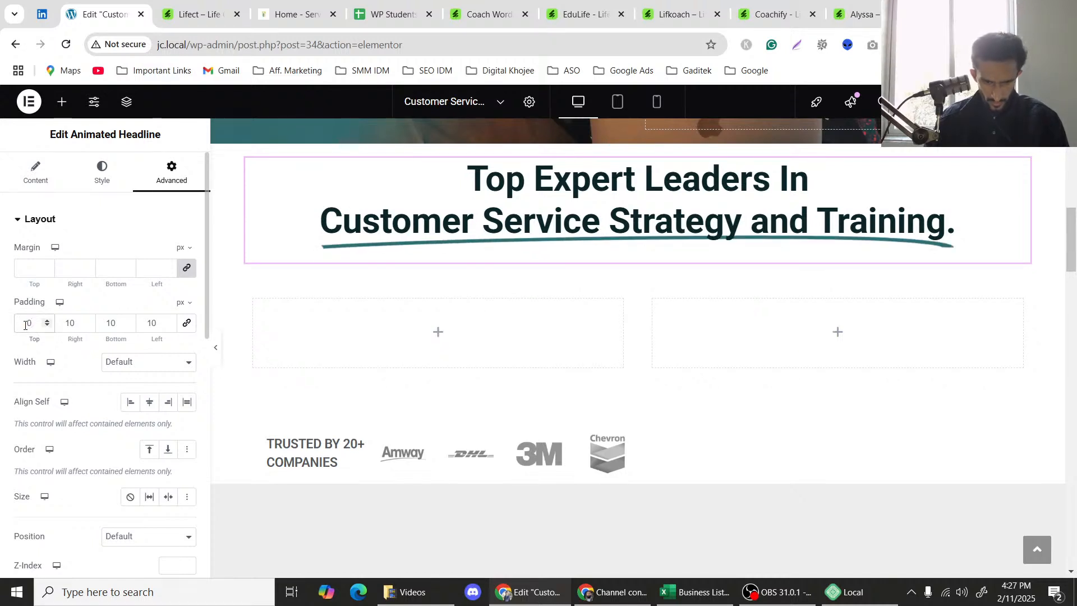
click(187, 322)
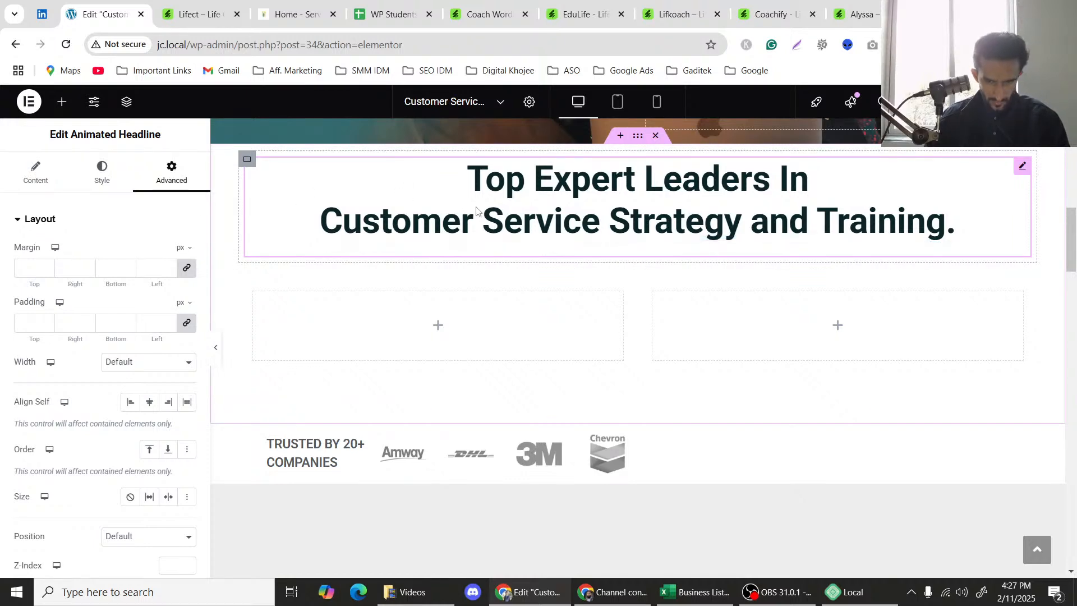
Change the animated headline's shape to Underline Zigzag, comparing it with the underline in the Lifect template.
click(193, 14)
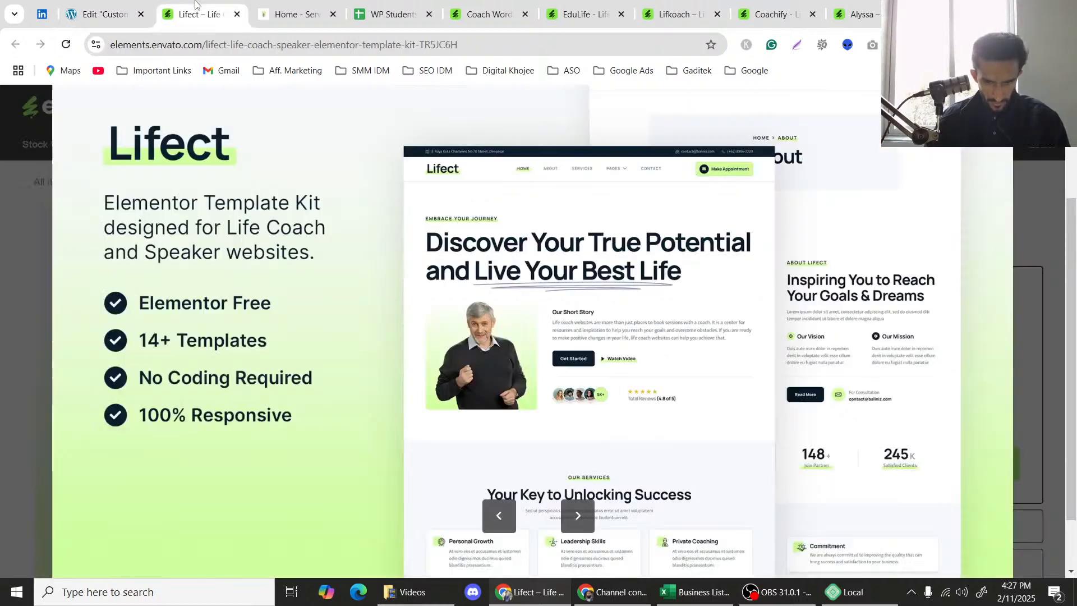
click(99, 6)
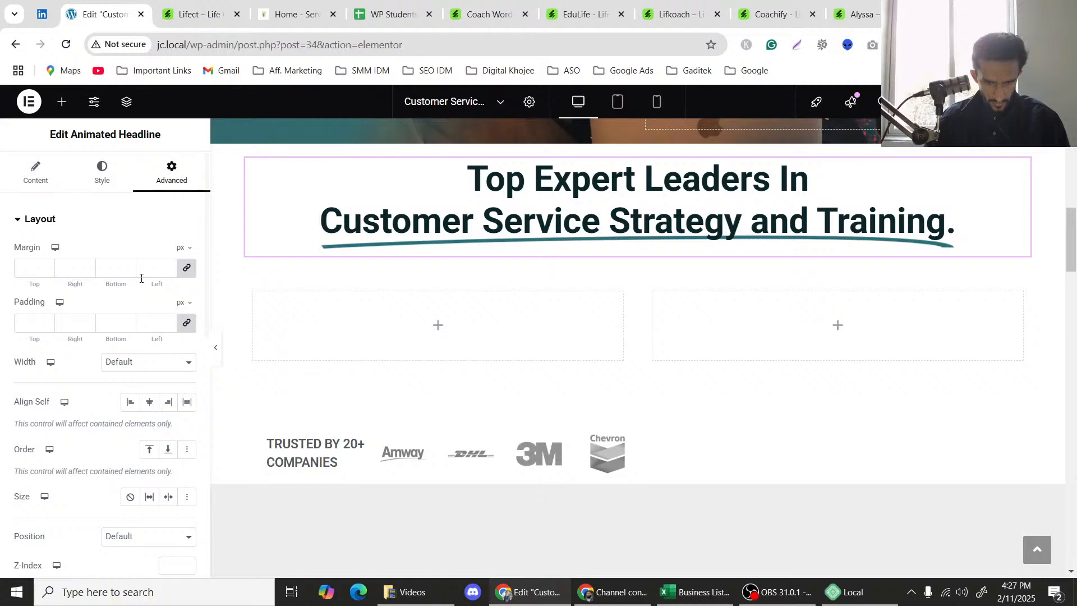
click(34, 174)
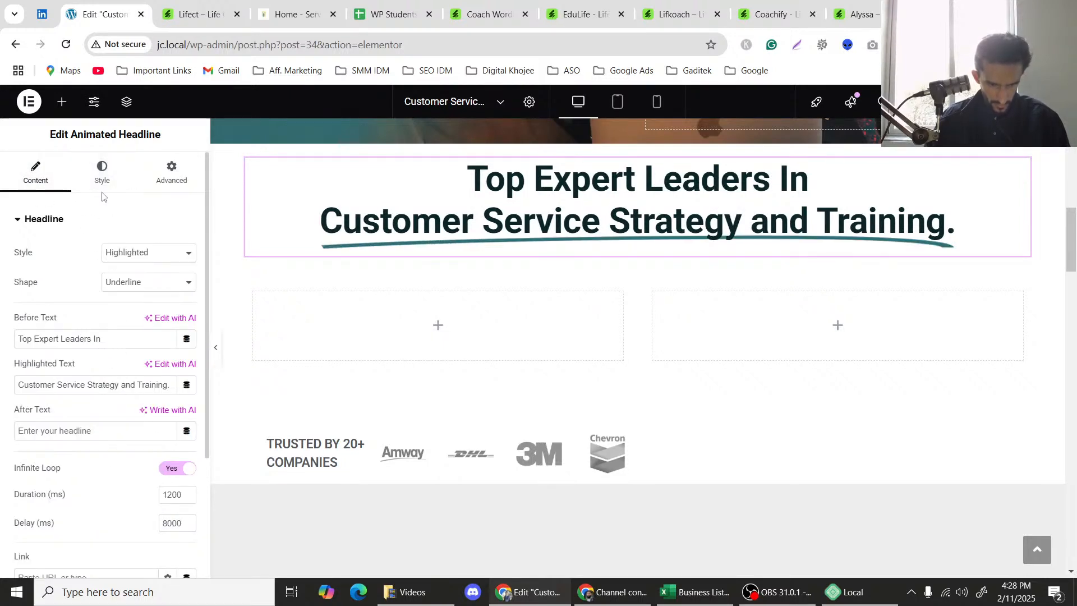
click(138, 283)
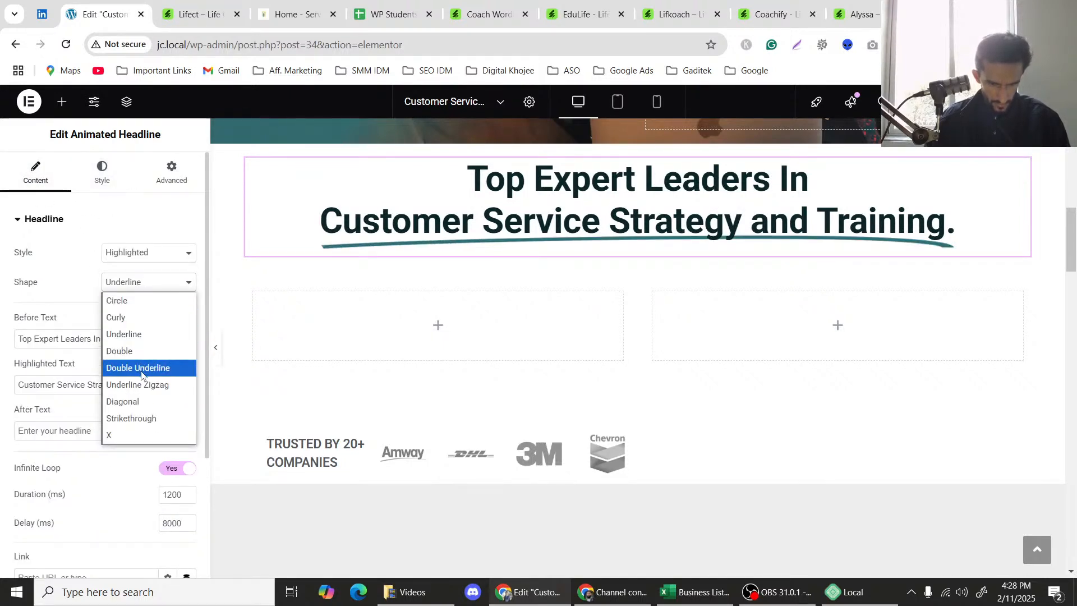
click(141, 385)
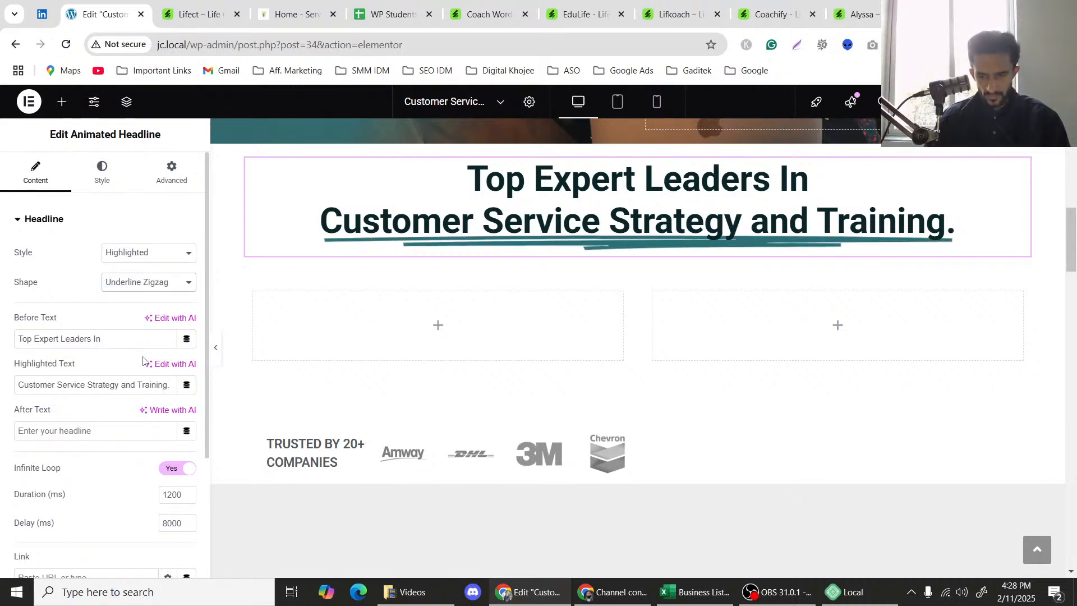
click(191, 14)
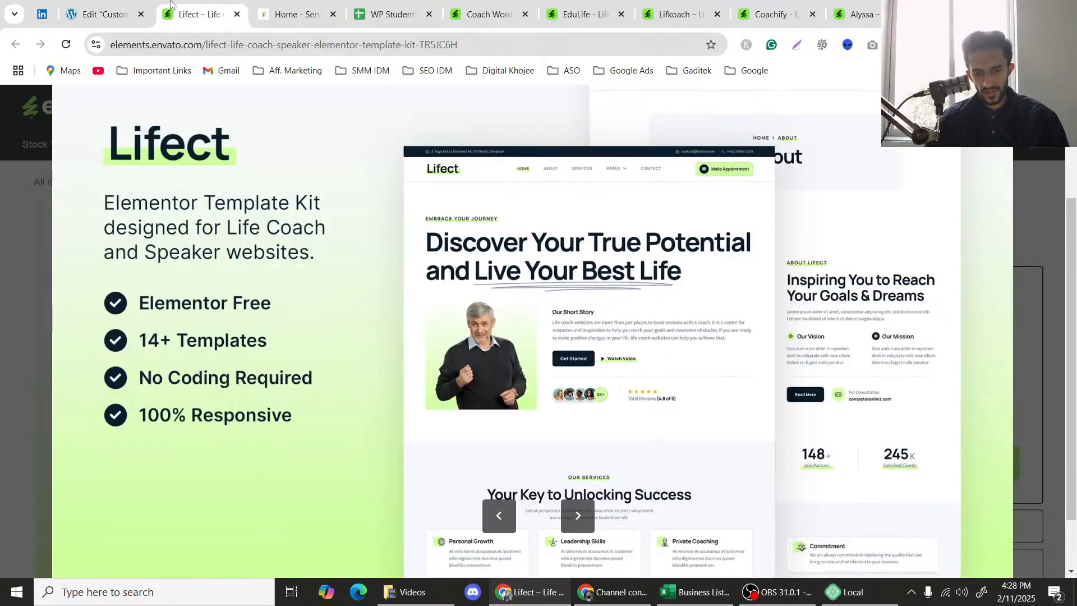
click(104, 14)
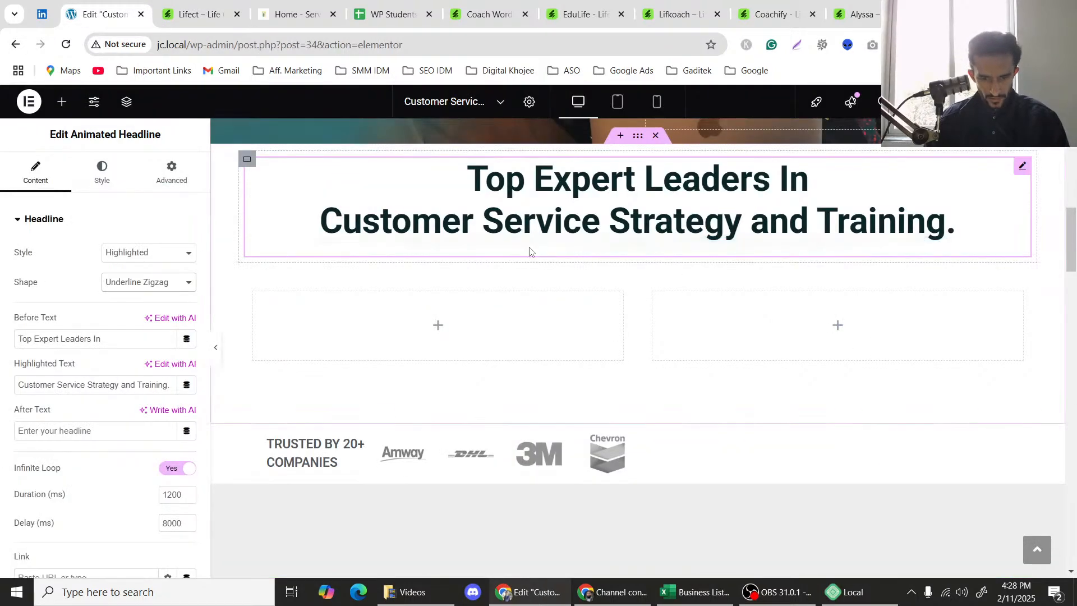
Try two dark gray global colors on the headline's underline shape and settle on the green global color.
click(102, 177)
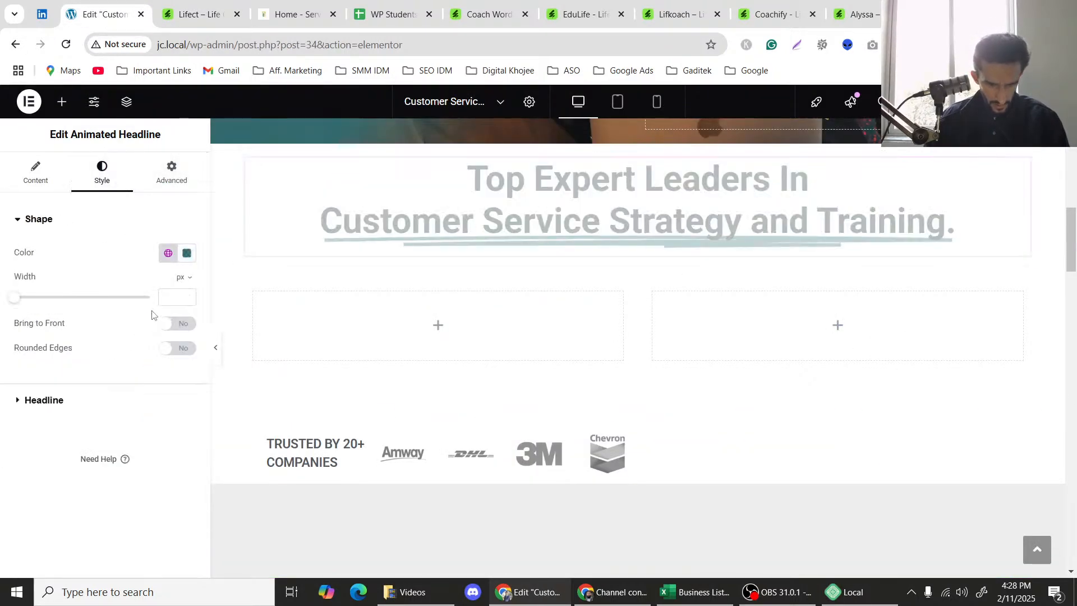
click(168, 258)
click(92, 351)
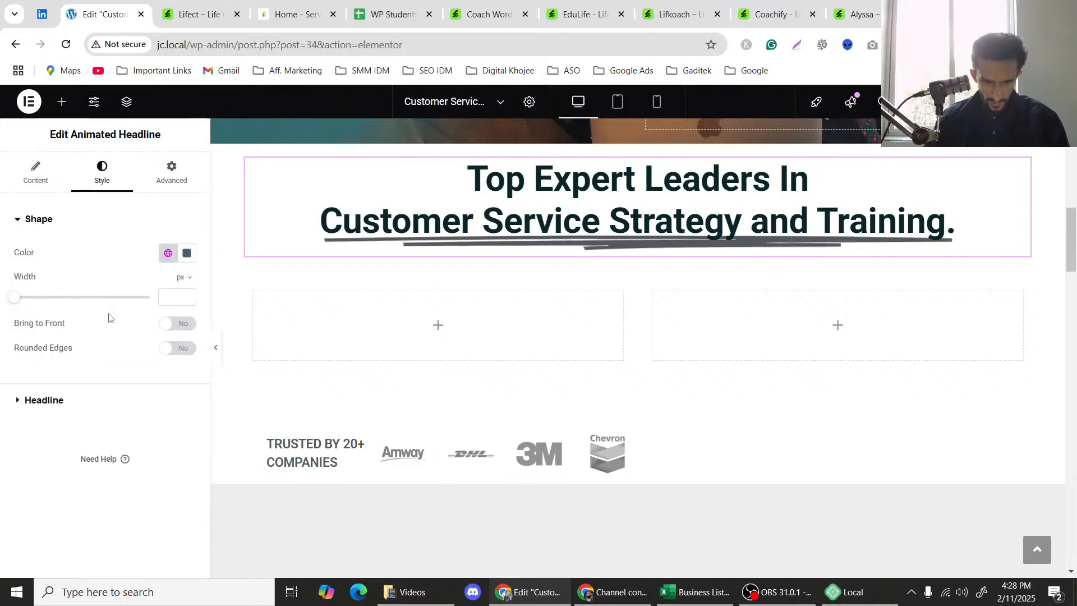
click(168, 253)
click(100, 347)
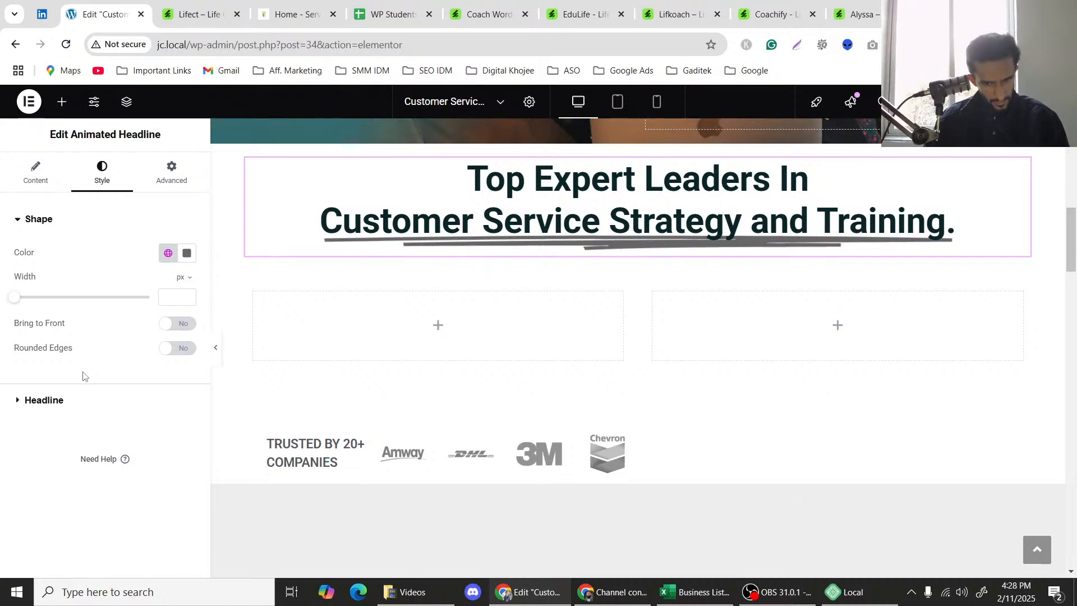
click(168, 253)
click(74, 399)
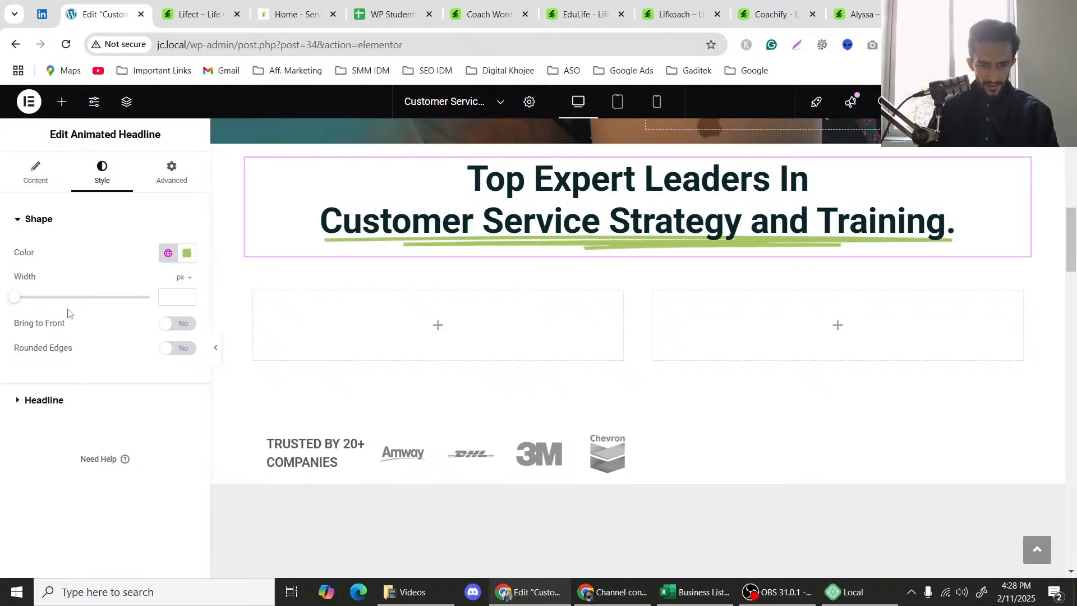
Try bringing the underline shape in front of the text, turn that off again and compare with the Lifect template.
click(184, 328)
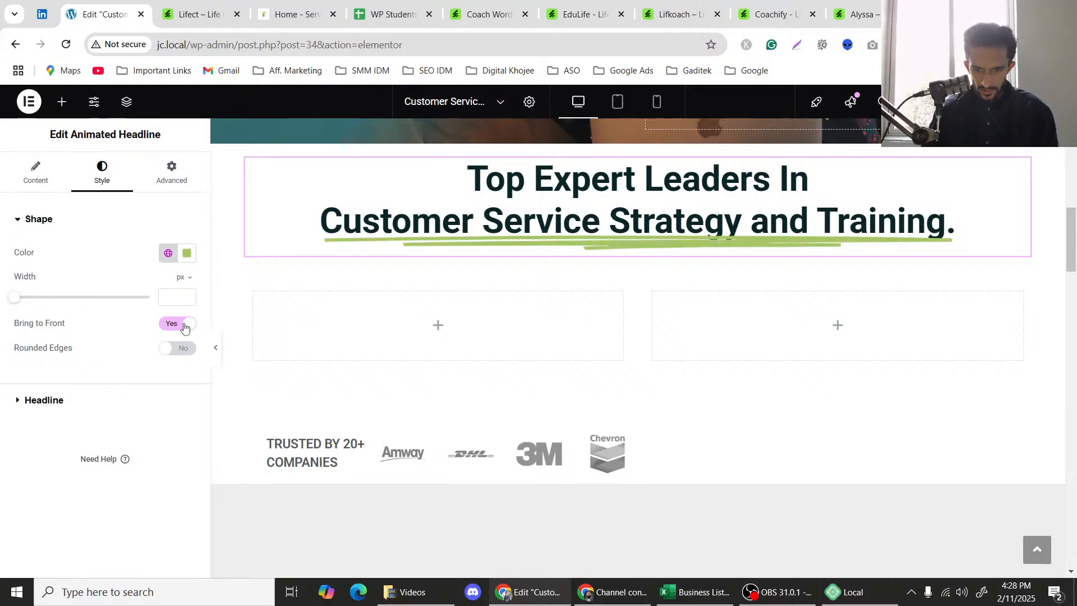
click(184, 327)
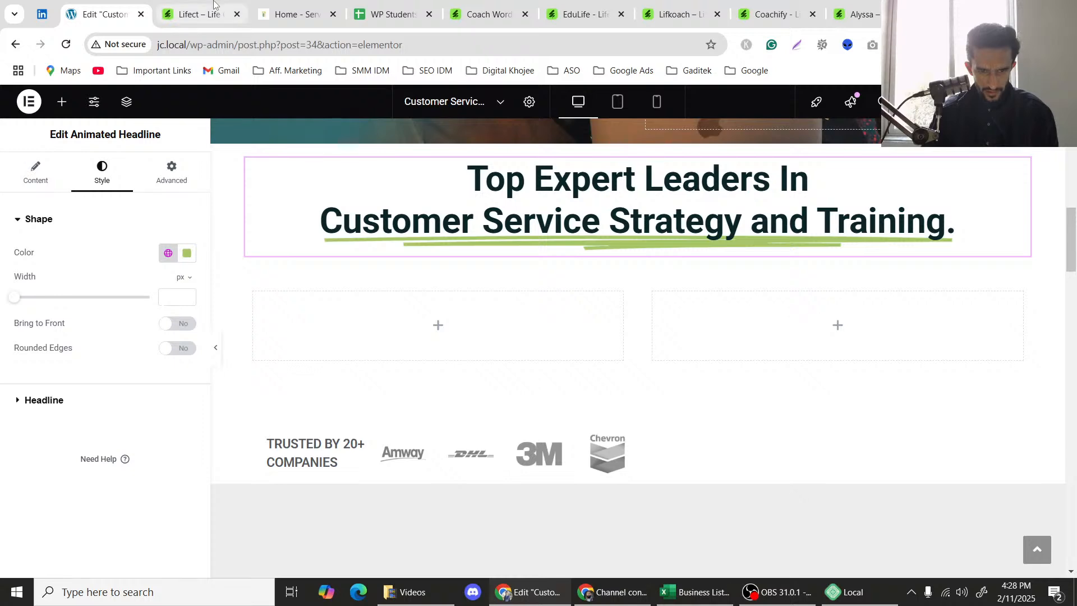
click(196, 12)
click(151, 3)
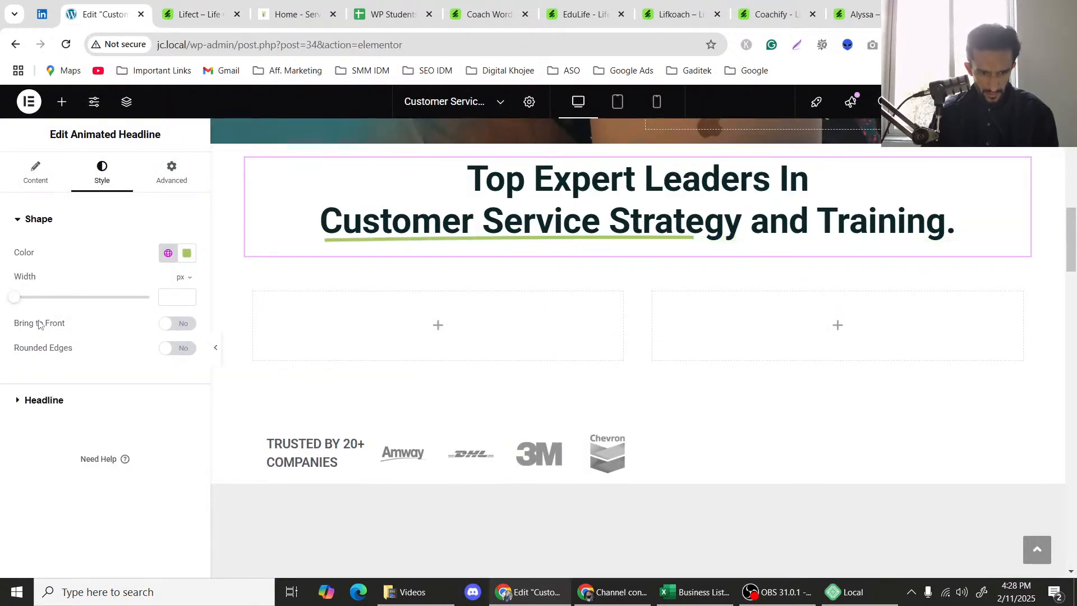
Move "and Training." from the animated headline's highlighted text to its after text.
click(36, 171)
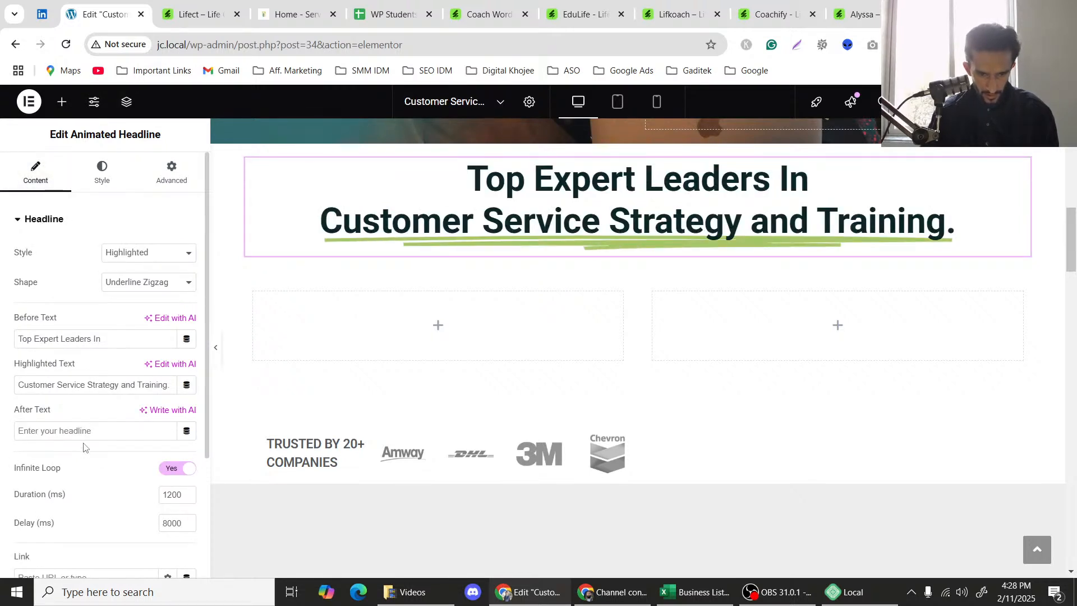
scroll(82, 451, down, 3)
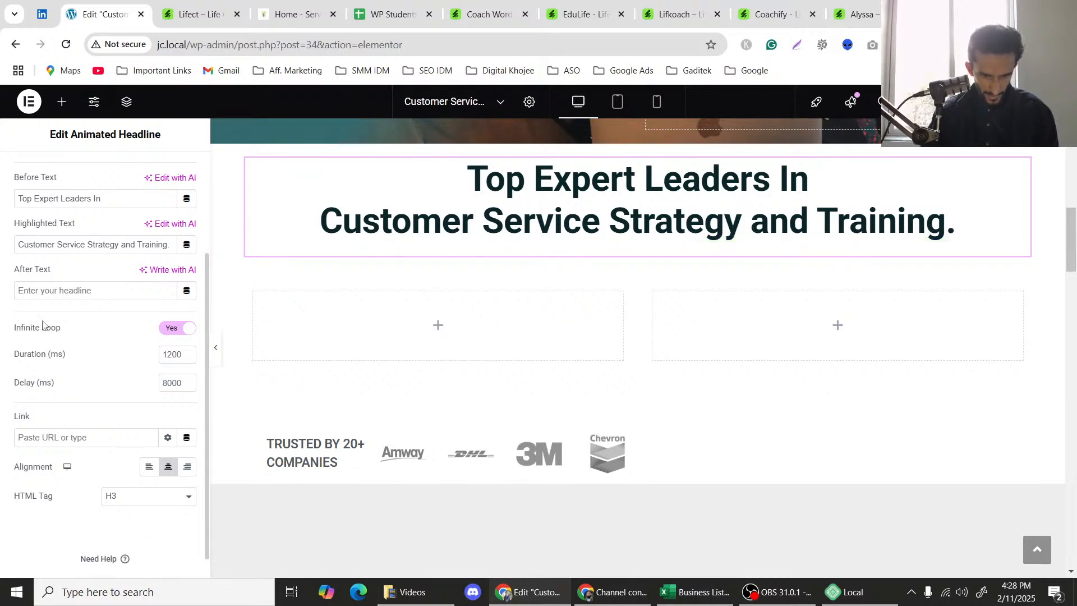
click(37, 288)
scroll(37, 288, up, 1)
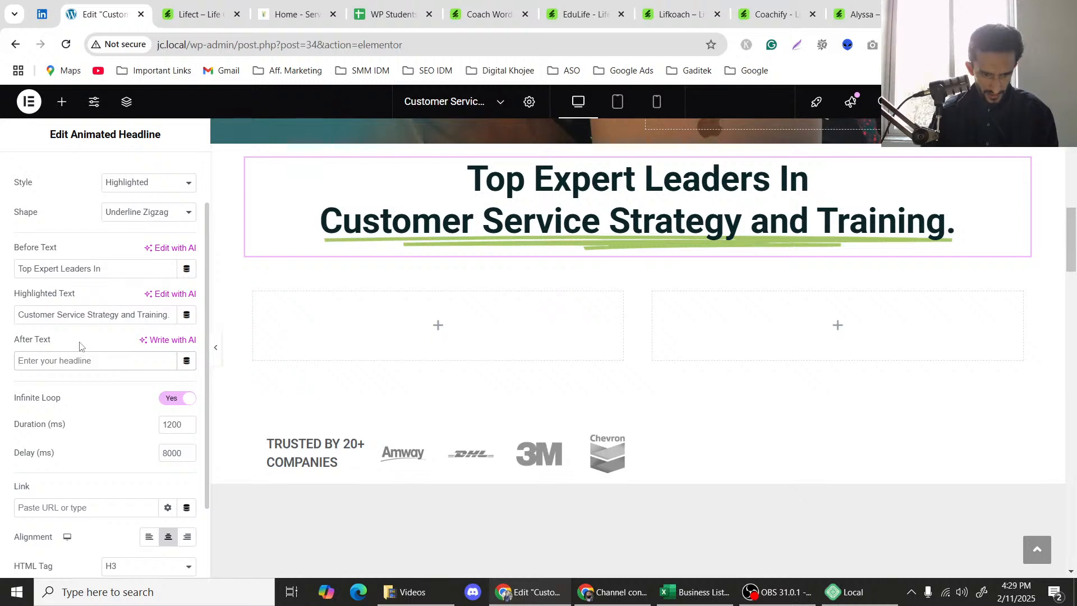
key(ctrl+a)
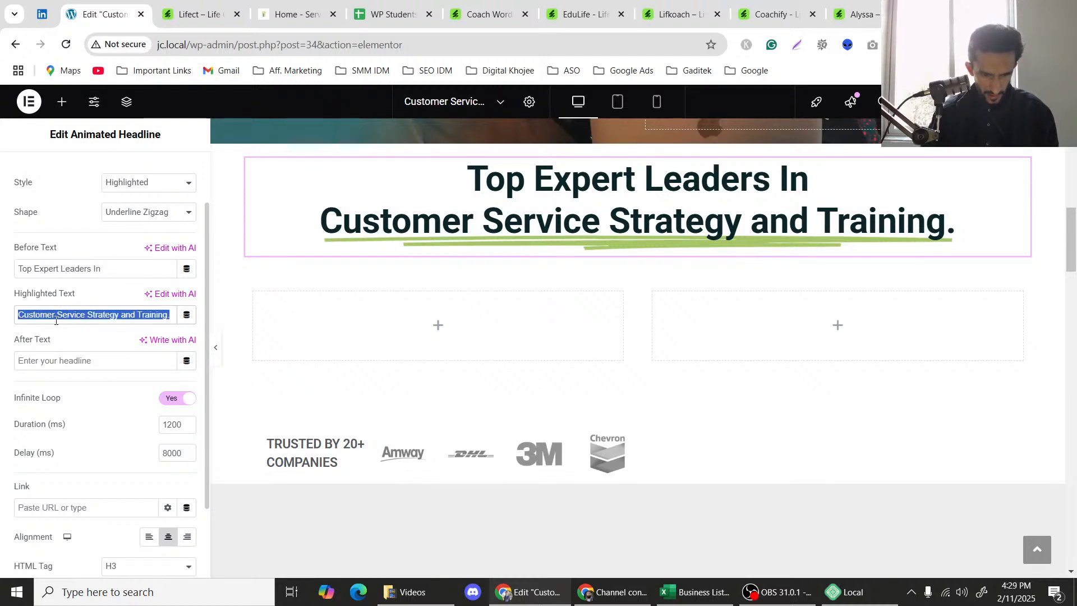
click(46, 362)
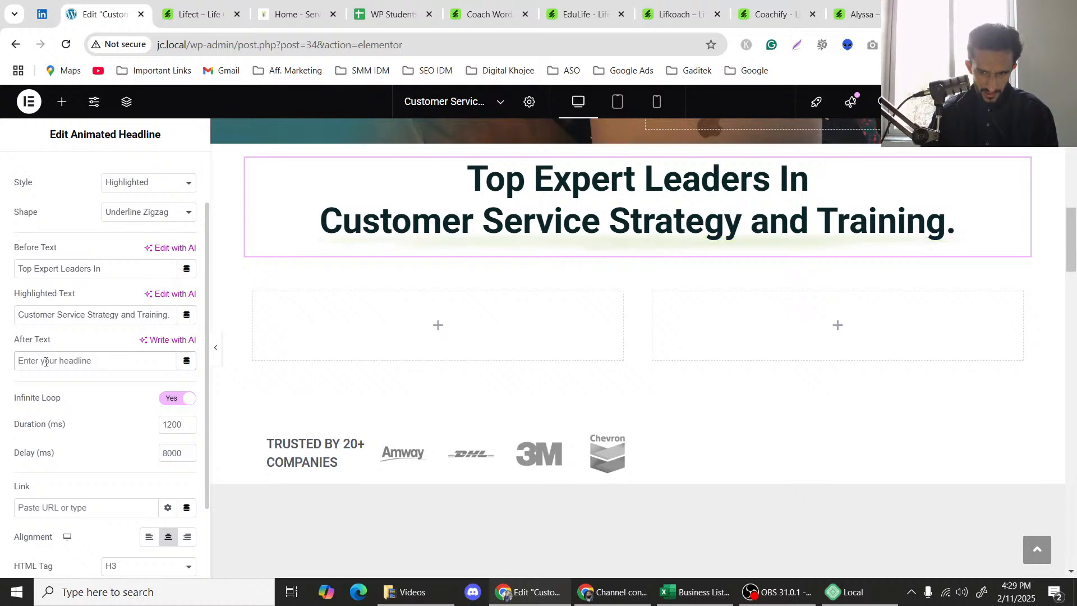
drag(121, 315, 185, 314)
key(ctrl+c)
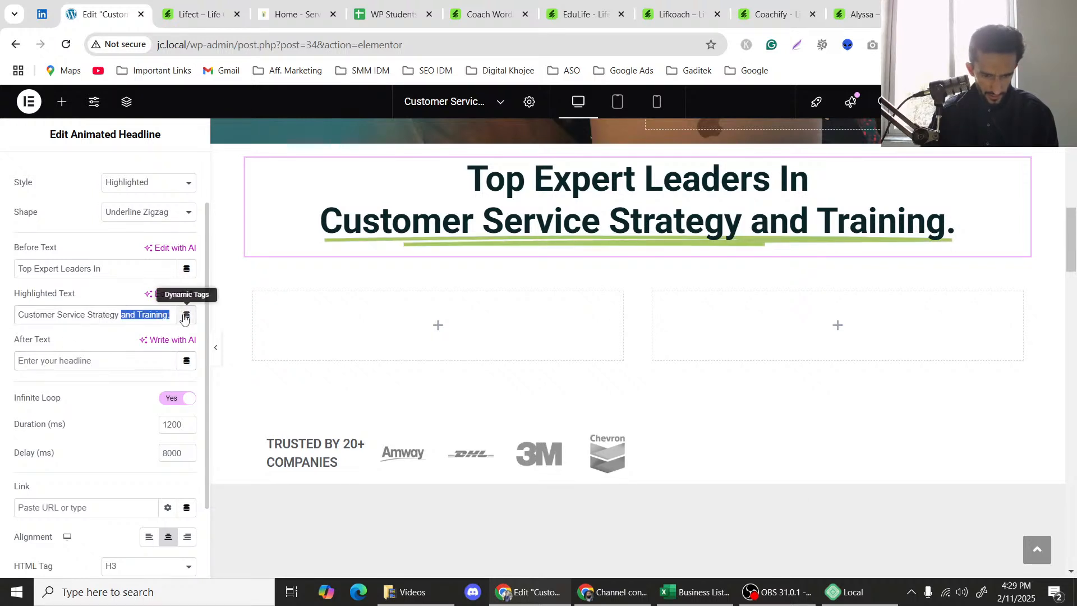
key(BackSpace)
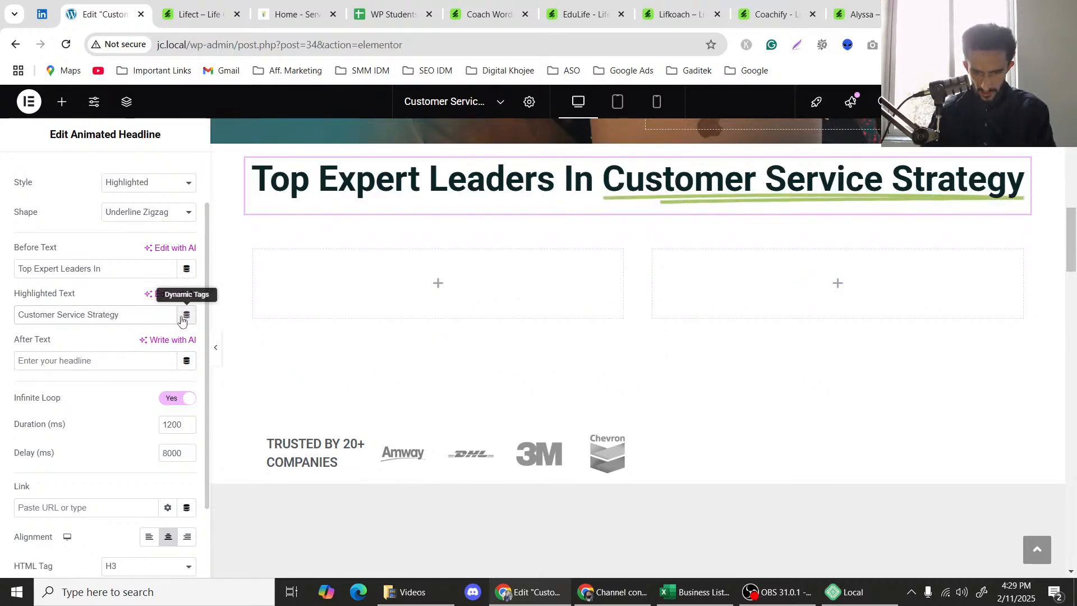
click(60, 361)
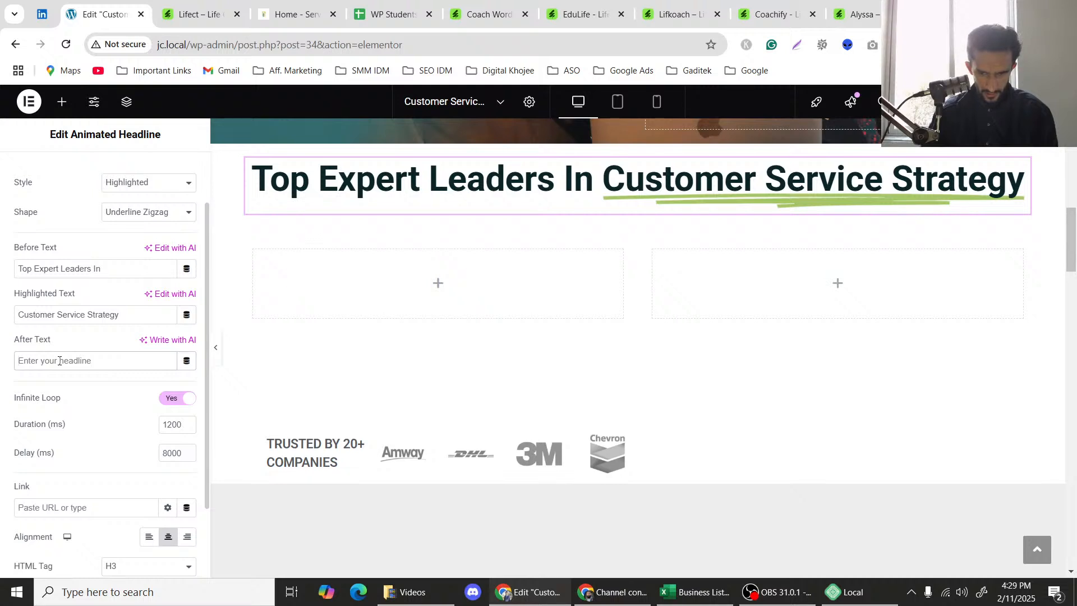
key(ctrl+v)
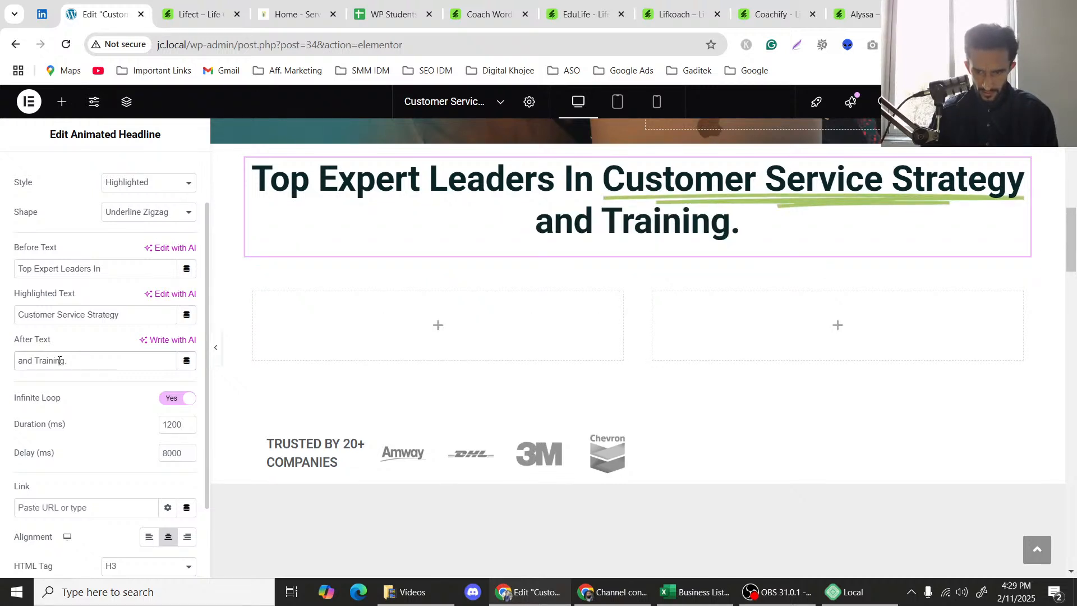
Undo the after text entry and restore "and Training." at the end of the highlighted text.
key(ctrl+z)
key(ctrl+z)
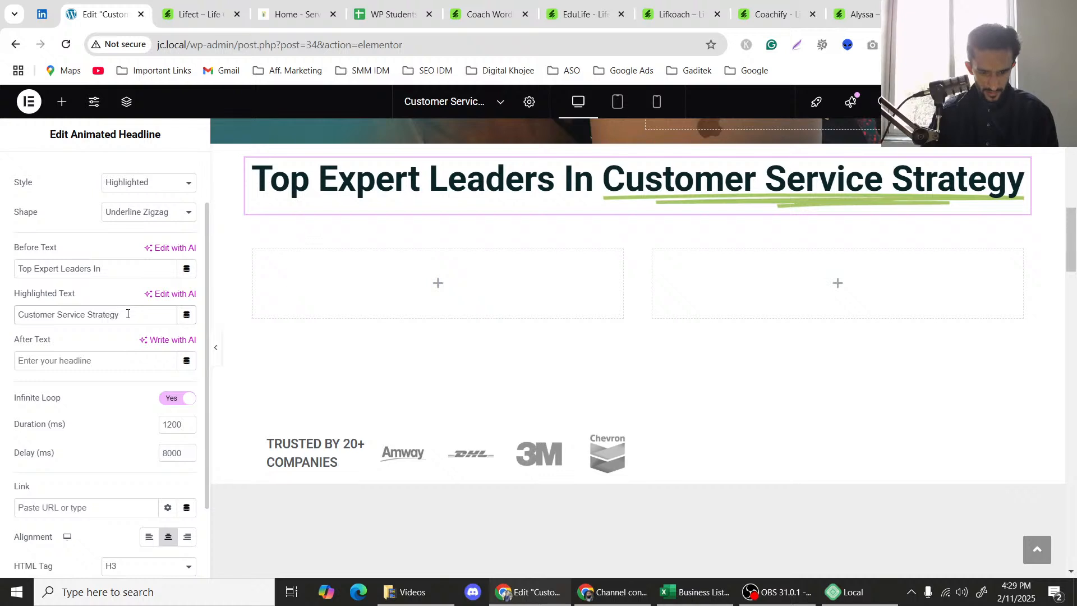
key(ctrl+v)
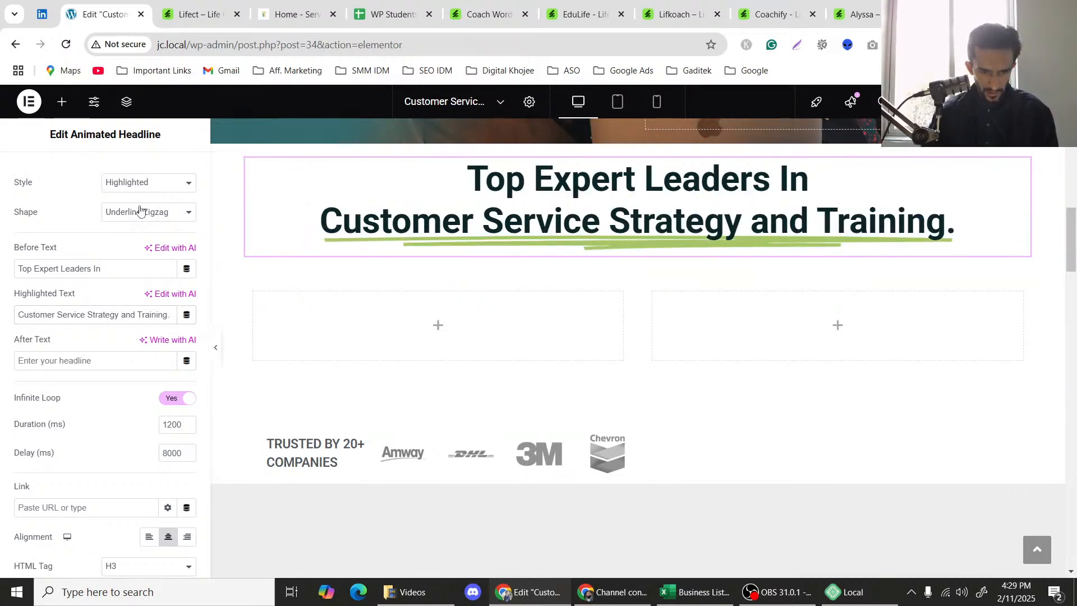
Left-align the animated headline and preview the section without the editing controls.
scroll(107, 235, up, 3)
click(99, 188)
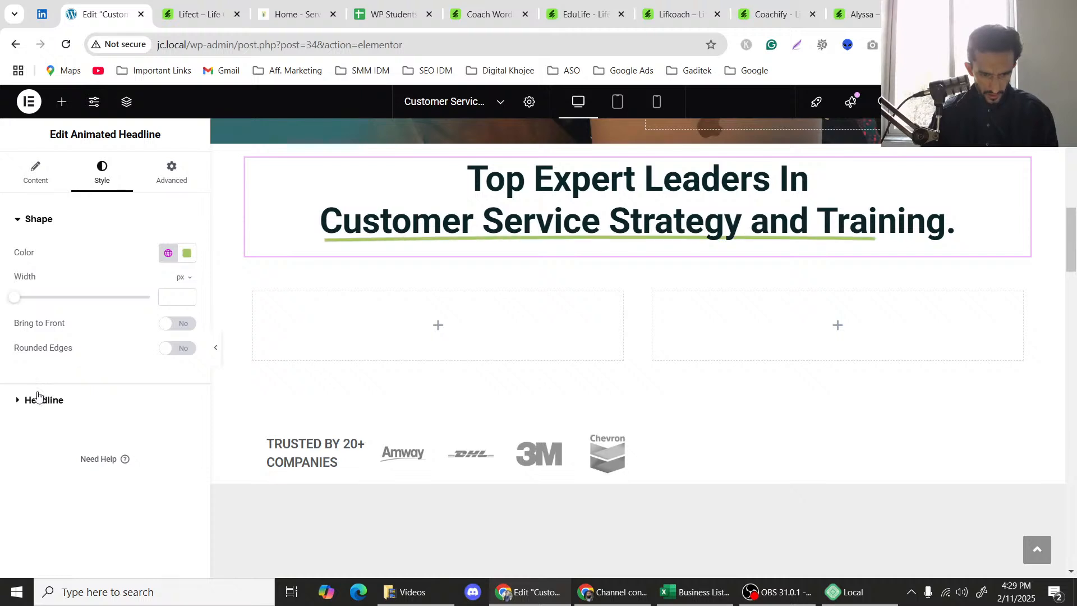
click(39, 399)
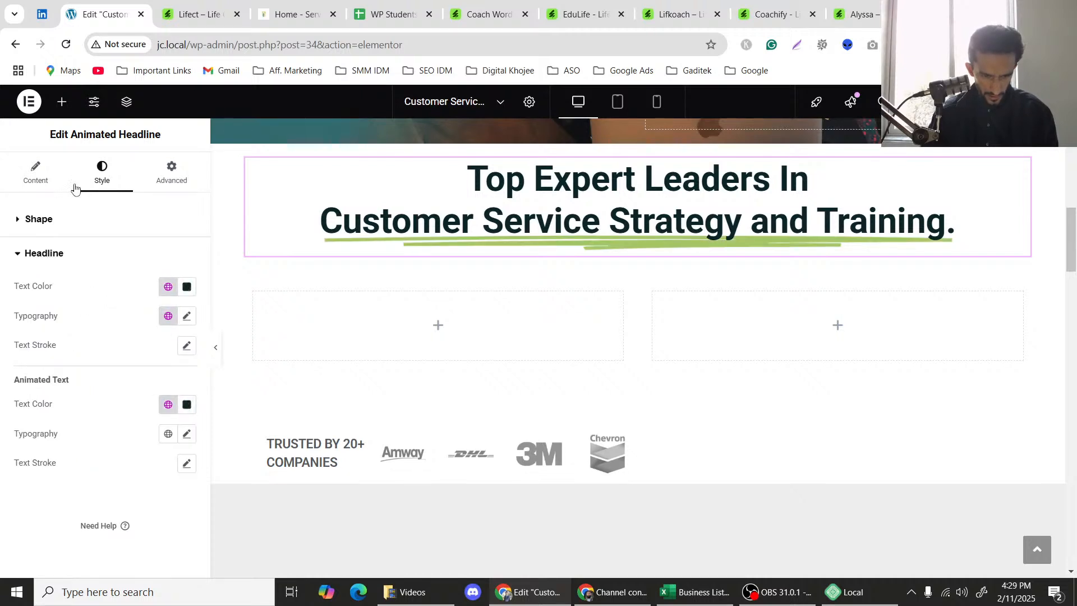
click(31, 170)
scroll(89, 283, down, 2)
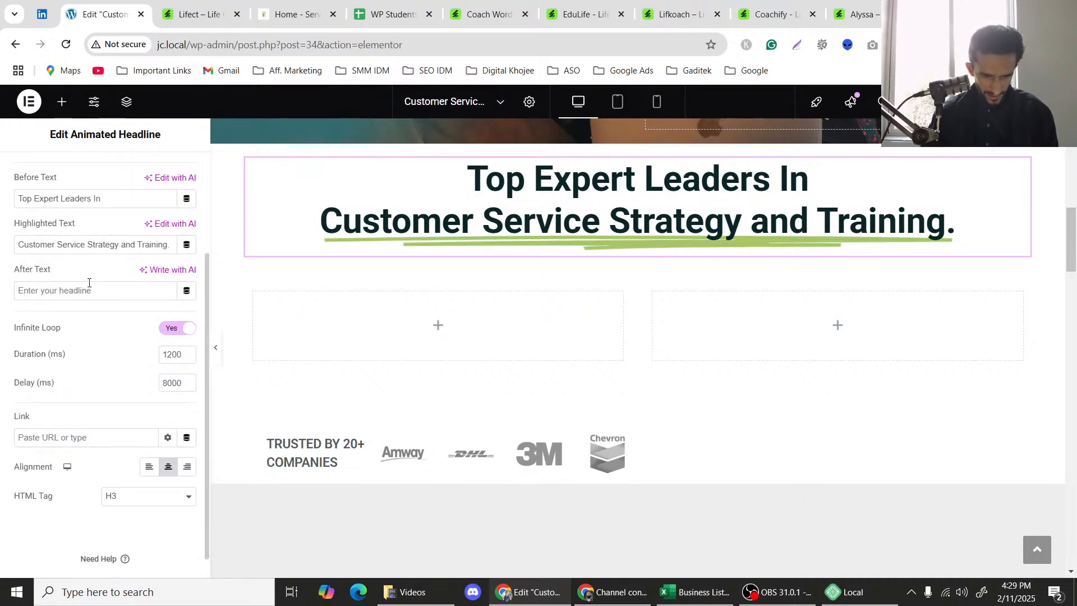
click(150, 466)
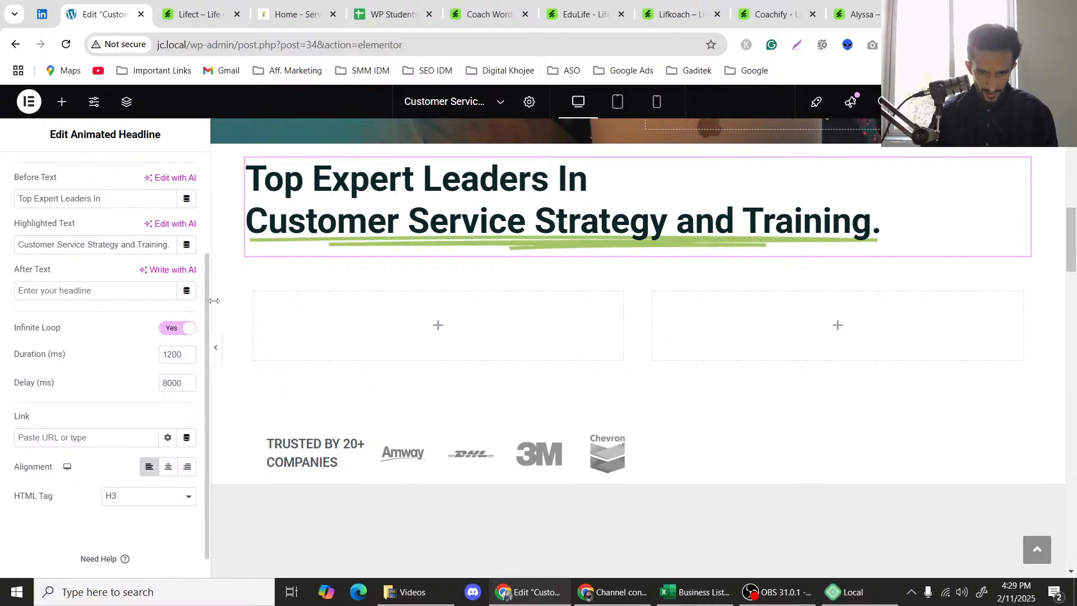
click(215, 347)
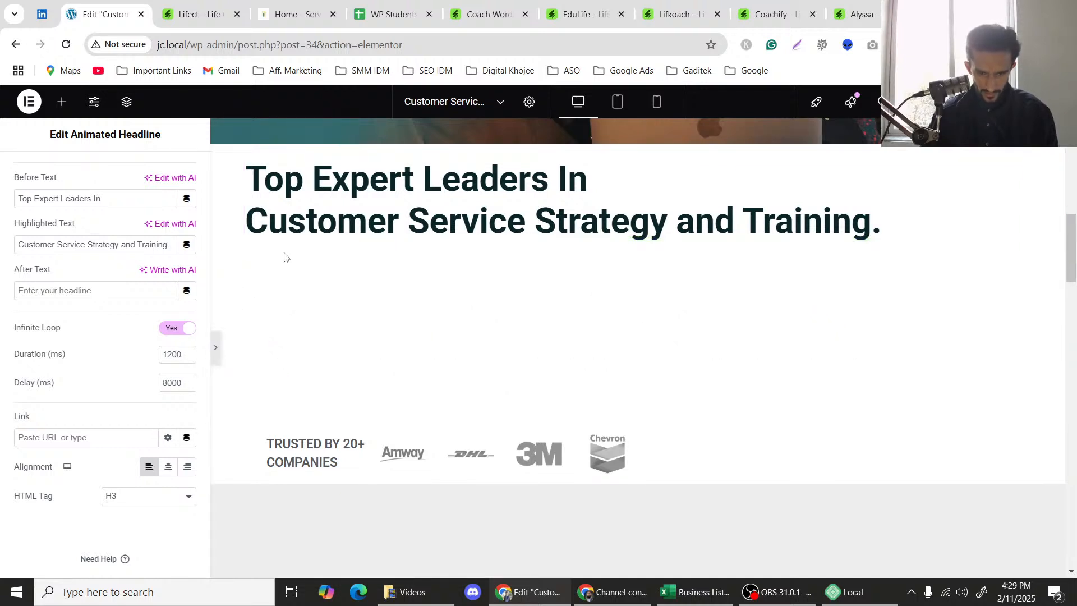
Center the content of the section below the hero vertically and set the container's minimum height to 571 px.
click(4, 344)
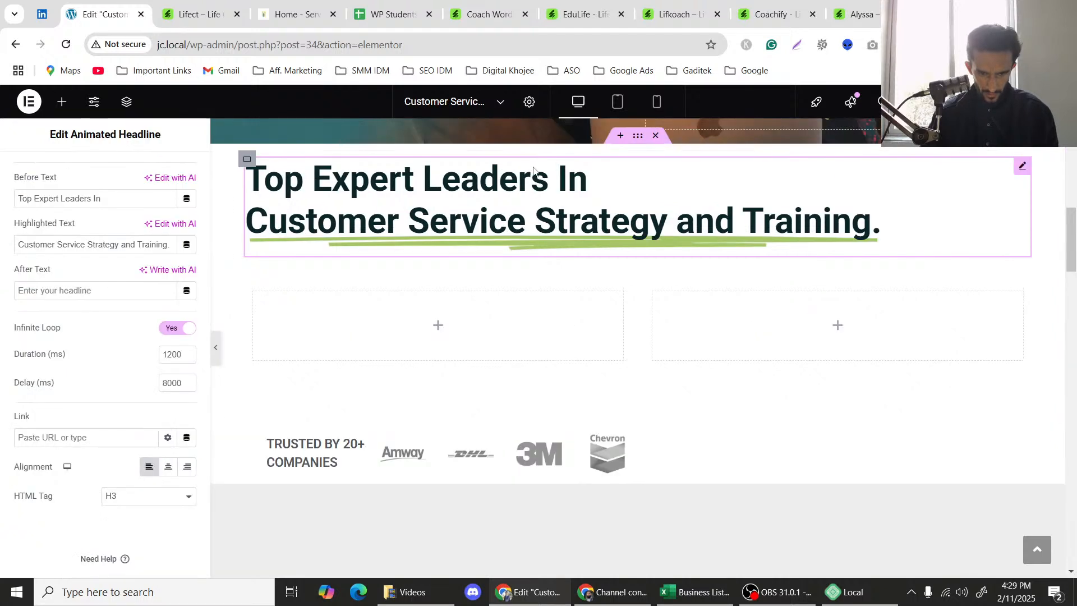
click(481, 267)
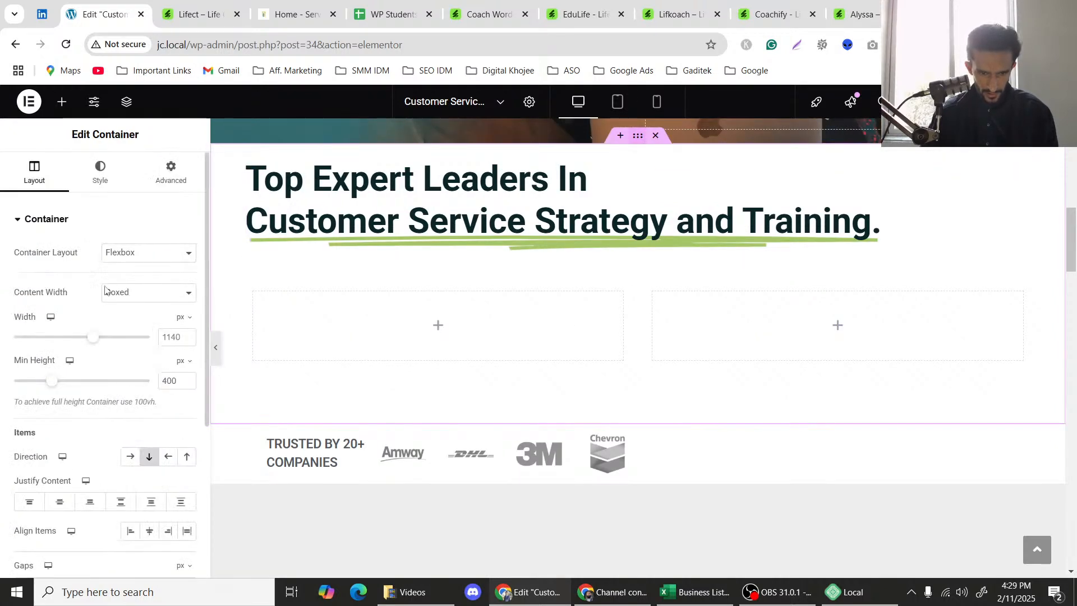
click(60, 432)
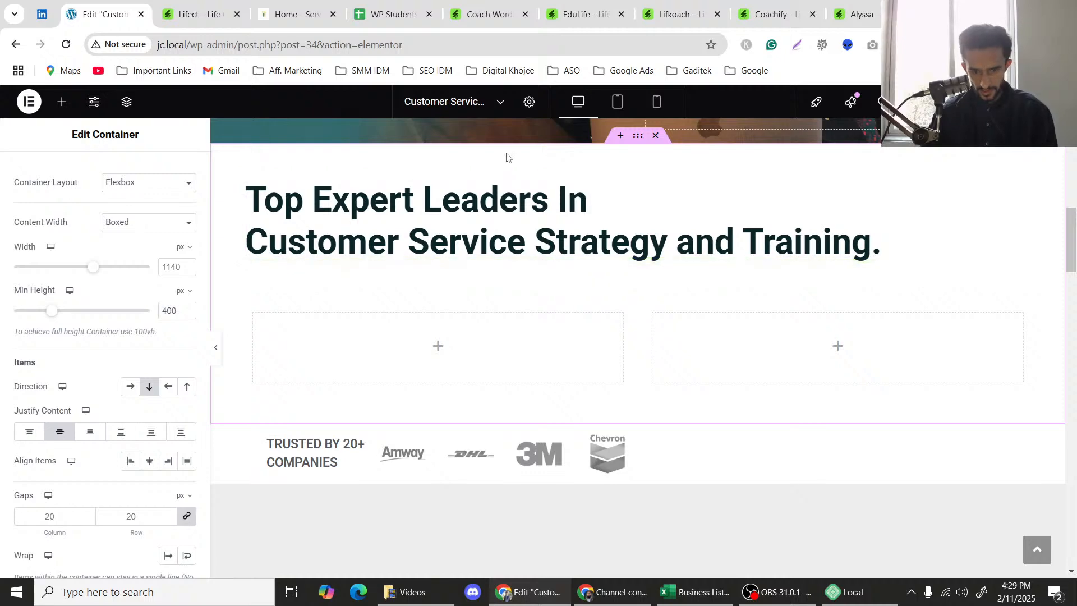
scroll(88, 308, up, 2)
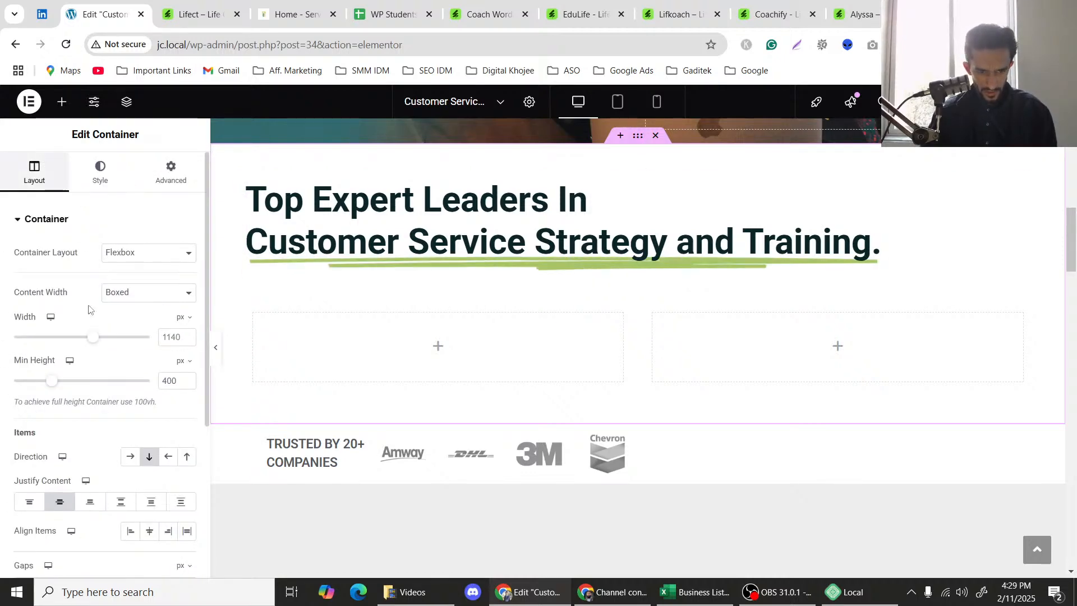
drag(52, 388, 69, 389)
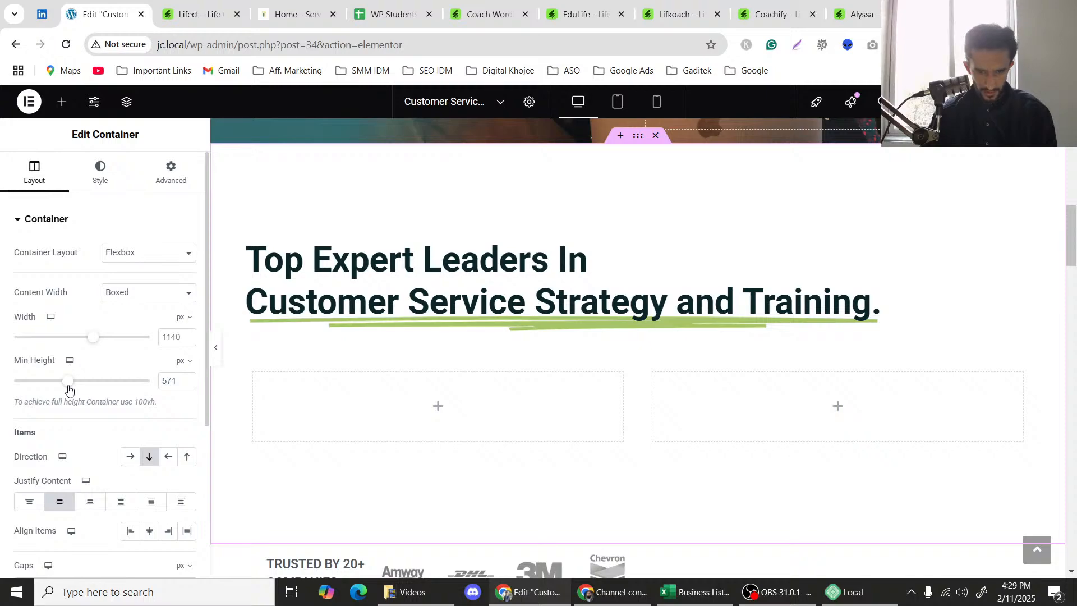
Review the section's spacing below the hero and compare its layout with the Lifect template.
scroll(423, 280, up, 5)
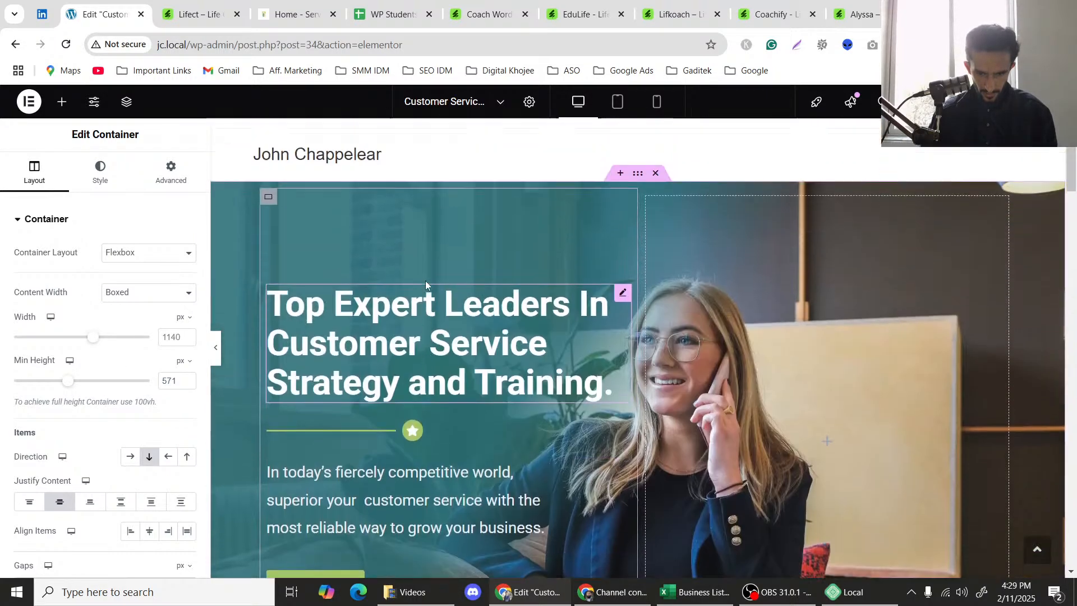
scroll(443, 247, up, 4)
scroll(457, 212, down, 10)
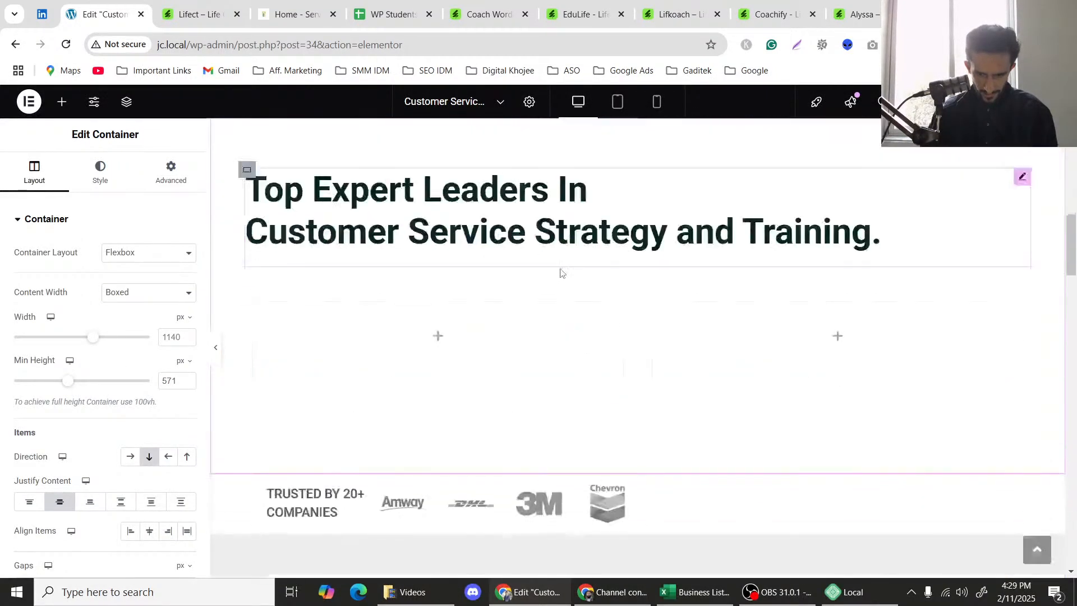
scroll(477, 281, up, 3)
scroll(457, 348, up, 1)
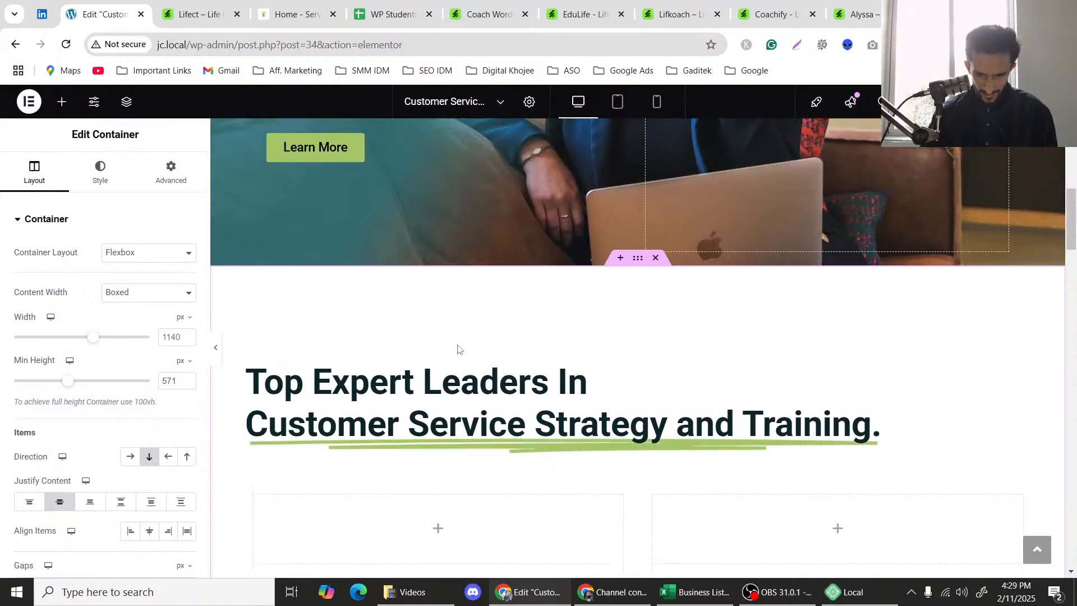
scroll(480, 306, down, 2)
scroll(479, 306, up, 1)
scroll(471, 306, down, 1)
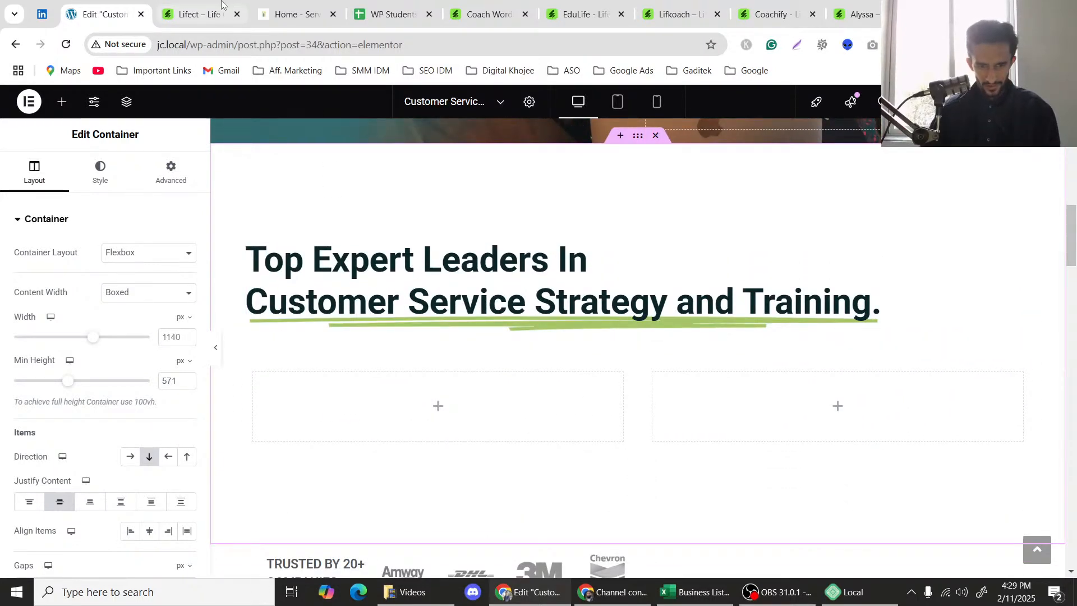
click(196, 13)
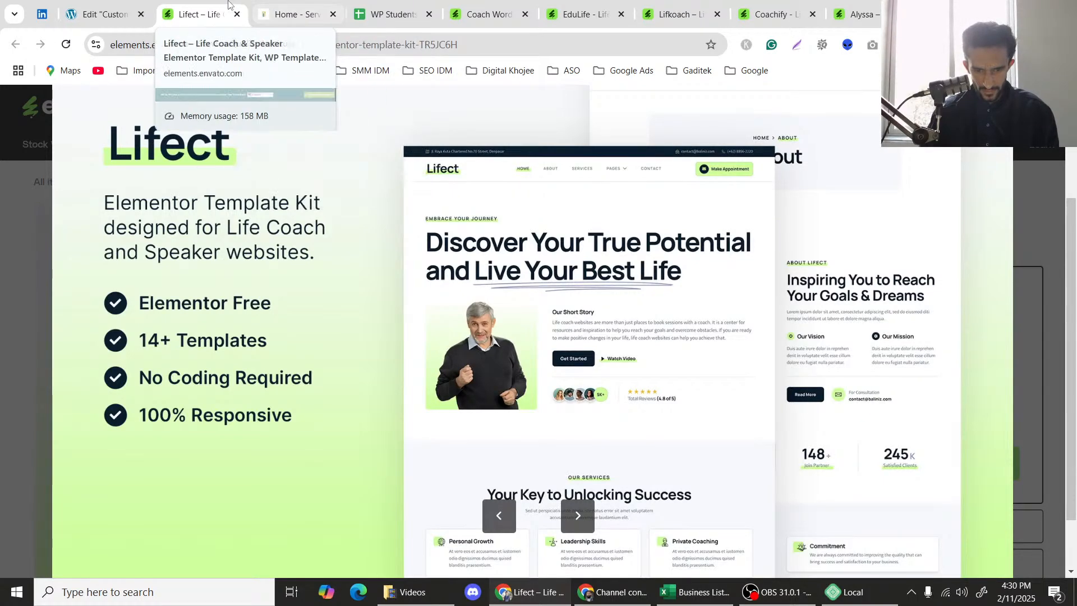
click(103, 13)
scroll(476, 290, up, 1)
scroll(460, 264, up, 1)
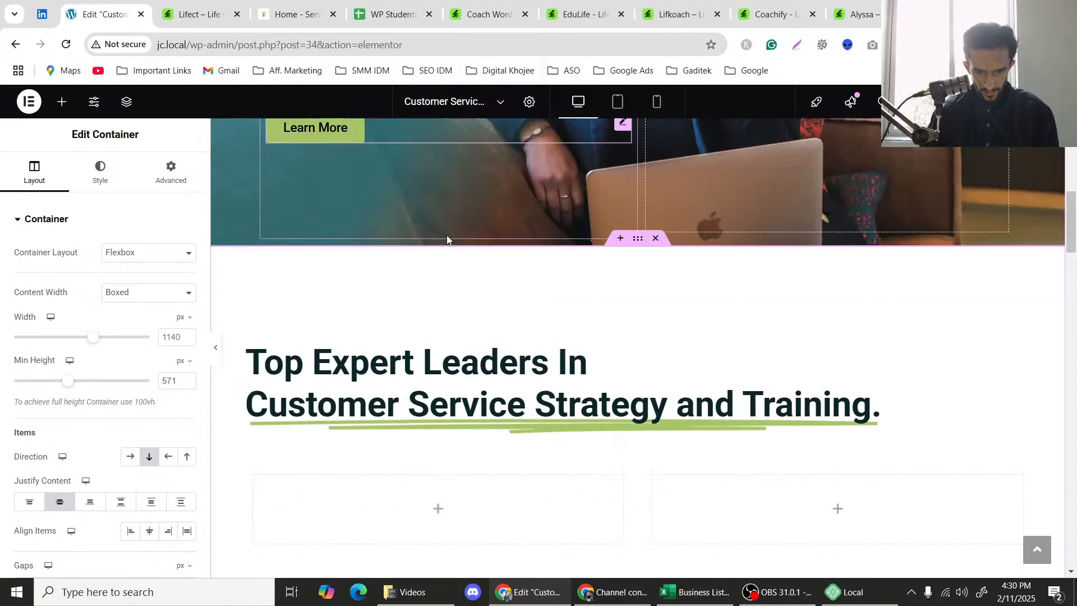
scroll(447, 238, down, 2)
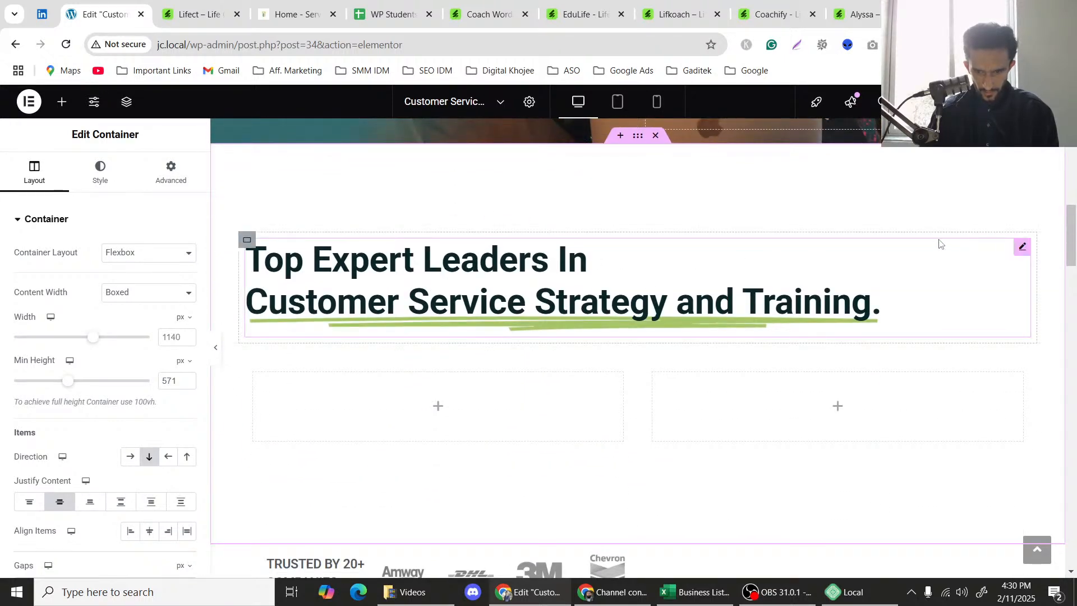
Duplicate the animated headline and try the Diagonal, Strikethrough and X highlight shapes on the copy.
right_click(1022, 247)
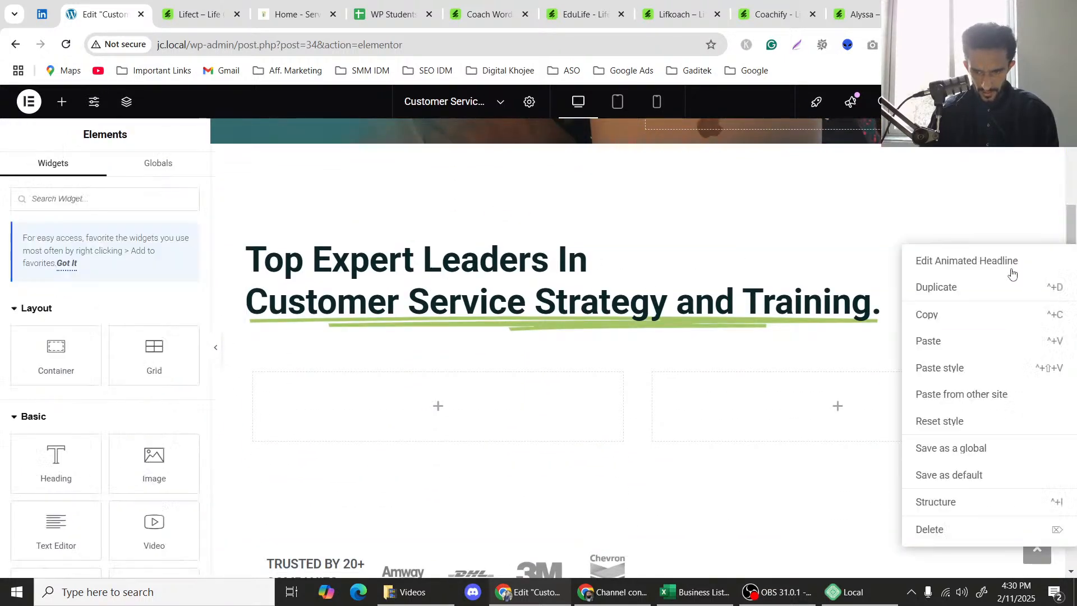
click(963, 297)
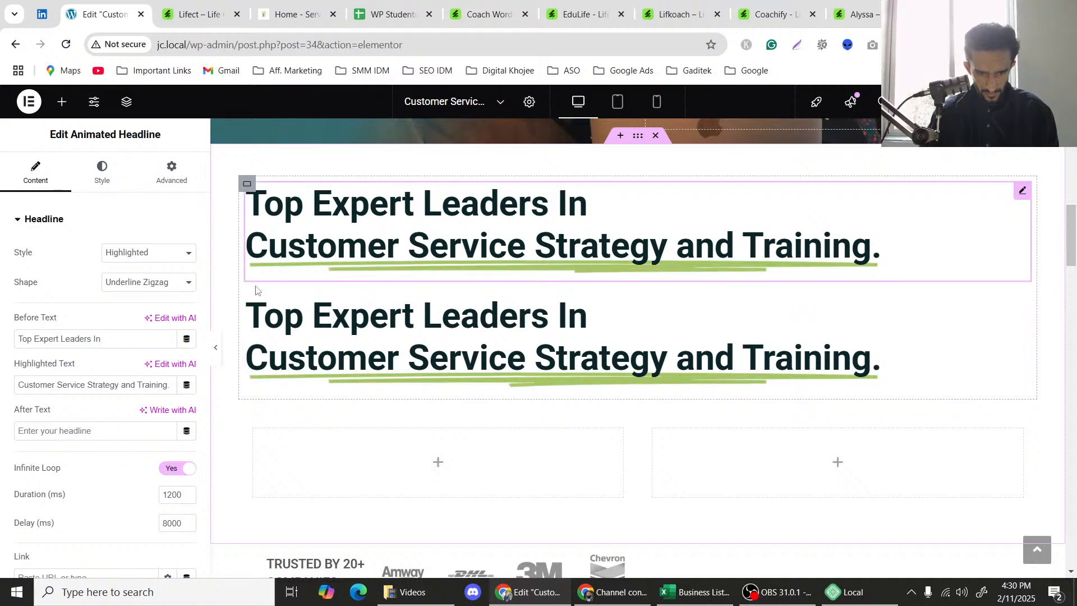
click(141, 282)
click(134, 402)
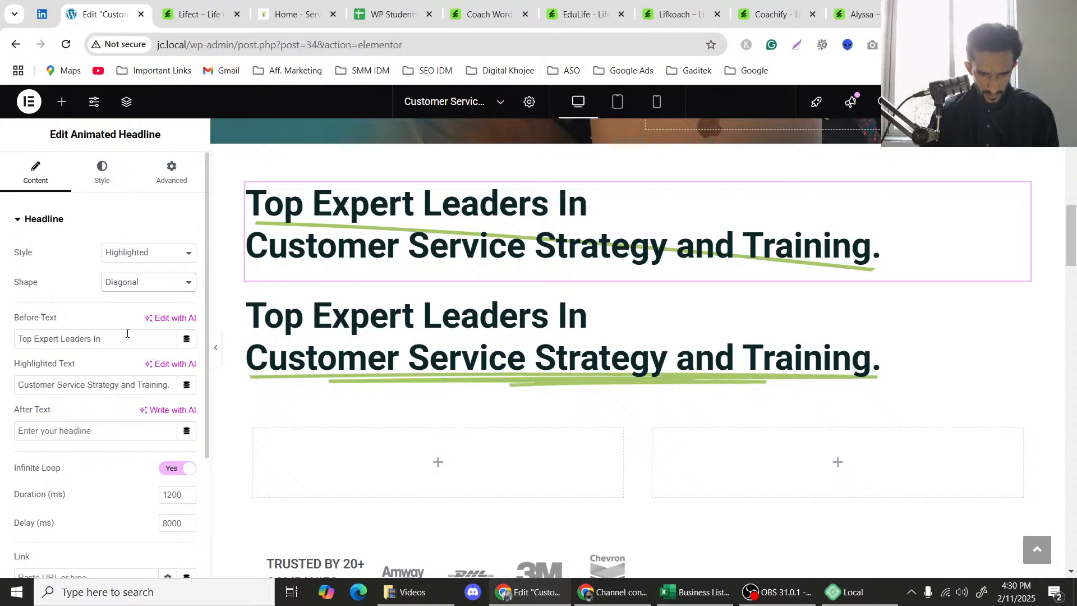
click(140, 283)
click(130, 419)
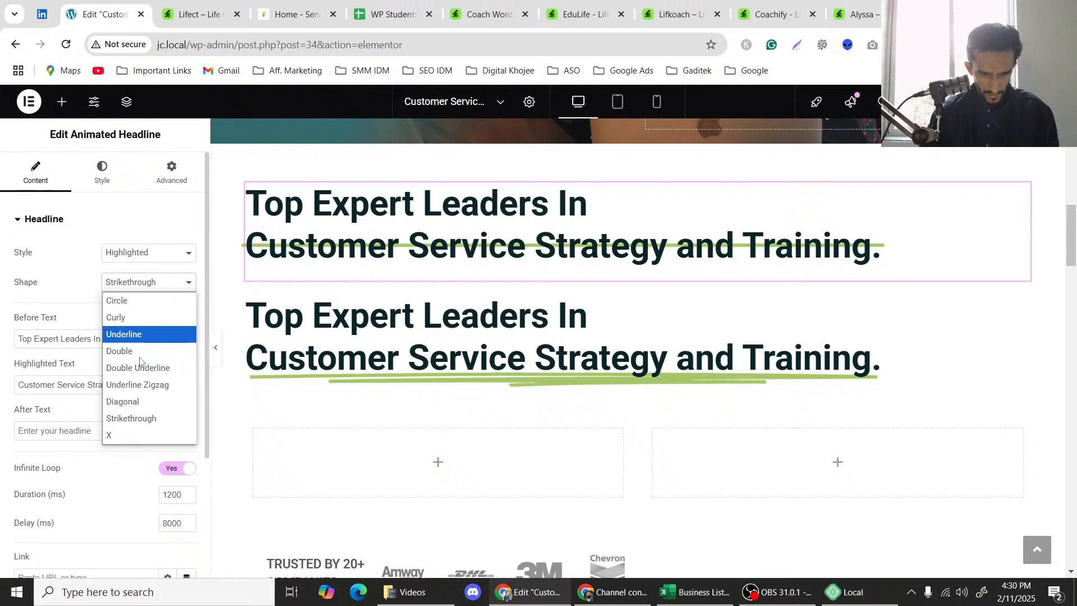
click(126, 434)
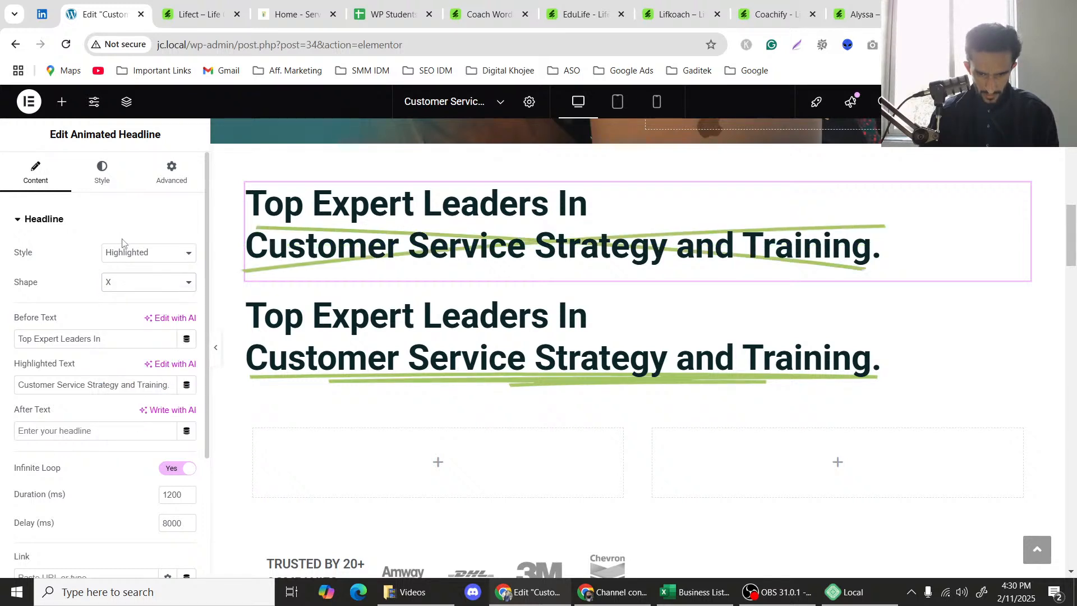
Try the Curly and Circle shapes on the duplicated headline and delete the duplicate.
click(127, 291)
click(128, 315)
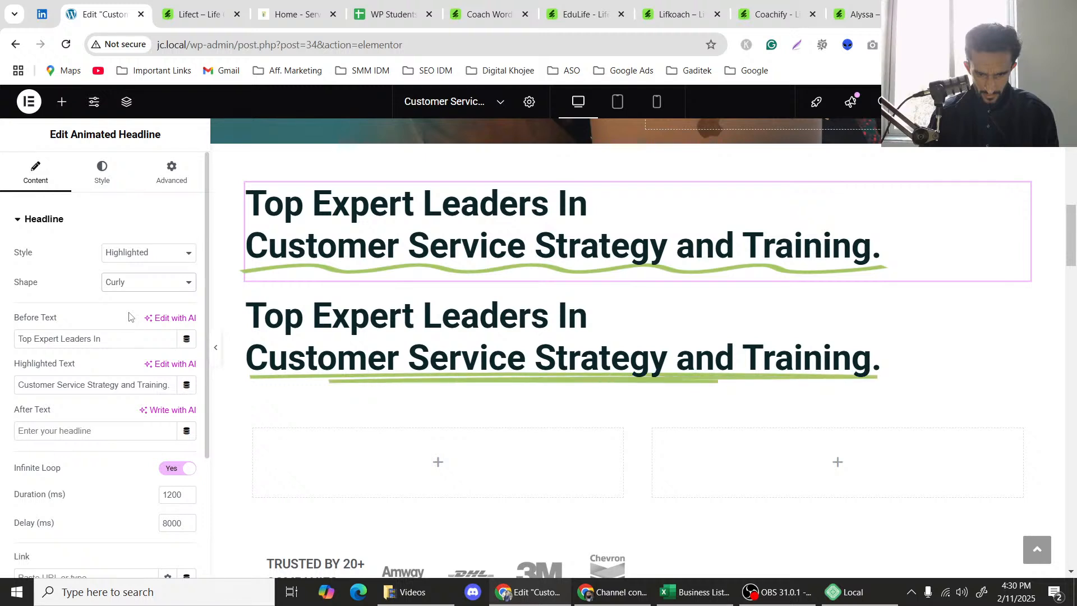
click(131, 282)
click(129, 294)
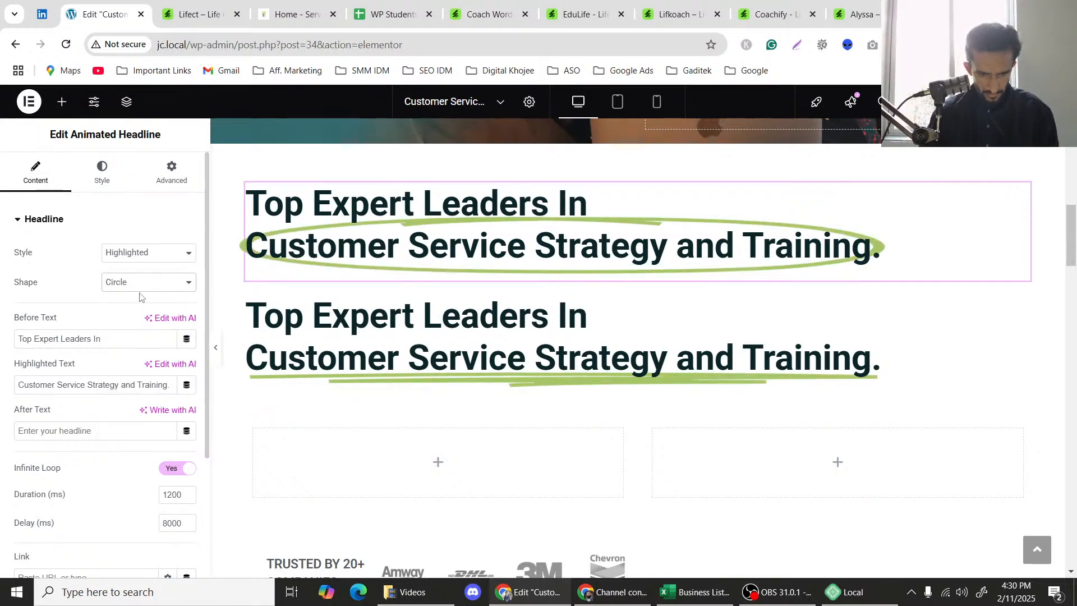
click(140, 287)
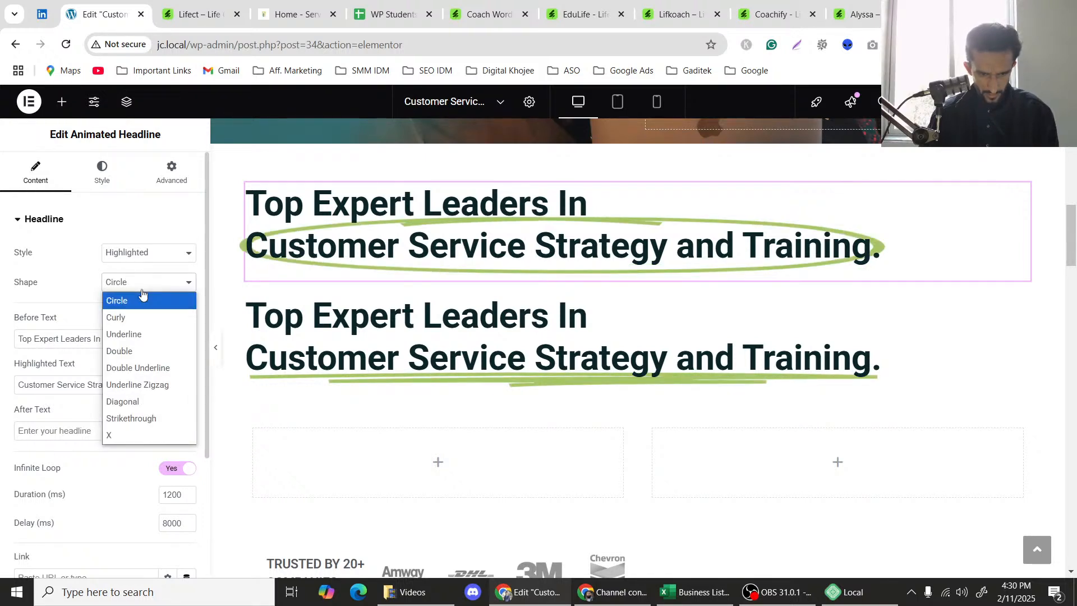
click(80, 295)
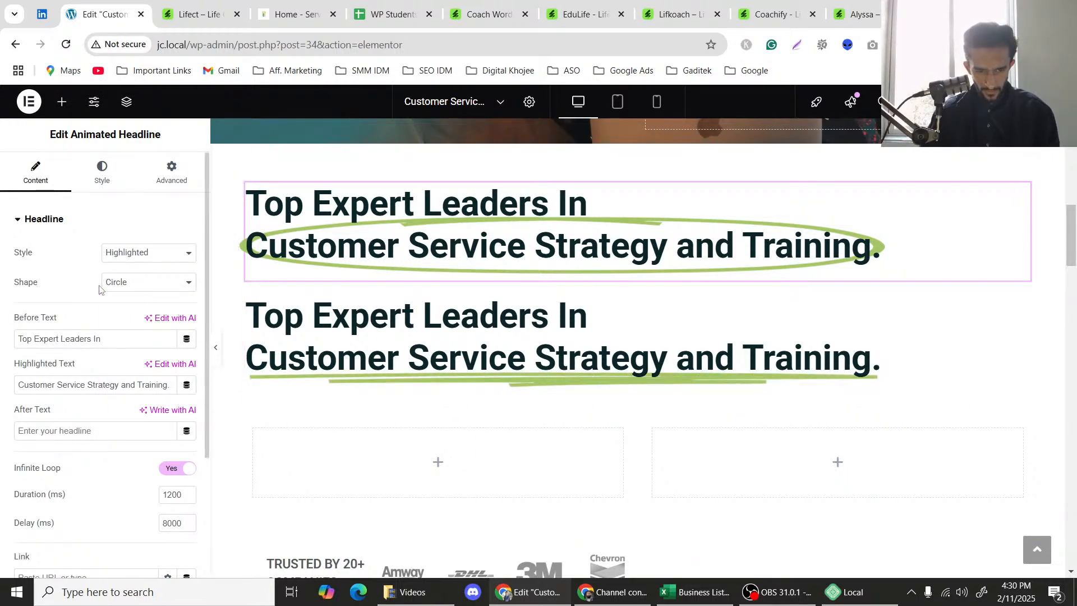
click(140, 294)
click(41, 265)
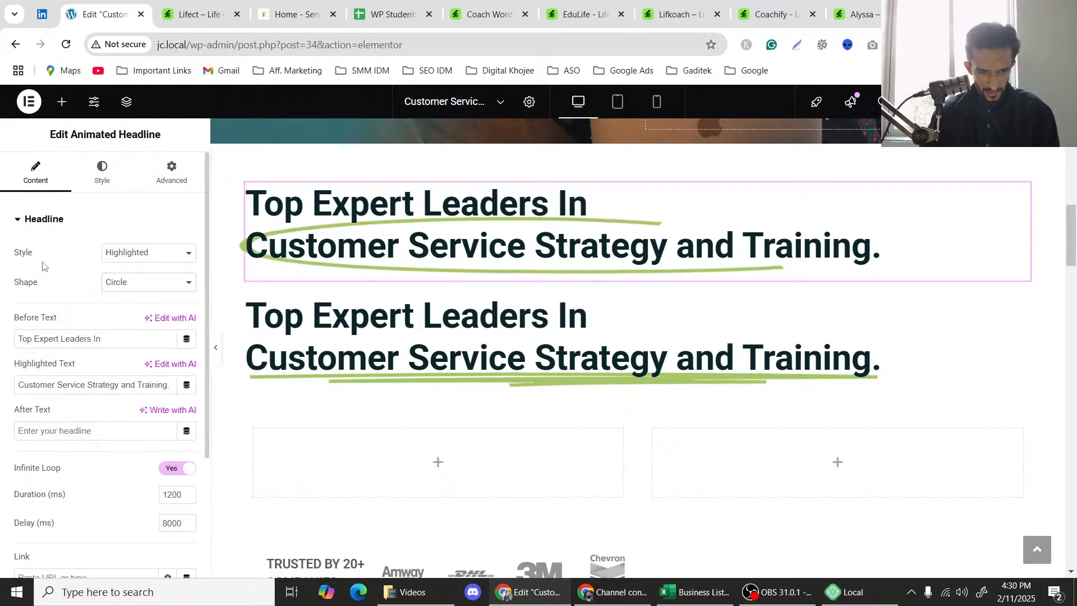
right_click(1025, 190)
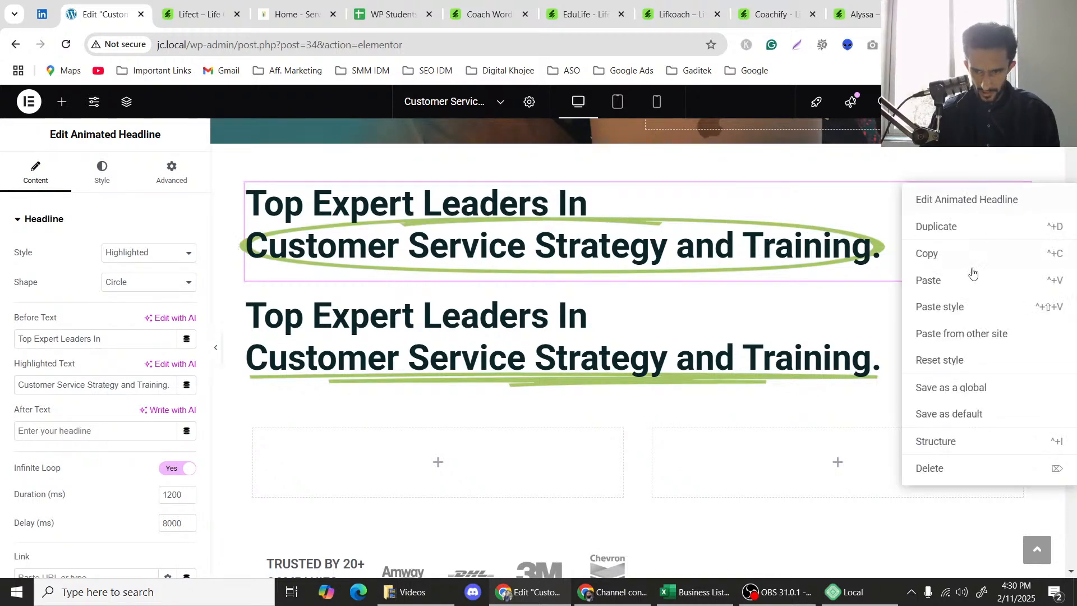
key(Delete)
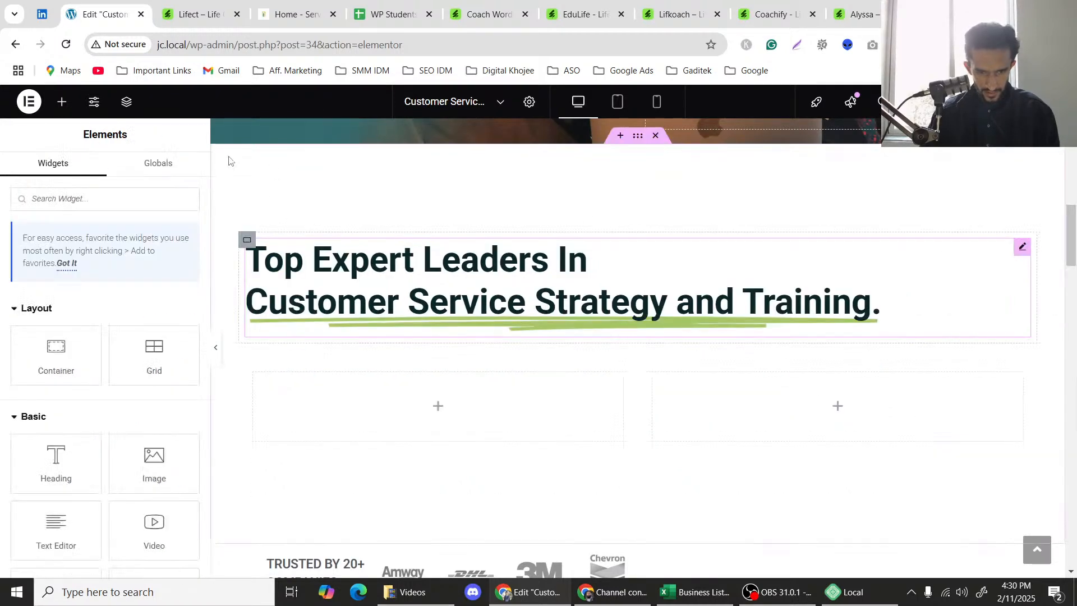
Add a Heading widget above the animated headline and check the small heading in the Lifect template.
drag(56, 464, 343, 242)
click(219, 8)
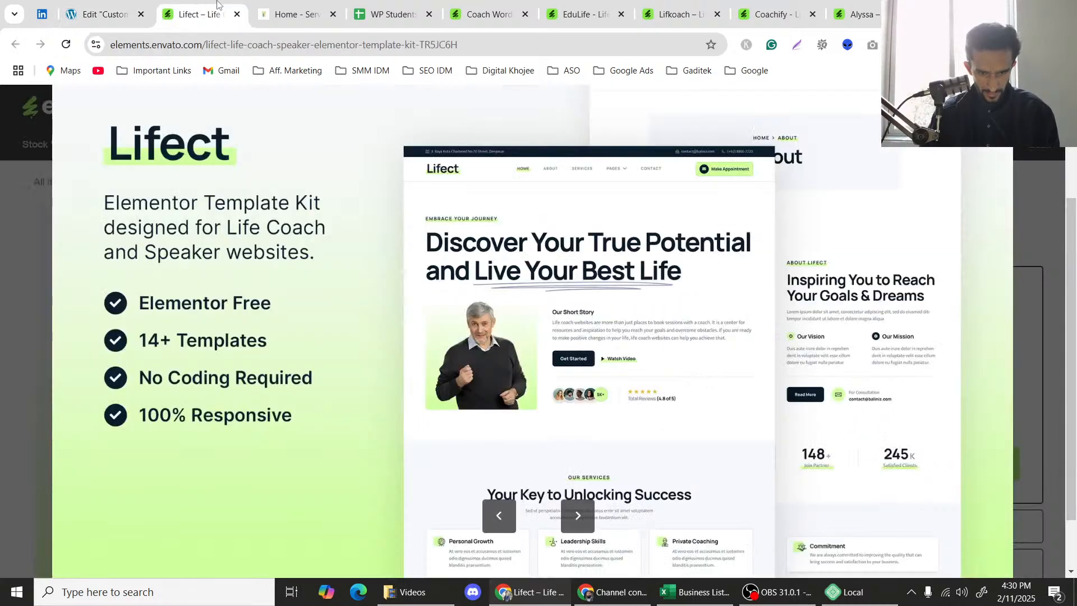
click(98, 5)
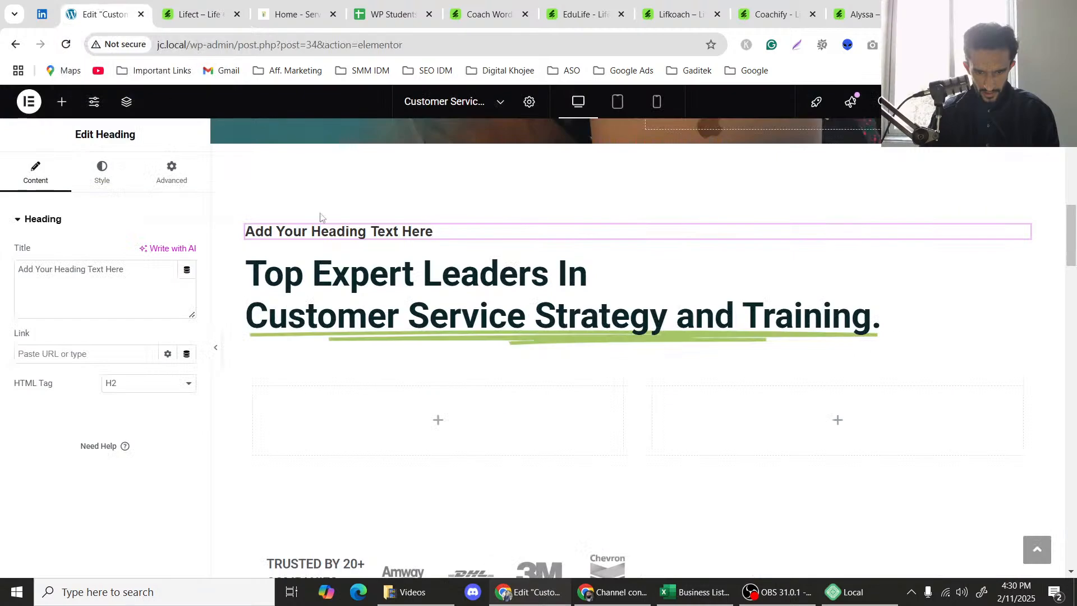
key(ctrl+Tab)
click(102, 5)
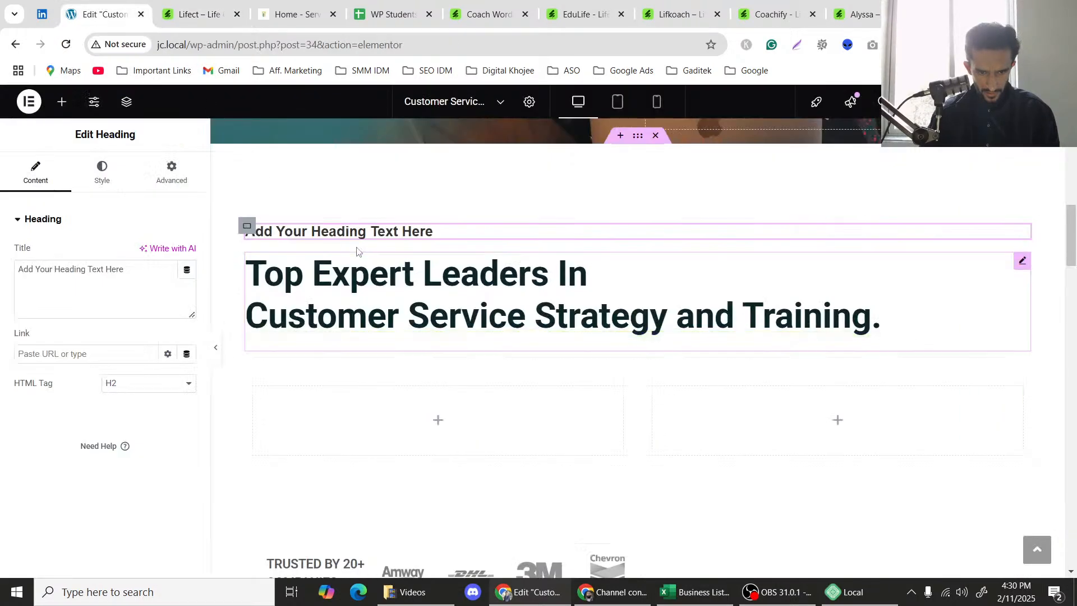
Replace the new heading's placeholder title with "Embrace your Customer Experience".
click(55, 275)
key(ctrl+a)
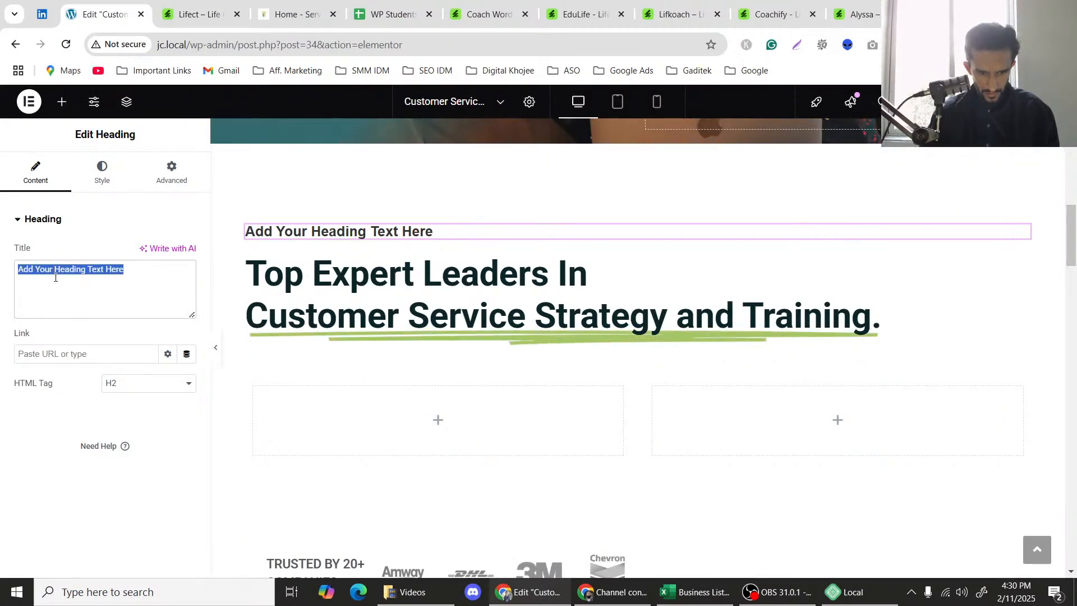
text(Ex)
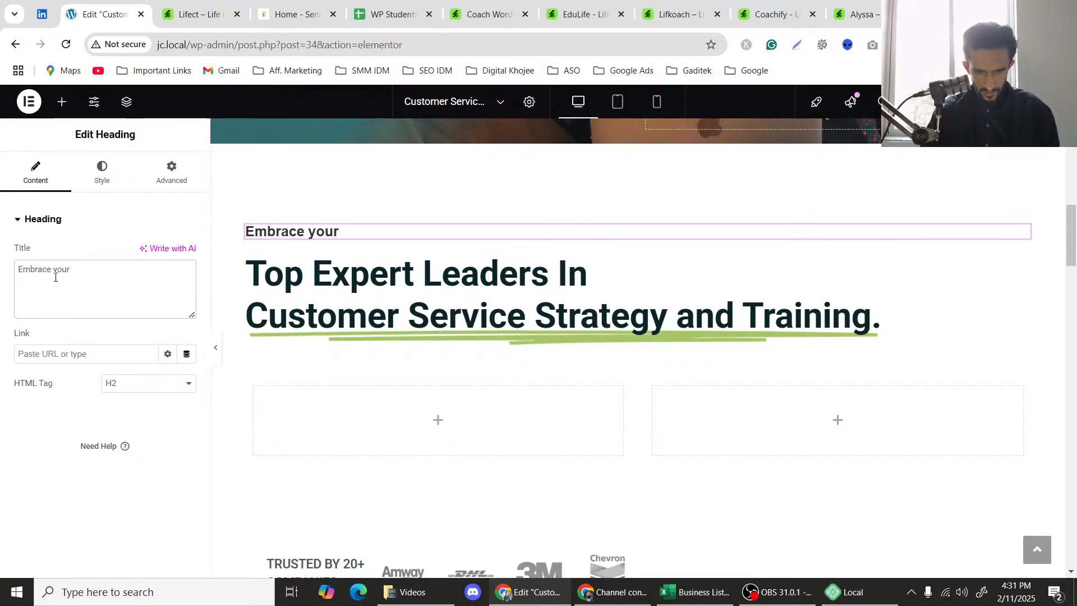
text(xperience)
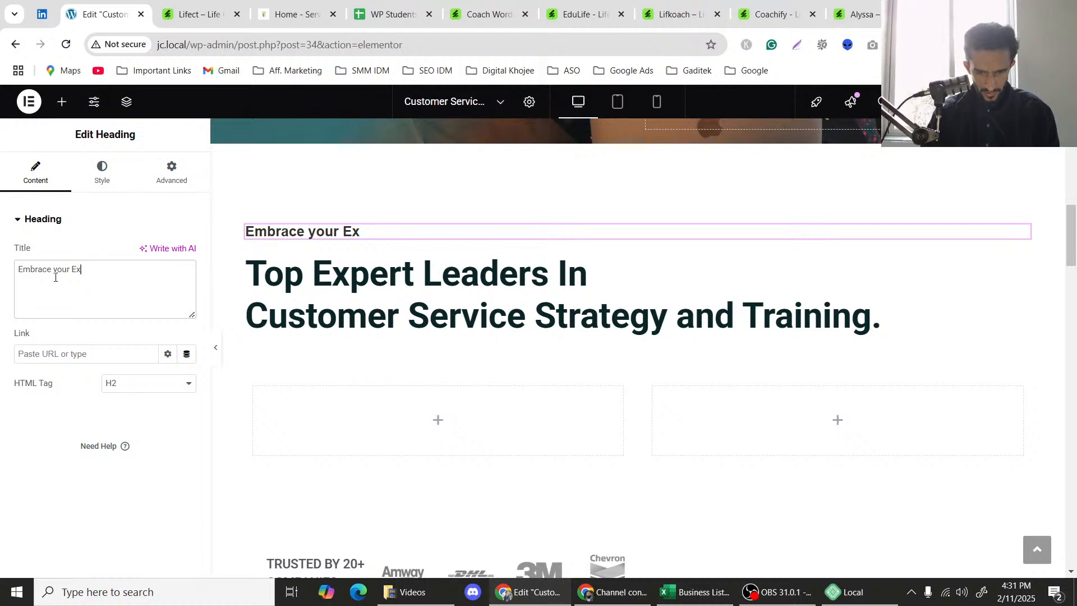
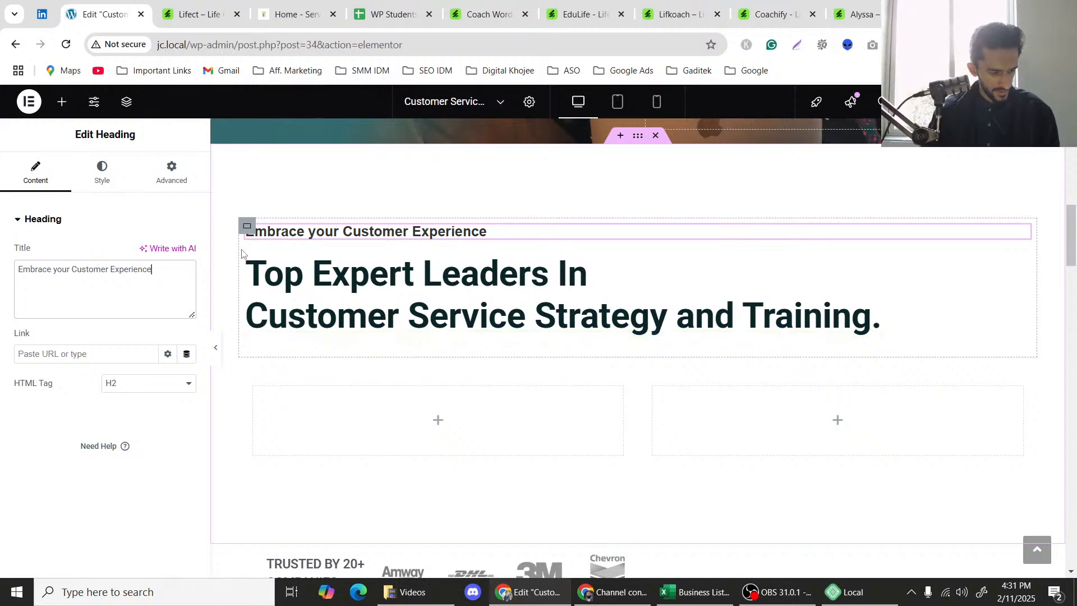
Preview the new heading above the animated headline without the editing controls and return to editing.
click(60, 102)
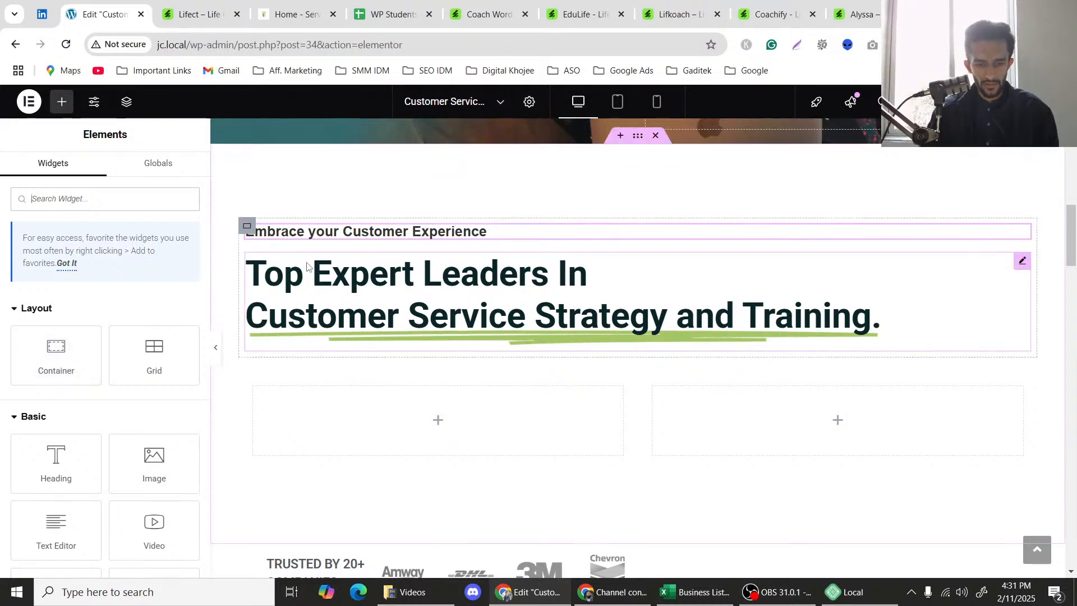
click(218, 359)
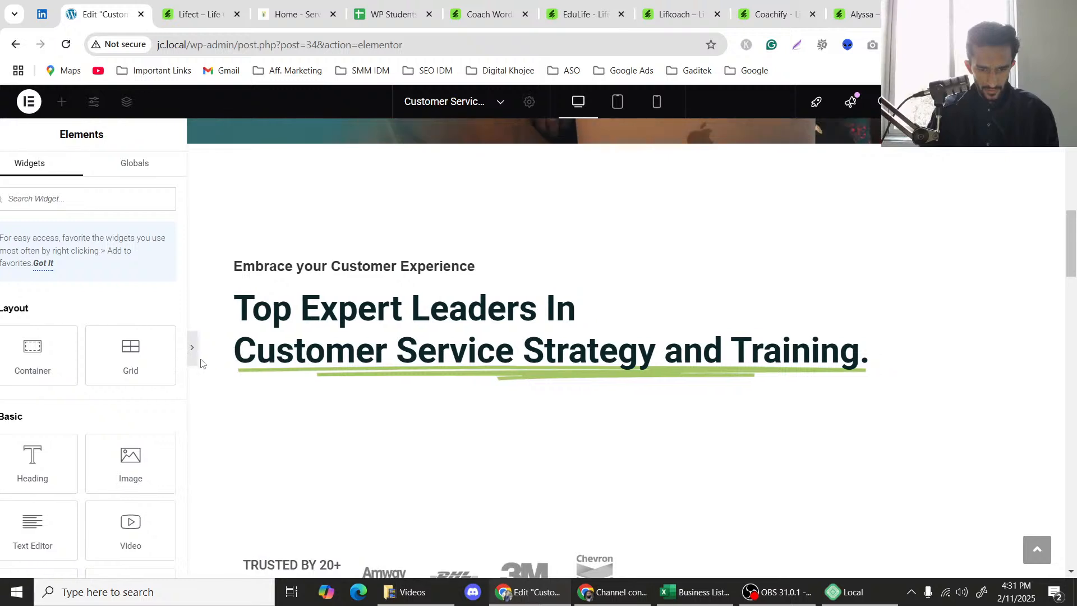
scroll(16, 336, down, 2)
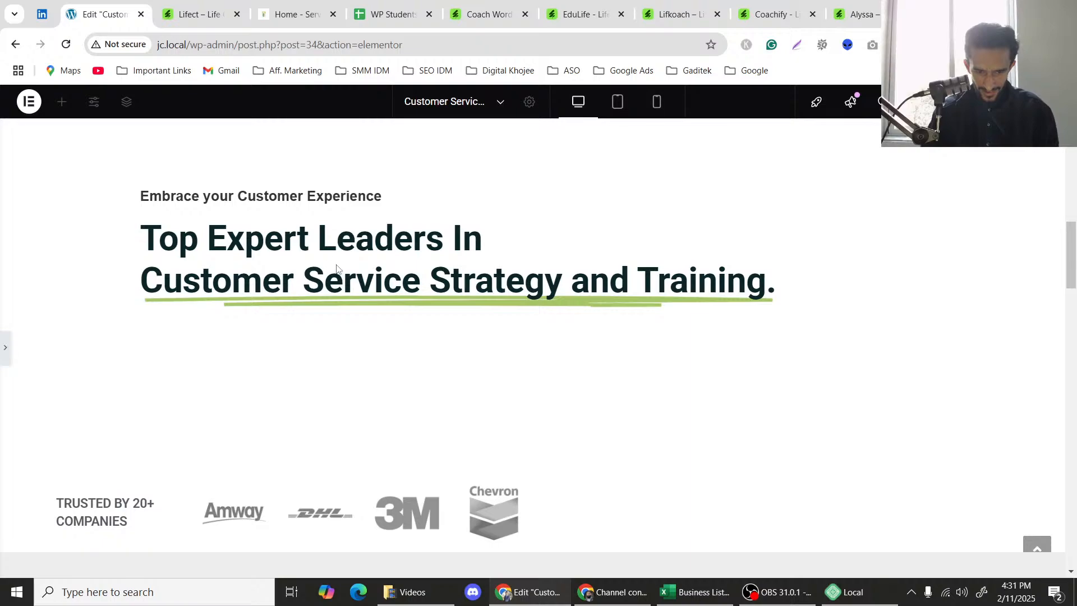
key(ctrl+p)
scroll(543, 260, up, 5)
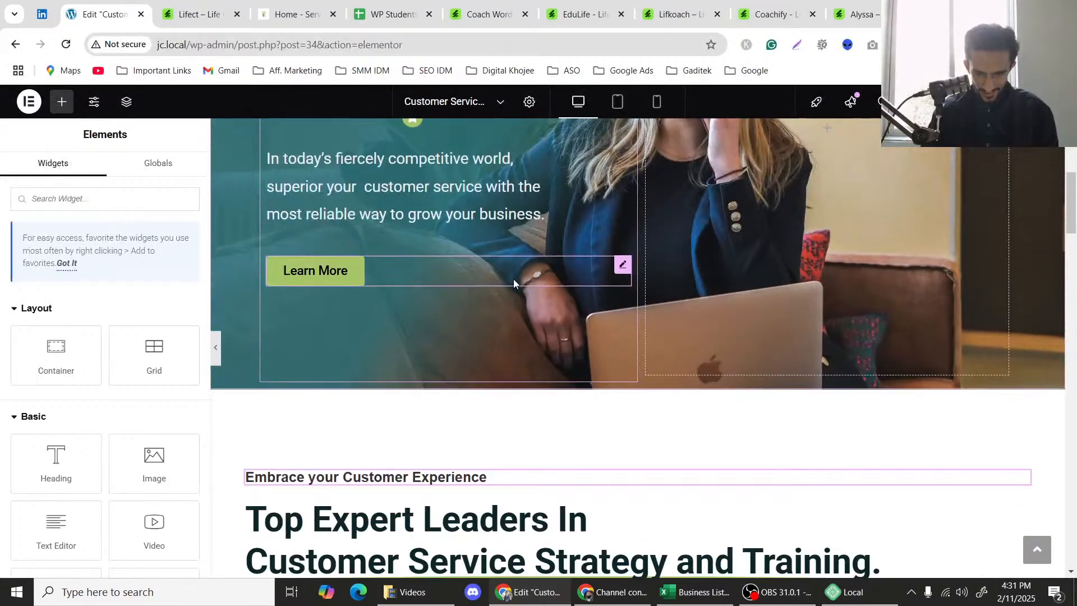
Look over the page's existing sections and compare the new section with the Lifect template's hero layout.
scroll(514, 278, down, 10)
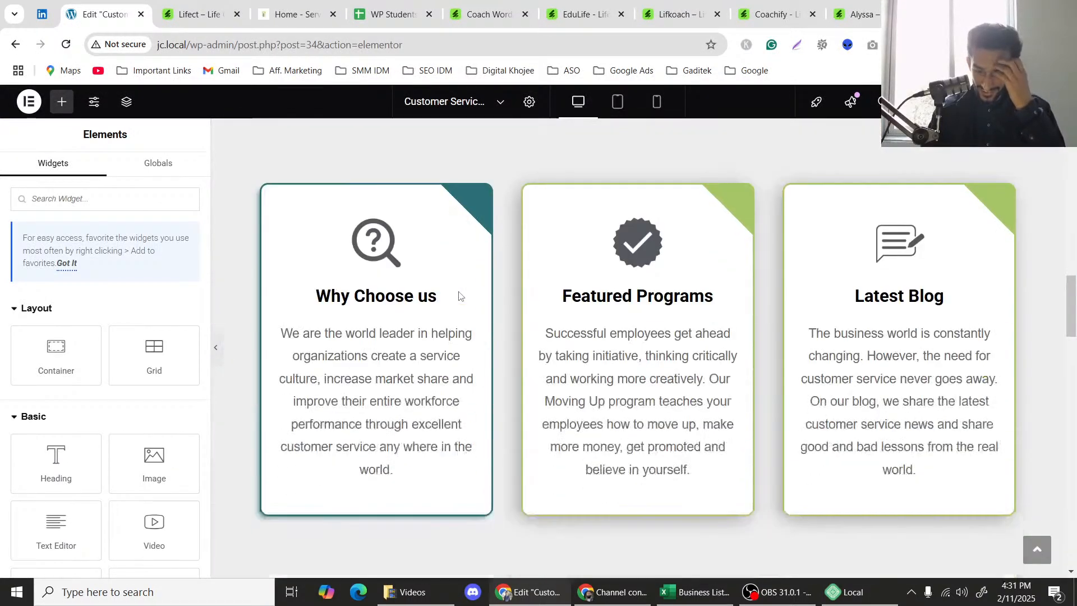
scroll(457, 296, down, 10)
scroll(461, 296, up, 9)
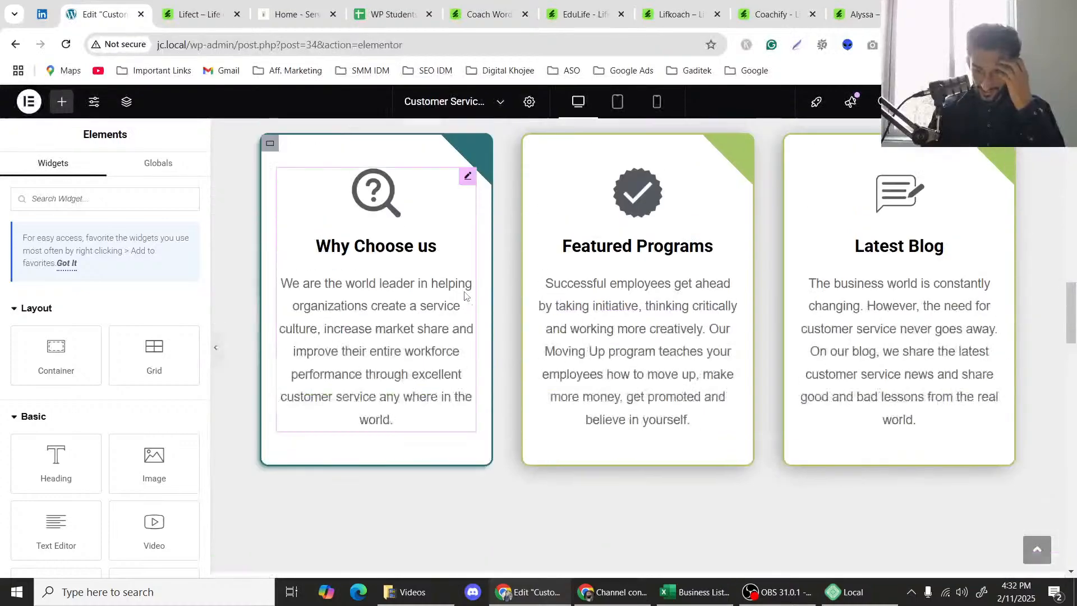
scroll(465, 295, up, 15)
scroll(465, 295, down, 5)
scroll(464, 295, up, 5)
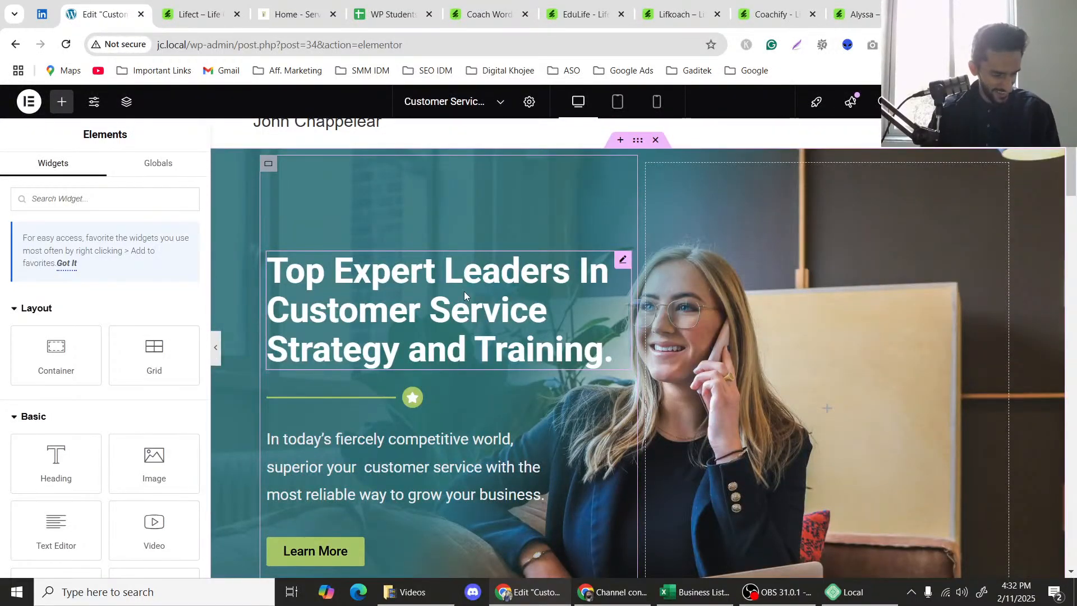
scroll(463, 291, down, 10)
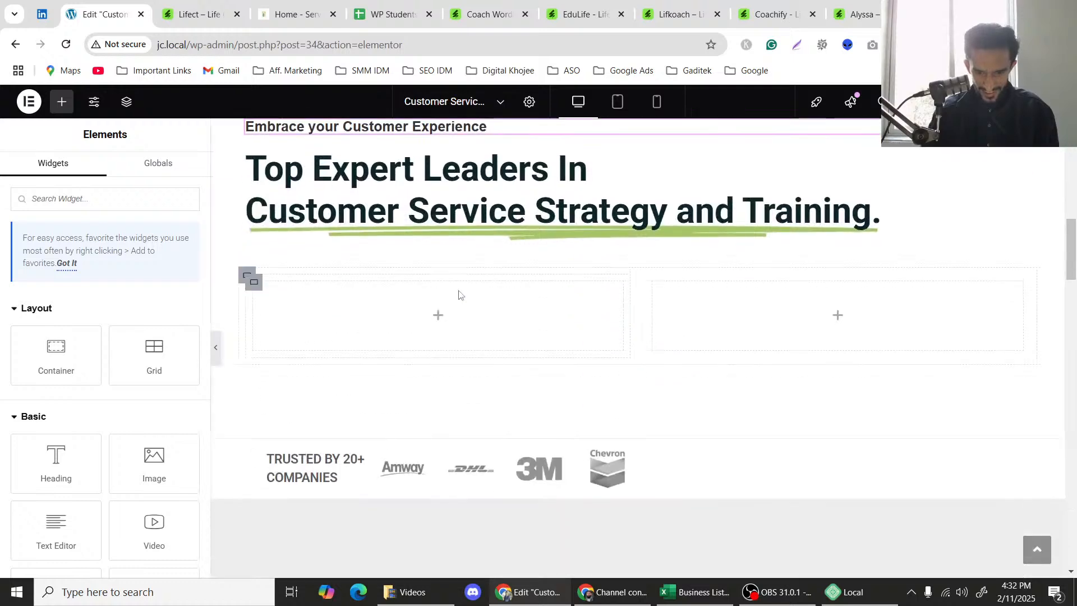
click(224, 21)
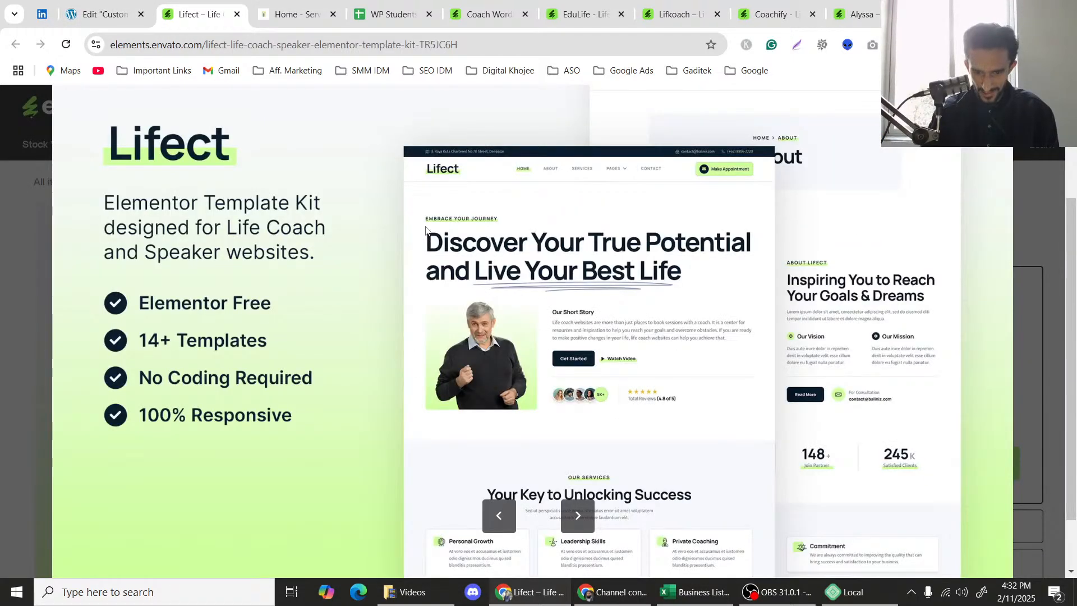
click(113, 12)
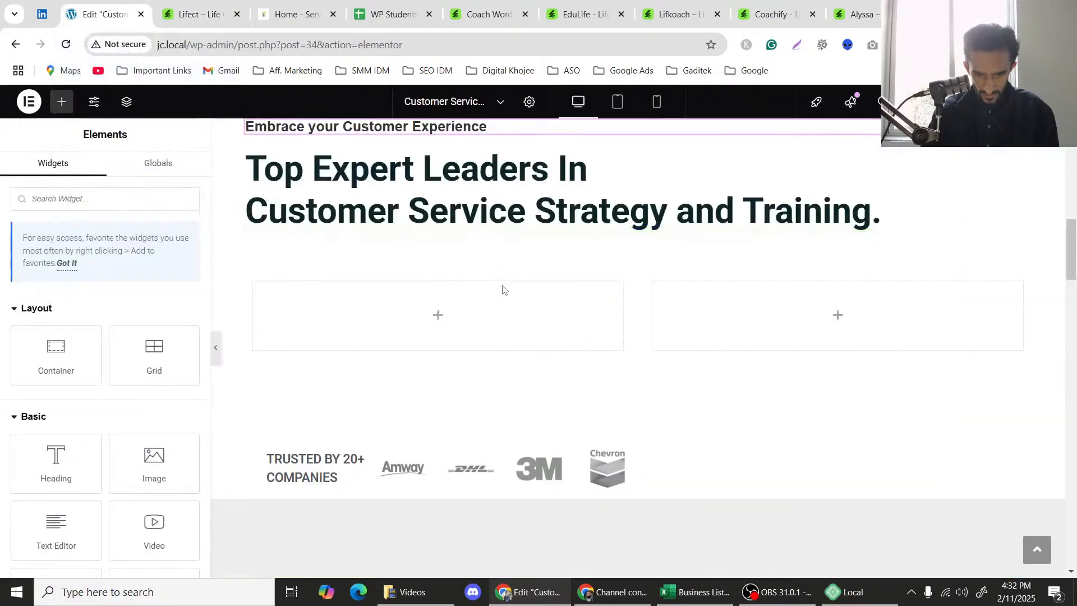
Copy the speaker's cutout image from the seminar section further down the page.
scroll(59, 397, down, 3)
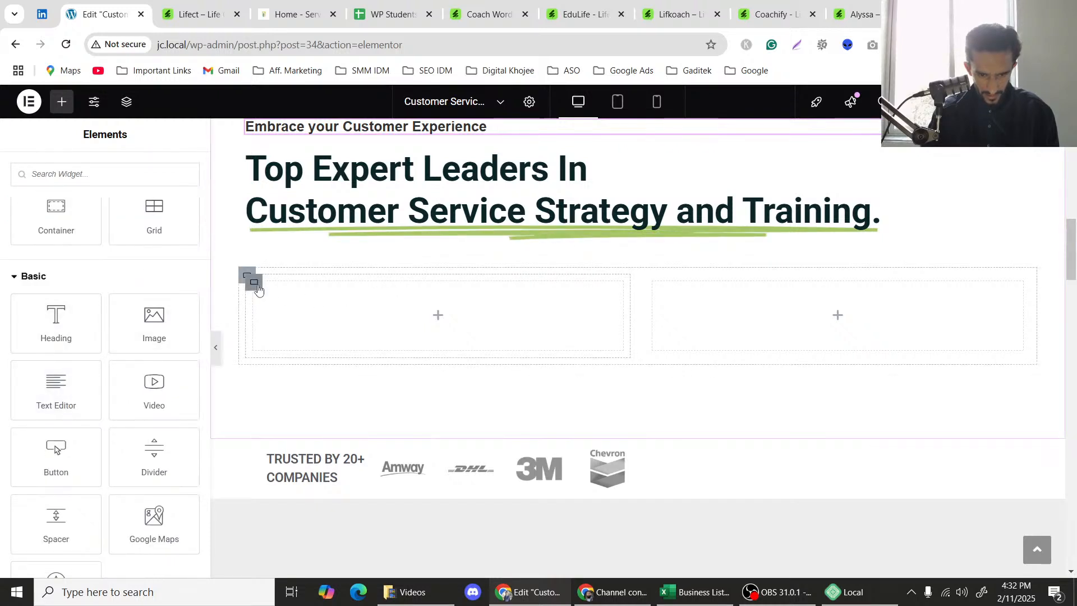
click(271, 273)
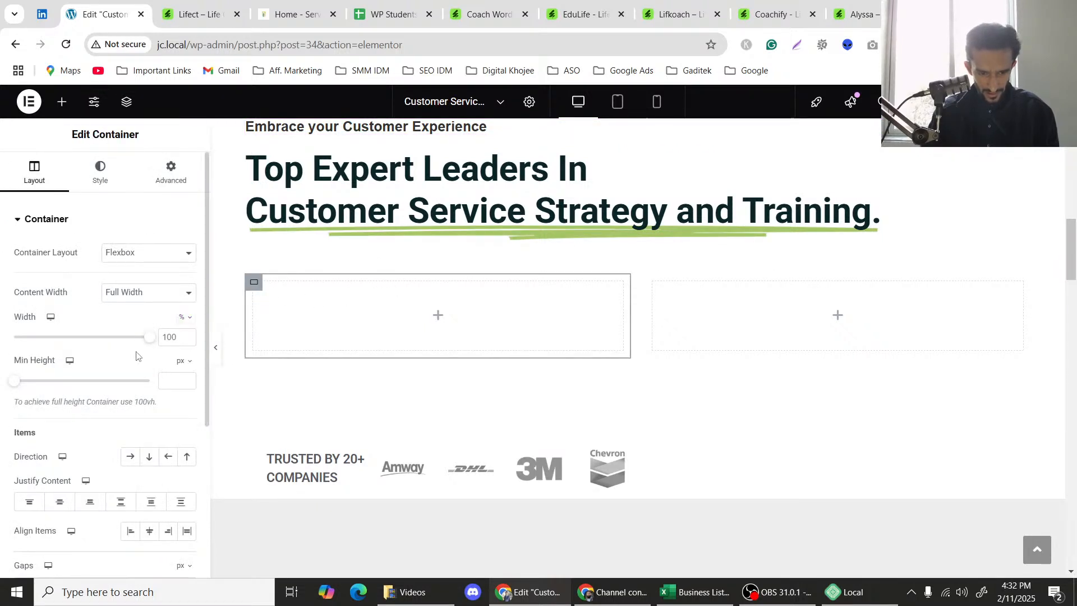
click(62, 101)
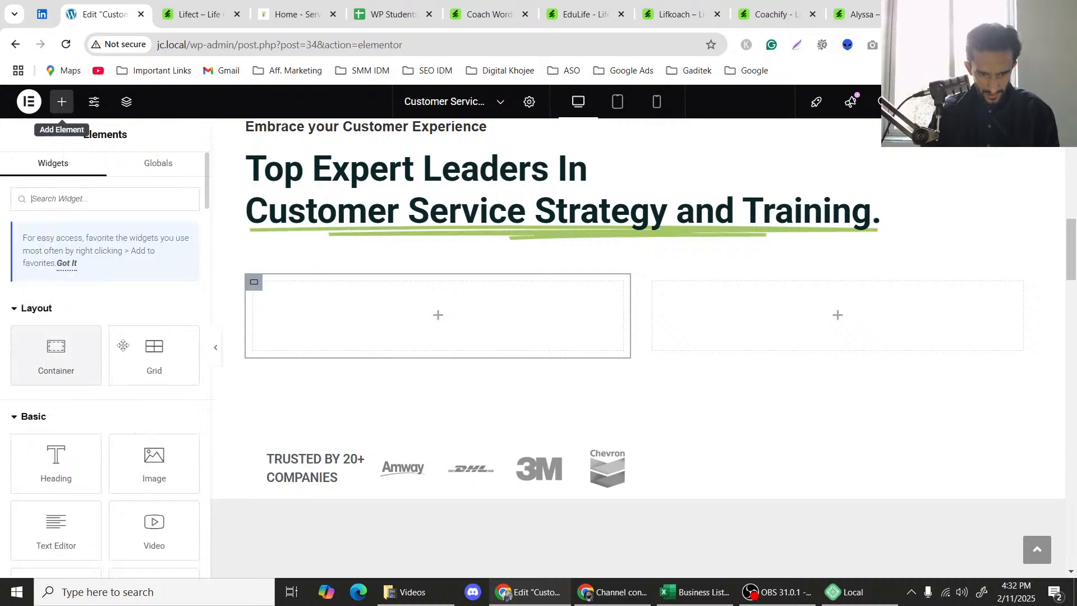
scroll(780, 404, down, 15)
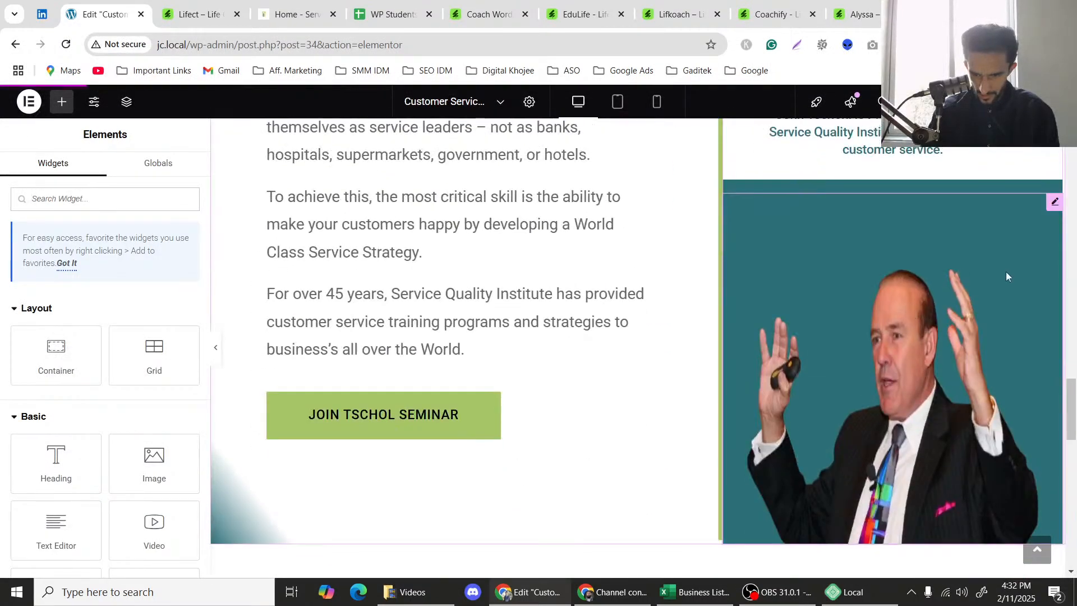
right_click(1027, 254)
click(942, 271)
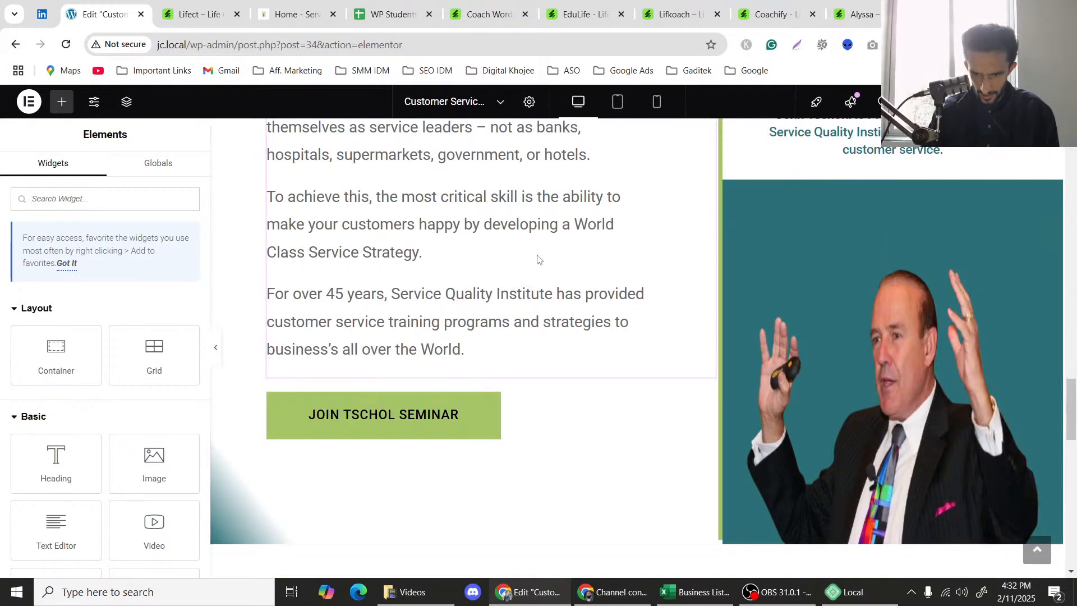
Paste the copied speaker image into the empty left column below the animated headline.
scroll(505, 258, up, 15)
scroll(428, 245, down, 3)
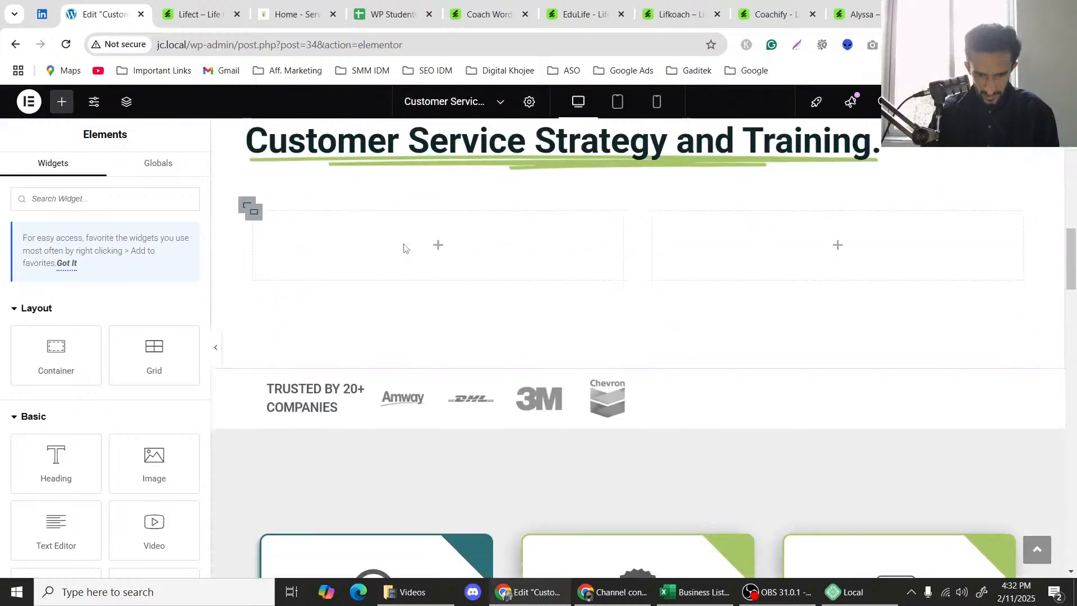
right_click(407, 247)
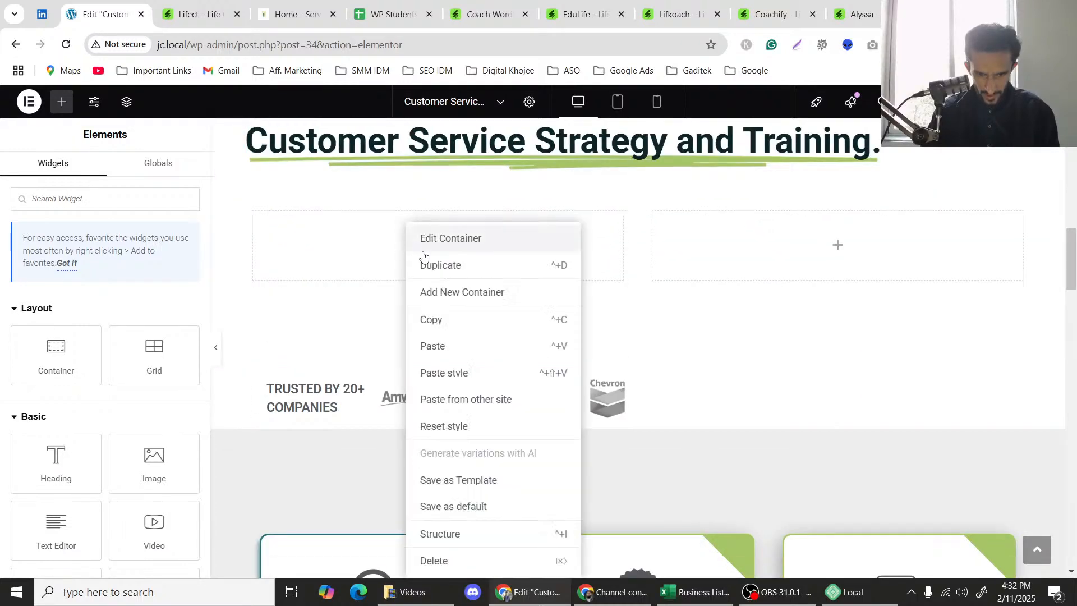
click(436, 351)
scroll(424, 325, up, 5)
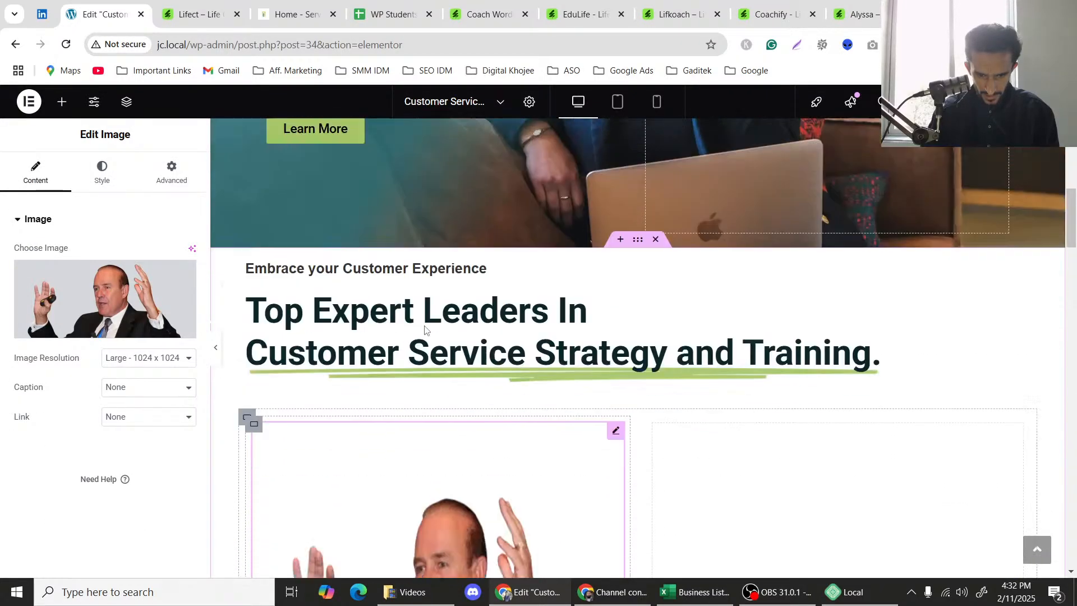
scroll(424, 326, down, 5)
scroll(424, 325, up, 2)
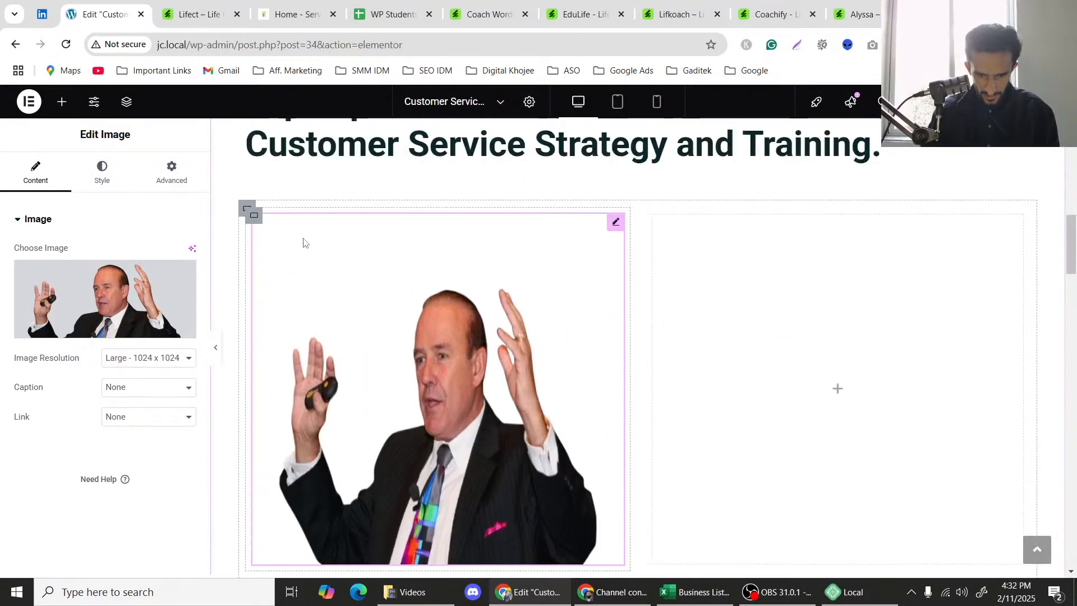
Give the container around the speaker image a classic background in the global Accent color.
click(255, 218)
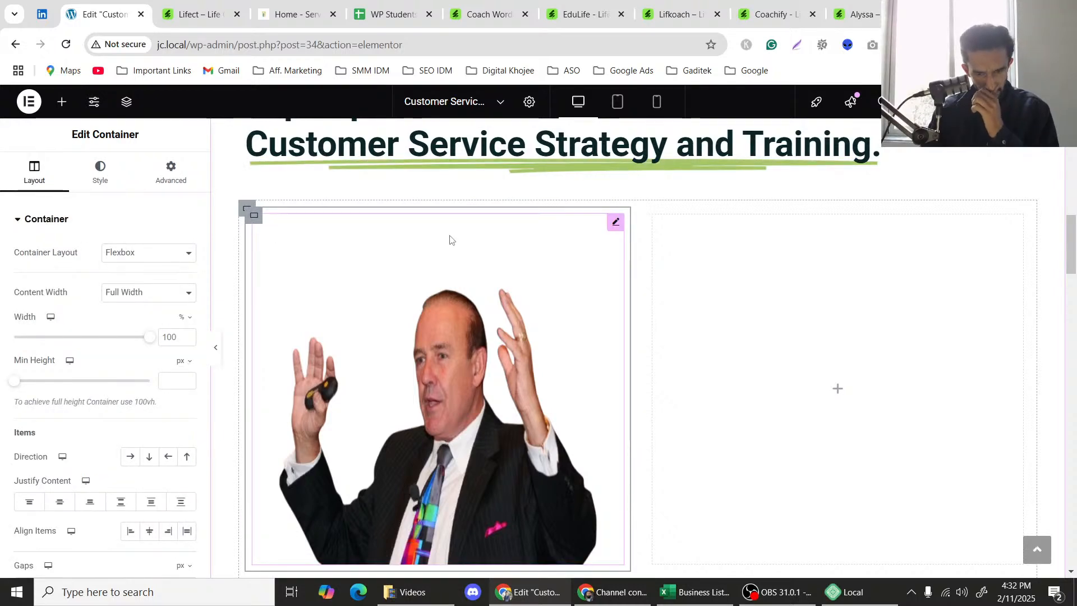
click(445, 256)
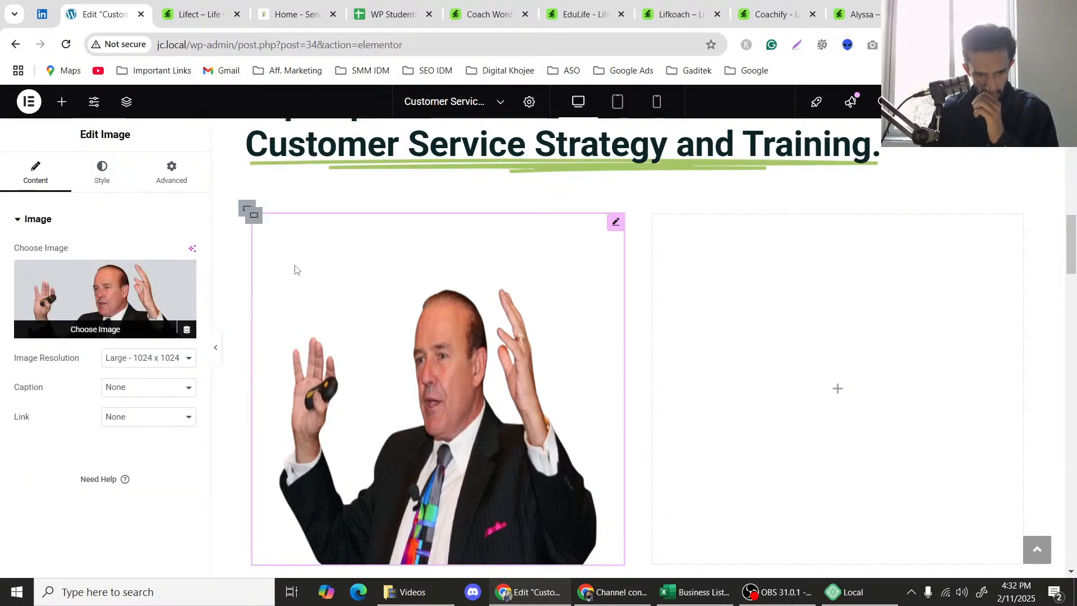
click(252, 224)
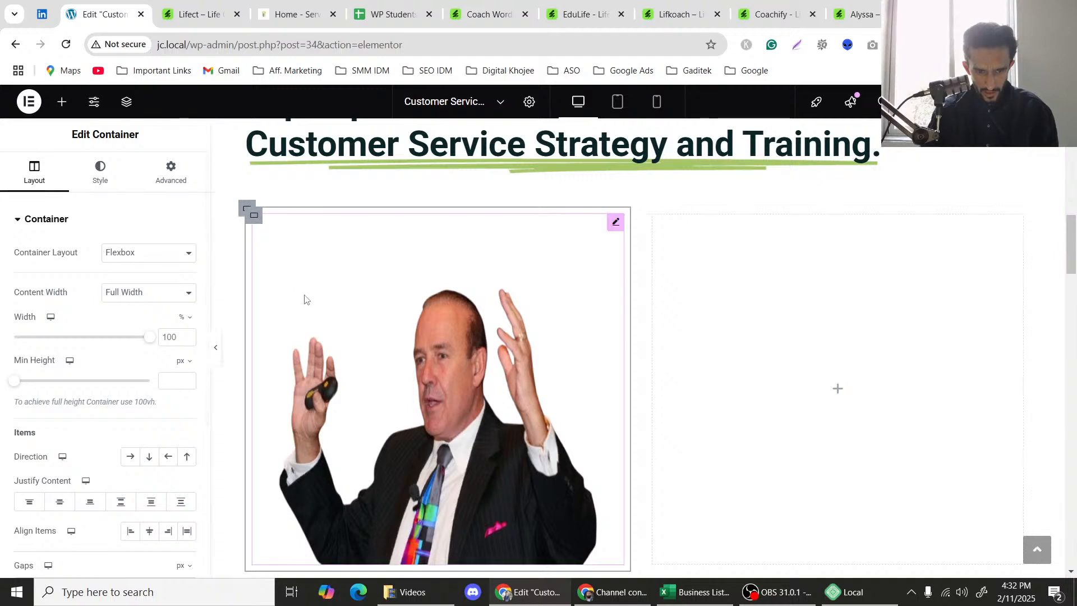
click(122, 183)
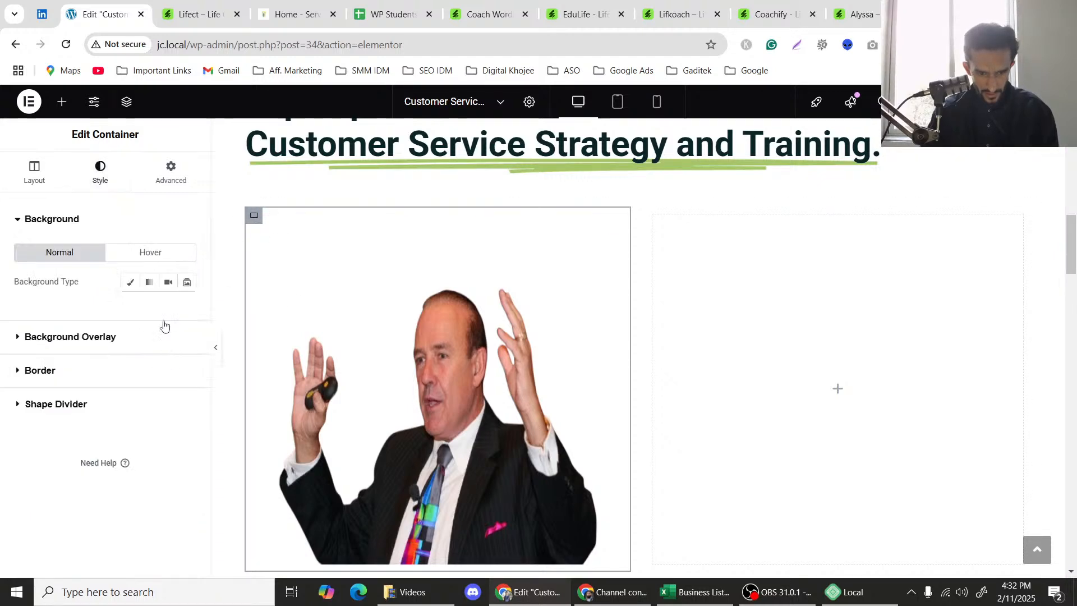
click(131, 283)
click(187, 312)
click(198, 365)
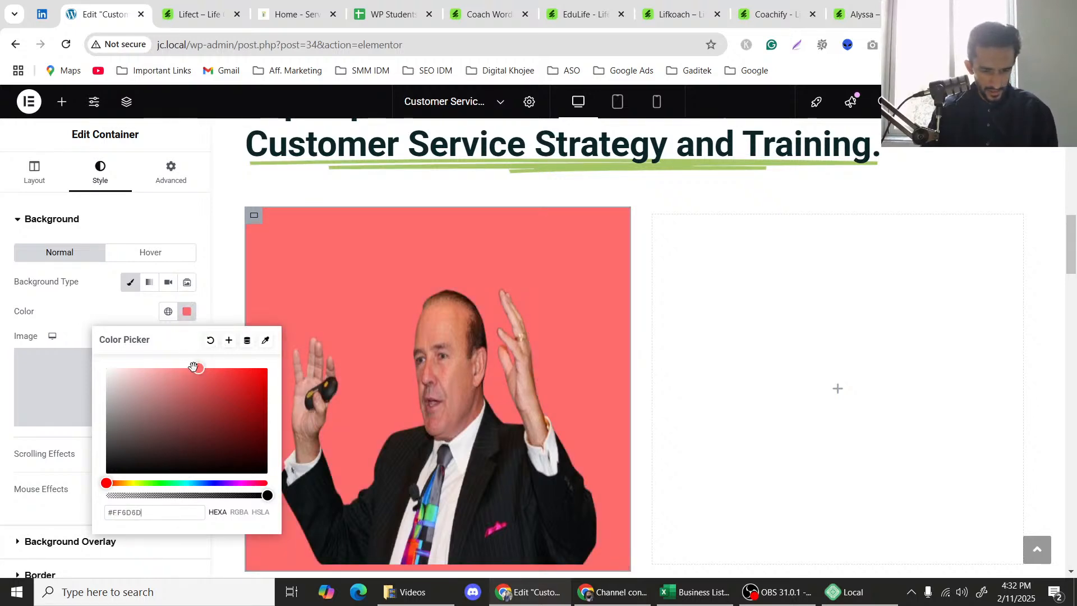
click(169, 312)
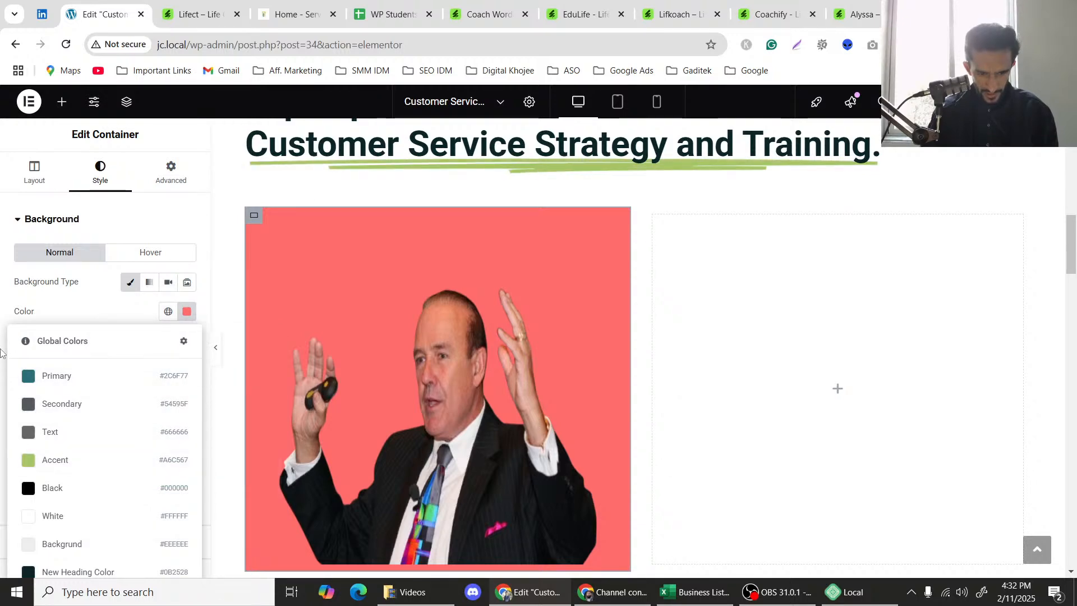
click(52, 459)
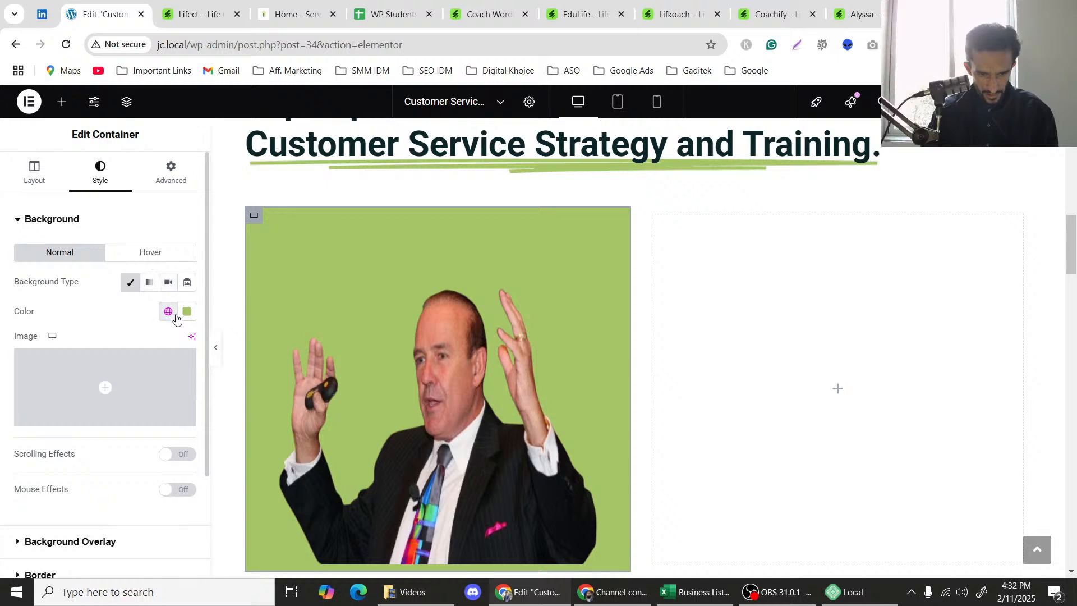
Switch the image container's background to a gradient with the global White as its second color.
click(149, 284)
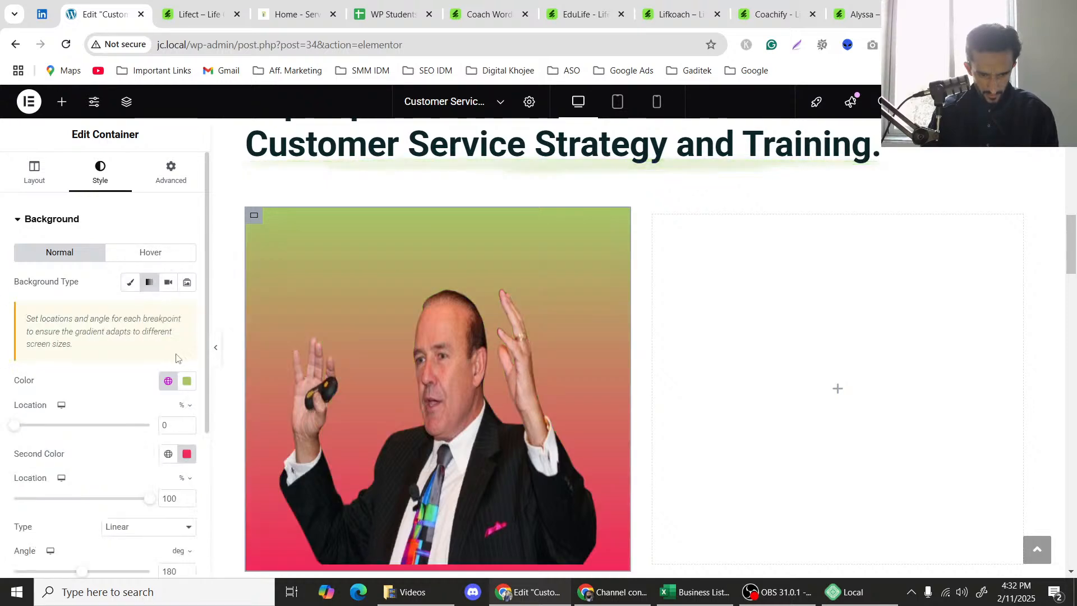
click(187, 454)
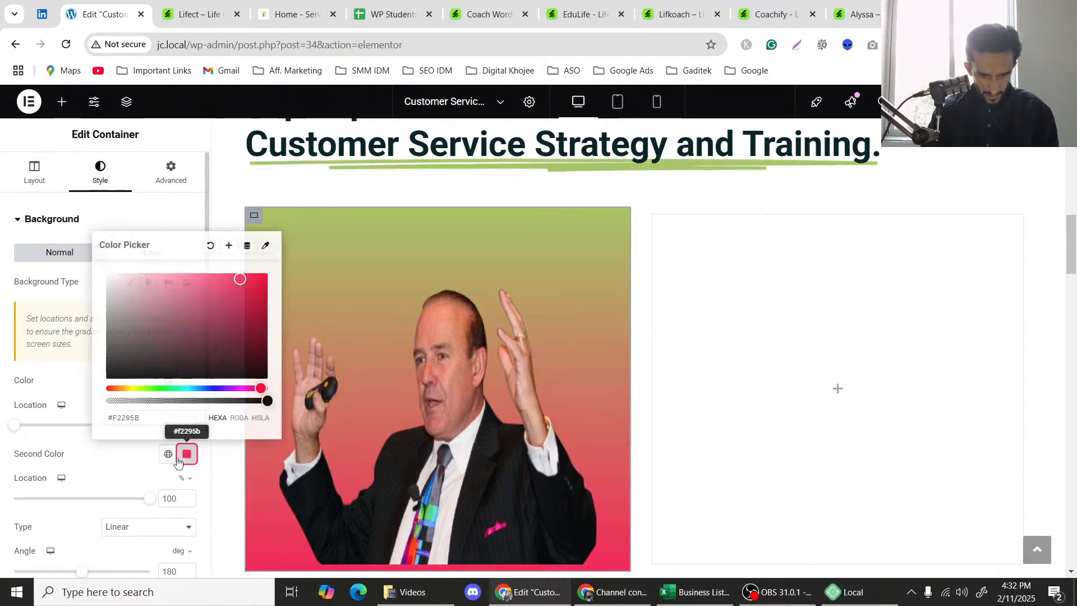
click(169, 454)
click(53, 395)
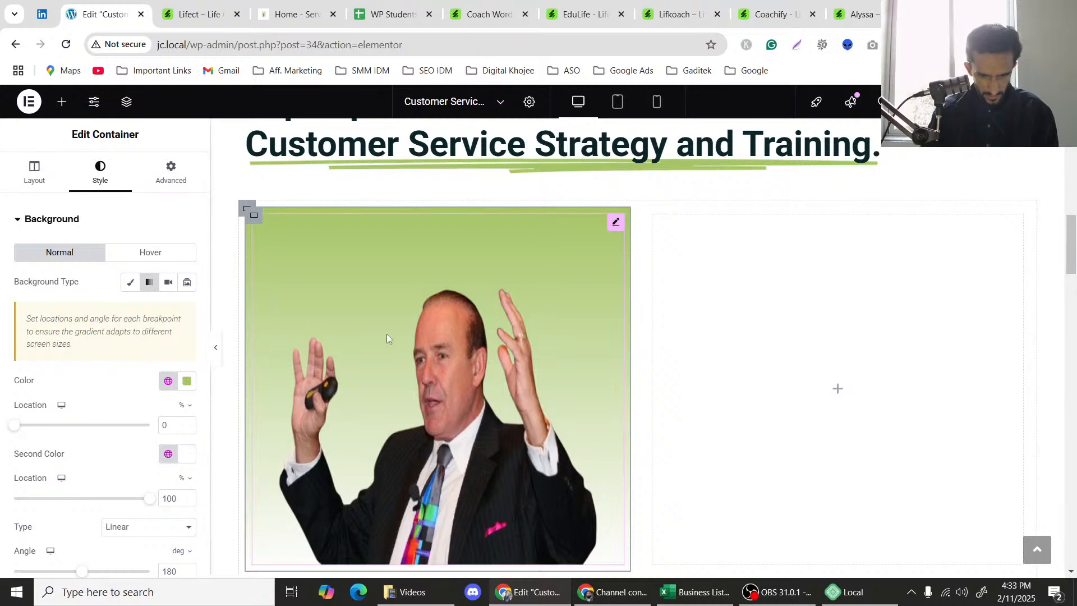
Set the angle of the image container's linear gradient to 0 degrees.
scroll(386, 334, down, 3)
scroll(338, 382, up, 3)
scroll(326, 382, down, 1)
scroll(102, 455, down, 2)
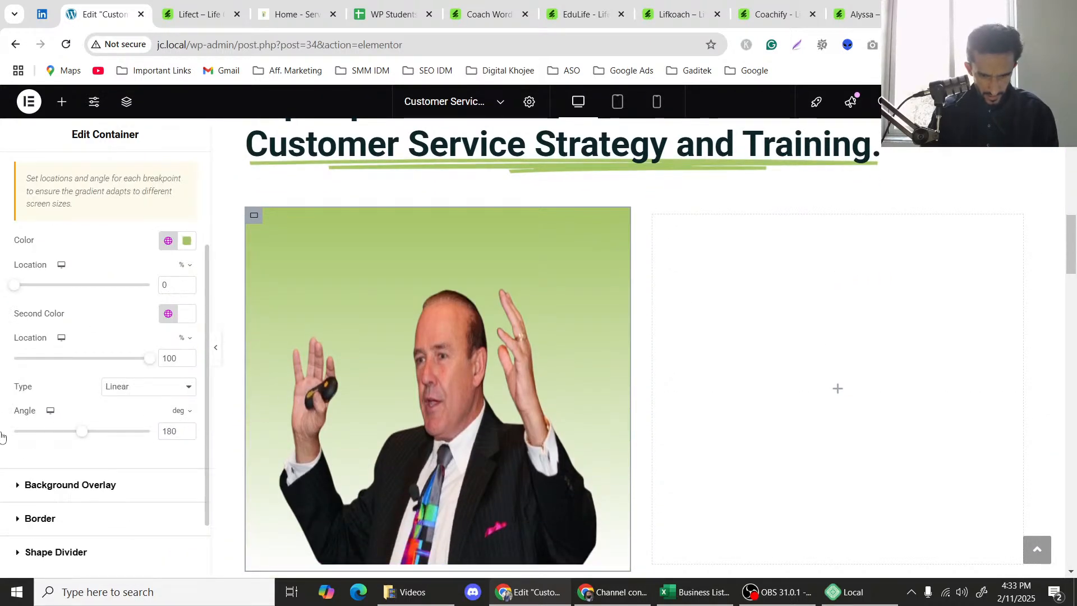
drag(2, 437, 3, 435)
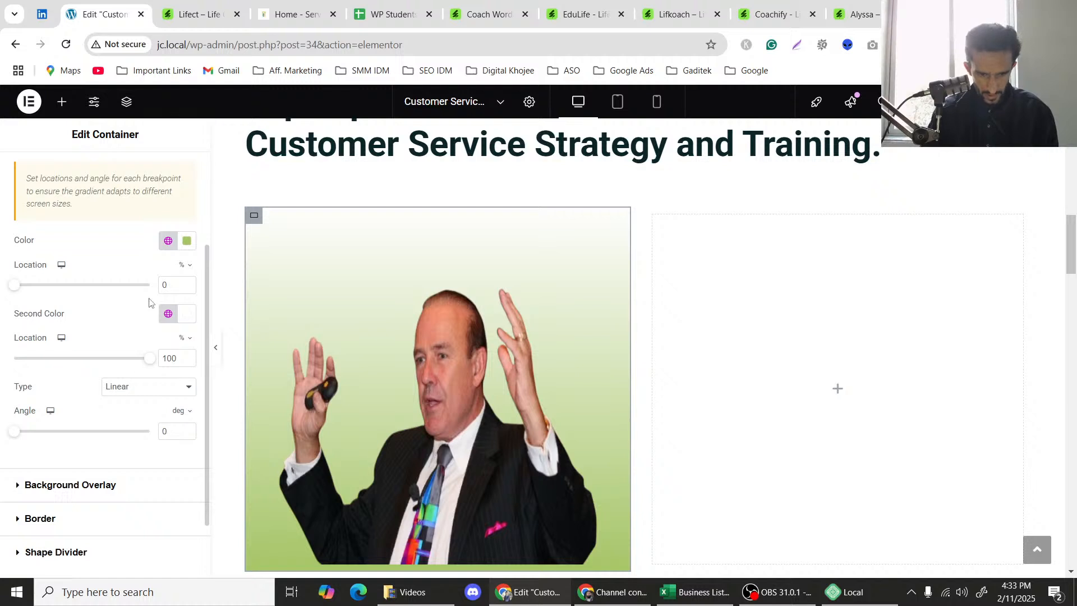
Make the gradient's second color fully transparent and set its location to 64%.
scroll(281, 304, up, 1)
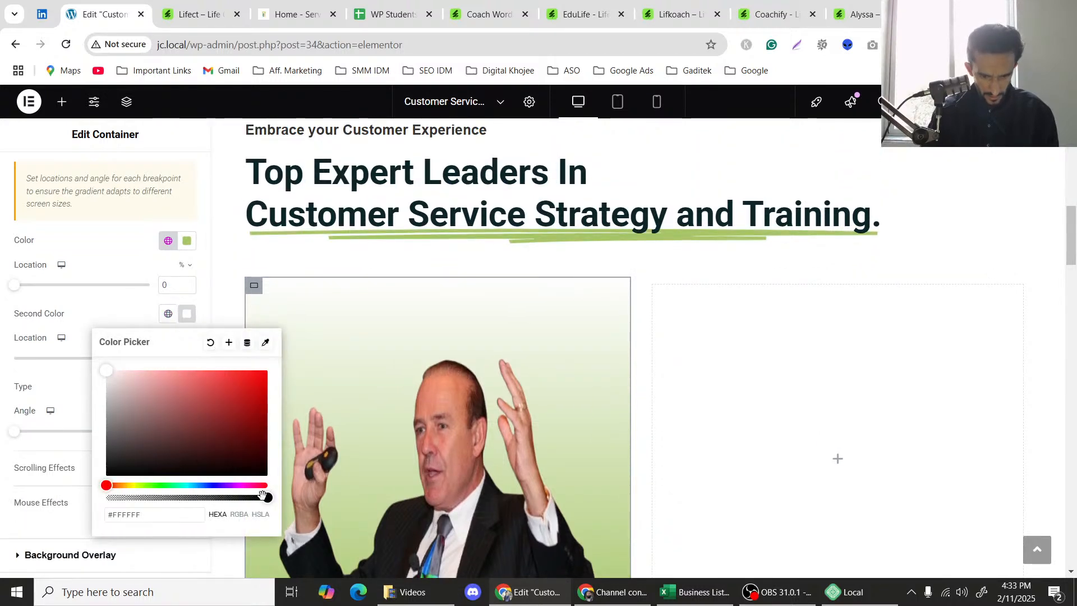
drag(262, 494, 14, 511)
click(3, 349)
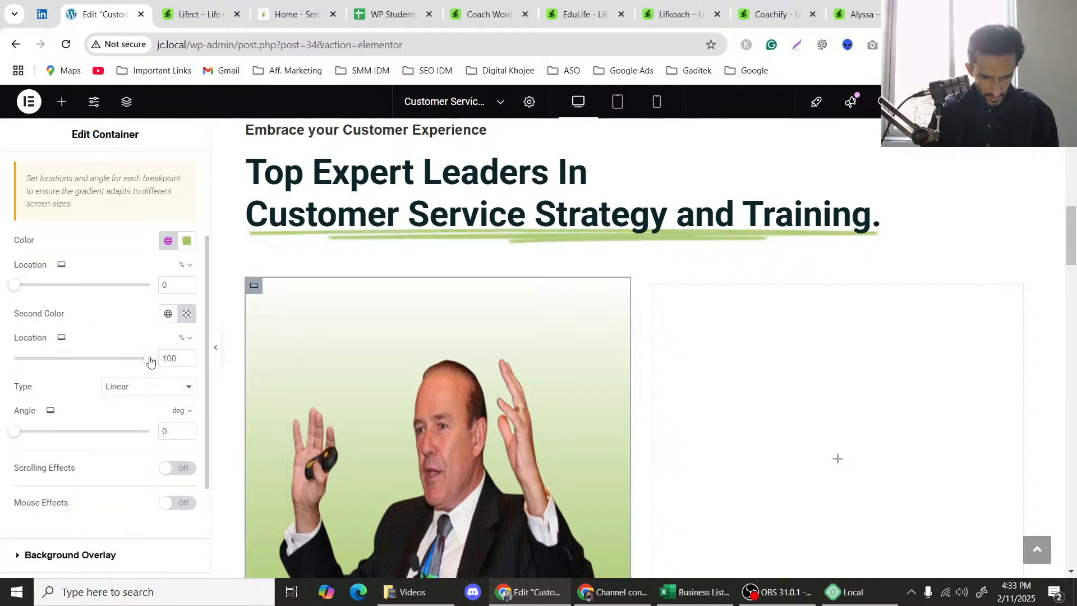
drag(148, 359, 101, 365)
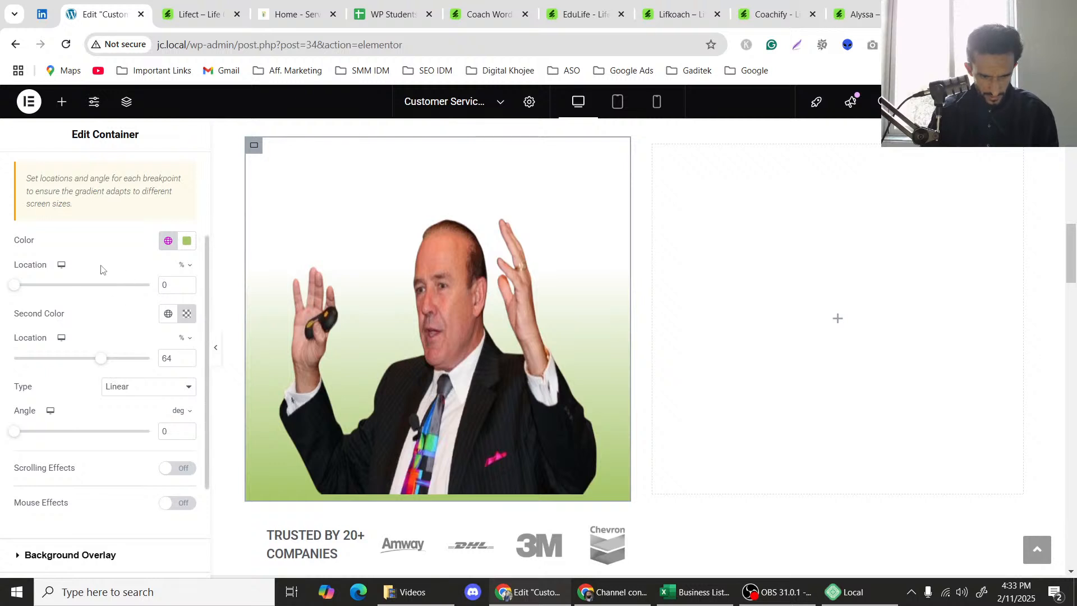
Reduce the opacity of the gradient's first color to give #A6C567C4.
click(188, 241)
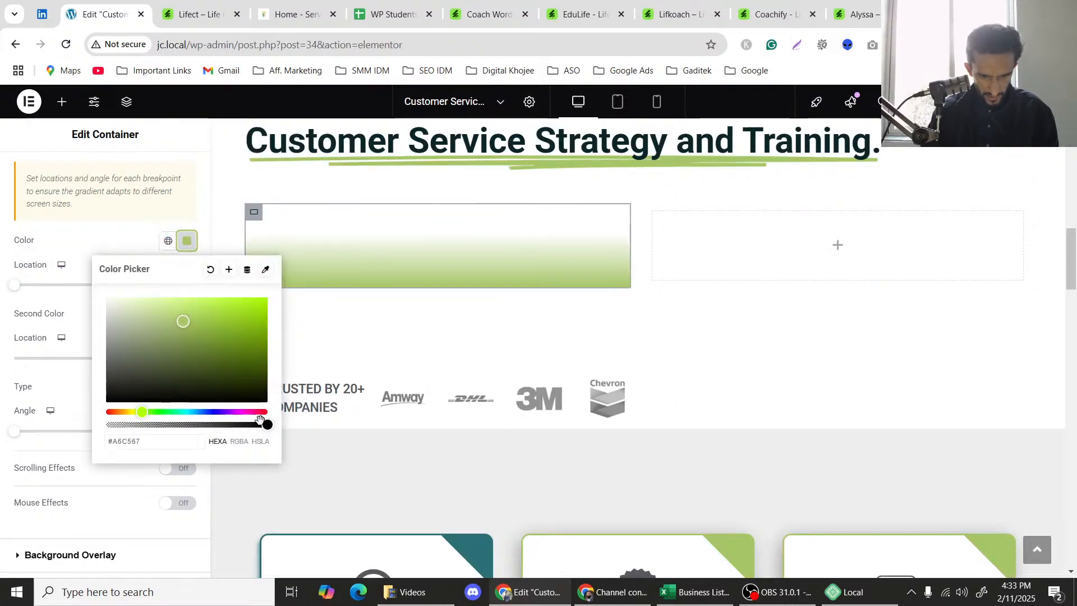
drag(230, 430, 225, 426)
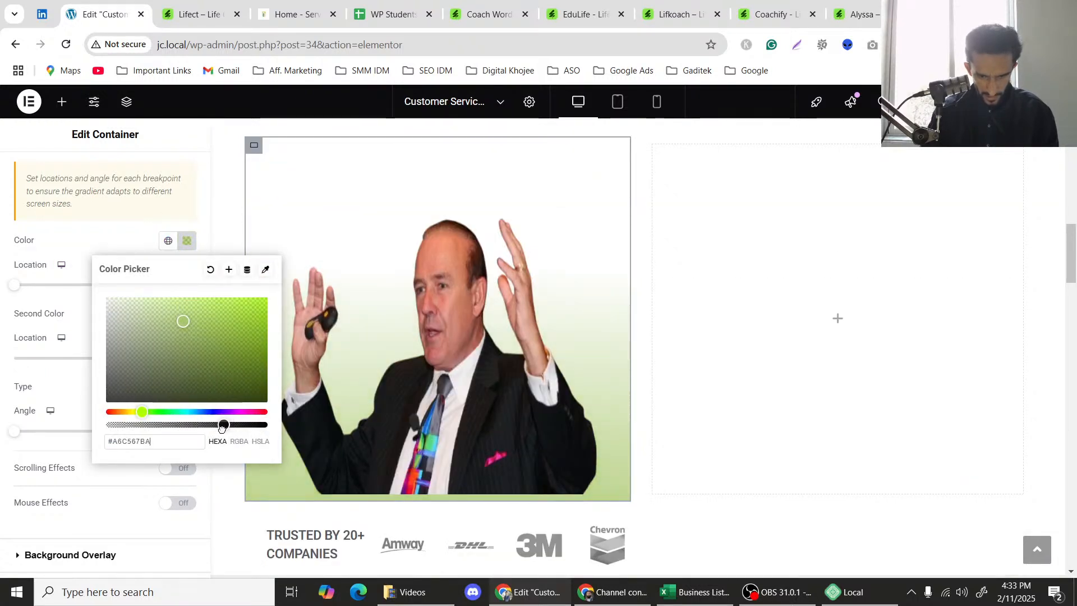
click(252, 426)
drag(240, 431, 232, 435)
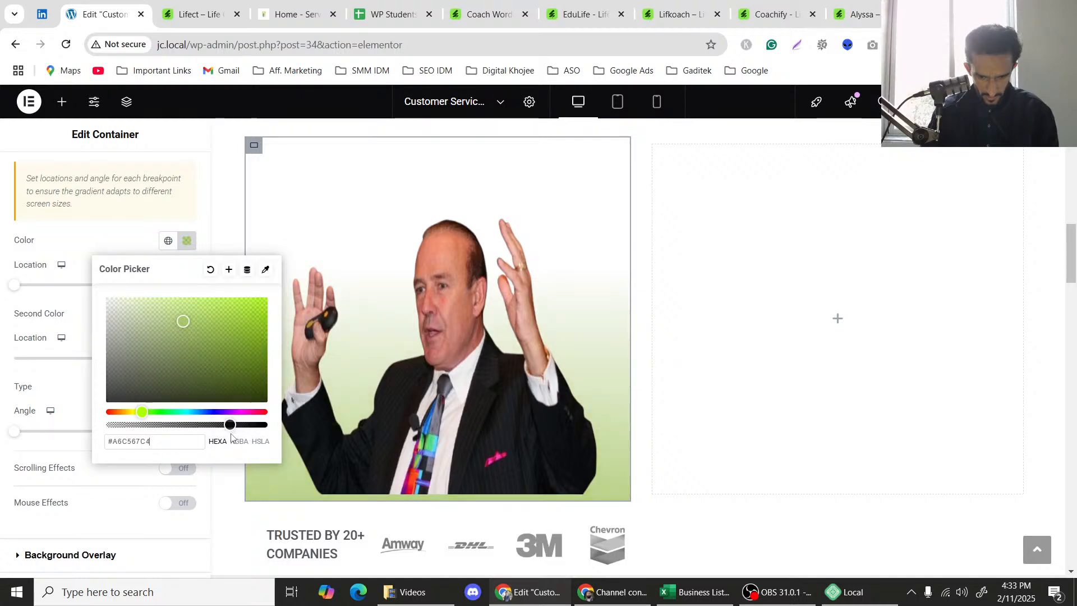
Set the image container's padding to 0 on all sides.
click(258, 147)
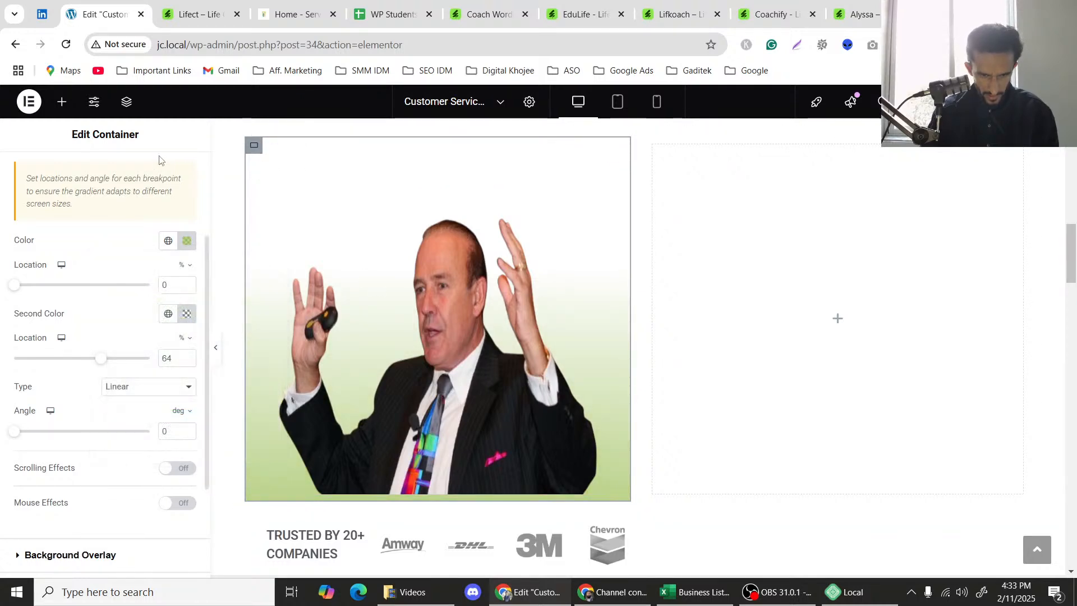
click(171, 171)
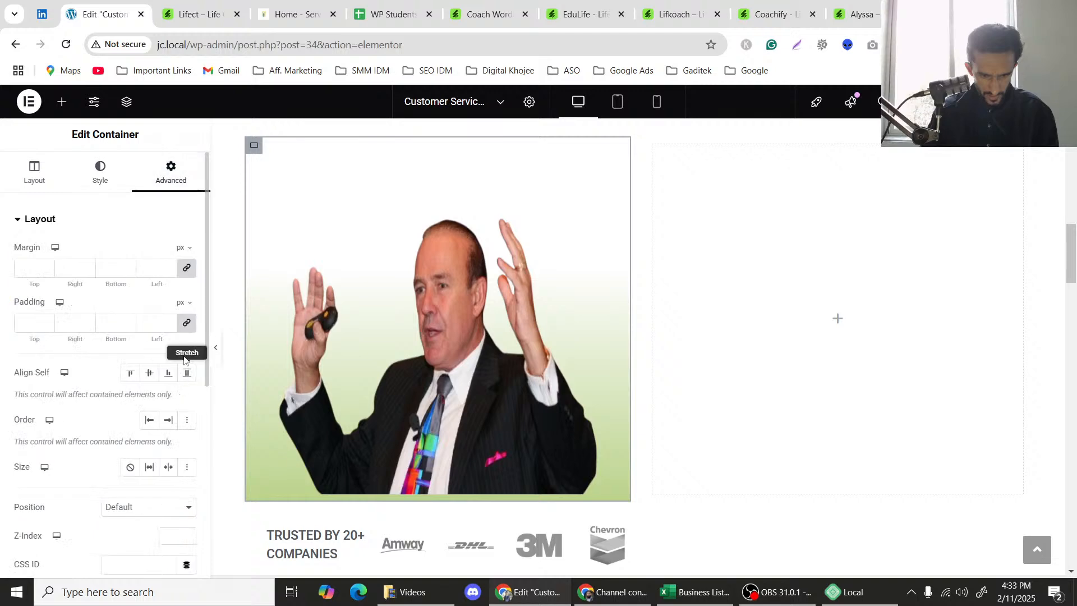
click(186, 322)
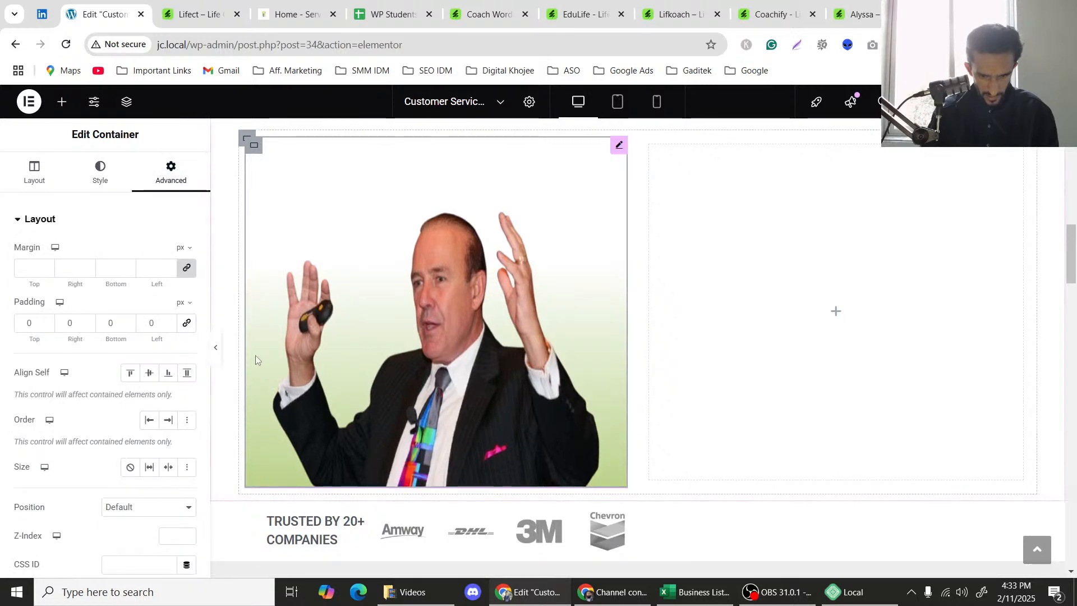
Preview the section without the editing panel and examine how the gradient-backed image sits below the headings and hero.
click(217, 347)
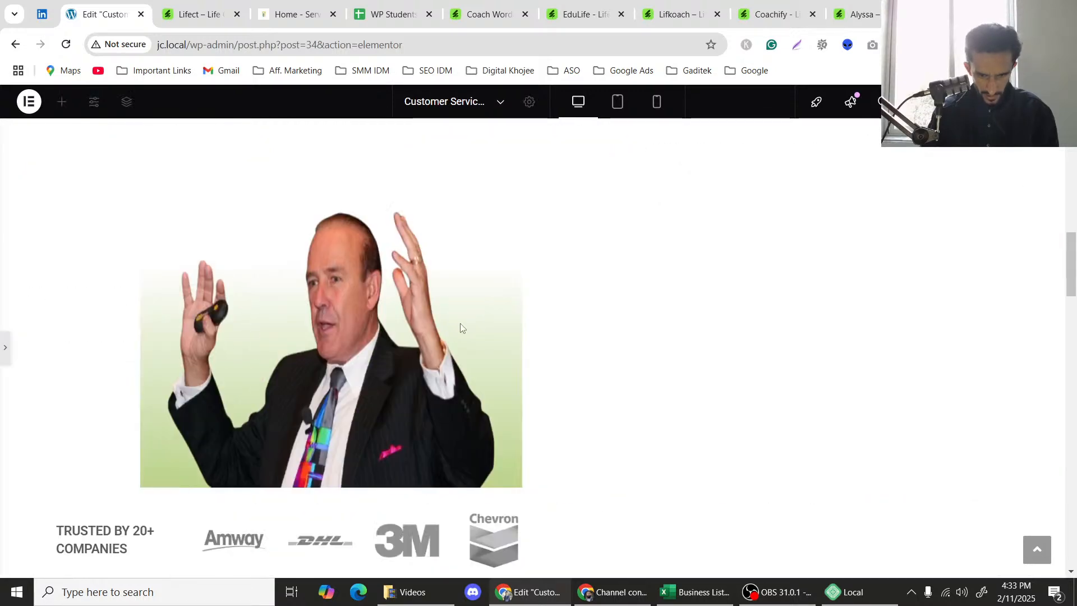
scroll(379, 322, up, 8)
scroll(379, 322, down, 3)
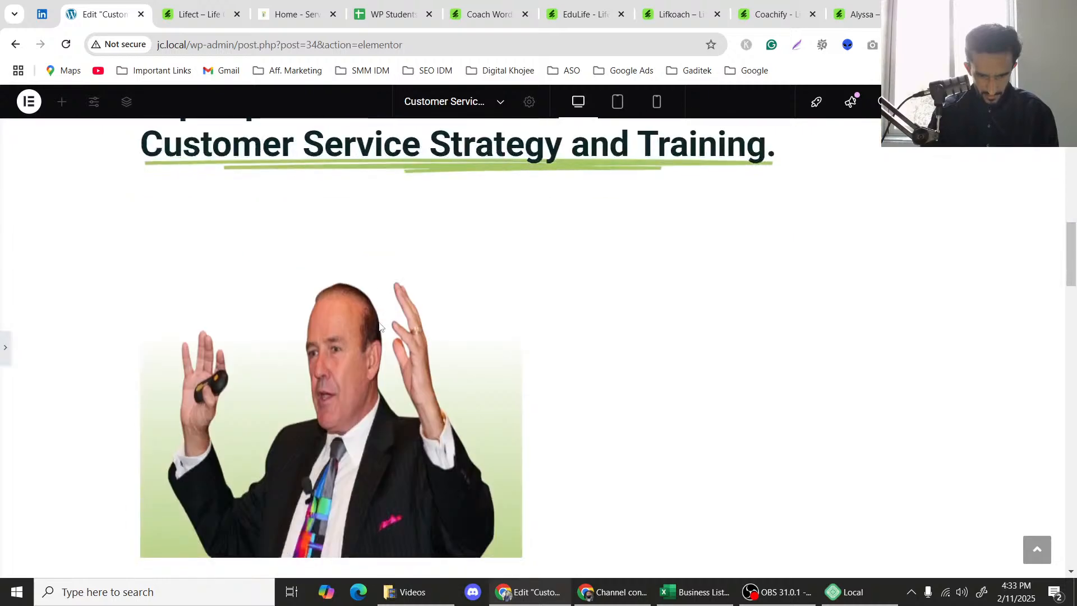
scroll(379, 324, up, 2)
scroll(378, 327, down, 2)
scroll(380, 327, down, 1)
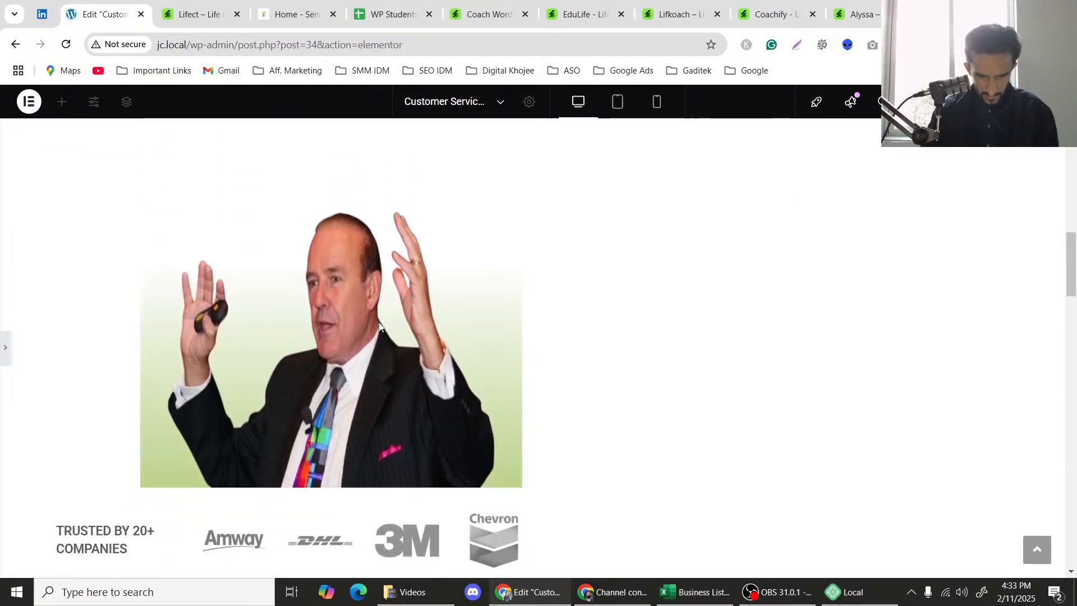
scroll(390, 337, up, 4)
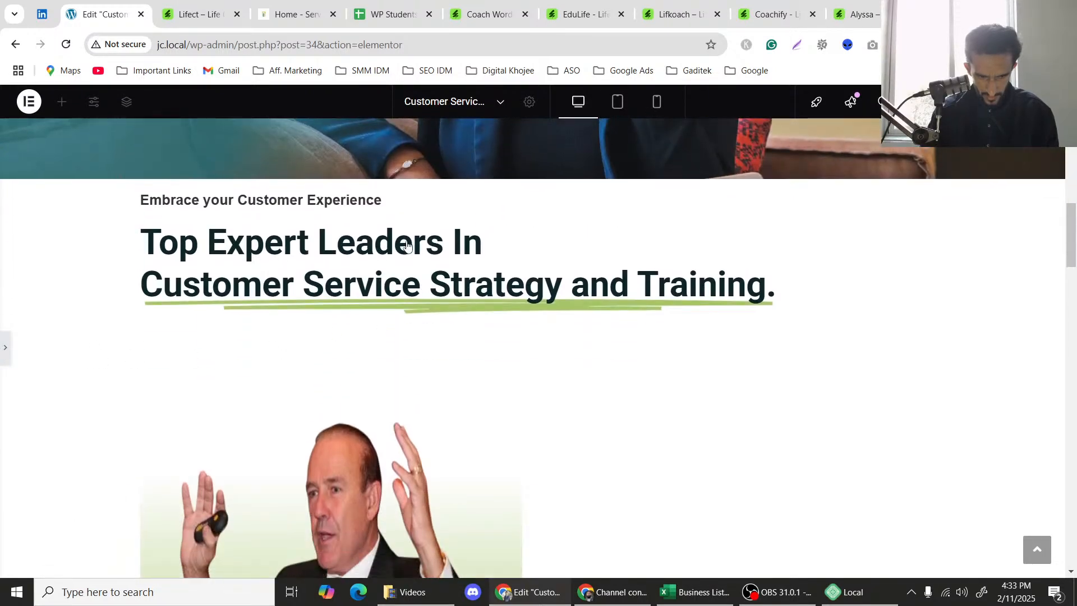
click(527, 336)
scroll(633, 324, down, 3)
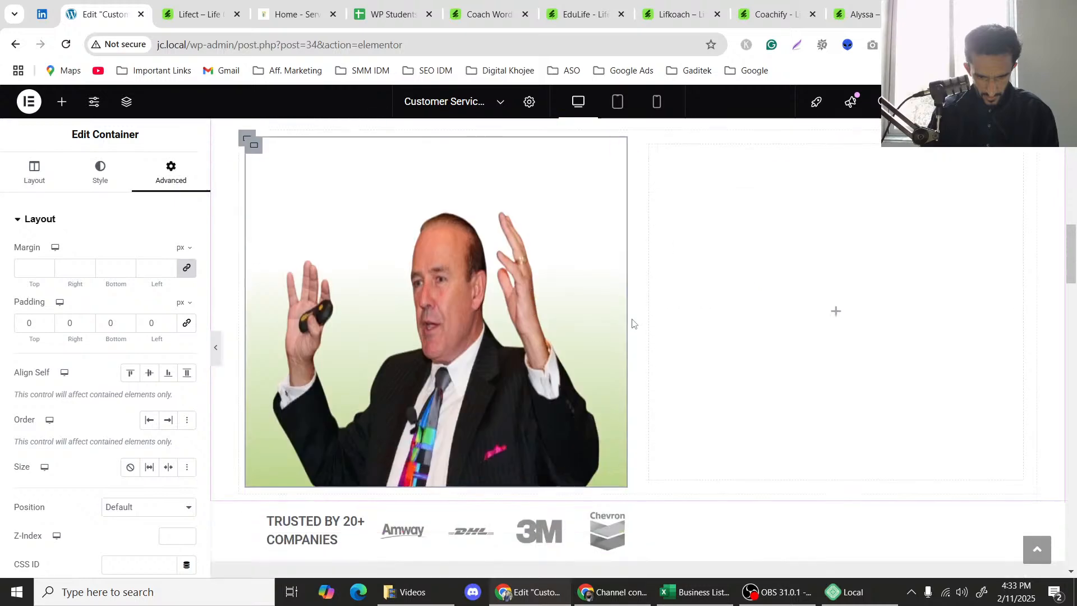
scroll(633, 324, down, 2)
scroll(634, 336, up, 6)
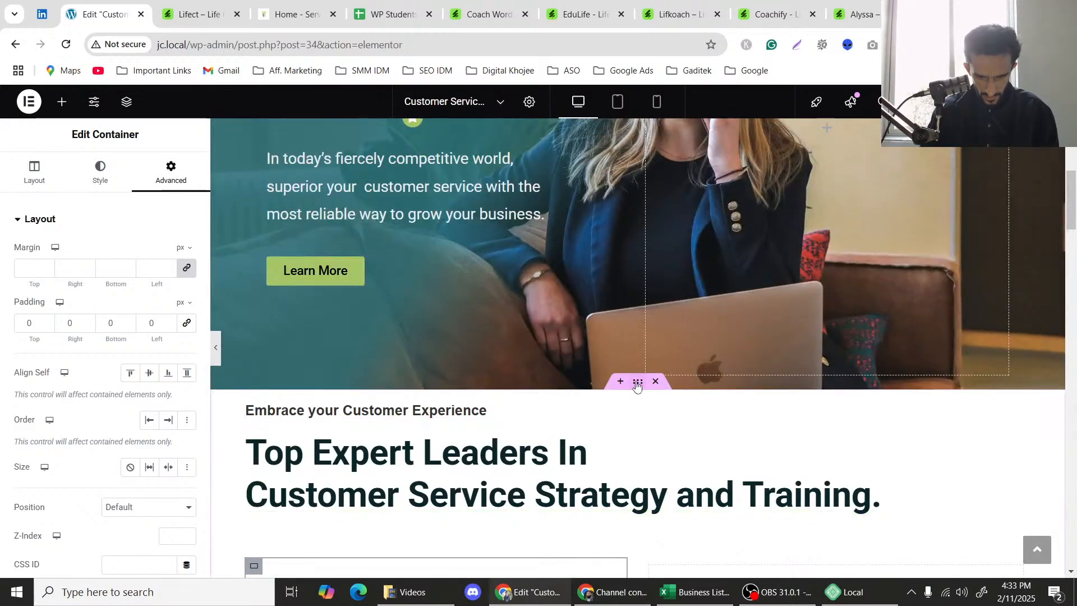
click(311, 359)
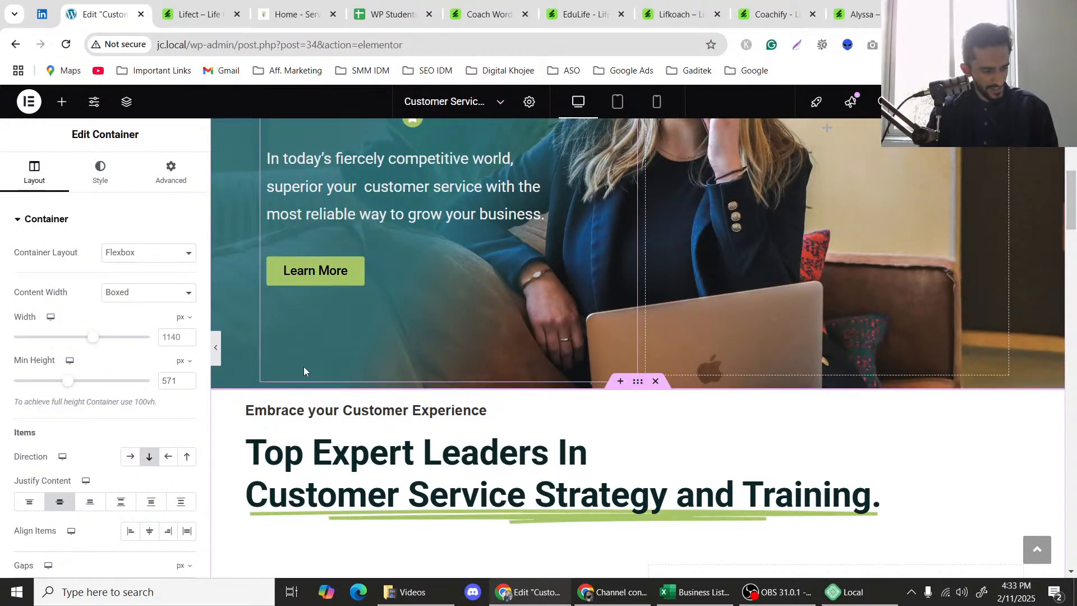
scroll(348, 392, down, 9)
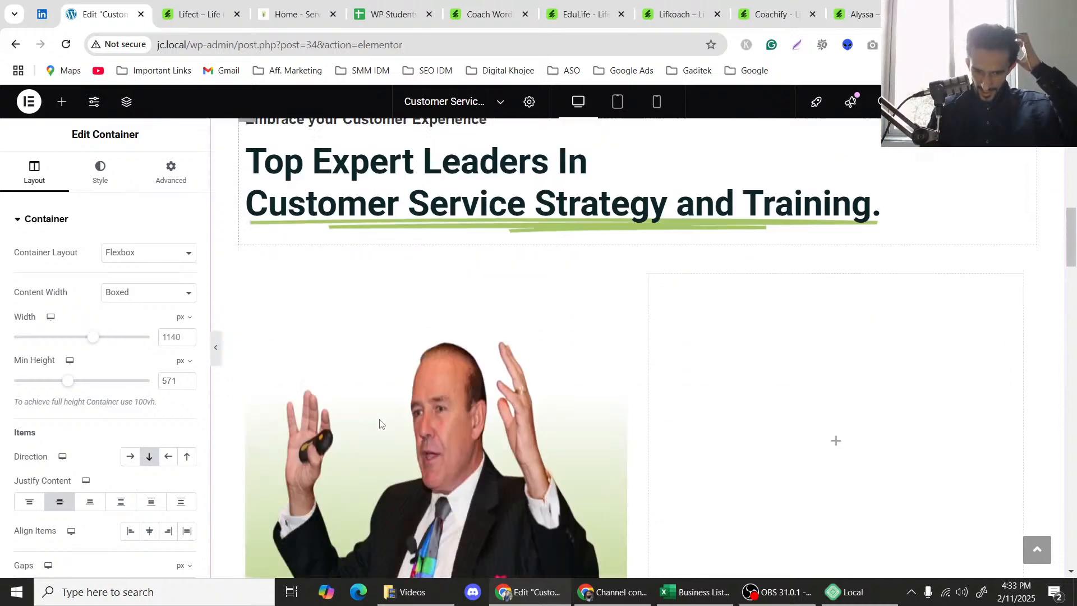
scroll(371, 408, up, 3)
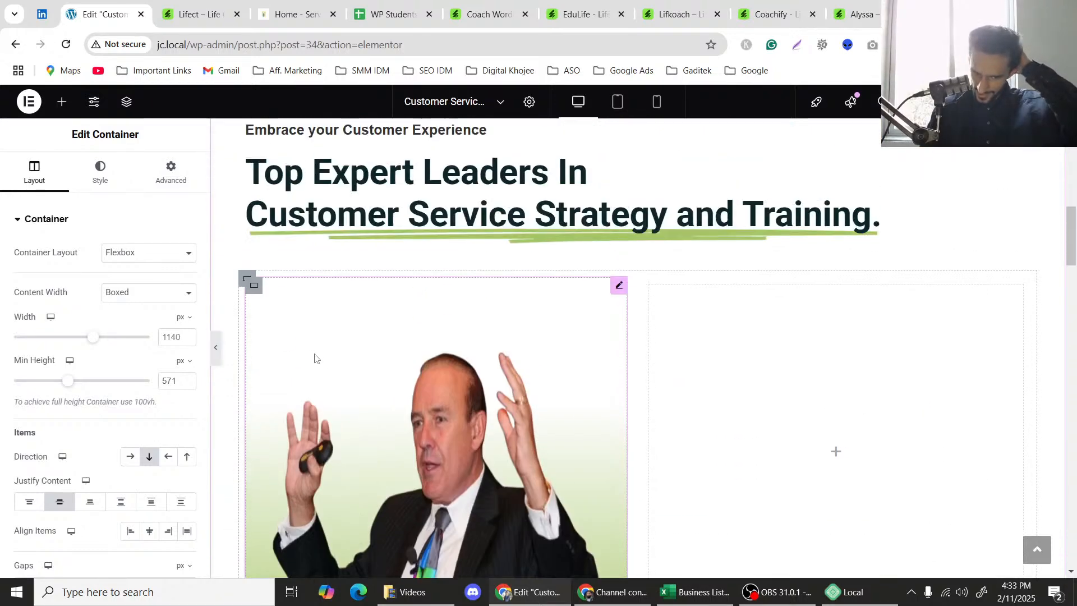
Raise the opacity of the image container's first gradient color to give #A6C567F2.
click(254, 296)
scroll(401, 368, down, 3)
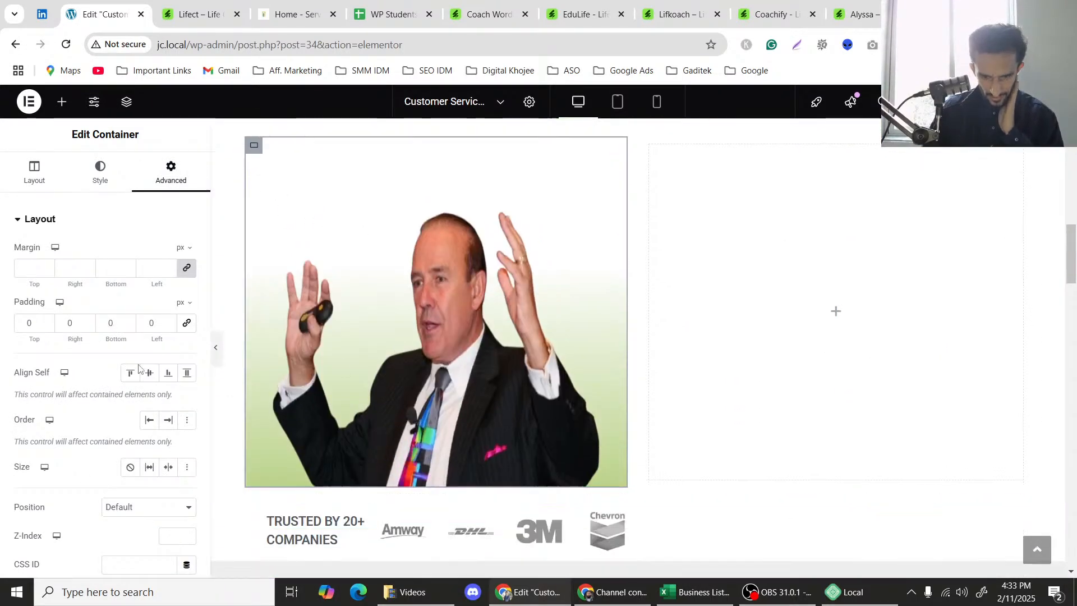
click(101, 176)
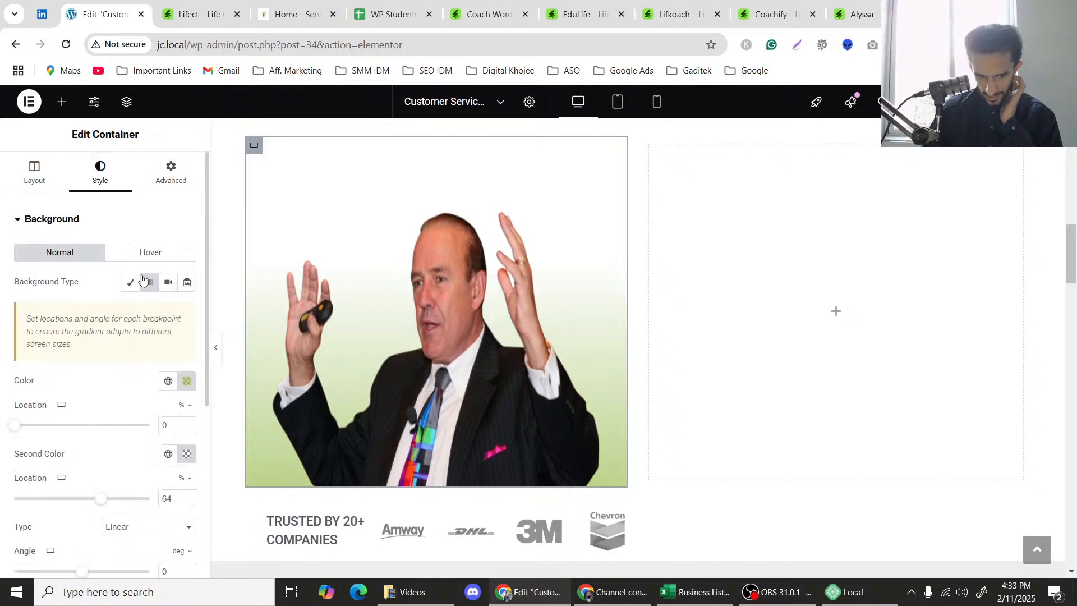
click(187, 382)
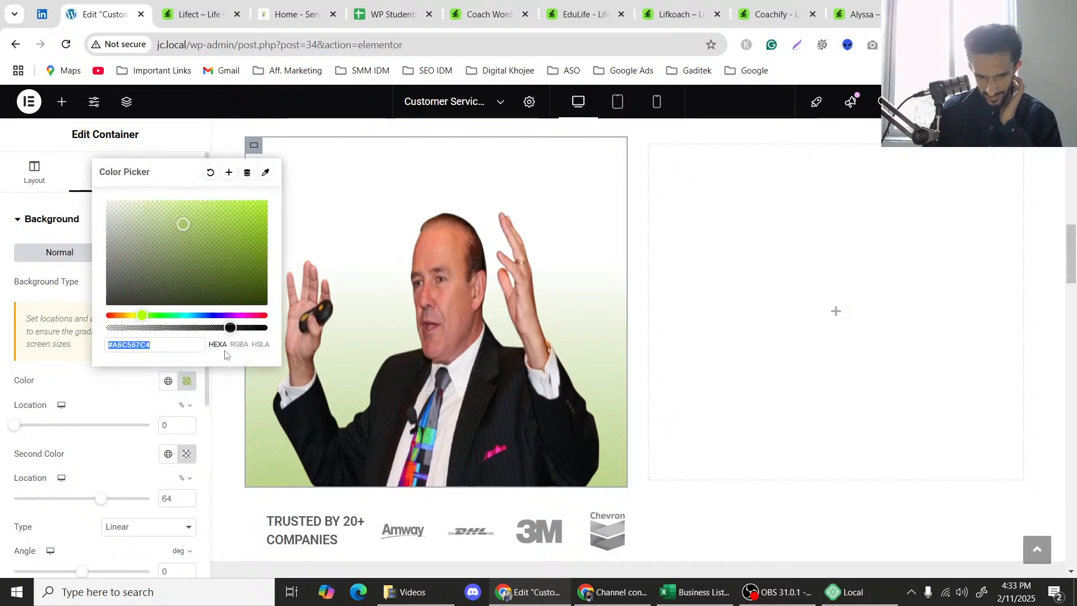
drag(226, 328, 255, 329)
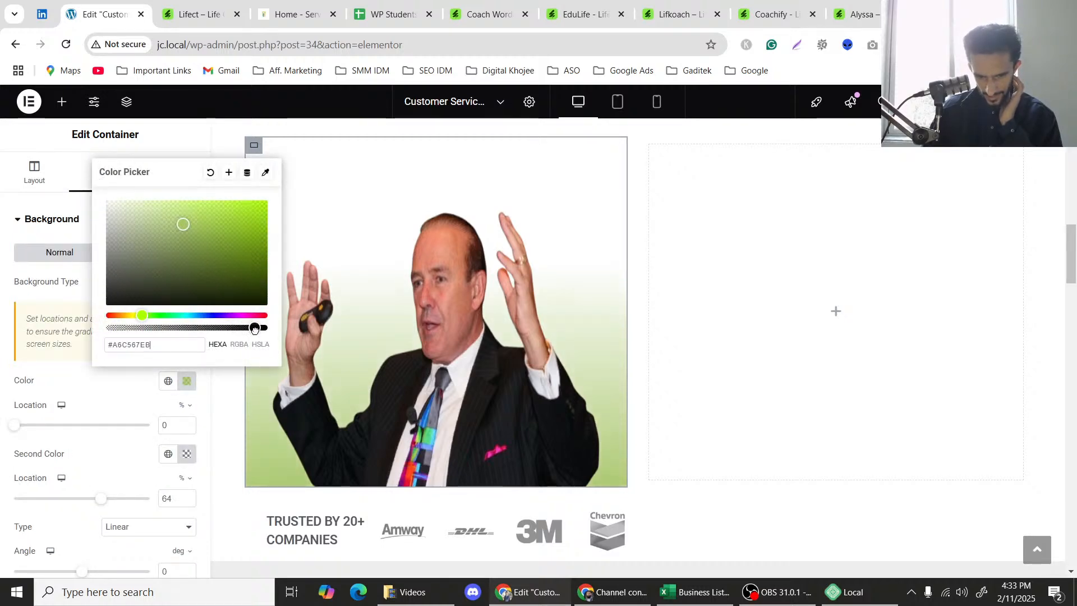
click(1, 332)
Try other angles for the image container's linear gradient and set it to 22 degrees.
scroll(95, 484, down, 3)
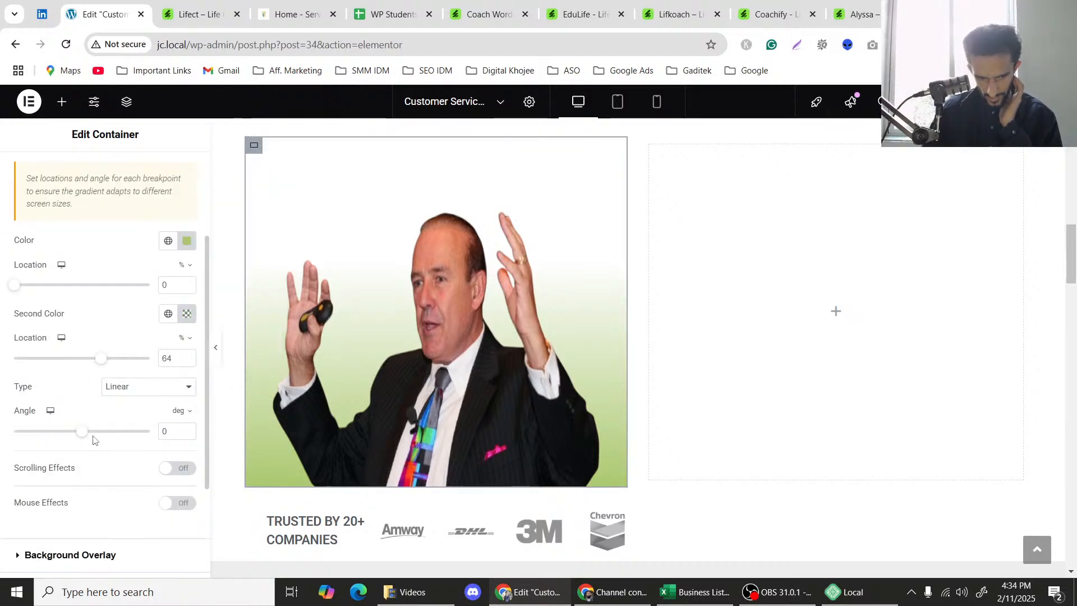
drag(83, 437, 150, 432)
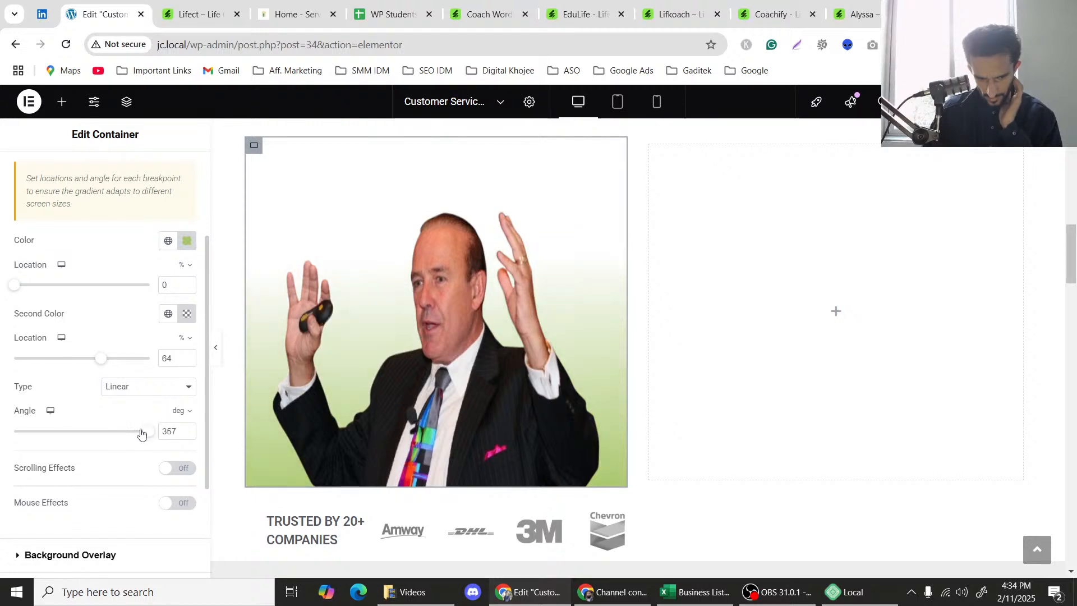
drag(141, 434, 21, 442)
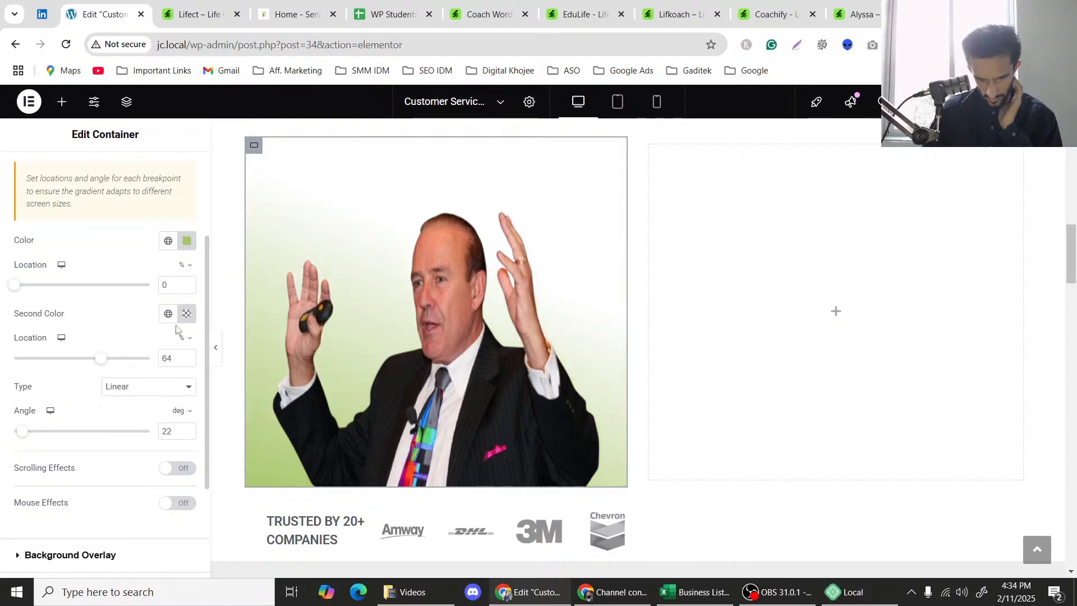
Lower the first gradient color's opacity to give #A6C567C4 and try a different opacity for the second color.
click(187, 241)
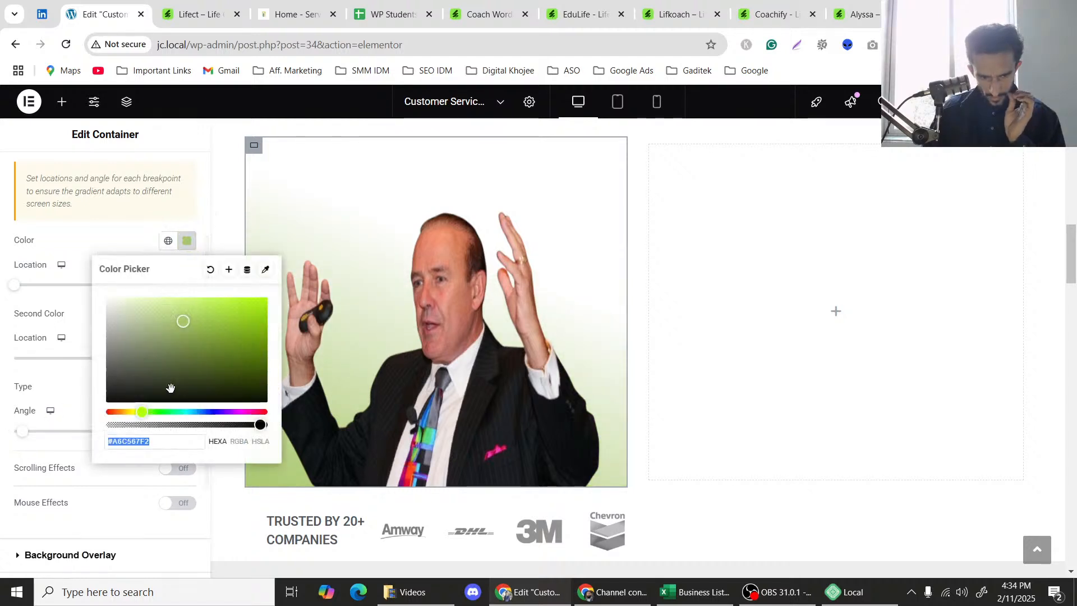
drag(260, 425, 230, 428)
click(2, 406)
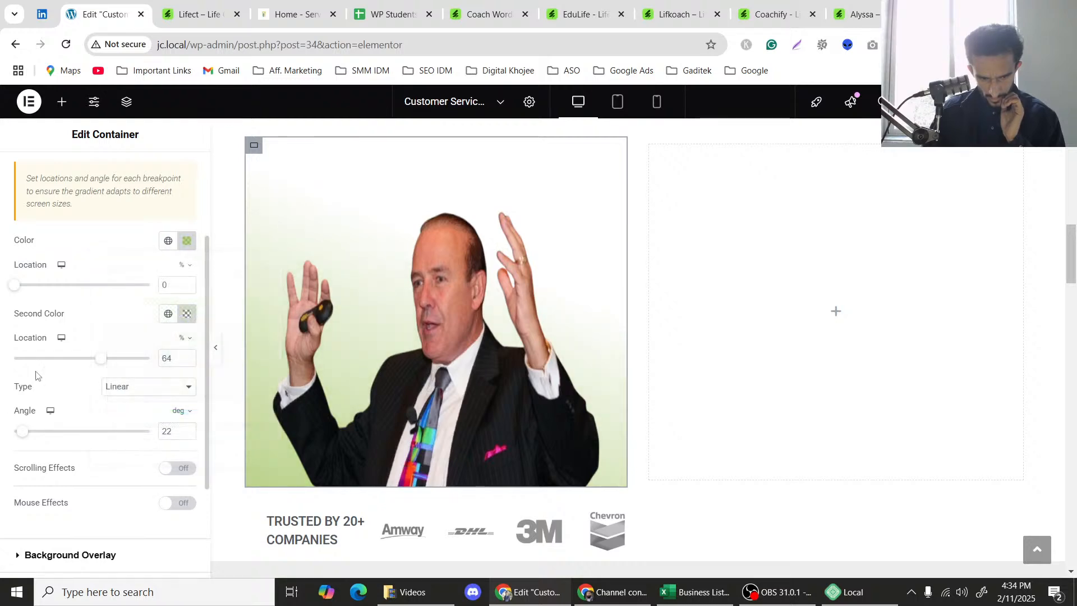
click(188, 314)
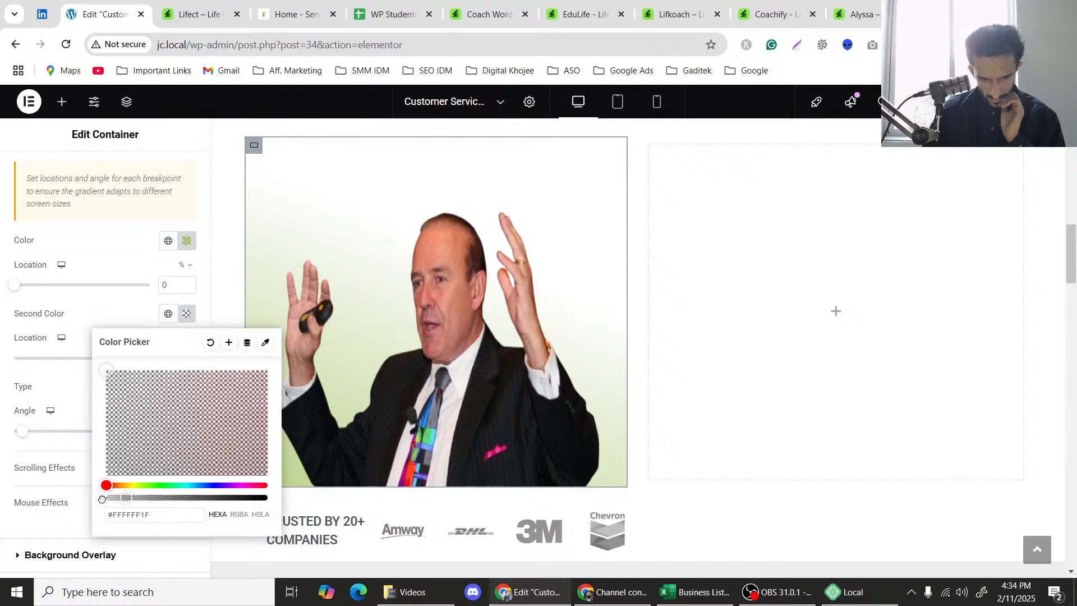
click(31, 491)
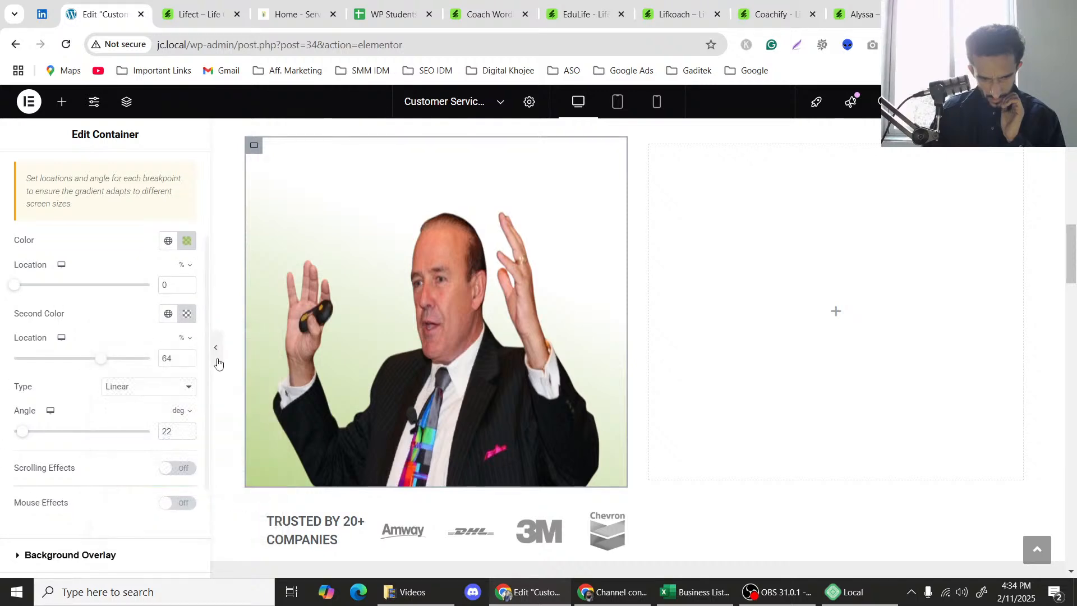
Preview the section with the angled gradient and compare it with the speaker image in the Lifect template.
click(216, 348)
scroll(427, 338, up, 2)
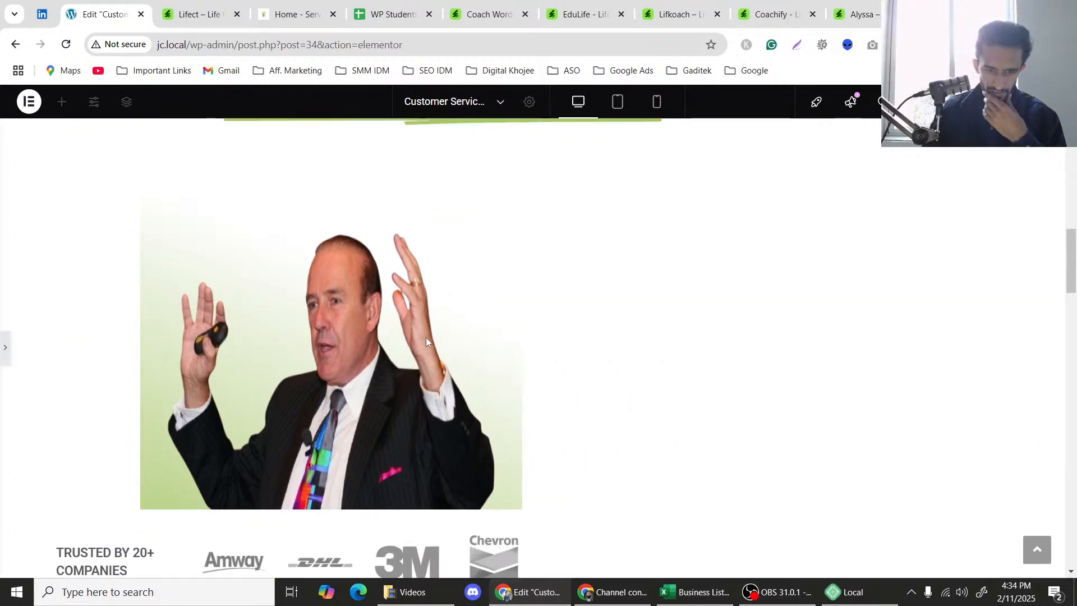
scroll(427, 337, down, 2)
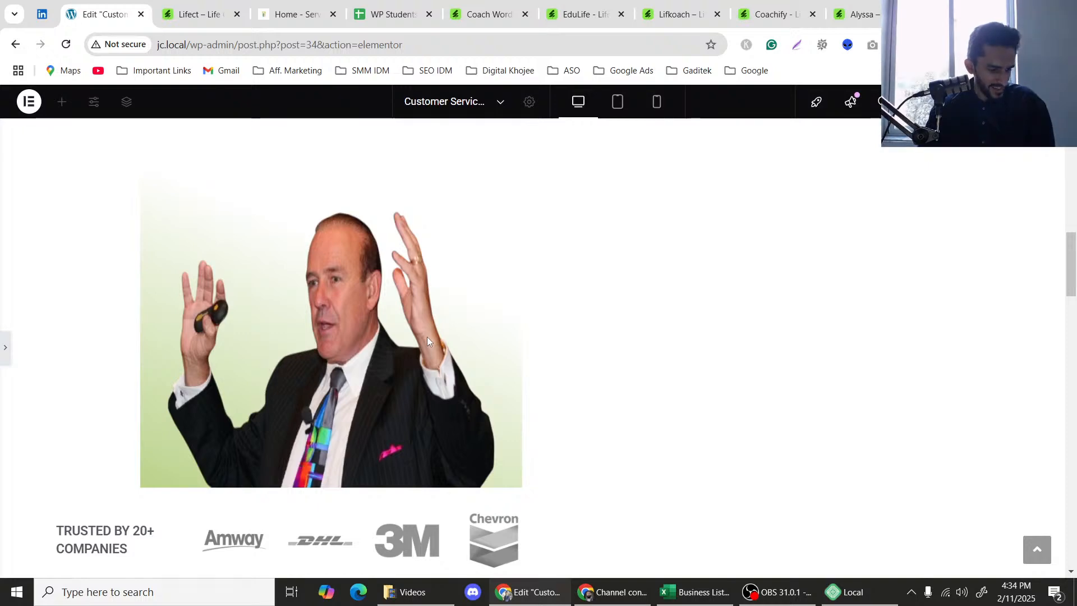
scroll(290, 371, up, 3)
scroll(303, 365, down, 2)
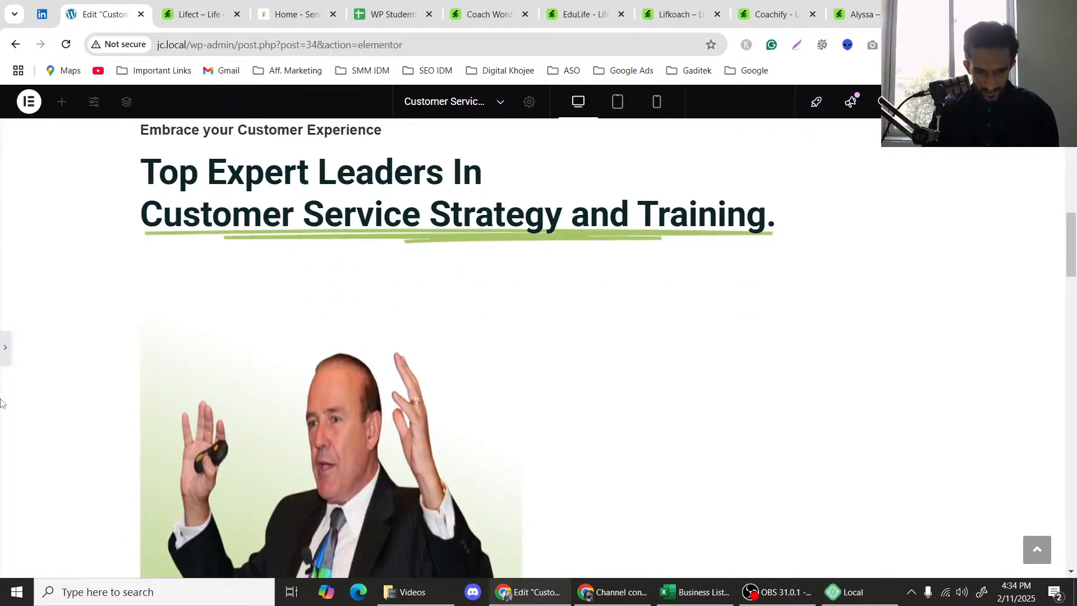
click(203, 7)
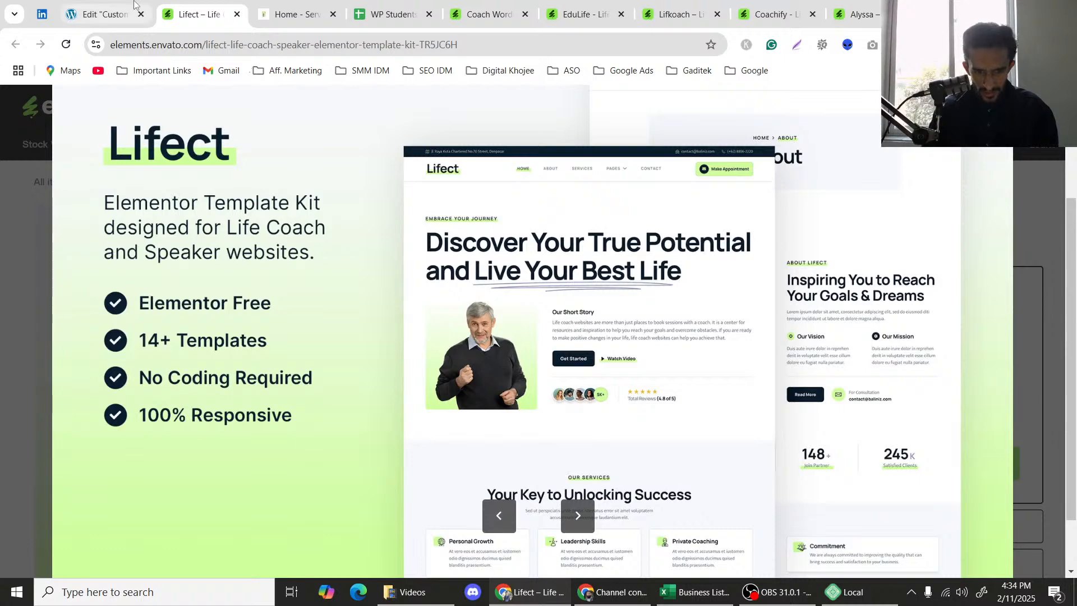
click(133, 4)
Set the angle of the image container's gradient back to 0 degrees.
scroll(397, 355, down, 1)
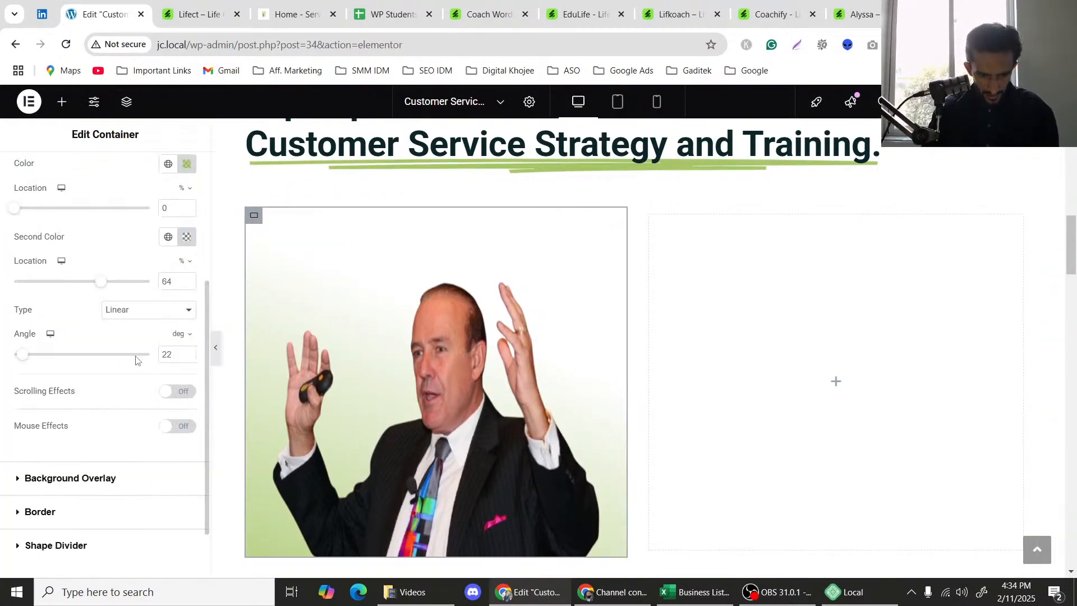
scroll(428, 381, down, 2)
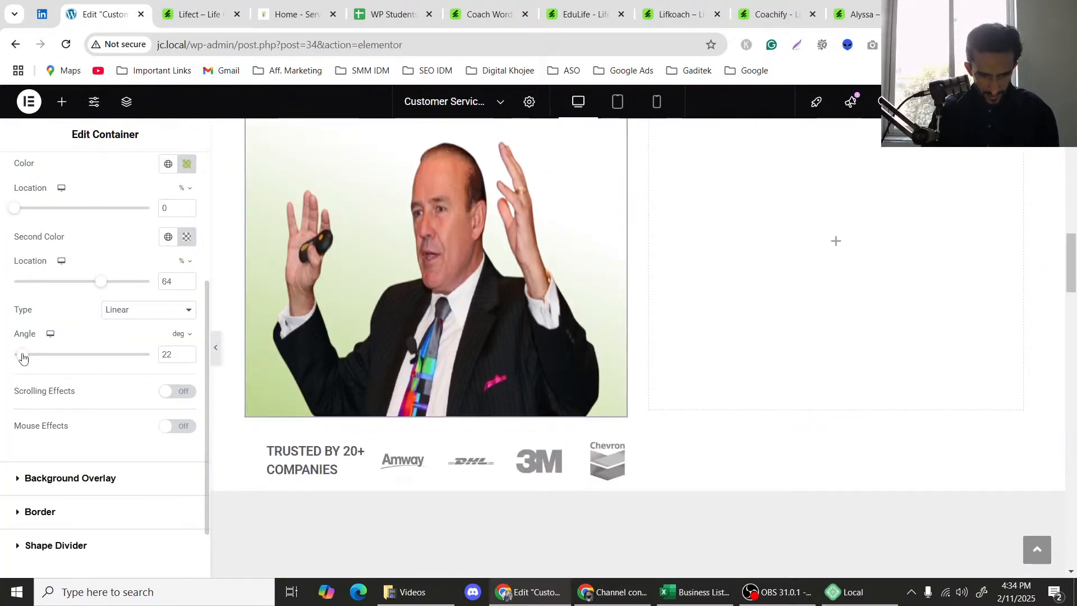
mouse_move(22, 355)
mouse_down()
mouse_move(50, 355)
mouse_move(11, 355)
mouse_up()
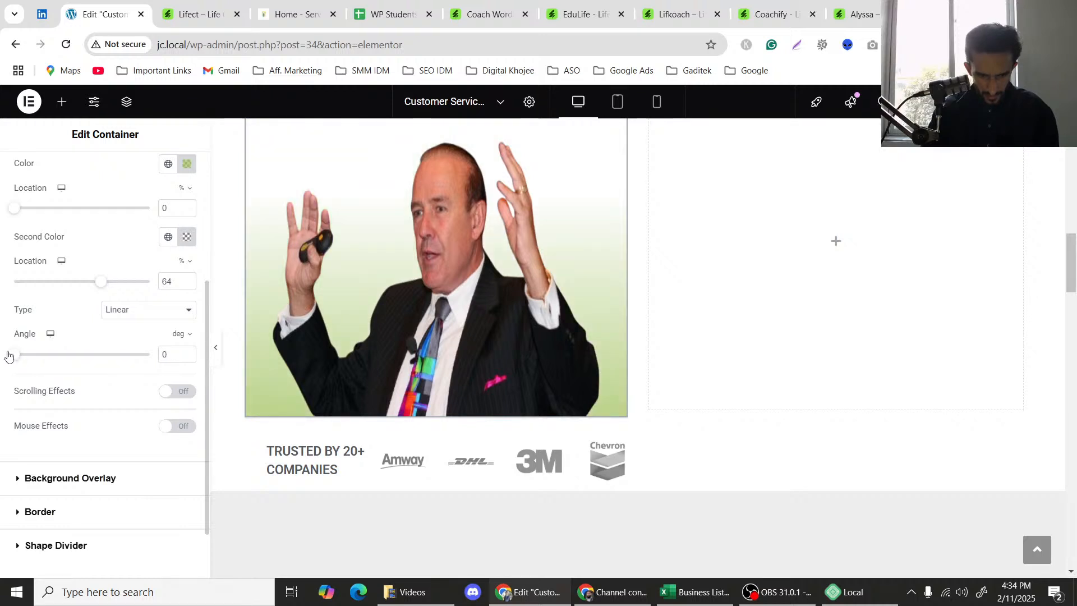
Change the gradient's first color to a brighter lime green, #C5FF4FC4, and preview the section without the editing panel.
scroll(95, 305, up, 2)
click(187, 304)
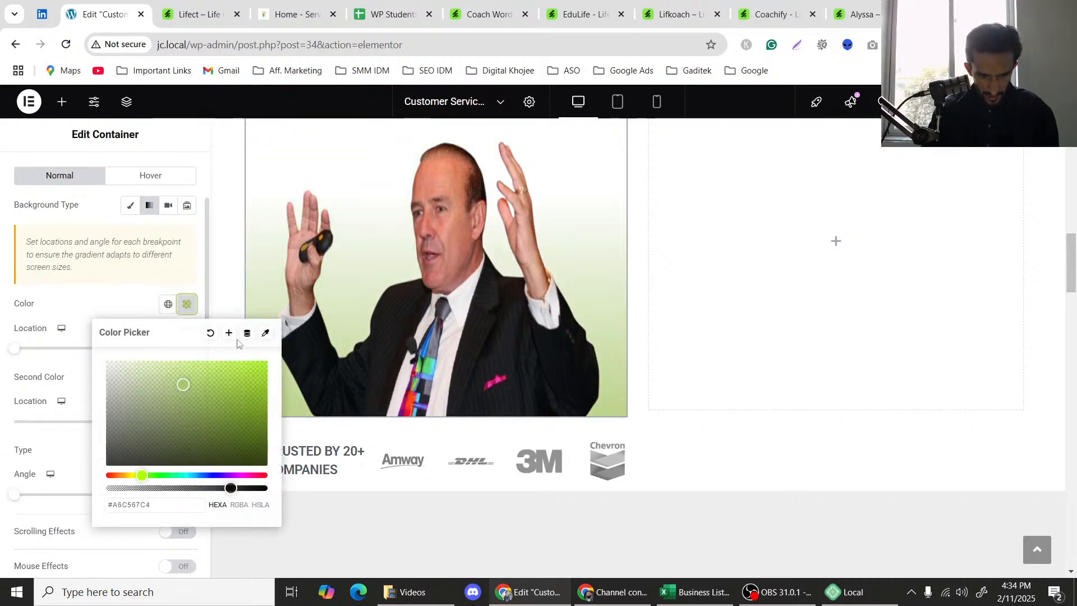
drag(181, 384, 202, 368)
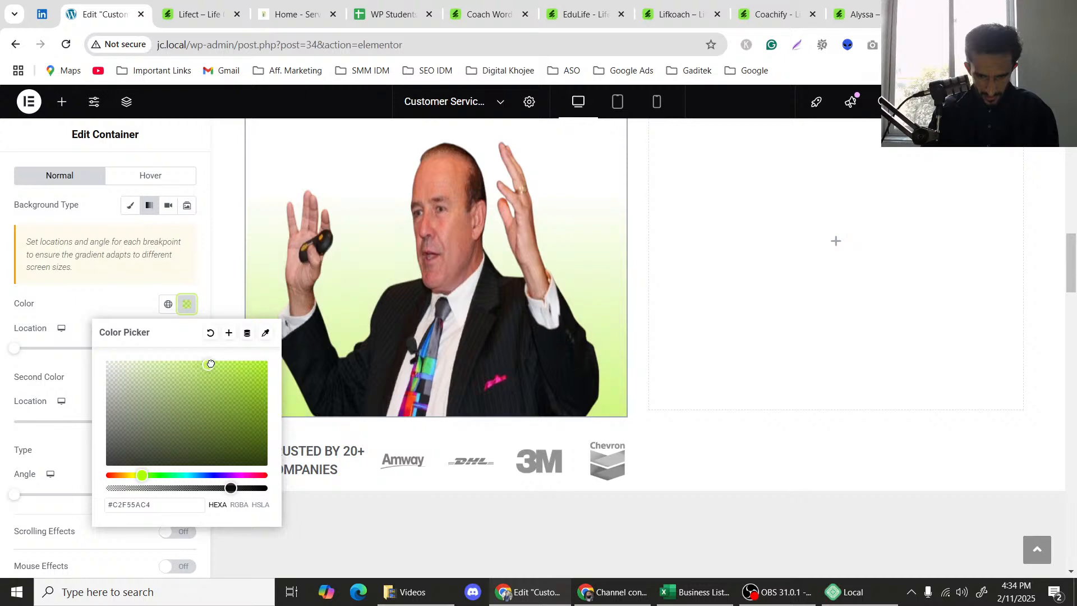
click(2, 295)
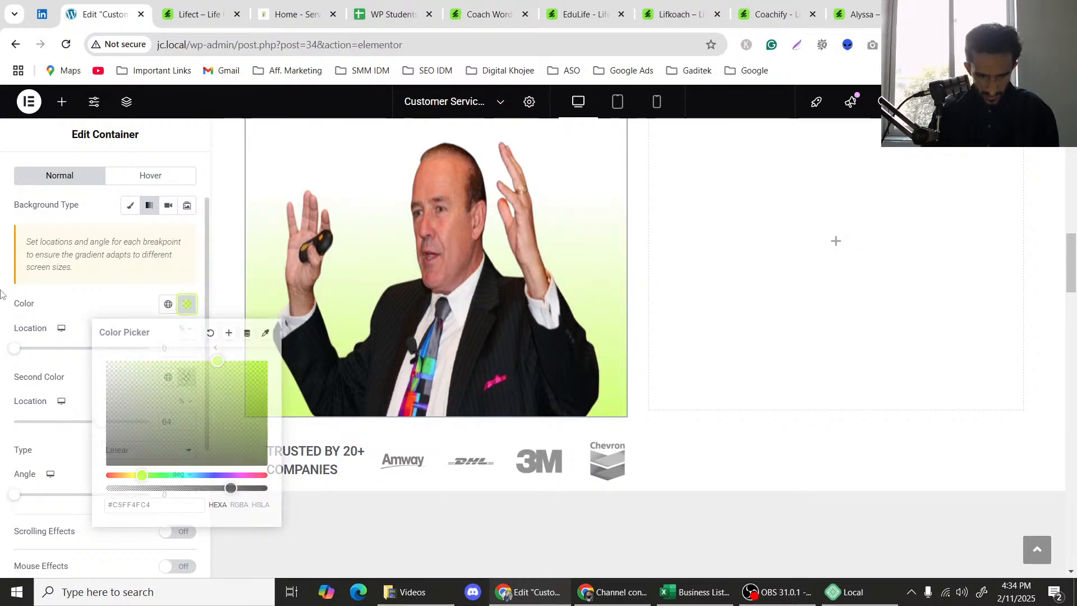
scroll(356, 319, up, 4)
scroll(356, 319, down, 2)
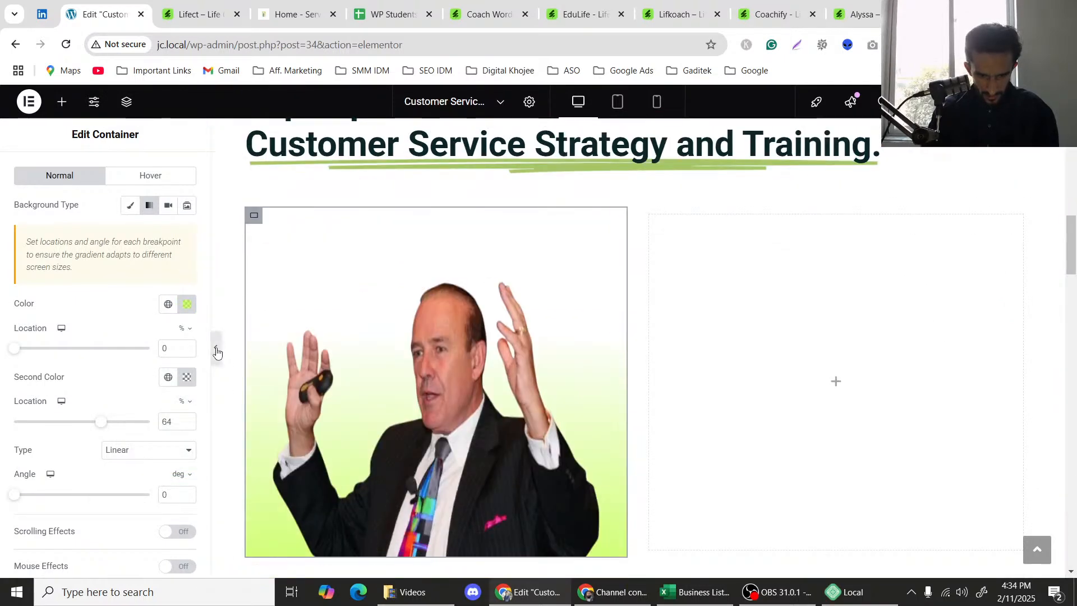
click(216, 347)
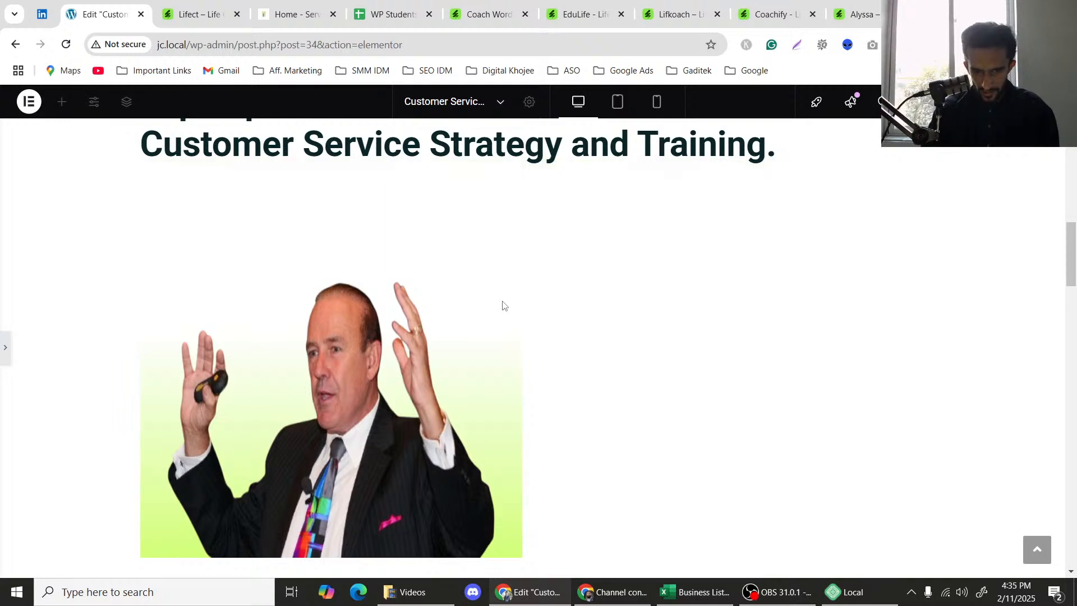
Set the minimum height of the section's outer container to 1040 px and preview the section without the editing panel.
scroll(503, 306, down, 3)
scroll(502, 306, up, 4)
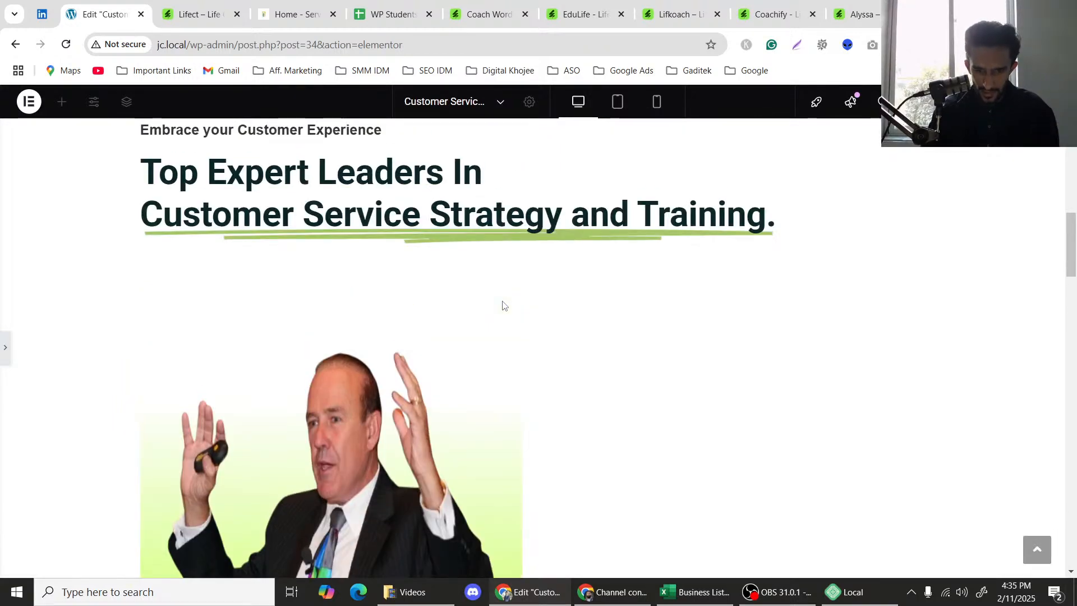
scroll(503, 305, down, 3)
scroll(455, 312, up, 6)
scroll(455, 312, down, 2)
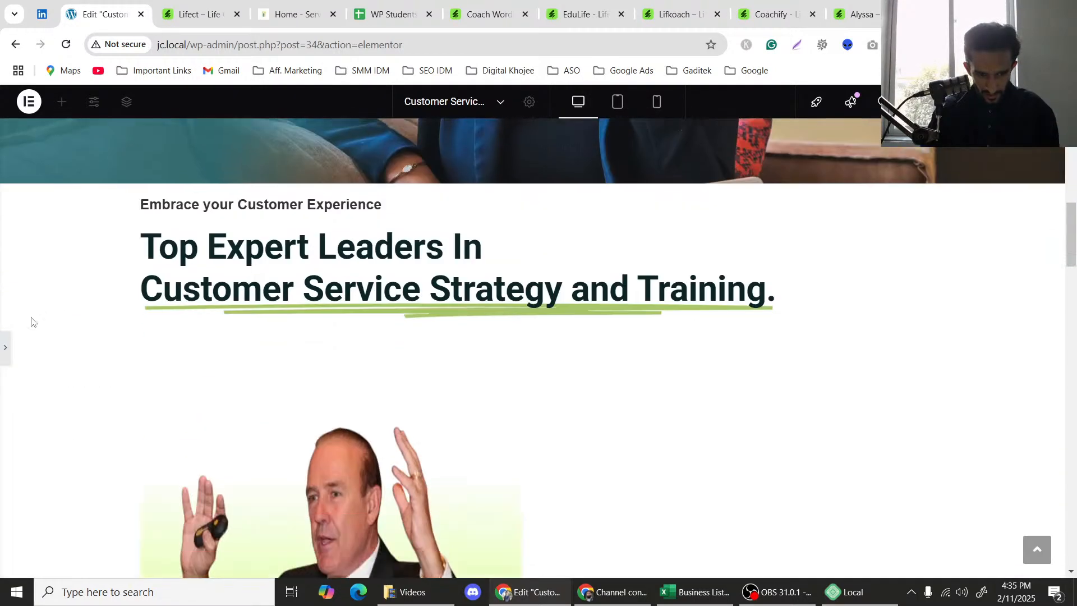
click(595, 202)
click(640, 176)
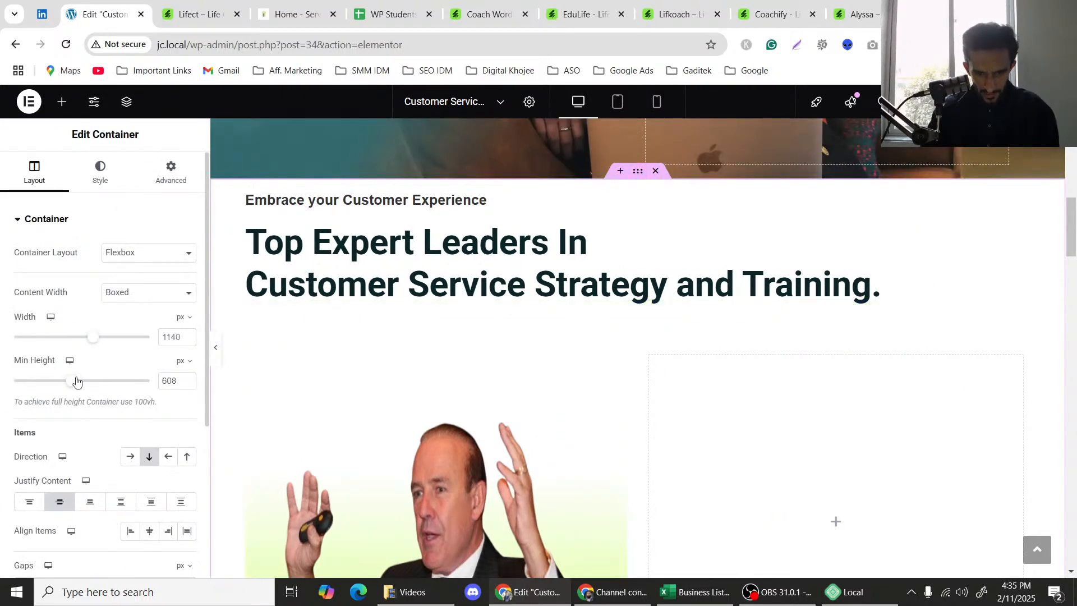
drag(83, 381, 112, 382)
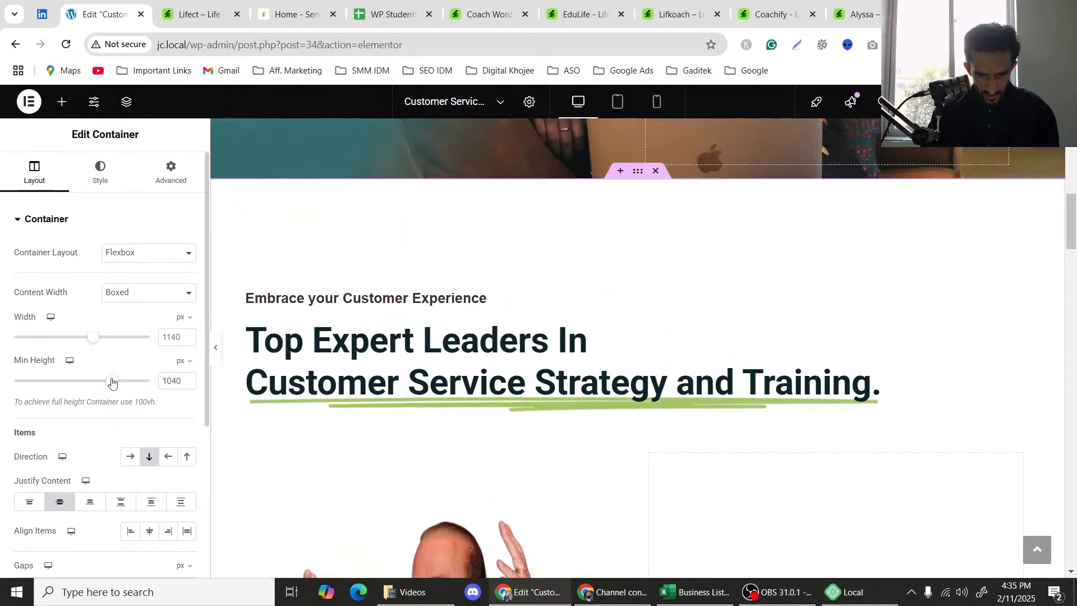
click(217, 345)
scroll(41, 296, down, 4)
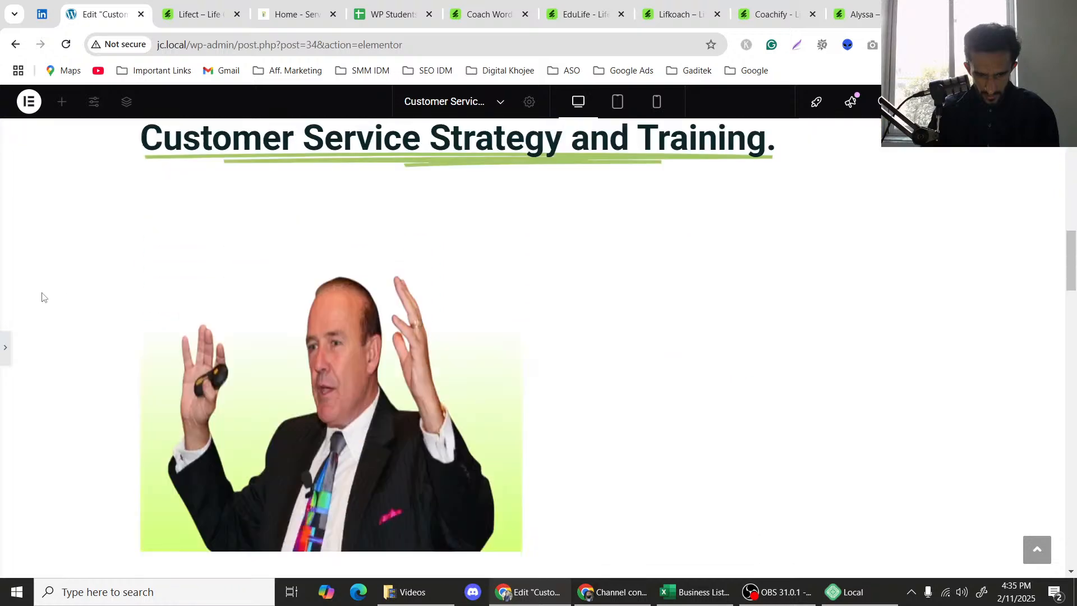
scroll(41, 296, up, 4)
scroll(42, 295, down, 4)
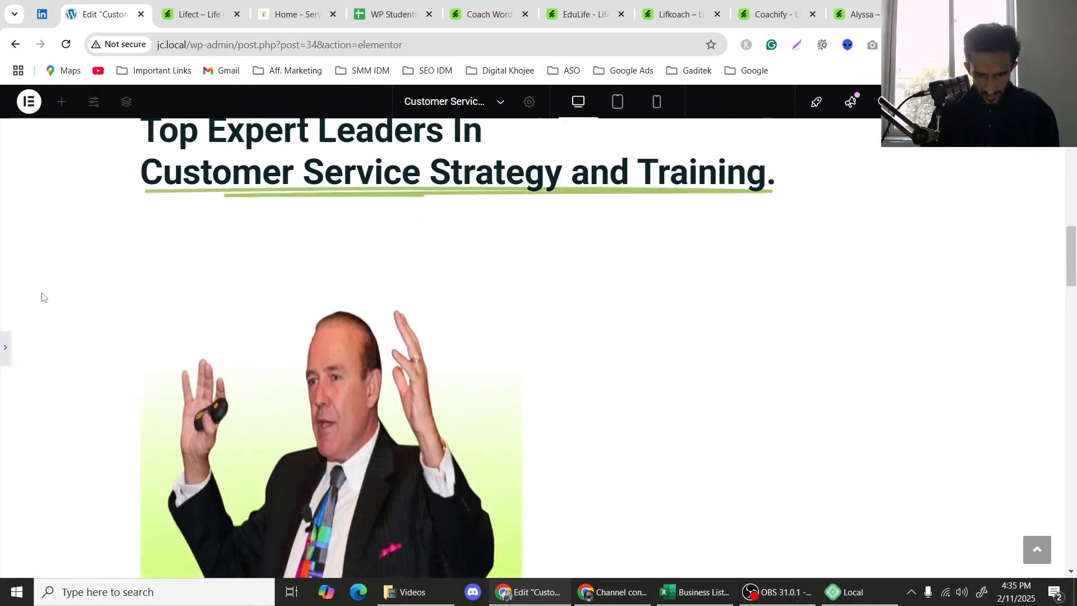
scroll(43, 296, up, 1)
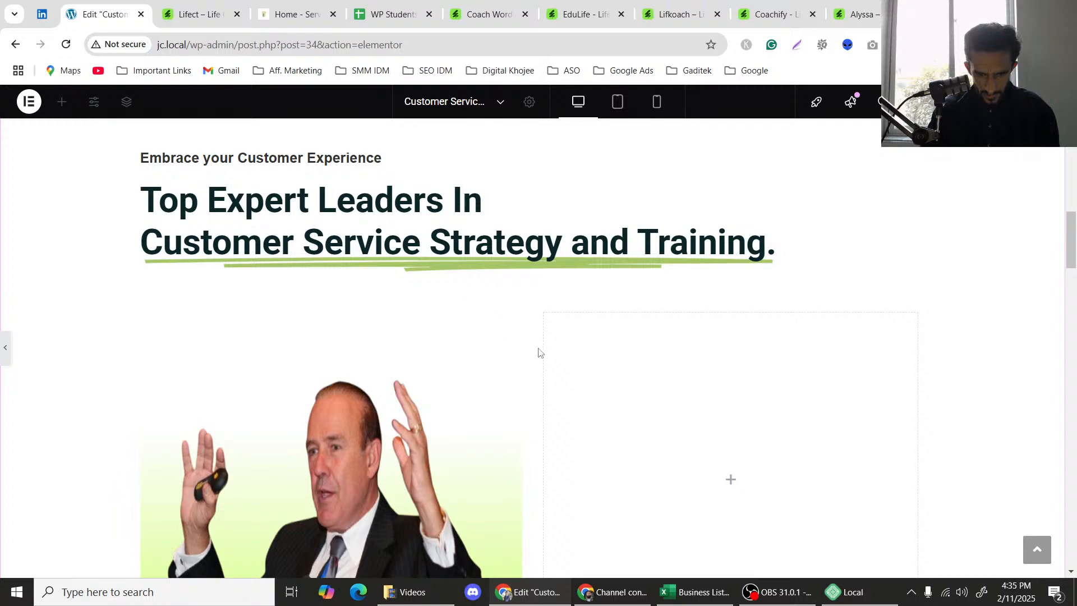
Set the top padding of the container holding the two columns to 5 px, leaving the other sides at 0.
click(539, 353)
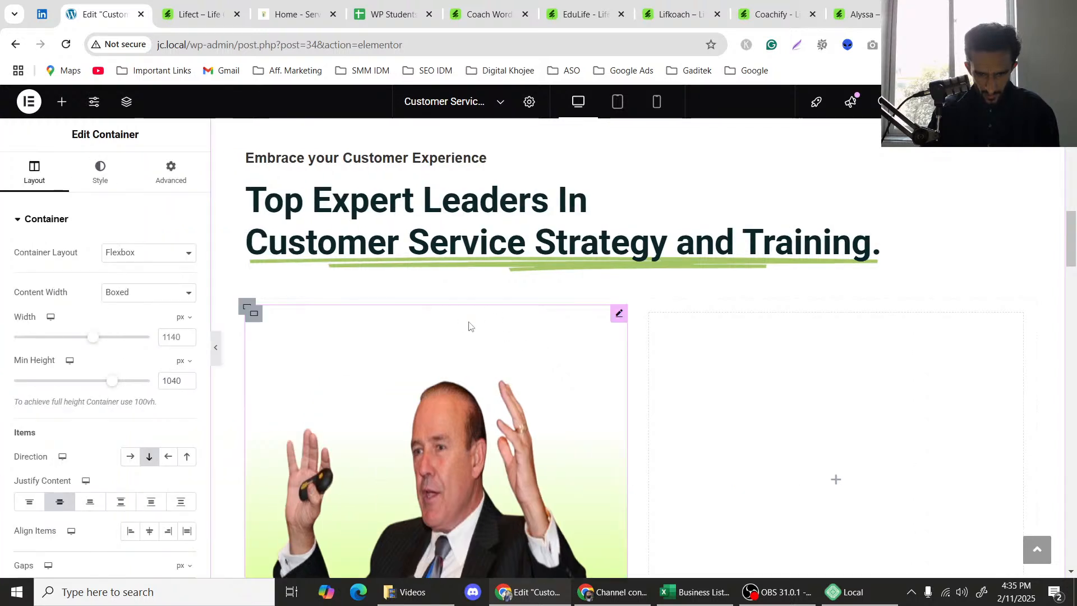
click(247, 310)
click(153, 172)
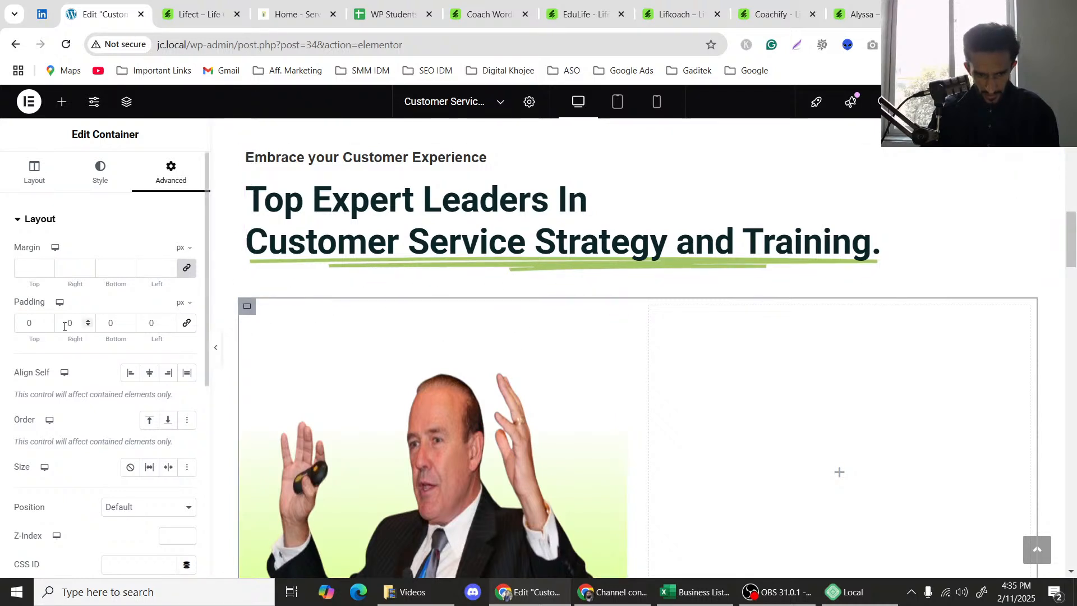
click(23, 324)
text(20)
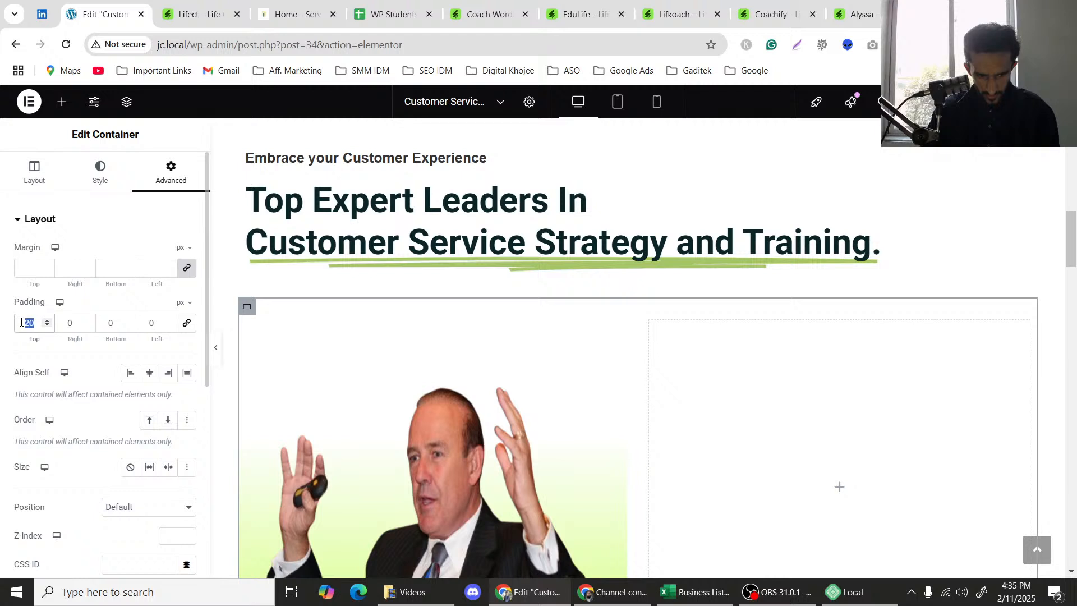
text(2)
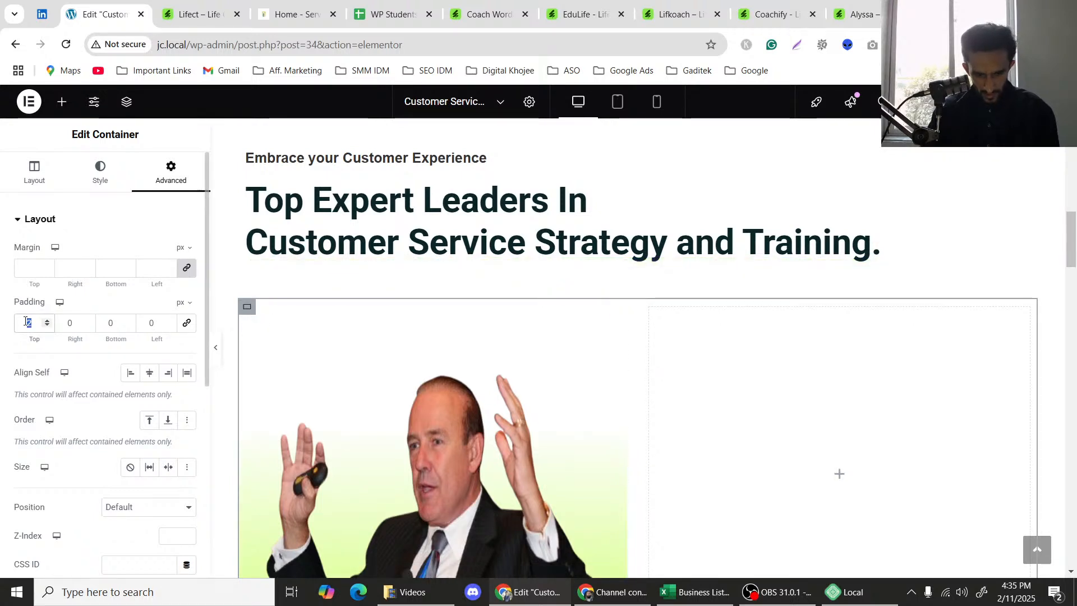
text(5)
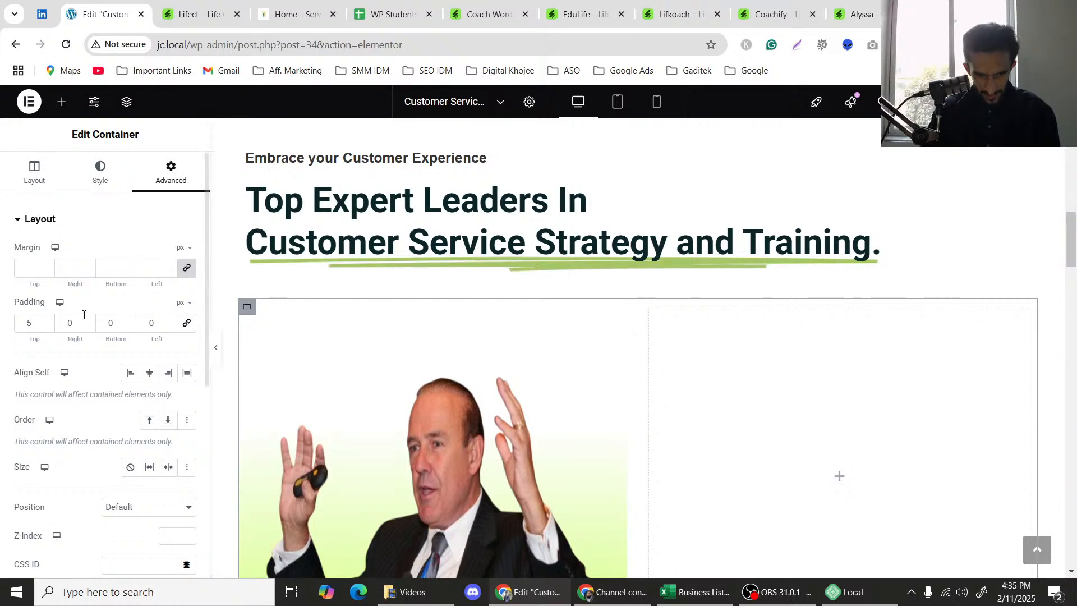
Open the page structure and select the container that holds the two columns, below the Animated Headline.
click(125, 105)
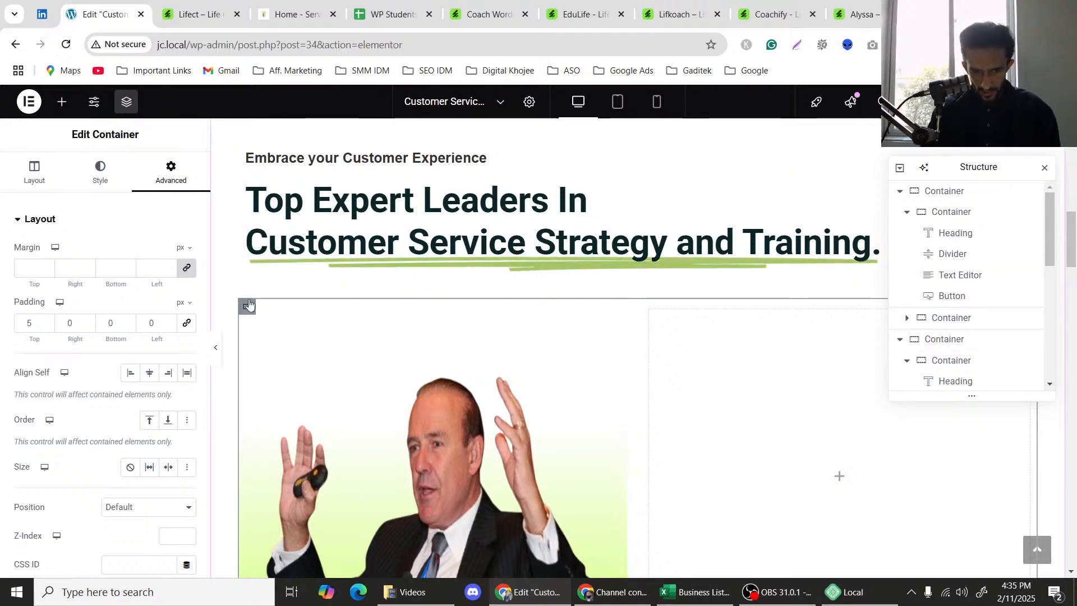
scroll(976, 314, down, 4)
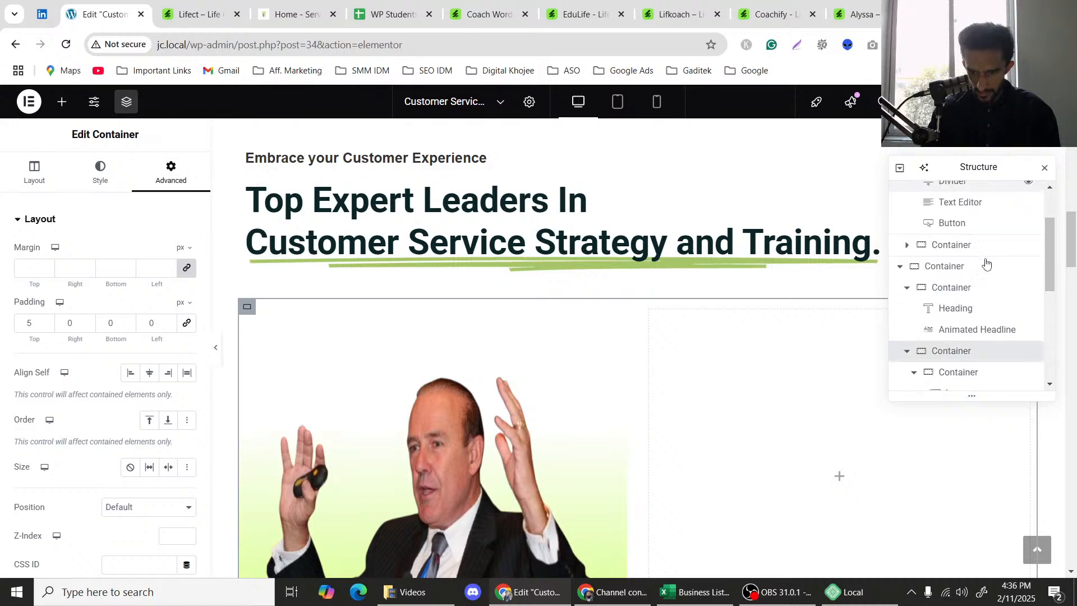
scroll(987, 319, down, 2)
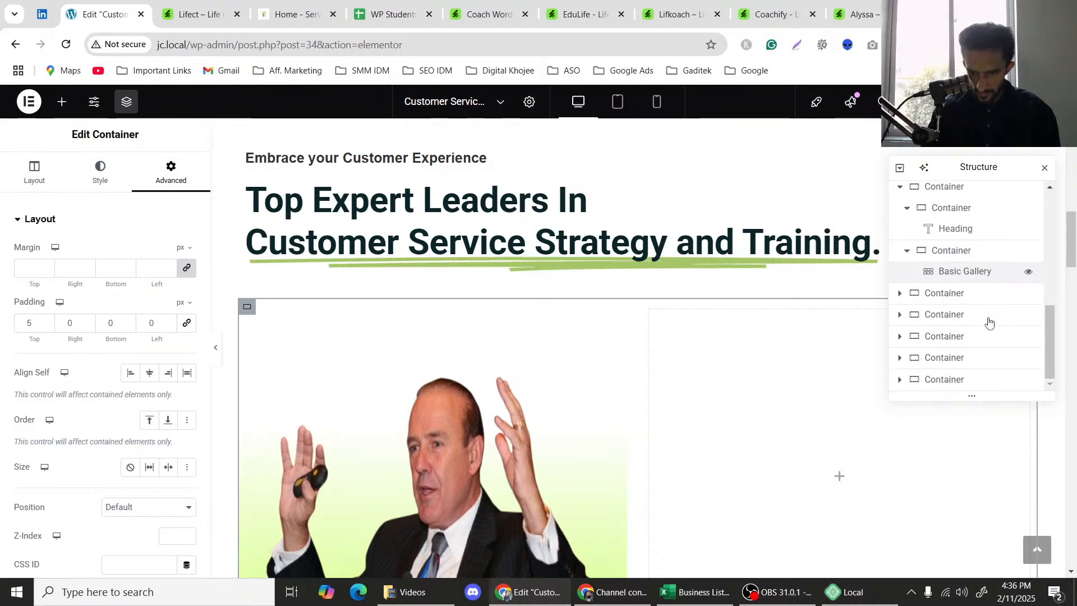
click(900, 380)
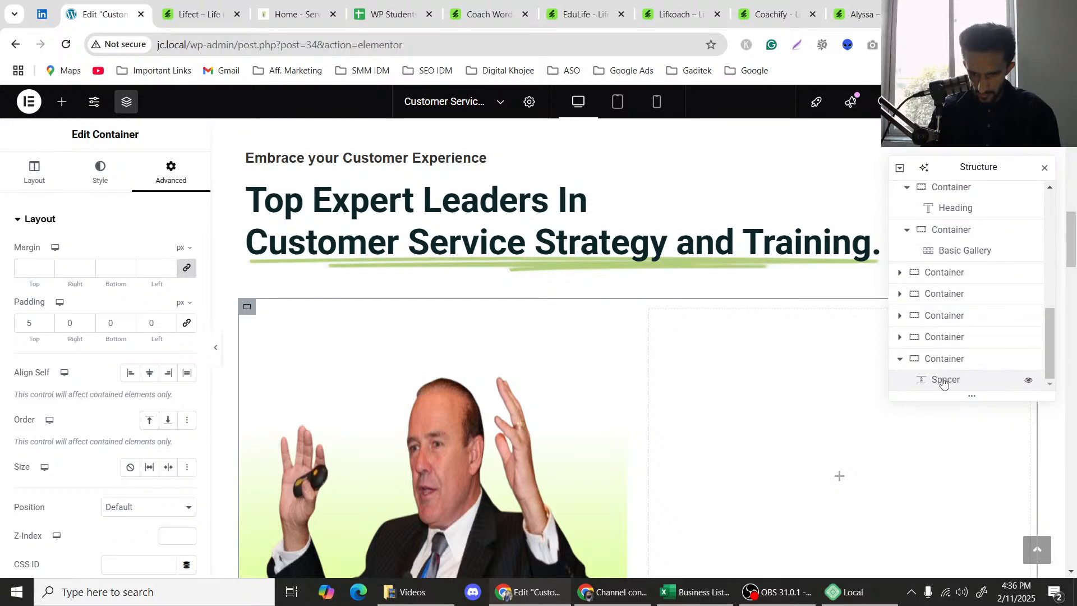
click(899, 337)
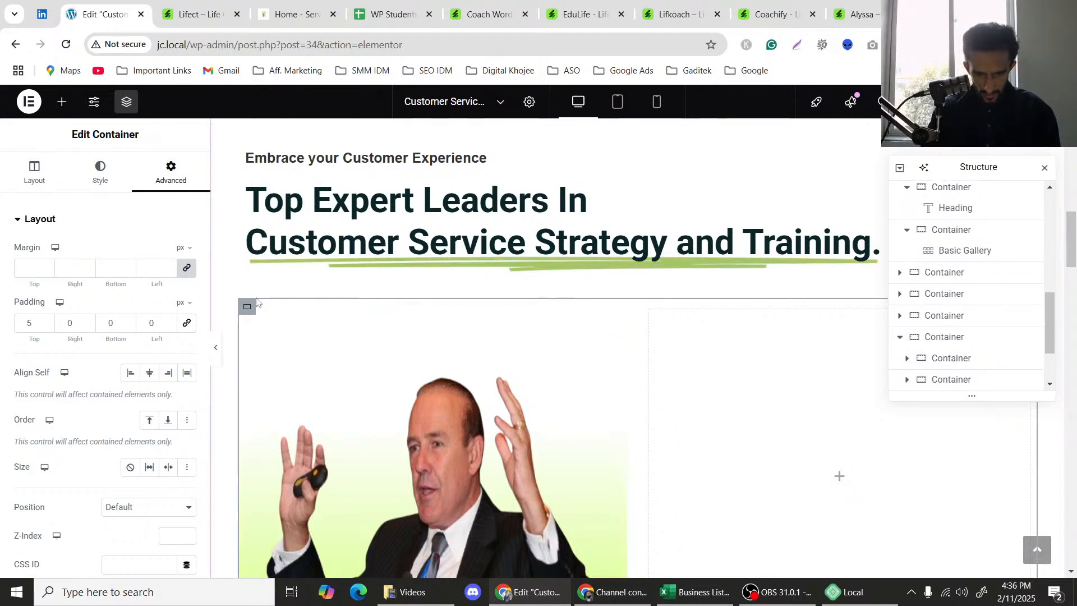
click(297, 263)
scroll(1005, 320, up, 3)
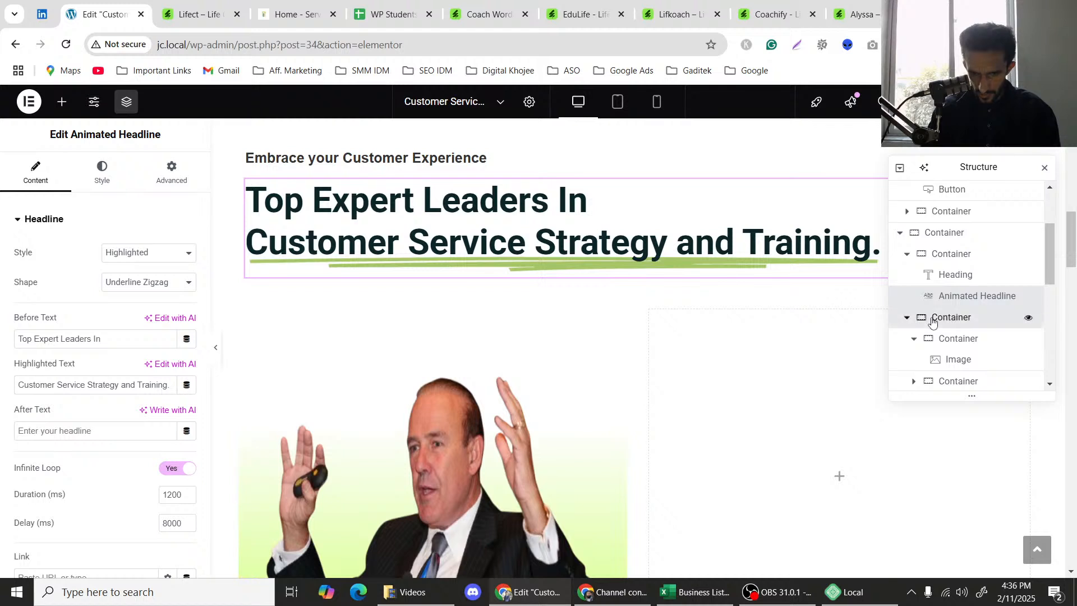
click(932, 321)
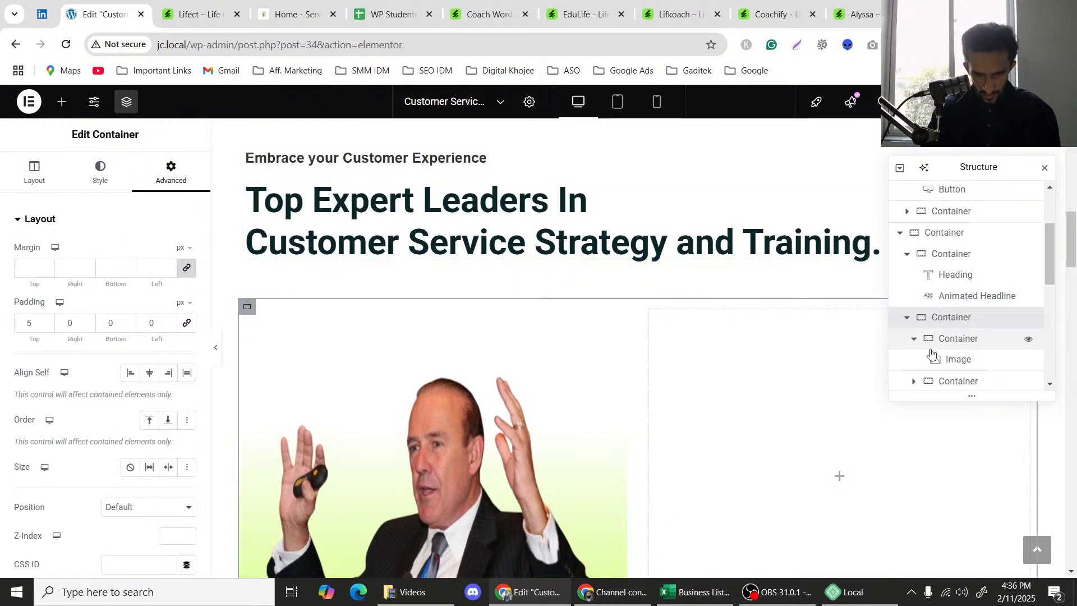
right_click(960, 322)
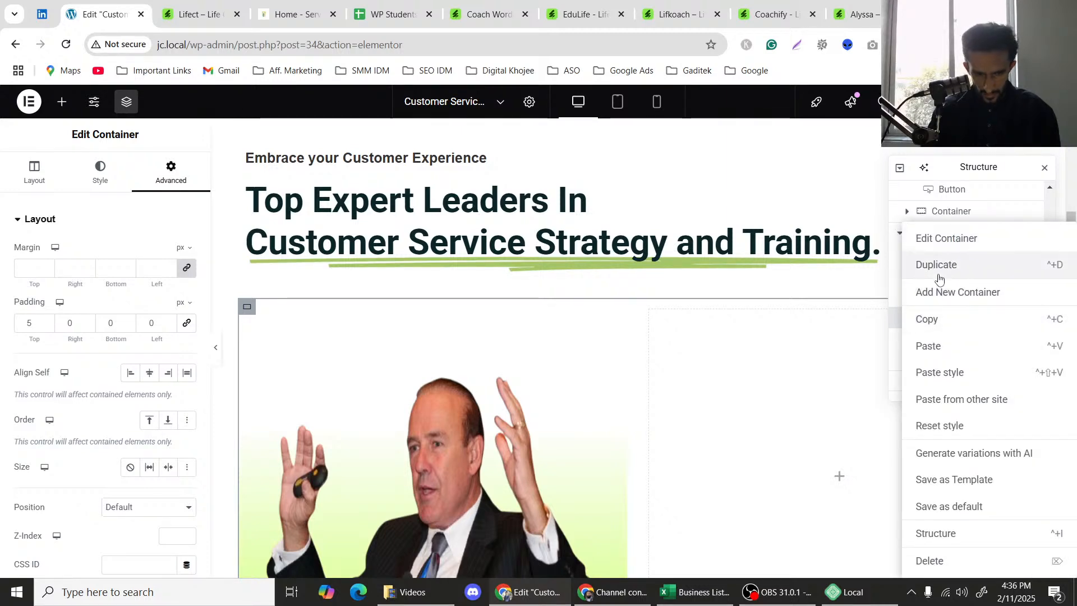
click(897, 315)
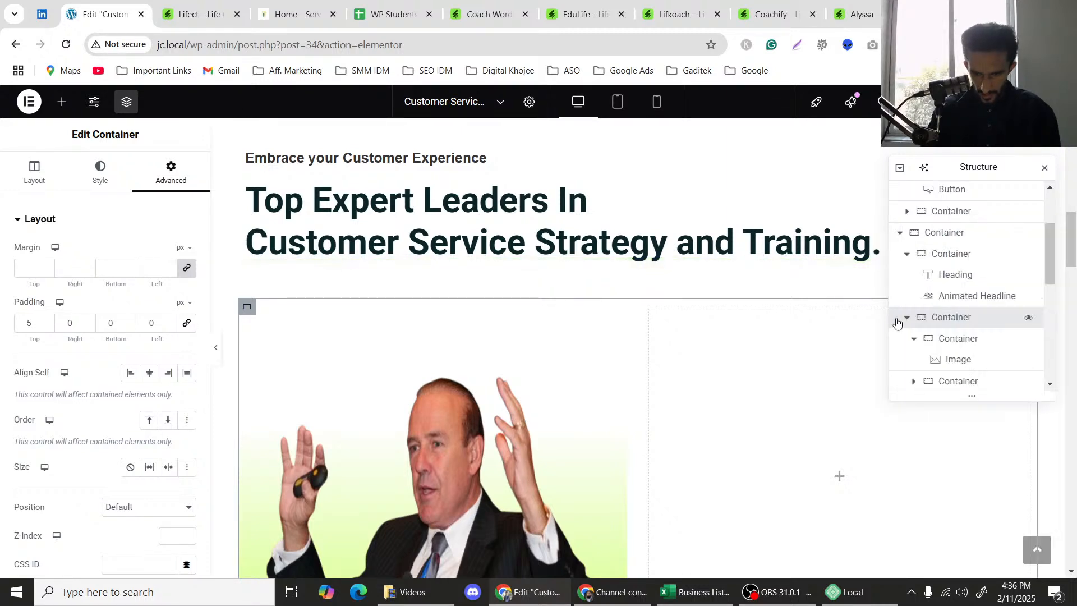
Rename the container holding the two columns as "Parent Container" in the page structure.
double_click(954, 318)
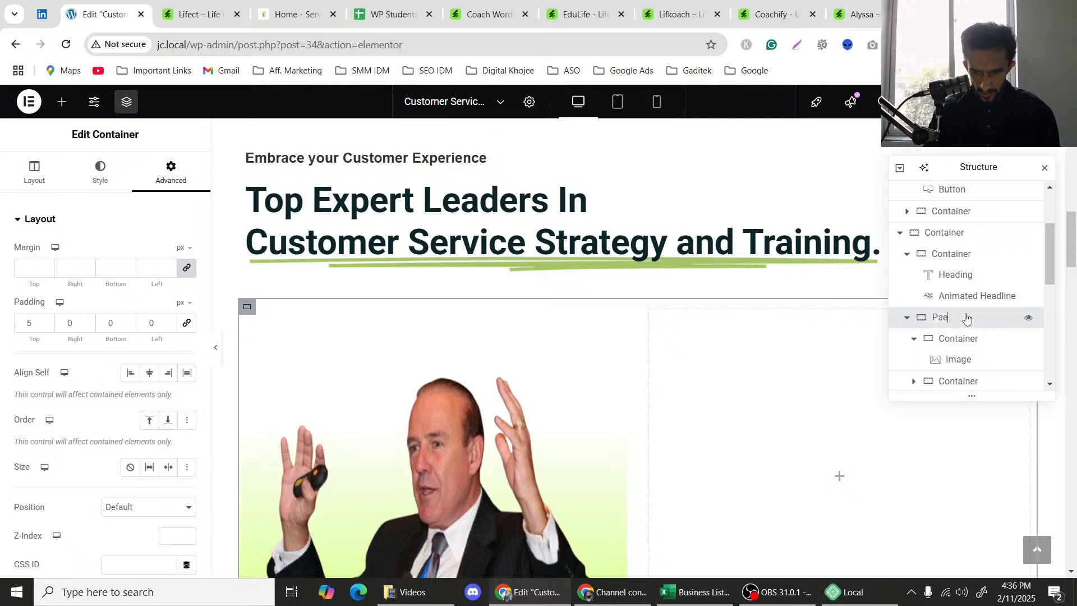
text(Parent C)
key(Return)
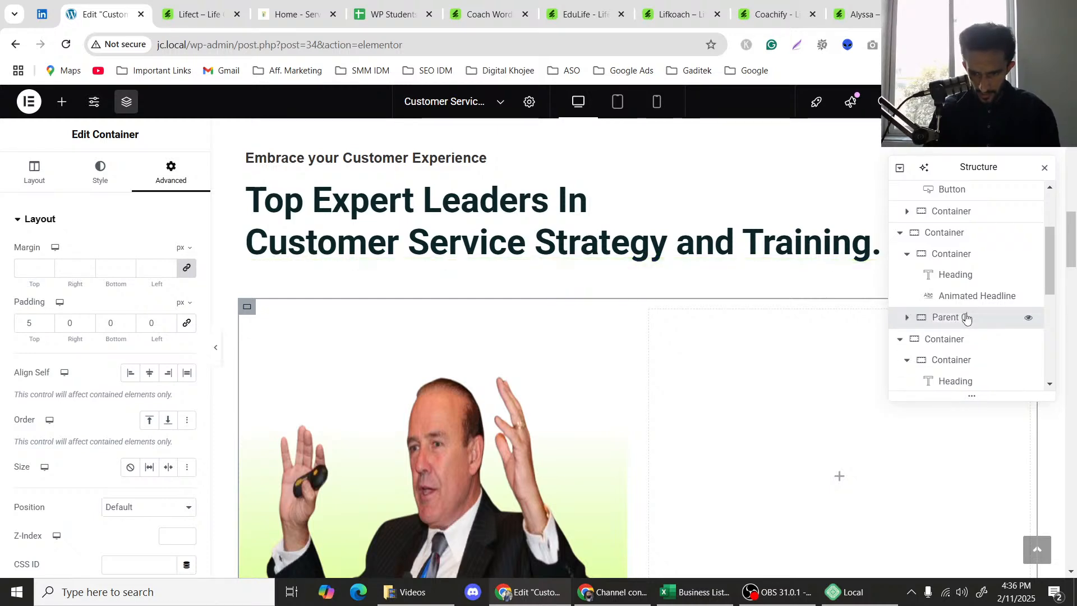
text(onta)
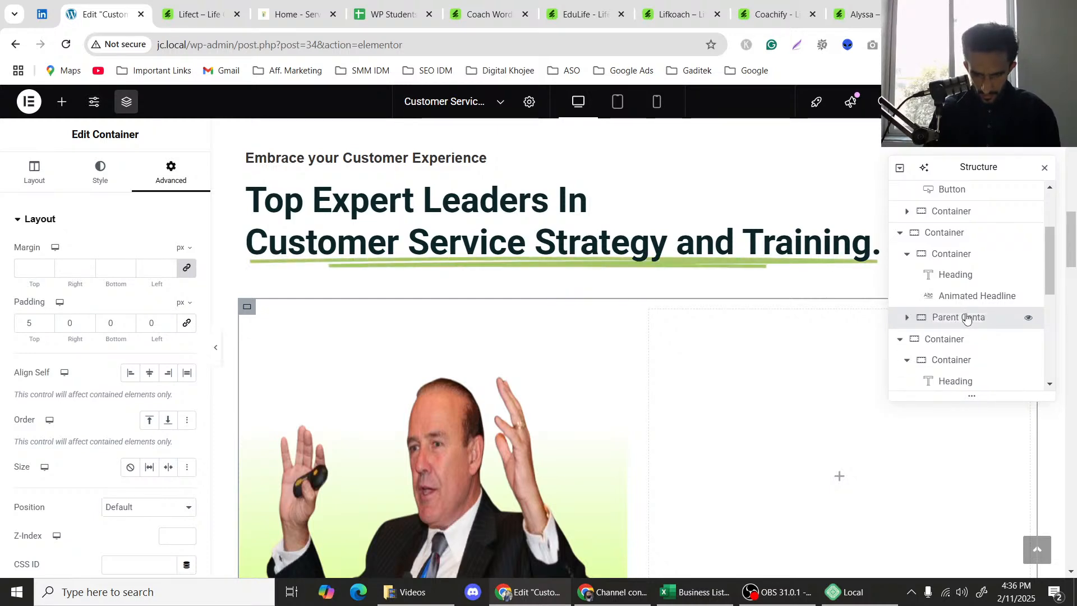
text(iner)
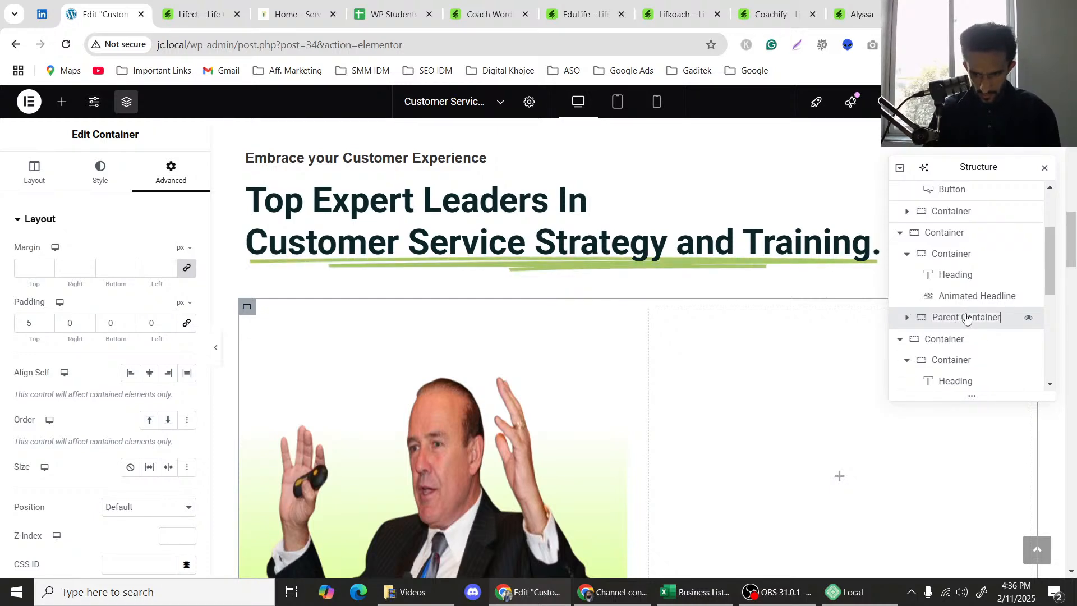
Expand Parent Container in the page structure and rename both of its nested column containers as "Mini".
click(909, 318)
scroll(971, 328, down, 1)
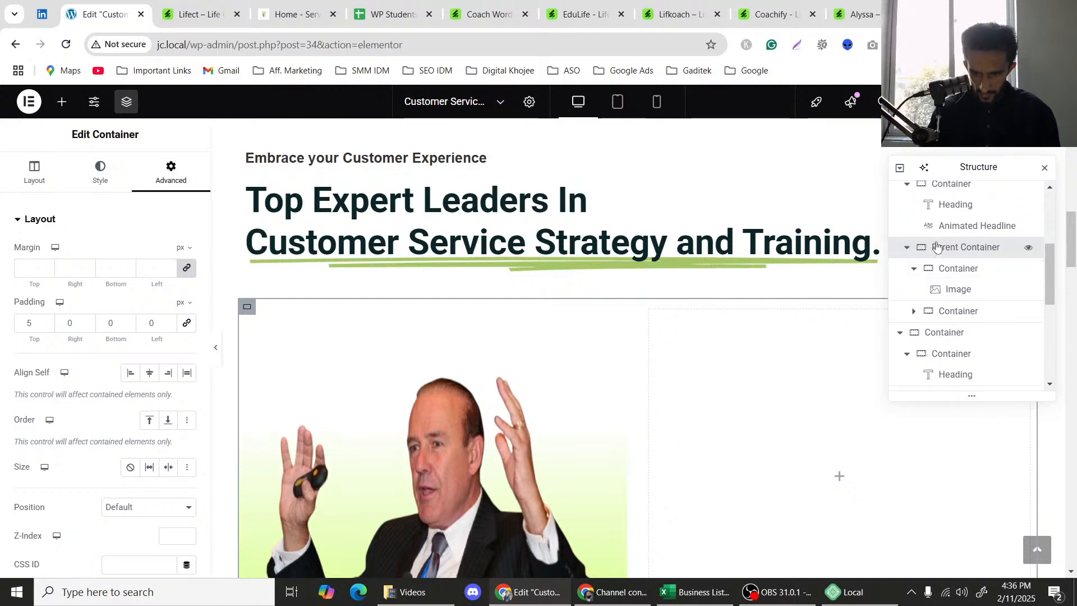
click(965, 271)
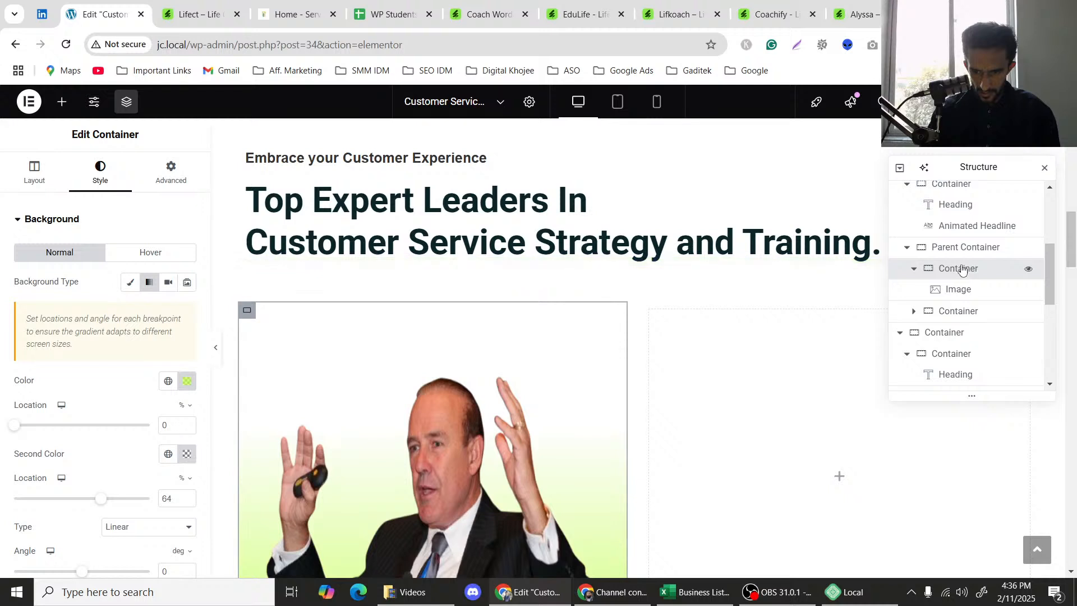
double_click(962, 270)
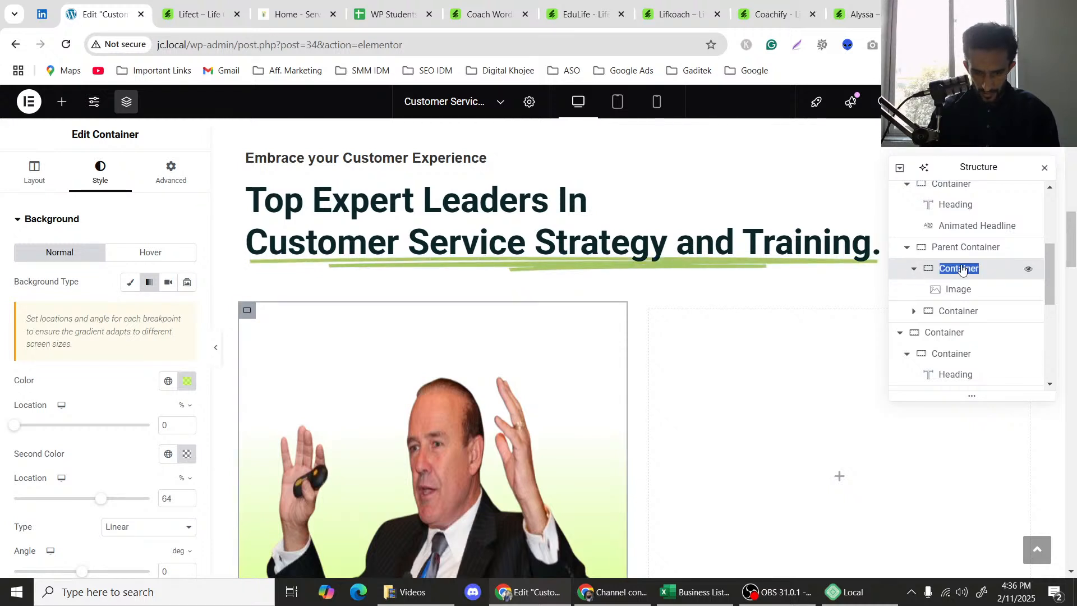
text(Mini)
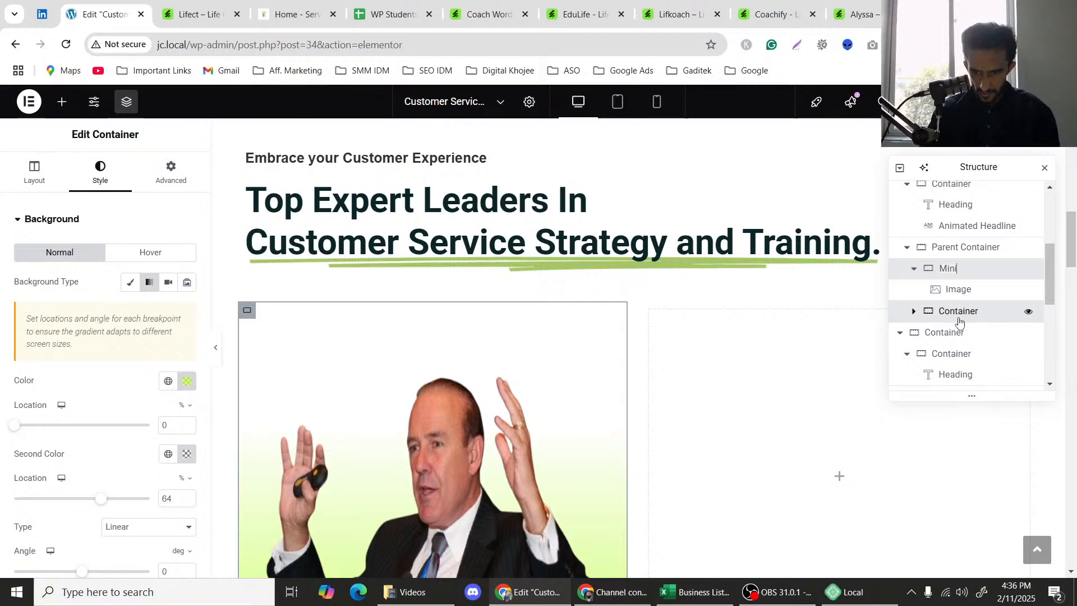
double_click(957, 312)
text(Mini)
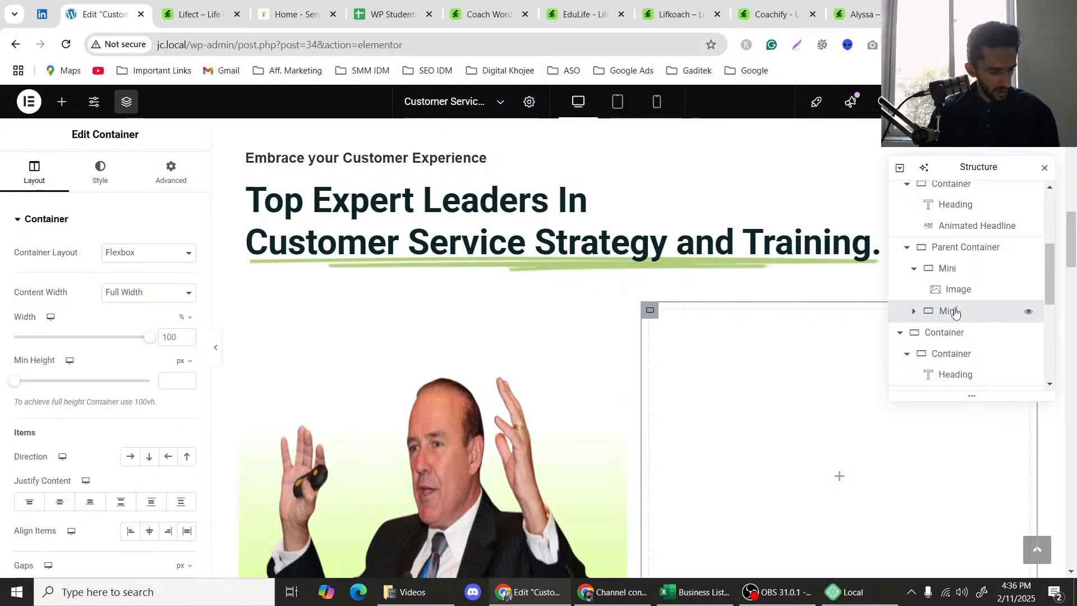
Review the section's image column and empty column, and compare them with the hero layout in the Lifect template.
scroll(756, 307, down, 3)
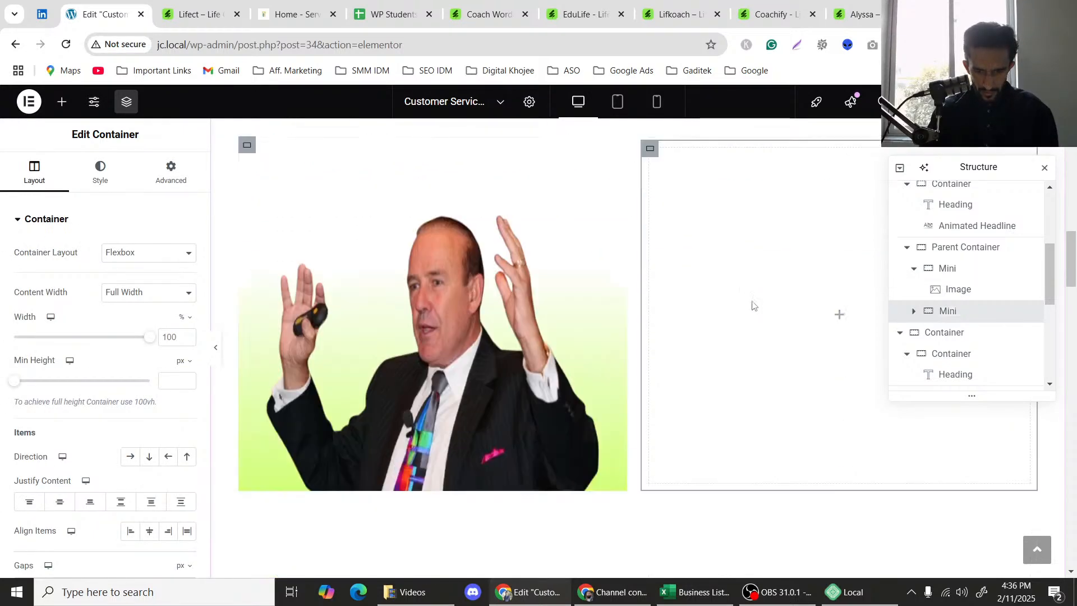
scroll(752, 307, up, 5)
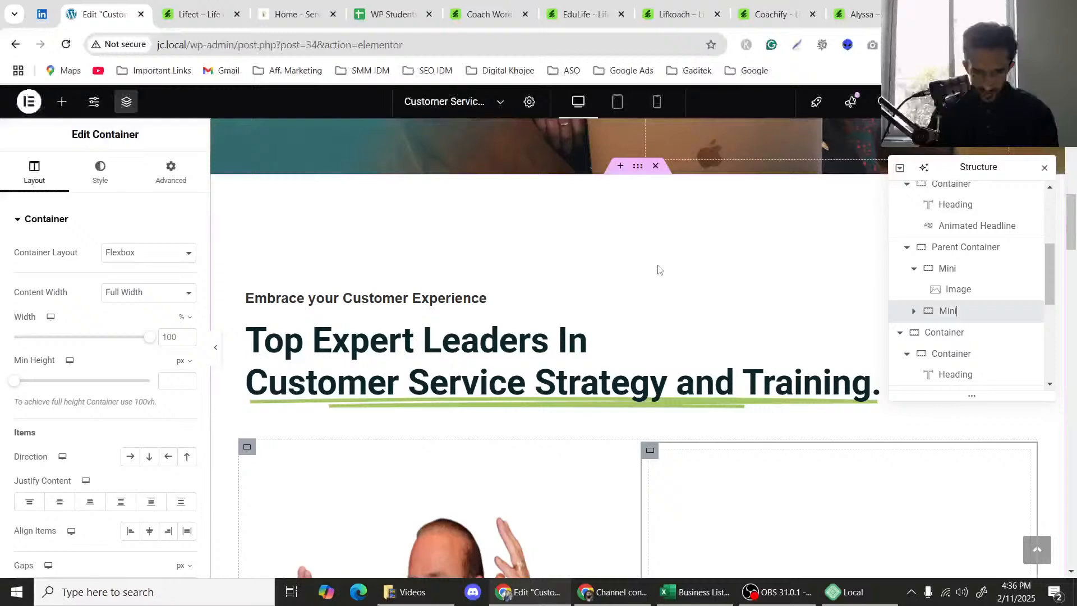
scroll(658, 270, down, 8)
scroll(659, 270, up, 8)
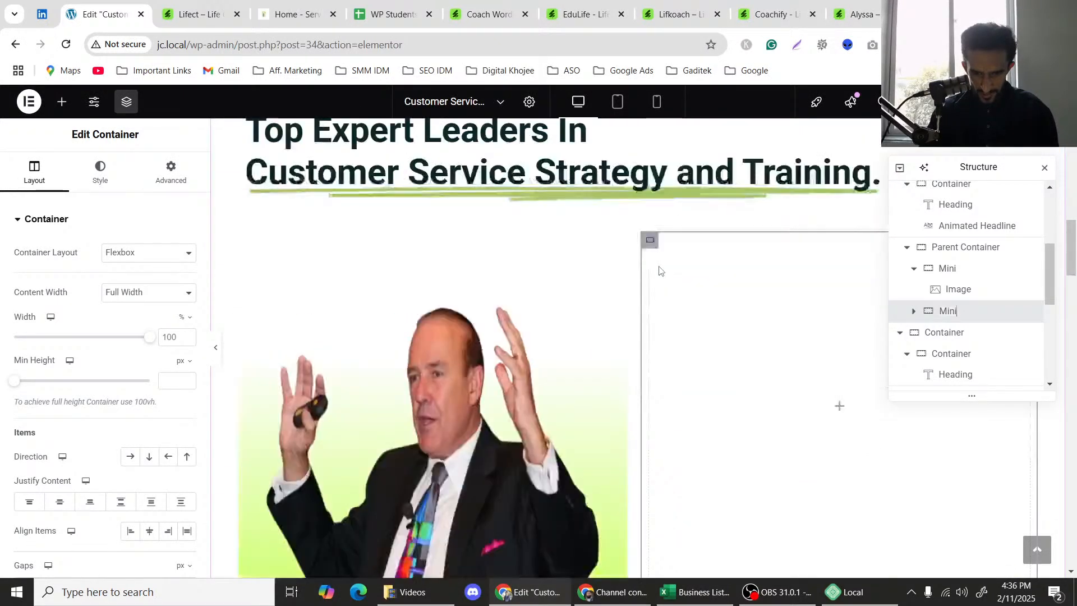
click(186, 3)
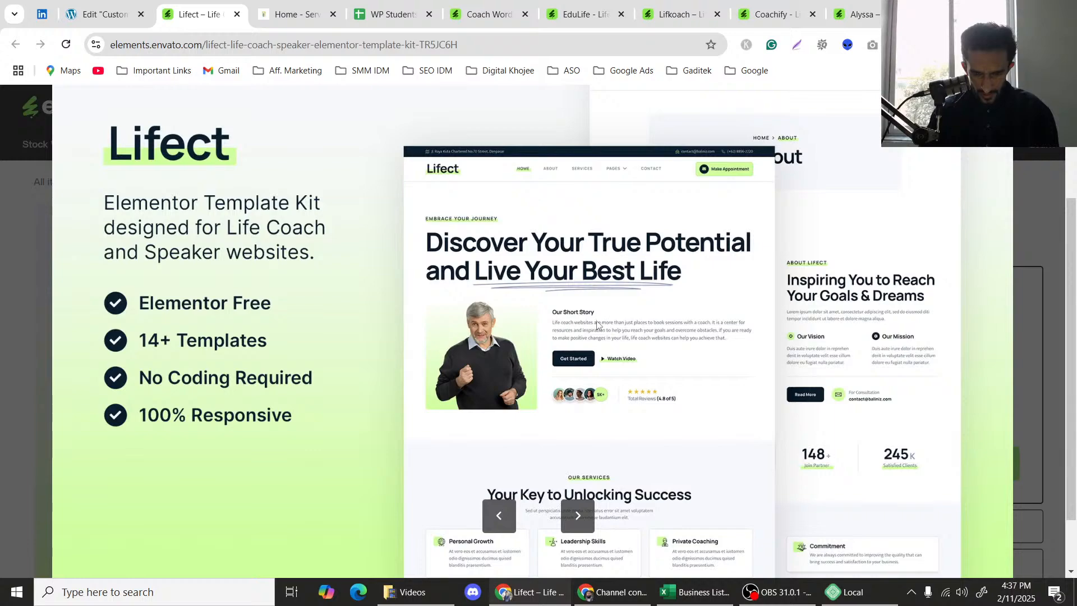
click(107, 14)
scroll(697, 250, up, 5)
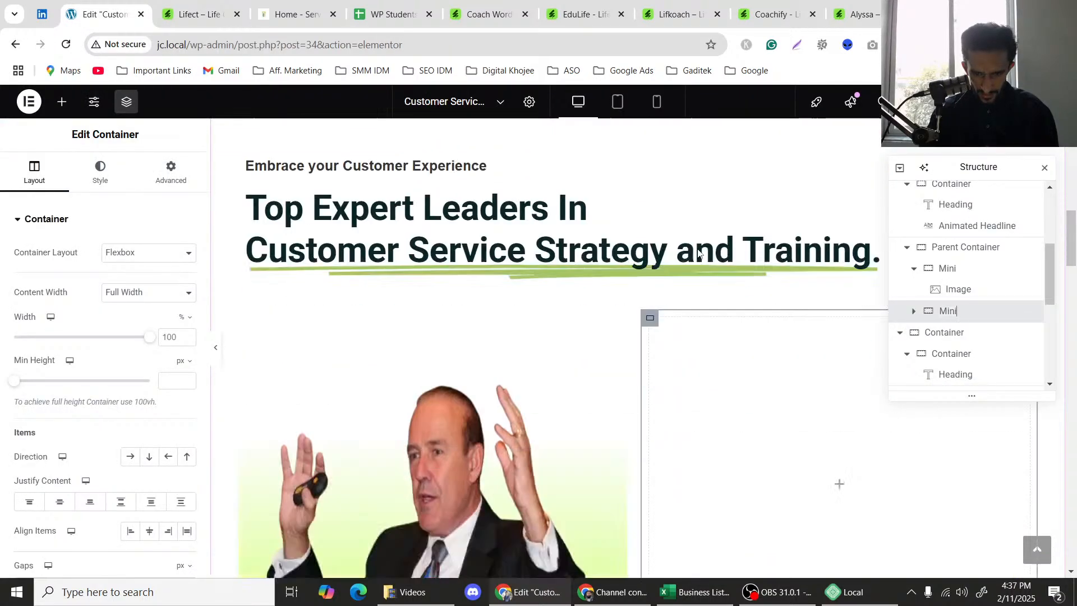
Copy the "Embrace your Customer Experience" heading and paste it into the empty Mini column beside the speaker image.
scroll(698, 256, down, 5)
scroll(698, 255, down, 8)
scroll(697, 255, down, 8)
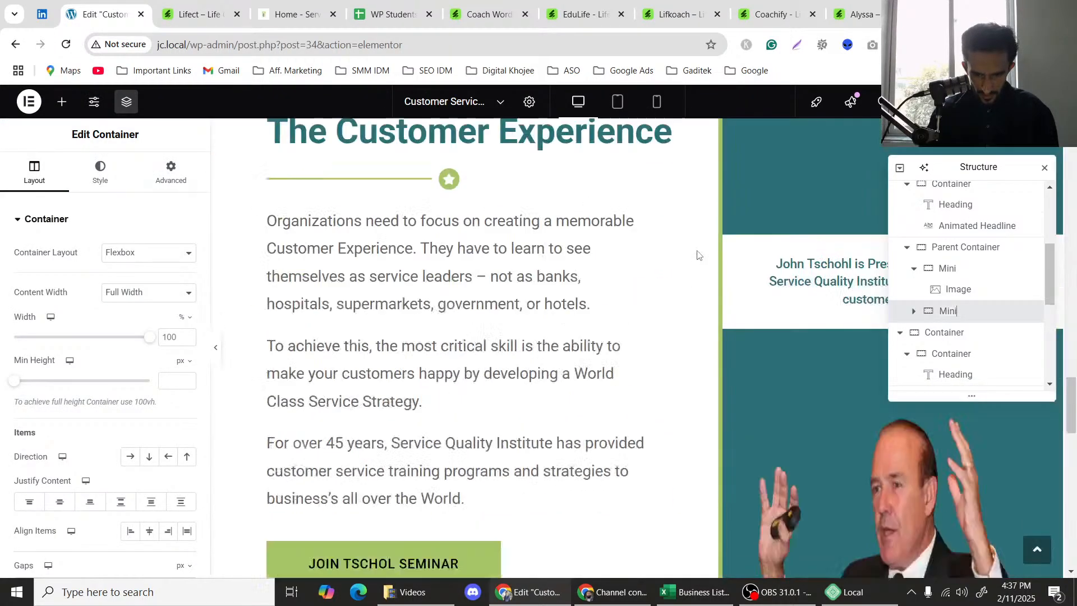
scroll(697, 255, up, 10)
scroll(697, 255, up, 10)
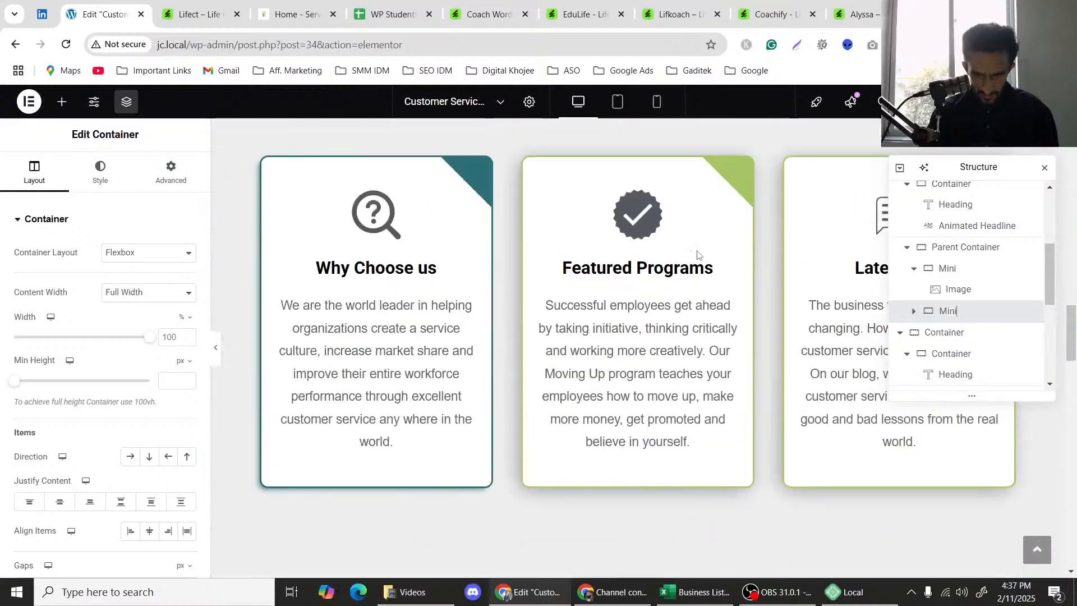
scroll(697, 255, down, 3)
scroll(697, 255, up, 2)
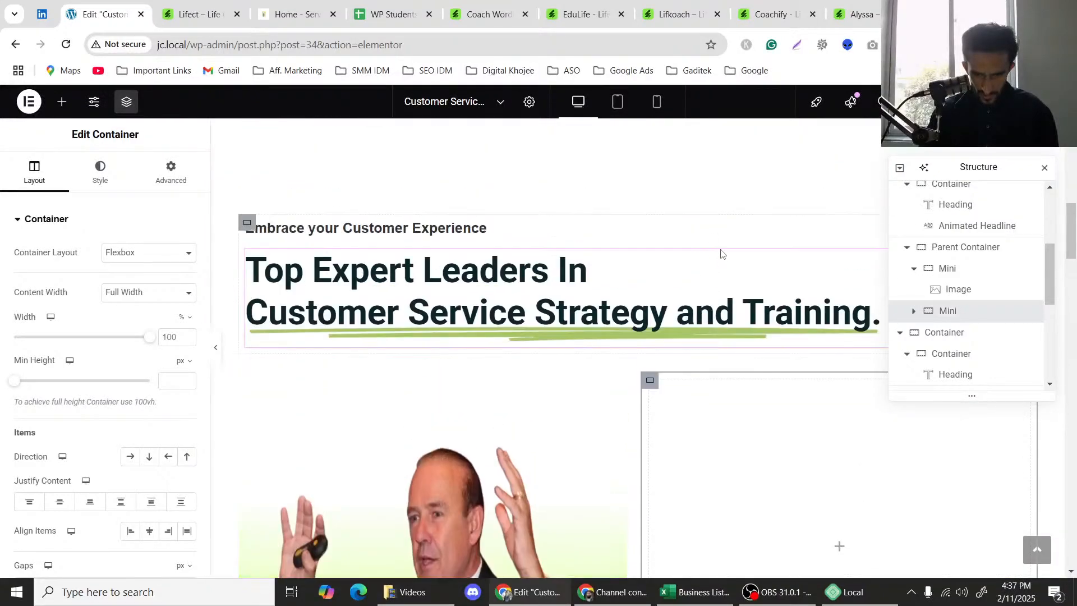
right_click(478, 240)
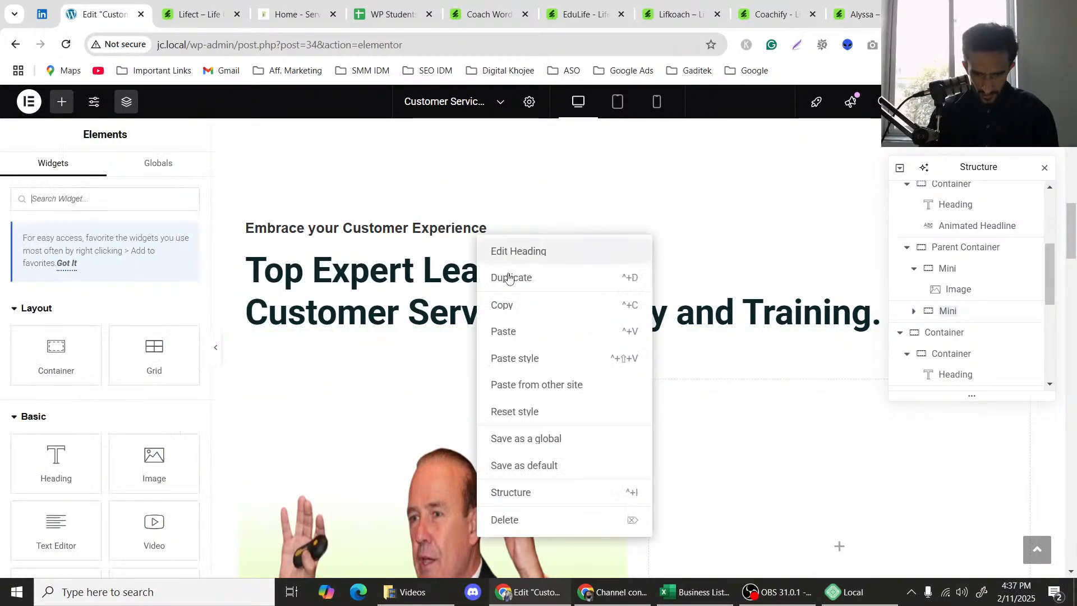
click(505, 306)
scroll(729, 337, down, 4)
right_click(764, 278)
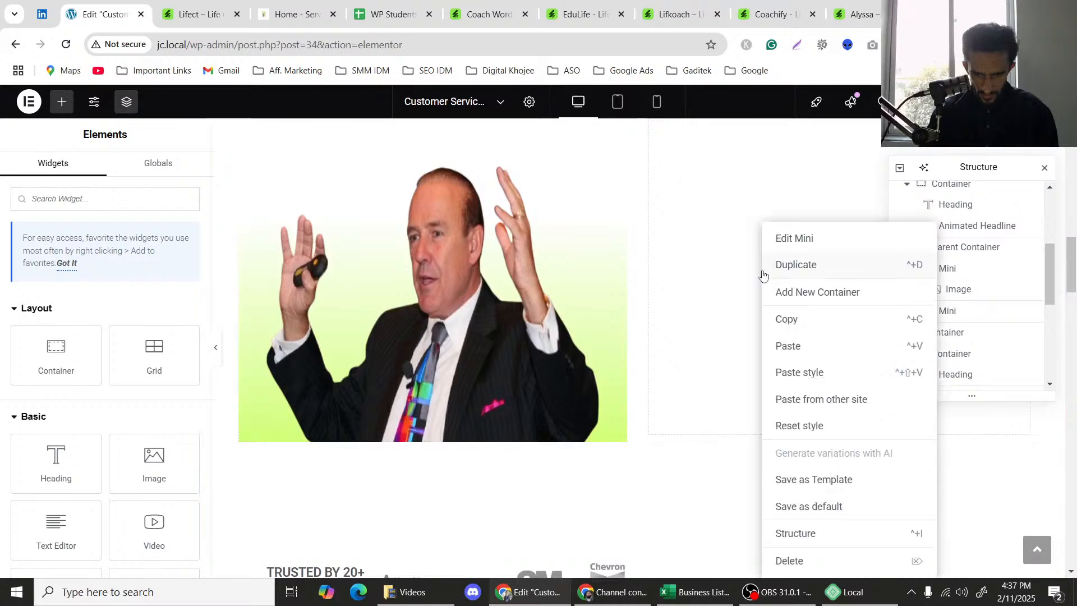
click(781, 344)
scroll(722, 280, up, 2)
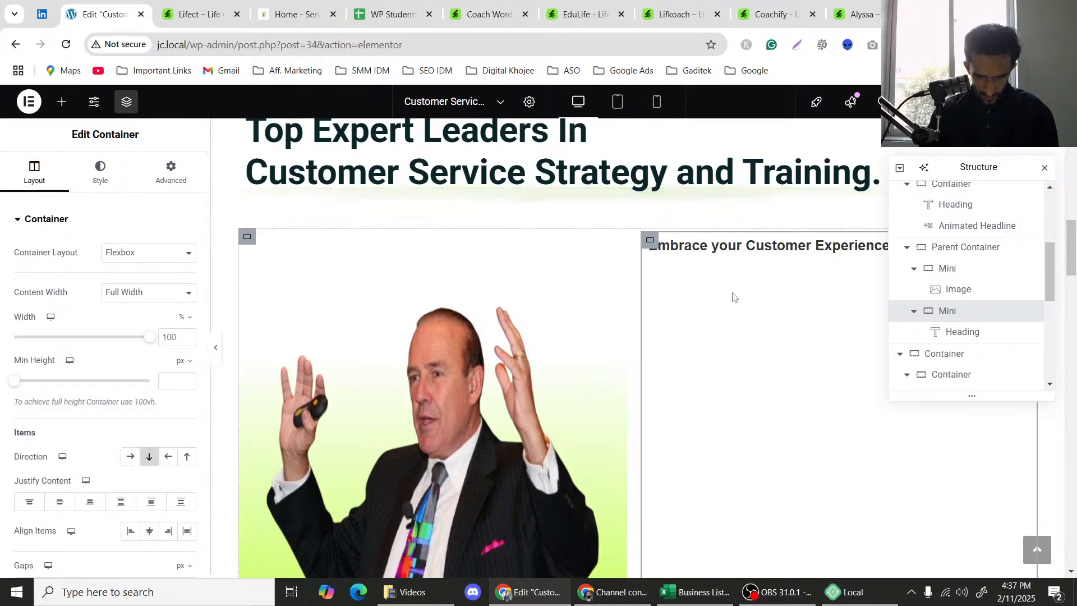
Centre the content of the Mini column holding the pasted heading vertically, matching the Lifect template.
scroll(729, 286, down, 1)
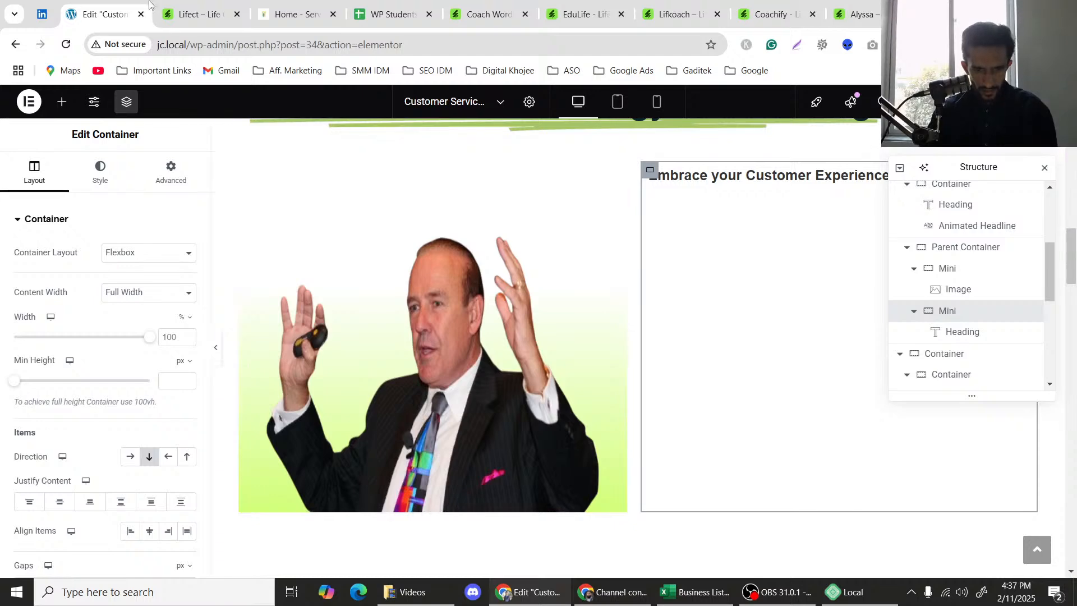
click(183, 3)
click(107, 13)
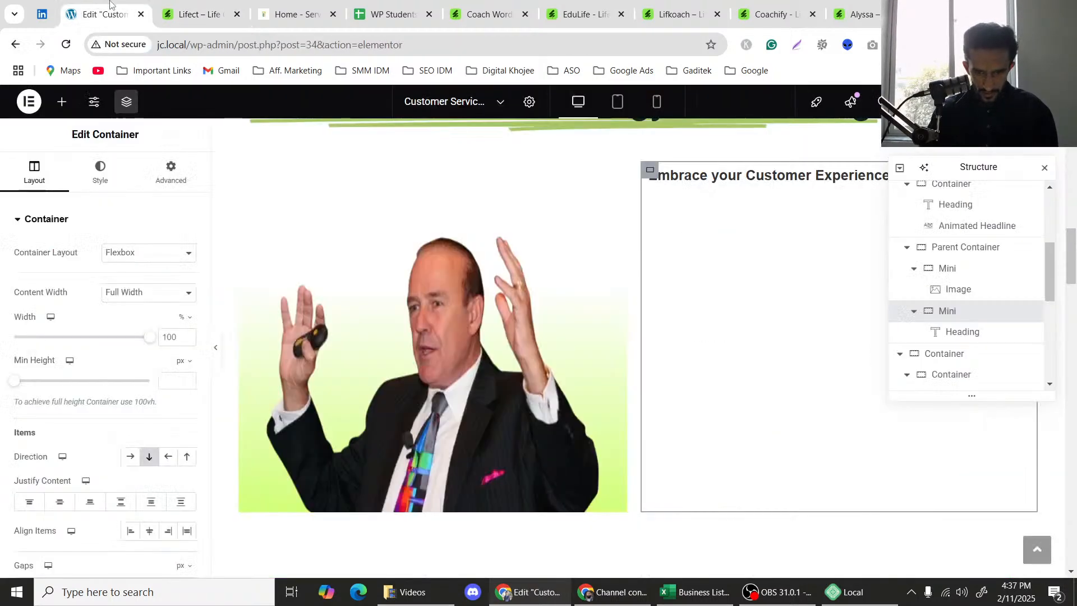
scroll(11, 393, down, 1)
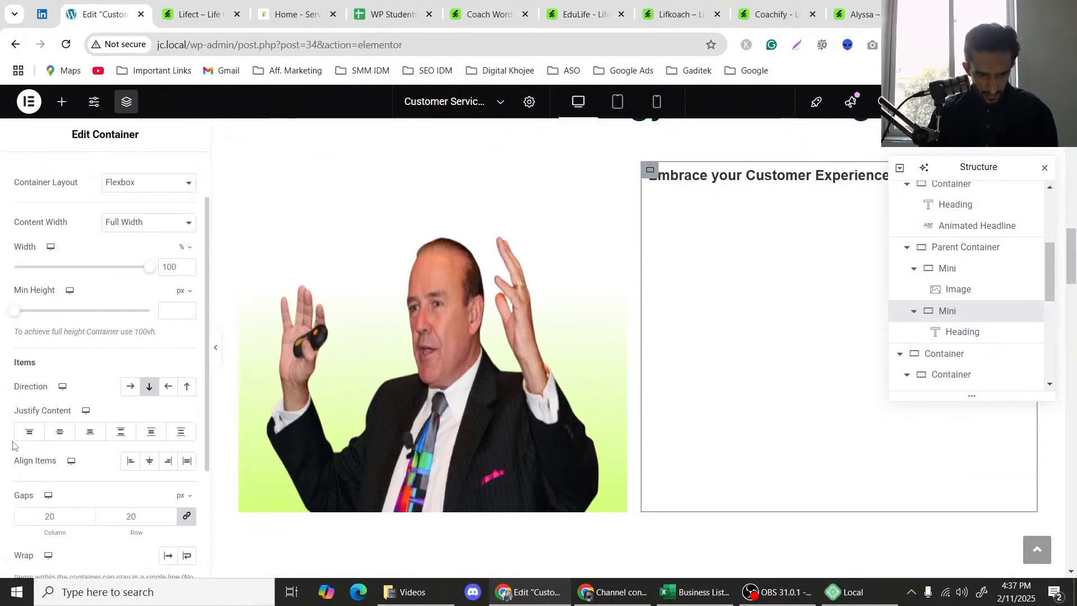
click(59, 432)
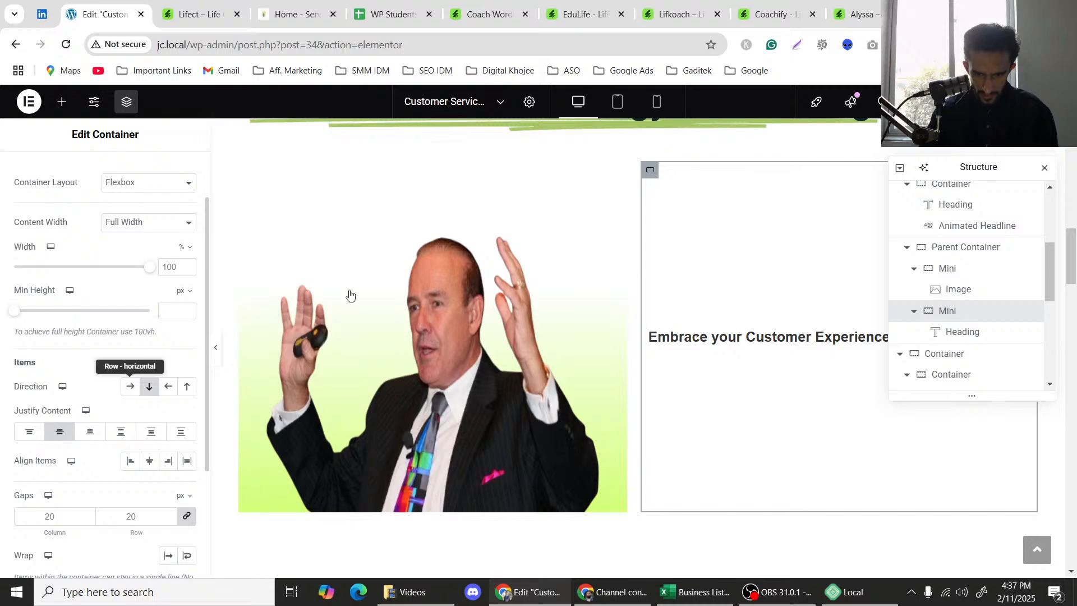
Check the Lifect template and change the pasted heading's title in the Mini column to "Our Short Story".
click(190, 3)
click(140, 4)
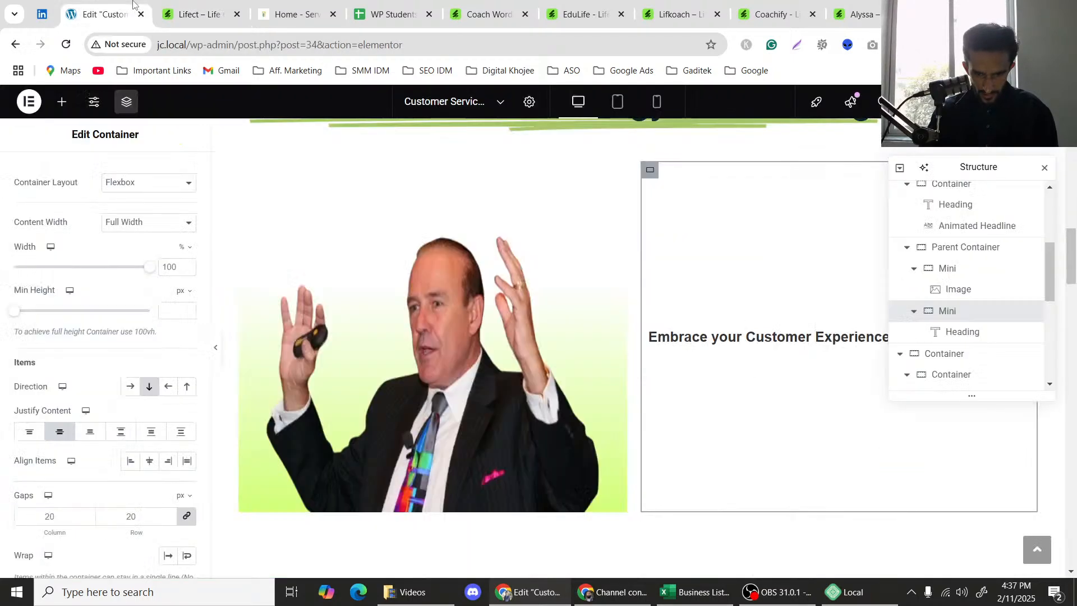
scroll(482, 314, up, 3)
scroll(480, 318, down, 1)
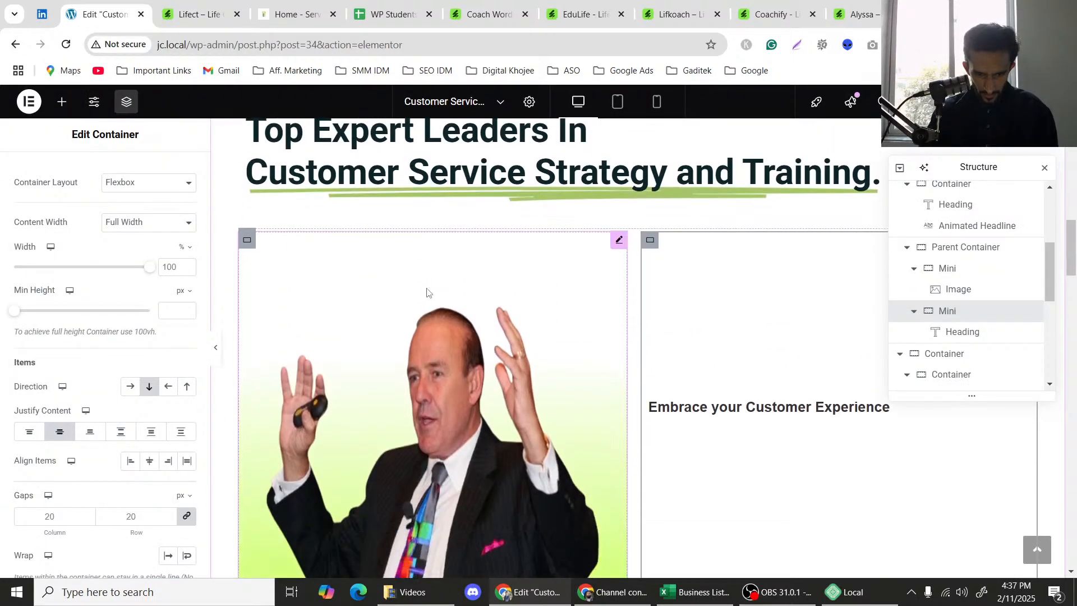
click(428, 290)
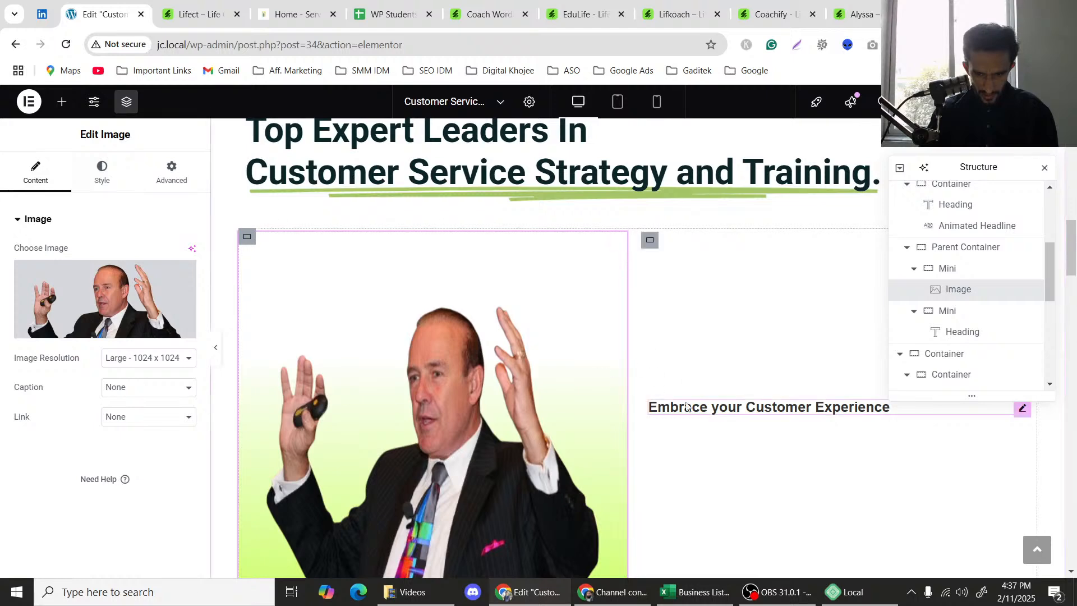
click(215, 4)
click(102, 6)
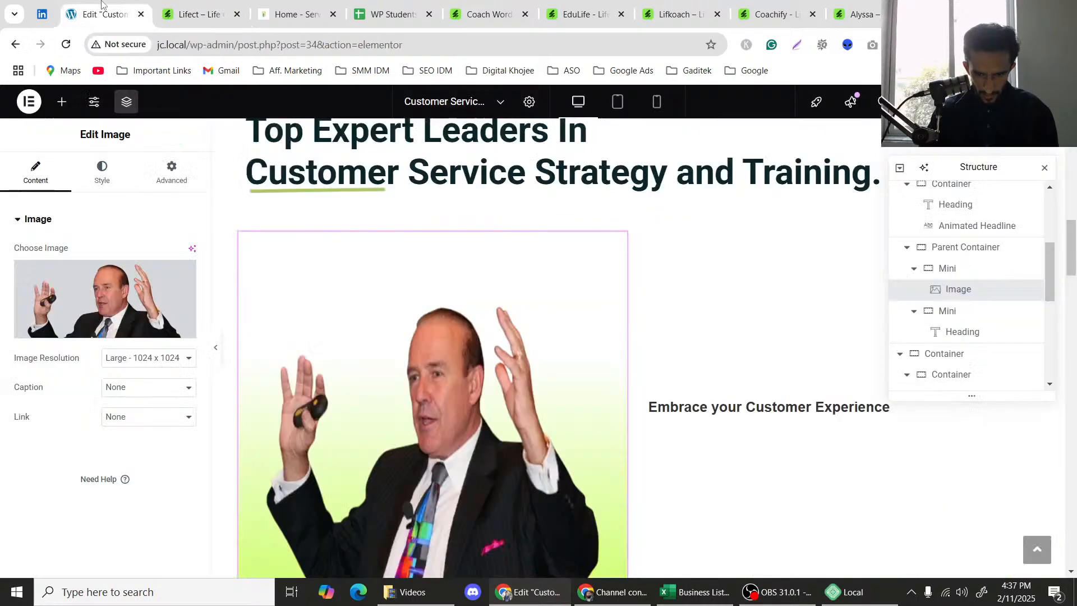
click(706, 412)
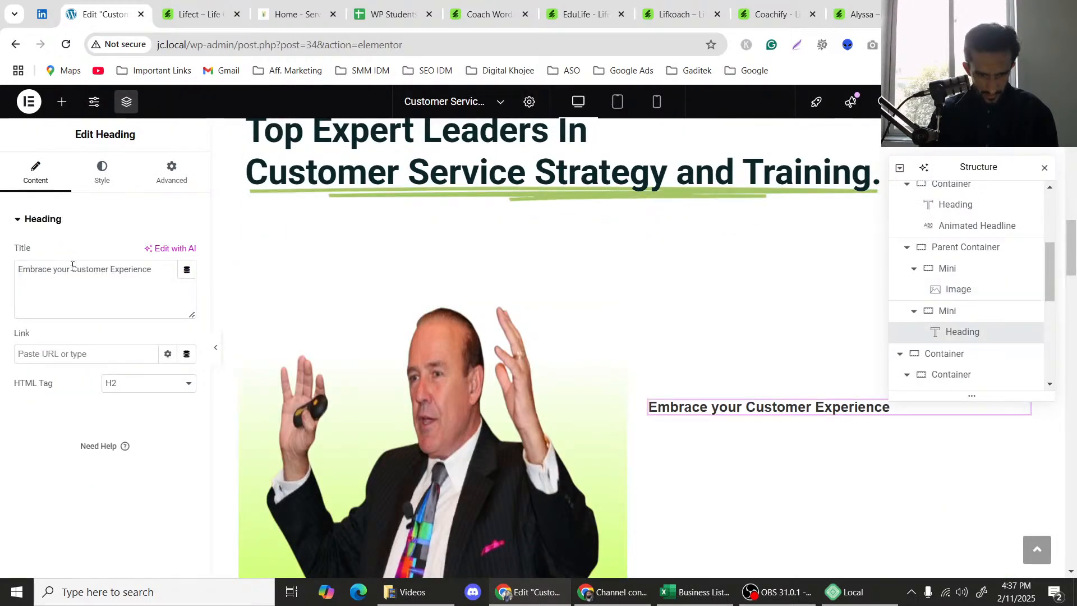
triple_click(72, 268)
text(Our Short Story)
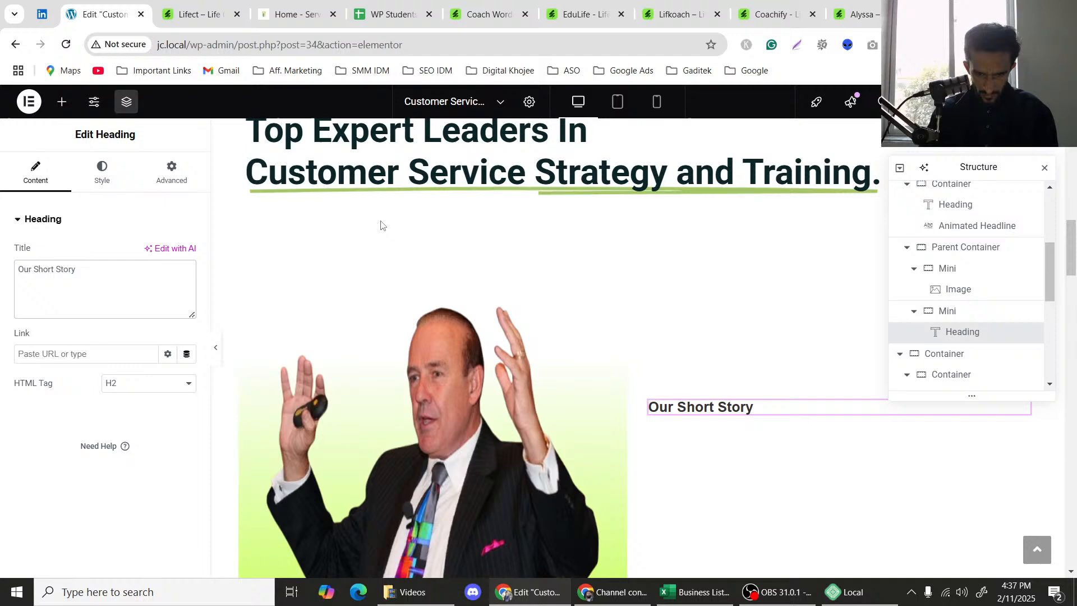
Try the Secondary global font on the "Embrace your Customer Experience" heading and reset its typography.
scroll(368, 311, up, 4)
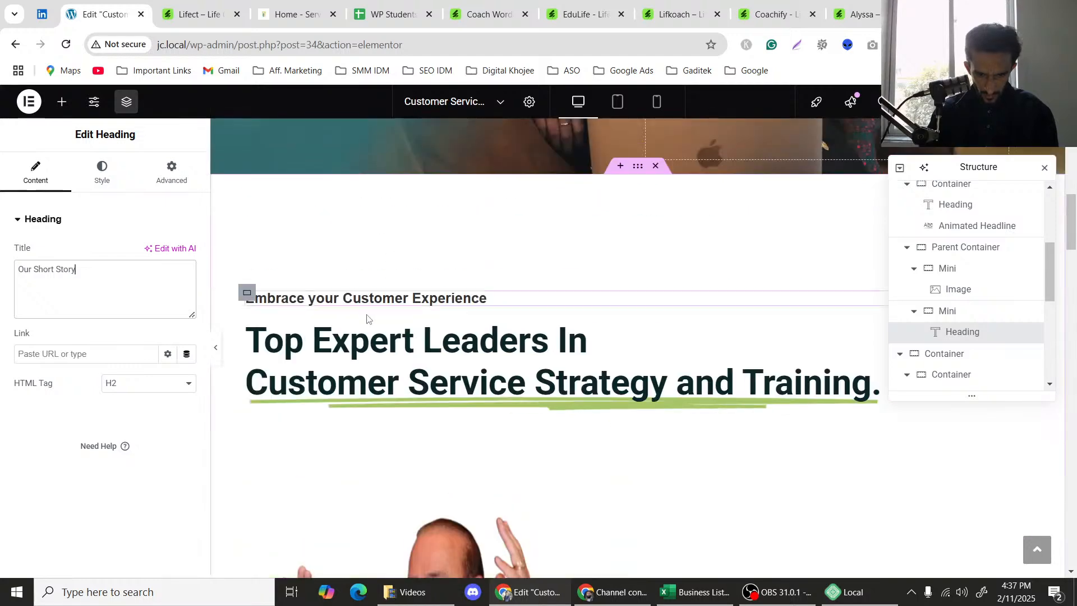
click(361, 311)
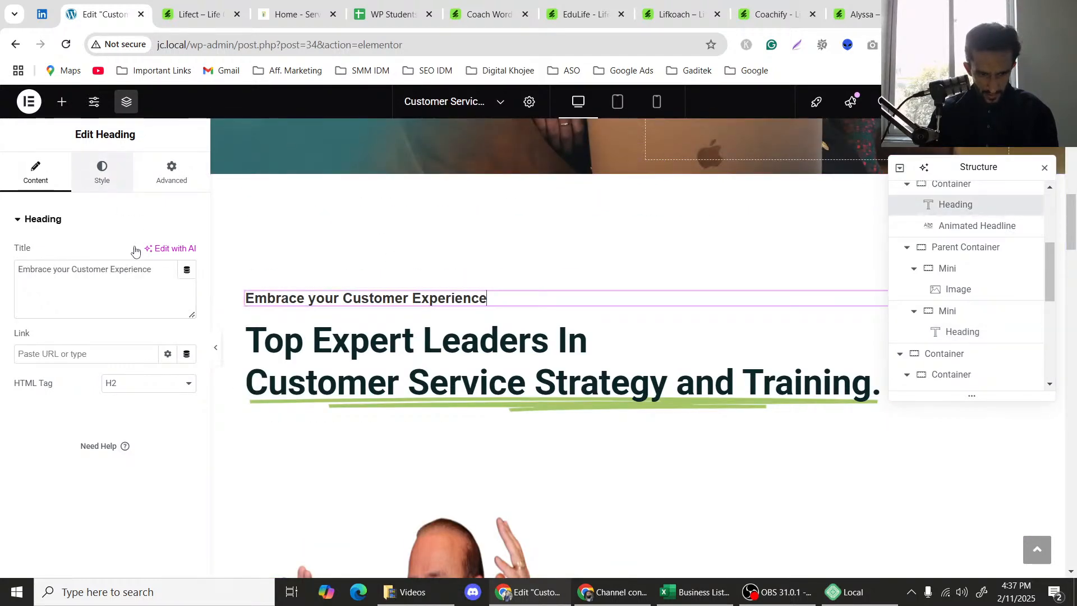
click(102, 171)
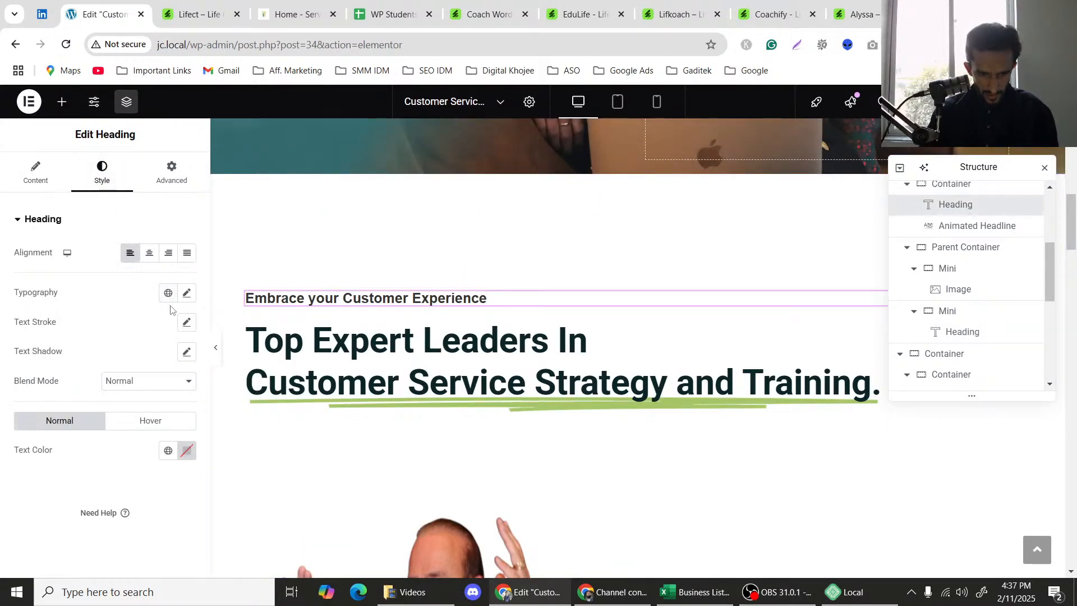
click(168, 292)
click(86, 408)
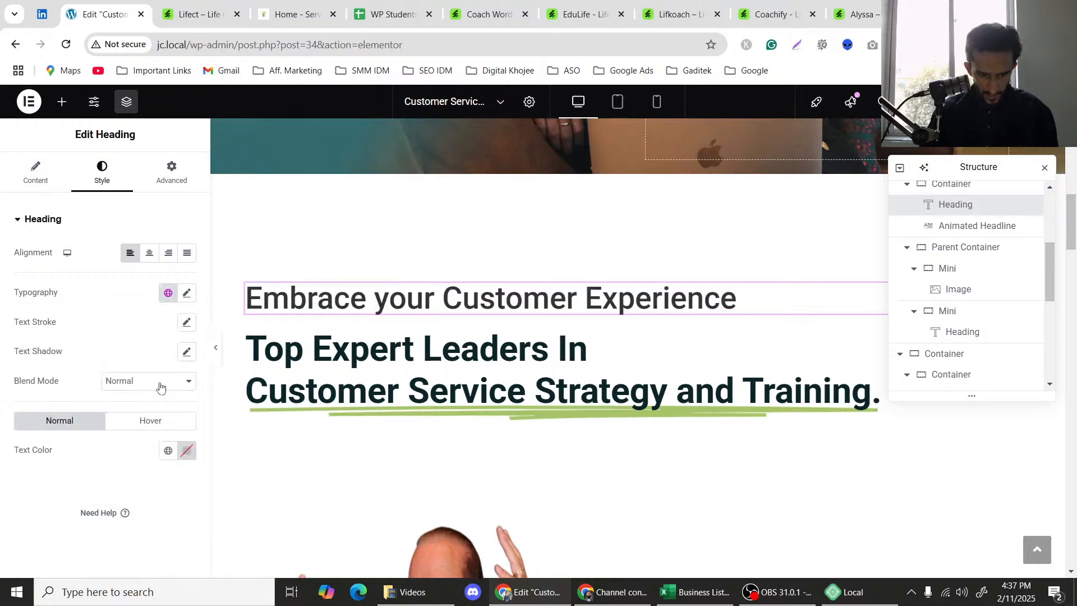
click(186, 301)
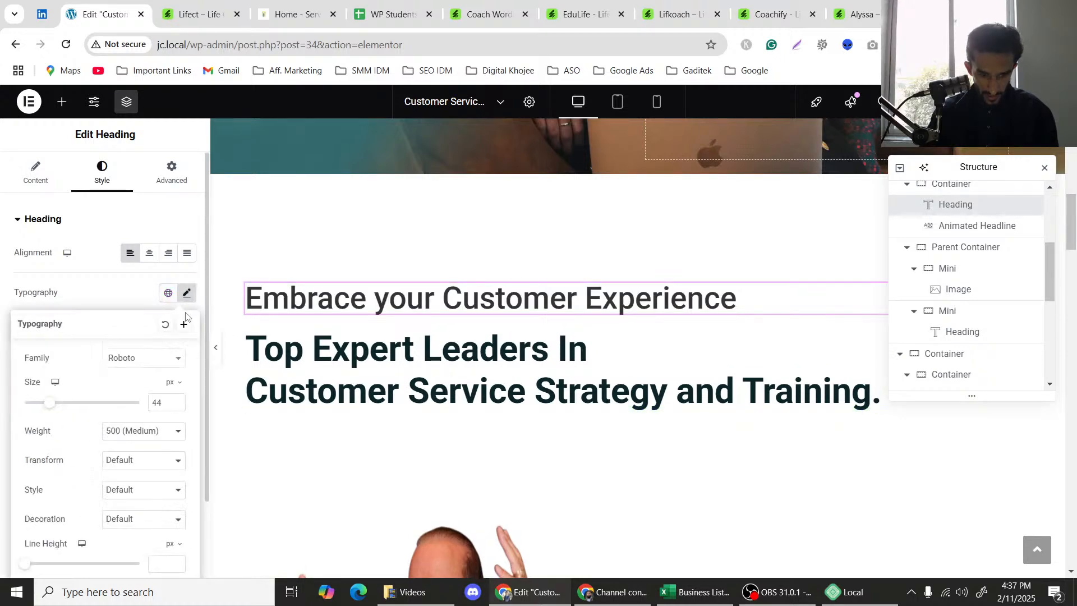
click(166, 326)
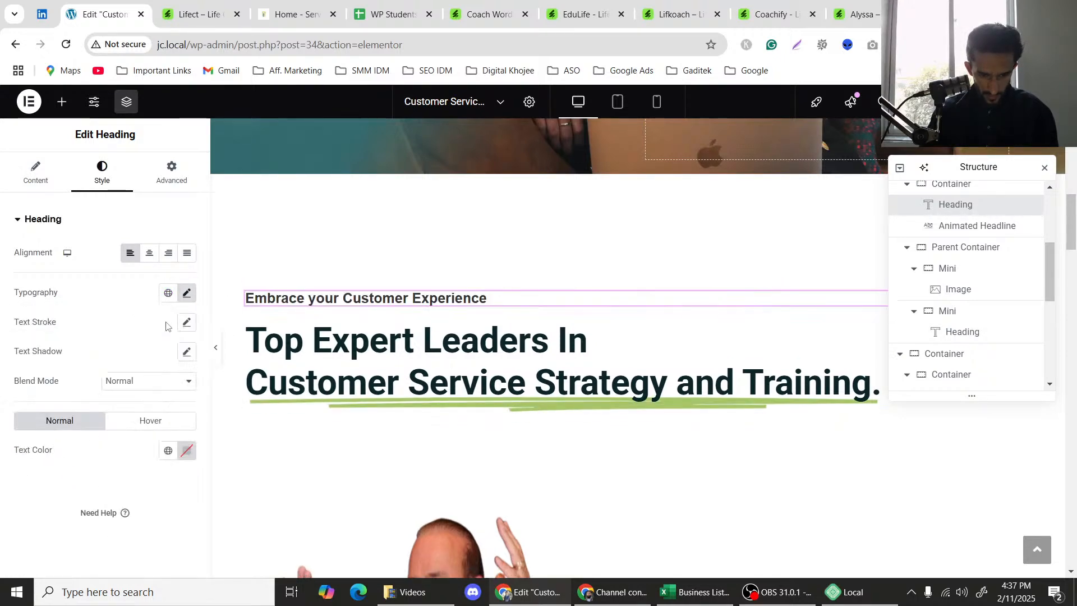
Select the "Our Short Story" heading and compare the section's headings and two-column layout with the Lifect template.
scroll(574, 344, down, 6)
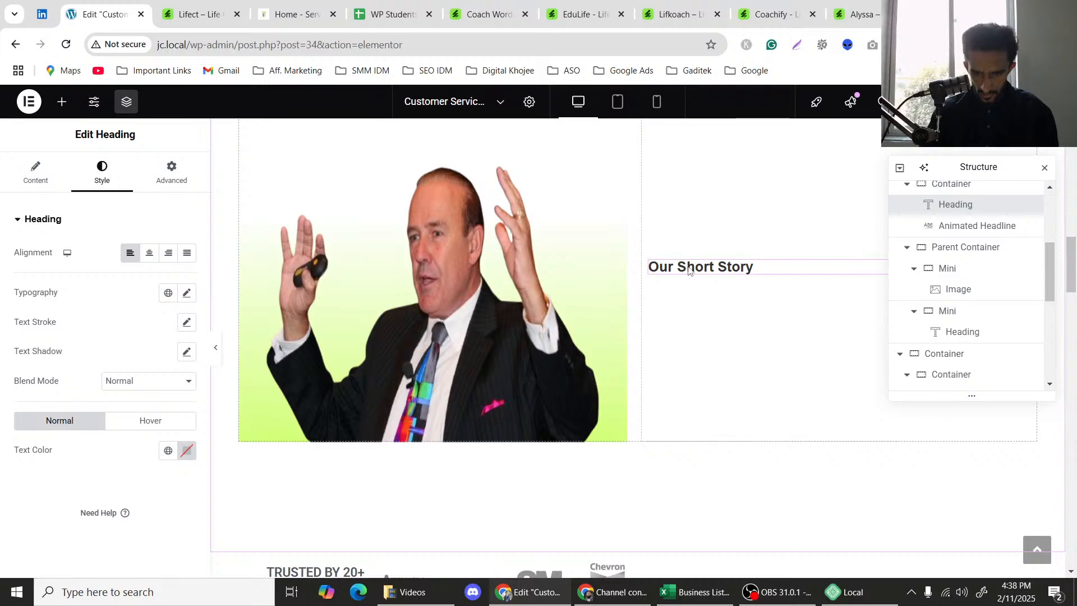
click(687, 267)
scroll(650, 291, up, 5)
scroll(650, 292, down, 3)
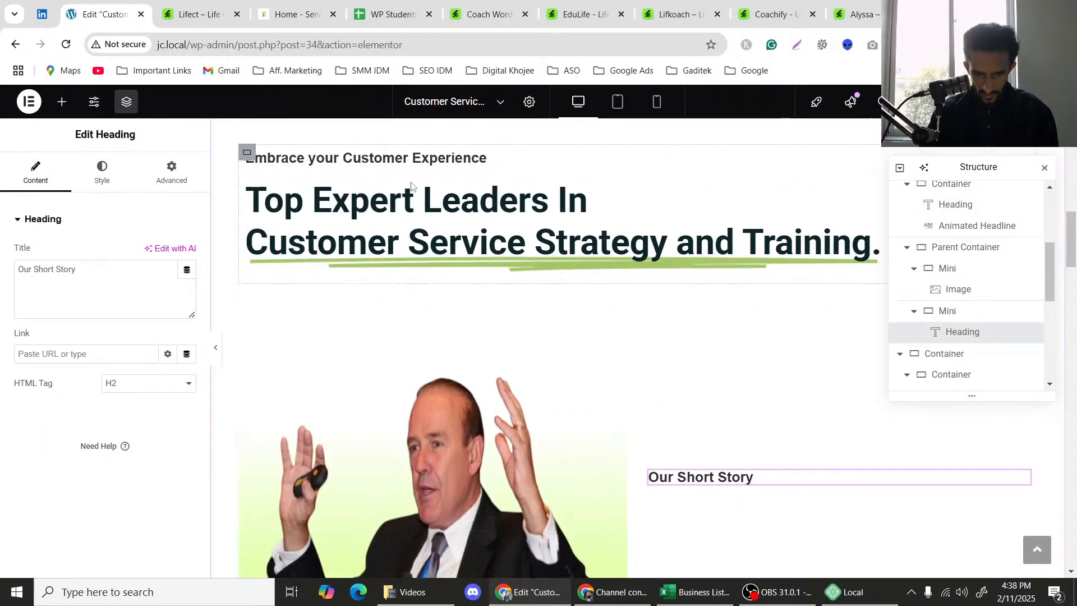
scroll(624, 278, up, 2)
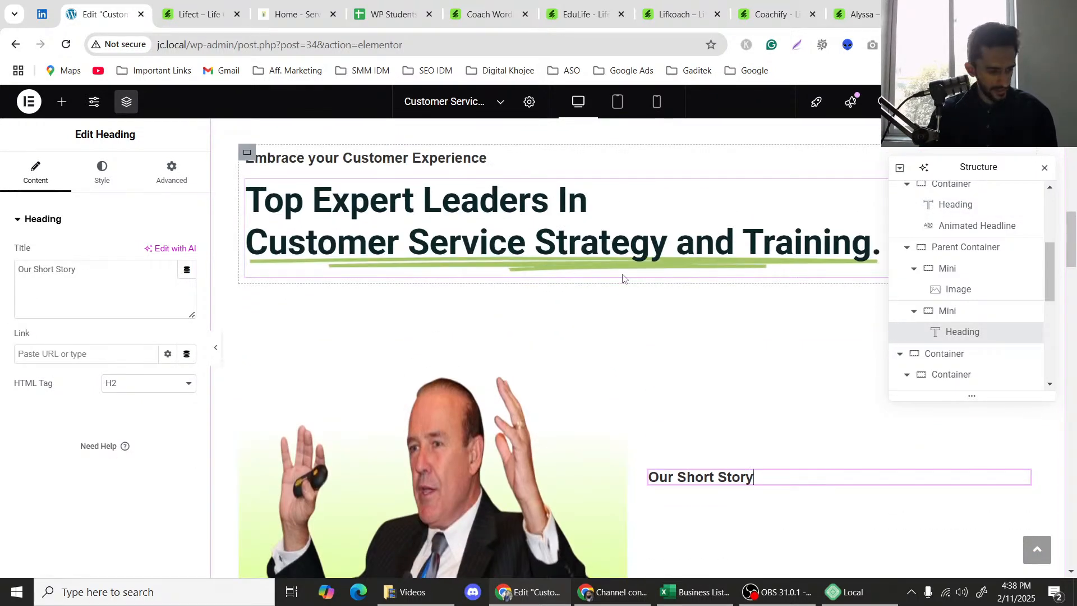
scroll(623, 279, down, 1)
scroll(635, 272, up, 2)
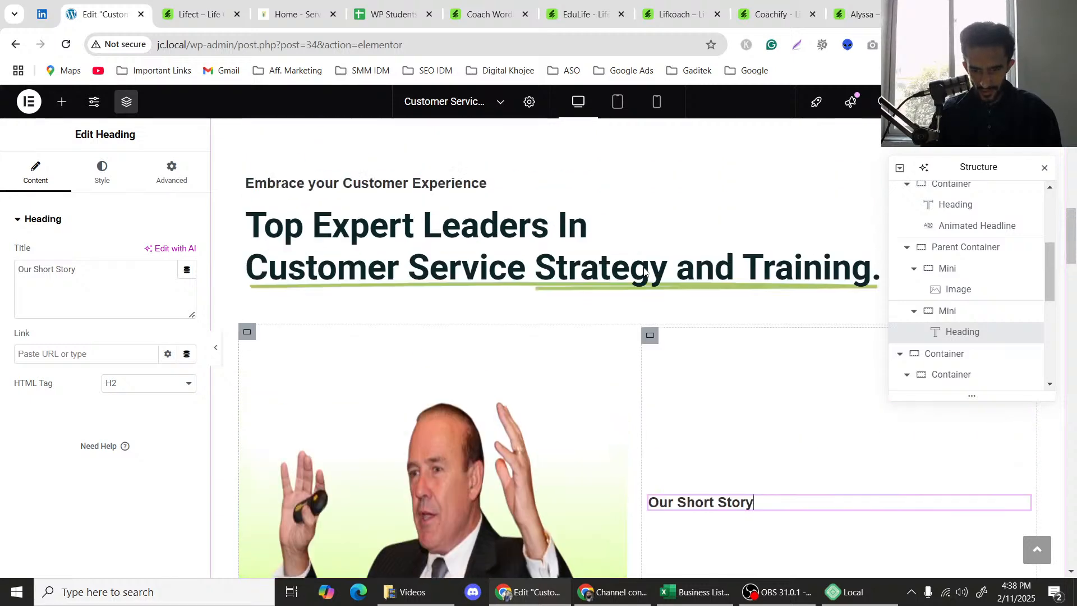
scroll(653, 306, down, 1)
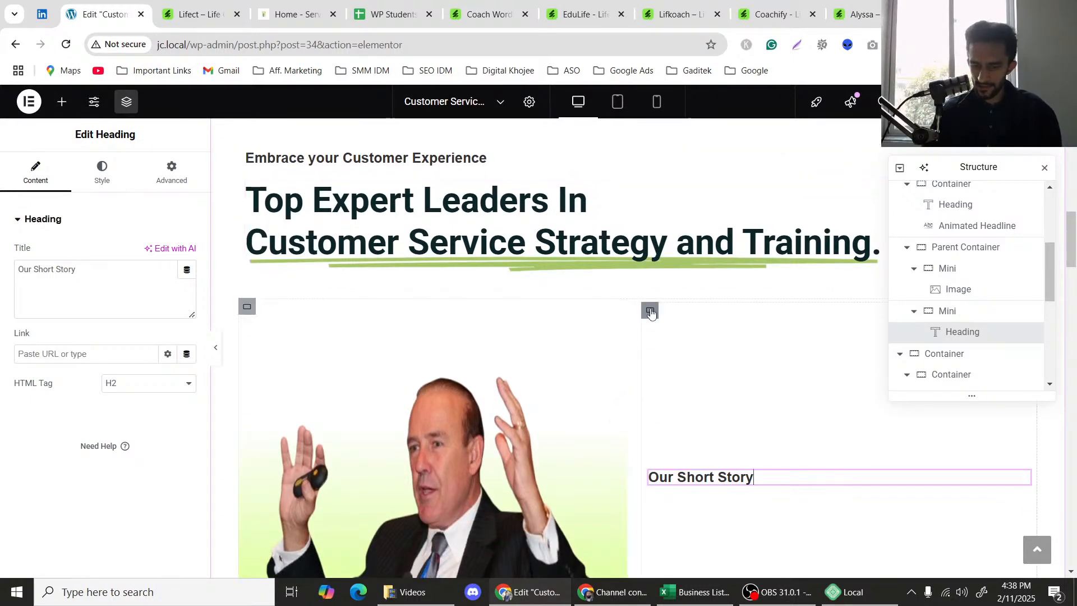
scroll(650, 311, up, 2)
scroll(650, 312, down, 1)
scroll(651, 312, down, 1)
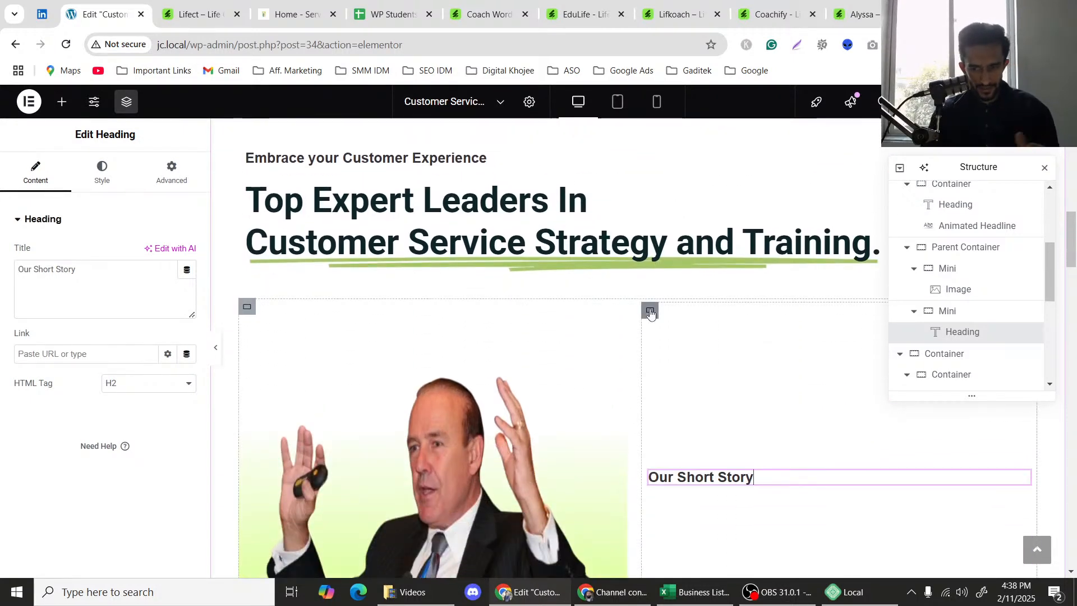
scroll(659, 293, down, 2)
scroll(676, 298, up, 1)
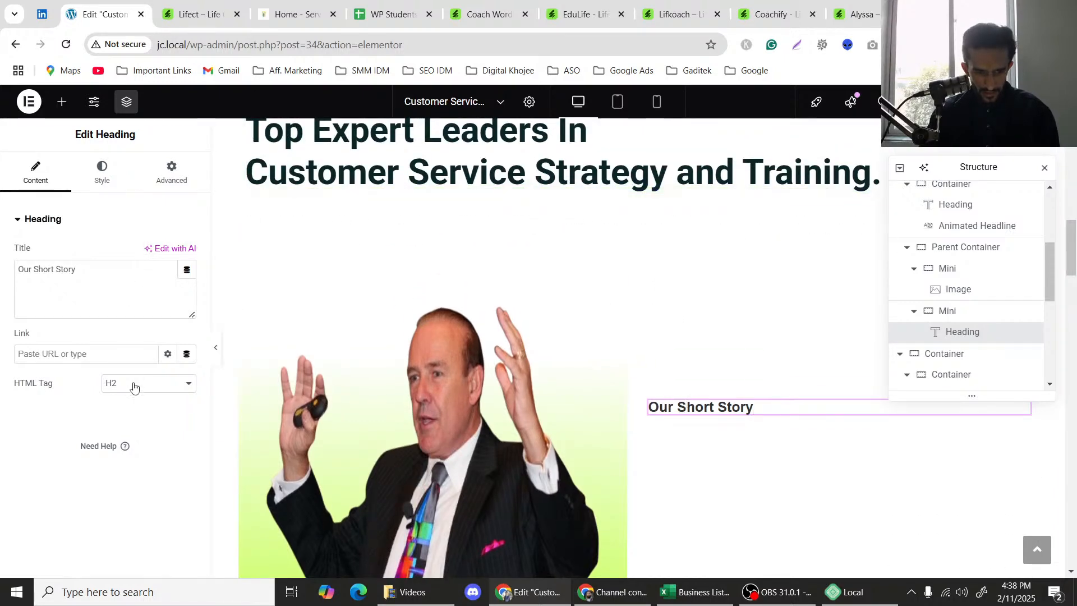
click(175, 5)
click(104, 13)
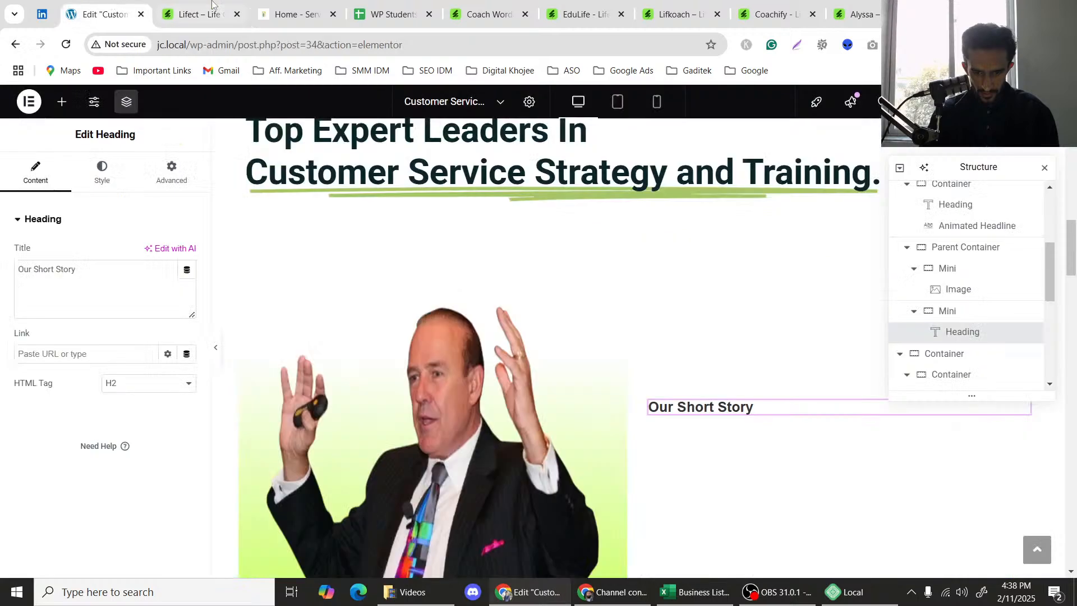
Add a Text Editor widget below the "Our Short Story" heading in the Mini column.
click(63, 102)
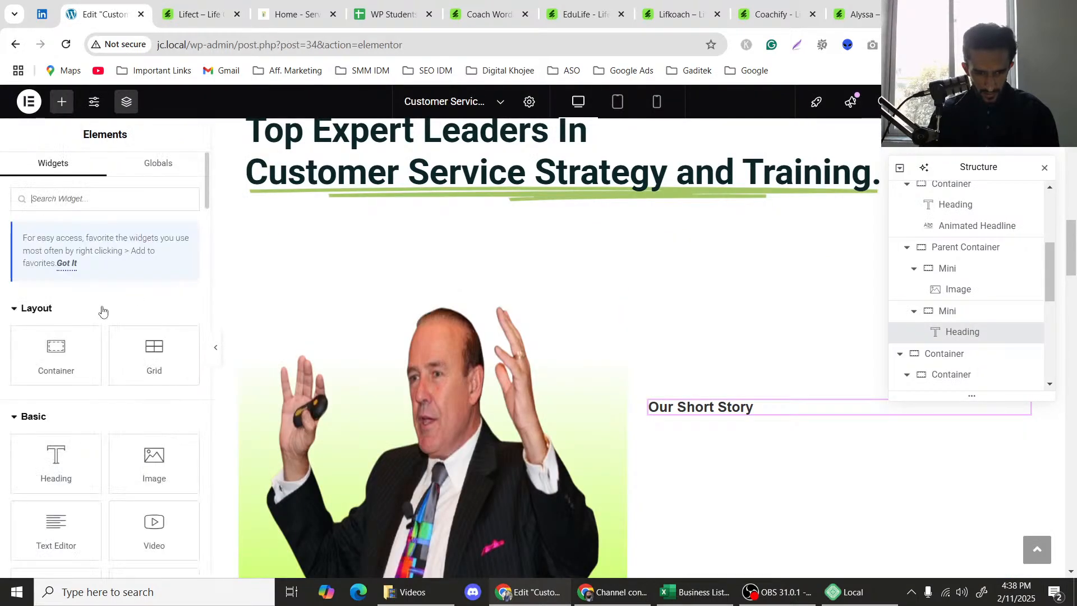
scroll(101, 310, down, 2)
drag(56, 390, 802, 414)
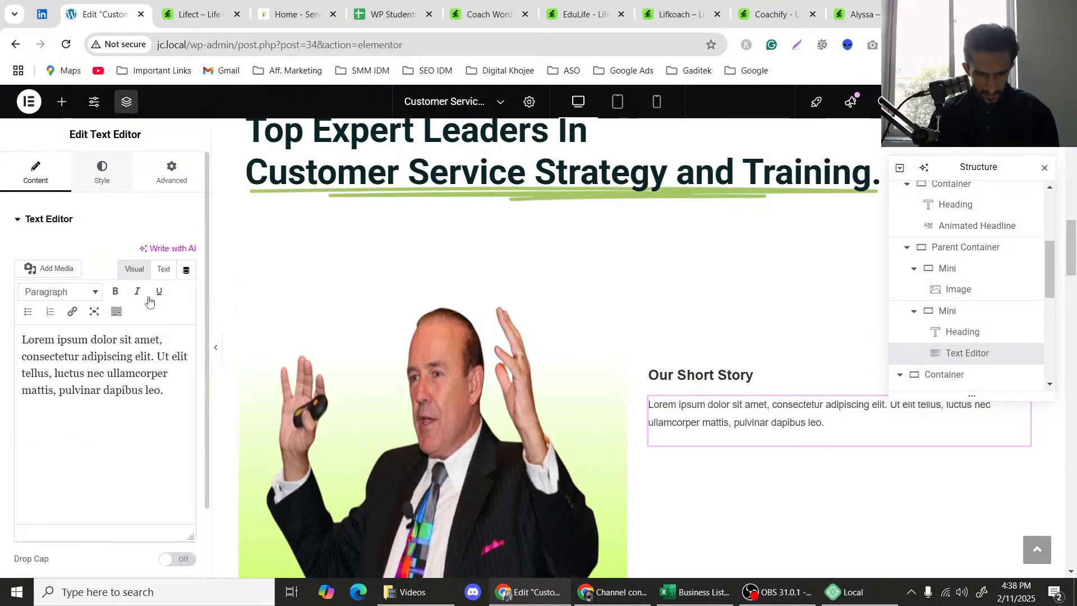
Apply the Text global font to the paragraph below the "Our Short Story" heading and set its size to 18 px.
click(168, 312)
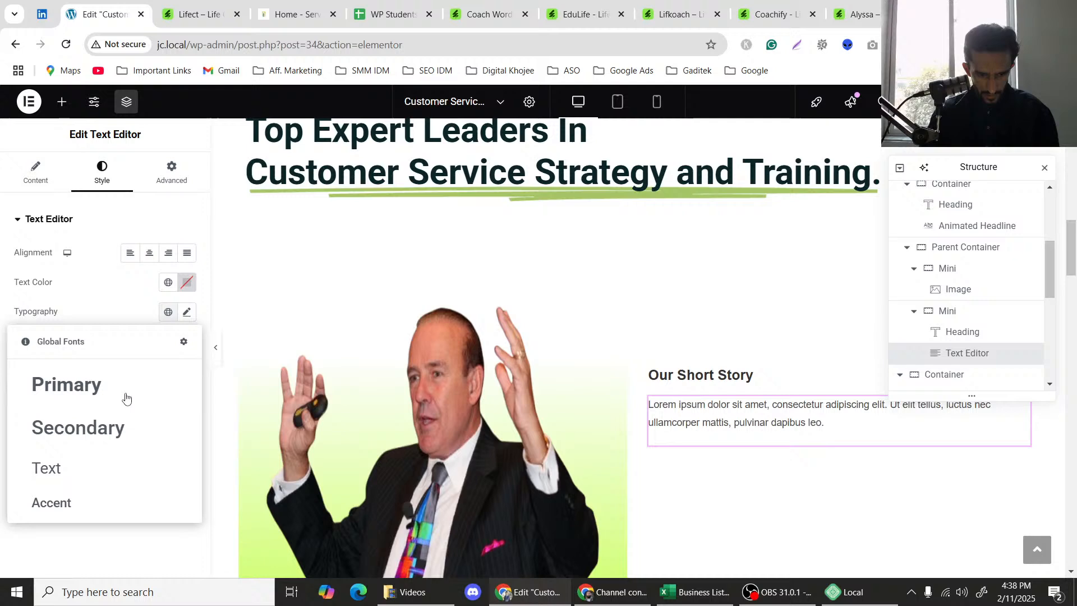
click(82, 467)
scroll(702, 365, down, 1)
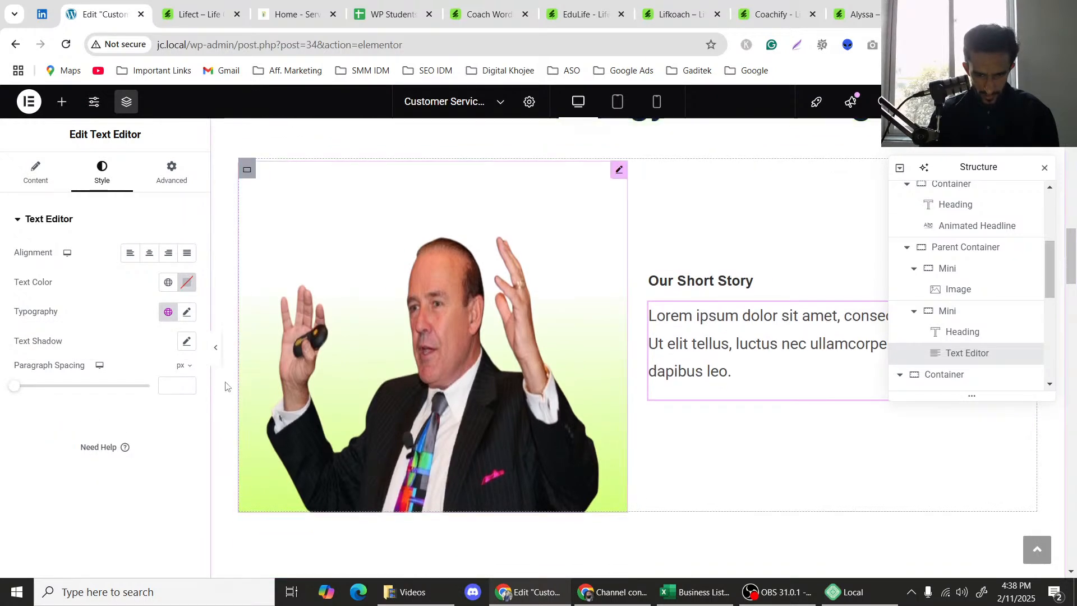
click(187, 312)
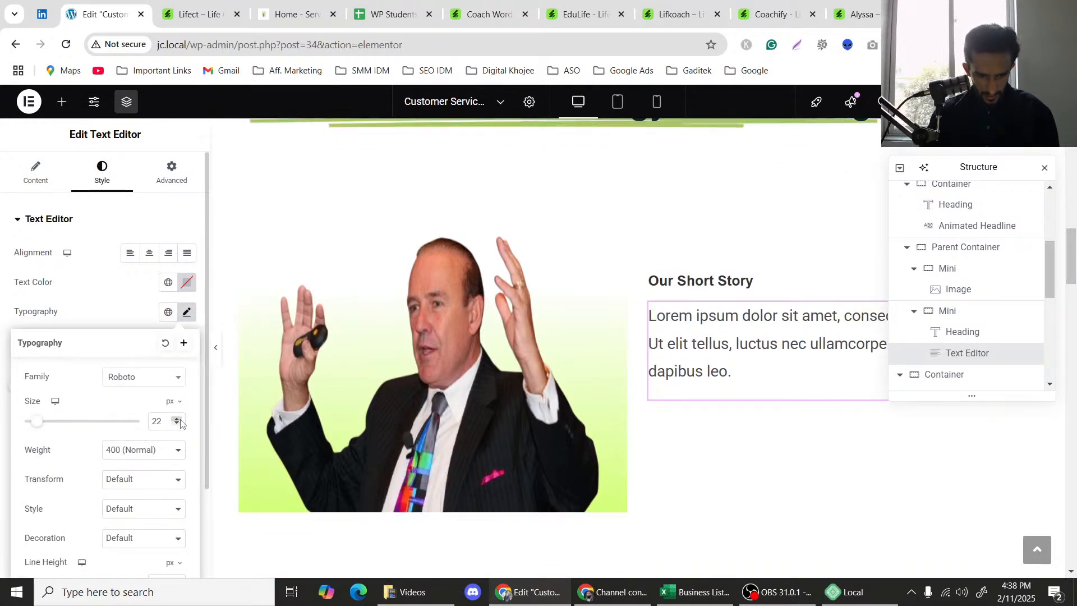
double_click(179, 426)
click(179, 426)
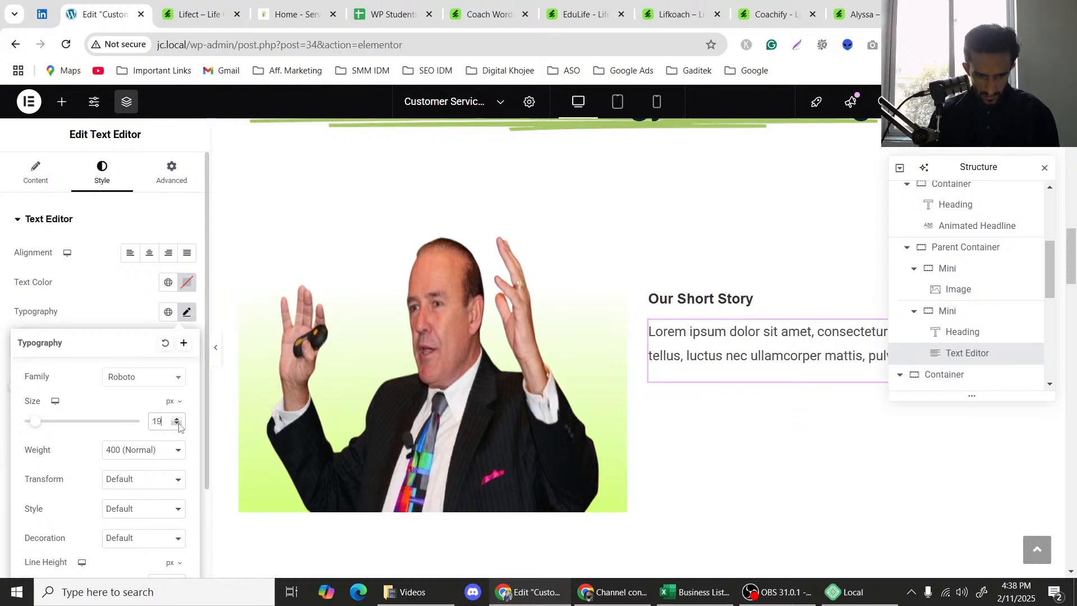
click(179, 426)
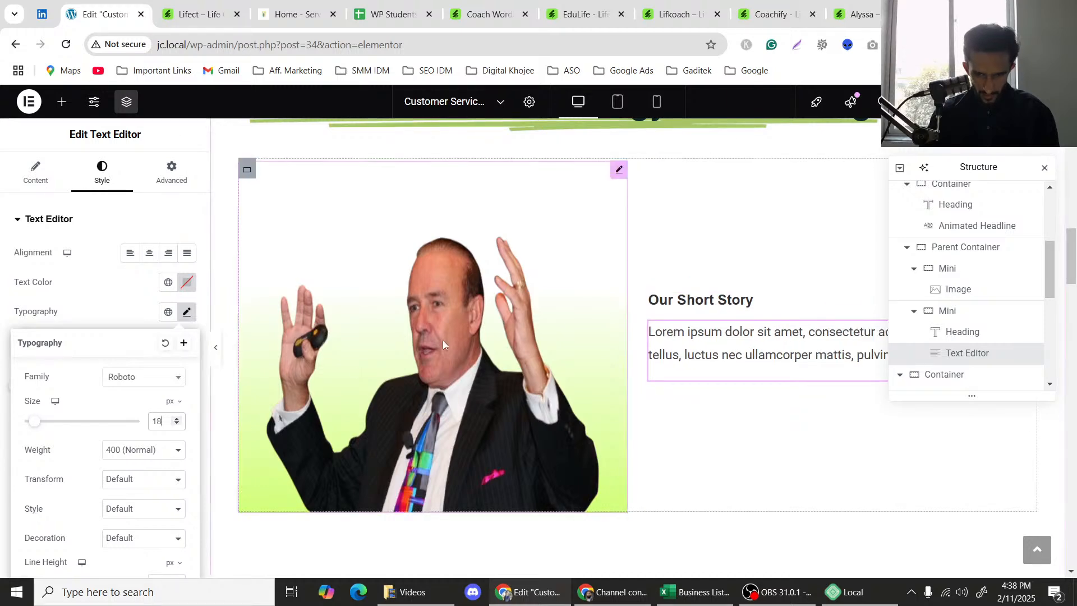
click(106, 300)
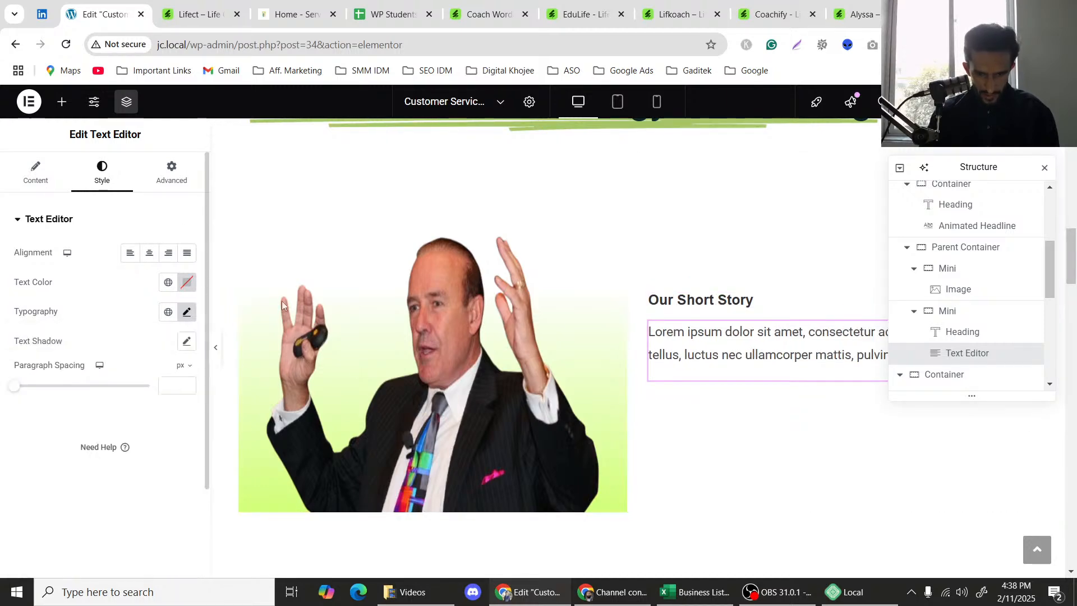
Look through the EduLife and Lifkoach template kits and the customer-service.com homepage for font references.
scroll(805, 339, up, 5)
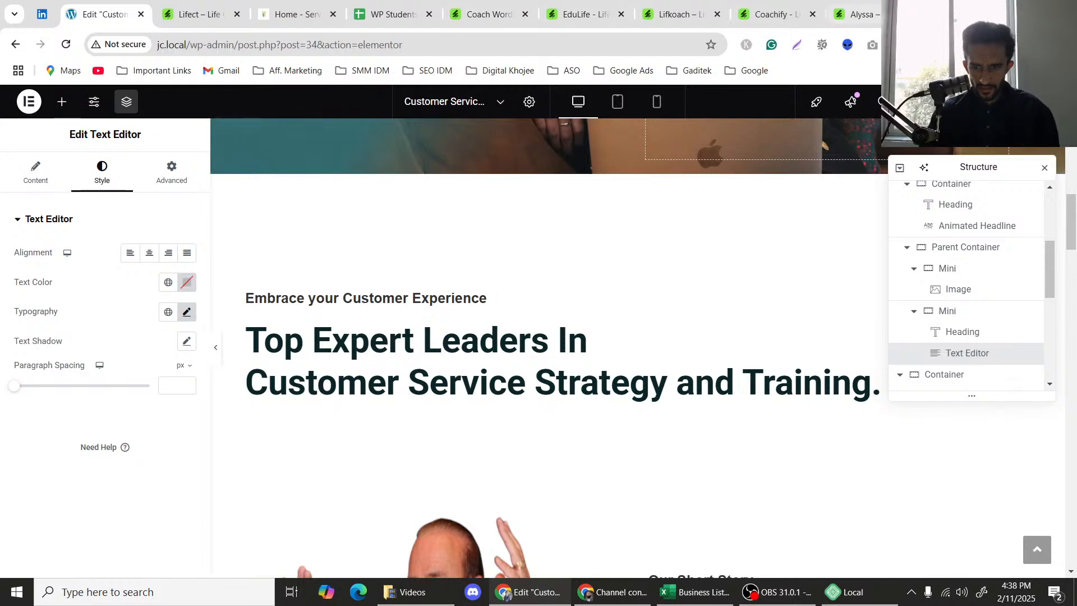
key(ctrl+t)
click(359, 14)
click(455, 14)
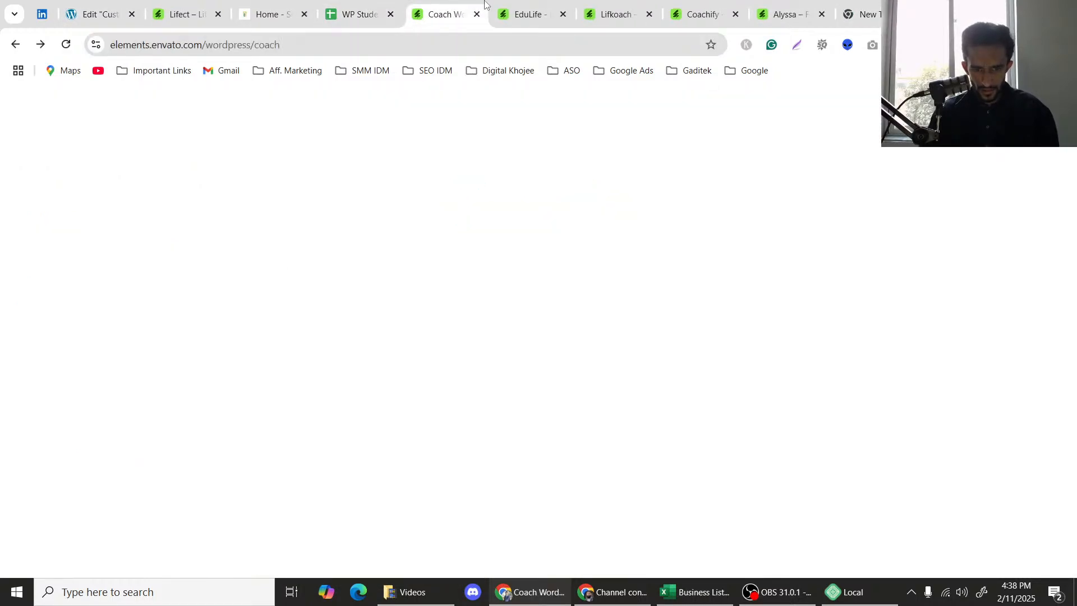
click(527, 11)
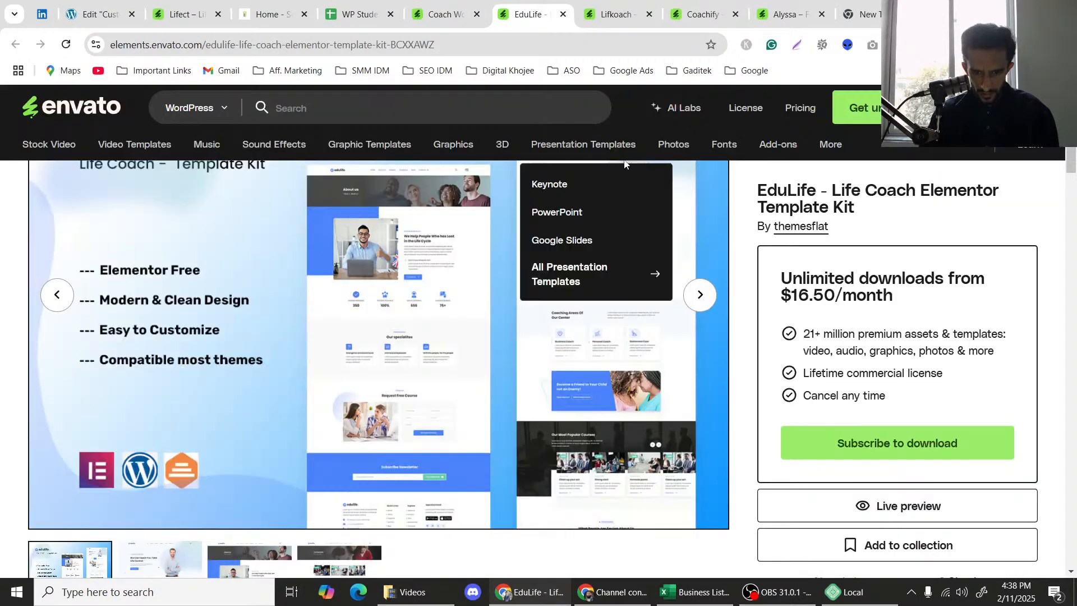
click(634, 6)
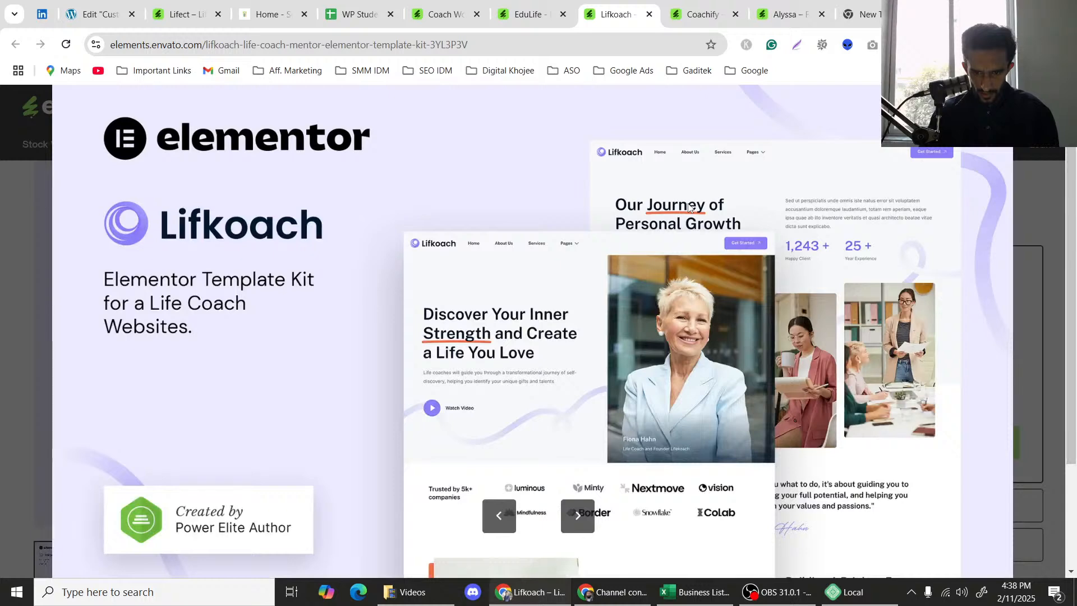
click(292, 5)
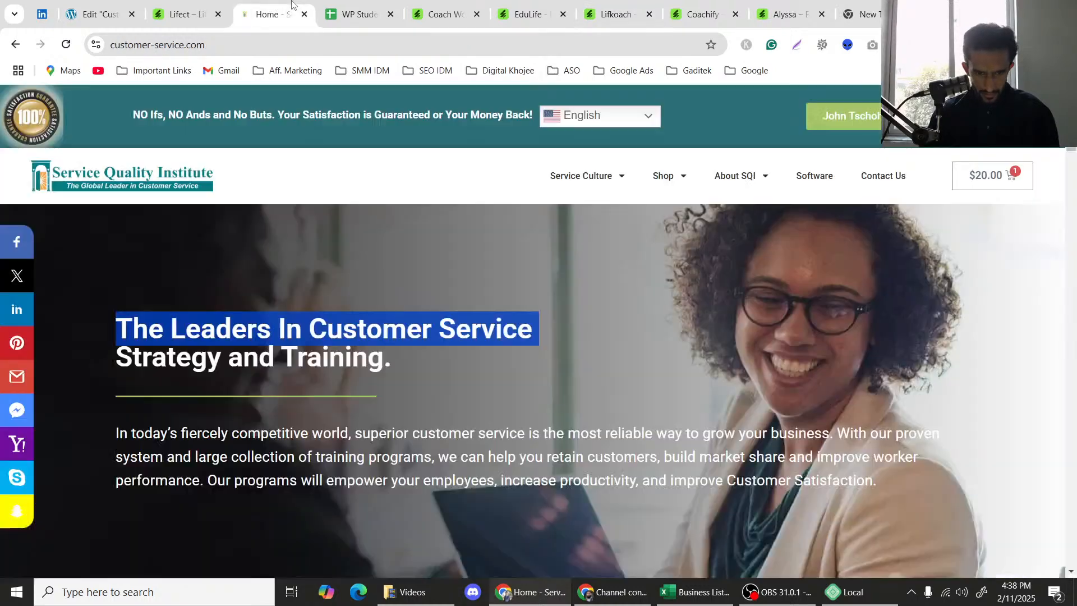
click(634, 4)
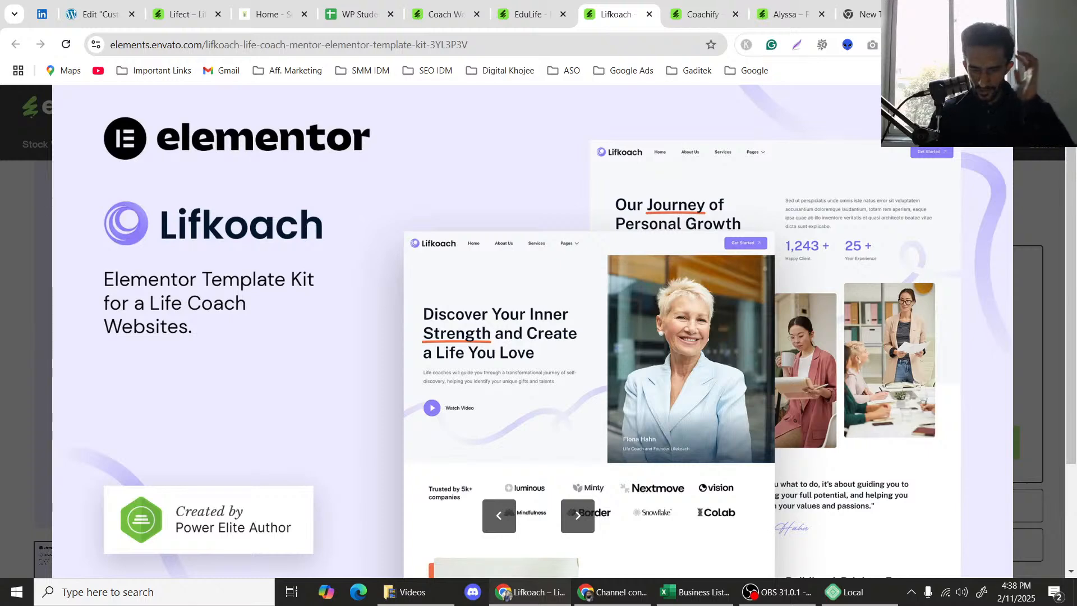
Inspect the Lifkoach page's fonts and colors, compare the other template kits, and select the Lifect page's heading font name PolySans.
click(897, 45)
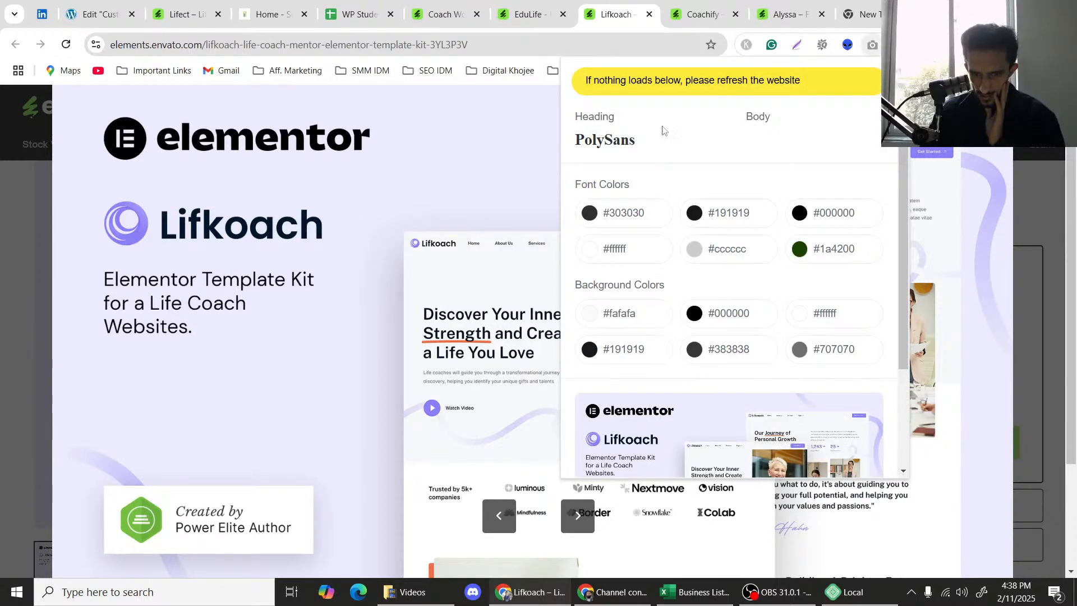
scroll(692, 264, down, 2)
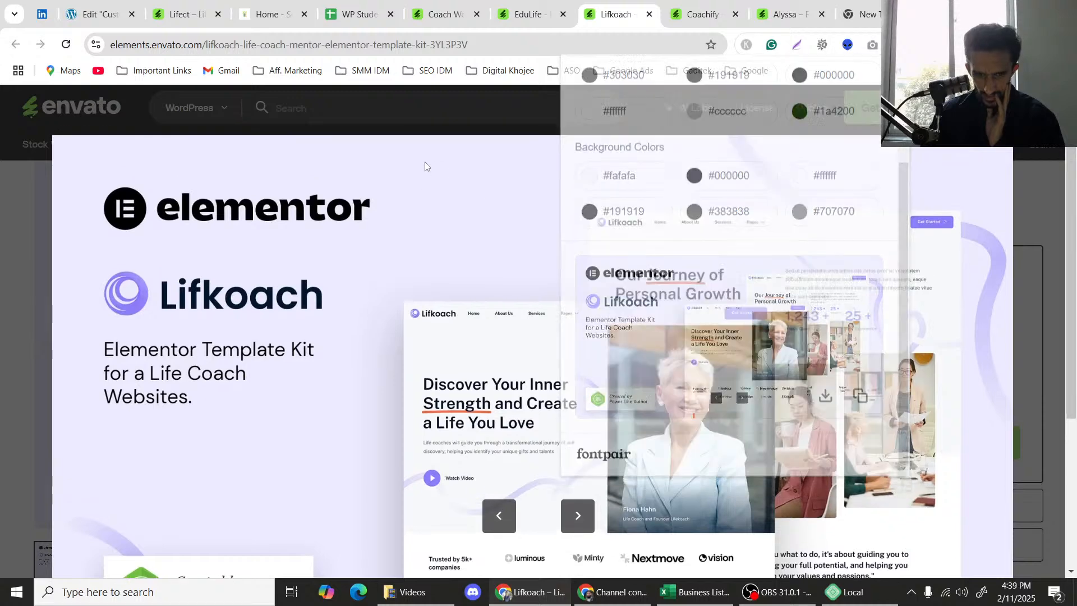
click(384, 7)
click(425, 7)
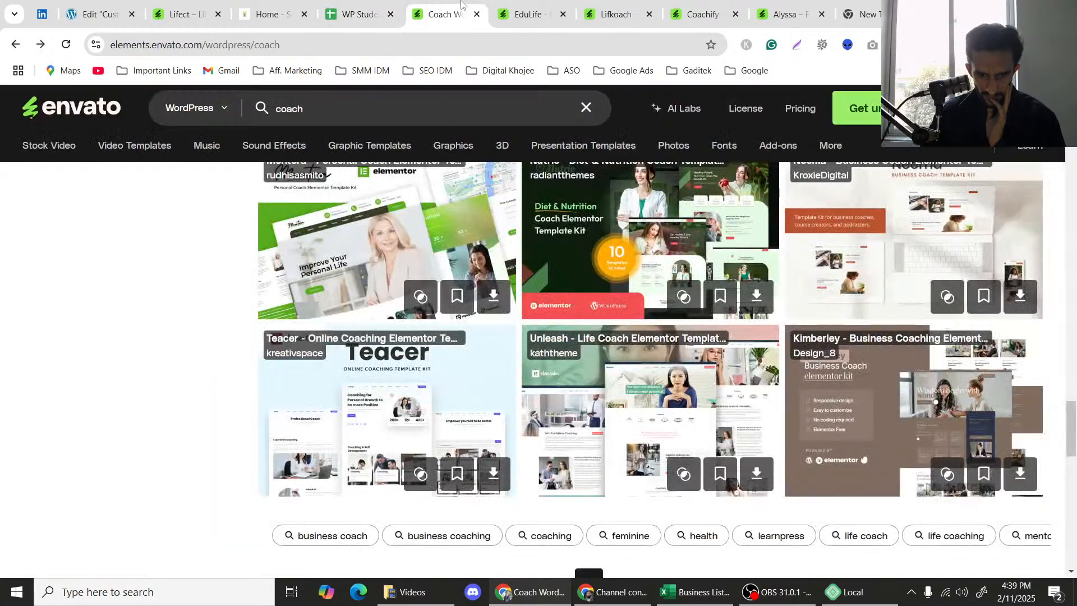
click(524, 8)
click(637, 5)
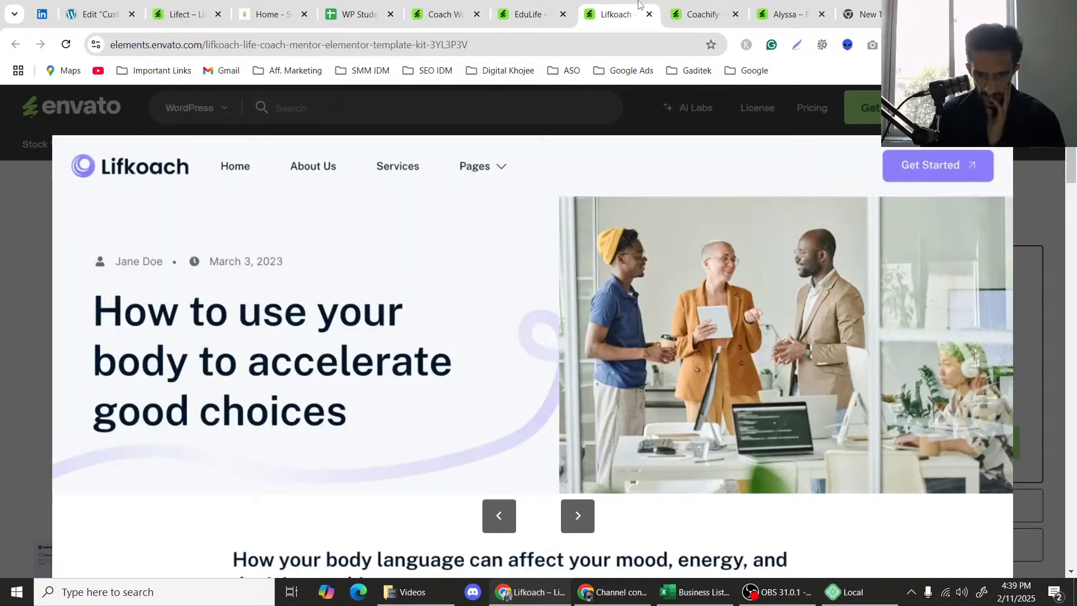
click(691, 5)
click(208, 9)
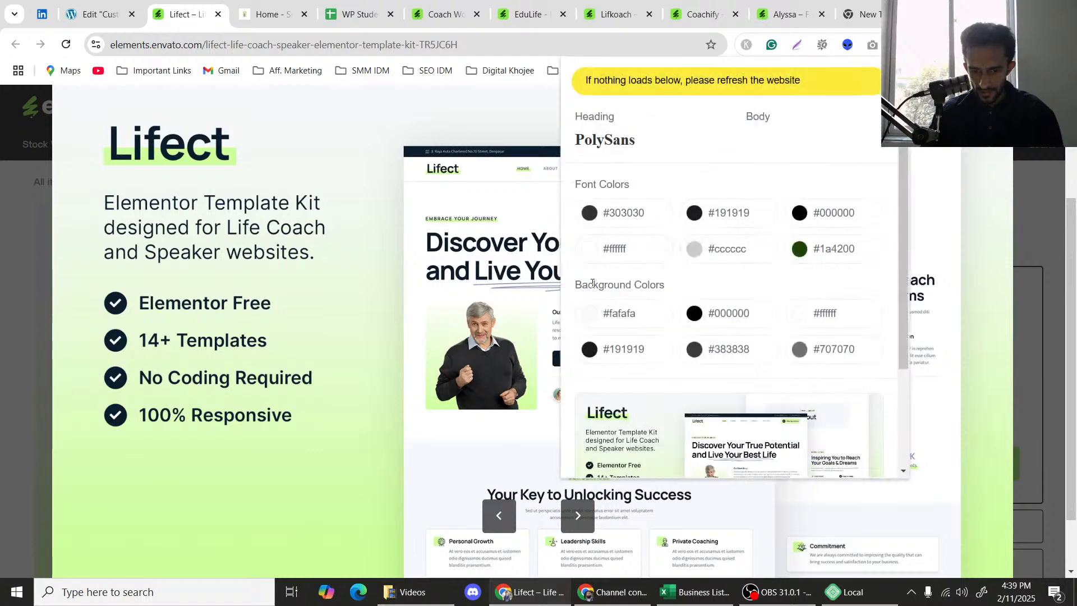
double_click(602, 143)
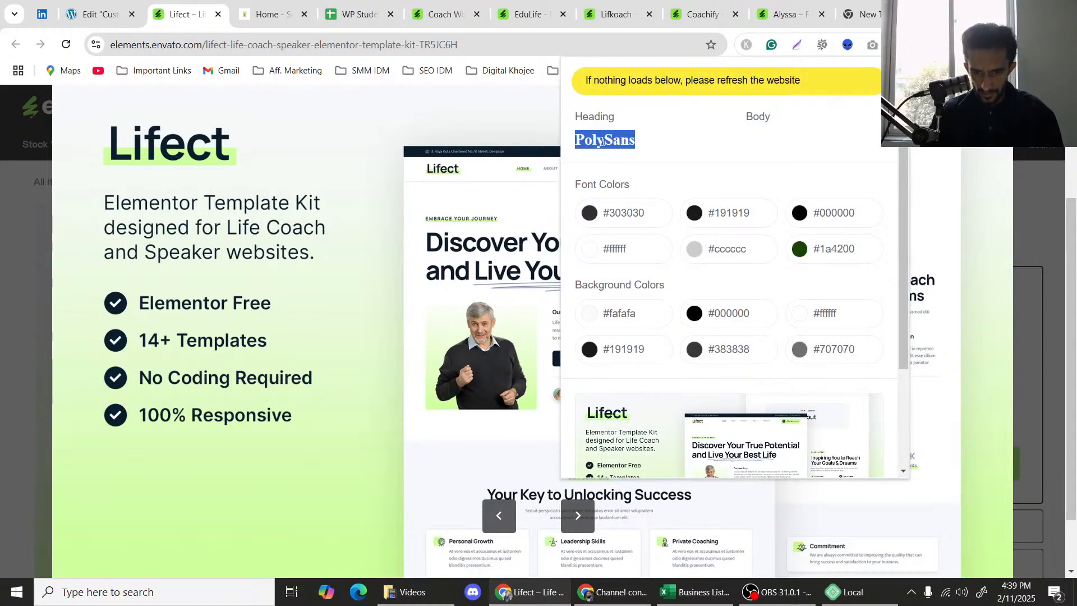
Return to the Elementor editor and set the "Top Expert Leaders In" animated headline's font family to Poly.
click(123, 4)
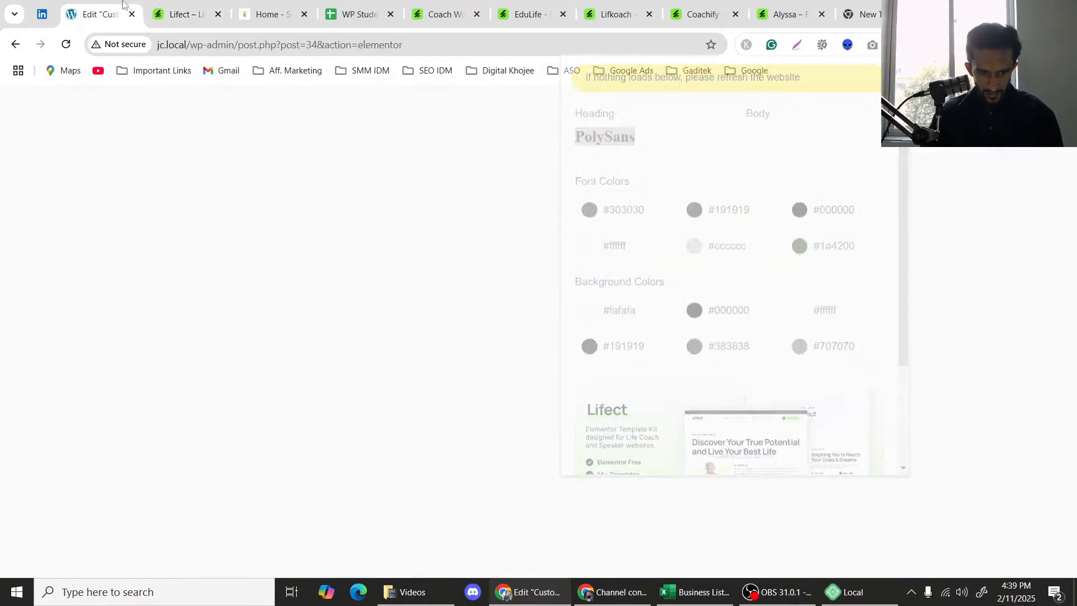
scroll(368, 404, up, 1)
click(368, 404)
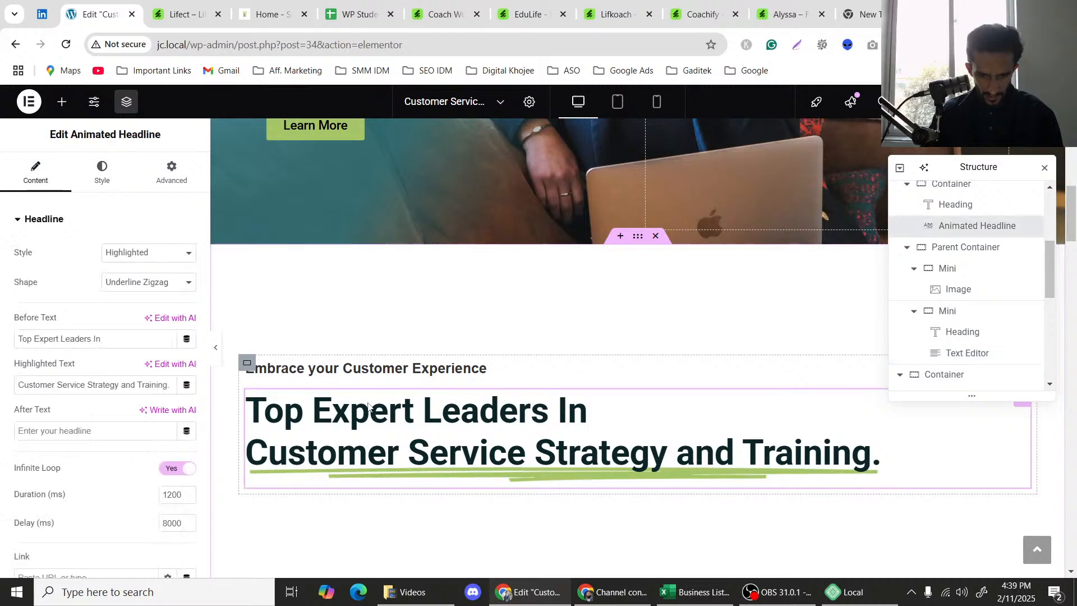
click(103, 184)
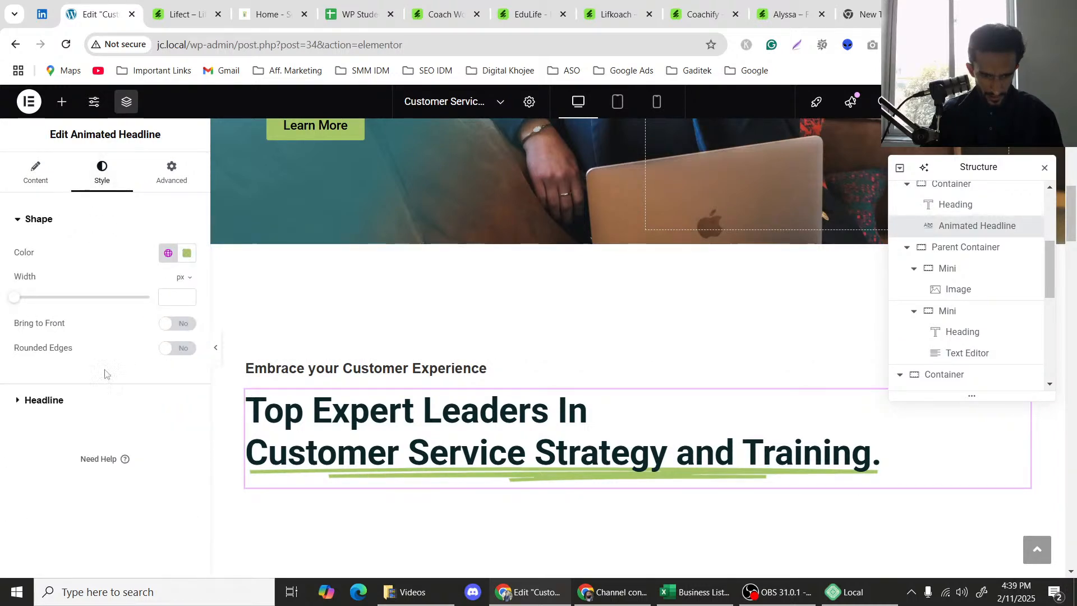
click(112, 392)
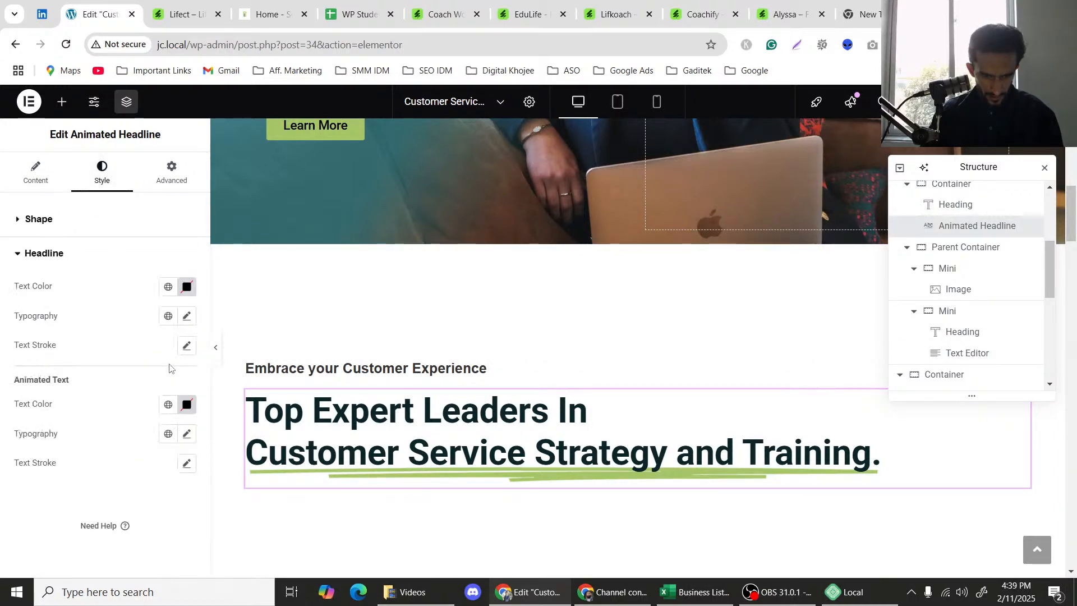
click(187, 315)
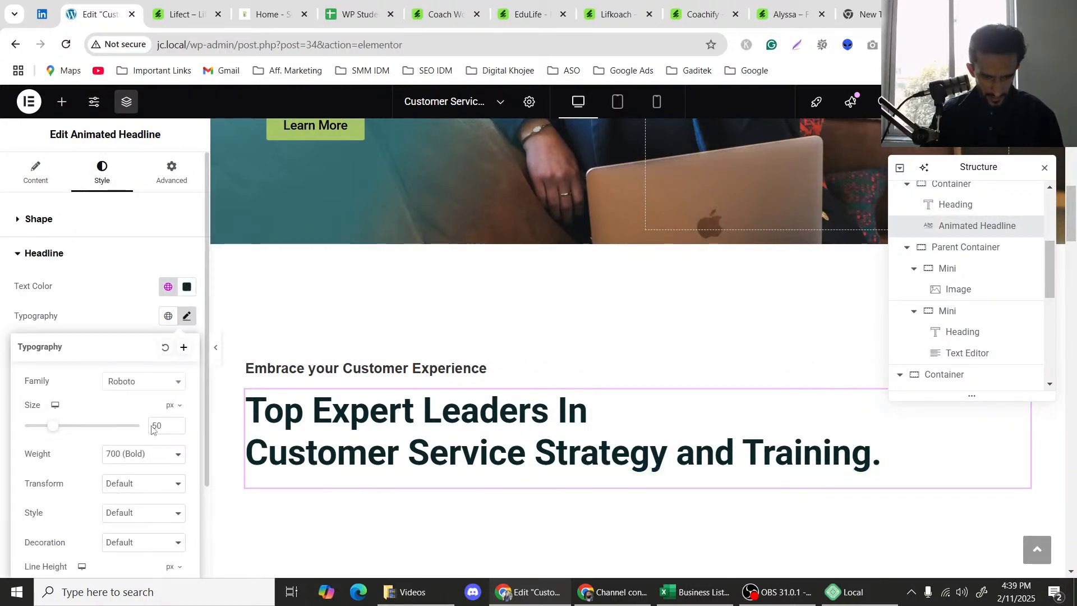
click(141, 384)
click(133, 404)
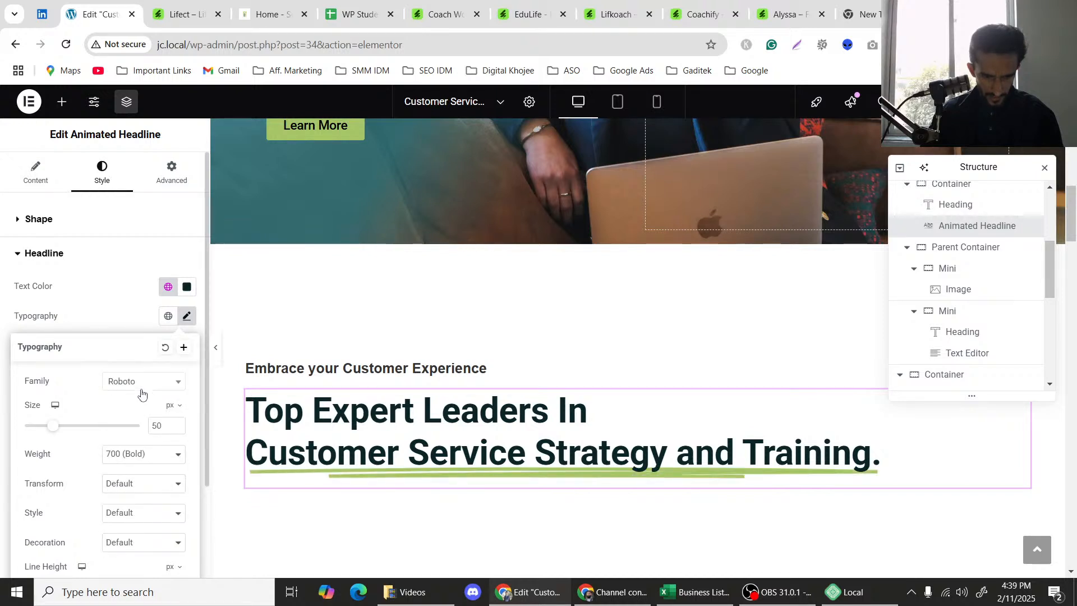
click(142, 384)
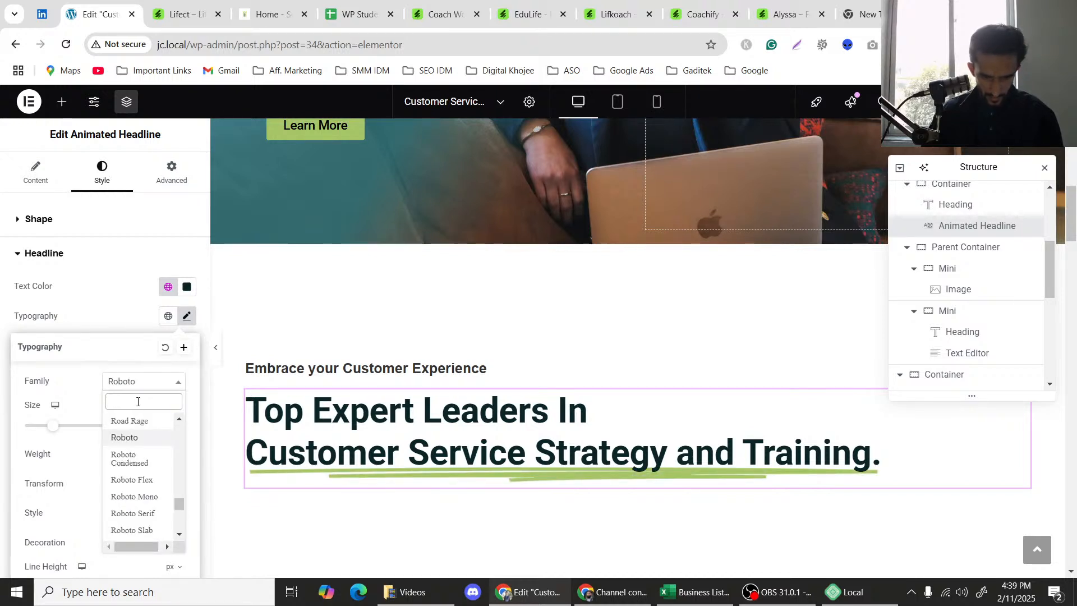
text(poly)
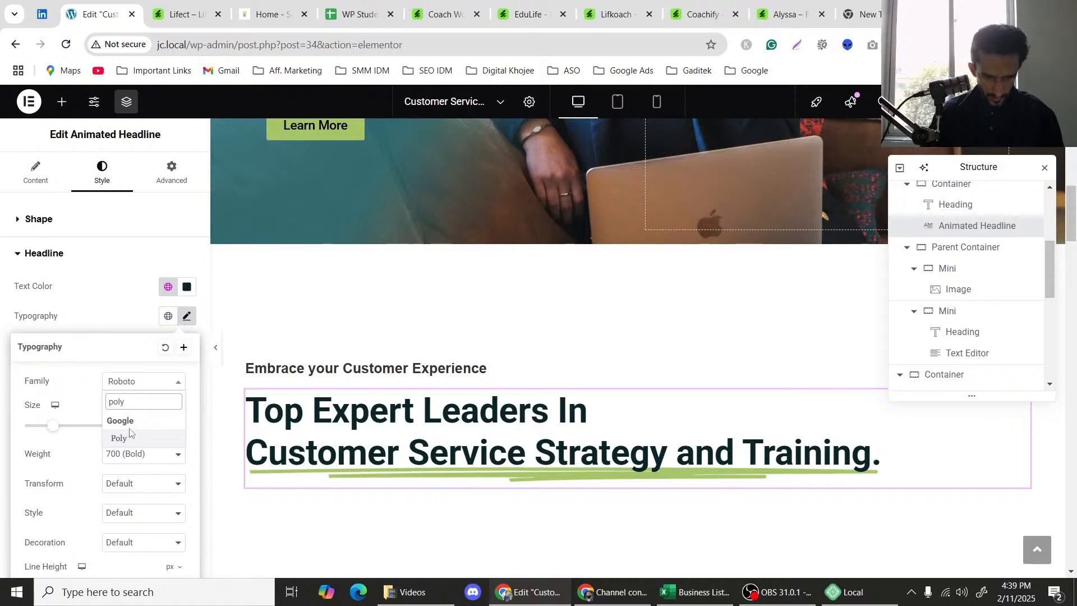
click(124, 437)
scroll(269, 320, down, 2)
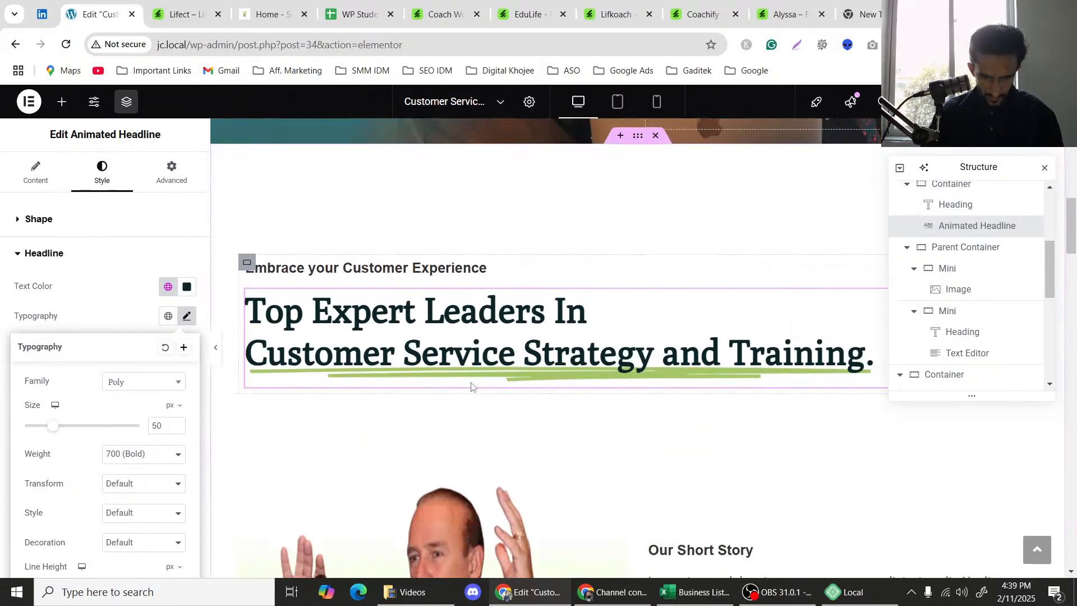
Search the font families for "sans" and set the animated headline's font to AR One Sans.
click(147, 382)
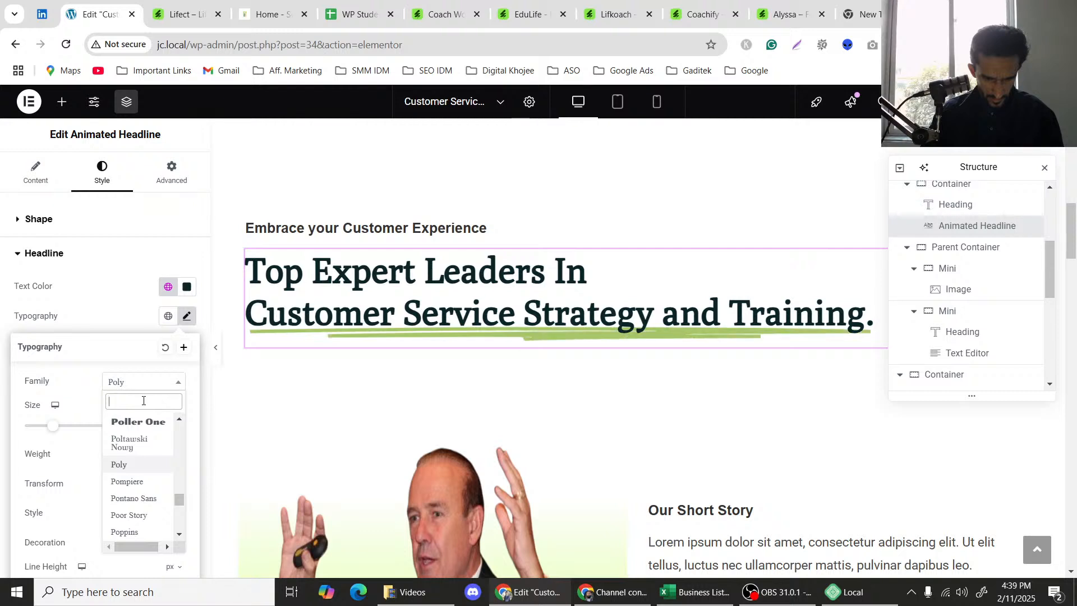
text(pol)
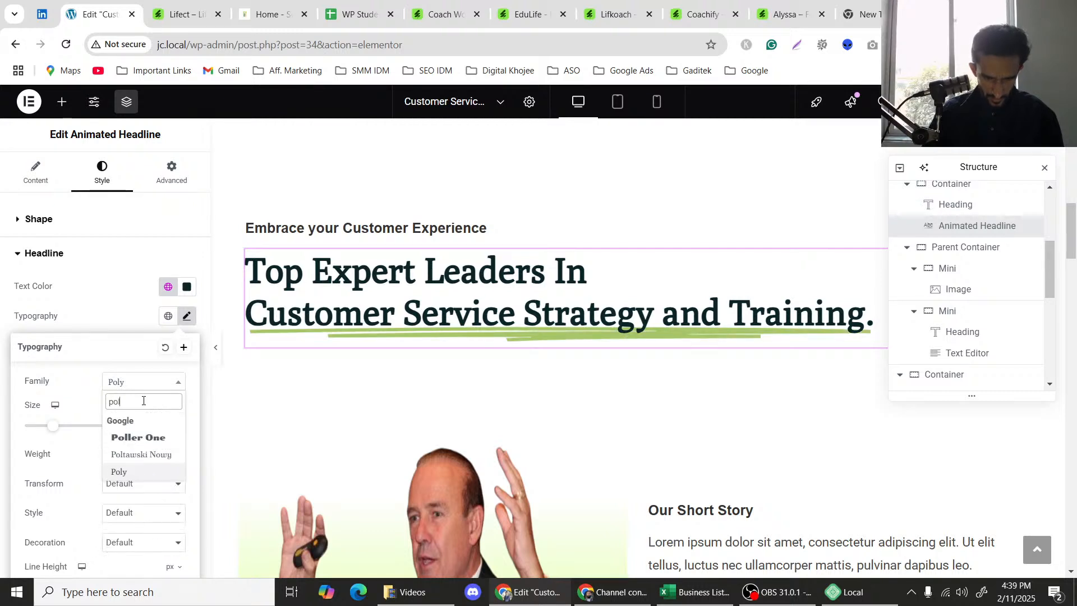
key(BackSpace)
key(BackSpace)
key(BackSpace)
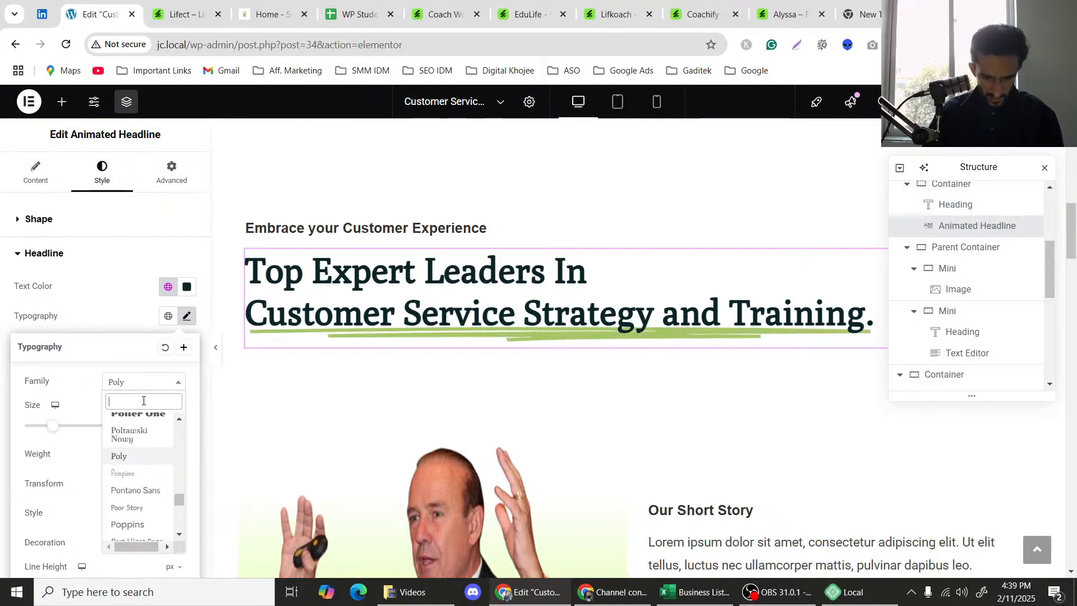
text(sans)
scroll(144, 449, down, 1)
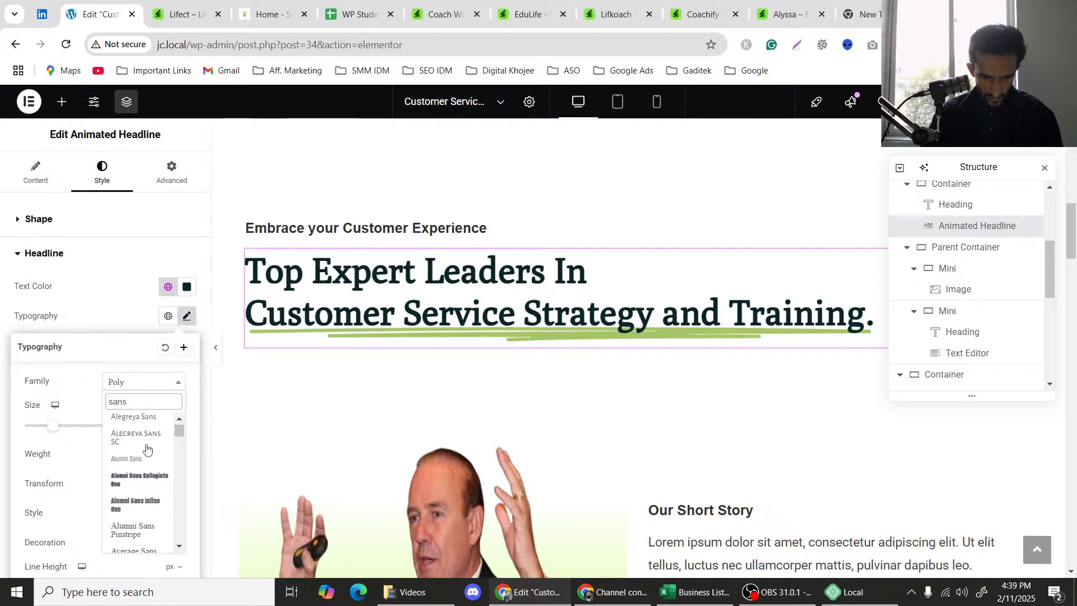
scroll(148, 463, up, 1)
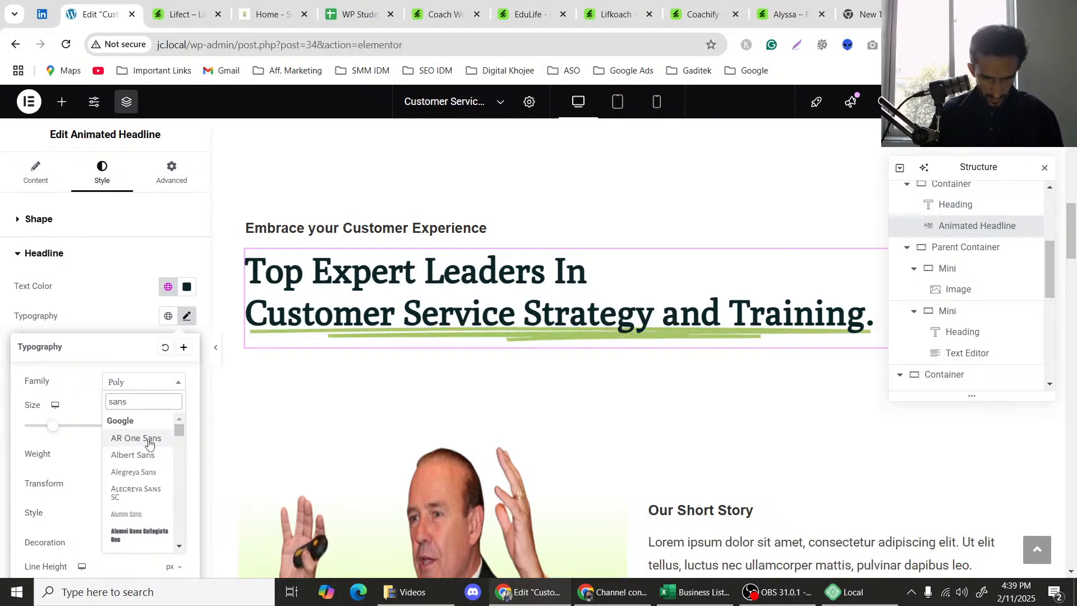
click(148, 444)
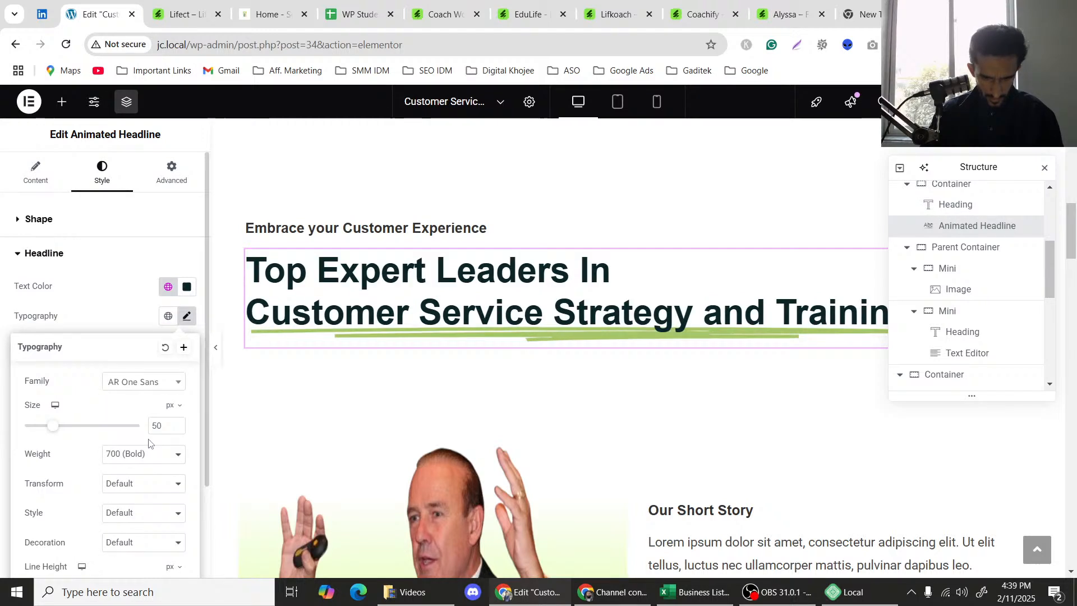
click(144, 388)
scroll(147, 474, down, 2)
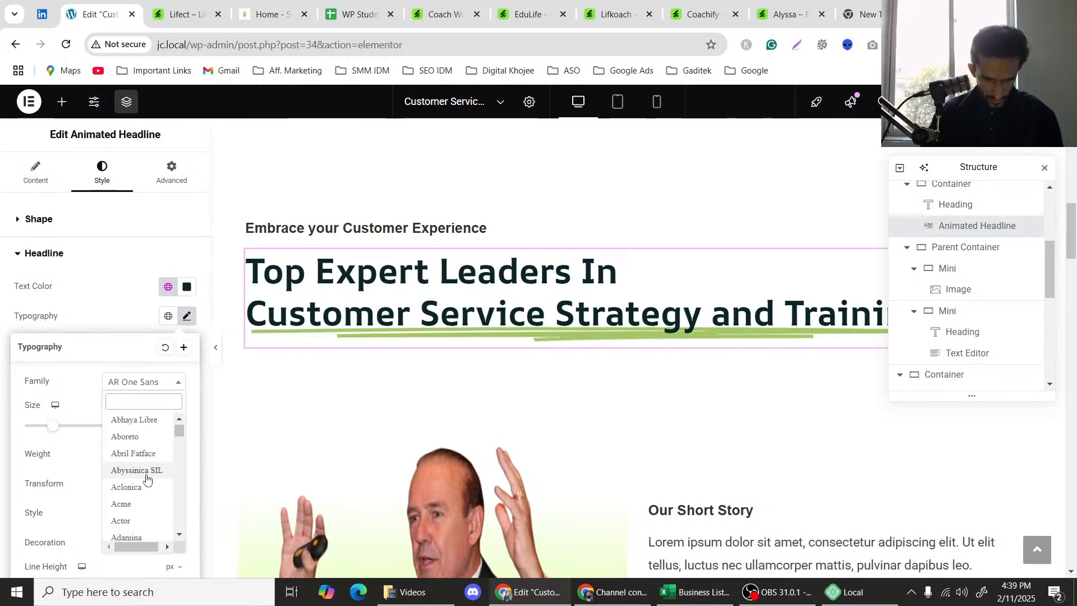
click(139, 402)
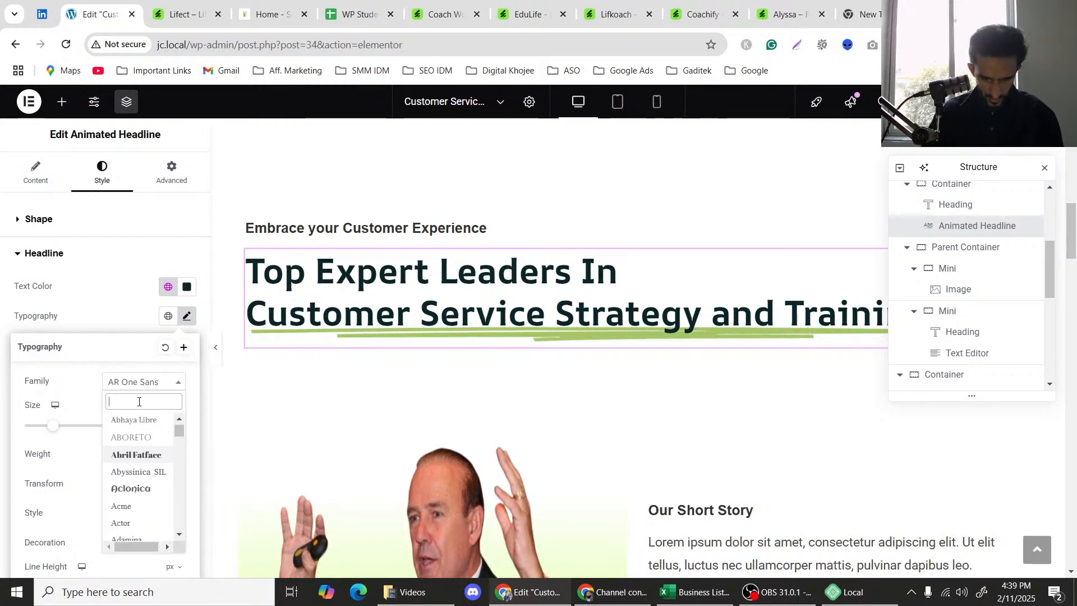
text(san)
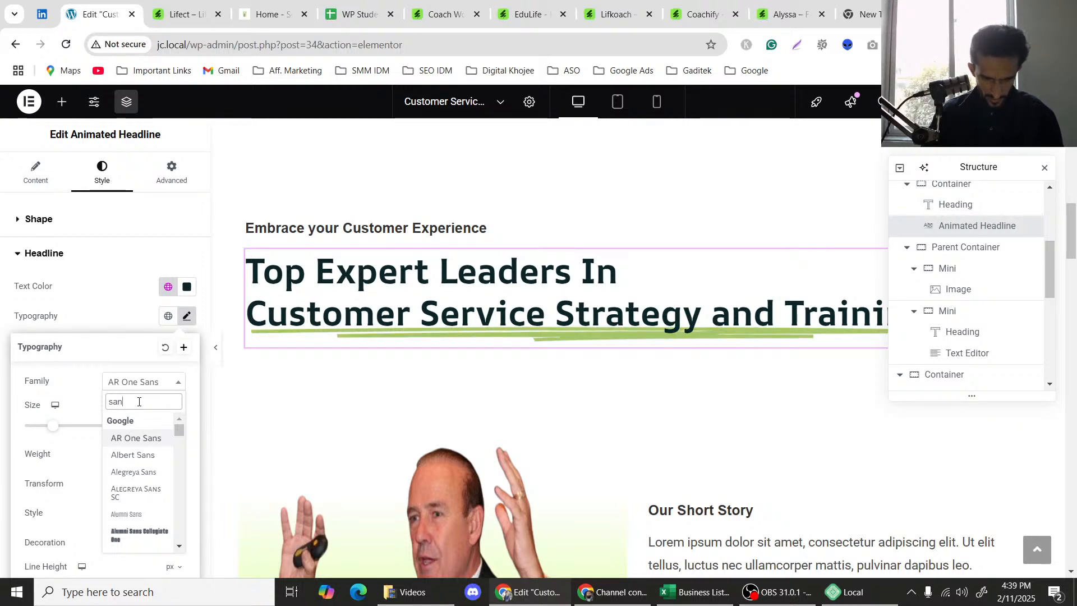
key(Escape)
click(166, 390)
click(164, 391)
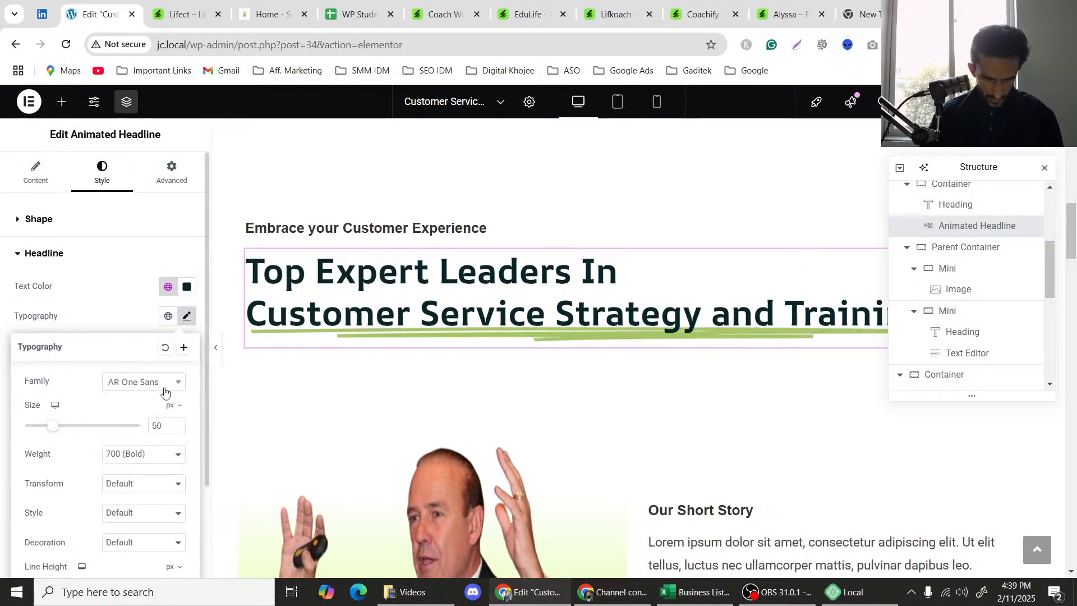
Set the "Top Expert Leaders In" animated headline's font family to Actor.
click(164, 389)
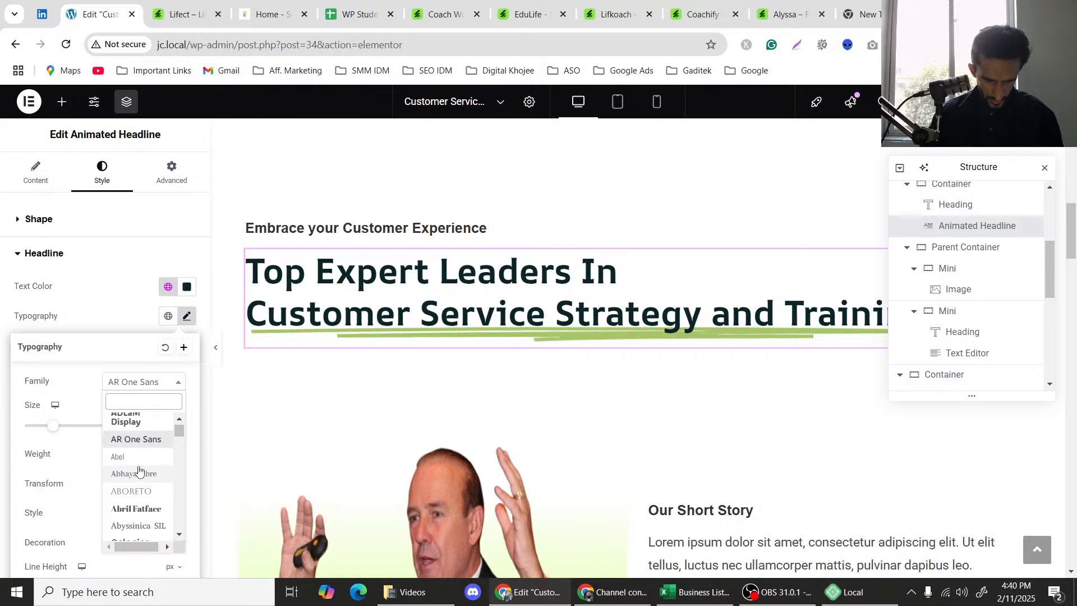
scroll(140, 459, down, 3)
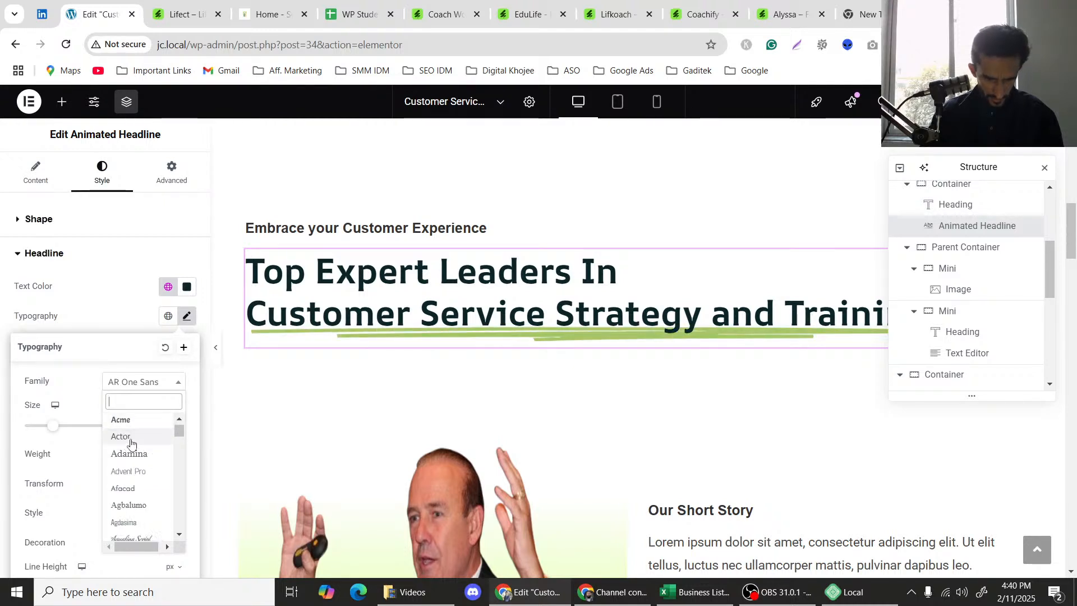
click(120, 437)
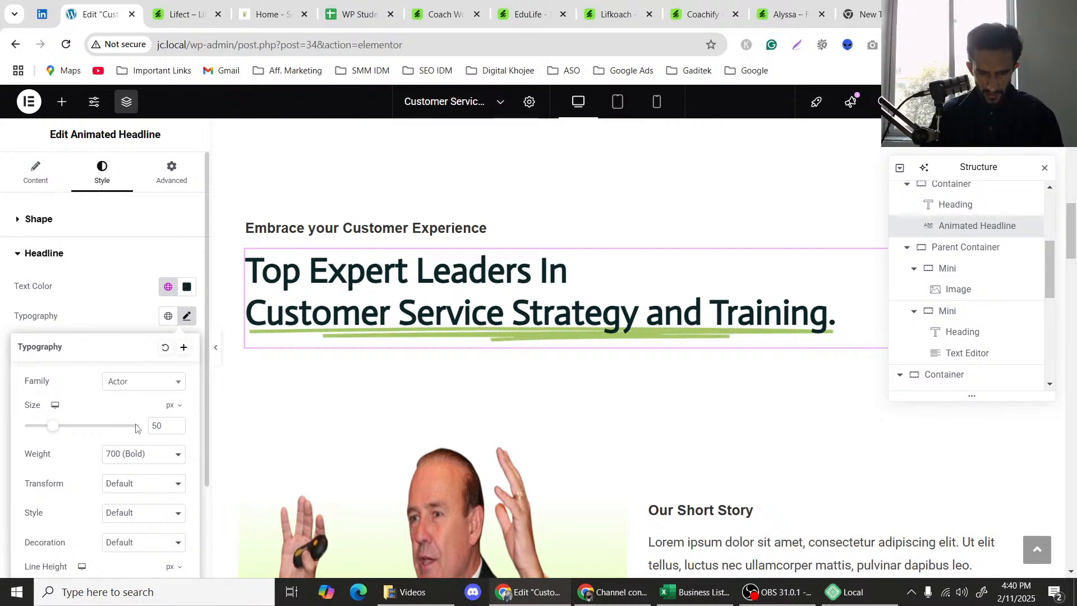
Browse the font family list for further alternatives to the headline's Actor font, from Afacad to Alef.
click(130, 381)
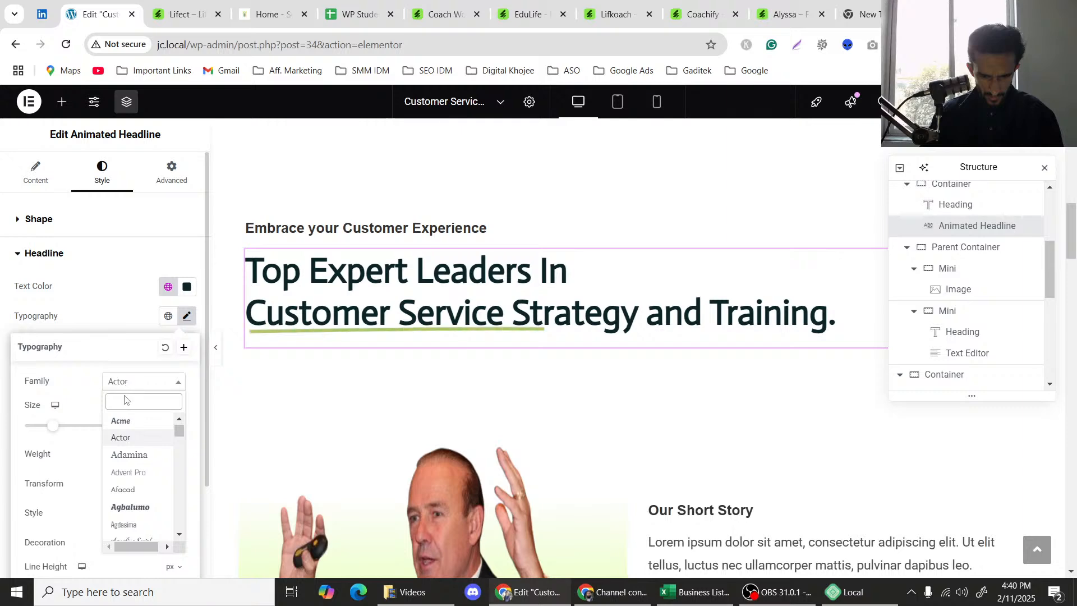
scroll(130, 486, down, 1)
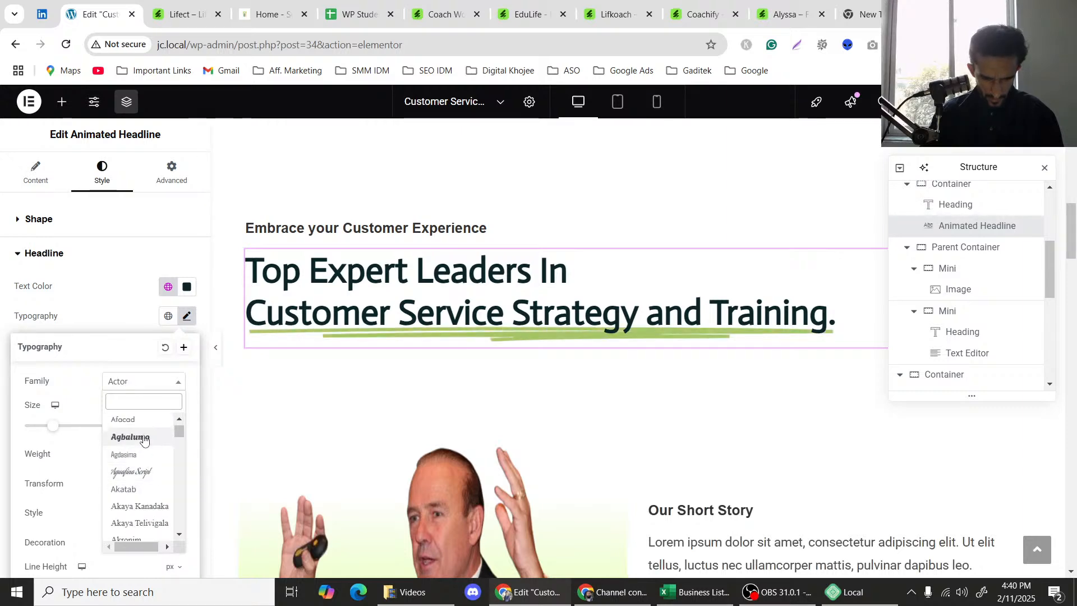
scroll(132, 485, down, 2)
scroll(141, 483, down, 1)
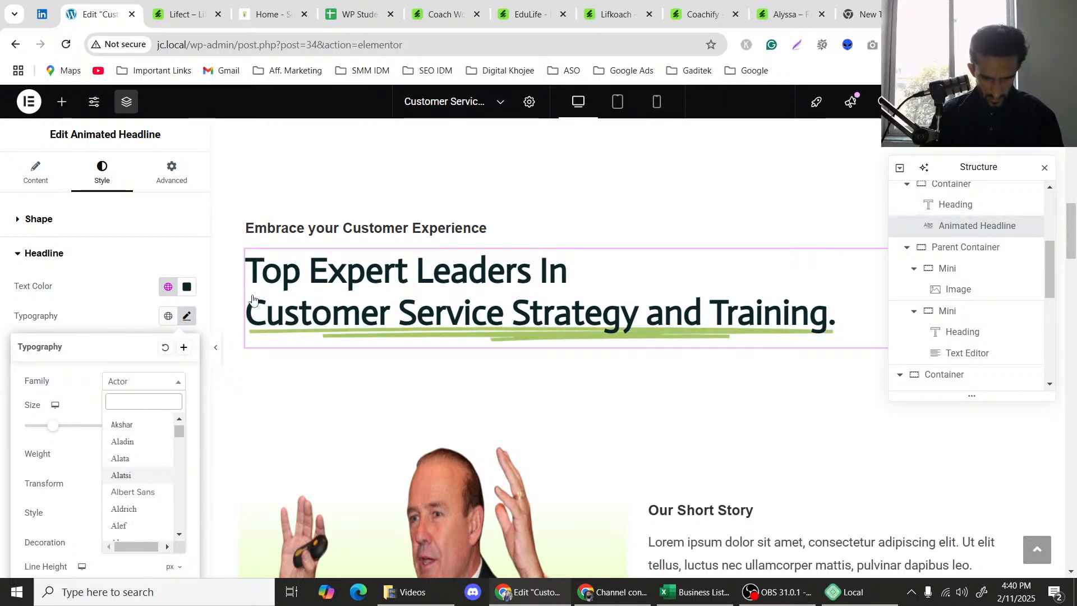
scroll(617, 283, down, 3)
scroll(611, 284, up, 4)
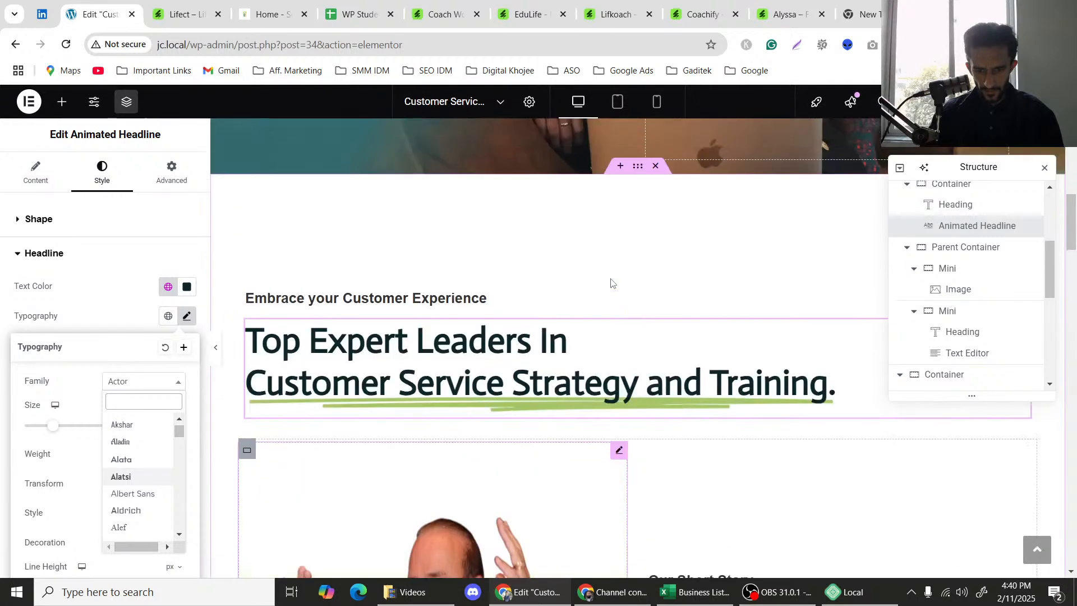
click(212, 347)
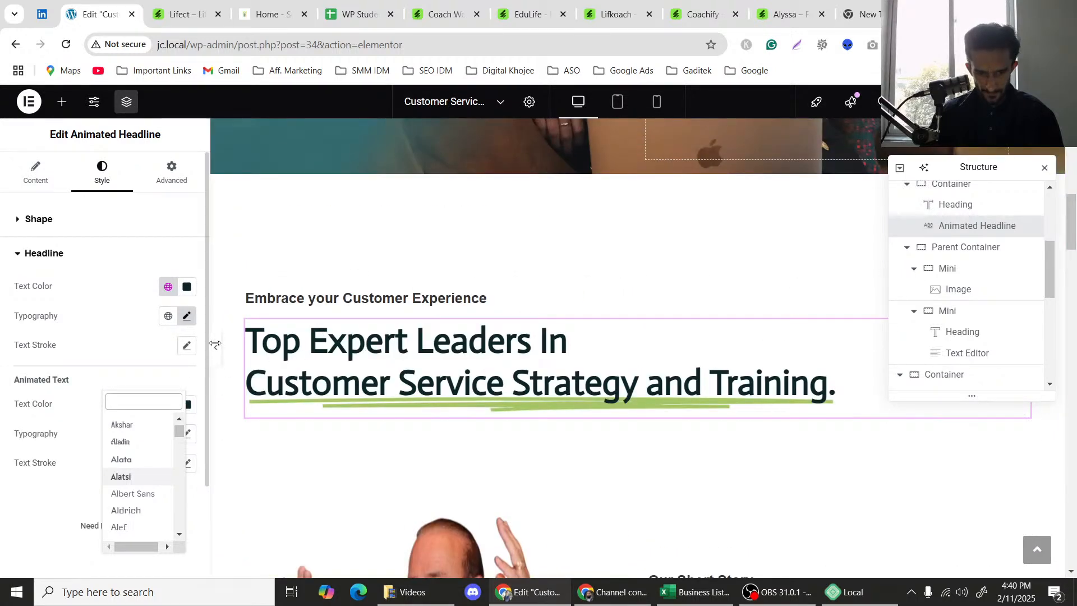
Preview the page with the editing panel hidden and compare the animated headline's font with the hero heading and the "Our Short Story" section.
click(216, 344)
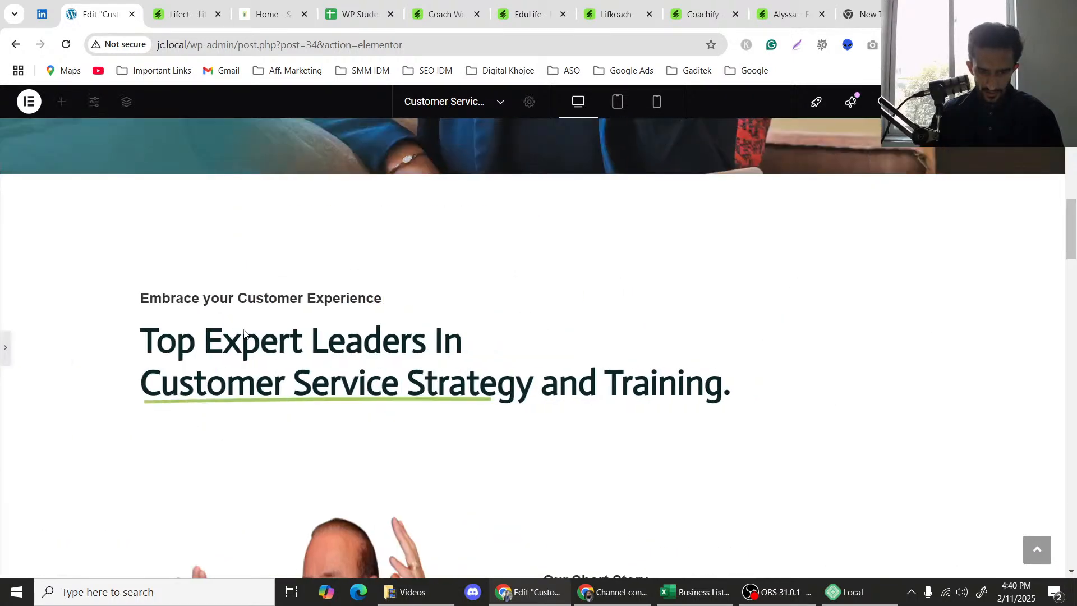
scroll(65, 329, down, 2)
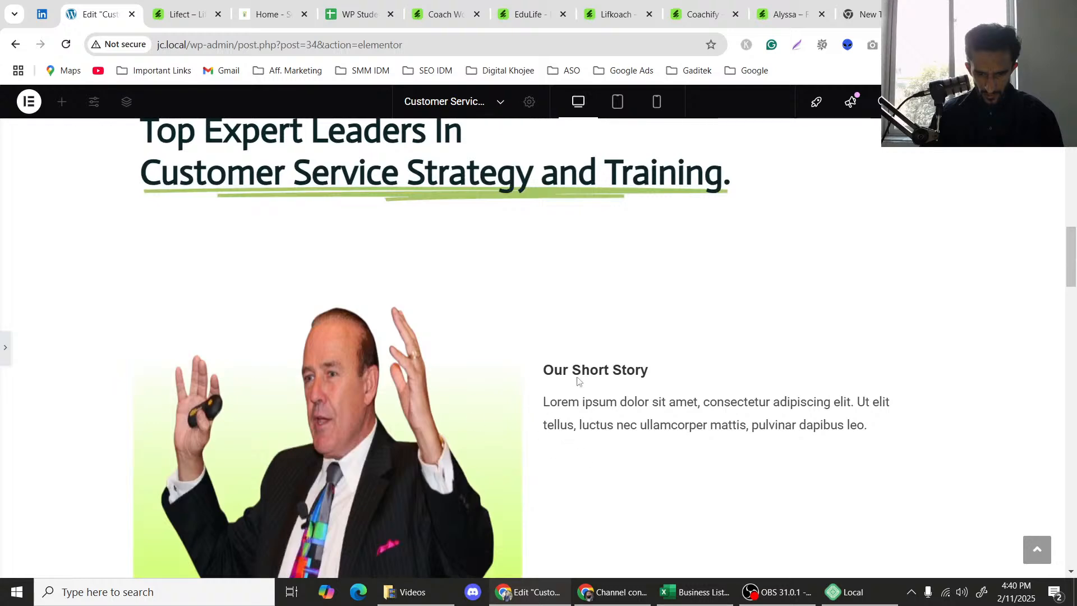
scroll(578, 381, up, 10)
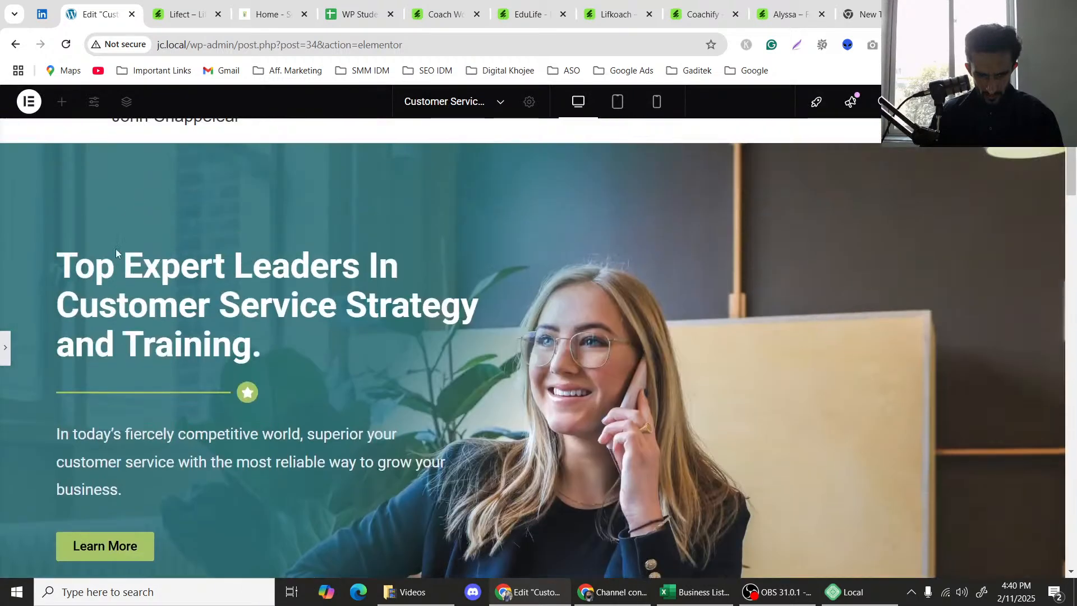
scroll(116, 252, down, 8)
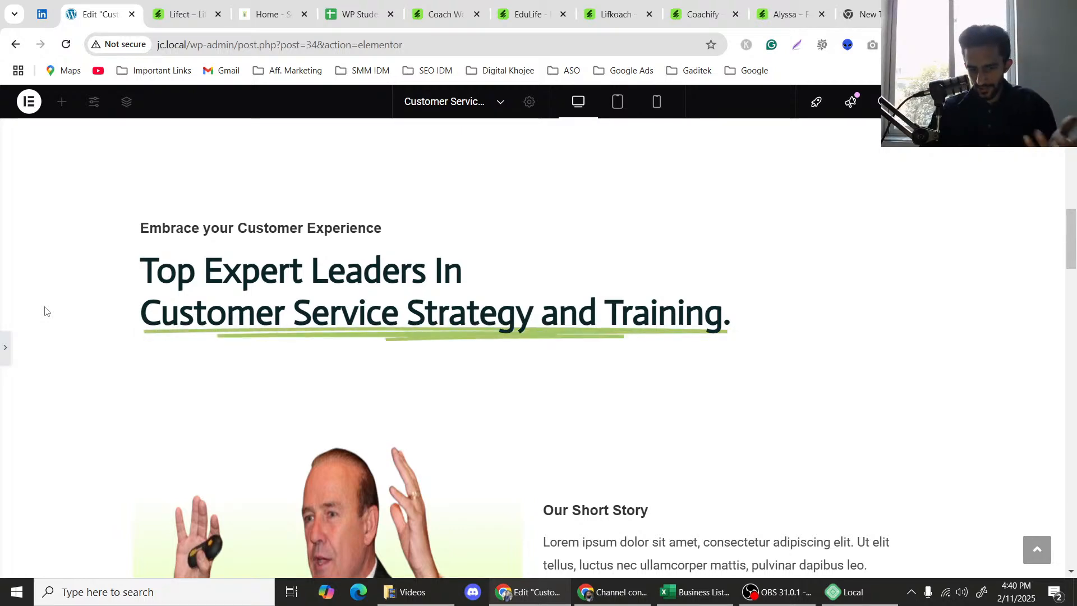
scroll(61, 303, down, 2)
scroll(65, 304, up, 2)
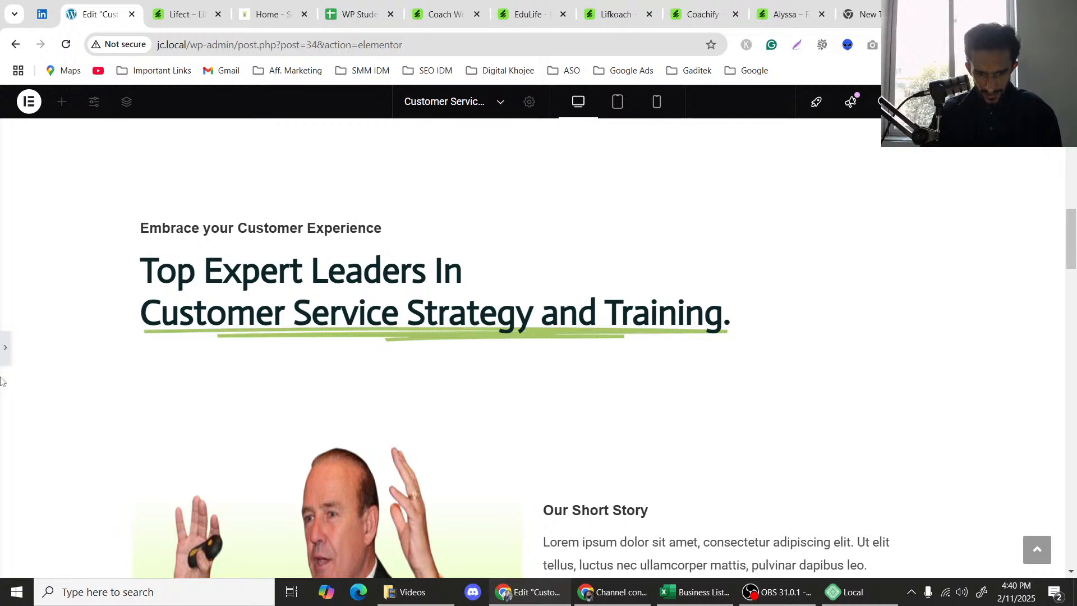
Bring back the editing panel and duplicate the "Top Expert Leaders In" animated headline directly below the original.
key(ctrl+p)
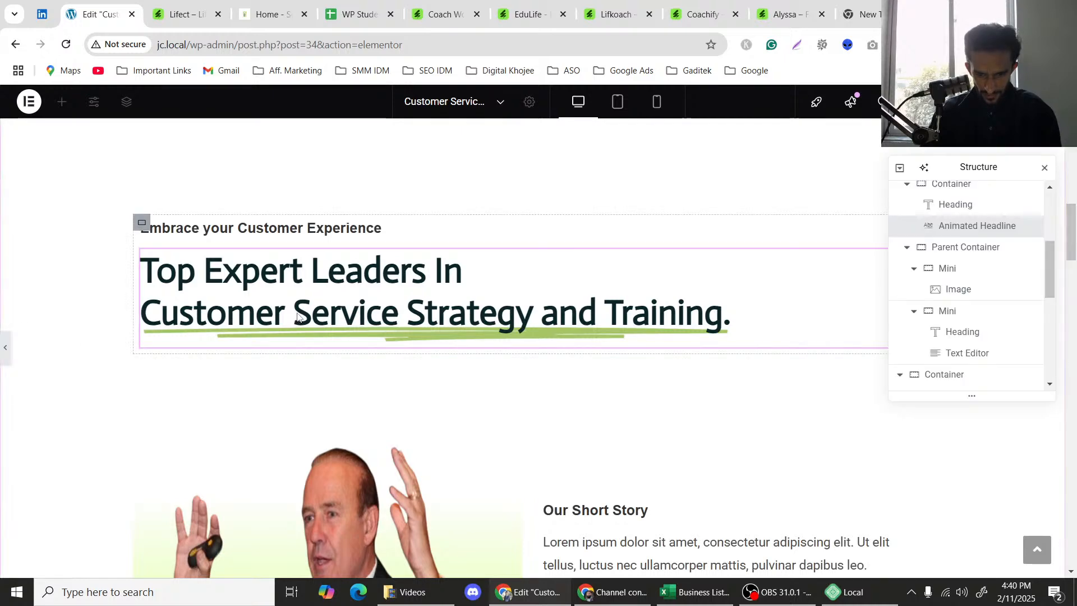
right_click(530, 285)
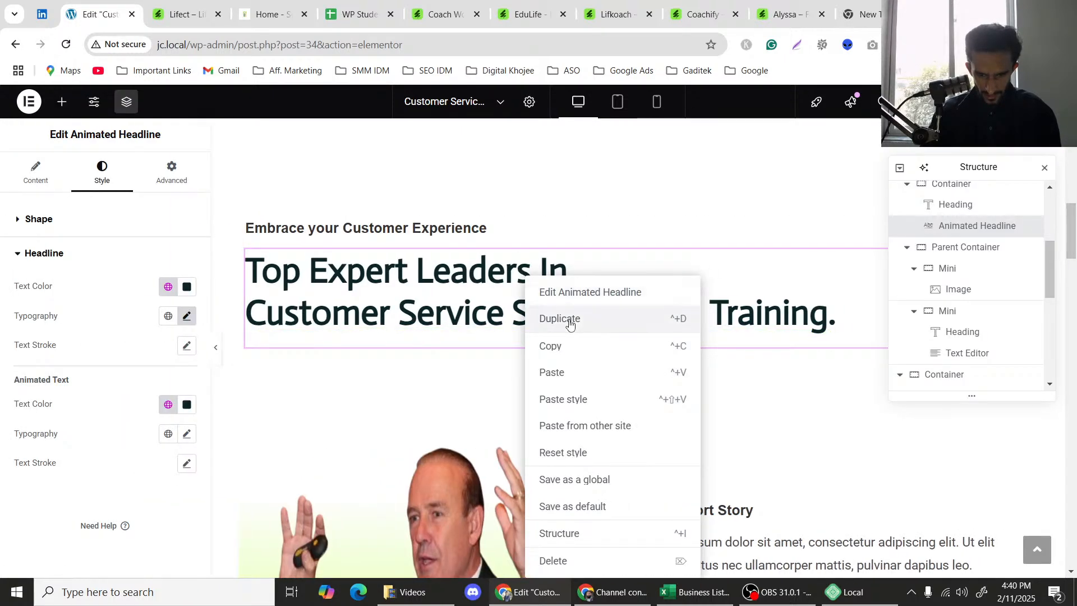
click(569, 317)
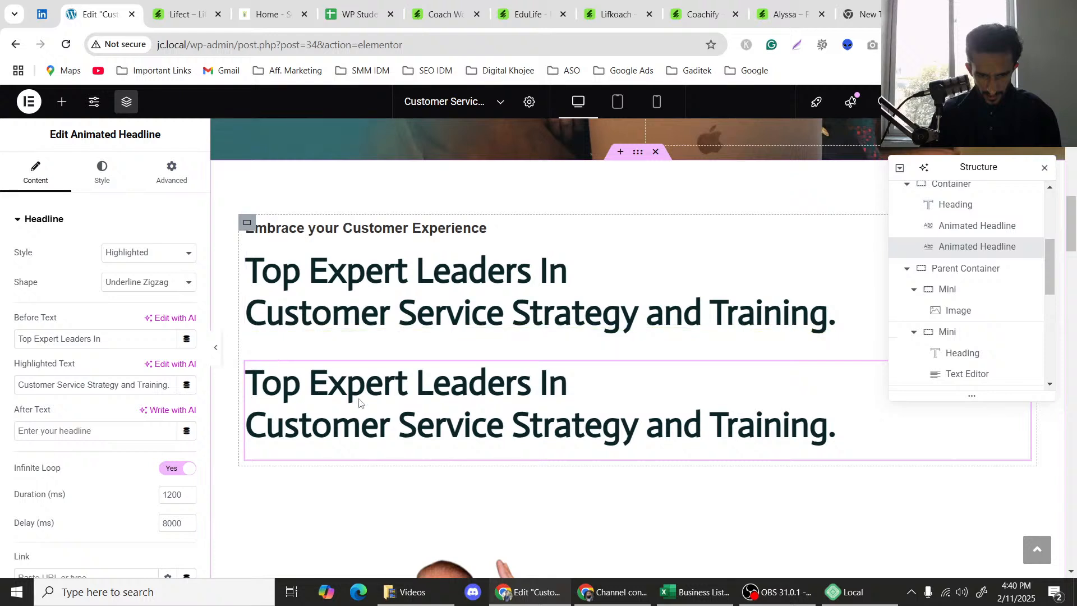
Open the duplicated headline's typography settings and browse its font family list for a font to compare with Actor.
click(138, 282)
click(138, 283)
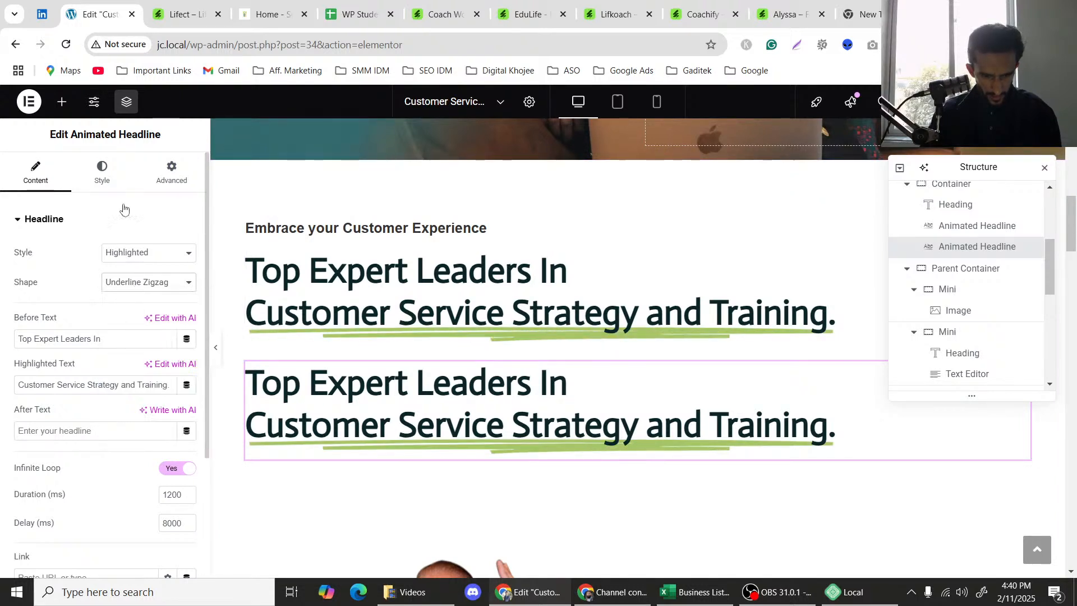
click(102, 171)
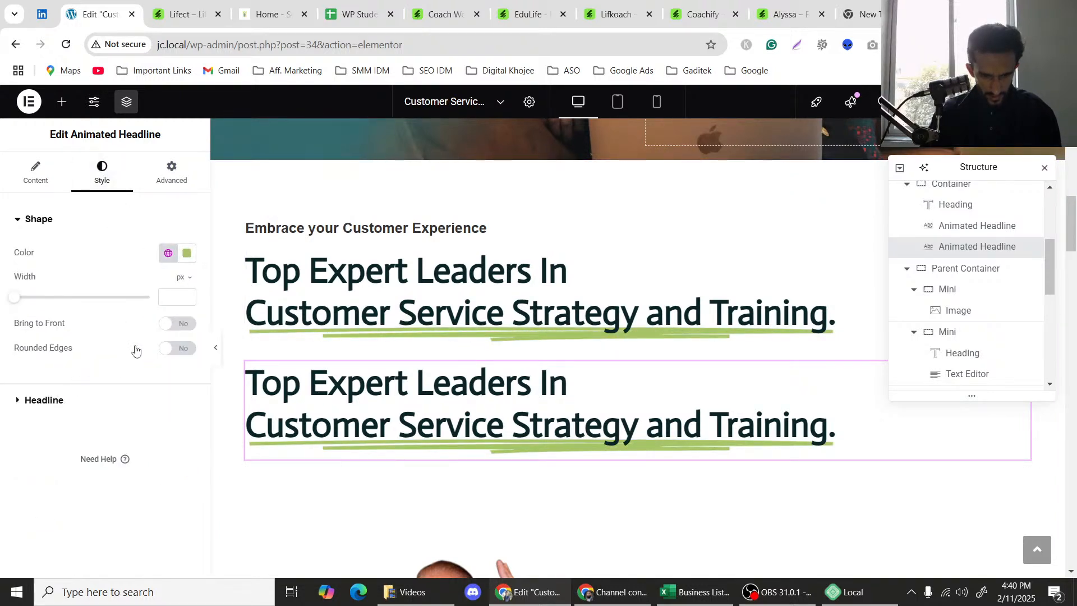
click(135, 400)
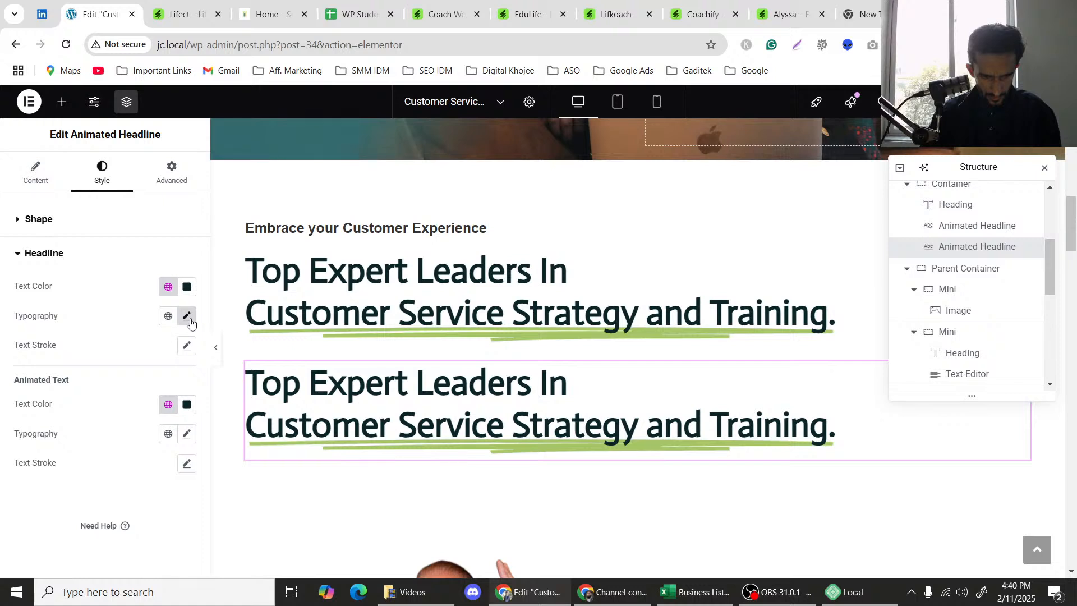
click(188, 316)
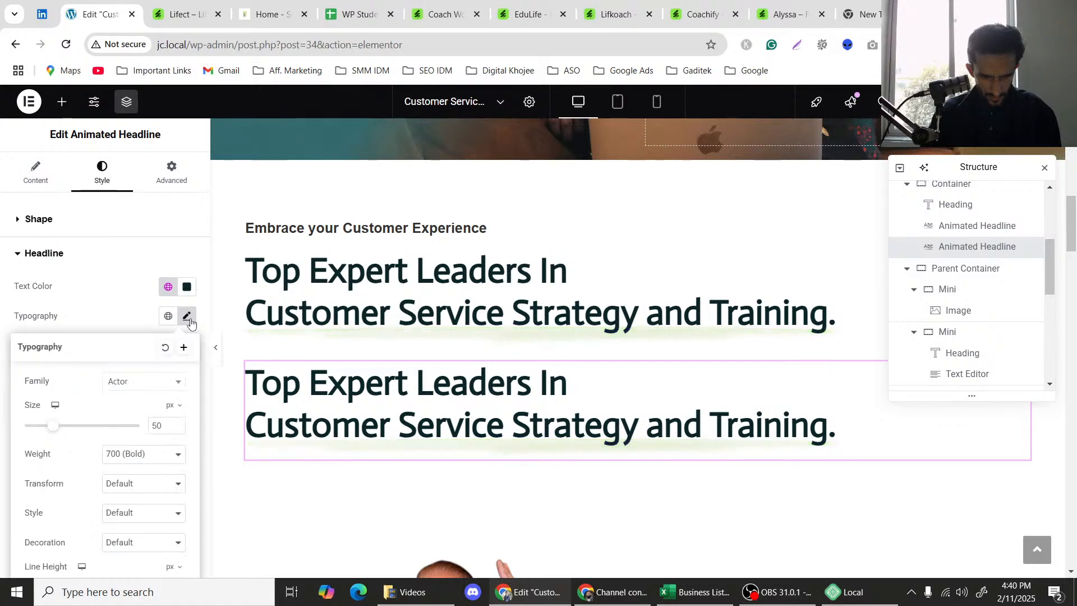
click(191, 322)
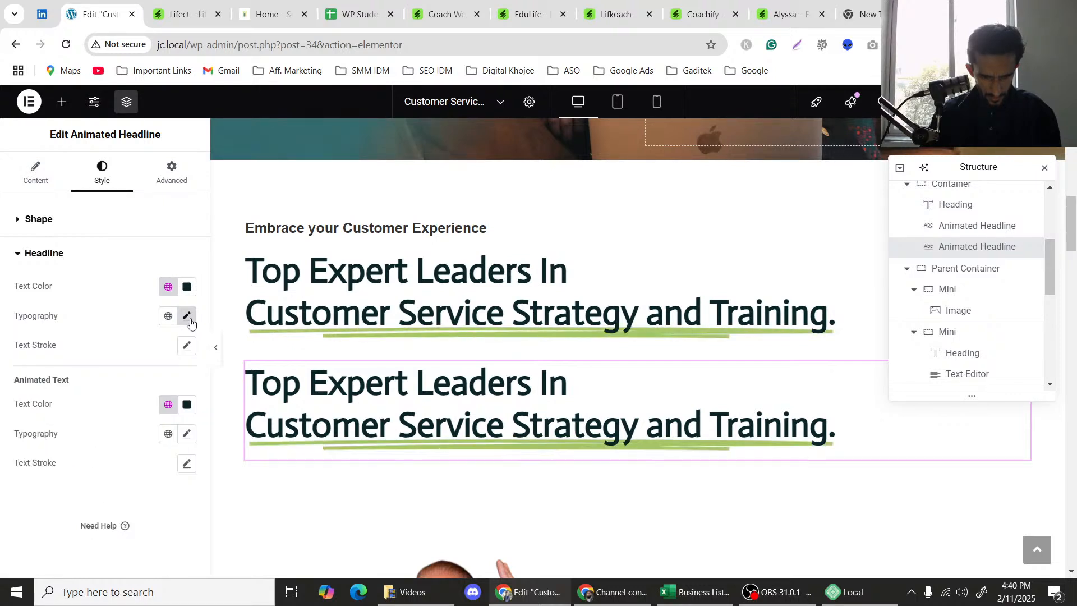
click(191, 322)
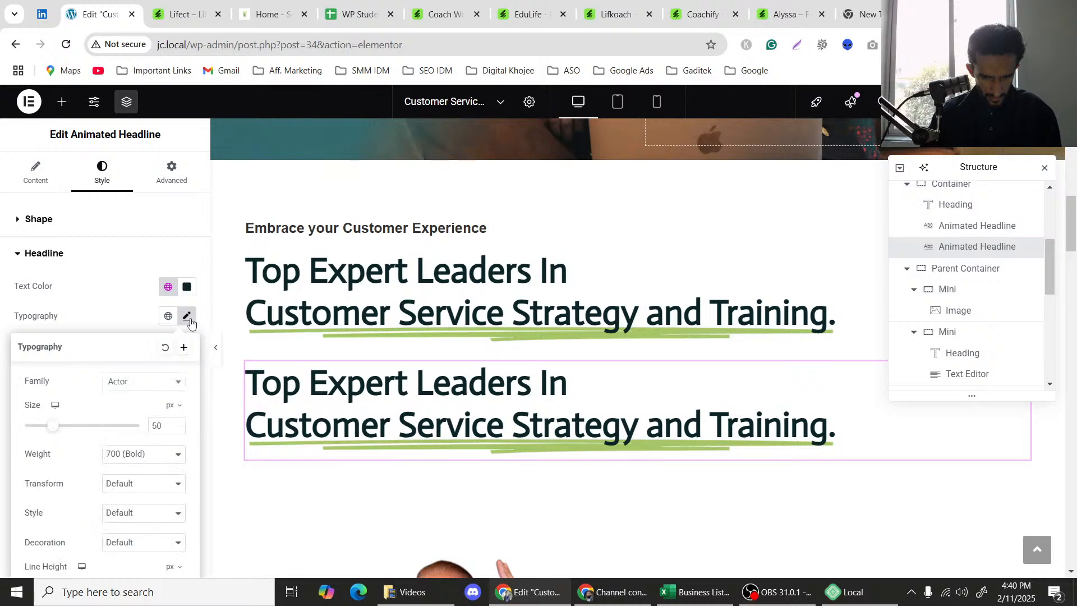
click(131, 383)
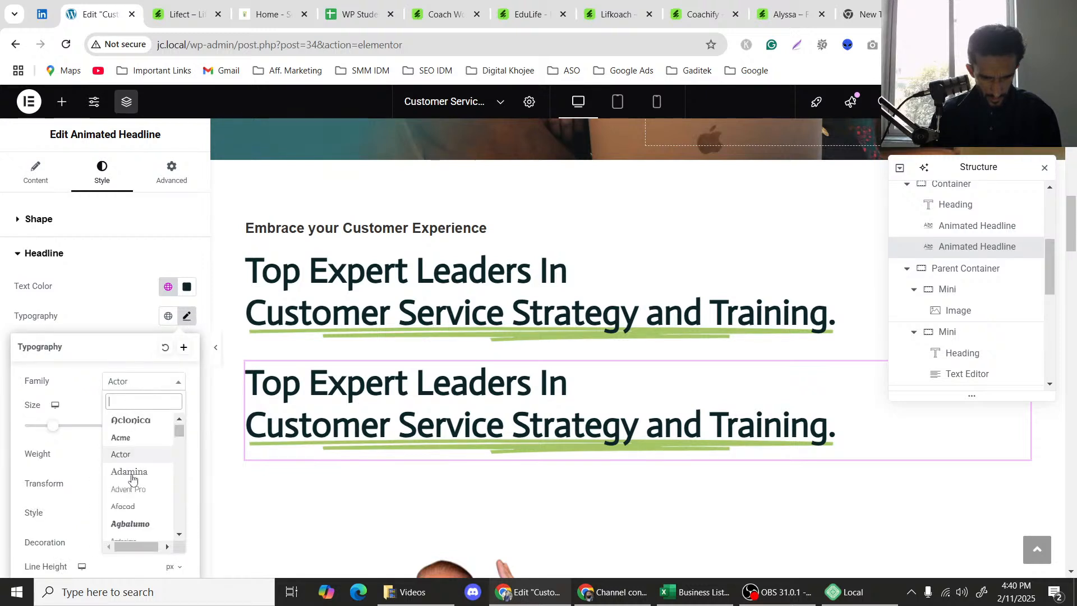
scroll(133, 478, down, 5)
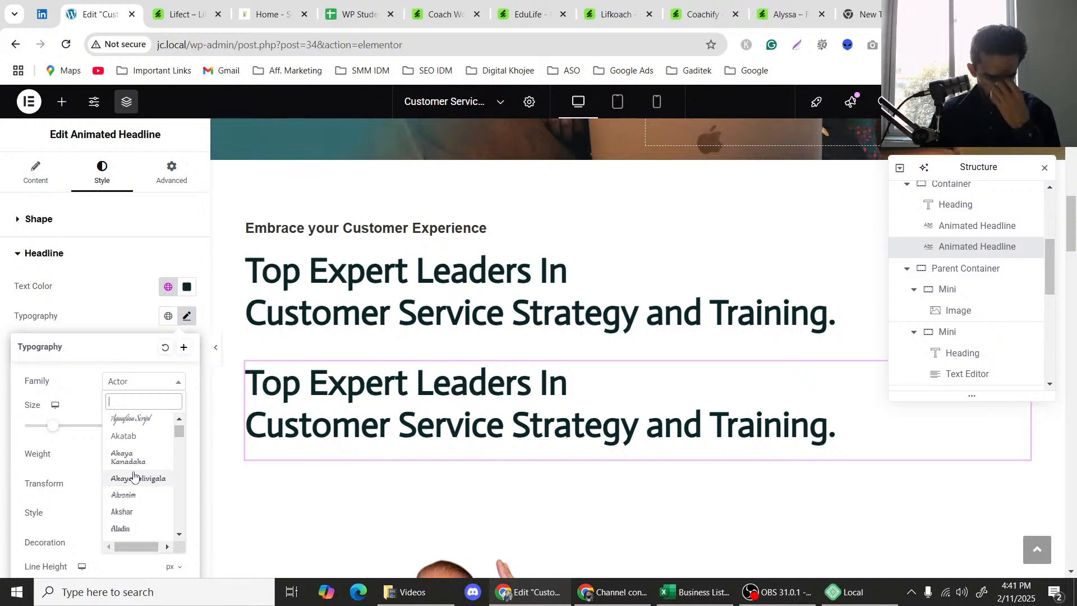
scroll(137, 471, down, 1)
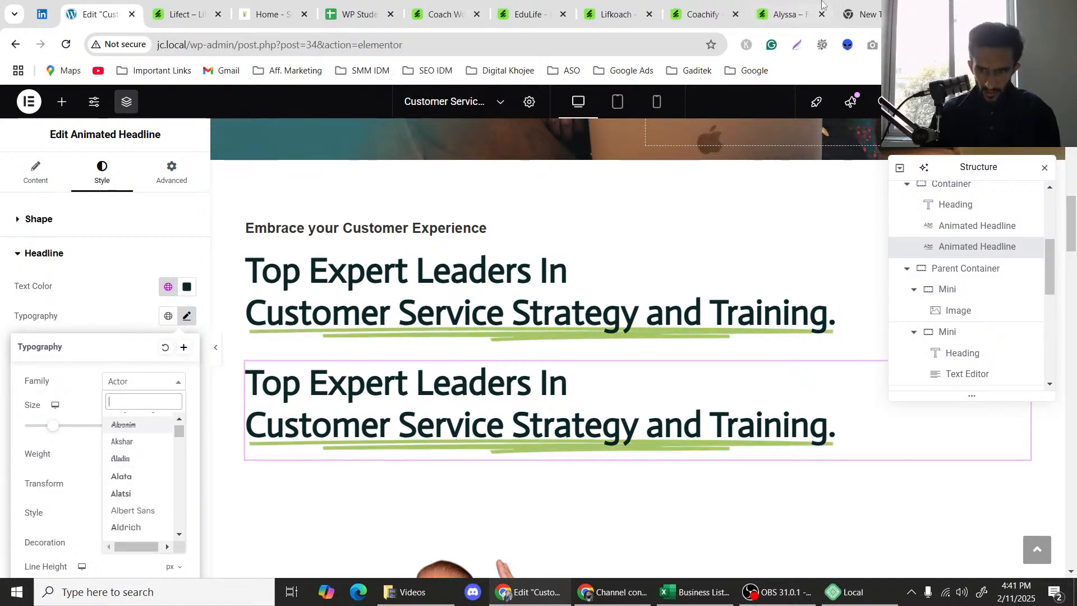
Open the bookmarked speaker homepage from the Digital Khojee folder in the blank browser tab and inspect its fonts and colors with Fontpair.
click(861, 14)
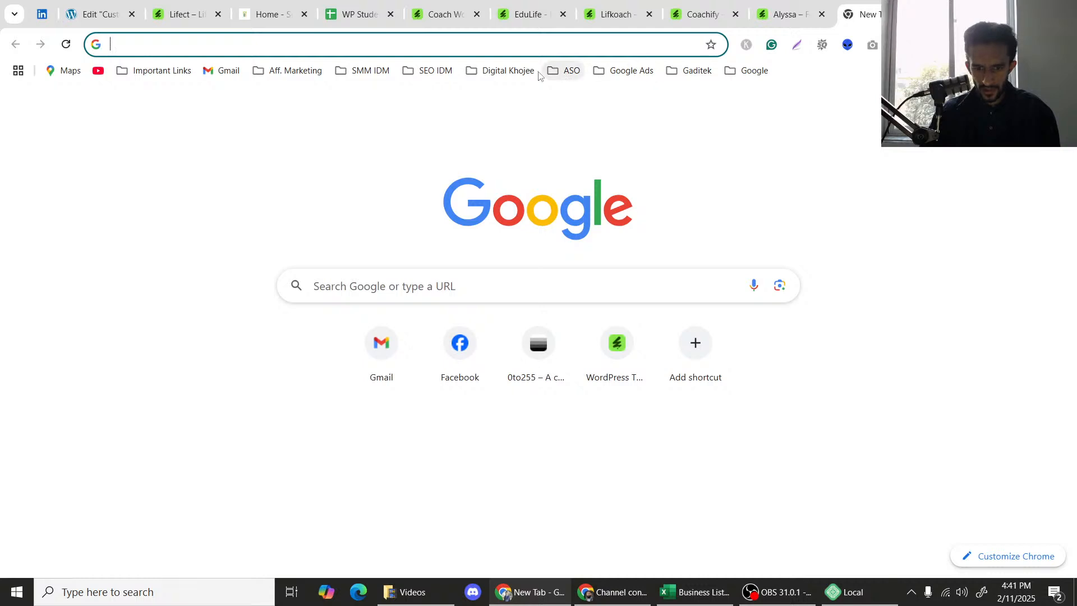
click(501, 70)
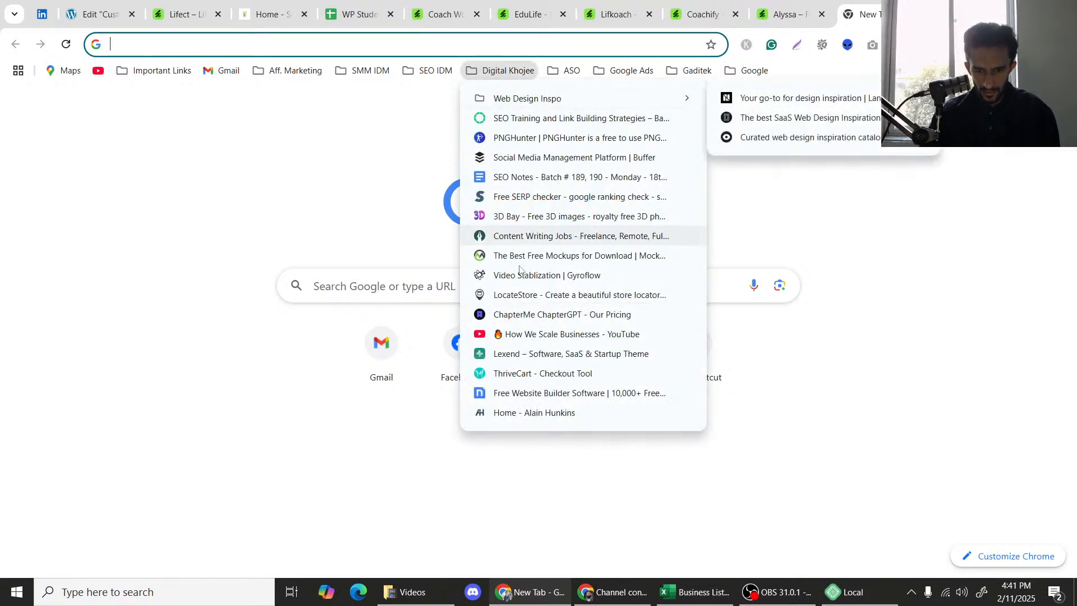
click(489, 415)
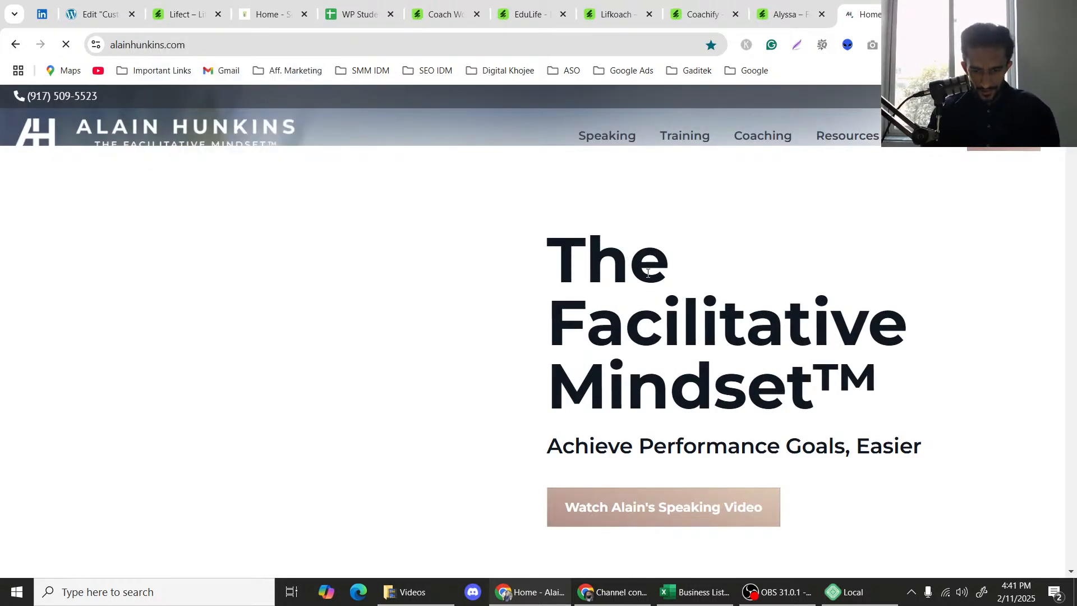
triple_click(648, 273)
click(648, 273)
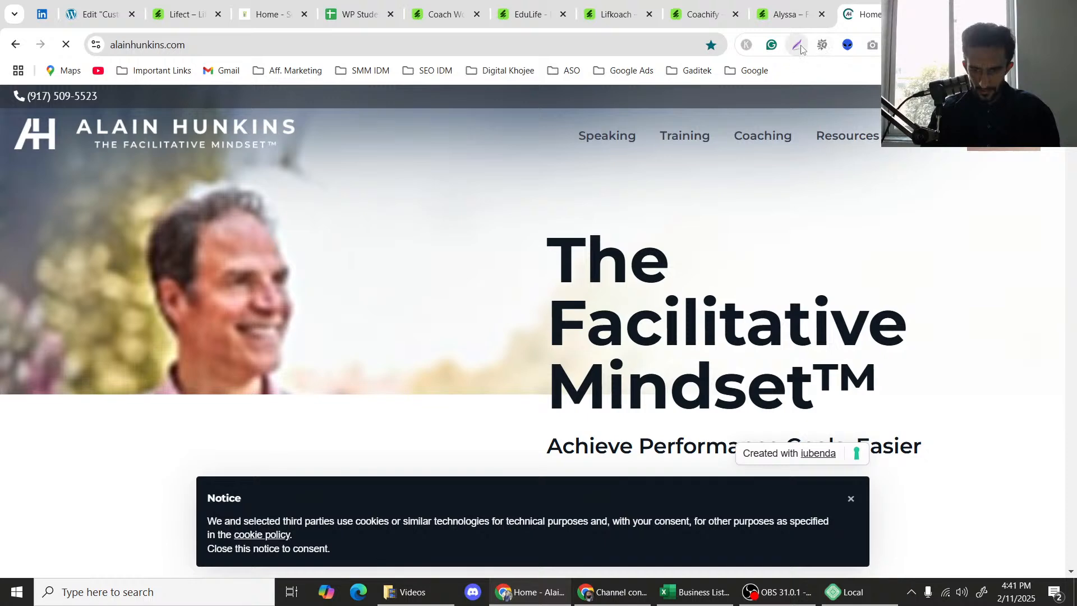
click(897, 45)
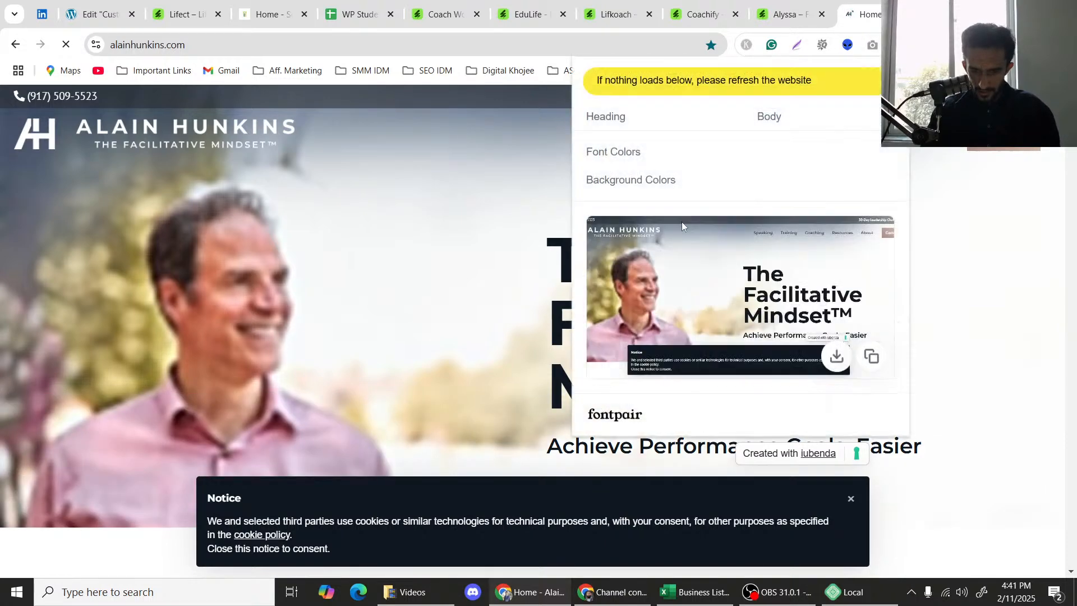
Check the heading font used on the reference site and return to the page editor.
drag(601, 147, 651, 143)
double_click(650, 143)
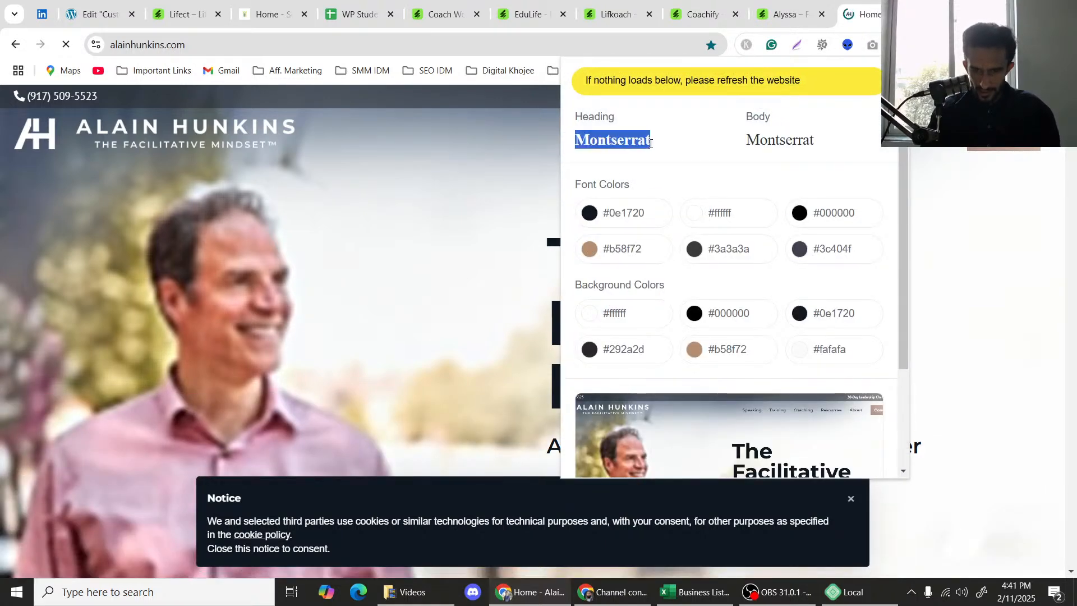
click(220, 6)
click(101, 7)
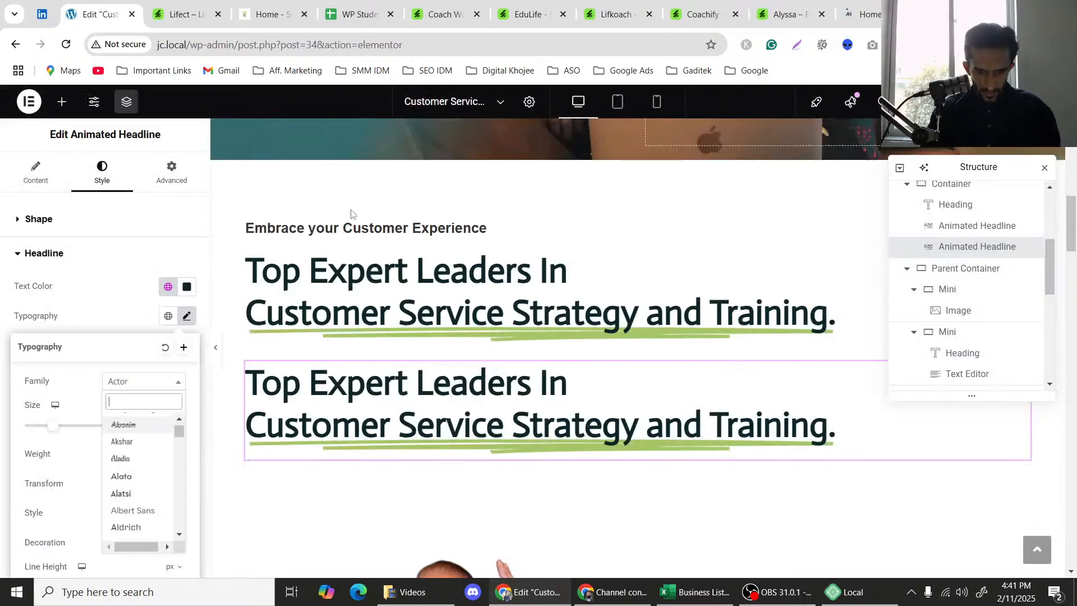
Set the font family of the second "Top Expert Leaders In" animated headline to Montserrat.
click(390, 305)
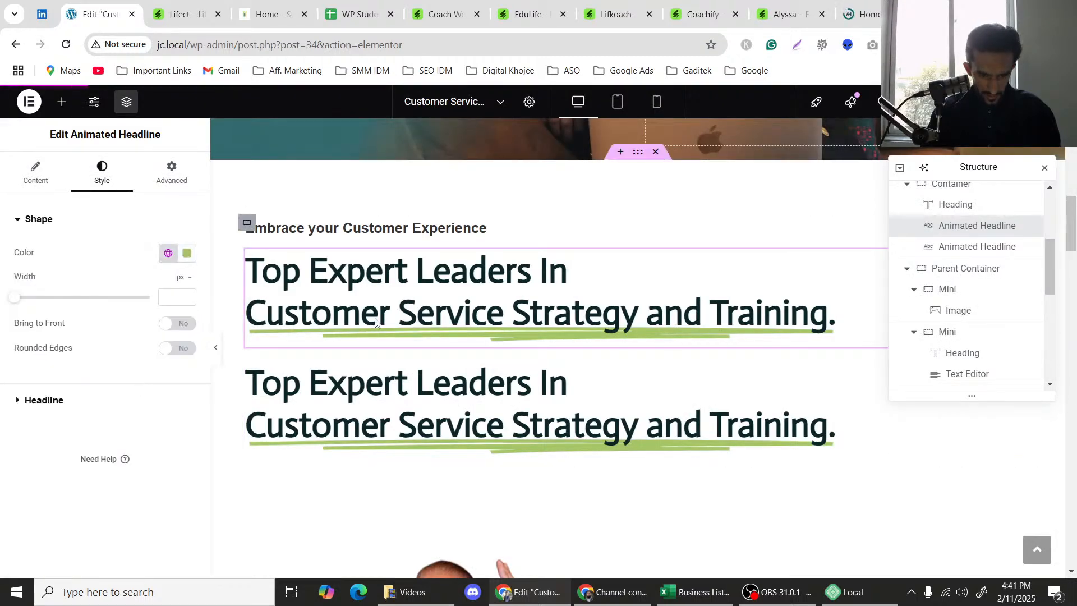
click(356, 399)
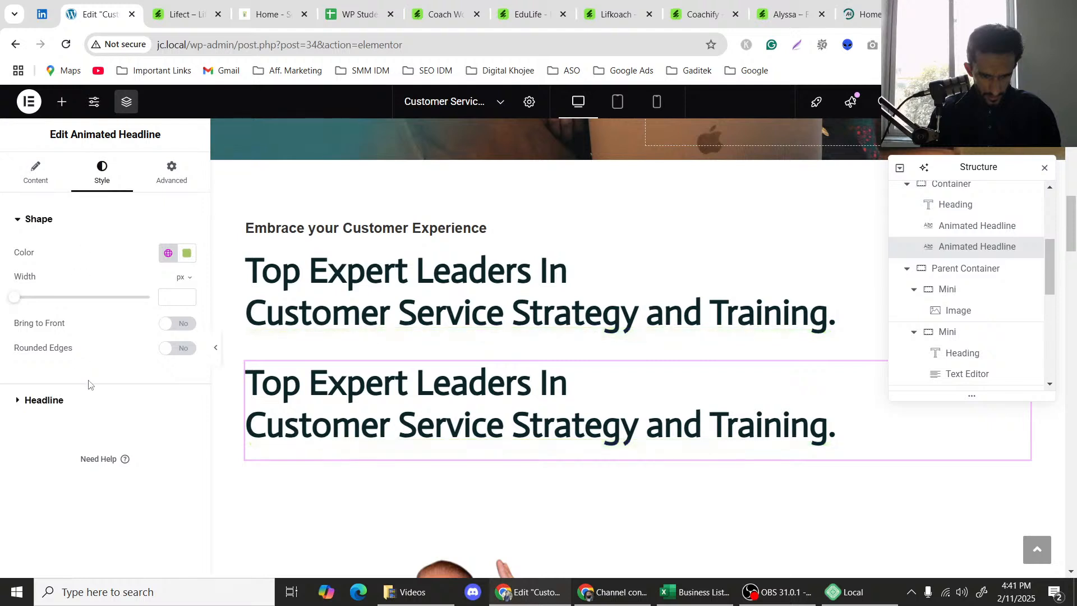
click(168, 400)
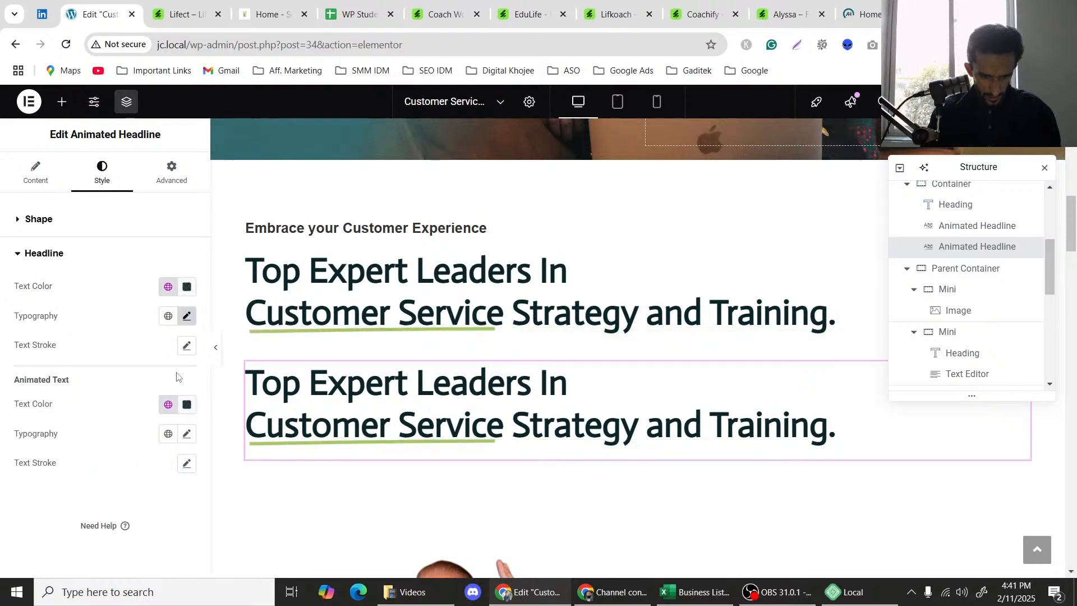
click(187, 316)
click(138, 382)
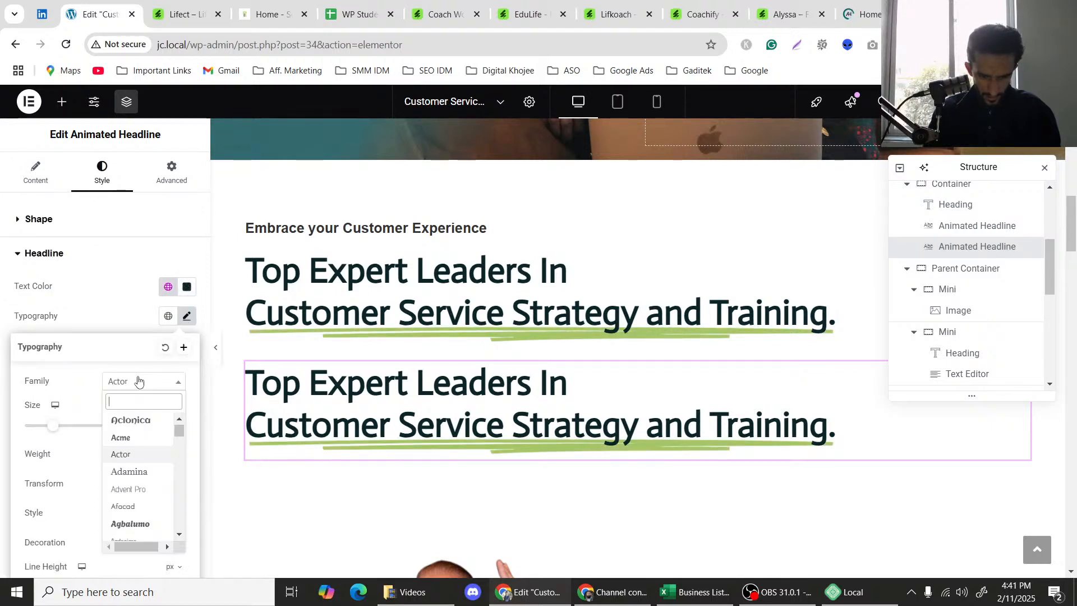
text(monts)
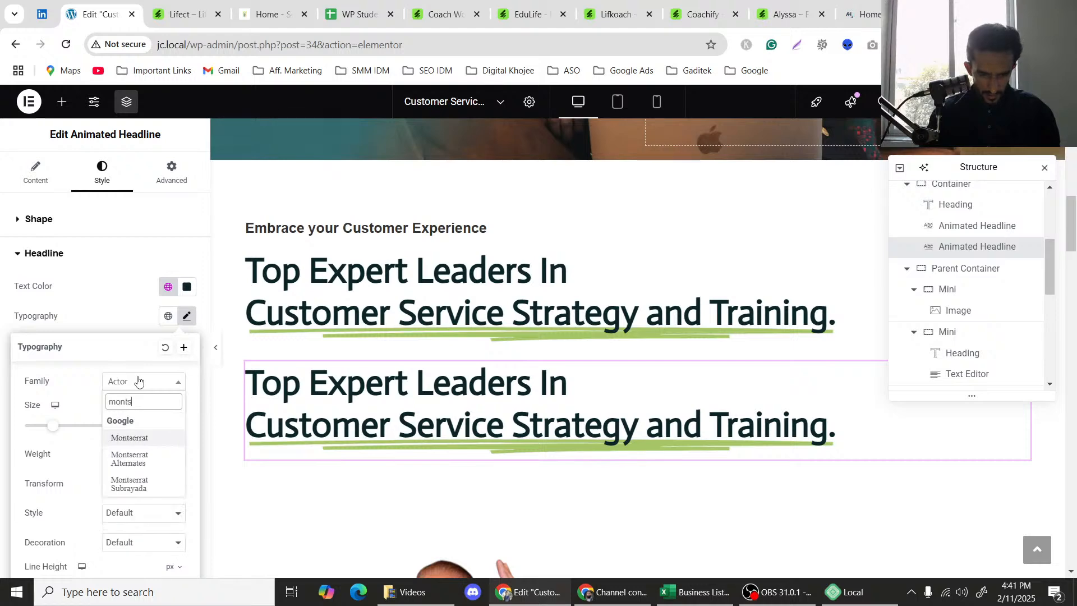
click(121, 439)
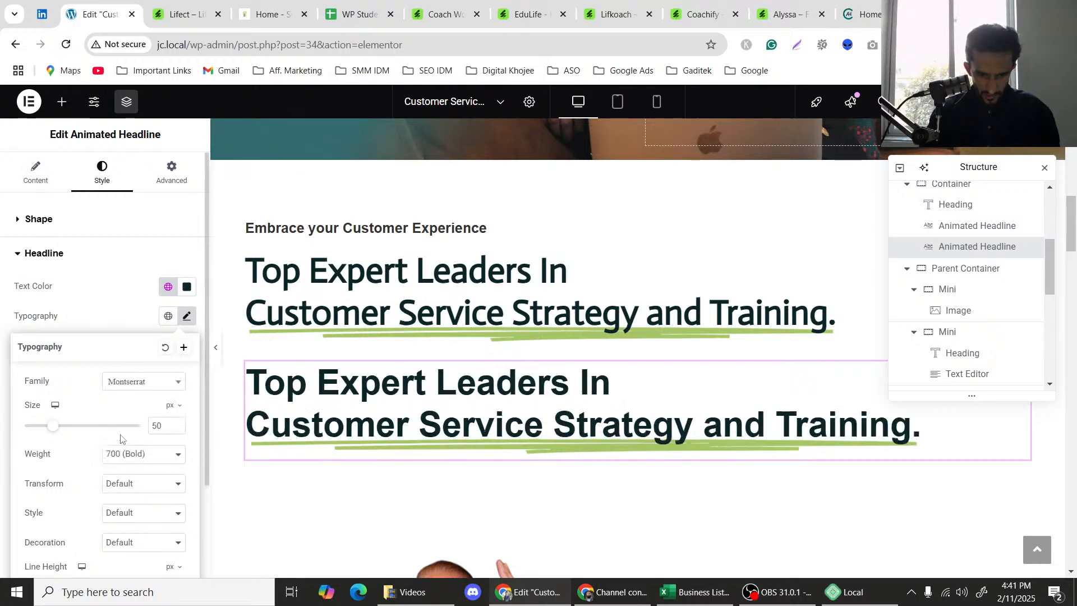
Preview the page without the editing controls and compare the two versions of the animated headline.
click(217, 348)
click(216, 344)
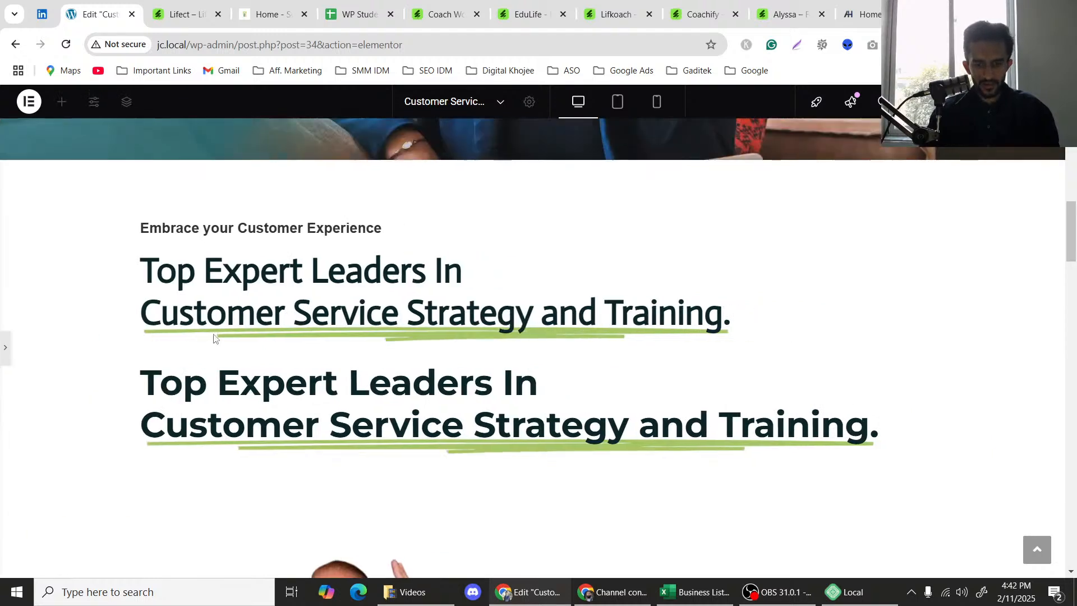
scroll(4, 289, down, 1)
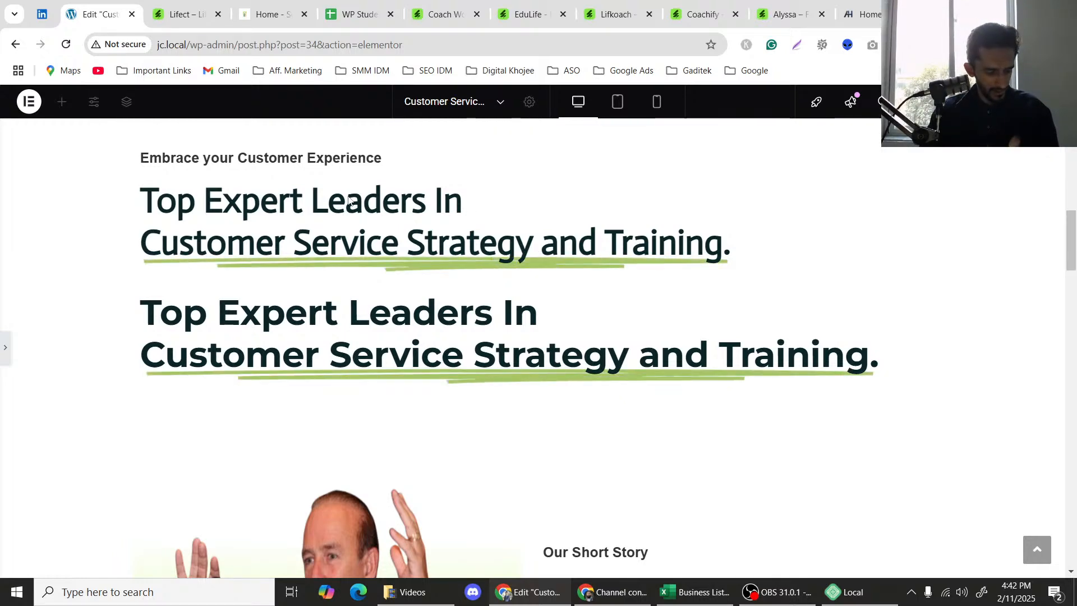
scroll(184, 228, up, 5)
scroll(184, 227, down, 5)
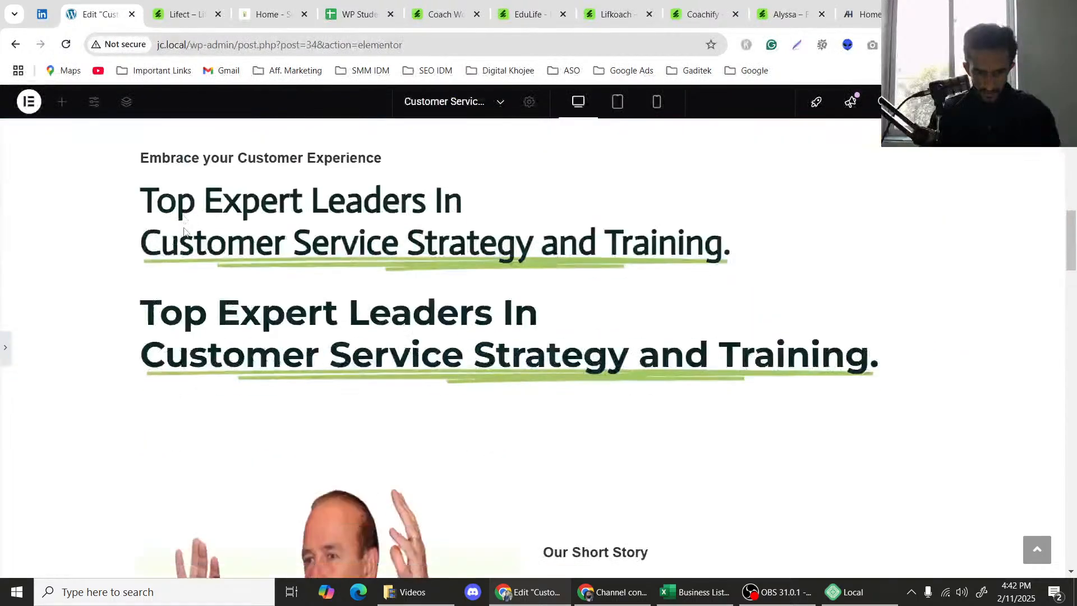
scroll(183, 227, down, 1)
scroll(182, 226, up, 2)
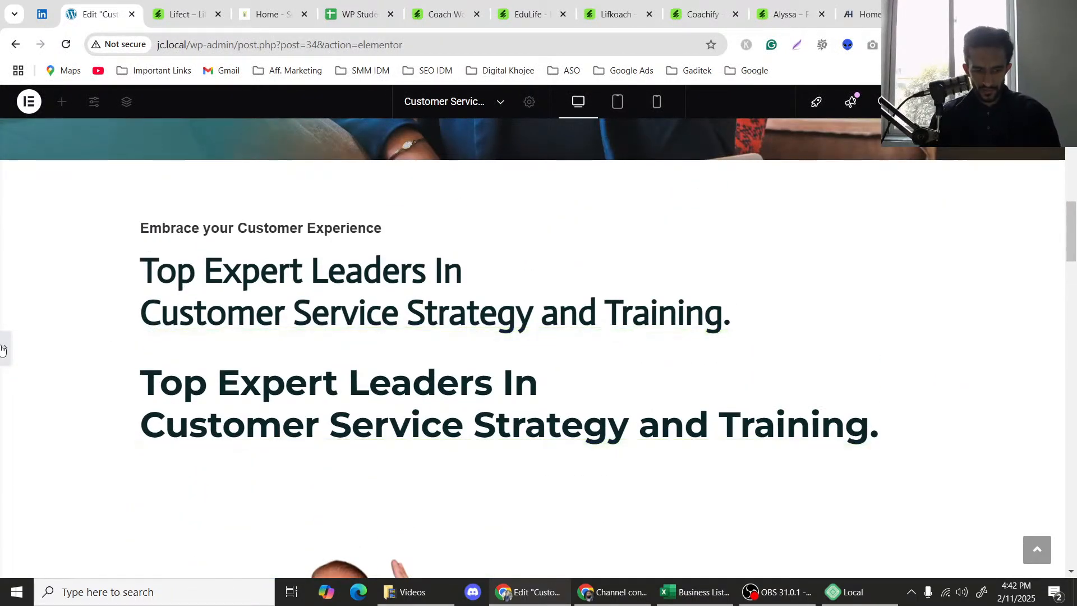
Delete the upper copy of the animated headline, keeping the Montserrat version.
click(487, 379)
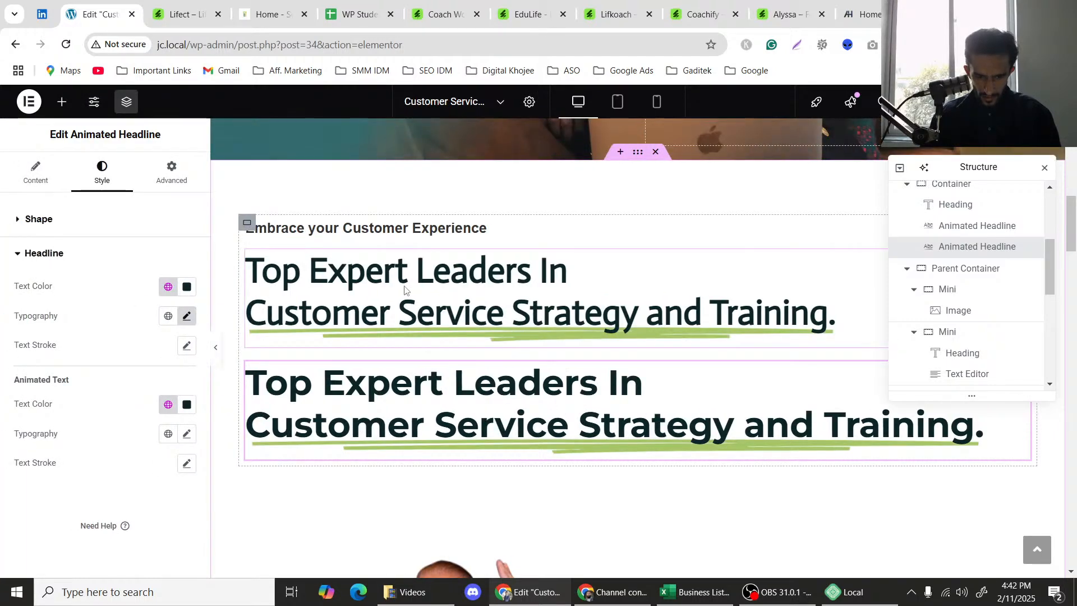
right_click(405, 281)
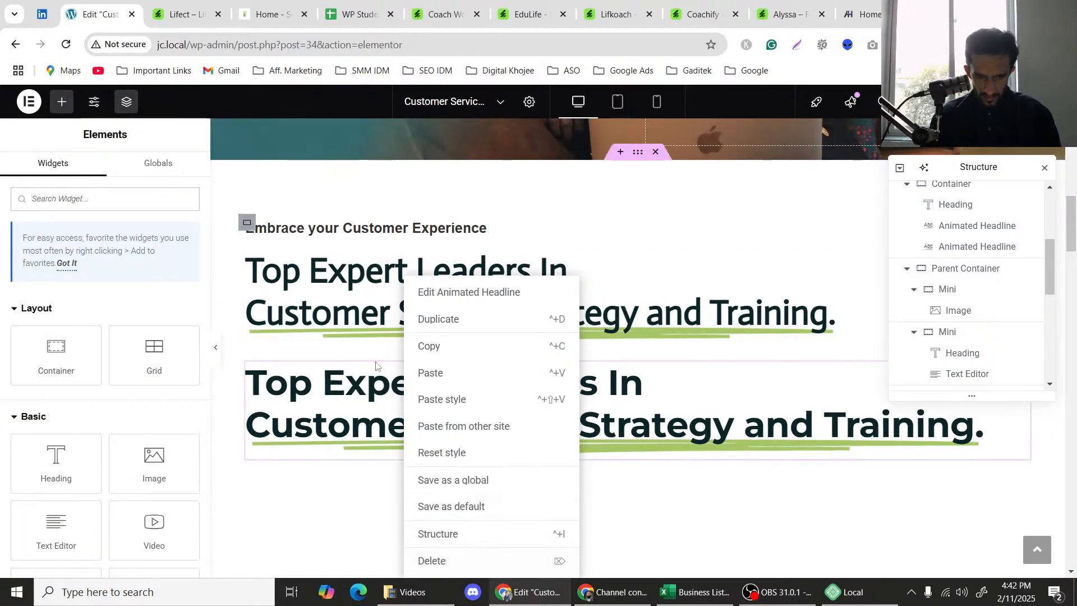
click(444, 561)
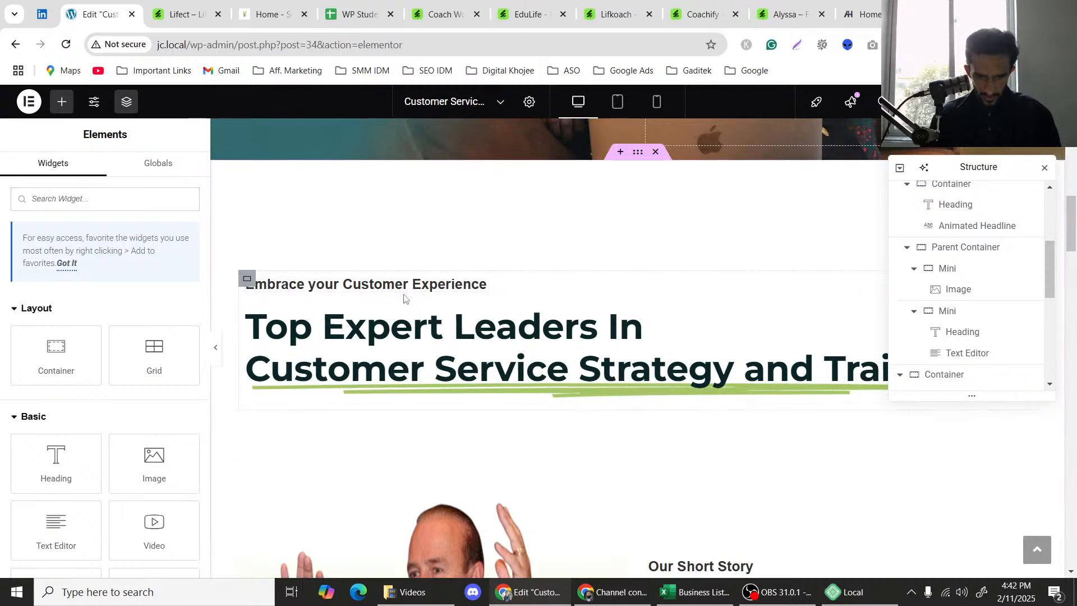
scroll(449, 305, down, 3)
scroll(488, 303, up, 3)
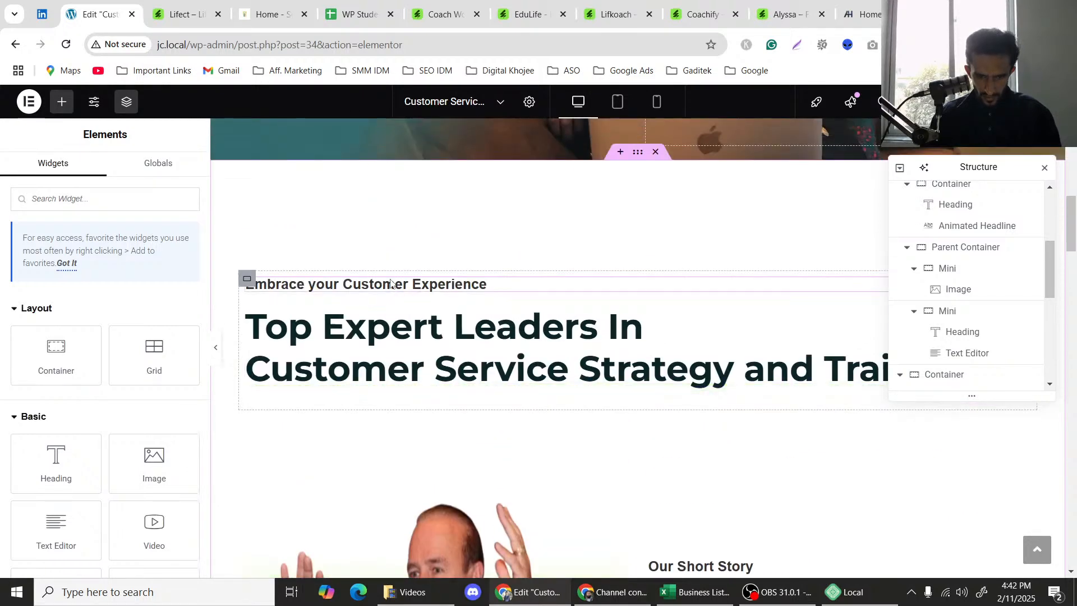
Try the Text global font on the "Embrace your Customer Experience" heading, but settle on the Accent global font.
click(419, 286)
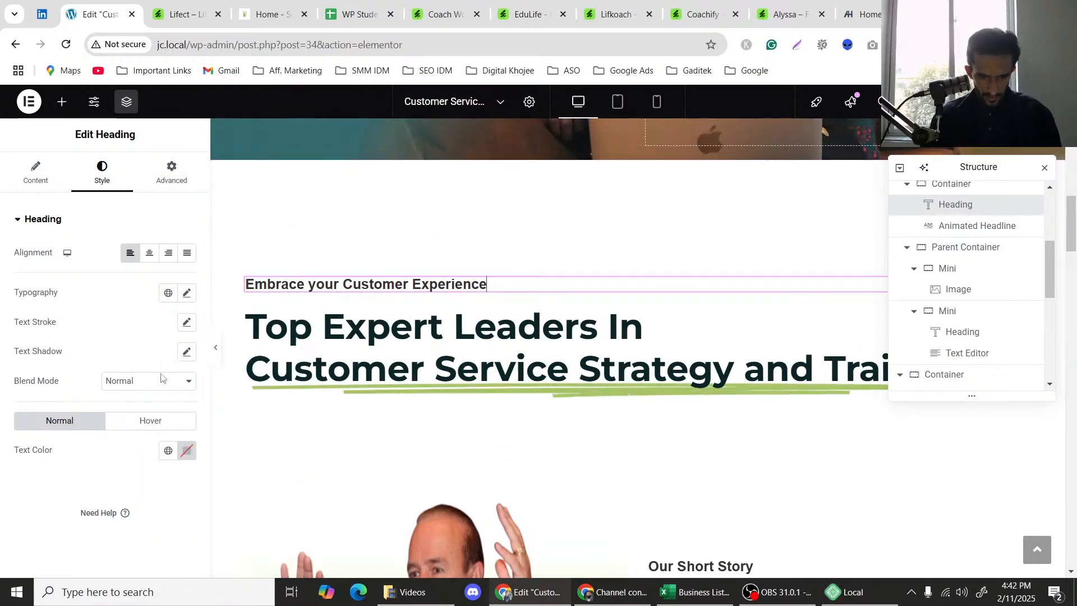
click(188, 294)
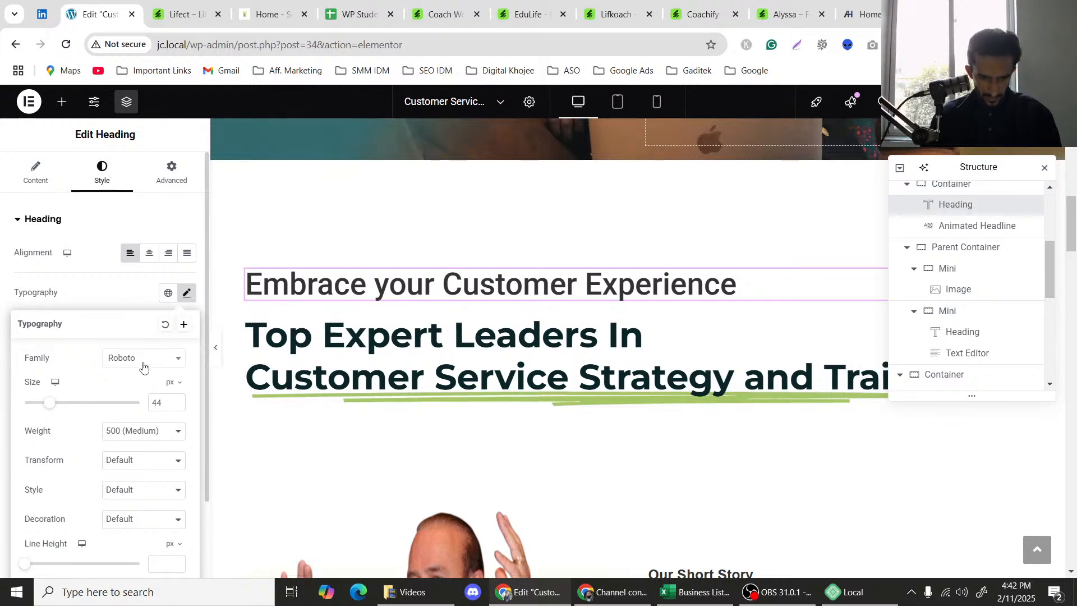
click(168, 292)
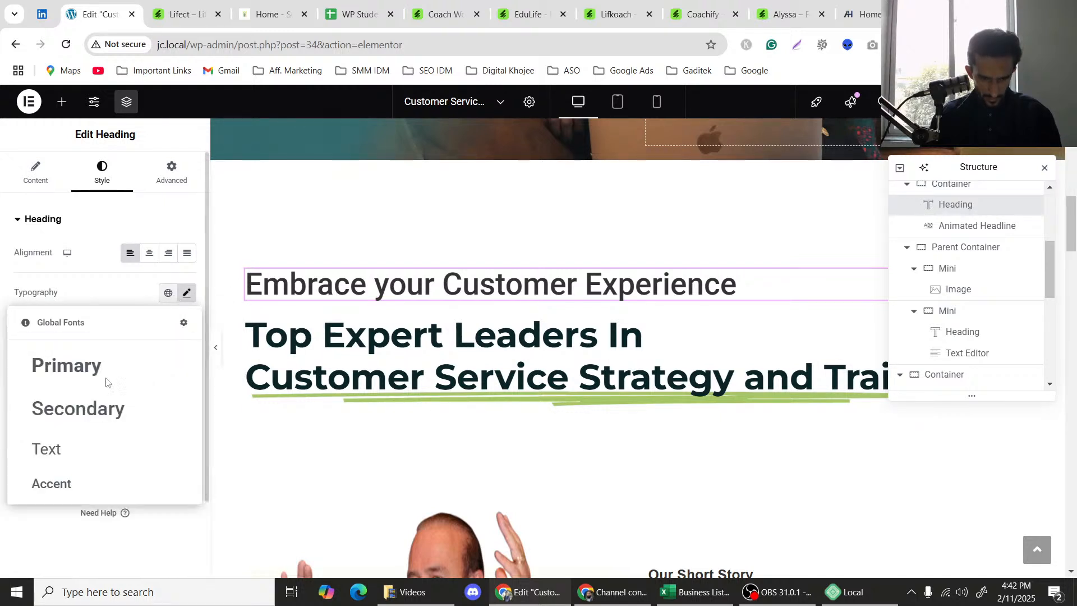
click(81, 443)
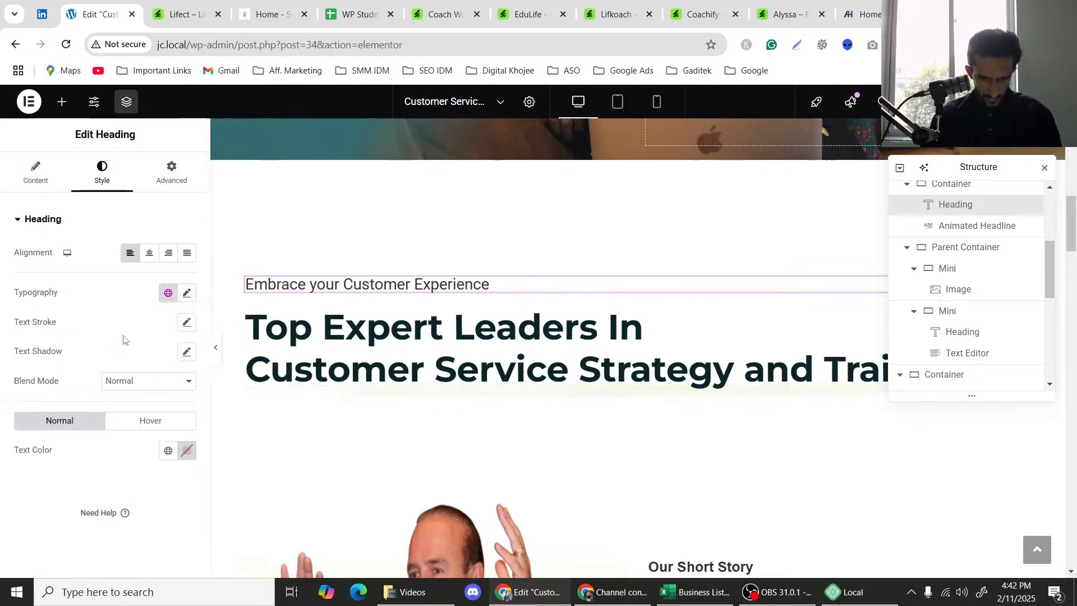
click(168, 293)
click(57, 482)
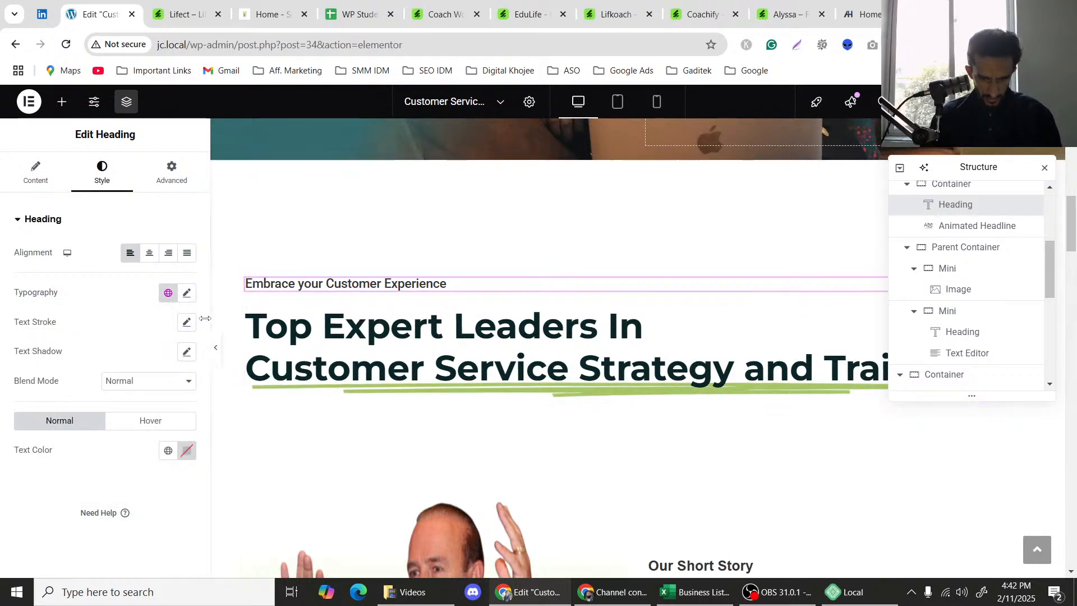
Set the custom font size of the "Embrace your Customer Experience" heading to 20 px.
click(188, 293)
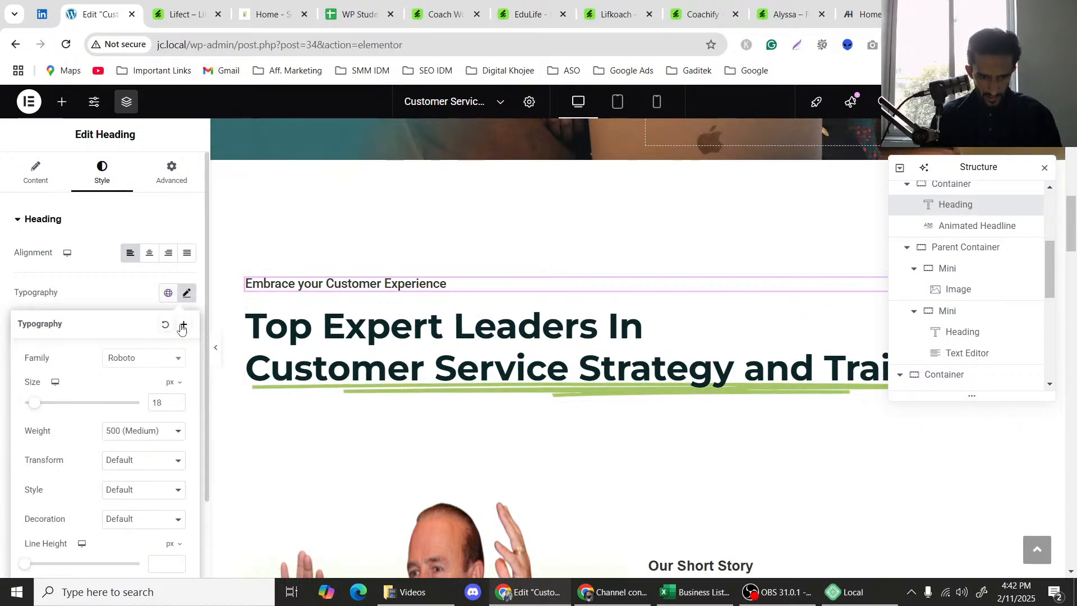
click(177, 400)
click(177, 400)
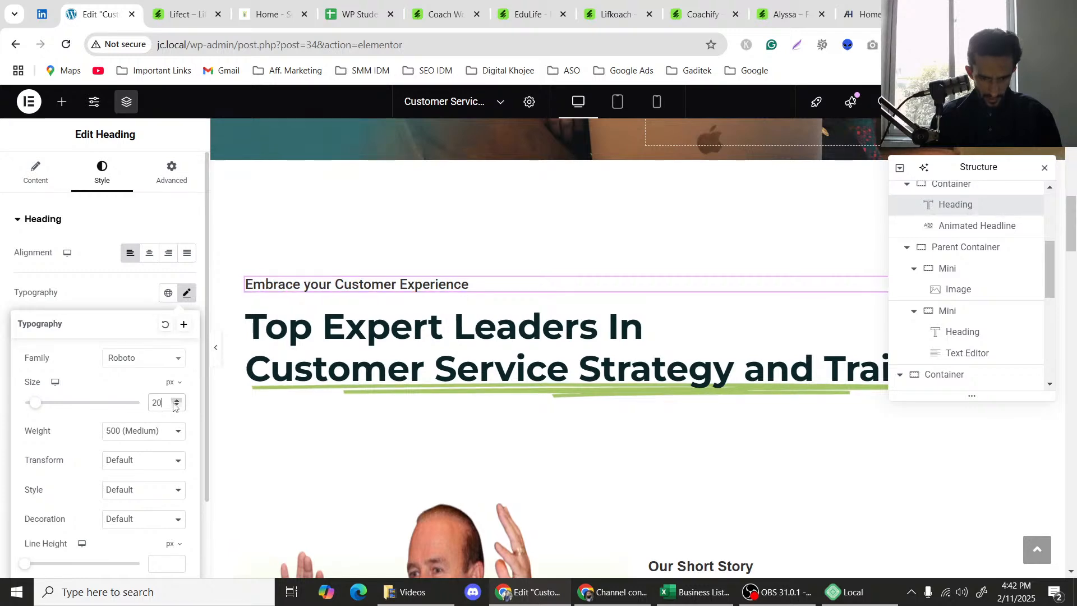
Preview the restyled heading, headline and the section below it without the editing controls.
click(214, 342)
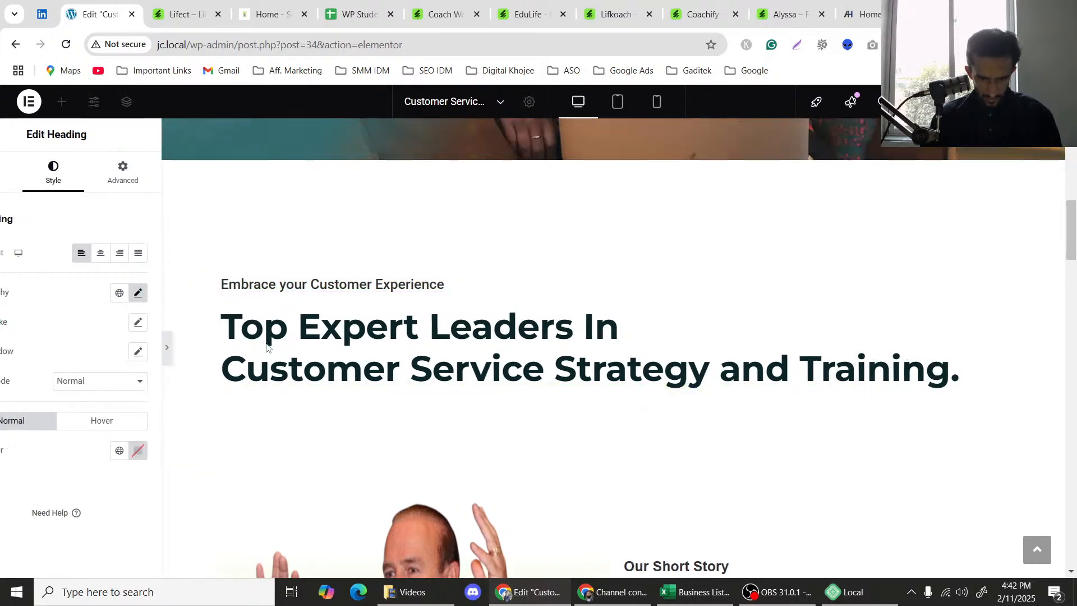
click(216, 347)
scroll(81, 290, down, 2)
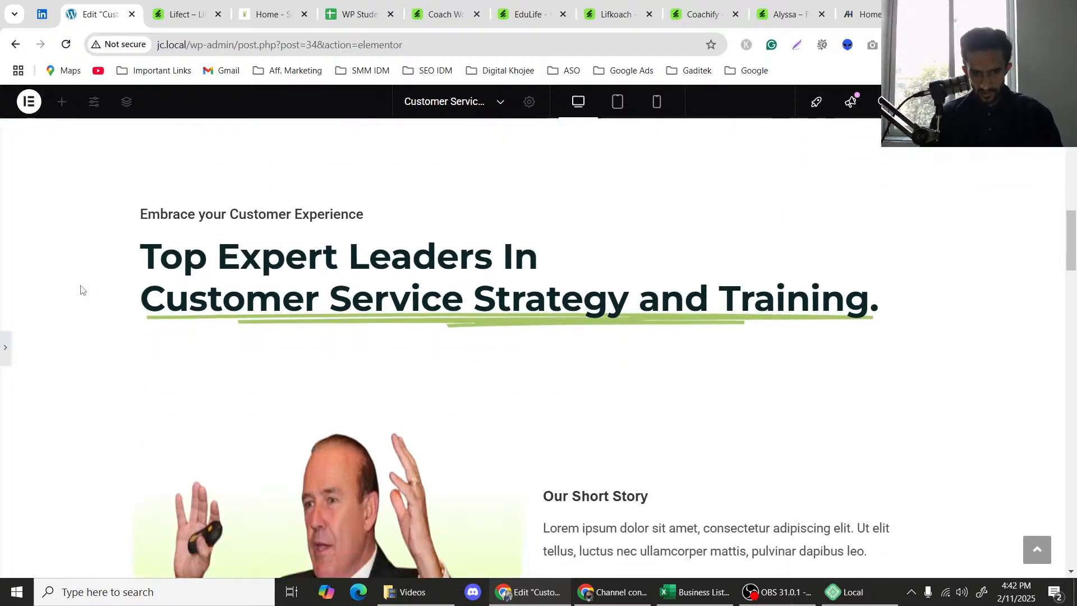
scroll(82, 289, down, 2)
scroll(81, 289, up, 2)
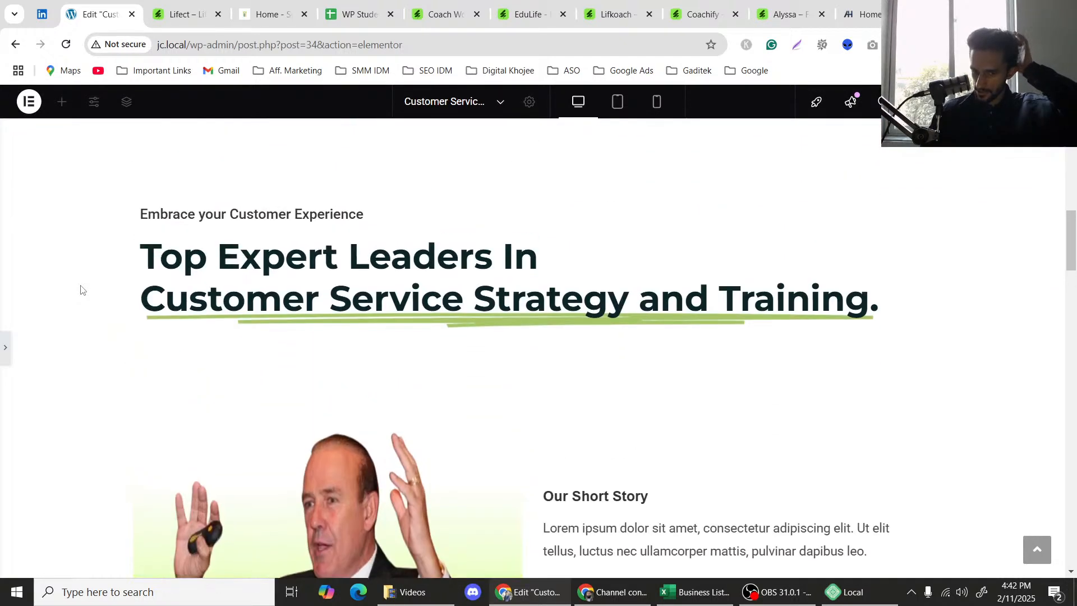
scroll(80, 289, down, 1)
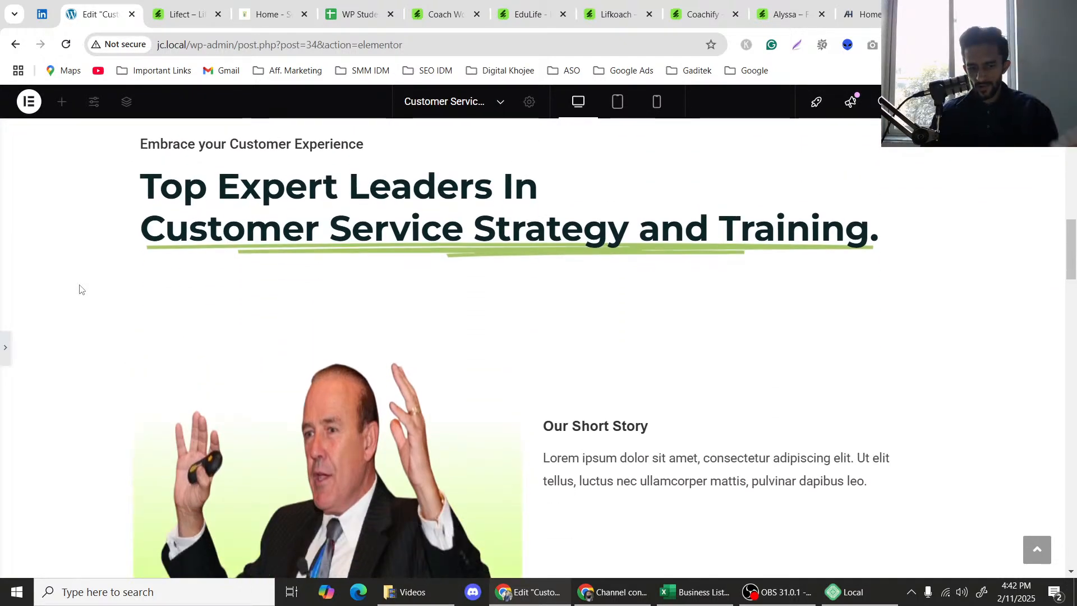
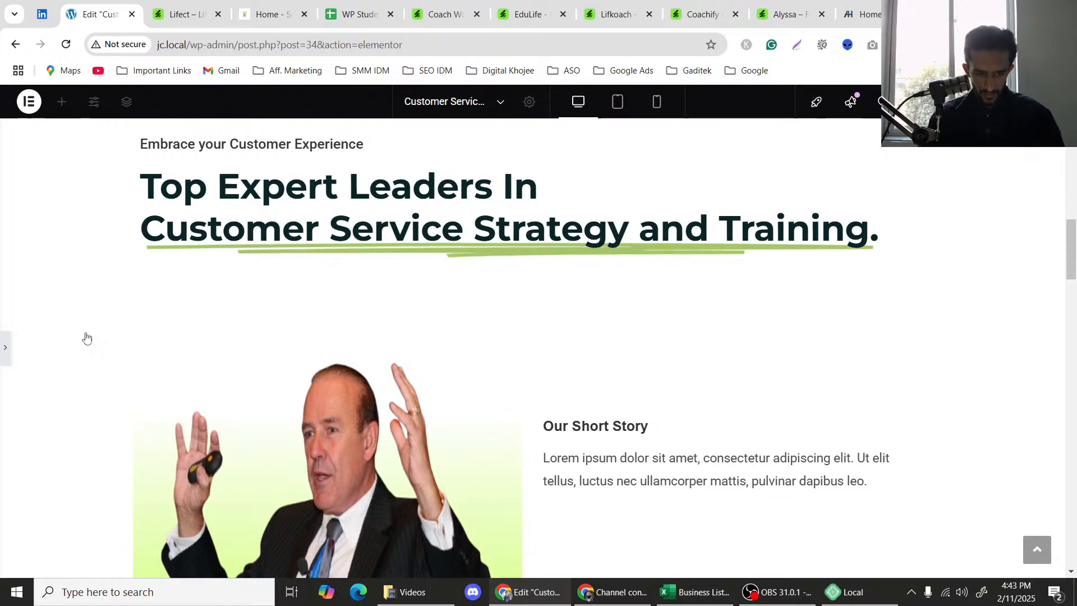
Increase the font size of the "Embrace your Customer Experience" heading to 22 px.
click(378, 196)
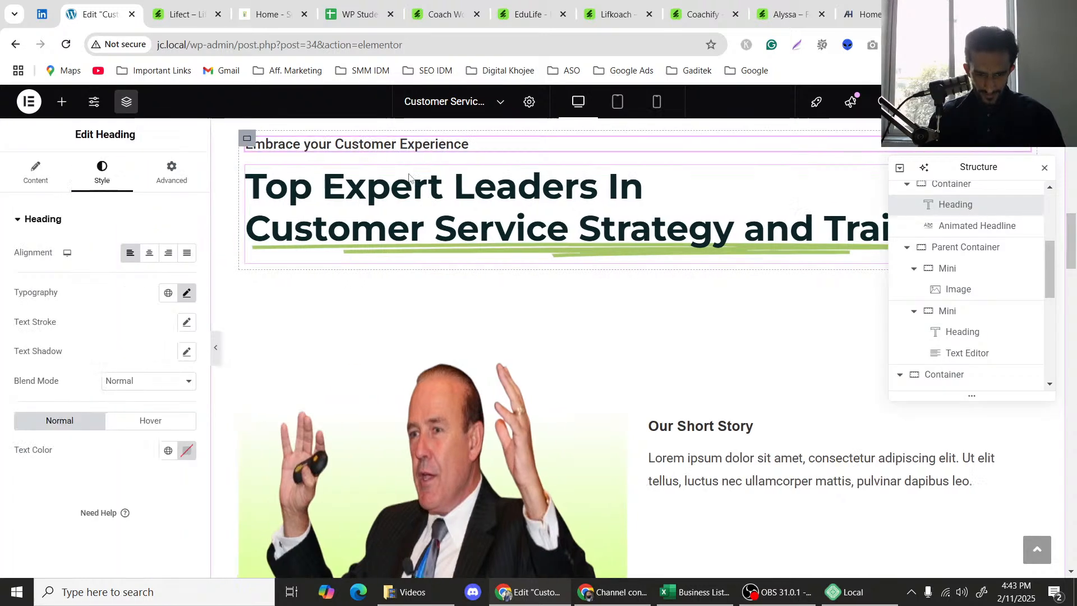
click(187, 293)
click(177, 401)
click(178, 401)
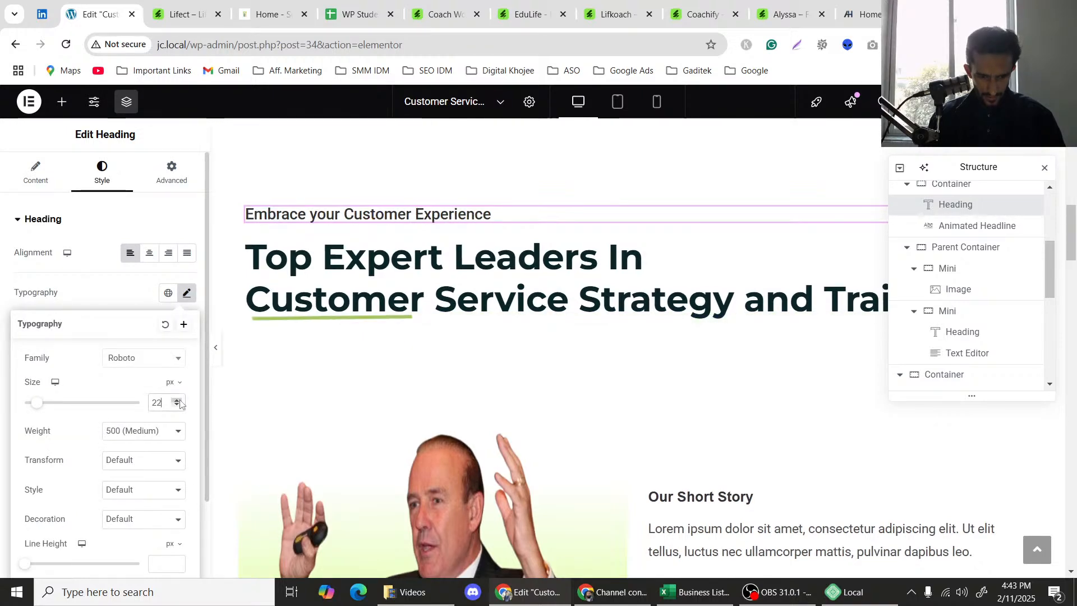
Set the font family of the "Our Short Story" heading to Roboto.
scroll(539, 366, down, 2)
scroll(604, 343, up, 5)
scroll(606, 342, down, 5)
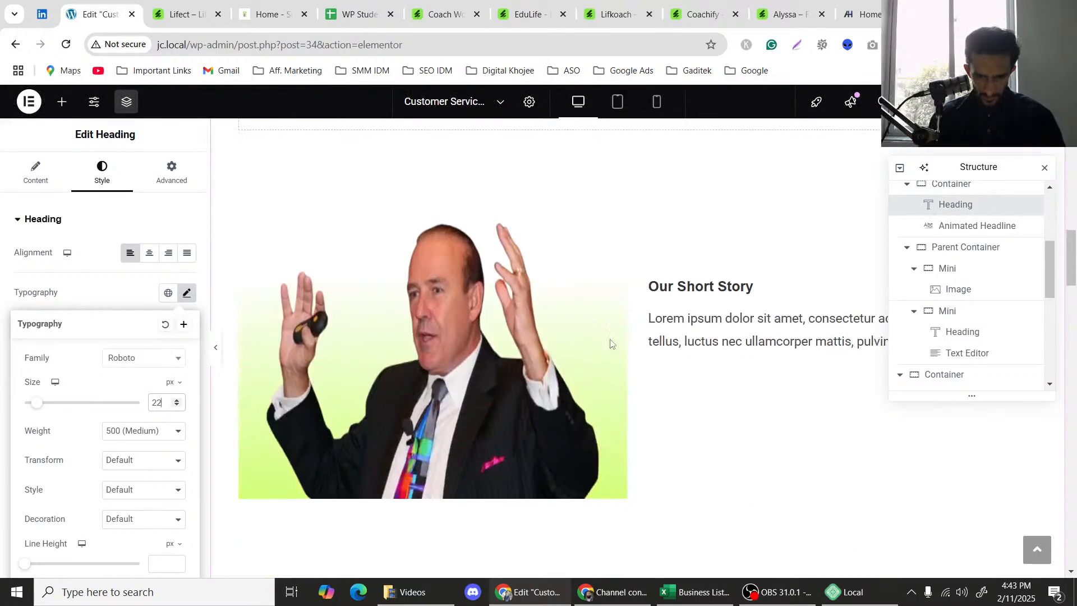
click(749, 286)
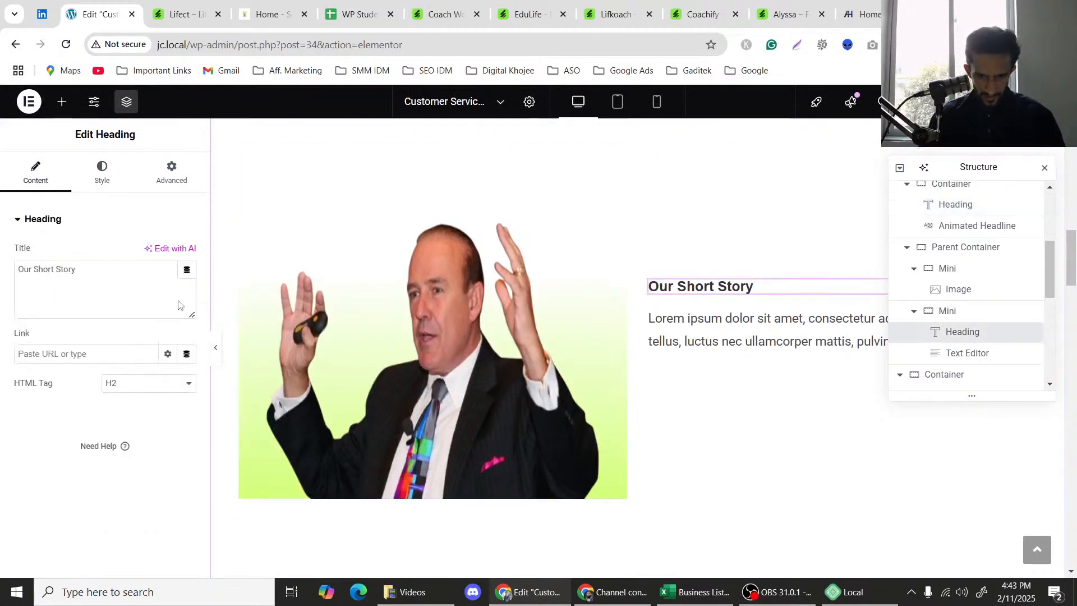
click(102, 172)
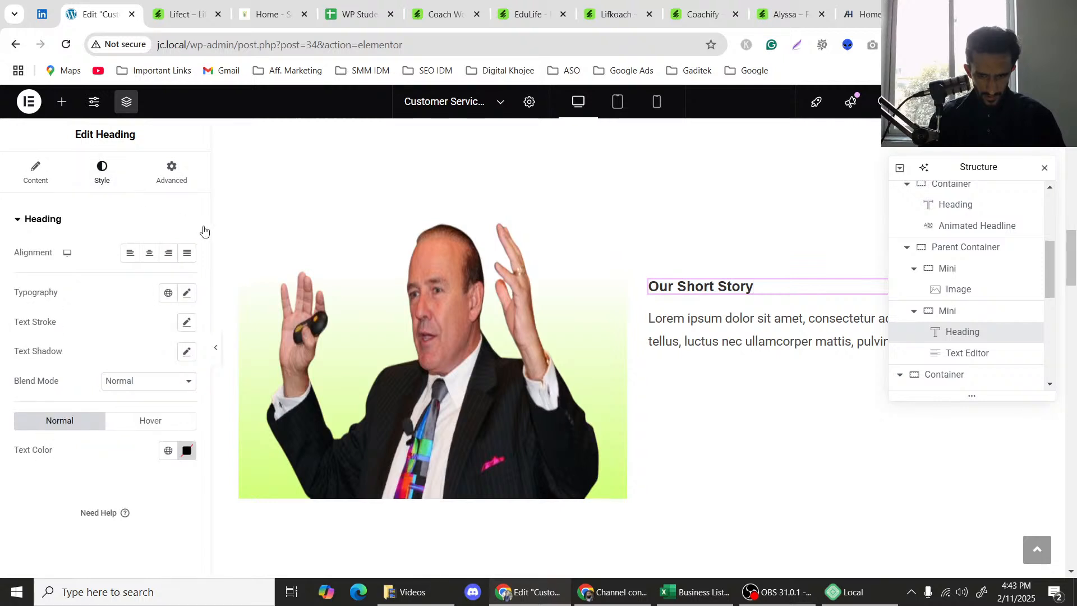
click(187, 293)
click(147, 359)
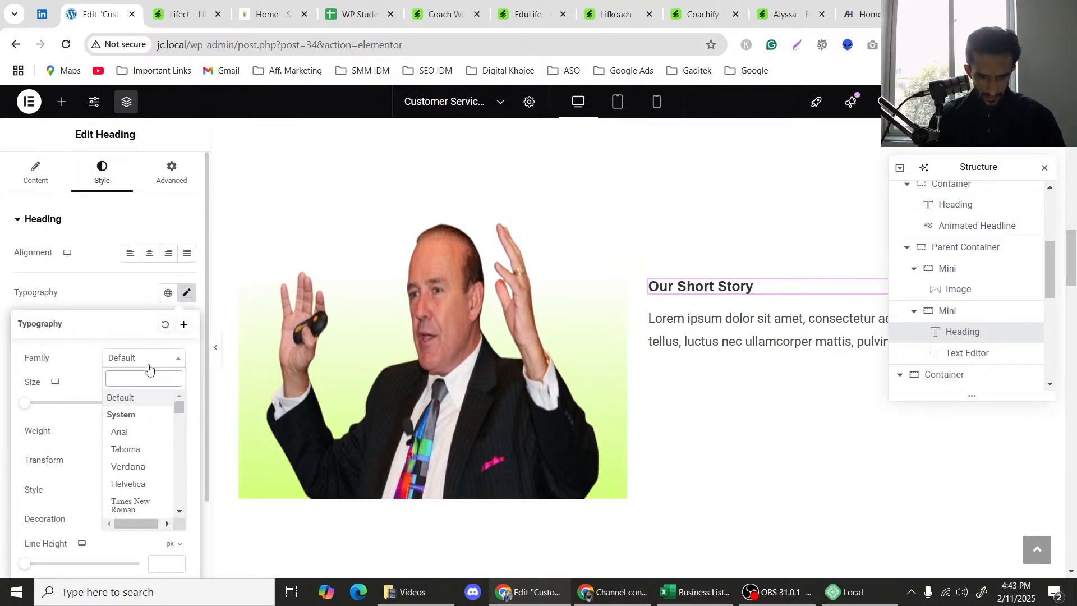
text(ro)
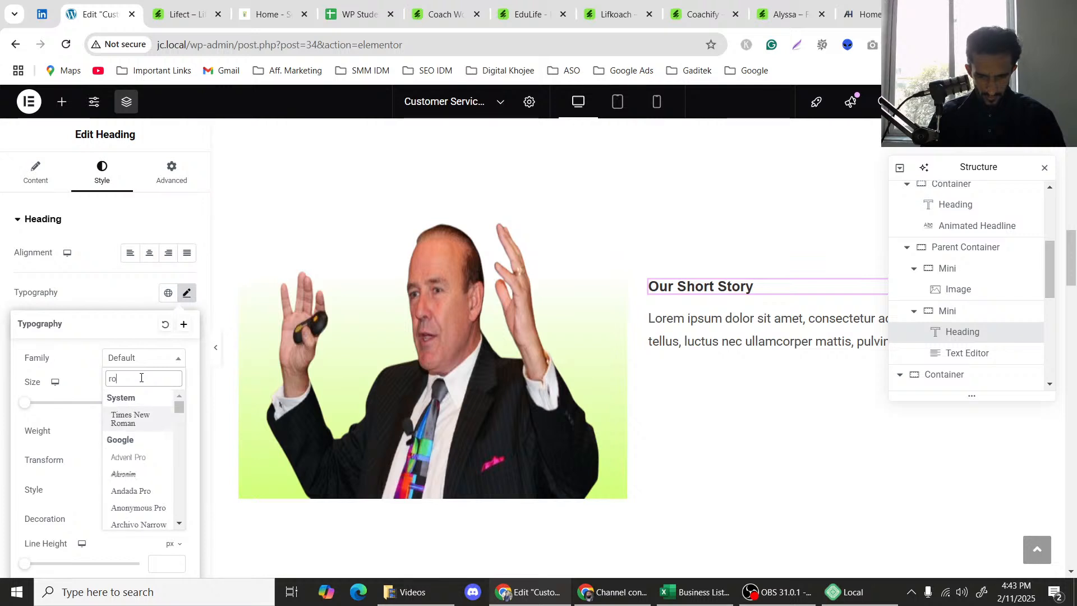
key(BackSpace)
key(BackSpace)
text(robo)
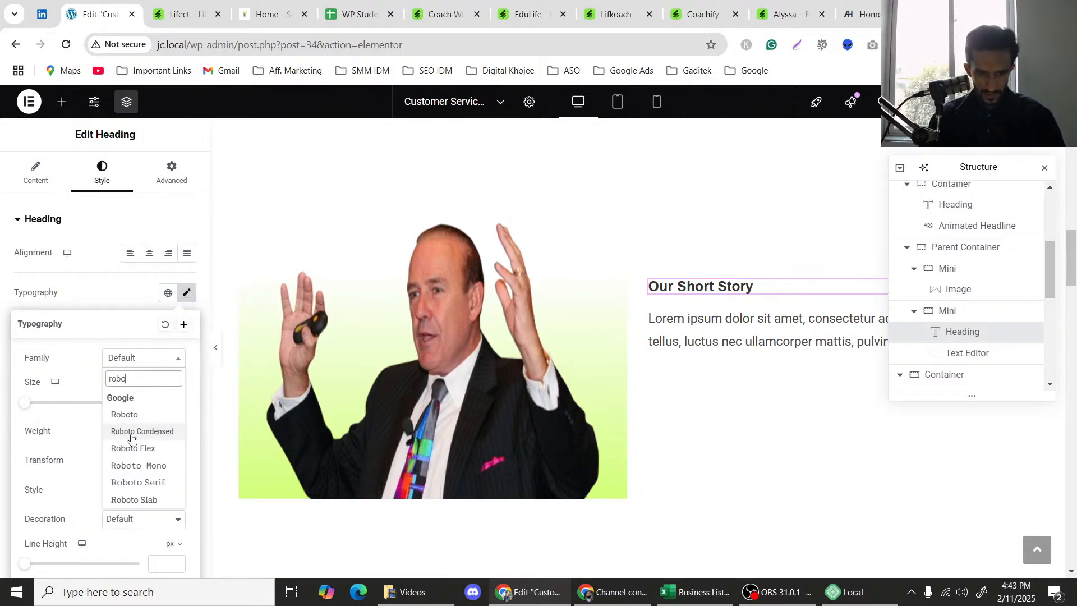
click(142, 417)
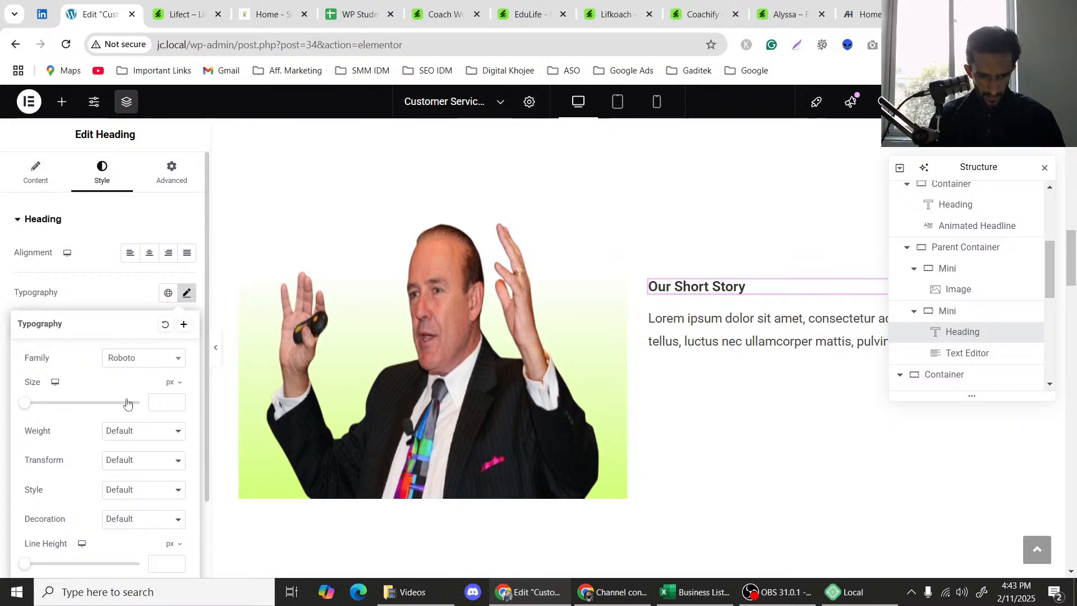
Set the font size of the "Our Short Story" heading to 22 px.
click(157, 402)
text(22)
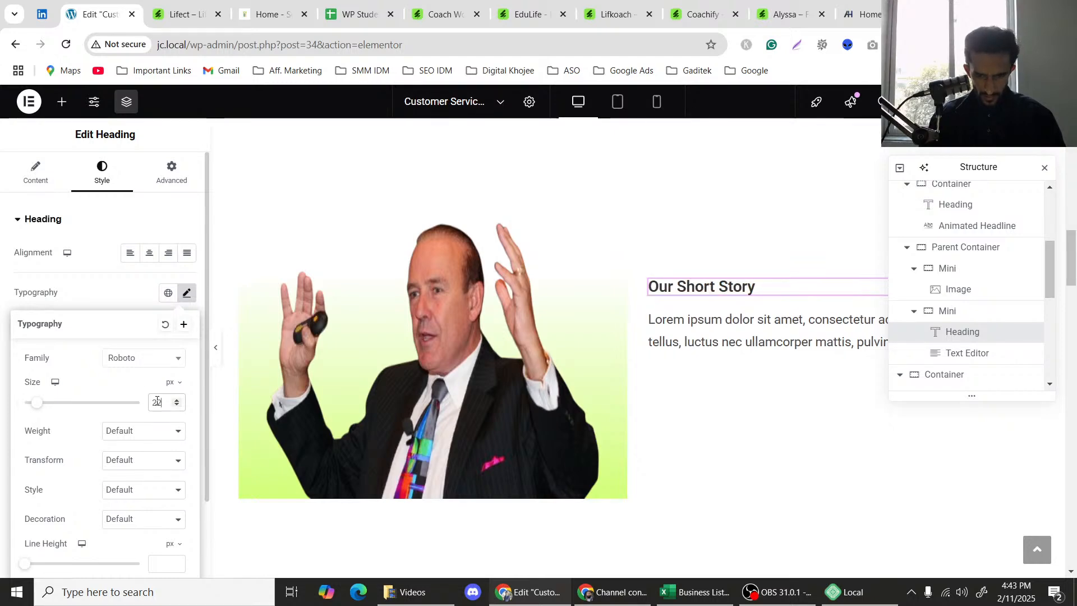
scroll(816, 352, up, 4)
scroll(815, 351, down, 3)
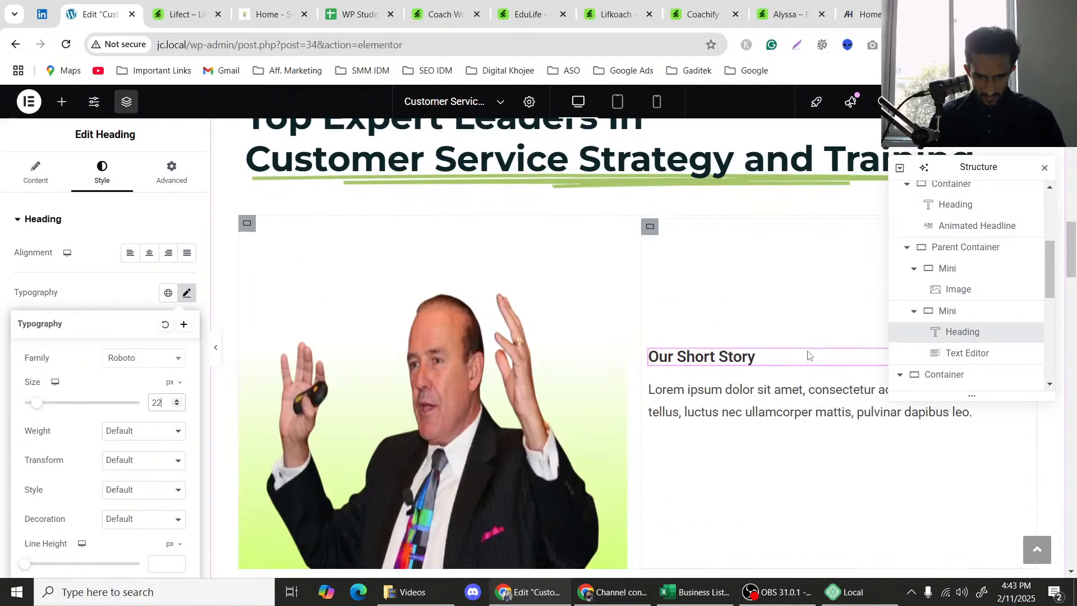
scroll(148, 443, down, 1)
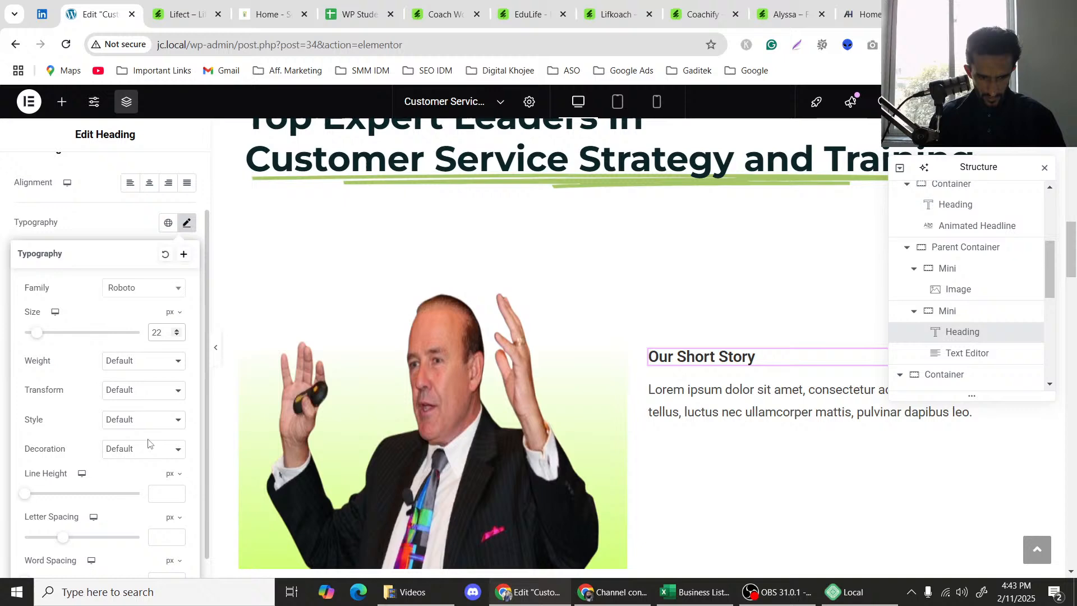
Preview the "Our Short Story" section and the headline above it without the editing controls, and return to editing.
click(217, 348)
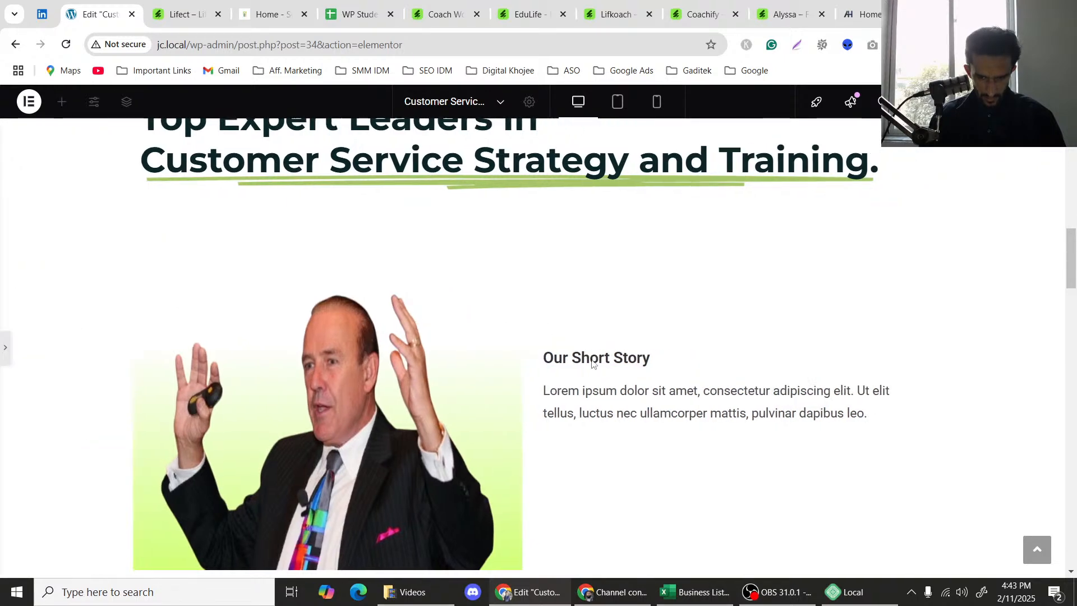
scroll(592, 364, up, 3)
scroll(591, 363, down, 2)
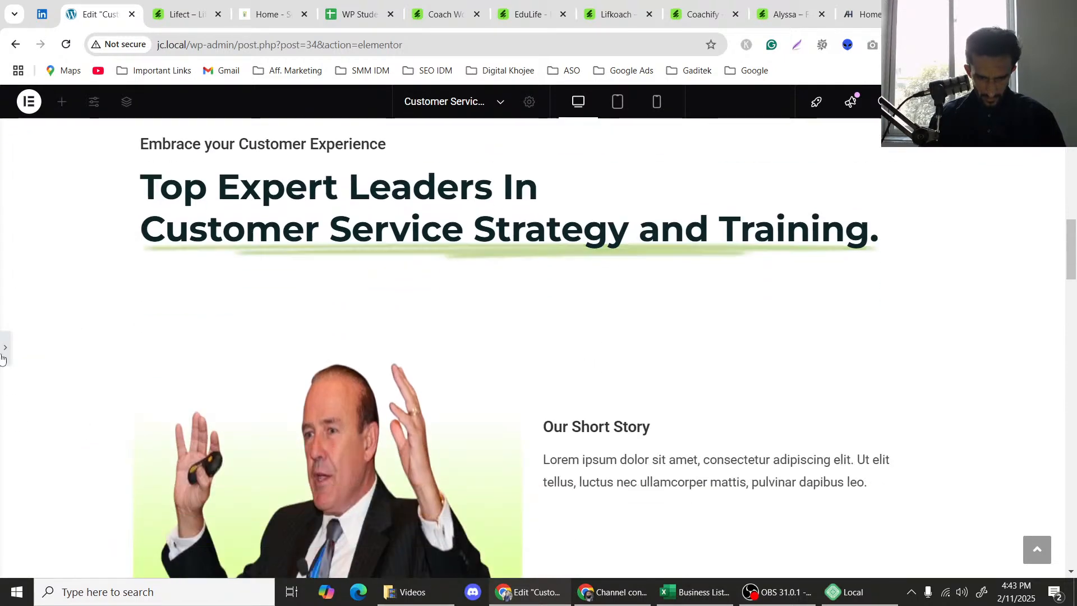
key(ctrl+i)
key(ctrl+p)
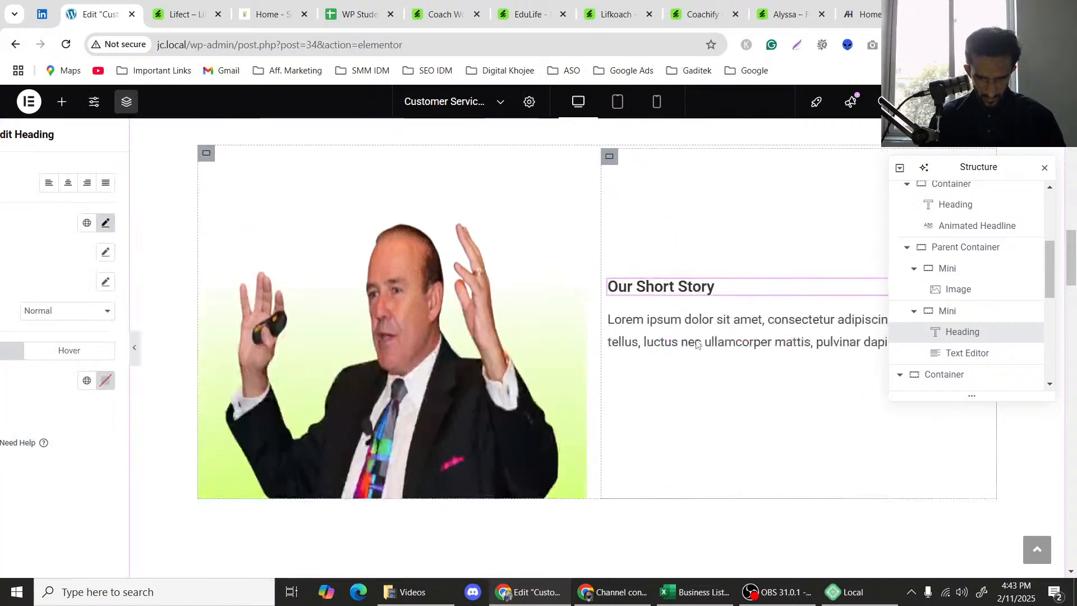
Examine the typography settings of the placeholder paragraph under "Our Short Story" and compare the text with the headings above.
click(685, 344)
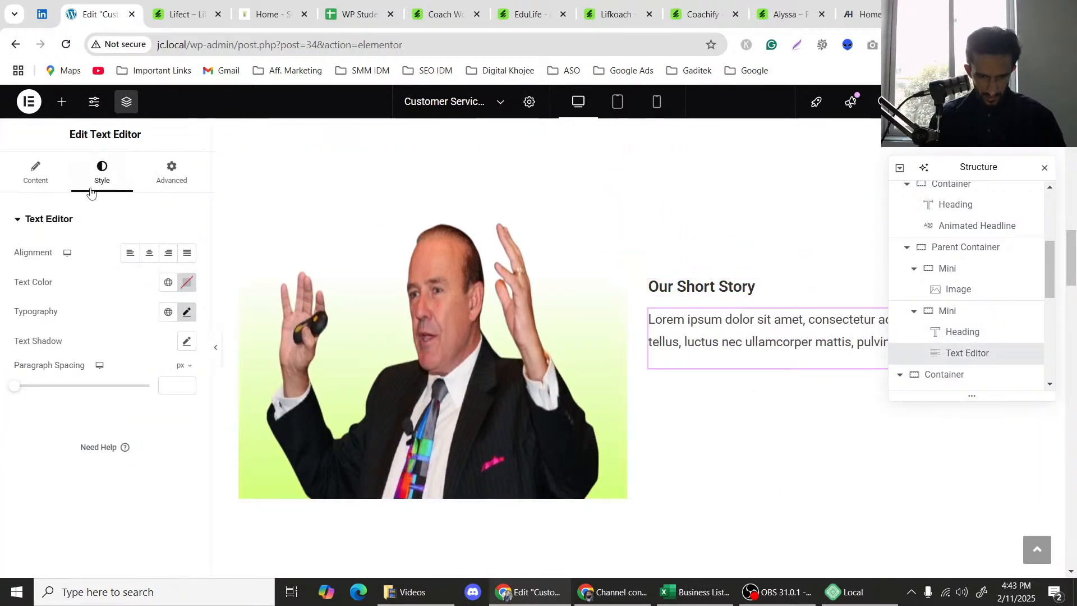
scroll(683, 337, up, 4)
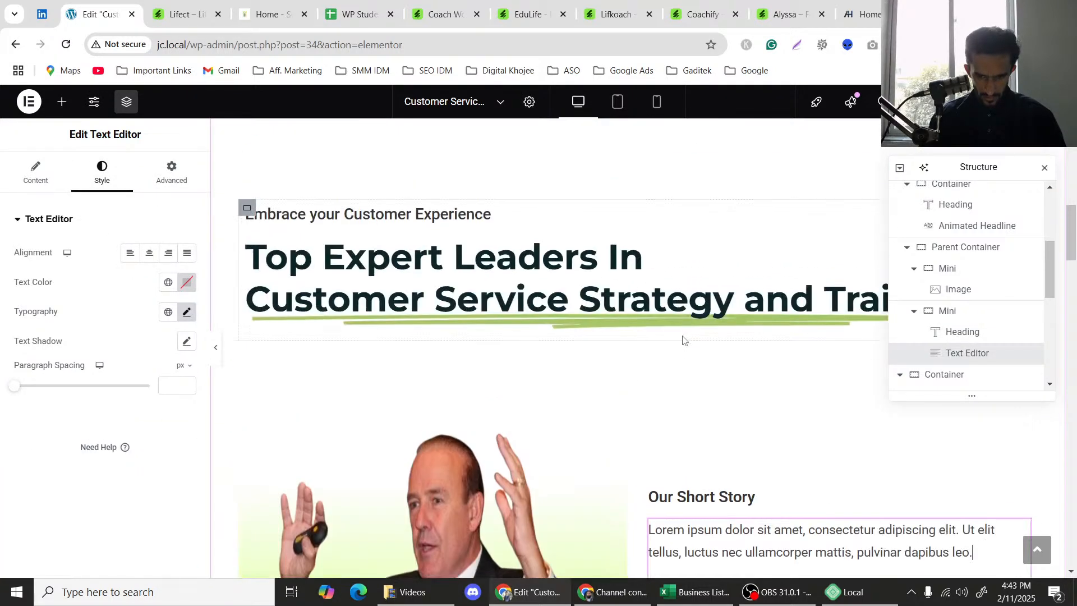
scroll(683, 339, down, 2)
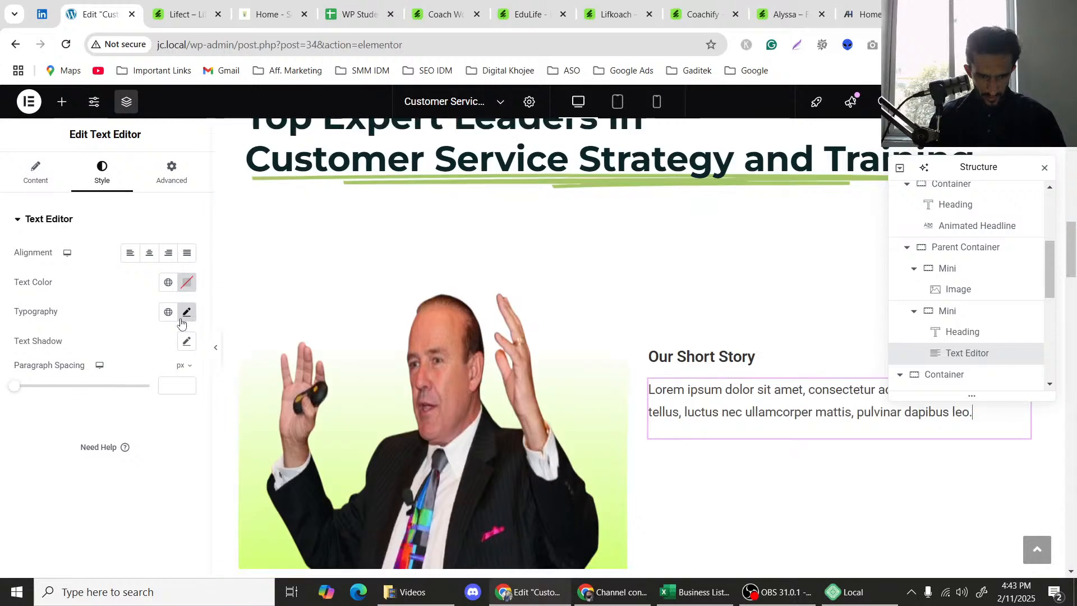
click(187, 312)
click(187, 312)
scroll(837, 385, down, 3)
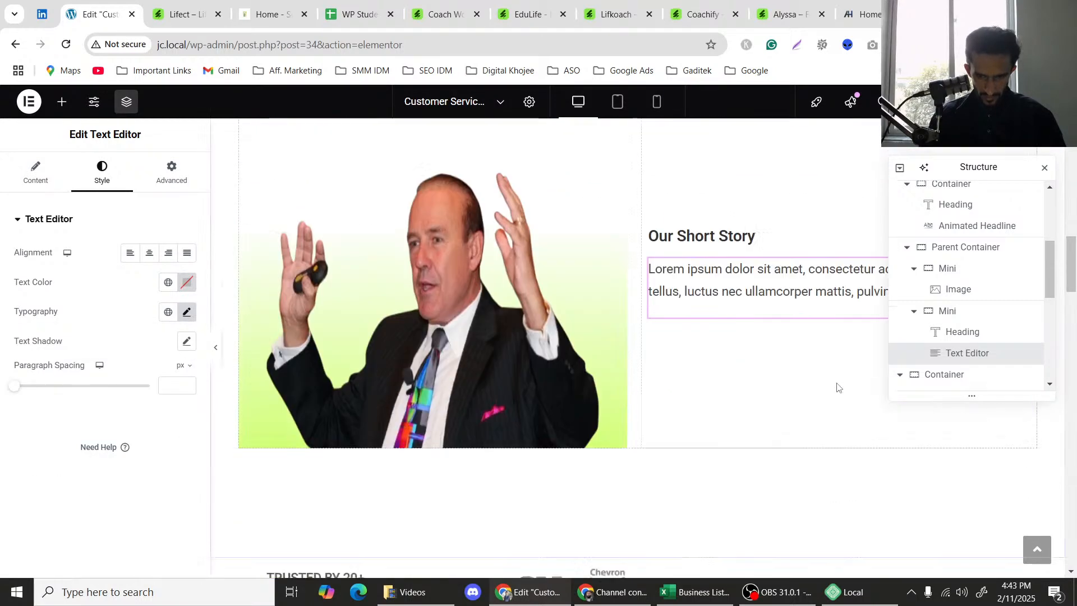
scroll(786, 284, up, 5)
scroll(786, 286, down, 3)
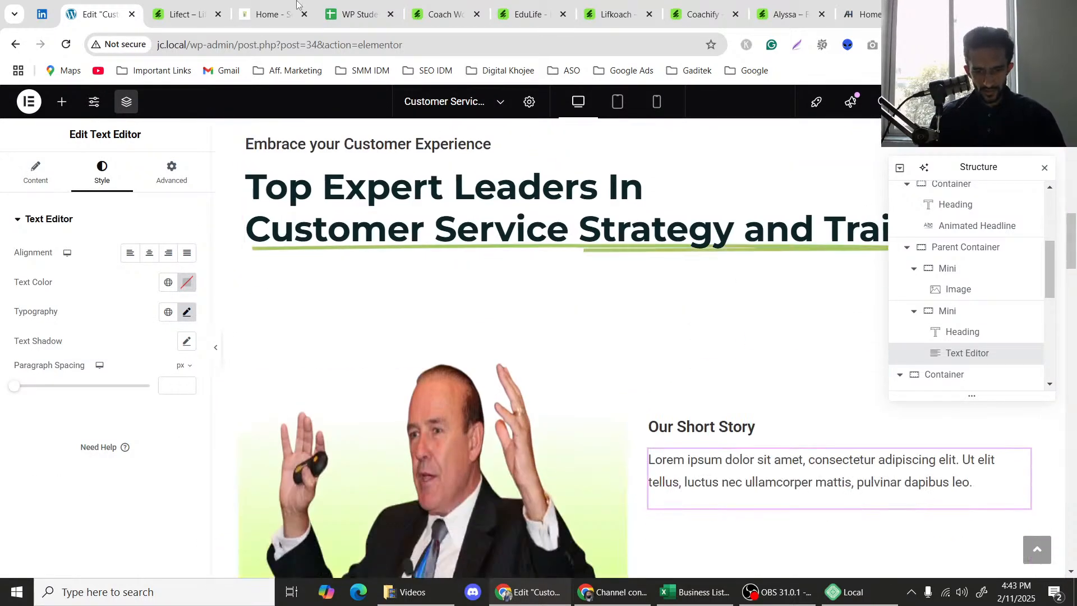
Check the short story section in the Lifect template preview for reference, and return to the page being edited.
click(255, 11)
click(147, 6)
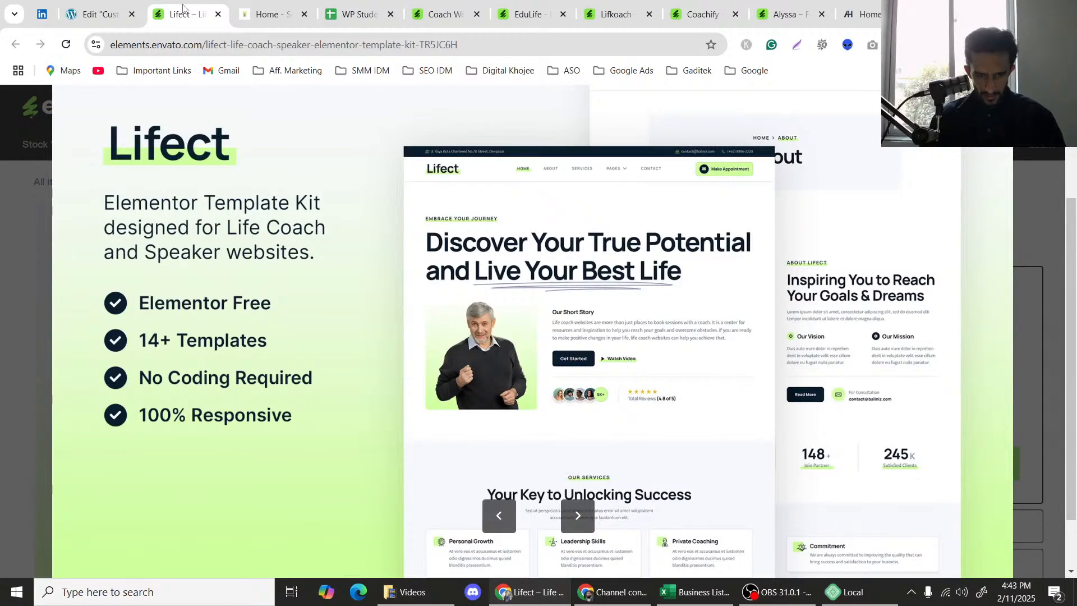
click(106, 12)
scroll(561, 364, down, 4)
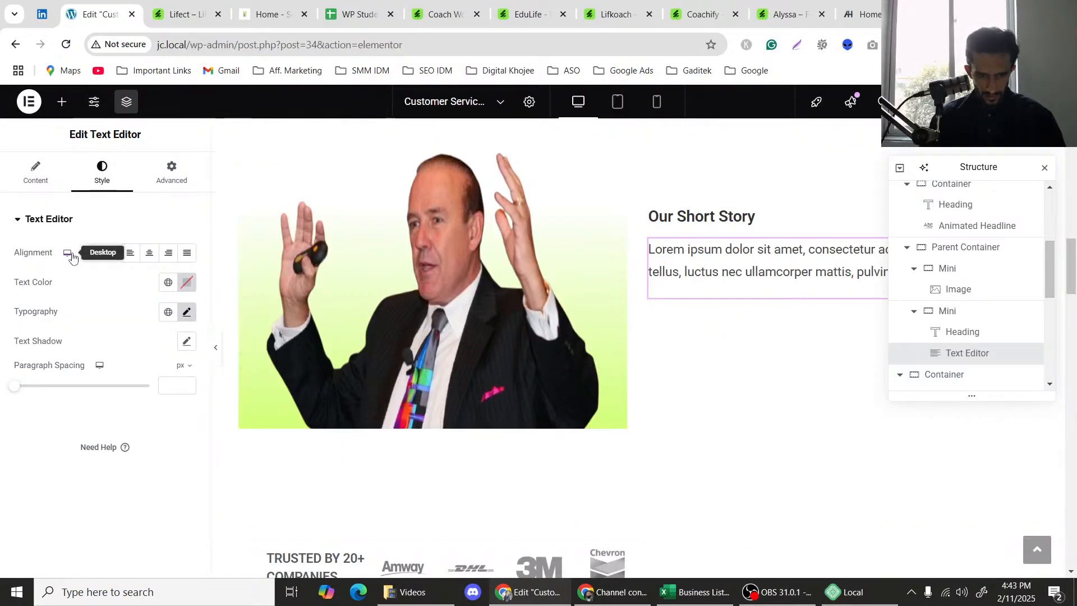
Copy the "In today's fiercely competitive world" paragraph from the hero section of the customer-service.com home page.
click(36, 171)
click(257, 7)
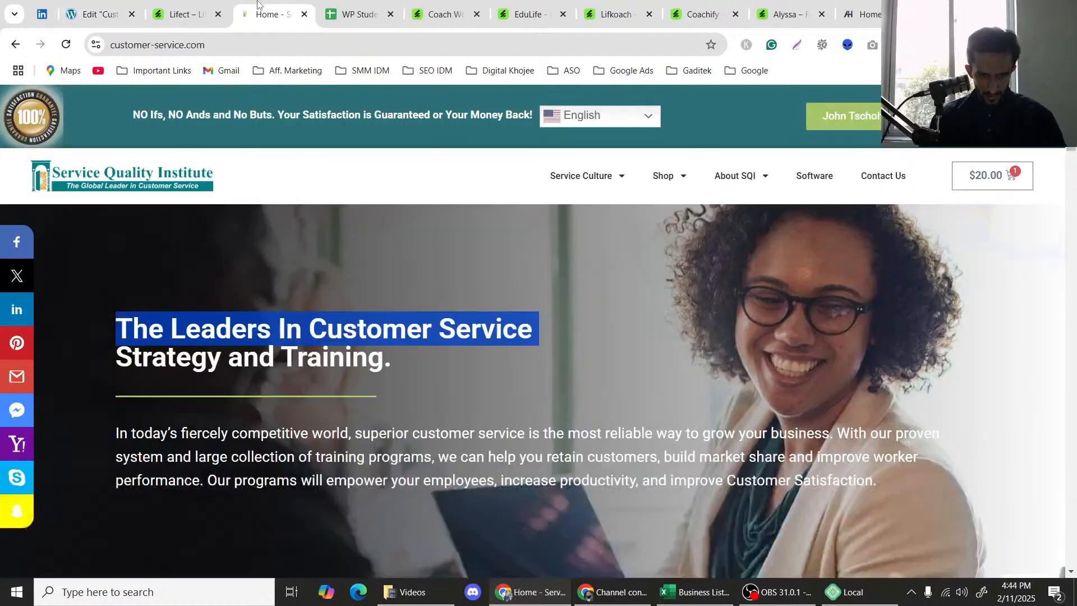
scroll(112, 393, down, 5)
scroll(112, 392, up, 5)
click(112, 435)
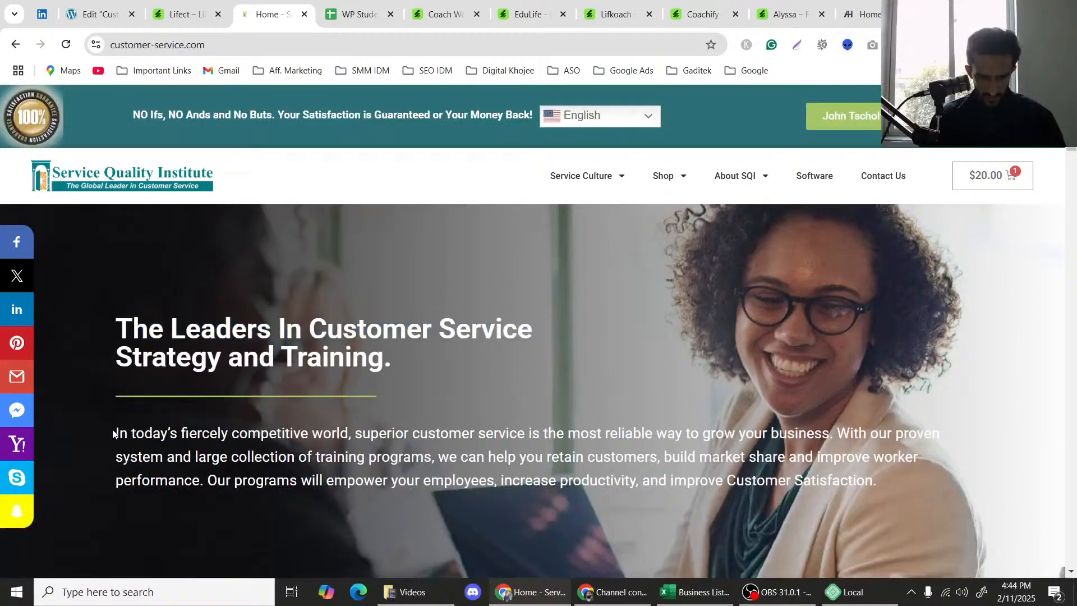
drag(114, 433, 262, 430)
click(140, 434)
drag(161, 437, 890, 490)
key(ctrl+c)
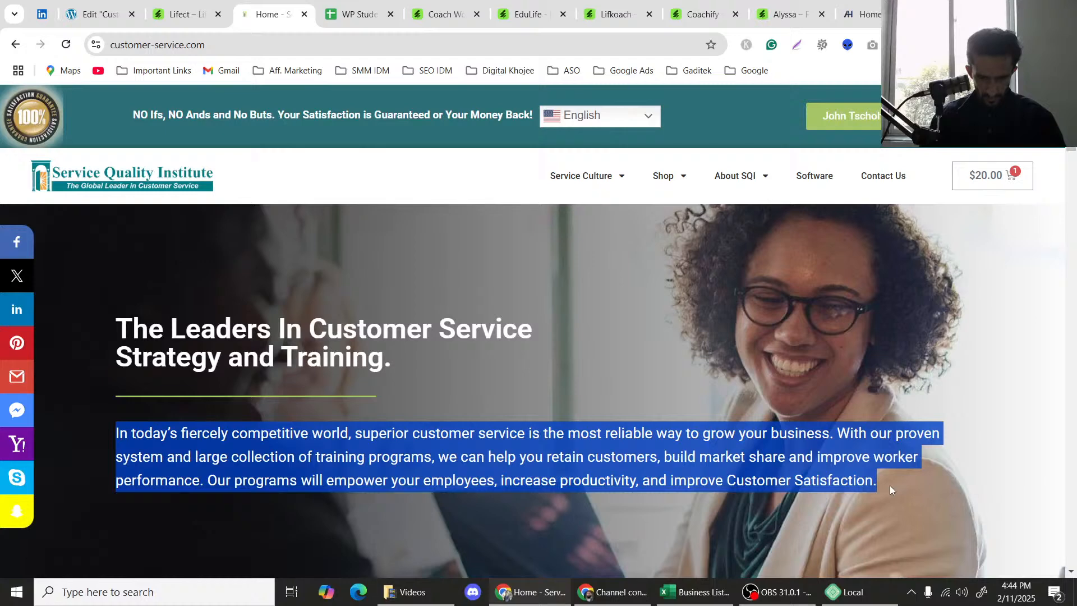
Replace the placeholder text under "Our Short Story" with the copied paragraph, and move the Structure panel off the text.
click(119, 5)
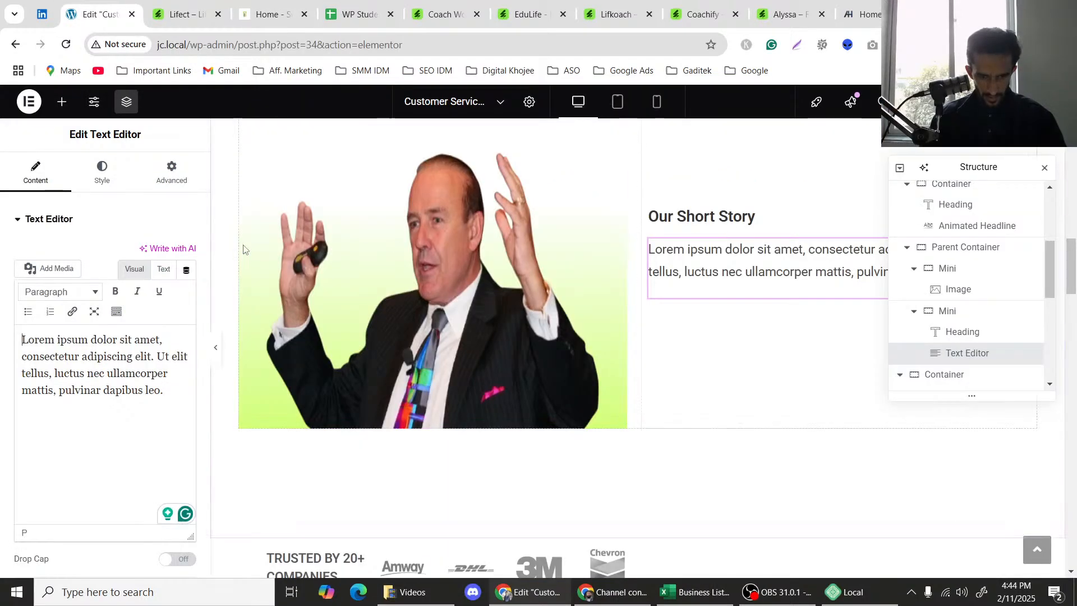
triple_click(94, 348)
key(ctrl+v)
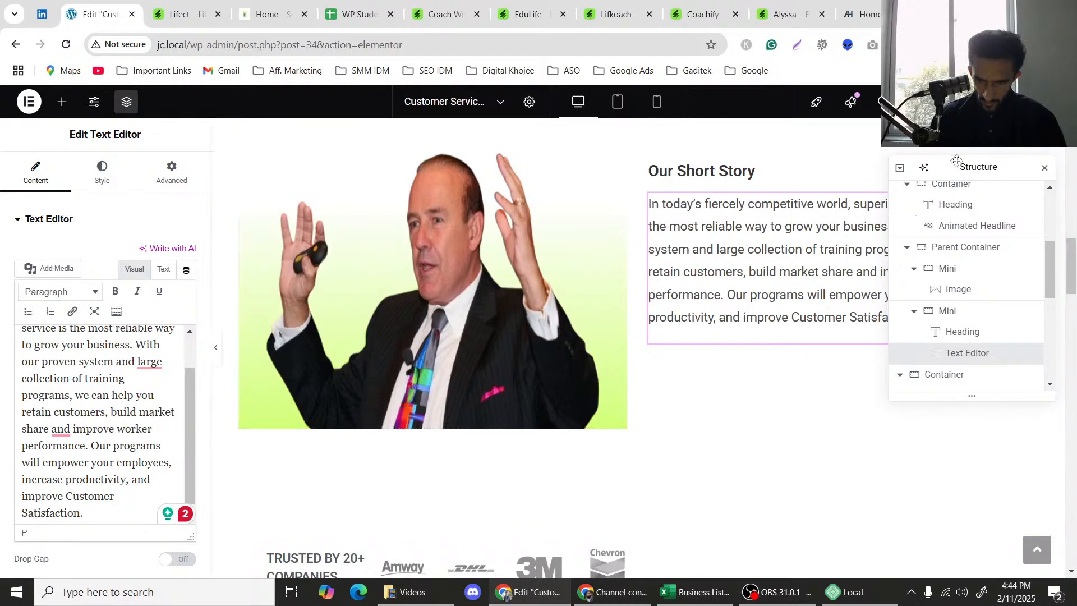
drag(960, 167, 484, 198)
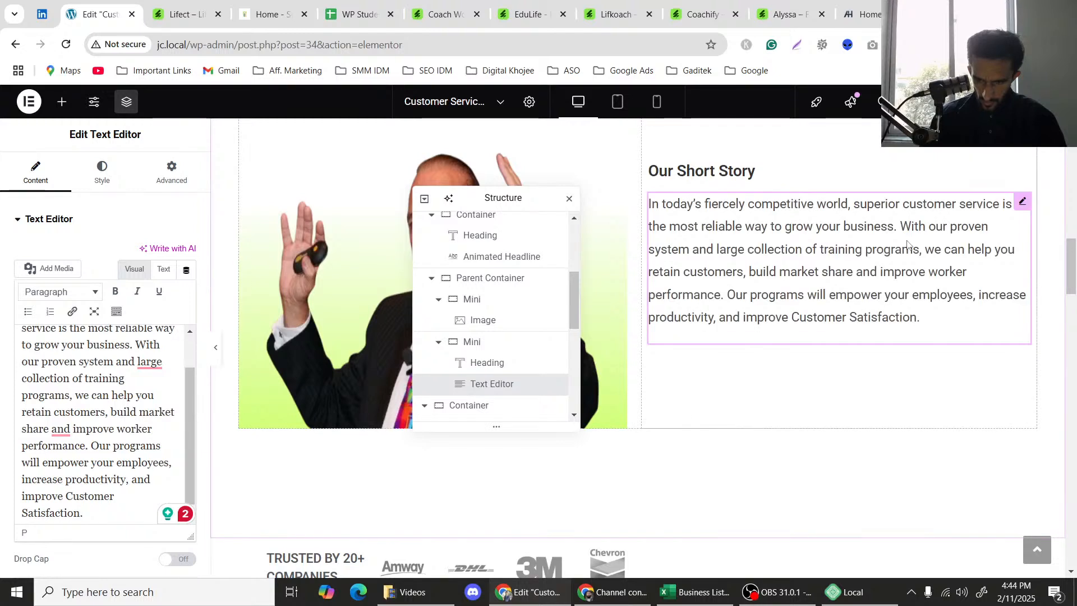
Try starting a new paragraph before "Our programs will empower your employees", and rejoin the text after previewing it.
click(730, 294)
key(Return)
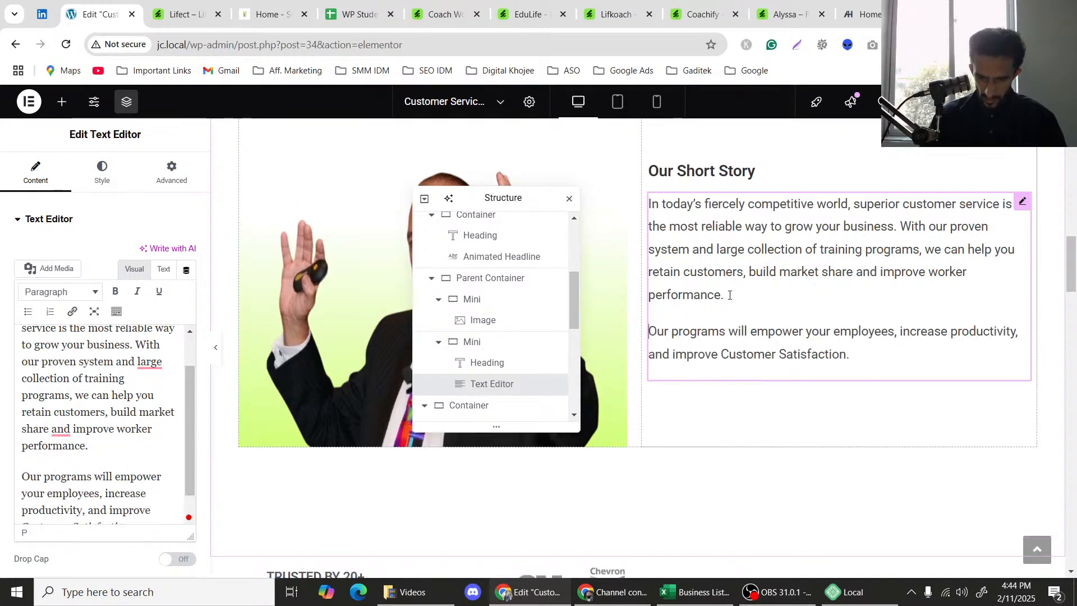
click(216, 350)
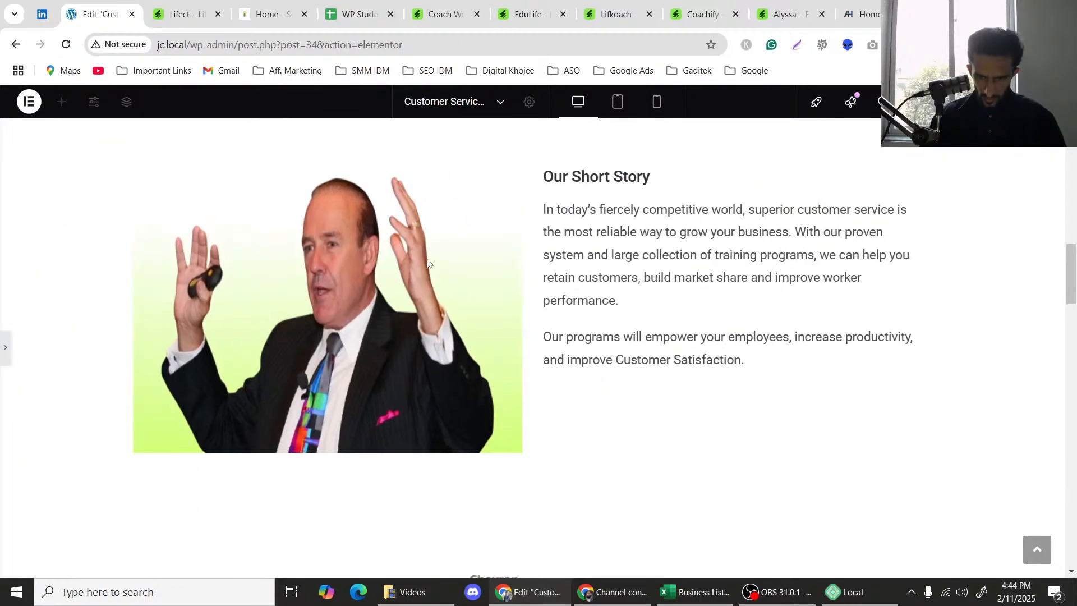
scroll(456, 248, up, 5)
scroll(458, 264, down, 3)
scroll(457, 265, up, 1)
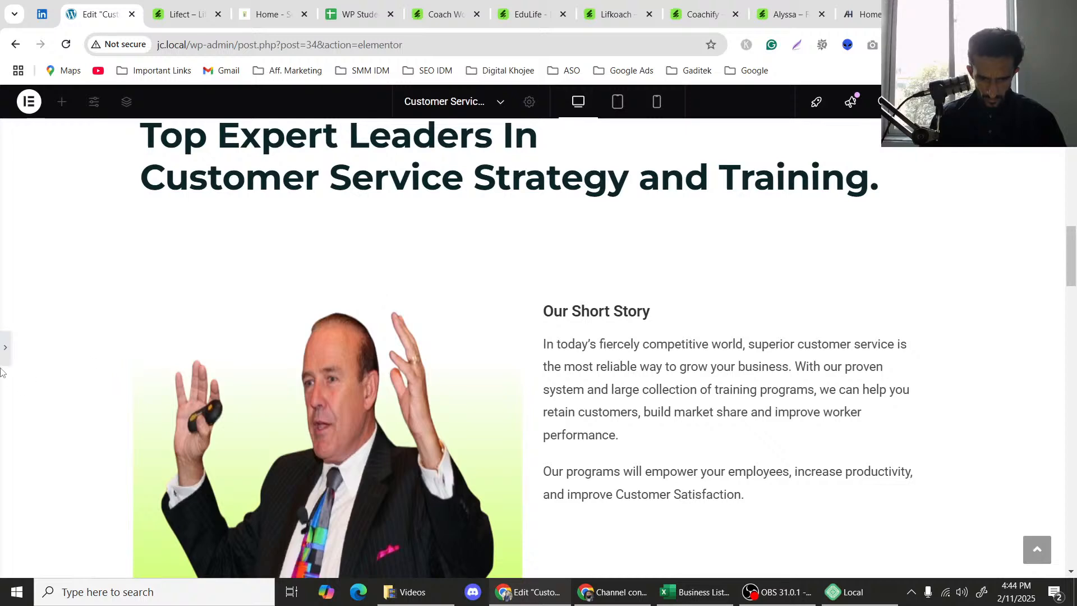
click(6, 347)
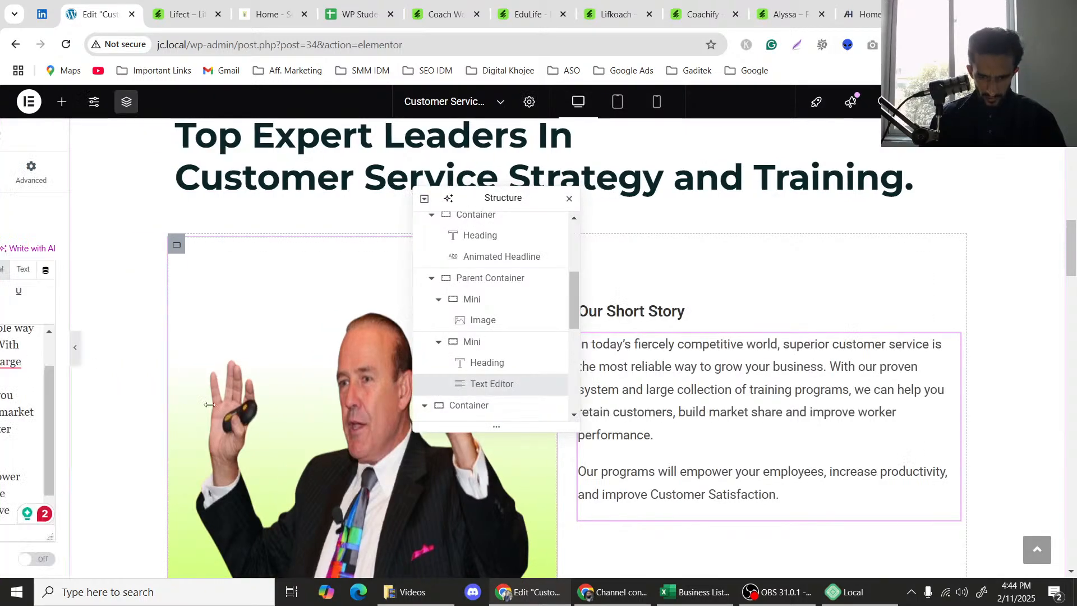
key(Delete)
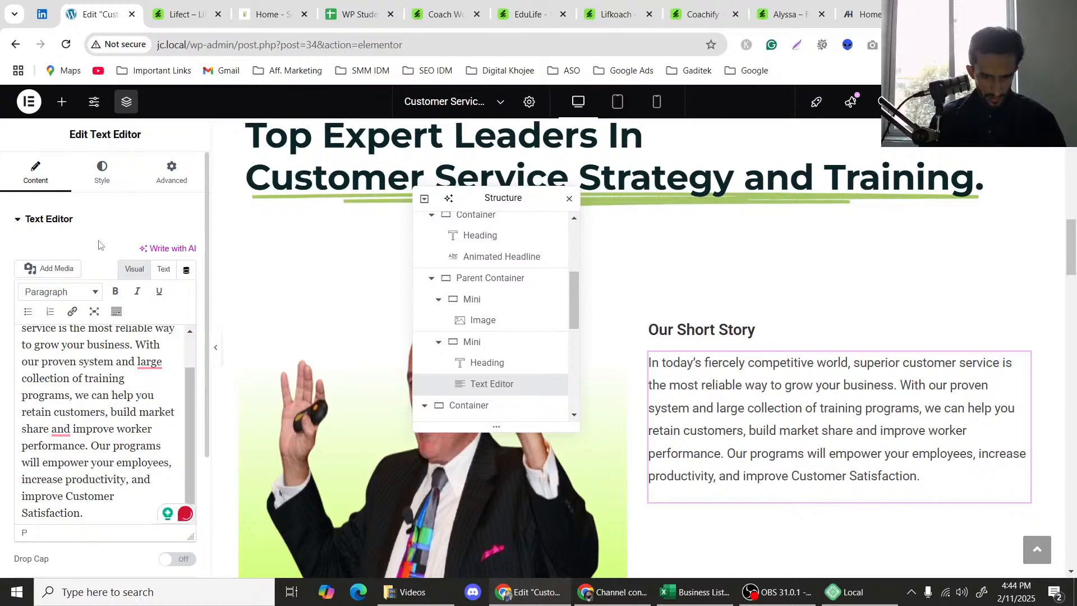
Reduce the font size of the paragraph under "Our Short Story" to 17 px and preview the section.
click(94, 175)
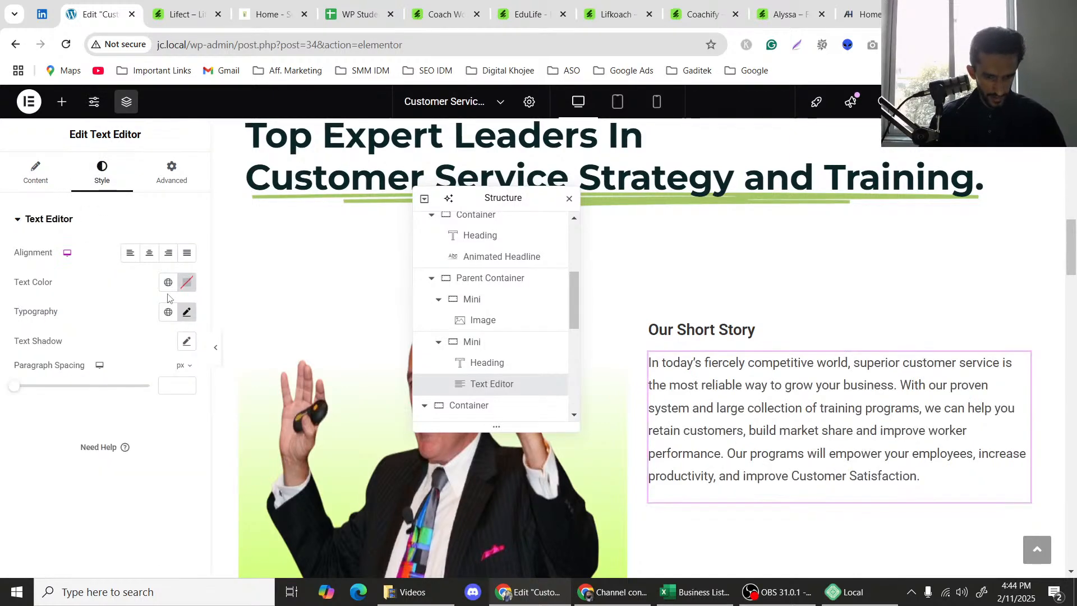
click(188, 313)
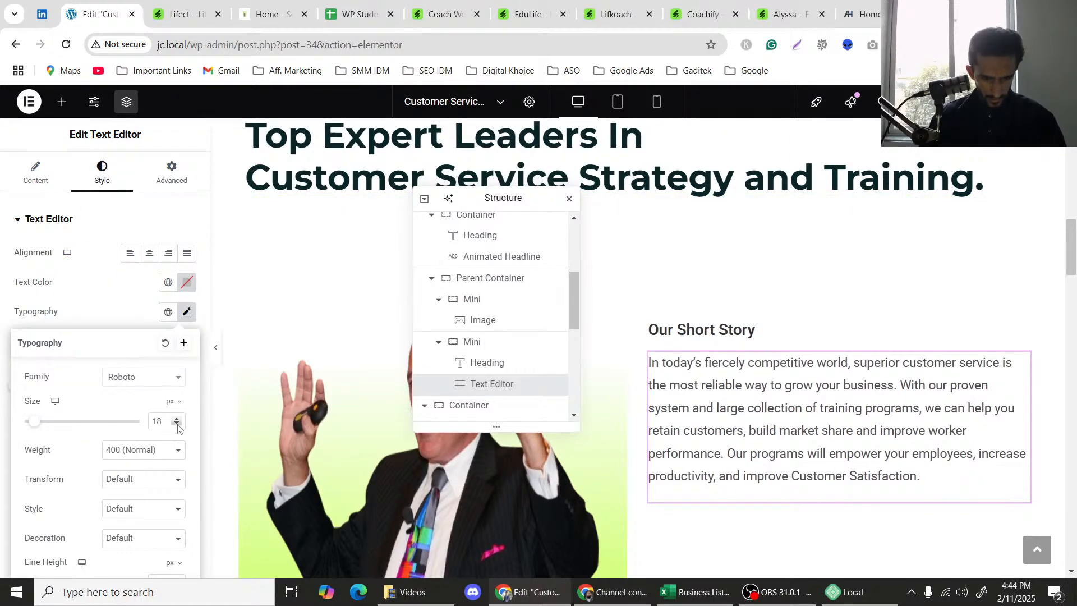
click(177, 425)
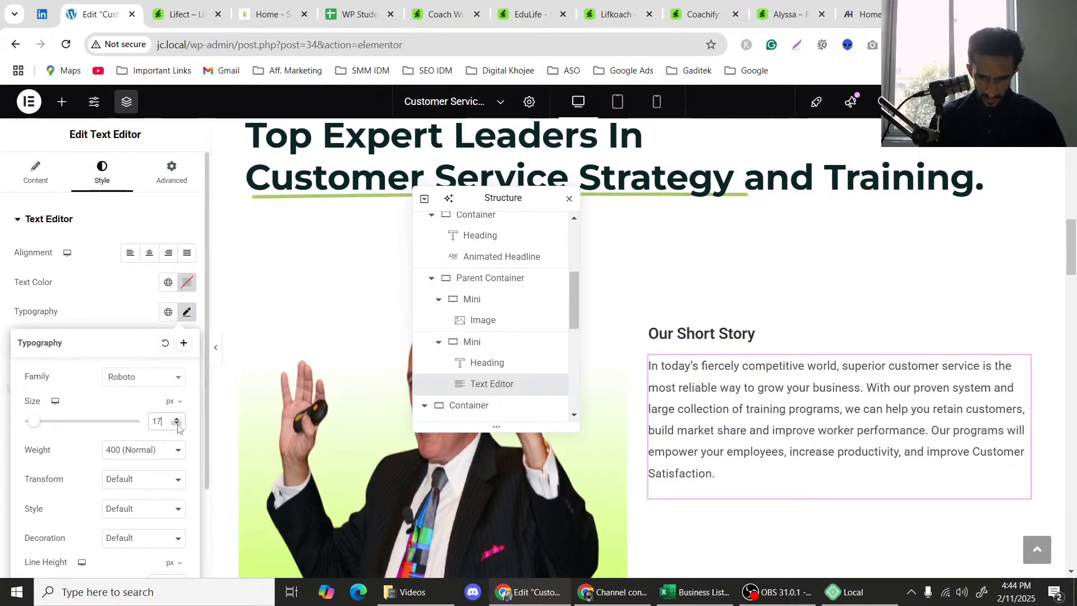
click(221, 340)
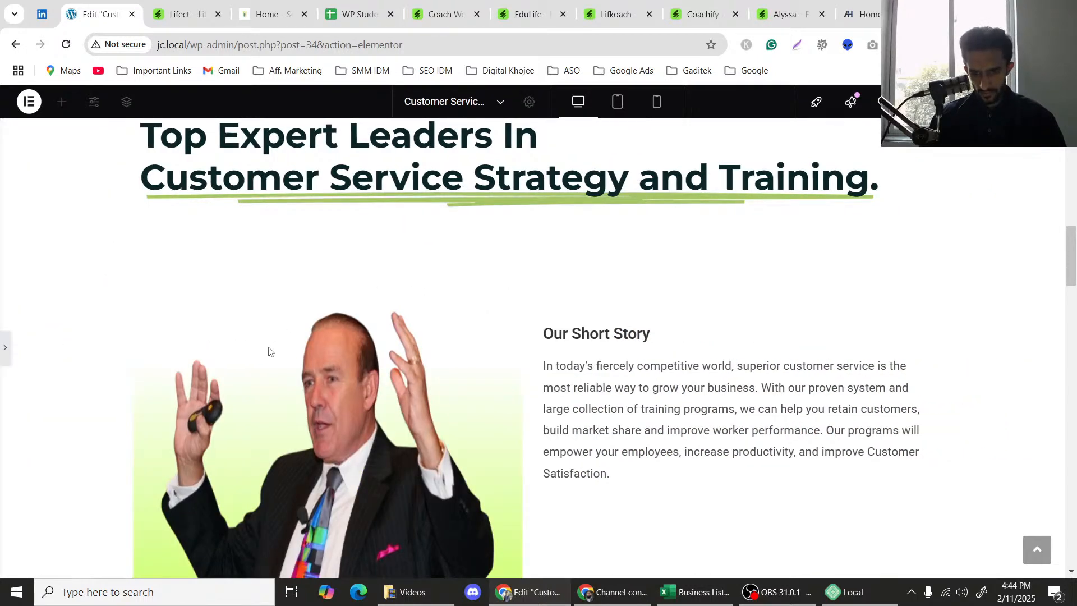
Compare the preview of the "Our Short Story" section with the same section in the Lifect reference template.
scroll(268, 351, up, 3)
scroll(268, 351, down, 6)
scroll(268, 351, up, 2)
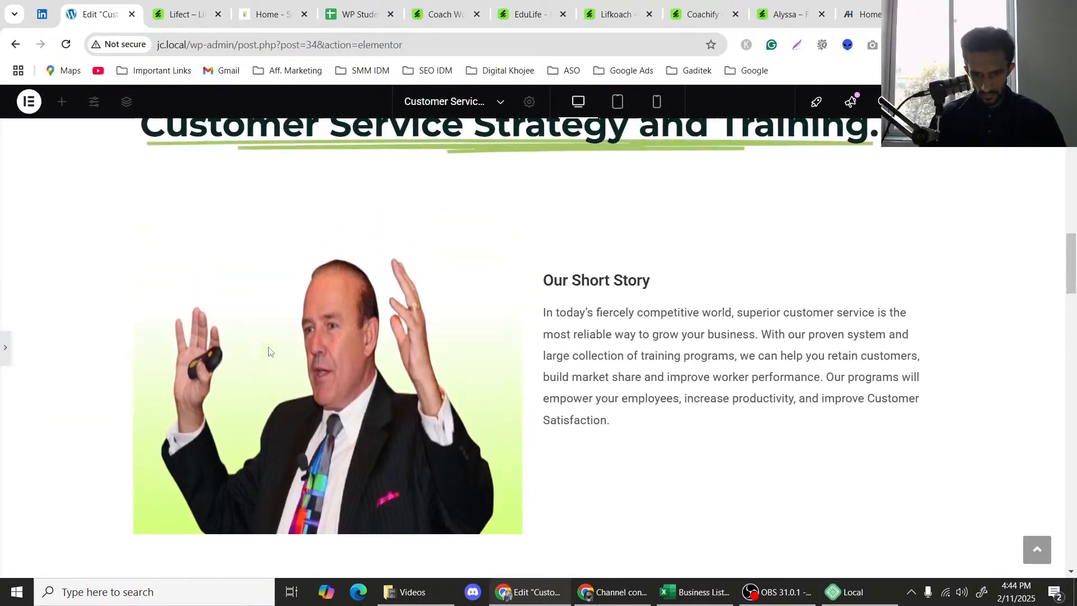
scroll(268, 351, up, 1)
click(185, 14)
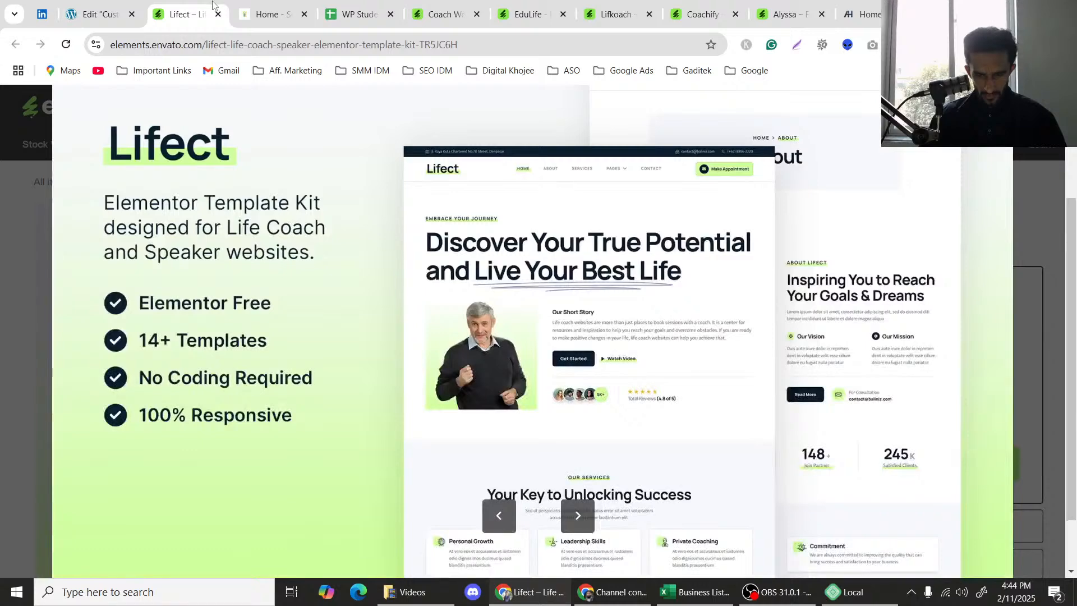
click(100, 5)
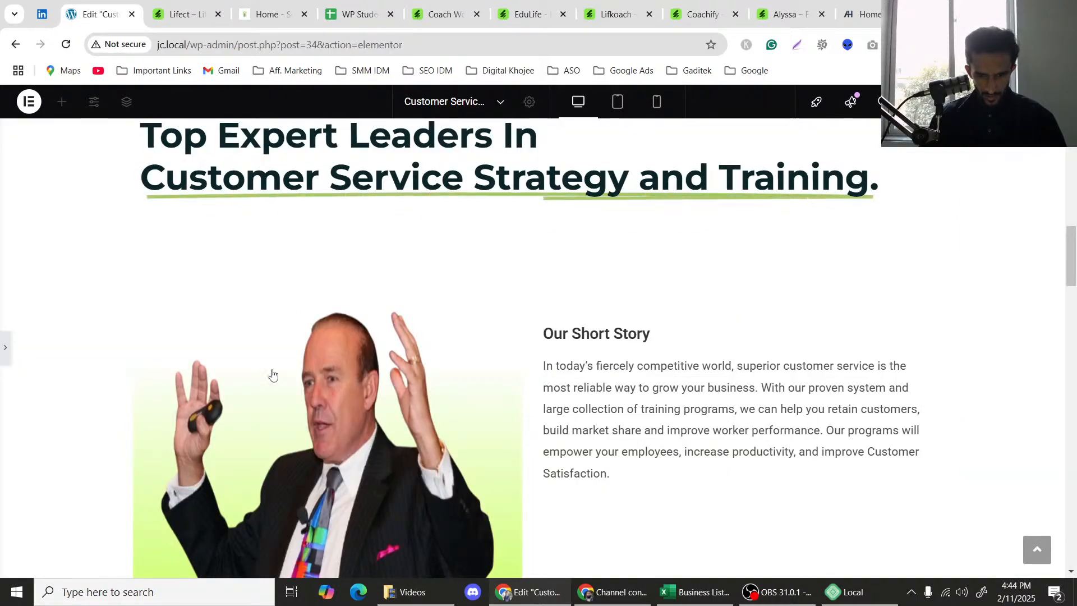
Apply the global Text color to the paragraph under "Our Short Story" and preview the section without the editing panel.
click(754, 420)
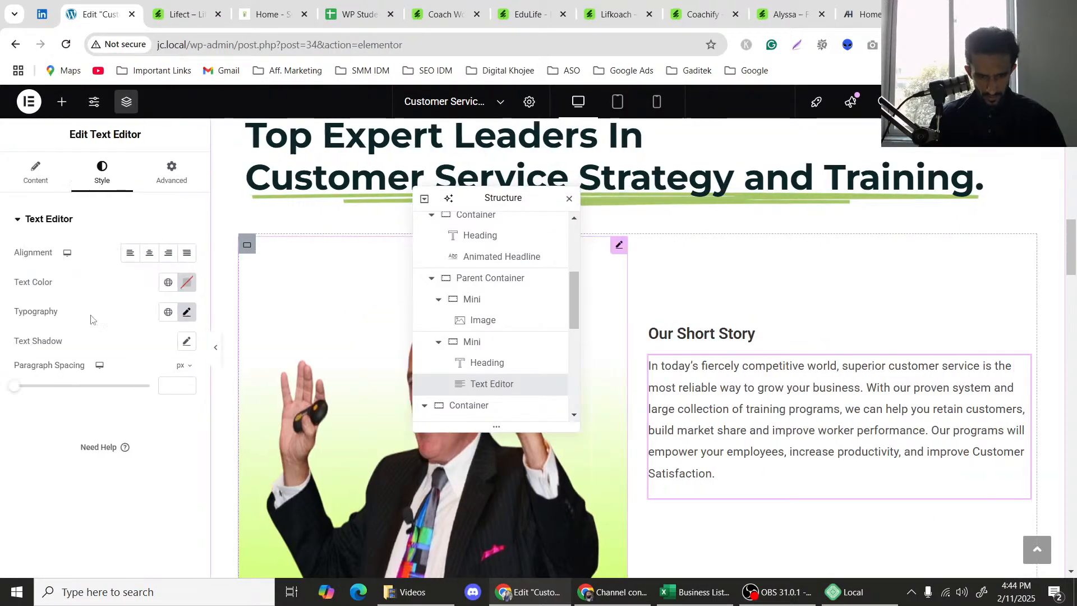
click(168, 283)
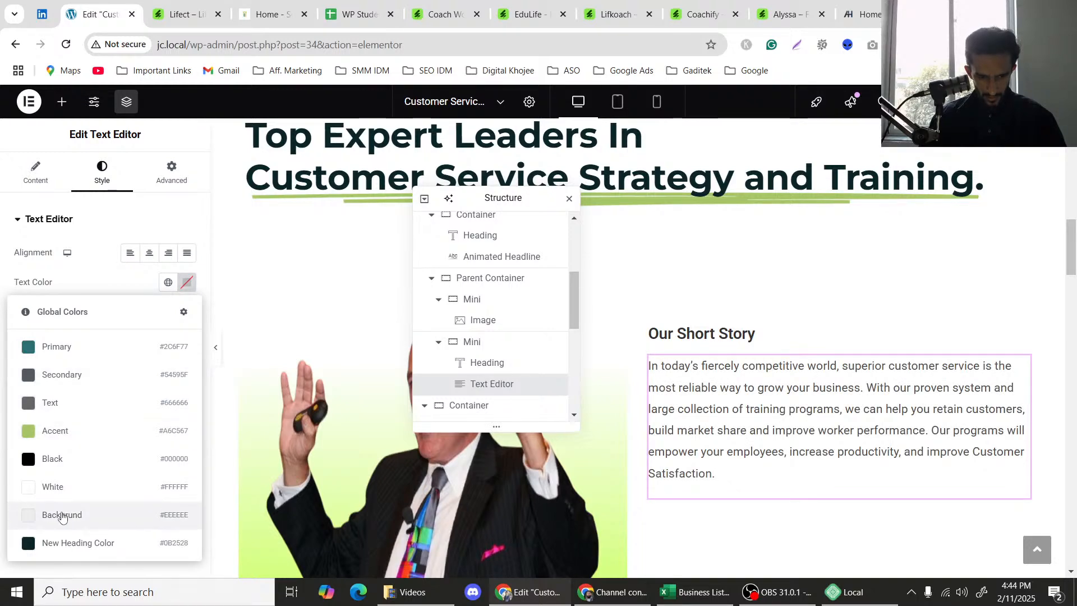
click(63, 402)
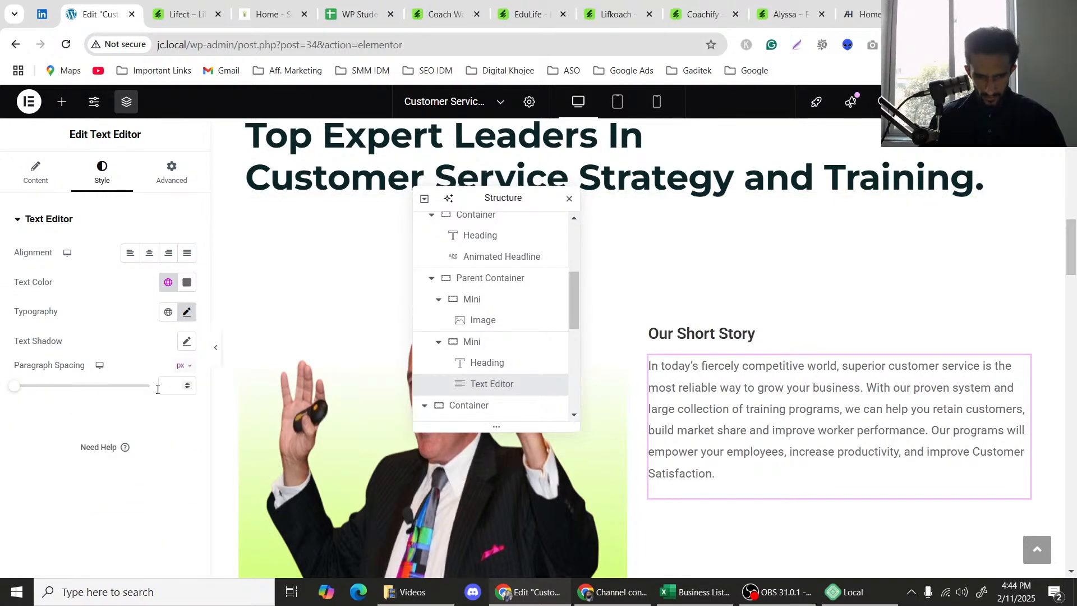
click(218, 350)
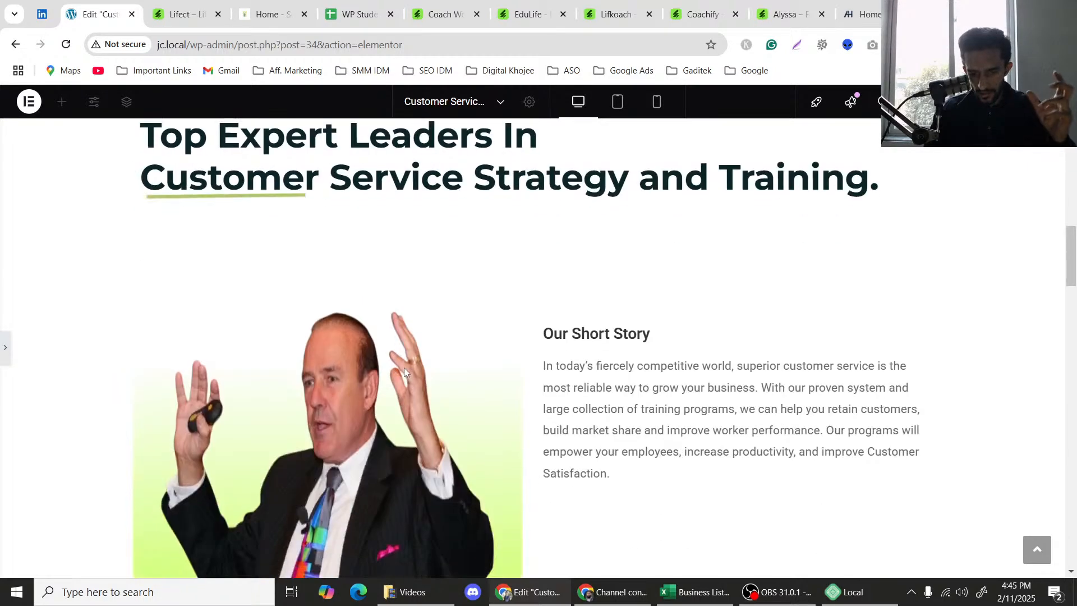
scroll(405, 368, down, 1)
scroll(411, 344, up, 1)
scroll(411, 343, up, 1)
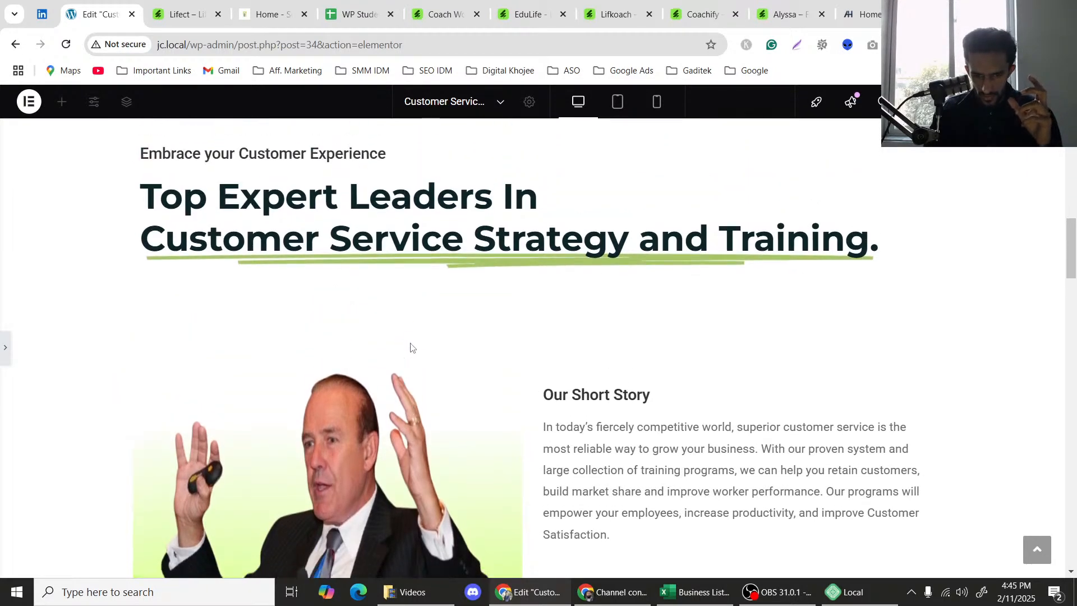
scroll(410, 344, down, 1)
scroll(410, 342, up, 1)
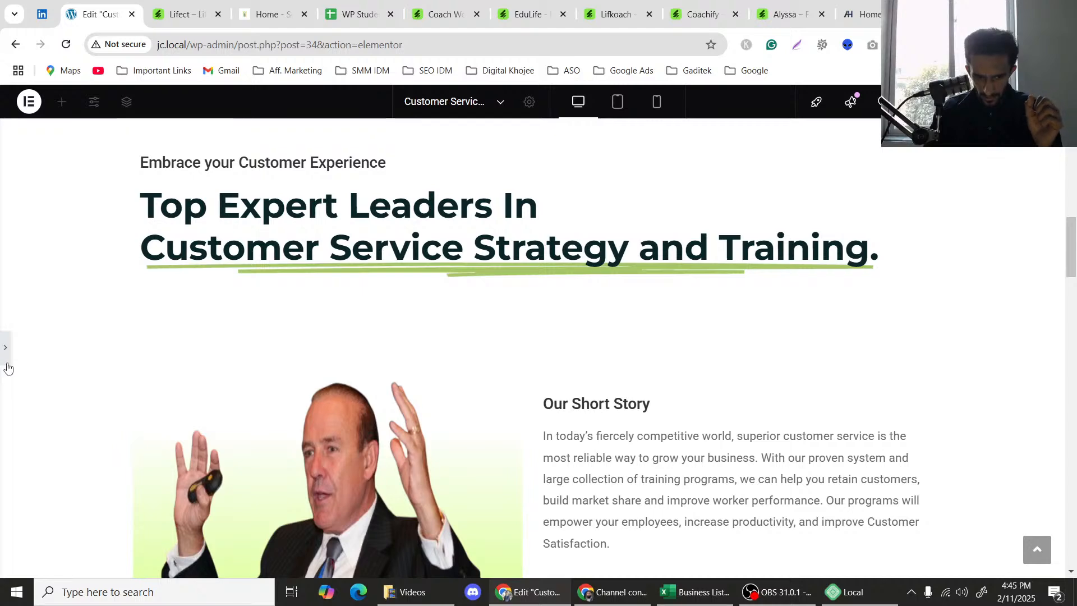
Bring back the editing panel, move the floating Structure panel off the headline and close it.
key(ctrl+p)
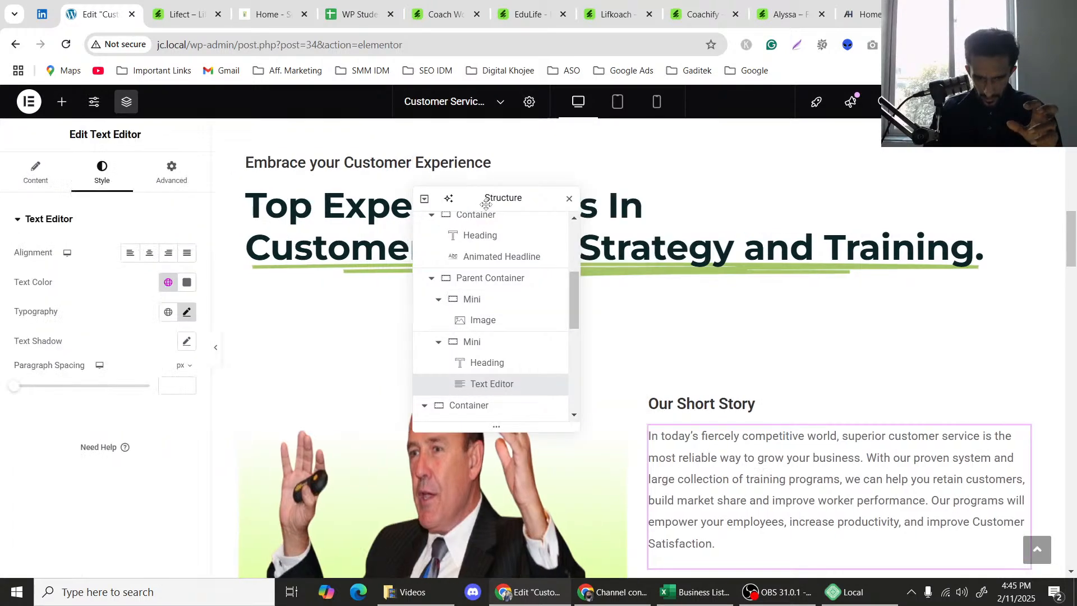
drag(483, 202, 353, 344)
drag(579, 350, 819, 274)
click(900, 279)
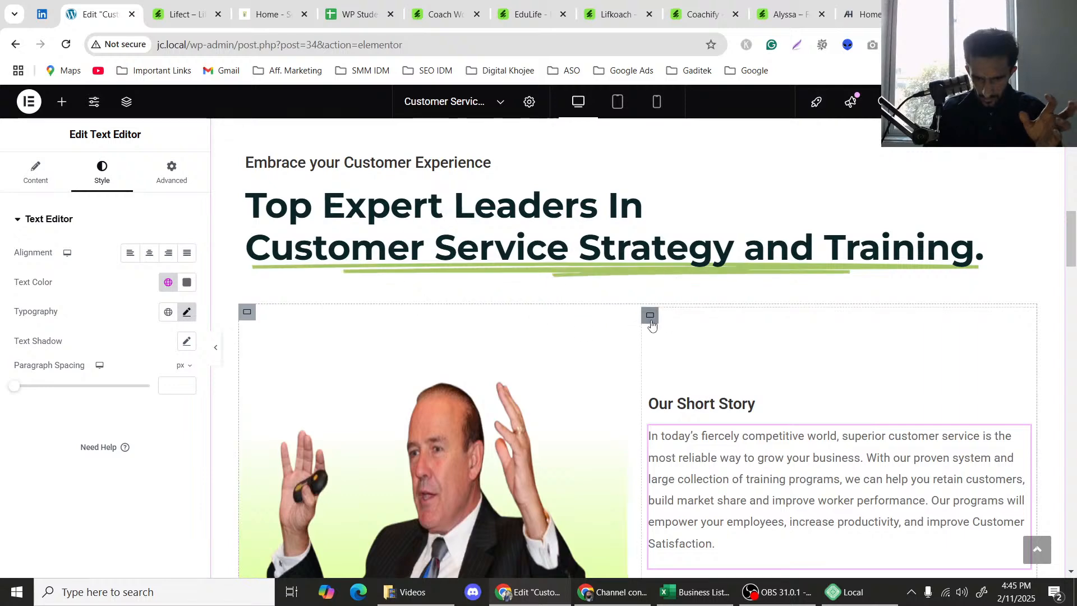
Set the top padding of the container holding the photo and "Our Short Story" to 0 px.
click(246, 312)
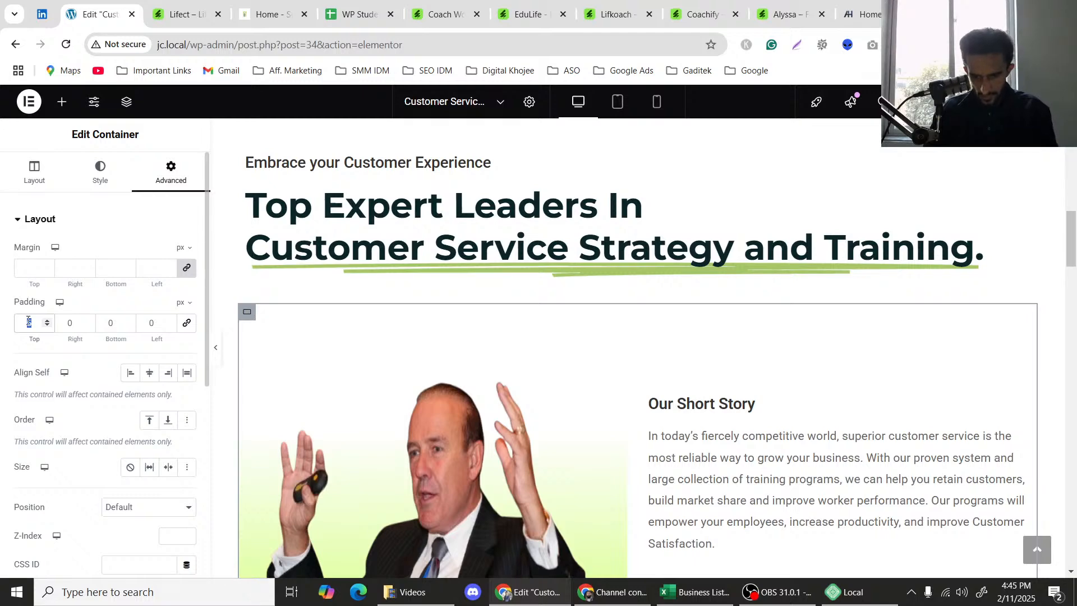
scroll(673, 247, down, 3)
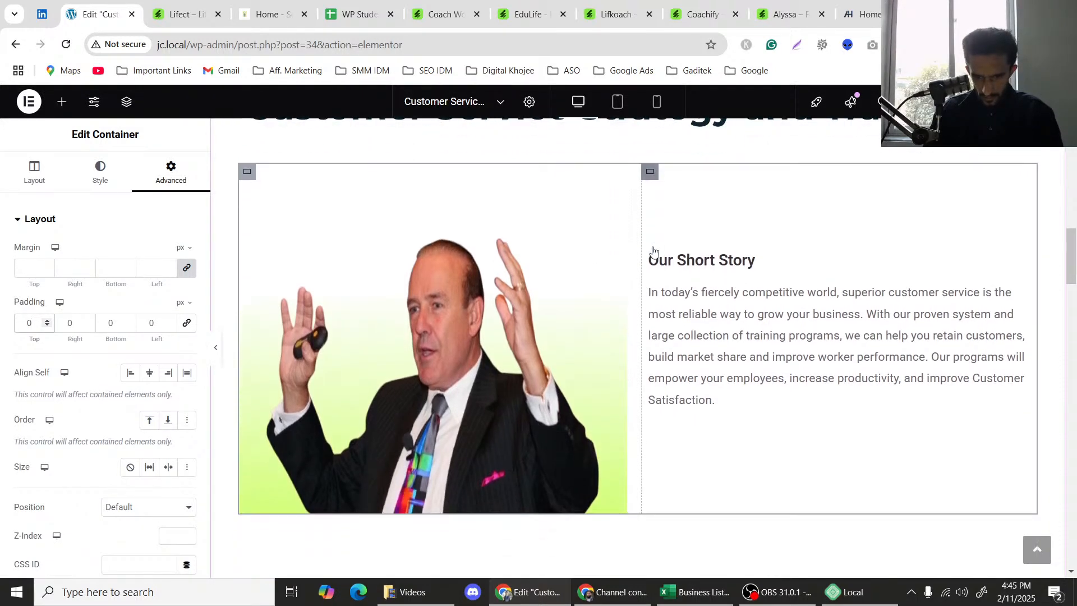
scroll(653, 251, down, 1)
scroll(668, 264, up, 2)
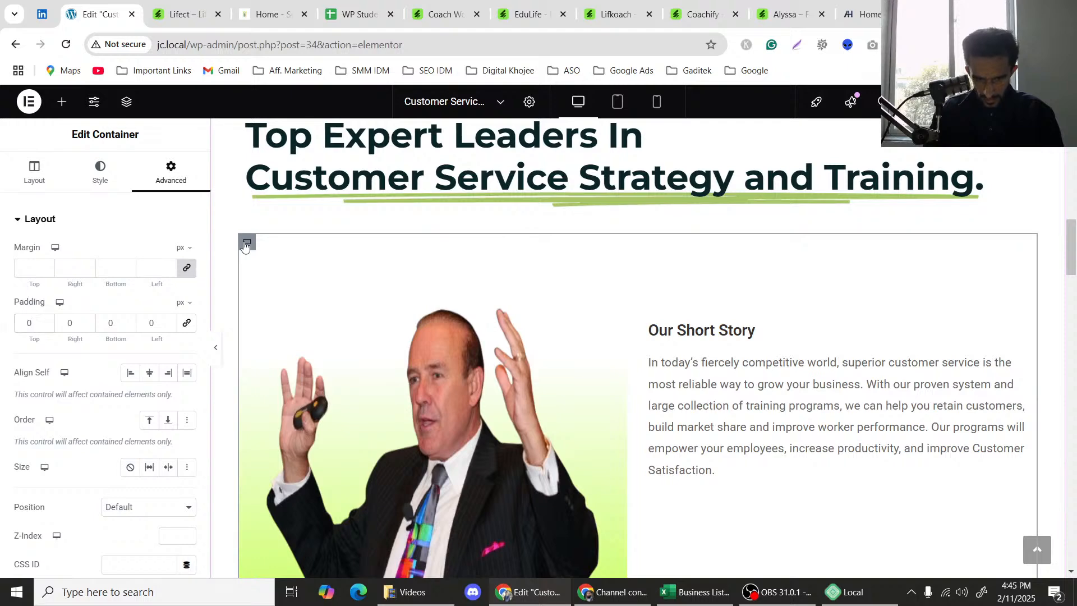
Examine the spacing between the "Top Expert Leaders In" headline and the photo and story container below it.
scroll(635, 246, up, 1)
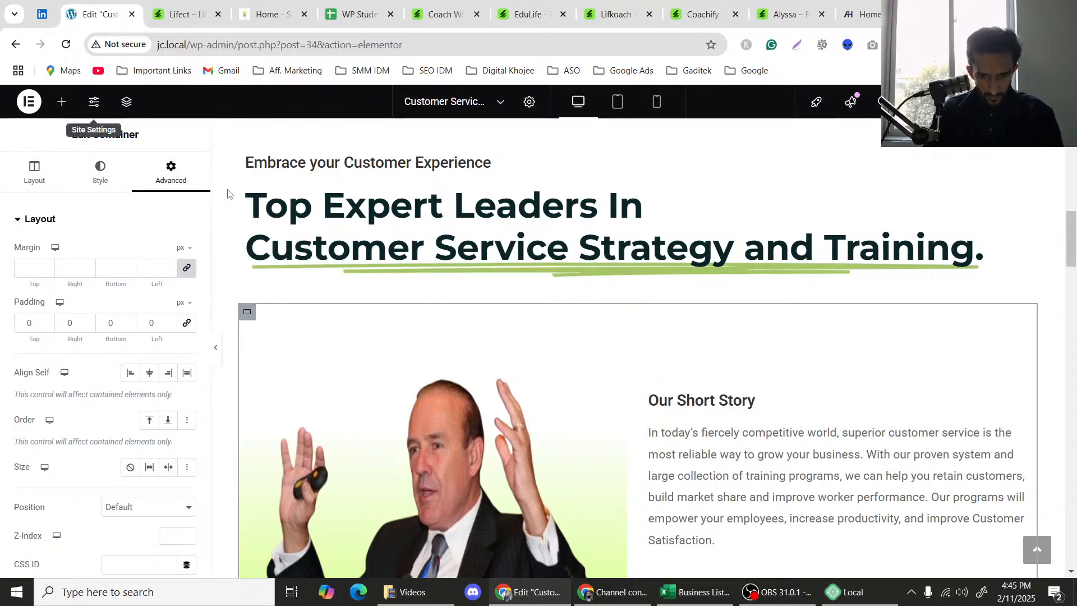
scroll(578, 308, down, 2)
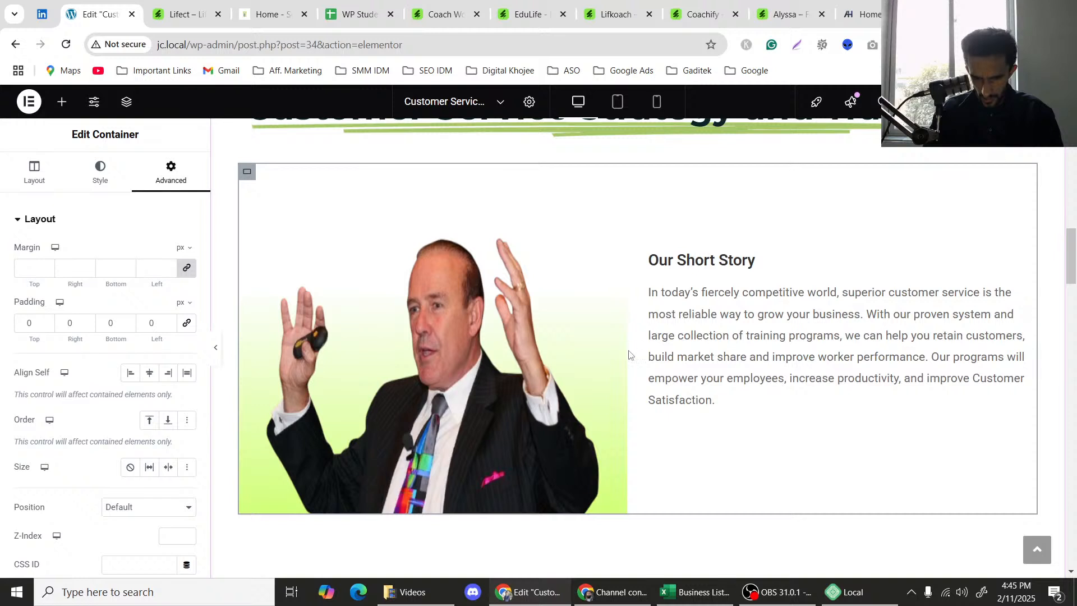
scroll(644, 328, up, 1)
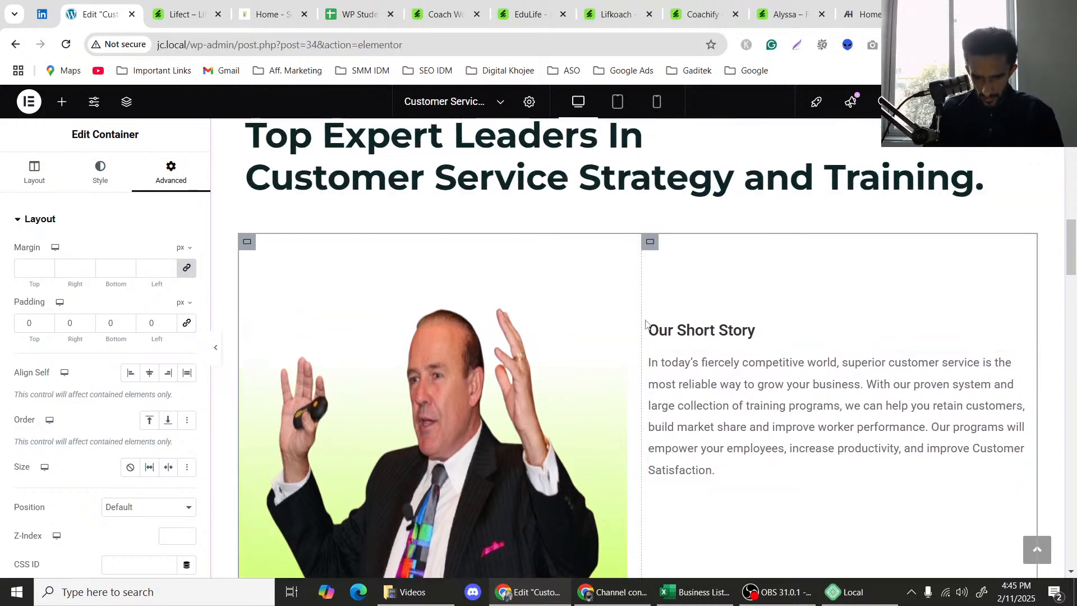
scroll(636, 294, down, 1)
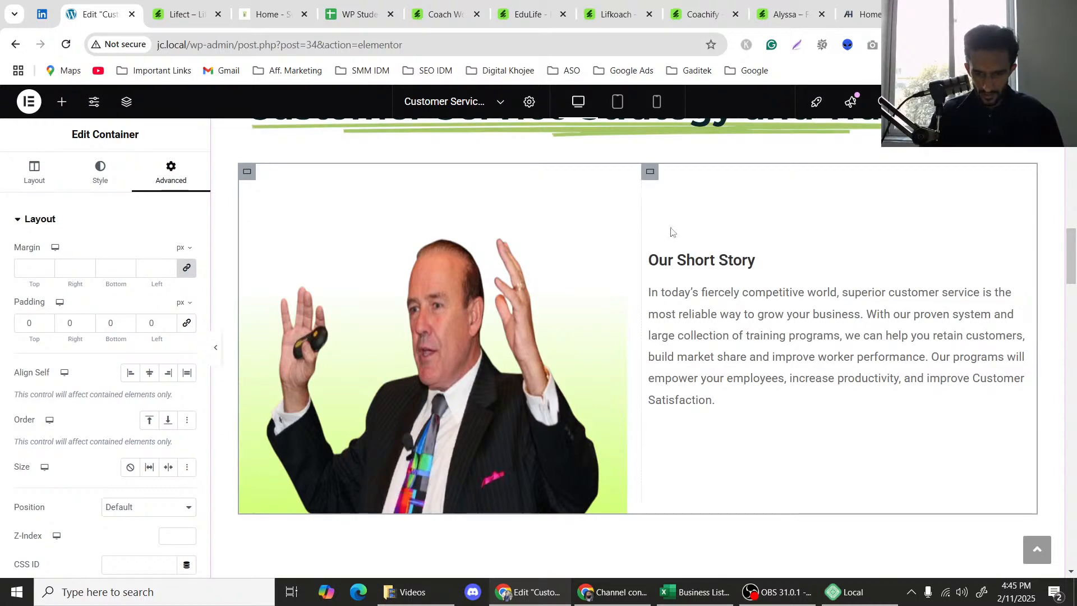
scroll(762, 386, up, 3)
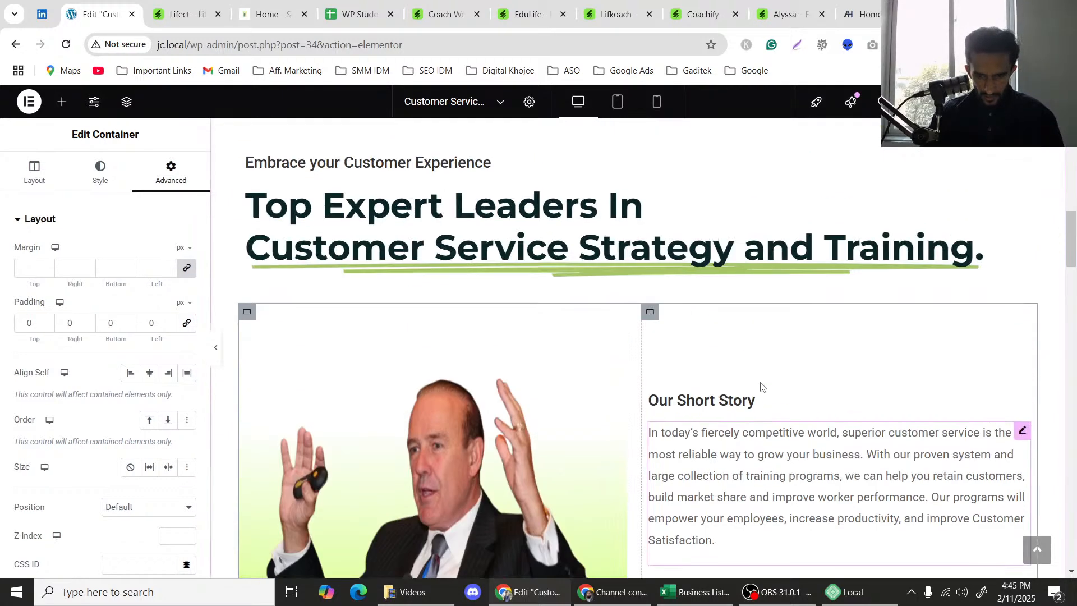
scroll(761, 385, up, 5)
scroll(760, 385, down, 6)
scroll(729, 369, down, 2)
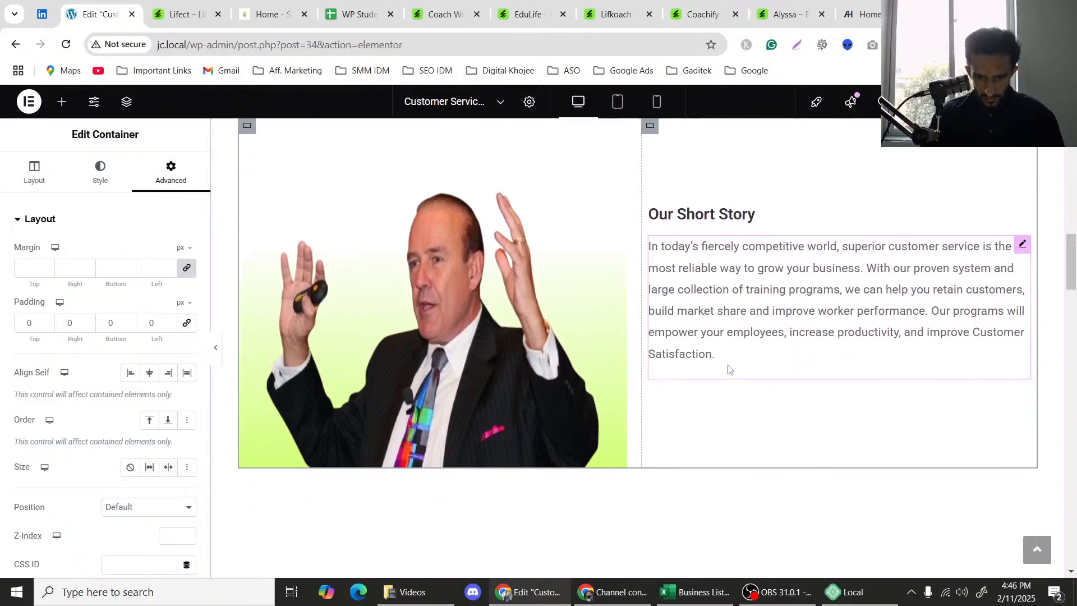
scroll(728, 369, up, 2)
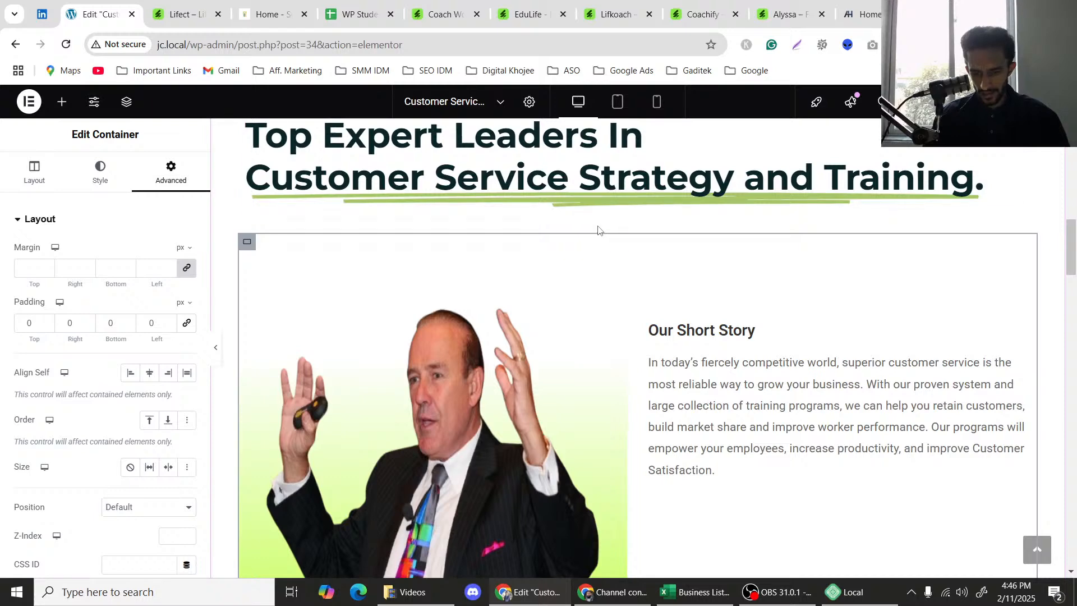
key(Print)
drag(230, 205, 1036, 306)
key(Escape)
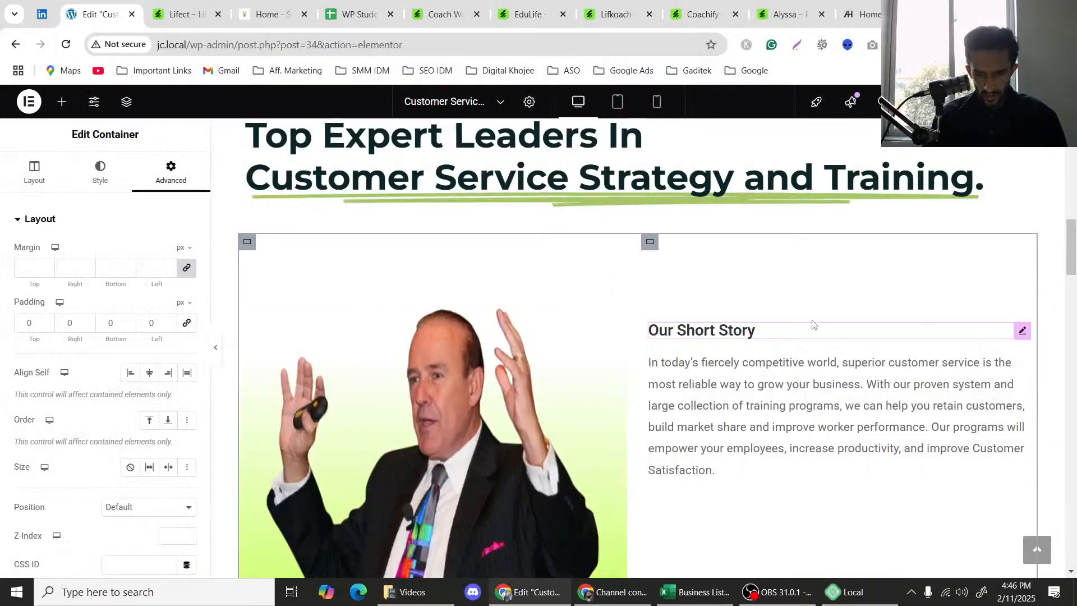
scroll(566, 303, up, 3)
scroll(607, 279, down, 2)
scroll(606, 277, up, 1)
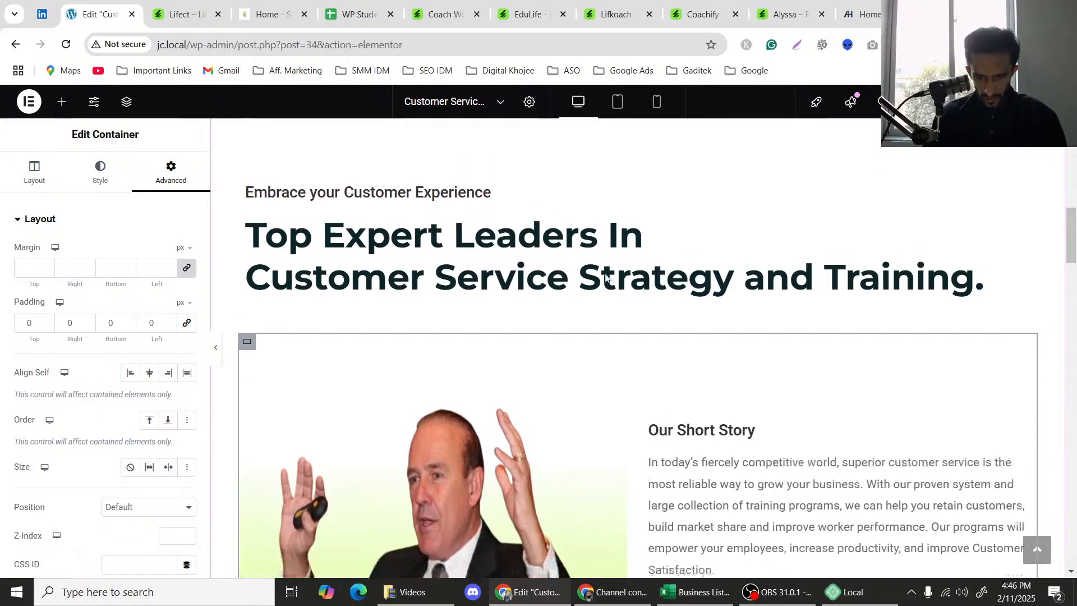
scroll(625, 289, down, 3)
Open the widget list and check what follows the story text in the Lifect reference template.
click(61, 103)
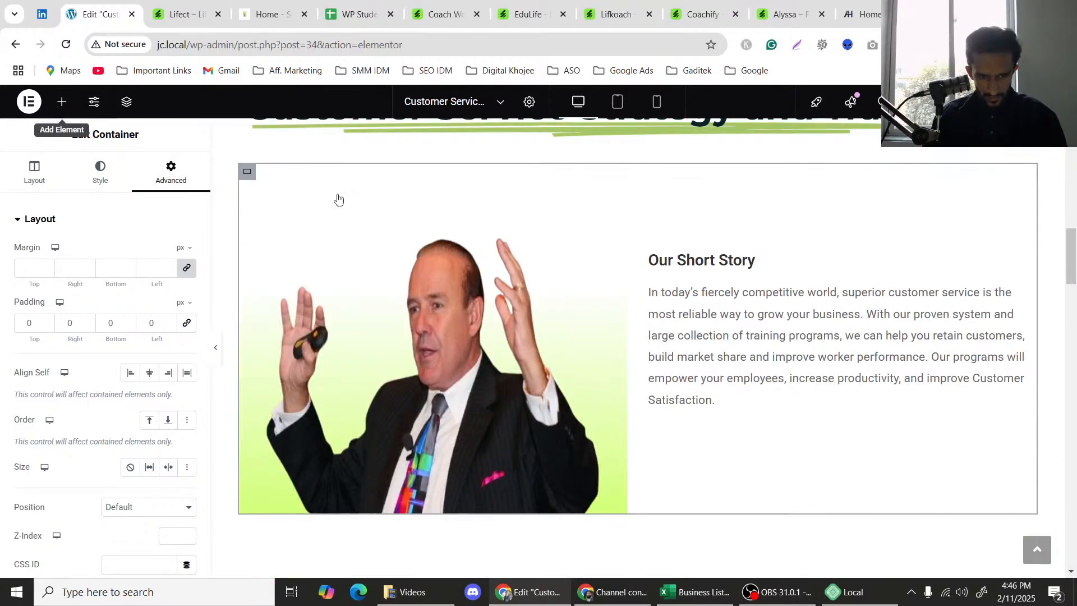
scroll(668, 314, up, 8)
scroll(436, 274, down, 1)
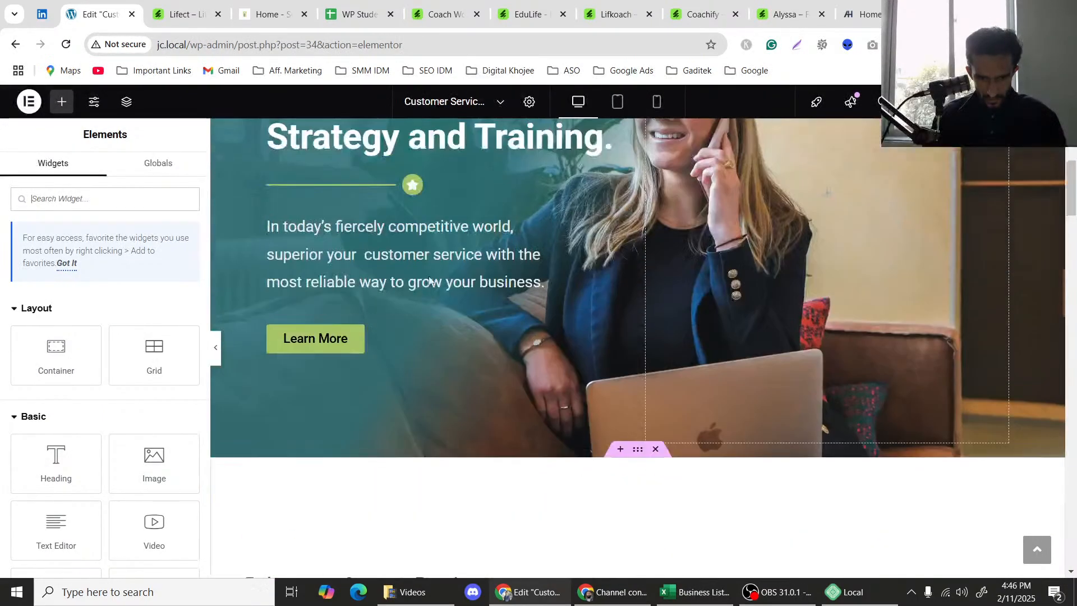
click(189, 5)
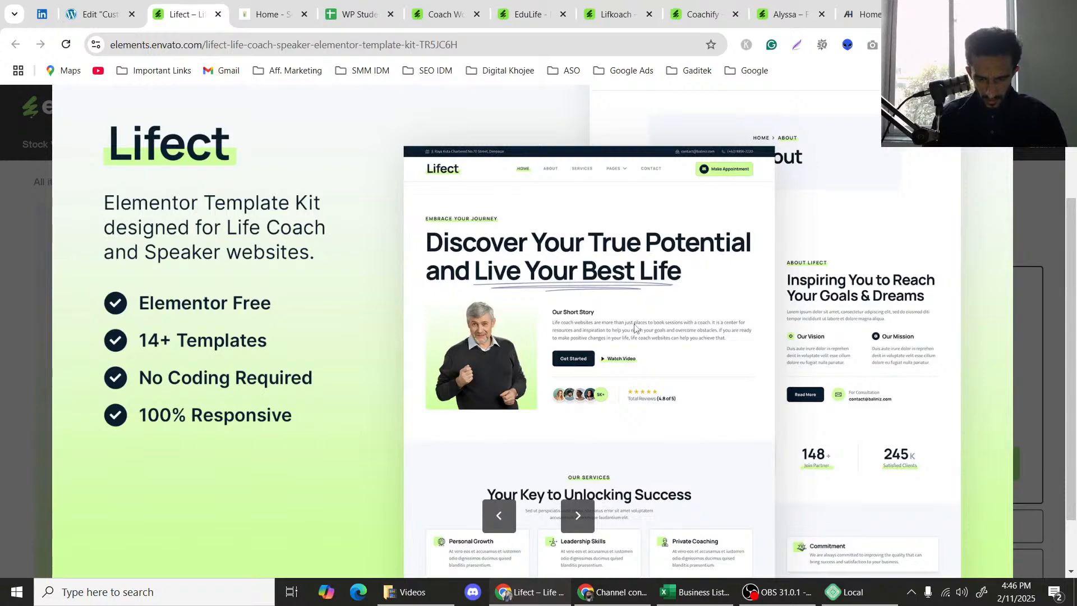
key(ctrl+shift+Tab)
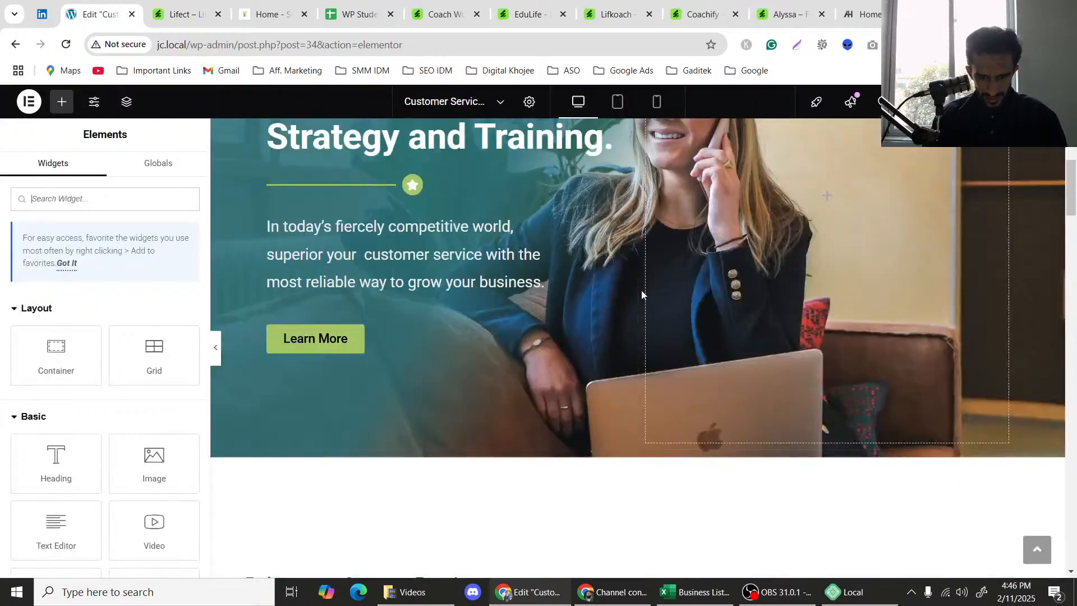
Copy the green seminar button below the "For over 45 years" paragraph further down the page.
scroll(641, 295, down, 5)
scroll(641, 294, down, 6)
scroll(561, 297, up, 12)
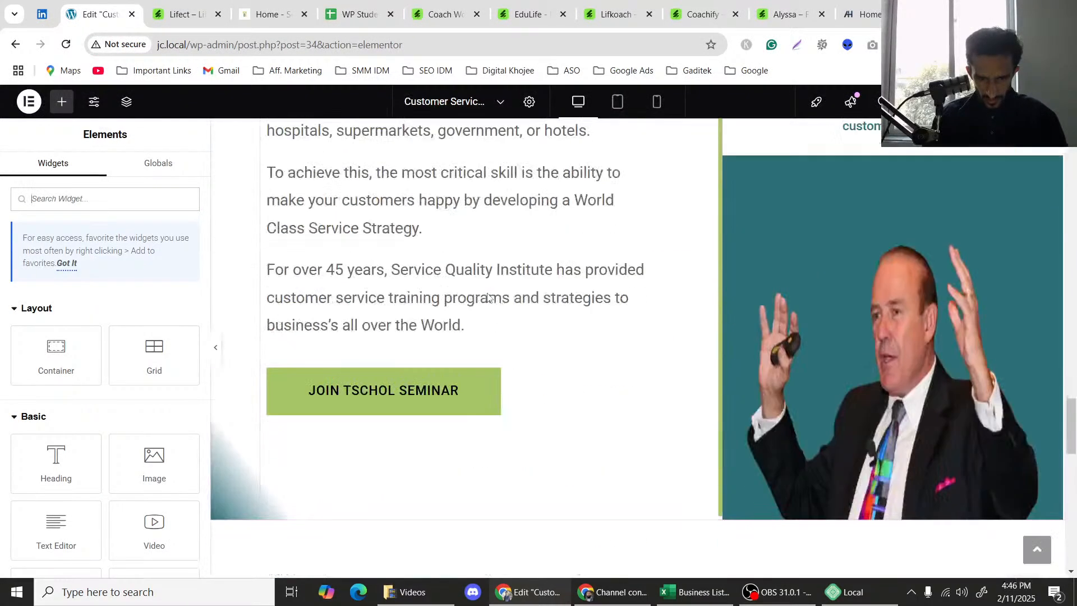
scroll(488, 295, down, 4)
scroll(488, 328, up, 3)
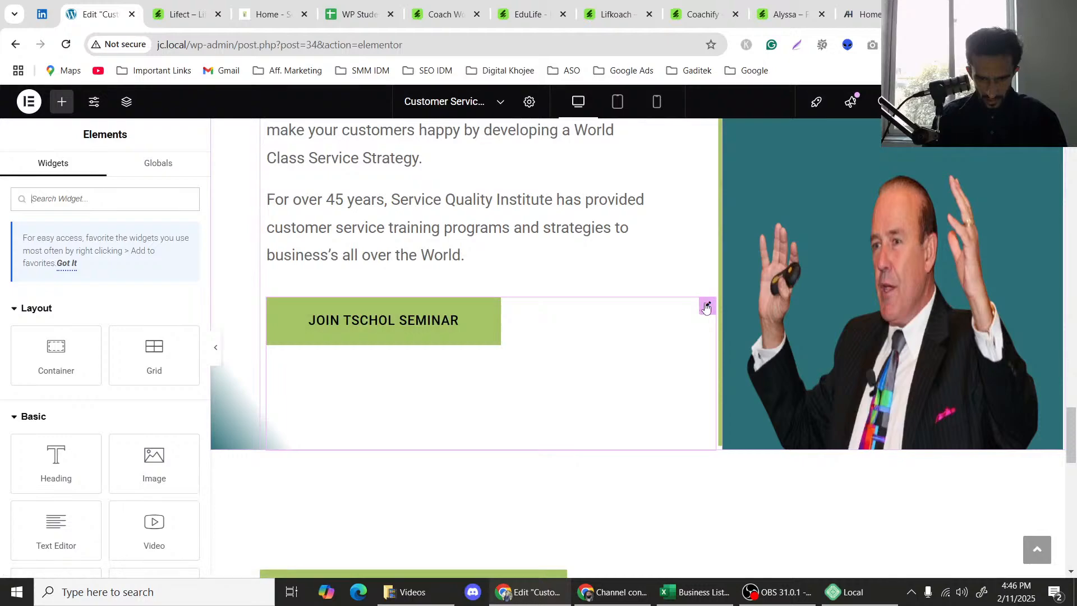
right_click(696, 342)
click(722, 344)
Paste the copied seminar button directly below the paragraph under "Our Short Story".
scroll(724, 346, up, 6)
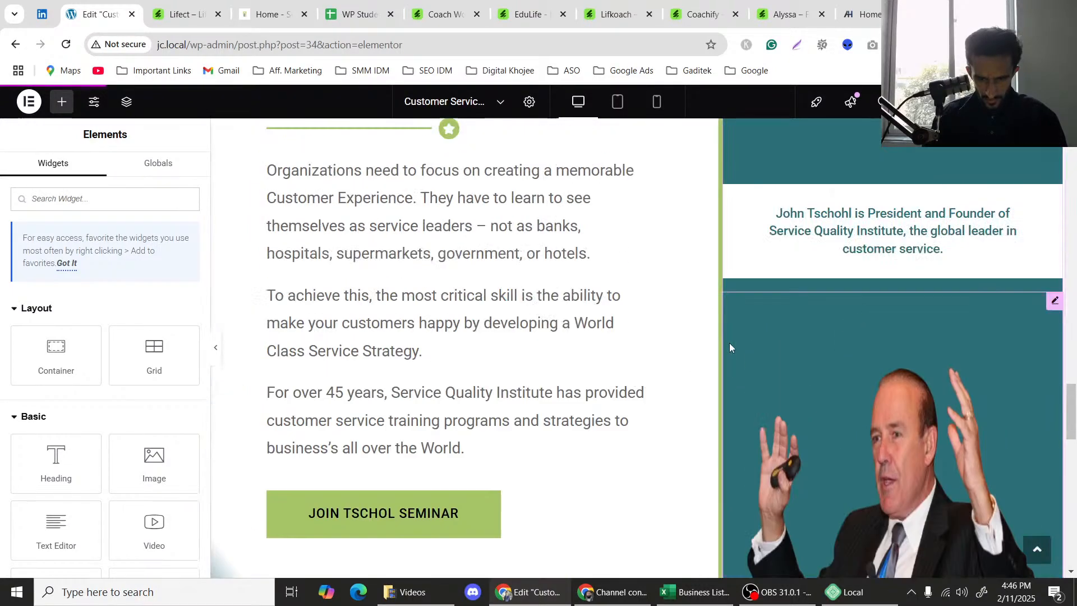
scroll(730, 349, down, 6)
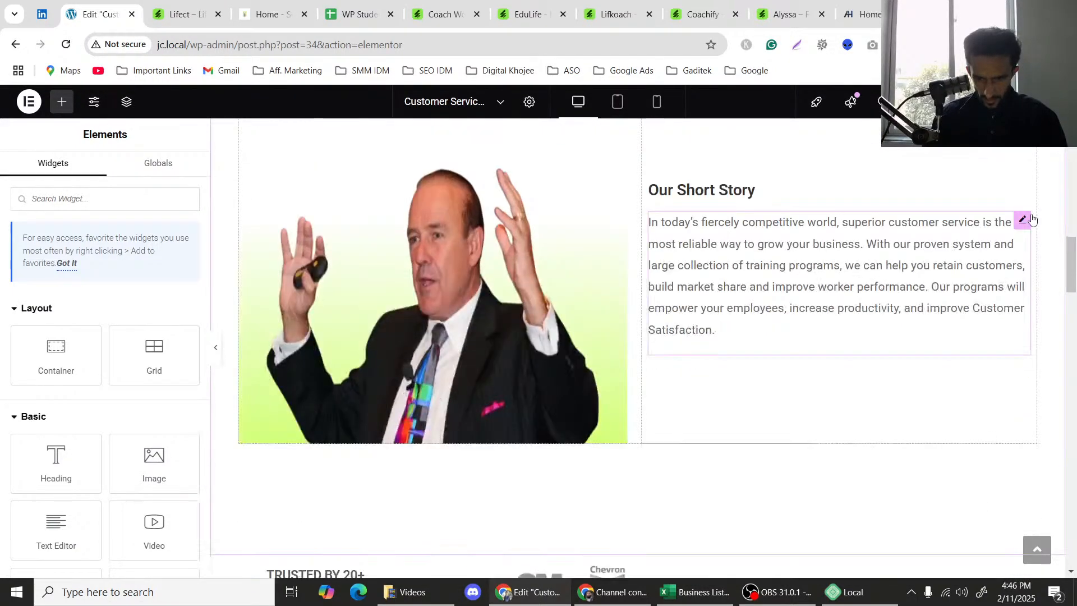
right_click(1027, 223)
click(945, 314)
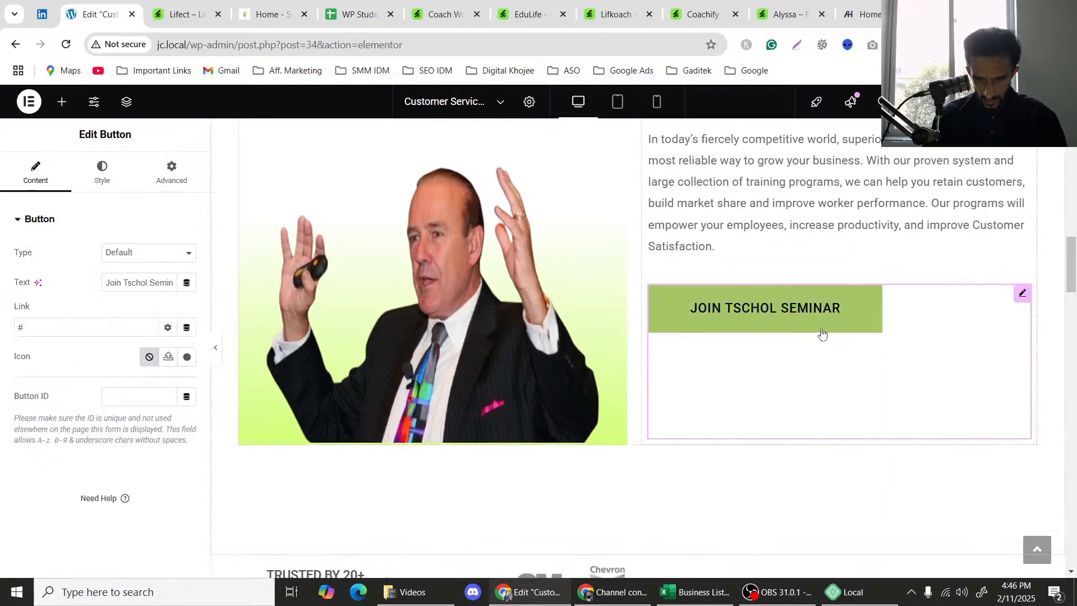
Set the bottom padding of the pasted seminar button to 0 px and check its placement in the section.
click(172, 171)
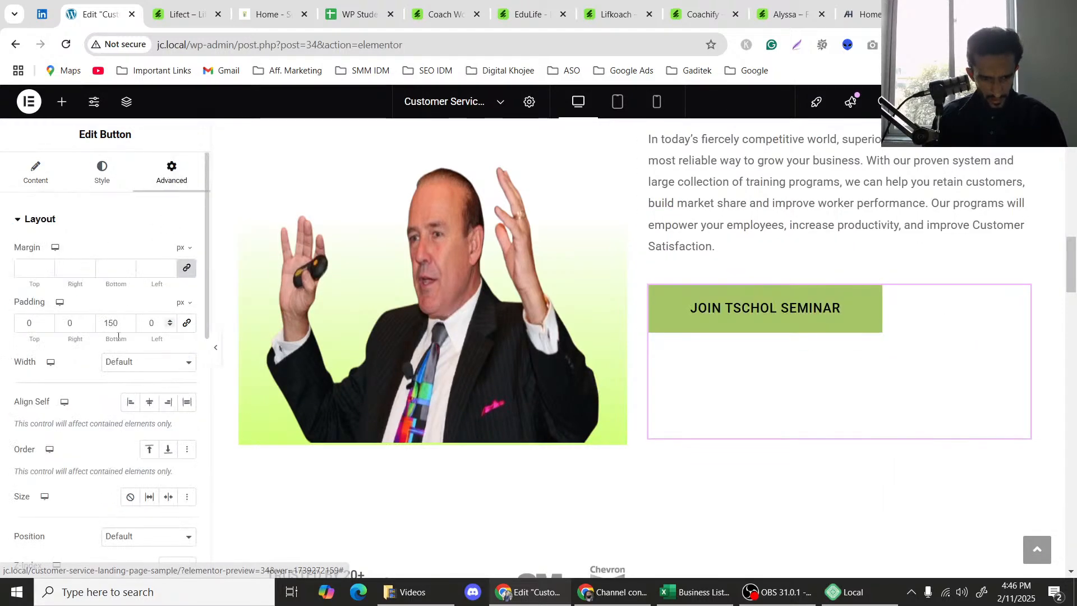
double_click(113, 322)
text(0)
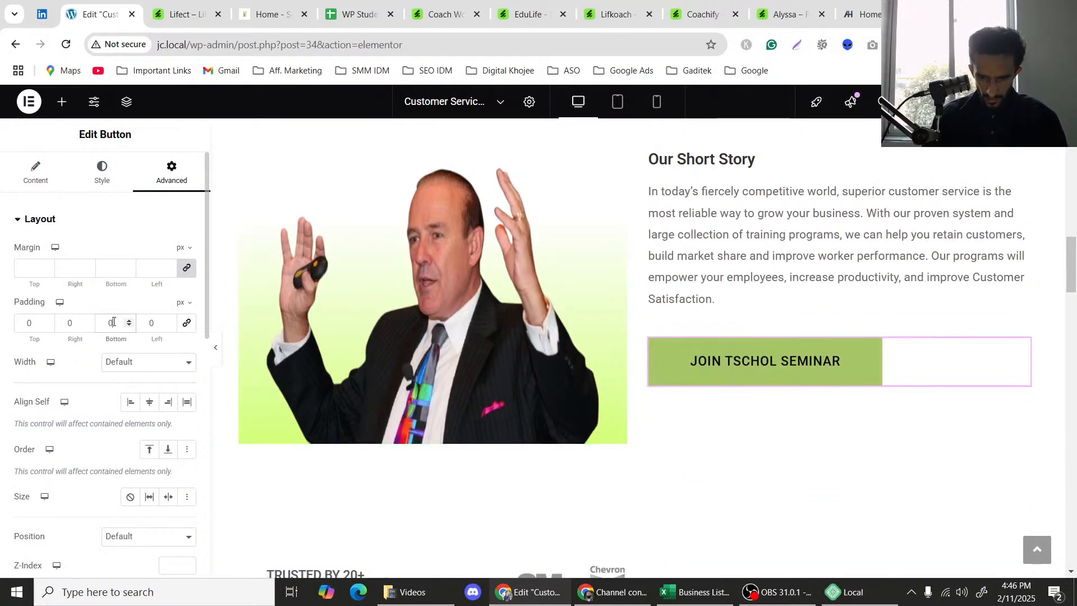
scroll(814, 295, up, 3)
scroll(814, 295, down, 1)
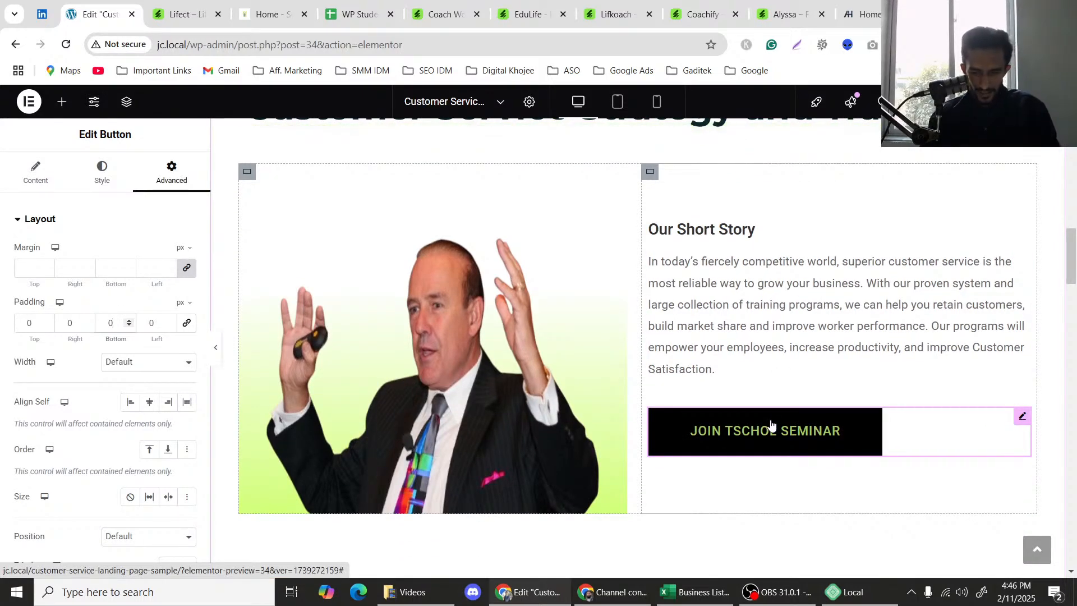
Insert an empty container between the story paragraph and the seminar button, and name it Parent in the page structure.
click(64, 103)
drag(56, 359, 790, 385)
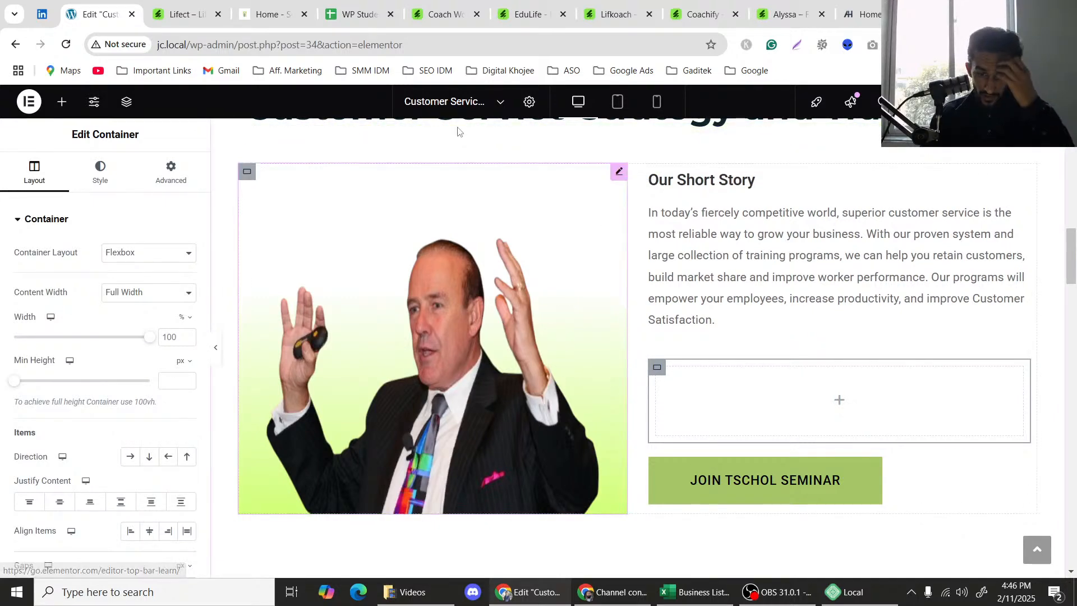
click(124, 106)
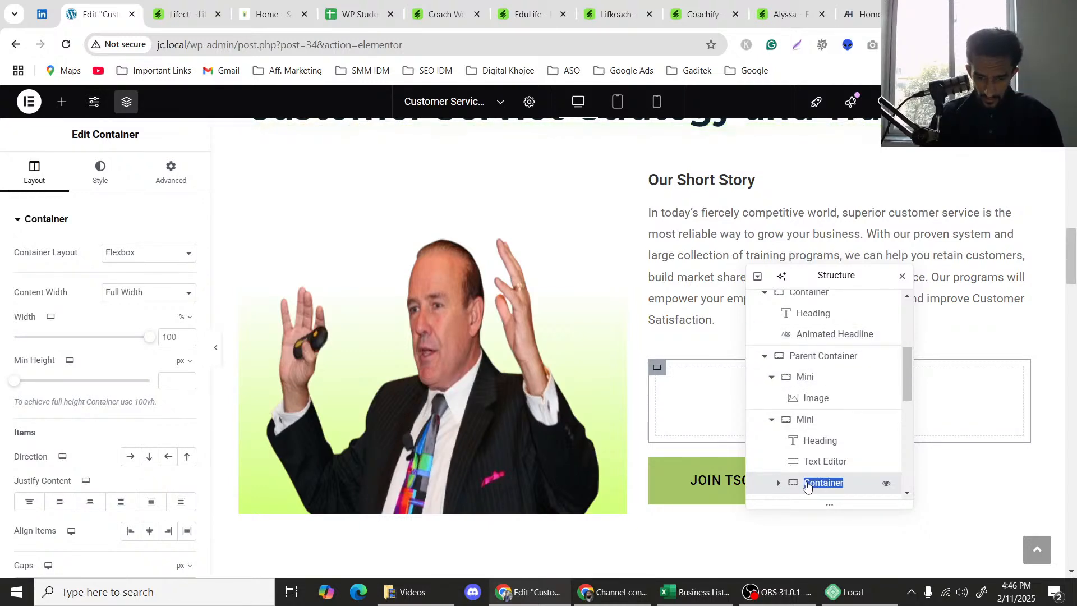
text(2)
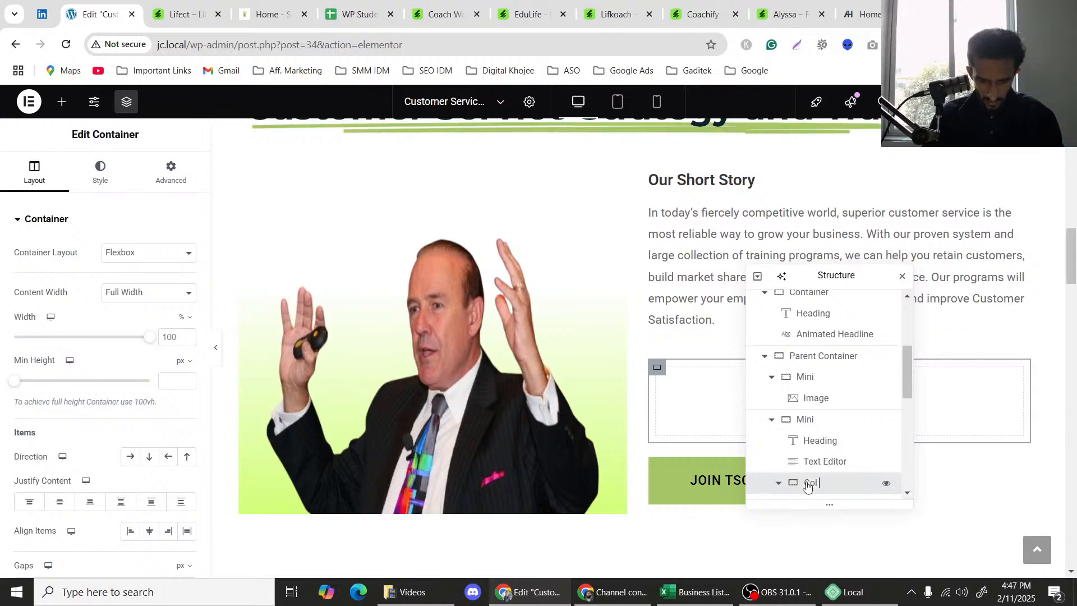
key(Return)
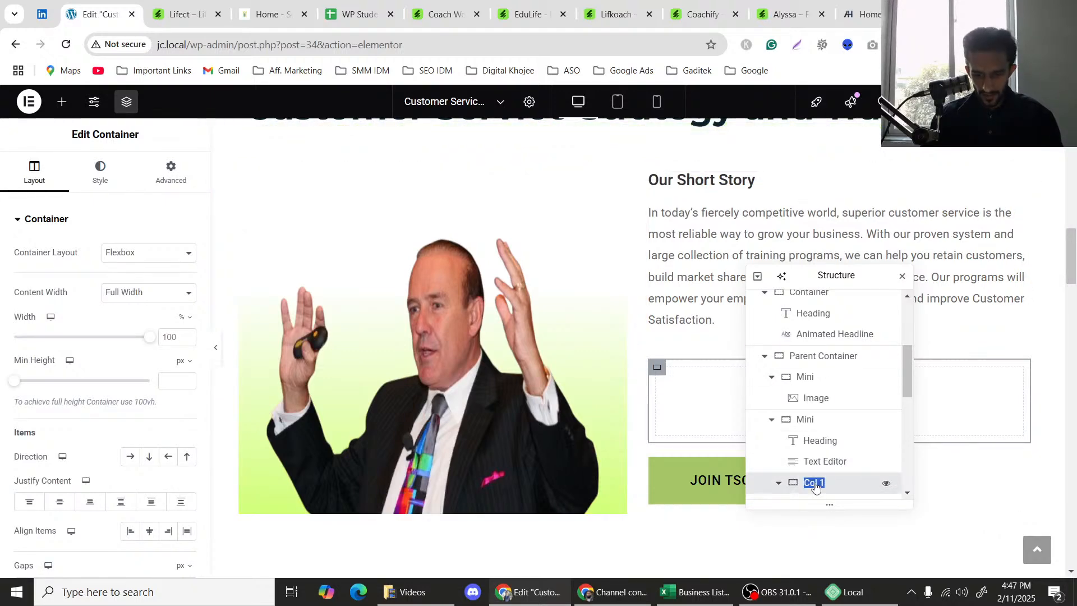
text(Parent)
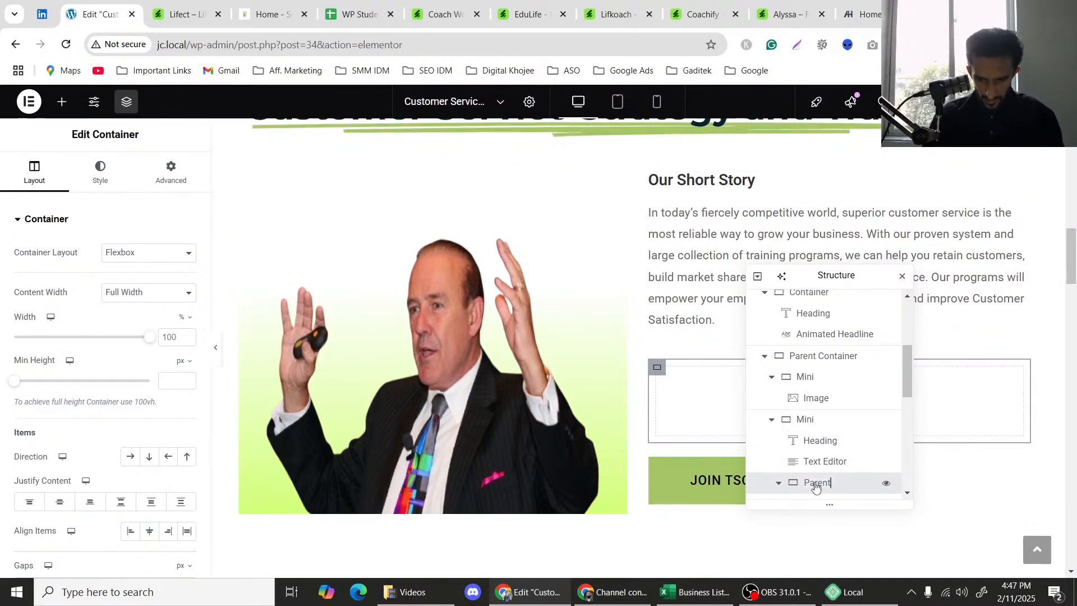
Nest a new empty container inside the Parent container under the story paragraph.
click(652, 175)
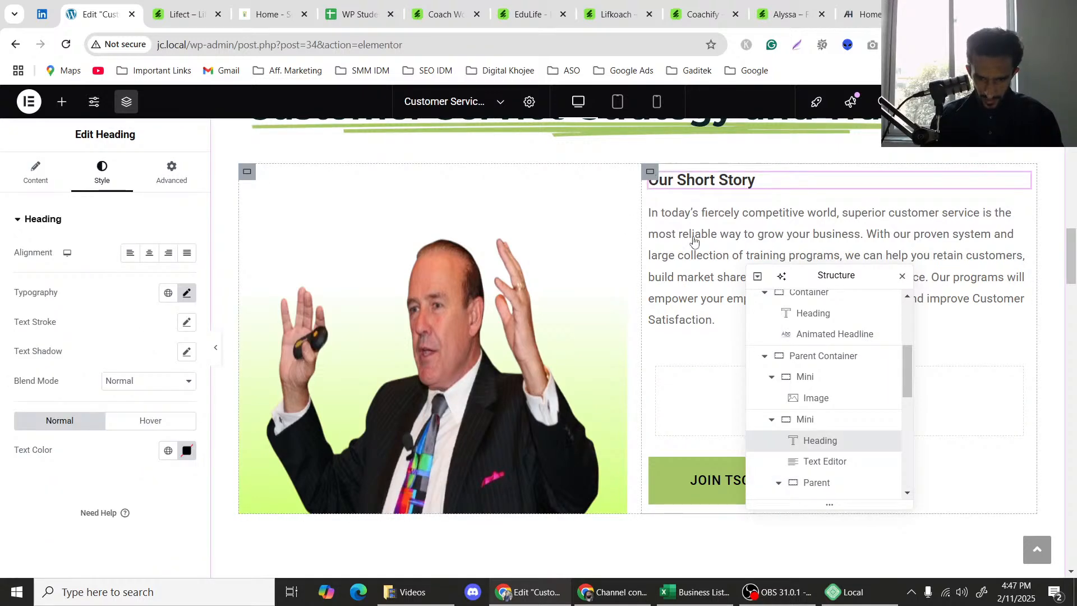
click(656, 367)
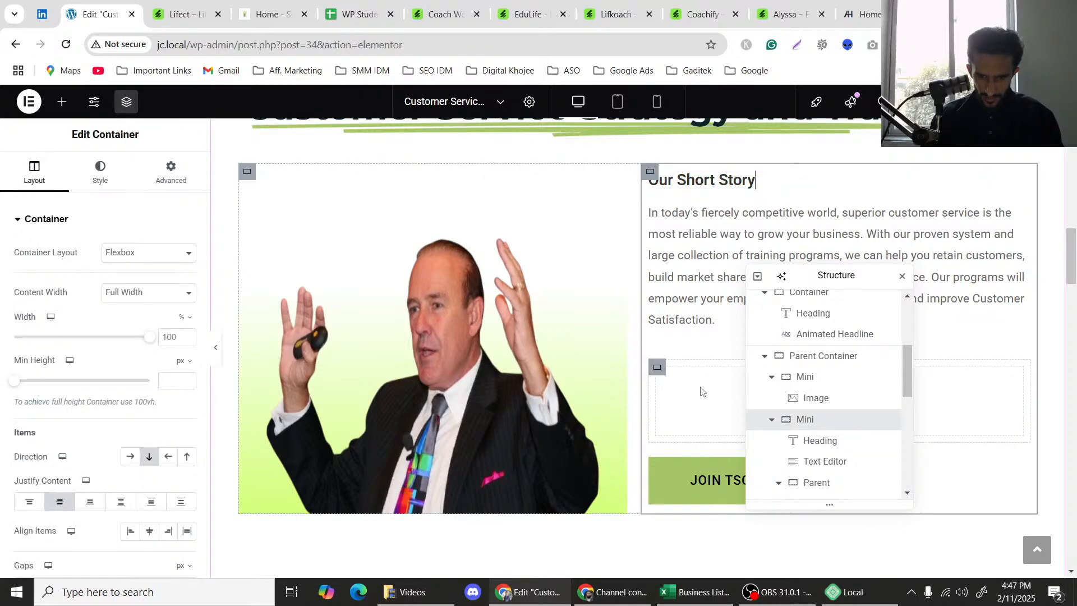
click(660, 367)
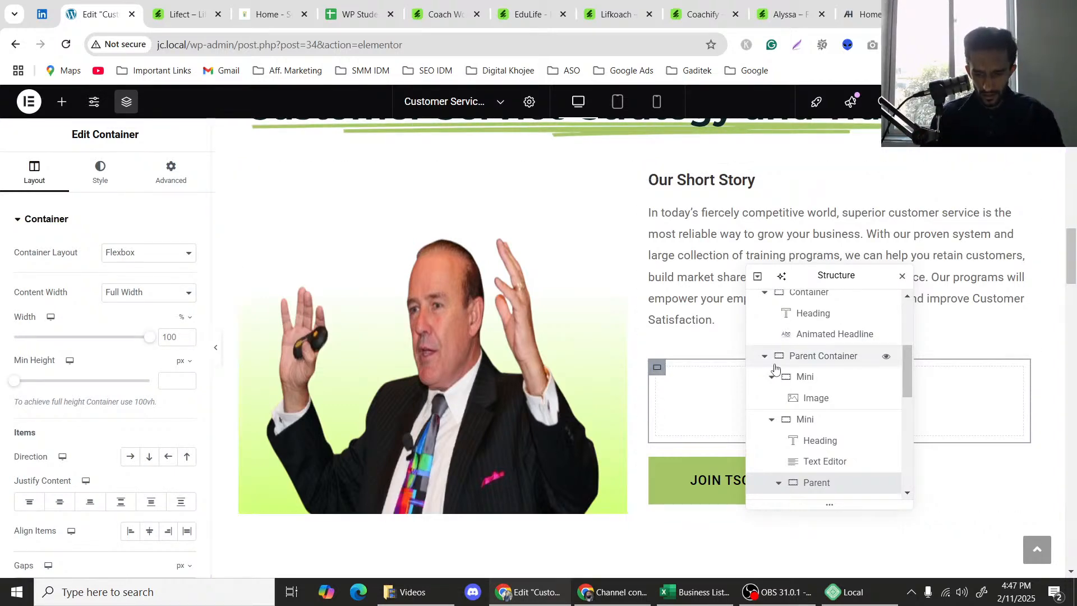
scroll(861, 433, down, 3)
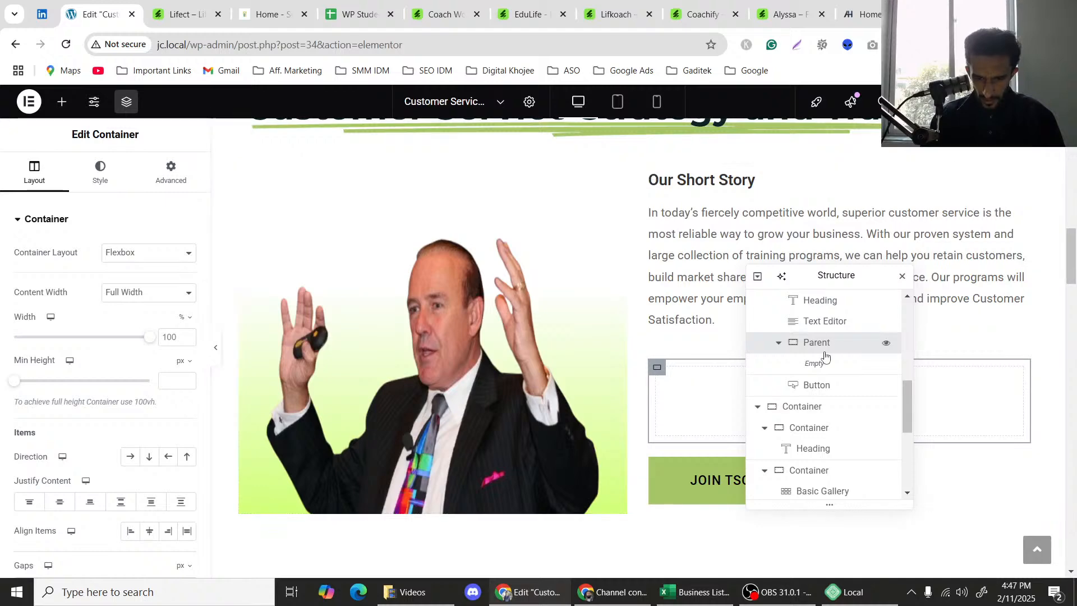
click(62, 102)
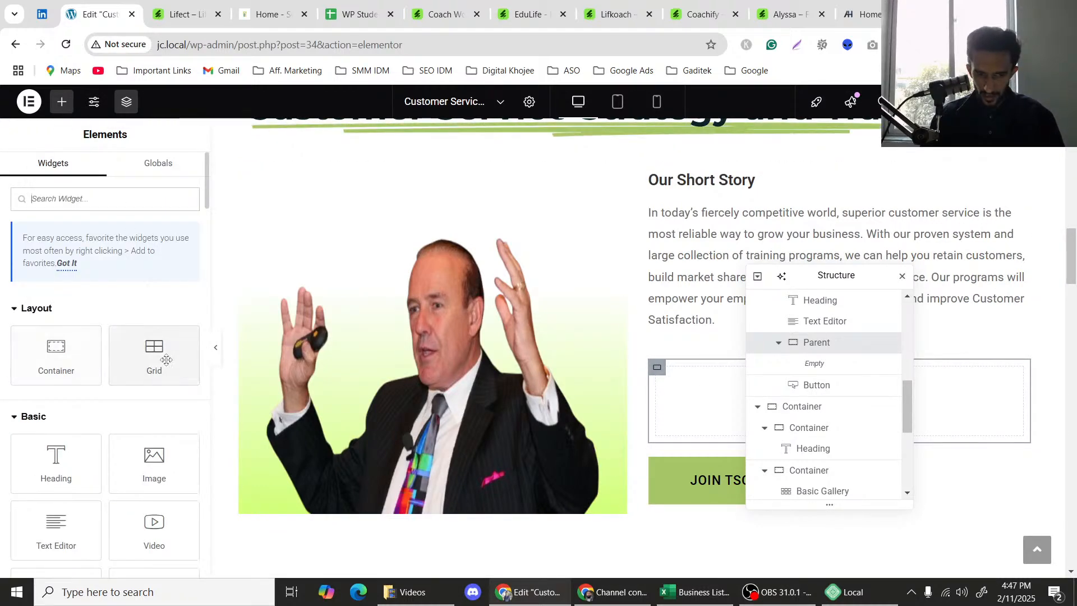
drag(75, 360, 681, 394)
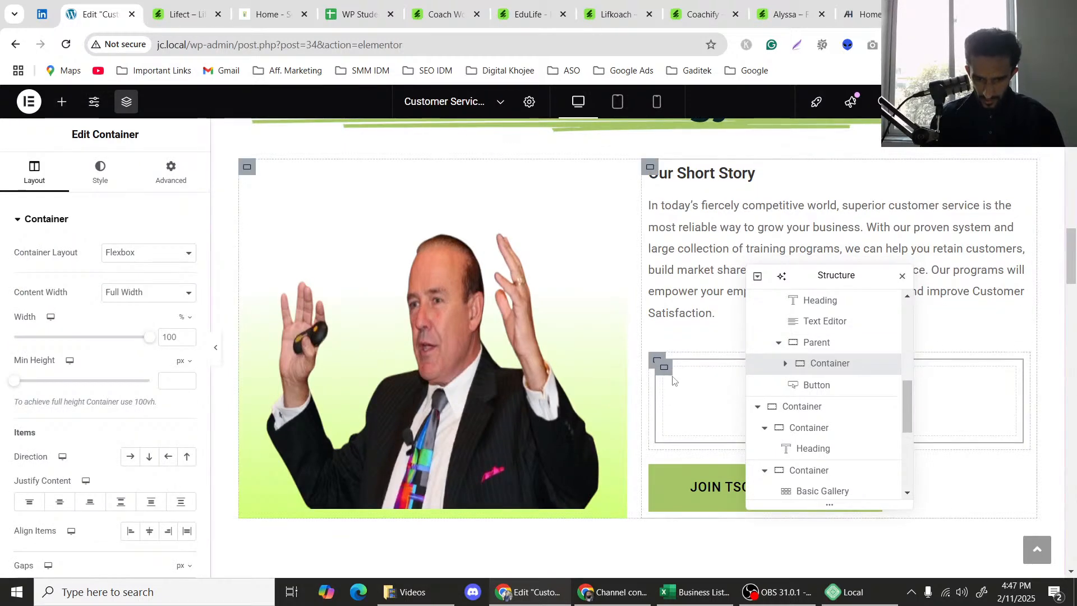
Set the Parent container's item direction to a horizontal row.
right_click(660, 371)
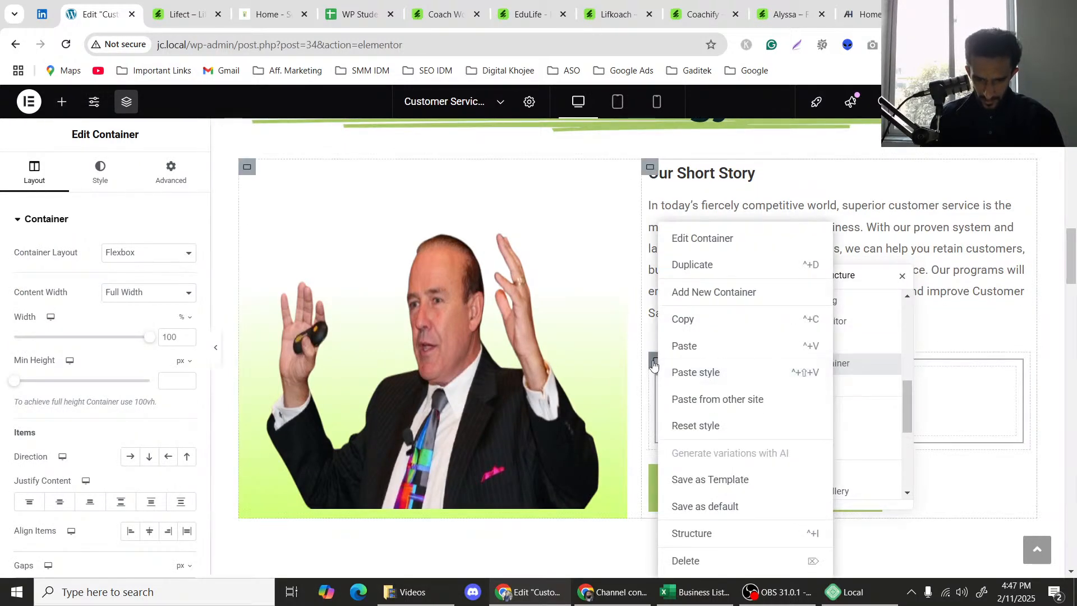
click(653, 365)
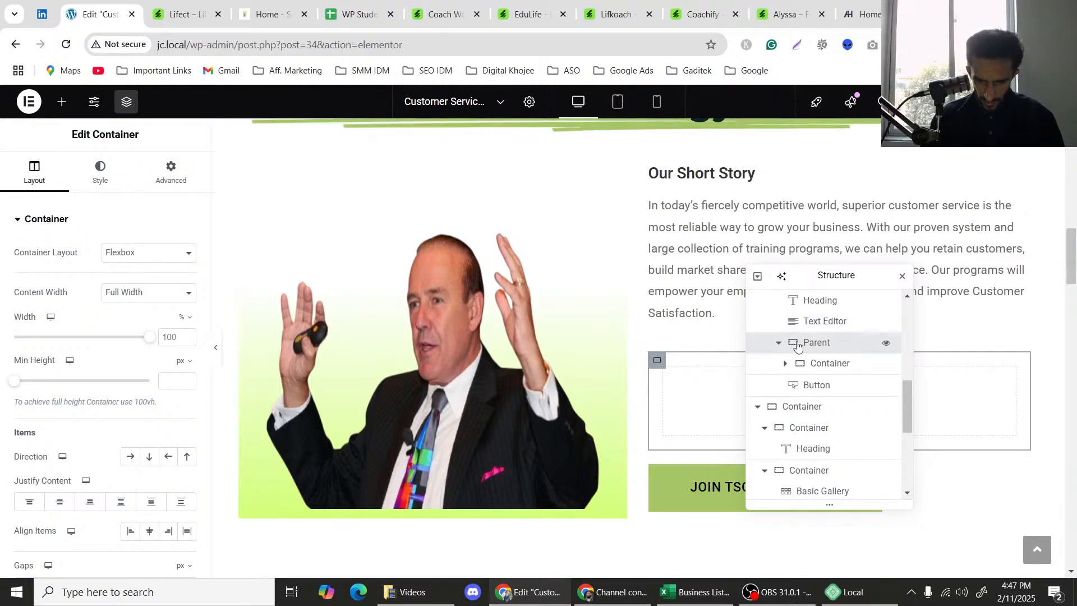
click(131, 456)
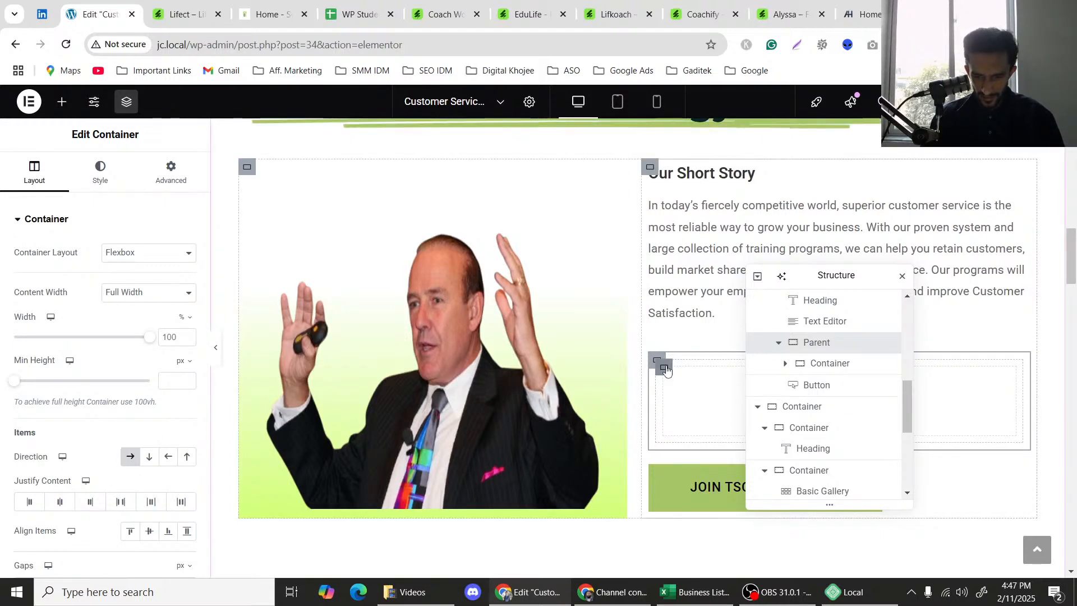
Duplicate the container nested inside Parent so that two sit side by side.
click(666, 369)
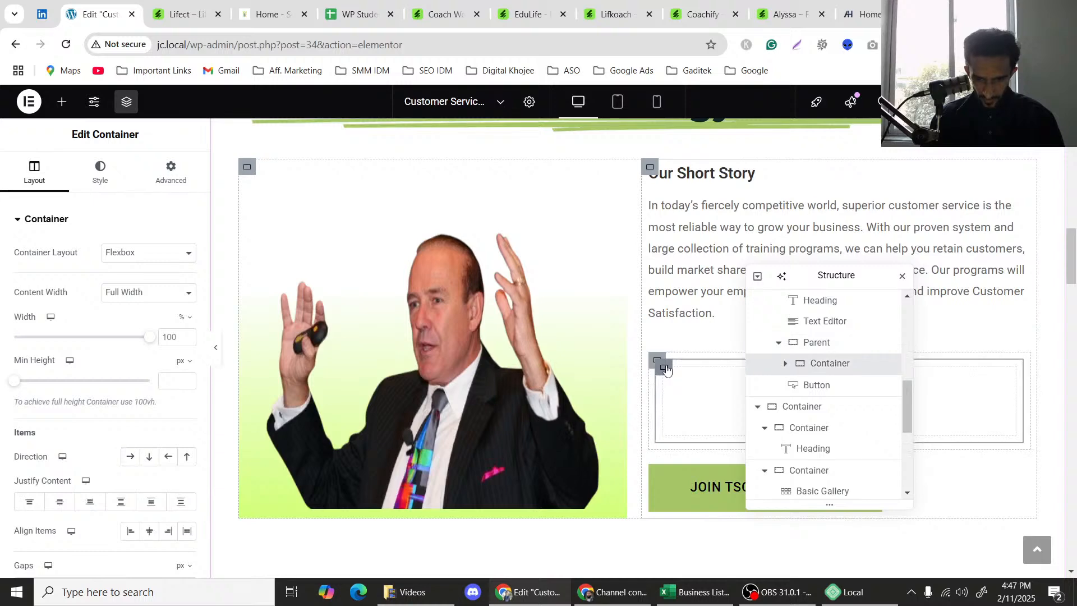
right_click(666, 369)
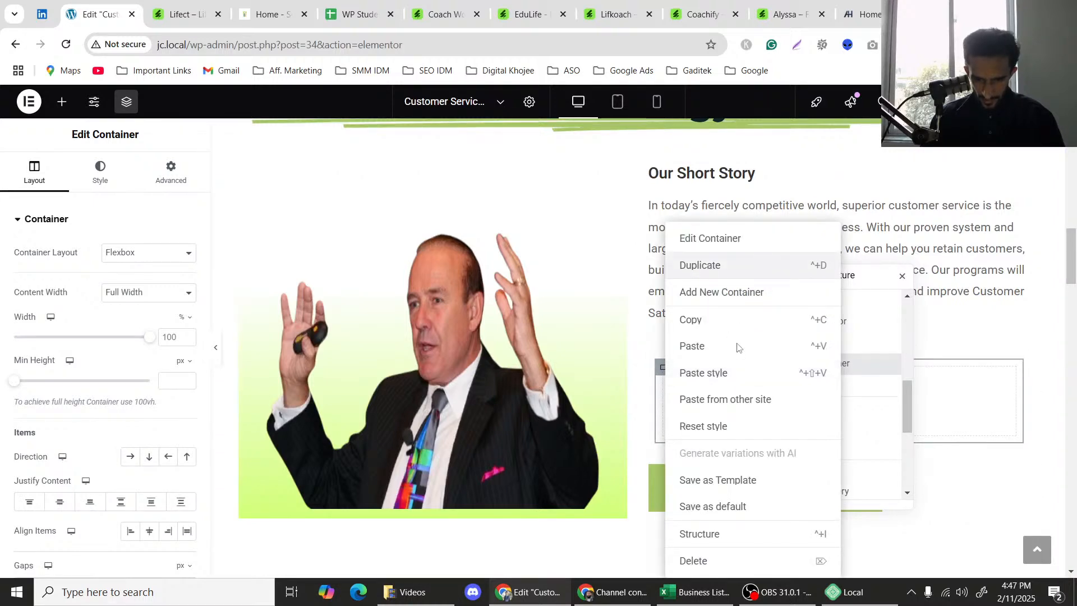
click(728, 267)
Rename the two containers nested inside Parent as Column 1 and Column 2.
drag(809, 276, 528, 307)
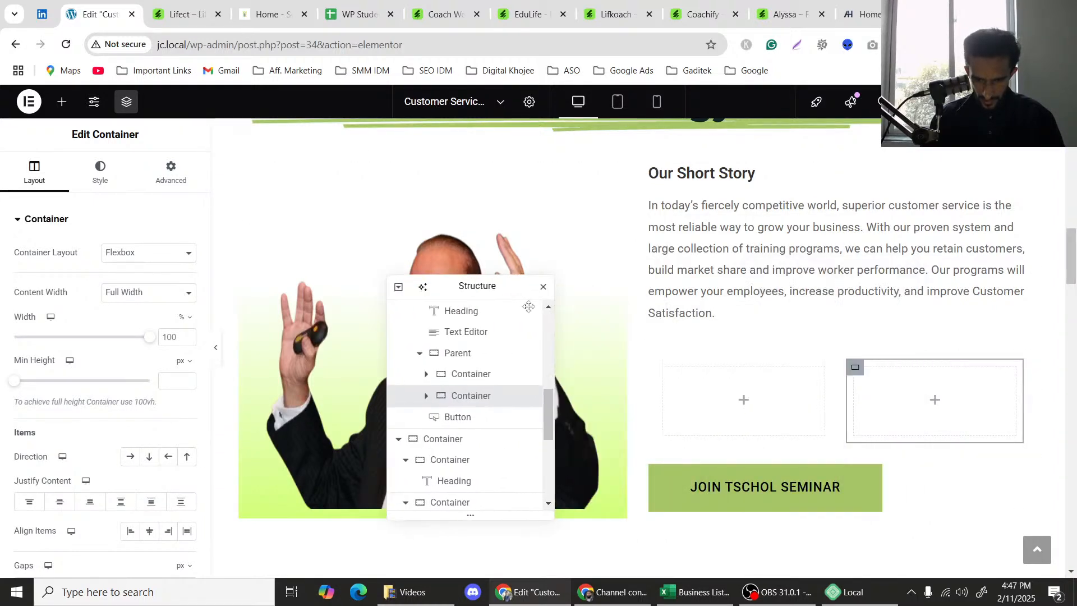
click(657, 362)
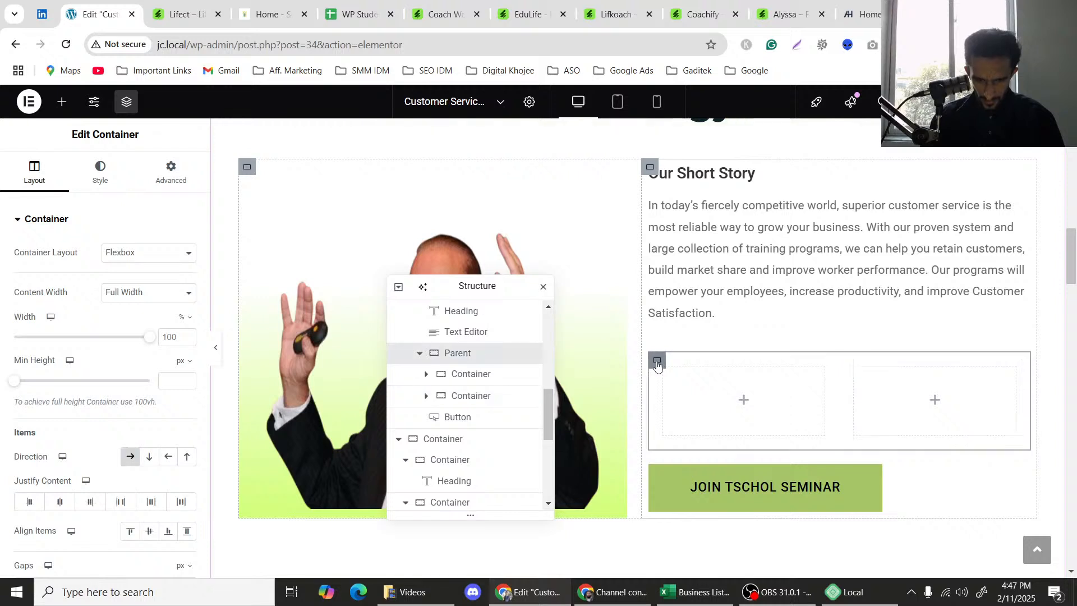
click(466, 378)
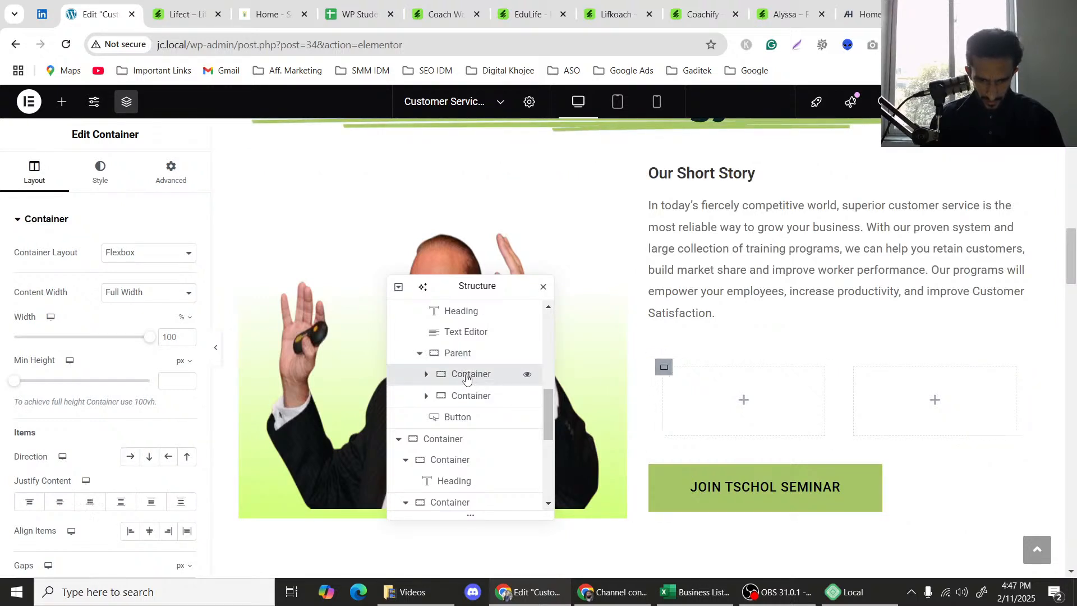
double_click(467, 377)
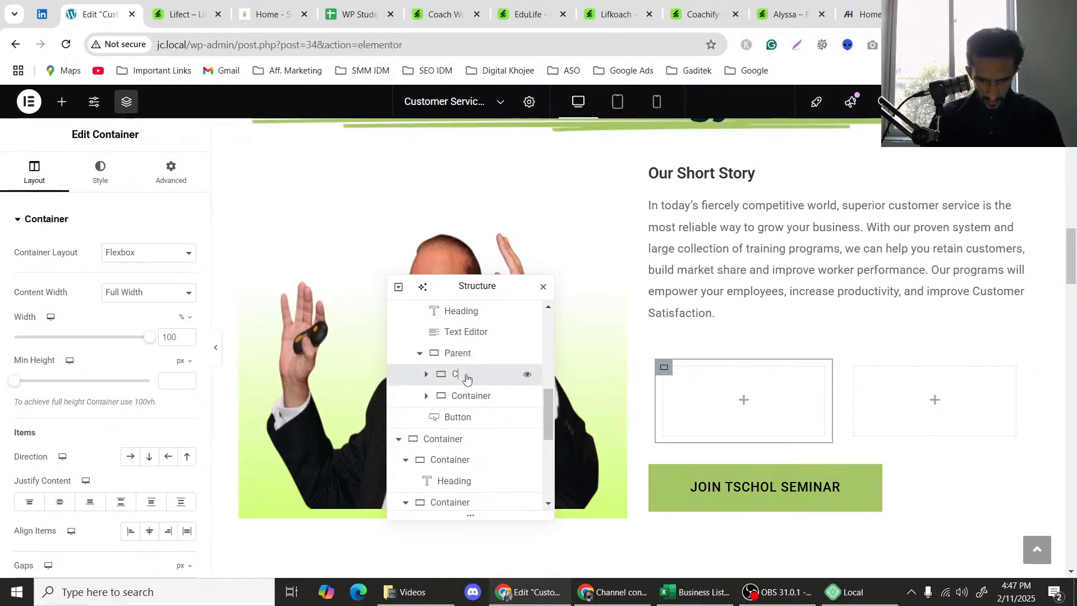
text(Col 1)
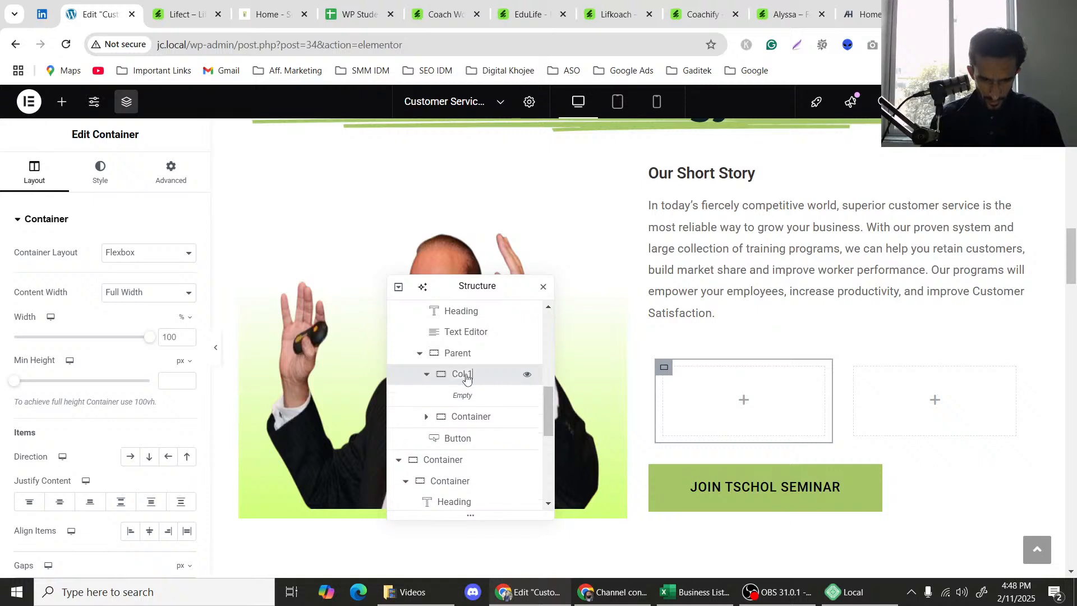
double_click(472, 416)
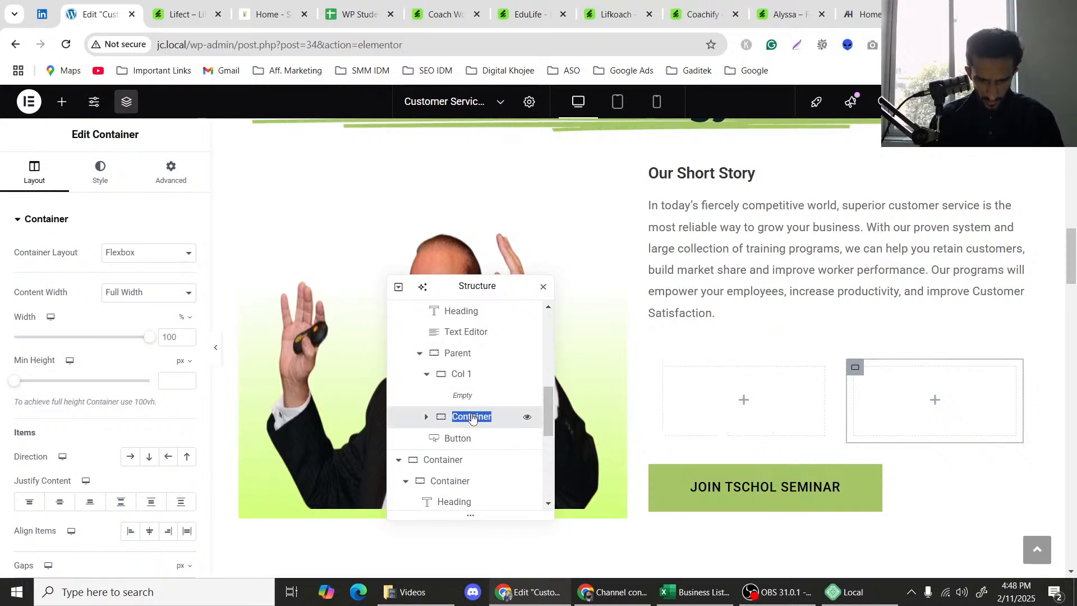
text(Column 2)
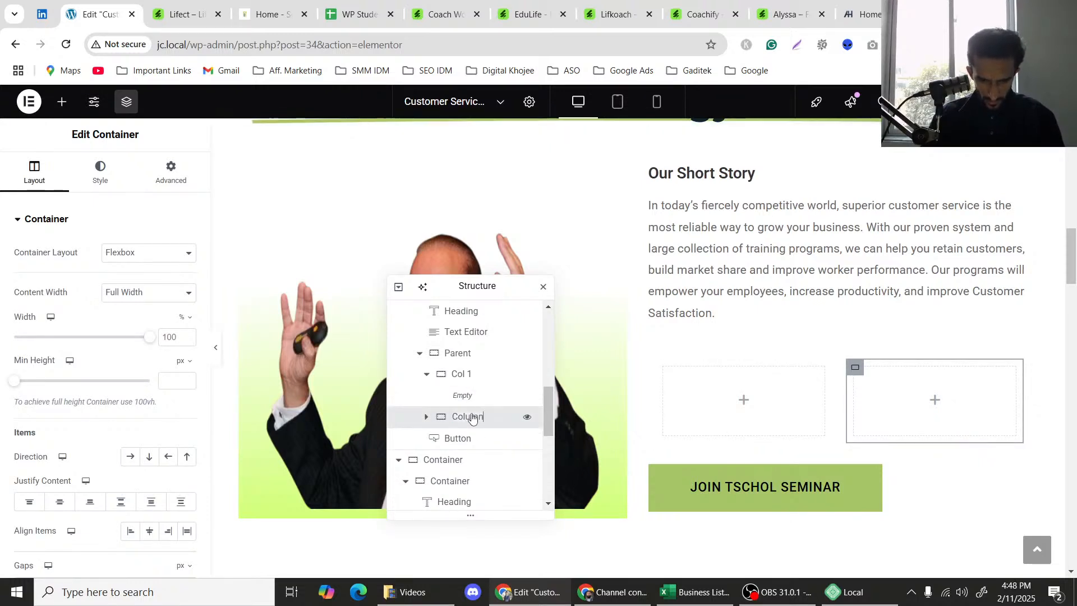
key(Return)
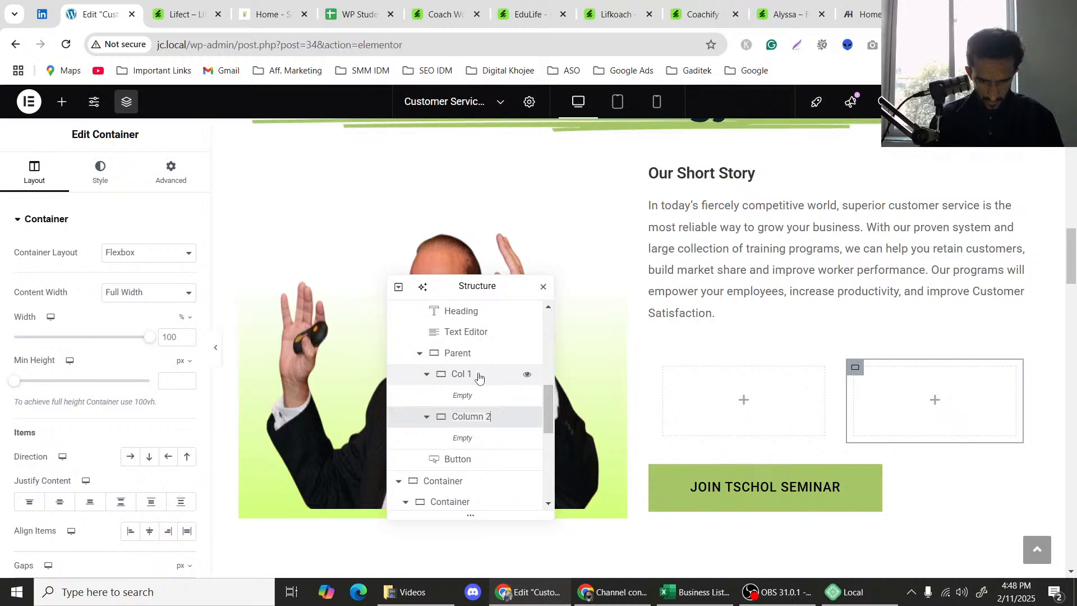
click(476, 375)
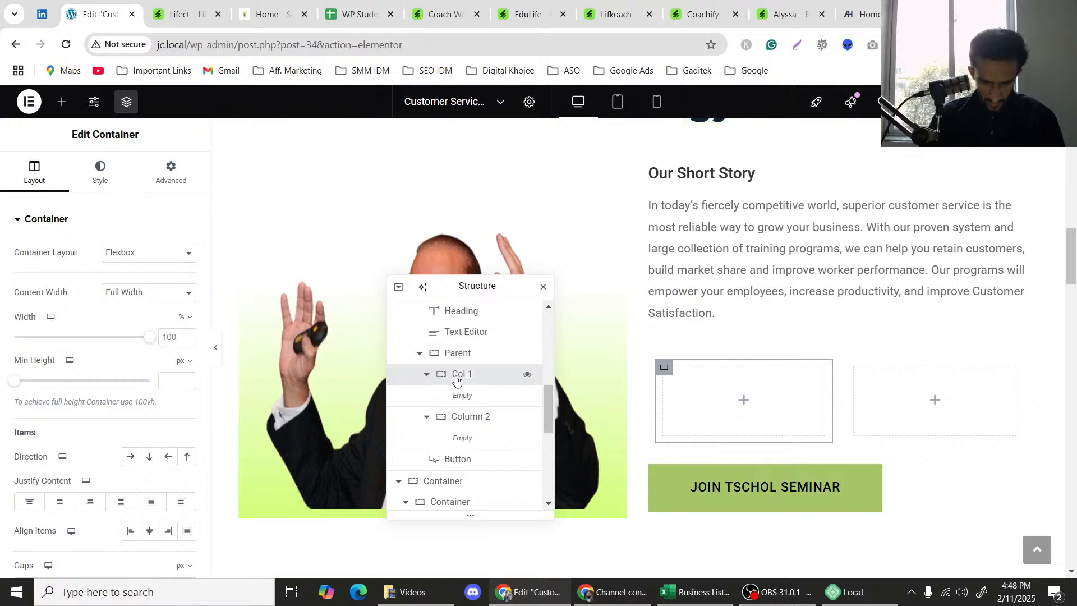
text(mn)
key(Return)
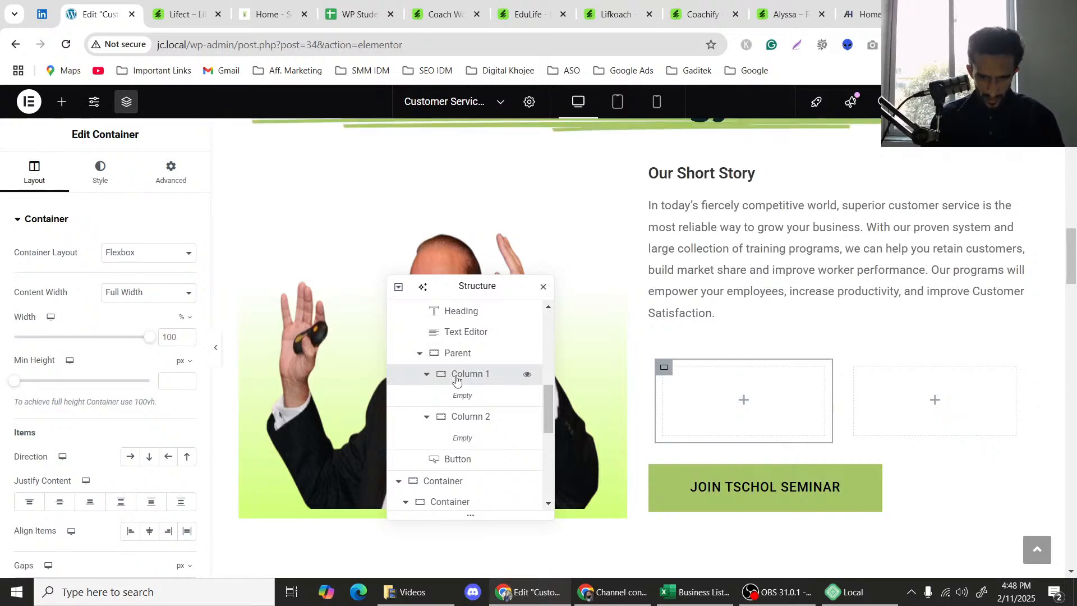
Set the padding of the Parent, Column 1 and Column 2 containers to 0 px on all sides.
click(667, 359)
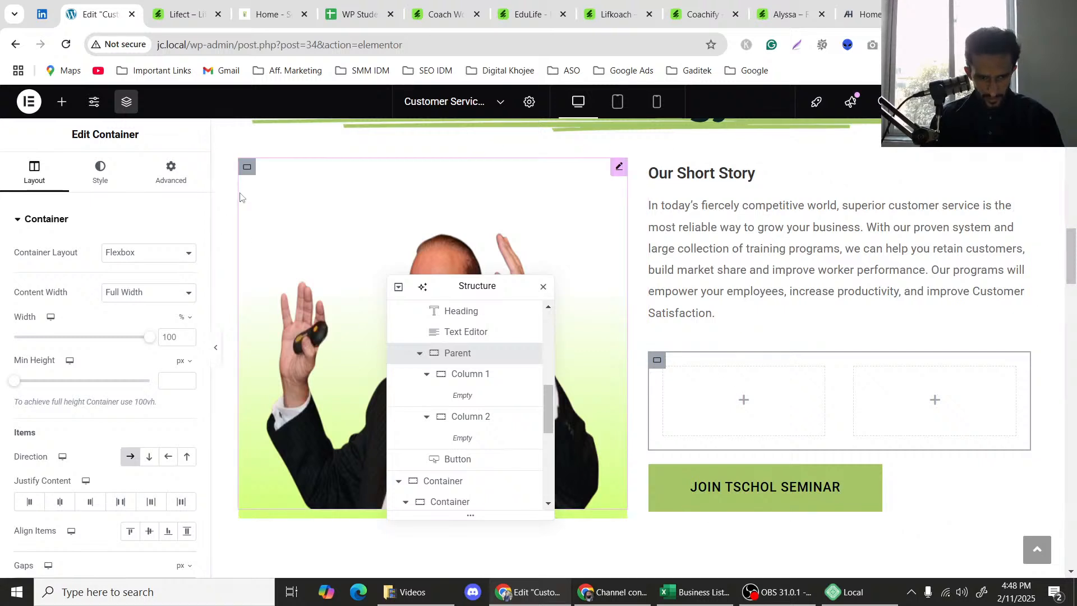
click(186, 189)
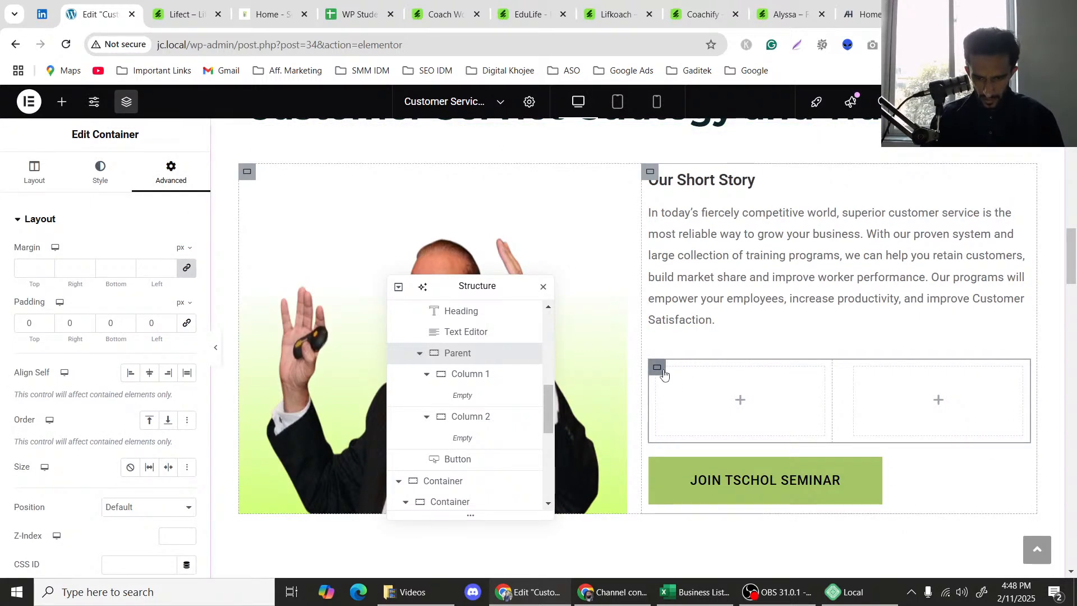
click(664, 375)
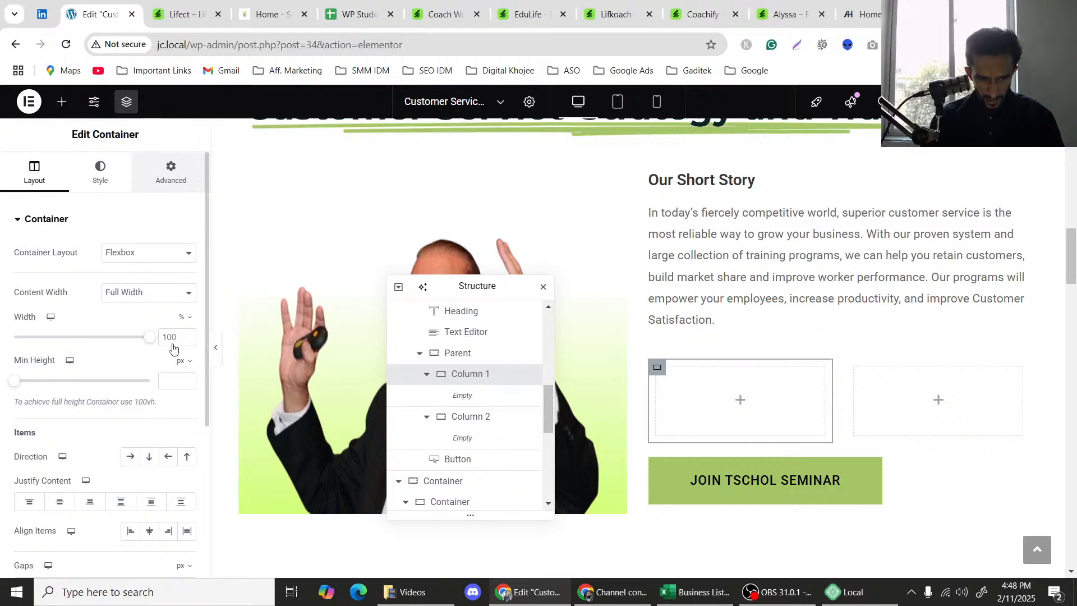
click(171, 172)
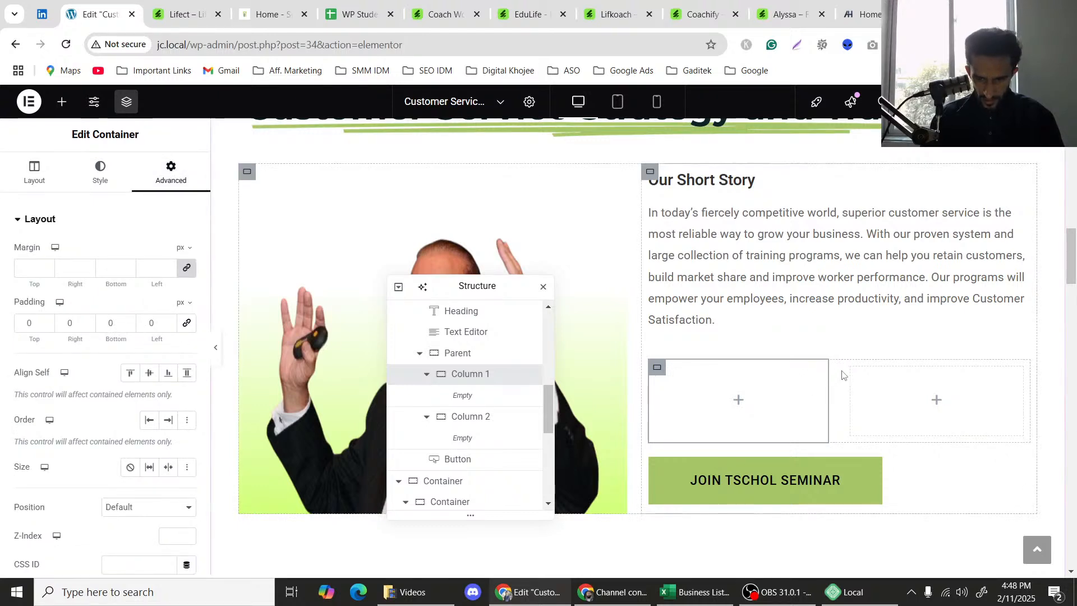
click(851, 367)
click(191, 179)
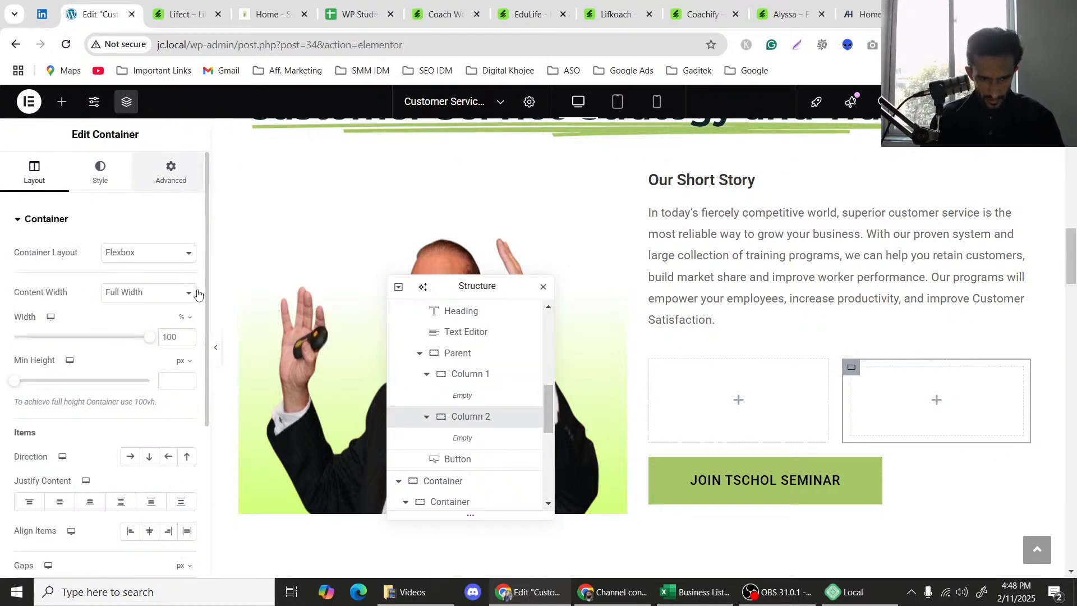
click(188, 325)
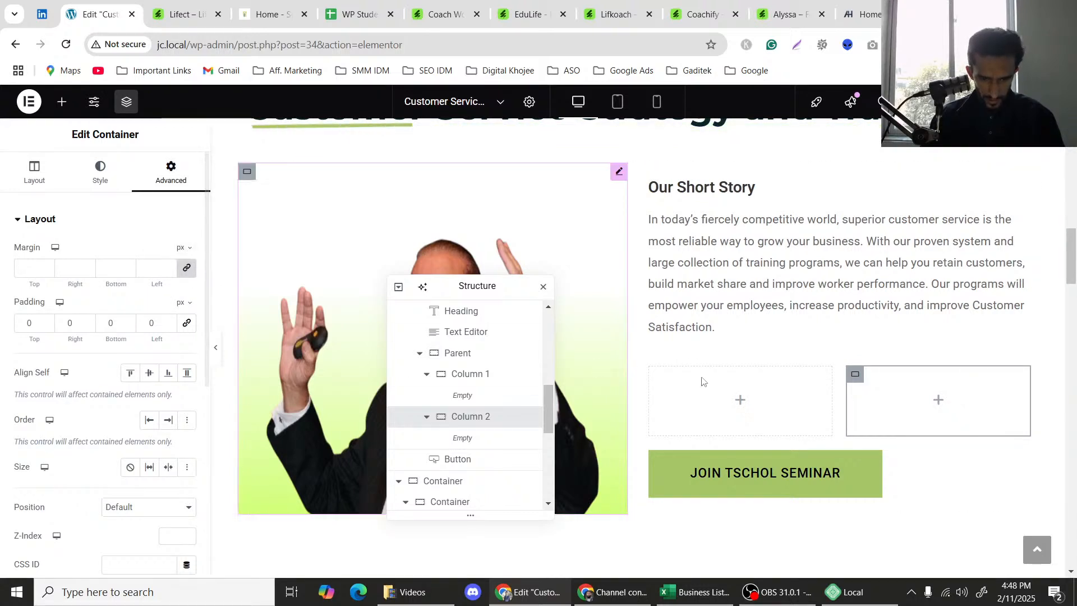
Unlink the Parent container's gap values and set its column gap to 10 px and row gap to 0 px.
click(656, 376)
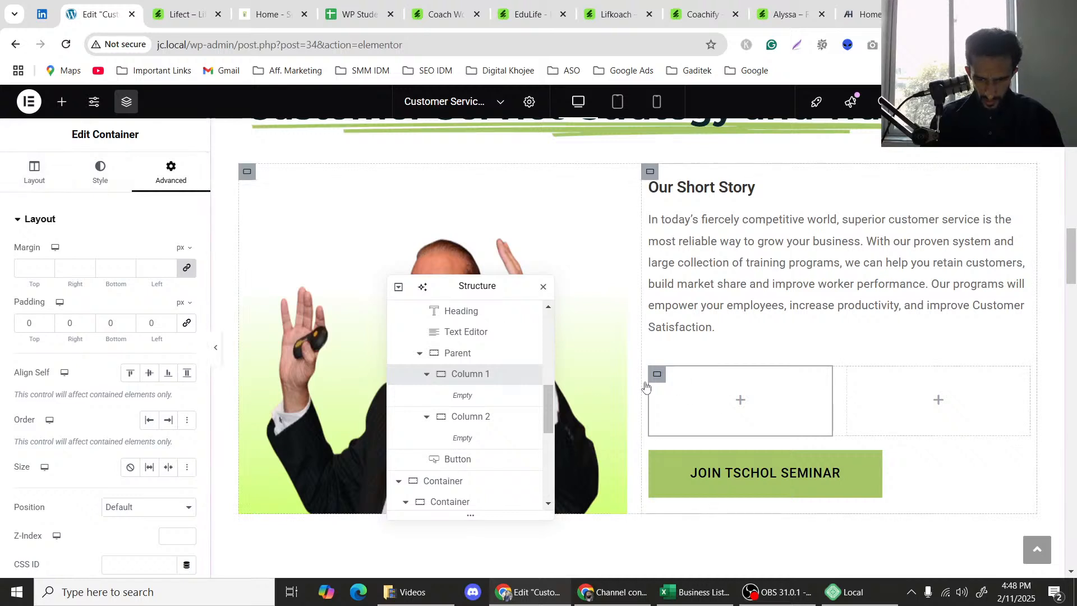
click(458, 354)
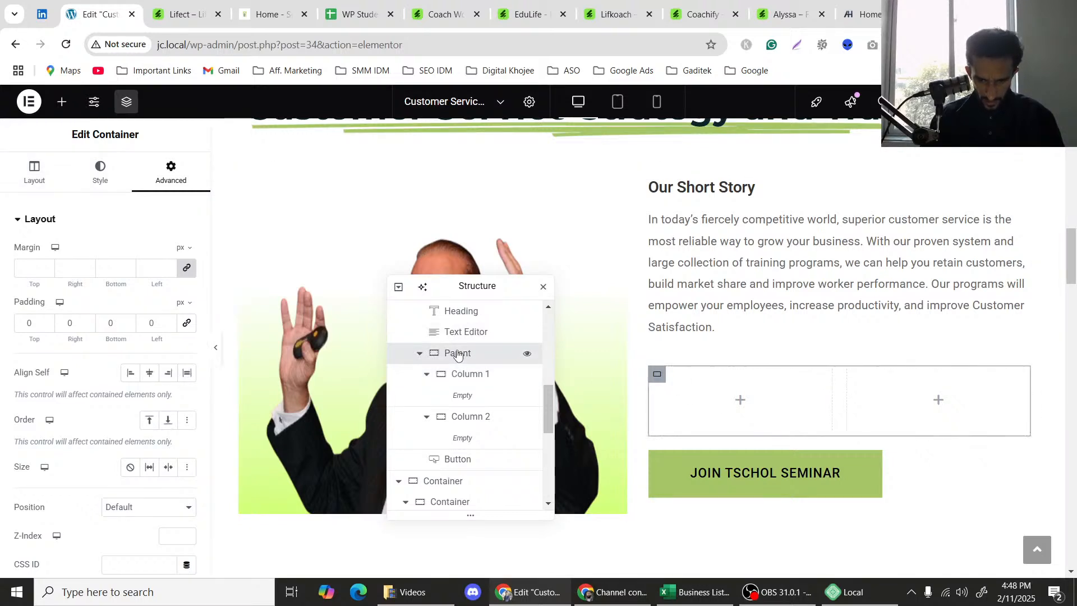
click(22, 185)
scroll(73, 309, down, 3)
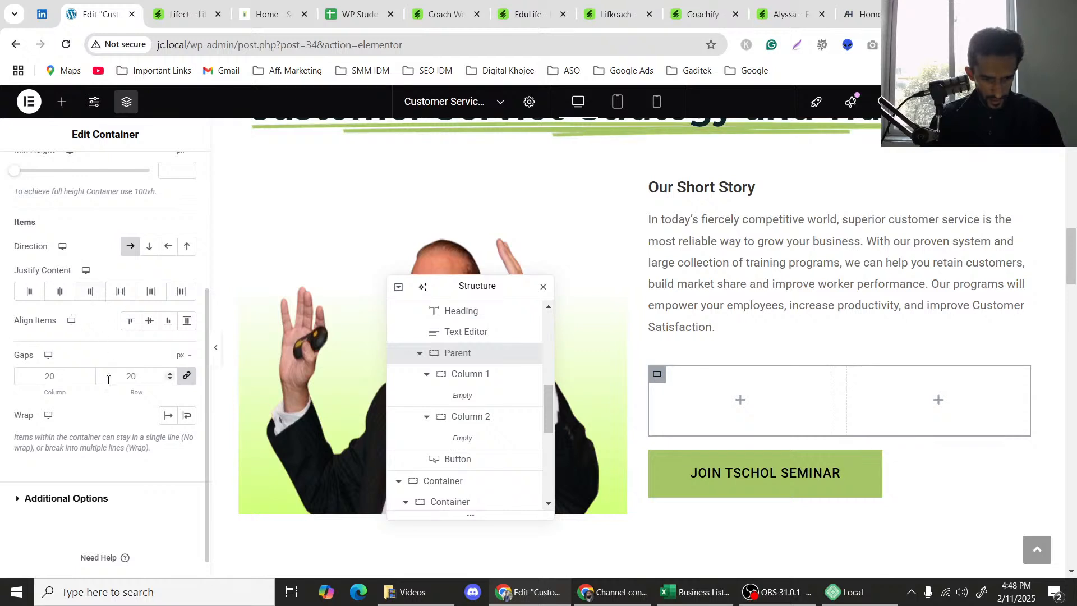
click(185, 376)
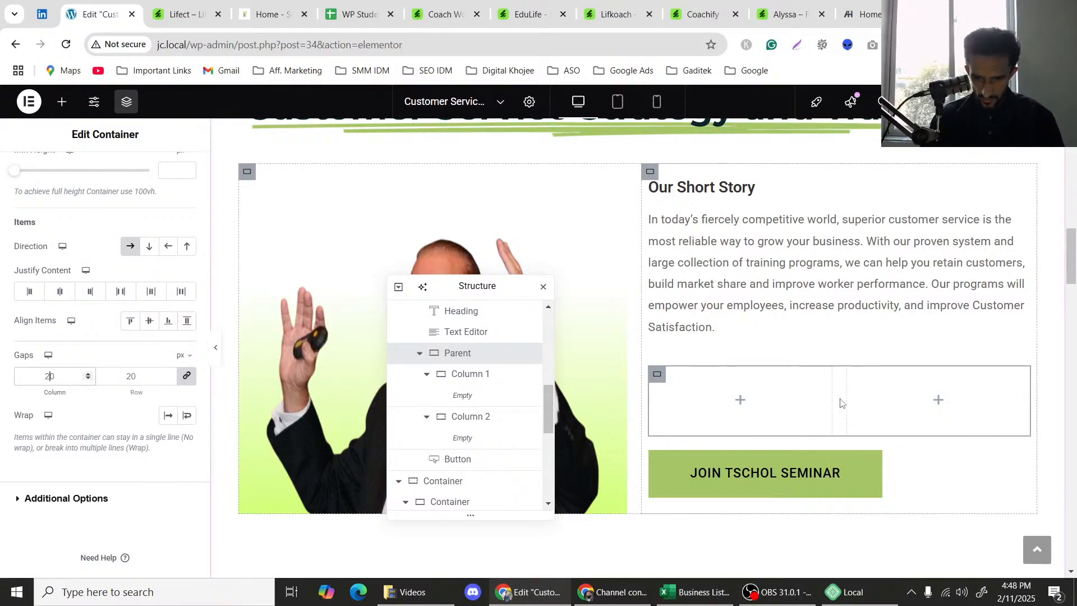
click(186, 376)
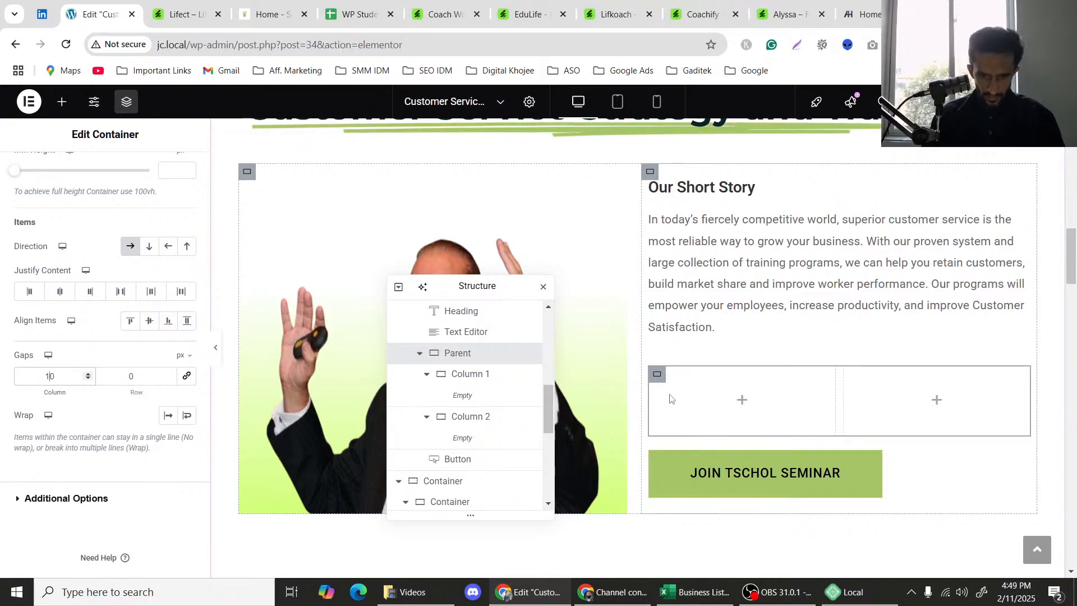
scroll(54, 280, up, 4)
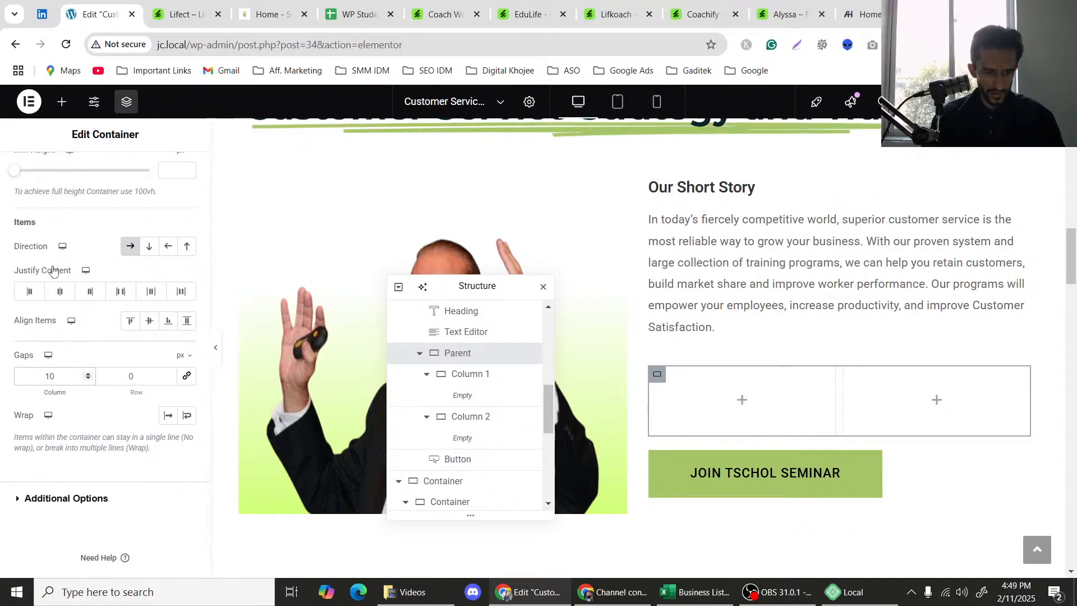
Move the Join Tschol Seminar button into Column 1 and preview the layout.
click(63, 102)
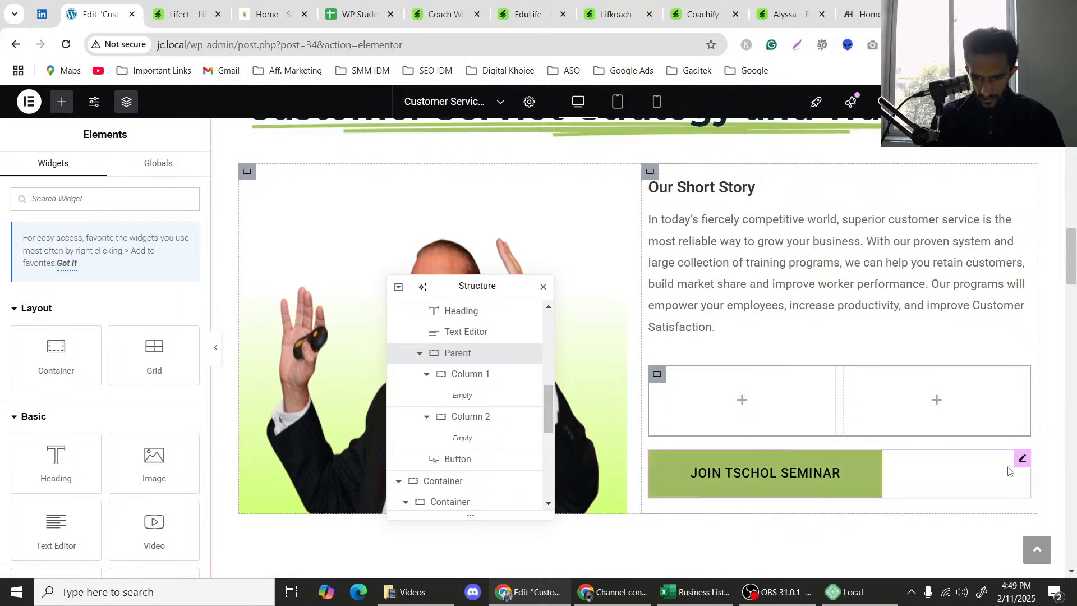
drag(746, 474, 755, 393)
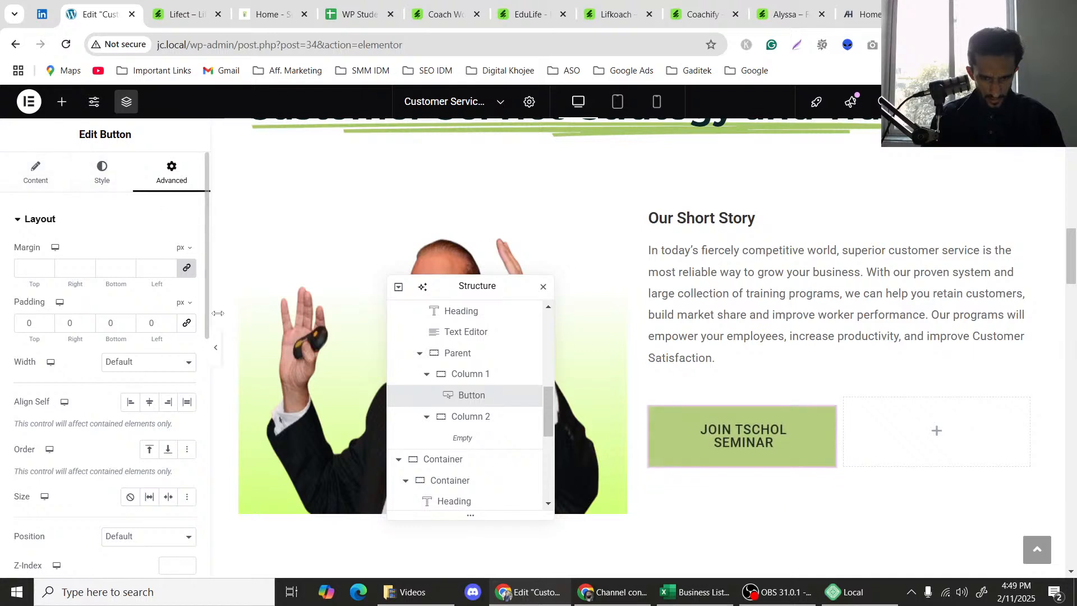
click(220, 342)
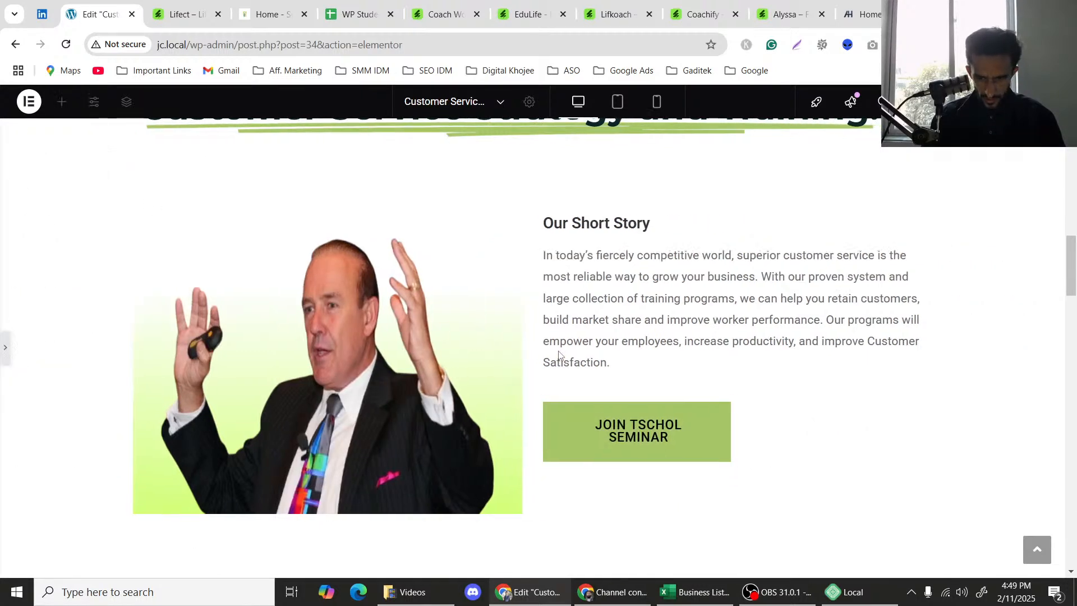
click(2, 342)
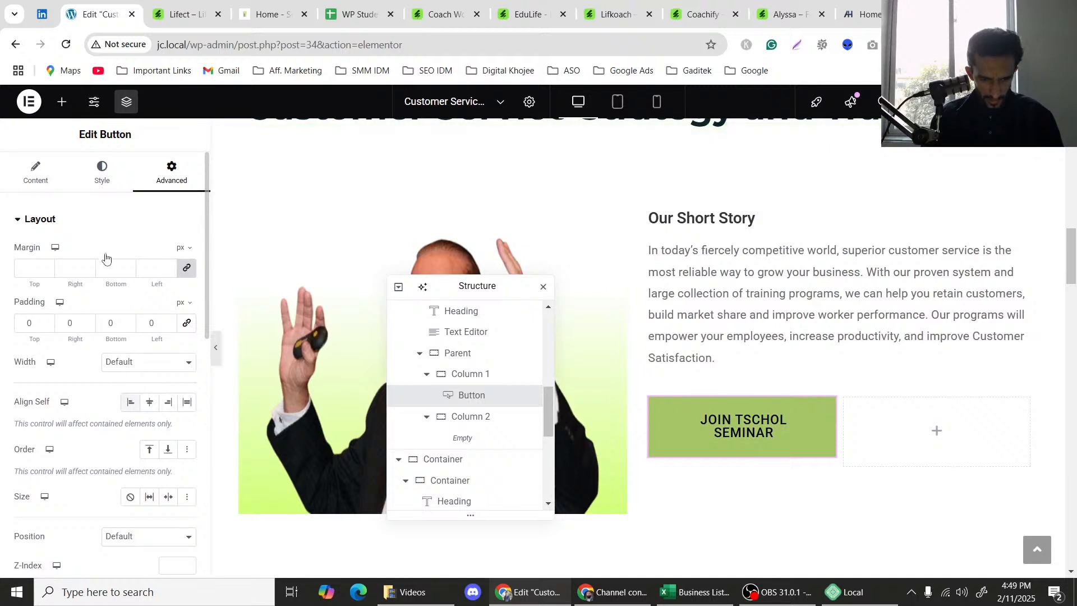
Set the seminar button's right and left padding to 30 px and preview the layout.
click(101, 171)
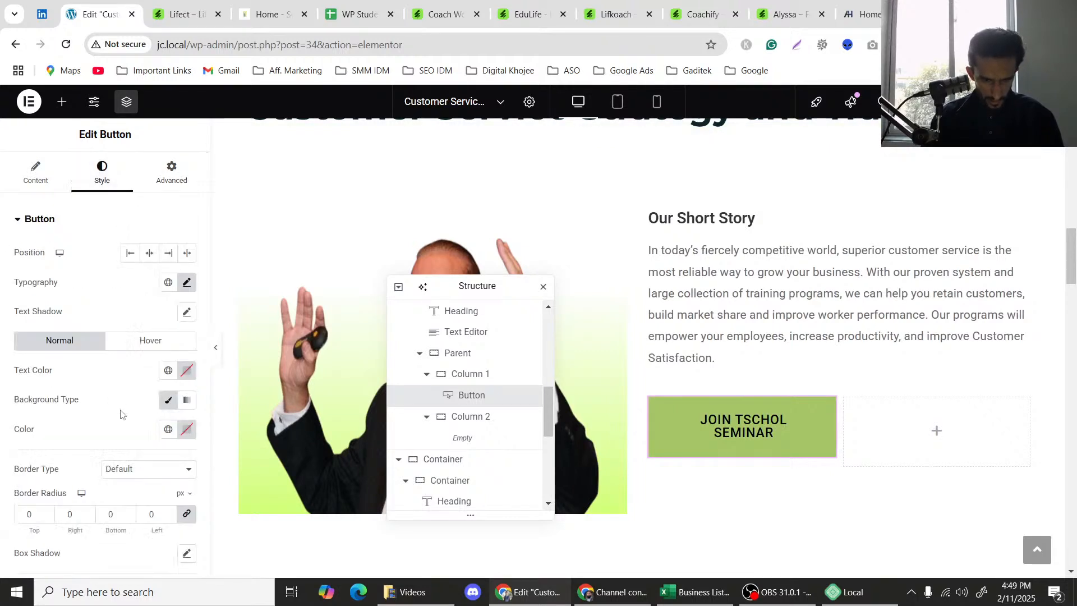
scroll(57, 466, down, 5)
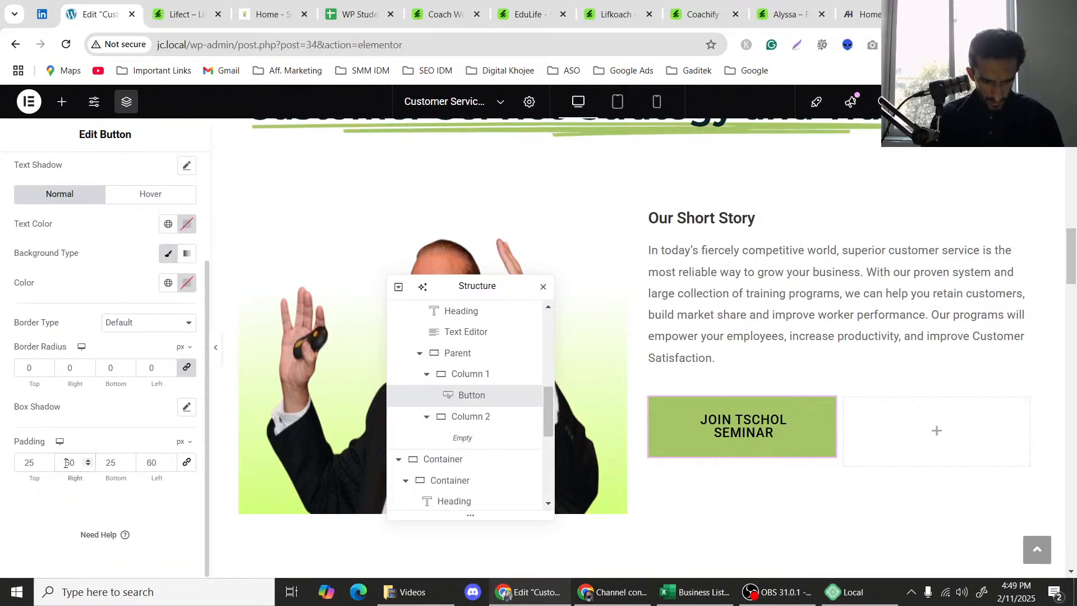
text(30)
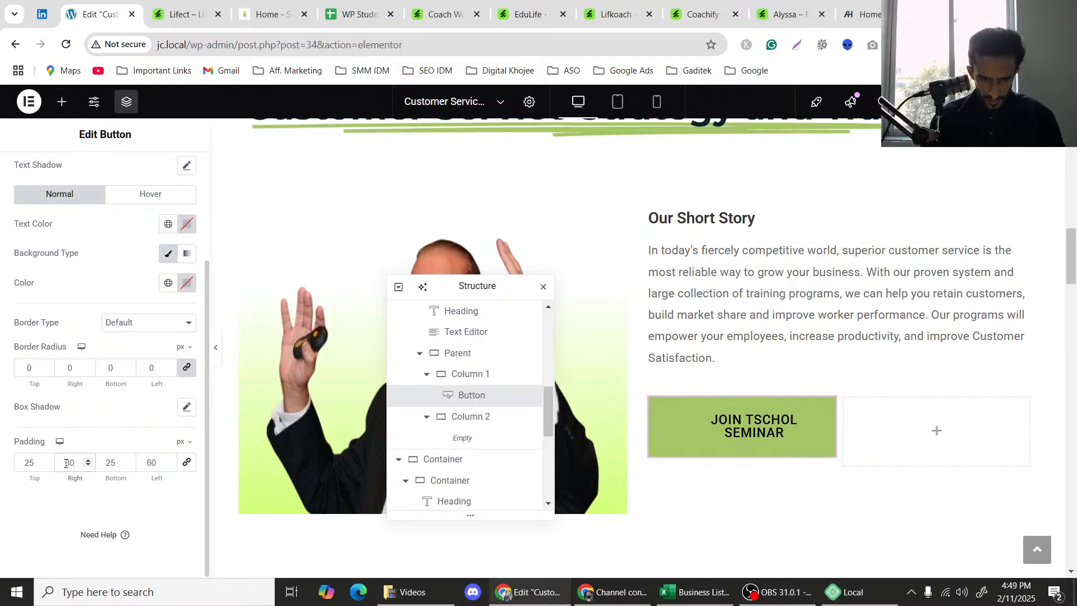
text(30)
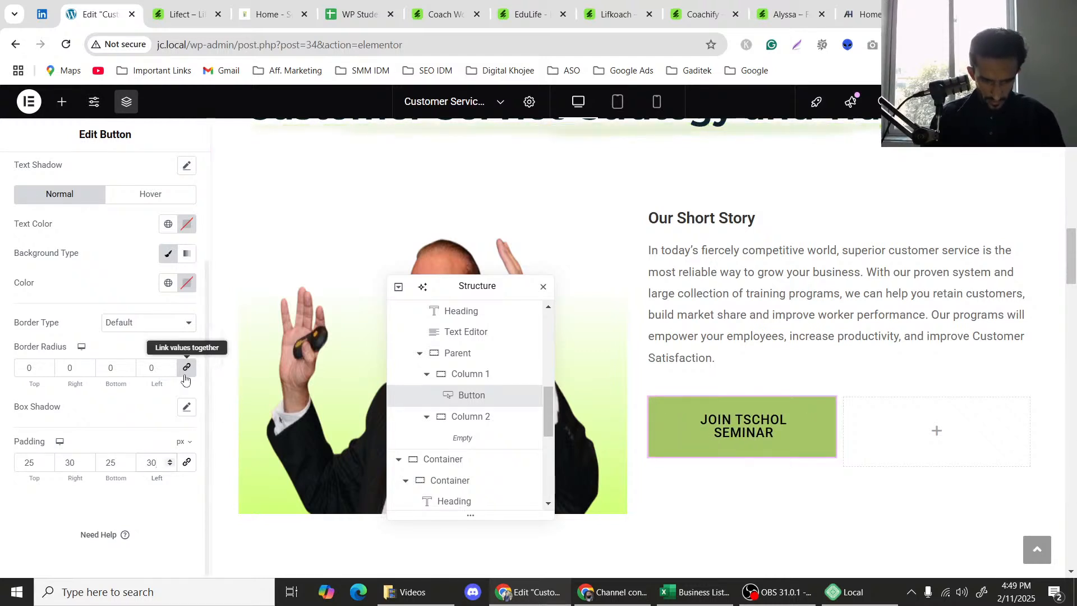
key(ctrl+i)
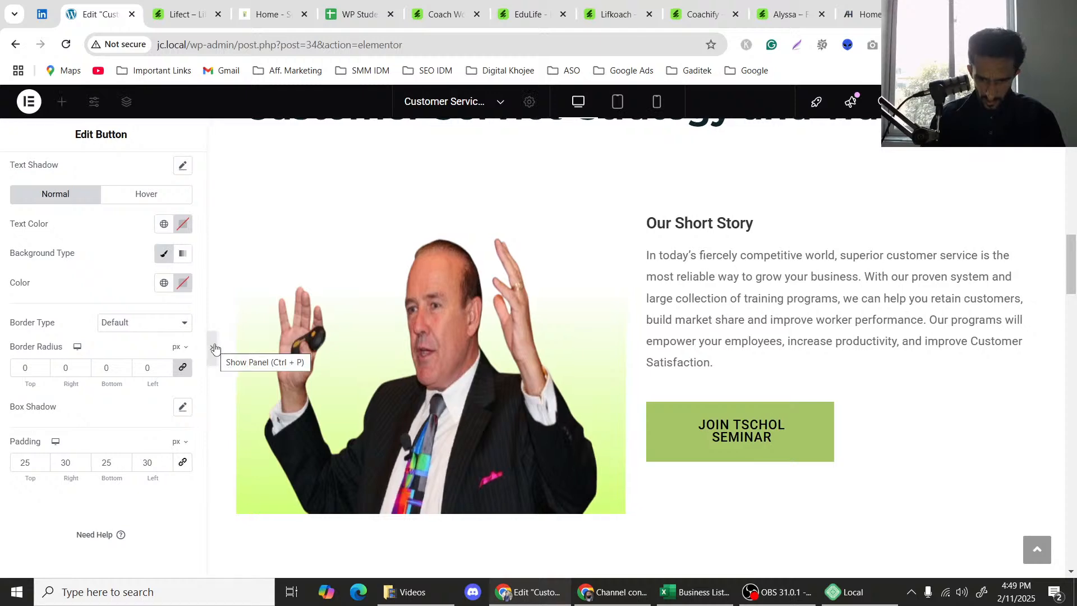
click(215, 349)
key(ctrl+i)
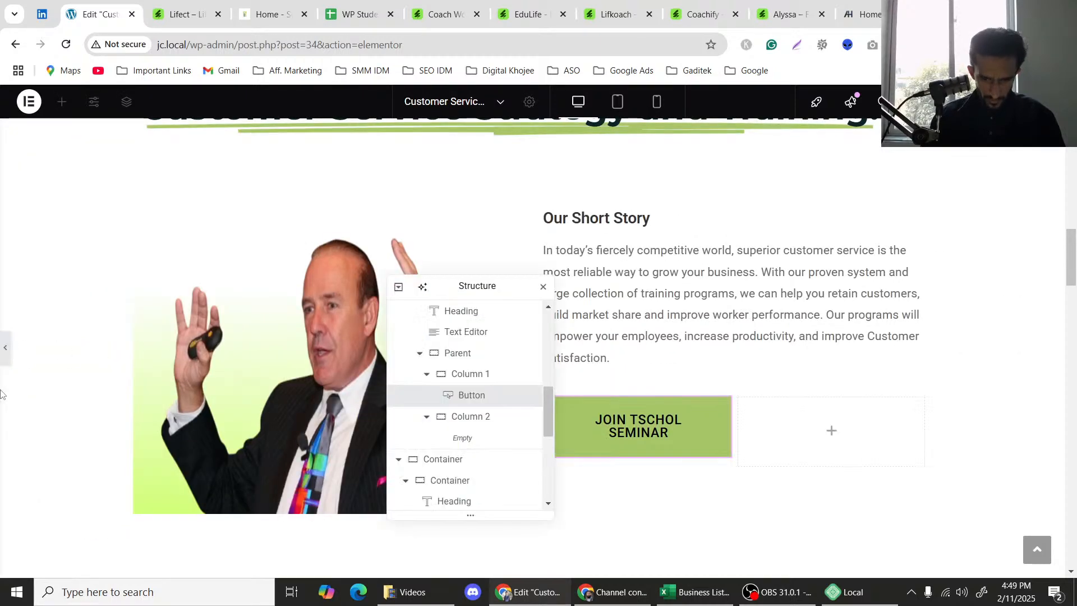
key(ctrl+p)
Set the seminar button's right and left padding to 20 px and preview how its text fits in Column 1.
double_click(68, 464)
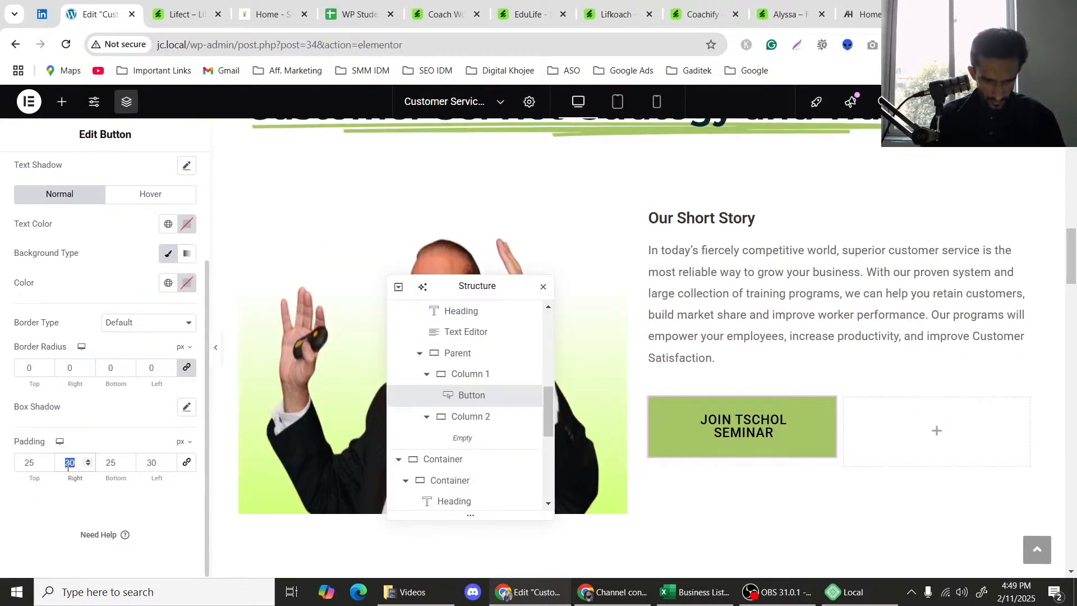
text(0)
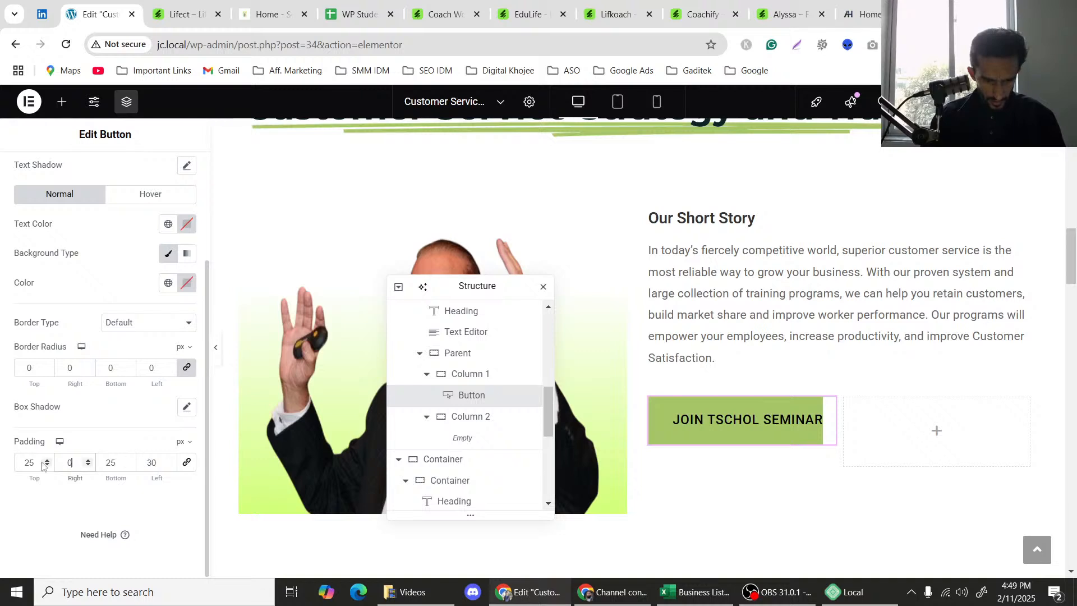
text(2)
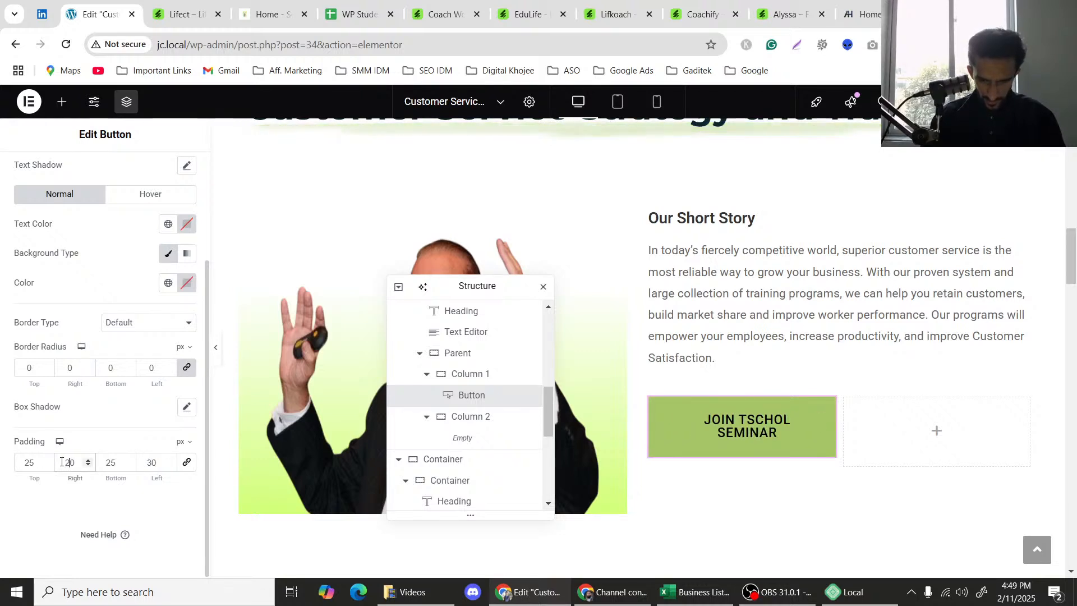
text(12)
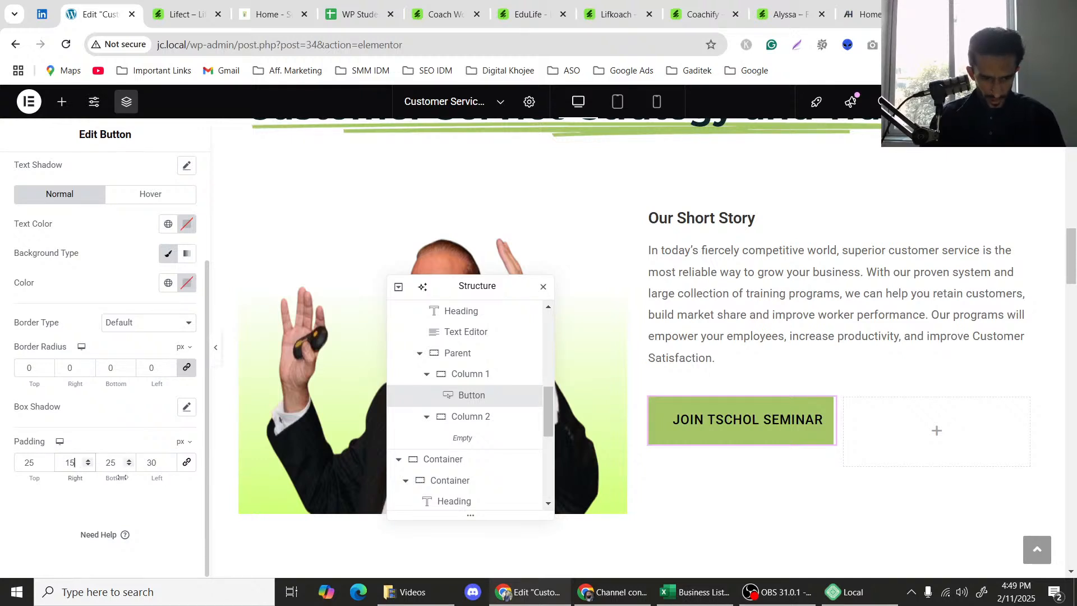
text(15)
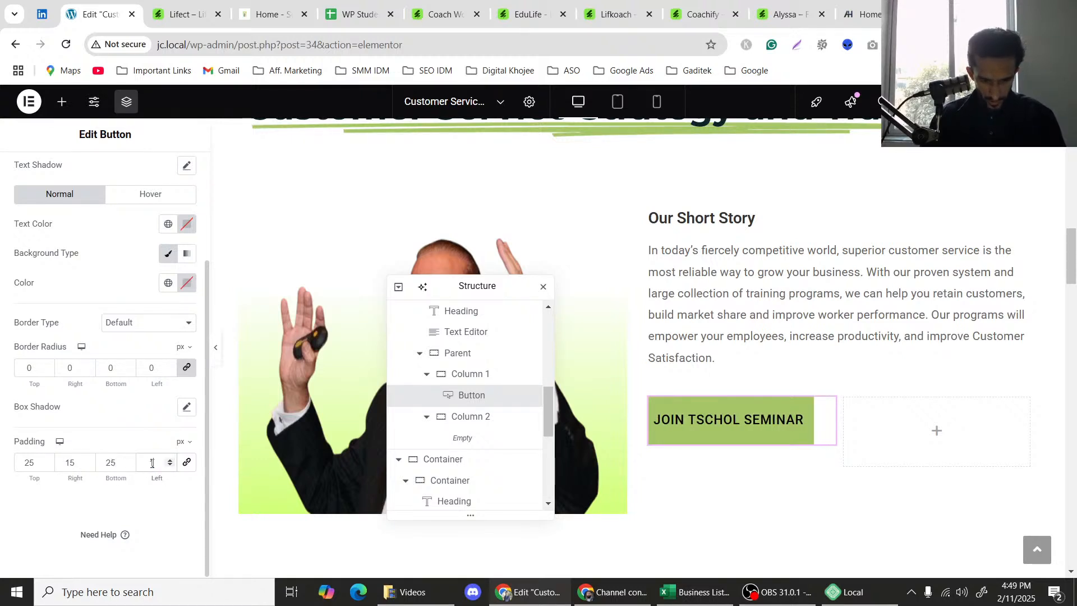
click(87, 460)
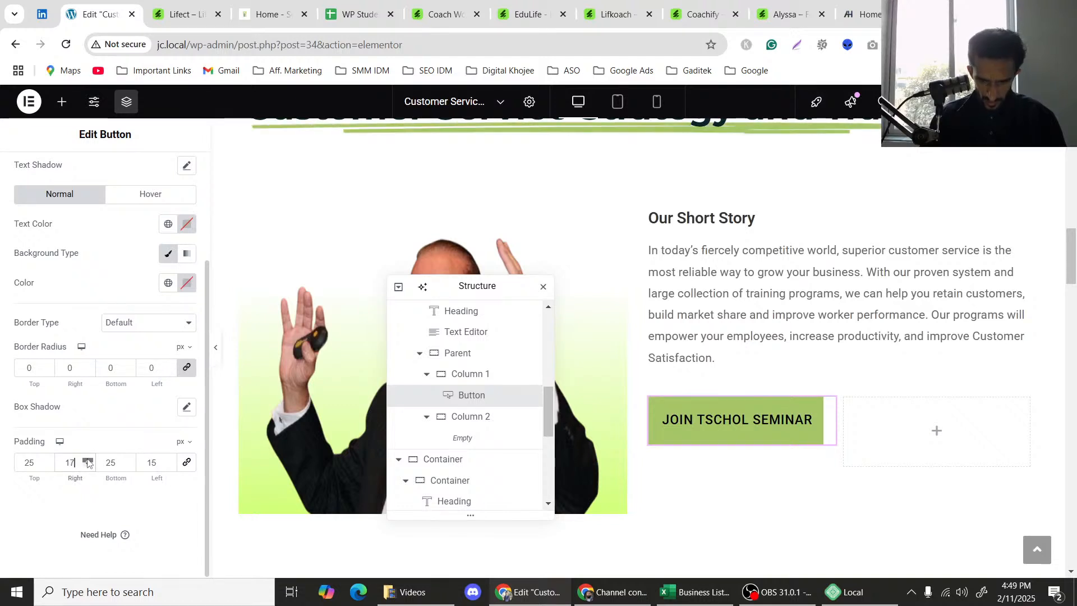
click(87, 460)
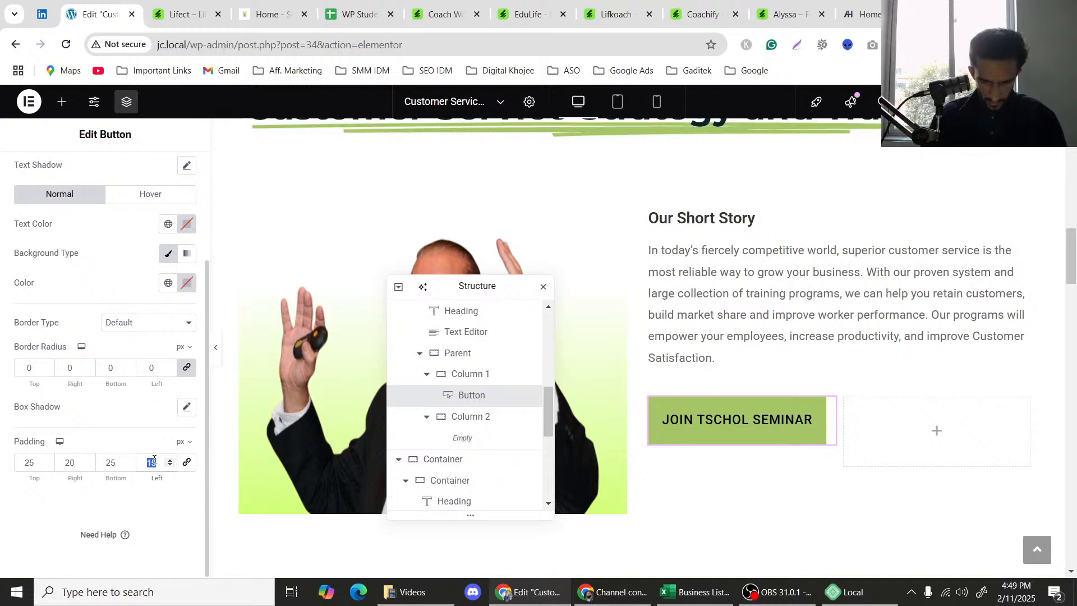
text(20)
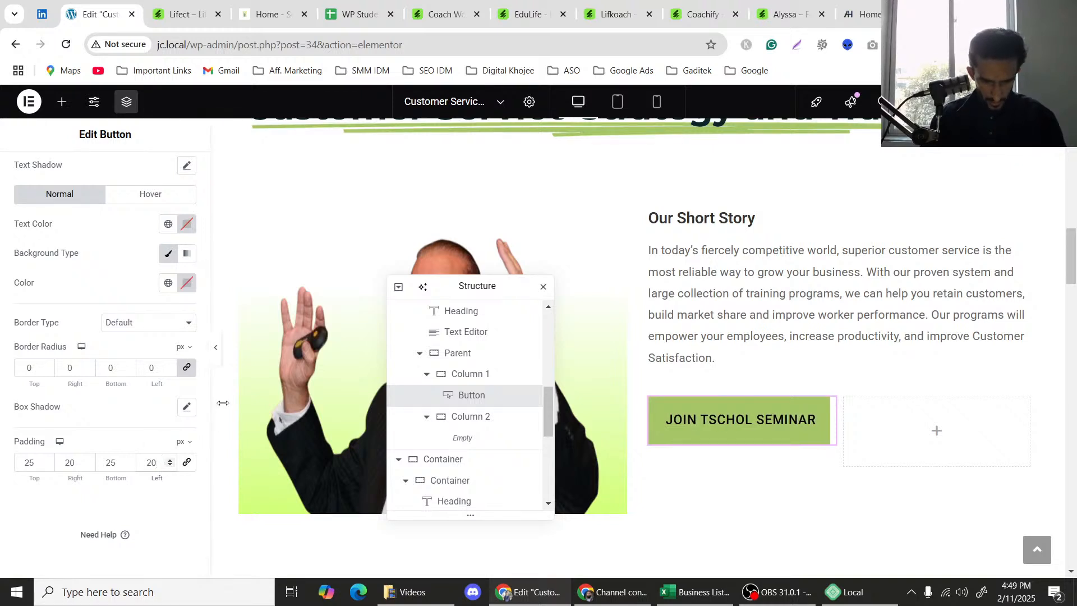
click(217, 351)
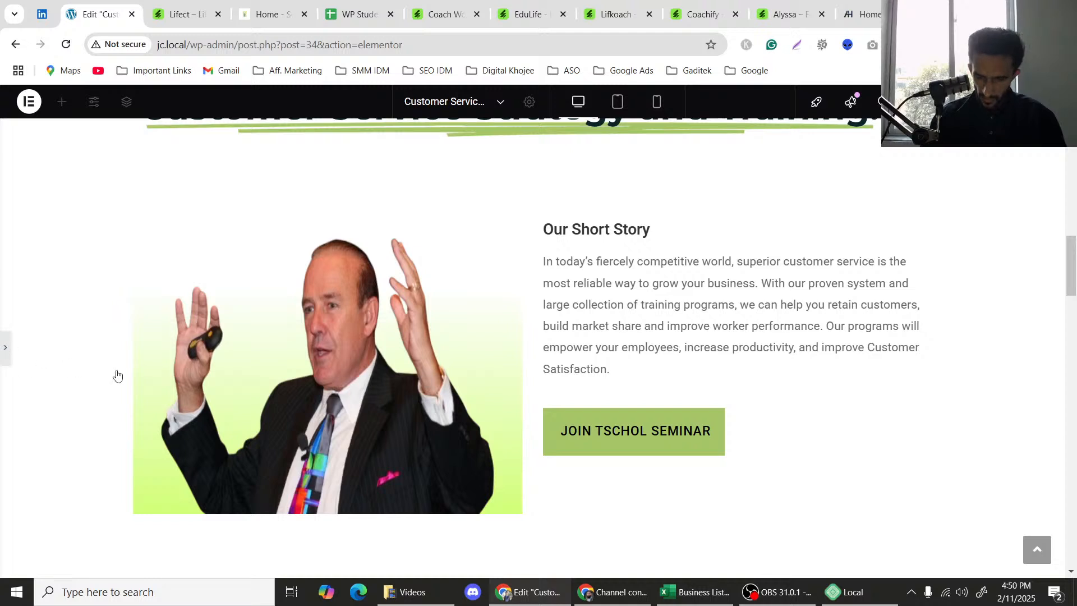
key(ctrl+p)
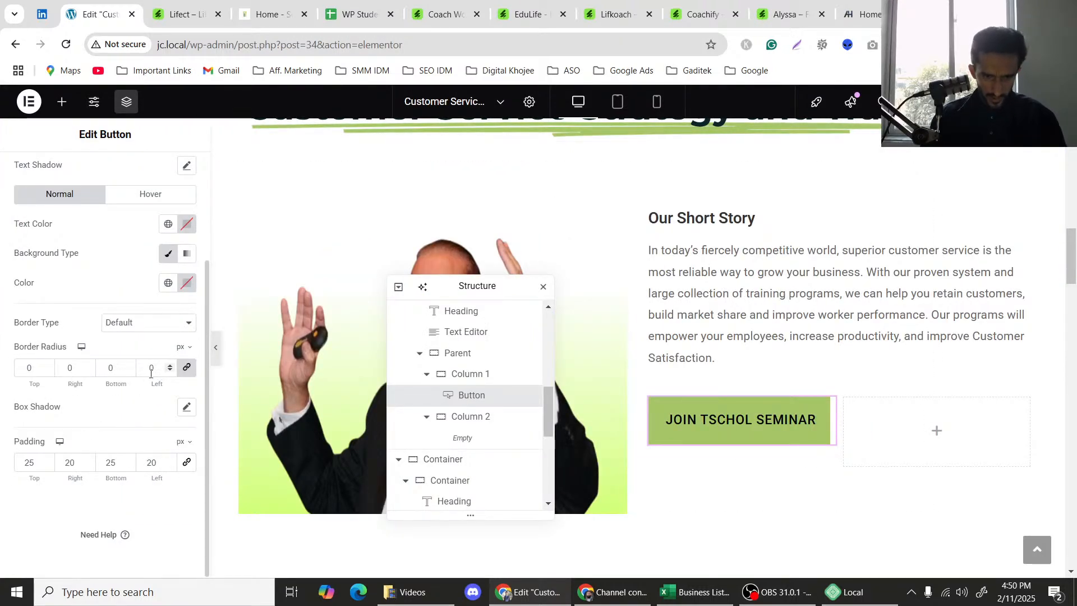
Set the seminar button's position to stretch so that it fills the width of Column 1.
scroll(149, 387, up, 1)
scroll(144, 373, up, 1)
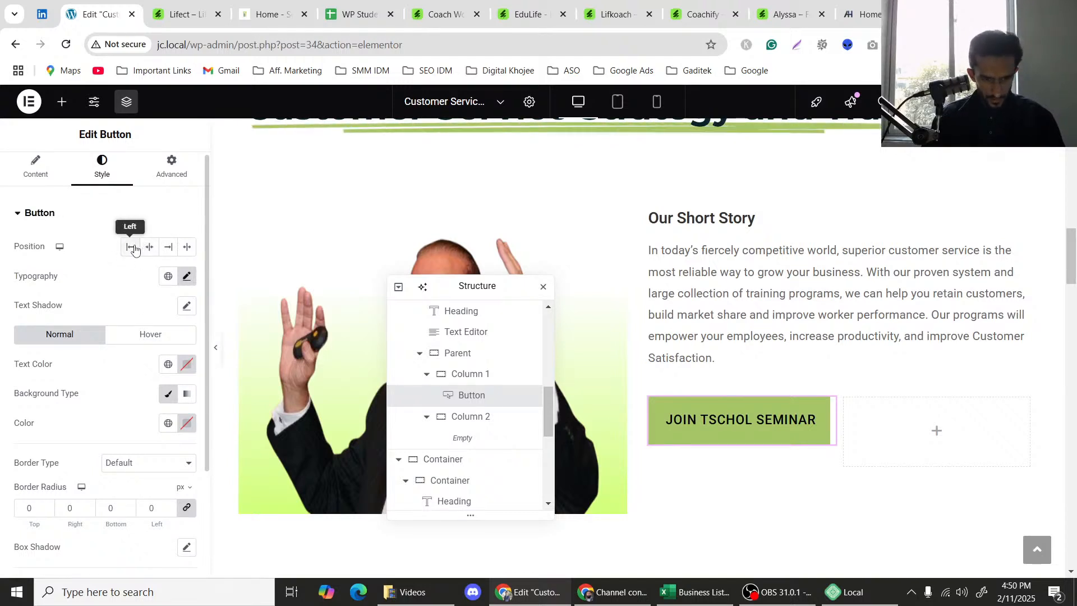
click(182, 249)
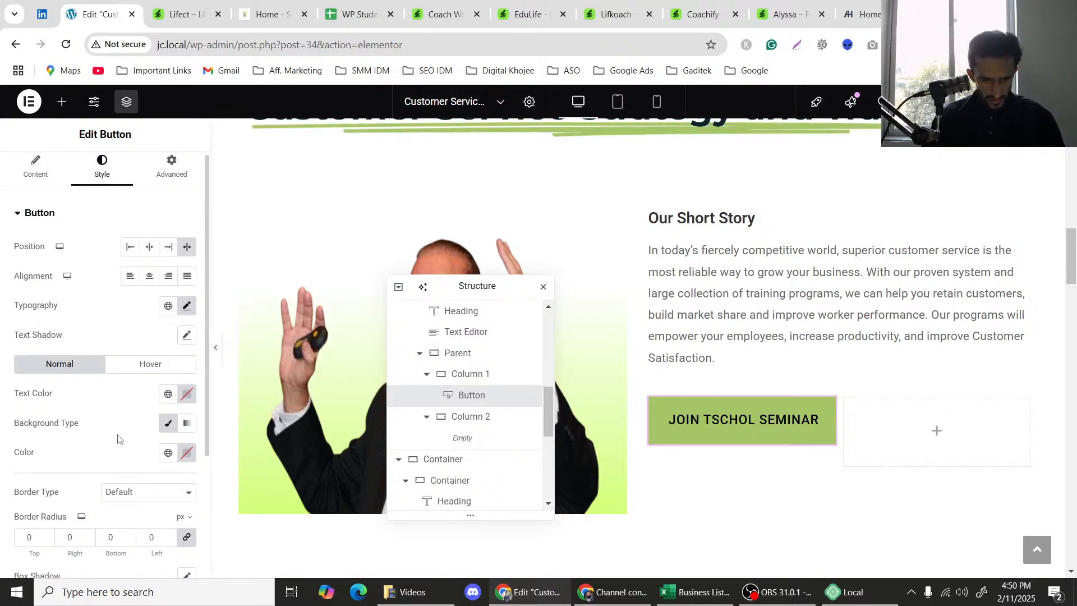
scroll(123, 437, down, 2)
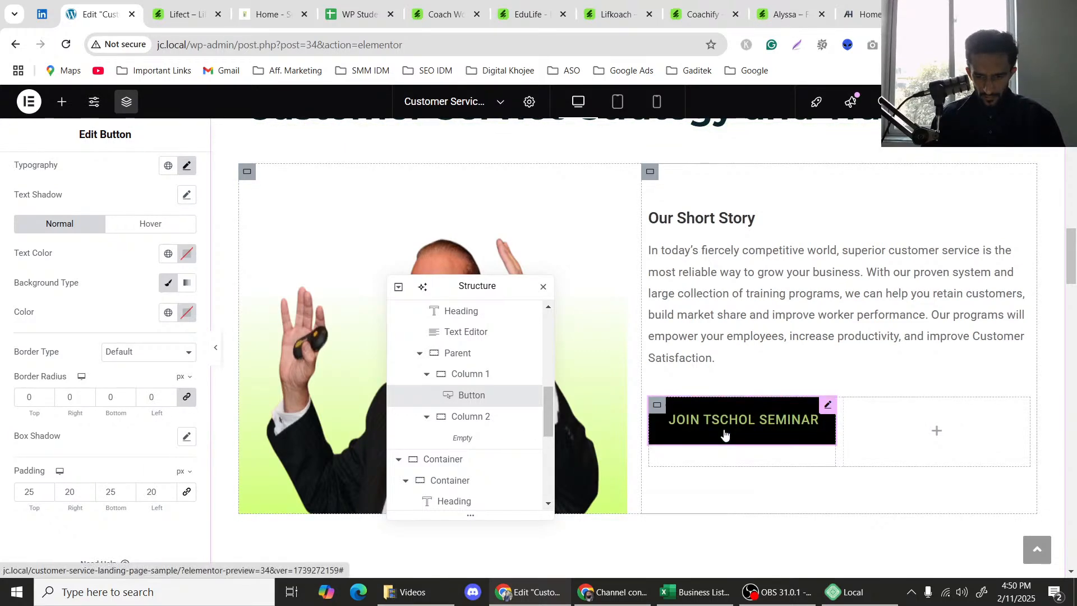
scroll(725, 432, up, 3)
scroll(729, 424, down, 3)
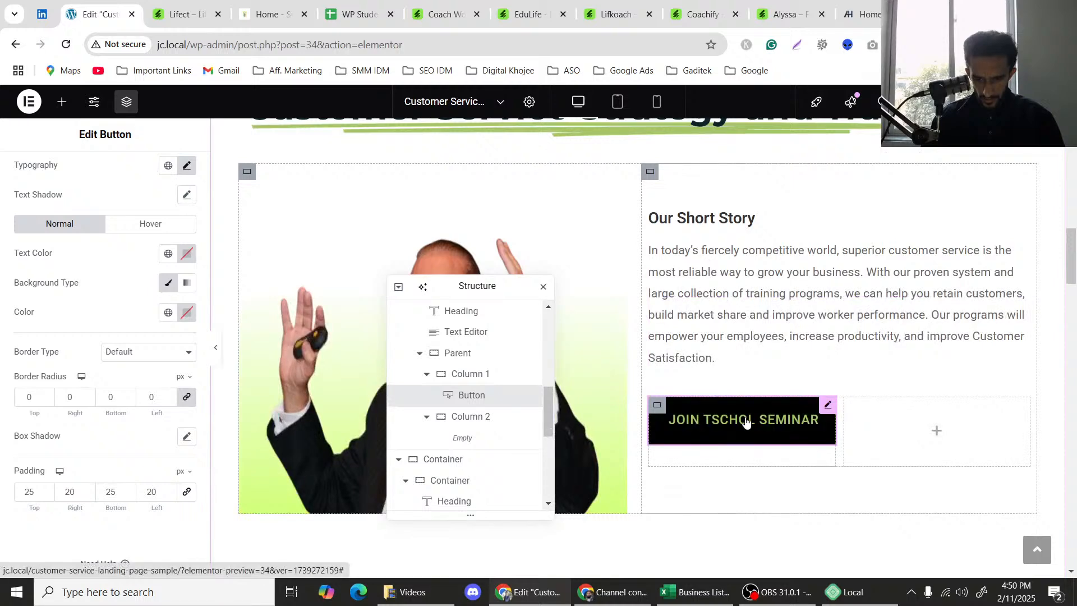
Copy the seminar button from Column 1 into Column 2 and bring up the padding settings of the copy.
drag(496, 287, 552, 230)
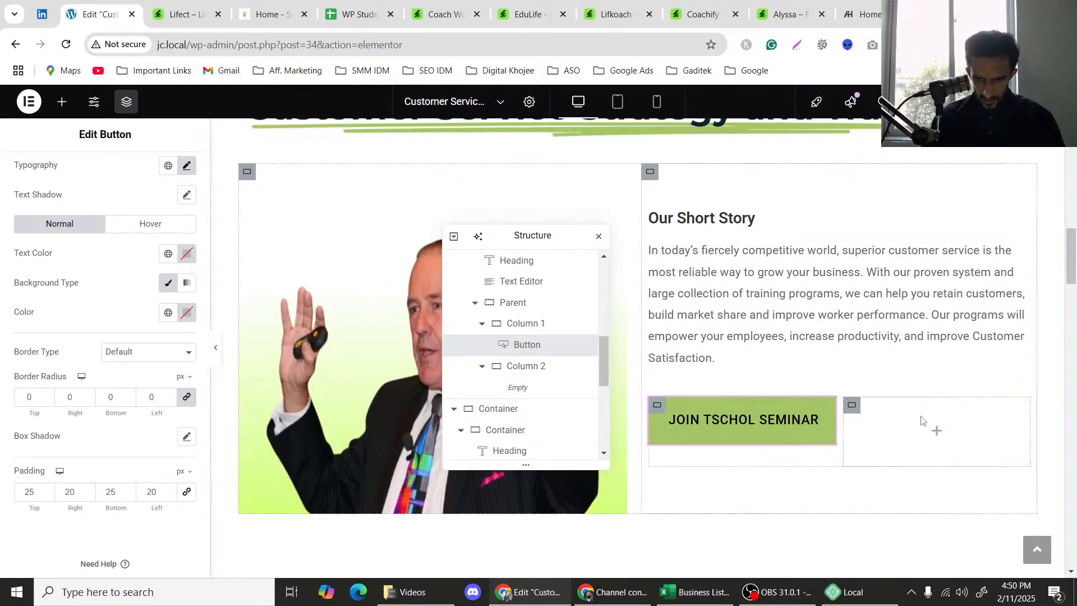
scroll(906, 437, up, 2)
scroll(903, 442, down, 2)
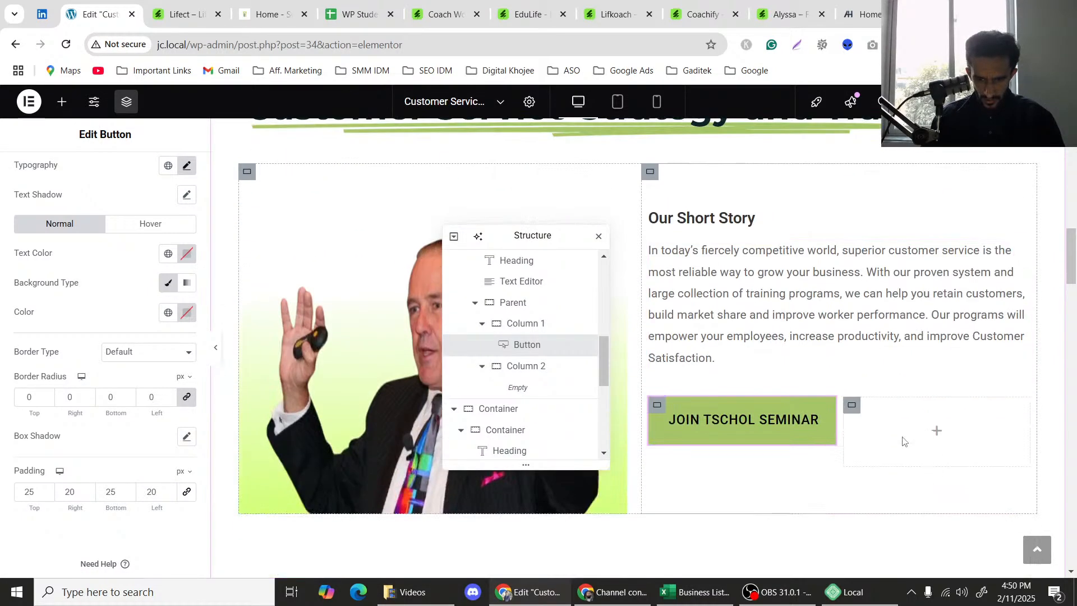
right_click(824, 418)
click(850, 346)
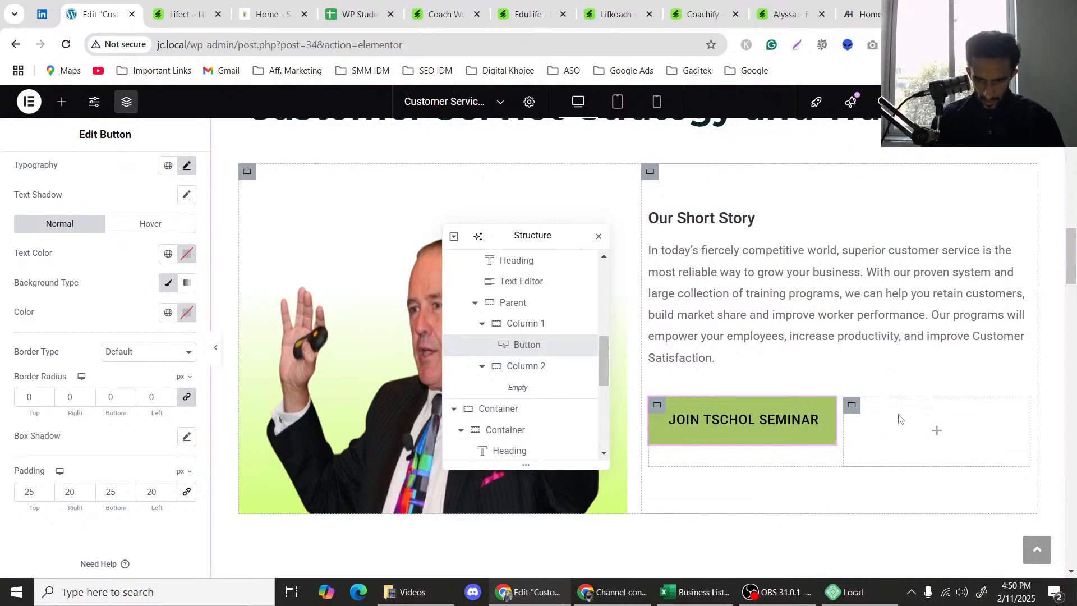
right_click(900, 418)
click(931, 348)
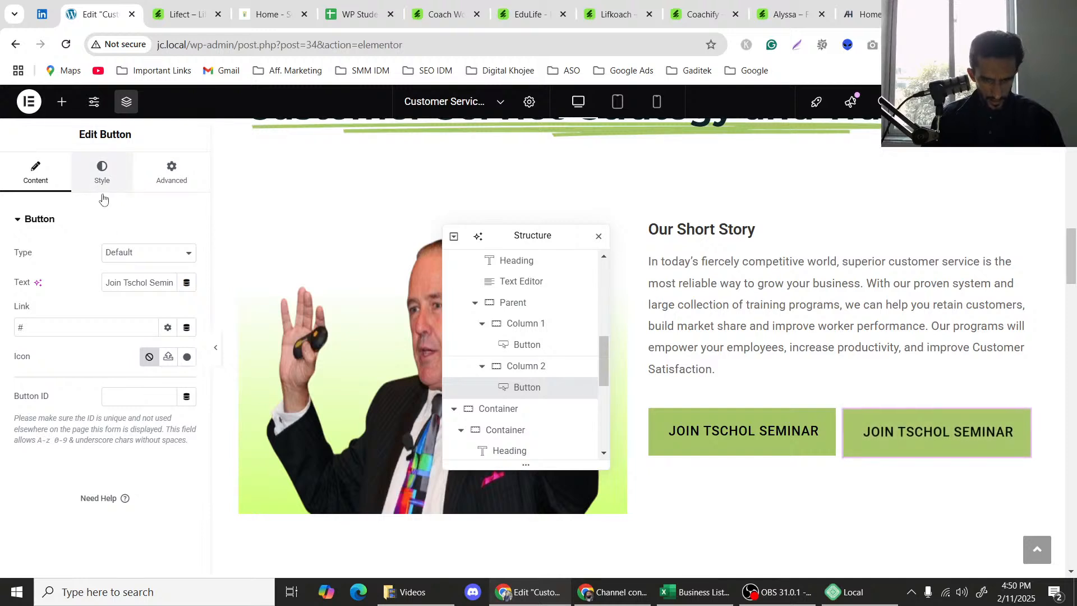
scroll(120, 404, down, 3)
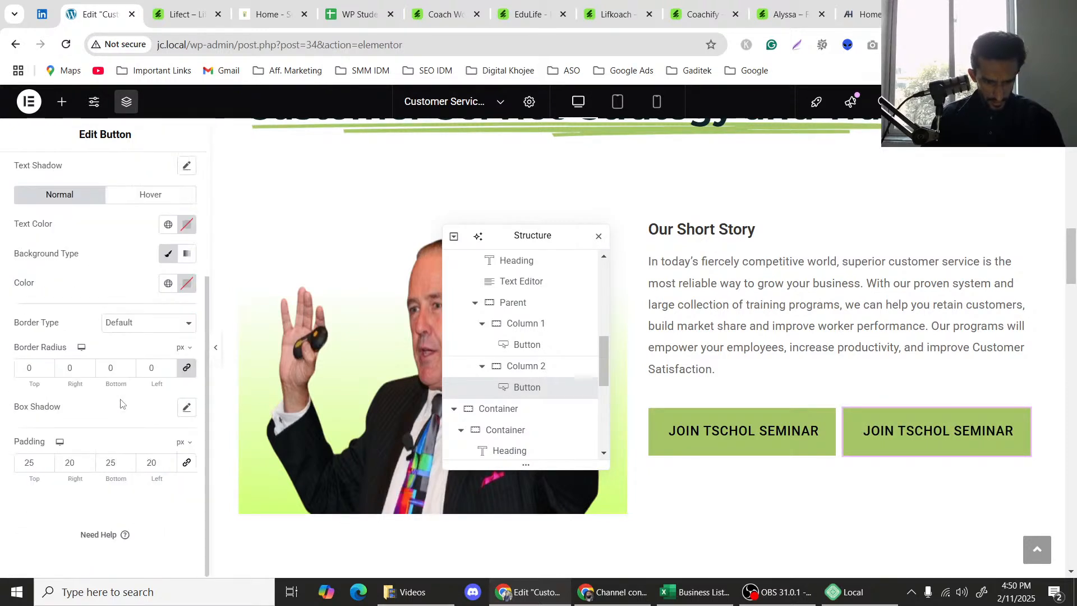
Add the YouTube icon from the icon library to the Column 2 button.
scroll(84, 426, up, 3)
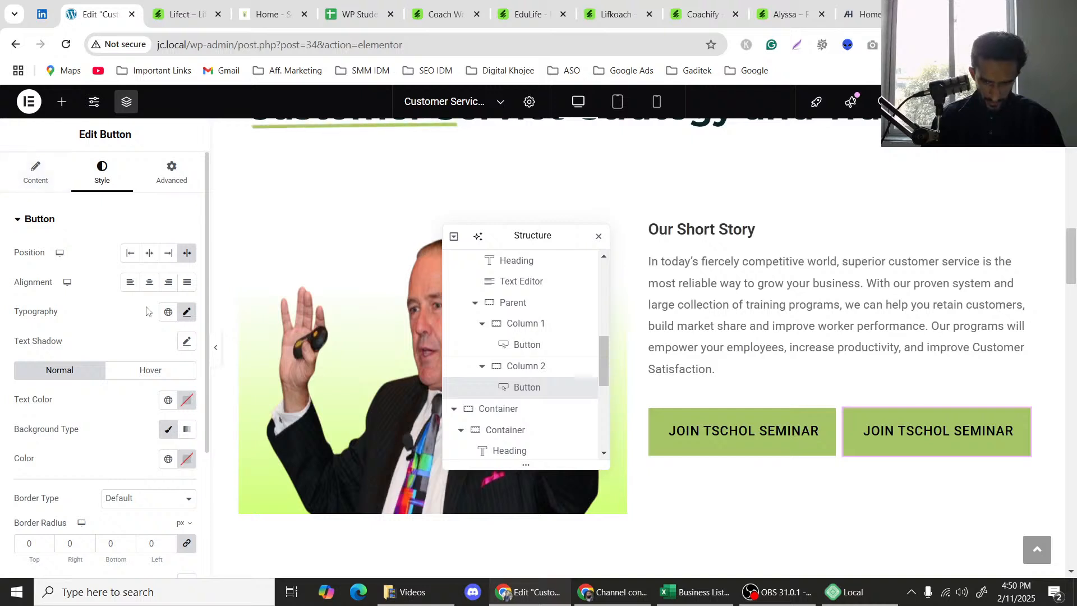
scroll(146, 310, down, 2)
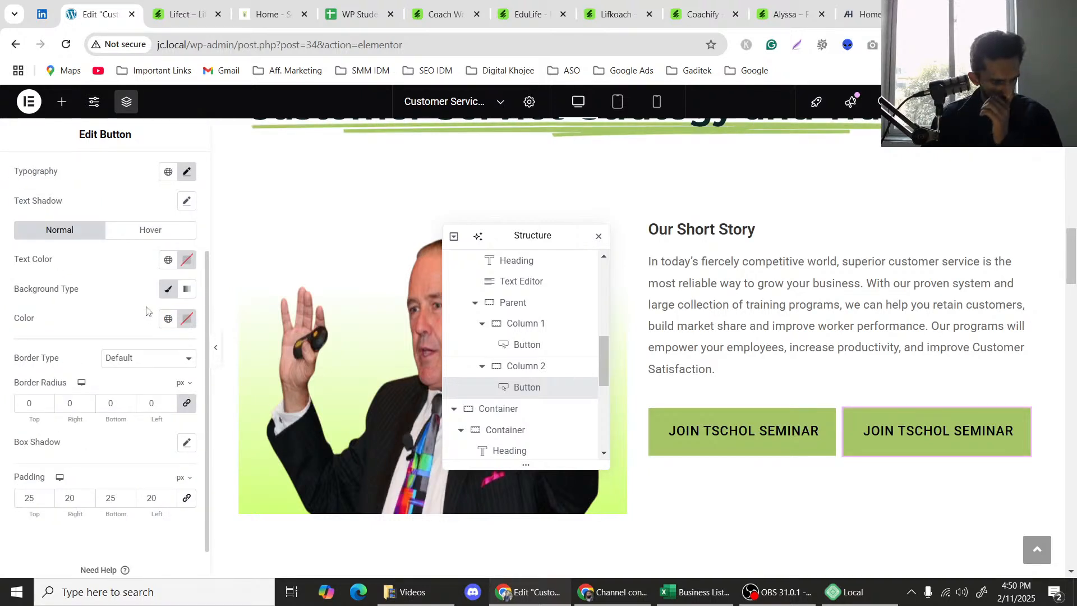
scroll(36, 208, up, 2)
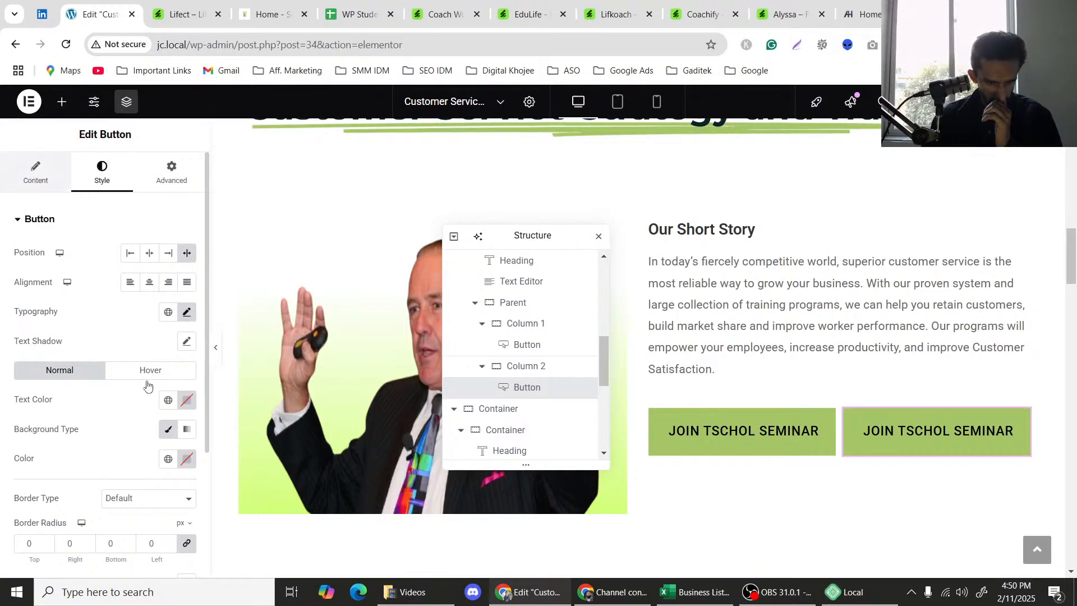
click(35, 172)
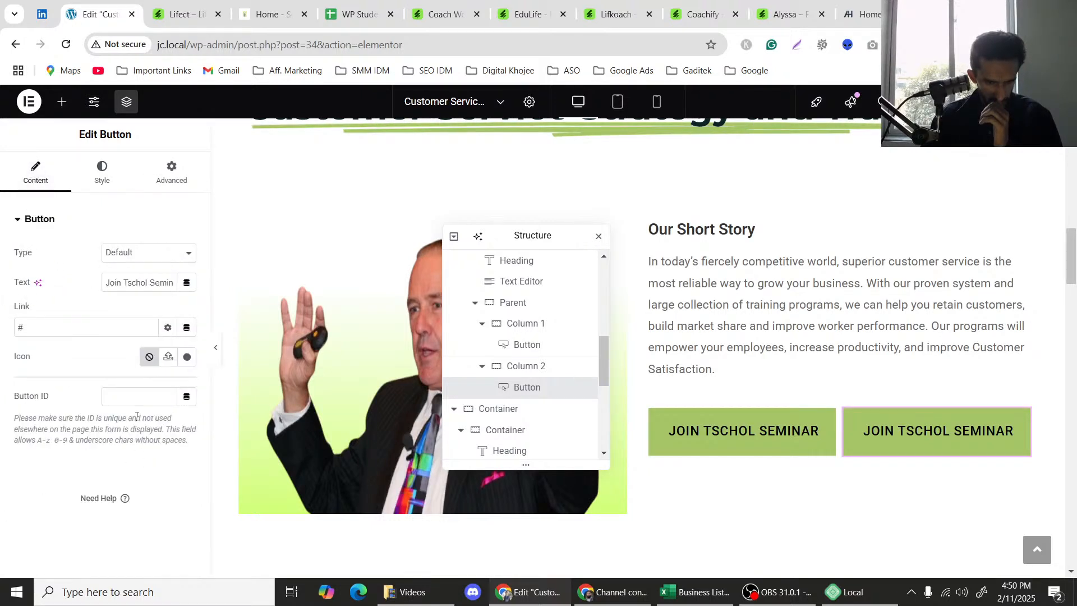
click(187, 357)
text(yout)
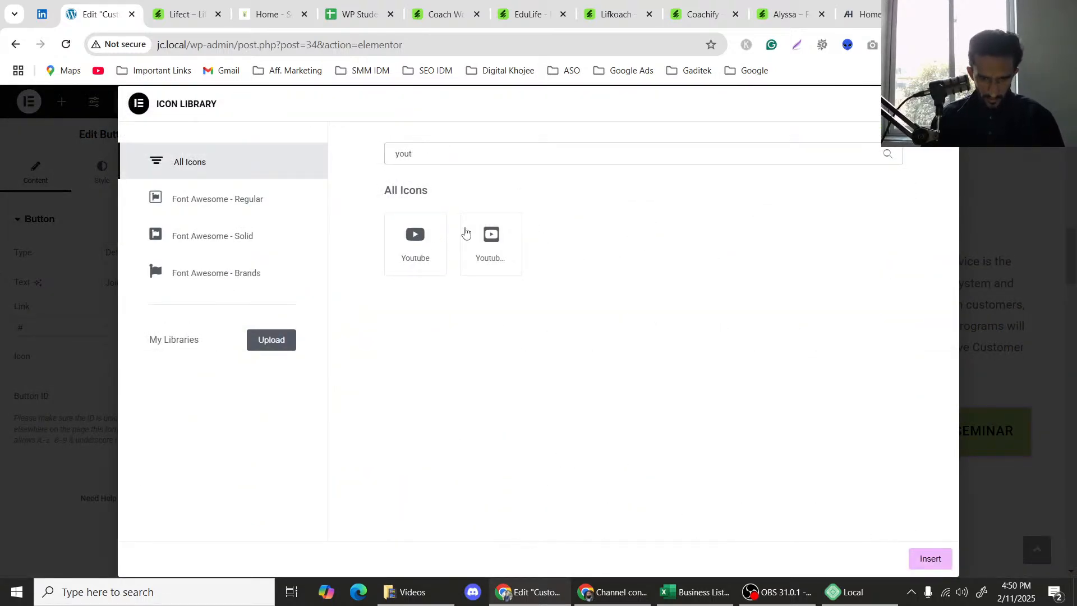
click(406, 253)
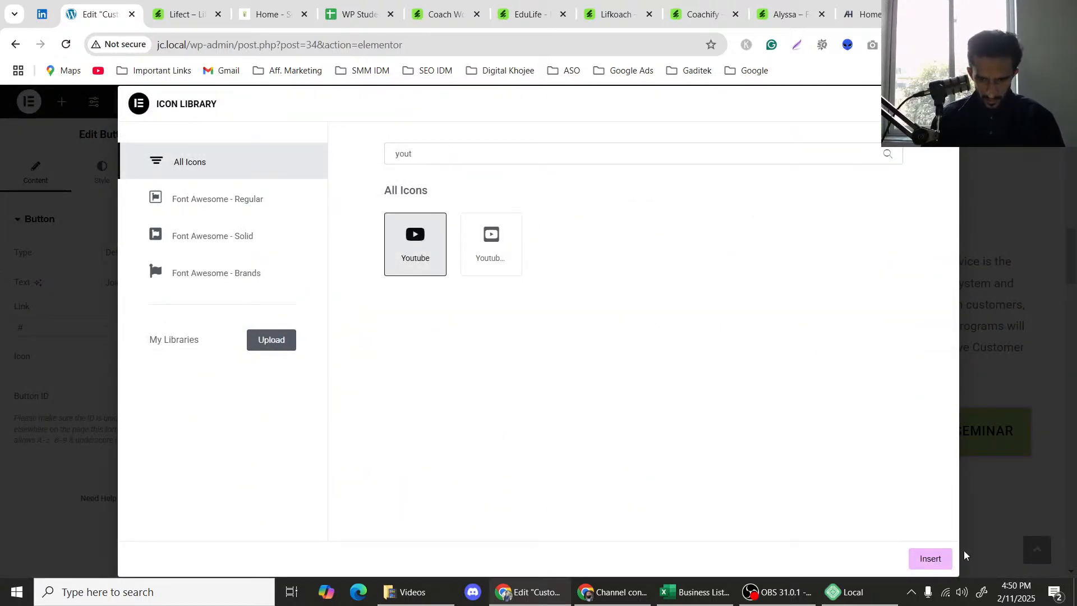
click(932, 559)
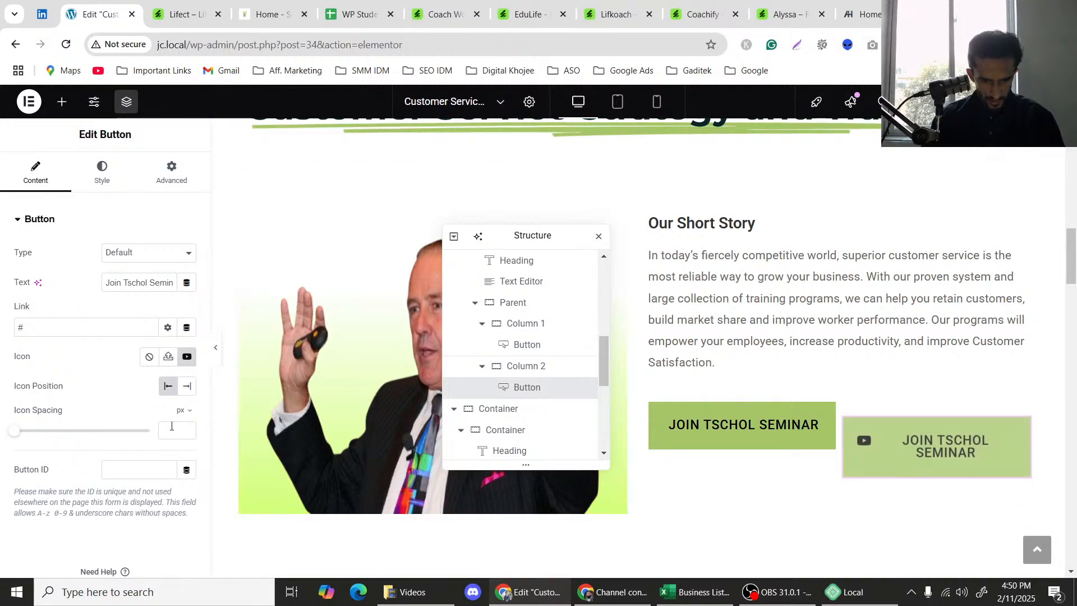
Set the Column 2 button's icon spacing to 0 px, compare both icon positions and place the icon at the end of the text.
drag(26, 435, 2, 432)
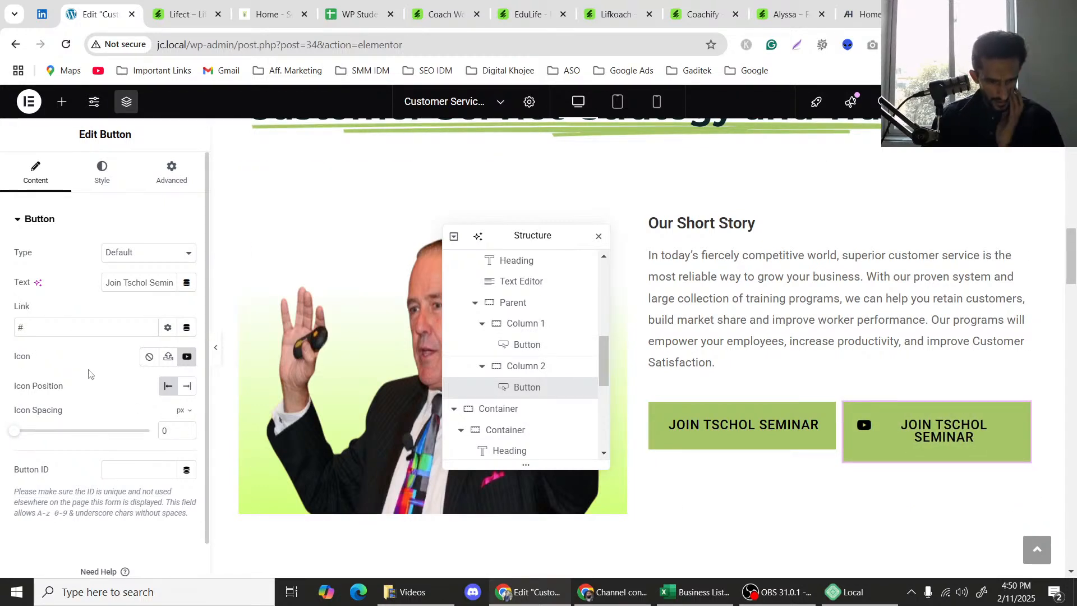
click(166, 386)
click(188, 387)
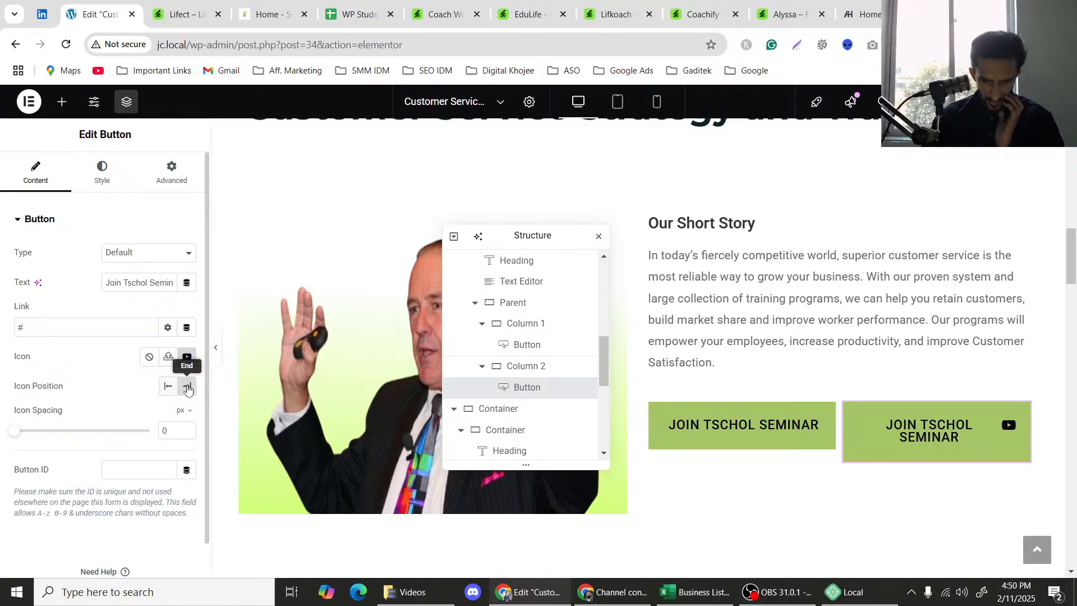
click(169, 387)
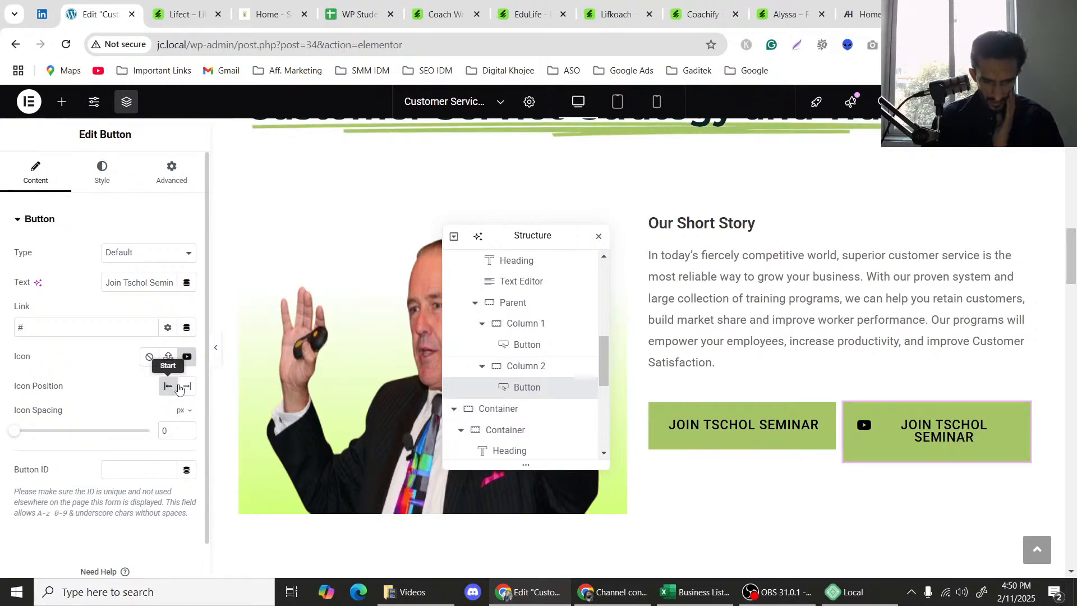
click(184, 388)
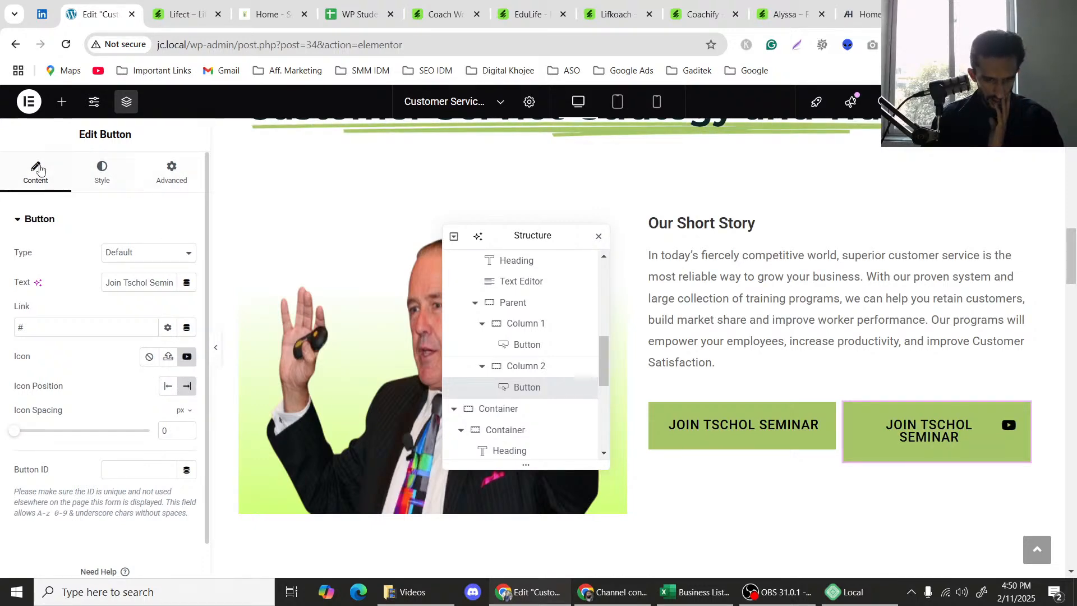
Using the Lifect template as reference, change the Column 2 button's text to "Watch Video" and set its icon spacing to 5 px.
click(169, 3)
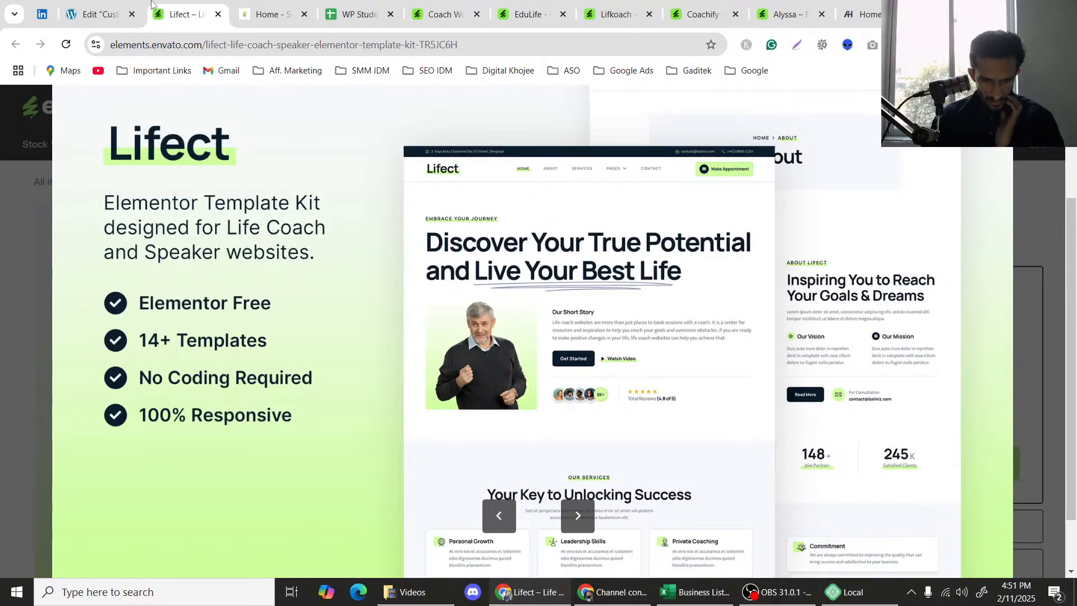
click(97, 14)
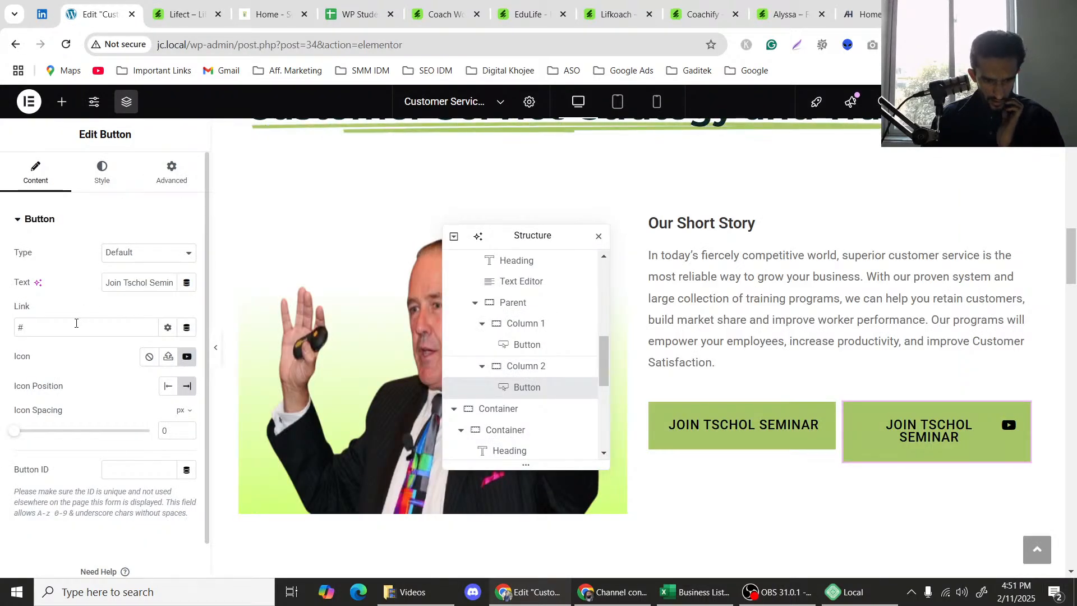
triple_click(131, 287)
text(W)
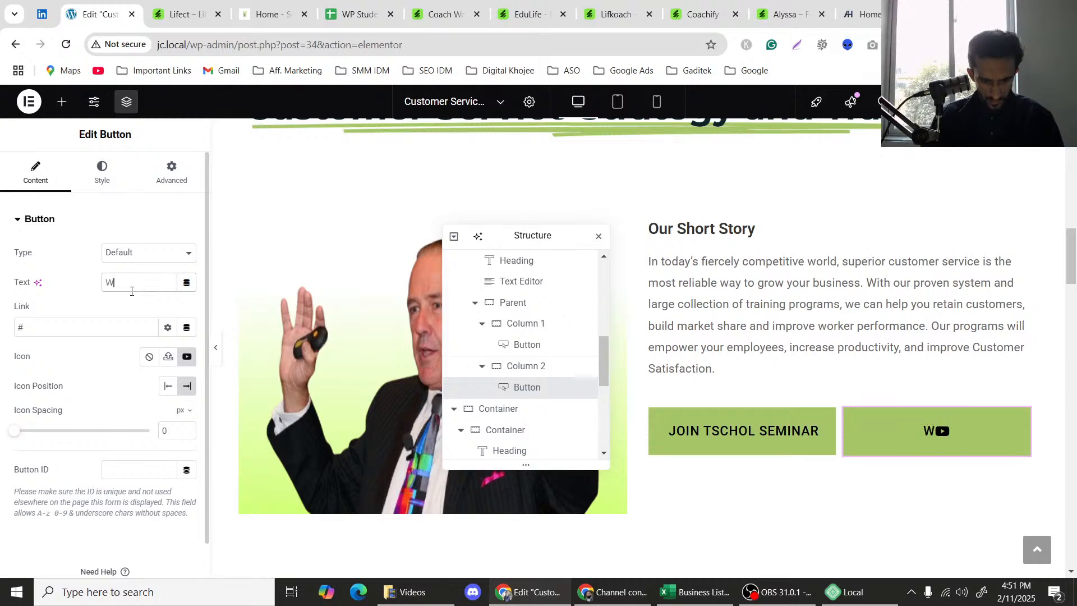
text(atch)
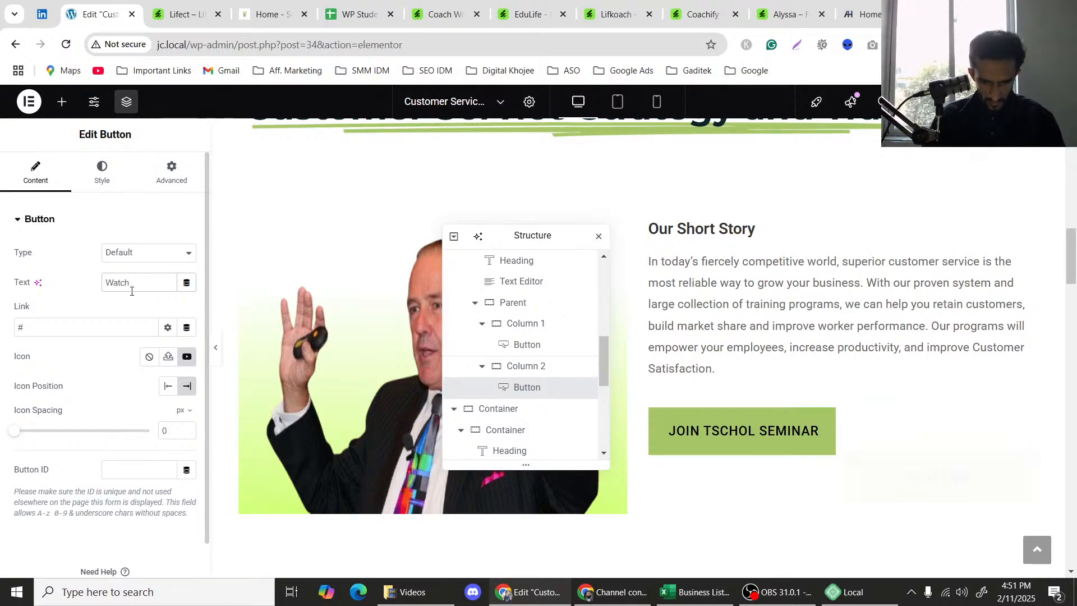
text( Video)
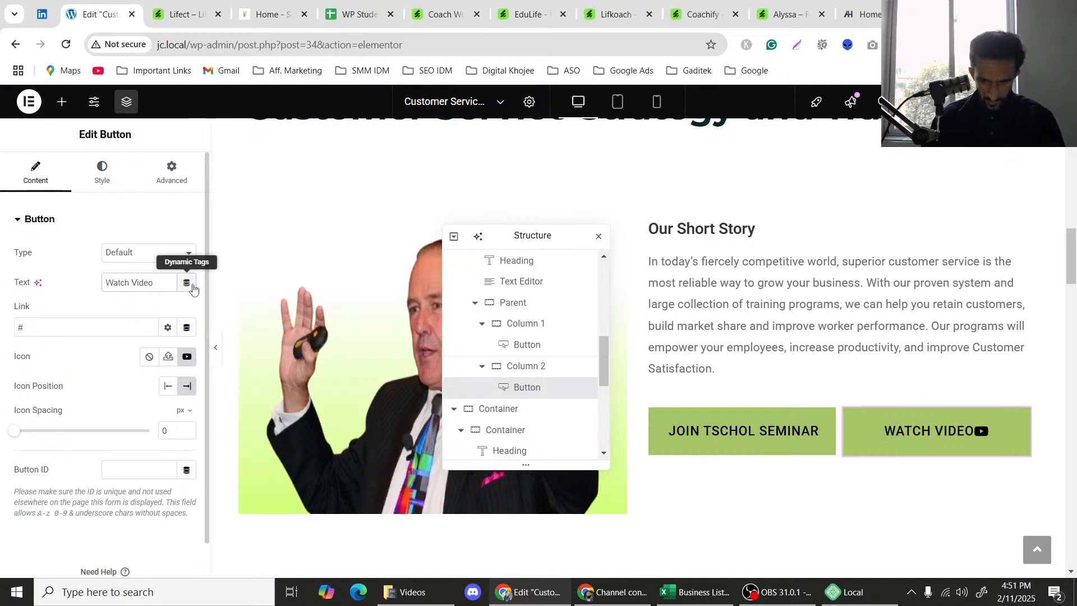
drag(15, 432, 31, 434)
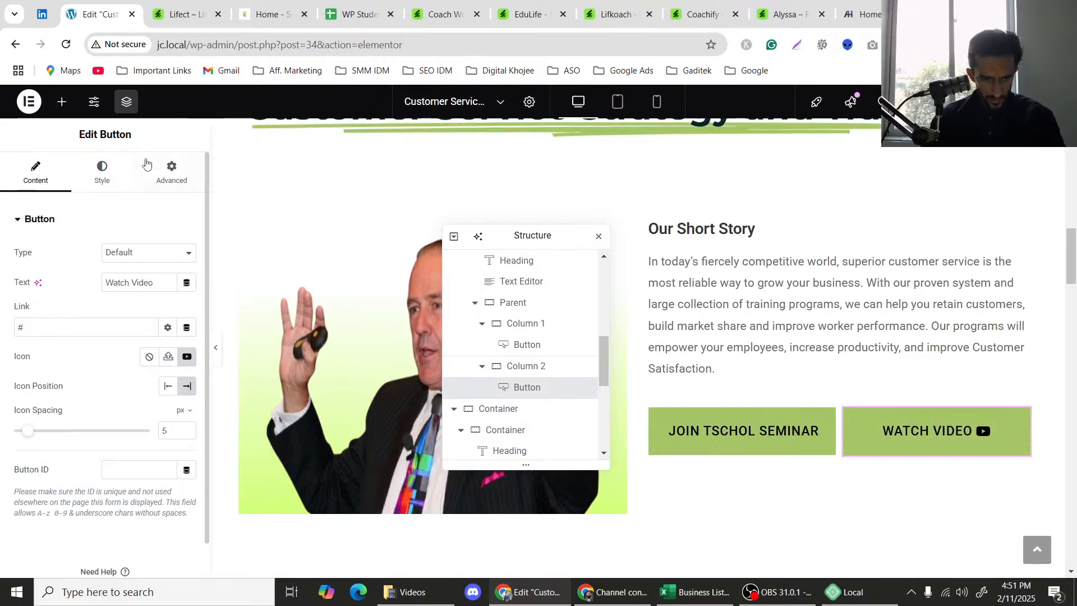
Remove the entrance animation from the Watch Video button's motion effects, returning it to Default.
click(171, 171)
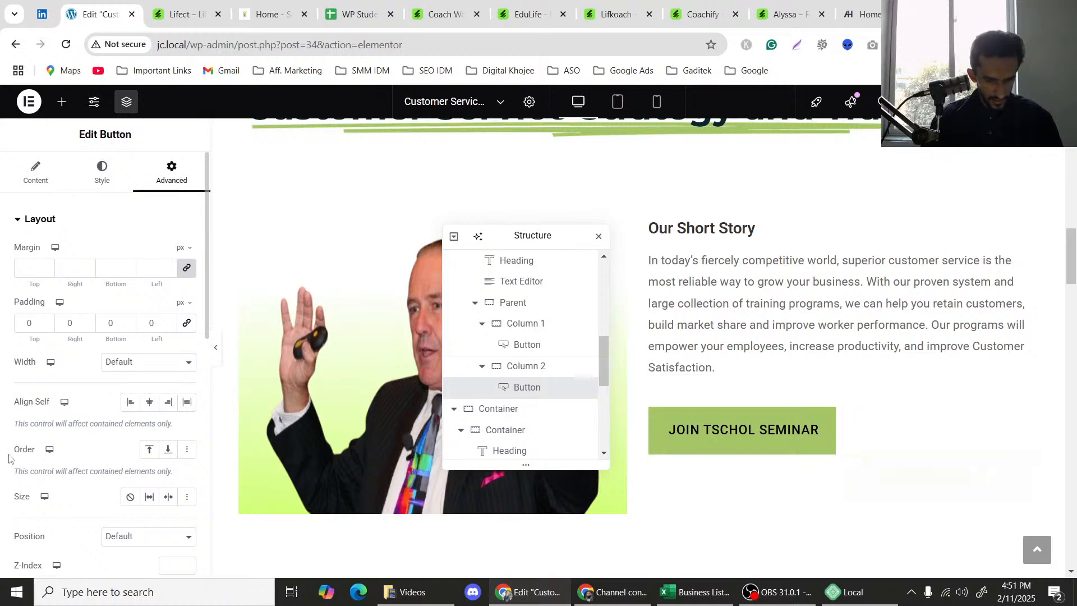
scroll(54, 409, down, 4)
scroll(89, 360, down, 1)
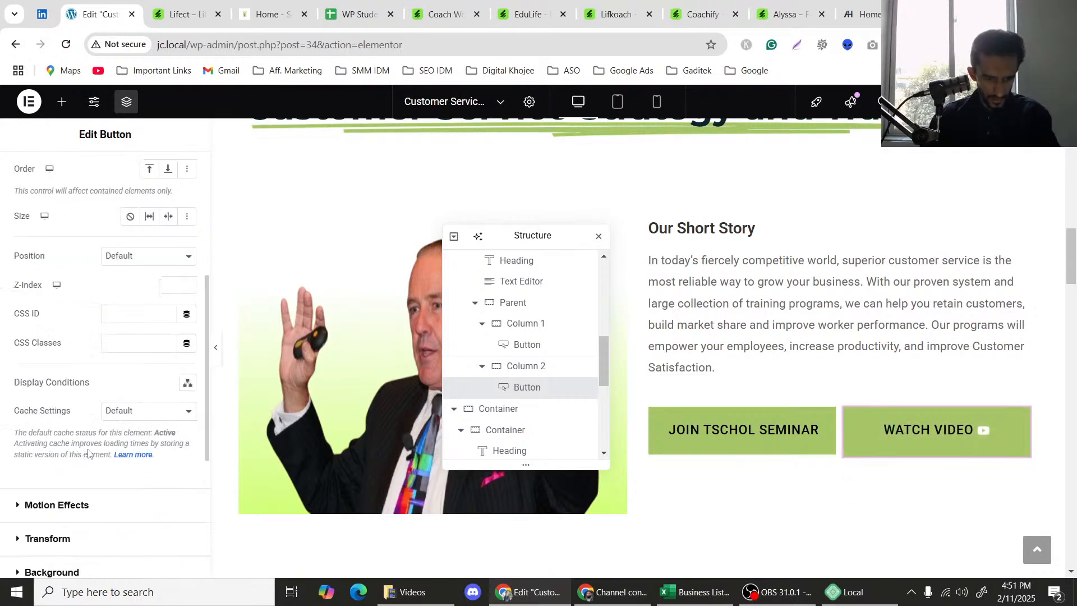
scroll(88, 444, up, 1)
scroll(89, 444, down, 1)
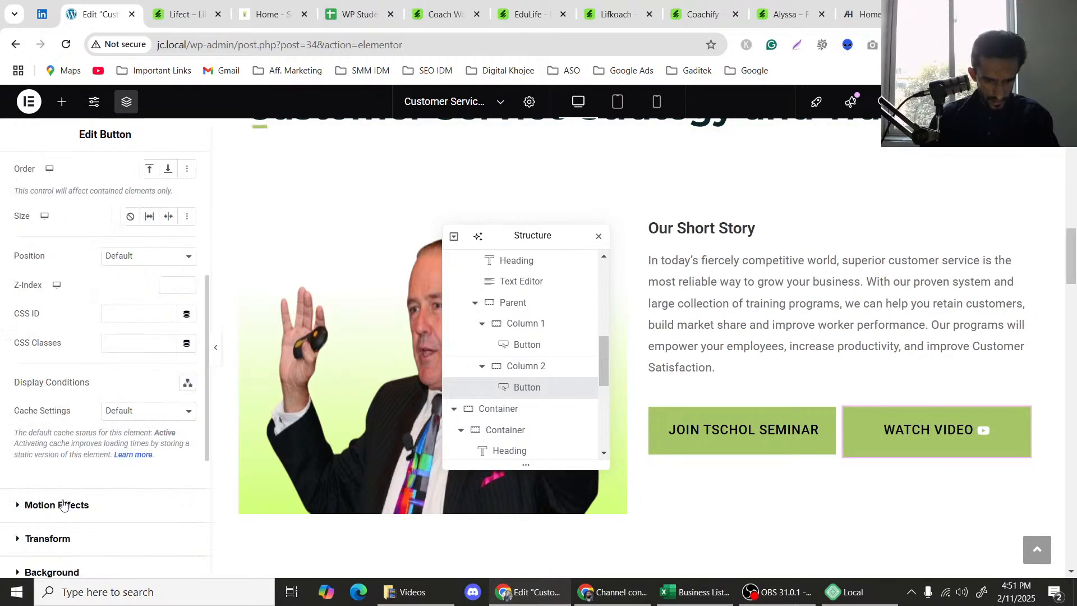
click(57, 505)
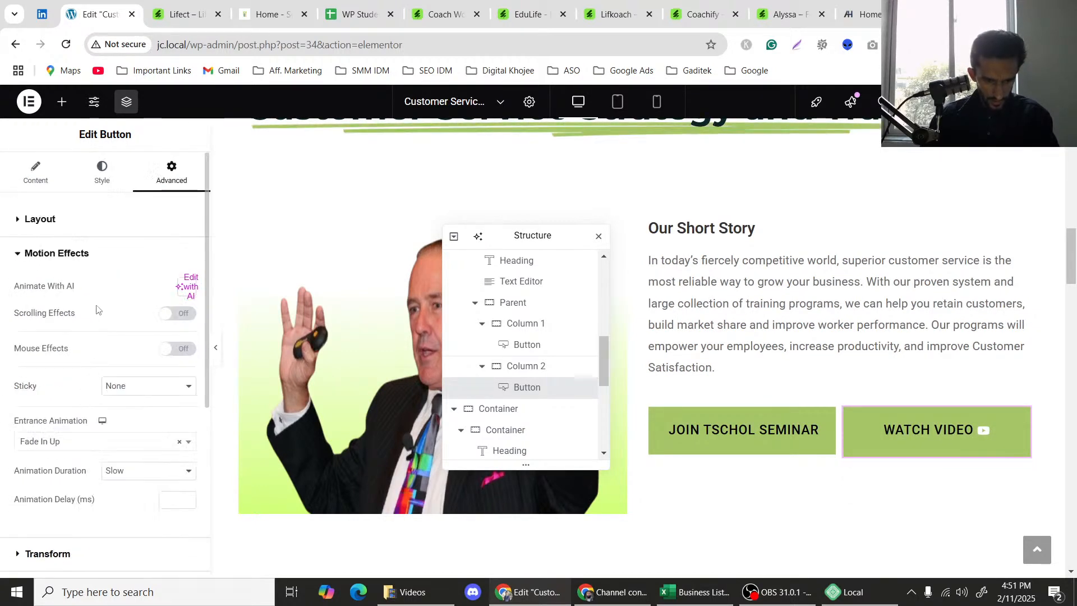
click(131, 472)
click(131, 479)
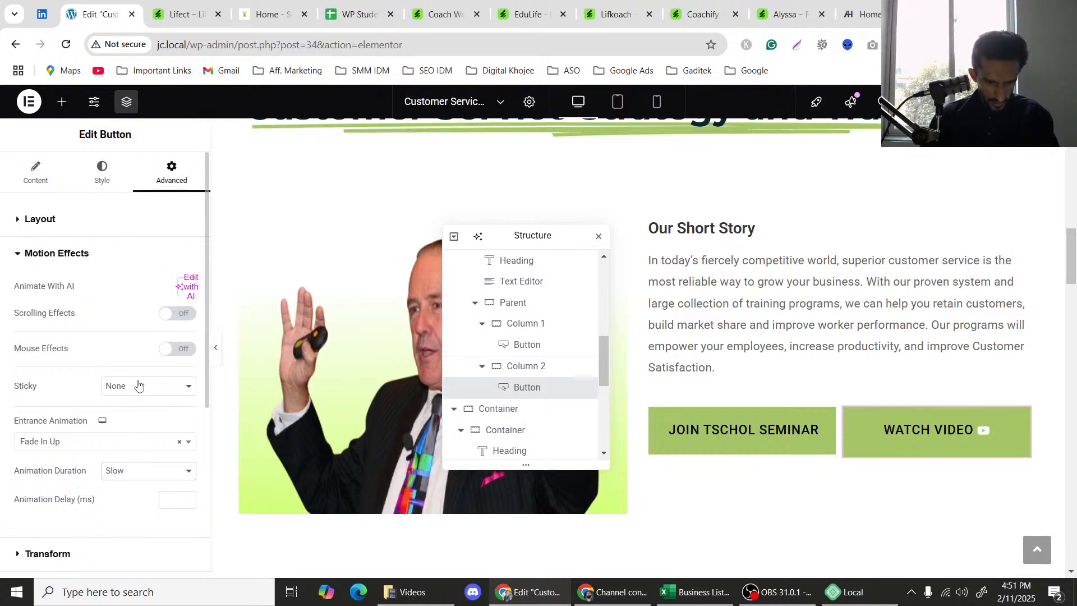
click(98, 444)
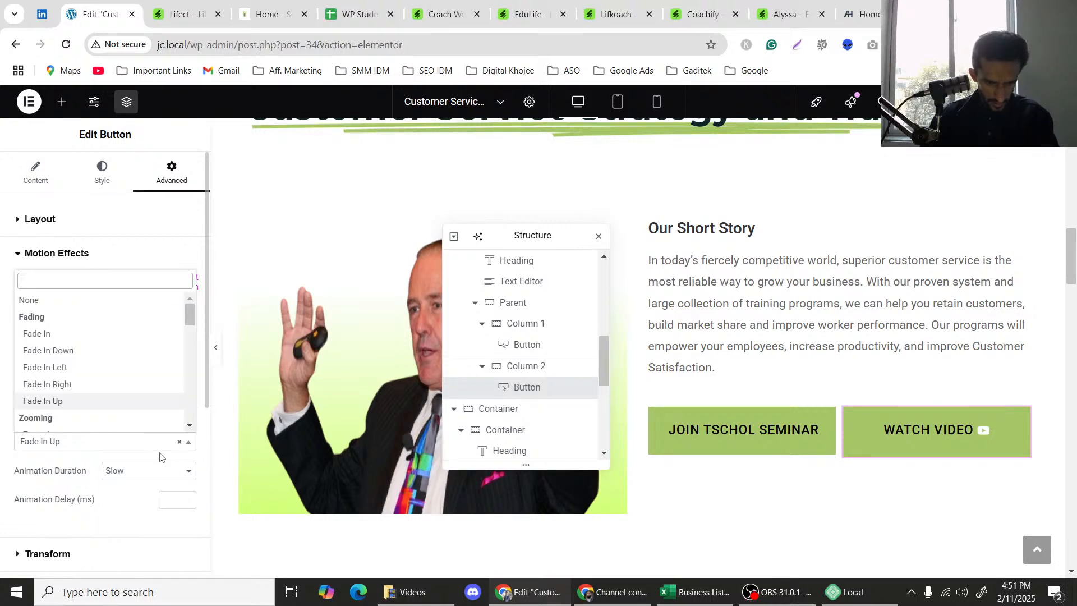
click(177, 446)
click(181, 445)
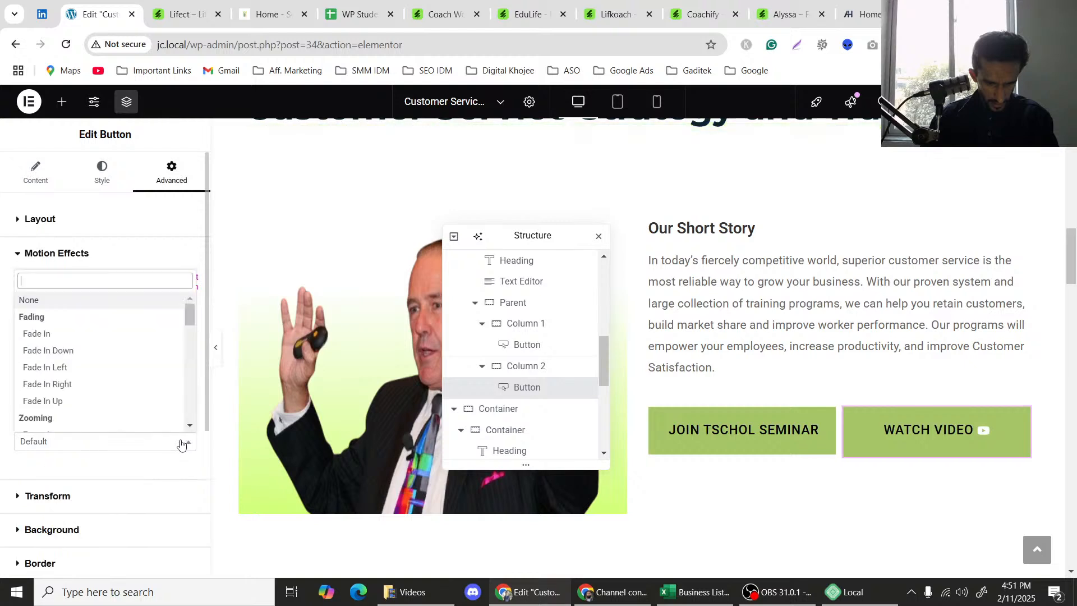
click(2, 397)
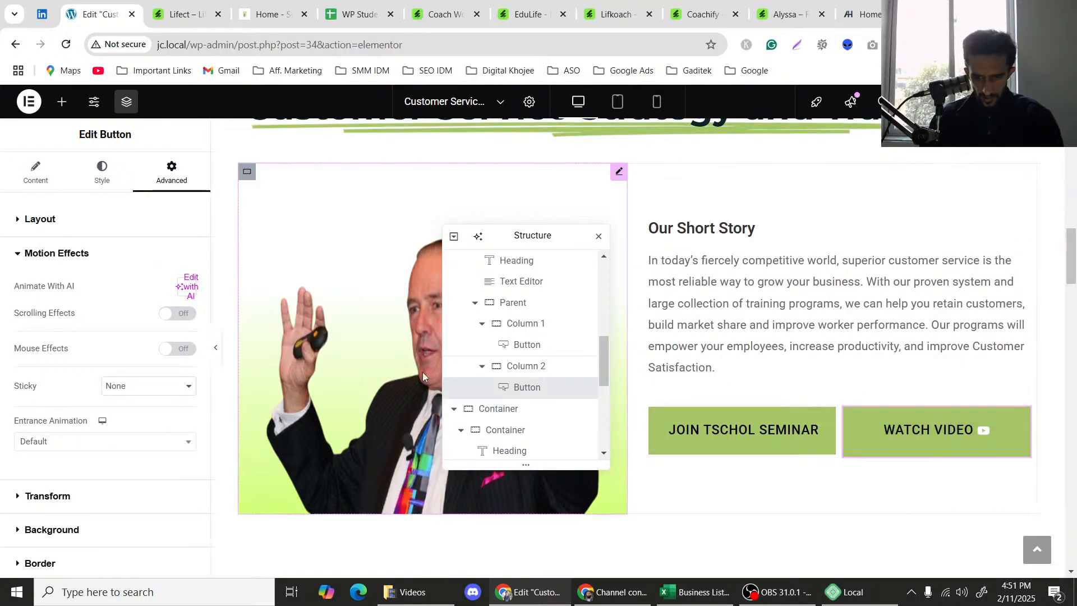
Turn the Watch Video button's stretch position off and back on to compare its width within Column 2.
click(101, 178)
scroll(132, 359, down, 3)
scroll(163, 315, up, 3)
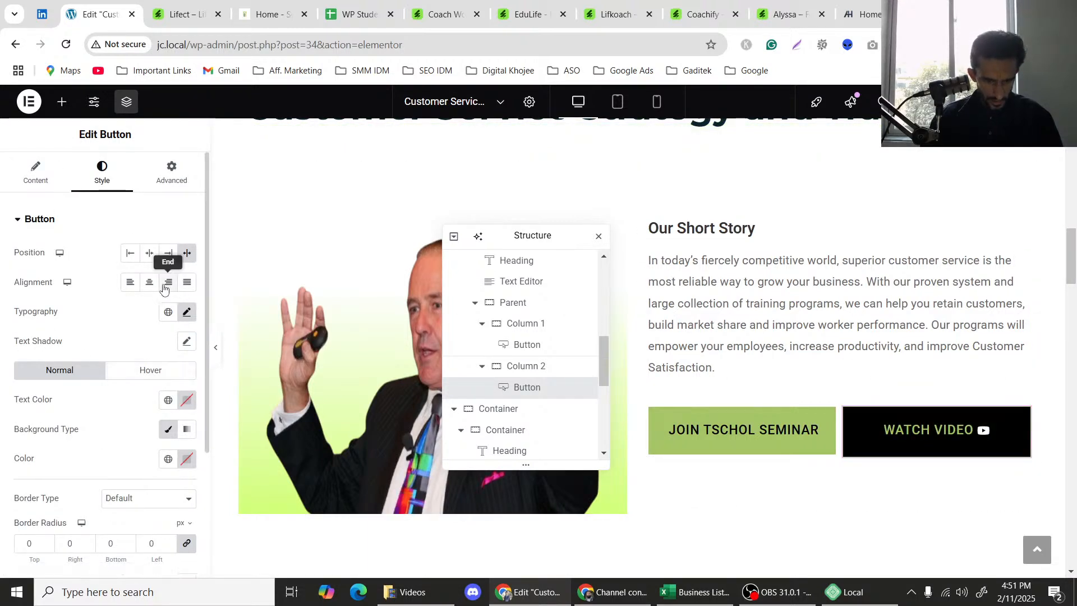
click(187, 254)
scroll(141, 325, down, 3)
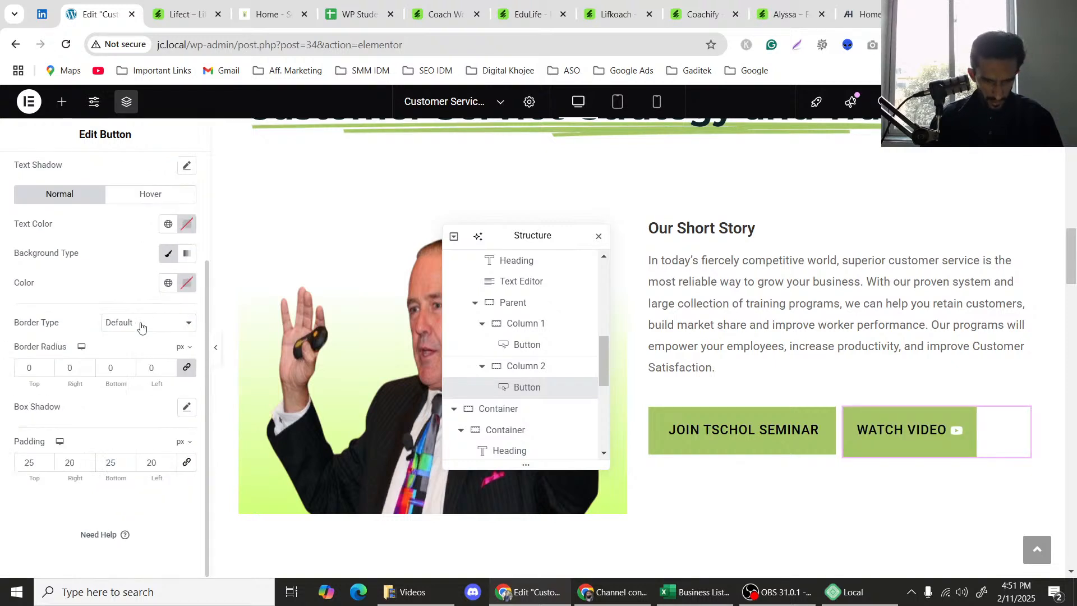
scroll(142, 324, up, 3)
click(187, 251)
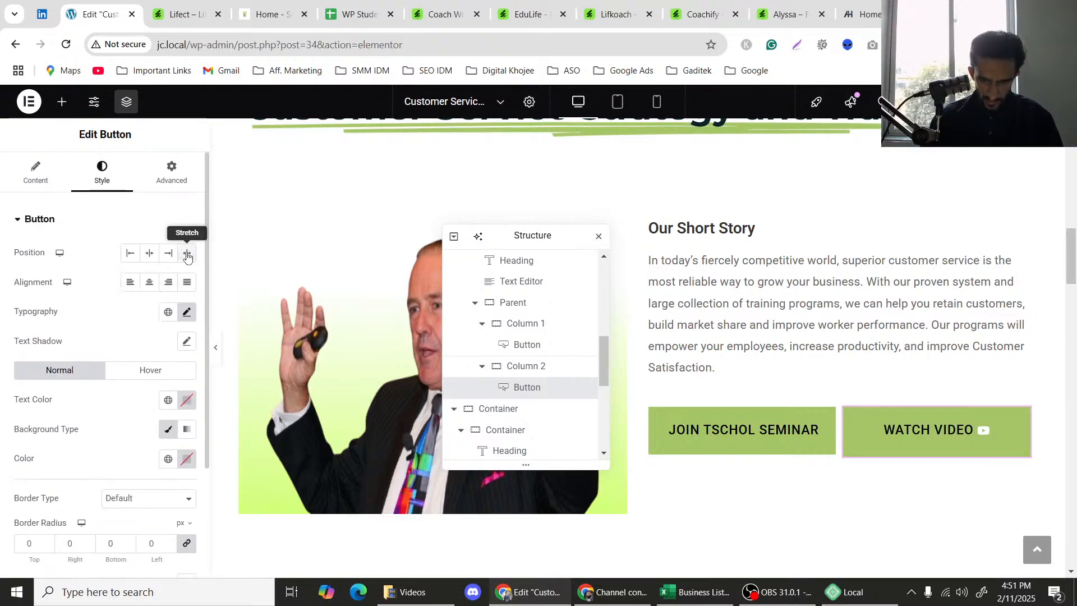
Preview the two side-by-side buttons with the editing panel hidden, and bring the panel back.
scroll(56, 397, down, 1)
scroll(56, 398, down, 1)
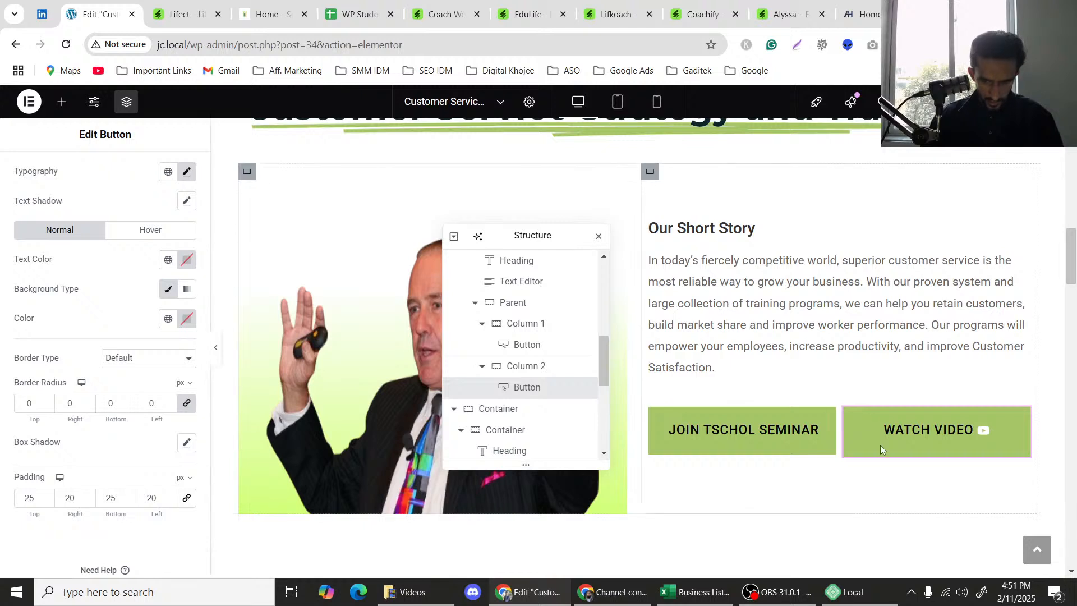
click(223, 354)
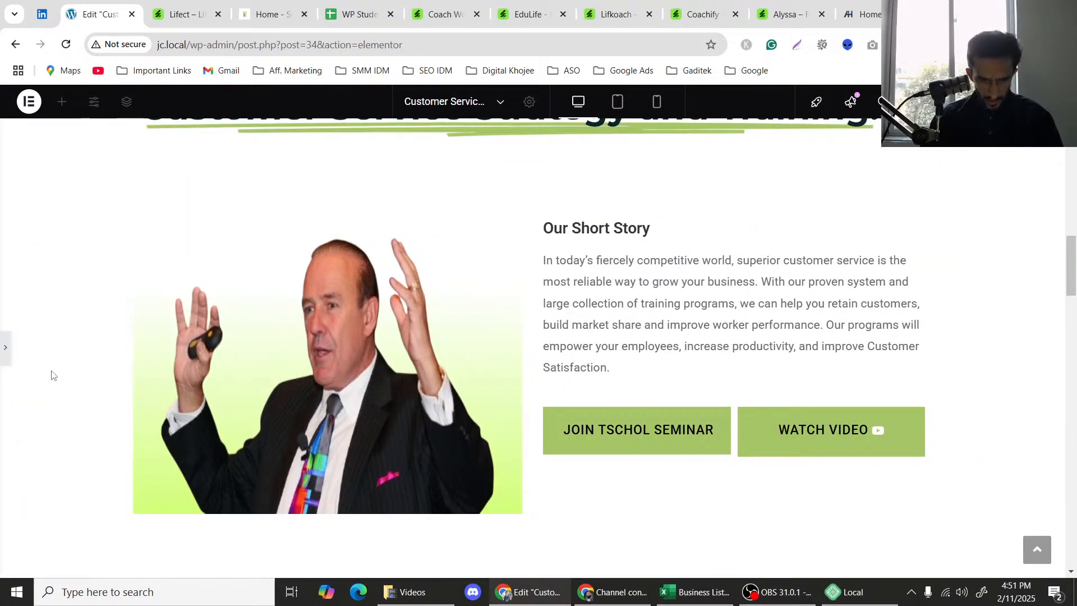
click(3, 350)
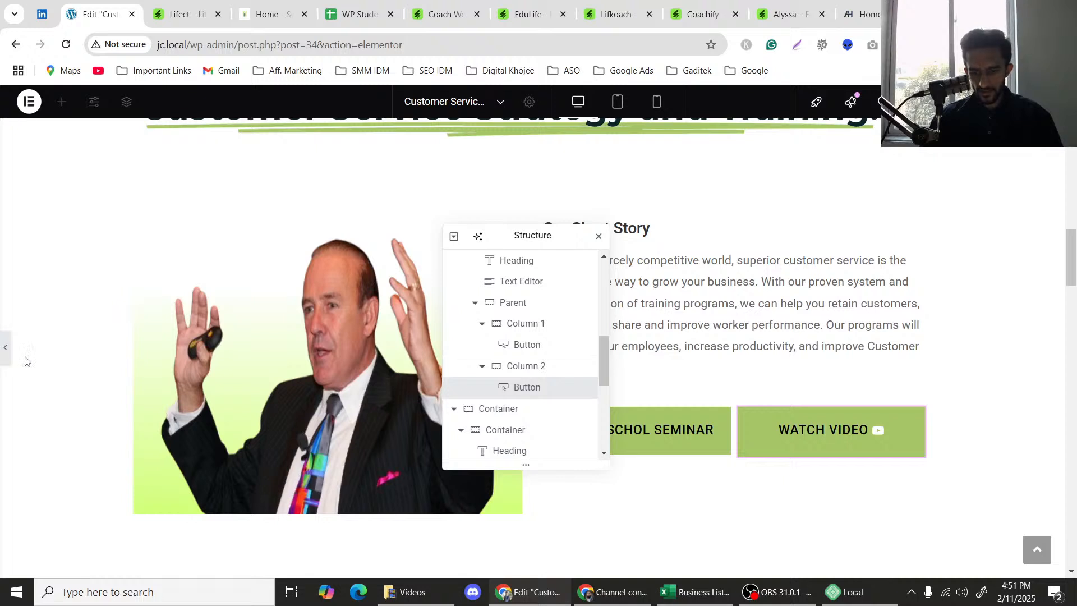
Check the Watch Video button's padding and set its position in Column 2 to start instead of stretch.
scroll(36, 386, down, 1)
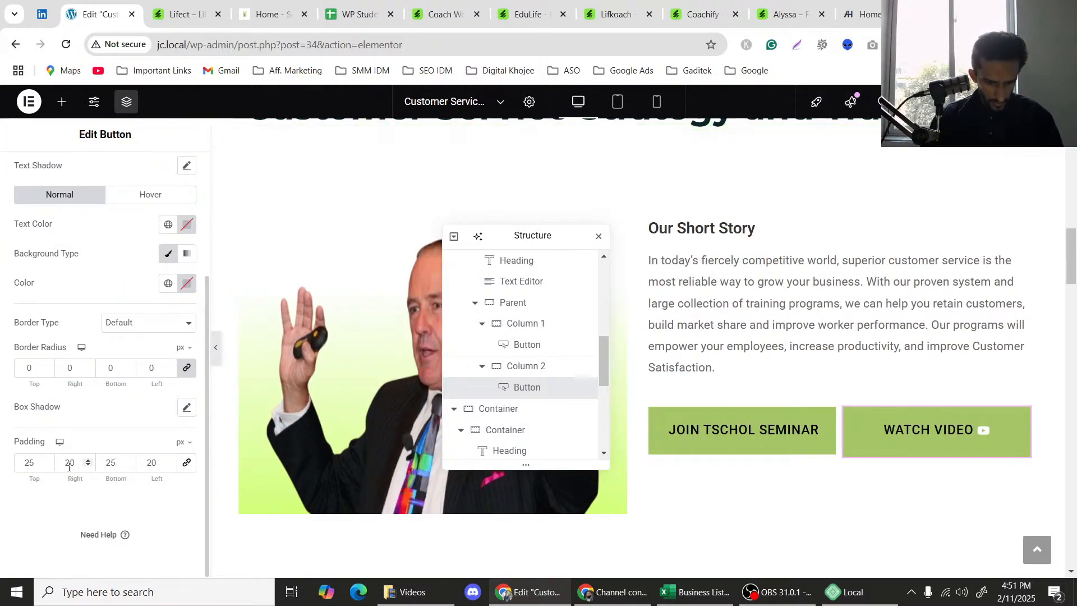
scroll(48, 388, up, 3)
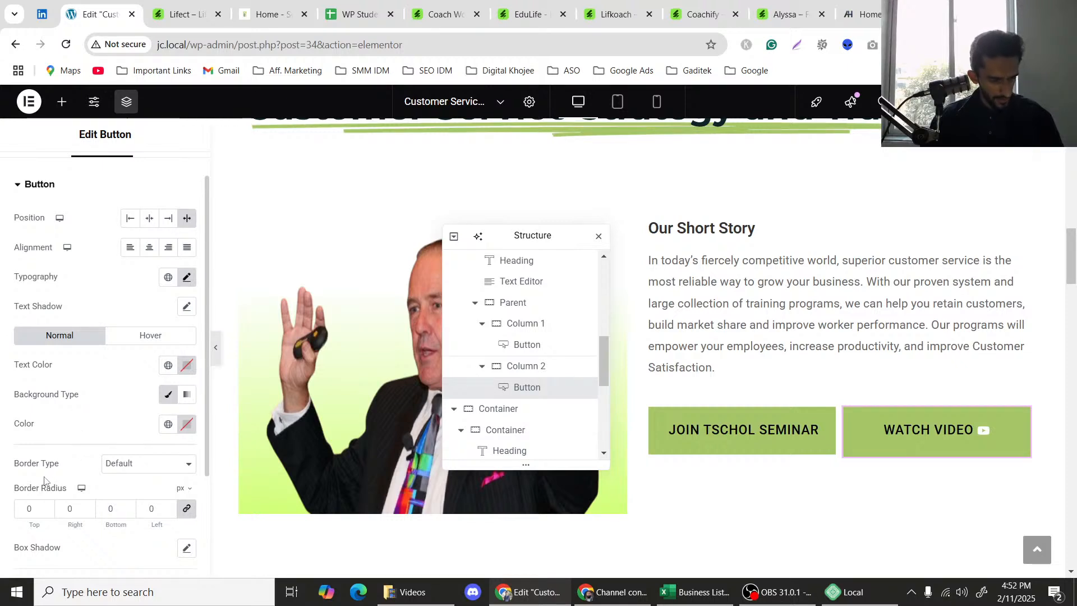
scroll(139, 373, up, 1)
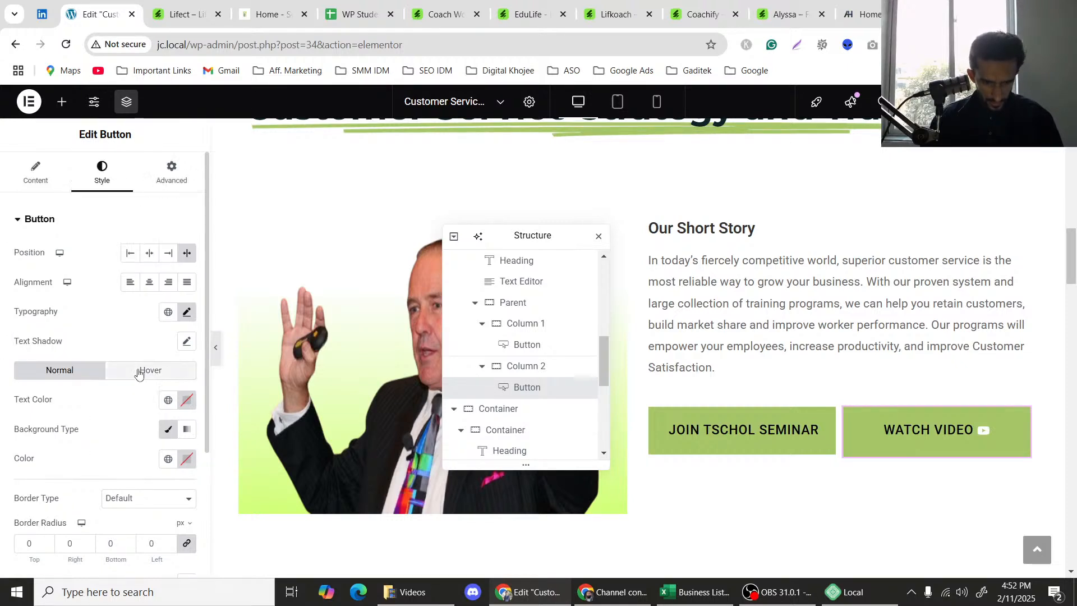
click(138, 258)
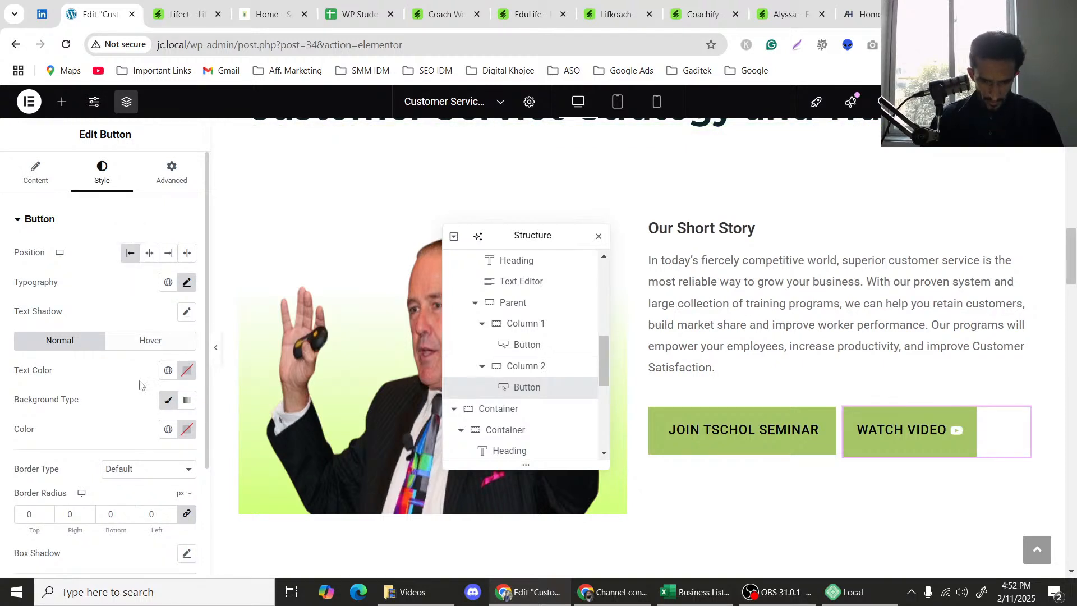
Set the Watch Video button's normal text color to Black and its background color to fully transparent #02010100.
scroll(139, 385, down, 2)
click(167, 301)
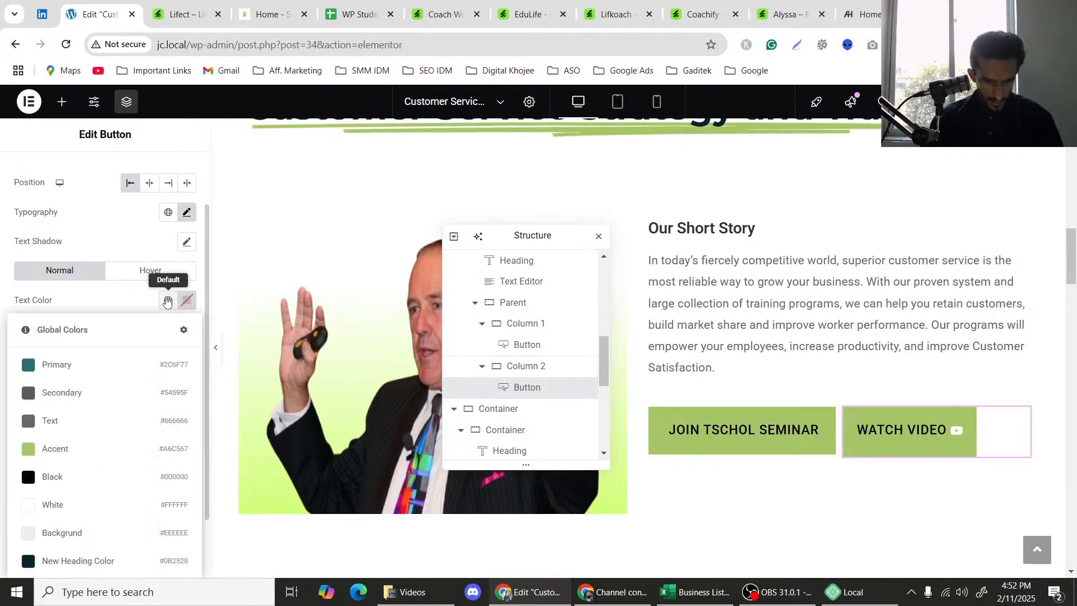
click(49, 480)
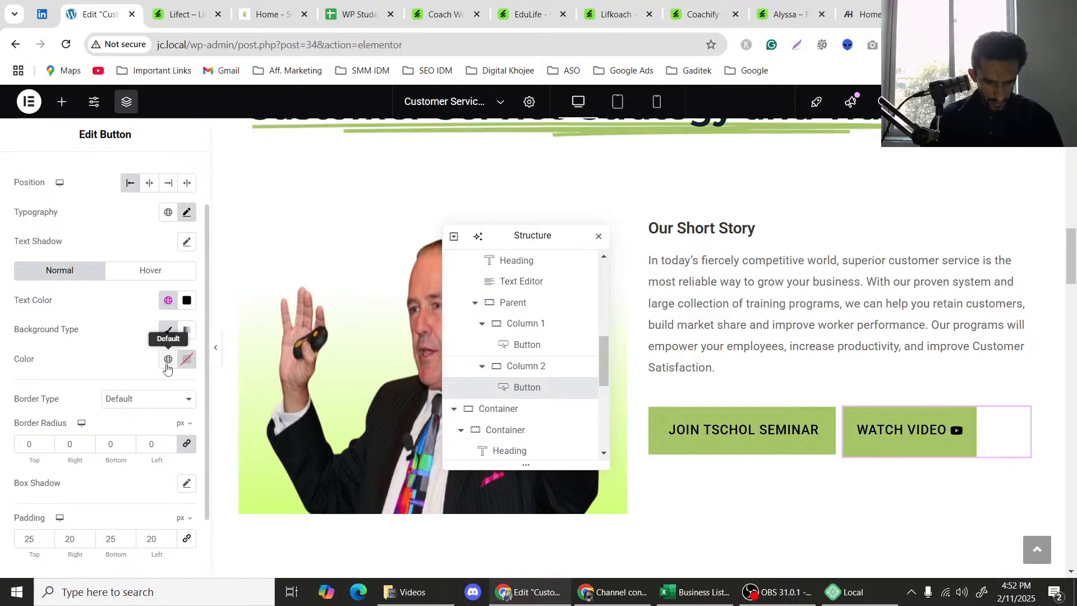
click(184, 362)
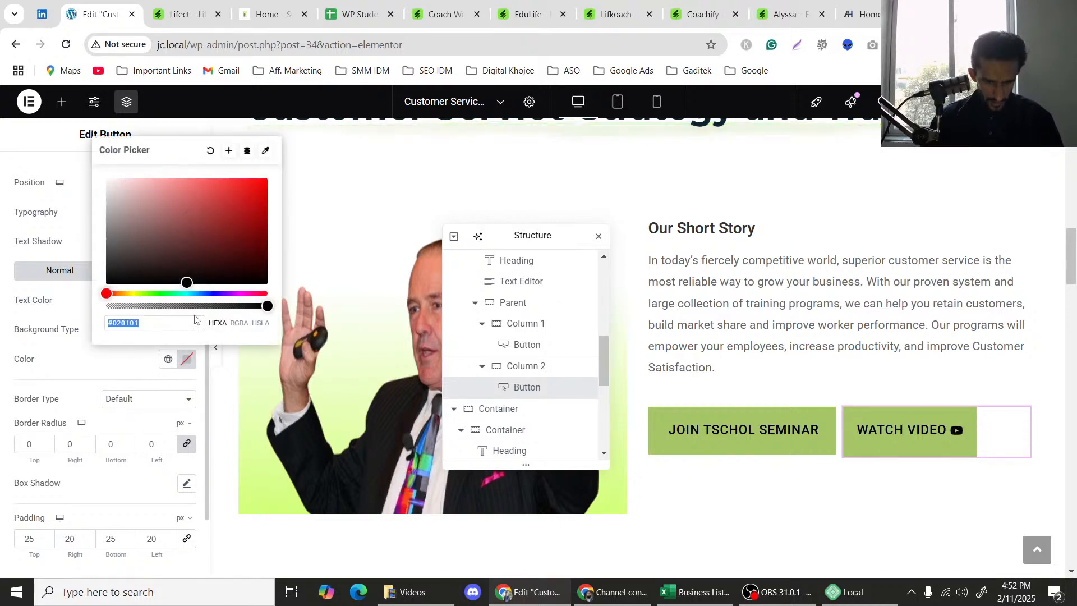
drag(194, 307, 107, 306)
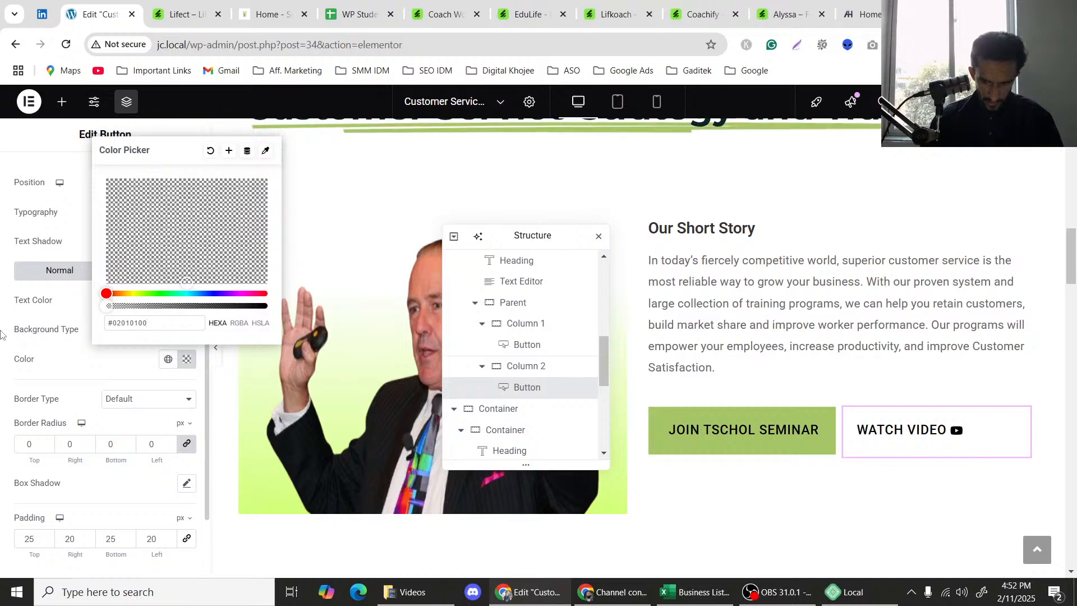
click(236, 324)
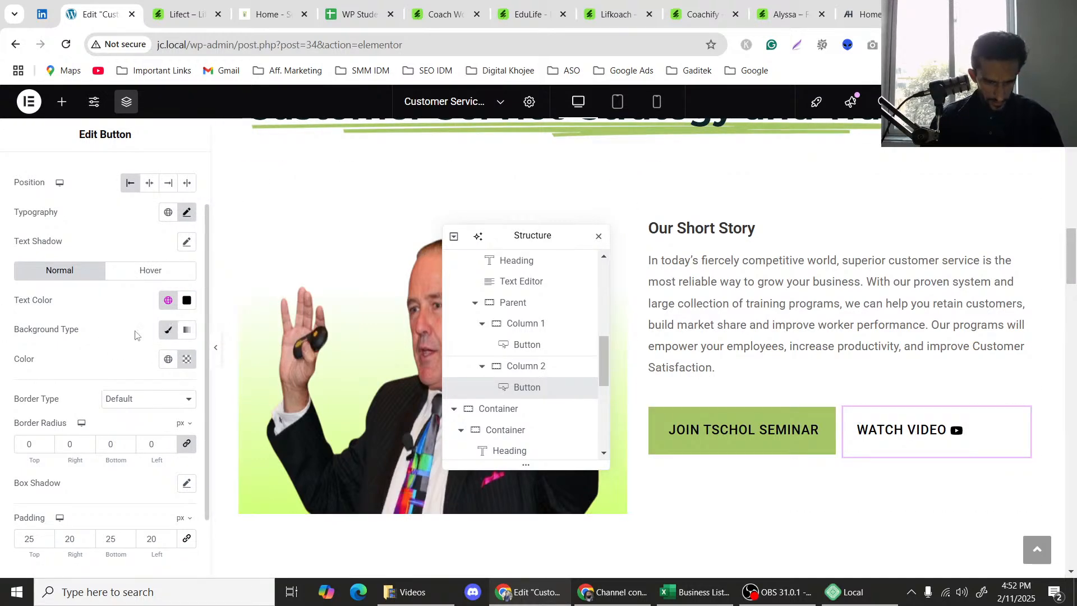
Set the Watch Video button's hover text color to New Heading Color and its hover background color to fully transparent.
scroll(135, 335, down, 2)
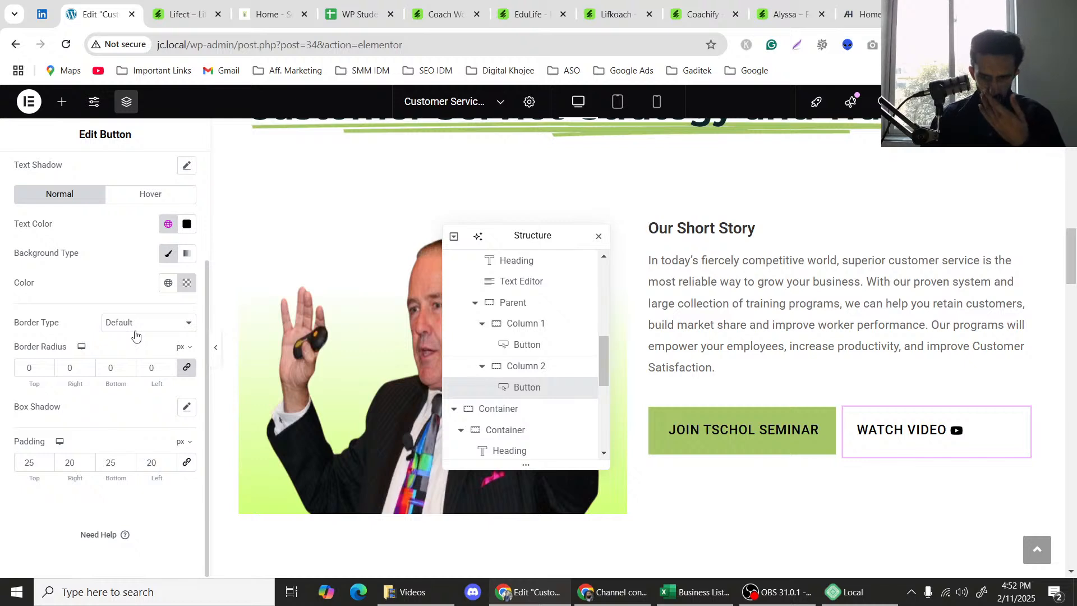
click(149, 196)
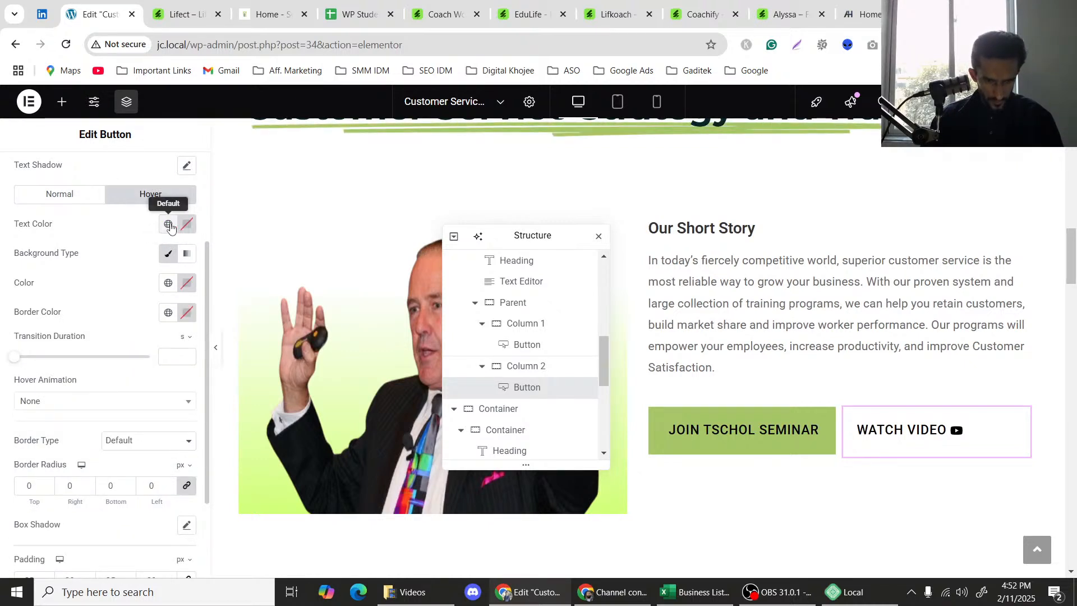
click(169, 224)
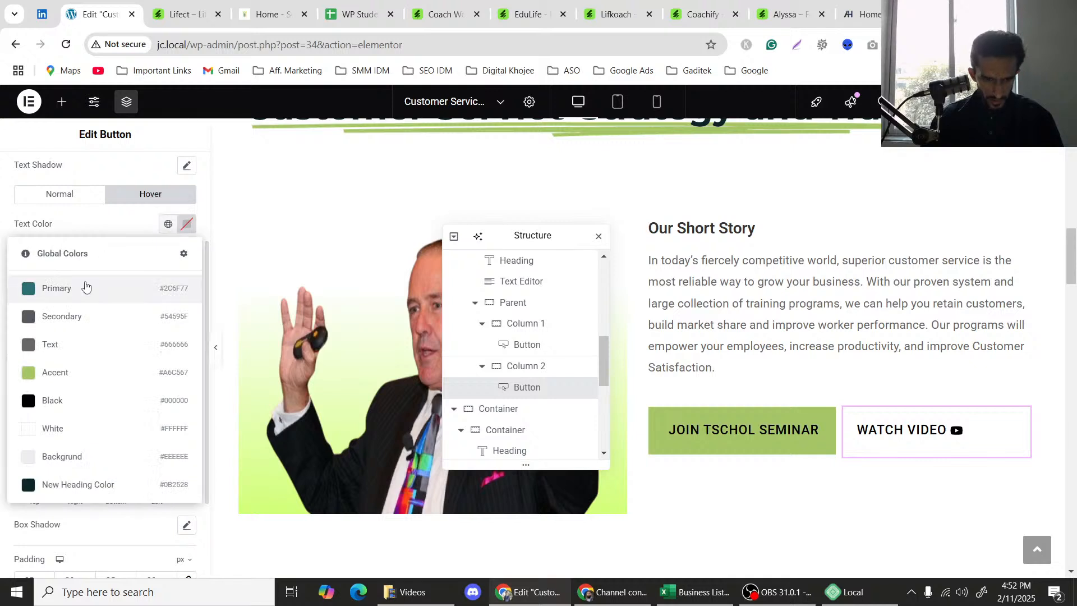
click(73, 483)
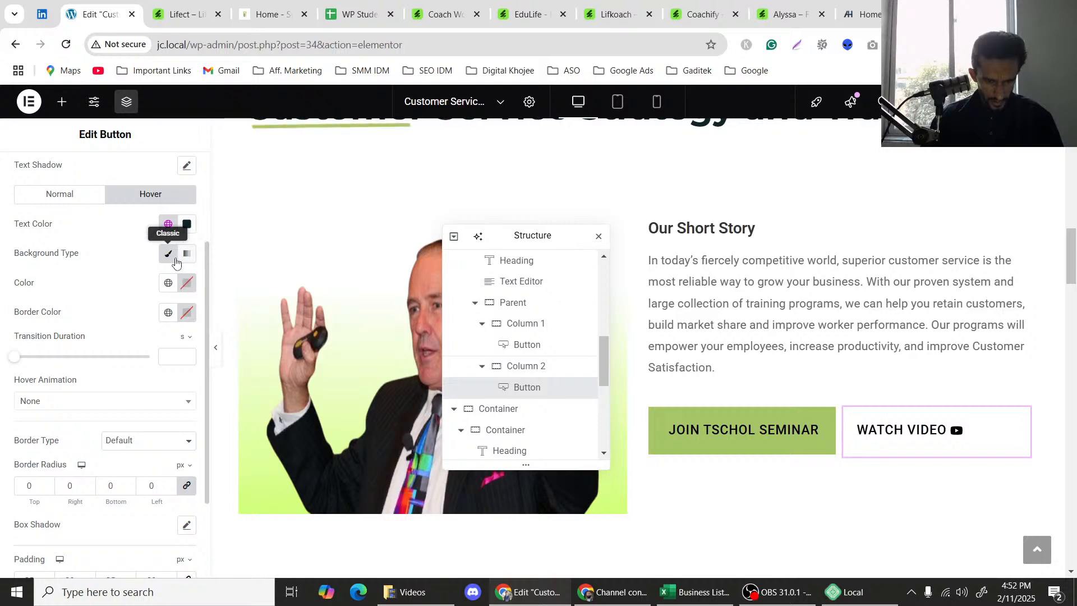
click(166, 284)
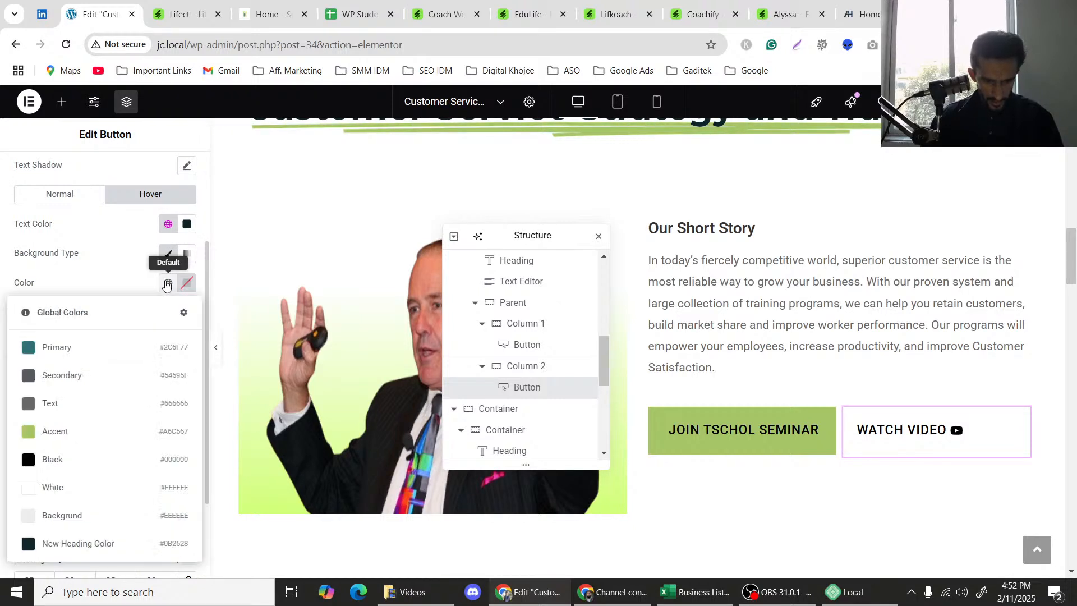
click(186, 283)
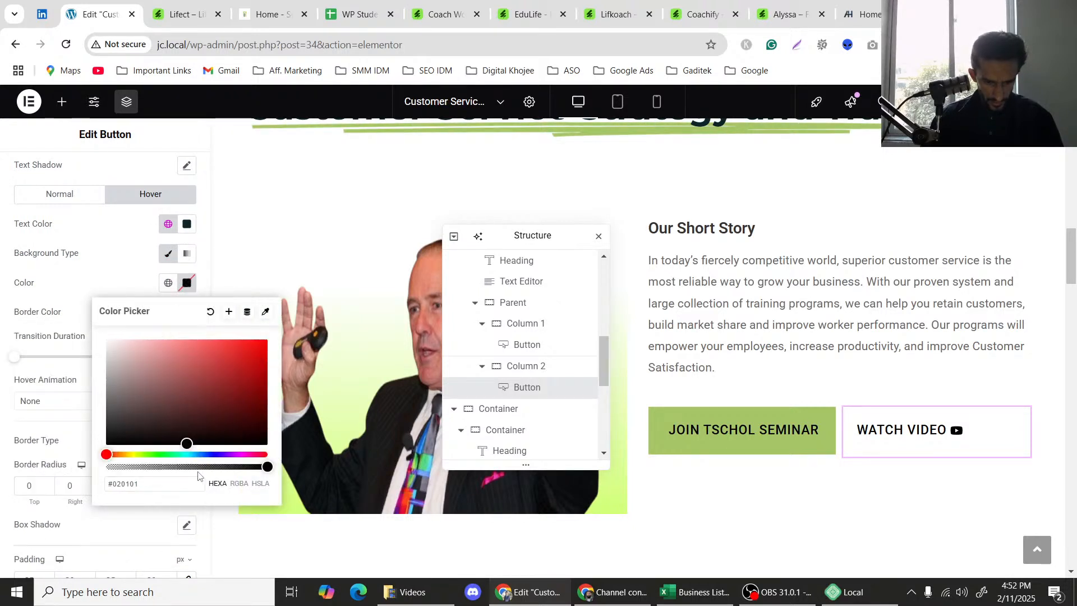
drag(190, 467, 82, 466)
click(3, 288)
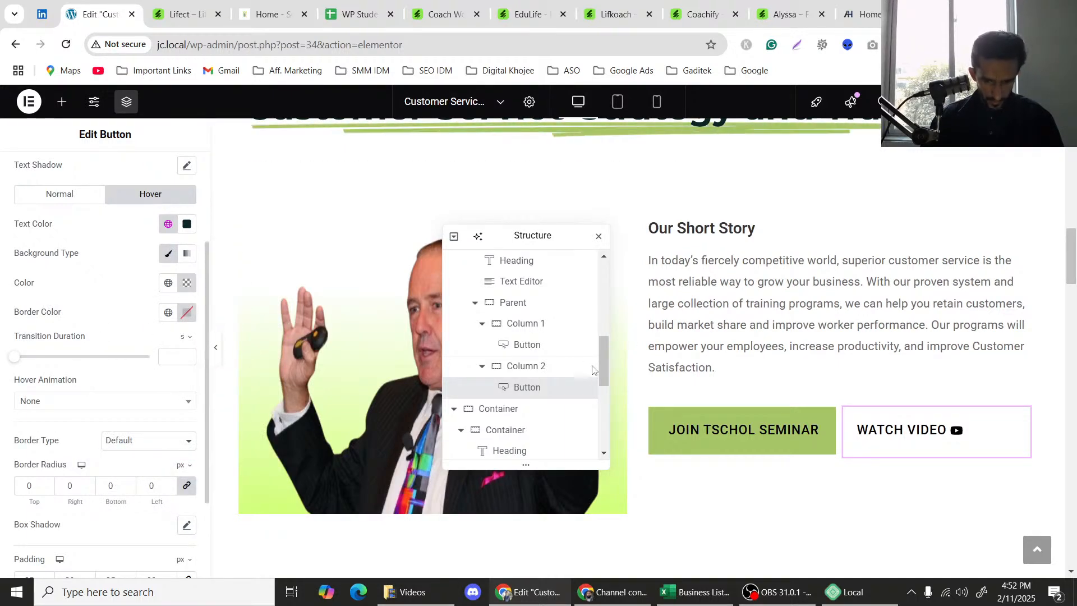
Change the Watch Video button's normal text color to the global New Heading Color.
click(60, 193)
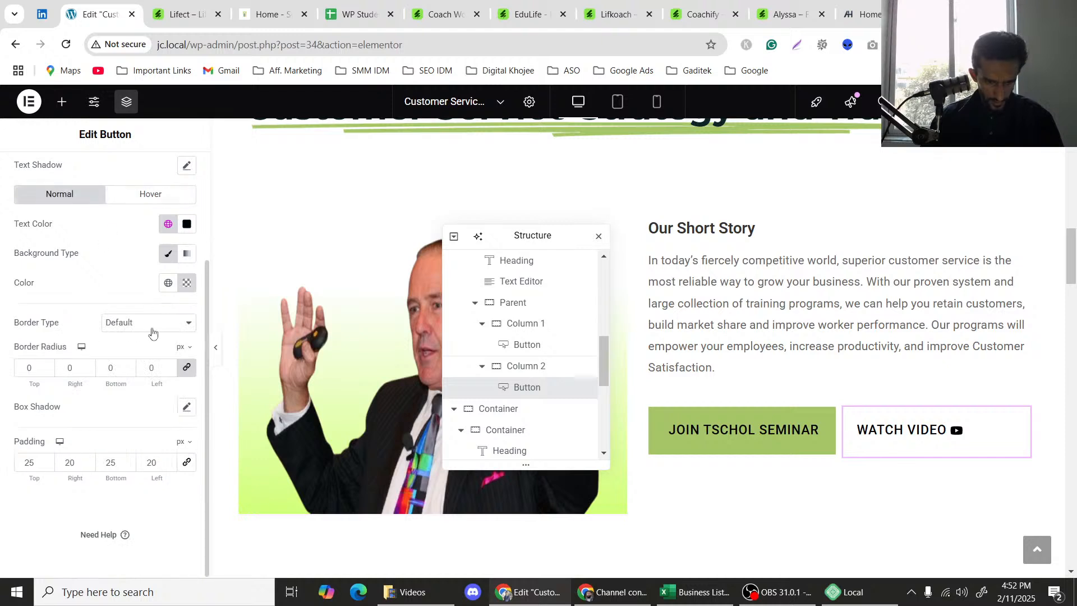
click(167, 224)
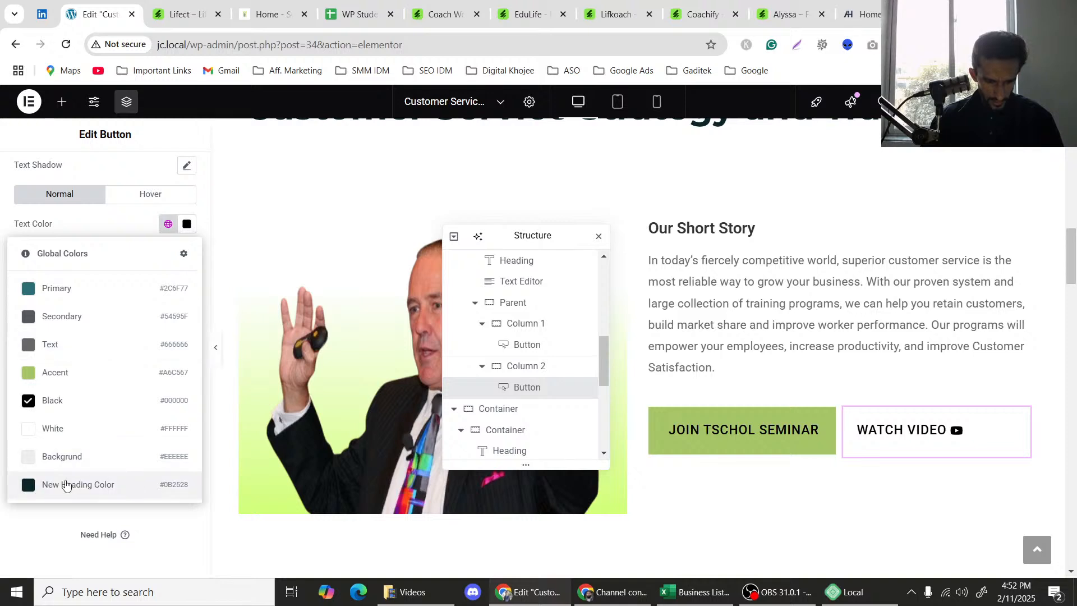
click(84, 451)
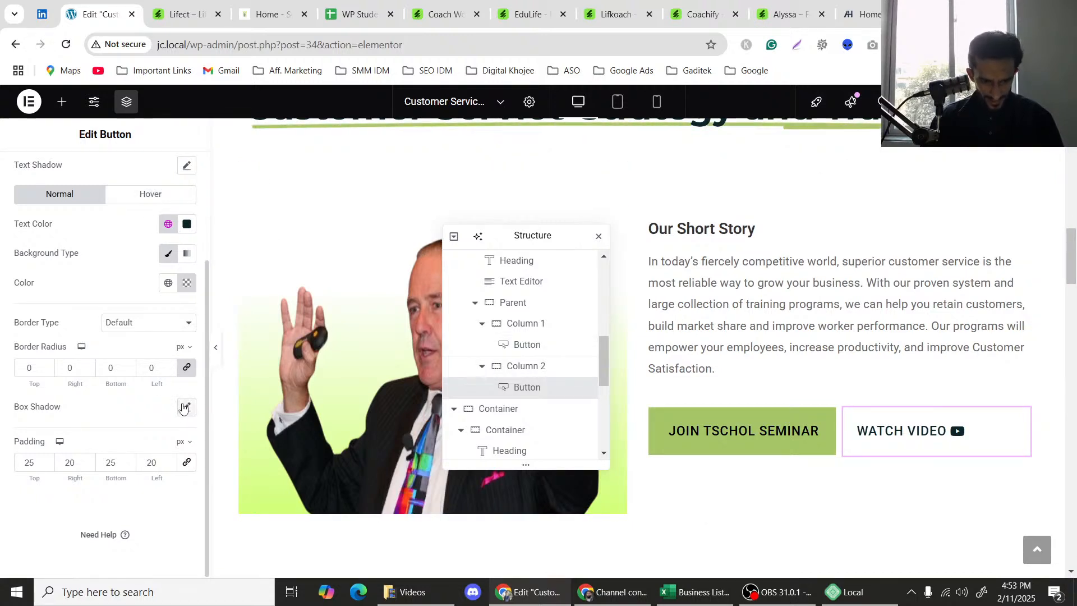
scroll(103, 279, up, 3)
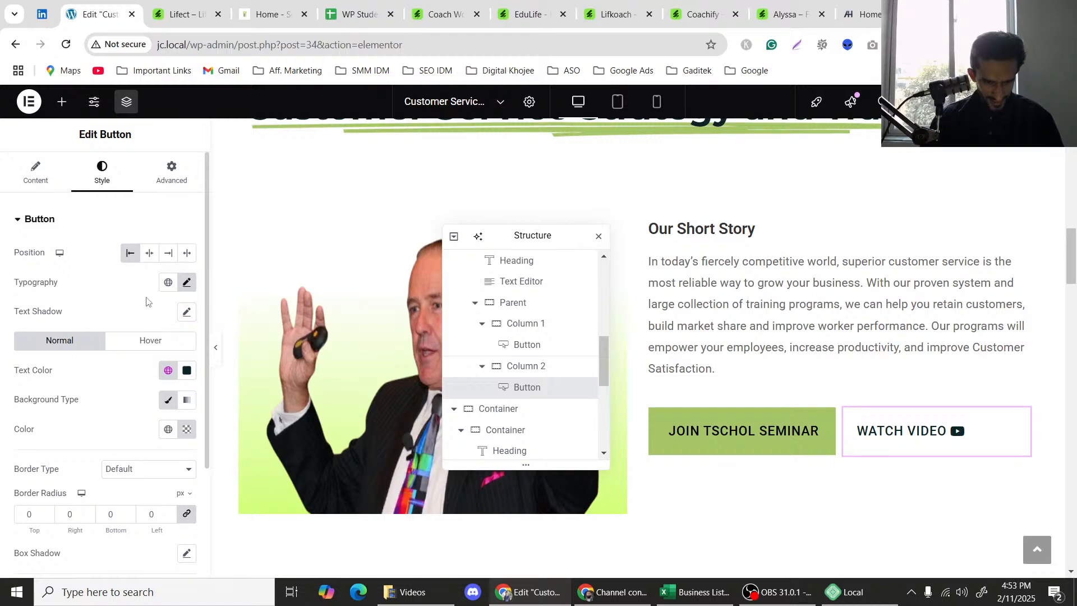
click(186, 312)
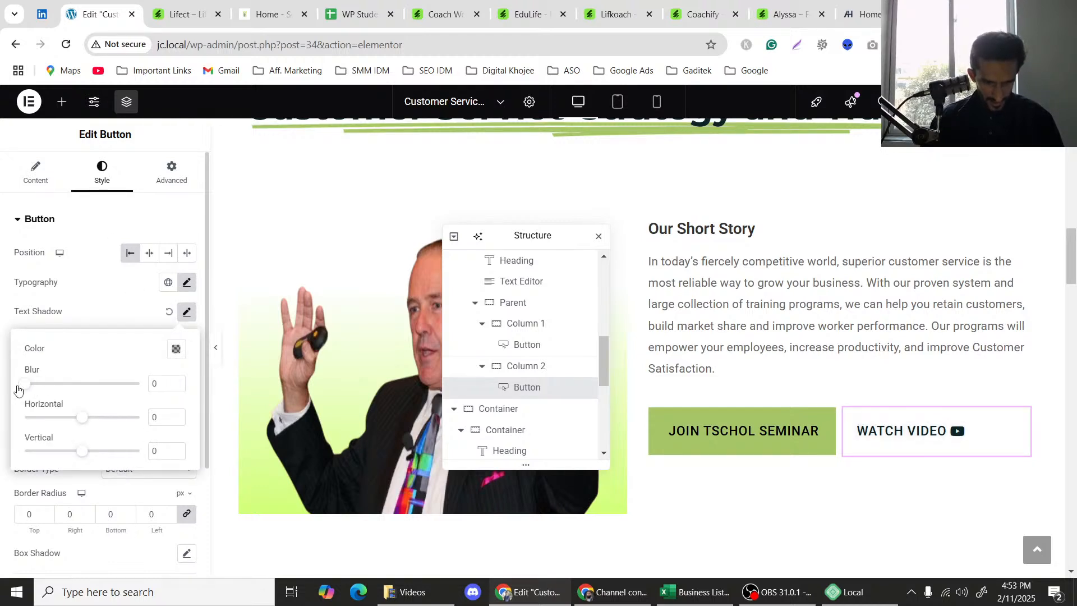
click(171, 351)
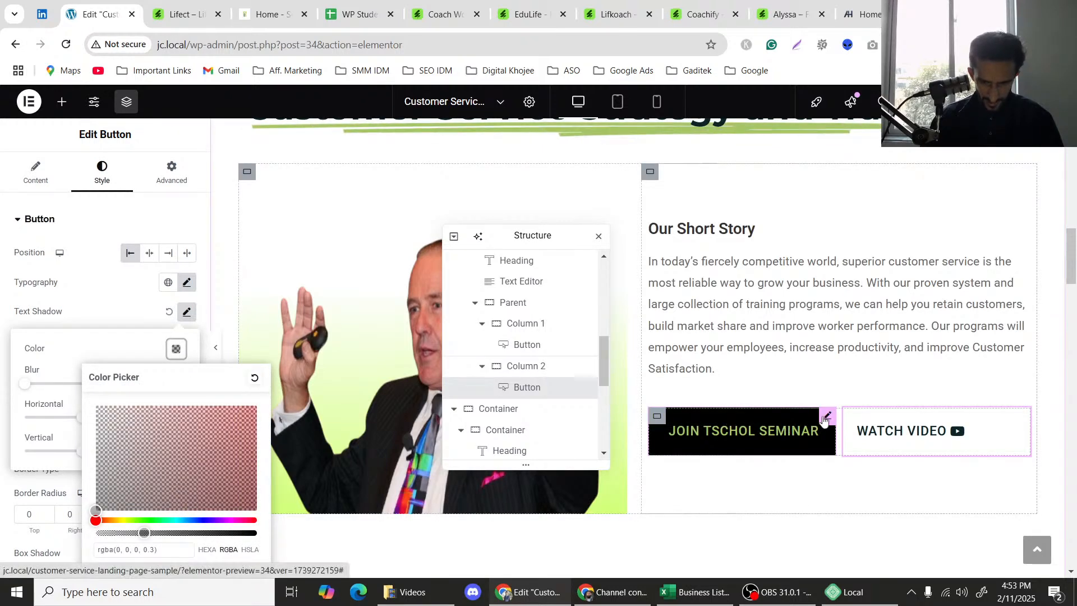
Look through the Join Tschol Seminar button's content and style settings for its green color value.
click(236, 308)
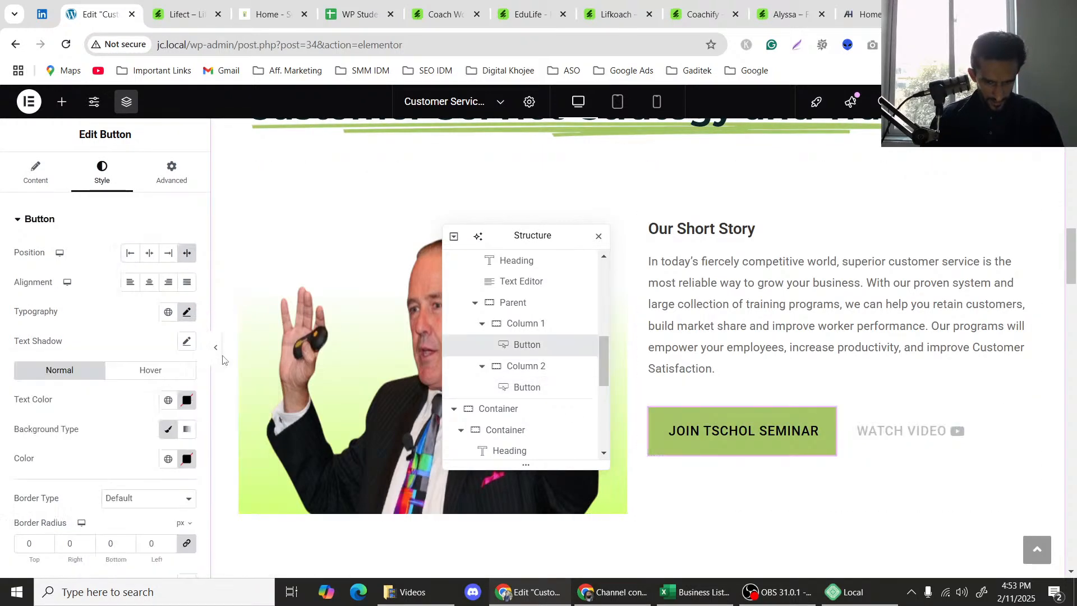
scroll(150, 356, down, 3)
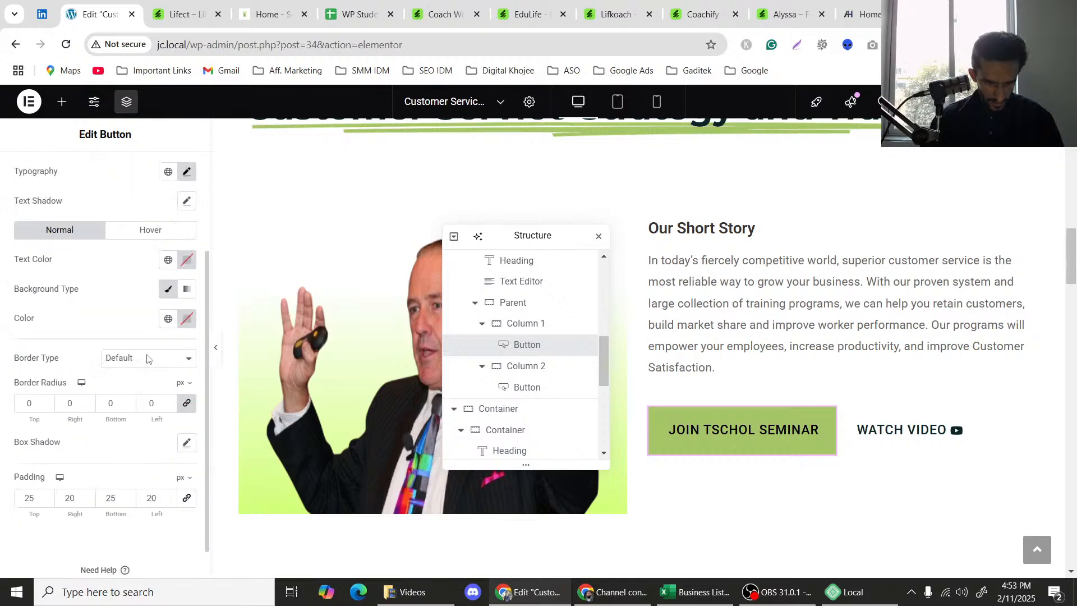
scroll(125, 332, up, 3)
click(48, 176)
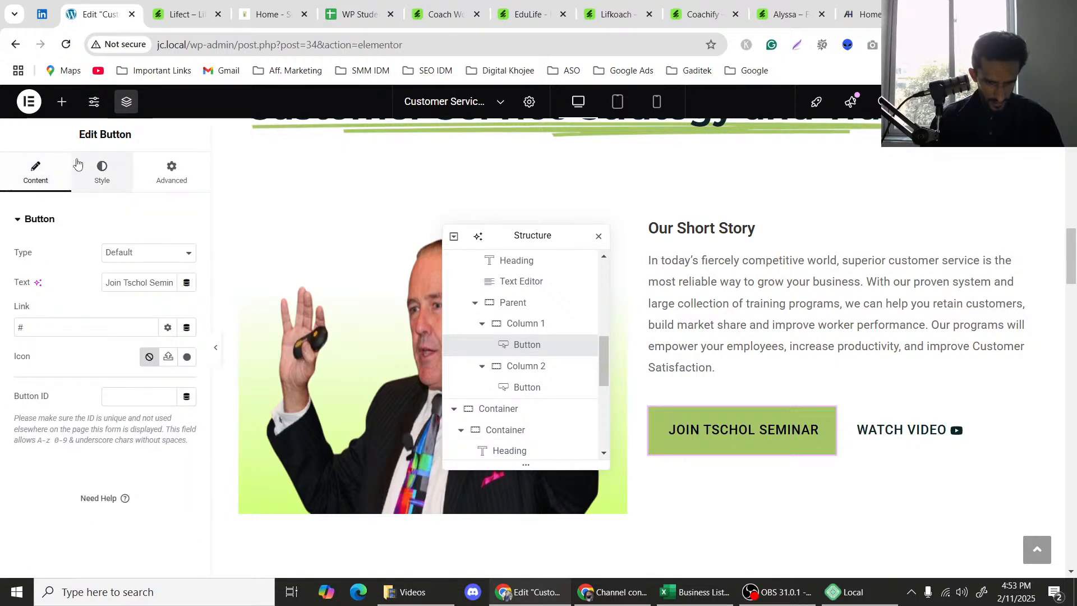
click(104, 180)
scroll(144, 305, down, 3)
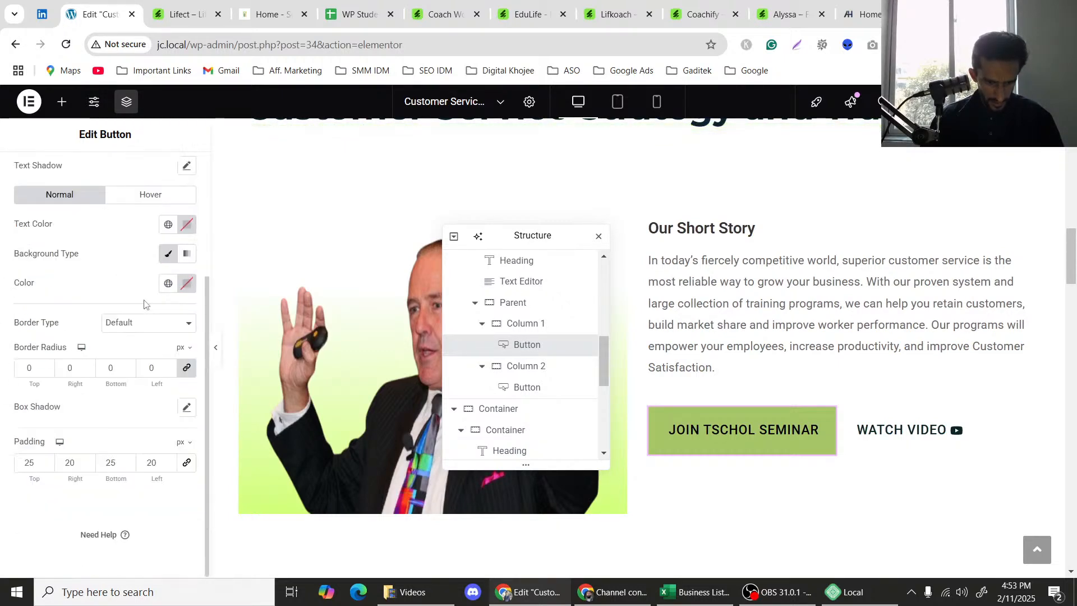
scroll(706, 379, up, 5)
scroll(706, 379, up, 4)
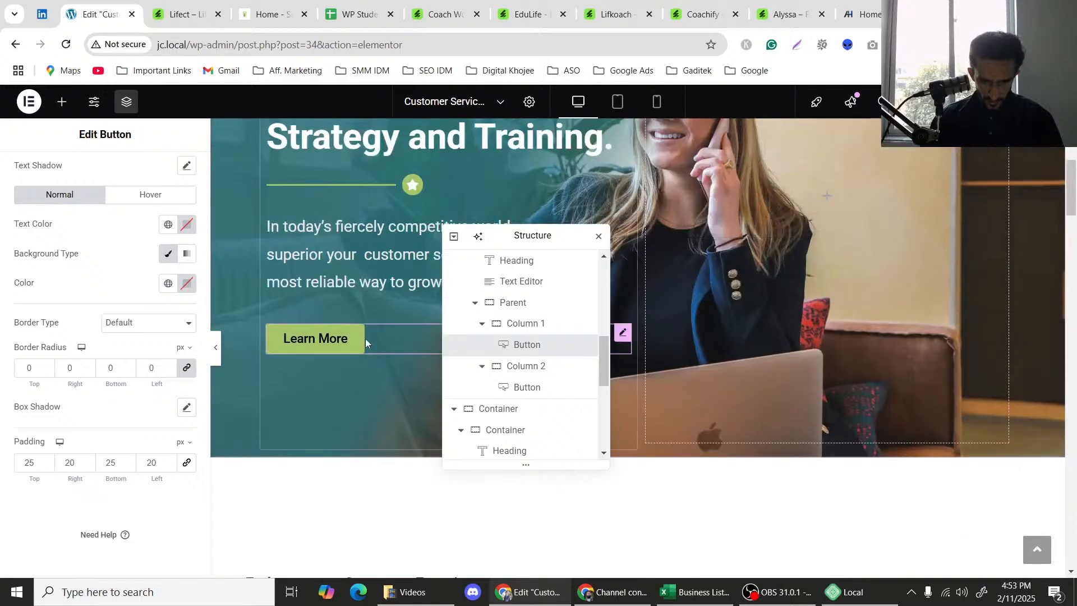
Copy the green color value #A6C567 from the divider below the hero heading.
click(365, 337)
click(417, 194)
click(102, 171)
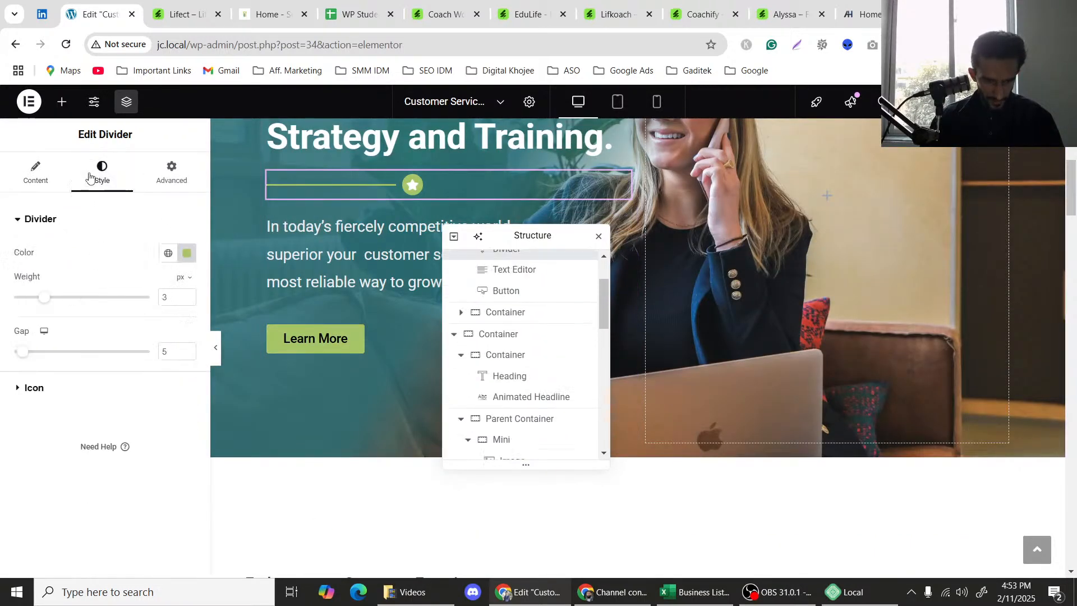
click(185, 253)
click(164, 452)
key(ctrl+c)
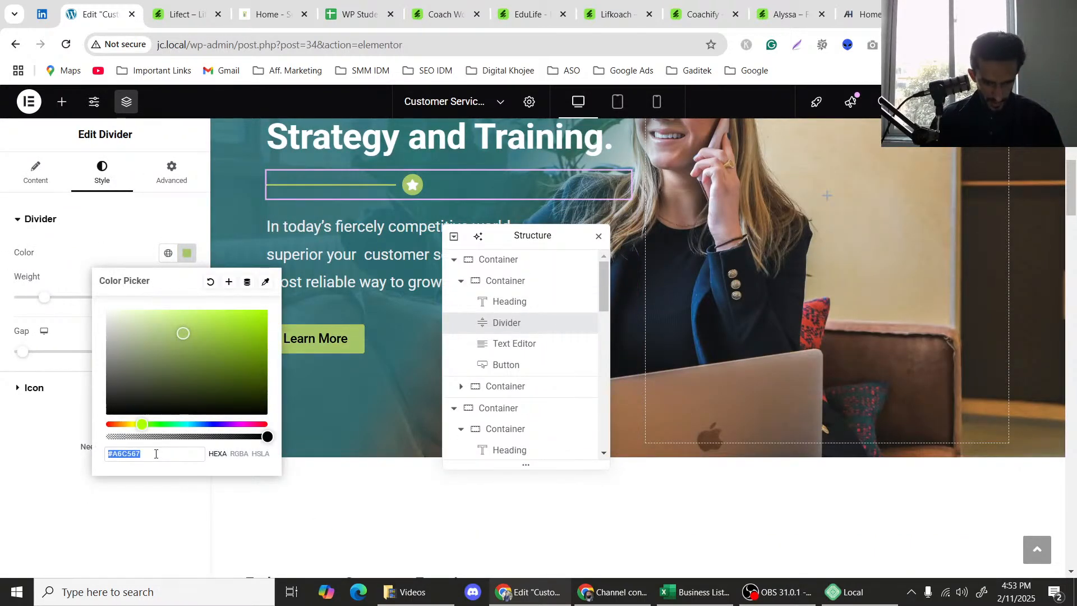
Try a text shadow on the Watch Video button with color #A6C567 and a horizontal offset of 1.
scroll(726, 323, down, 5)
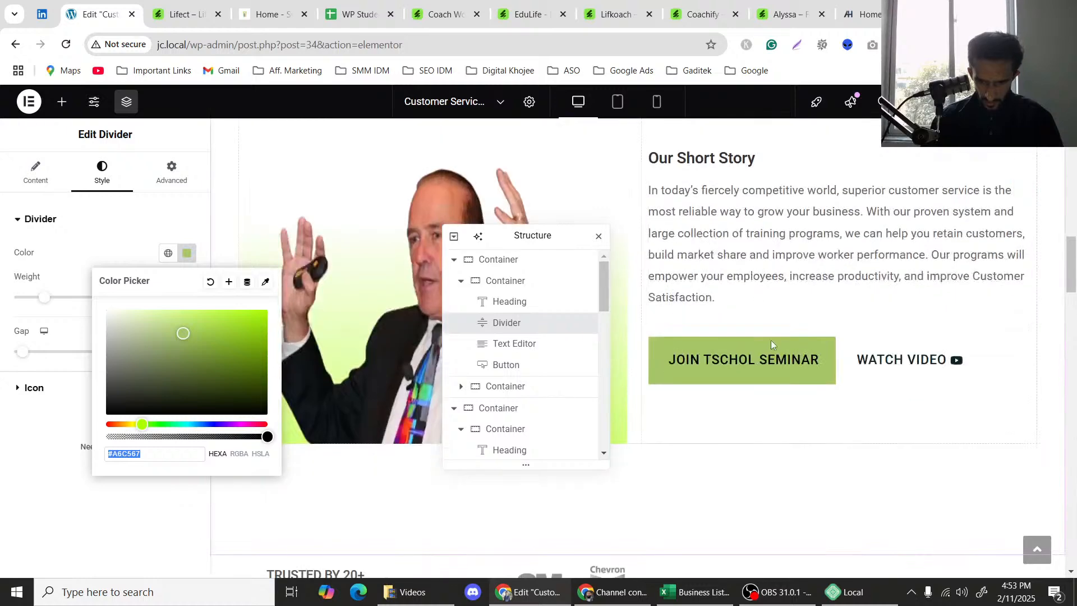
click(1024, 346)
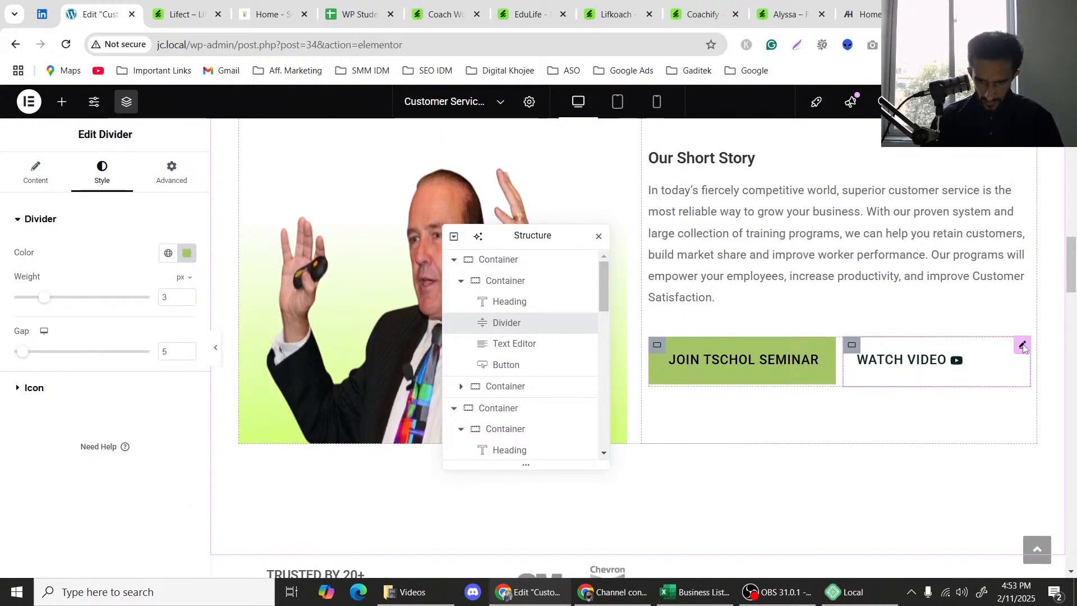
click(1024, 347)
click(186, 312)
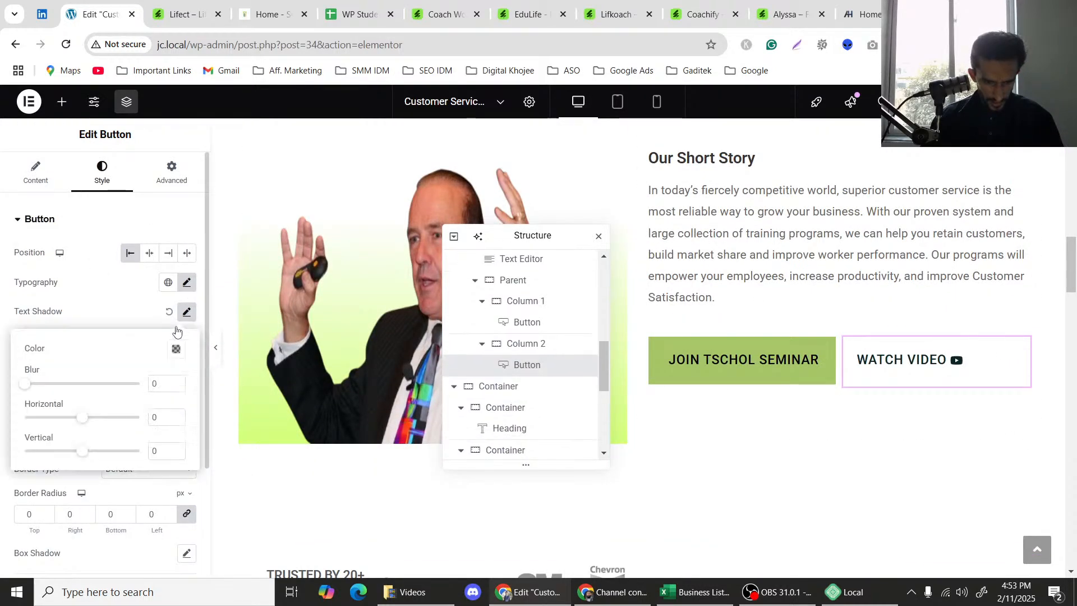
click(175, 349)
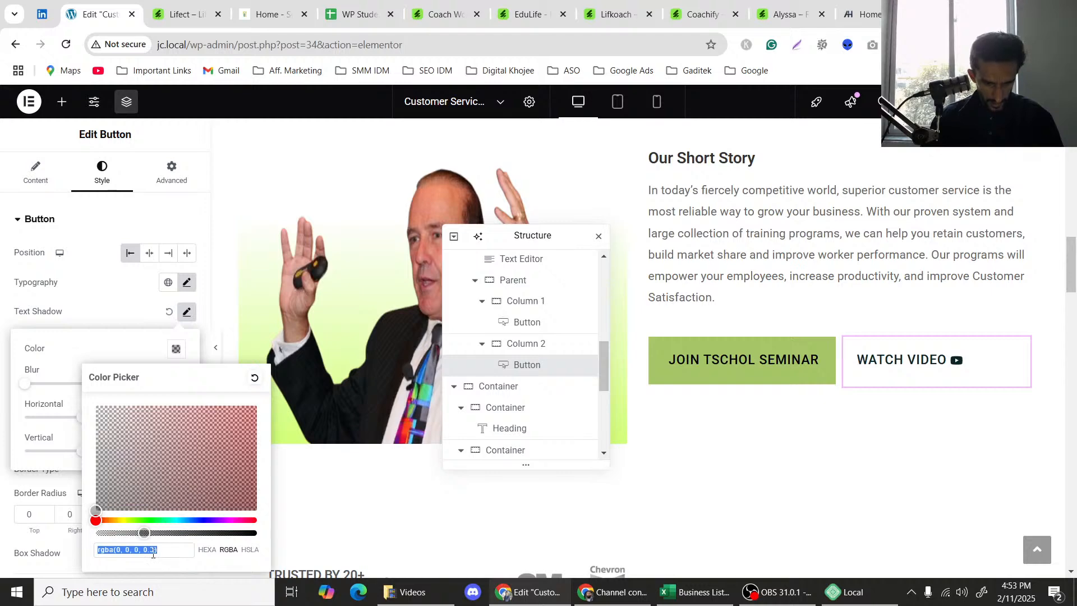
key(ctrl+v)
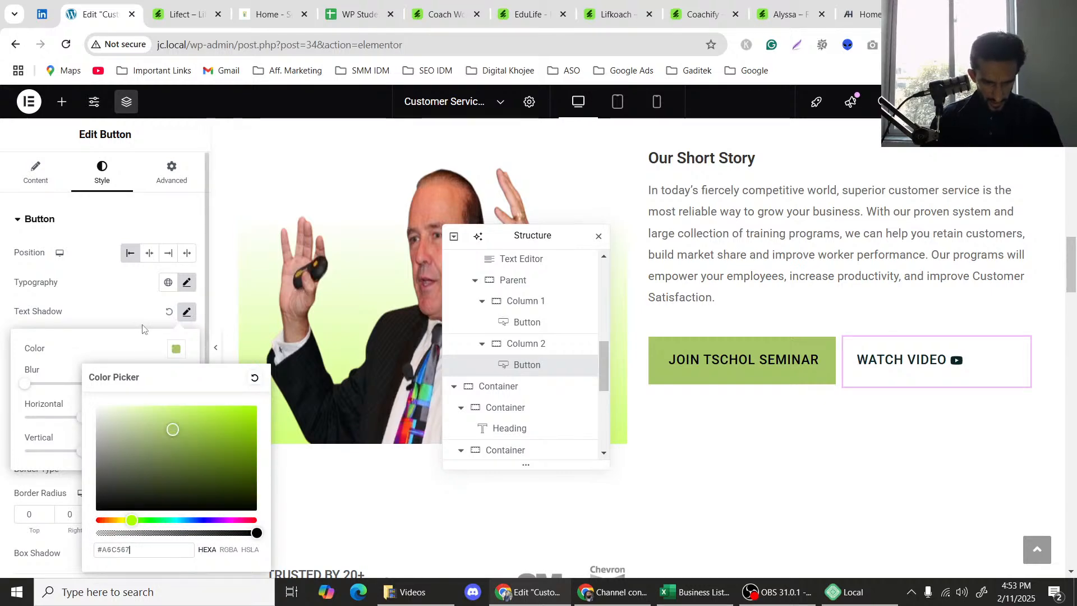
click(75, 406)
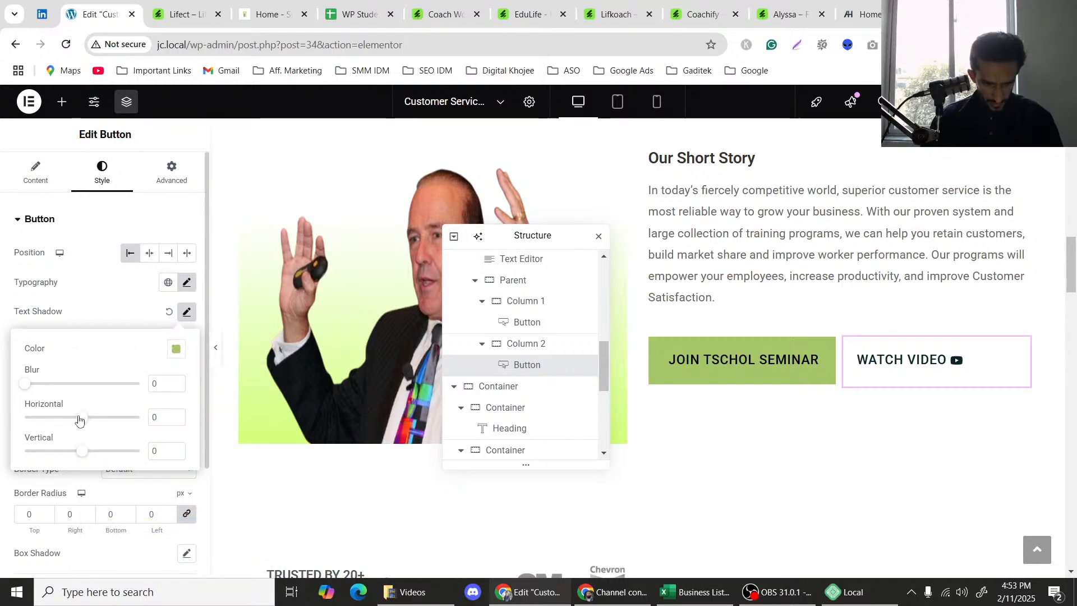
drag(78, 422, 77, 422)
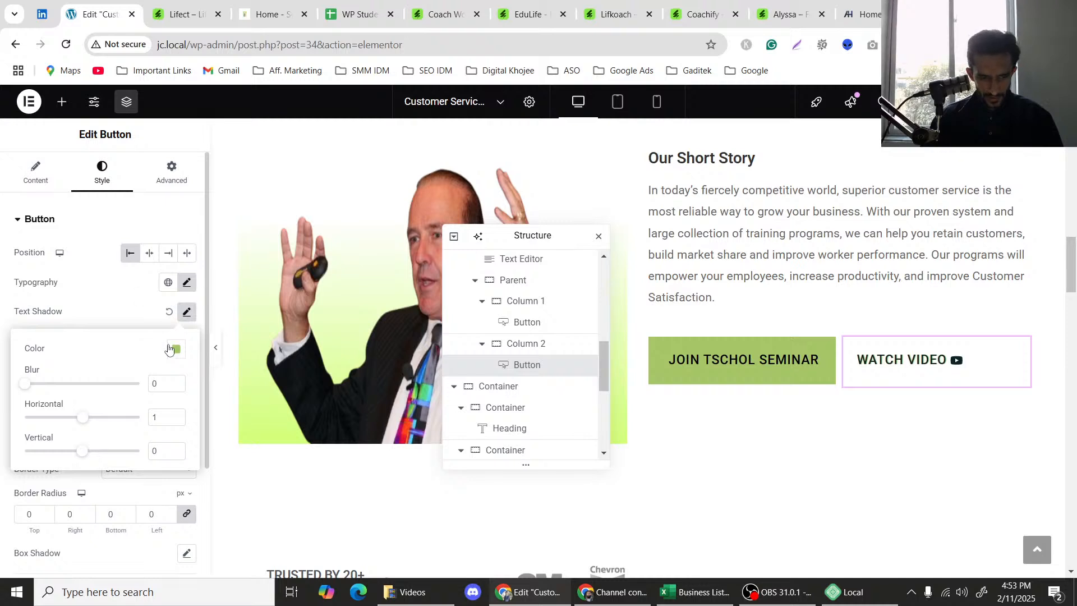
Reset the Watch Video button's text shadow to its default.
click(169, 311)
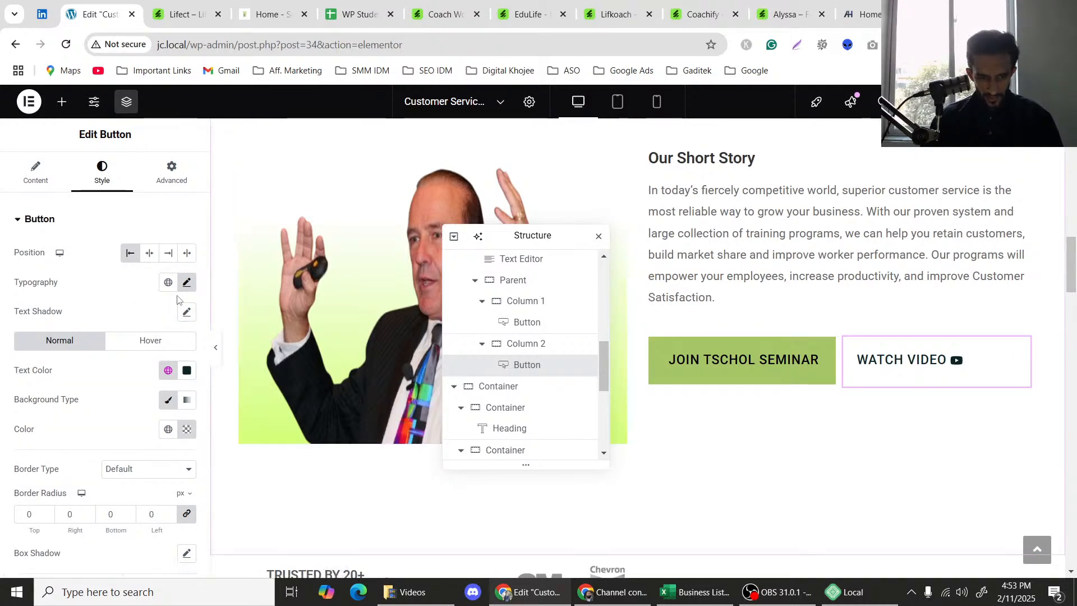
scroll(124, 365, down, 3)
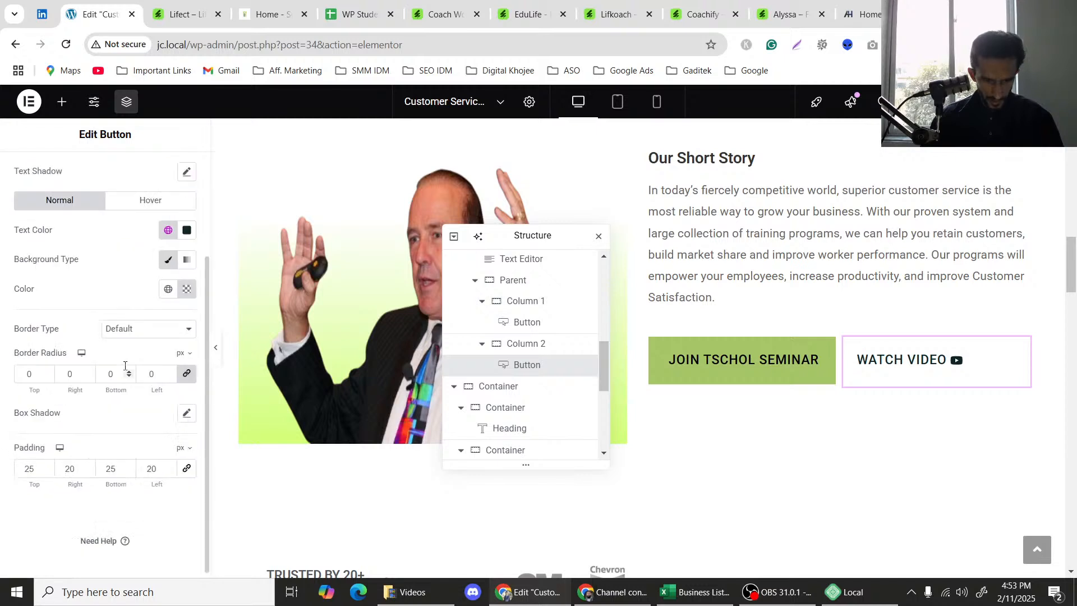
scroll(124, 366, down, 1)
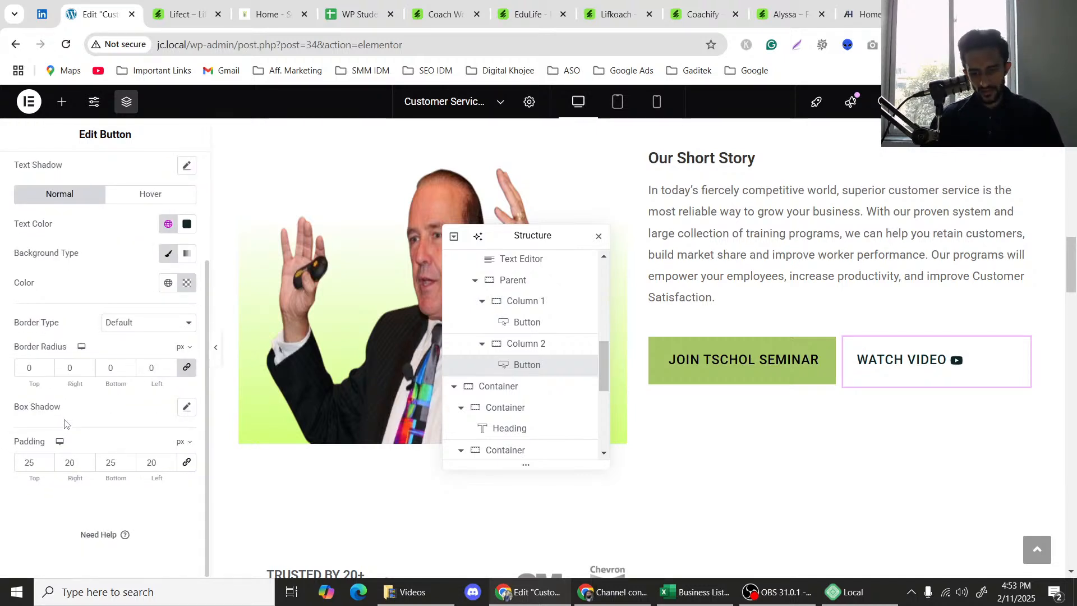
Try a box shadow in color #A6C567 on the Watch Video button.
scroll(112, 314, up, 1)
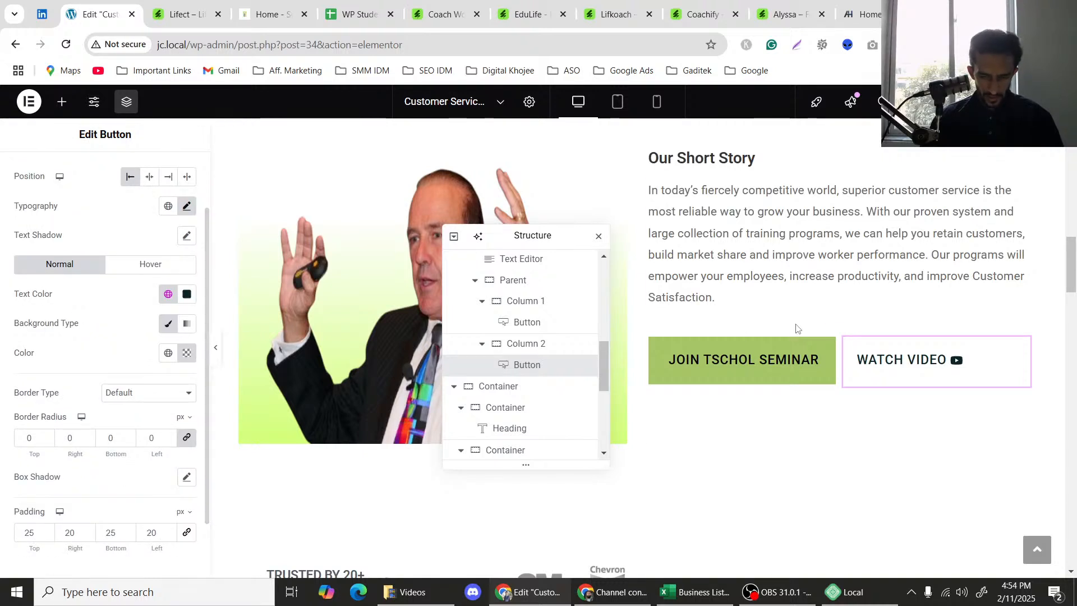
scroll(90, 353, down, 1)
scroll(102, 348, up, 2)
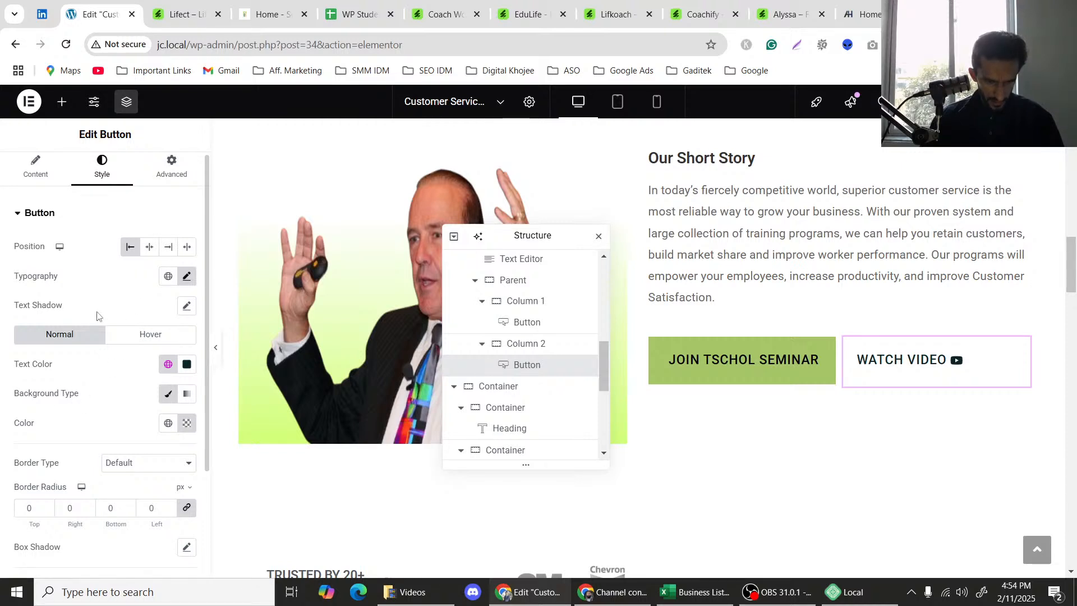
scroll(106, 347, down, 1)
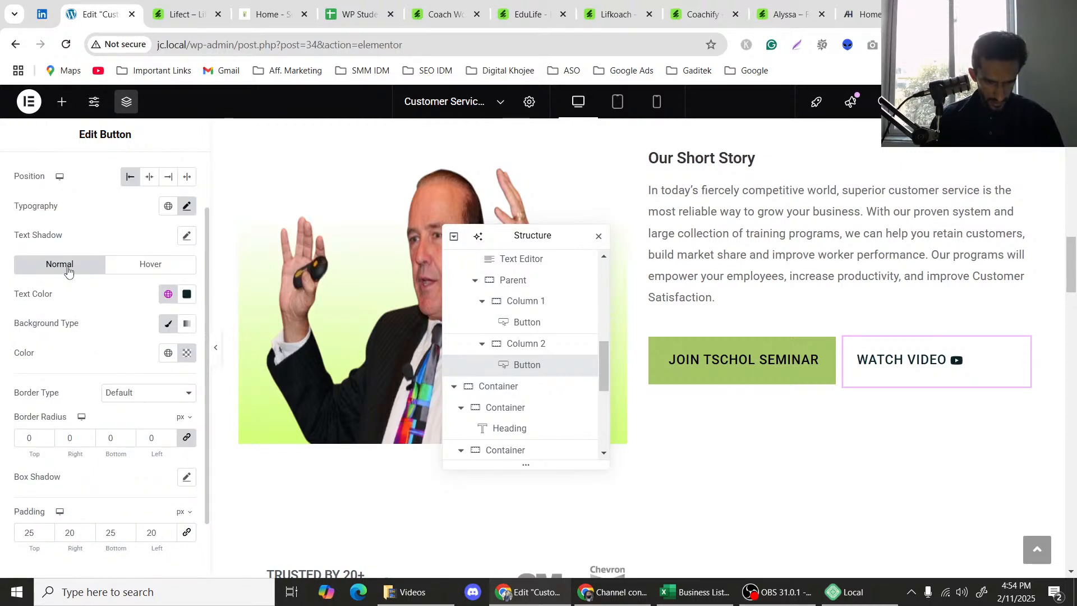
scroll(125, 346, down, 1)
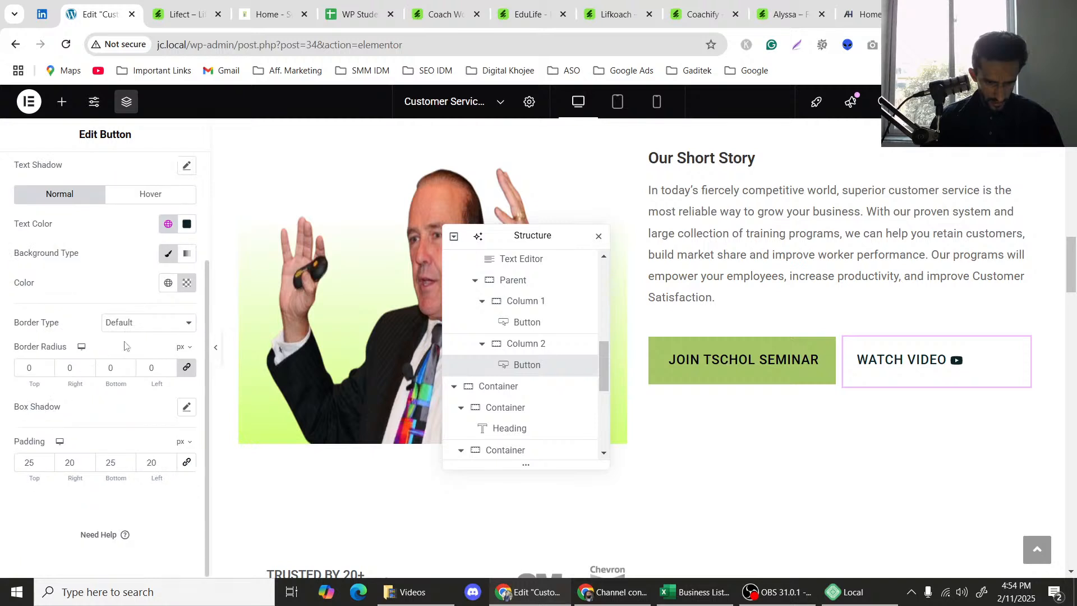
click(185, 407)
click(175, 395)
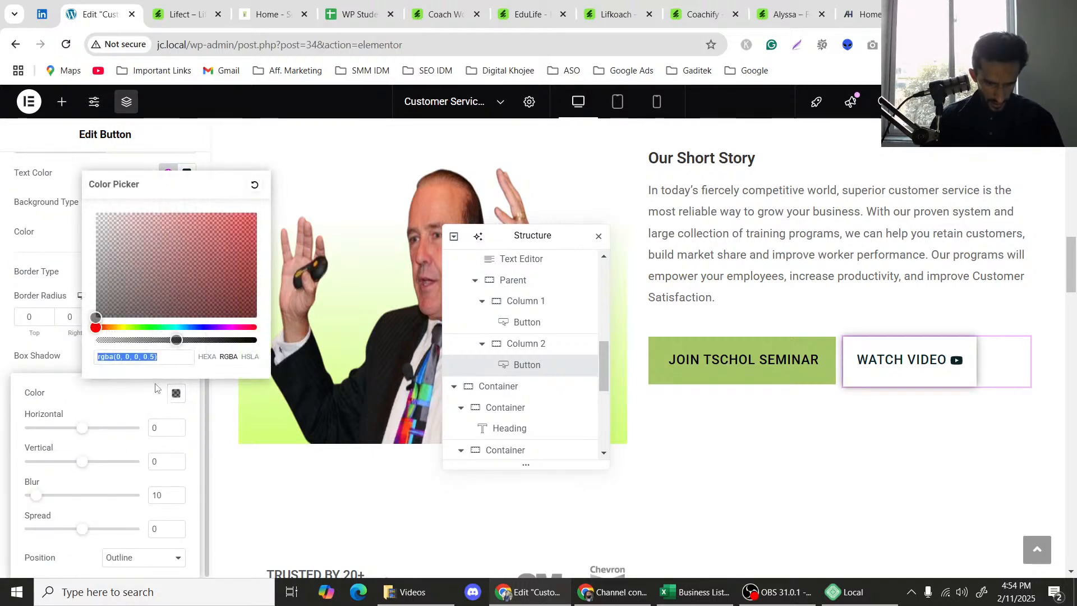
text(#A6C567)
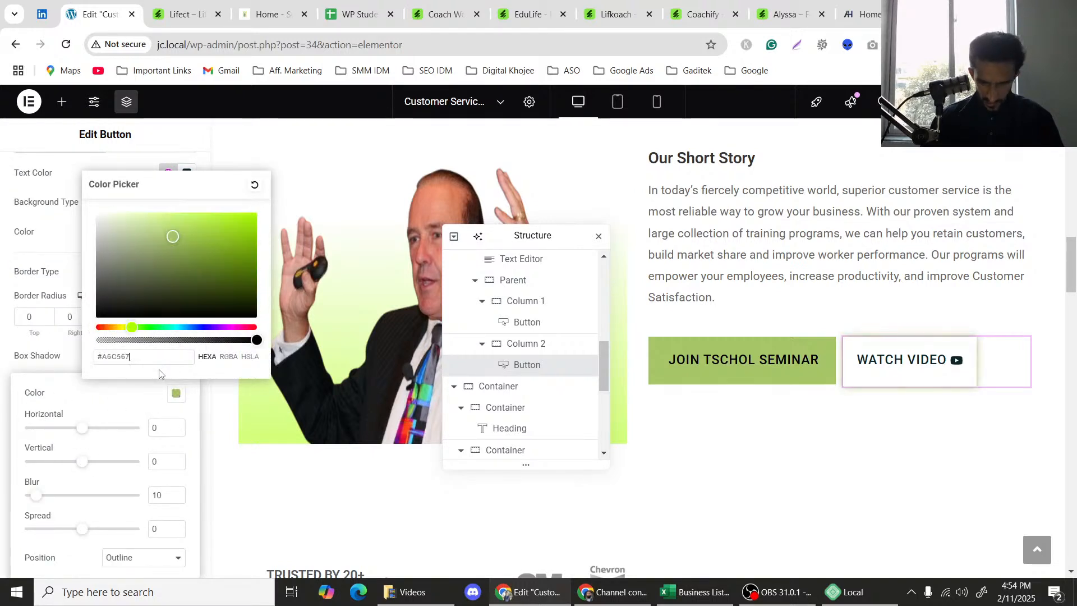
click(25, 362)
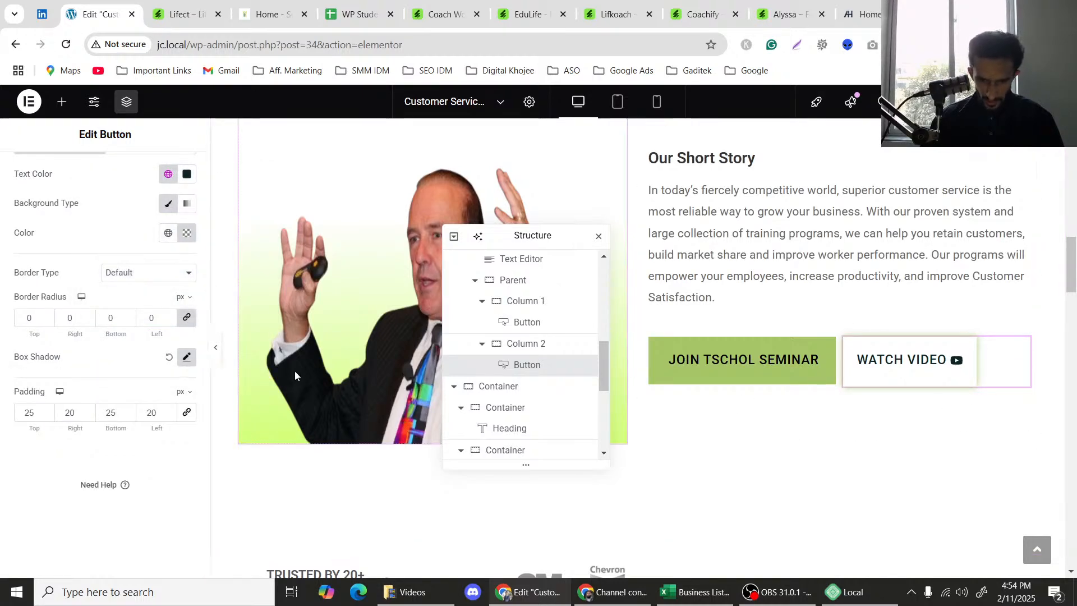
Preview the section with the editing panels hidden to judge how the two buttons look side by side.
click(216, 358)
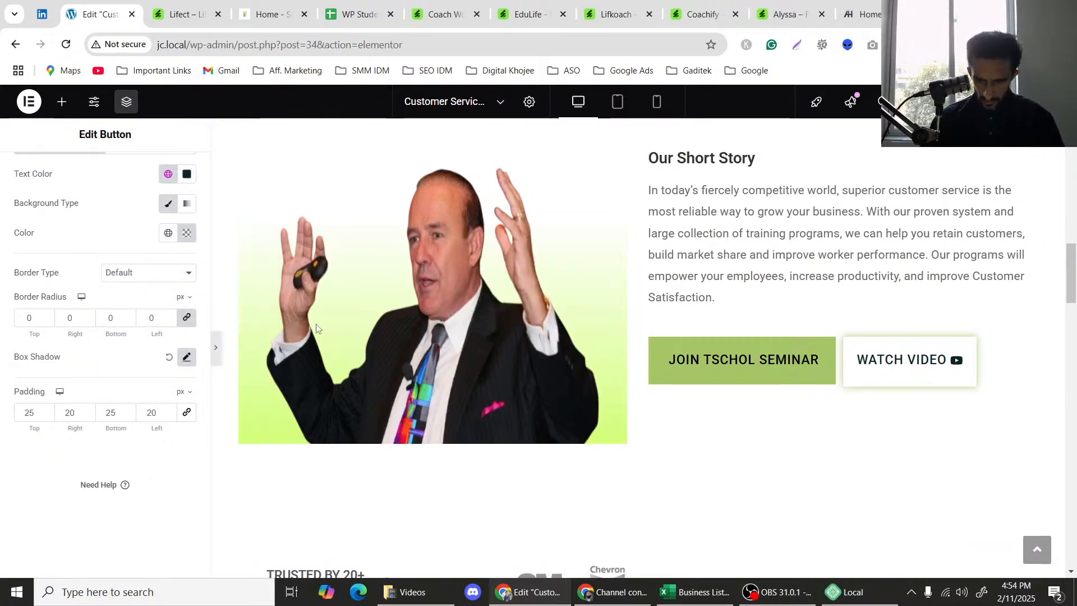
scroll(373, 325, up, 2)
scroll(372, 325, down, 1)
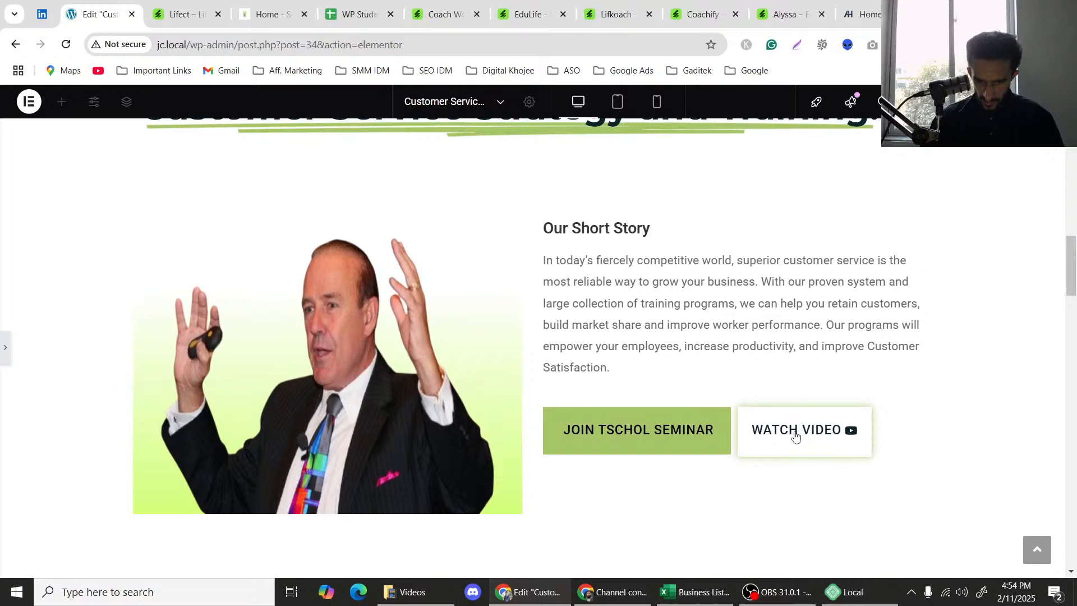
scroll(679, 416, up, 2)
scroll(678, 415, down, 2)
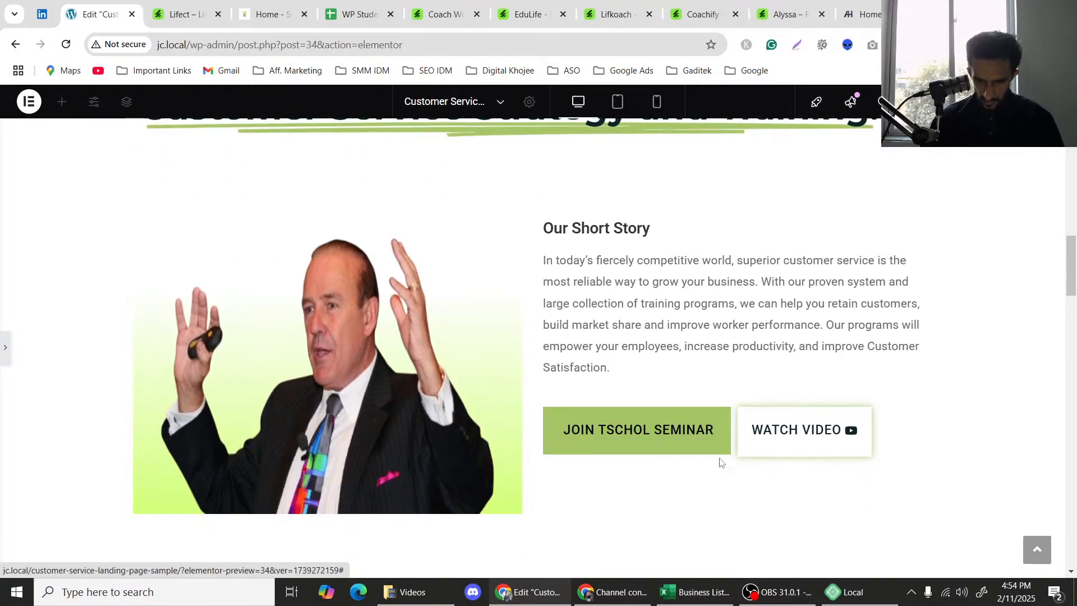
key(ctrl+p)
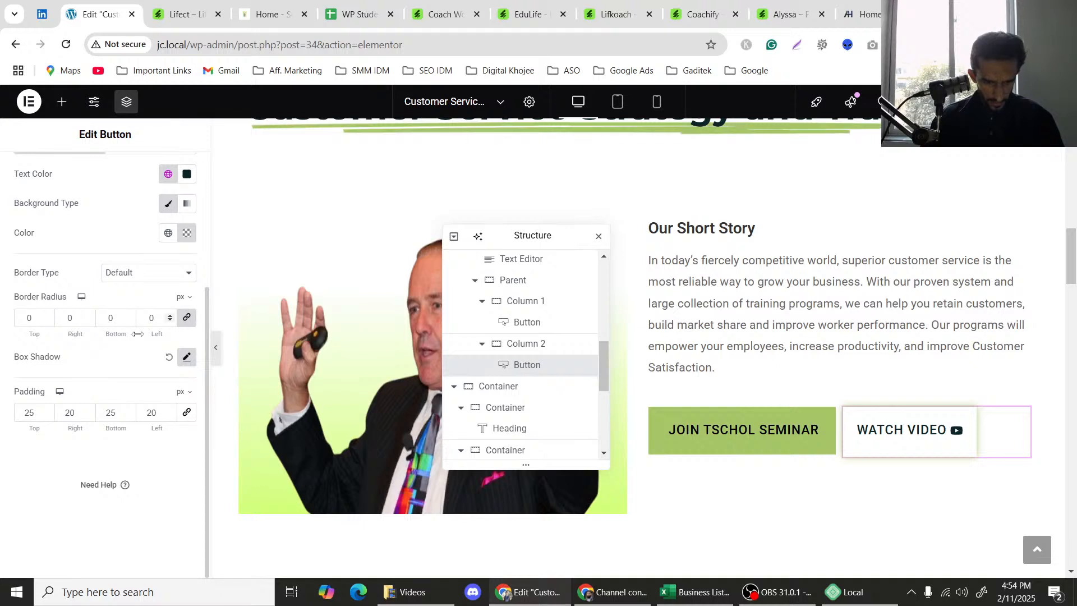
Remove the Watch Video button's box shadow and set its padding to 0 on all sides.
scroll(169, 357, up, 1)
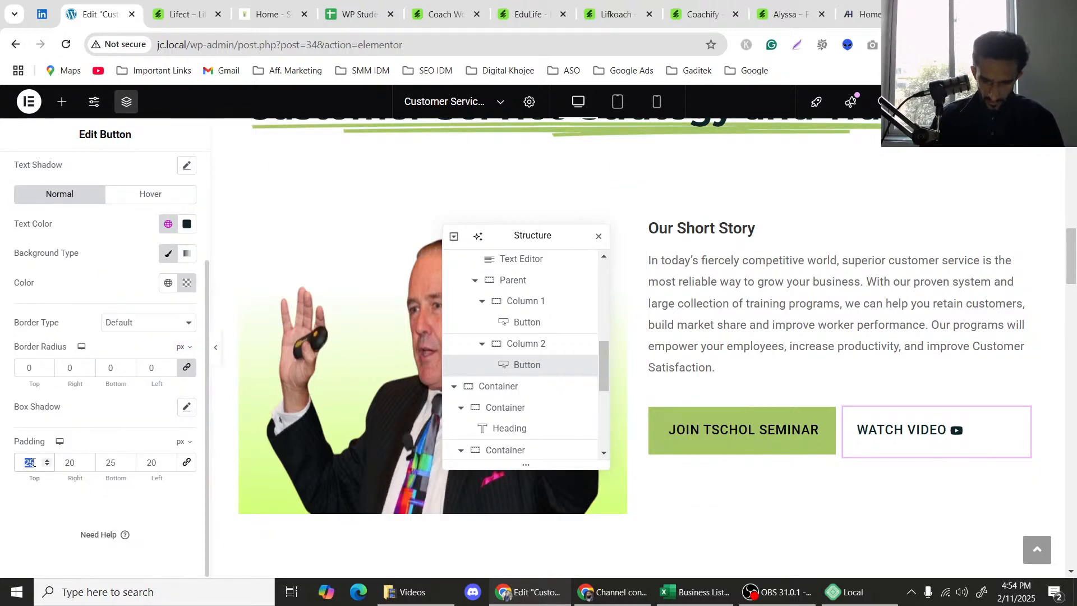
text(0)
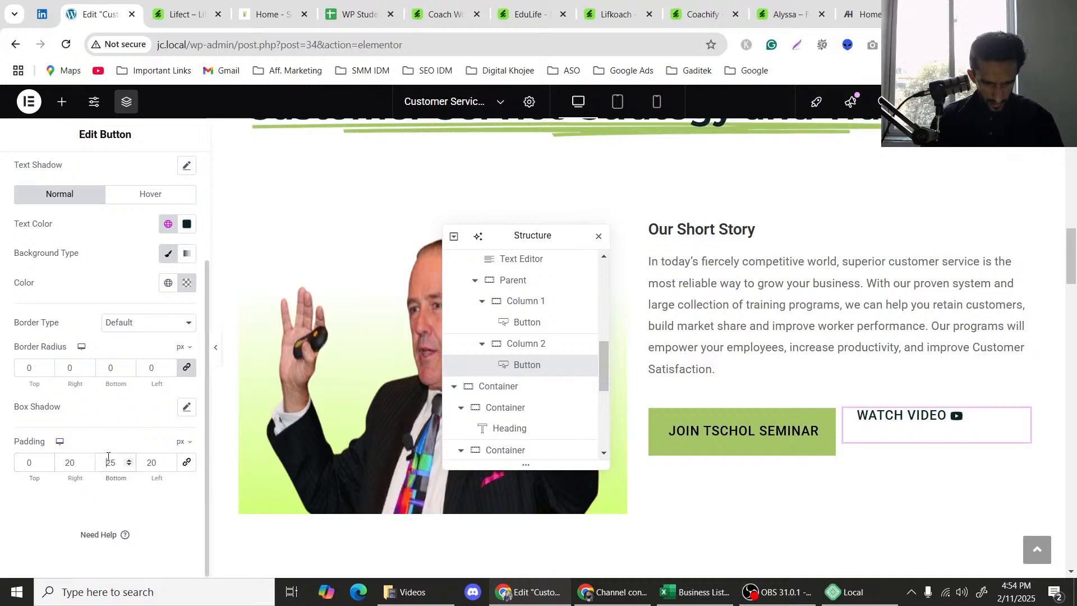
text(0)
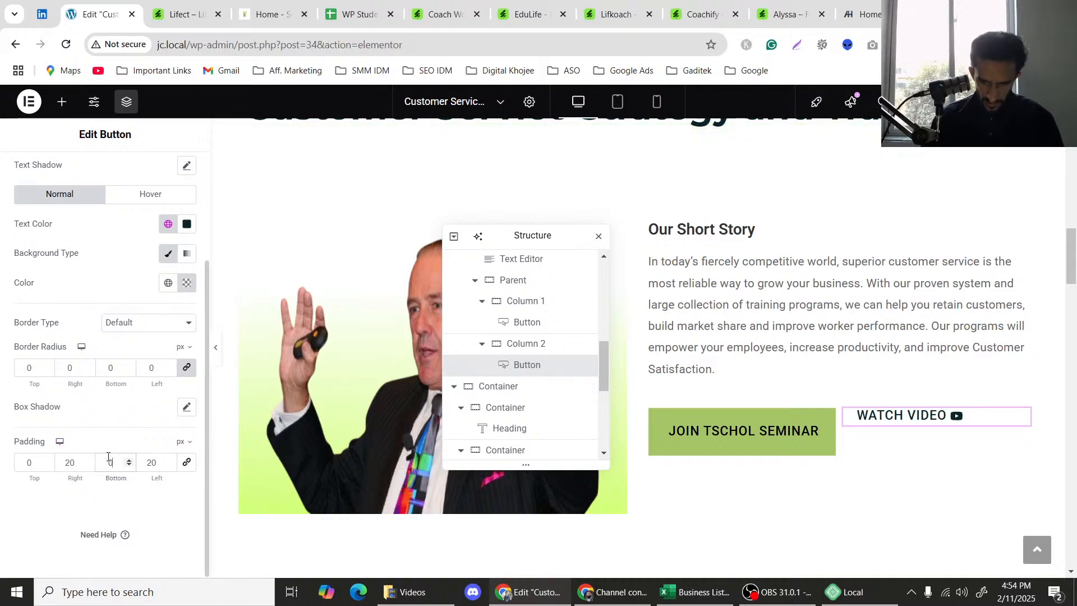
click(187, 463)
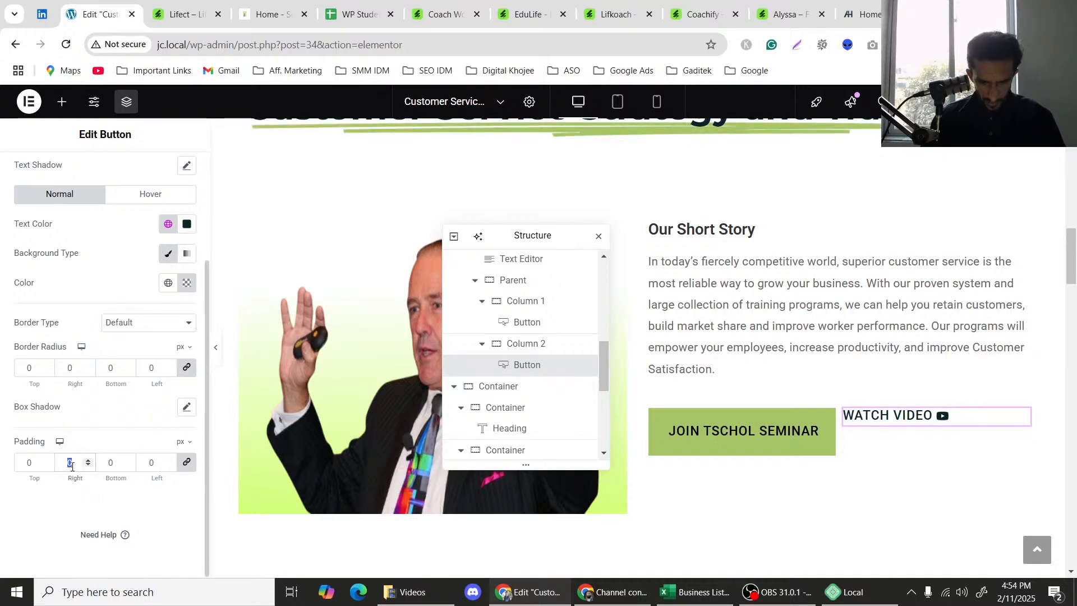
key(BackSpace)
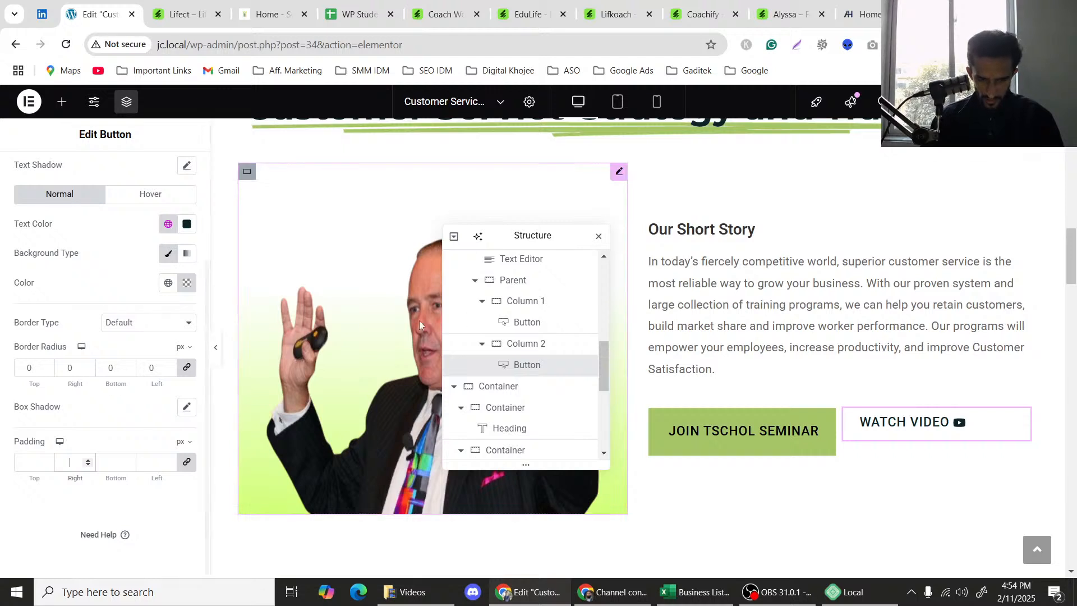
click(850, 416)
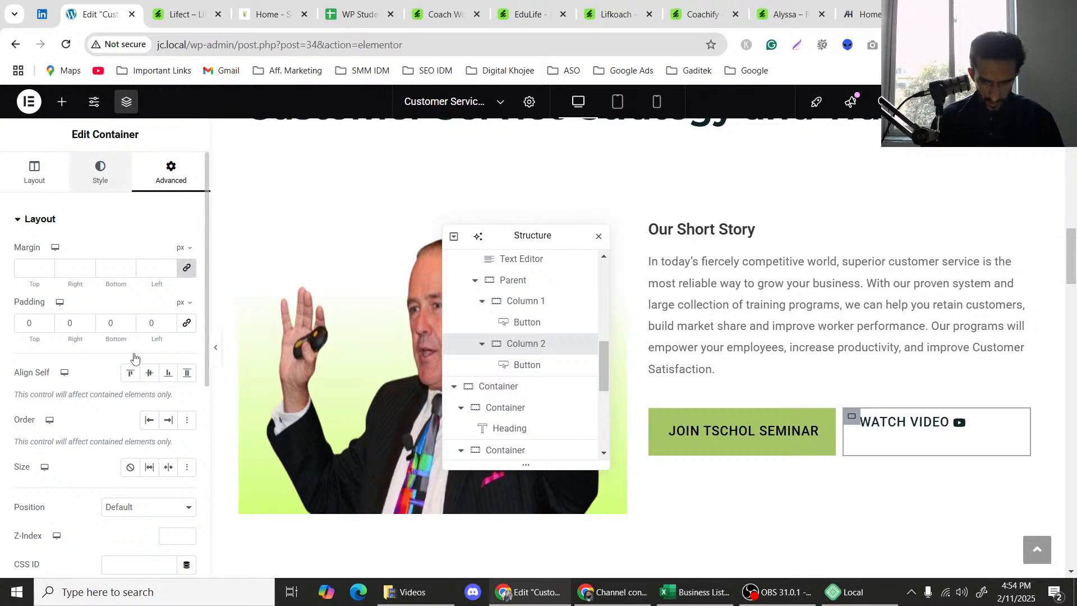
click(100, 172)
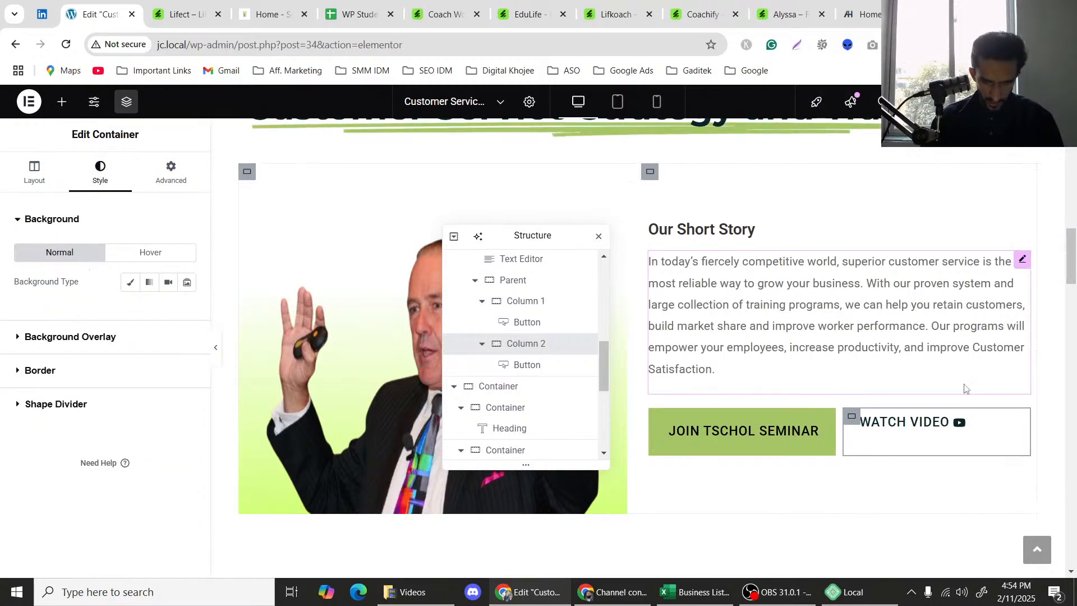
click(946, 437)
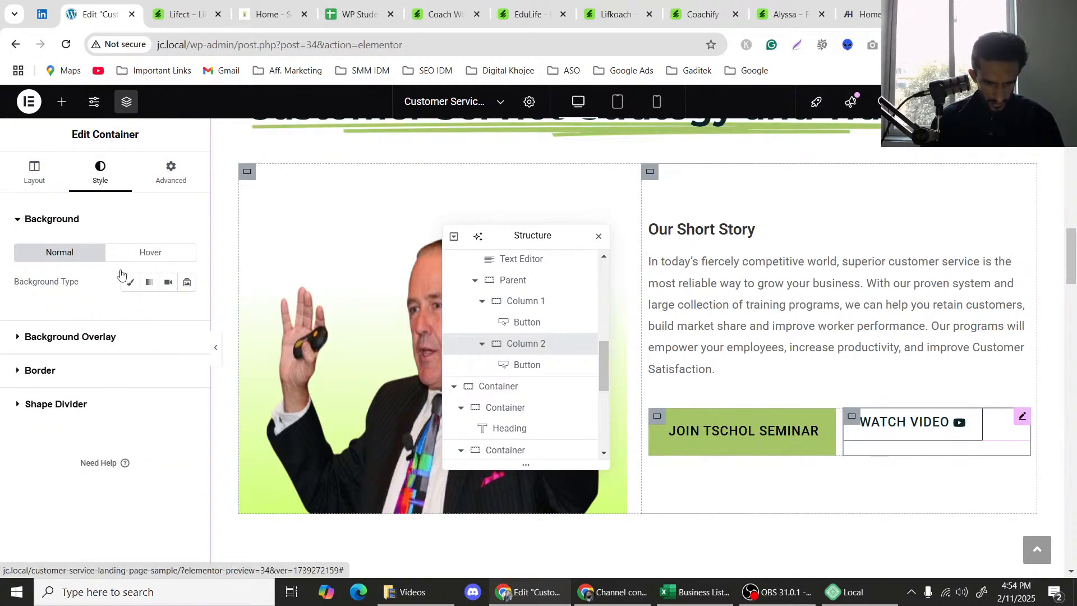
scroll(133, 416, down, 3)
click(186, 463)
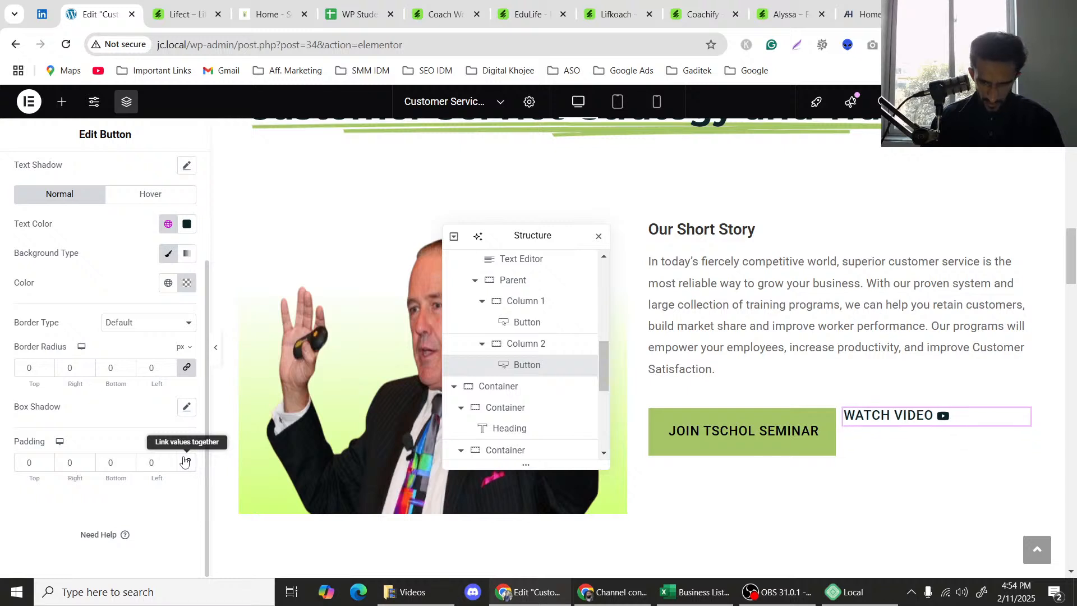
Set the justification of the Watch Video button's column container to center so the button sits in its vertical middle.
click(851, 418)
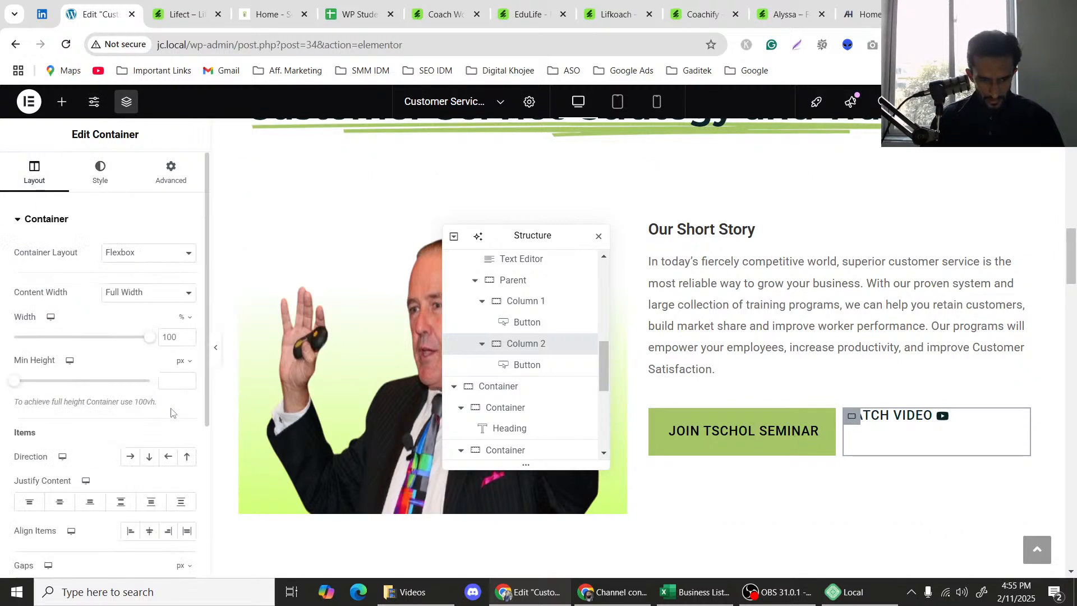
click(66, 501)
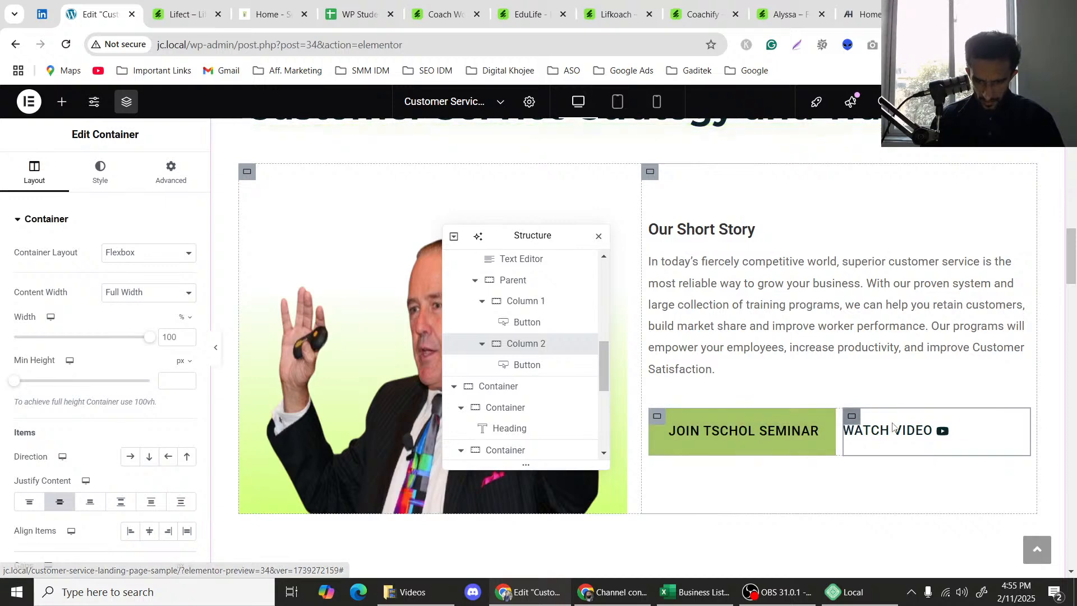
scroll(954, 440, down, 1)
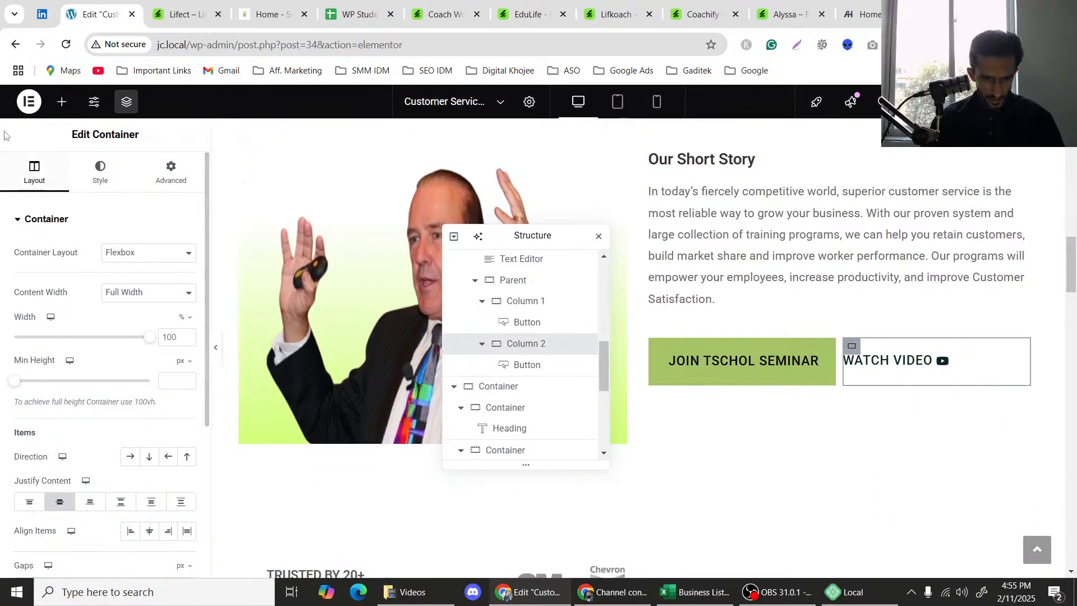
Add a divider under the Watch Video button and shorten it to about two thirds of the column width.
click(61, 107)
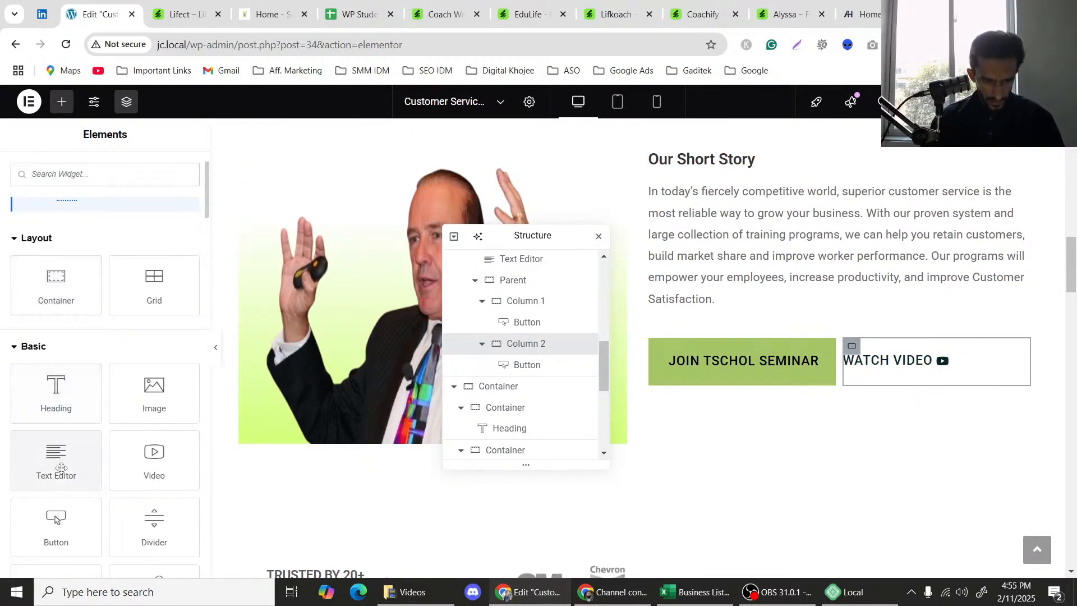
scroll(67, 461, down, 1)
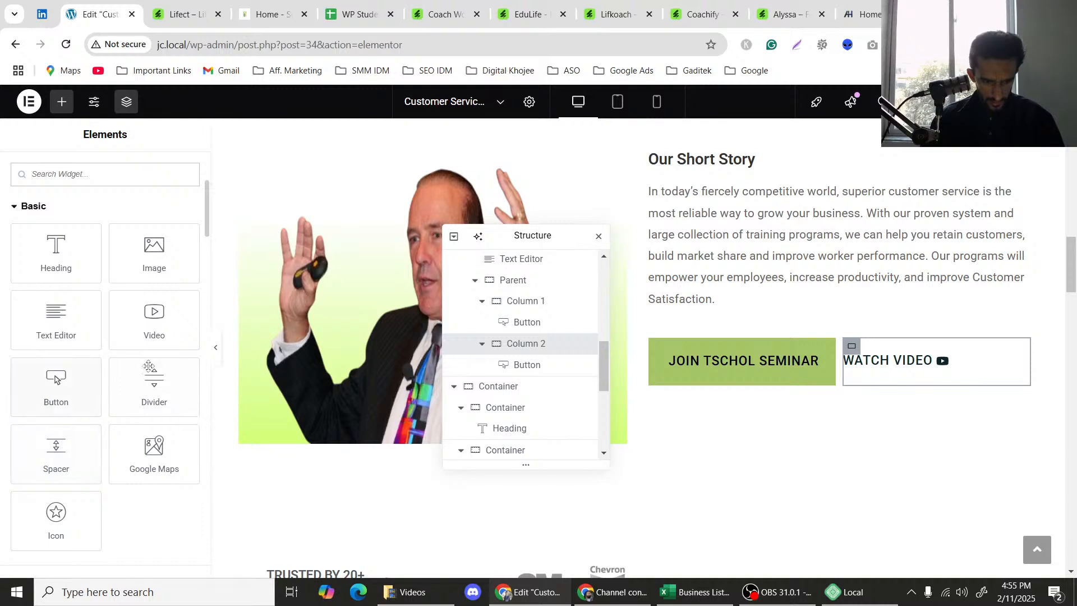
drag(155, 387, 928, 362)
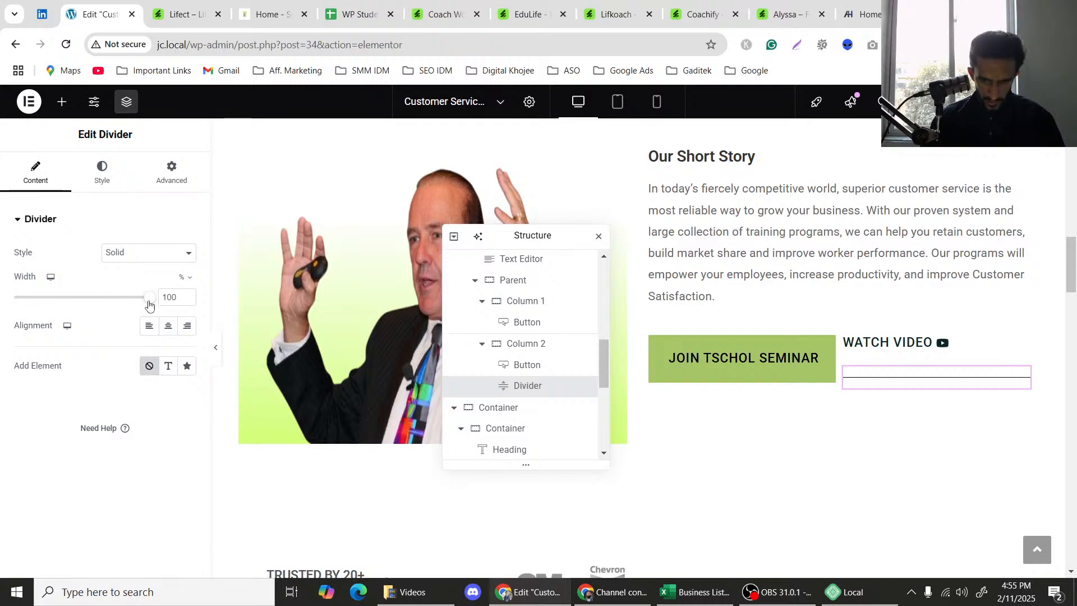
drag(131, 303, 108, 303)
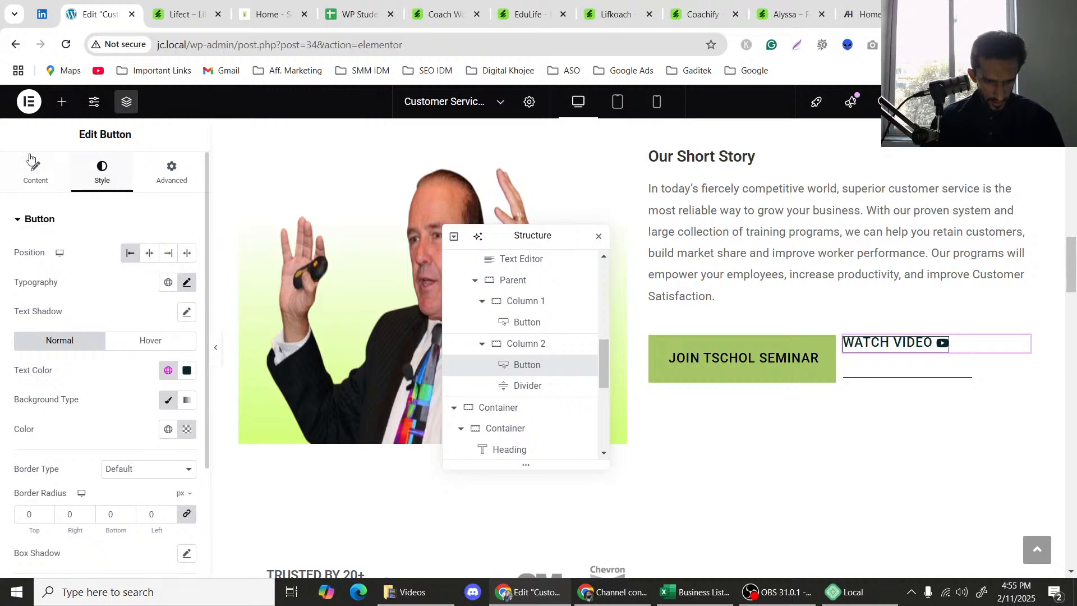
Set the Watch Video button's icon spacing to 11 px and its text size to 19 px.
click(23, 180)
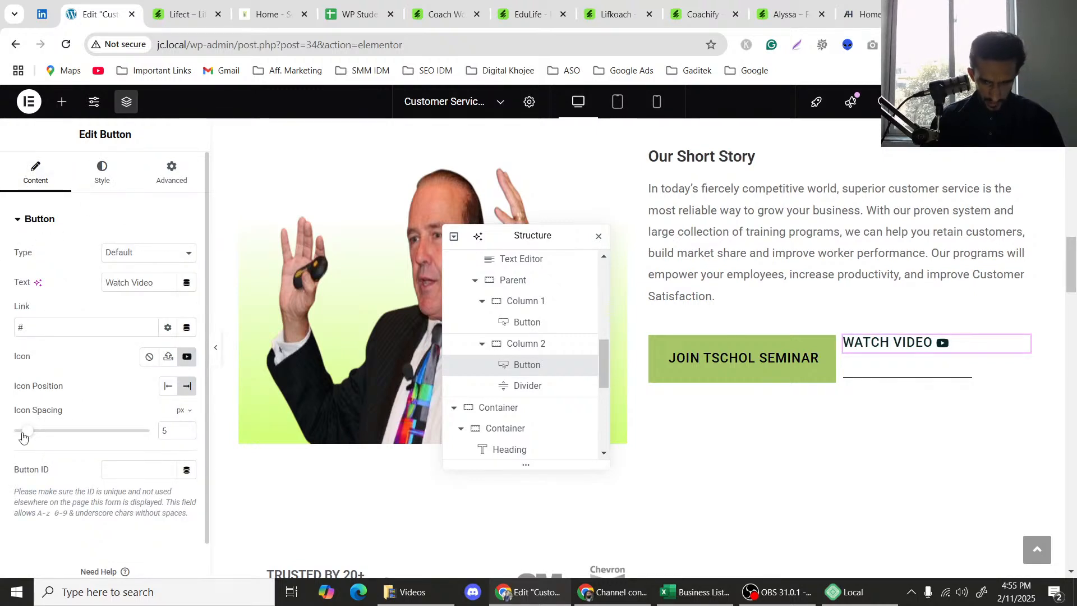
drag(22, 437, 34, 433)
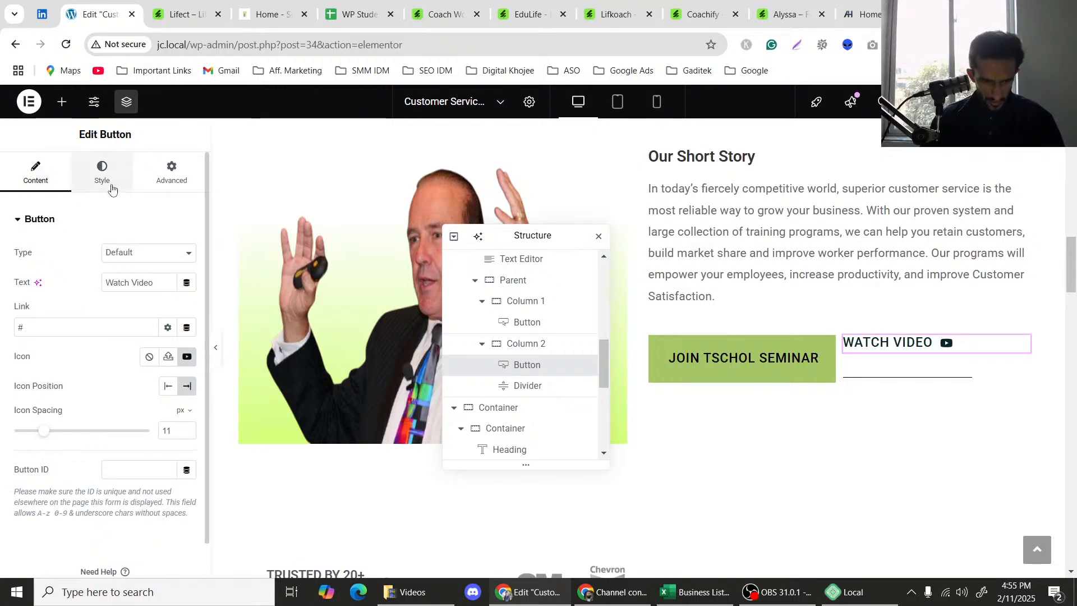
scroll(72, 371, down, 3)
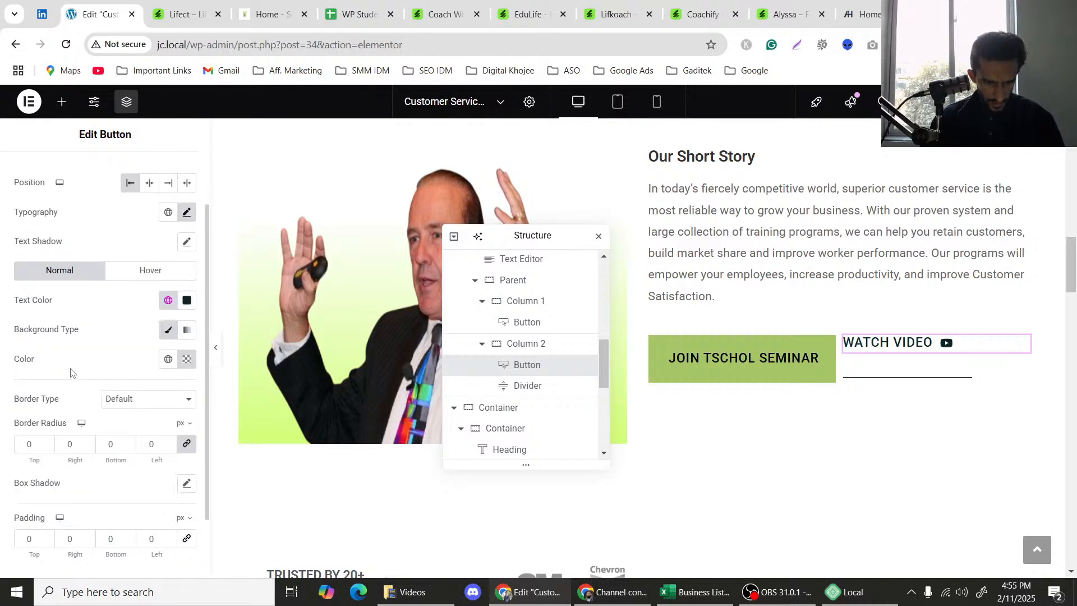
scroll(72, 368, up, 3)
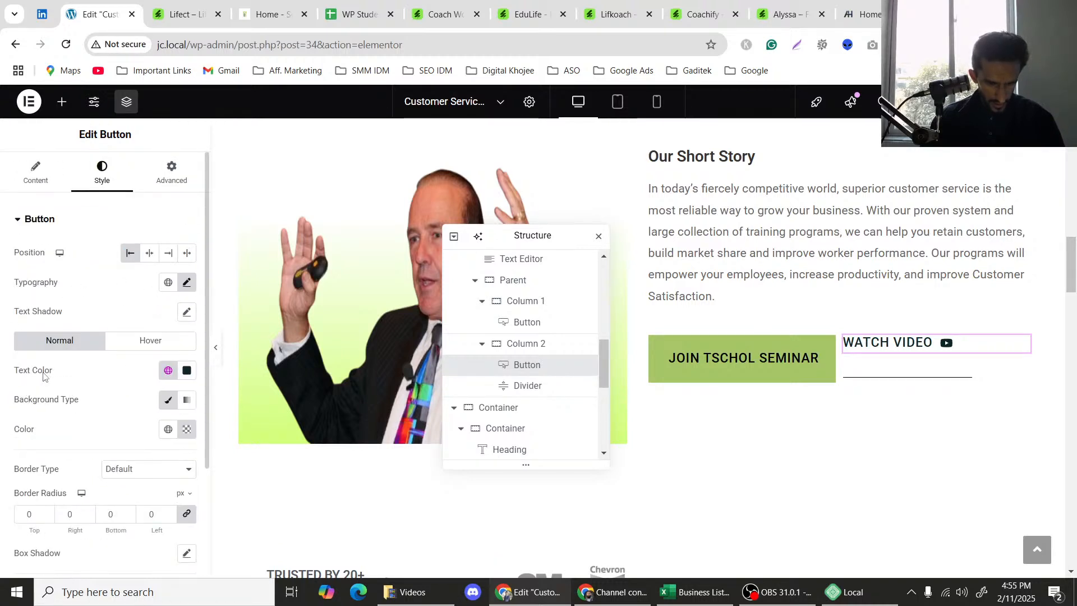
scroll(45, 446, down, 3)
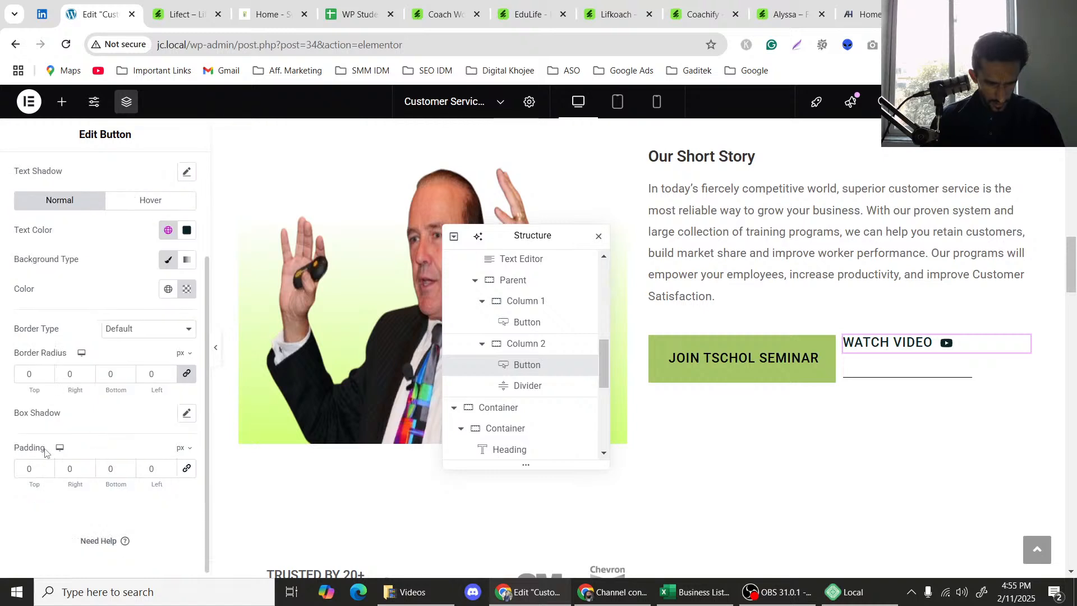
scroll(70, 428, up, 3)
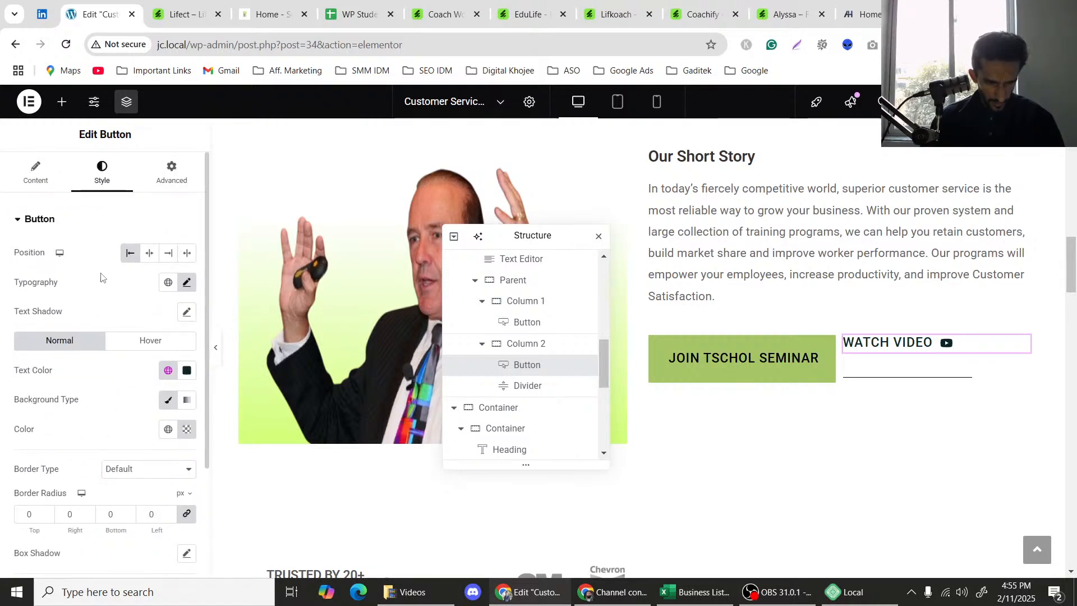
click(187, 284)
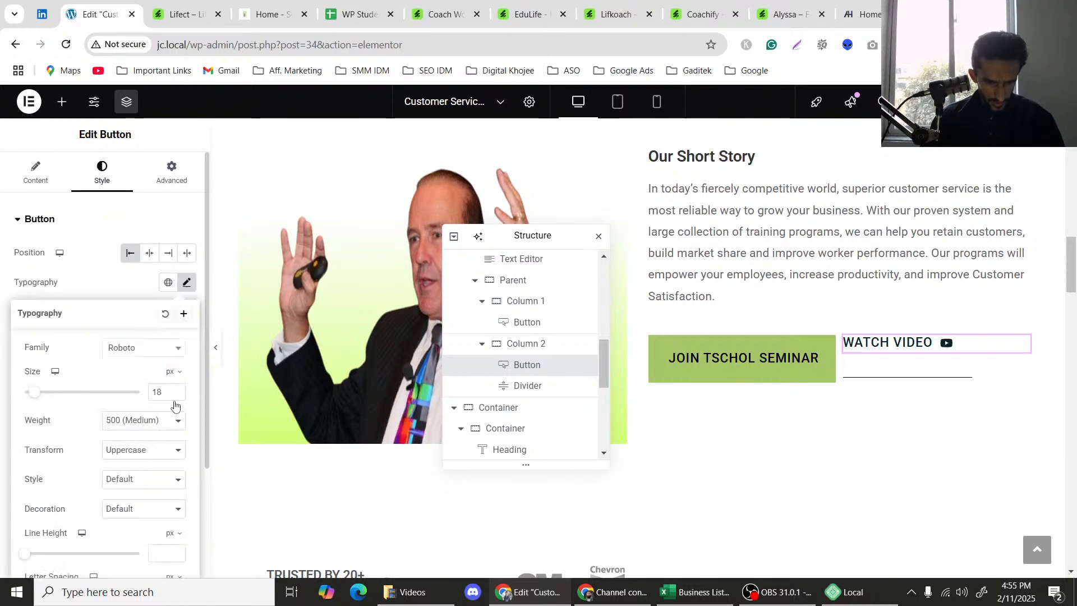
click(177, 391)
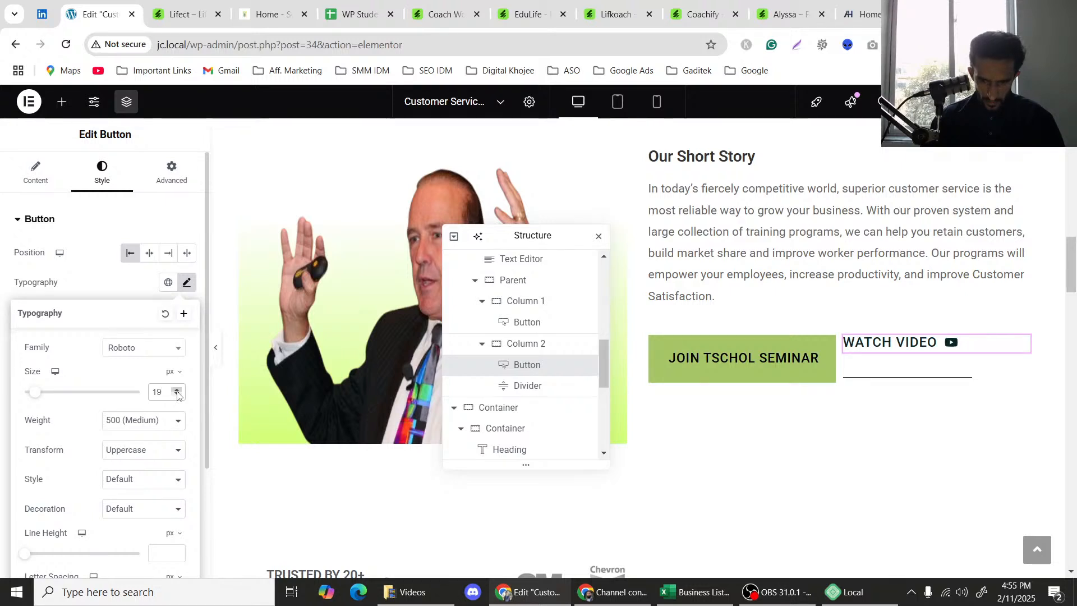
Apply the Accent global font to the Watch Video button and preview the section without the editing panel.
click(168, 282)
click(67, 473)
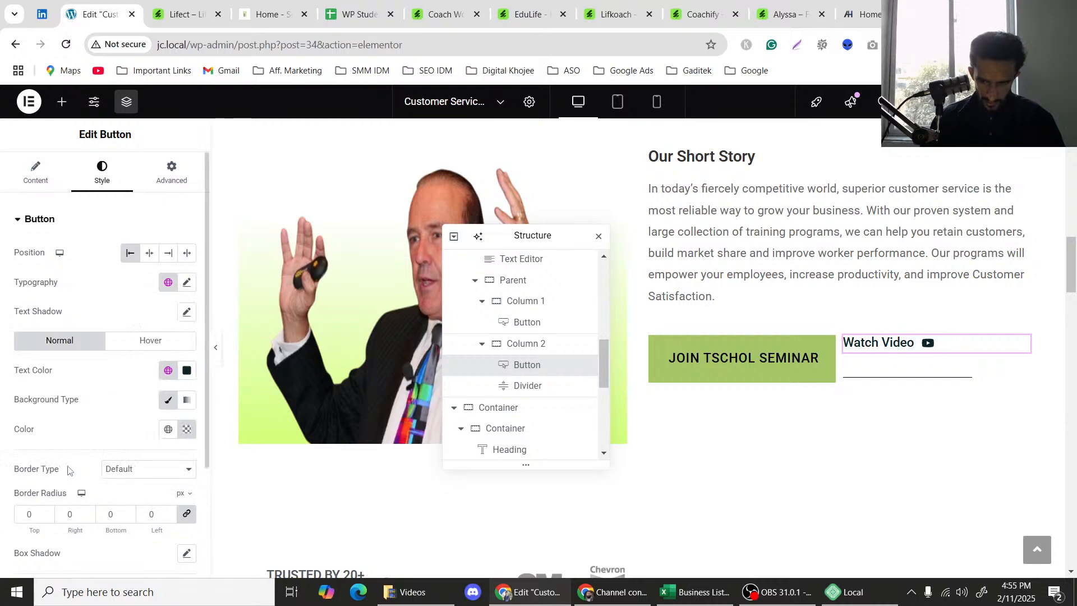
click(218, 340)
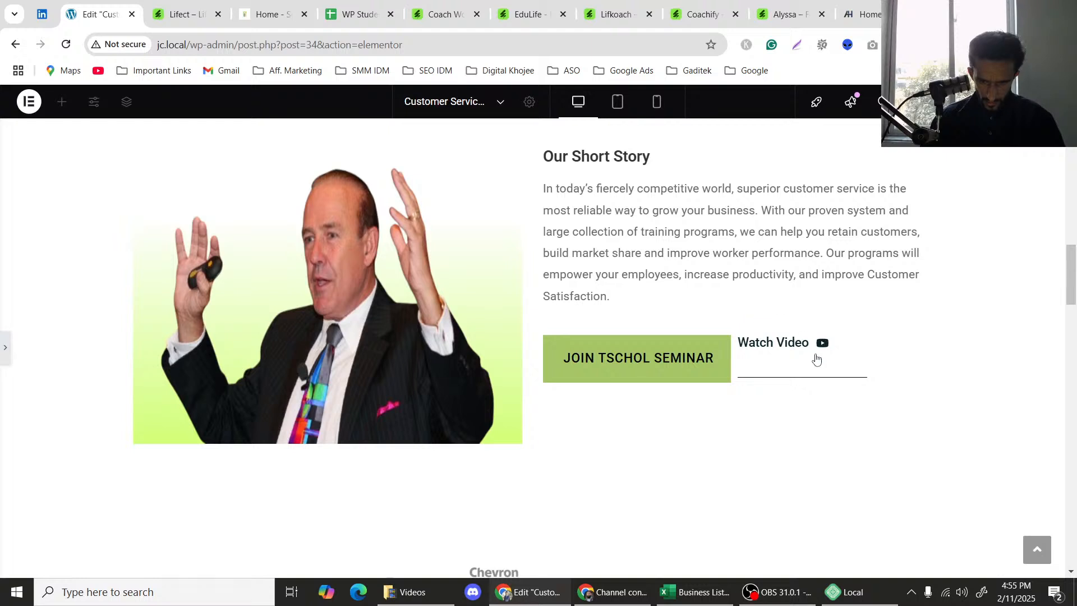
click(810, 354)
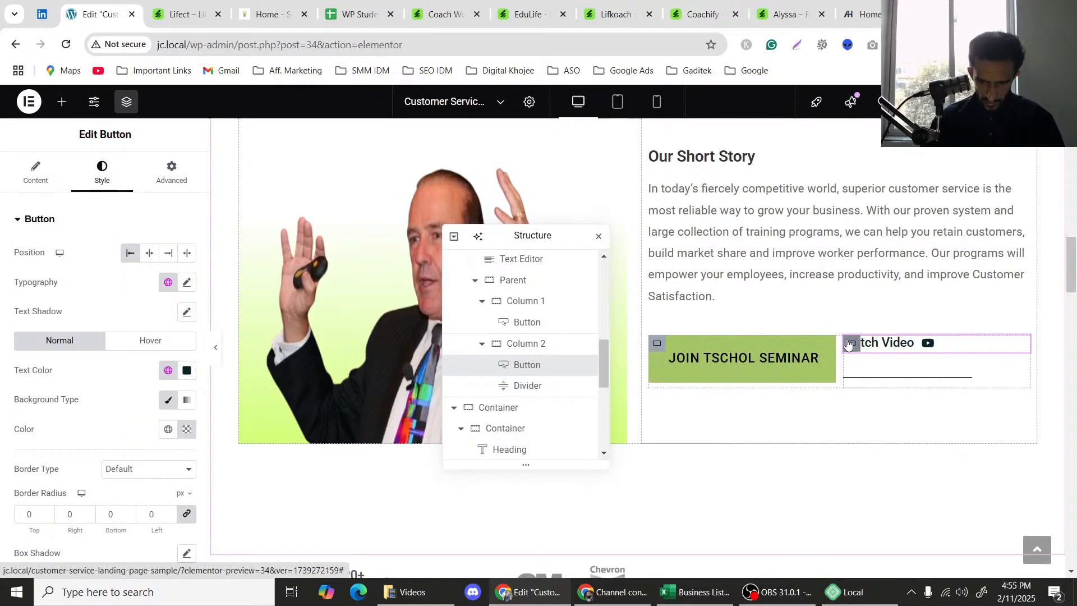
Try setting Align Items and Justify Content to center on the Watch Video button's column container.
click(849, 343)
click(90, 501)
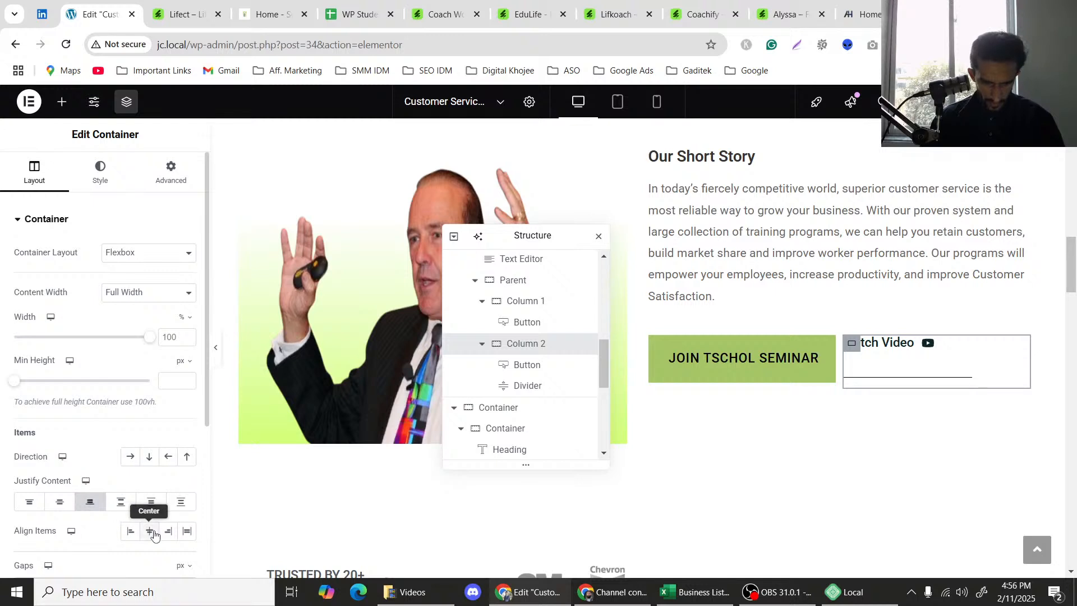
click(153, 532)
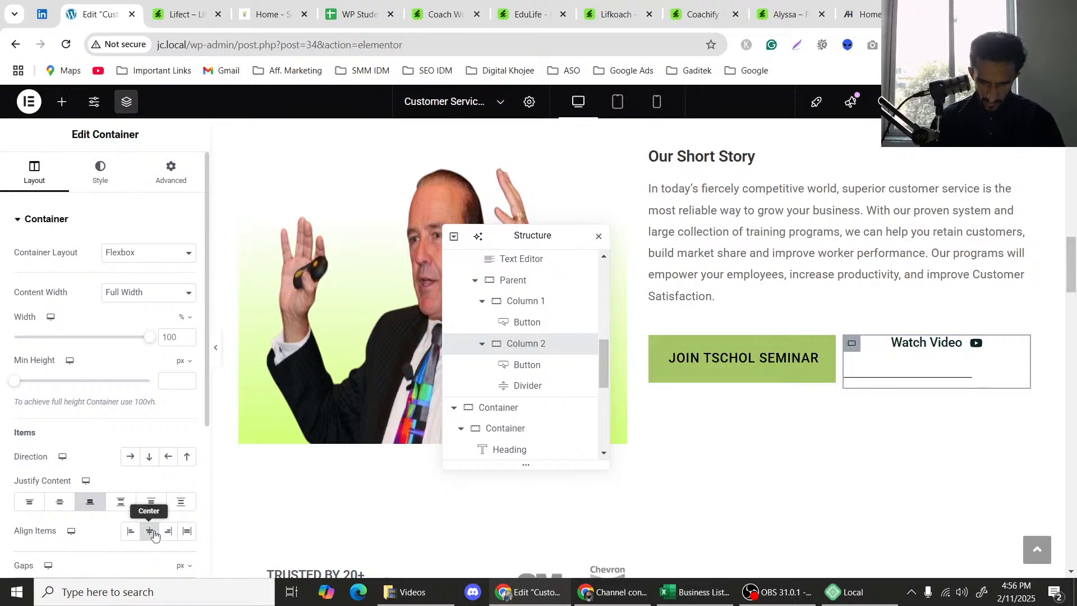
click(60, 501)
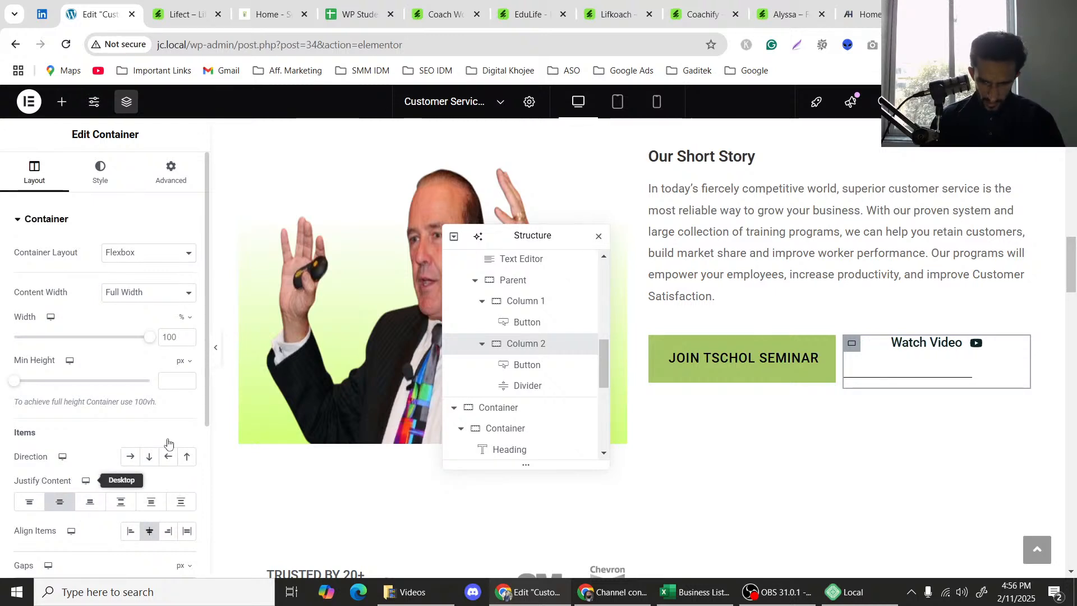
Undo the recent changes back to before the divider was added under the Watch Video button.
click(958, 352)
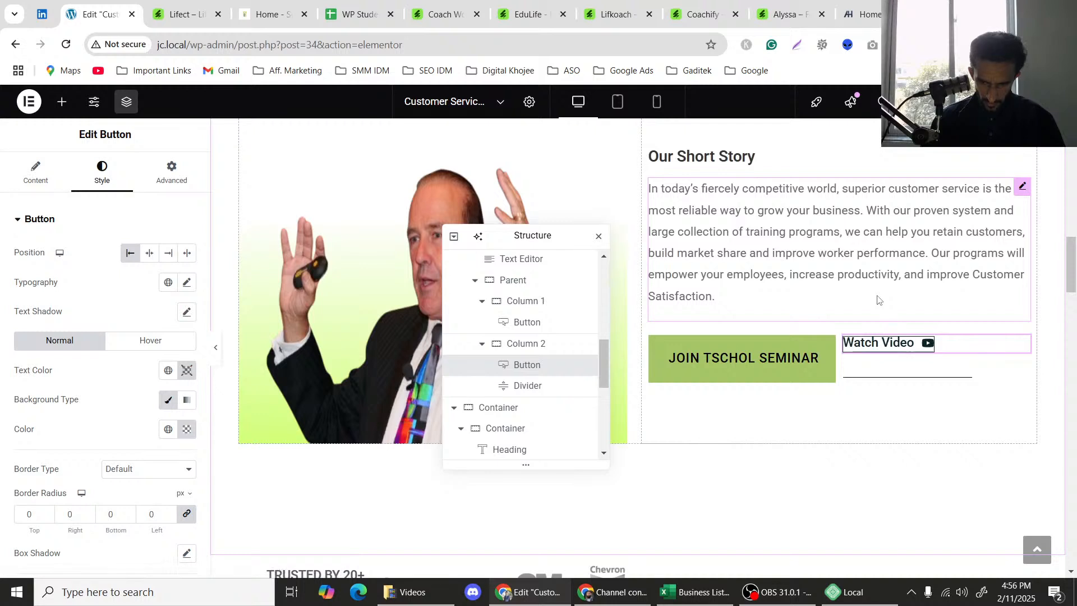
key(ctrl+z)
key(ctrl+z)
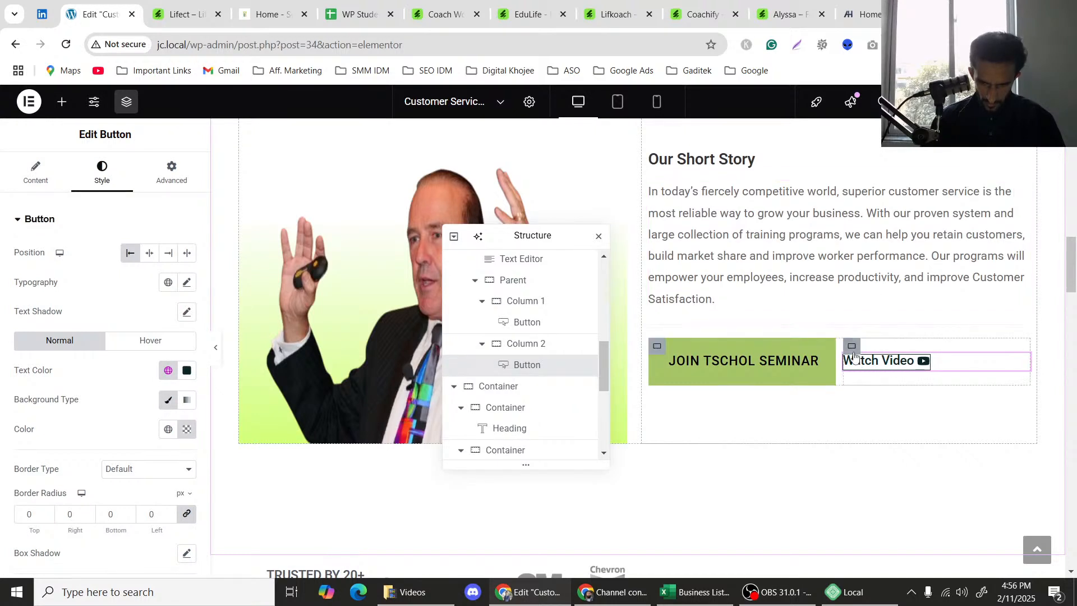
Apply the Text global font to the Watch Video button.
click(928, 369)
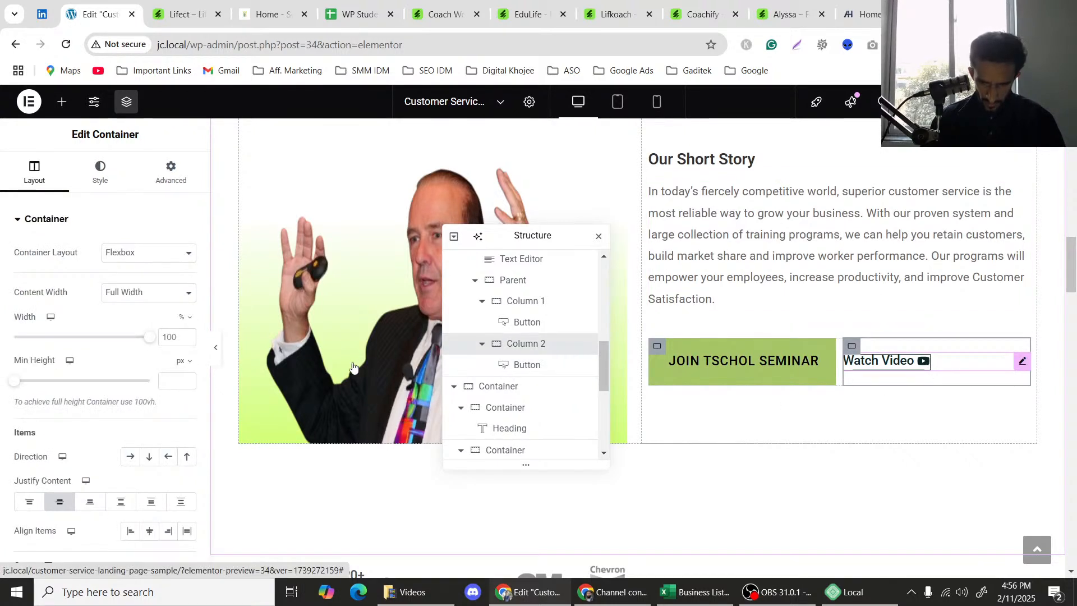
click(527, 365)
scroll(36, 334, down, 3)
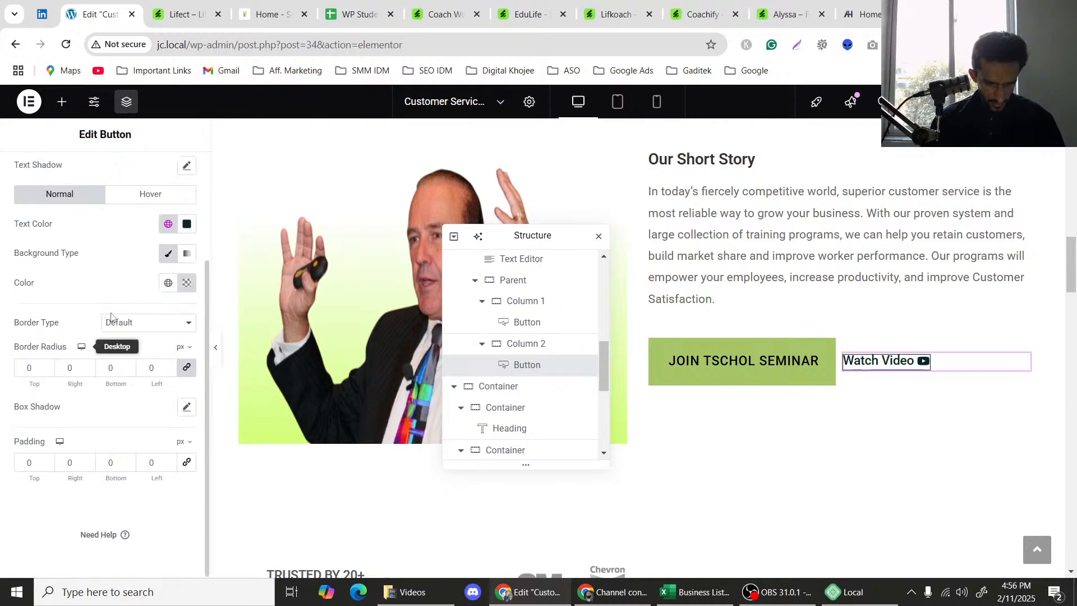
scroll(35, 334, up, 3)
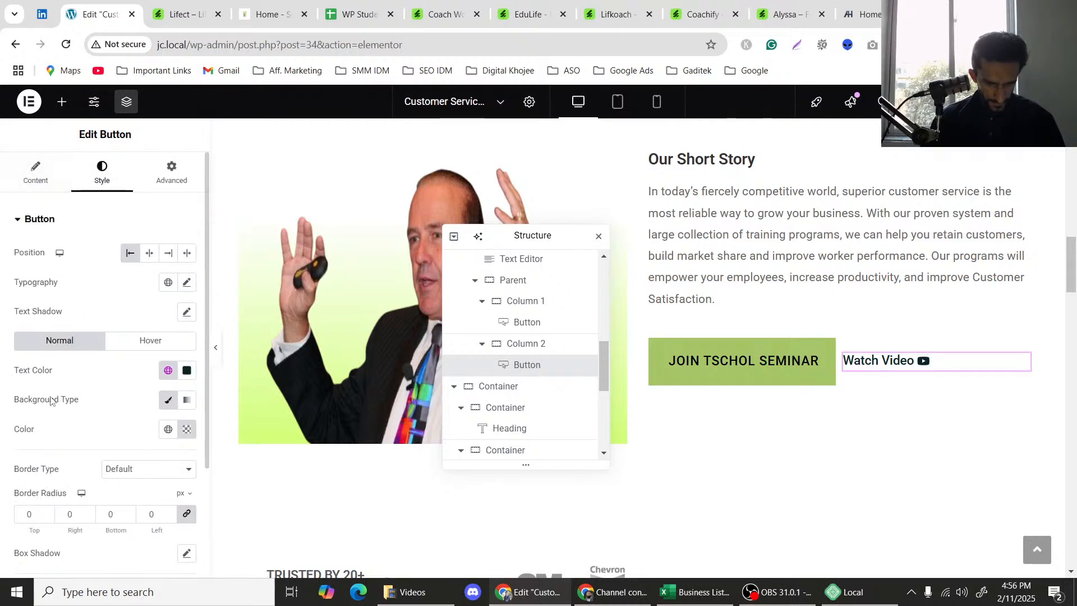
click(171, 282)
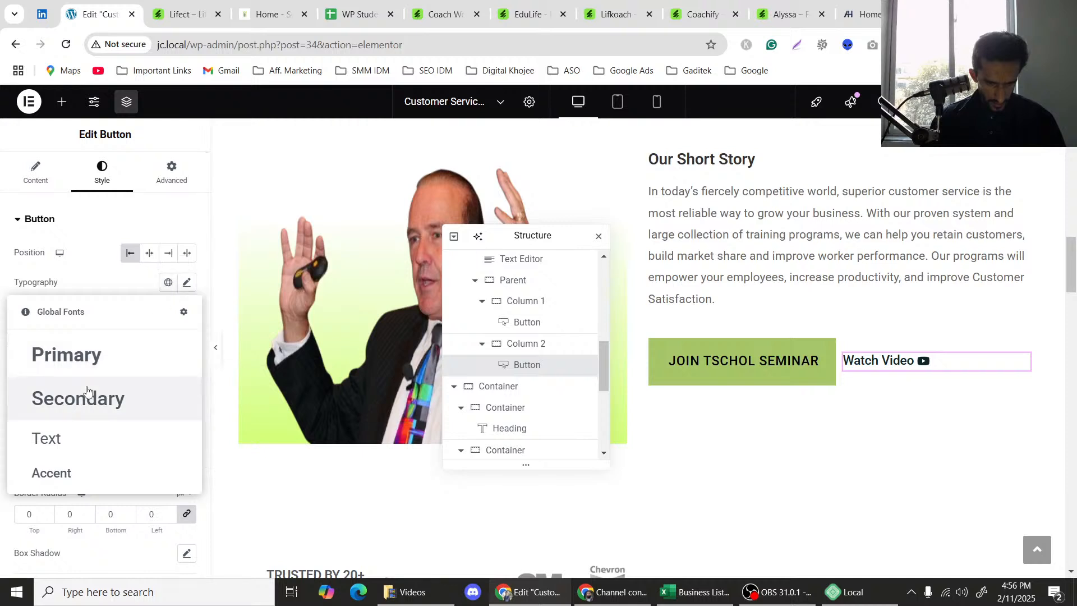
click(73, 442)
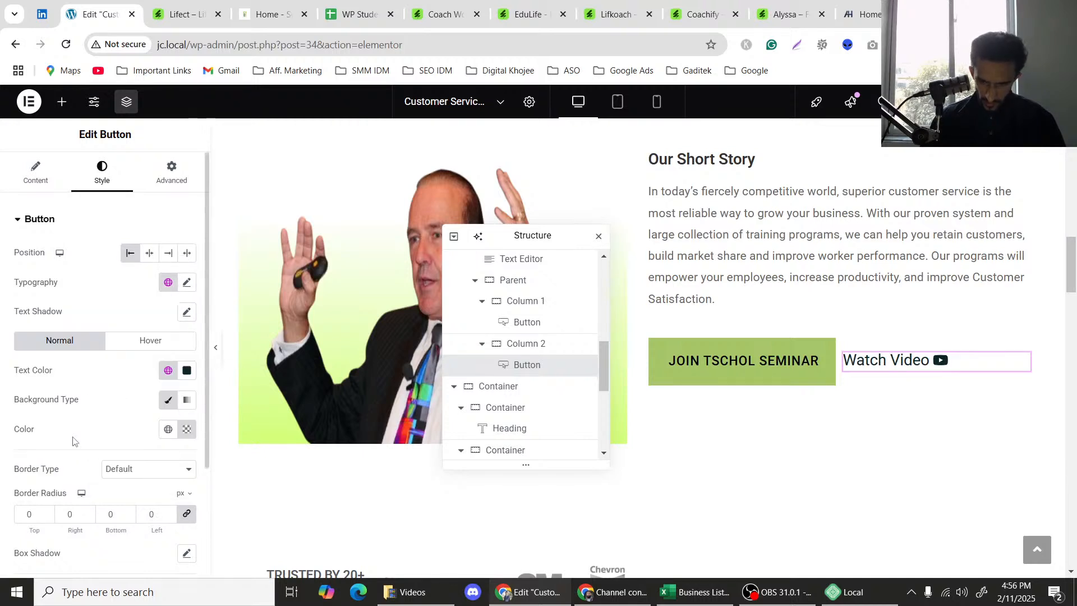
Increase the Watch Video button's icon spacing to about 9 px.
scroll(98, 409, down, 3)
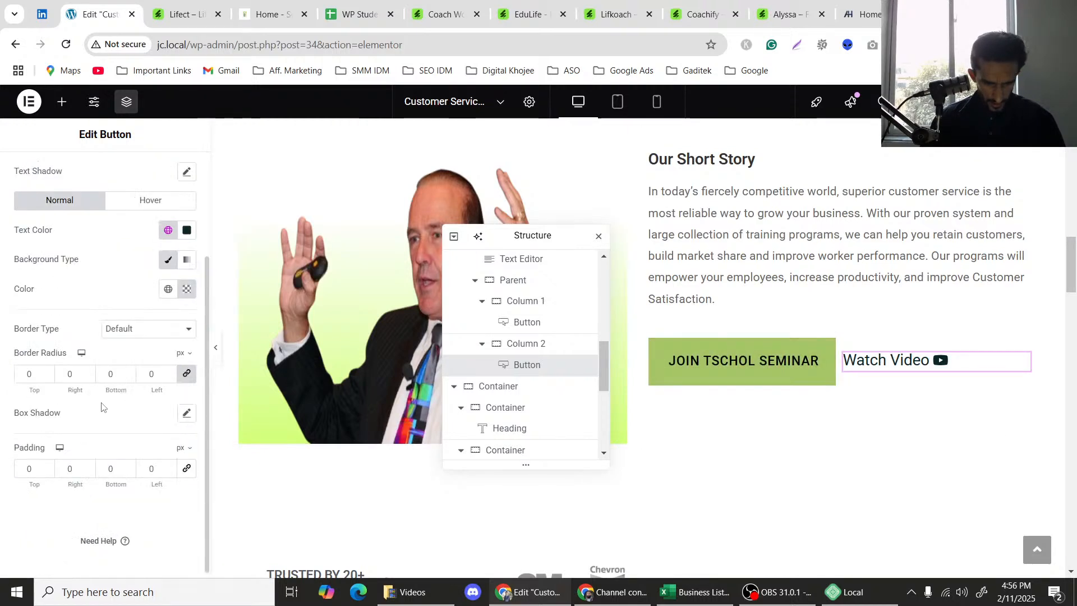
scroll(64, 256, up, 3)
click(38, 173)
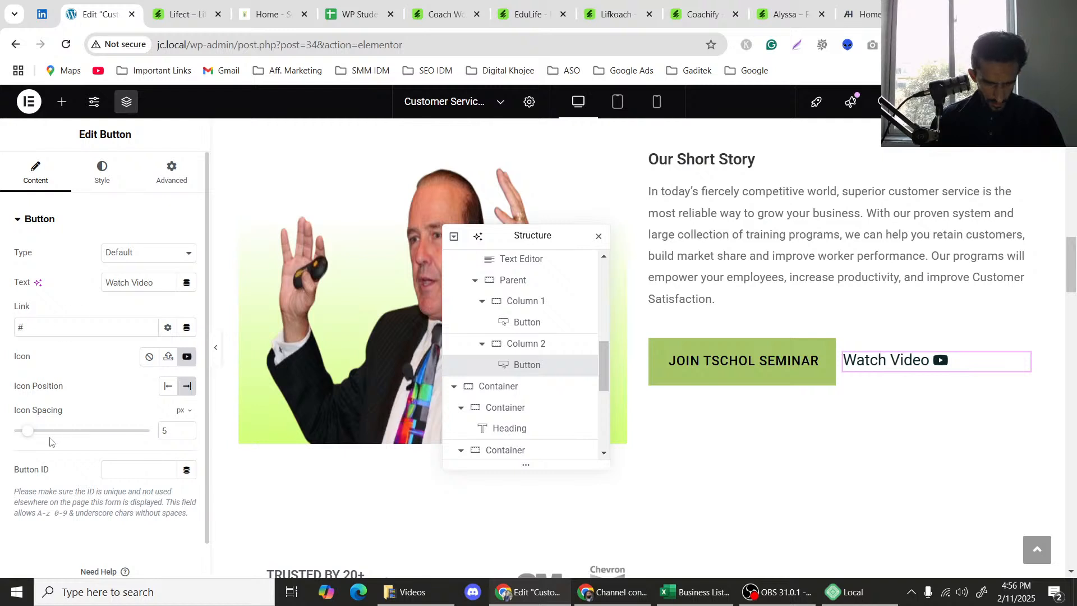
drag(26, 436, 38, 438)
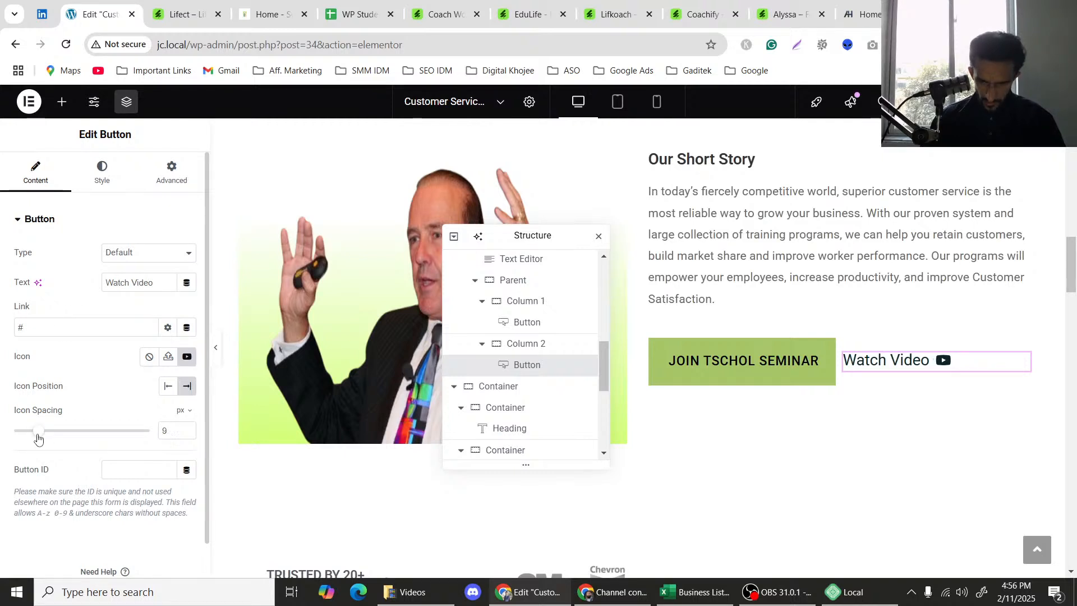
click(113, 179)
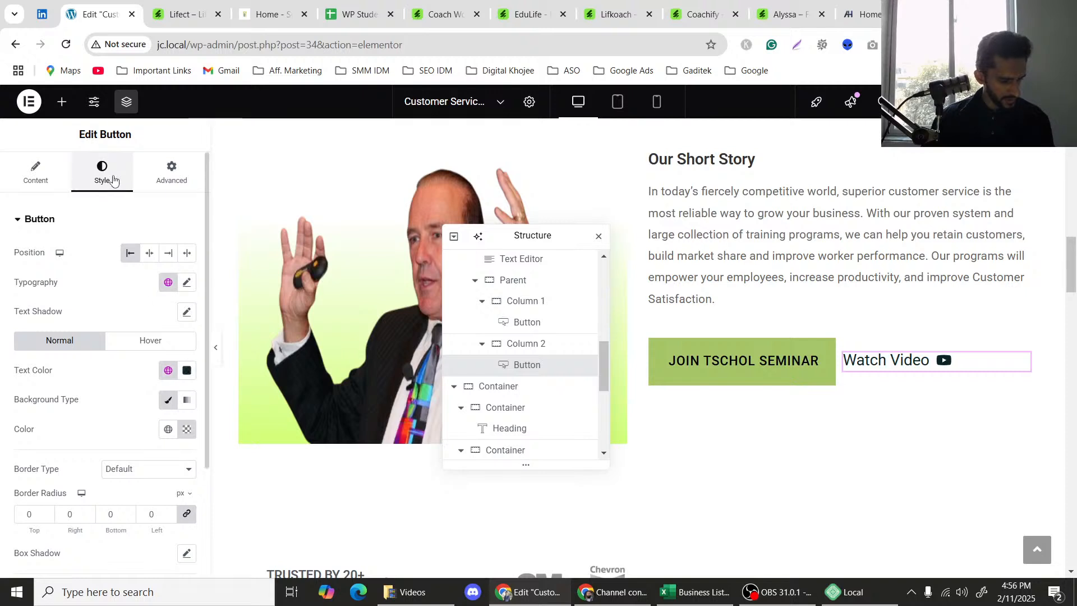
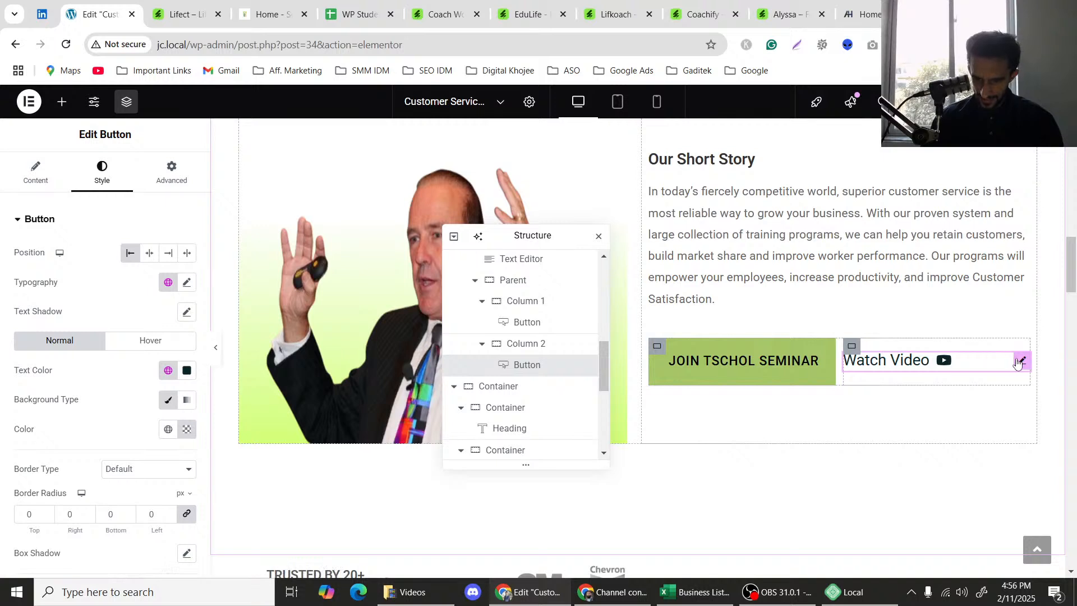
Find the Divider widget and add it directly below the Watch Video button in the second column.
click(63, 102)
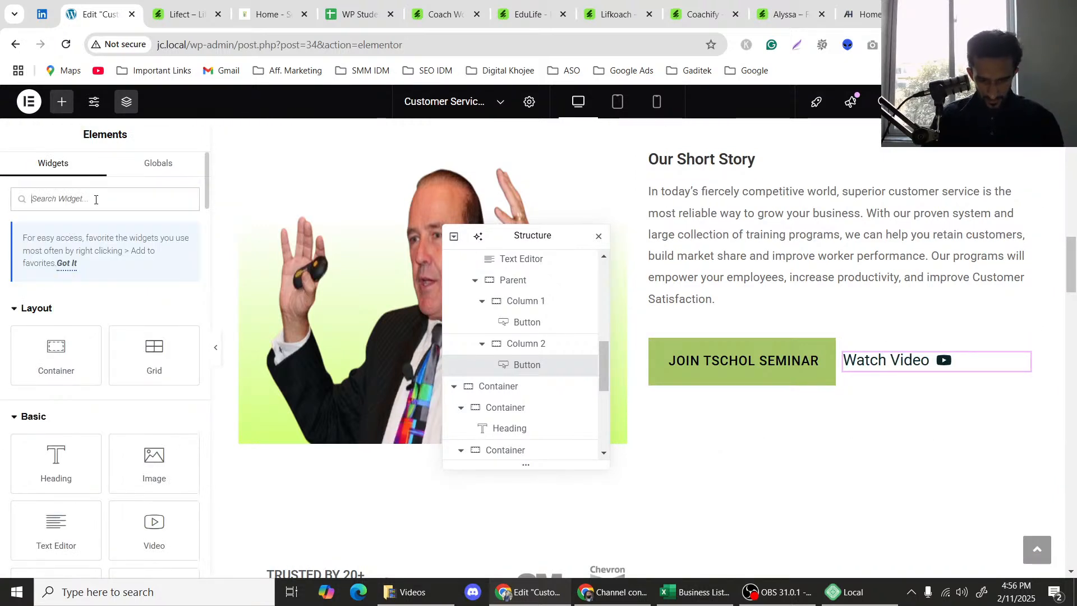
text(de)
key(BackSpace)
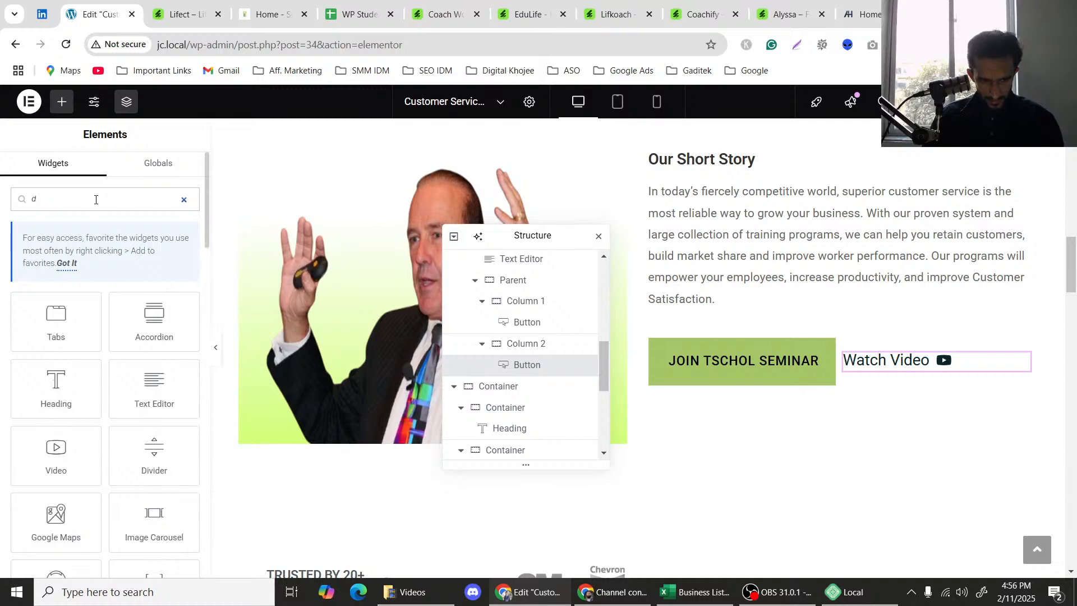
text(ivi)
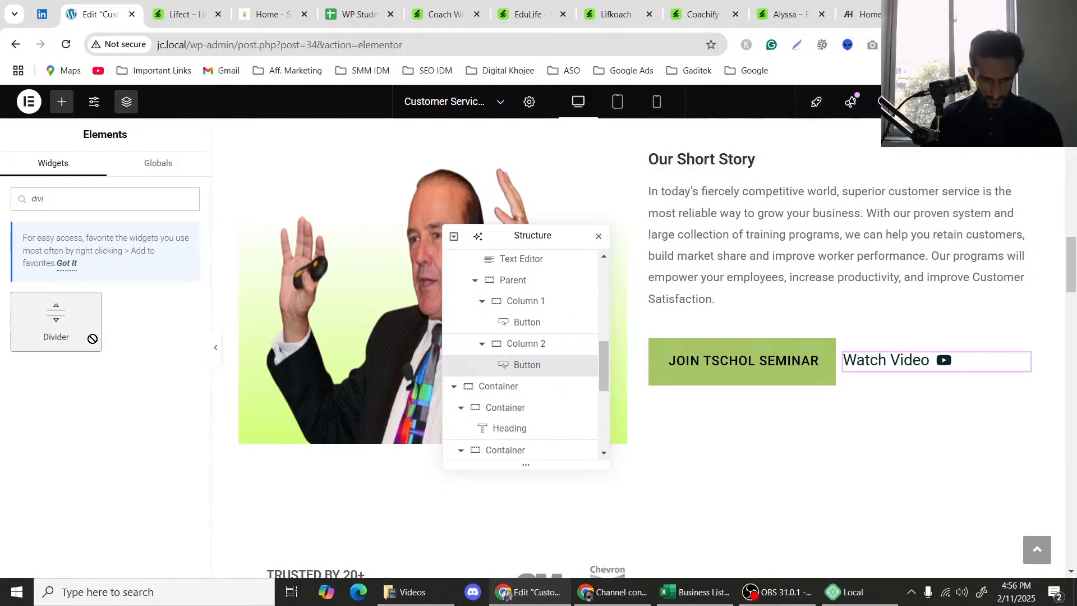
drag(89, 338, 904, 365)
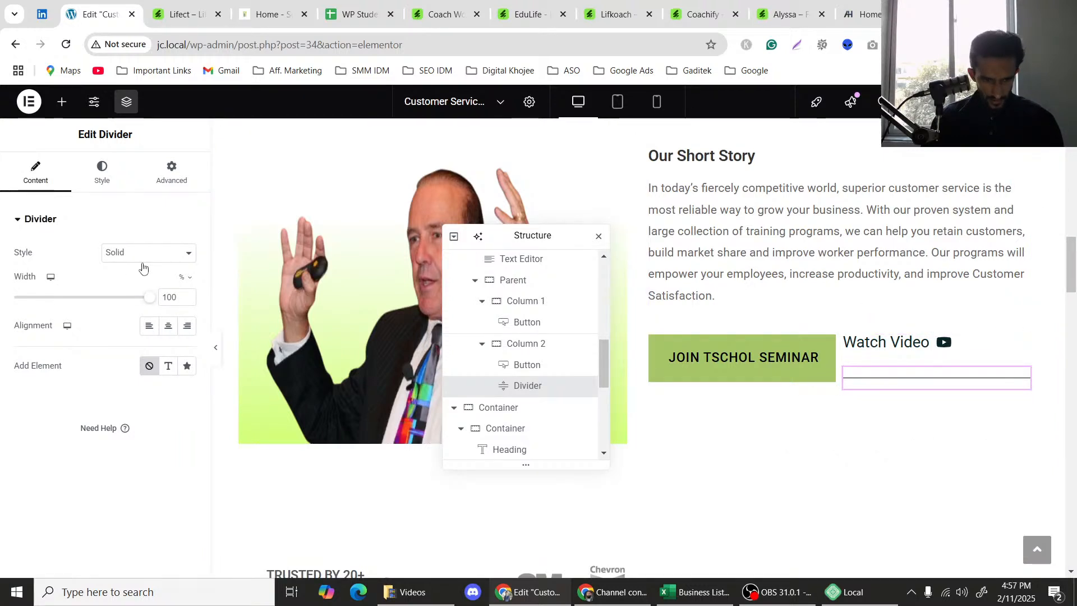
Reduce the new divider's gap to 2 and set its weight to 3.6 px.
click(102, 171)
drag(49, 352, 2, 357)
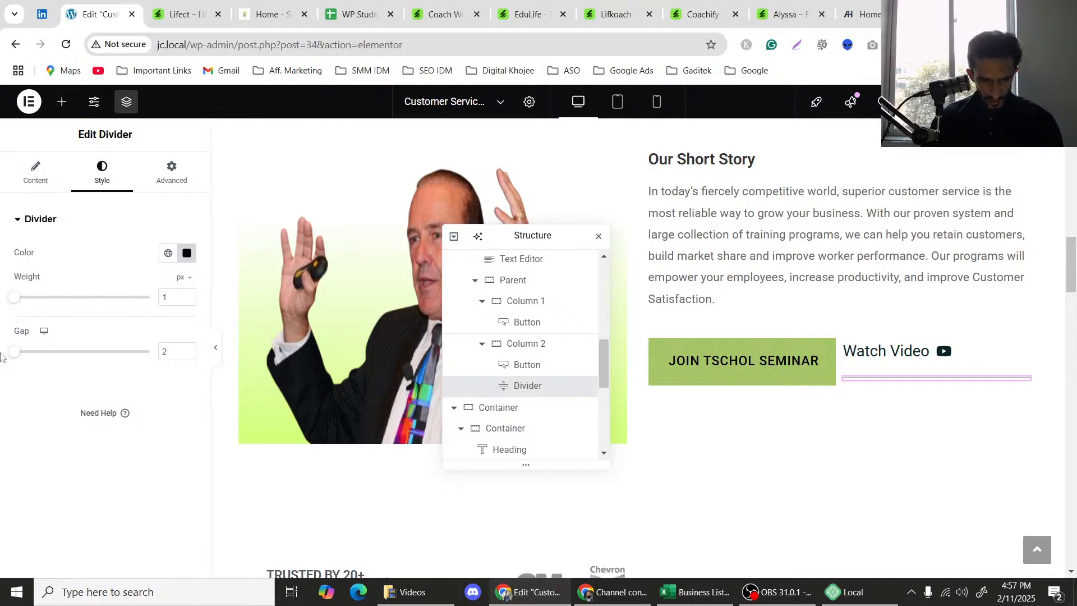
drag(16, 299, 56, 303)
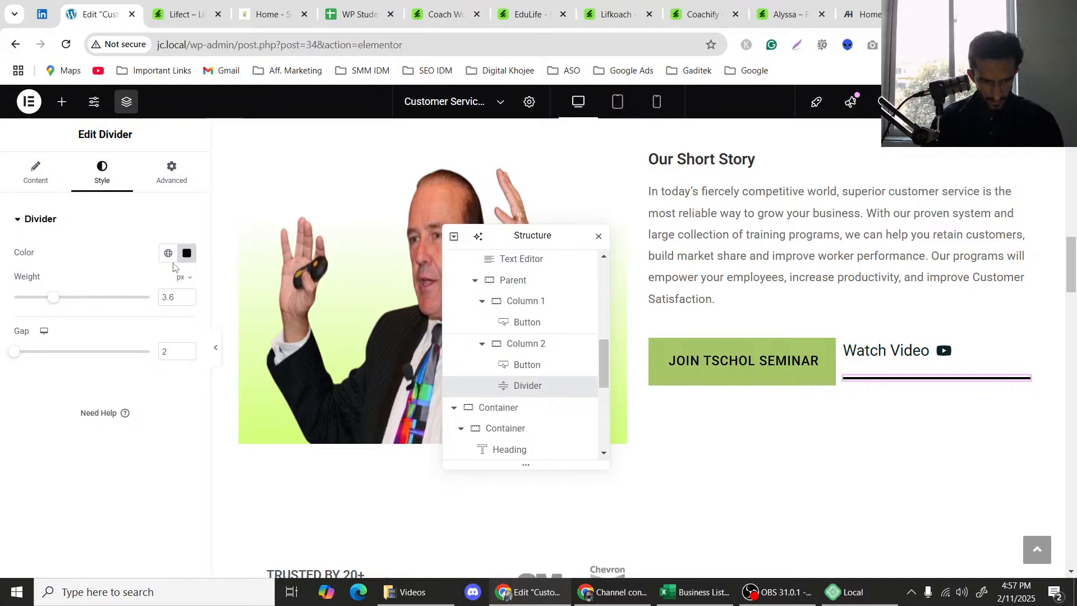
Give the divider the green global color and increase its weight to 5.8 px.
click(169, 254)
click(63, 402)
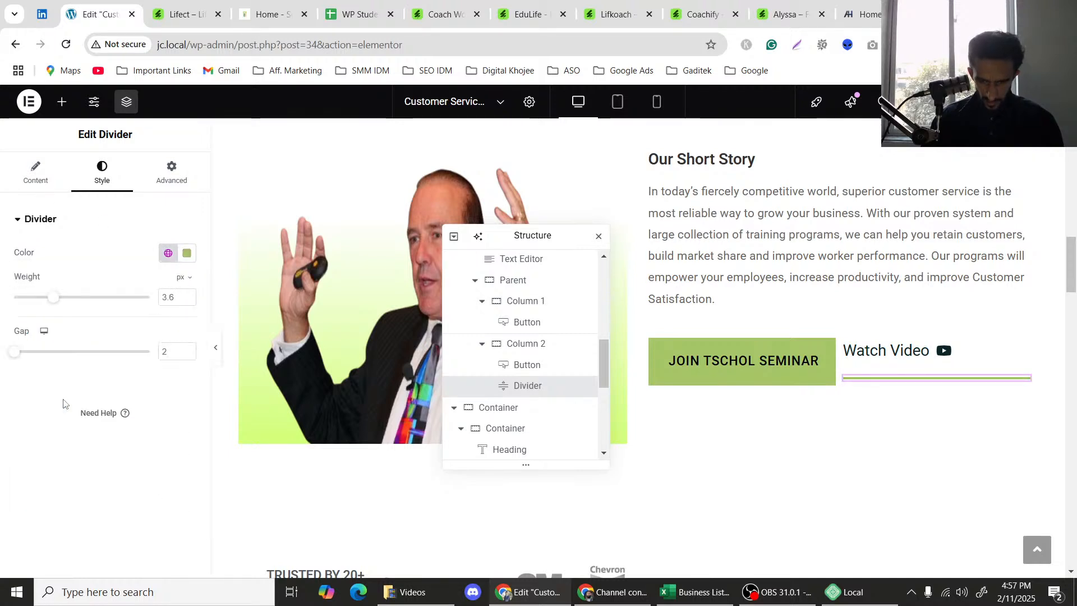
drag(54, 301, 88, 305)
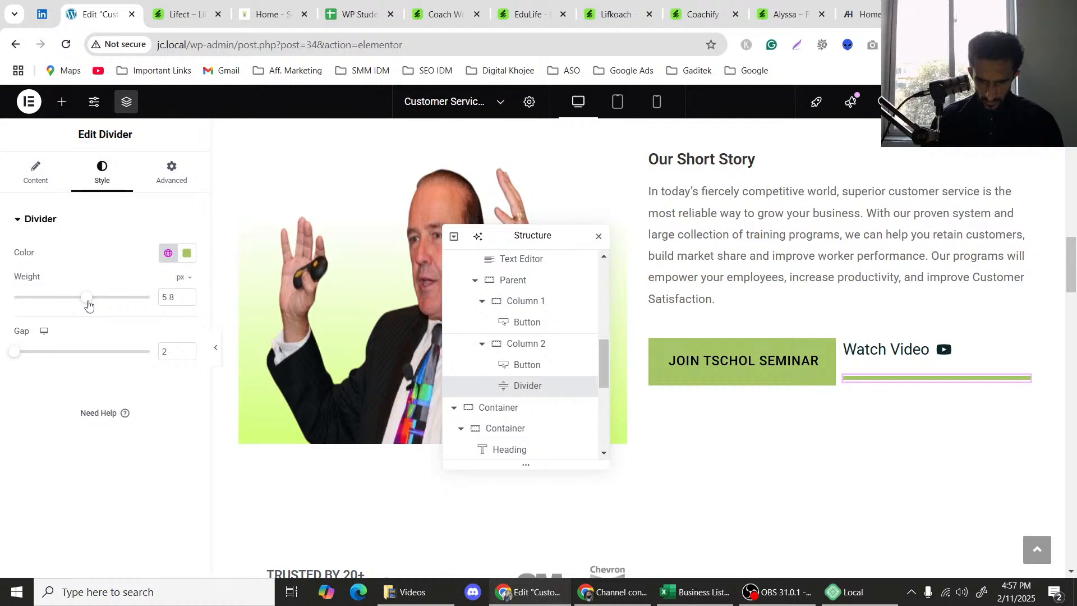
Make the divider's green color slightly transparent by lowering its opacity a little.
click(187, 253)
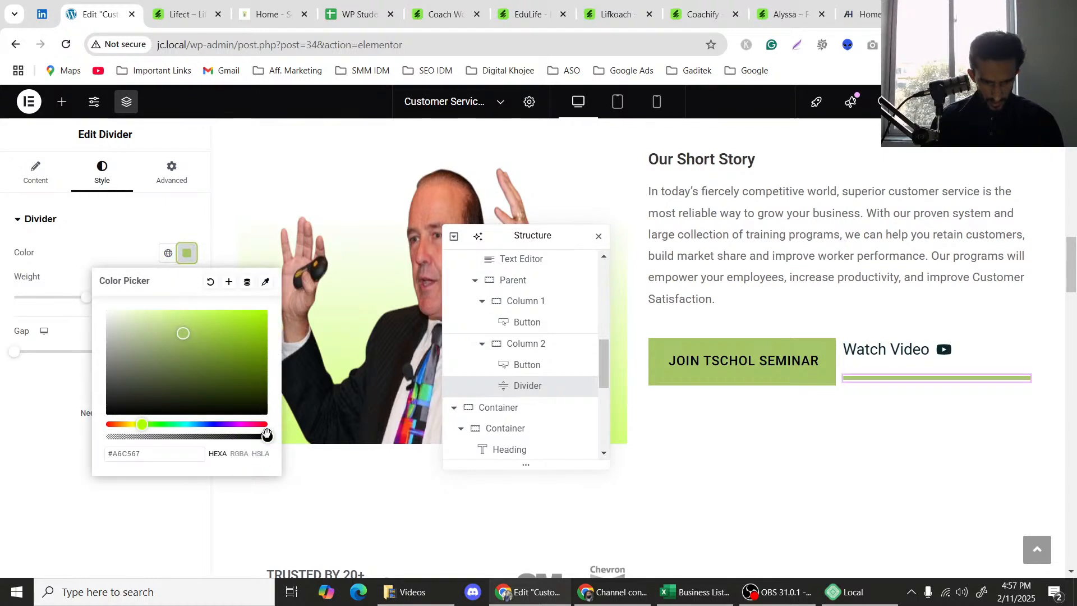
drag(267, 434, 228, 438)
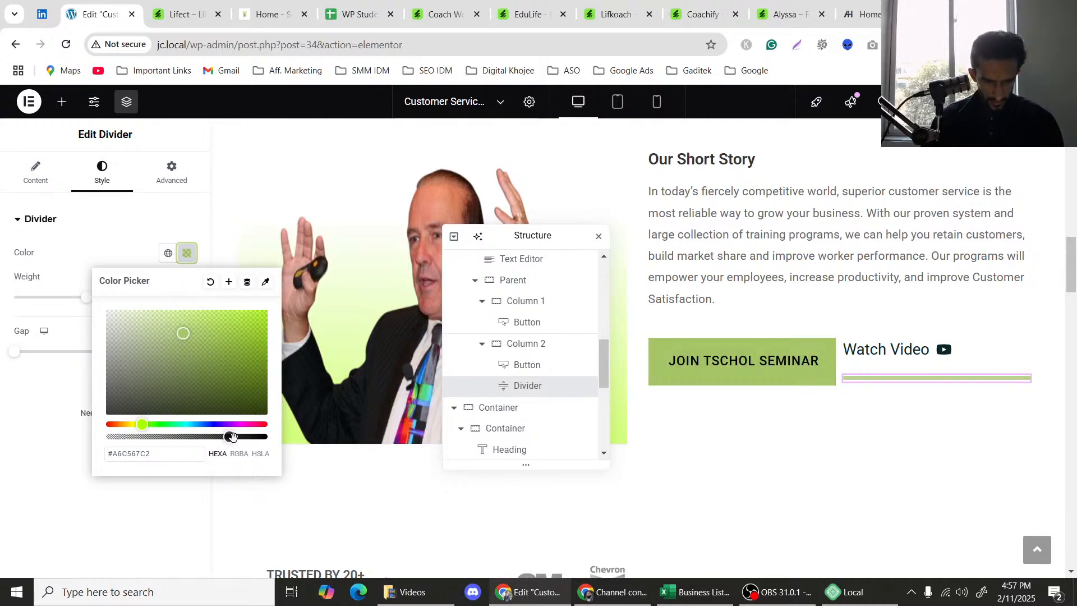
drag(233, 437, 261, 437)
click(88, 225)
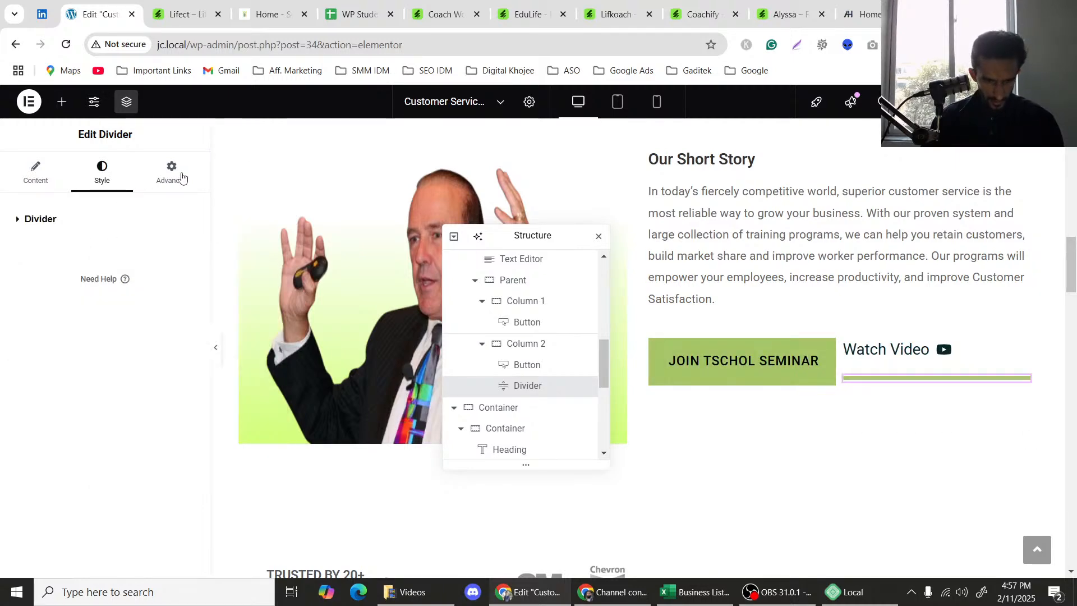
Pull the divider up against the Watch Video text with a top margin of -35 px, then select the Watch Video button.
click(174, 171)
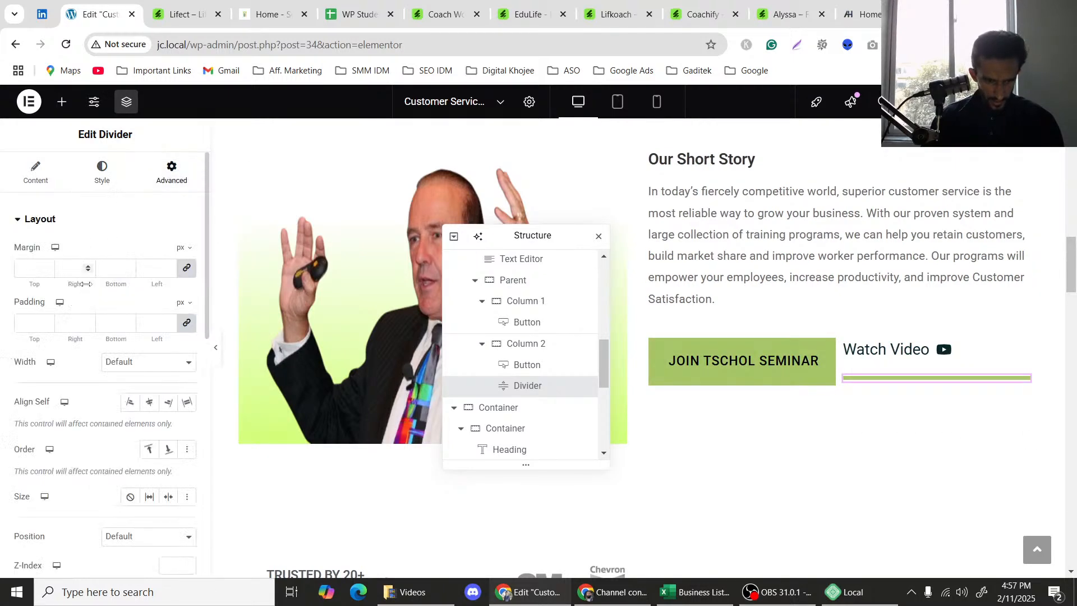
click(50, 272)
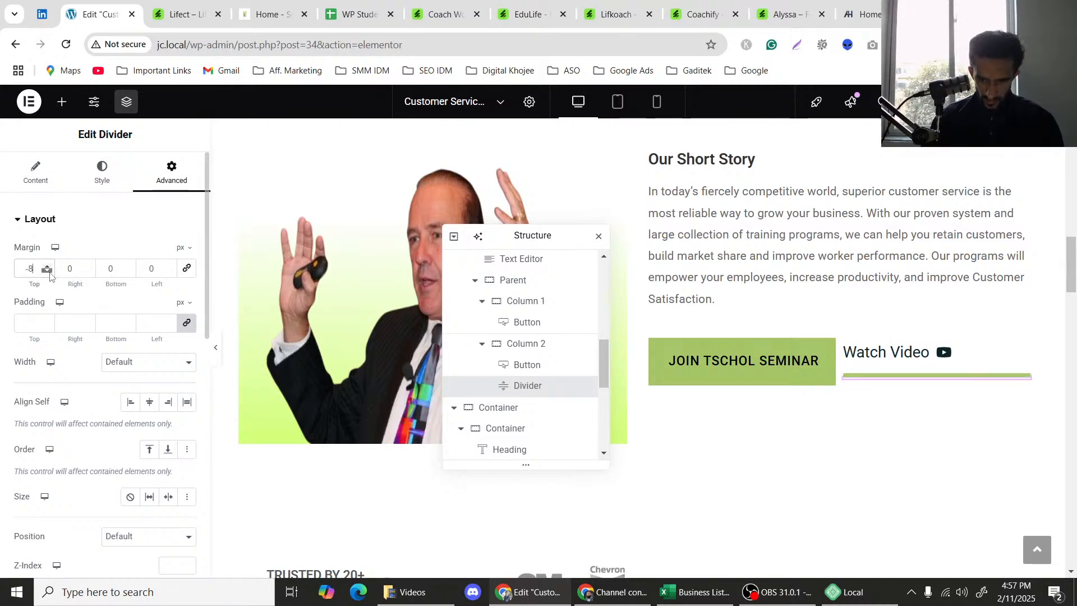
click(50, 272)
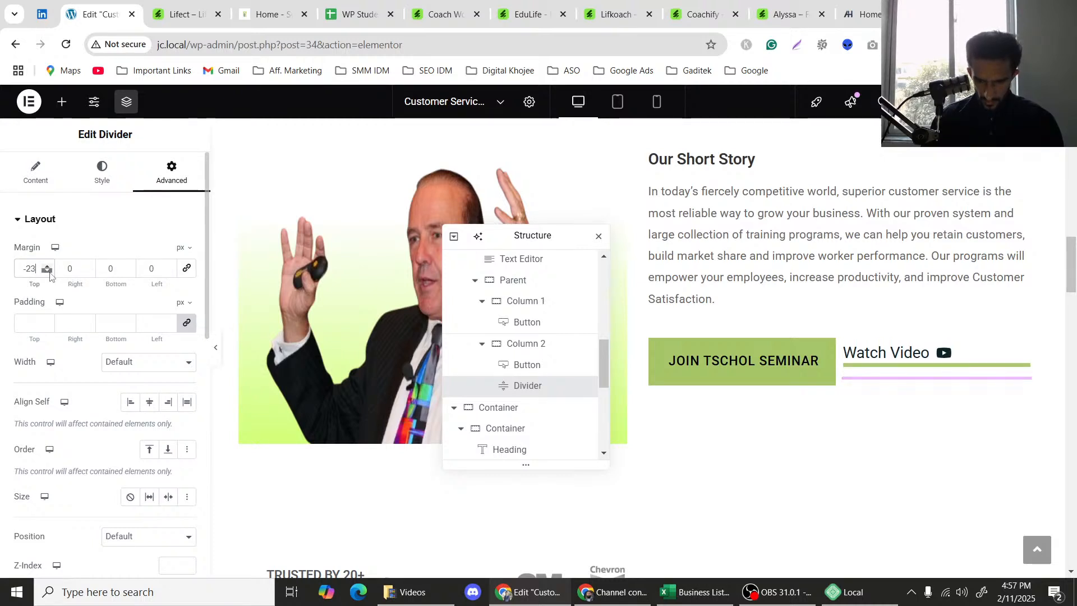
click(50, 272)
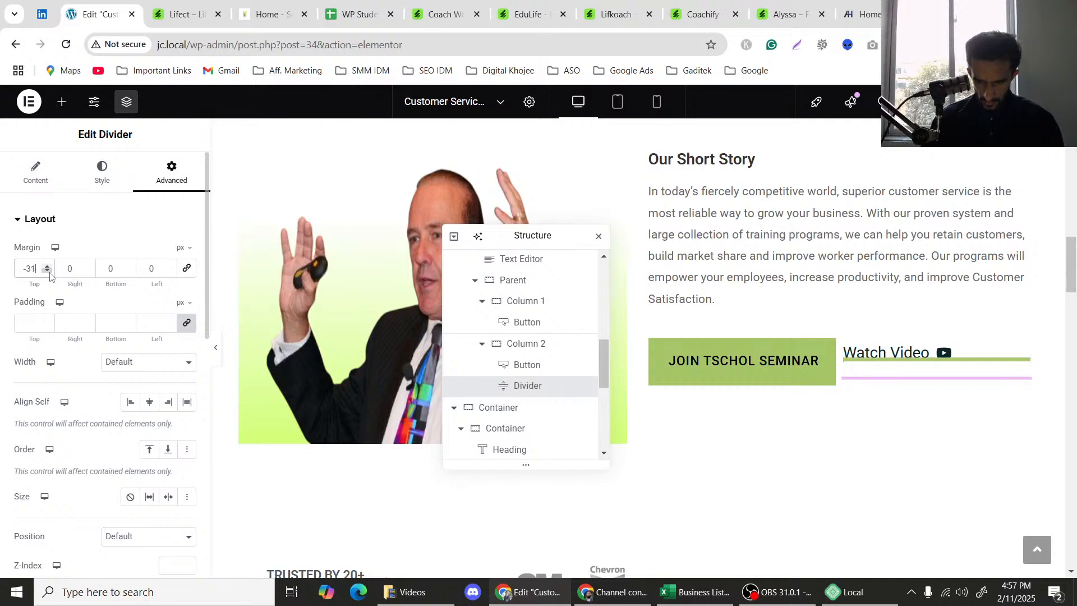
click(50, 272)
click(50, 272)
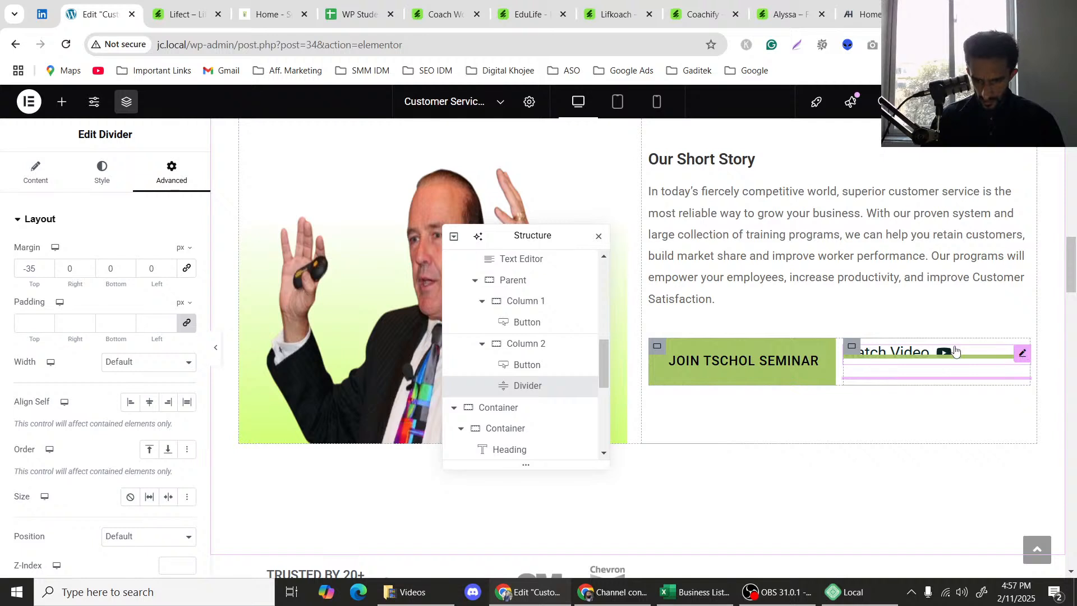
click(927, 345)
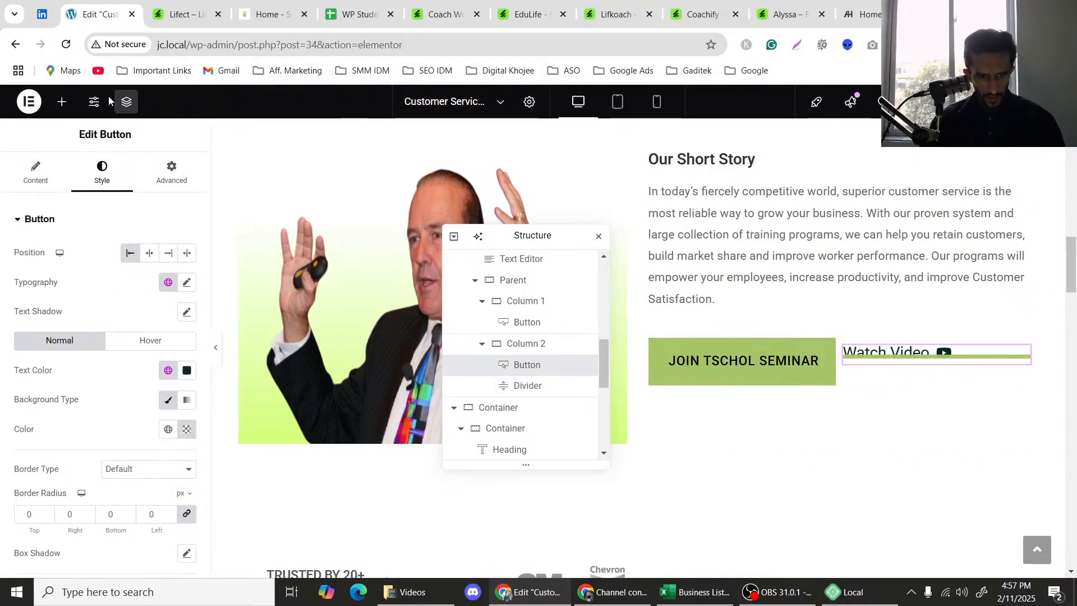
Reorder Column 2 so the divider sits above the Watch Video button, and select the divider.
click(123, 103)
click(123, 104)
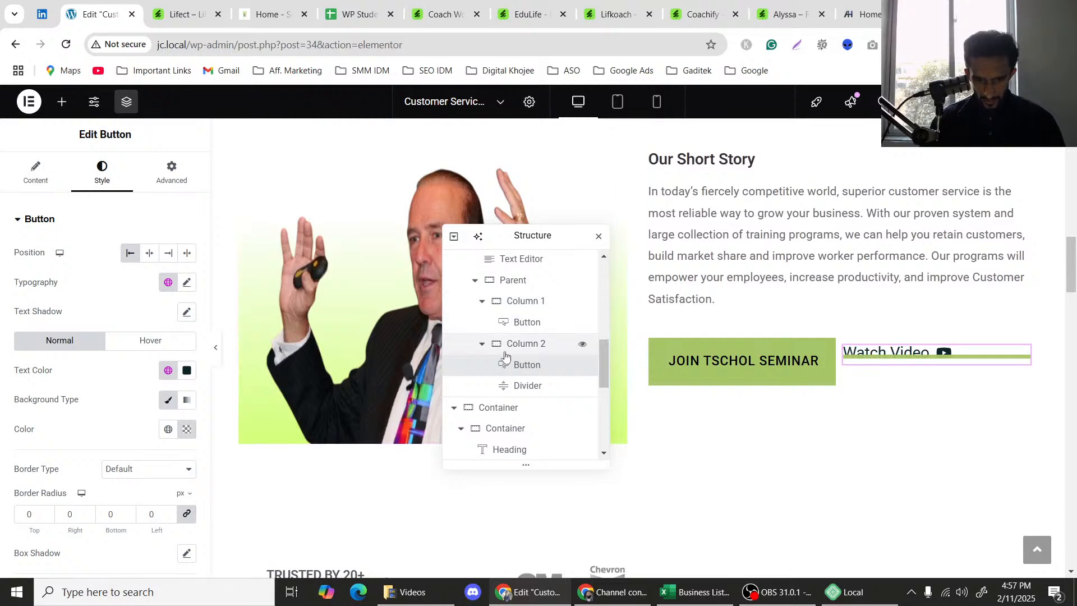
click(525, 383)
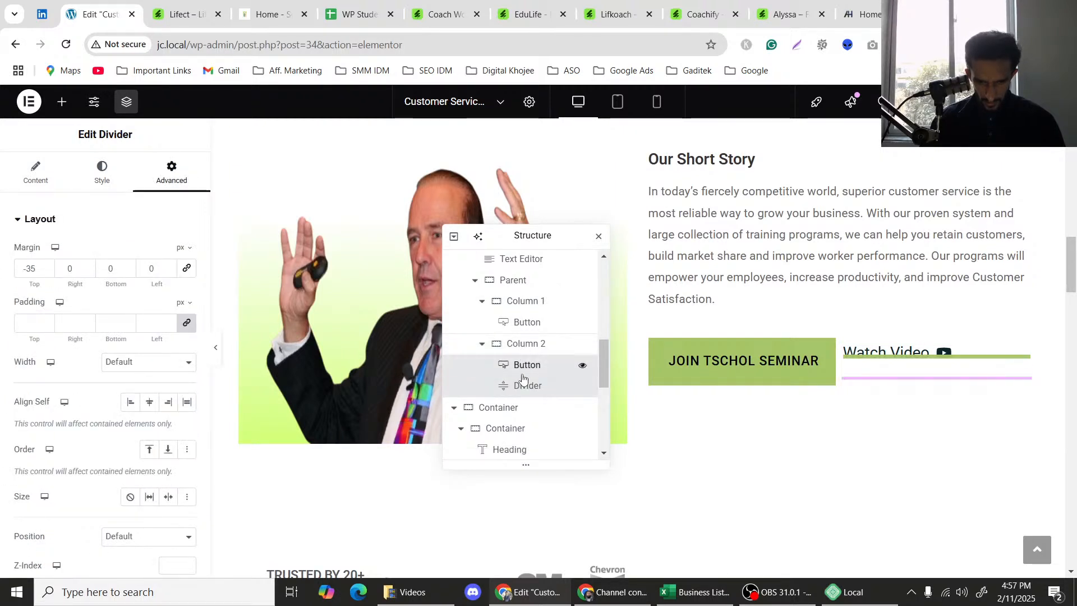
drag(521, 396, 520, 395)
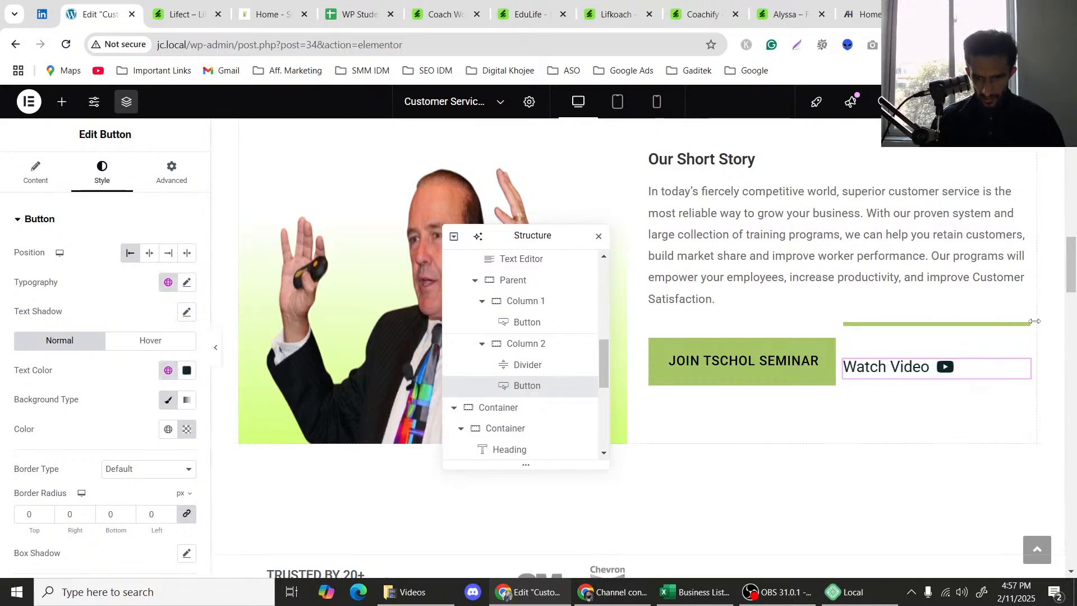
click(1013, 330)
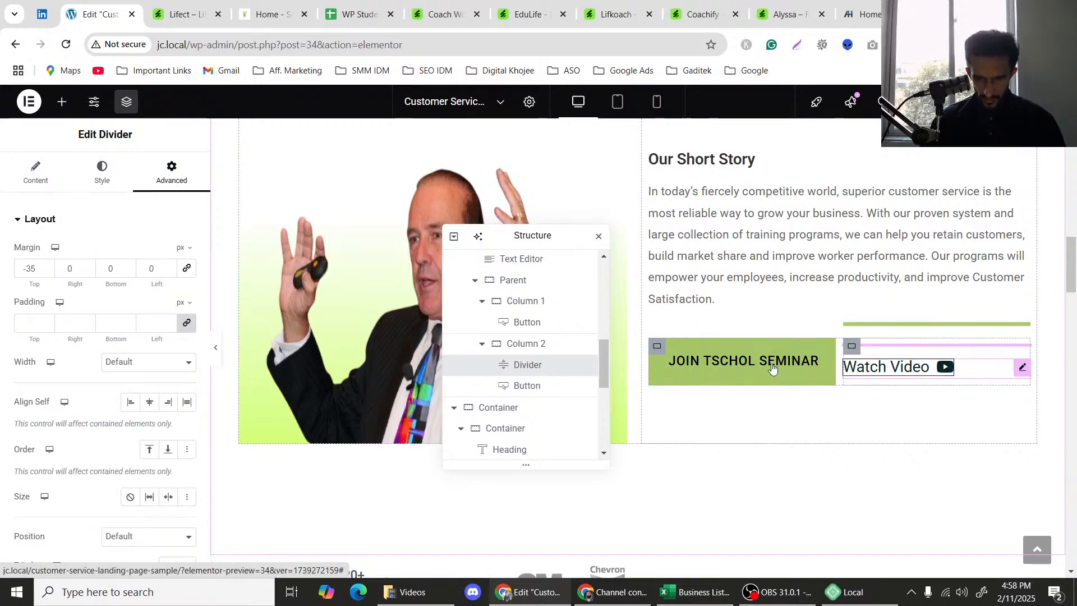
Set the Watch Video button's text decoration to Underline and preview the section without the editing panel.
click(527, 385)
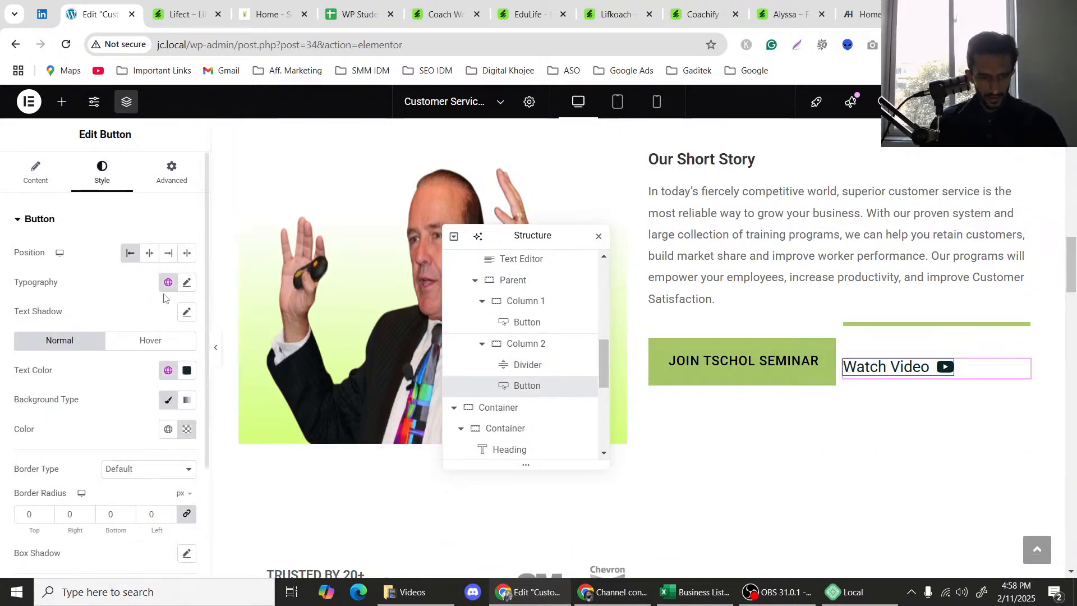
click(186, 282)
scroll(126, 380, down, 1)
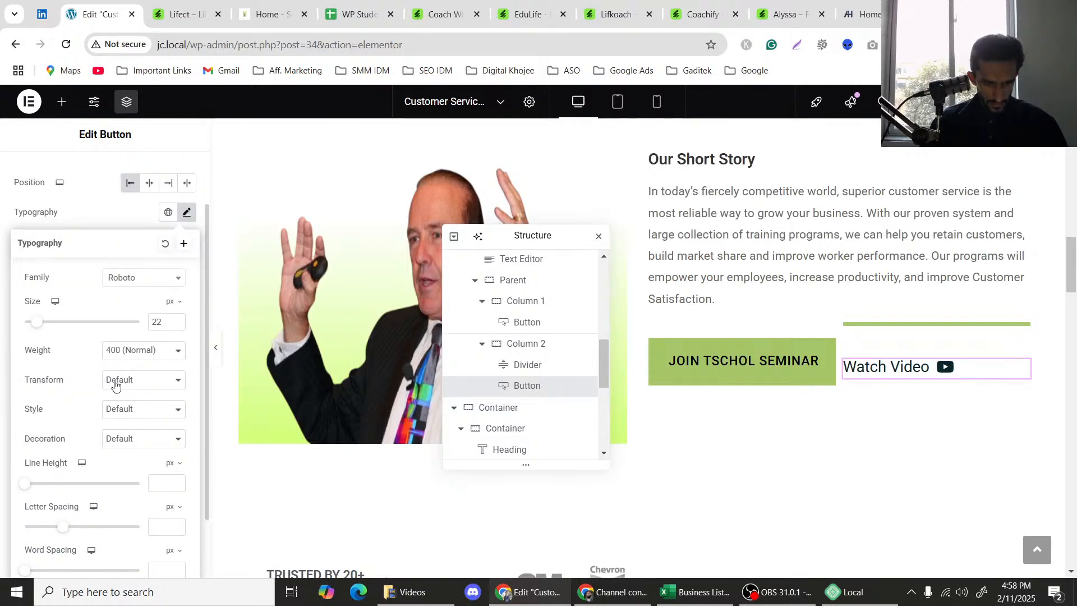
click(111, 413)
click(115, 427)
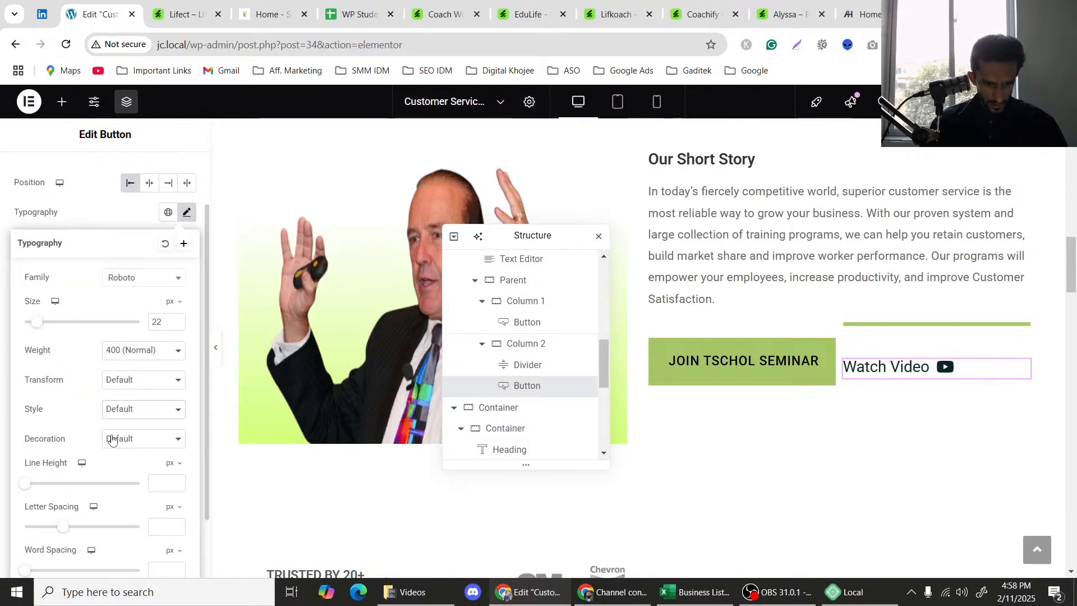
click(116, 440)
click(144, 473)
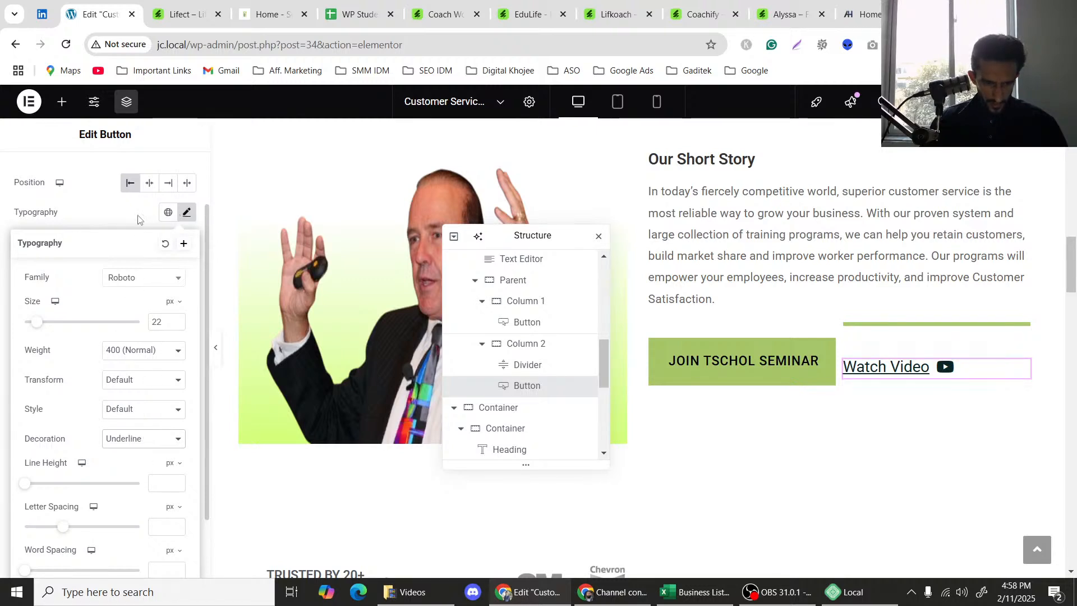
click(111, 214)
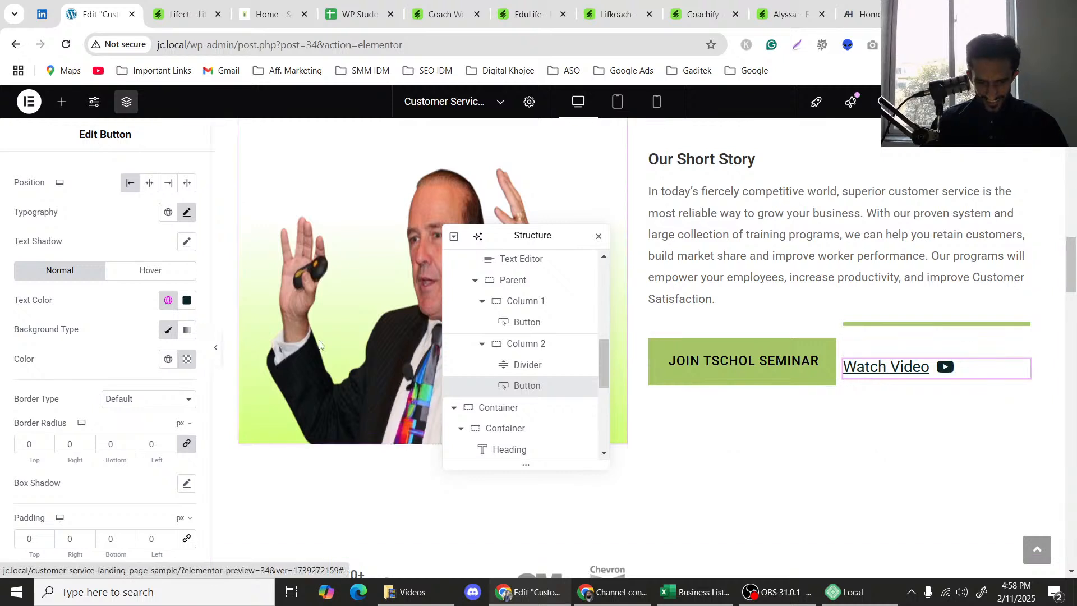
click(218, 354)
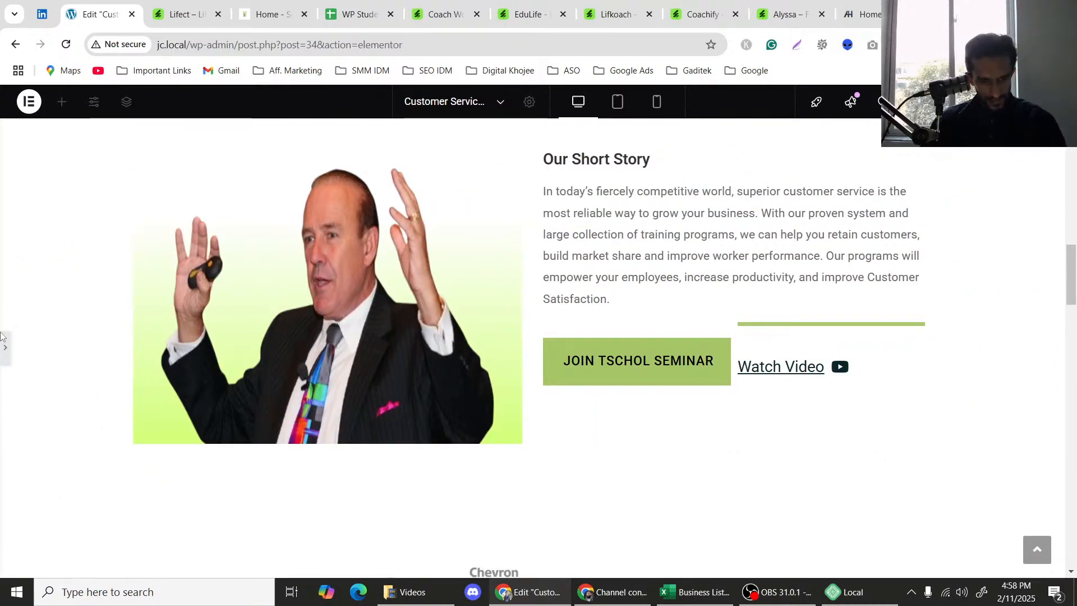
click(2, 351)
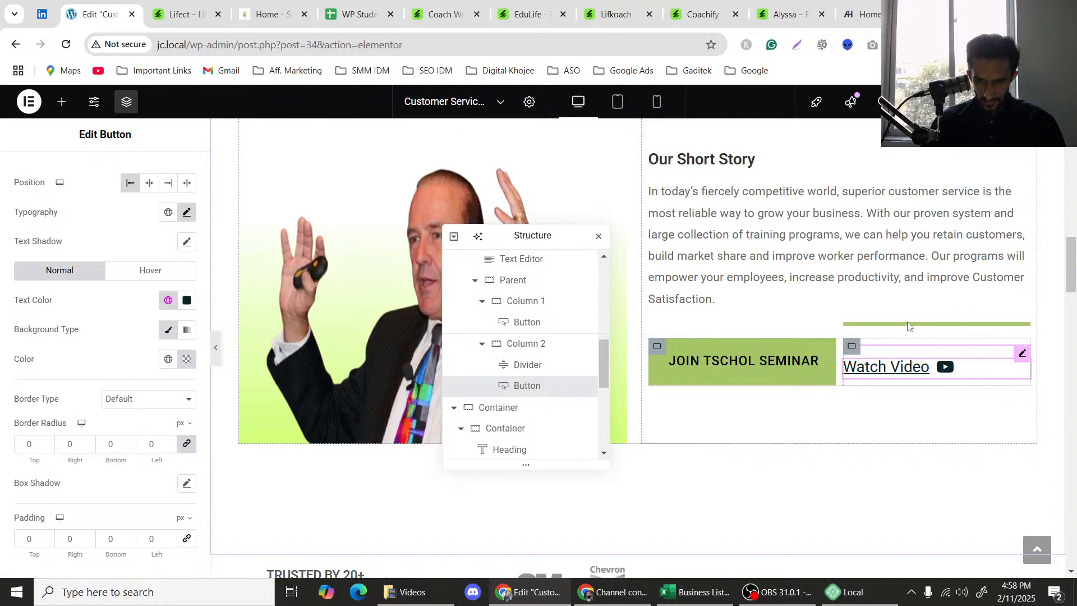
Replace the divider's negative top margin with 50 px.
click(513, 366)
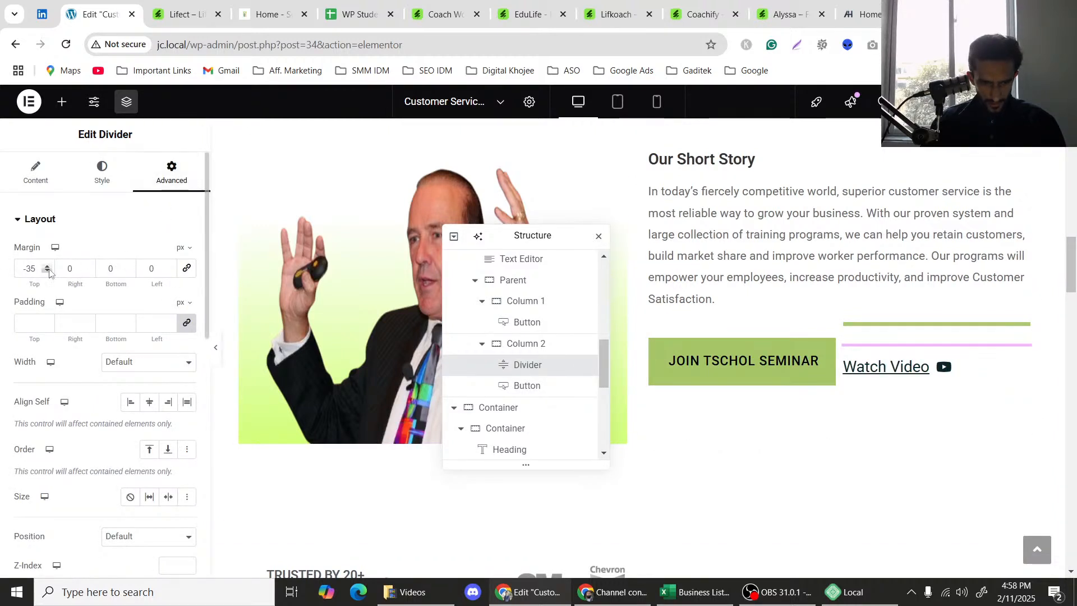
double_click(35, 270)
text(0)
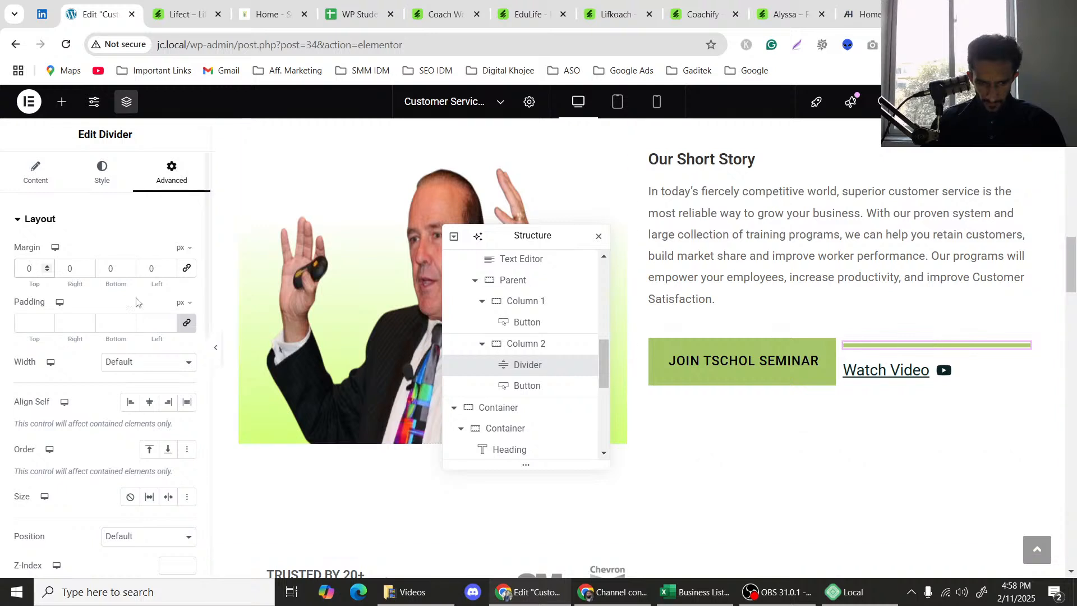
click(22, 266)
text(5)
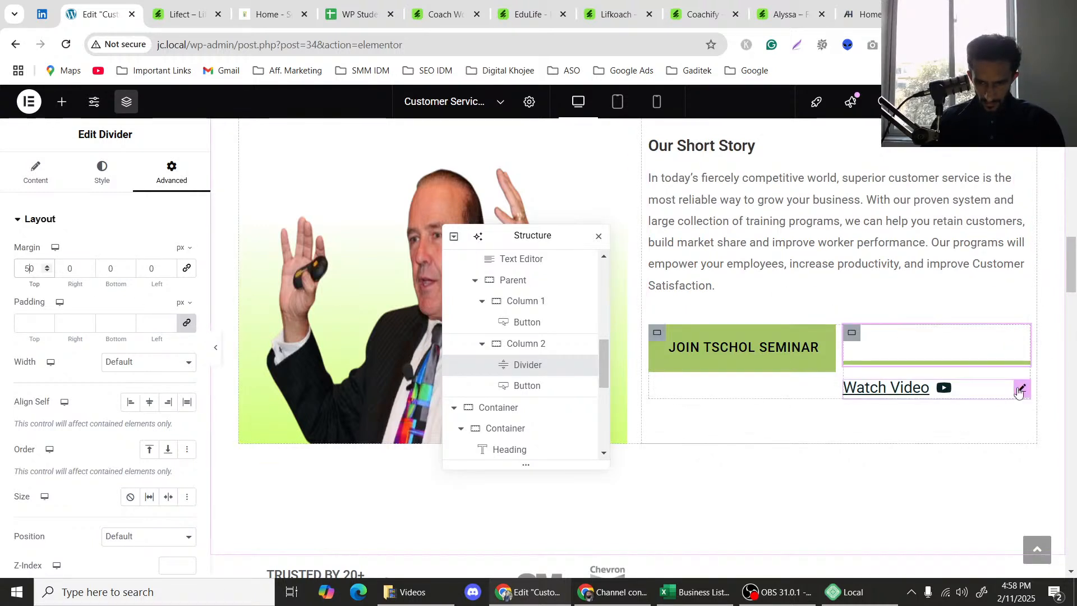
Unlink the Watch Video button's margins and pull it up over the divider with a top margin of -51 px.
click(1021, 392)
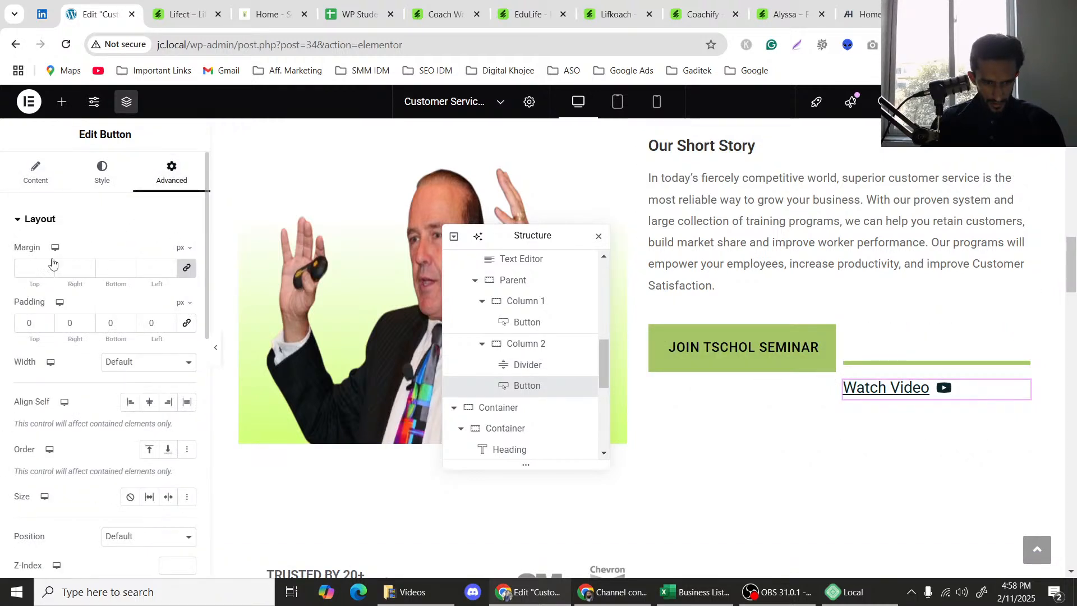
click(20, 267)
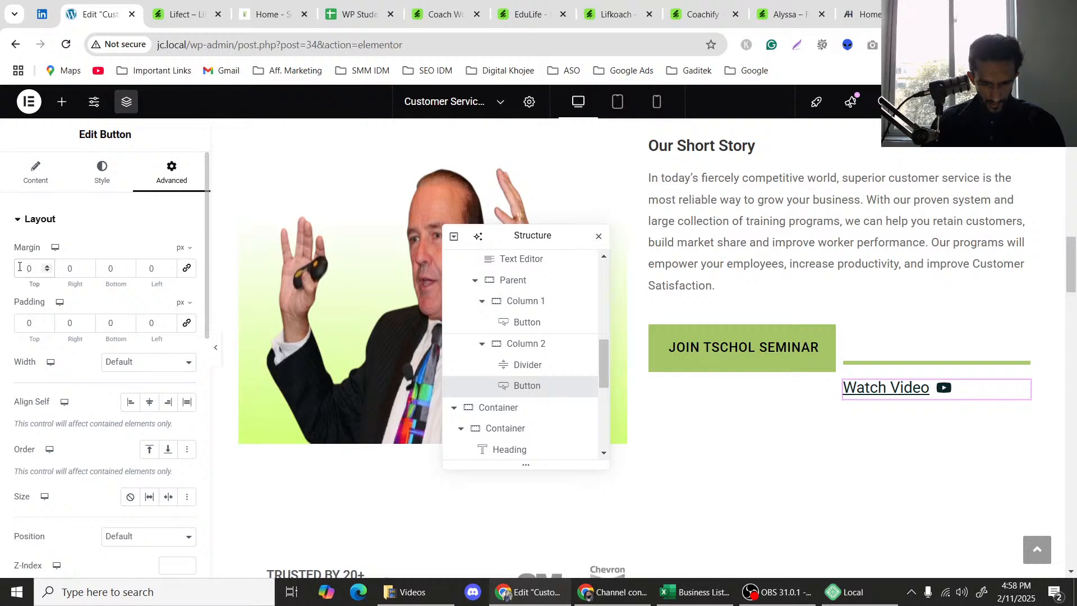
text(50)
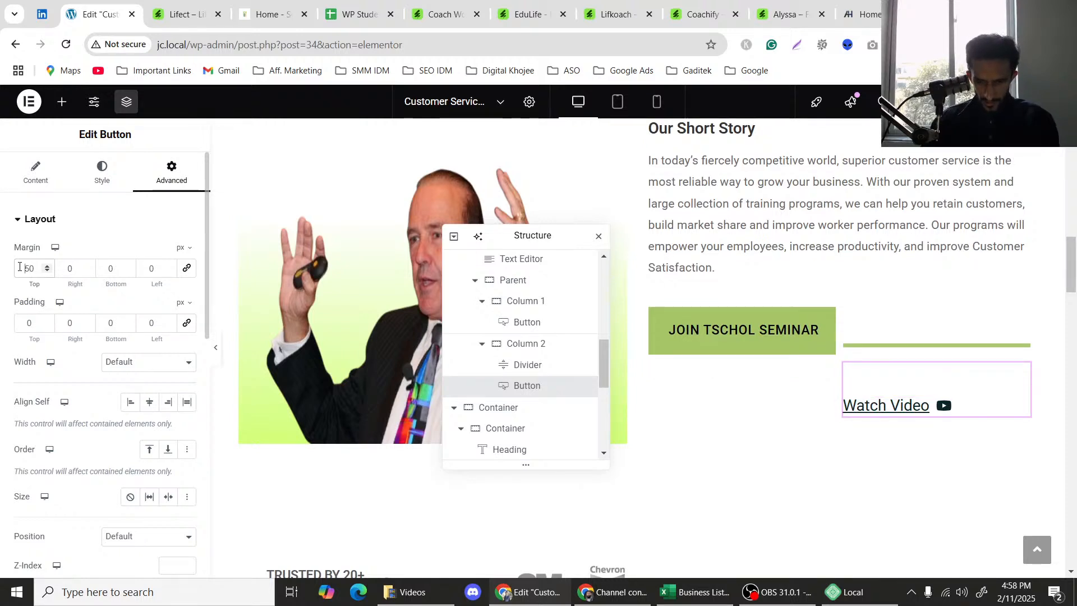
text(-)
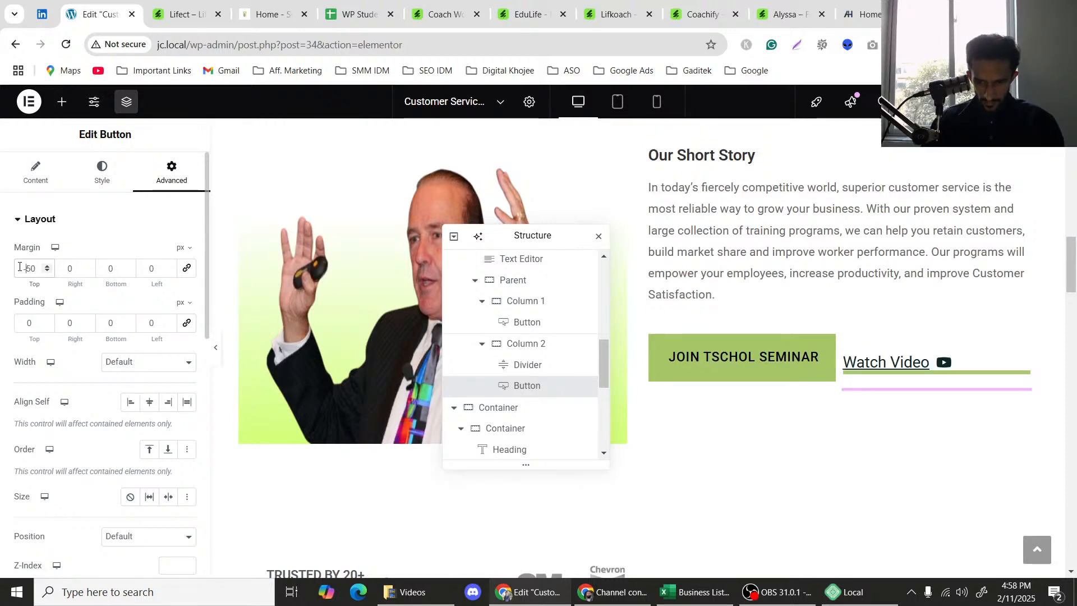
click(50, 272)
click(50, 273)
click(48, 272)
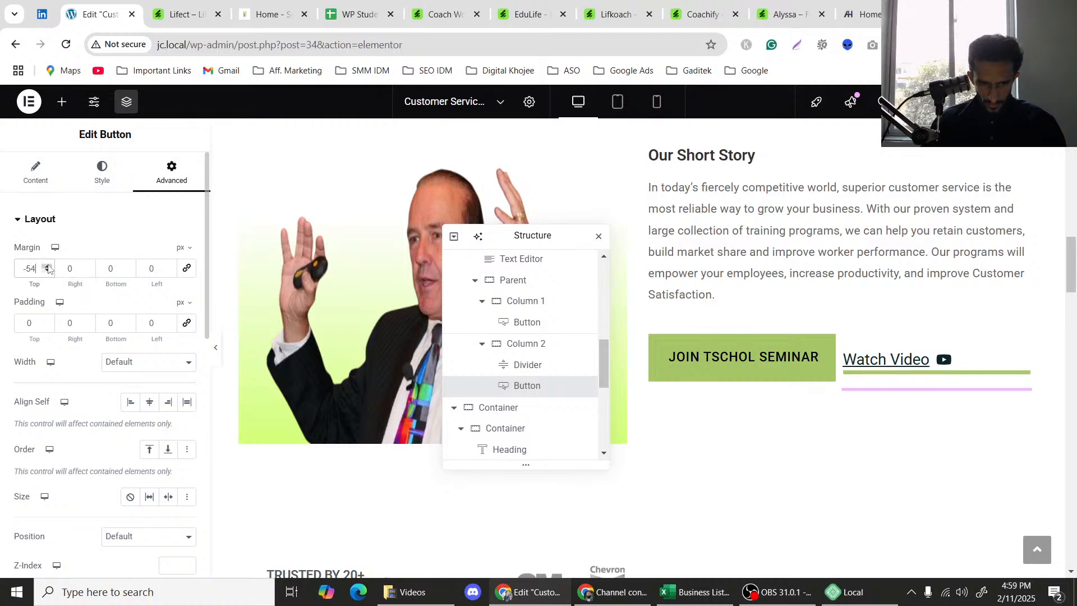
click(48, 267)
click(48, 267)
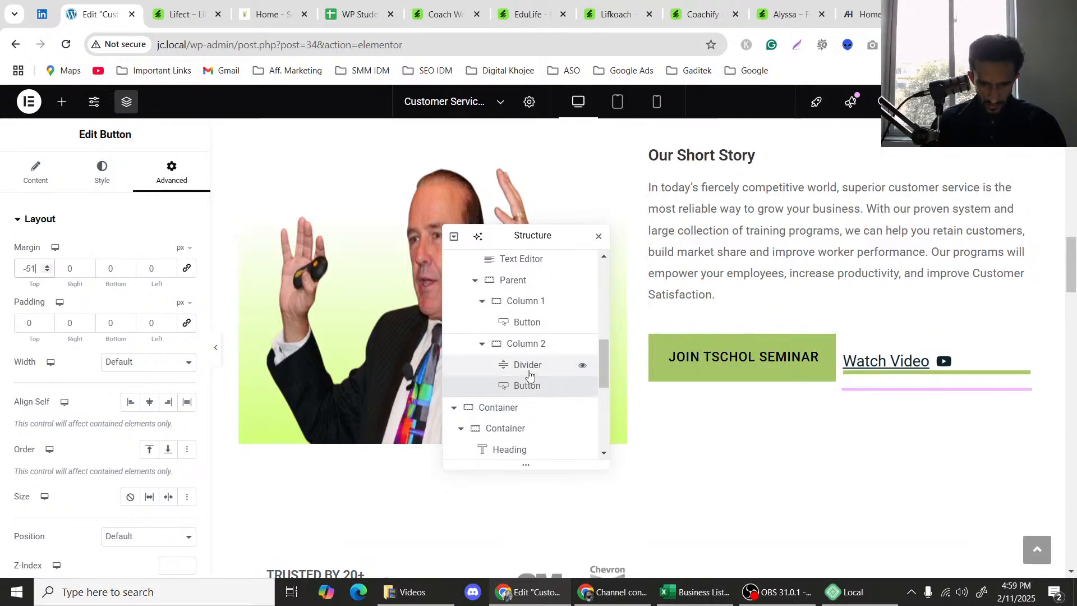
Shorten the divider to a width of 60% so it spans only the Watch Video text and icon.
click(36, 178)
drag(148, 303, 114, 301)
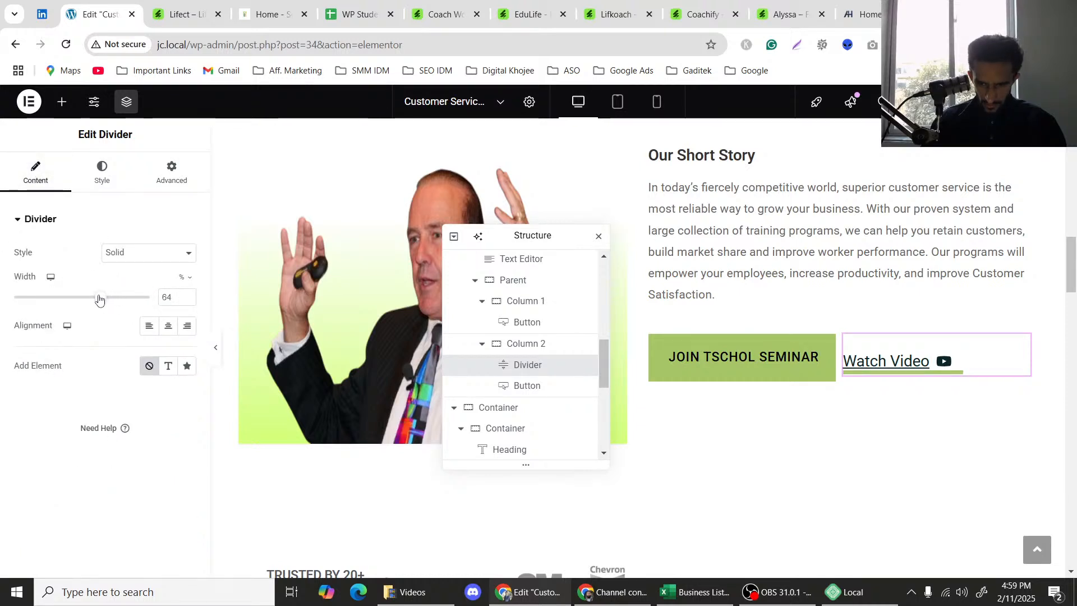
drag(98, 301, 96, 301)
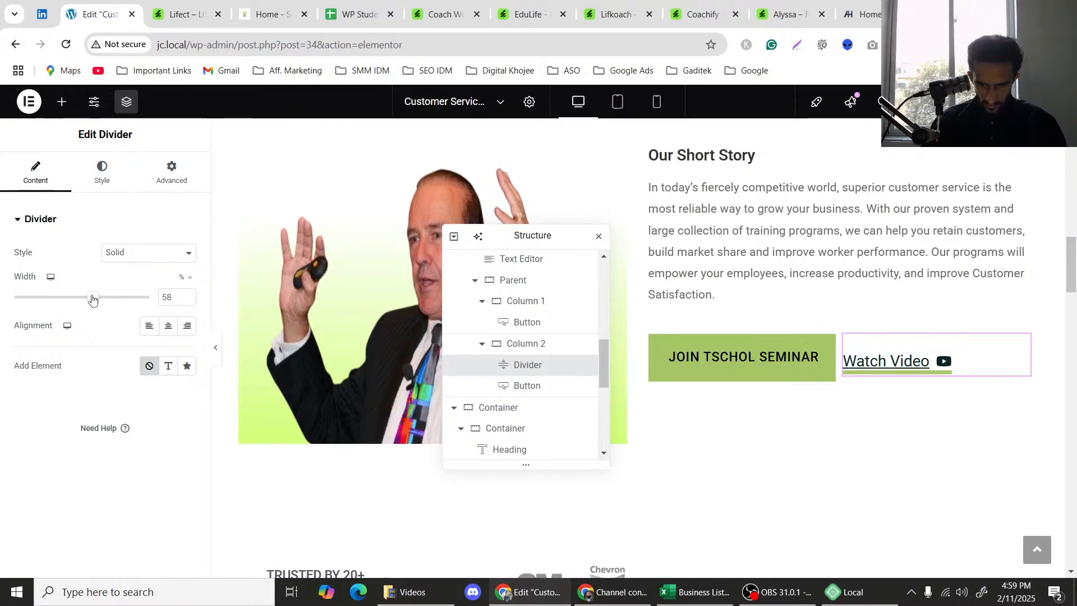
click(187, 296)
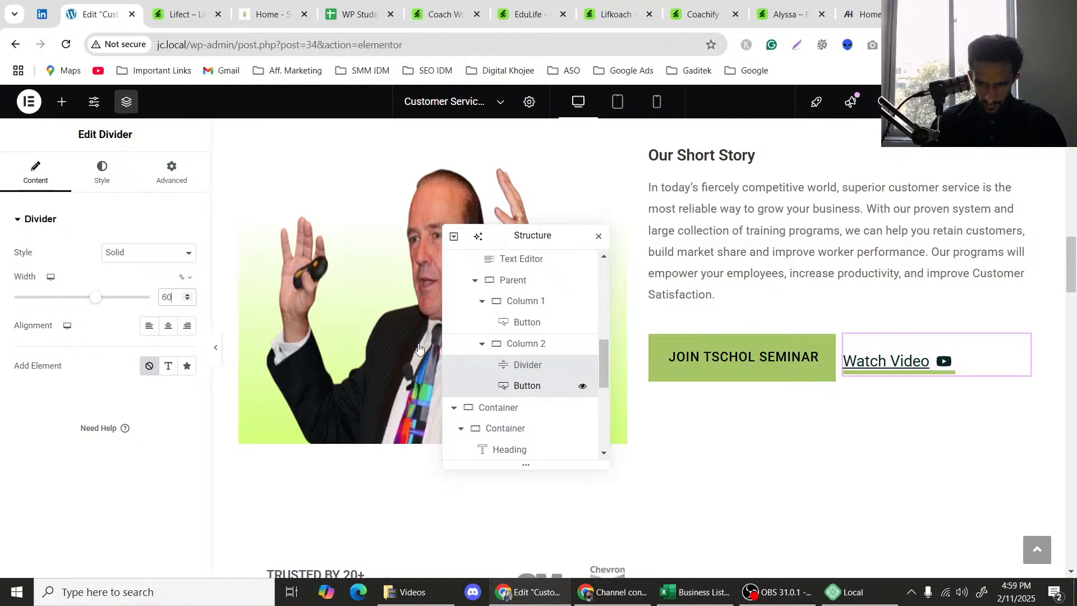
Lower the Watch Video button closer to the divider by setting its top margin to -45 px.
click(527, 386)
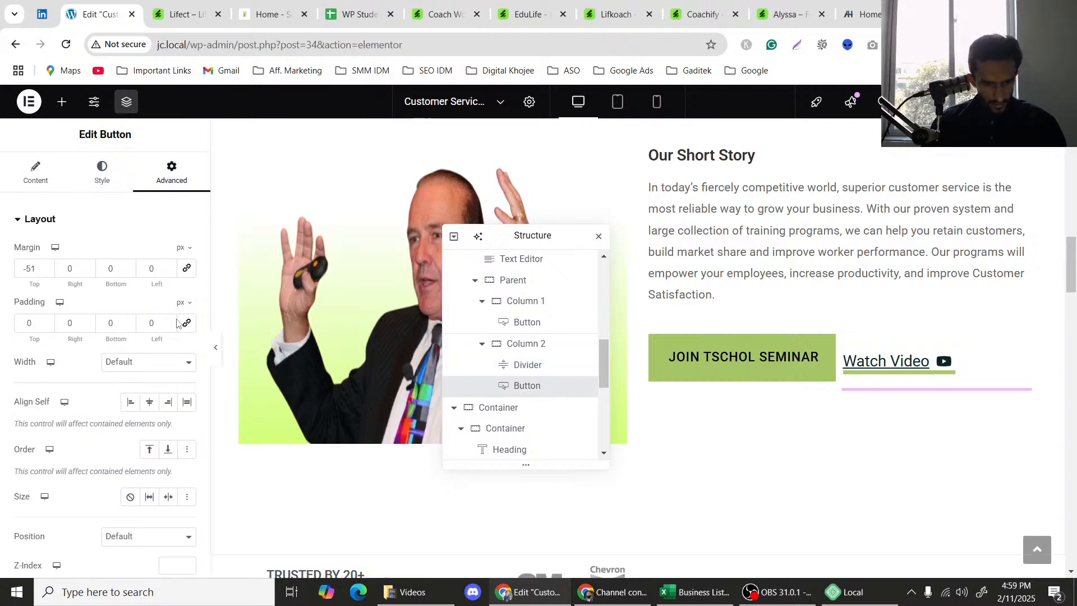
click(48, 269)
click(48, 269)
click(48, 269)
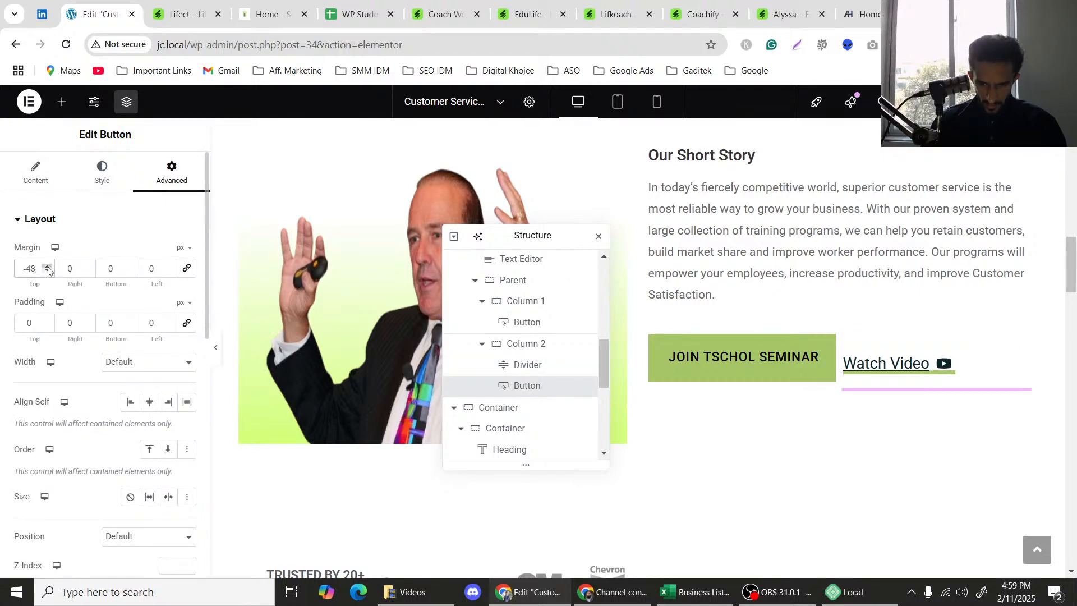
click(47, 269)
click(48, 268)
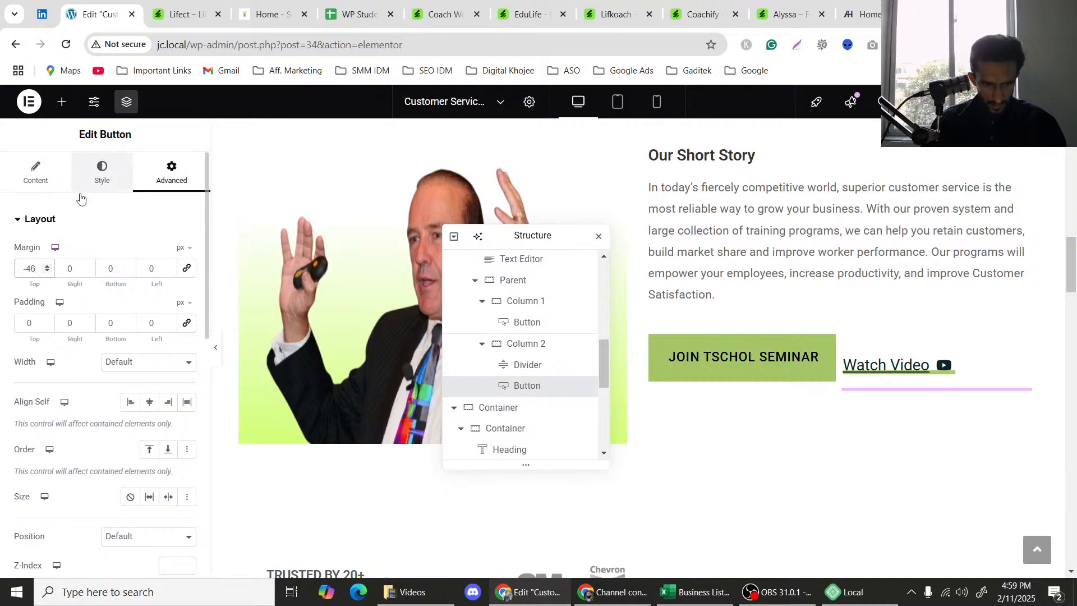
click(48, 267)
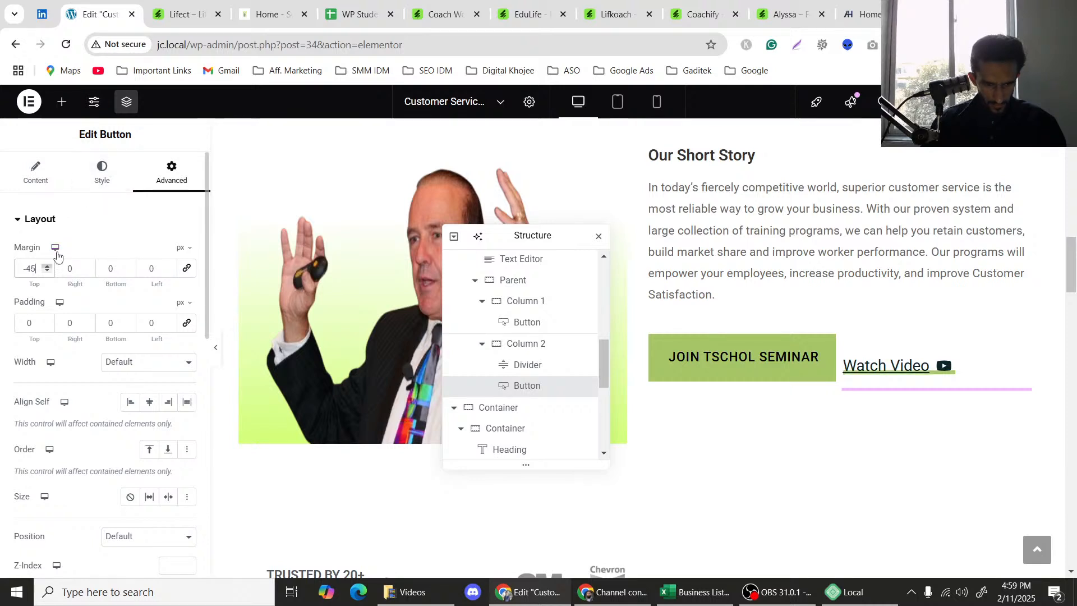
Return the Watch Video button's text decoration to Default, preview the section without the editing panel, and reselect the button.
click(102, 171)
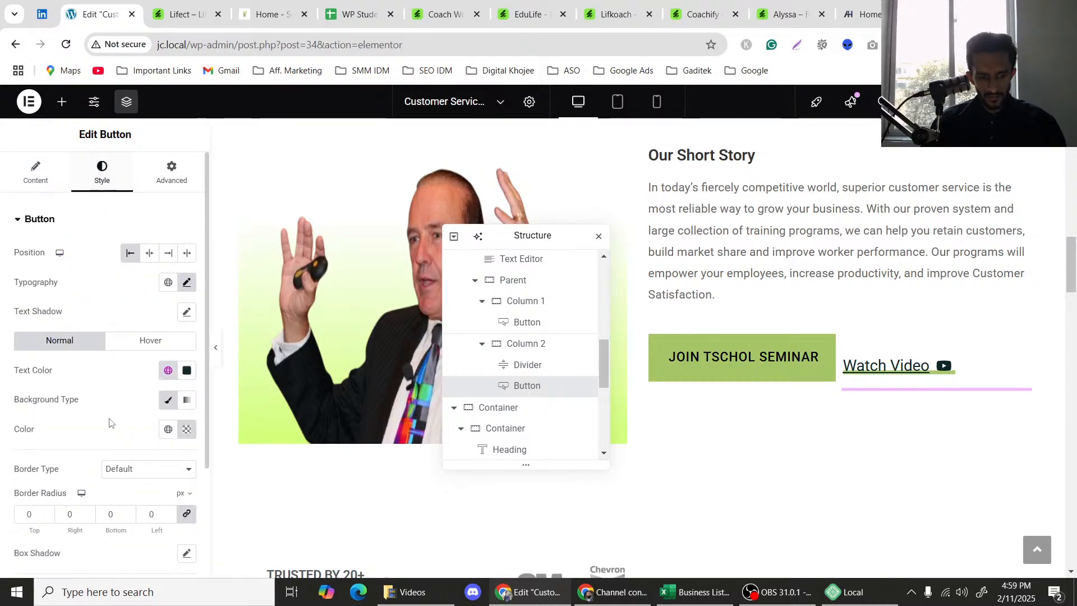
scroll(112, 393, down, 3)
scroll(140, 331, up, 3)
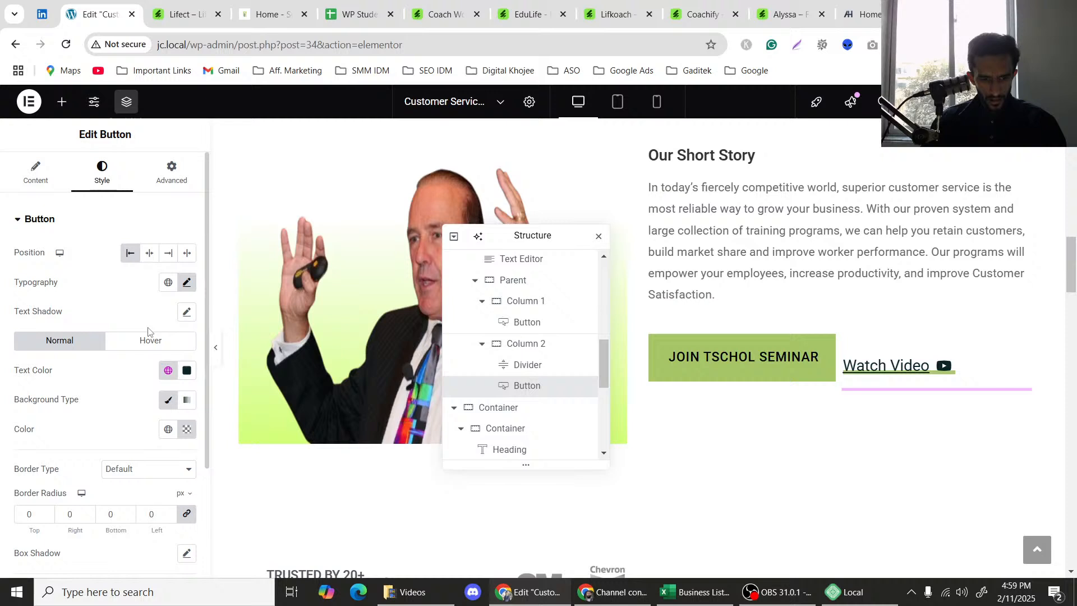
click(189, 284)
click(137, 509)
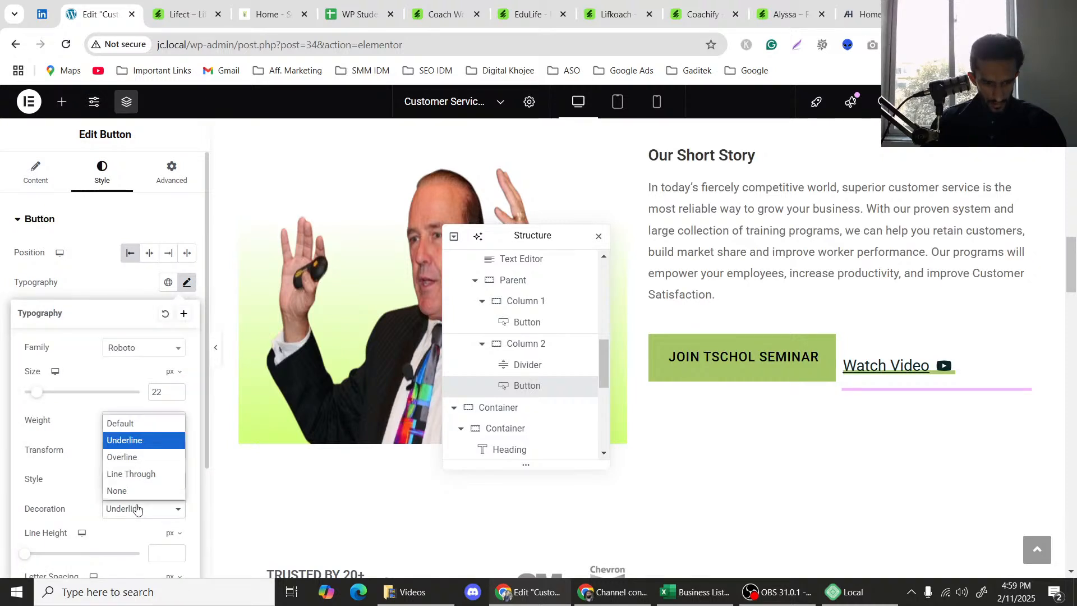
click(135, 424)
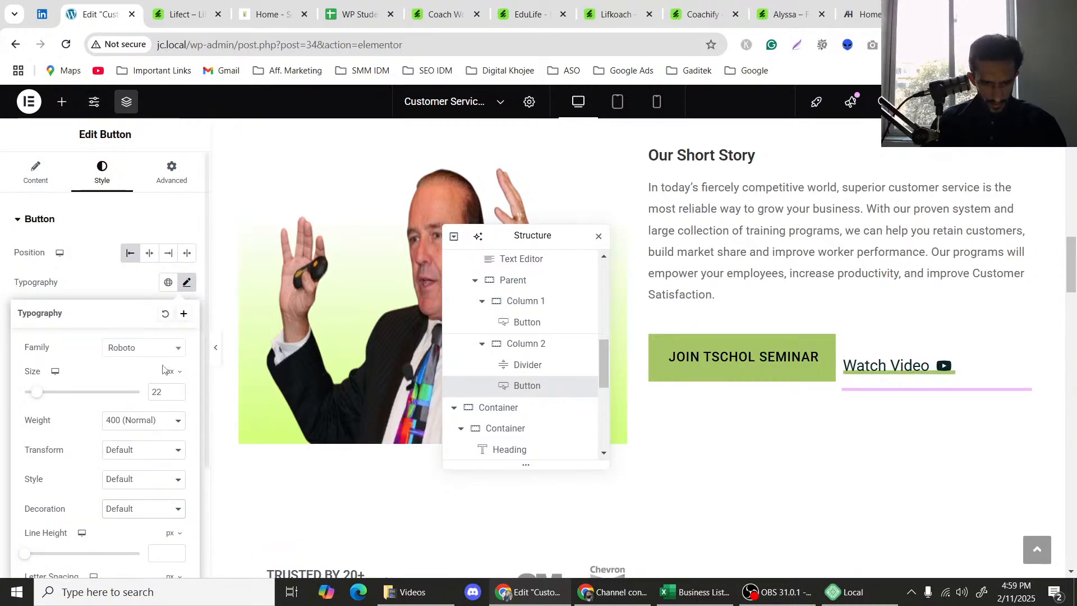
click(188, 286)
click(188, 286)
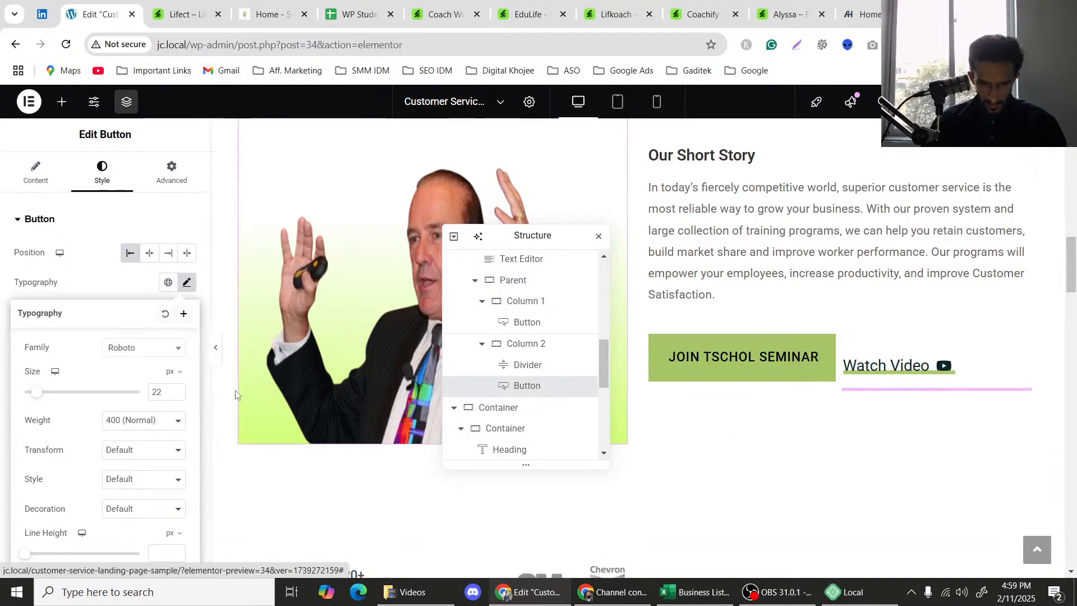
click(221, 344)
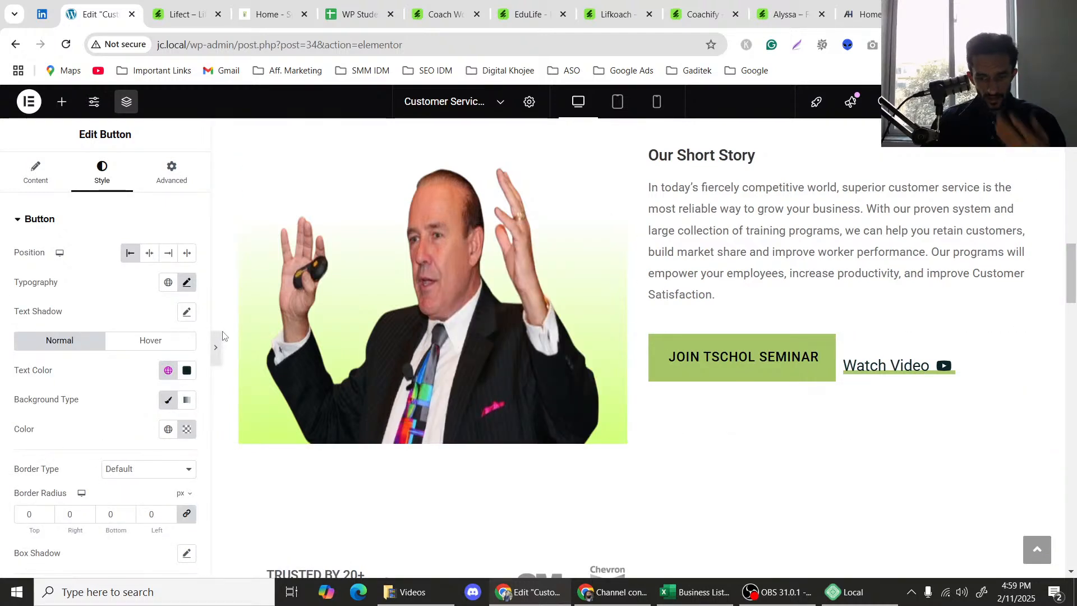
click(220, 339)
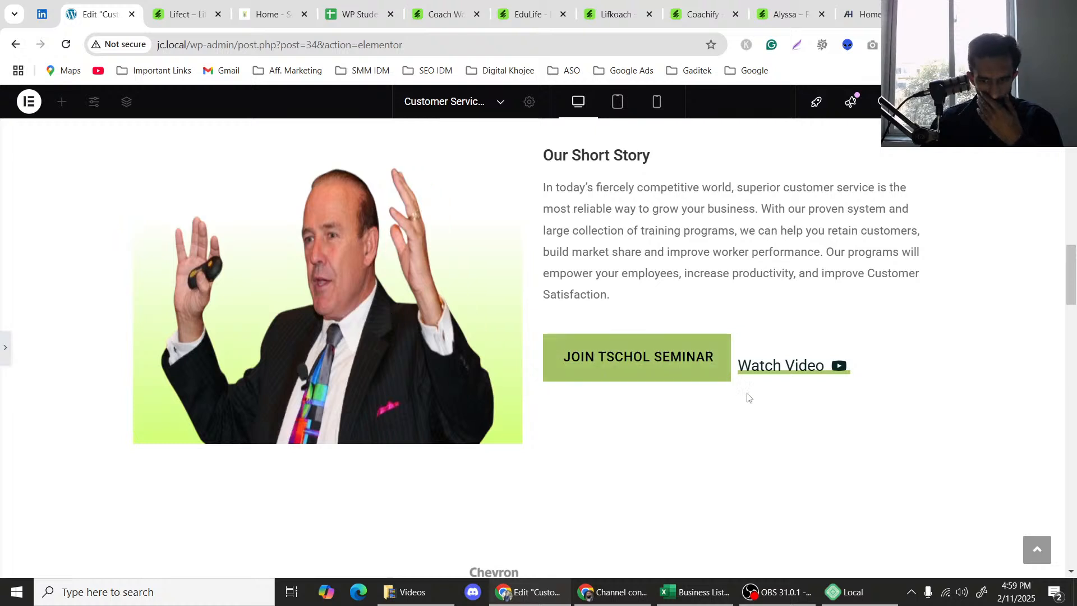
click(811, 367)
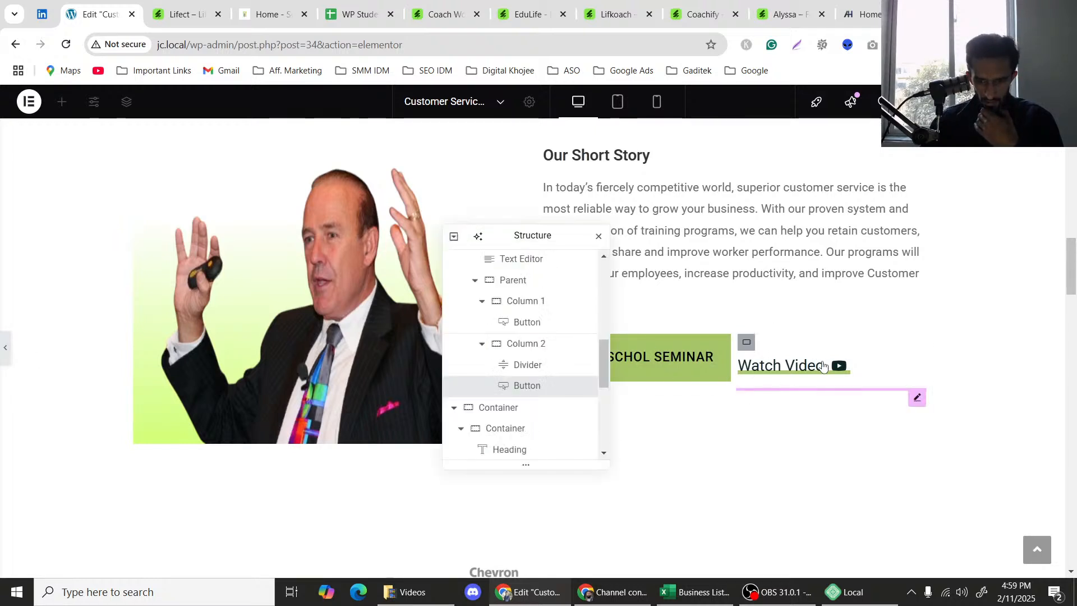
Raise the Watch Video button above its green divider by setting the button's top margin to -56 px.
click(857, 368)
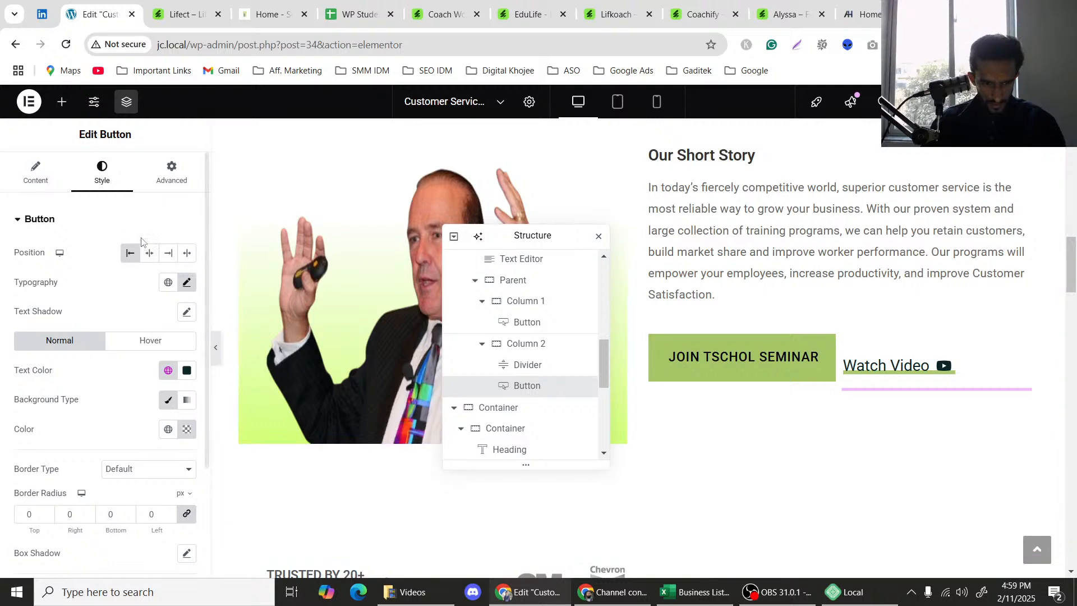
click(163, 182)
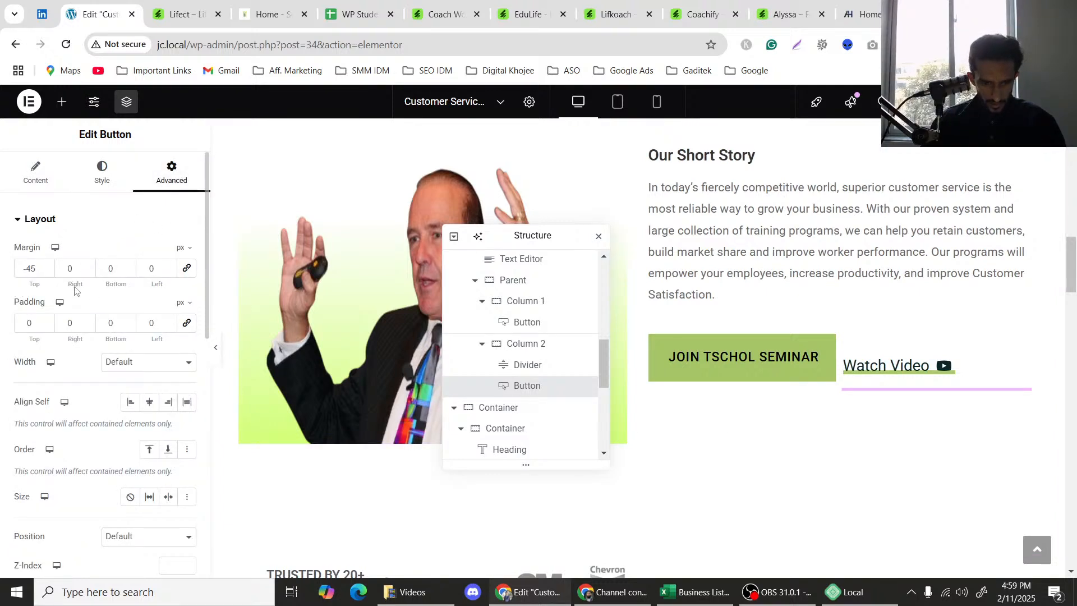
click(47, 273)
click(48, 273)
click(48, 273)
click(48, 273)
click(47, 273)
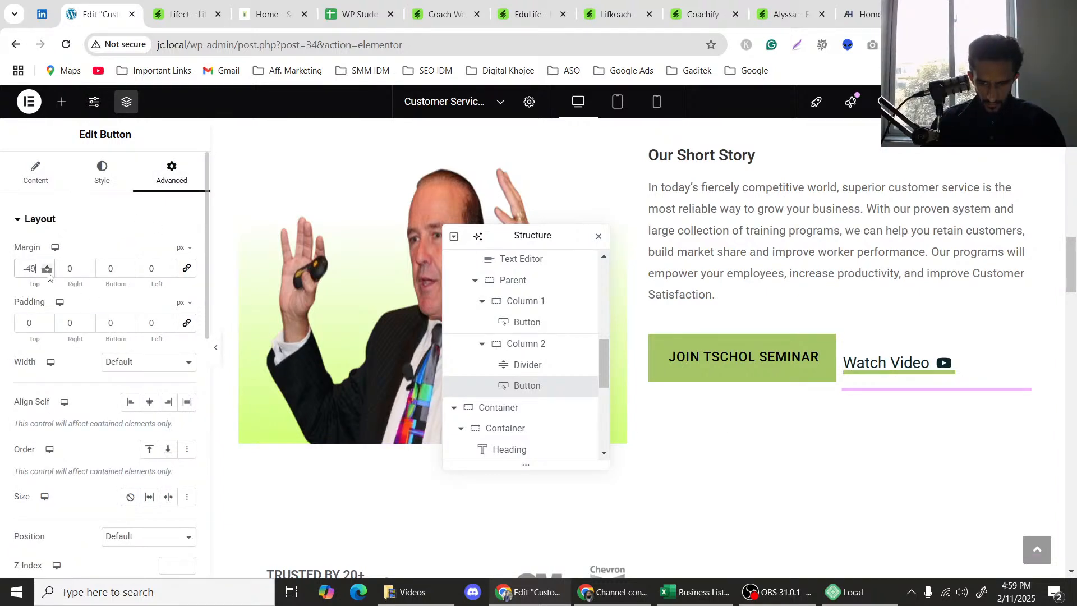
click(48, 273)
click(47, 273)
click(48, 273)
click(48, 273)
click(48, 273)
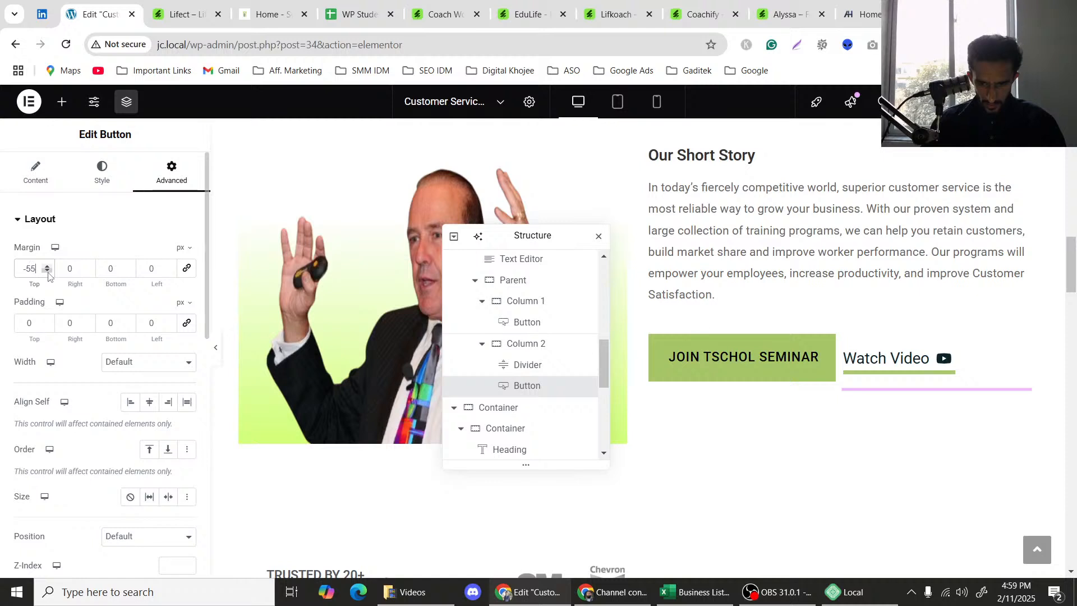
click(48, 273)
click(48, 273)
click(48, 273)
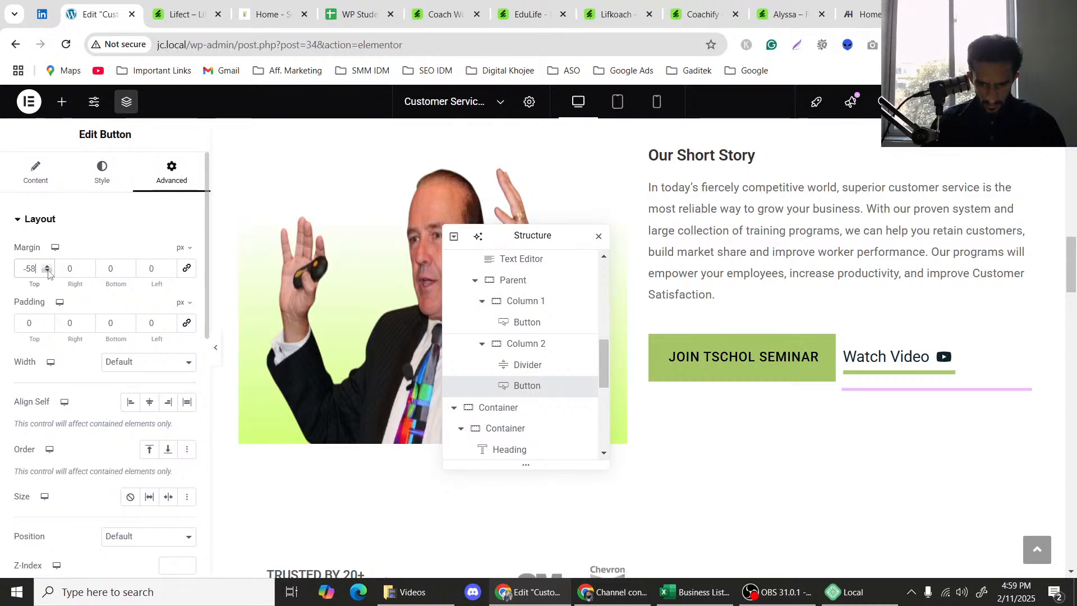
click(48, 269)
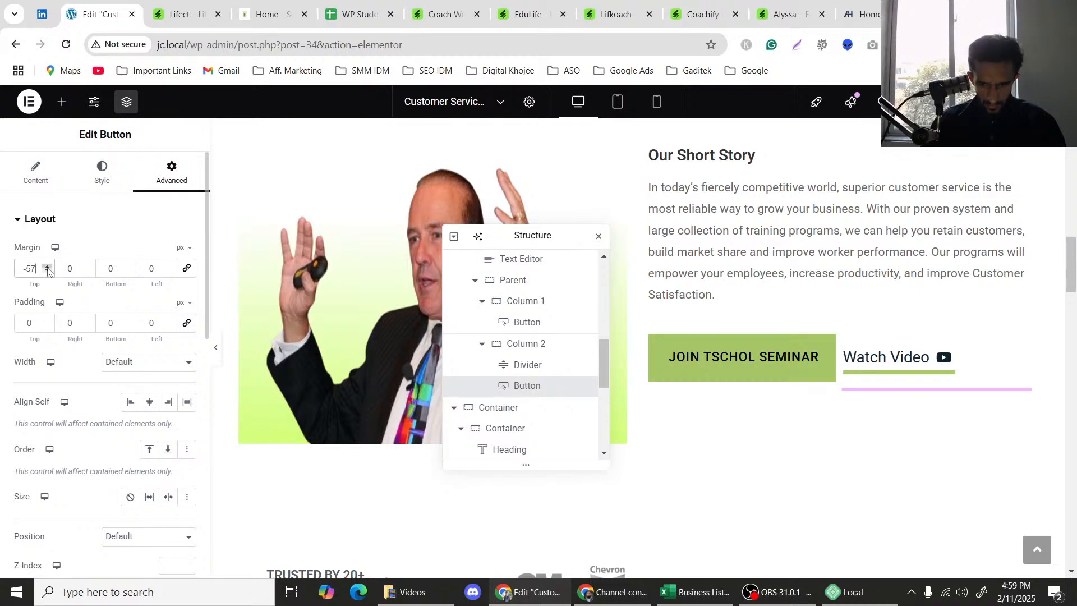
click(47, 269)
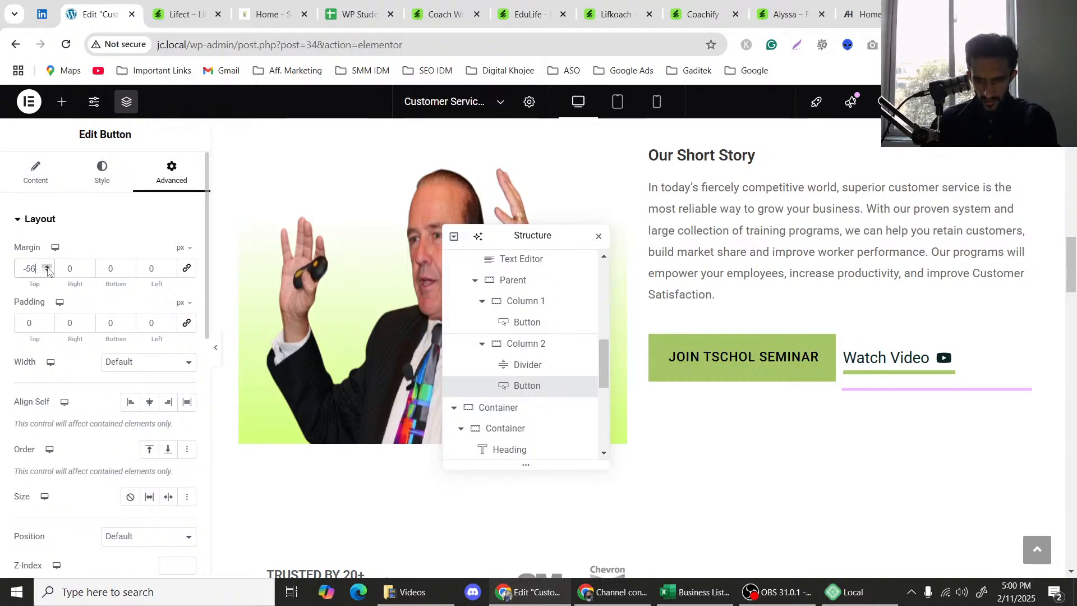
Check the two button labels' alignment with a screen-capture selection across the row, and set Watch Video's top margin to -57 px.
key(super+shift+s)
mouse_move(651, 318)
mouse_down()
mouse_move(1005, 375)
mouse_move(1035, 362)
mouse_up()
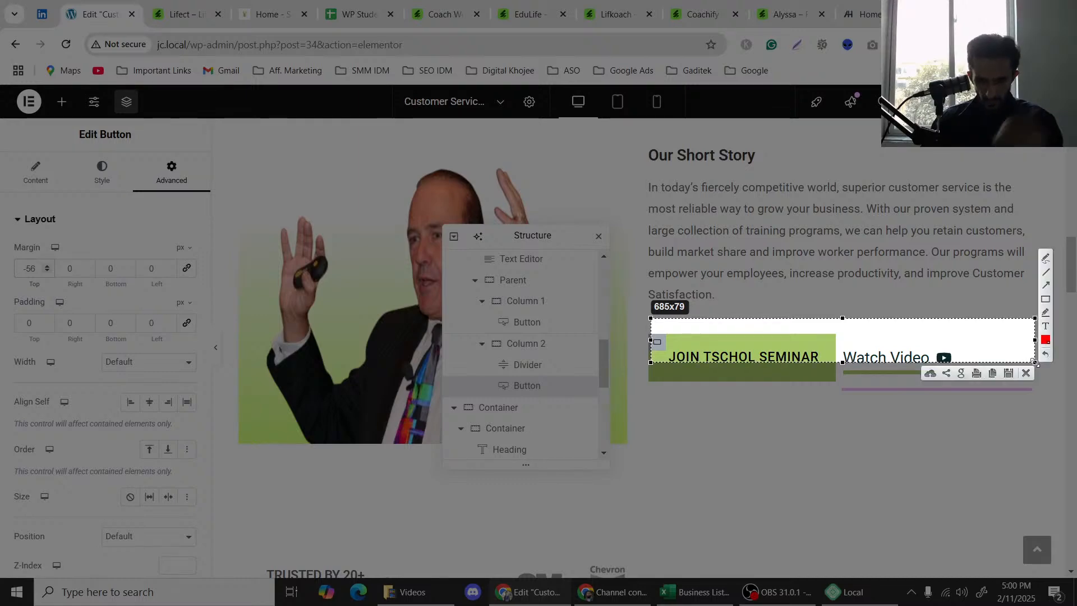
key(ctrl+c)
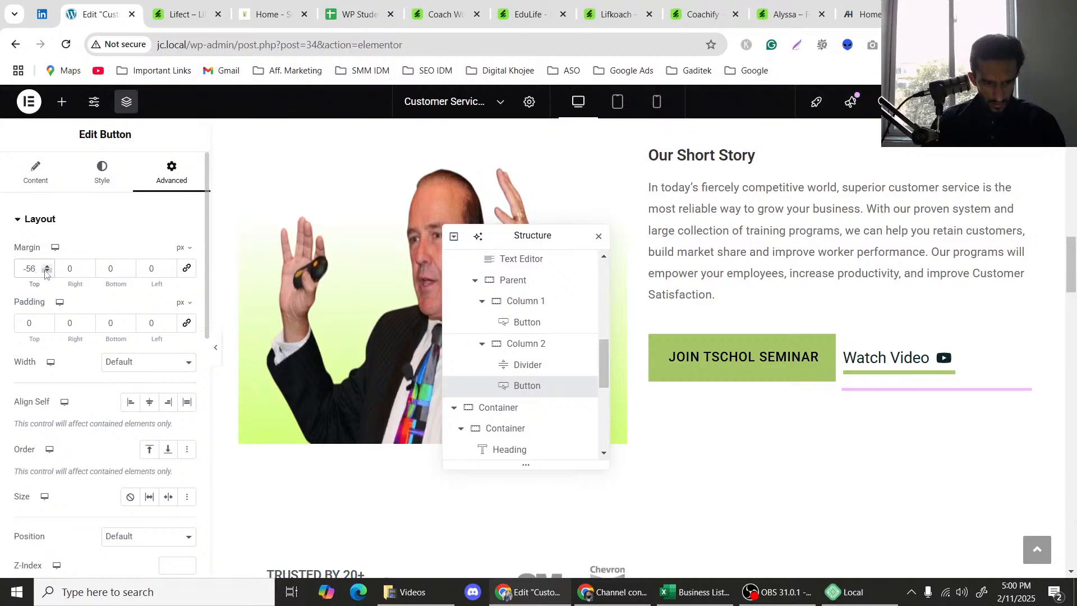
click(47, 272)
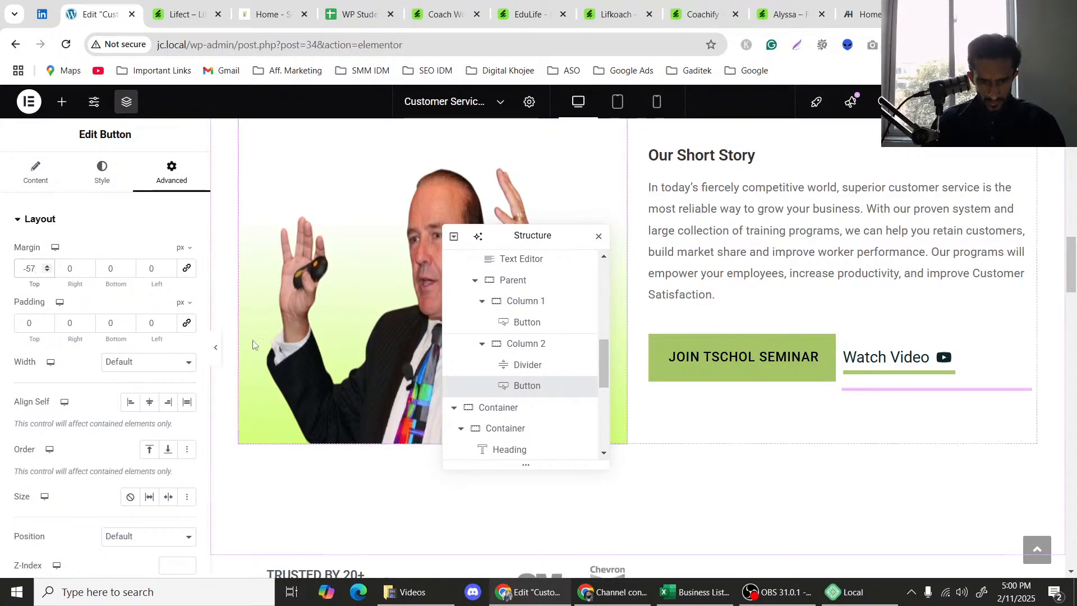
Preview the page without the editing panel and examine the underlined heading, the Our Short Story text and the button row.
click(217, 348)
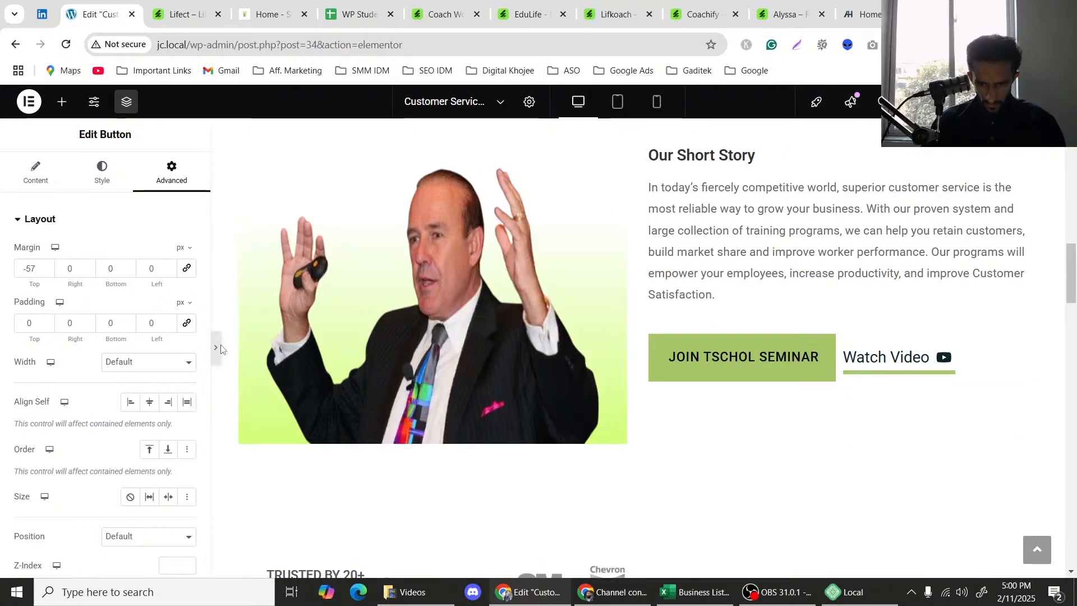
scroll(219, 344, up, 2)
scroll(218, 345, down, 3)
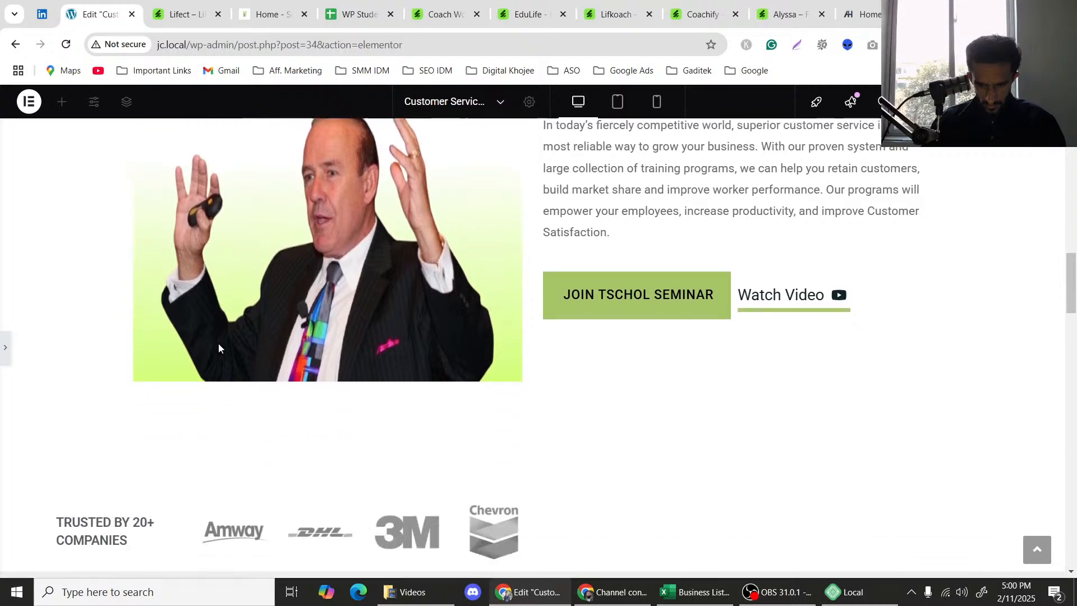
scroll(218, 347, up, 3)
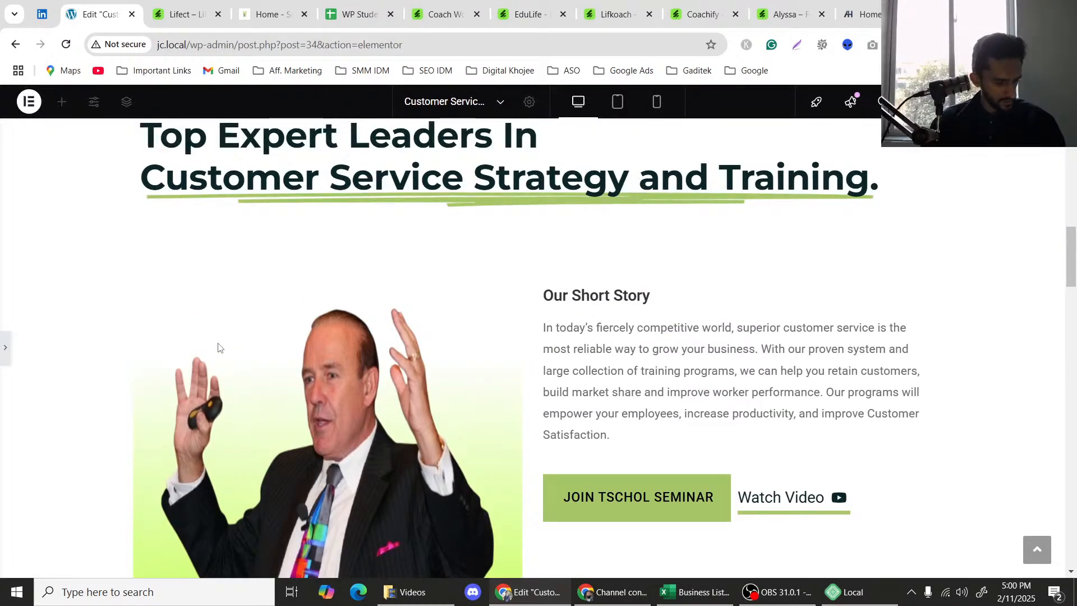
scroll(220, 347, down, 2)
scroll(222, 347, up, 2)
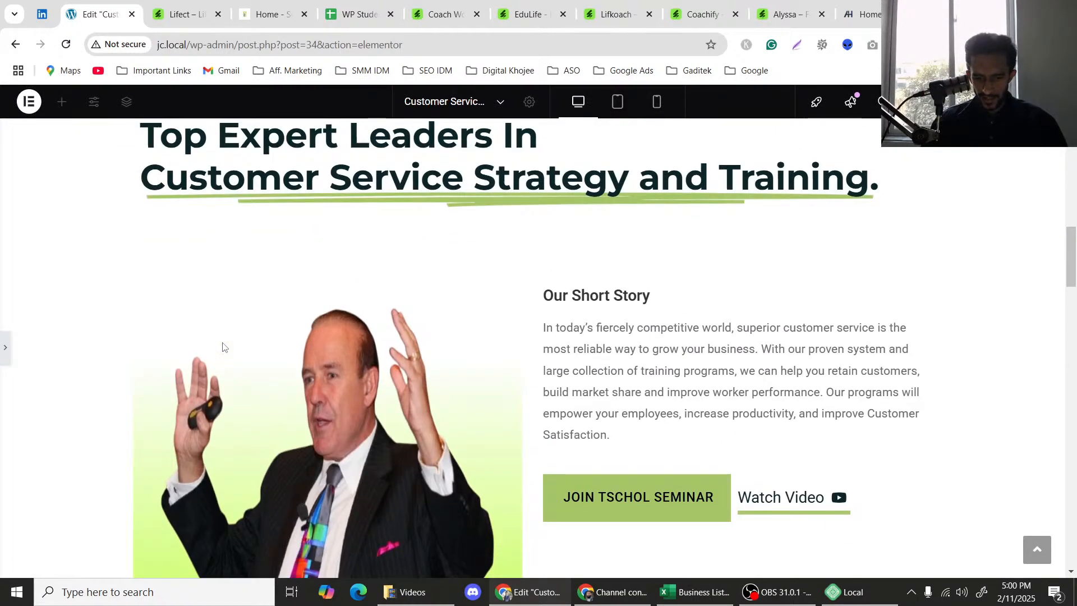
scroll(223, 347, down, 2)
scroll(223, 346, up, 2)
scroll(225, 281, up, 2)
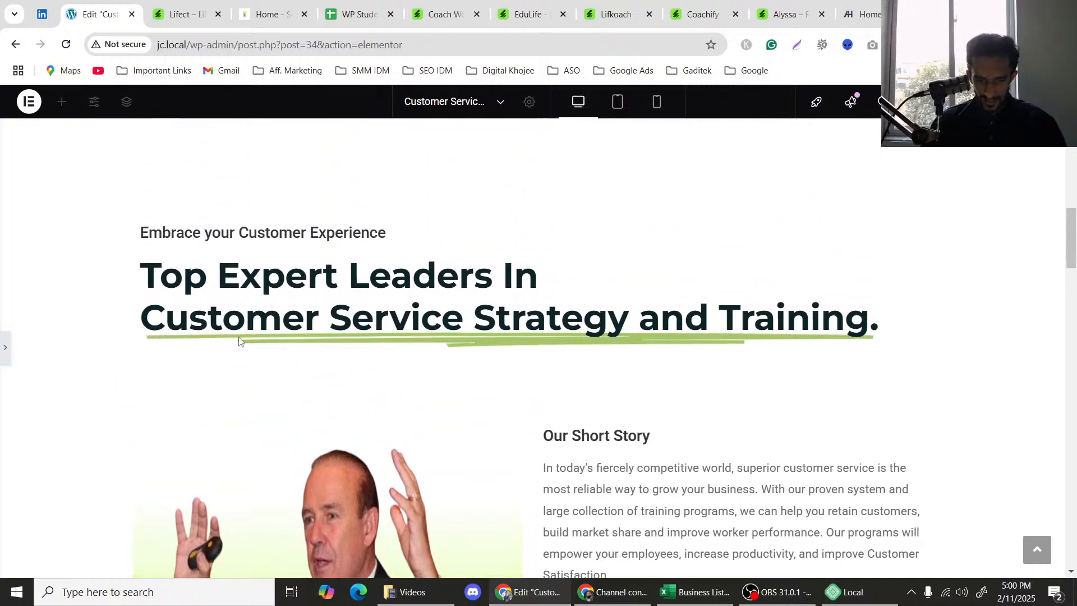
scroll(228, 184, down, 1)
scroll(242, 168, down, 1)
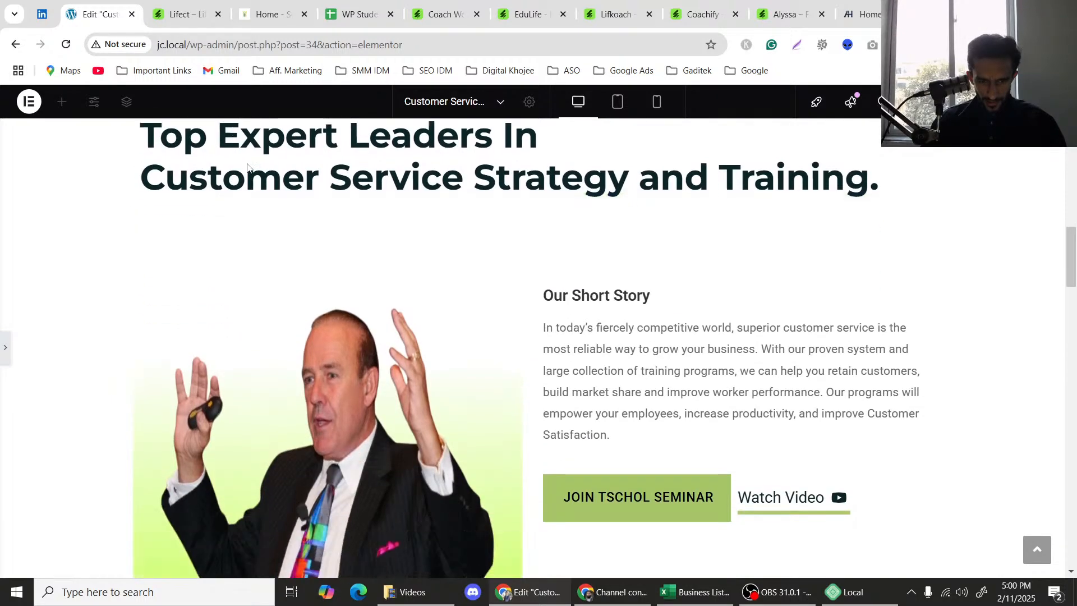
scroll(112, 336, up, 2)
scroll(685, 270, down, 1)
Restore the editing panels, move the Structure window off the centre of the page, and review the sections up to the hero banner.
key(ctrl+p)
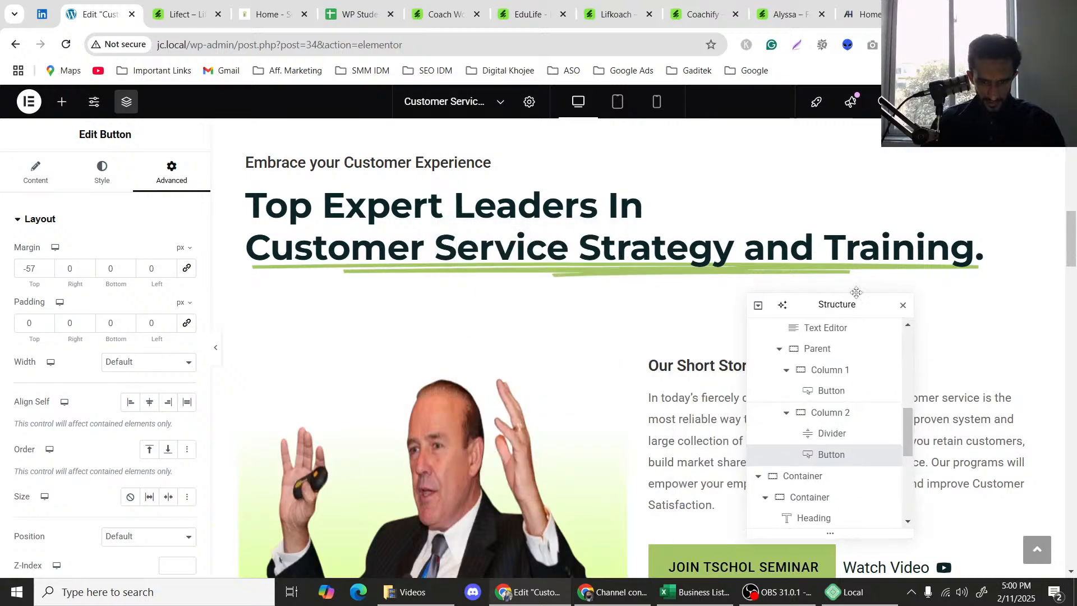
scroll(478, 286, down, 5)
scroll(710, 286, up, 5)
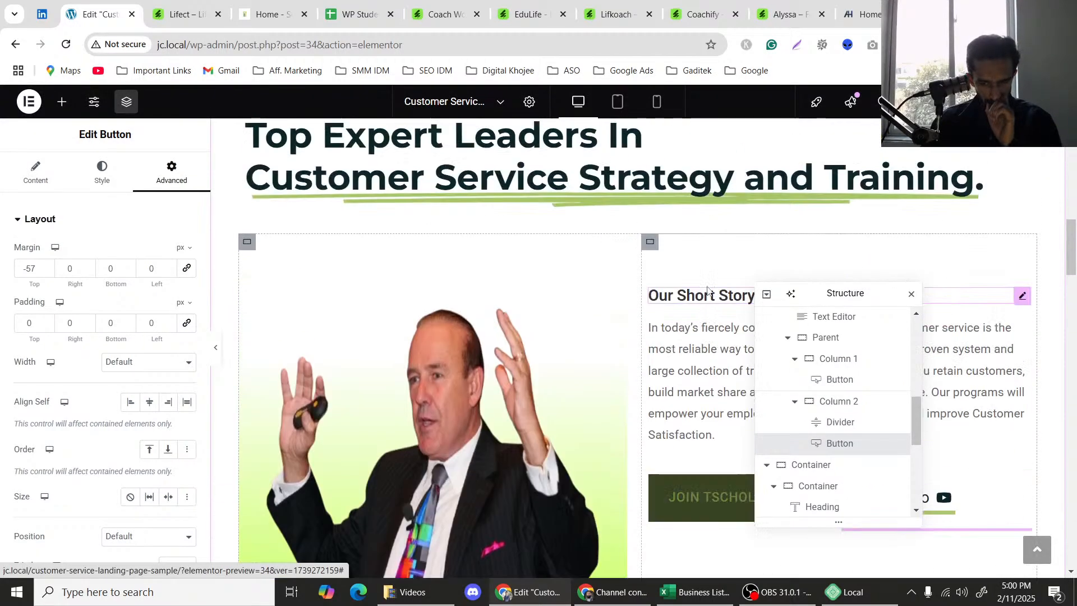
scroll(708, 291, up, 2)
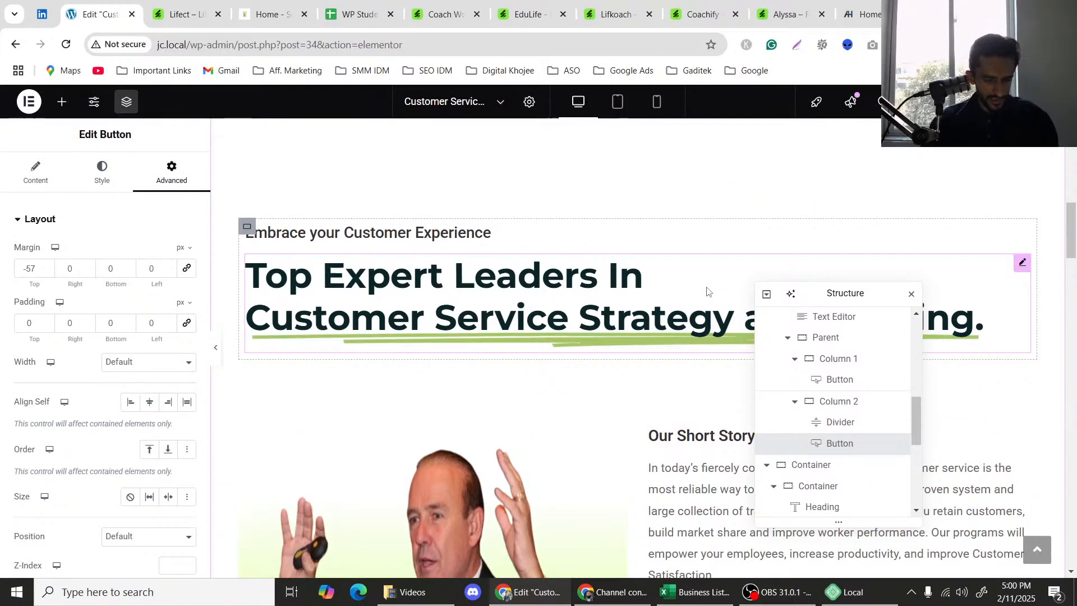
scroll(708, 291, up, 3)
scroll(651, 311, down, 3)
scroll(647, 313, up, 6)
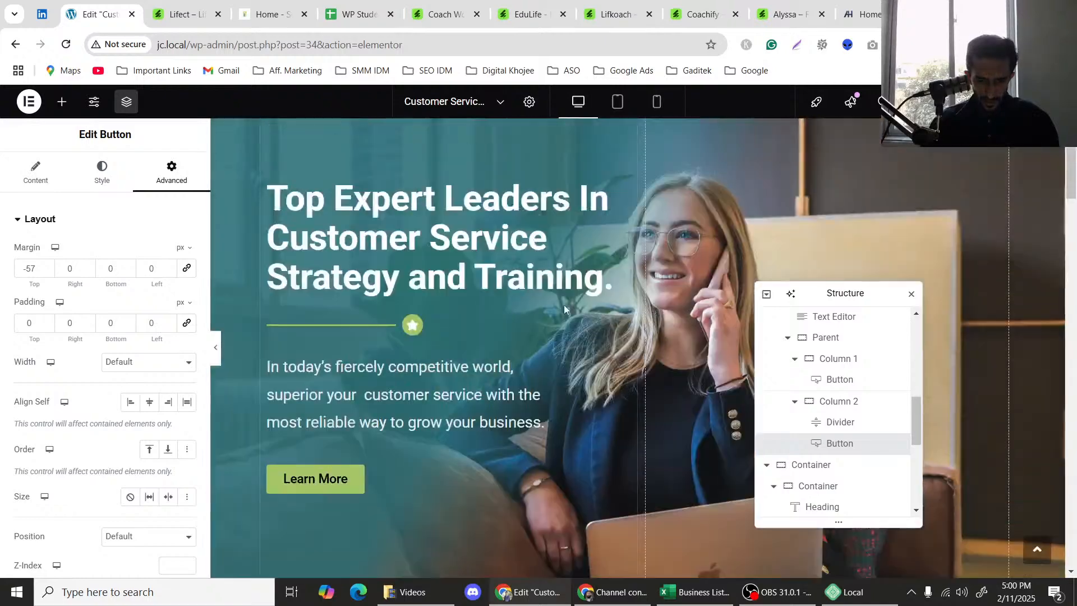
scroll(564, 305, up, 2)
Hide the editing panel and examine how the hero banner, the underlined heading and the Our Short Story section look together.
click(217, 358)
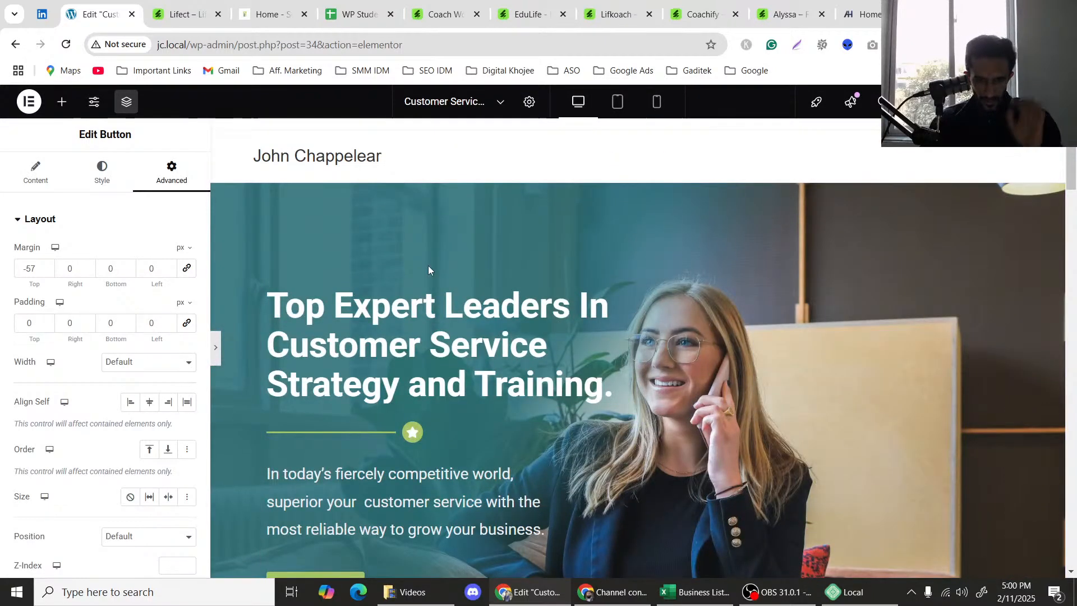
scroll(426, 275, down, 5)
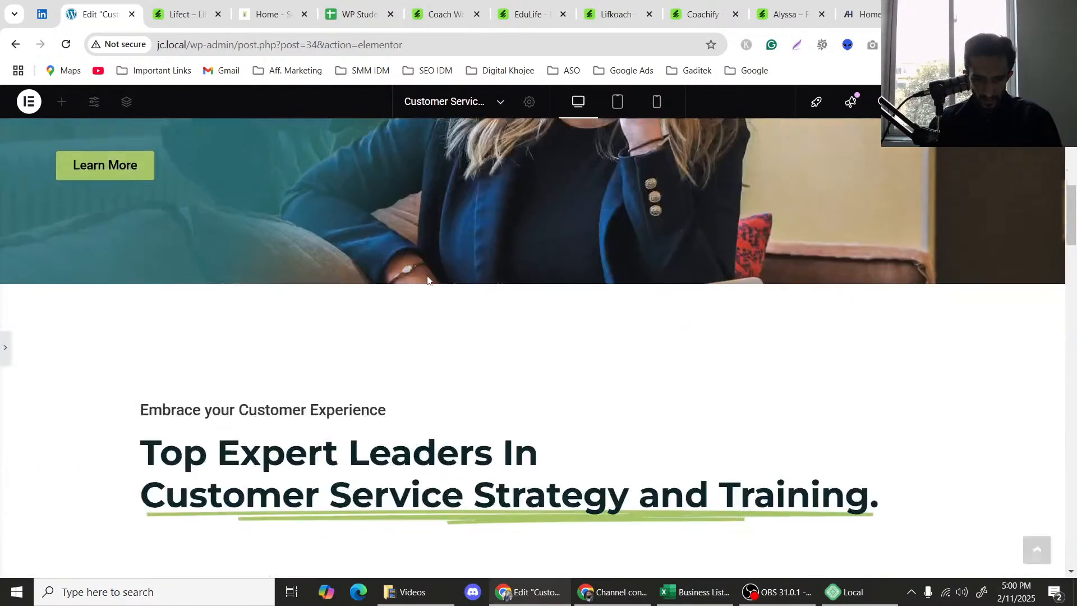
scroll(428, 279, down, 6)
scroll(427, 279, up, 2)
scroll(428, 279, down, 1)
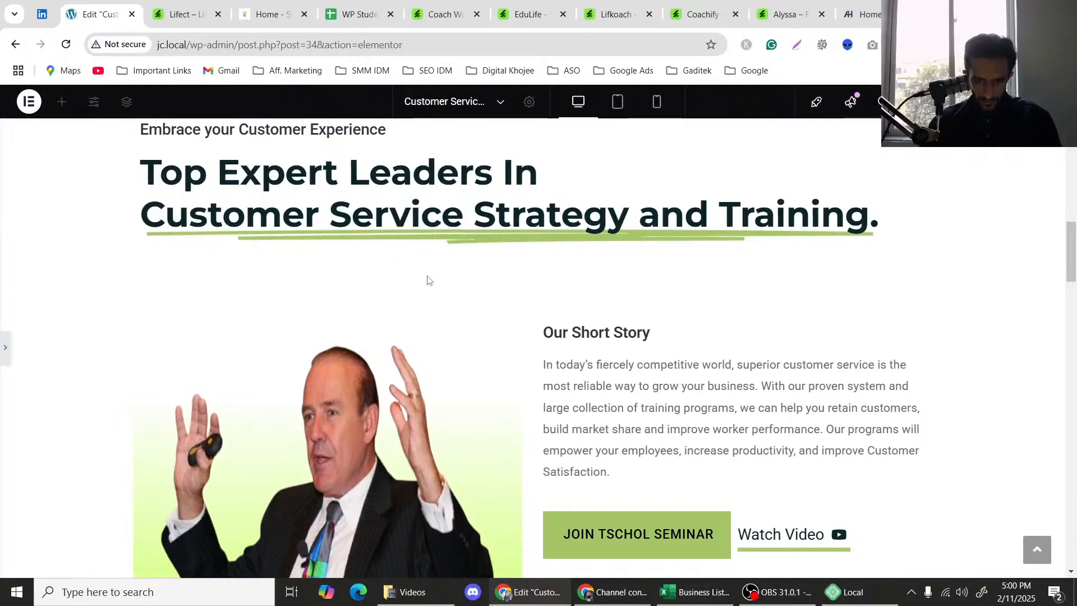
scroll(427, 279, up, 5)
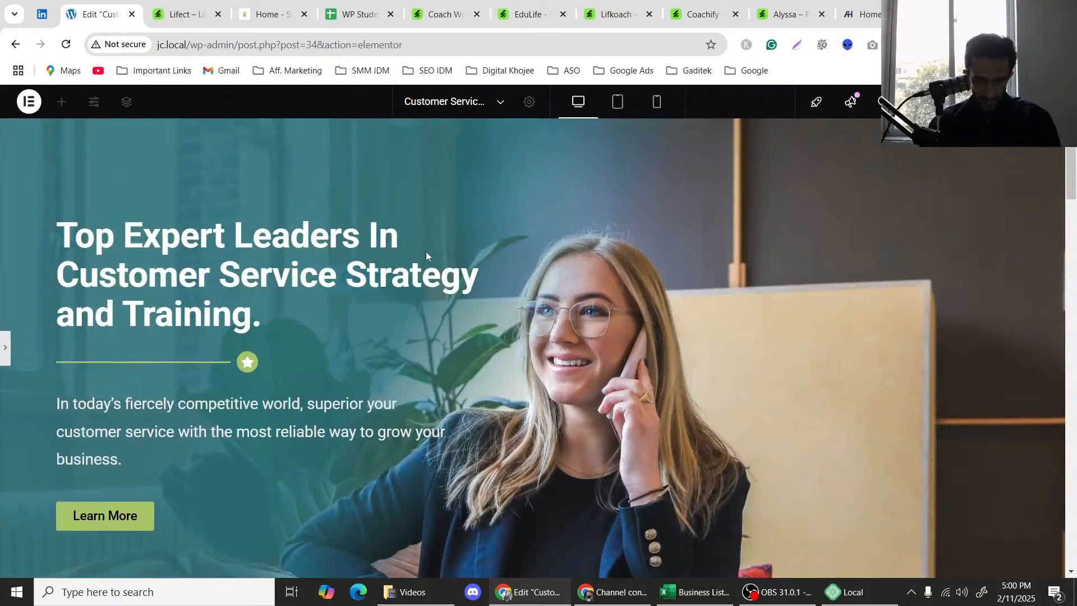
scroll(512, 235, down, 5)
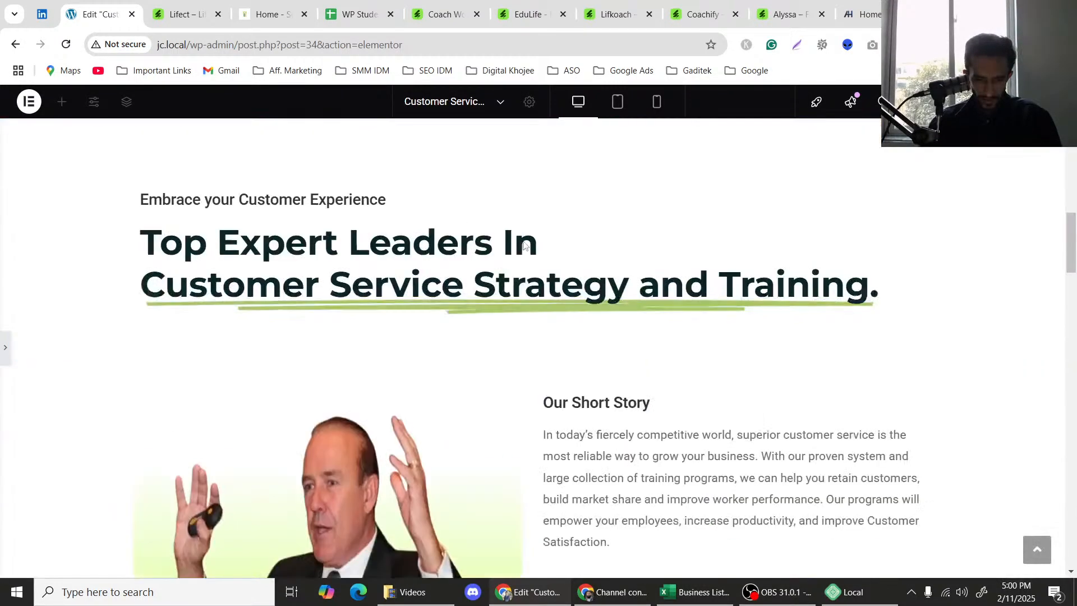
scroll(502, 321, down, 1)
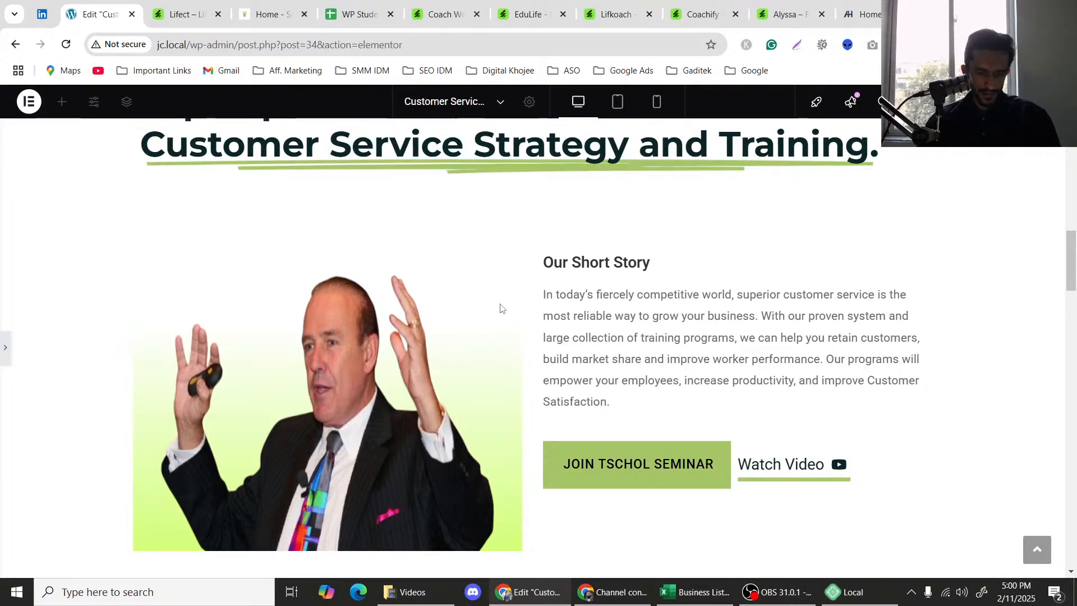
scroll(508, 314, up, 3)
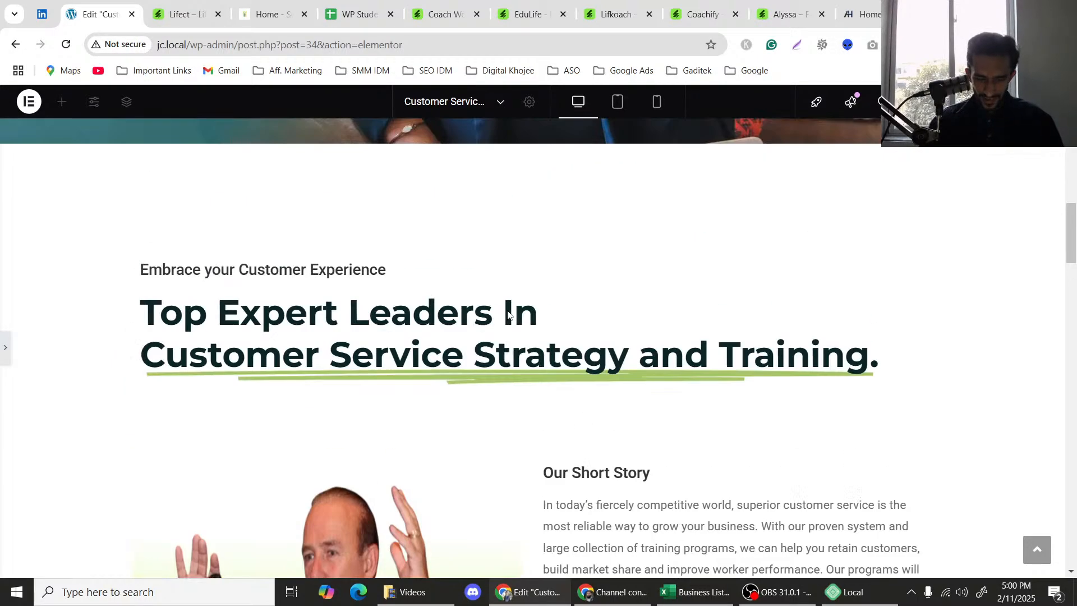
scroll(507, 312, down, 4)
scroll(715, 368, up, 2)
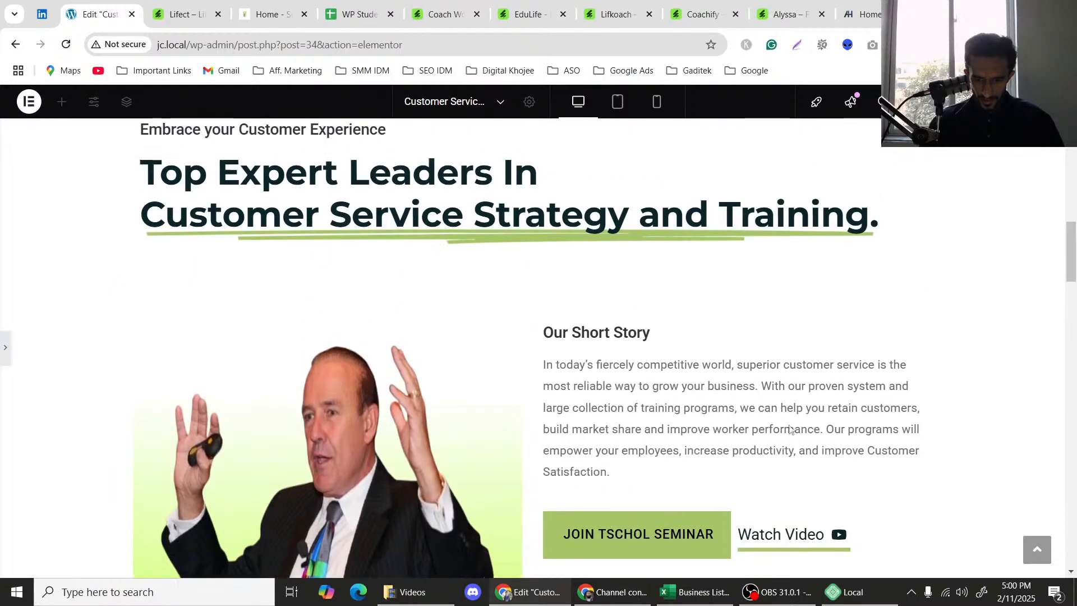
scroll(609, 289, down, 2)
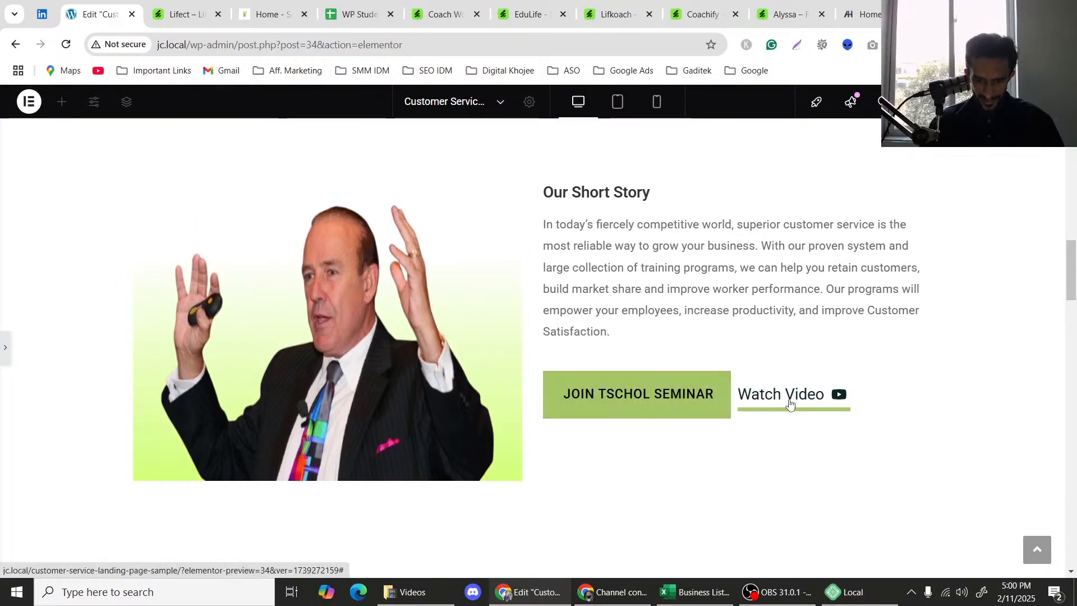
scroll(592, 380, up, 4)
scroll(584, 370, down, 2)
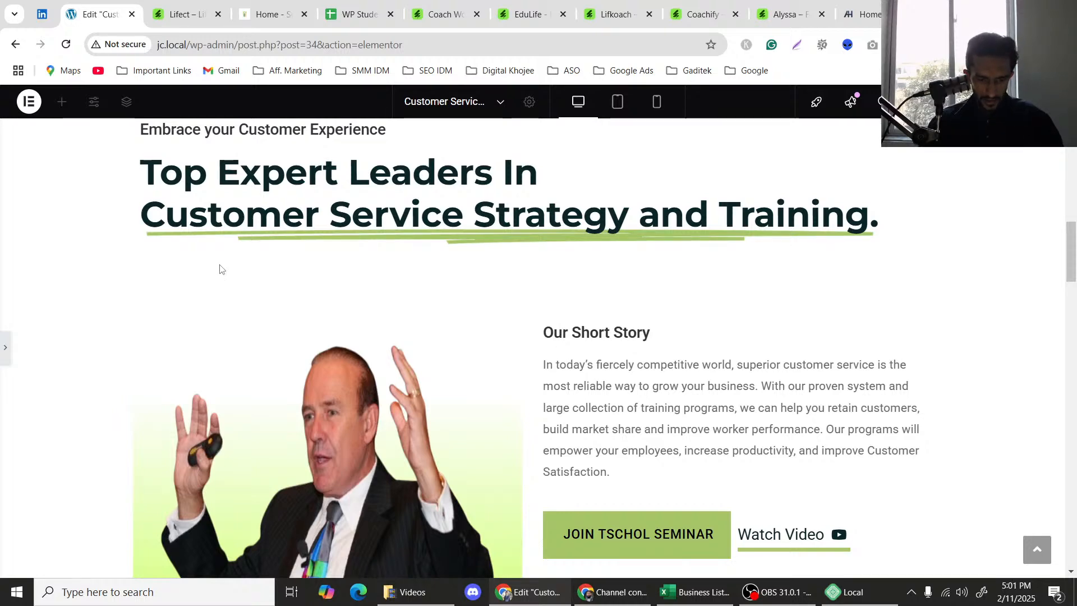
scroll(219, 269, up, 3)
scroll(197, 294, down, 5)
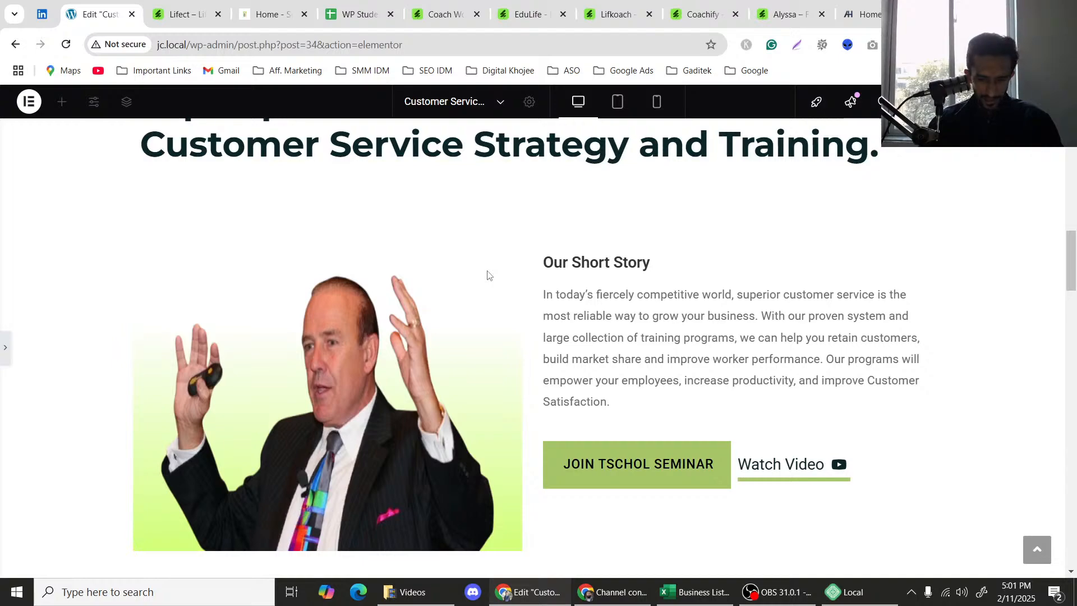
scroll(487, 275, up, 12)
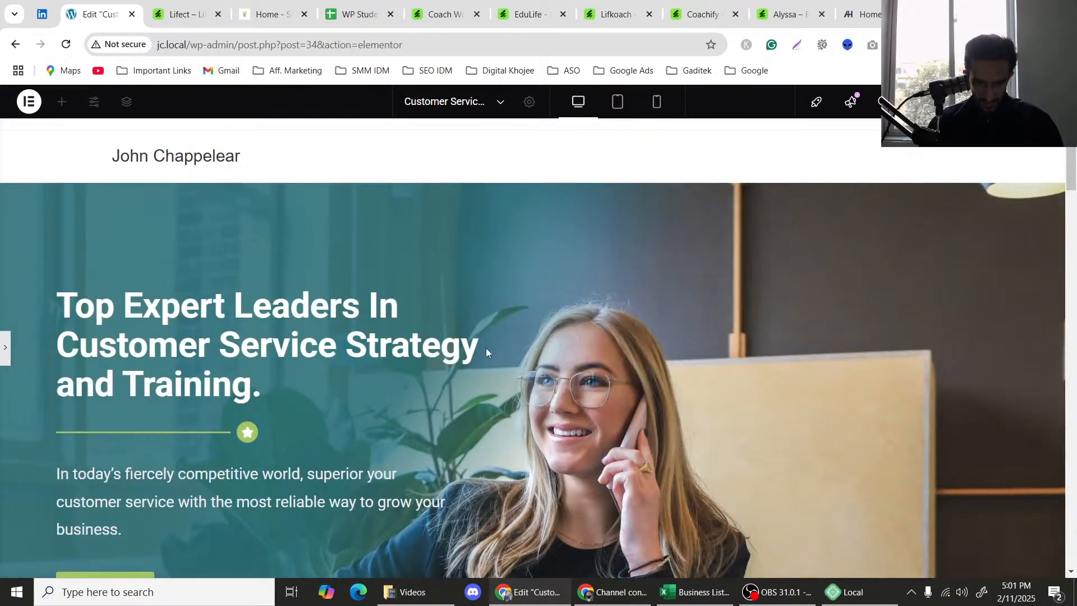
scroll(486, 351, down, 10)
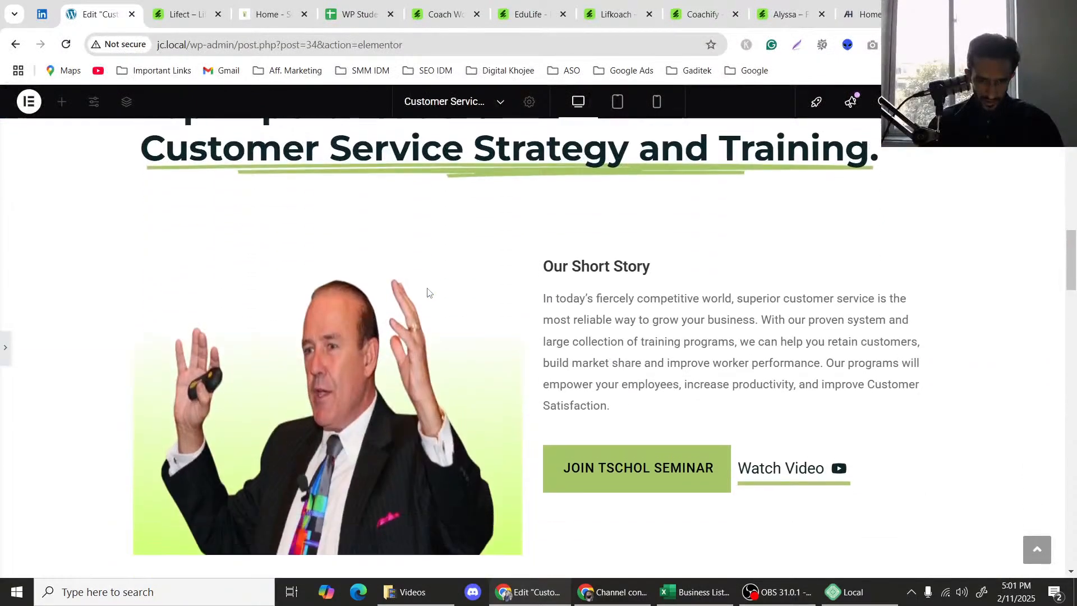
scroll(428, 292, up, 1)
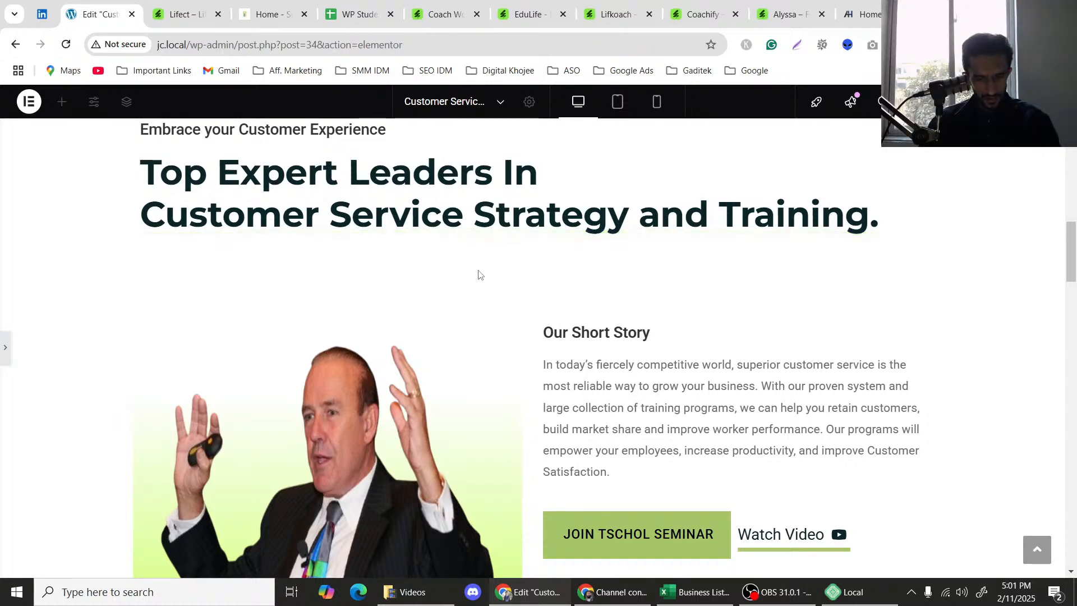
Review the headline and Our Short Story sections in the preview, restore the editing panels, and compare with the customer-service.com homepage.
scroll(333, 243, up, 1)
scroll(467, 275, down, 3)
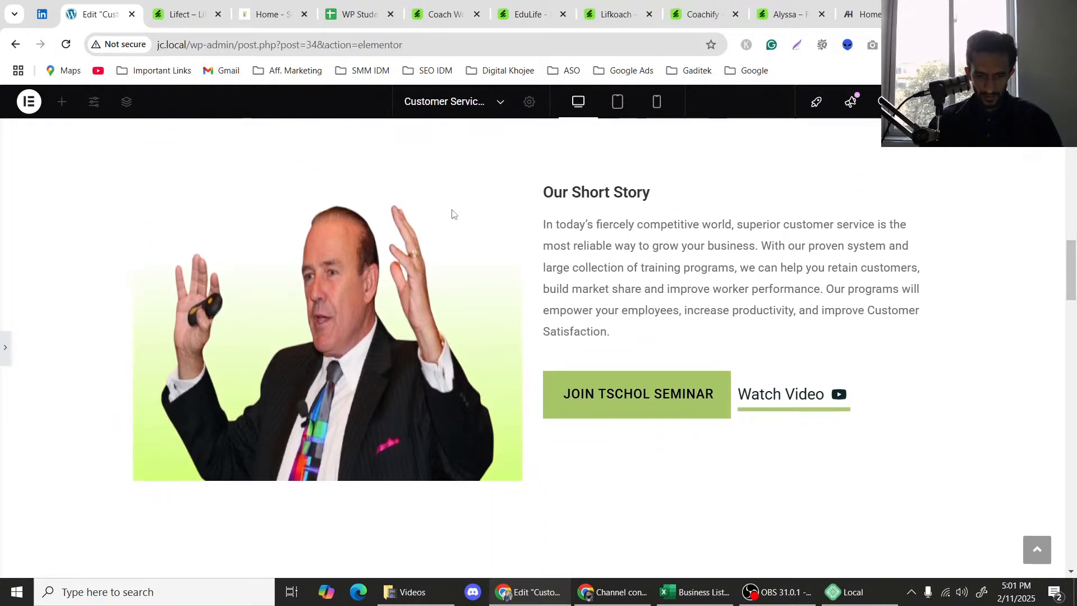
scroll(488, 264, up, 10)
scroll(505, 289, down, 8)
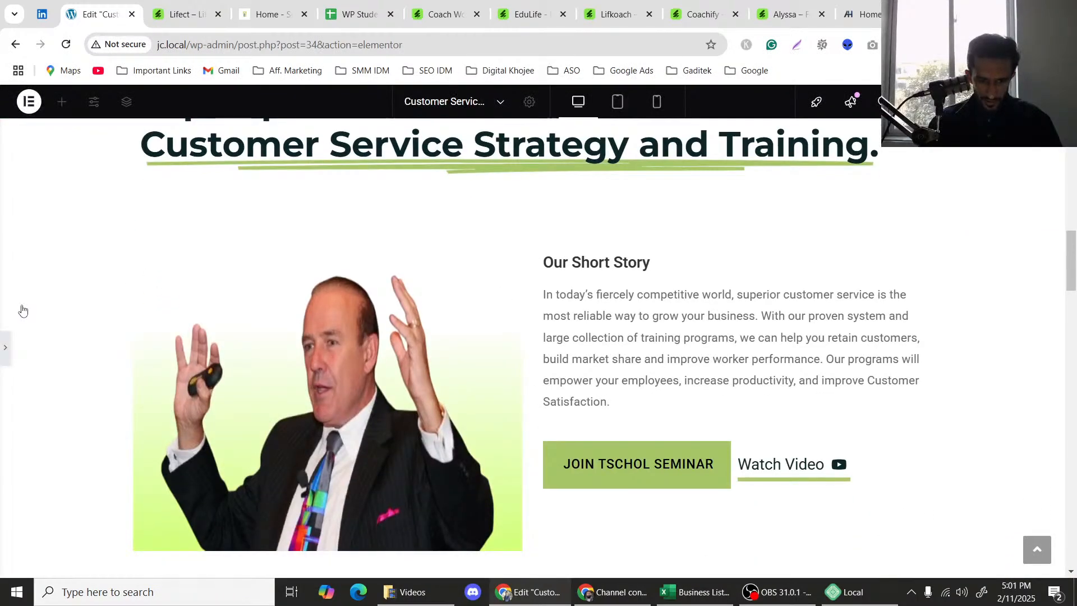
key(ctrl+i)
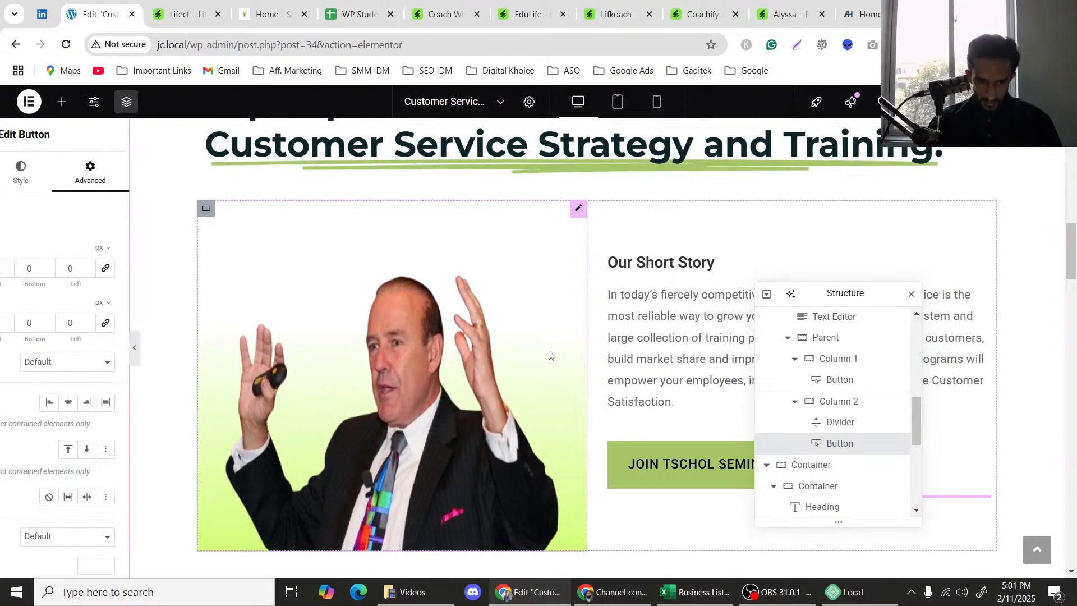
scroll(548, 353, up, 3)
click(258, 3)
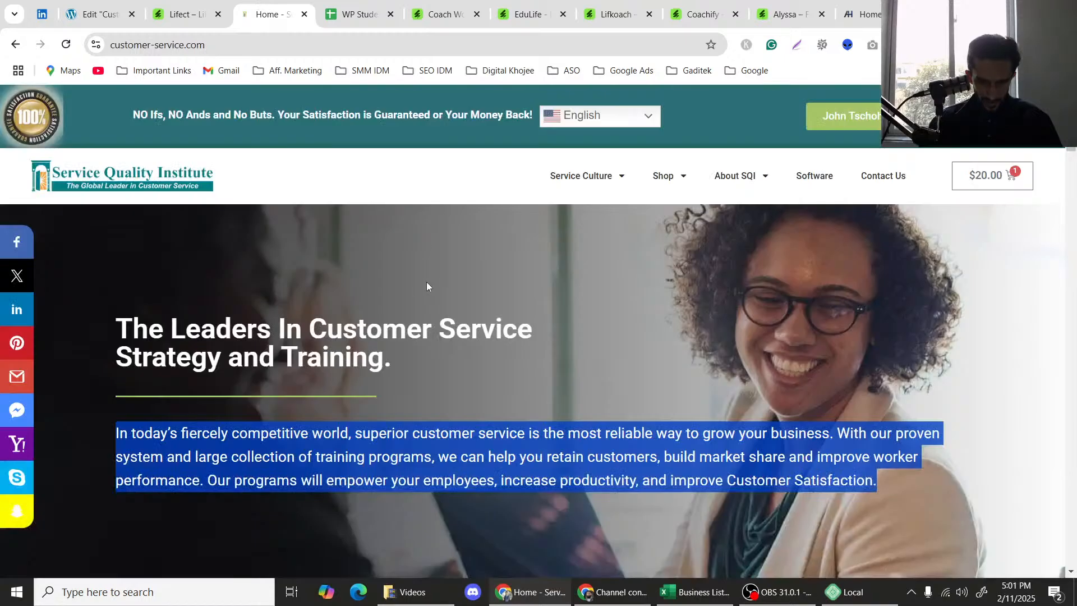
scroll(415, 284, down, 8)
scroll(415, 283, up, 4)
click(74, 5)
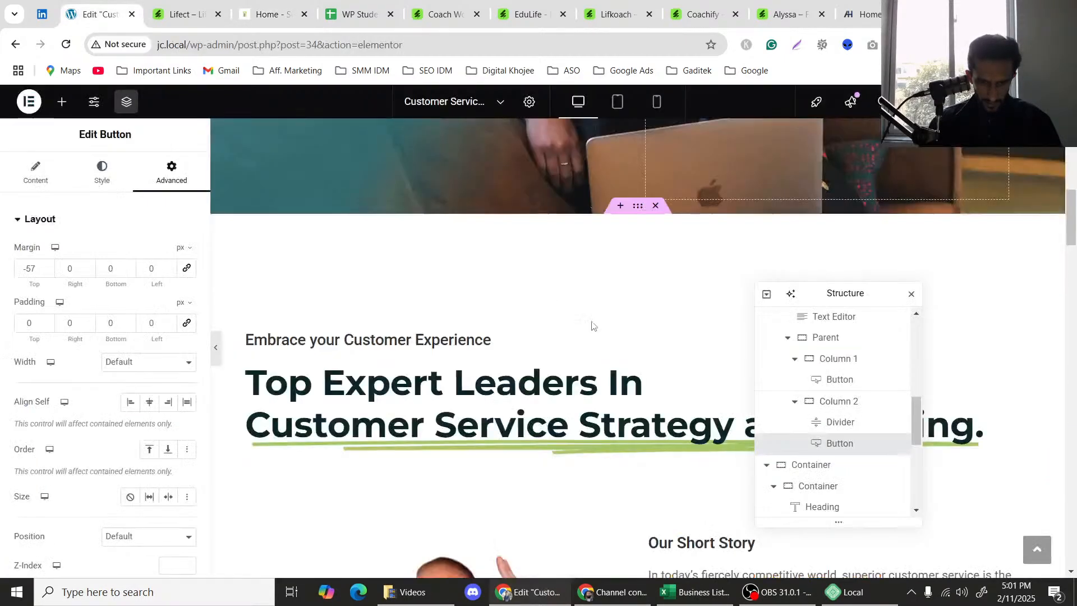
Move the Structure panel off the Watch Video area and select the container holding the Trusted By 20+ Companies row.
scroll(589, 326, down, 7)
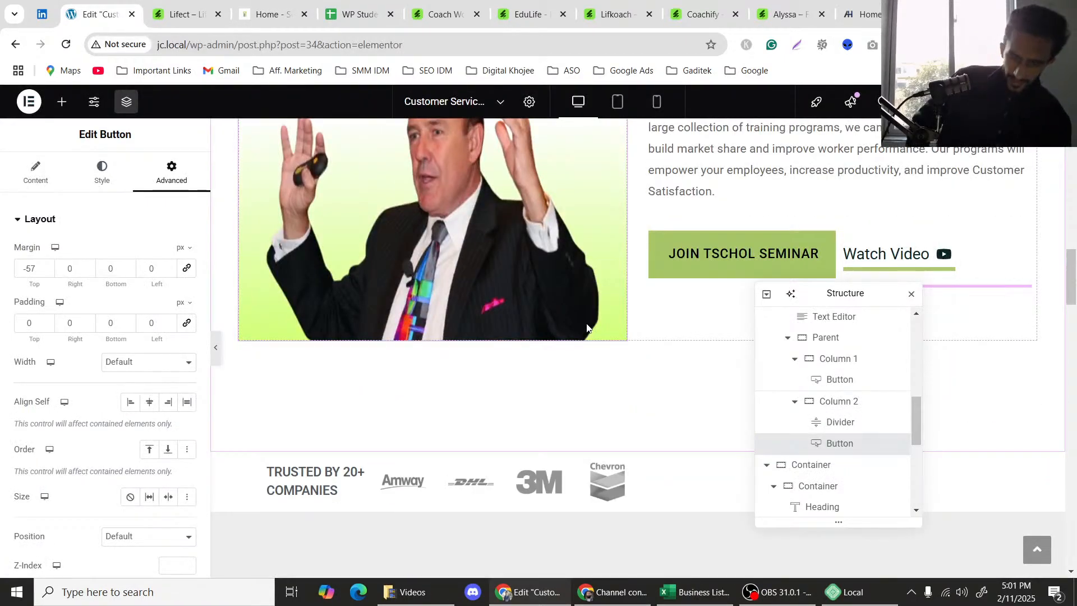
scroll(597, 323, down, 1)
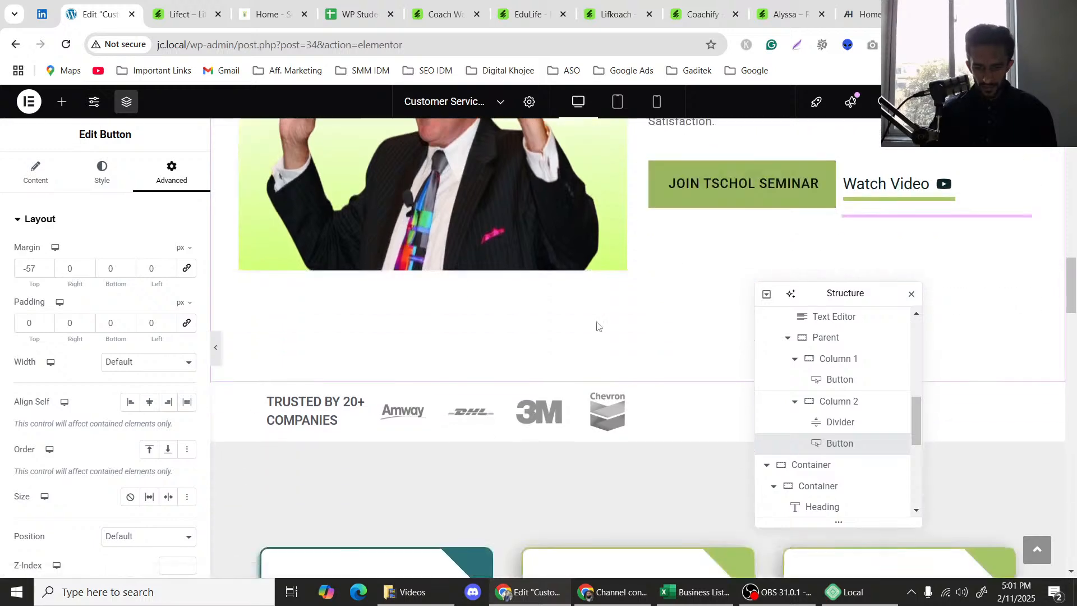
scroll(673, 377, up, 1)
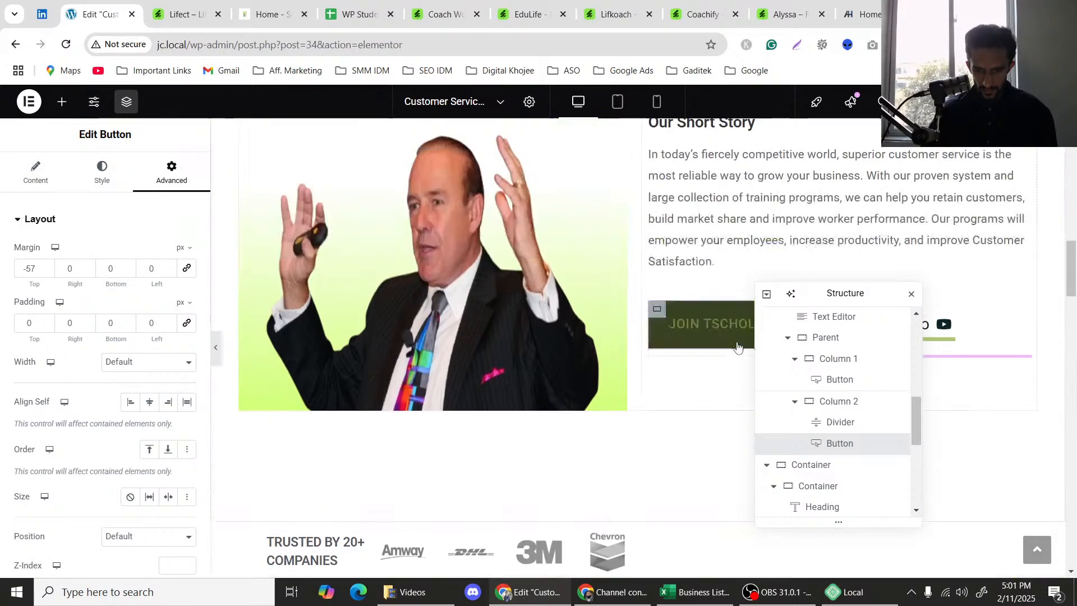
drag(836, 303, 533, 227)
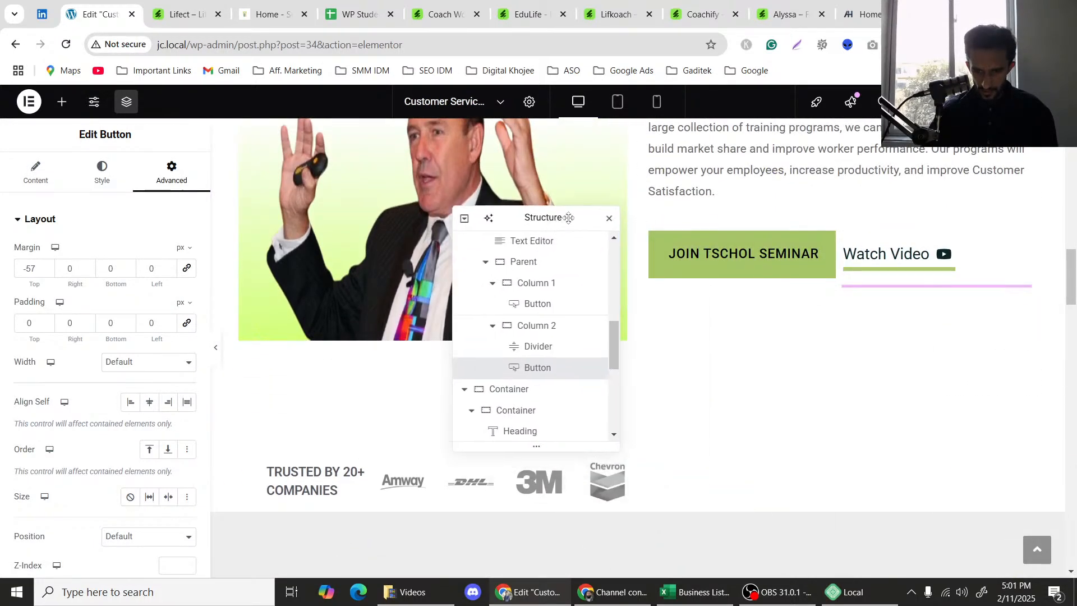
scroll(518, 381, down, 2)
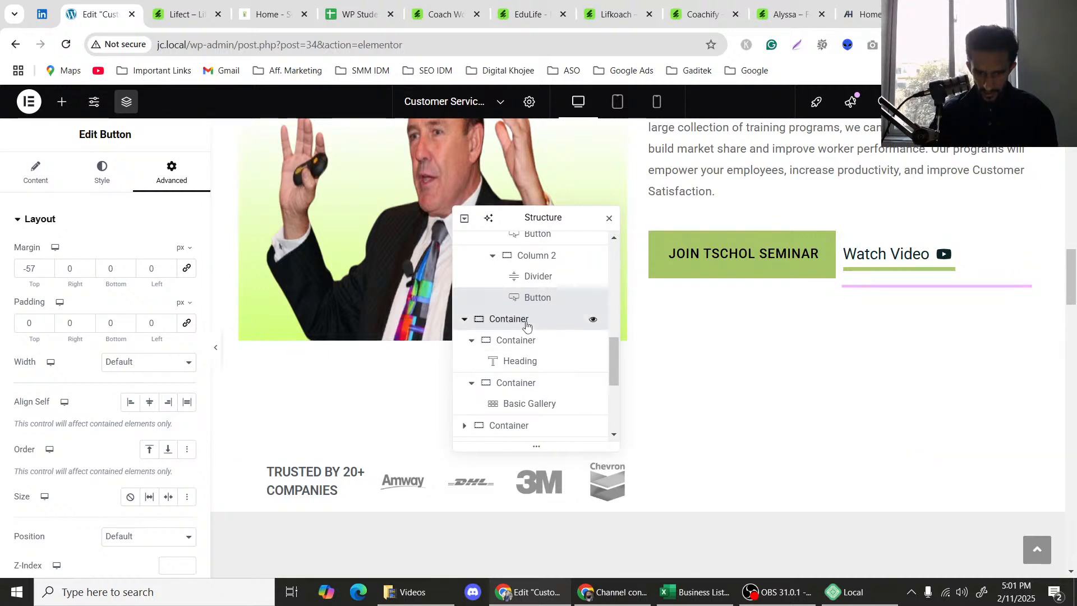
click(666, 287)
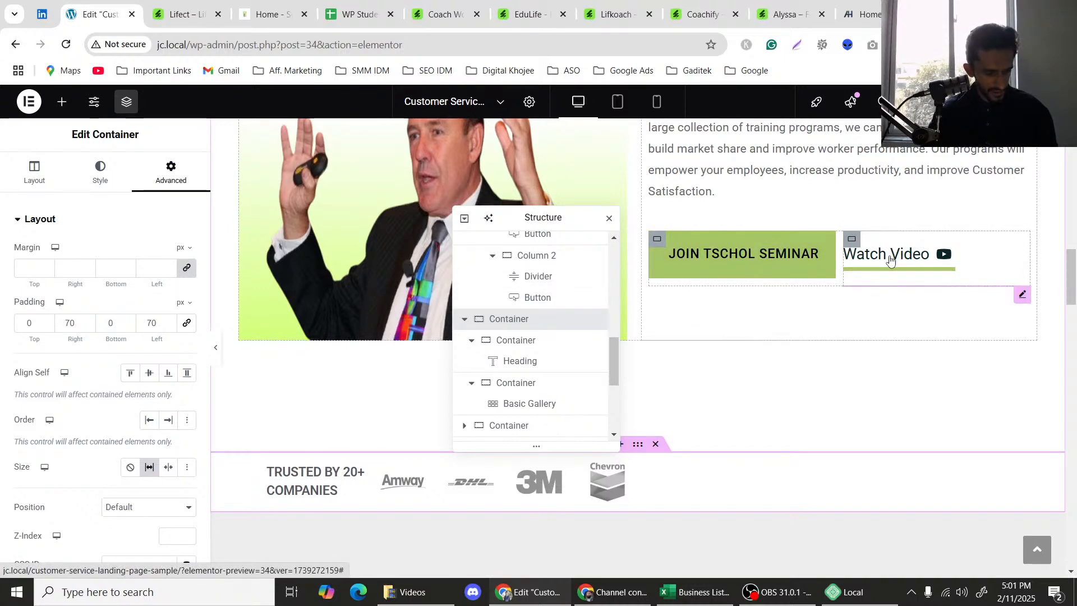
Compare the Our Short Story section with the customer-service.com homepage and the Lifect template preview.
scroll(890, 259, up, 4)
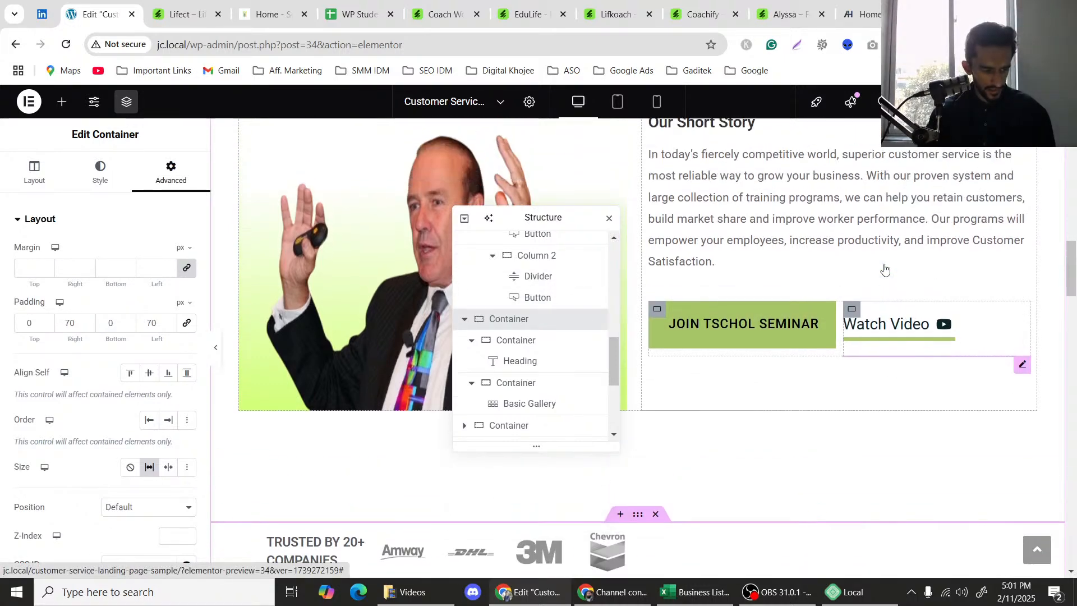
scroll(884, 270, up, 3)
scroll(885, 269, down, 7)
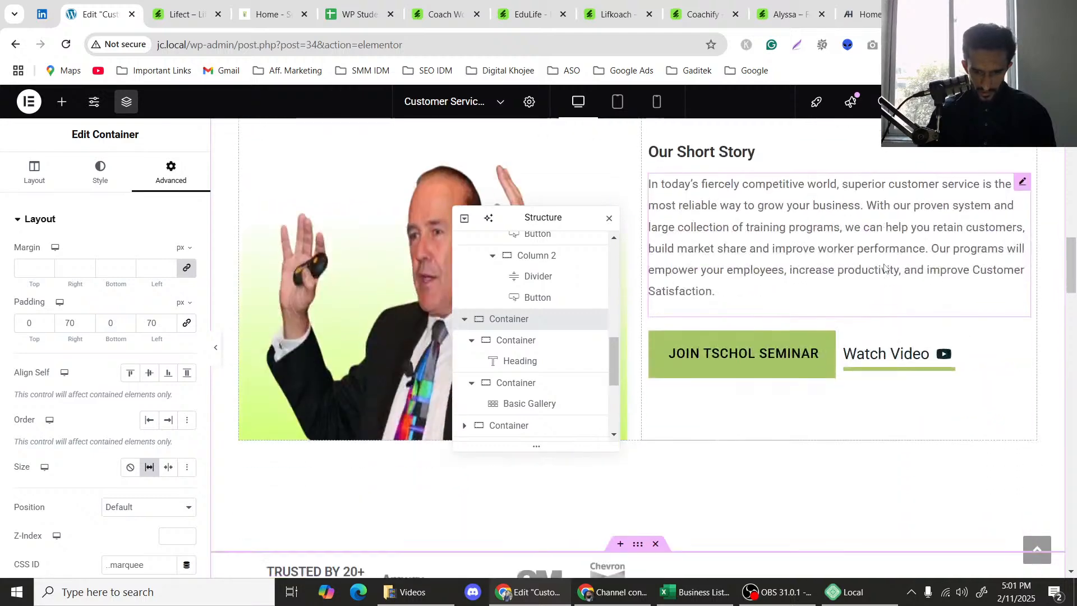
click(253, 9)
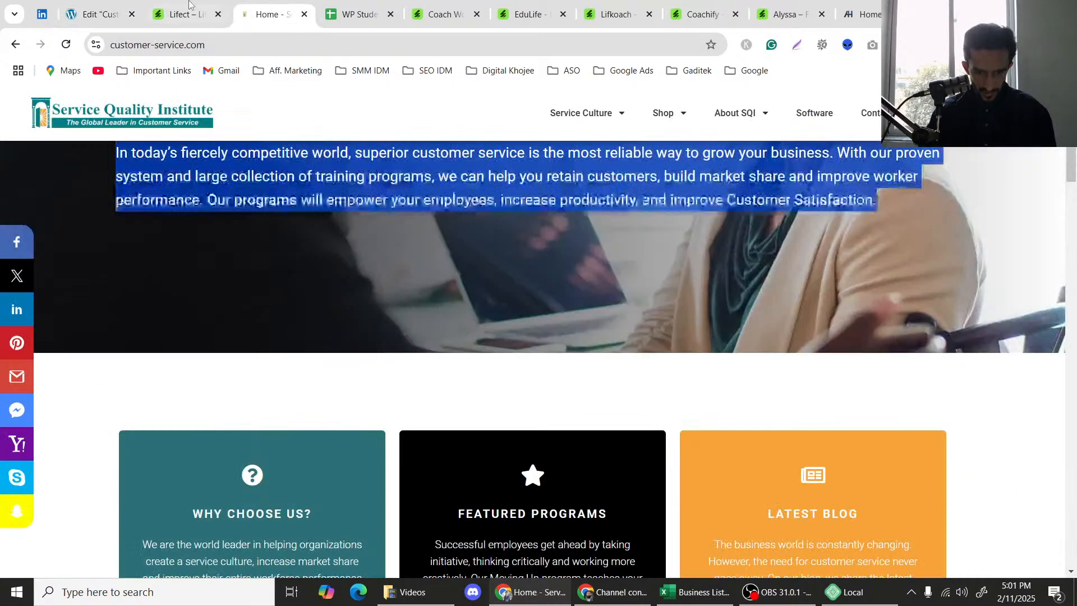
click(187, 3)
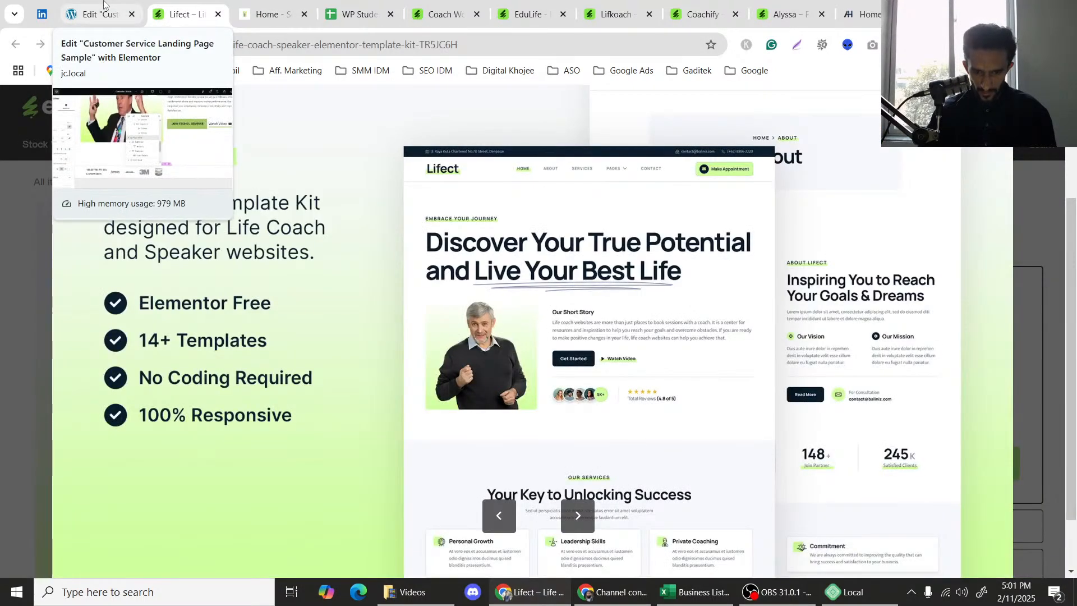
click(100, 4)
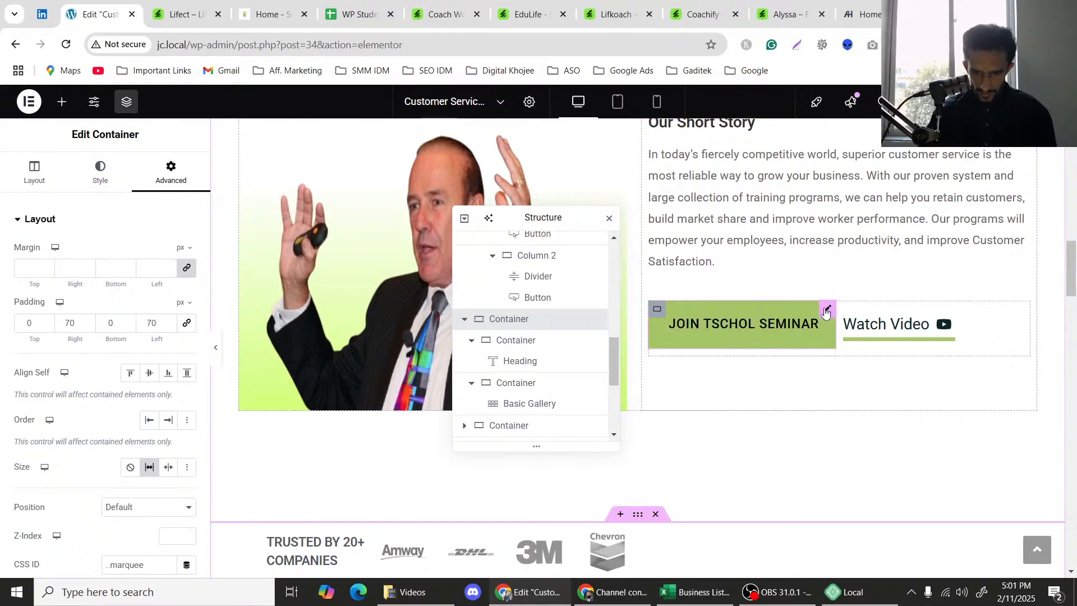
Set the background of the seminar button in the Our Short Story section to the global color New Heading Color.
click(112, 163)
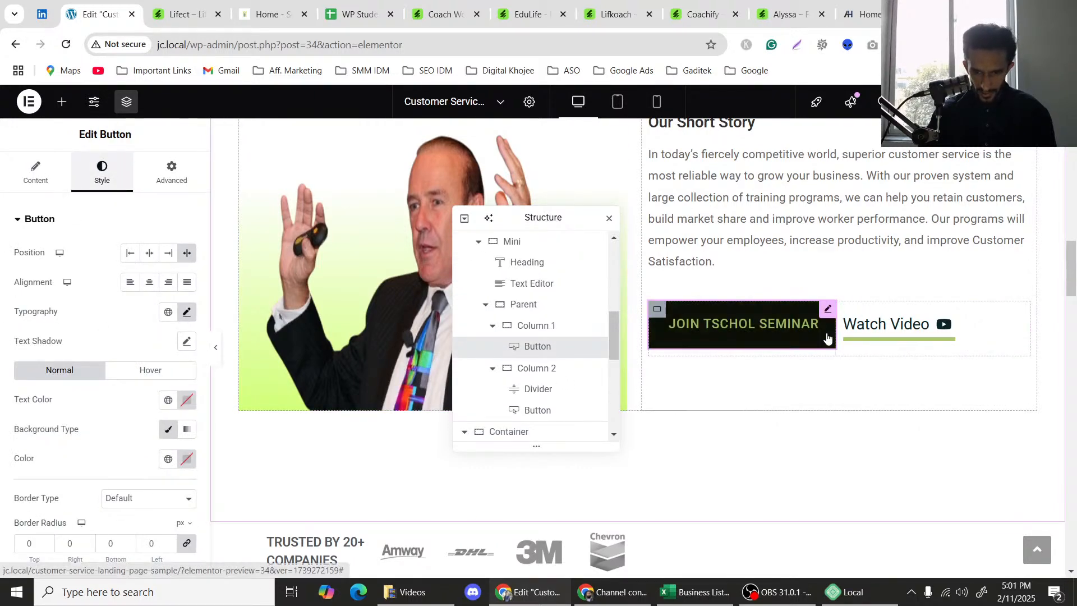
scroll(696, 278, up, 2)
scroll(673, 247, down, 1)
scroll(673, 247, up, 3)
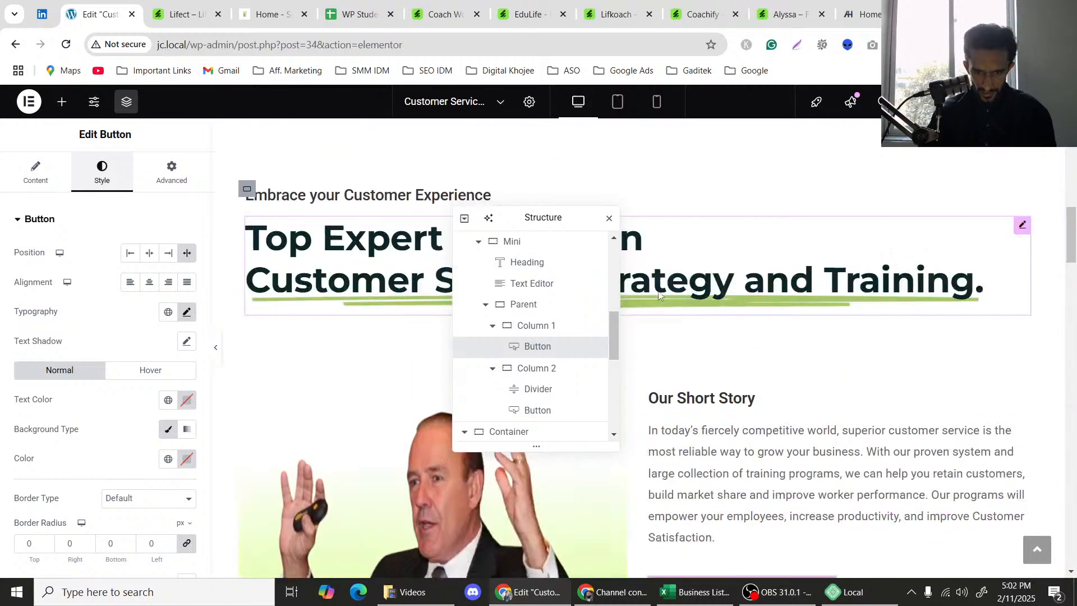
scroll(678, 337, down, 3)
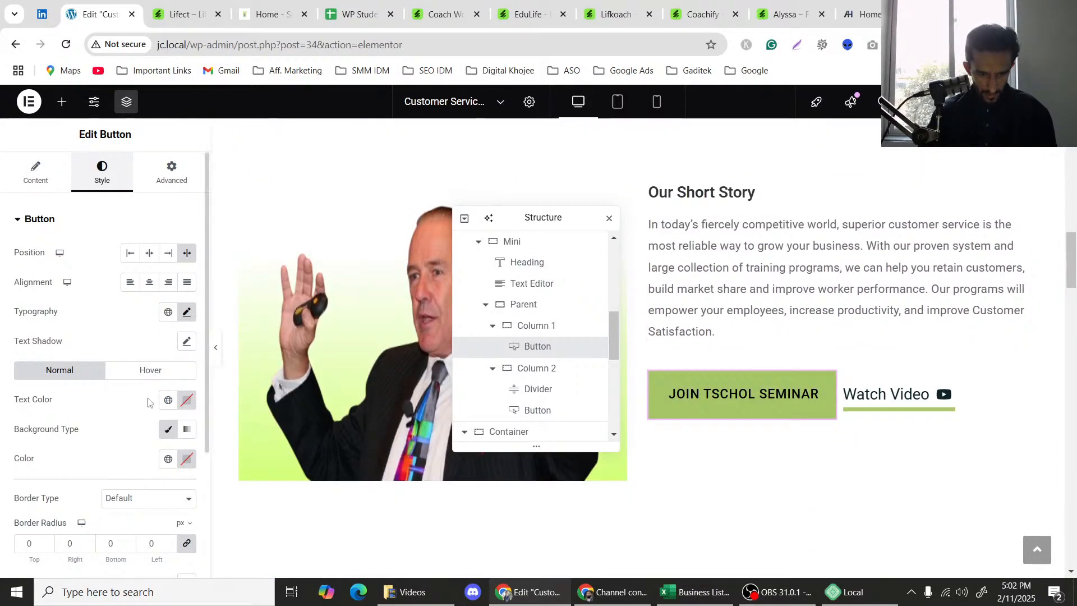
scroll(149, 403, down, 2)
scroll(710, 350, up, 3)
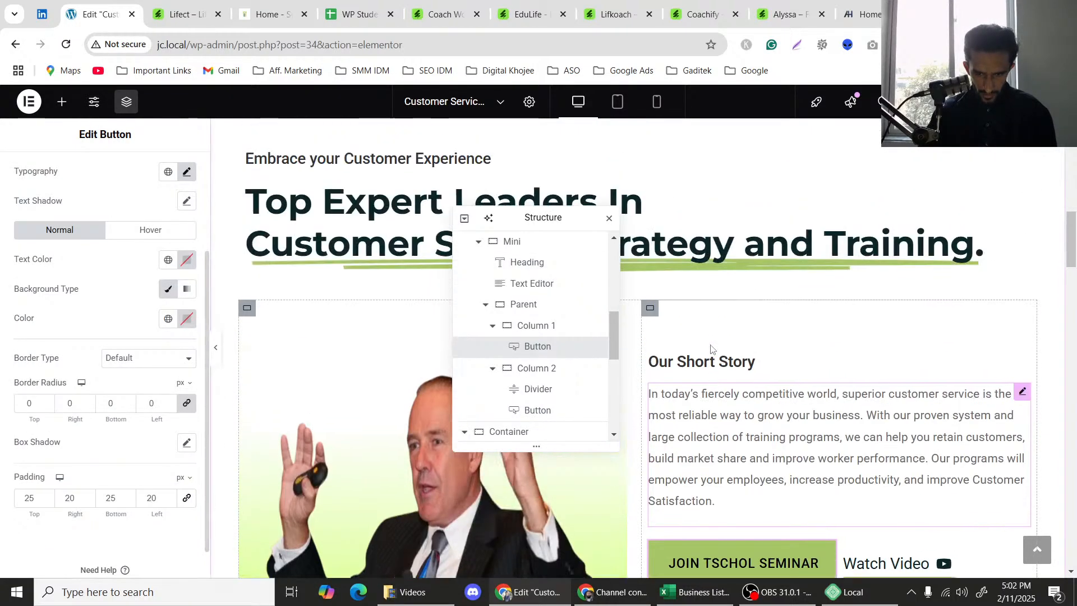
scroll(711, 350, down, 3)
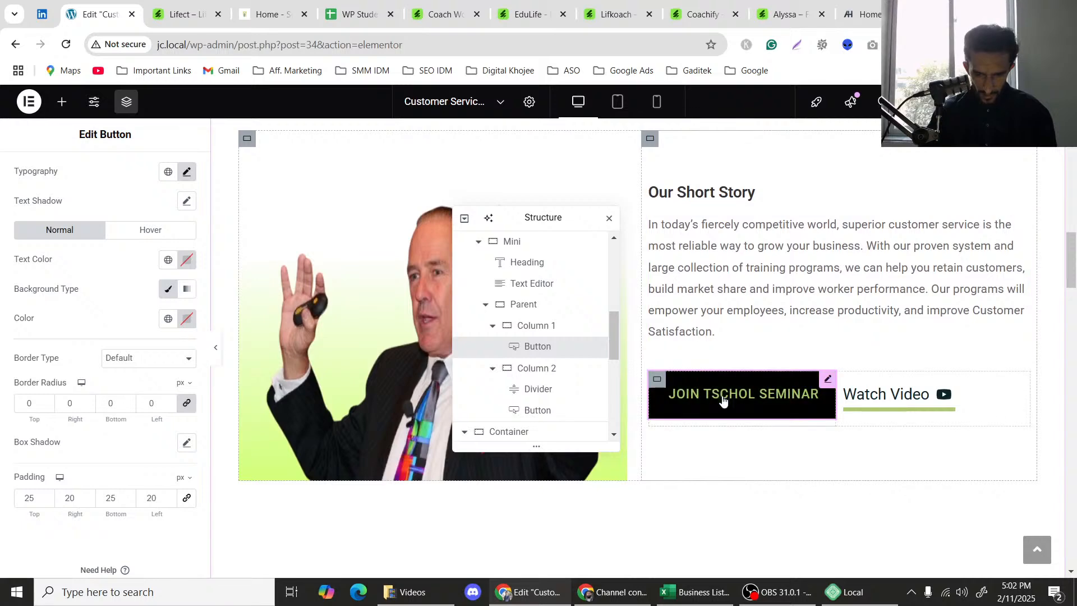
scroll(713, 336, up, 3)
scroll(713, 337, down, 5)
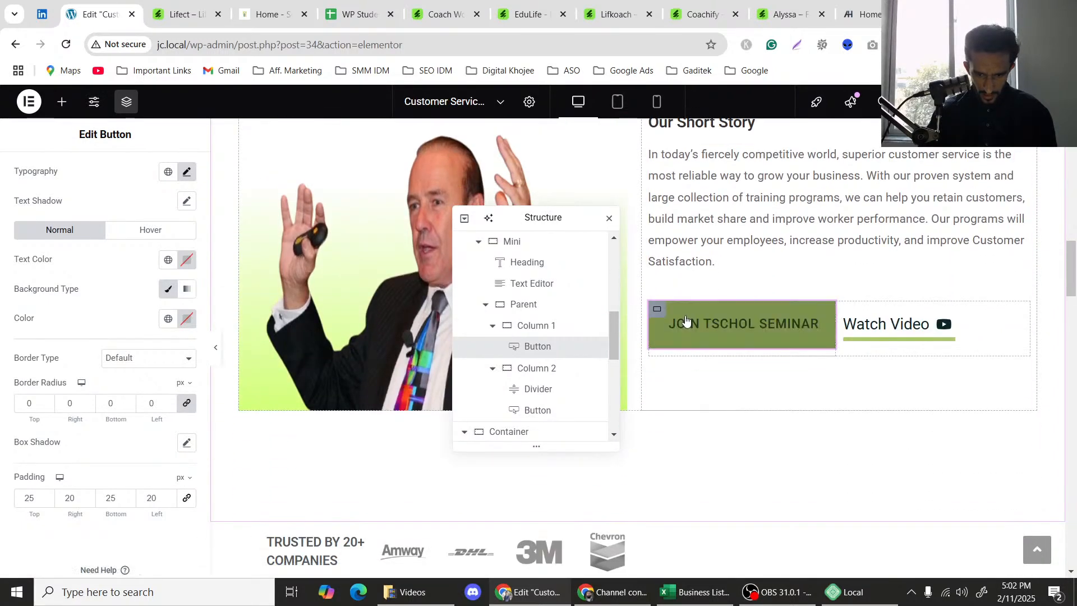
scroll(121, 339, down, 1)
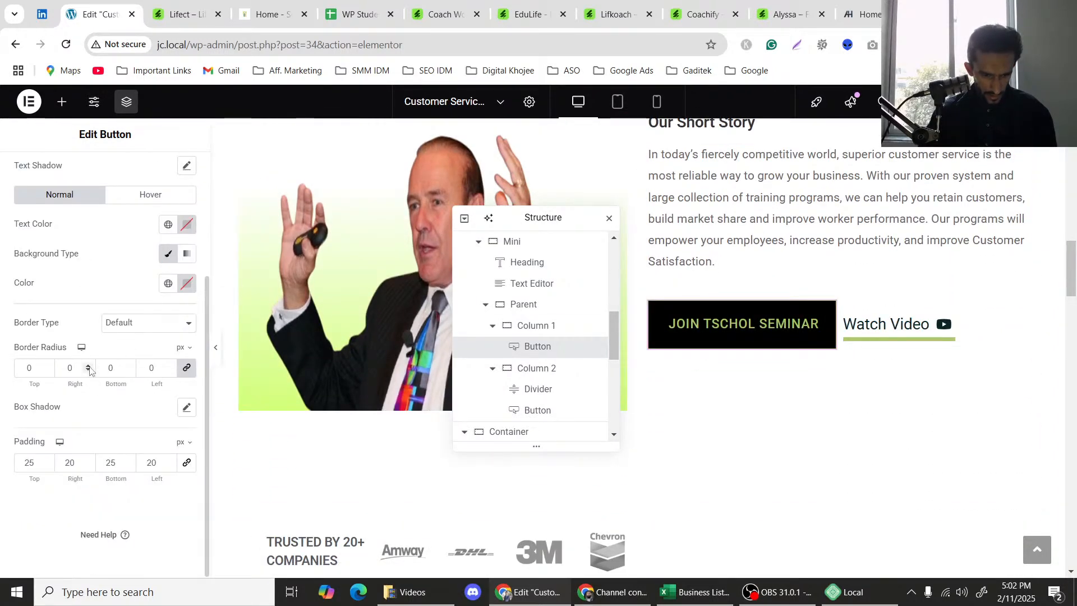
scroll(93, 299, up, 3)
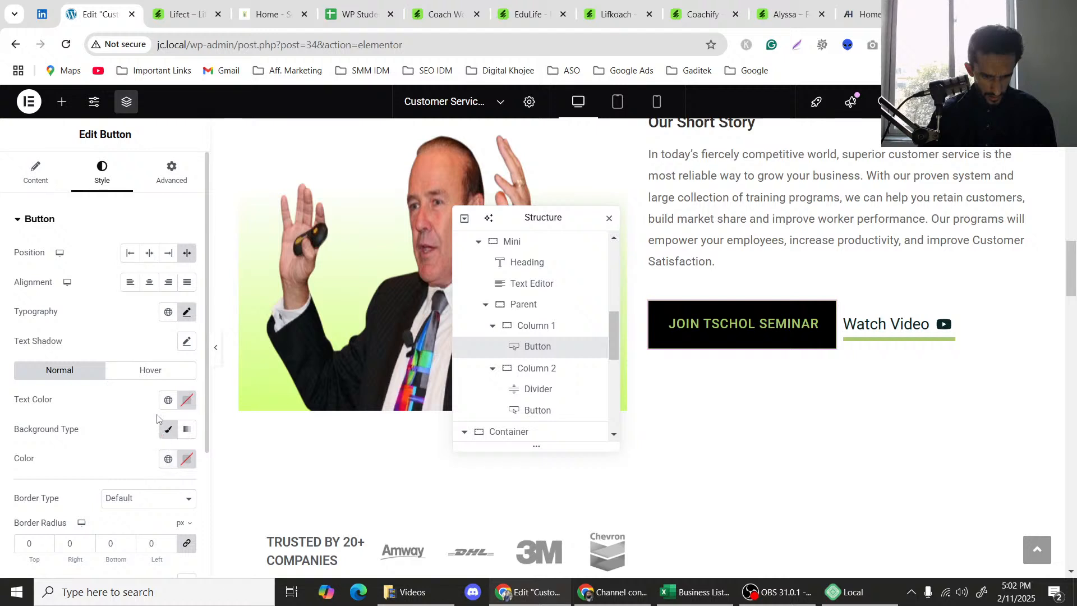
click(167, 460)
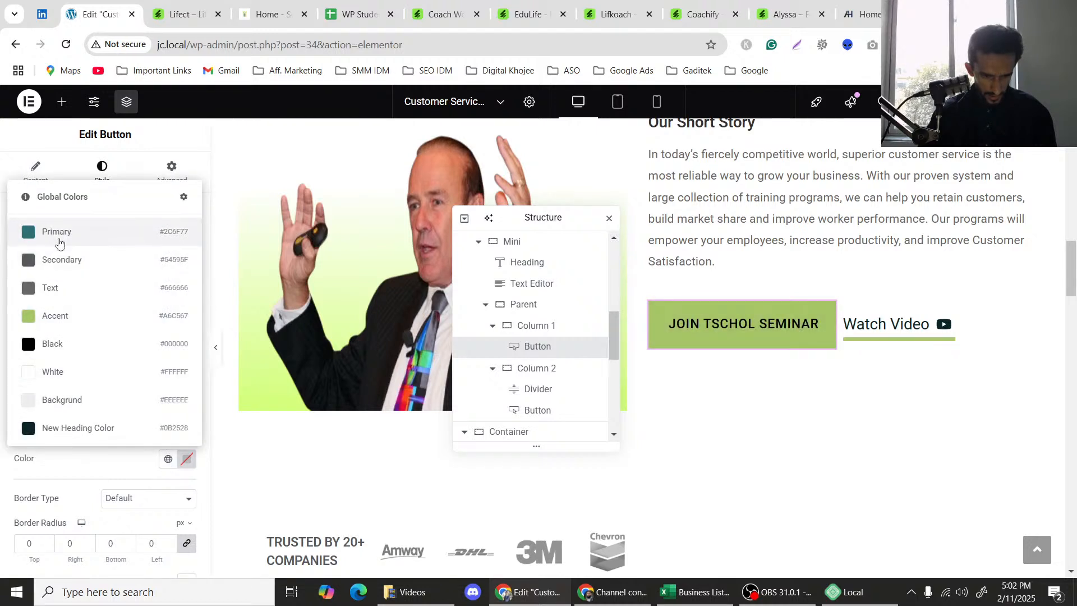
click(61, 428)
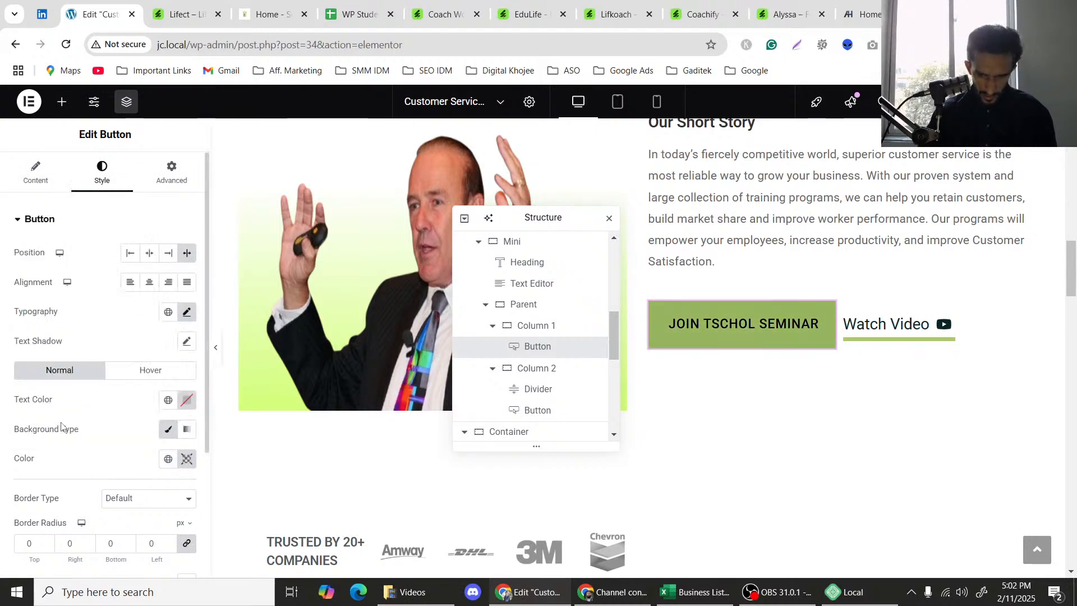
Try the global color Backgrund on the seminar button's text and check it against the section.
click(168, 400)
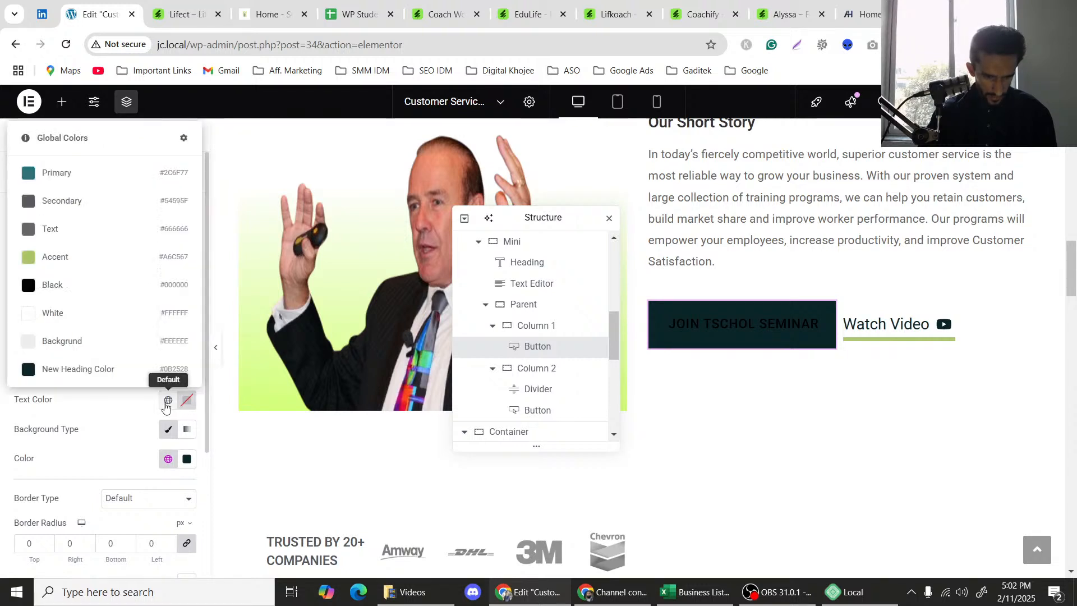
click(60, 340)
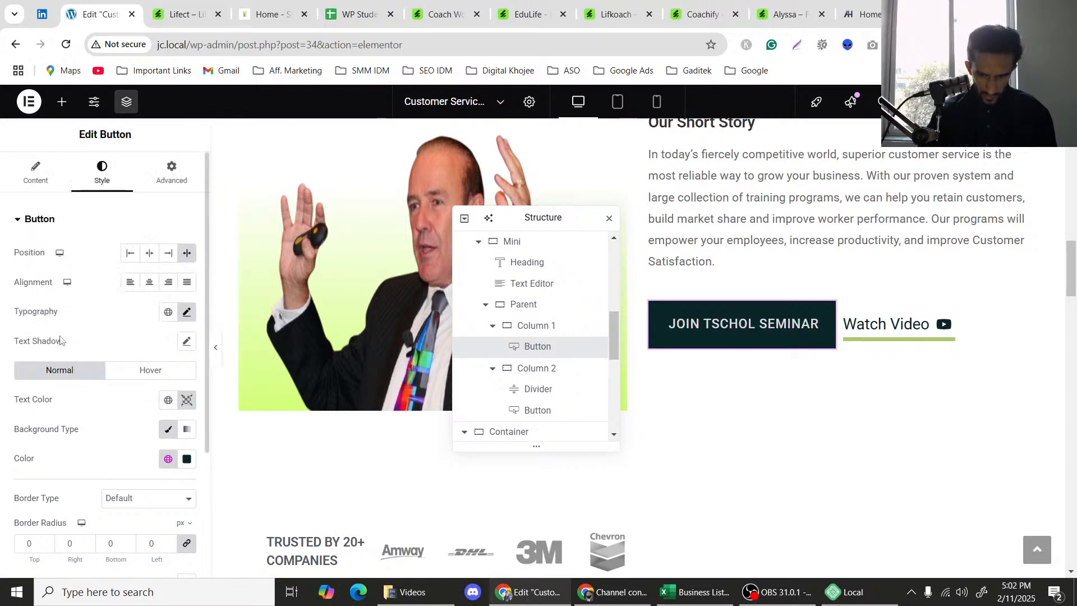
scroll(393, 312, up, 1)
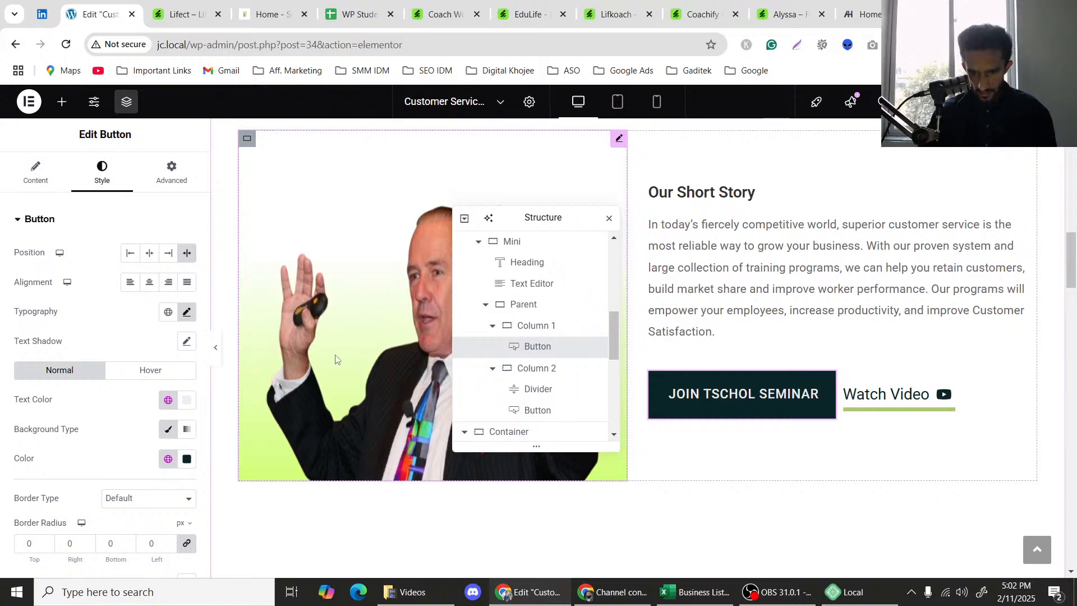
scroll(340, 354, up, 3)
scroll(340, 354, down, 2)
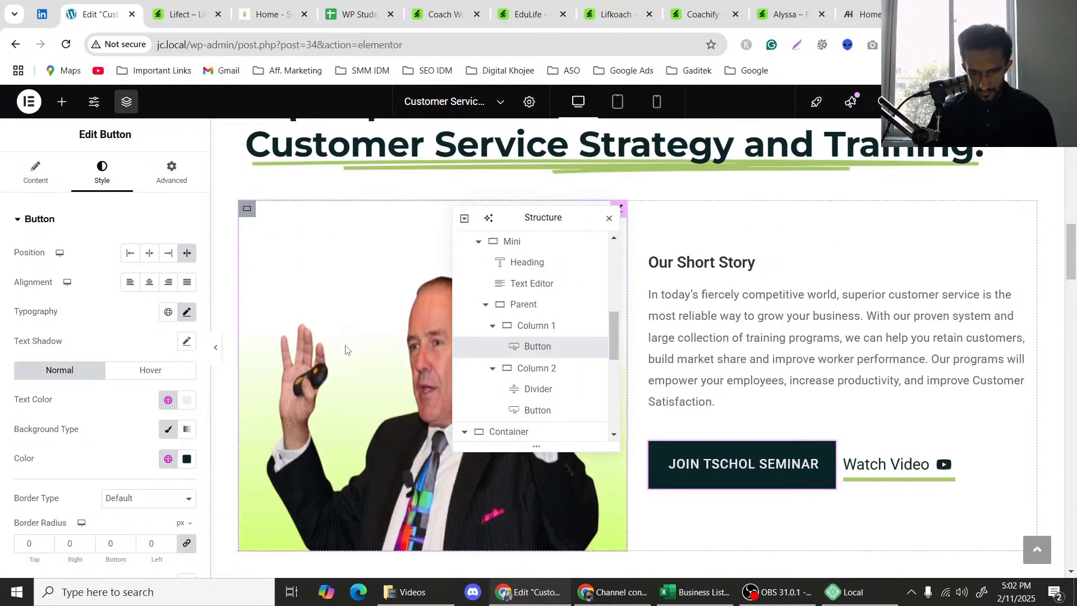
Set the seminar button's text color to the global color White.
click(168, 400)
click(70, 316)
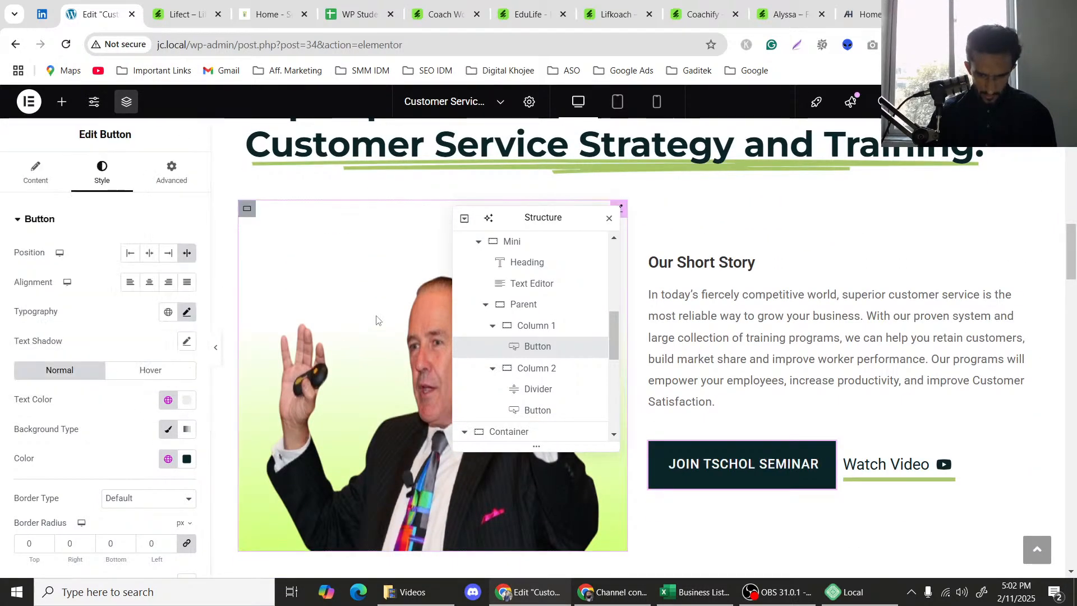
scroll(379, 320, down, 1)
Hide the editing panels and examine the headline and Our Short Story section with the restyled button in the preview.
click(217, 349)
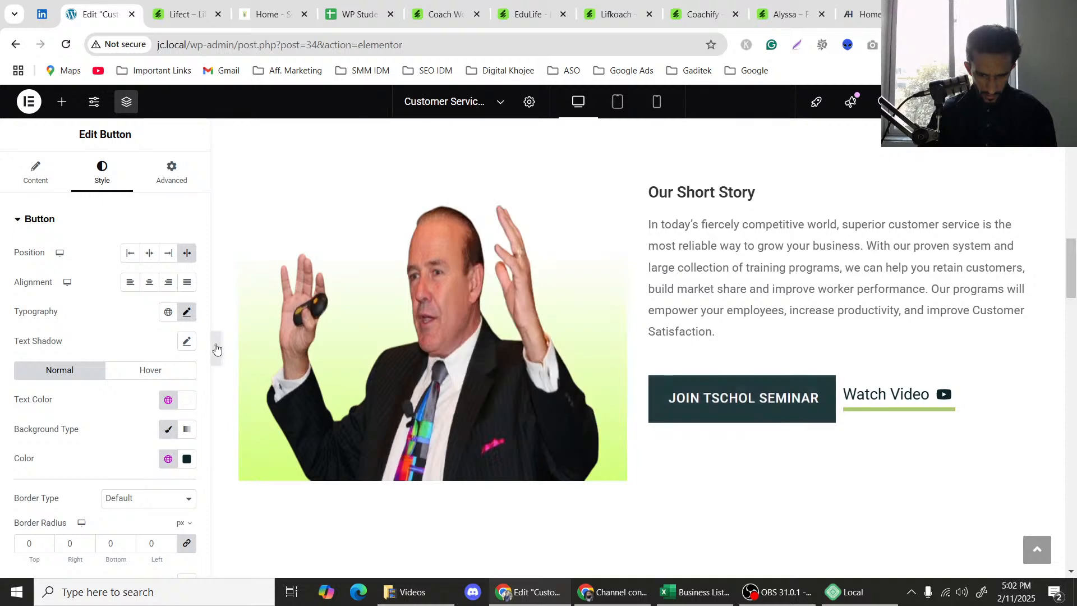
click(216, 349)
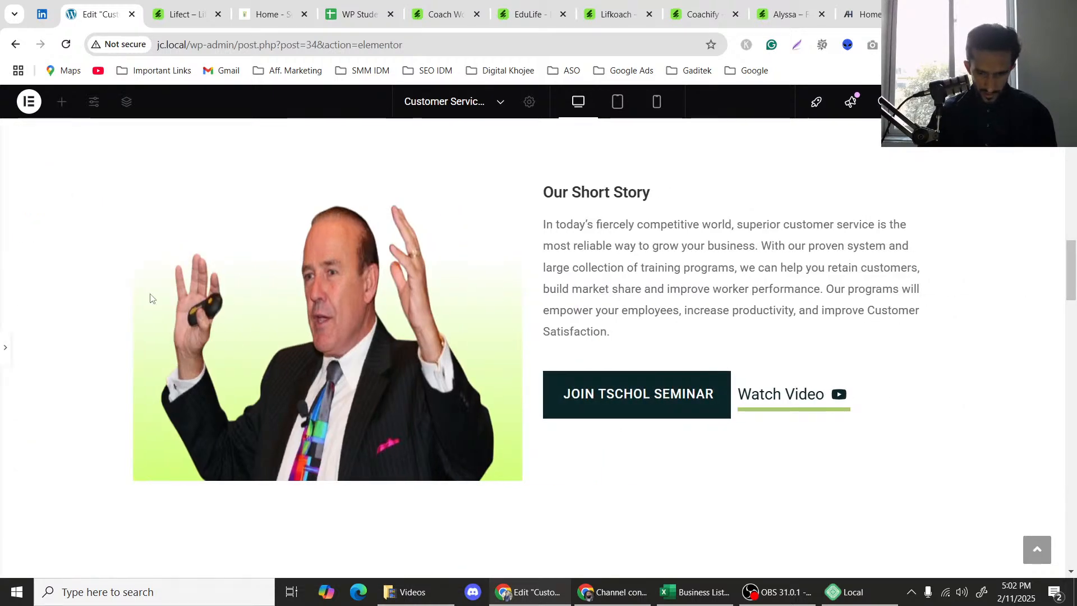
scroll(150, 298, up, 2)
scroll(150, 298, down, 3)
scroll(150, 298, up, 2)
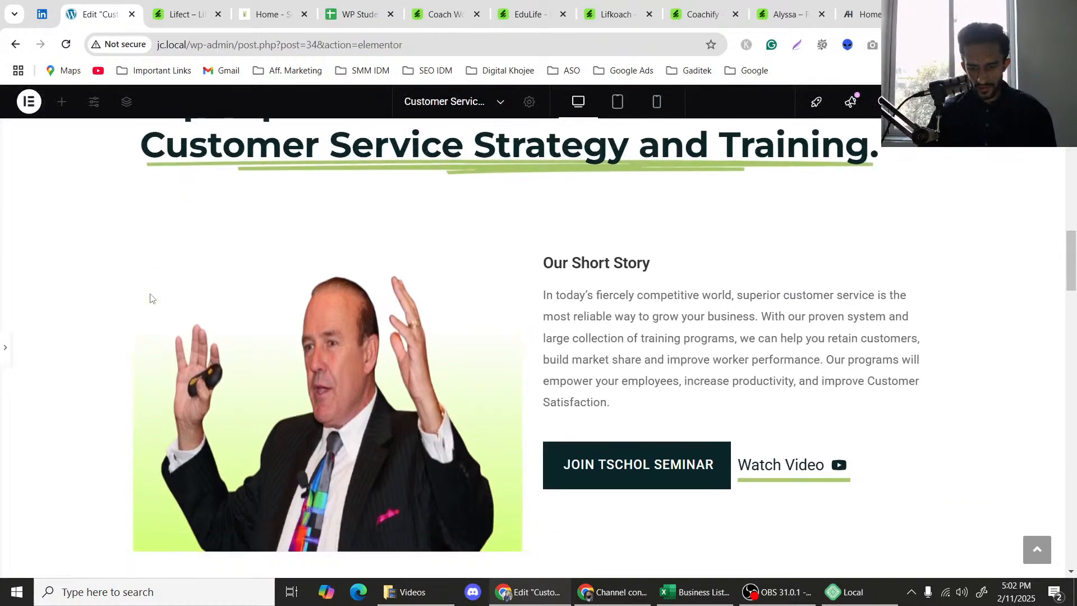
scroll(149, 298, up, 2)
scroll(150, 298, down, 2)
scroll(150, 298, down, 1)
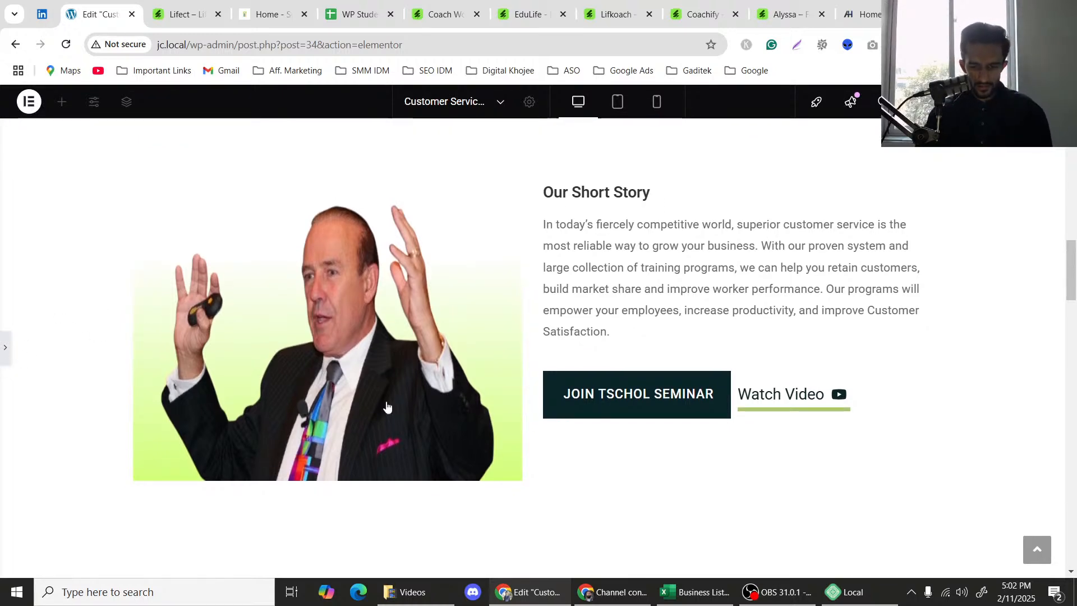
Set the column gap of the Parent container holding the seminar and Watch Video buttons to 20 px.
key(ctrl+i)
key(ctrl+p)
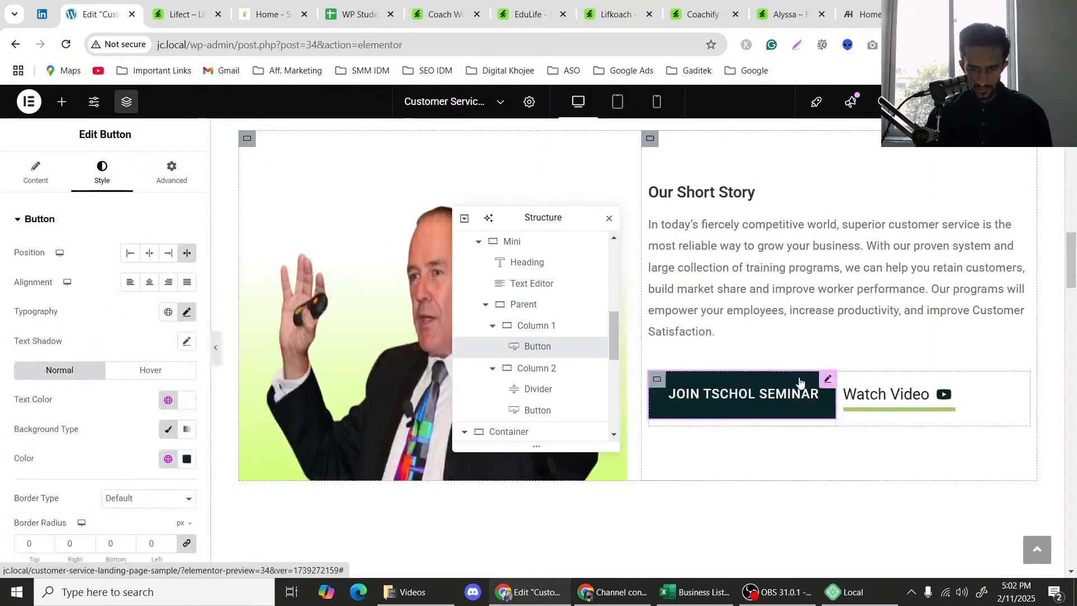
click(519, 330)
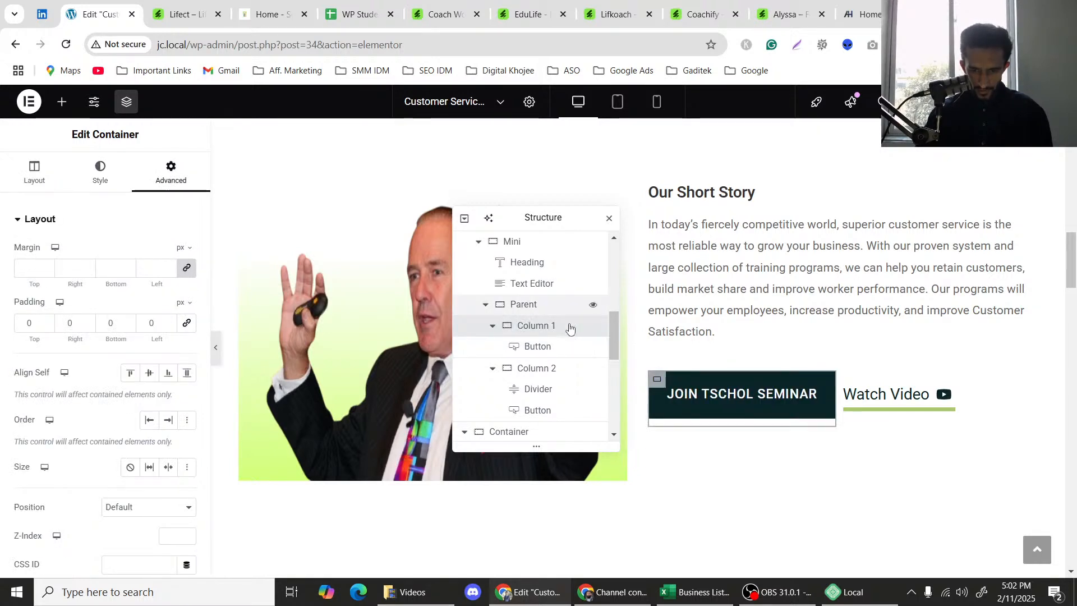
click(561, 304)
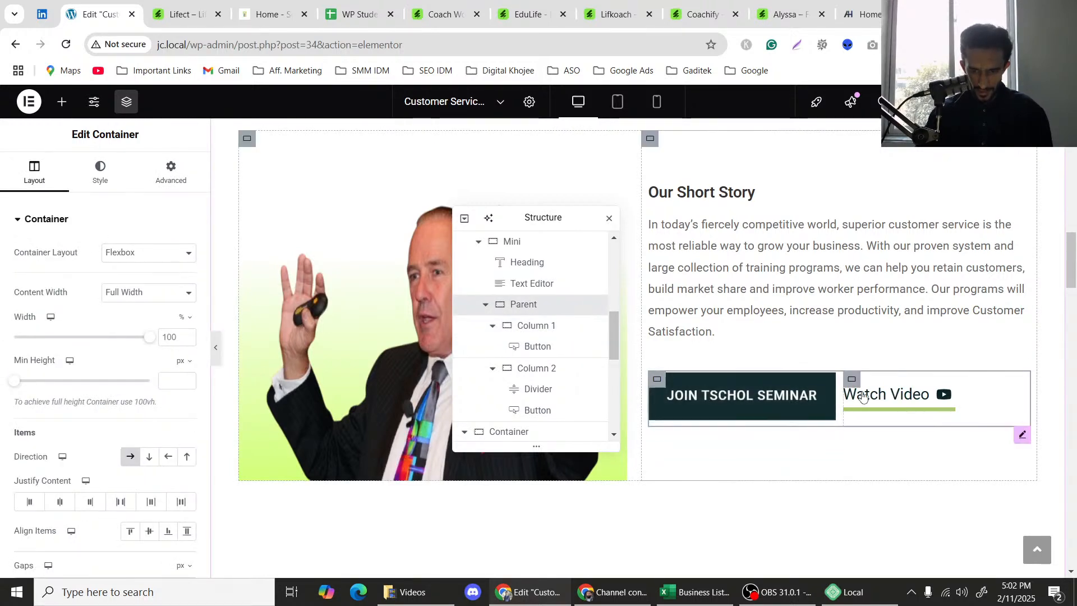
scroll(66, 431, down, 2)
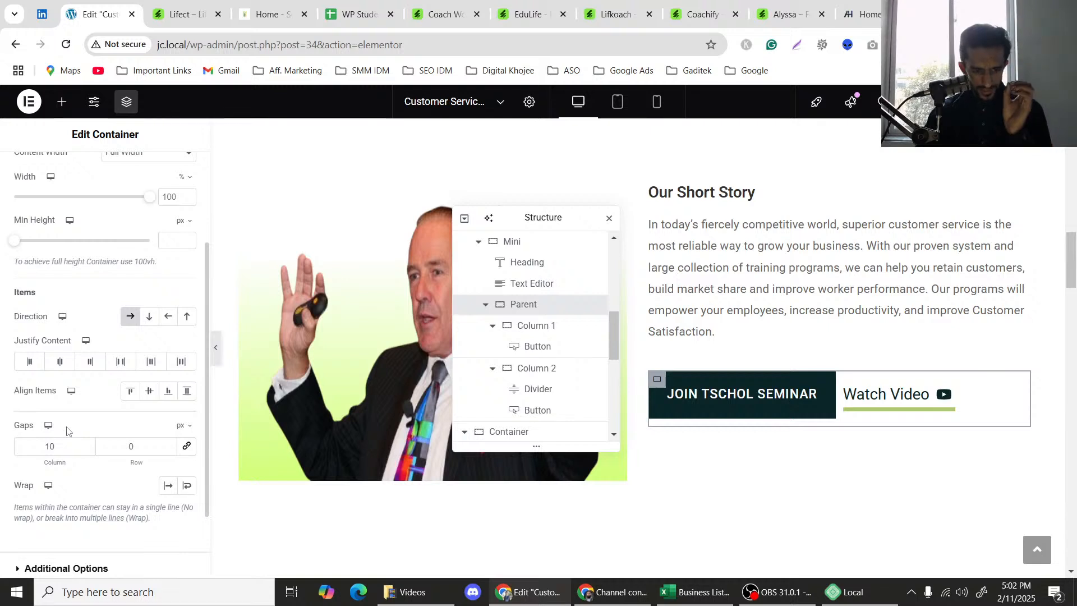
scroll(49, 224, up, 2)
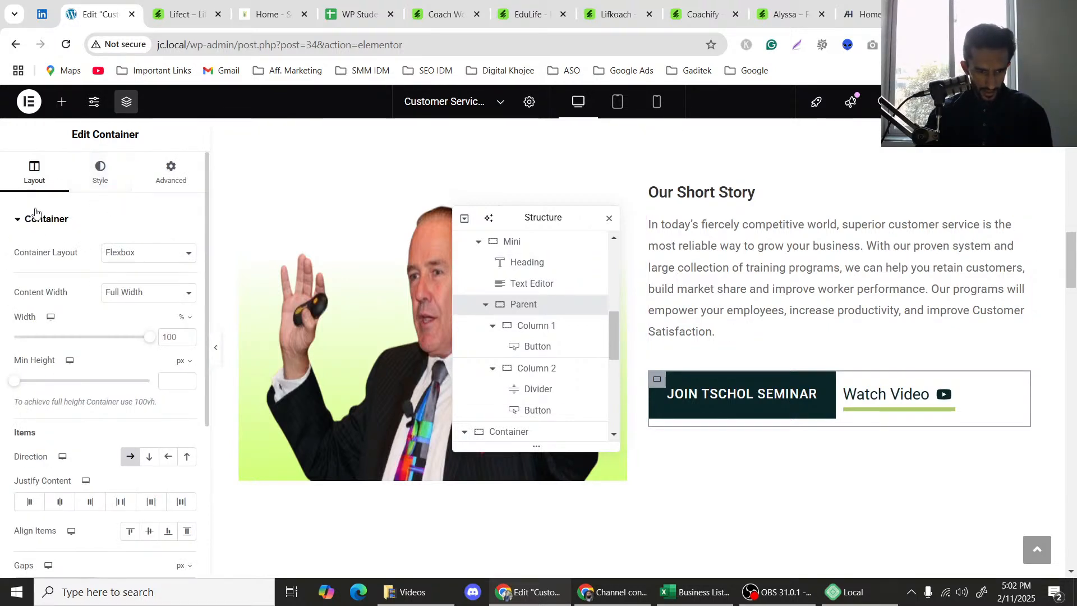
scroll(34, 292, down, 4)
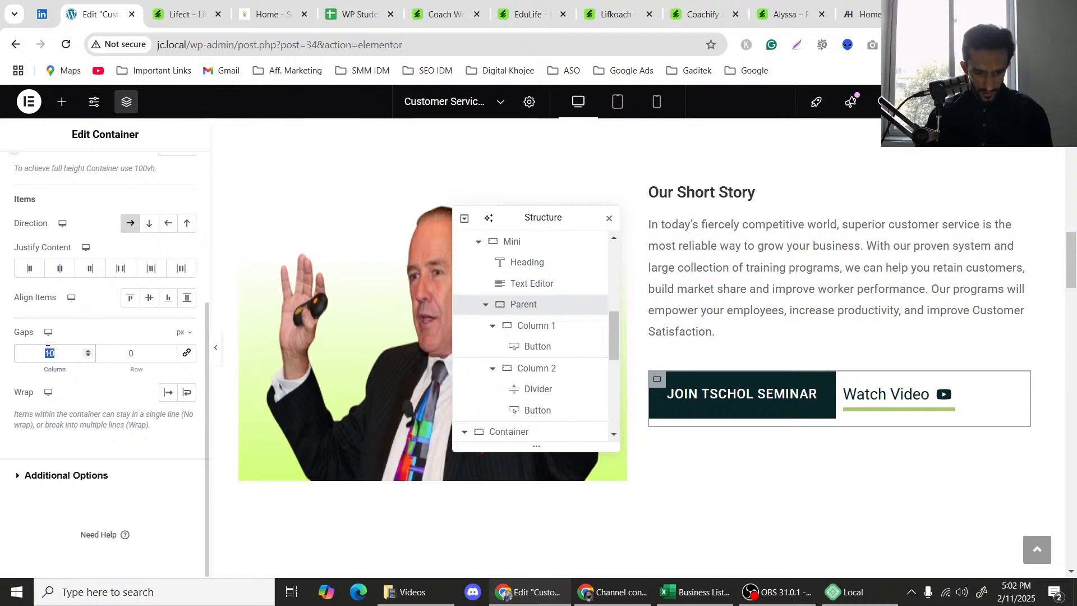
text(20)
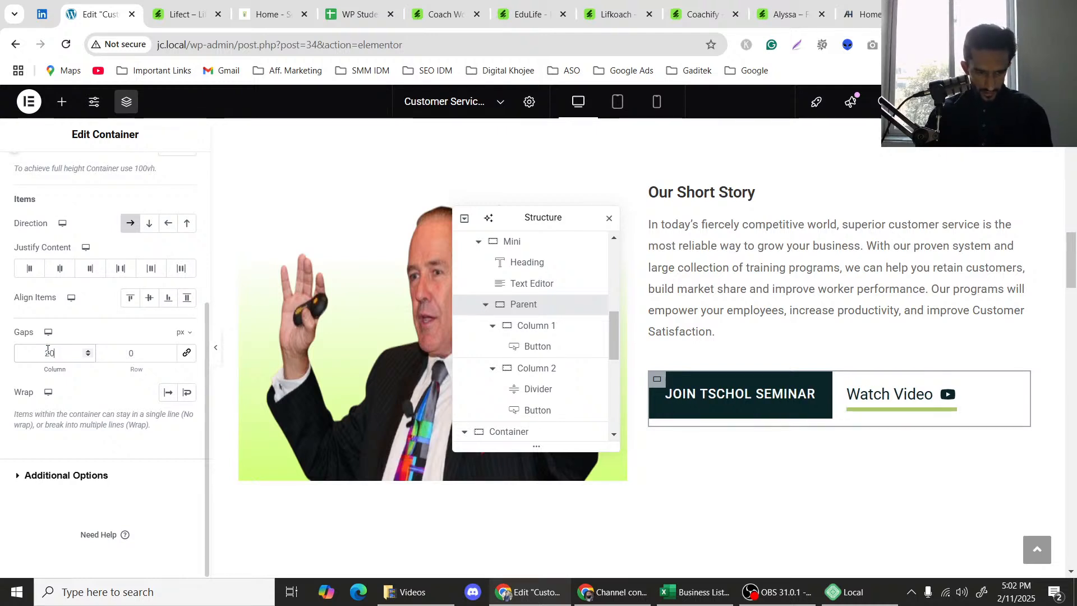
Hide the editing panels and examine the button spacing in the Our Short Story section in the preview.
click(218, 356)
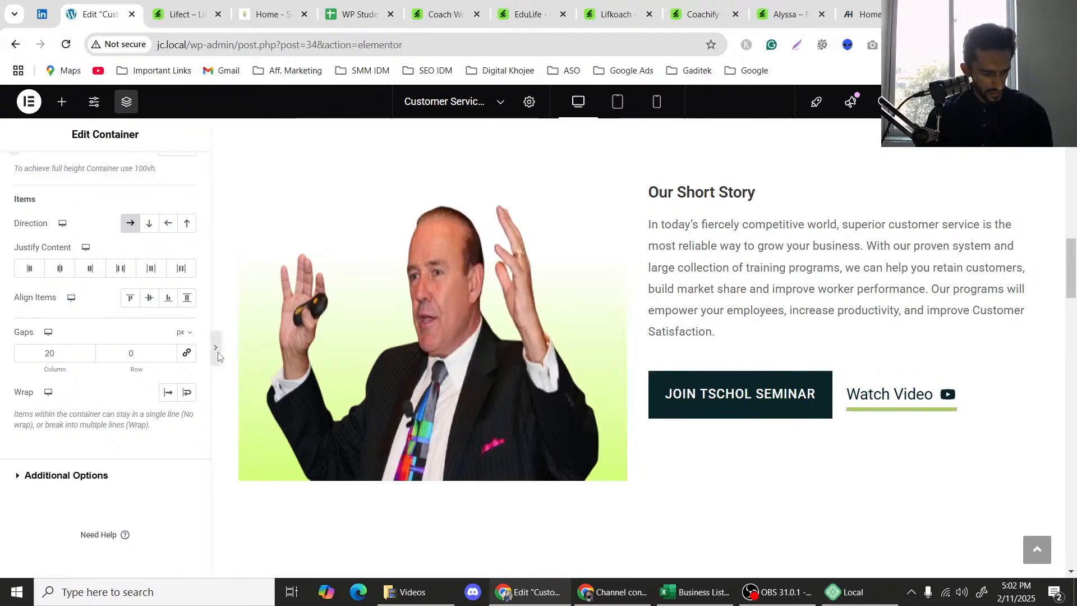
scroll(368, 364, up, 3)
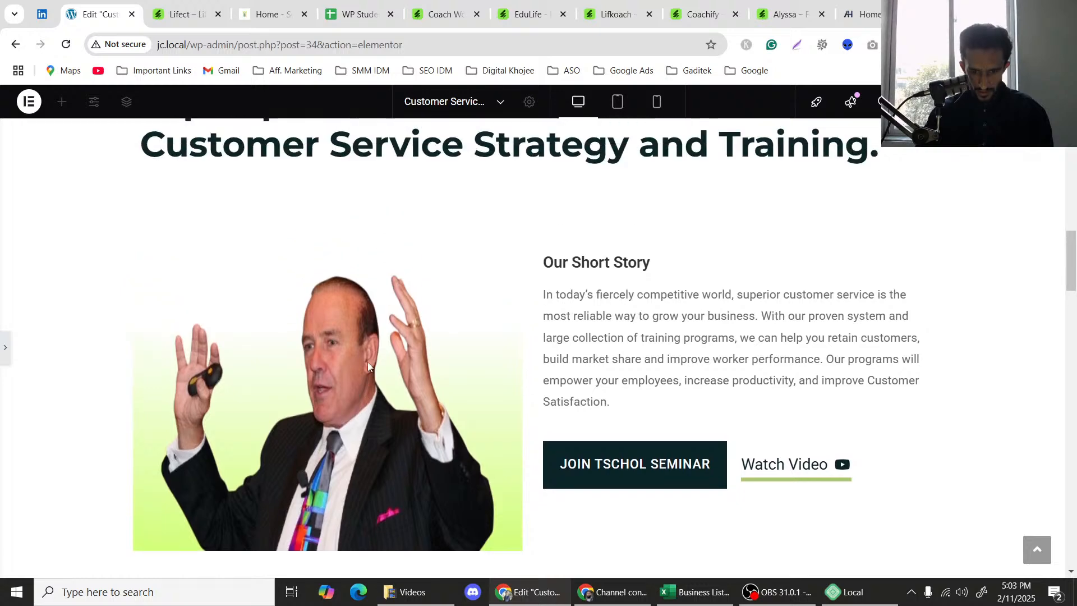
scroll(368, 364, down, 4)
scroll(368, 363, up, 3)
scroll(368, 366, down, 3)
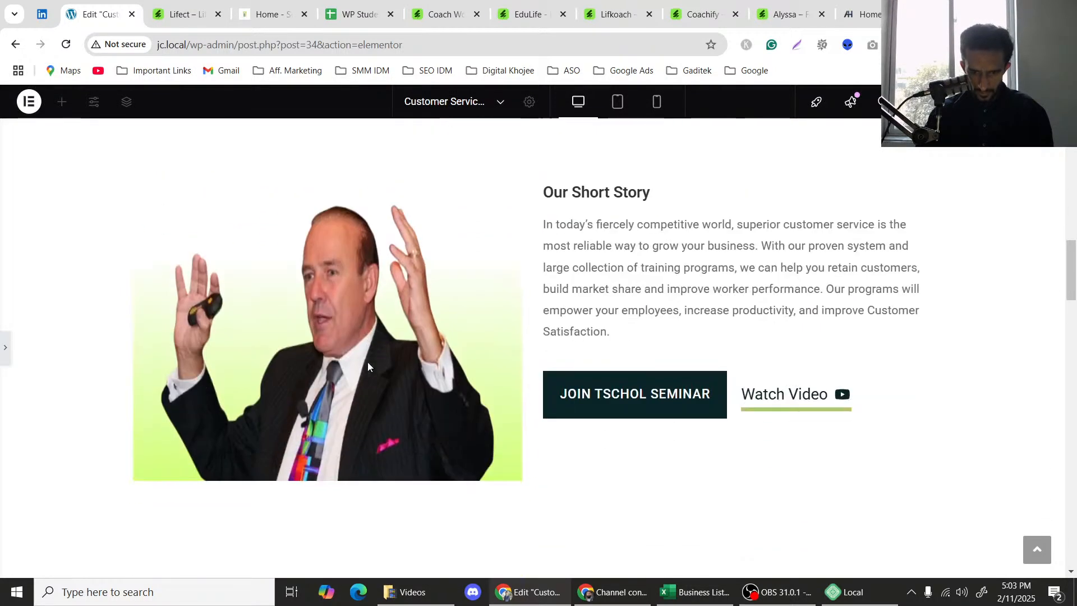
scroll(368, 366, up, 3)
scroll(651, 452, down, 3)
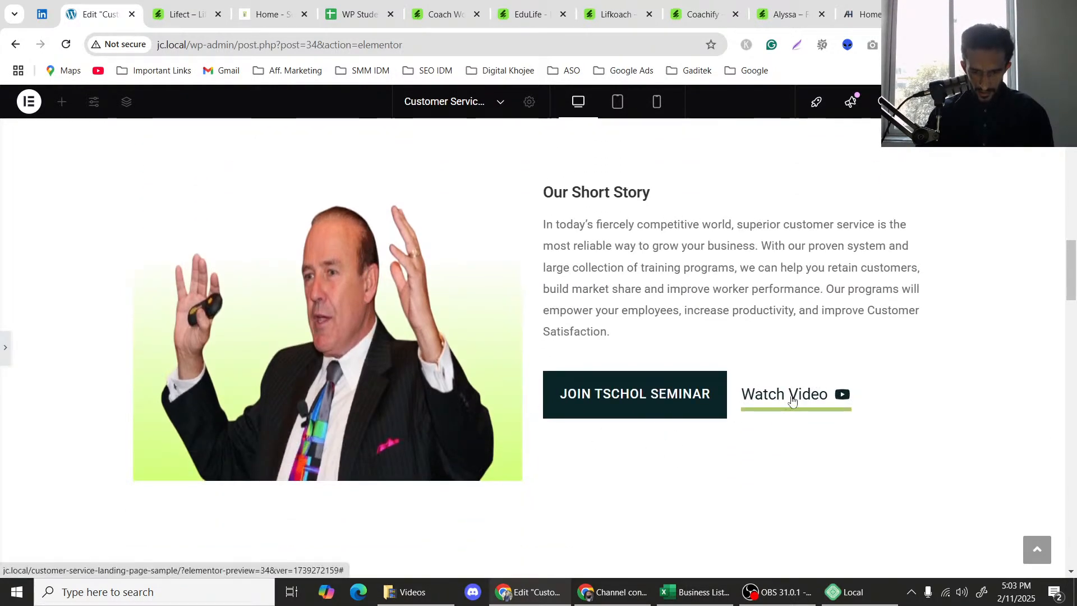
Open the seminar button's hover style settings and compare the Our Short Story section with the Lifect template.
key(ctrl+p)
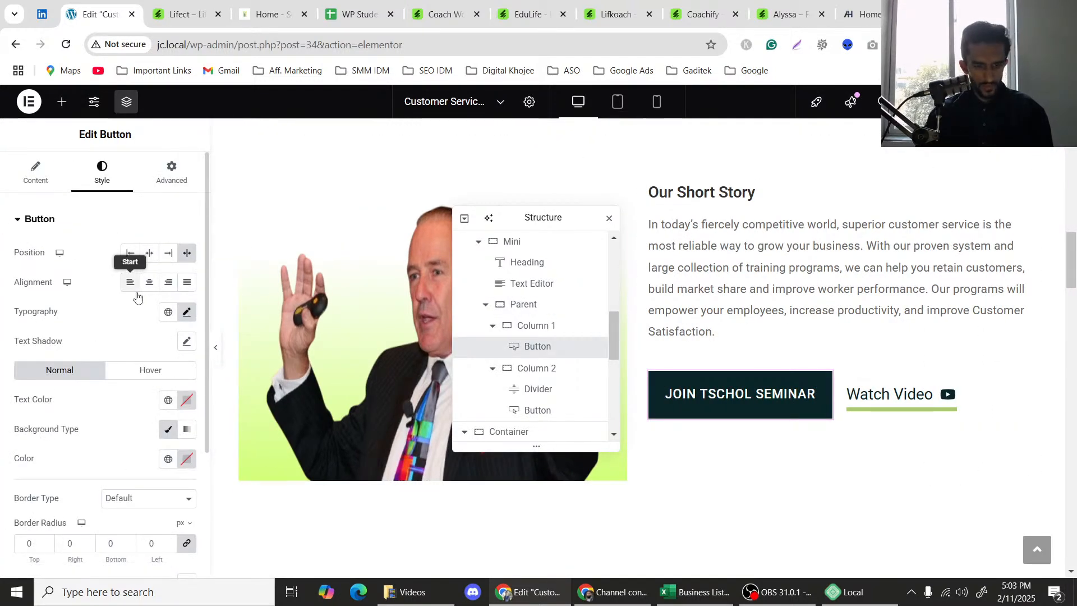
click(135, 370)
scroll(144, 348, down, 1)
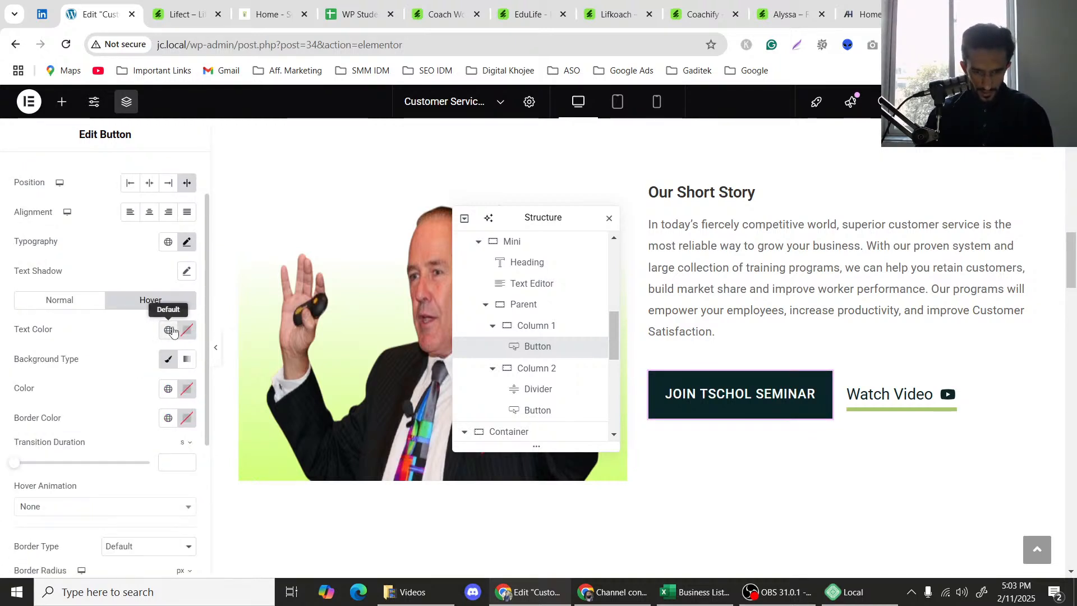
key(ctrl+Tab)
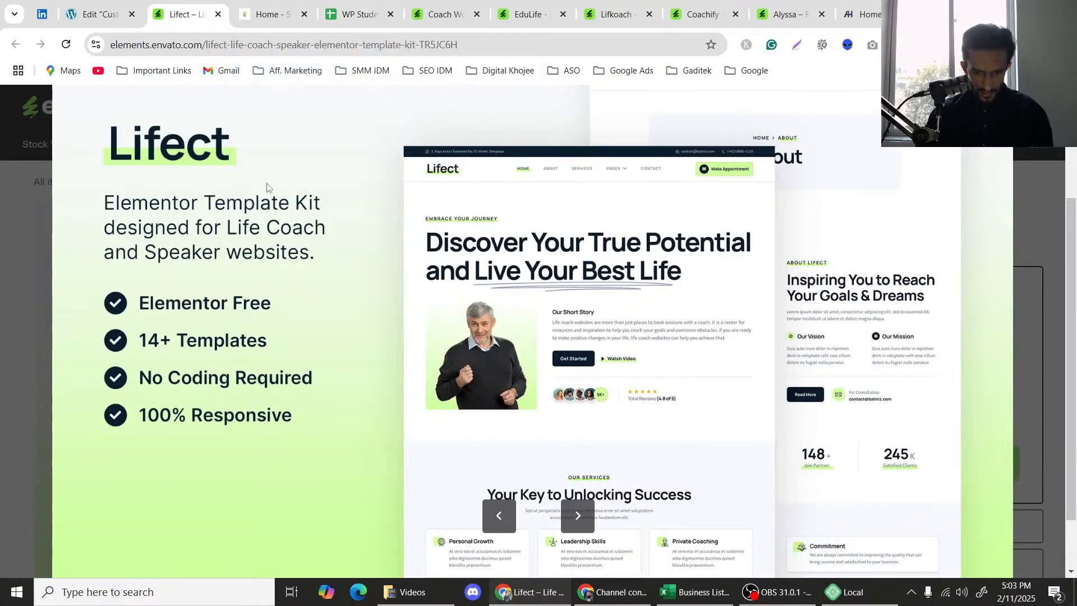
click(82, 7)
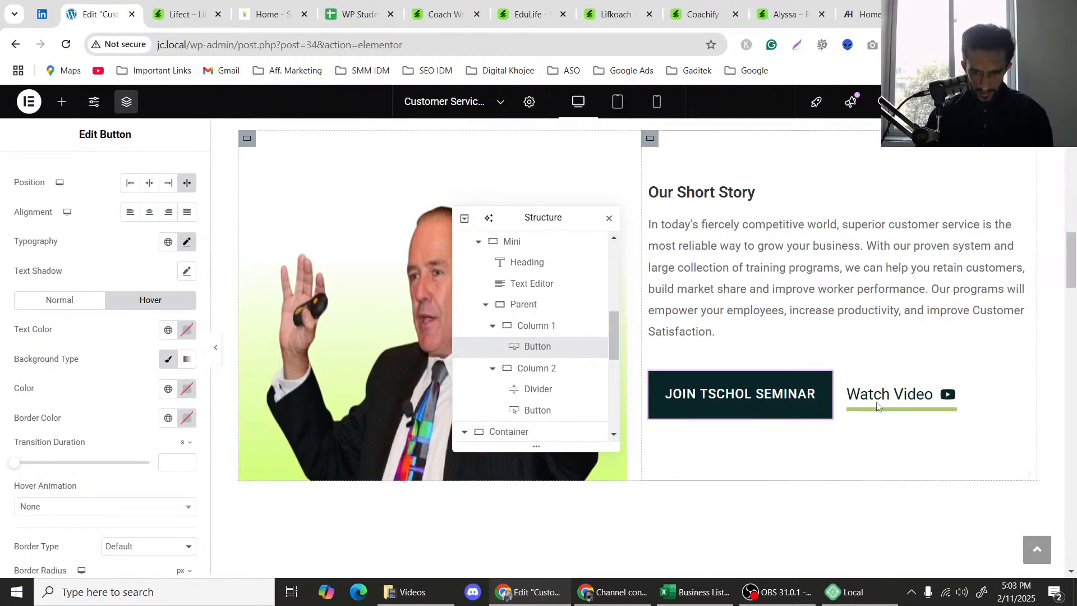
click(207, 8)
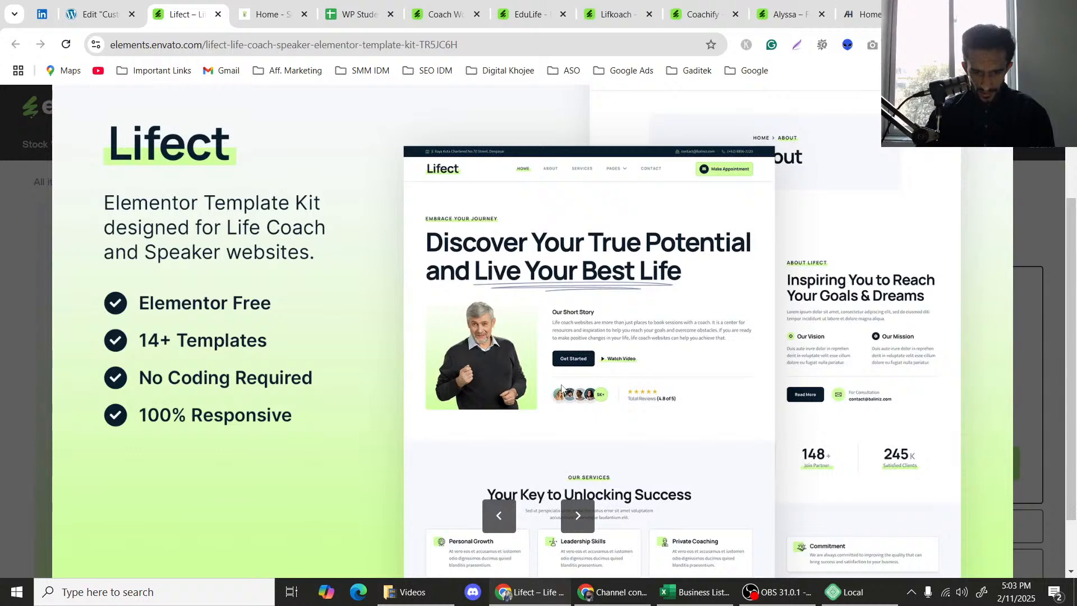
scroll(580, 399, down, 1)
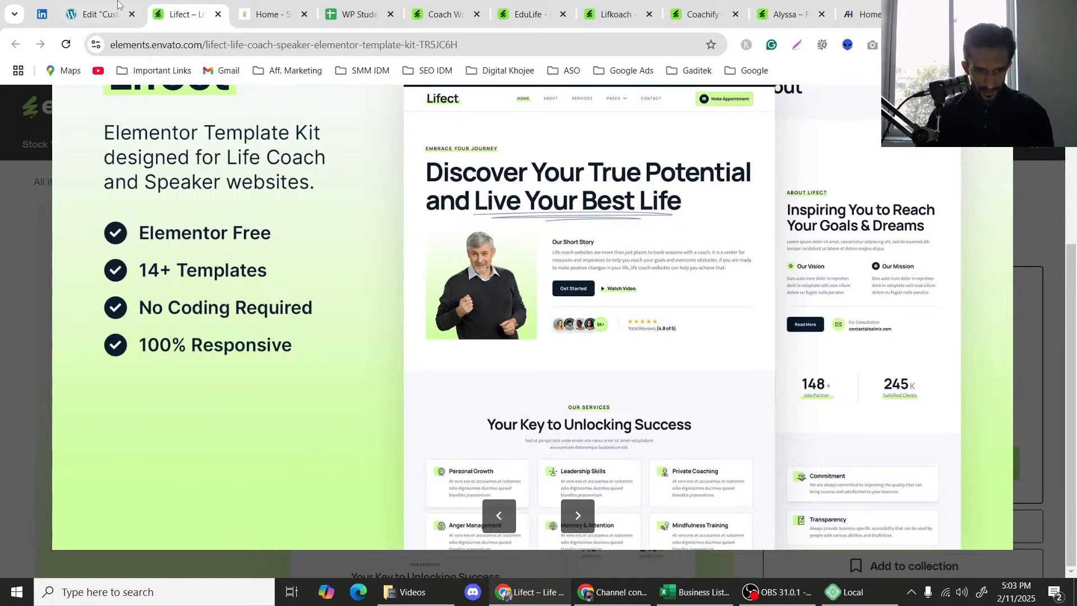
key(ctrl+shift+Tab)
Add a Divider widget between the Our Short Story paragraph and the button row.
scroll(757, 371, up, 1)
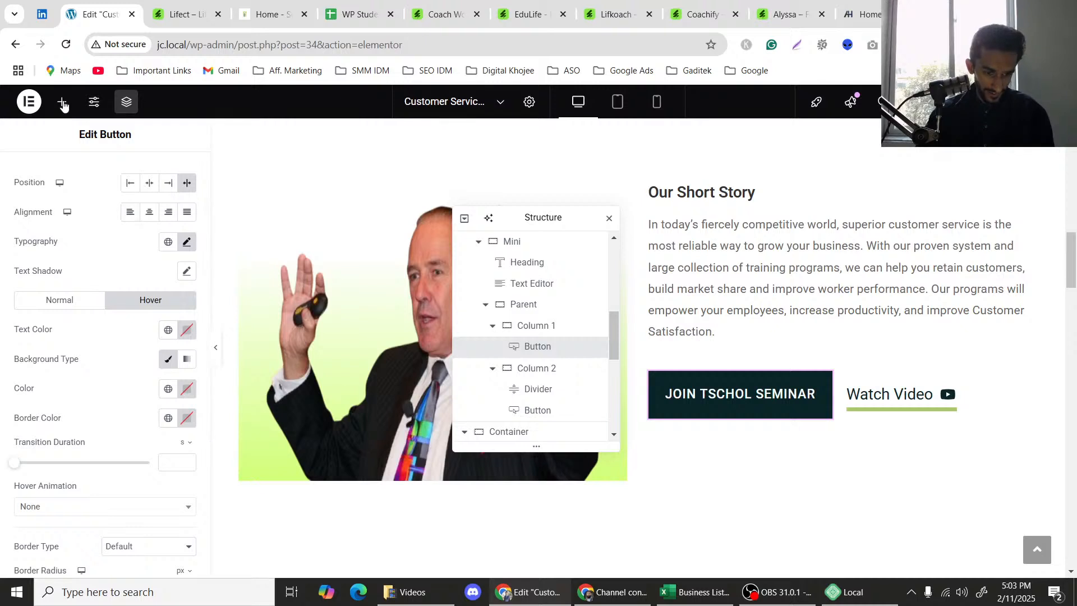
scroll(87, 331, down, 1)
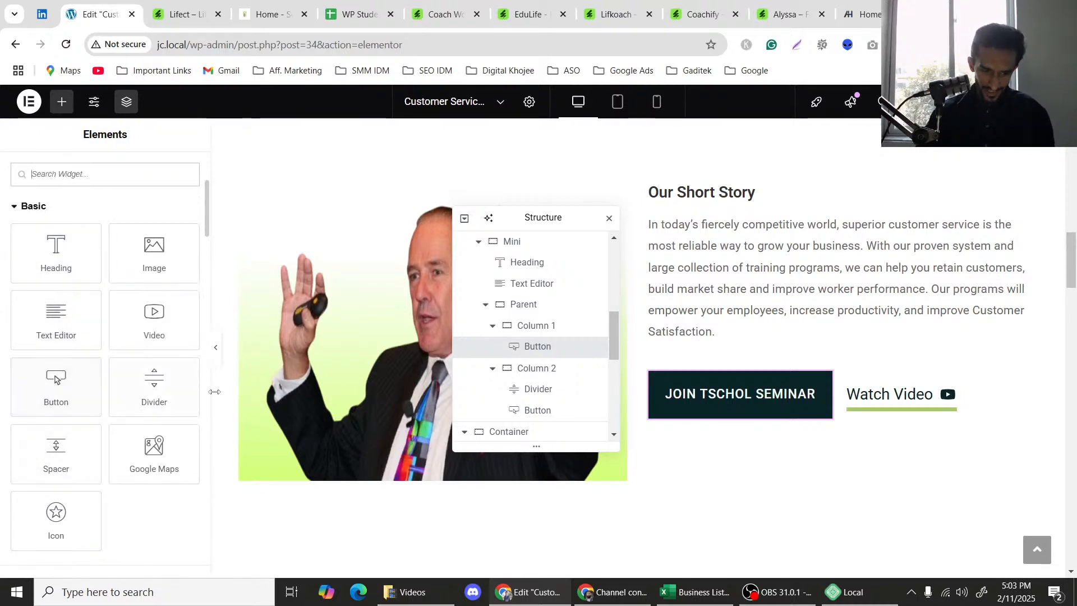
drag(154, 387, 757, 343)
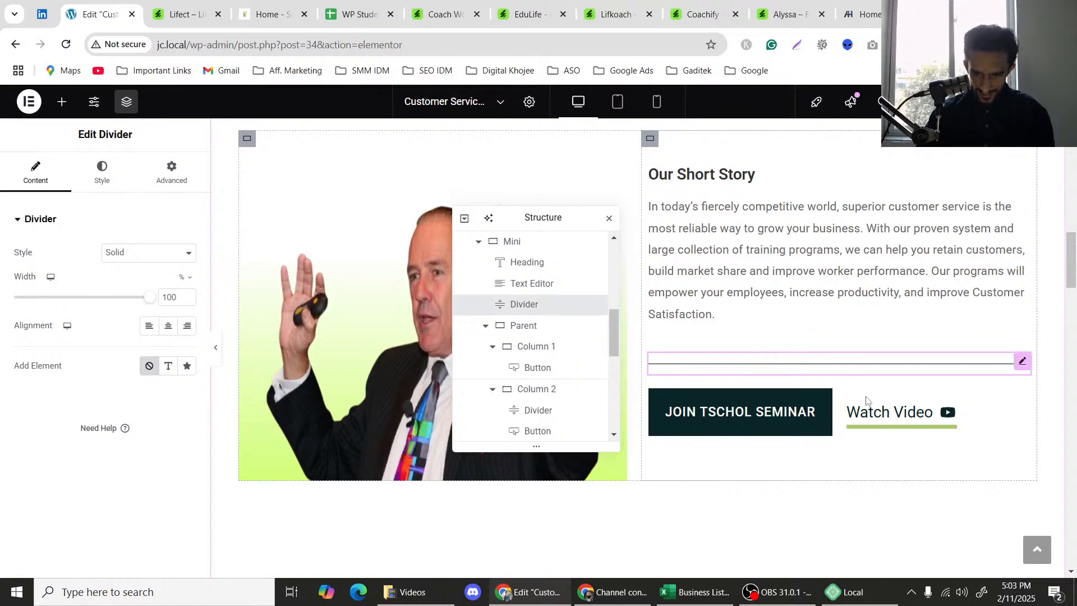
scroll(867, 400, down, 1)
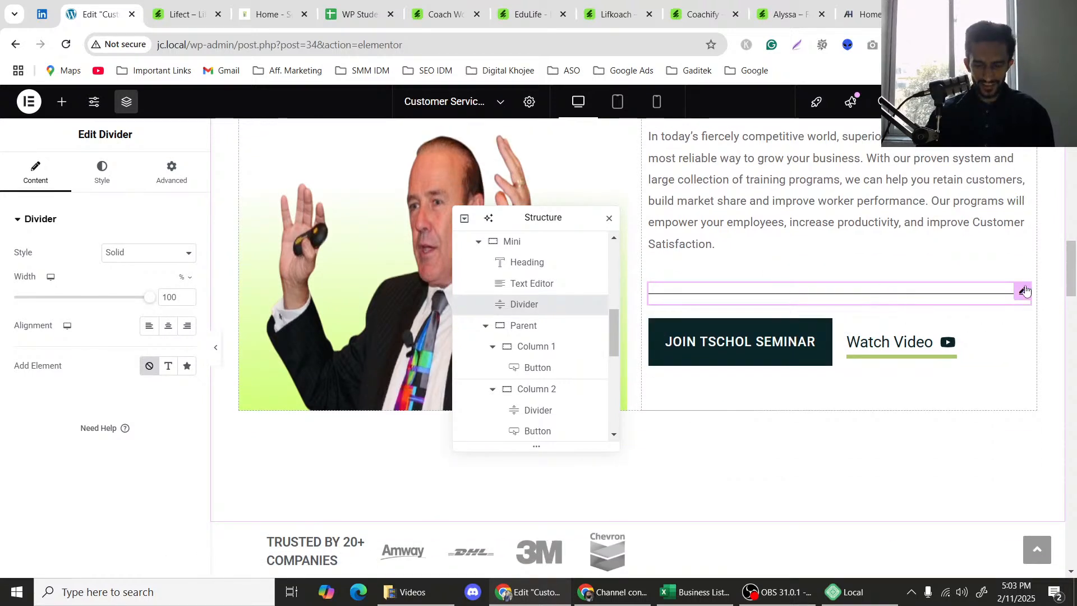
Try to move the new divider below the button row, and undo its move into the Trusted By container.
mouse_move(1028, 291)
mouse_down()
mouse_move(915, 403)
mouse_move(830, 378)
mouse_move(811, 354)
mouse_move(826, 375)
mouse_move(819, 279)
mouse_move(795, 242)
mouse_move(807, 226)
mouse_up()
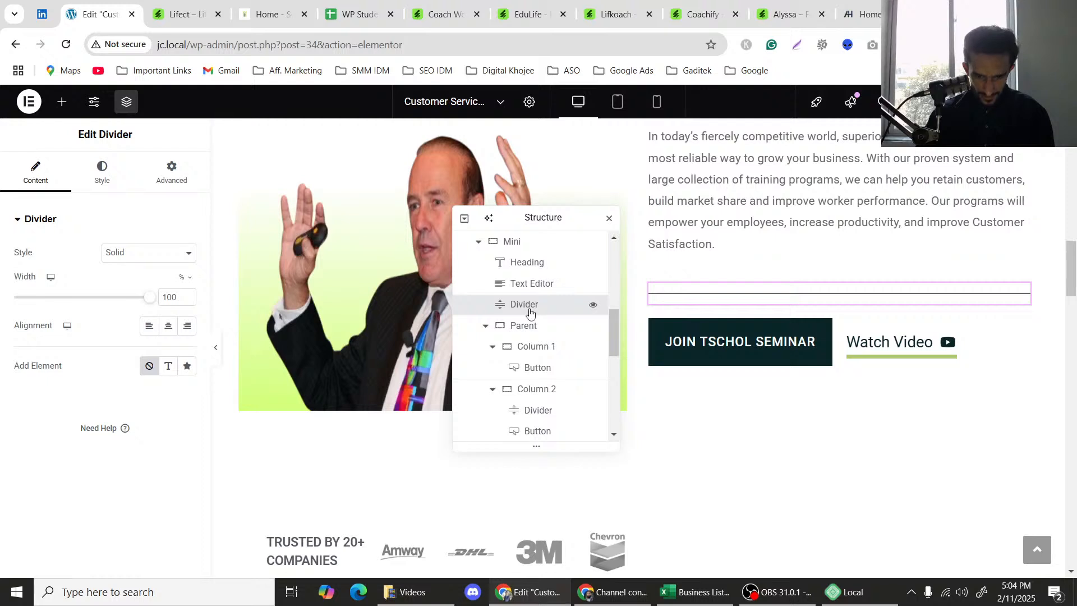
scroll(530, 312, down, 1)
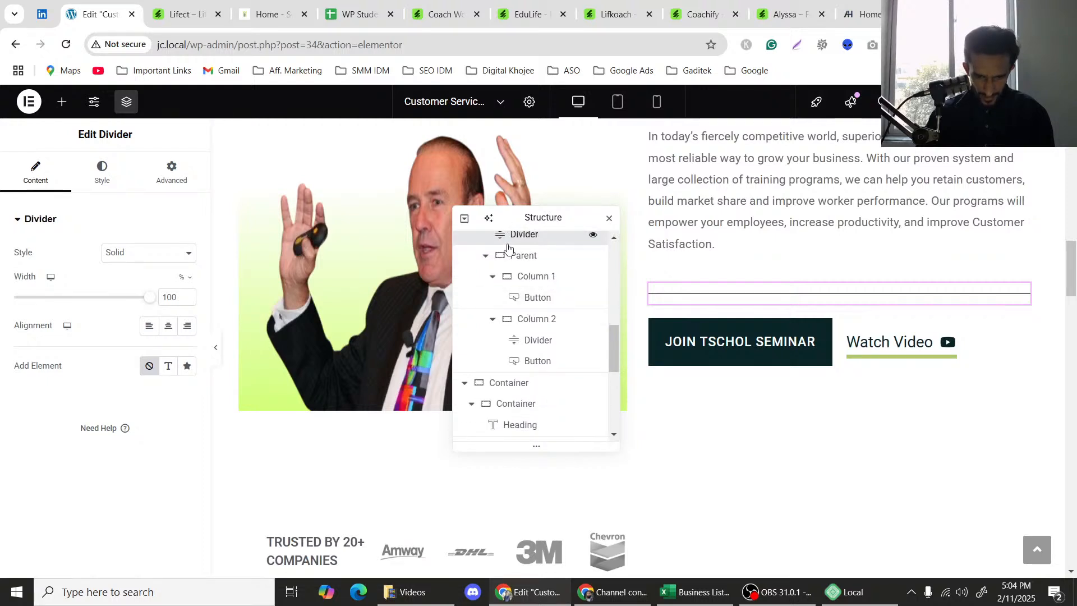
drag(507, 247, 517, 380)
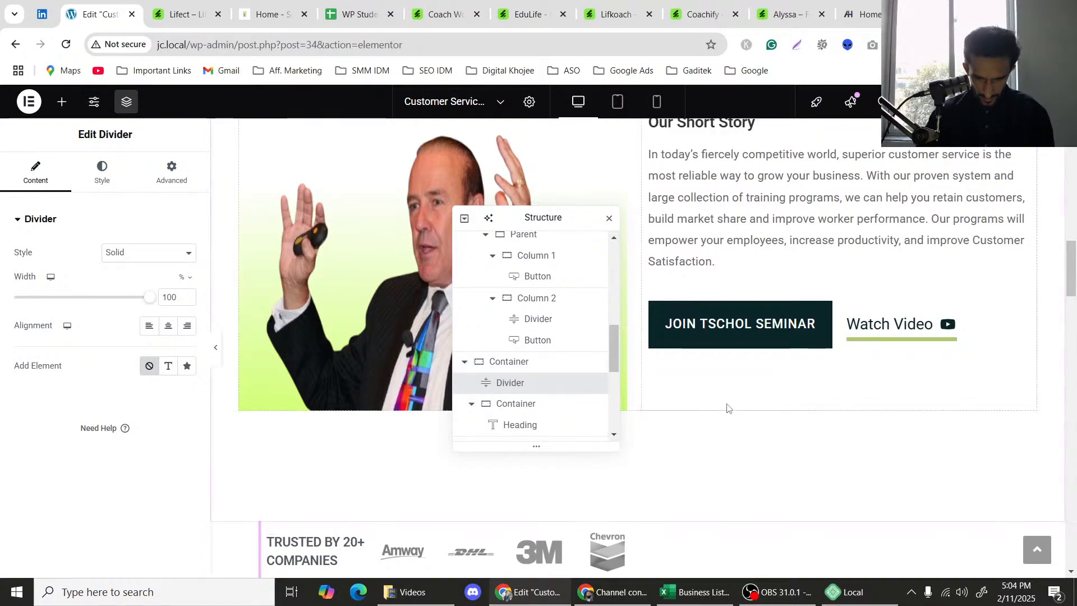
scroll(707, 393, down, 5)
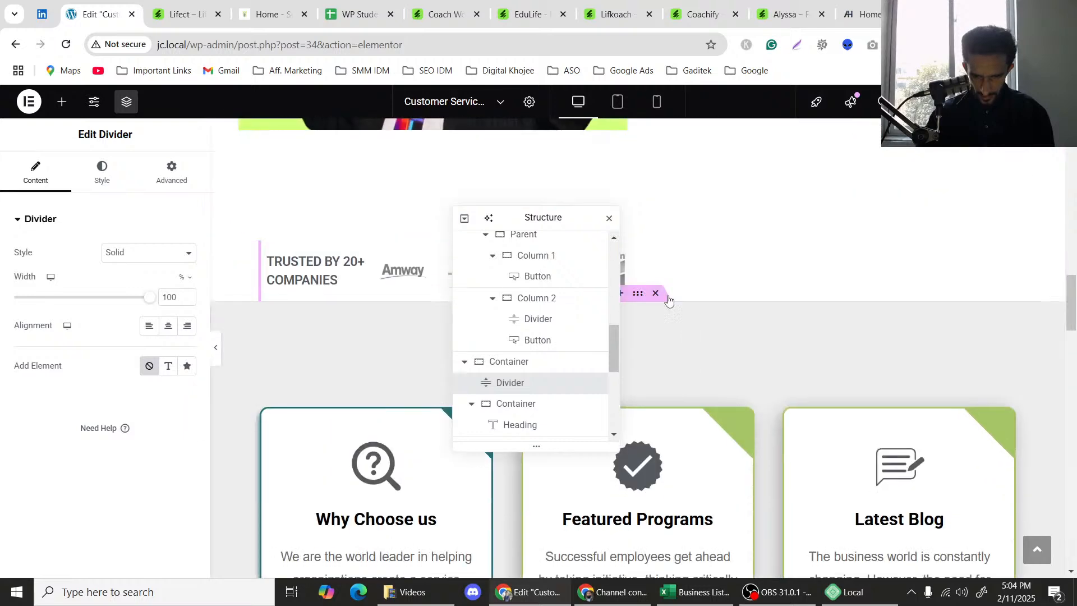
scroll(554, 376, down, 1)
scroll(728, 291, up, 2)
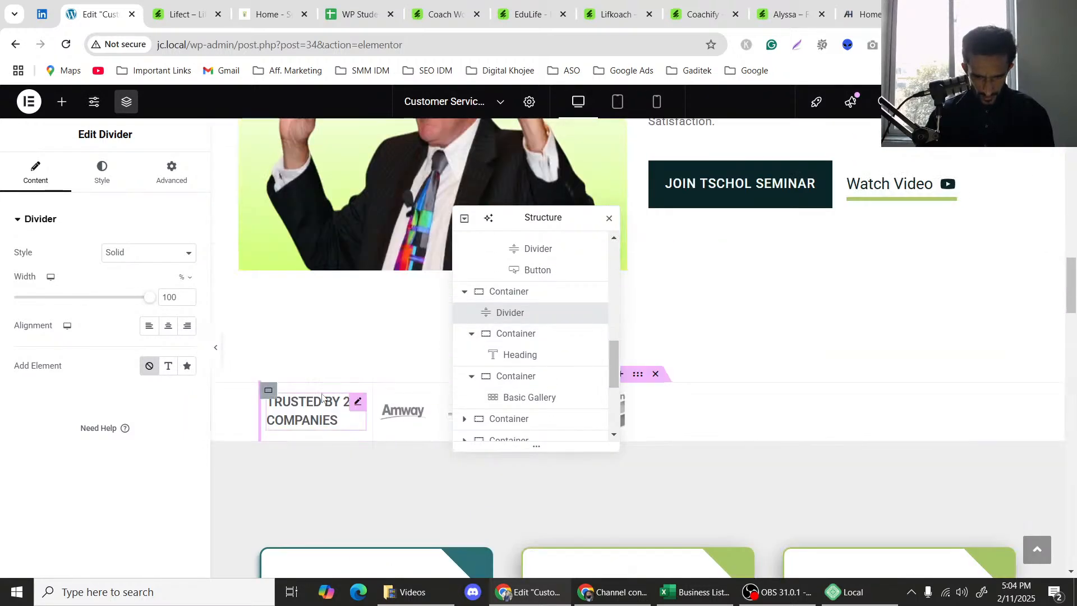
key(Delete)
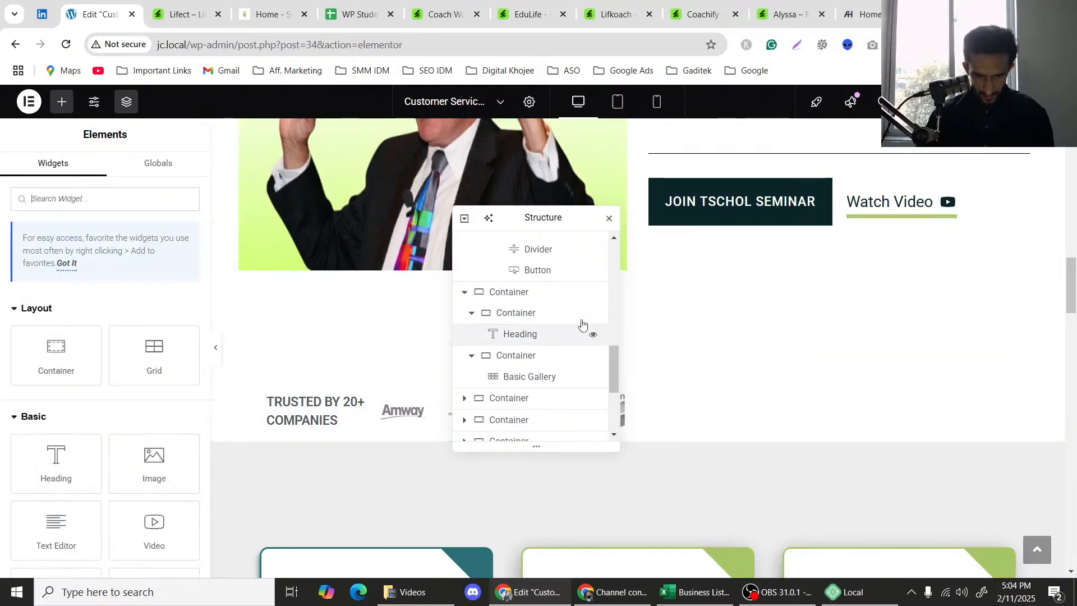
Add a container below the button row in the Our Short Story column and move the divider into it.
scroll(758, 276, up, 3)
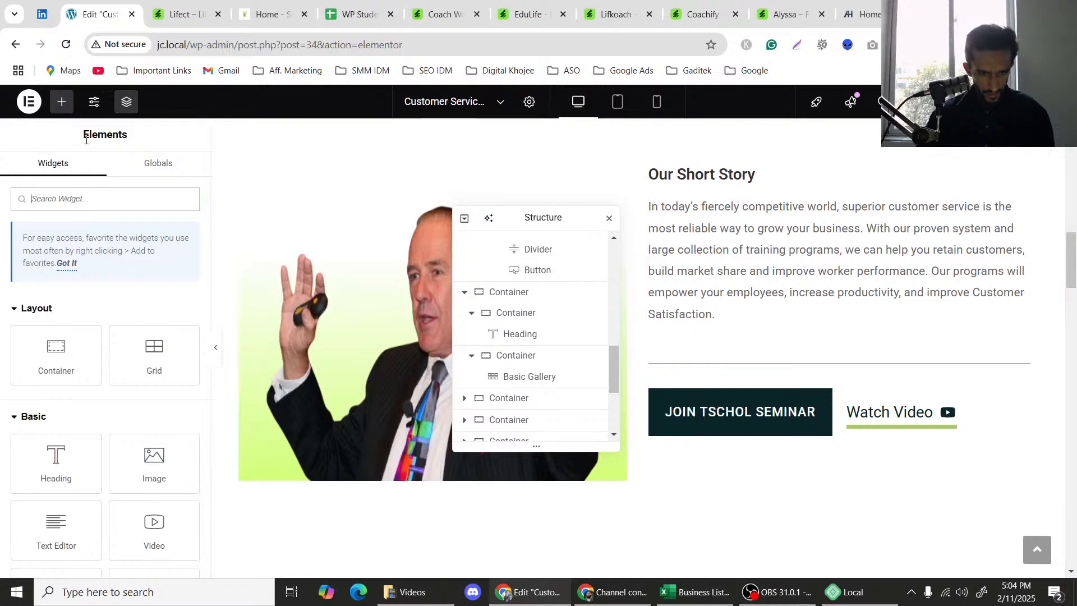
drag(56, 351, 837, 438)
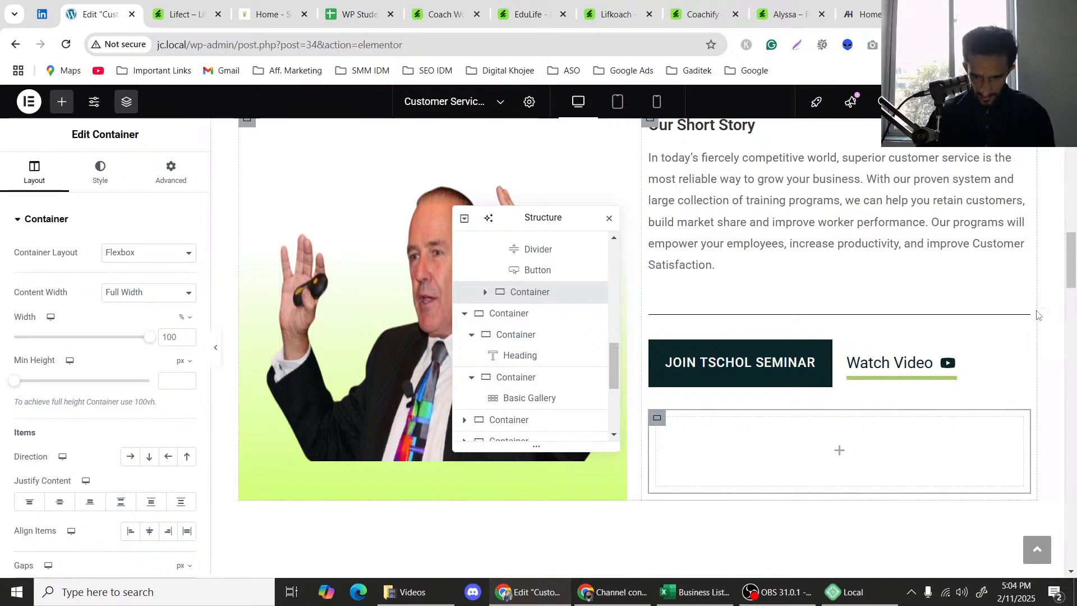
mouse_move(1029, 320)
mouse_down()
mouse_move(860, 456)
mouse_move(837, 443)
mouse_up()
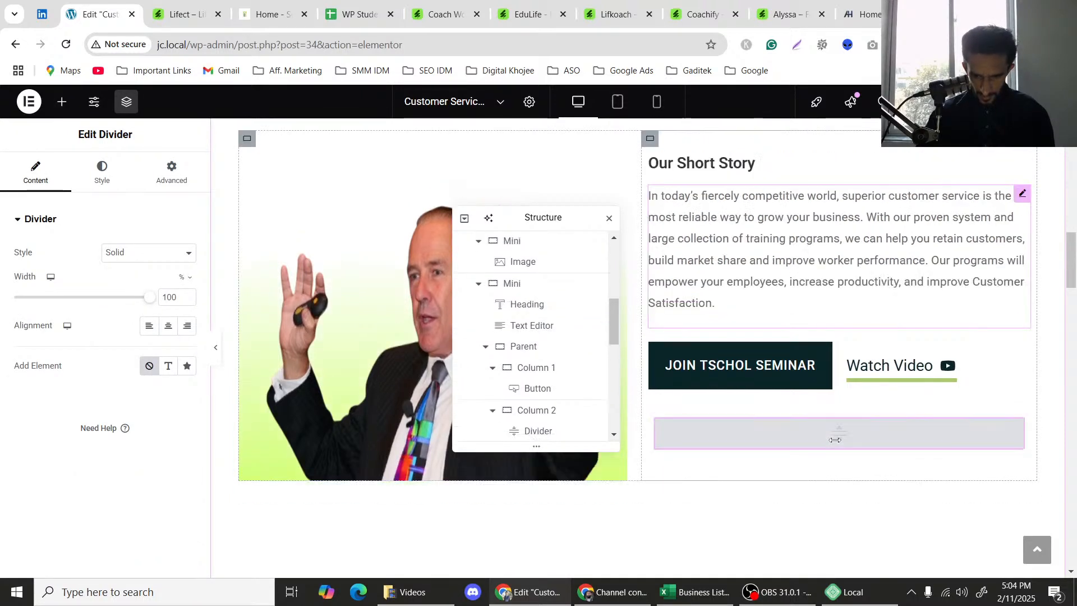
Set the gap of the divider below the buttons to 2, checking the layout against the Lifect template.
click(257, 2)
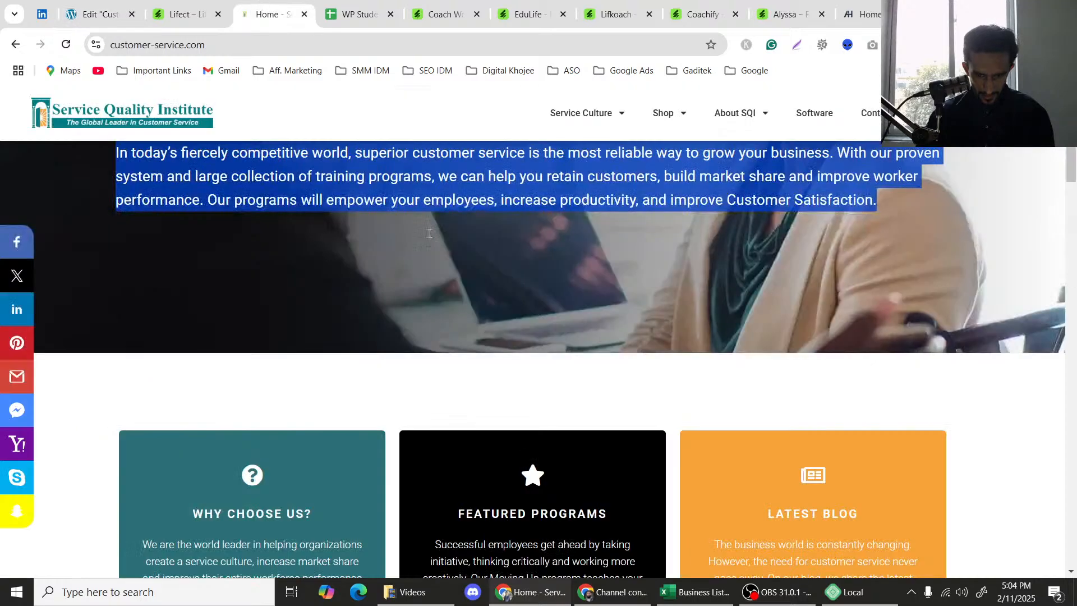
click(190, 3)
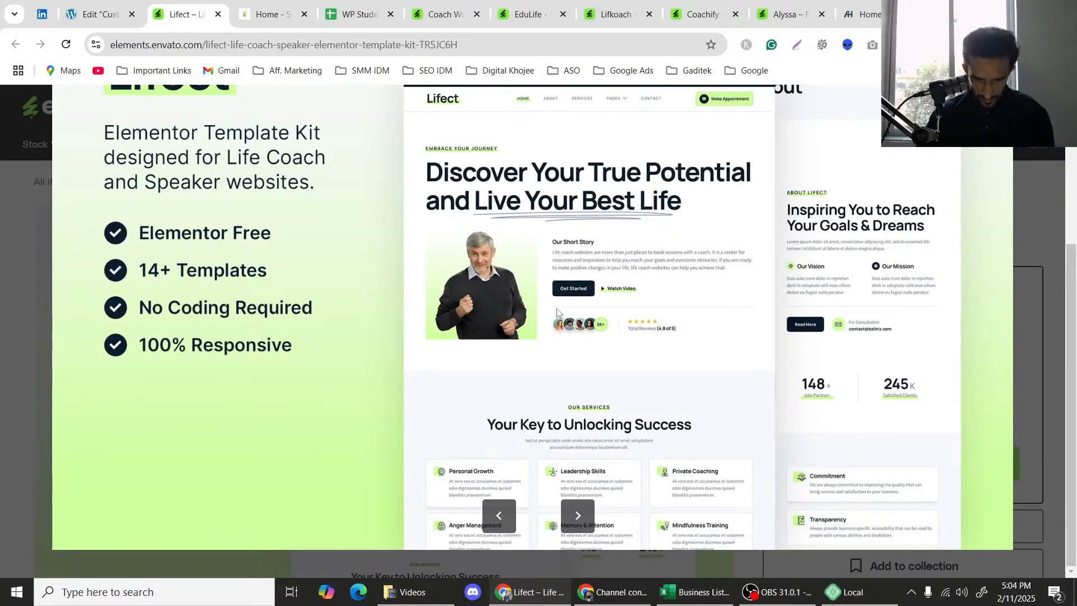
click(101, 3)
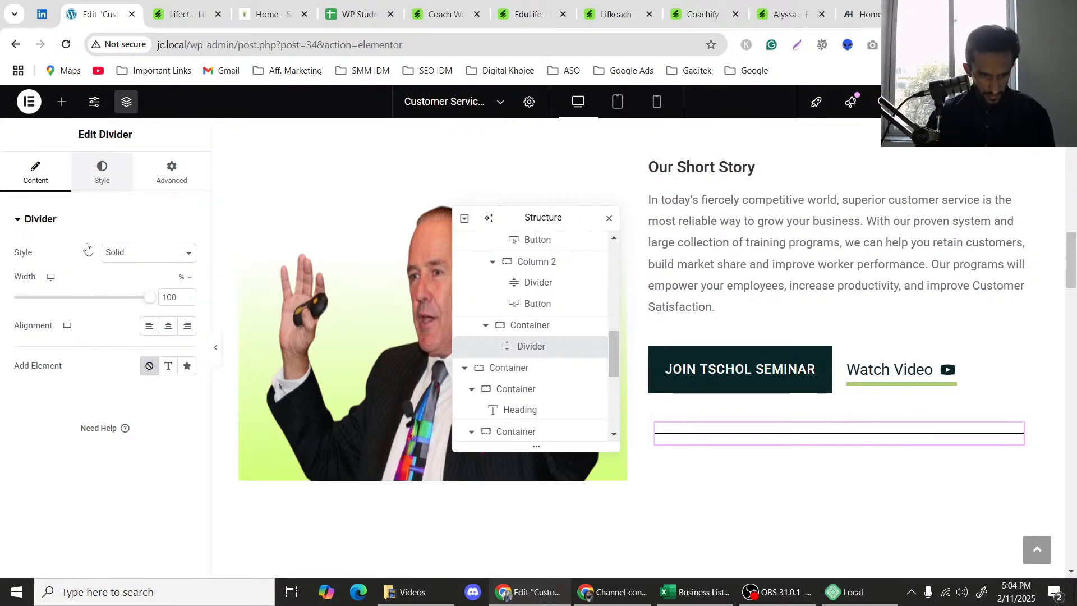
click(101, 171)
drag(48, 352, 3, 357)
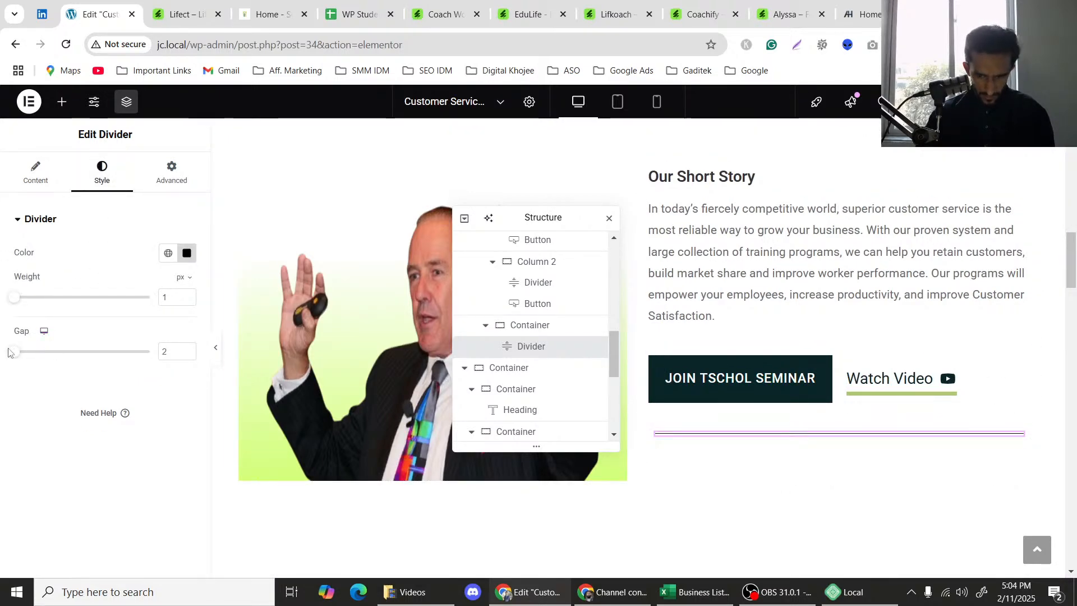
click(161, 3)
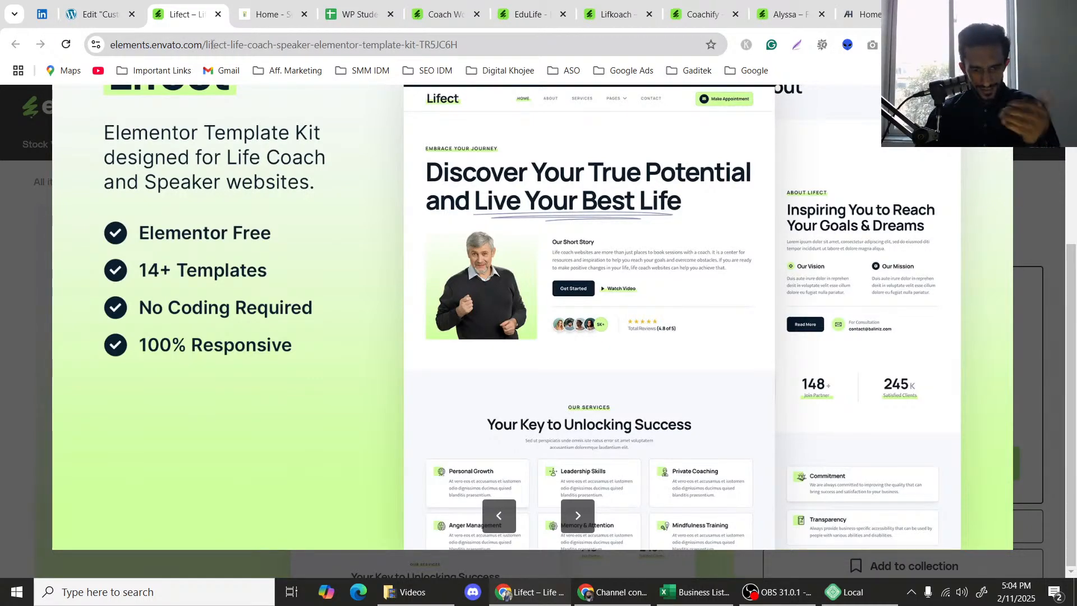
Return to the page editor and set the colour of the divider below the buttons to the global Secondary colour.
click(101, 13)
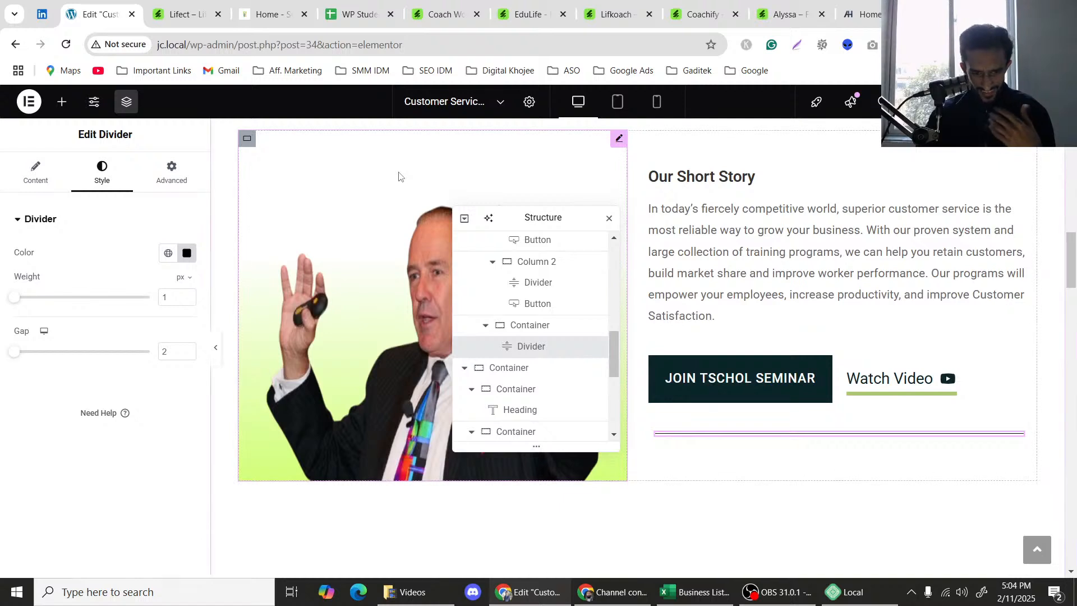
click(166, 254)
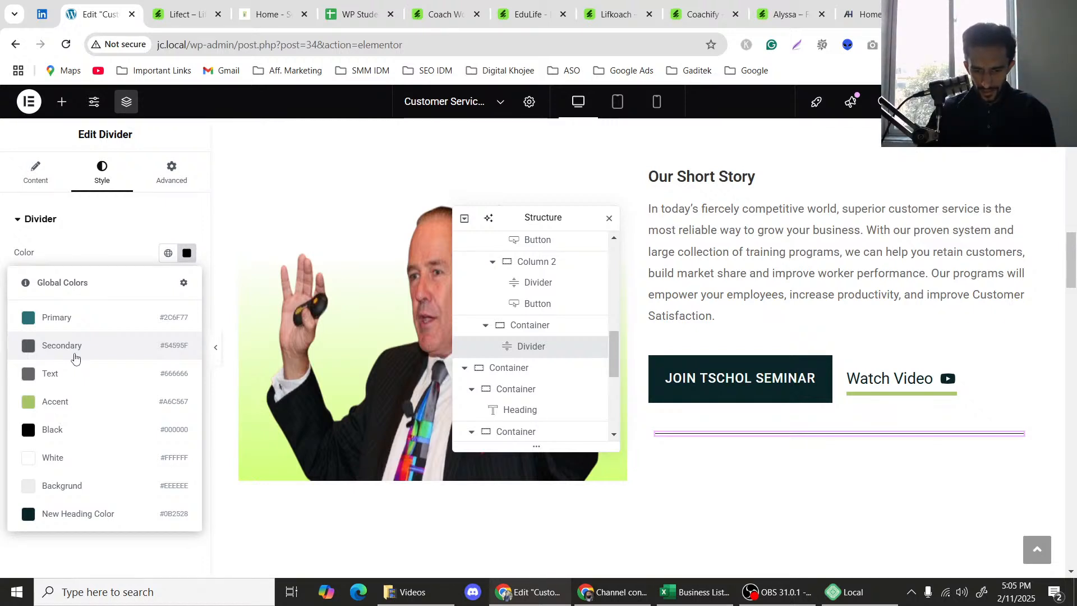
click(75, 357)
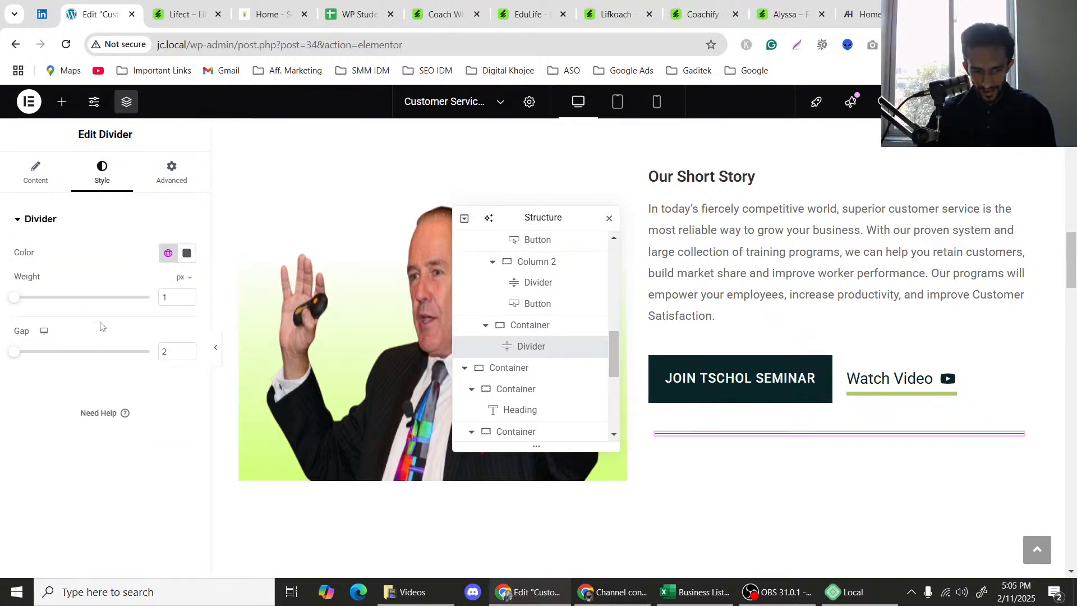
Try larger gap values for the divider below the buttons, and set its gap to 0.
click(188, 348)
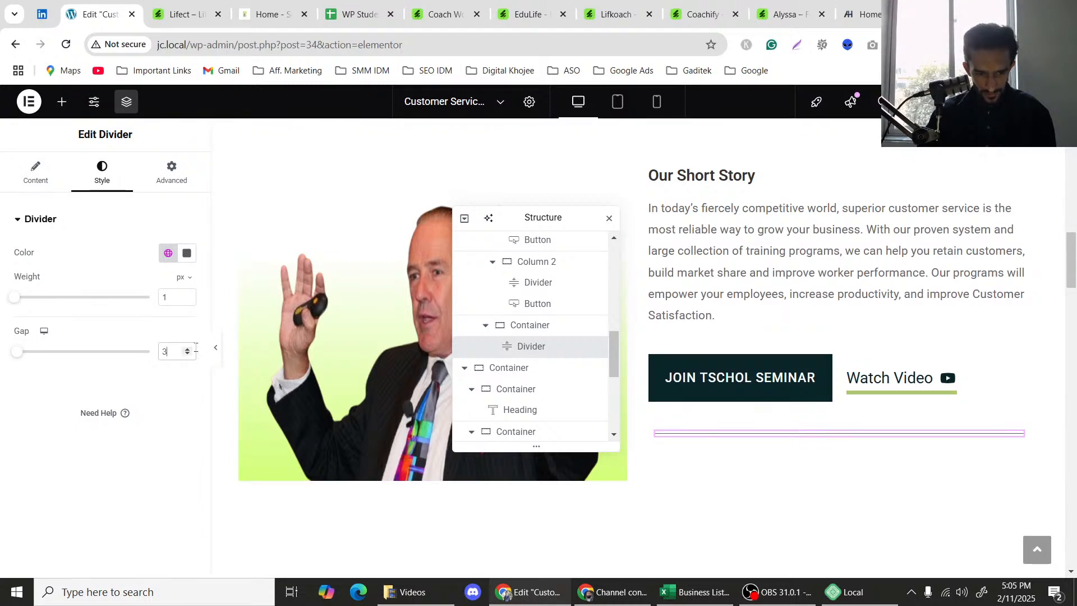
click(188, 349)
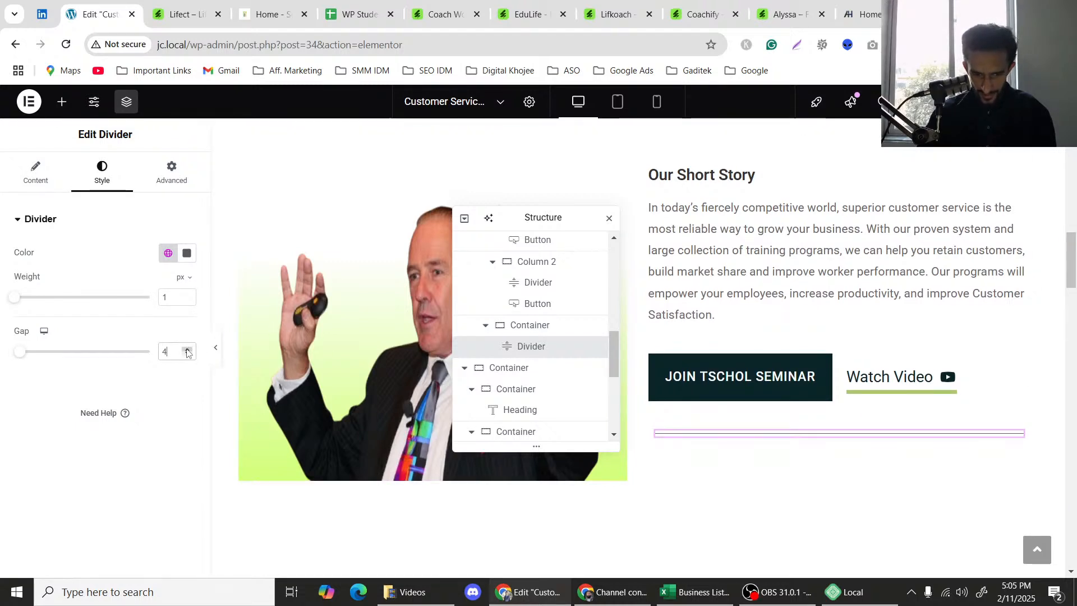
click(188, 350)
click(188, 350)
click(188, 350)
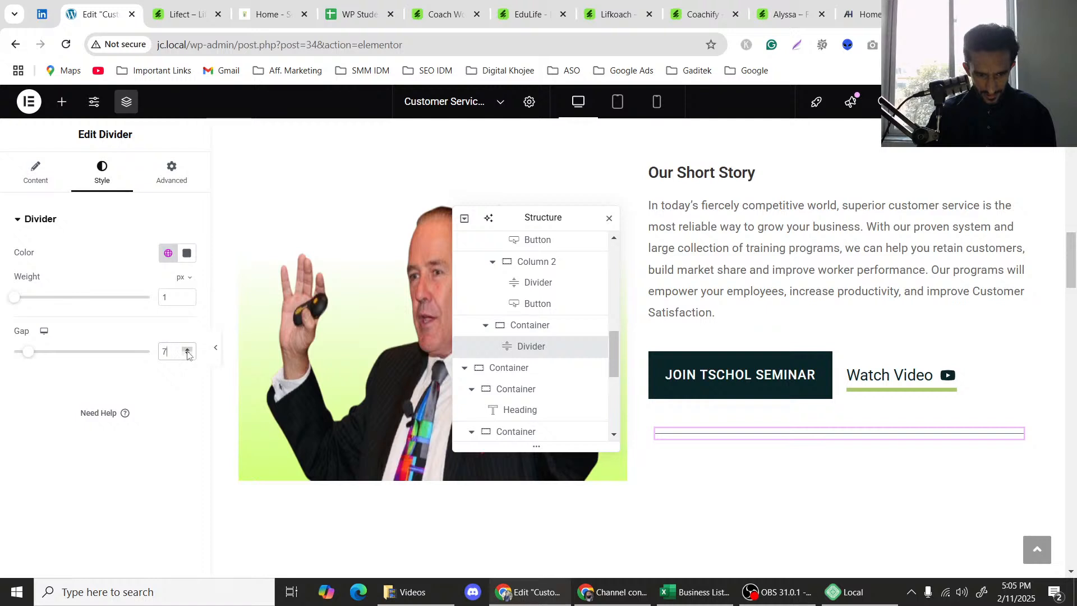
click(188, 355)
click(188, 355)
click(188, 355)
click(188, 355)
click(188, 355)
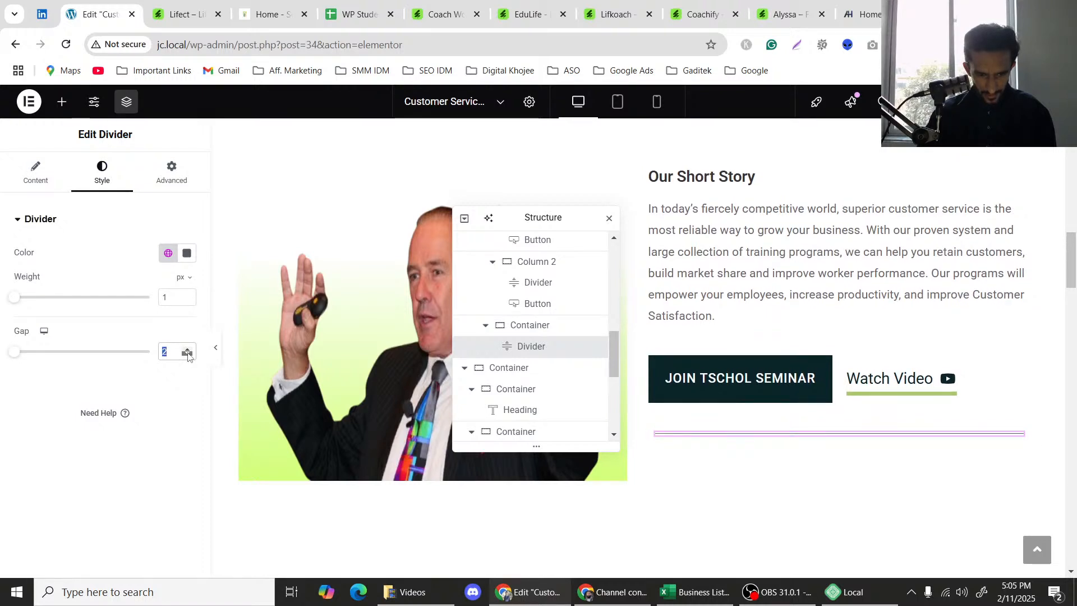
text(0)
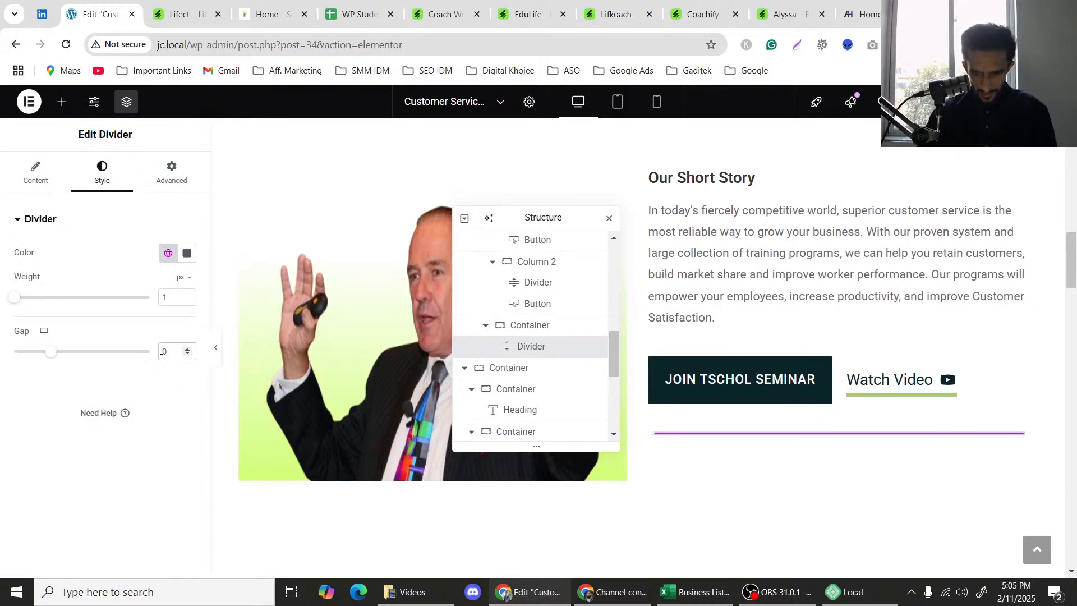
Set the divider's weight to 2 px and preview the section without the editing panel.
click(187, 296)
click(187, 295)
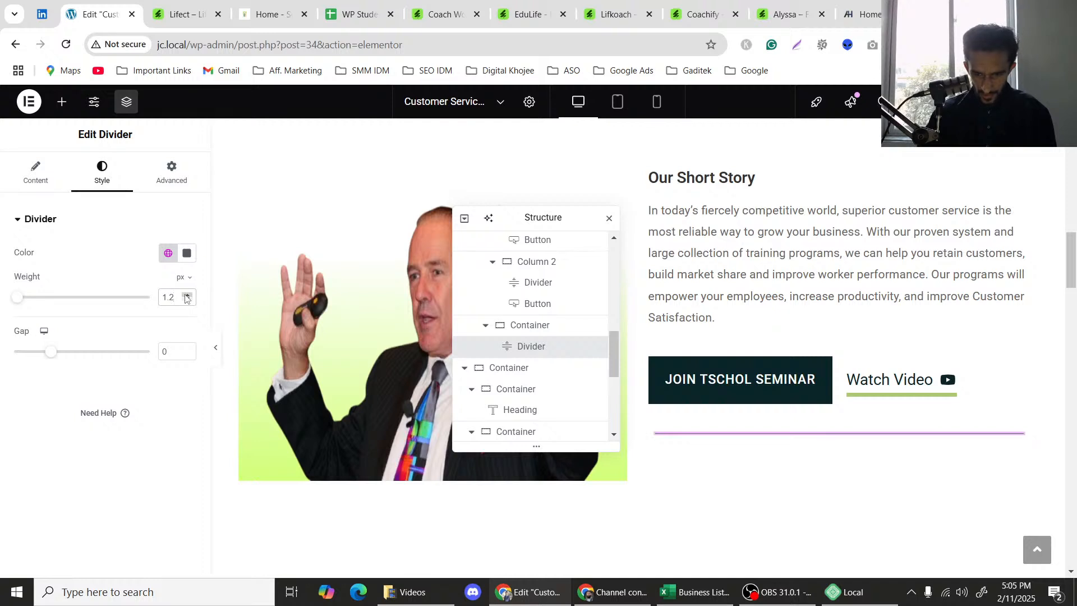
click(187, 296)
click(187, 296)
click(186, 295)
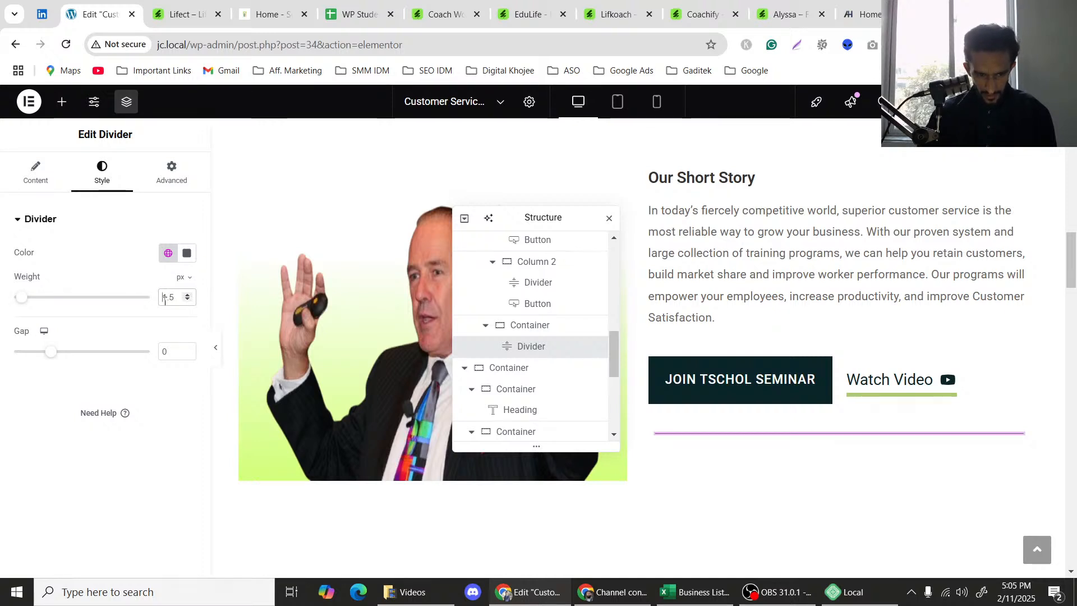
double_click(165, 299)
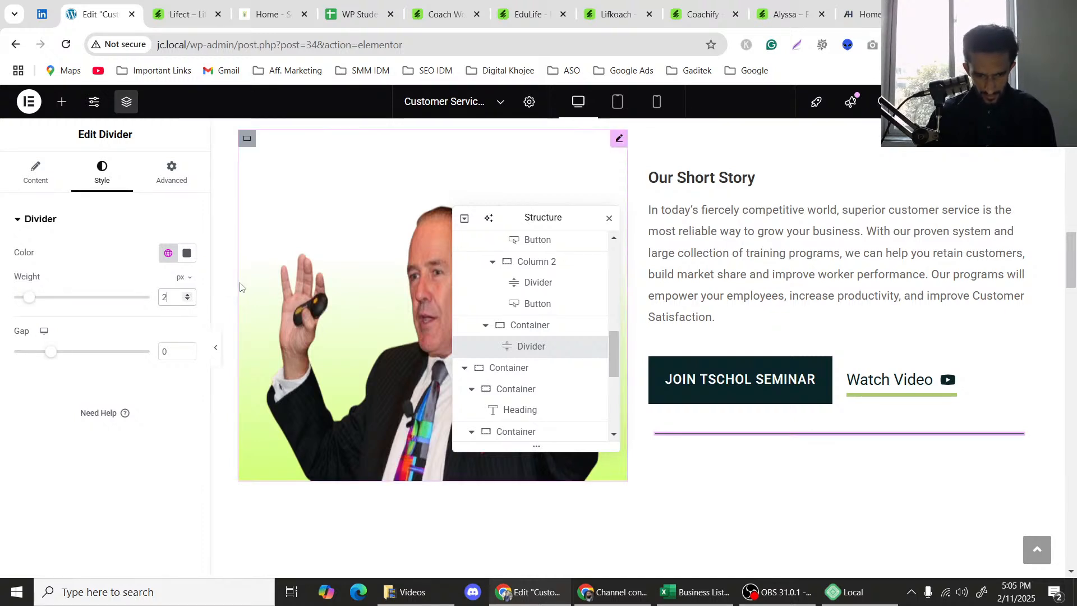
click(218, 351)
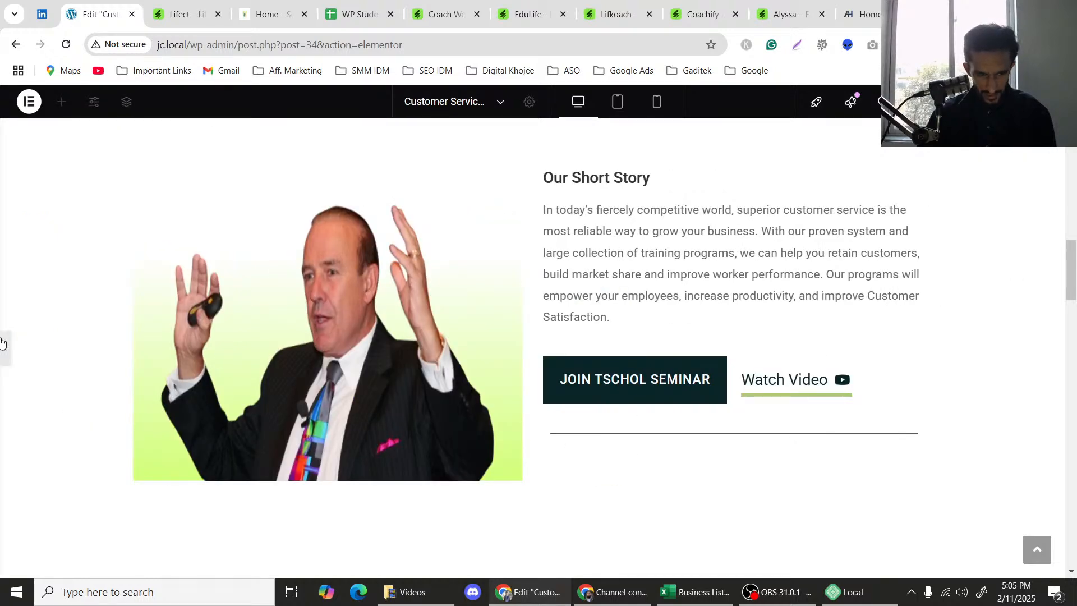
click(2, 343)
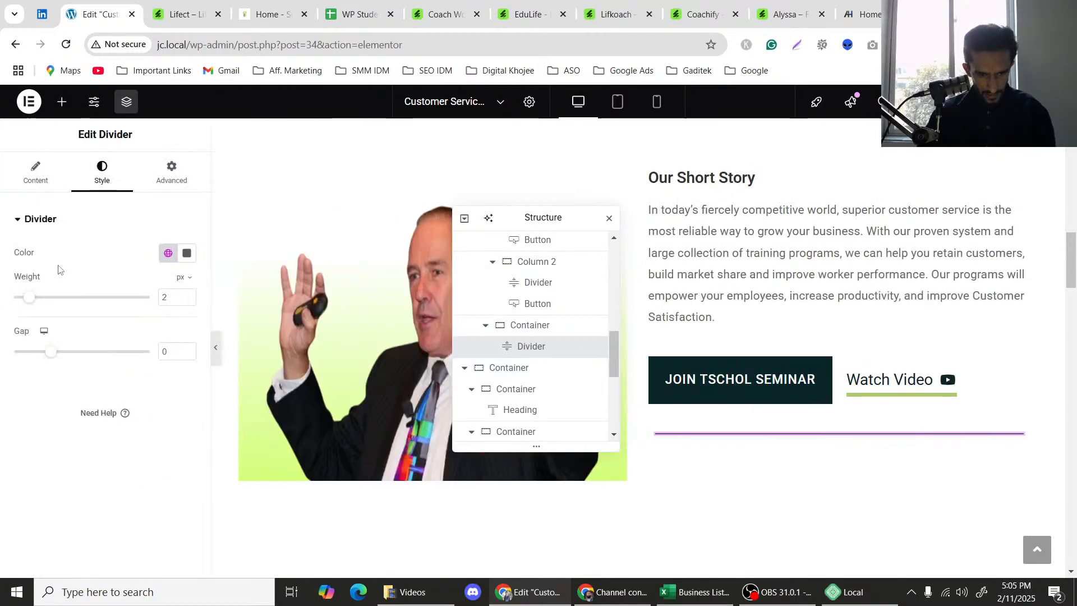
Change the divider's colour to the global Background colour, preview it, and compare the section with the Lifect template.
click(168, 254)
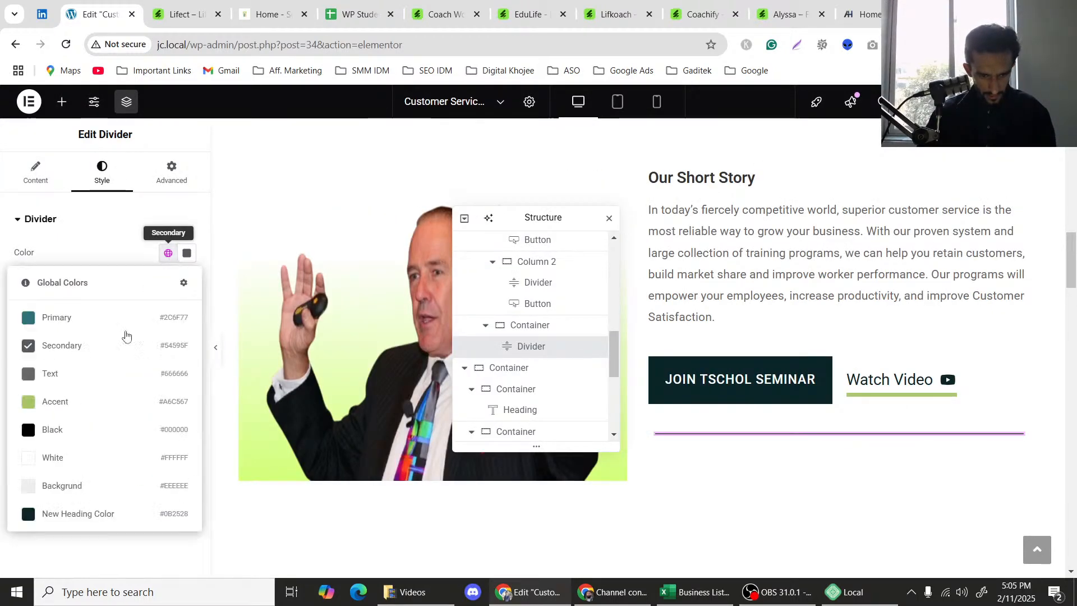
click(69, 486)
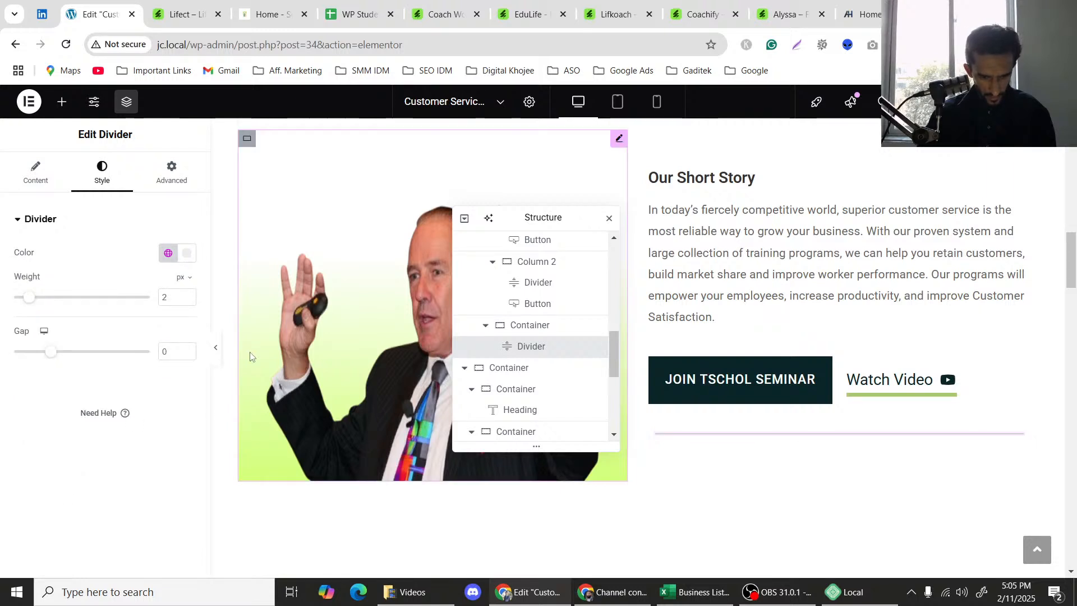
click(216, 349)
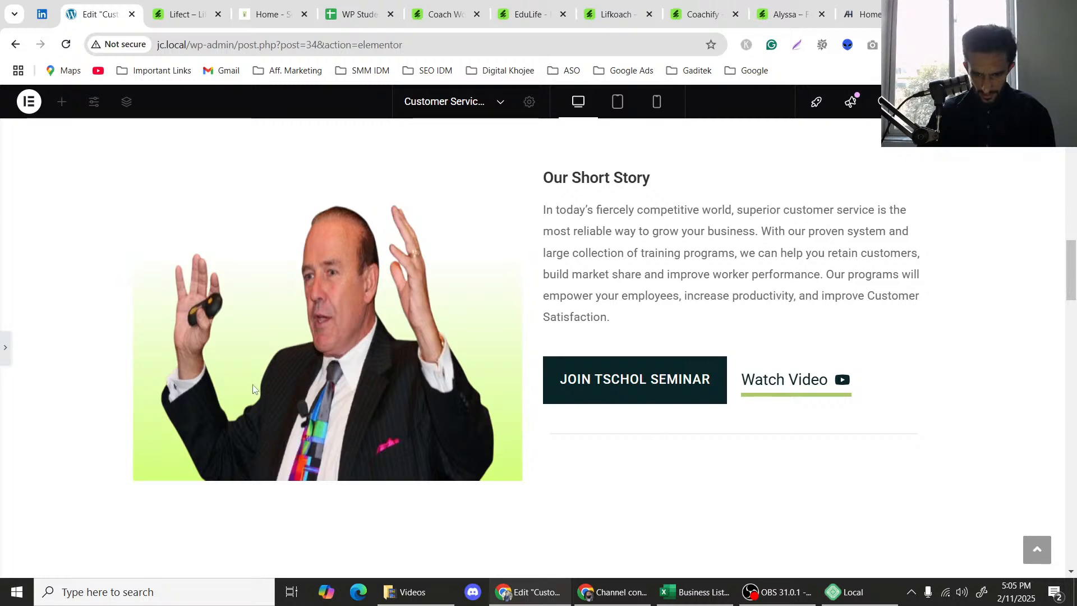
click(4, 350)
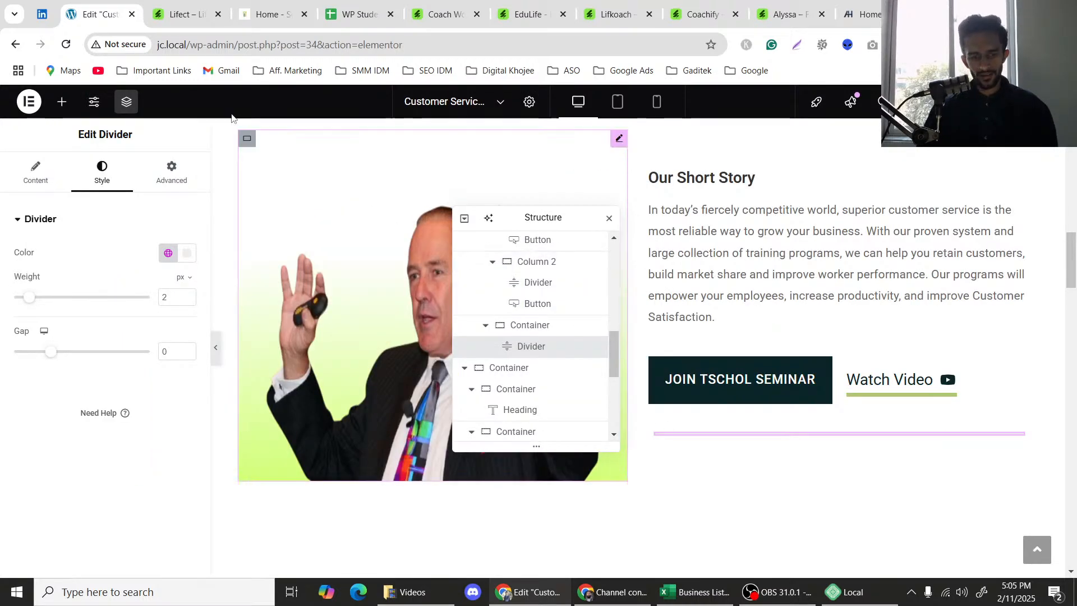
click(193, 17)
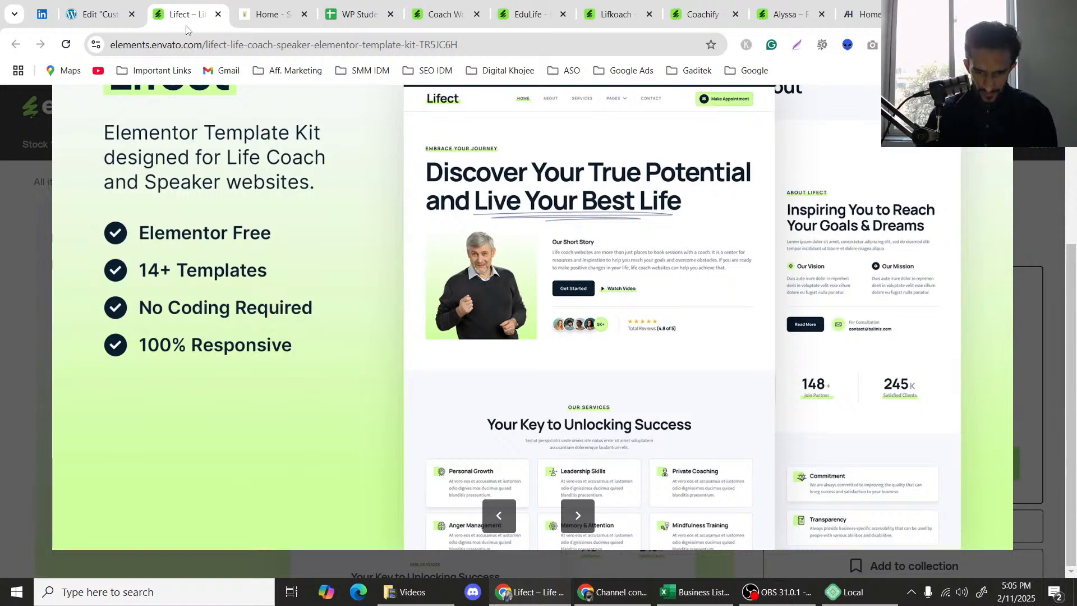
click(88, 3)
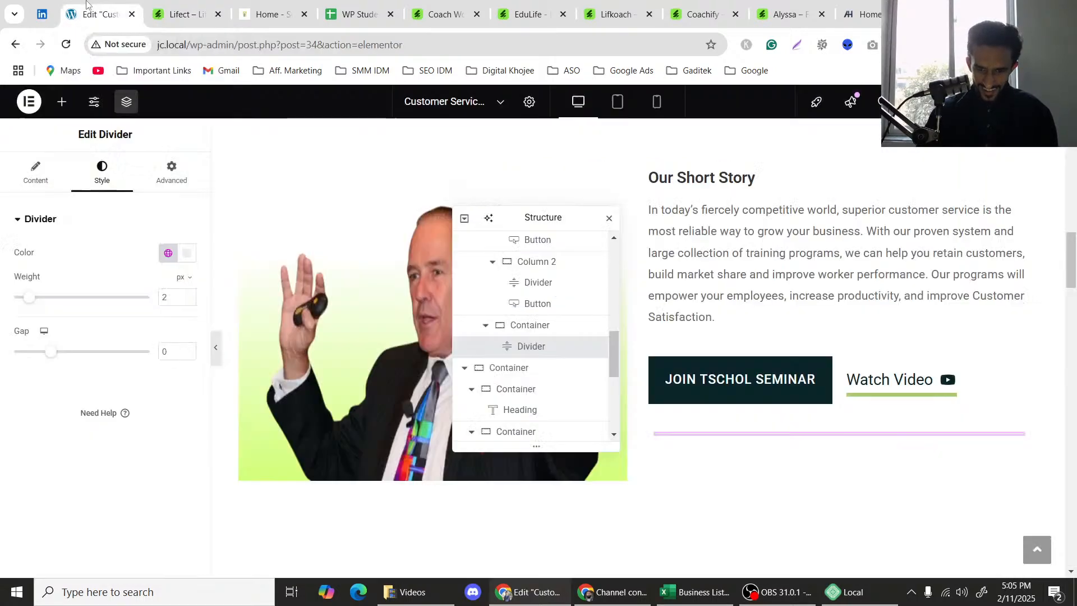
Add a Grid below the divider's container in the Our Short Story column.
scroll(781, 297, down, 3)
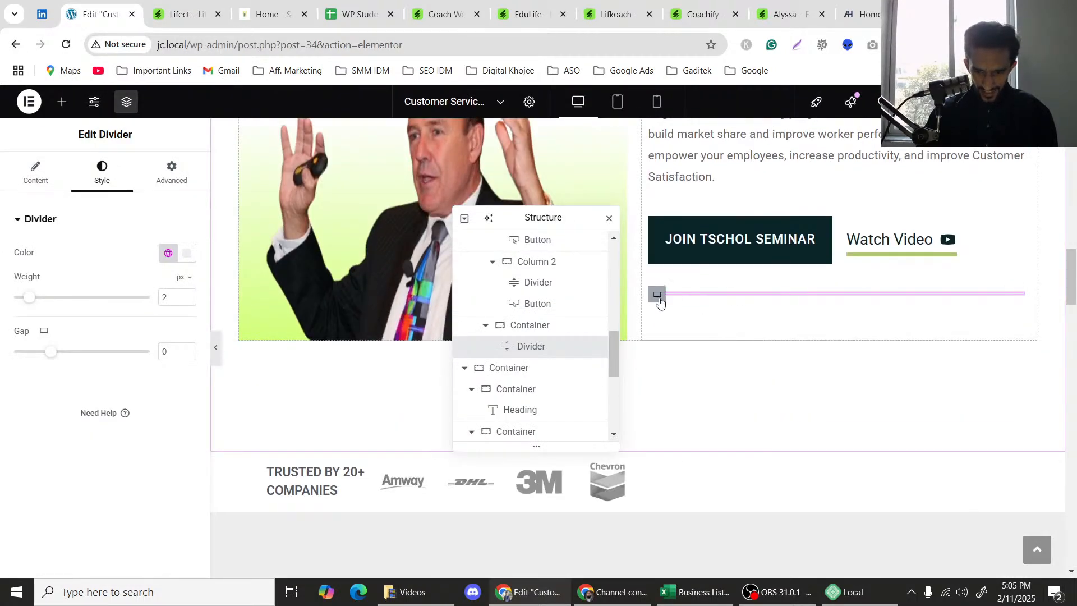
click(659, 296)
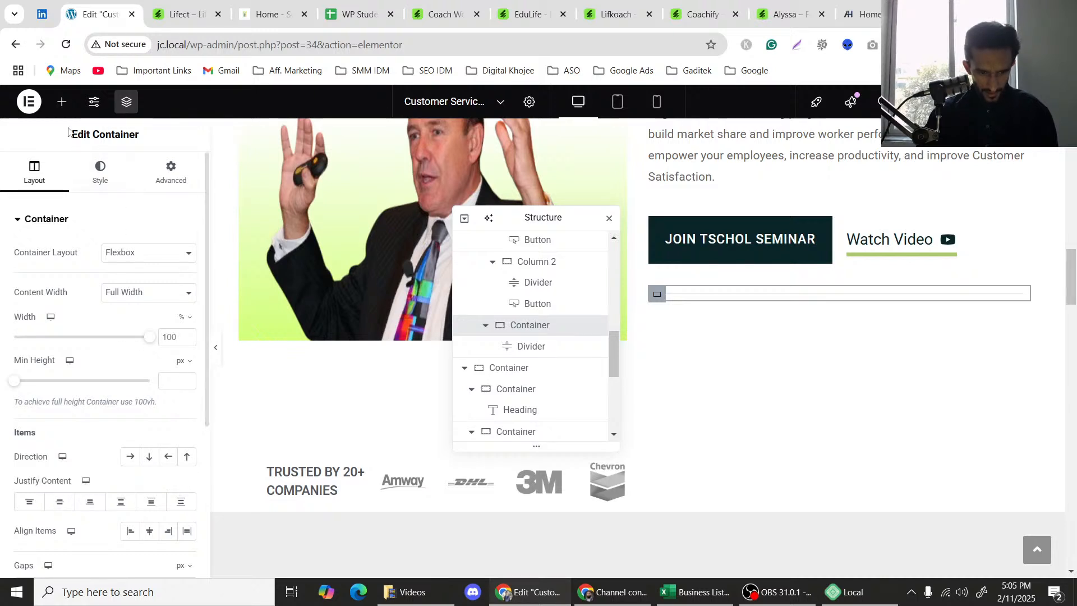
click(60, 103)
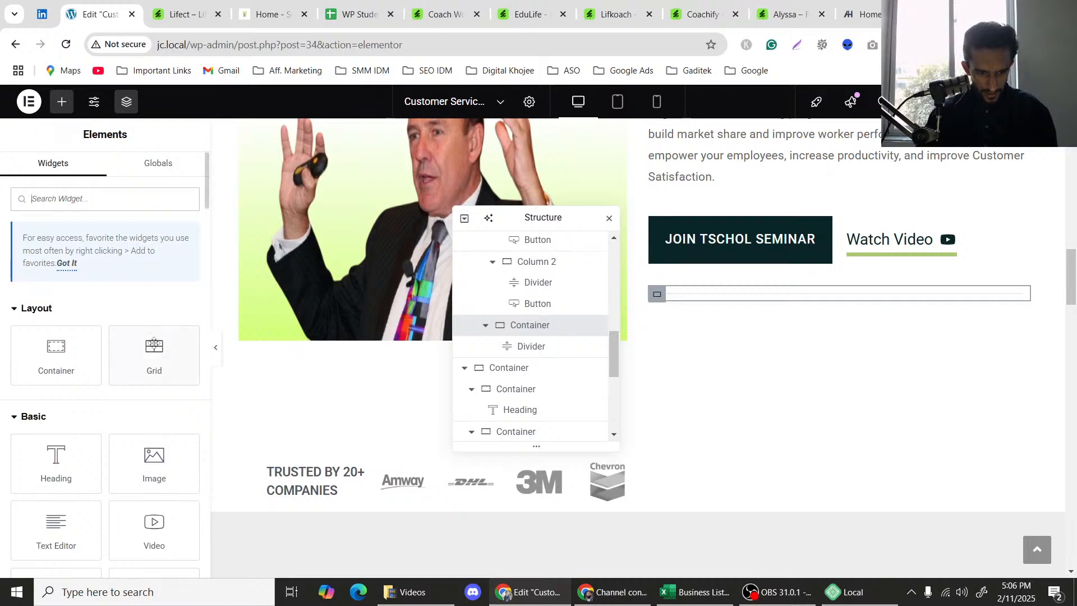
drag(154, 344, 799, 295)
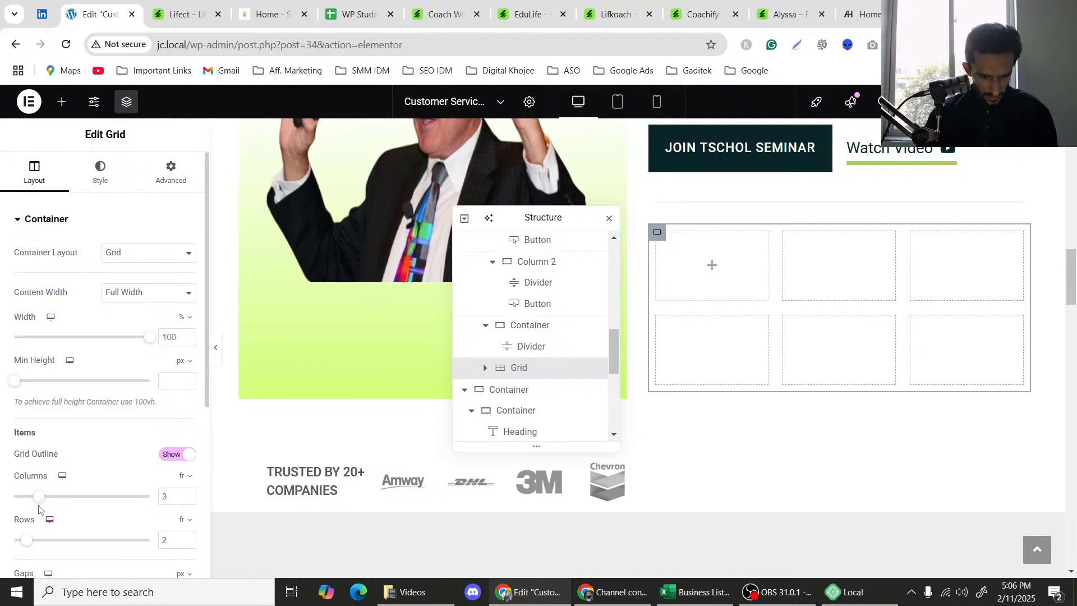
Set the new grid to 2 columns and 1 row, with a column gap of 30 px and a row gap of 0.
drag(37, 503, 29, 503)
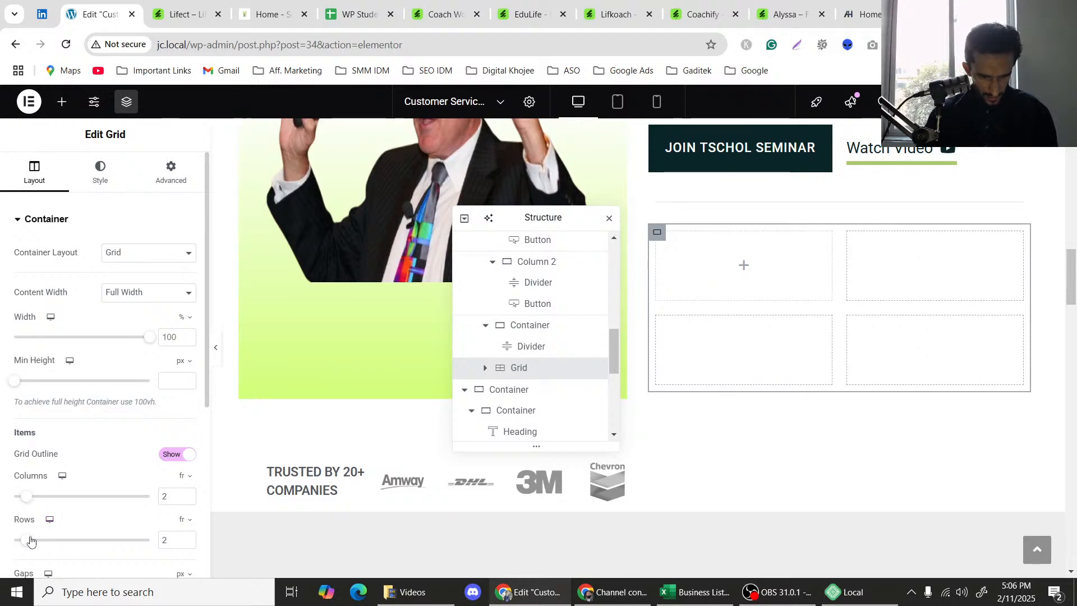
drag(6, 543, 2, 543)
scroll(107, 447, down, 5)
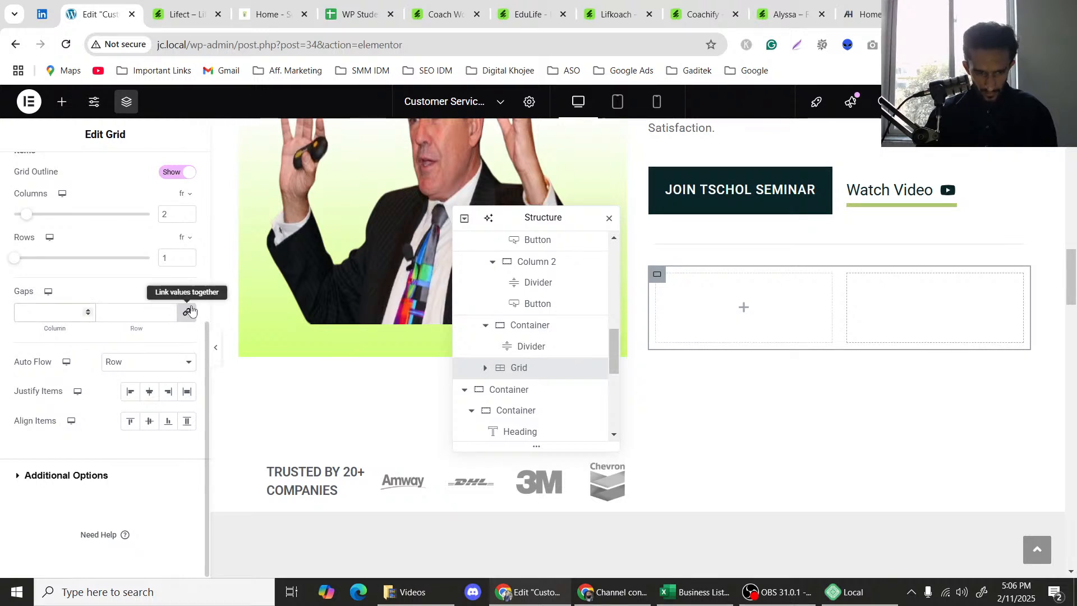
click(40, 314)
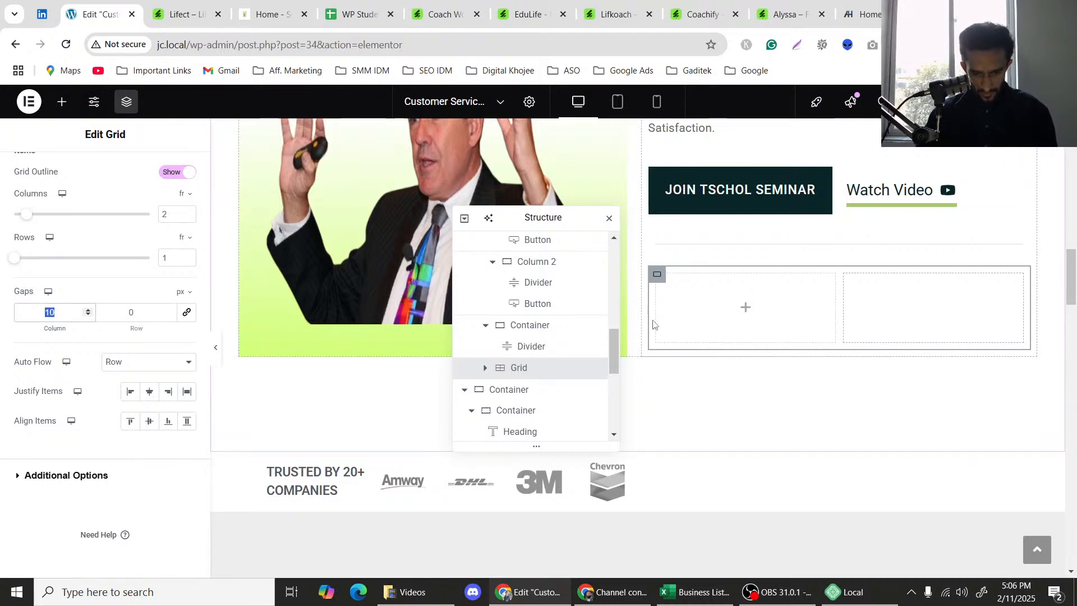
text(0)
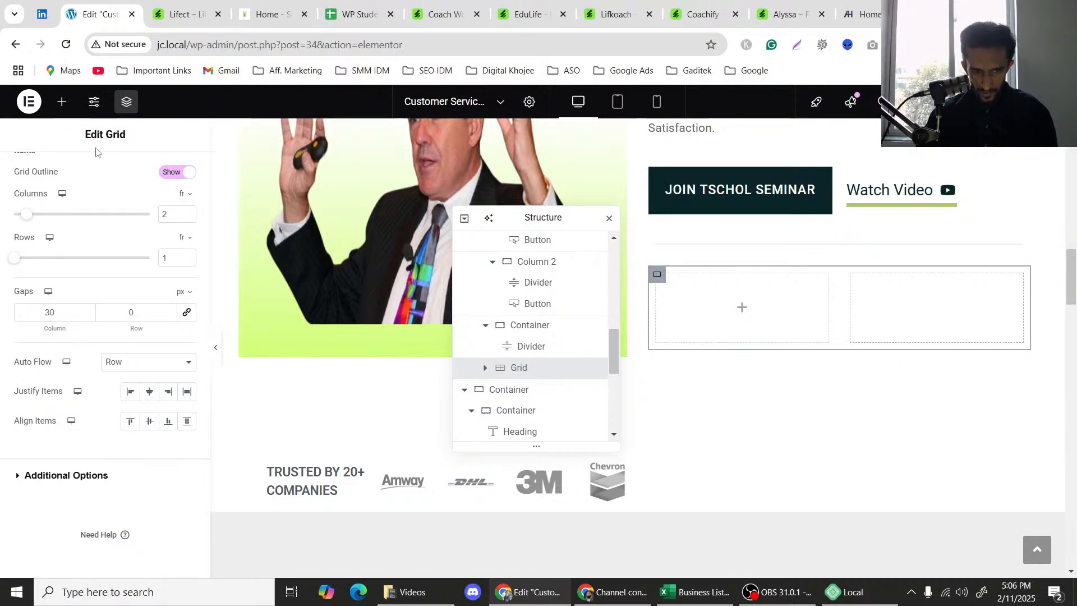
Place a container in each of the two cells of the grid below the divider.
click(60, 104)
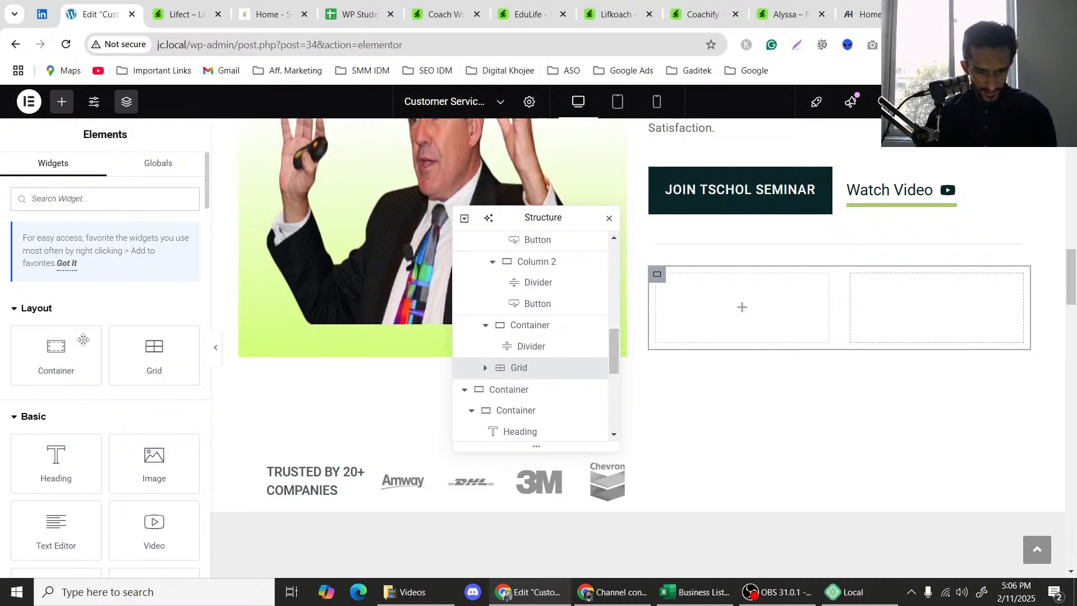
drag(83, 340, 516, 344)
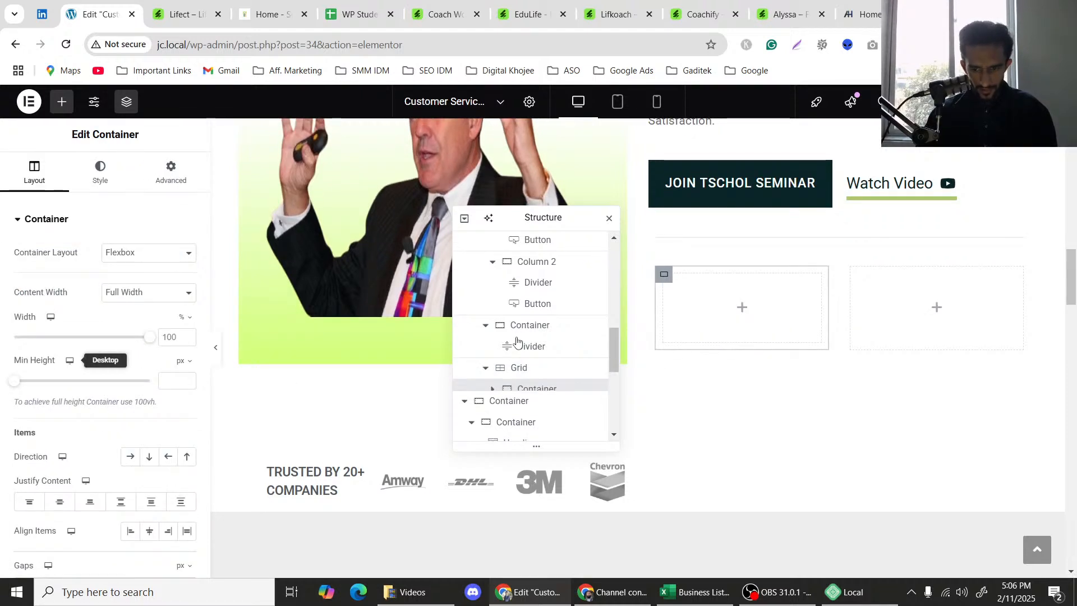
click(62, 101)
drag(56, 353, 882, 290)
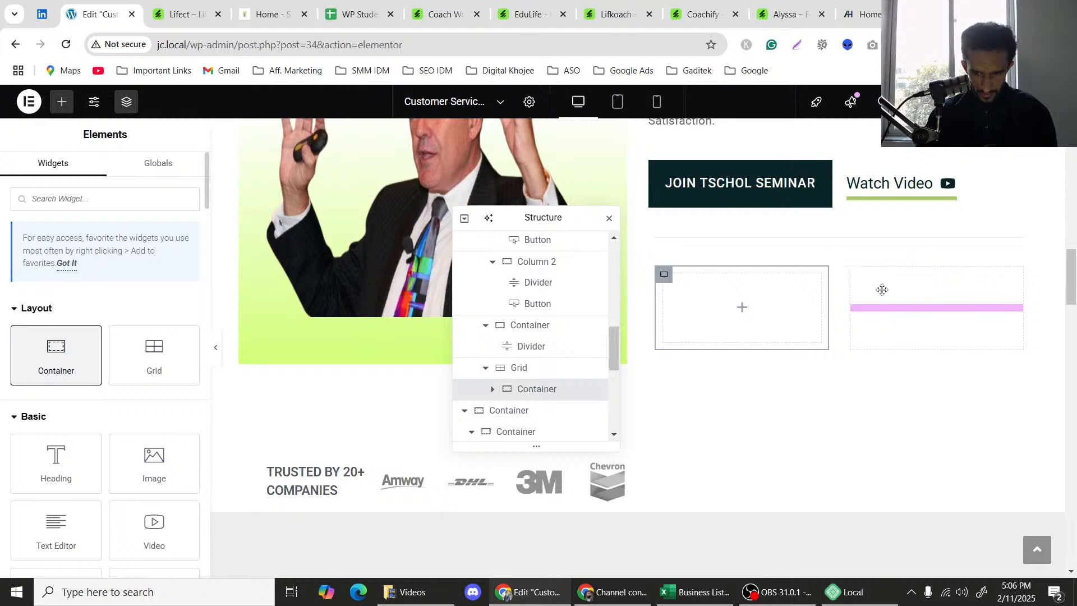
drag(644, 276, 653, 274)
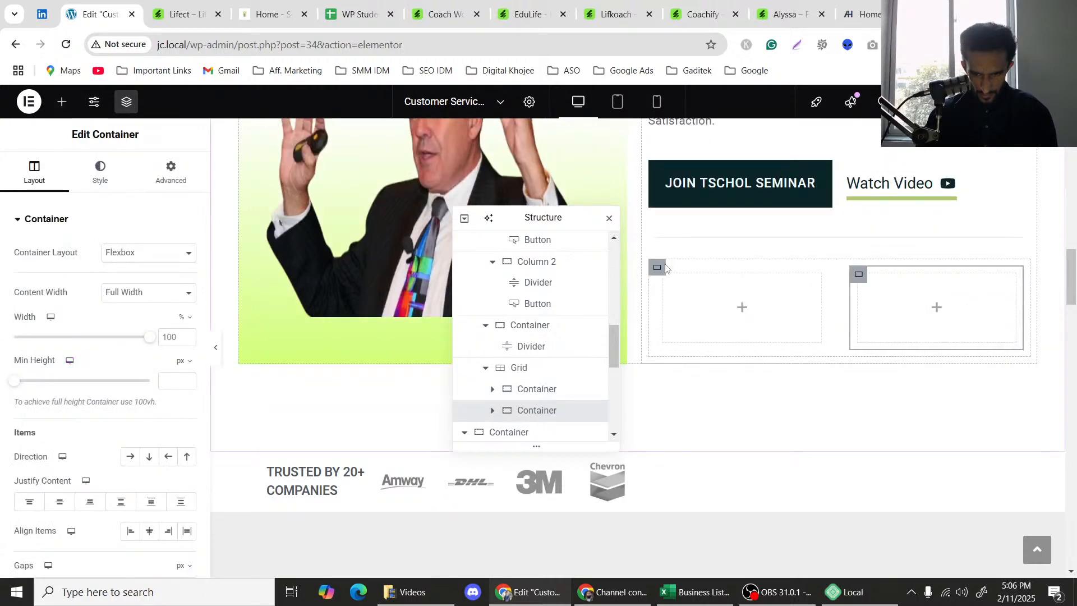
Set the grid's padding to 0 px on all sides and check the section's layout.
click(657, 270)
click(186, 168)
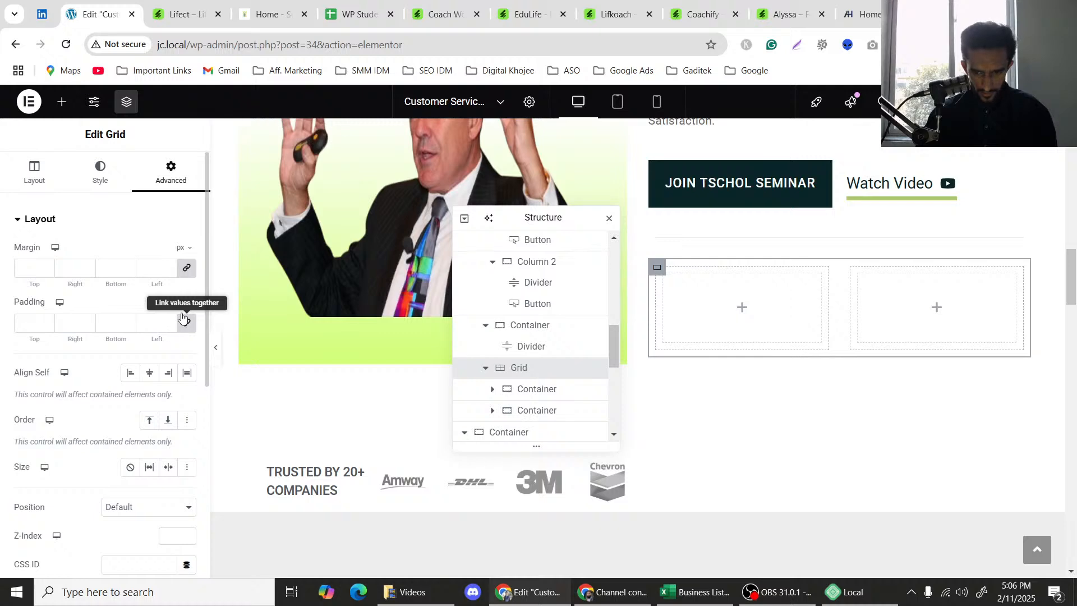
click(183, 319)
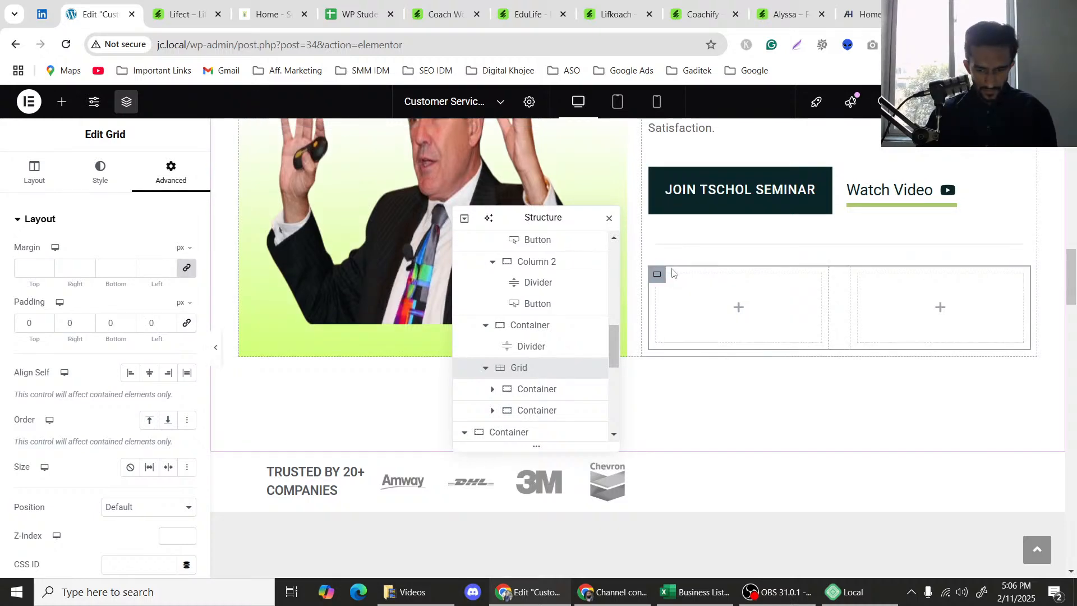
scroll(740, 279, up, 7)
scroll(740, 279, down, 6)
scroll(741, 279, down, 3)
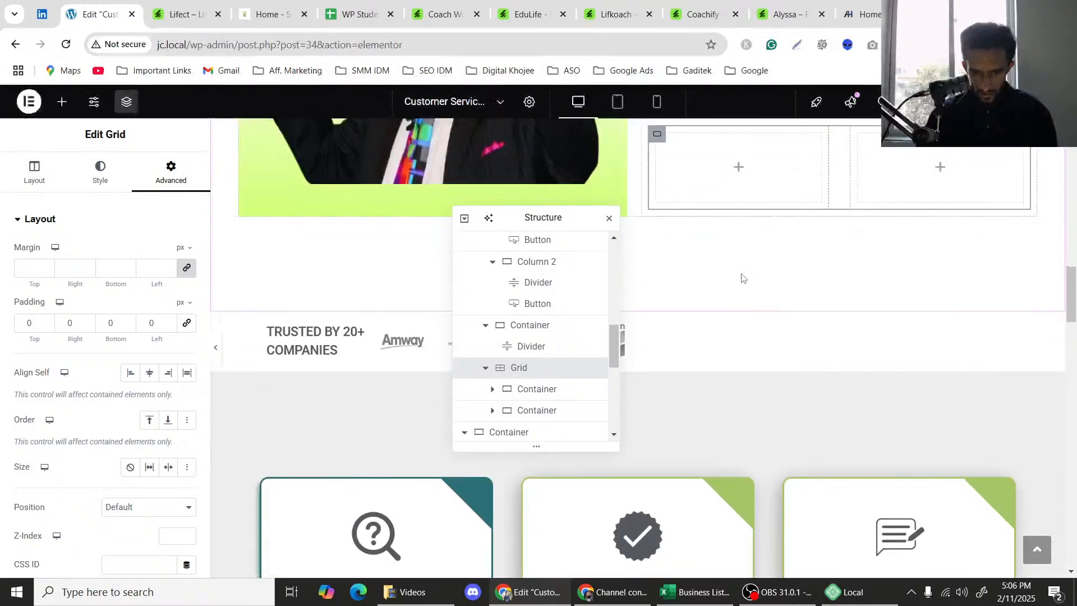
scroll(740, 278, up, 4)
scroll(741, 278, down, 2)
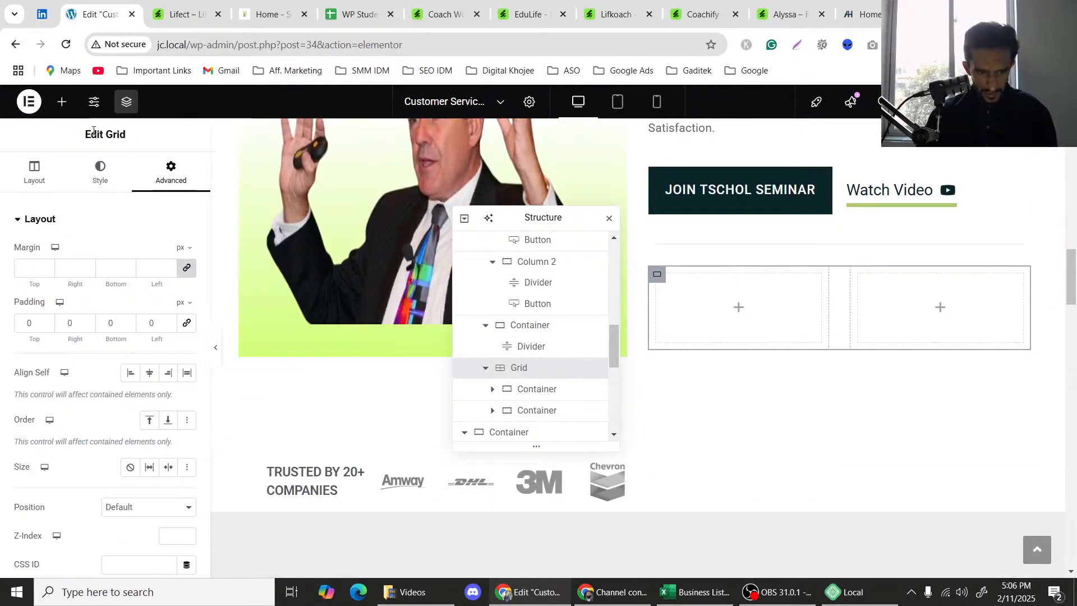
Add a Rating widget to the second container of the two-column grid below the divider.
click(63, 106)
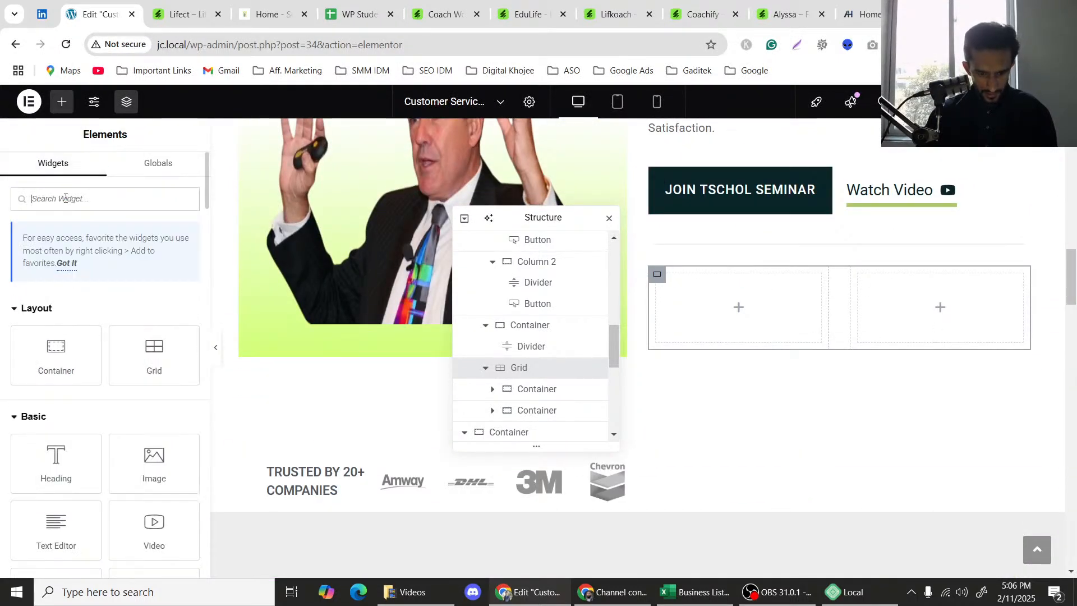
text(rat)
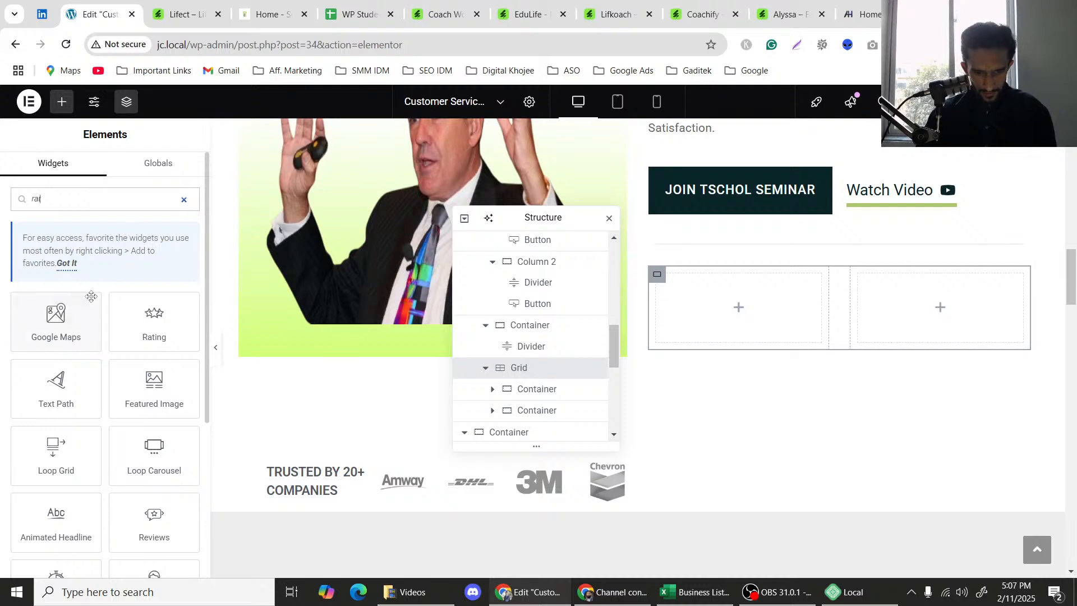
drag(149, 331, 941, 319)
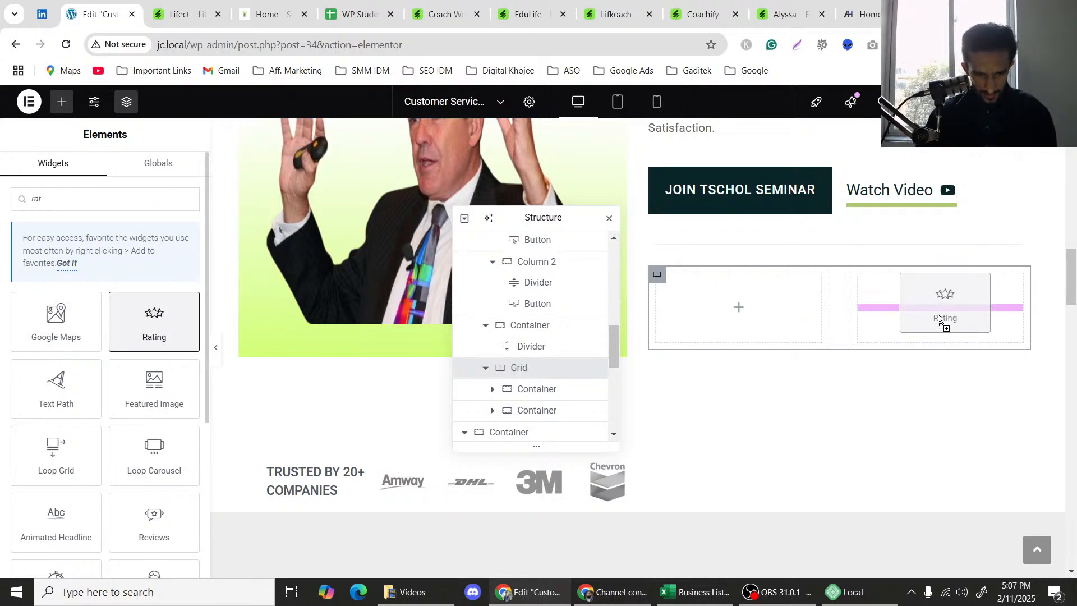
drag(940, 318, 939, 318)
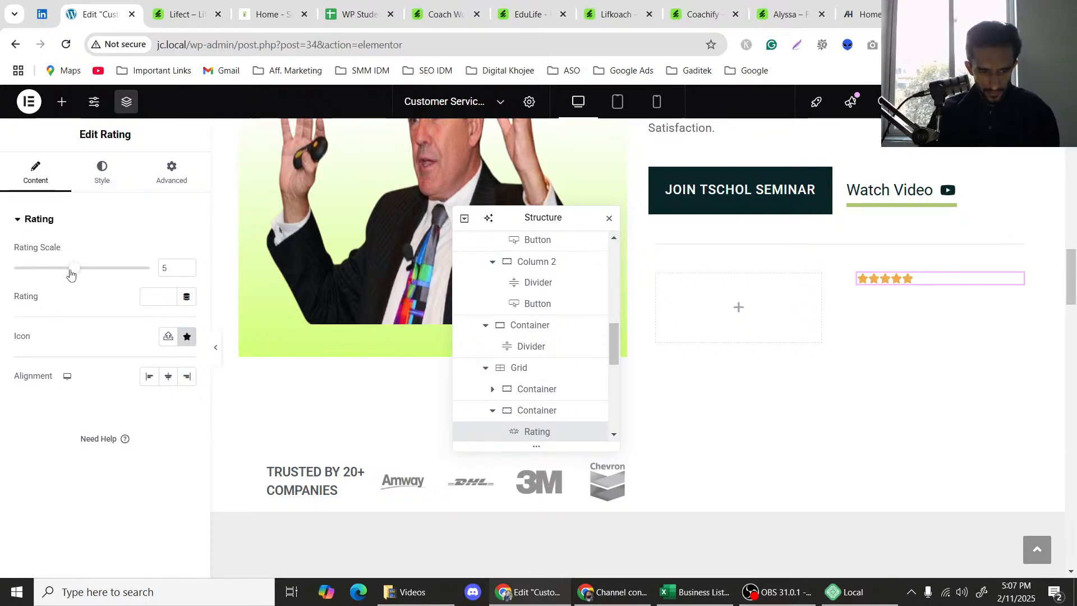
Compare the rating with the Lifect template, set its icon color to the global Accent color and review the section.
click(176, 3)
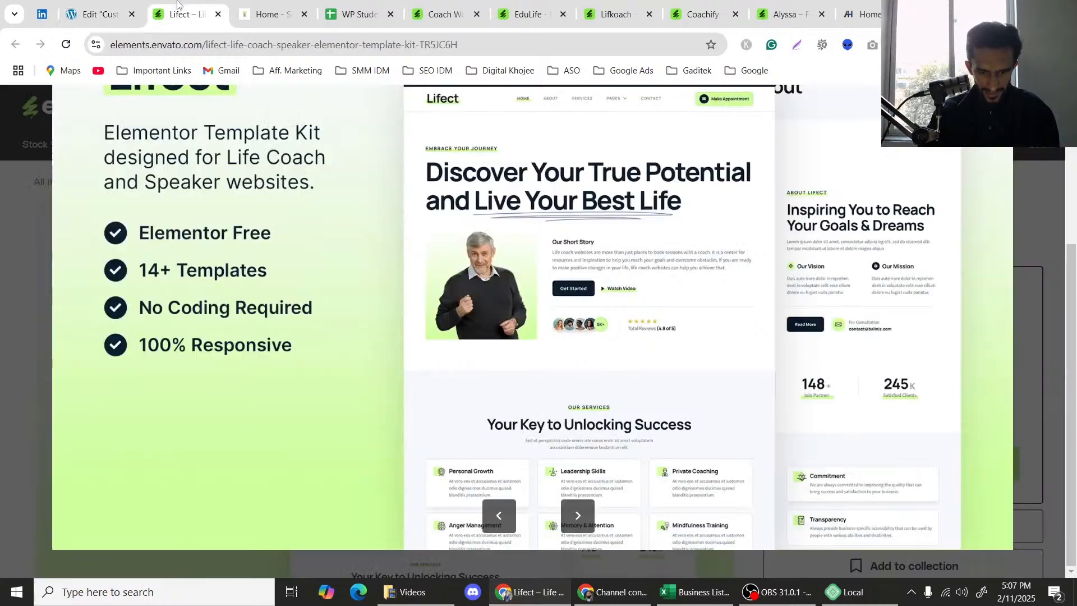
click(122, 3)
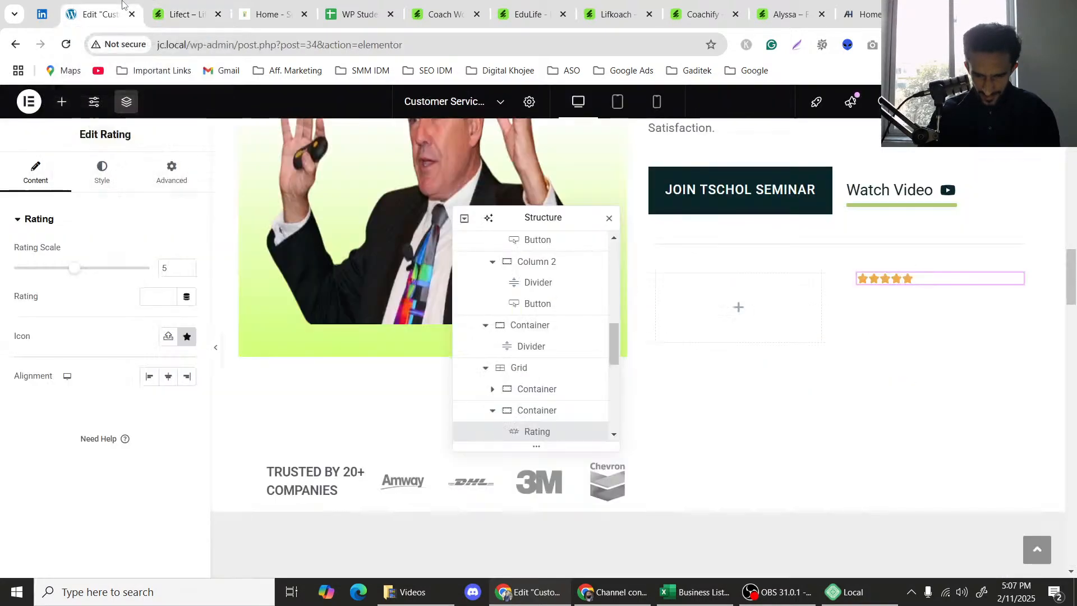
click(109, 168)
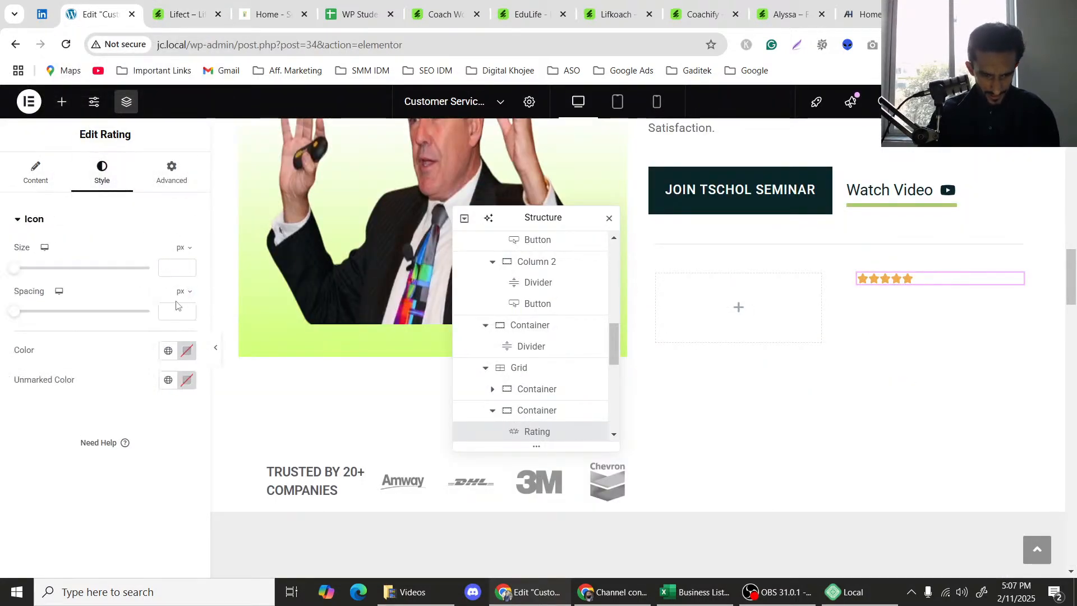
click(168, 351)
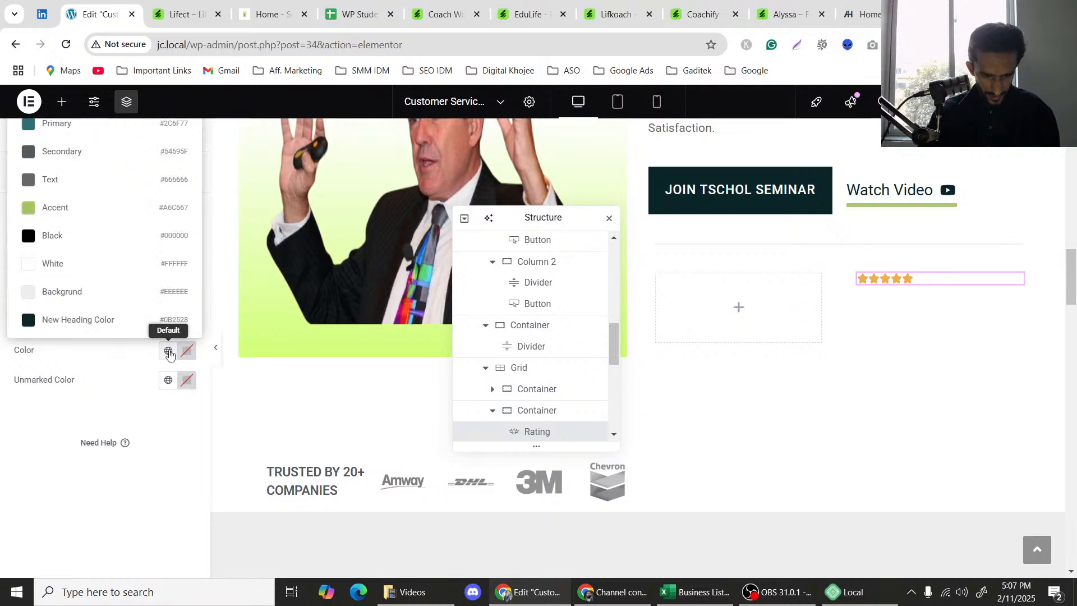
click(55, 209)
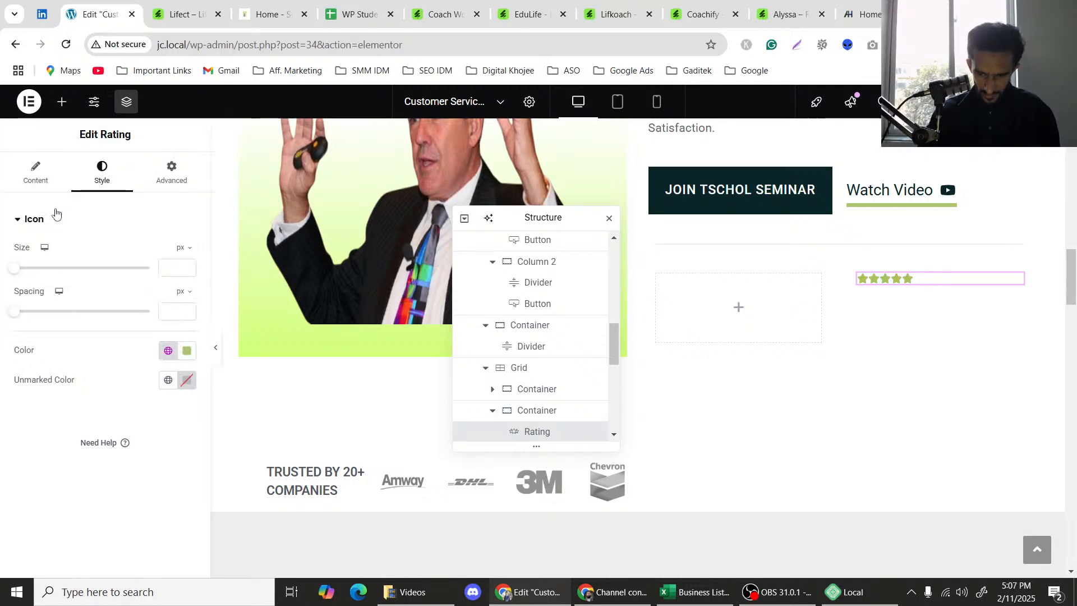
scroll(904, 397, up, 5)
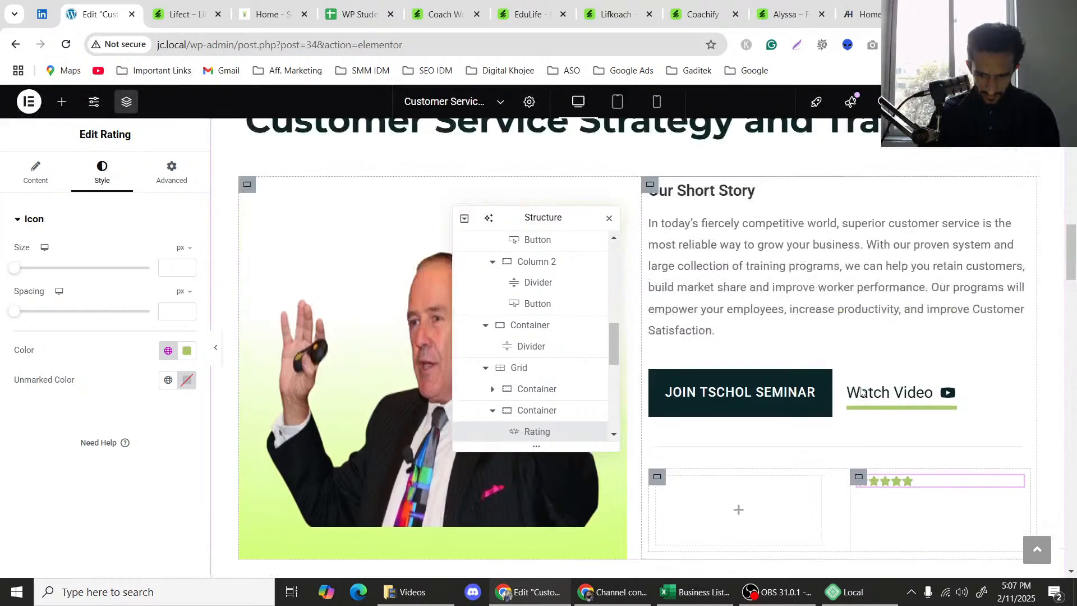
scroll(862, 393, down, 2)
scroll(841, 380, up, 3)
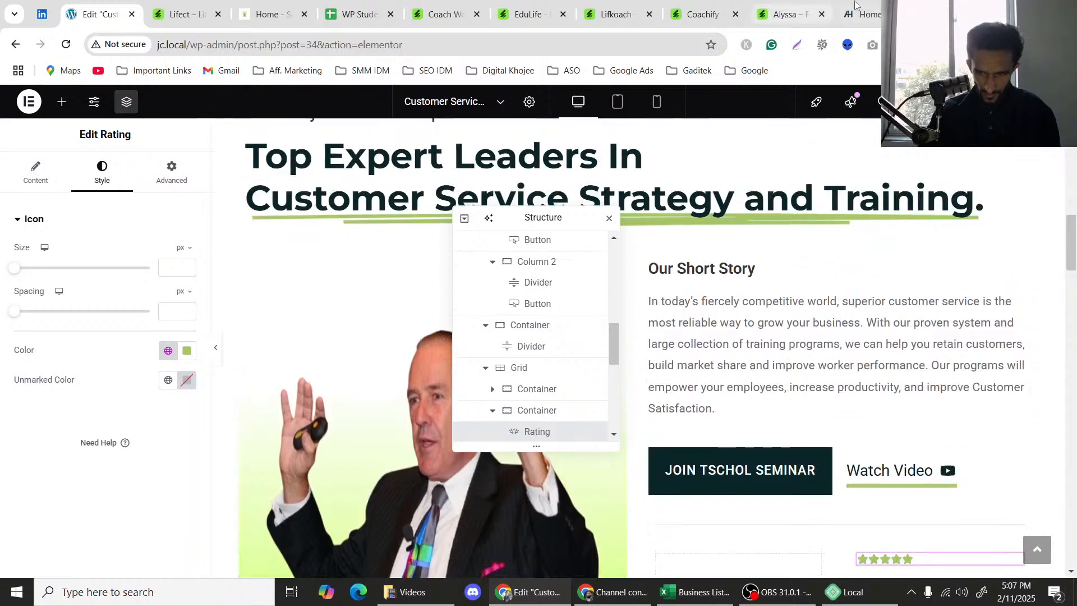
Search Google in a new browser tab for "rating color code" and open the Star Ratings Color Palette on color-hex.
key(ctrl+t)
text(ra)
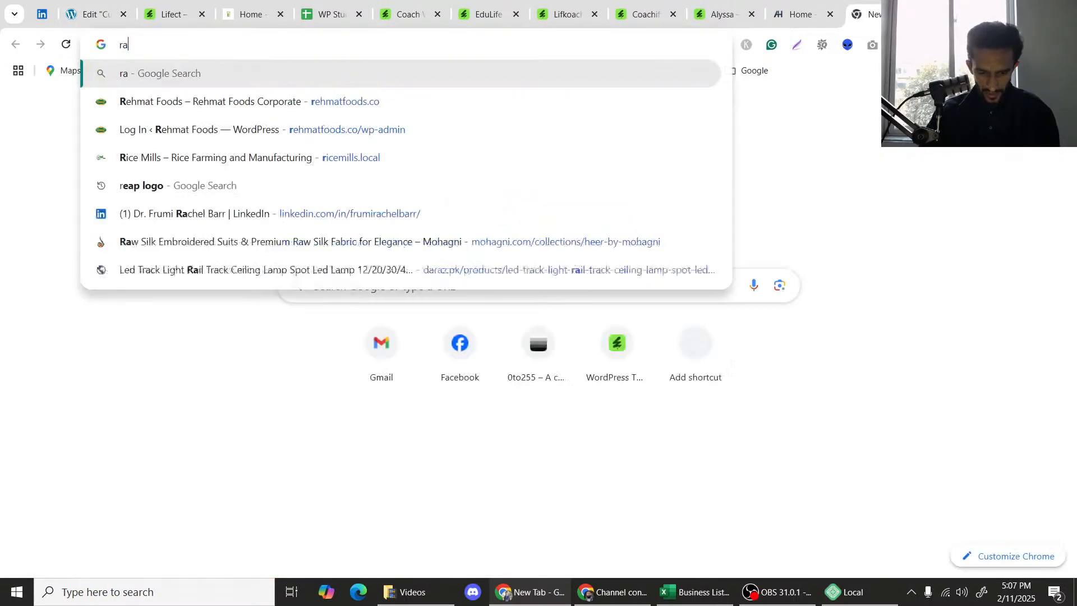
text(ting color)
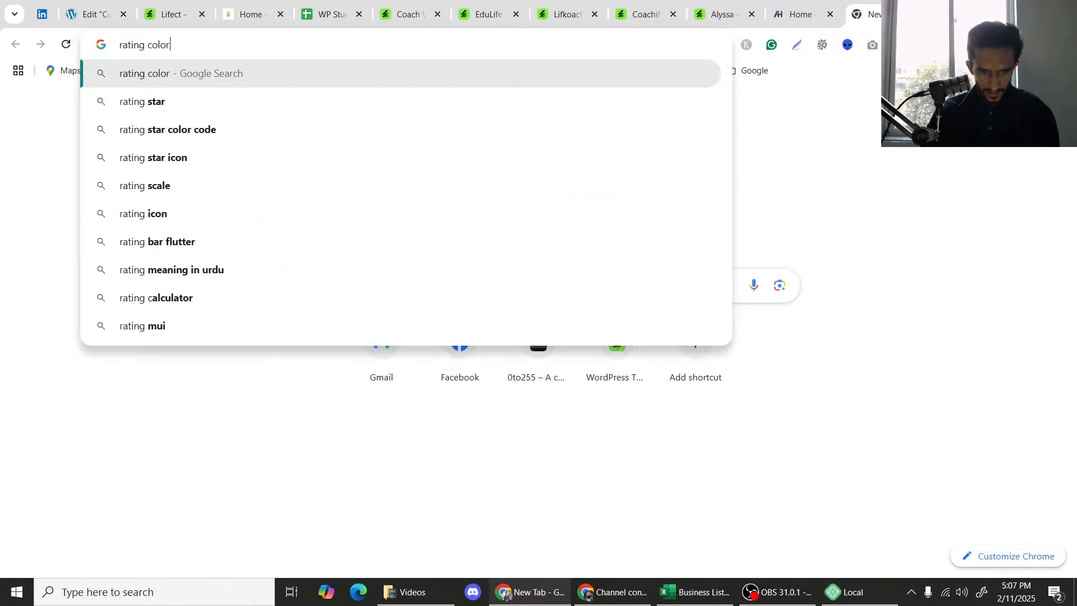
key(Down)
key(Return)
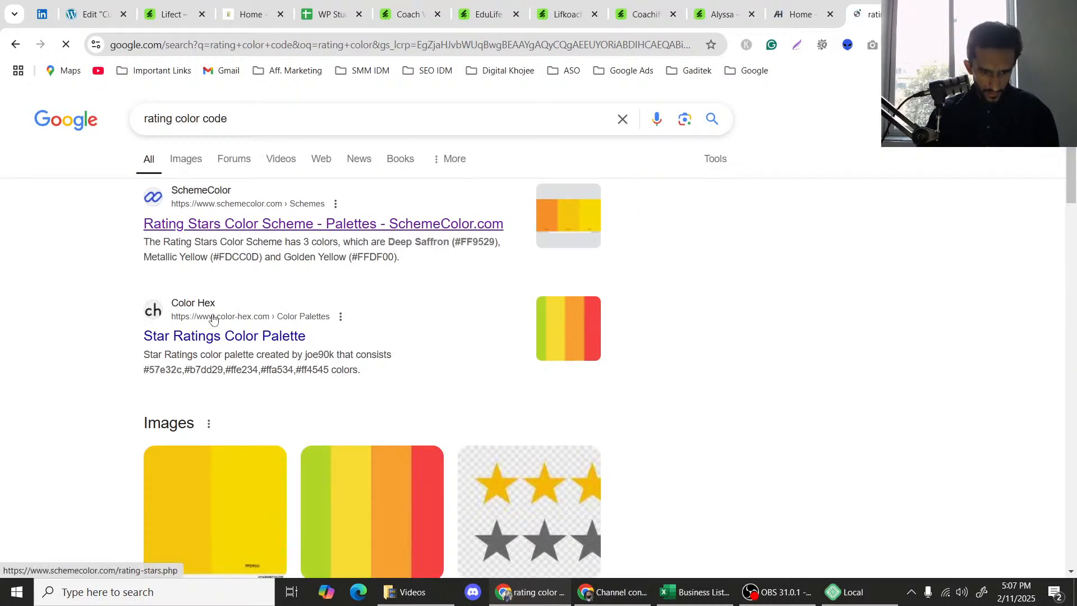
click(182, 338)
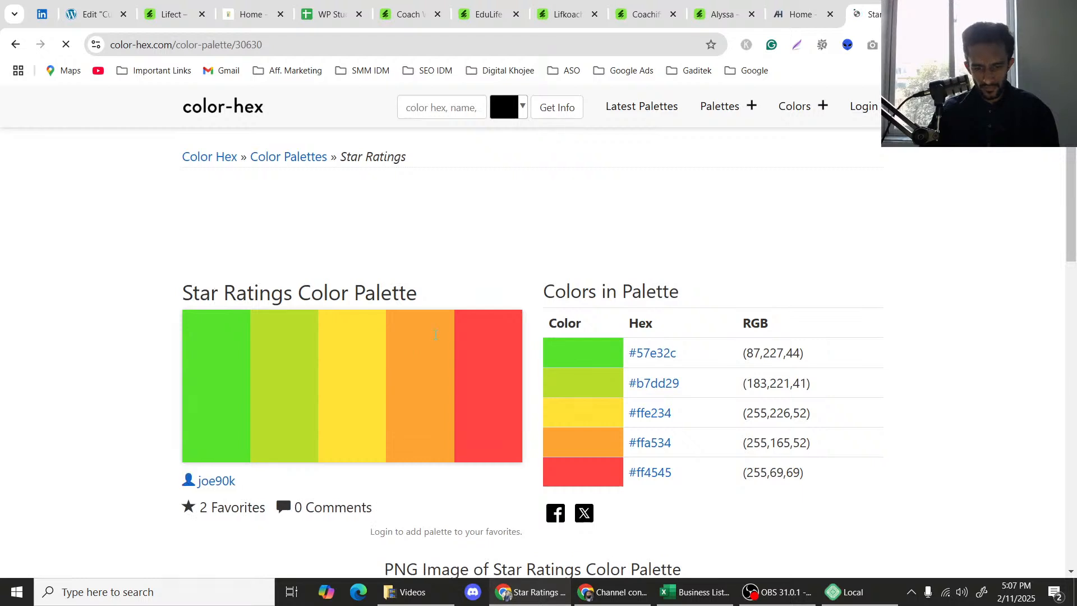
scroll(359, 376, down, 1)
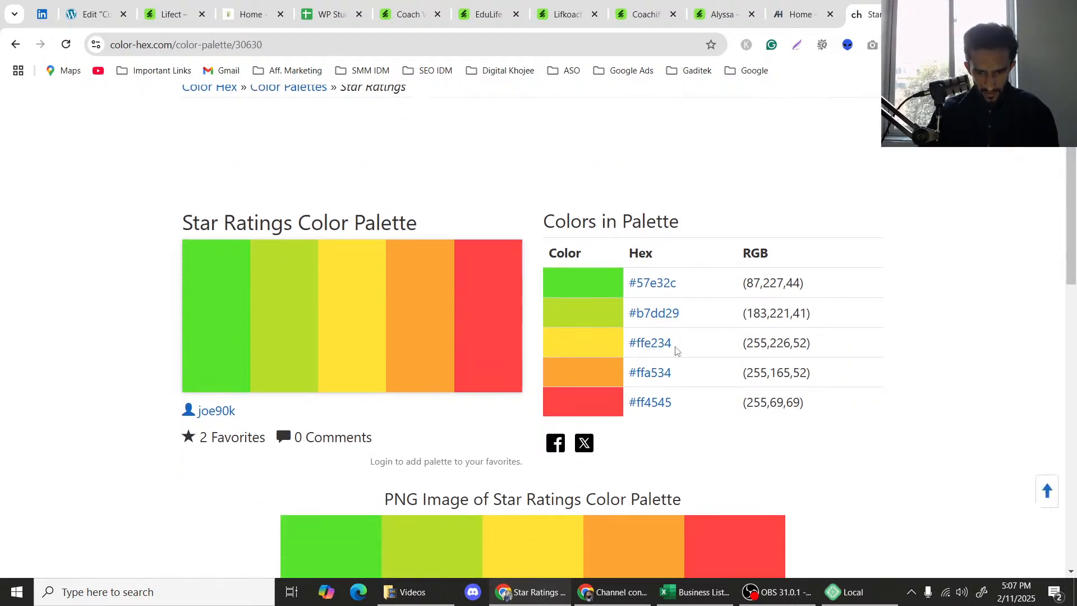
Copy the yellow hex code #ffe234 from the palette and apply it as the rating's icon color in Elementor.
drag(670, 343, 627, 346)
key(ctrl+c)
scroll(627, 348, down, 1)
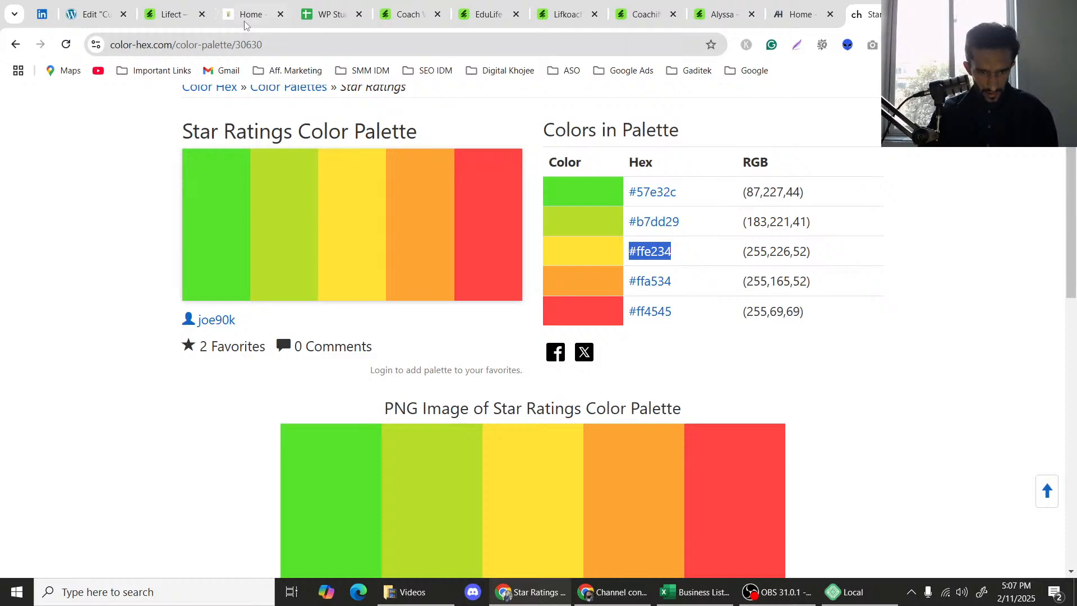
click(90, 14)
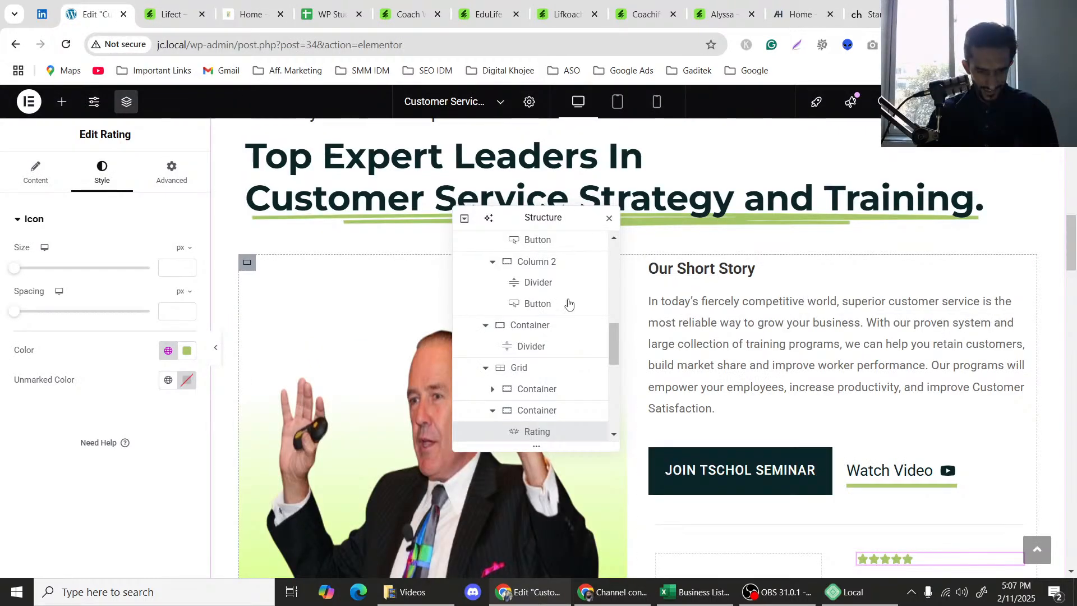
click(187, 350)
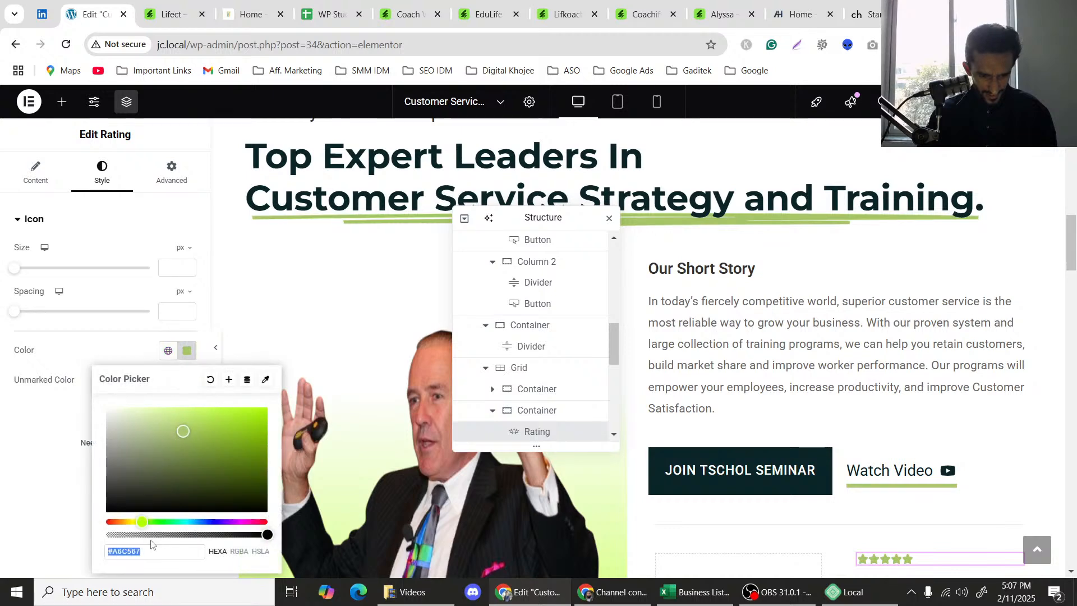
key(ctrl+v)
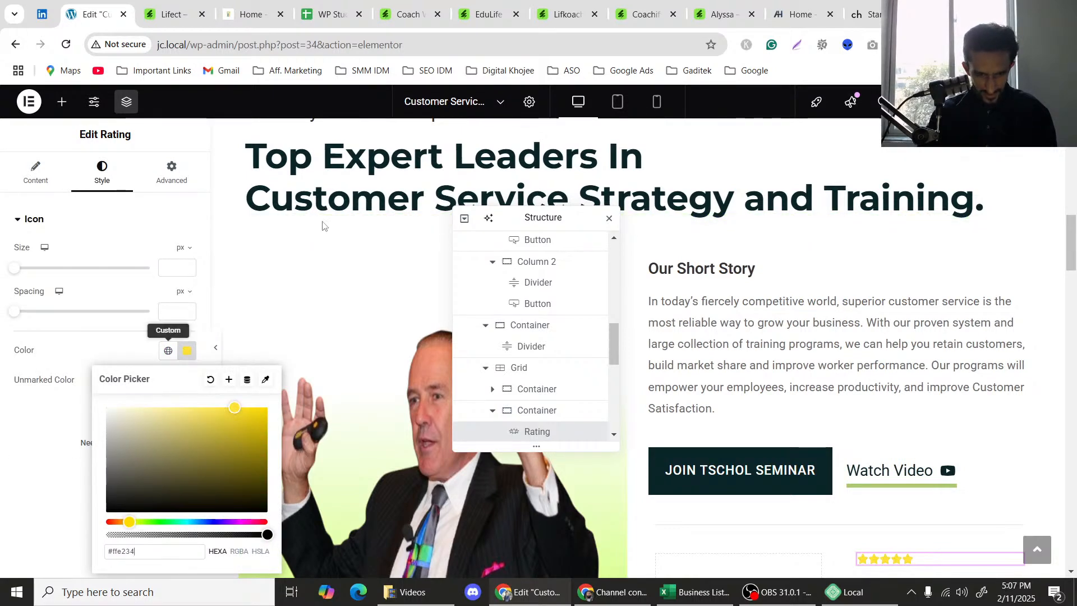
Copy the orange hex code #ffa534 from the color-hex palette and try to apply it as the rating's icon color in Elementor.
click(867, 14)
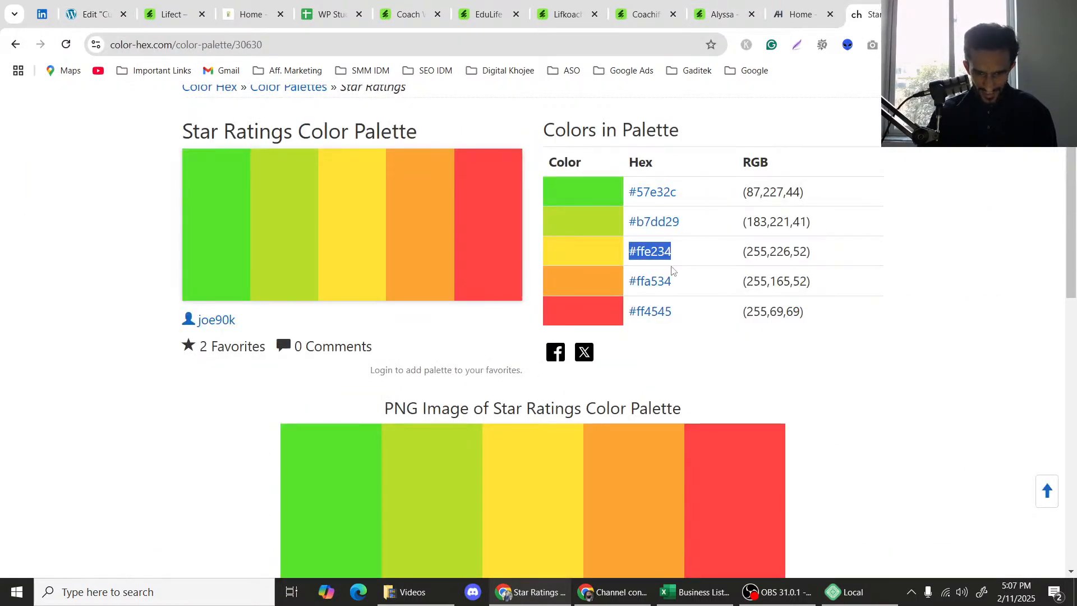
drag(680, 274, 621, 285)
key(ctrl+c)
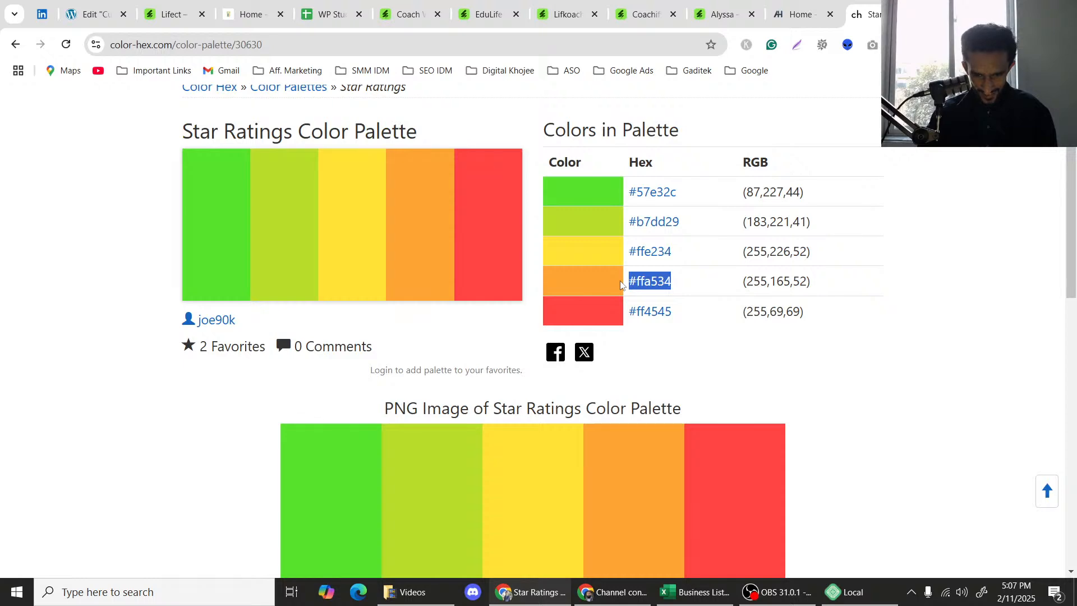
click(93, 14)
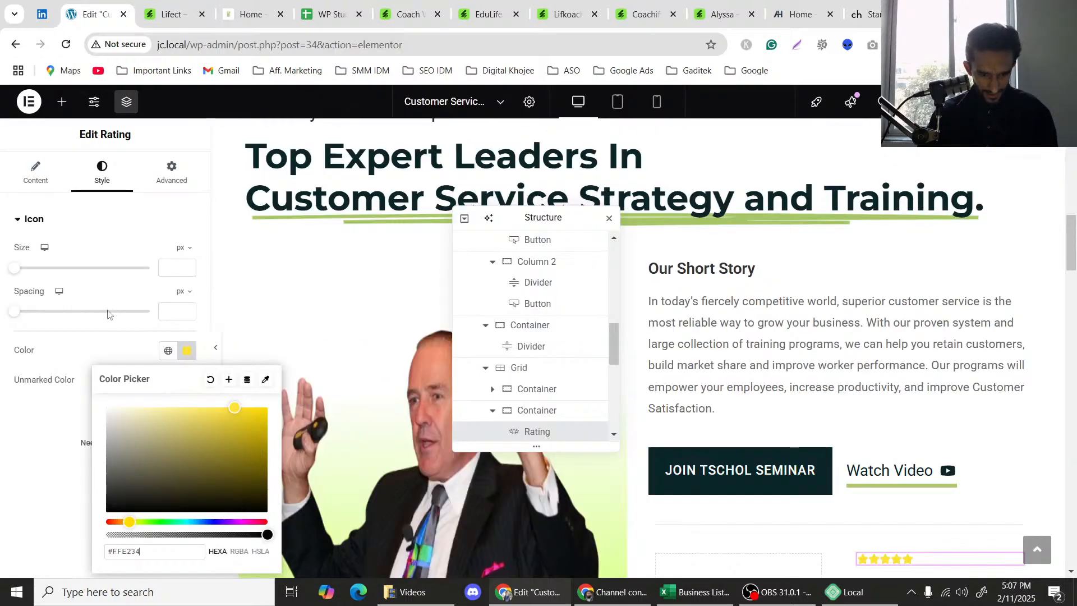
key(ctrl+a)
key(ctrl+v)
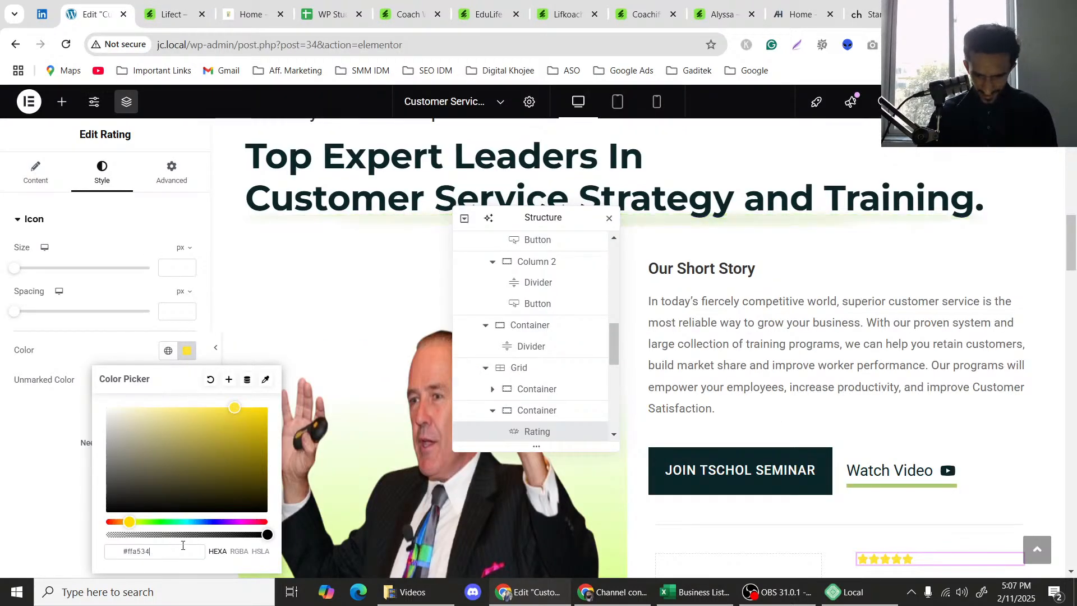
click(2, 496)
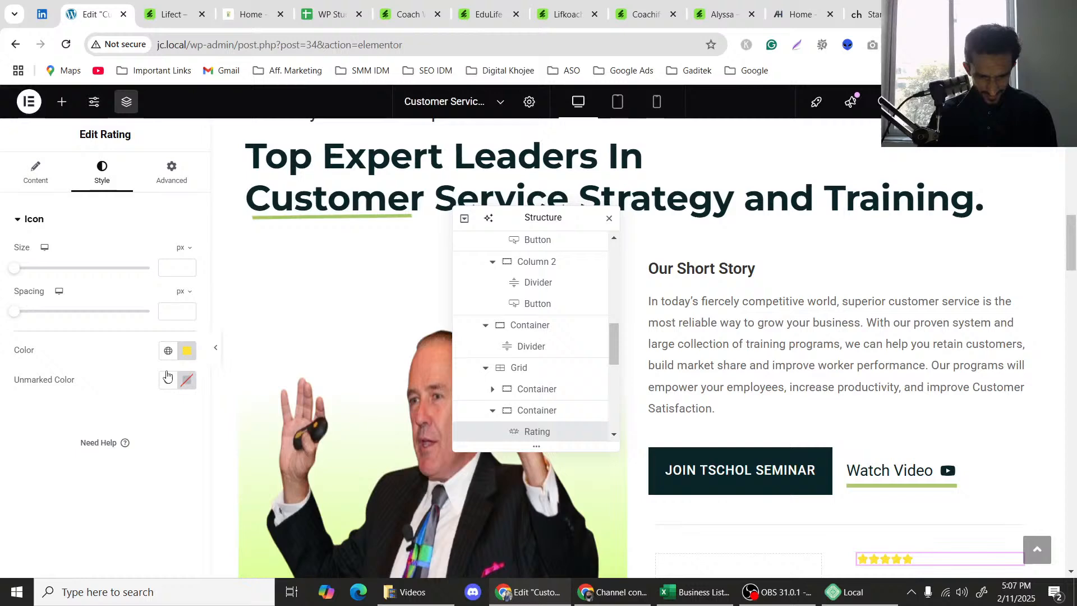
click(187, 351)
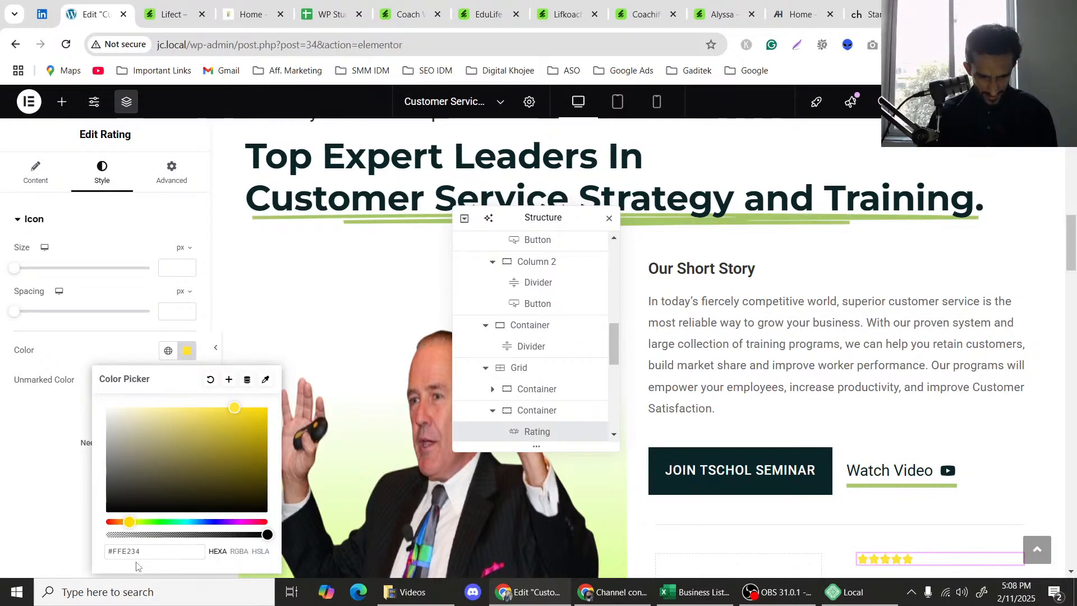
key(ctrl+a)
key(ctrl+v)
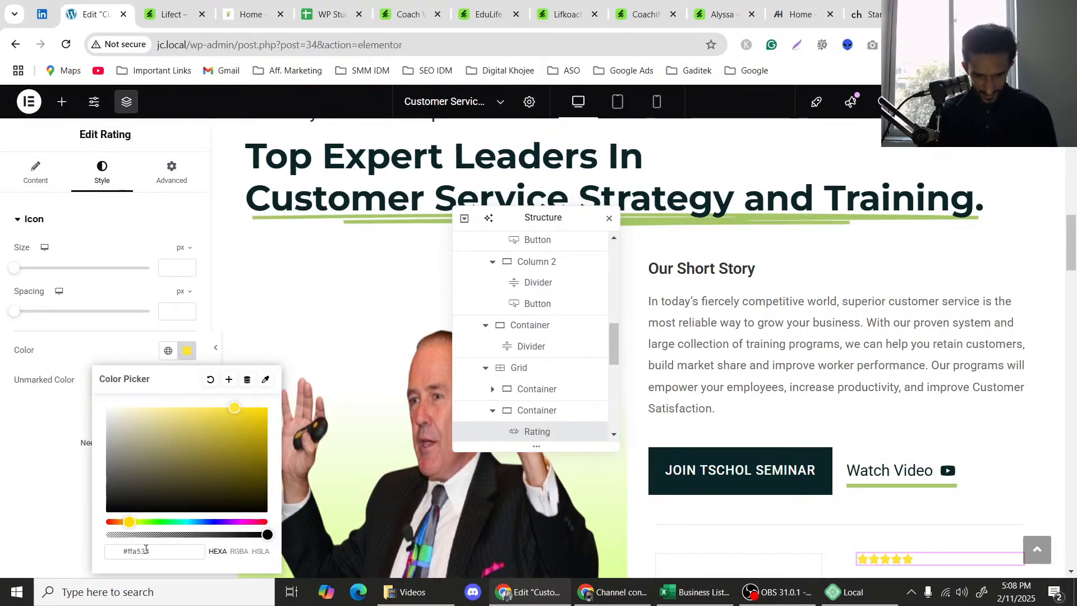
Recheck the orange hex code in the color-hex palette and try to enter it as the rating's icon color.
click(870, 4)
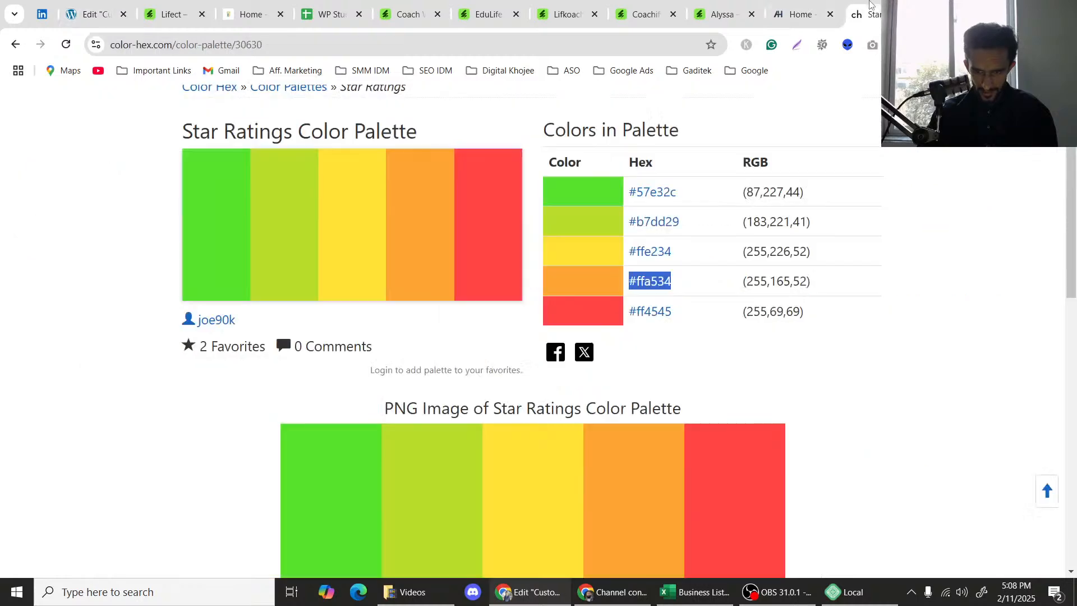
click(168, 5)
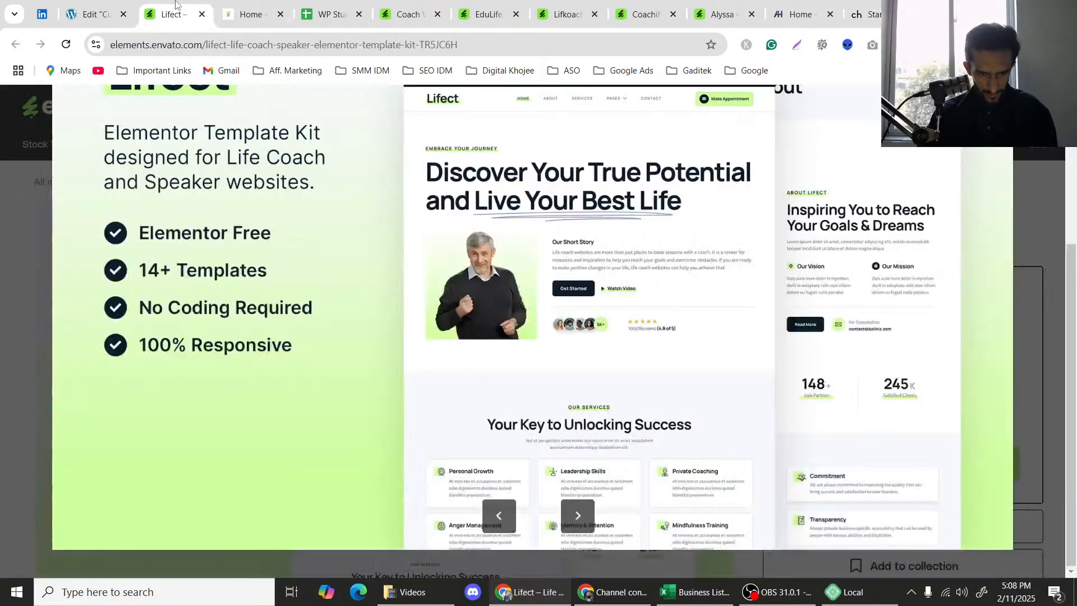
click(113, 5)
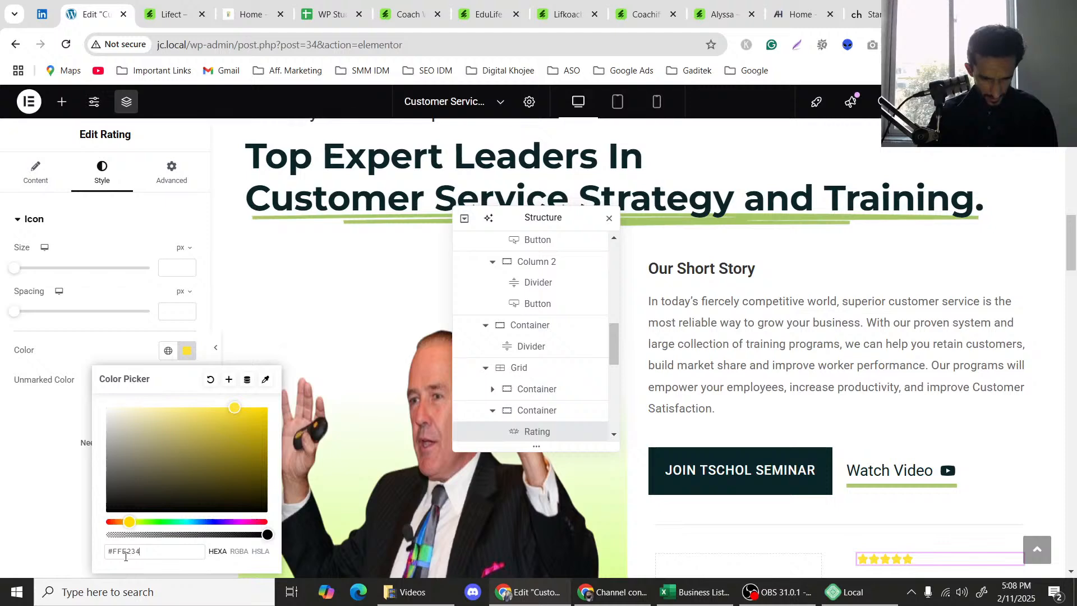
text(a54)
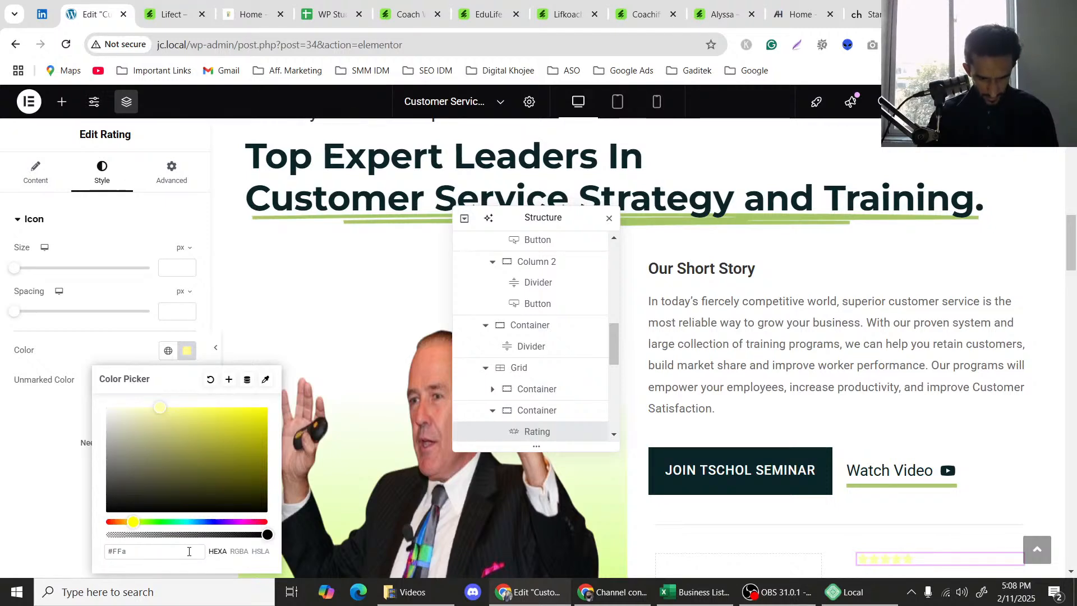
click(877, 3)
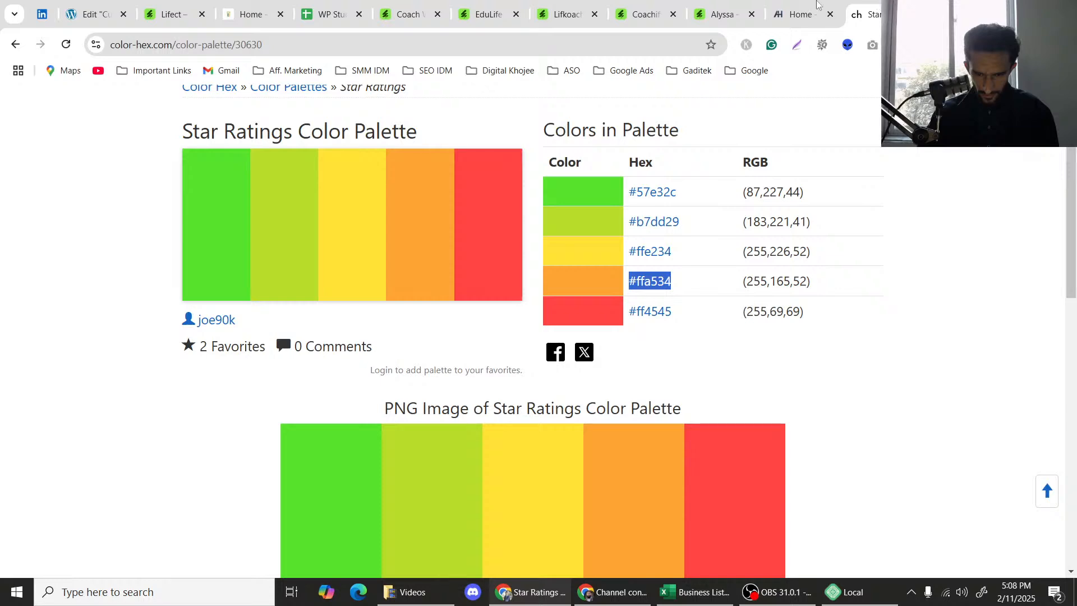
click(178, 6)
click(246, 5)
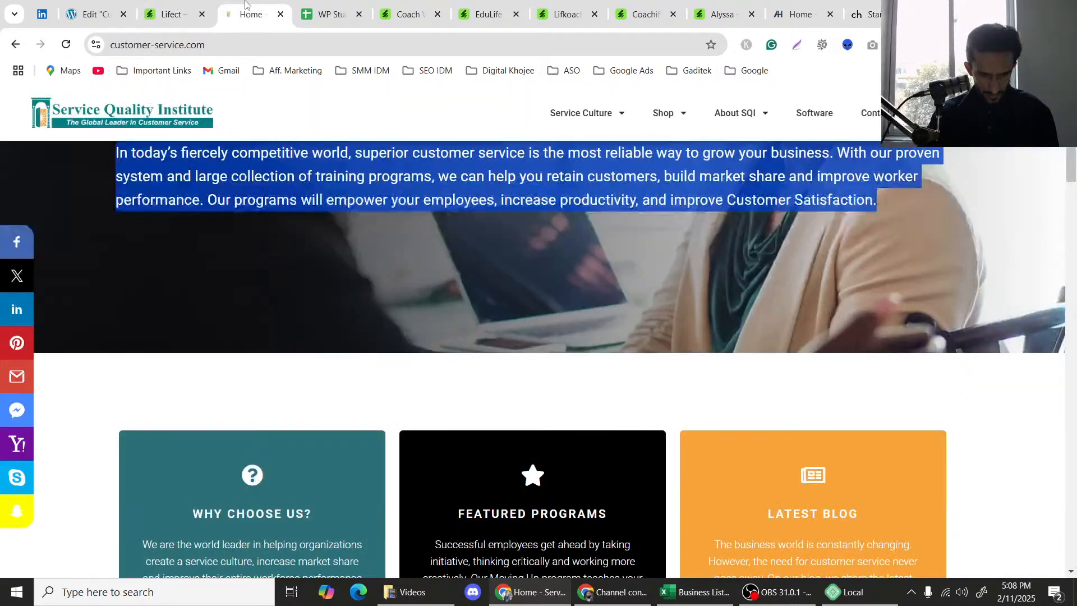
click(116, 5)
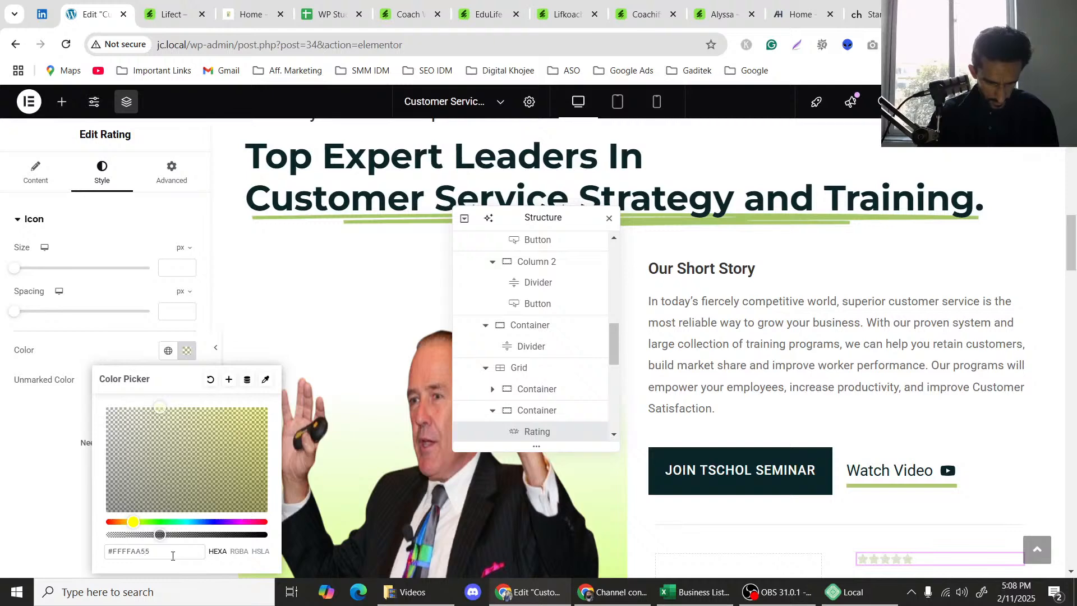
Correct the rating's icon color code to #FFA534 and close the color picker.
key(Right)
key(BackSpace)
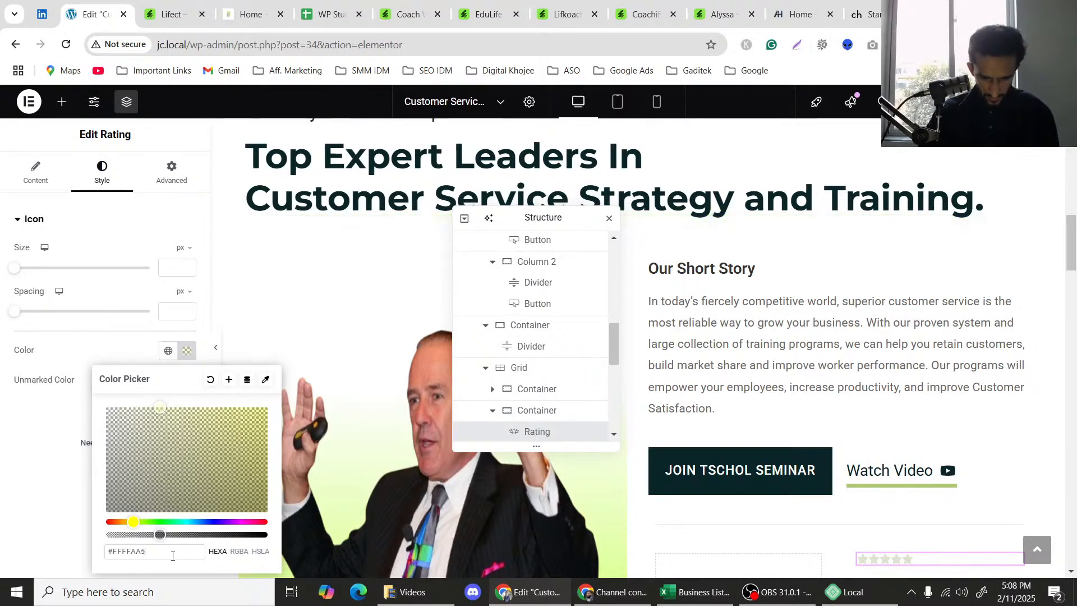
text(34)
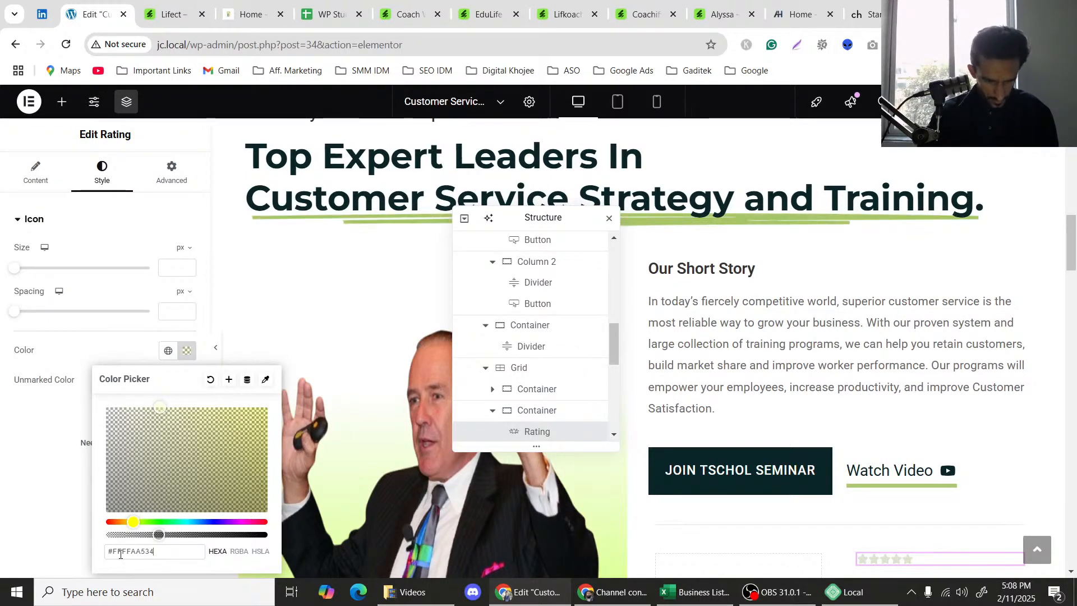
key(BackSpace)
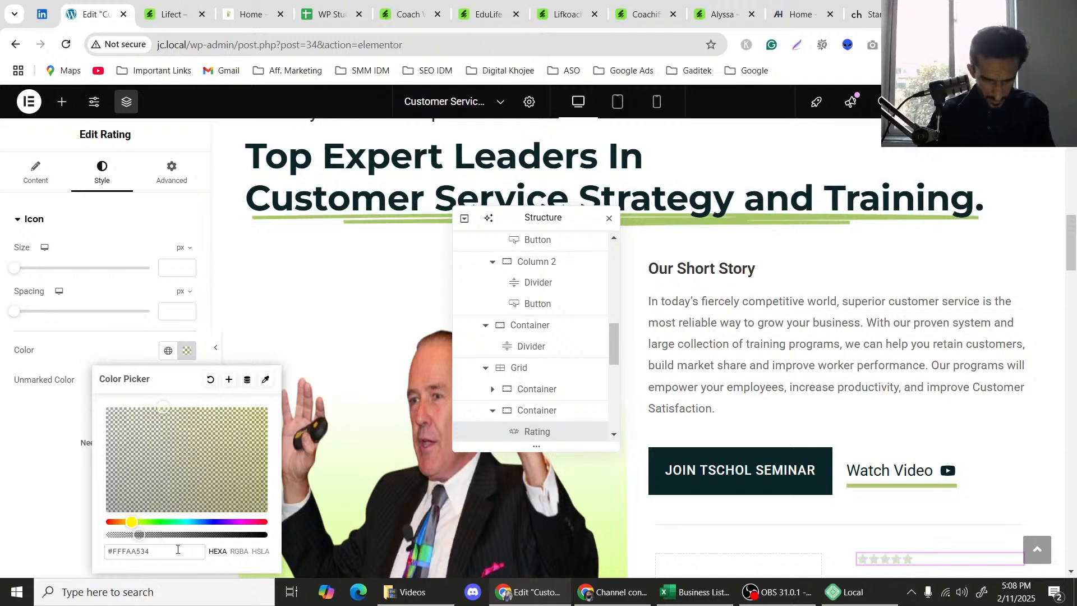
key(BackSpace)
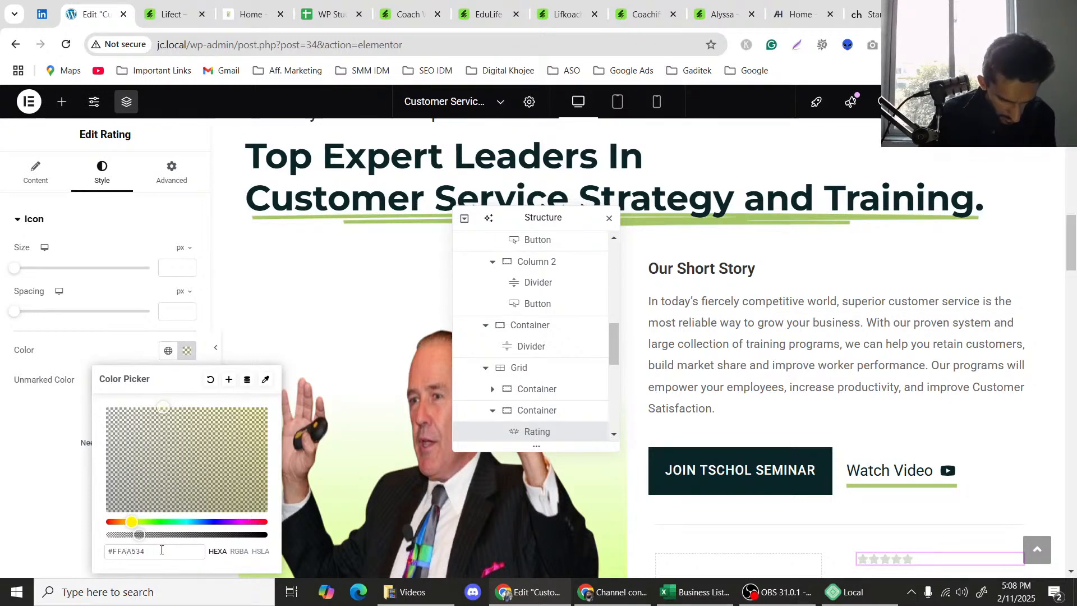
key(BackSpace)
click(17, 447)
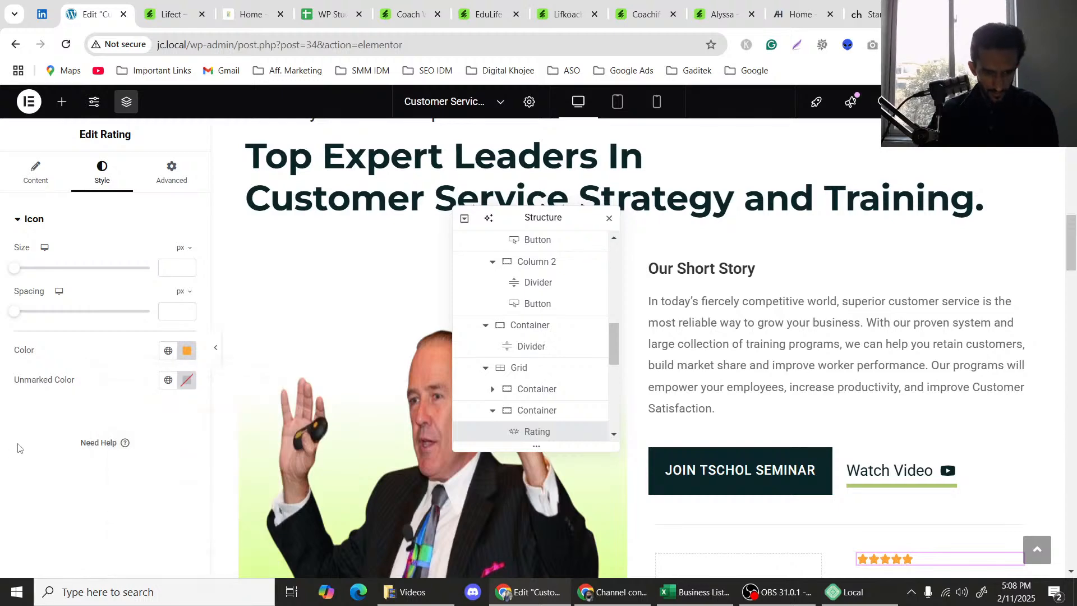
Set the padding of the container holding the divider below the buttons to 0 px on all sides.
scroll(892, 422, down, 2)
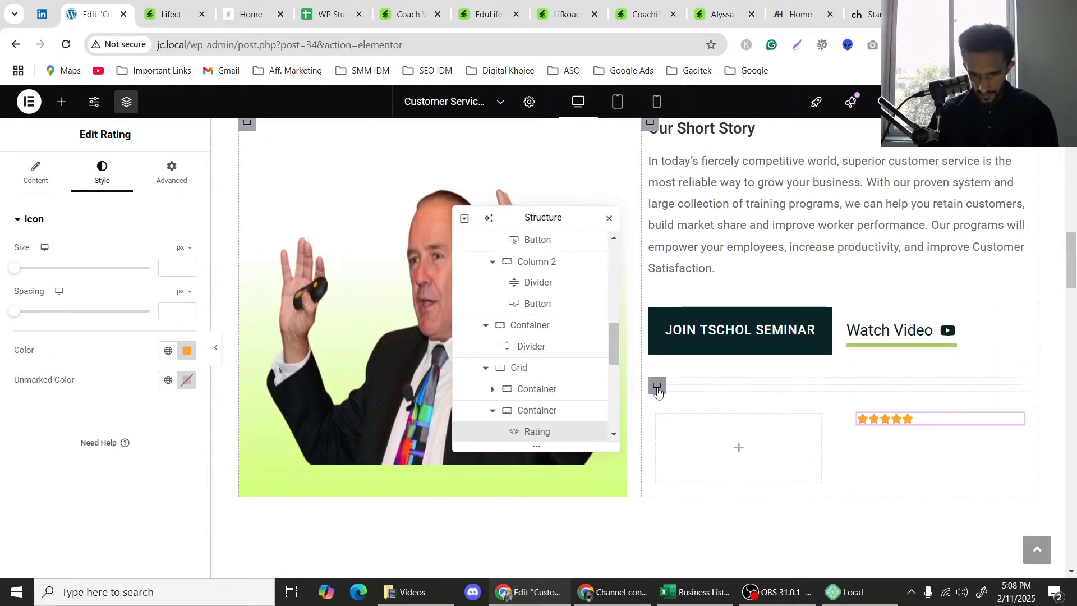
scroll(658, 391, down, 1)
click(657, 317)
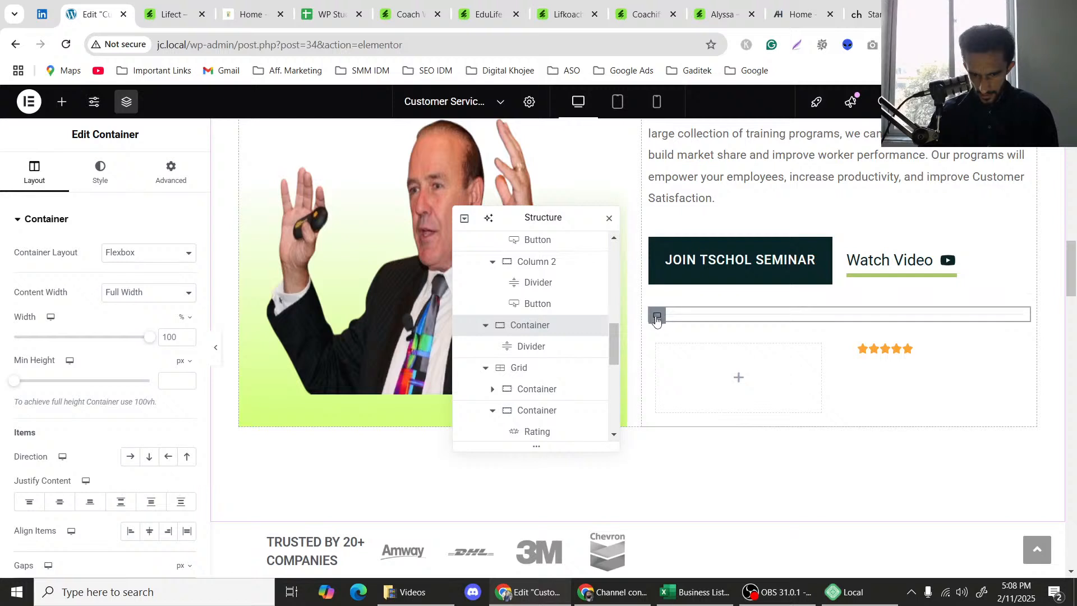
click(170, 170)
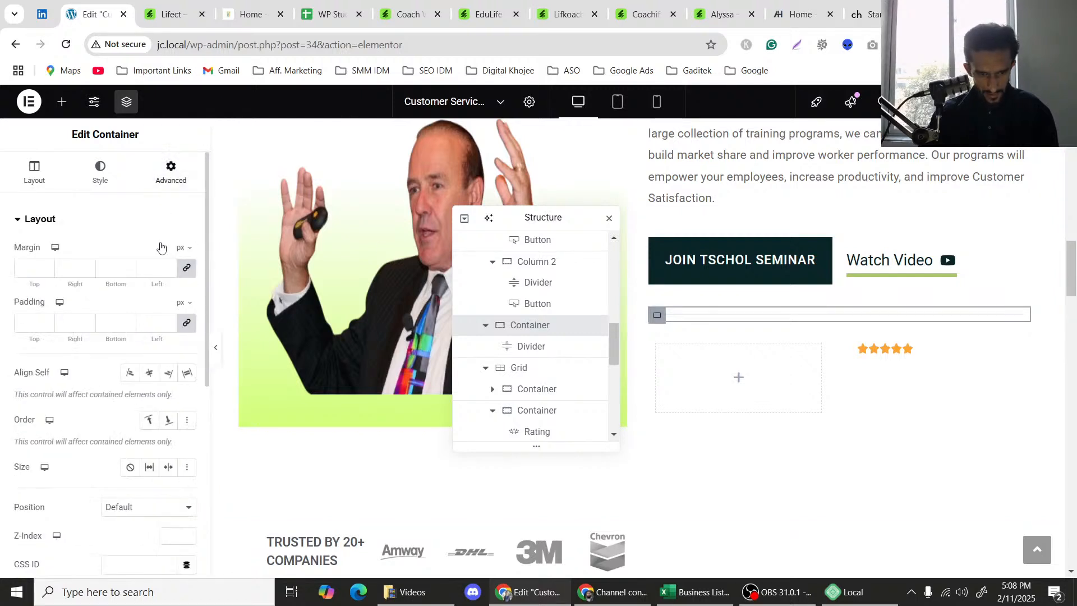
click(187, 323)
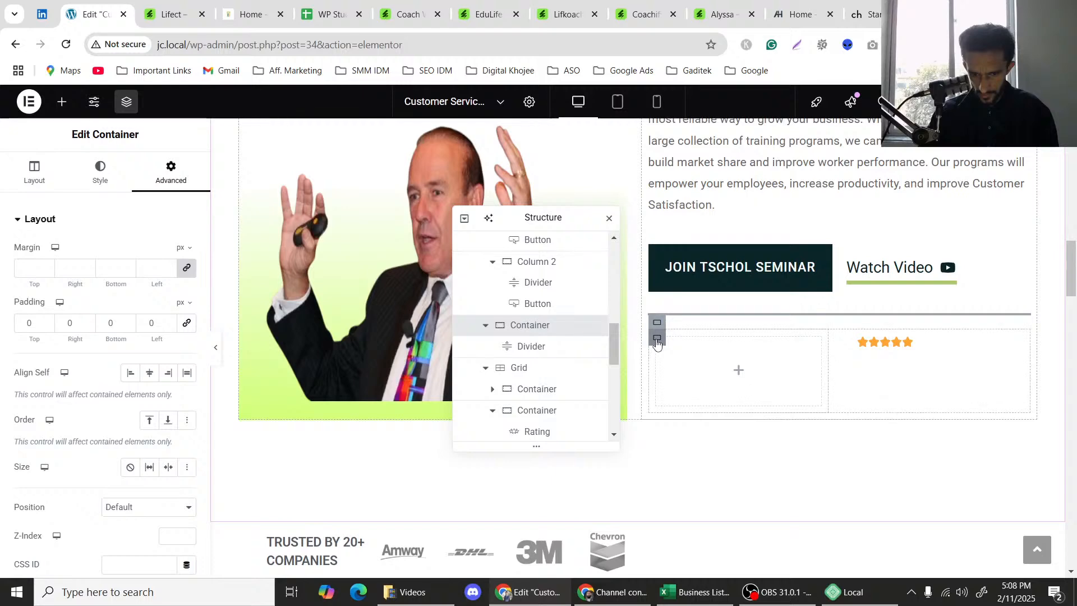
Unlink the gaps of the container holding Our Short Story and set the column gap to 0 and the row gap to 10 px.
click(656, 341)
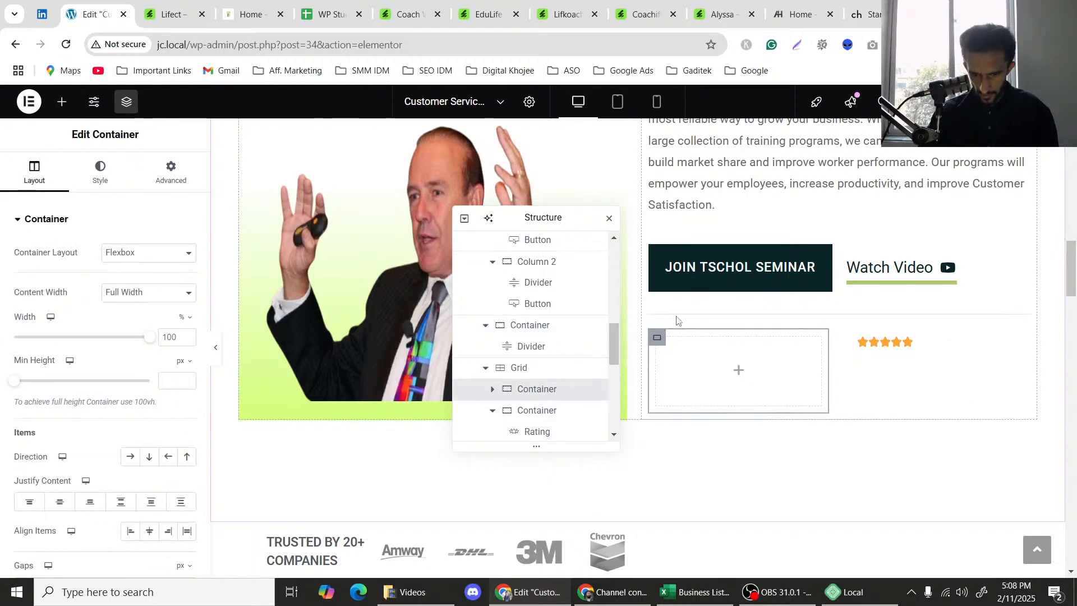
scroll(664, 296, up, 3)
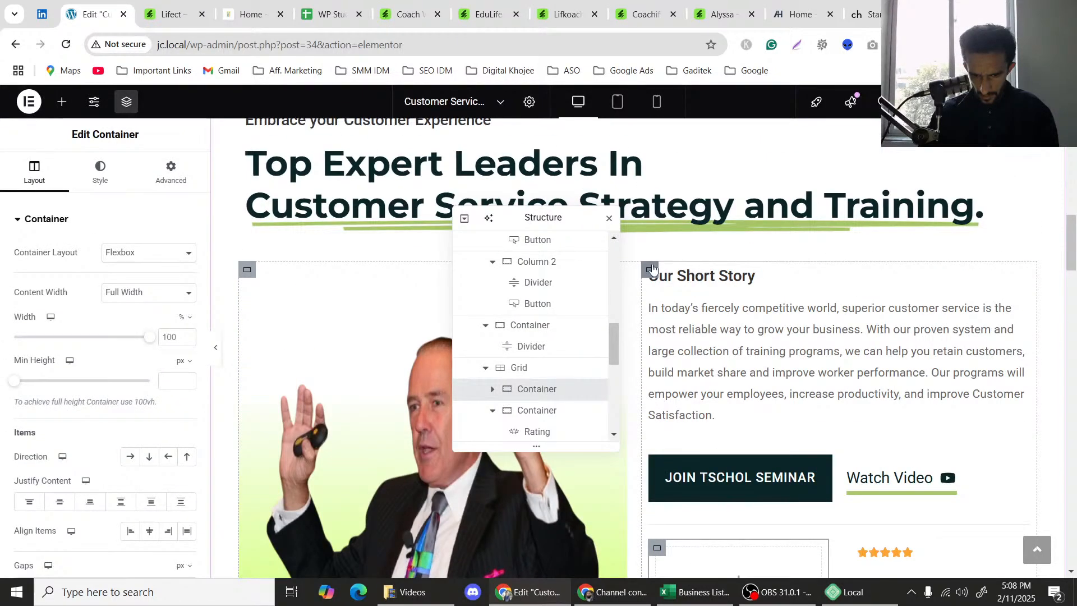
click(652, 270)
scroll(718, 337, down, 2)
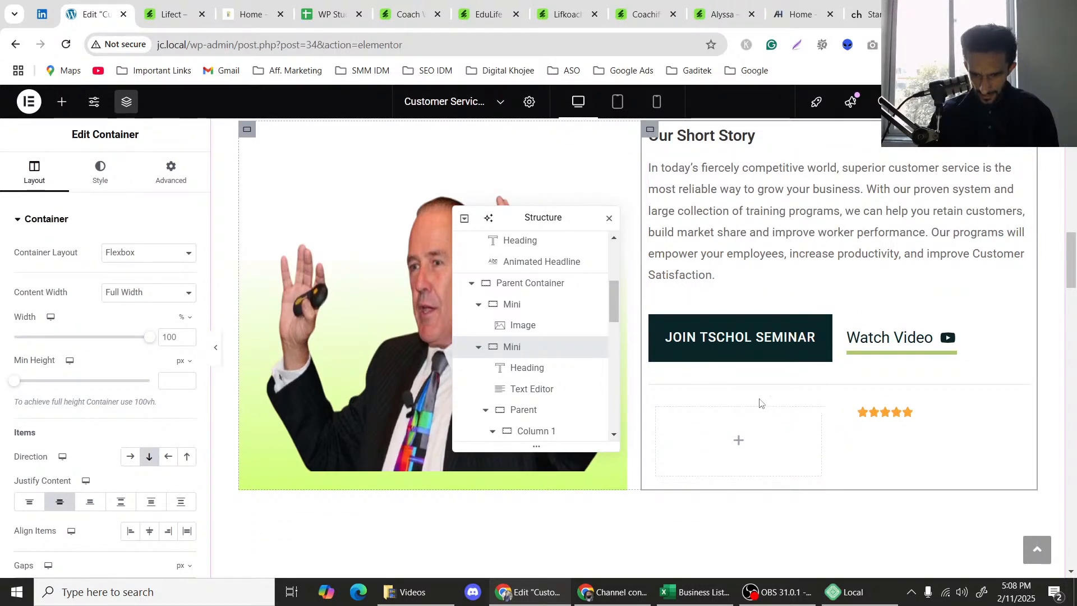
scroll(118, 444, down, 4)
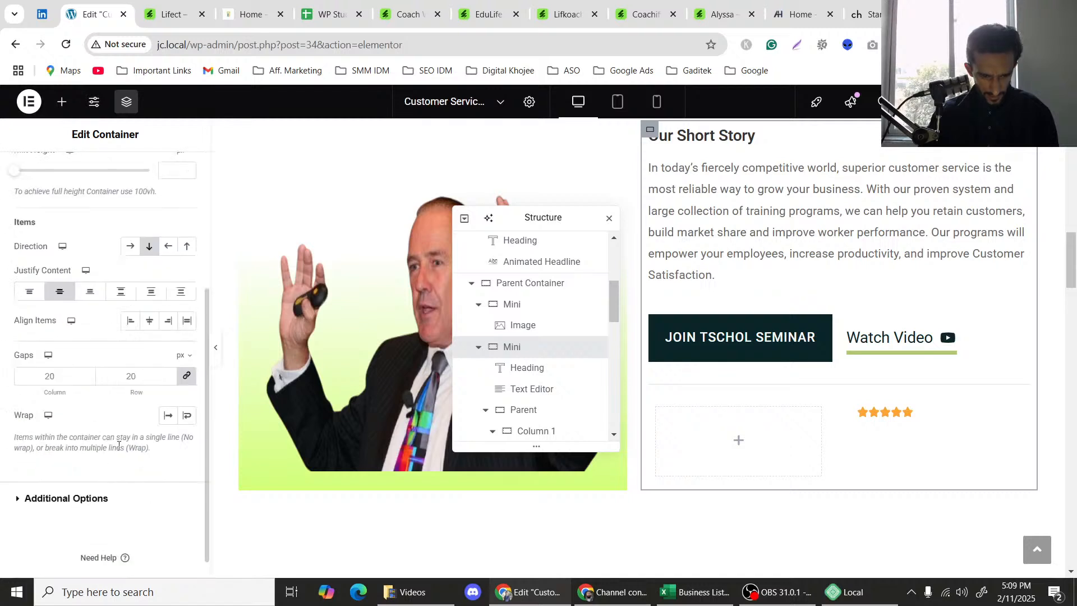
click(186, 385)
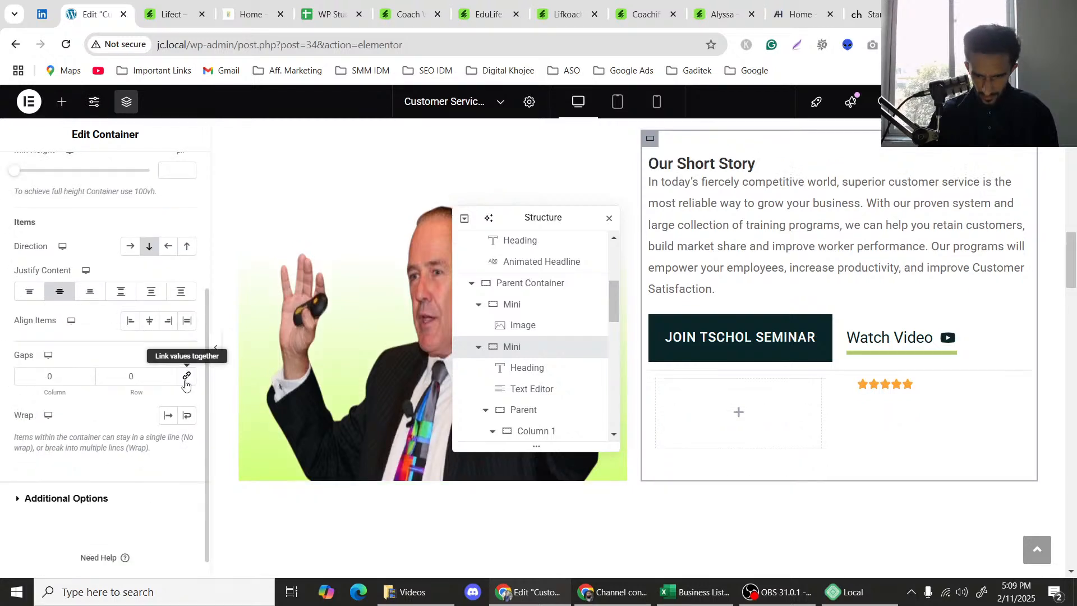
click(128, 376)
text(1)
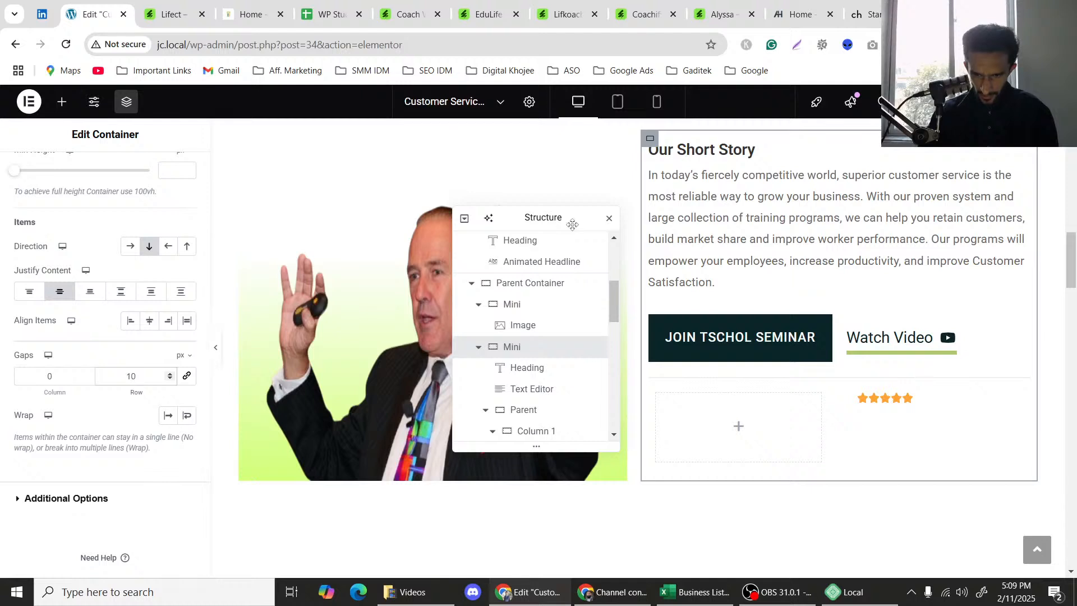
Increase the row gap of the Our Short Story container to 20 px and review the spacing across the section.
click(171, 373)
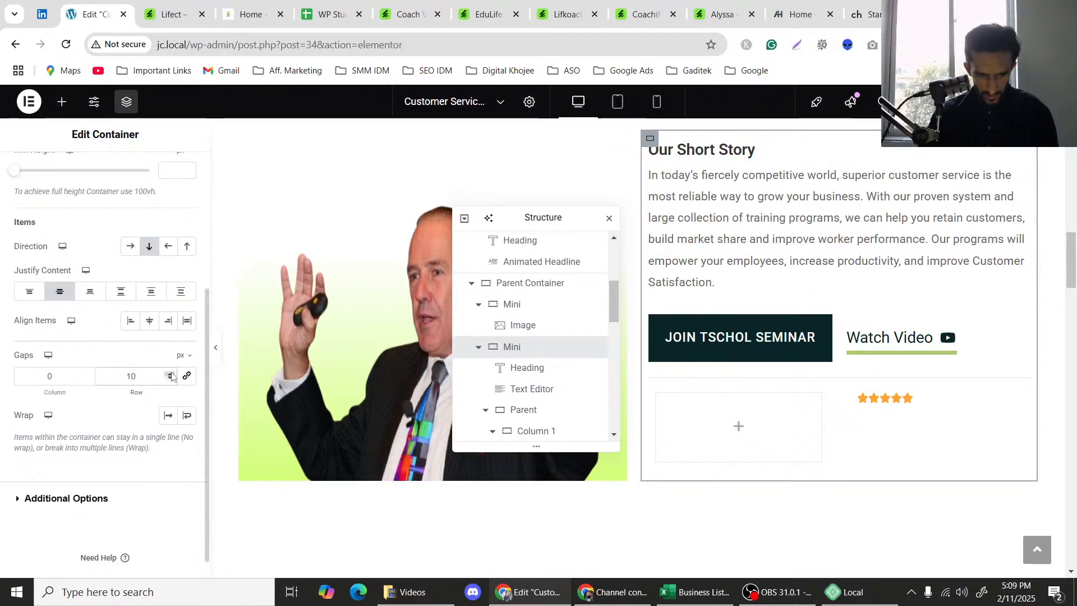
click(170, 373)
click(171, 373)
click(170, 374)
click(171, 373)
click(170, 374)
click(170, 374)
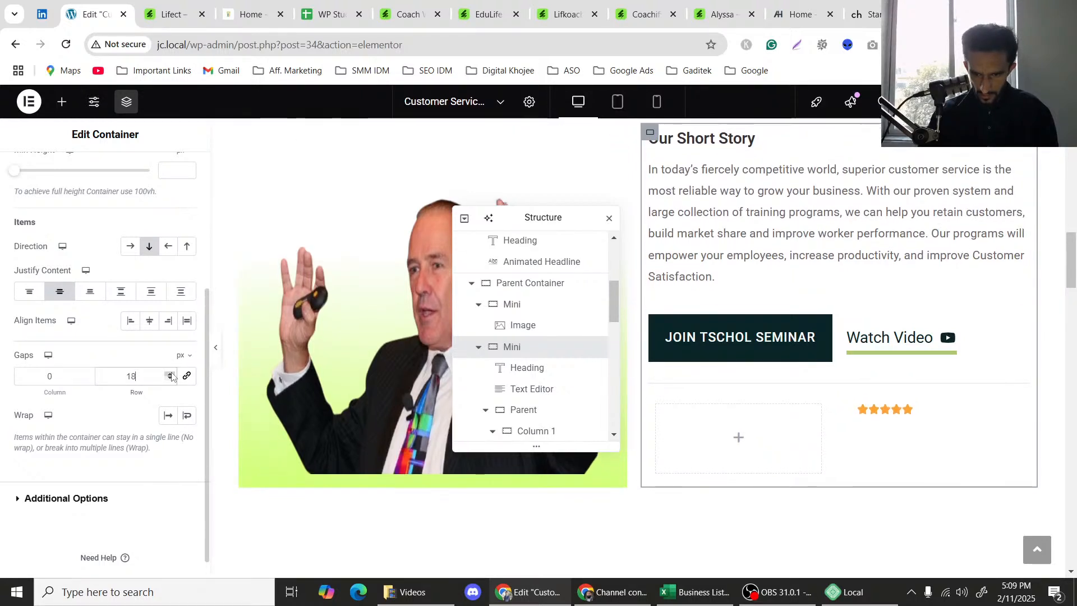
click(171, 374)
click(170, 374)
click(171, 374)
scroll(557, 200, up, 1)
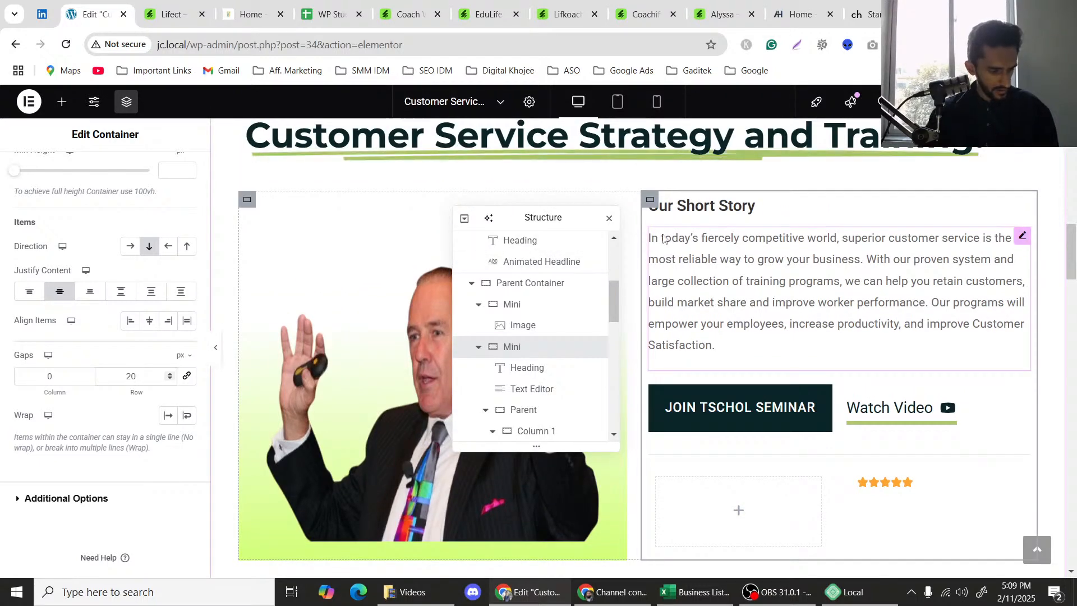
scroll(666, 235, down, 2)
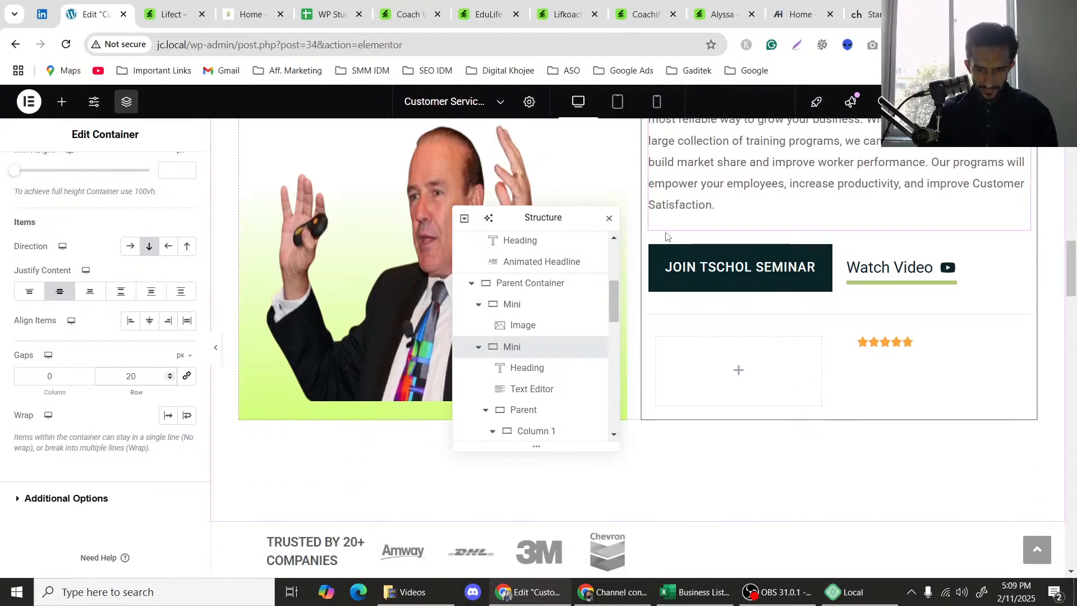
scroll(668, 236, up, 2)
scroll(701, 236, down, 3)
scroll(726, 235, up, 1)
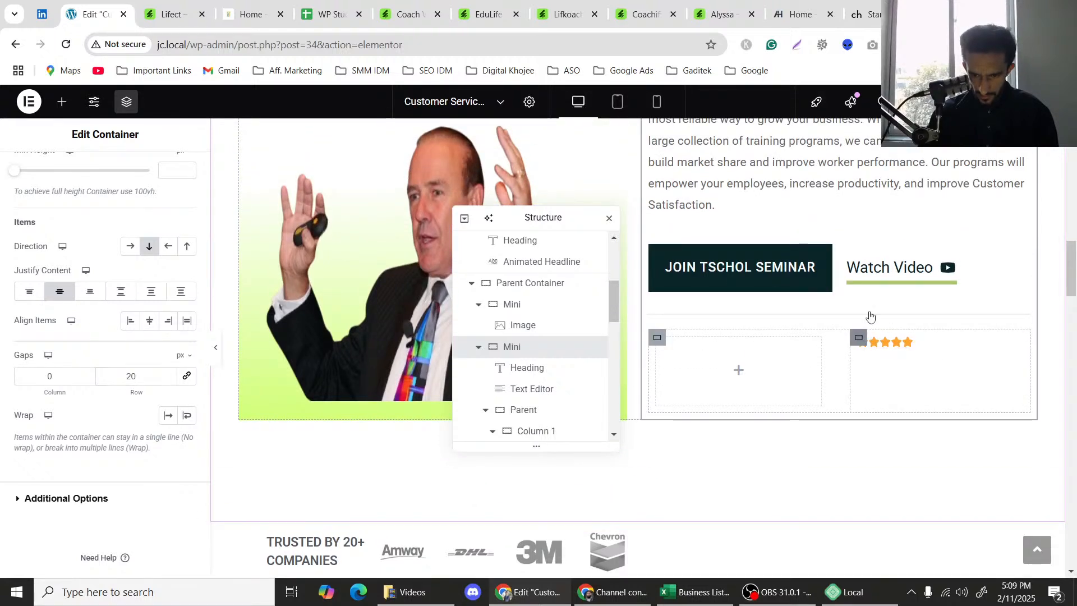
Set Justify Content to center for both containers in the grid, the one with the rating and the empty one.
click(858, 337)
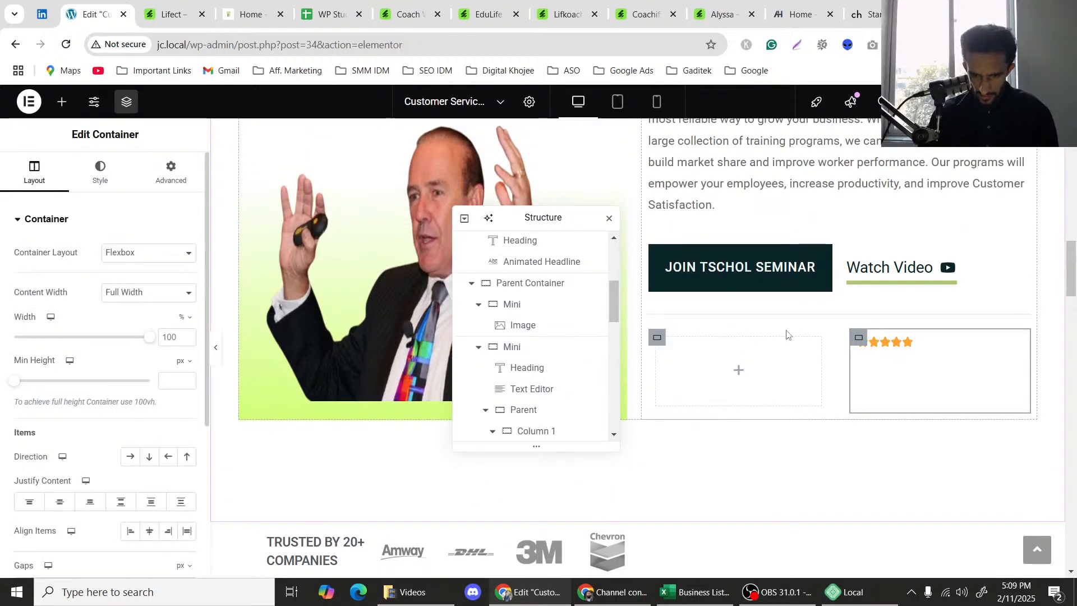
click(657, 339)
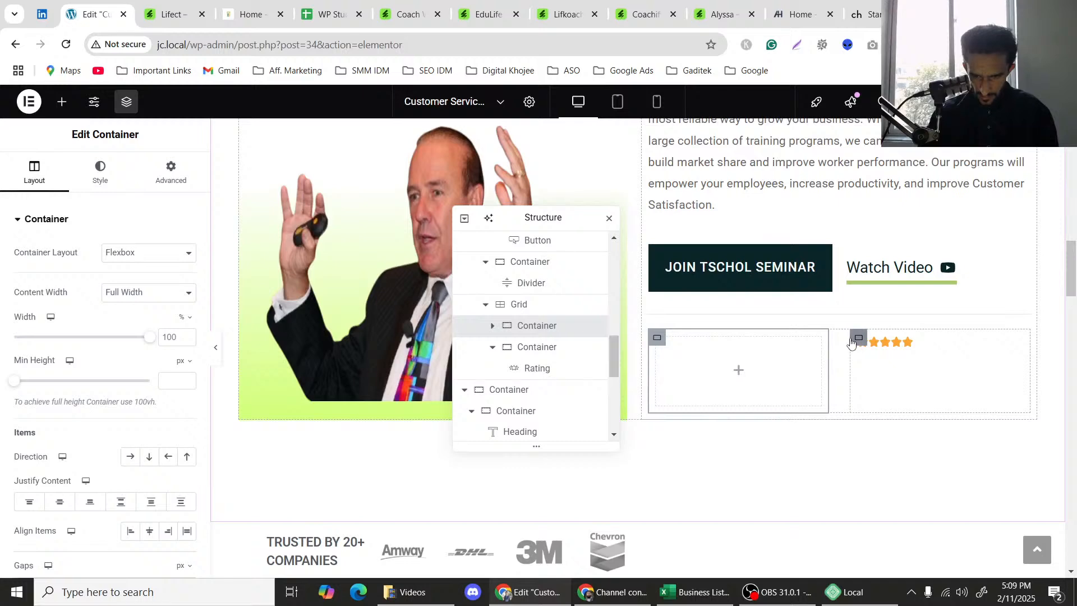
click(853, 339)
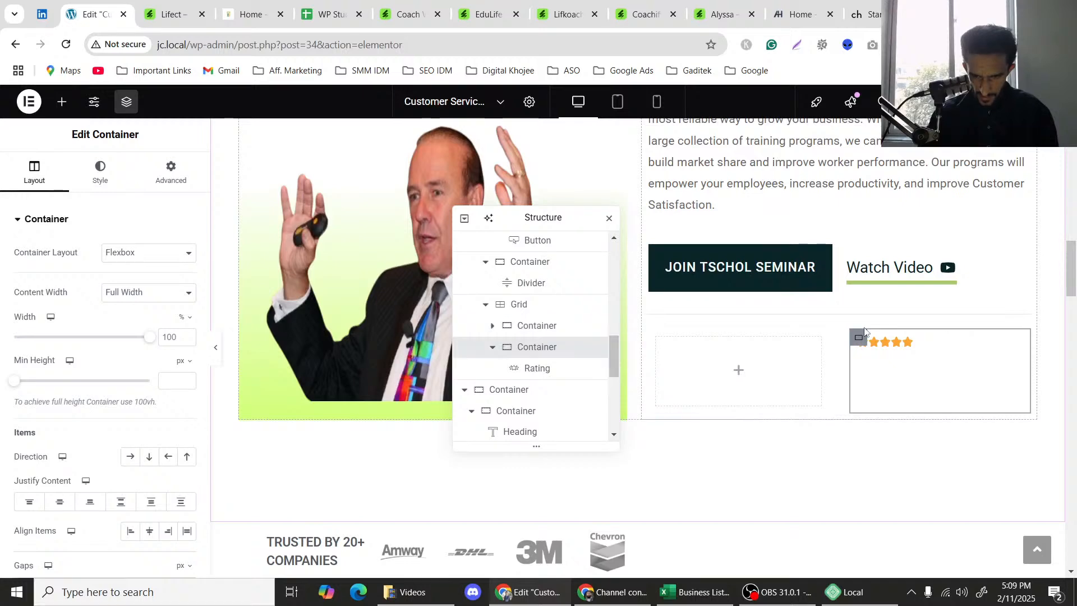
click(69, 504)
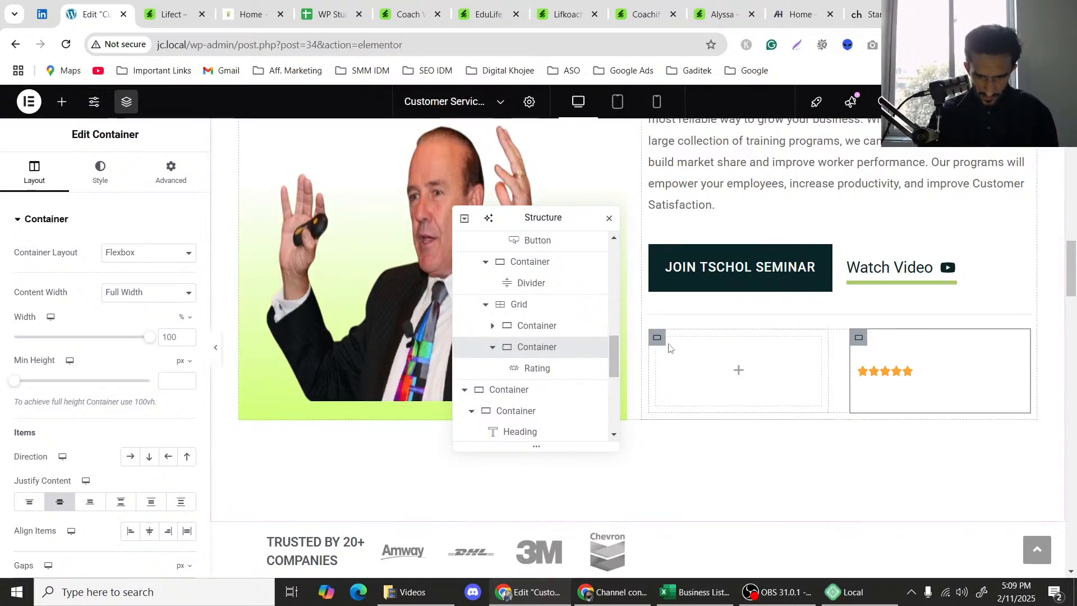
click(657, 338)
click(59, 504)
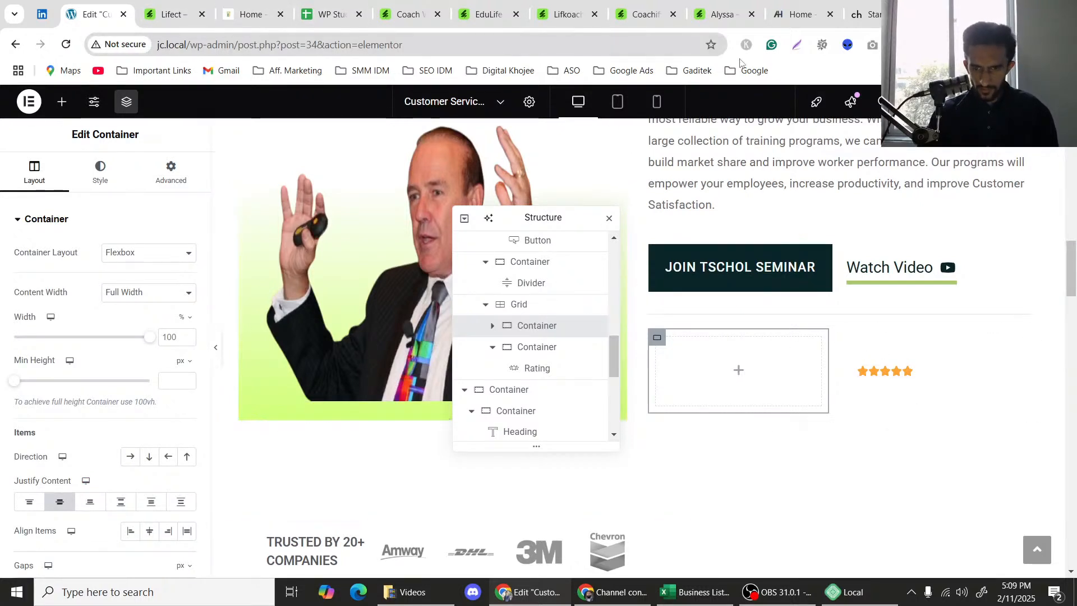
Close the color palette page and increase the rating's icon size to 21 px.
middle_click(850, 5)
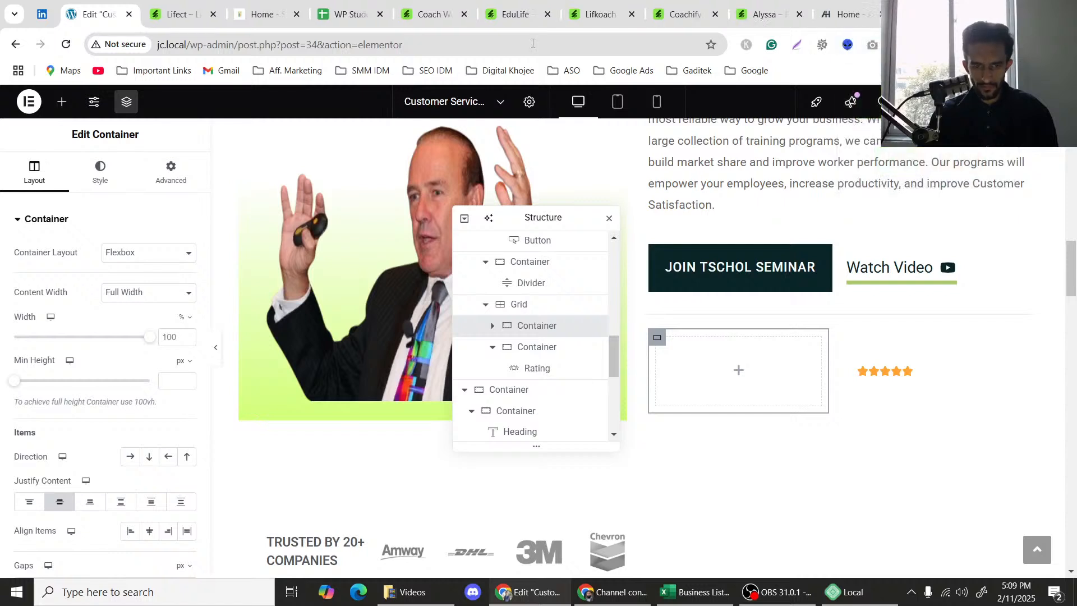
click(887, 371)
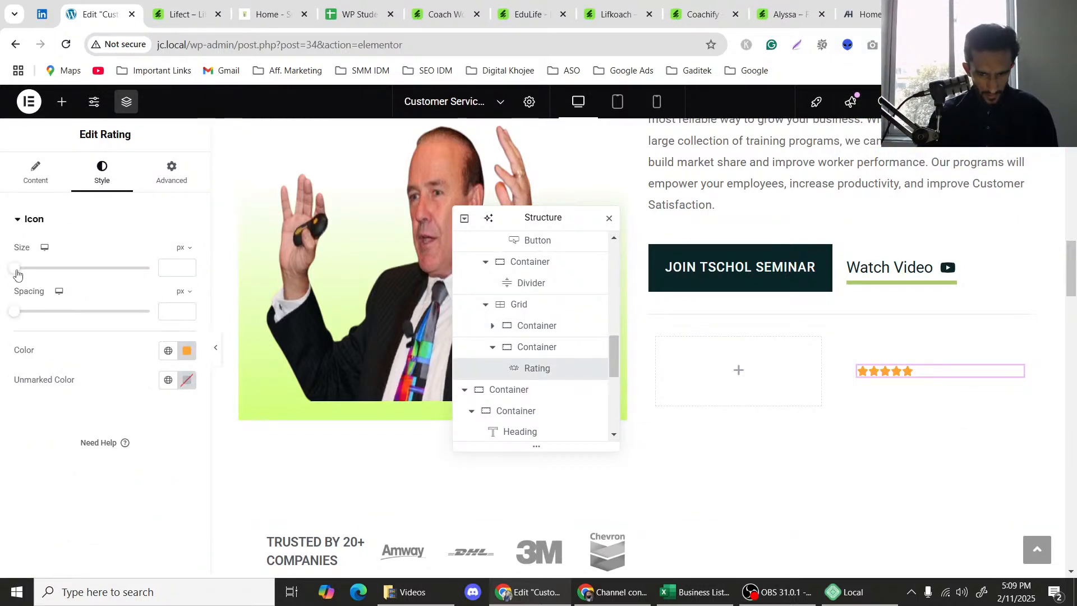
drag(16, 273, 45, 272)
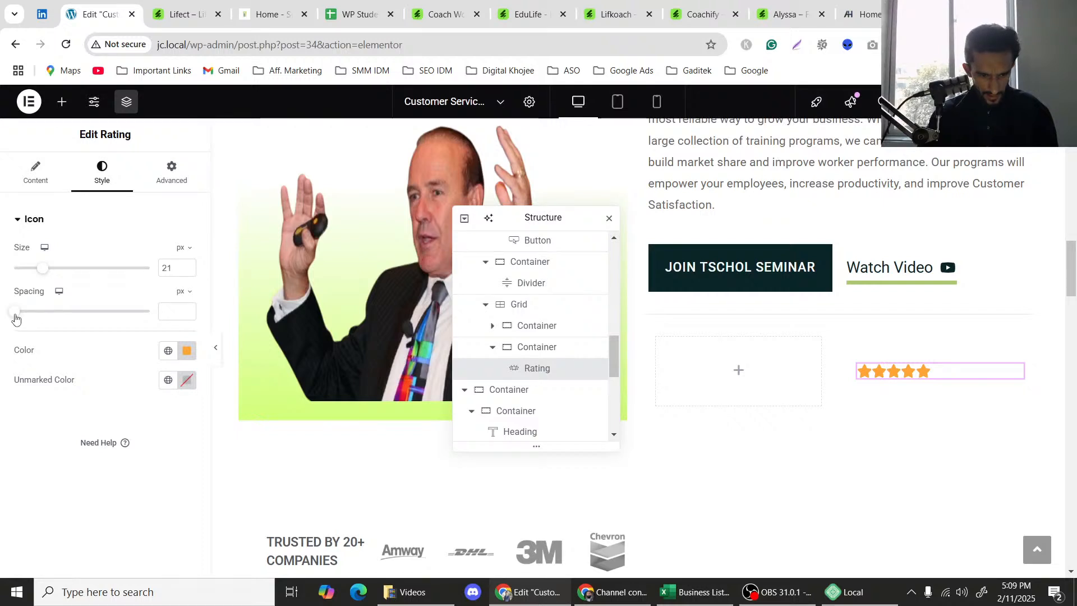
Set the rating's icon spacing to 2 px and its unmarked color to the global Background color.
drag(16, 319, 18, 317)
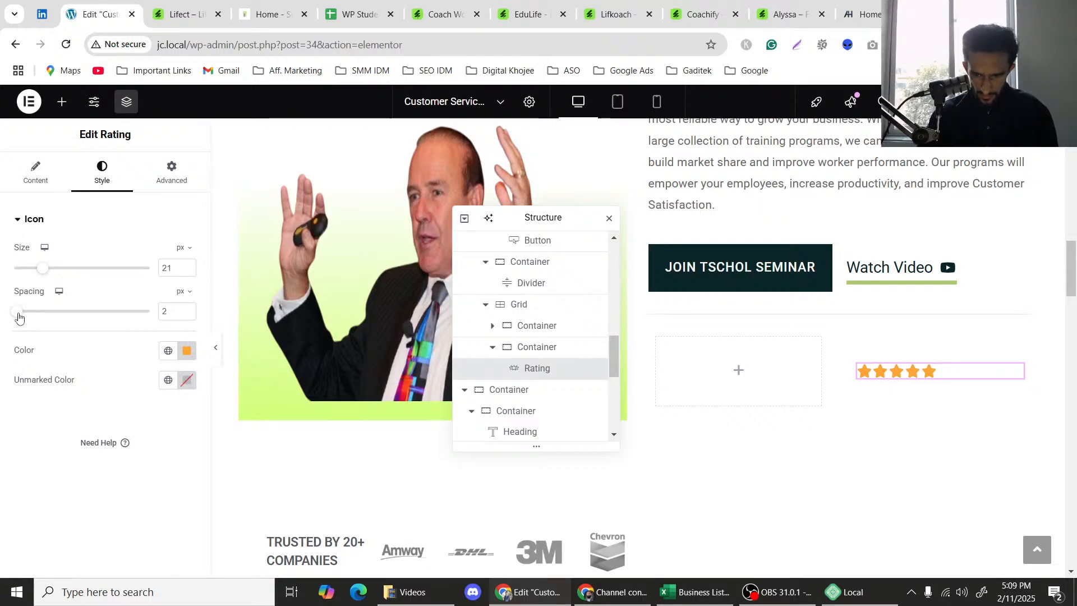
click(168, 379)
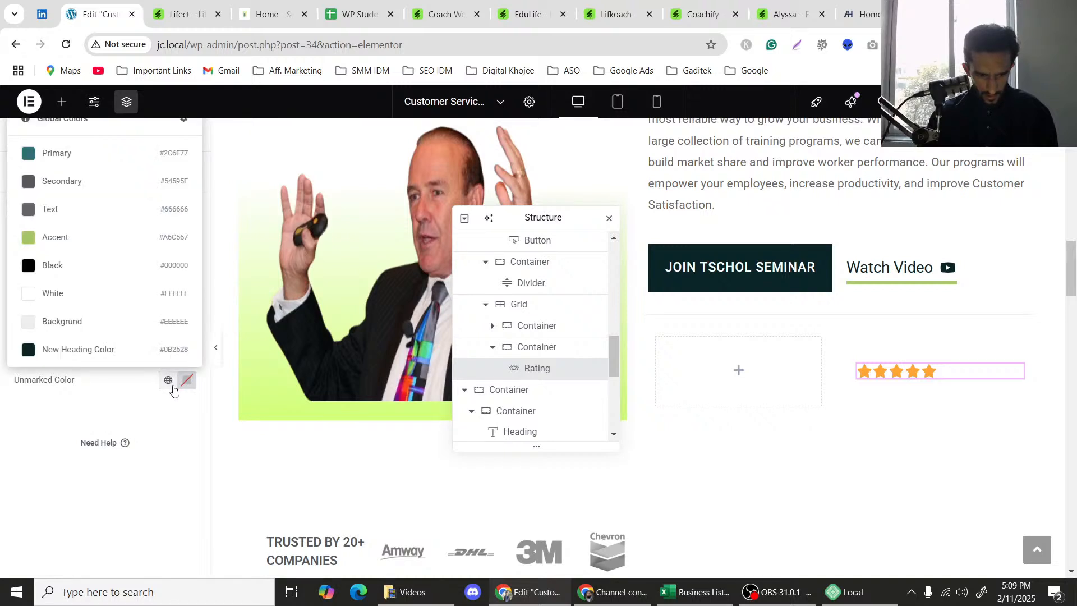
click(58, 328)
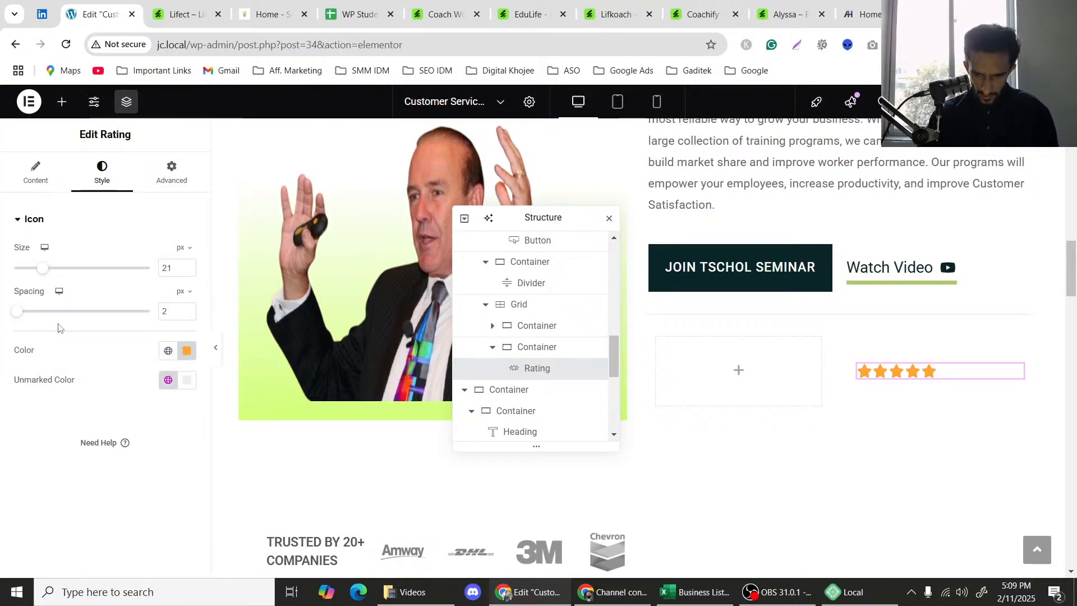
Align the rating to the start and set its rating value to 4.8.
click(21, 182)
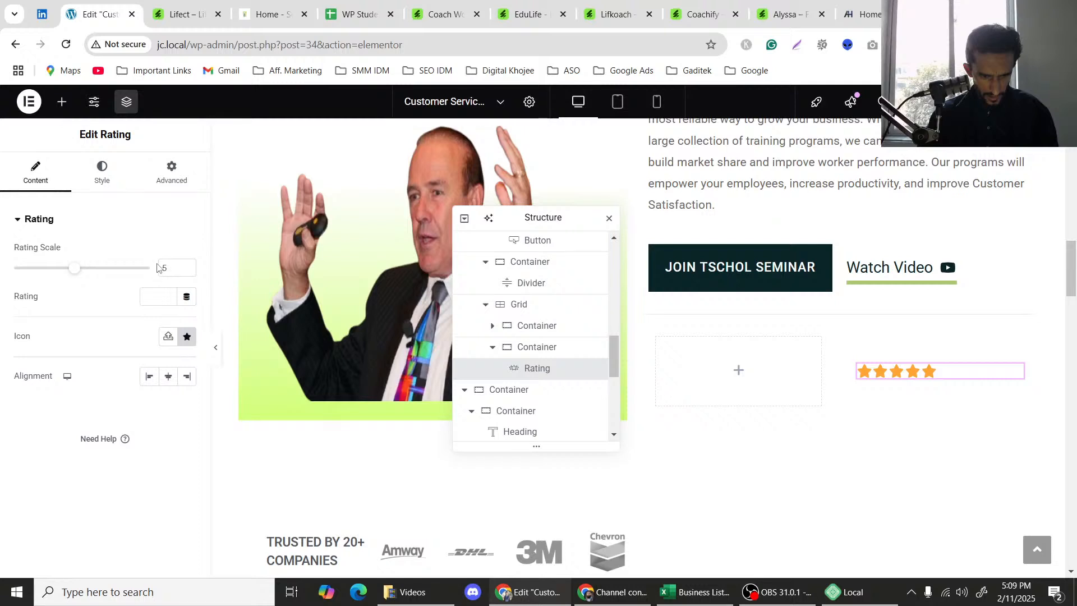
click(155, 377)
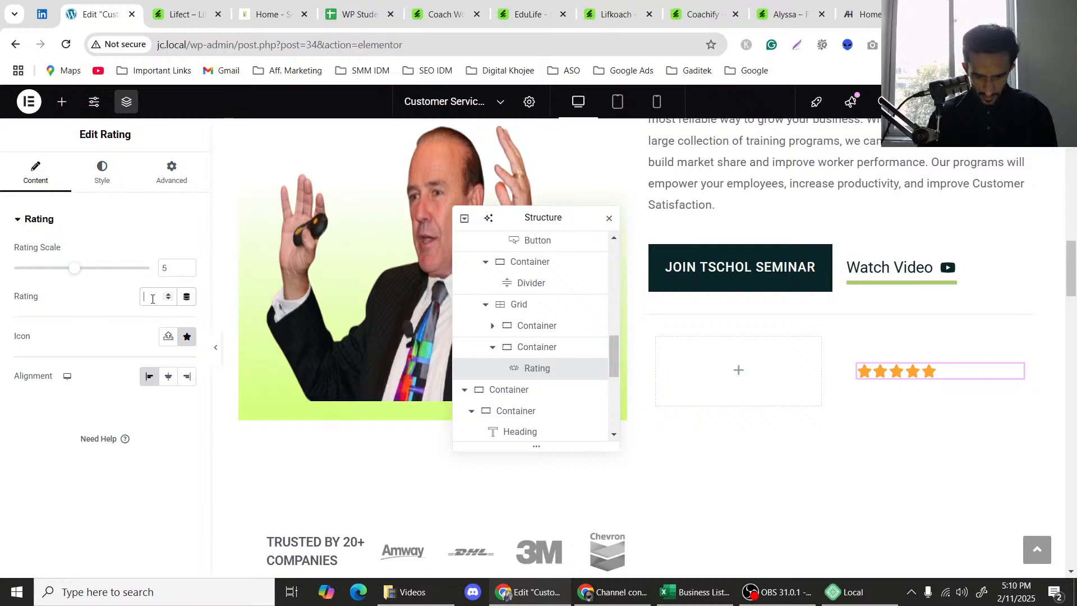
text(4)
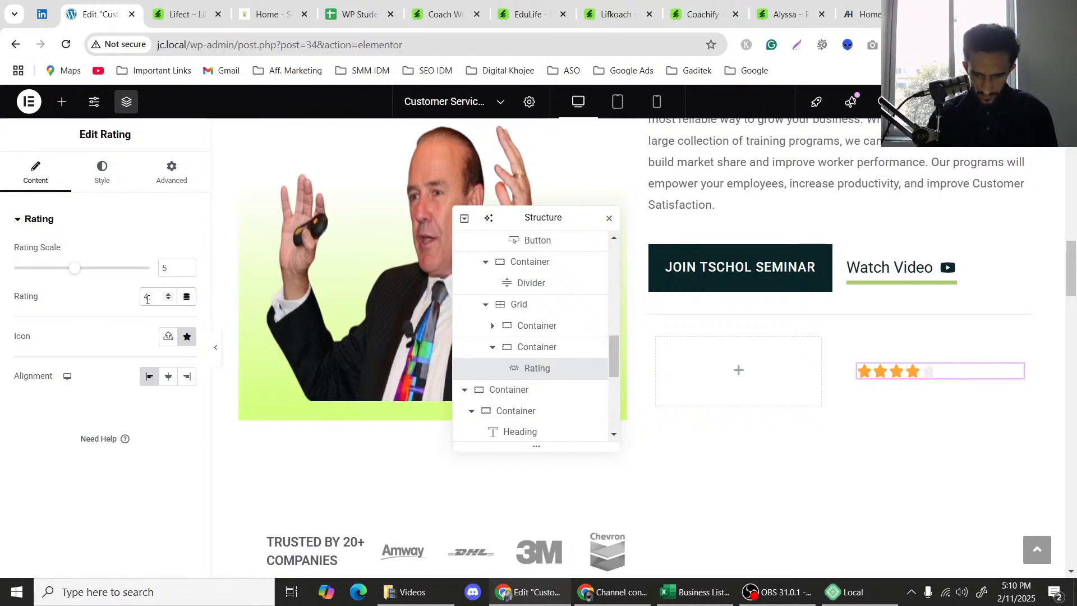
text(.5)
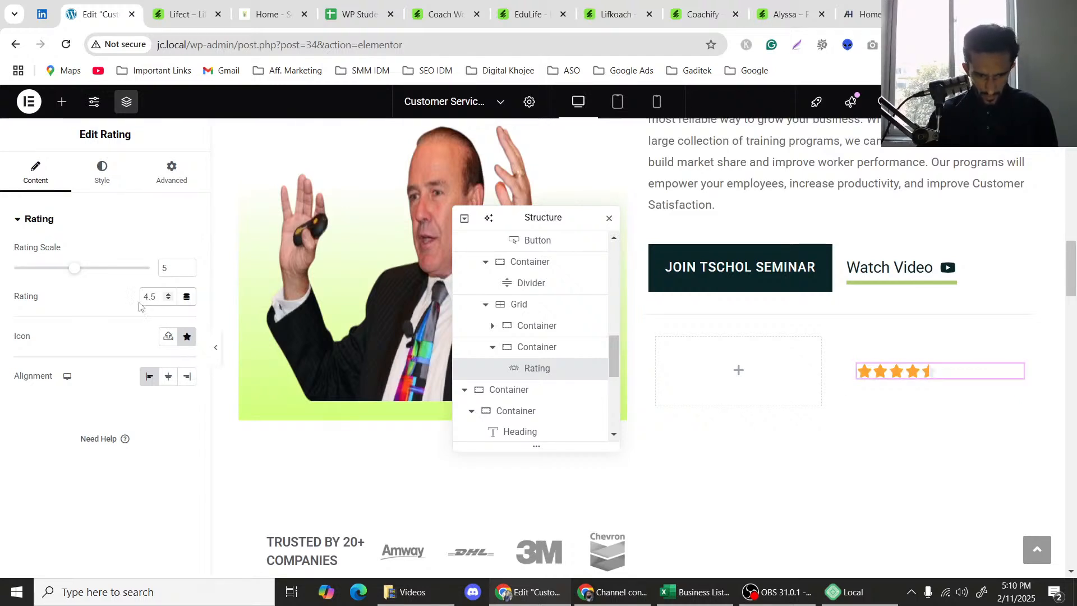
key(BackSpace)
text(9)
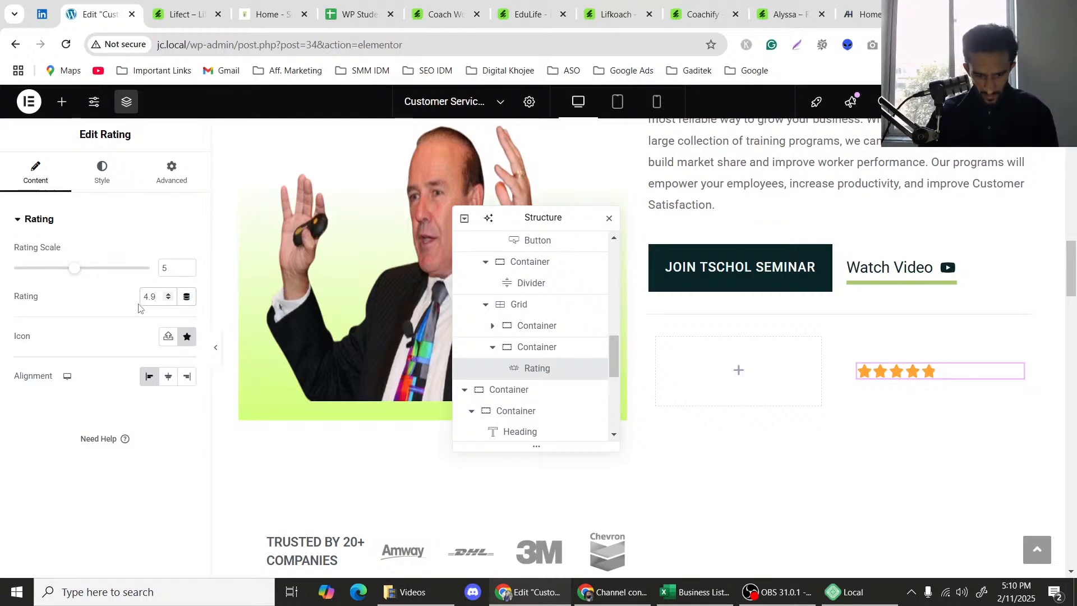
key(BackSpace)
text(8)
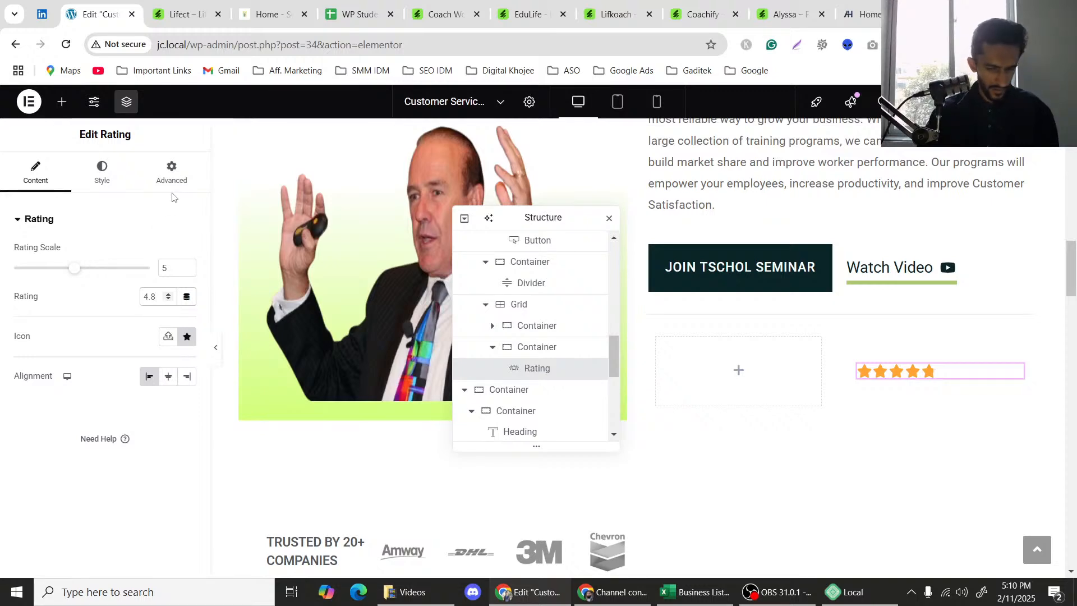
Check the star rating in the Lifect template and reduce the rating's icon size to 19 px.
click(159, 3)
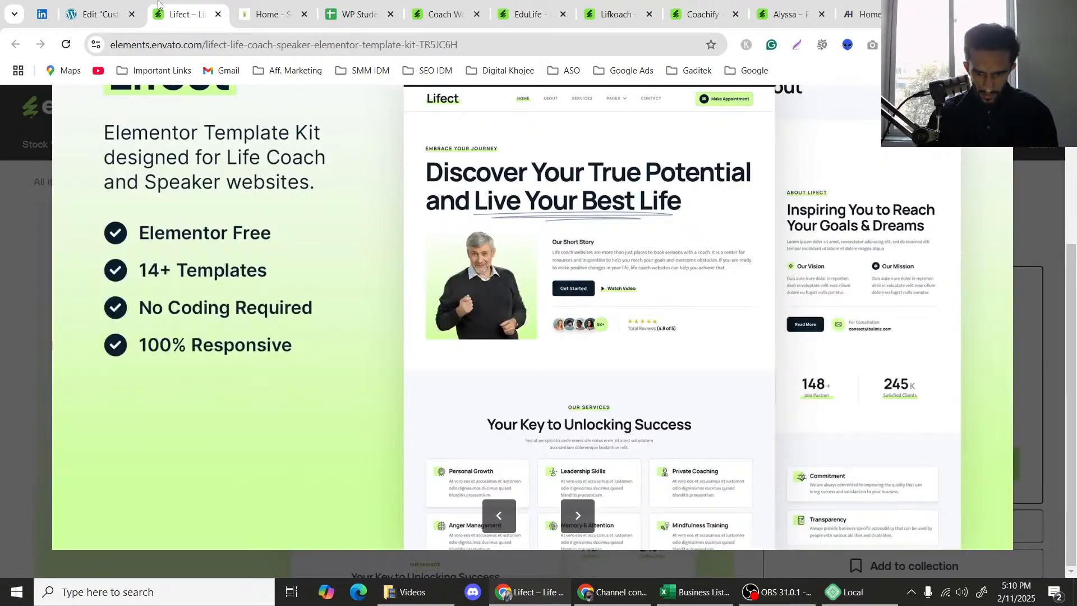
click(101, 12)
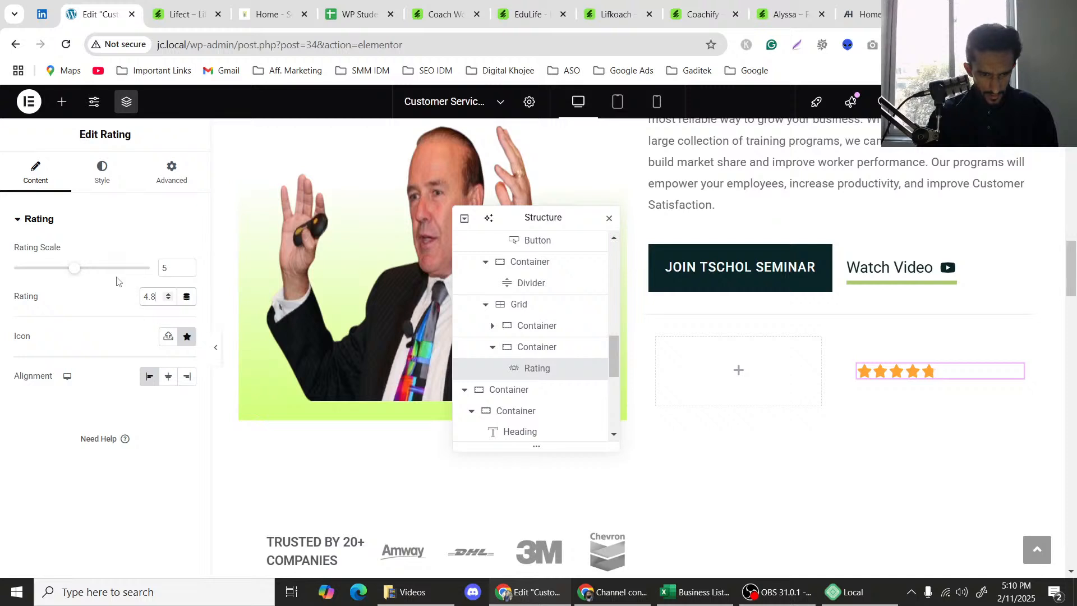
click(102, 171)
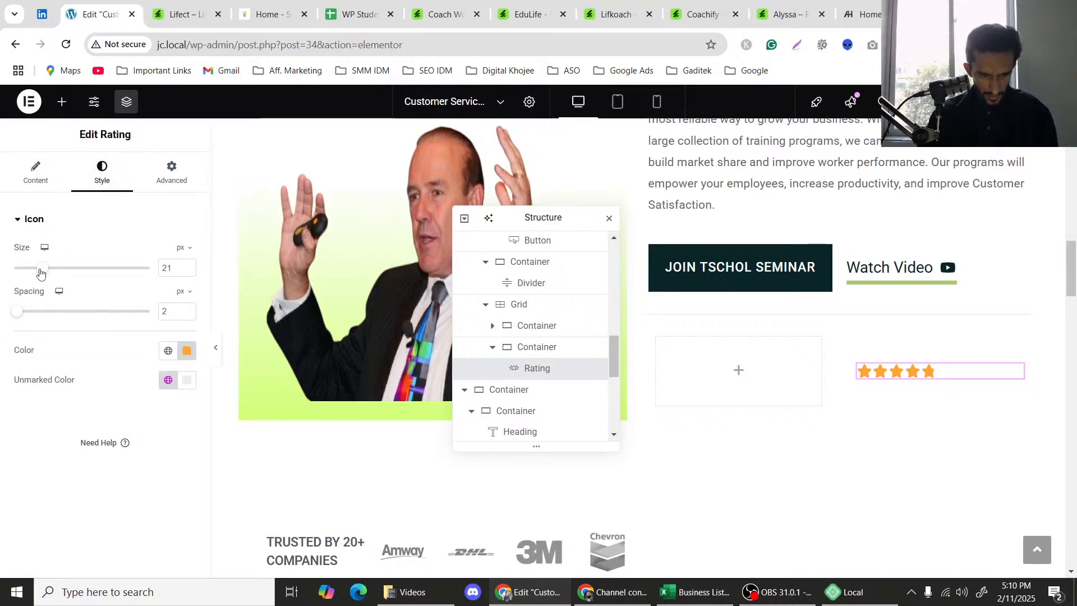
drag(40, 273, 37, 273)
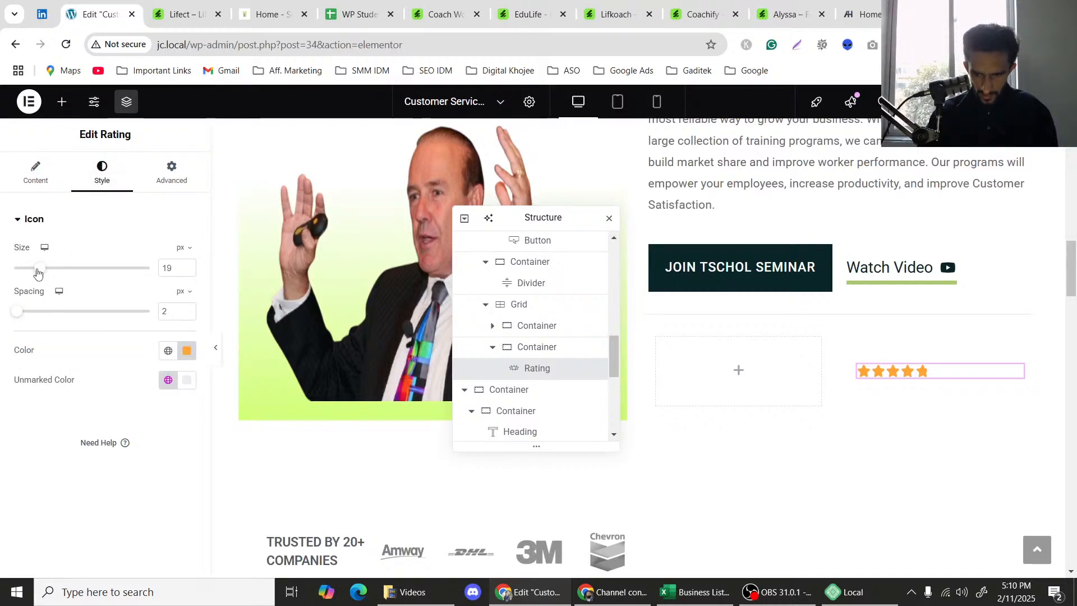
Try the global Primary color on the rating stars and compare it with the rest of the section.
click(168, 351)
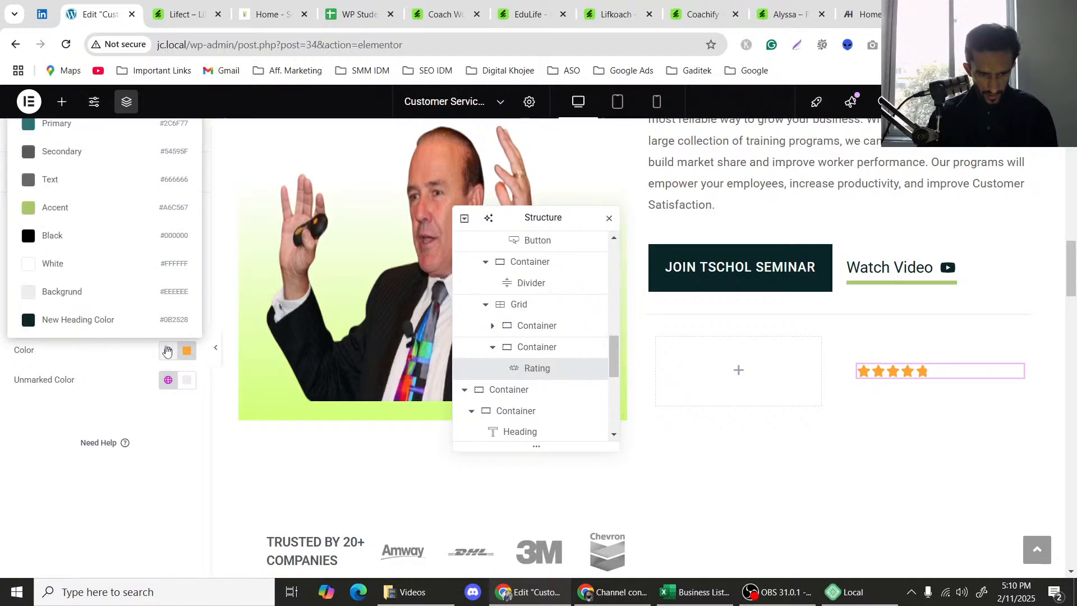
click(60, 130)
scroll(695, 308, up, 3)
scroll(694, 308, up, 2)
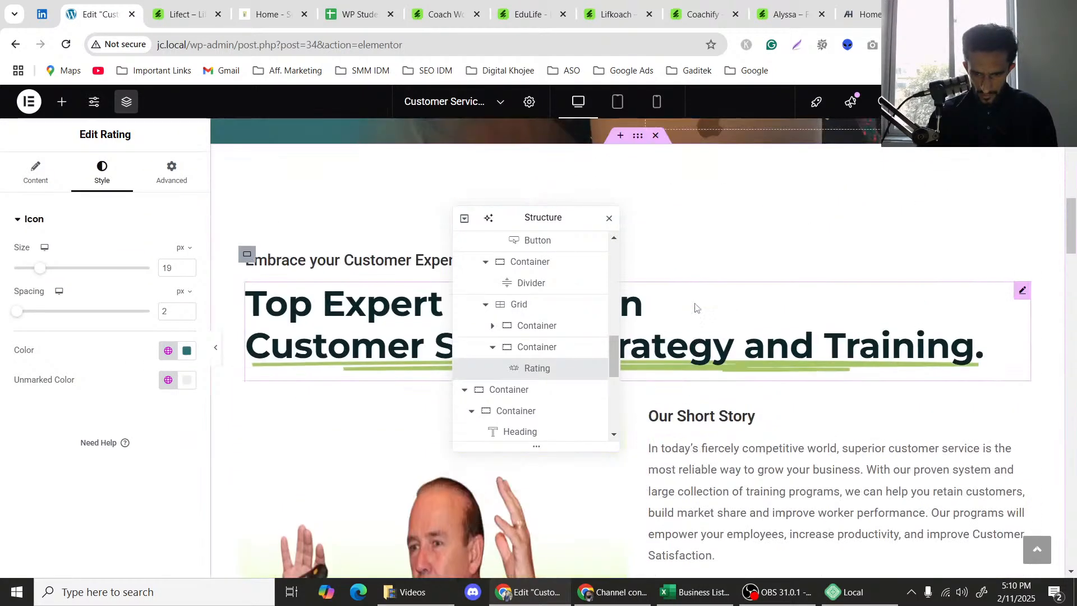
scroll(694, 308, down, 6)
scroll(695, 308, up, 1)
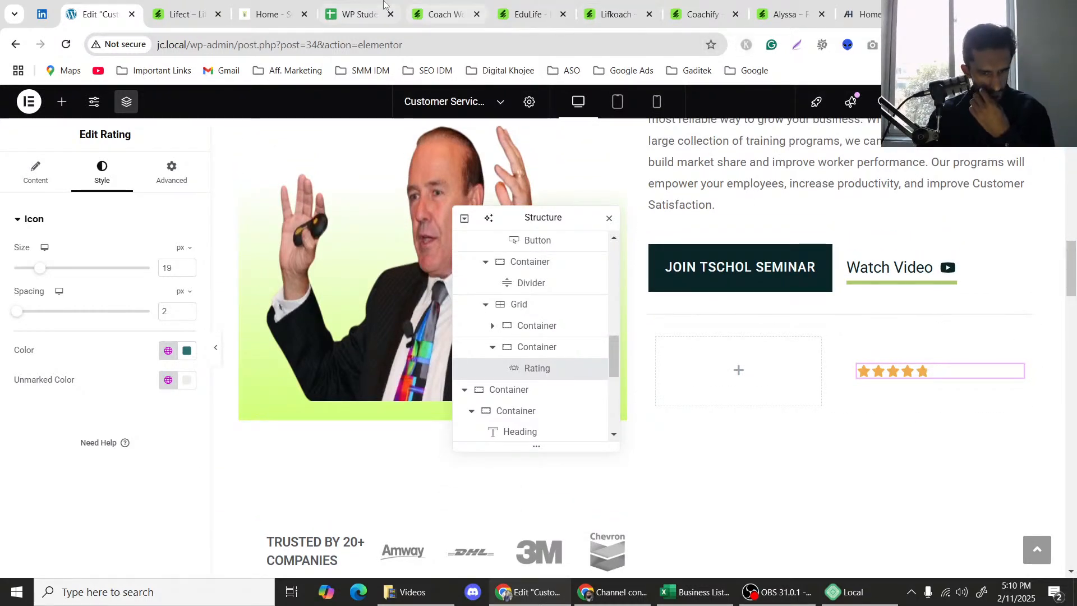
Copy the first gradient color code, #C5FF4FC4, from the background of the container holding the speaker image.
scroll(350, 279, up, 1)
scroll(350, 279, up, 2)
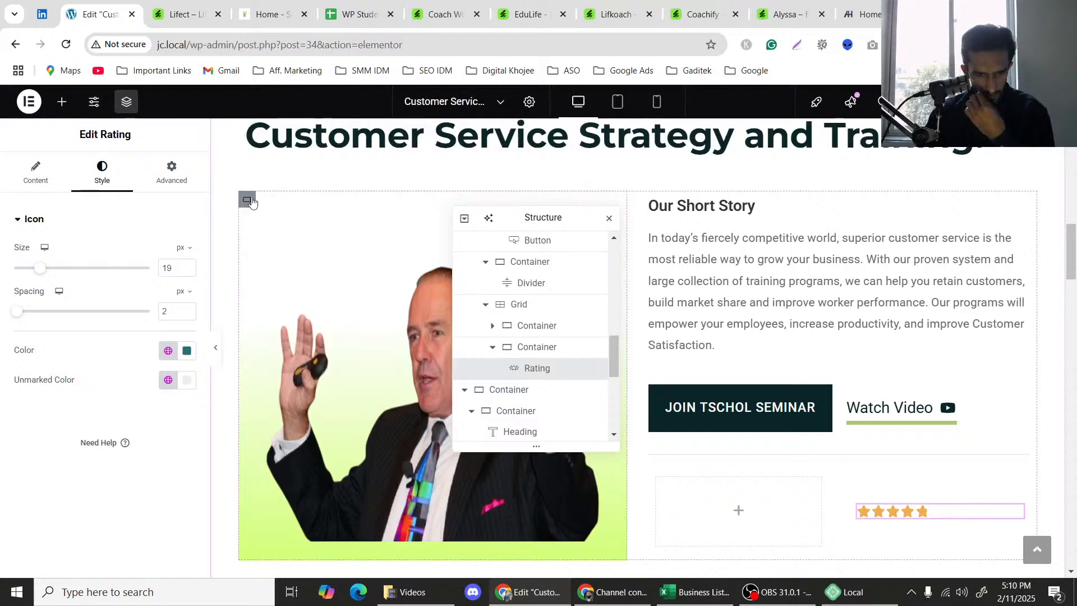
click(286, 202)
scroll(399, 298, down, 3)
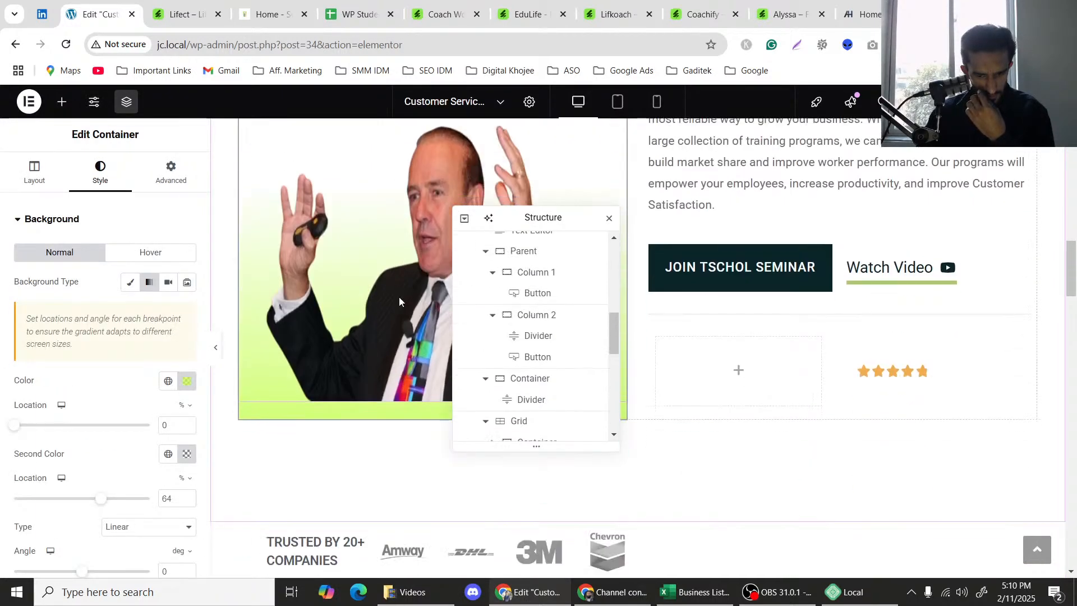
click(187, 381)
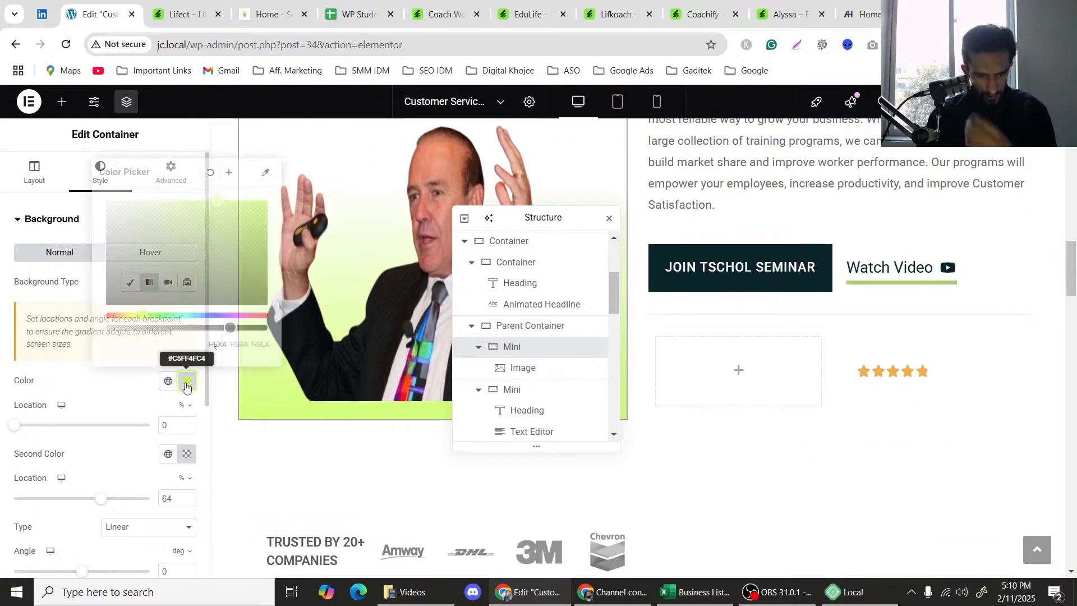
key(ctrl+a)
key(ctrl+c)
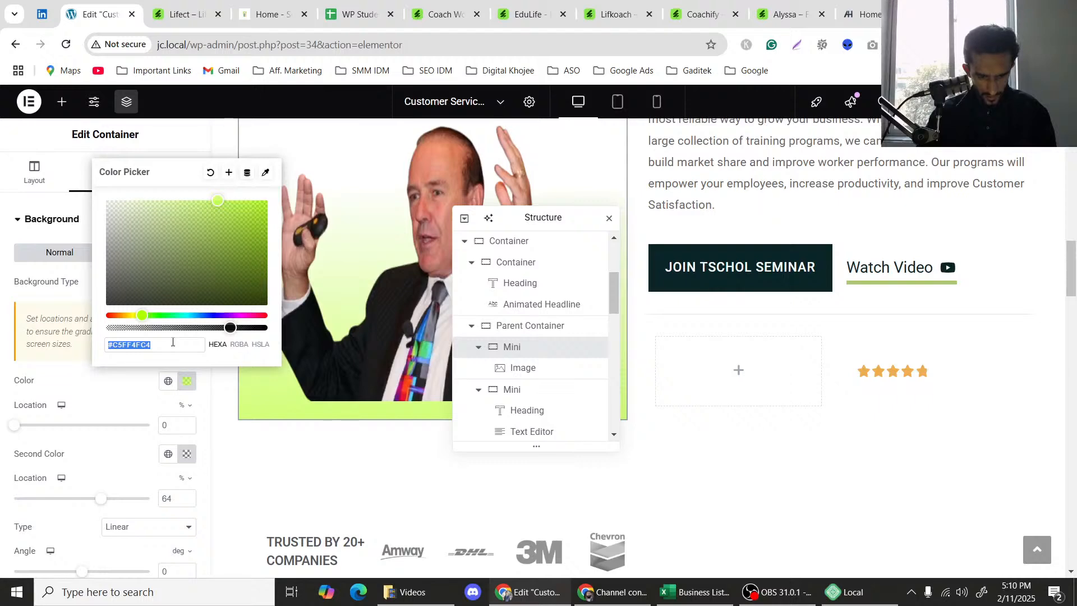
Apply the copied green to the rating stars, make it fully opaque and adjust the shade to #BFFF3E.
click(893, 371)
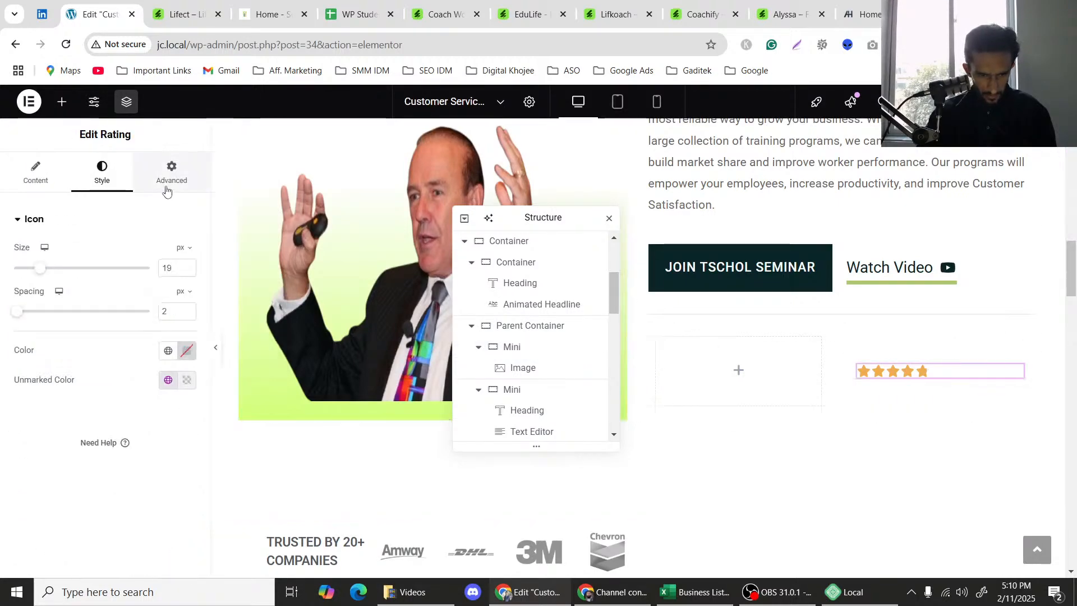
click(168, 352)
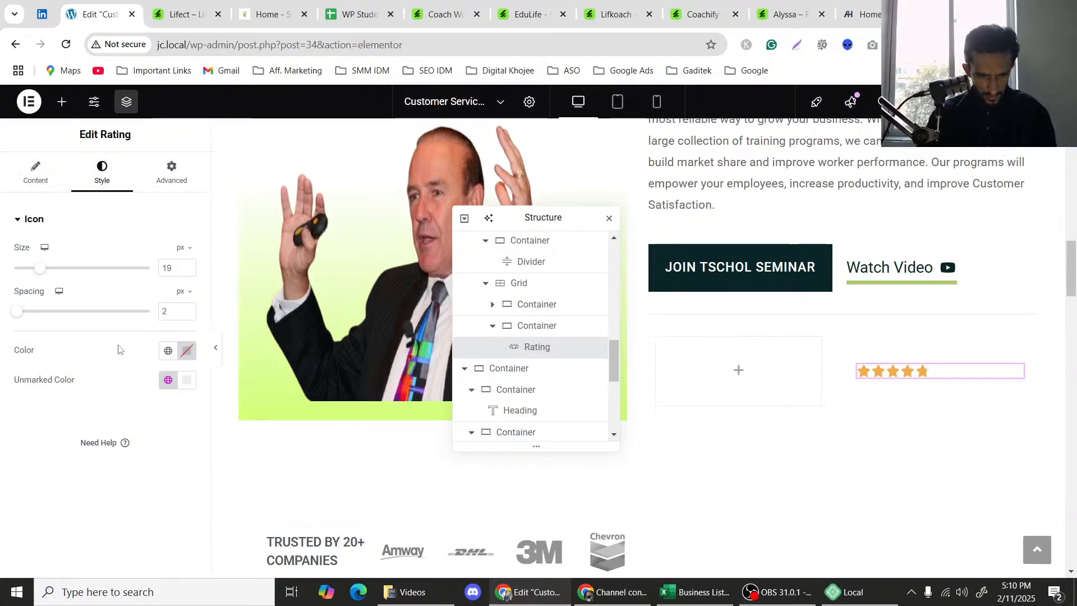
click(168, 352)
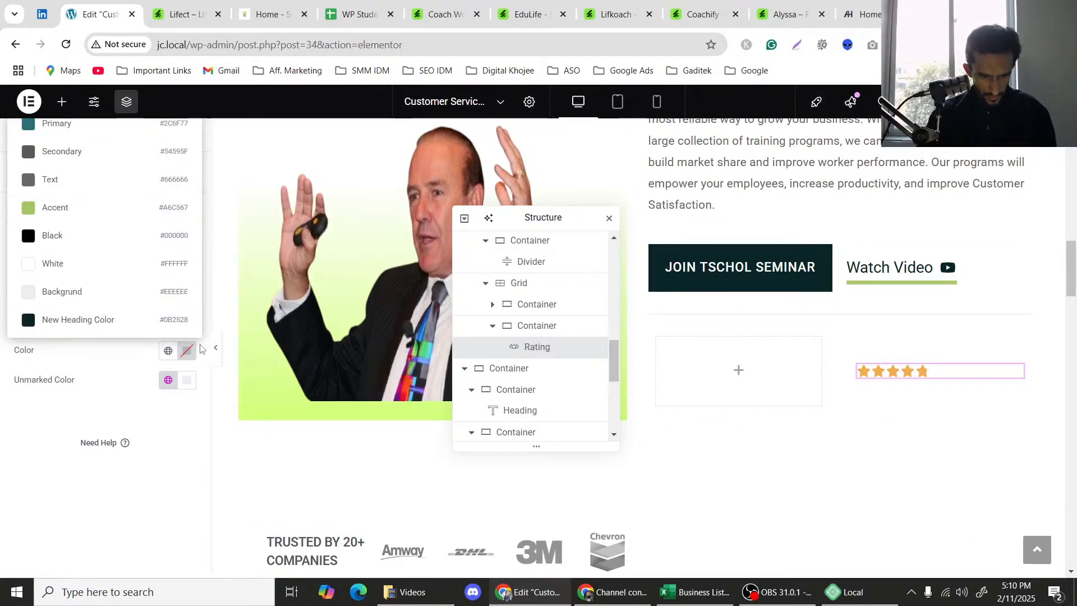
click(191, 355)
key(ctrl+v)
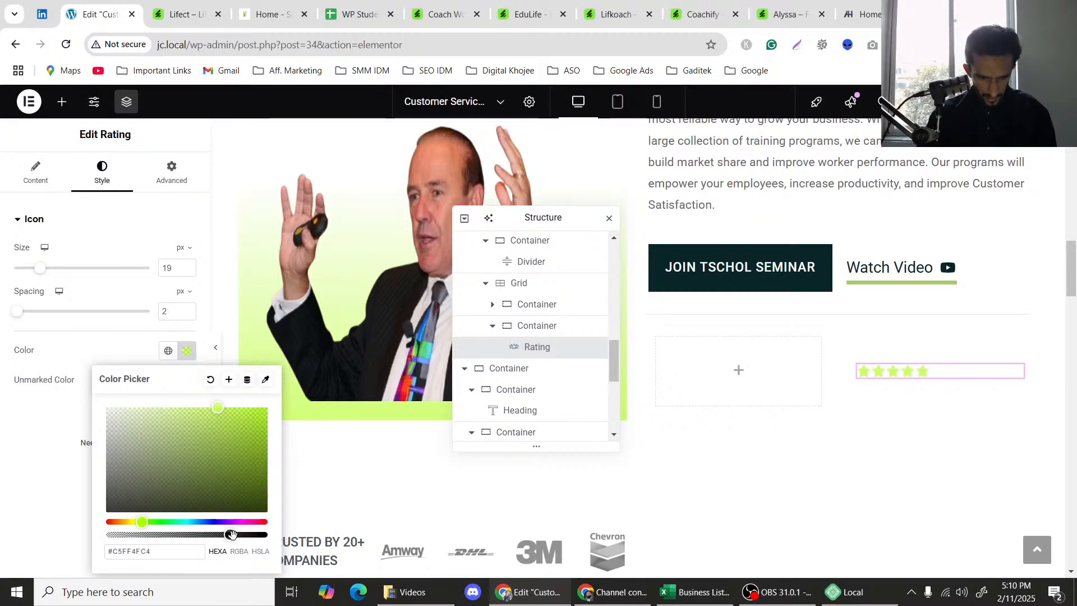
drag(231, 534, 270, 536)
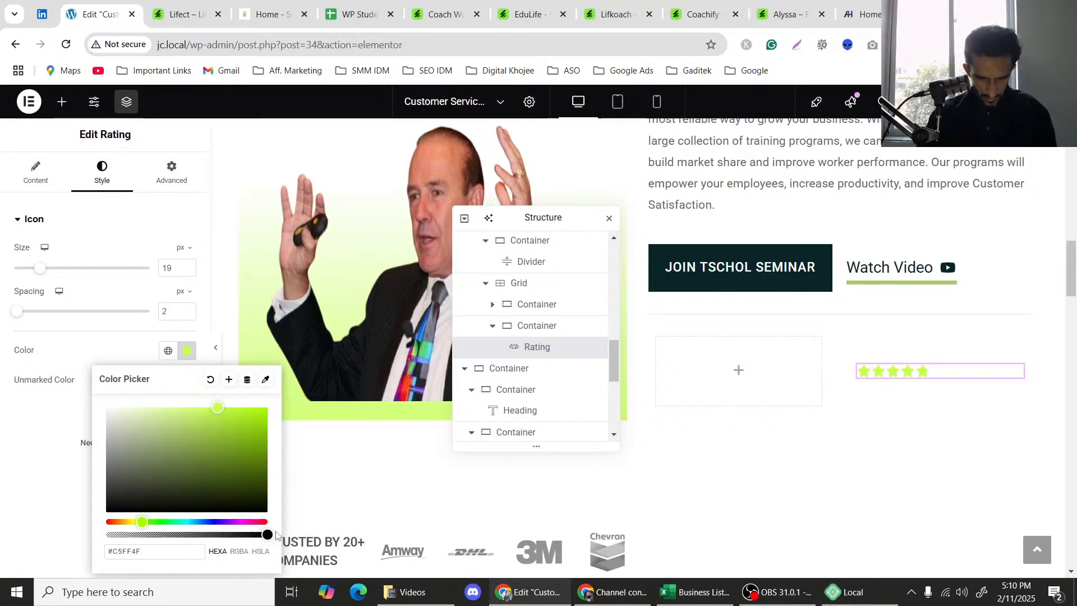
drag(217, 412, 233, 406)
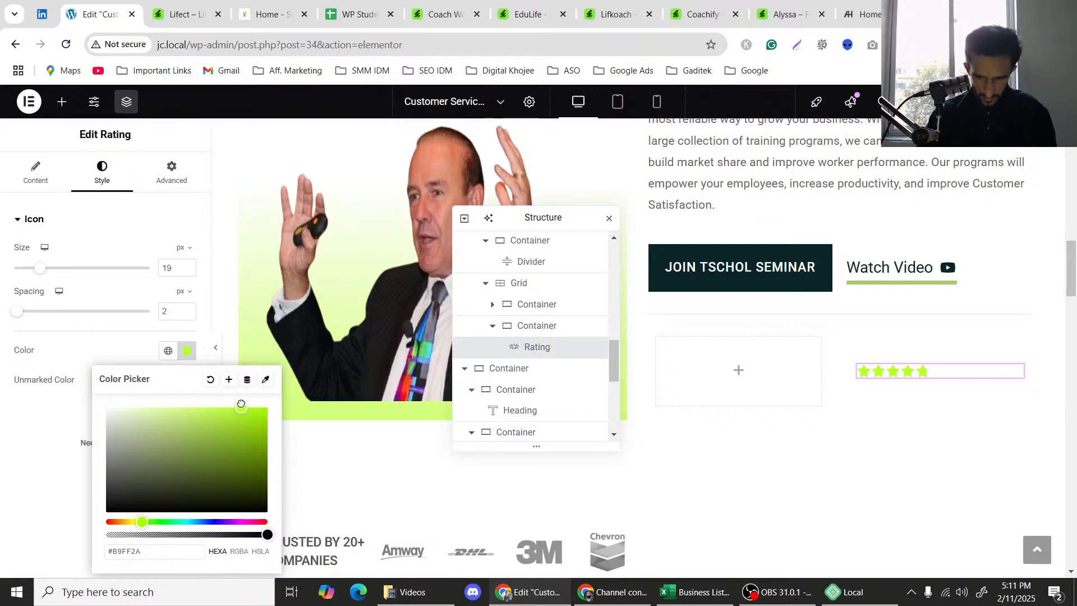
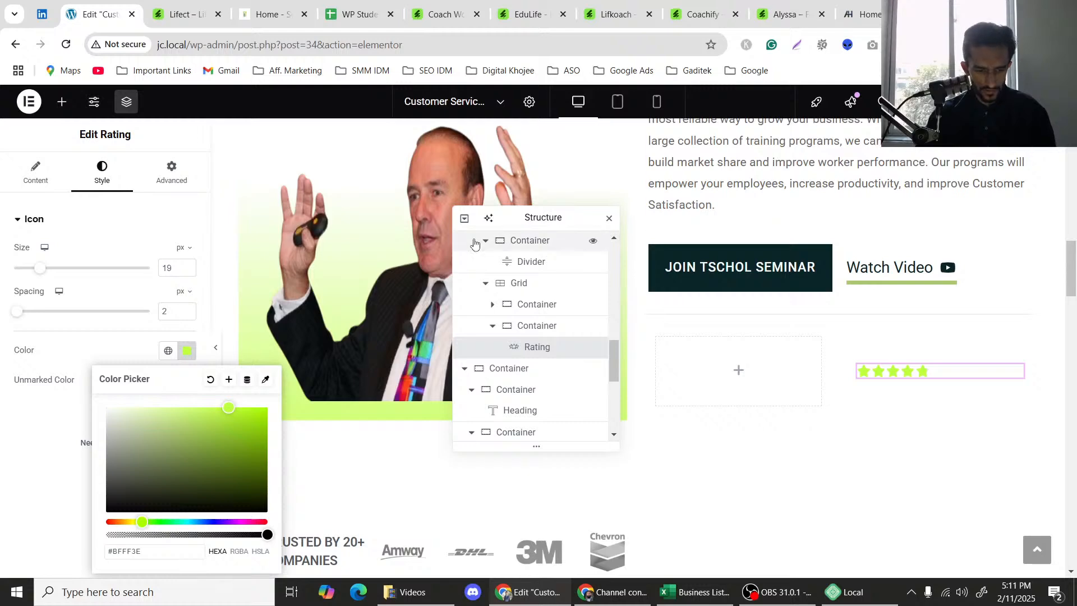
Try the global New Heading Color on the rating stars and compare it with the surrounding section.
click(164, 351)
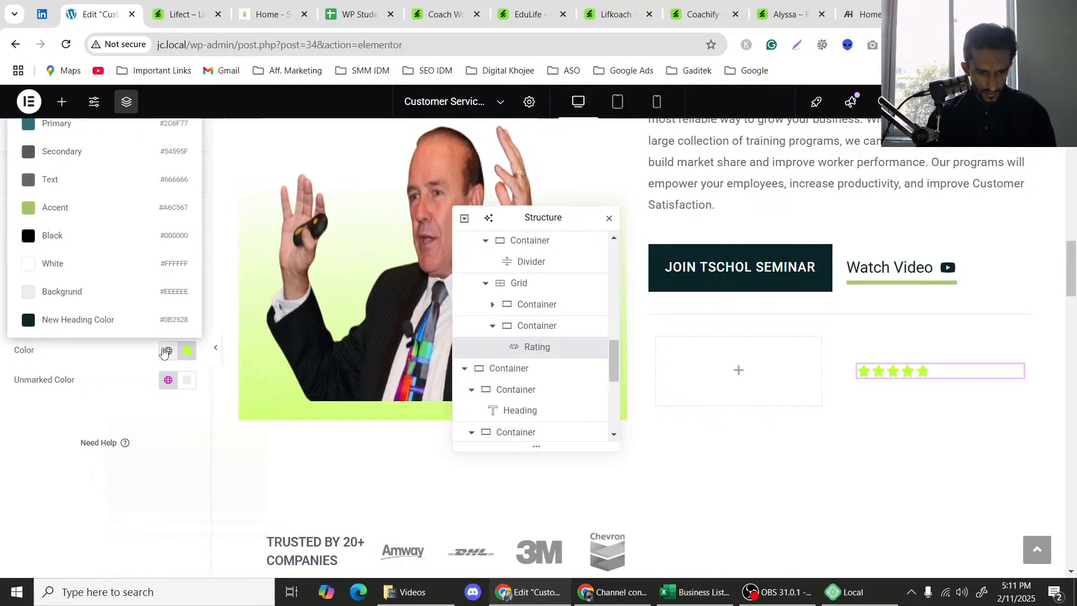
click(85, 317)
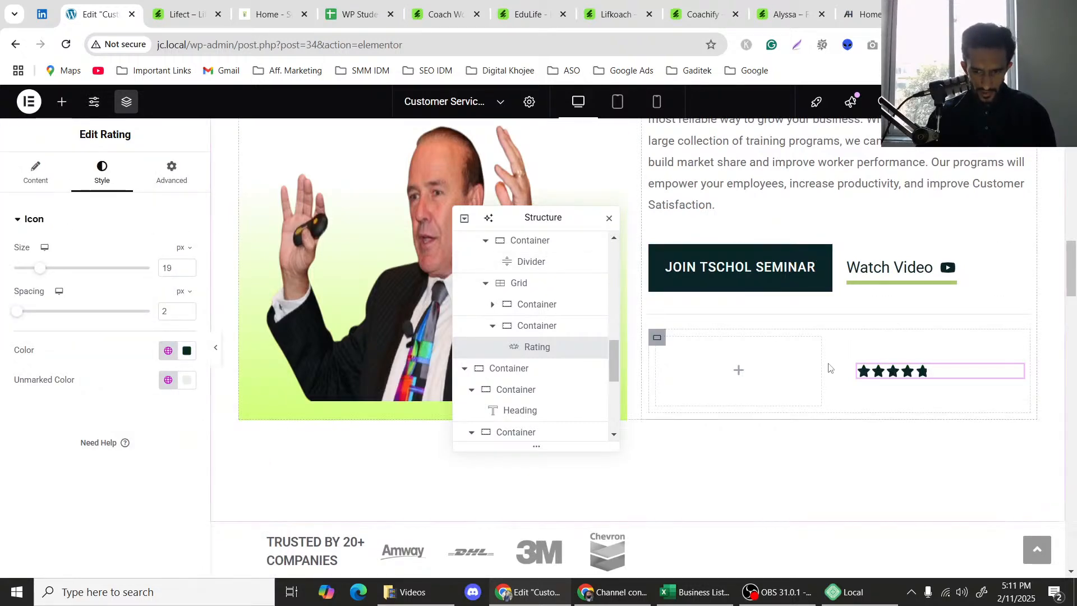
scroll(830, 375, up, 3)
scroll(829, 400, down, 3)
scroll(829, 399, up, 3)
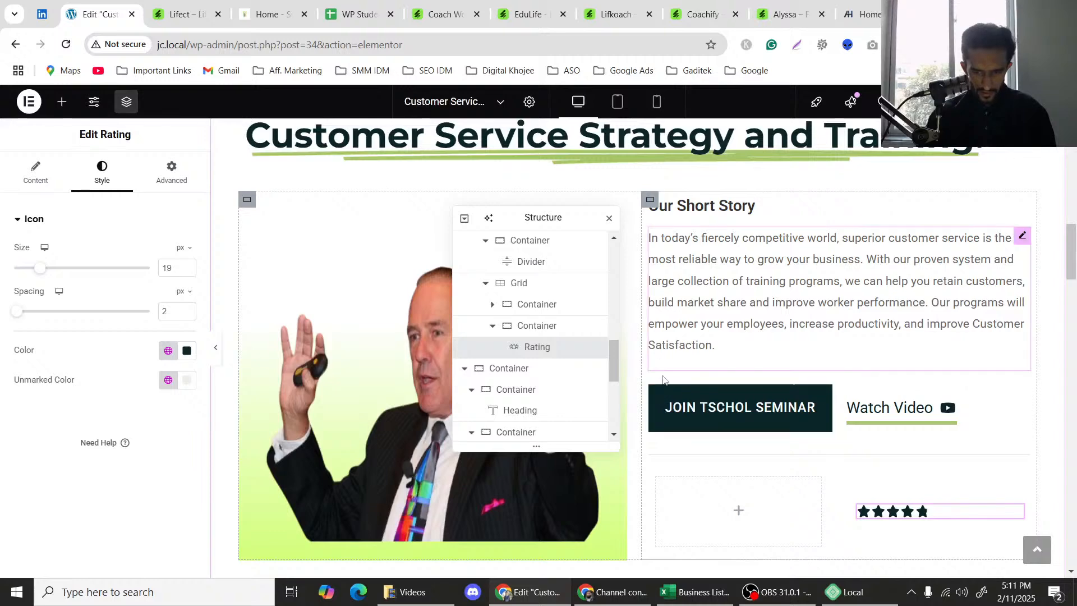
scroll(678, 380, down, 3)
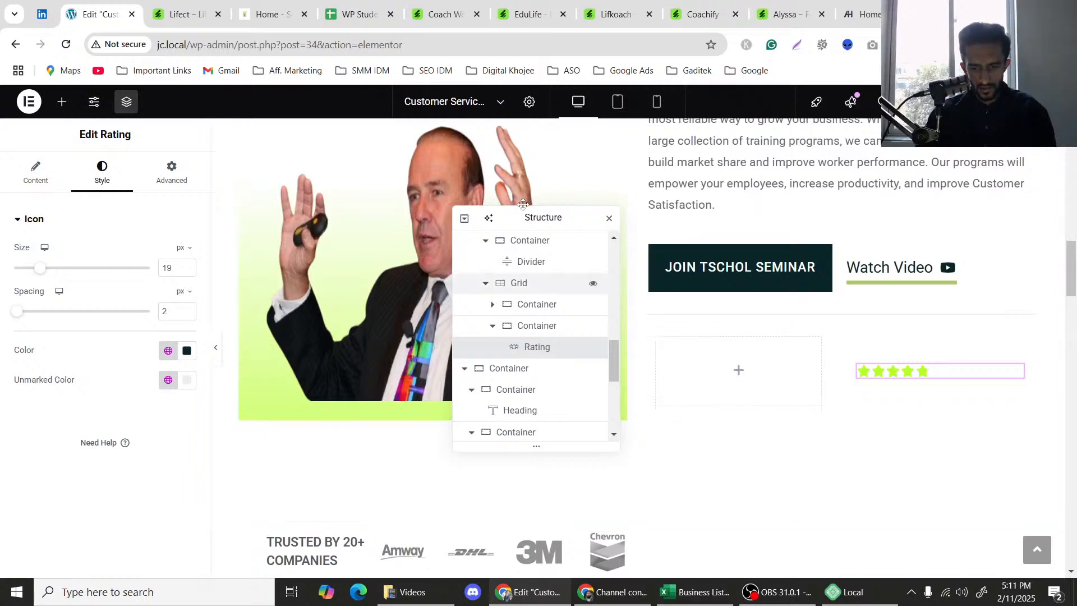
Examine the star rating and review text in the Lifect template up close, and compare them with the Our Short Story section.
click(195, 6)
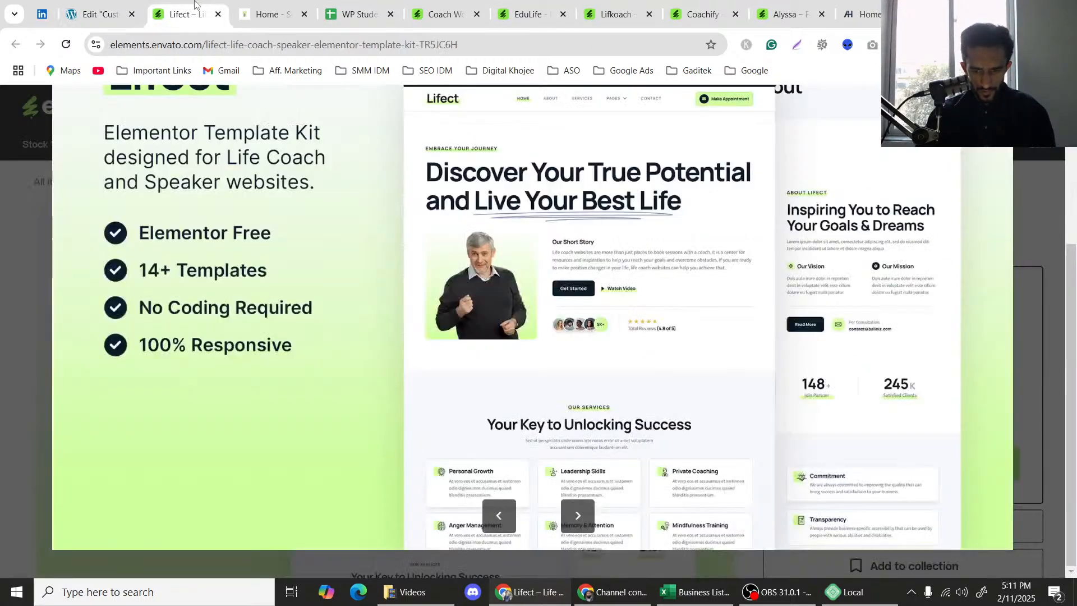
key(ctrl+plus)
key(ctrl+plus)
key(ctrl+plus)
key(ctrl+plus)
key(ctrl+plus)
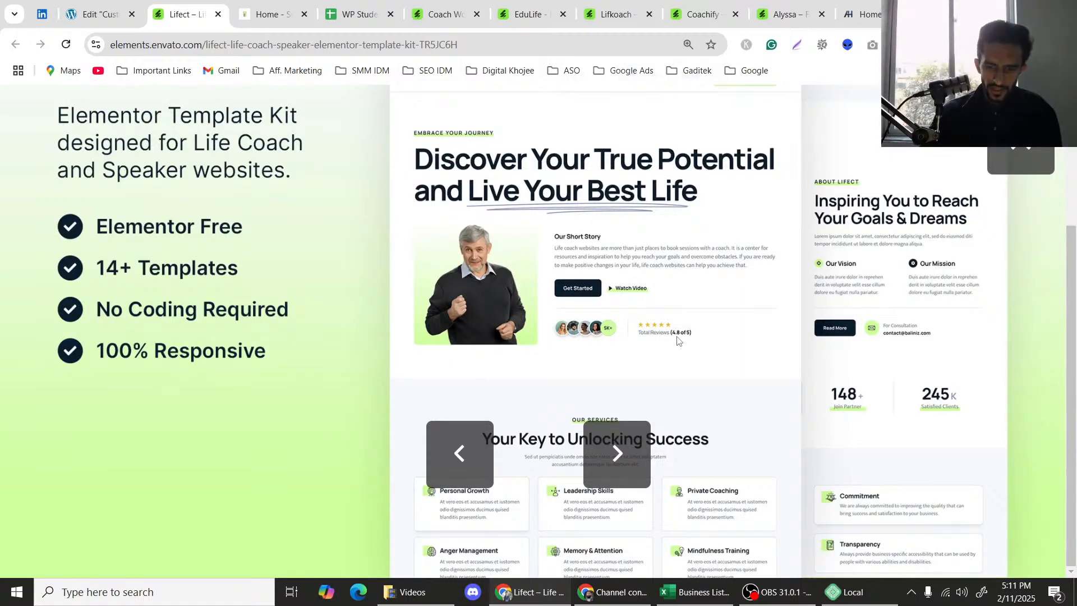
key(ctrl+minus)
key(ctrl+minus)
key(ctrl+minus)
key(ctrl+minus)
click(96, 7)
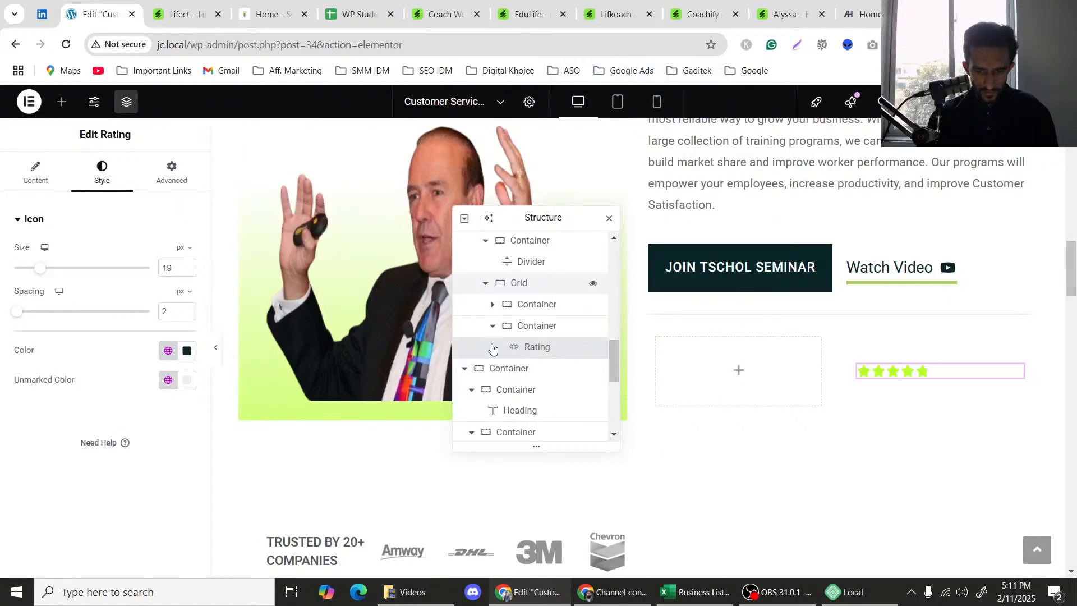
scroll(800, 299, up, 5)
scroll(800, 299, down, 1)
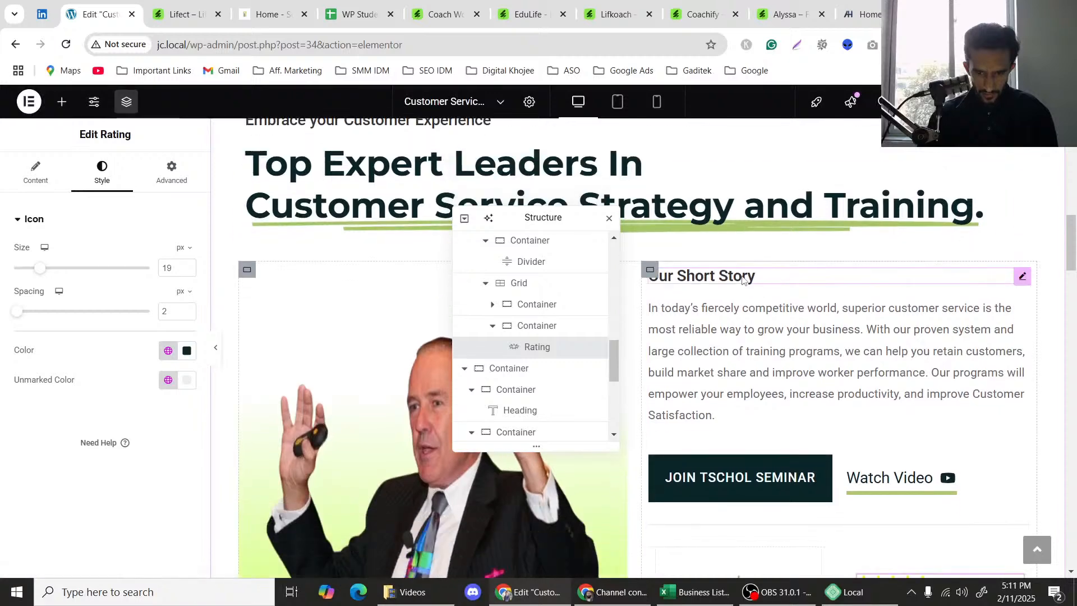
Copy the Our Short Story heading and paste it beneath the star rating in the second grid container.
right_click(742, 279)
click(768, 347)
scroll(785, 348, down, 4)
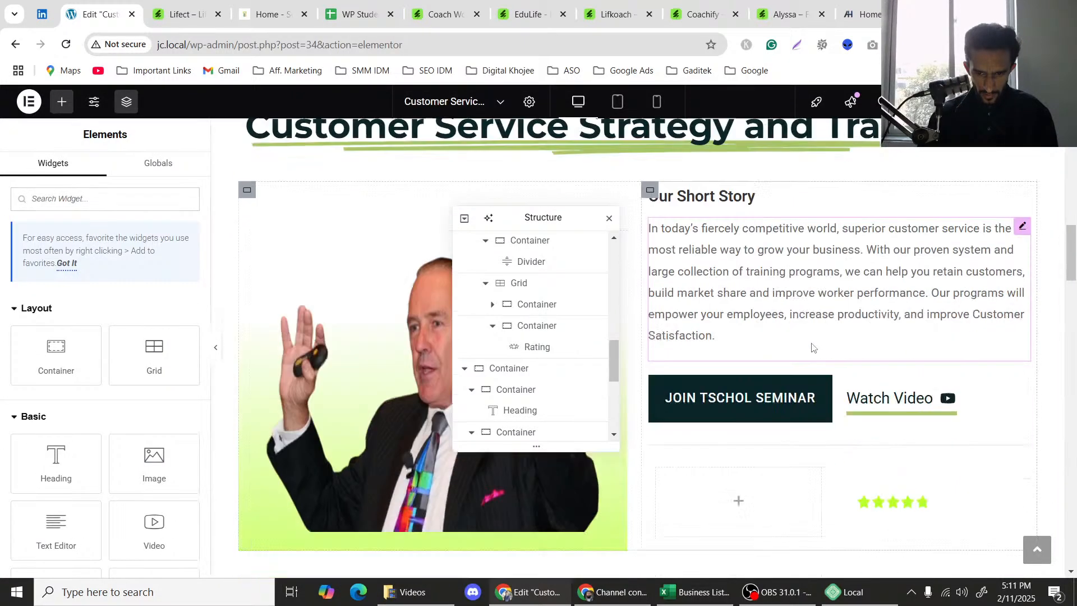
right_click(897, 372)
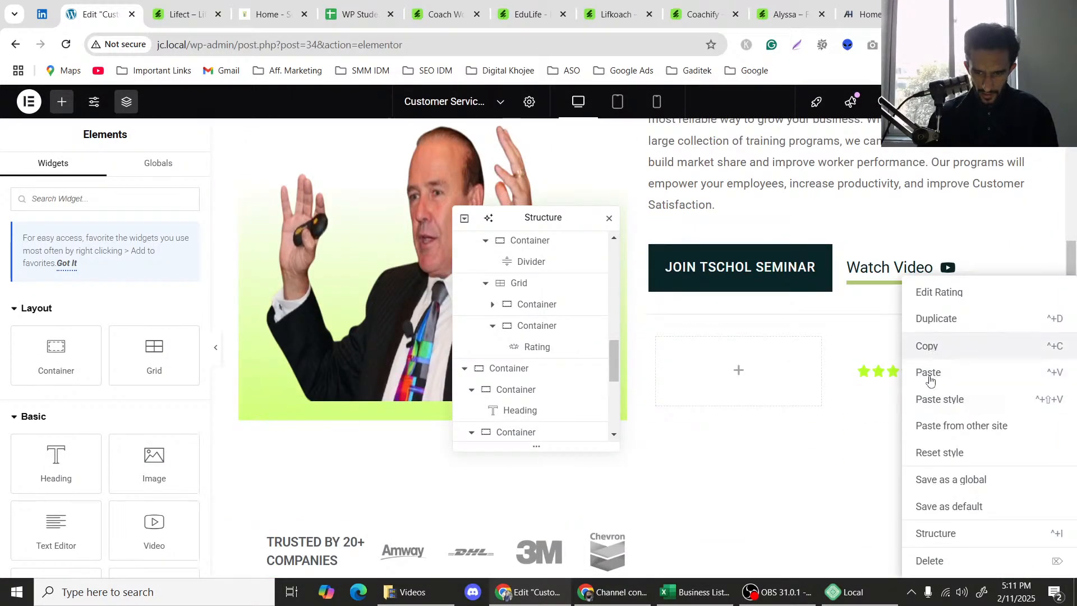
click(928, 372)
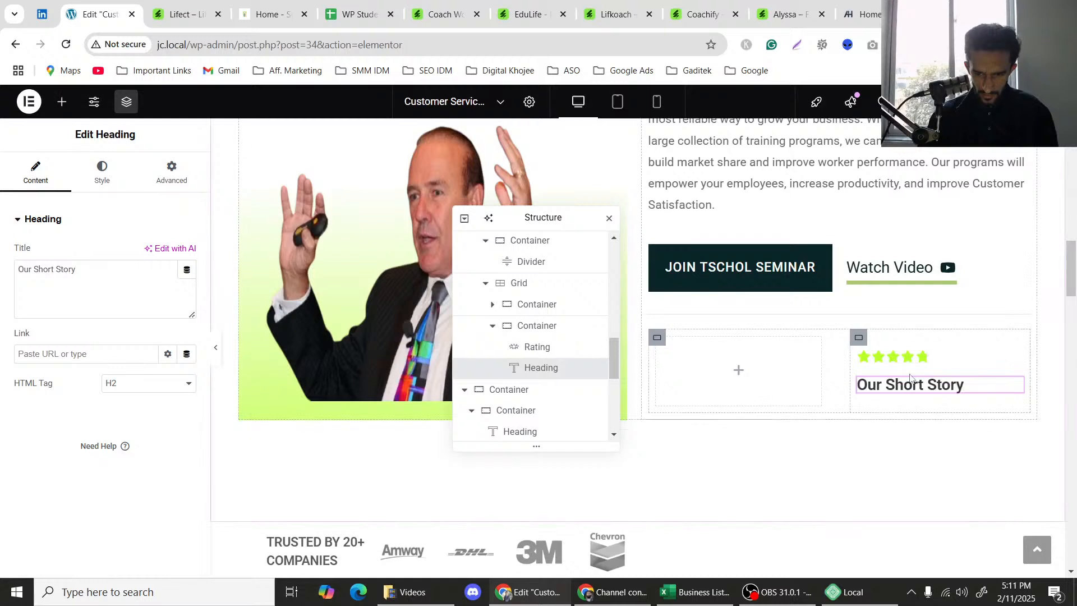
Reduce the font size of the pasted heading under the stars to 16 px.
click(102, 171)
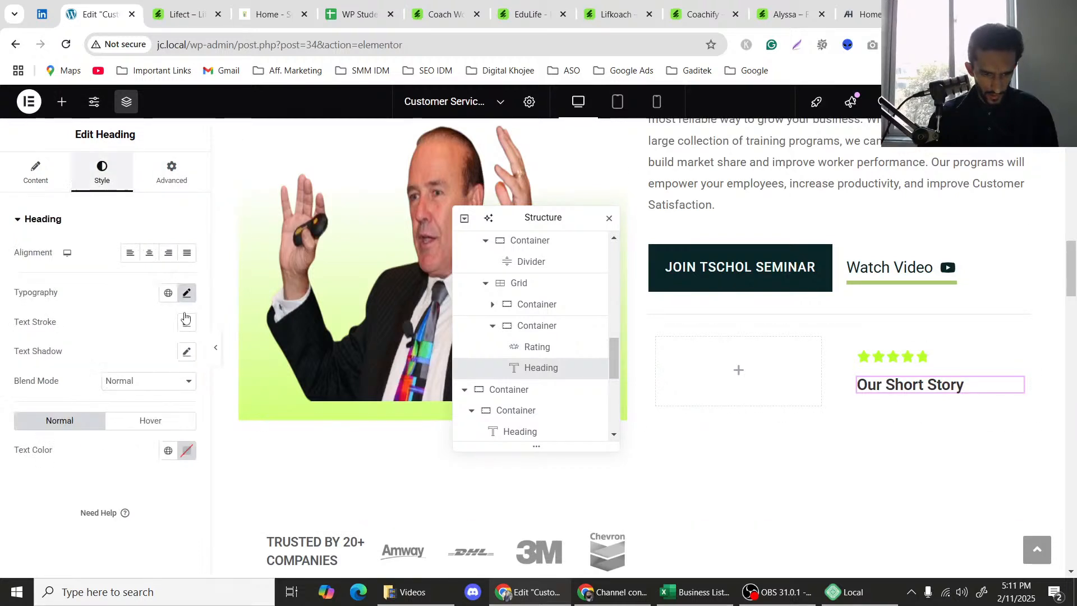
click(187, 292)
click(177, 406)
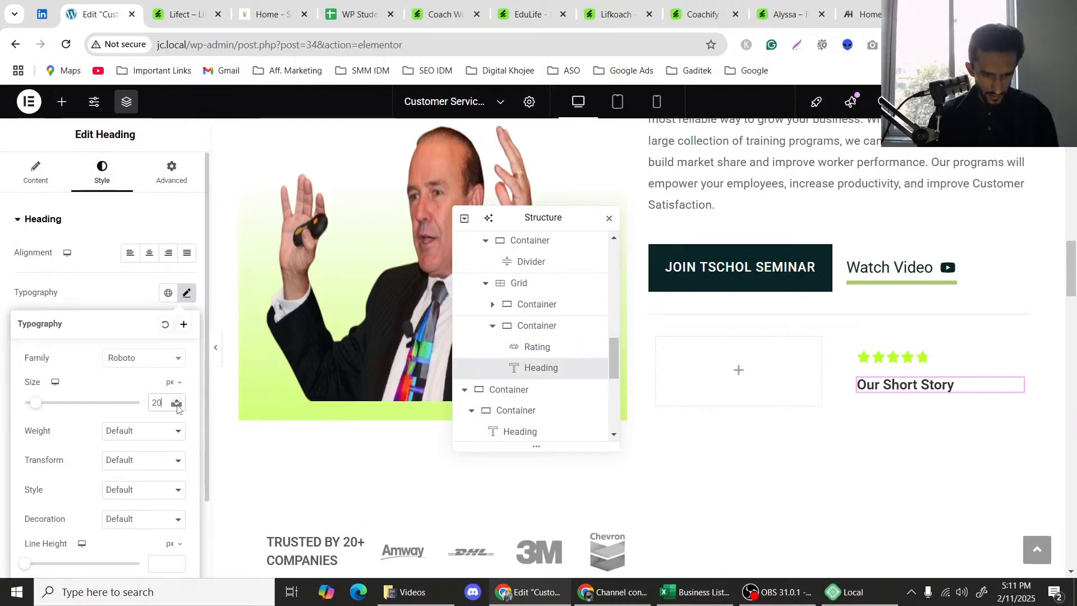
click(177, 406)
click(176, 406)
click(177, 406)
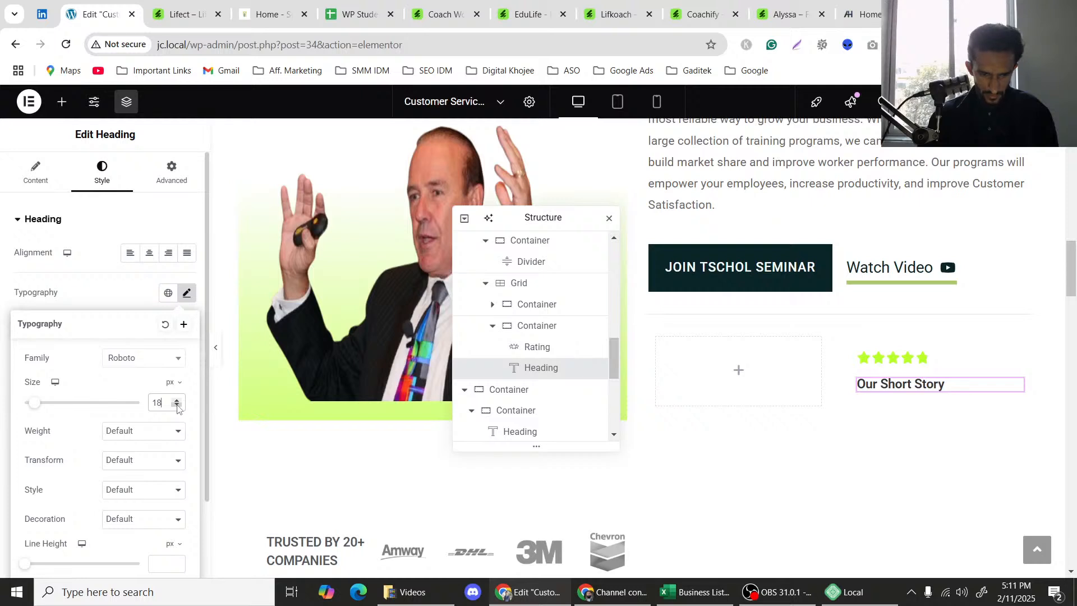
click(177, 406)
click(176, 406)
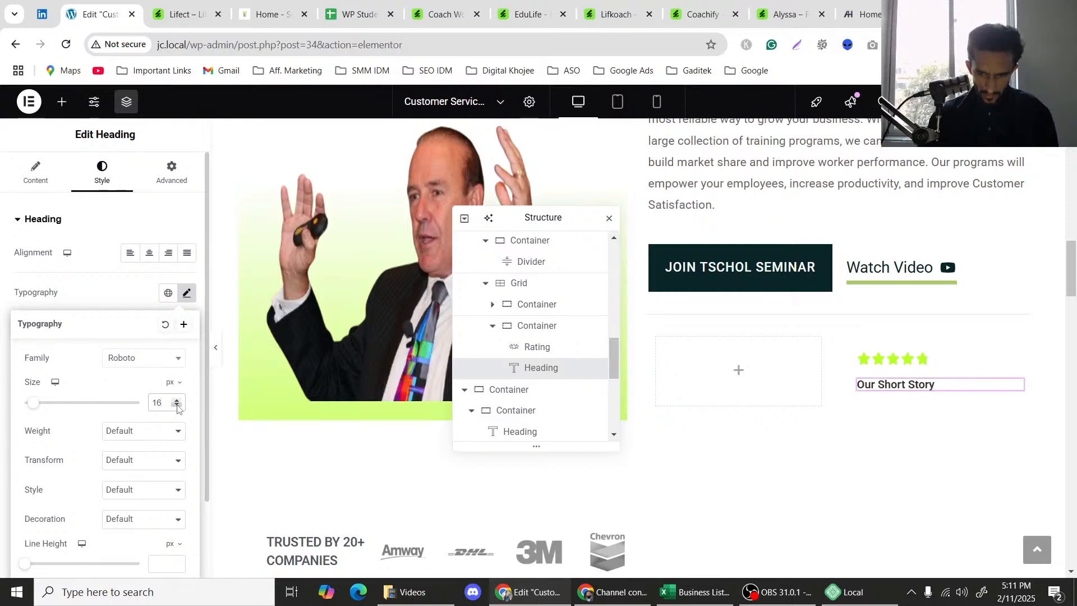
Check the review wording in the Lifect template and change the pasted heading's title to "Our Rating".
click(34, 163)
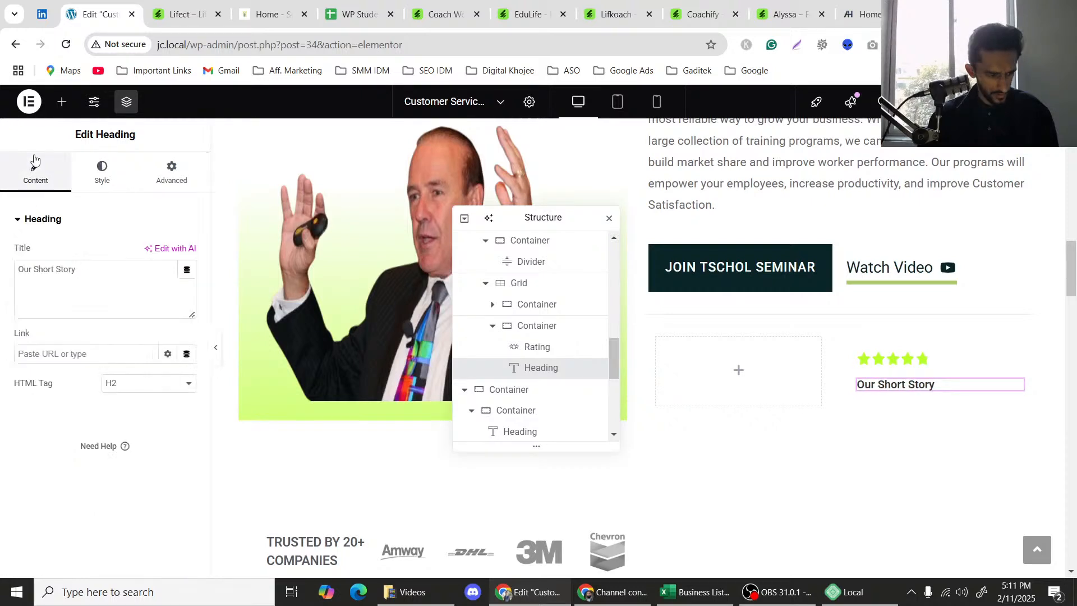
triple_click(60, 270)
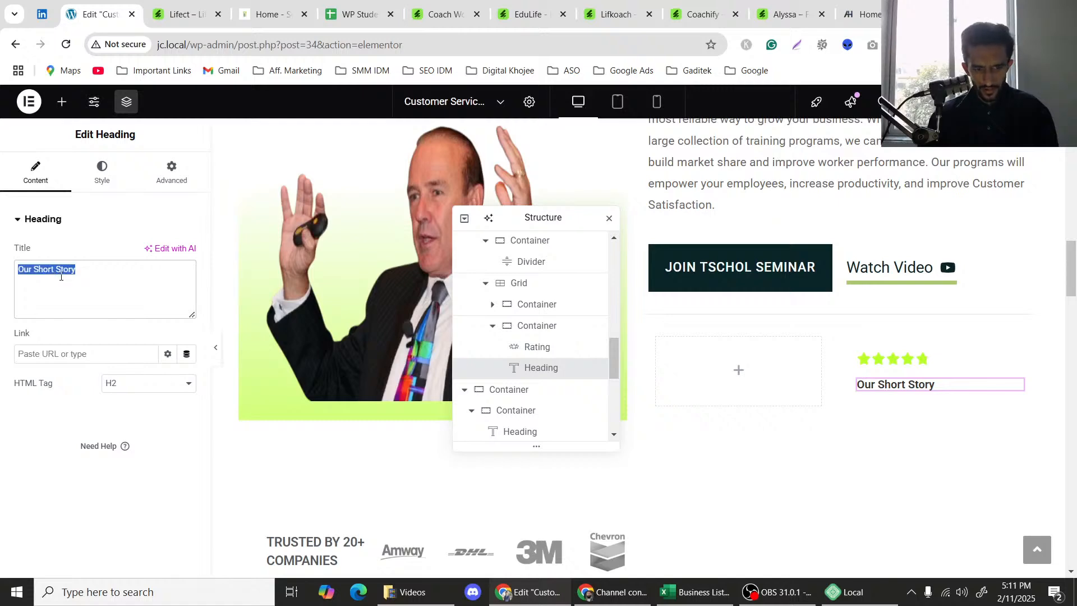
click(182, 12)
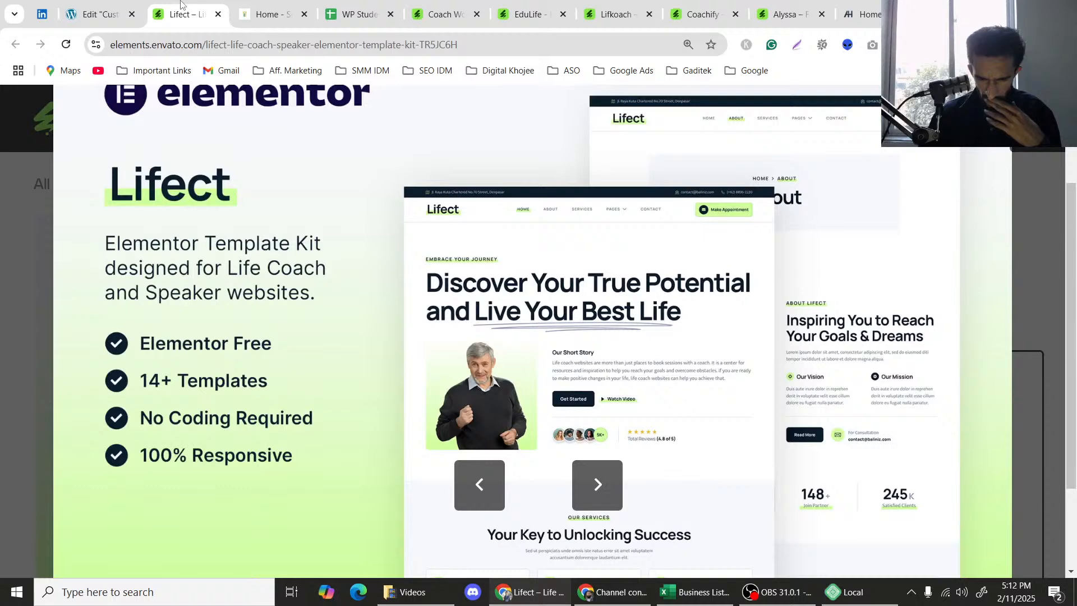
click(96, 14)
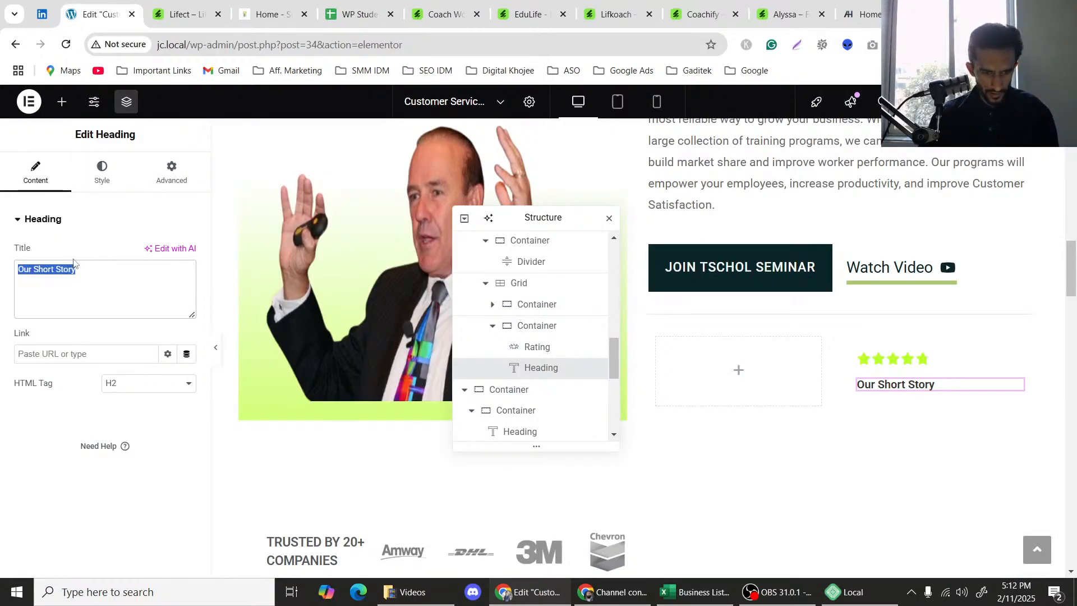
text(O)
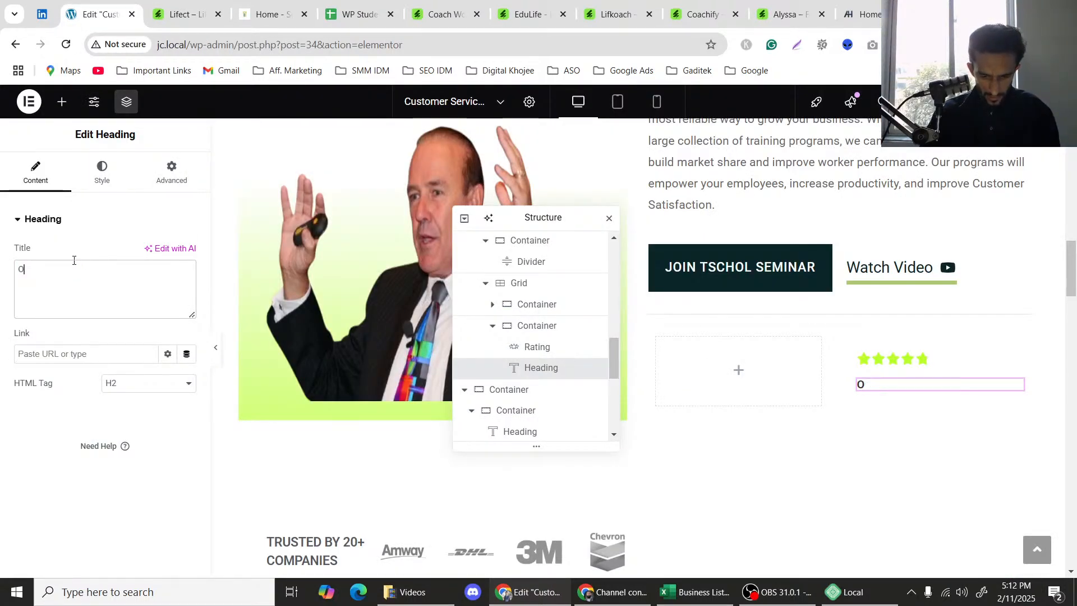
text(ur Rat)
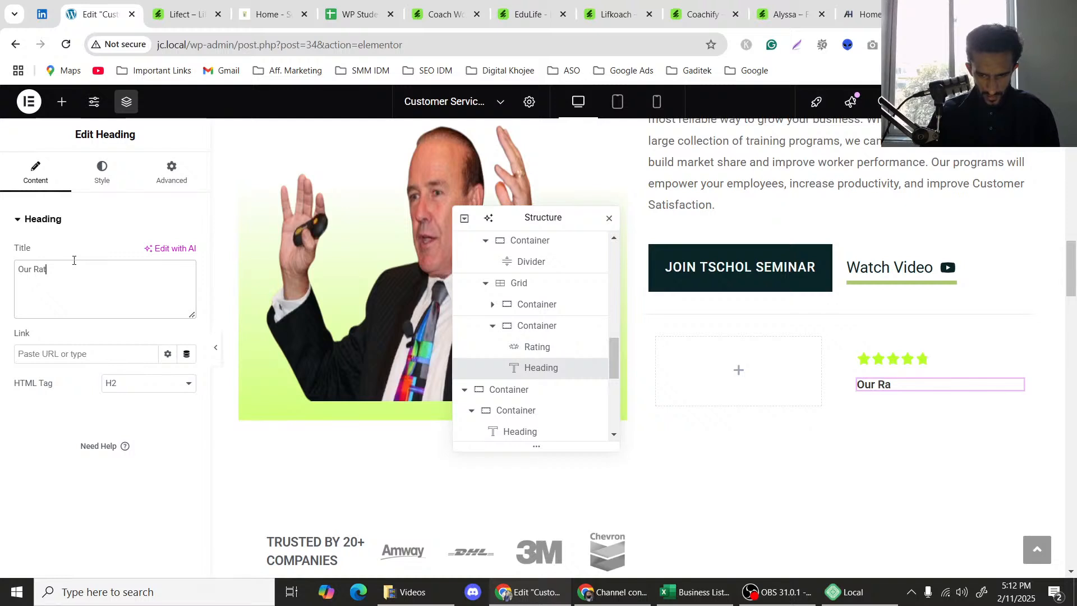
text(ing)
Set the font weight of the Our Rating heading to 400 (Normal).
double_click(903, 385)
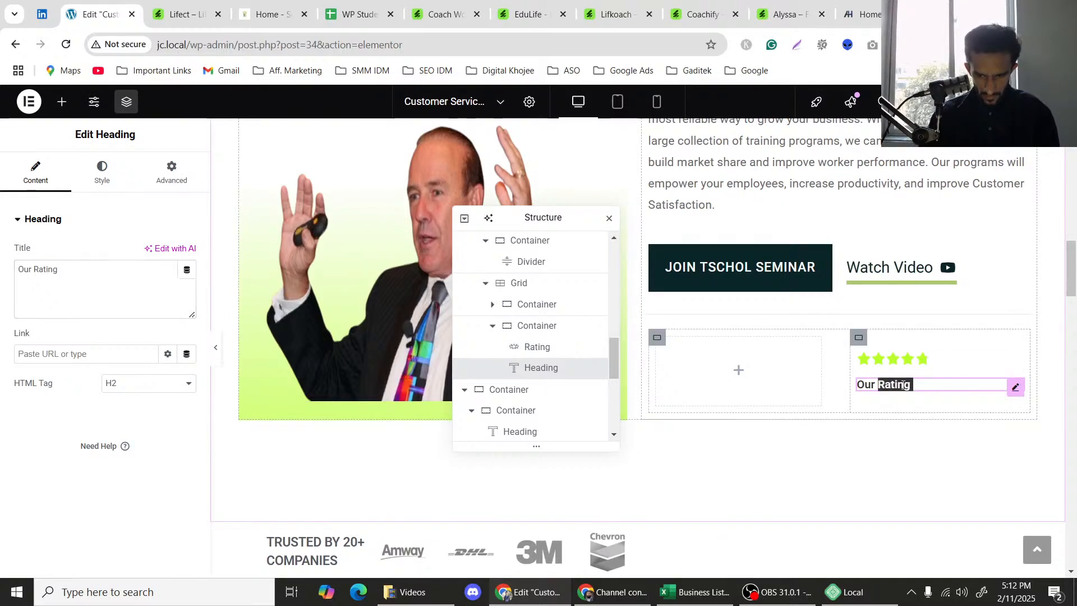
click(903, 385)
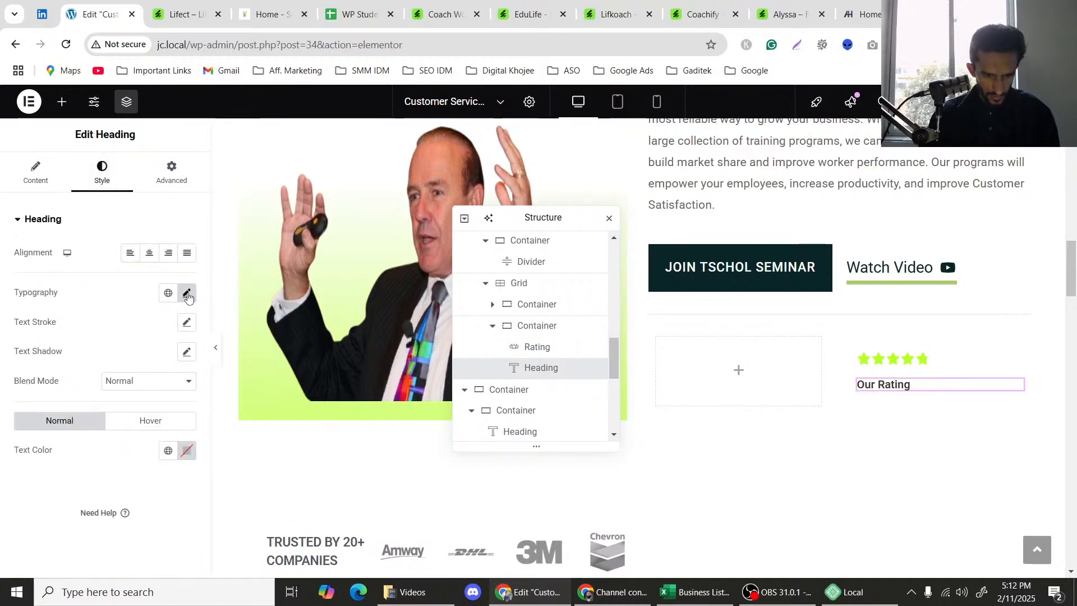
click(191, 295)
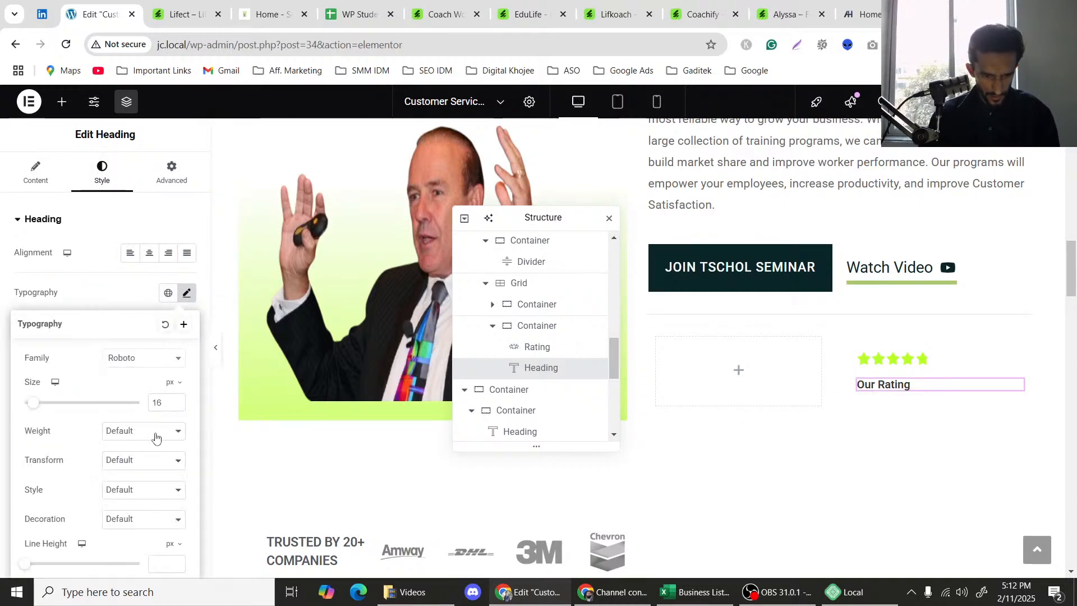
scroll(120, 457, down, 1)
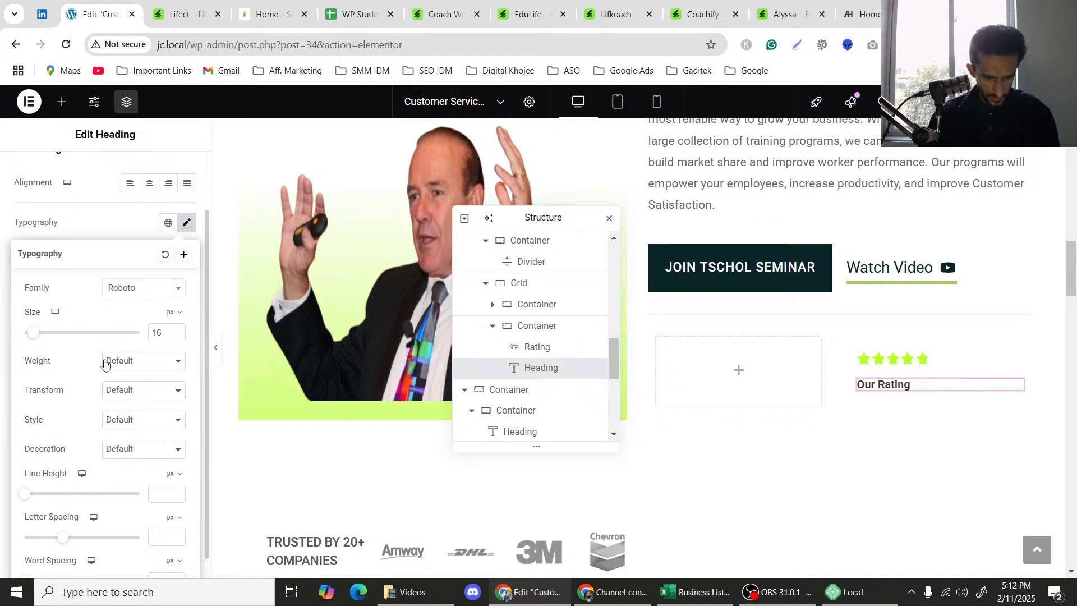
click(125, 362)
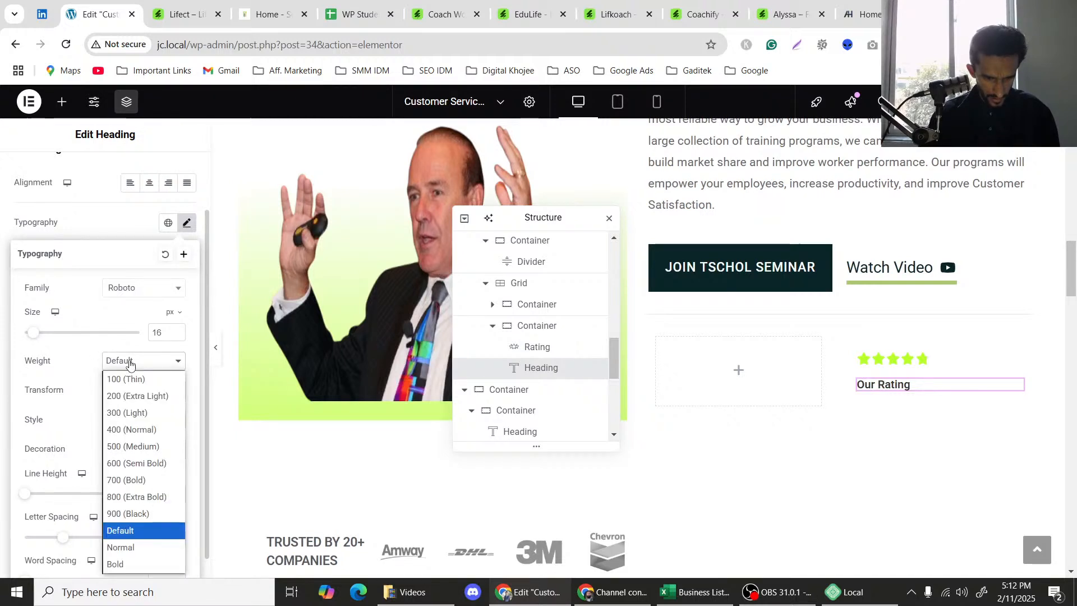
click(128, 434)
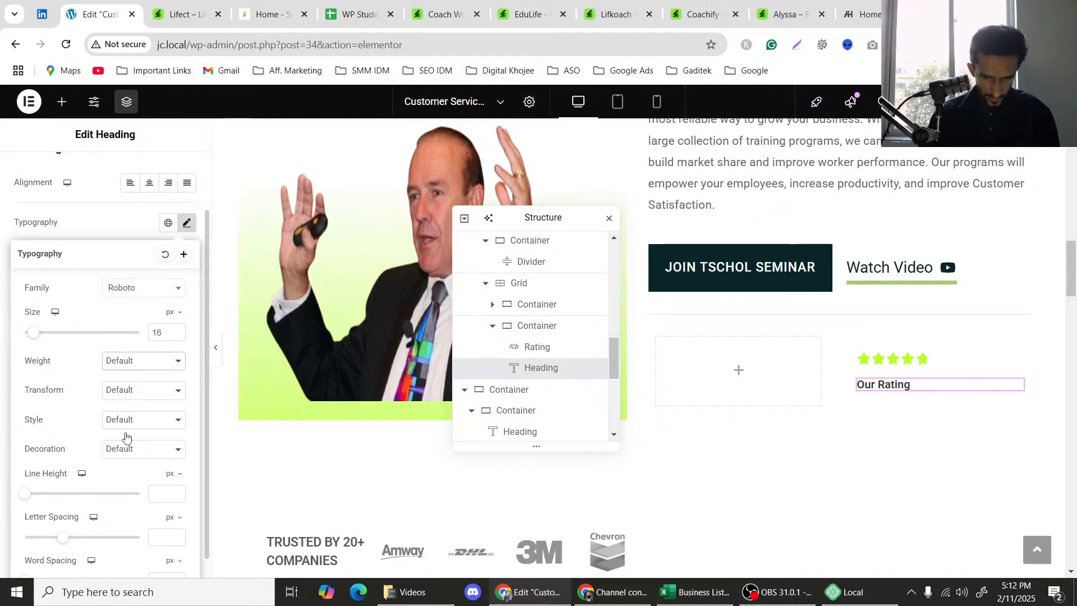
click(184, 227)
scroll(67, 211, up, 1)
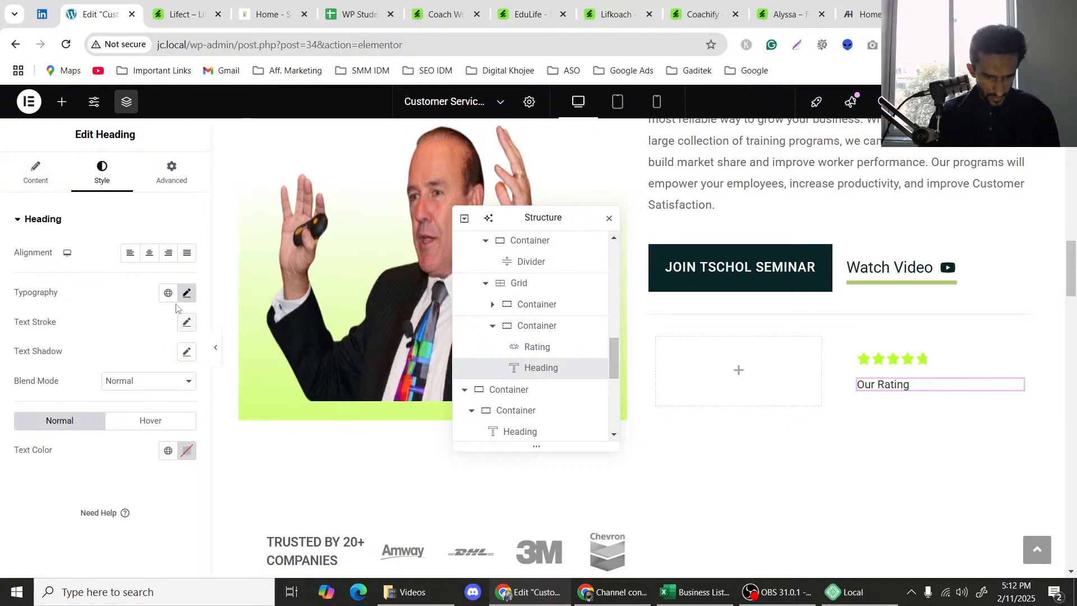
Extend the heading's title under the stars to "Our Rating (4.8 out of 5)".
click(35, 171)
click(88, 270)
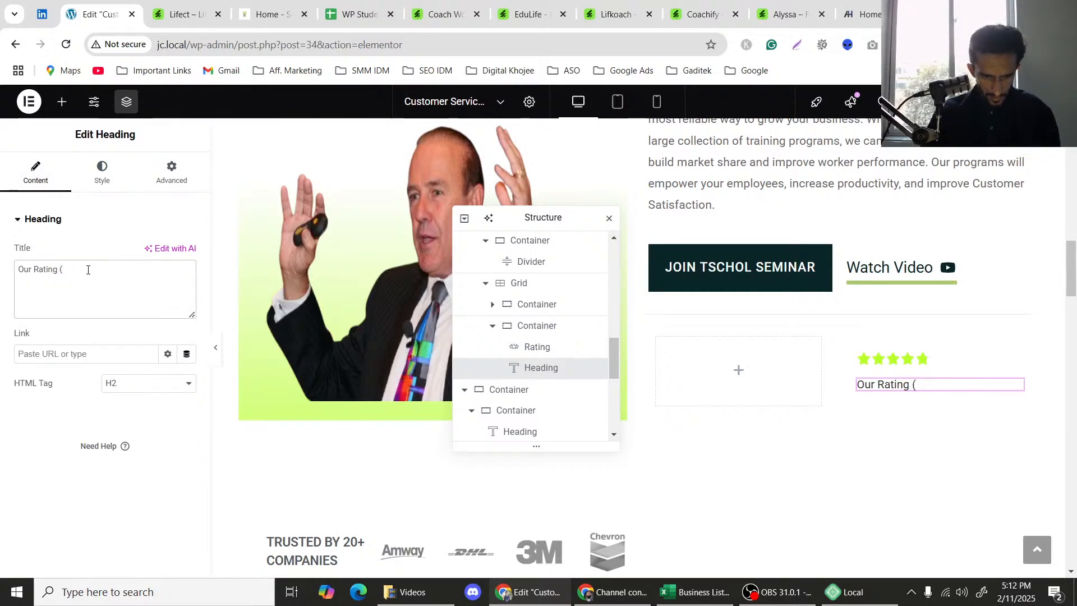
text(4)
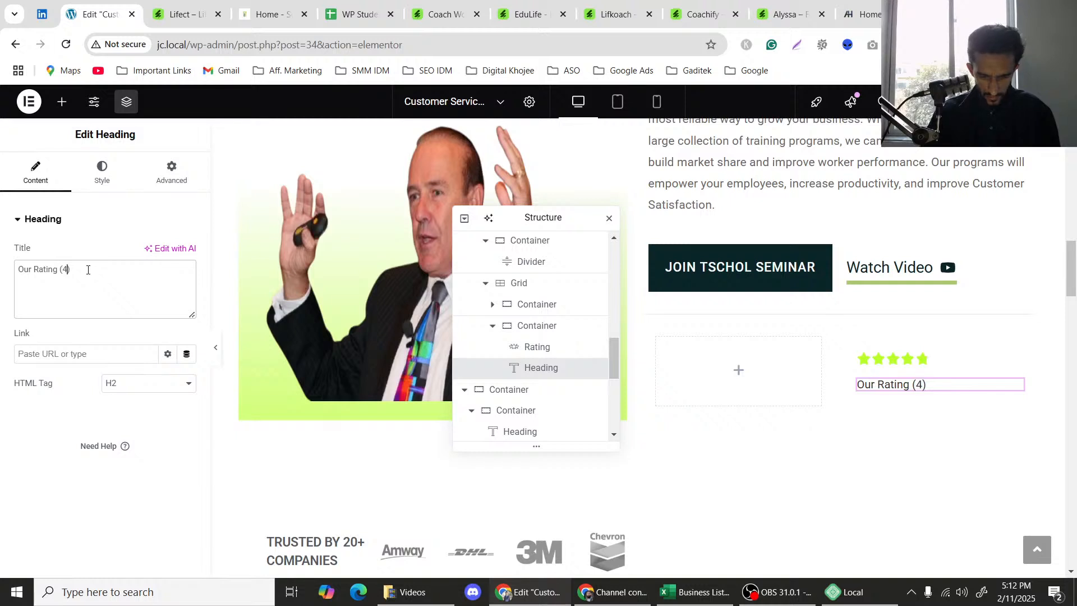
text(.8 out of 5)
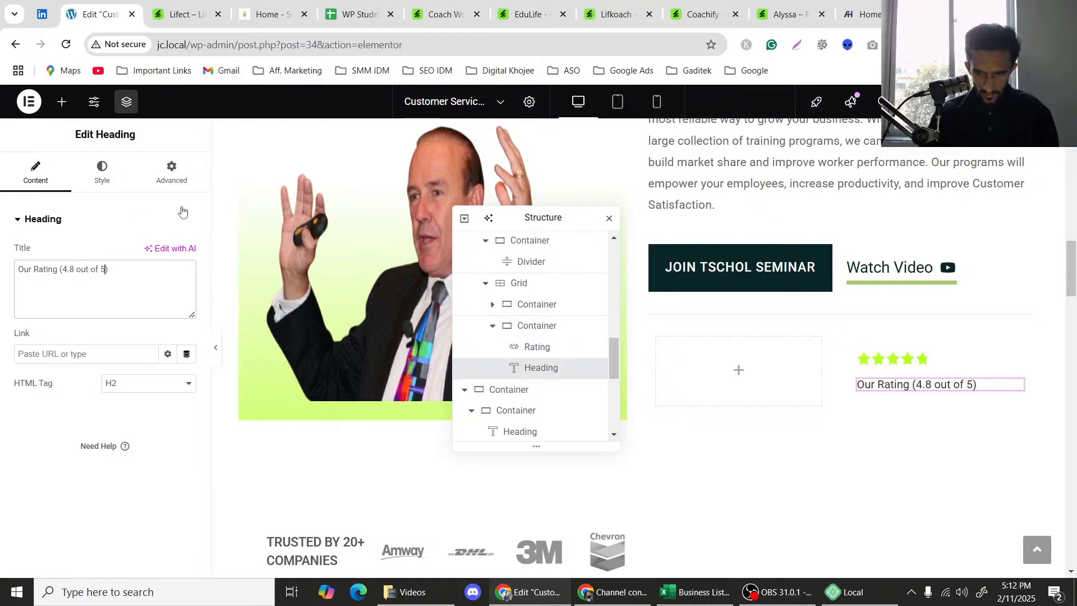
Try a font weight of 500 (Medium) on the Our Rating (4.8 out of 5) heading.
click(102, 171)
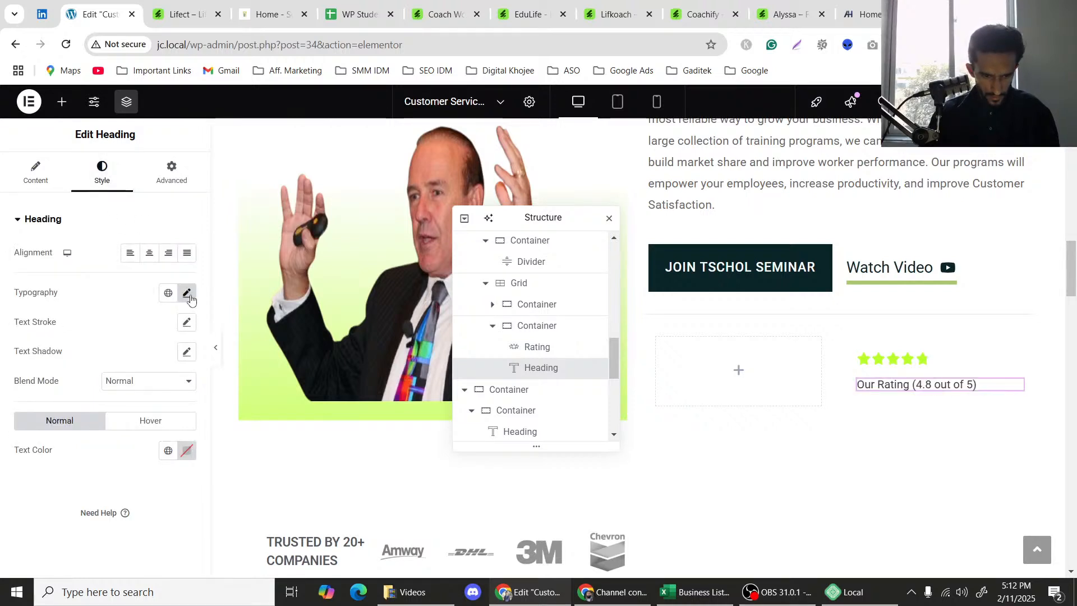
click(187, 293)
click(149, 440)
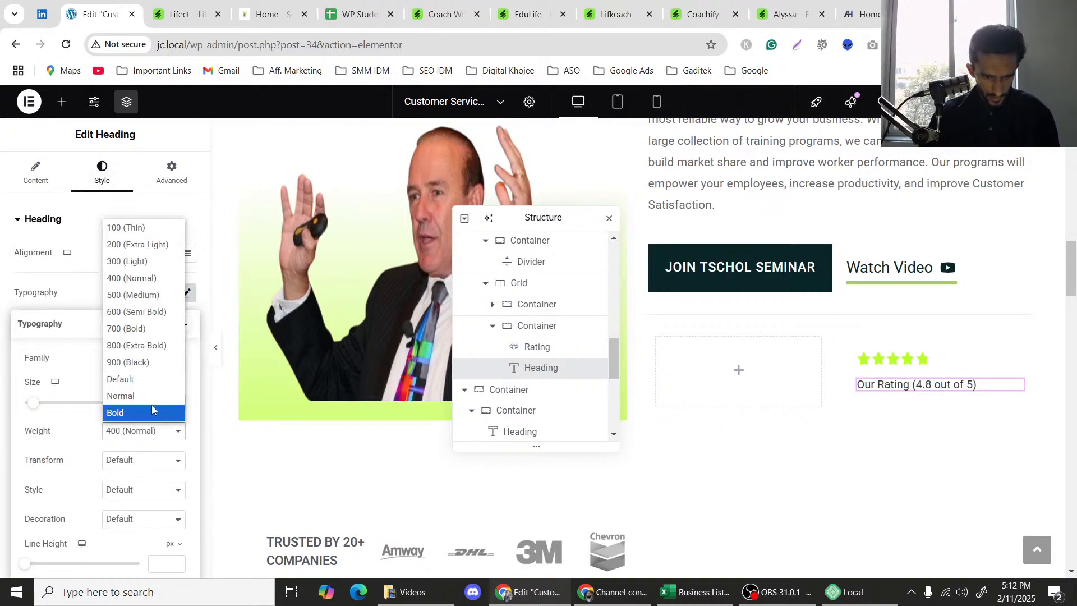
click(142, 296)
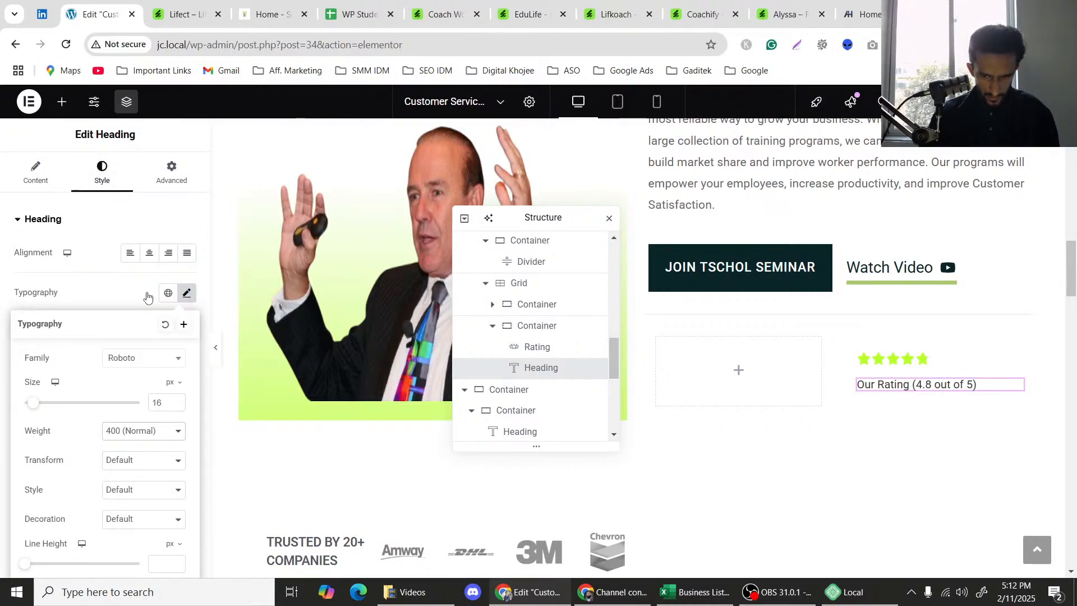
click(924, 385)
drag(990, 384, 948, 382)
key(ctrl+a)
key(BackSpace)
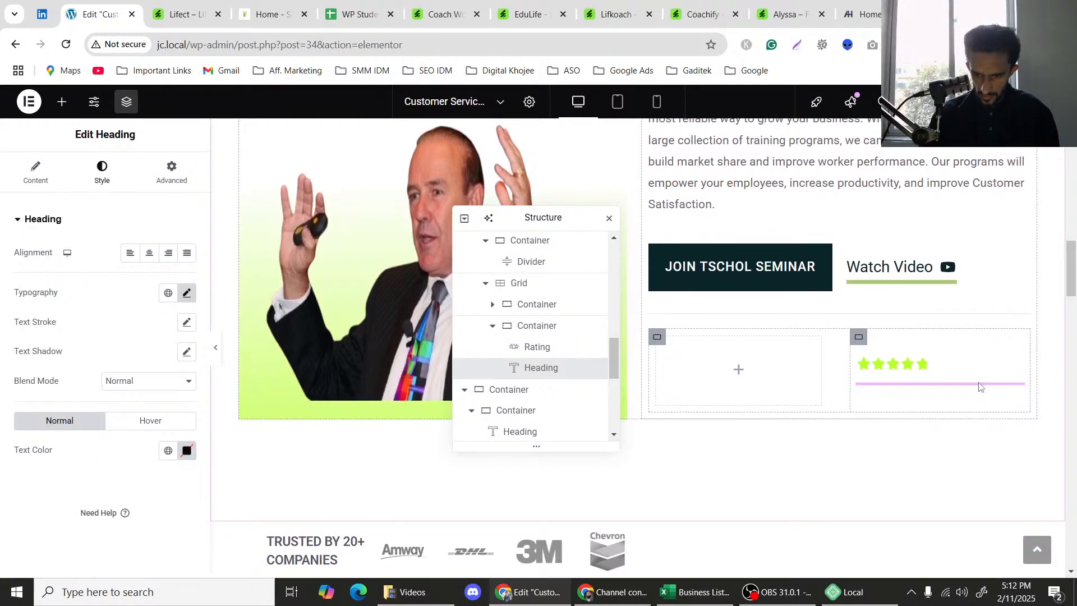
key(ctrl+z)
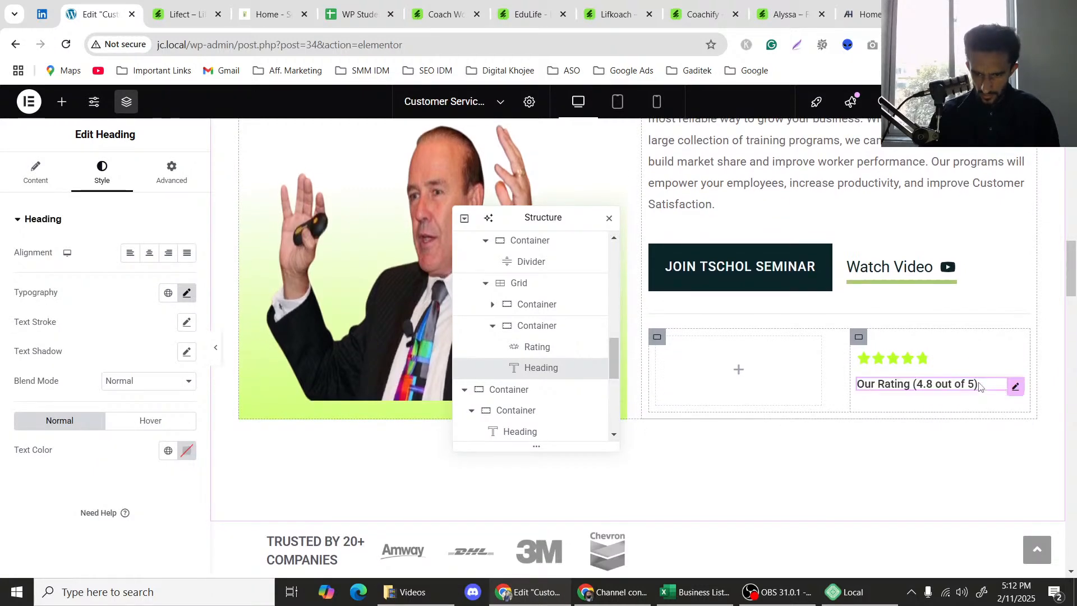
Make only the "(4.8 out of 5)" part of the rating heading bold.
double_click(947, 385)
key(Left)
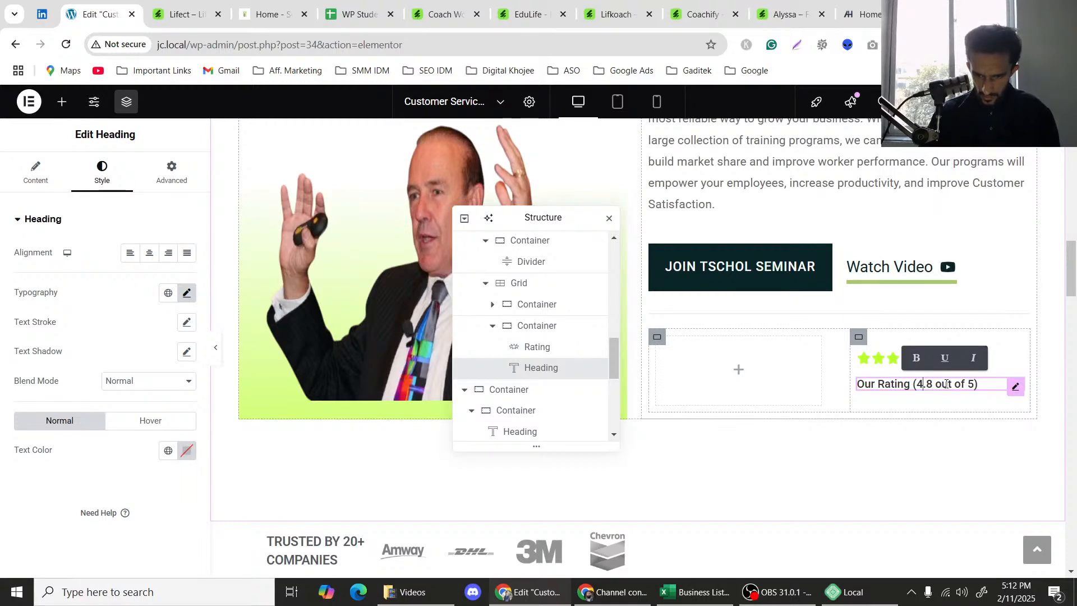
key(shift+Right)
key(shift+Right)
key(shift+Right)
key(shift+Right)
key(shift+Right)
key(shift+Right)
key(shift+Right)
key(shift+Right)
key(shift+Right)
key(shift+Right)
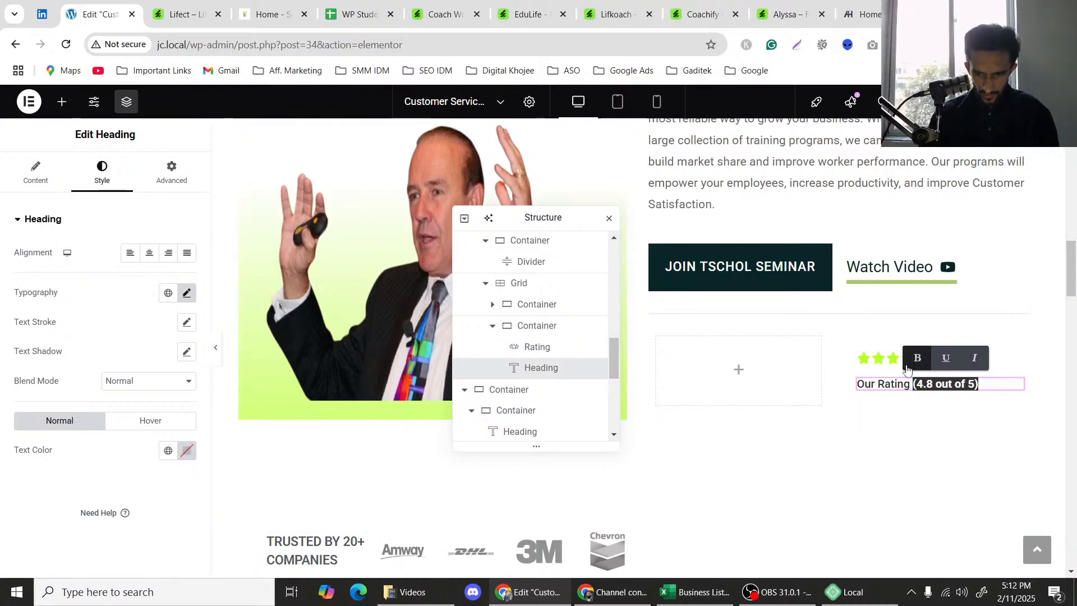
click(900, 386)
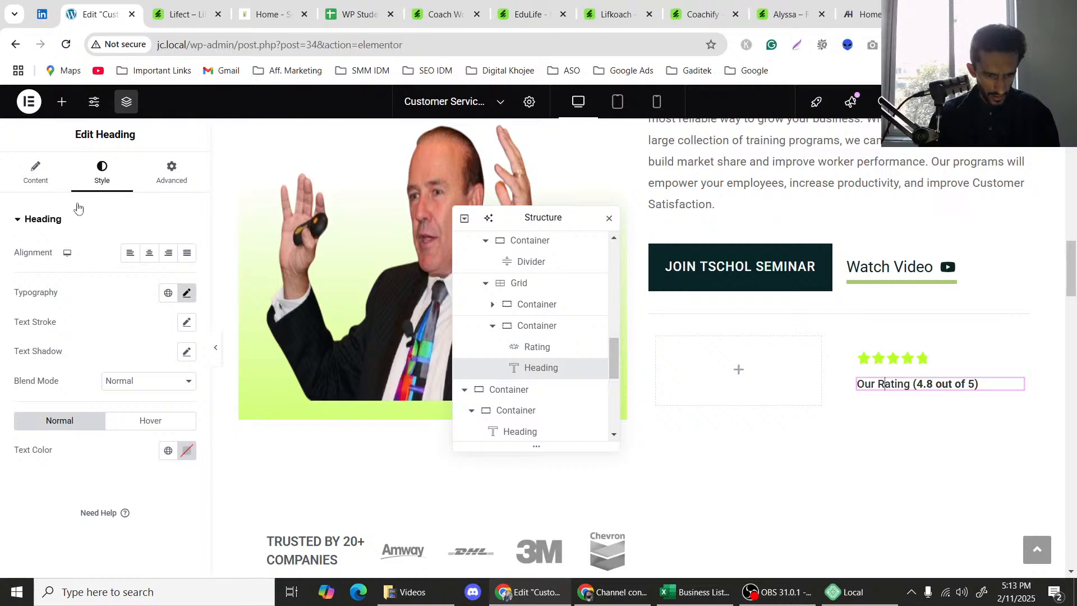
Set the rating heading's overall font weight to 400 (Normal) and move the floating Structure window aside.
click(186, 292)
click(151, 432)
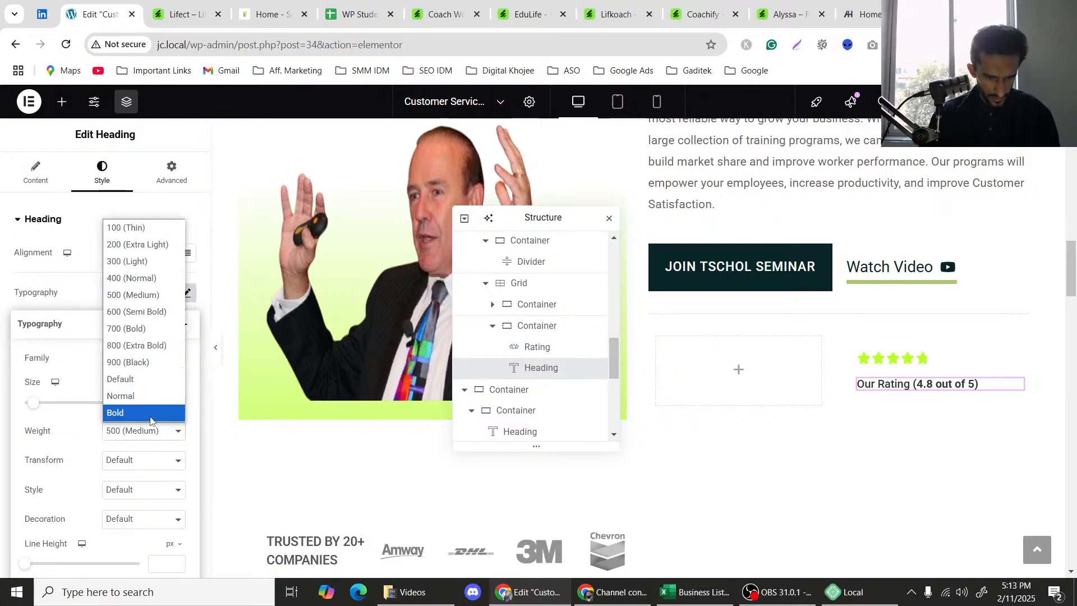
click(134, 277)
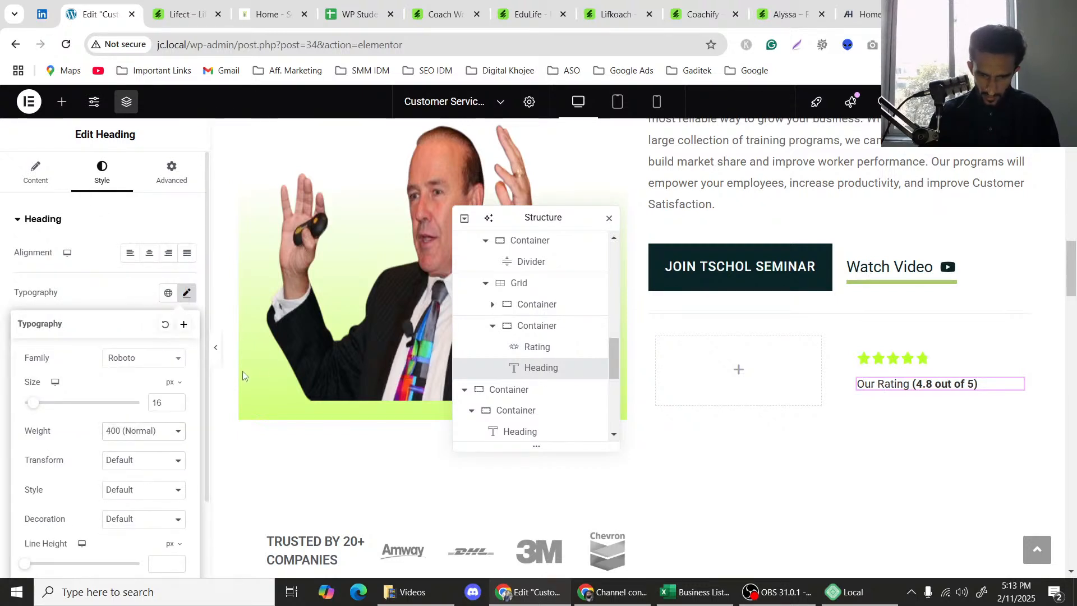
click(221, 337)
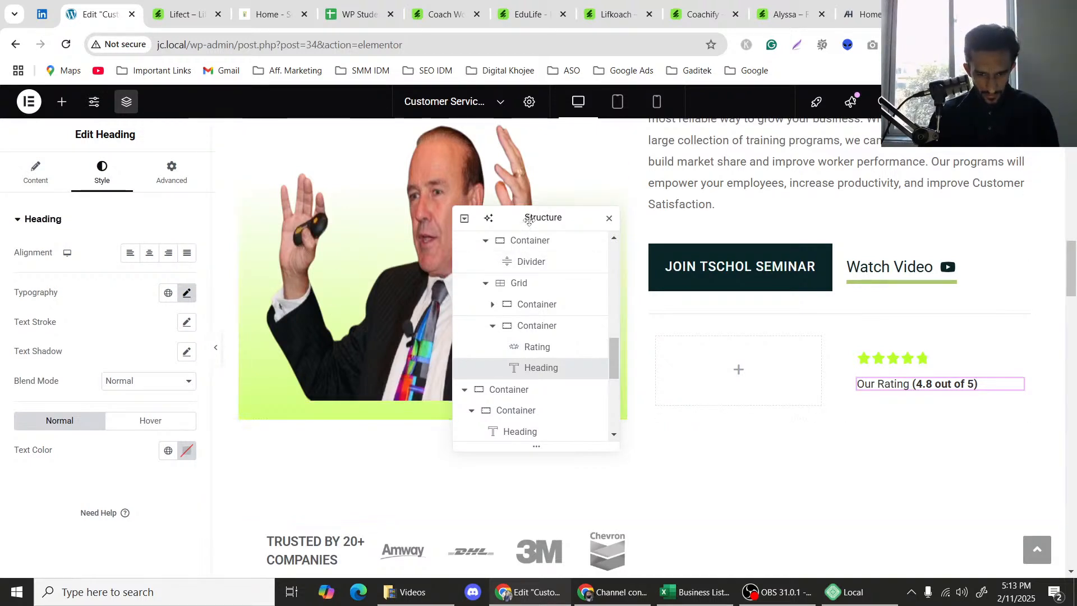
drag(531, 217, 483, 181)
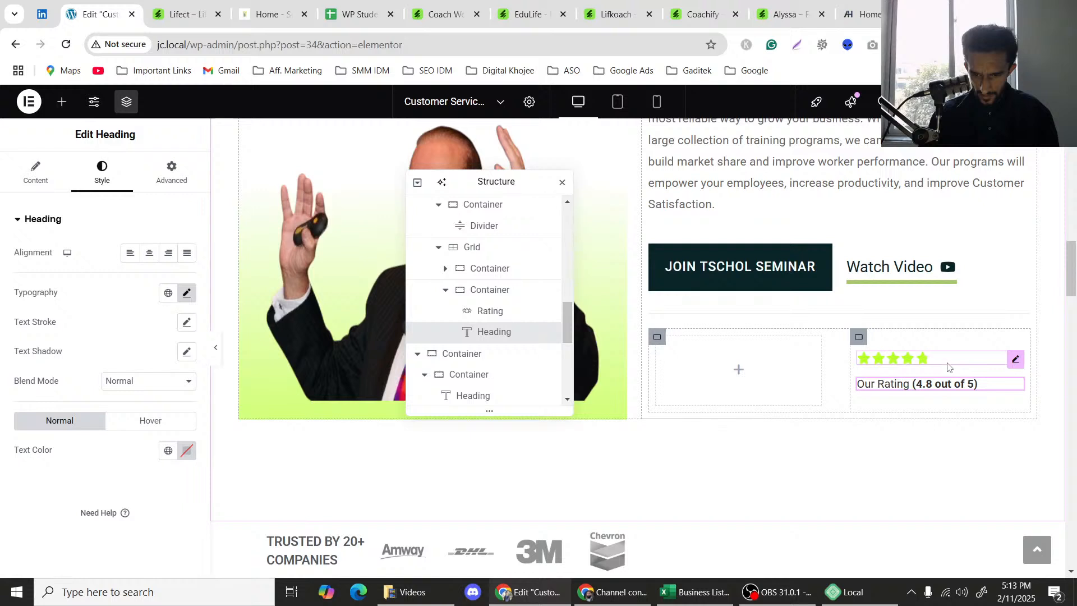
Set the rating widget's star spacing to 6 px and preview the section without the editing panels.
click(948, 367)
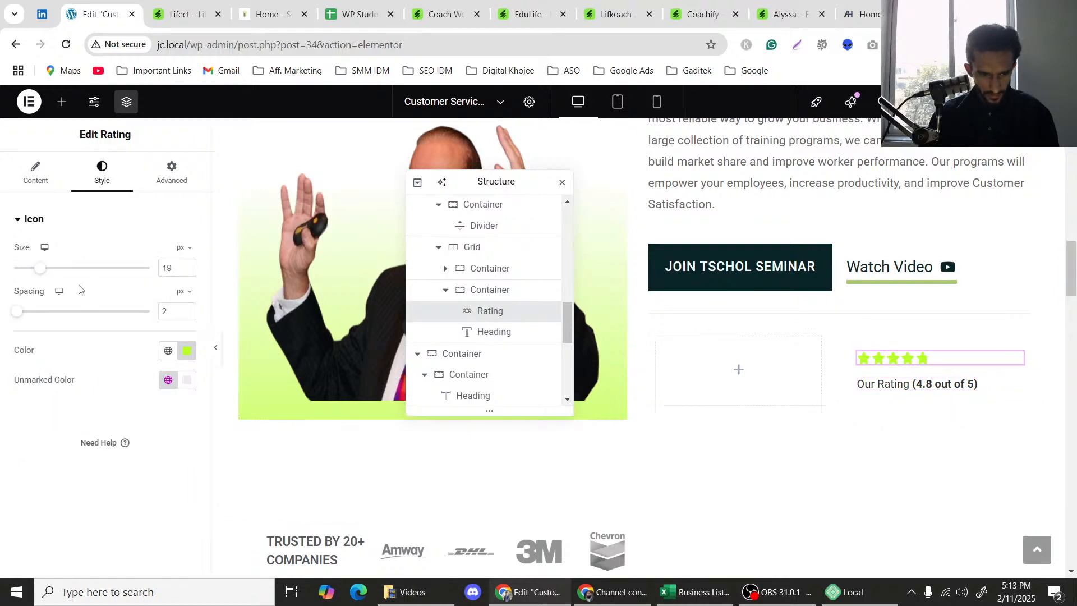
mouse_move(18, 312)
mouse_down()
mouse_move(62, 315)
mouse_move(23, 327)
mouse_up()
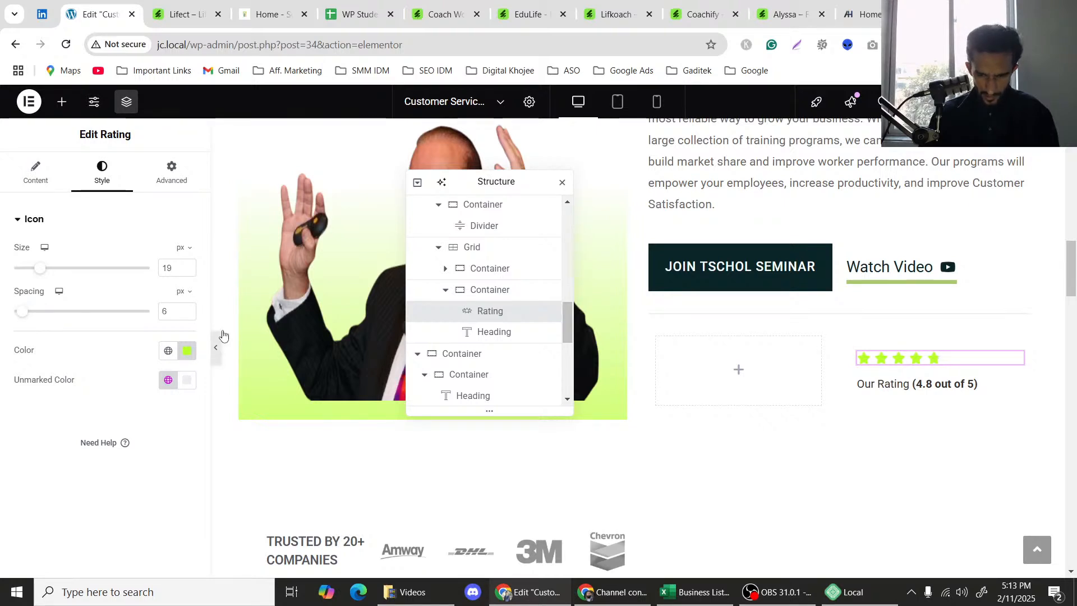
click(216, 347)
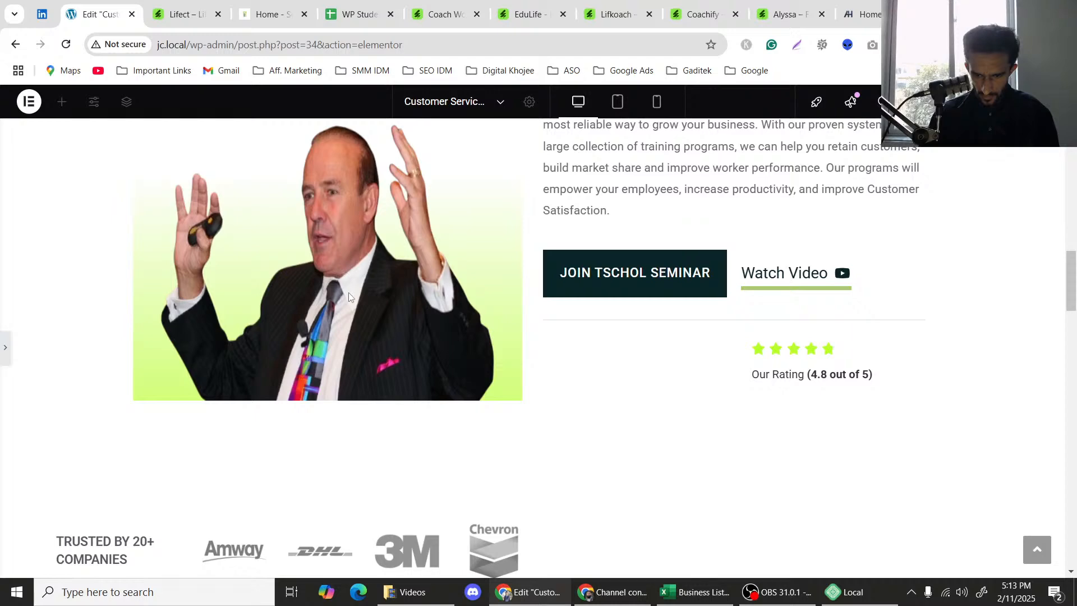
scroll(344, 292, down, 1)
scroll(344, 296, down, 1)
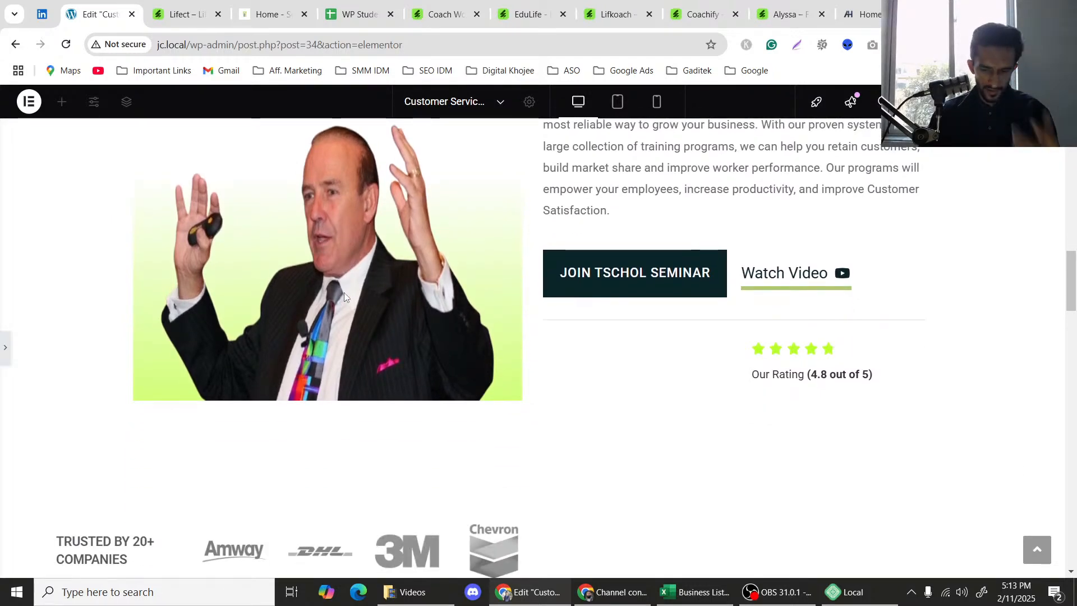
scroll(493, 361, up, 1)
scroll(427, 363, down, 1)
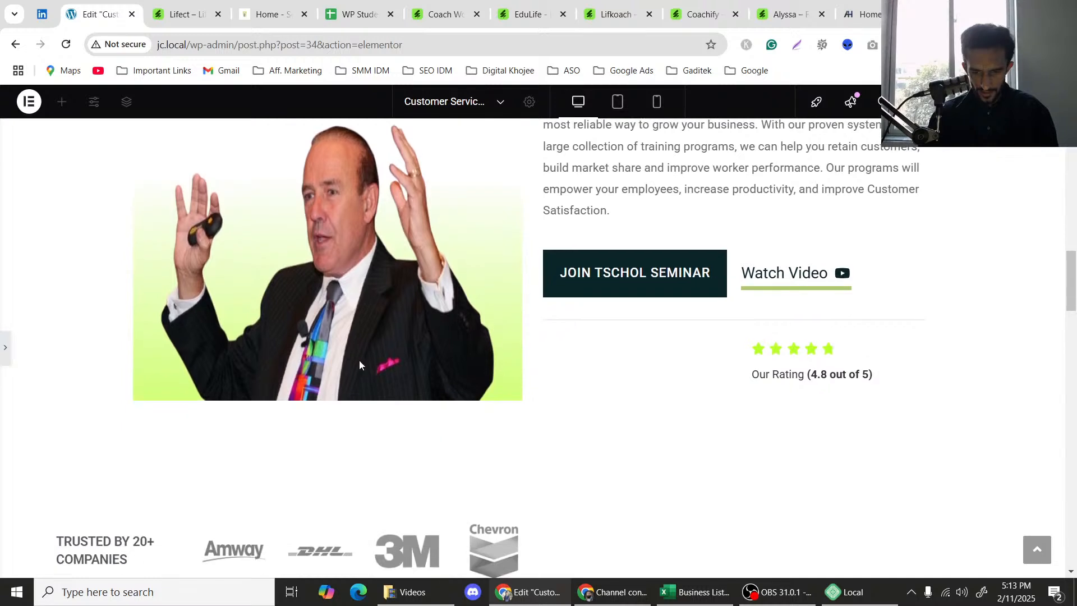
Set Justify Content to End for the container holding the rating and its heading, and preview the section.
click(788, 349)
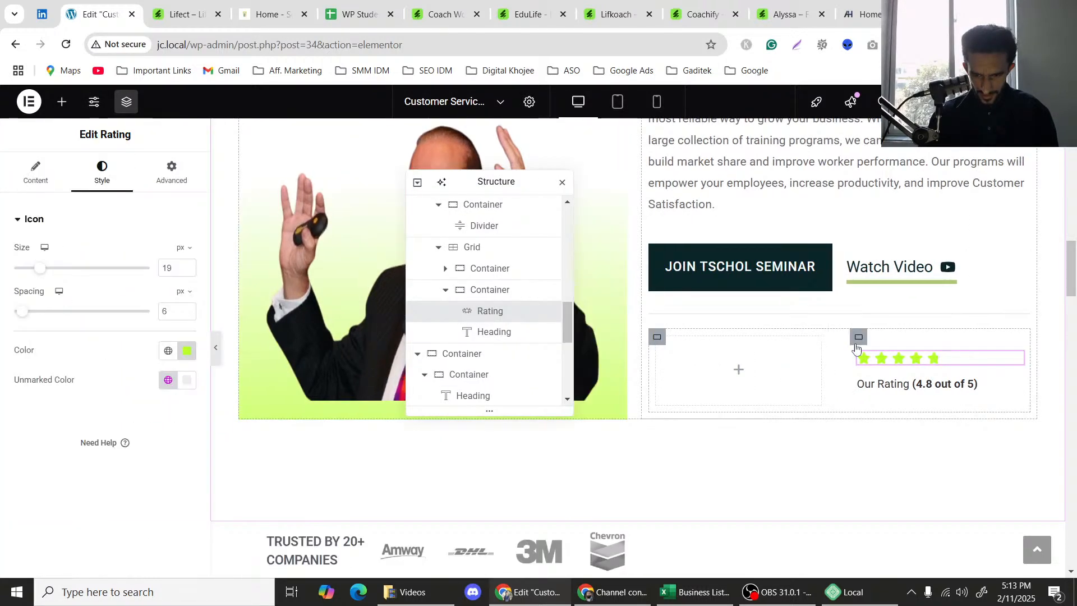
click(490, 289)
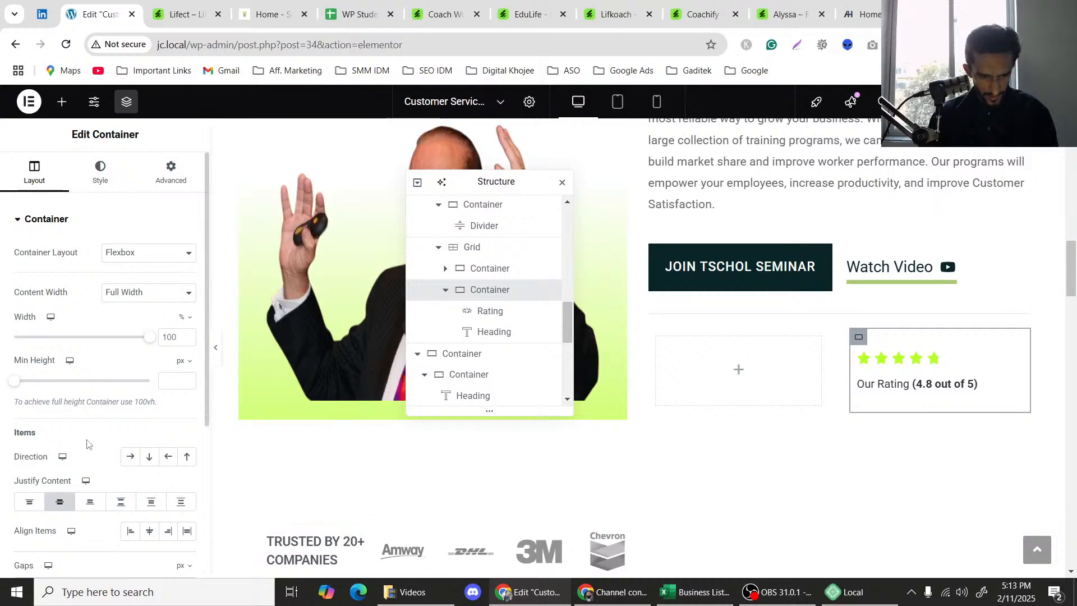
scroll(90, 392, down, 3)
click(90, 360)
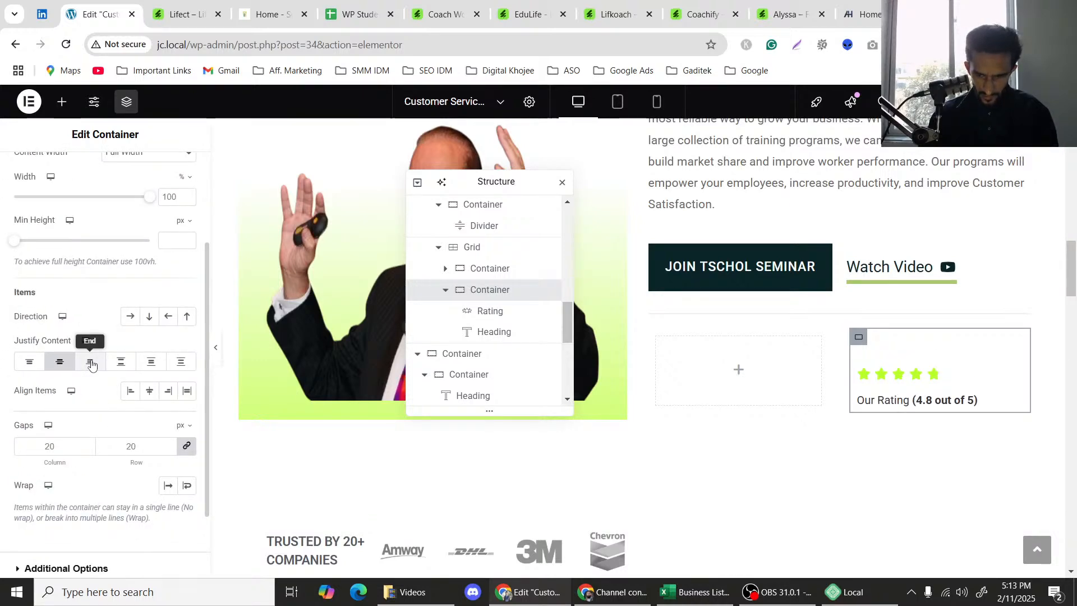
click(216, 347)
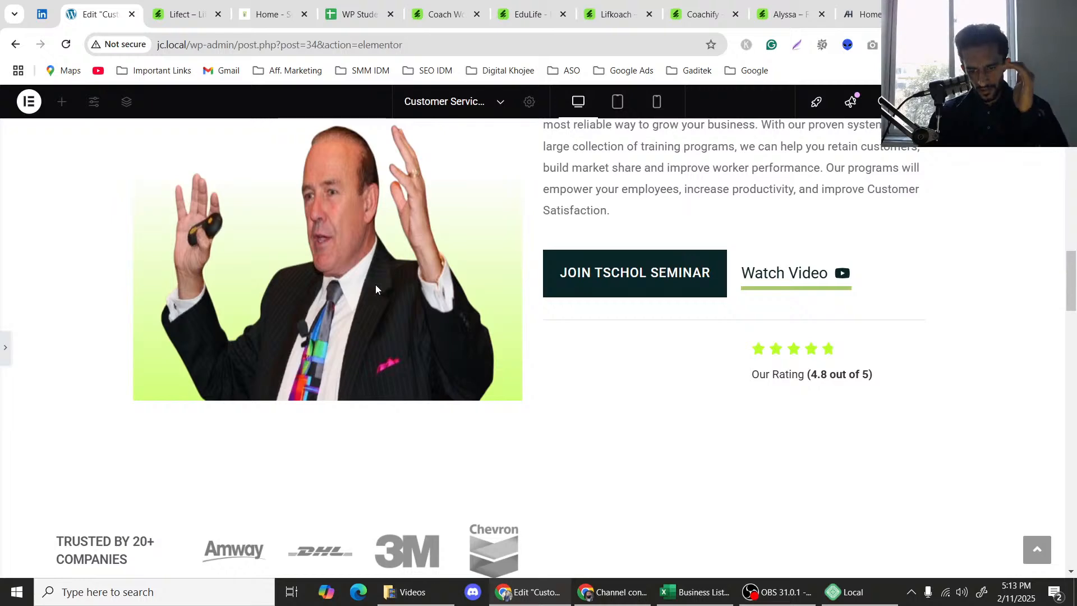
Review the Our Short Story section in preview, from its main heading through the rating to the trusted companies logos and cards.
scroll(408, 282, up, 3)
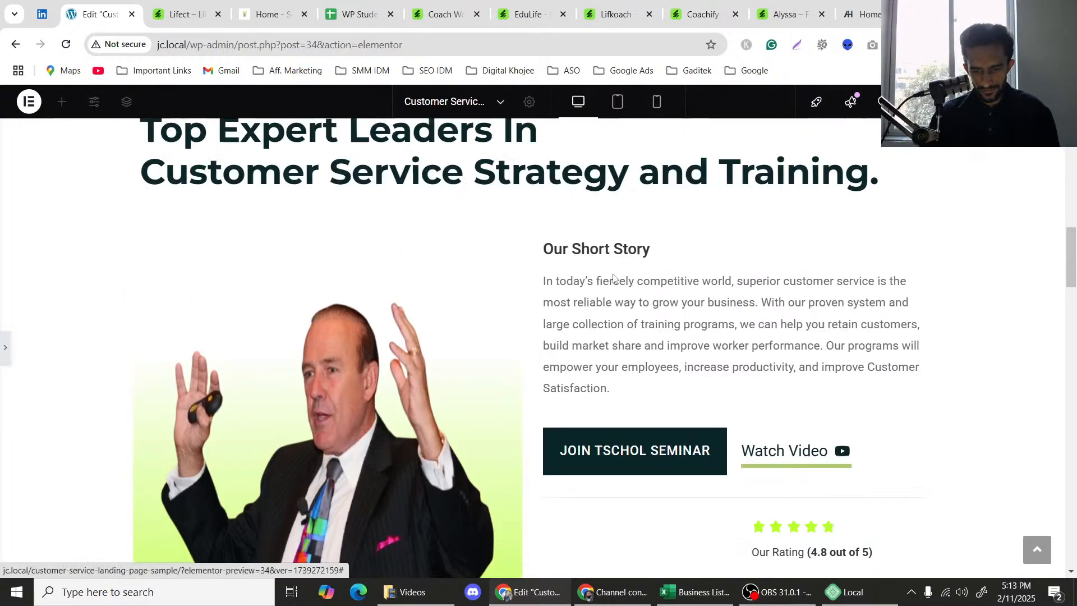
scroll(612, 283, down, 2)
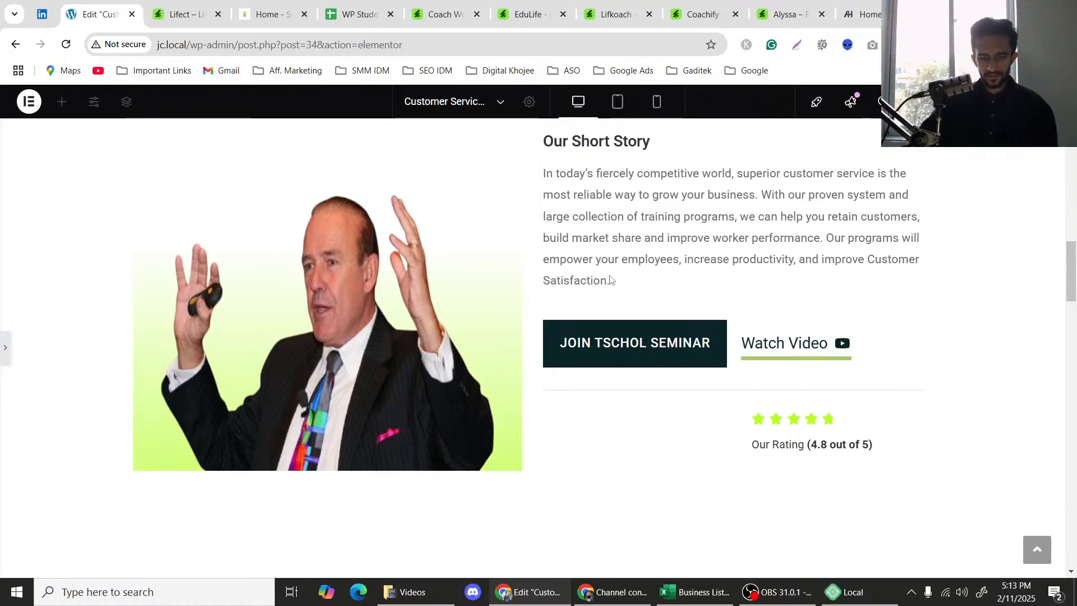
scroll(636, 274, up, 3)
scroll(633, 276, down, 8)
scroll(638, 281, up, 9)
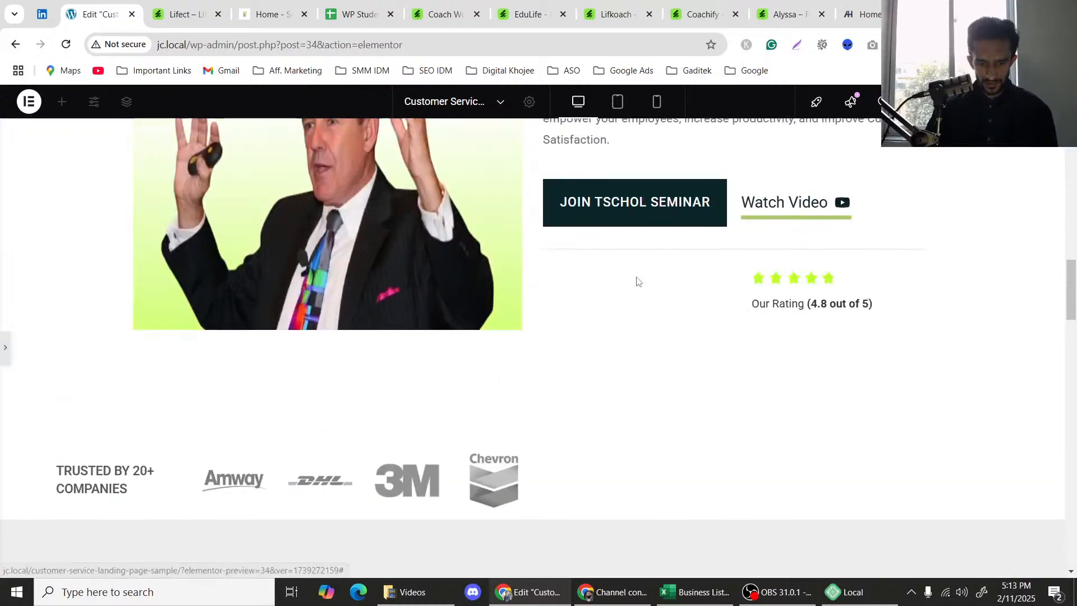
scroll(638, 282, down, 4)
scroll(635, 281, up, 1)
scroll(634, 281, up, 3)
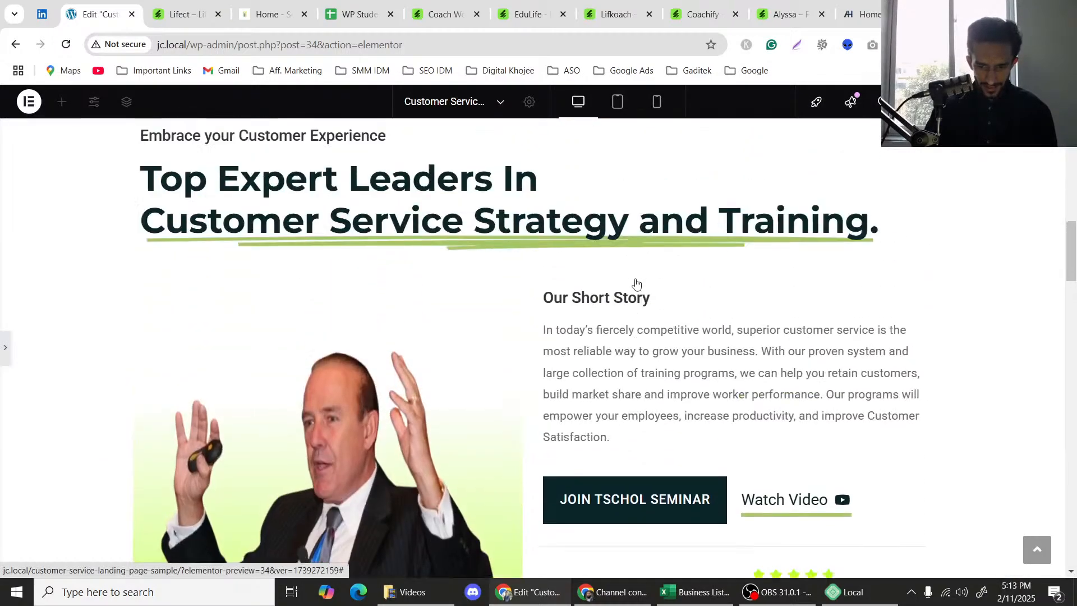
scroll(636, 283, down, 3)
scroll(636, 284, down, 5)
scroll(637, 283, up, 10)
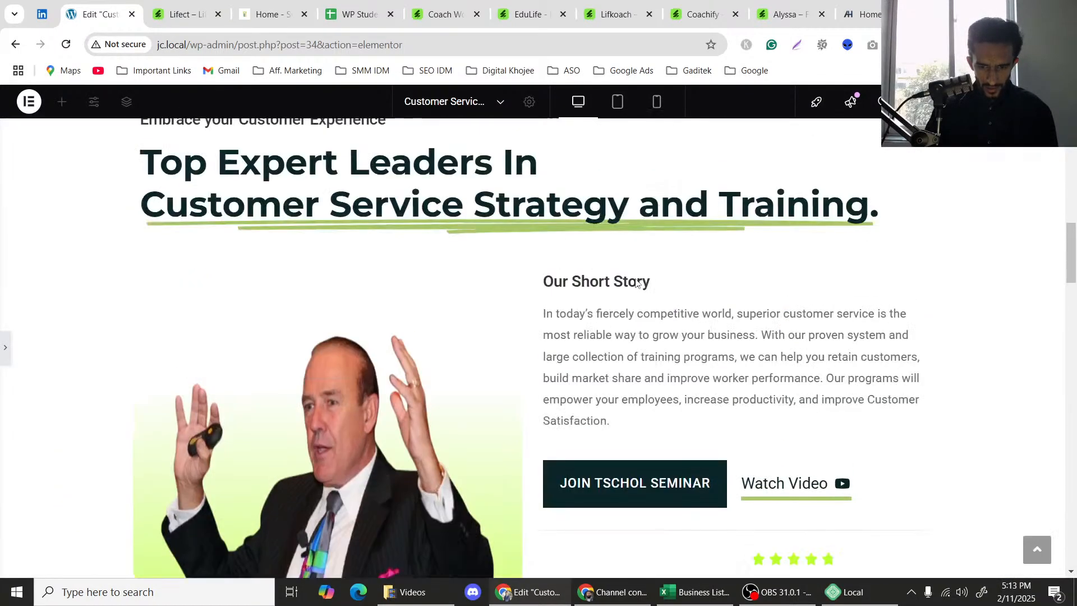
scroll(636, 282, down, 8)
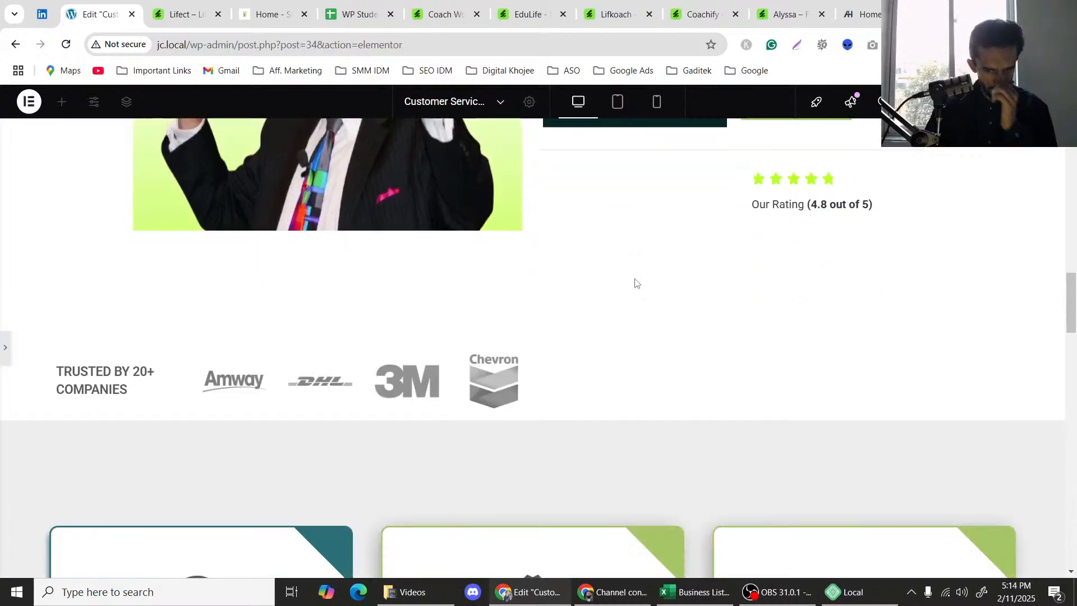
scroll(635, 282, down, 4)
scroll(619, 328, up, 18)
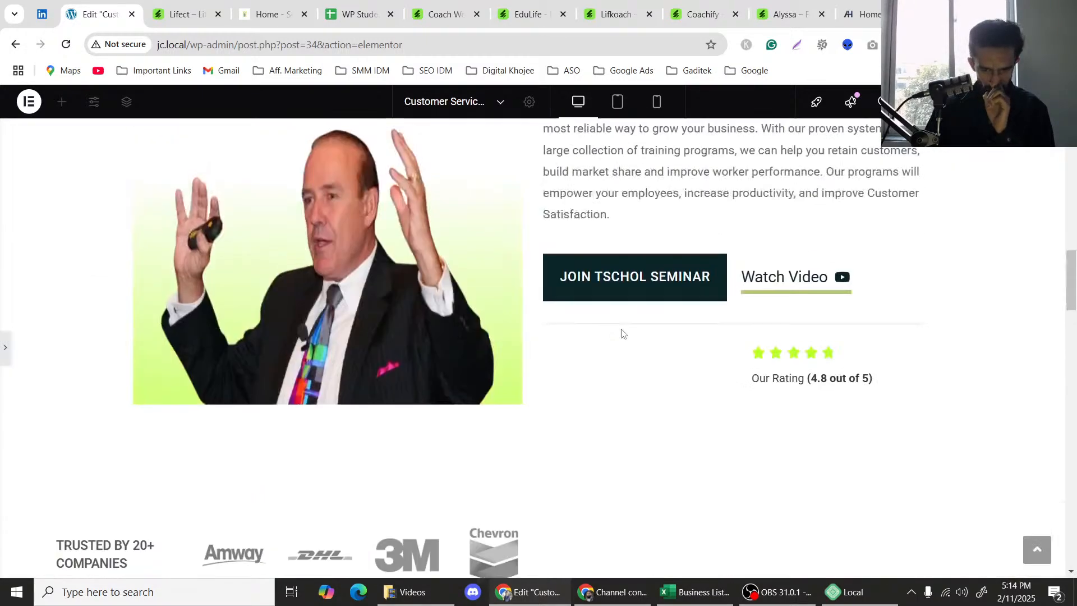
scroll(577, 236, up, 4)
scroll(572, 263, down, 12)
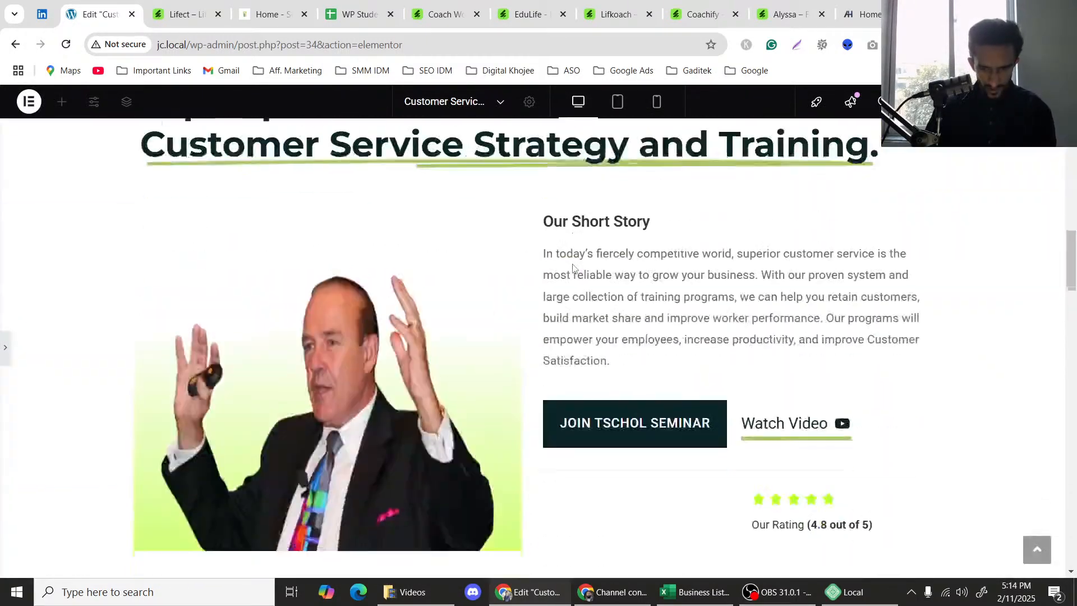
scroll(161, 274, down, 6)
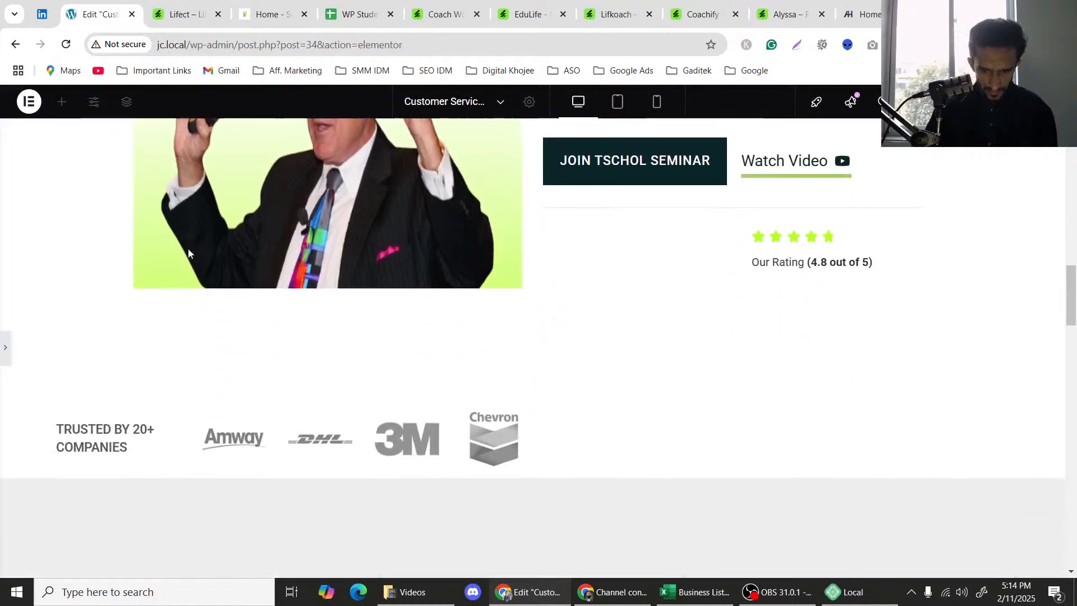
scroll(189, 252, up, 6)
scroll(189, 253, down, 1)
Compare the page's story section with the Service Quality Institute home page and the Lifect template preview.
click(268, 14)
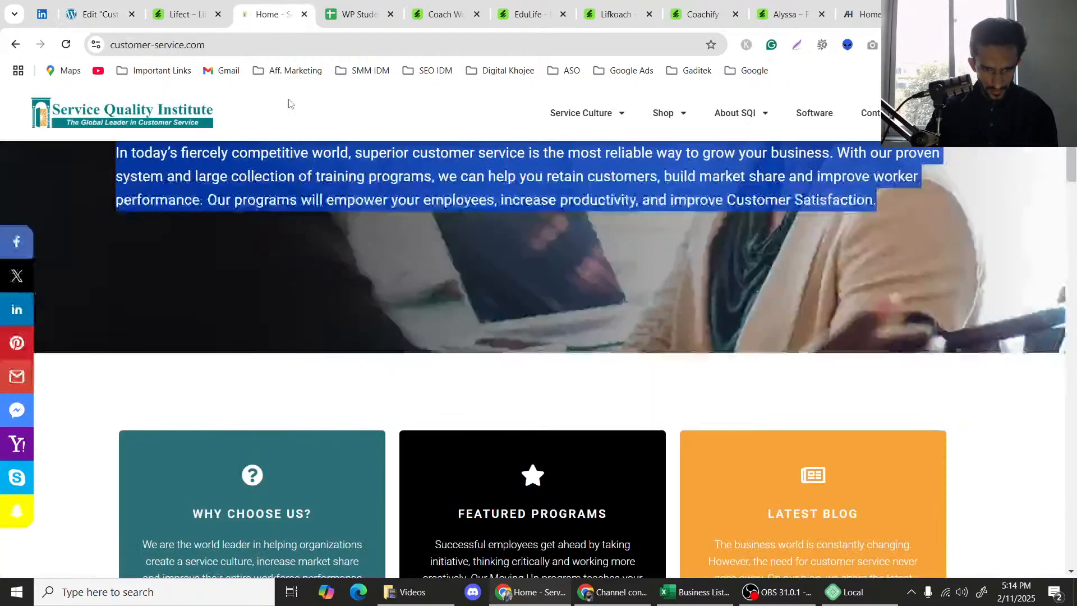
scroll(314, 221, down, 4)
click(98, 14)
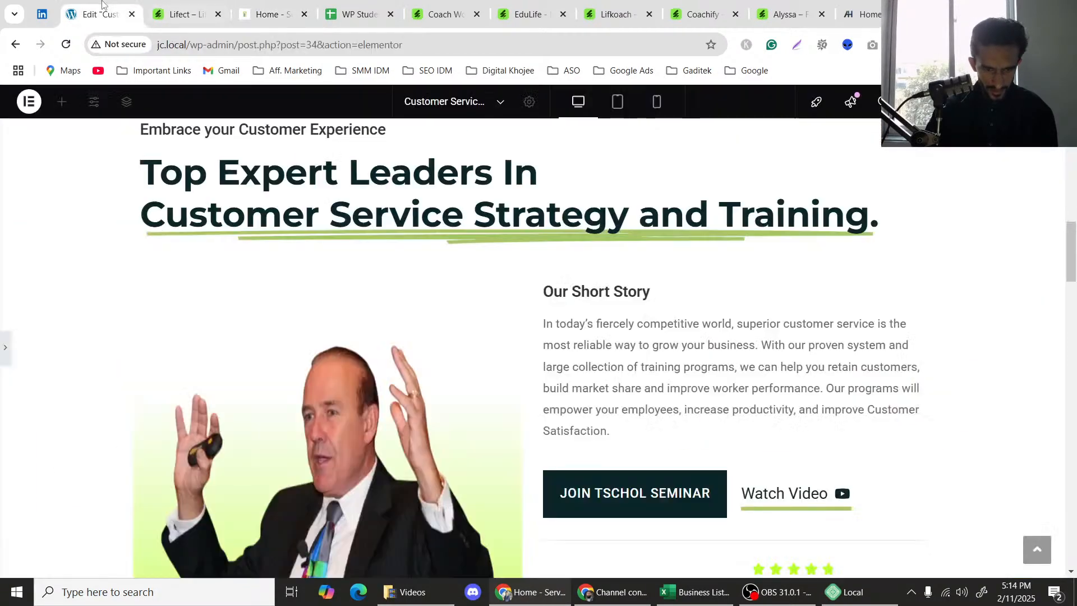
scroll(483, 308, up, 1)
scroll(472, 312, down, 1)
scroll(472, 313, down, 1)
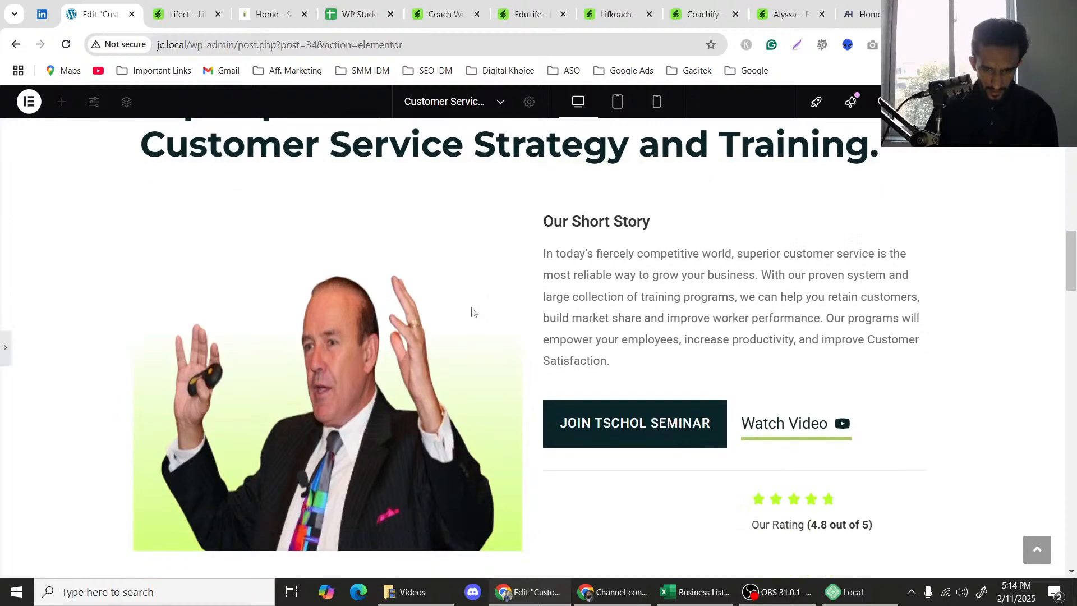
scroll(480, 297, down, 1)
click(185, 14)
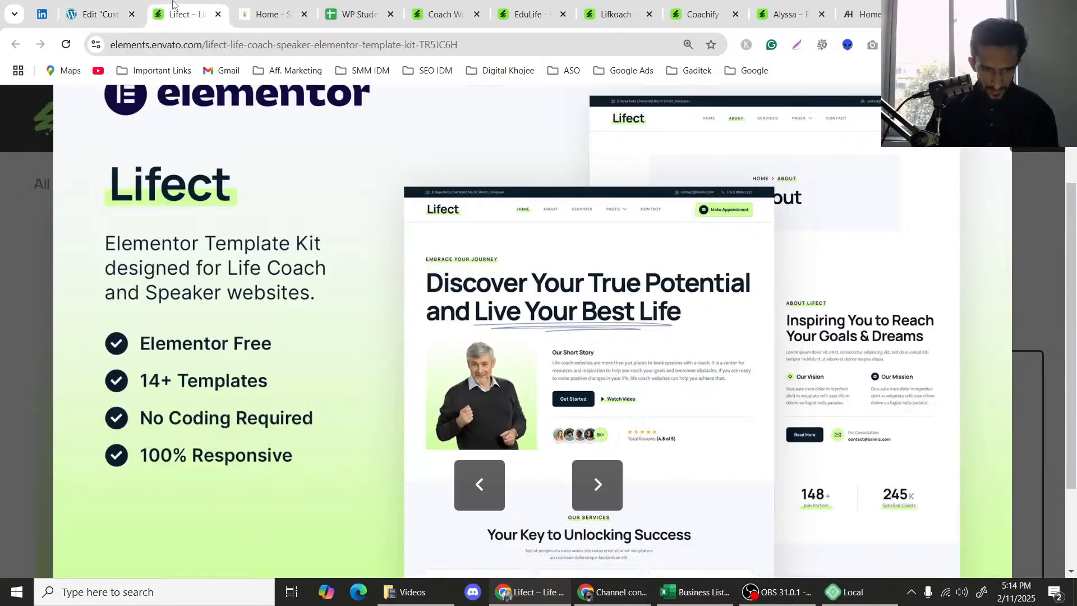
scroll(457, 256, down, 2)
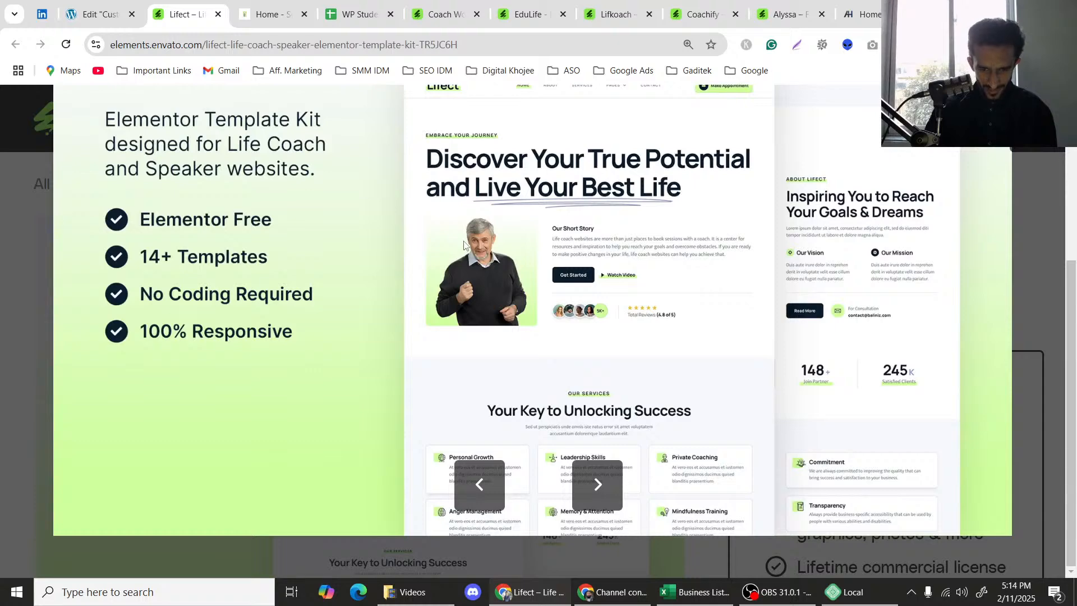
scroll(464, 245, up, 2)
scroll(463, 245, down, 2)
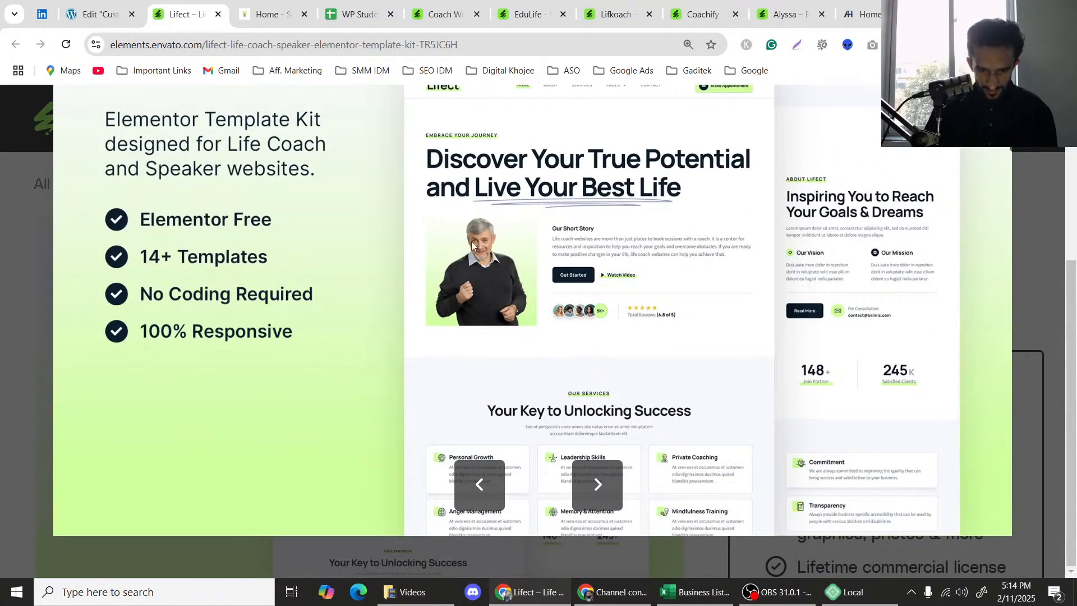
scroll(705, 345, up, 2)
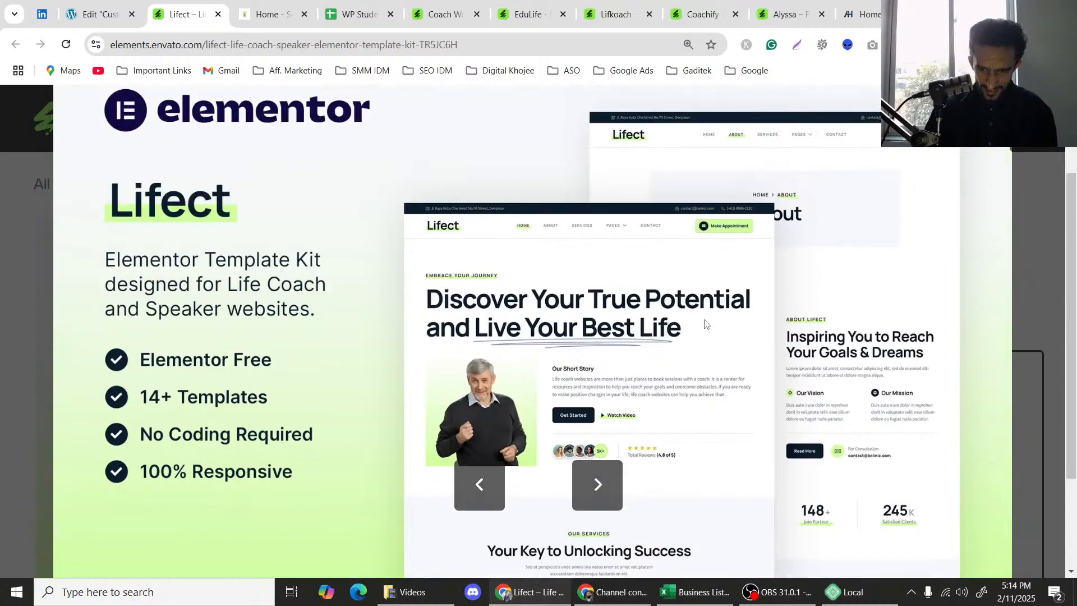
scroll(705, 323, down, 2)
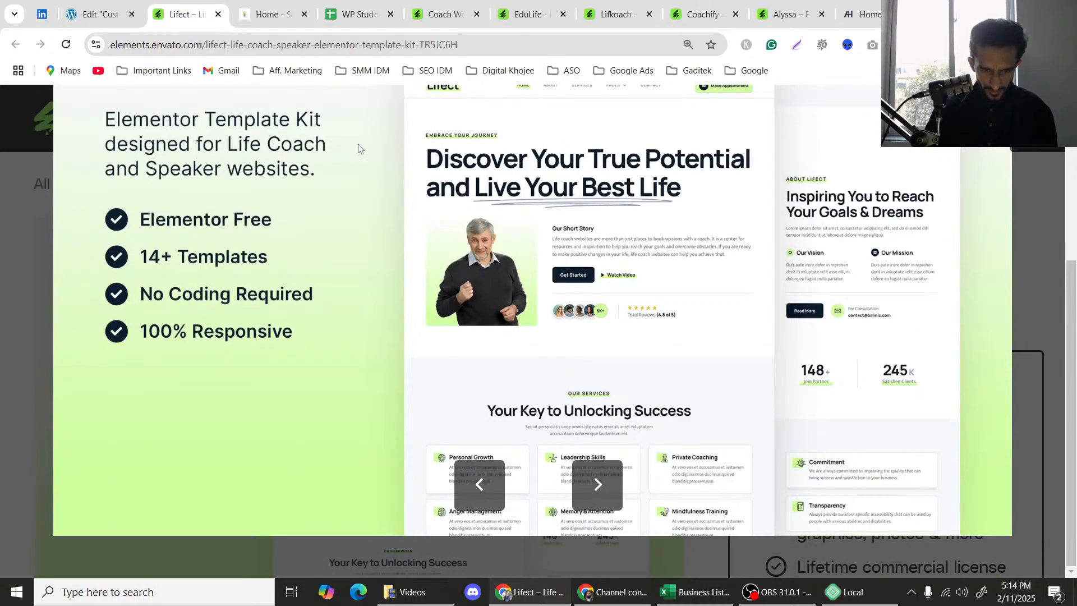
Look over the whole landing page in preview, and examine the old hero section at its start with the editing panels restored.
click(125, 4)
scroll(529, 280, down, 15)
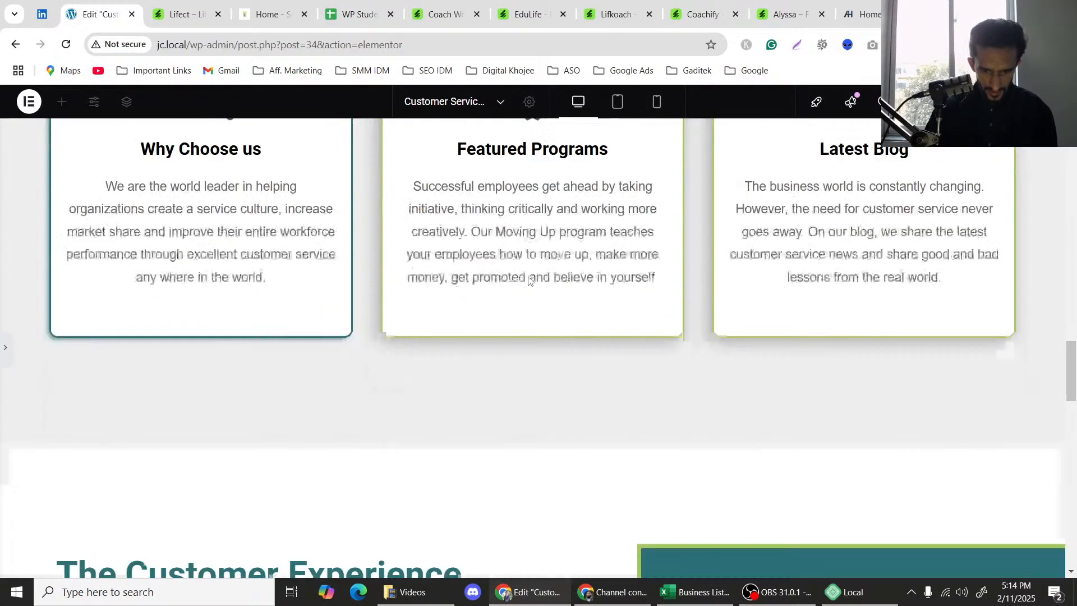
scroll(529, 281, down, 10)
scroll(529, 280, up, 8)
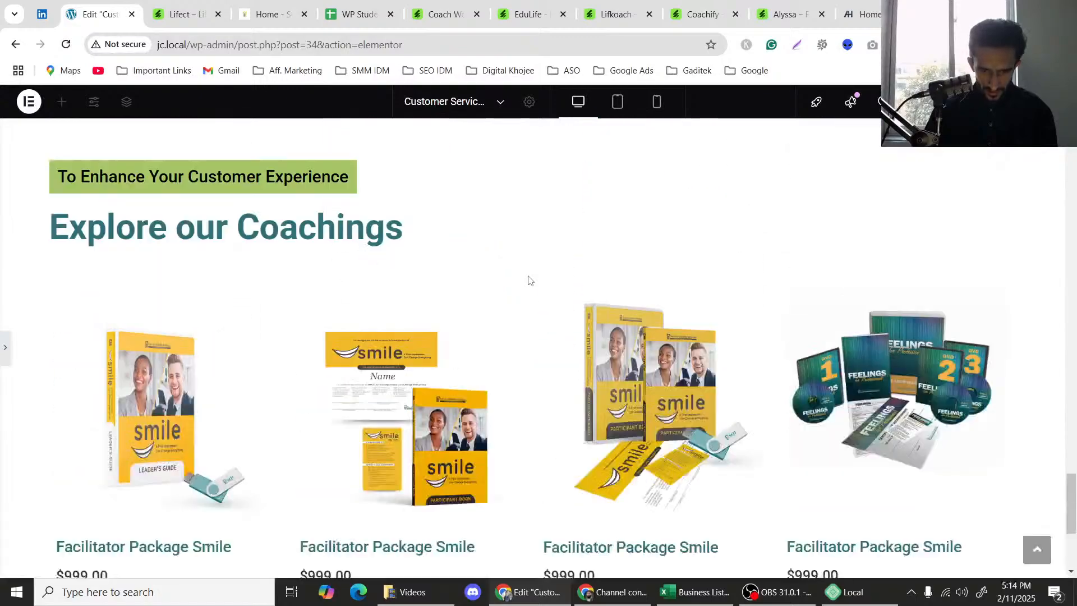
scroll(529, 279, up, 12)
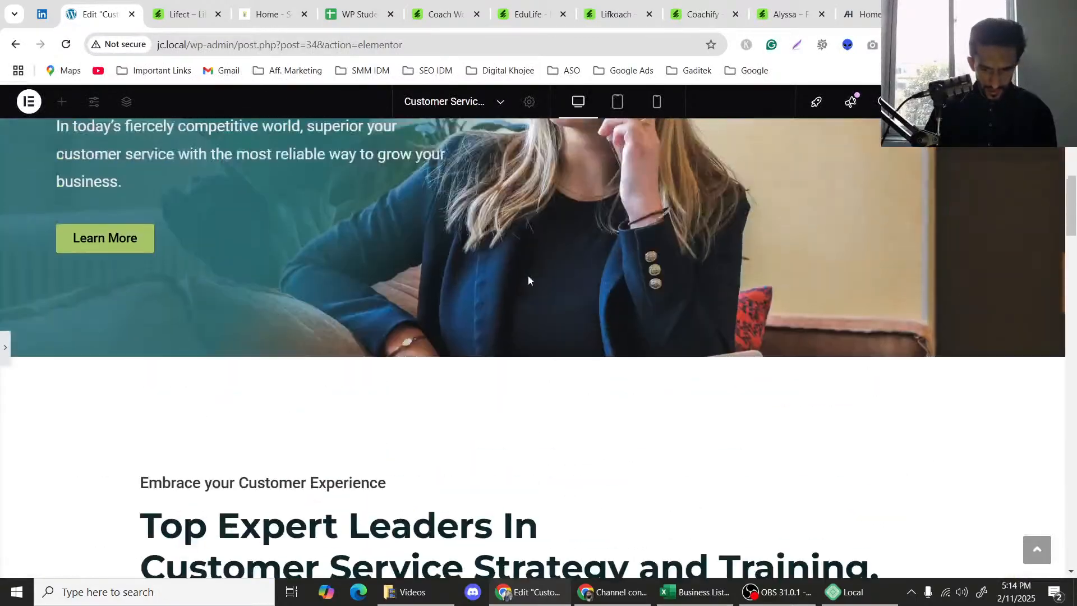
scroll(529, 279, up, 6)
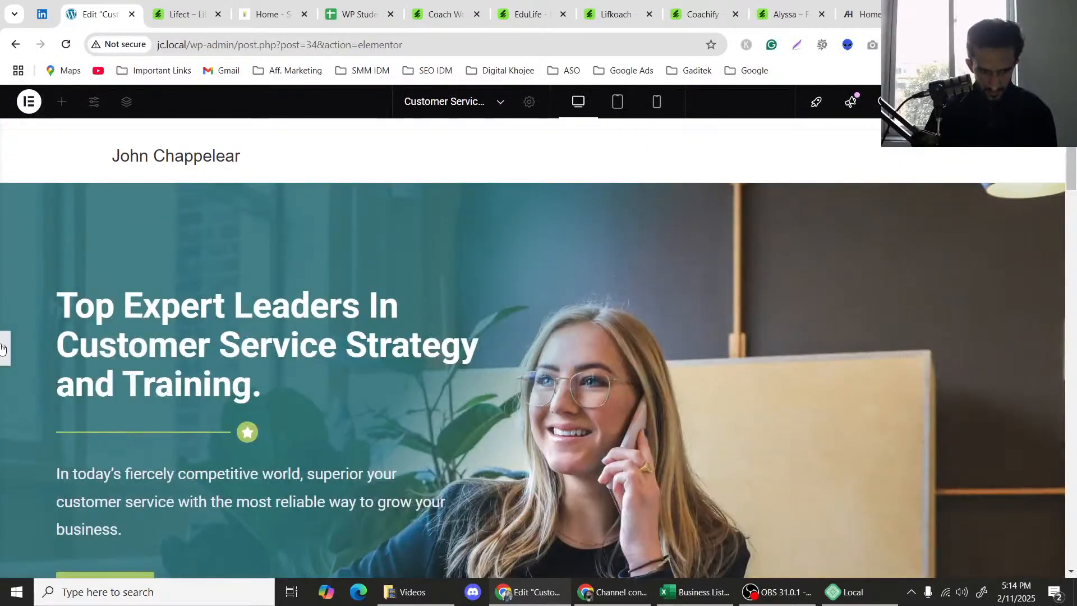
scroll(686, 211, down, 9)
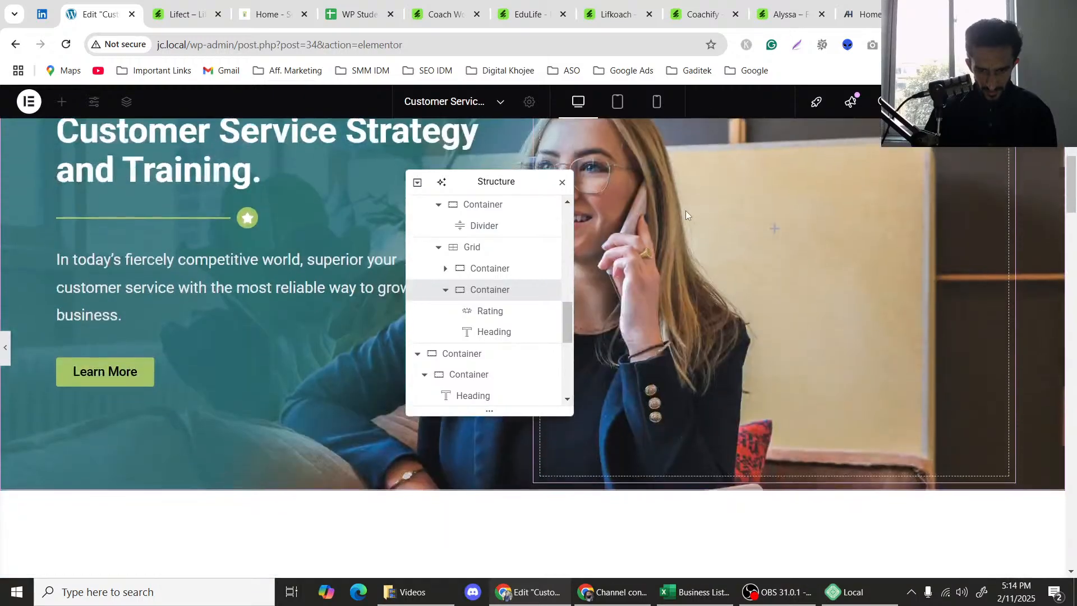
scroll(686, 212, up, 10)
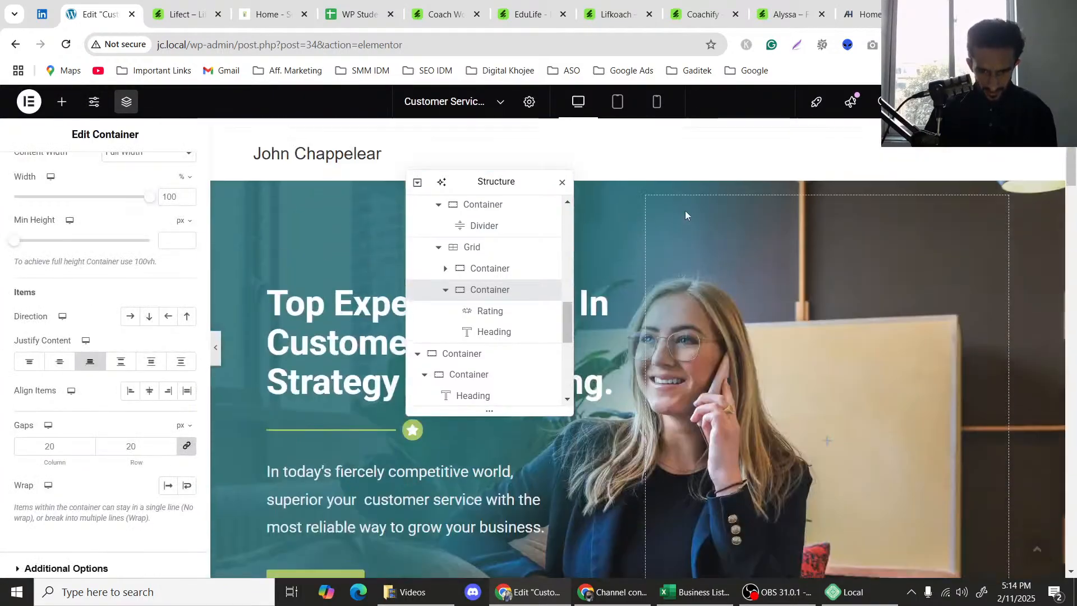
scroll(648, 175, down, 5)
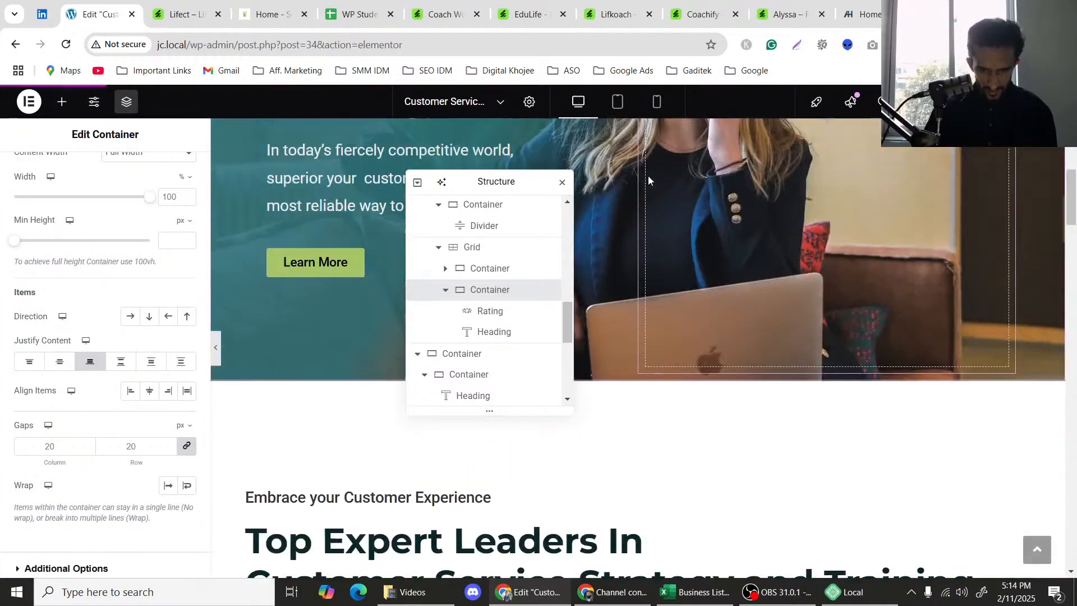
scroll(648, 176, up, 4)
scroll(379, 203, up, 1)
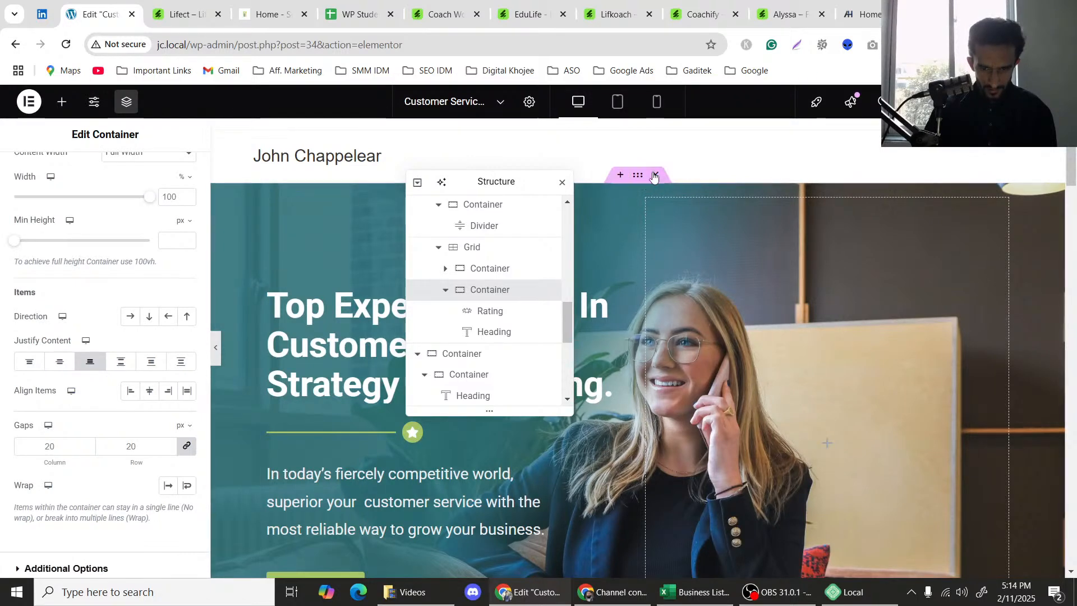
mouse_move(632, 176)
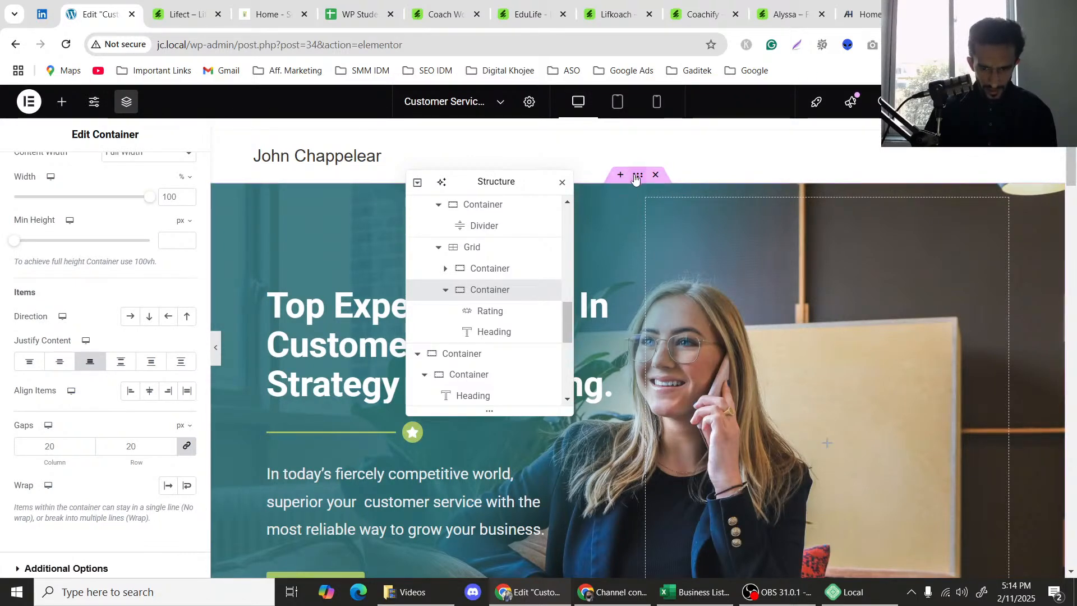
Hide the old hero section with the woman on the phone on desktop, tablet portrait and mobile portrait, and preview the page.
drag(635, 176, 635, 156)
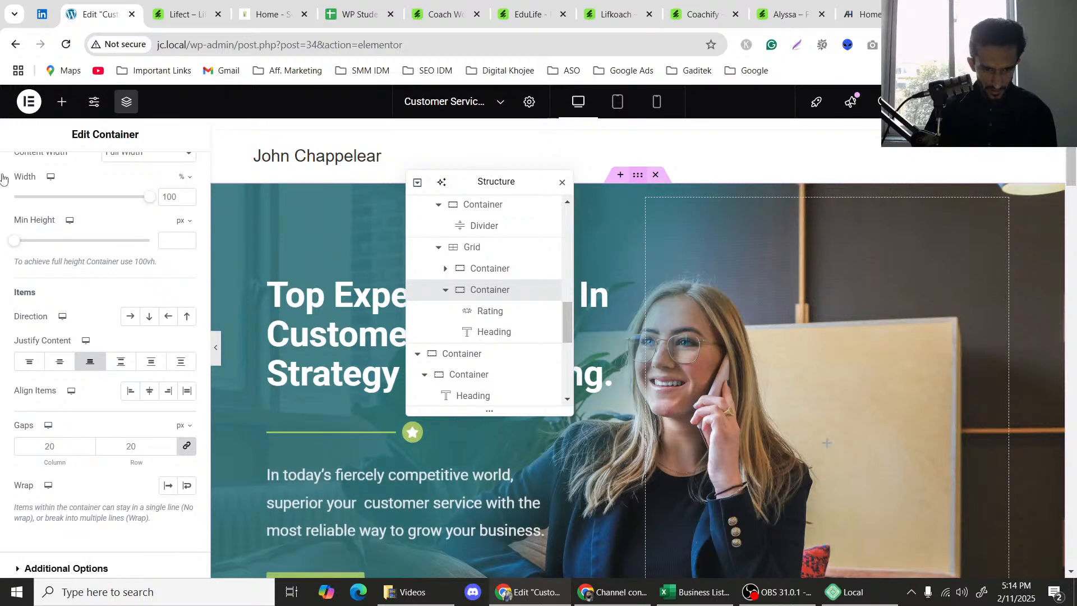
click(170, 171)
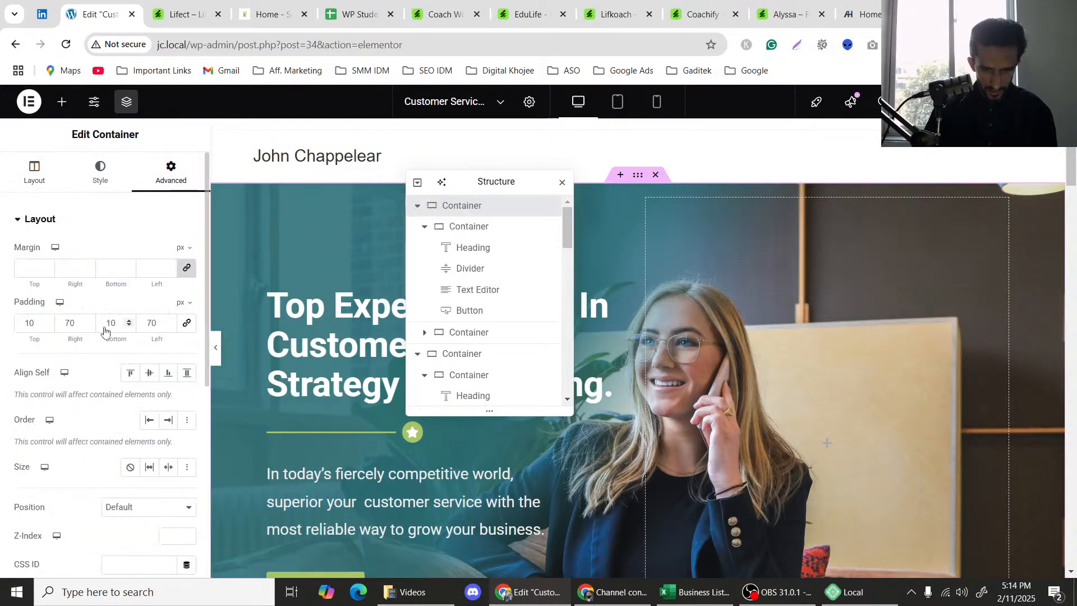
scroll(104, 331, down, 6)
click(52, 409)
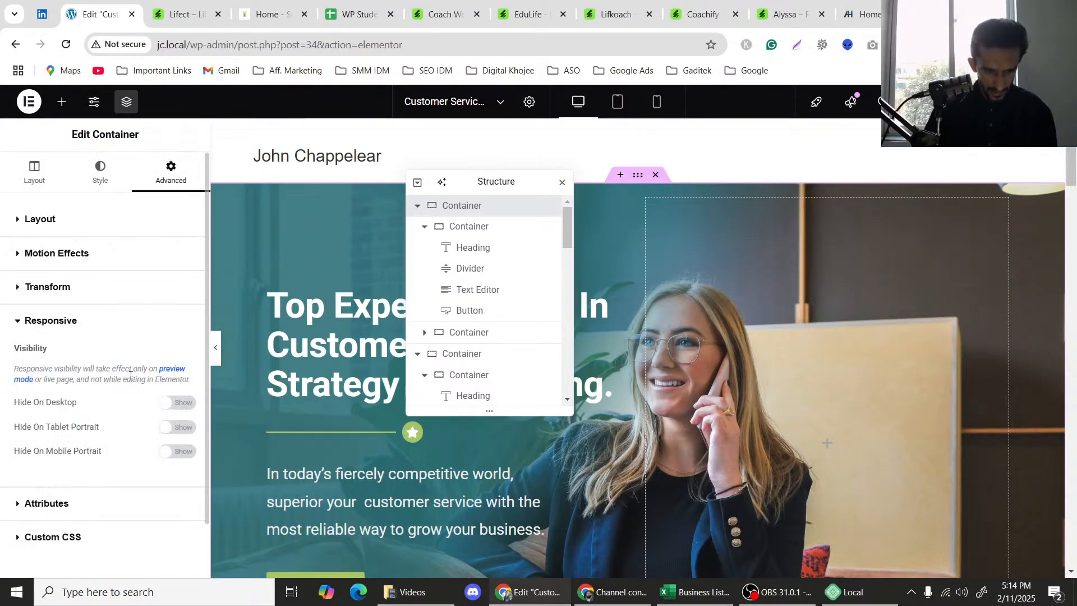
click(176, 403)
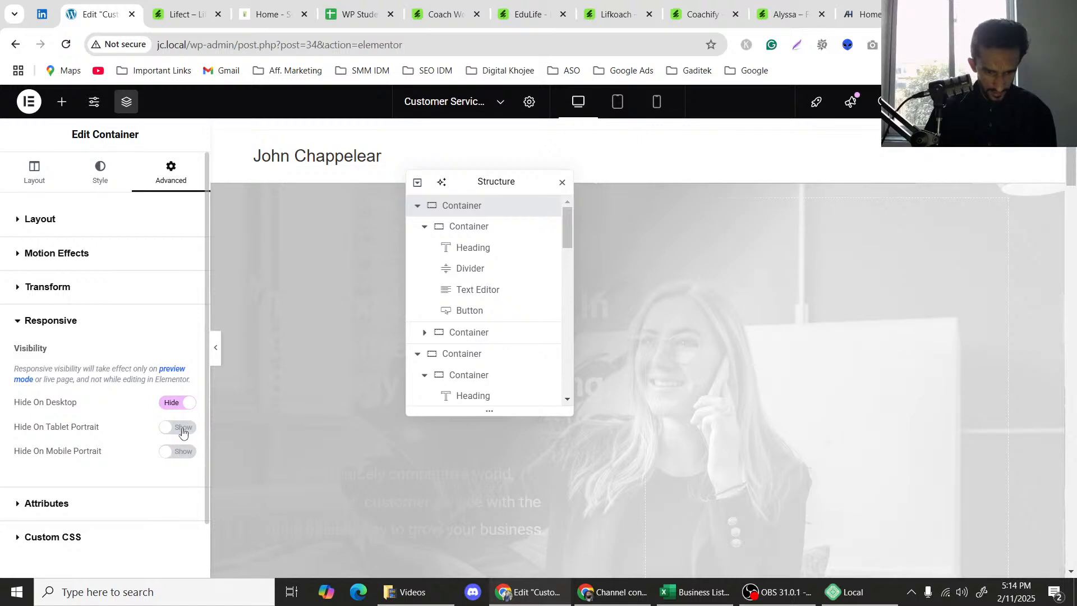
scroll(426, 297, down, 2)
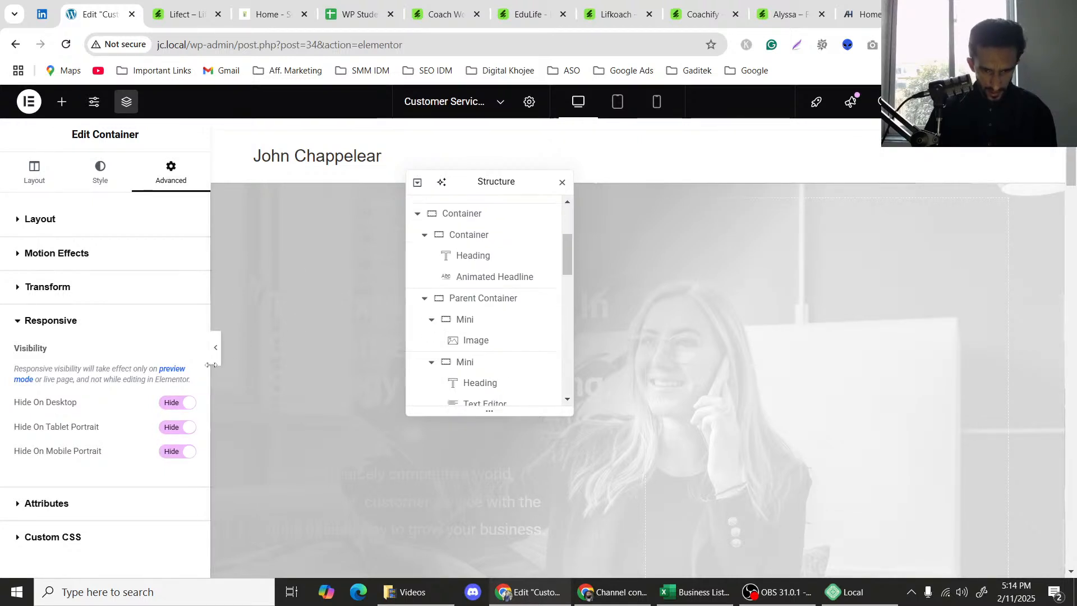
click(218, 347)
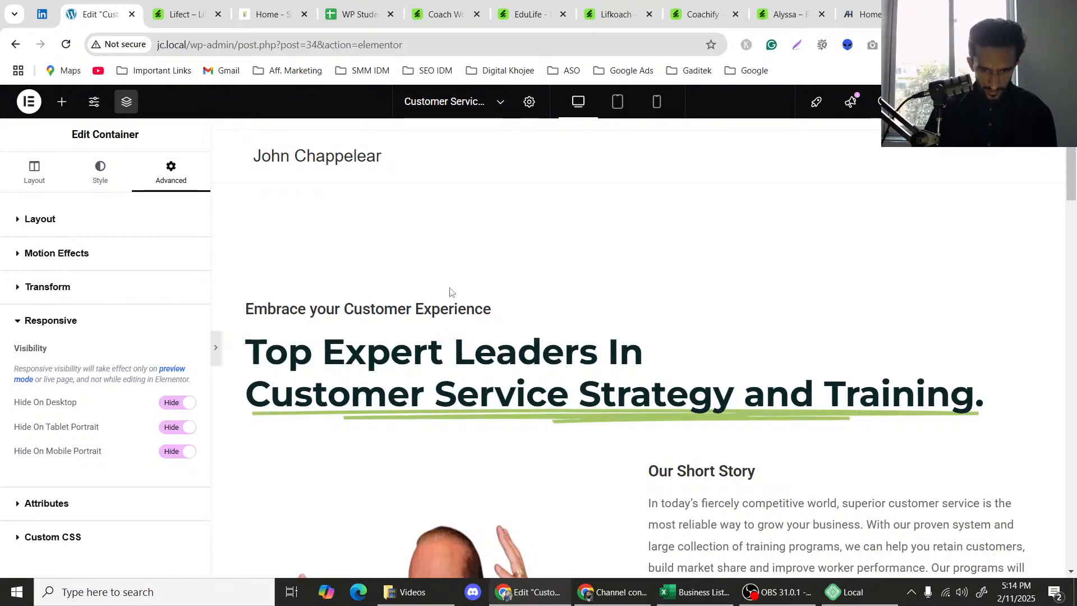
scroll(289, 257, down, 3)
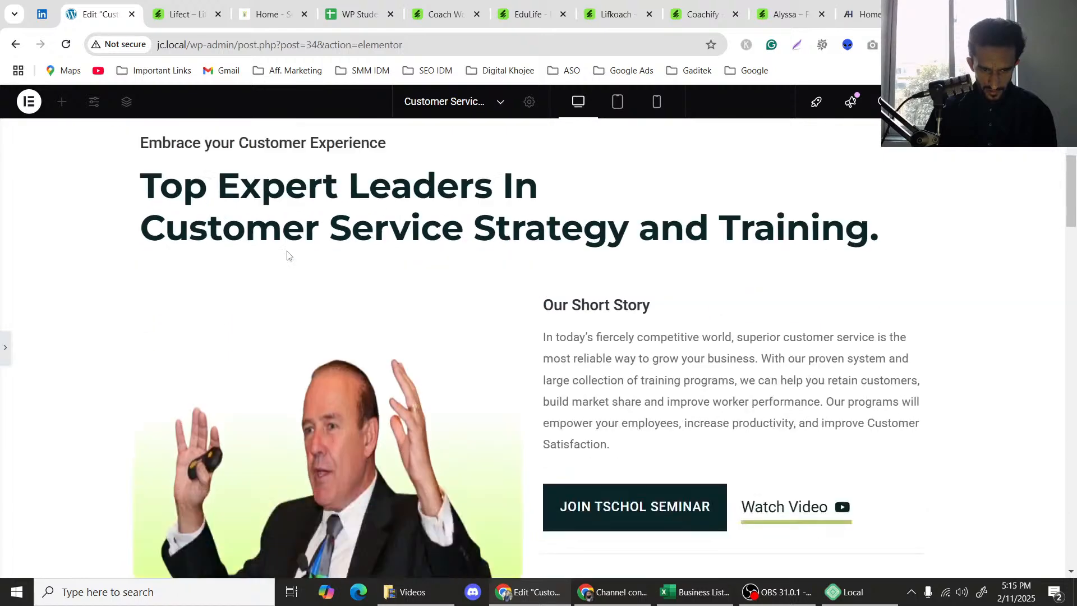
scroll(288, 255, up, 3)
scroll(288, 254, down, 6)
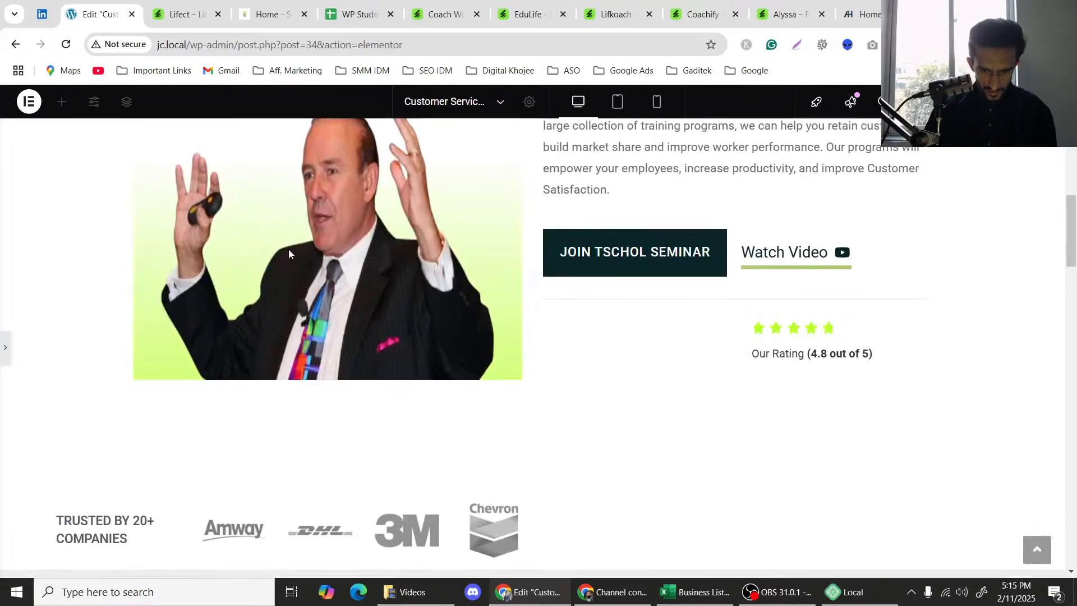
scroll(288, 253, up, 7)
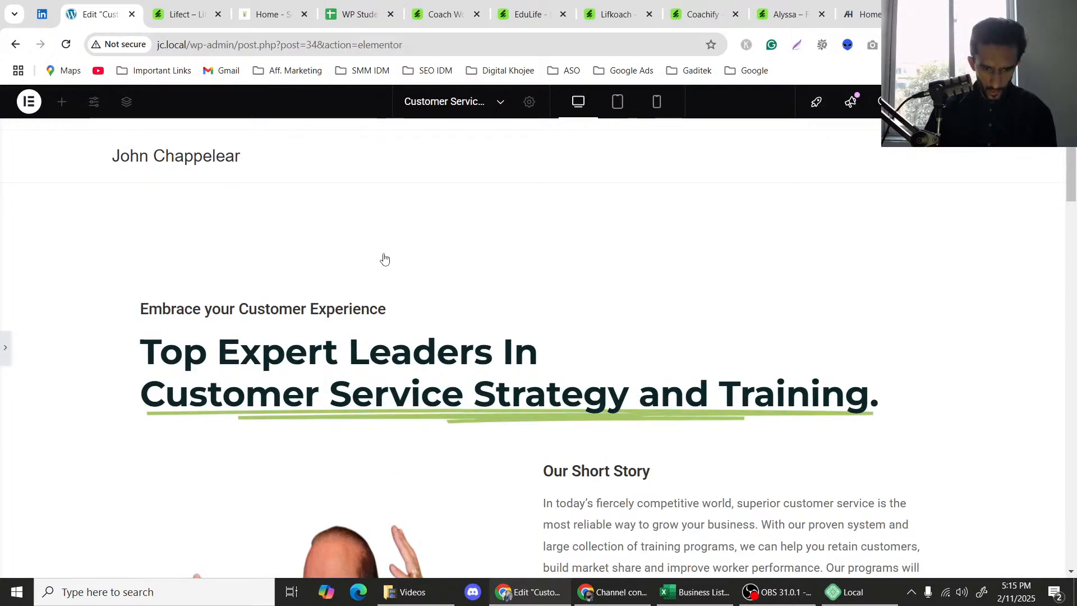
scroll(668, 317, down, 7)
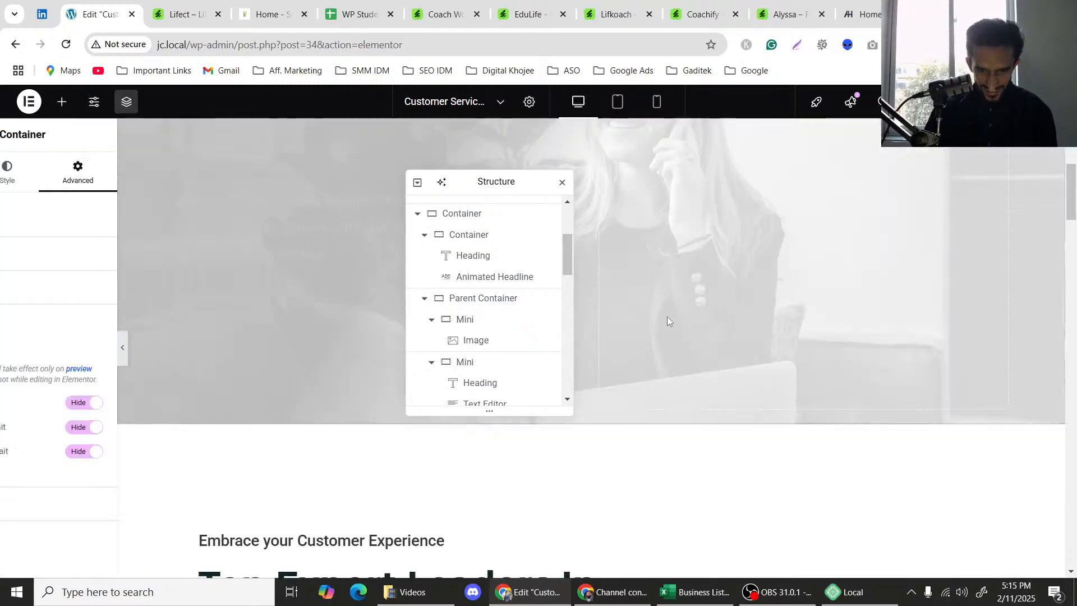
Close the page structure overview and set the Min Height of the Top Expert Leaders section's outer container to 0 px.
click(562, 181)
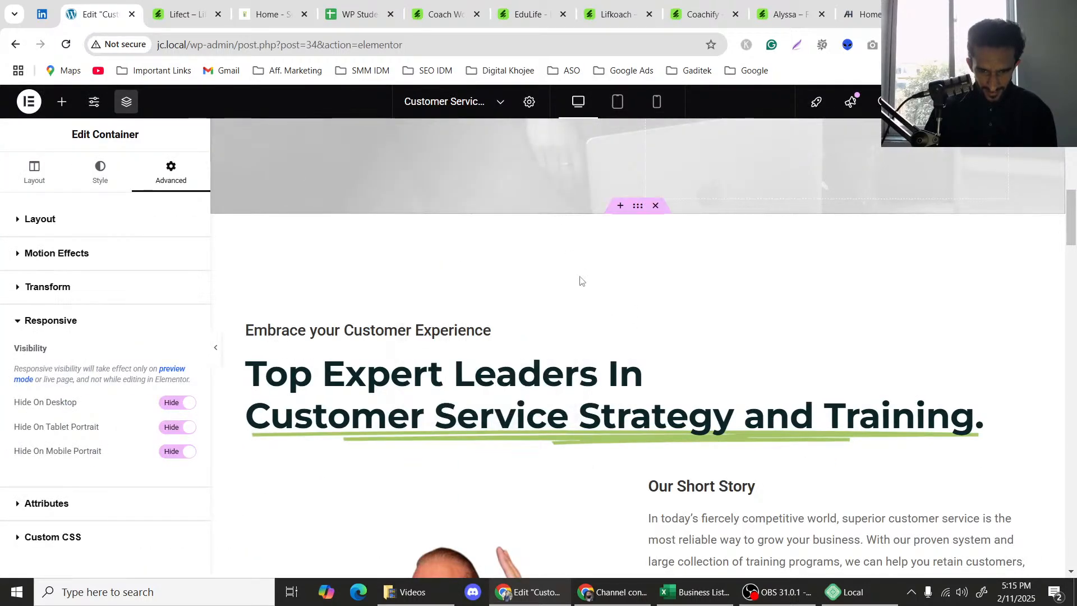
click(285, 291)
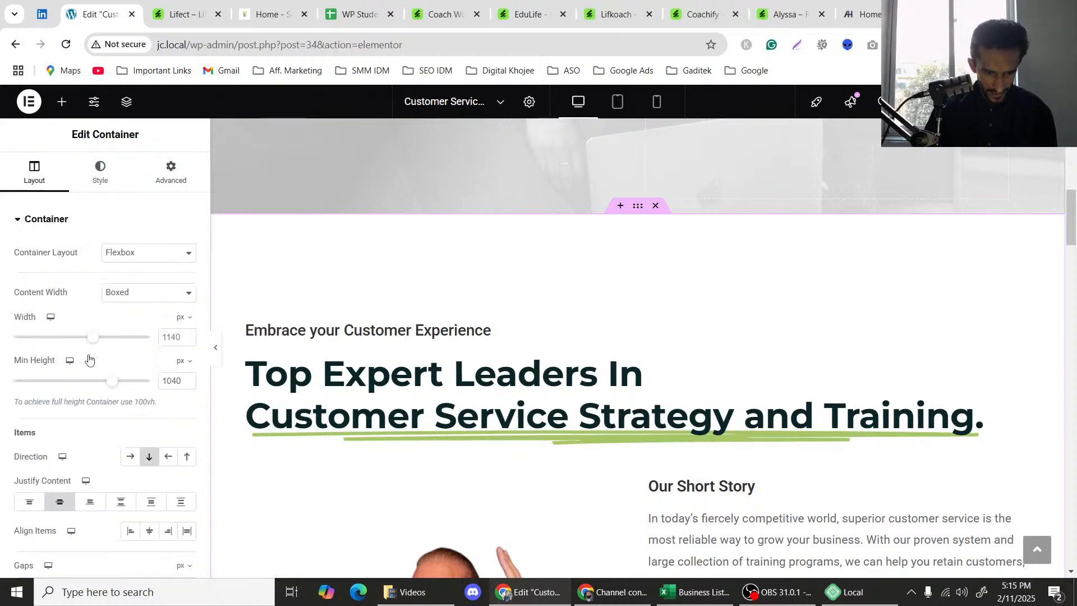
drag(112, 382, 12, 383)
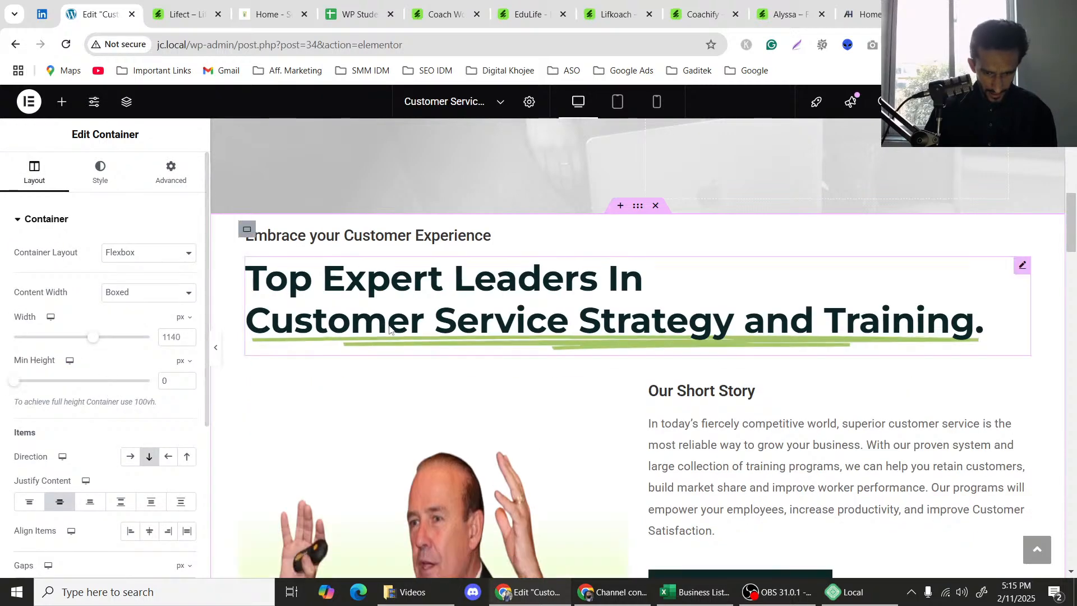
scroll(538, 252, down, 1)
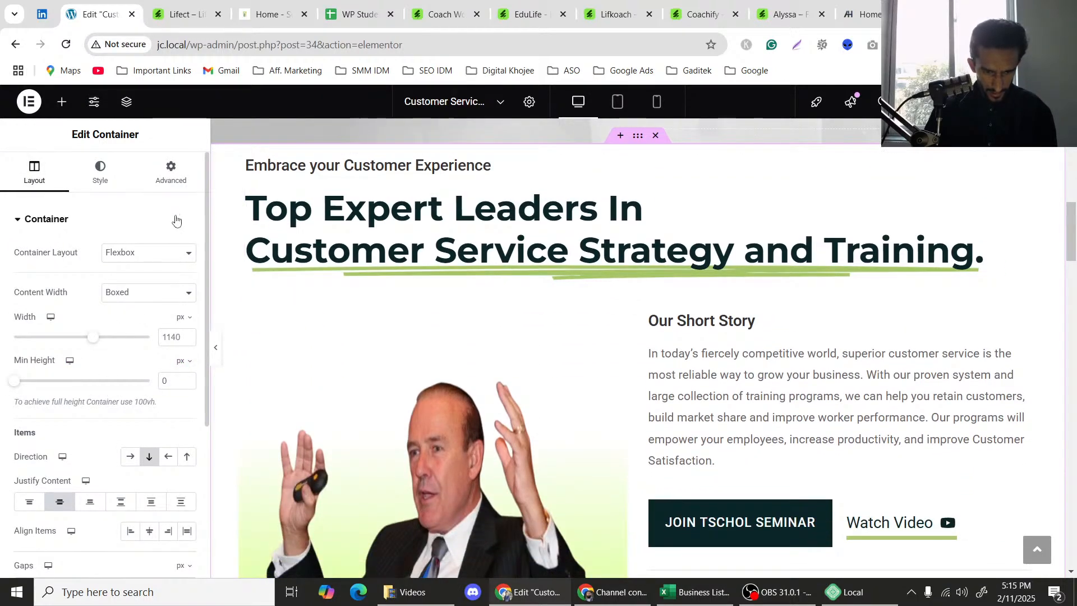
Examine the spacing above the section's headings and above the trusted companies logos, both while editing and in preview.
click(176, 184)
scroll(615, 455, down, 3)
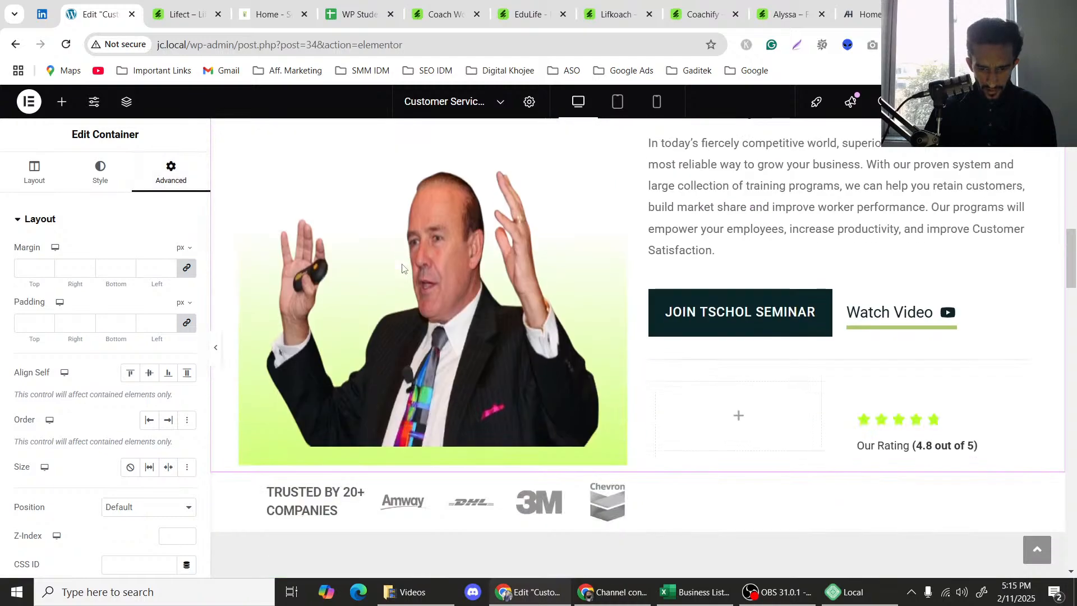
scroll(512, 470, up, 5)
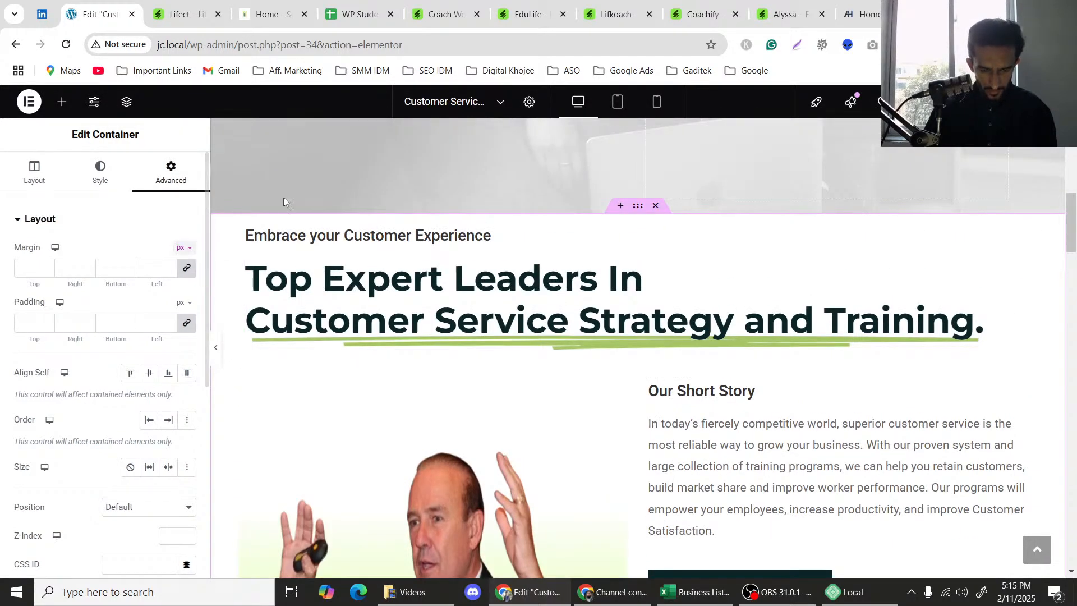
scroll(392, 341, down, 3)
scroll(391, 341, down, 1)
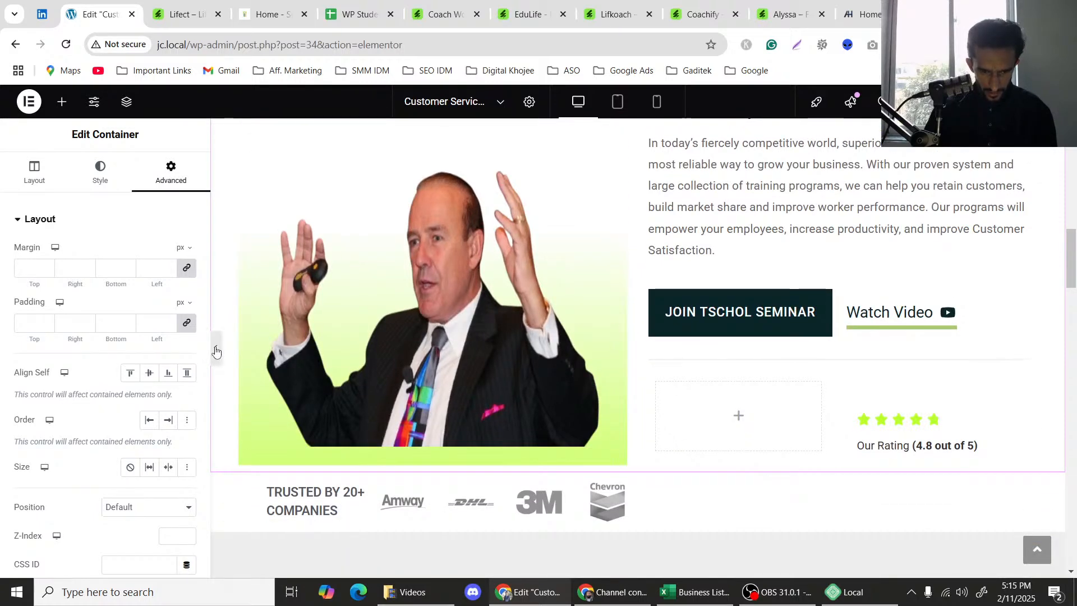
click(216, 352)
scroll(440, 342, up, 4)
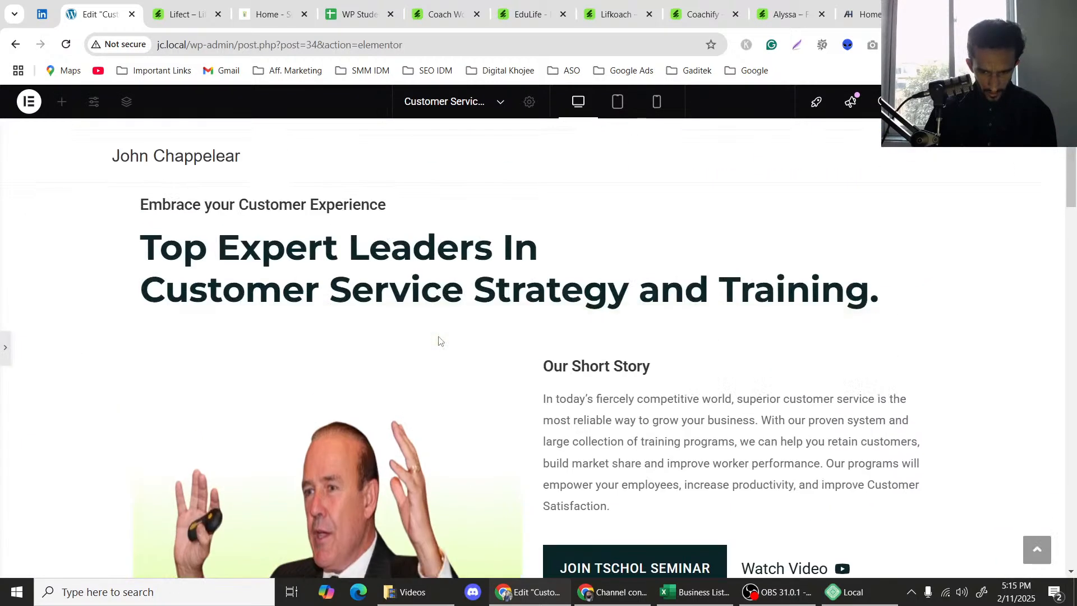
scroll(439, 340, down, 3)
scroll(439, 339, up, 3)
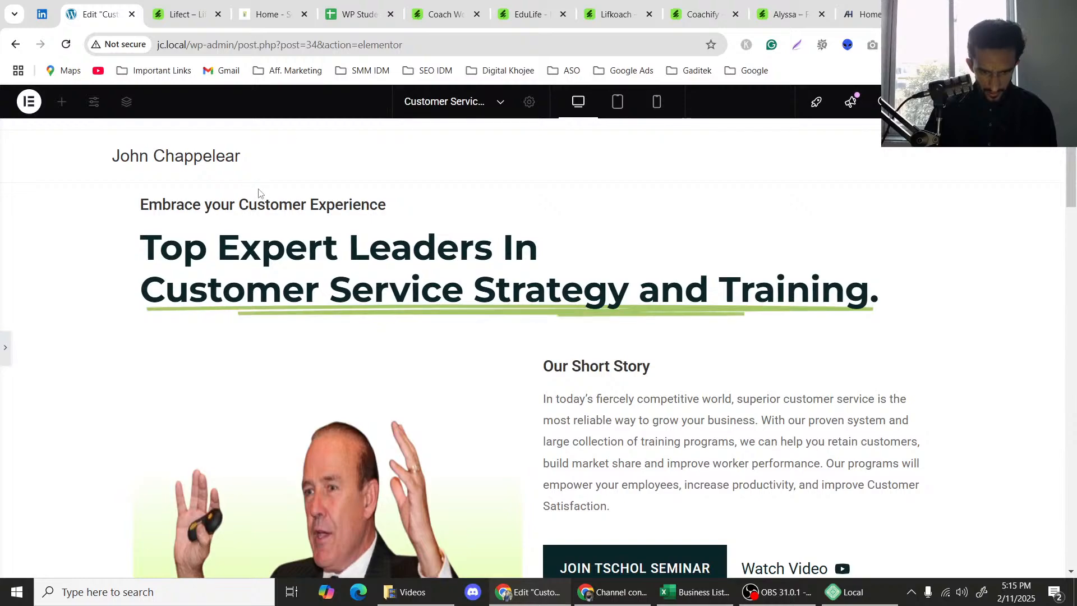
scroll(310, 192, down, 5)
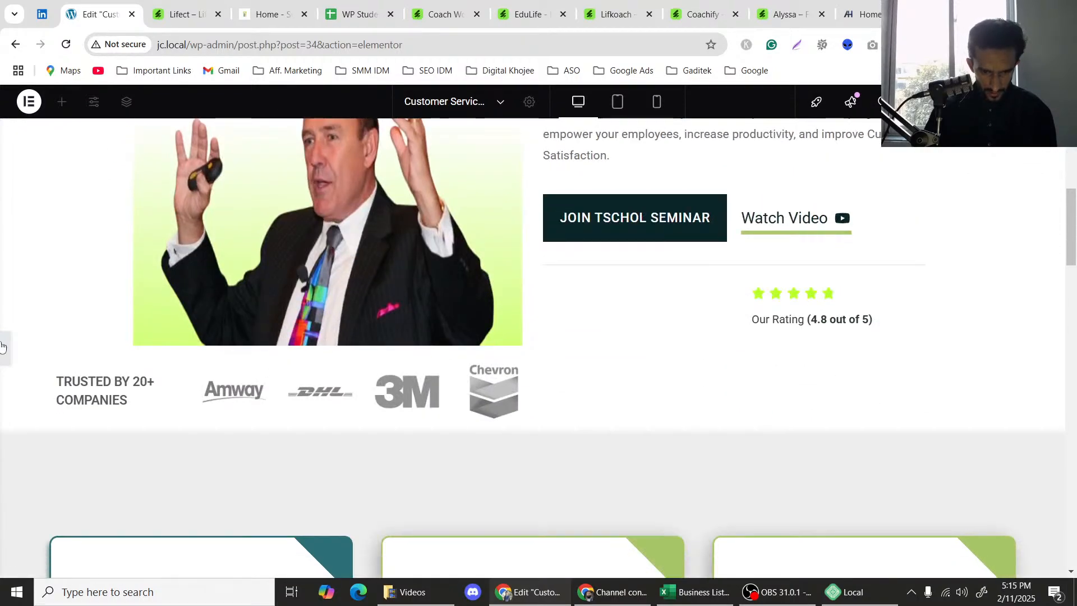
key(ctrl+p)
Set the section's padding to 10 px on the sides and, with values unlinked, 100 px at top and bottom, and preview it.
scroll(643, 349, up, 7)
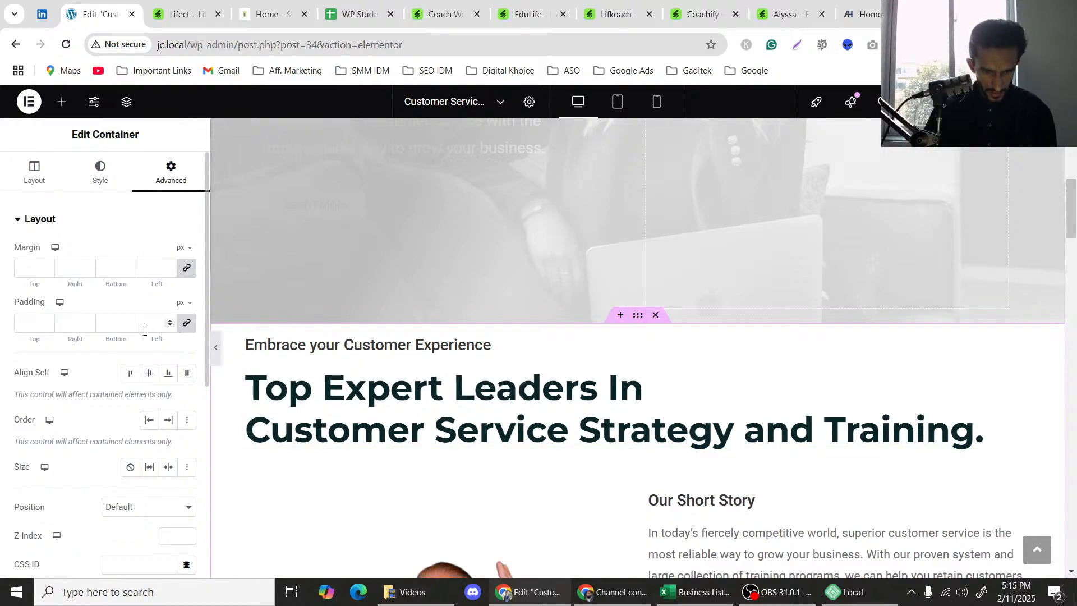
click(24, 324)
text(10)
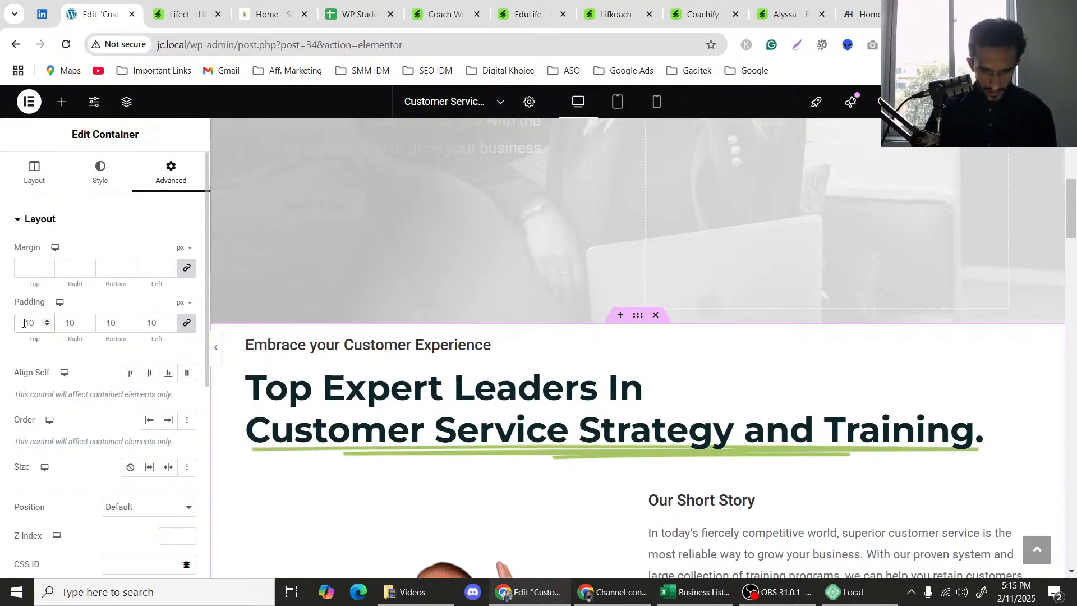
click(185, 324)
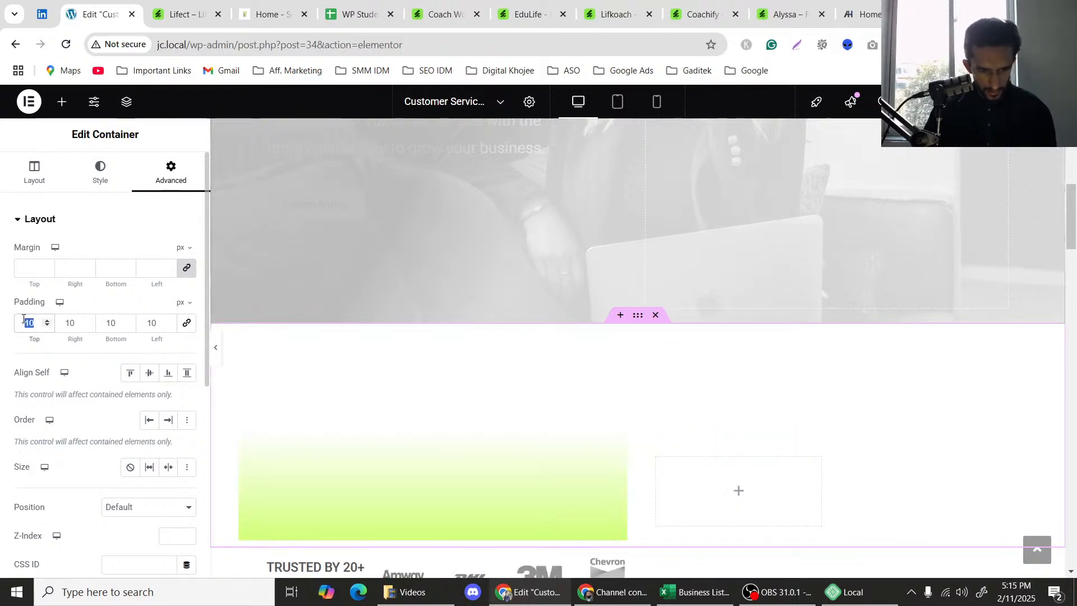
text(100)
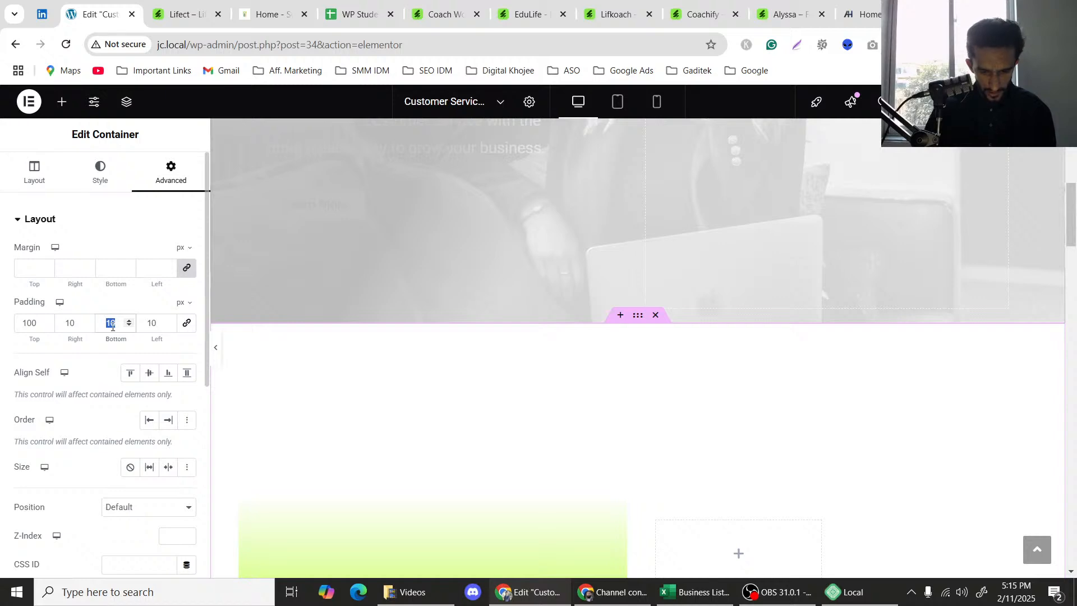
click(216, 348)
scroll(79, 279, down, 8)
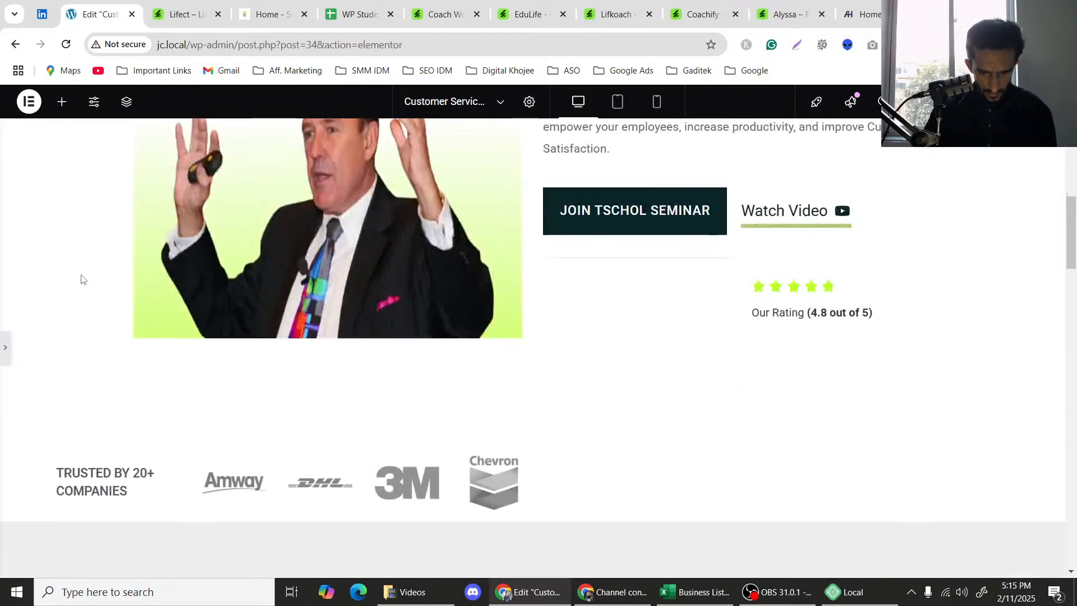
scroll(83, 278, up, 3)
scroll(83, 279, up, 5)
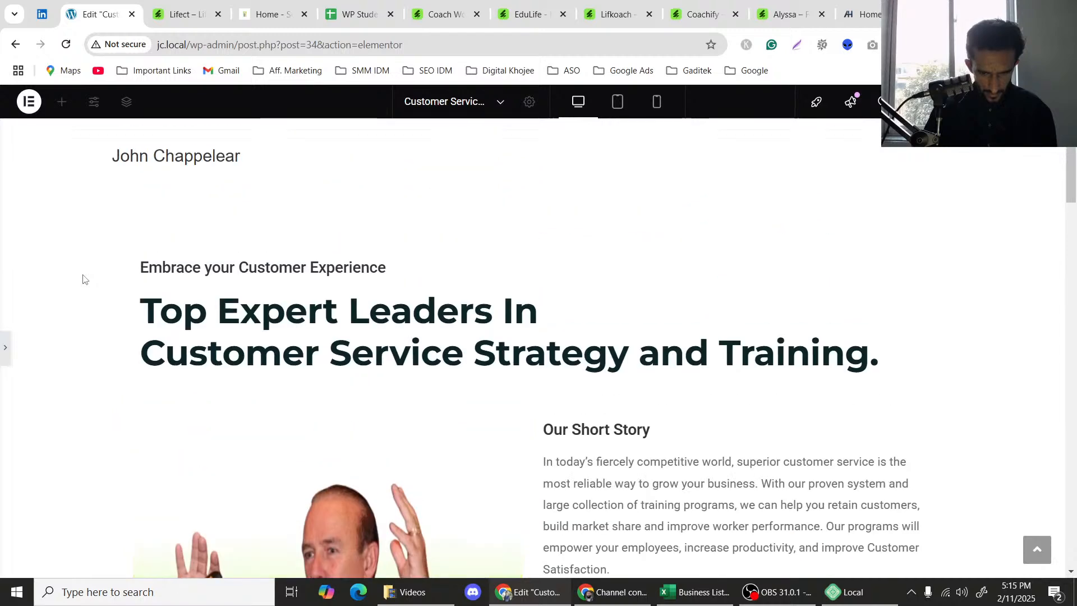
Raise the section's top and bottom padding to 150 px and check the spacing around its headings in preview.
key(ctrl+p)
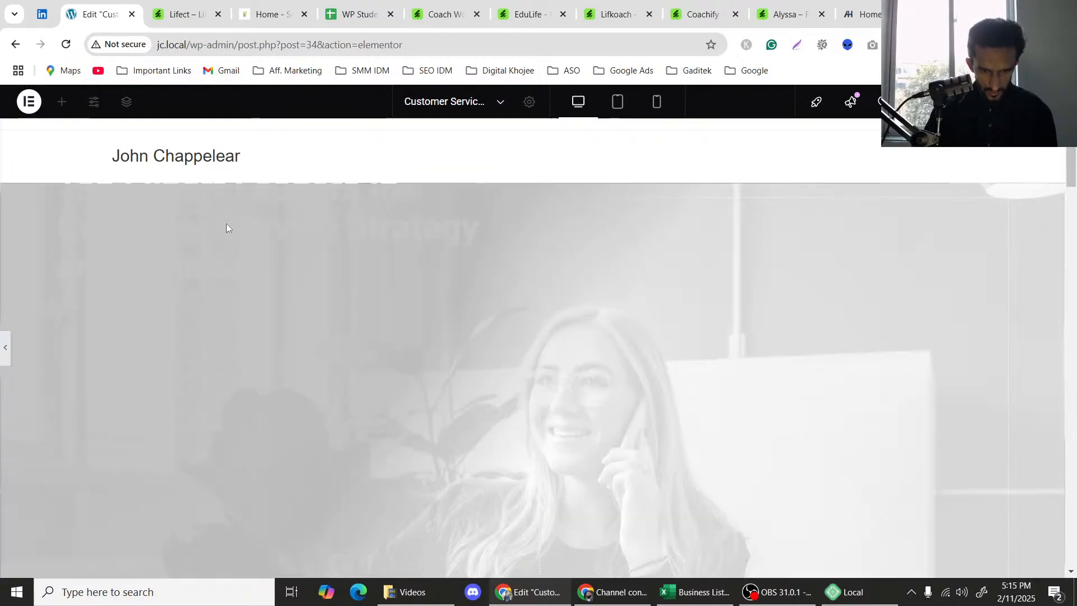
click(73, 287)
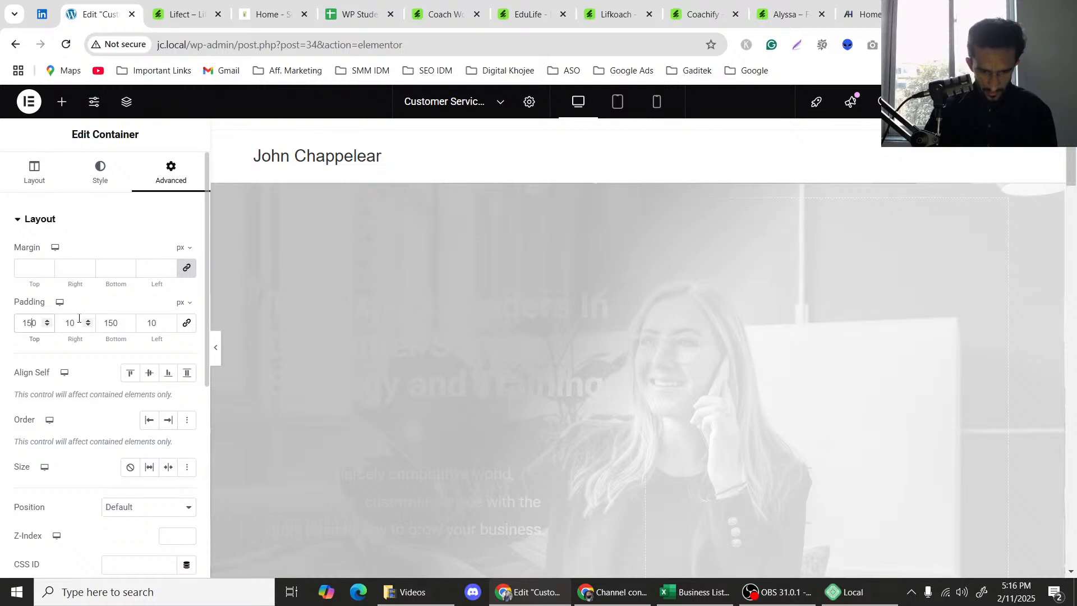
click(219, 351)
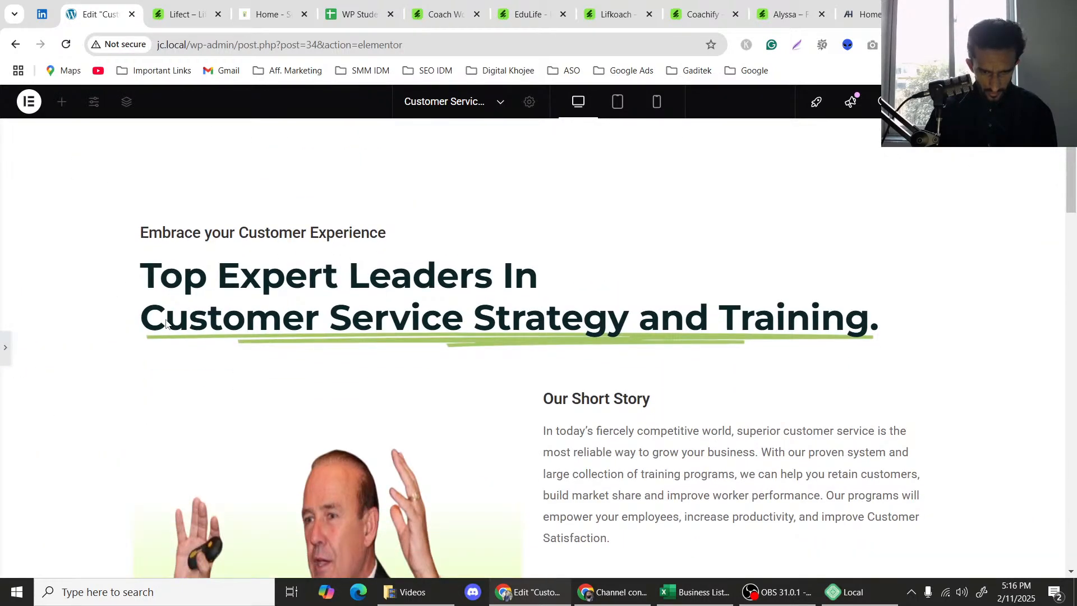
scroll(166, 325, down, 1)
scroll(167, 324, up, 3)
scroll(166, 324, down, 2)
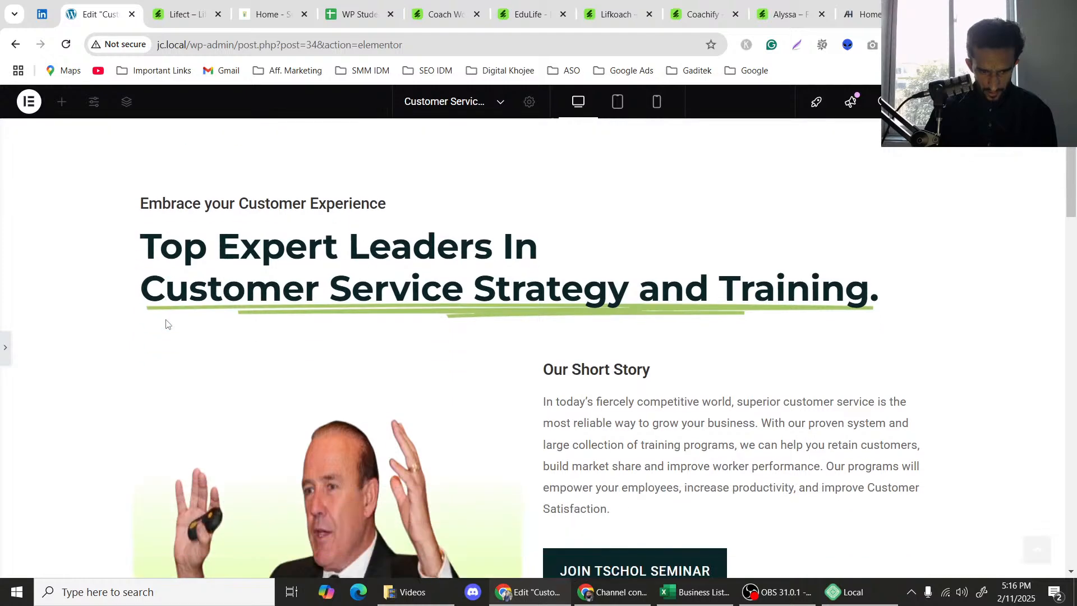
scroll(166, 324, down, 1)
scroll(167, 324, up, 3)
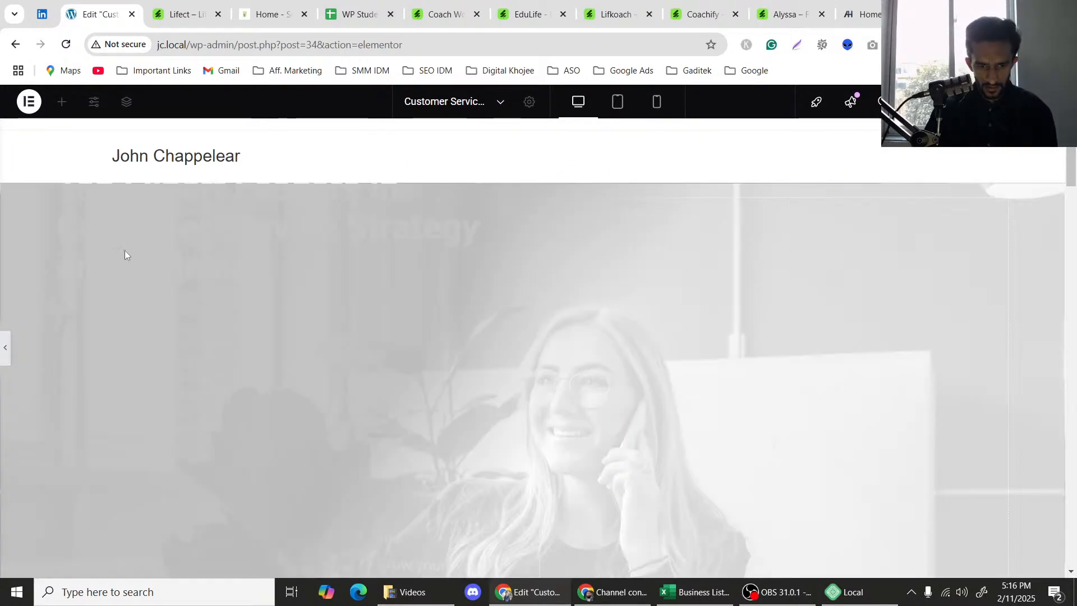
Reduce the section's top padding to 130 px and preview the section from its headings to the rating.
click(98, 249)
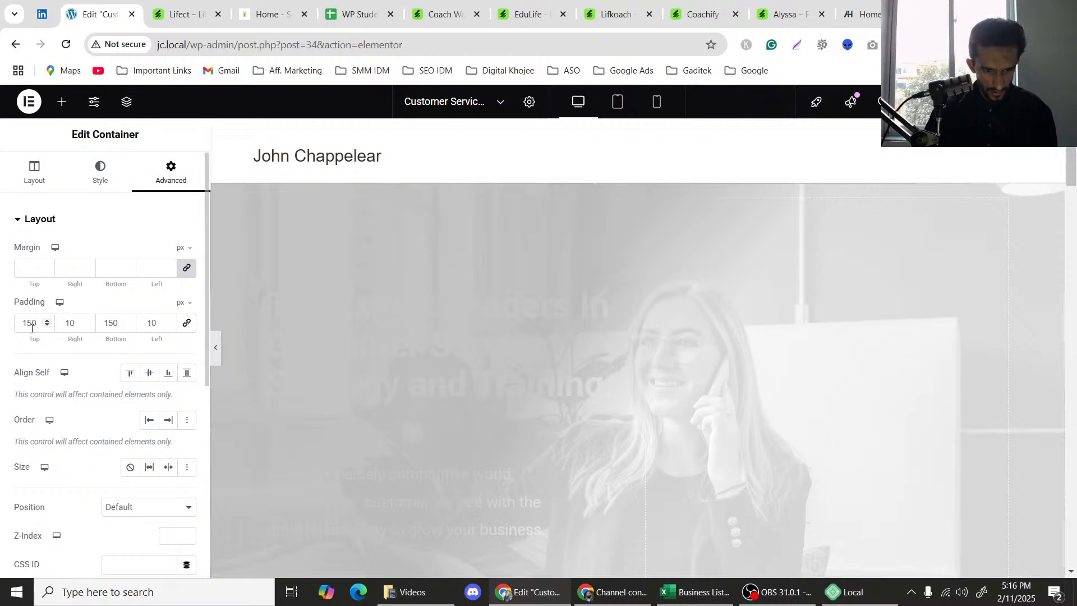
key(BackSpace)
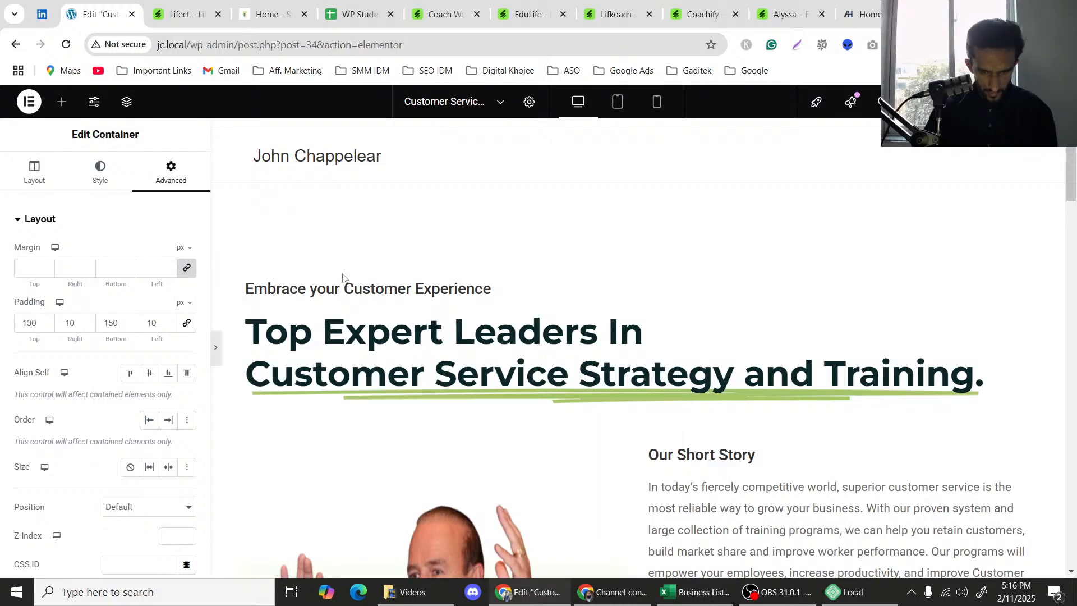
key(ctrl+p)
scroll(132, 255, down, 4)
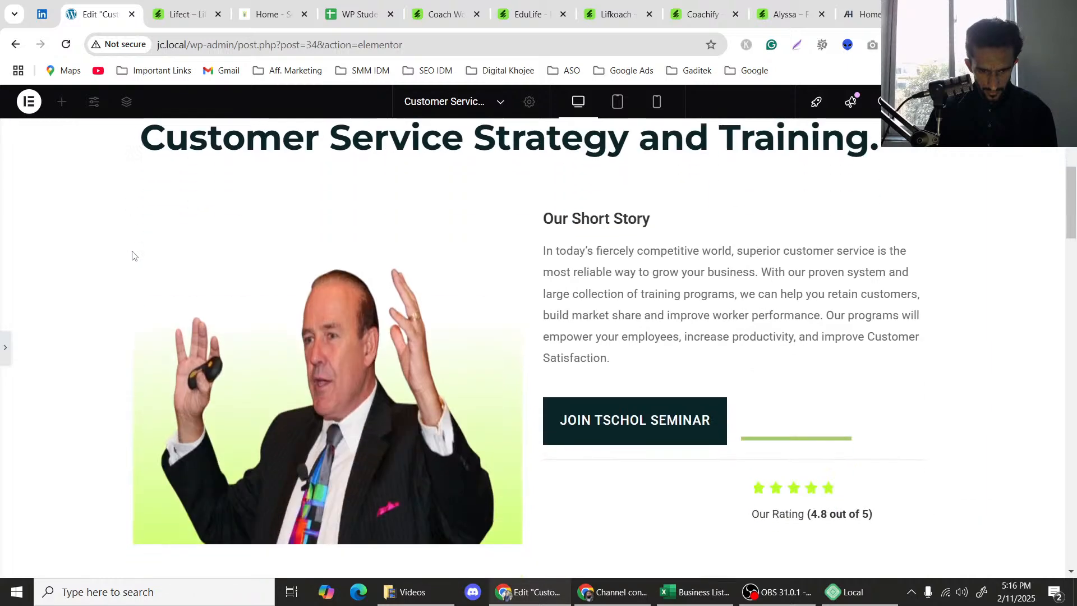
scroll(133, 255, up, 4)
scroll(132, 255, down, 1)
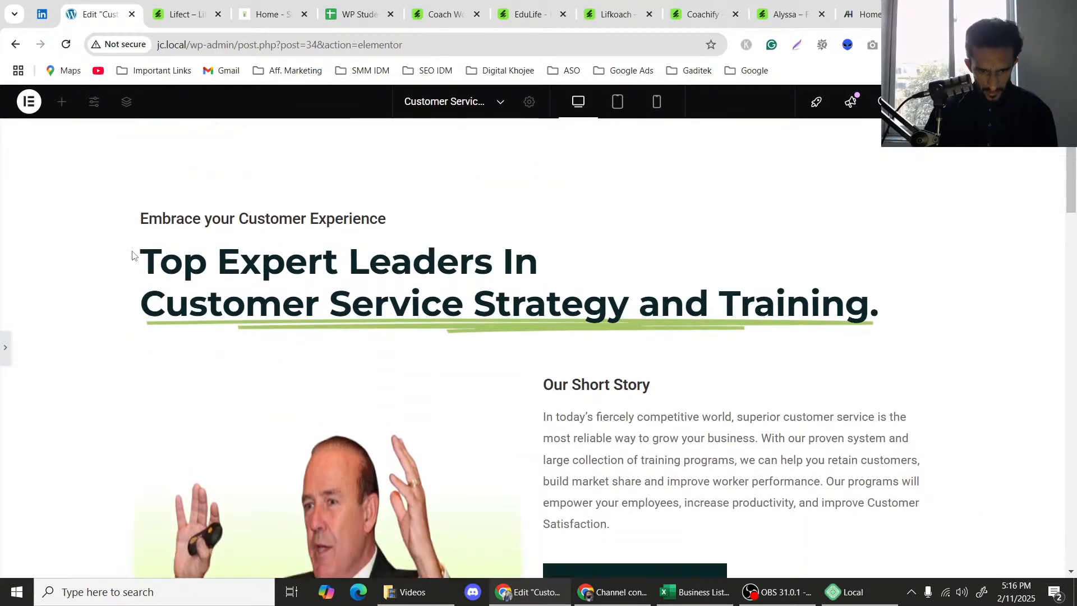
Reduce the section's top padding to 100 px and preview the section from its headings to the rating.
scroll(132, 256, down, 2)
scroll(132, 255, up, 3)
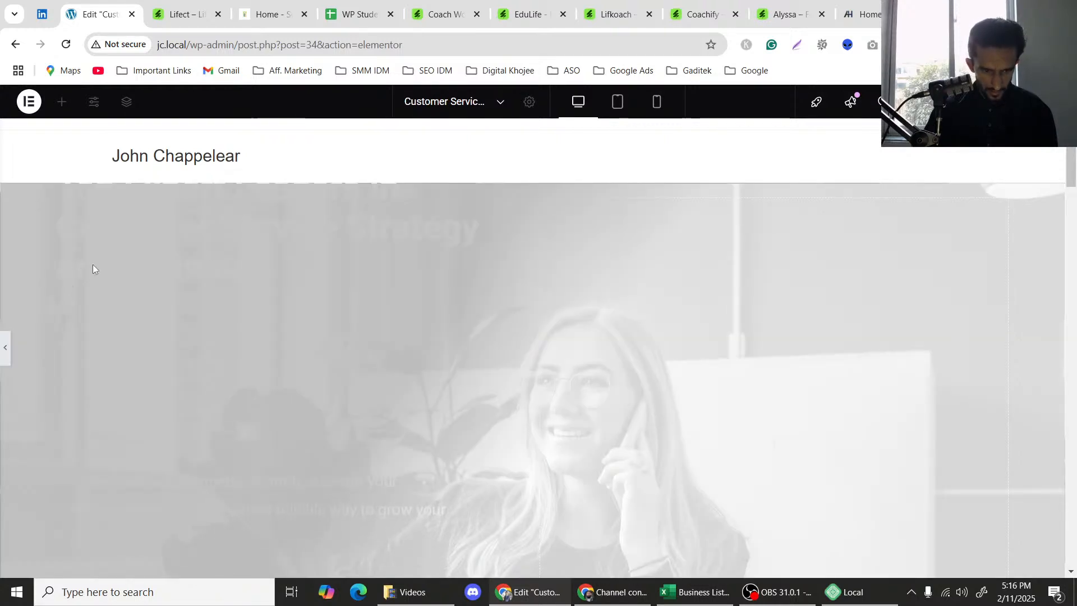
click(93, 269)
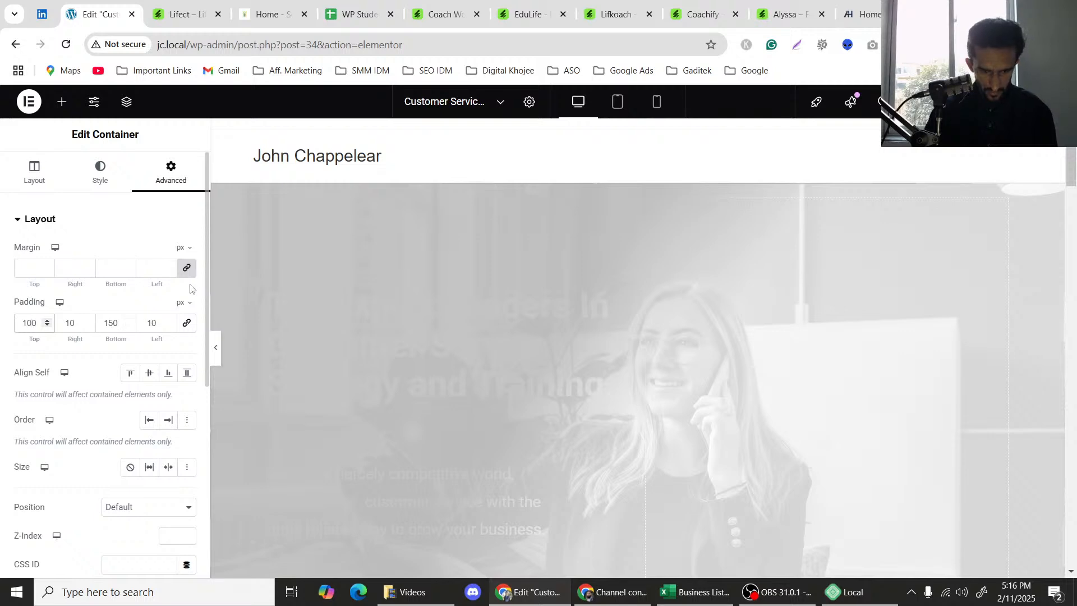
key(ctrl+p)
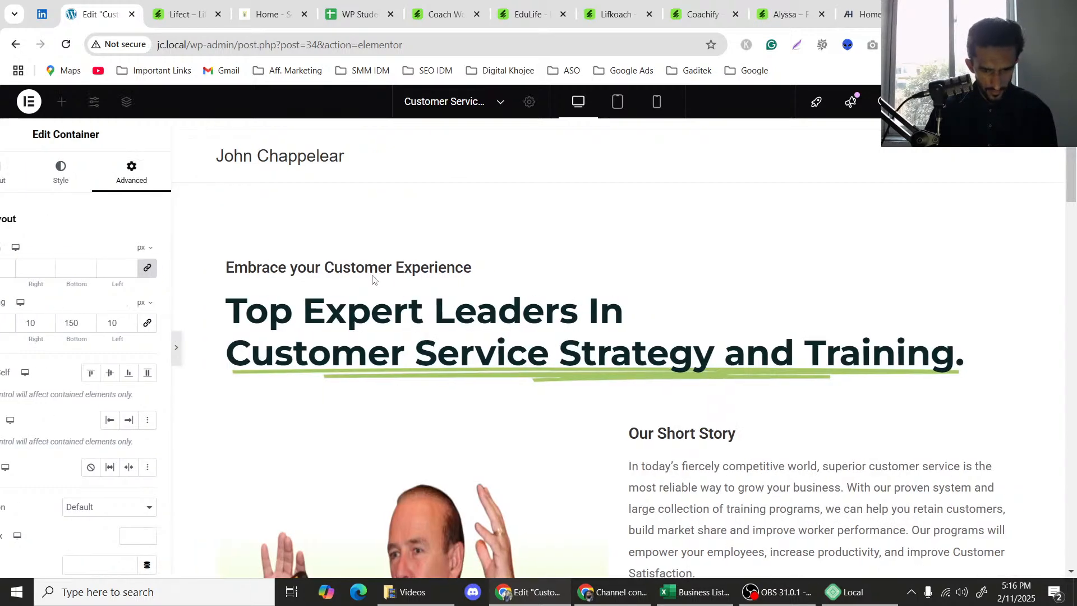
scroll(159, 243, down, 3)
scroll(4, 218, down, 4)
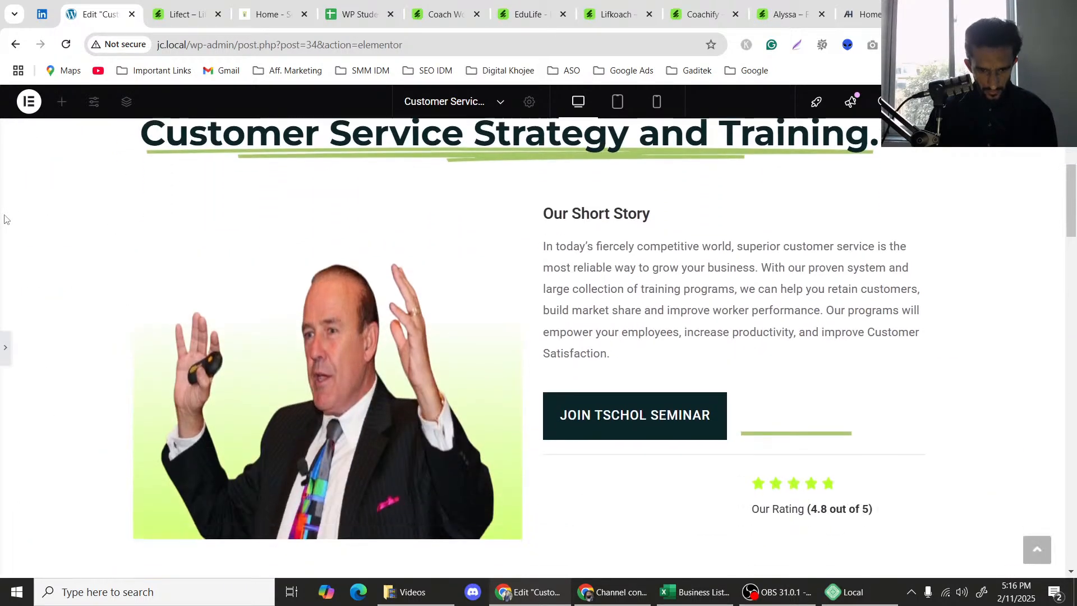
scroll(31, 224, up, 2)
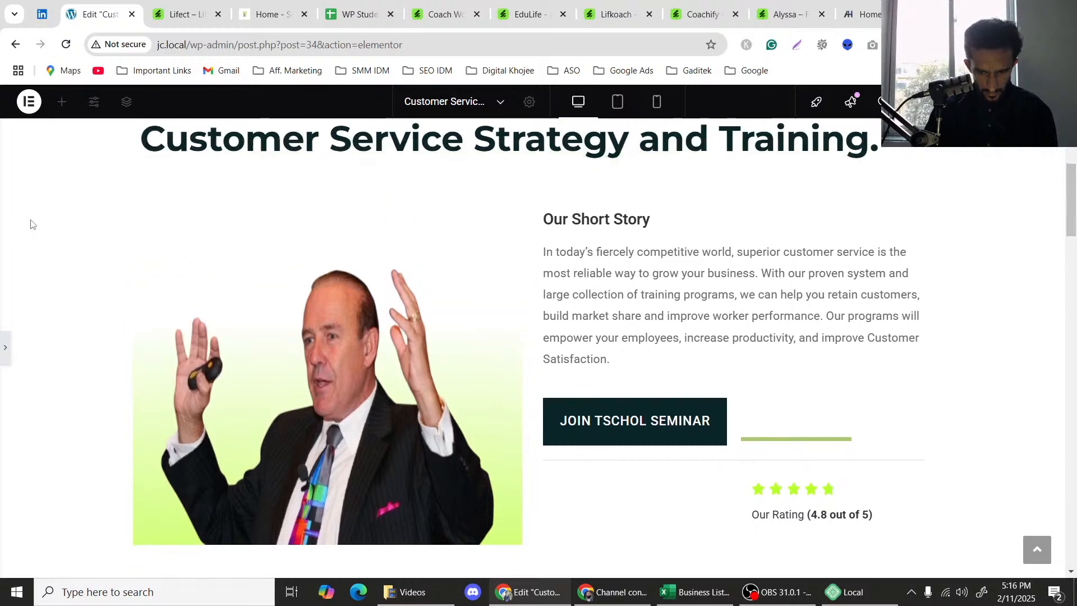
scroll(736, 324, down, 1)
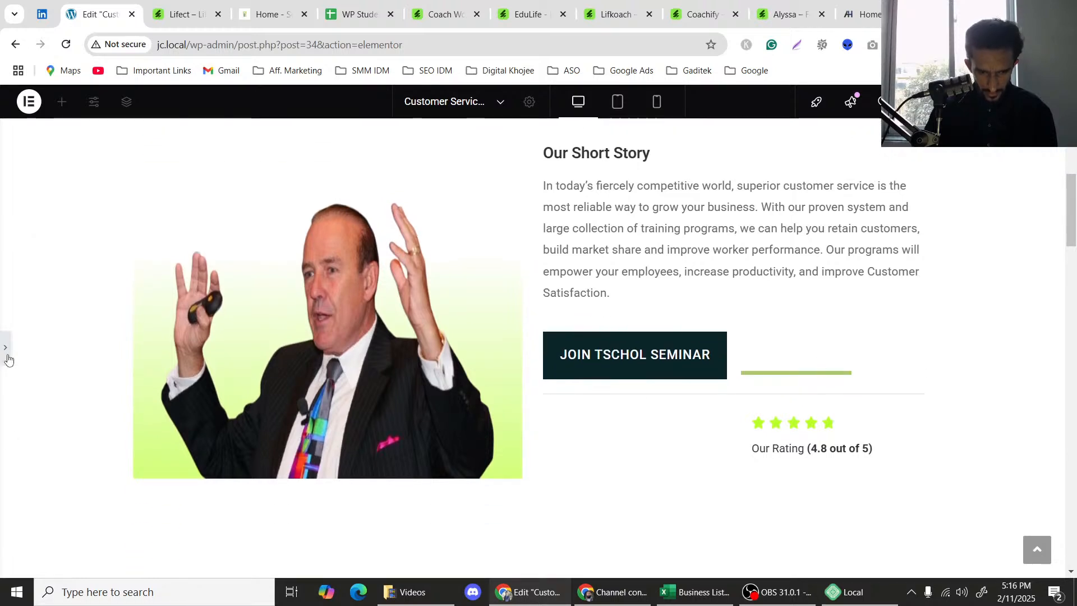
Check the misaligned Watch Video button in editing and preview modes, then delete it from beside the Join Tschol Seminar button.
click(860, 357)
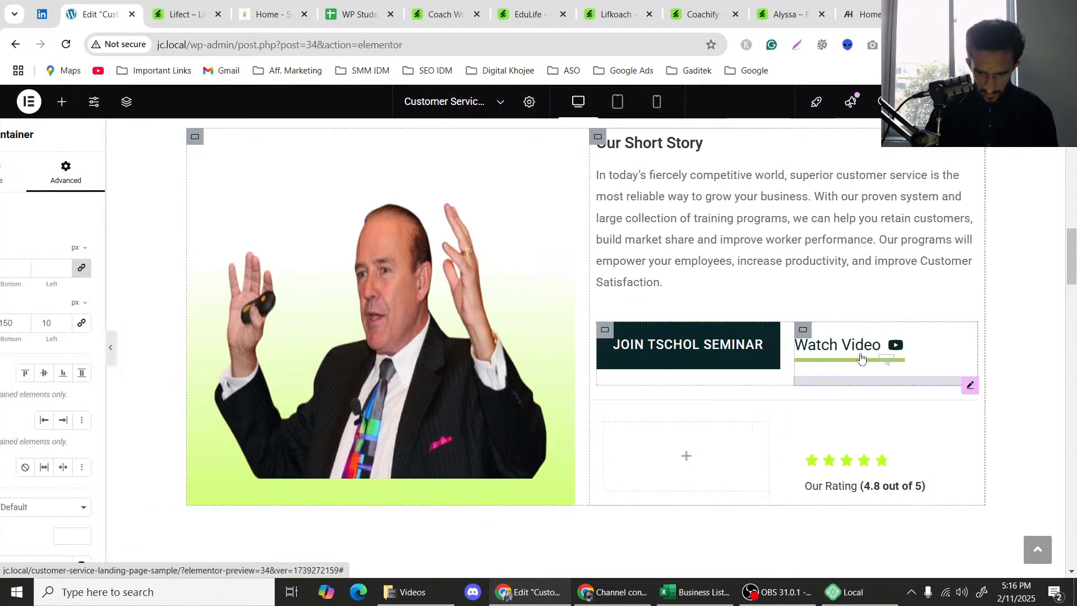
click(925, 349)
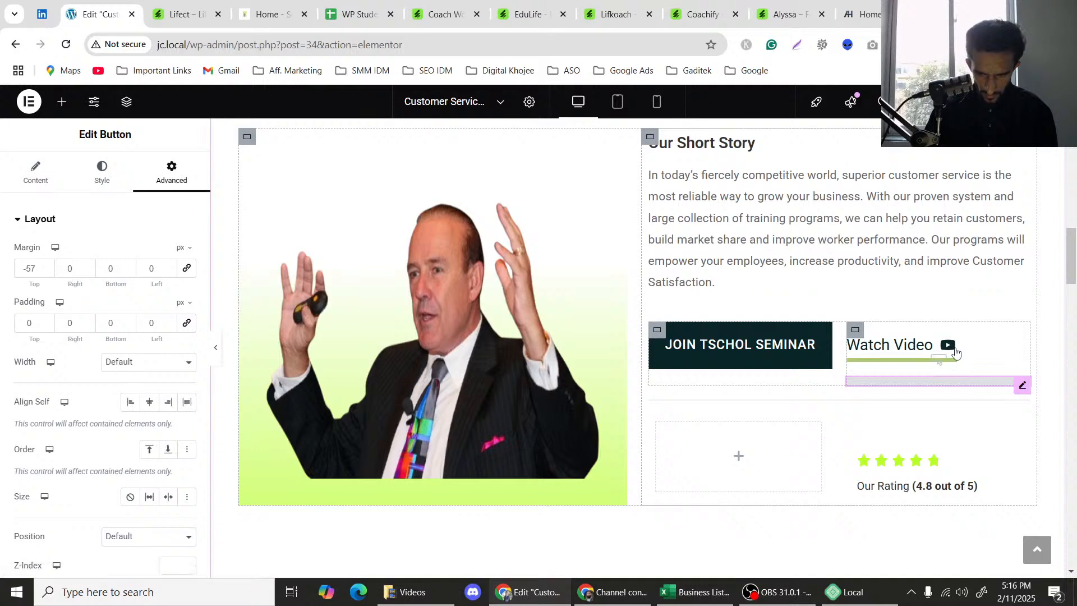
click(218, 350)
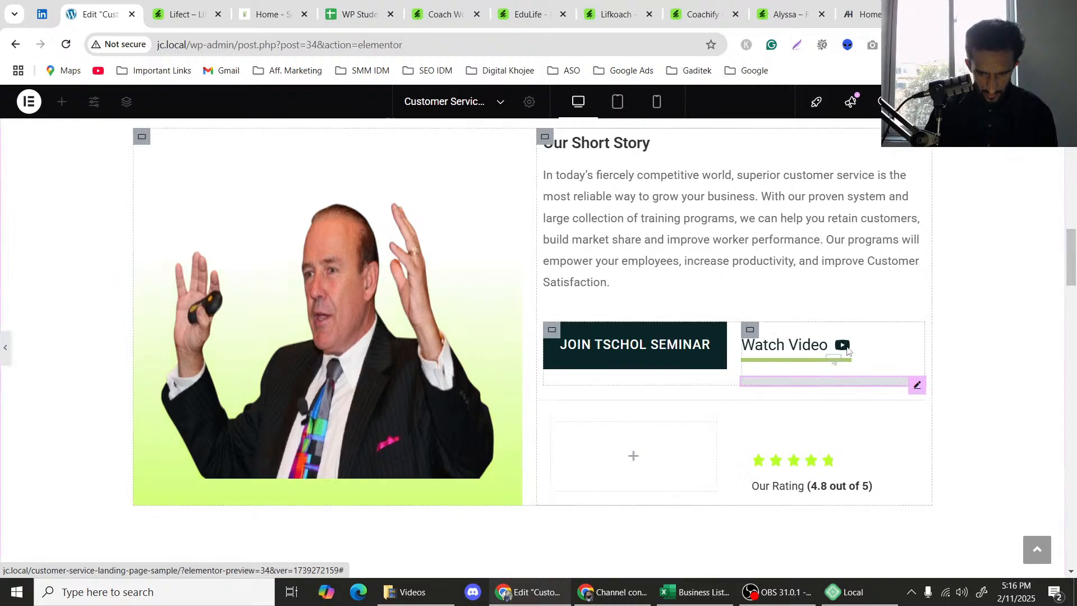
click(877, 352)
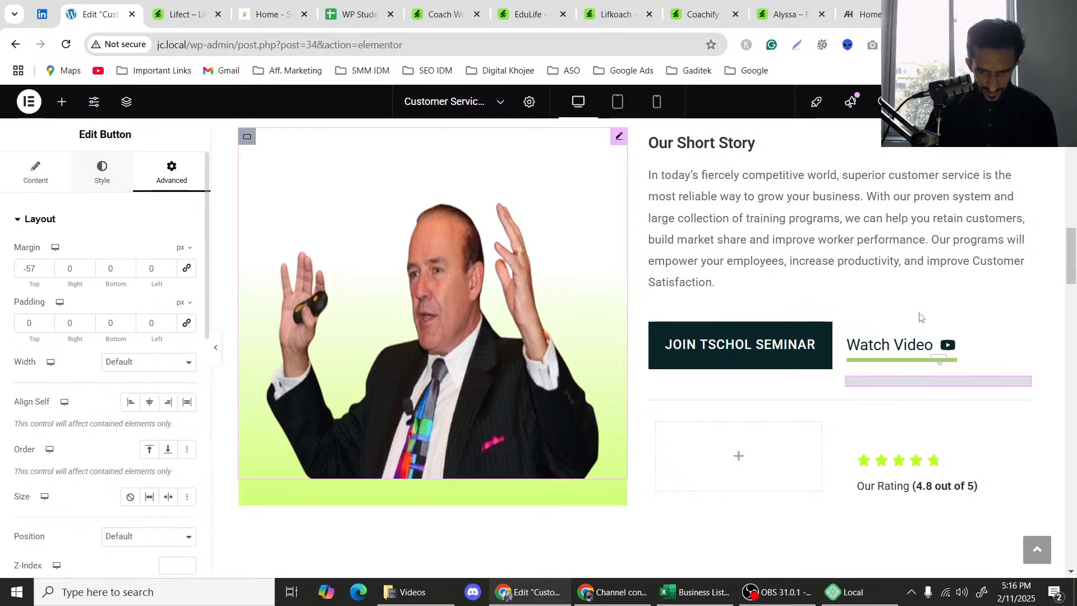
scroll(920, 317, down, 1)
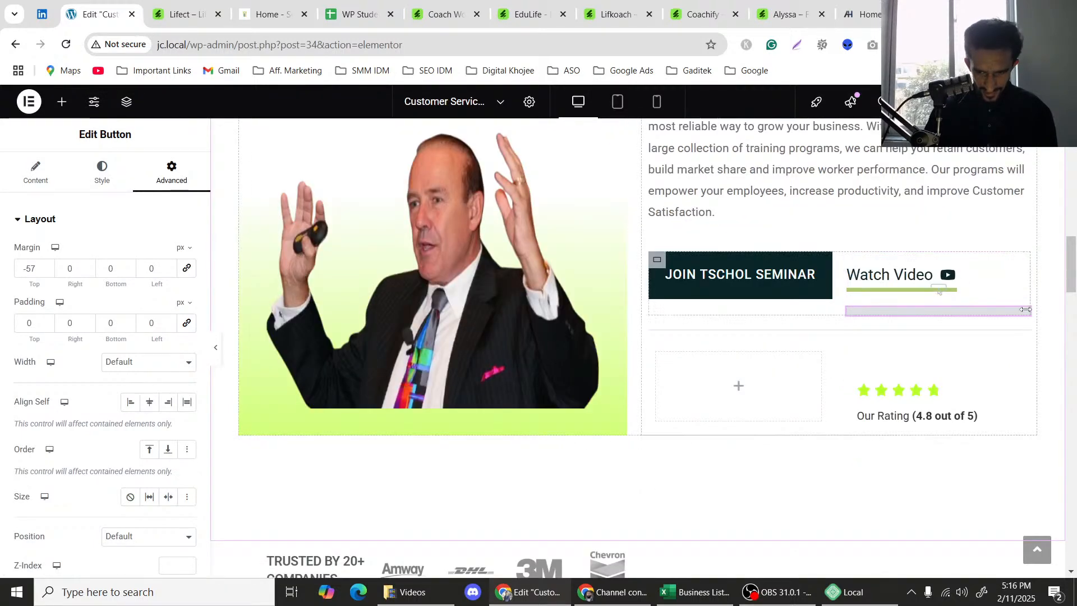
right_click(1018, 316)
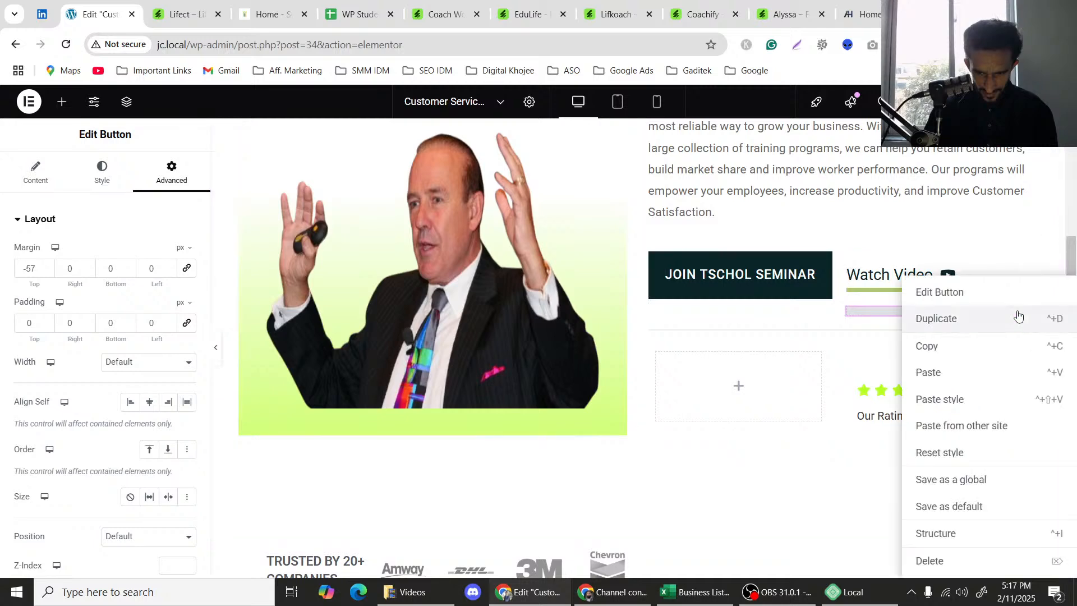
key(Delete)
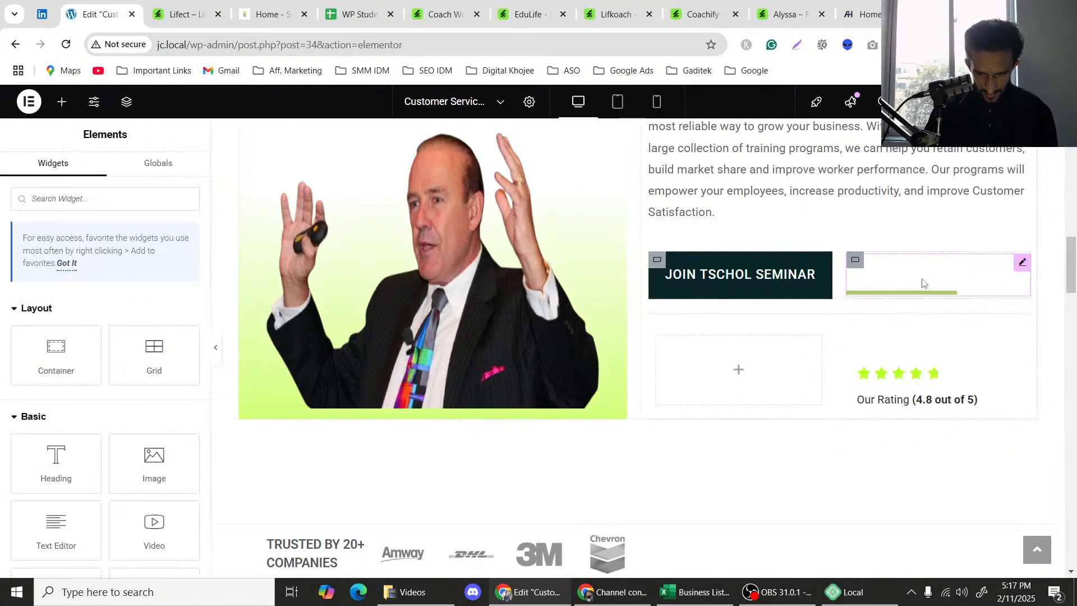
Set the top margin of the green divider beside the Join Tschol Seminar button to 0 px.
click(922, 281)
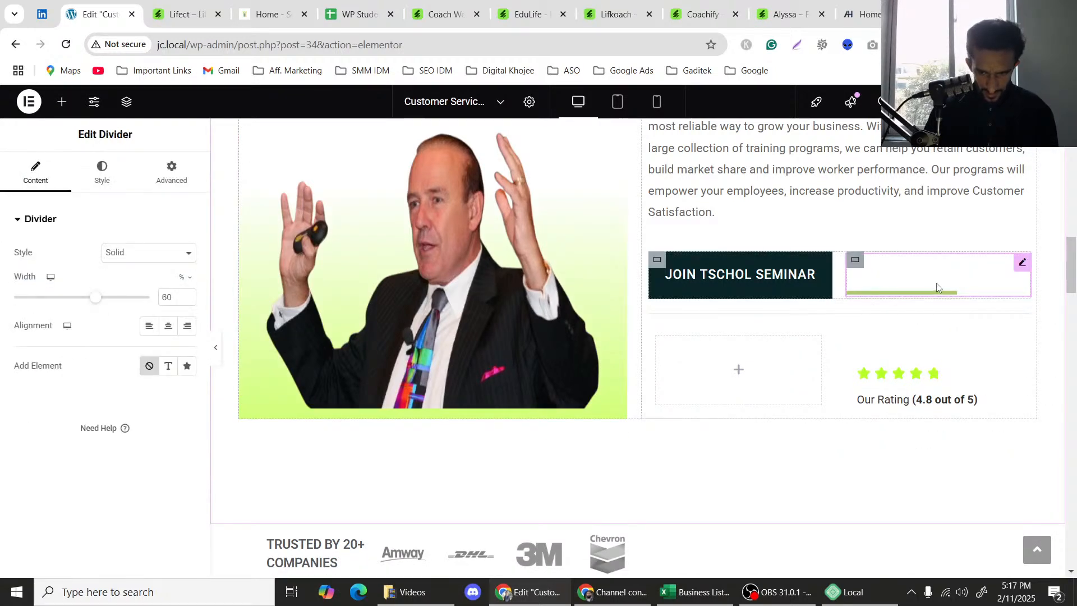
click(173, 168)
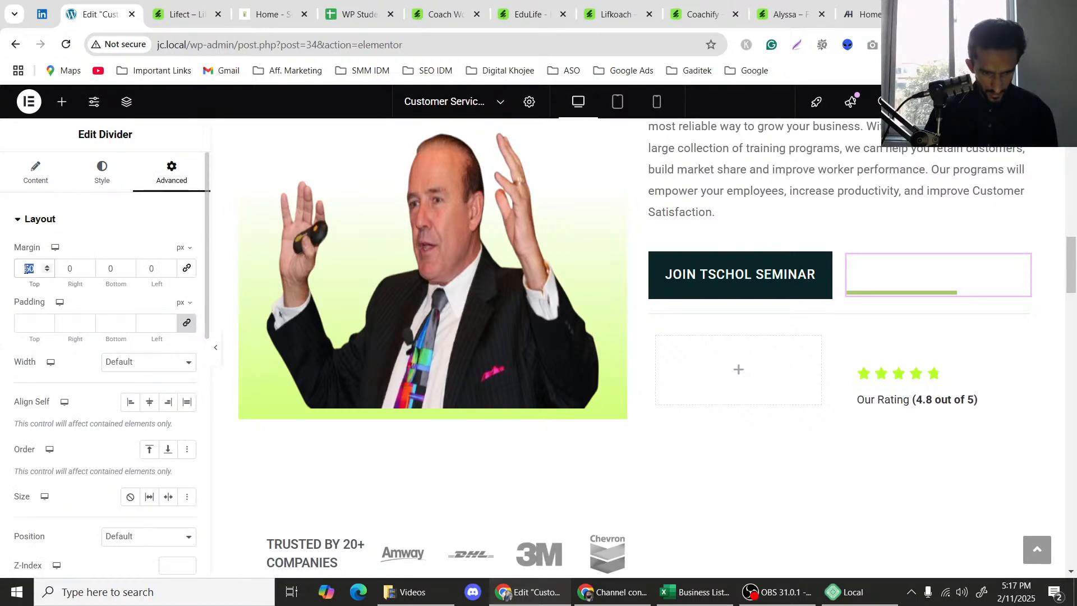
text(0)
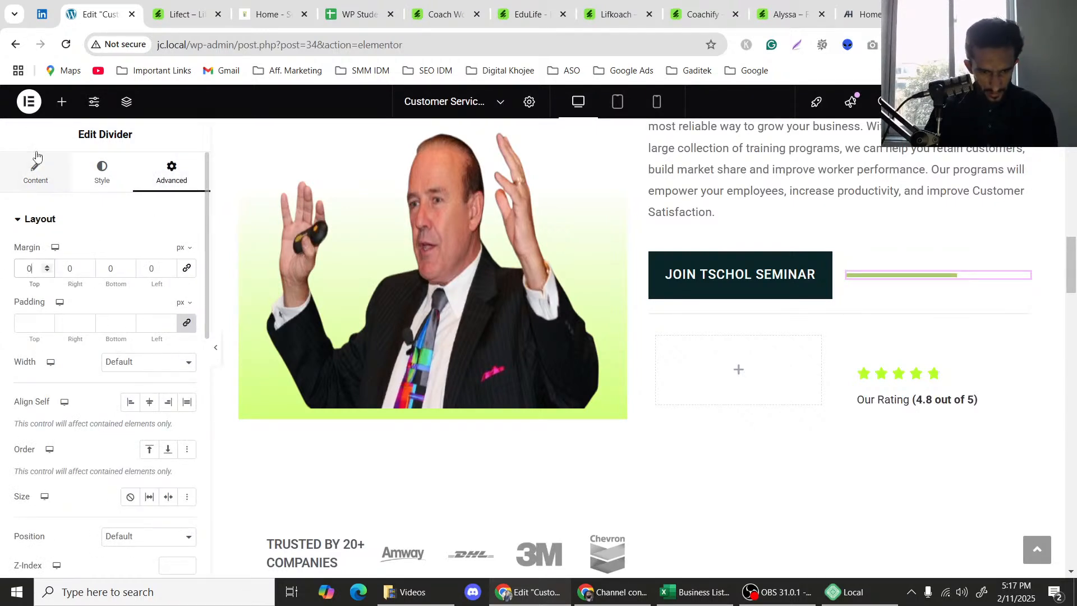
Add a new Button widget to the column with the green divider, beside the Join Tschol Seminar button.
click(61, 101)
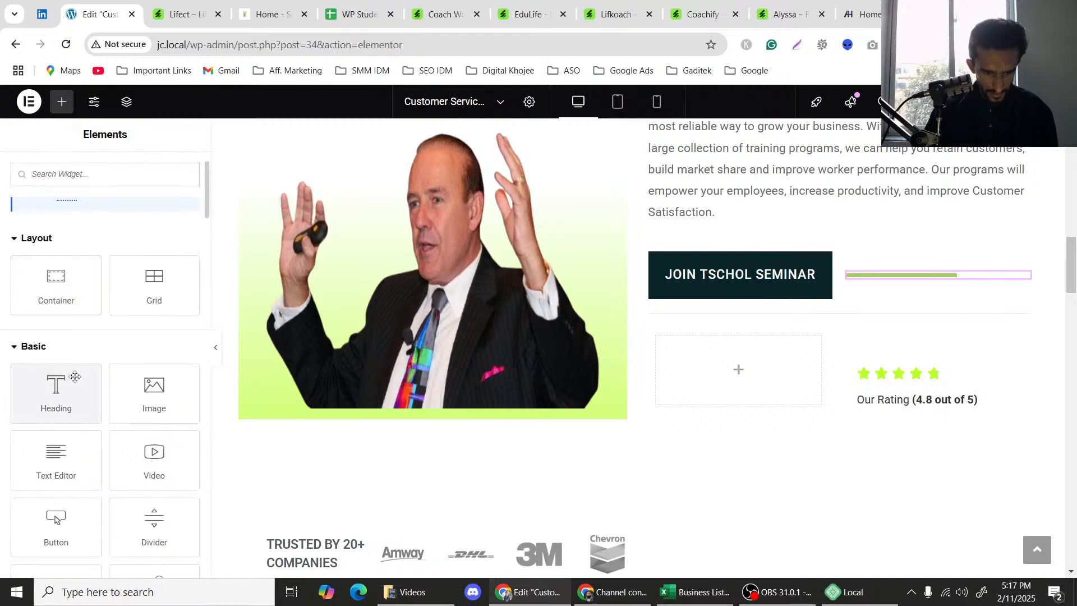
scroll(75, 377, down, 3)
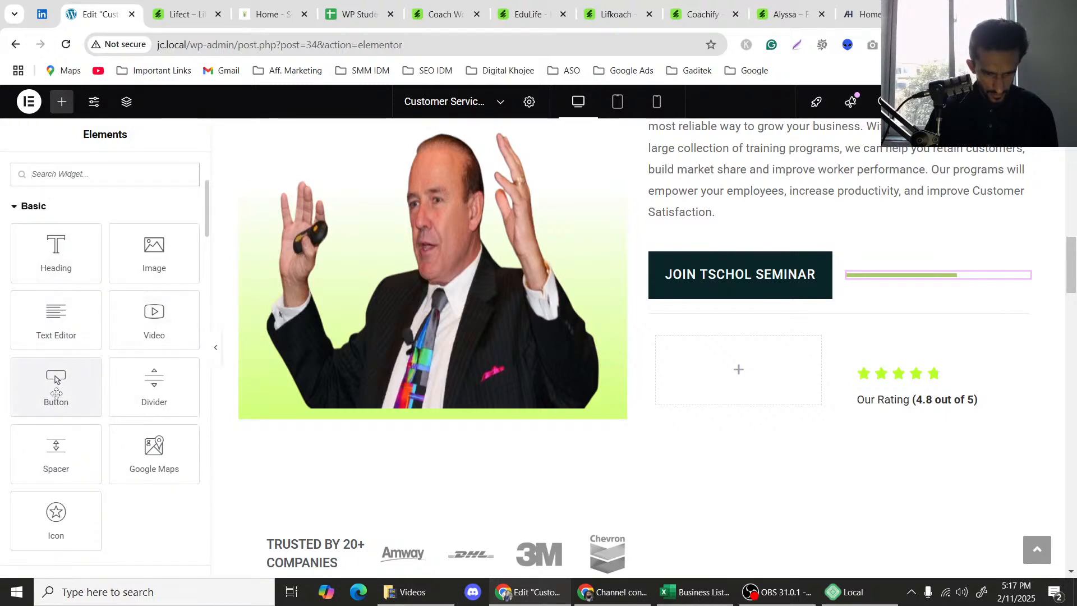
drag(56, 393, 923, 275)
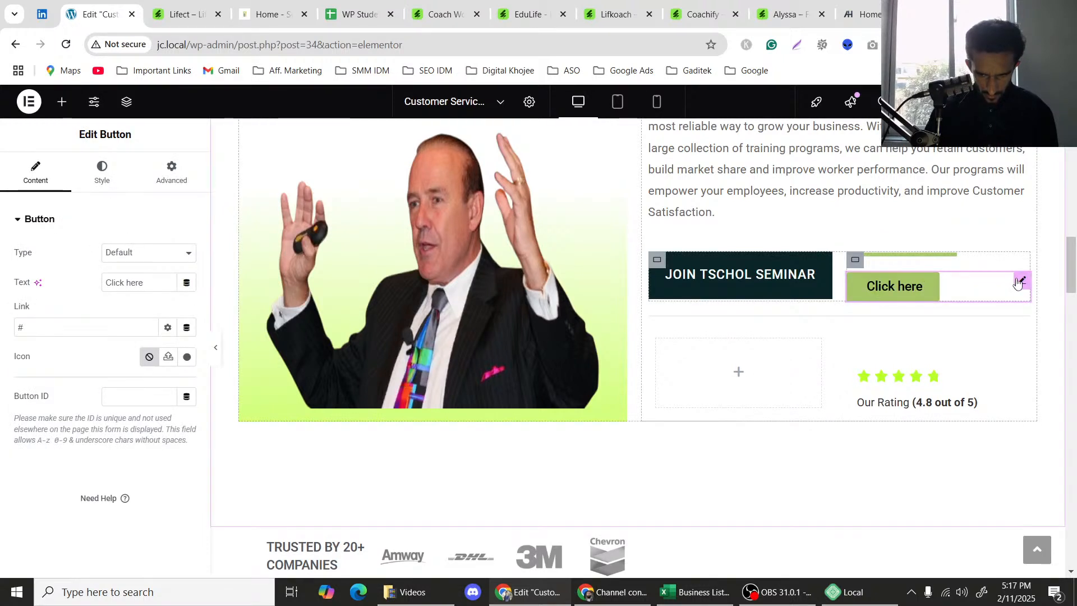
Move the new button above the divider within Column 2 of the page structure.
drag(1018, 282, 926, 253)
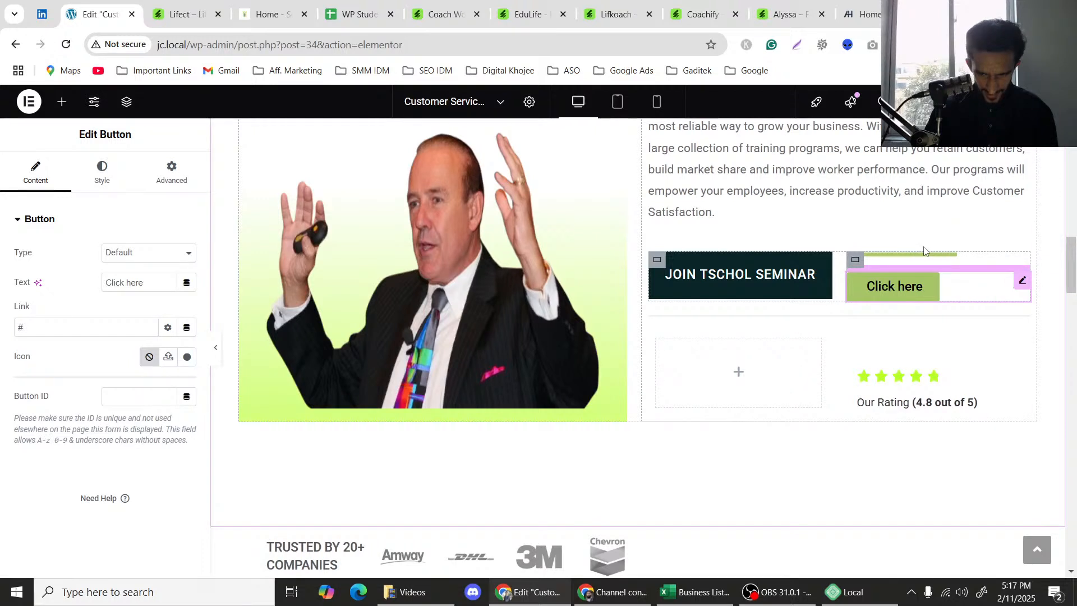
click(858, 261)
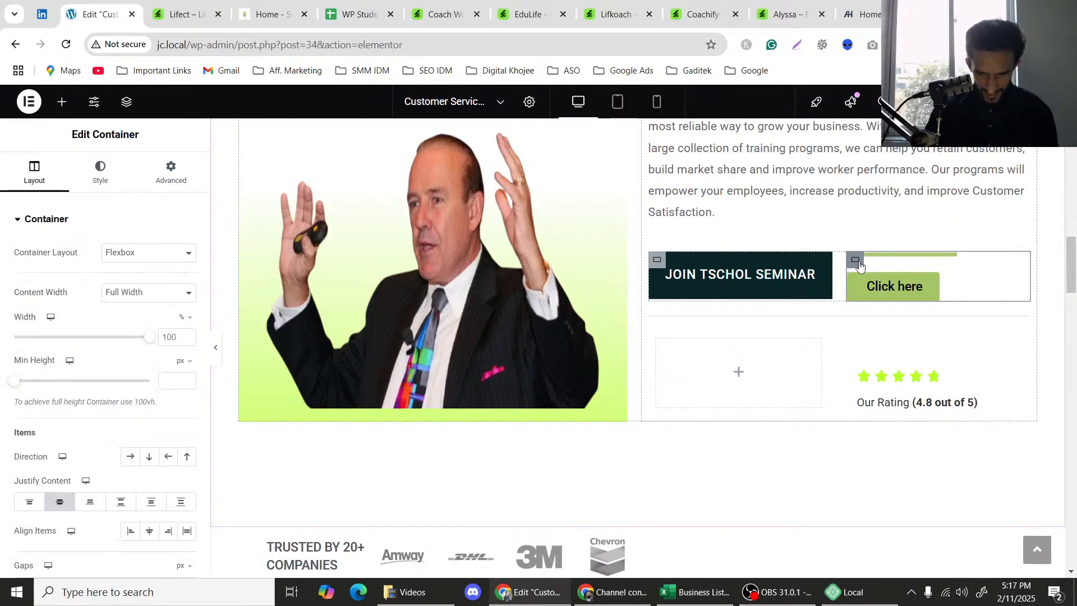
click(126, 102)
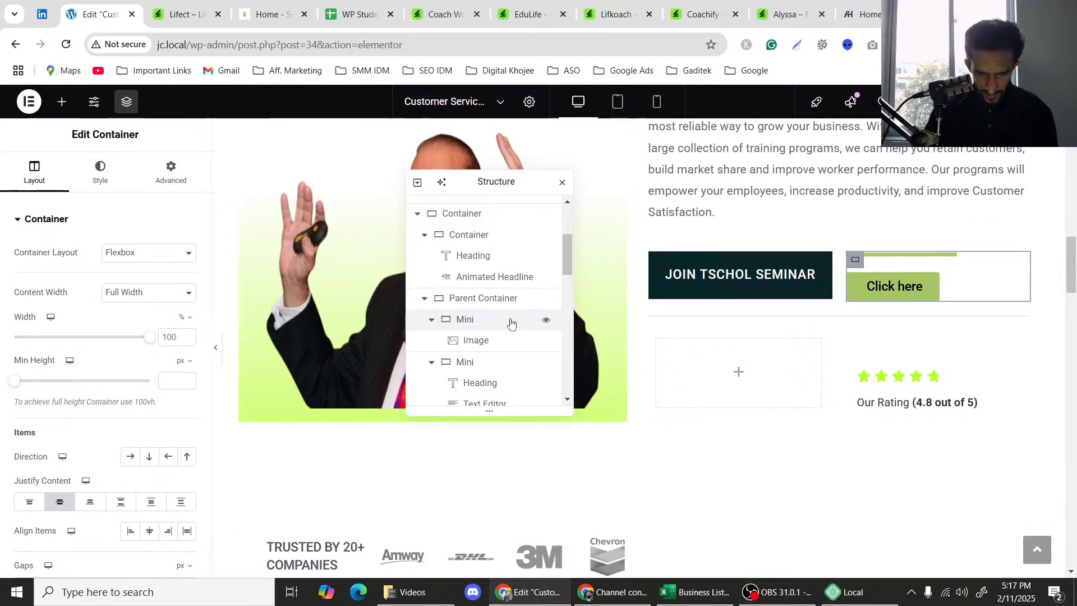
scroll(480, 313, down, 1)
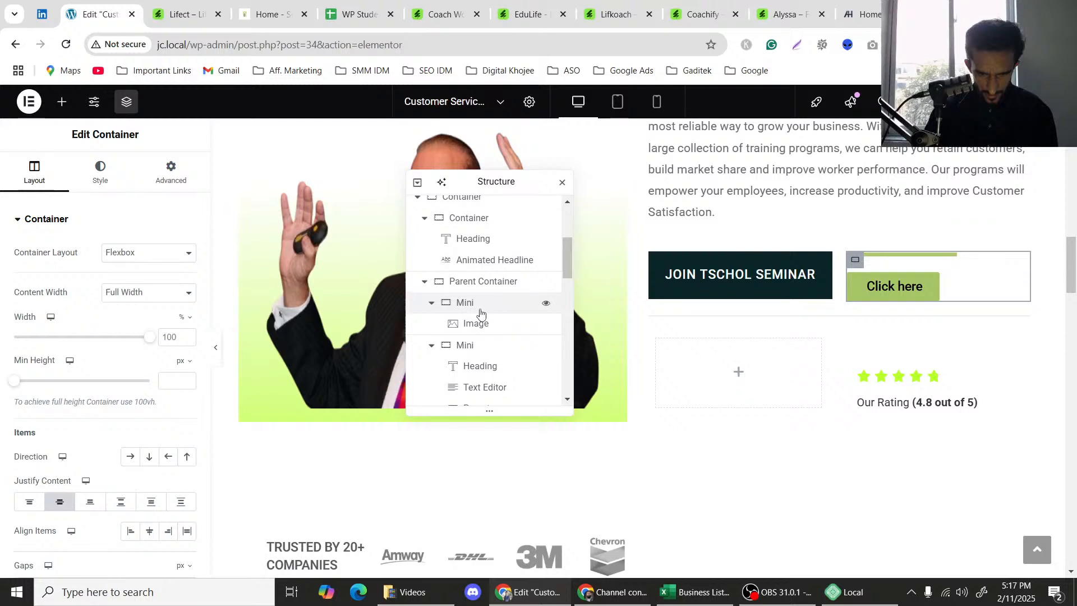
scroll(480, 313, down, 3)
click(492, 318)
drag(492, 318, 493, 298)
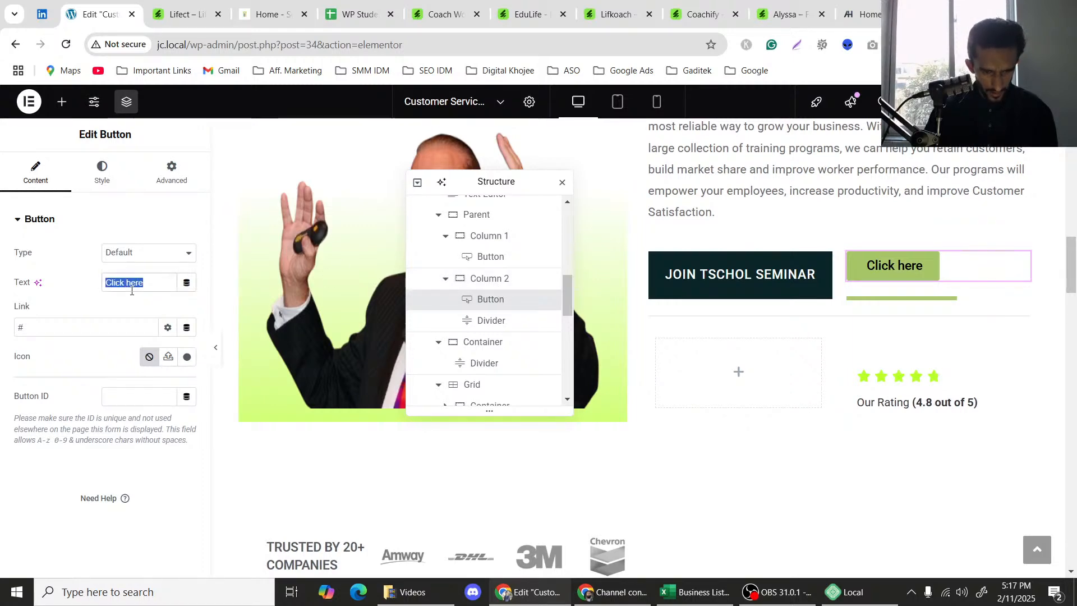
Check the button wording in the Lifect template and set the new button's text to "Watch Video".
click(187, 3)
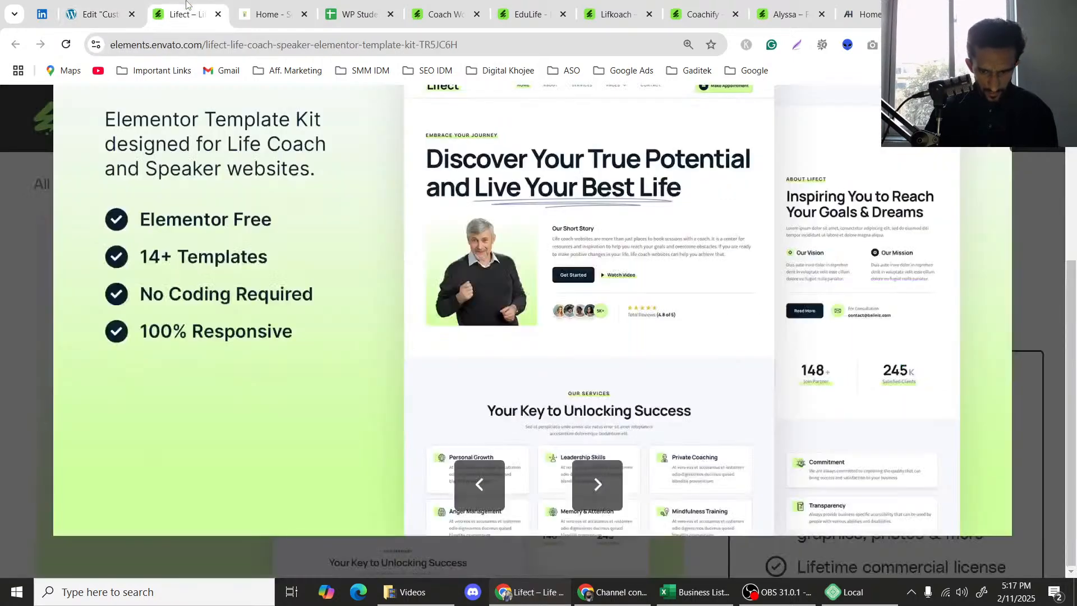
click(127, 5)
text(Wa)
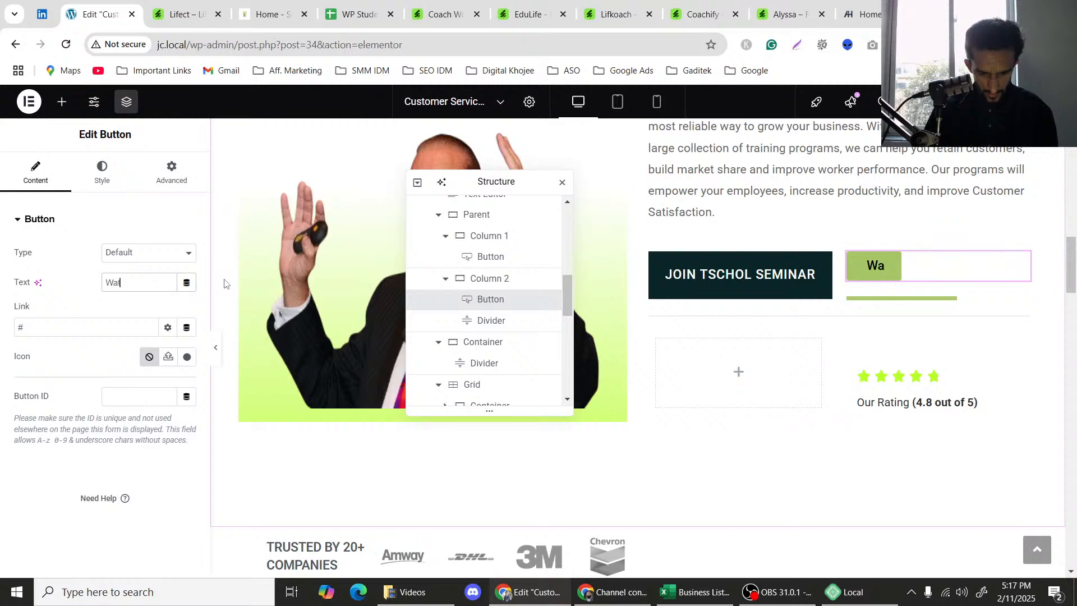
text(tch Vi)
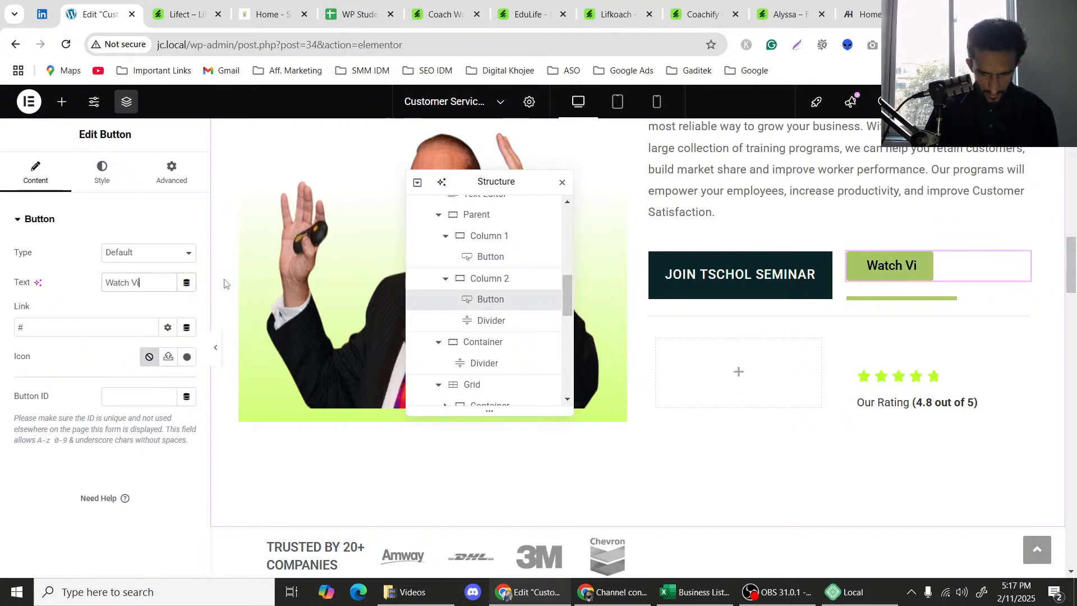
text(deo)
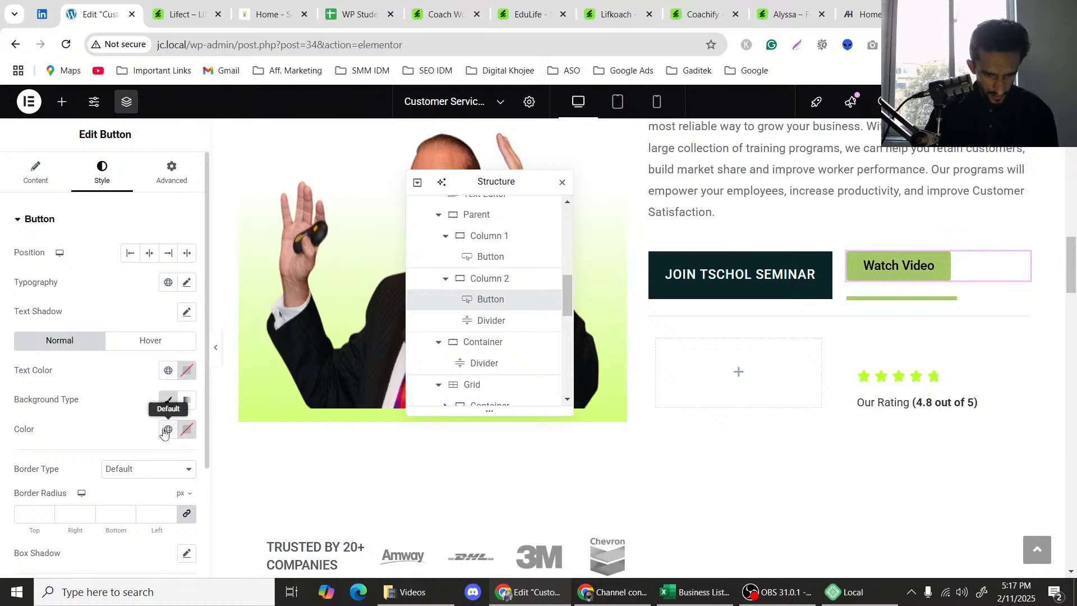
Make the Watch Video button's background fully transparent and apply the global New Heading Color to its text.
click(192, 430)
drag(264, 376, 0, 381)
click(1, 381)
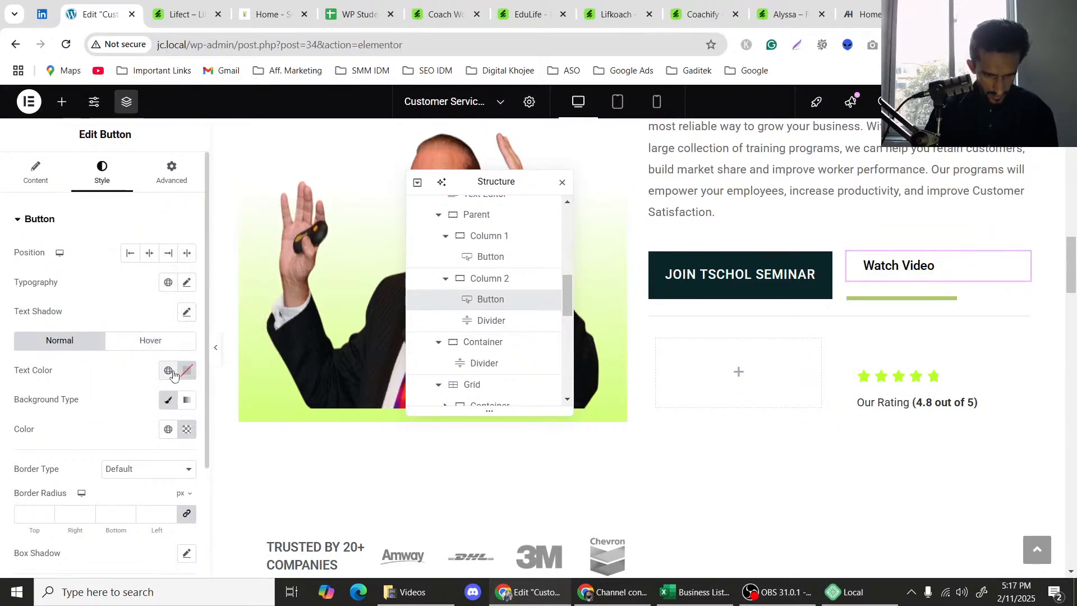
click(171, 372)
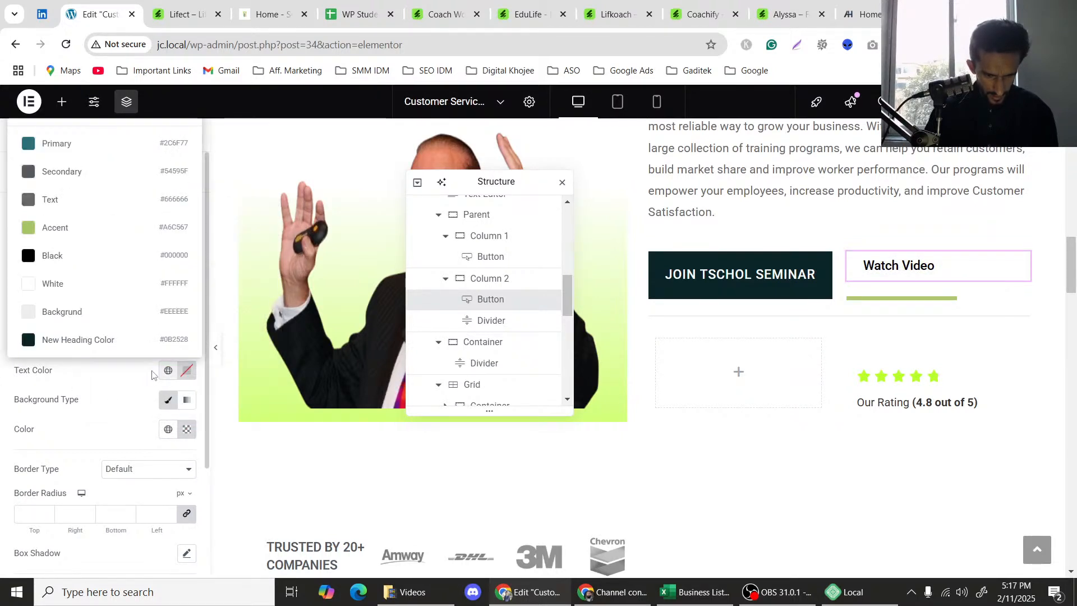
click(76, 340)
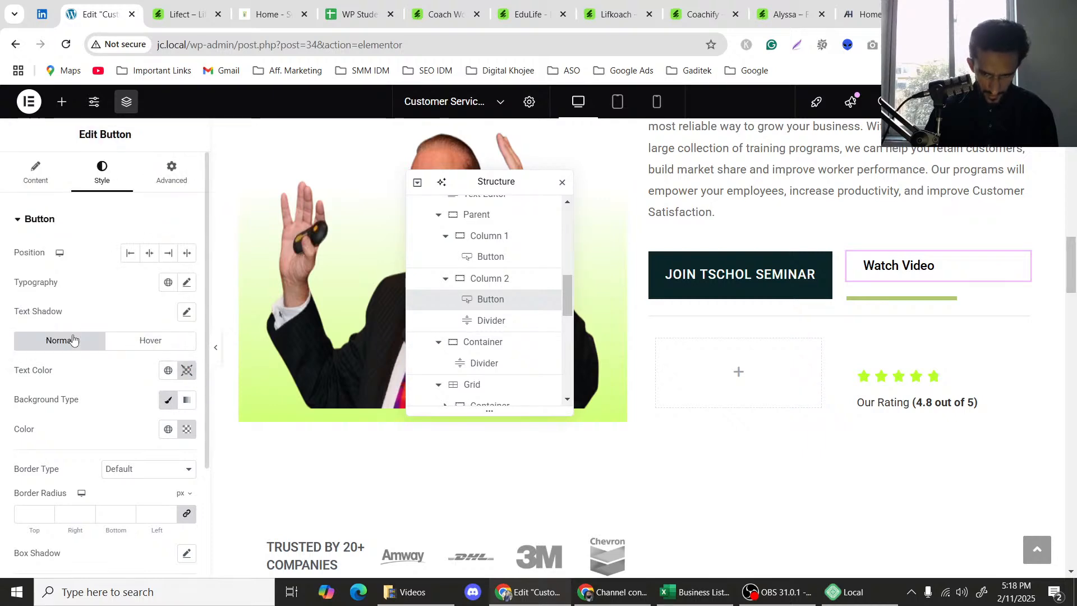
Add the Play icon from the icon library to the Watch Video button with an icon spacing of 10 px.
click(48, 190)
click(187, 357)
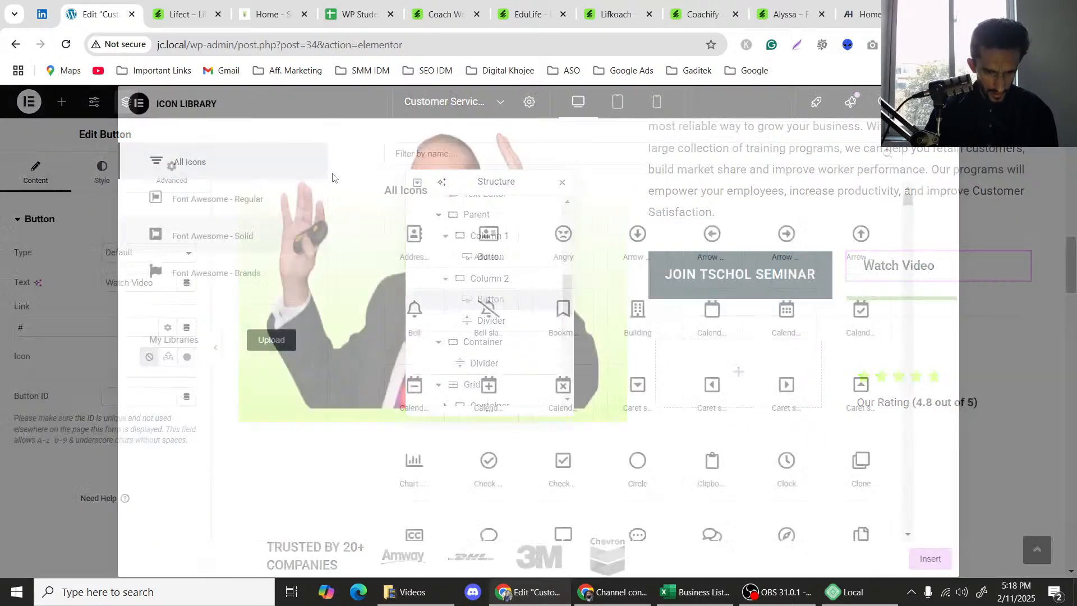
click(428, 152)
text(vide)
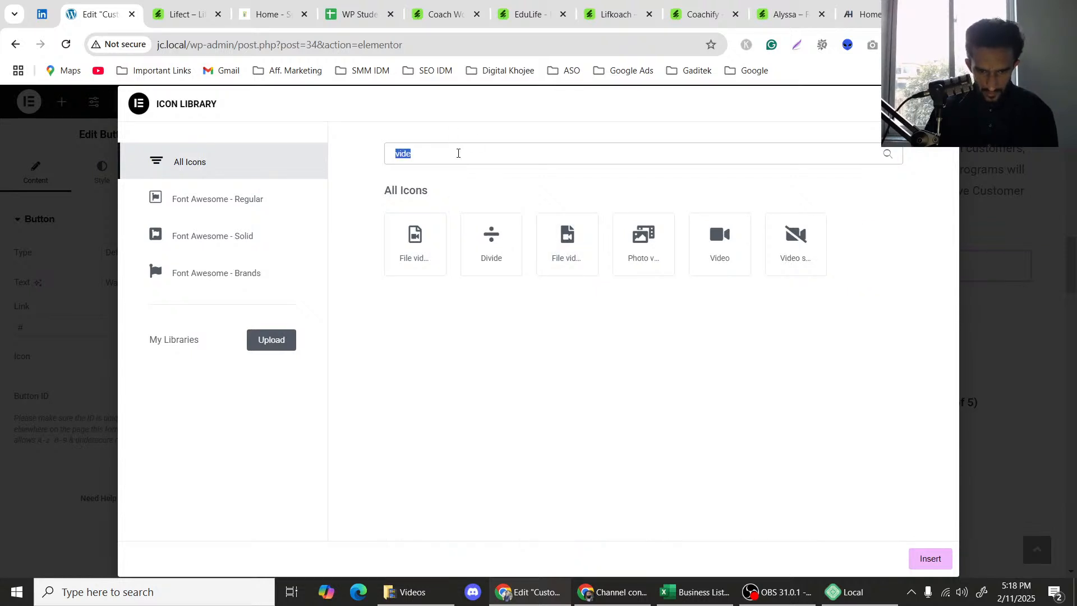
text(play)
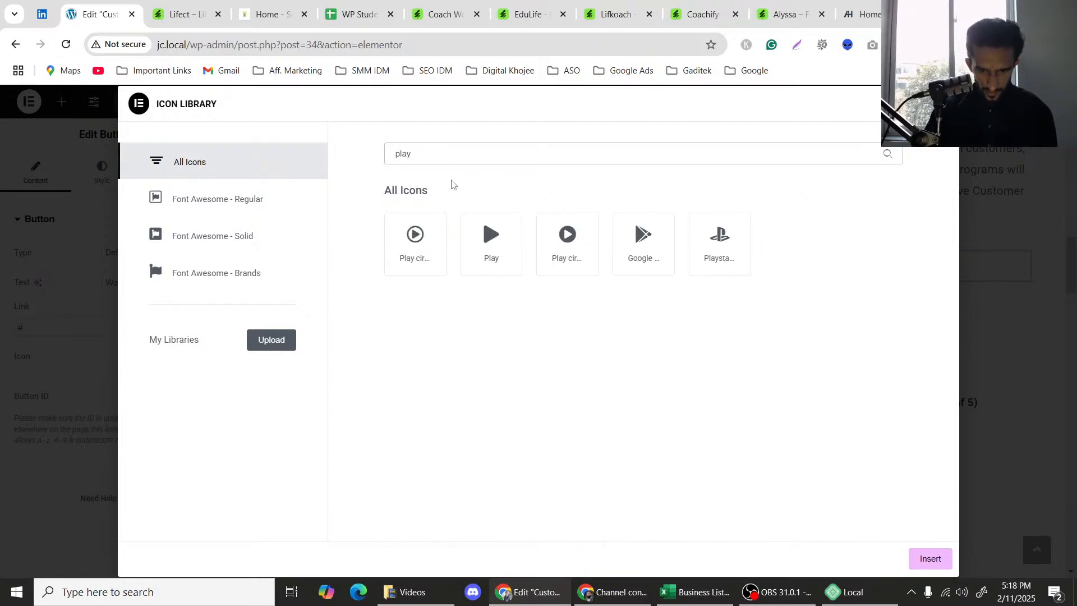
click(509, 252)
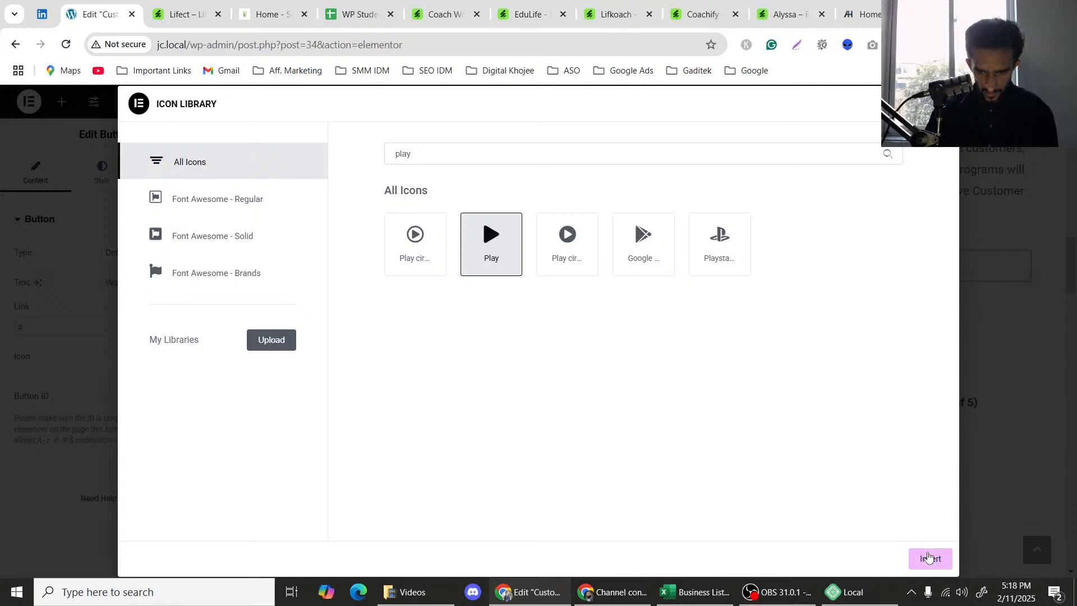
click(928, 557)
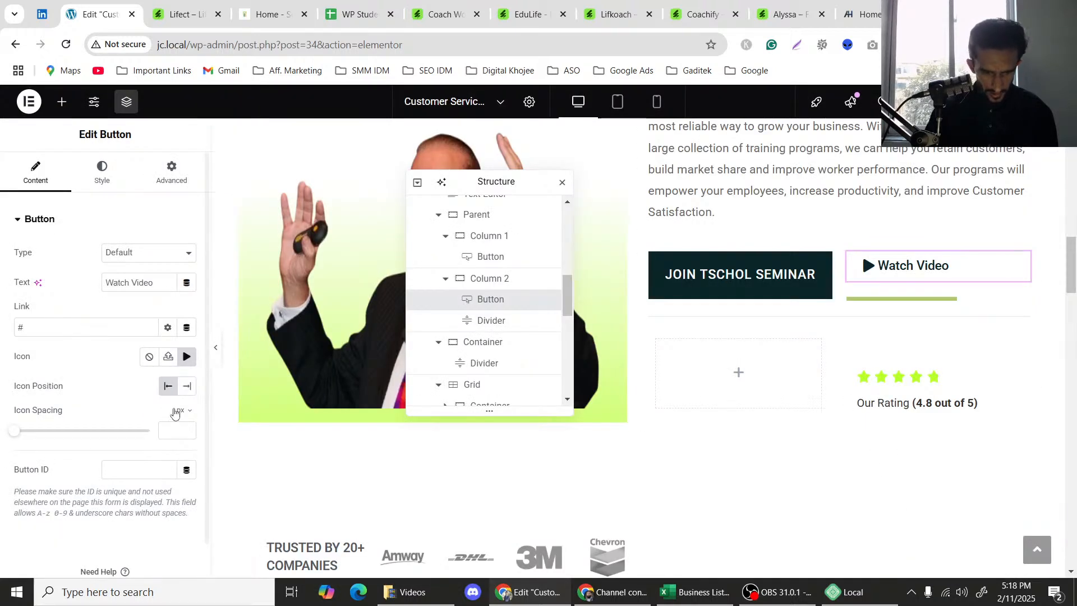
drag(14, 436, 41, 431)
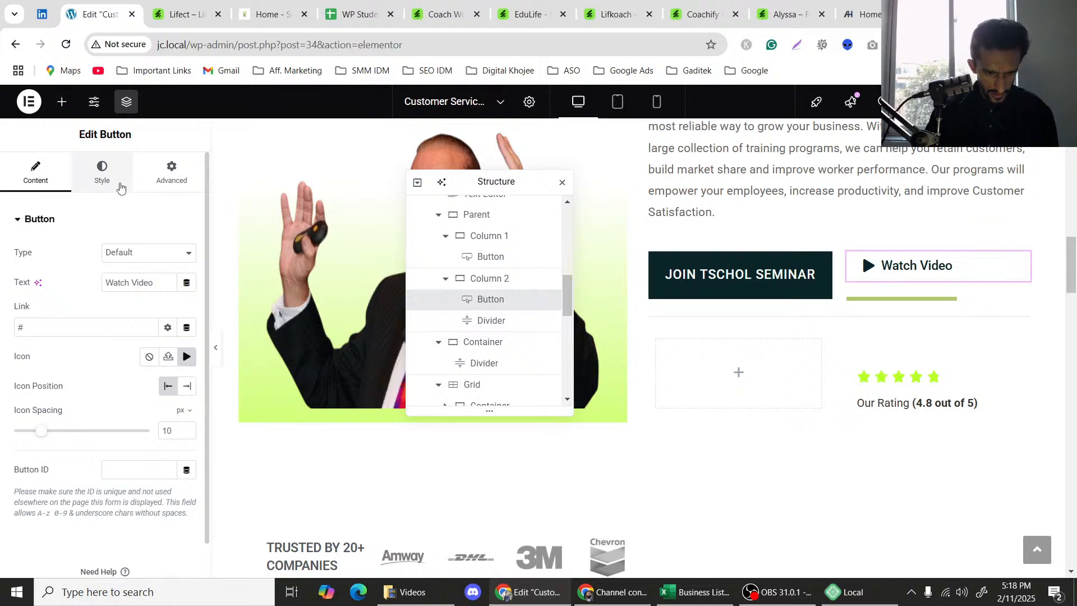
Set the Watch Video button's padding to 0 px on all sides and preview the section without the editing panel.
scroll(152, 404, down, 1)
scroll(132, 425, up, 1)
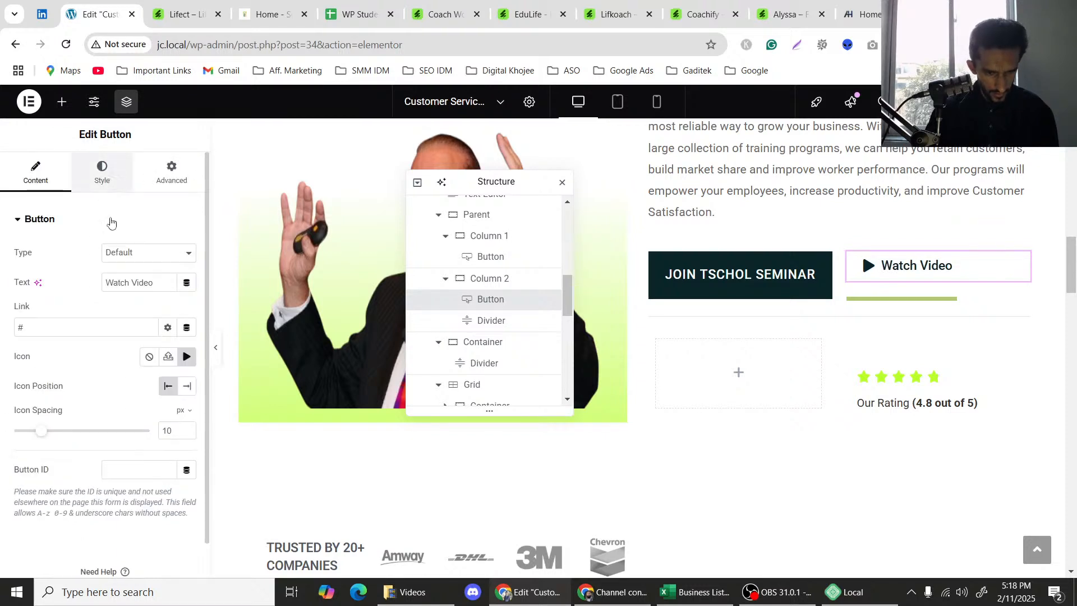
click(102, 171)
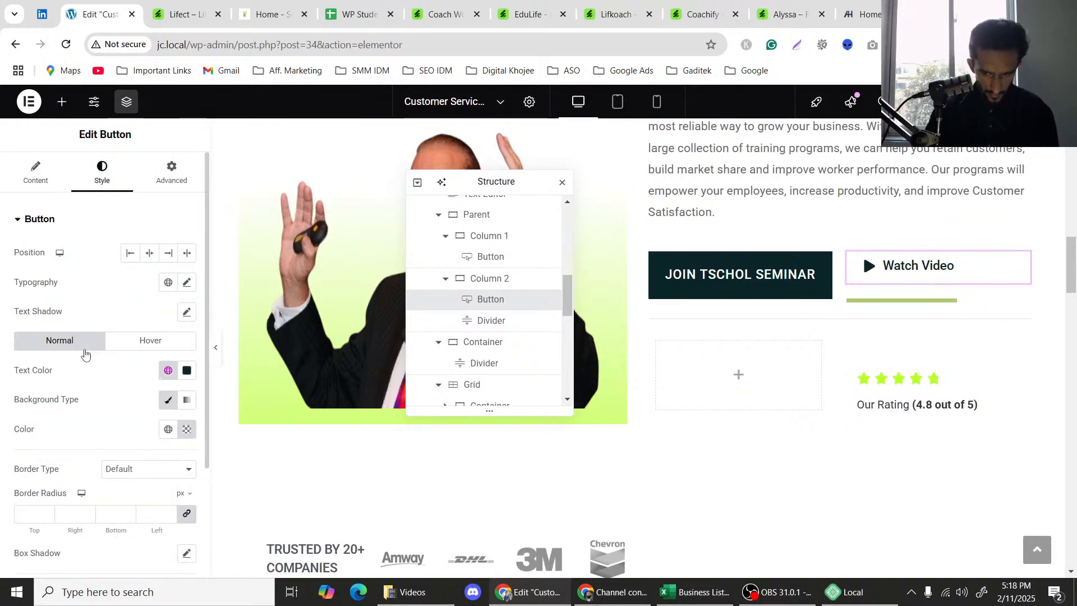
scroll(119, 496, down, 3)
click(187, 461)
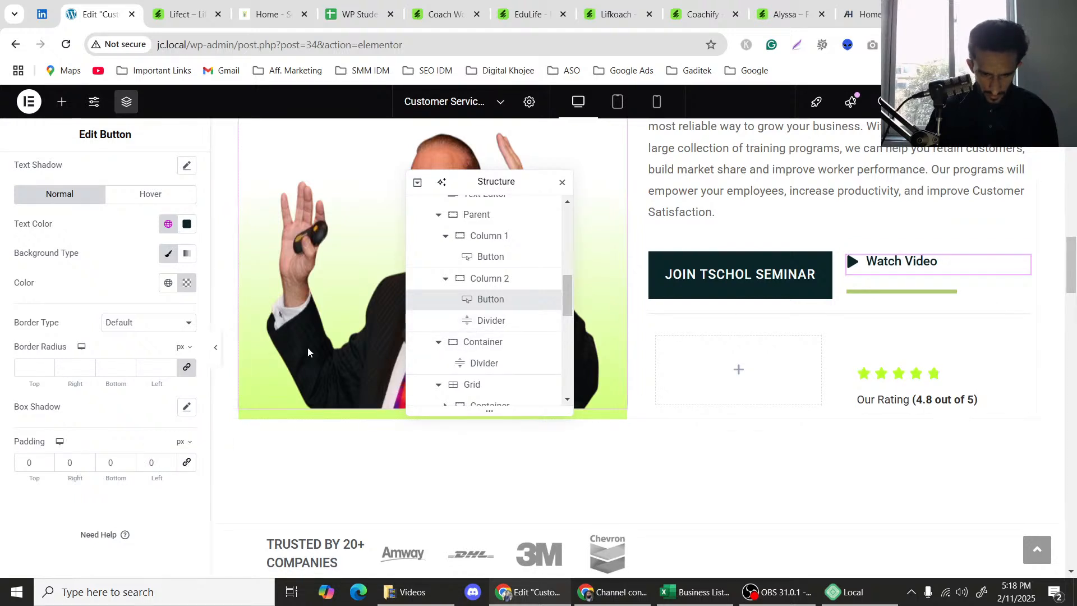
click(216, 354)
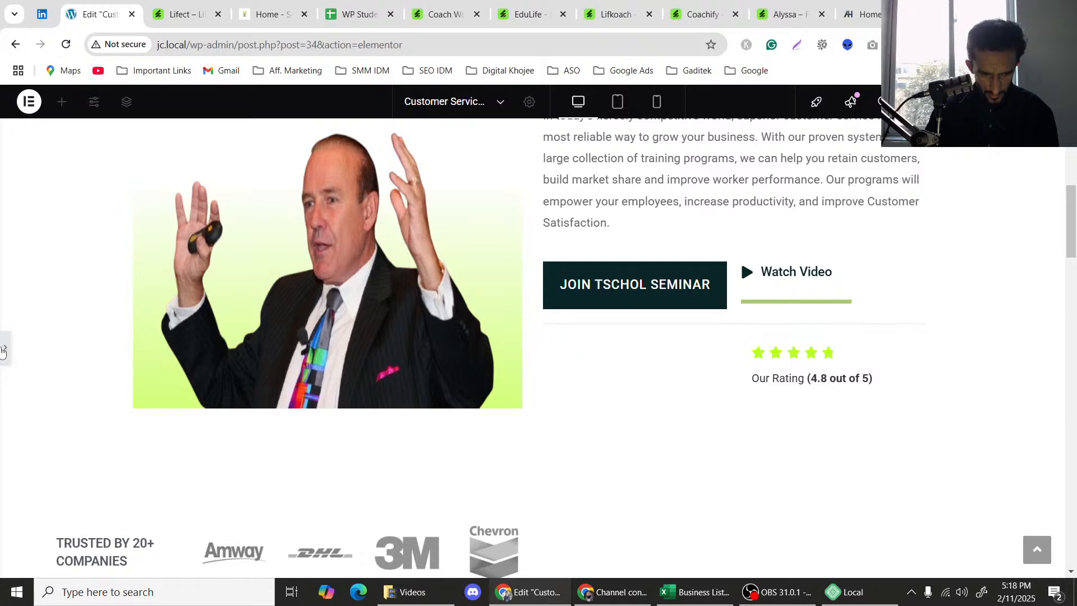
click(791, 275)
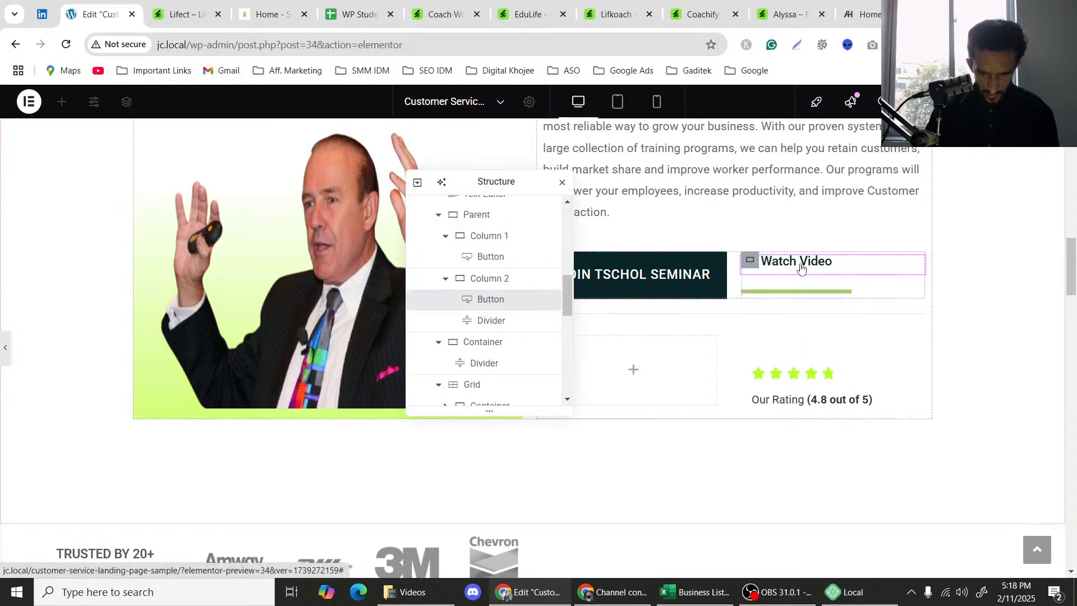
click(801, 268)
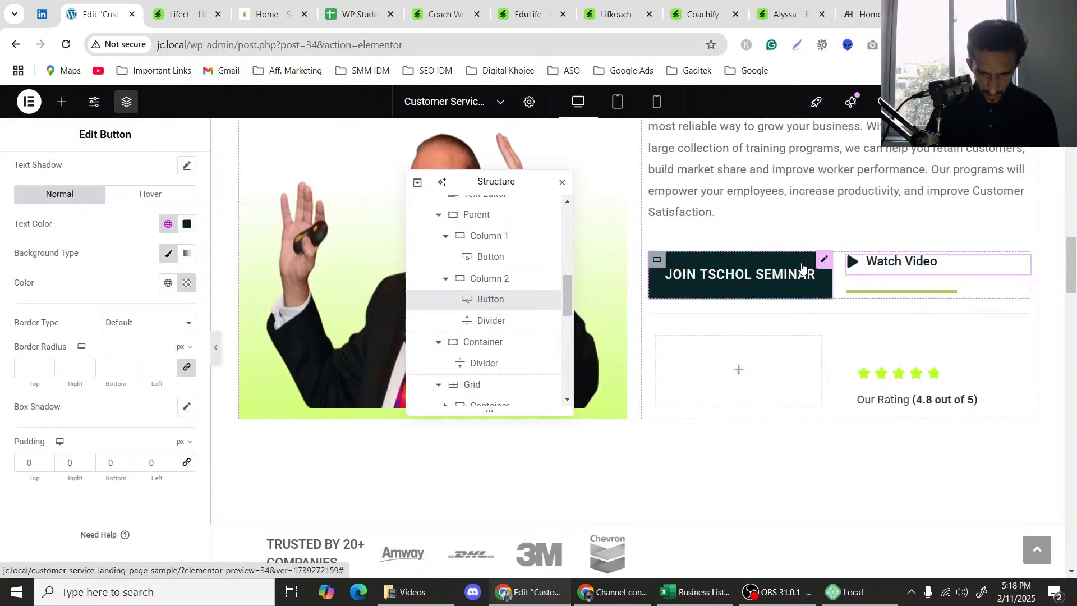
Try centering the items of the Column 2 container that holds the Watch Video button and green divider.
click(855, 260)
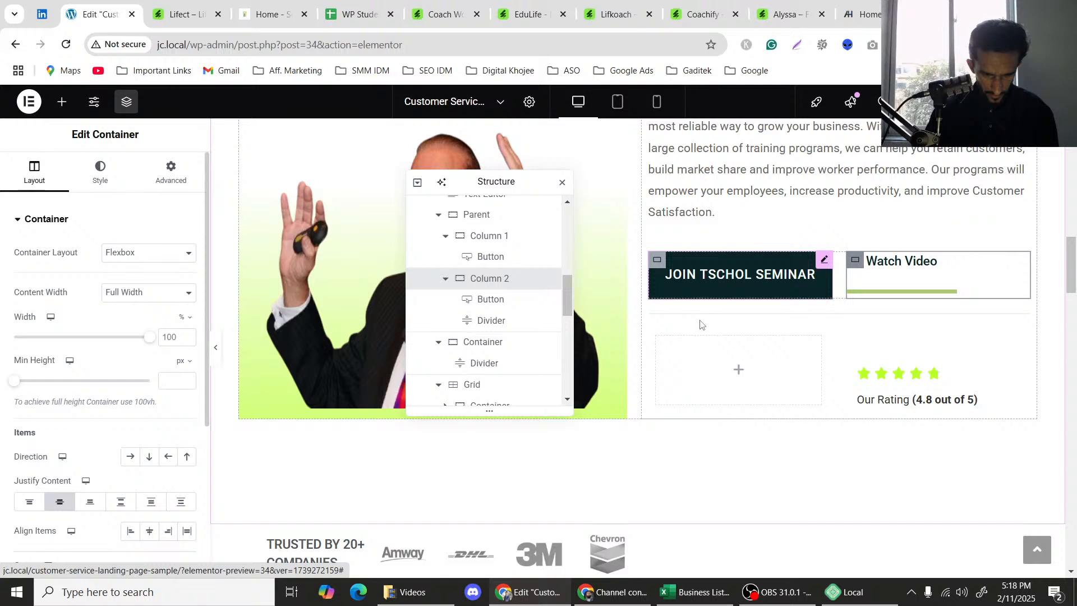
scroll(125, 410, down, 3)
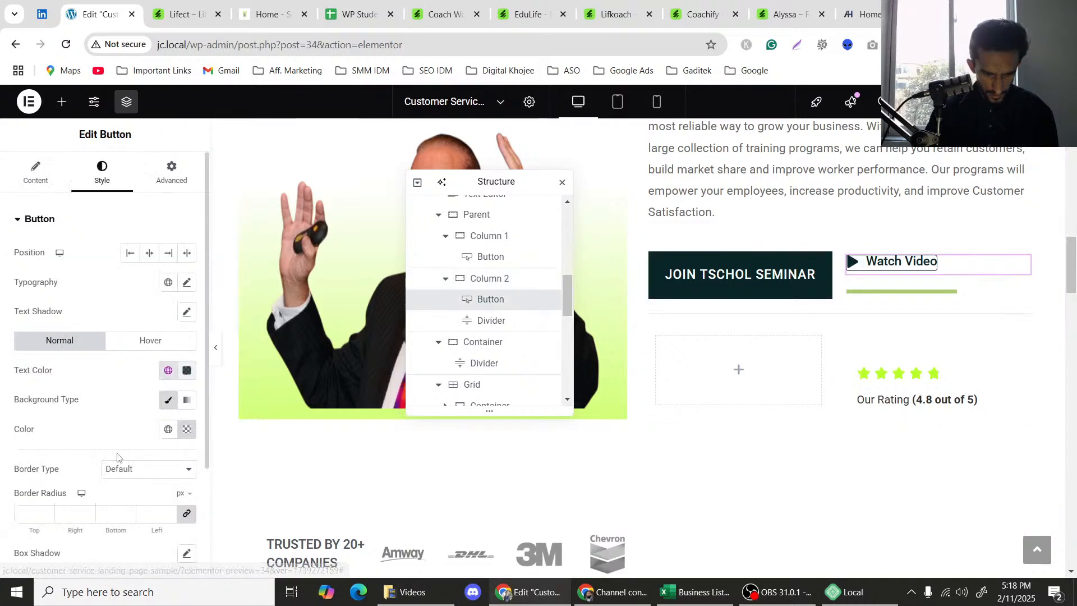
scroll(119, 456, down, 3)
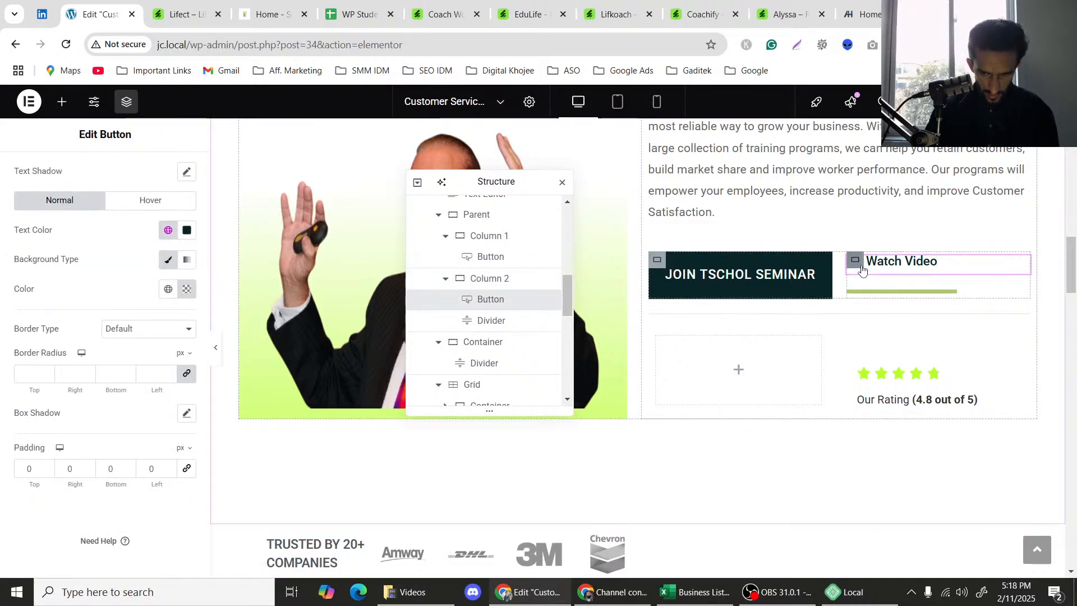
click(860, 269)
scroll(120, 361, down, 3)
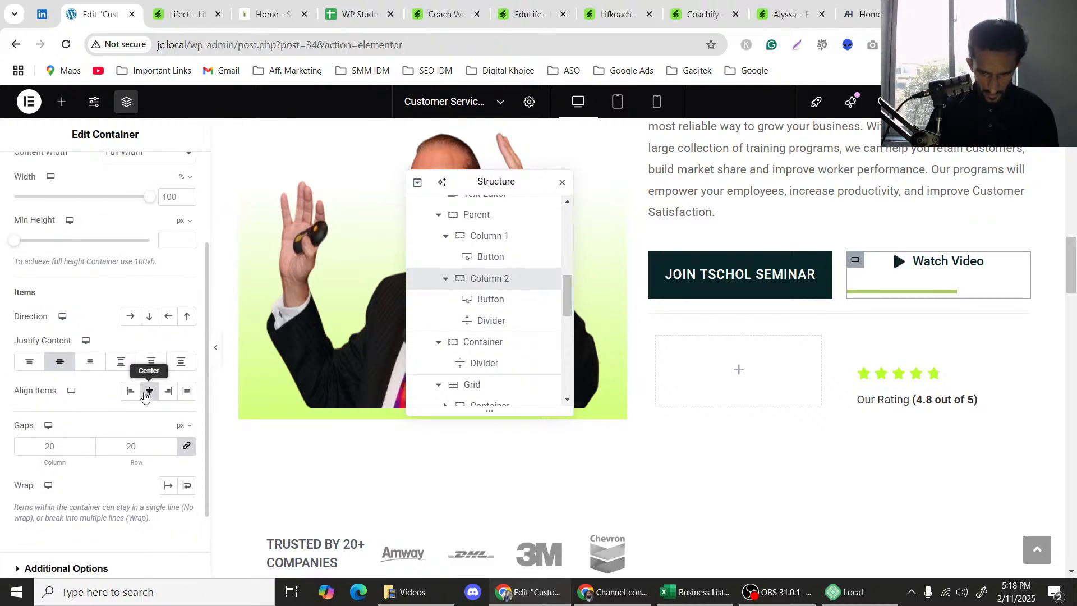
click(130, 391)
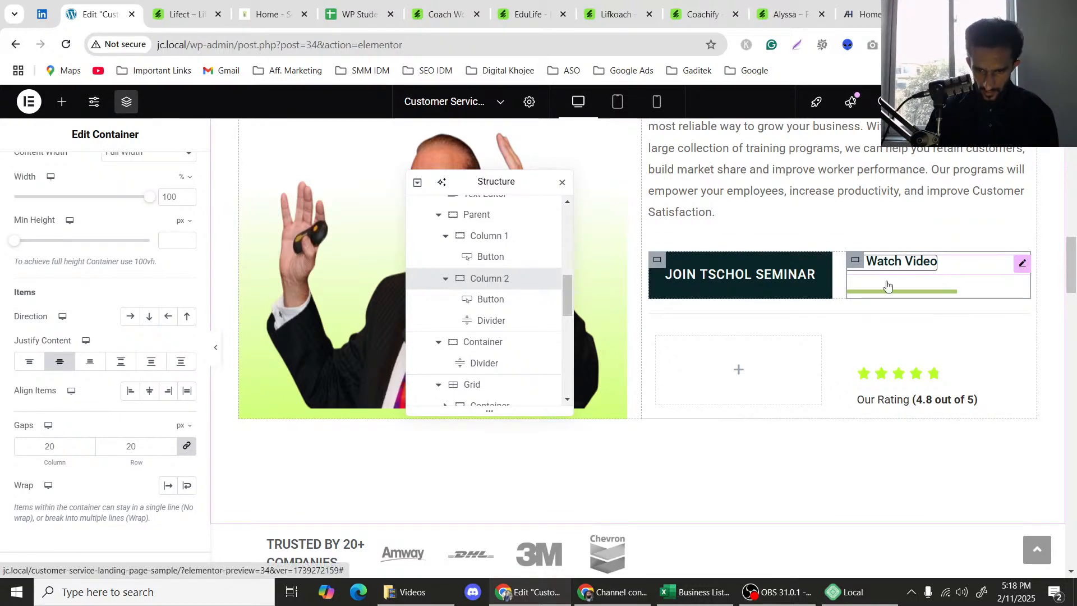
Try an advanced top padding of 12 px on the Watch Video button and preview the section.
click(1010, 263)
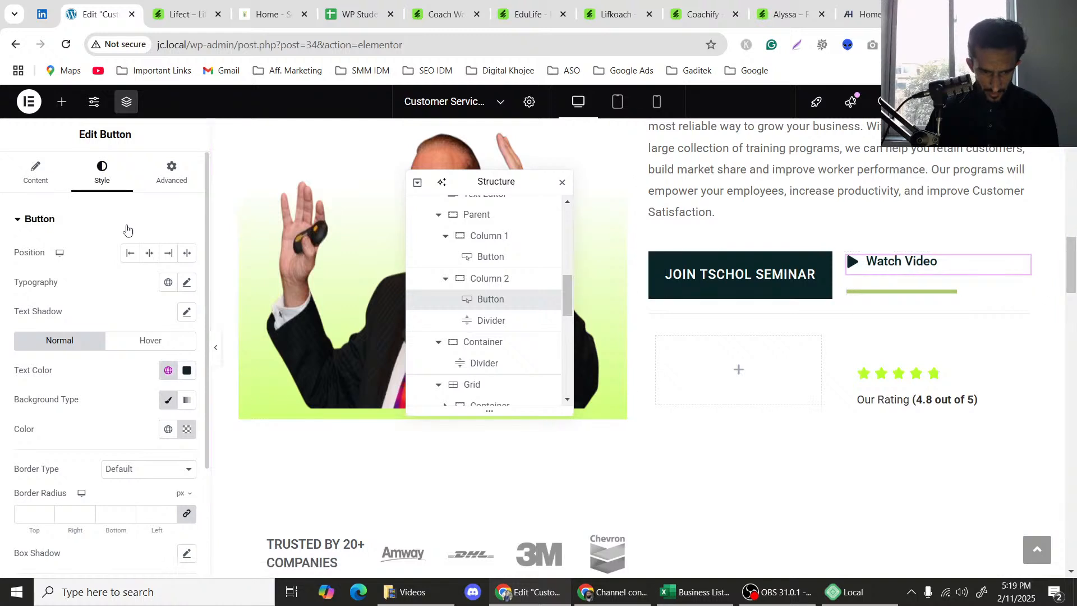
click(171, 171)
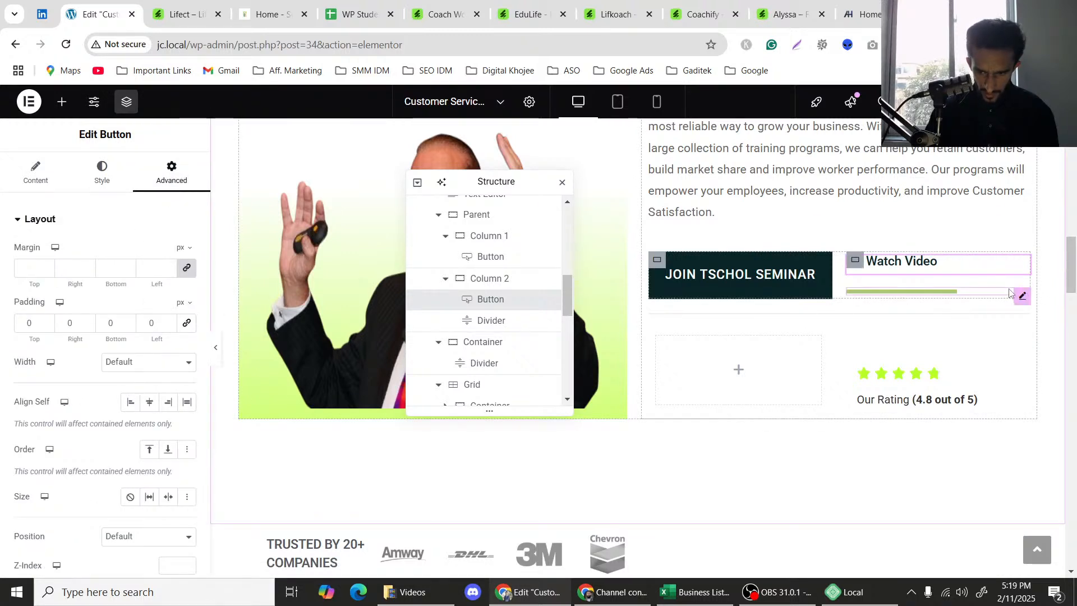
click(991, 298)
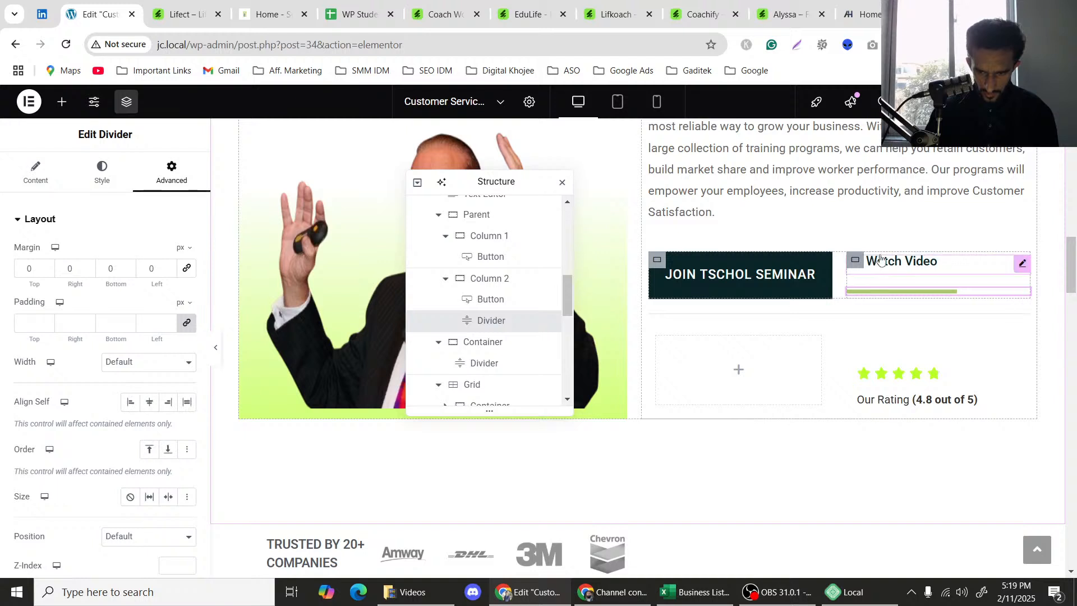
click(853, 262)
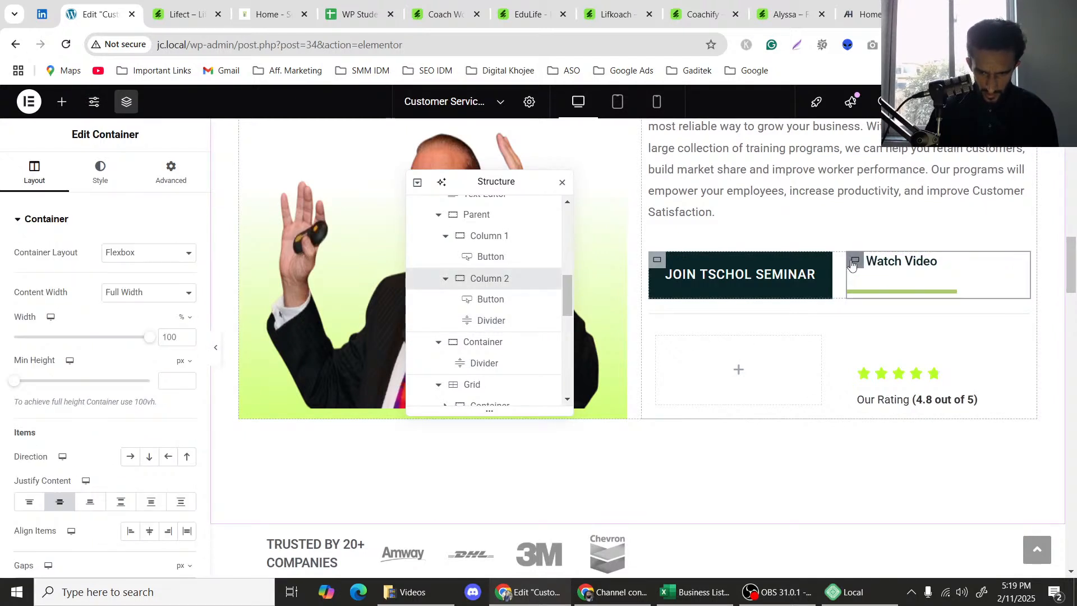
click(933, 264)
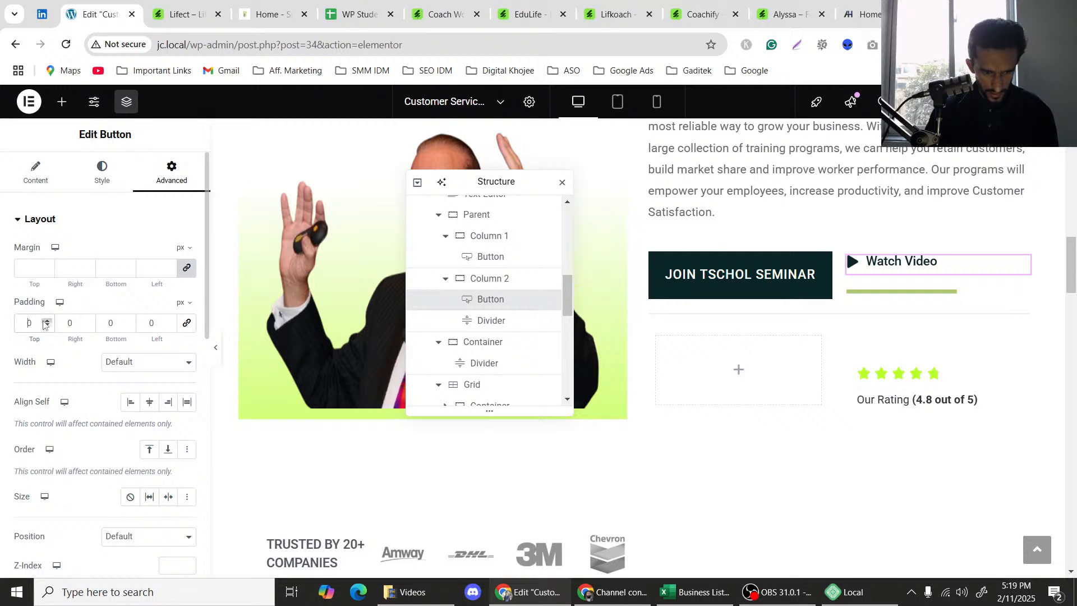
text(9)
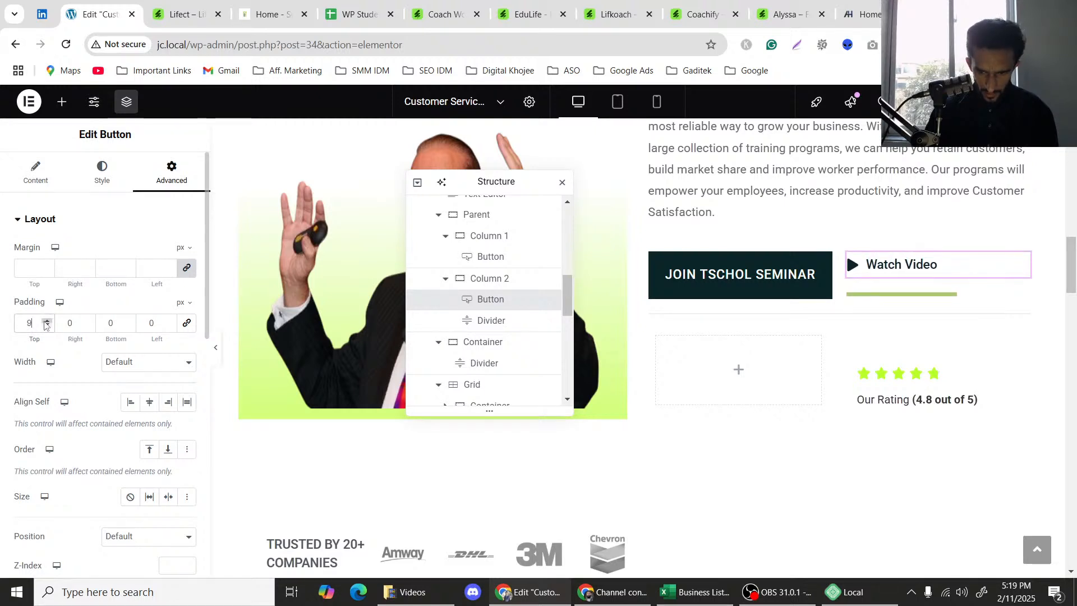
click(44, 322)
click(45, 322)
click(45, 322)
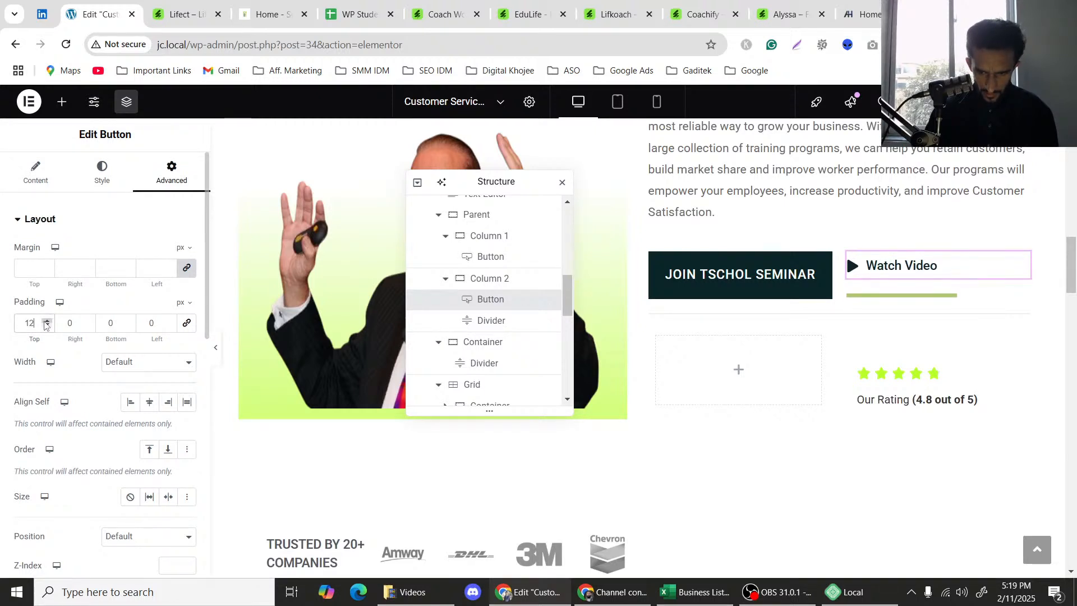
click(217, 349)
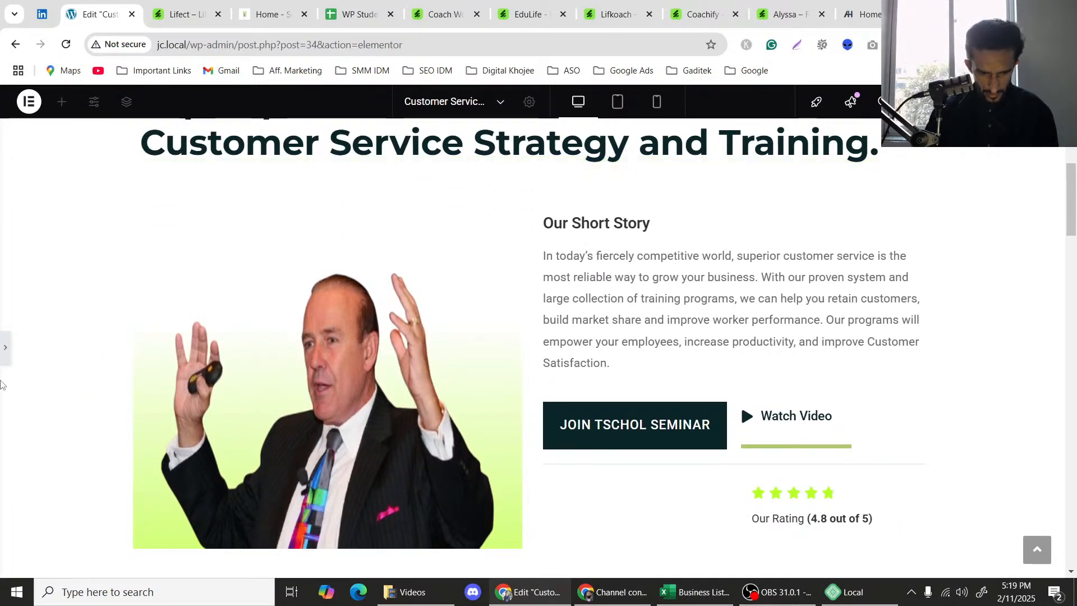
click(6, 346)
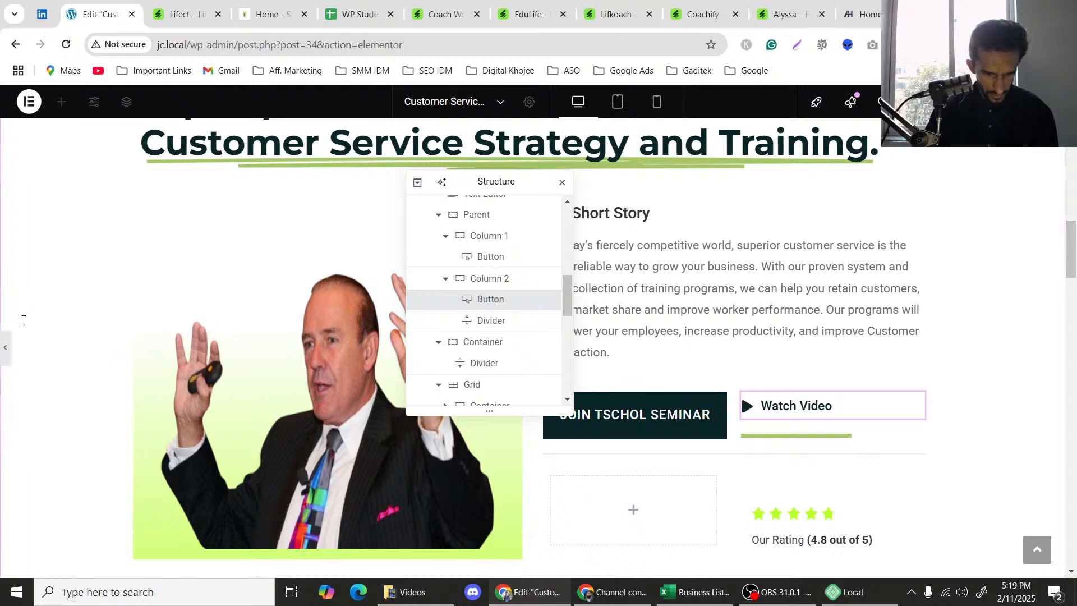
Reset the Watch Video button's top padding to 0 and set its unlinked top margin to 20 px.
double_click(23, 324)
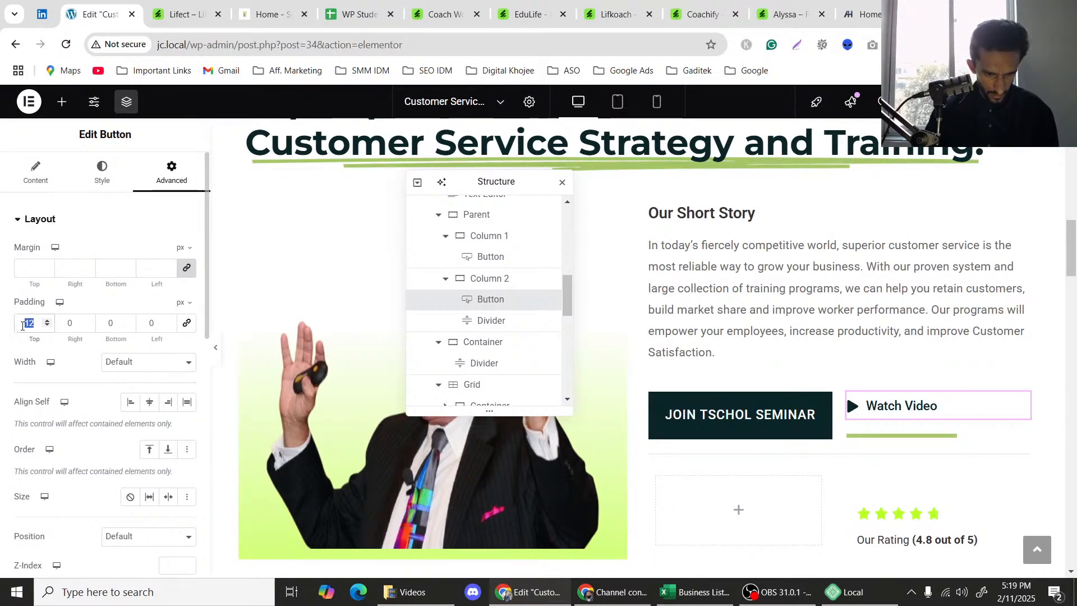
text(0)
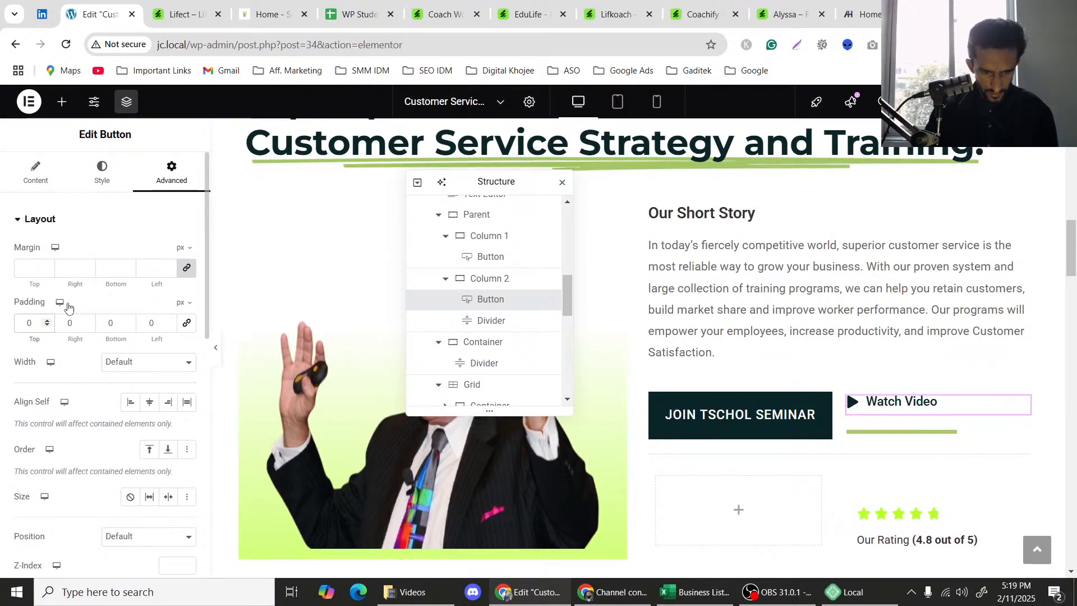
click(187, 267)
click(47, 269)
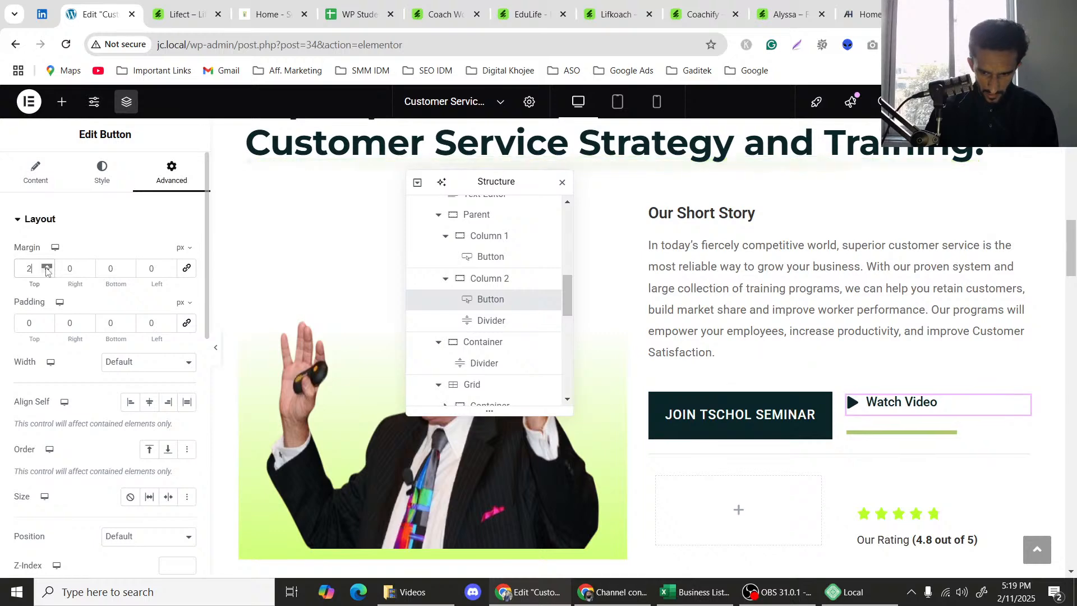
click(46, 269)
click(47, 268)
click(46, 268)
click(46, 269)
click(46, 268)
click(46, 268)
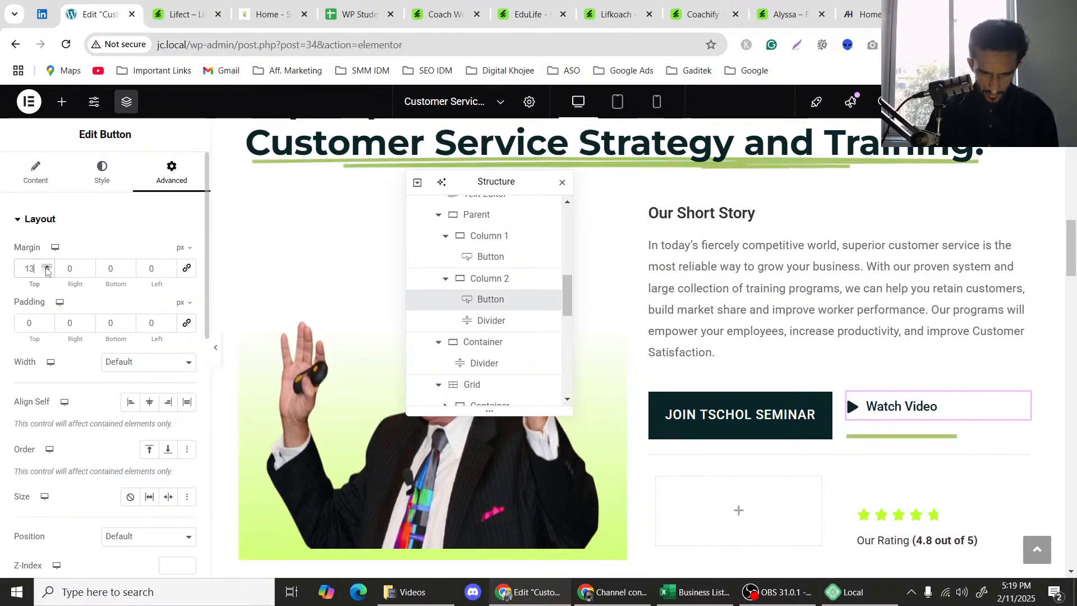
click(47, 268)
click(47, 268)
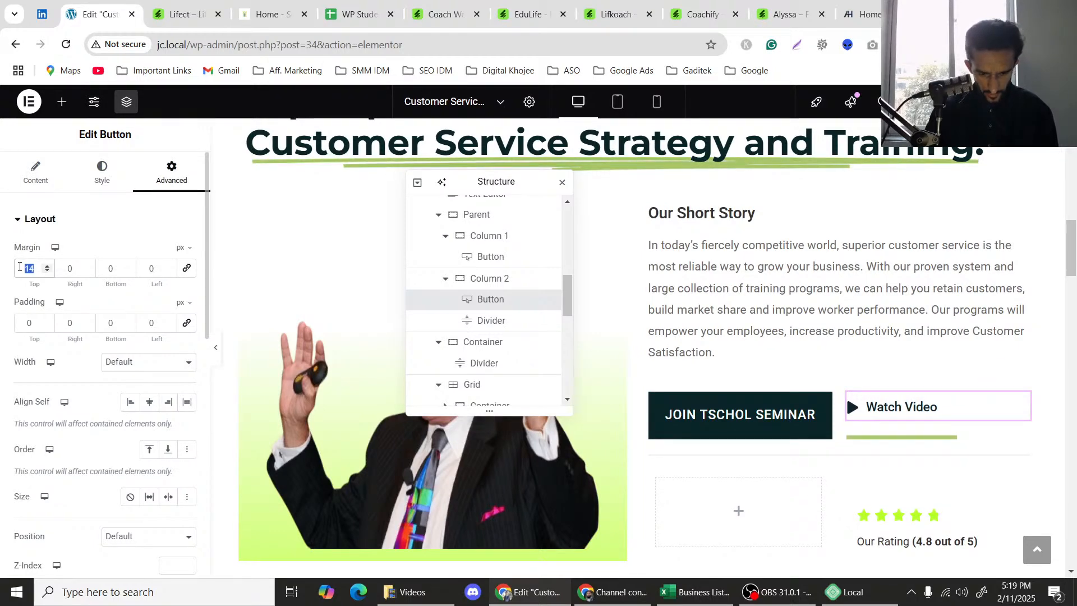
text(15)
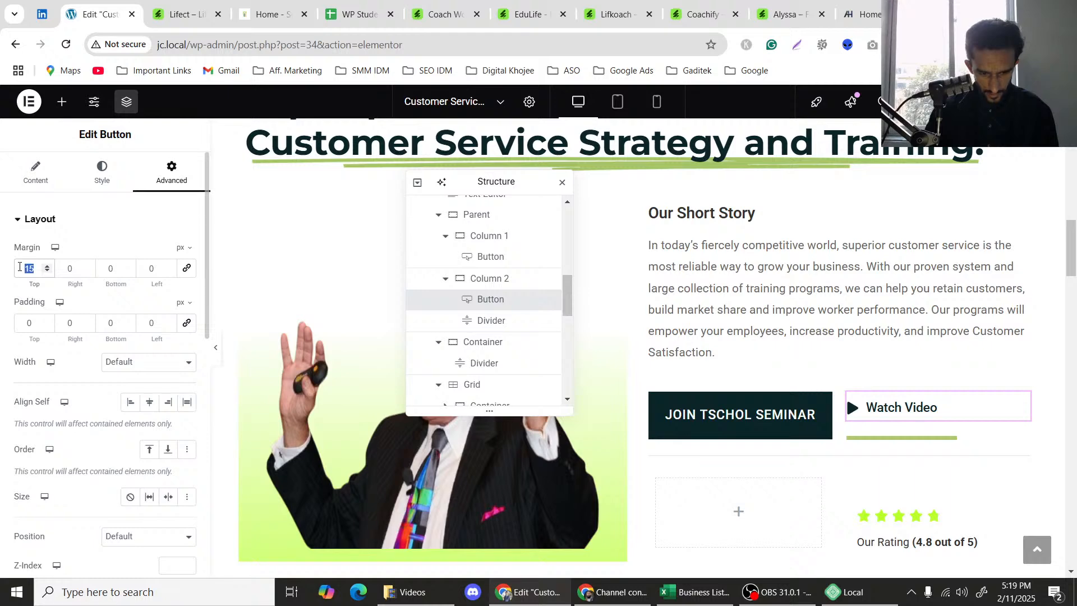
text(20)
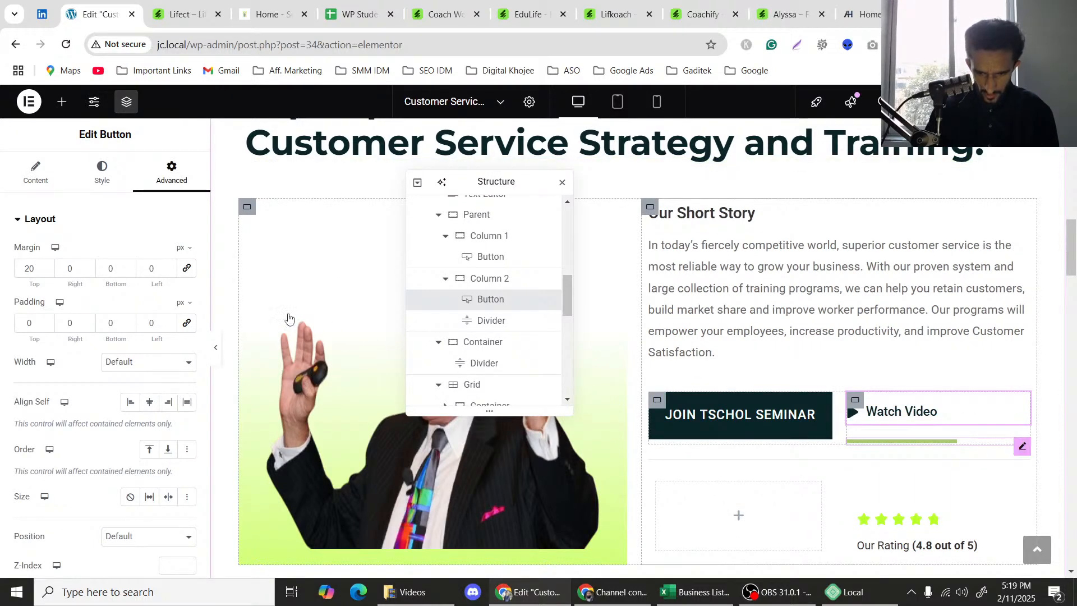
Set the top margin of the green divider under Watch Video to -11 px and preview the section.
click(1020, 446)
click(51, 272)
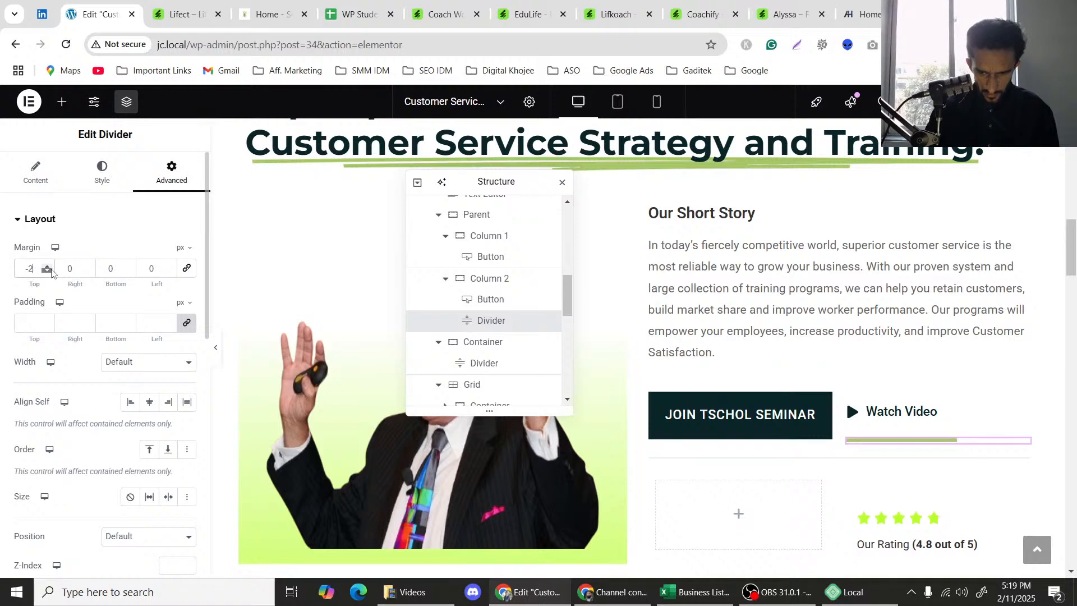
click(51, 271)
click(52, 271)
click(51, 271)
click(51, 271)
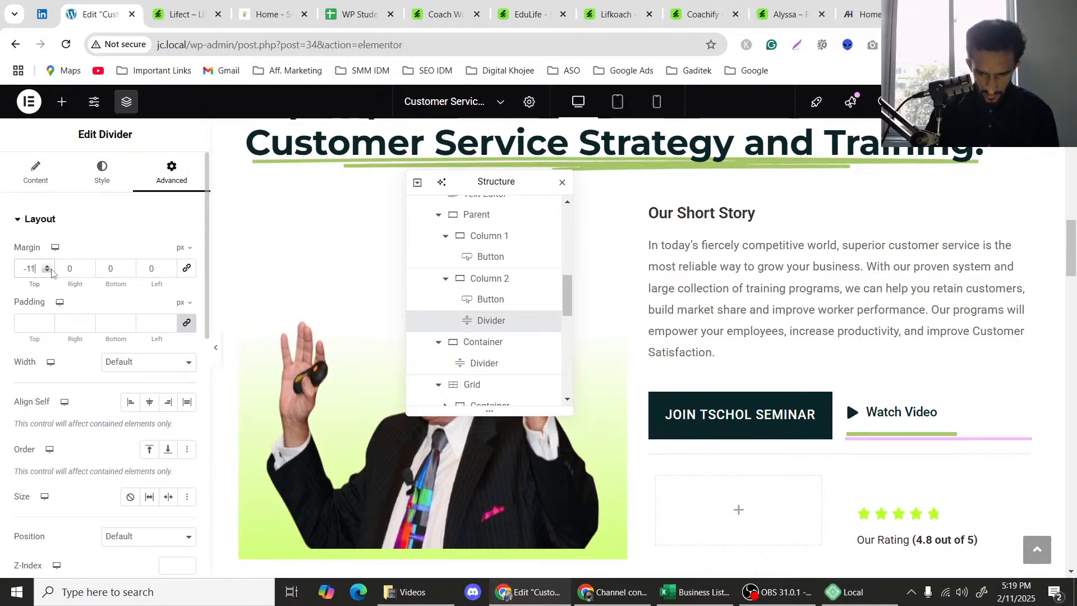
click(217, 354)
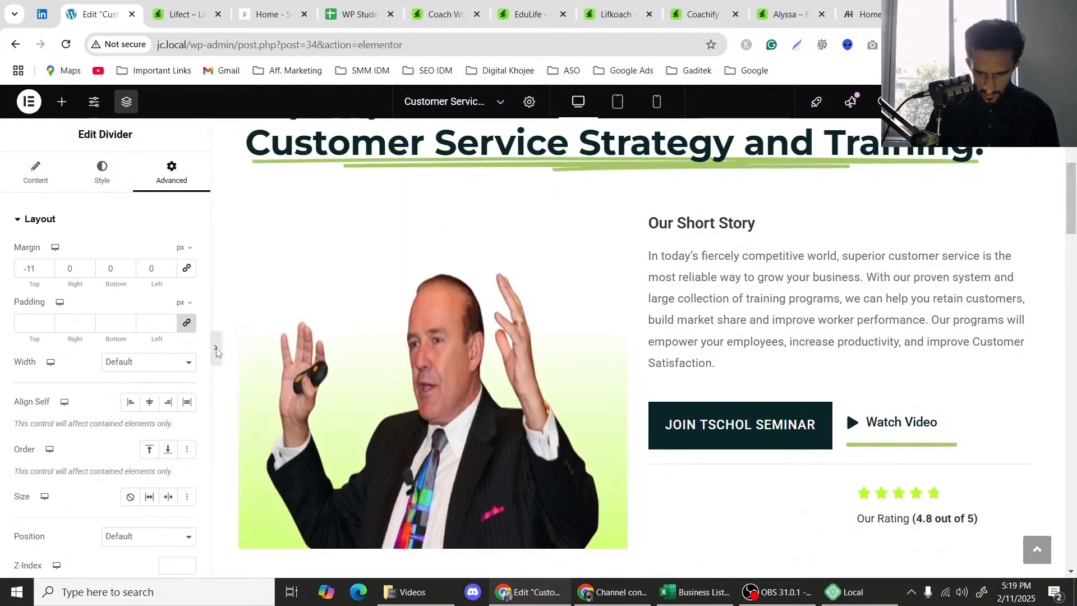
click(211, 344)
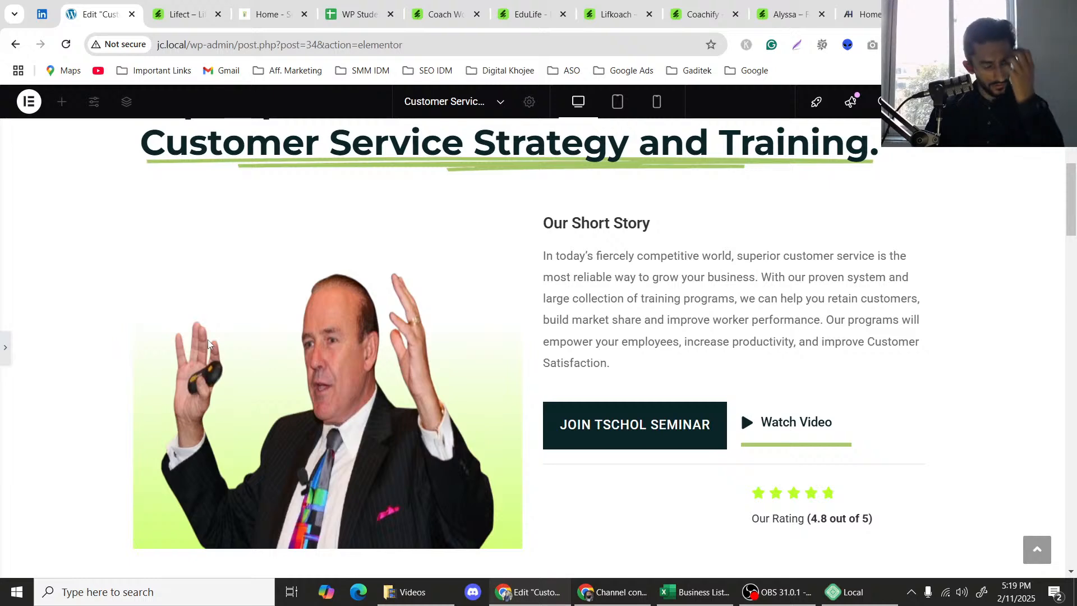
Link the column and row gaps of the container that holds the Our Short Story content.
scroll(218, 339, down, 3)
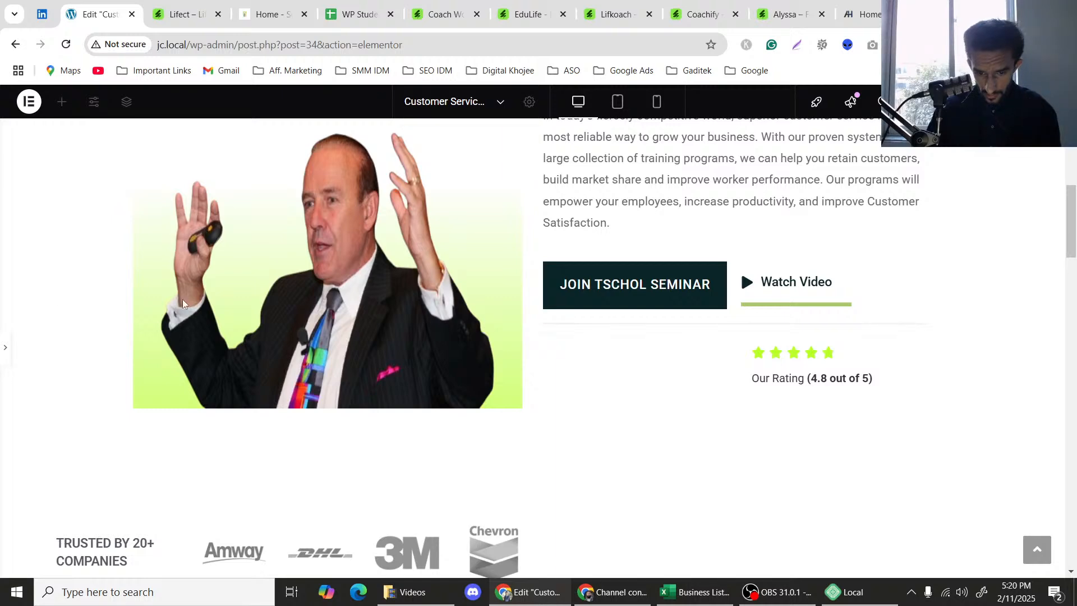
click(846, 305)
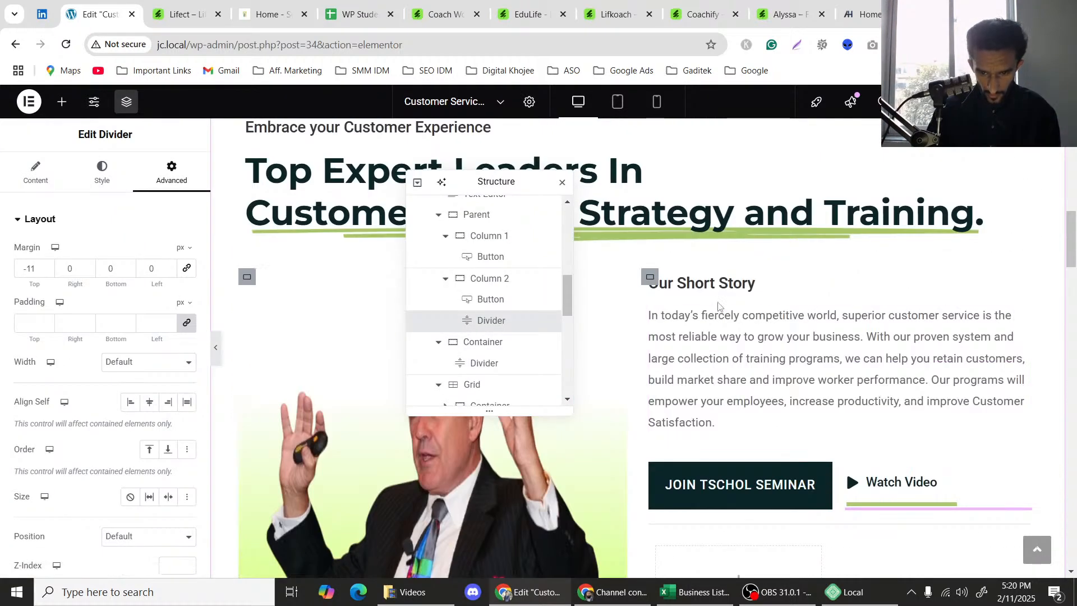
click(650, 278)
scroll(93, 362, down, 5)
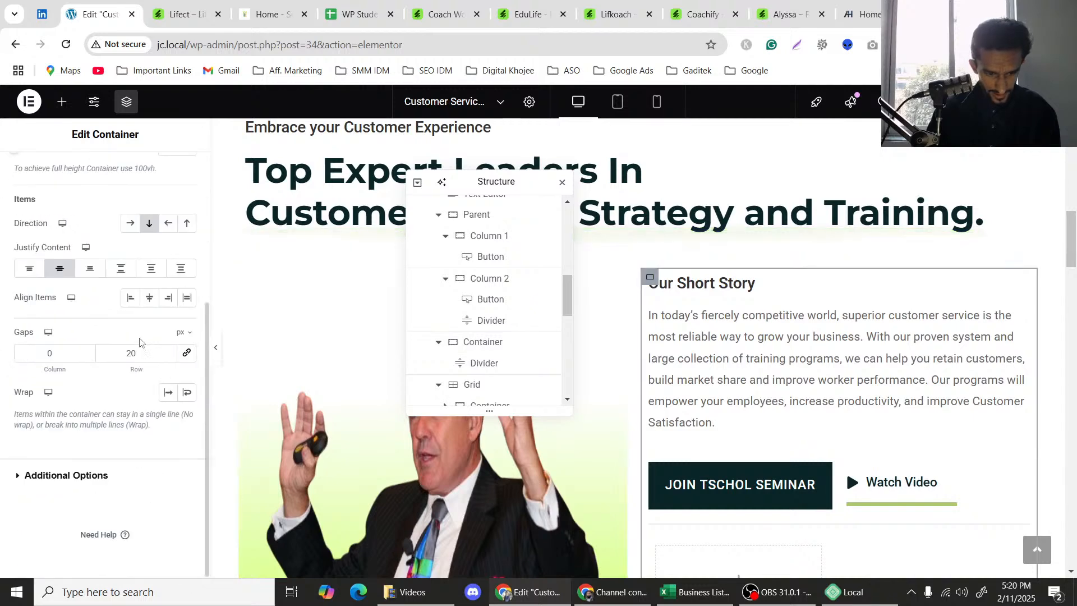
click(186, 352)
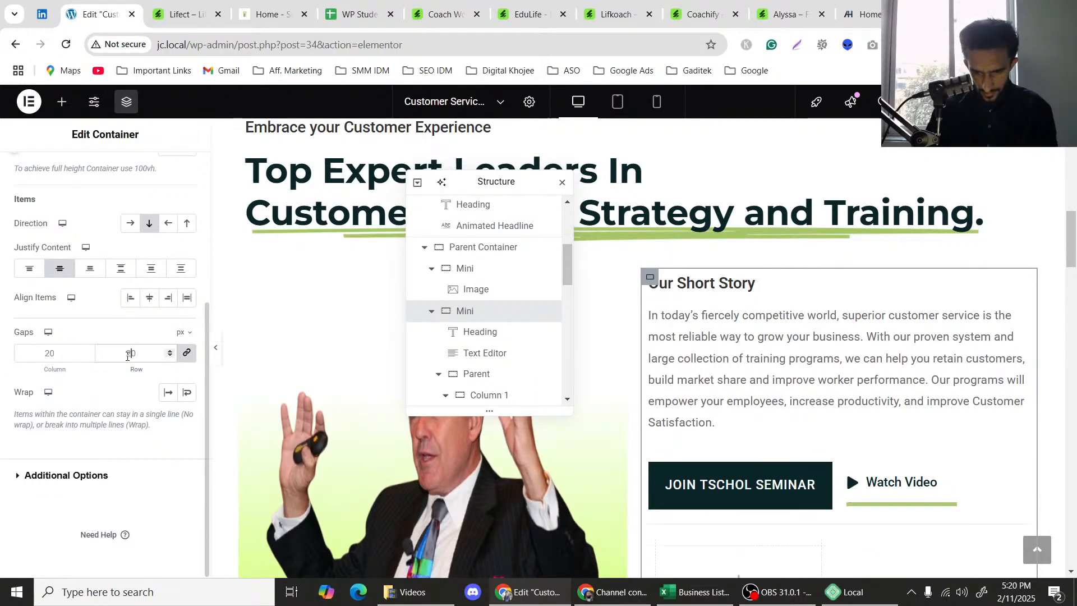
scroll(657, 383, down, 2)
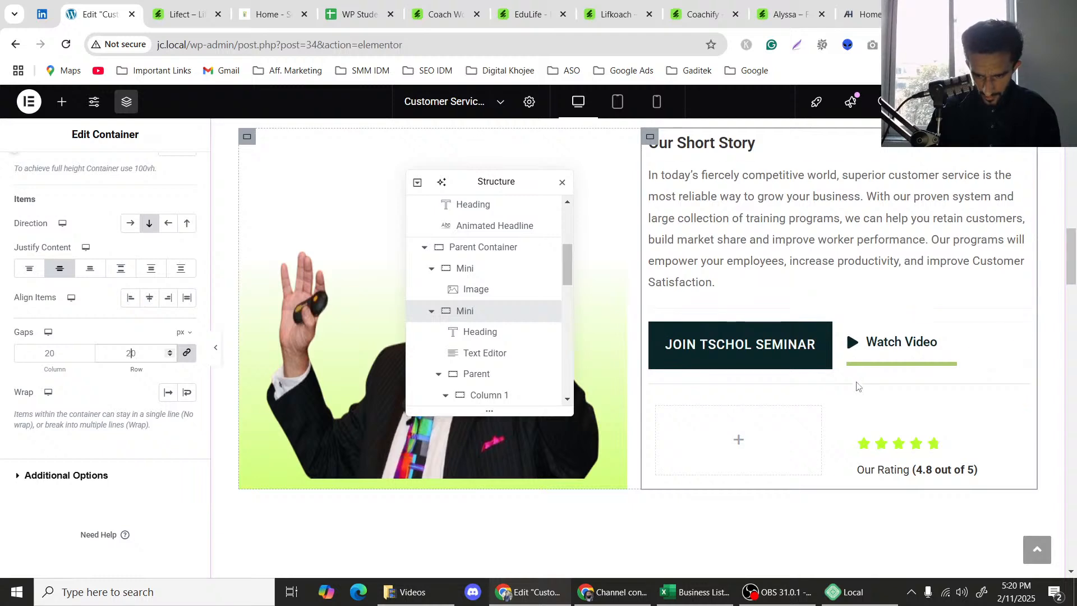
scroll(798, 300, up, 2)
scroll(788, 316, down, 1)
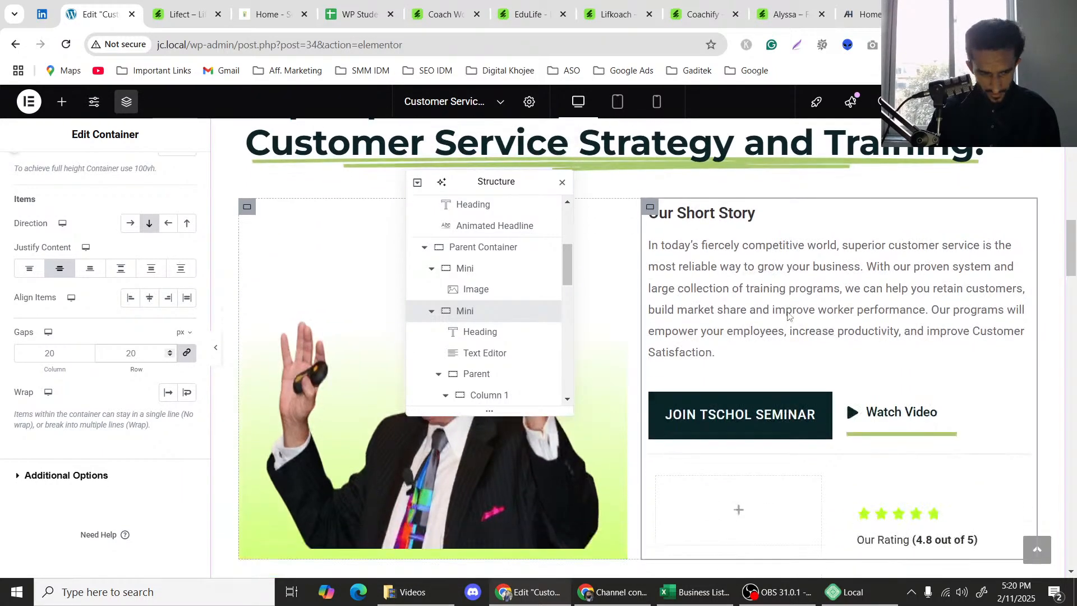
scroll(788, 316, down, 1)
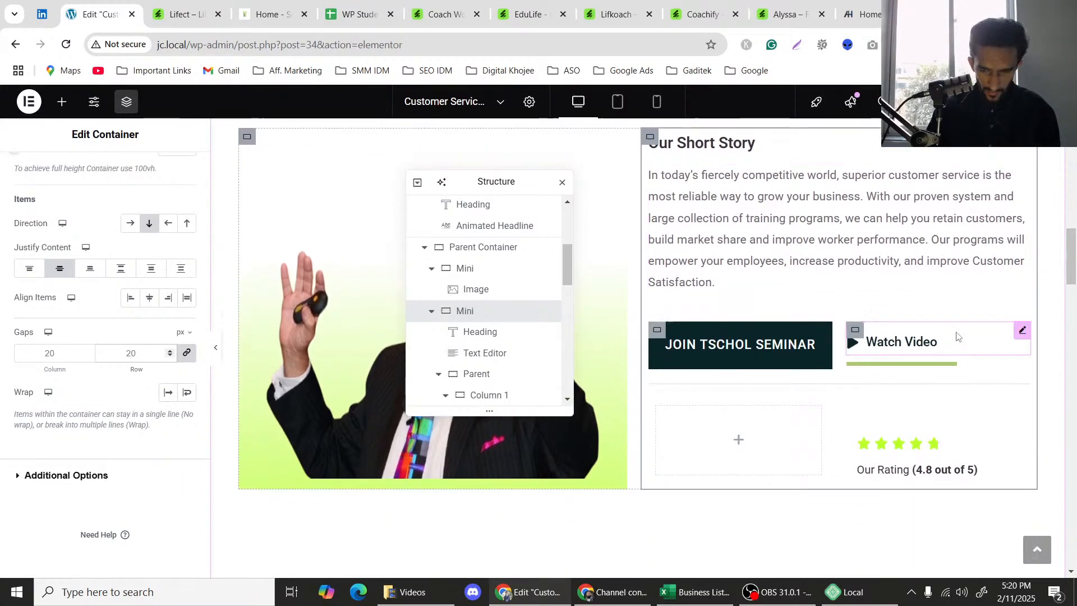
Try the Backgrund and Text global colors on the divider below the Watch Video button.
click(909, 365)
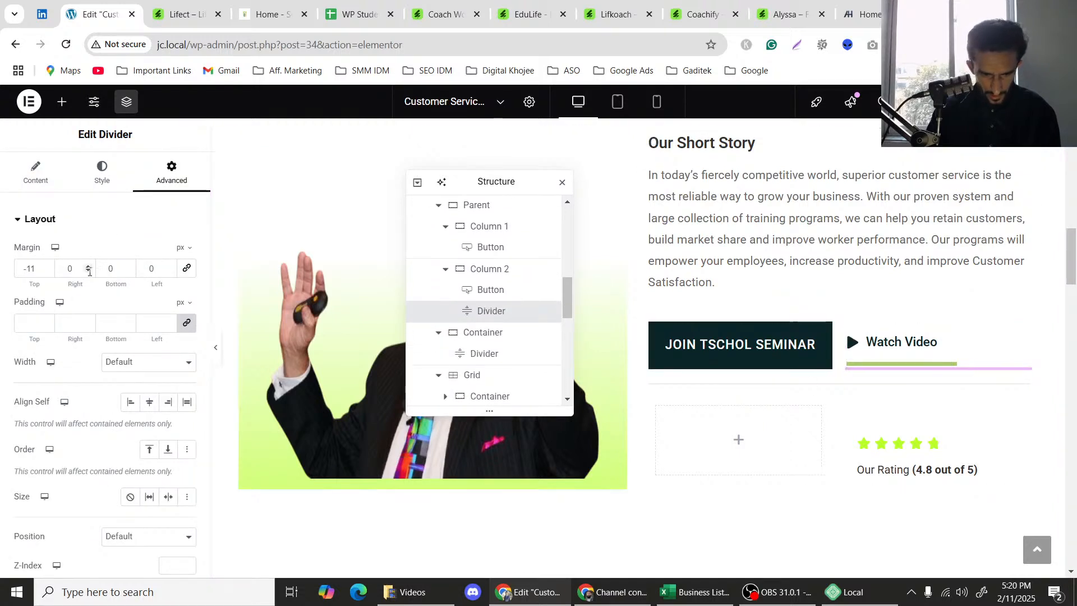
click(131, 168)
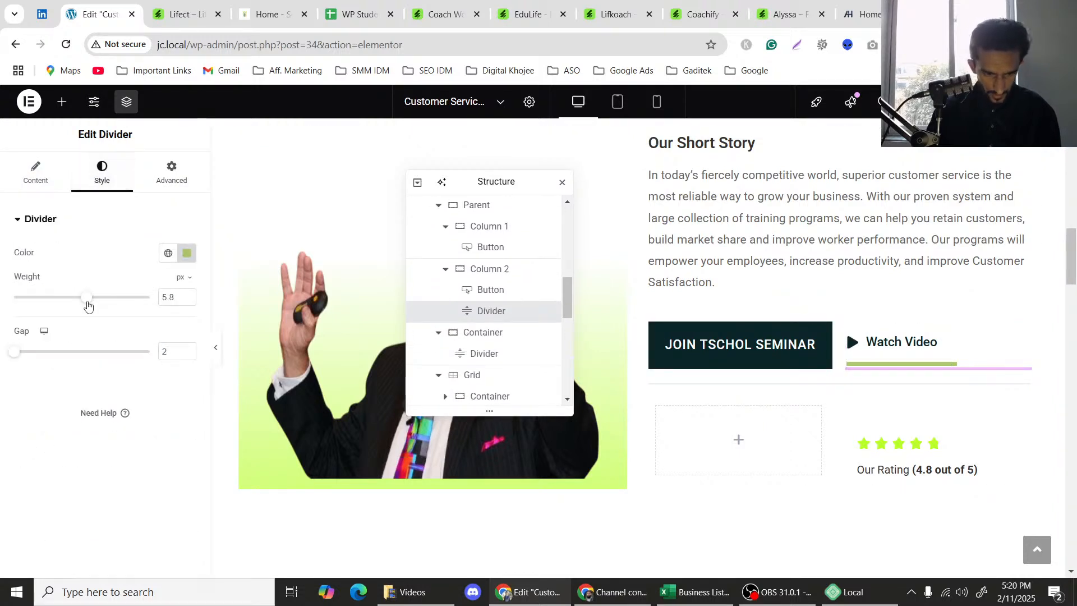
click(168, 255)
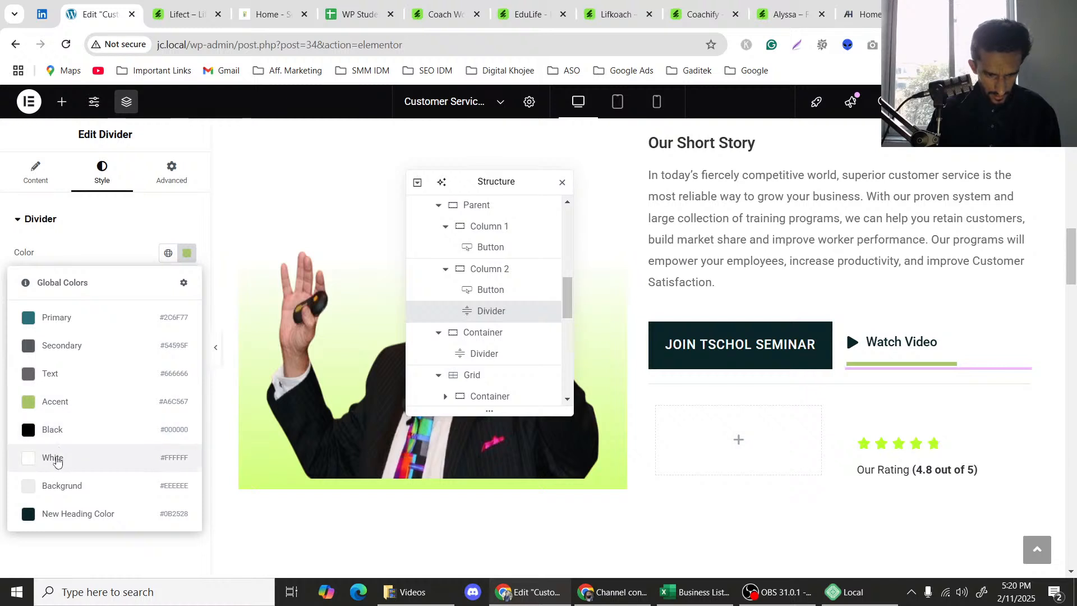
click(53, 487)
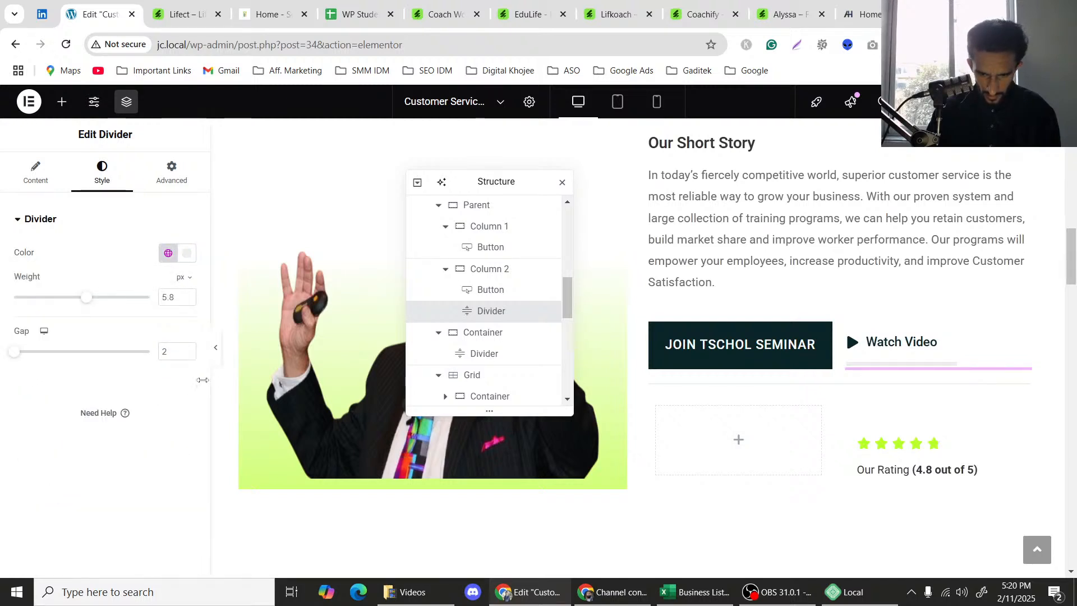
click(168, 253)
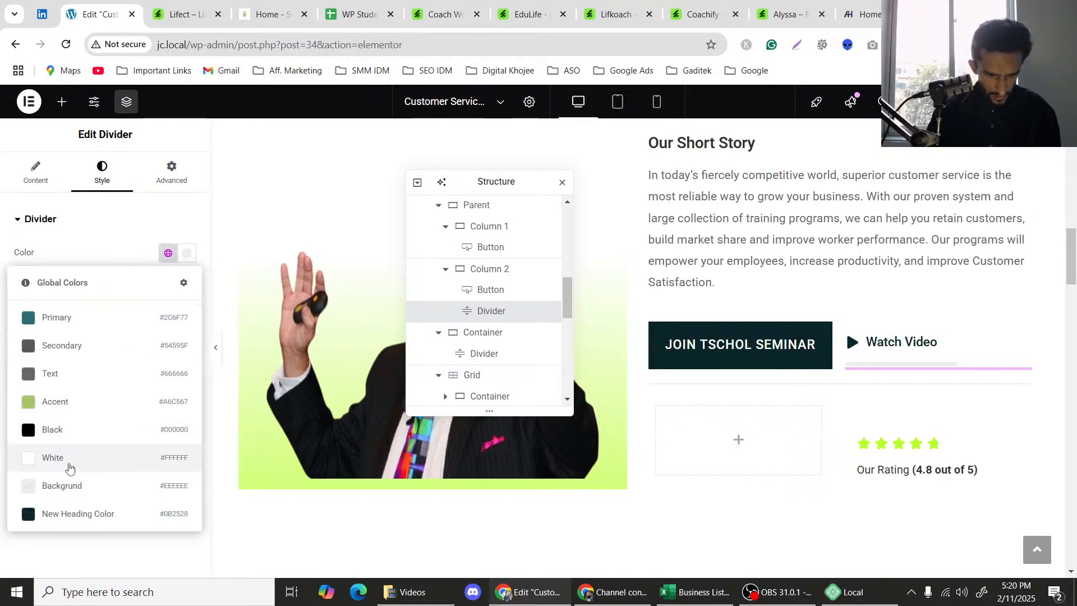
click(66, 374)
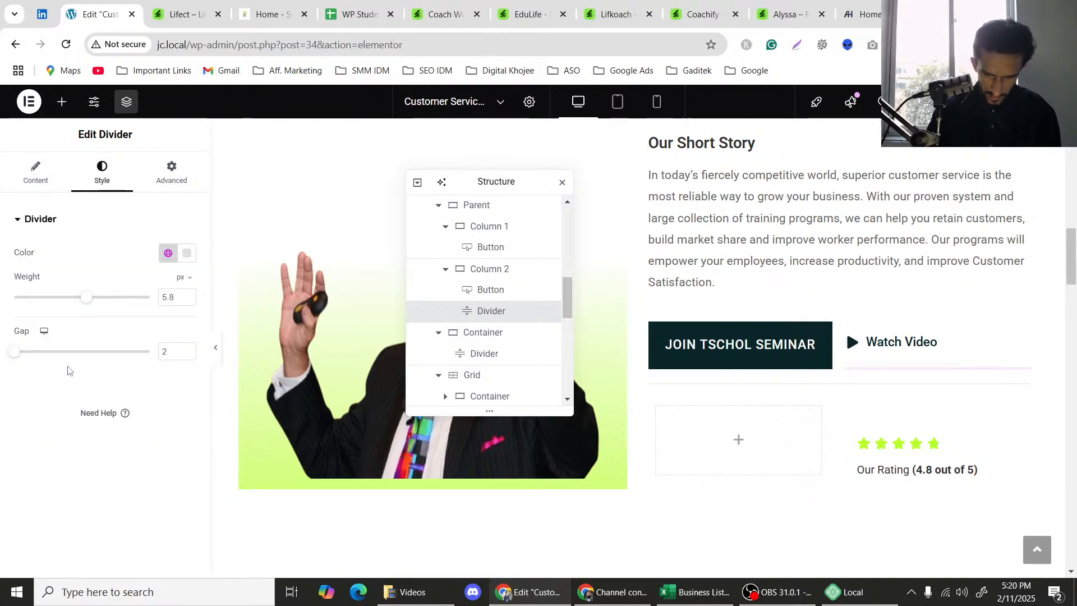
Delete the divider below the Watch Video button.
click(216, 348)
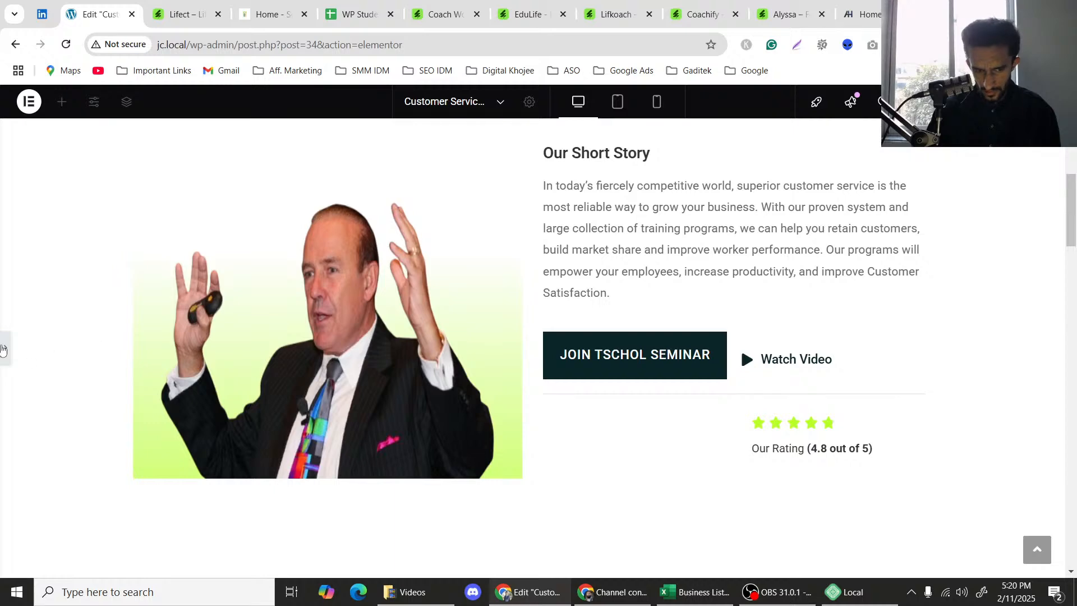
click(2, 349)
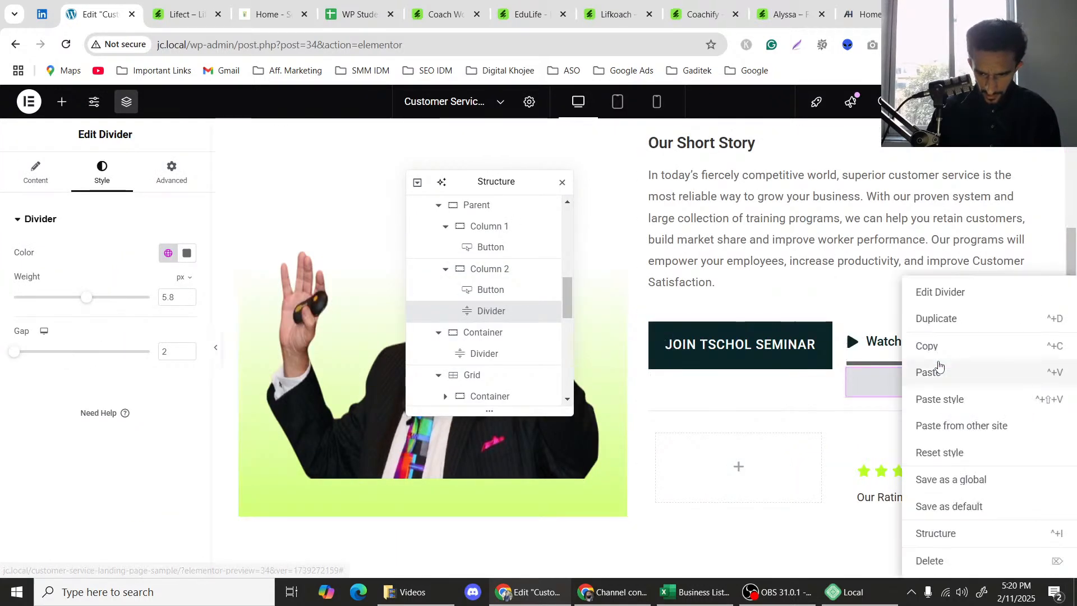
right_click(1010, 379)
click(938, 558)
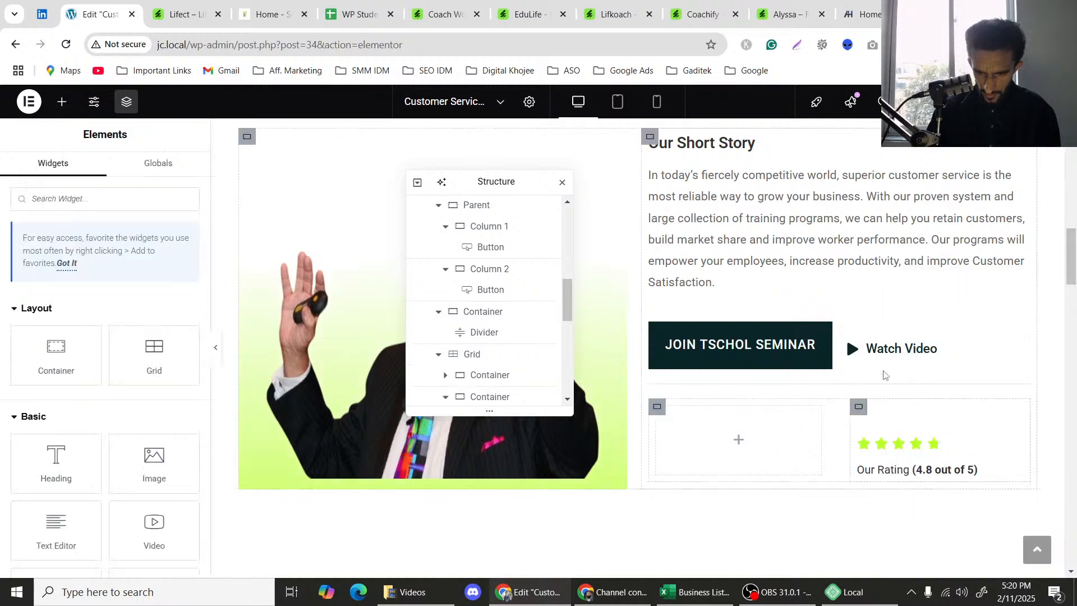
Inspect the margin and padding of the Watch Video column, and preview the hero section without the editing panel.
click(854, 328)
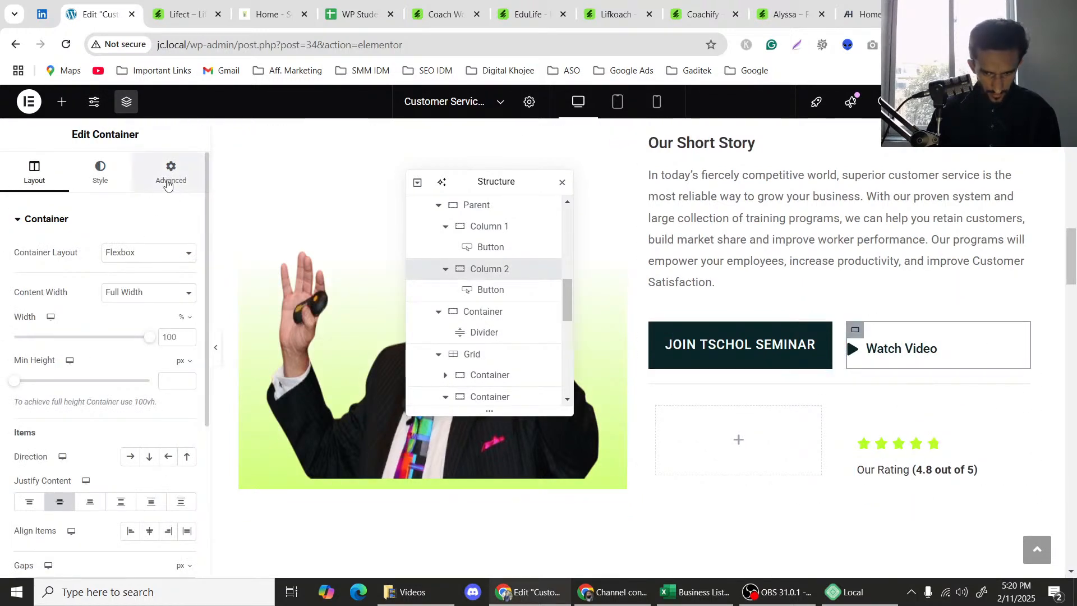
click(171, 172)
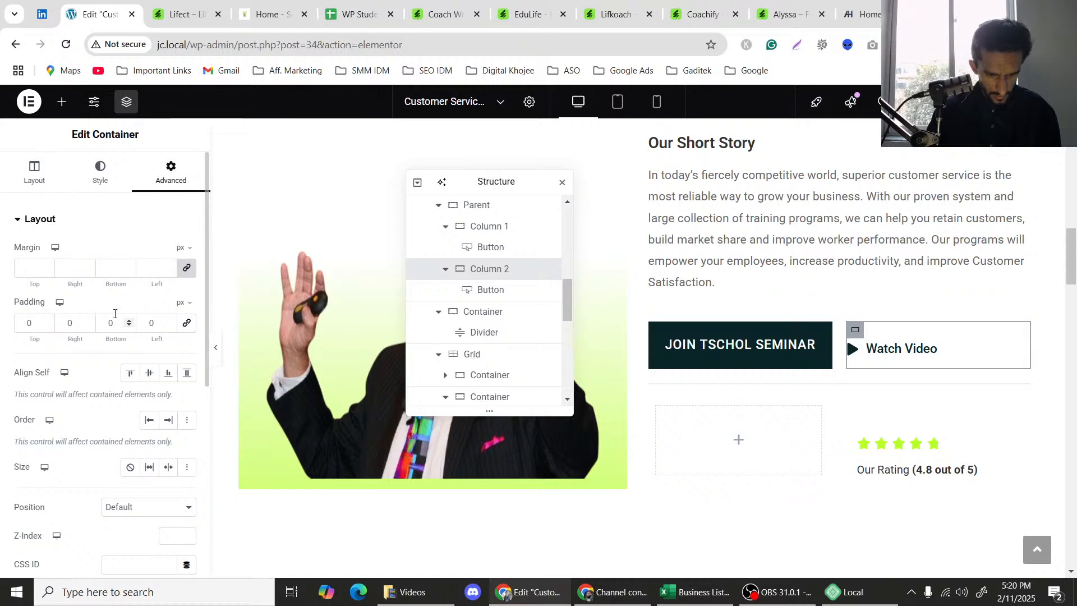
click(217, 348)
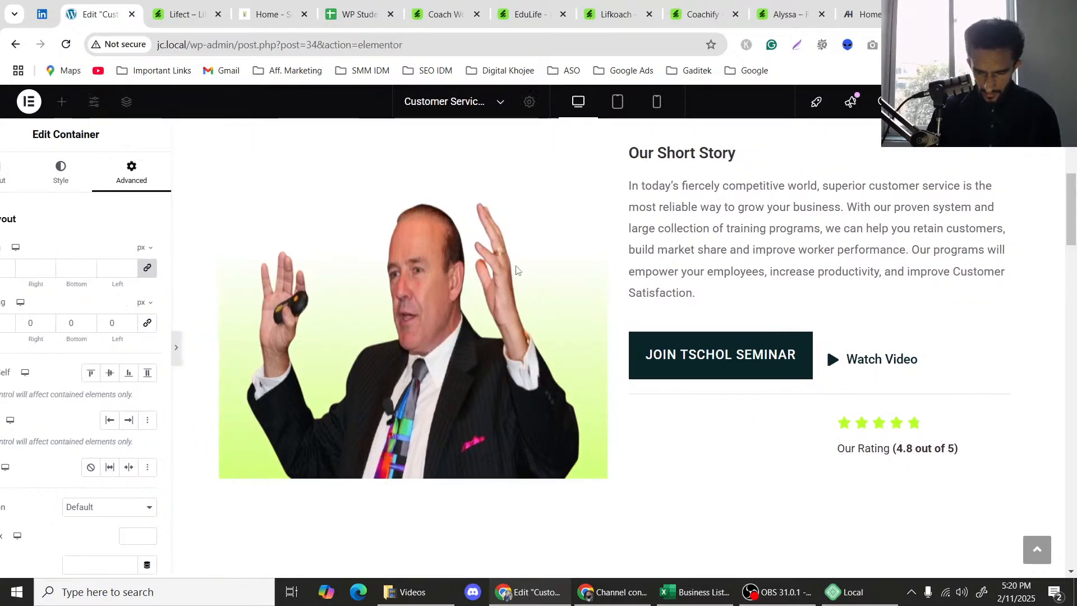
scroll(441, 253, down, 2)
scroll(441, 253, up, 3)
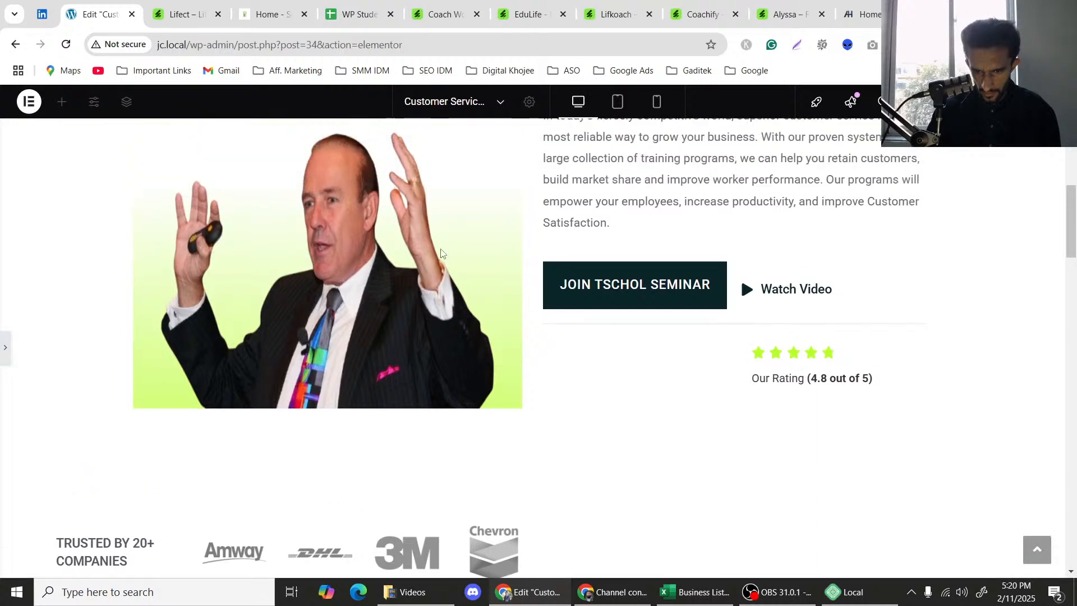
scroll(441, 253, up, 2)
scroll(441, 253, down, 5)
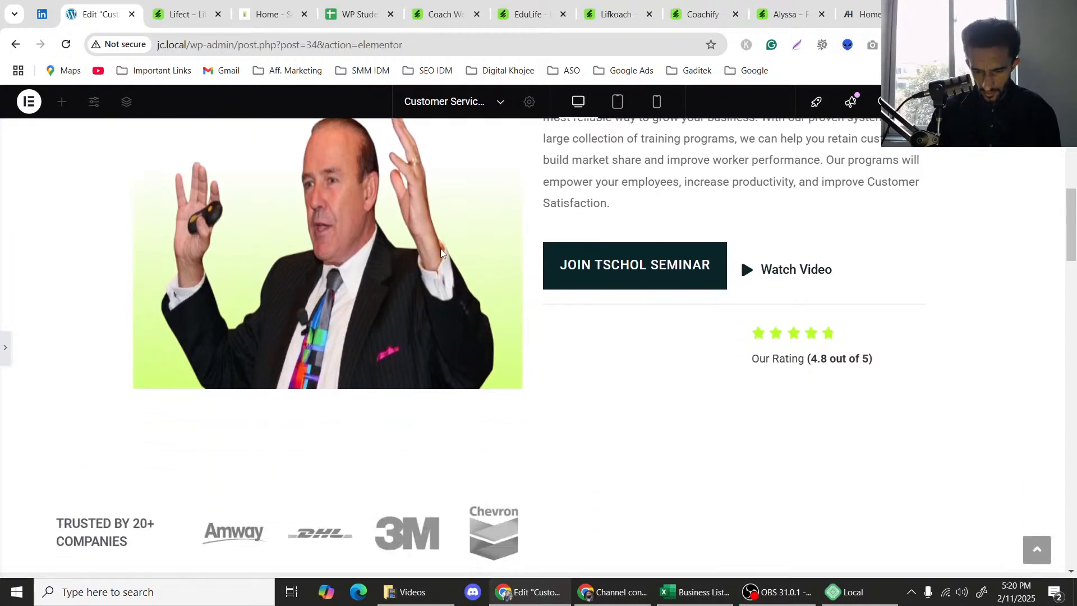
scroll(440, 248, up, 5)
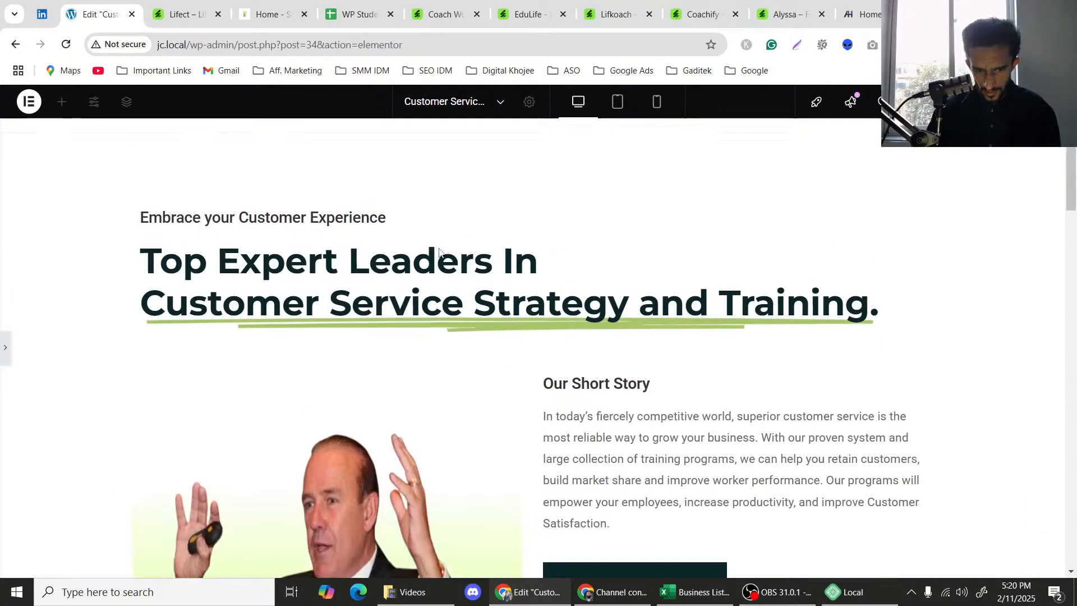
scroll(440, 252, down, 2)
scroll(439, 253, down, 3)
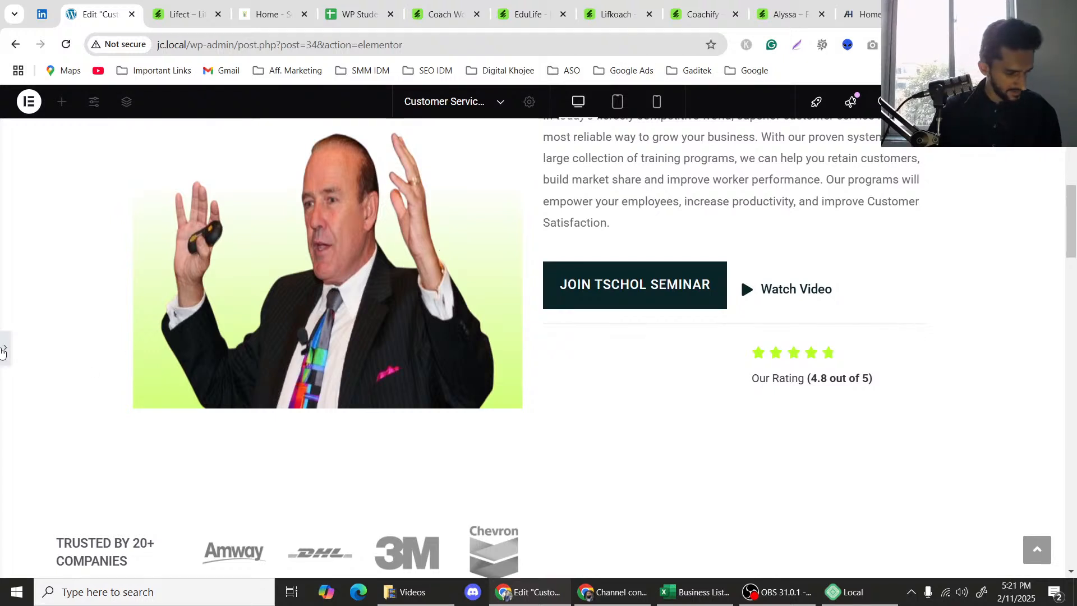
Set the Watch Video button's top margin to 0 px and preview its alignment beside the seminar button.
click(783, 295)
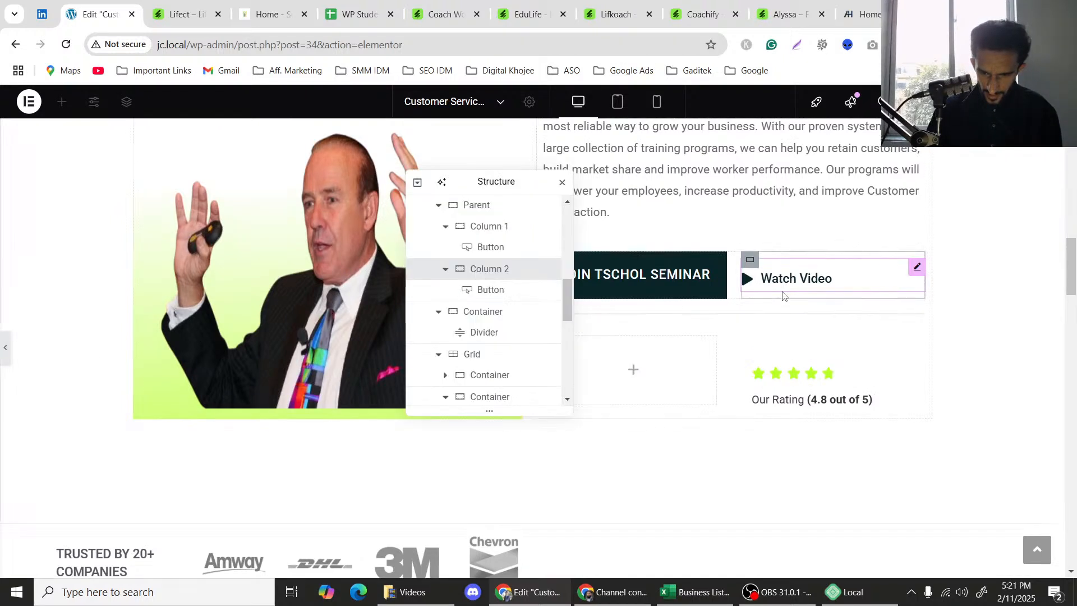
click(751, 259)
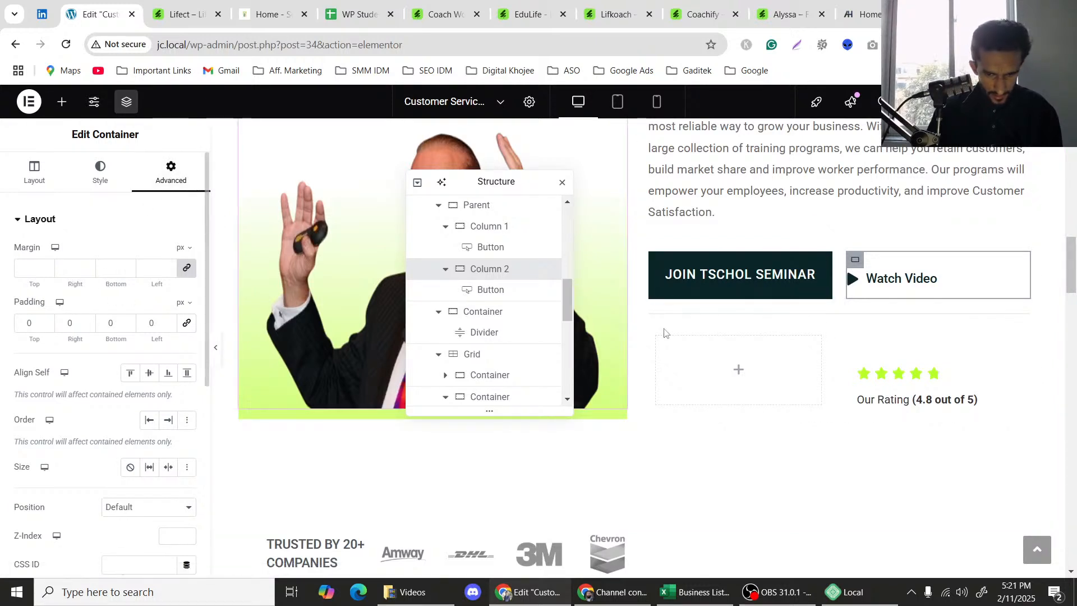
click(491, 289)
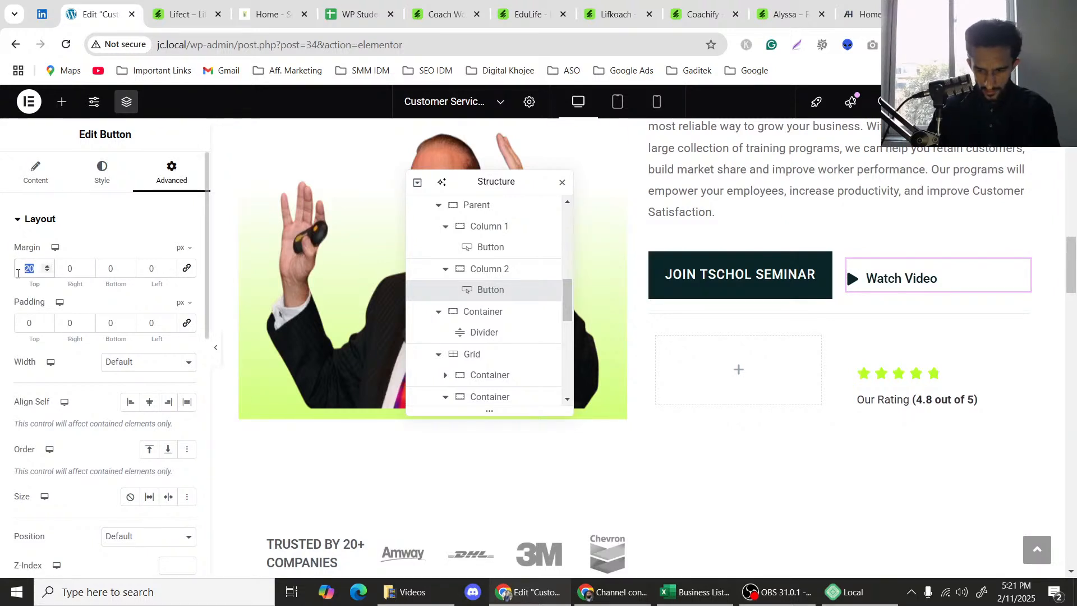
text(0)
click(220, 351)
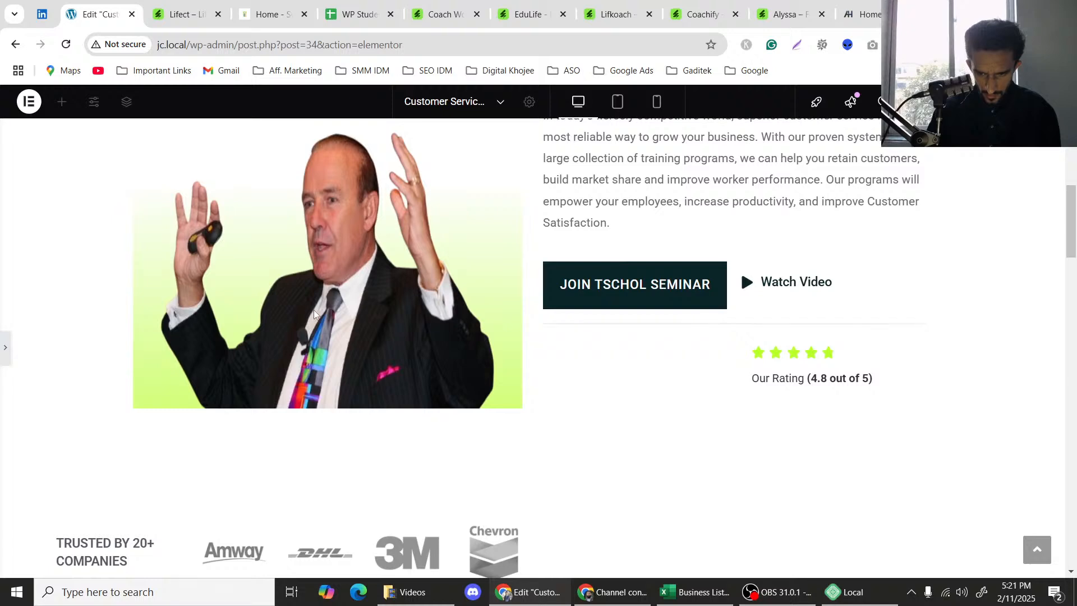
key(ctrl+p)
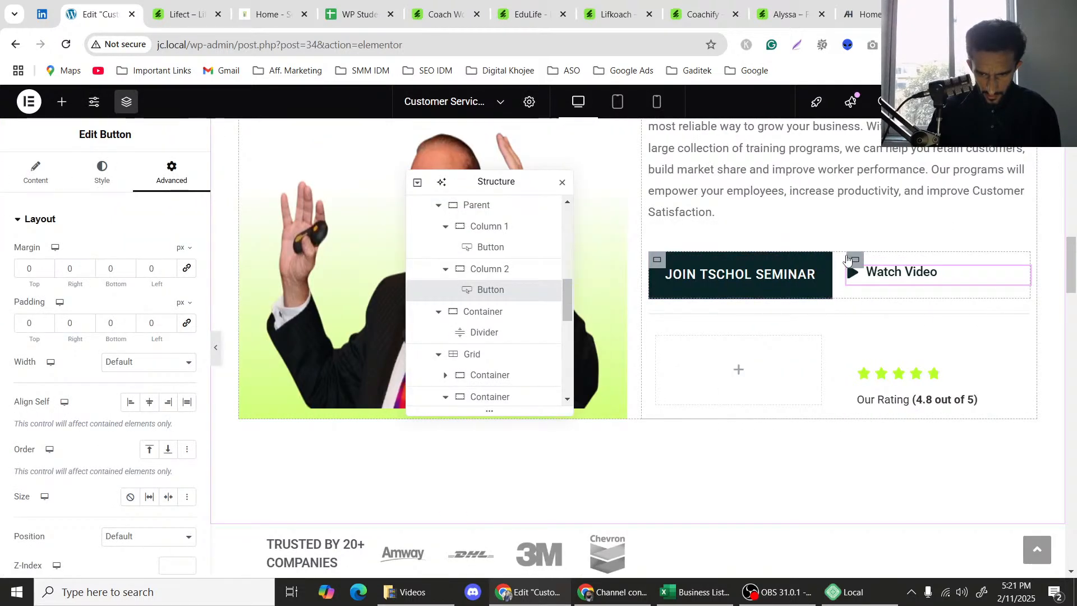
Clear and link the padding of the Watch Video column container, with its content justified to Center.
click(488, 269)
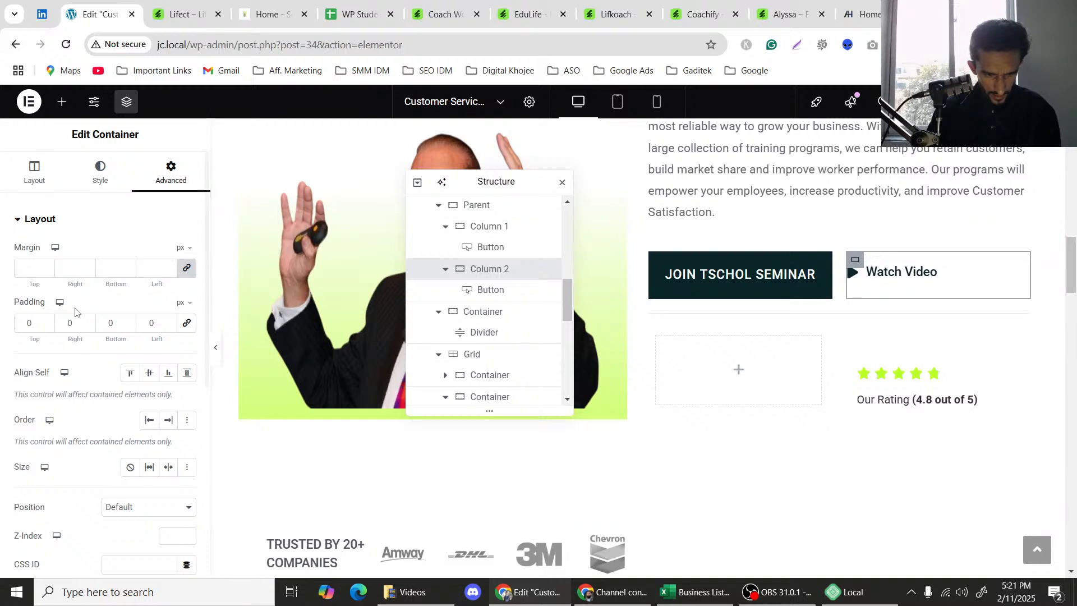
double_click(156, 324)
key(BackSpace)
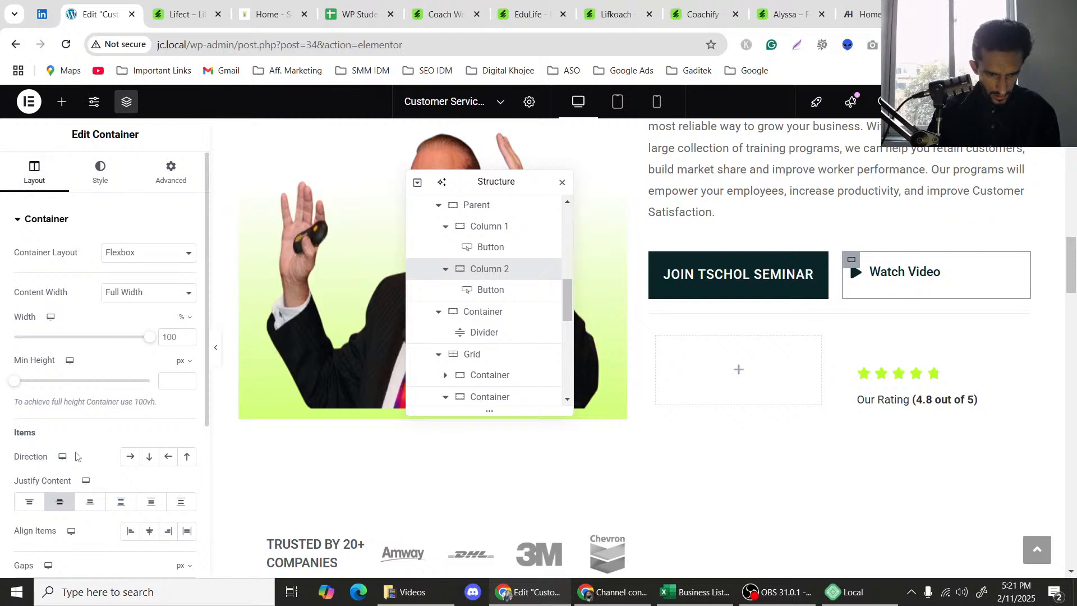
scroll(59, 496, down, 1)
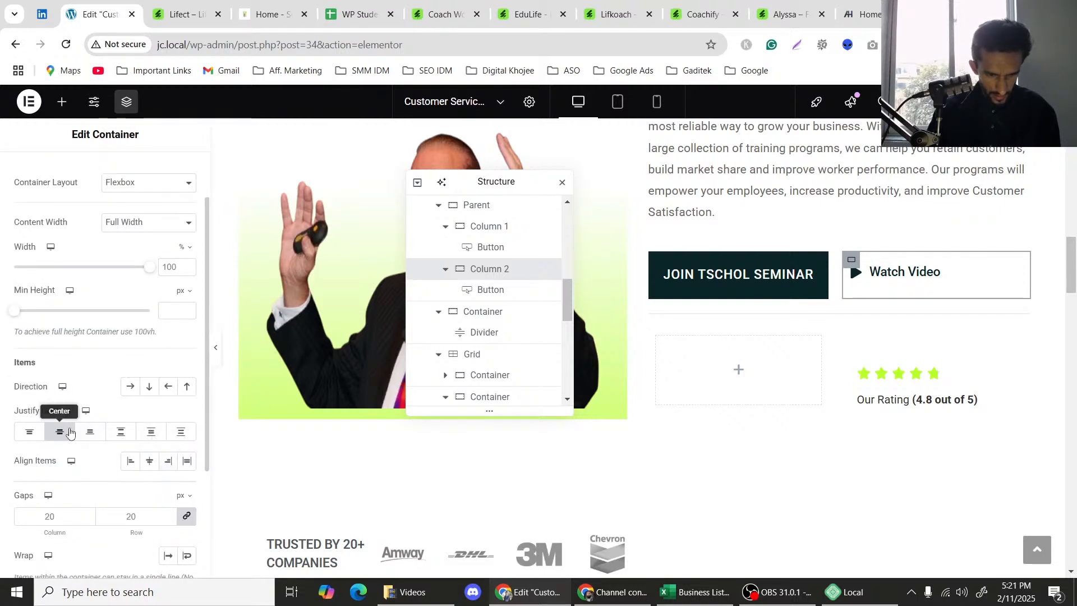
click(57, 433)
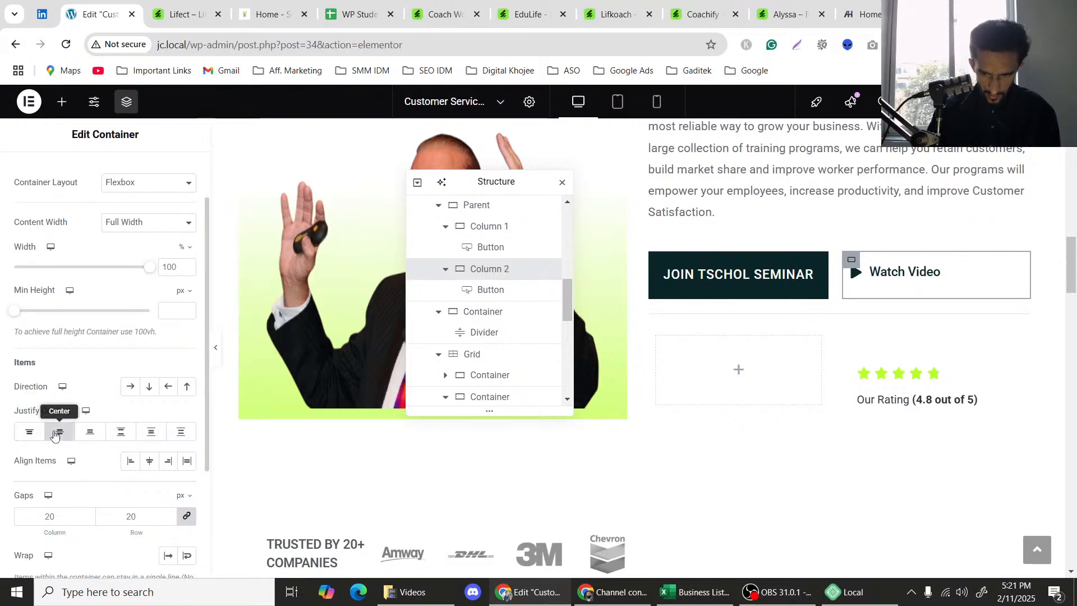
scroll(146, 247, up, 1)
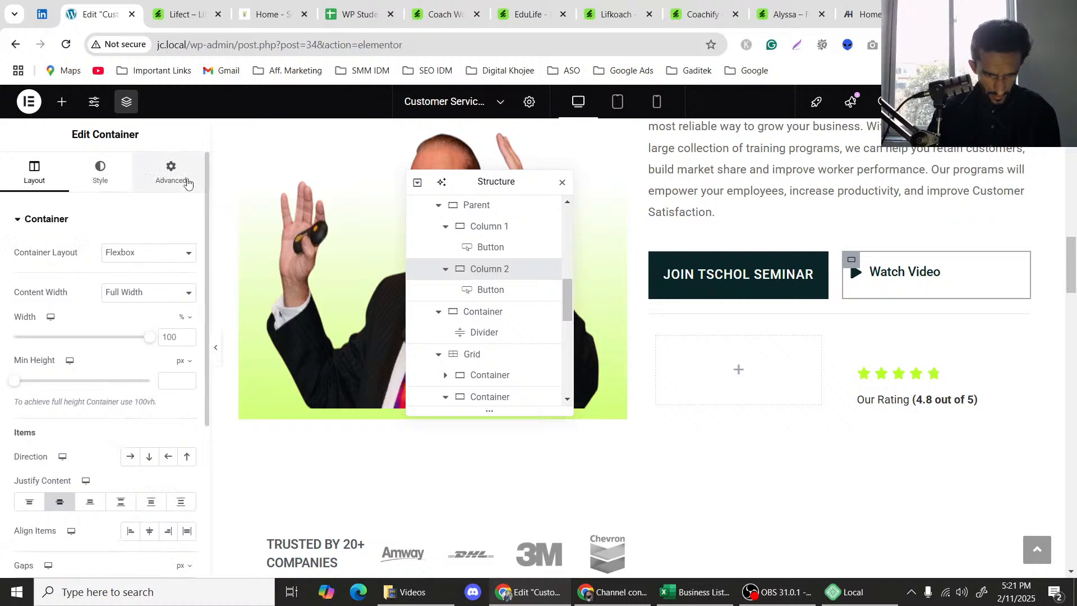
click(188, 181)
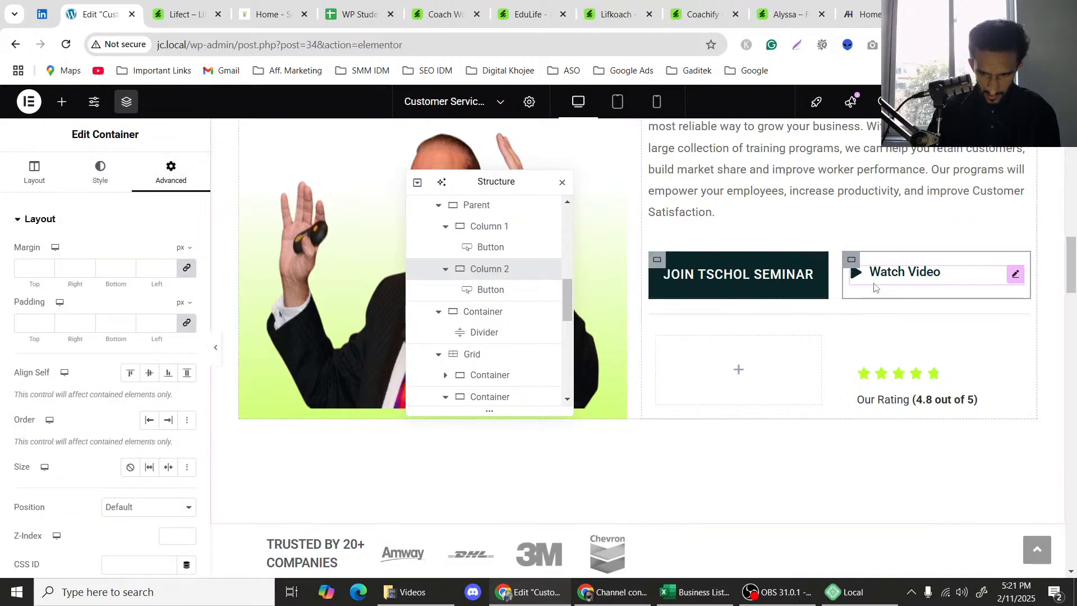
Clear all margin and padding values of the Watch Video button, and select its column container.
click(555, 290)
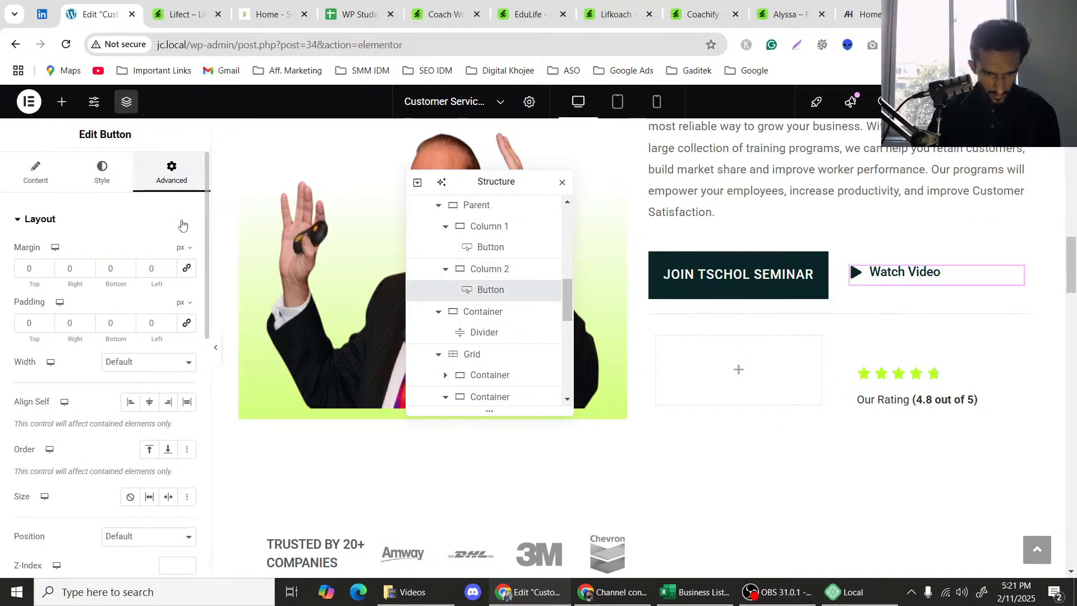
double_click(152, 269)
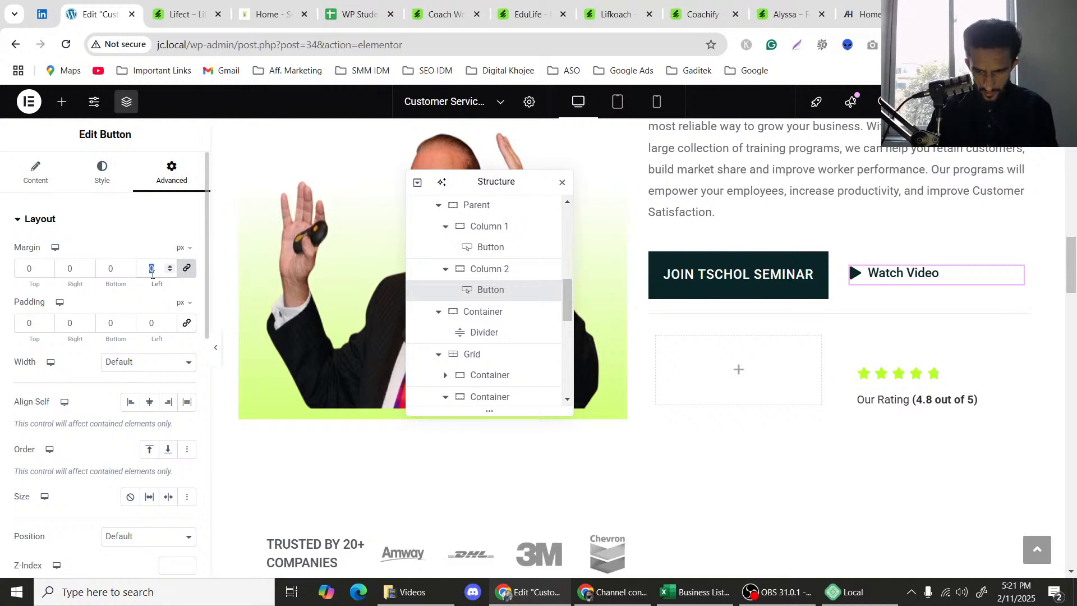
double_click(146, 325)
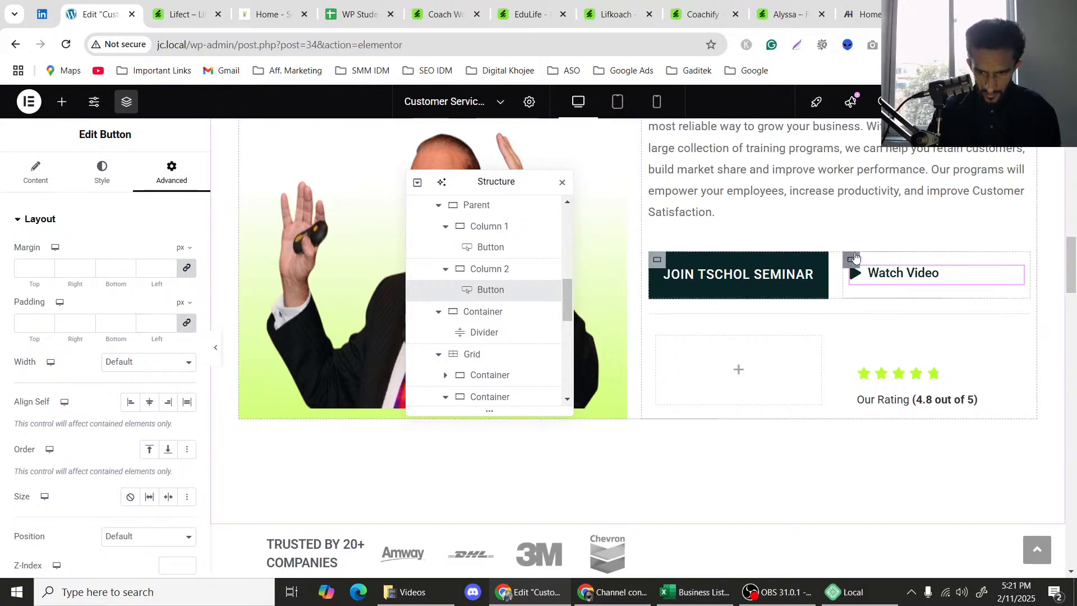
click(539, 269)
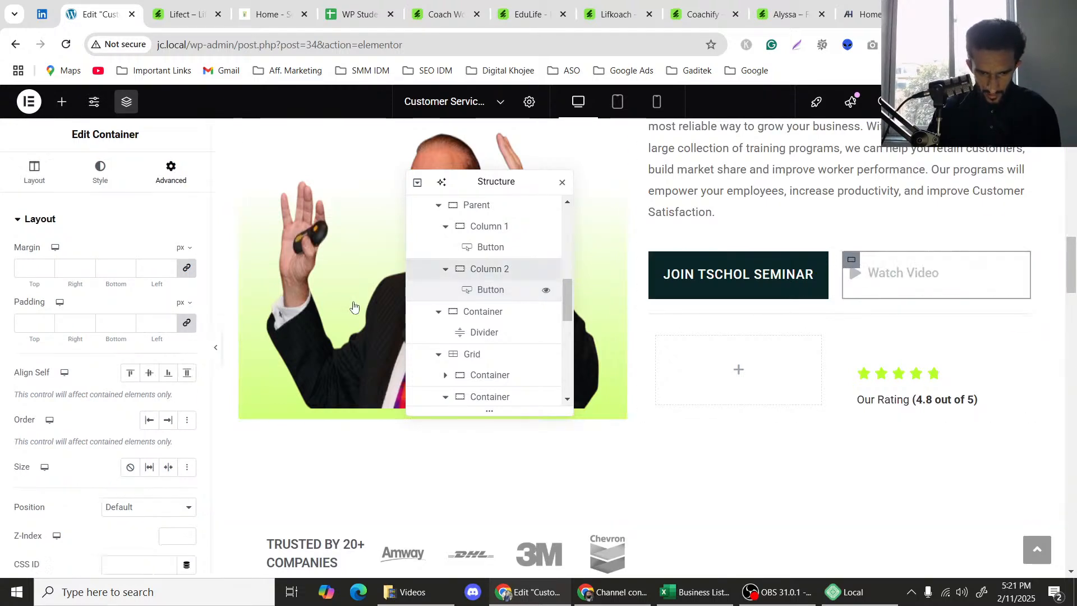
Preview the hero section and the trusted companies strip without the editing panel, checking the Watch Video button's alignment.
click(217, 344)
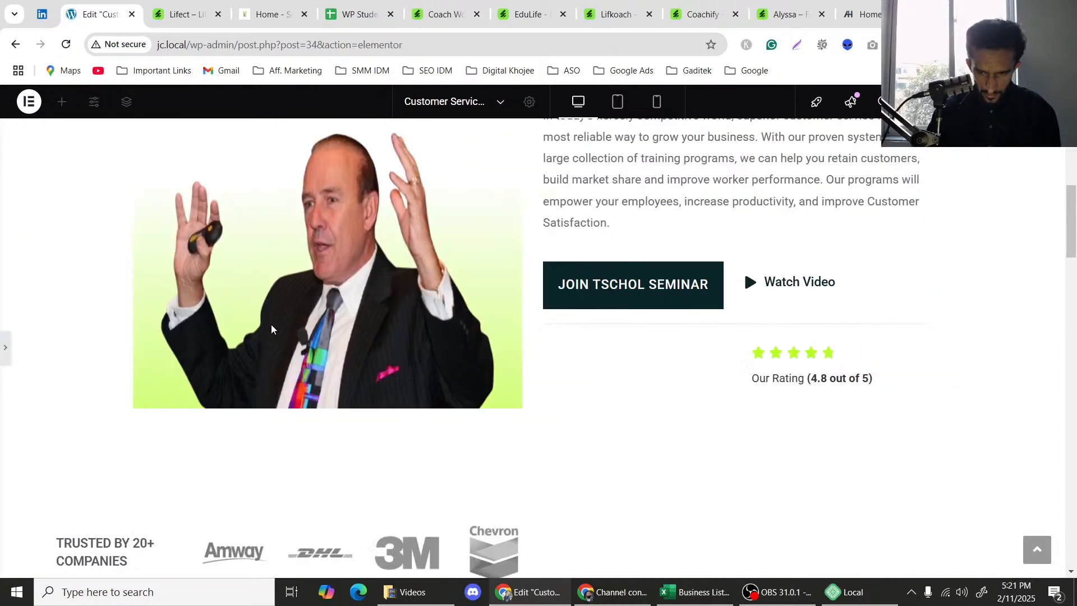
scroll(150, 336, up, 4)
scroll(150, 336, down, 4)
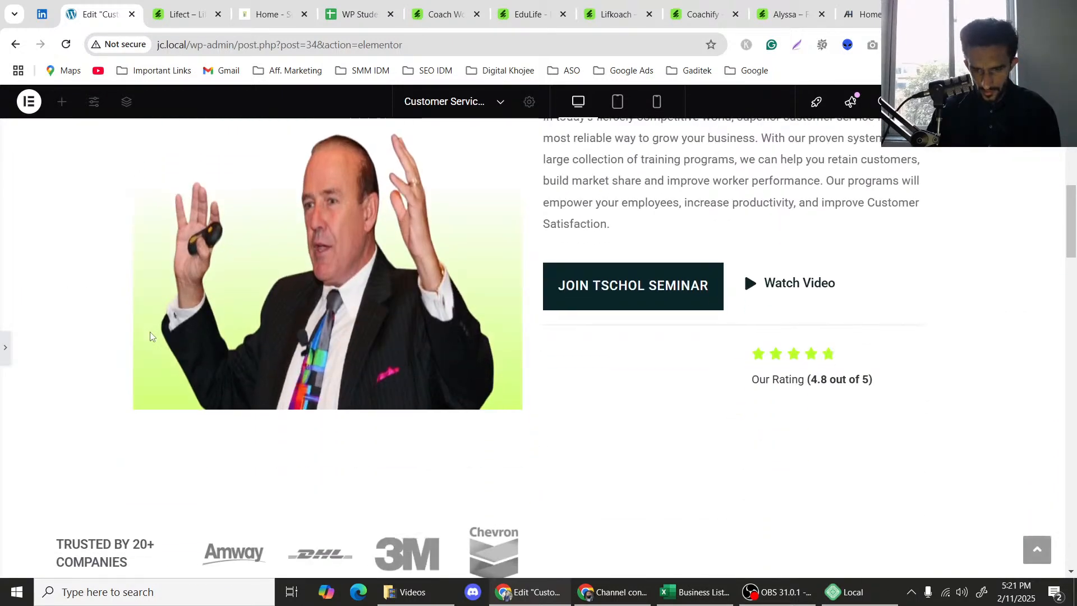
scroll(150, 337, up, 3)
scroll(150, 337, up, 3)
scroll(152, 336, down, 4)
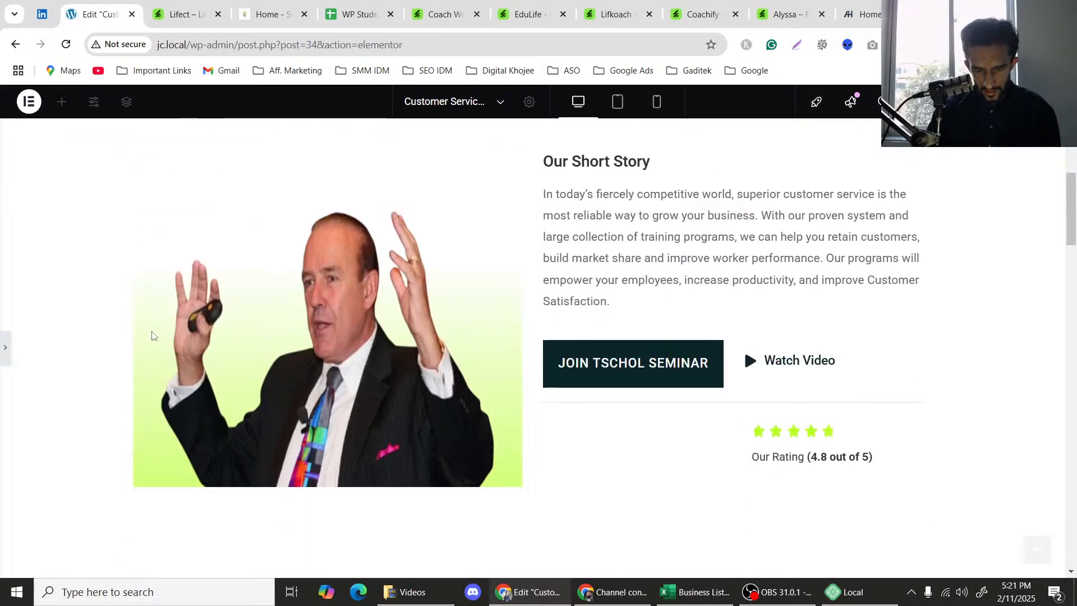
scroll(151, 336, down, 2)
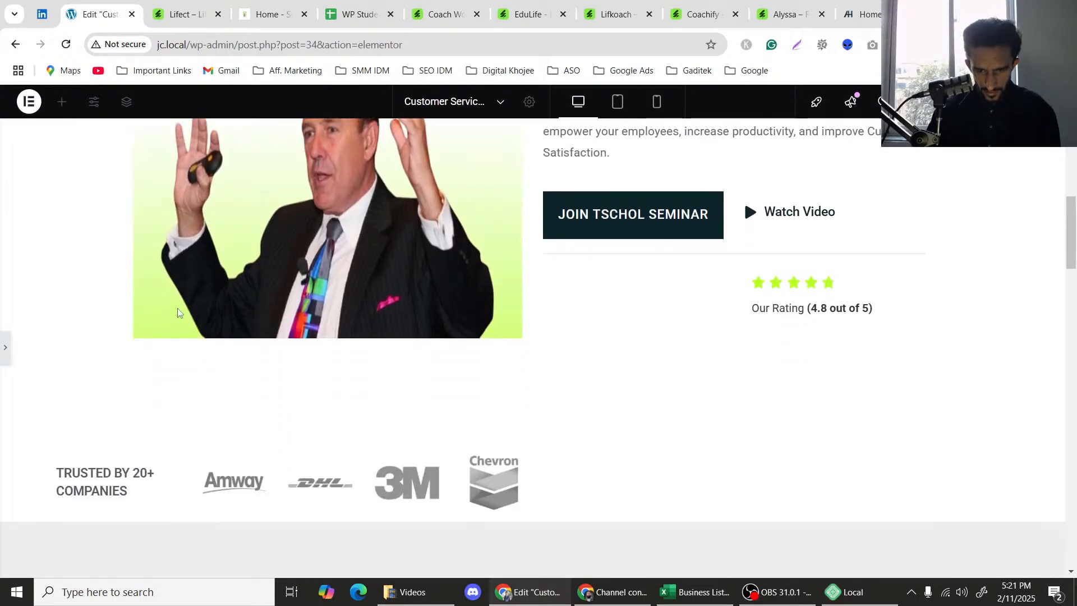
scroll(247, 230, up, 2)
scroll(250, 230, down, 3)
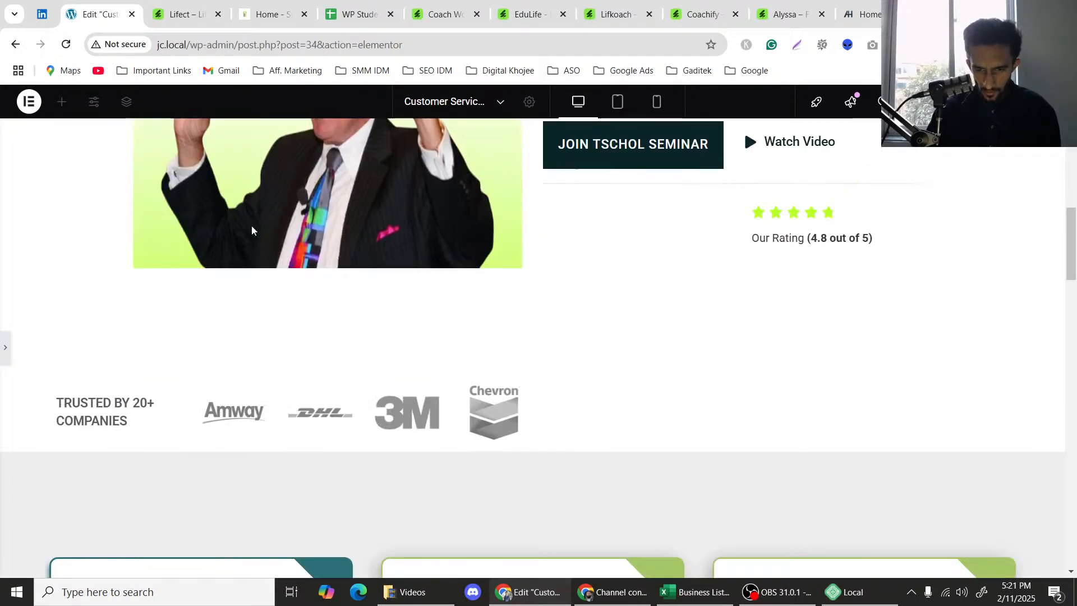
scroll(252, 230, up, 3)
scroll(252, 230, down, 3)
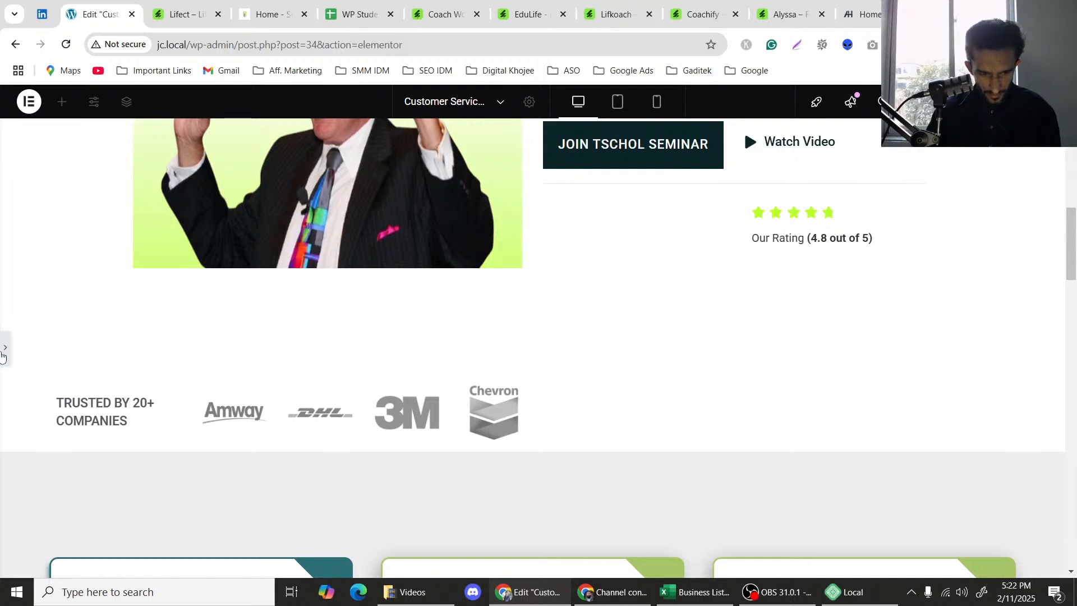
Copy the company logo gallery from the trusted companies strip and paste it into the empty container beside the star rating.
click(2, 357)
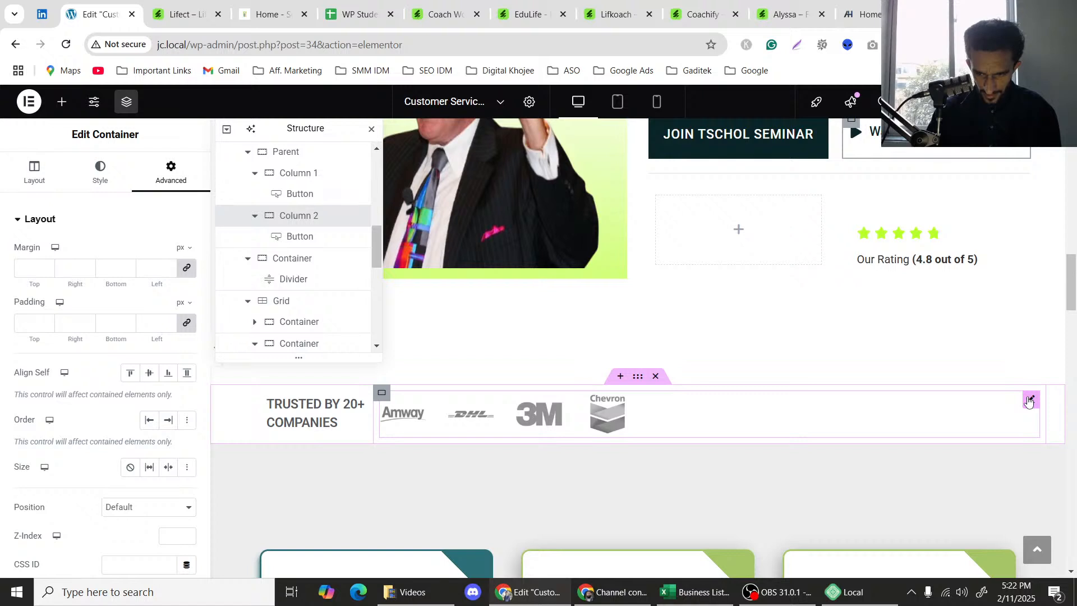
right_click(1028, 401)
click(932, 347)
right_click(737, 230)
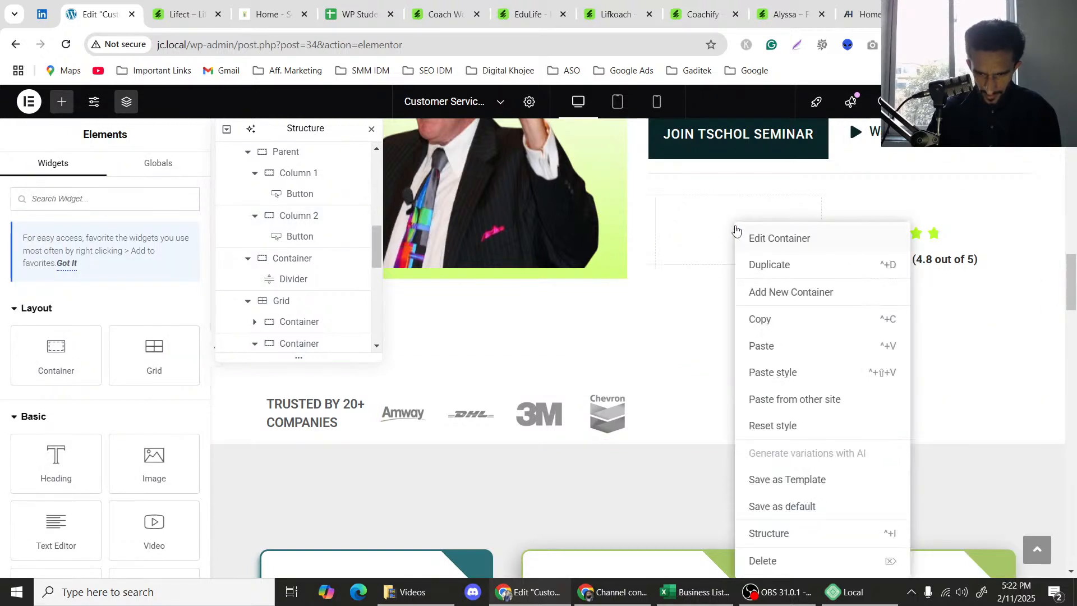
click(771, 346)
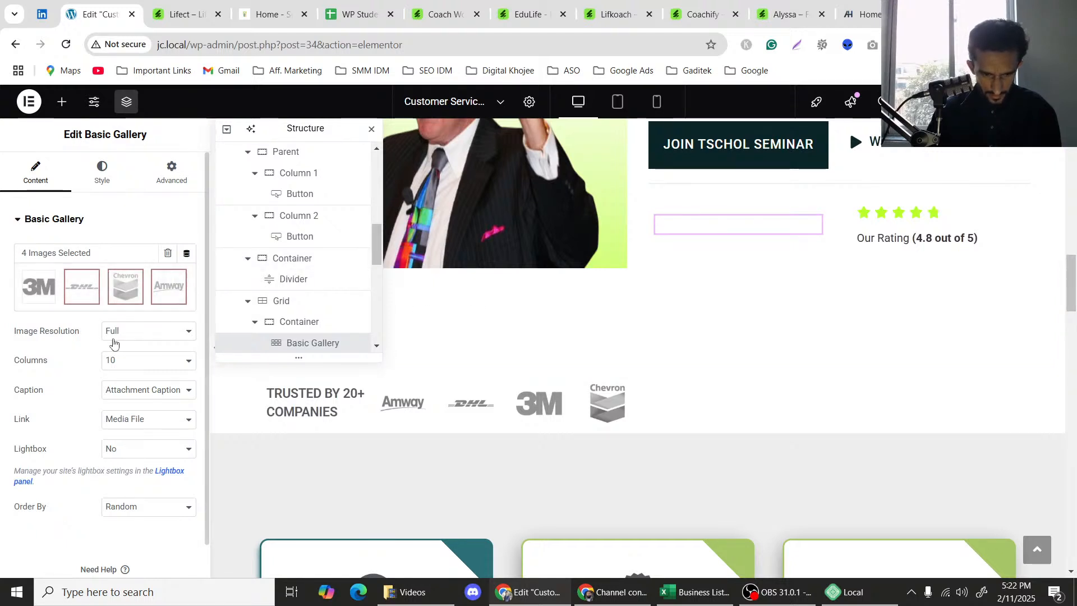
Set the pasted logo gallery to 3 columns.
click(127, 362)
click(127, 414)
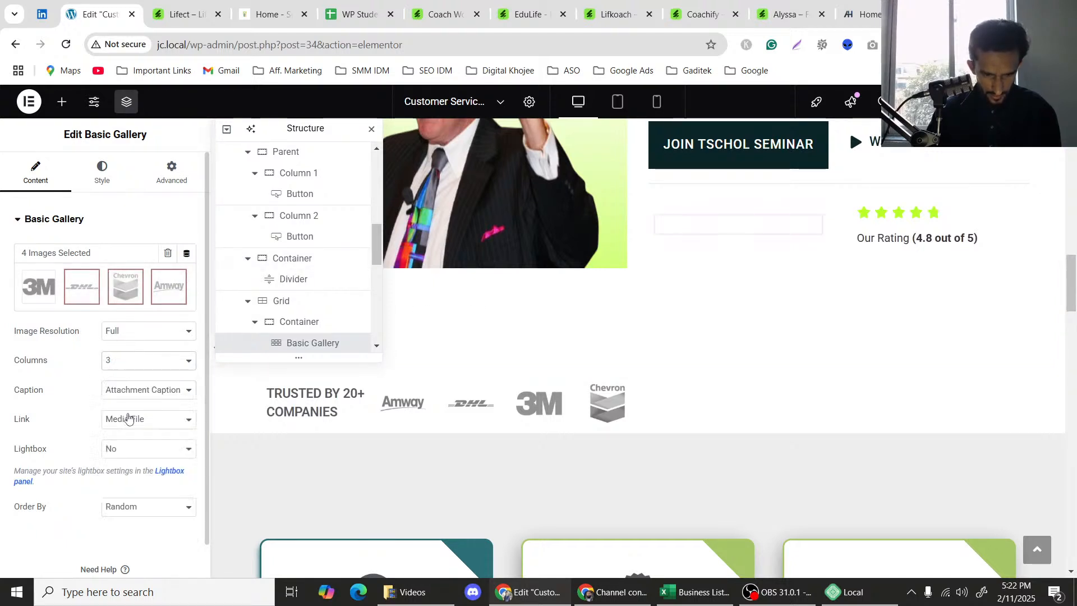
click(132, 363)
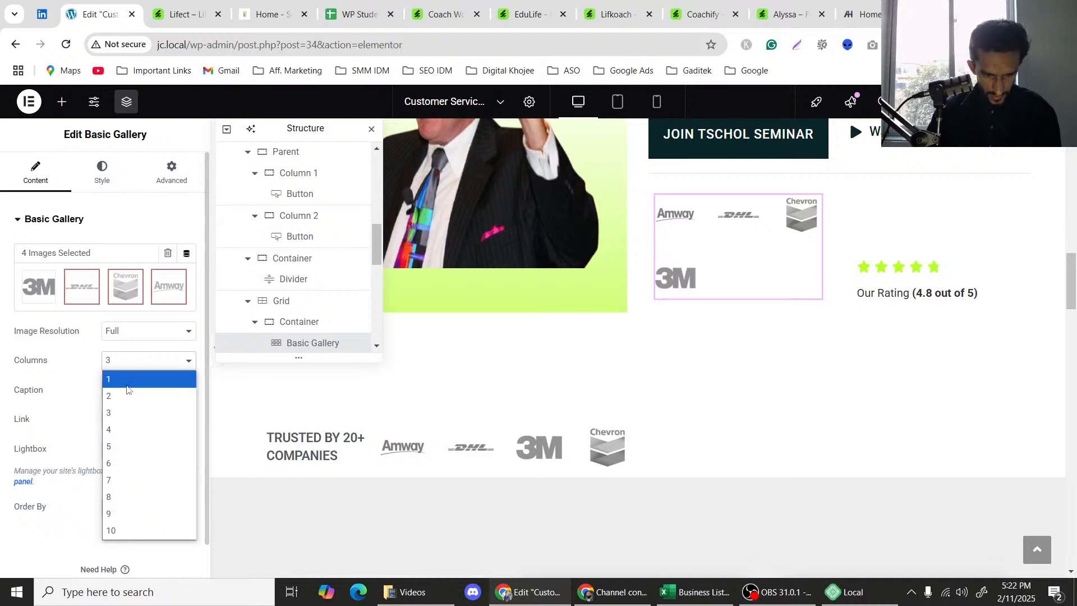
click(25, 369)
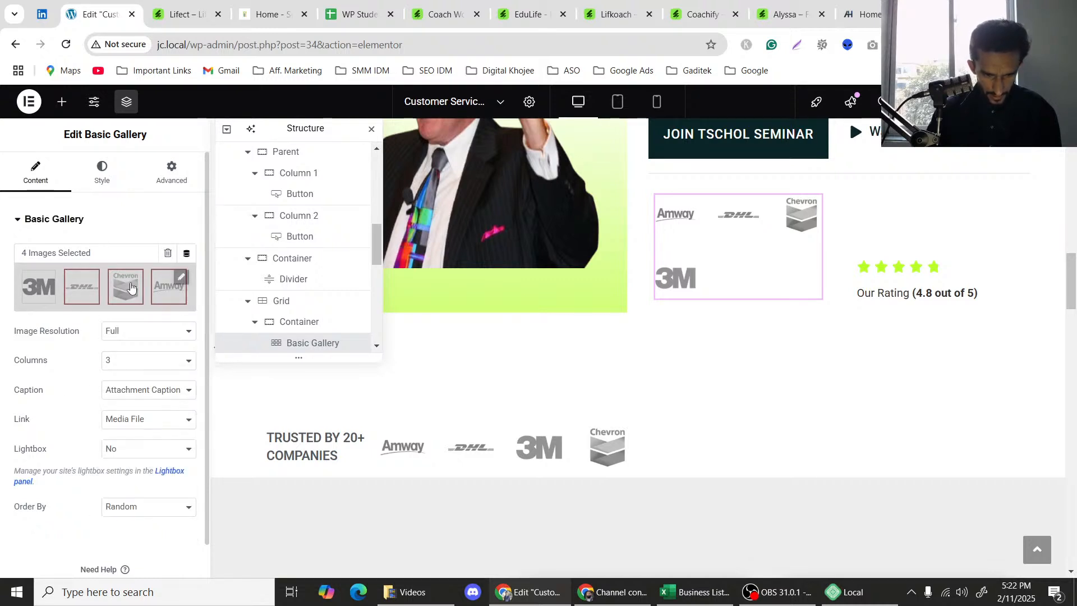
Remove the Chevron logo from the pasted gallery and insert the updated gallery.
click(129, 287)
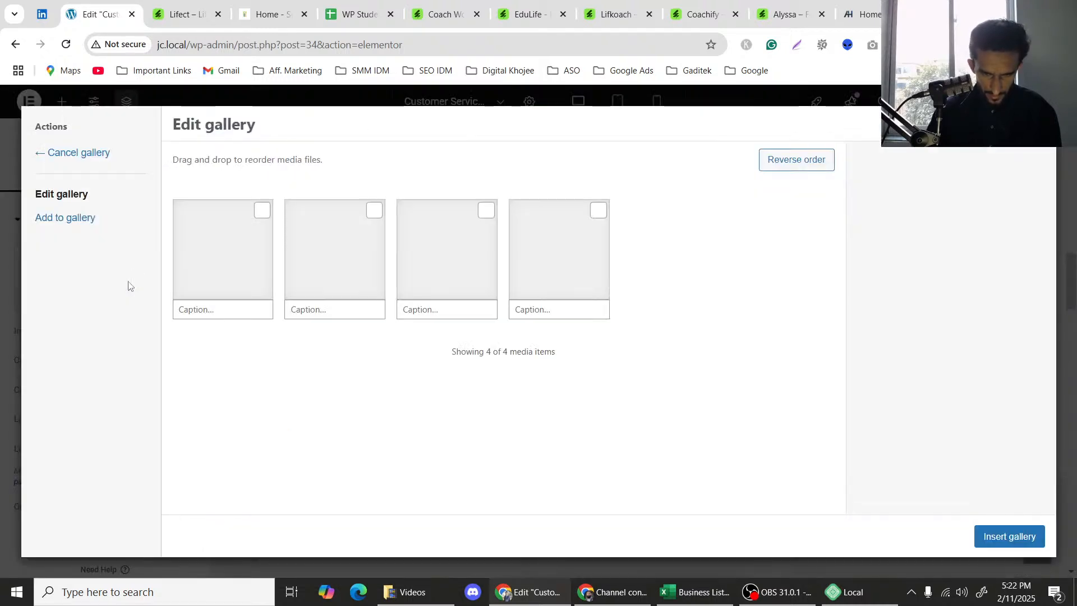
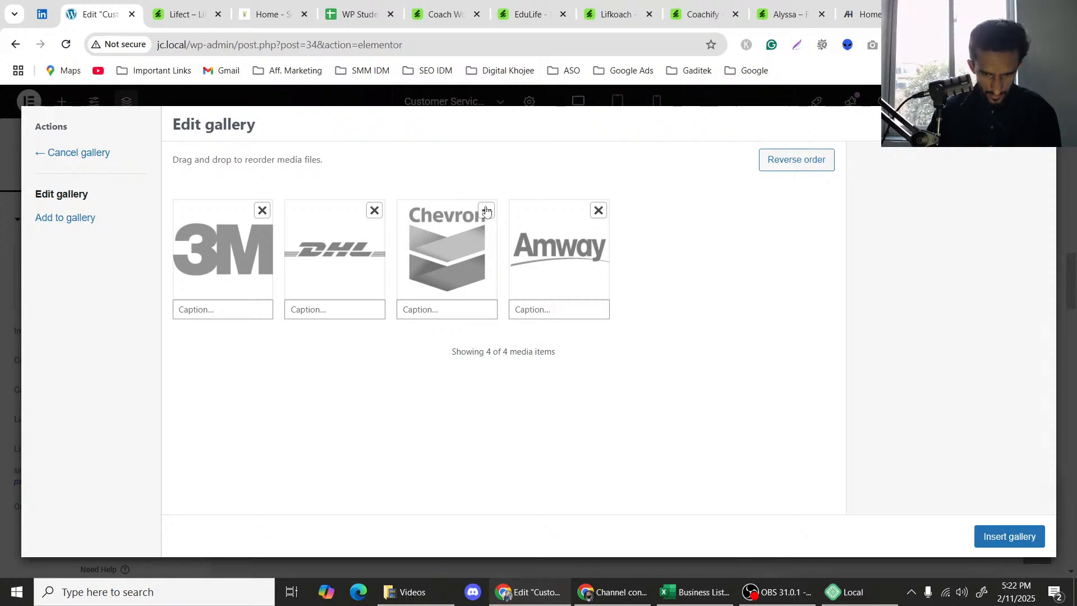
click(486, 210)
click(1003, 537)
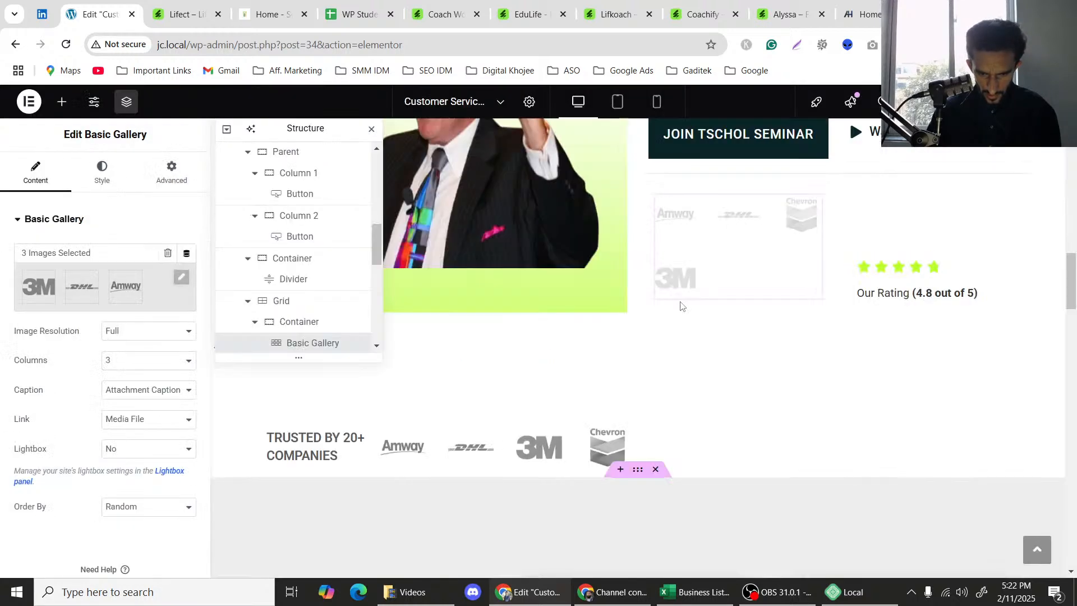
Preview the hero section without the editing panel, examining the new logo gallery against the rating and the trusted companies strip.
scroll(849, 266, up, 3)
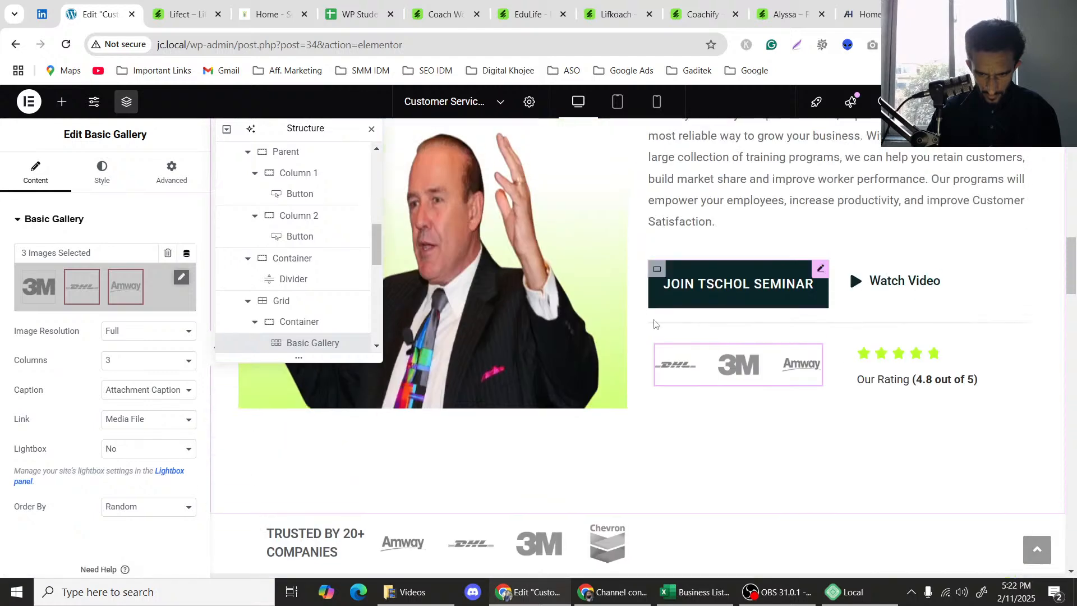
drag(303, 129, 559, 246)
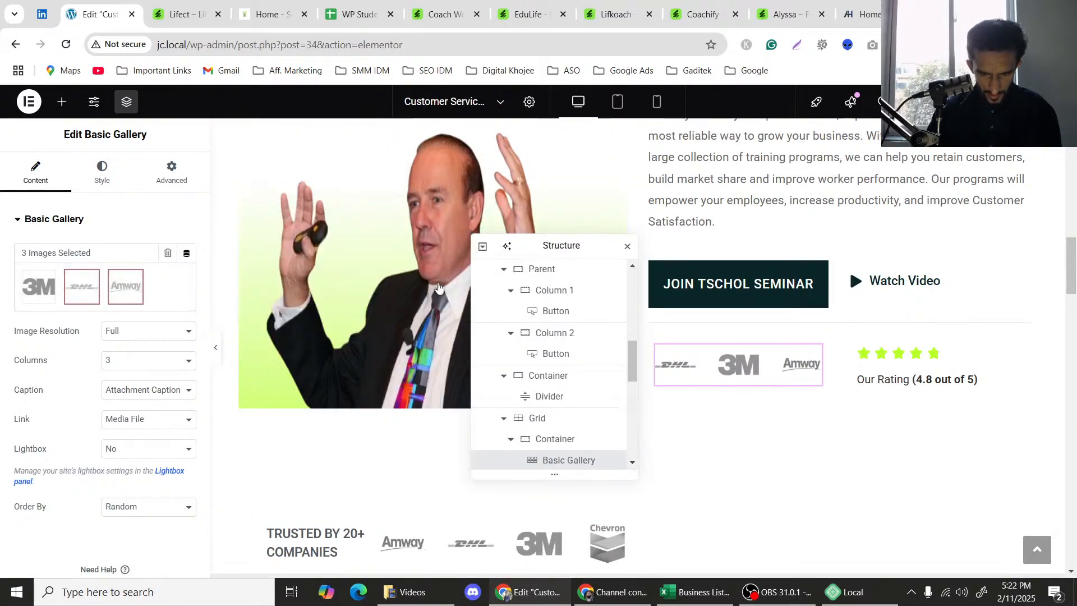
click(219, 349)
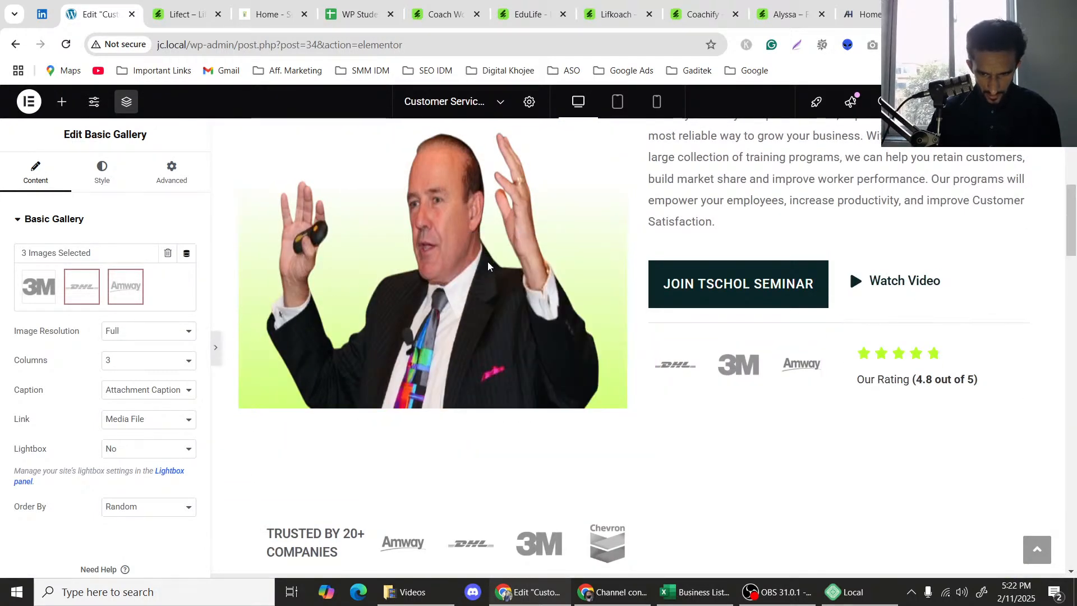
scroll(393, 291, up, 5)
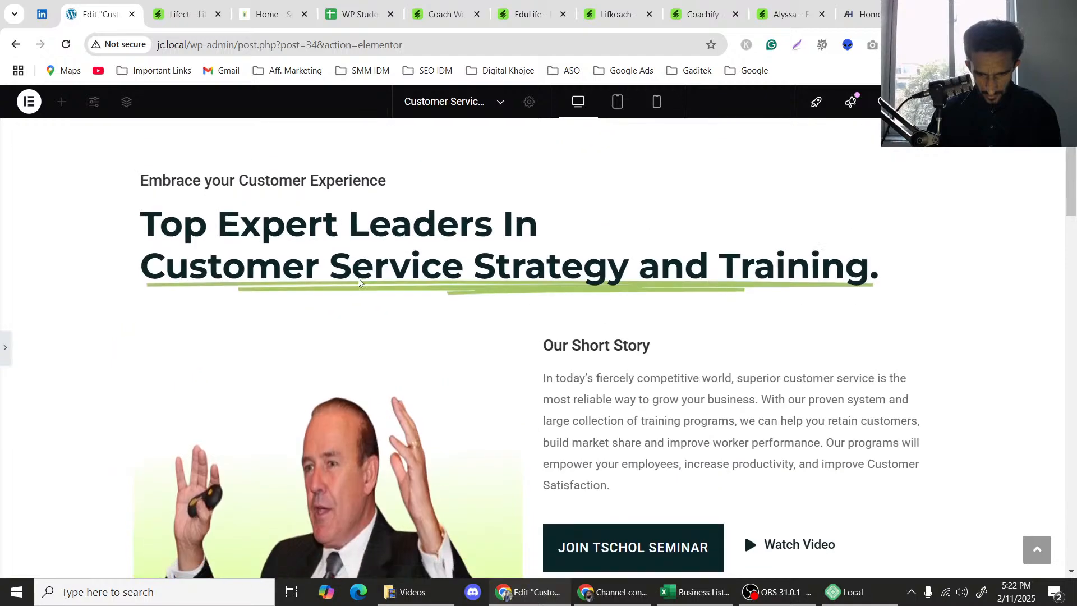
scroll(360, 278, down, 3)
scroll(358, 276, down, 2)
scroll(358, 276, up, 1)
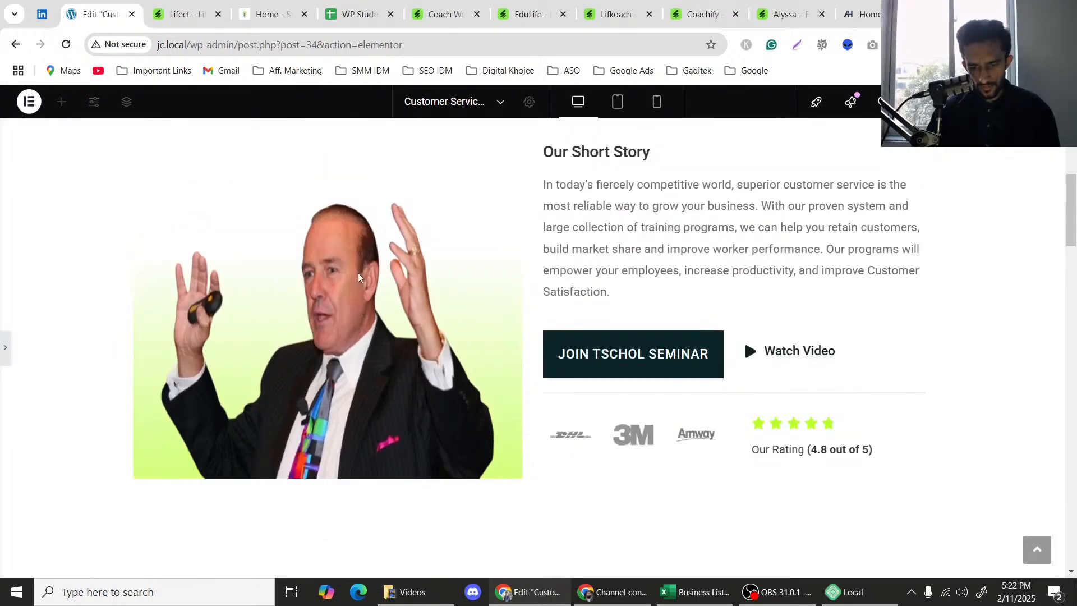
scroll(358, 276, up, 3)
scroll(358, 275, down, 2)
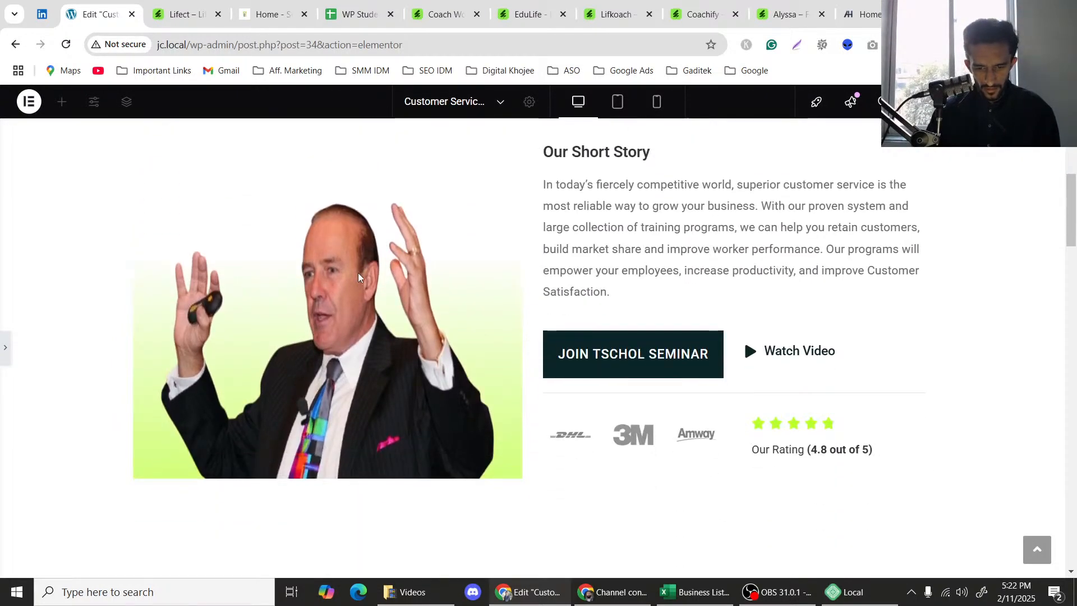
scroll(359, 275, down, 2)
scroll(358, 273, up, 3)
scroll(358, 273, down, 6)
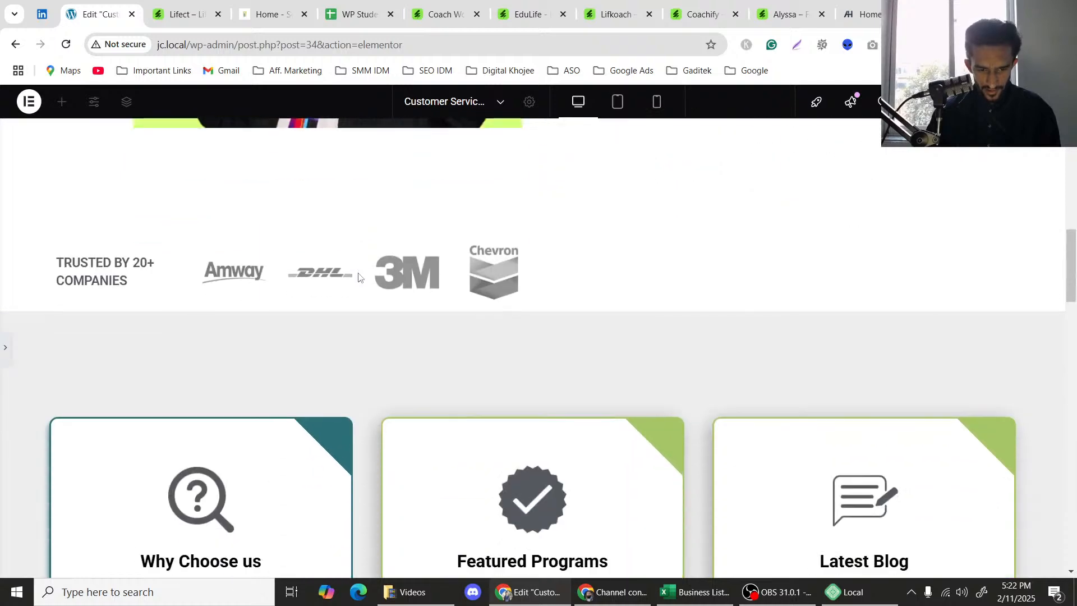
scroll(357, 272, up, 2)
scroll(358, 273, up, 5)
scroll(358, 273, down, 2)
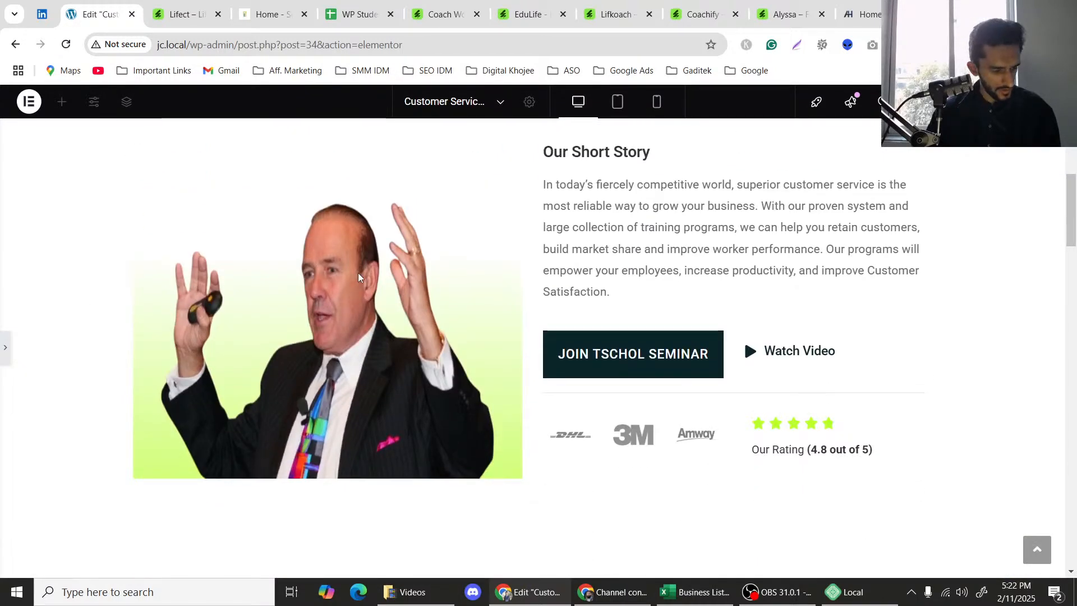
scroll(358, 277, up, 1)
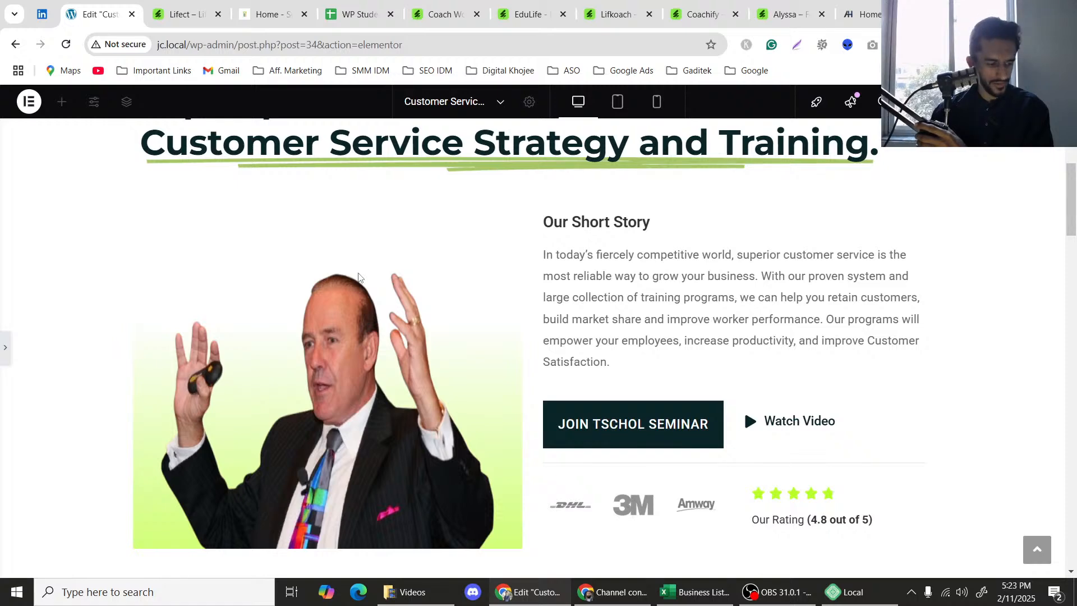
scroll(359, 275, down, 6)
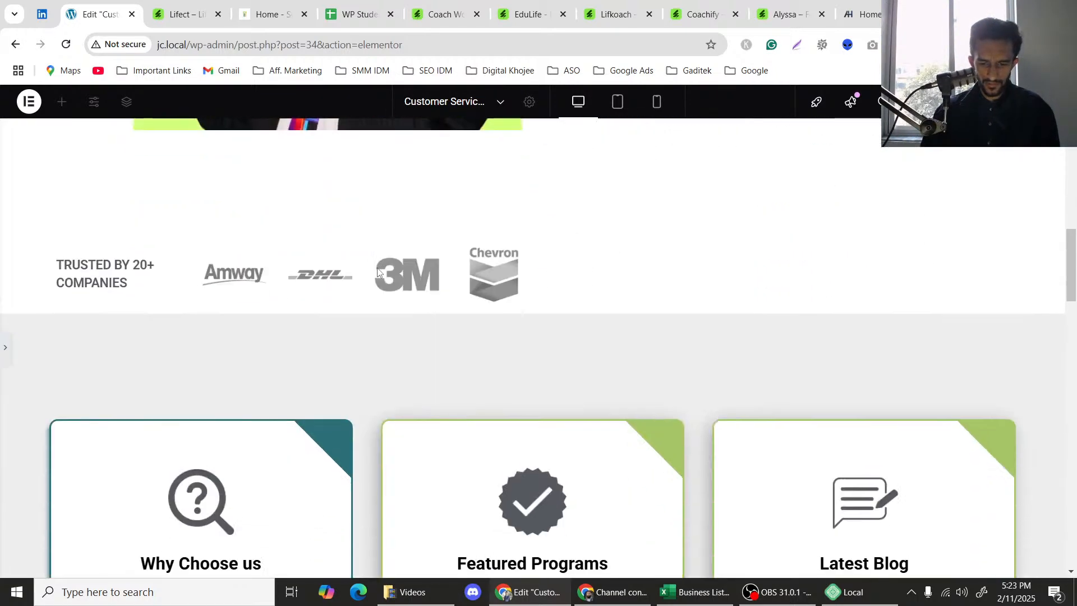
Restore the editing panel, close the structure navigator, and review the page from the top banner down to the service cards.
click(256, 281)
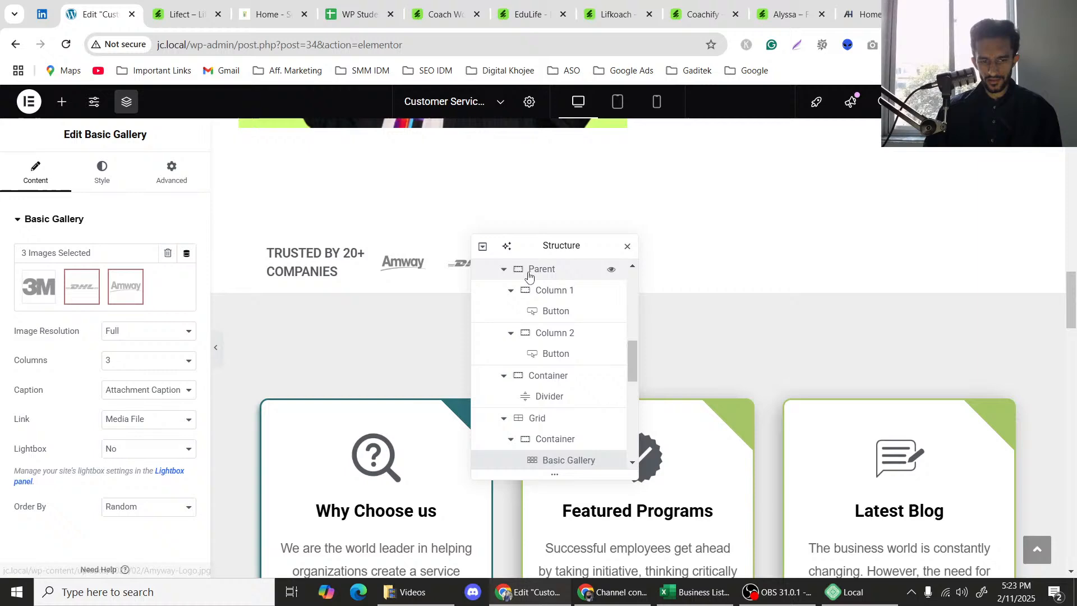
click(627, 246)
scroll(738, 299, up, 3)
scroll(738, 299, up, 7)
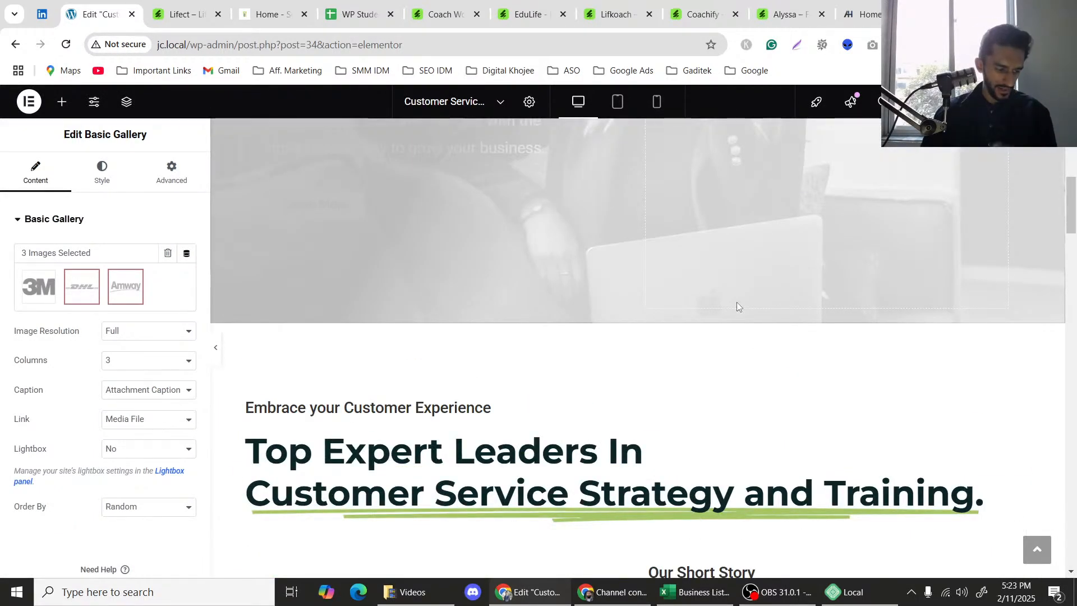
scroll(738, 307, down, 8)
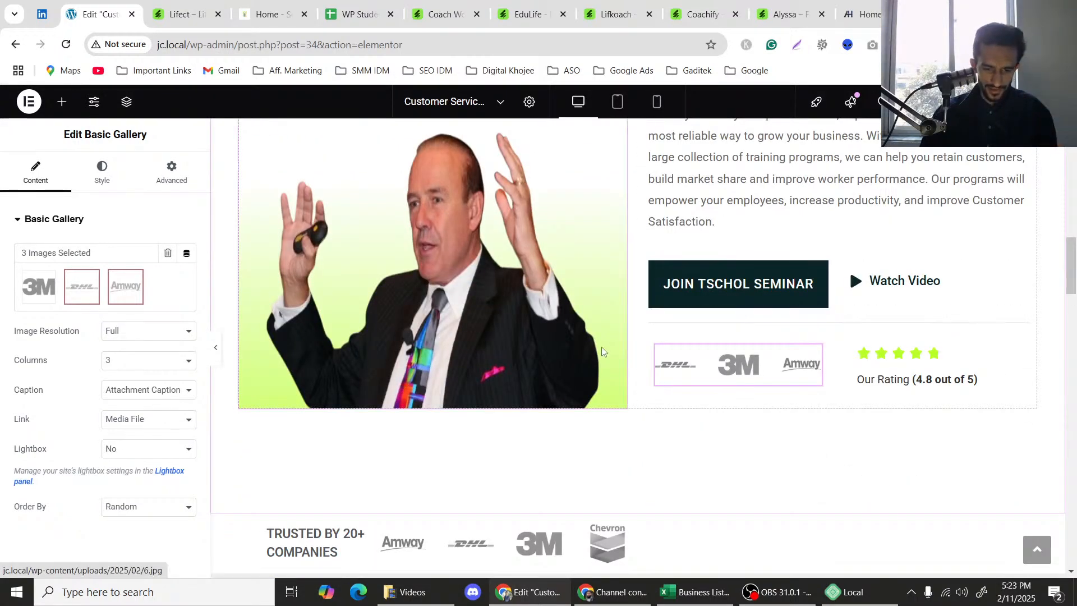
scroll(602, 347, down, 3)
scroll(601, 347, down, 5)
scroll(602, 347, up, 8)
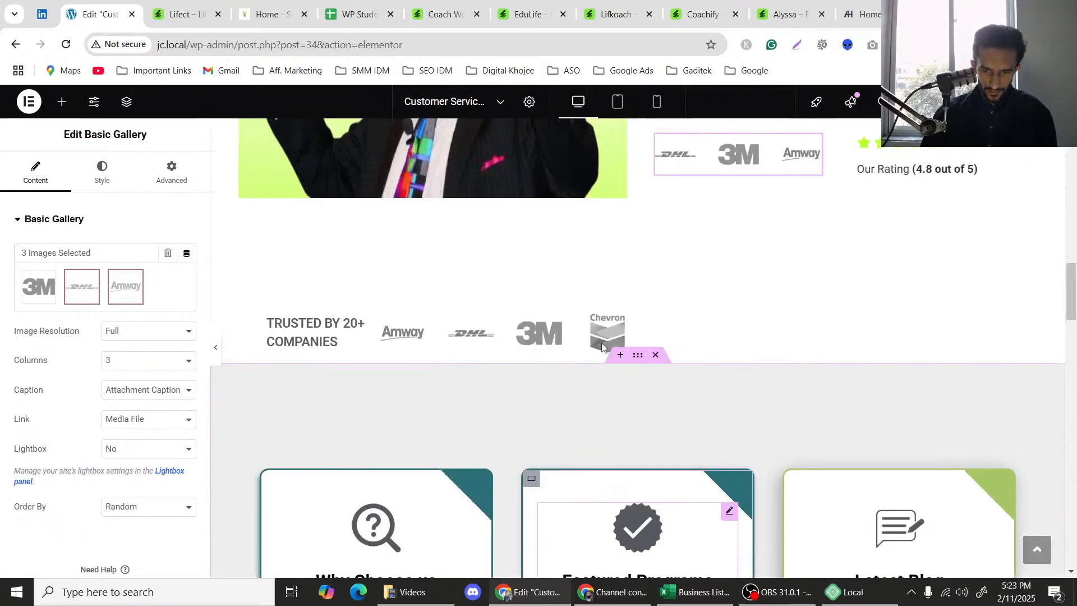
Compare the hero layout with the Lifect template reference, and return to the trusted companies strip in the page editor.
click(196, 21)
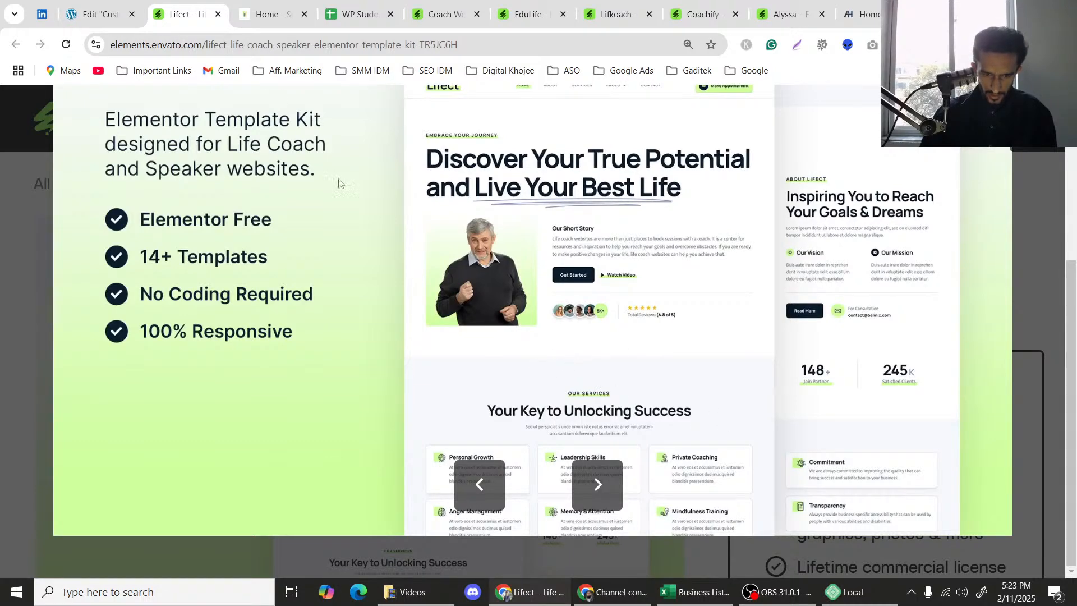
click(100, 14)
scroll(618, 279, down, 3)
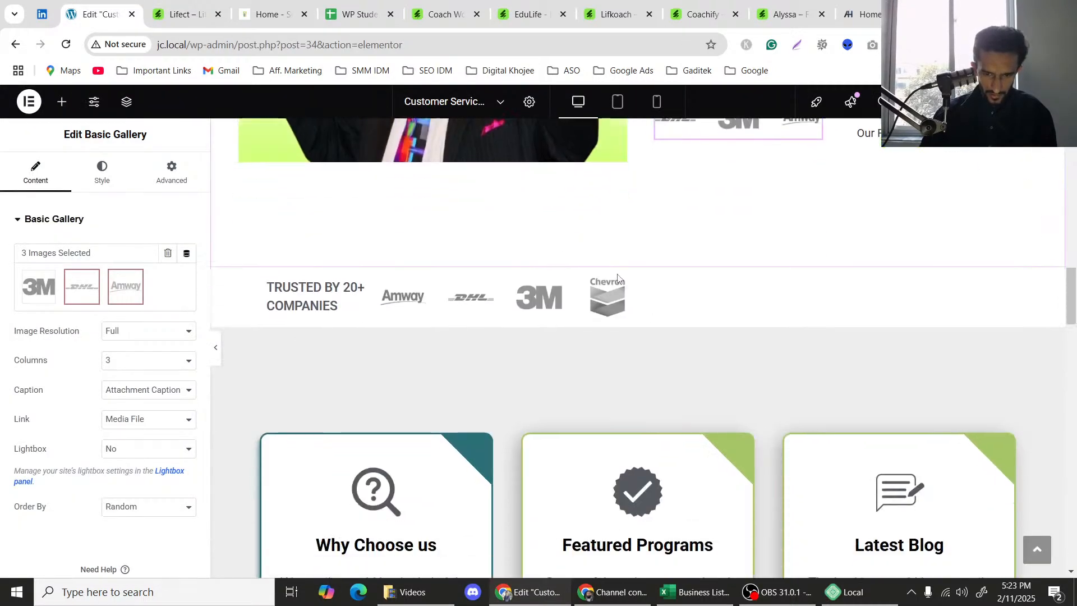
Hide the trusted companies strip on desktop, tablet portrait and mobile portrait.
scroll(623, 284, up, 1)
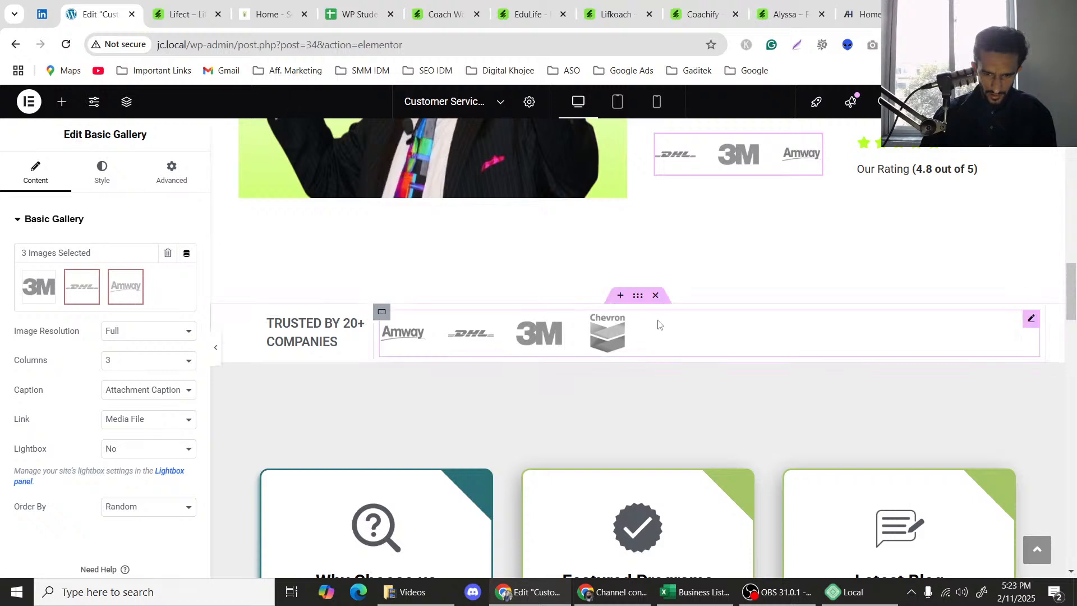
click(638, 295)
scroll(111, 347, down, 5)
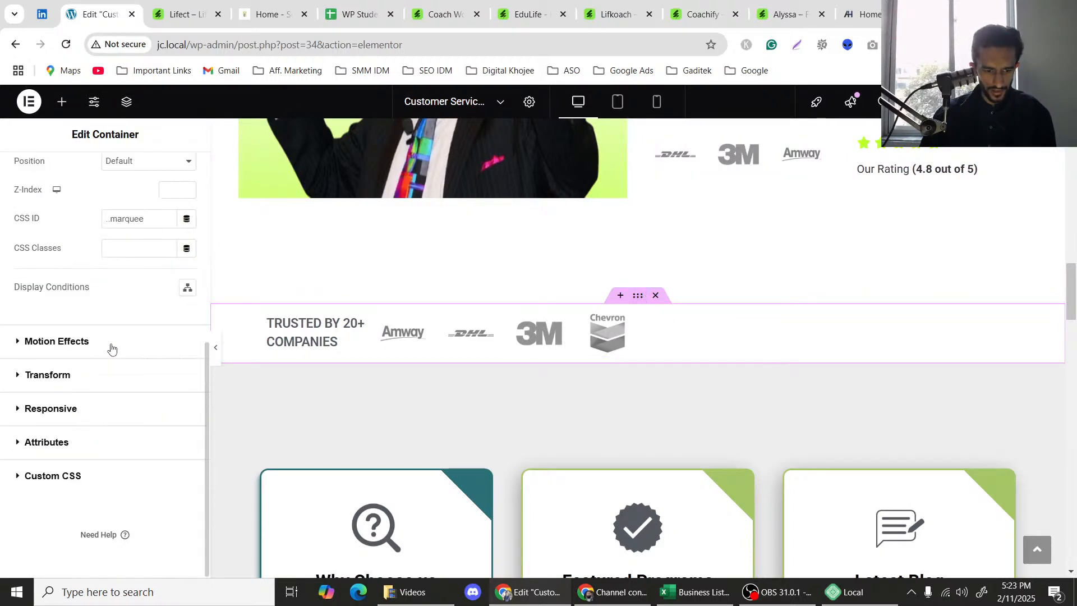
click(54, 409)
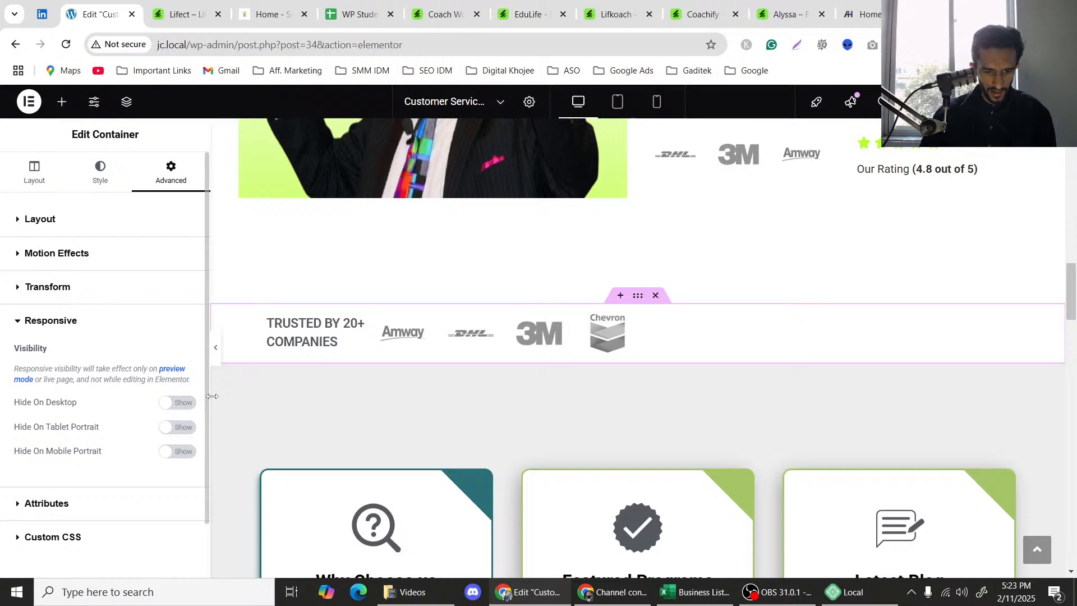
click(179, 402)
click(178, 427)
click(178, 451)
scroll(553, 336, down, 3)
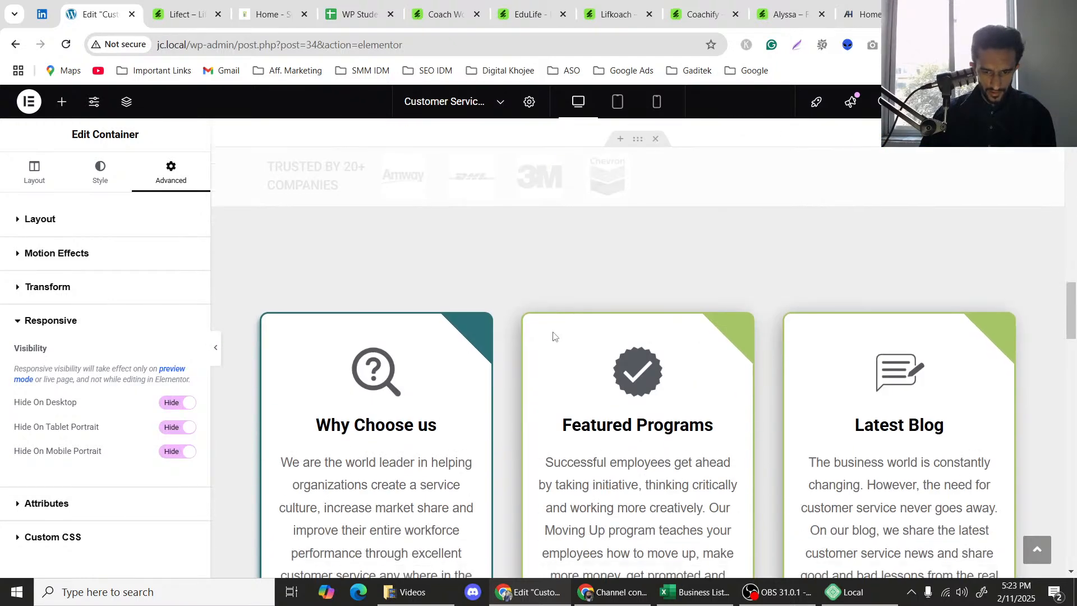
scroll(553, 335, down, 2)
Insert a single-column Flexbox container directly above the hidden trusted companies strip, checking the Lifect template reference for the section layout.
scroll(635, 441, up, 6)
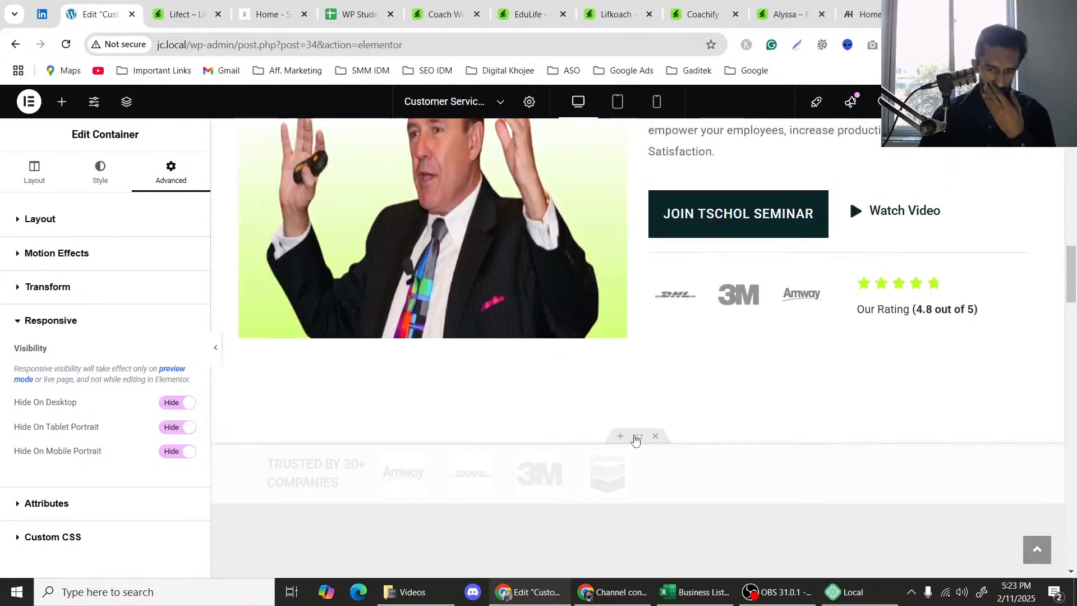
click(620, 436)
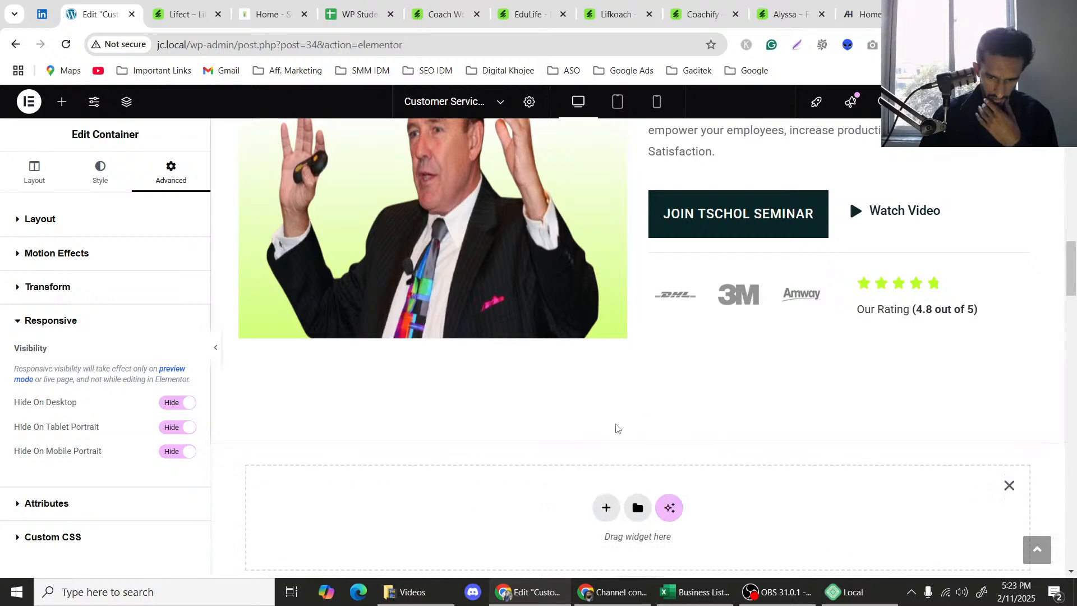
click(605, 366)
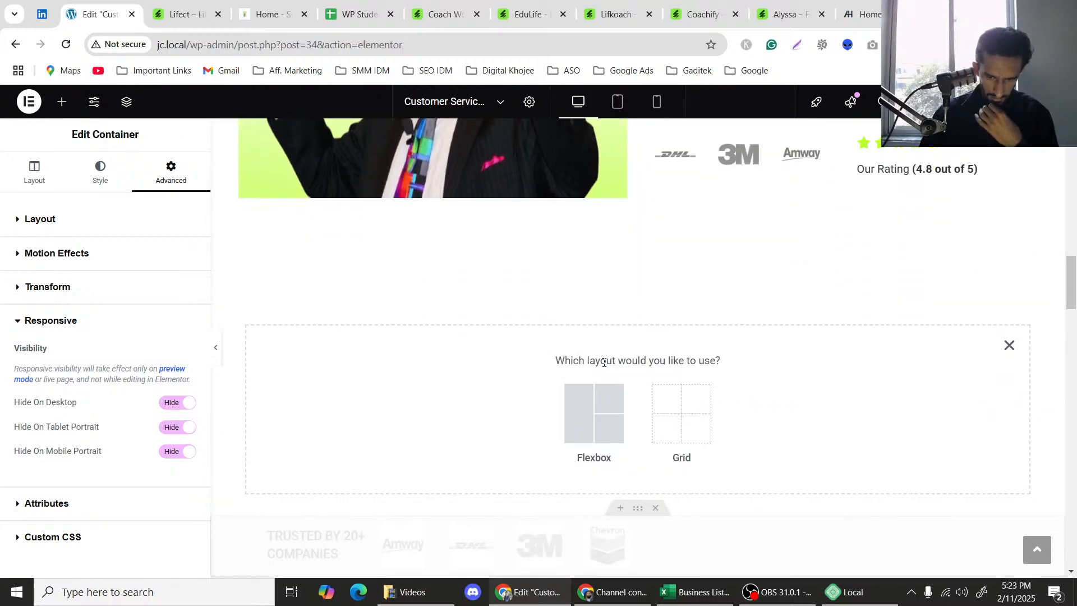
click(593, 412)
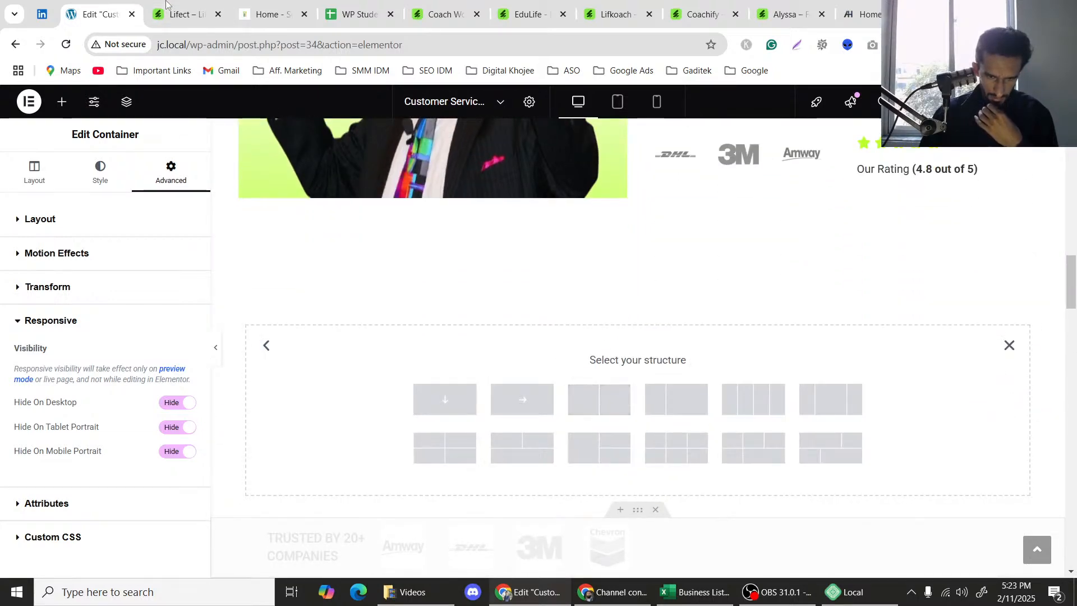
click(190, 4)
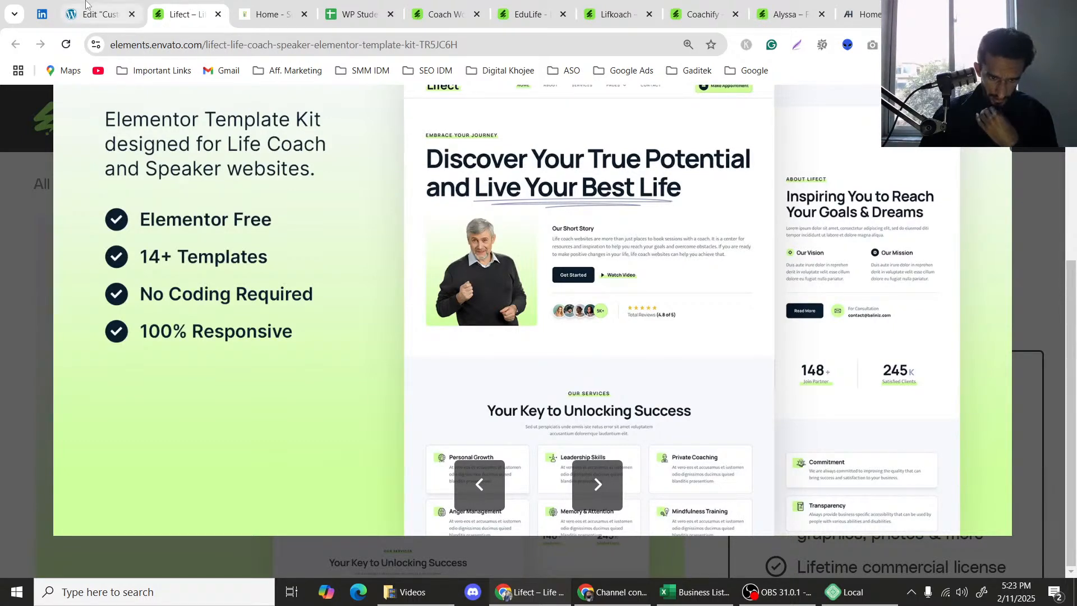
click(96, 14)
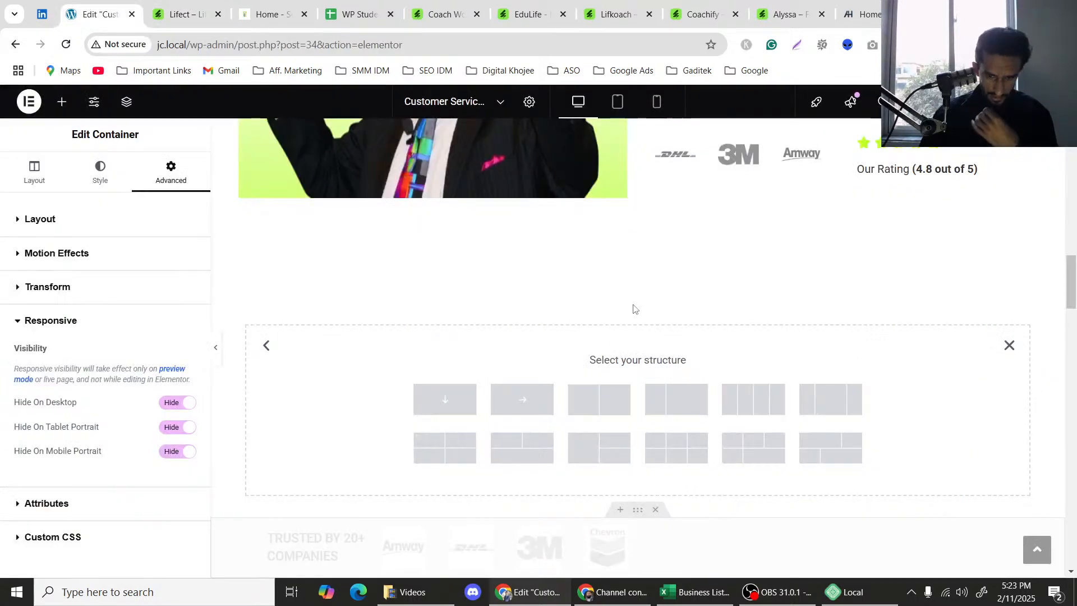
click(198, 3)
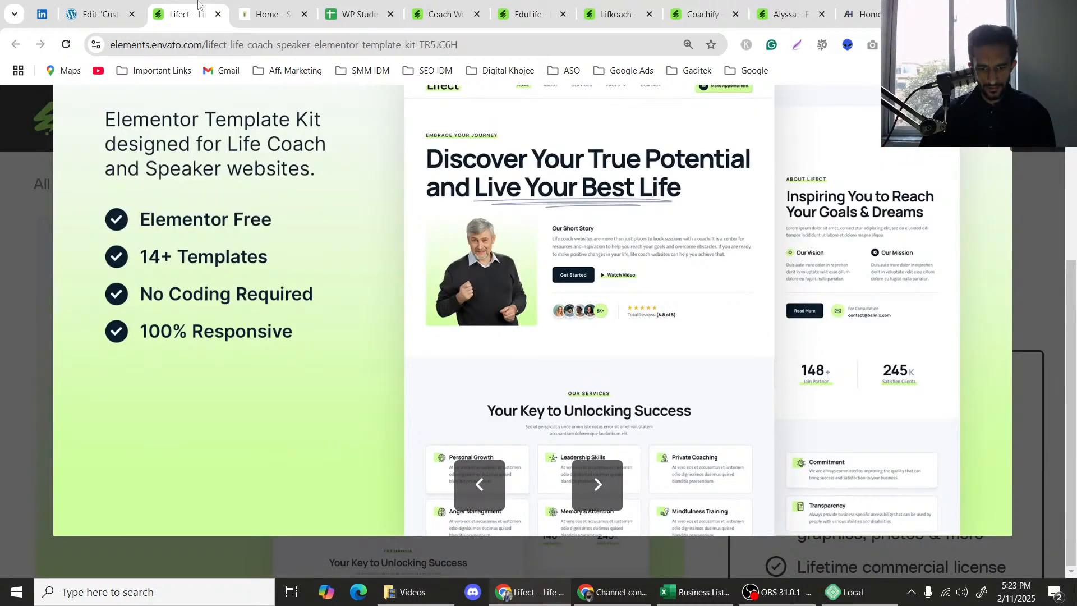
click(103, 5)
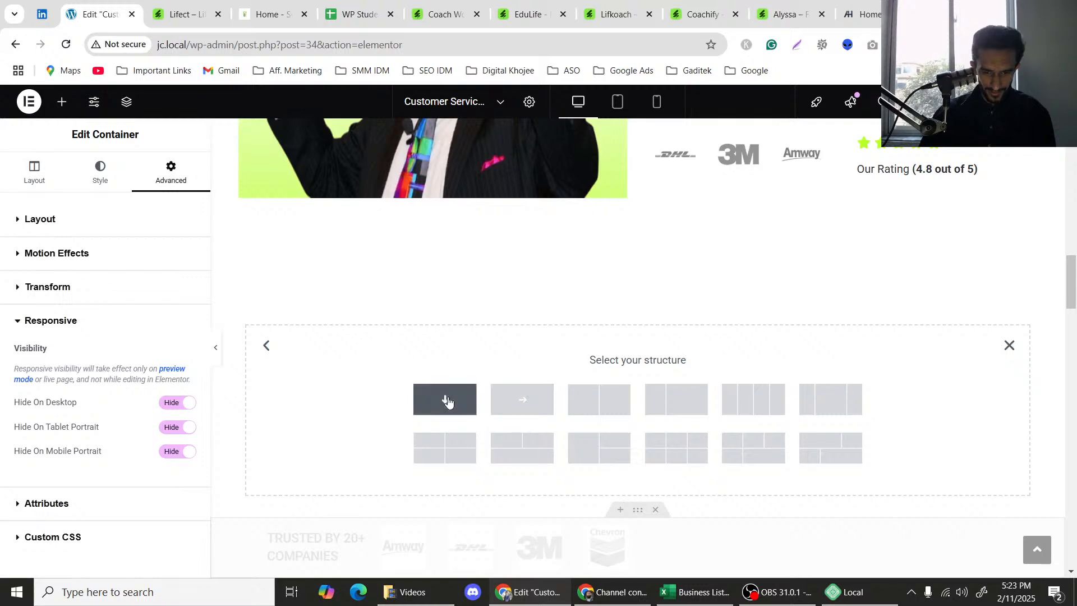
click(448, 401)
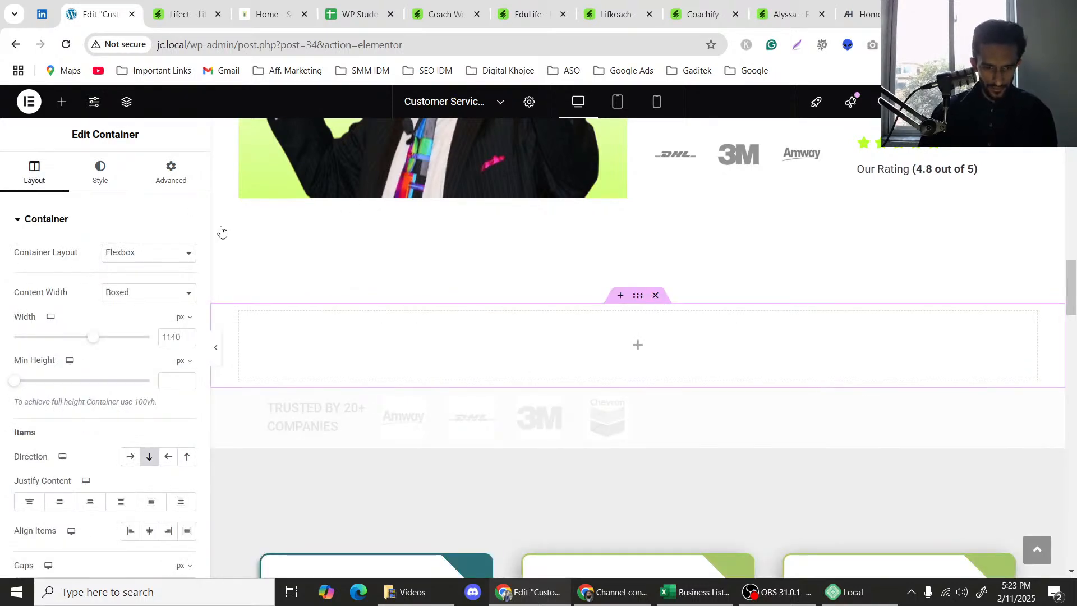
Check the Lifect section background and give the new container a solid fill using the global Backgrund color.
click(179, 5)
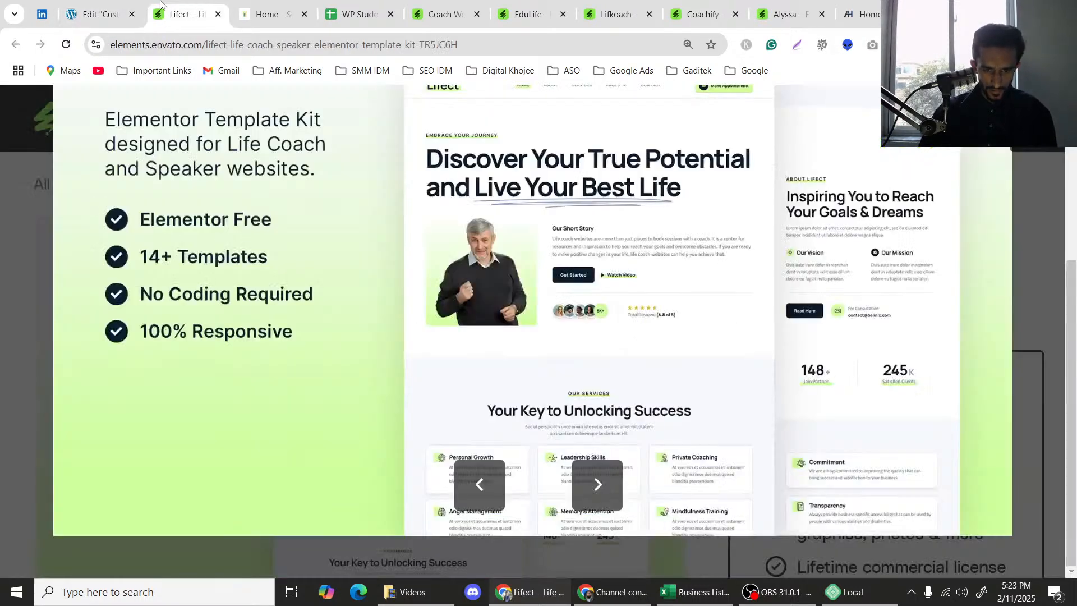
click(104, 5)
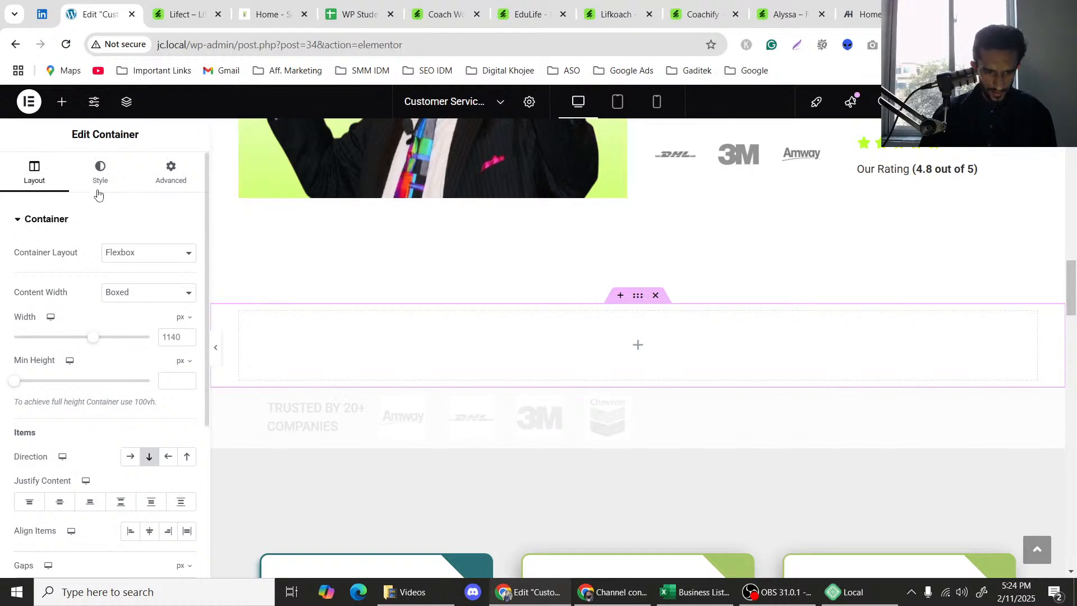
click(100, 172)
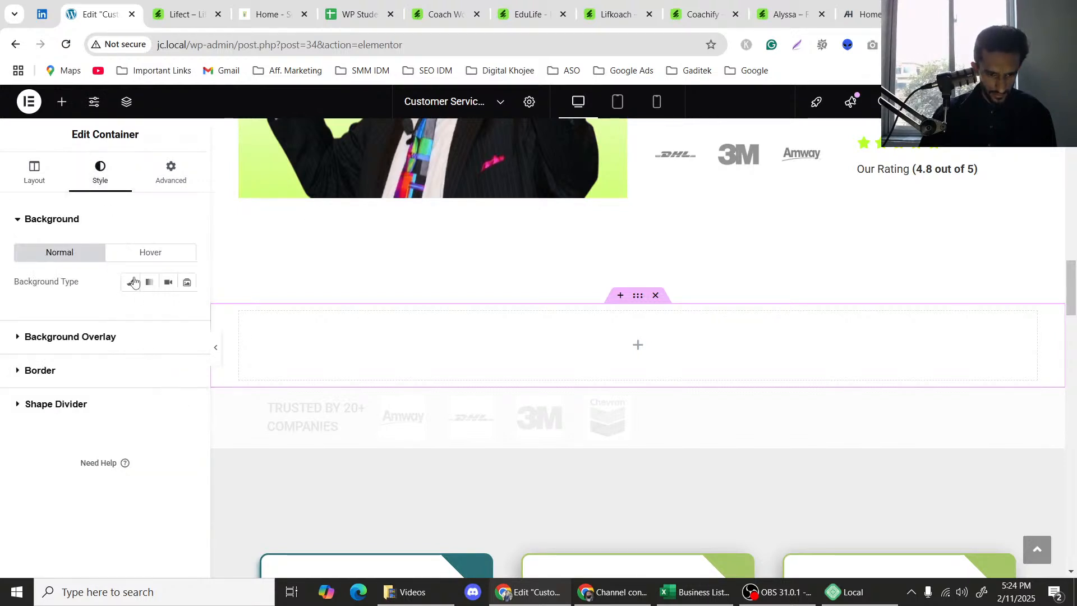
click(130, 282)
click(169, 313)
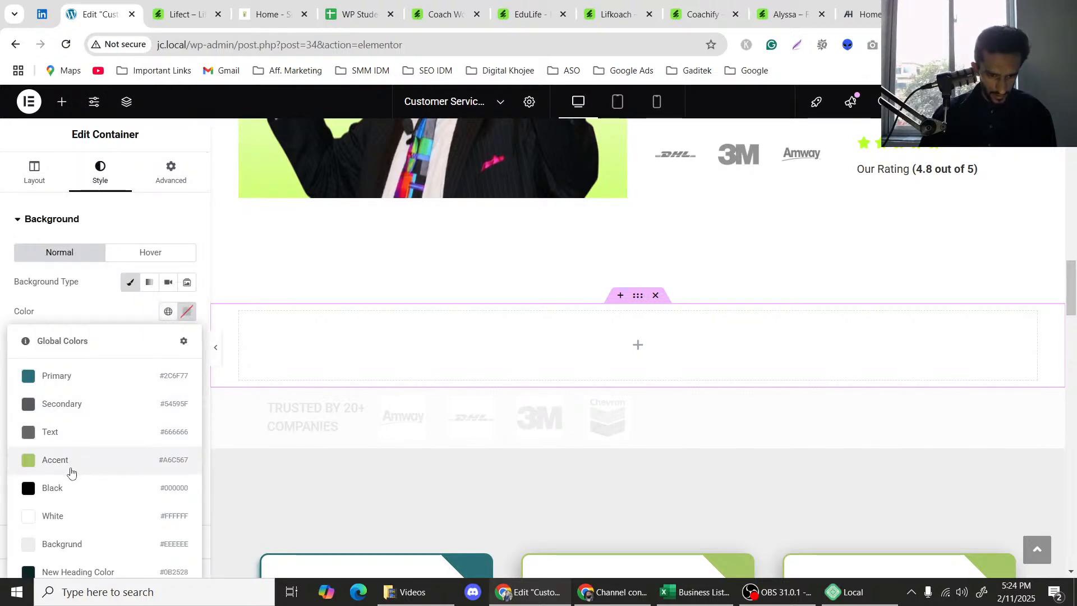
click(64, 544)
scroll(439, 355, down, 3)
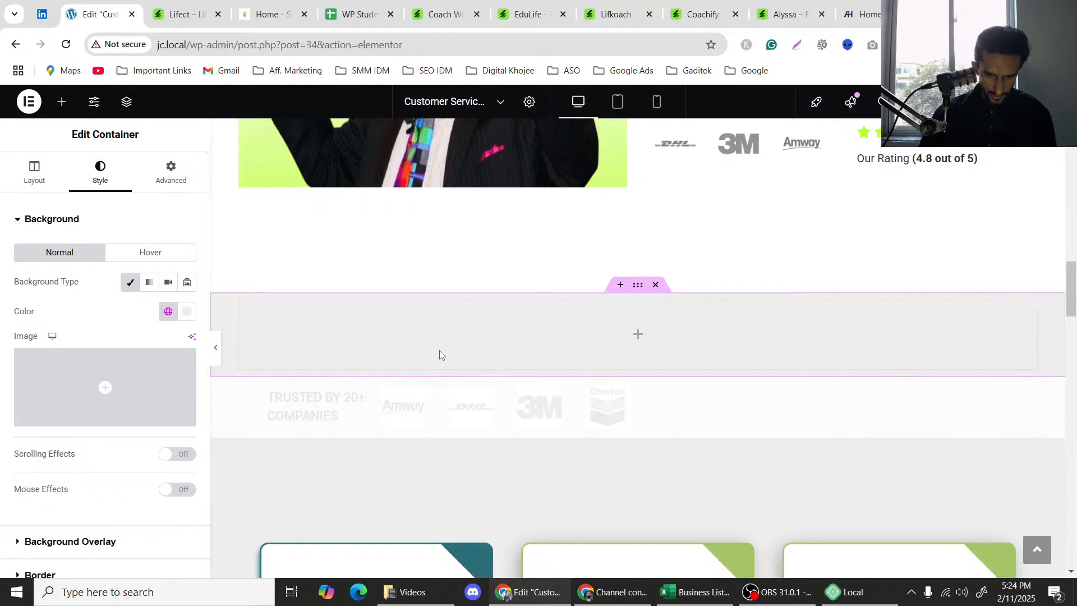
Change the new container's background to the lighter custom color #FAFAFA.
click(169, 311)
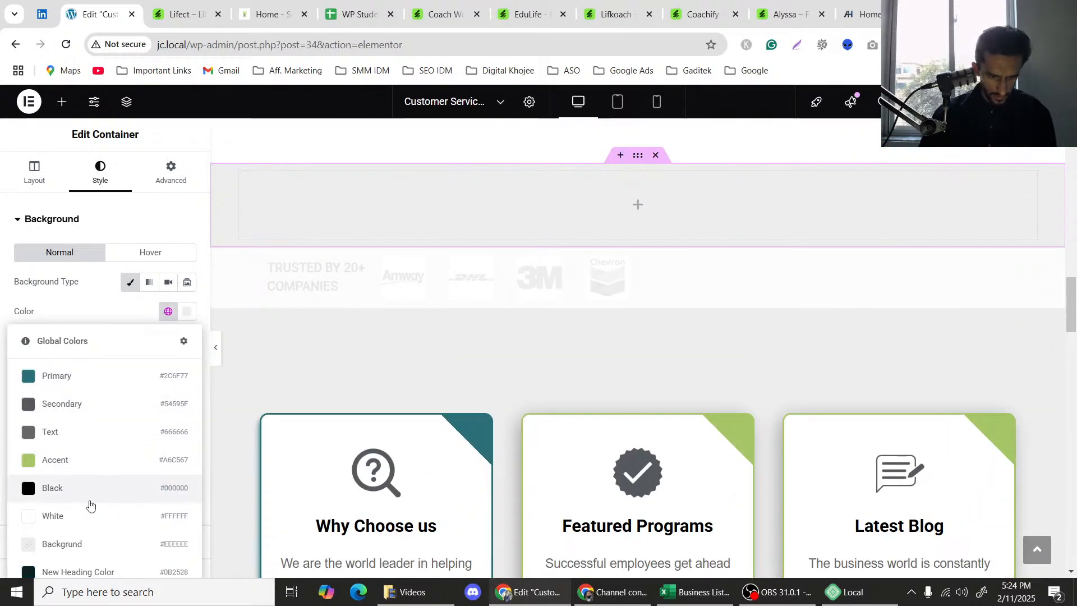
click(188, 314)
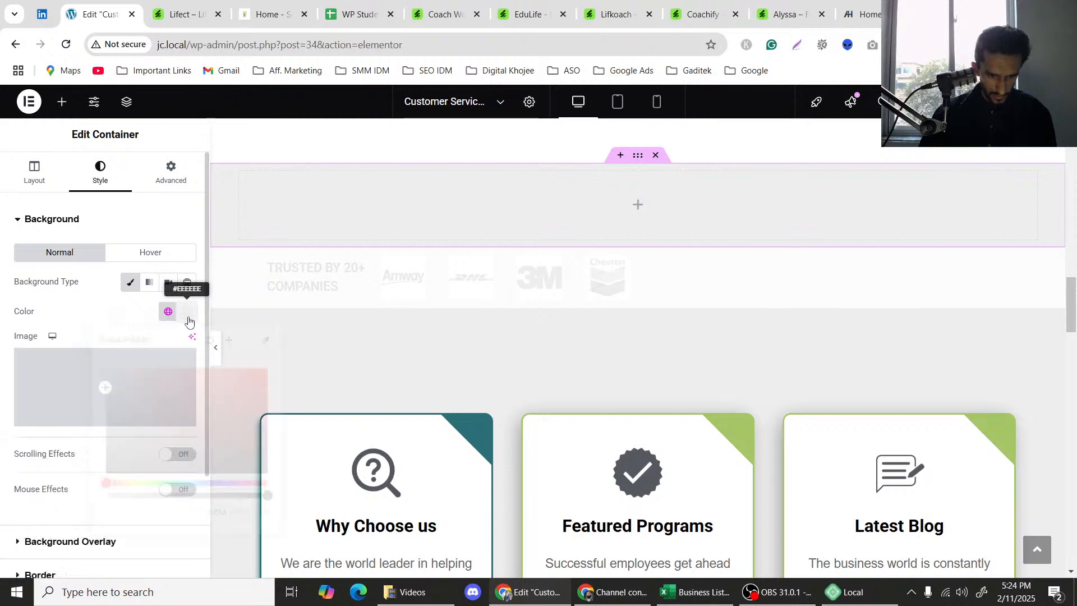
drag(105, 376, 99, 373)
click(484, 225)
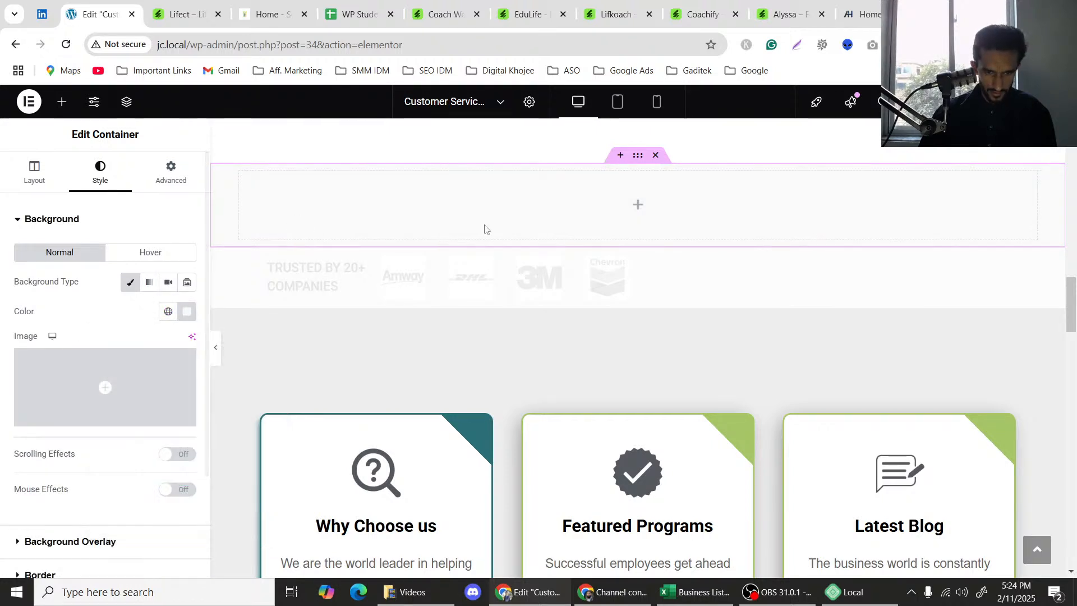
scroll(484, 224, up, 3)
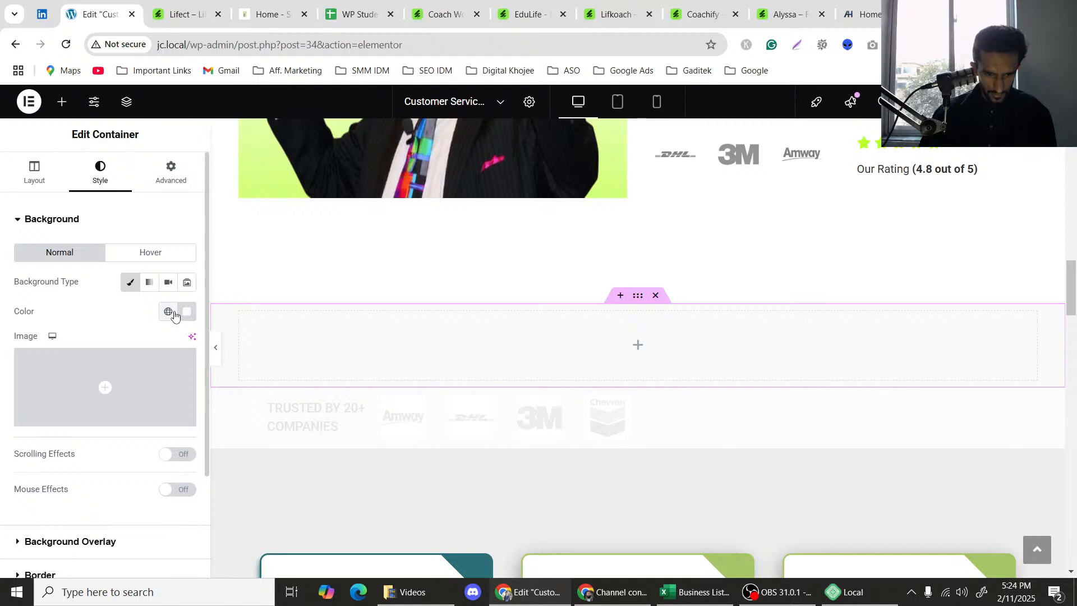
Save the container's background color as a global color named New Backgrund Color.
click(186, 312)
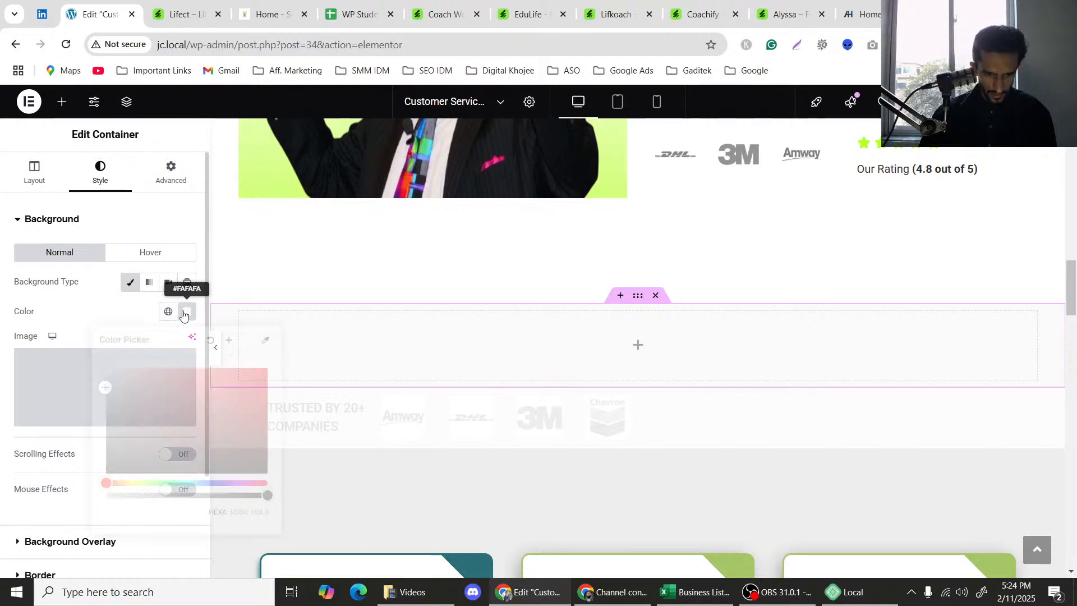
click(227, 342)
triple_click(493, 333)
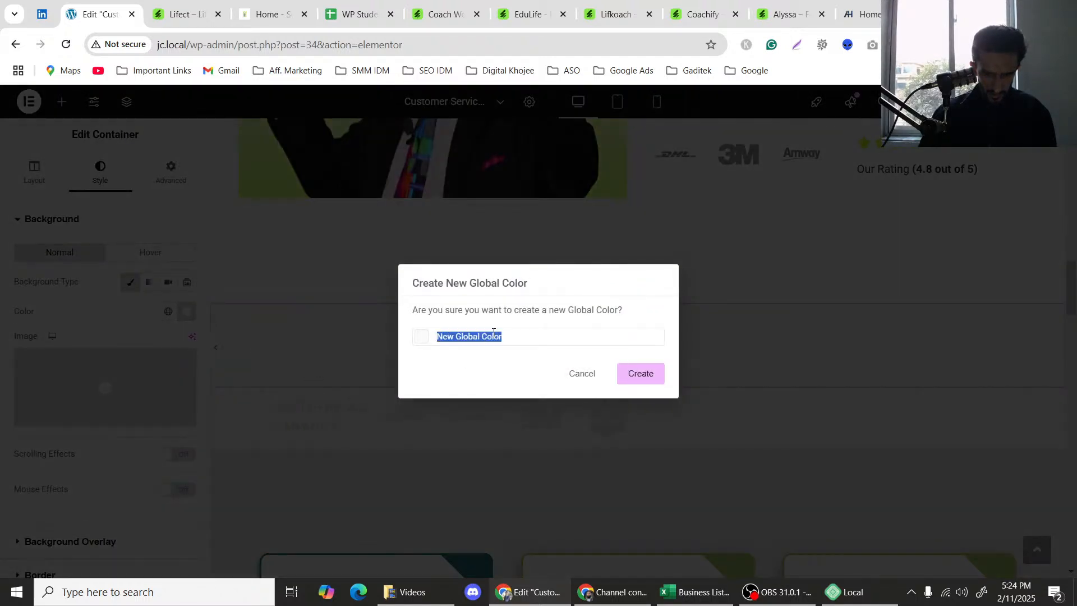
text(New Backgrund)
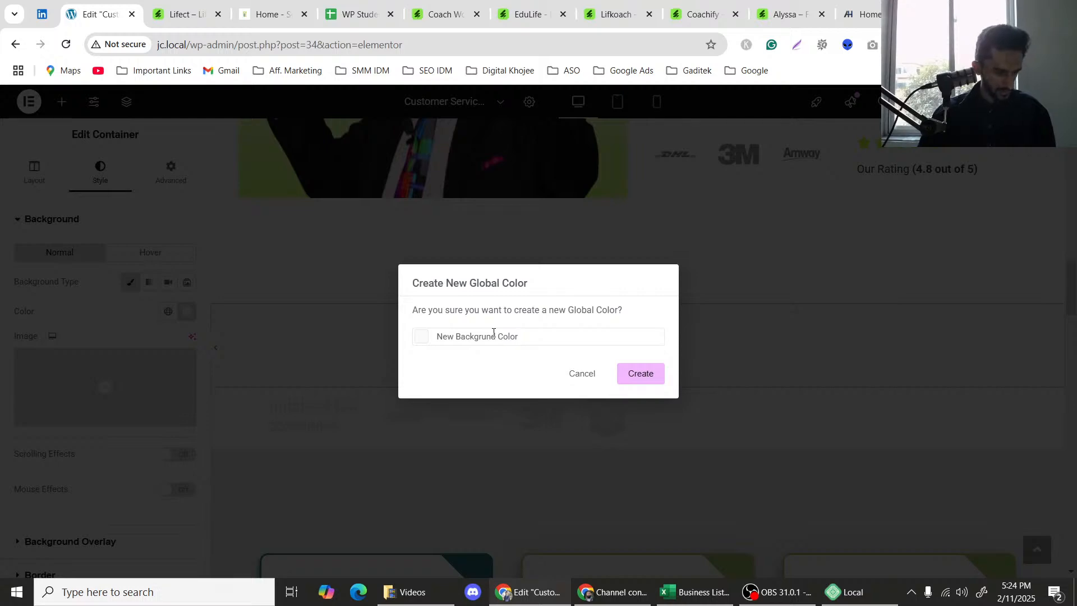
click(642, 375)
Review the page around the new container and hero section, comparing it with the Lifect template reference.
scroll(394, 358, down, 1)
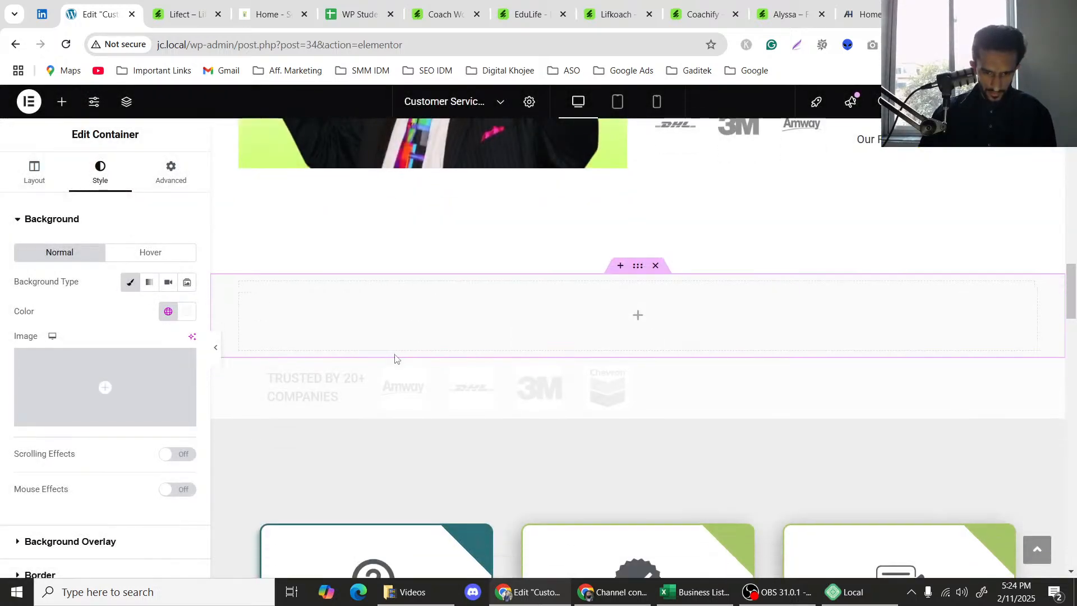
scroll(612, 333, down, 2)
scroll(614, 331, up, 10)
scroll(614, 334, down, 2)
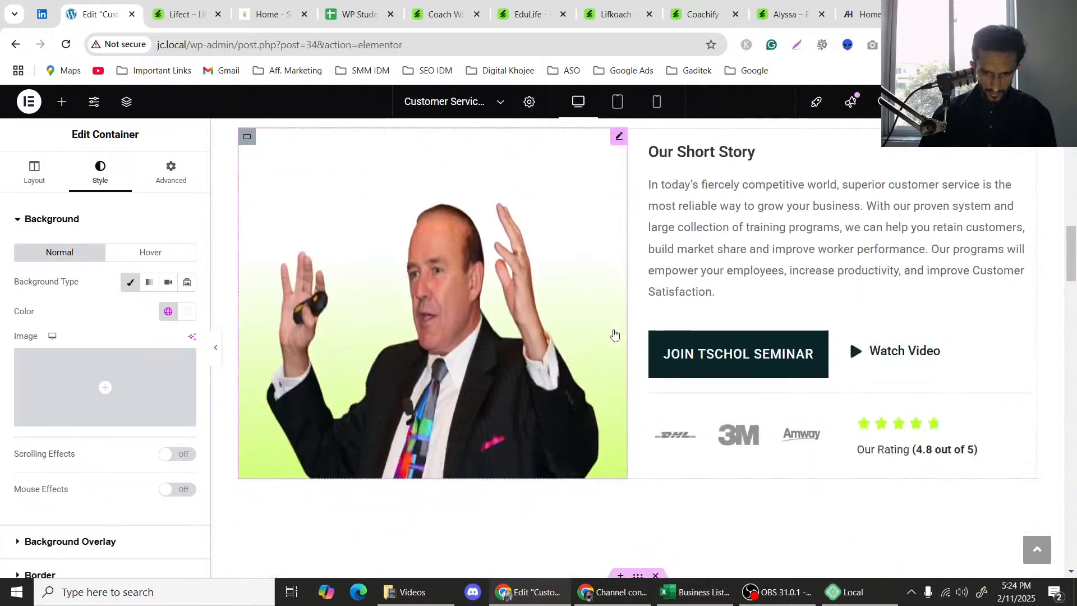
scroll(615, 335, down, 4)
click(171, 3)
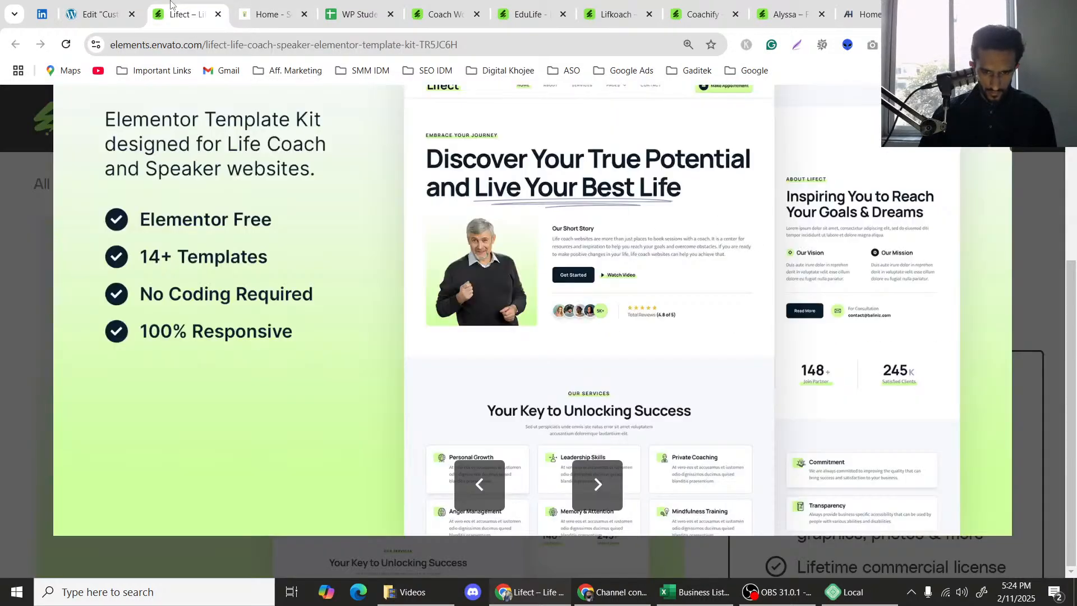
click(139, 4)
scroll(661, 192, up, 4)
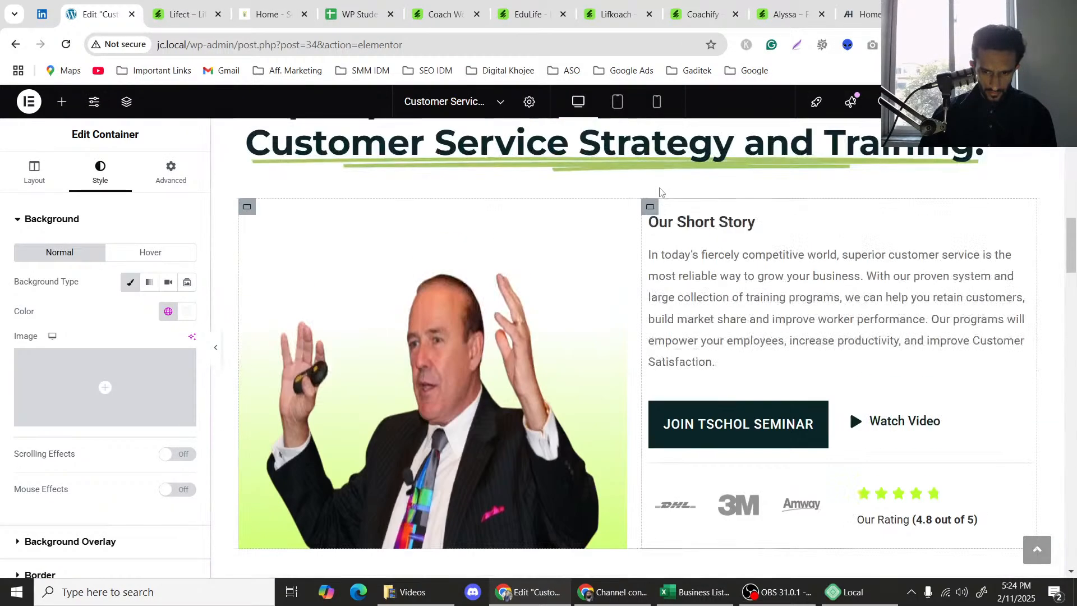
scroll(659, 192, down, 5)
scroll(659, 193, up, 7)
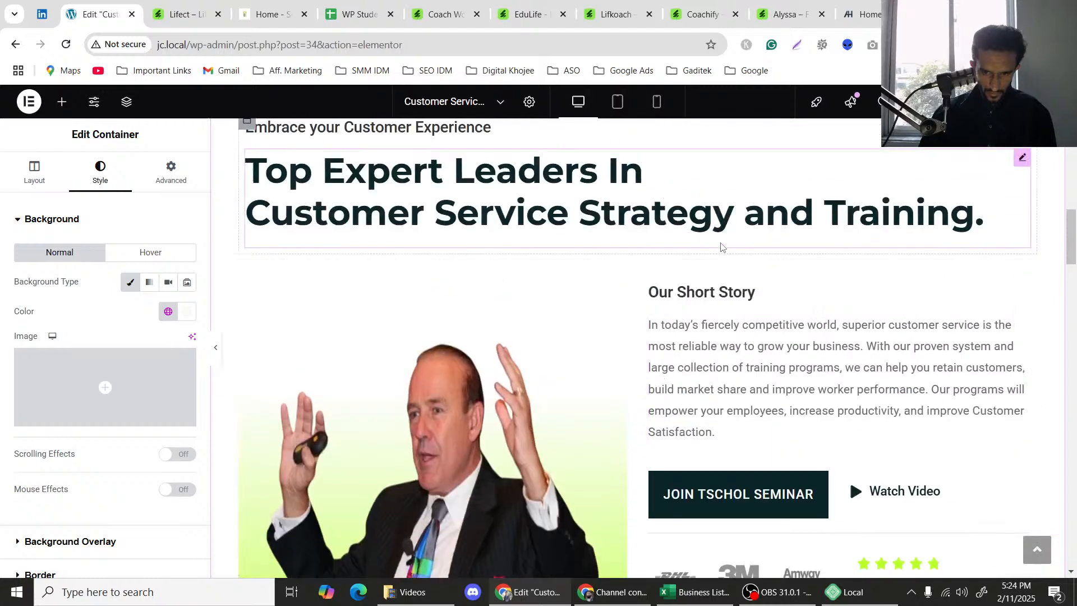
Copy the Our Short Story heading into the new empty container and open the copied heading's style settings.
scroll(718, 243, down, 1)
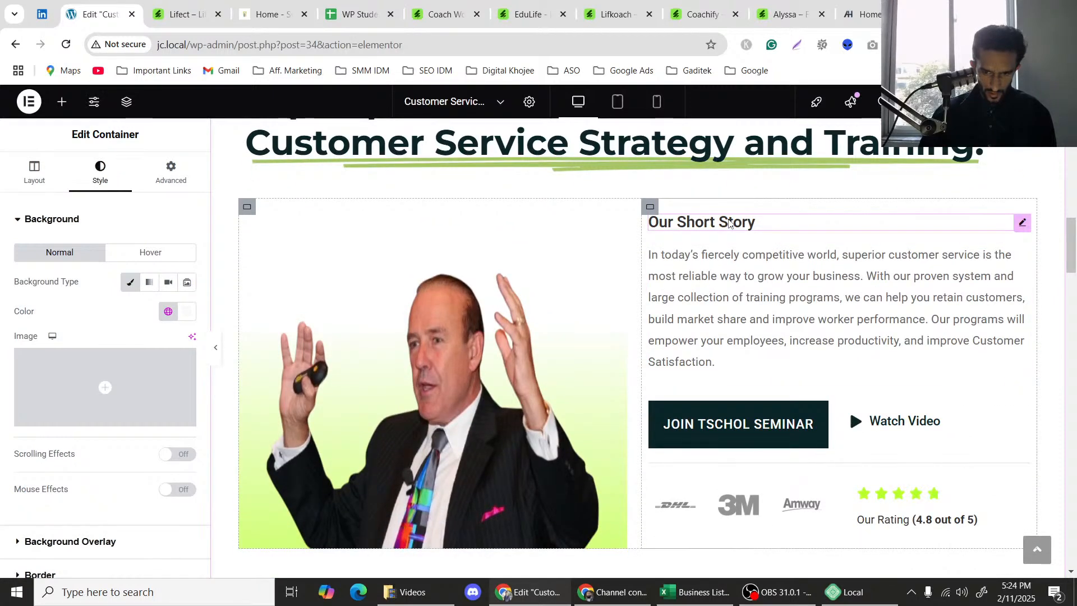
right_click(730, 222)
click(755, 289)
scroll(567, 257, down, 8)
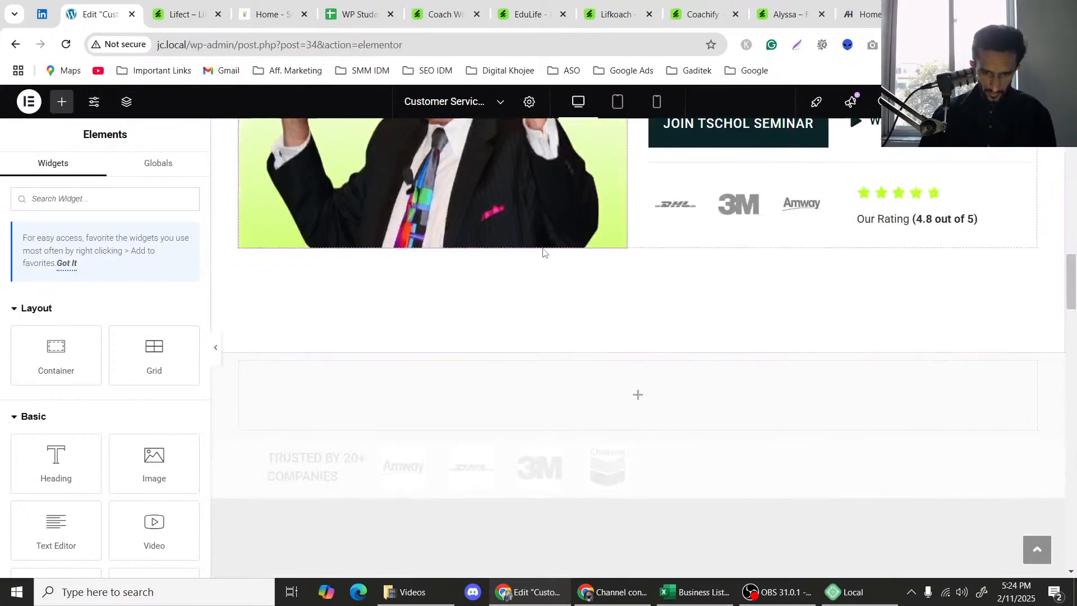
right_click(624, 193)
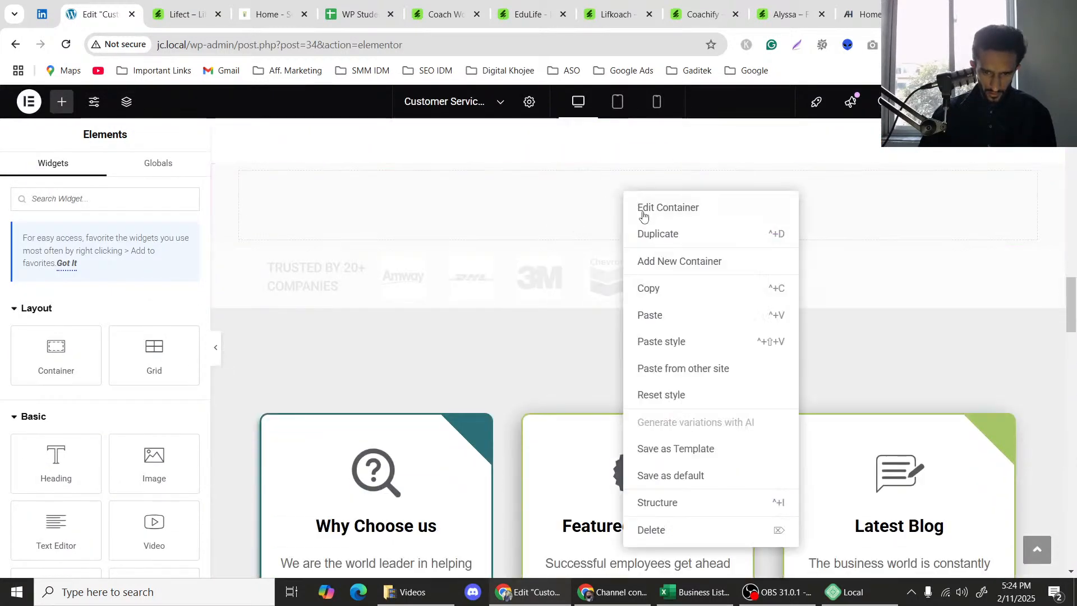
click(665, 314)
scroll(376, 278, up, 3)
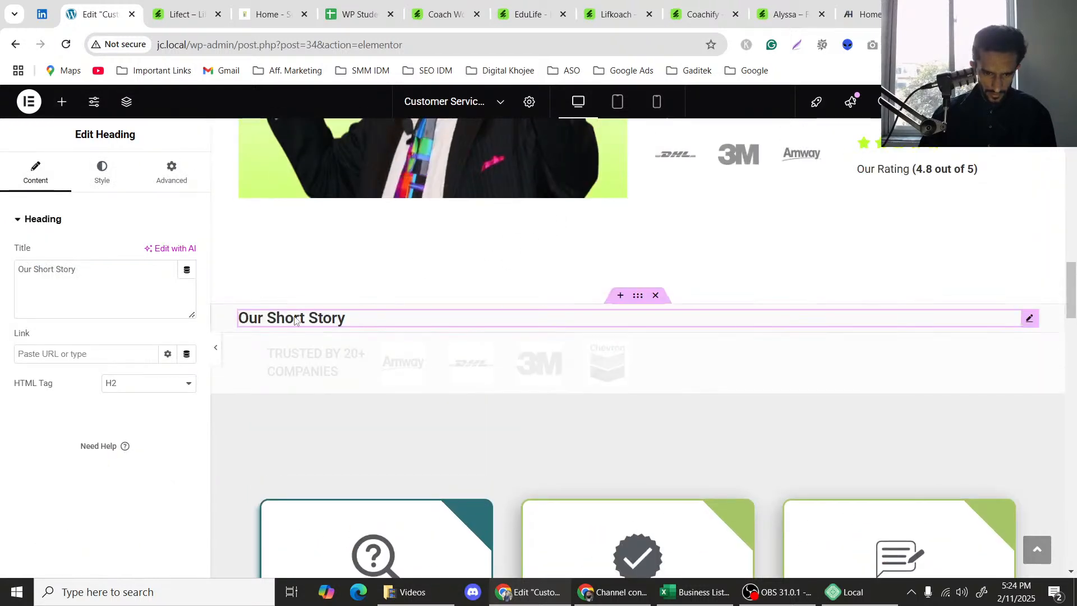
click(102, 171)
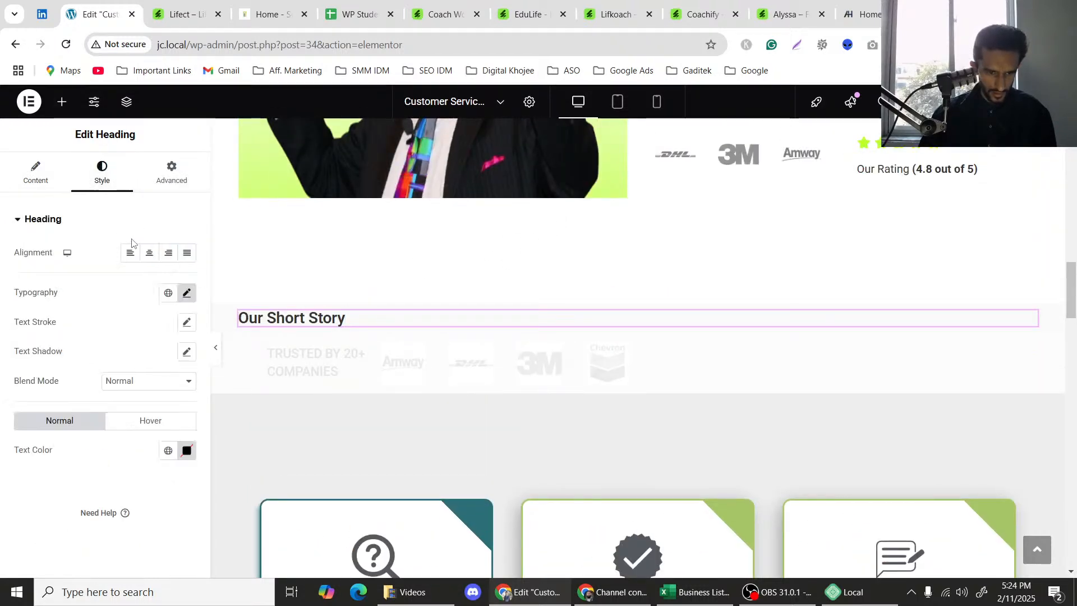
Center-align the copied Our Short Story heading in the new light-background container, checking the Lifect template for reference.
click(149, 253)
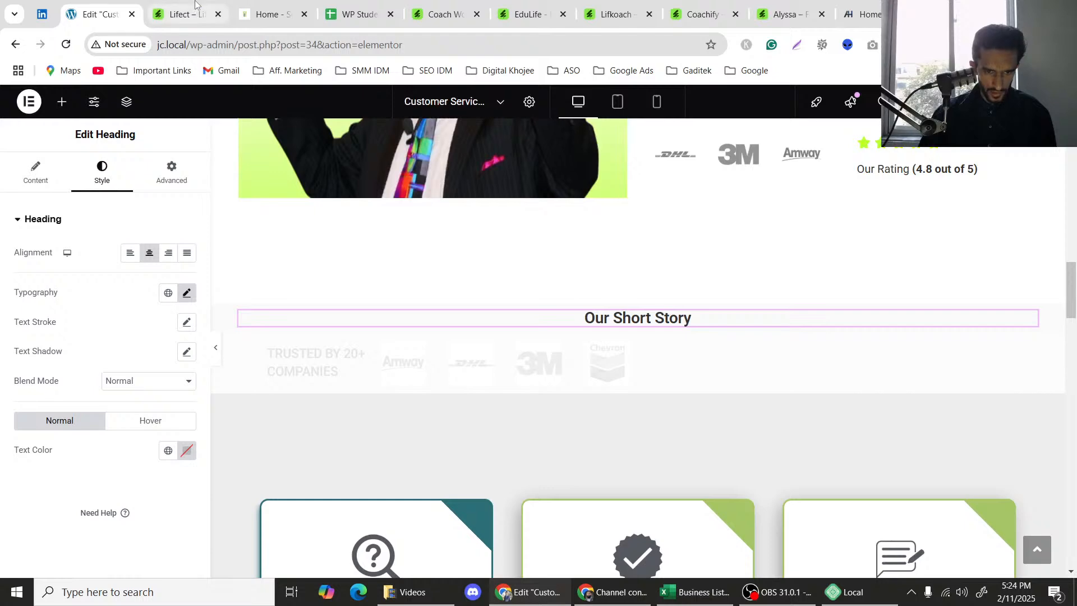
click(154, 7)
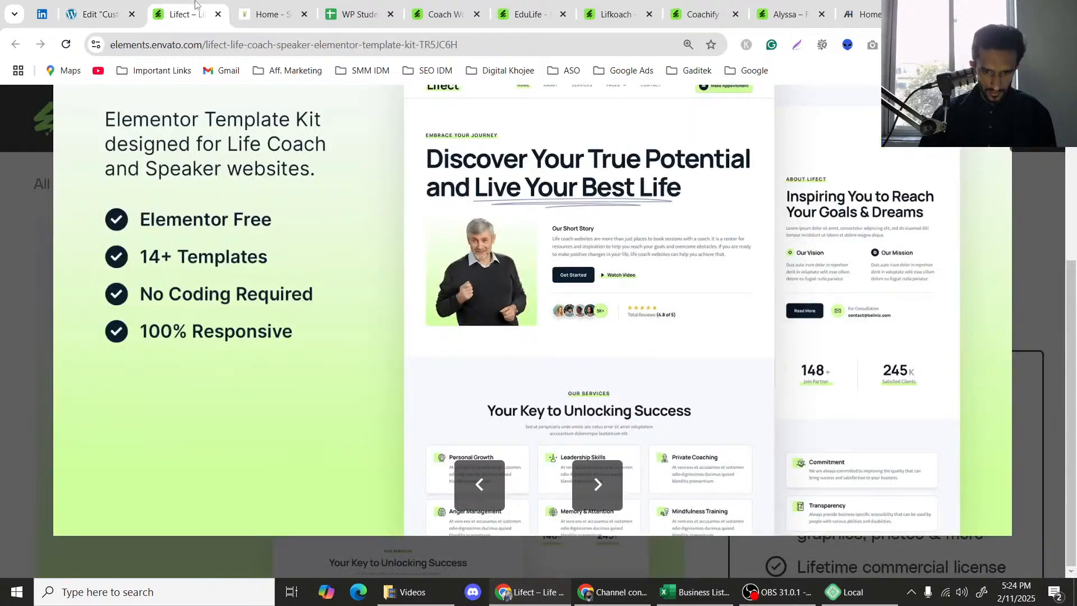
click(124, 6)
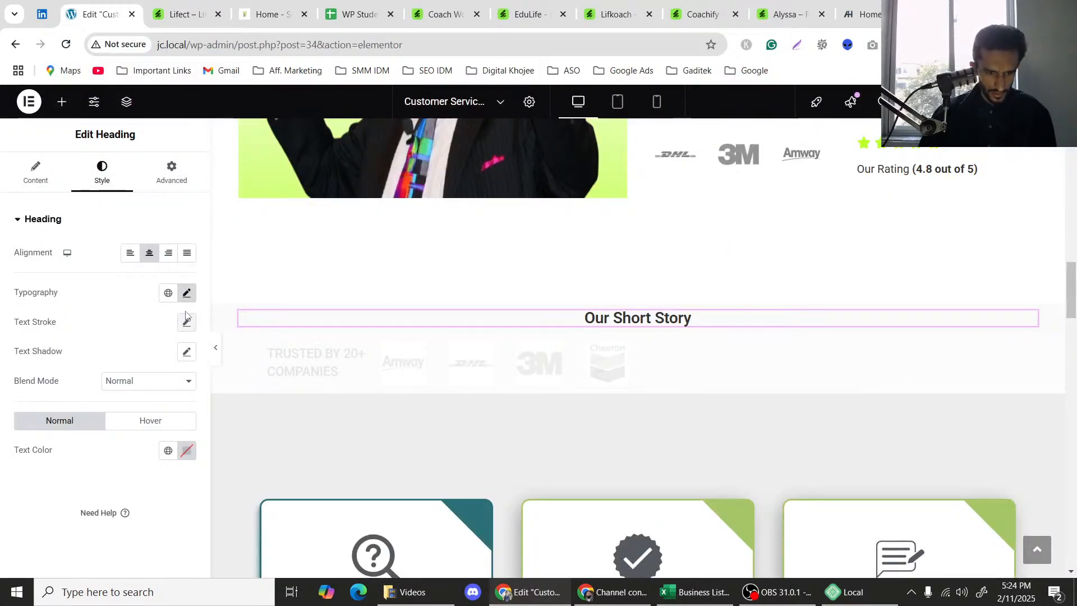
scroll(596, 248, up, 5)
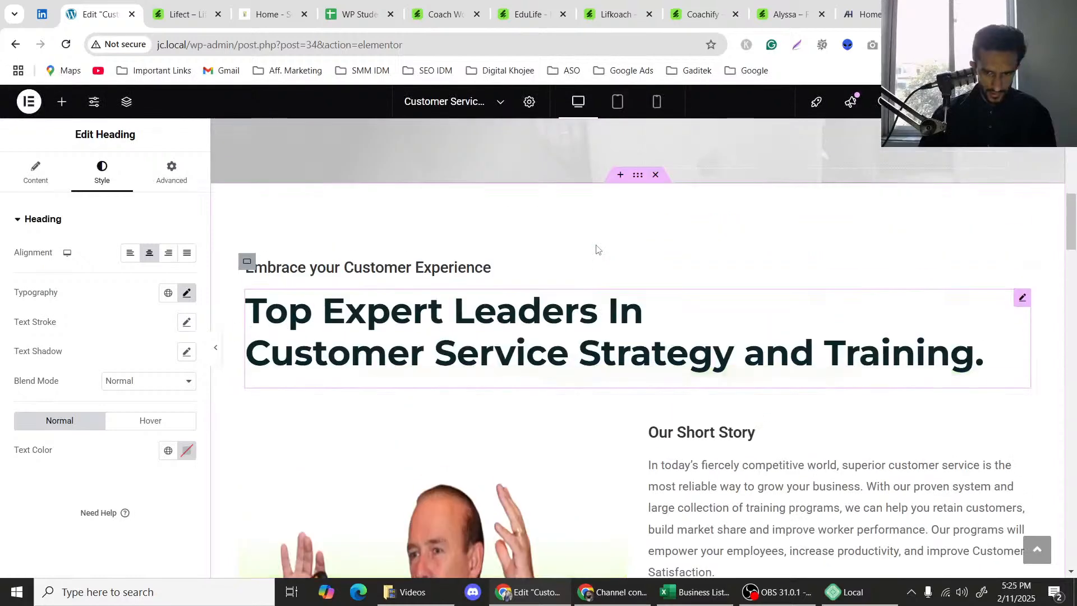
scroll(596, 247, down, 6)
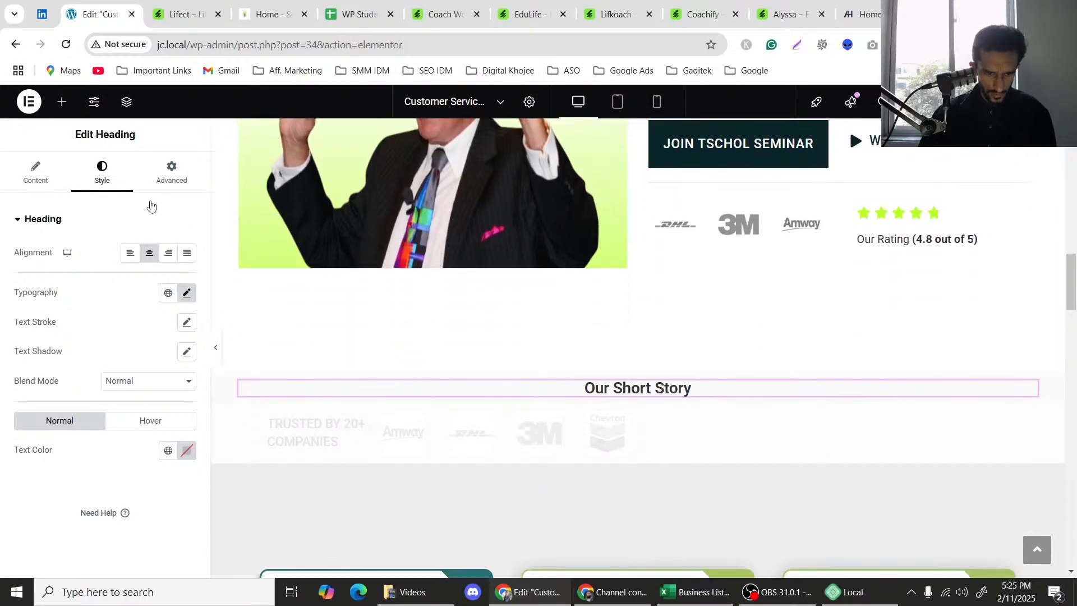
Change the centered heading's title to Our Services.
click(41, 170)
click(74, 269)
key(ctrl+a)
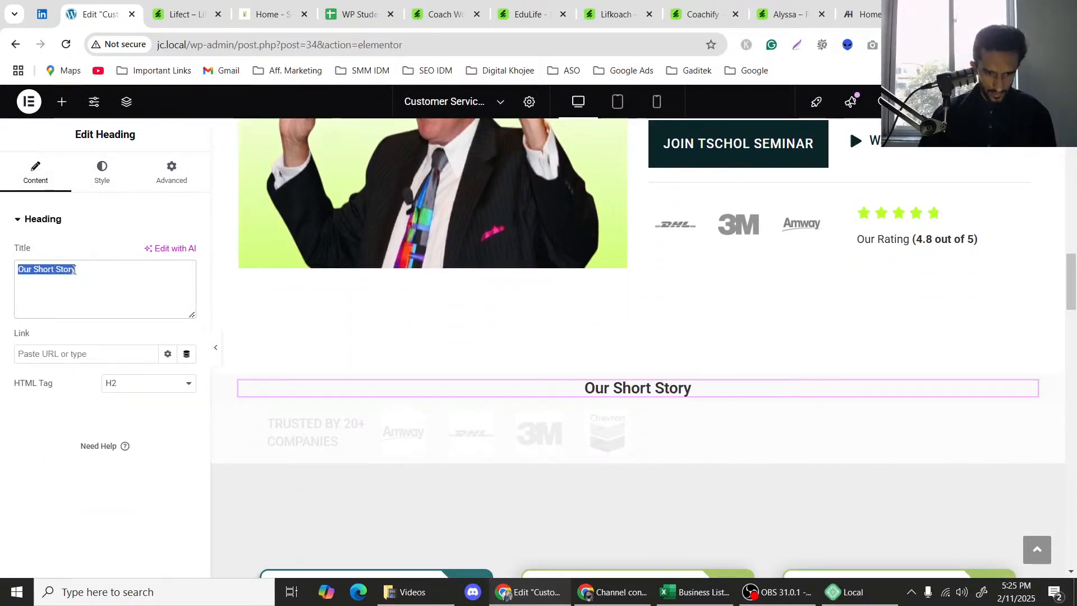
text(Our Se)
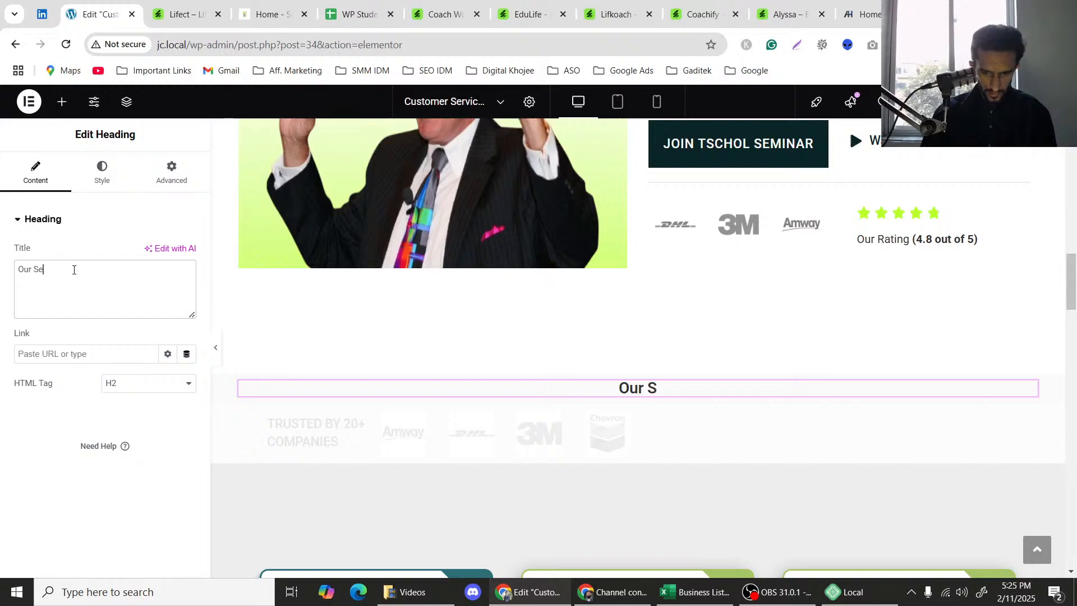
text(rvices)
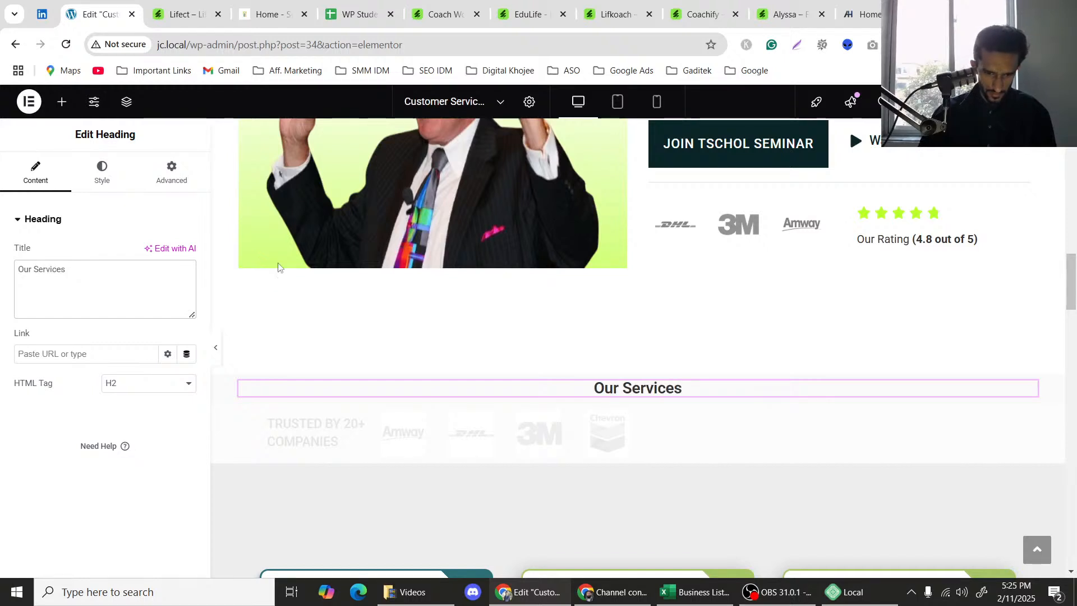
Set the services container's minimum height to 231 px and center its content vertically, then check the Lifect template.
scroll(277, 267, down, 3)
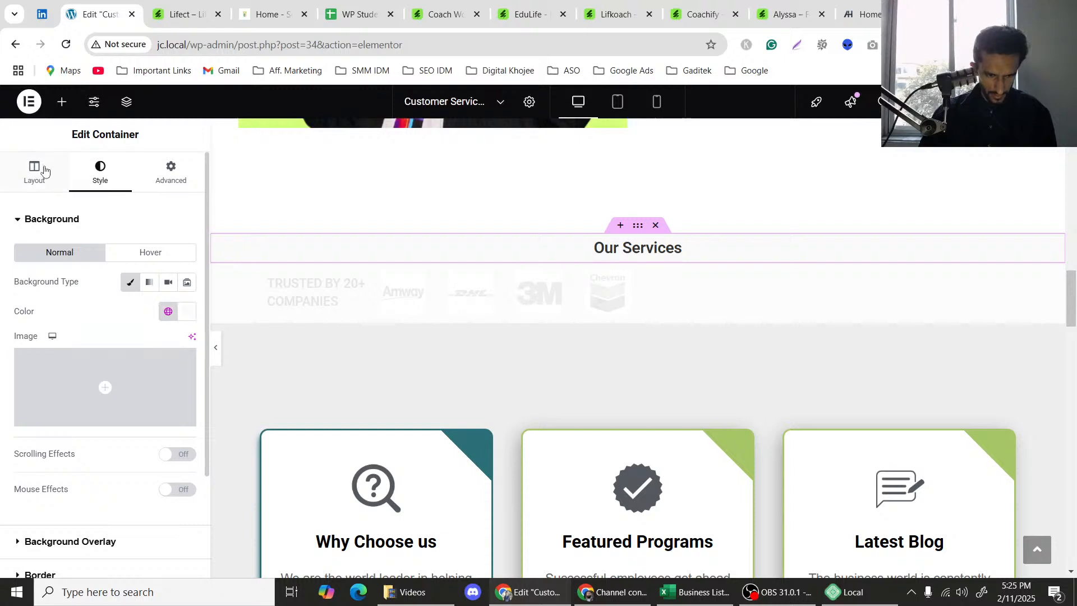
scroll(90, 324, down, 3)
scroll(62, 377, up, 3)
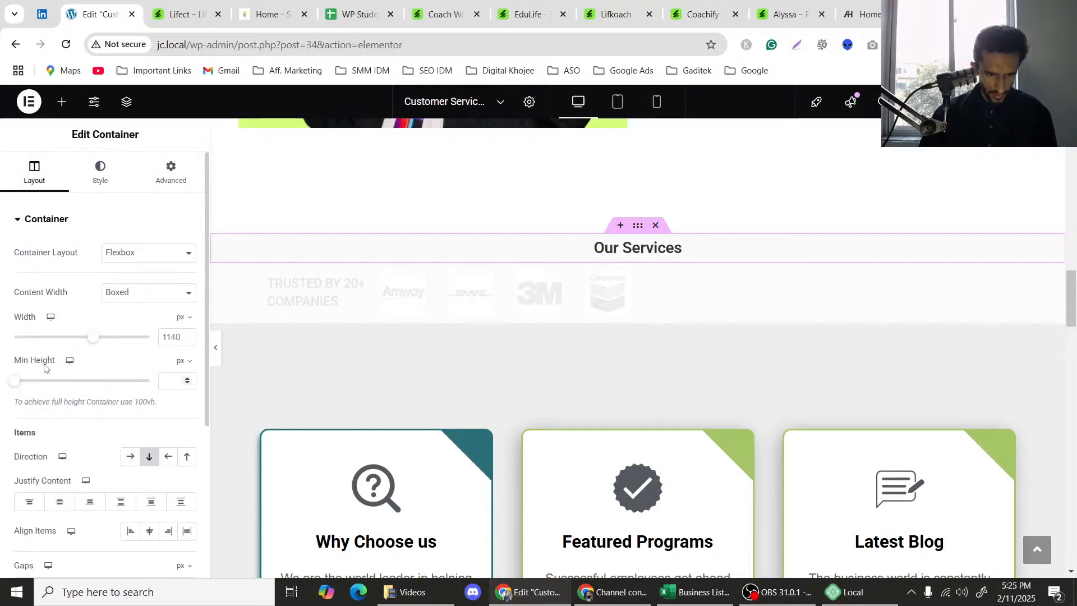
drag(17, 387, 39, 381)
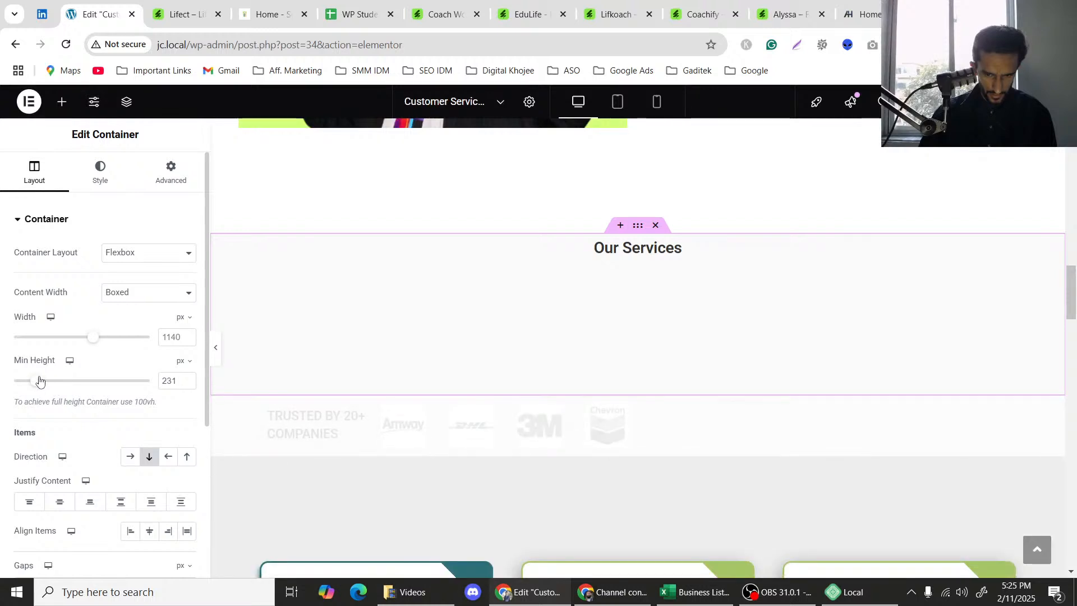
click(60, 501)
click(205, 11)
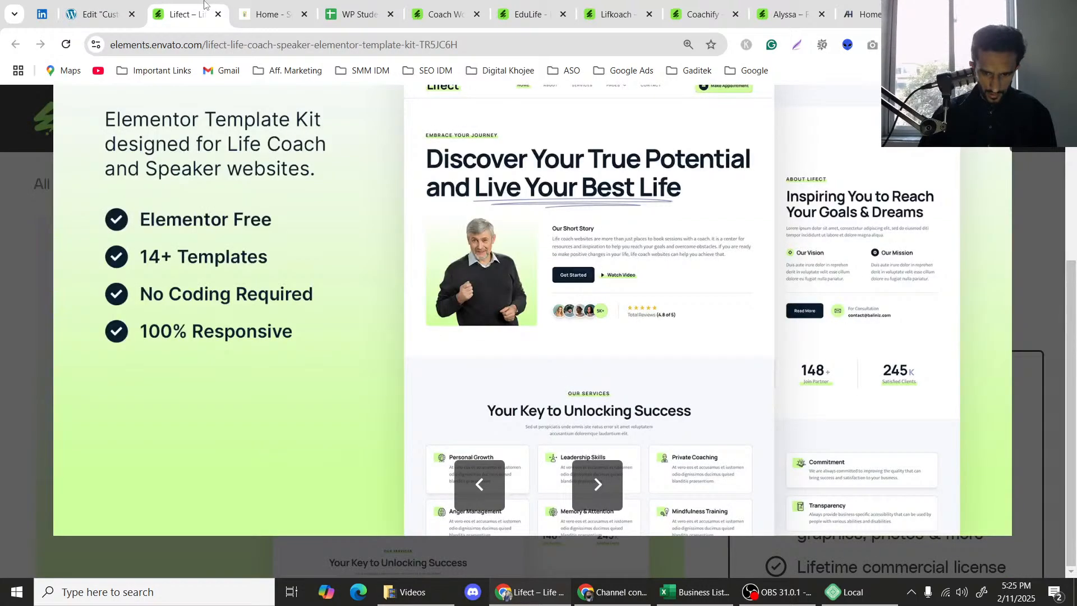
click(98, 4)
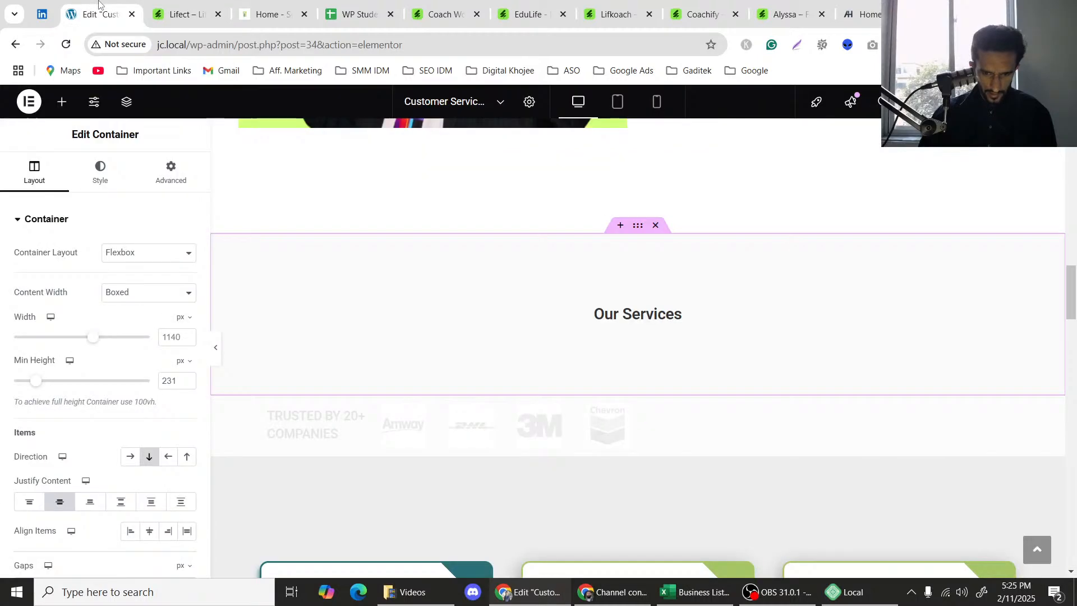
Set the Our Services heading's typography transform to Uppercase, matching the Lifect template's section label.
click(661, 318)
click(102, 173)
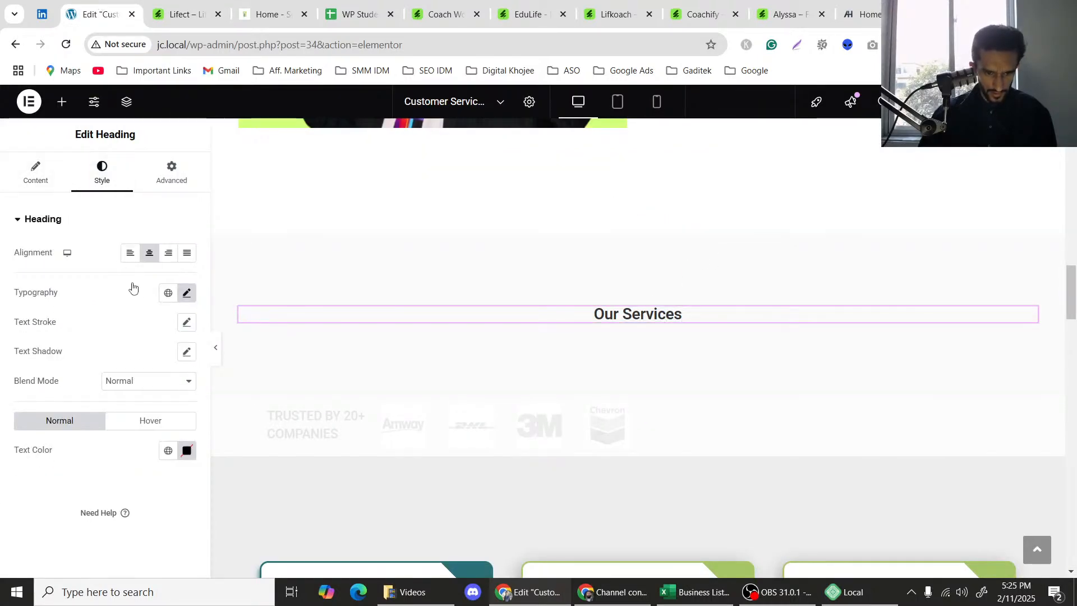
click(188, 294)
click(135, 462)
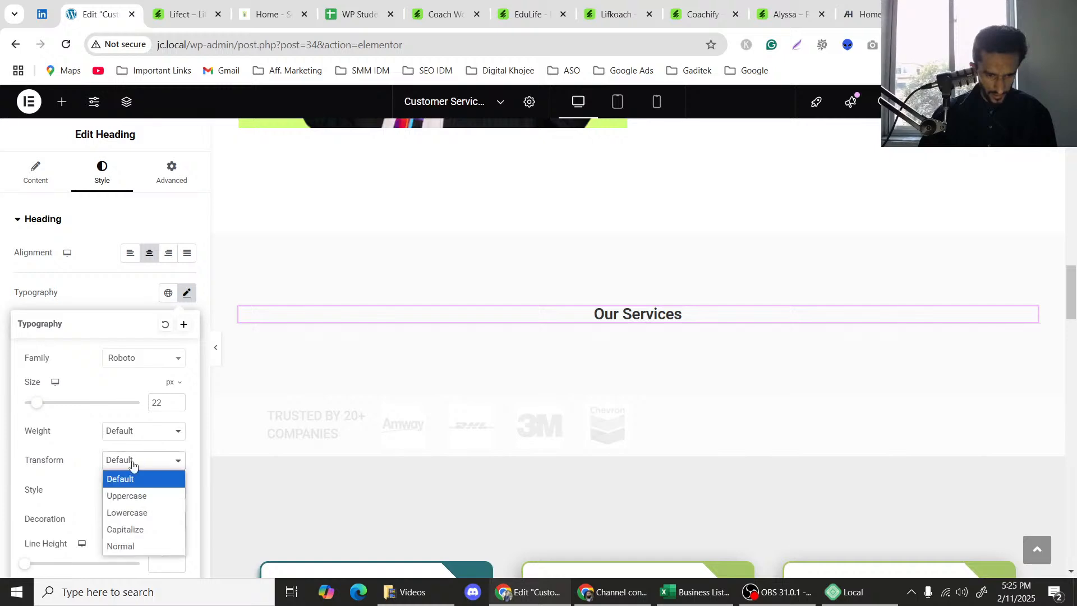
click(132, 499)
click(159, 5)
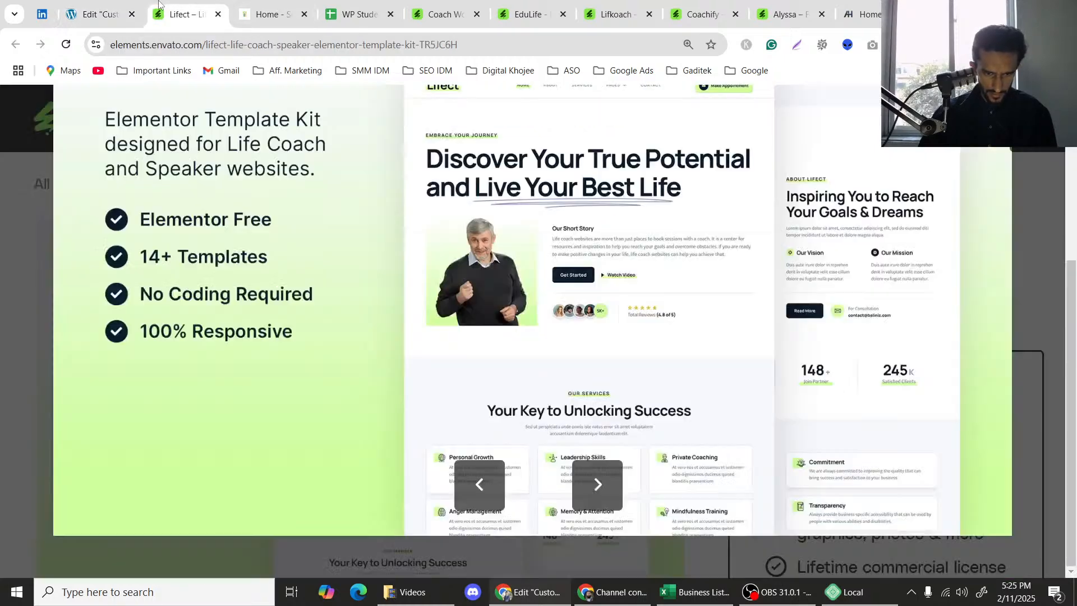
click(138, 6)
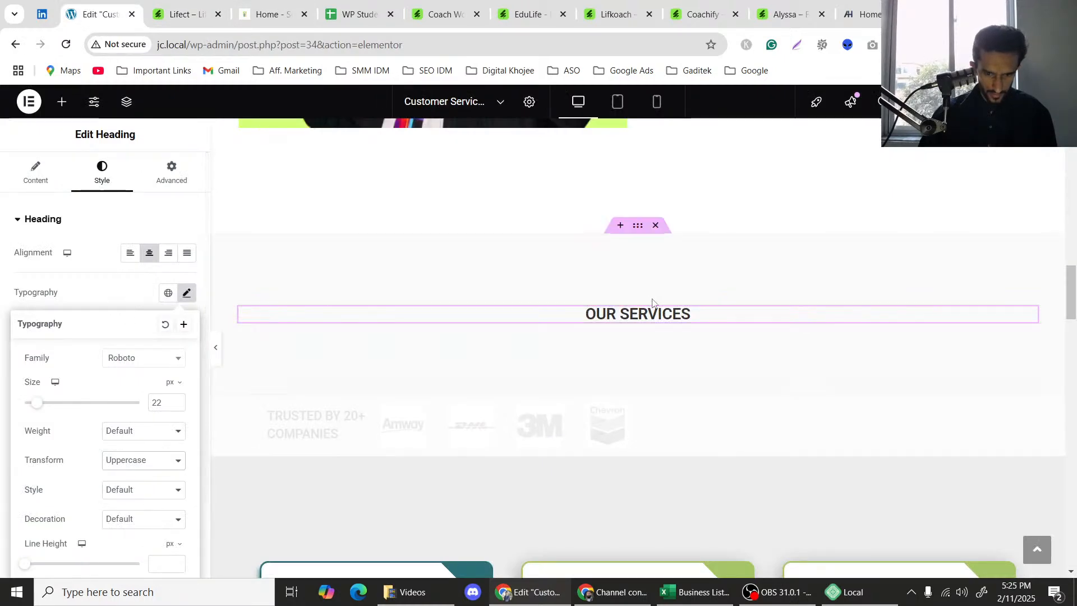
Examine the hero and the new services section, comparing their headings and spacing with the Lifect template reference.
scroll(655, 303, up, 5)
scroll(654, 303, up, 5)
scroll(656, 303, down, 10)
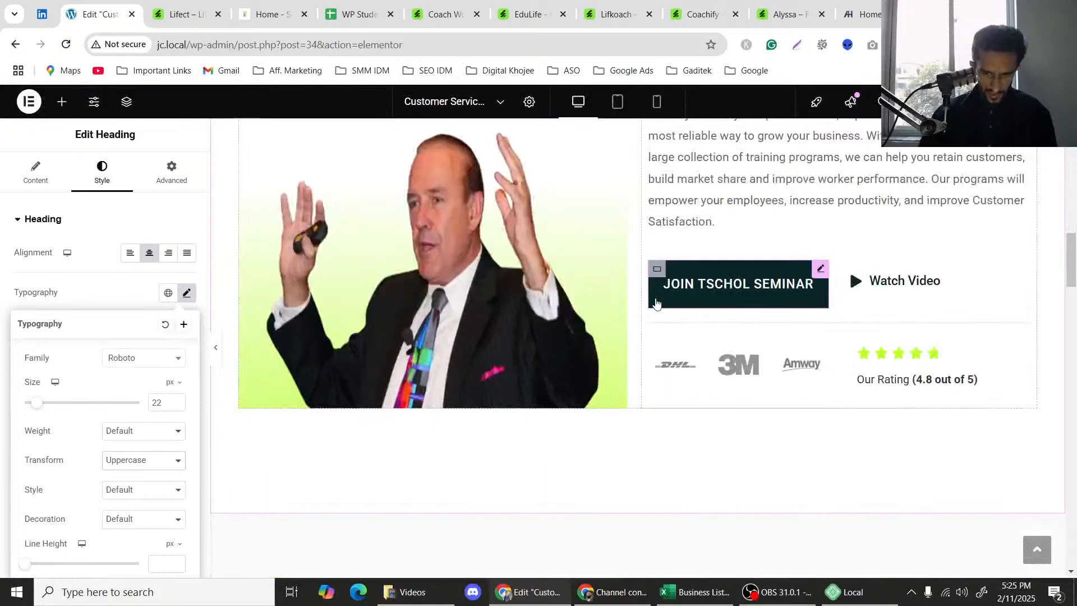
scroll(656, 303, down, 3)
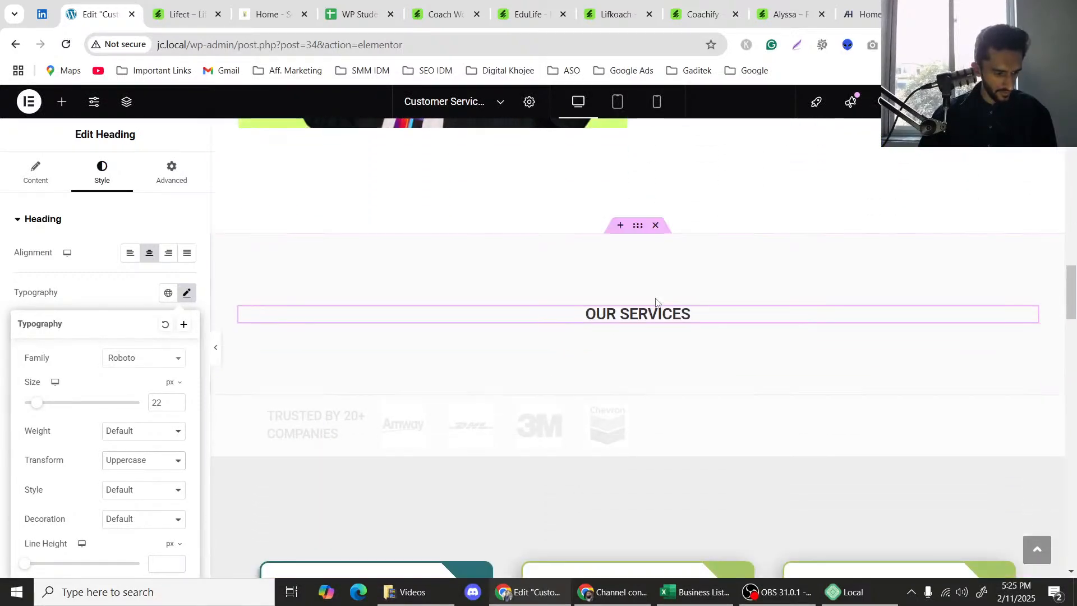
scroll(657, 301, down, 1)
scroll(621, 301, up, 4)
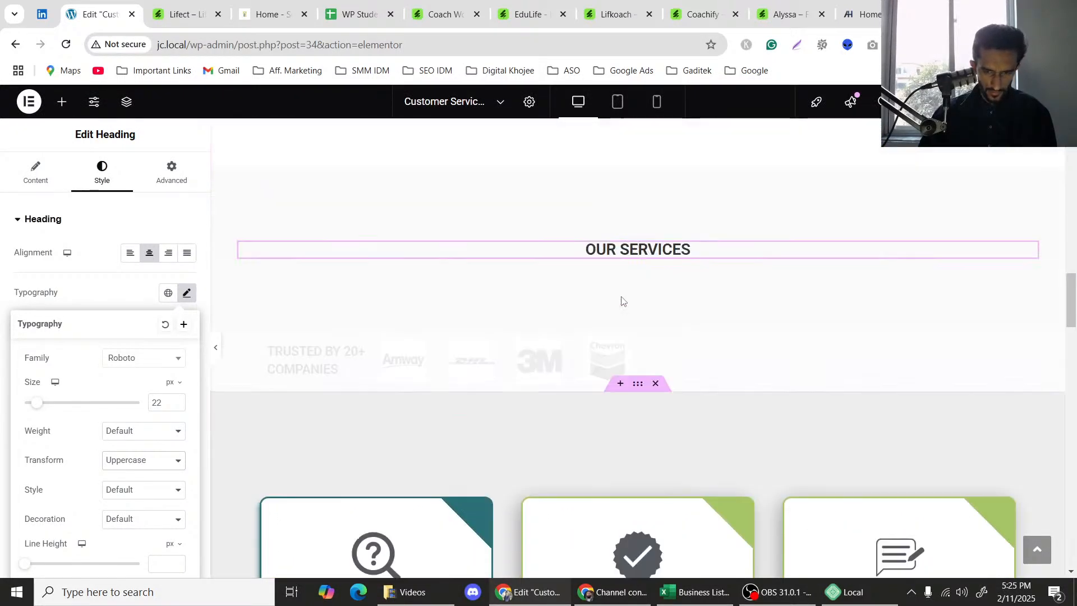
click(167, 3)
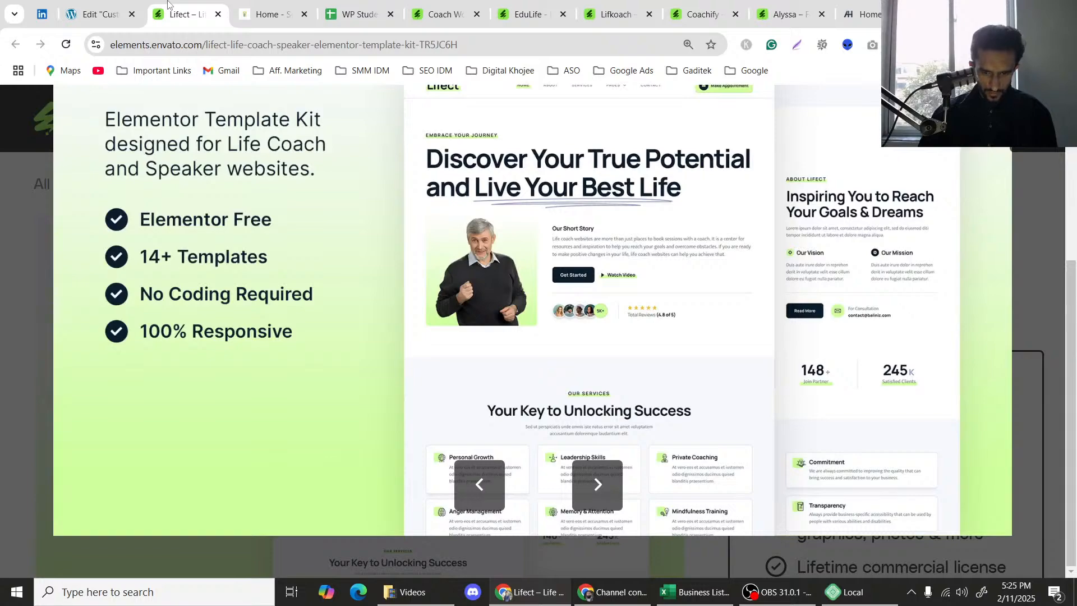
click(127, 4)
scroll(581, 299, up, 6)
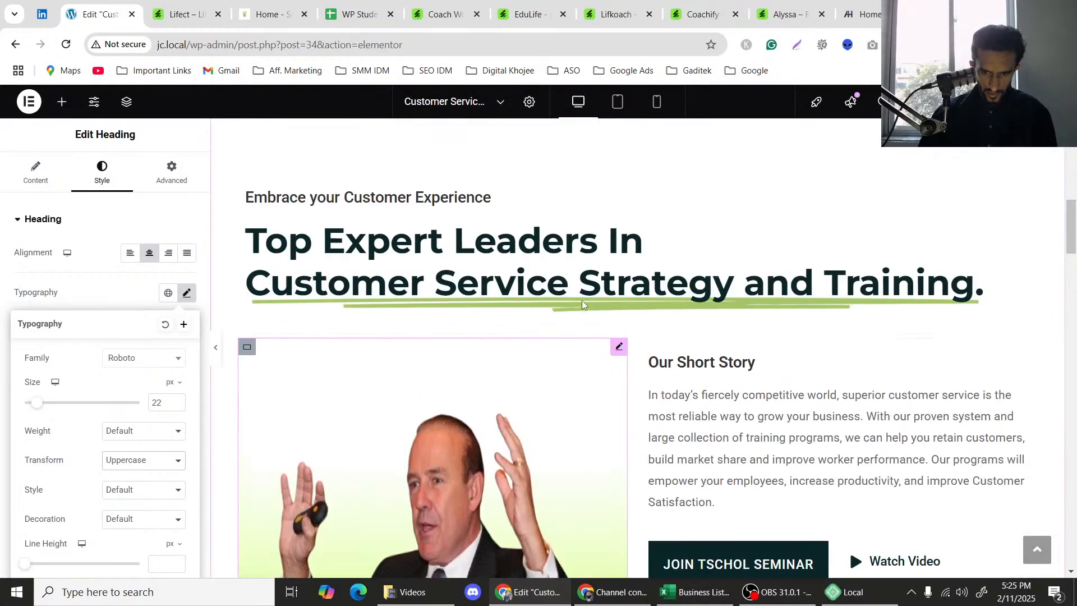
scroll(684, 247, down, 2)
scroll(684, 247, down, 6)
key(ctrl+Tab)
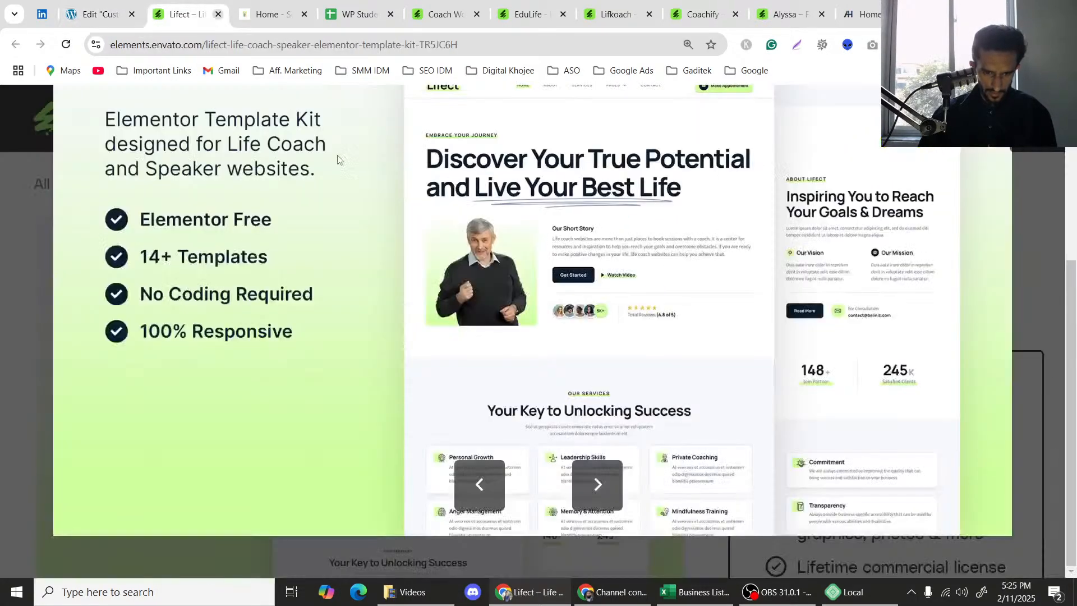
click(98, 14)
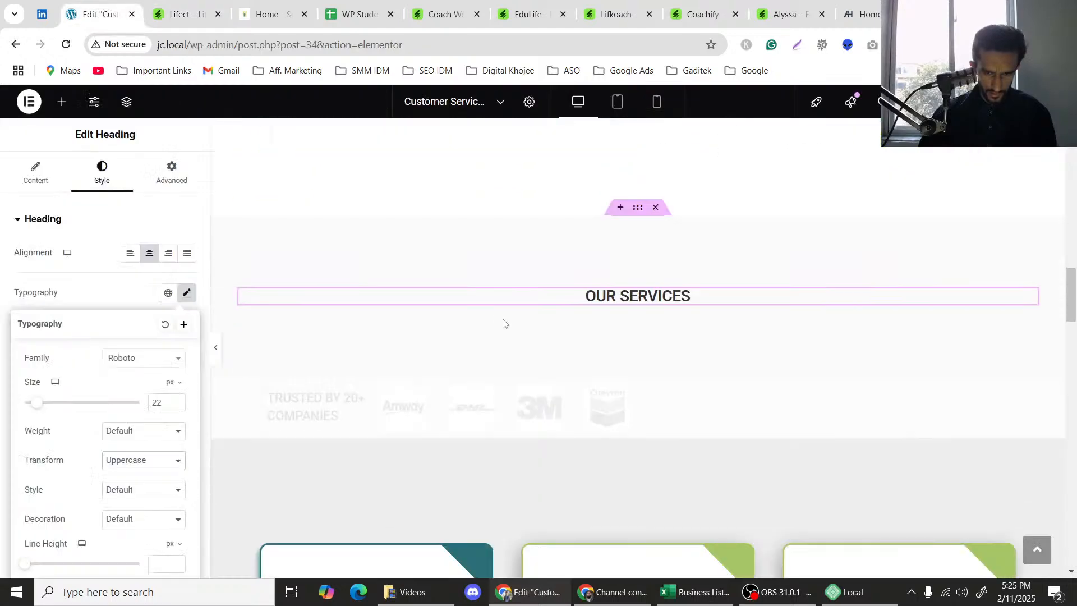
scroll(504, 321, down, 2)
Set the Our Services heading's letter spacing to 0.6 px.
click(35, 171)
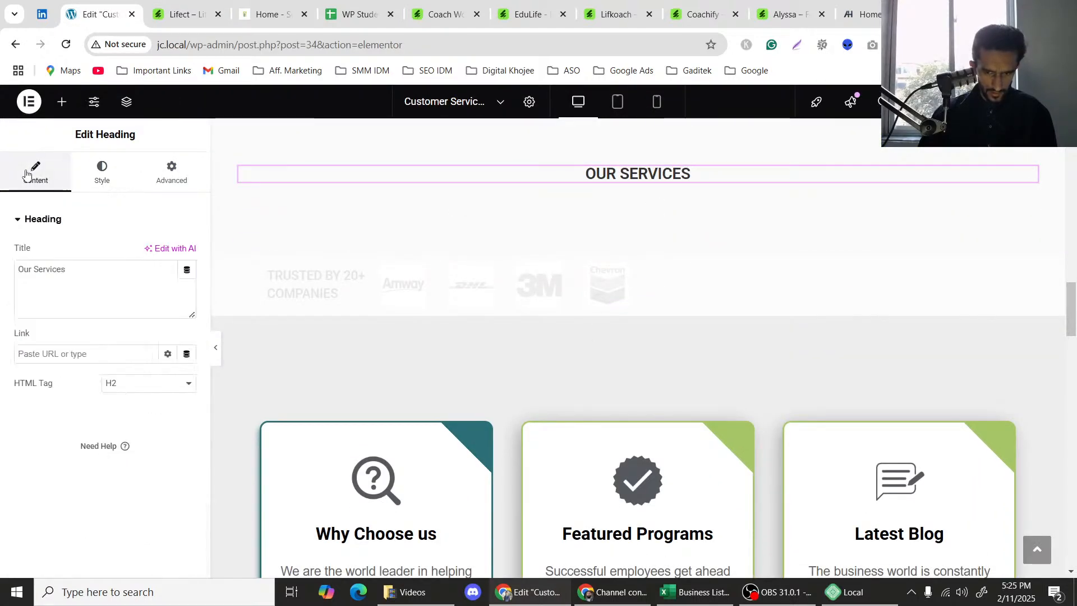
click(108, 194)
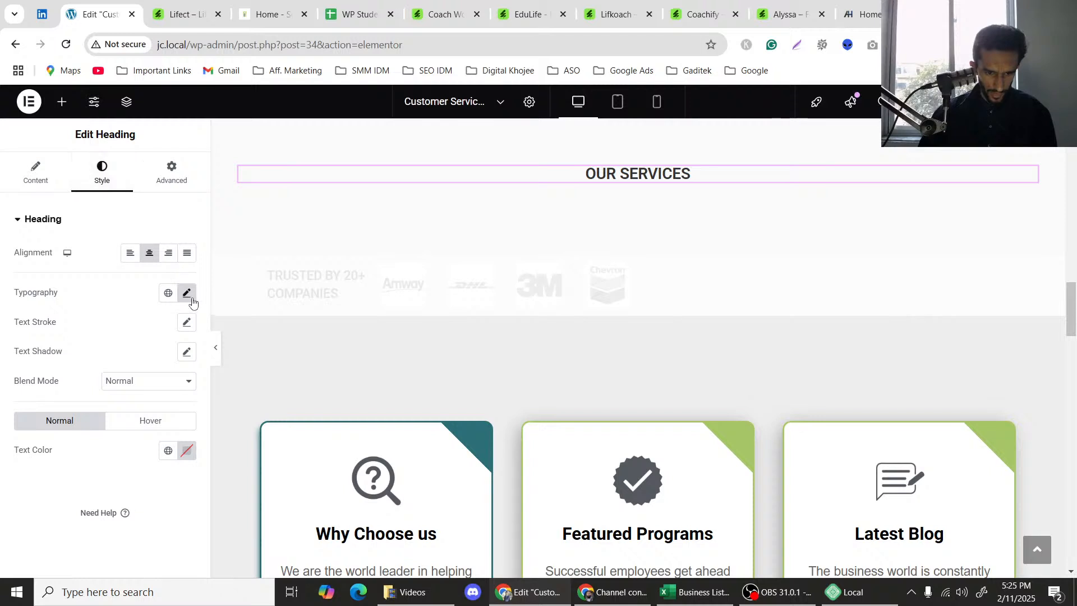
click(187, 293)
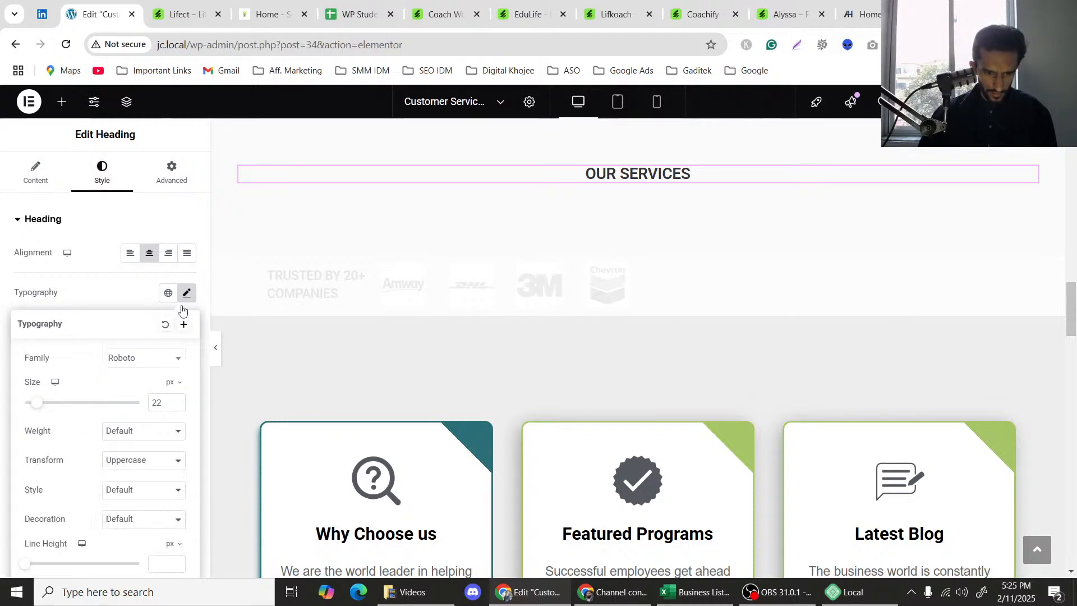
scroll(157, 391, down, 2)
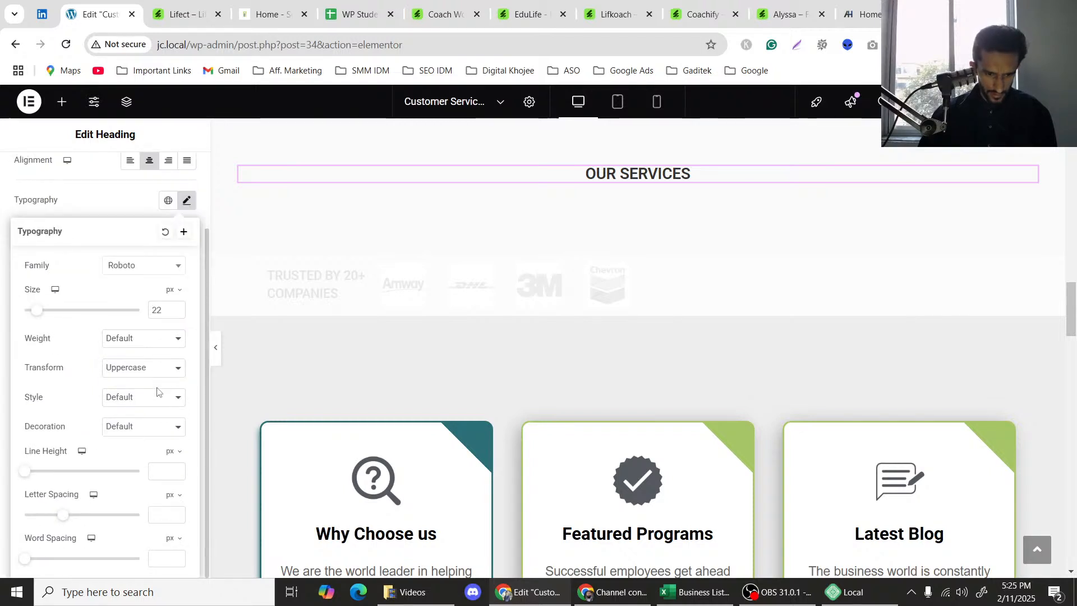
click(178, 513)
click(179, 513)
click(179, 514)
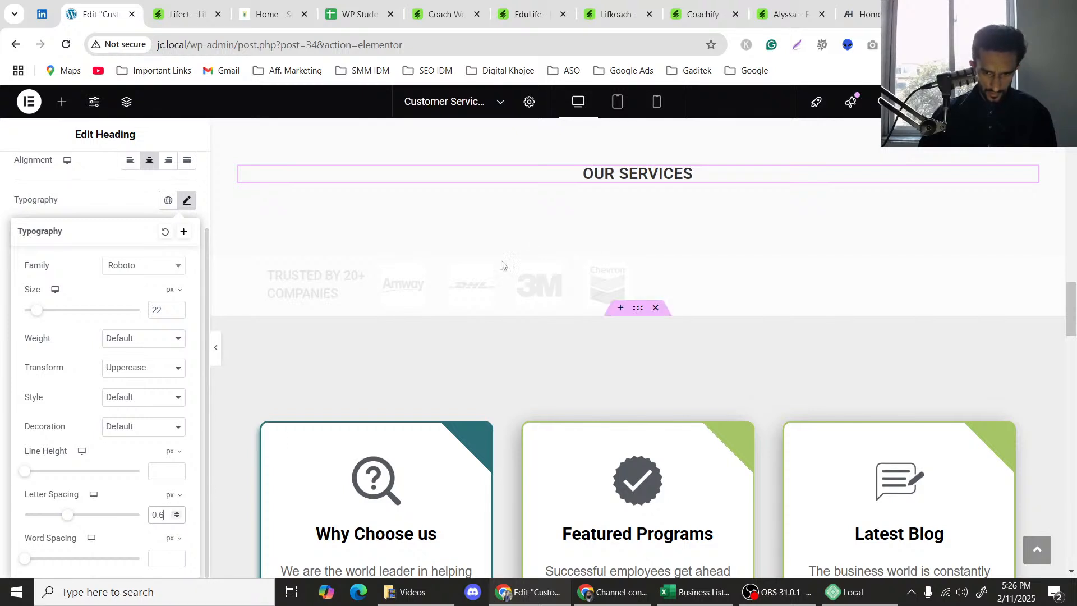
scroll(522, 252, up, 5)
scroll(477, 240, down, 3)
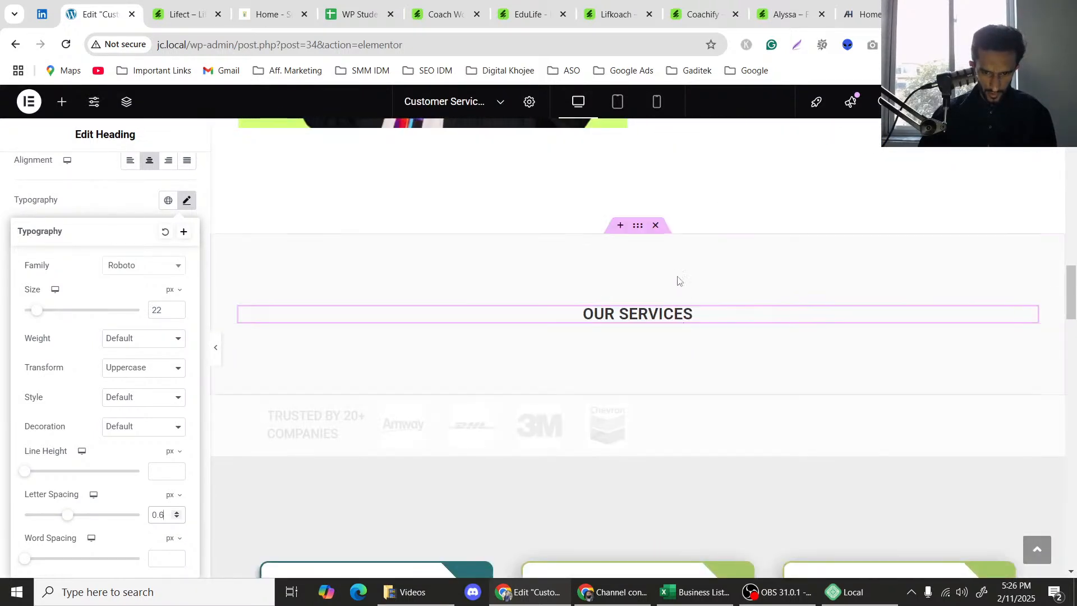
Set the services container's border radius to 12 px for the top and right corners and 0 for bottom and left.
click(282, 299)
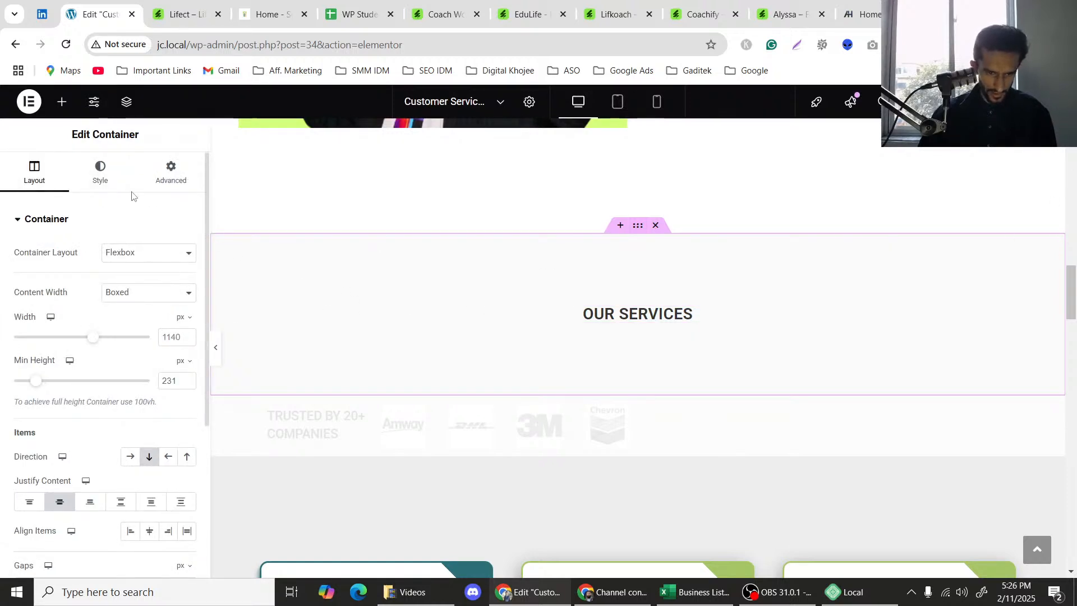
click(171, 168)
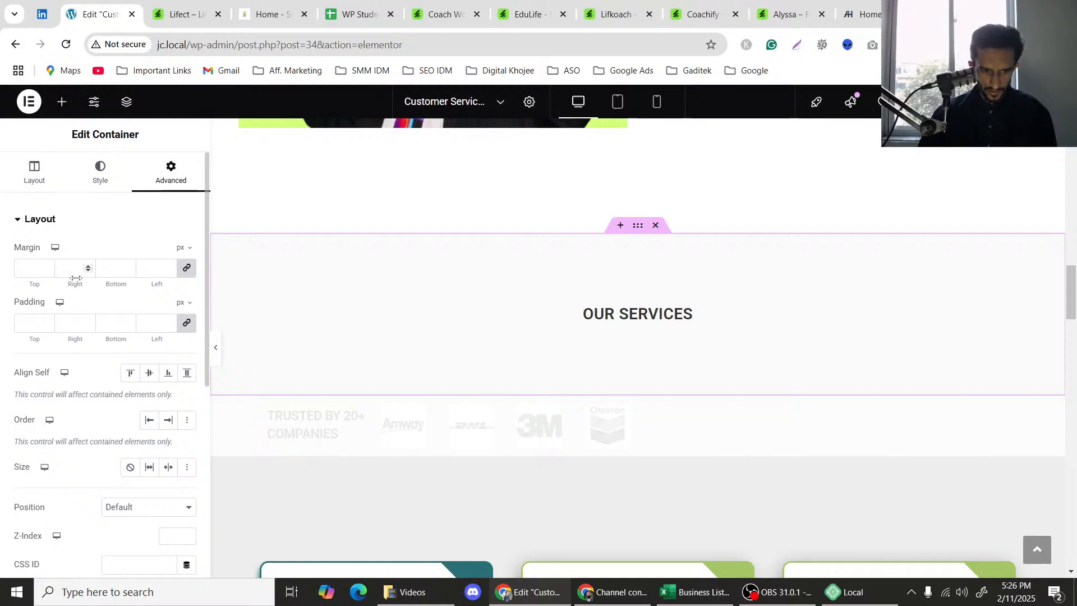
scroll(124, 299, down, 4)
scroll(66, 466, down, 3)
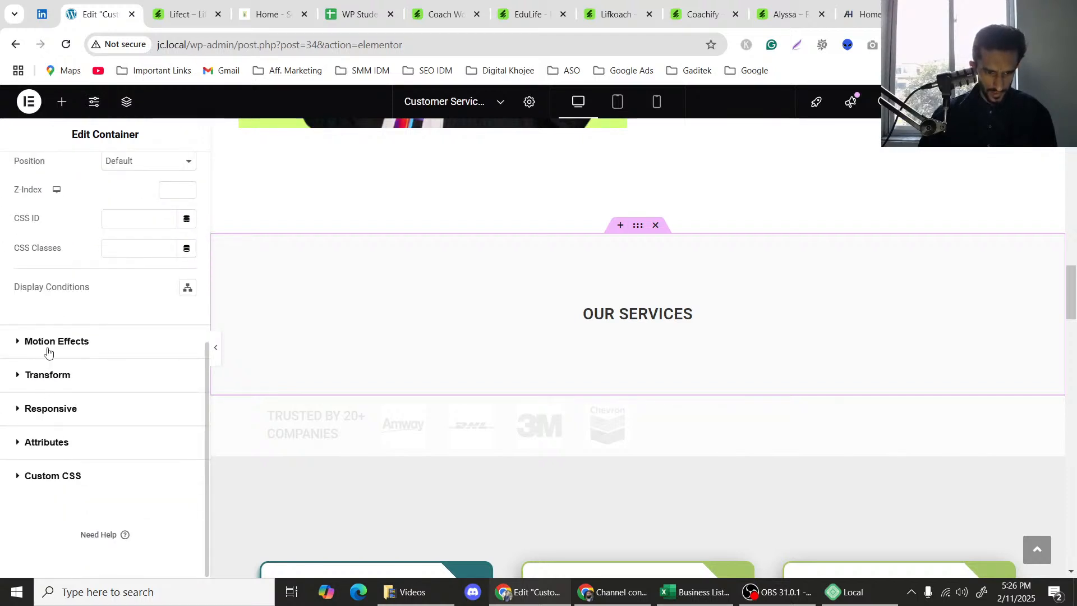
scroll(73, 292, up, 8)
click(101, 174)
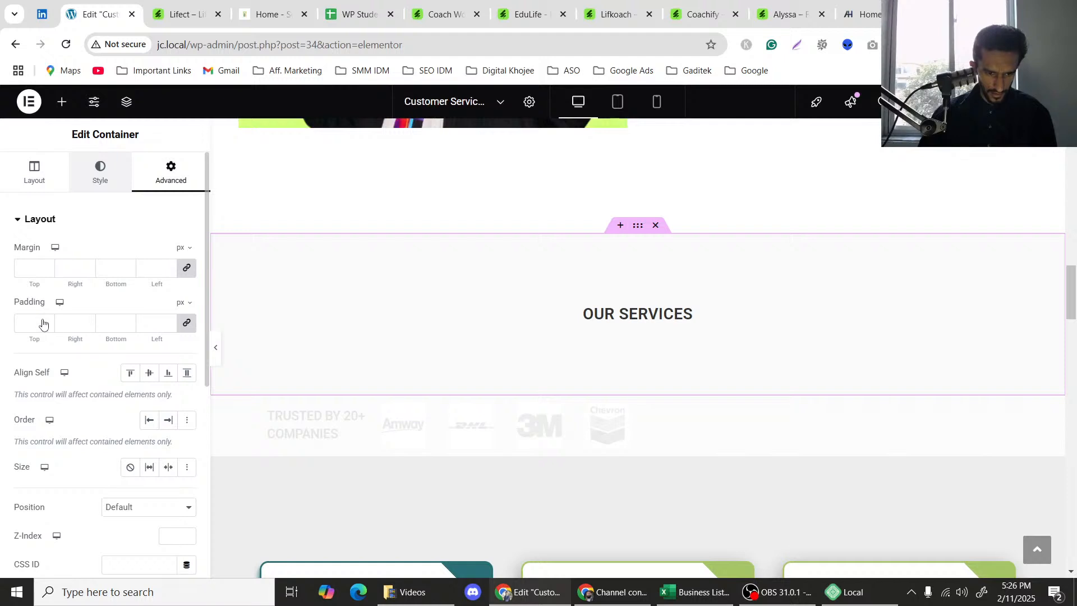
scroll(49, 393, down, 3)
click(51, 444)
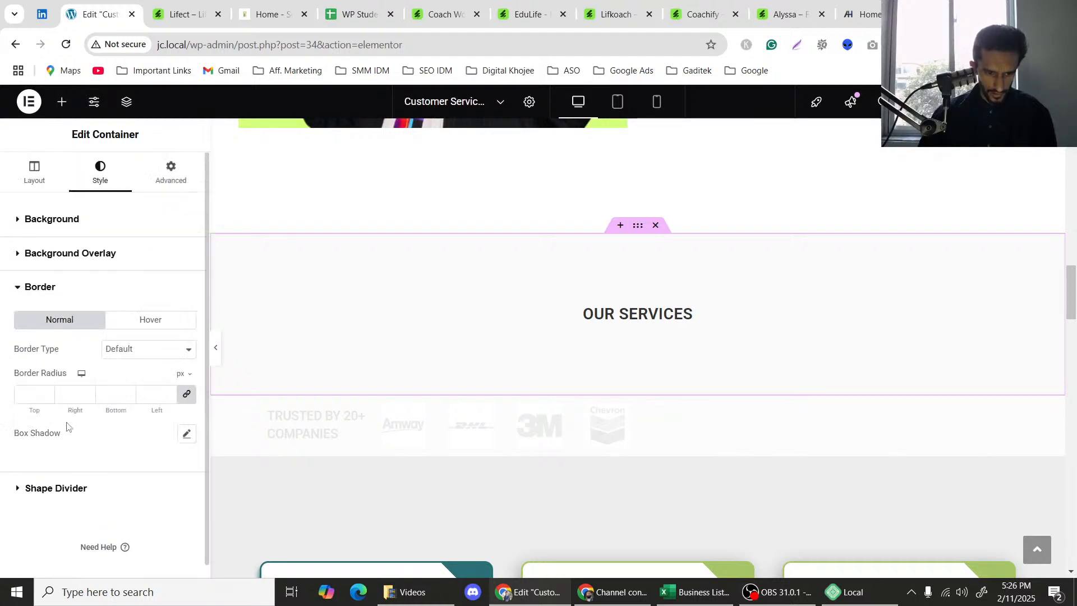
click(35, 393)
text(0)
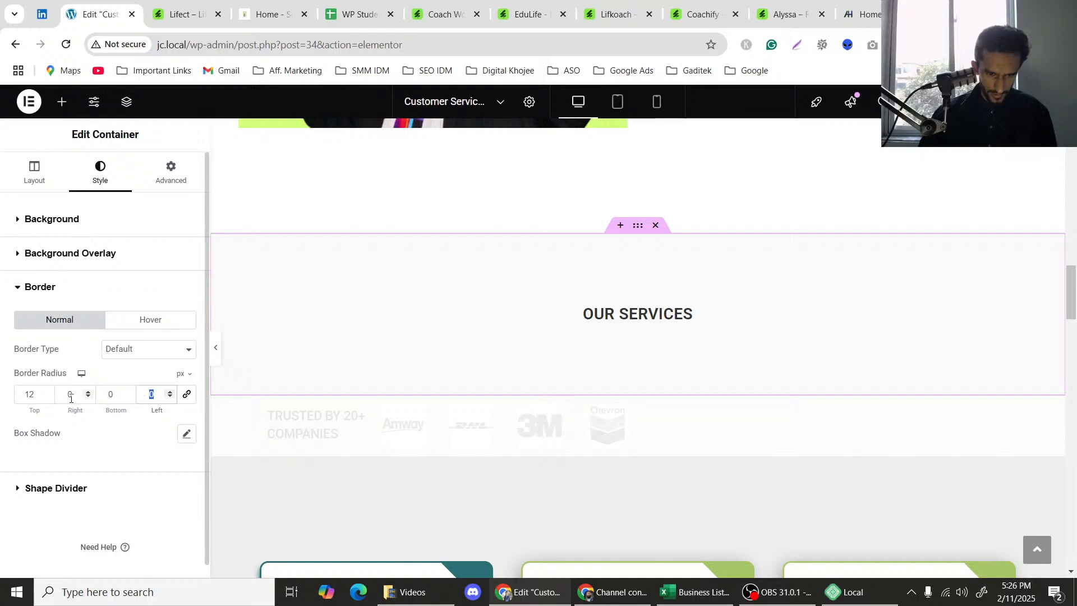
text(2)
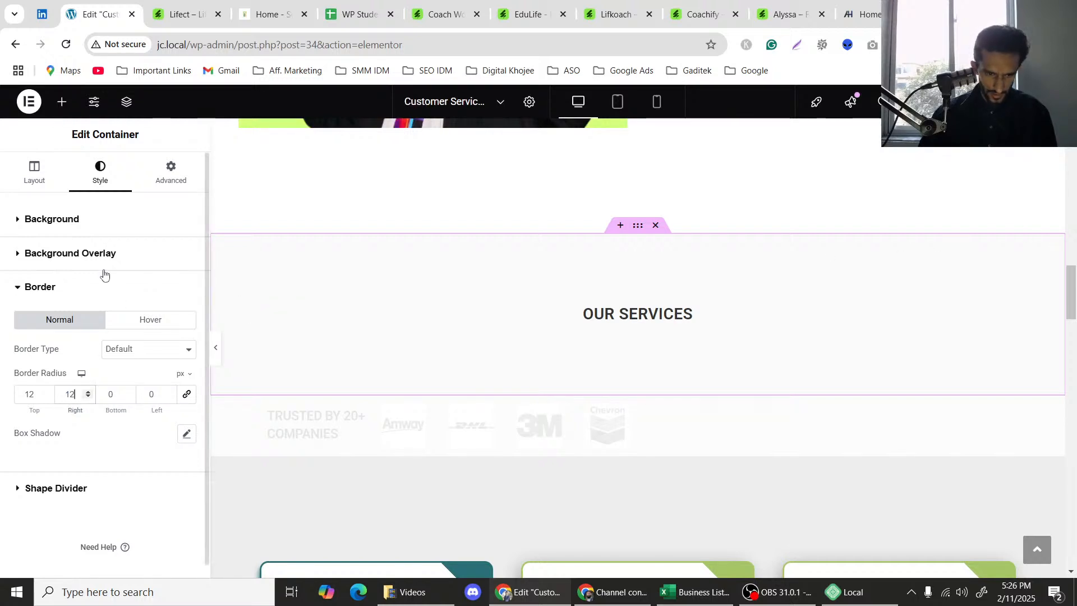
Set the services container's background to the global Primary color #2C6F77.
click(137, 297)
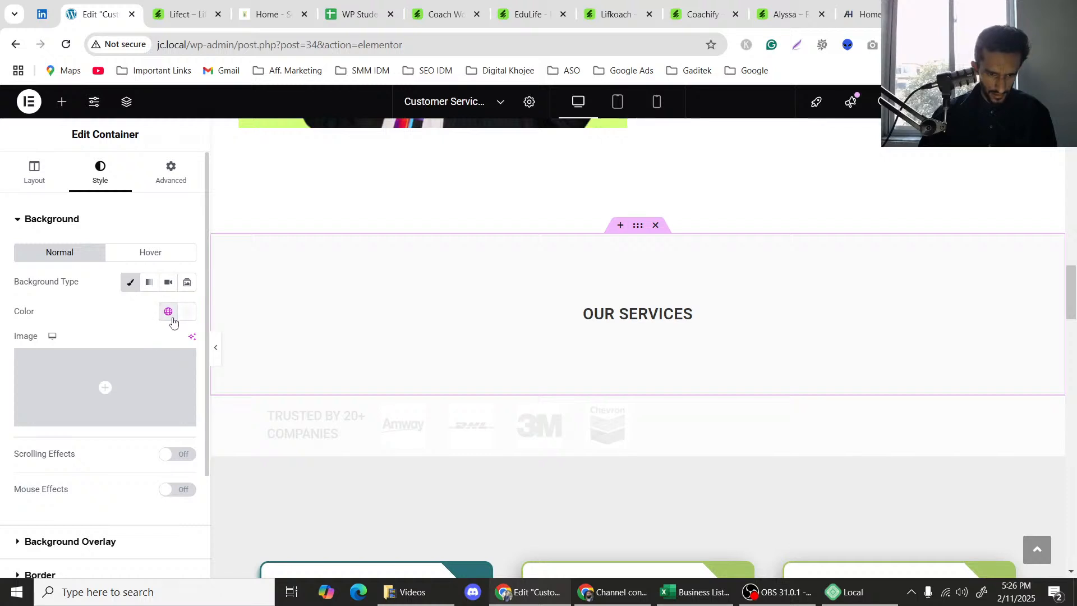
click(169, 313)
click(186, 312)
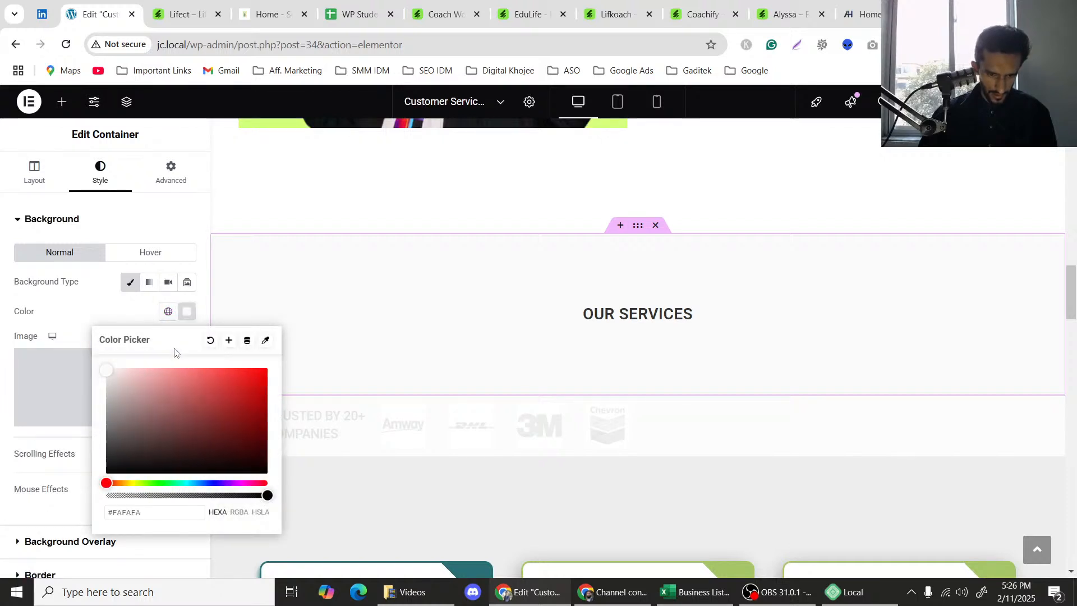
click(171, 312)
click(62, 375)
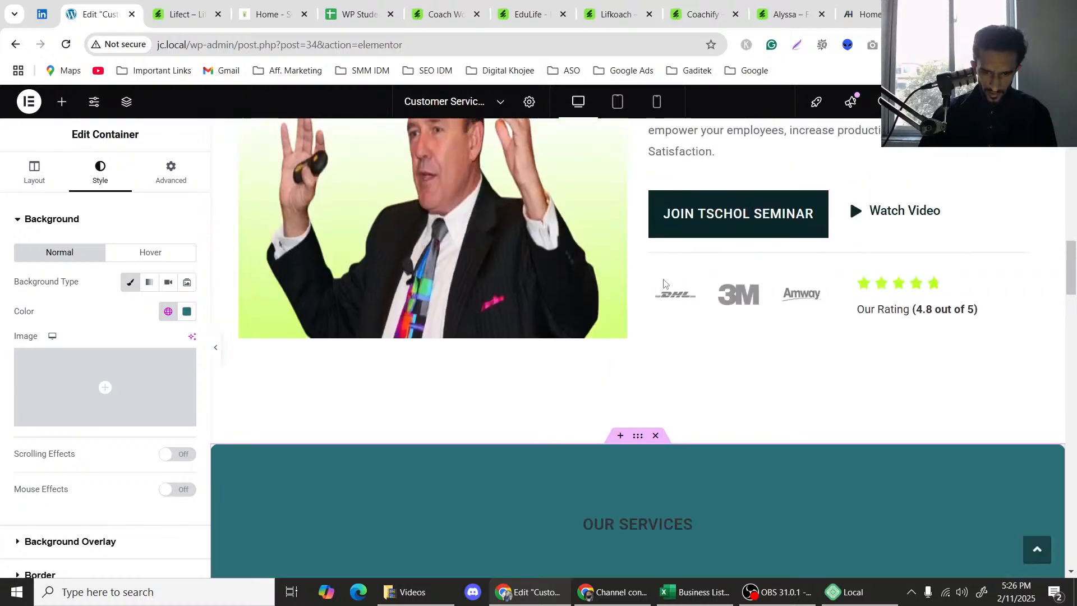
Examine the Our Services section's rounded corners and background, with and without the side panel, against the section above it.
scroll(494, 338, up, 11)
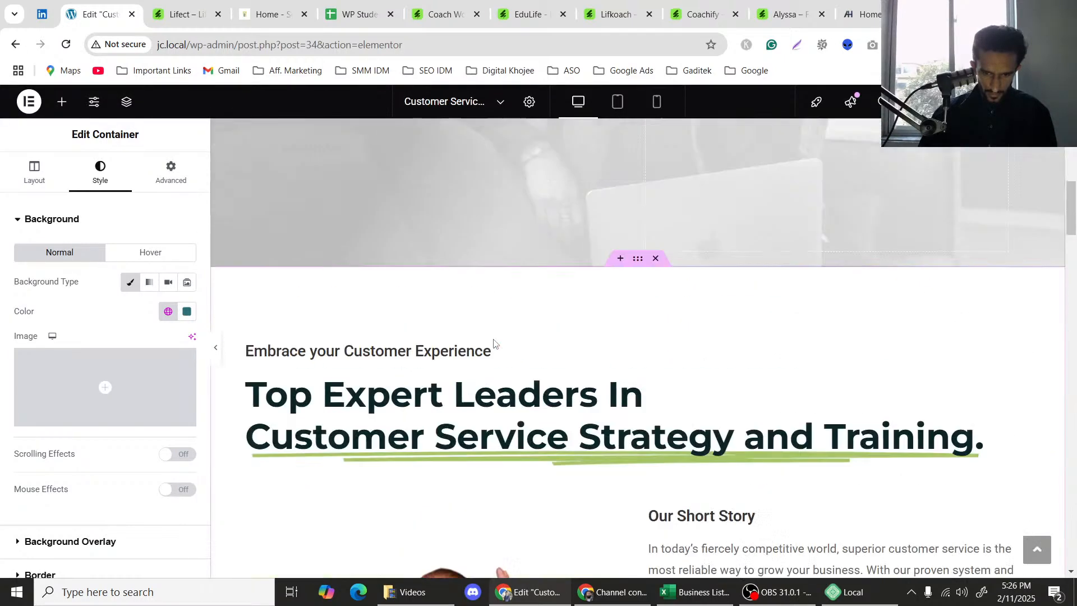
scroll(494, 338, down, 6)
scroll(493, 339, down, 4)
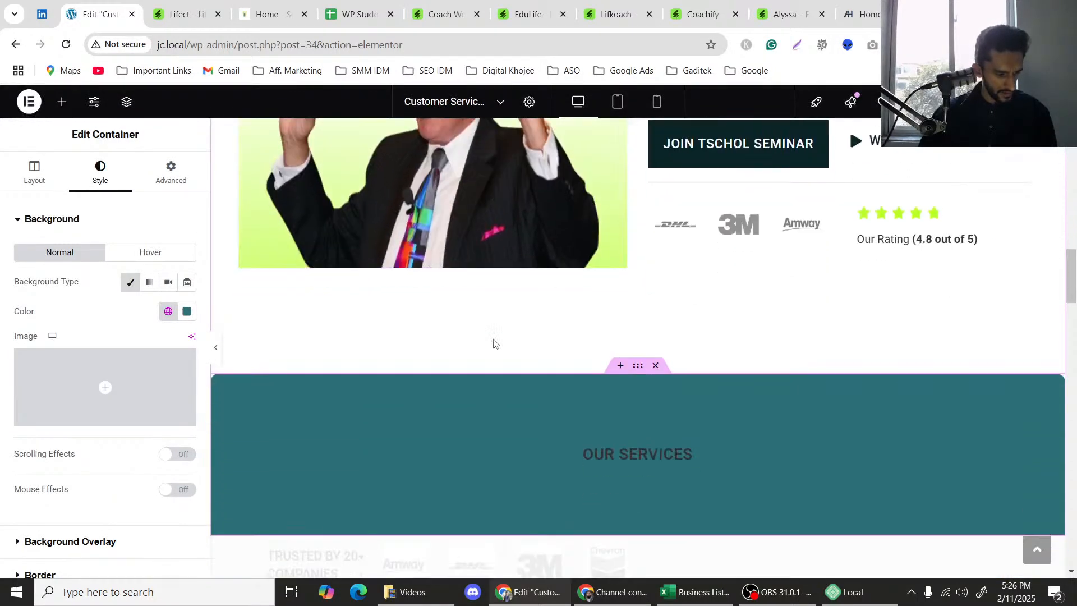
scroll(494, 344, down, 3)
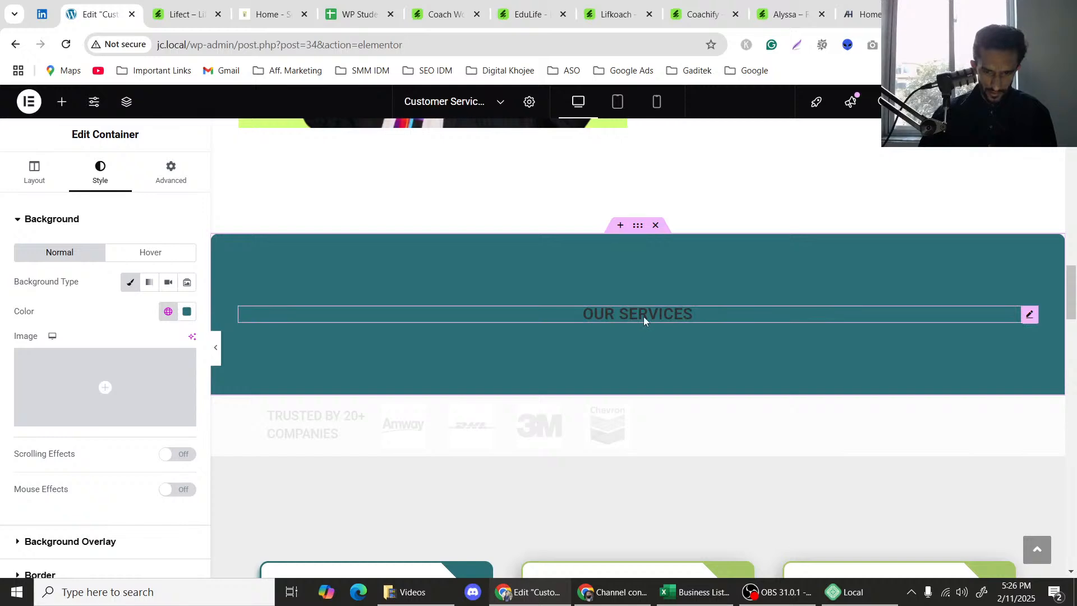
scroll(493, 297, up, 4)
scroll(493, 292, up, 2)
scroll(493, 293, down, 3)
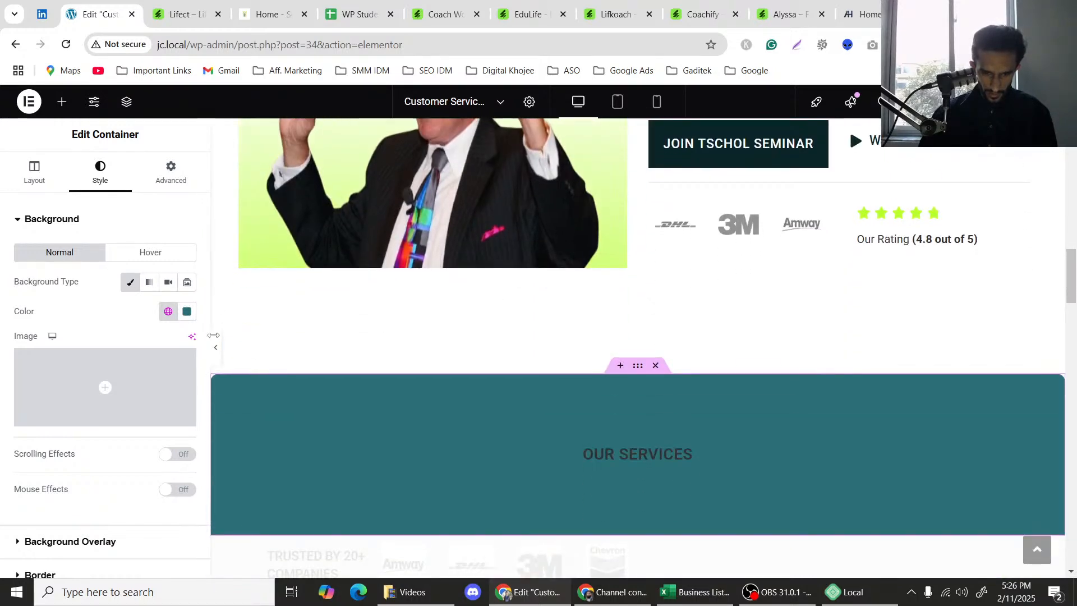
click(216, 348)
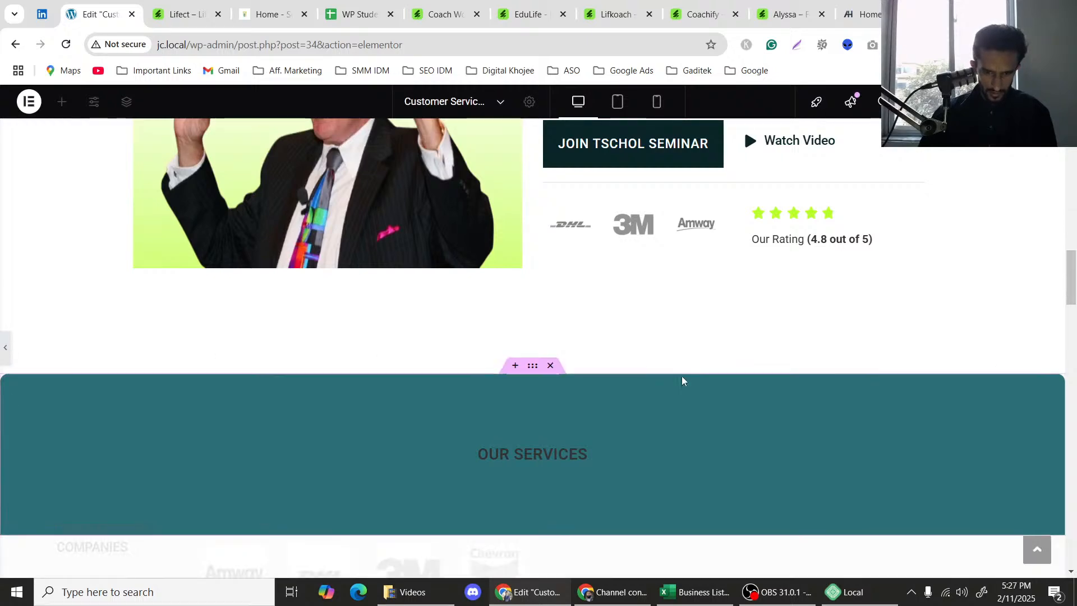
click(651, 440)
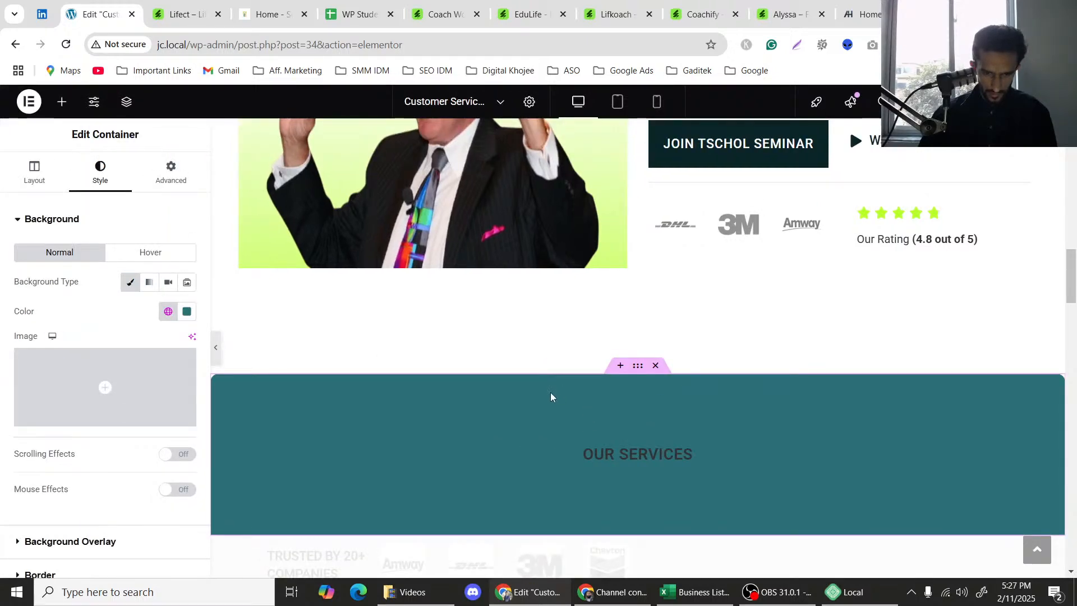
scroll(550, 392, down, 2)
scroll(550, 392, up, 6)
scroll(551, 396, down, 5)
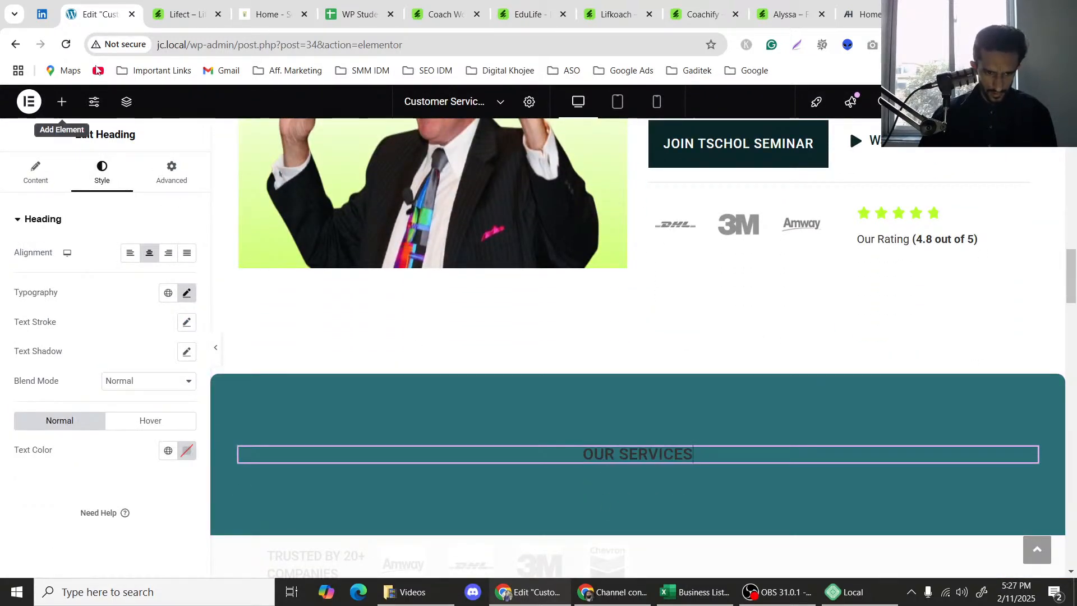
click(167, 3)
click(99, 14)
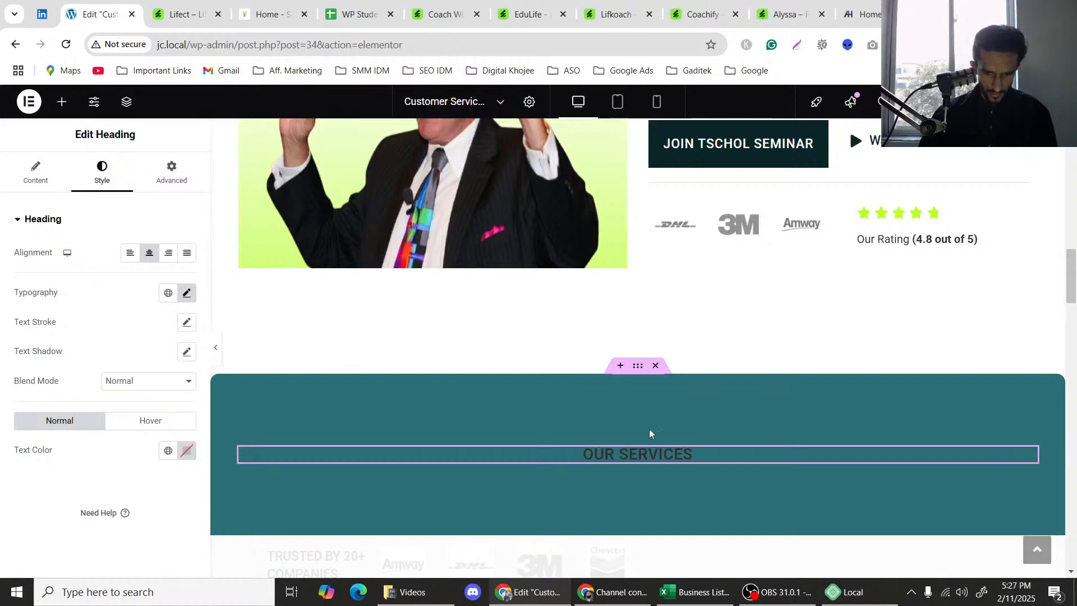
Open the site's global colors from the services container's background color settings and delete the custom color Backgrund (#EEEEEE).
click(637, 369)
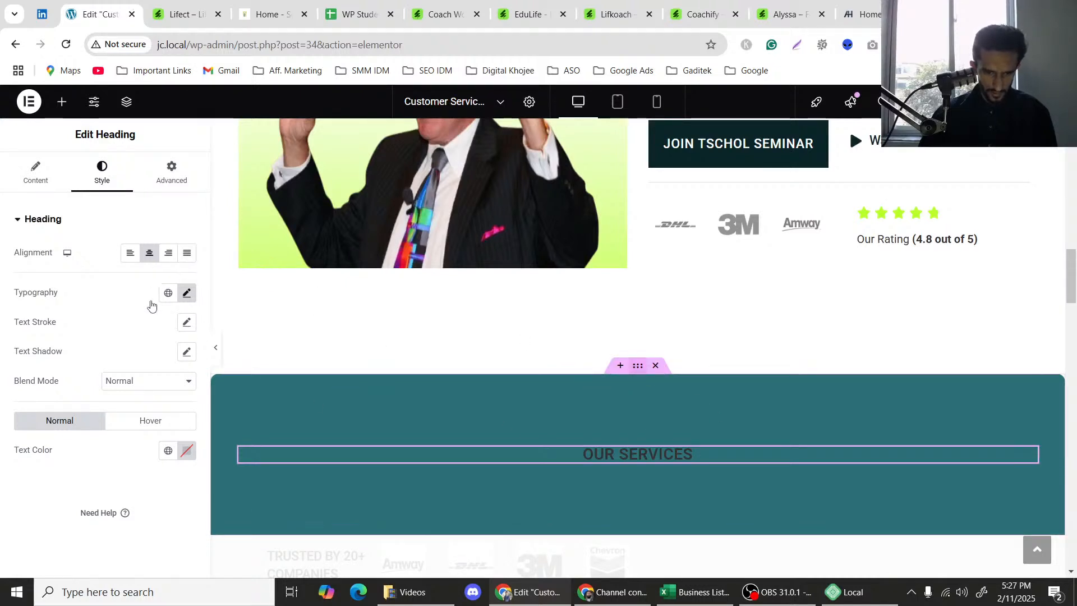
click(168, 310)
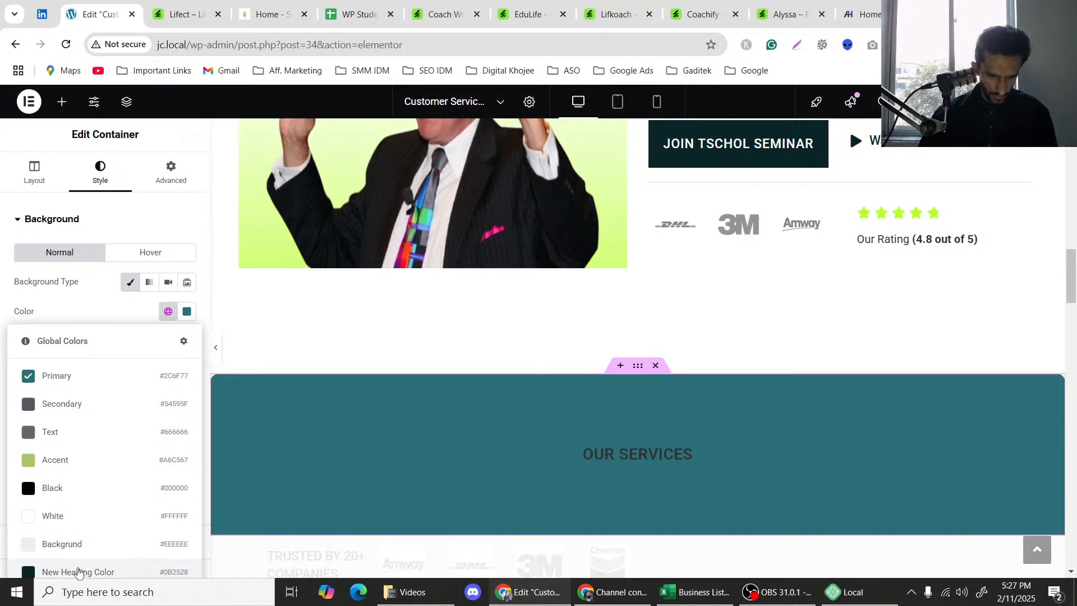
scroll(274, 375, down, 5)
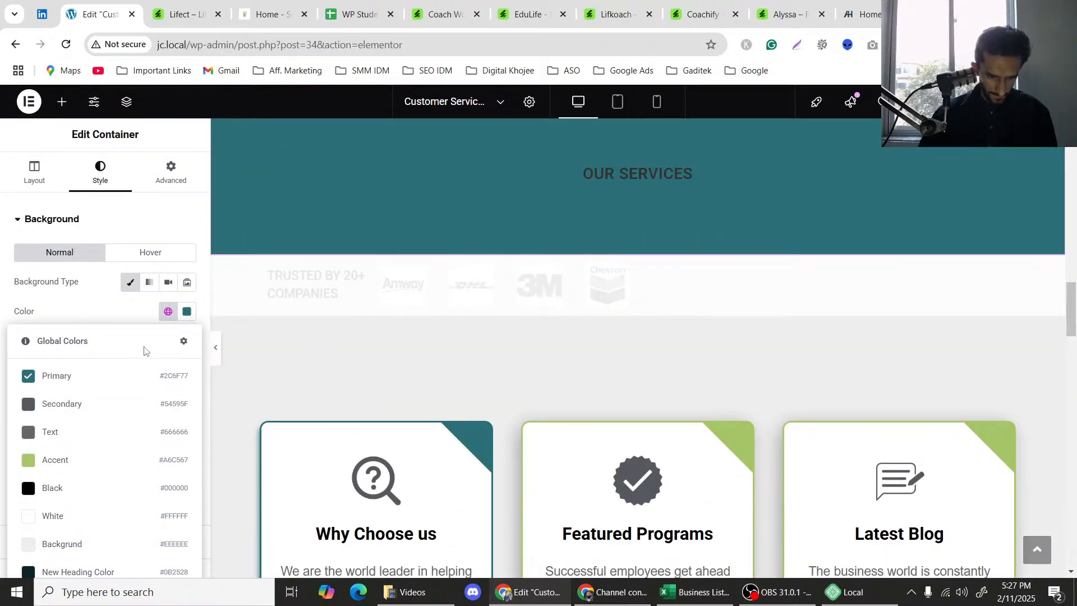
click(169, 311)
click(187, 311)
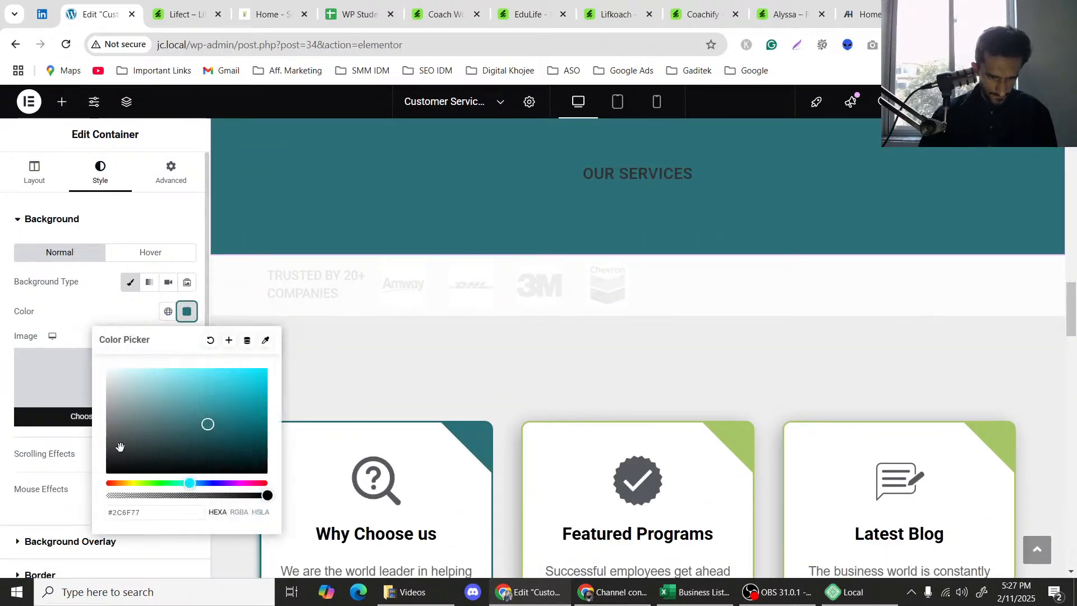
click(168, 311)
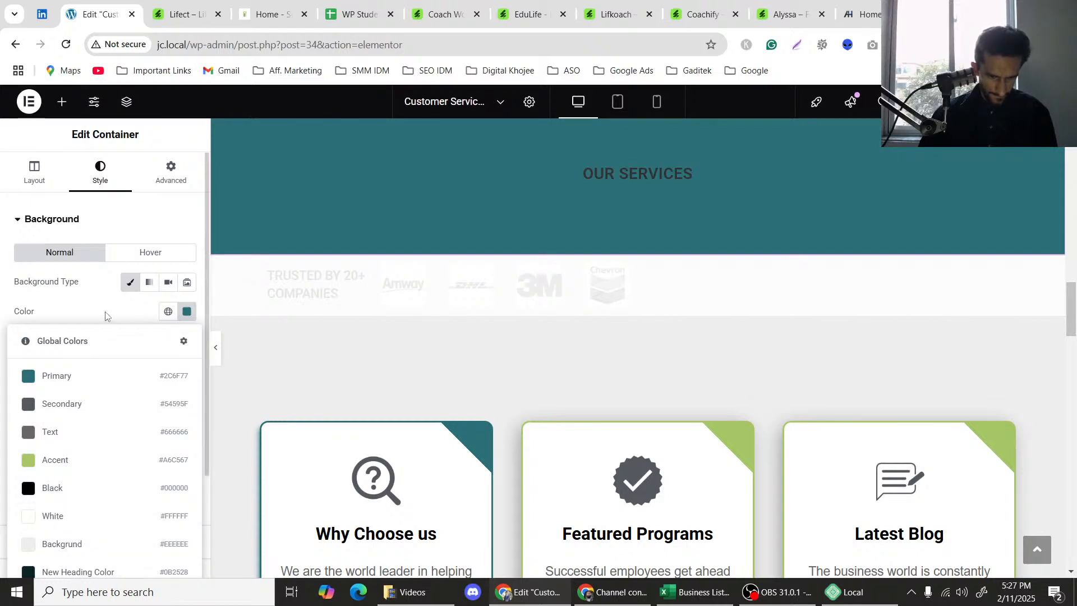
click(184, 341)
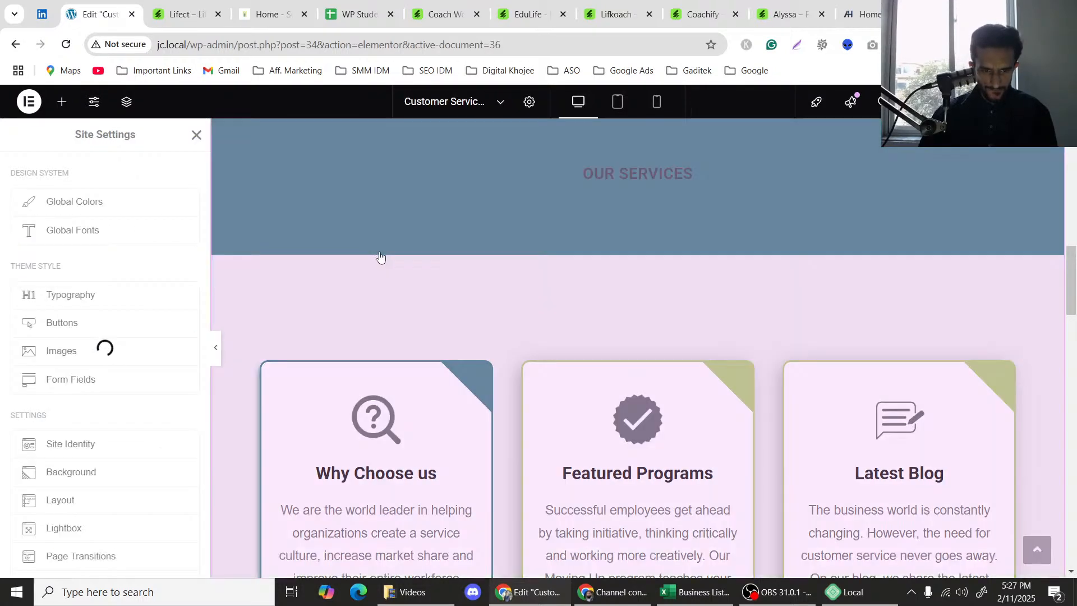
scroll(755, 248, down, 5)
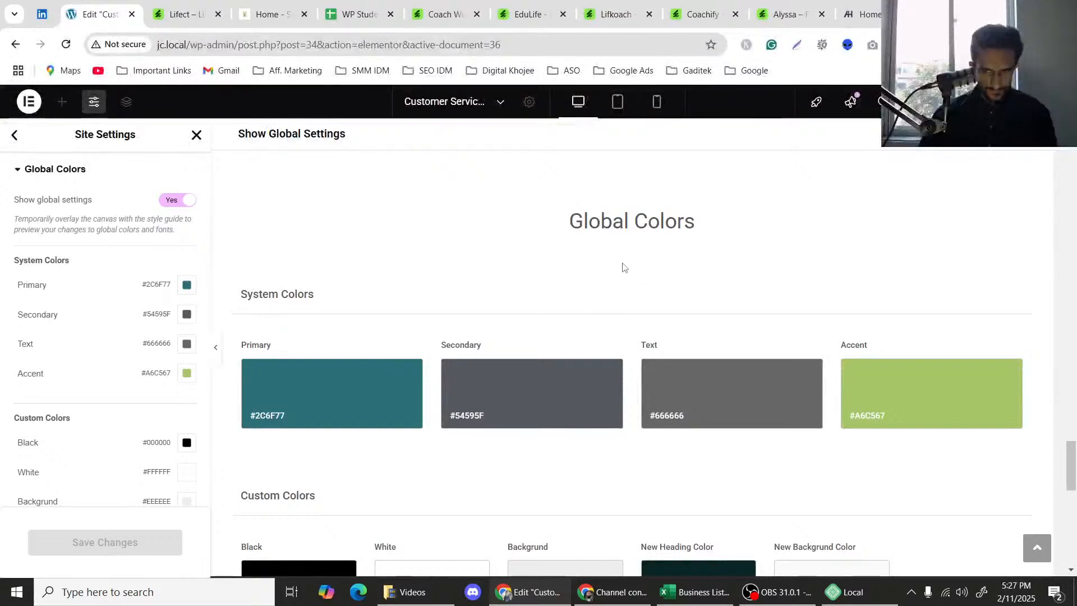
scroll(190, 382, down, 3)
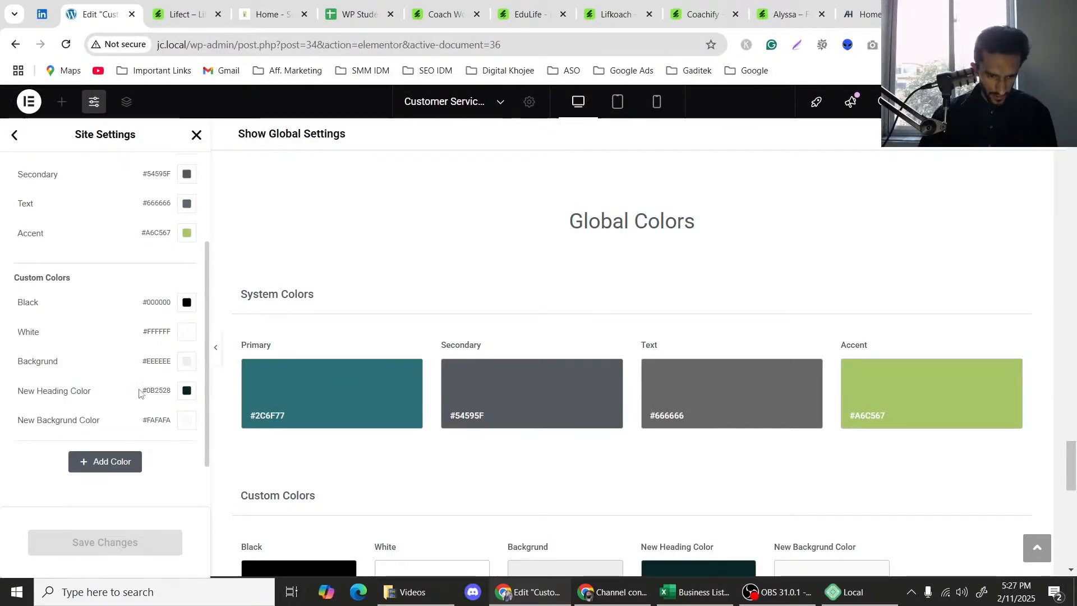
scroll(93, 234, up, 1)
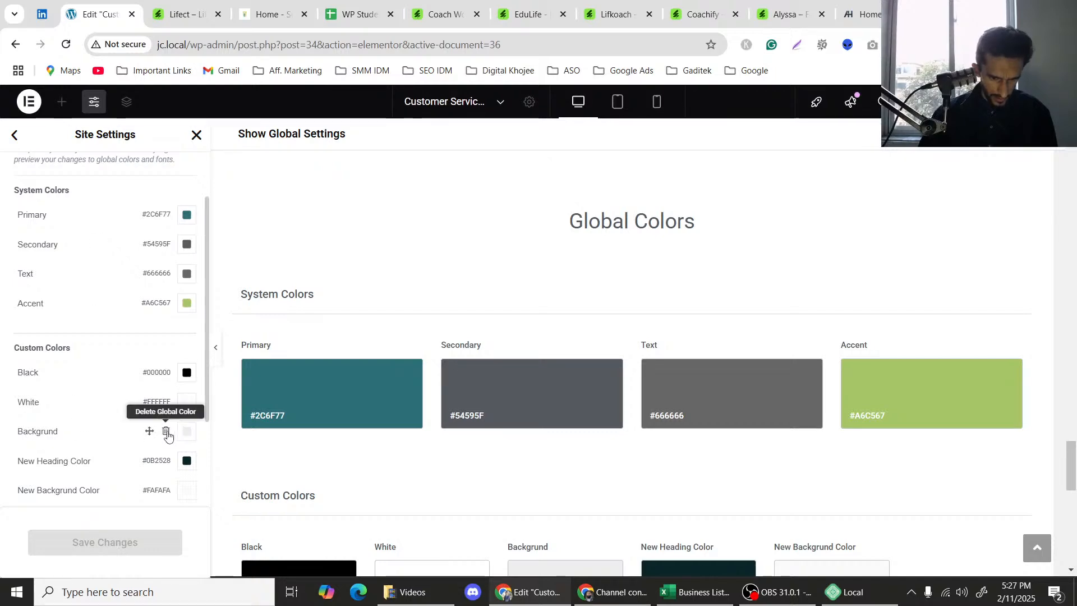
click(166, 432)
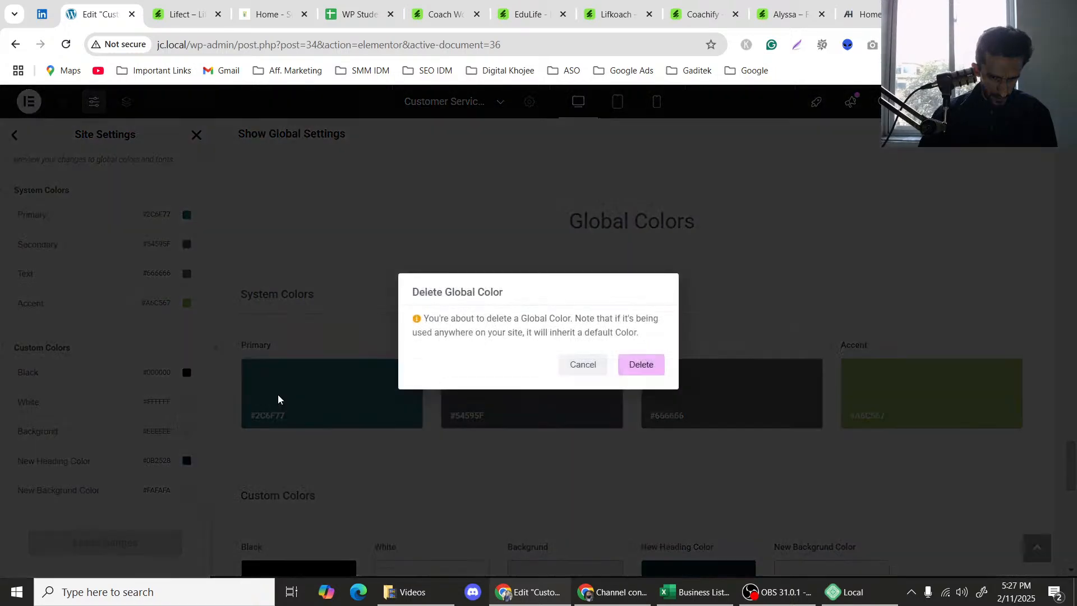
click(657, 364)
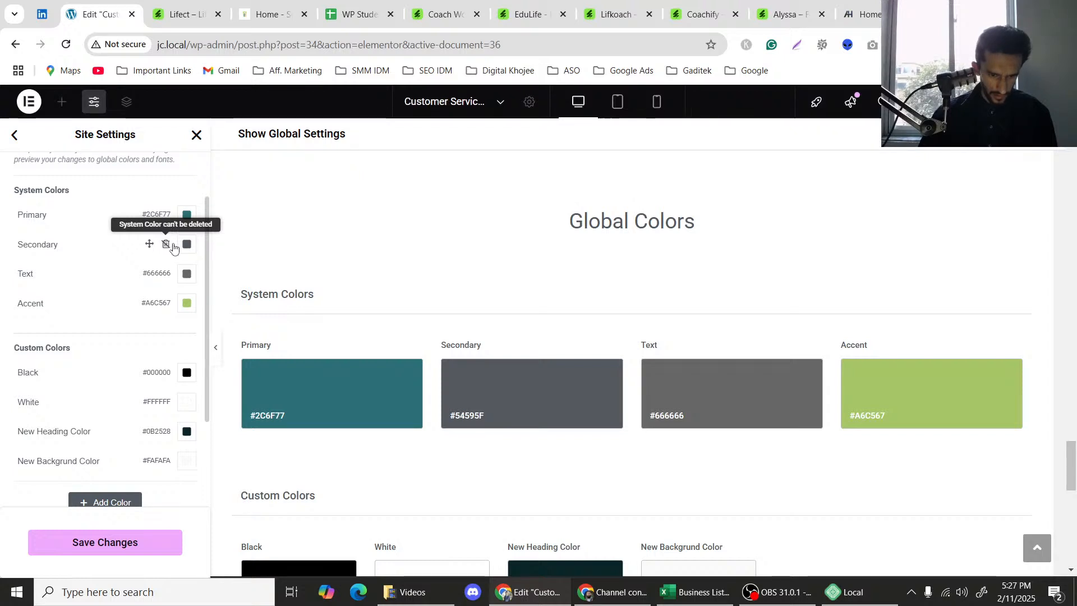
Review the remaining global colors, save the site settings changes and return to the page editor.
scroll(145, 330, down, 1)
scroll(146, 331, up, 2)
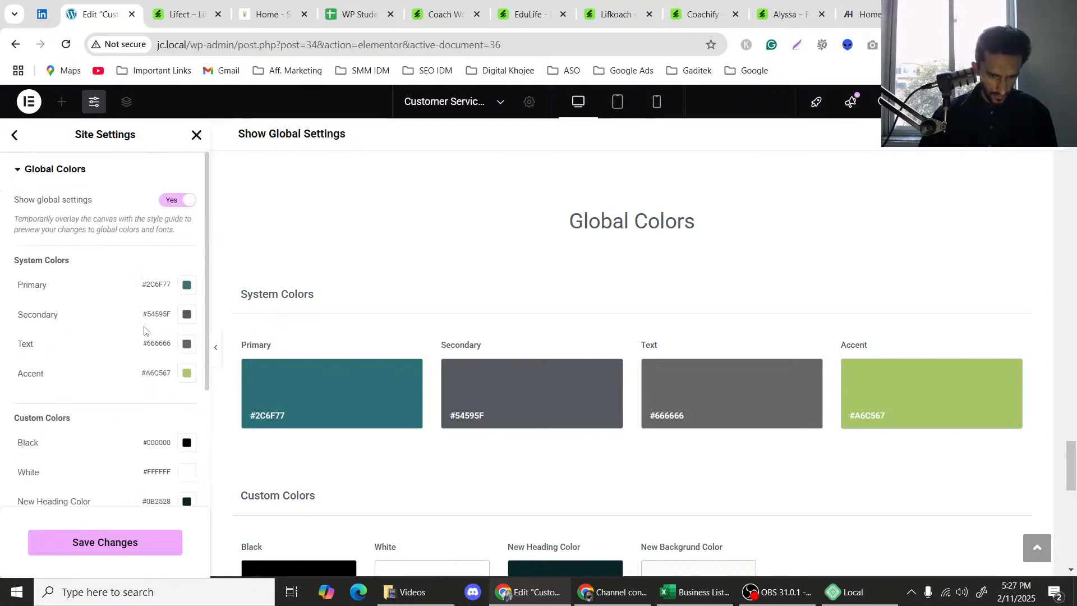
scroll(154, 322, down, 3)
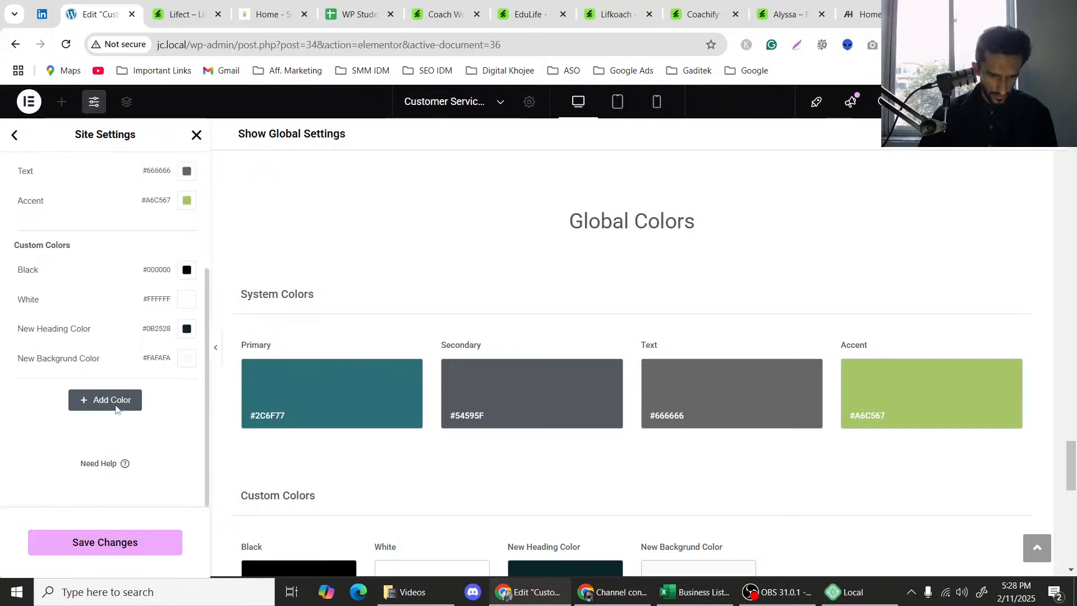
click(119, 538)
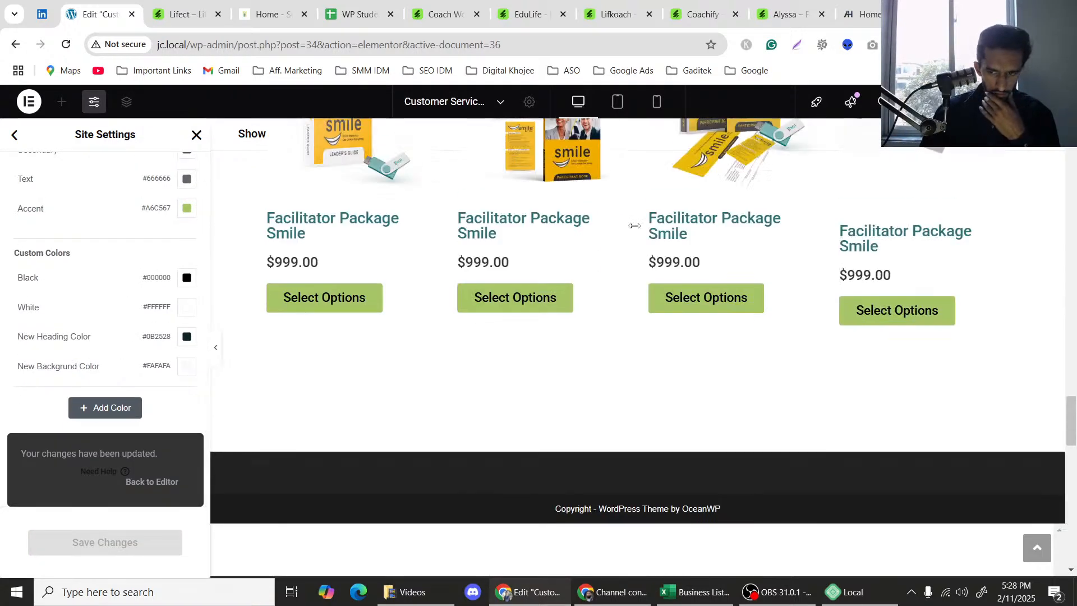
click(14, 137)
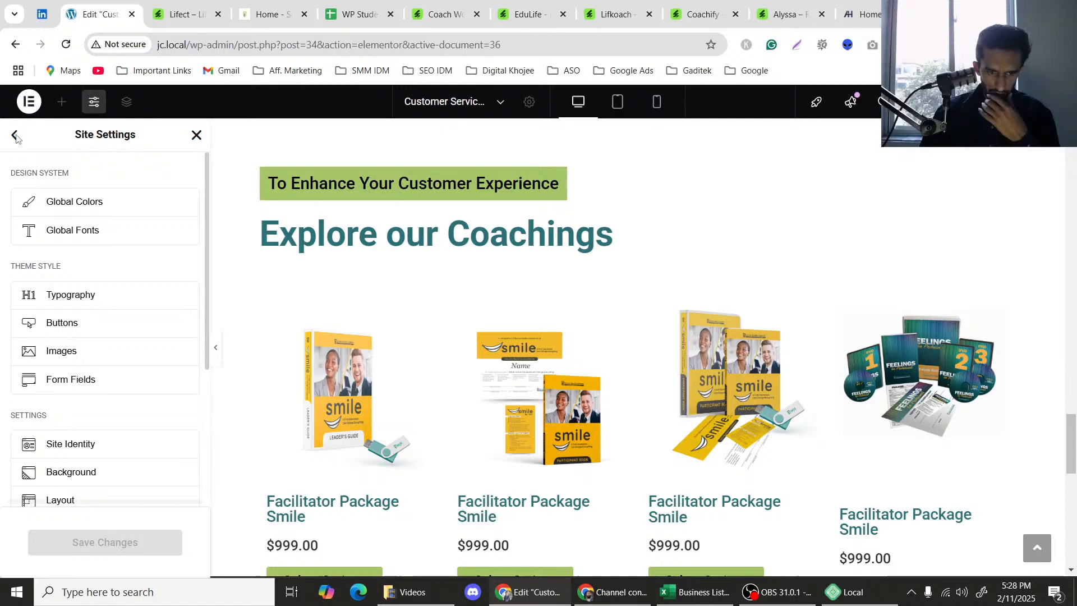
click(198, 136)
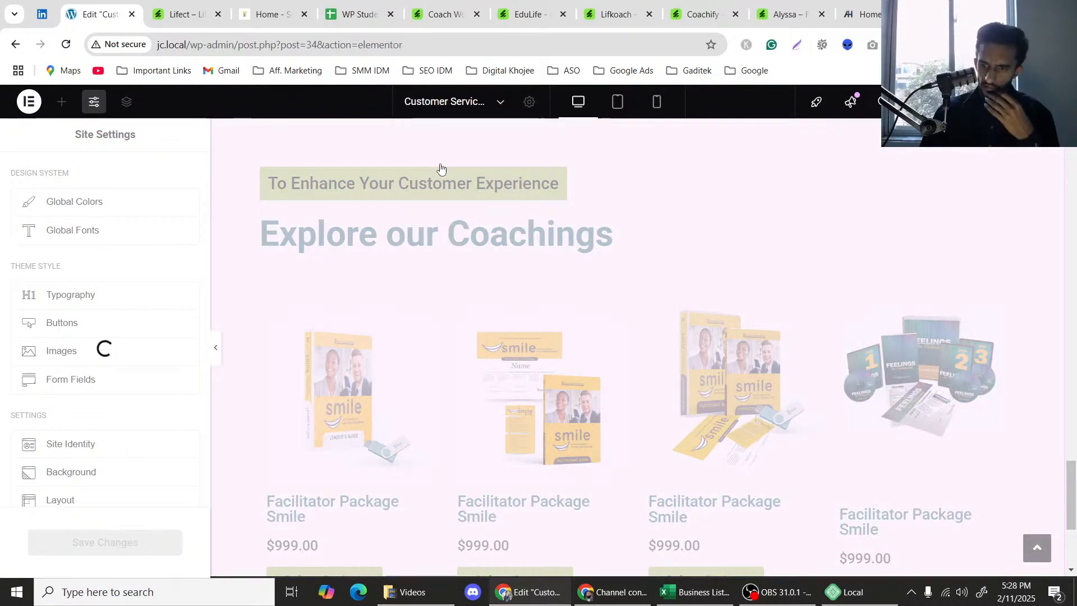
scroll(481, 245, up, 15)
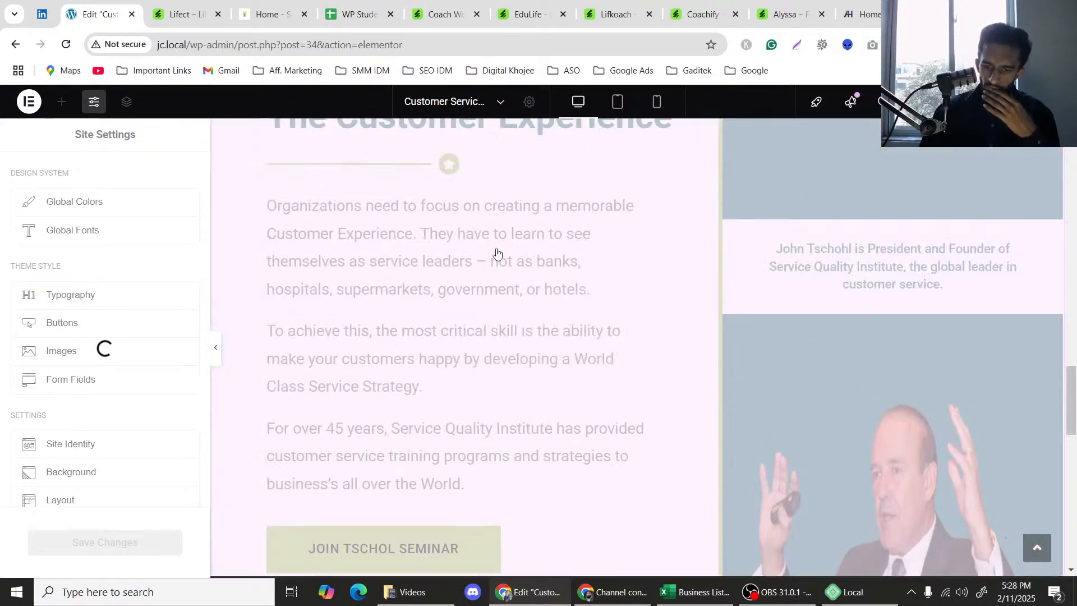
Review the reloaded page from the hero section to Our Services, checking the headline, short story and company logos.
scroll(497, 254, up, 3)
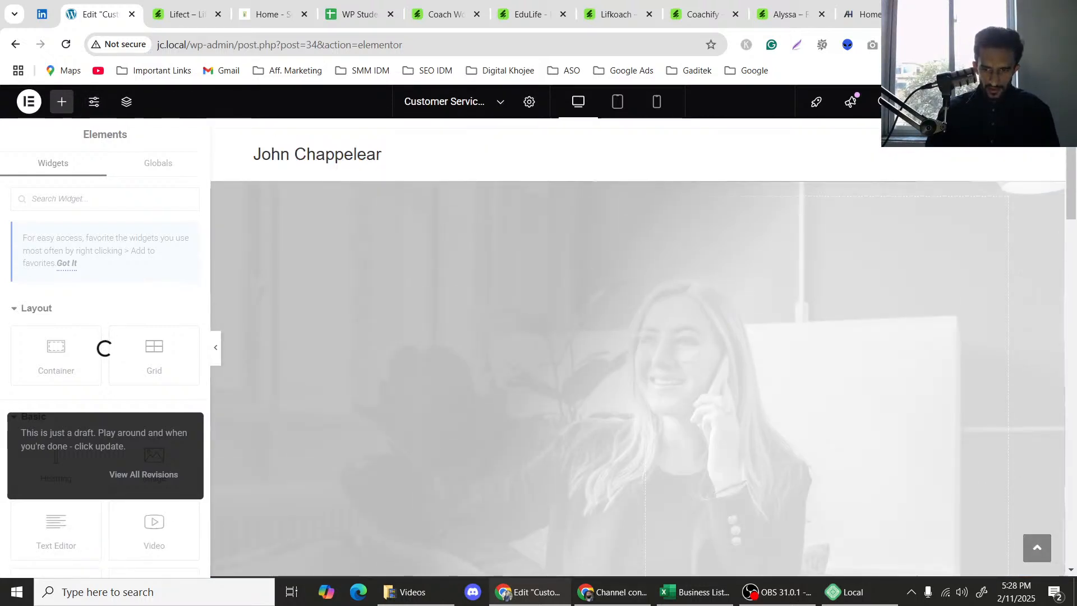
scroll(882, 368, down, 5)
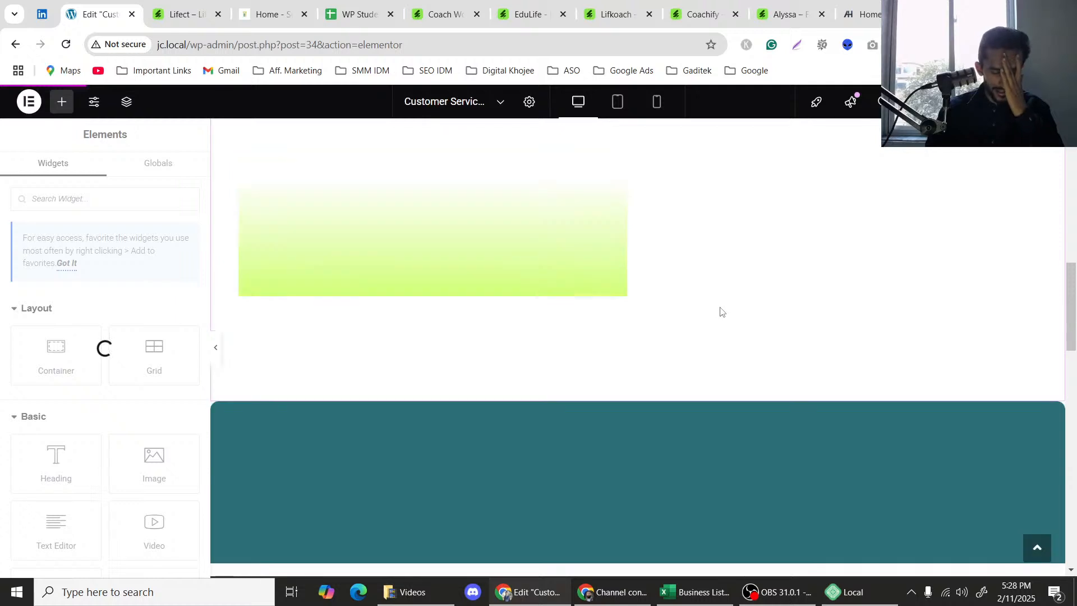
scroll(711, 308, down, 2)
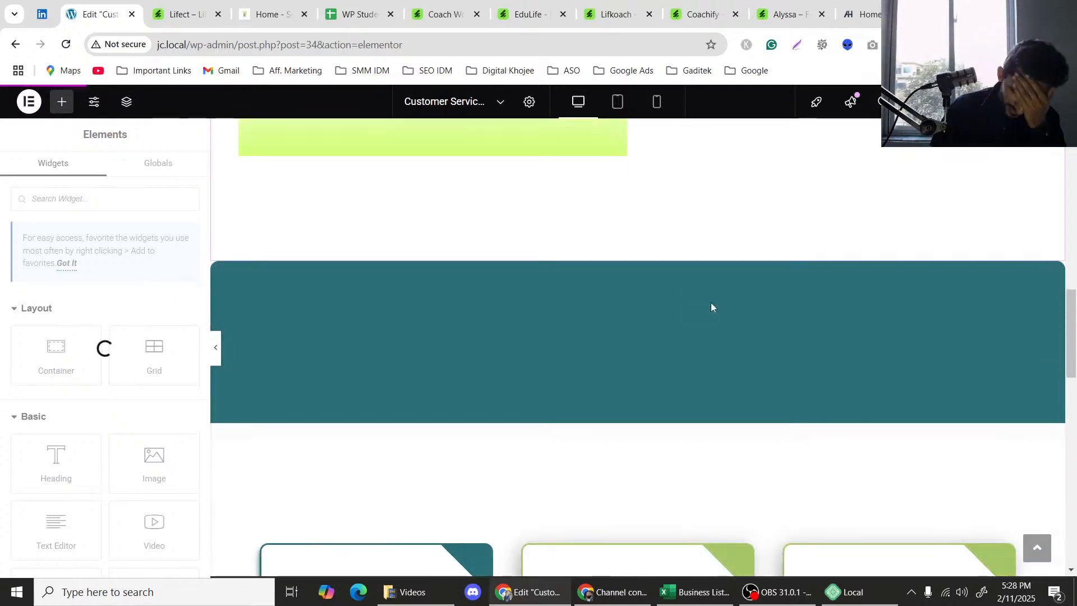
scroll(711, 307, up, 5)
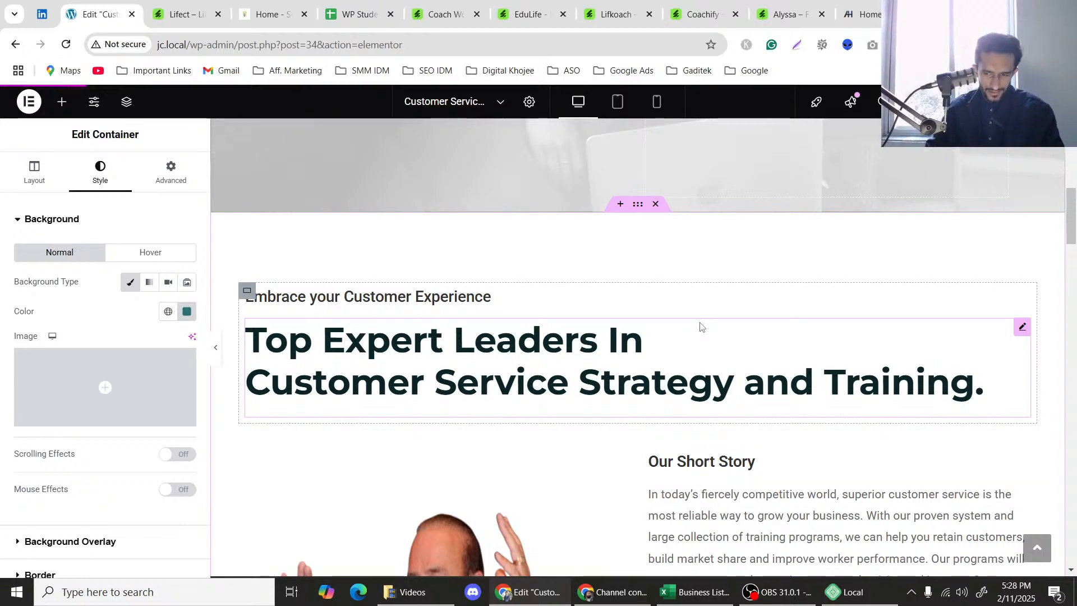
scroll(735, 294, down, 5)
scroll(737, 312, up, 3)
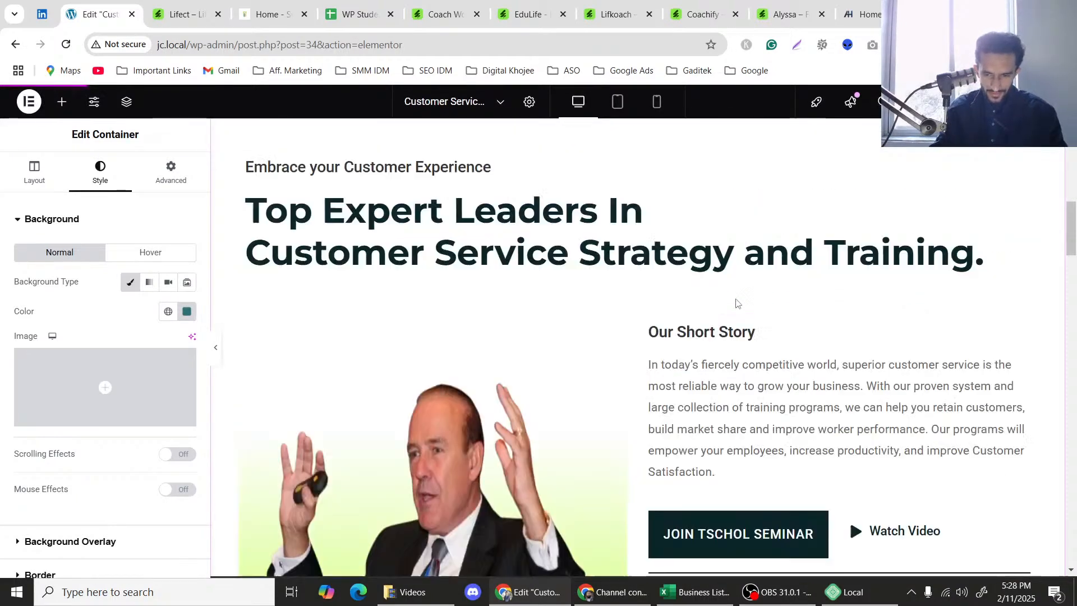
scroll(737, 303, down, 10)
scroll(736, 303, up, 10)
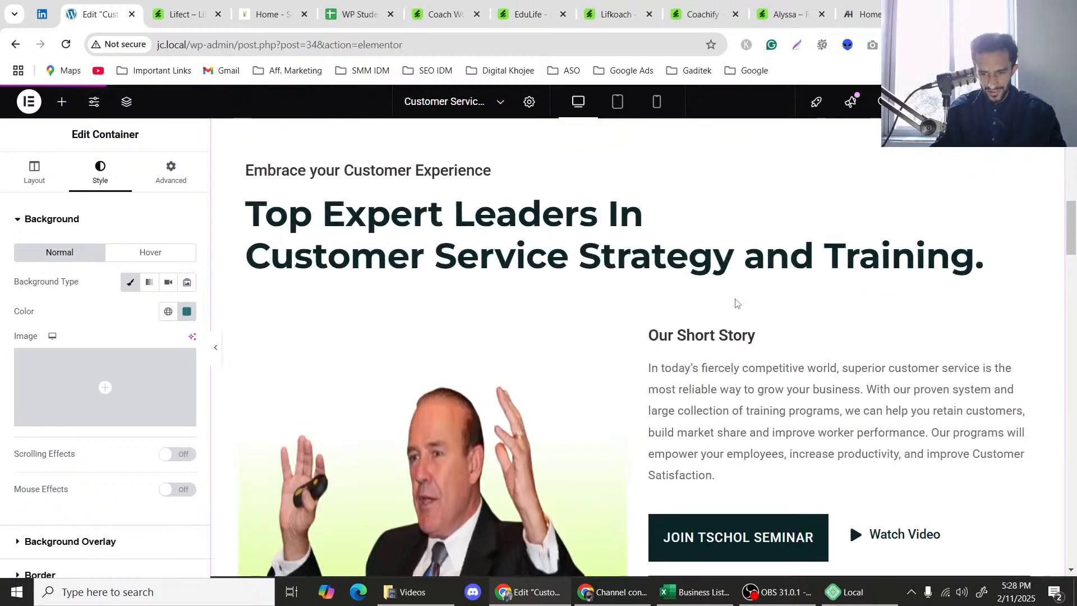
scroll(737, 303, up, 5)
scroll(736, 303, down, 10)
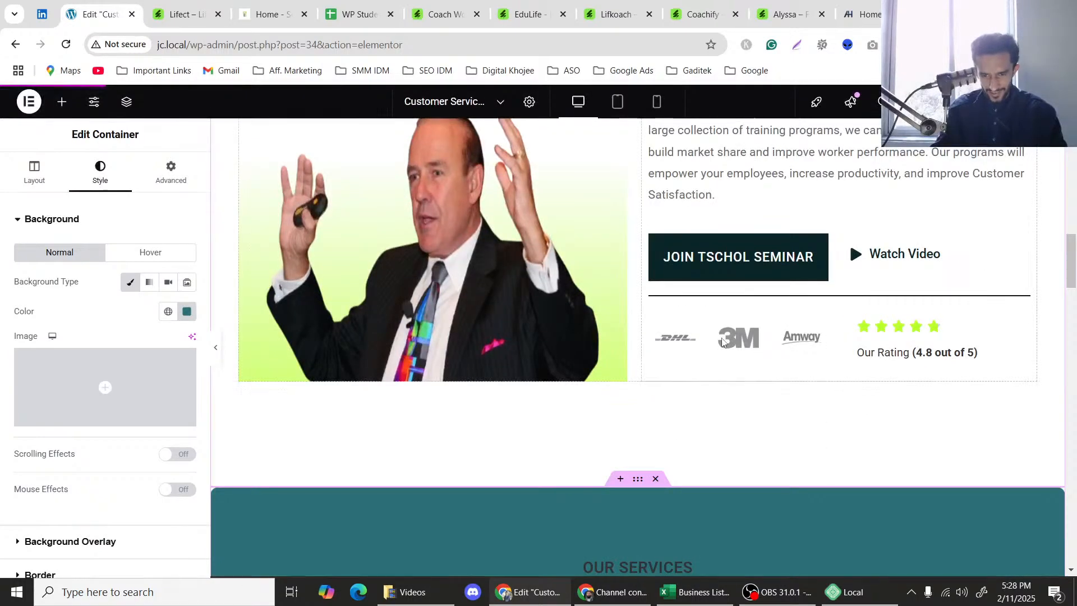
click(723, 341)
scroll(729, 342, up, 5)
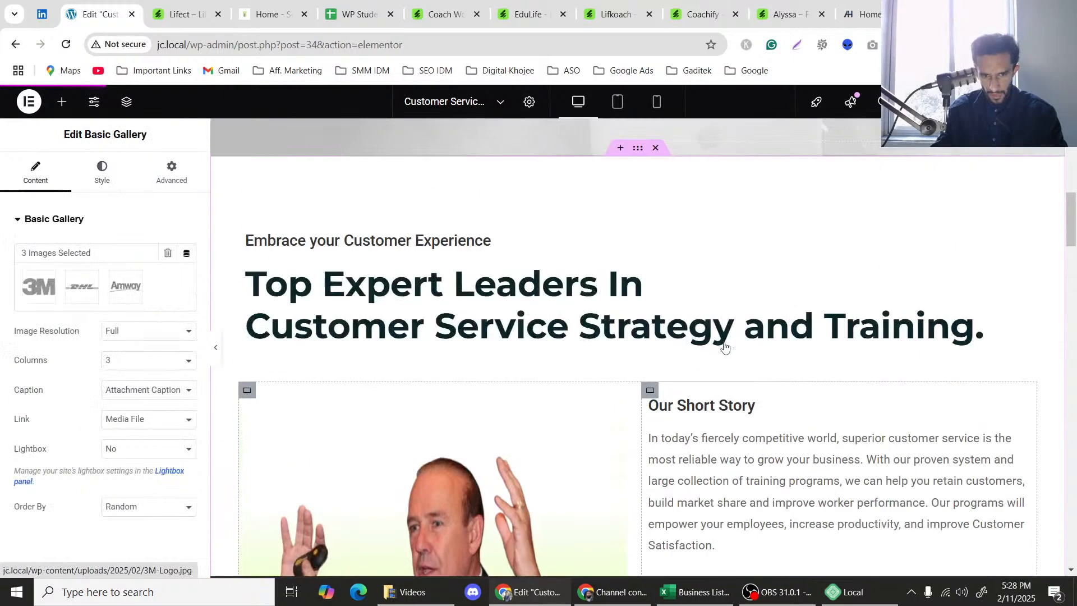
Switch to OBS and change the live stream scene to Azan Break.
click(772, 593)
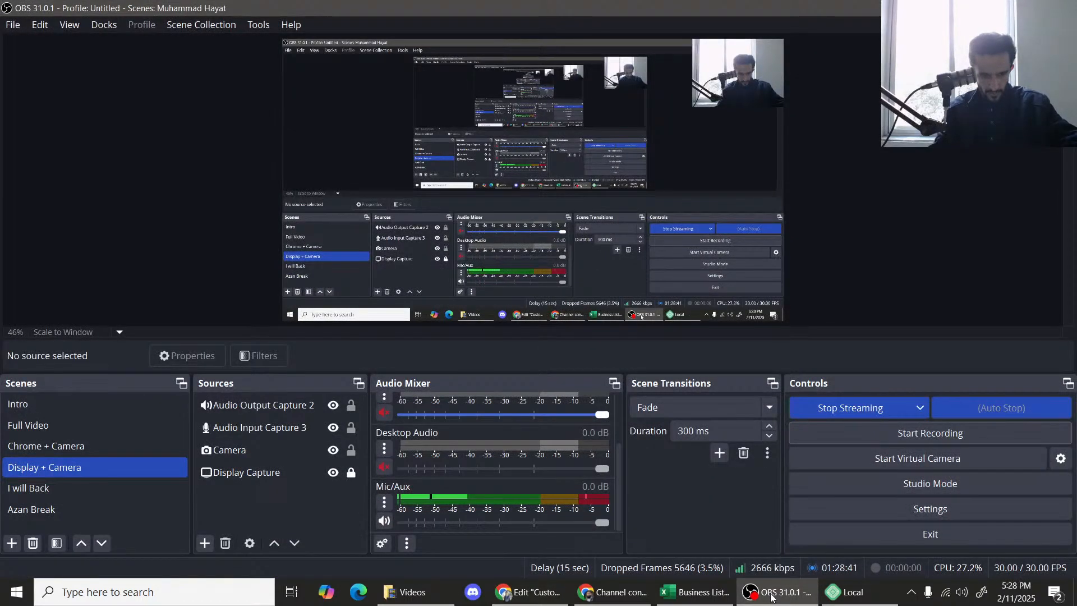
click(82, 511)
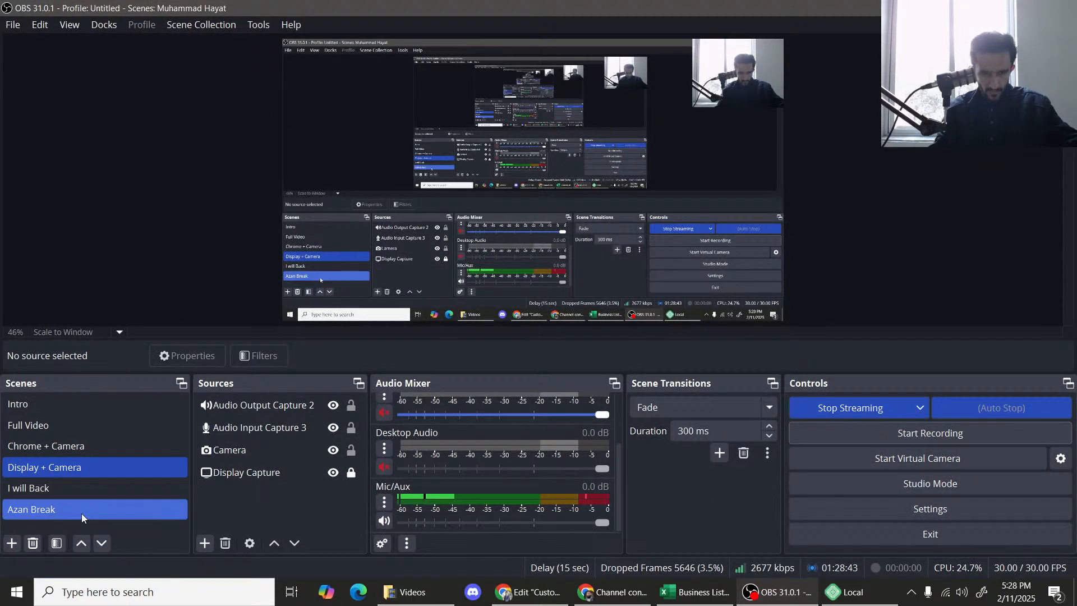
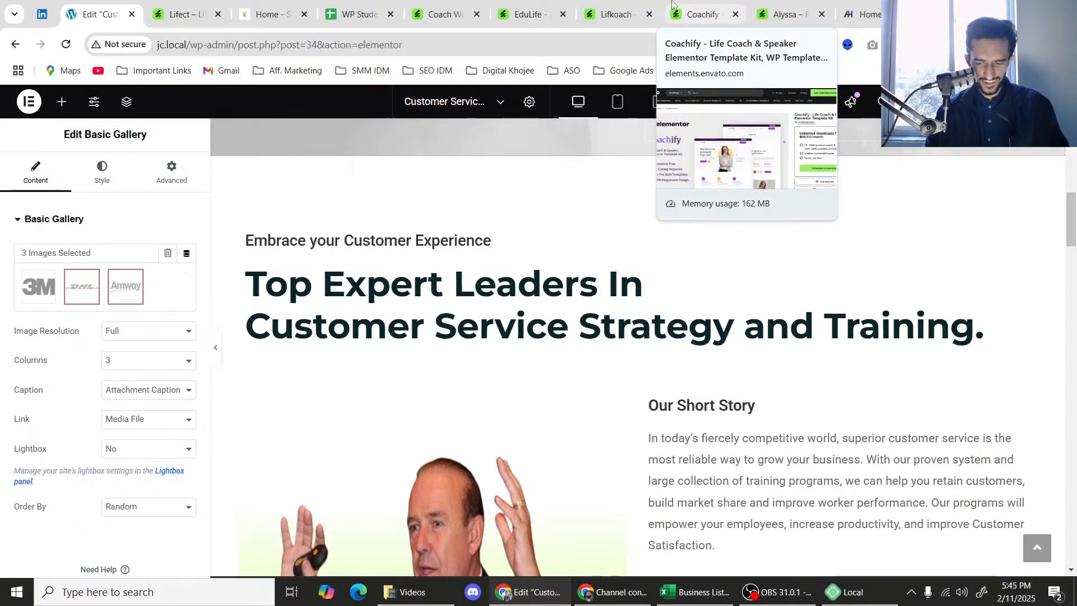
Set the Our Services container's background to the white global color.
scroll(811, 199, down, 5)
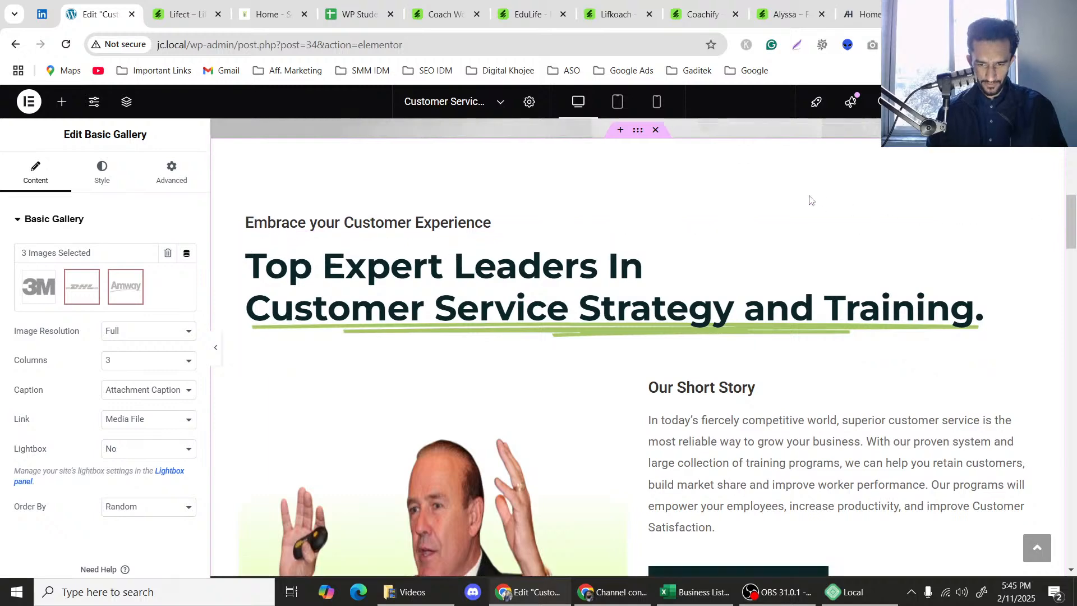
scroll(825, 160, down, 3)
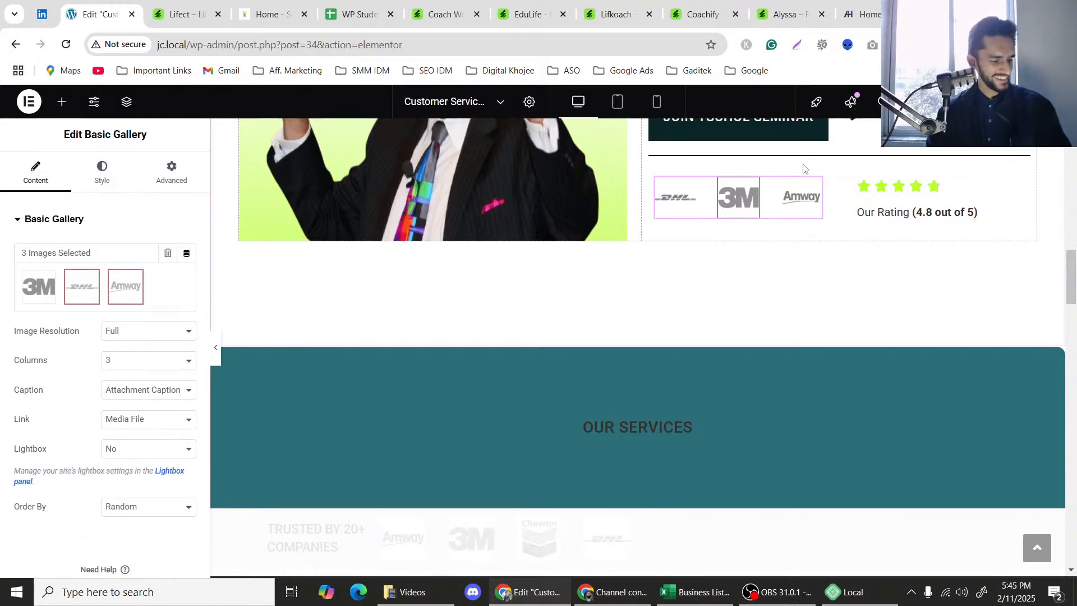
scroll(752, 213, down, 4)
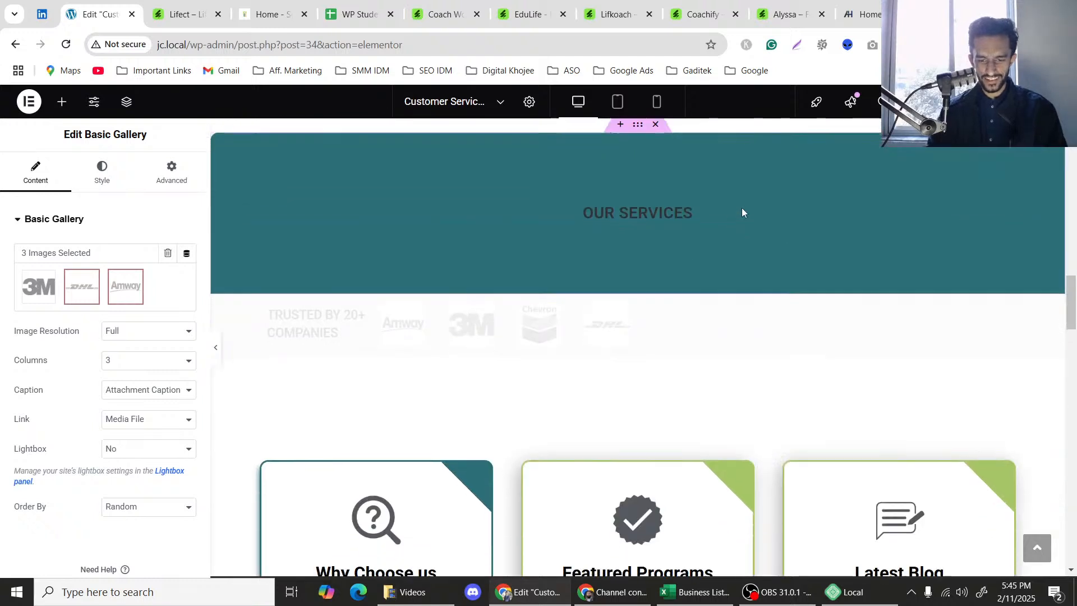
scroll(643, 247, up, 1)
click(638, 198)
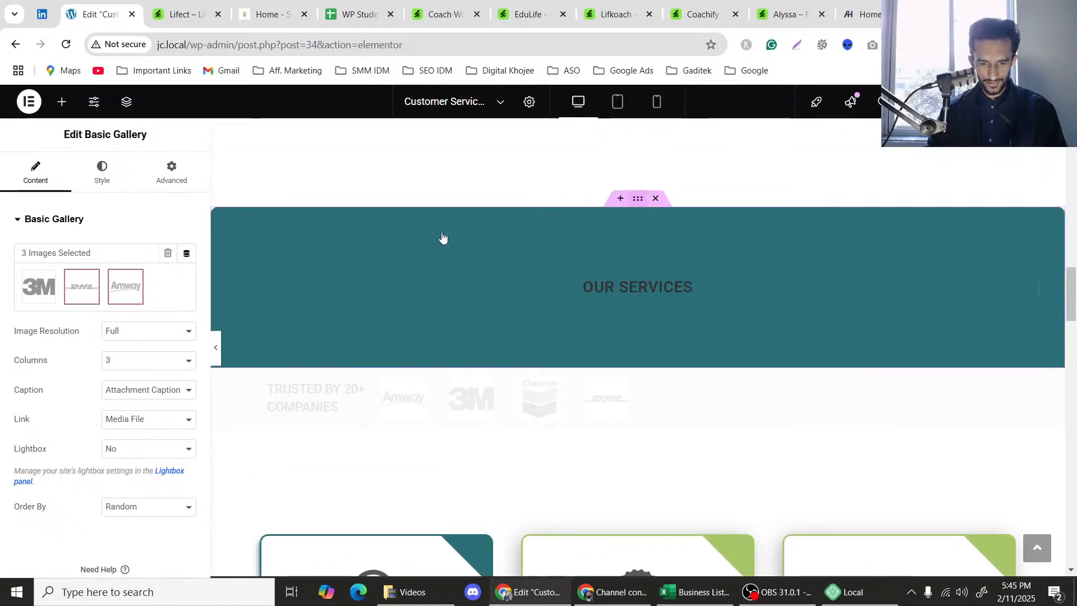
click(92, 169)
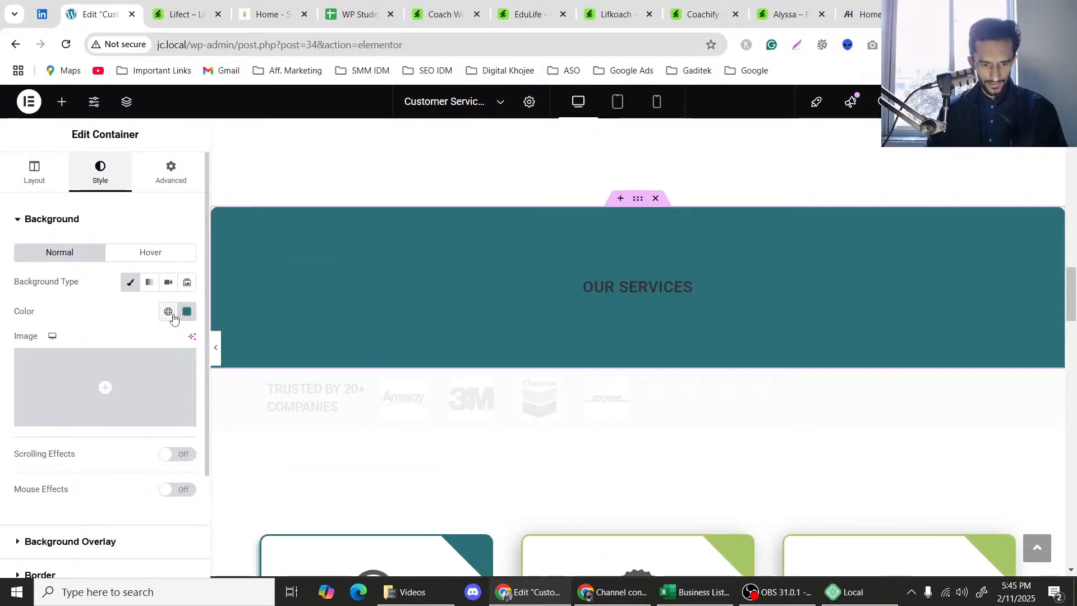
click(168, 312)
click(33, 517)
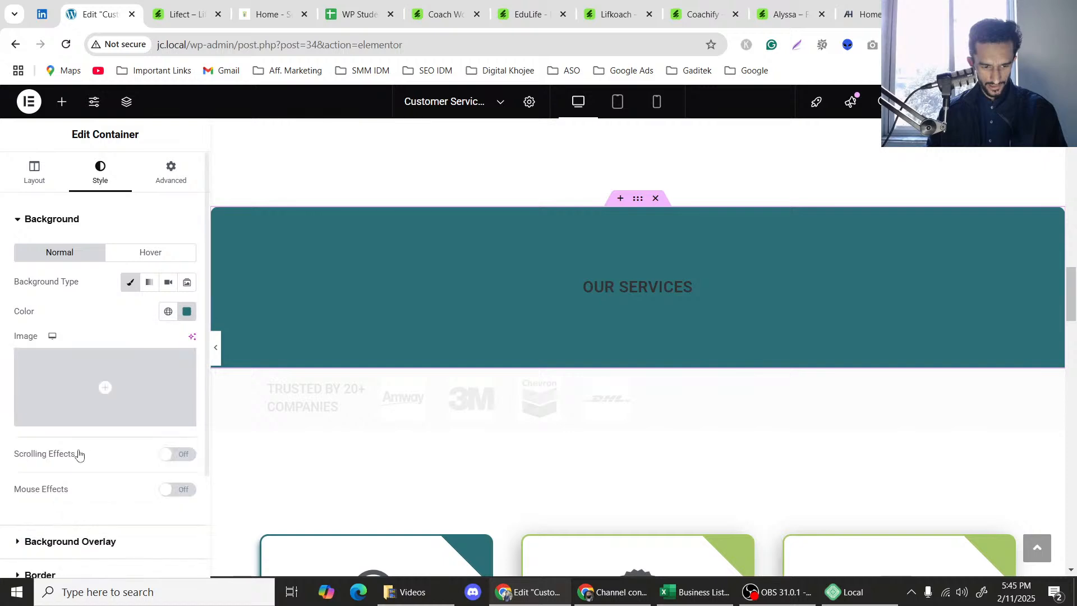
scroll(595, 281, up, 2)
scroll(594, 282, down, 3)
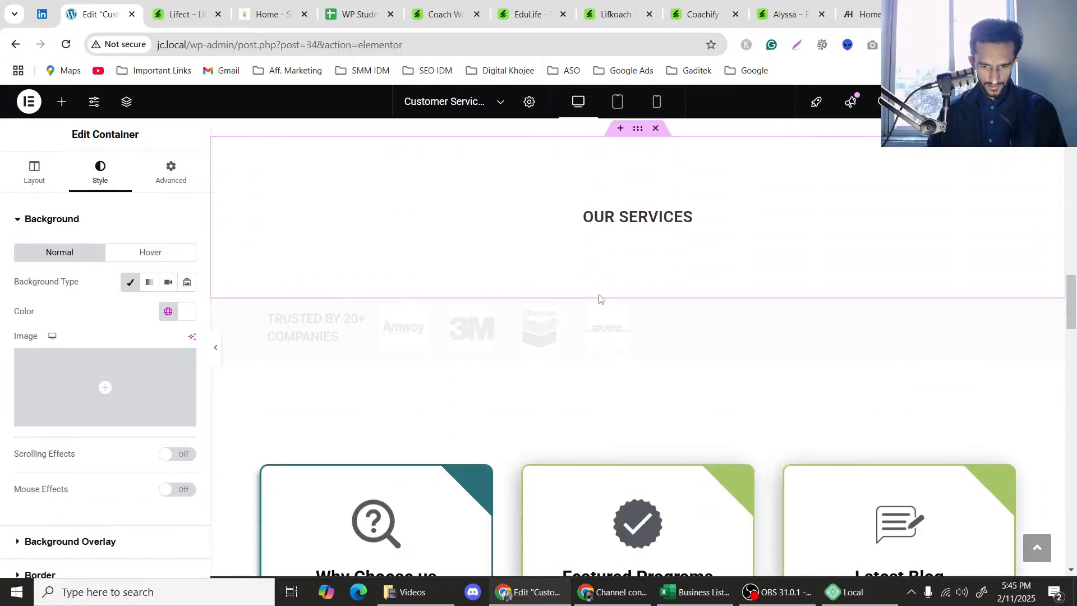
Compare the Our Services section with the services section of the Lifect template.
scroll(608, 224, up, 4)
click(173, 6)
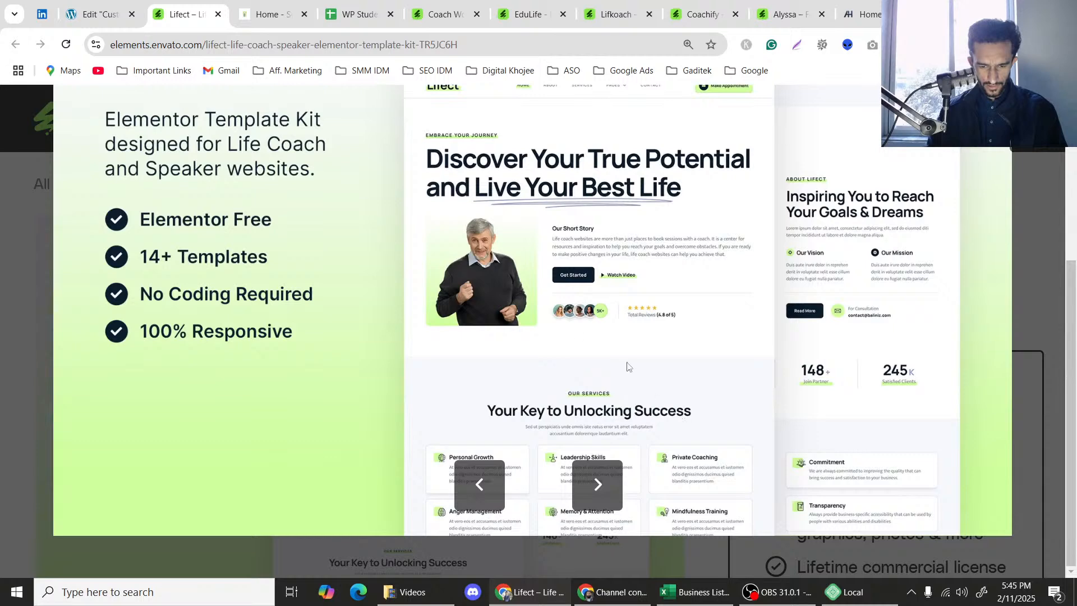
click(98, 14)
click(235, 5)
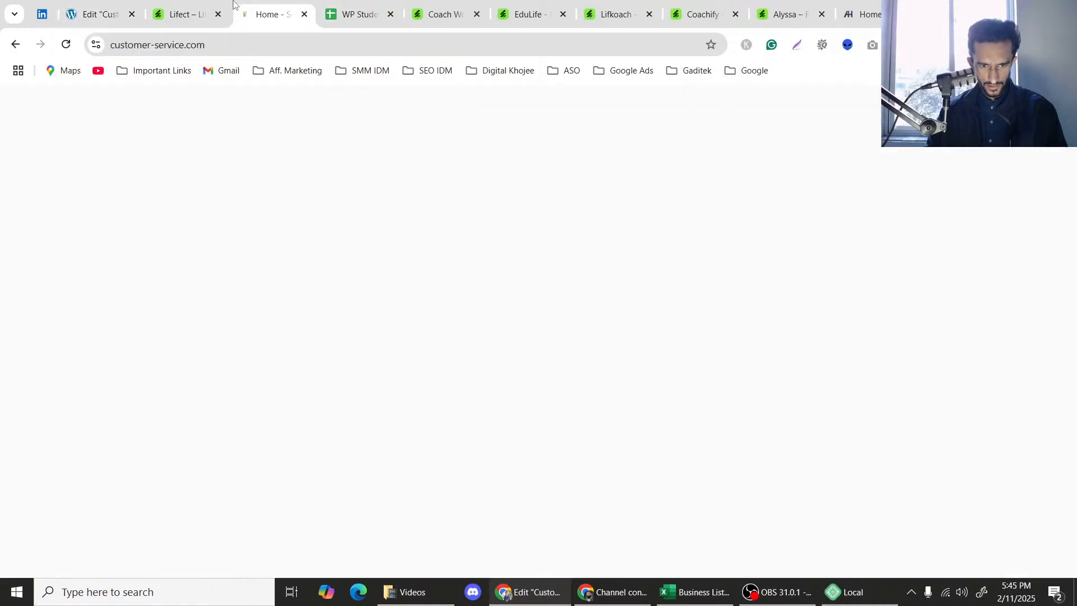
click(188, 7)
click(106, 7)
click(179, 8)
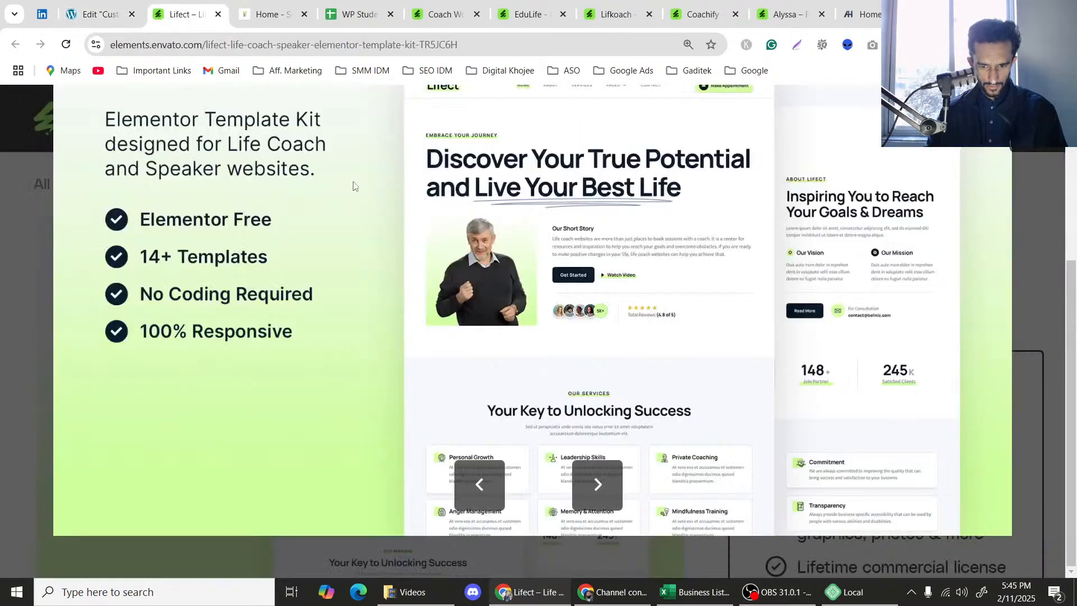
click(83, 4)
scroll(594, 314, down, 3)
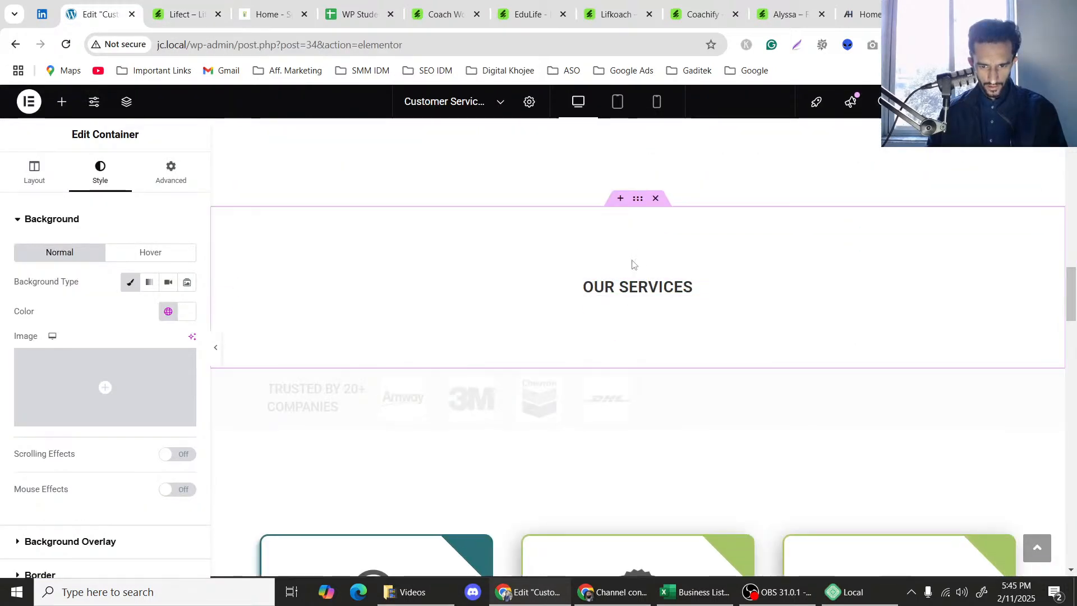
Open the widget library and copy the animated headline above the short story section.
click(60, 106)
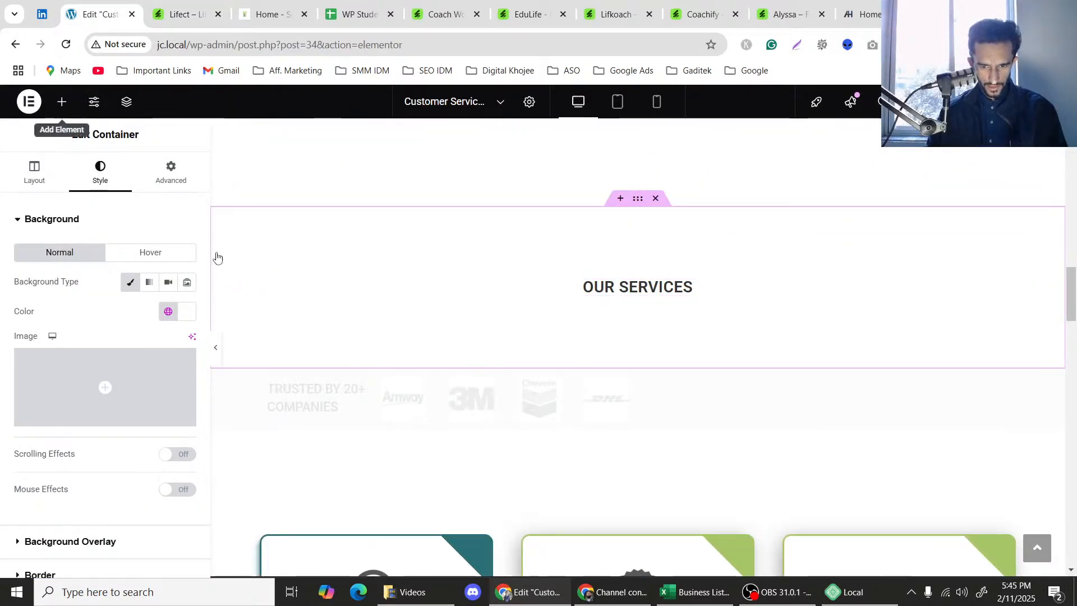
scroll(601, 288, up, 3)
scroll(601, 289, up, 5)
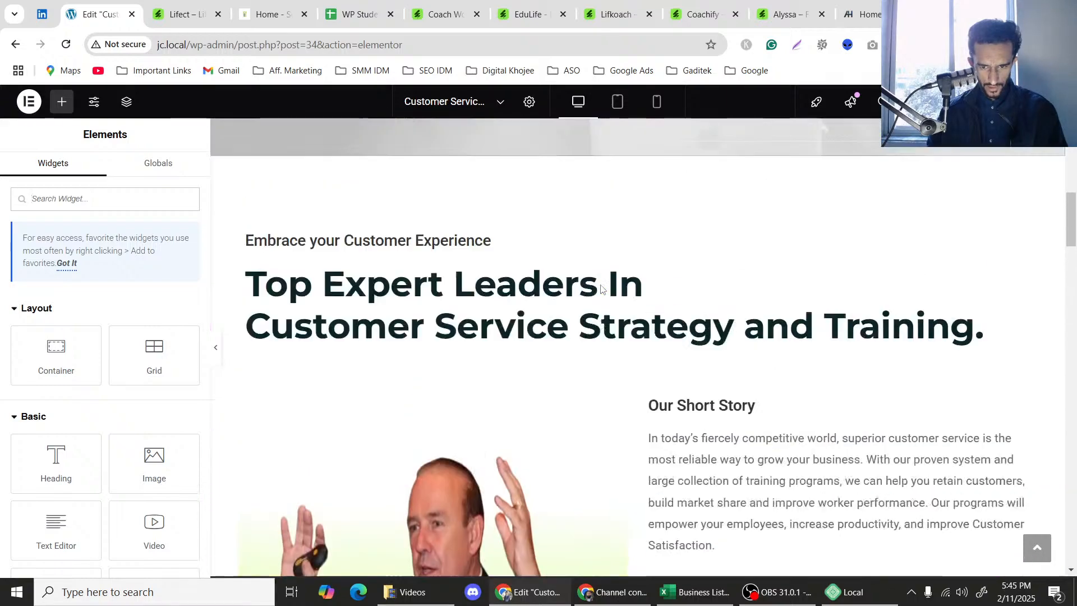
right_click(511, 331)
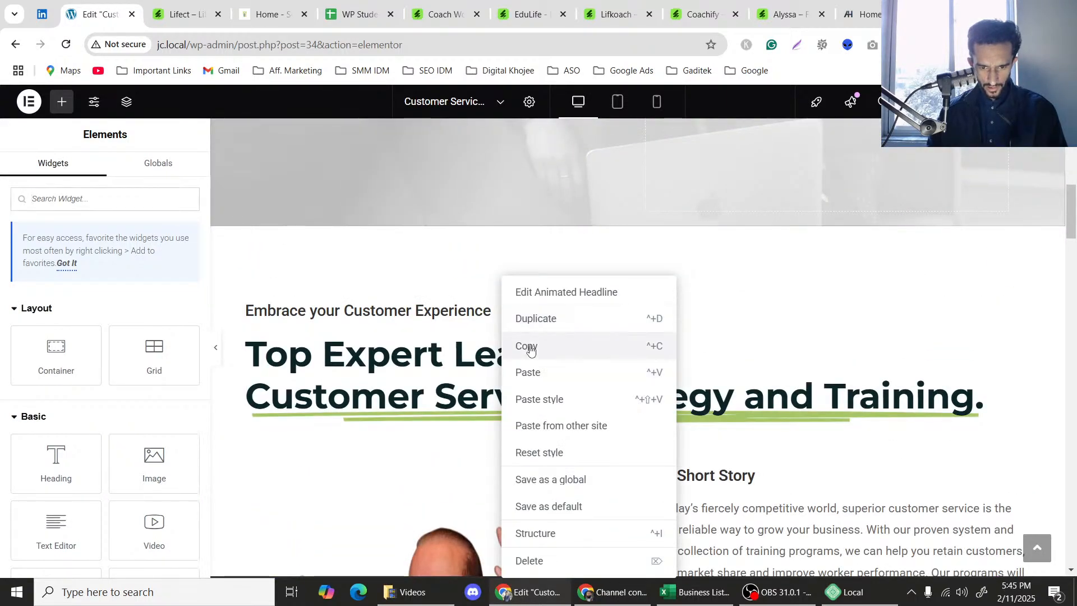
click(524, 344)
scroll(538, 348, down, 8)
scroll(622, 331, up, 5)
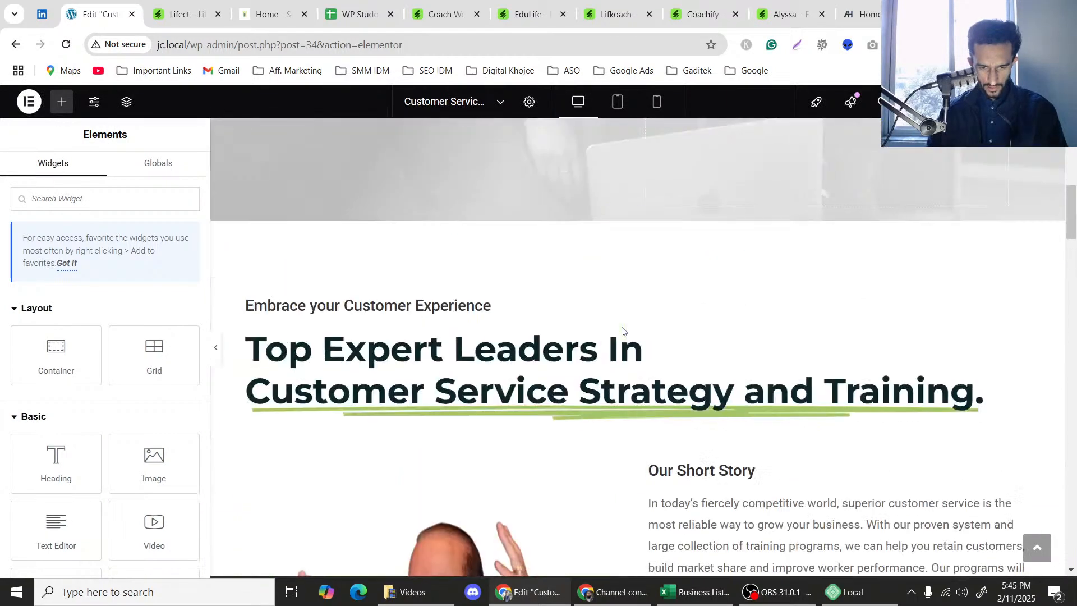
scroll(621, 331, down, 7)
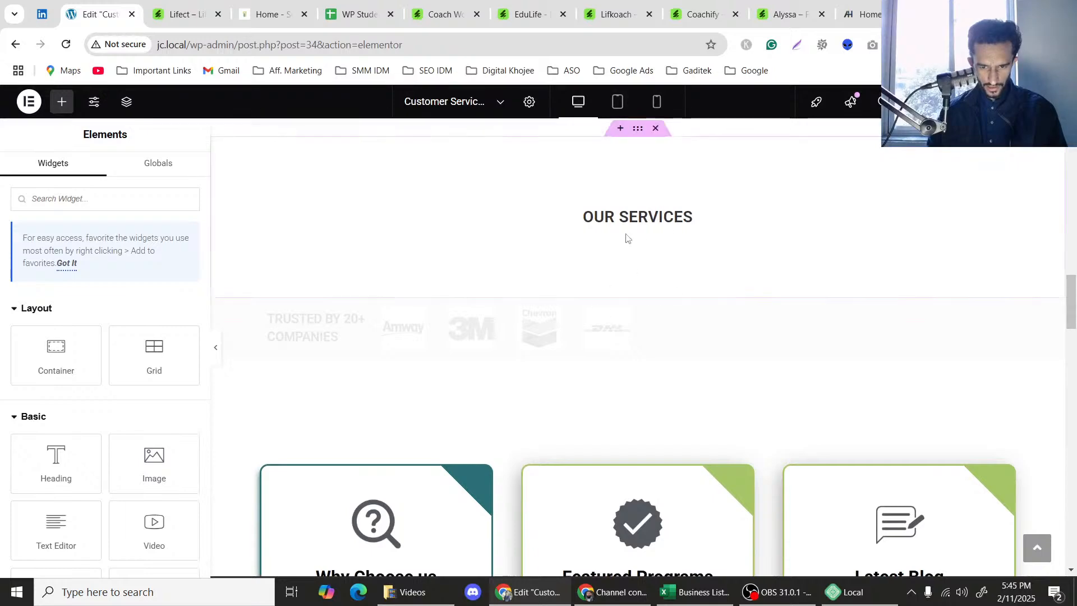
scroll(624, 236, up, 10)
scroll(620, 240, down, 4)
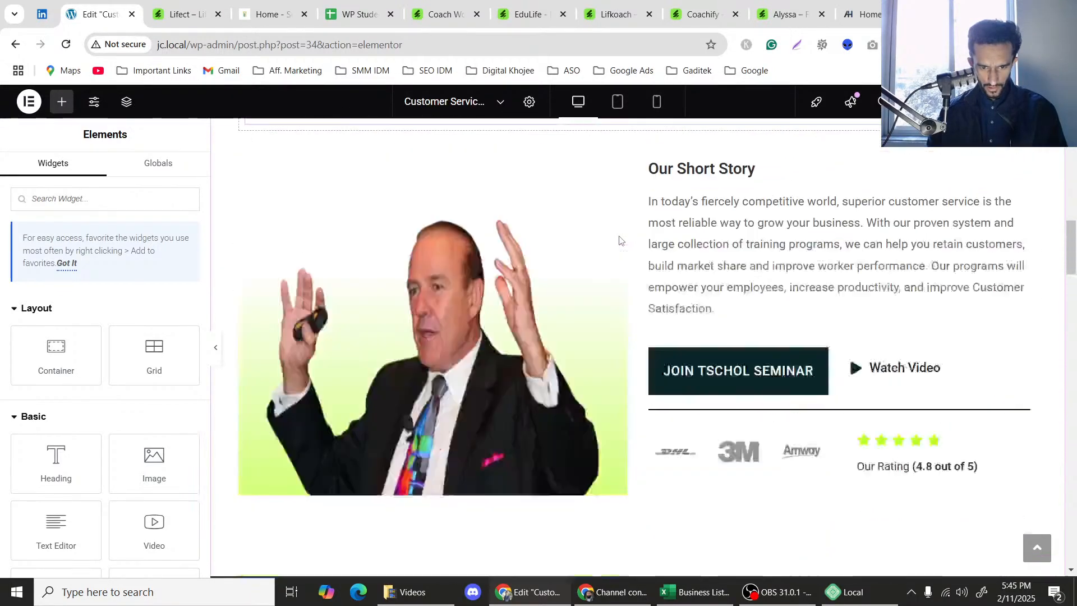
Add a heading widget directly below the OUR SERVICES text and center-align it.
scroll(619, 240, down, 5)
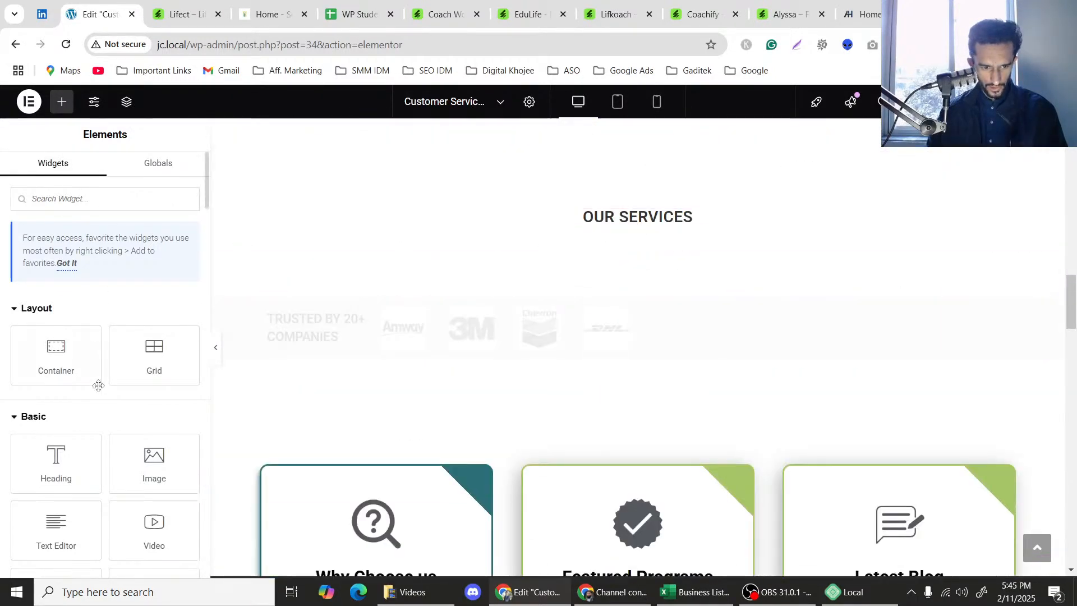
drag(98, 449, 682, 224)
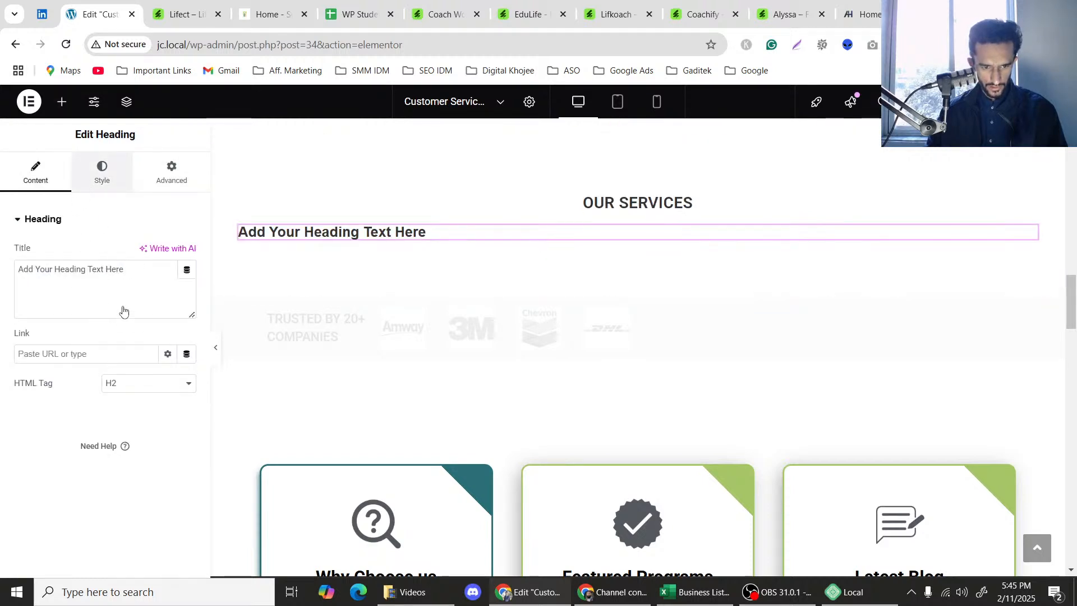
click(93, 185)
click(151, 256)
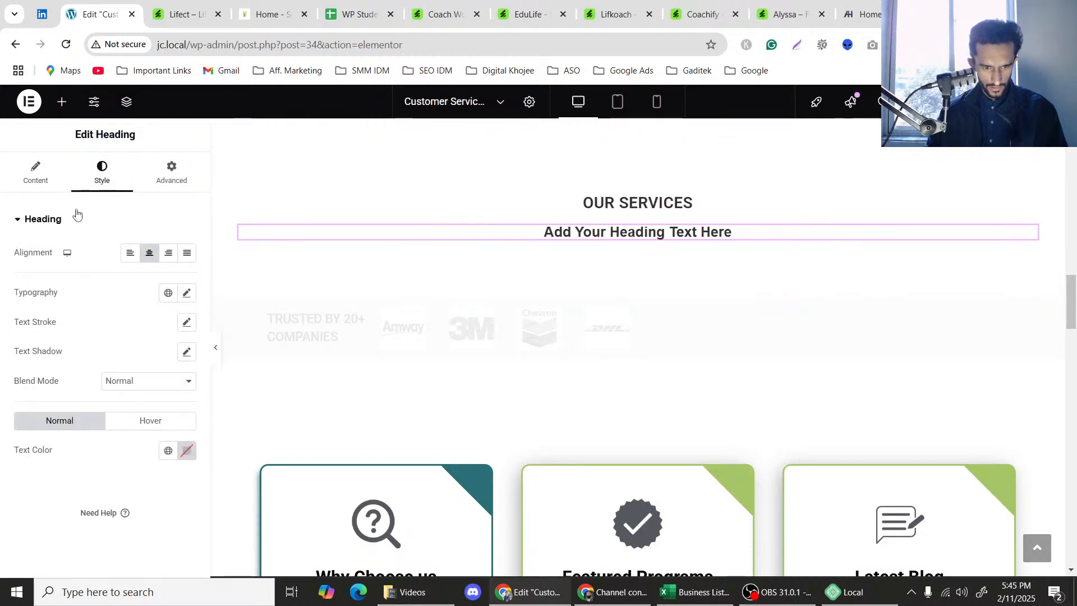
Set the new heading's text to "Your Key to Closing More Deals and Making Customer Relationships".
click(37, 174)
triple_click(79, 271)
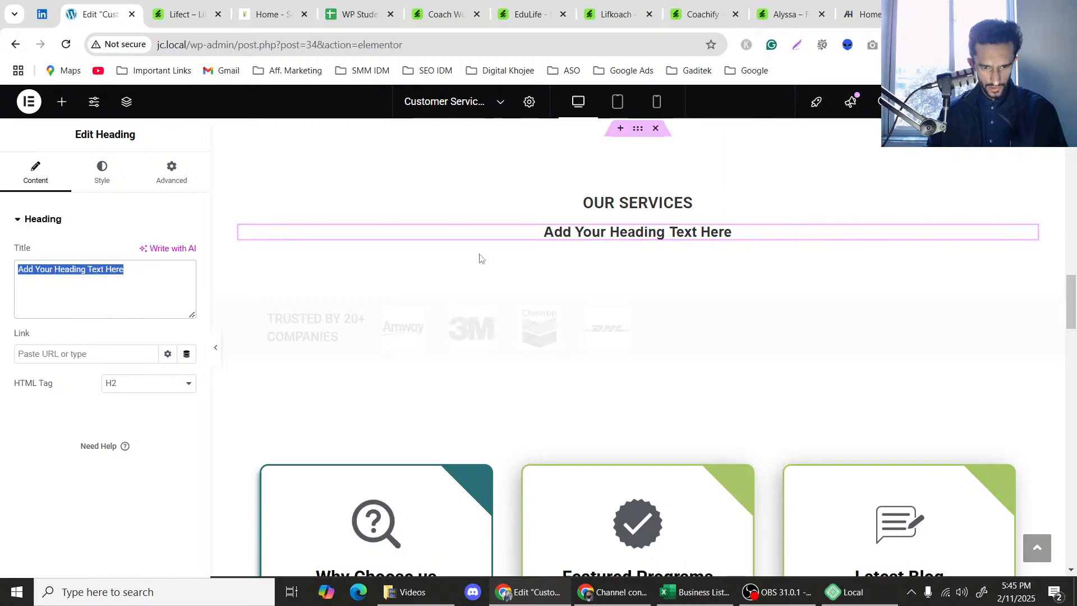
scroll(481, 258, up, 6)
click(193, 7)
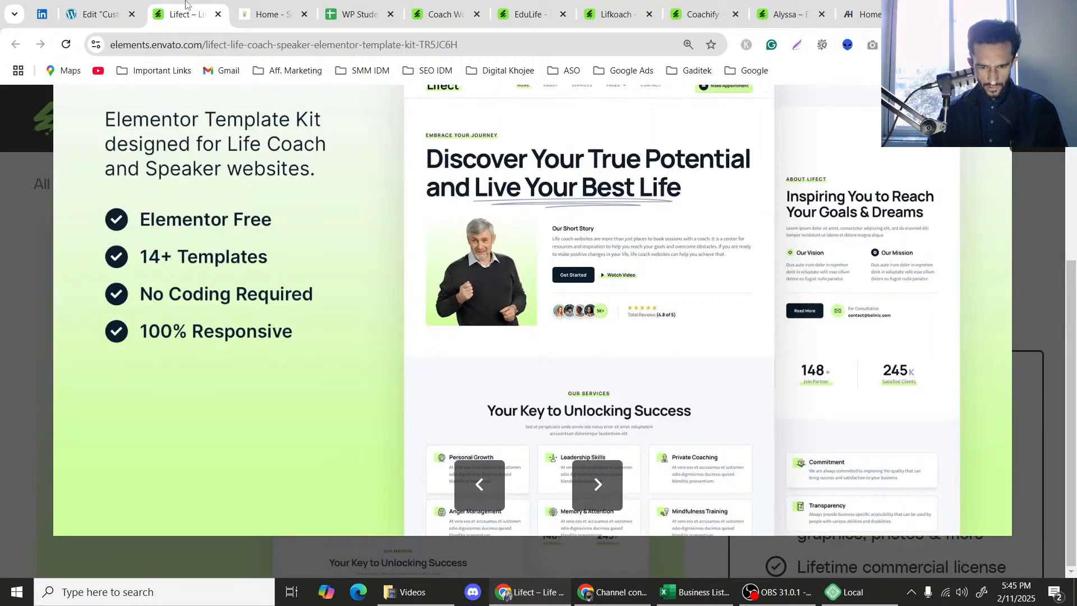
click(84, 8)
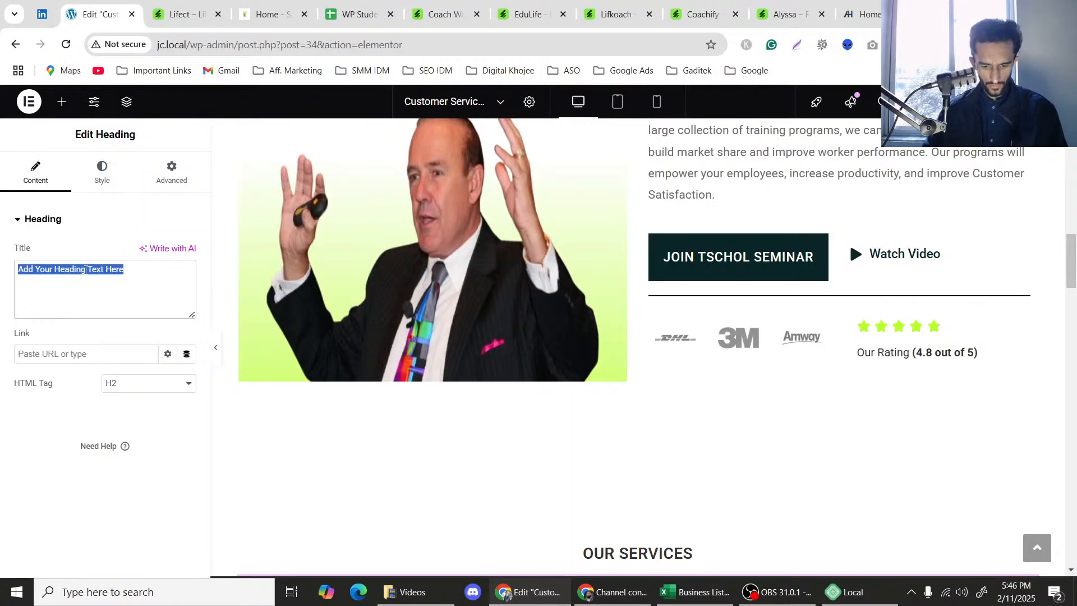
text(Your )
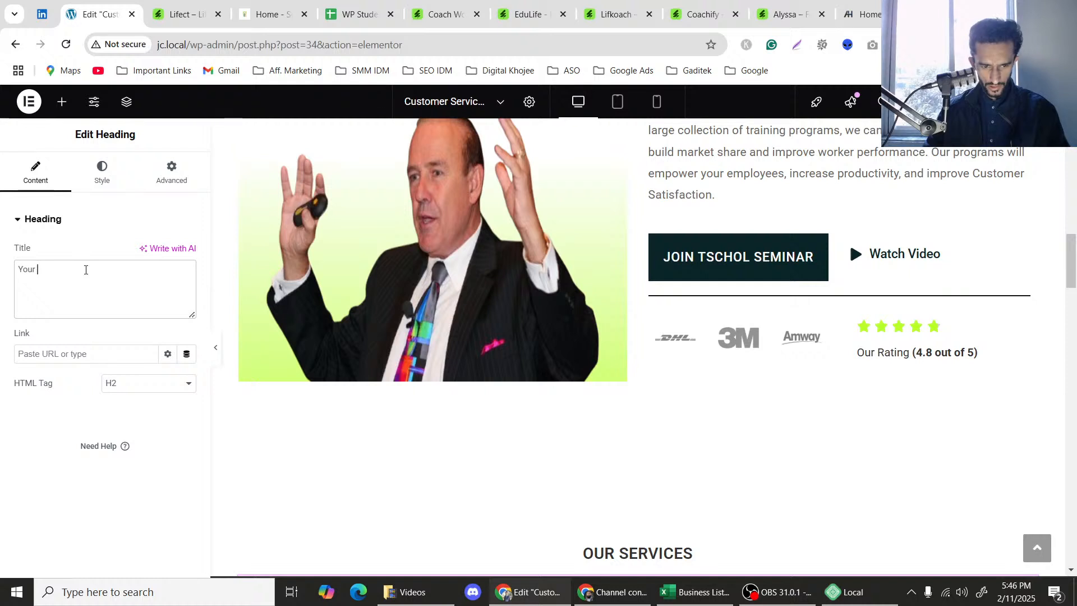
text(Key)
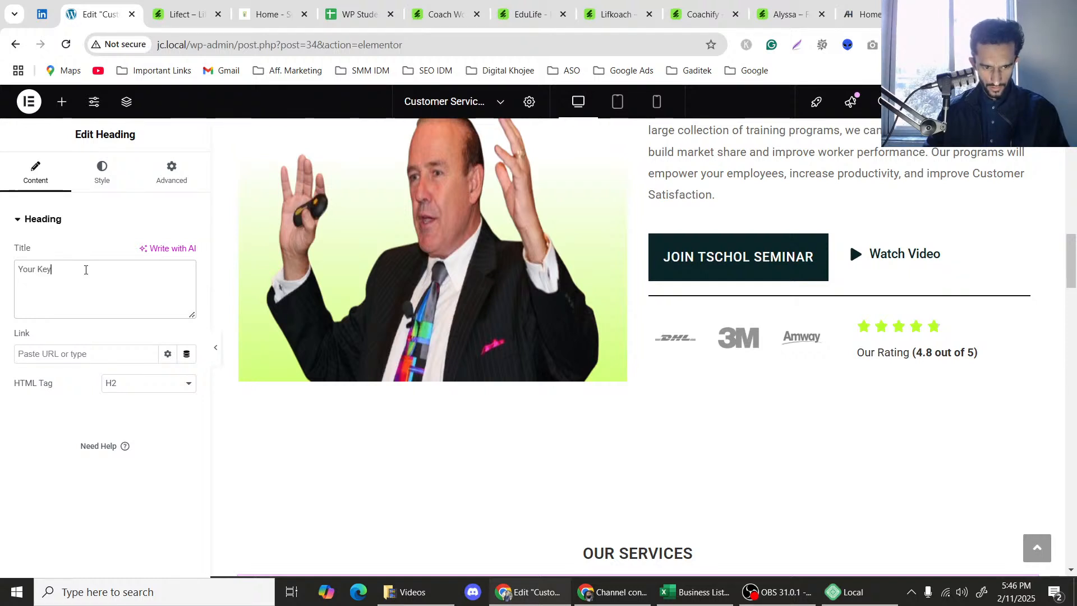
text( Bri)
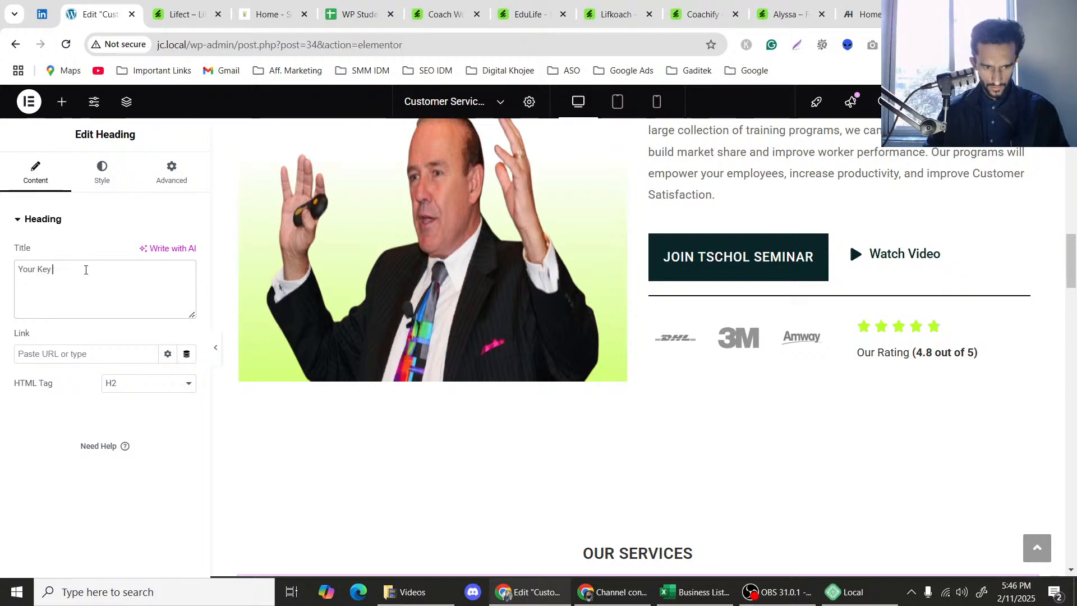
text(to Cl)
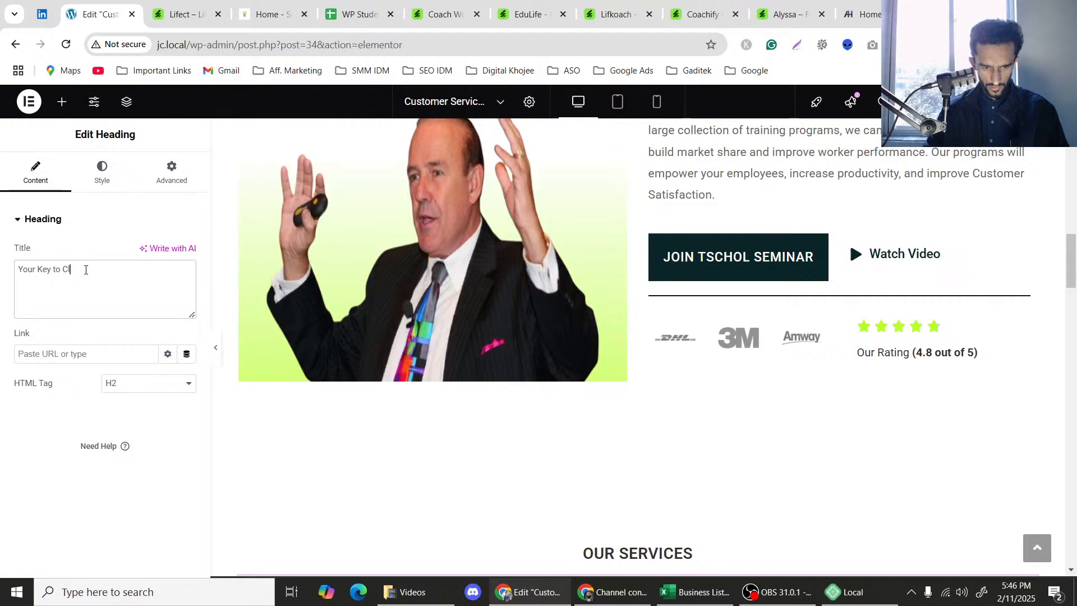
text(osing Mor)
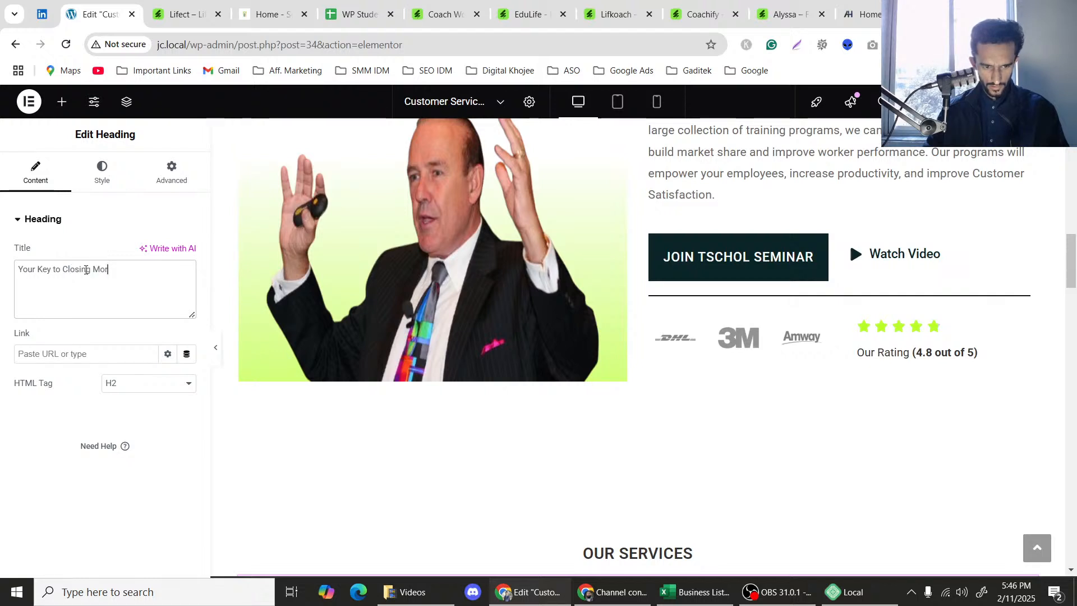
text(e Deals)
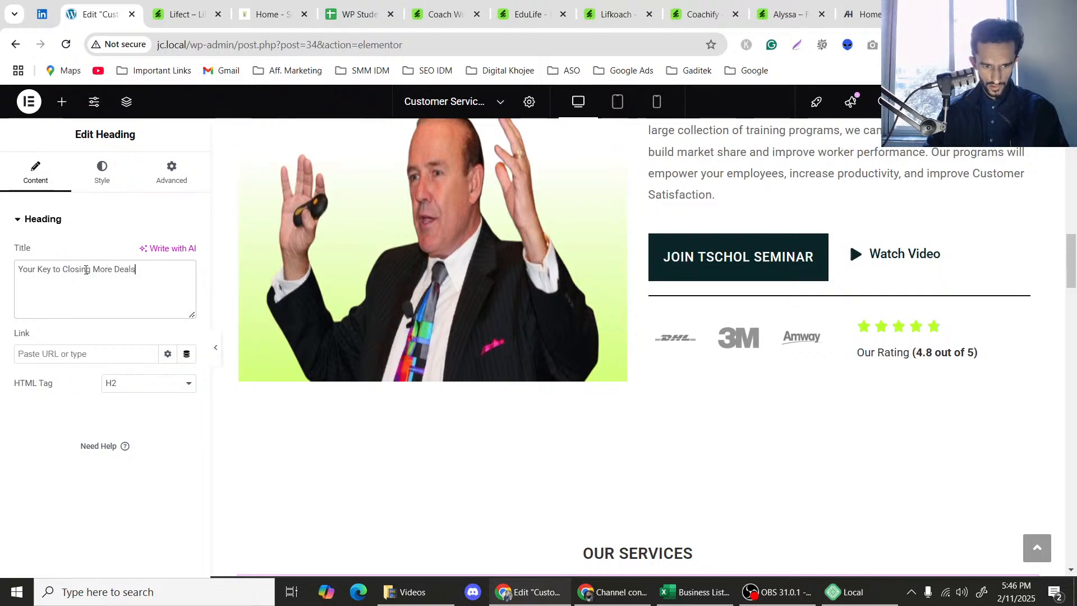
text( and Maki)
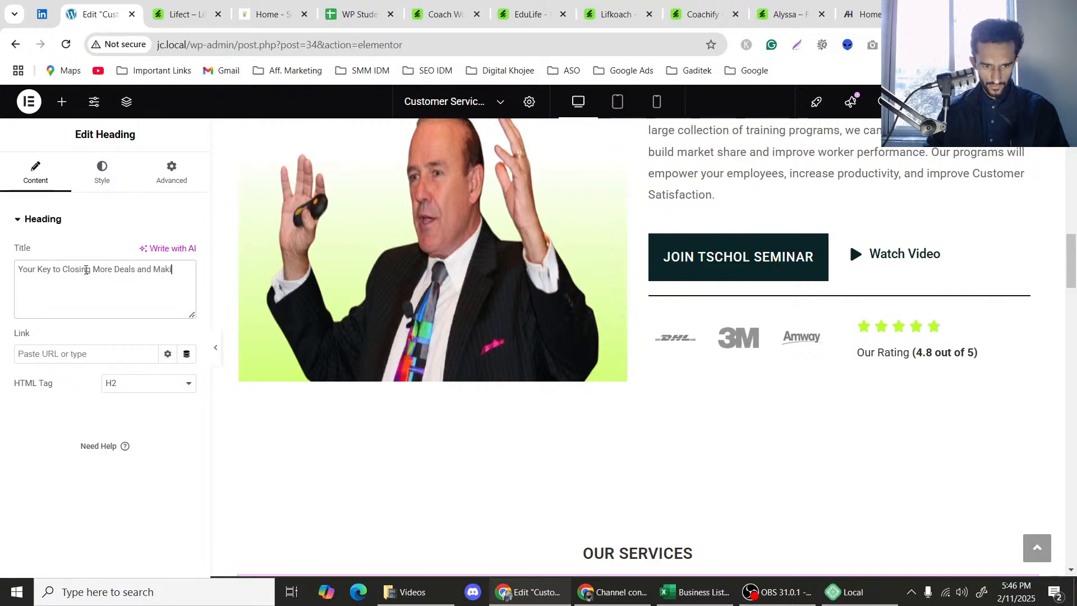
text(ng Customer )
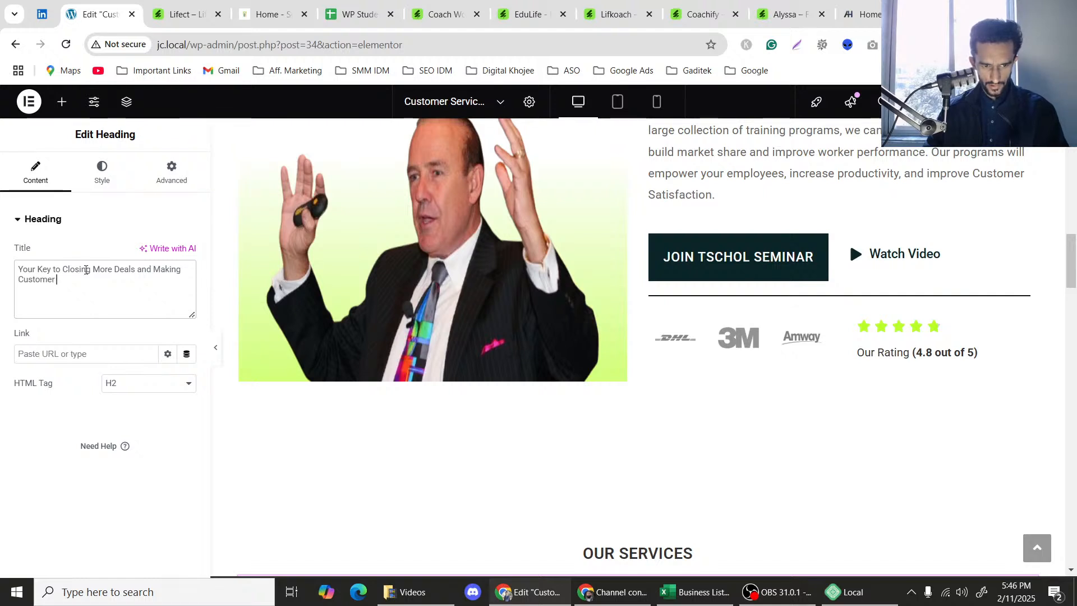
text(Relat)
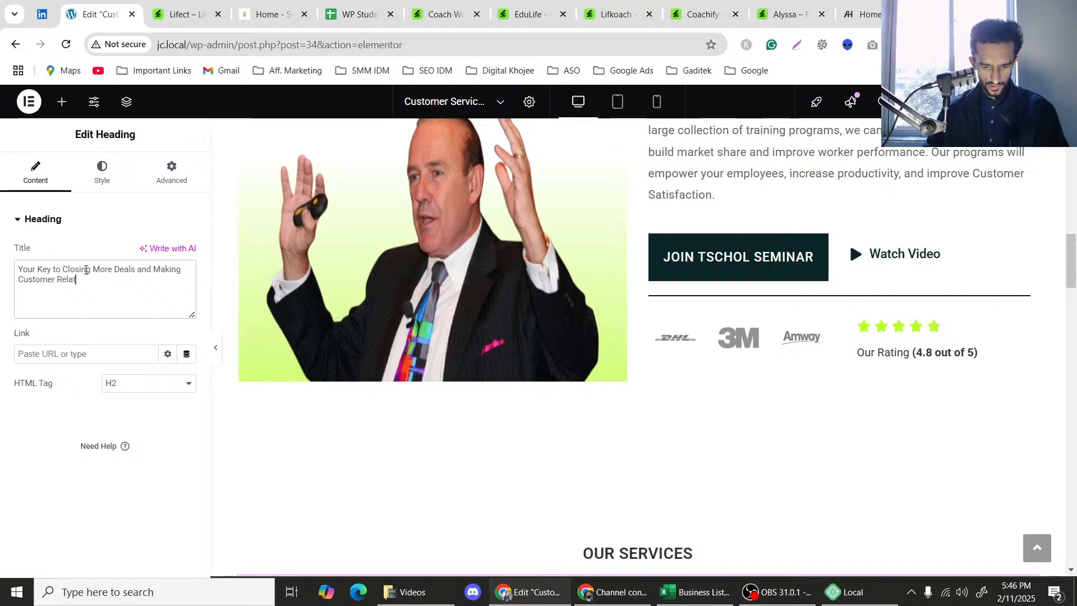
text(ionships)
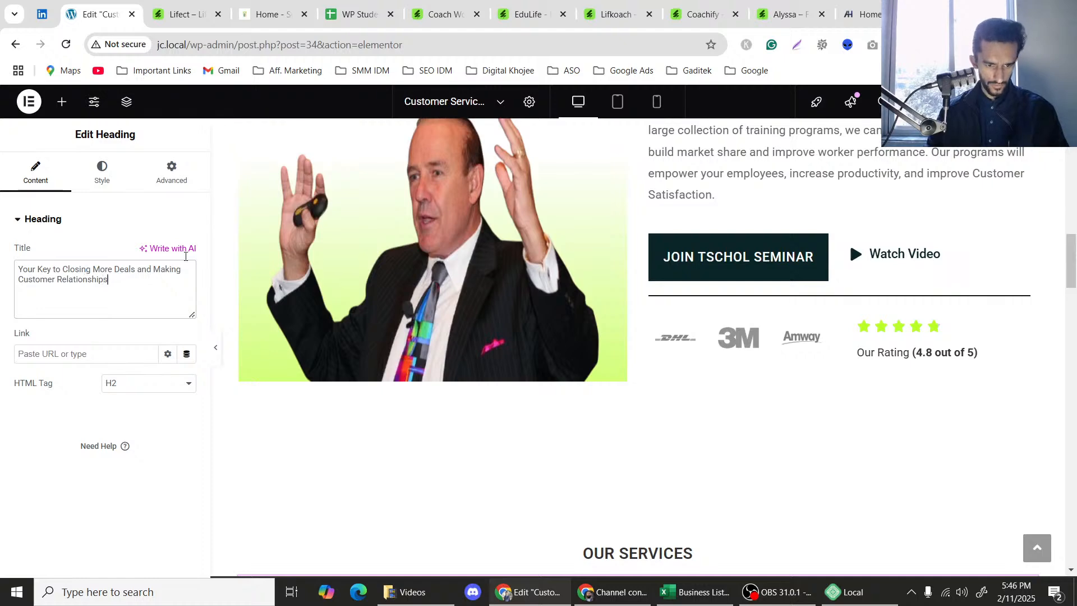
scroll(576, 284, down, 5)
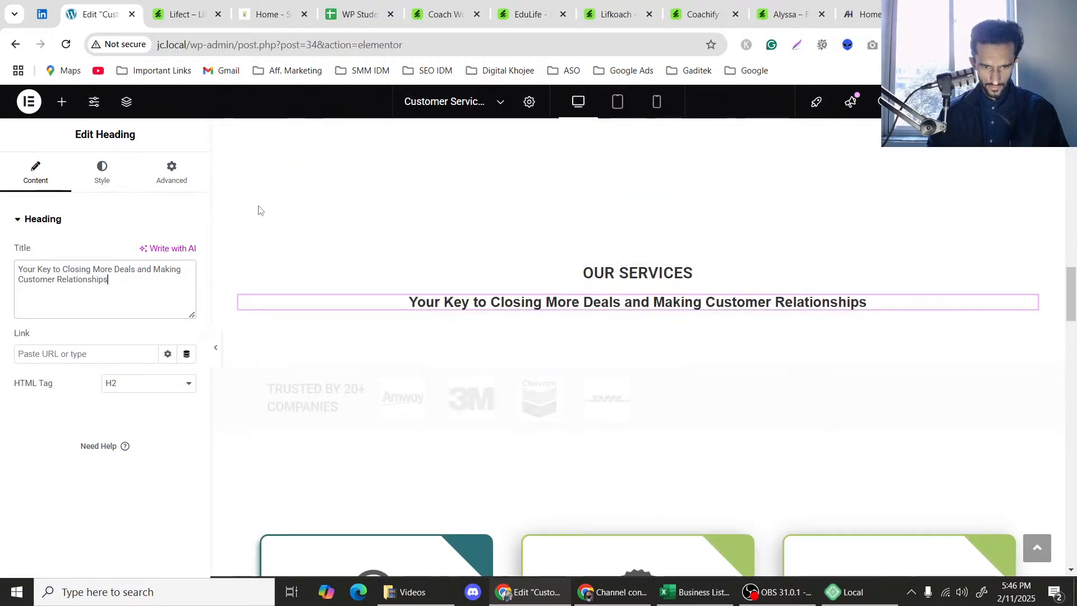
Apply the Primary global font to the Our Services main heading and change its font family to Montserrat.
click(285, 9)
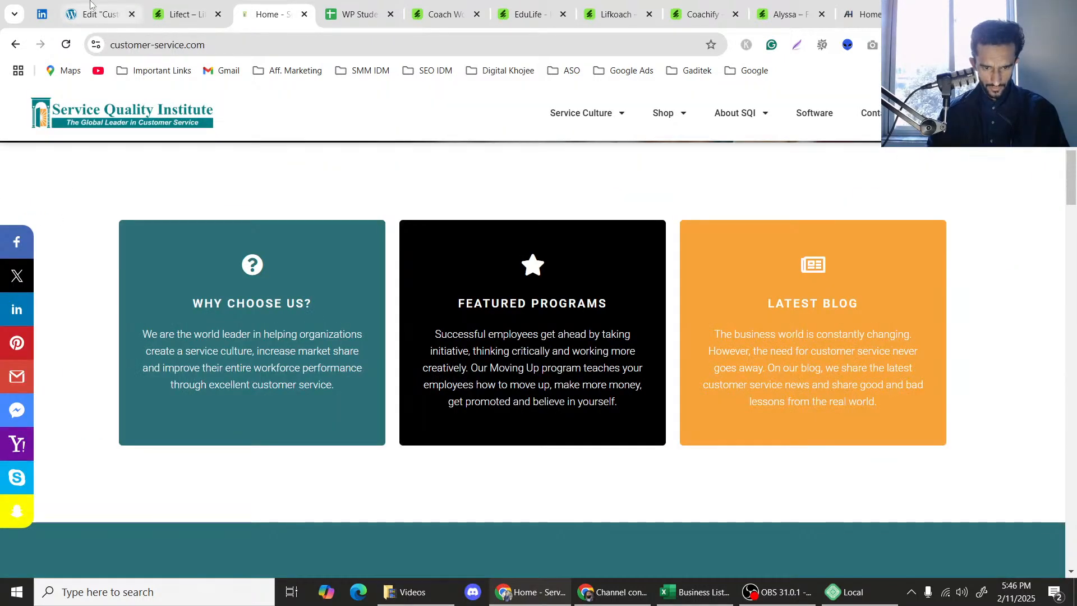
click(98, 12)
click(102, 171)
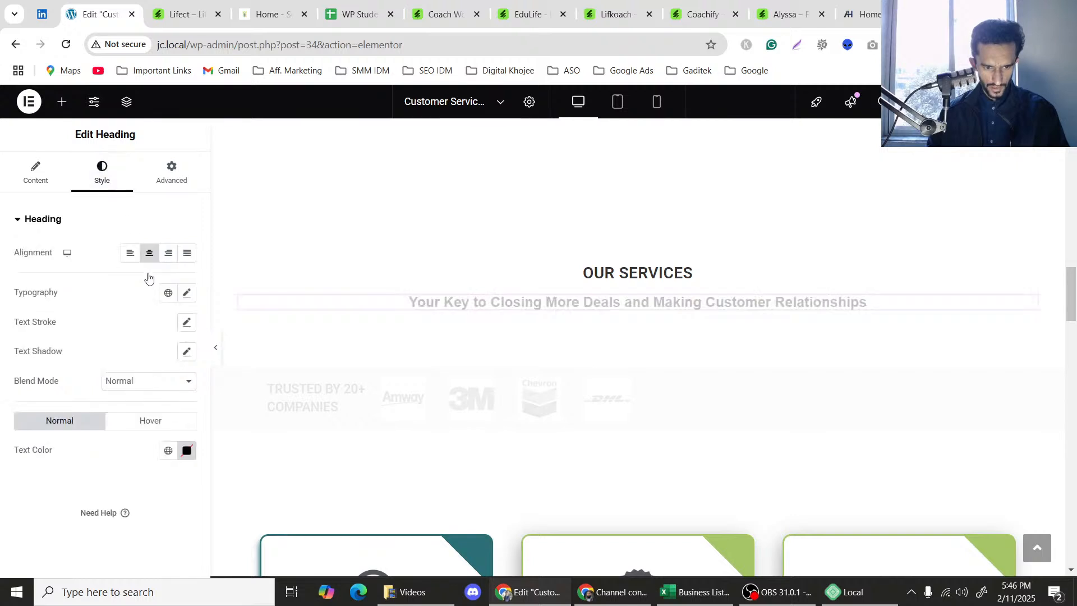
click(168, 293)
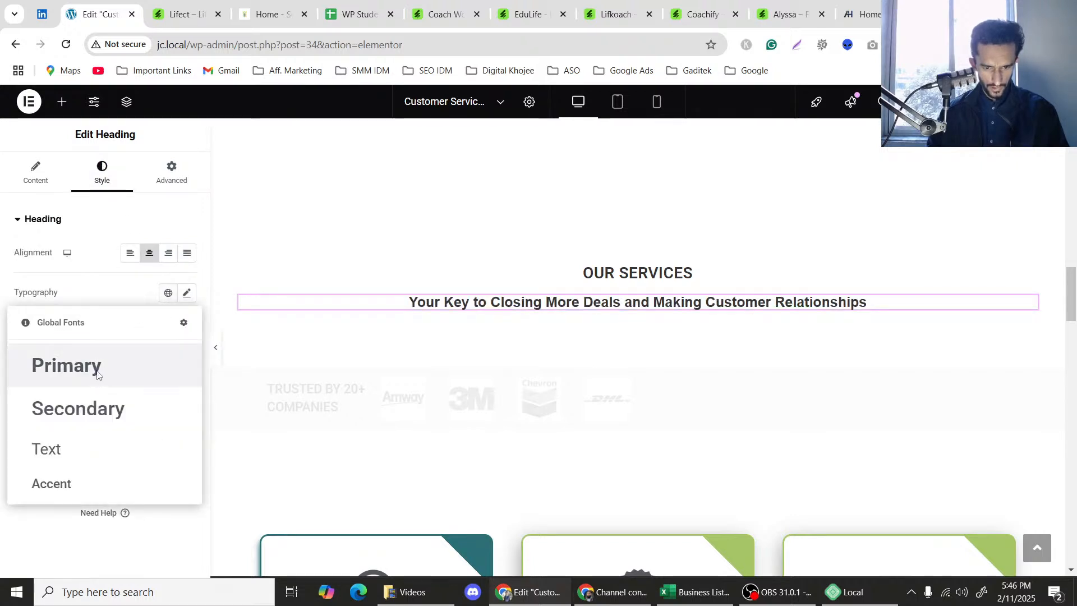
click(97, 371)
click(187, 294)
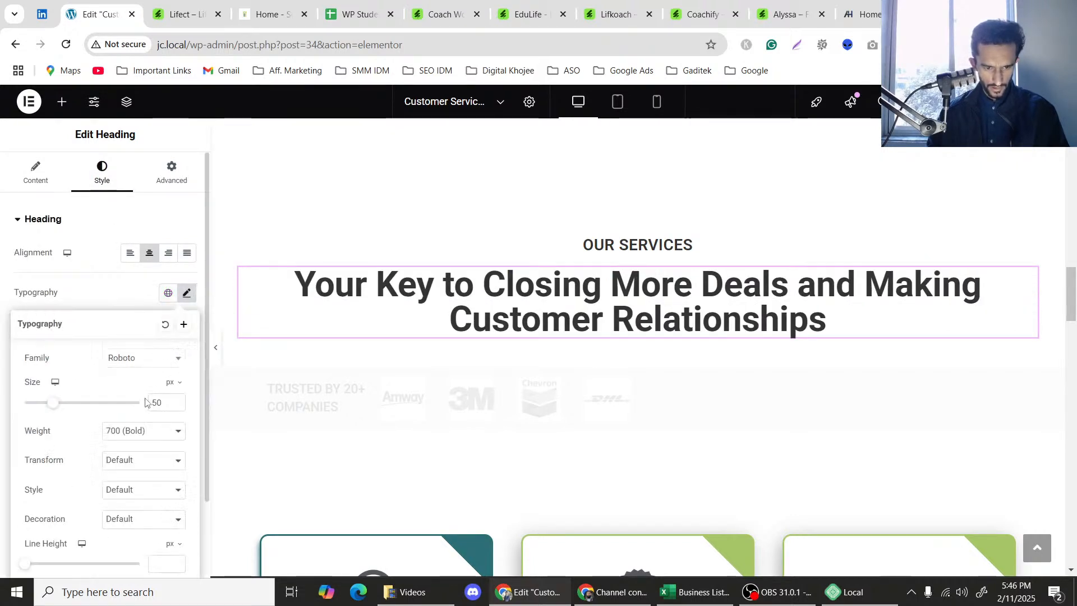
click(142, 362)
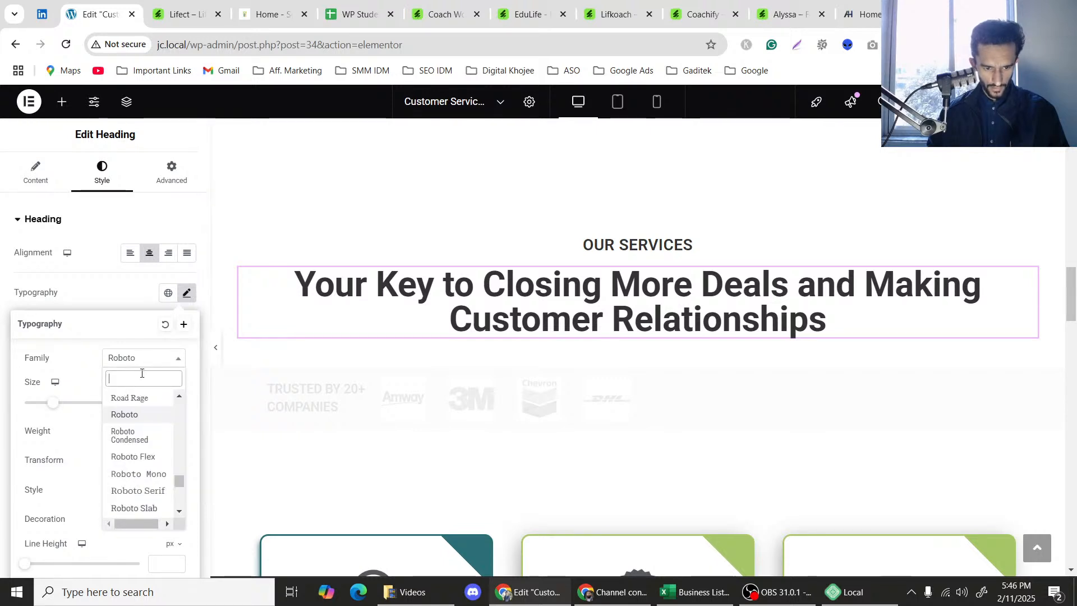
text(mont)
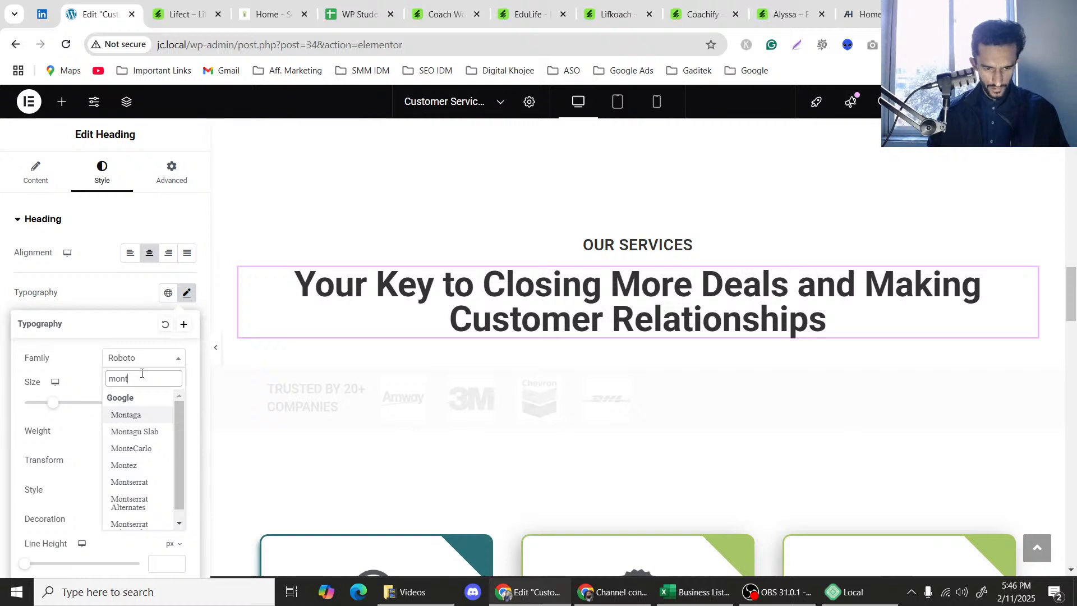
text(s)
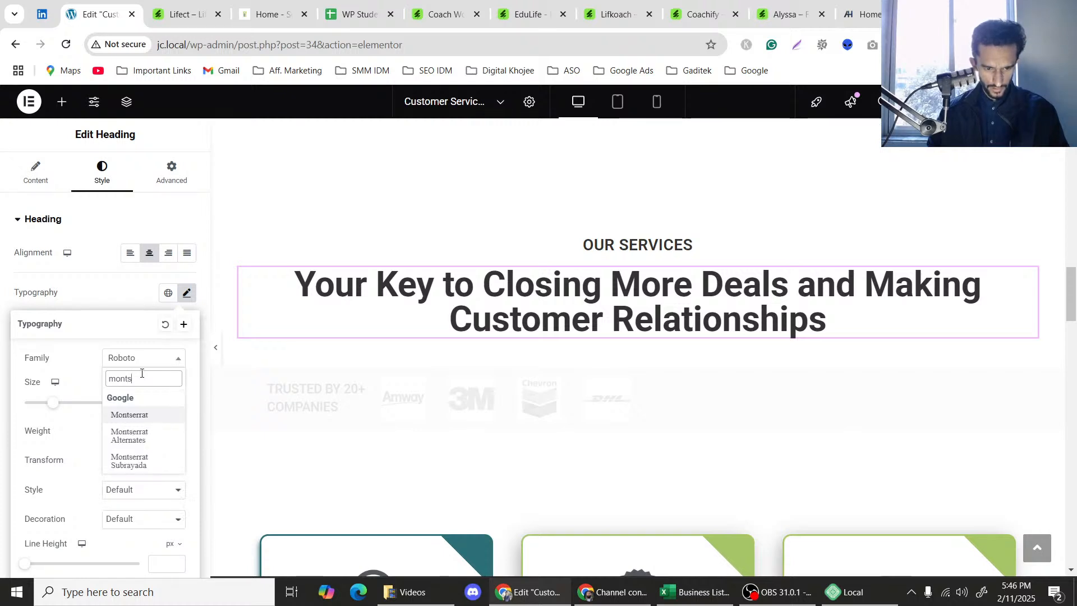
click(136, 416)
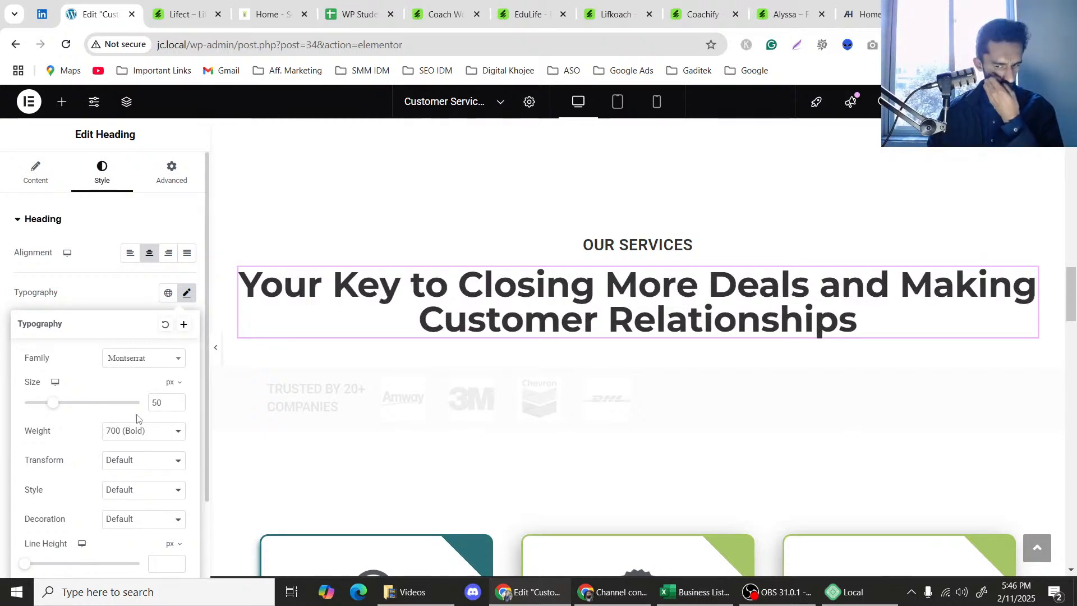
Preview the page without the editing panel and compare the Our Services heading with the hero heading and the Lifect template.
click(215, 354)
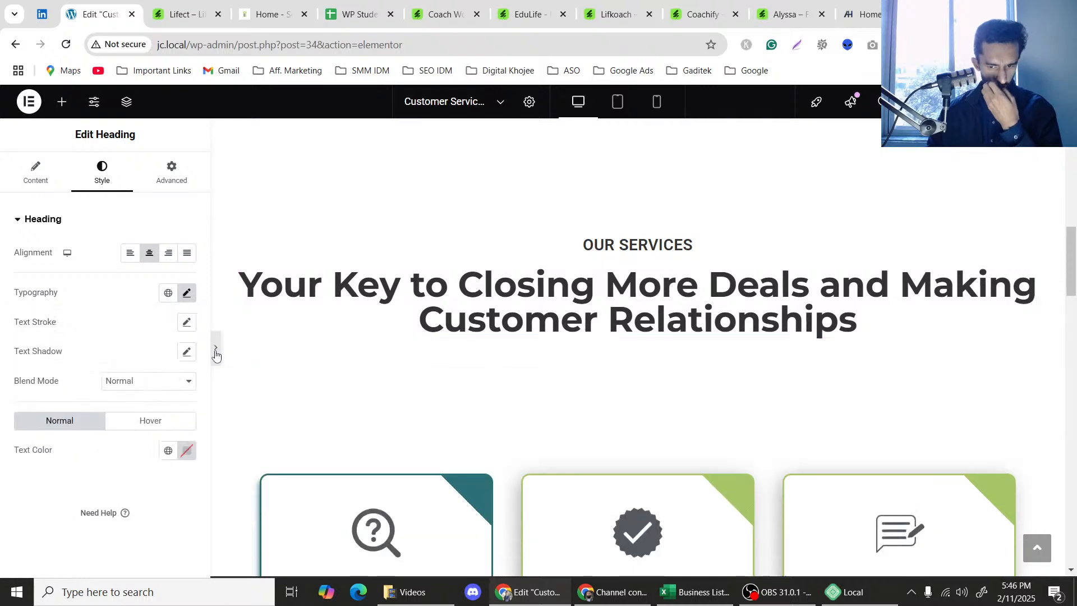
click(216, 348)
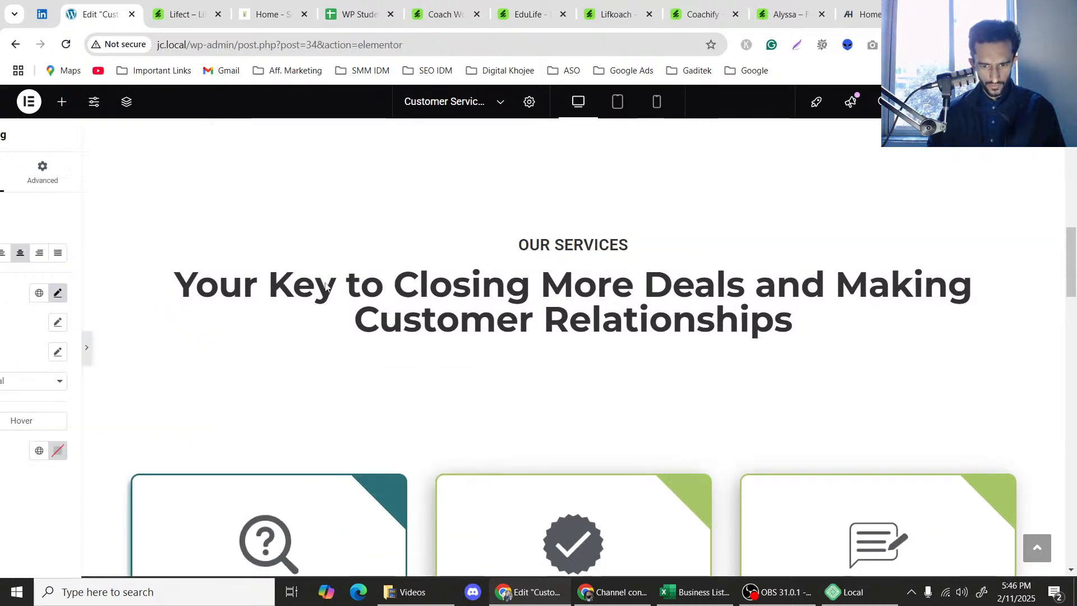
scroll(319, 286, up, 8)
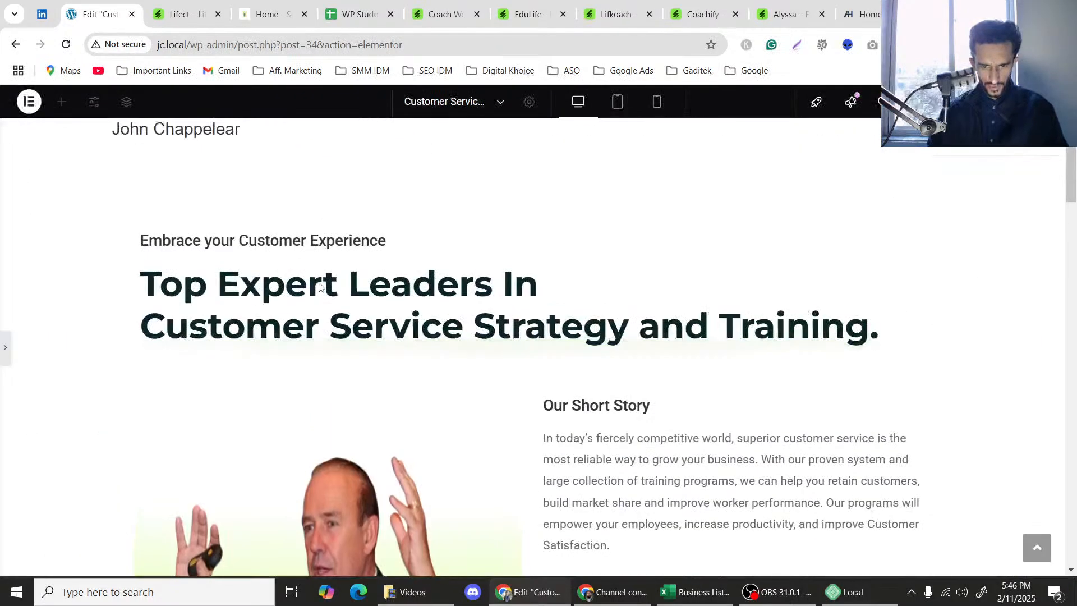
scroll(320, 286, down, 8)
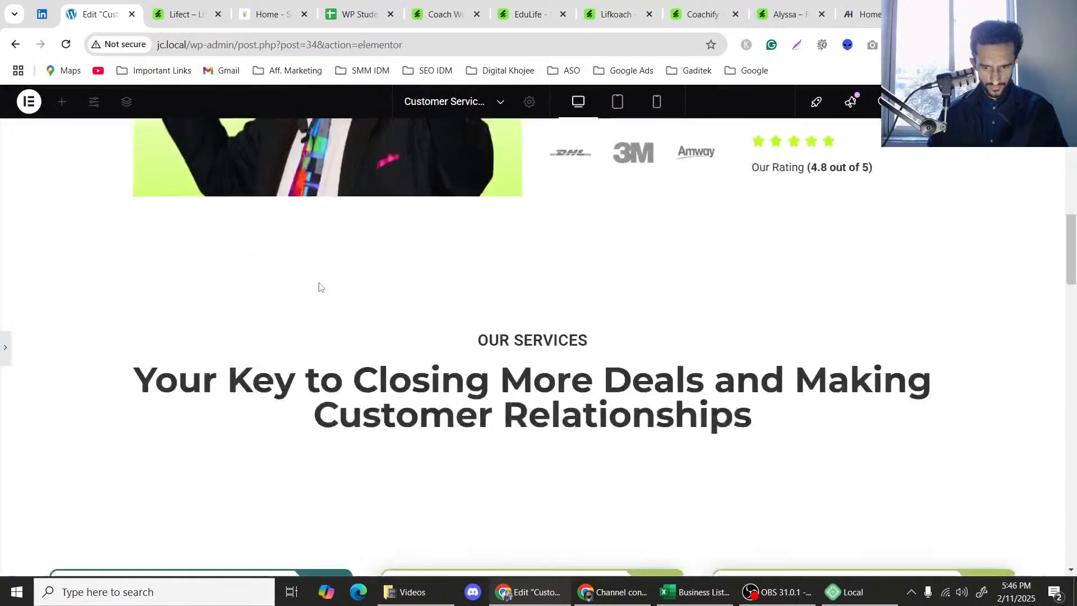
scroll(319, 287, up, 8)
scroll(319, 287, down, 5)
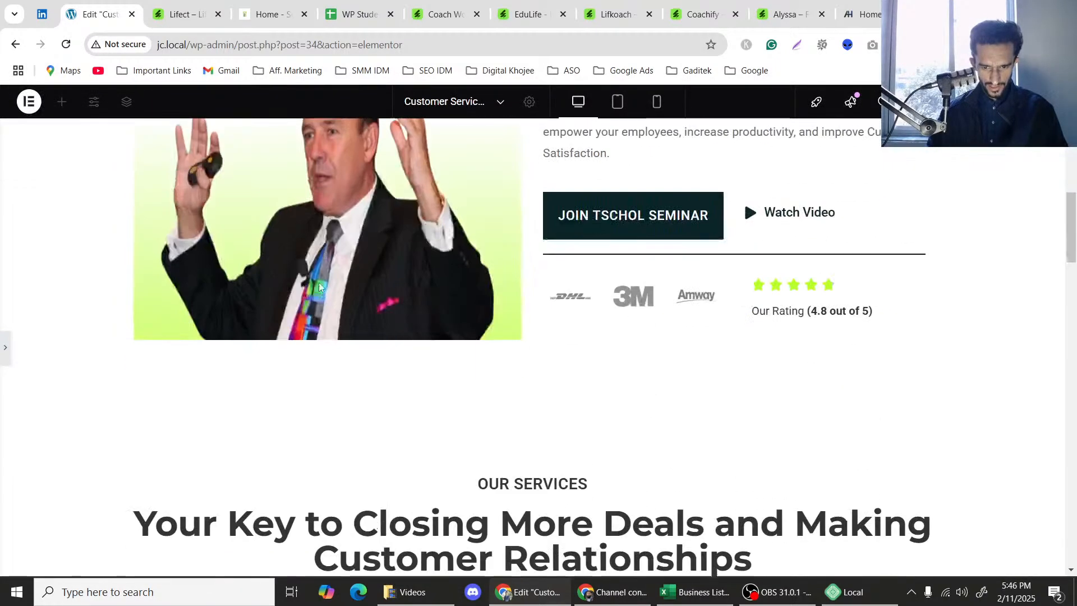
scroll(319, 286, down, 3)
scroll(108, 306, up, 3)
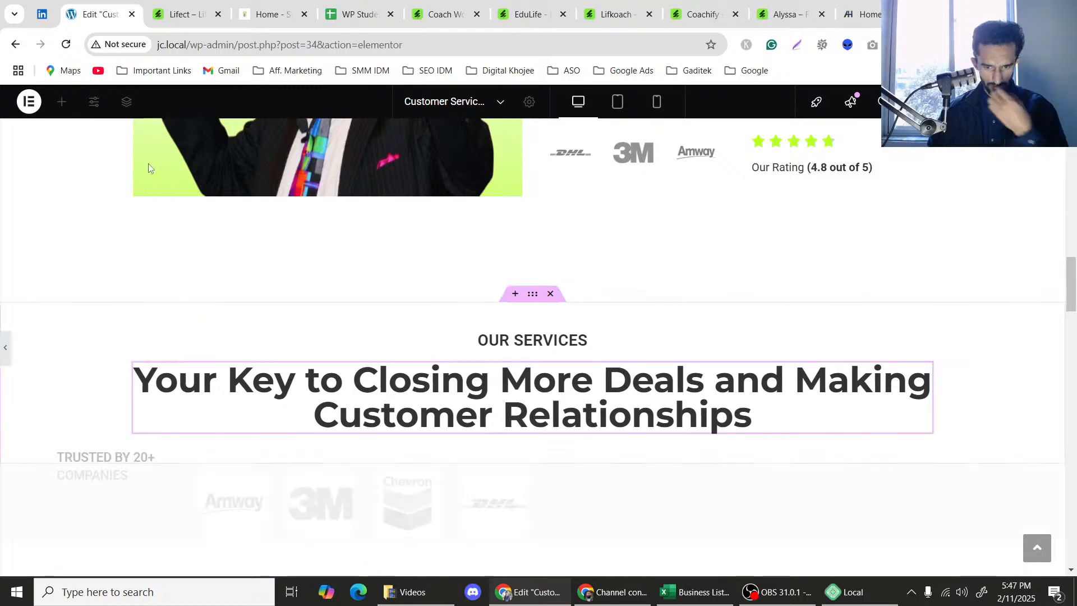
click(206, 3)
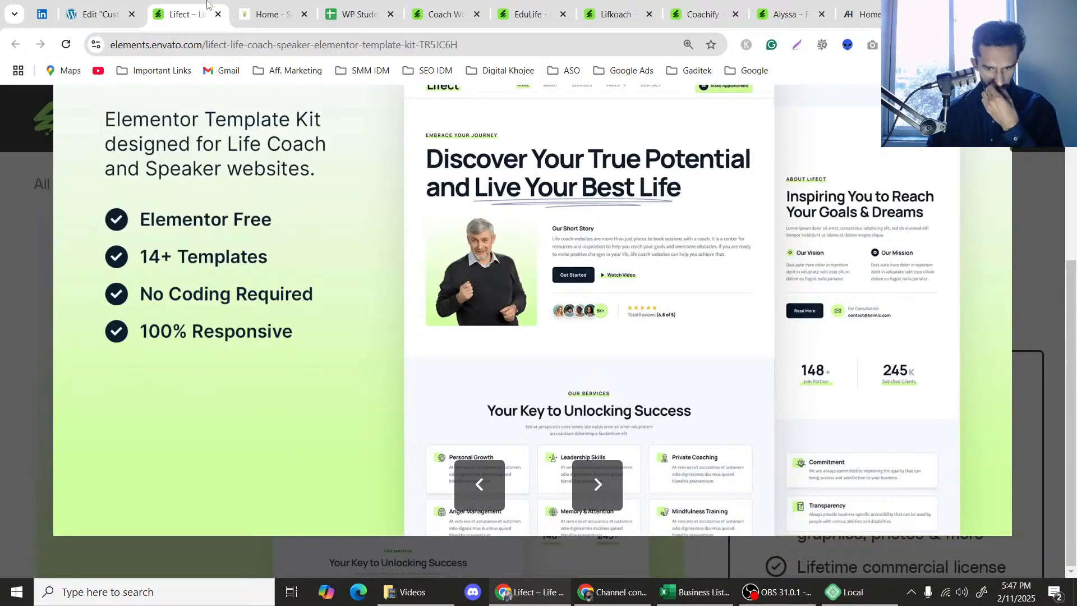
click(106, 4)
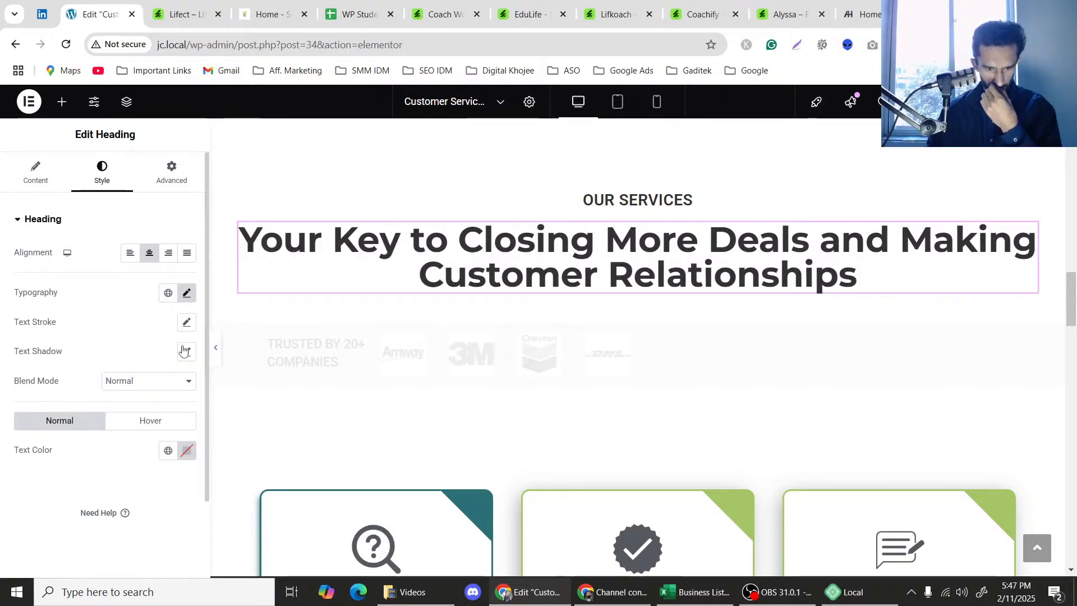
Try the Secondary global color on the Our Services main heading, and replace it with the Text global color.
click(169, 452)
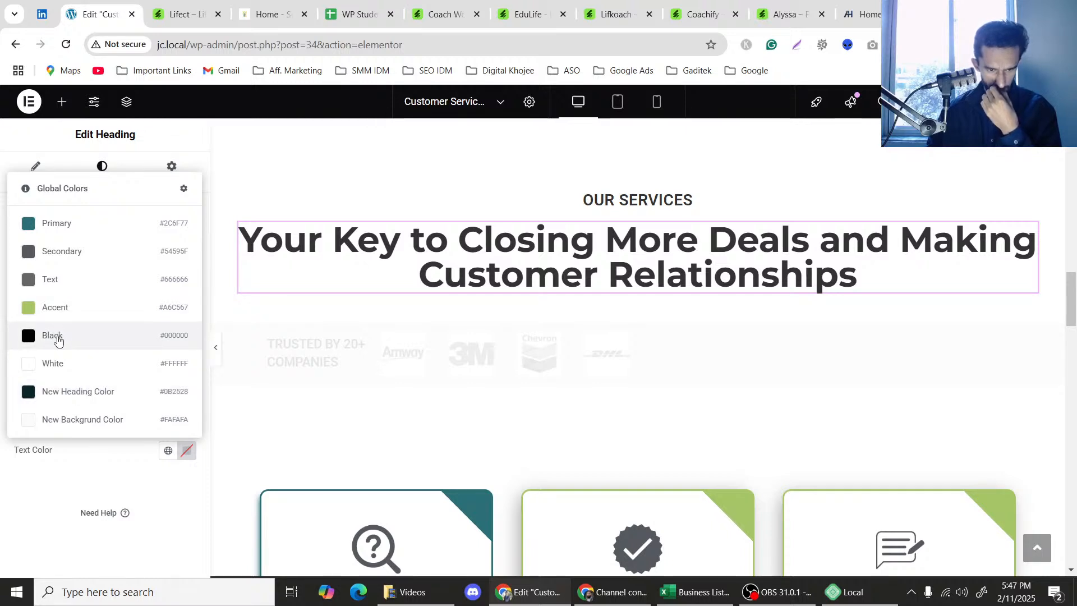
click(79, 261)
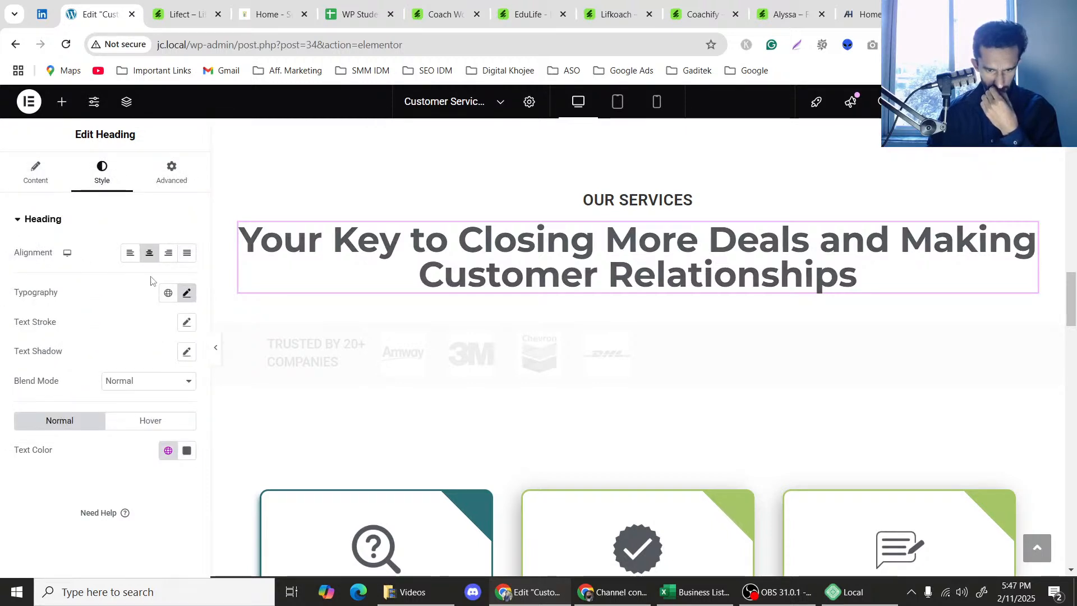
click(167, 292)
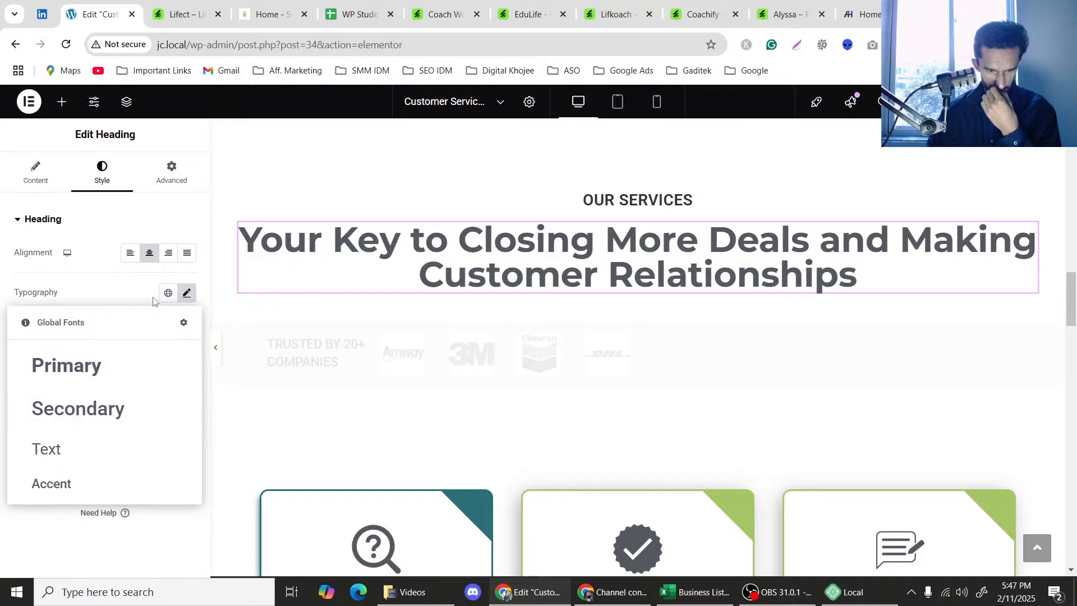
click(172, 310)
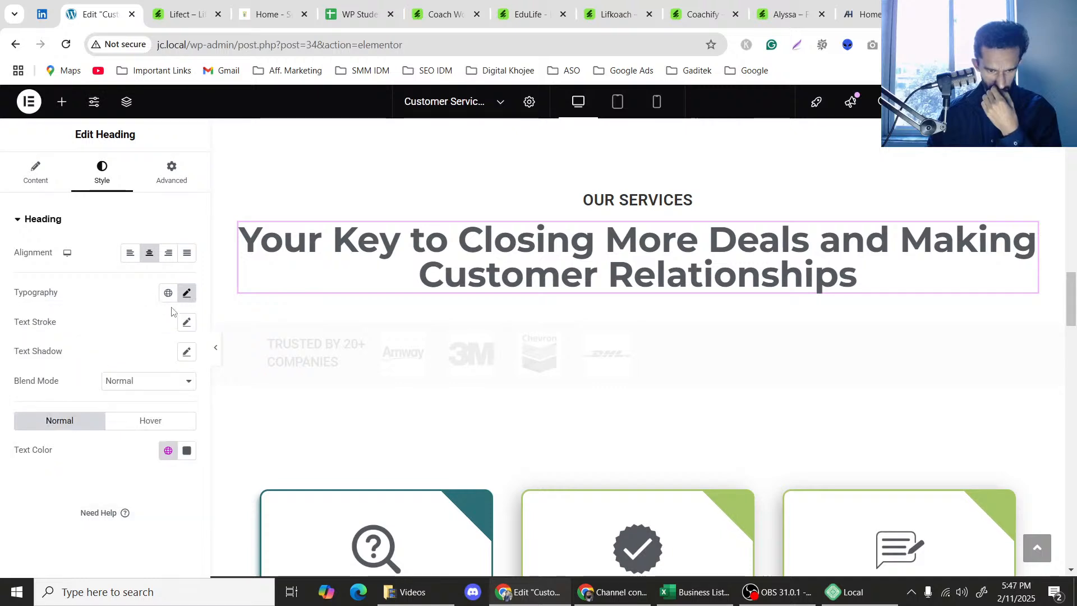
click(168, 451)
click(59, 291)
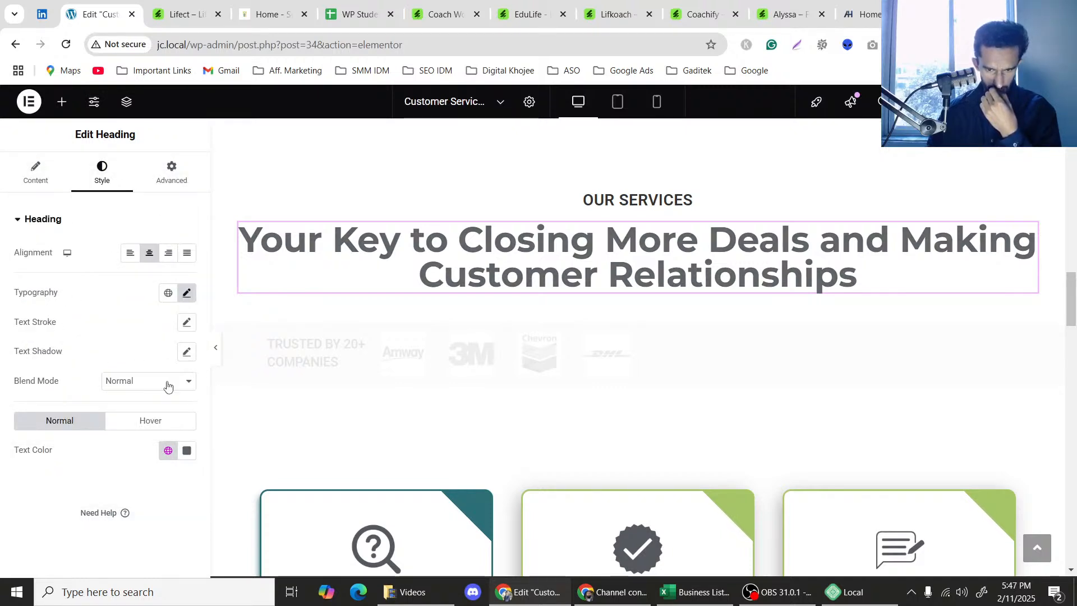
Set a custom dark grey text color, #363636, on the Our Services section's main heading.
click(168, 451)
click(62, 264)
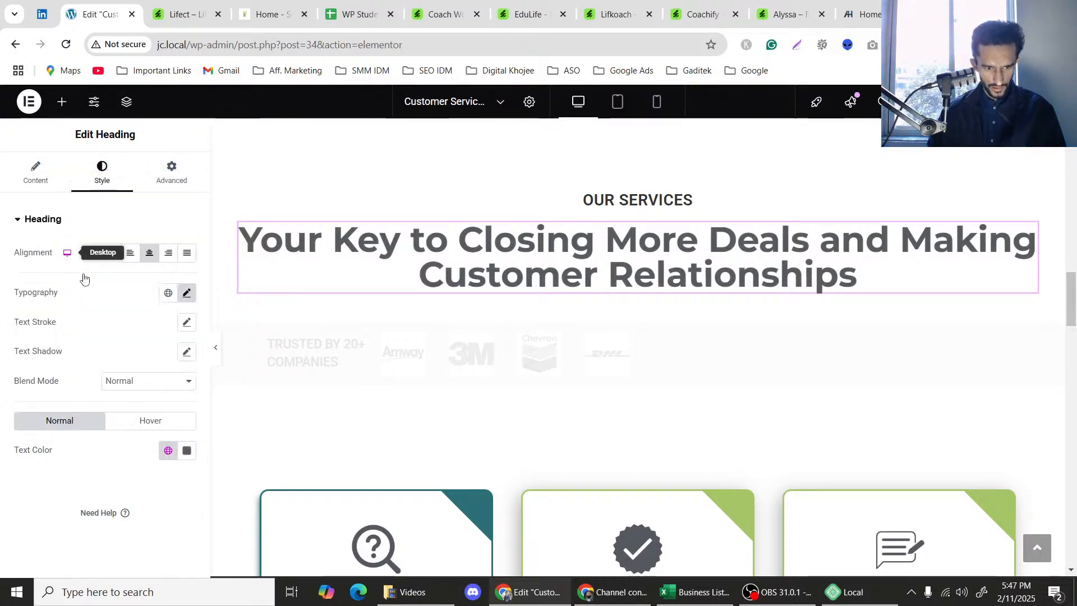
click(187, 451)
drag(120, 334, 106, 353)
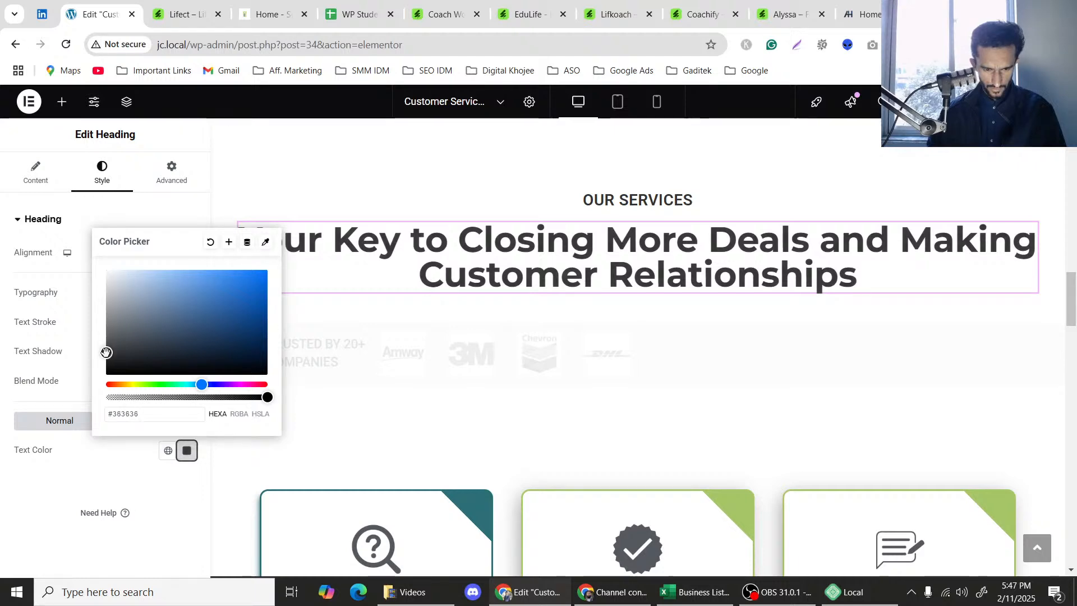
click(1, 336)
Compare the main heading with the Lifect template and set its line height to 63 px.
scroll(548, 271, up, 3)
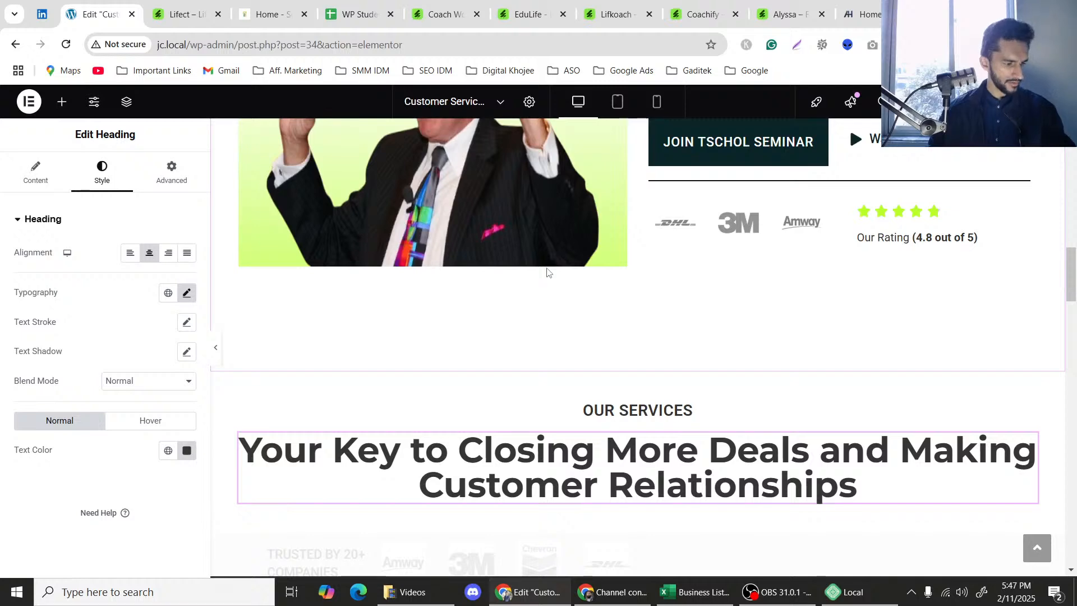
scroll(584, 314, down, 2)
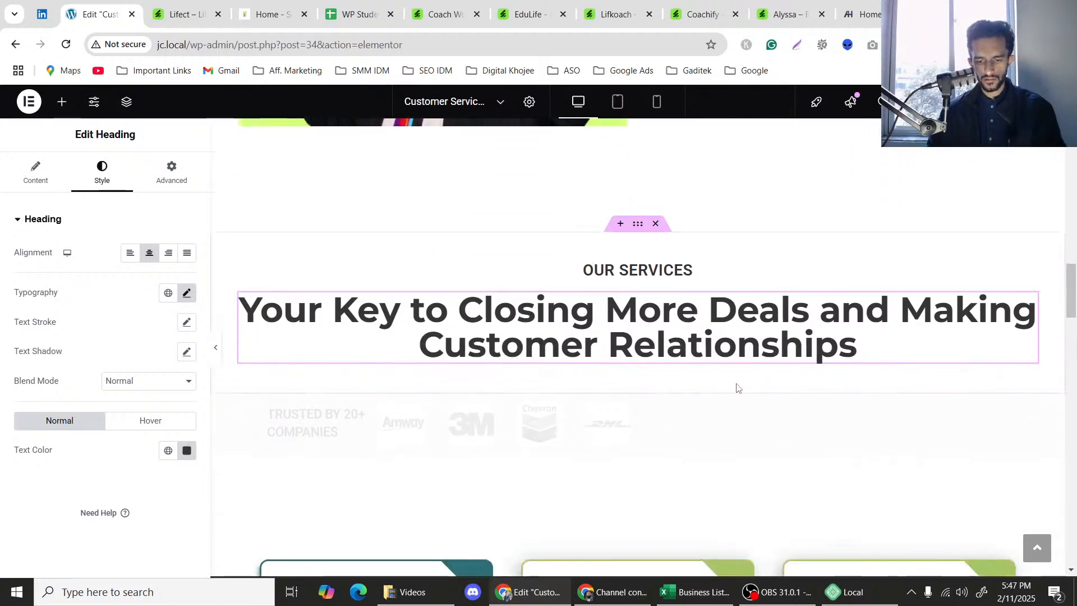
click(193, 4)
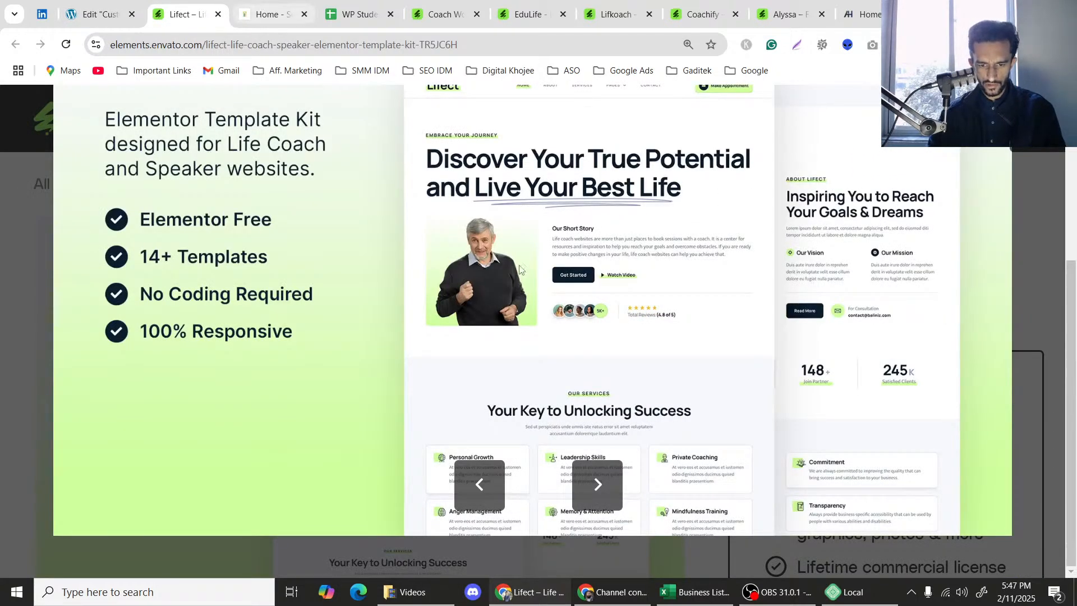
click(70, 3)
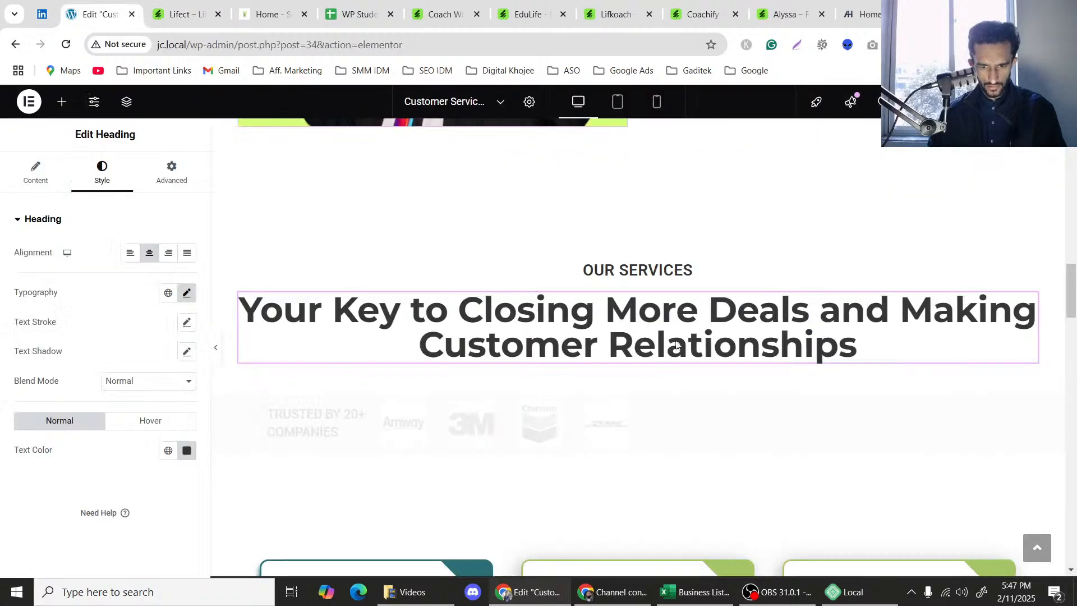
click(187, 292)
scroll(158, 353, down, 2)
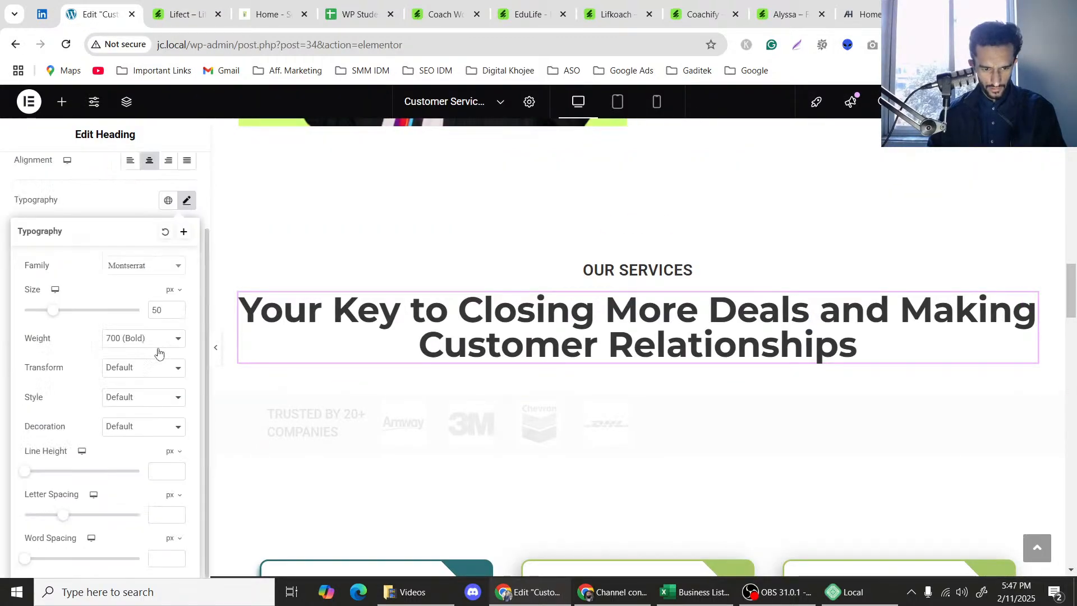
click(177, 472)
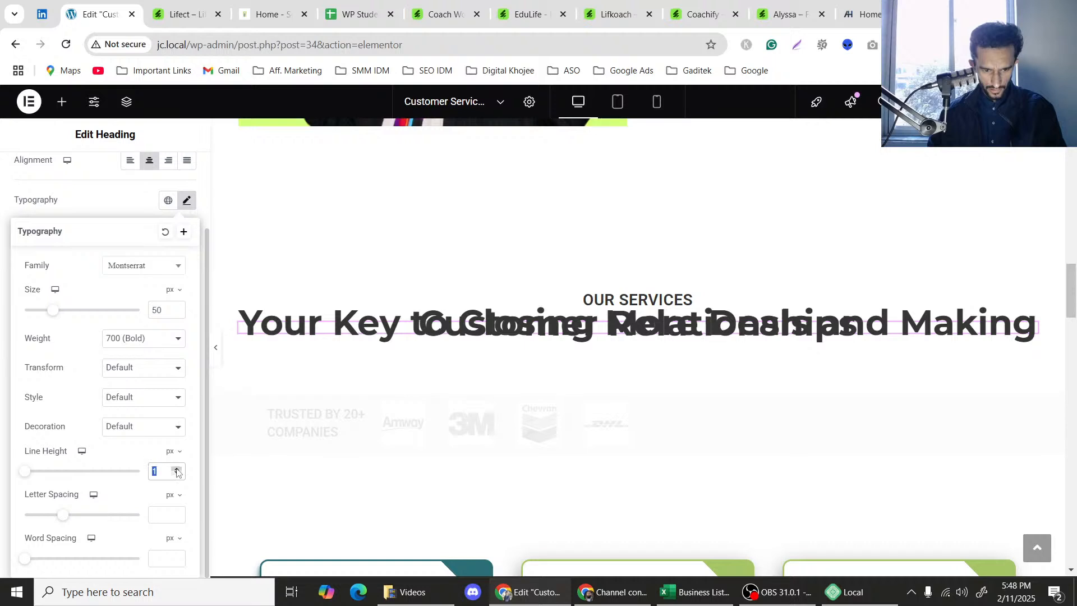
click(177, 472)
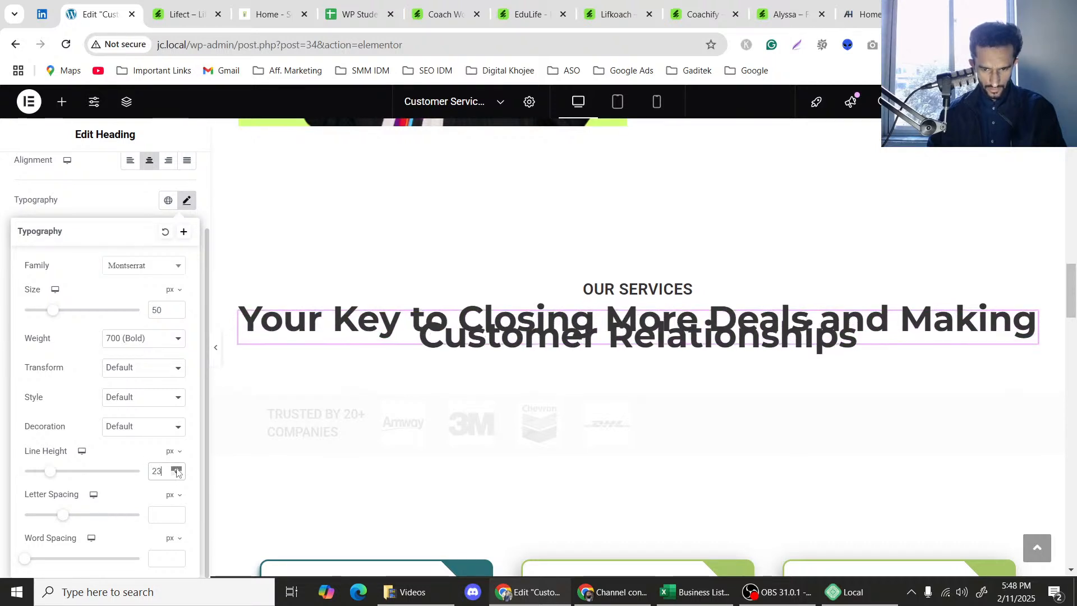
drag(177, 472, 177, 472)
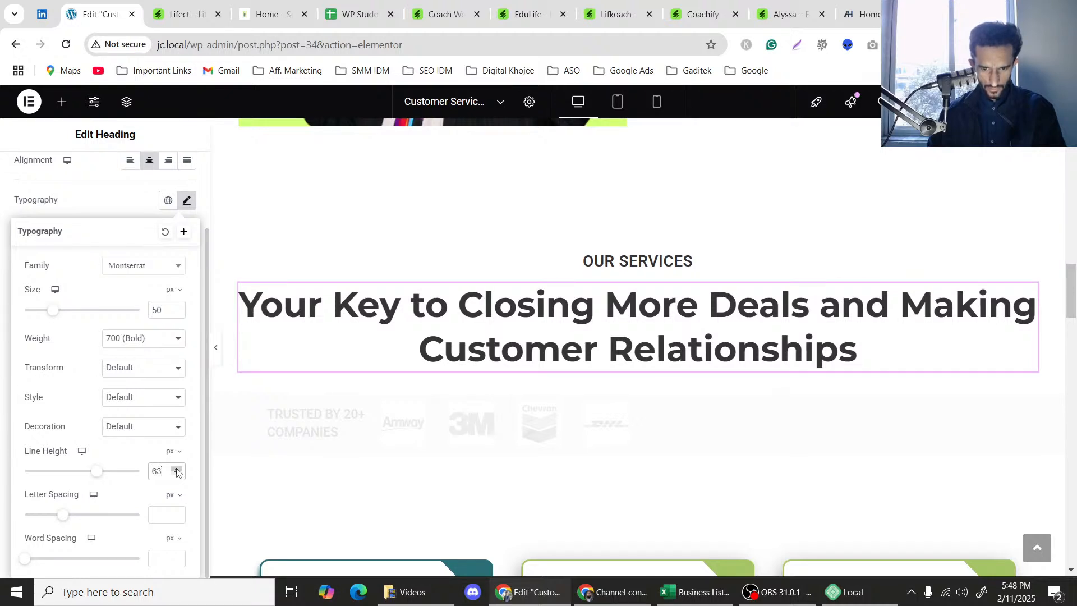
click(73, 191)
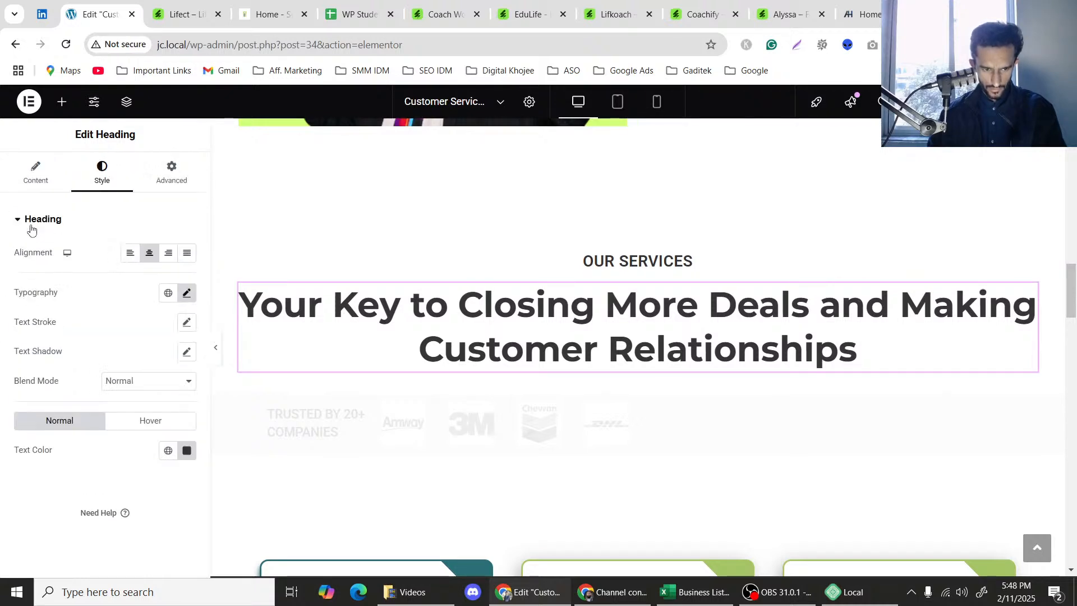
Reword the main heading as "Your Key to Closing More Deals and Building Relationships" and preview the page without the editing panel.
click(54, 179)
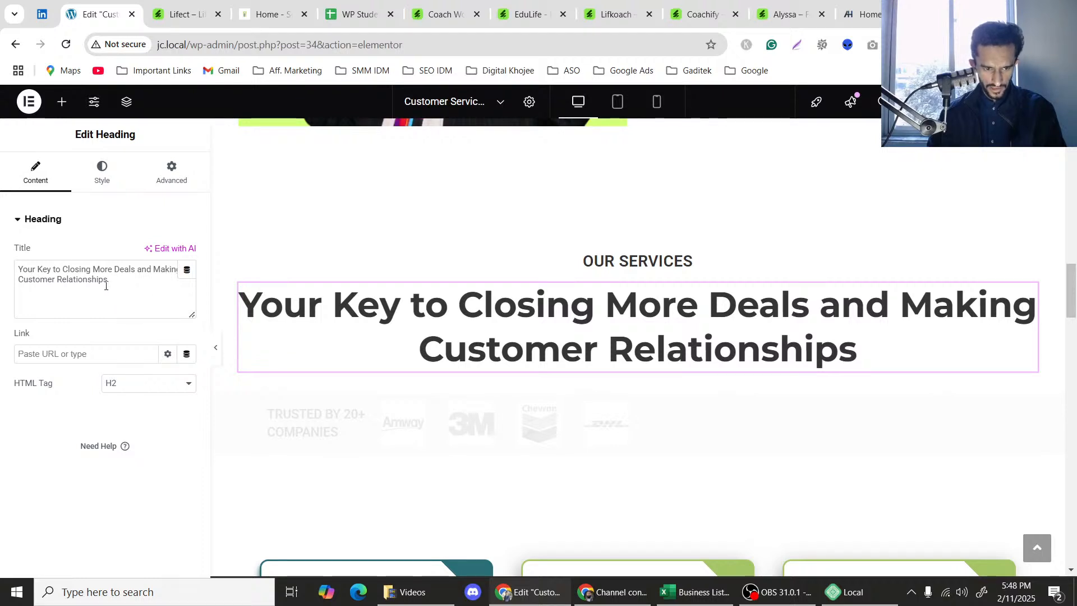
drag(49, 280, 132, 271)
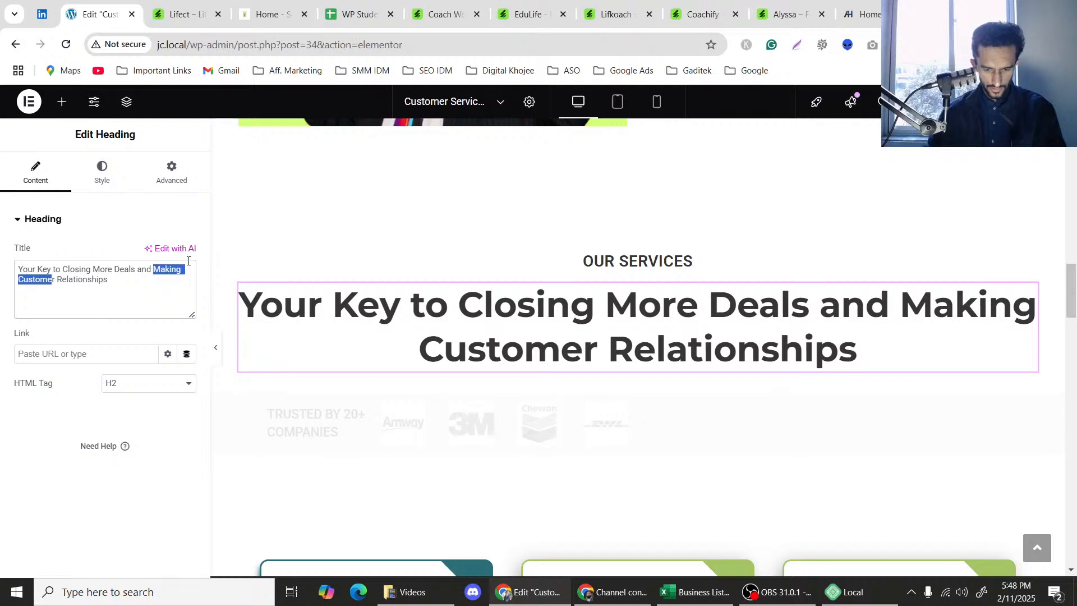
text(Build)
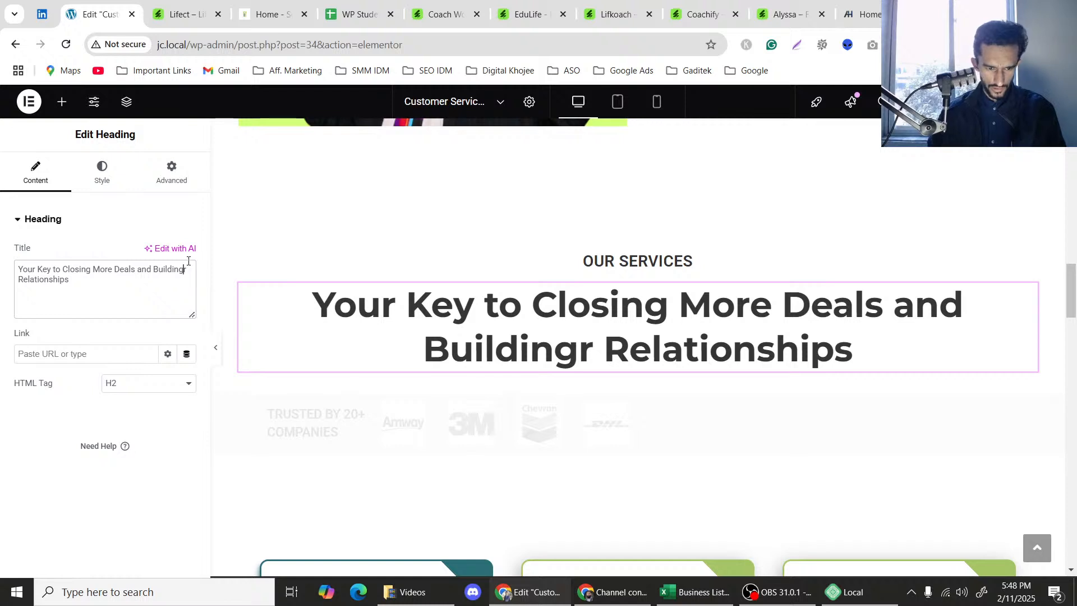
key(Delete)
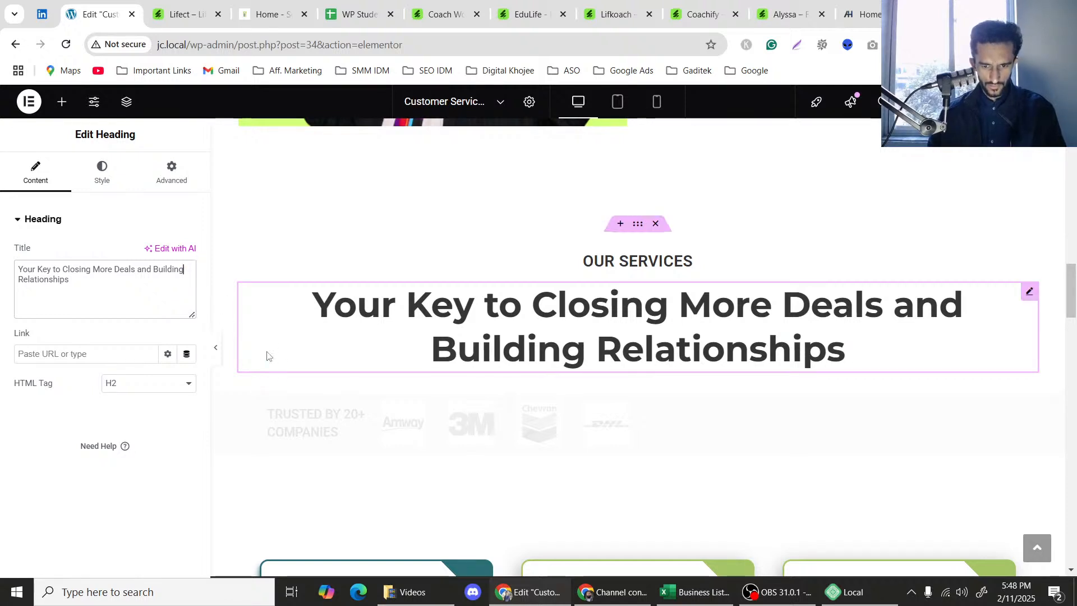
click(217, 348)
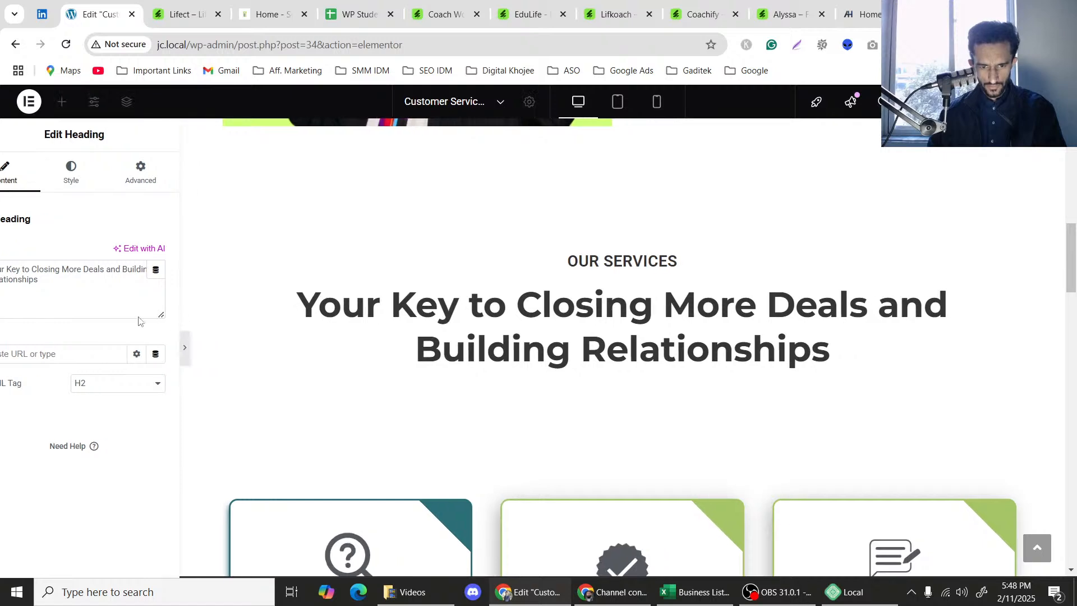
scroll(1, 298, up, 8)
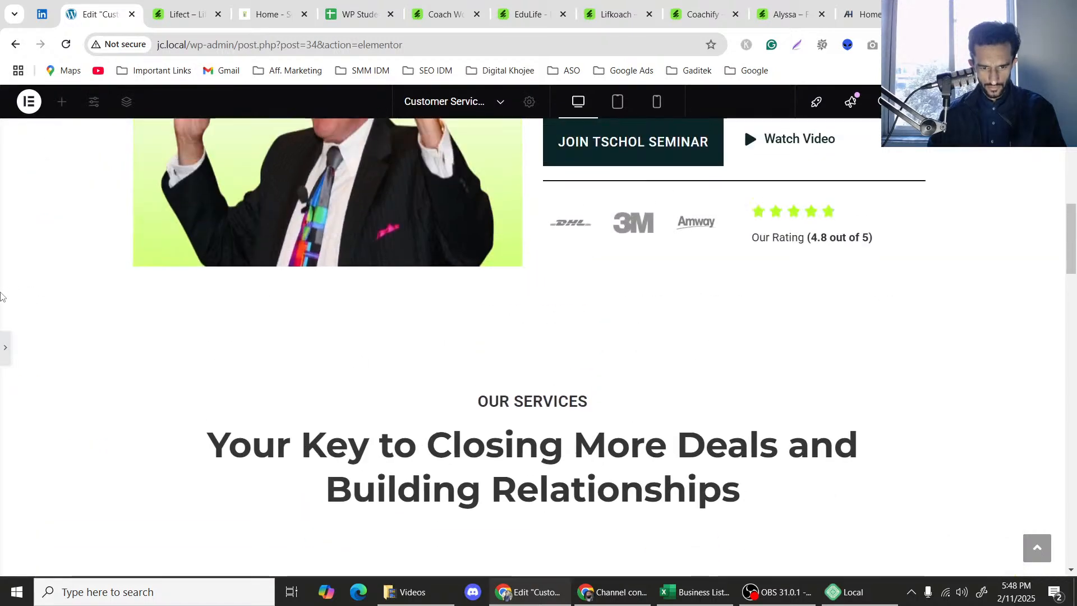
scroll(1, 296, down, 8)
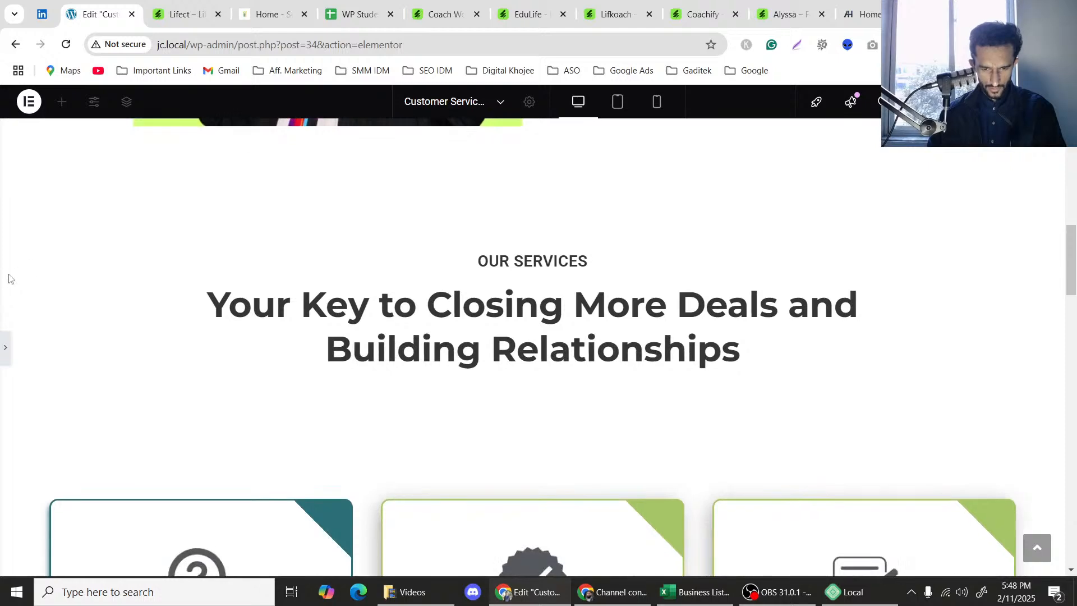
scroll(1, 289, up, 8)
scroll(2, 278, down, 5)
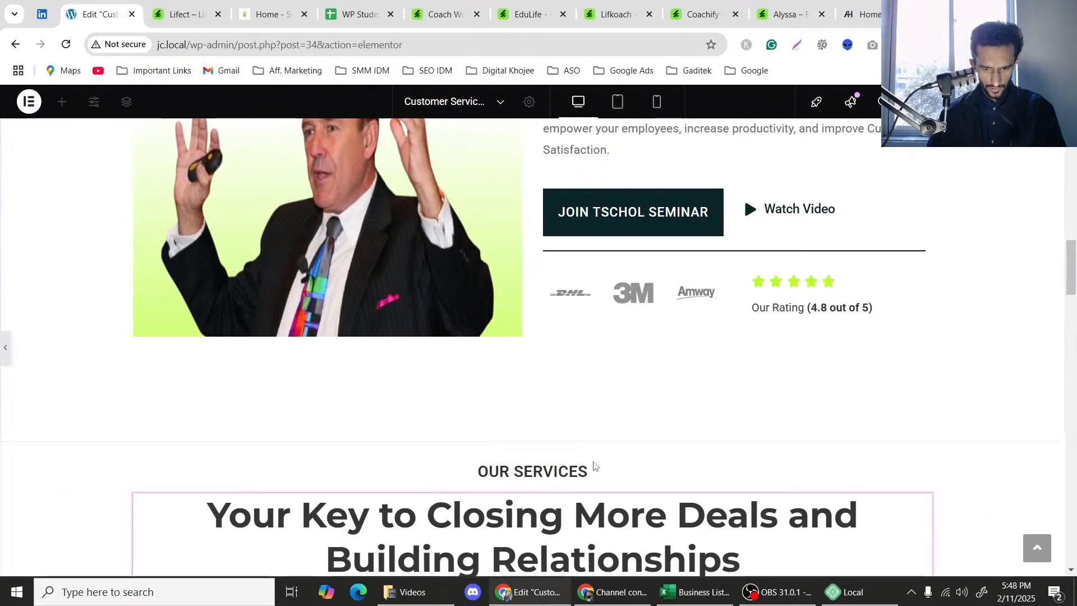
key(ctrl+p)
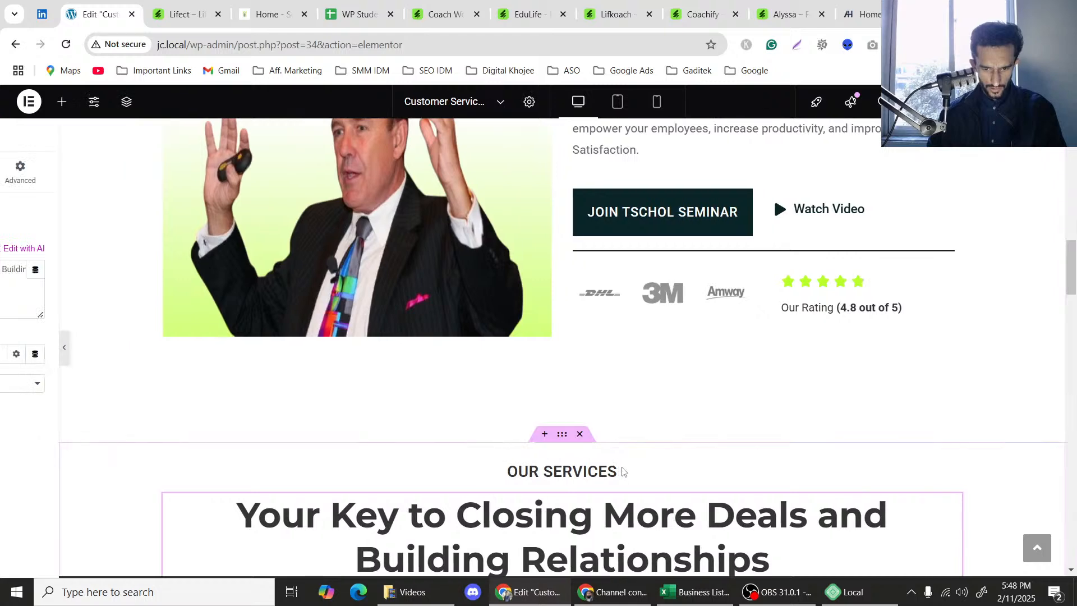
Copy the hero's "Embrace your Customer Experience" subheading into the Our Services section and delete that section's old OUR SERVICES subheading.
click(640, 466)
scroll(405, 399, up, 5)
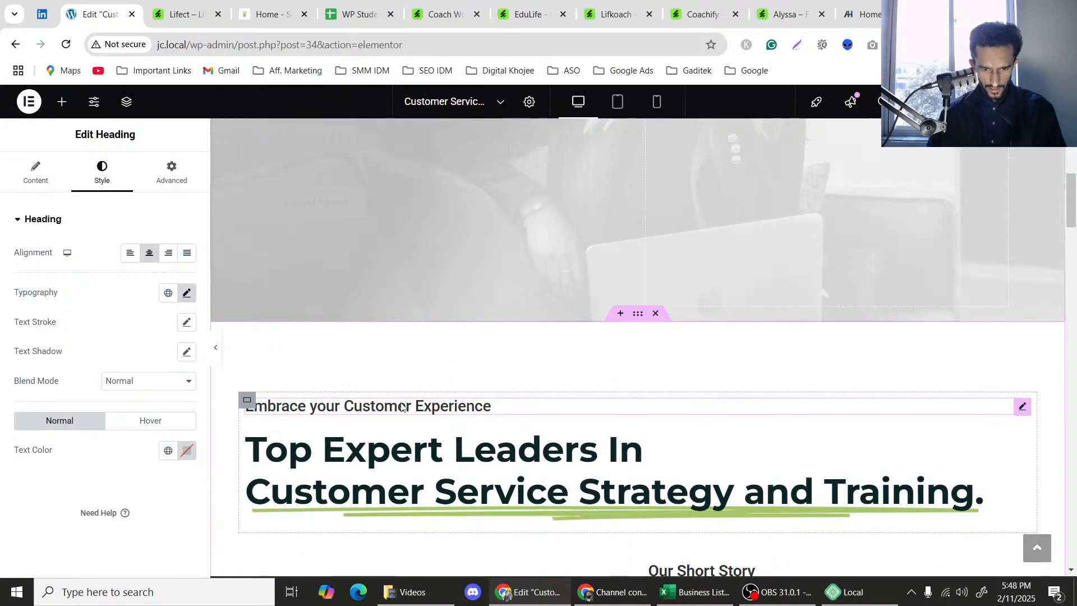
click(401, 408)
right_click(396, 410)
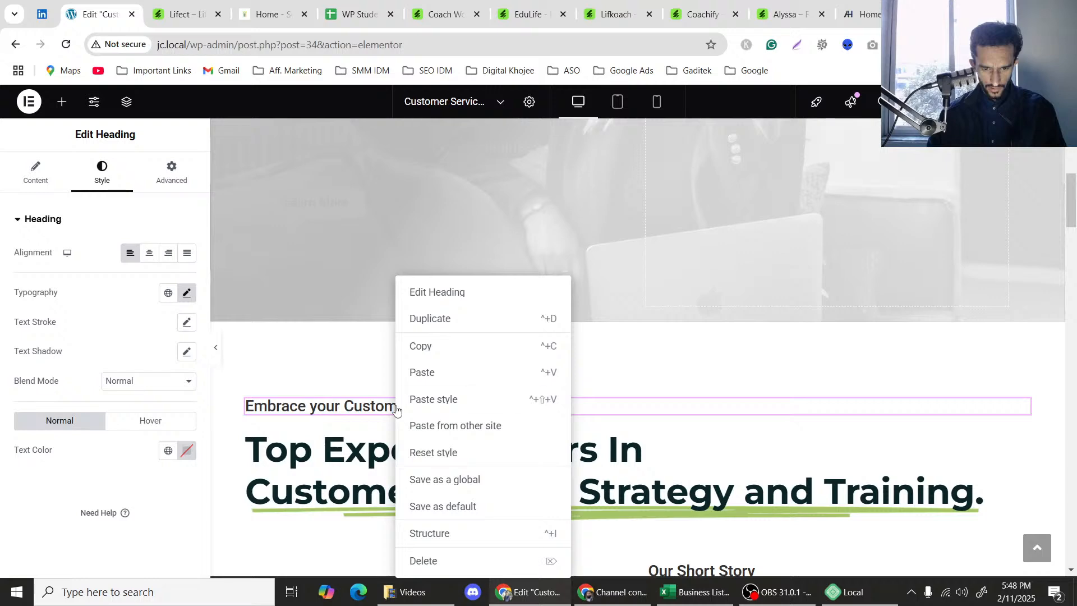
click(421, 347)
scroll(493, 397, down, 5)
scroll(492, 397, down, 3)
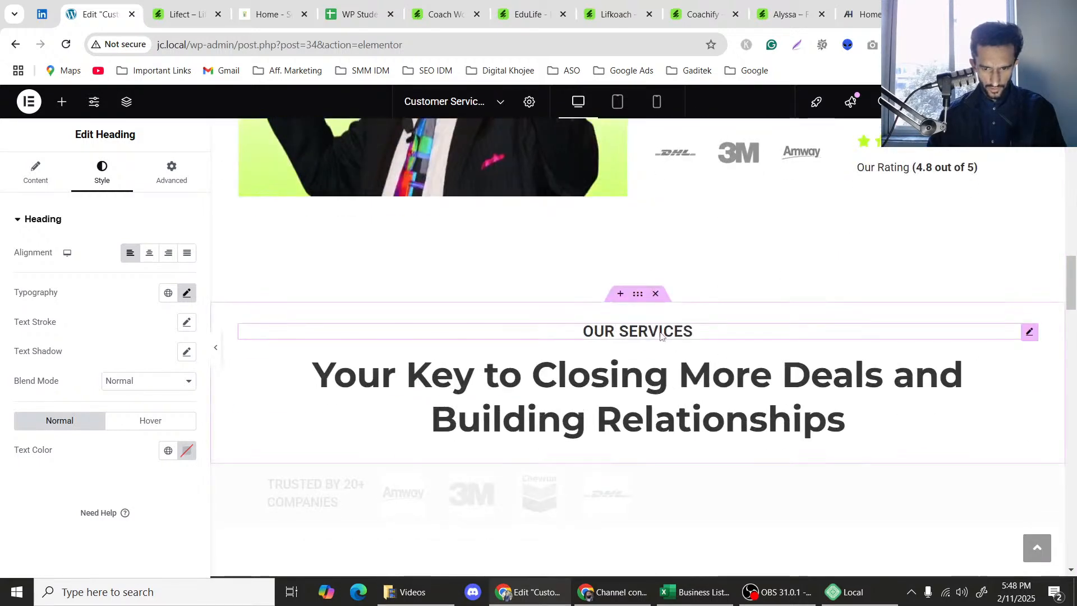
right_click(701, 359)
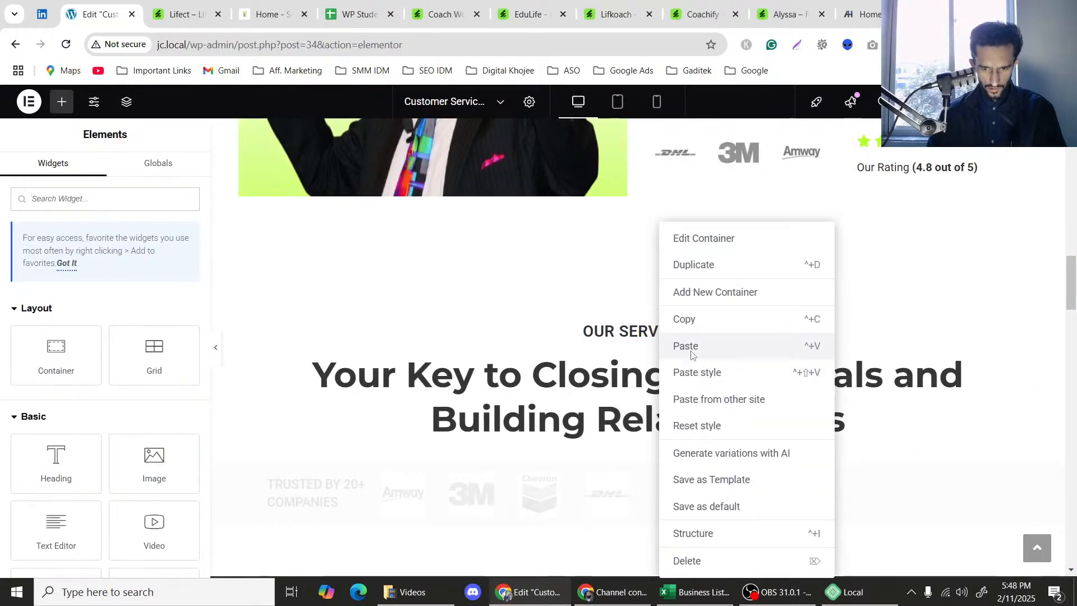
click(692, 347)
right_click(646, 319)
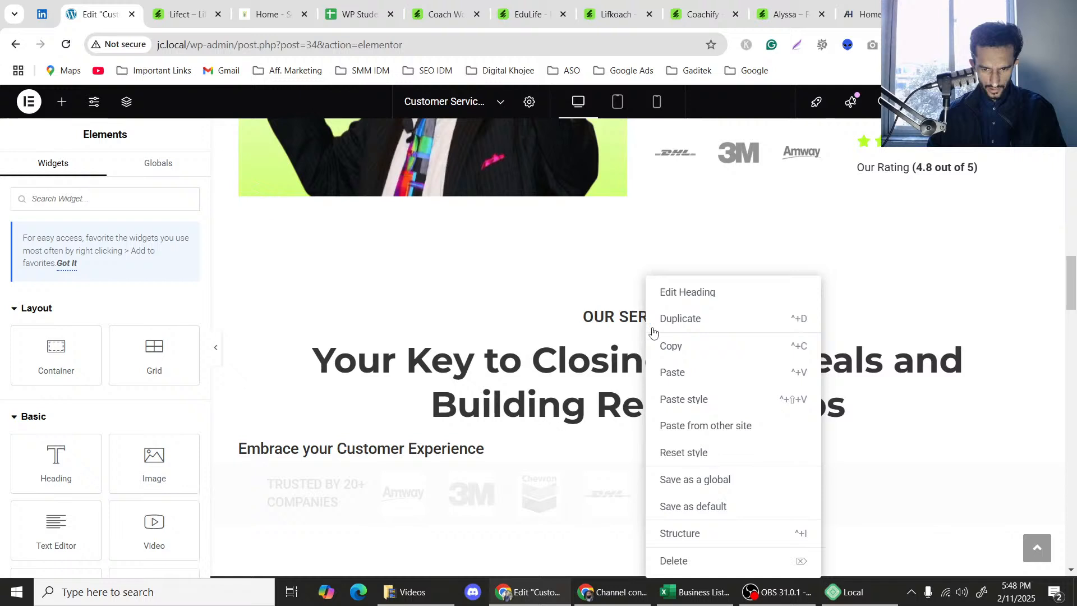
click(685, 559)
Replace the pasted subheading's text with "Our Services".
click(460, 436)
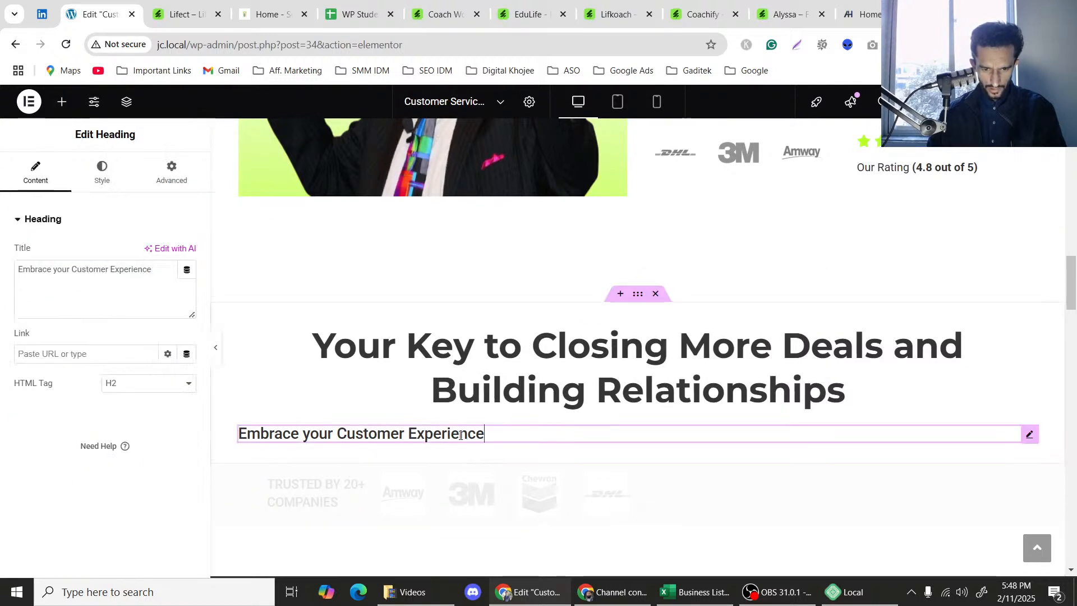
triple_click(110, 290)
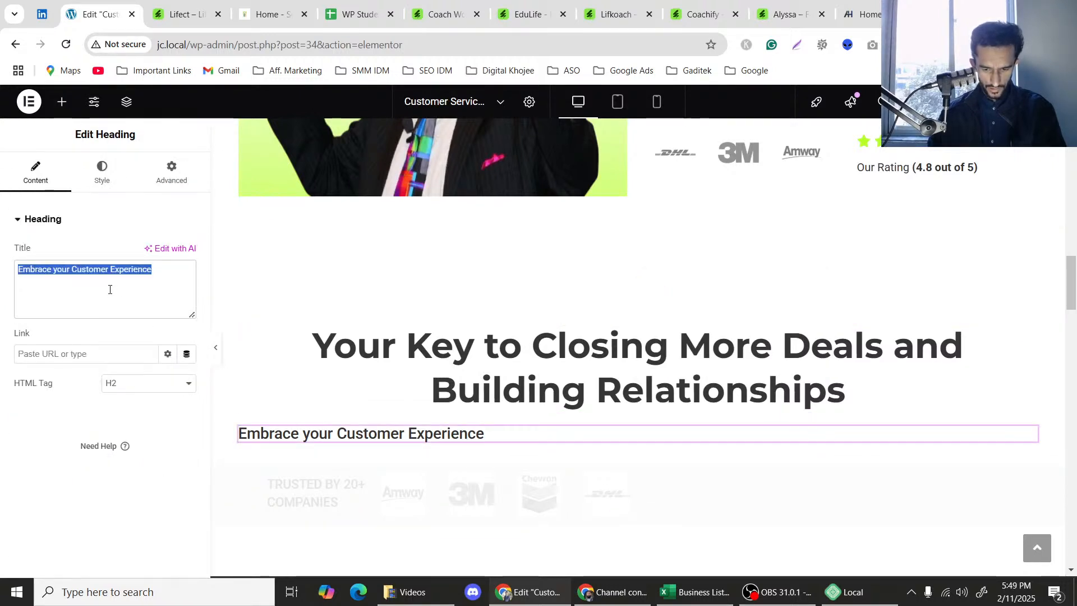
text(0)
text(ur Services)
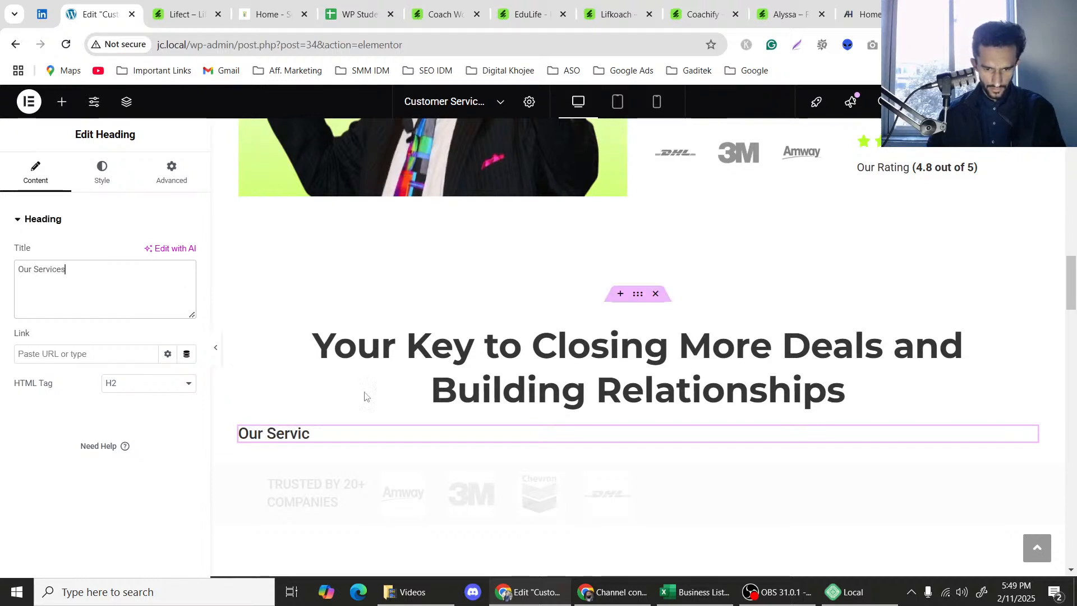
Center the new Our Services subheading and move it above the section's main heading.
click(98, 181)
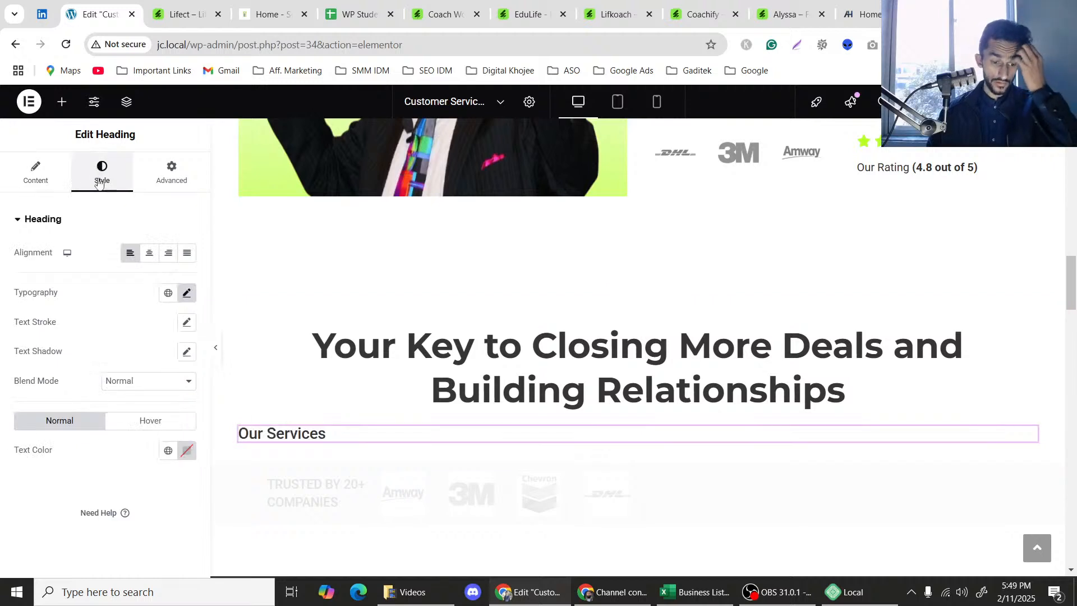
click(150, 254)
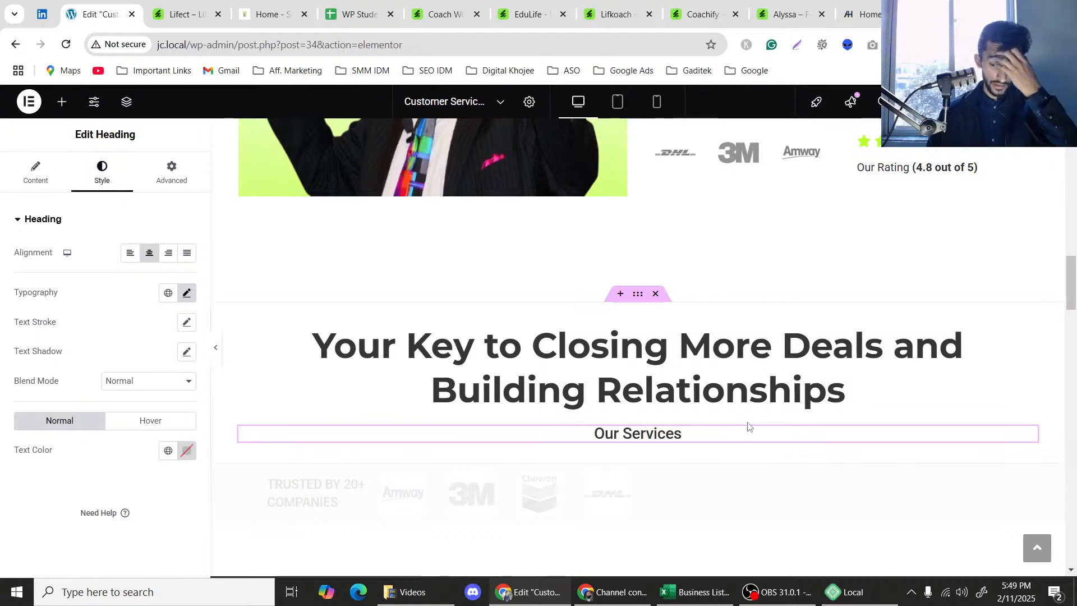
drag(1024, 433, 629, 336)
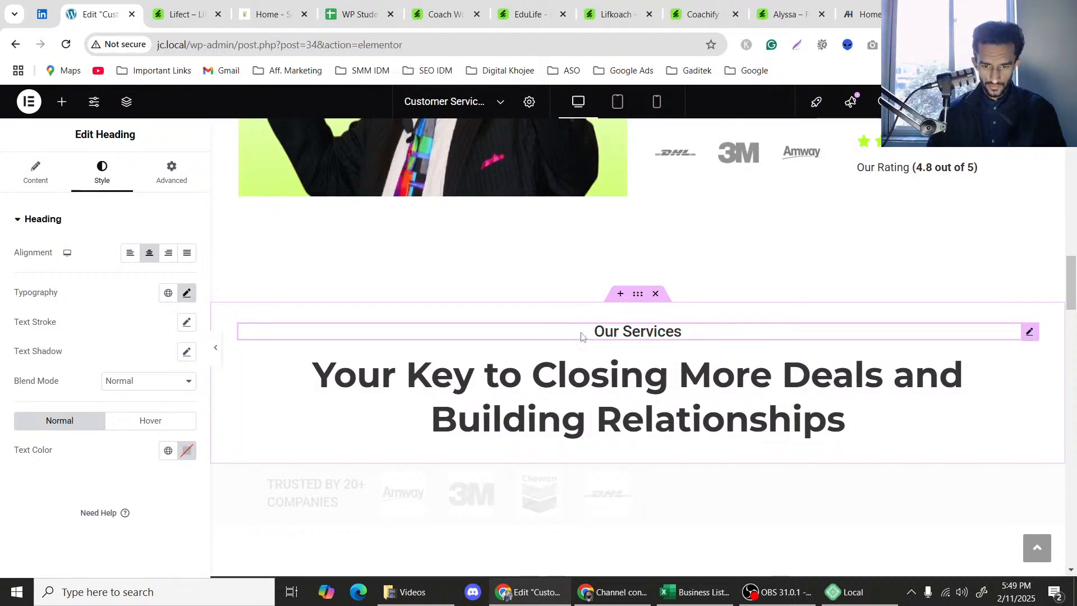
Set the Our Services subheading's text transform to uppercase, leaving its text stroke at the default.
scroll(514, 305, up, 8)
scroll(513, 305, down, 2)
scroll(514, 305, down, 6)
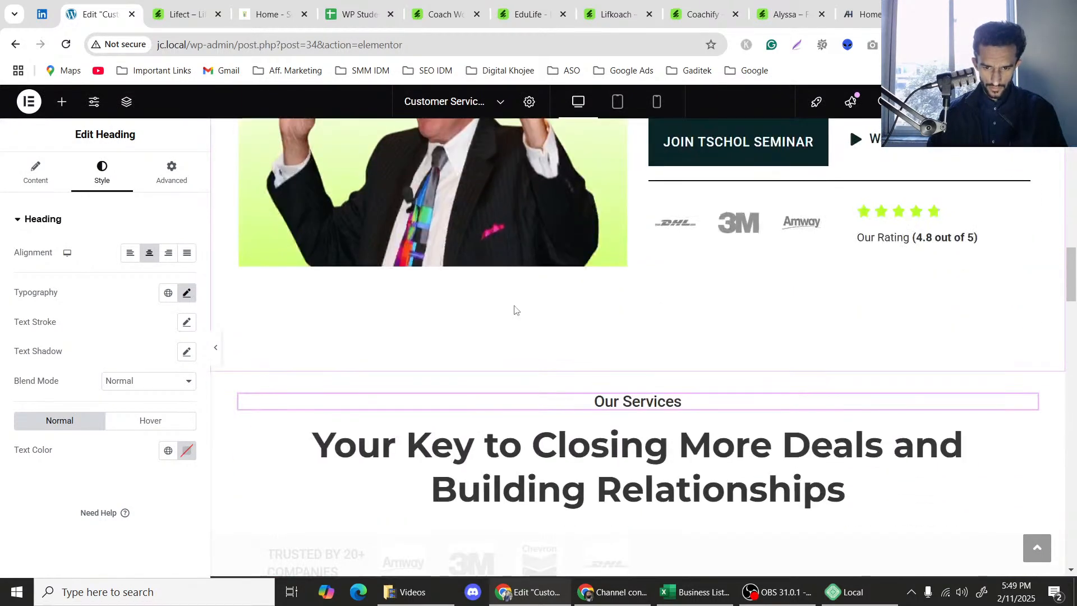
click(188, 322)
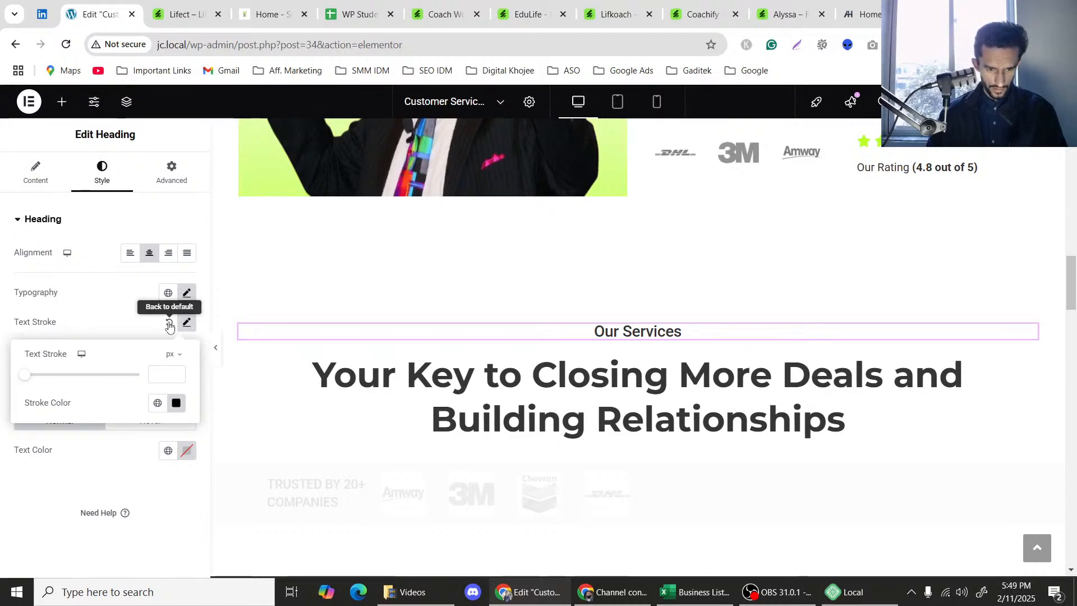
click(169, 322)
click(187, 292)
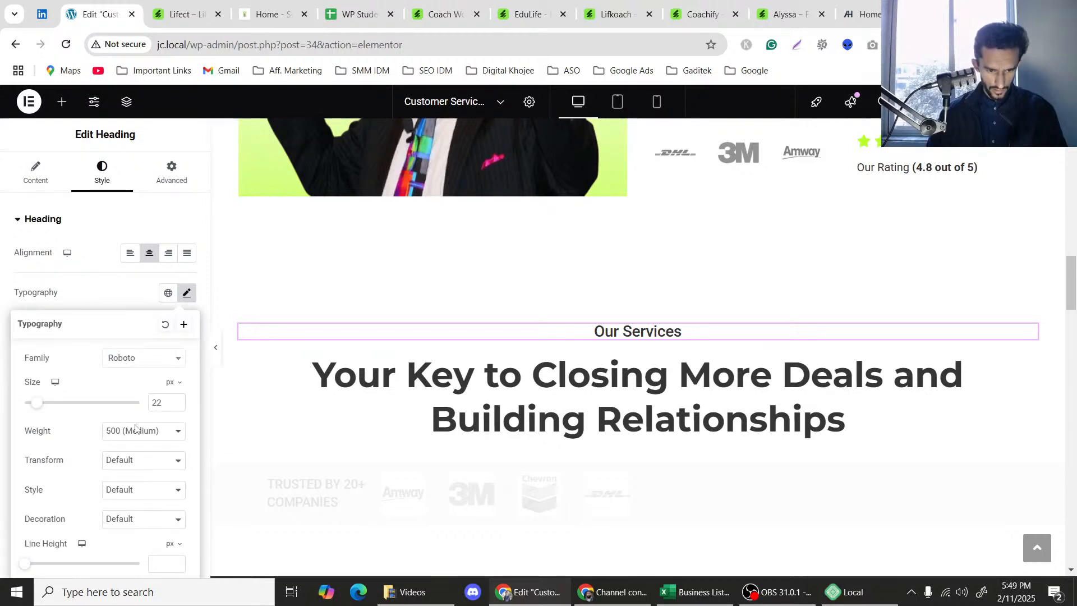
click(137, 460)
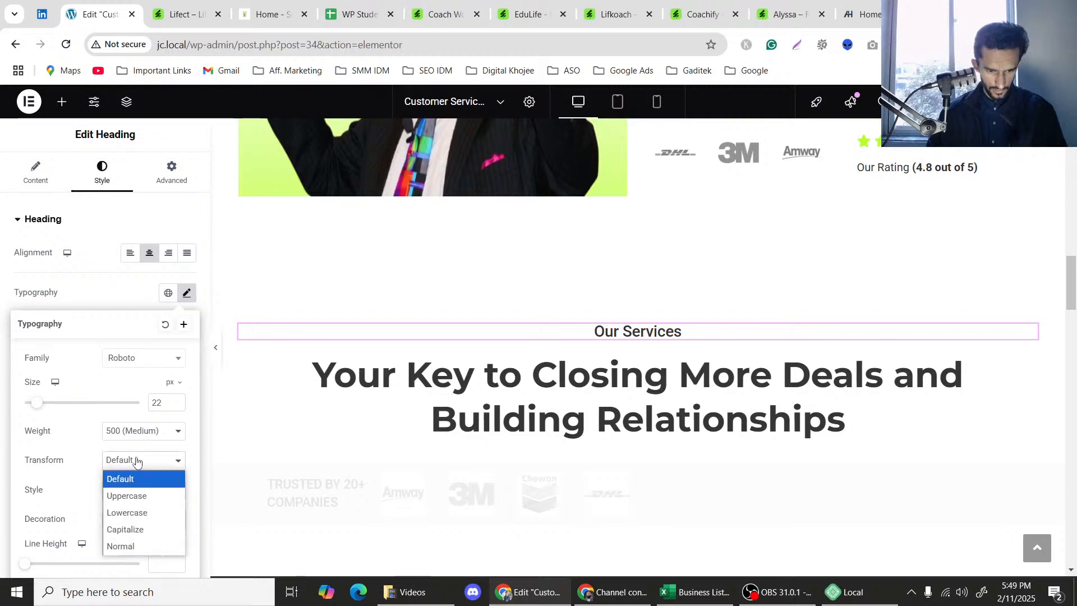
click(137, 495)
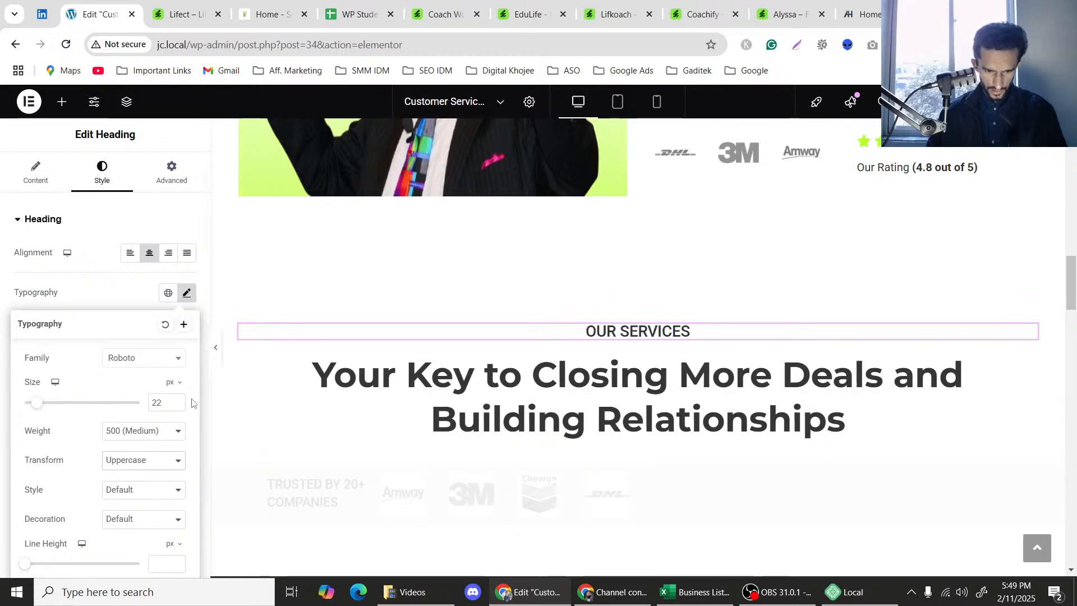
Give the Our Services subheading 20 px of bottom padding only and preview the page without the editing panel.
scroll(247, 337, down, 3)
scroll(474, 224, up, 1)
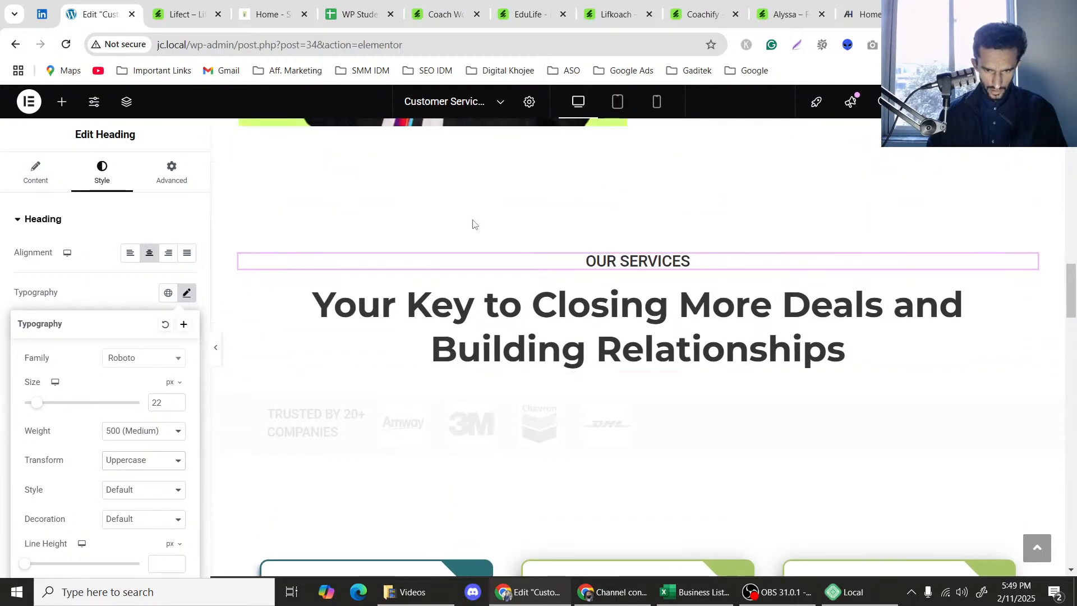
click(157, 189)
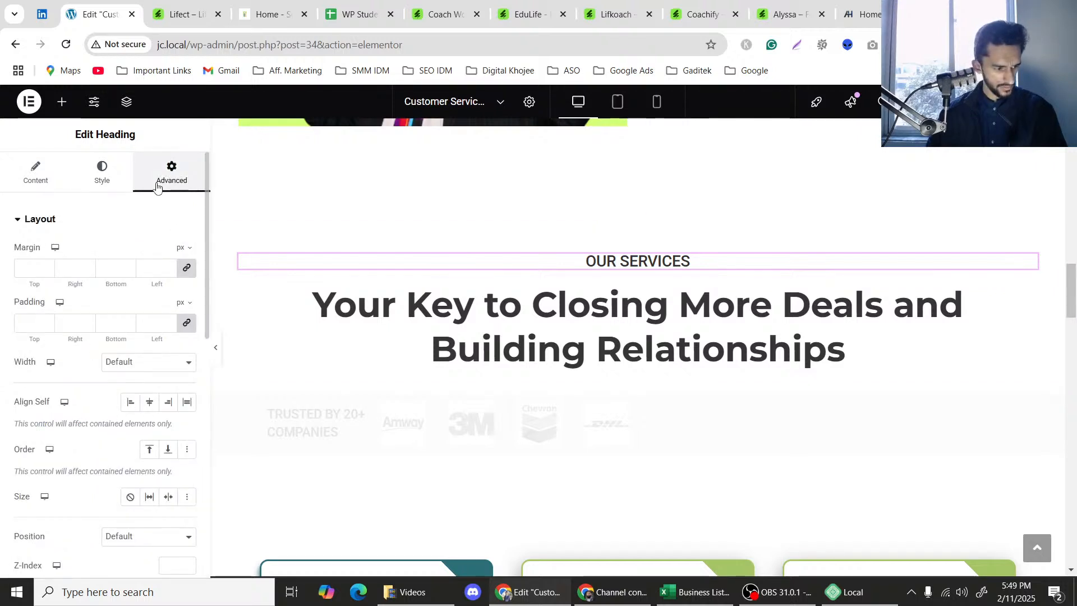
click(187, 325)
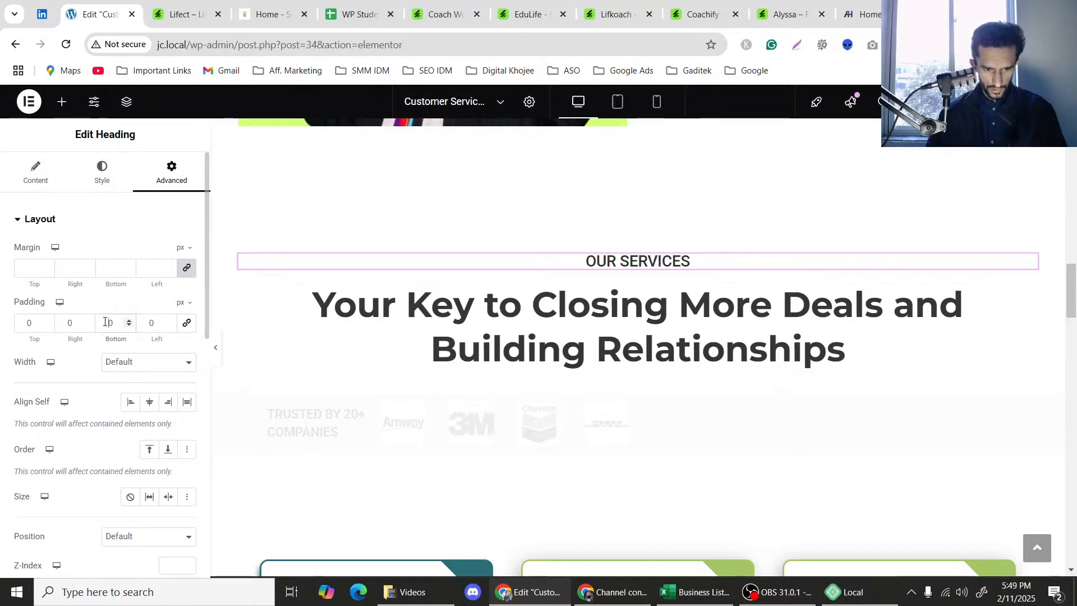
text(2)
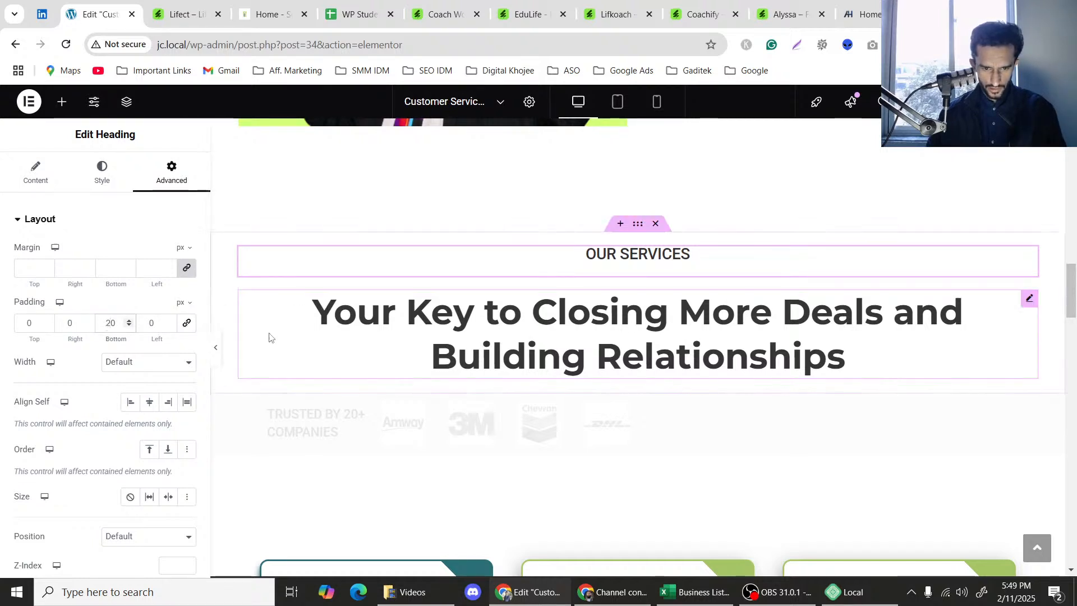
click(217, 347)
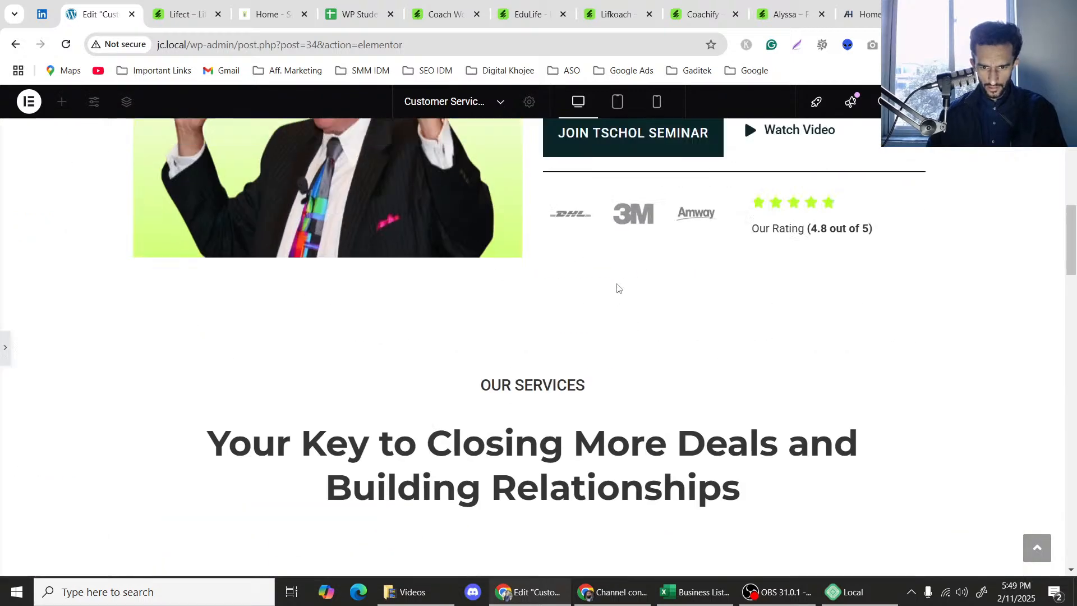
scroll(612, 316, up, 1)
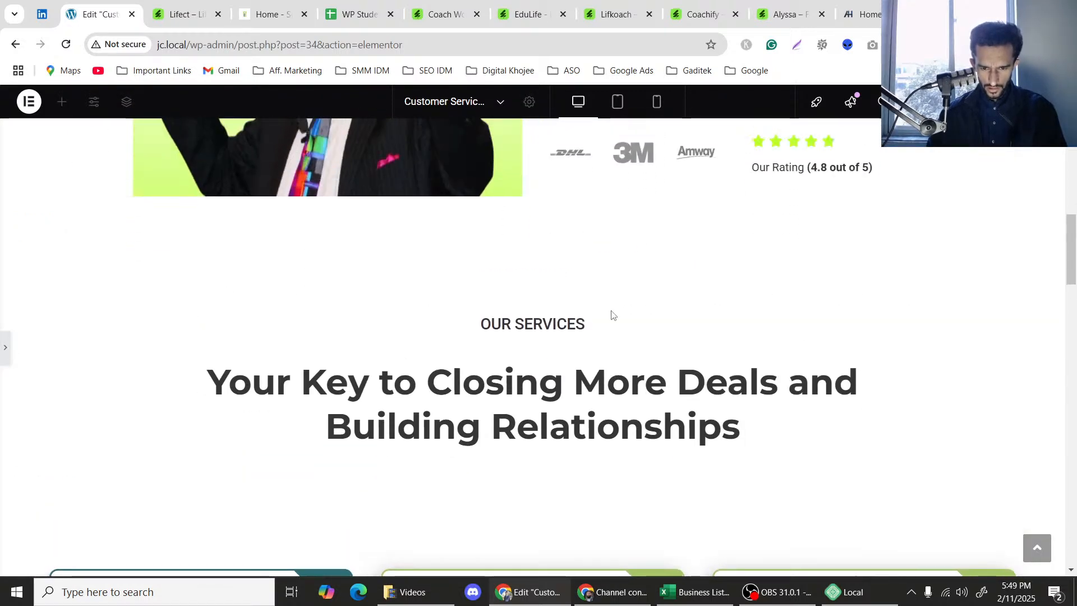
scroll(613, 315, down, 2)
scroll(611, 316, up, 4)
scroll(611, 315, down, 1)
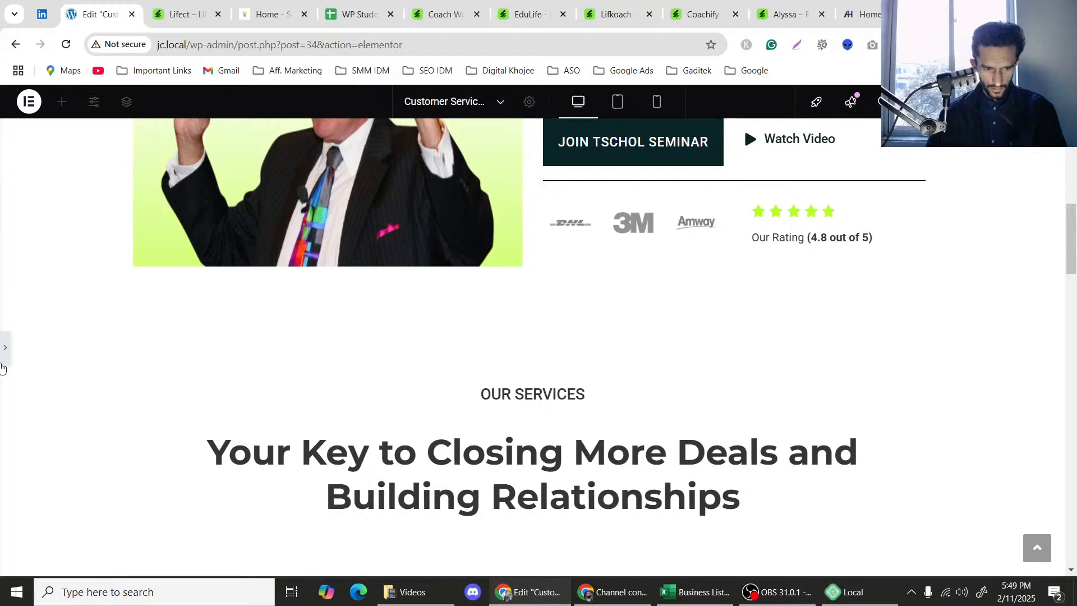
click(3, 364)
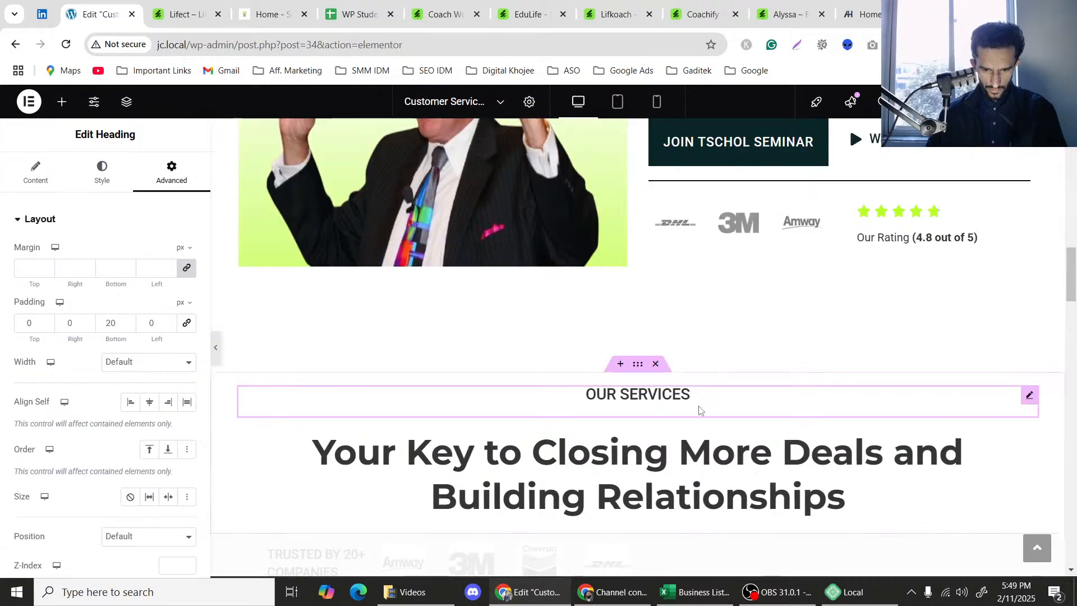
scroll(697, 408, down, 1)
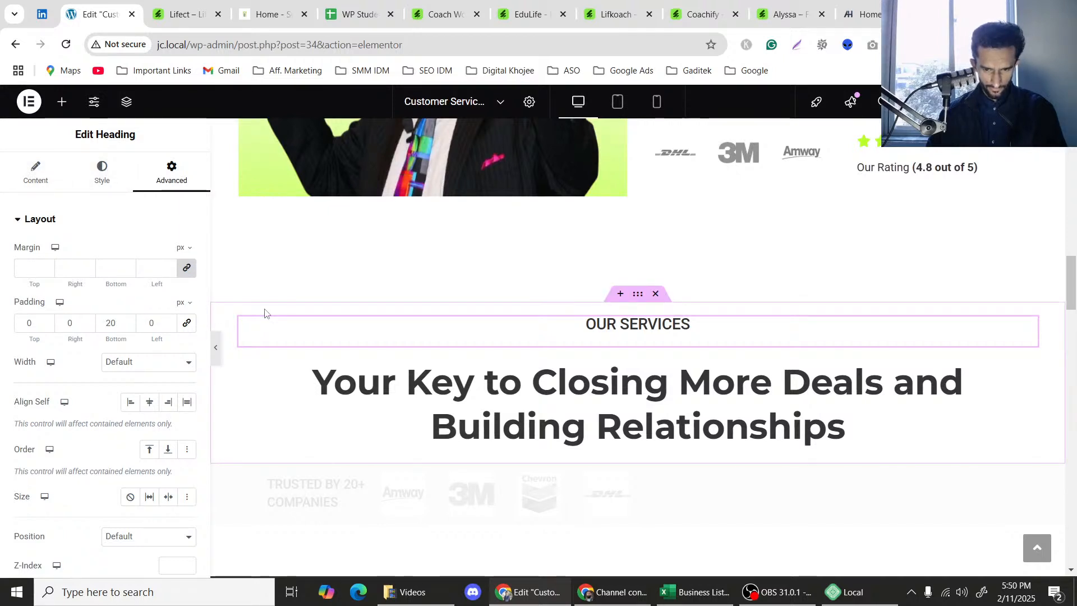
Look through the subheading's advanced settings, including Mask, and then the Pro widgets in the element library.
scroll(56, 359, down, 9)
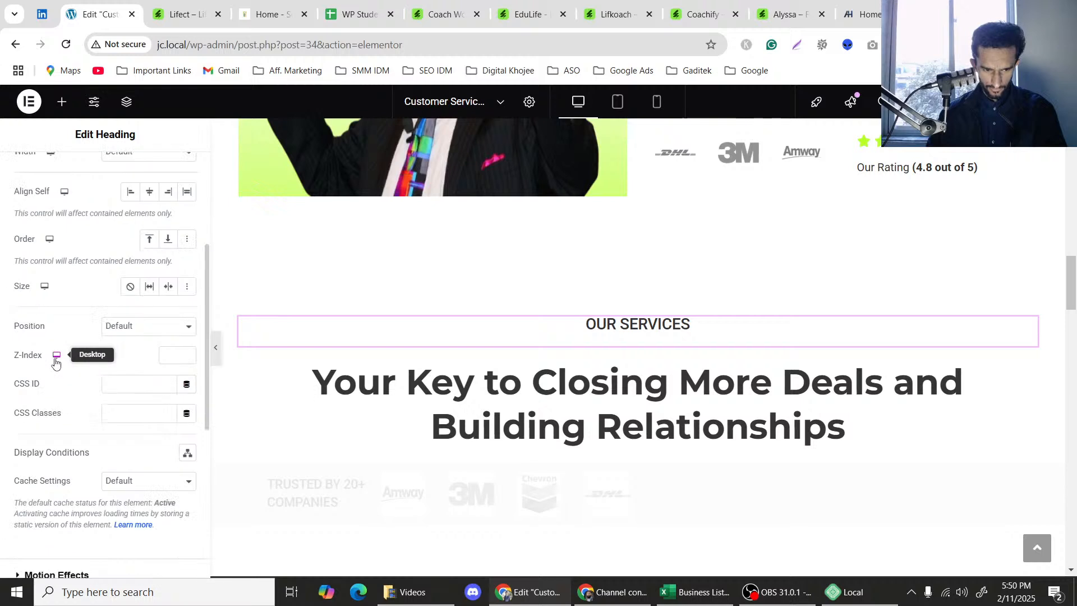
scroll(56, 363, down, 1)
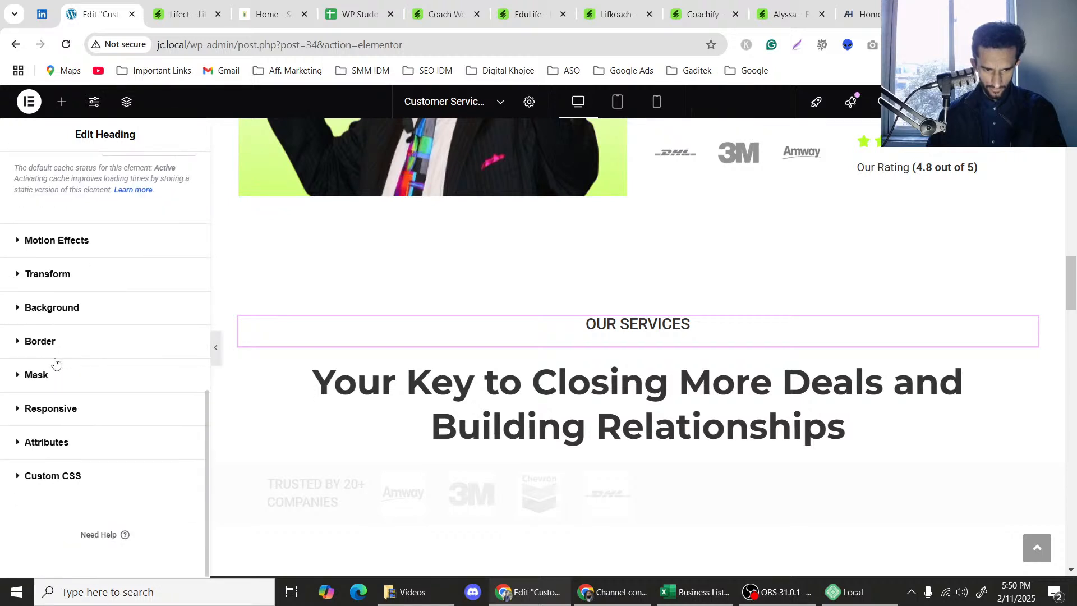
click(55, 384)
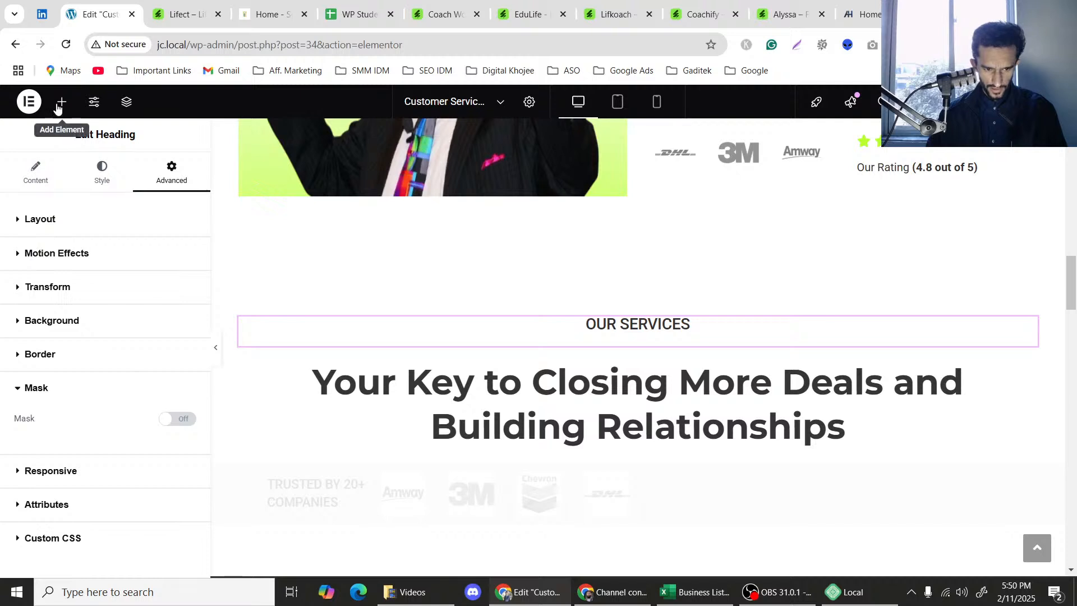
click(62, 101)
scroll(74, 347, down, 10)
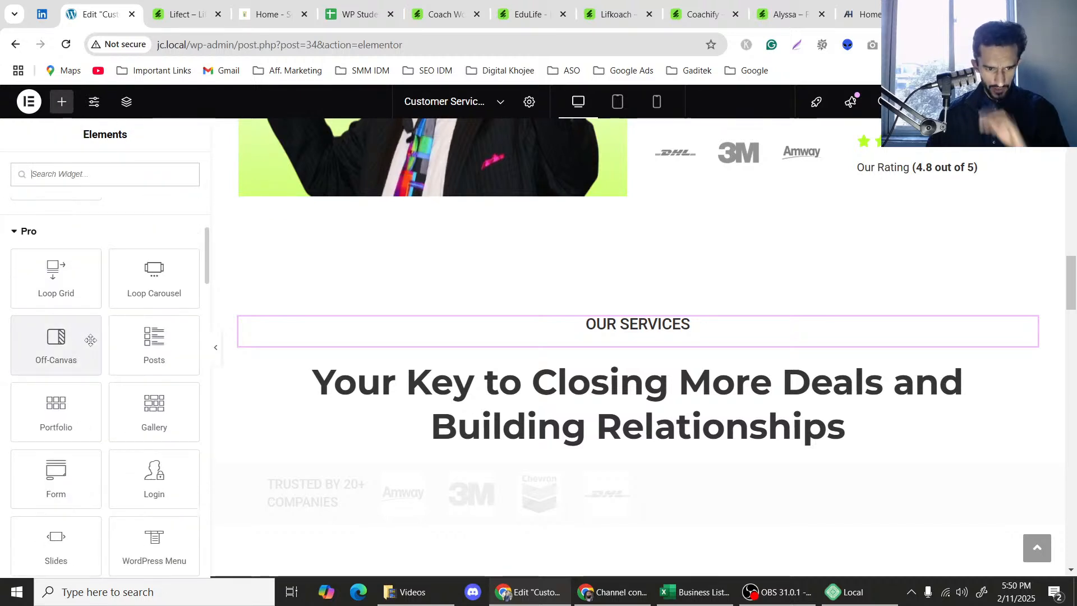
scroll(84, 339, down, 1)
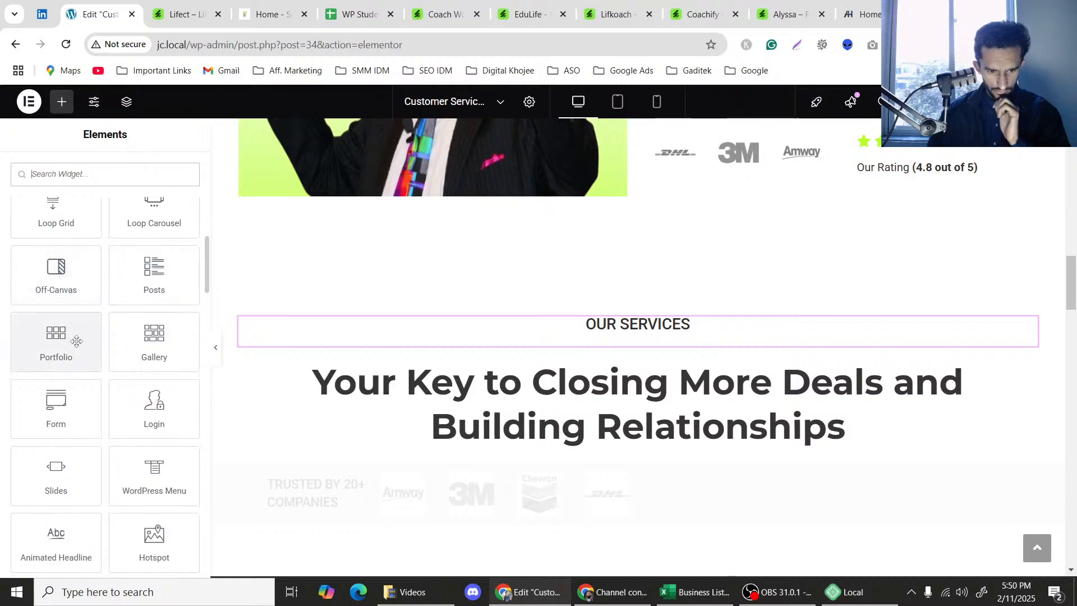
scroll(152, 336, down, 2)
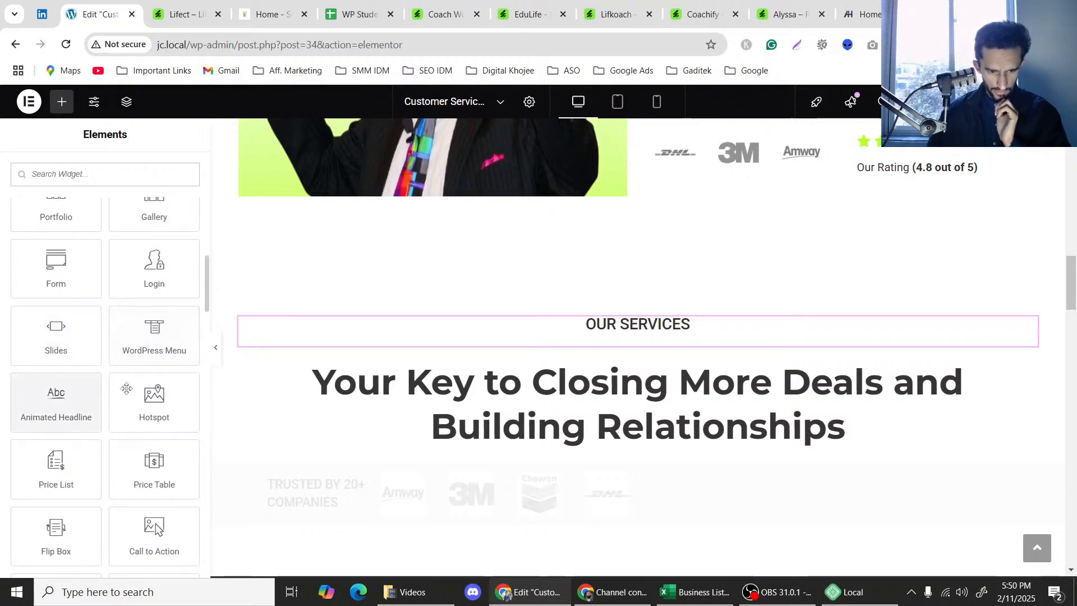
scroll(127, 388, down, 1)
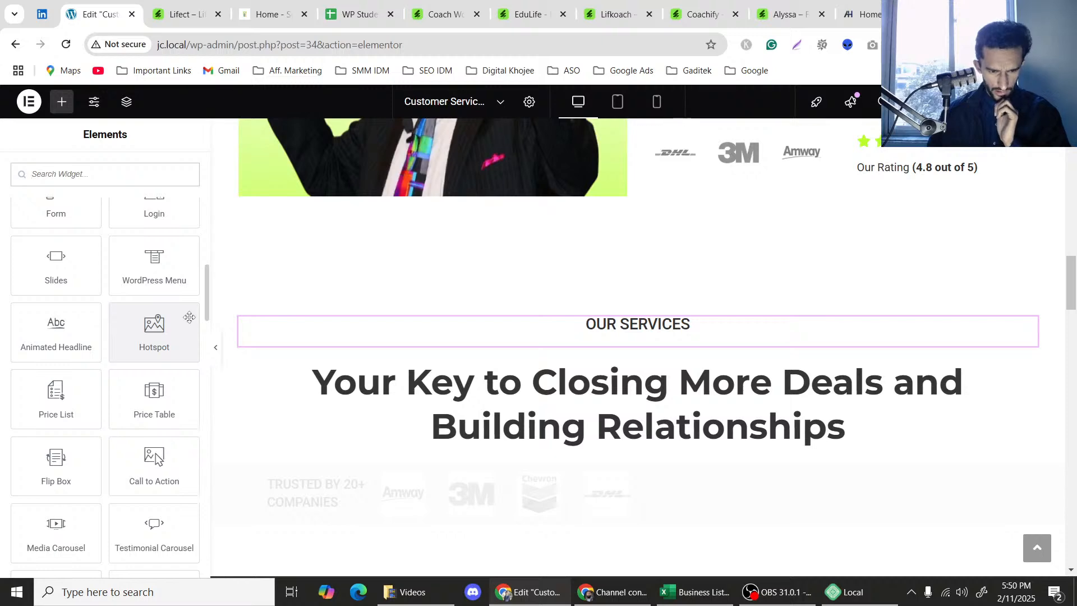
scroll(178, 333, down, 1)
scroll(165, 347, down, 1)
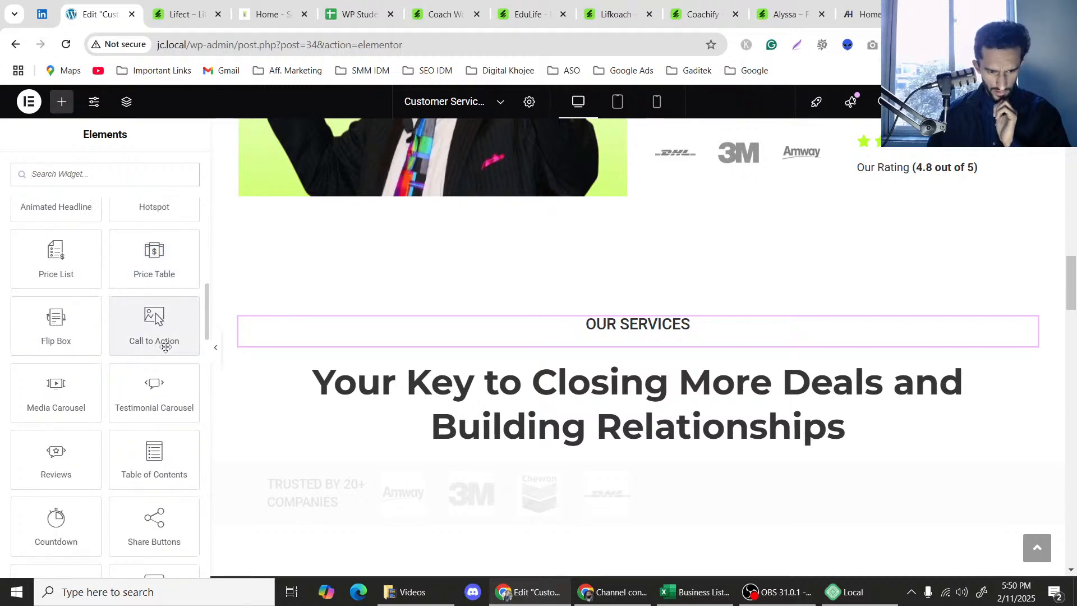
scroll(161, 347, down, 1)
scroll(133, 406, down, 1)
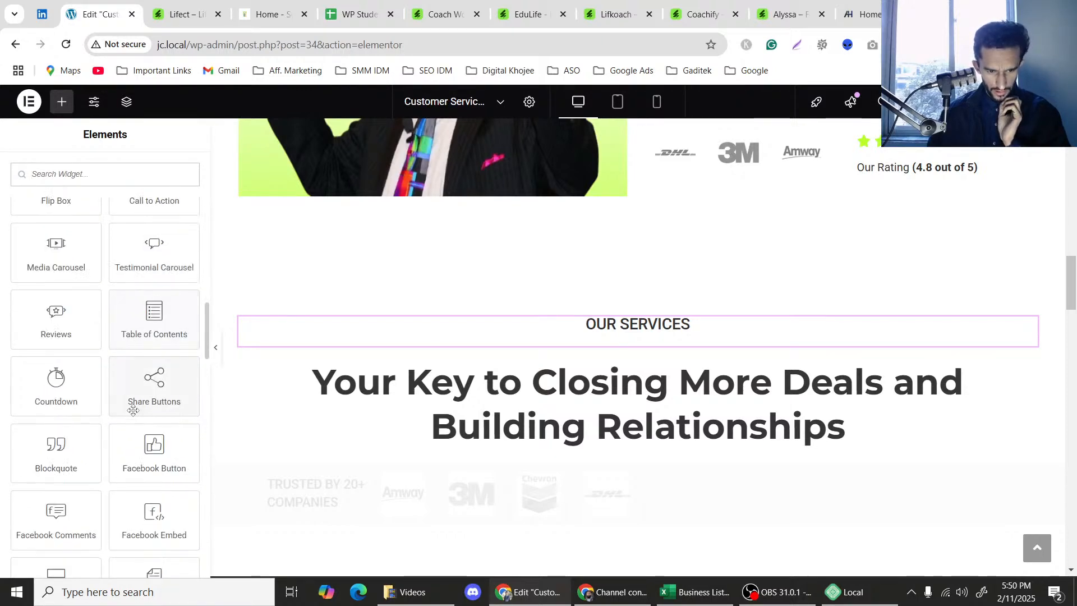
Examine the hero's underlined "Customer Service Strategy and Training." heading and the content between it and the Our Services section.
scroll(804, 403, up, 12)
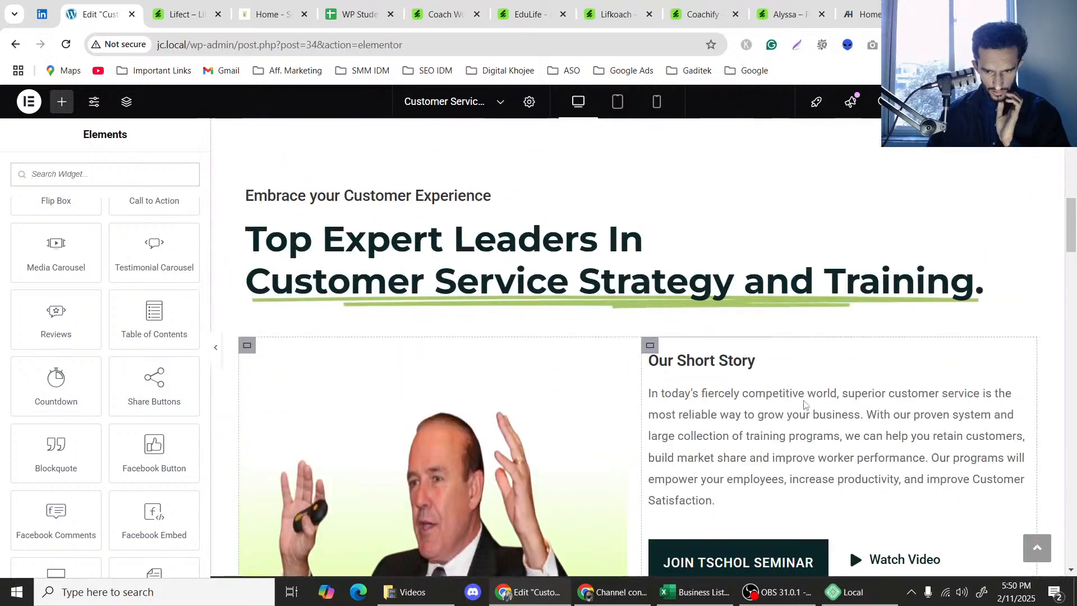
scroll(806, 404, down, 7)
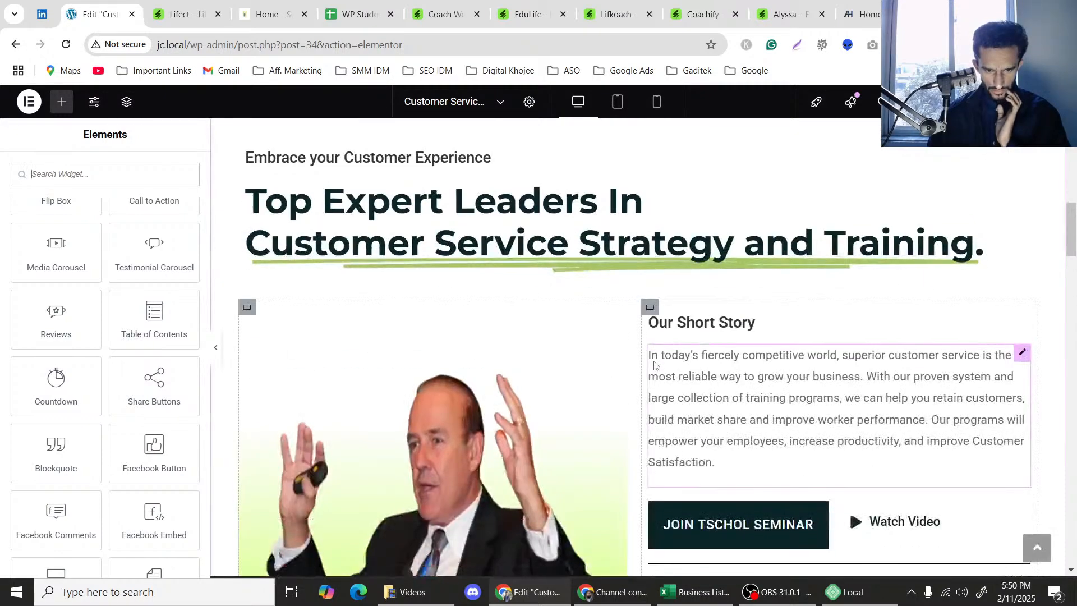
scroll(275, 381, up, 4)
scroll(91, 335, down, 1)
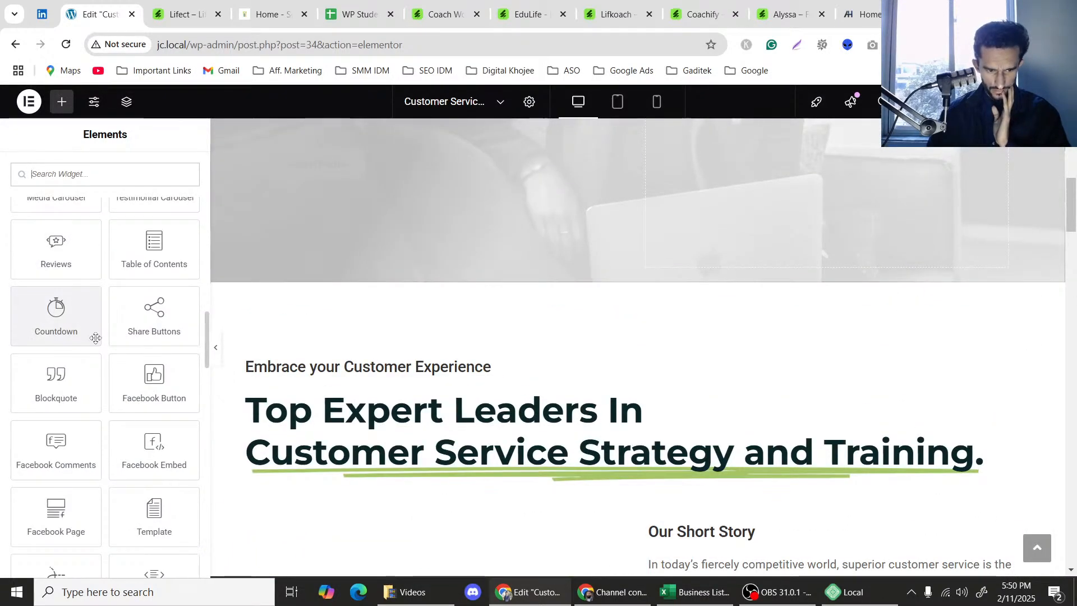
scroll(638, 312, up, 2)
scroll(656, 385, down, 2)
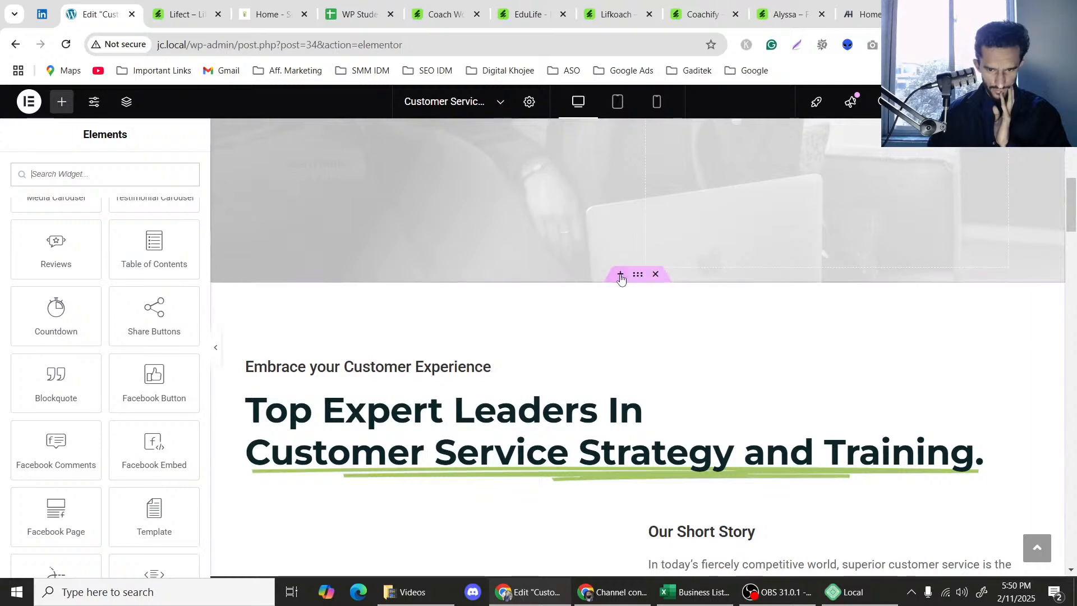
scroll(552, 259, up, 5)
scroll(486, 211, down, 10)
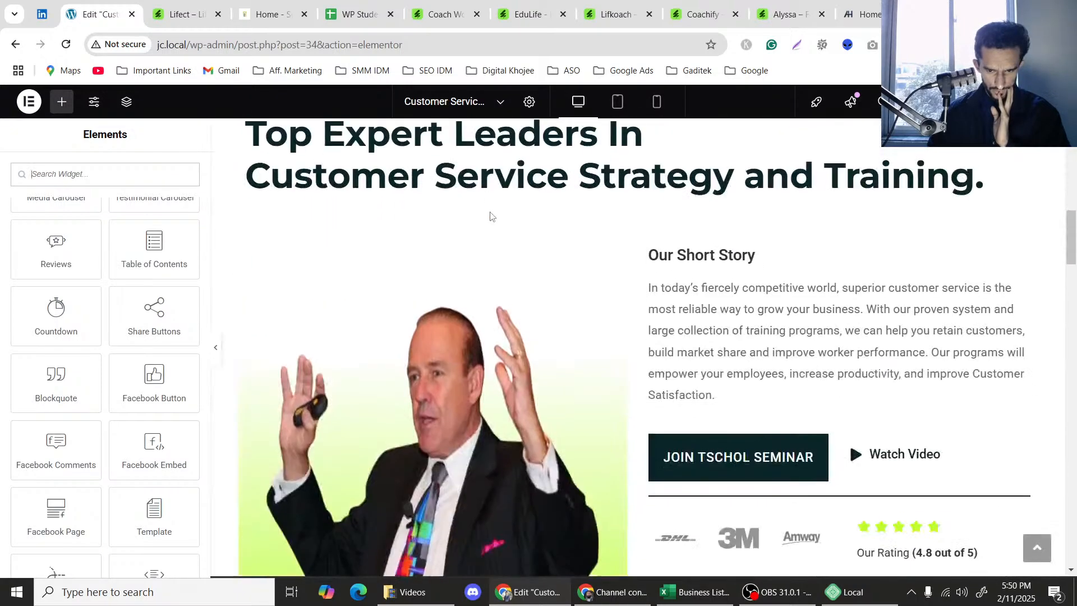
scroll(505, 236, up, 4)
scroll(530, 256, down, 4)
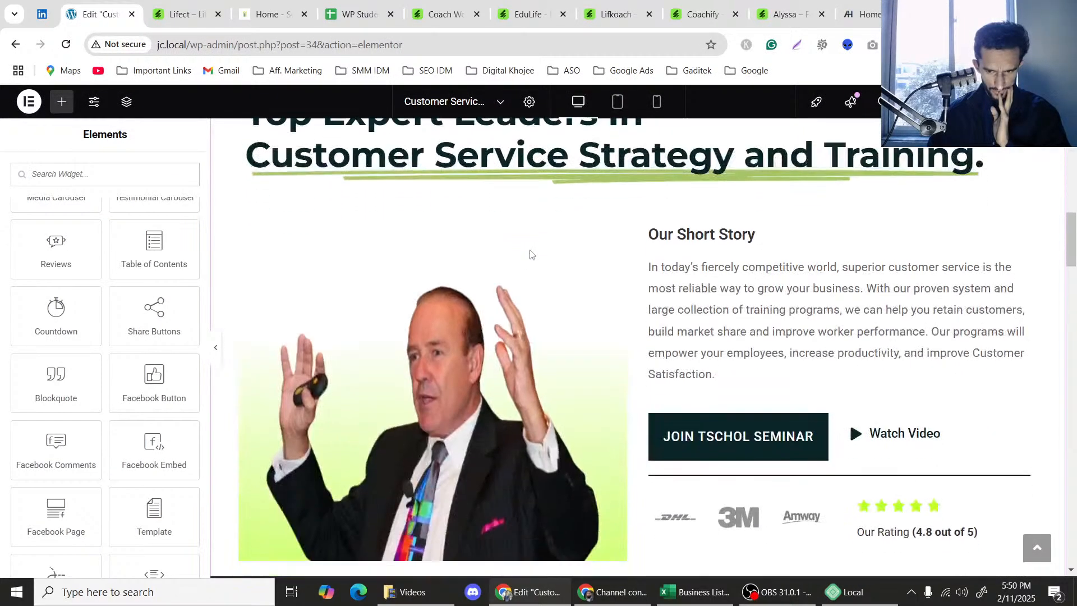
scroll(530, 255, down, 5)
Look through the remaining Pro widgets and review the Our Services heading and the service cards beneath it.
scroll(97, 292, down, 3)
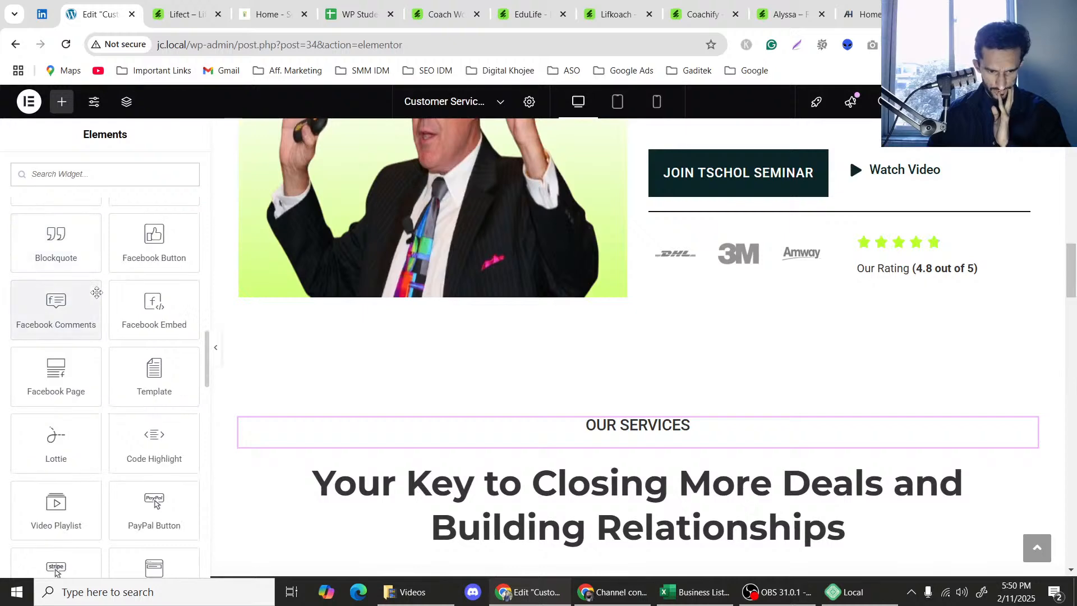
scroll(97, 292, down, 1)
scroll(96, 292, down, 1)
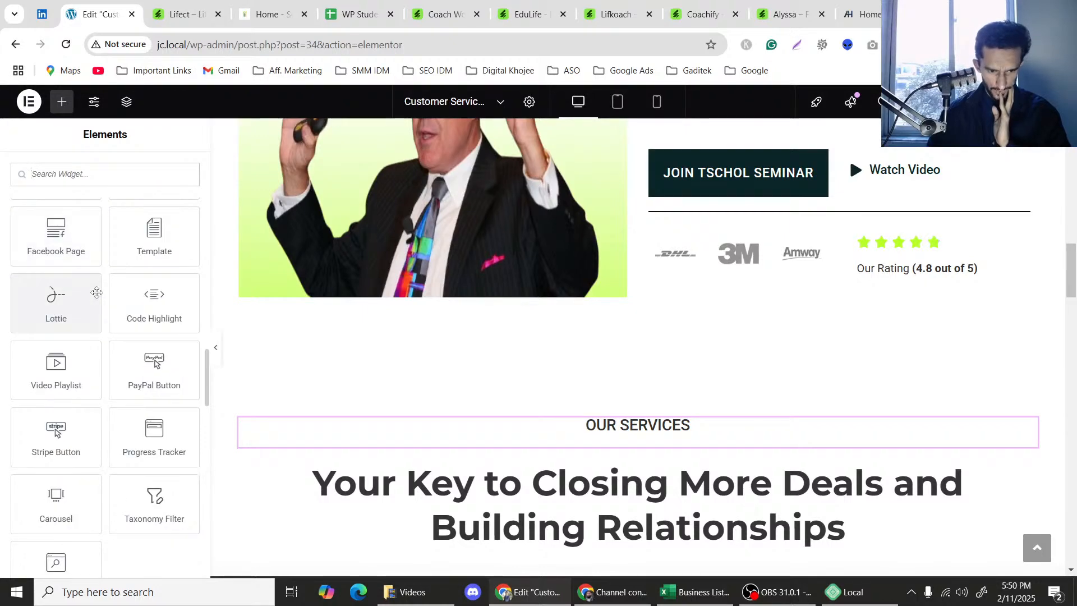
scroll(80, 365, down, 1)
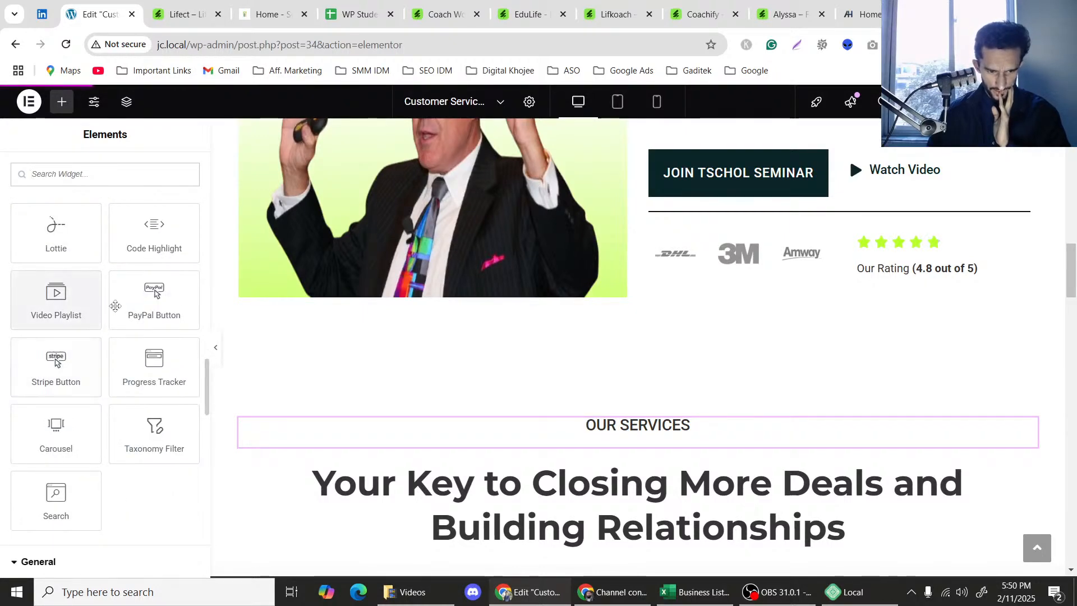
scroll(621, 339, down, 4)
scroll(473, 314, up, 7)
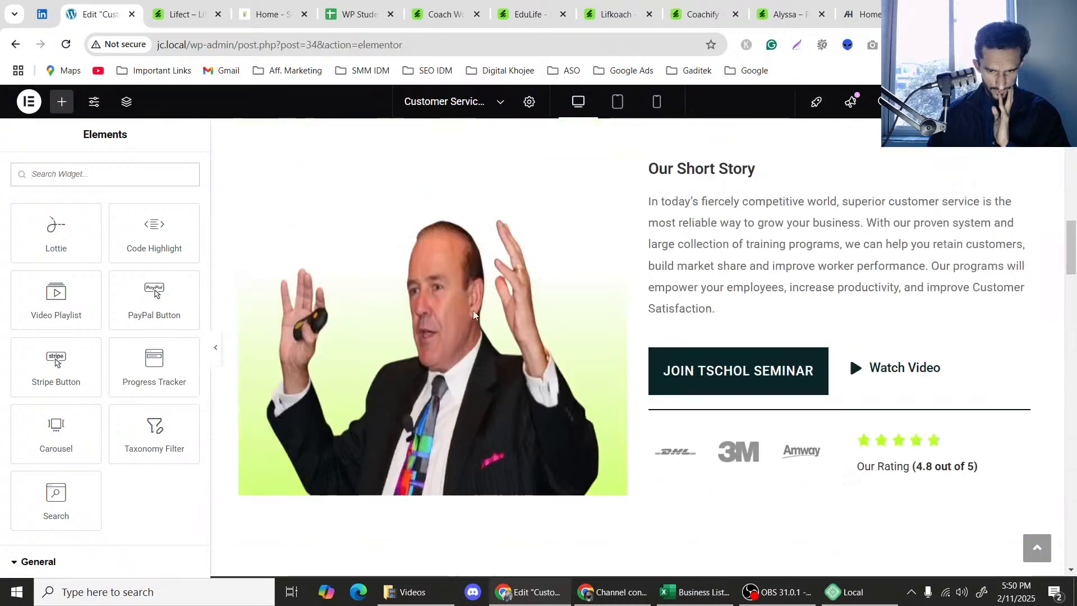
scroll(473, 315, down, 11)
scroll(91, 350, down, 1)
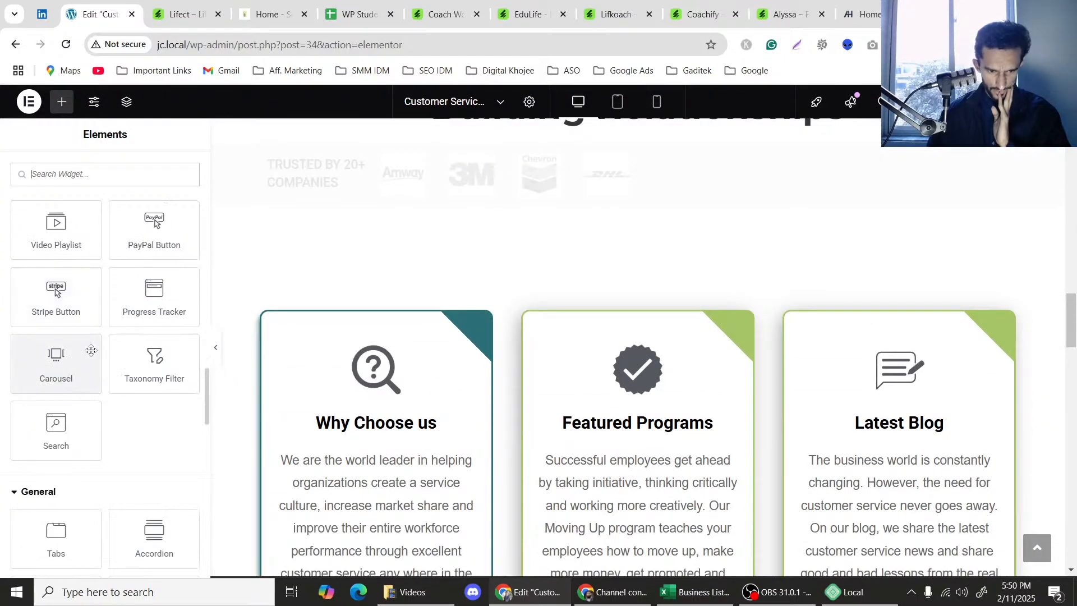
scroll(570, 359, up, 5)
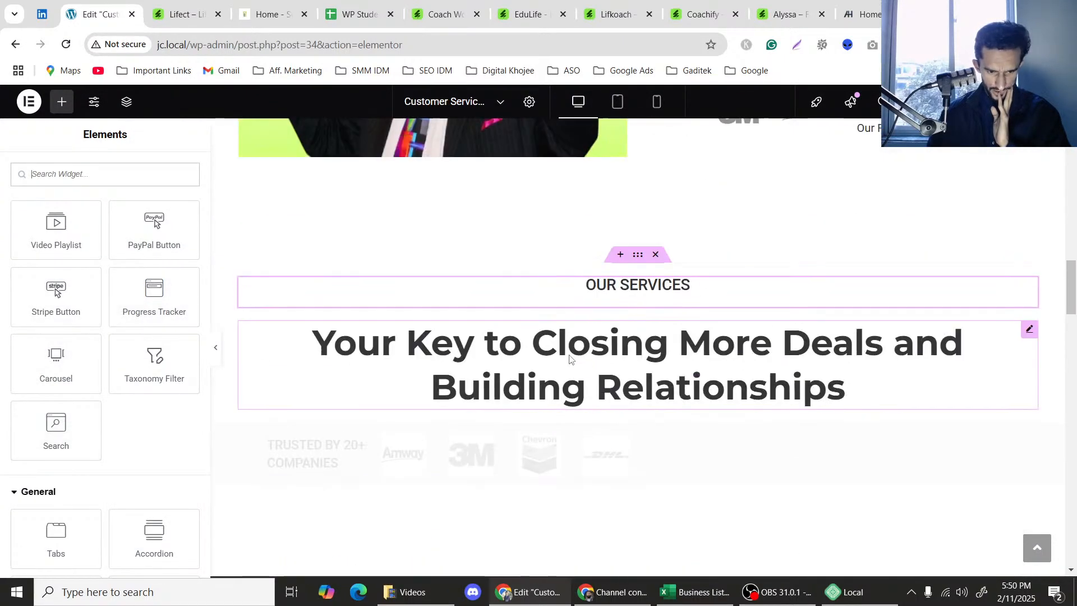
Review the hero and Our Services sections and look through the element library's General, Link In Bio and Pro widgets.
scroll(569, 359, up, 15)
scroll(568, 359, down, 1)
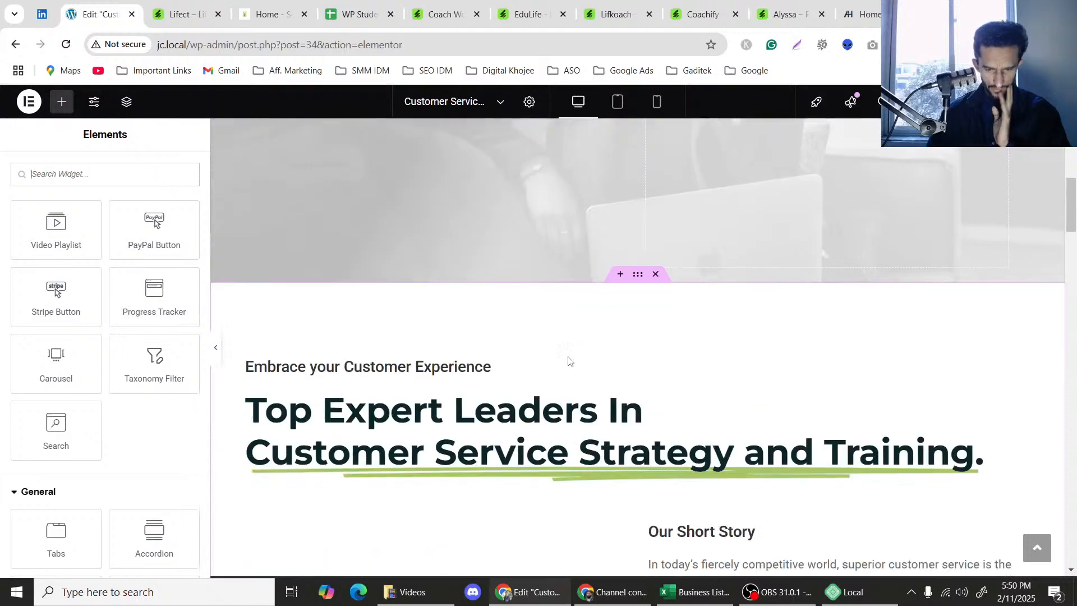
scroll(568, 361, down, 7)
scroll(129, 354, down, 1)
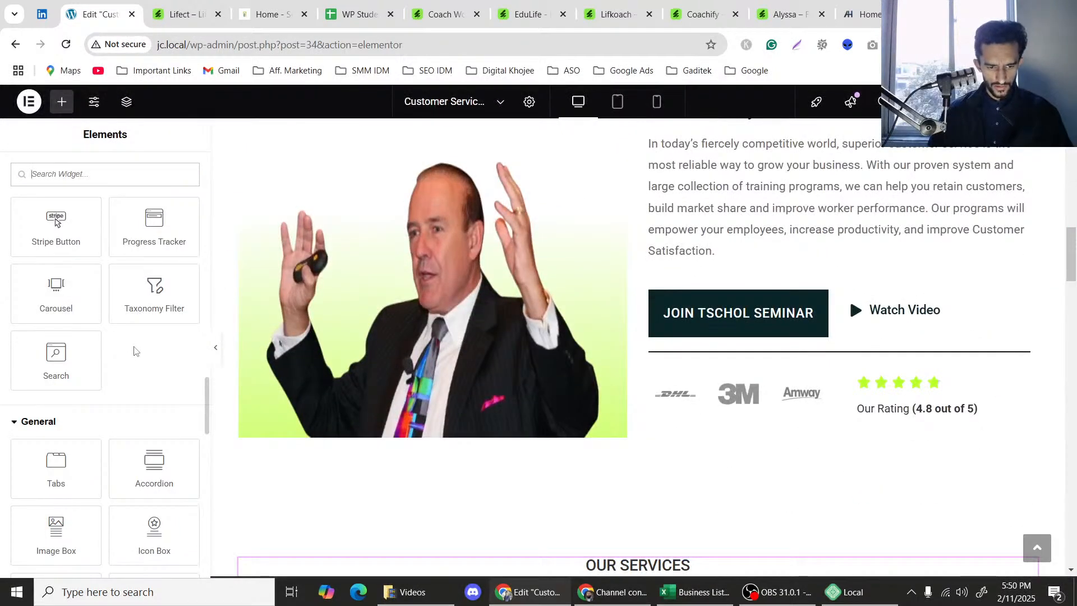
scroll(134, 350, down, 15)
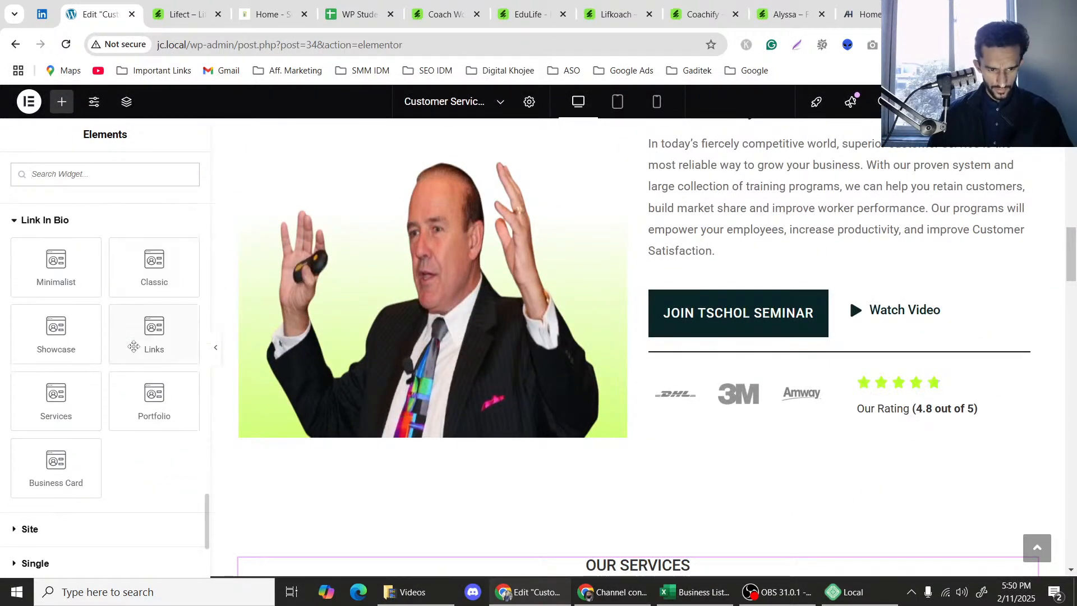
scroll(133, 346, down, 3)
scroll(134, 346, up, 12)
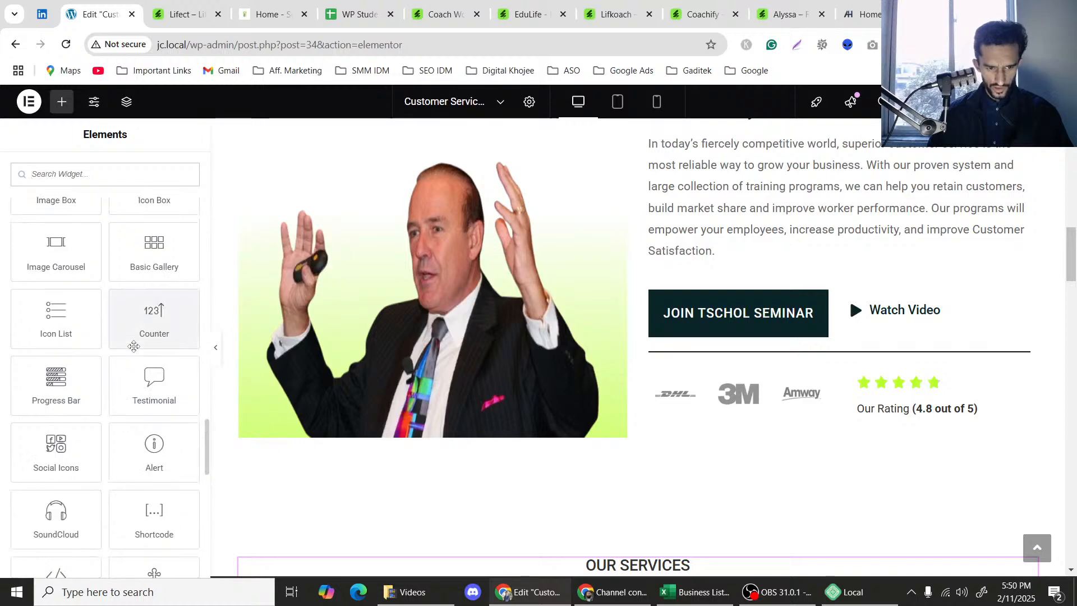
scroll(134, 346, down, 12)
scroll(133, 346, up, 5)
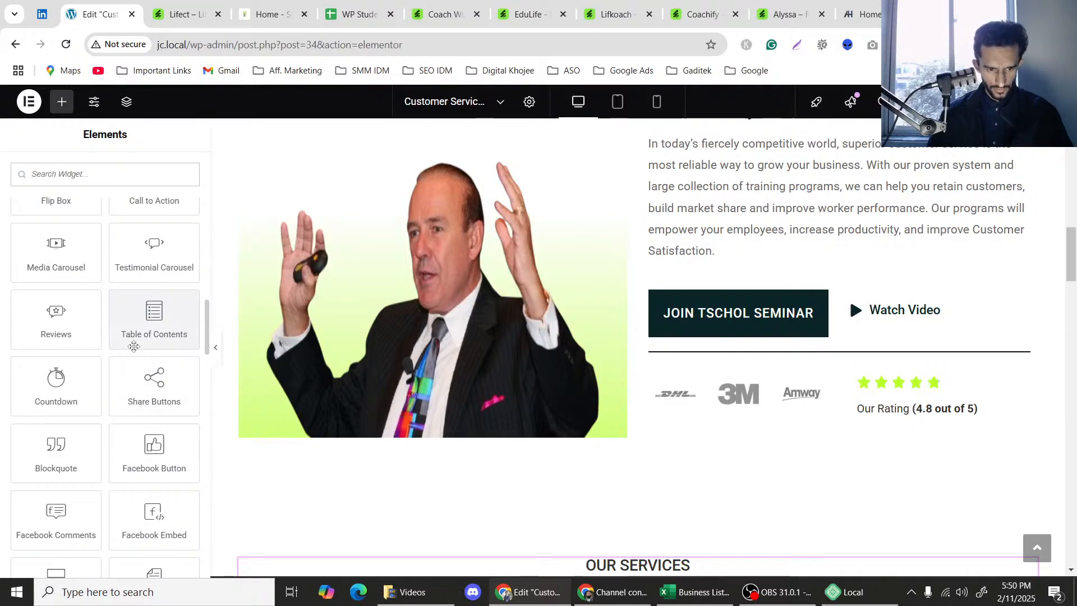
scroll(134, 346, up, 1)
scroll(597, 303, down, 7)
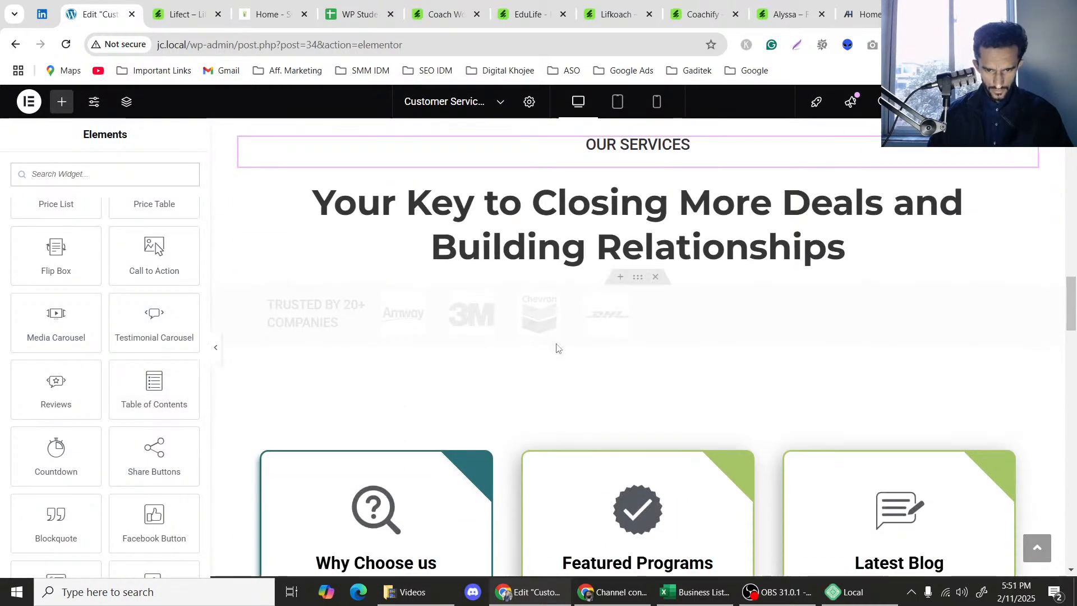
scroll(508, 303, up, 2)
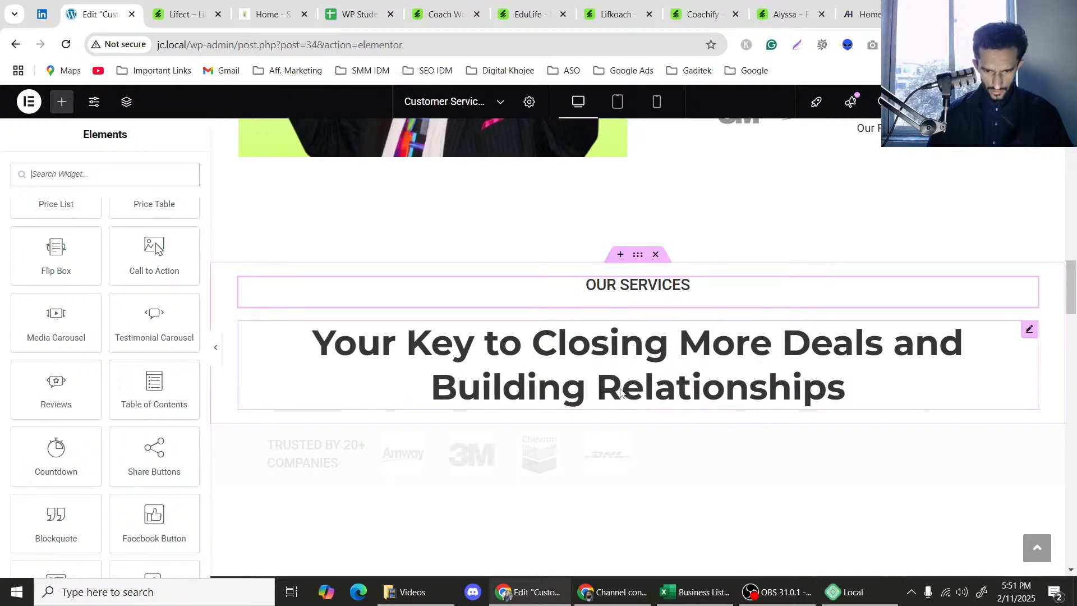
scroll(617, 401, down, 1)
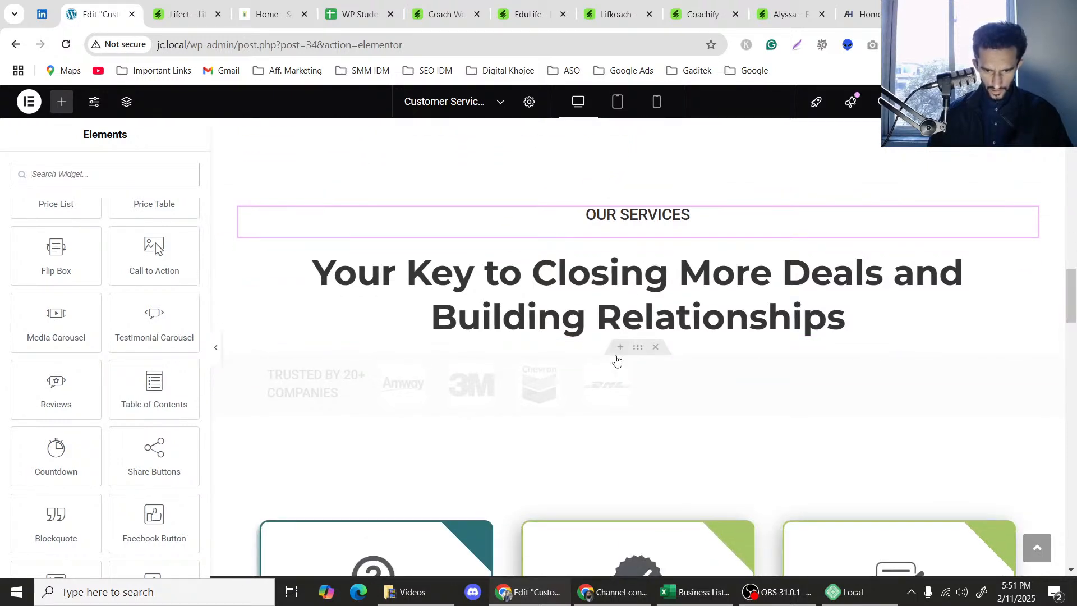
Increase the Our Services heading container's minimum height to 417 px and preview the page without the editing panel.
click(620, 346)
click(638, 184)
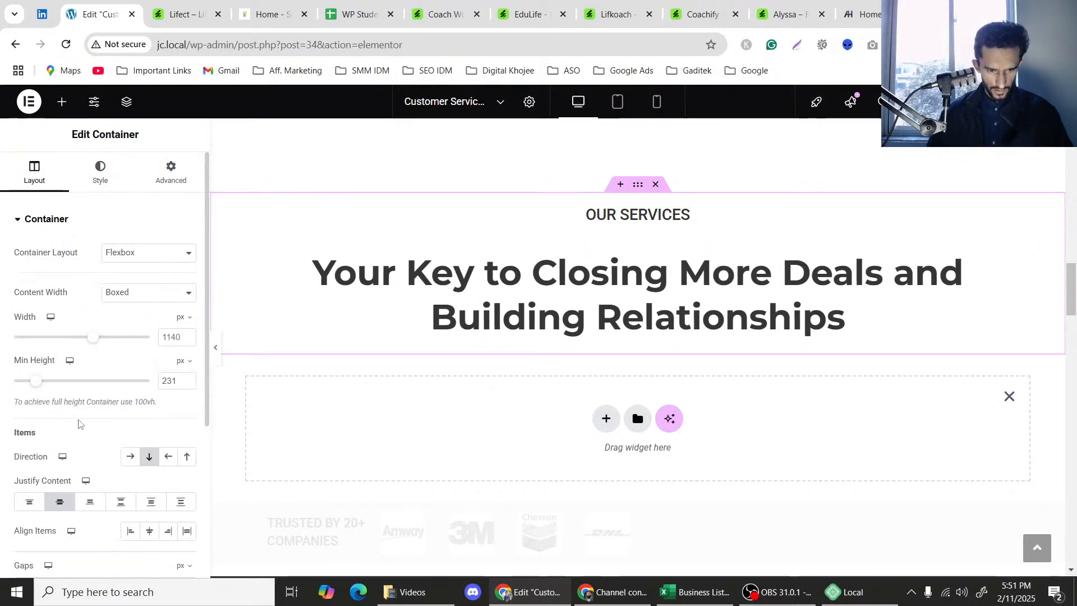
drag(44, 386, 53, 385)
scroll(317, 312, up, 3)
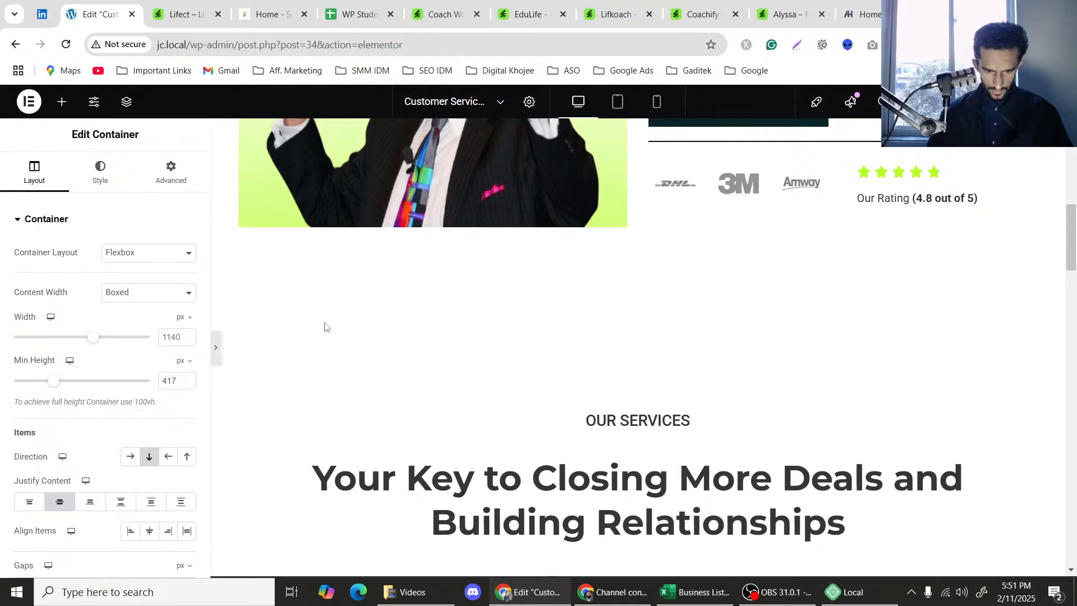
click(214, 347)
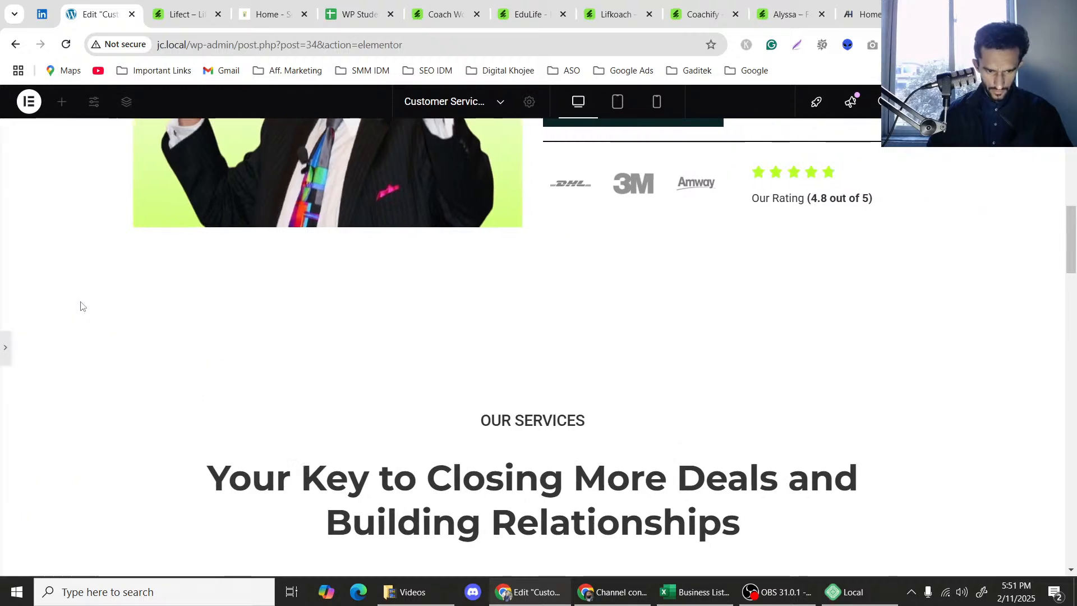
scroll(85, 298, down, 4)
scroll(90, 300, up, 3)
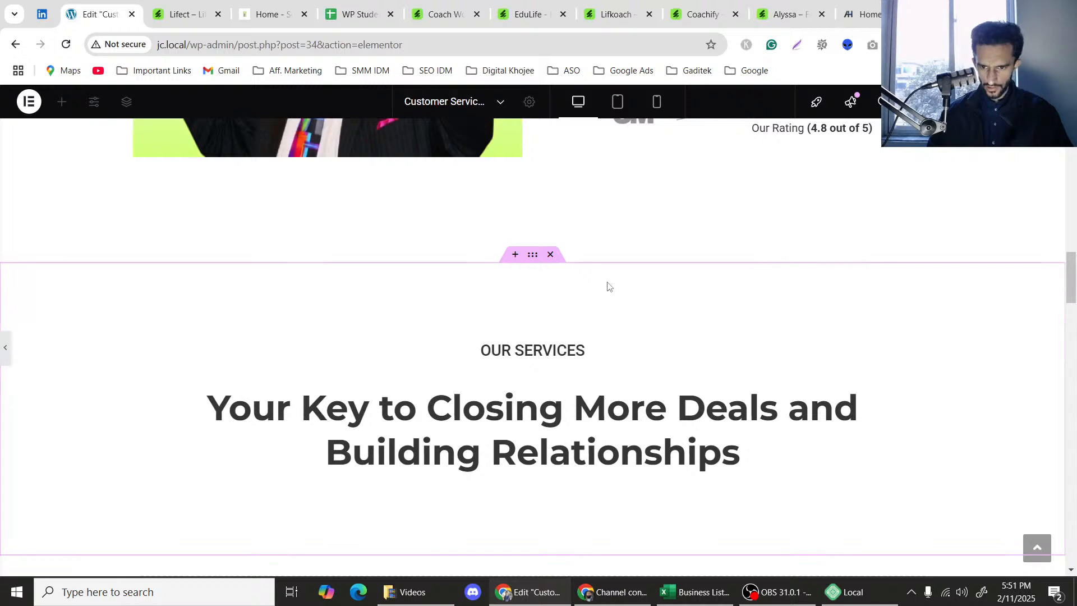
Give the Our Services heading container the global background color #FAFAFA.
click(616, 285)
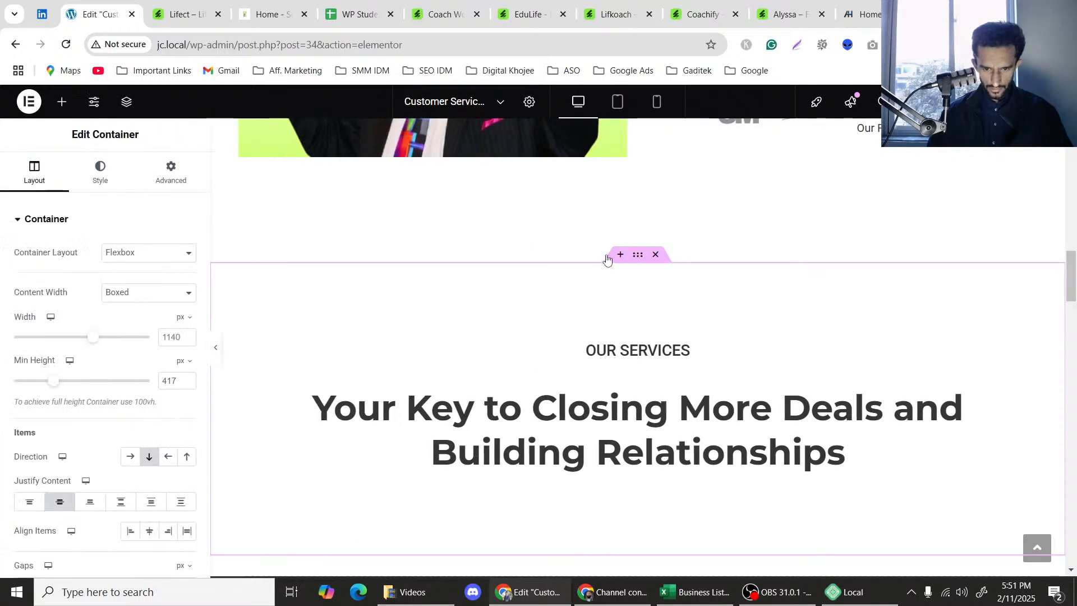
click(620, 254)
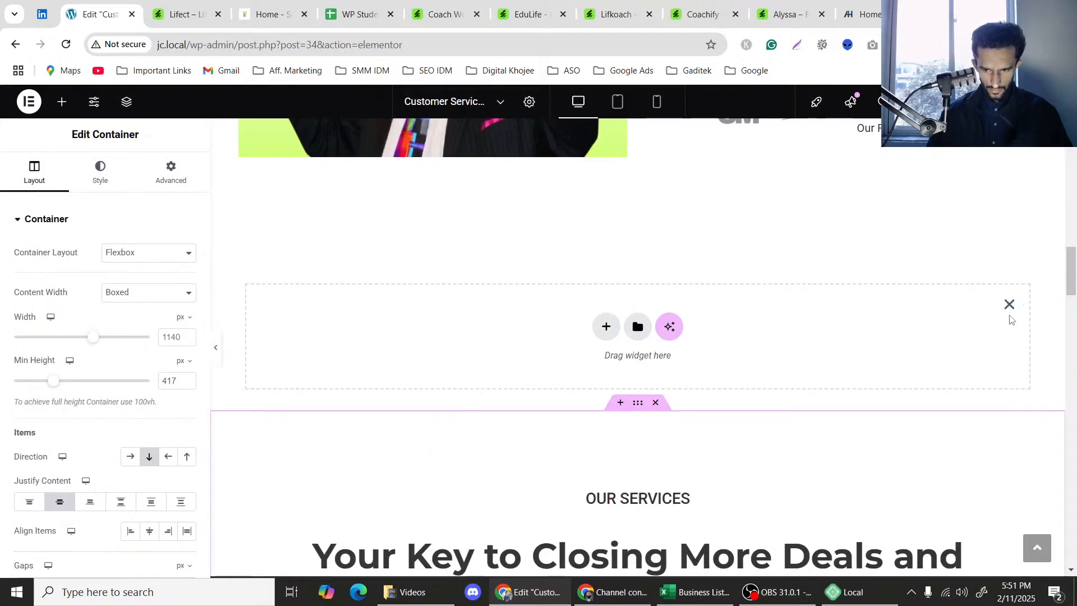
click(1009, 305)
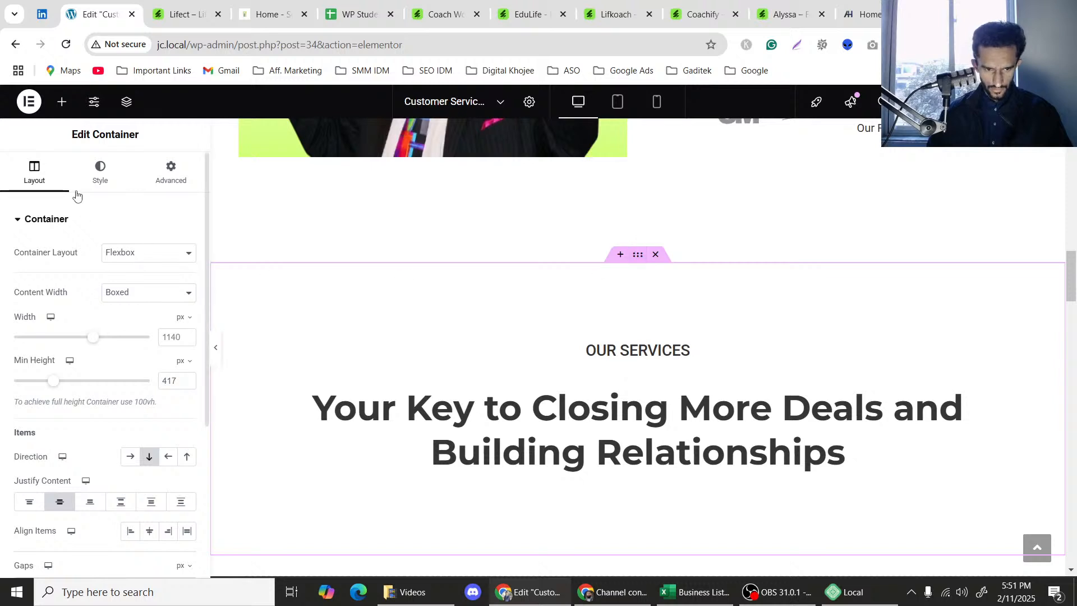
click(95, 176)
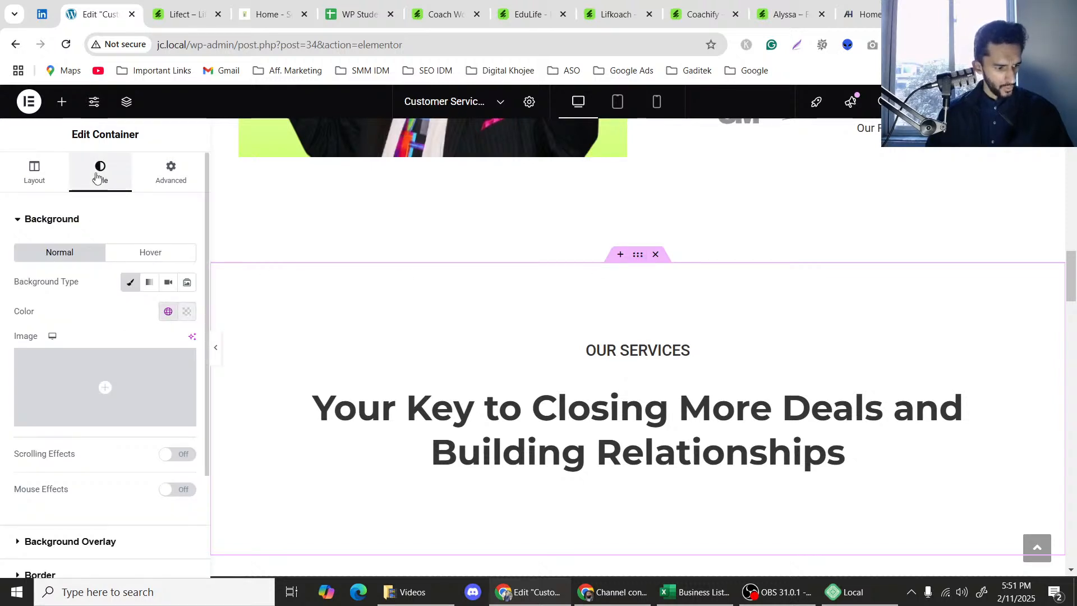
click(169, 311)
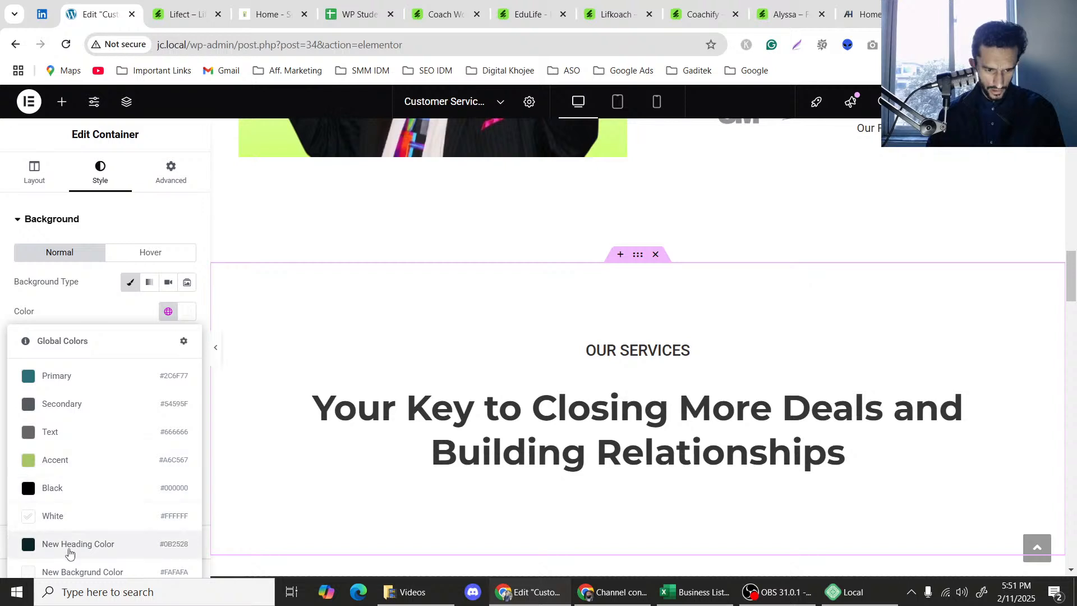
click(70, 571)
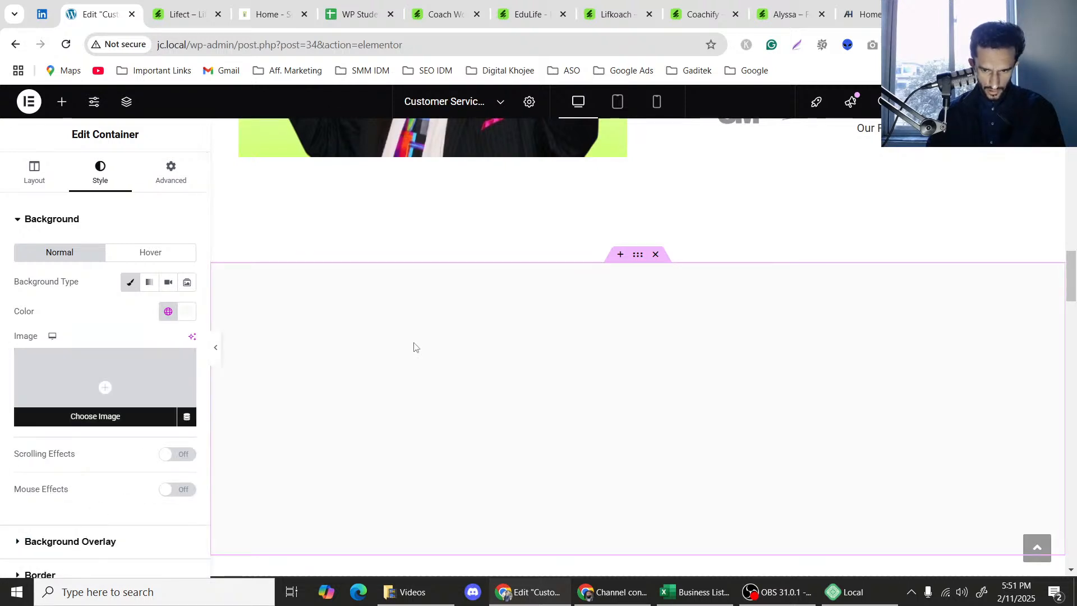
Preview the Our Services section with its service cards and compare its background with the Lifect template.
click(214, 353)
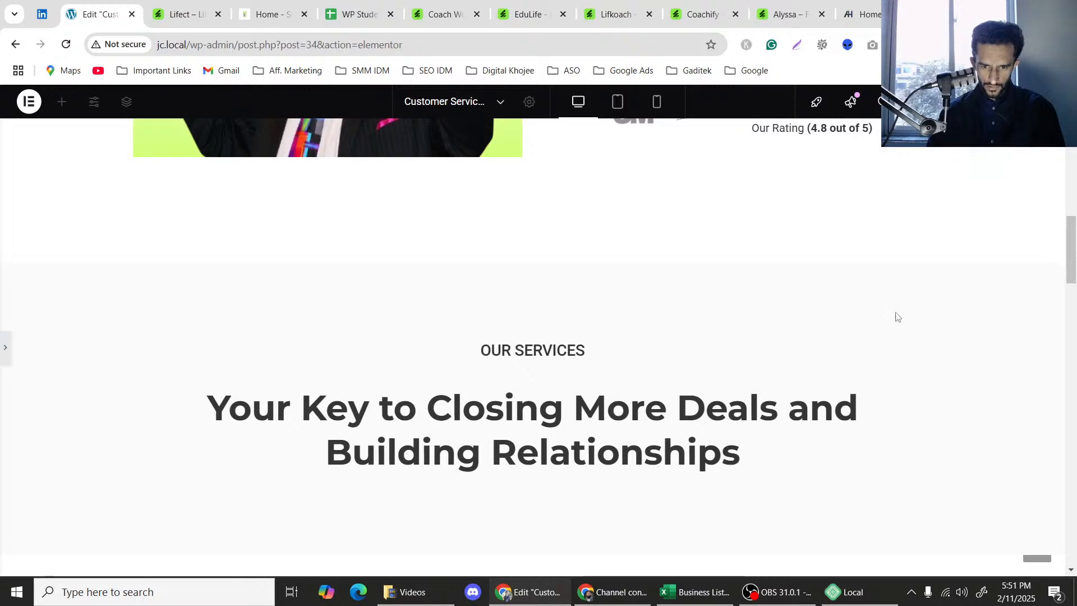
scroll(488, 318, down, 3)
scroll(489, 317, up, 2)
scroll(488, 318, down, 5)
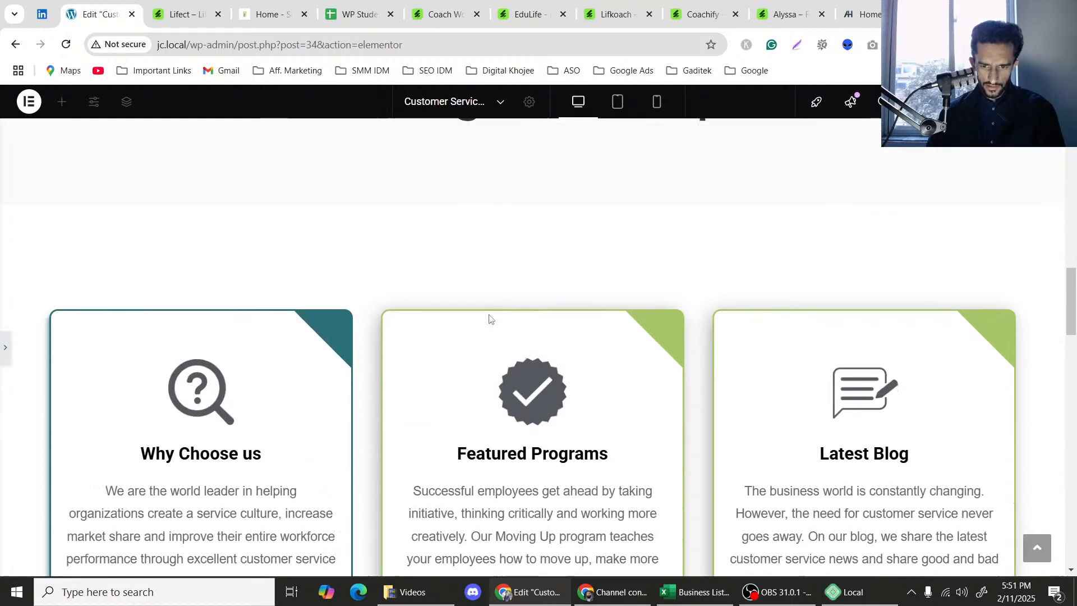
scroll(488, 318, up, 8)
scroll(489, 317, down, 4)
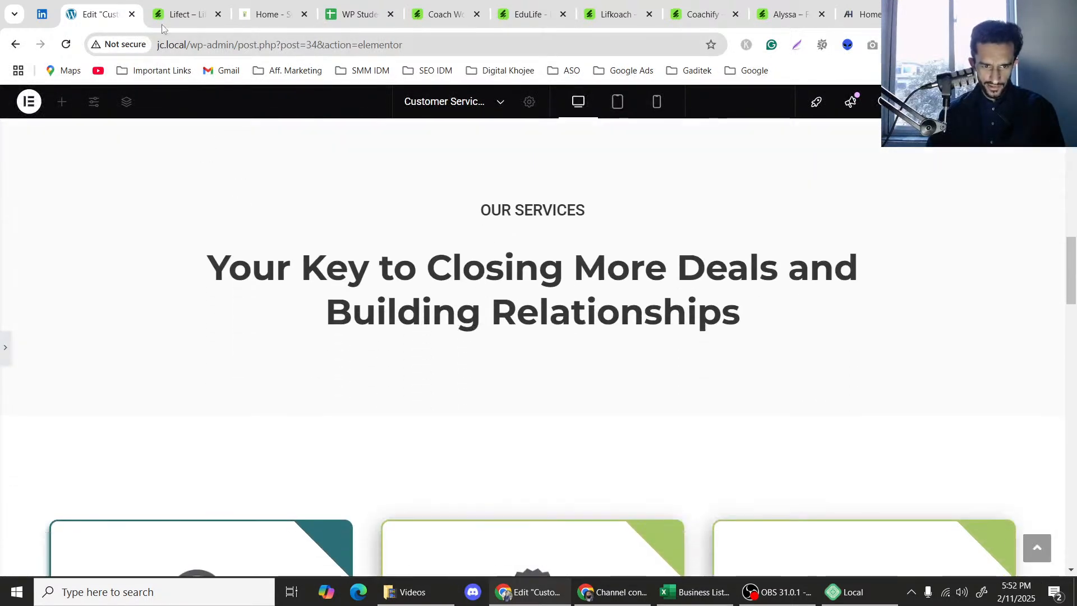
click(179, 15)
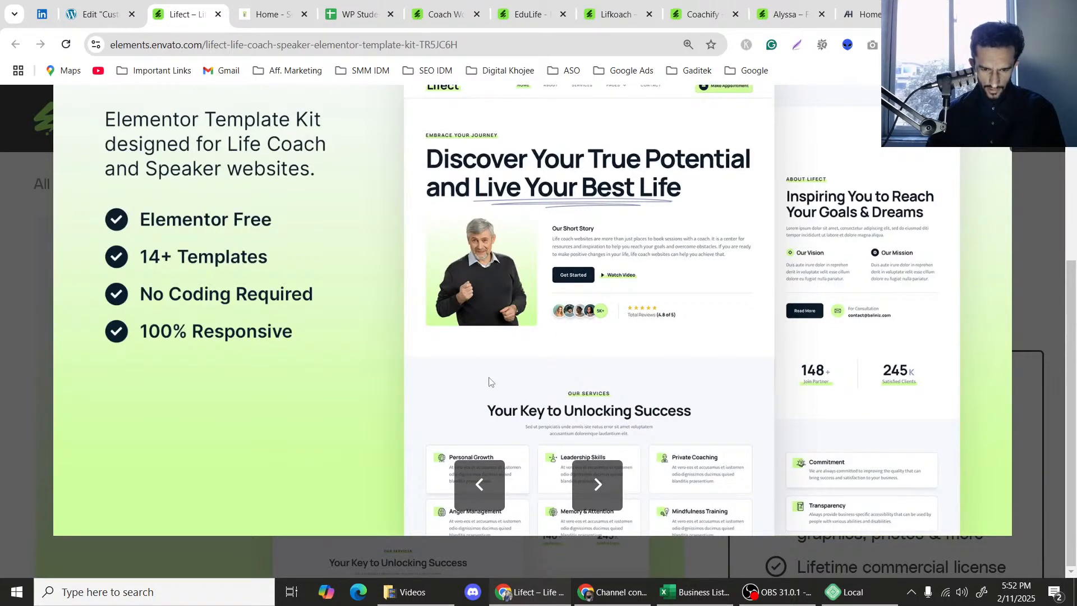
click(120, 9)
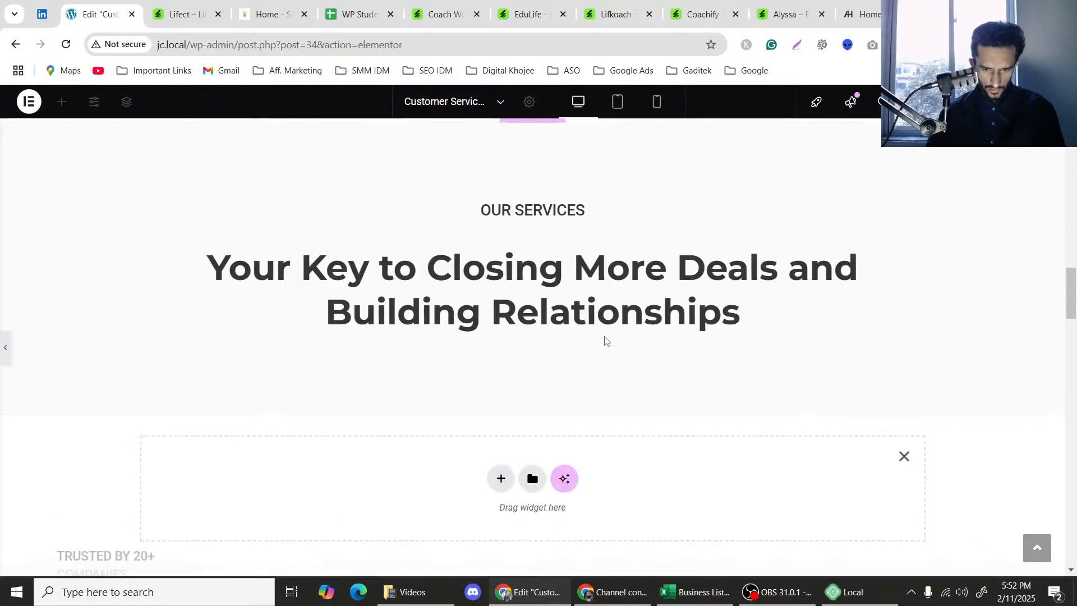
scroll(604, 339, up, 10)
scroll(637, 339, up, 6)
Apply the global Primary color to the Our Services container's background and lighten it to #EAF4F5.
key(ctrl+p)
scroll(636, 338, down, 11)
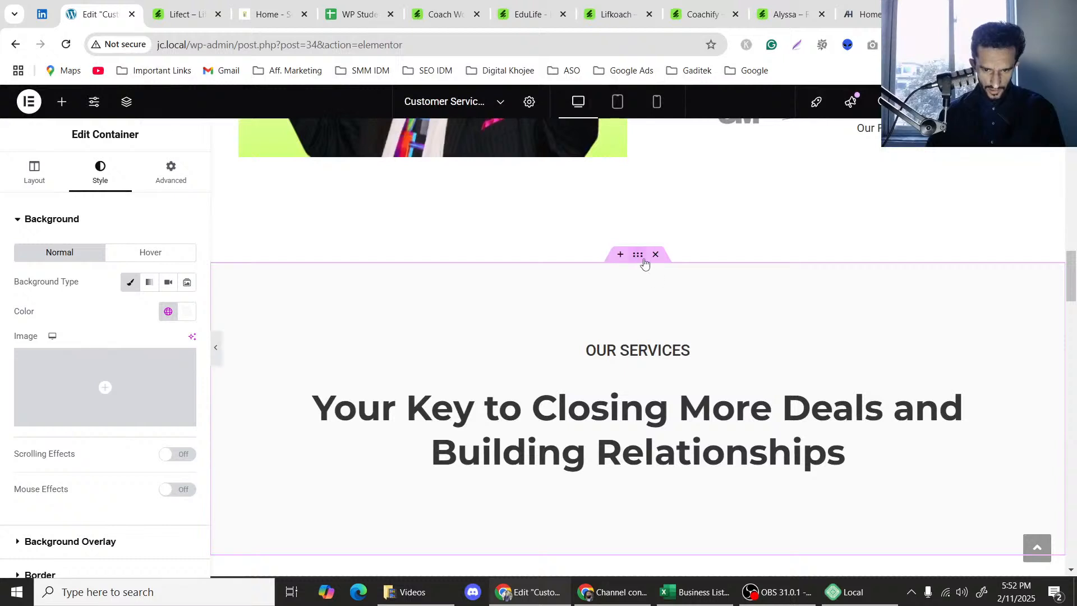
click(169, 311)
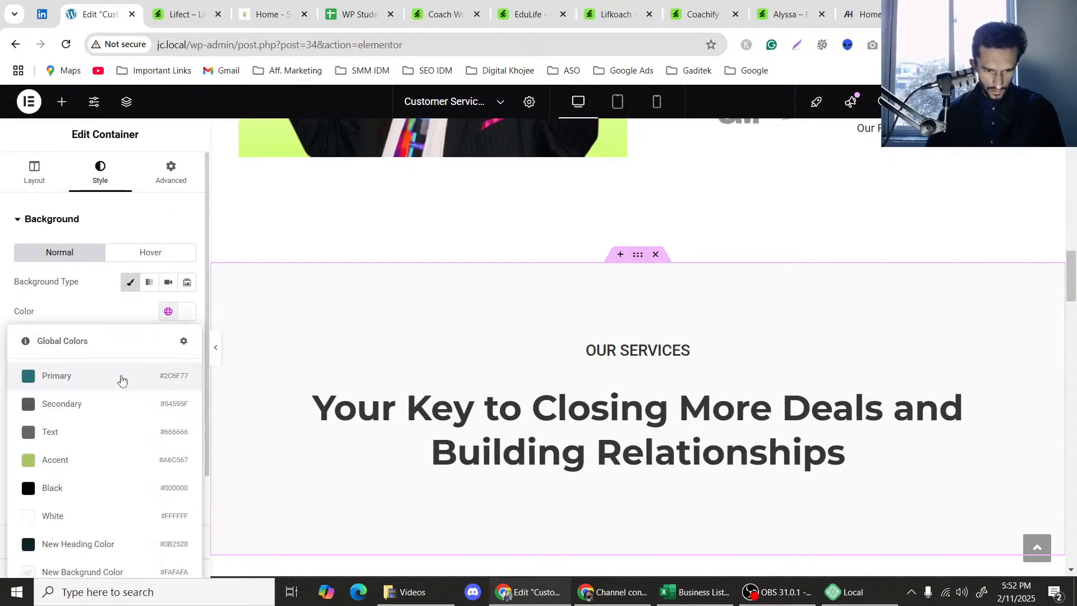
click(107, 370)
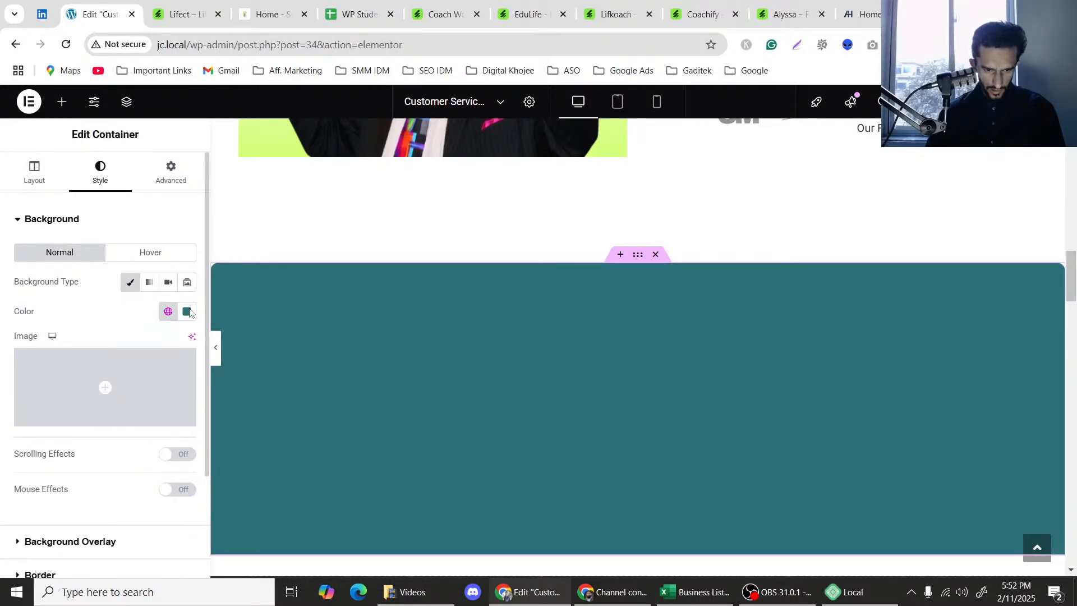
click(187, 312)
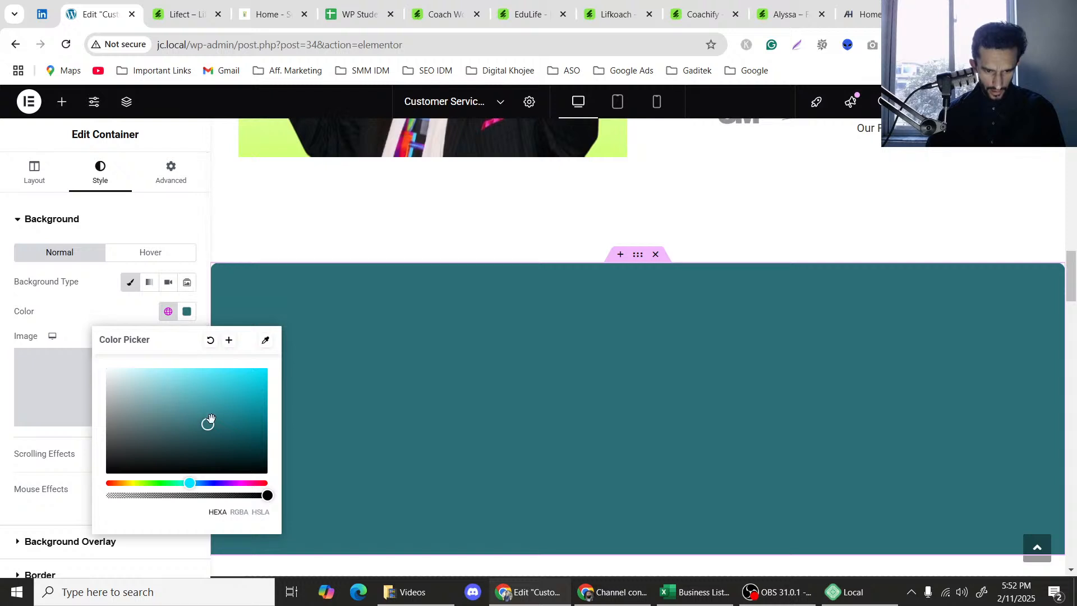
click(143, 406)
drag(131, 387, 110, 373)
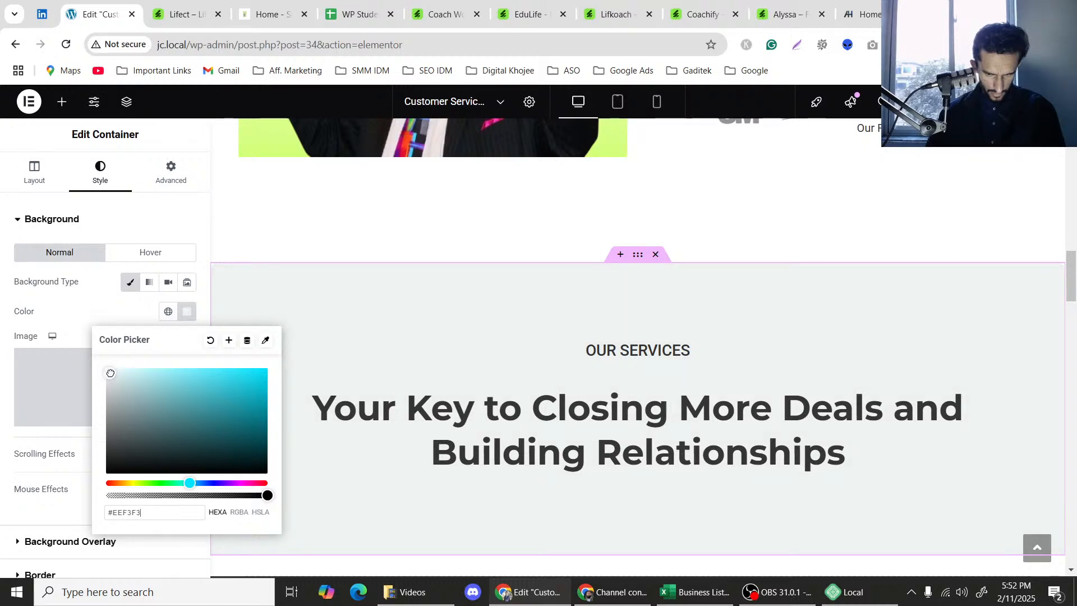
drag(110, 375, 114, 373)
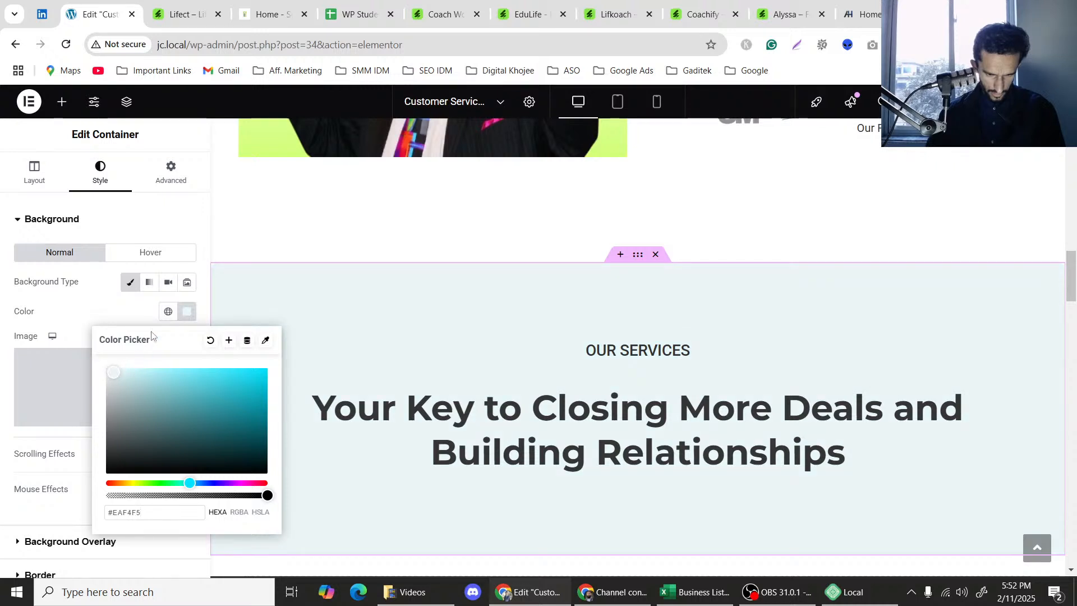
Reapply the Primary color to the Our Services container's background and lower its opacity to reach #2C6F770F.
click(168, 312)
click(103, 375)
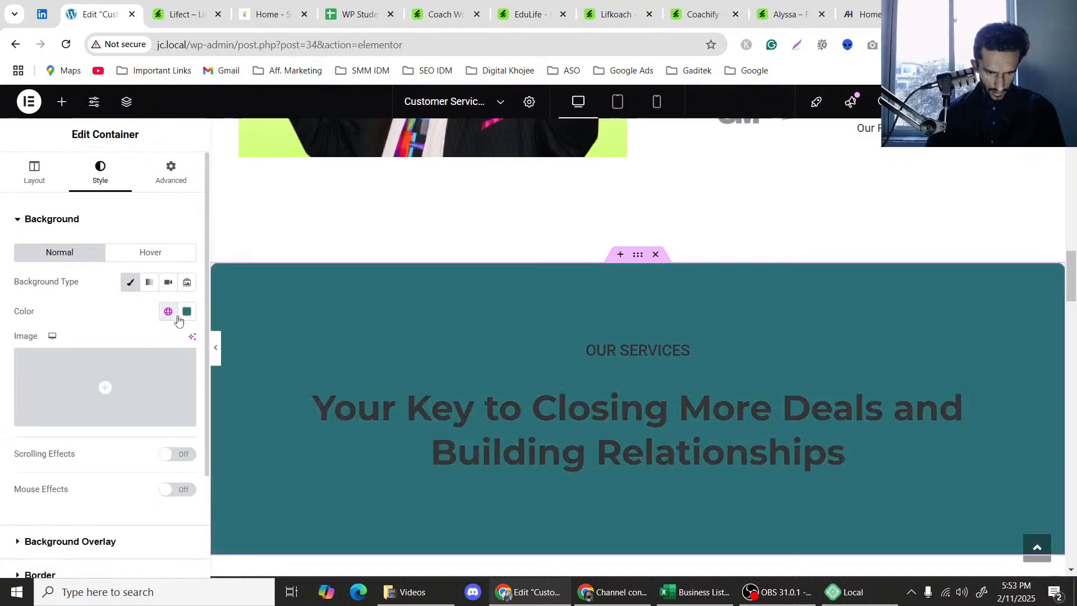
click(187, 311)
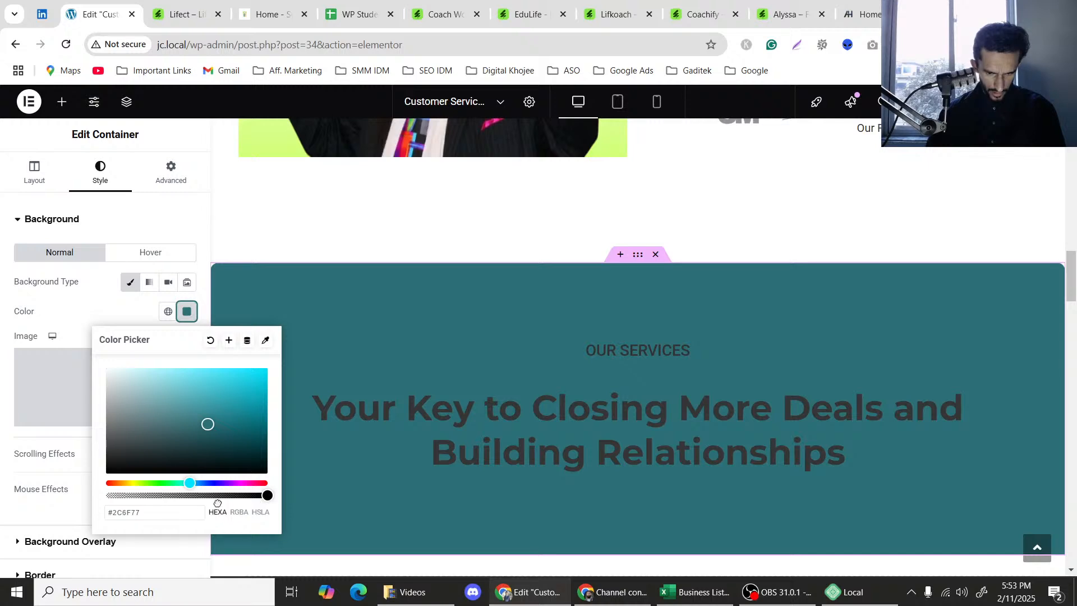
drag(267, 495, 117, 508)
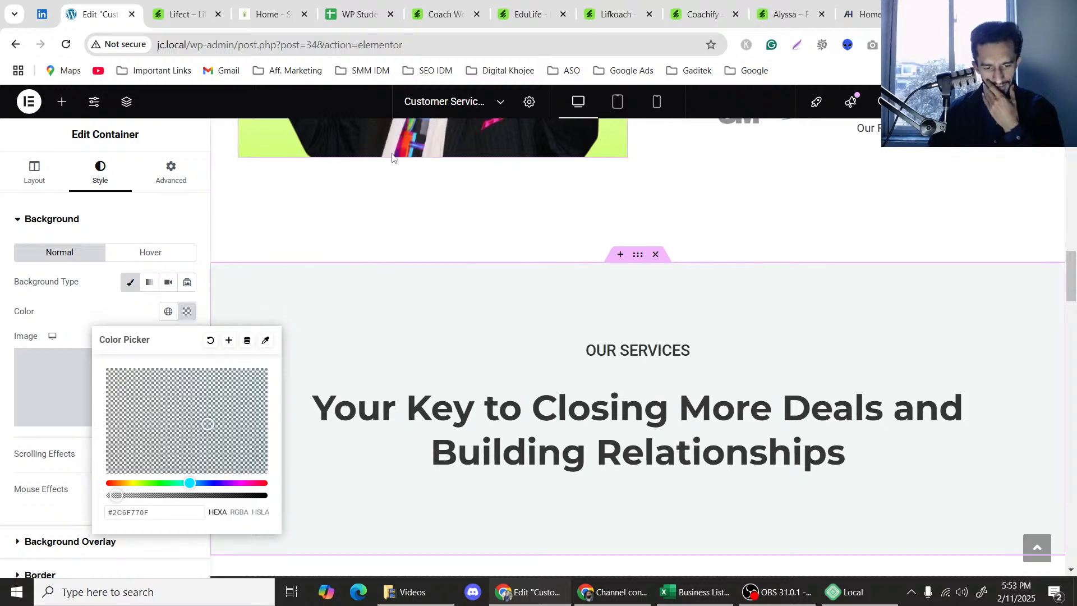
Compare the tinted Our Services background with the original customer-service.com home page and the Lifect template.
click(267, 15)
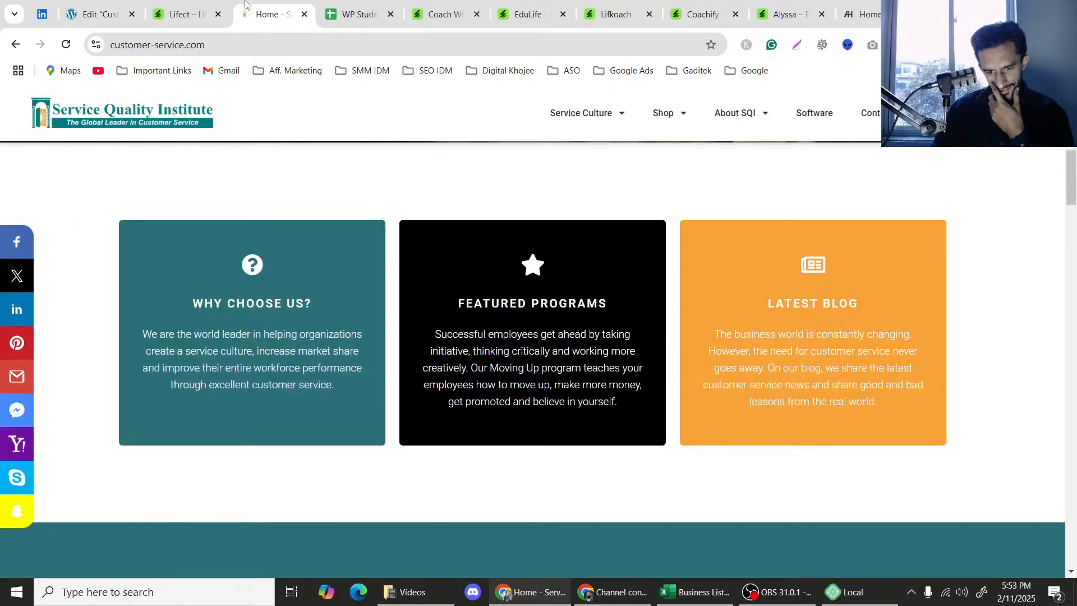
click(146, 4)
click(187, 5)
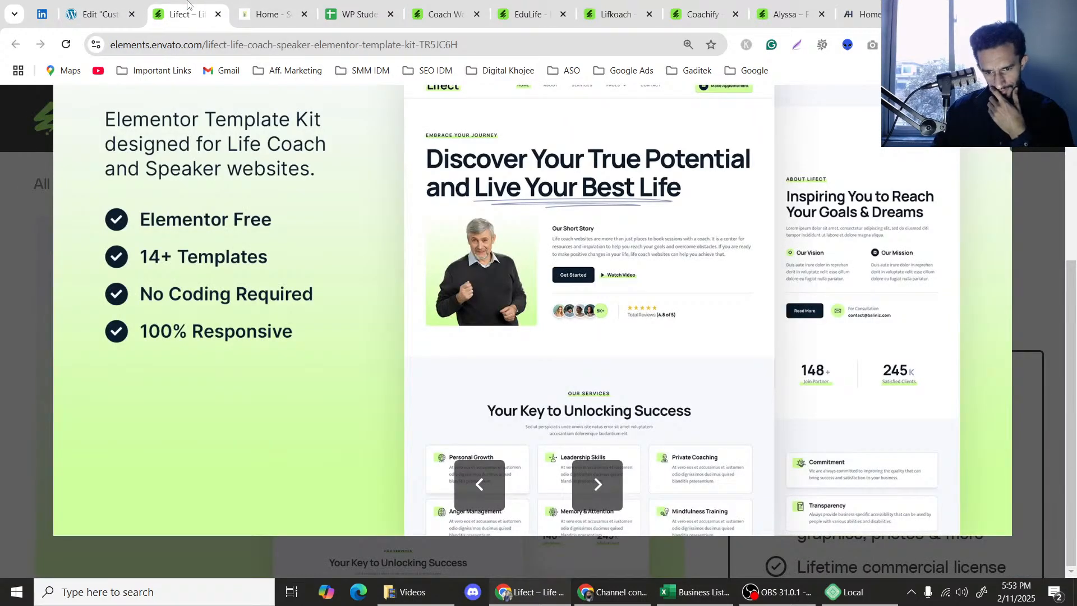
click(133, 2)
click(171, 3)
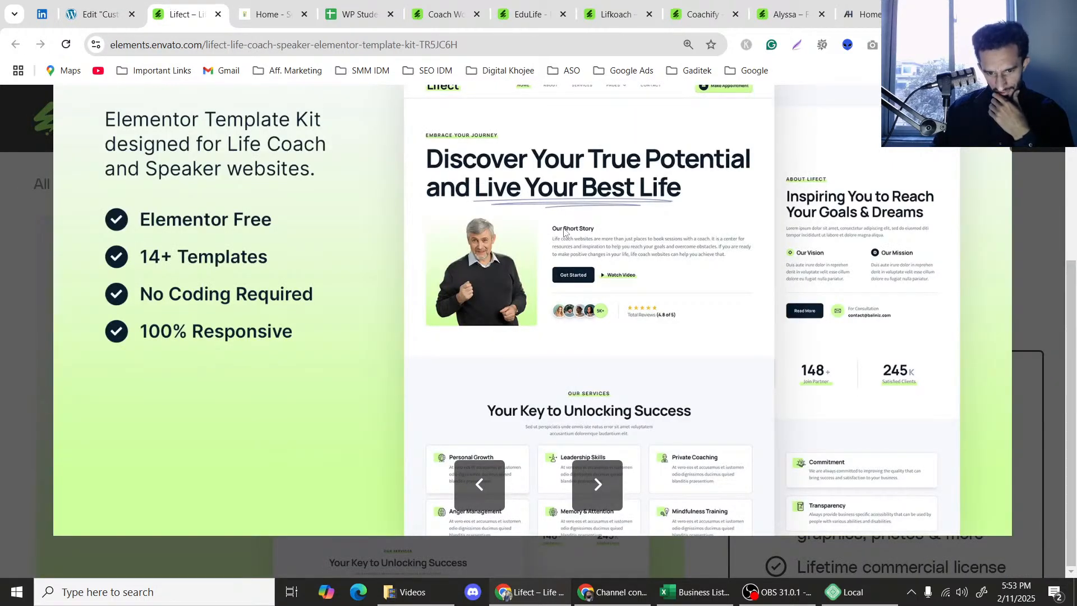
Page through the Lifect template previews to its Services page and examine the service cards and client logo strip.
click(597, 485)
scroll(541, 313, down, 3)
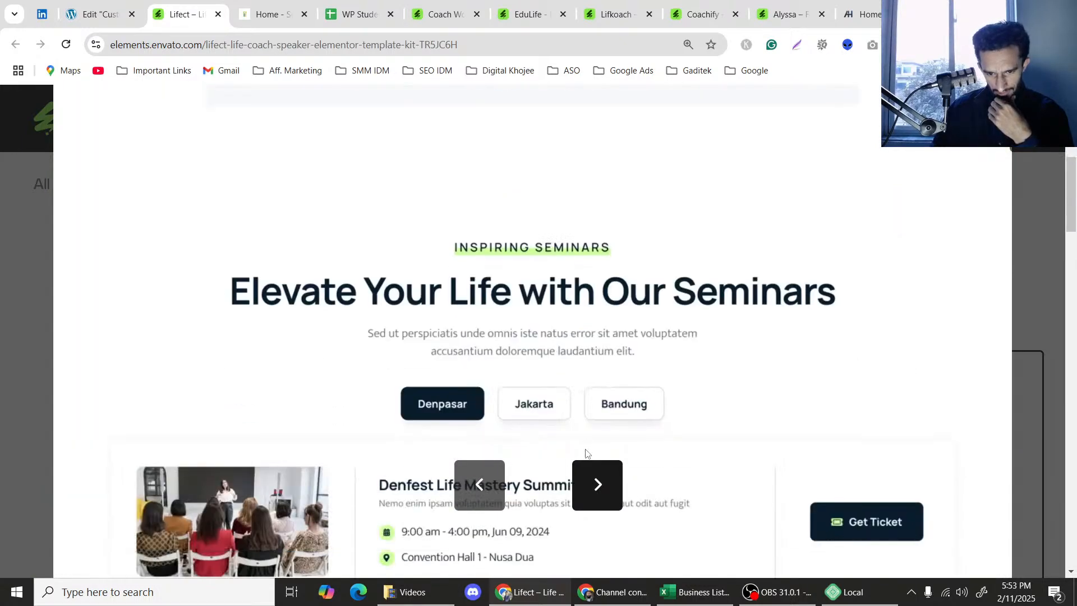
click(597, 483)
click(596, 483)
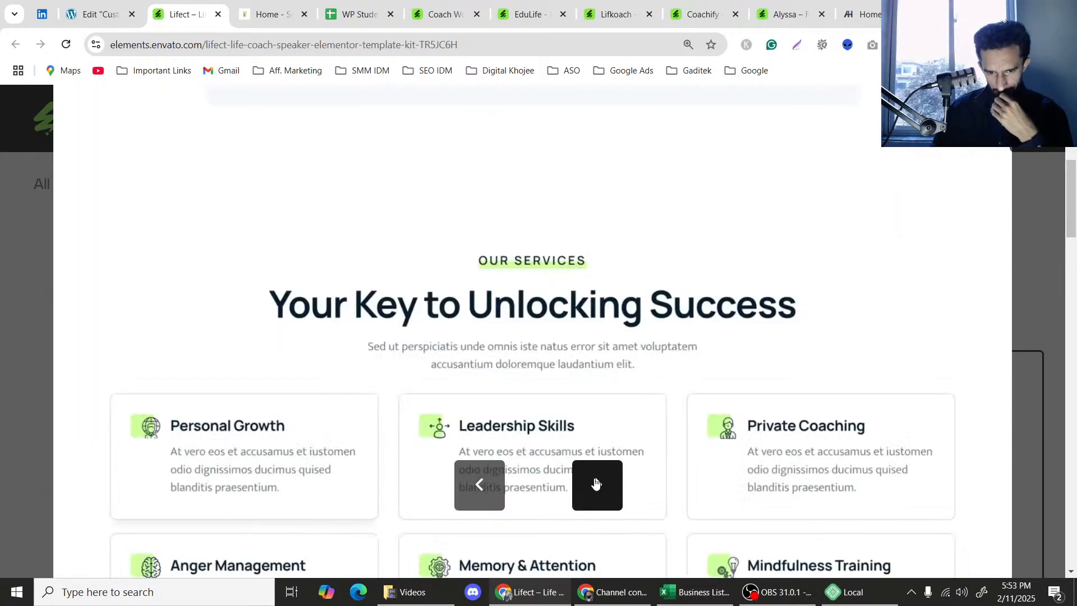
scroll(469, 208, down, 3)
scroll(468, 208, down, 2)
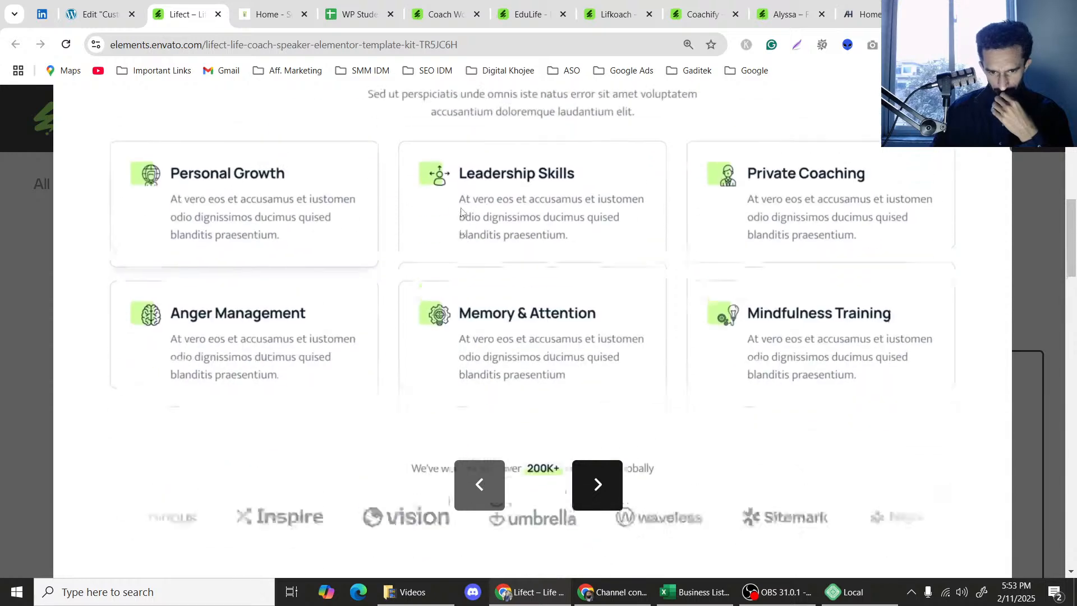
scroll(460, 212, up, 3)
scroll(460, 211, down, 5)
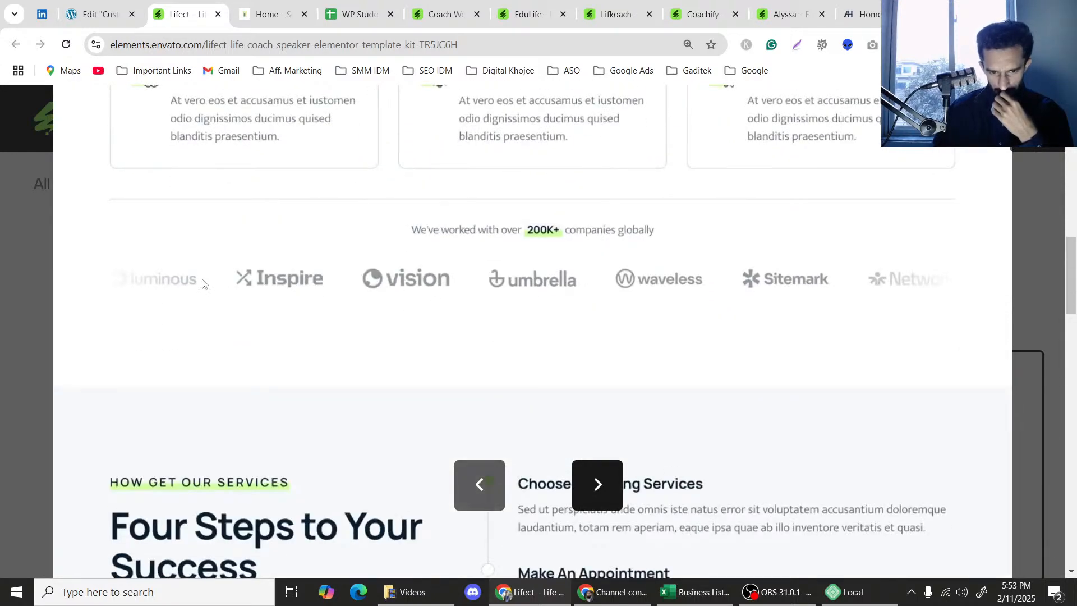
scroll(541, 333, up, 1)
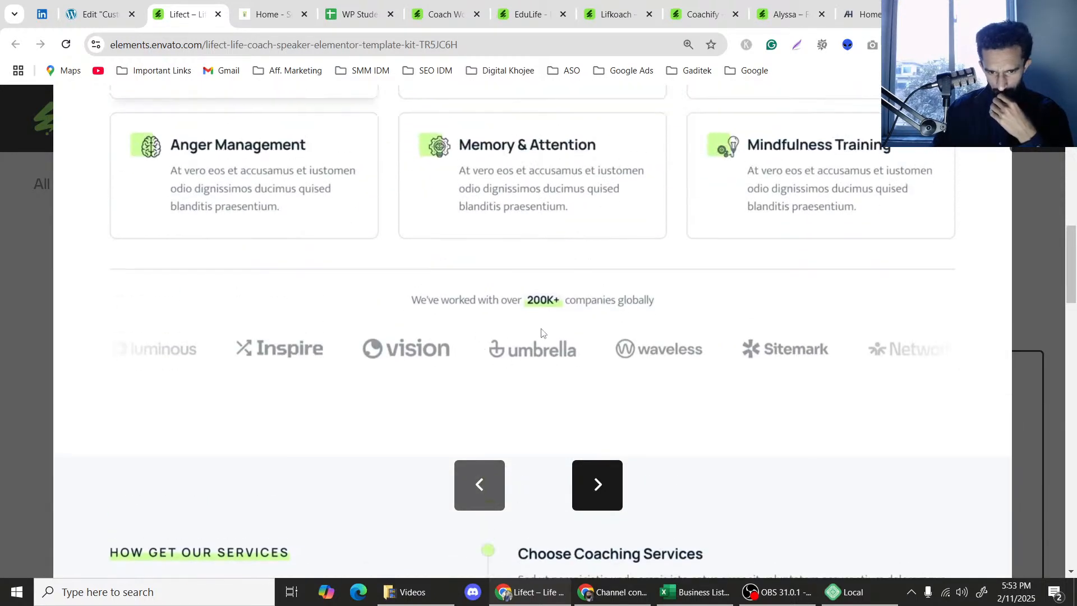
Examine the layout and tinted background of the Lifect template's "Four Steps to Your Success" section.
scroll(426, 315, down, 7)
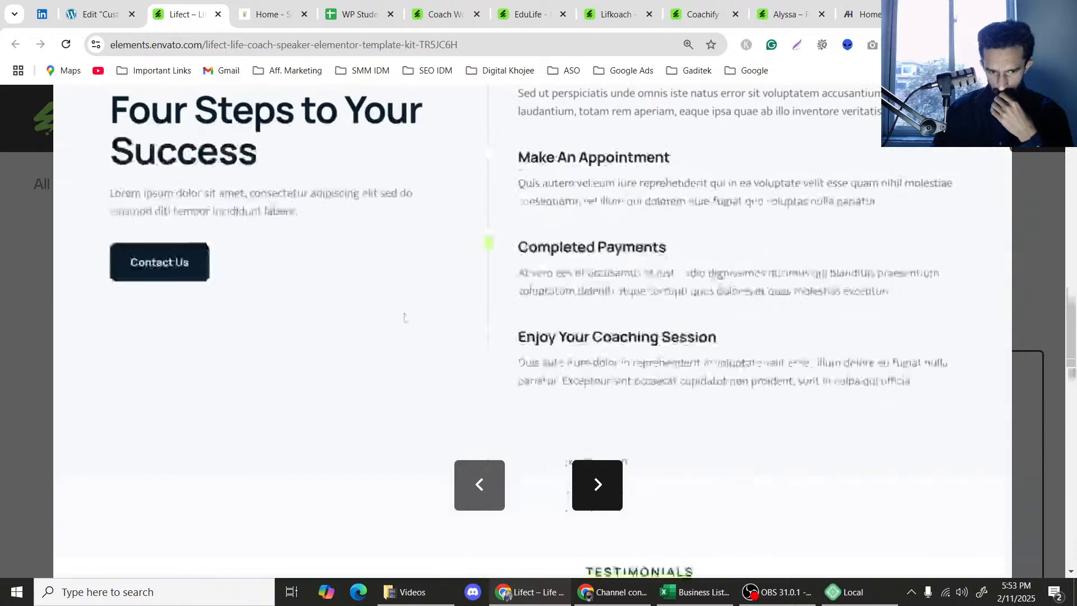
scroll(404, 315, up, 2)
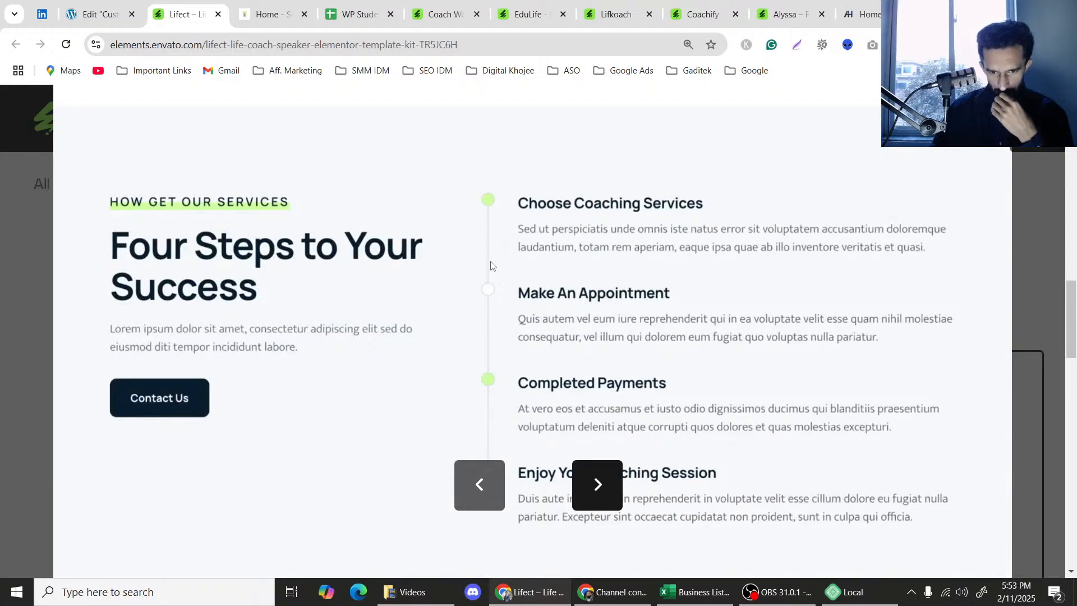
scroll(491, 264, down, 2)
scroll(493, 242, down, 1)
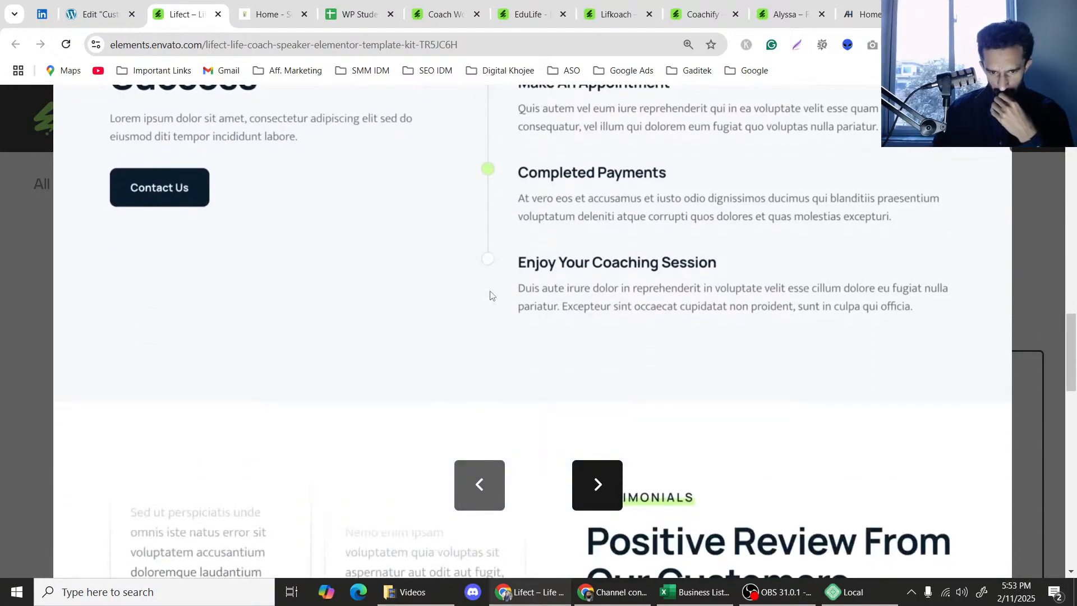
scroll(493, 235, up, 3)
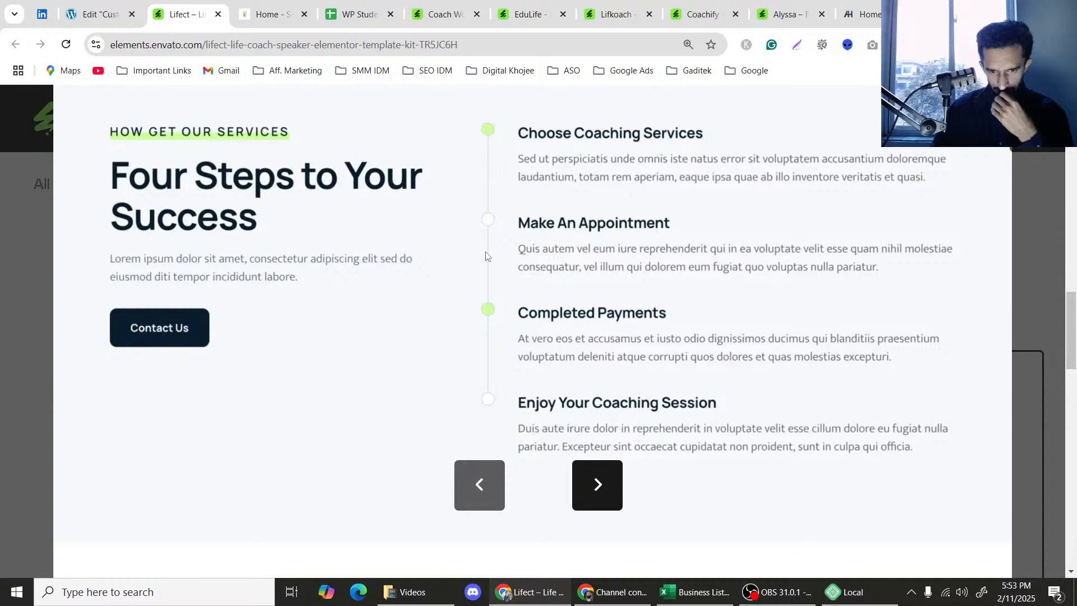
scroll(575, 239, down, 2)
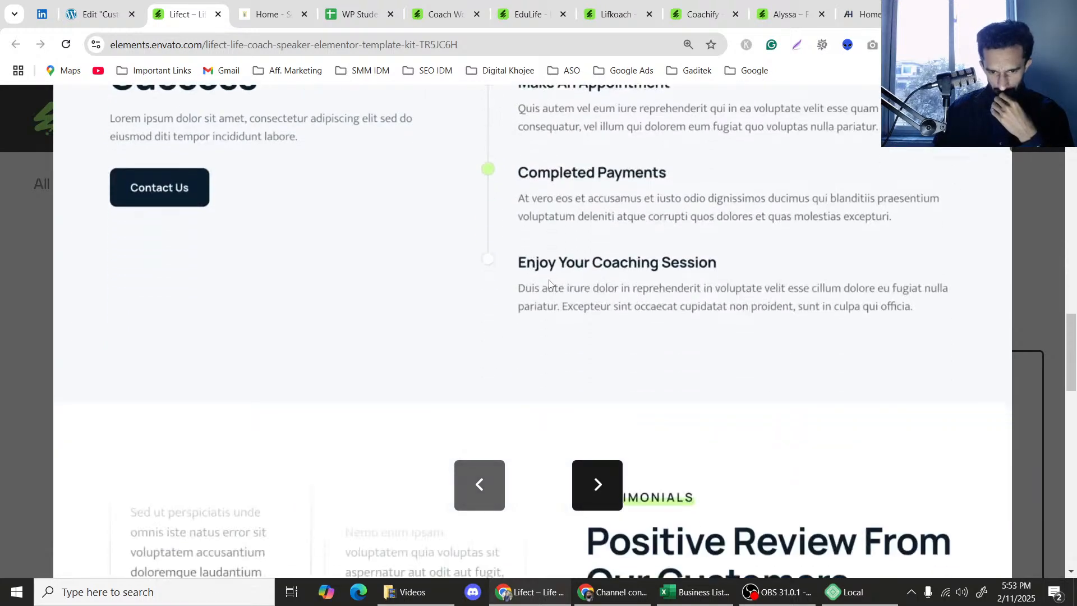
scroll(455, 297, up, 4)
scroll(458, 293, up, 2)
scroll(457, 293, down, 3)
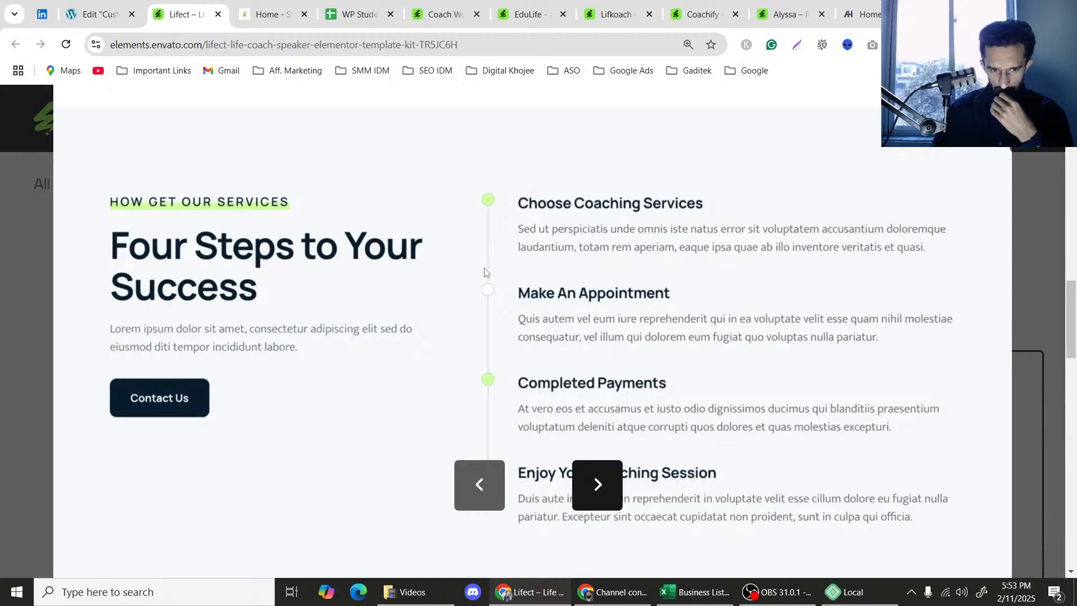
scroll(485, 273, down, 5)
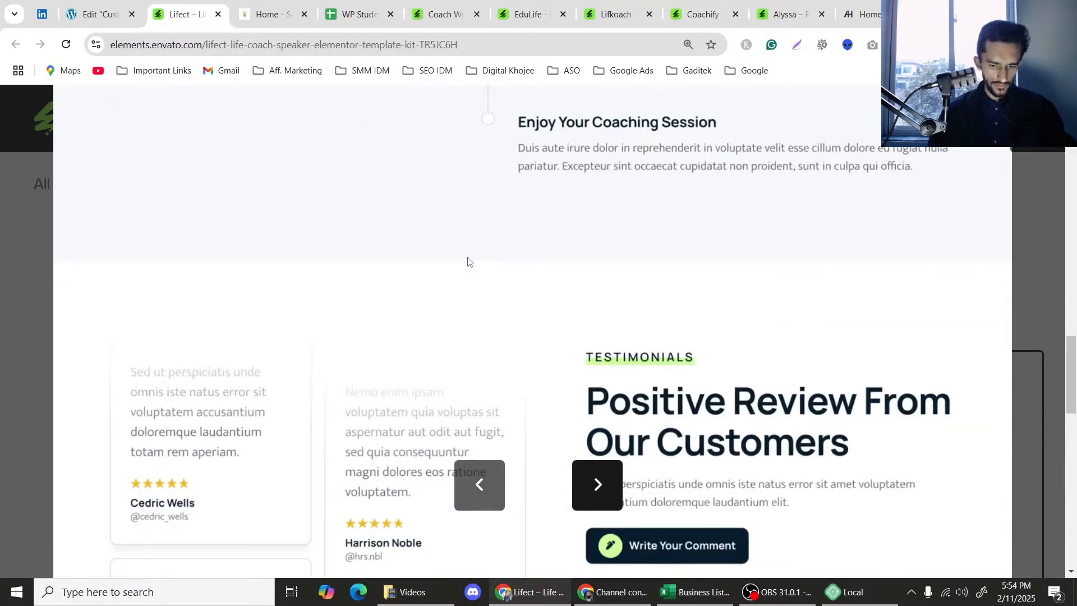
Look over the Lifect template's Testimonials section and return to its Our Services card grid.
scroll(468, 261, down, 6)
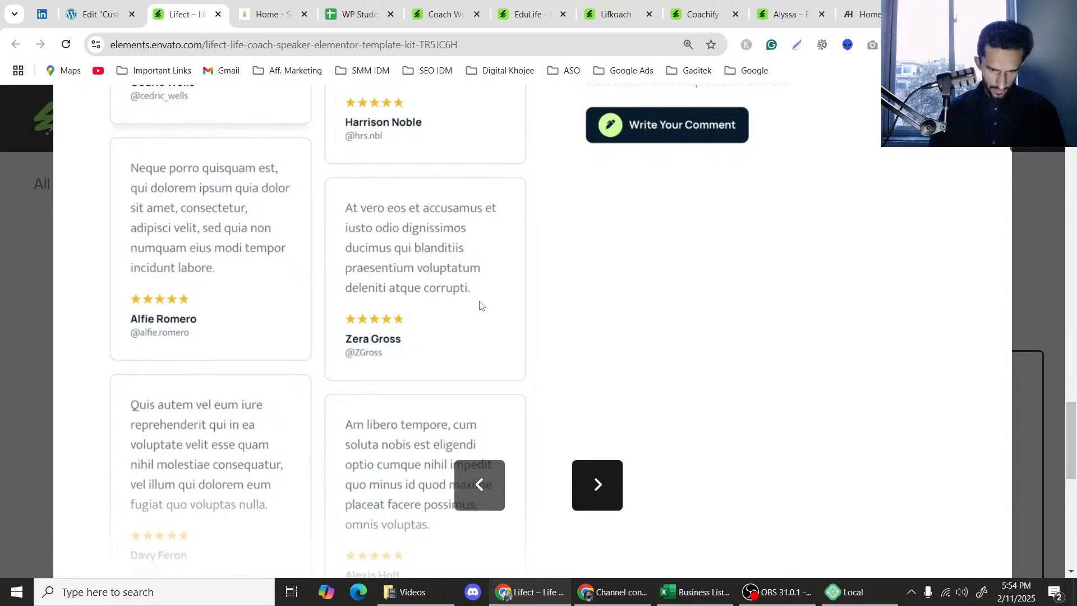
scroll(511, 339, up, 6)
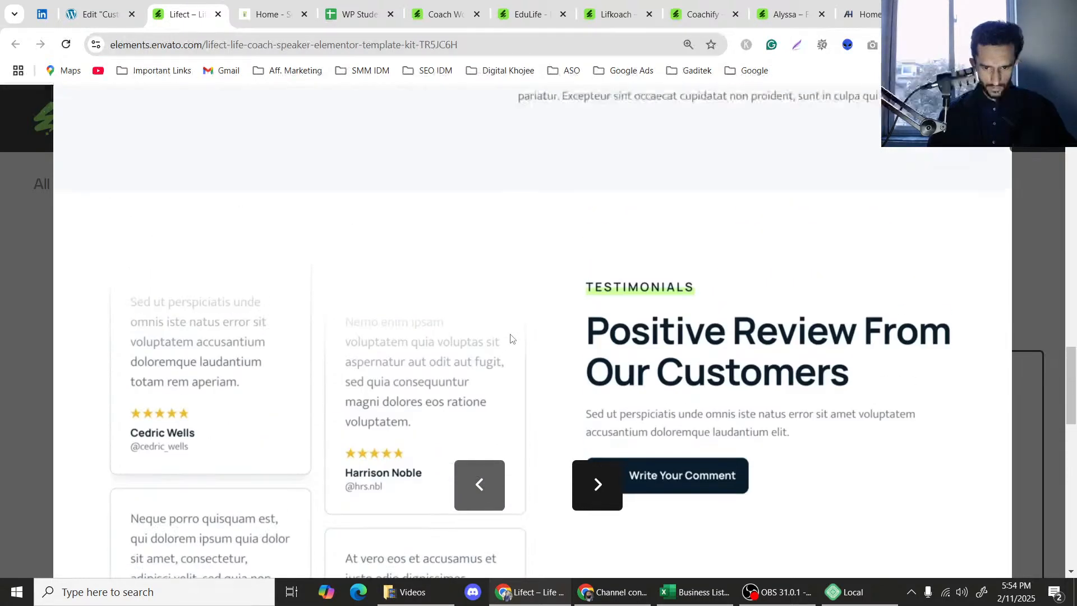
scroll(512, 323, up, 10)
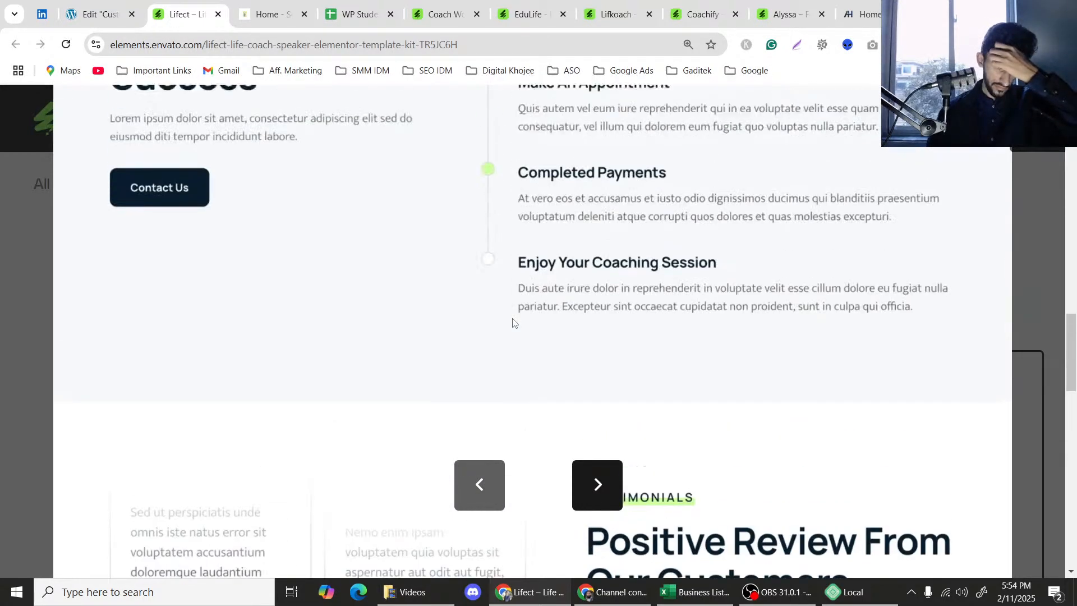
scroll(516, 317, up, 12)
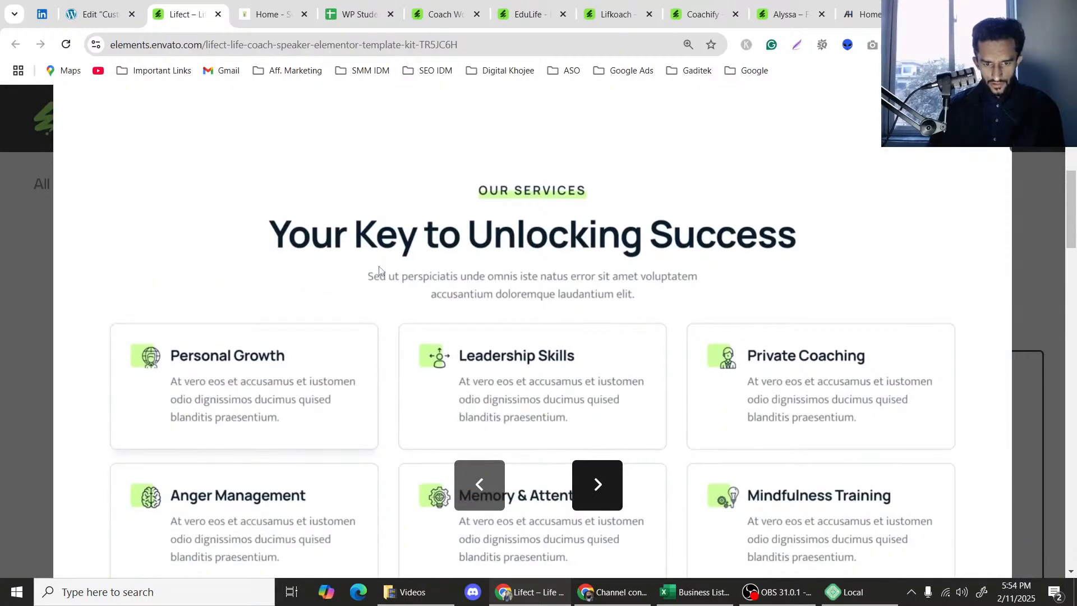
Close the background color picker in the page editor and compare the Our Services section with the Lifect Services page.
click(78, 4)
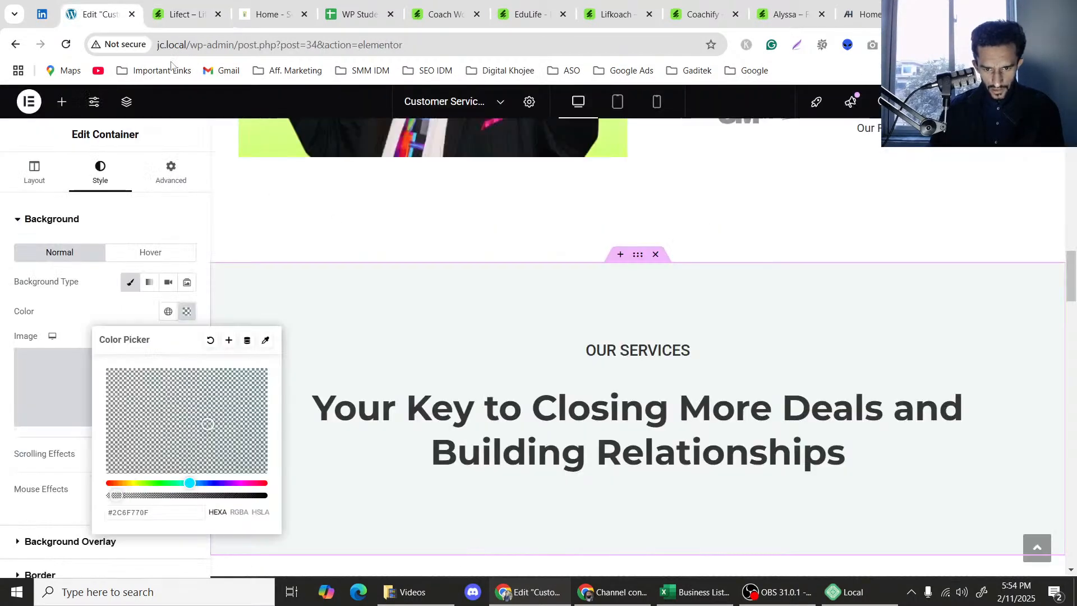
scroll(703, 295, down, 3)
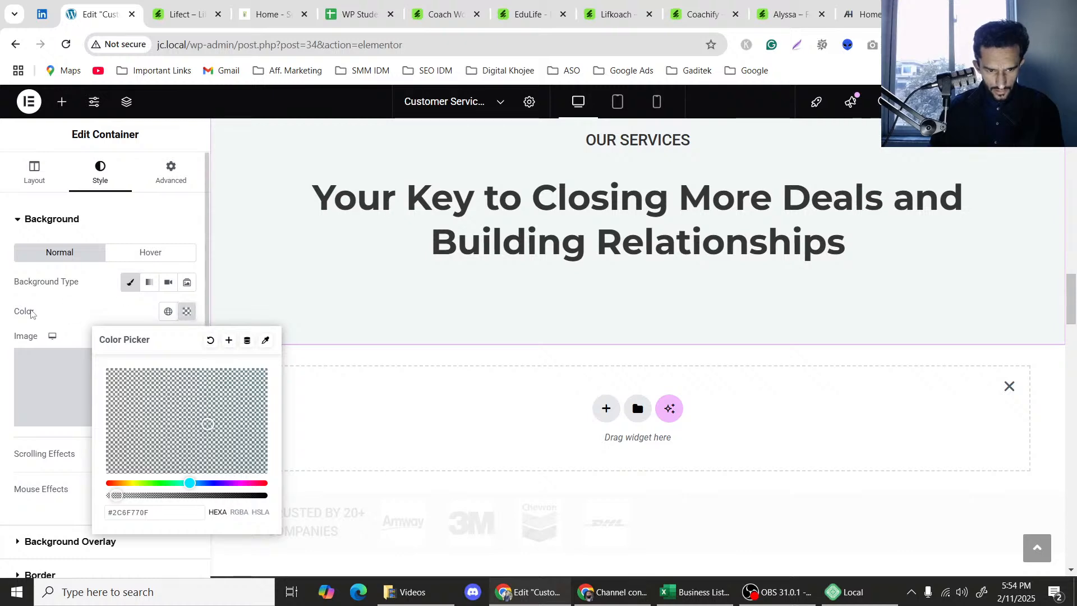
click(33, 315)
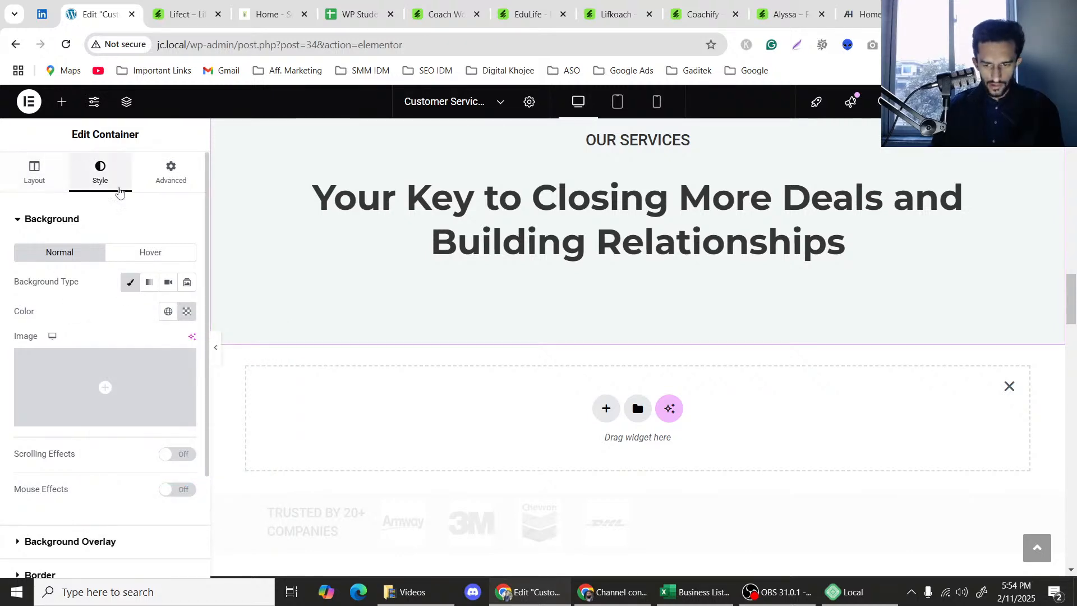
click(179, 5)
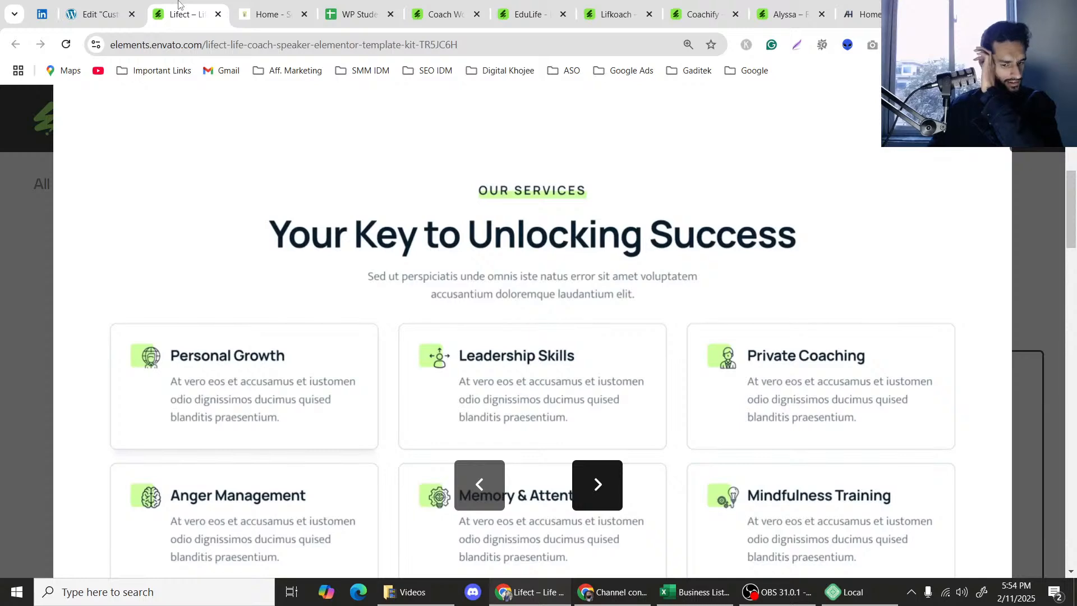
scroll(357, 259, up, 8)
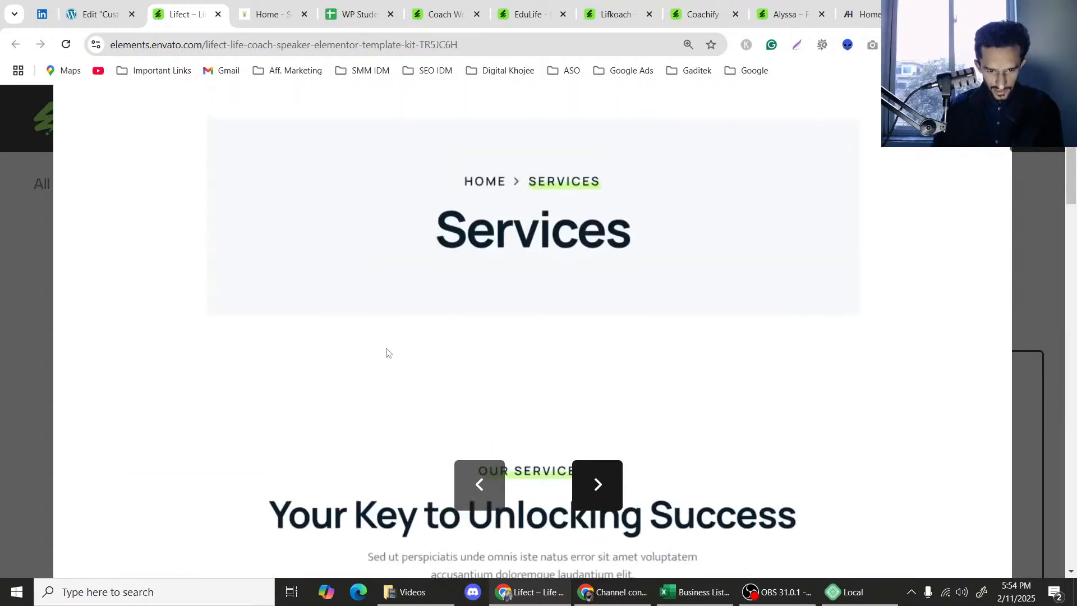
scroll(375, 328, down, 7)
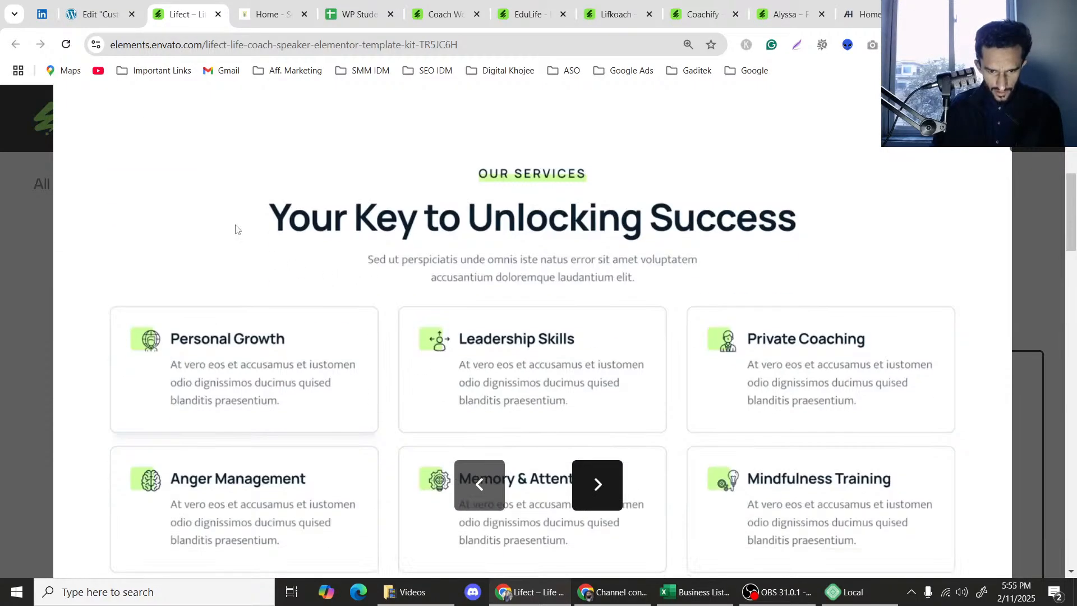
Add a Container inside the Our Services section, below the "Your Key to Closing More Deals and Building Relationships" heading.
click(114, 4)
scroll(563, 313, down, 1)
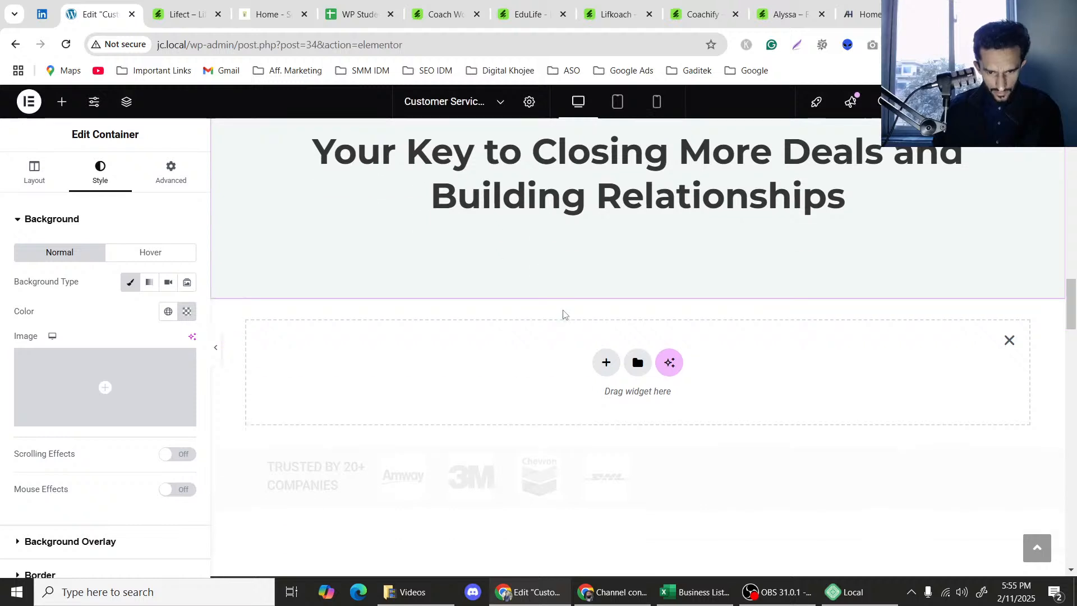
scroll(579, 284, up, 1)
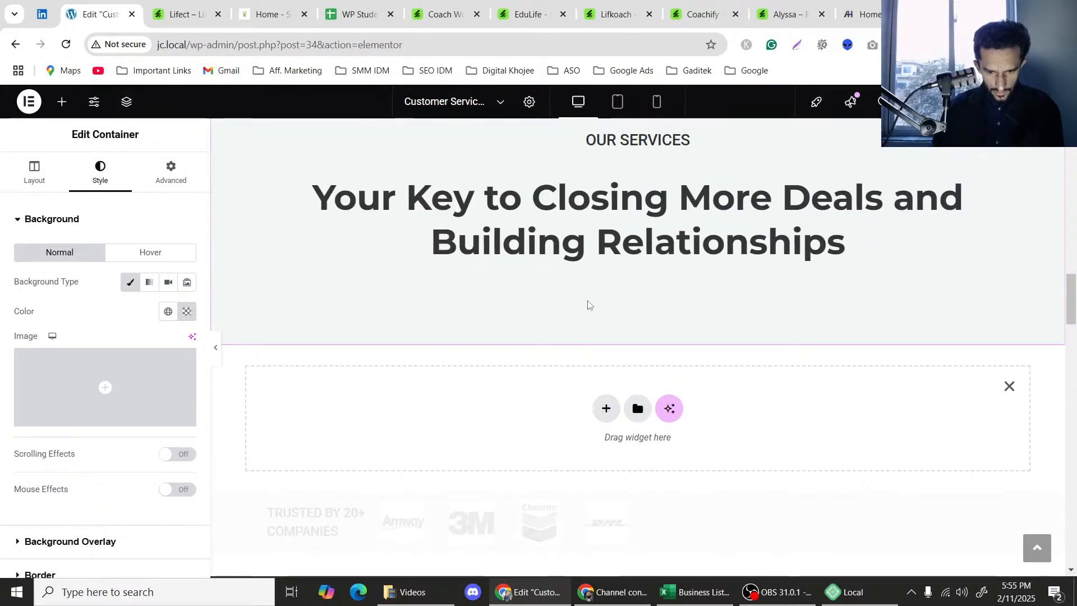
scroll(588, 305, up, 3)
scroll(640, 376, down, 1)
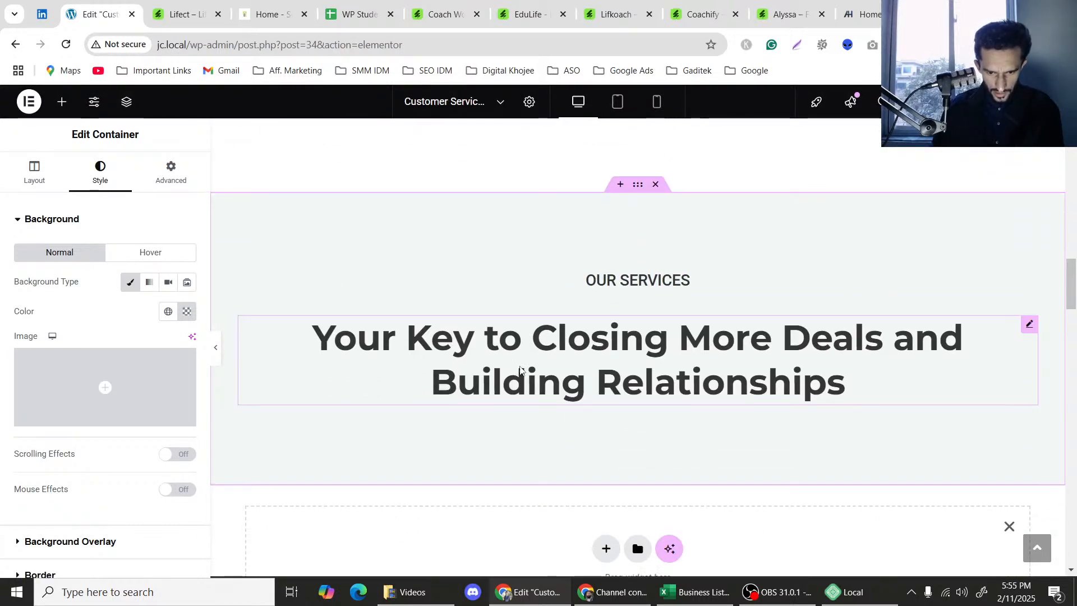
click(63, 103)
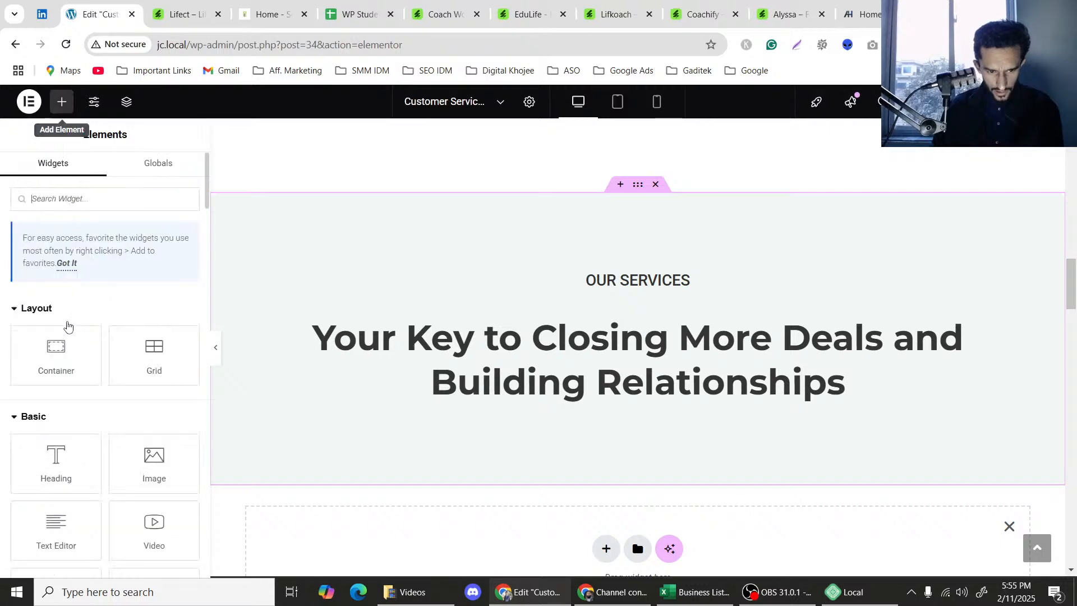
drag(66, 336, 612, 393)
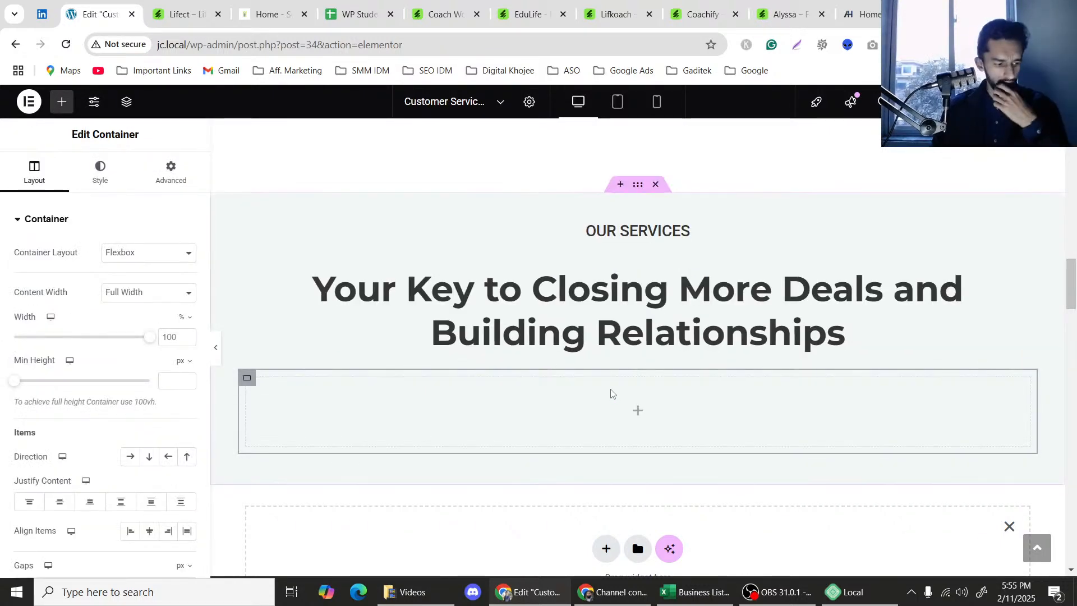
Compare the Our Services section and its empty container with the intro paragraph and cards in the Lifect template.
click(156, 12)
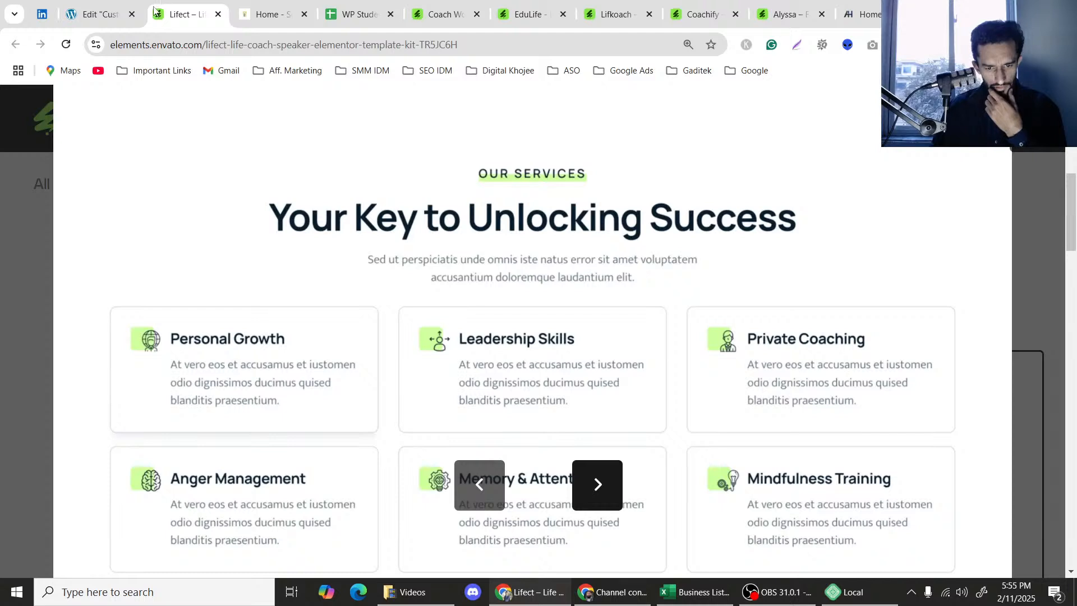
click(111, 5)
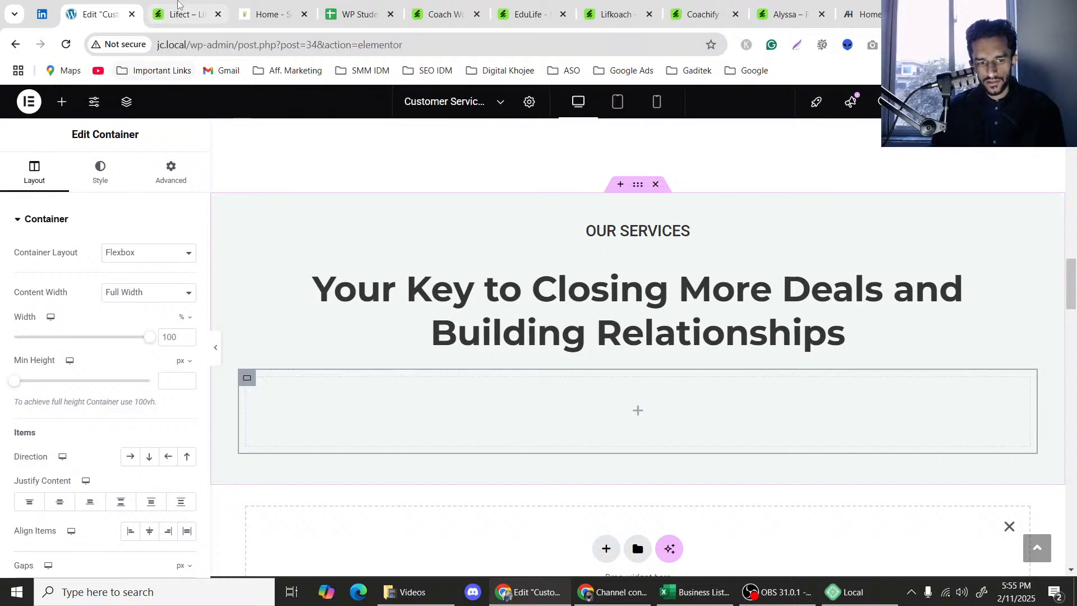
click(181, 13)
click(115, 4)
click(186, 4)
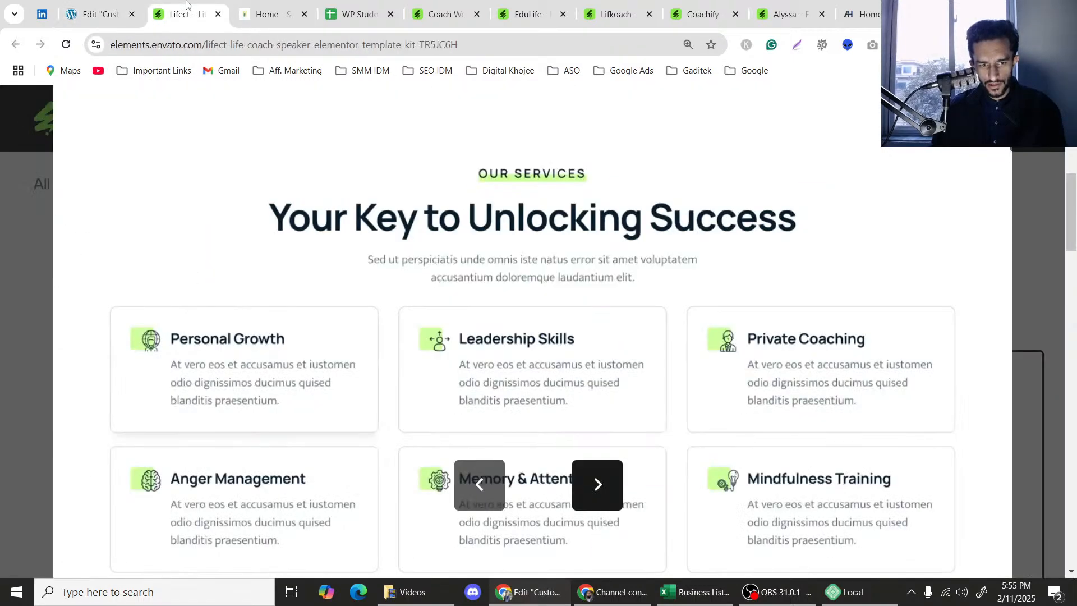
click(140, 6)
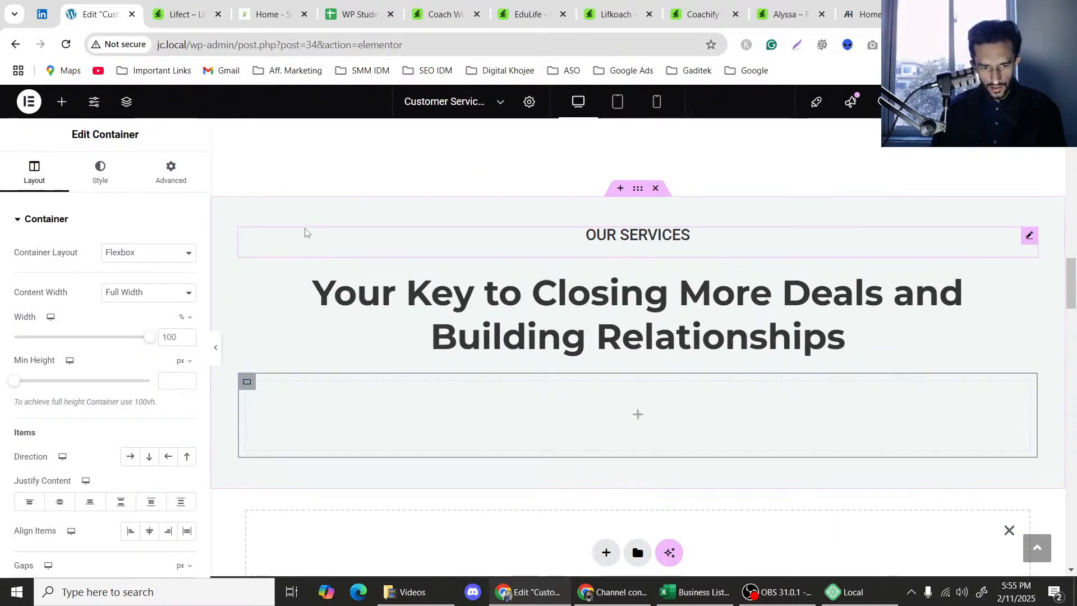
Add a Text Editor widget between the Our Services main heading and the empty container.
scroll(306, 247, up, 1)
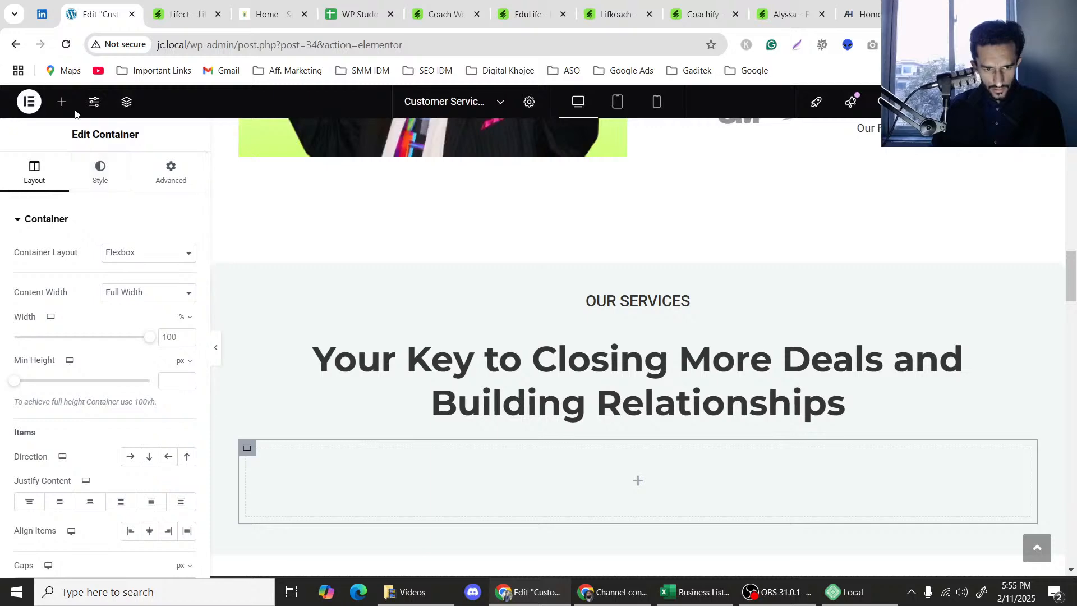
click(56, 101)
scroll(127, 320, down, 3)
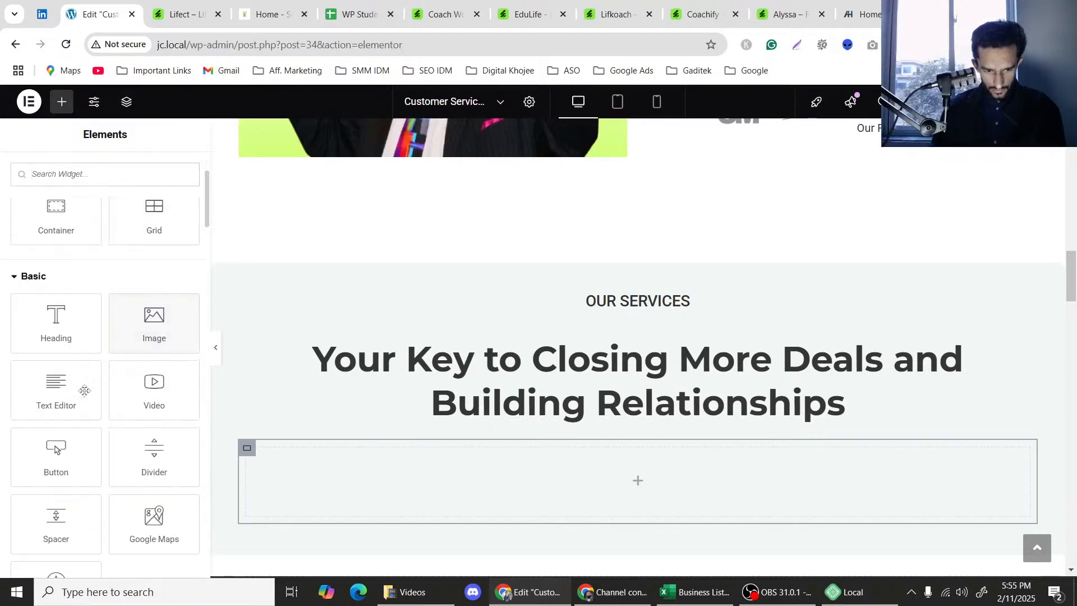
drag(57, 388, 645, 412)
Copy the "Our Short Story" paragraph widget and paste it beneath the Our Services main heading.
scroll(721, 391, up, 5)
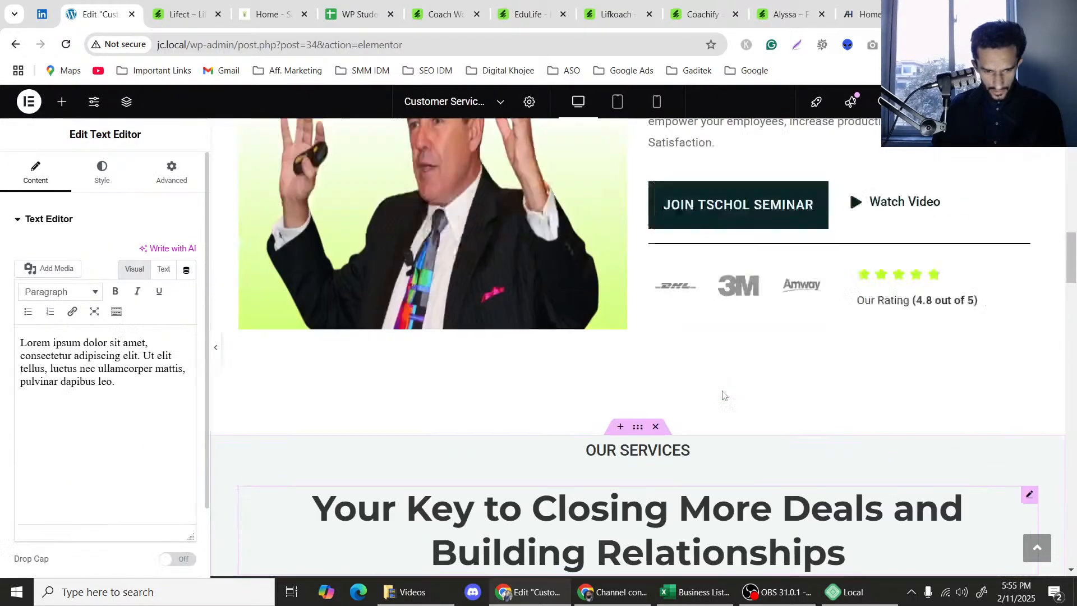
scroll(769, 404, up, 4)
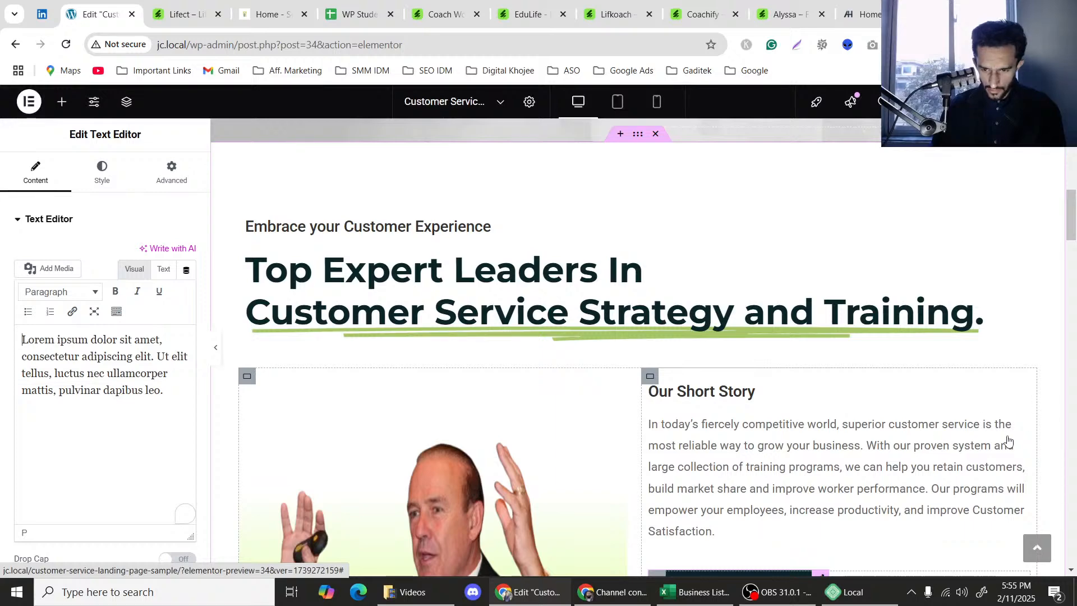
right_click(1020, 420)
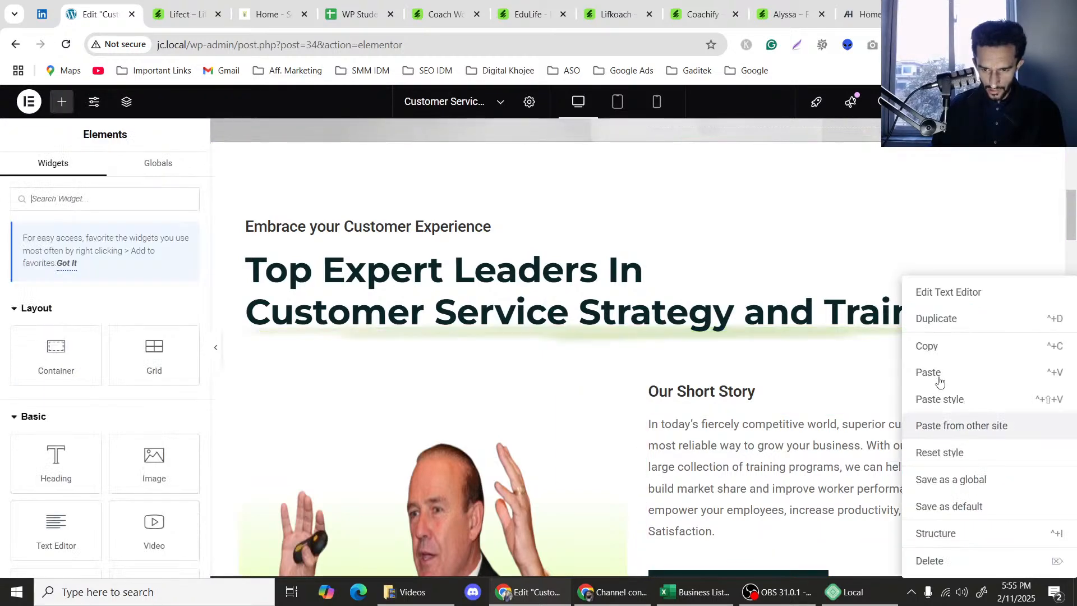
click(936, 349)
scroll(561, 359, down, 9)
scroll(541, 347, down, 1)
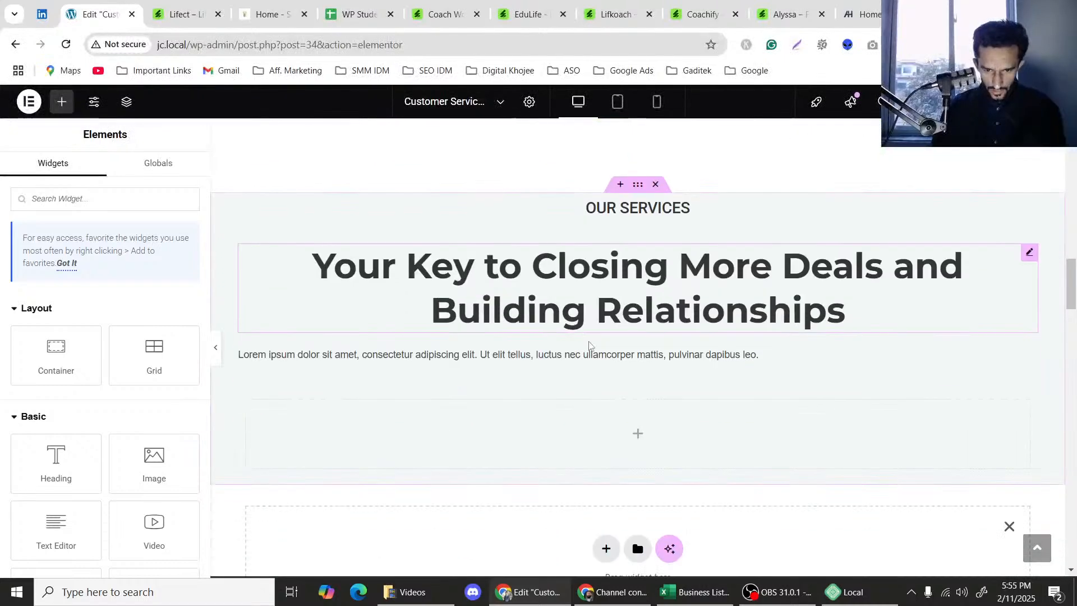
right_click(819, 277)
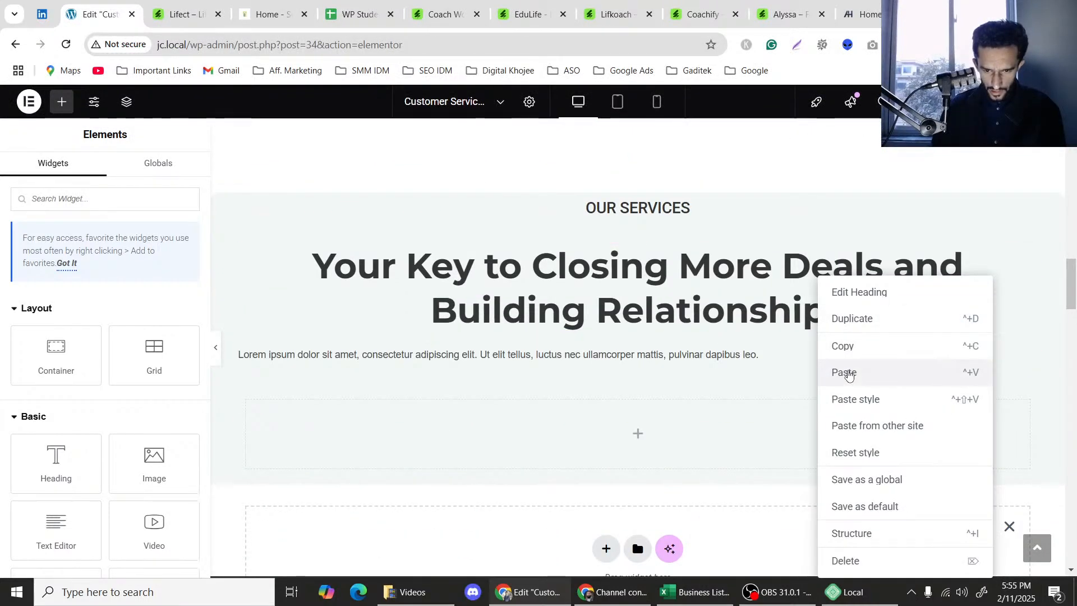
click(848, 373)
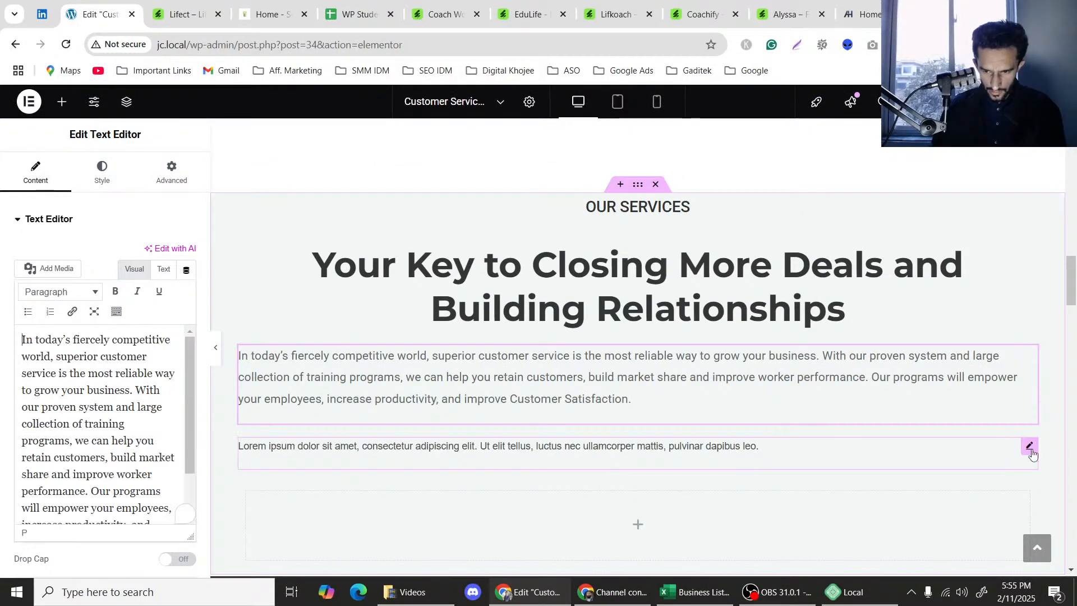
Delete the Lorem ipsum Text Editor widget below the pasted paragraph in the Our Services section.
right_click(960, 564)
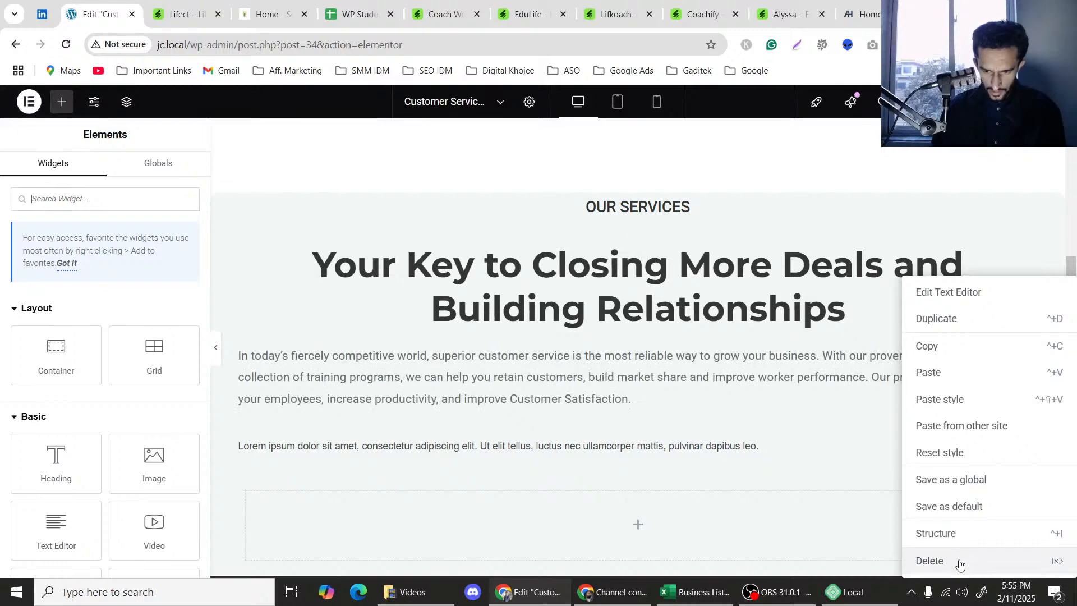
Center-align the introductory paragraph below the "Your Key to Closing More Deals and Building Relationships" heading.
click(564, 376)
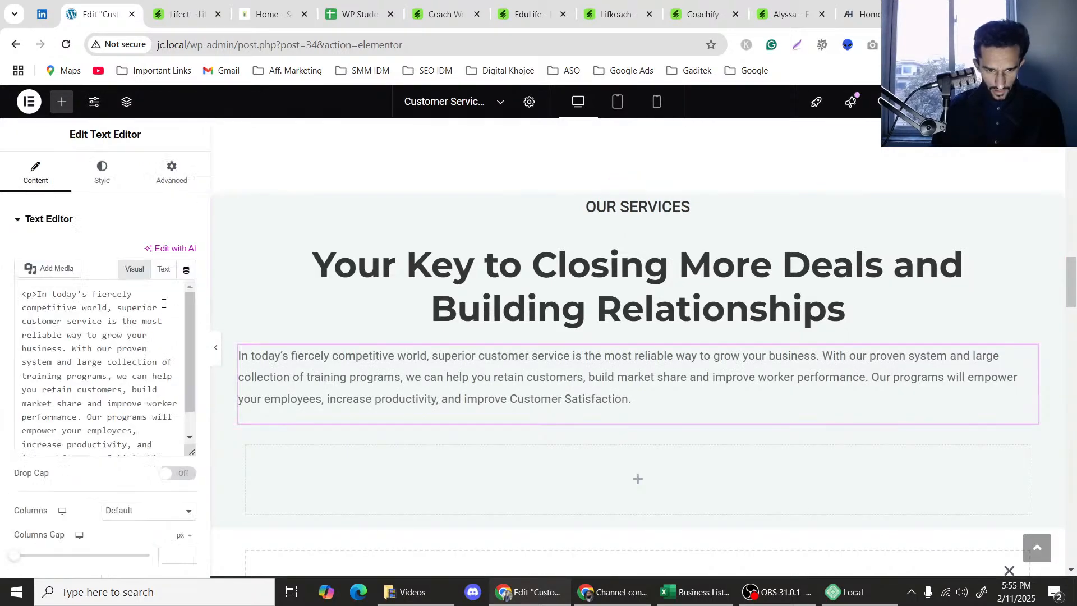
click(98, 178)
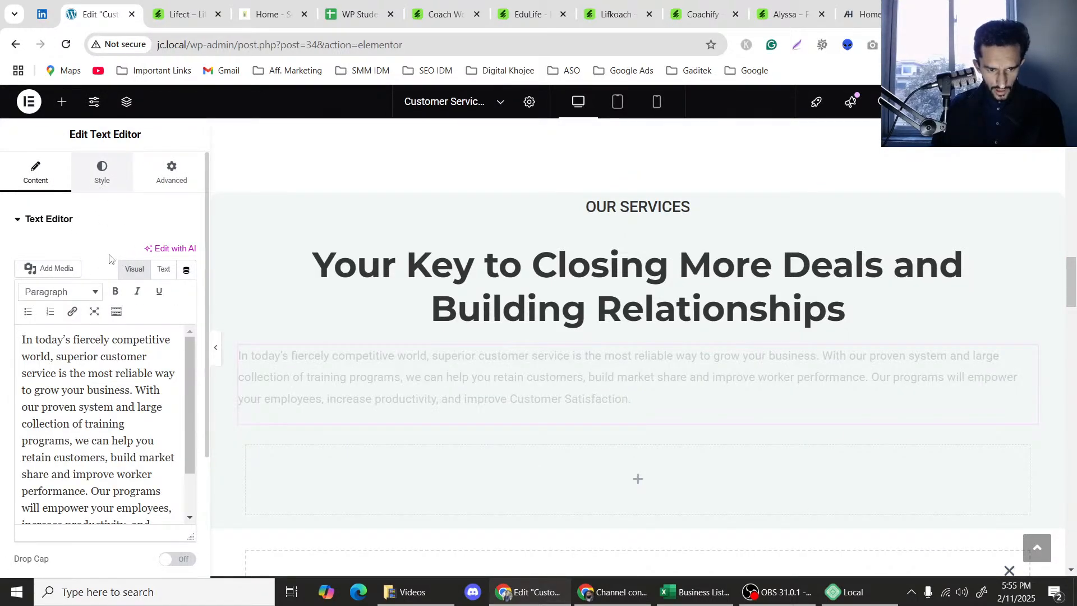
click(149, 257)
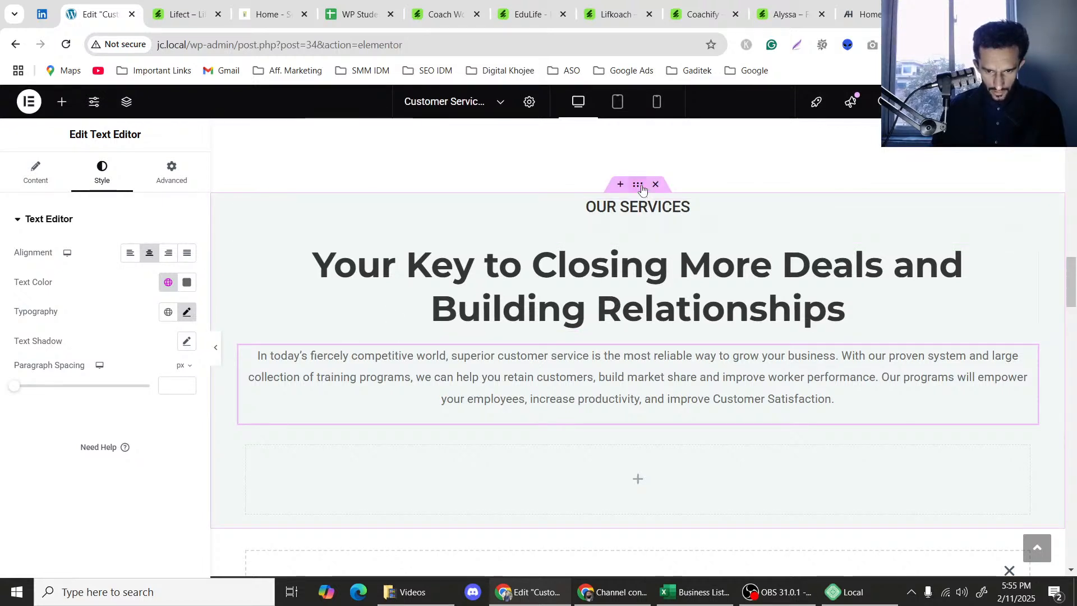
Set the minimum height of the Our Services section's container to 700 px.
click(641, 187)
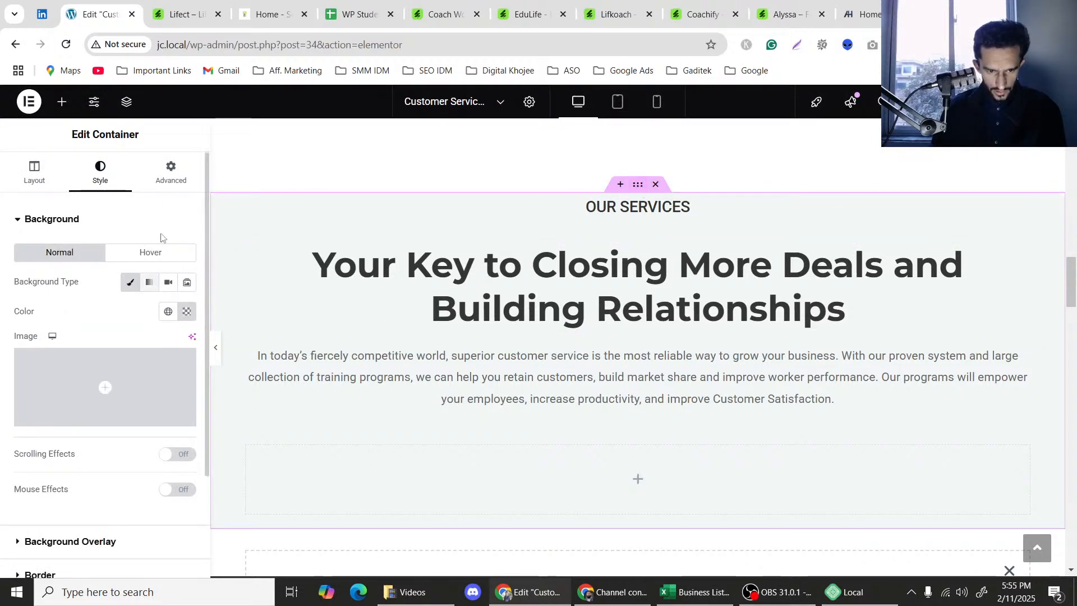
click(15, 179)
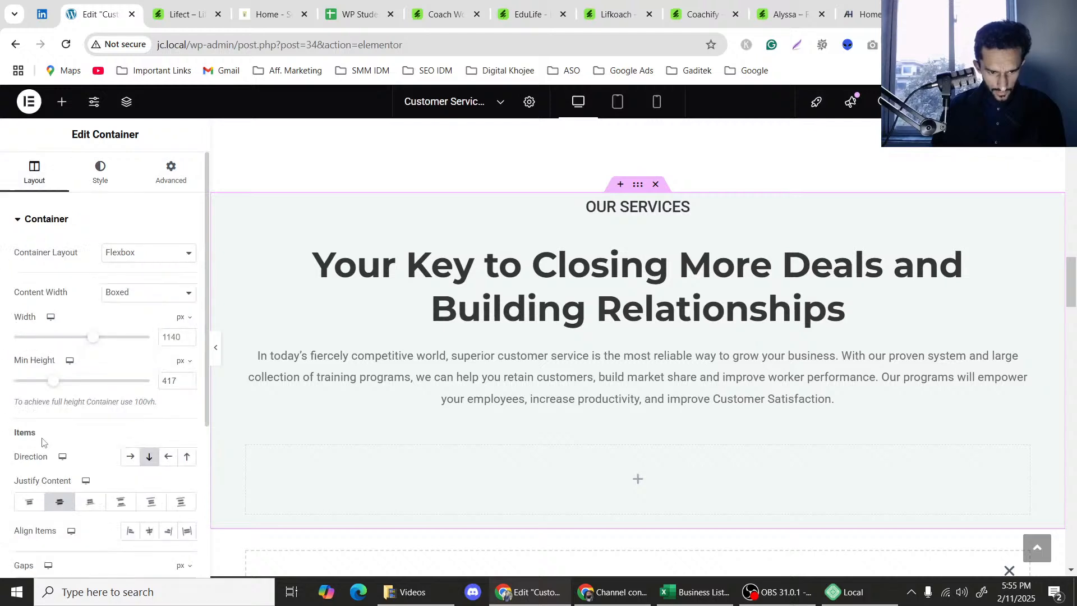
click(103, 381)
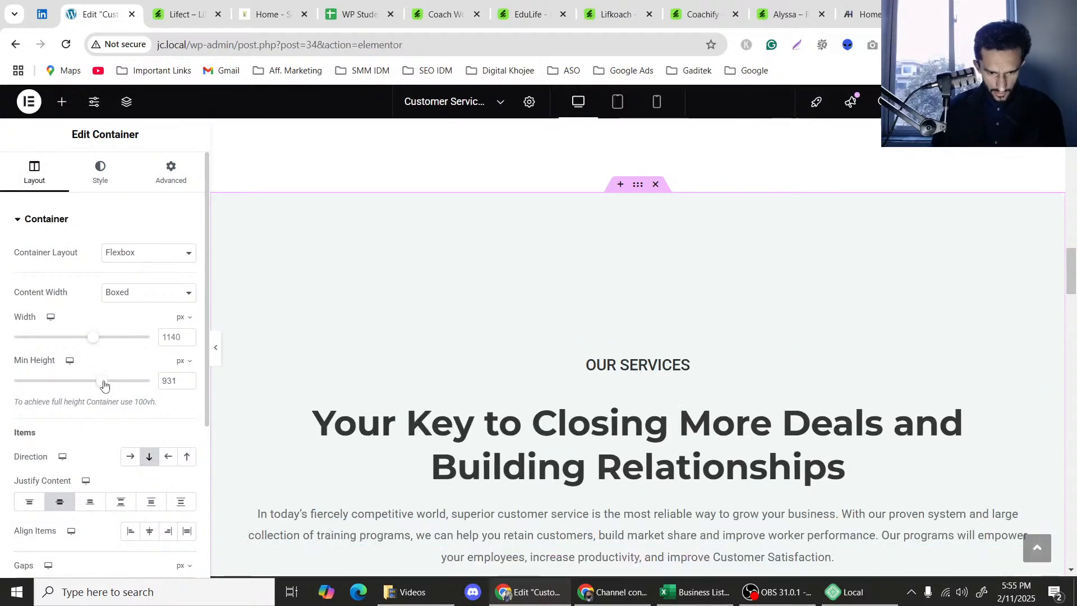
drag(93, 383, 82, 383)
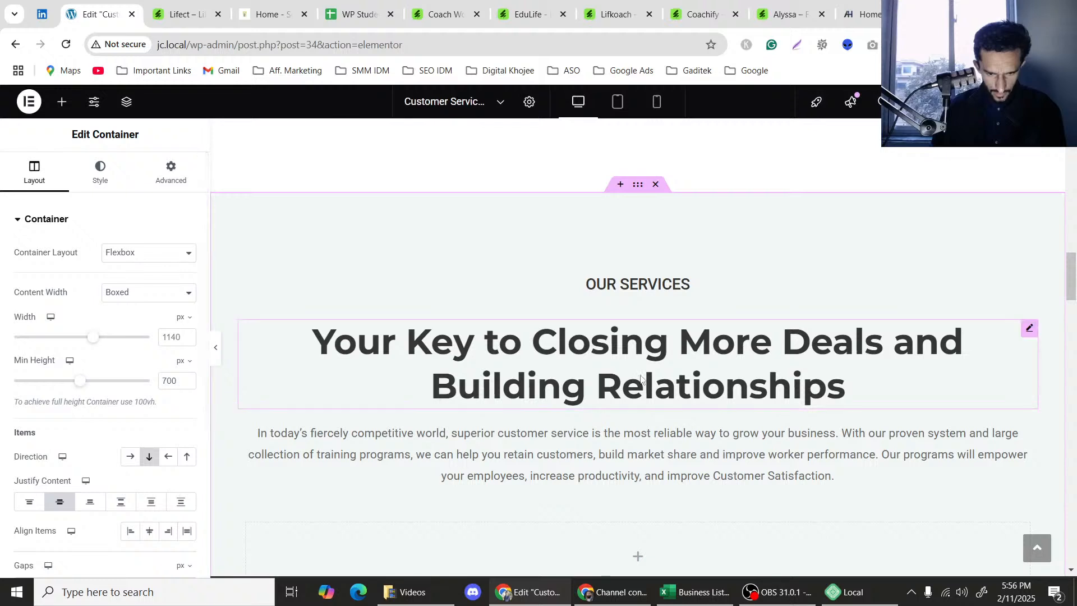
Replace the last sentence of the services paragraph, starting "Our programs will empower", with "(Dummy Text Area)".
scroll(570, 337, down, 2)
click(817, 339)
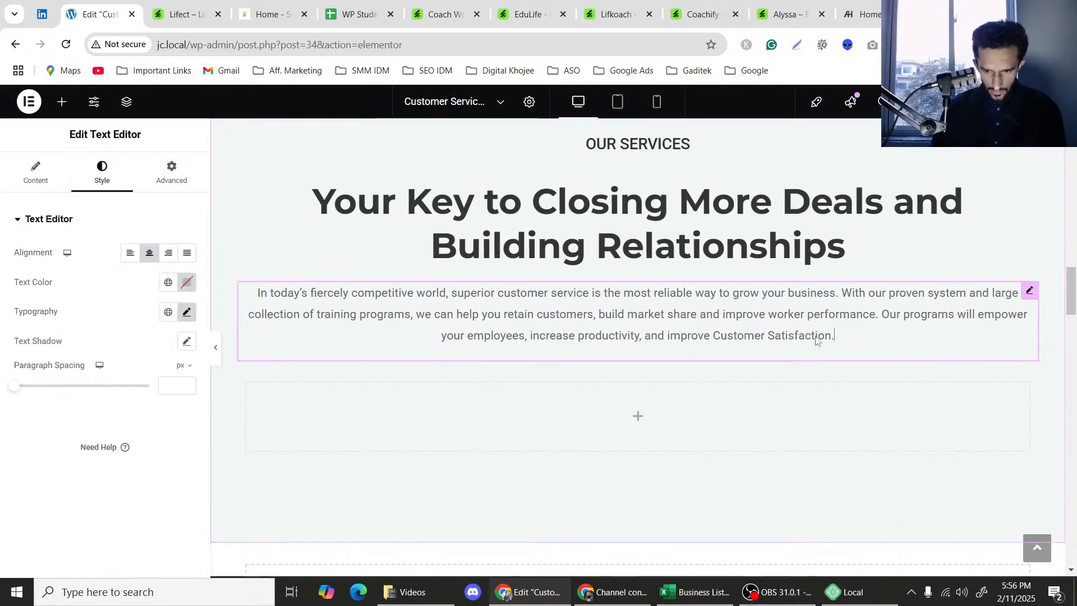
drag(887, 314, 905, 339)
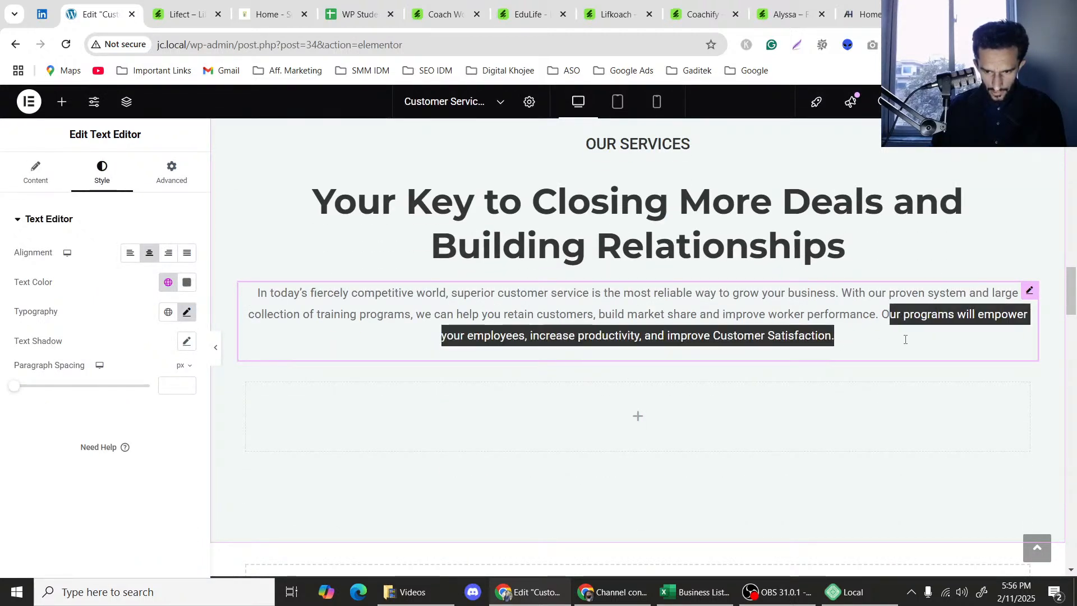
key(BackSpace)
key(BackSpace)
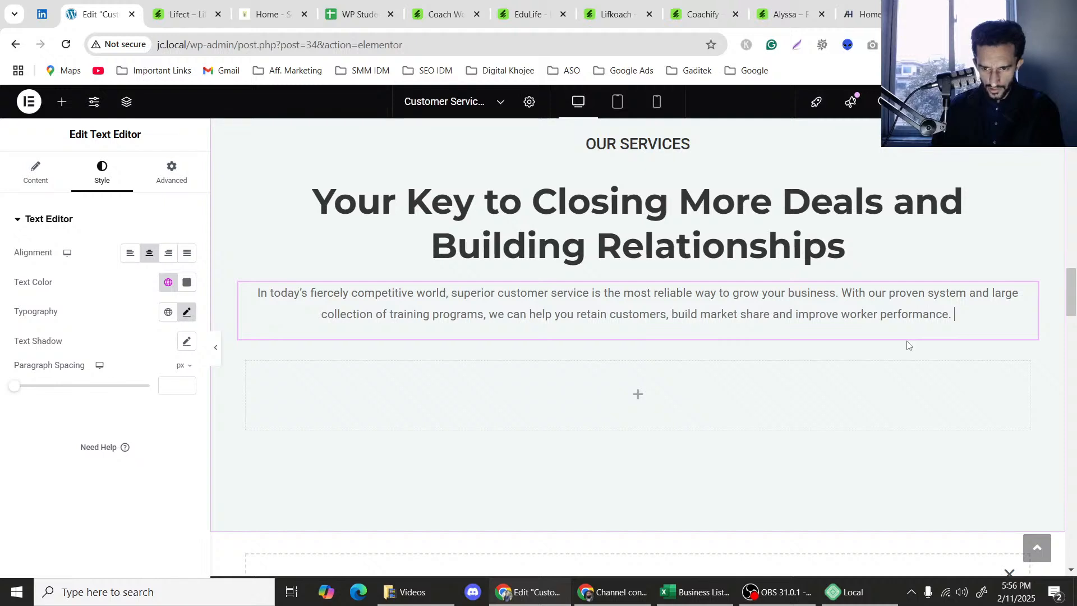
text(Dummy)
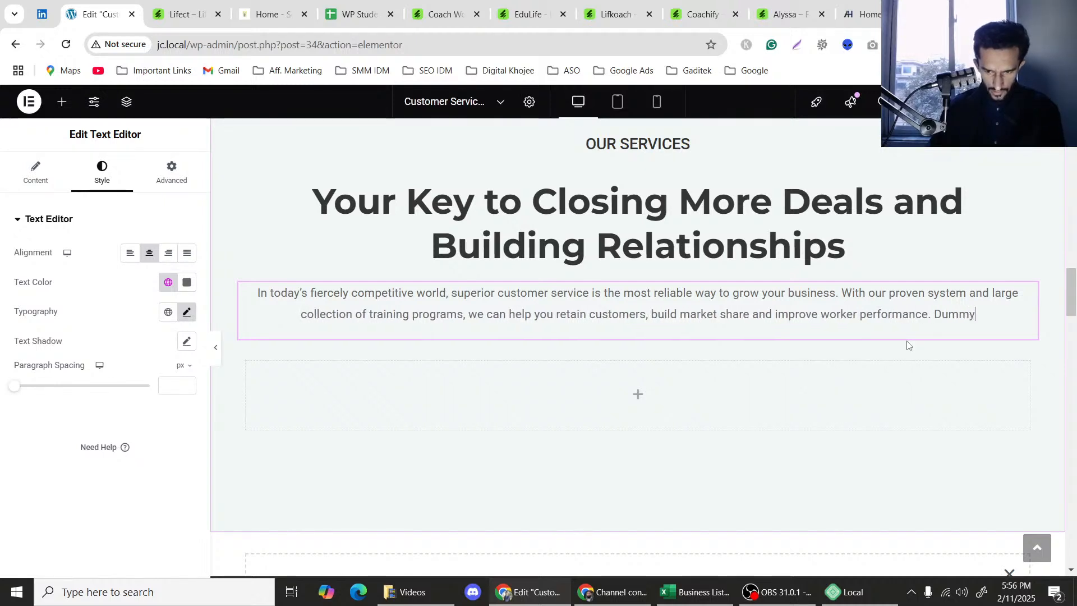
text( T)
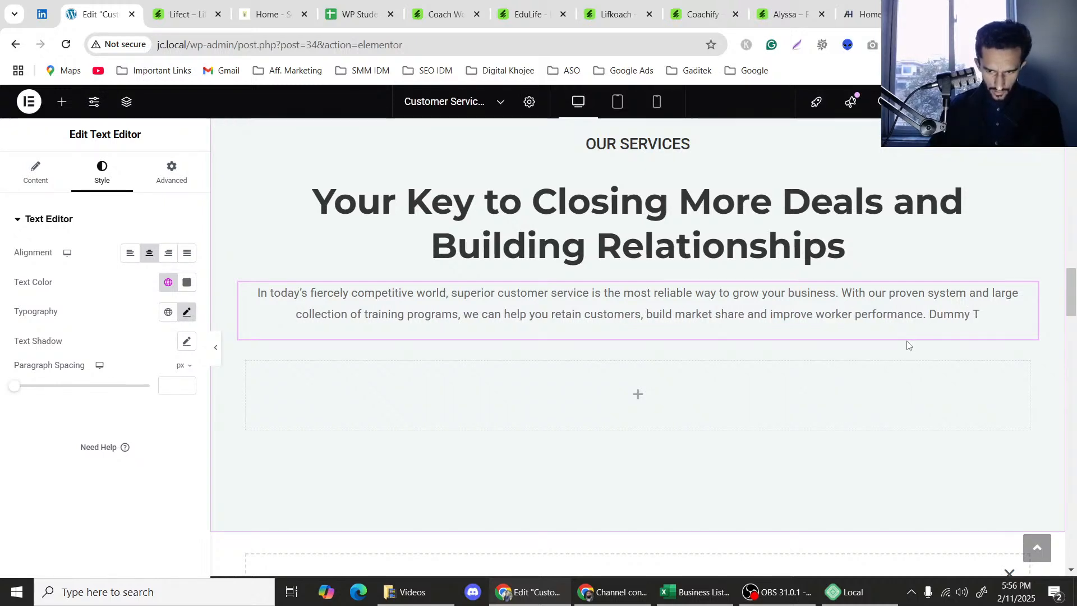
text(ext)
text( Area)
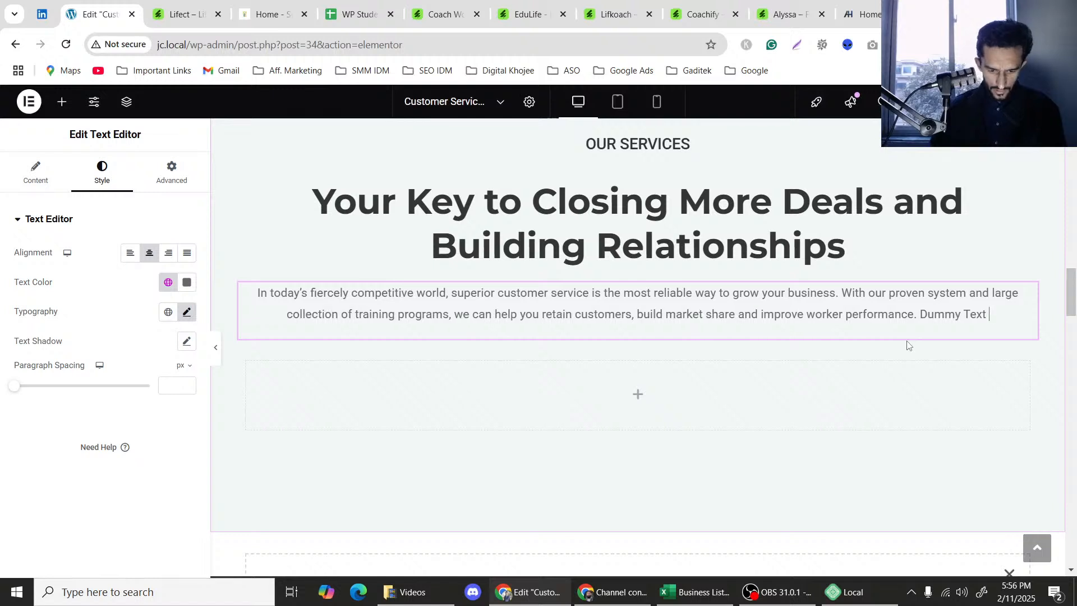
text())
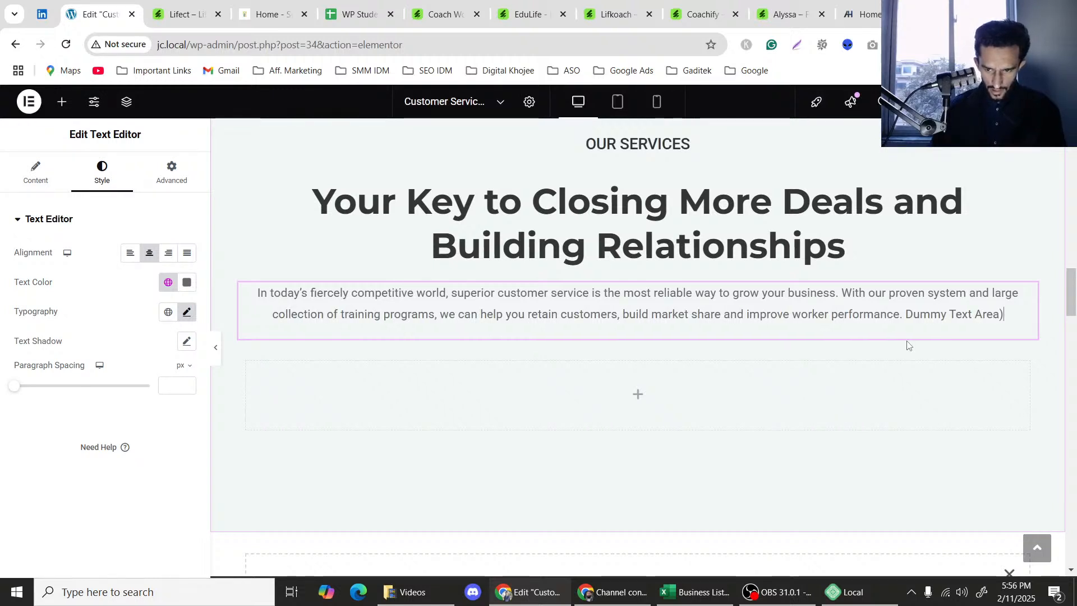
key(ctrl+Left)
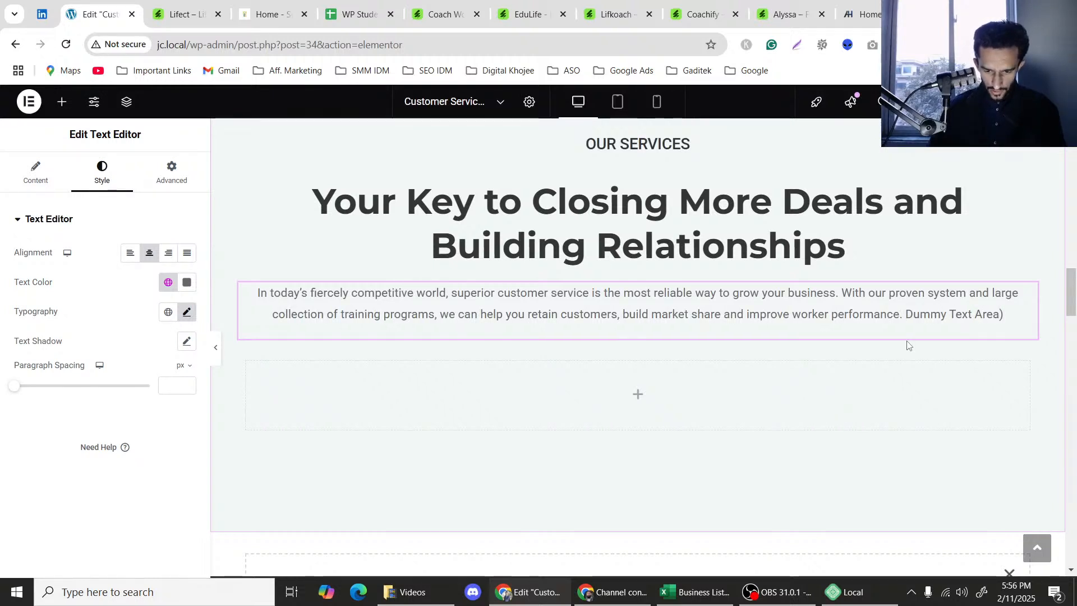
text(()
Make the "(Dummy Text Area)" text at the end of the services paragraph bold.
key(shift+Right)
key(shift+Right)
key(shift+Right)
key(shift+Right)
key(shift+Right)
key(shift+Right)
key(shift+Right)
key(shift+Right)
key(shift+Right)
key(shift+Right)
key(shift+Right)
key(shift+Right)
key(shift+Right)
key(shift+Right)
key(shift+Right)
key(shift+Right)
key(shift+Right)
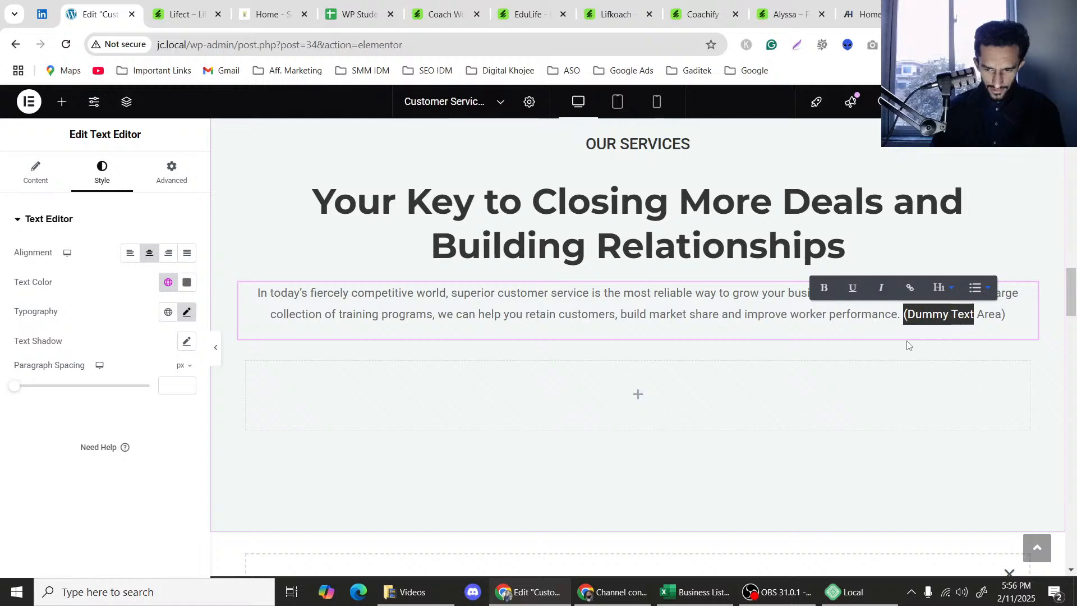
key(ctrl+b)
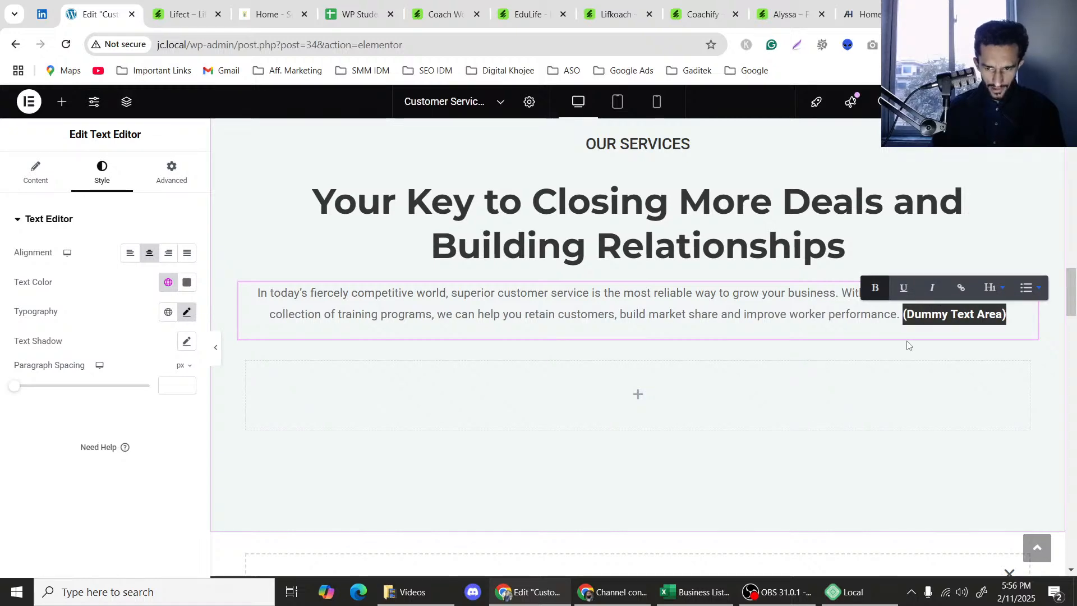
click(773, 336)
Preview the page without the editing panel, examining the Top Expert Leaders and Our Services sections.
scroll(510, 296, up, 2)
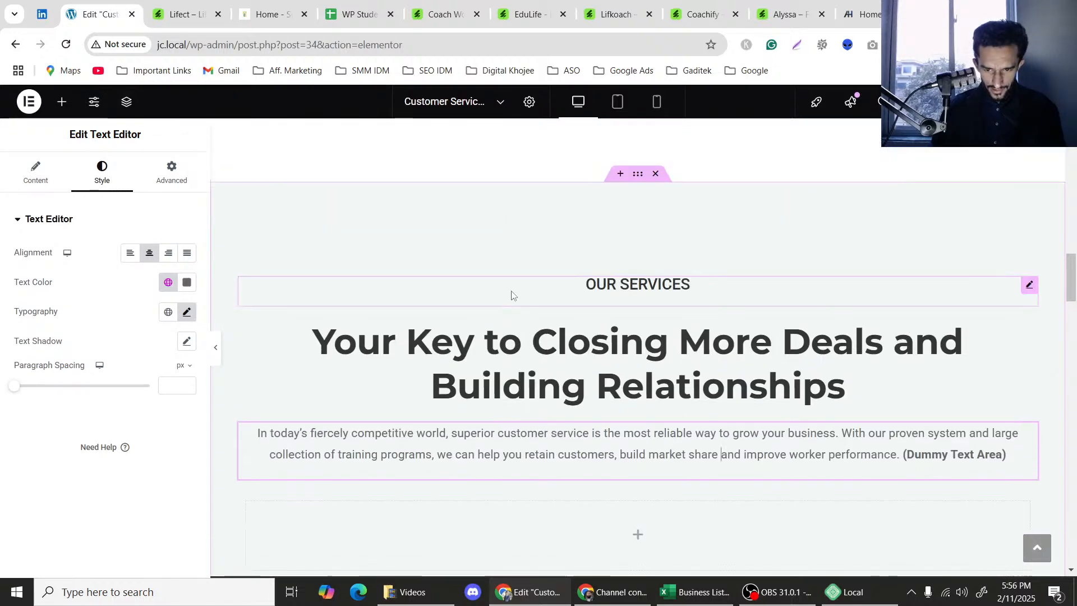
scroll(511, 296, down, 2)
click(217, 362)
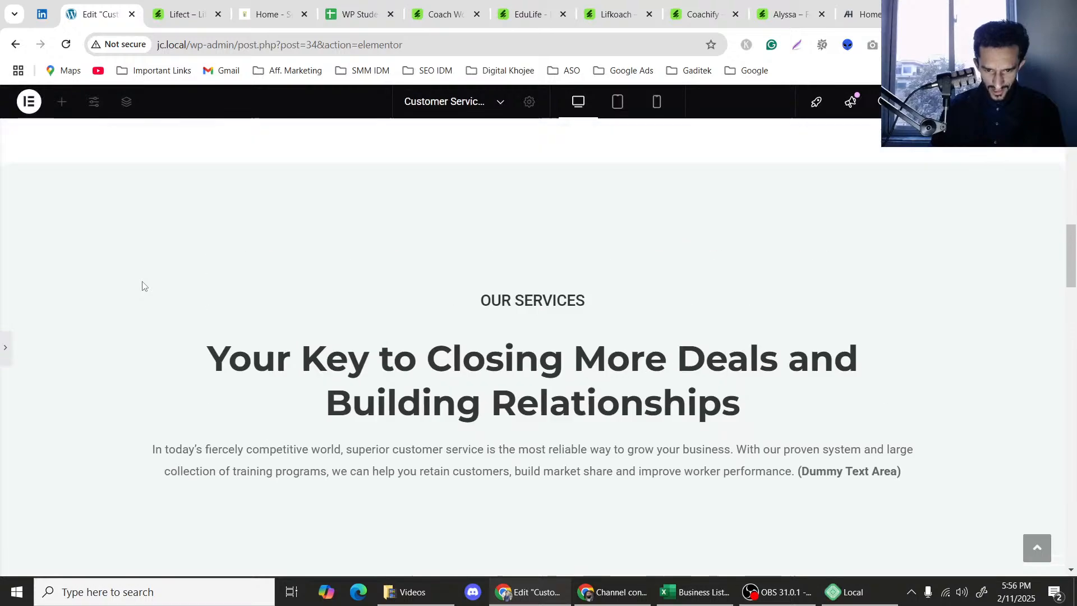
scroll(142, 286, up, 10)
scroll(143, 286, down, 12)
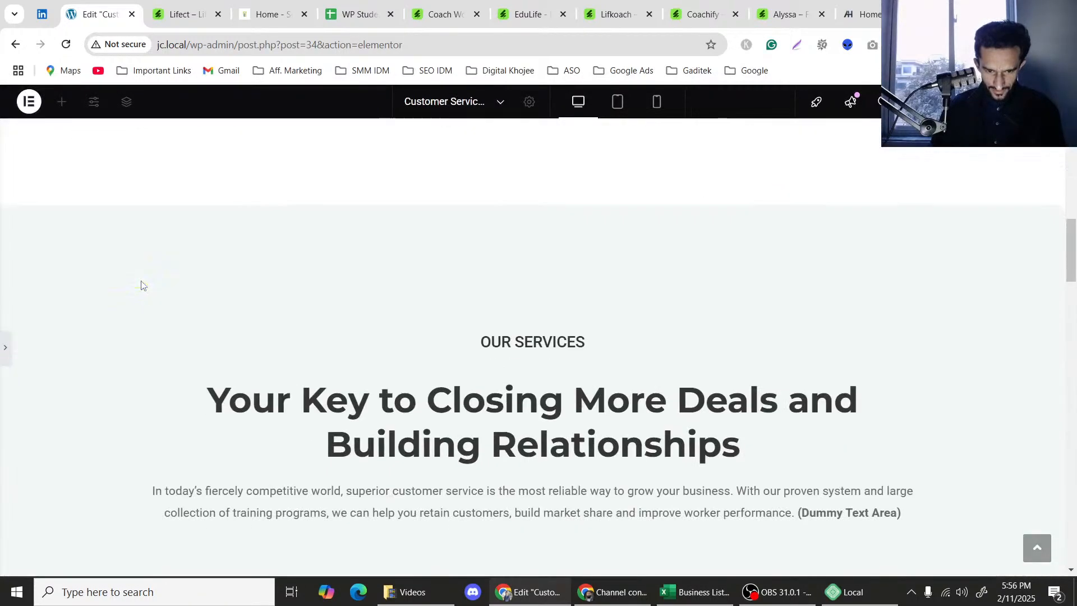
scroll(142, 285, up, 8)
scroll(140, 285, up, 5)
scroll(143, 281, down, 7)
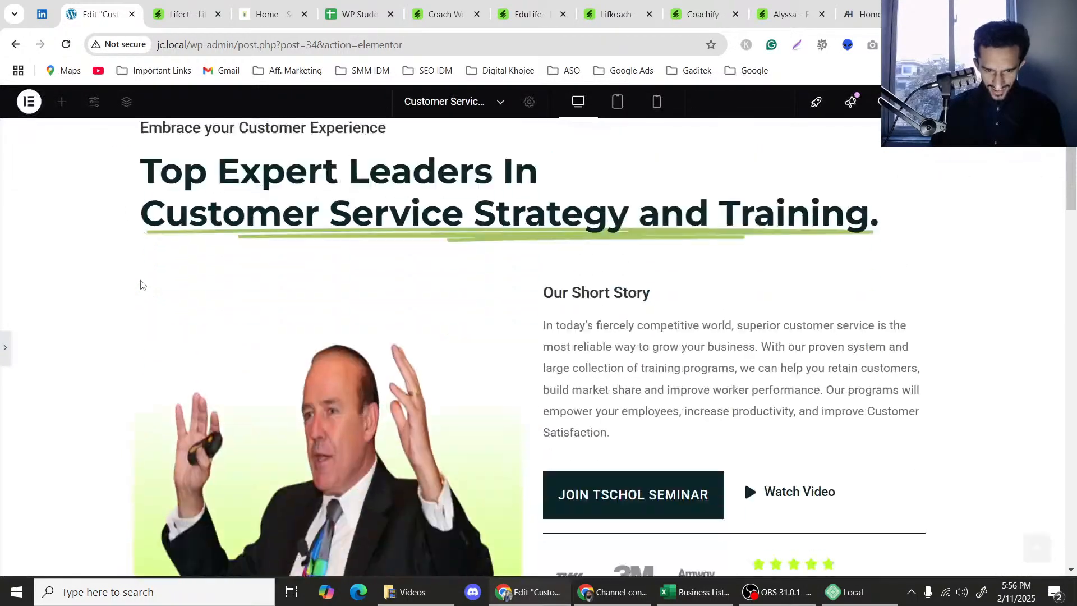
scroll(140, 278, down, 8)
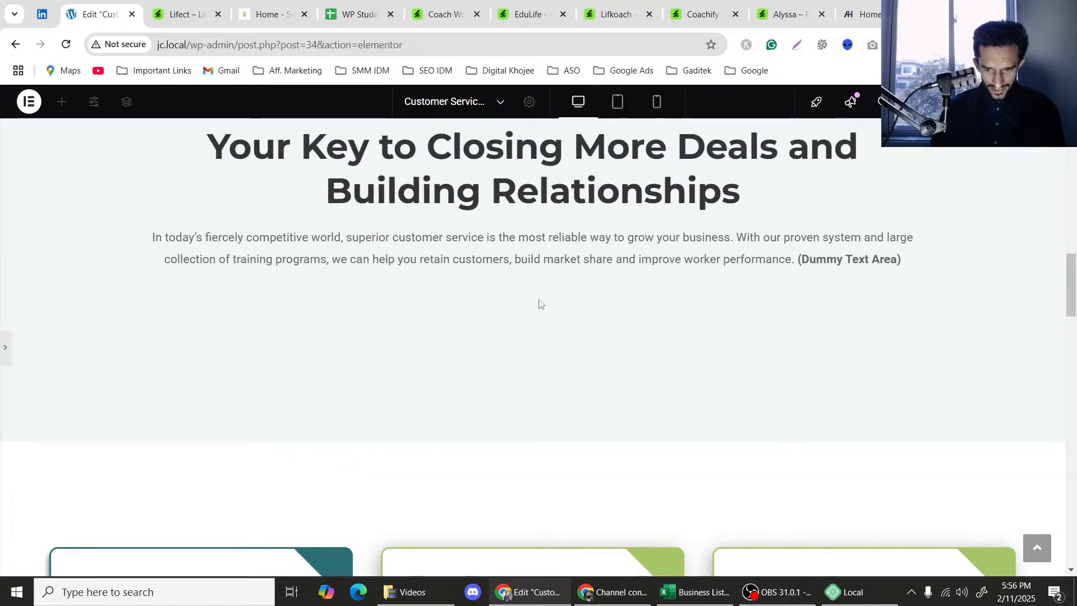
scroll(539, 303, up, 12)
scroll(534, 307, down, 4)
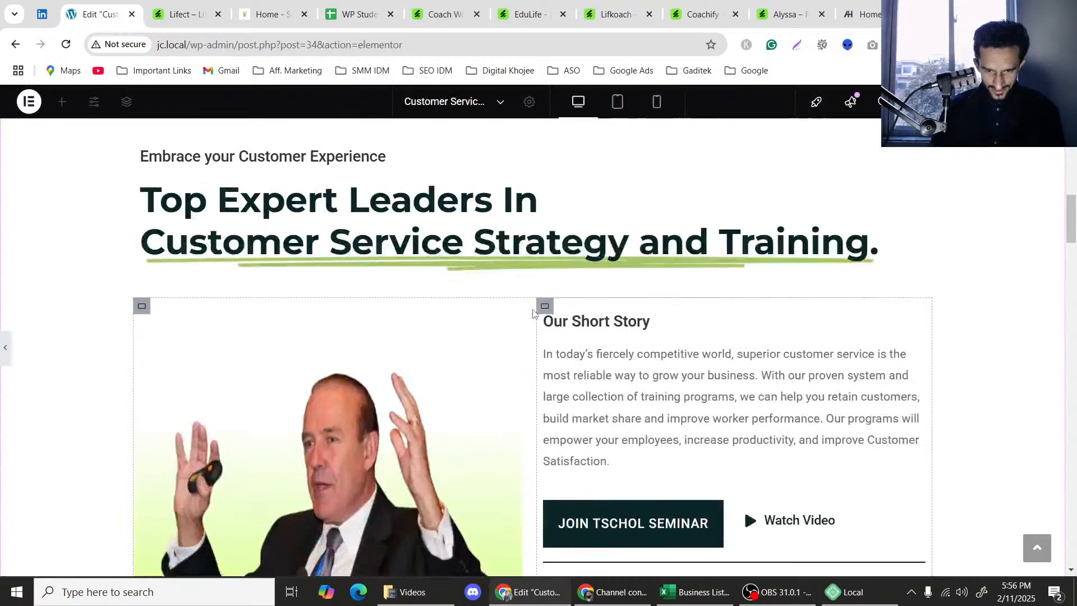
Restore the editing panel and review the layout from the Our Short Story block down to the empty container in Our Services.
key(ctrl+p)
scroll(533, 310, down, 9)
scroll(524, 296, up, 4)
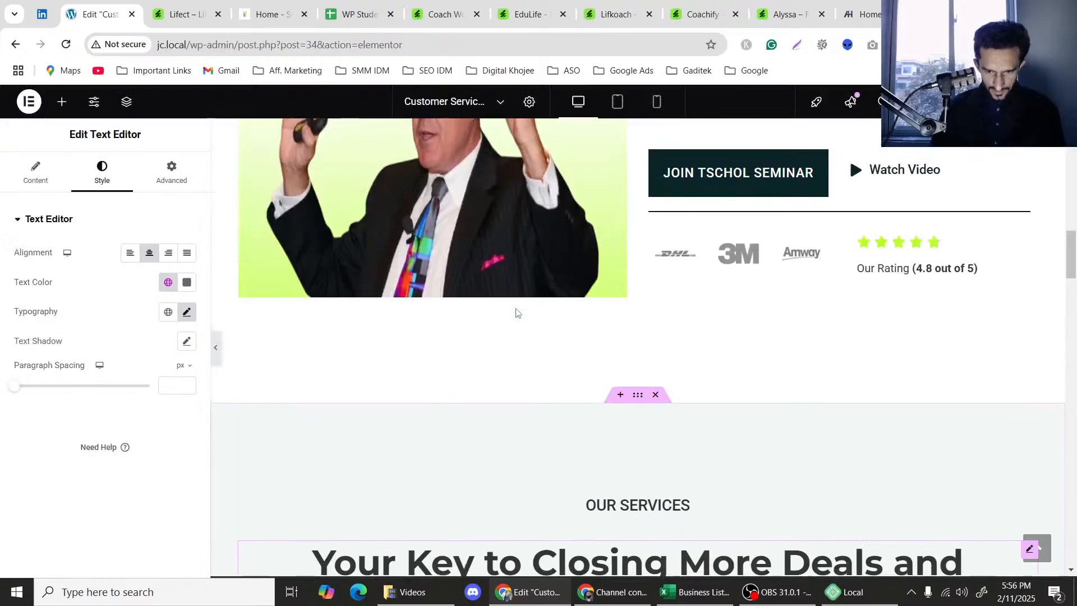
scroll(516, 312, up, 6)
scroll(516, 313, down, 4)
scroll(516, 313, up, 5)
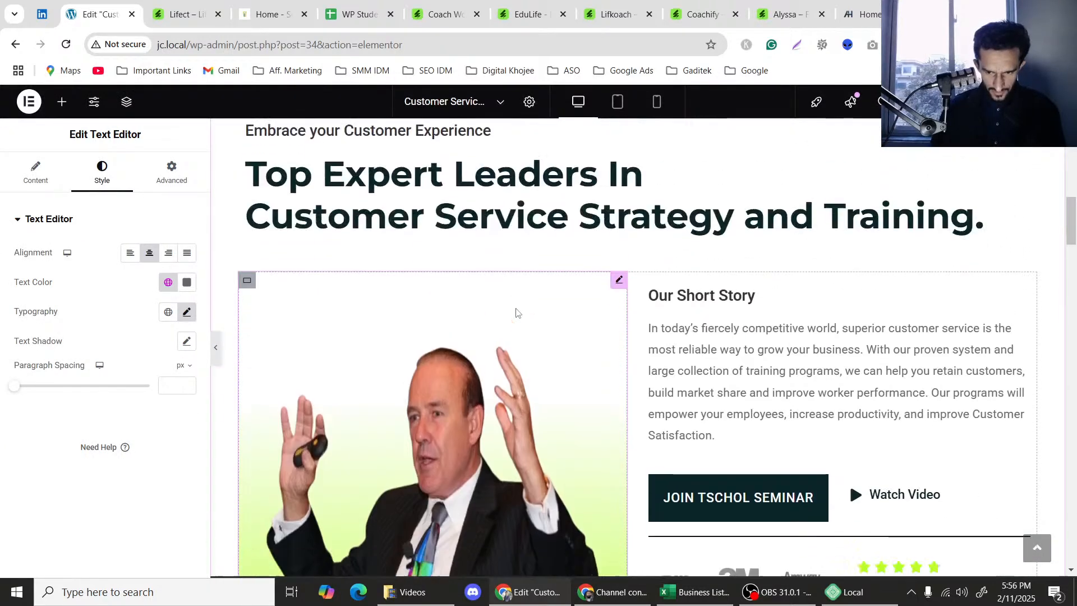
scroll(516, 312, down, 2)
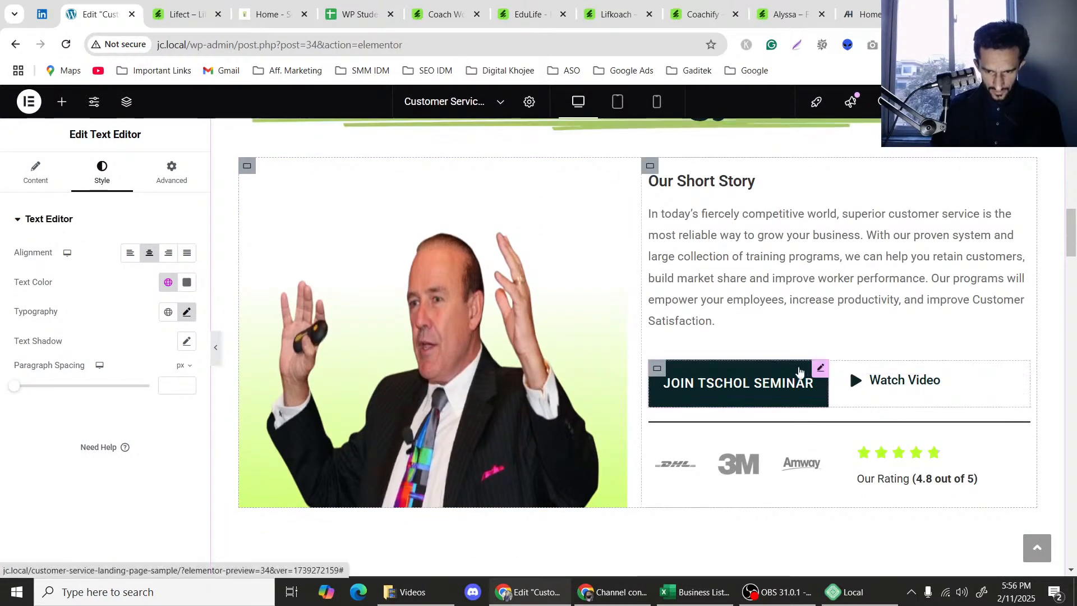
scroll(800, 372, down, 12)
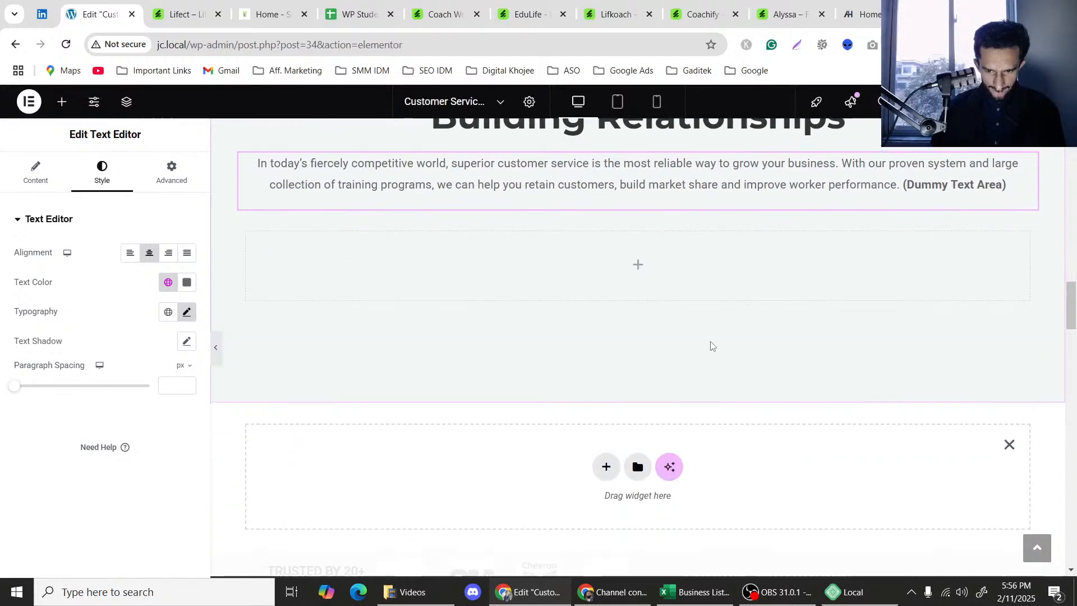
scroll(658, 328, up, 5)
scroll(612, 321, down, 2)
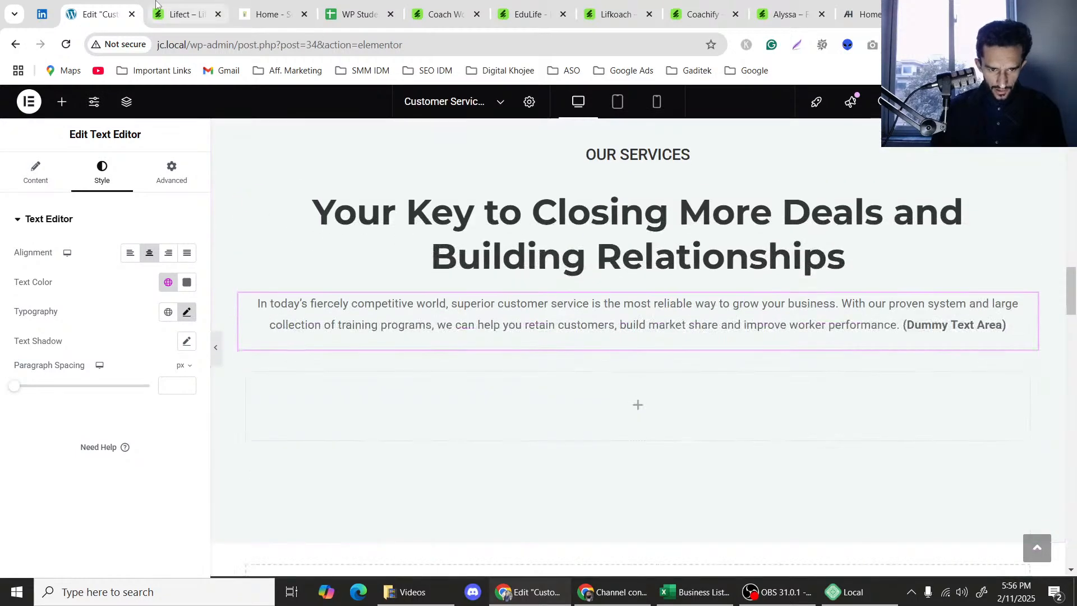
Compare the Our Services section with the service card layout in the Lifect template reference on Envato Elements.
click(157, 5)
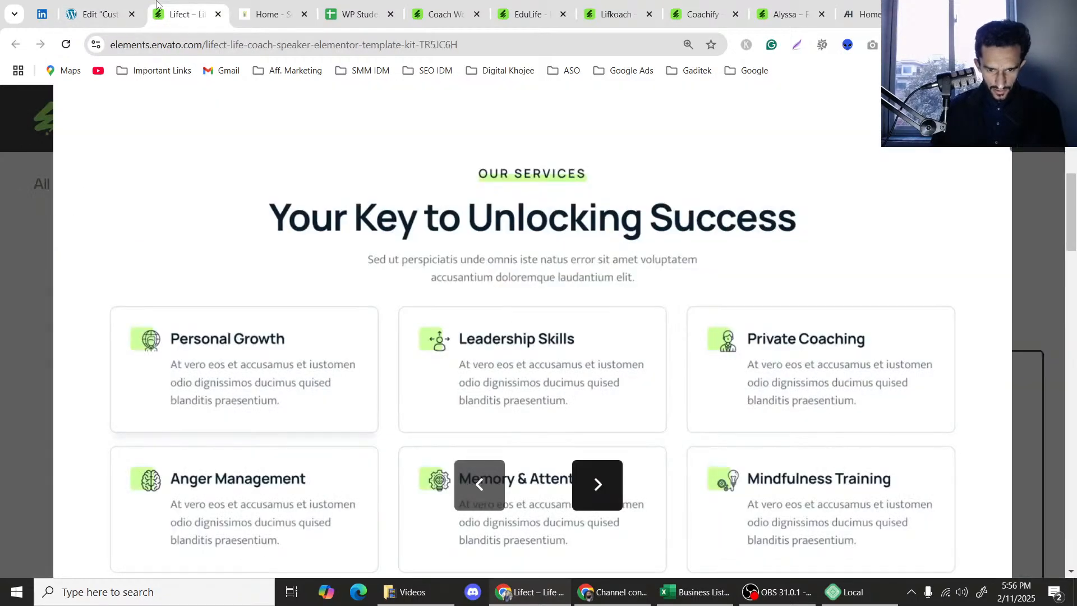
click(126, 5)
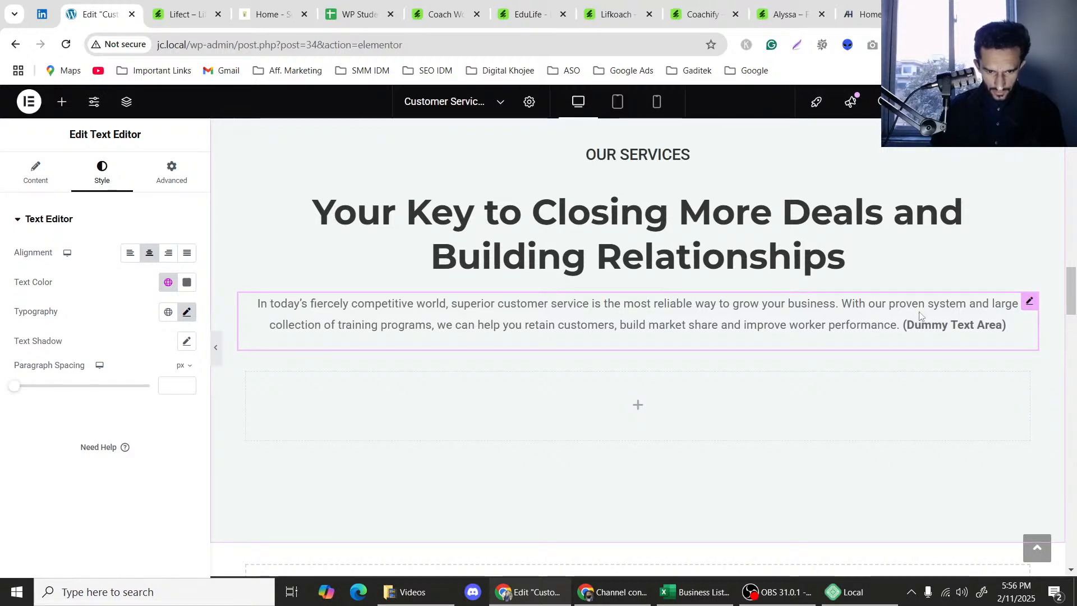
click(202, 5)
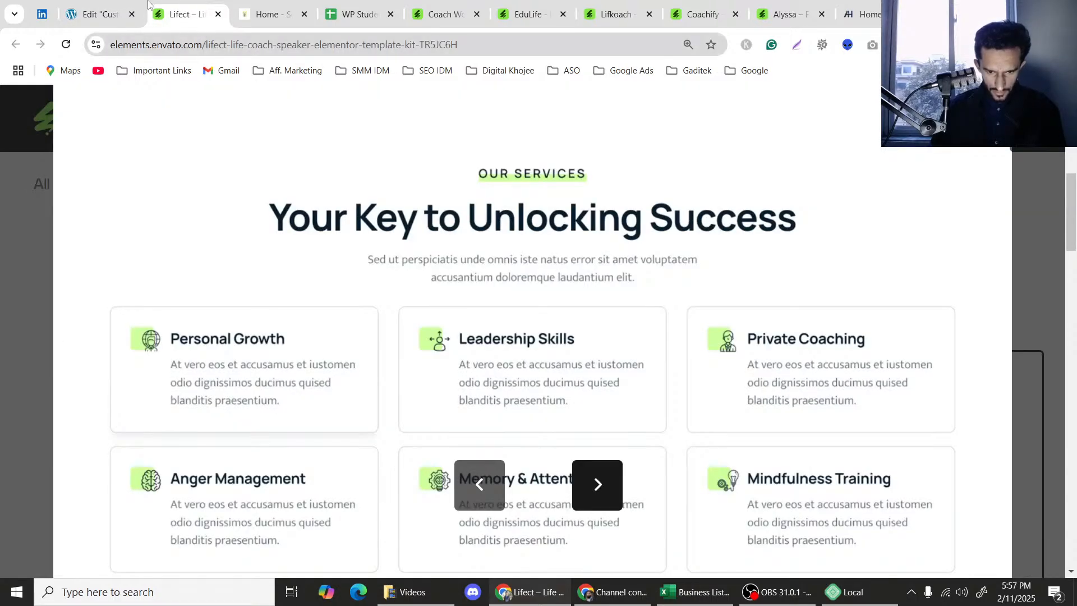
click(115, 7)
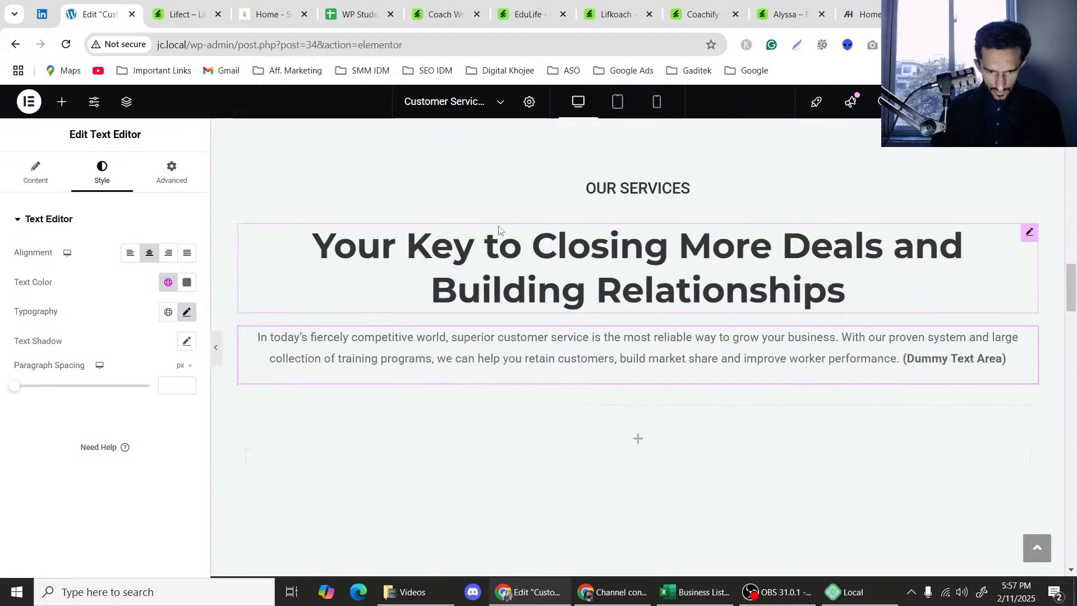
key(ctrl+Tab)
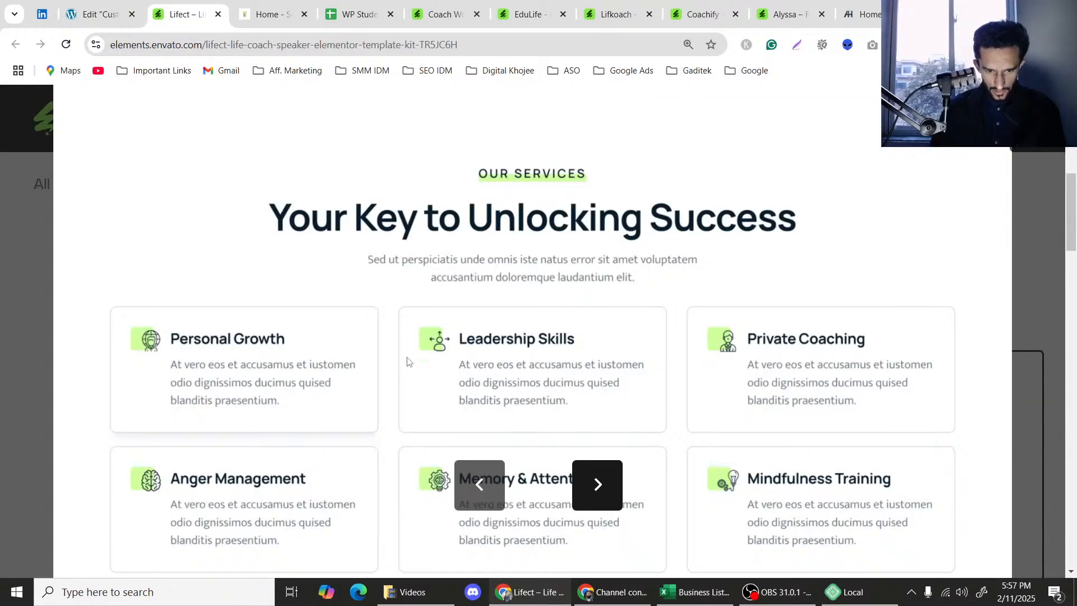
Return to the Elementor page editor and insert a grid into the empty container below the Our Services paragraph.
click(83, 5)
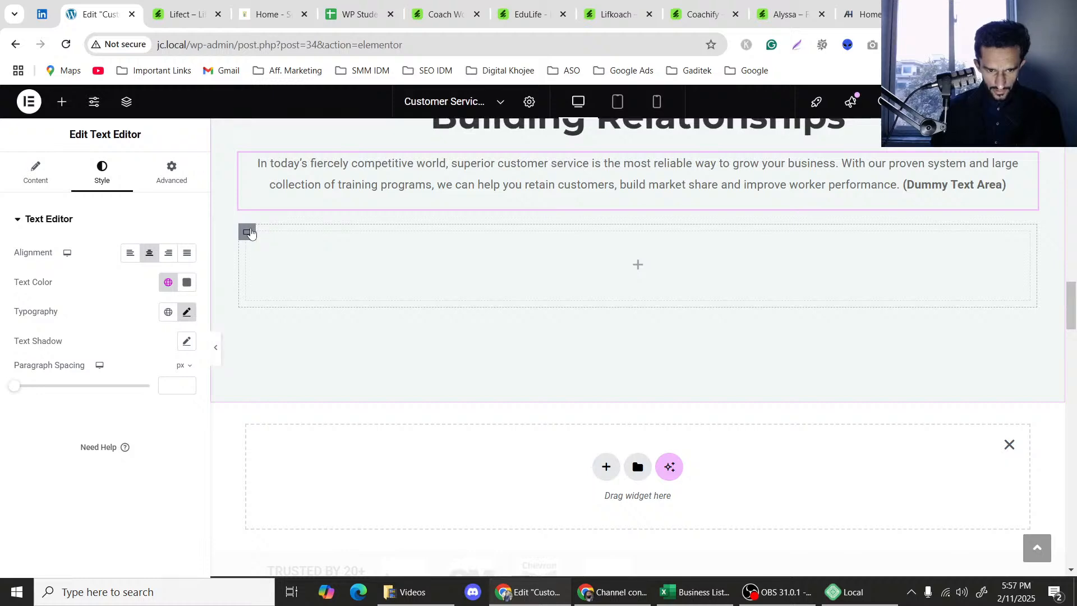
click(60, 100)
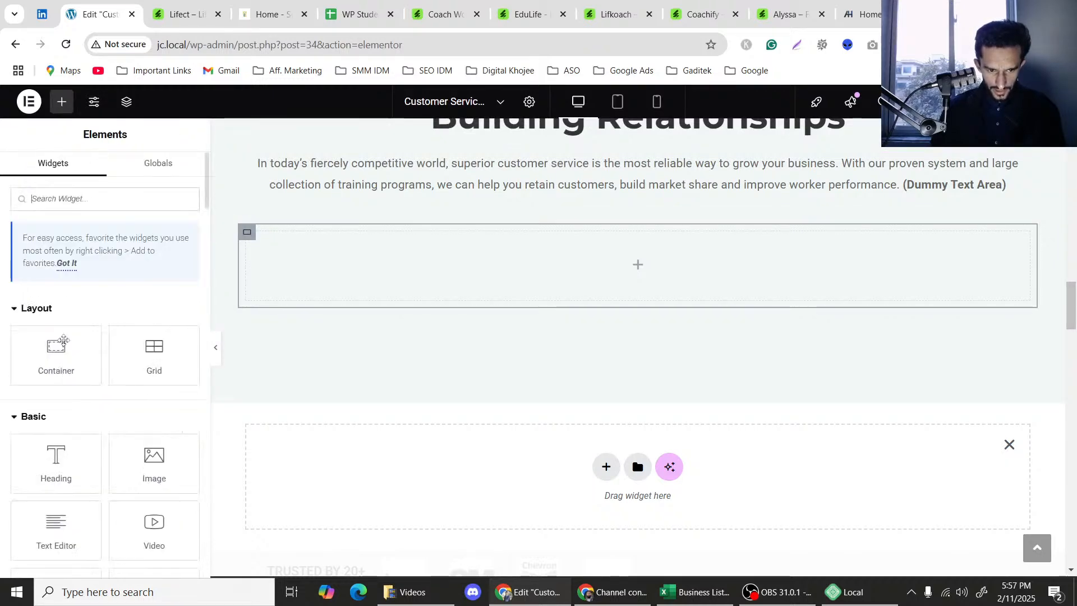
drag(151, 348, 566, 258)
scroll(76, 488, down, 1)
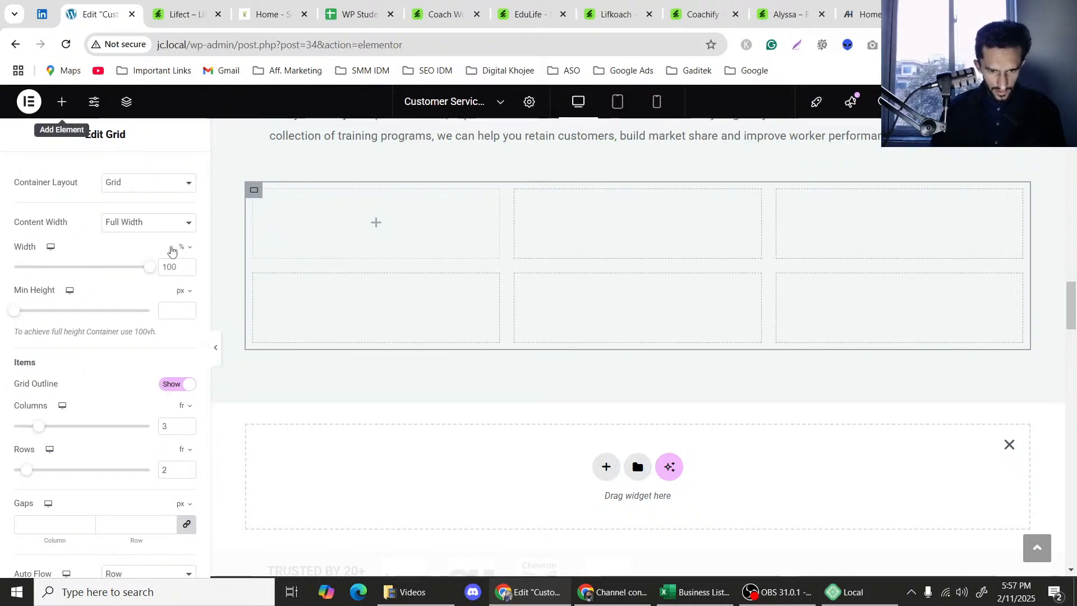
Place a container in each of the three cells of the grid's first row.
click(62, 102)
drag(72, 352, 375, 242)
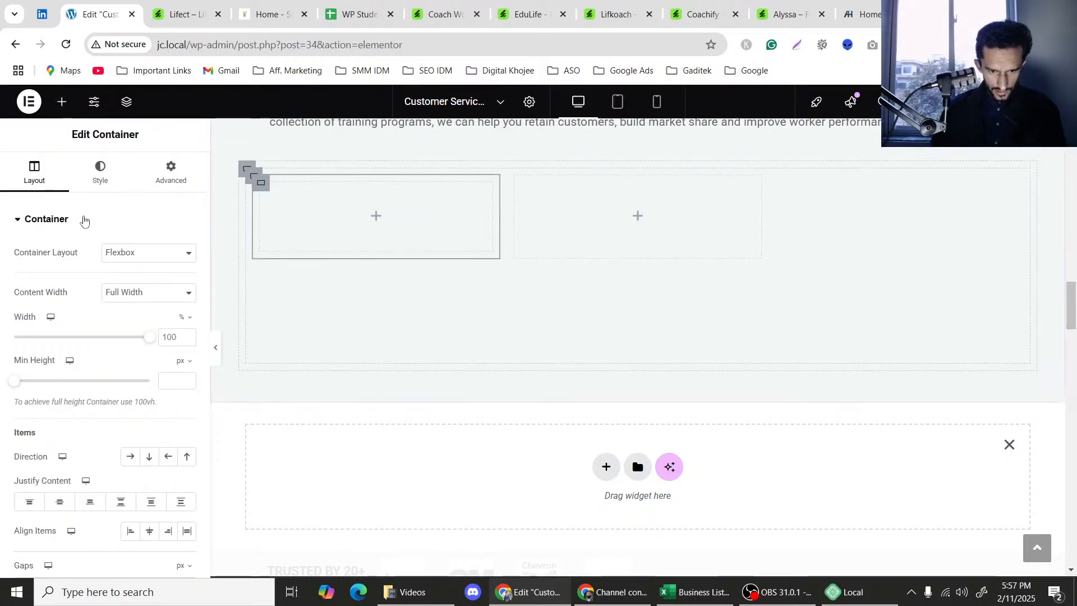
key(Escape)
drag(77, 331, 507, 251)
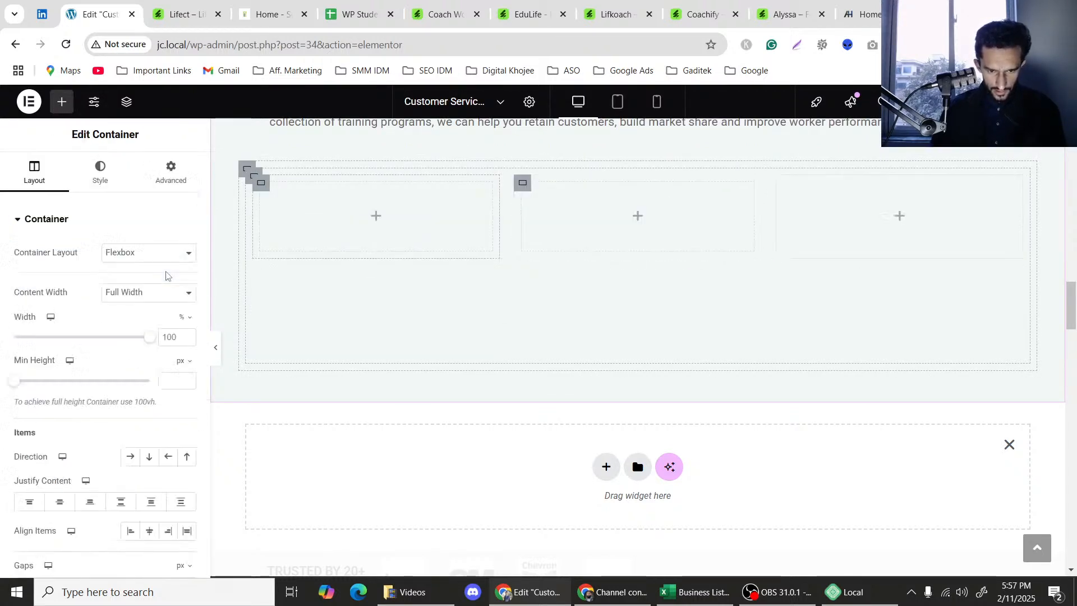
click(63, 102)
drag(42, 359, 853, 207)
drag(257, 175, 257, 175)
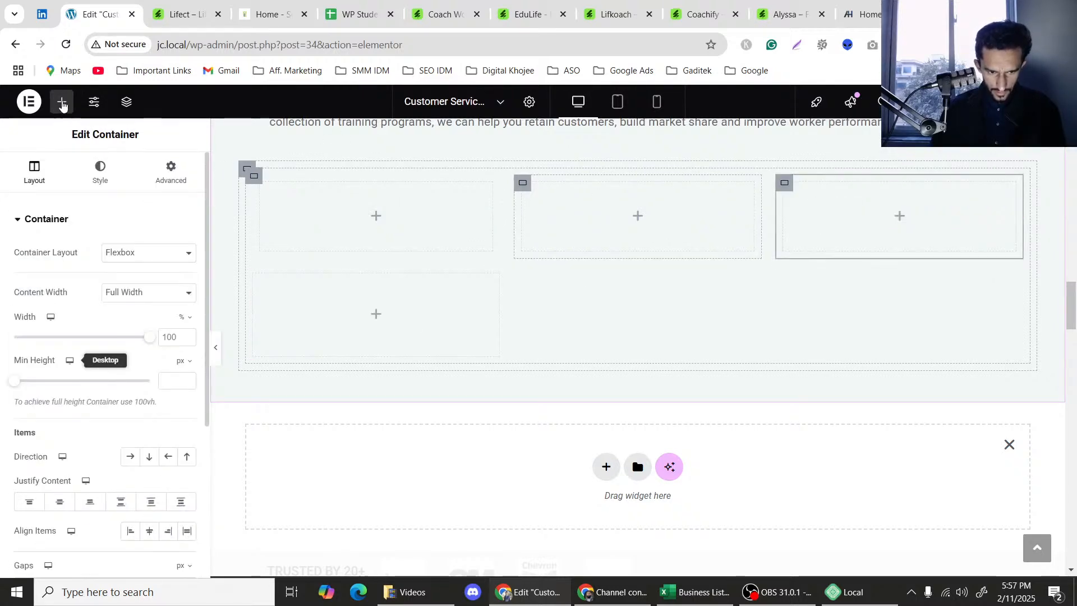
Place a container in the first cell of the grid's second row.
drag(55, 352, 423, 299)
drag(60, 214, 76, 169)
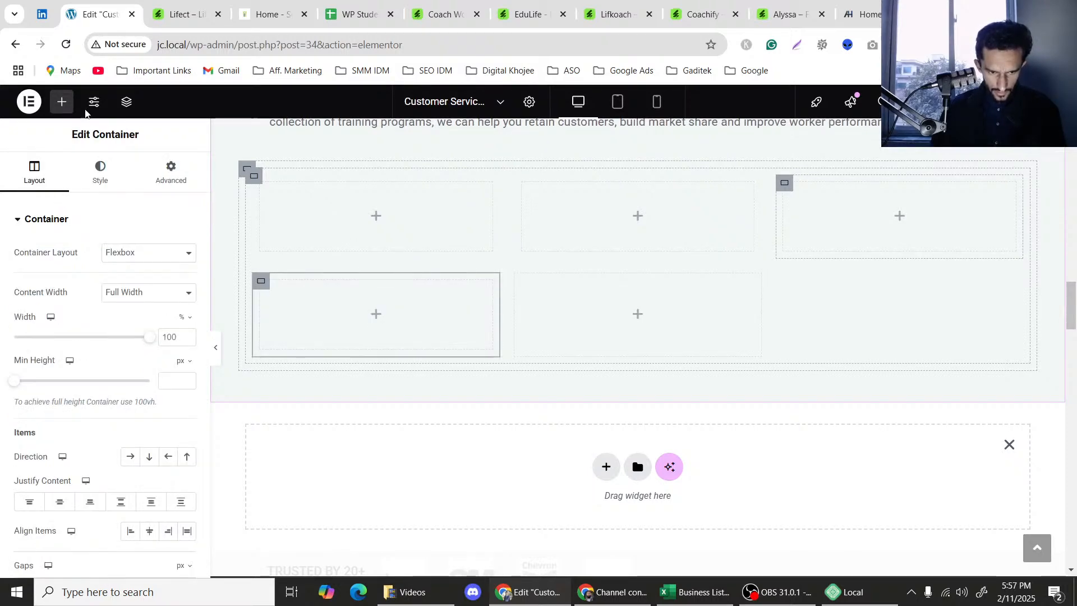
click(62, 102)
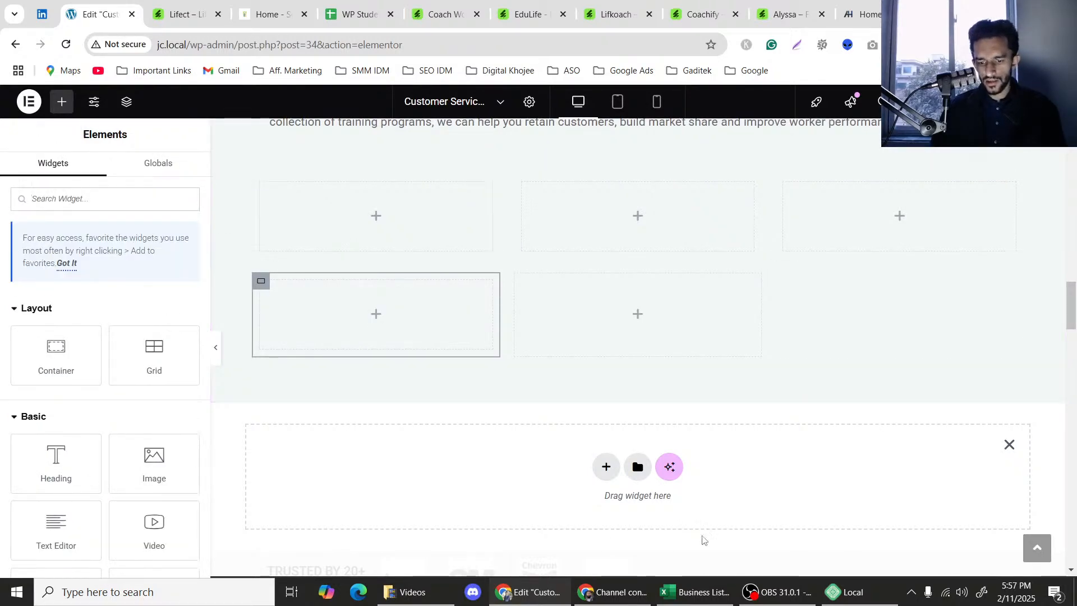
Switch to OBS, mute the Mic/Aux channel in the audio mixer, and return to the page editor.
click(778, 592)
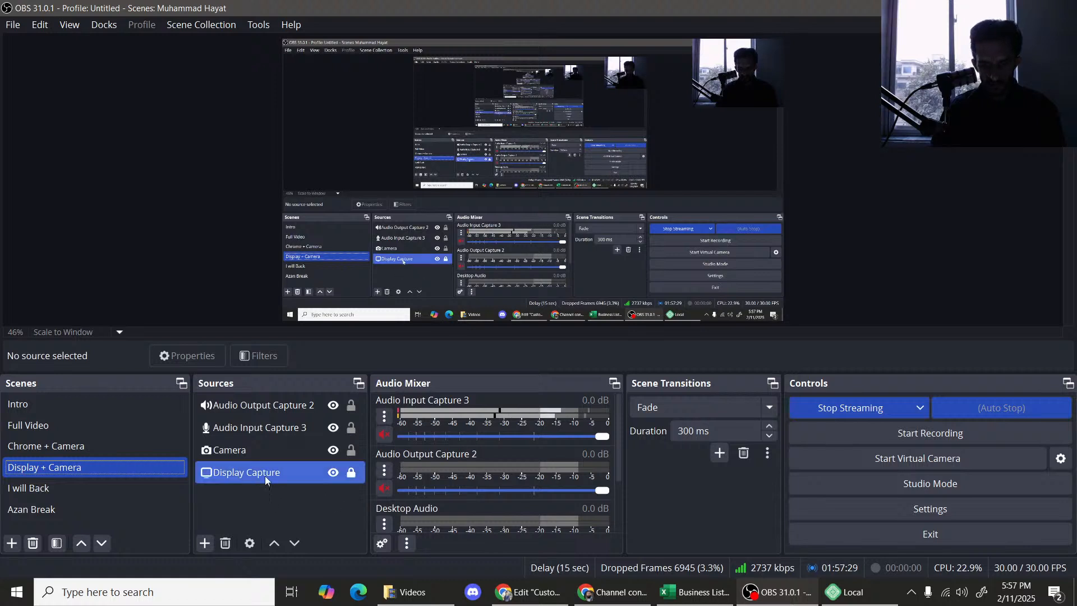
click(327, 452)
click(331, 431)
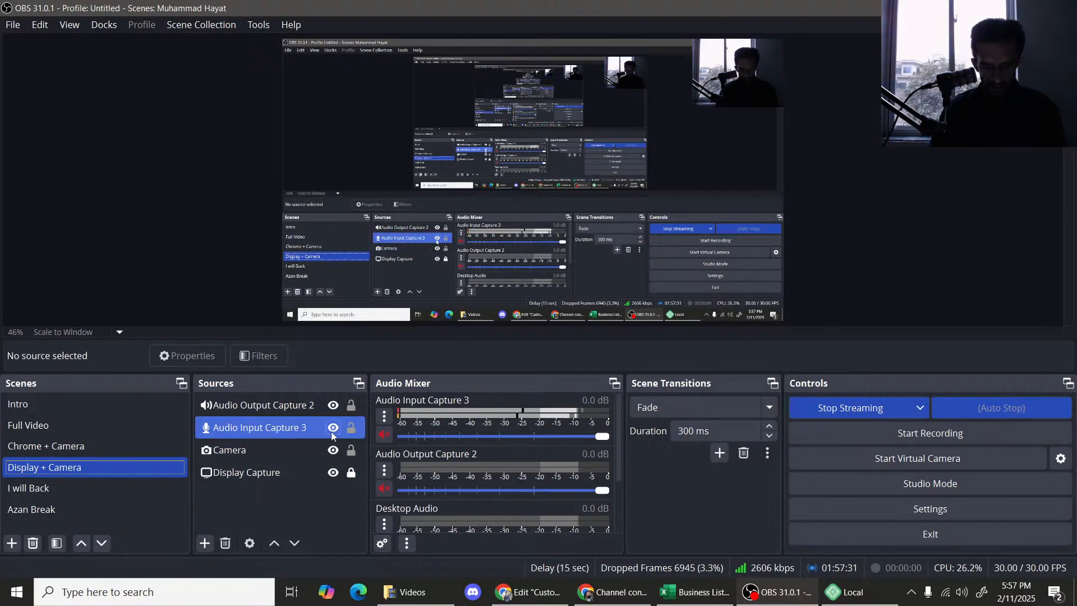
scroll(439, 471, down, 3)
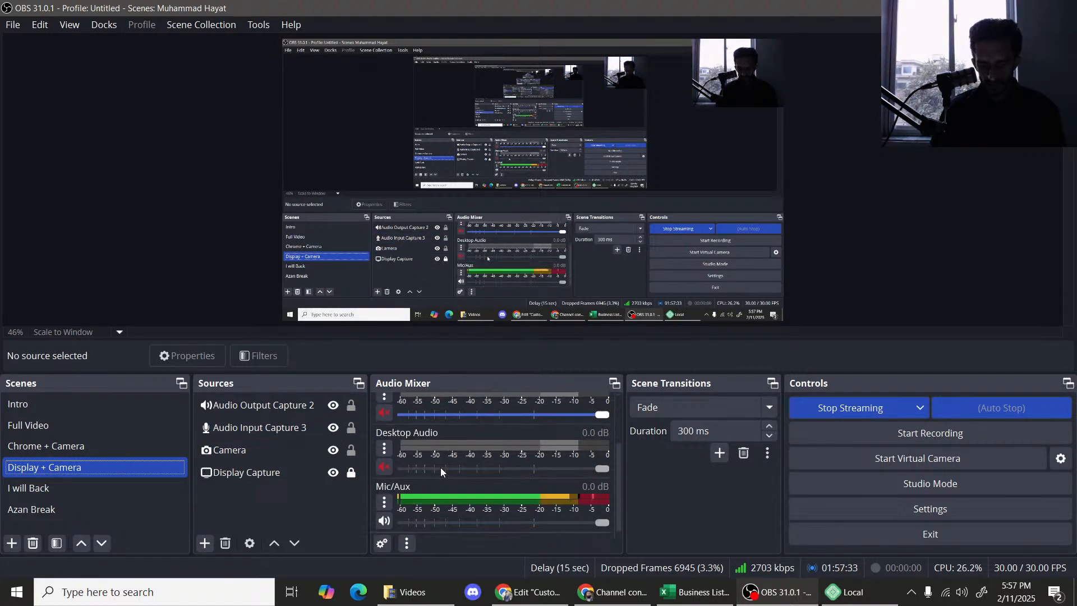
click(389, 522)
key(alt+Tab)
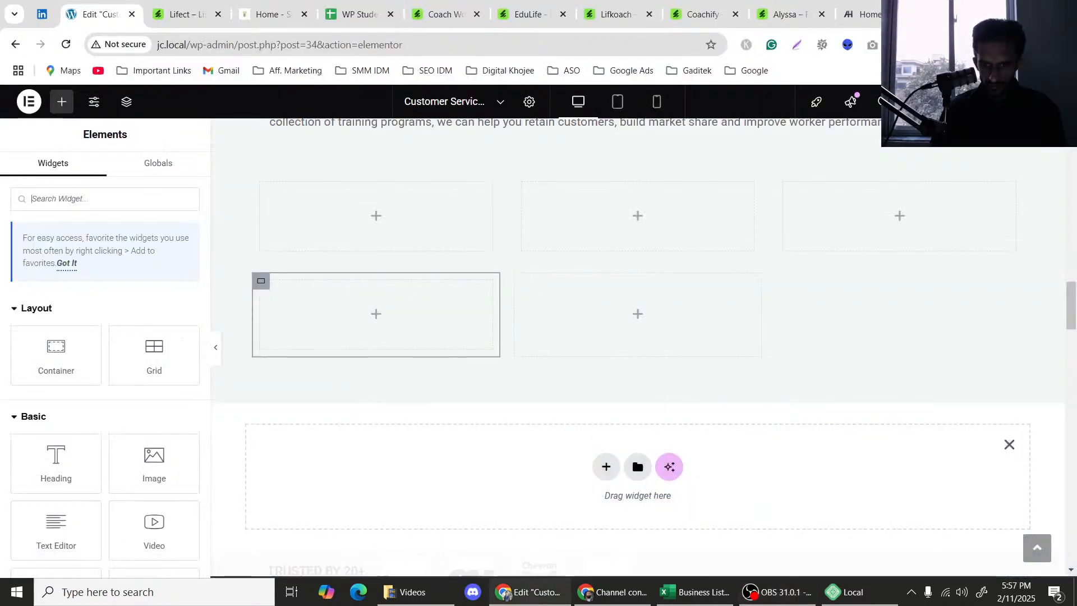
Place containers in the two remaining cells of the grid's second row.
drag(45, 354, 618, 336)
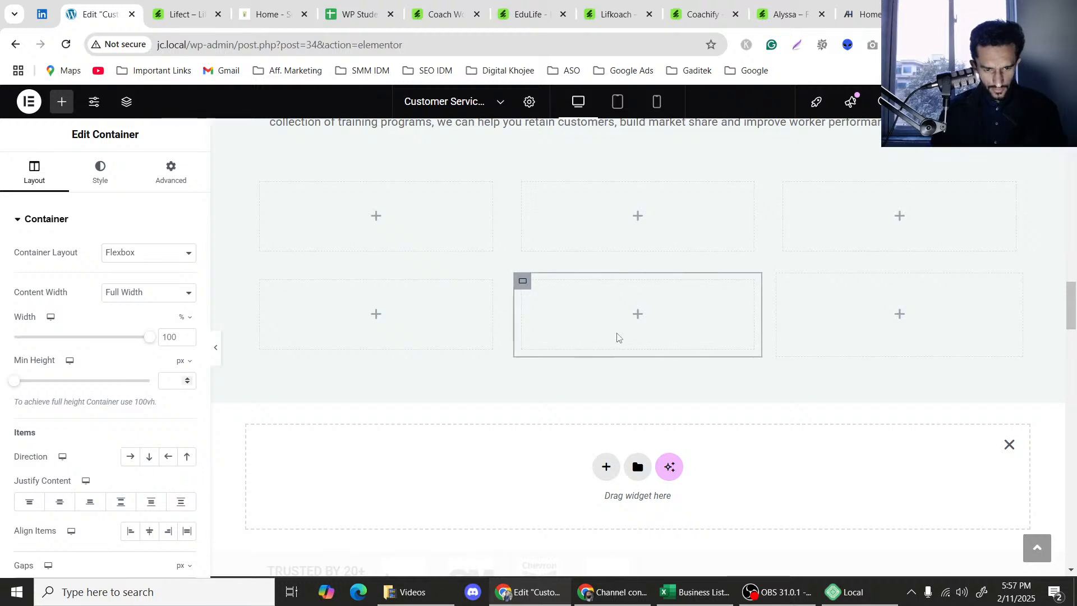
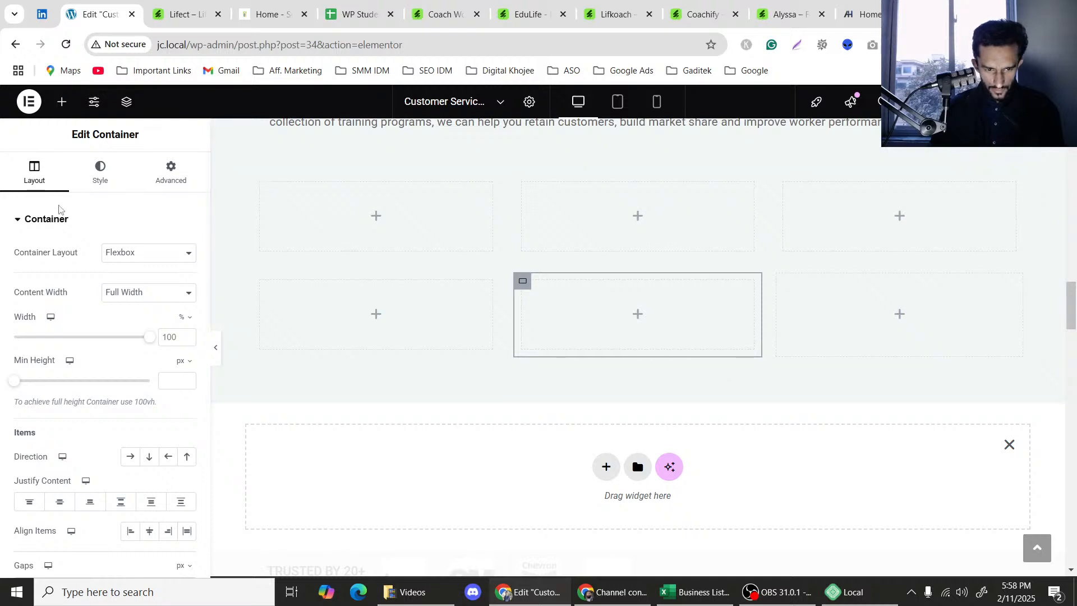
click(61, 102)
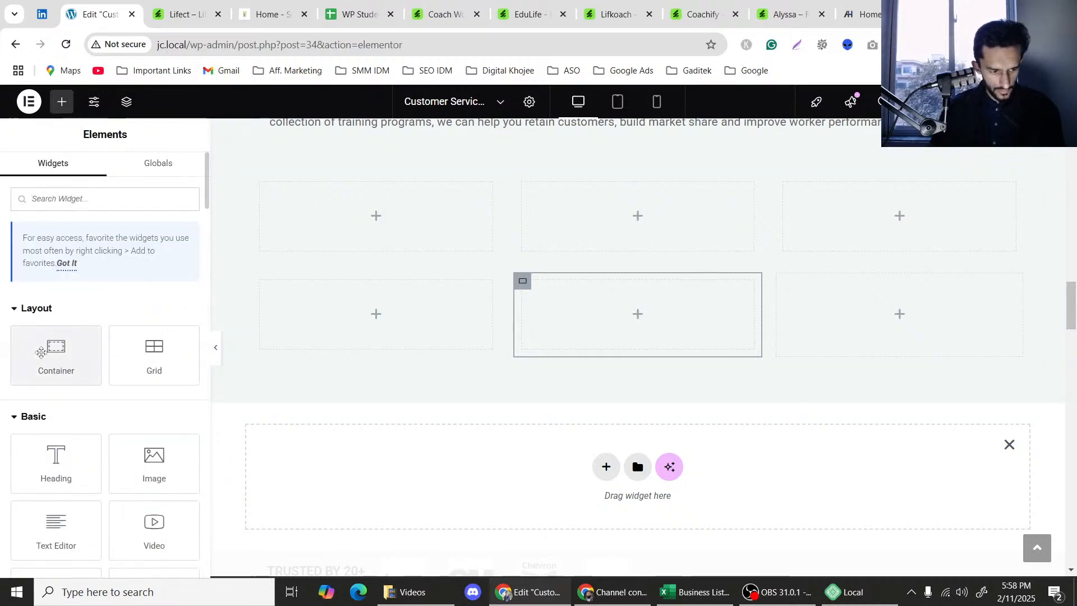
drag(41, 352, 892, 312)
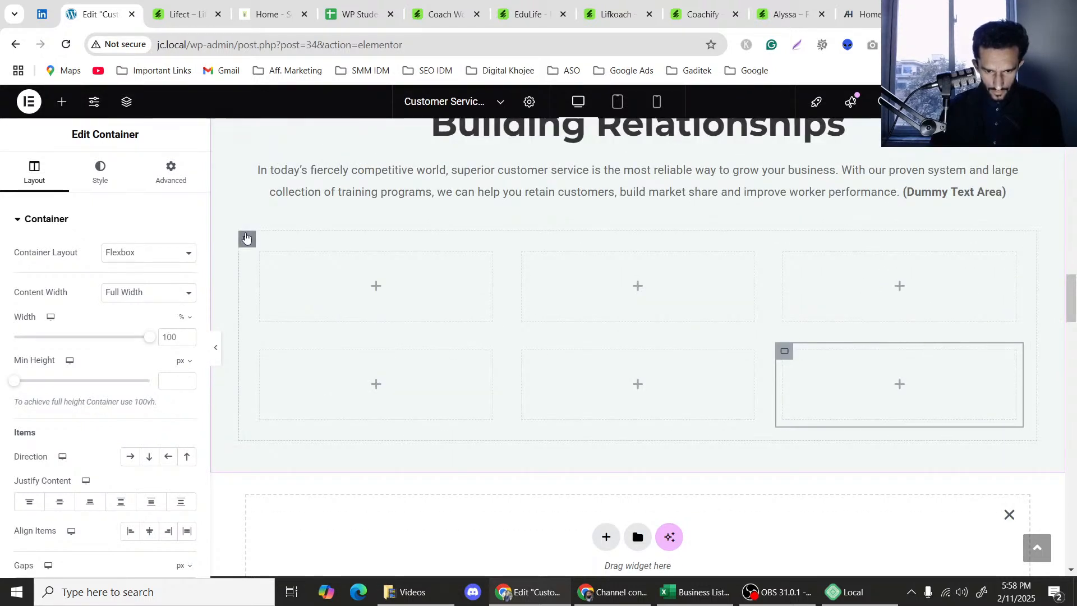
In the page structure, rename the container that holds the services grid as "Parent Container".
click(246, 238)
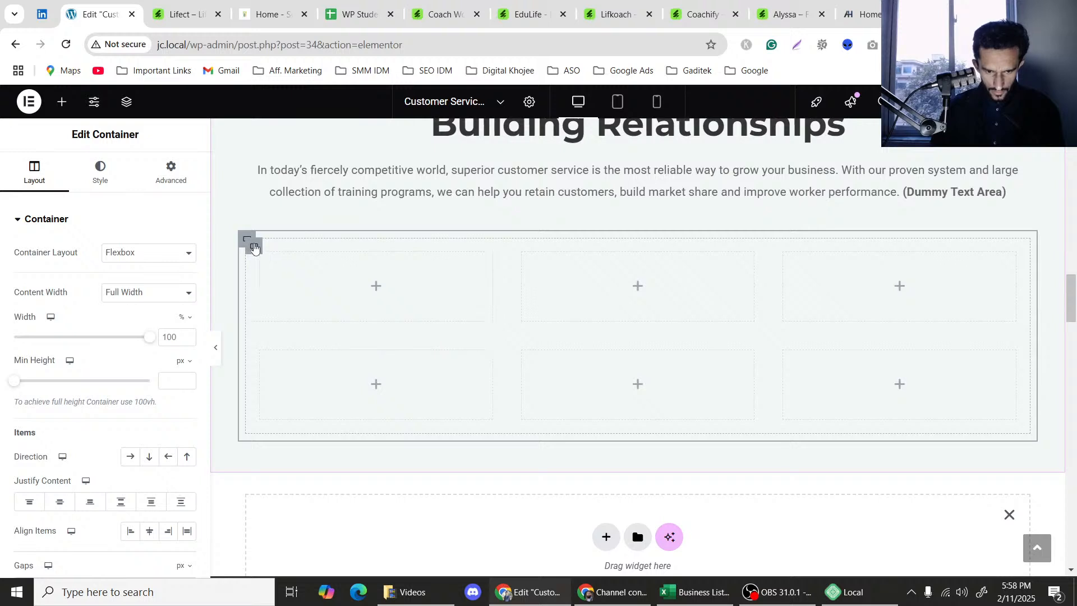
click(254, 247)
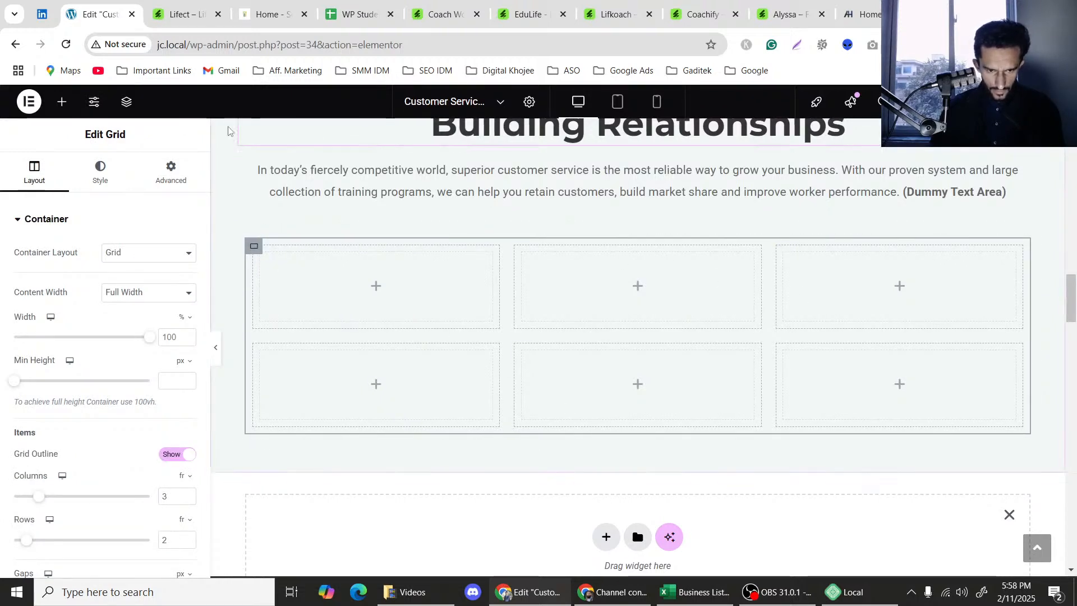
click(126, 101)
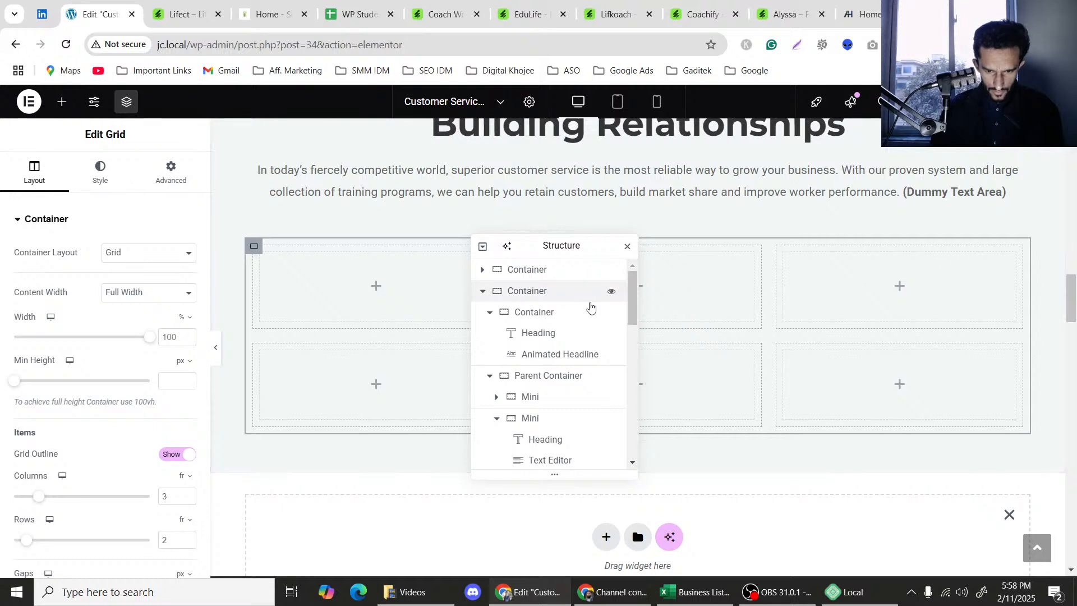
scroll(595, 348, down, 5)
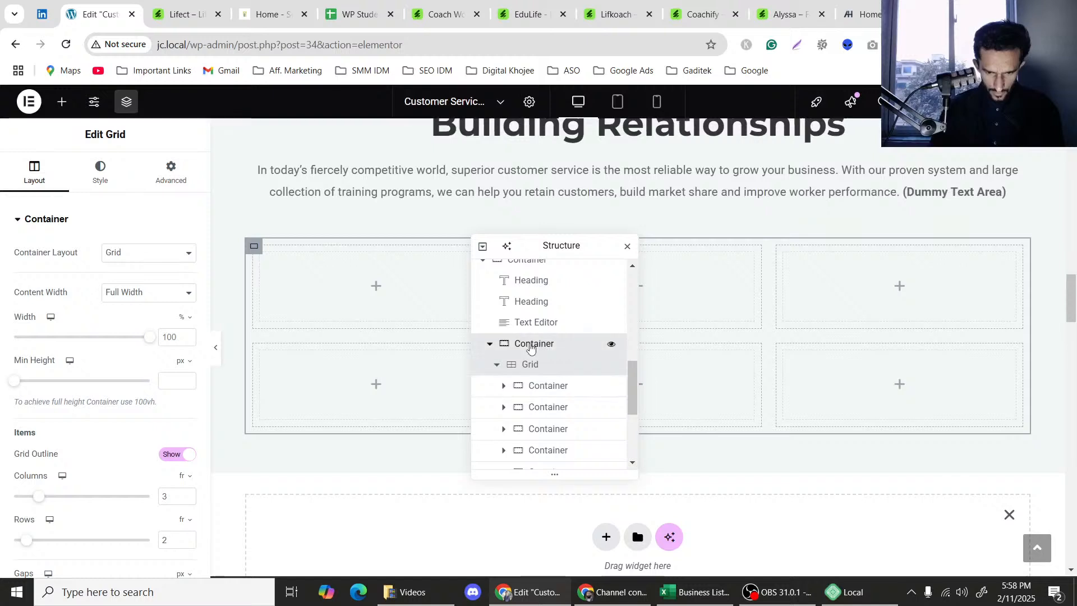
double_click(534, 344)
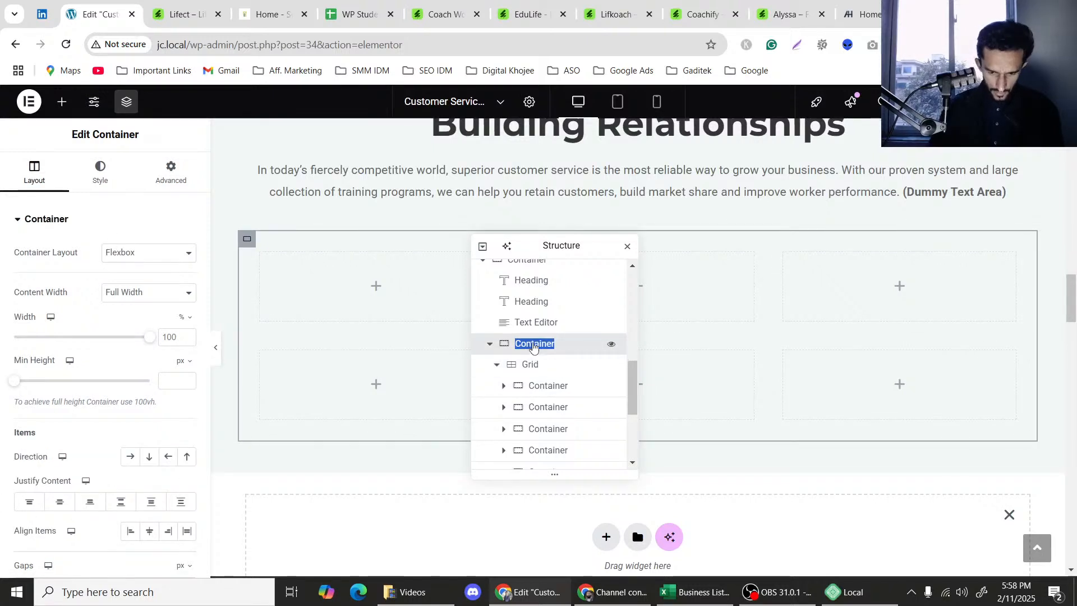
text(Parent )
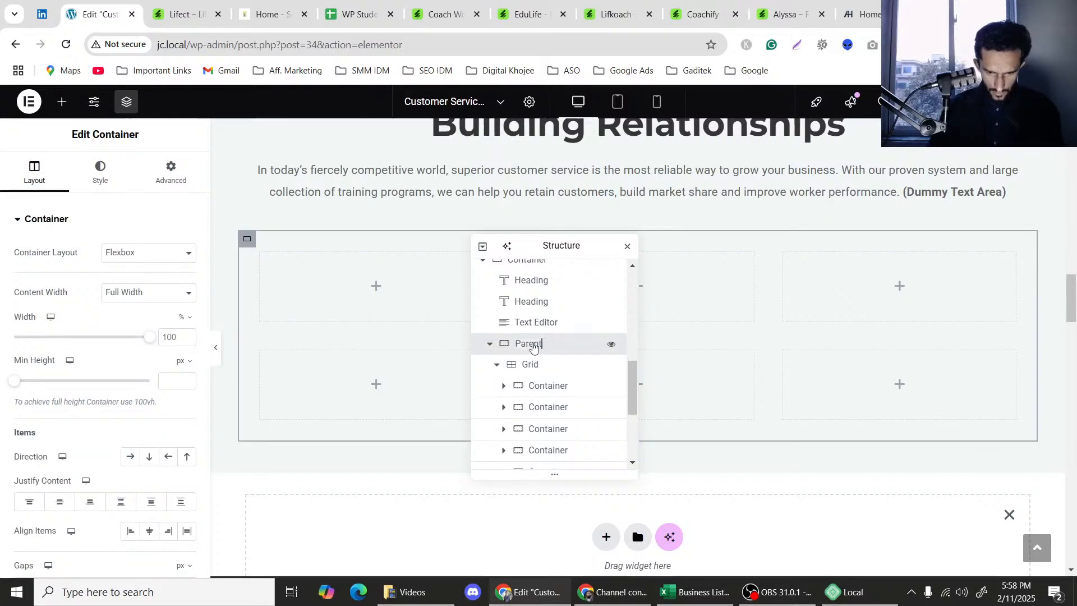
text(Cont)
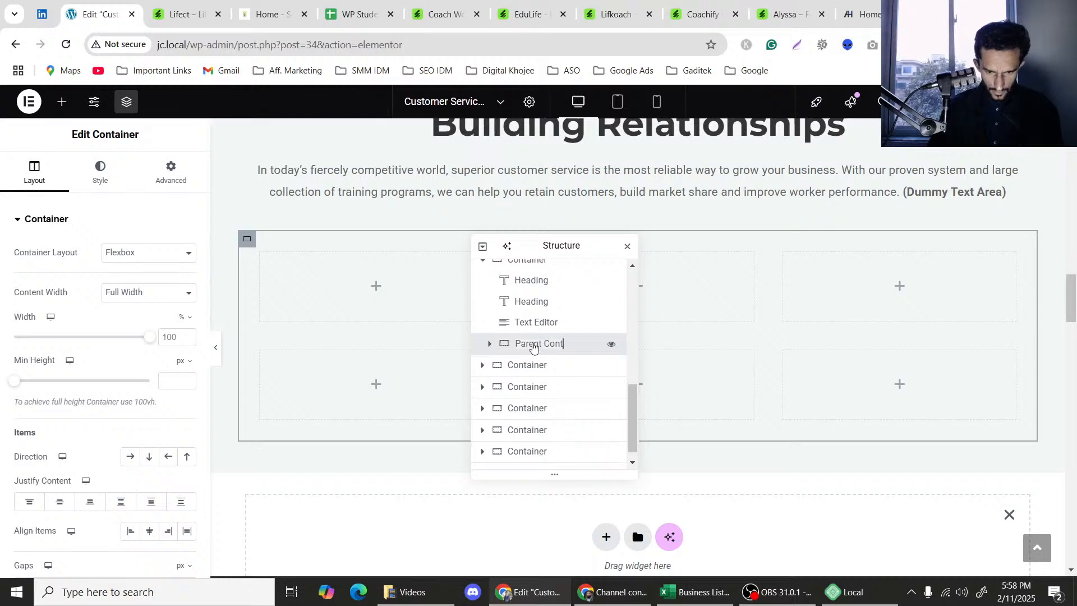
text(ainer)
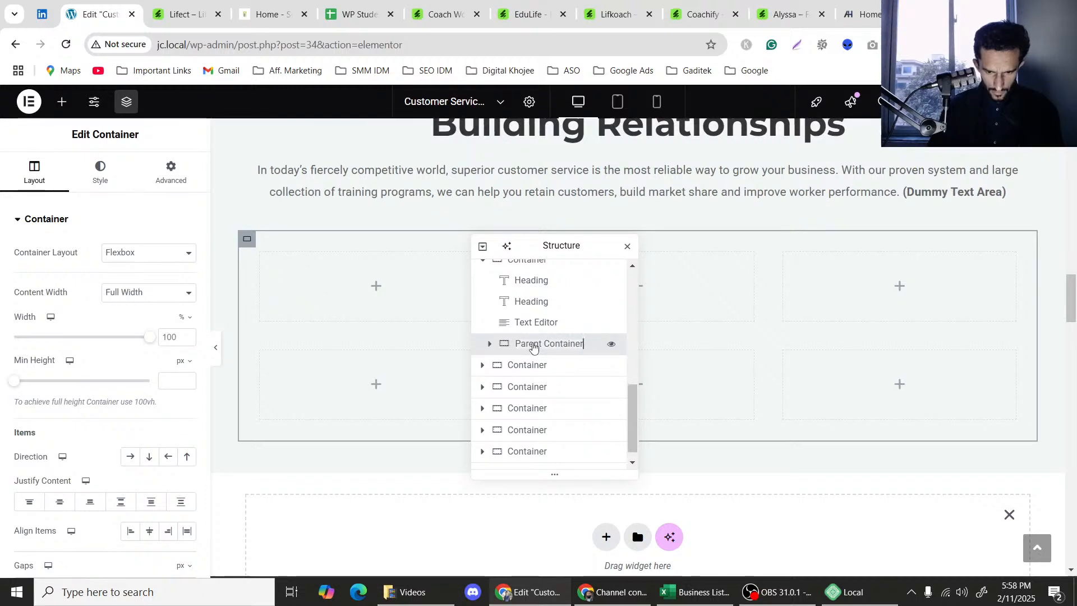
key(Return)
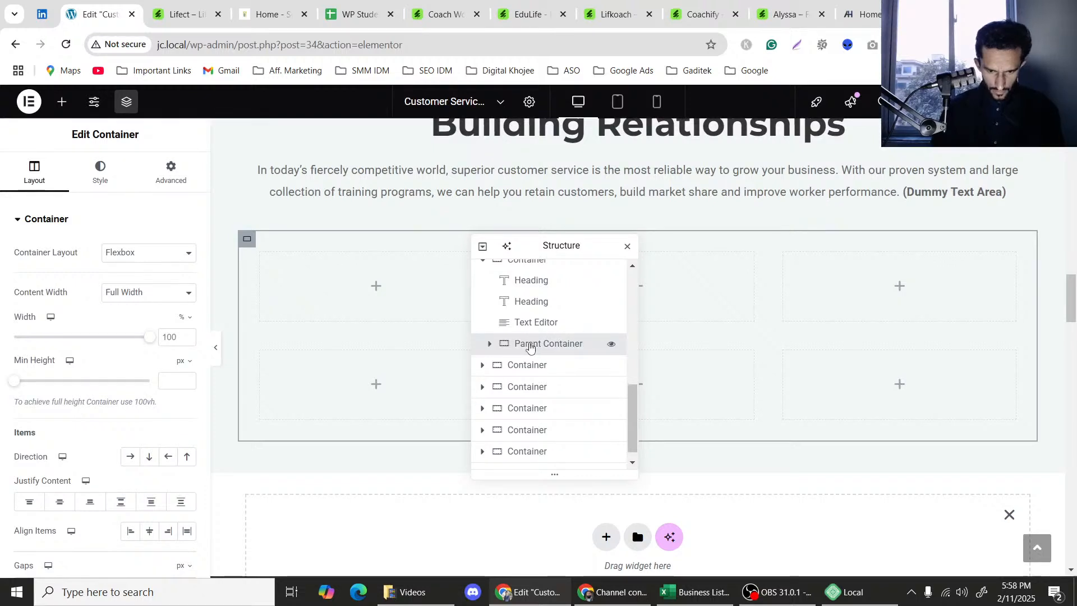
Set the services grid's padding to 0 on all four sides and check the cards on the Service Quality Institute site.
scroll(253, 317, up, 1)
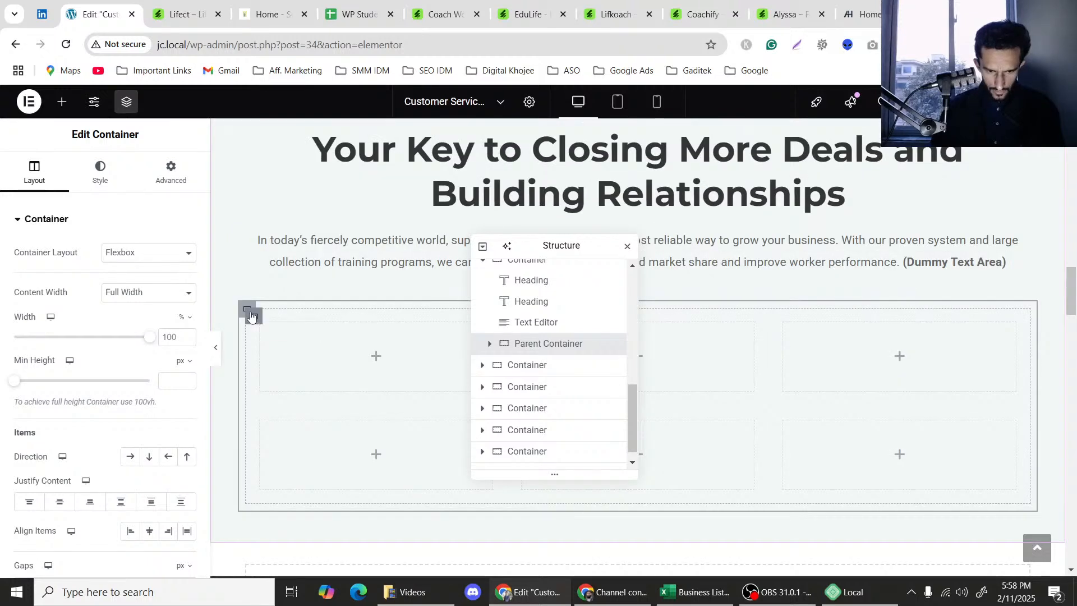
click(254, 318)
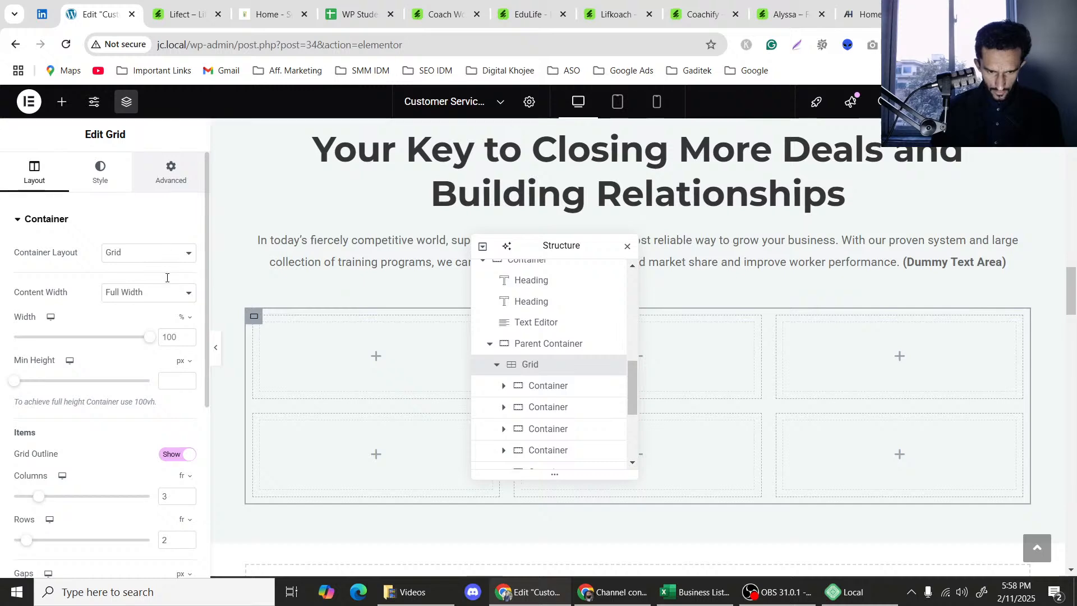
click(171, 171)
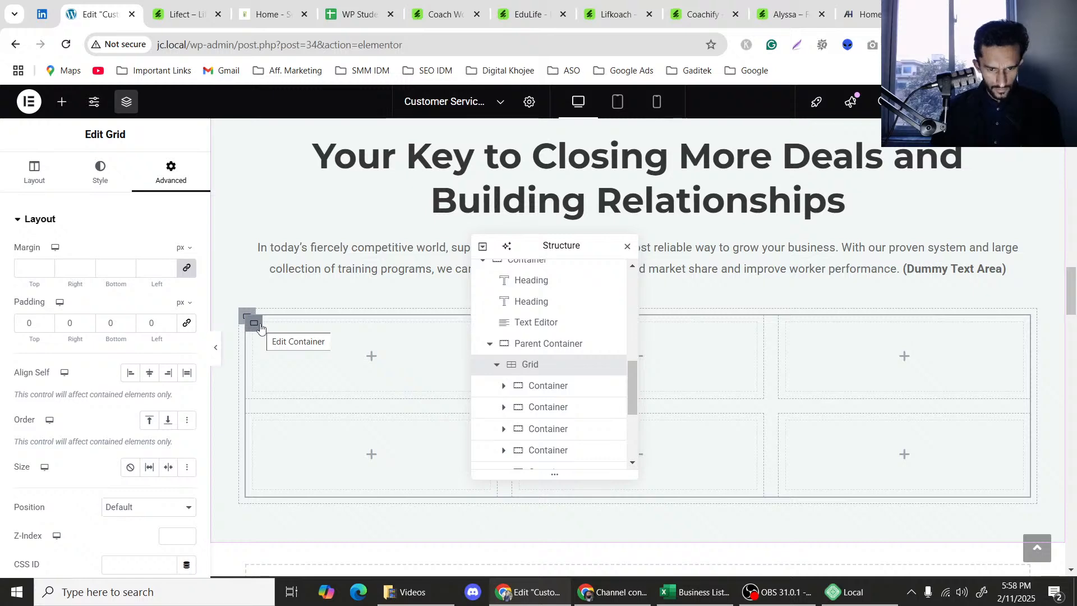
click(267, 6)
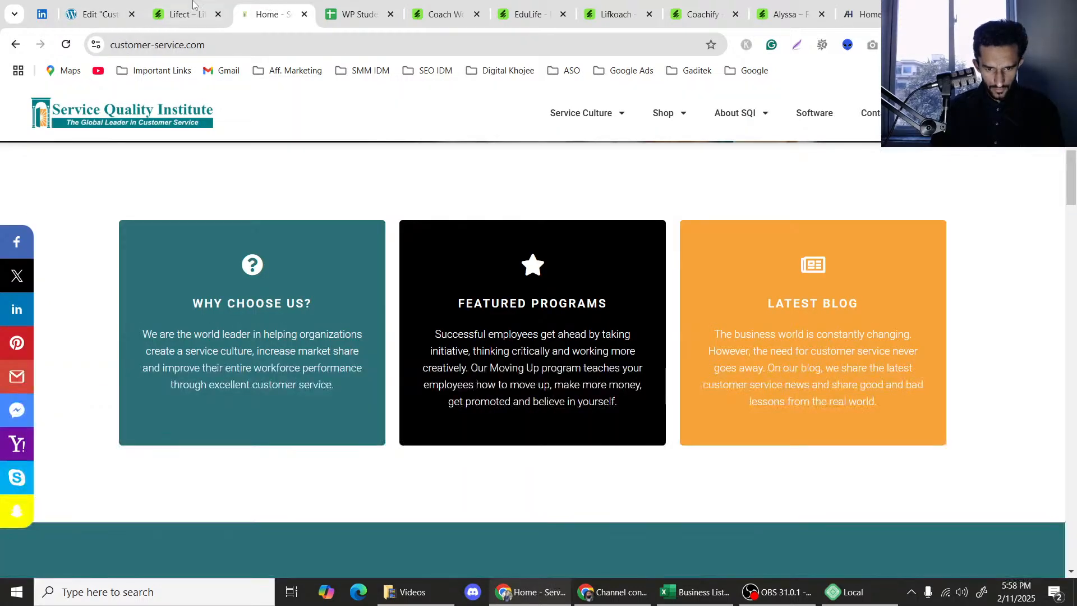
click(100, 13)
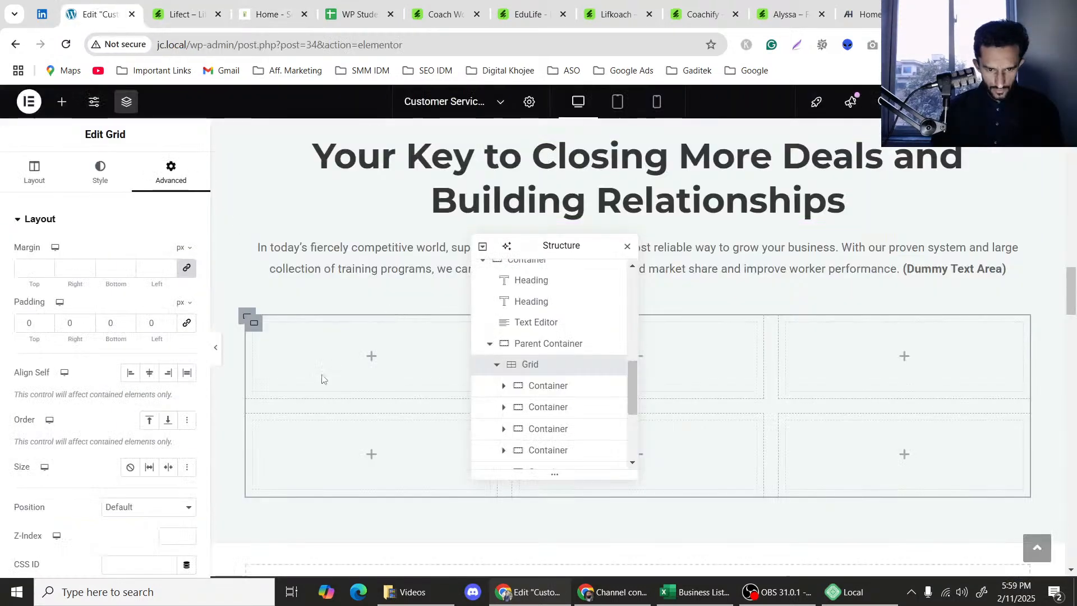
Check the reference card designs and give the first container in the services grid a classic background in the global White color.
click(254, 323)
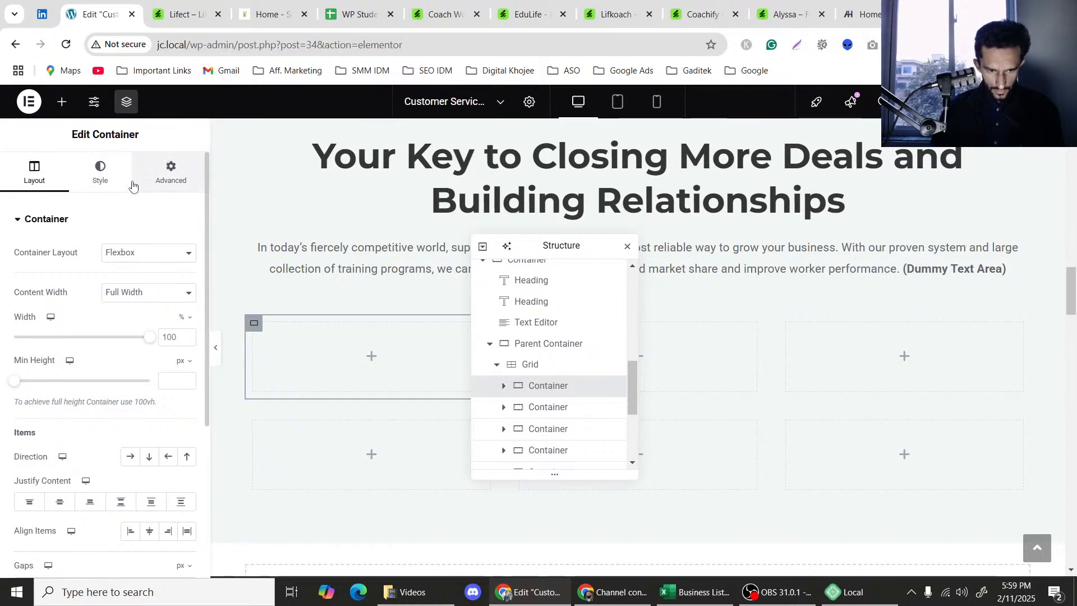
click(270, 14)
click(182, 5)
click(115, 7)
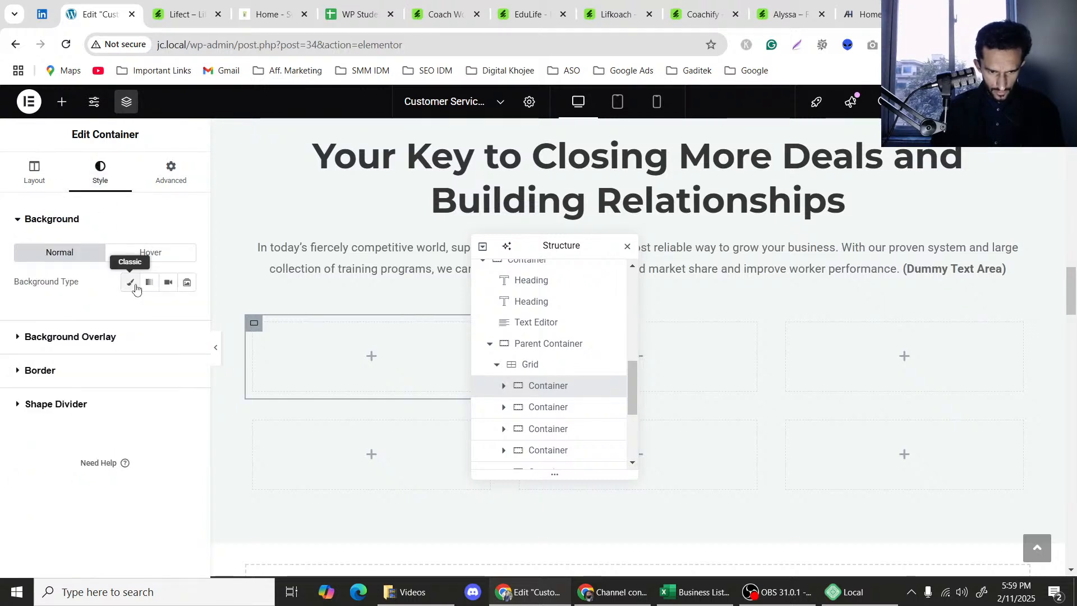
click(135, 288)
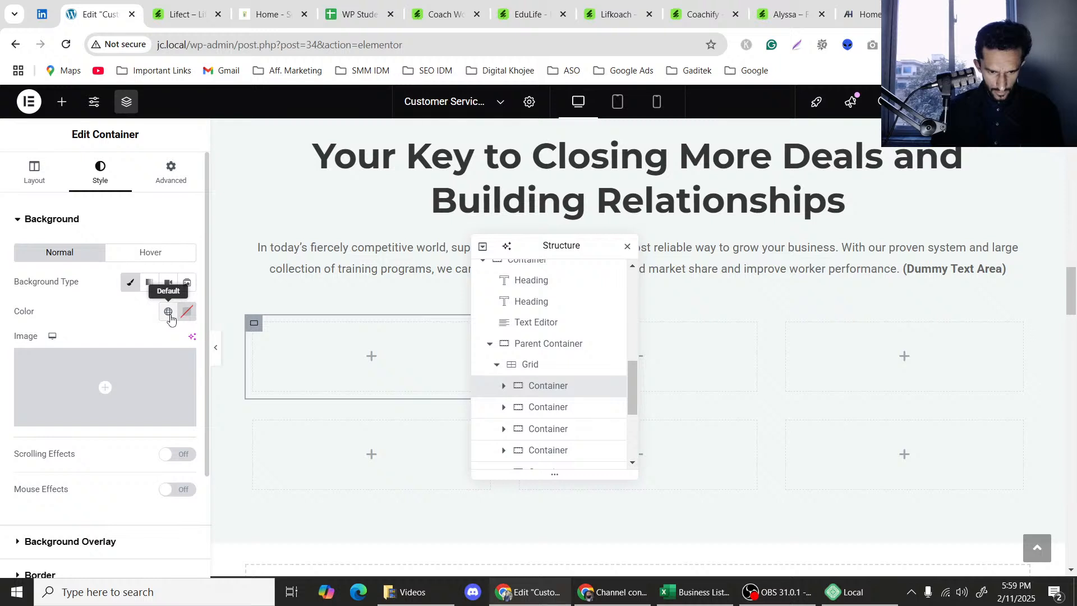
click(169, 312)
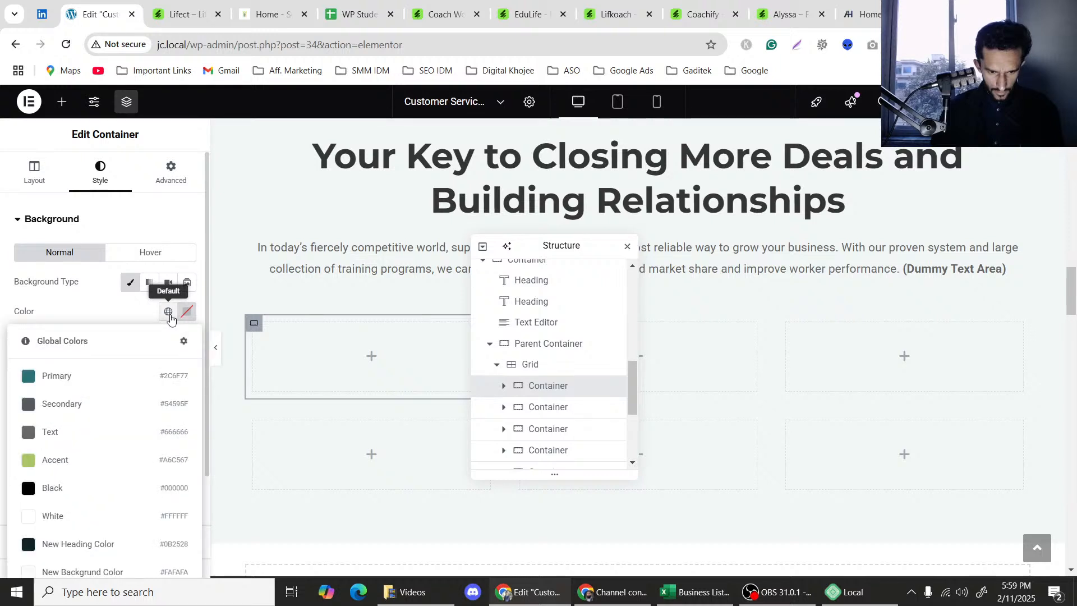
click(60, 514)
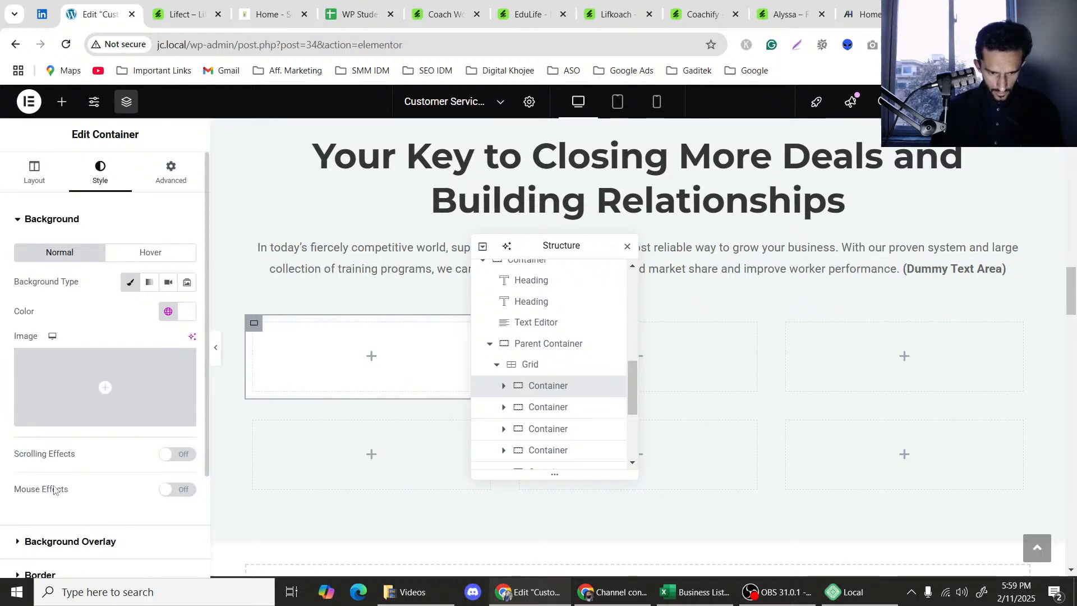
Give the first card container in the services grid a solid 2 px border in the global New Backgrund Color.
click(40, 574)
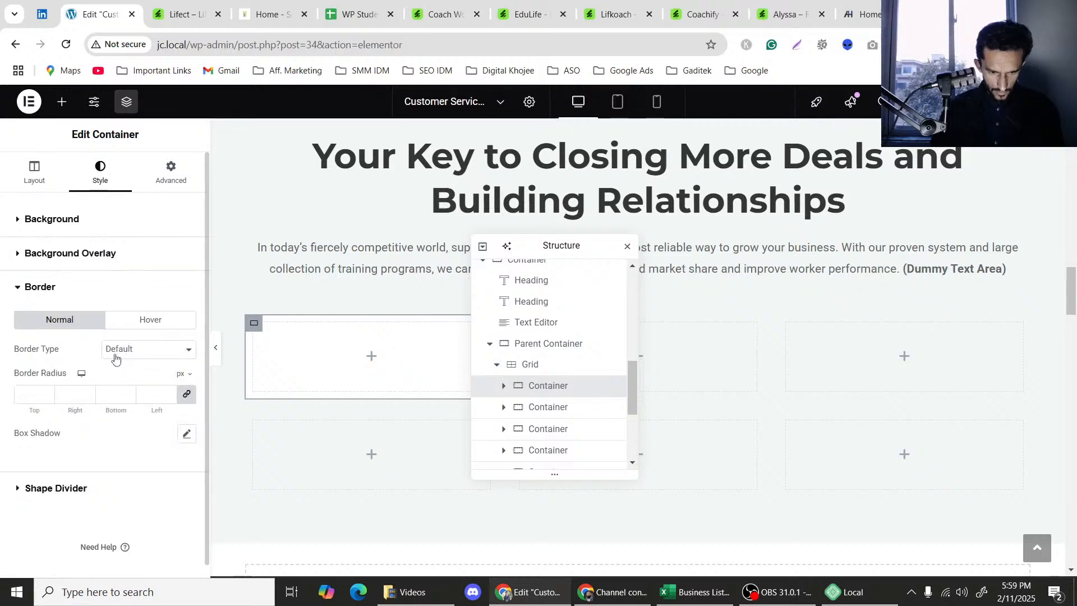
text(1)
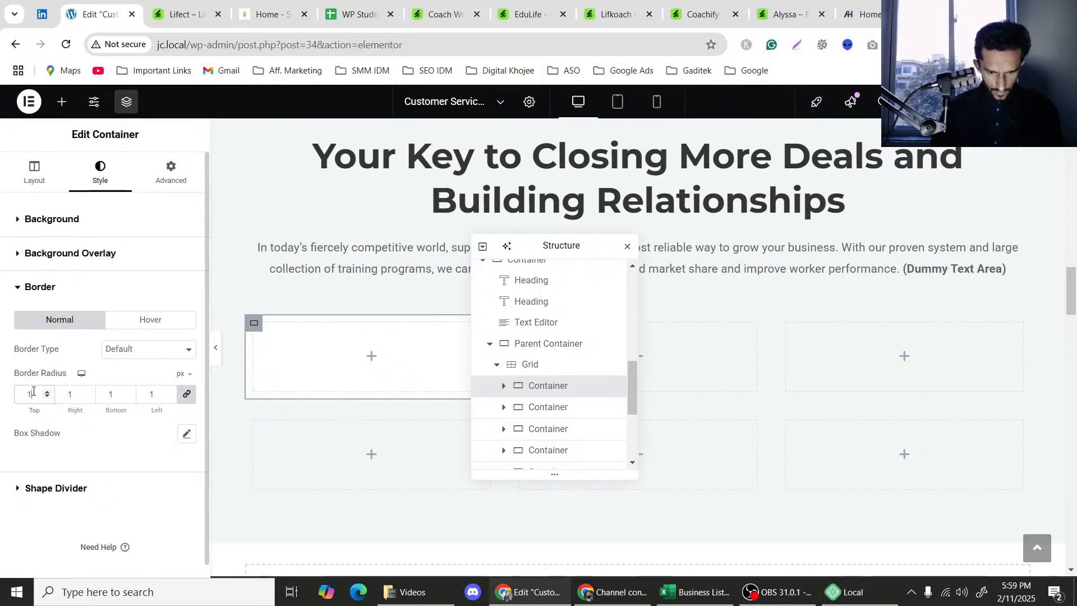
click(126, 350)
click(122, 406)
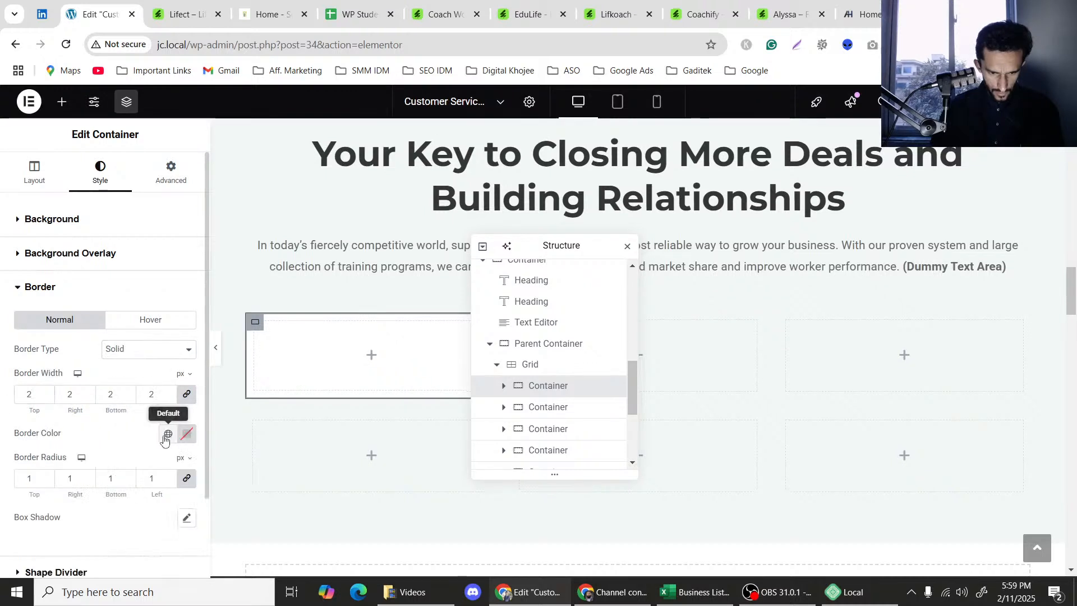
click(168, 433)
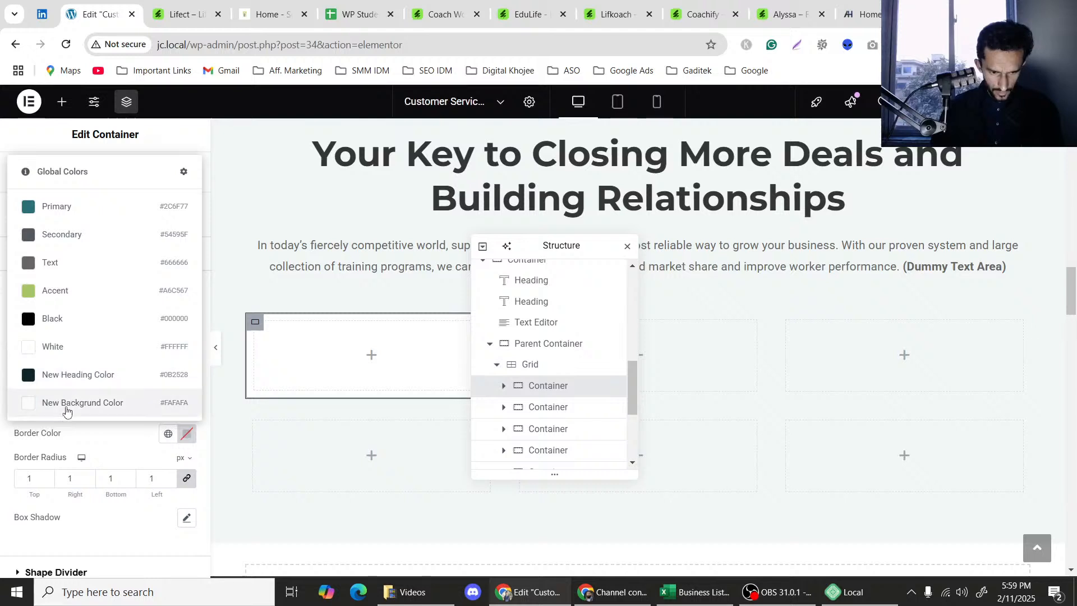
click(65, 412)
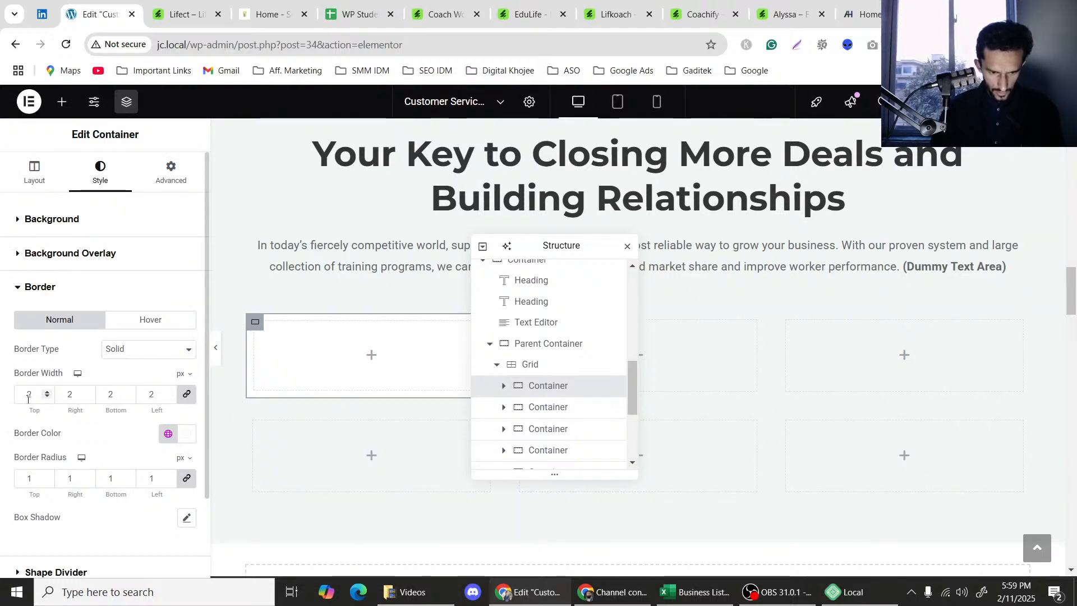
Try a border radius of 22 px on all corners of the first card container.
click(29, 478)
text(2)
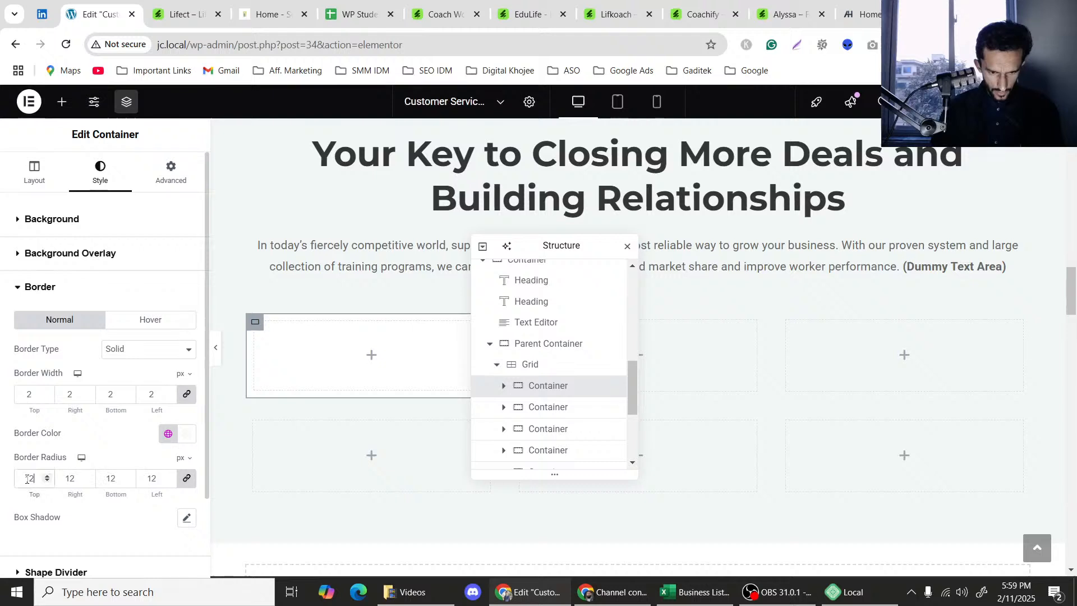
double_click(27, 478)
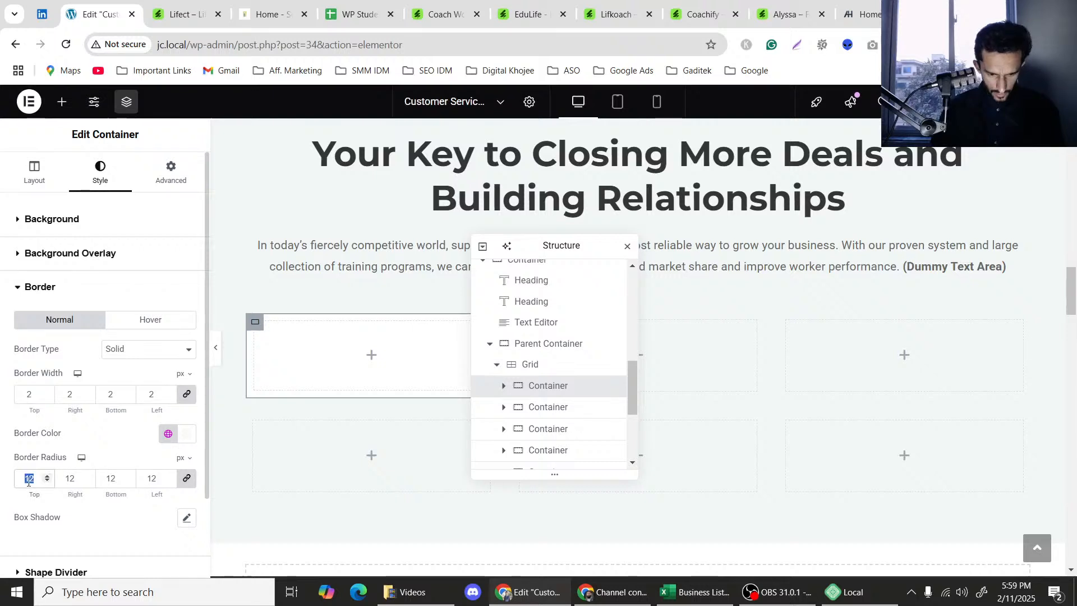
text(22)
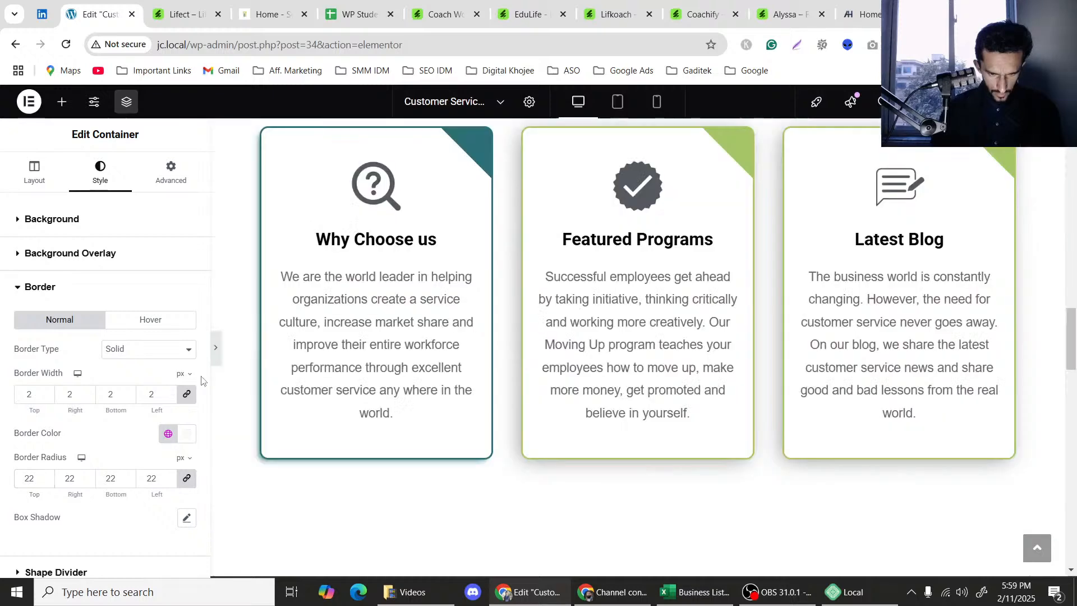
Preview the services section at full width and set the first card container's border radius to 12 px on all corners.
click(216, 348)
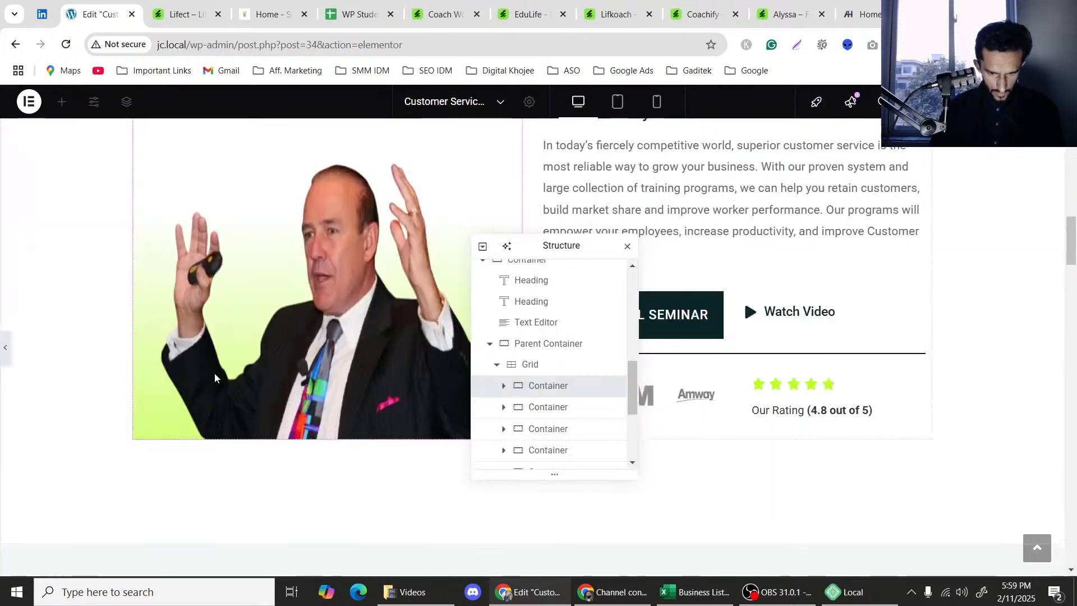
scroll(264, 373, up, 2)
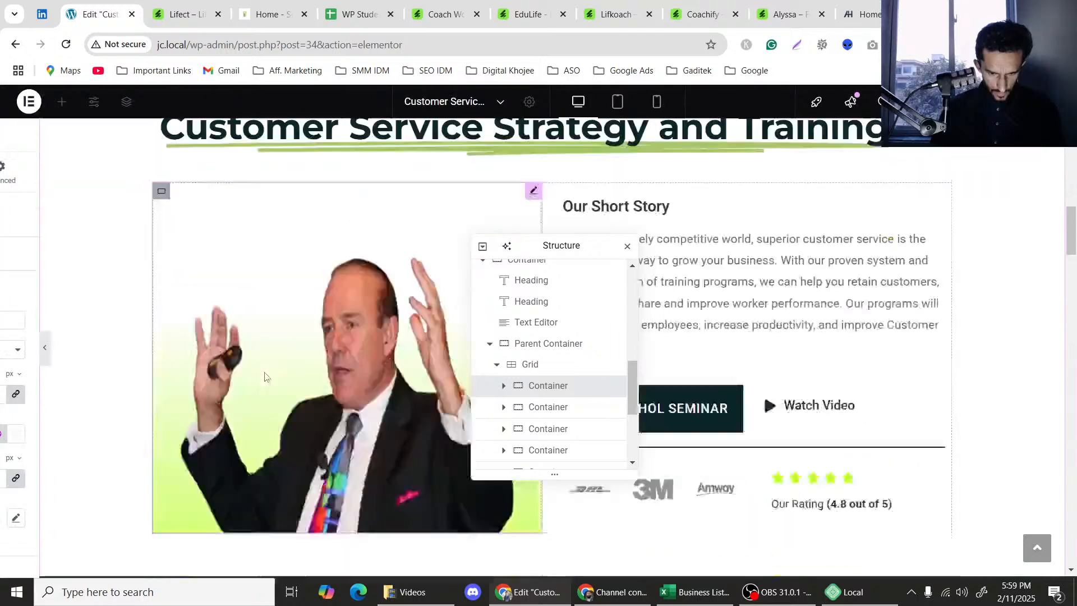
scroll(264, 373, down, 5)
scroll(264, 373, down, 3)
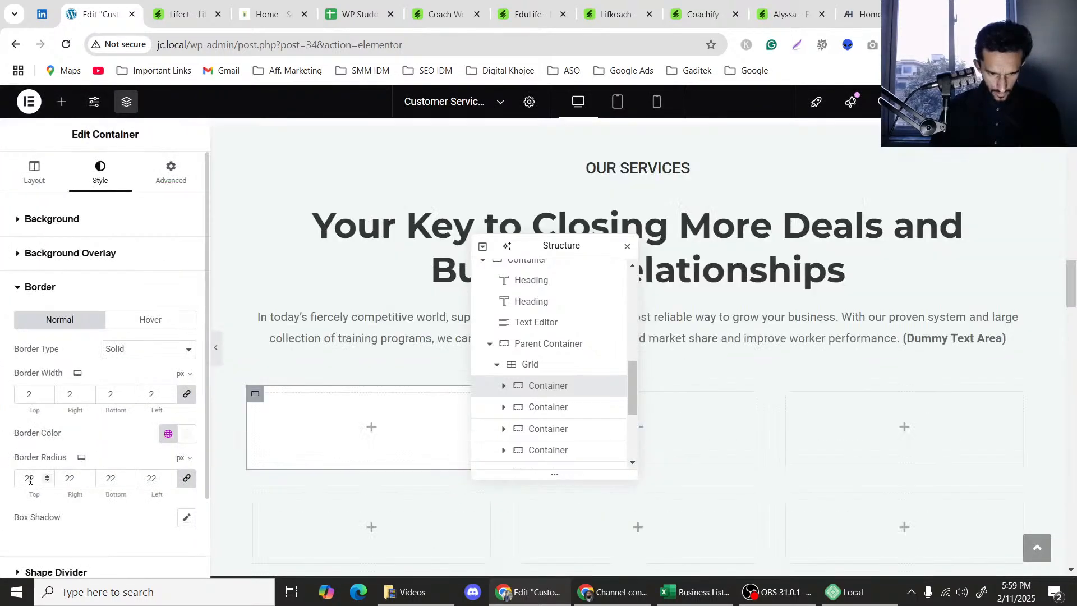
double_click(29, 478)
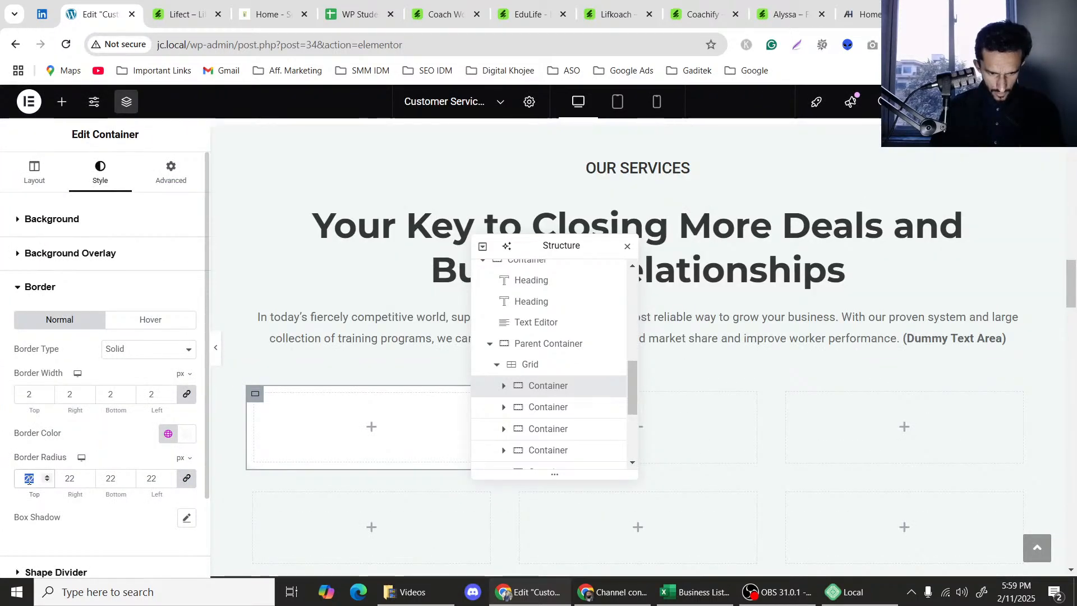
text(12)
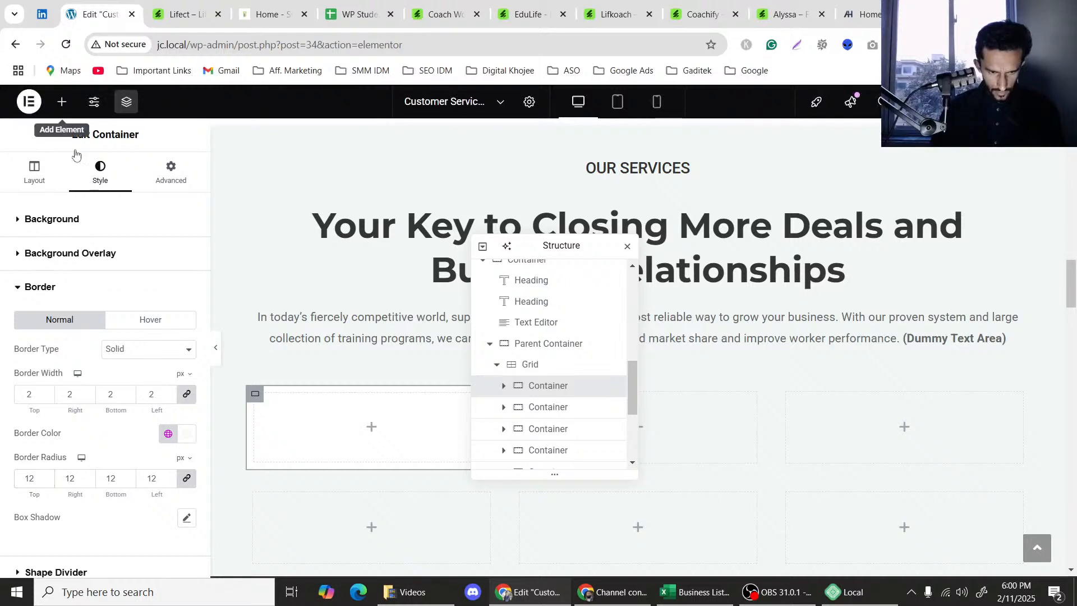
Add an Icon Box to the first card container, place its icon left of the text, and compare it with the Lifect service cards.
click(61, 101)
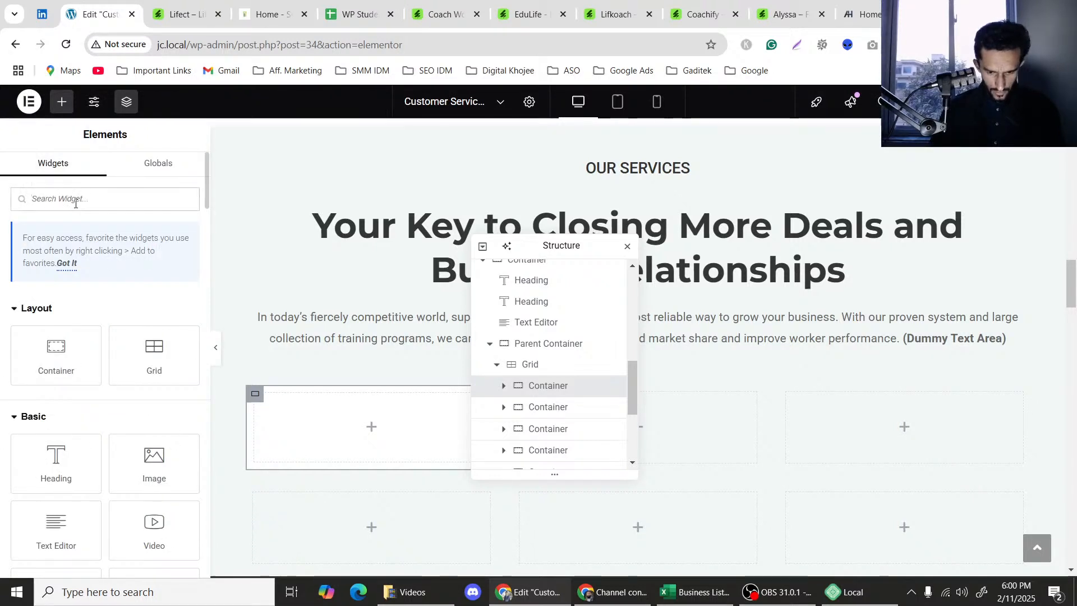
text(icon)
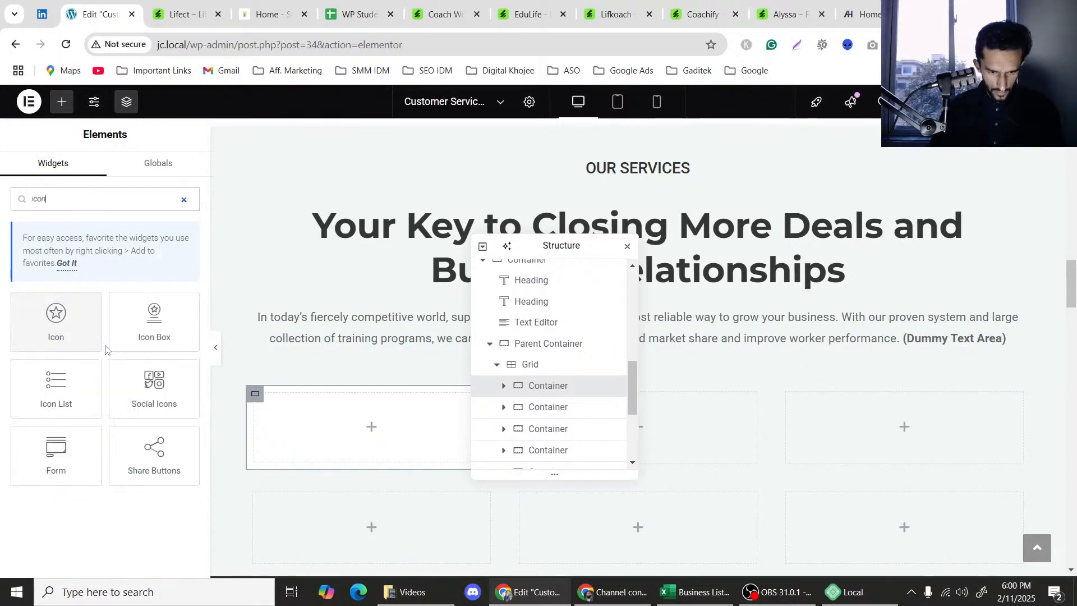
drag(152, 321, 400, 443)
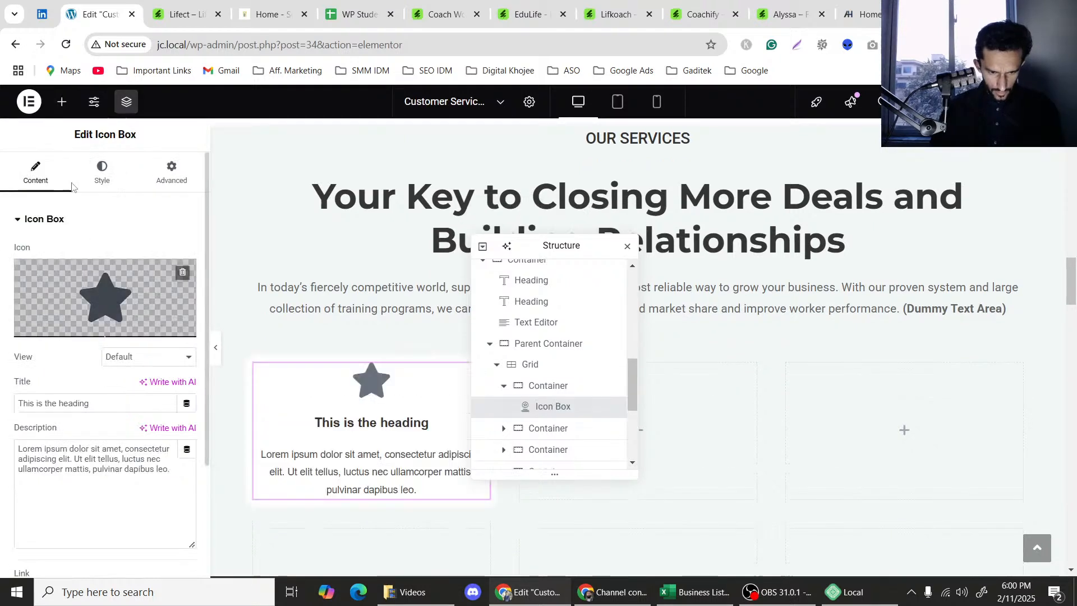
click(102, 166)
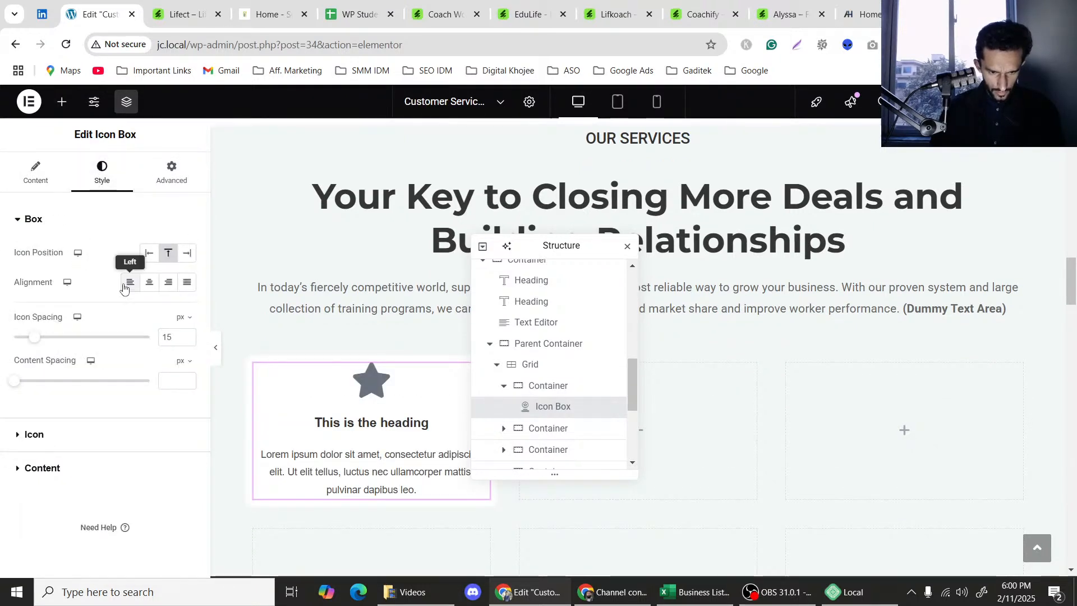
click(149, 252)
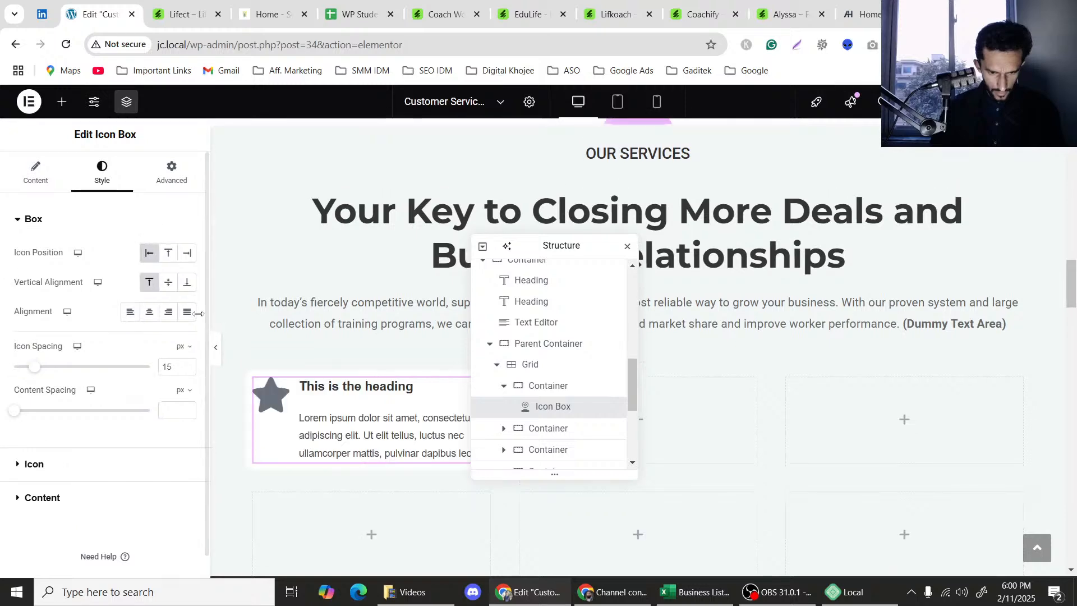
click(183, 17)
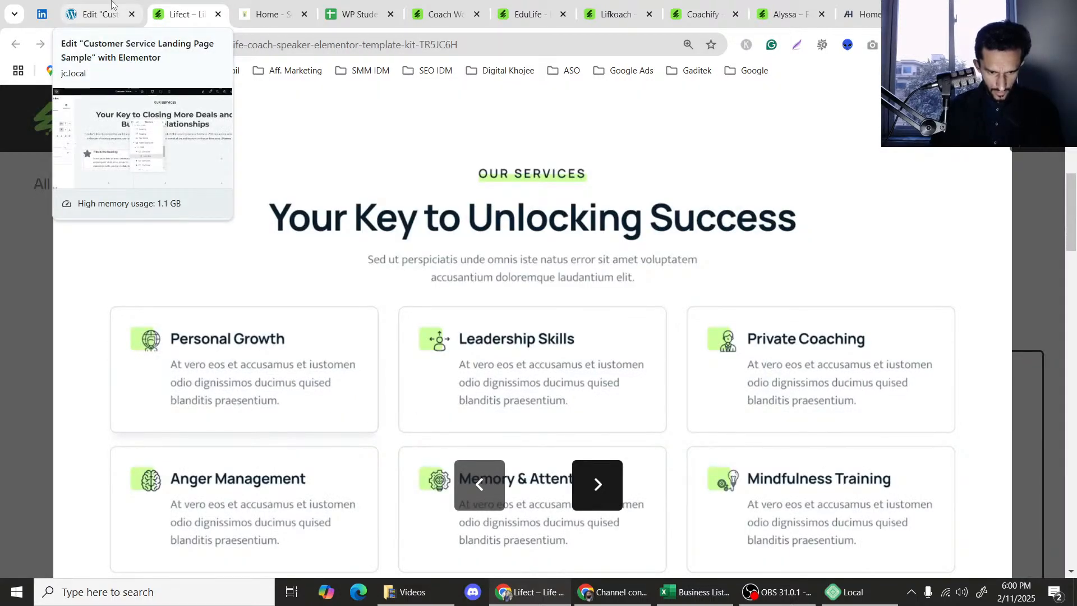
click(99, 14)
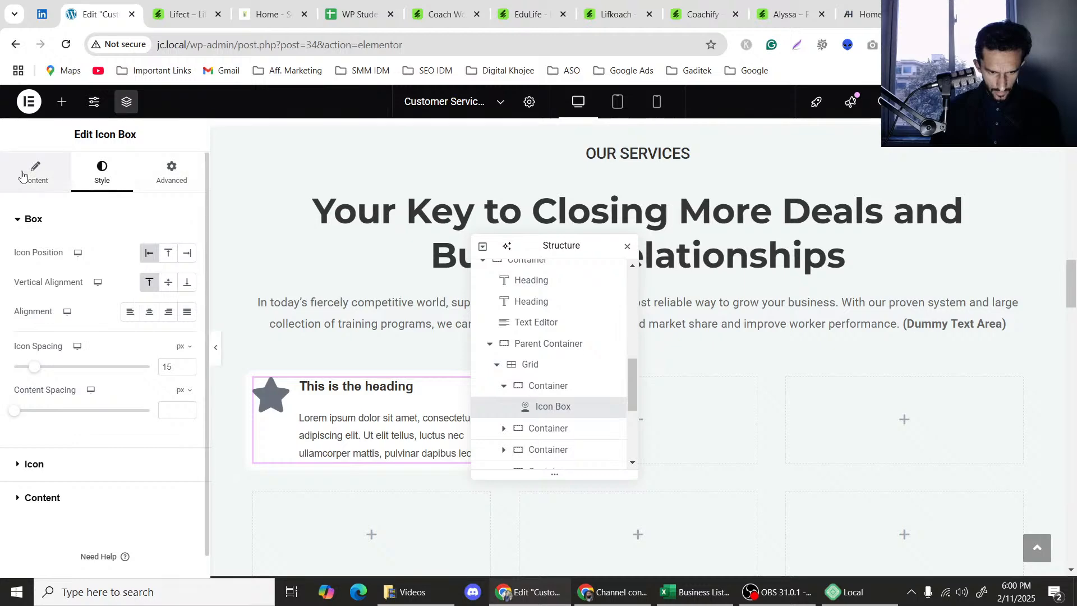
Look through the Service Quality Institute site for service names and open its 3 Year Service Culture Plan page.
click(268, 14)
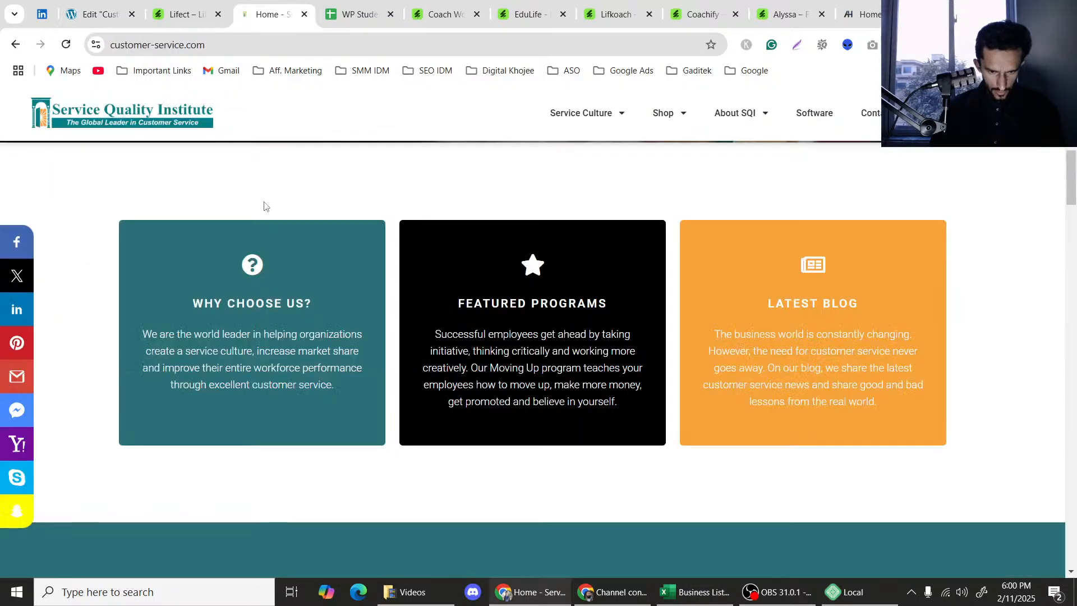
scroll(264, 202, down, 10)
scroll(264, 206, down, 6)
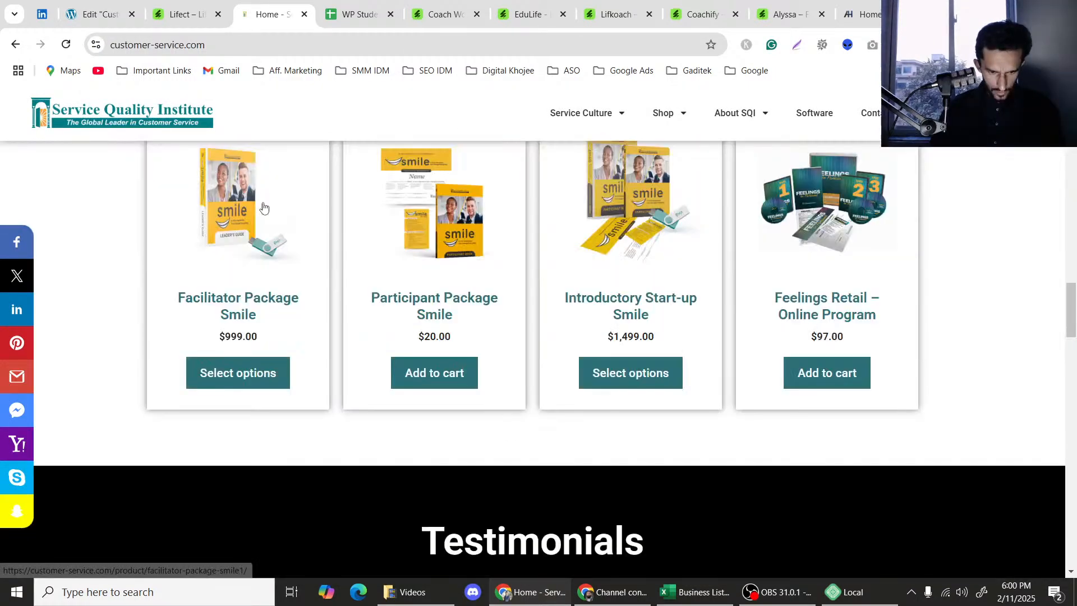
scroll(263, 207, up, 1)
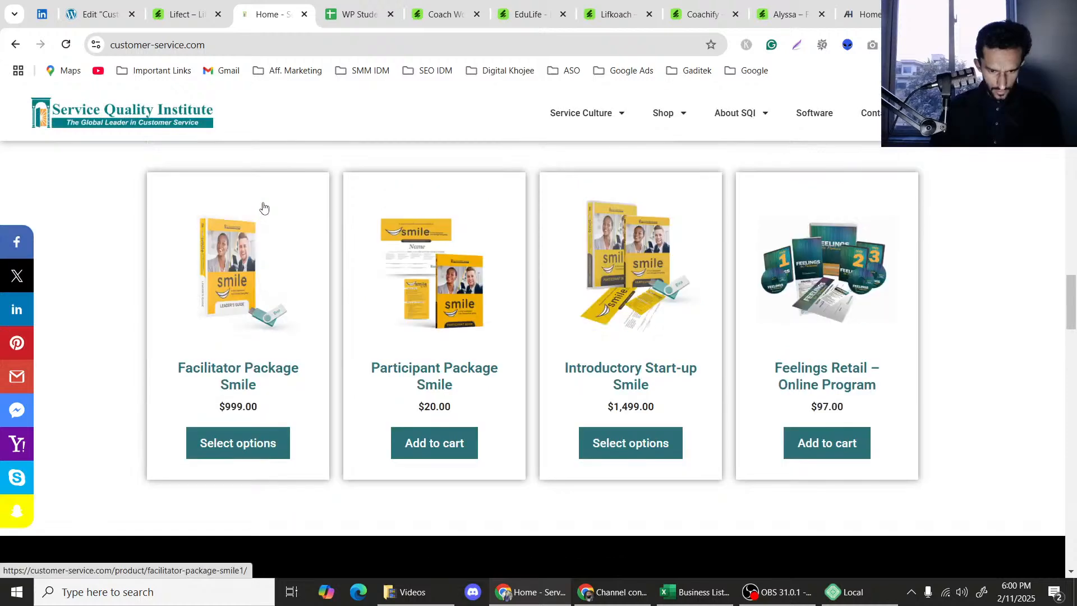
scroll(263, 207, up, 1)
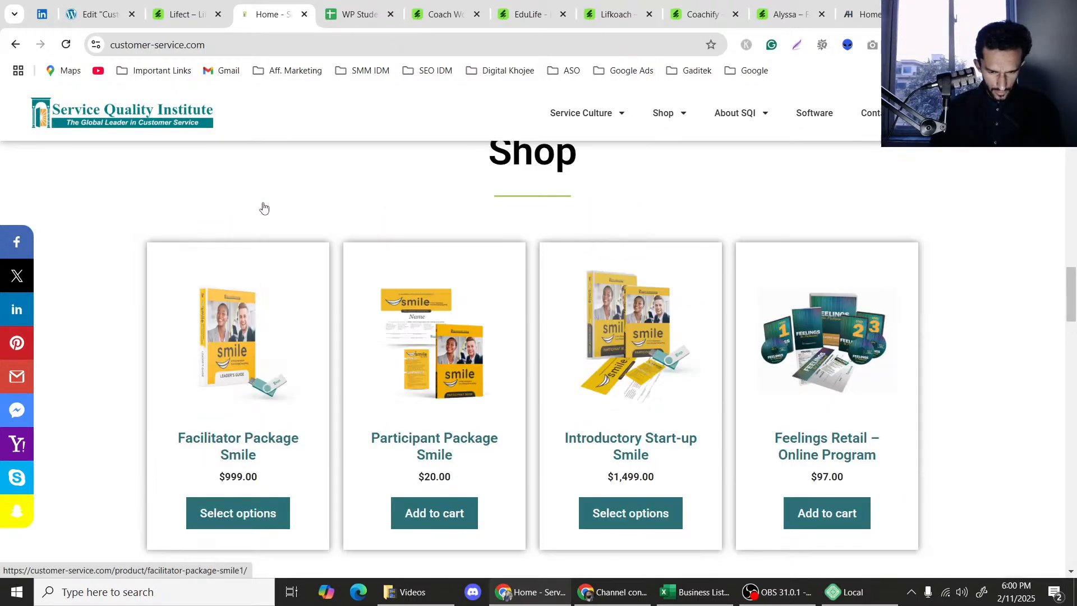
scroll(264, 208, up, 6)
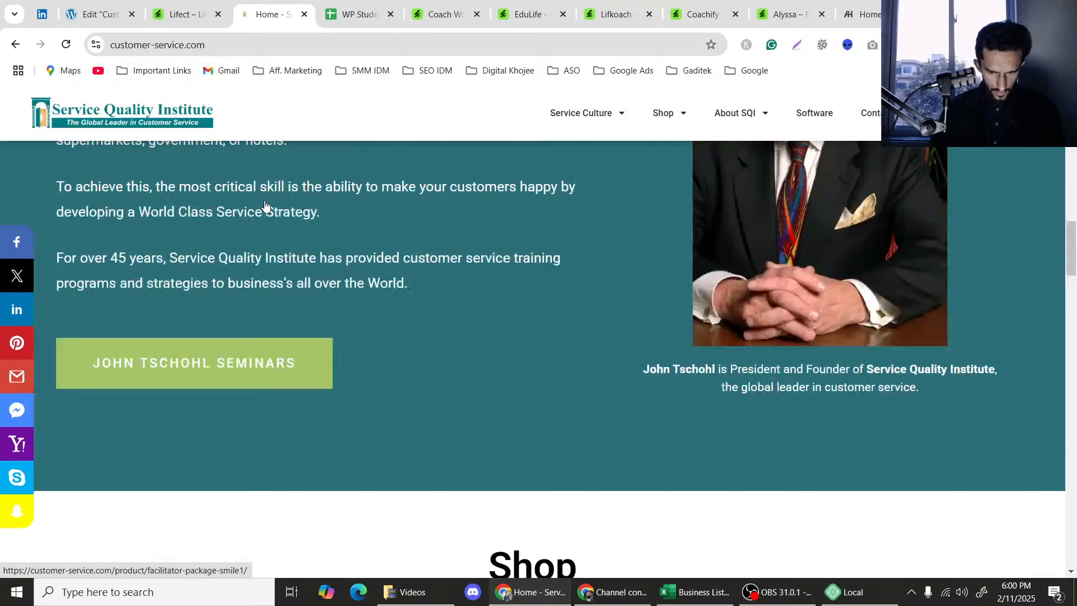
mouse_move(608, 115)
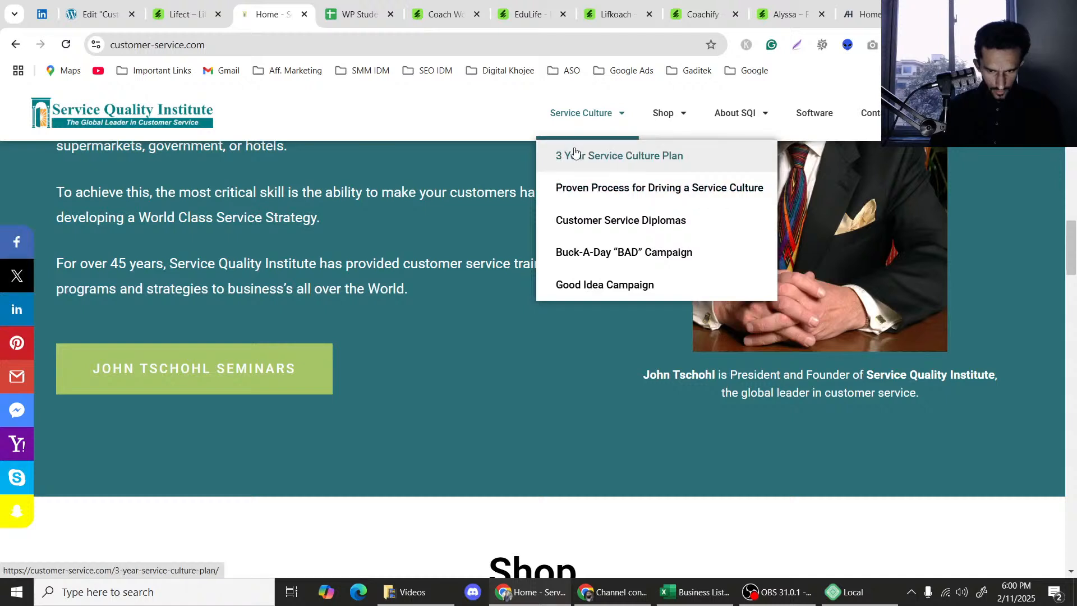
mouse_move(751, 116)
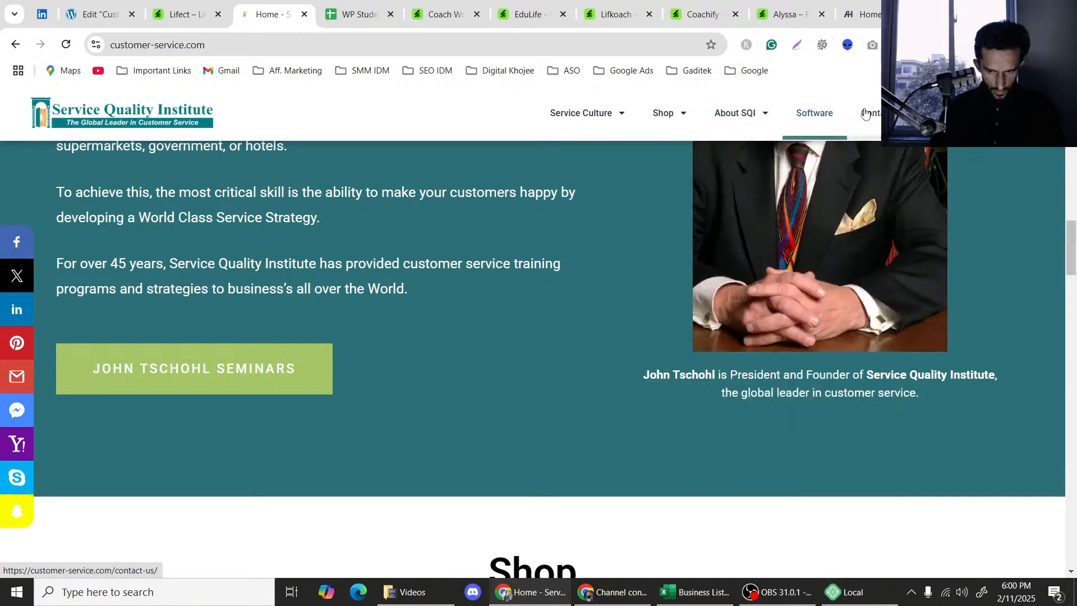
click(865, 113)
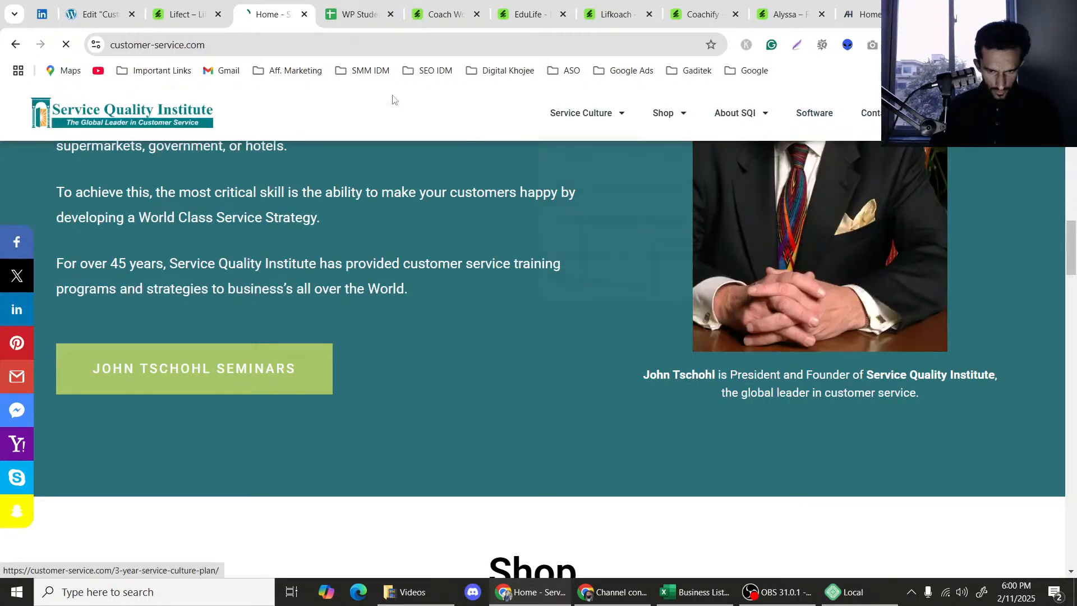
Back in the landing page editor, set the first card's Icon Box title to "3 Year Service Culture".
click(98, 14)
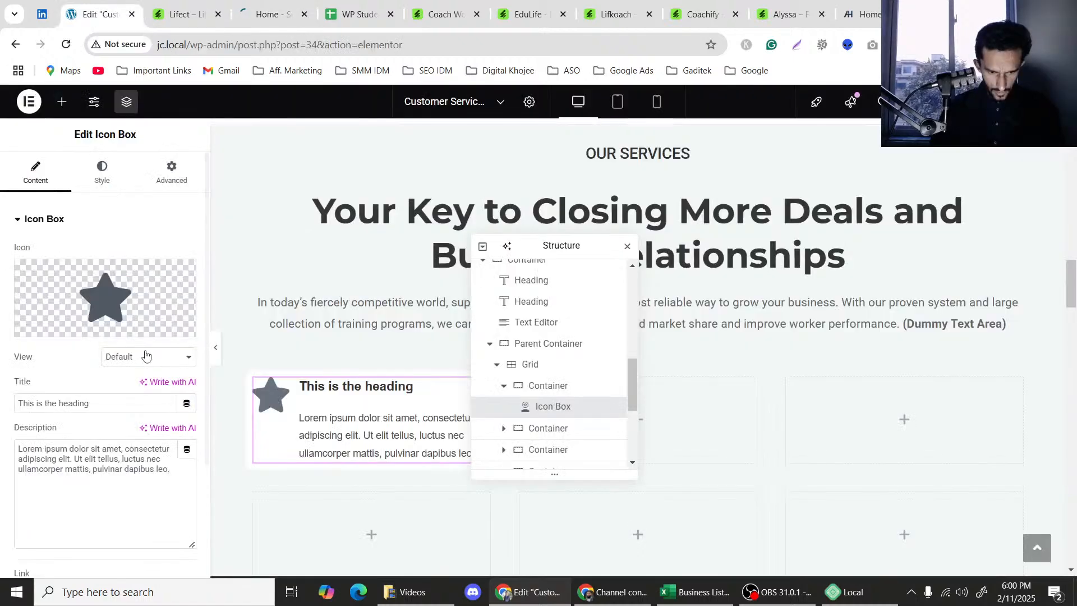
triple_click(79, 409)
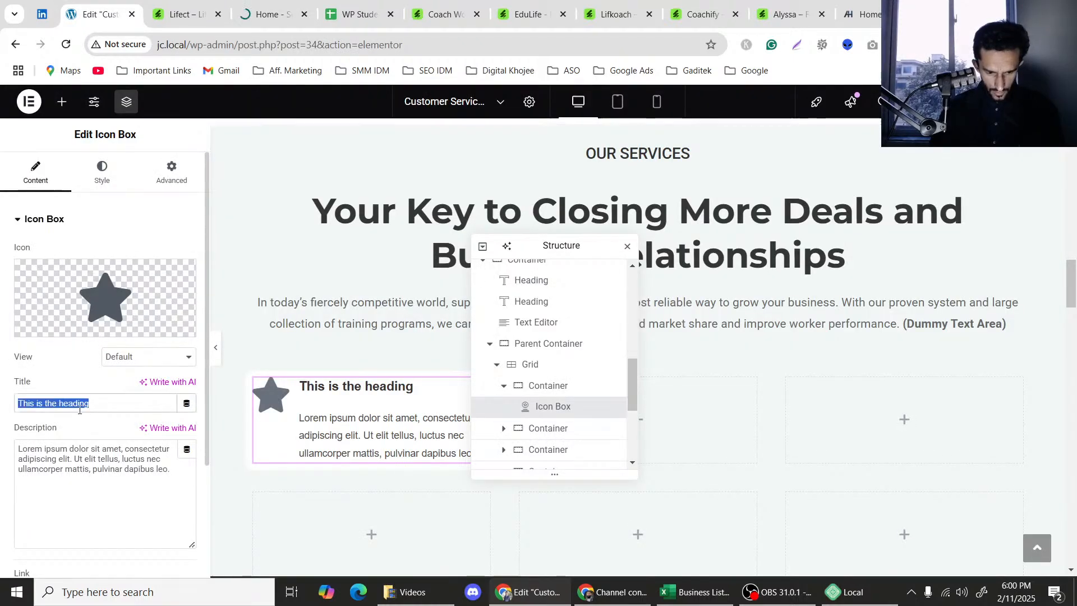
text(3 Y)
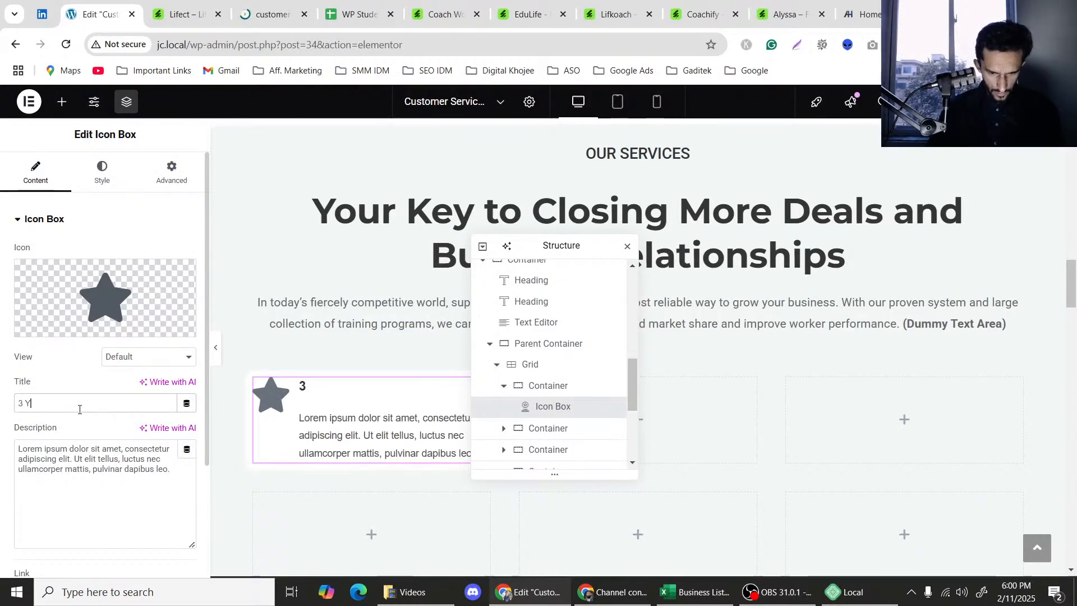
text(ear Ser)
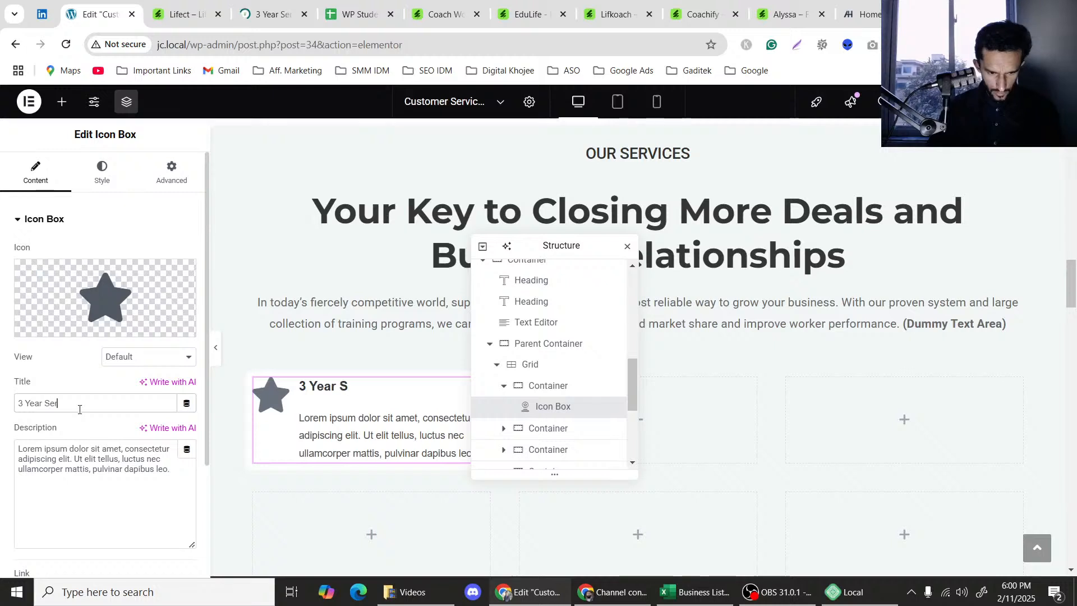
text(vic)
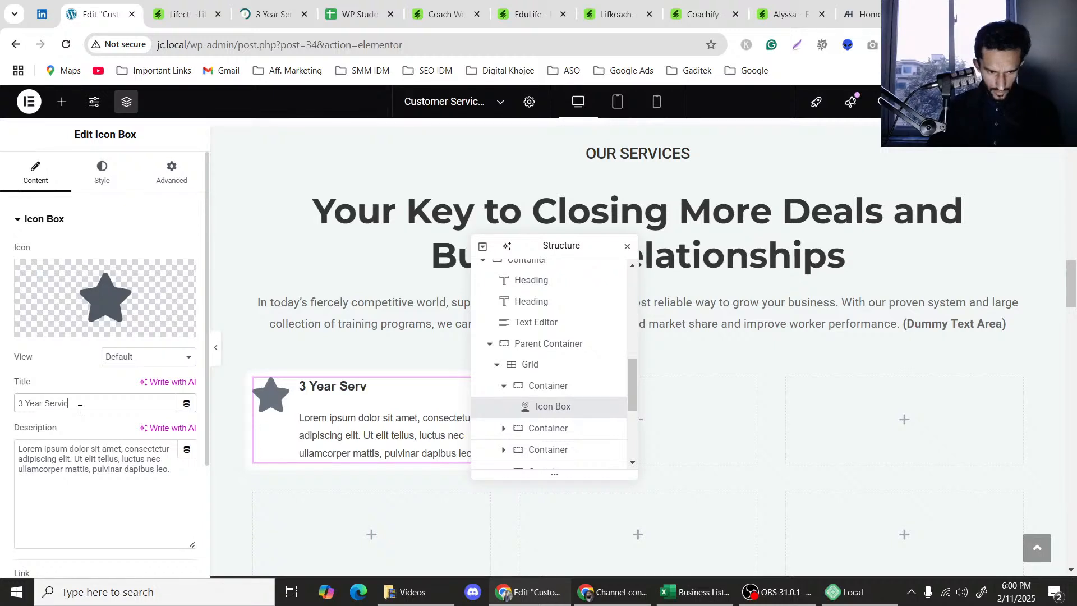
text(e Cult)
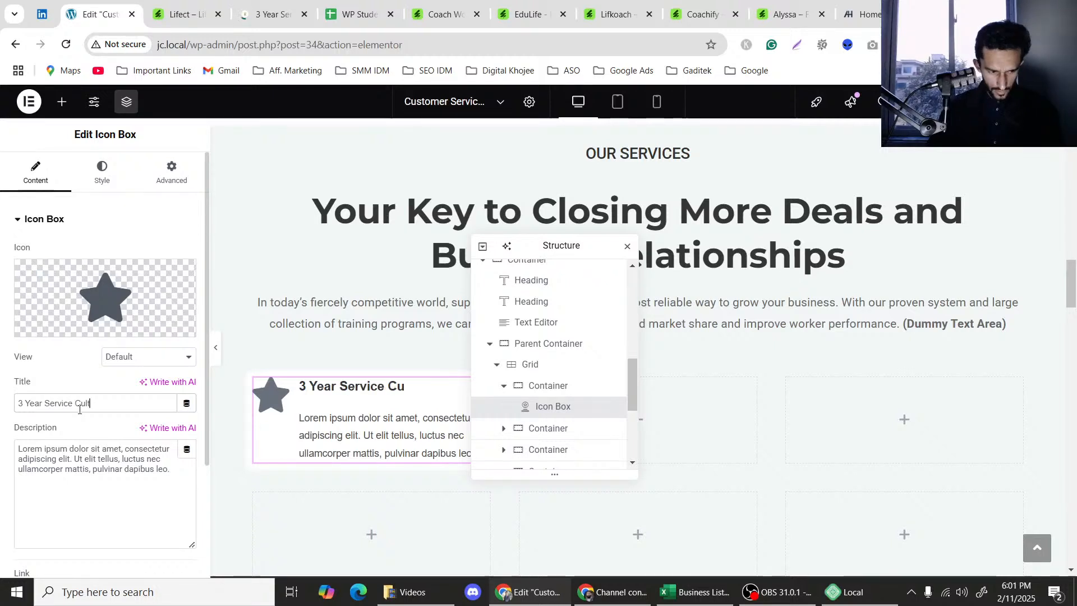
text(ure)
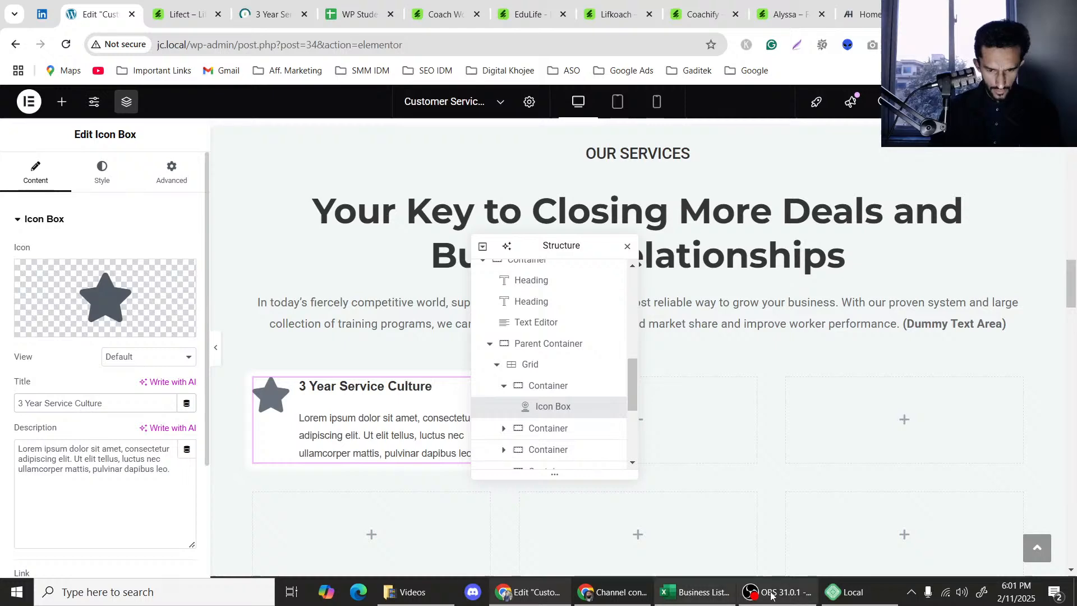
Switch to OBS and toggle the mute on the Mic/Aux audio source.
click(771, 595)
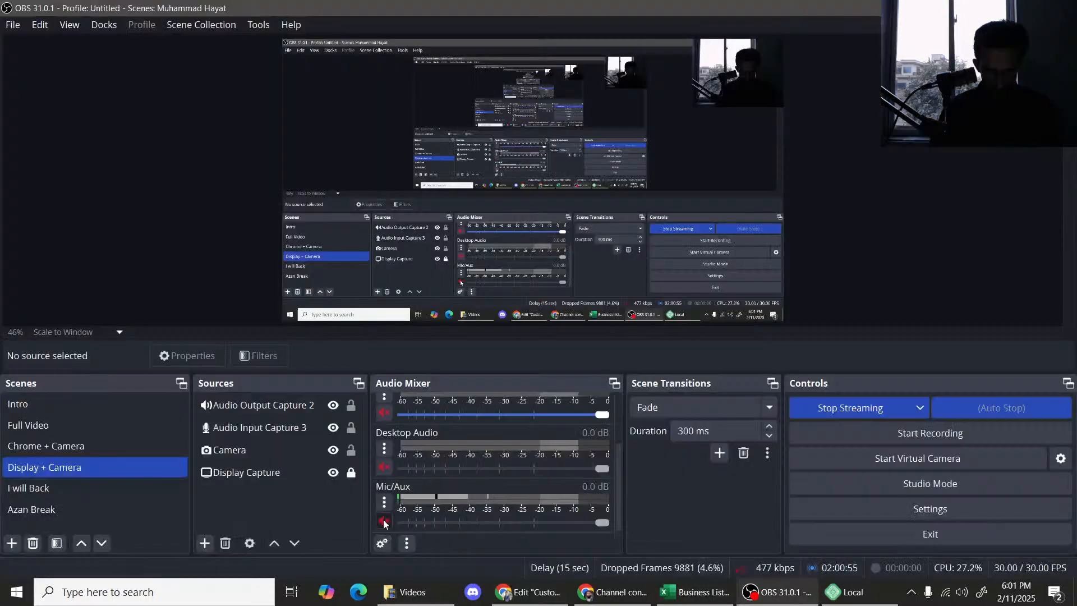
click(384, 522)
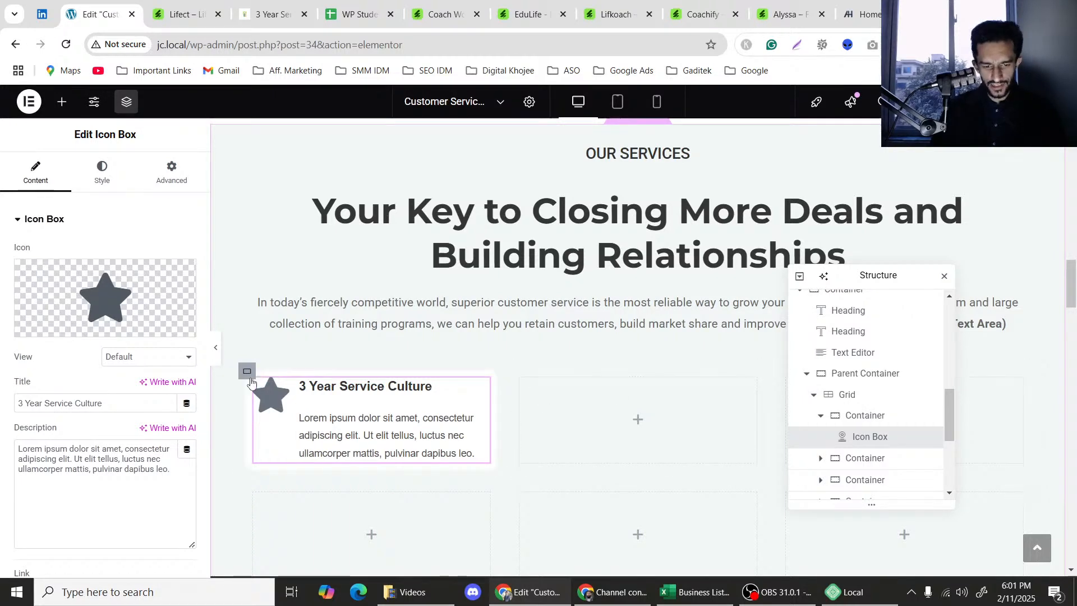
Preview the services section at full width and set the first card container's border color to the global New Heading Color.
click(217, 355)
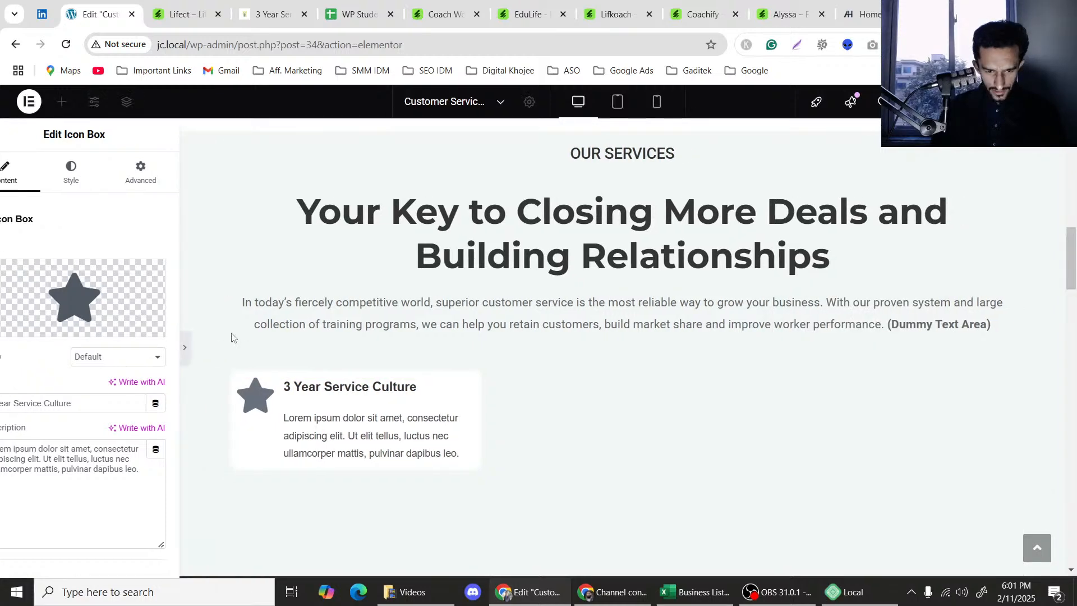
scroll(335, 305, down, 2)
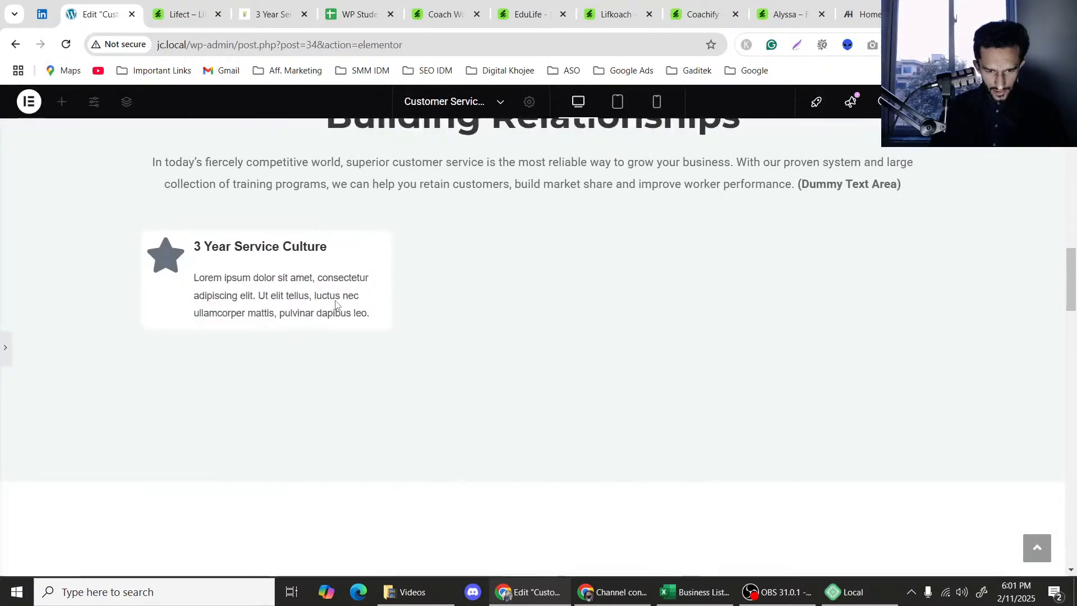
scroll(335, 305, up, 1)
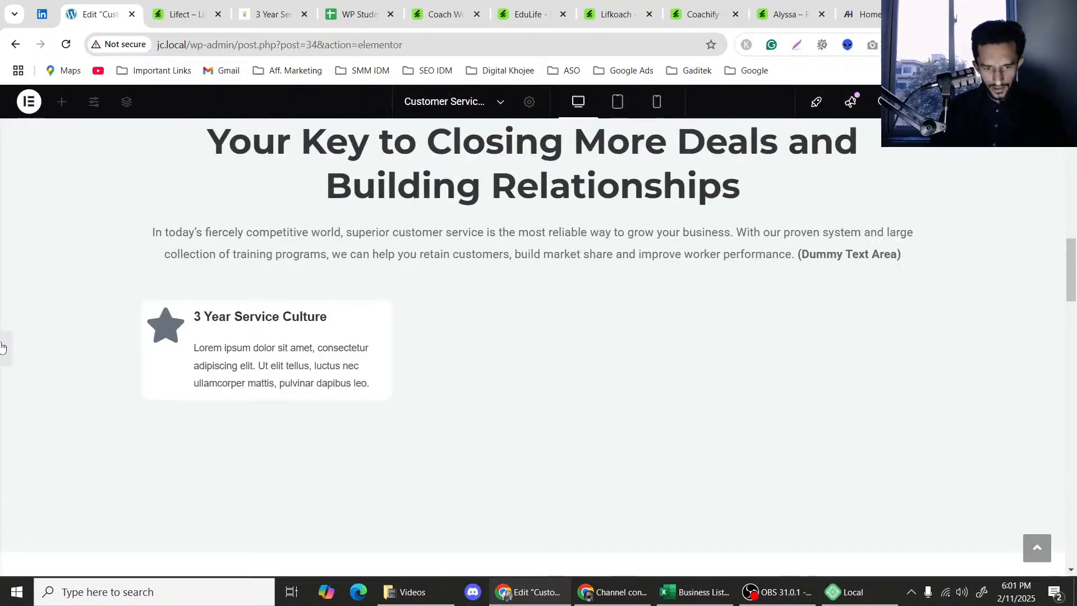
click(2, 348)
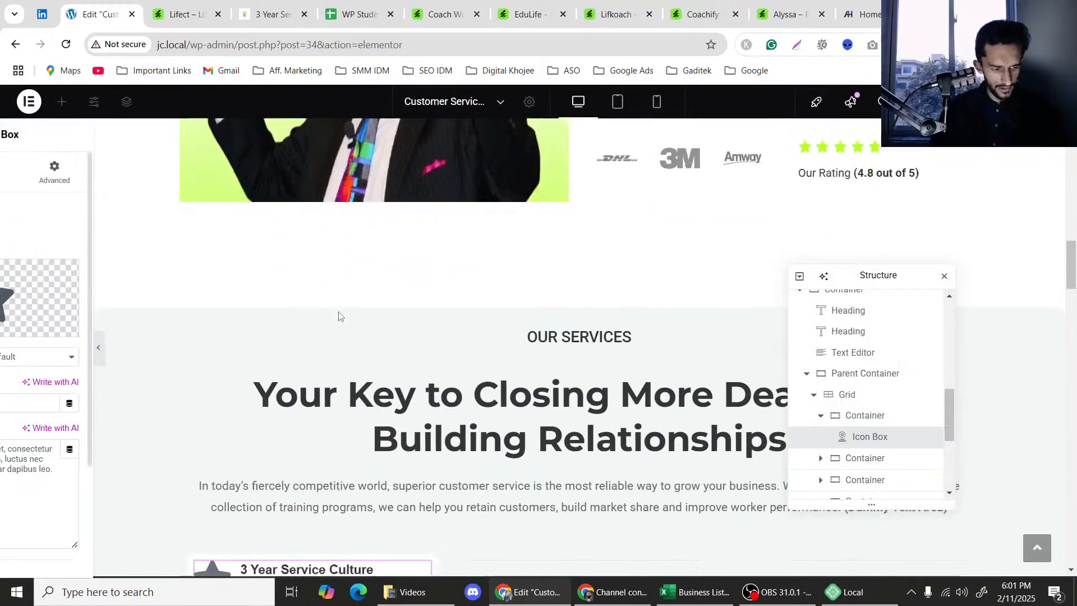
scroll(271, 290, down, 3)
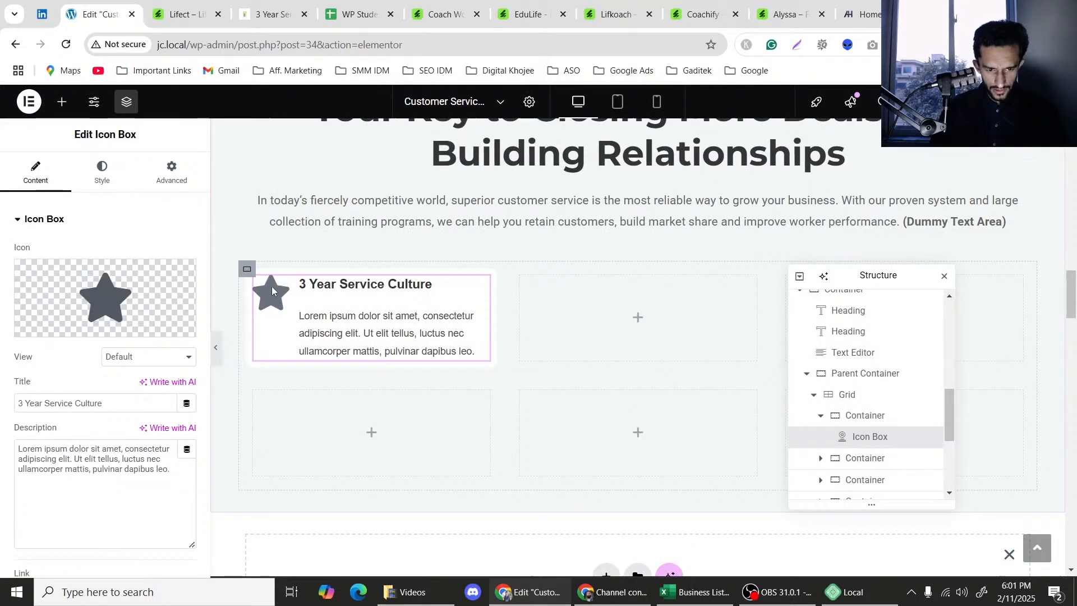
click(247, 269)
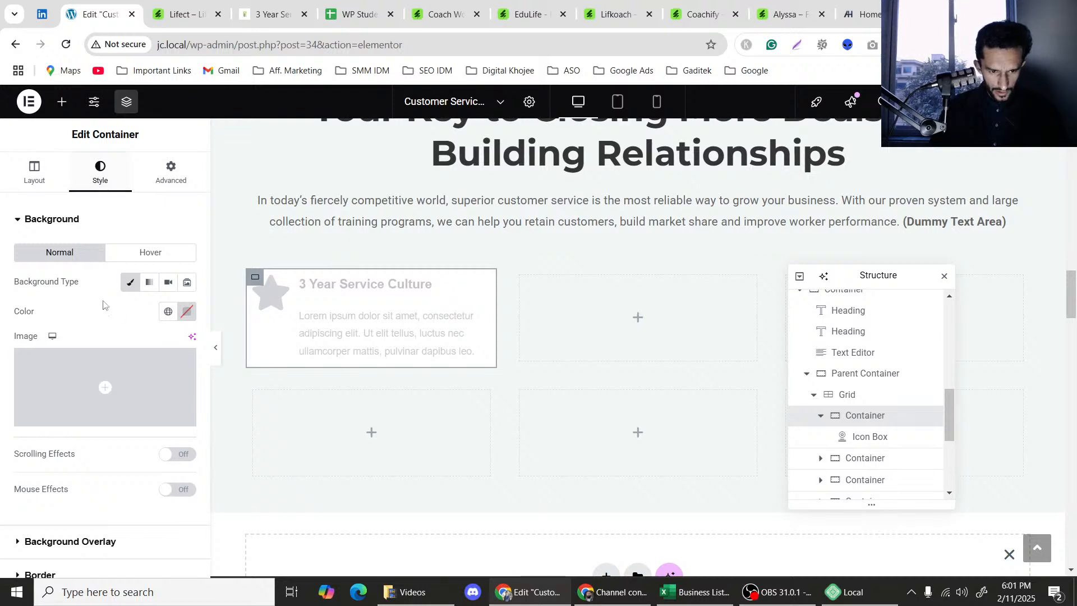
scroll(61, 454, down, 3)
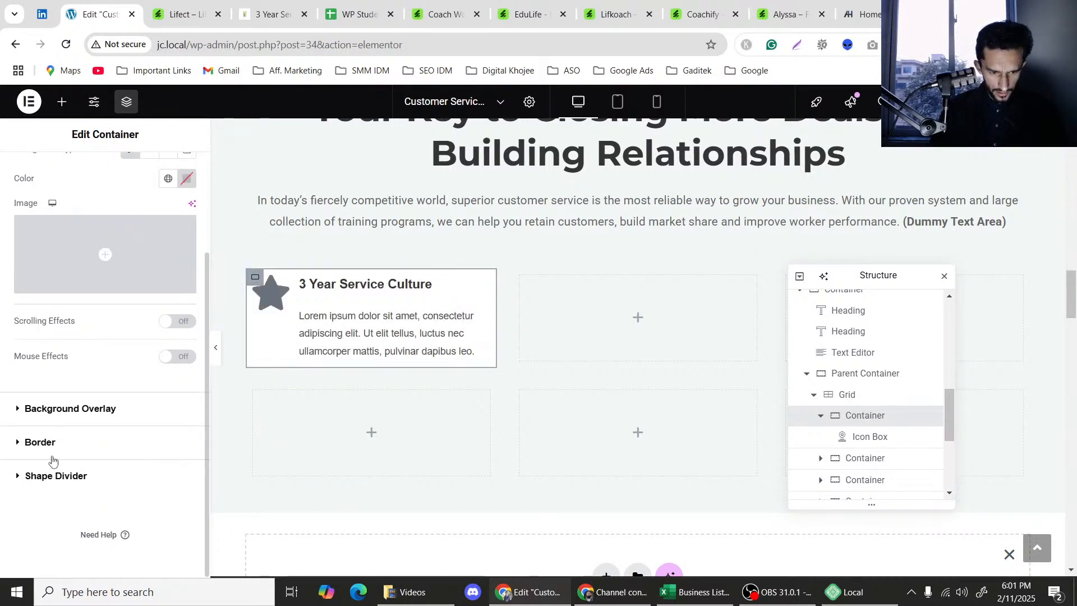
click(57, 450)
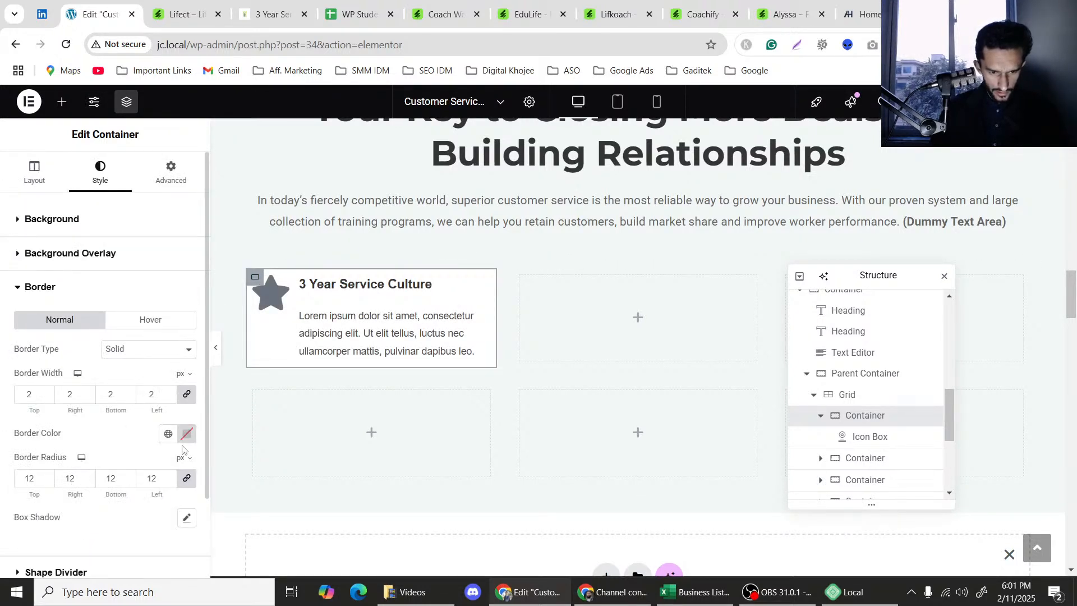
click(168, 433)
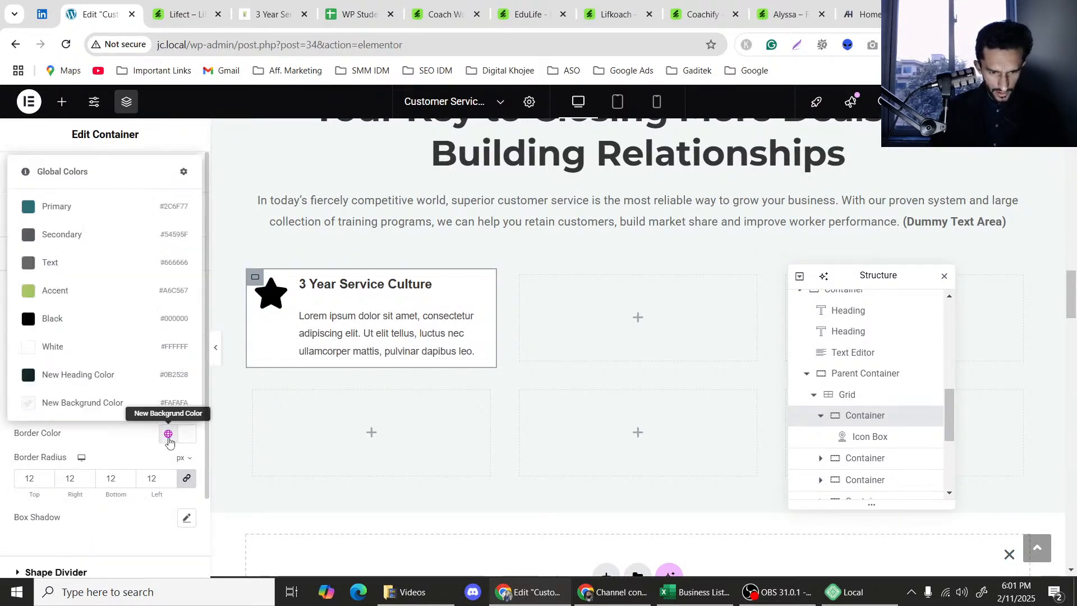
click(69, 407)
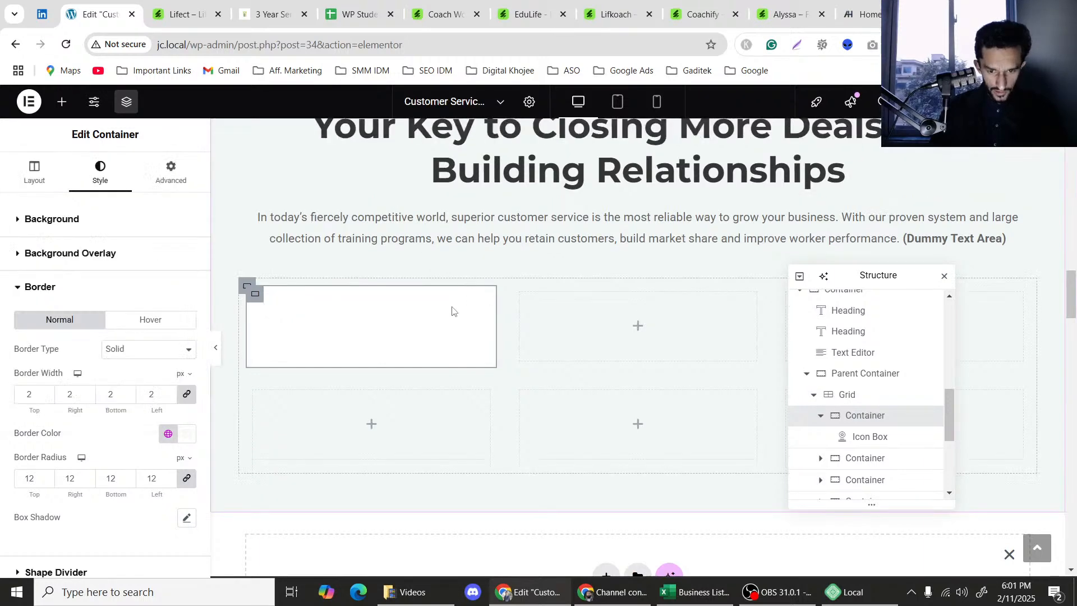
click(170, 435)
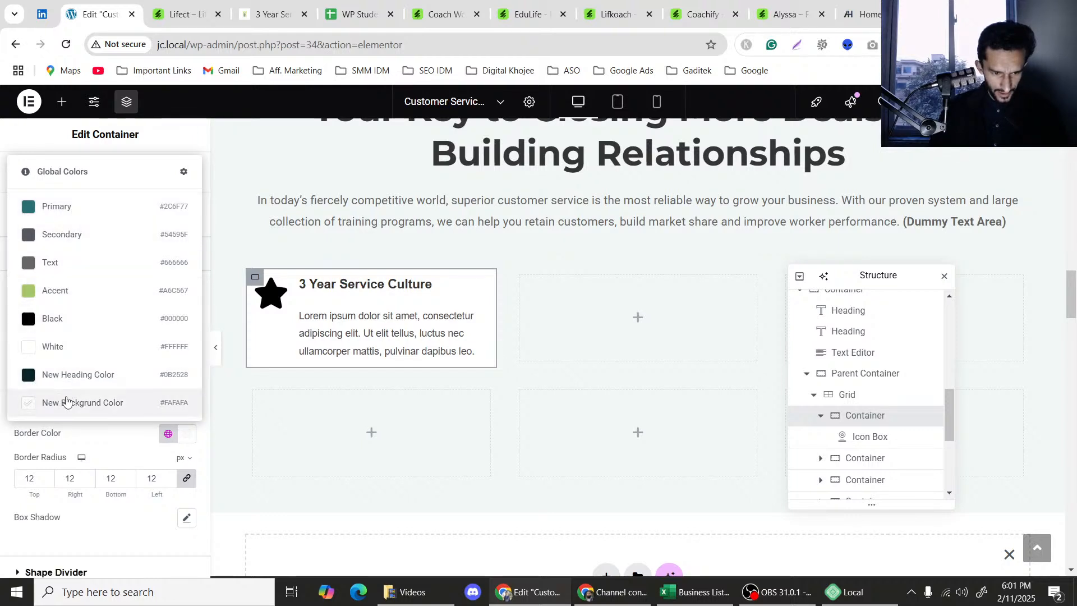
click(79, 375)
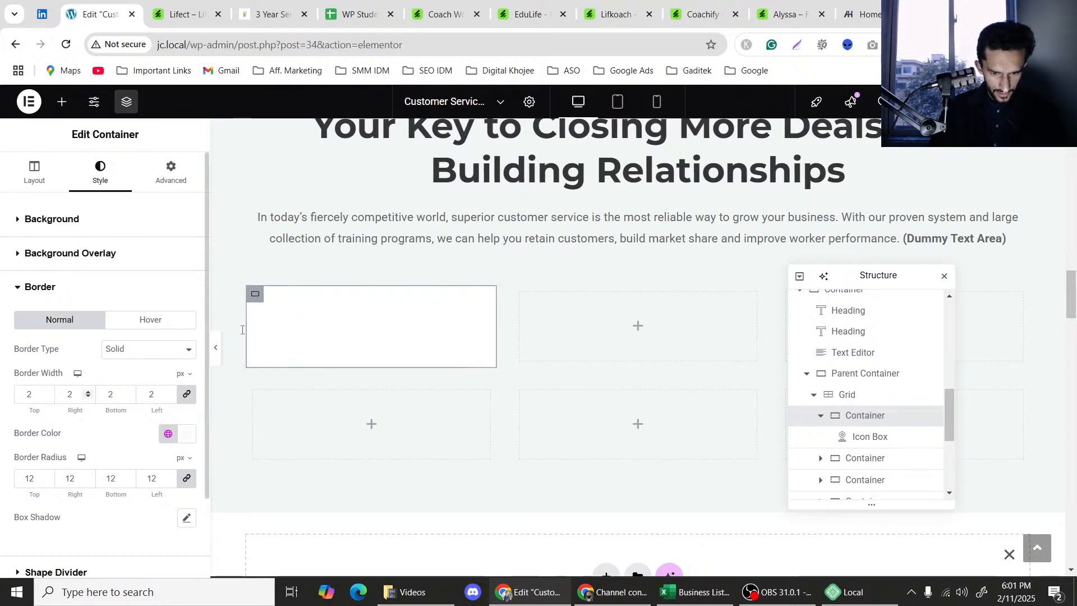
Preview the card's border at full width and set the first card container's padding to 22 px on all sides.
click(216, 355)
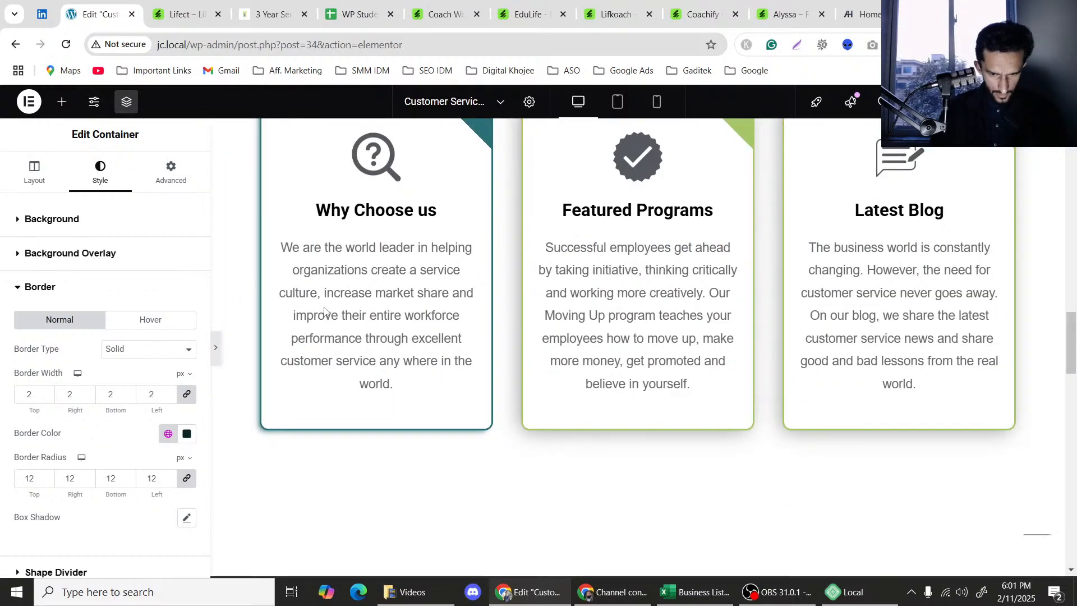
scroll(327, 312, up, 6)
scroll(325, 312, up, 4)
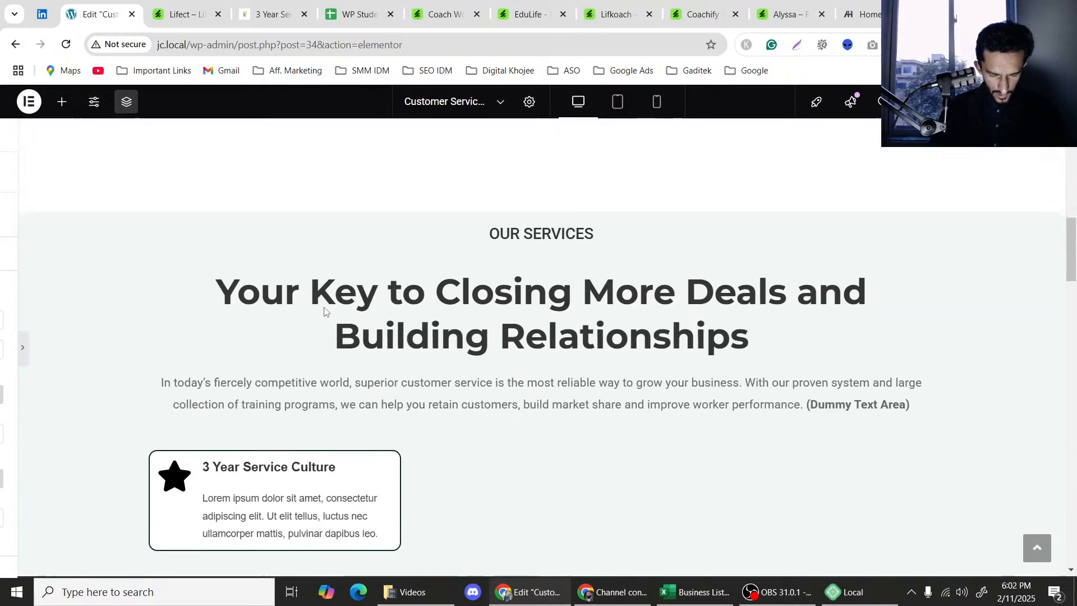
scroll(323, 318, up, 3)
scroll(315, 331, down, 4)
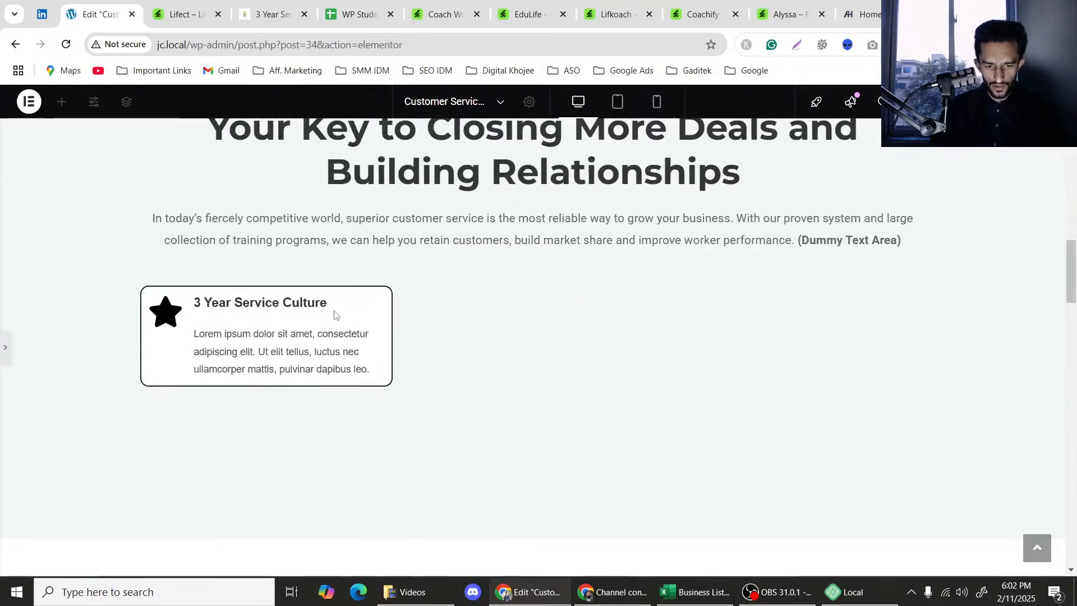
click(3, 352)
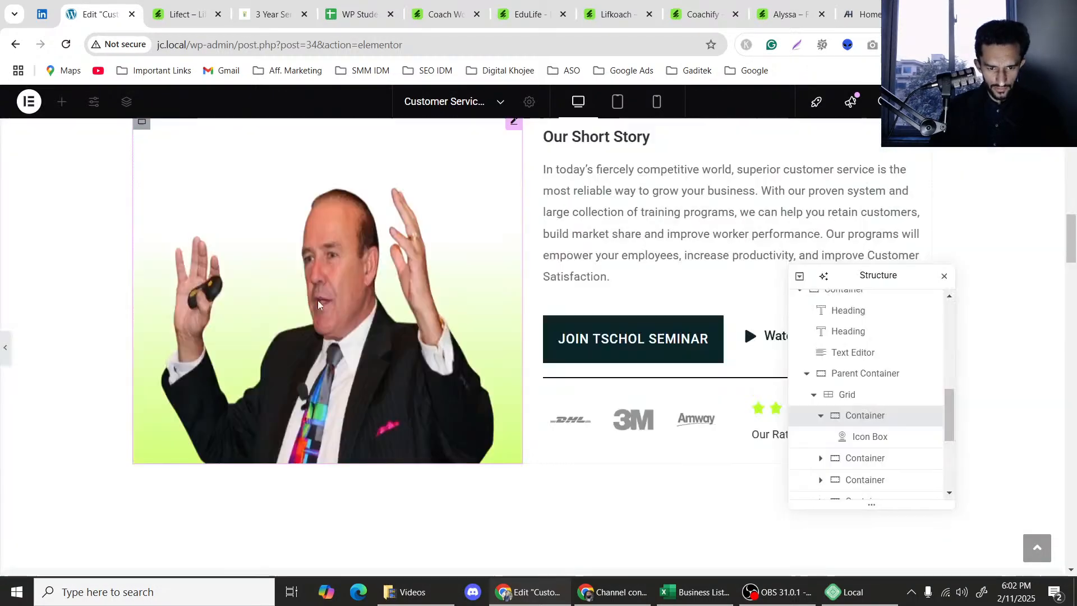
scroll(402, 324, down, 5)
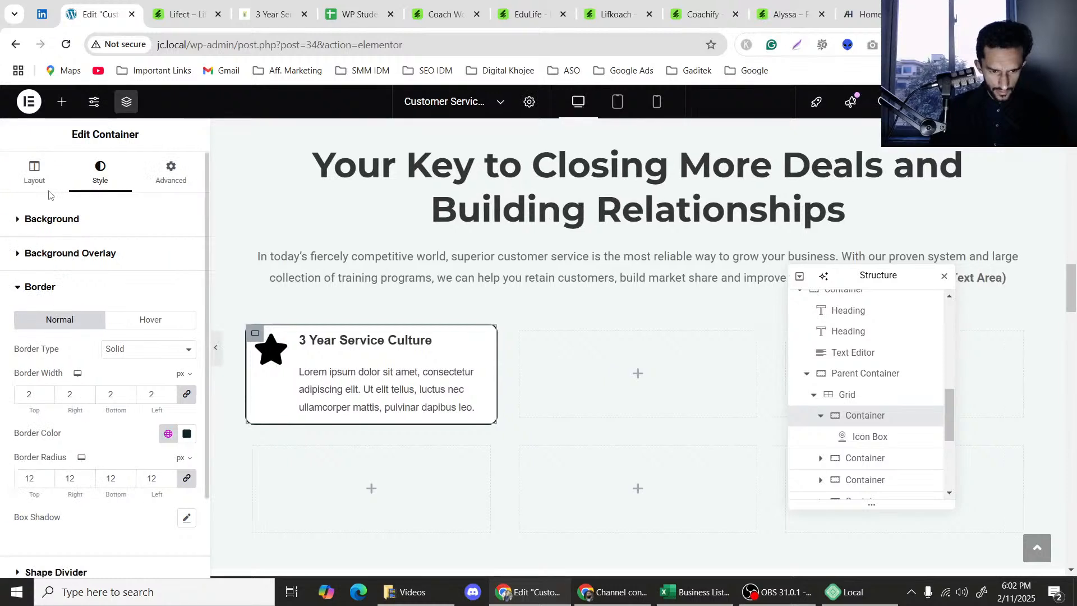
click(280, 385)
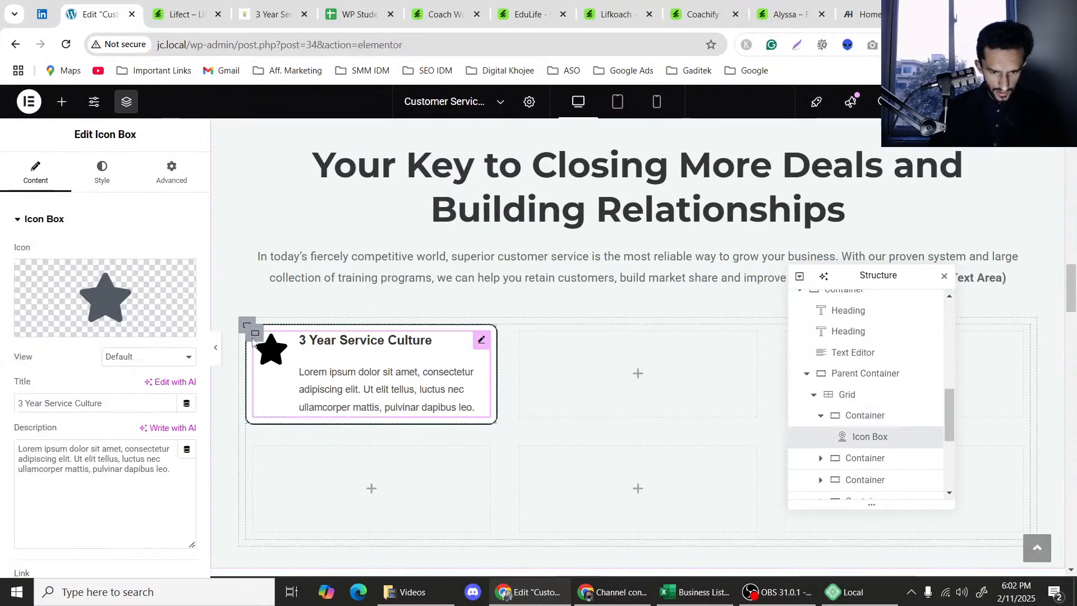
click(170, 188)
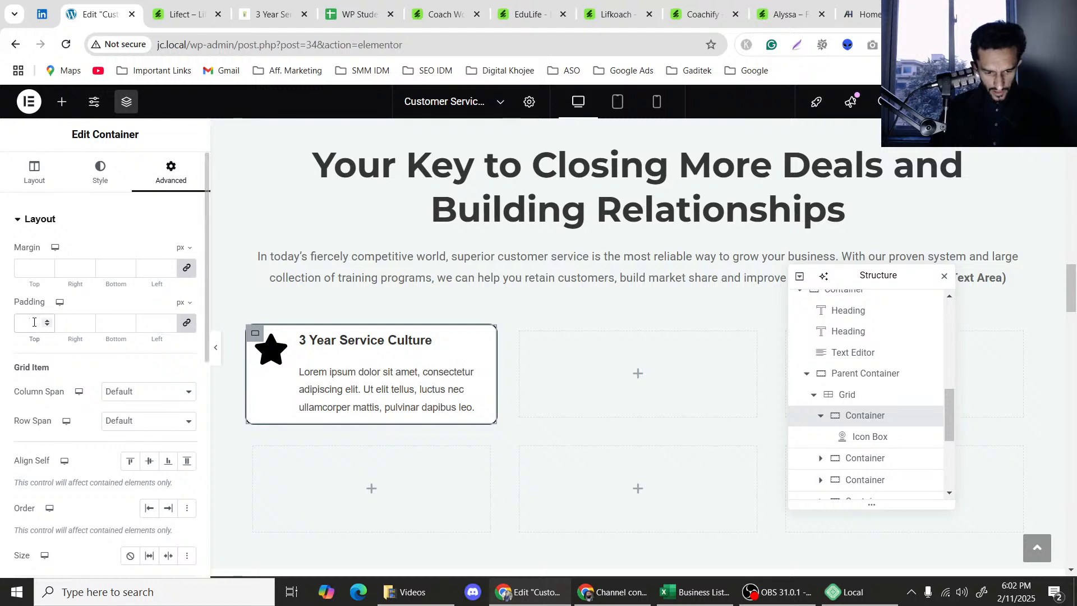
text(22)
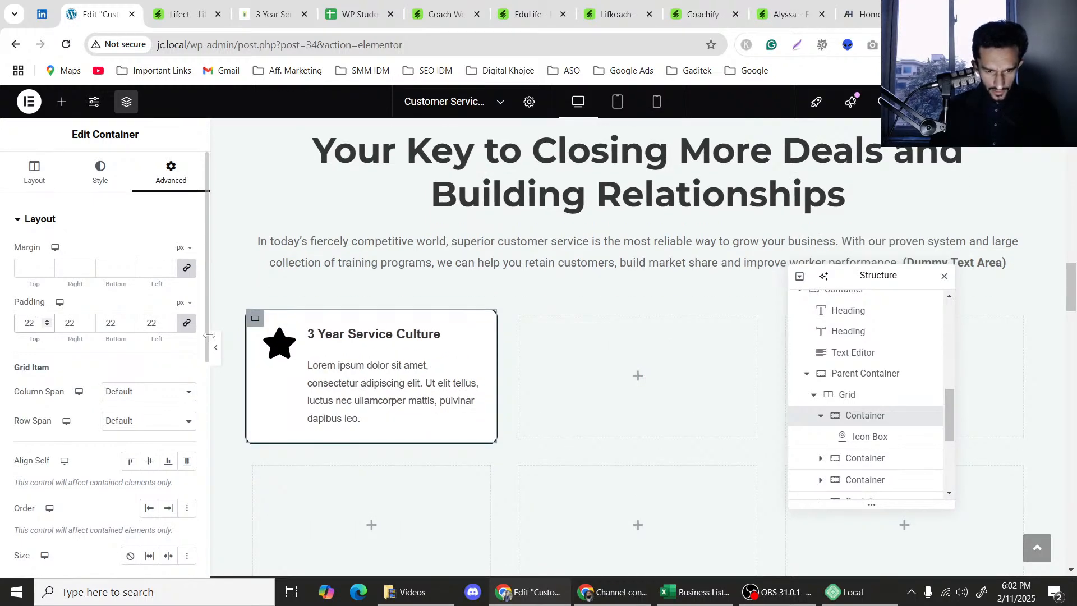
Check the first service card's padding and border in the services section at full page width.
click(218, 343)
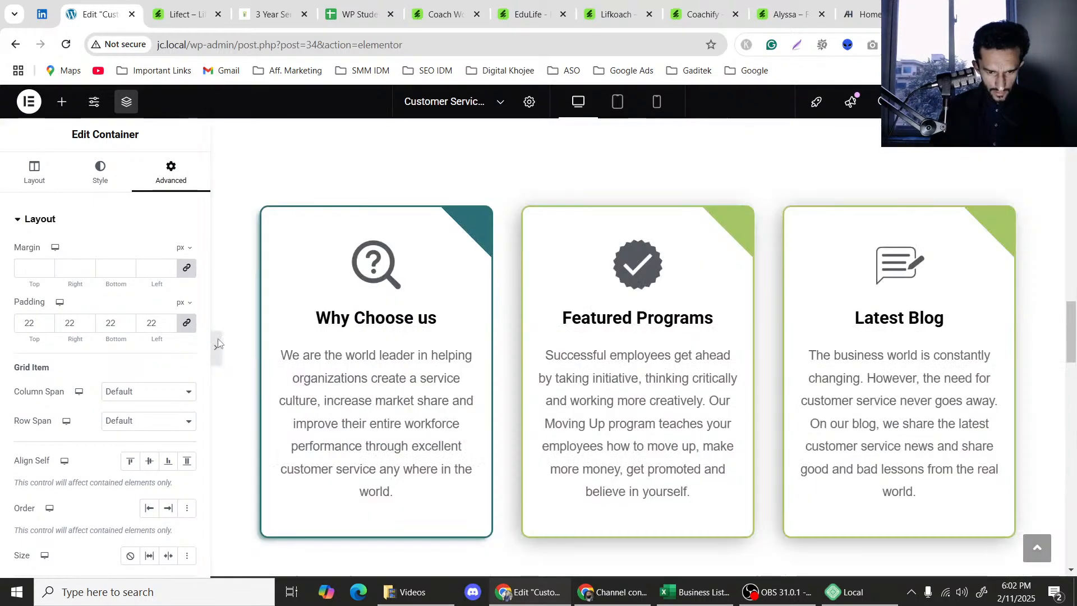
scroll(207, 335, up, 10)
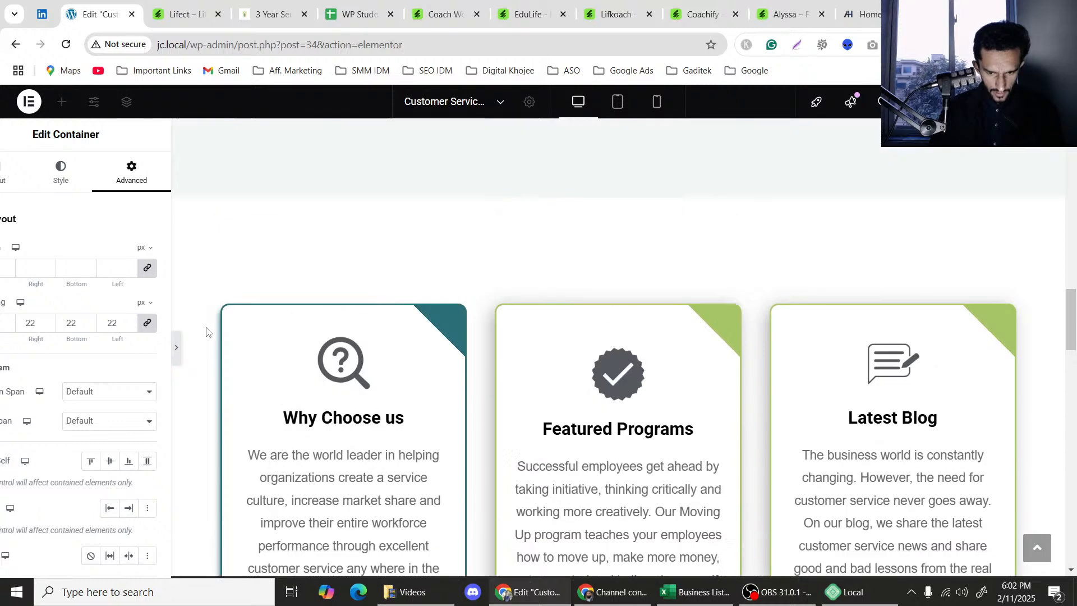
scroll(209, 333, down, 4)
scroll(209, 332, up, 3)
scroll(207, 332, down, 4)
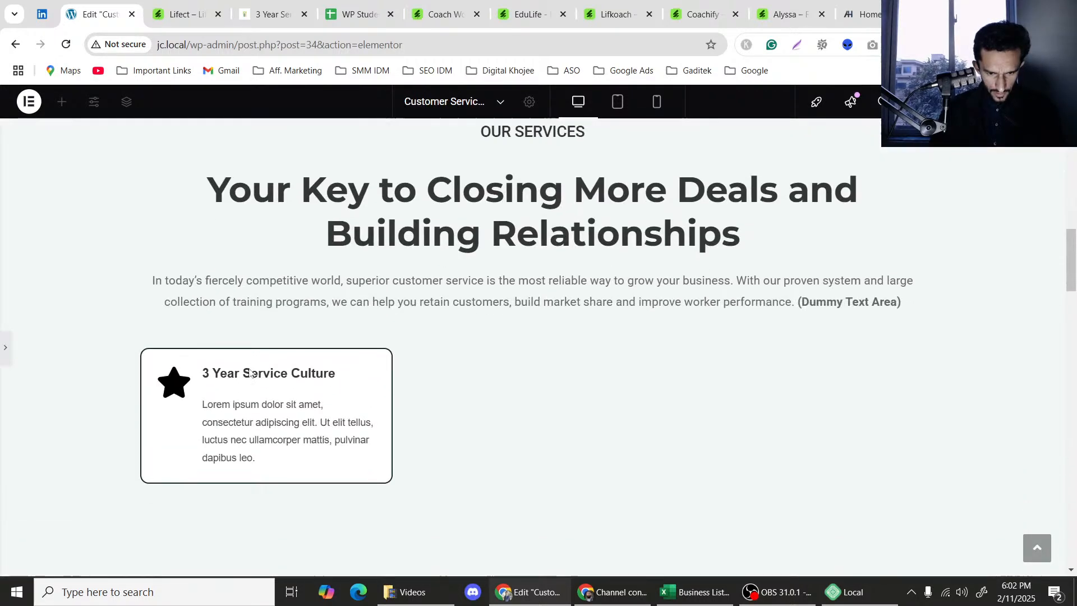
scroll(284, 356, up, 2)
scroll(155, 321, down, 3)
scroll(155, 321, down, 2)
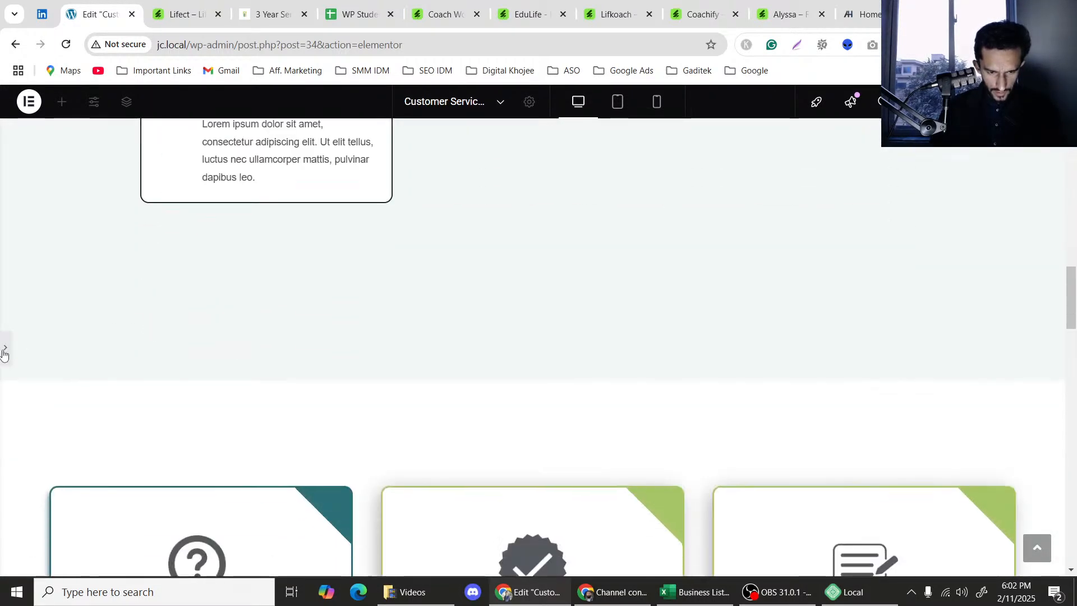
key(ctrl+p)
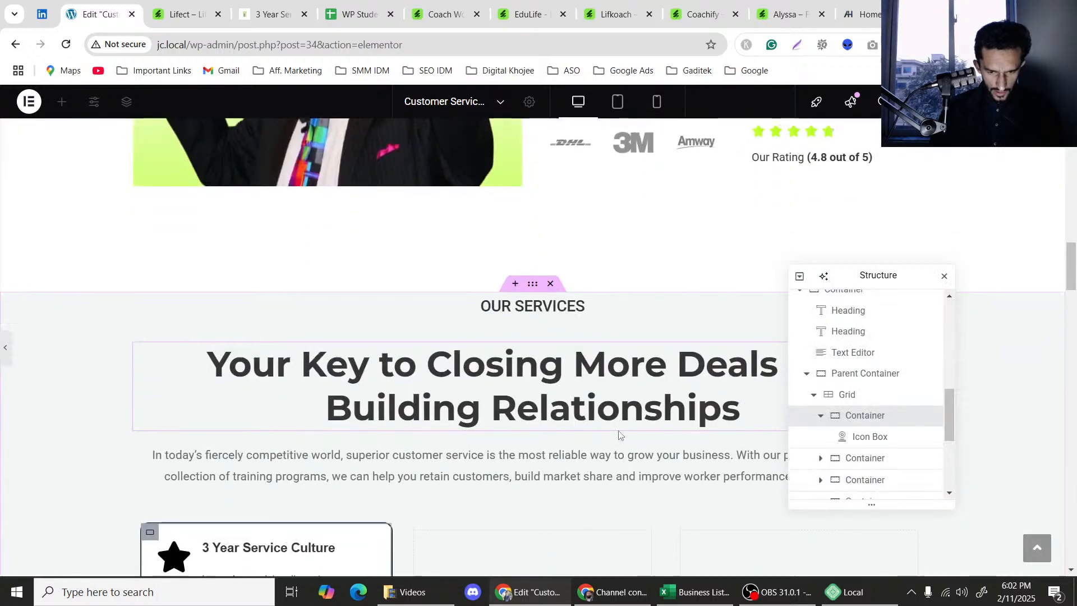
Hide the container holding the Why Choose us, Featured Programs and Latest Blog cards on desktop, tablet portrait and mobile portrait.
scroll(620, 431, down, 7)
scroll(563, 439, down, 9)
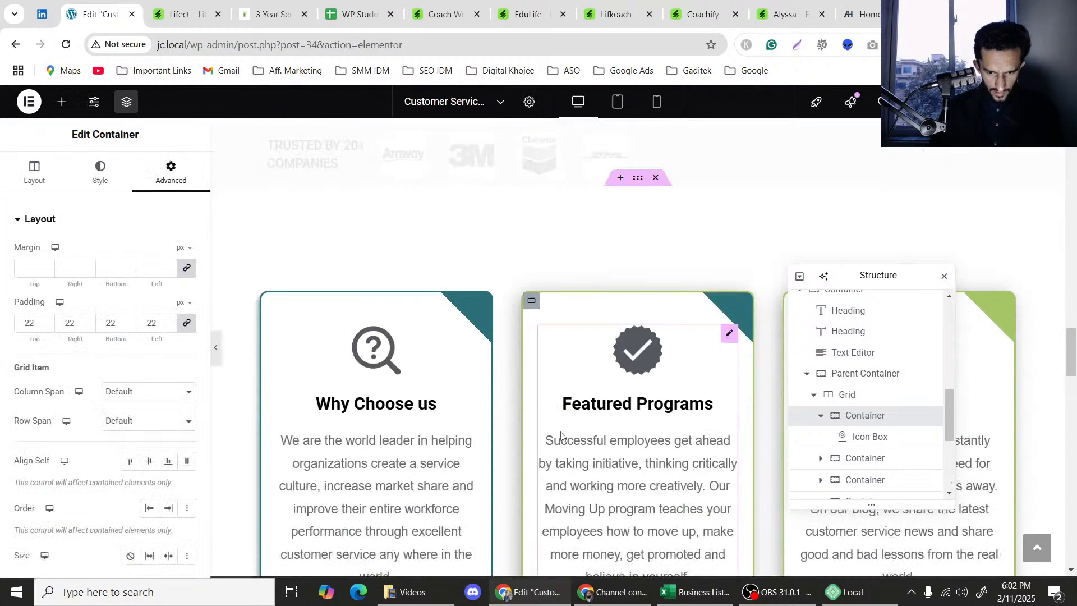
scroll(650, 343, up, 4)
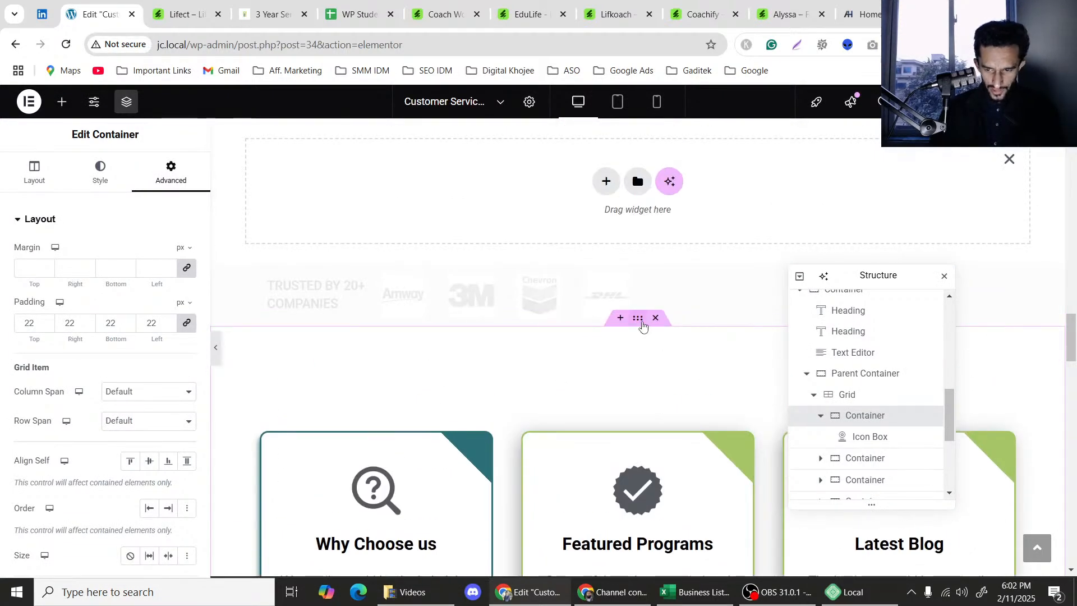
click(643, 324)
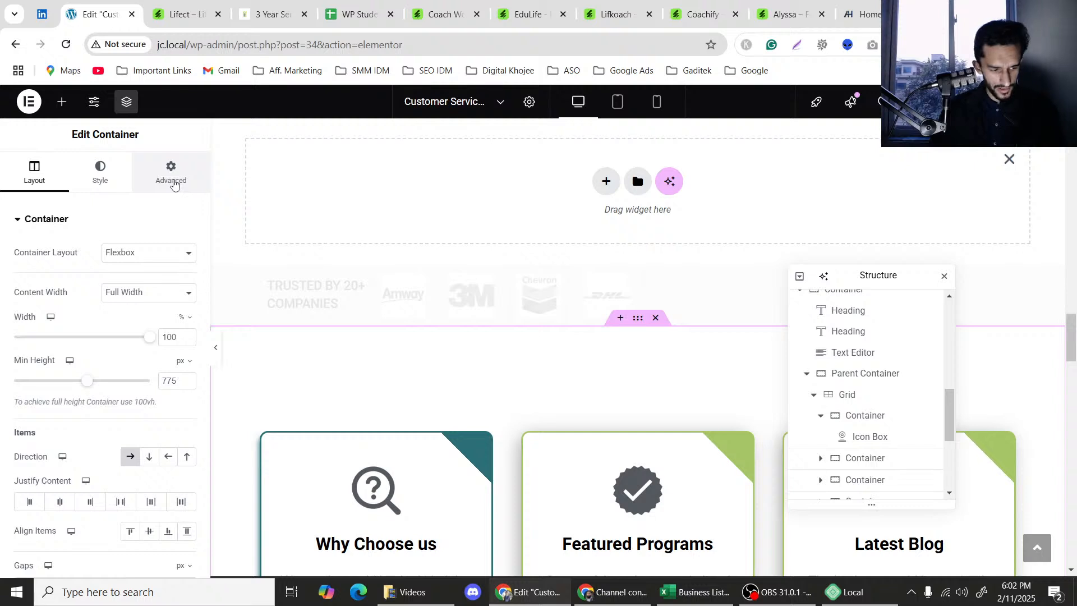
click(174, 186)
scroll(92, 308, down, 5)
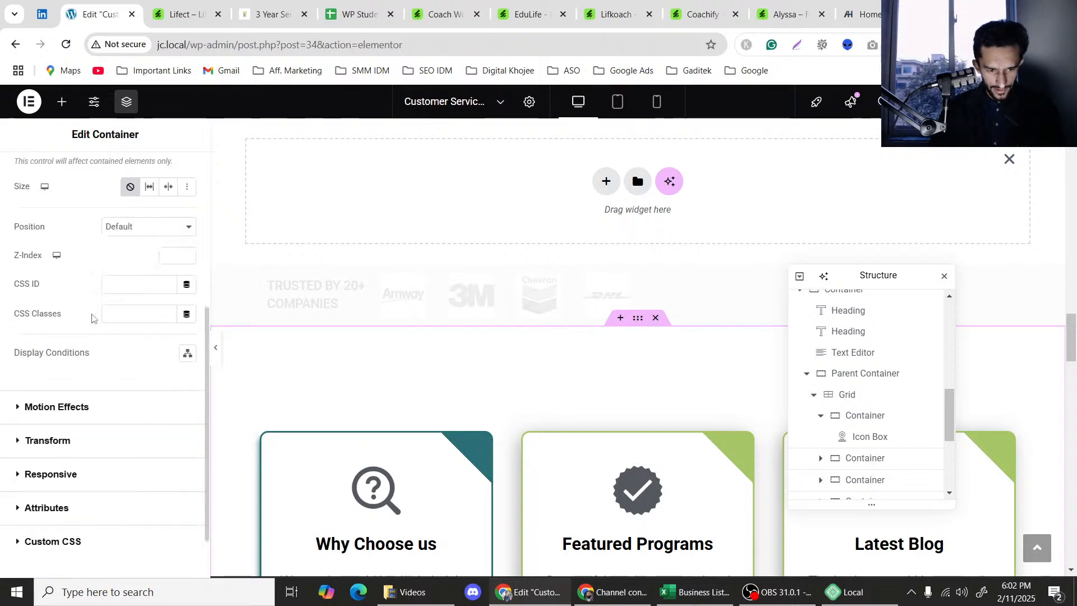
click(42, 409)
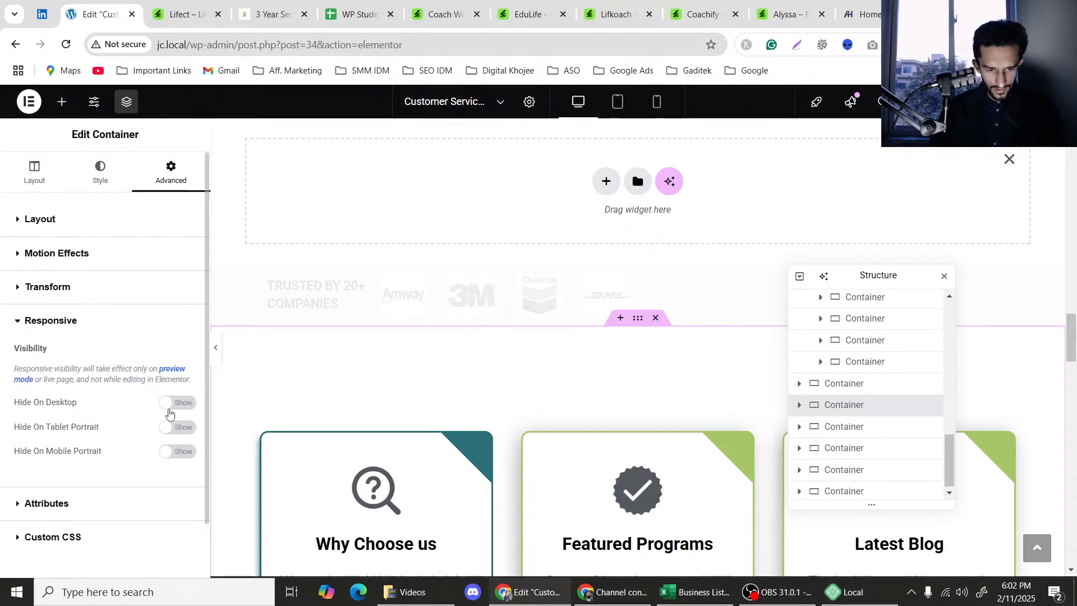
click(174, 404)
click(179, 428)
click(179, 450)
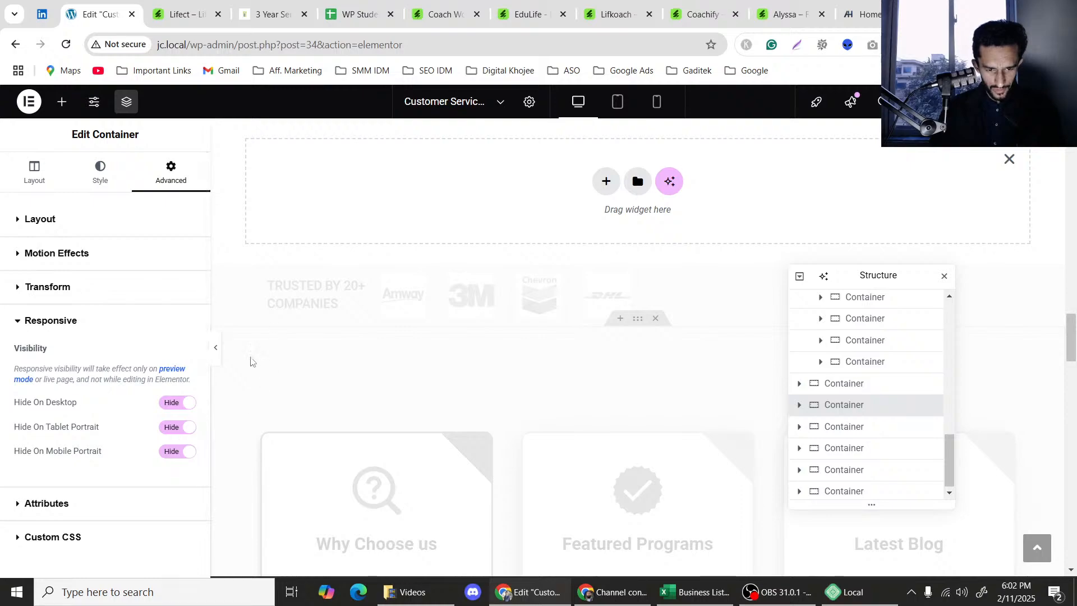
Look over the sections below the three-card container, including The Customer Experience.
scroll(429, 374, down, 10)
scroll(622, 362, up, 5)
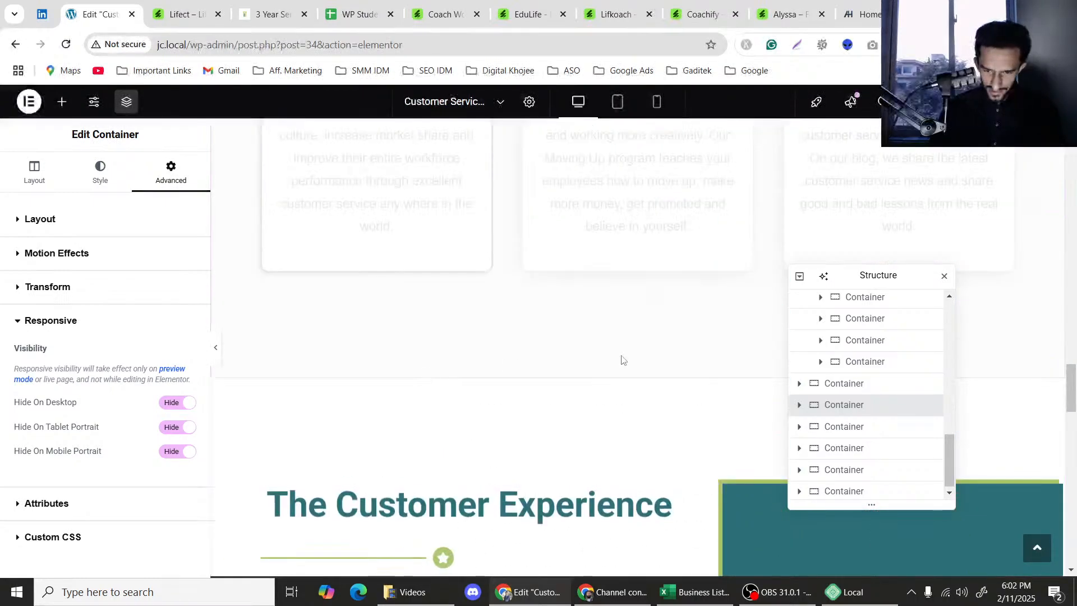
scroll(614, 368, down, 7)
scroll(614, 368, up, 8)
scroll(612, 367, up, 10)
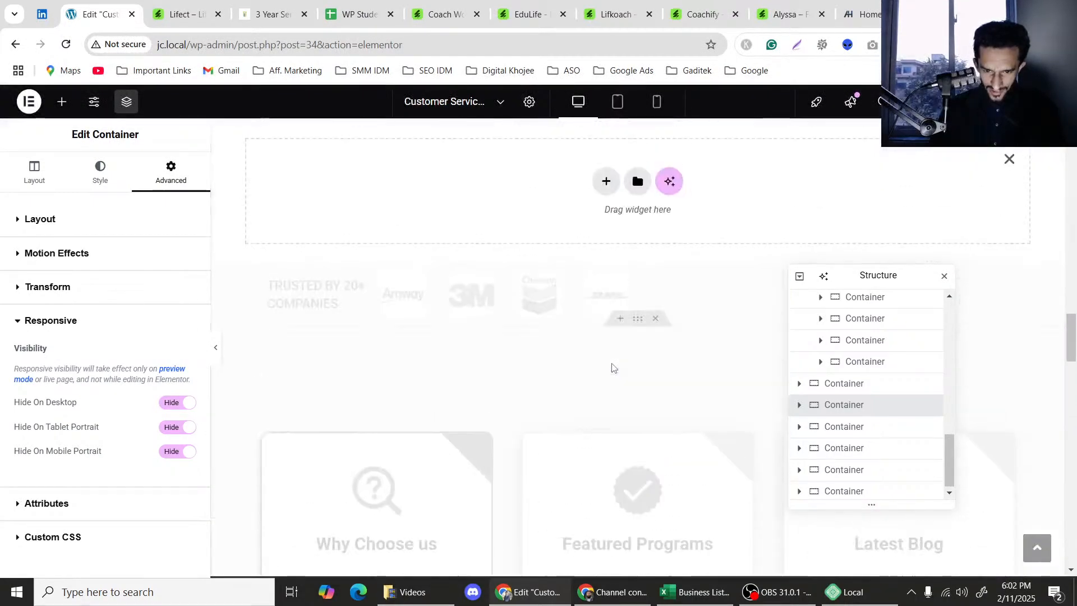
Hide the container holding The Customer Experience section on desktop, tablet portrait and mobile portrait.
scroll(612, 367, down, 2)
scroll(612, 367, down, 8)
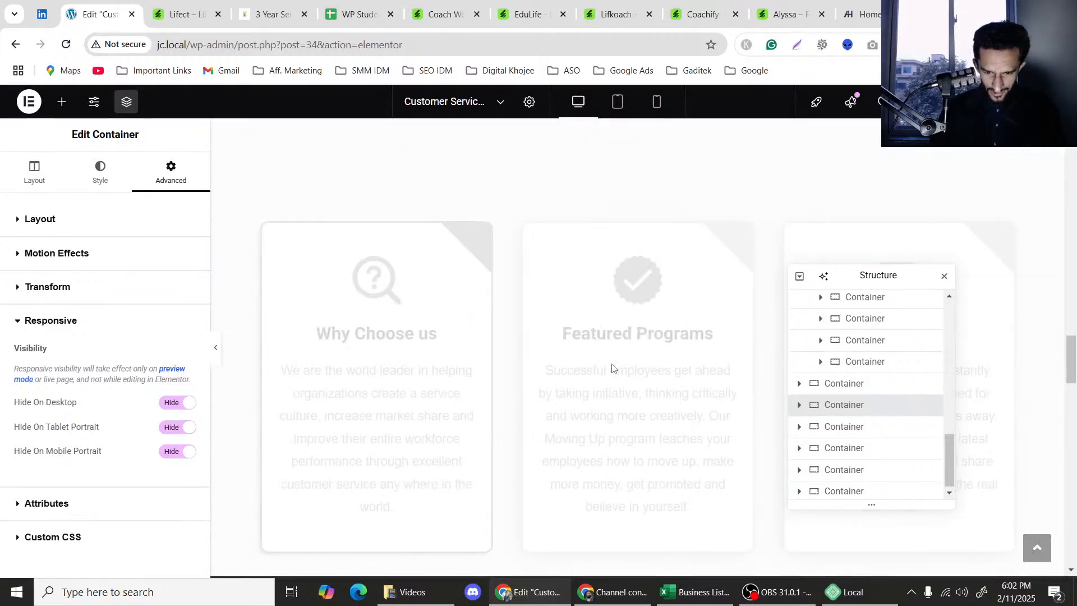
scroll(640, 247, up, 1)
click(636, 235)
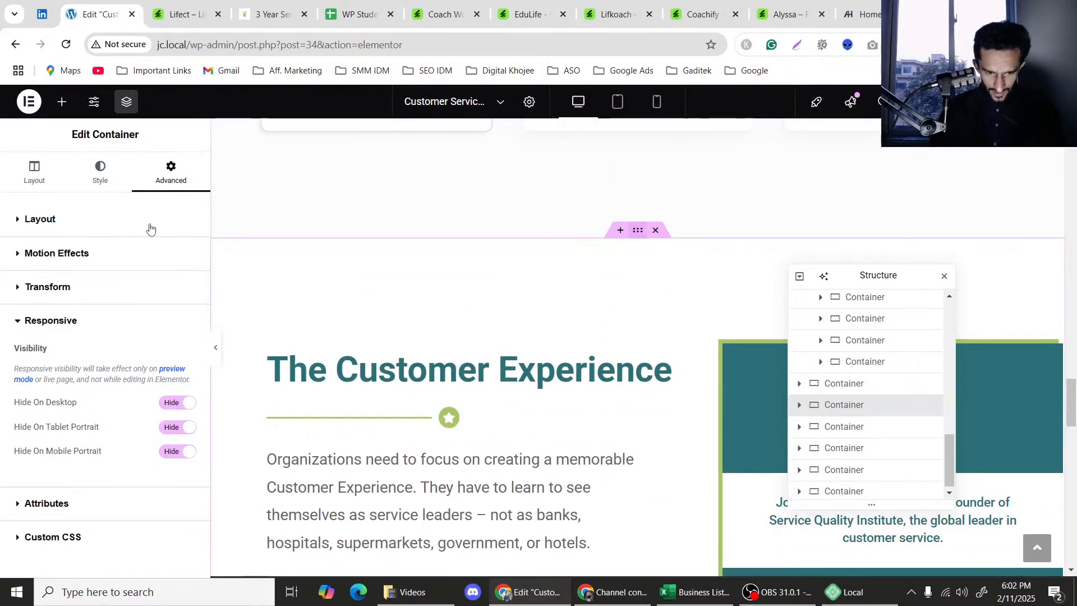
click(177, 181)
scroll(108, 351, down, 3)
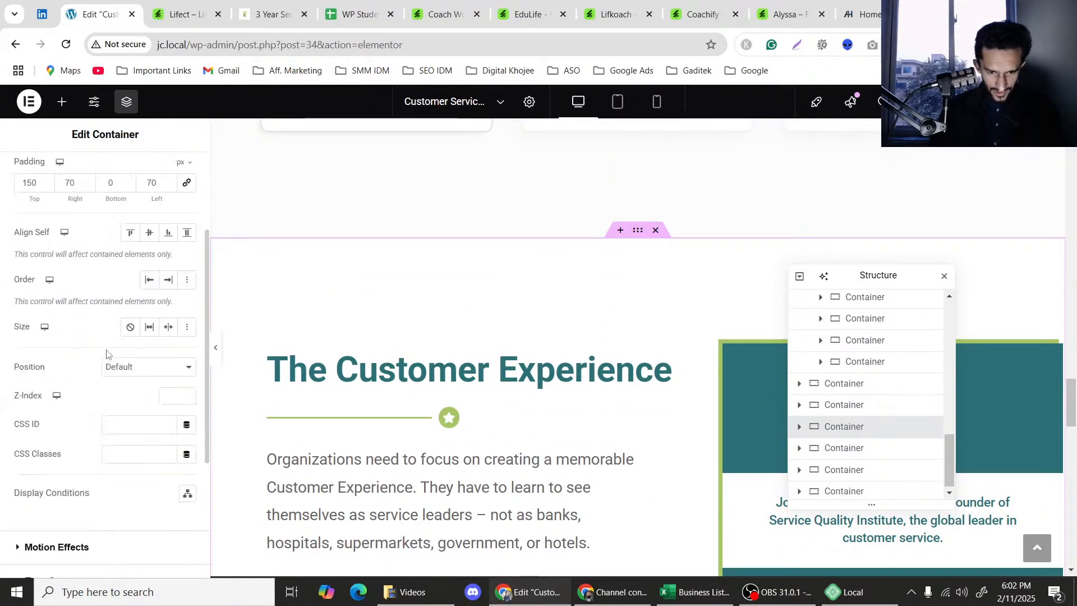
scroll(101, 393, down, 3)
click(51, 409)
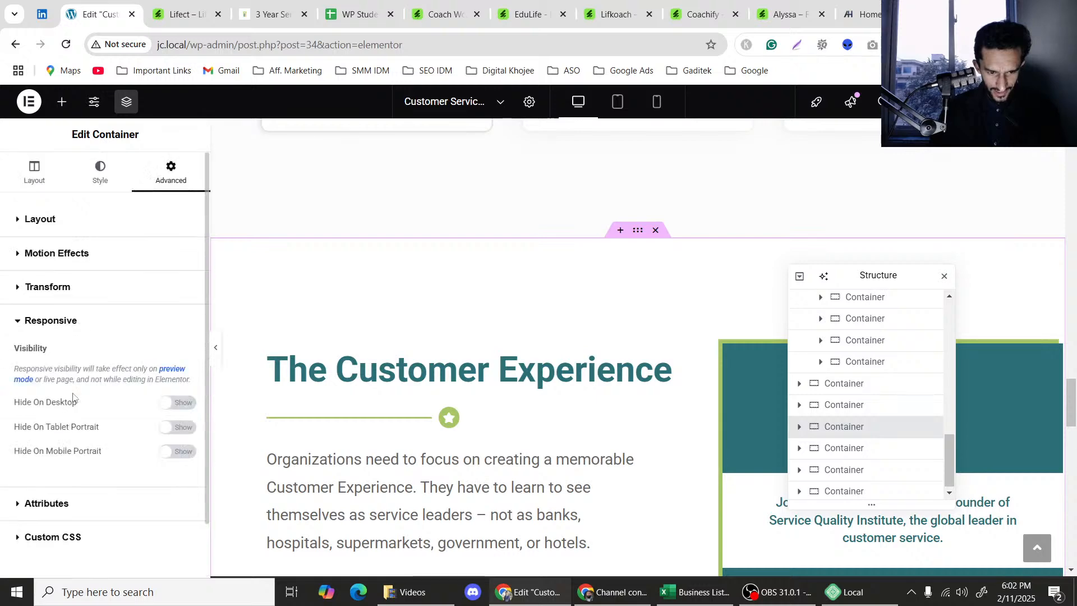
click(178, 402)
click(177, 427)
click(178, 452)
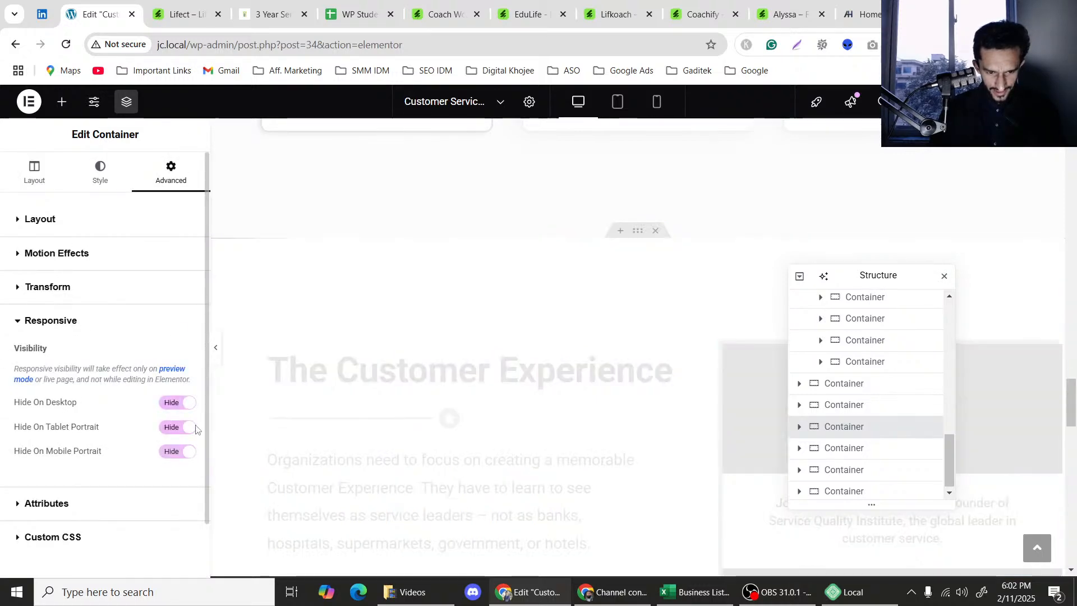
Hide the Explore our Coachings heading container on desktop, tablet portrait and mobile portrait.
scroll(370, 314, down, 7)
scroll(386, 325, down, 8)
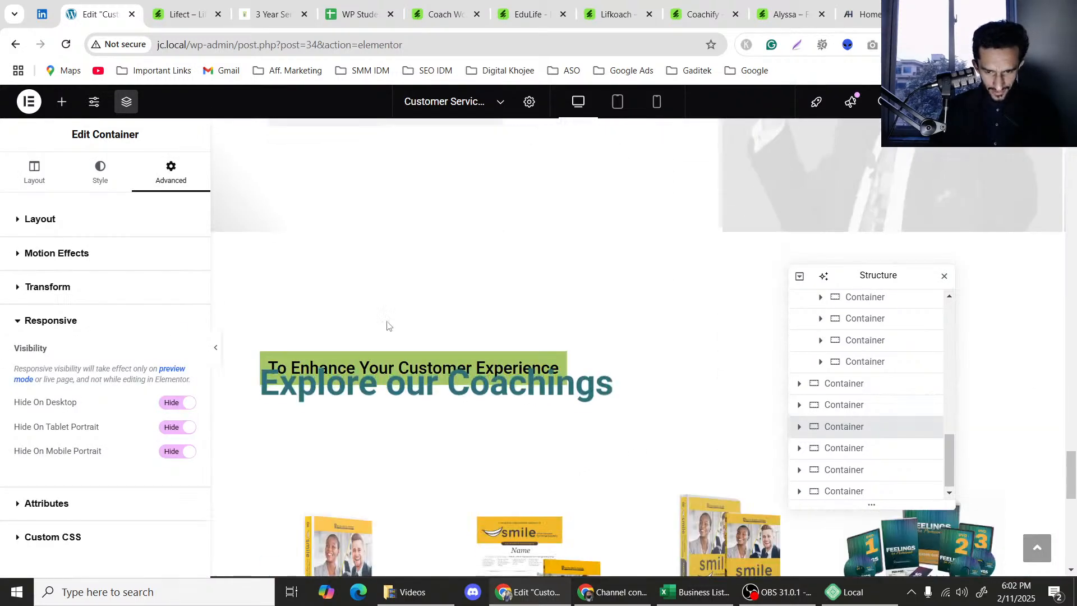
scroll(656, 368, up, 4)
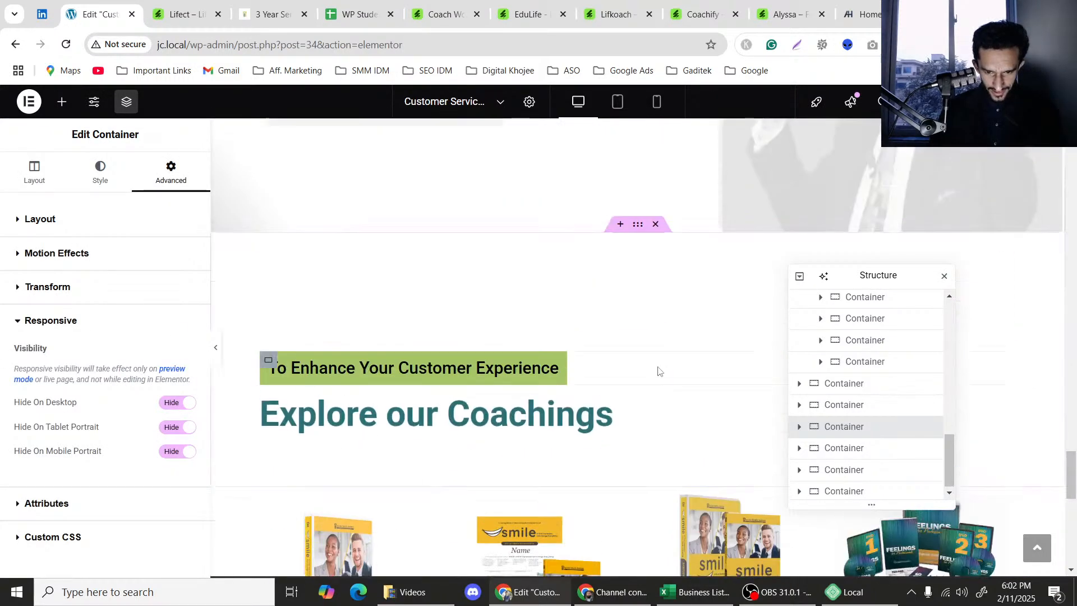
click(644, 224)
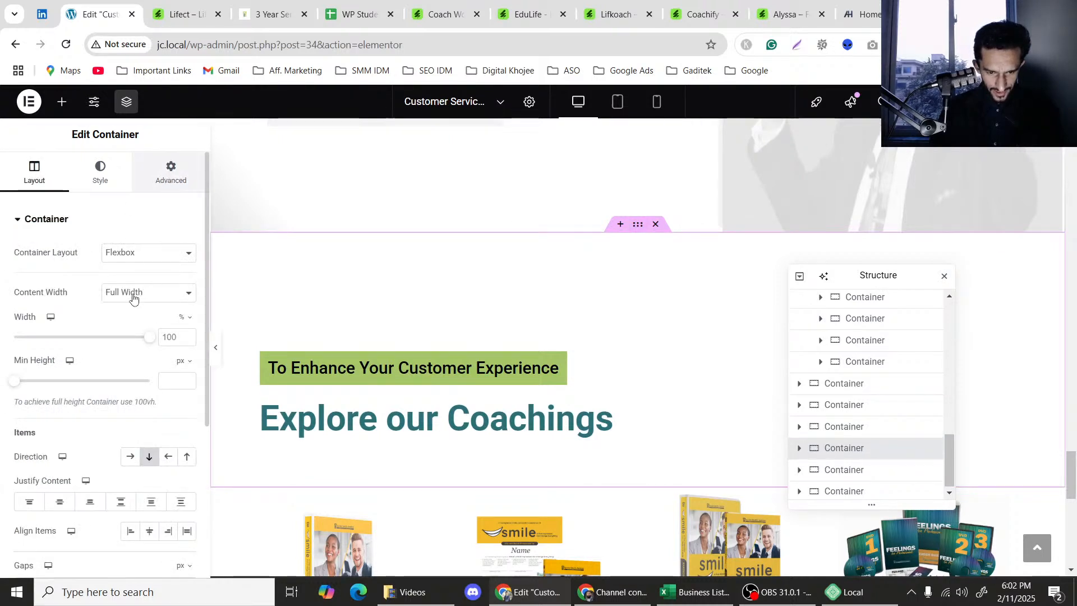
click(171, 172)
scroll(119, 312, down, 5)
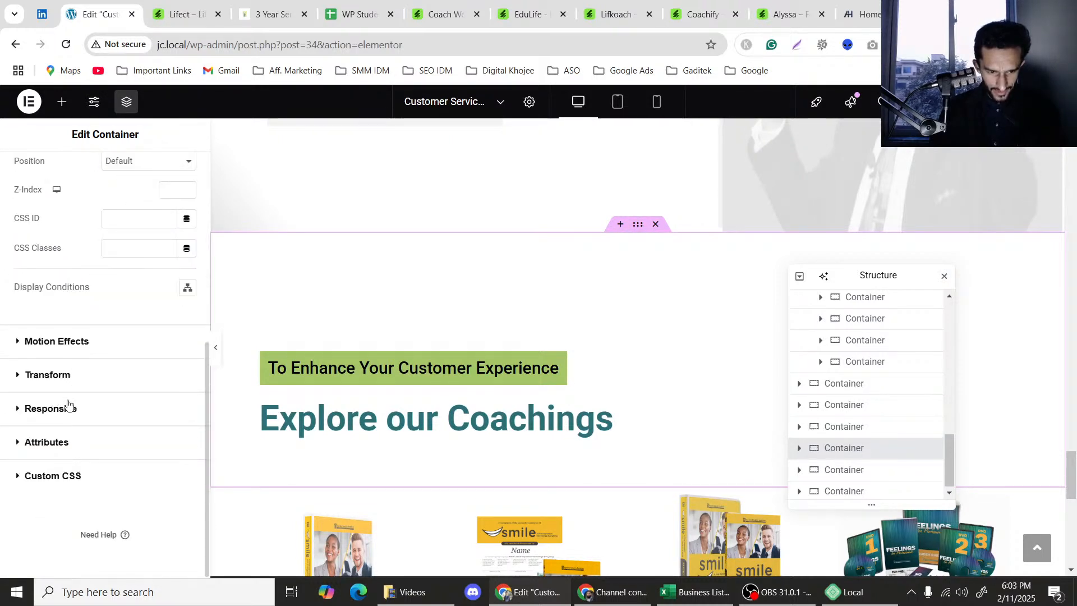
click(68, 407)
click(171, 403)
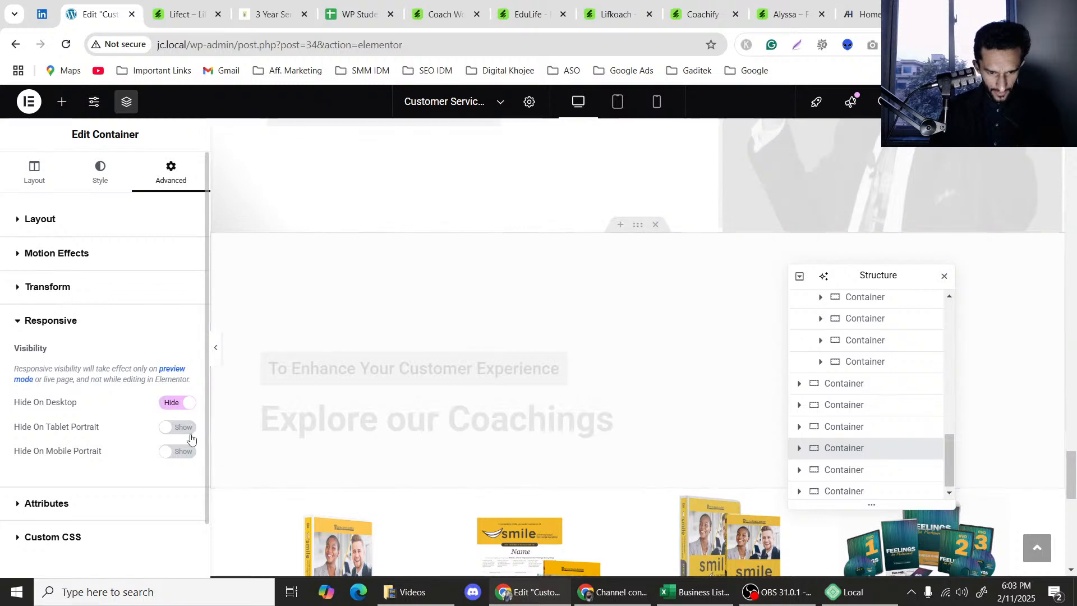
click(185, 428)
click(184, 453)
Hide the container with the Facilitator Package Smile products on desktop, tablet portrait and mobile portrait.
scroll(585, 343, down, 5)
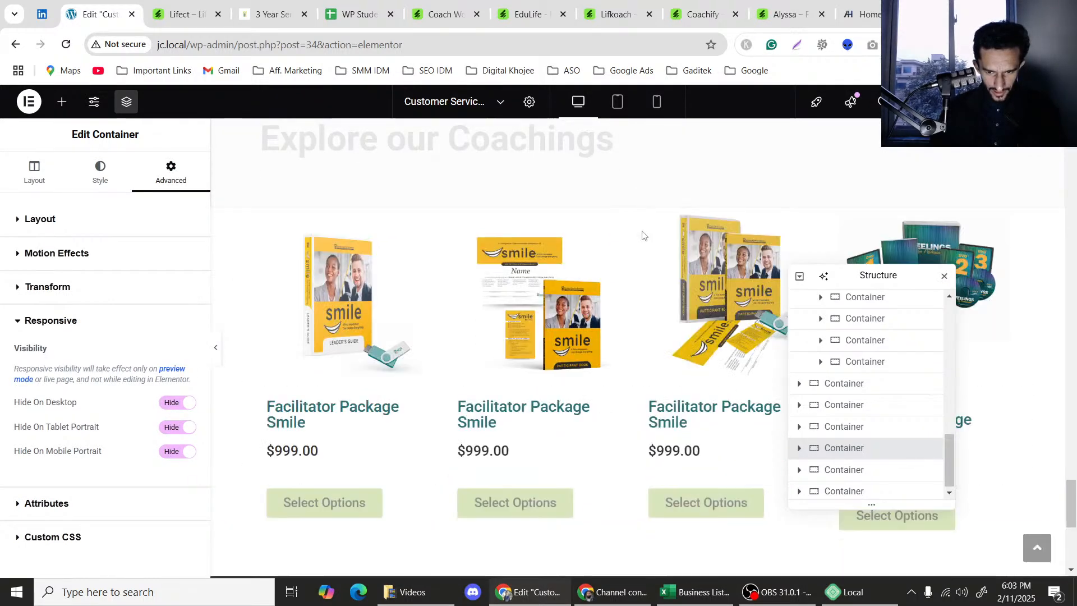
scroll(649, 328, down, 1)
scroll(649, 328, up, 15)
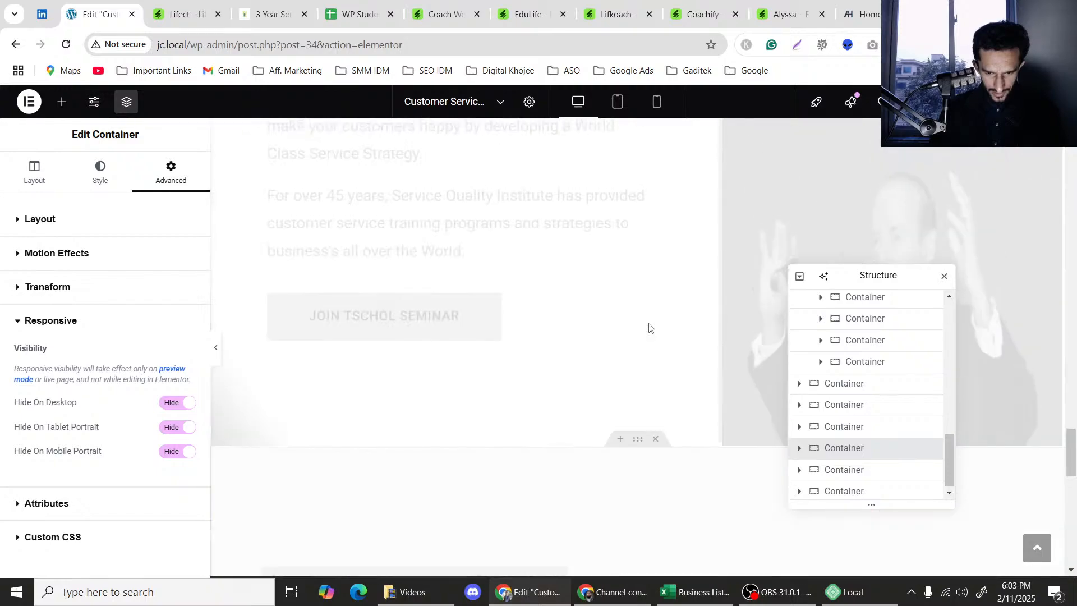
scroll(649, 328, up, 10)
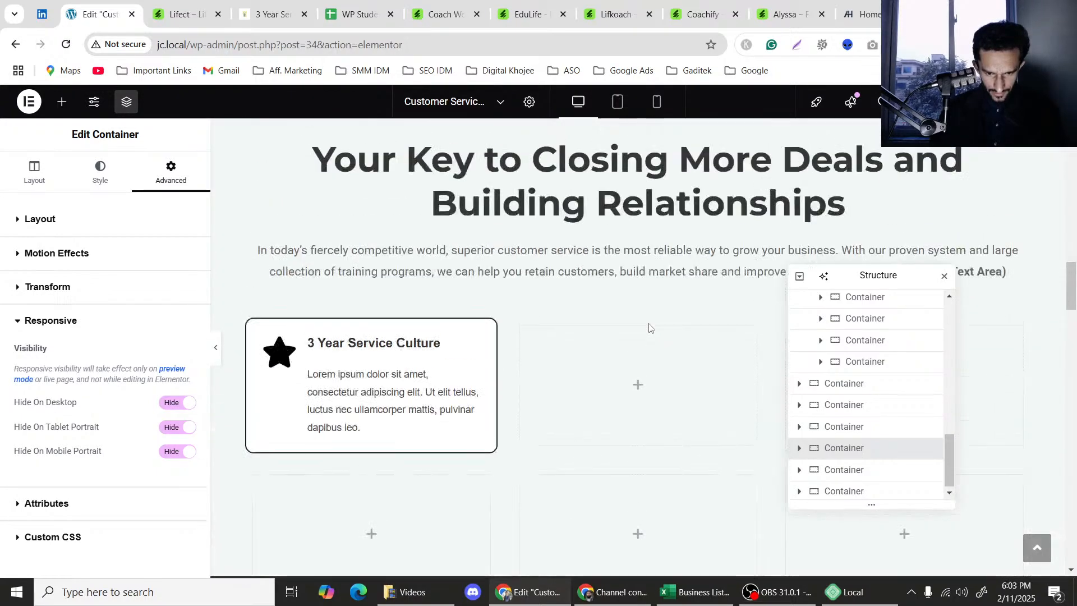
scroll(650, 328, down, 3)
scroll(649, 328, down, 20)
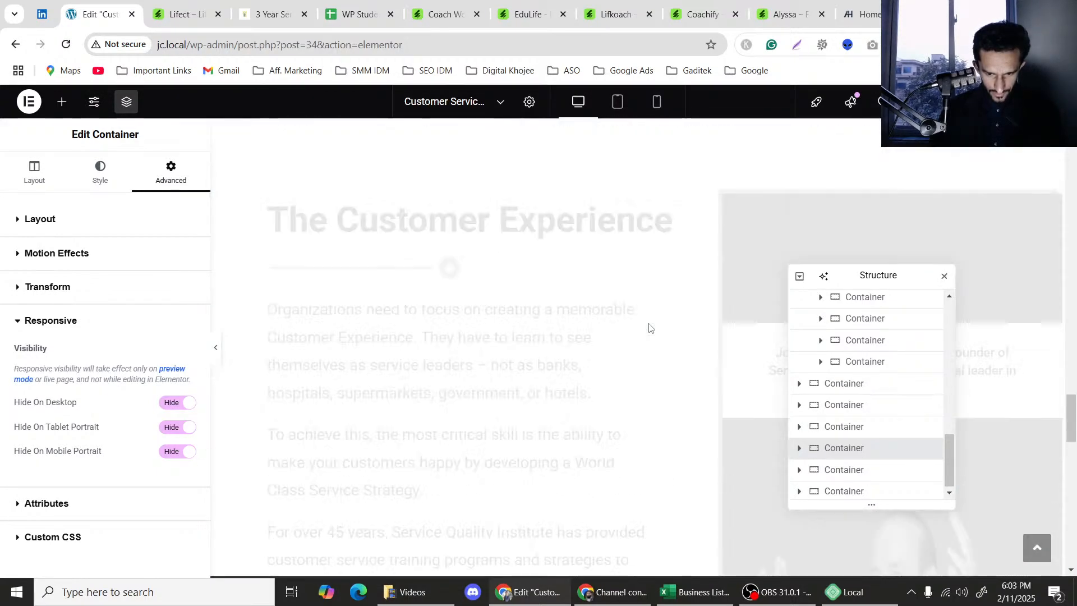
scroll(649, 328, up, 5)
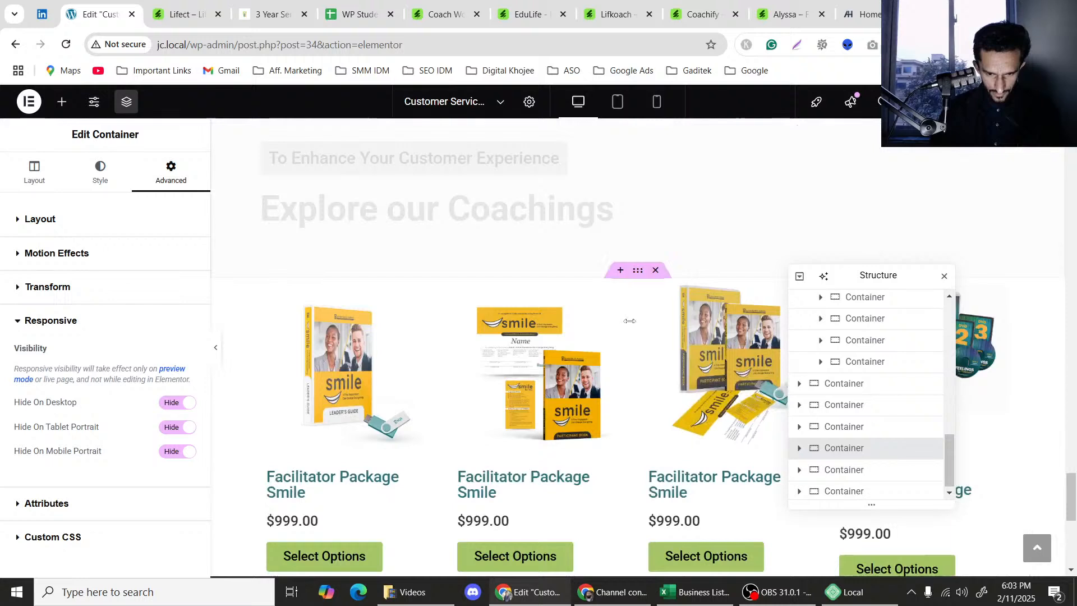
click(638, 270)
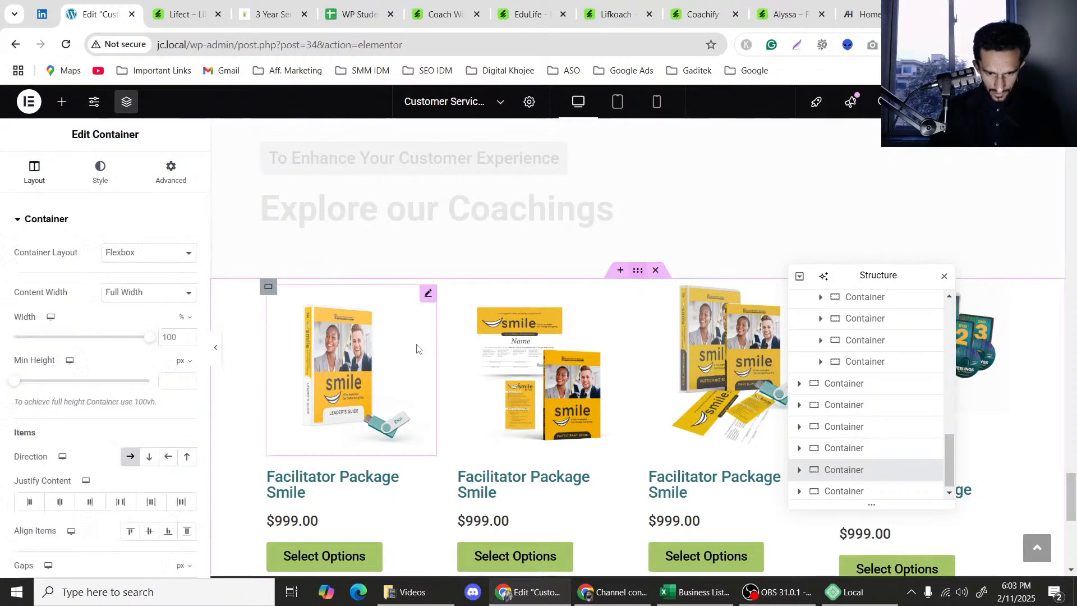
click(170, 171)
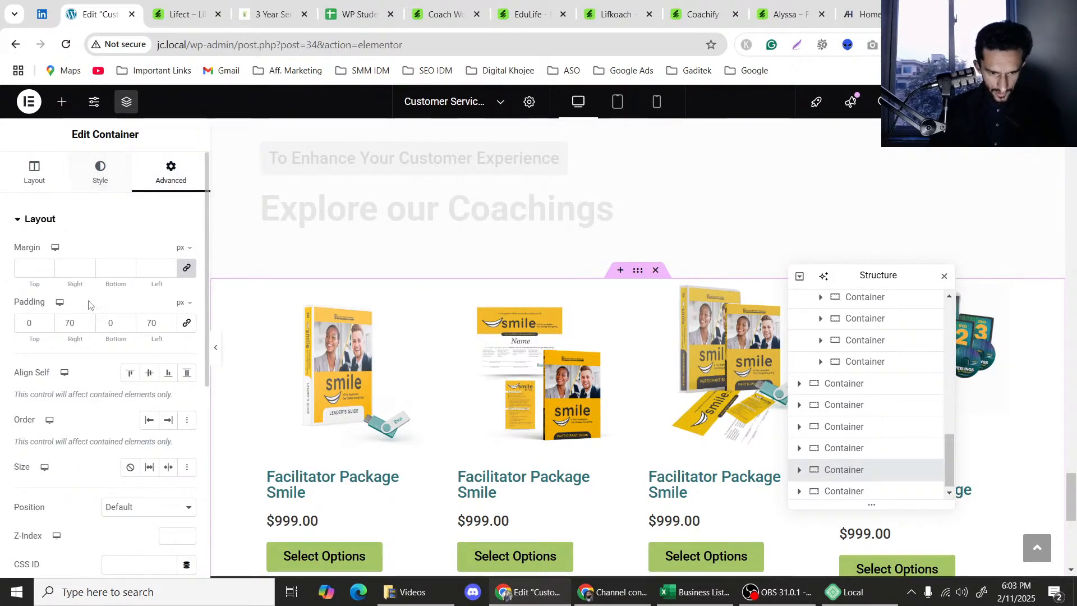
scroll(90, 309, down, 5)
click(59, 404)
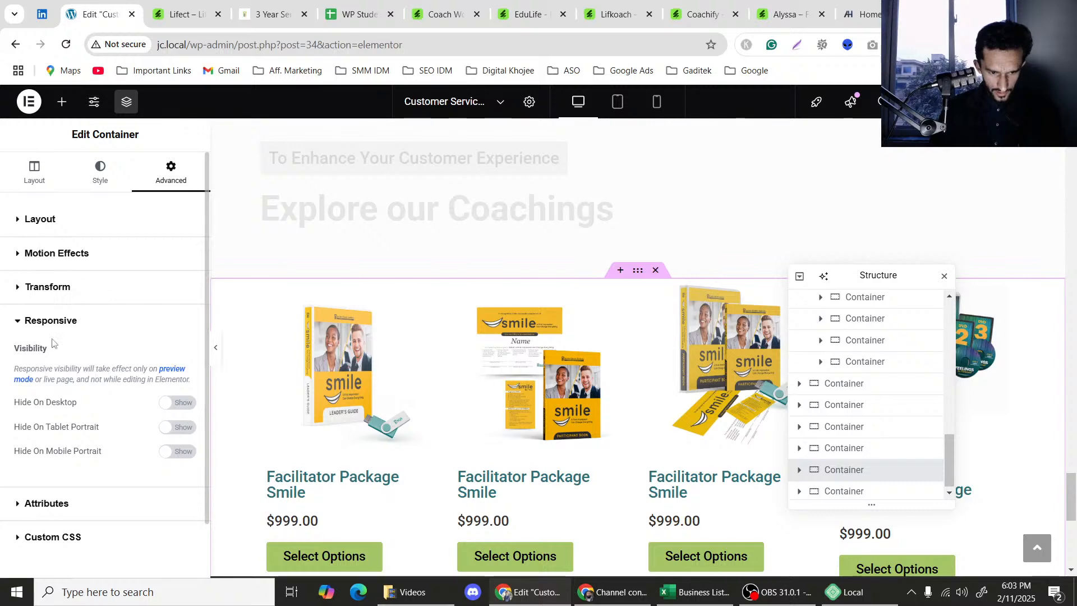
click(172, 452)
click(174, 427)
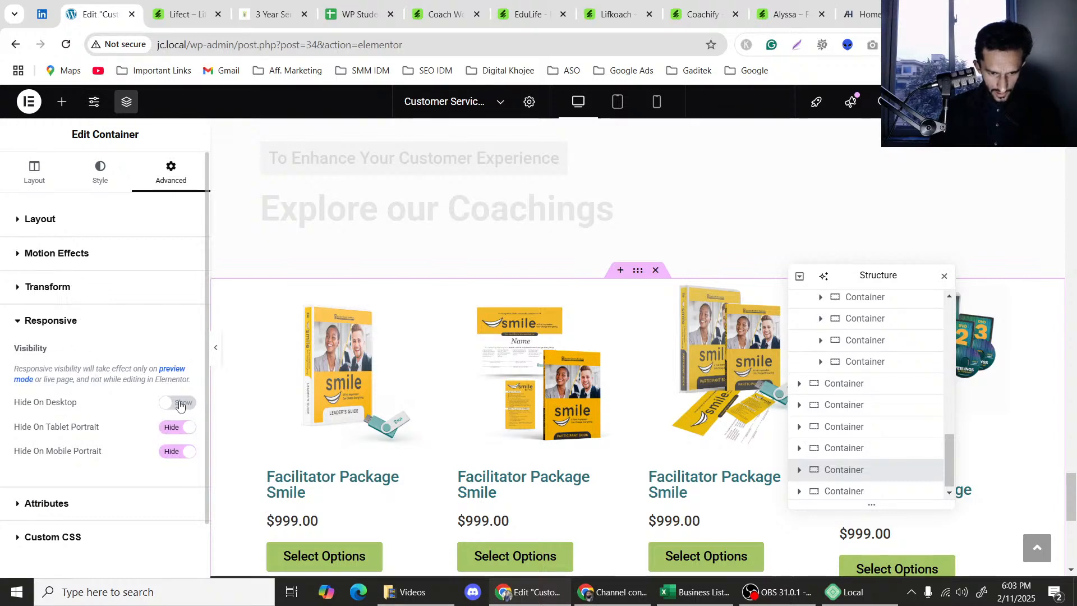
click(174, 403)
Select the 3 Year Service Culture icon box and compare it with the Our Services cards of the Lifect template.
scroll(512, 364, up, 5)
scroll(512, 363, up, 10)
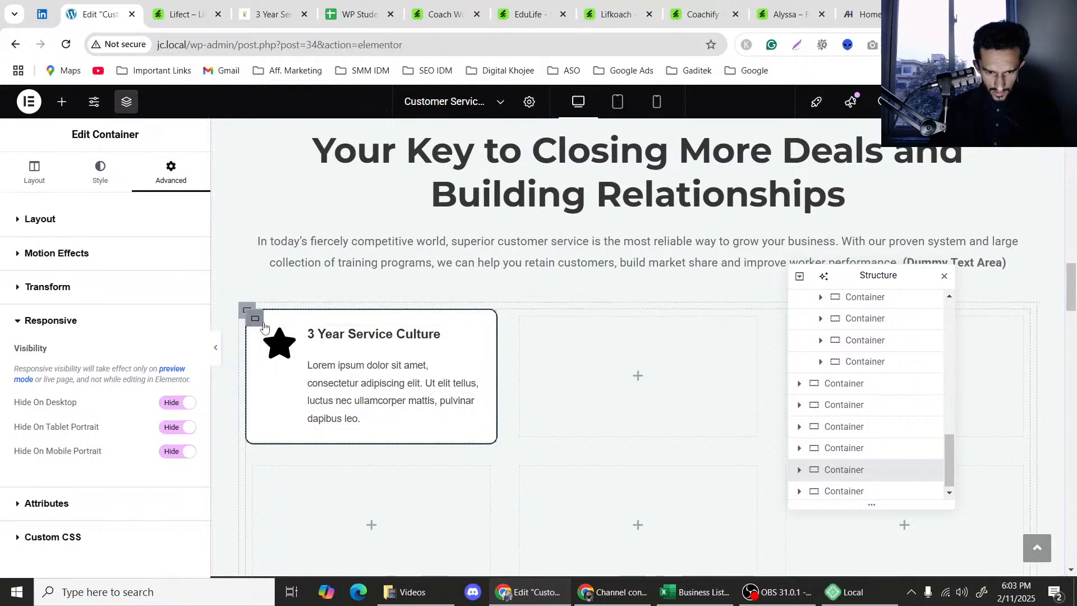
click(409, 368)
click(201, 3)
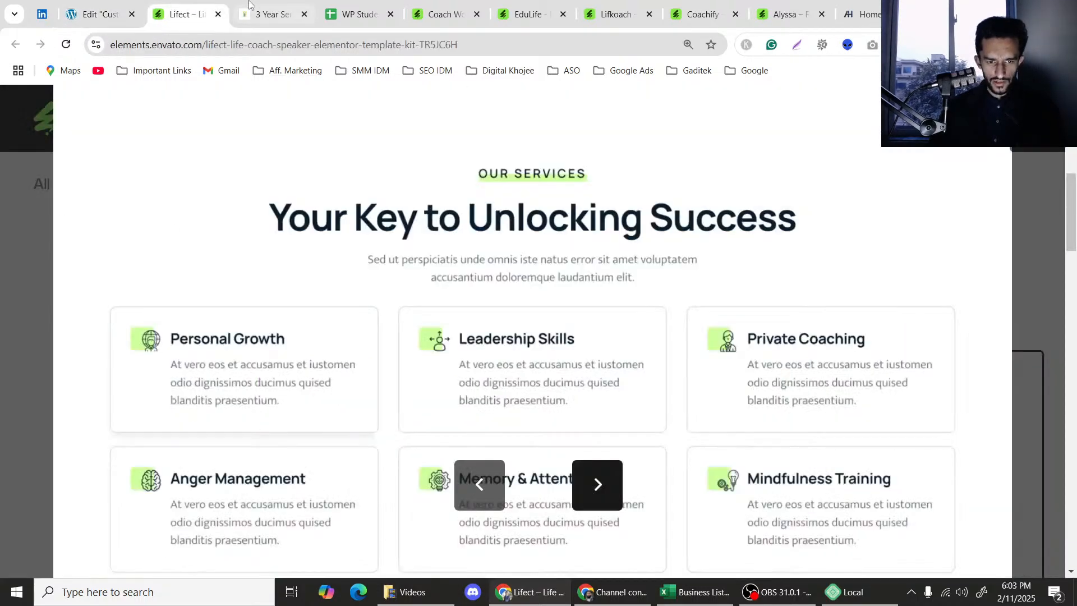
click(110, 4)
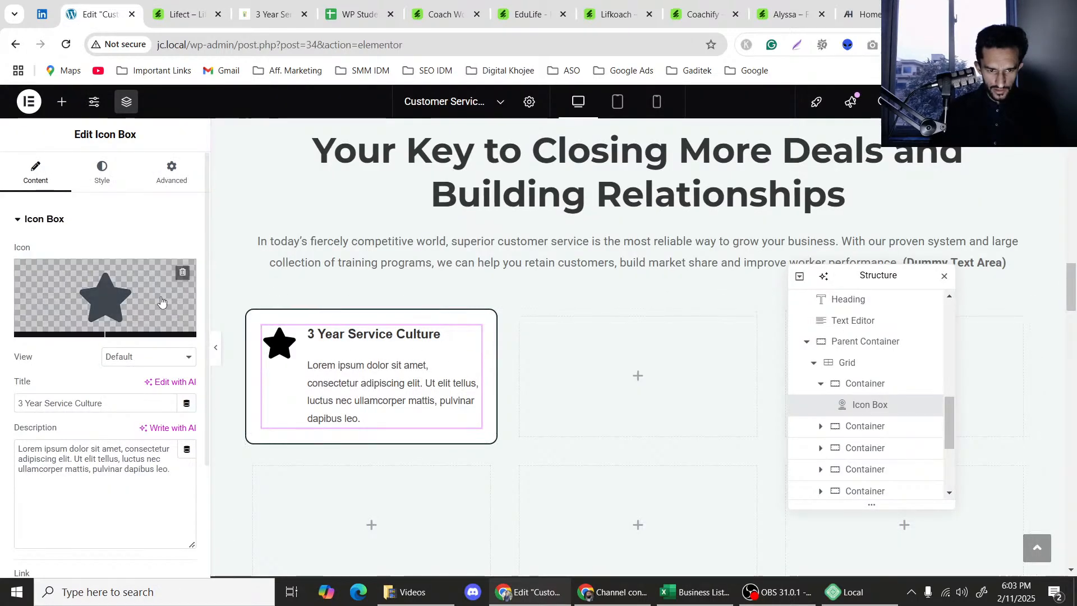
click(118, 291)
click(66, 246)
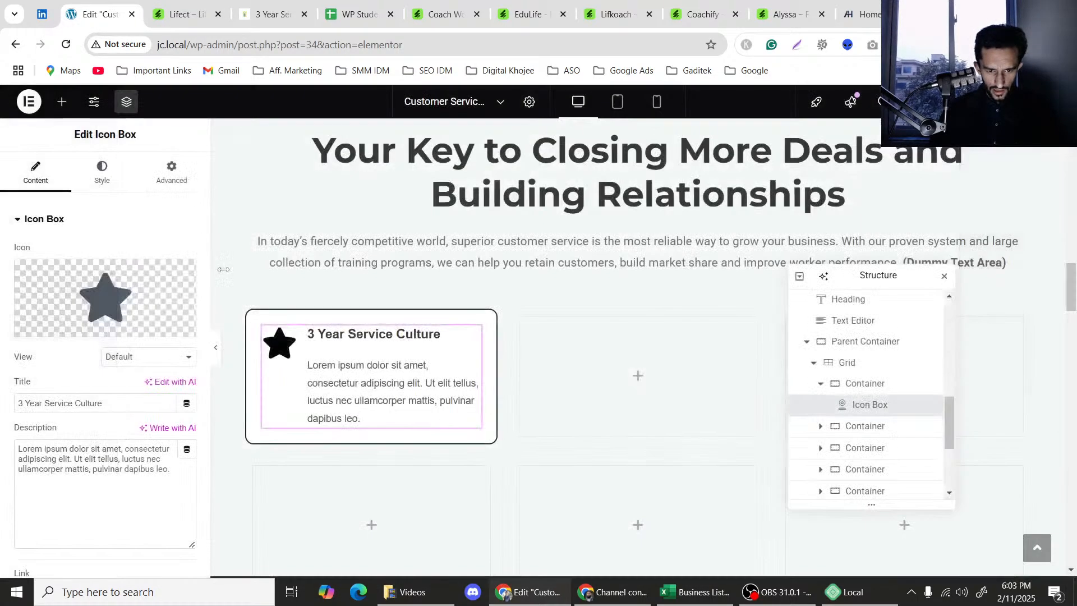
click(1036, 44)
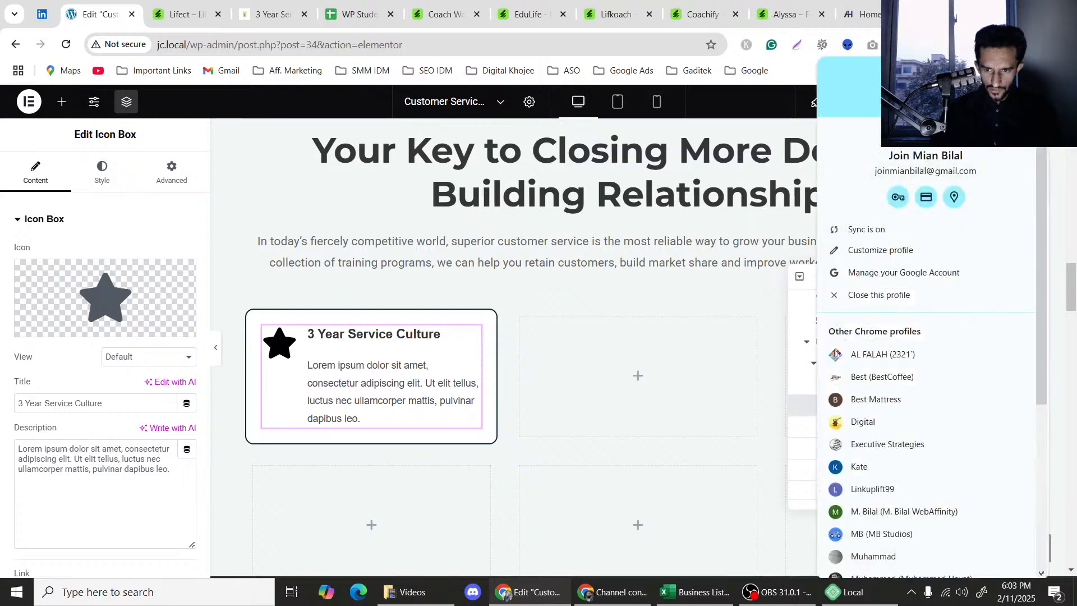
Compare the first card with Lifect's service cards and check the Service Culture menu on the Service Quality Institute site.
click(176, 8)
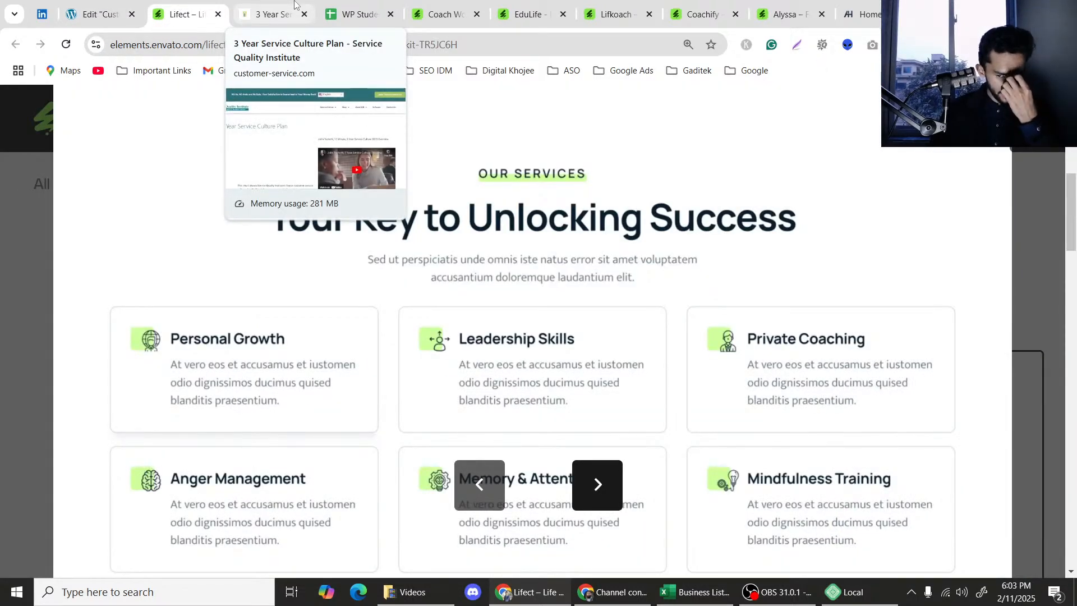
click(95, 14)
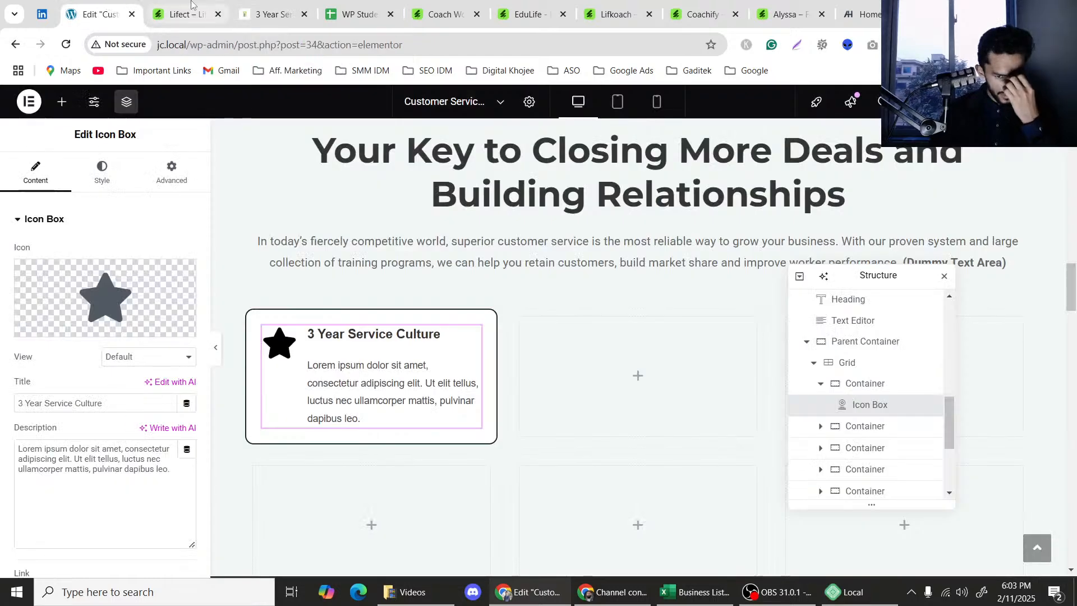
click(196, 6)
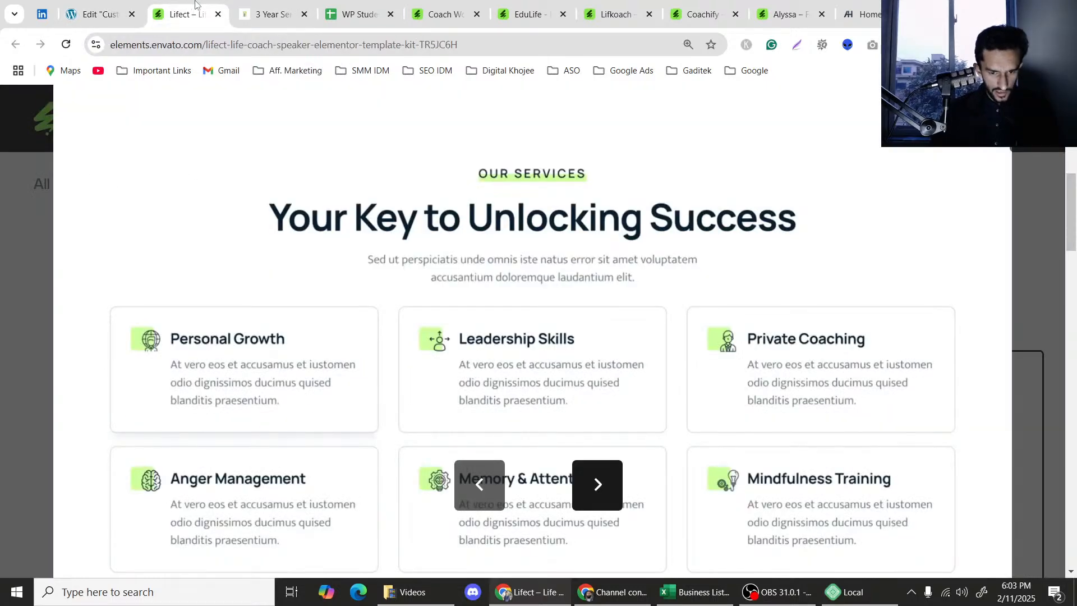
click(132, 5)
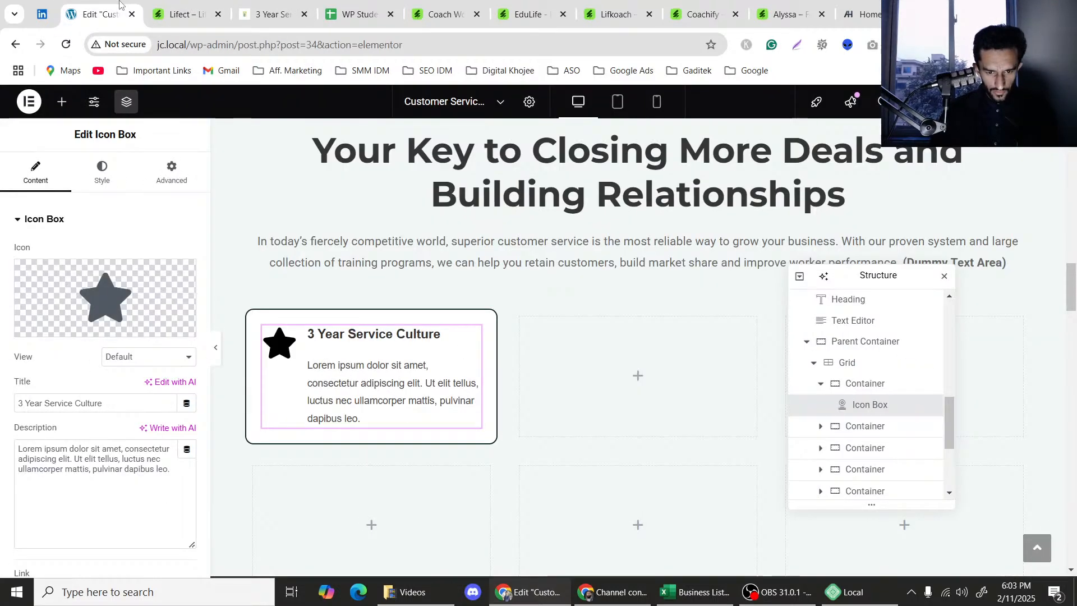
click(251, 5)
mouse_move(583, 176)
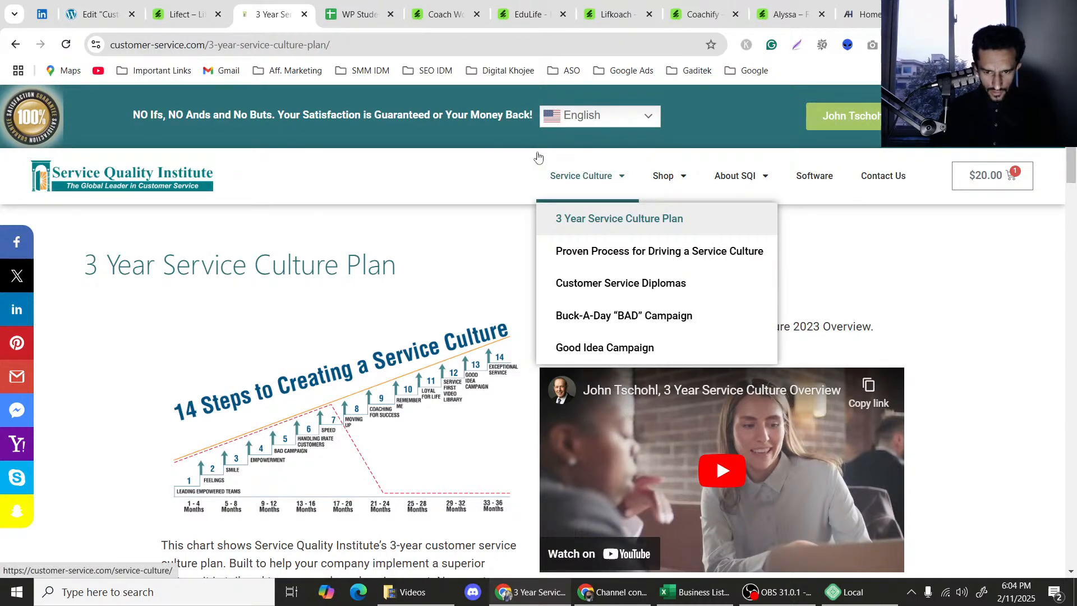
In the Elementor page, duplicate the 3 Year Service Culture card's container into the second cell of the services grid.
click(100, 14)
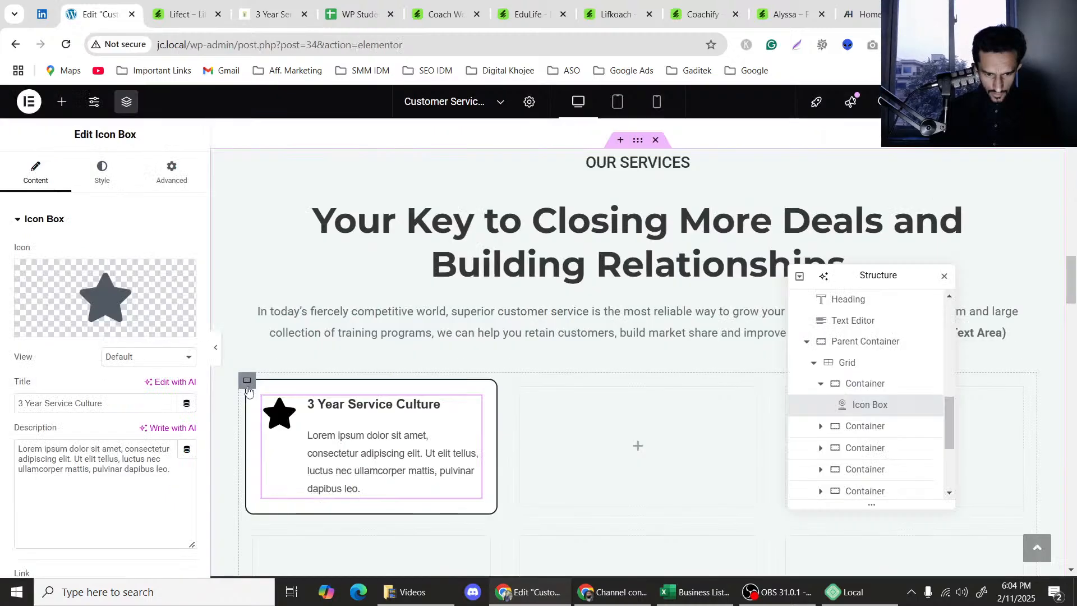
right_click(253, 396)
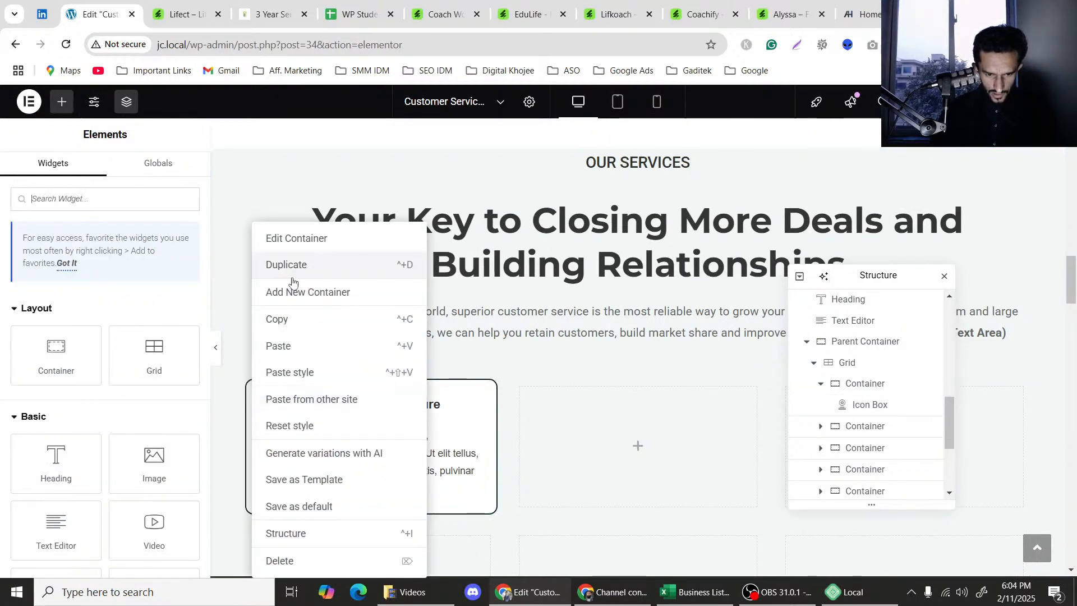
click(591, 403)
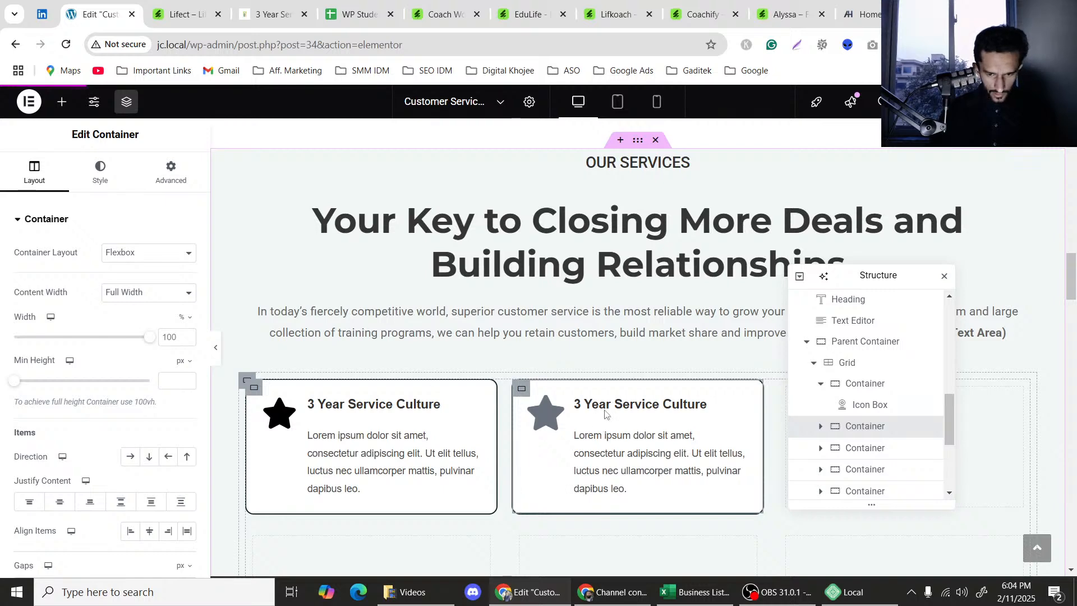
Select the second service card's title for replacement and look up the next entry in the Service Quality Institute site's Service Culture menu.
click(605, 414)
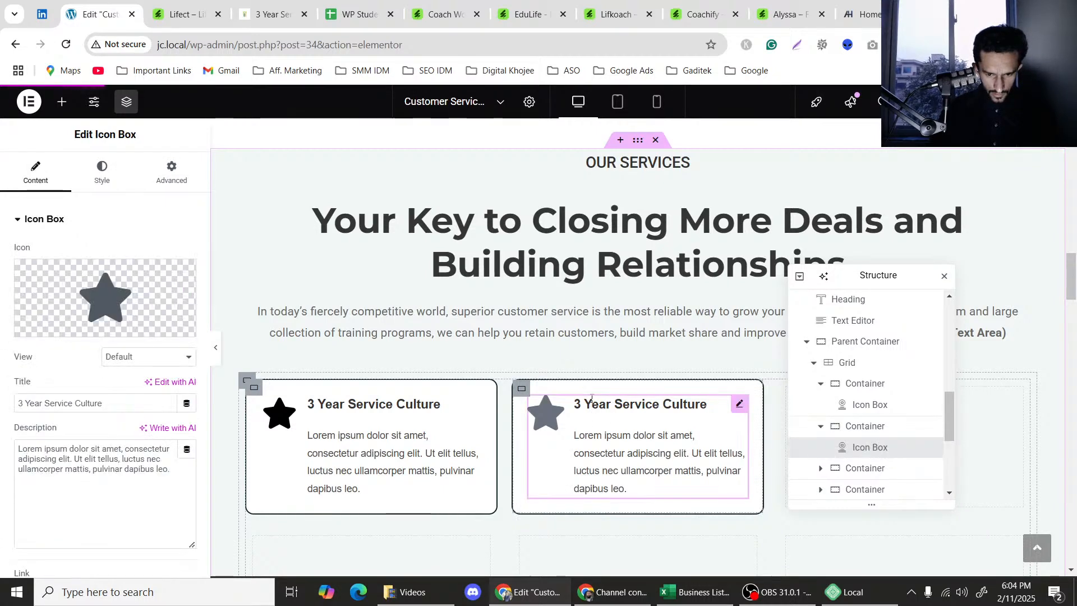
triple_click(94, 402)
click(176, 5)
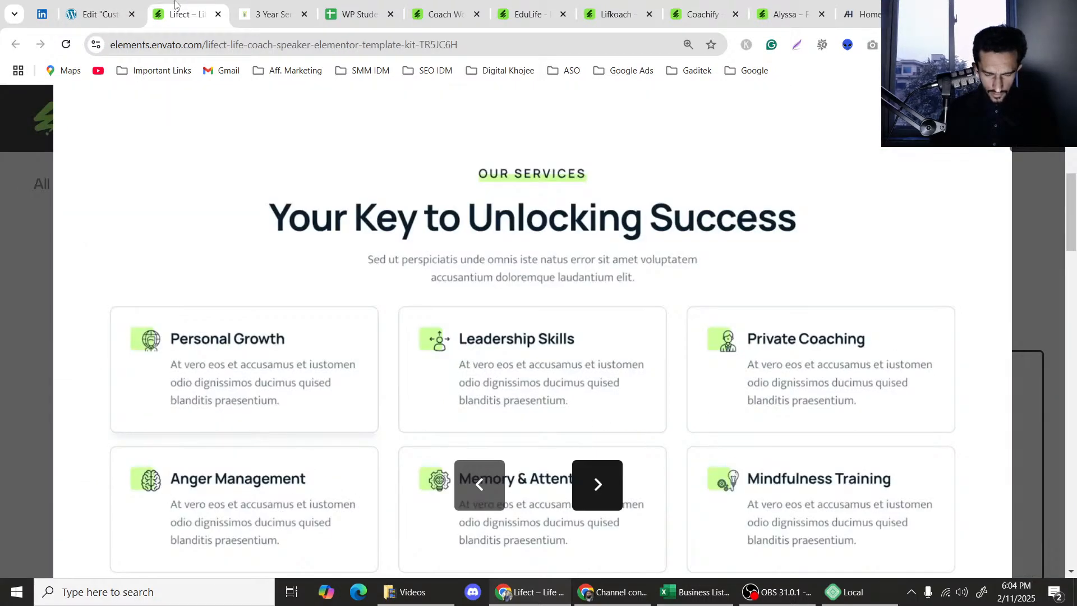
click(244, 5)
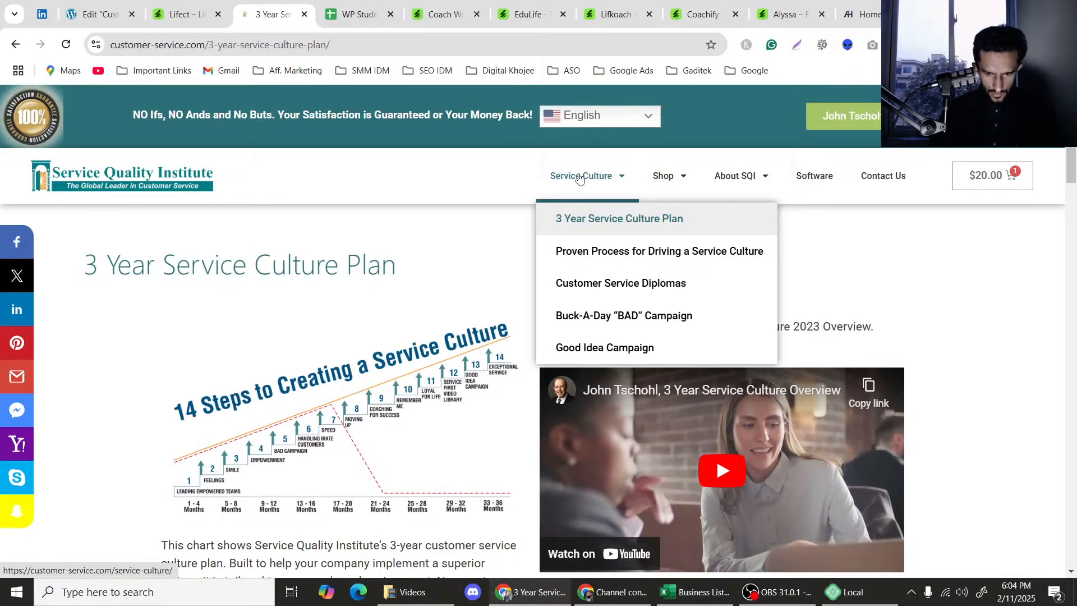
click(97, 13)
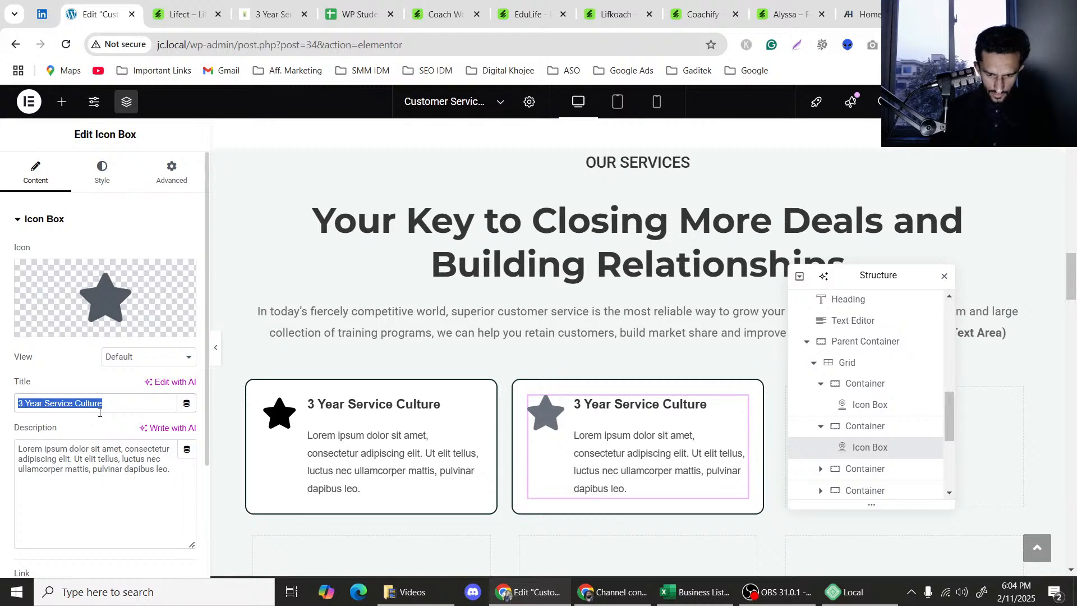
Title the second service card "Proven Process for Driving a Service Culture", checking the wording on the Service Quality Institute site, and preview the cards.
text(P)
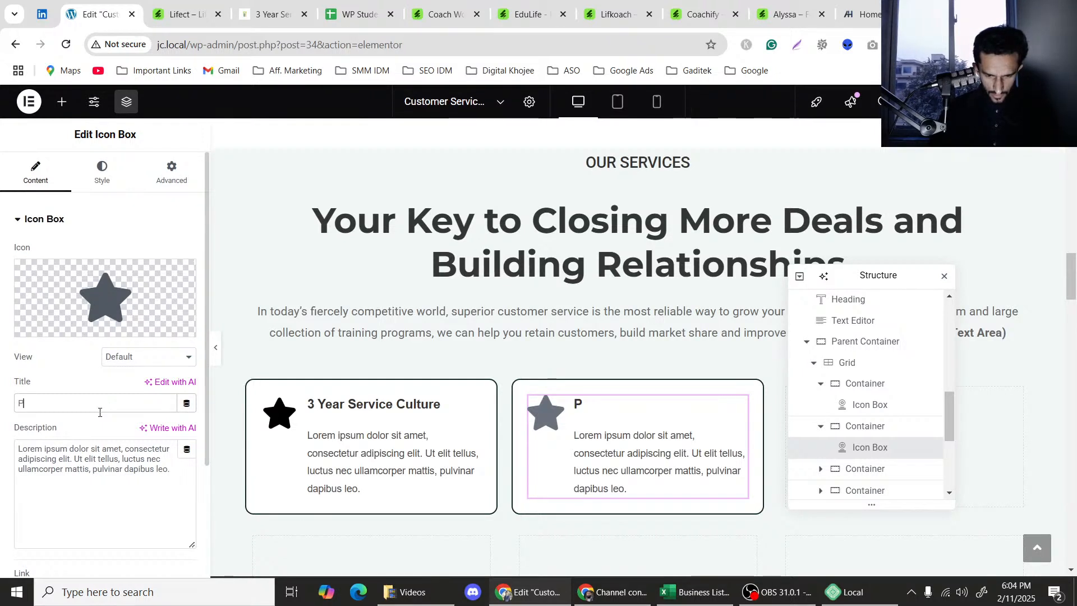
text(roven )
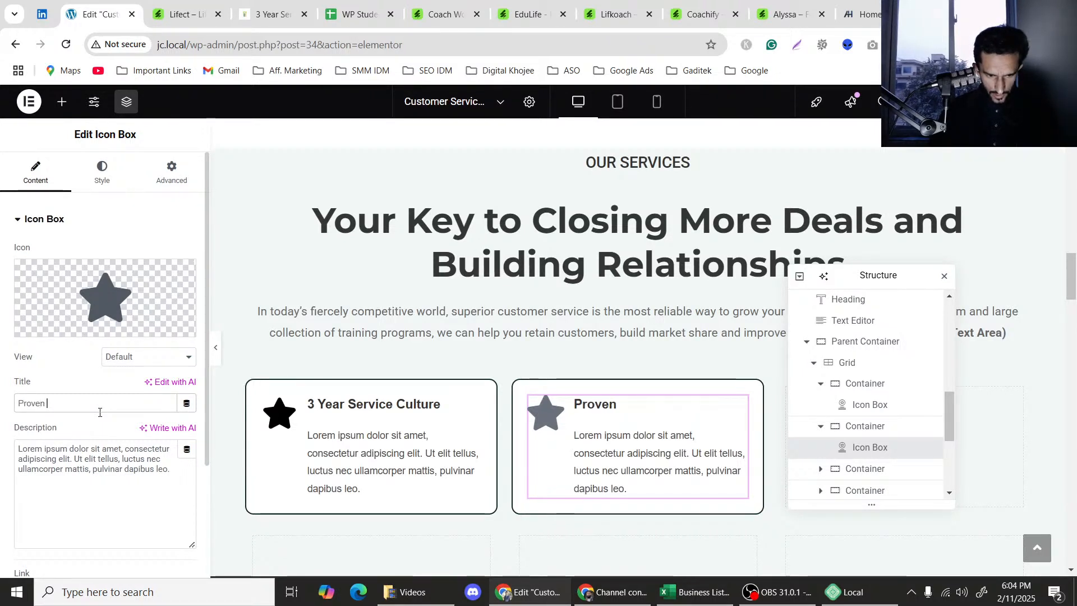
text(Pr)
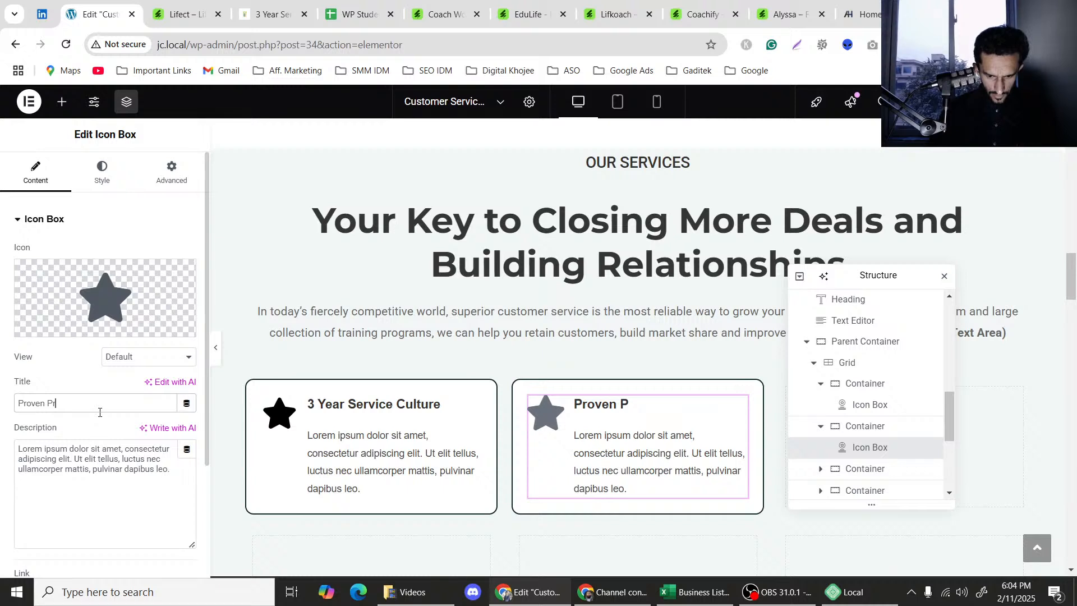
text(o)
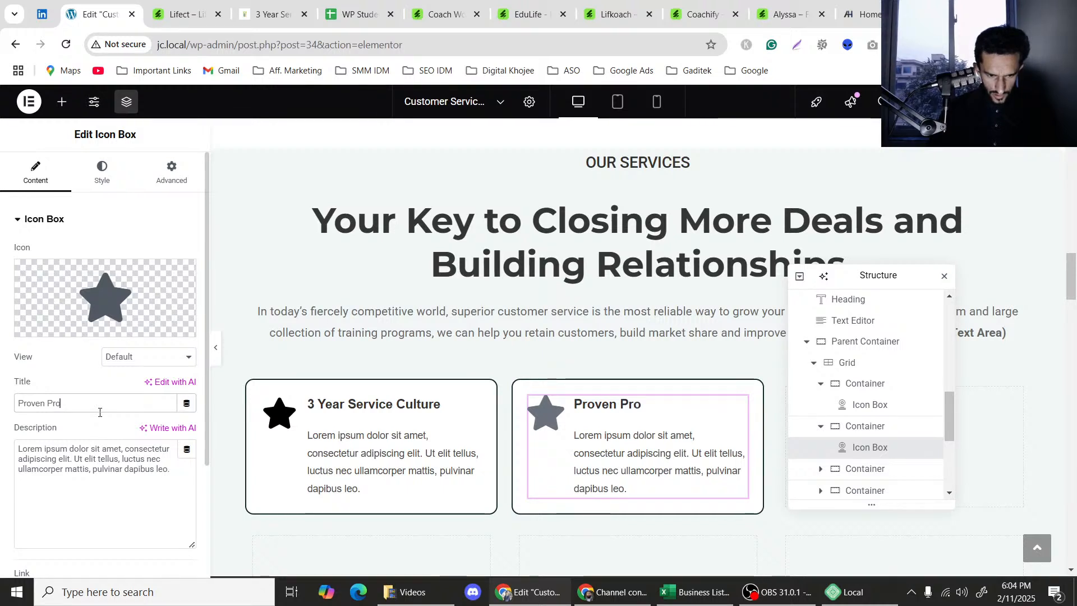
text(cess for)
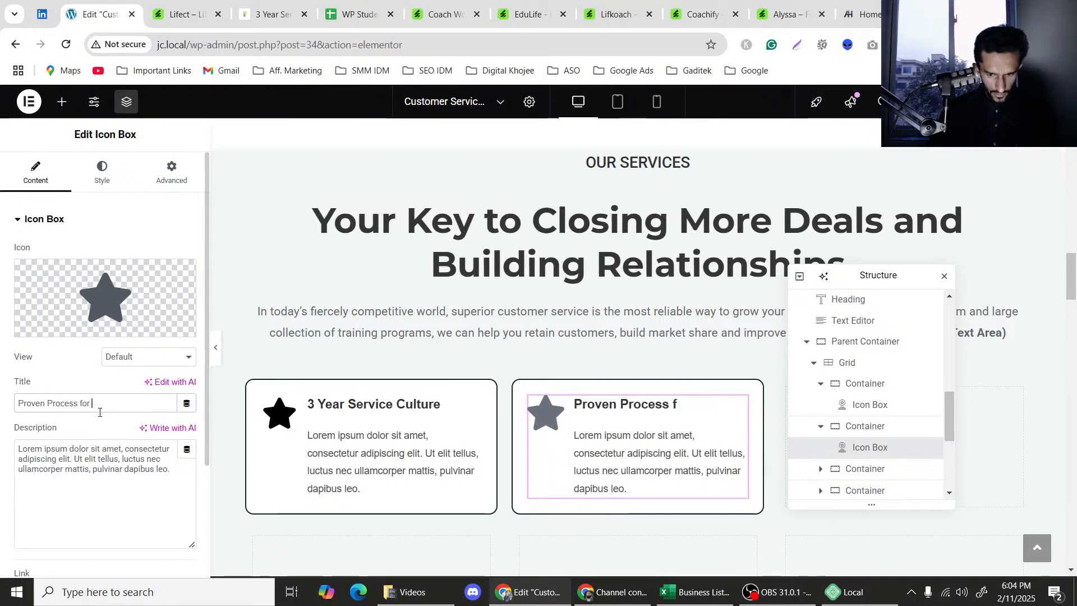
click(263, 7)
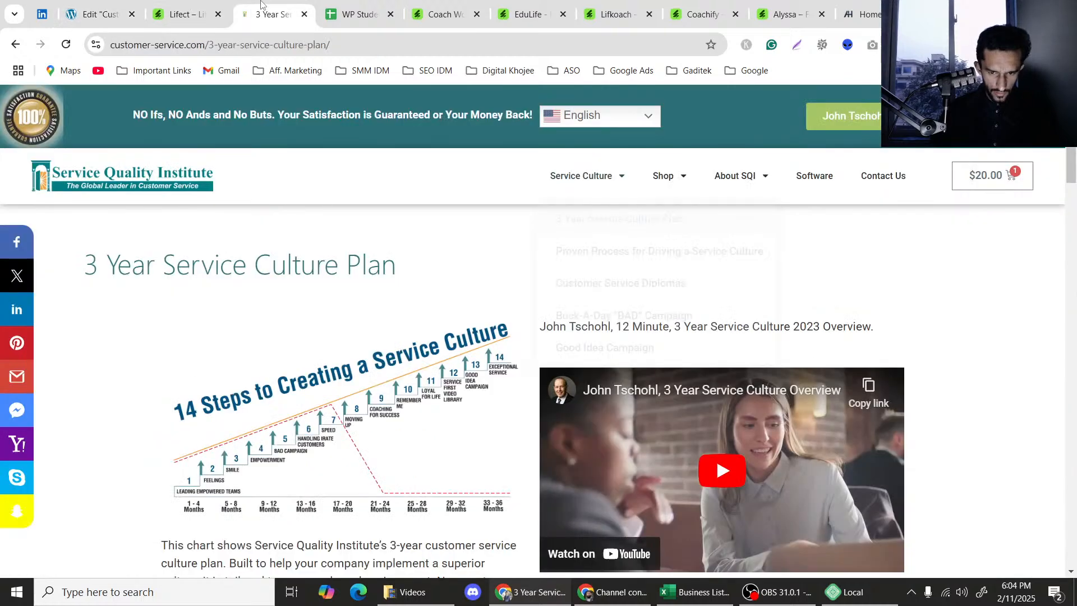
mouse_move(583, 168)
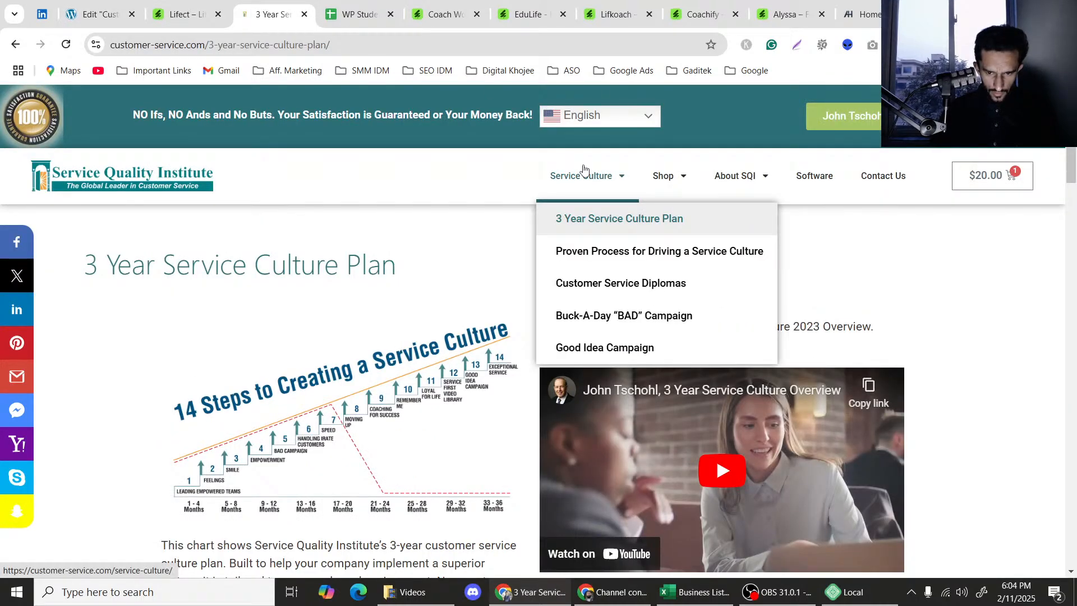
click(112, 15)
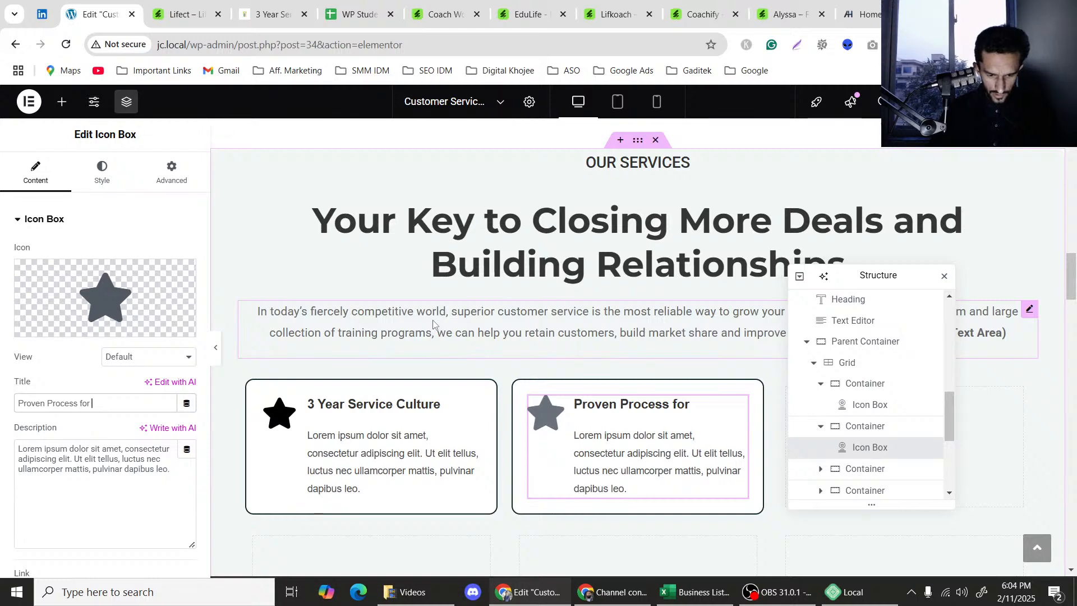
text(Driv)
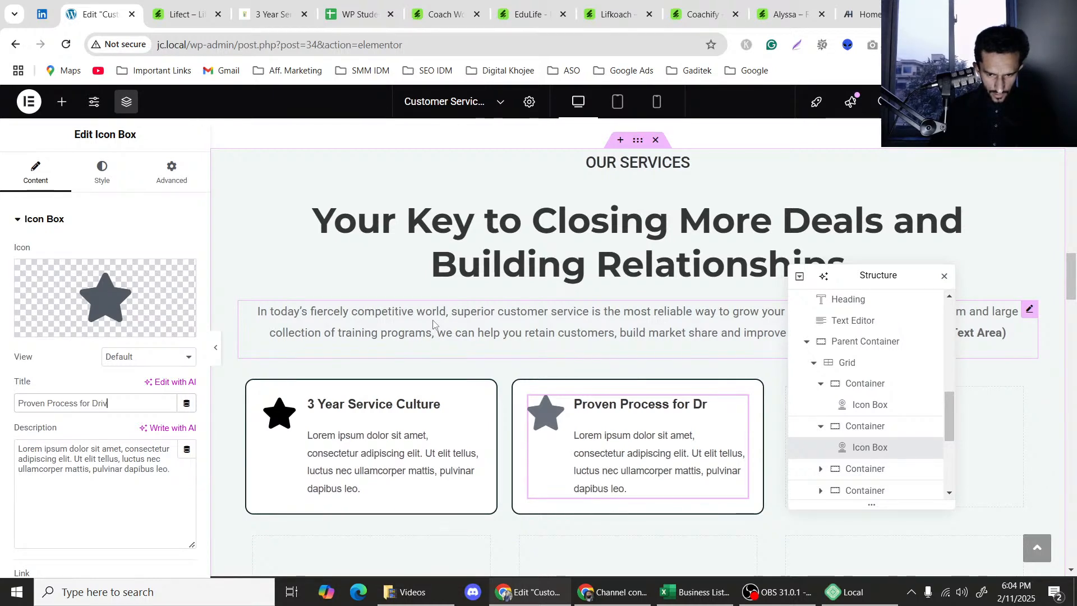
text(ing a Servic)
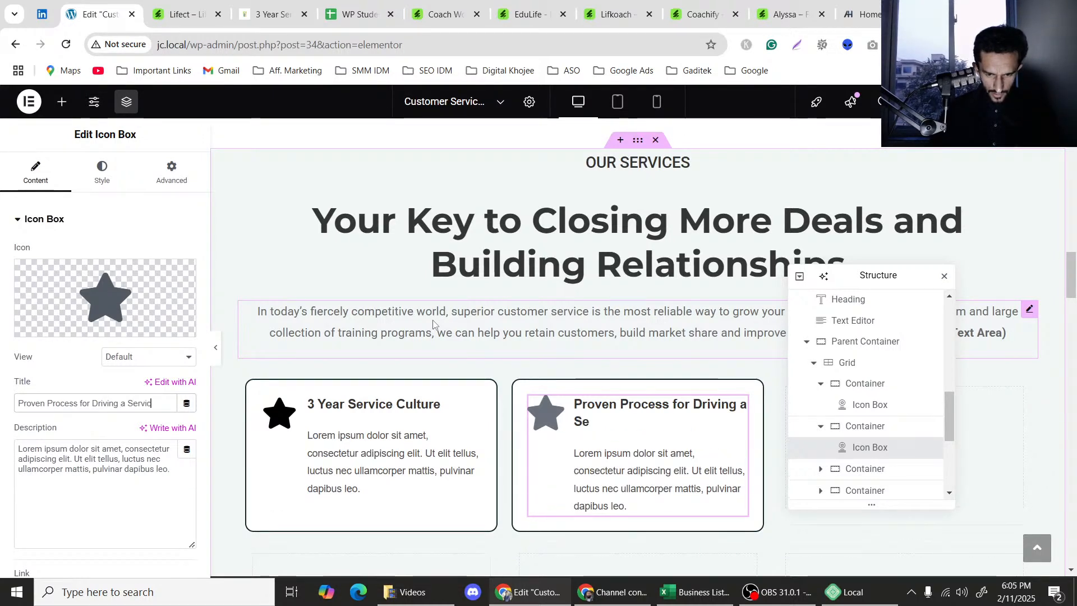
text(e Cu)
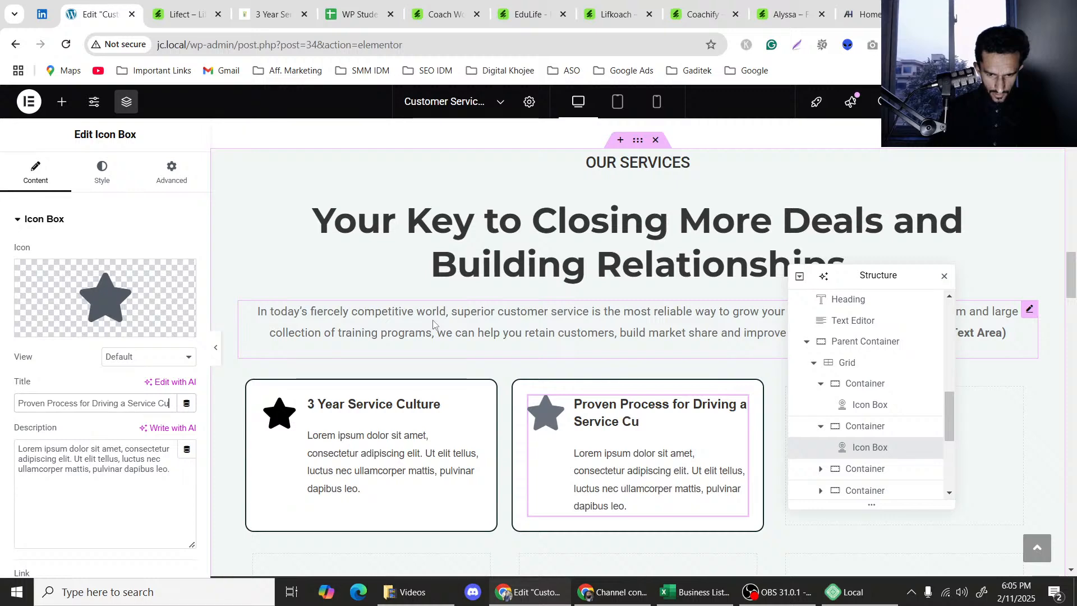
text(lt)
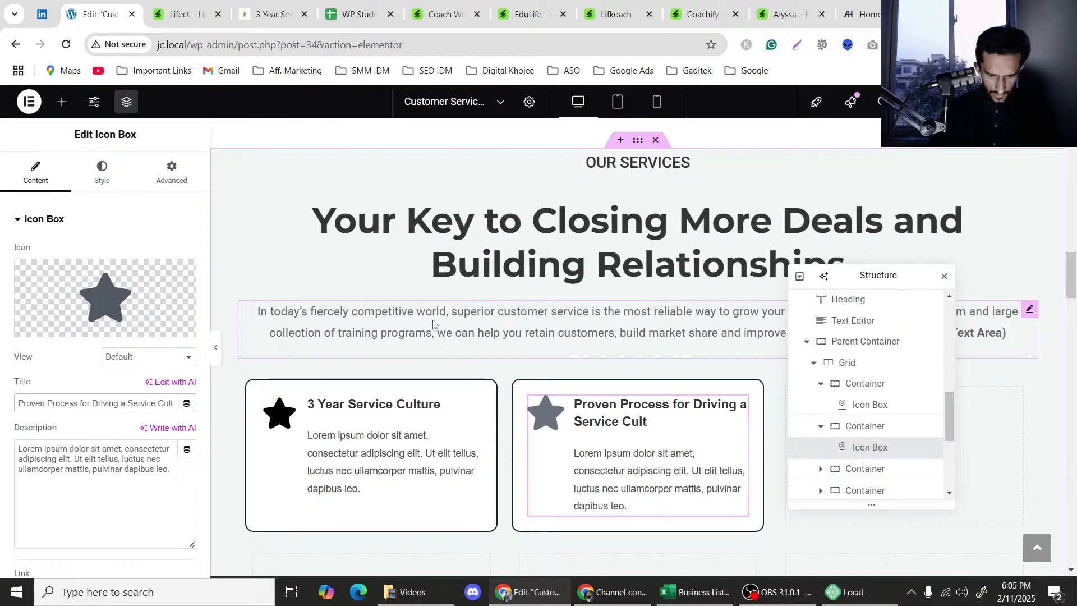
text(ur)
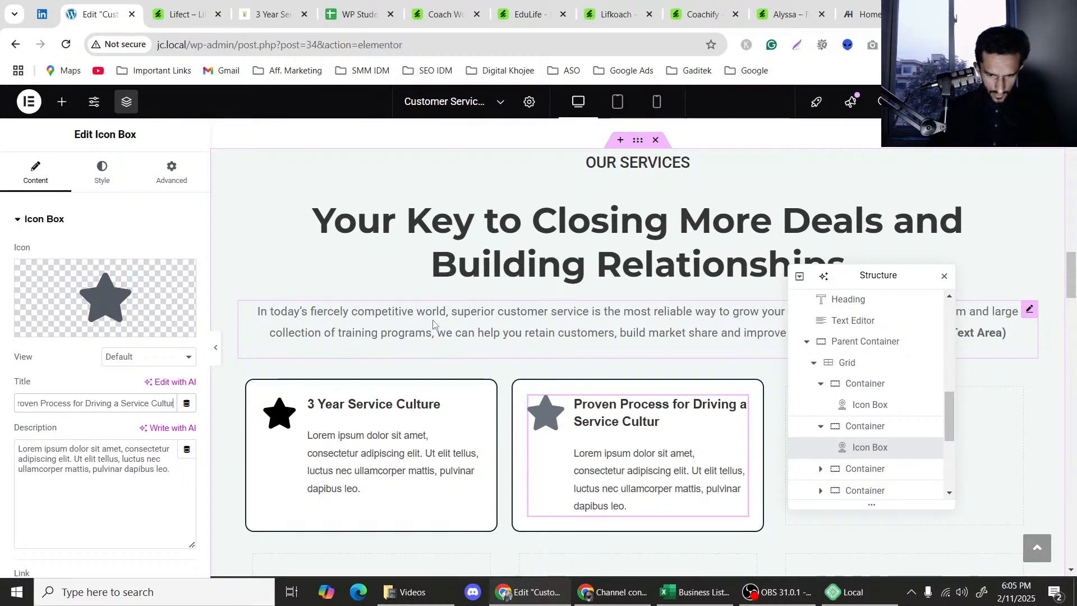
text(e)
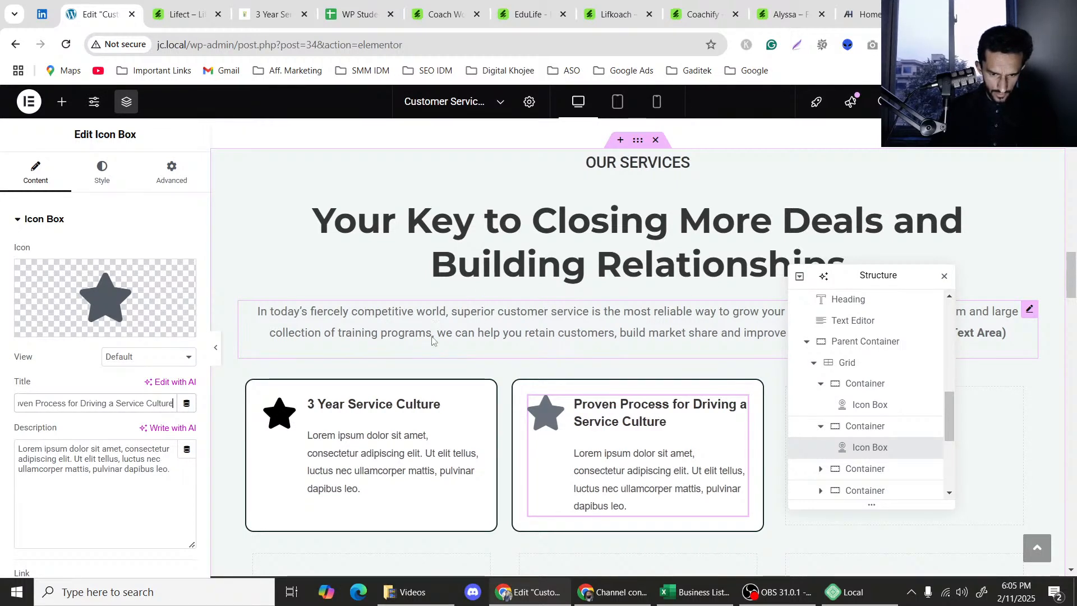
click(220, 343)
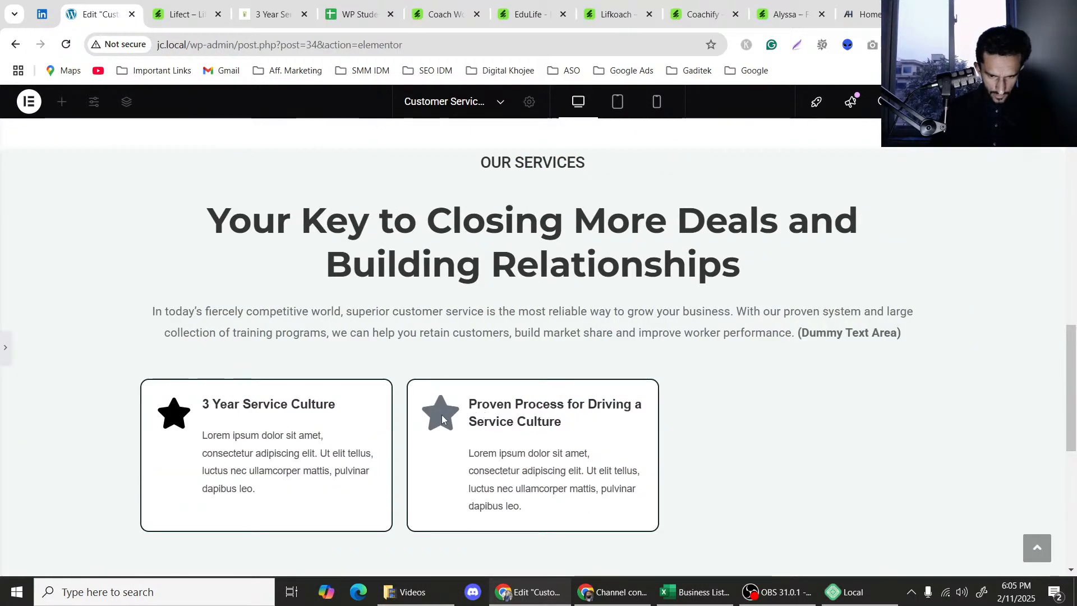
click(5, 354)
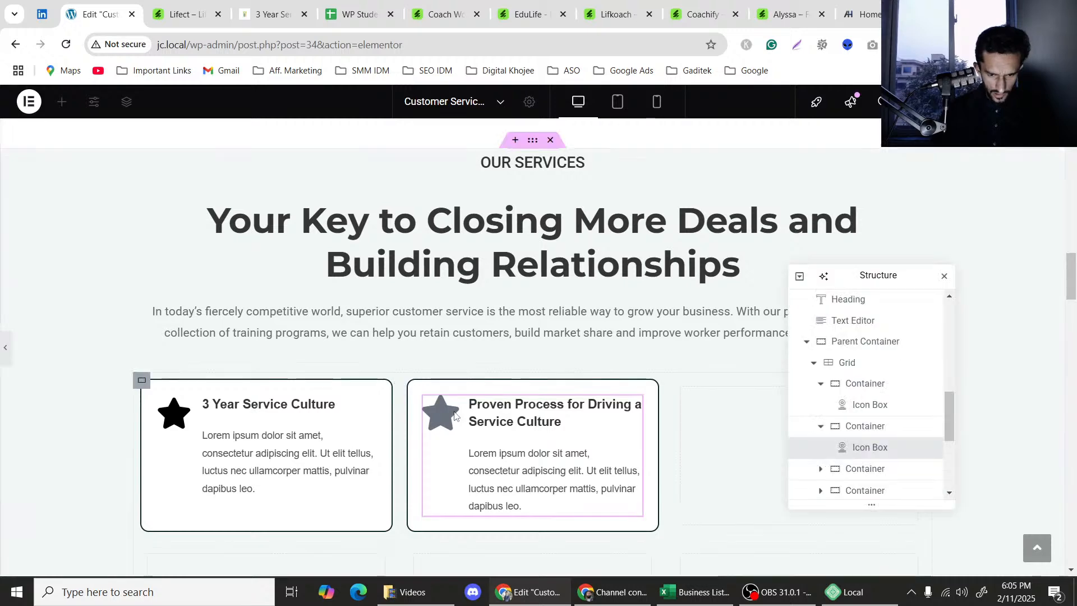
Set the star icon of the Proven Process for Driving a Service Culture card to the global Primary color.
click(518, 416)
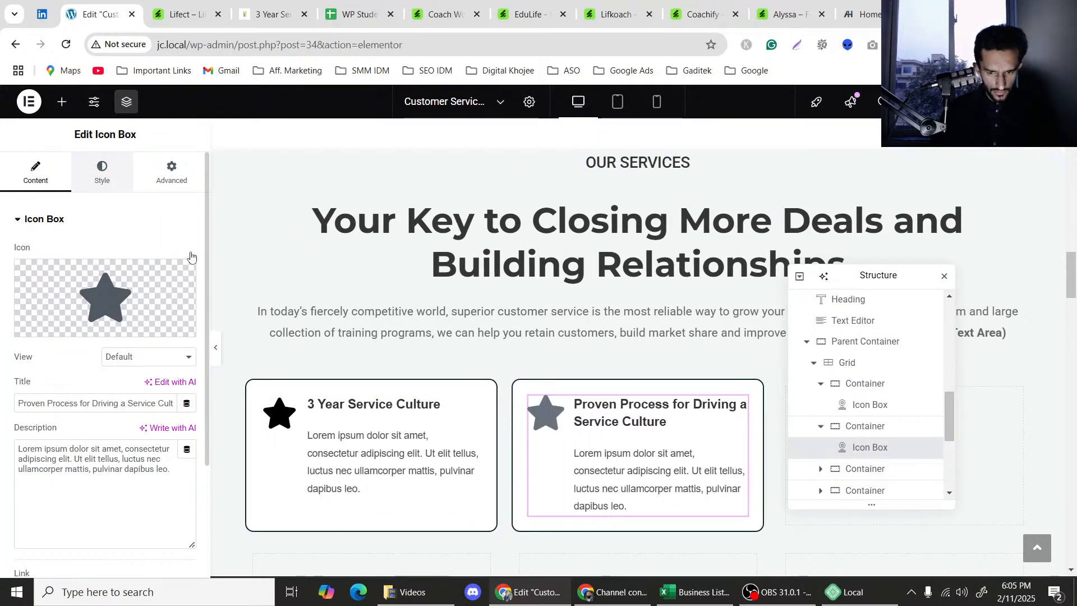
click(102, 171)
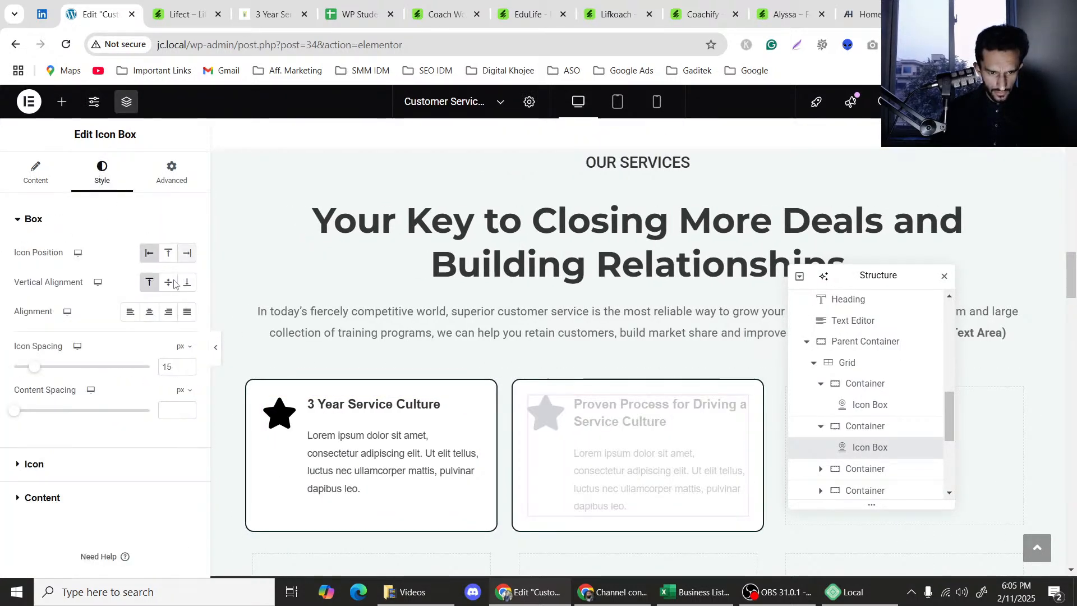
click(57, 474)
click(168, 315)
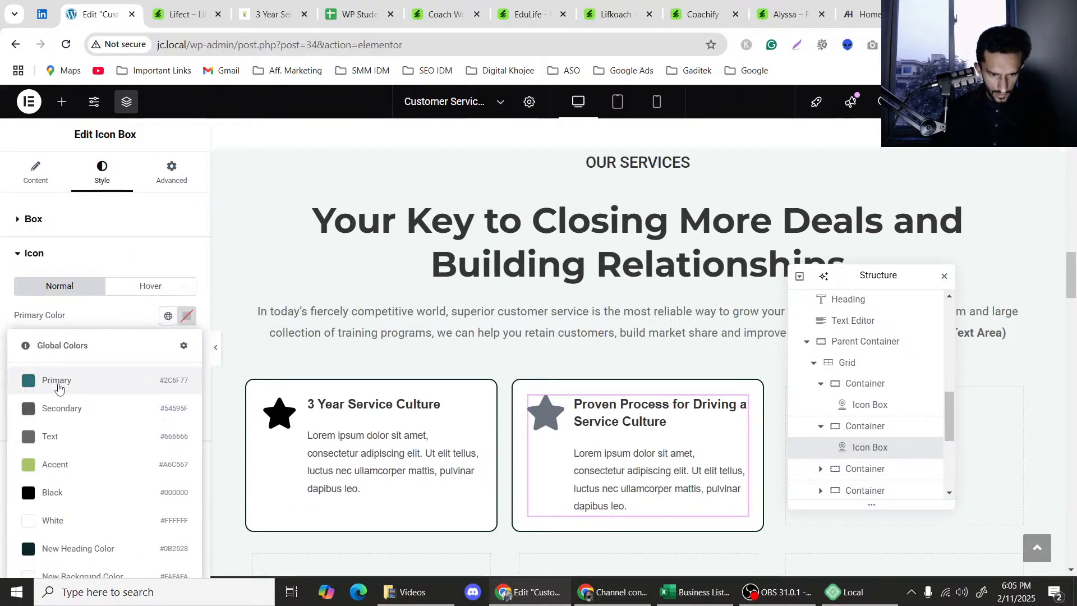
click(58, 387)
Set the star icon of the 3 Year Service Culture card to the global Primary color.
click(273, 421)
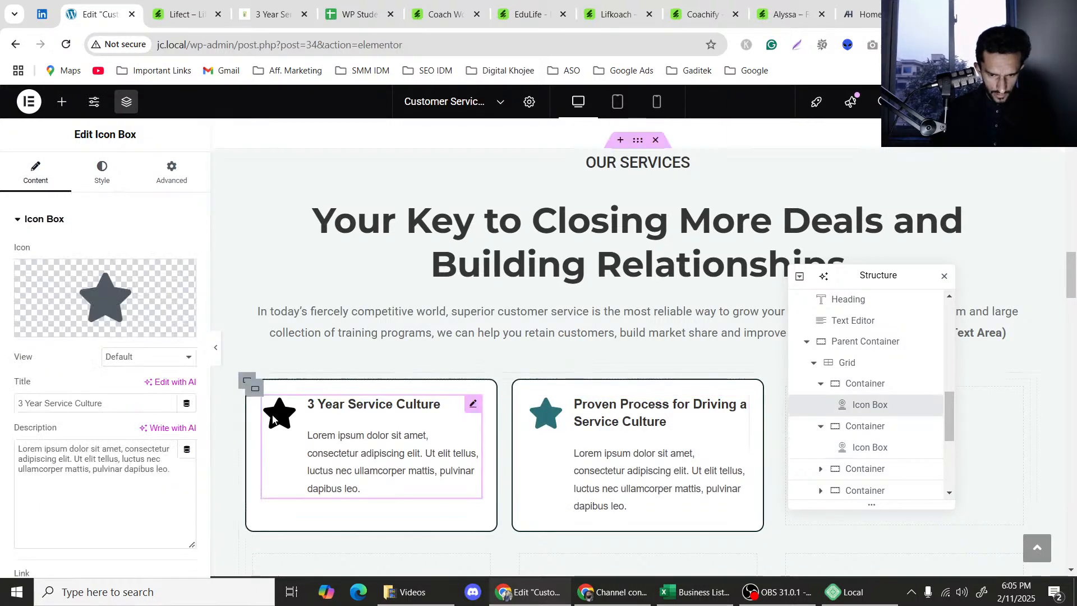
click(102, 172)
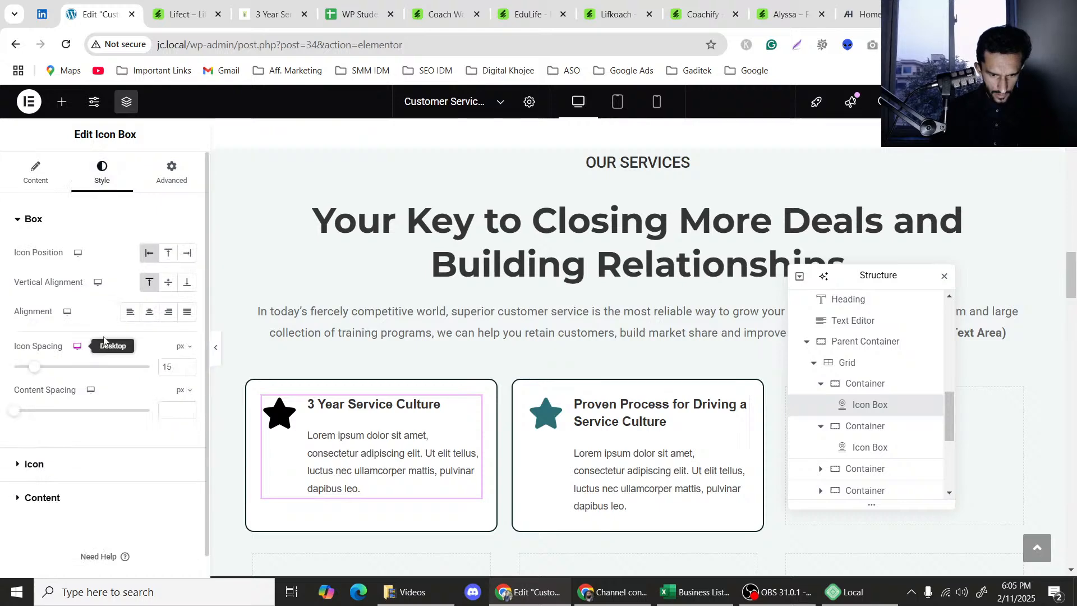
click(55, 467)
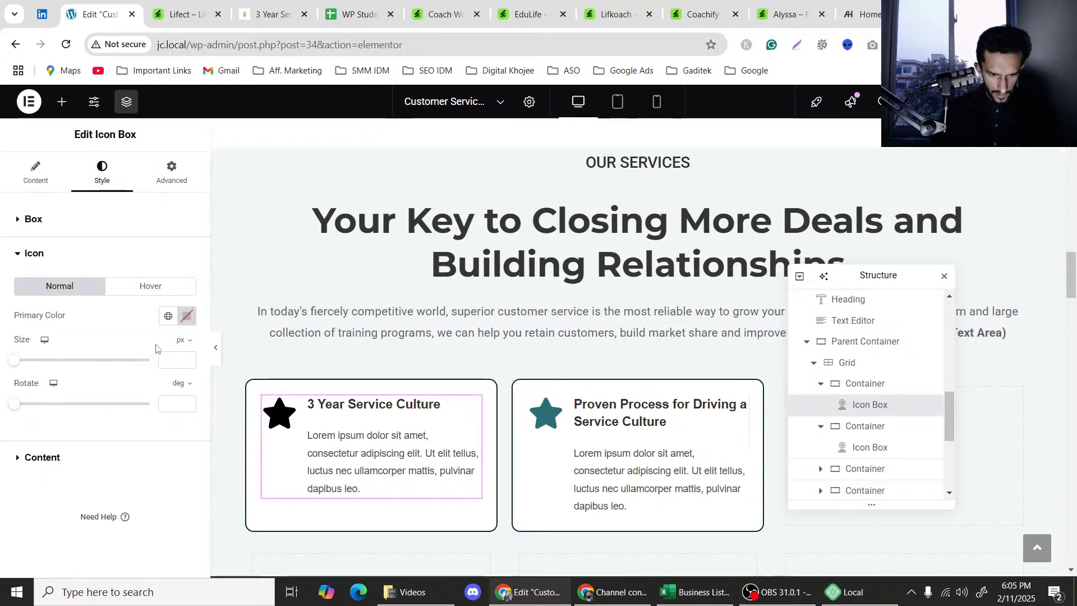
click(168, 316)
click(75, 379)
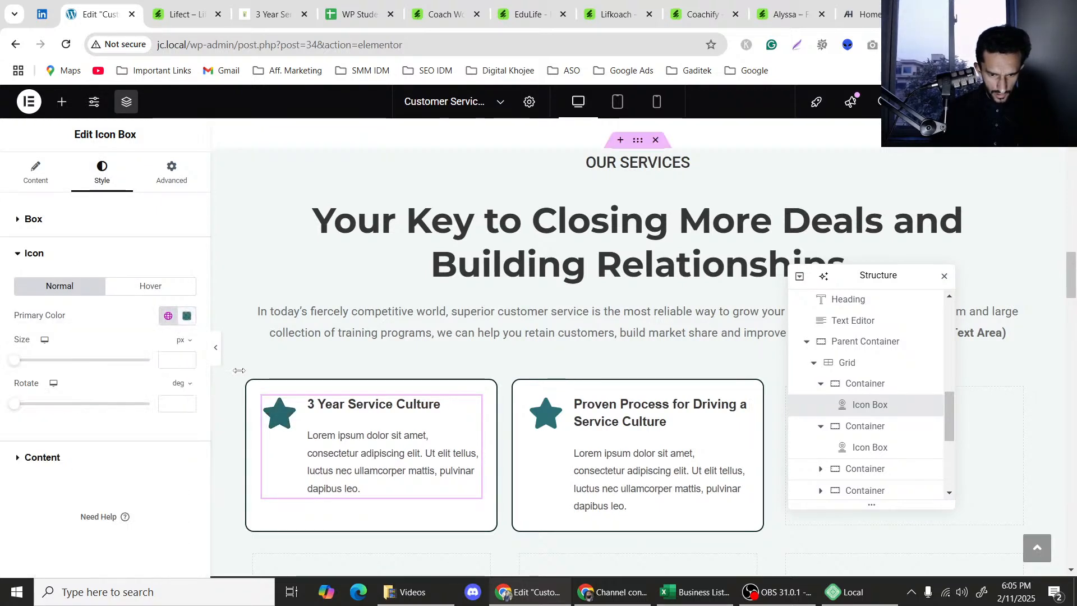
Preview the Our Services section without the editor panels, and select its container to inspect the empty grid cells below the two cards.
key(ctrl+p)
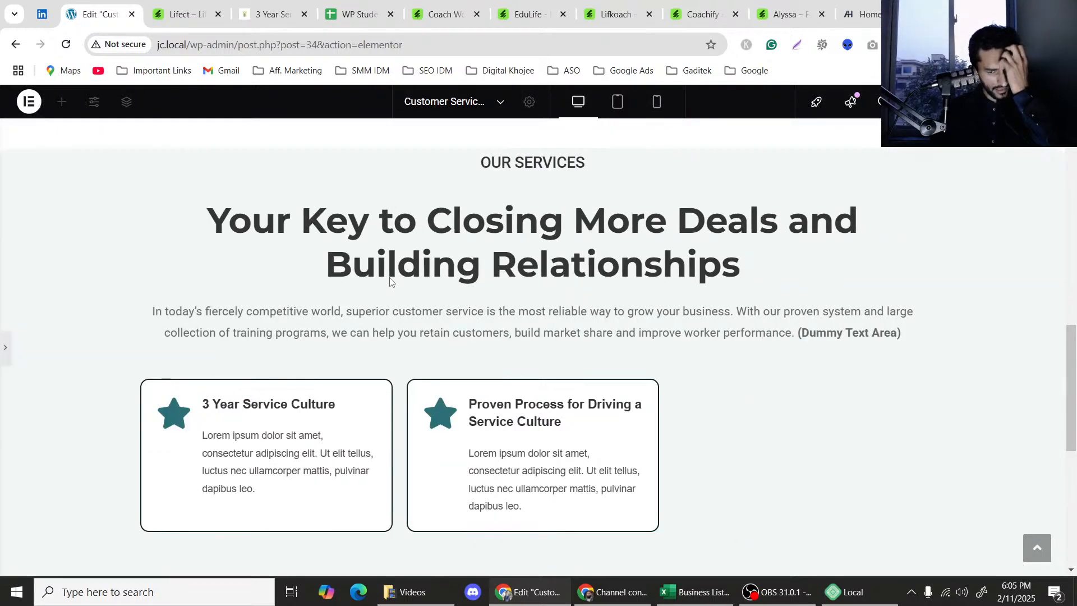
scroll(391, 280, up, 2)
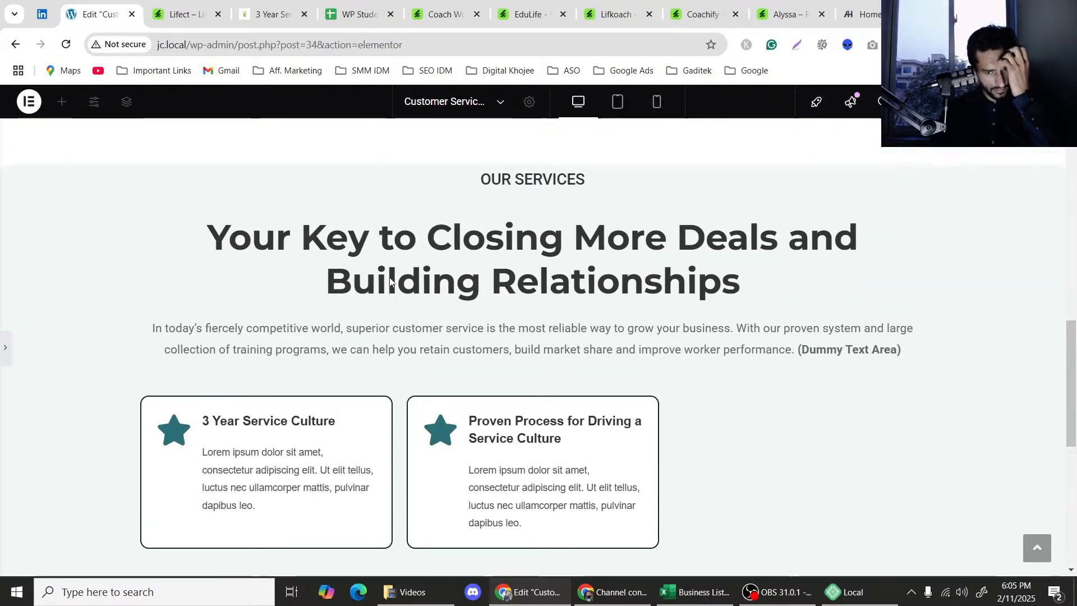
scroll(390, 283, down, 5)
scroll(253, 370, up, 2)
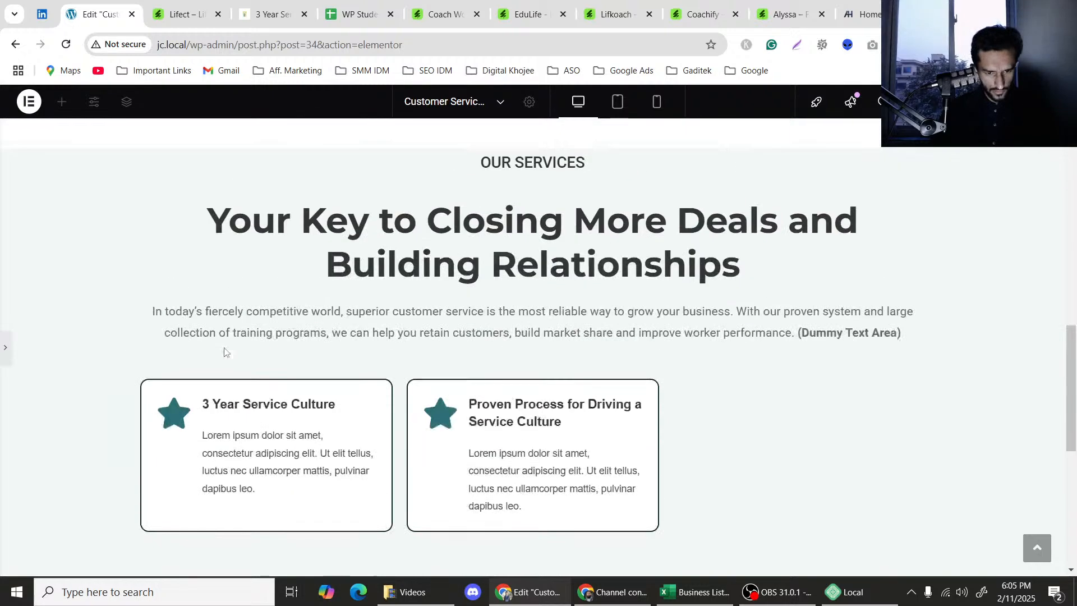
key(ctrl+i)
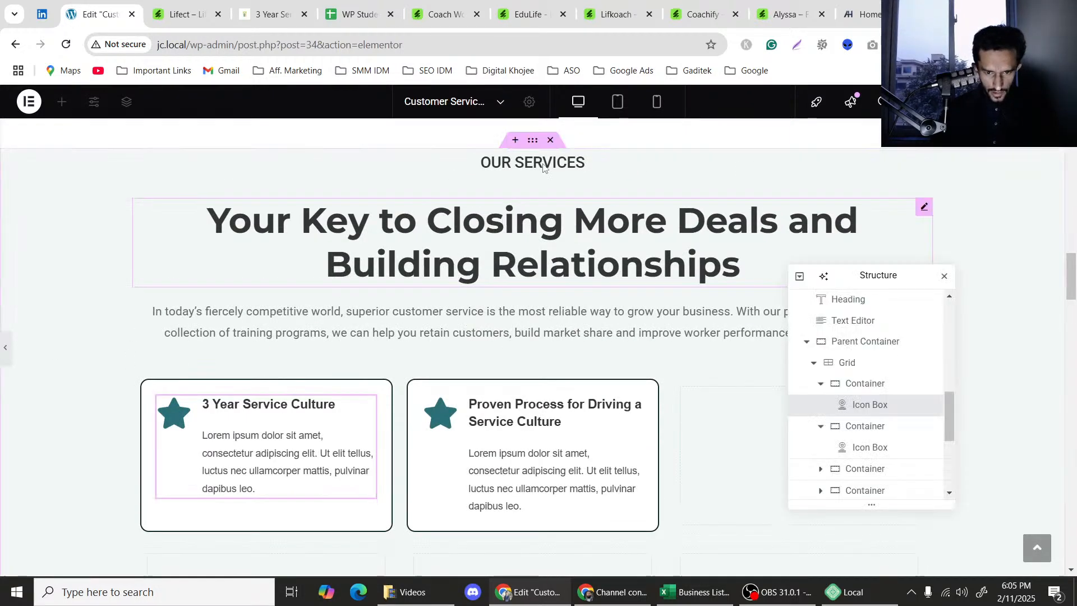
key(ctrl+p)
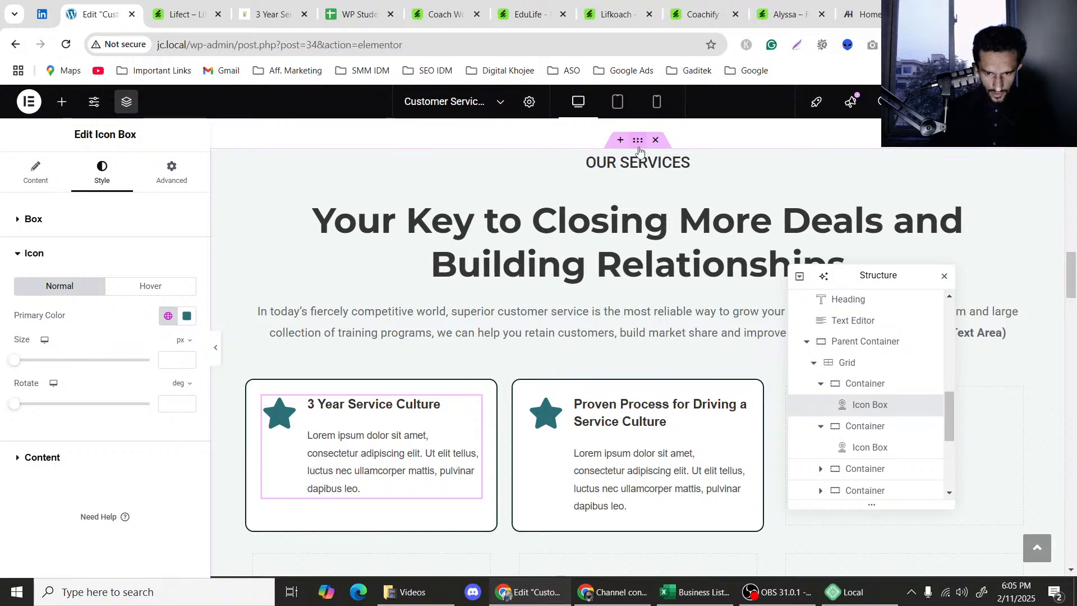
click(305, 258)
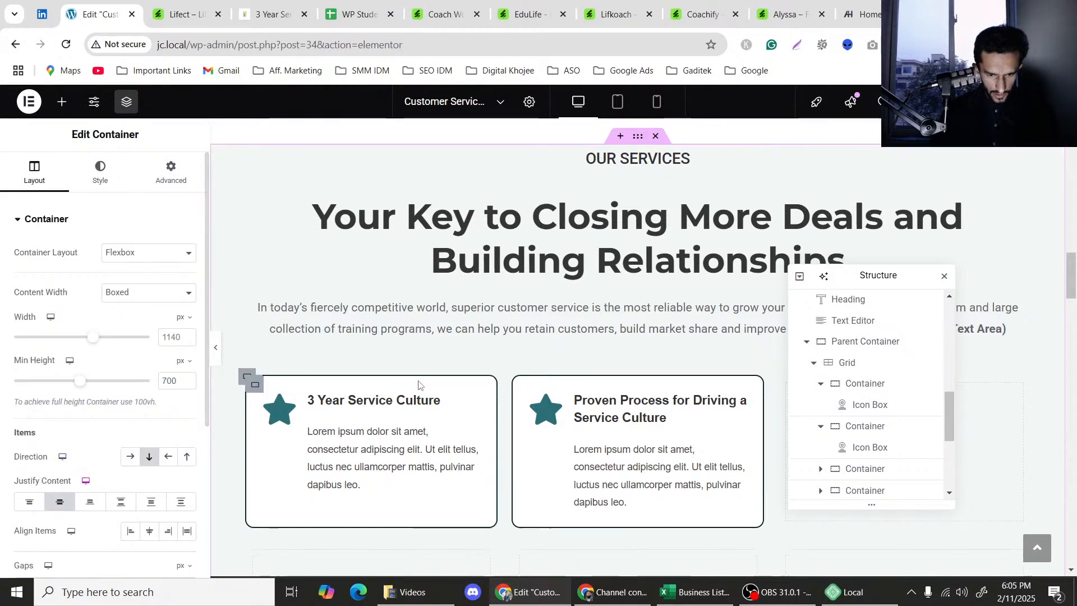
scroll(432, 375, down, 6)
scroll(476, 343, up, 5)
scroll(617, 364, down, 1)
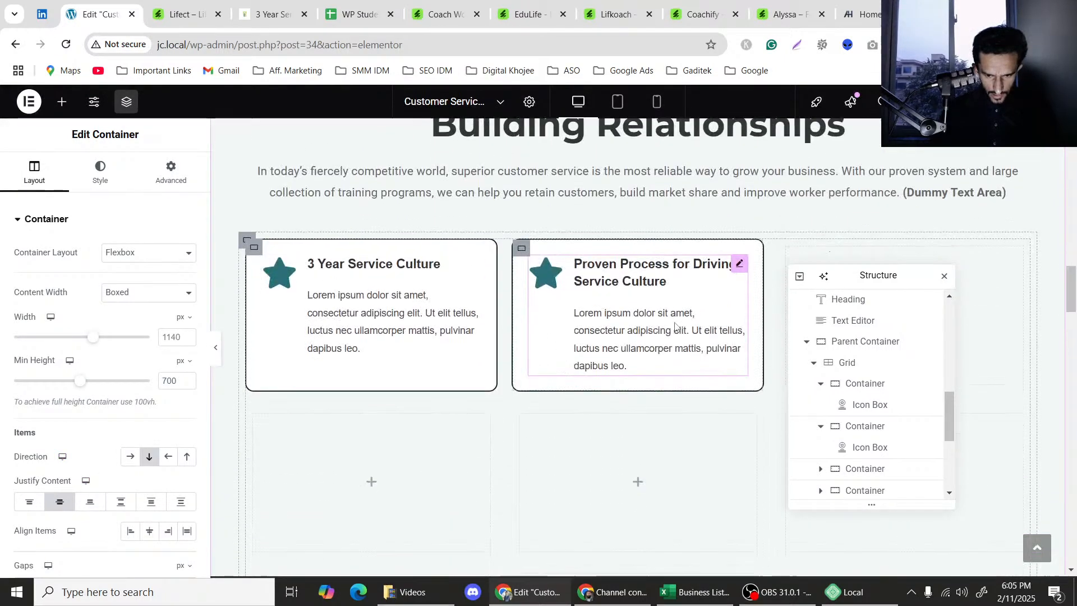
scroll(617, 359, down, 5)
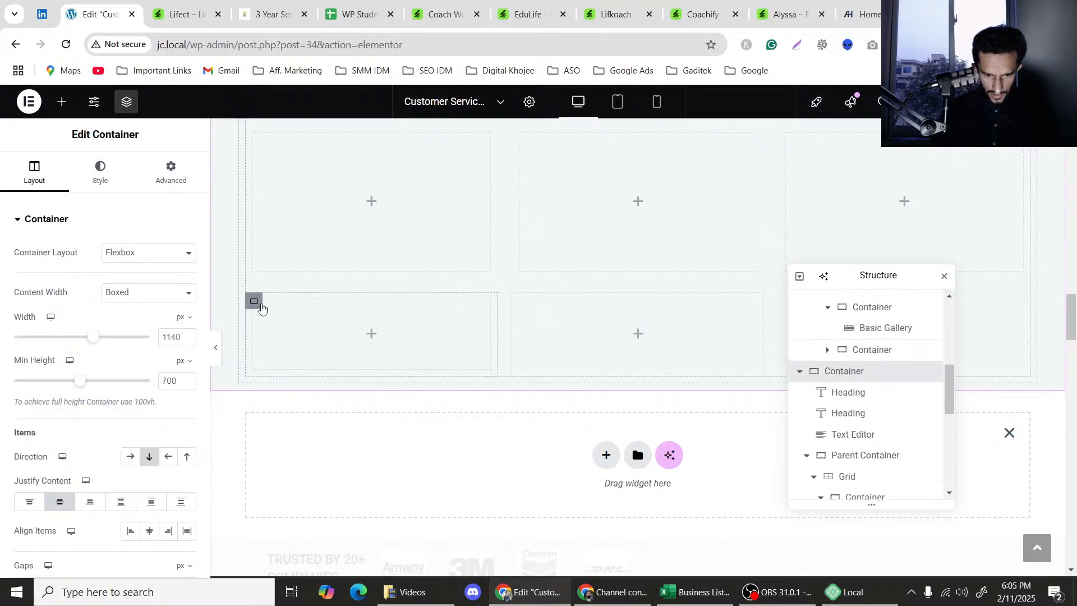
Delete the surplus empty containers below the two service cards in the grid.
right_click(261, 307)
click(288, 557)
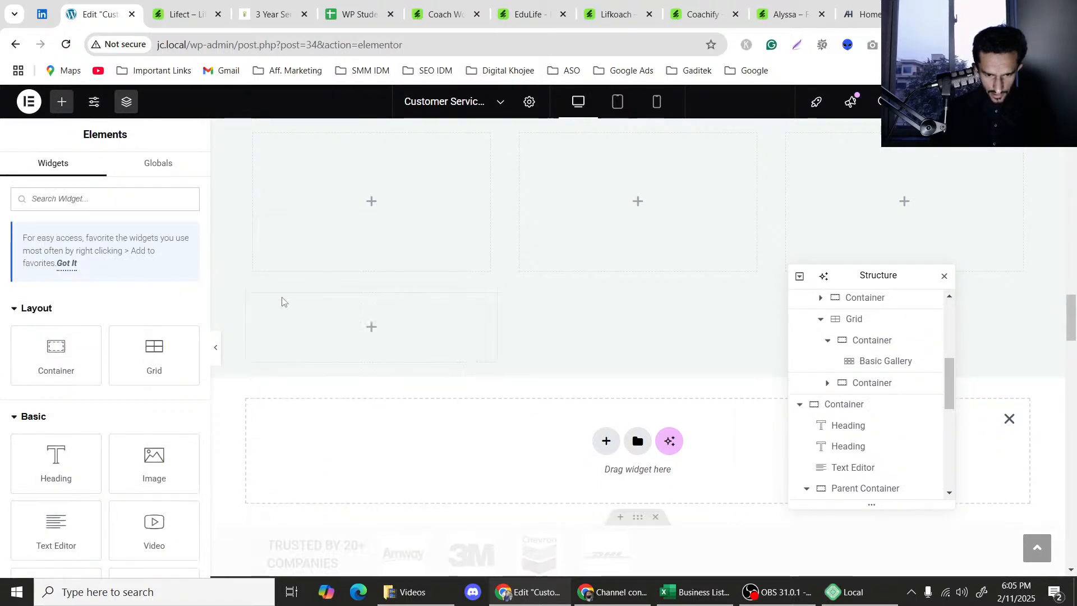
scroll(399, 270, up, 2)
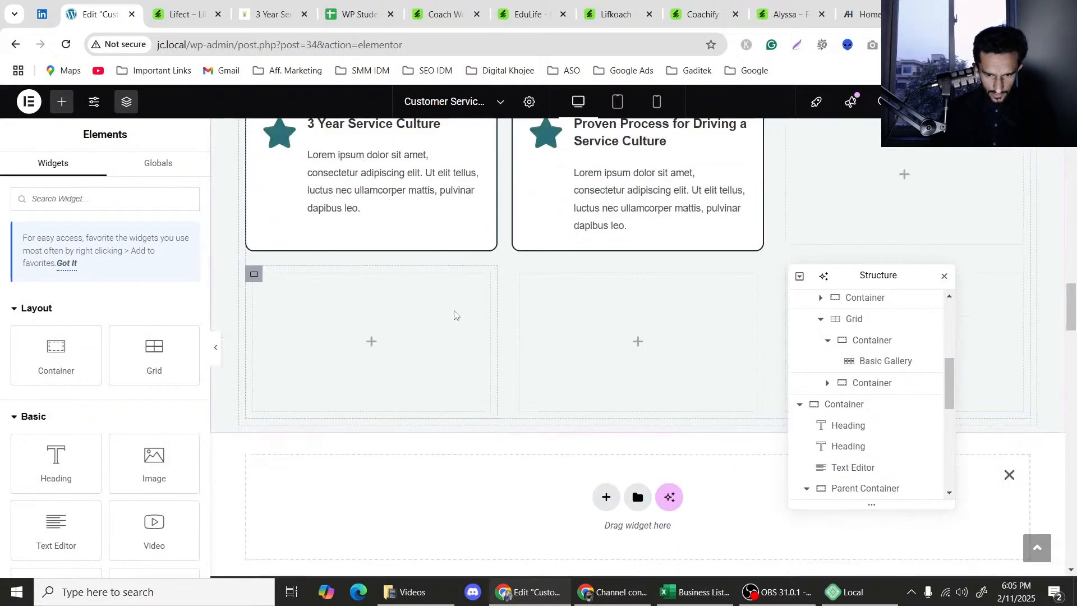
right_click(258, 274)
click(285, 557)
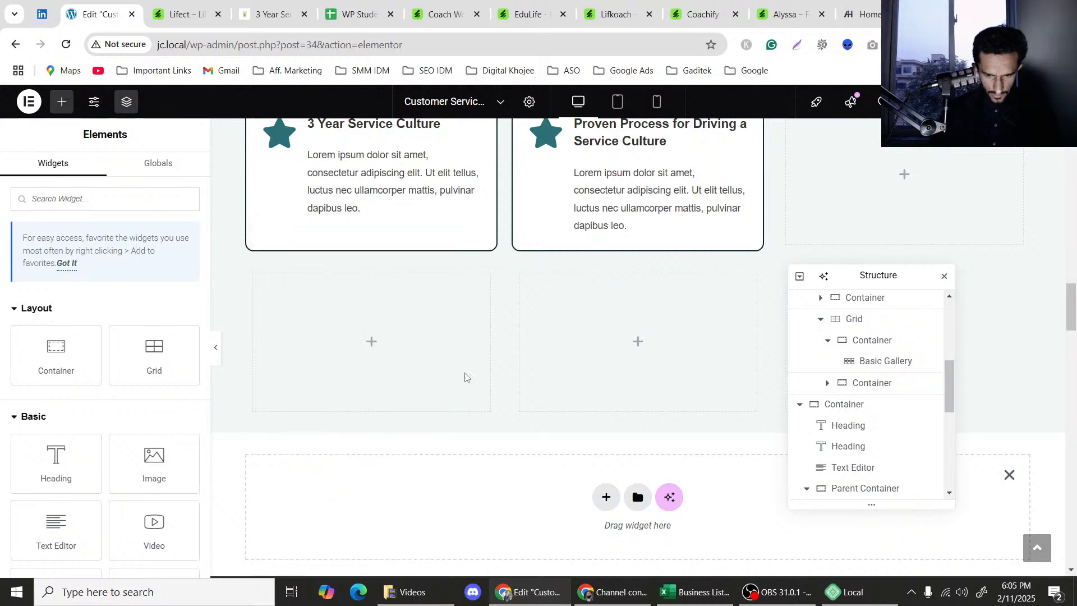
Duplicate the Proven Process for Driving a Service Culture card four times to make two rows of three service cards.
scroll(591, 283, up, 3)
right_click(525, 223)
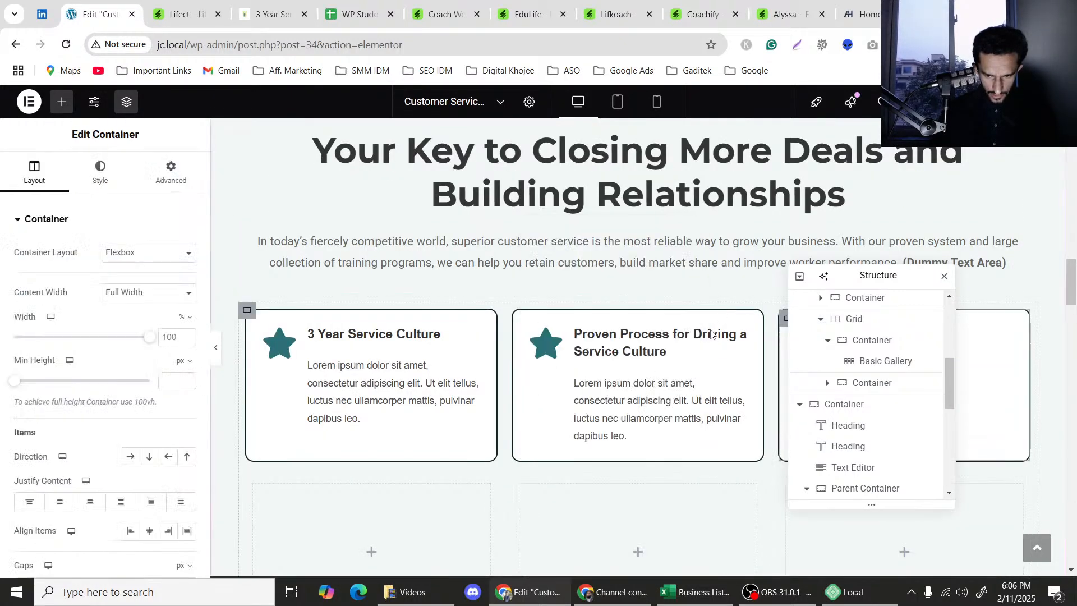
scroll(704, 331, down, 2)
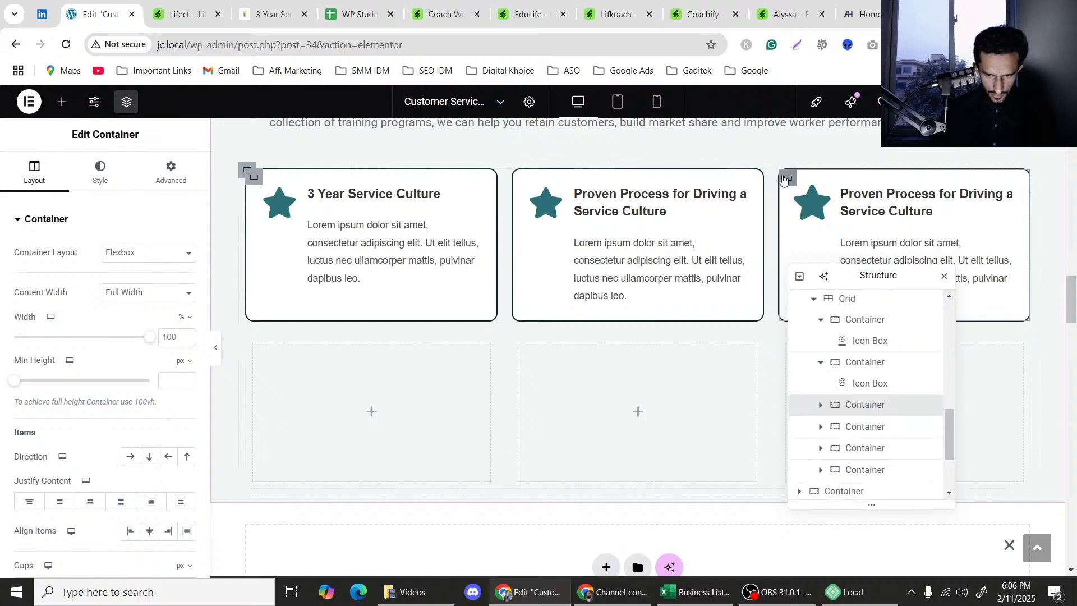
right_click(788, 178)
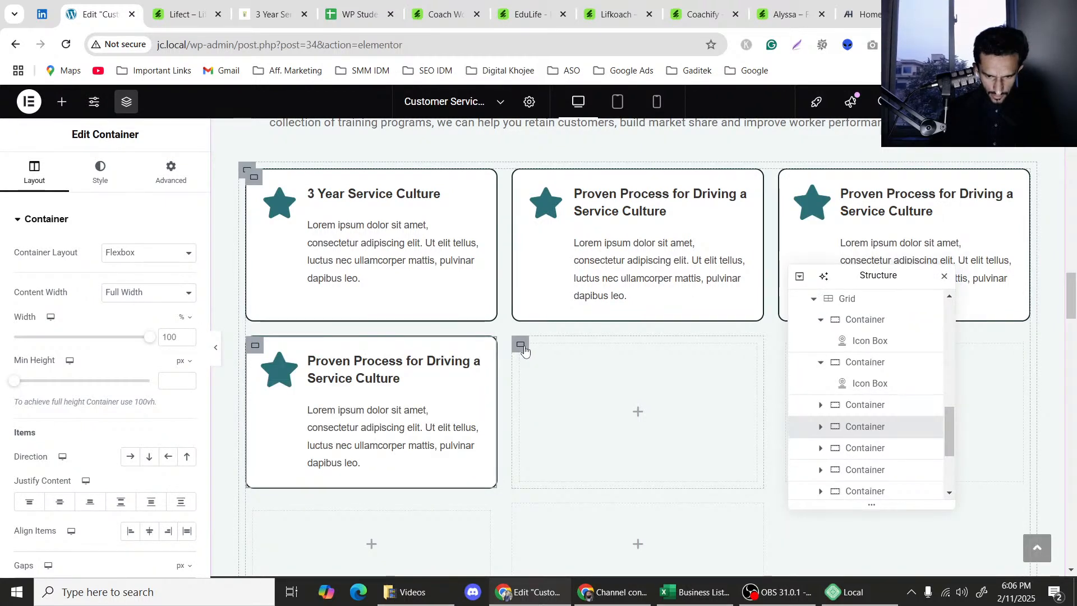
right_click(524, 351)
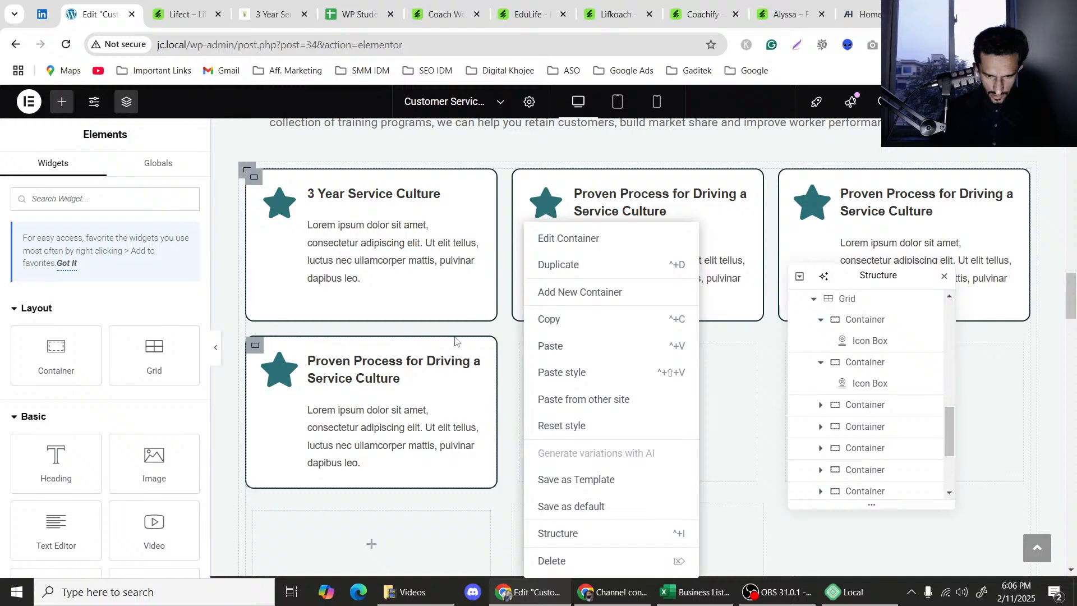
right_click(256, 344)
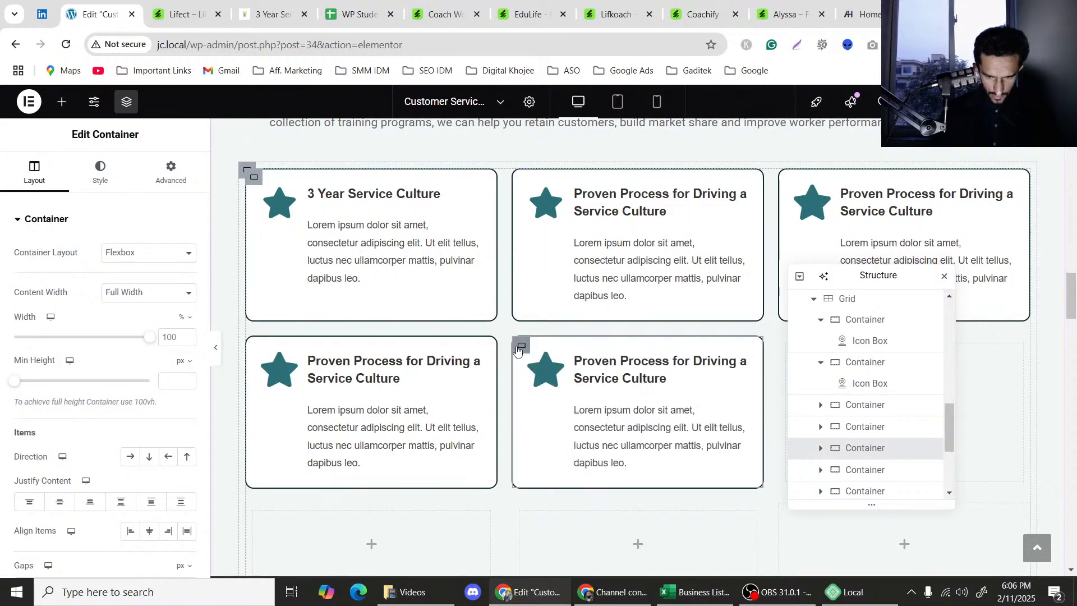
right_click(558, 217)
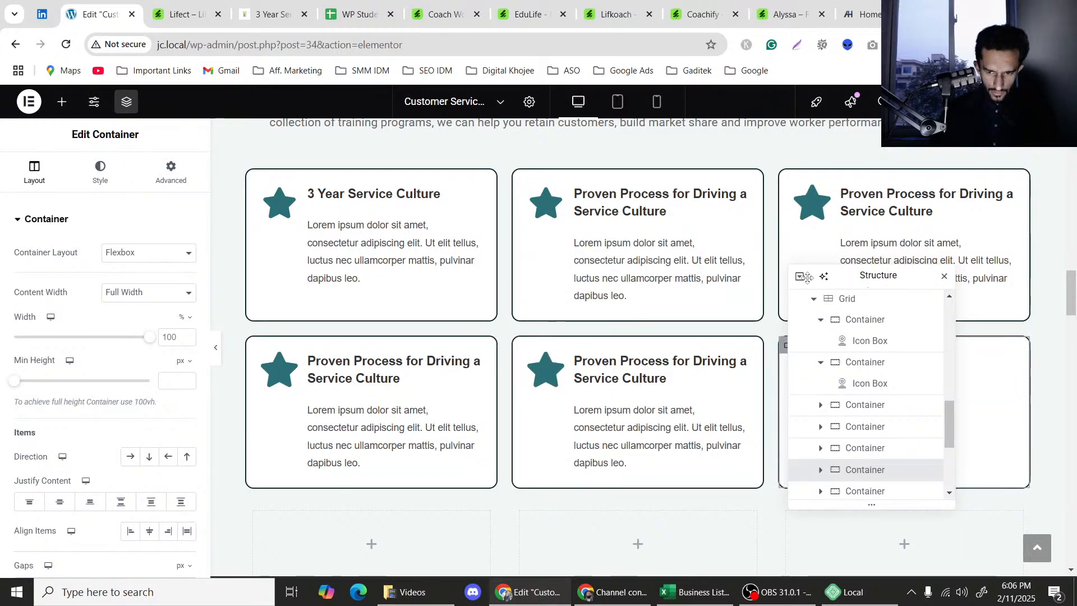
Delete the three remaining empty containers beneath the second row of service cards.
scroll(298, 296, down, 4)
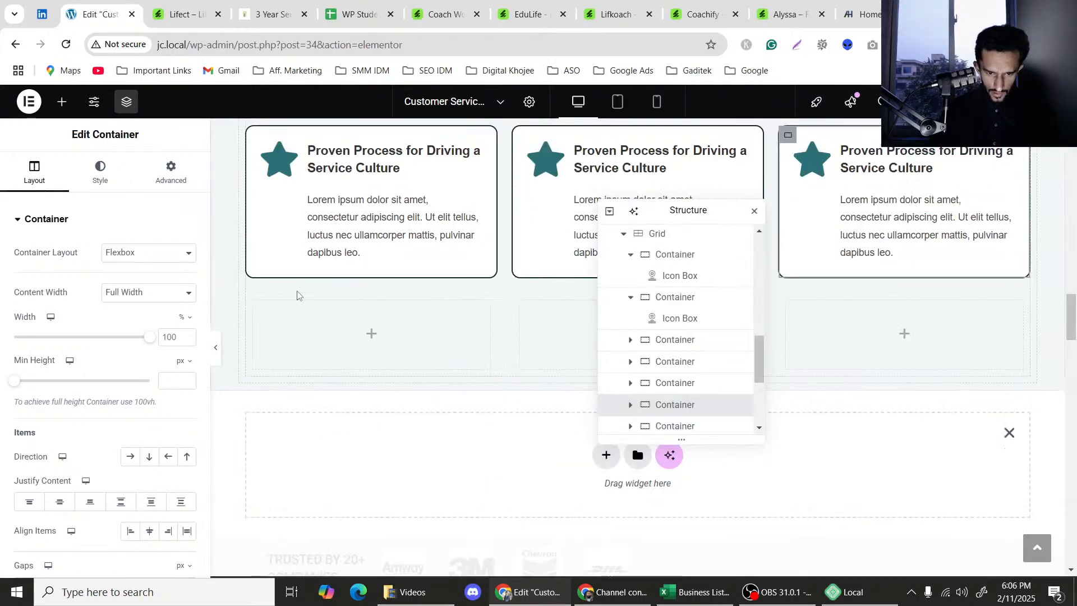
right_click(259, 288)
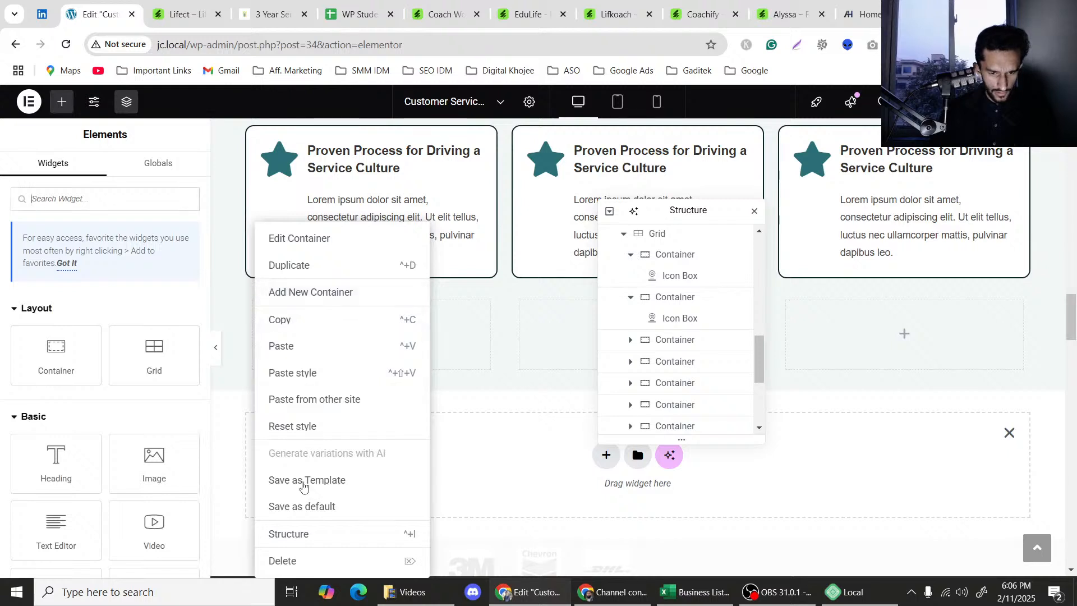
click(282, 559)
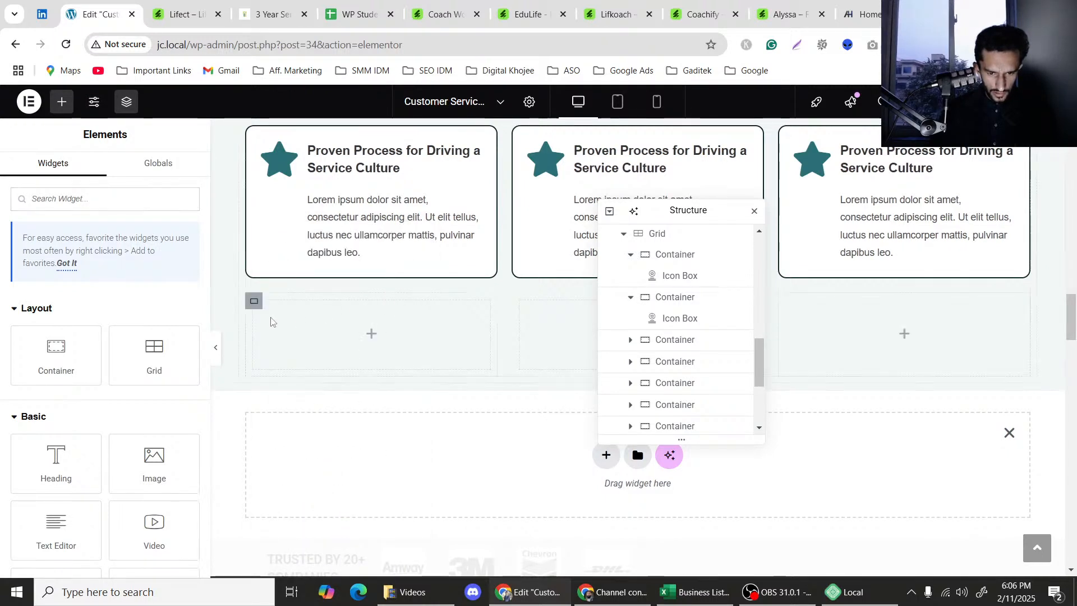
right_click(254, 298)
click(284, 560)
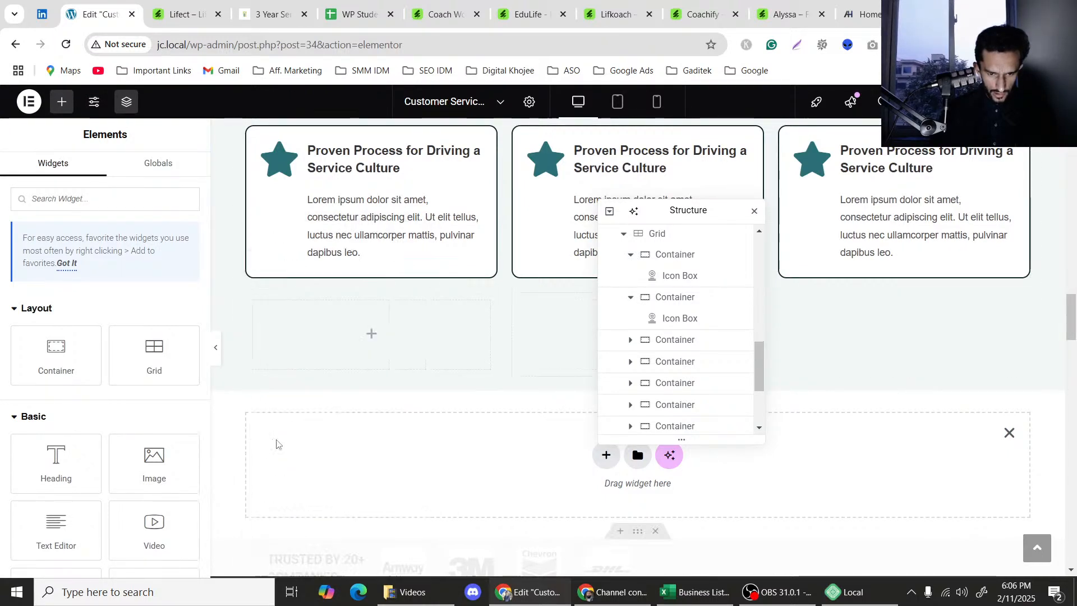
right_click(261, 307)
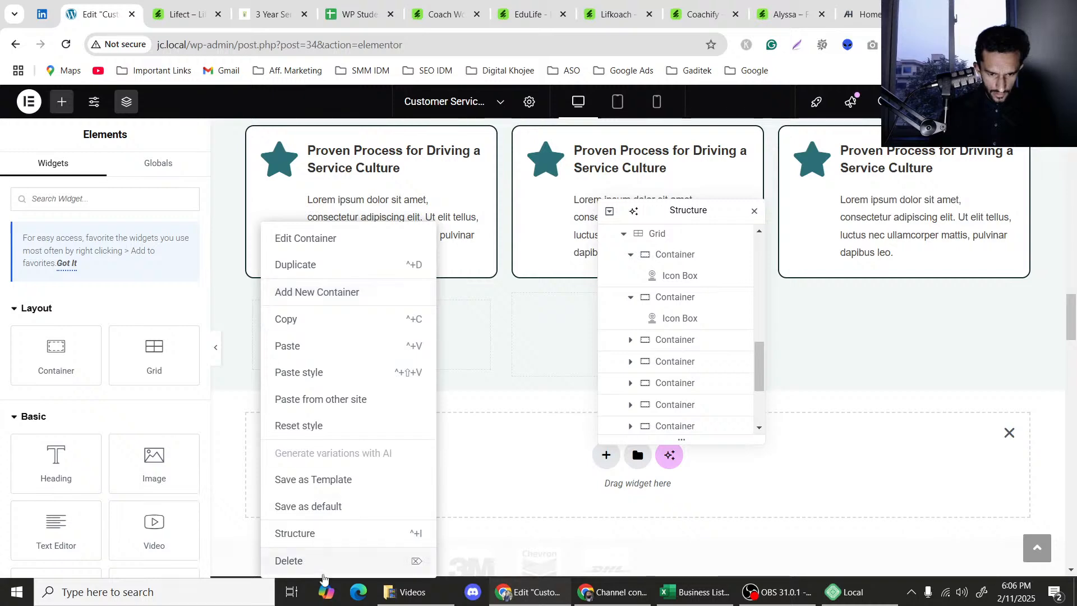
click(289, 560)
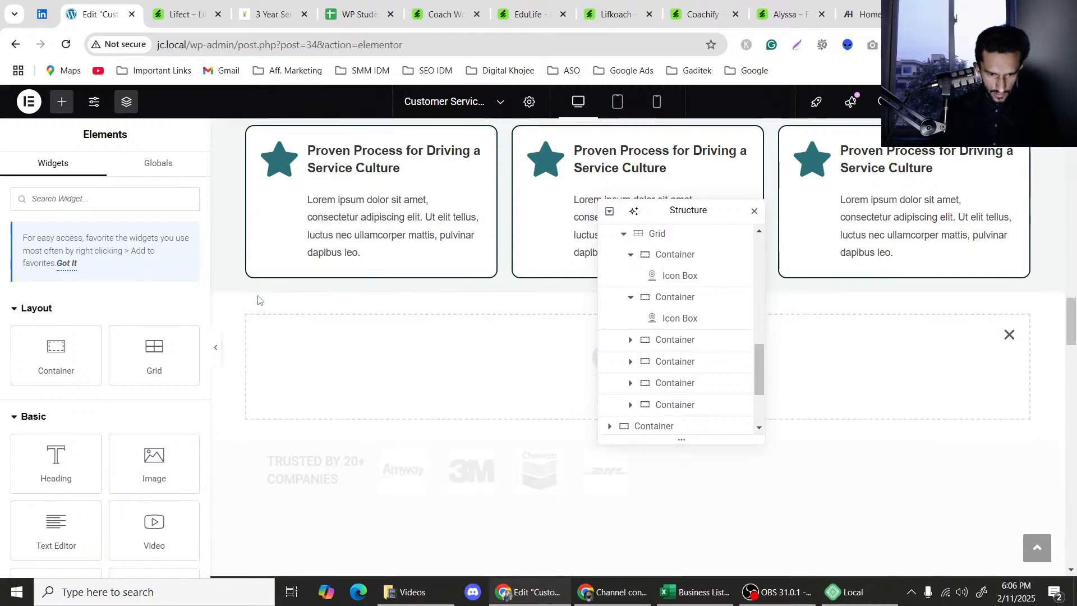
Set the minimum height of the Our Services section container to 1005 px.
scroll(520, 310, up, 8)
scroll(517, 312, down, 2)
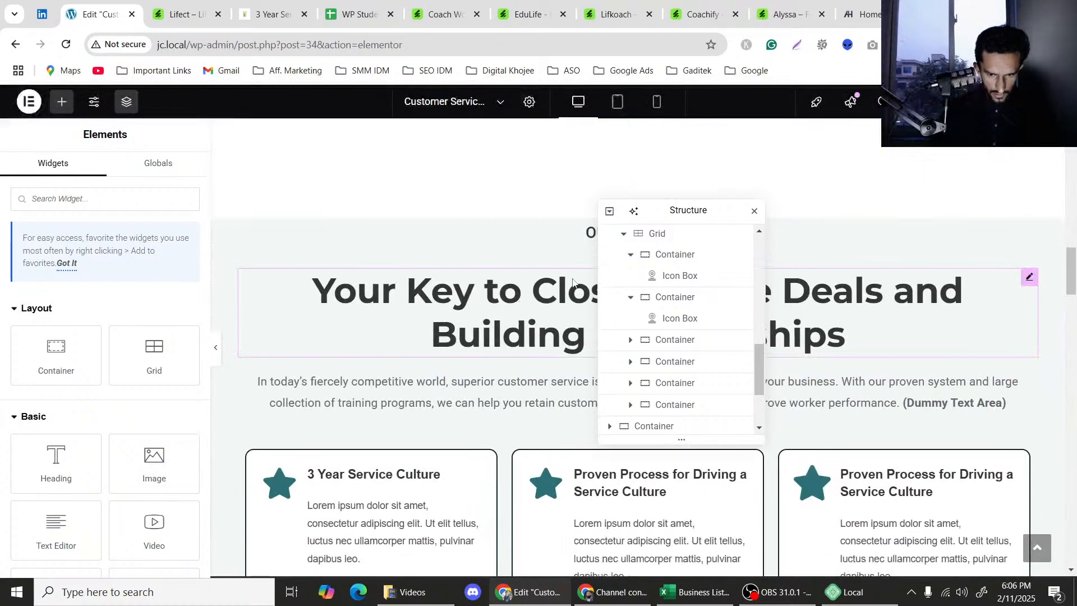
drag(660, 213, 811, 234)
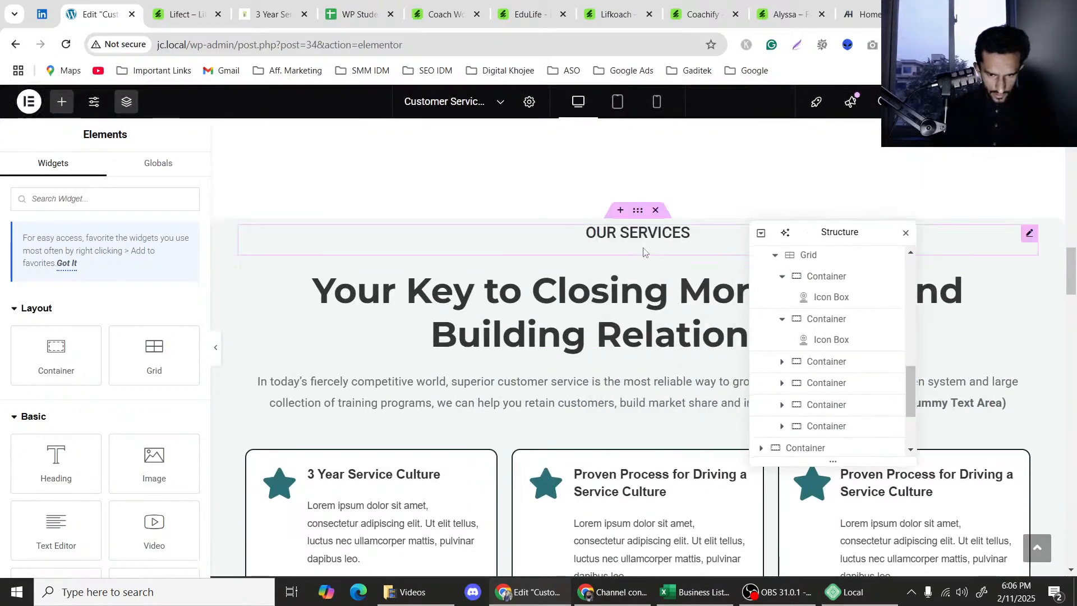
click(638, 211)
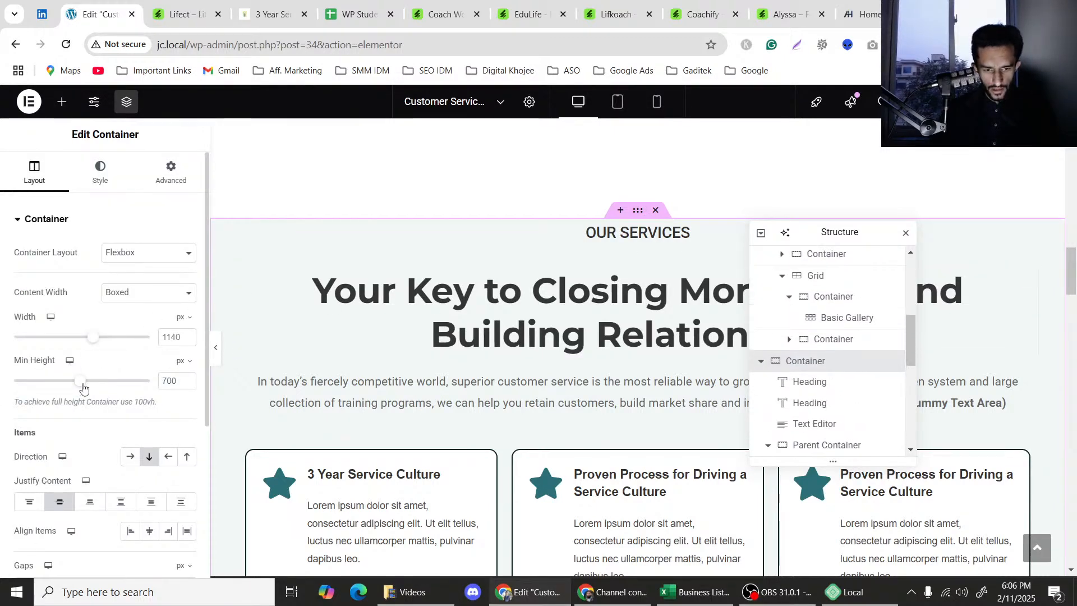
drag(83, 387, 109, 381)
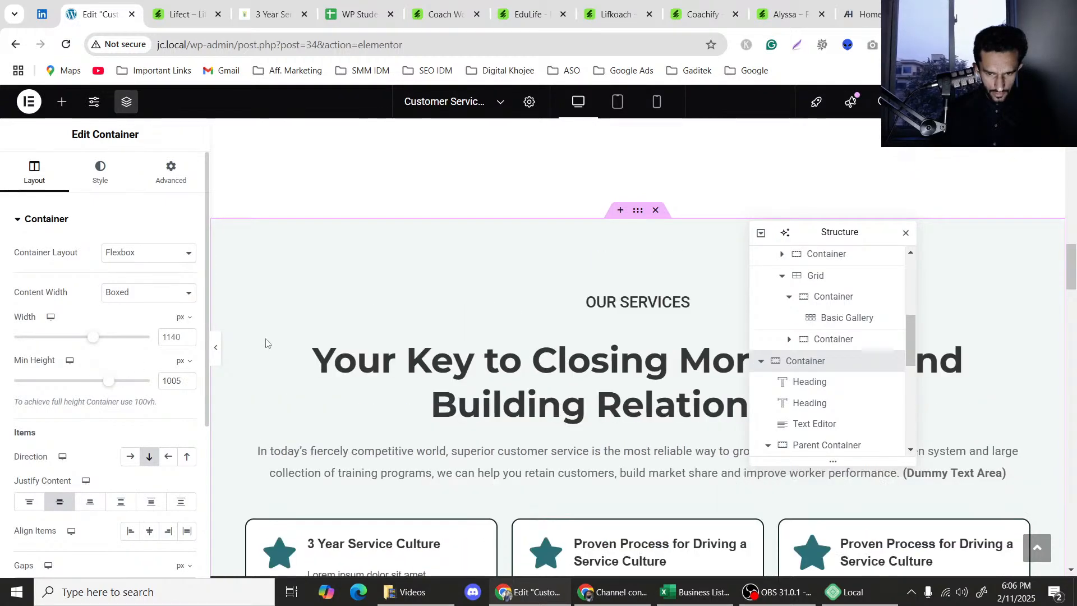
Preview the Our Services section without the editor panels, examining the spacing above and below the six cards.
scroll(530, 321, down, 8)
scroll(529, 320, up, 5)
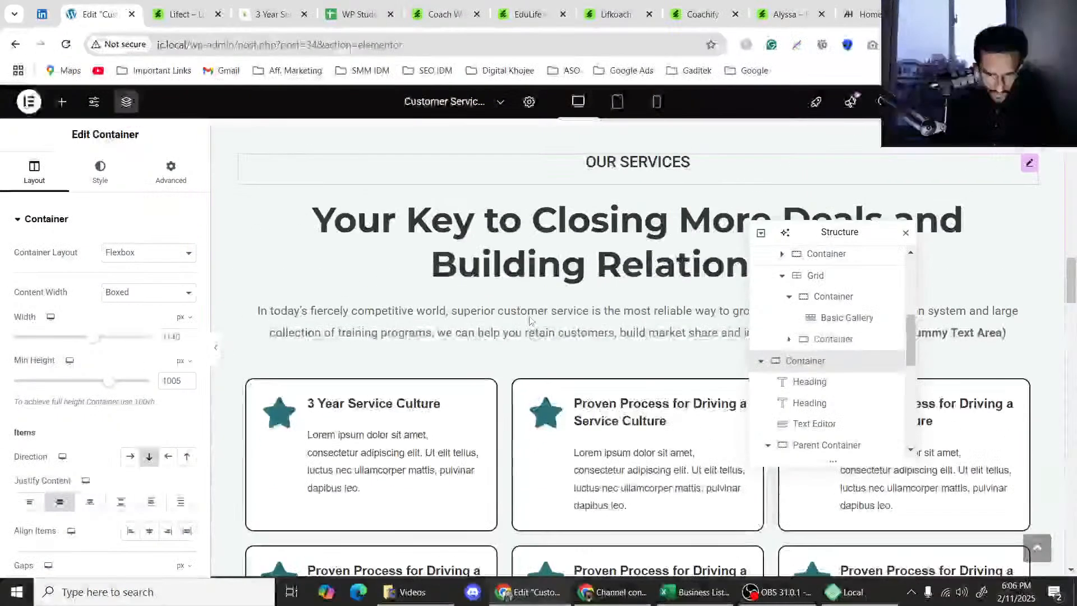
scroll(309, 352, down, 4)
click(216, 349)
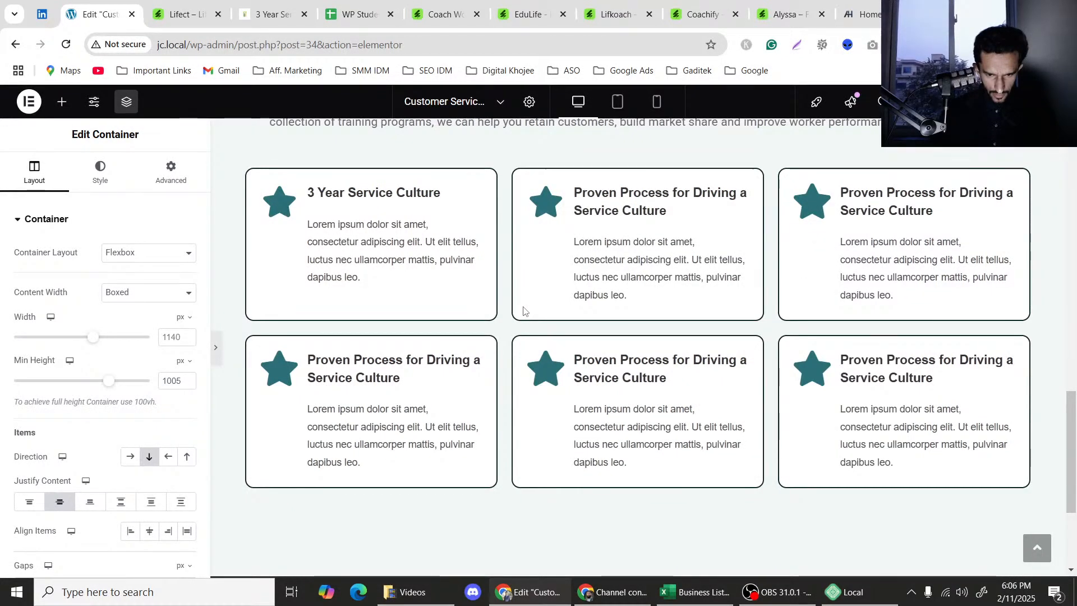
scroll(64, 288, up, 7)
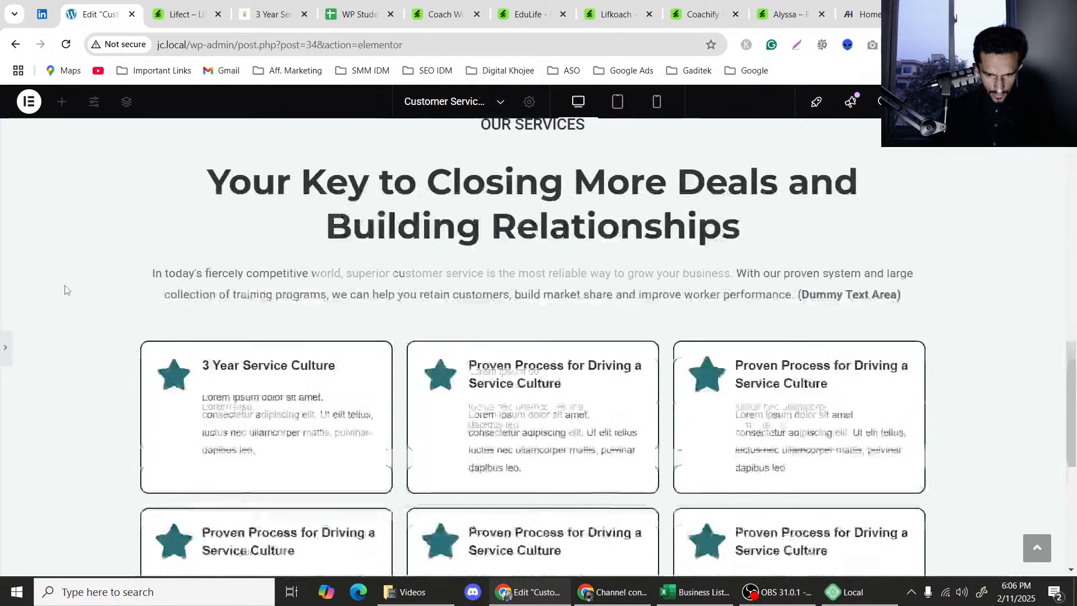
scroll(65, 289, down, 2)
scroll(65, 289, down, 5)
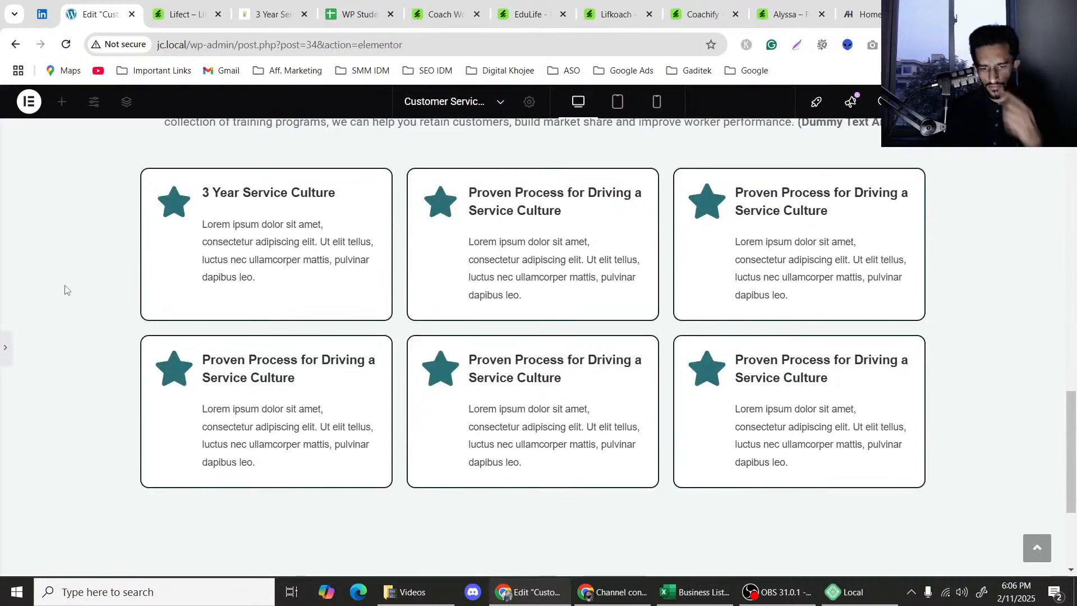
scroll(65, 291, up, 4)
scroll(65, 291, down, 4)
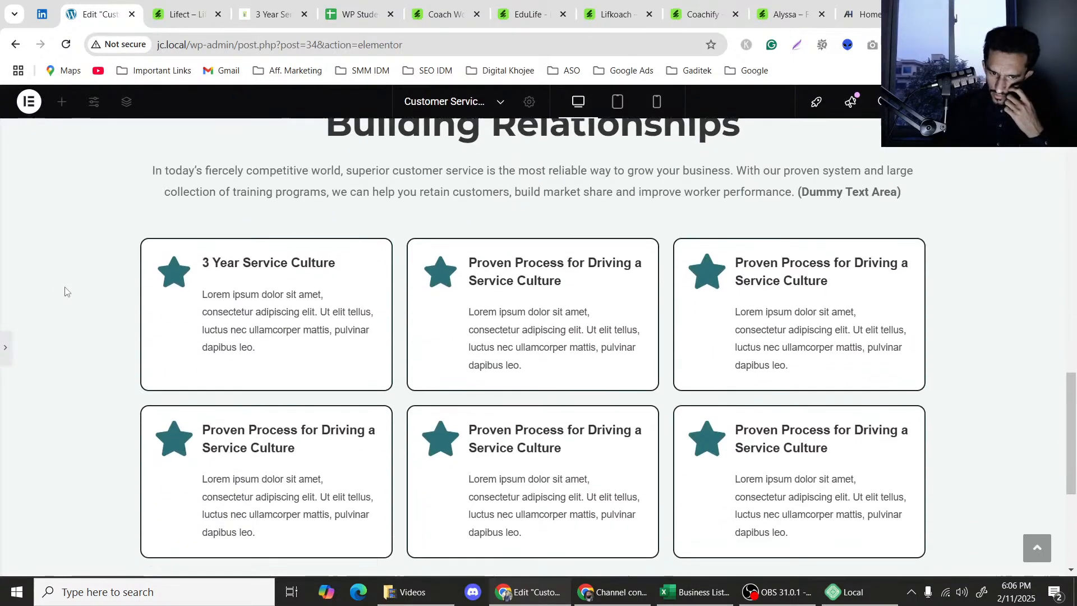
scroll(64, 292, down, 3)
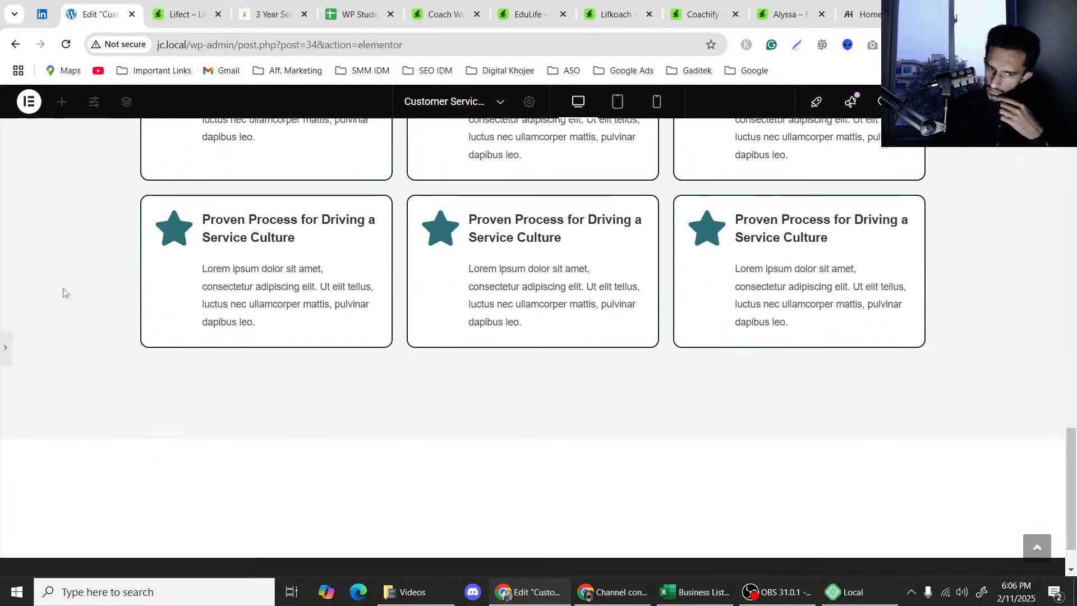
scroll(62, 293, up, 4)
scroll(474, 330, up, 5)
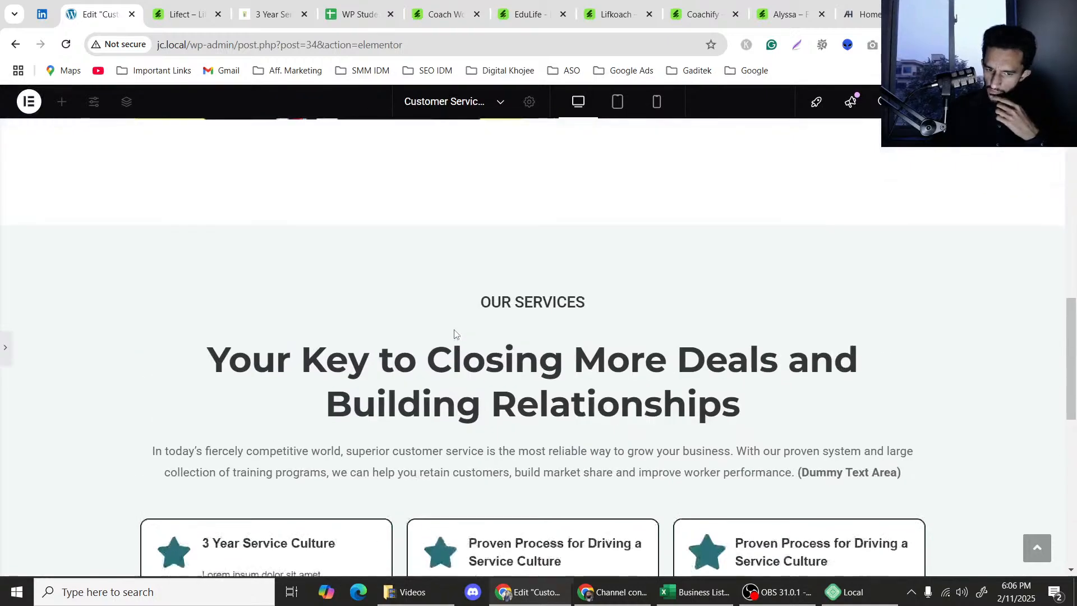
scroll(452, 334, down, 8)
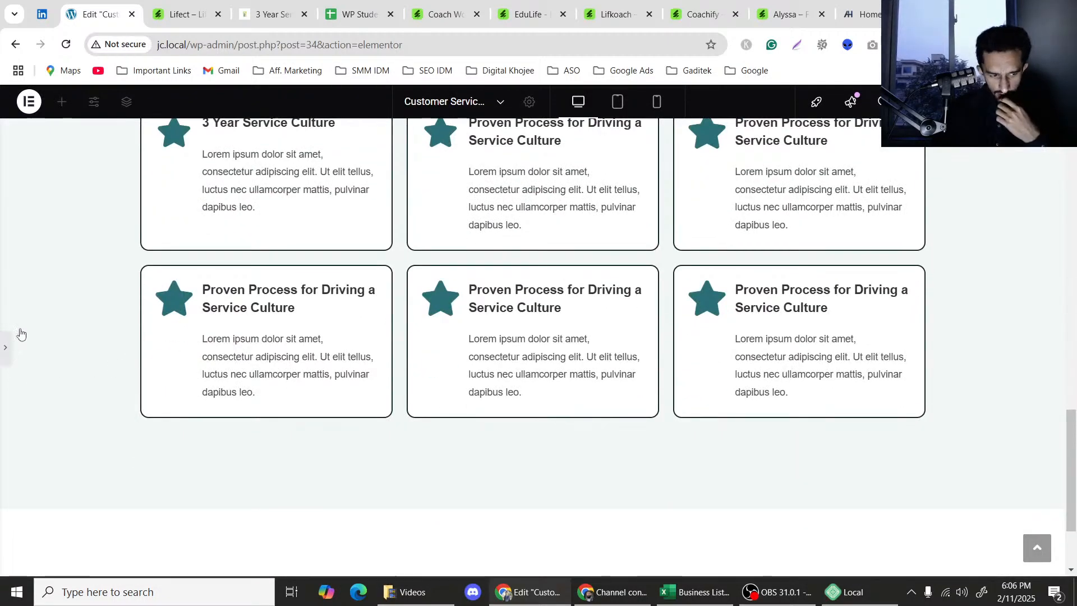
Restore the editor panels and set the Our Services container's minimum height to 1100 px.
key(ctrl+i)
scroll(644, 339, up, 8)
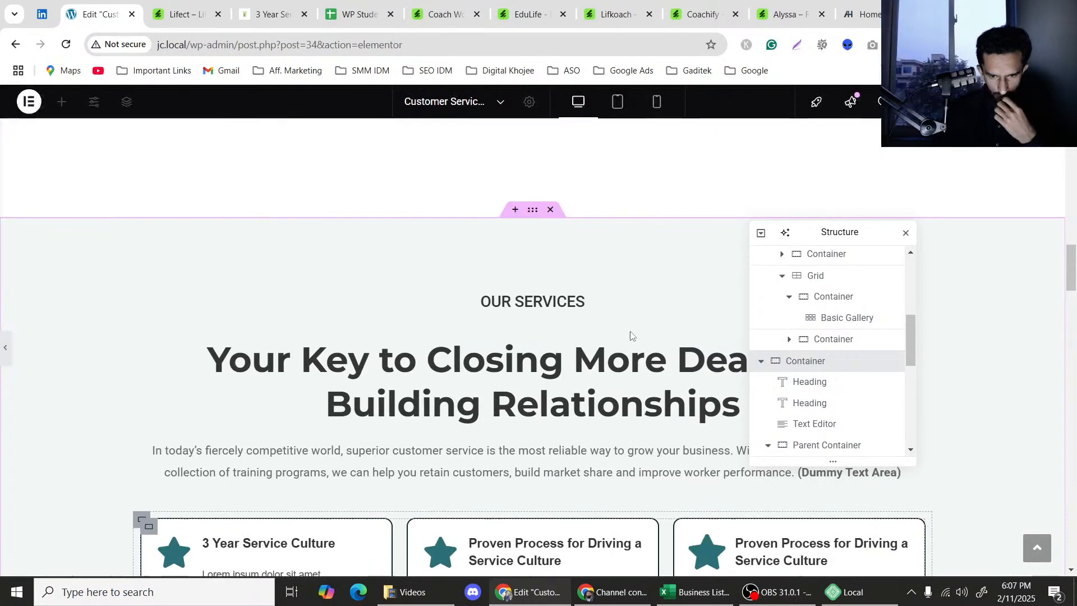
scroll(571, 312, up, 6)
click(570, 310)
scroll(570, 312, down, 4)
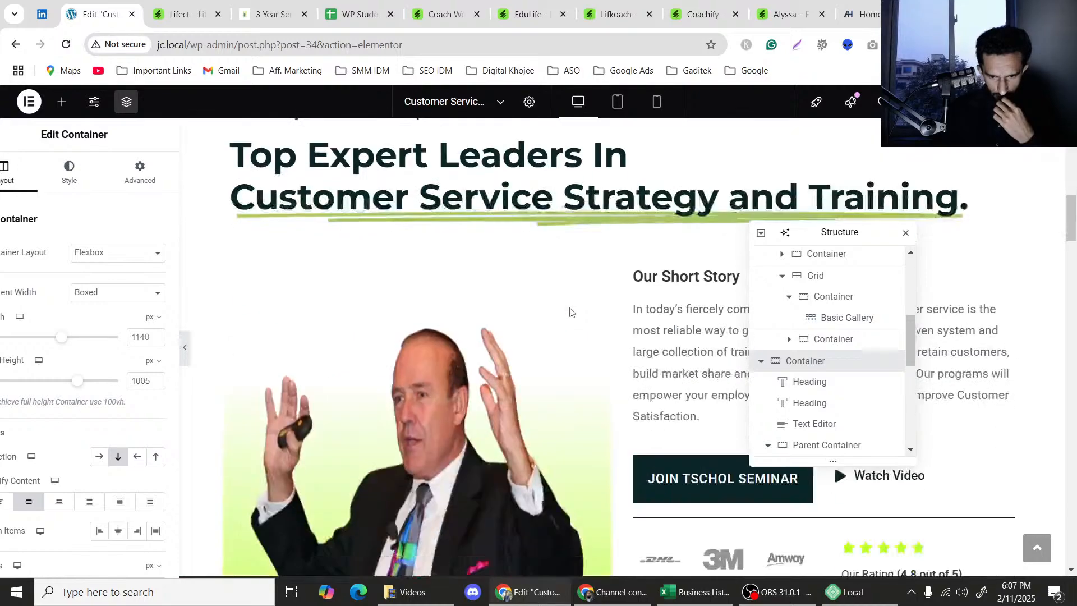
scroll(570, 312, down, 12)
scroll(570, 312, up, 5)
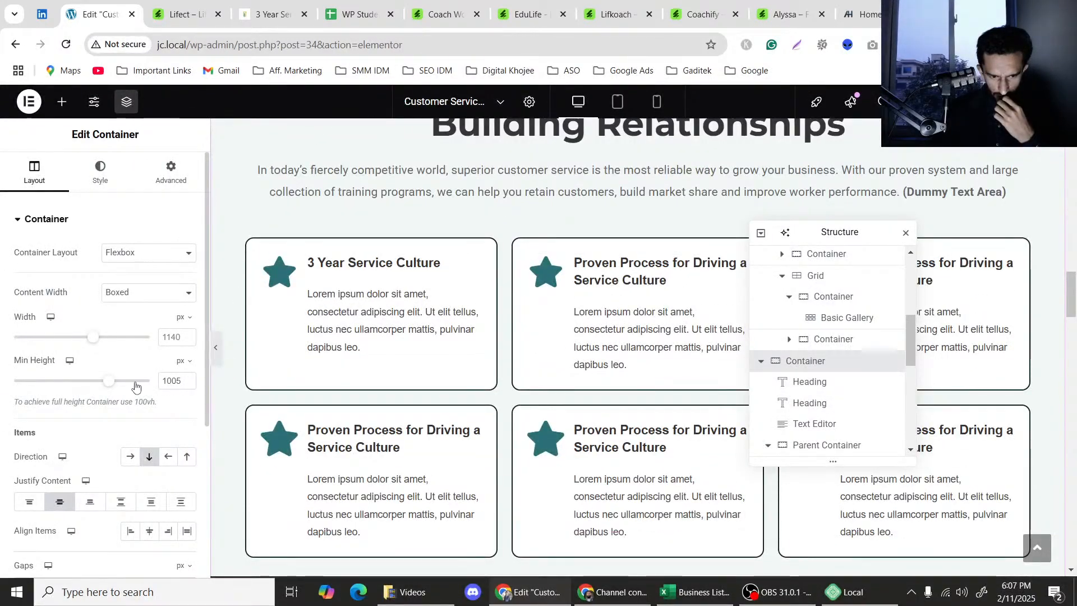
text(100)
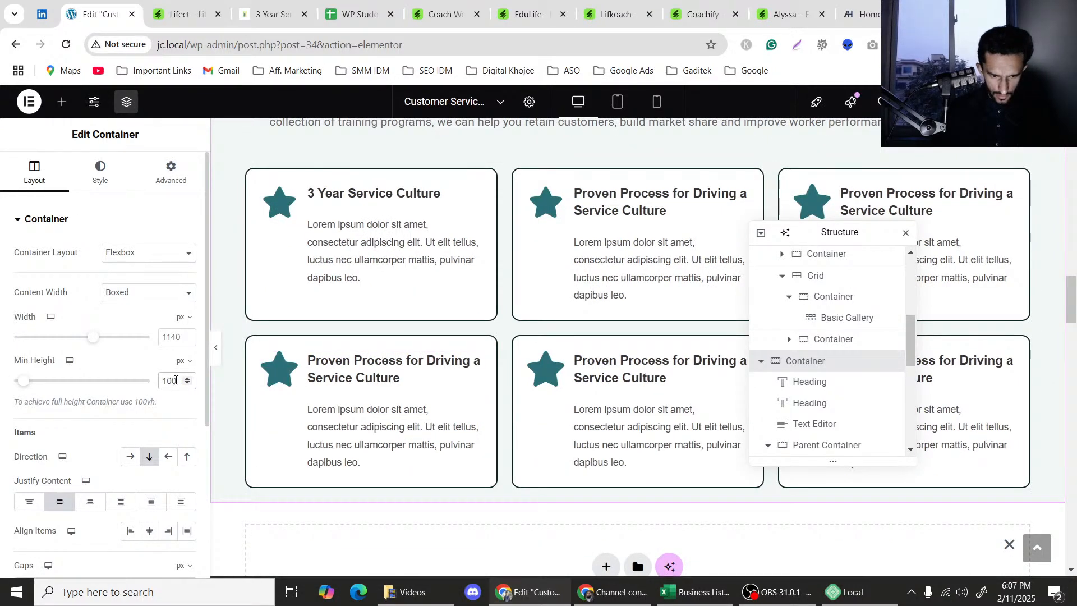
text(1)
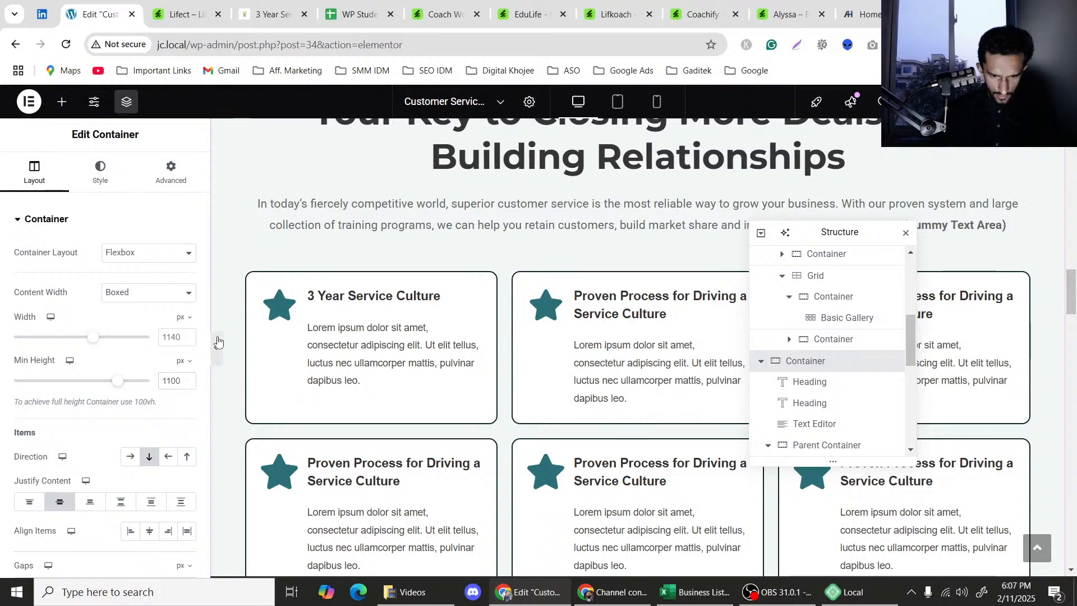
Hide the editor panels and check the Our Services section's layout at its new height.
scroll(217, 341, down, 5)
click(211, 335)
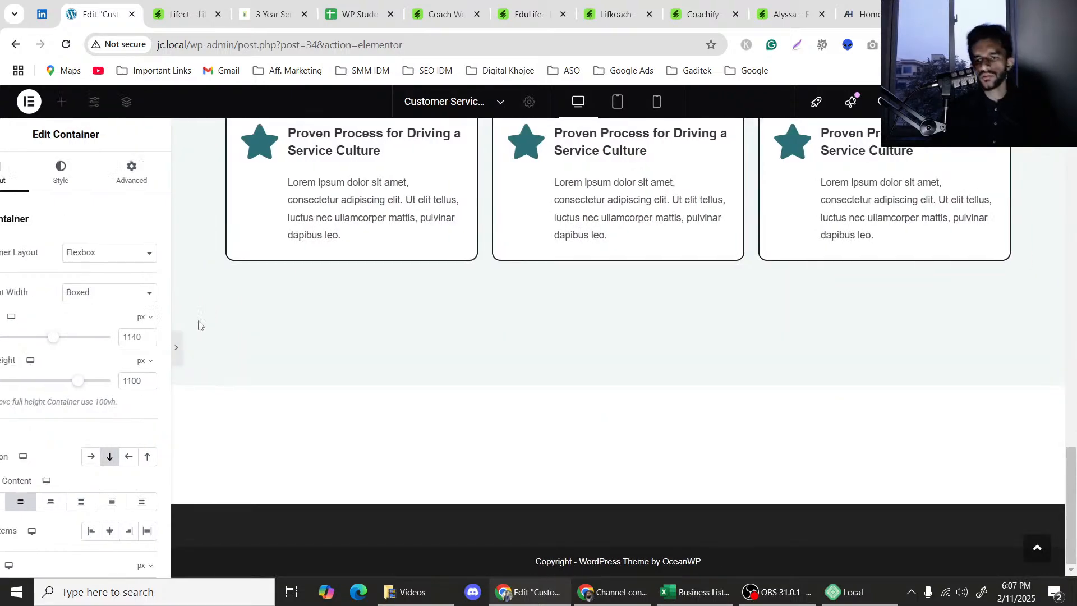
scroll(206, 323, up, 5)
scroll(205, 321, down, 3)
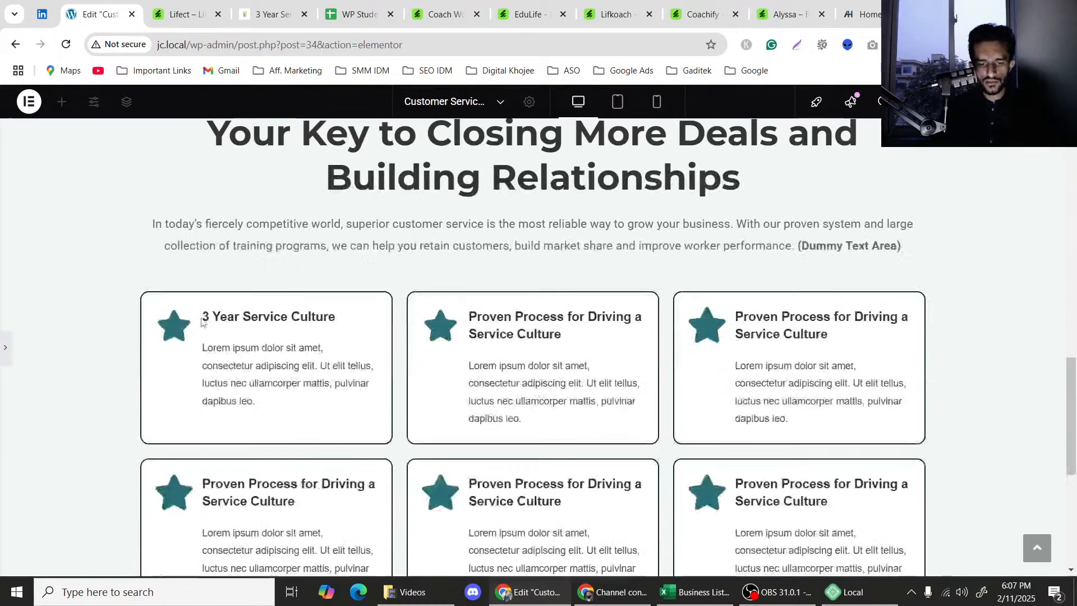
scroll(67, 297, up, 3)
scroll(68, 298, down, 2)
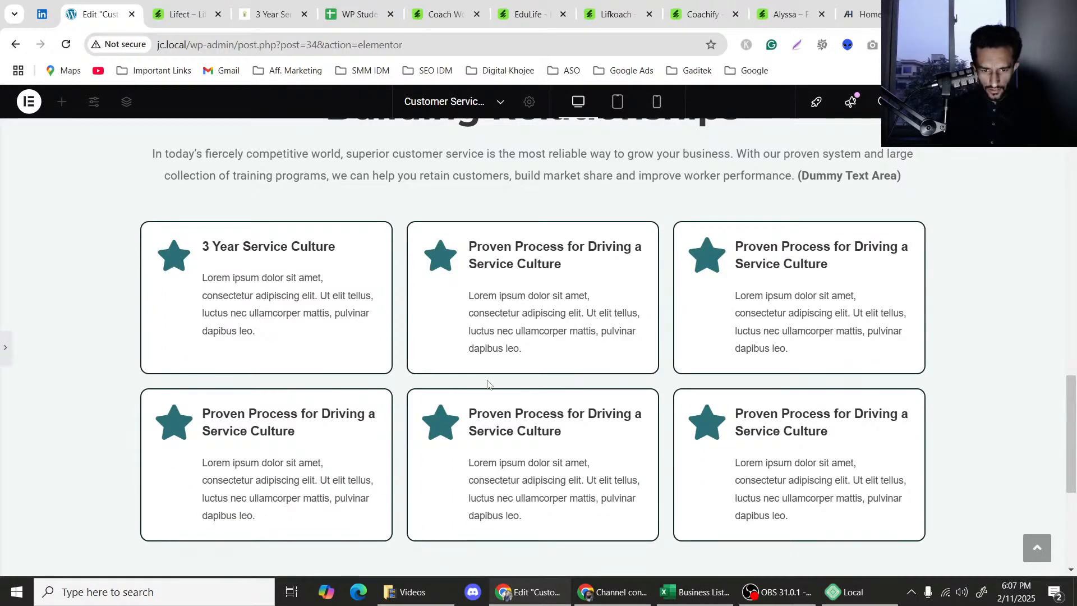
Compare the Our Services card layout with the services section of the Lifect template reference page.
scroll(378, 185, up, 2)
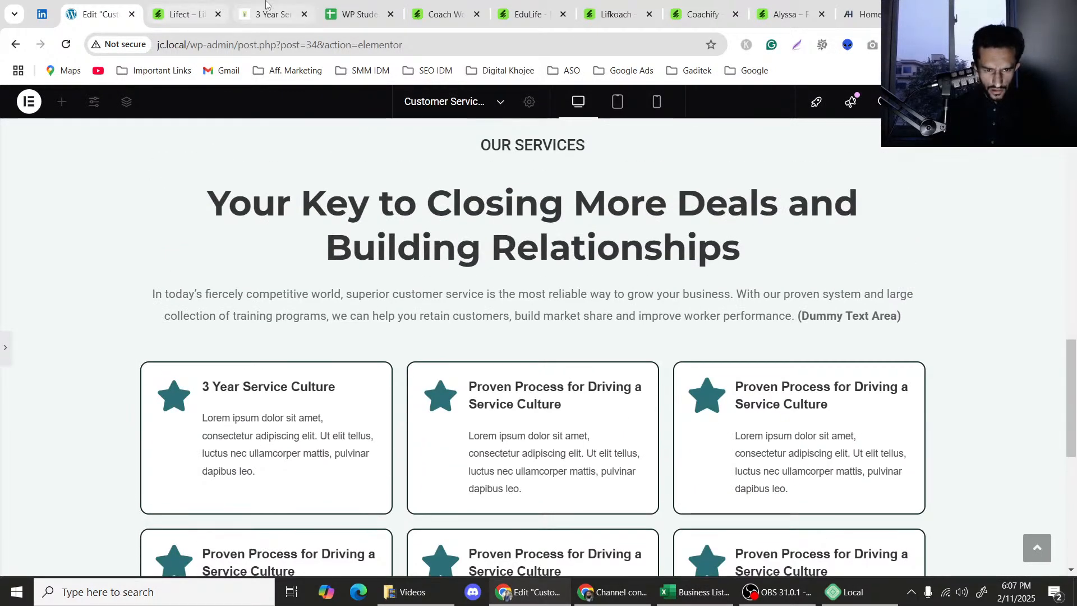
click(271, 8)
scroll(370, 252, down, 1)
click(159, 4)
scroll(414, 335, down, 2)
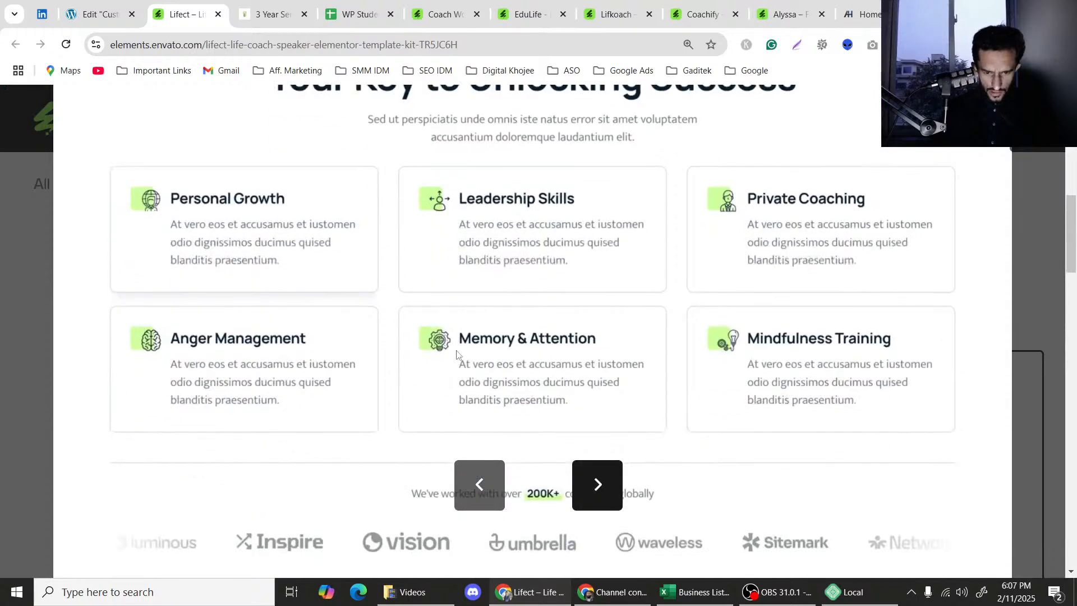
scroll(347, 293, up, 2)
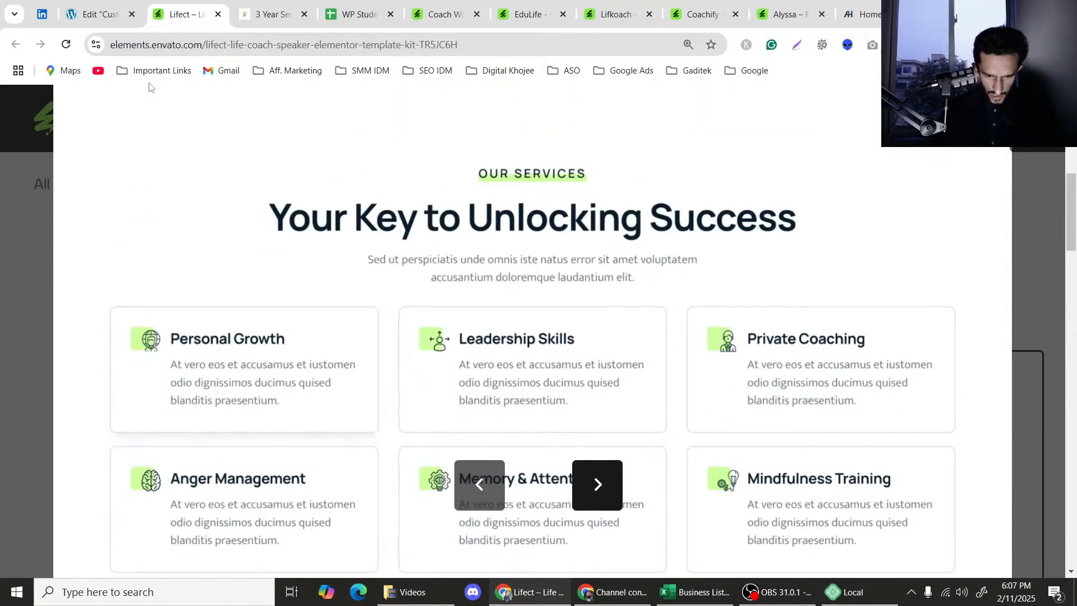
click(100, 14)
scroll(324, 377, down, 2)
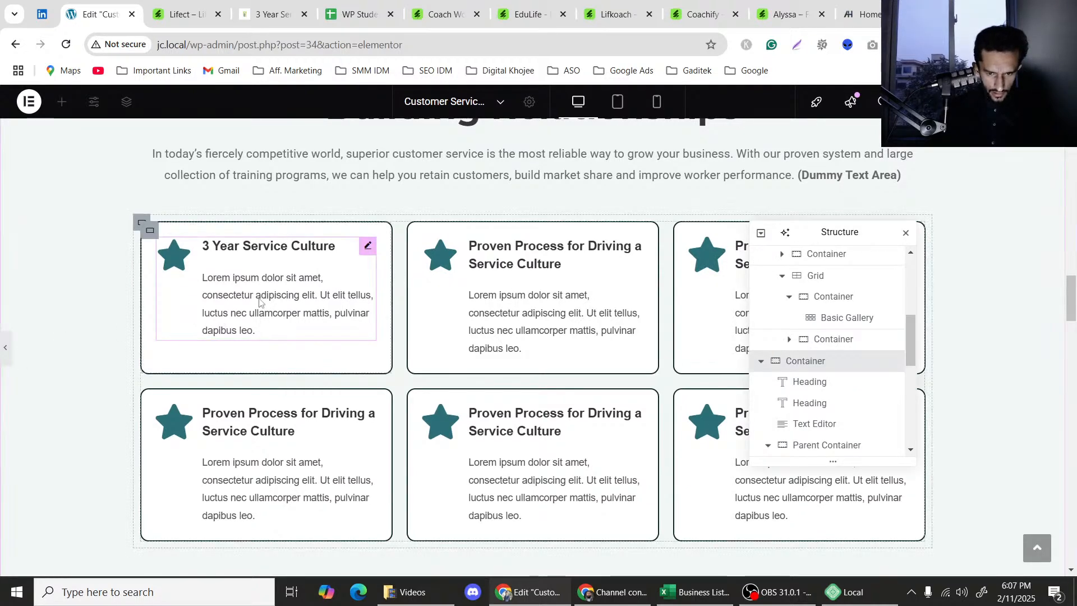
Set the Our Services container's background colour to #2C6F770D and check it behind the cards.
scroll(387, 256, up, 5)
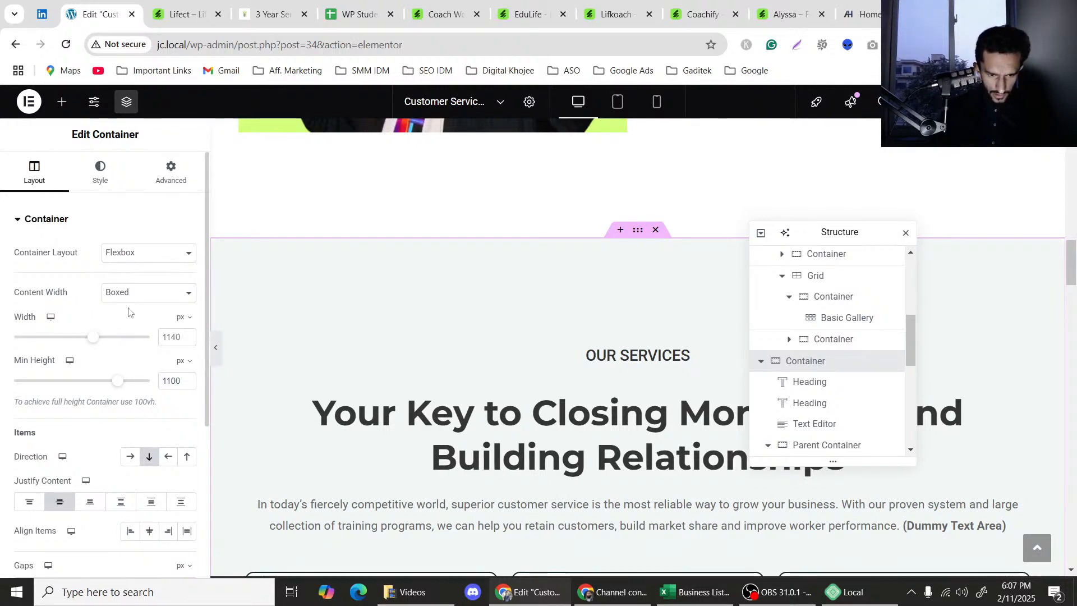
click(99, 169)
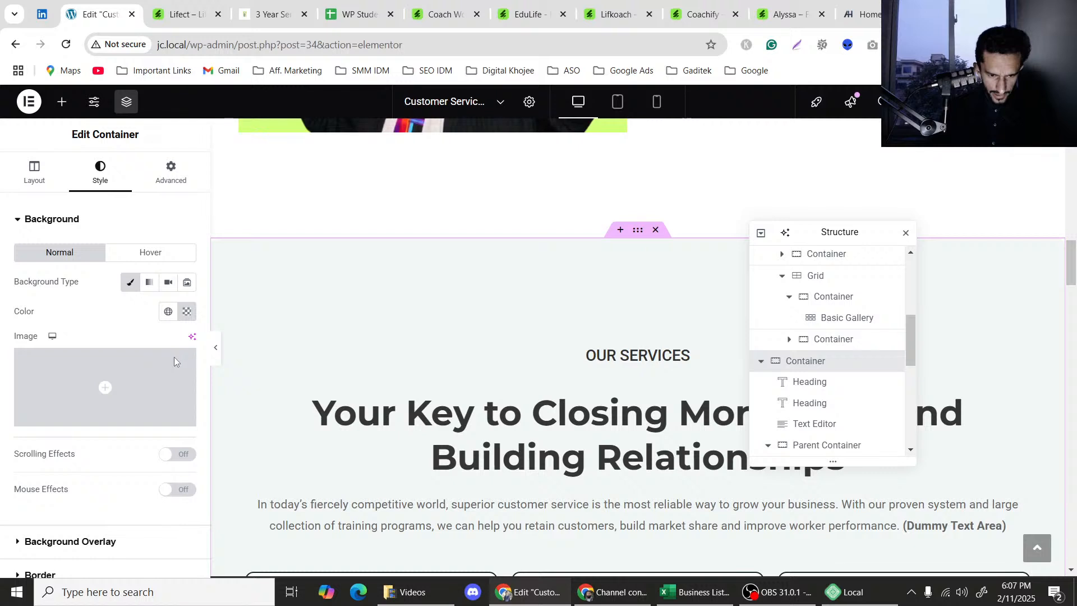
click(187, 311)
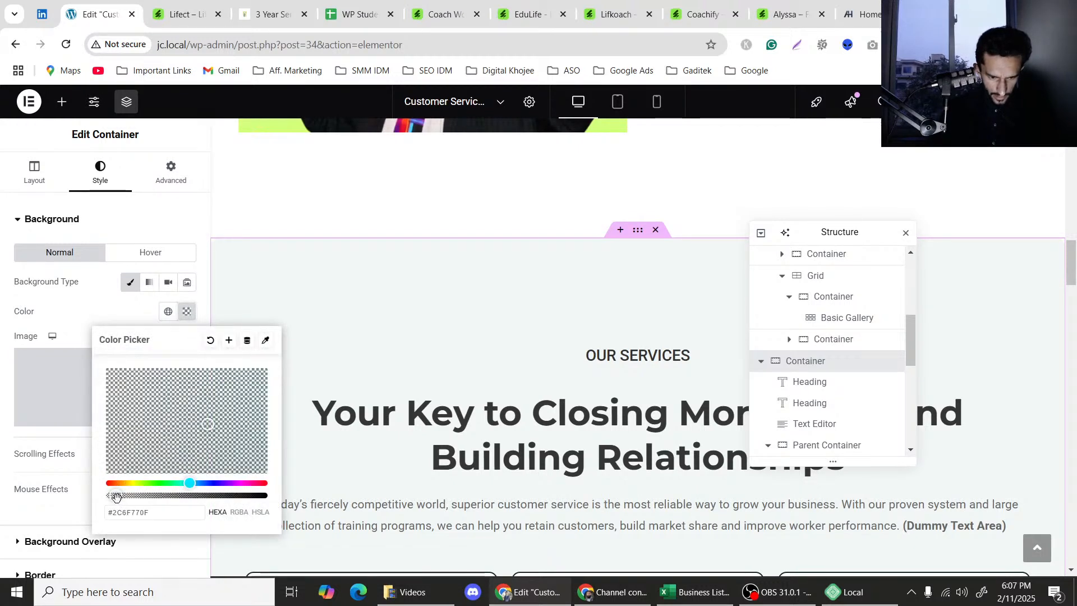
drag(115, 496, 116, 499)
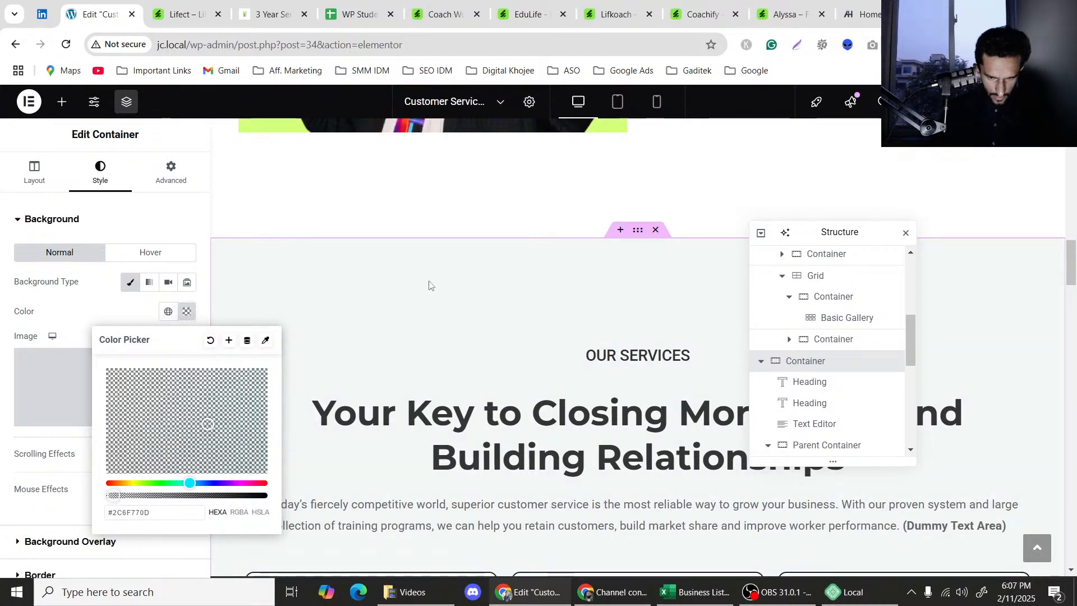
scroll(428, 281, down, 6)
scroll(537, 343, up, 2)
scroll(537, 343, down, 2)
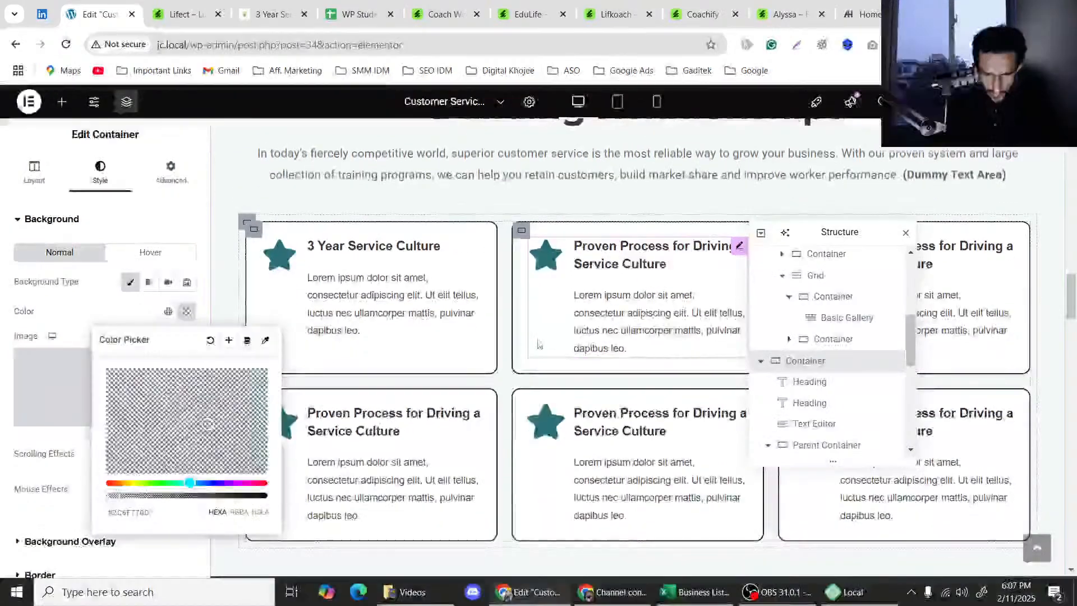
scroll(584, 338, up, 2)
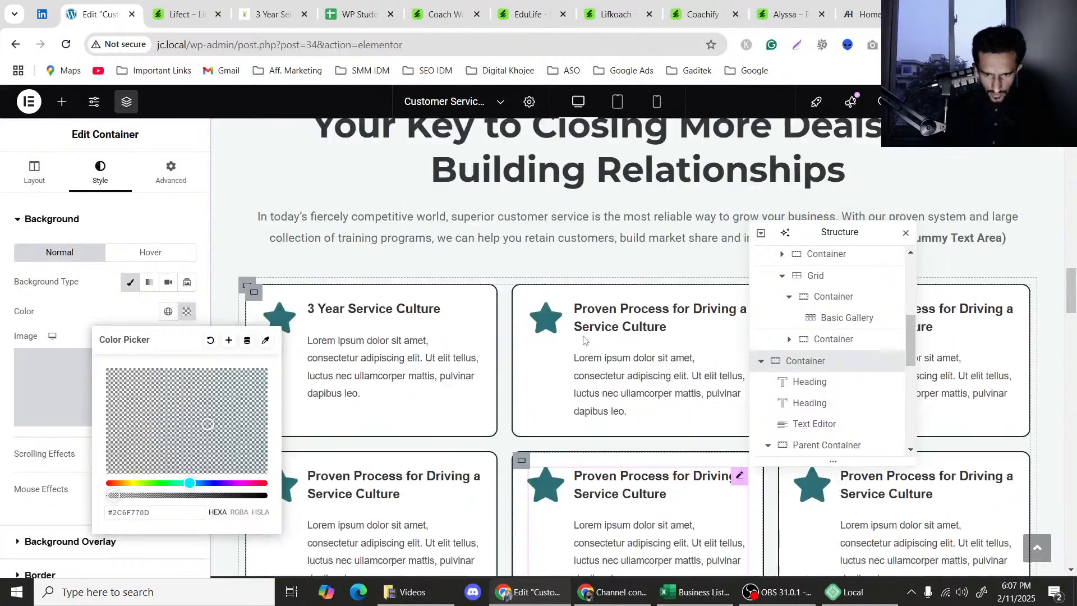
scroll(531, 227, down, 1)
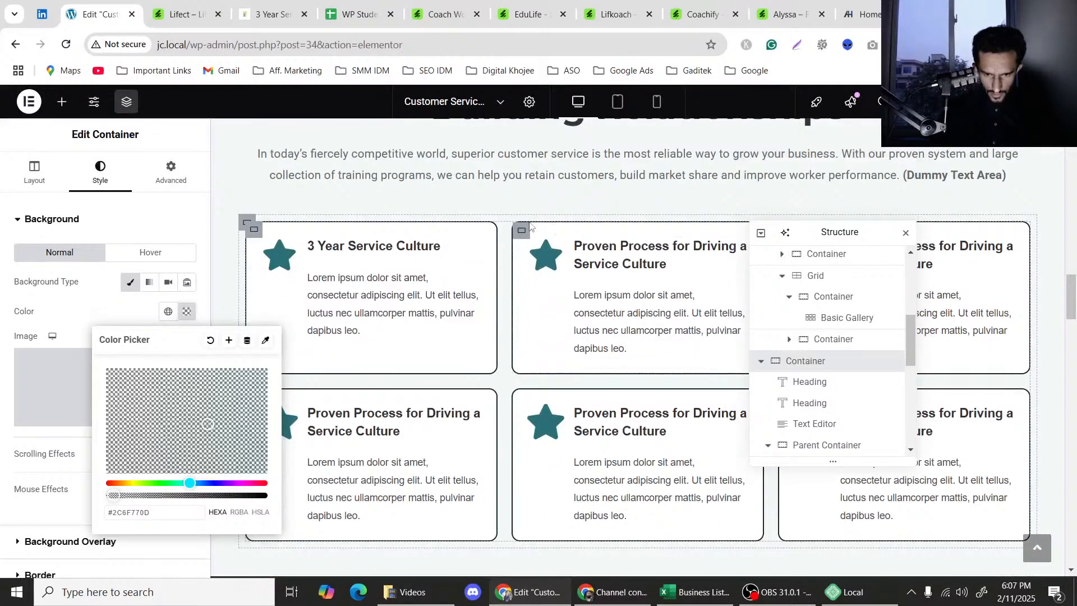
Set the six-card grid's gaps to 20 px for columns and 30 px for rows, then hide the editor panels.
click(250, 223)
click(249, 223)
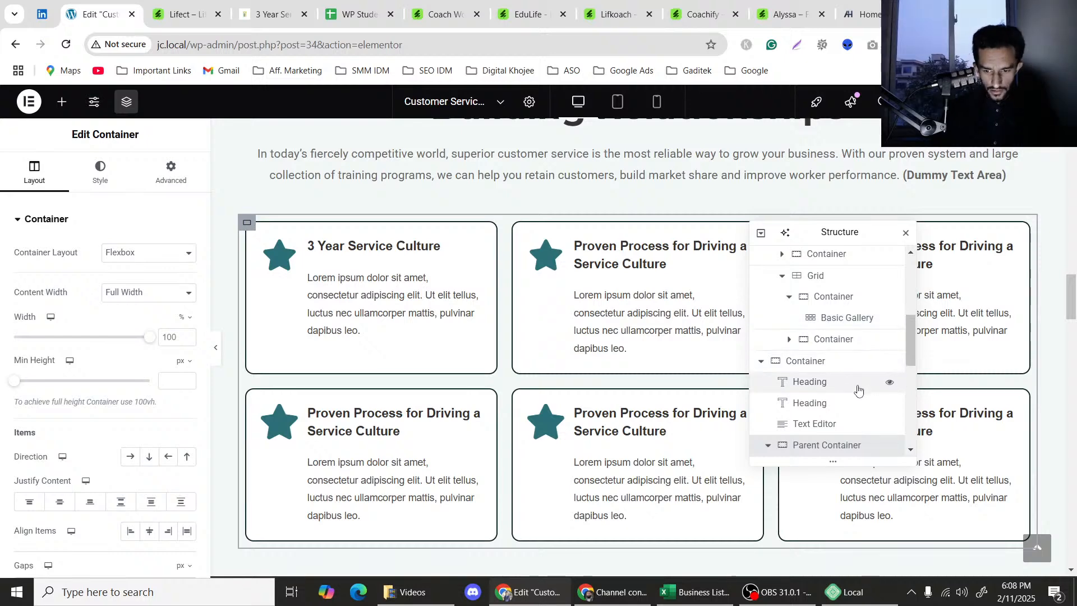
scroll(830, 392, down, 3)
scroll(799, 393, down, 2)
click(808, 325)
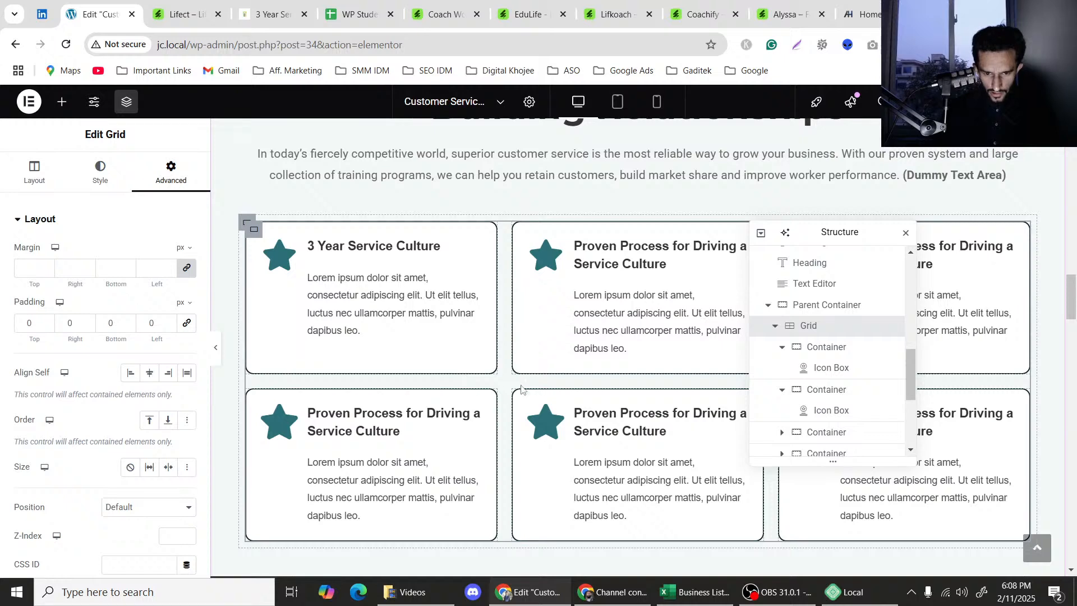
scroll(143, 369, down, 5)
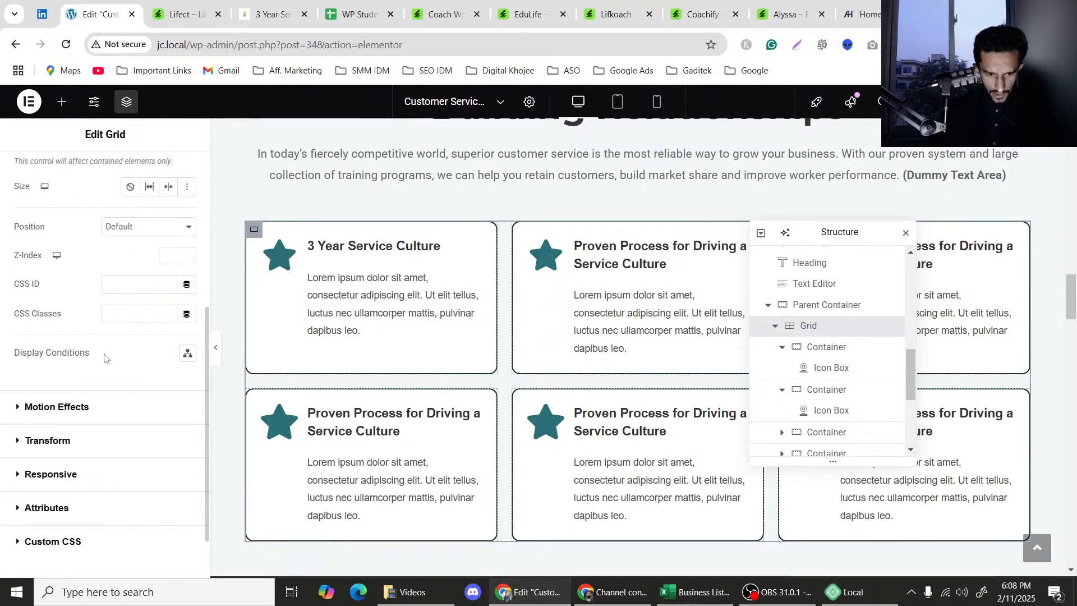
scroll(104, 357, up, 5)
click(35, 172)
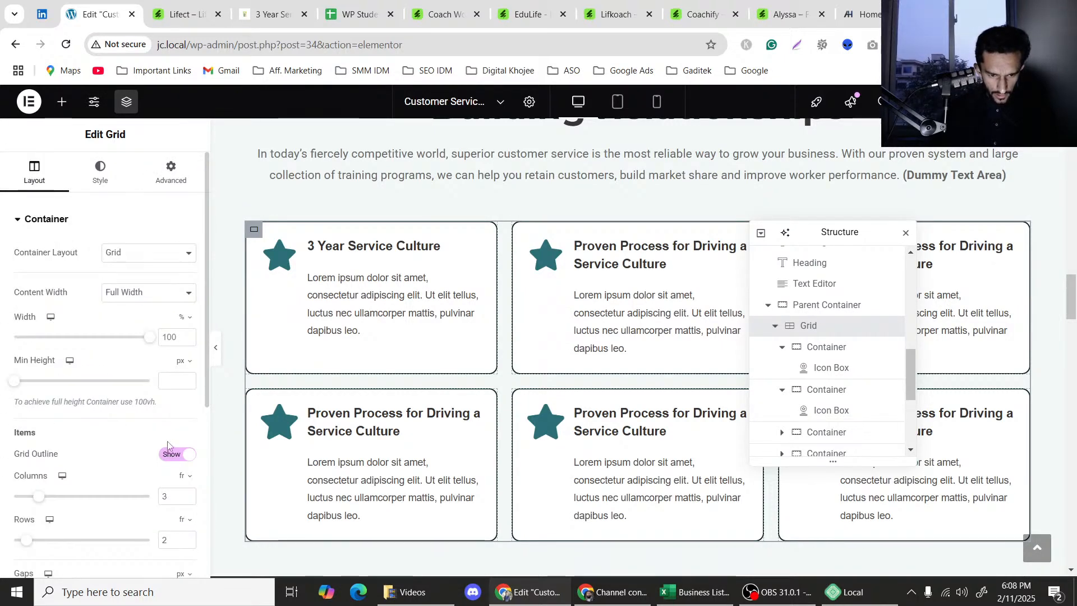
scroll(167, 446, down, 5)
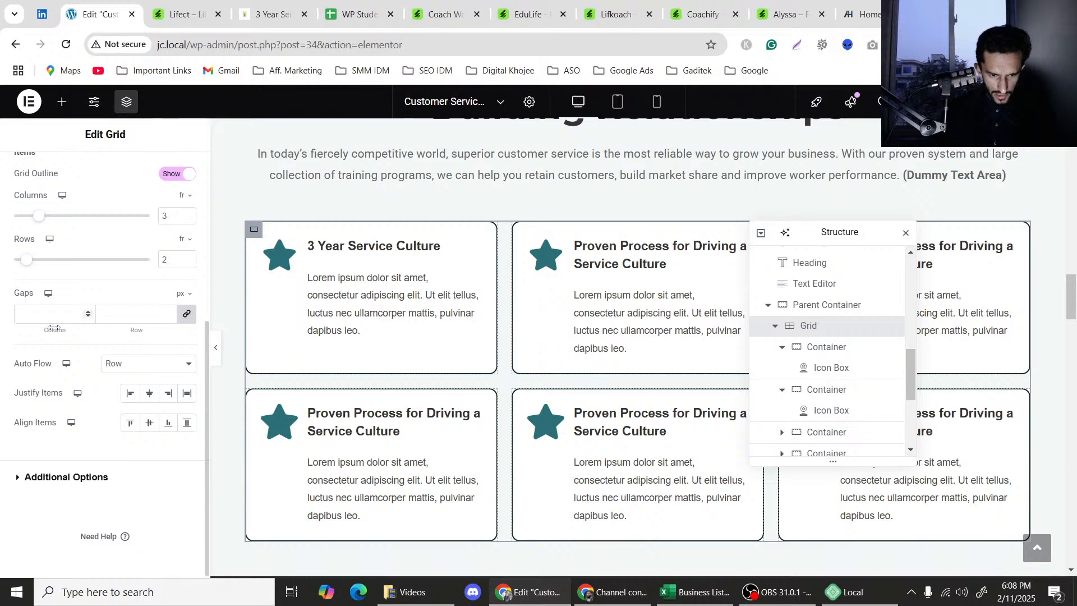
click(170, 316)
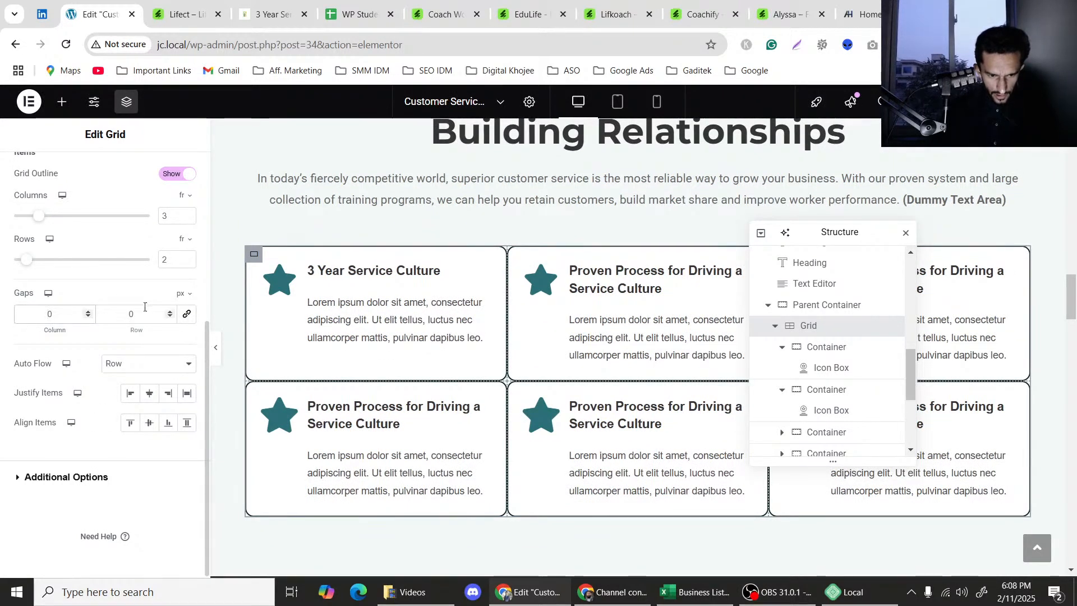
click(40, 317)
text(10)
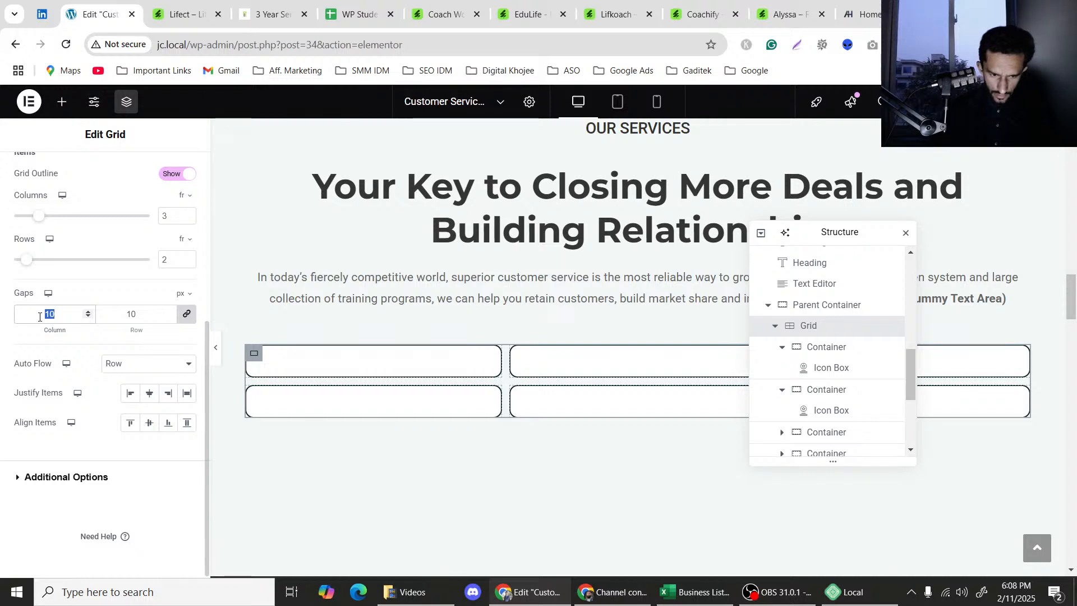
text(20)
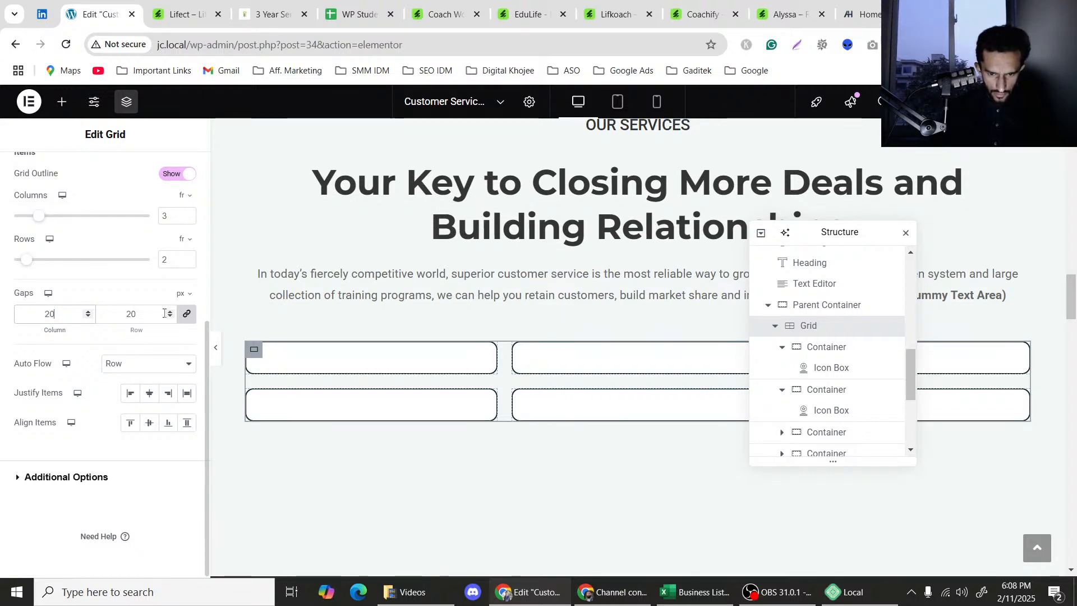
double_click(123, 317)
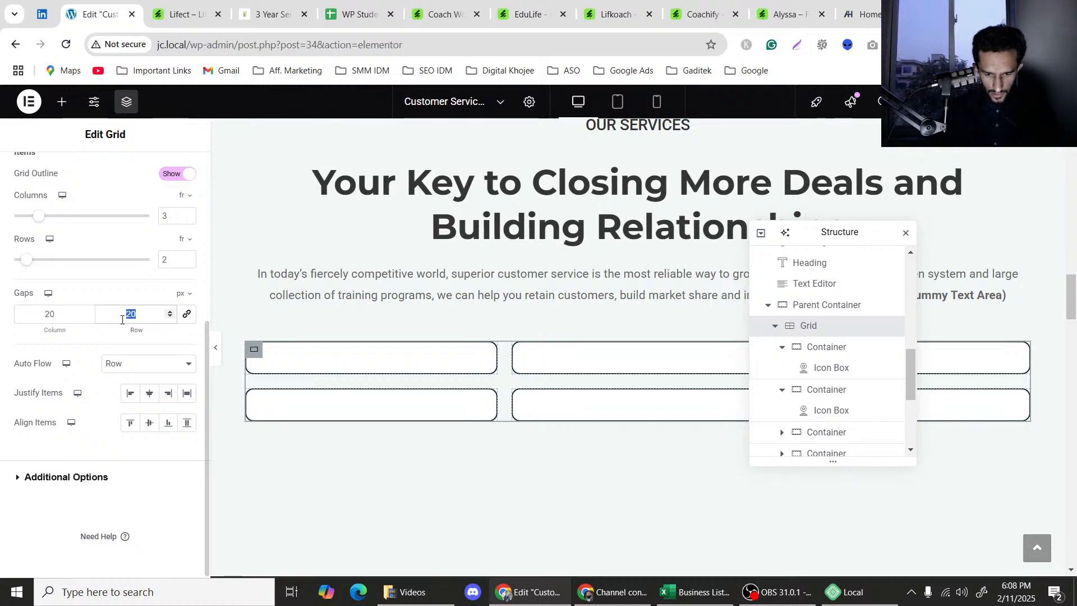
text(30)
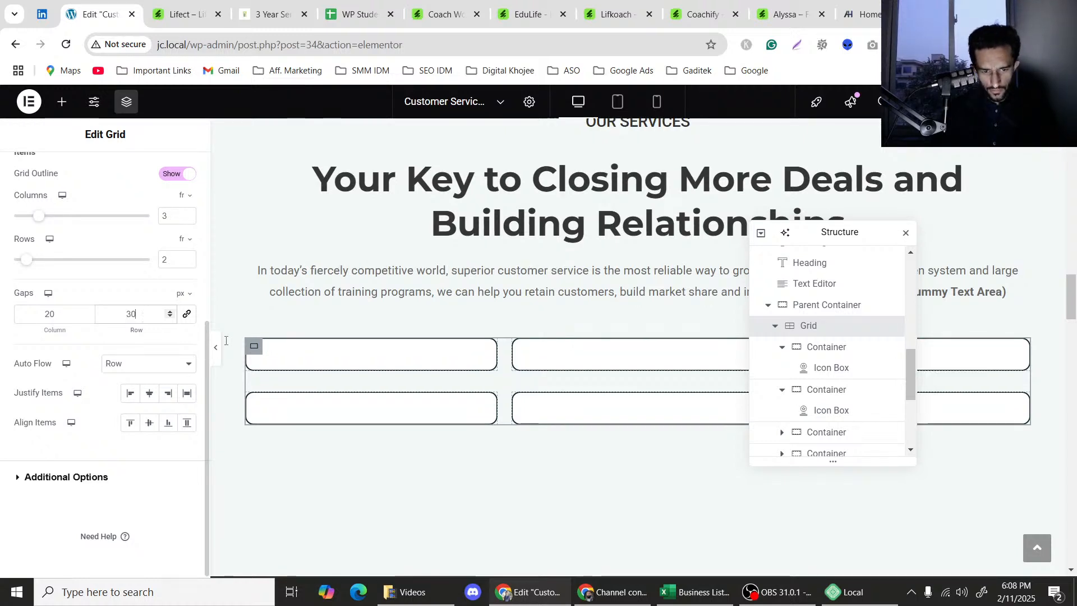
click(217, 351)
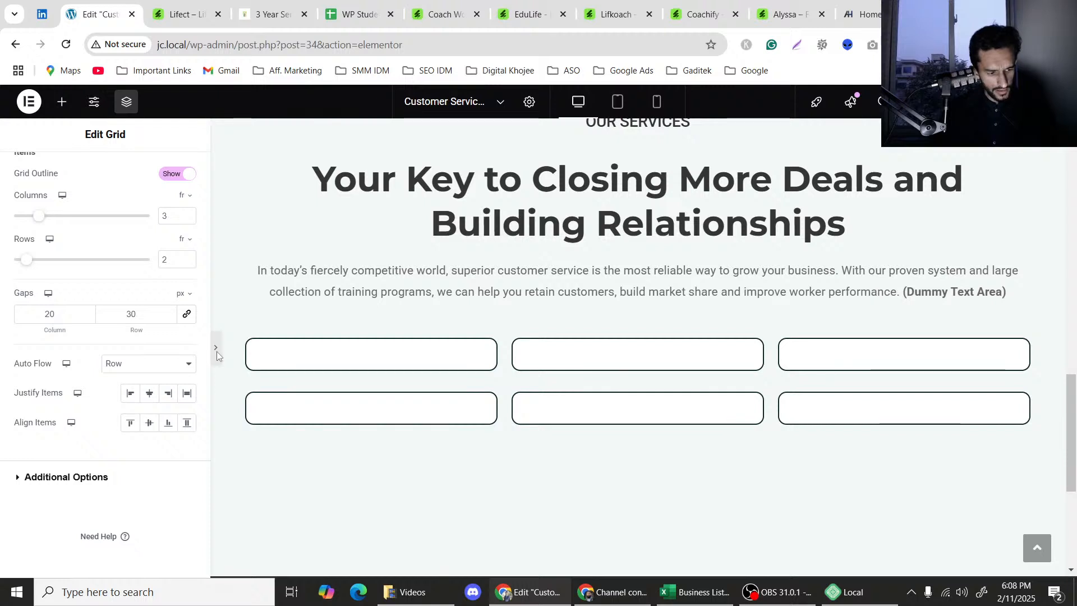
click(216, 352)
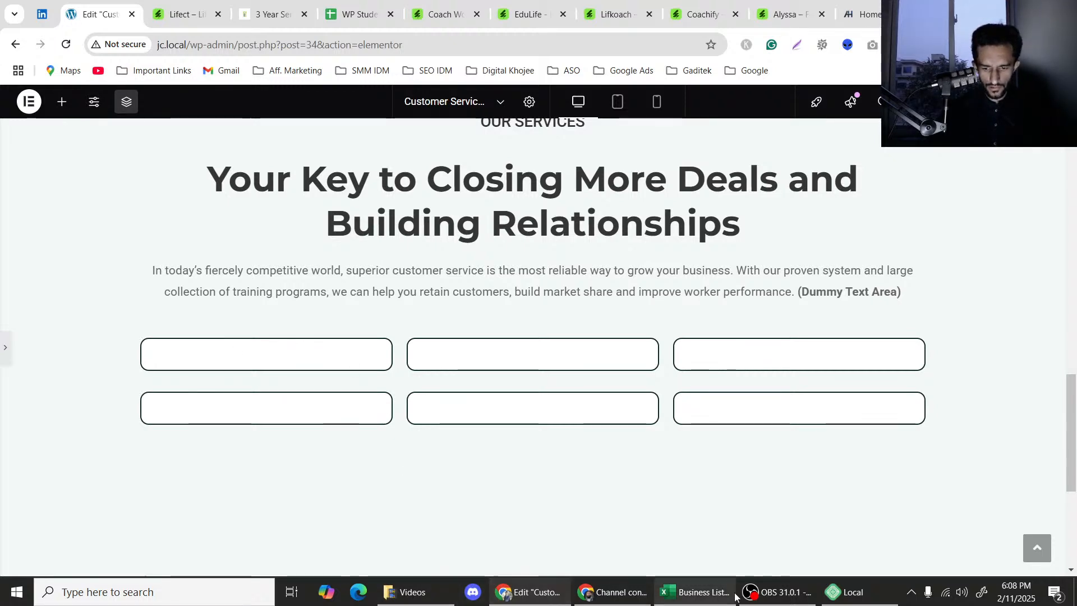
Switch to OBS and toggle the Mic/Aux mute, ending with the source unmuted.
click(769, 591)
click(385, 521)
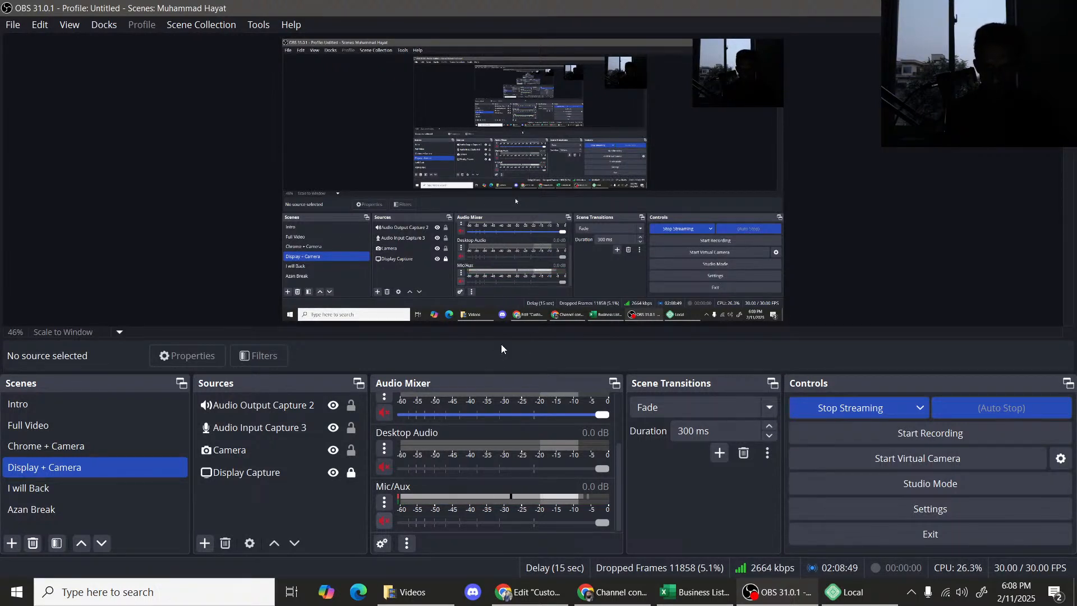
click(385, 521)
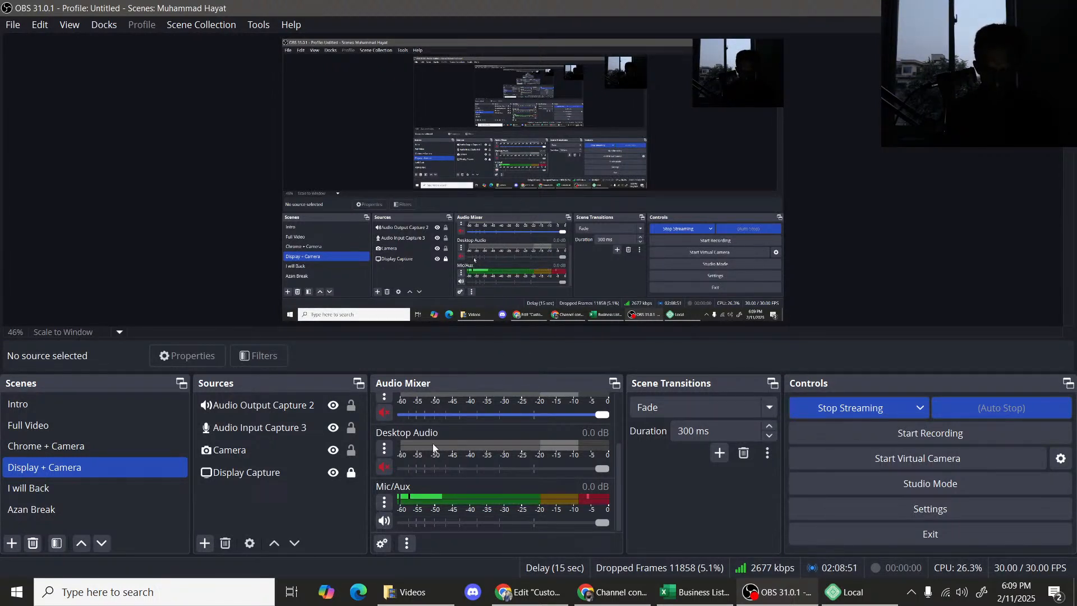
click(385, 522)
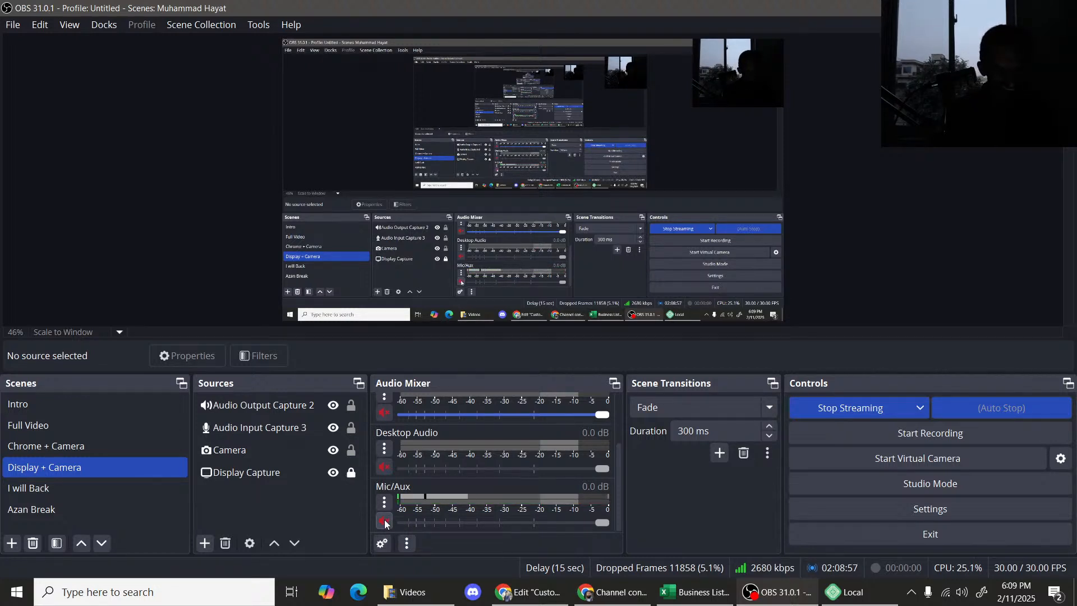
click(385, 521)
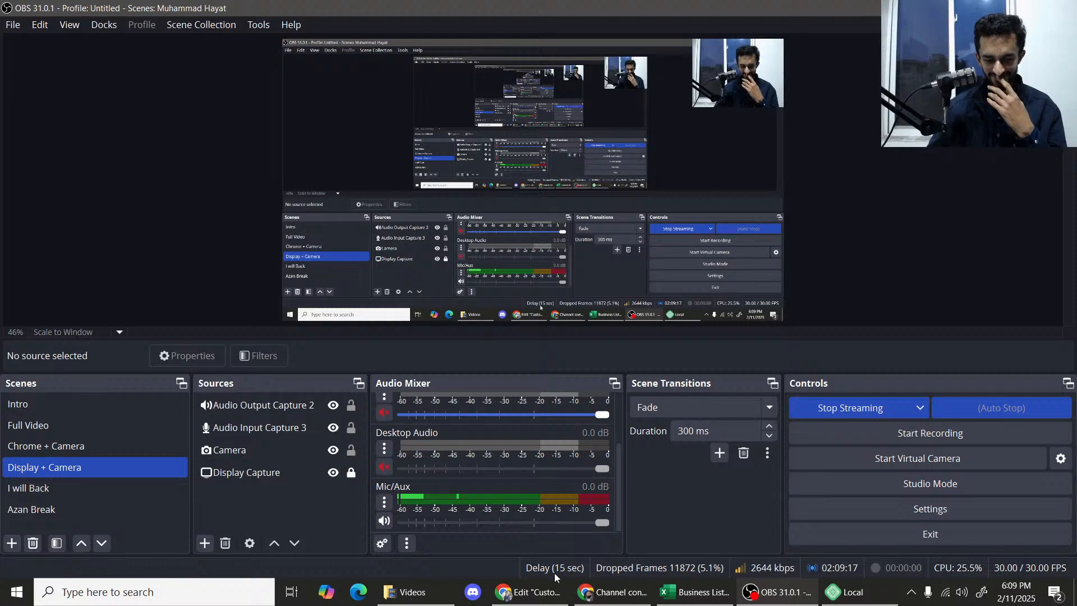
Switch back to the Elementor page in Chrome and examine the spacing around the six service cards.
click(527, 591)
scroll(404, 320, down, 4)
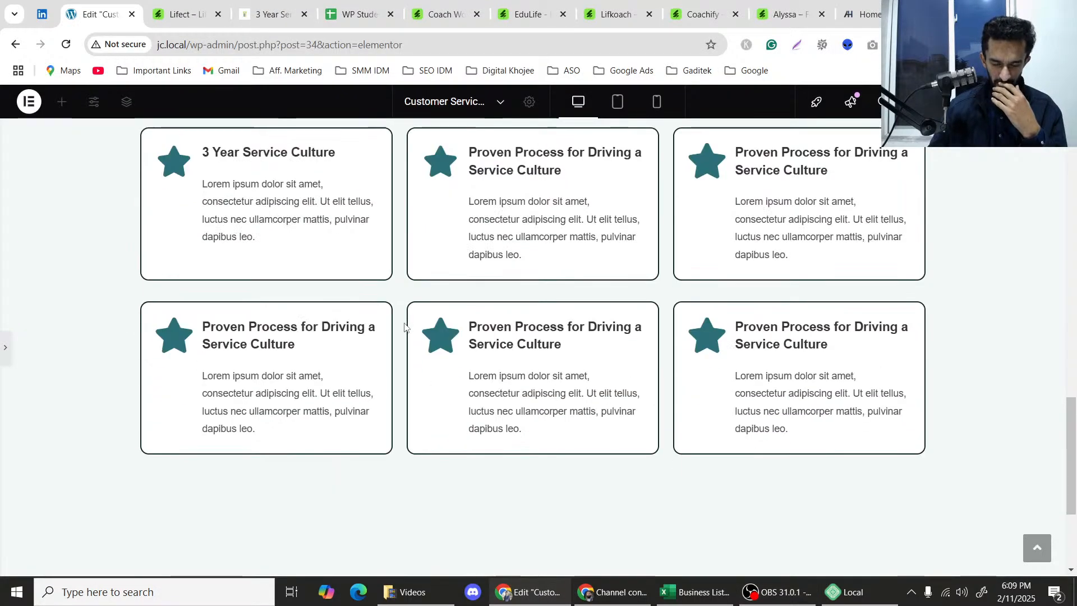
scroll(404, 324, up, 3)
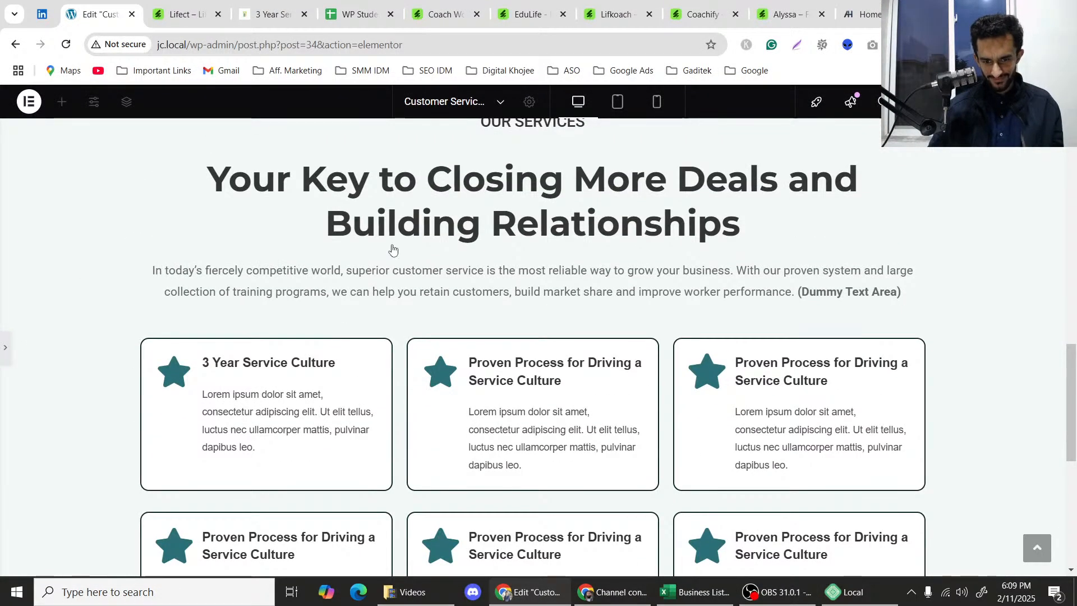
Restore the editor panels and add a Spacer widget between the intro paragraph and the six service cards.
key(ctrl+p)
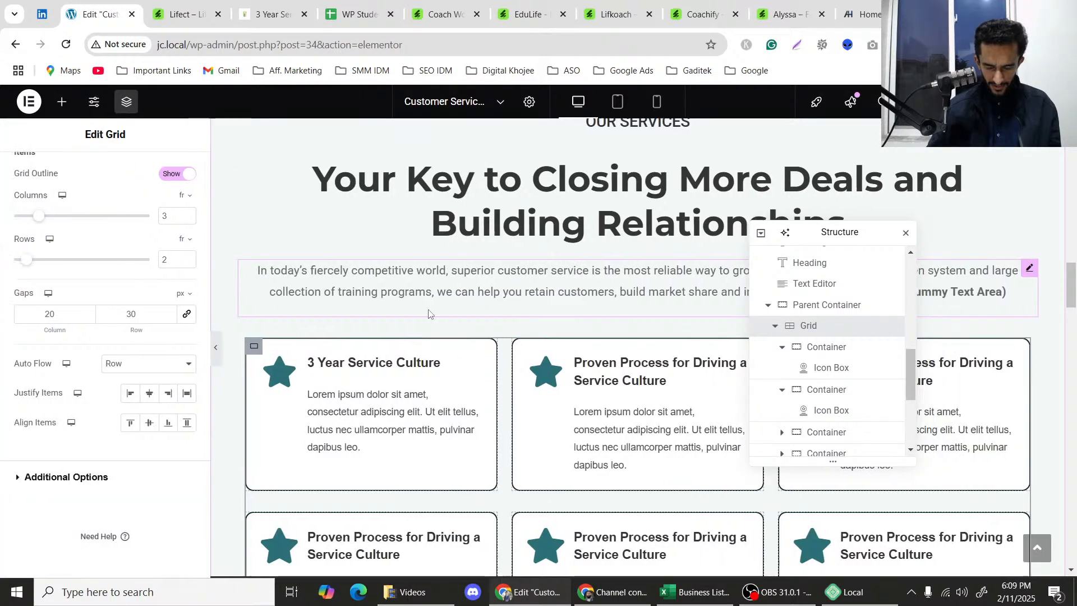
scroll(549, 303, up, 1)
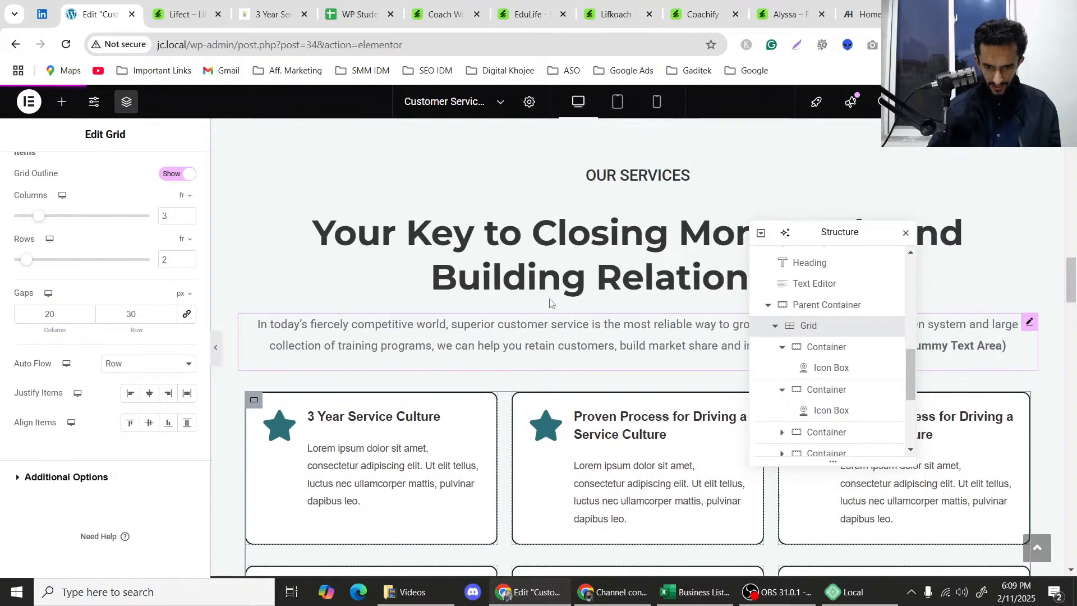
scroll(550, 303, down, 1)
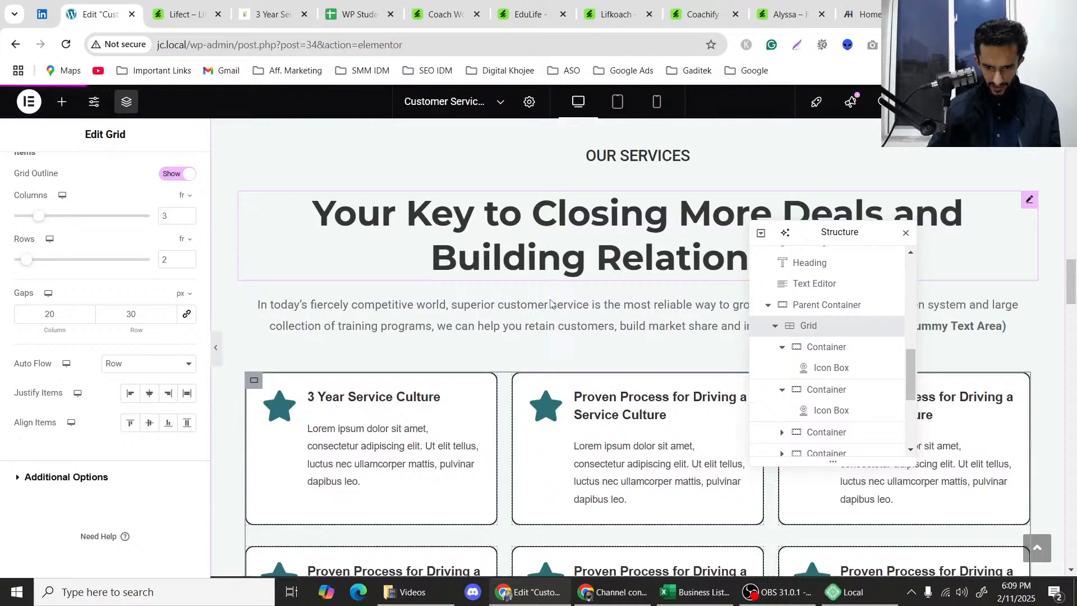
scroll(550, 303, down, 1)
click(62, 101)
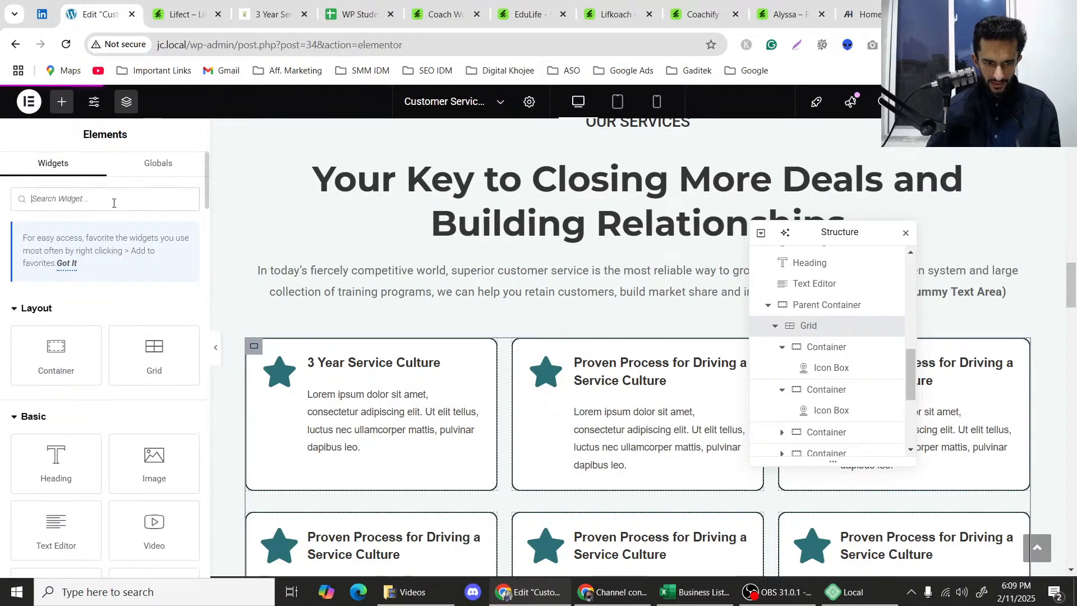
scroll(84, 359, down, 3)
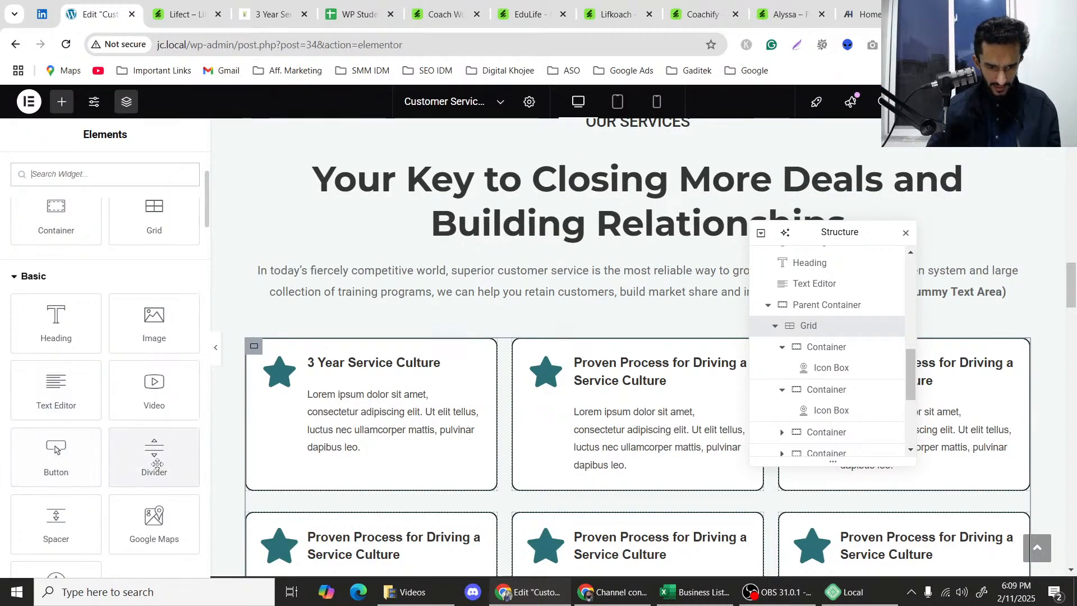
drag(56, 519, 557, 304)
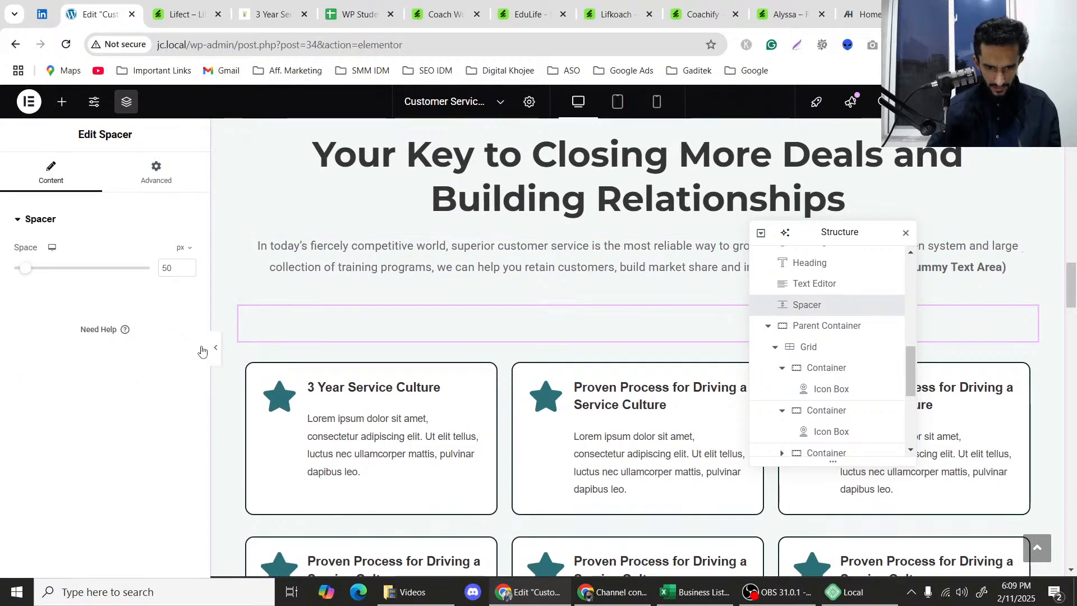
Paste a copy of the Spacer between the main heading and the intro paragraph, set its space to 20 px, and preview the section.
scroll(618, 302, up, 2)
scroll(618, 301, down, 2)
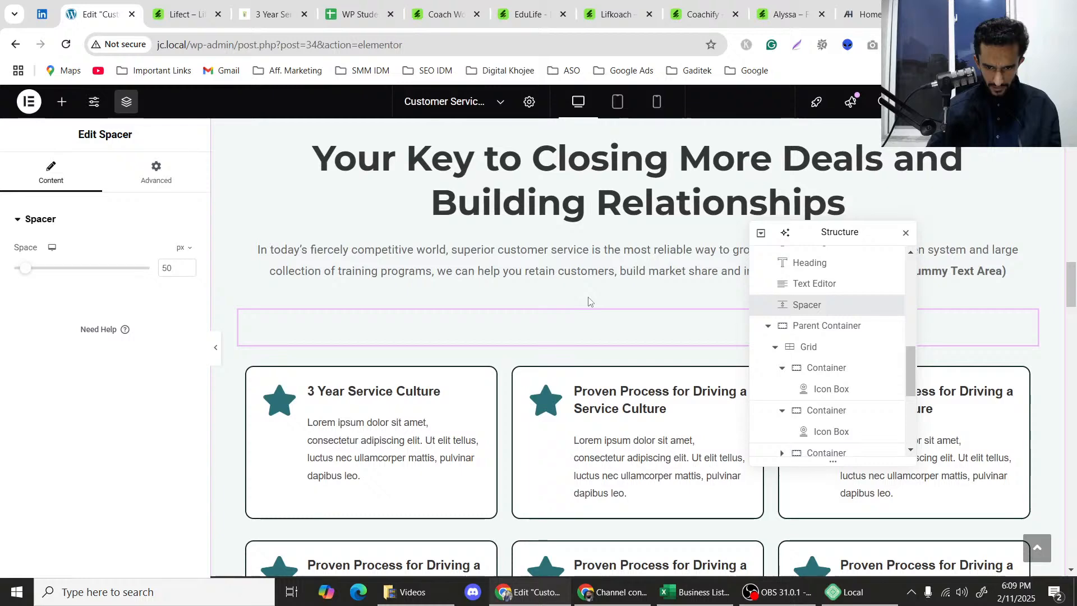
scroll(589, 301, up, 2)
right_click(587, 239)
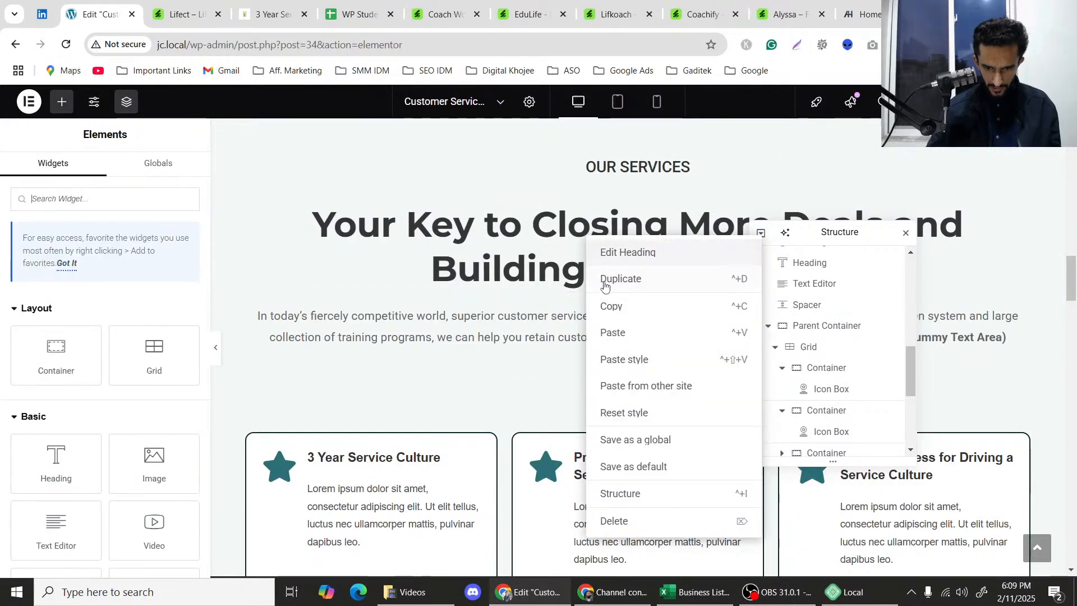
click(606, 333)
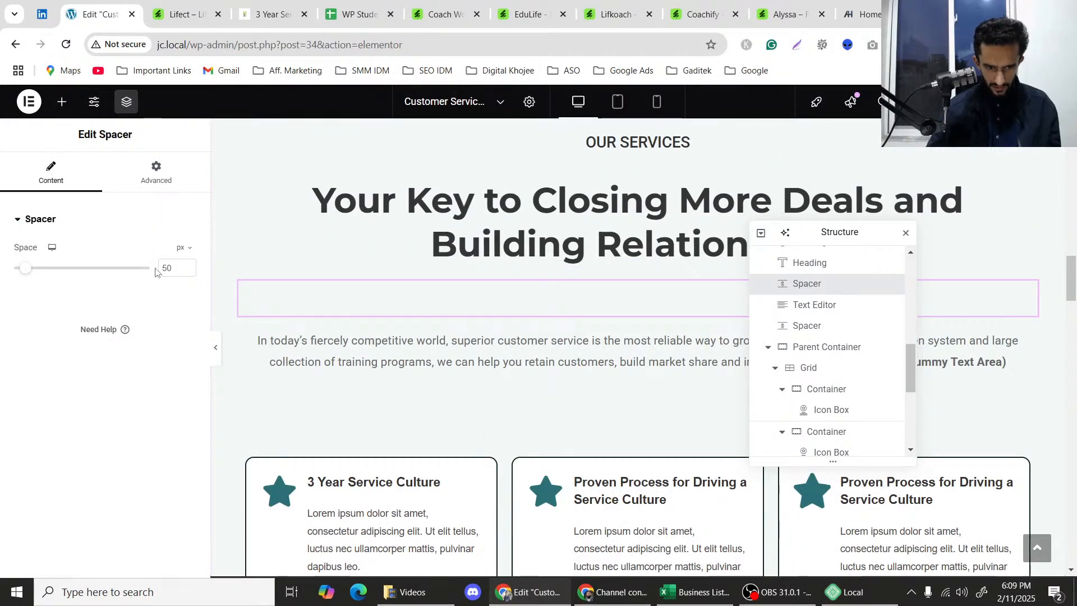
text(20)
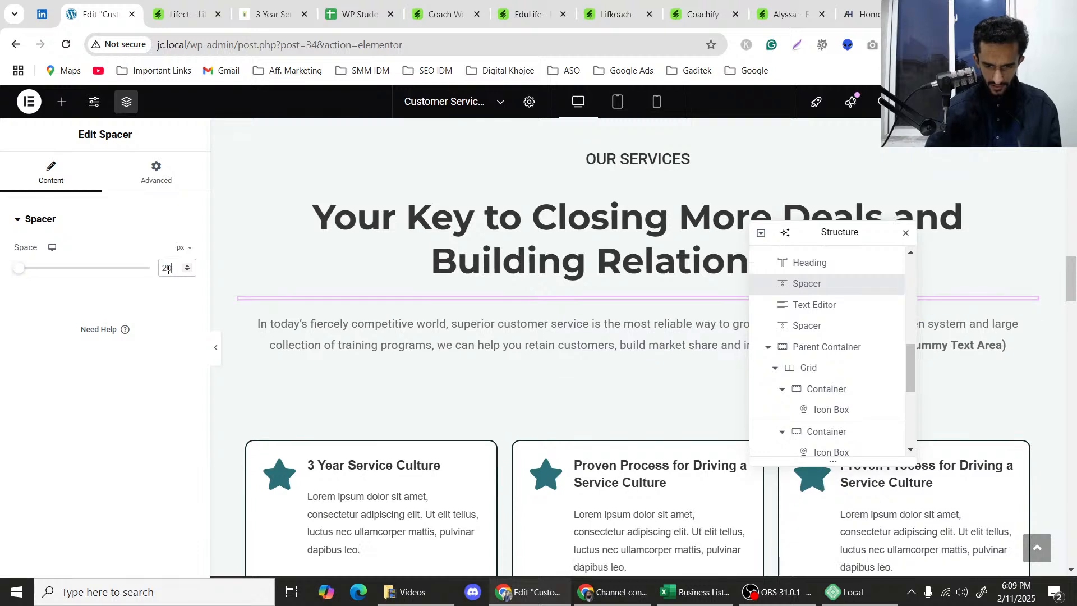
click(216, 349)
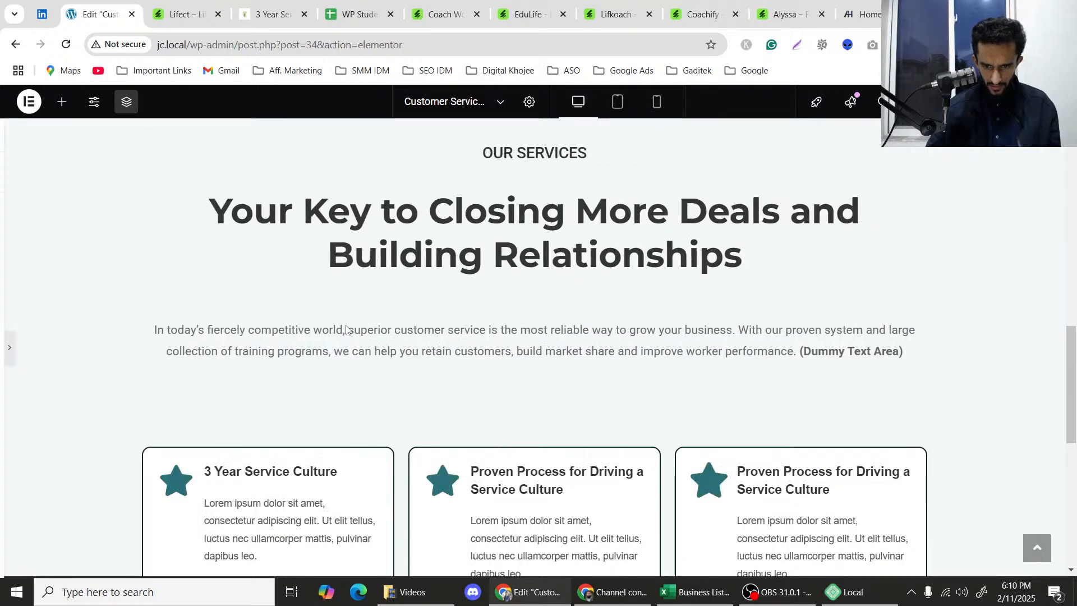
scroll(170, 332, up, 3)
scroll(489, 402, down, 1)
scroll(489, 402, down, 2)
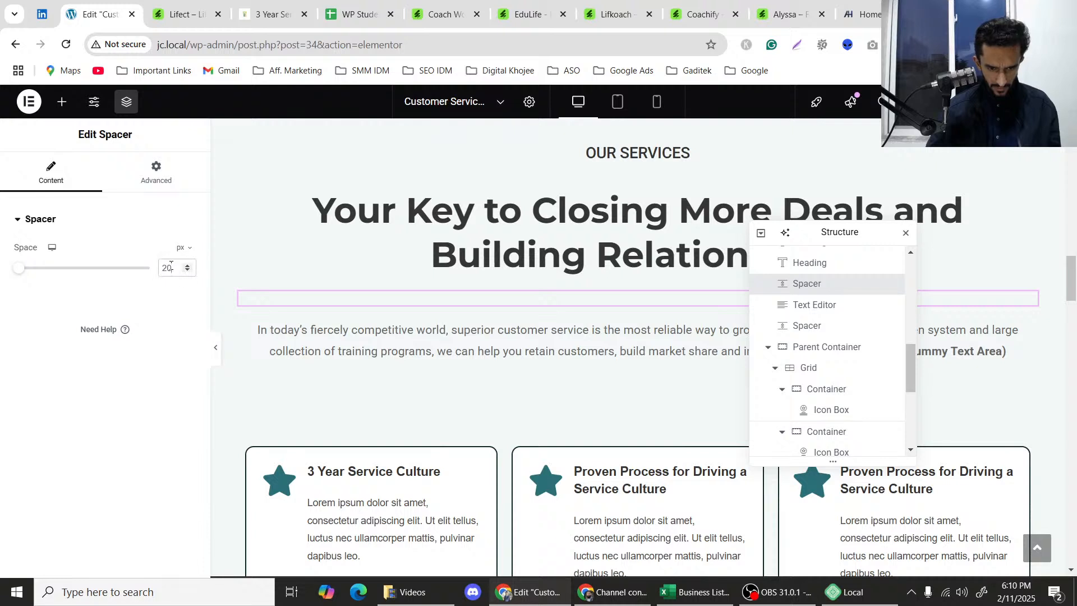
Set the Spacer below the main heading to 10 px and preview the section without the editor panels.
key(ctrl+a)
text(10)
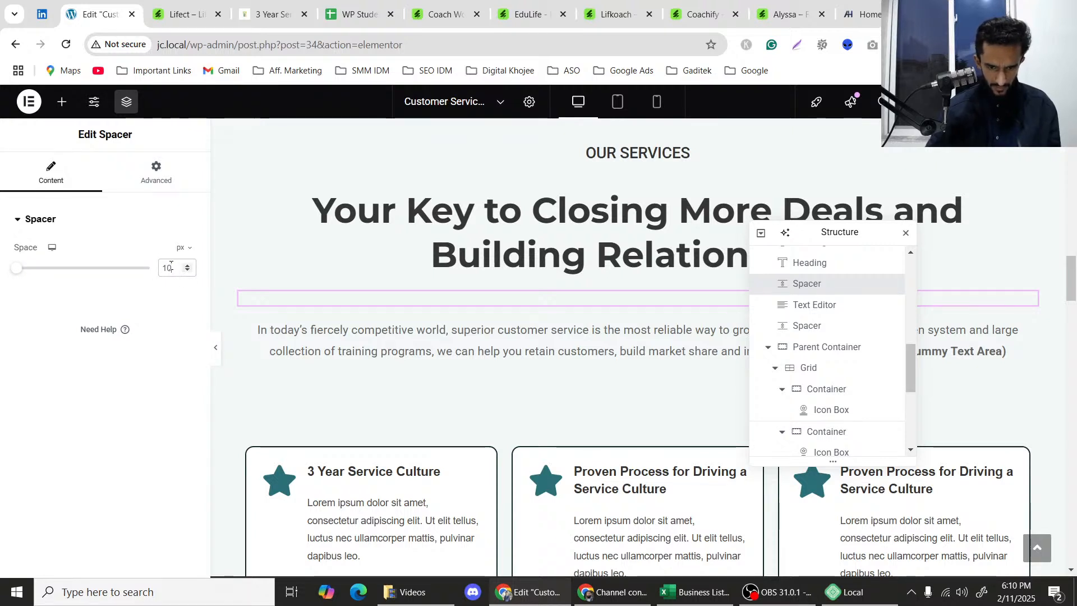
click(214, 349)
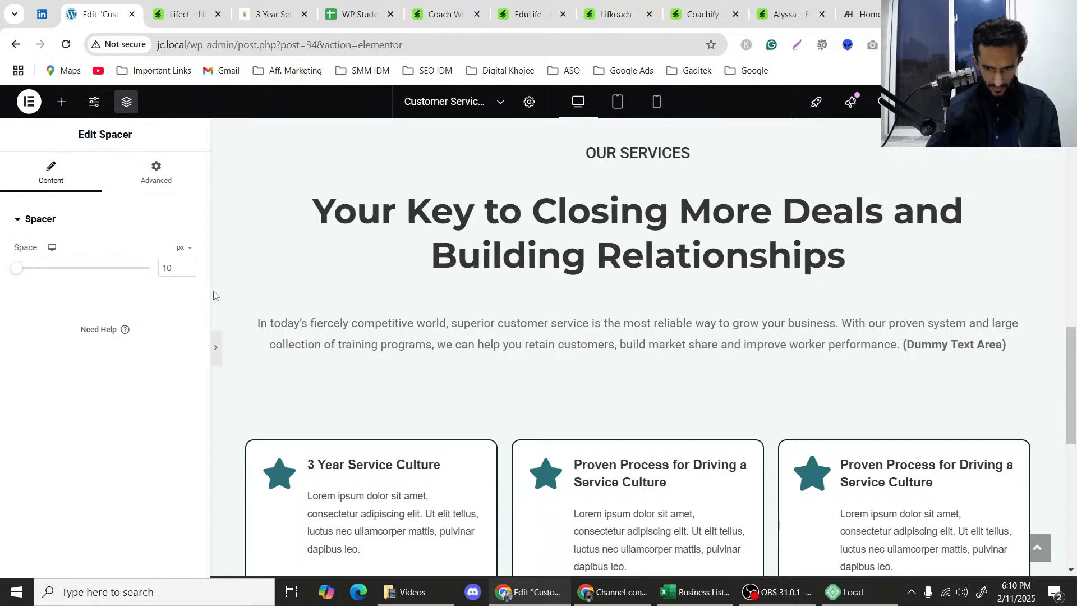
scroll(27, 280, down, 5)
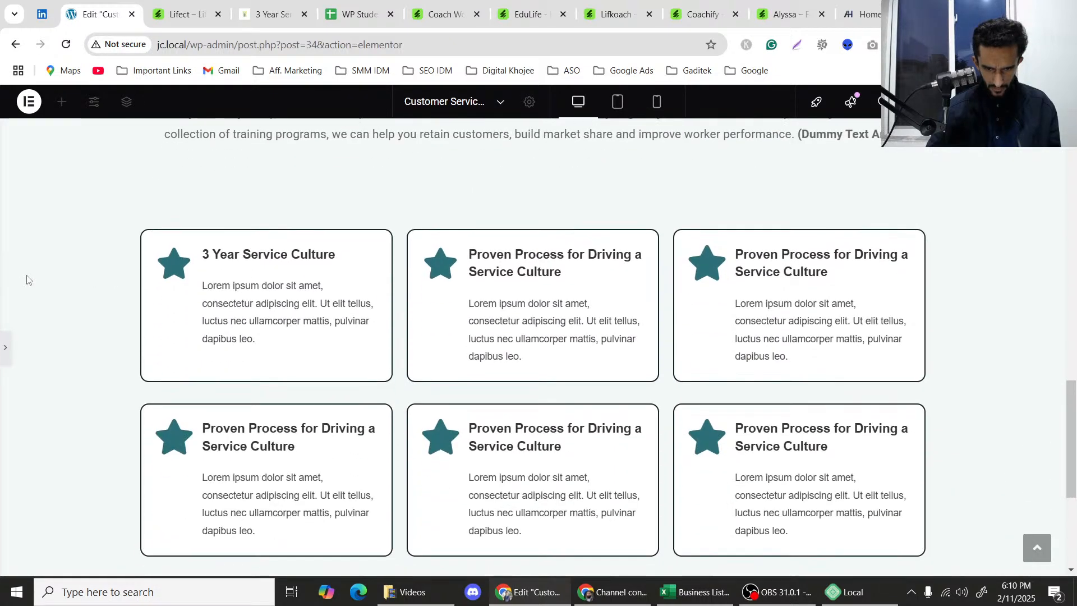
scroll(28, 280, up, 1)
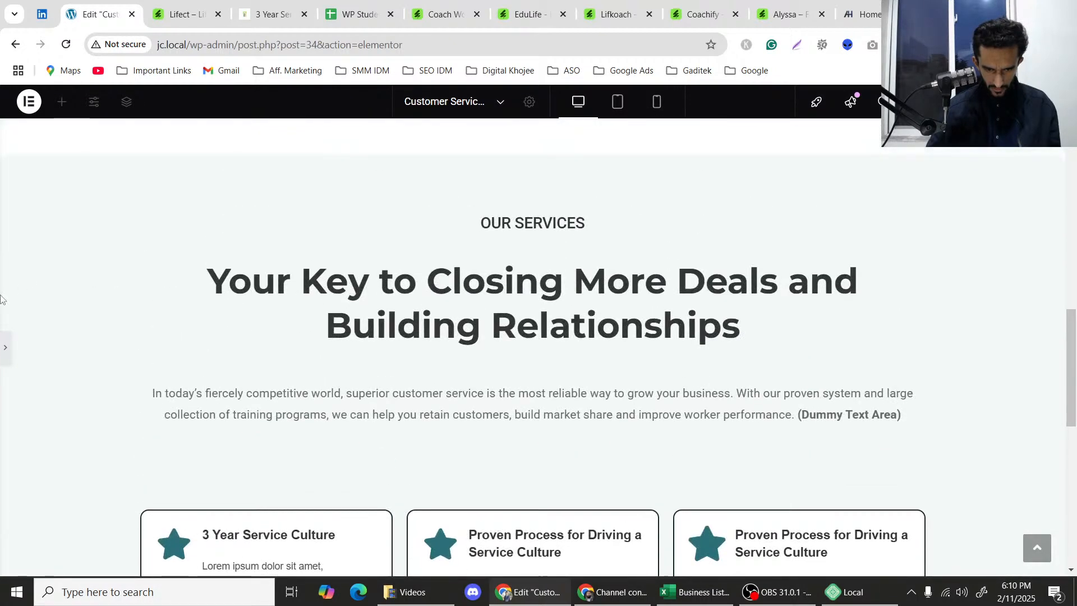
Set the Spacer between the intro paragraph and the service cards to 10 px, then hide the editor panels.
click(2, 353)
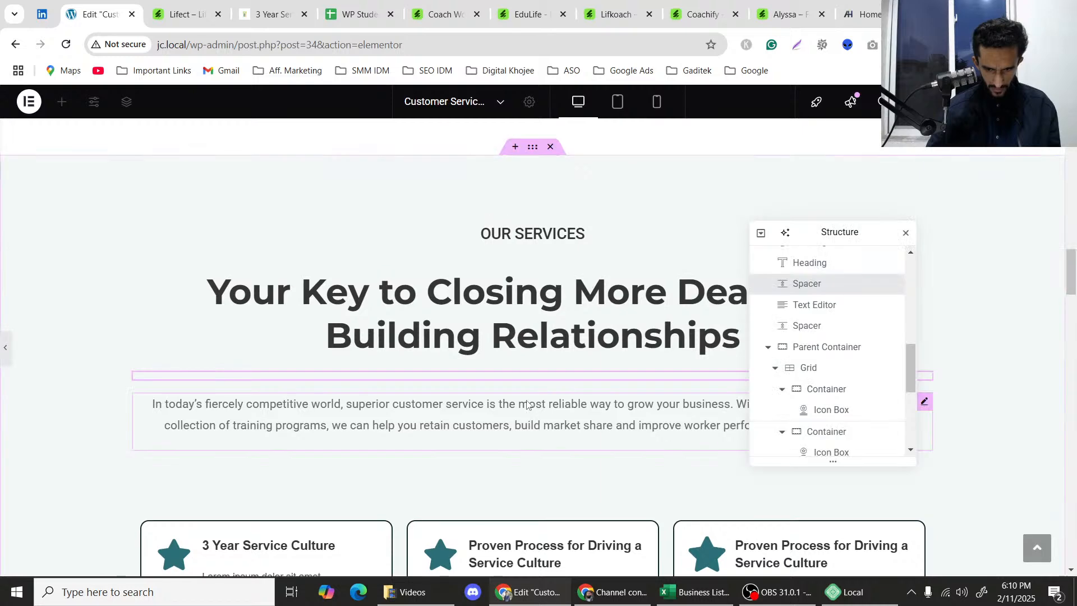
scroll(521, 327, down, 2)
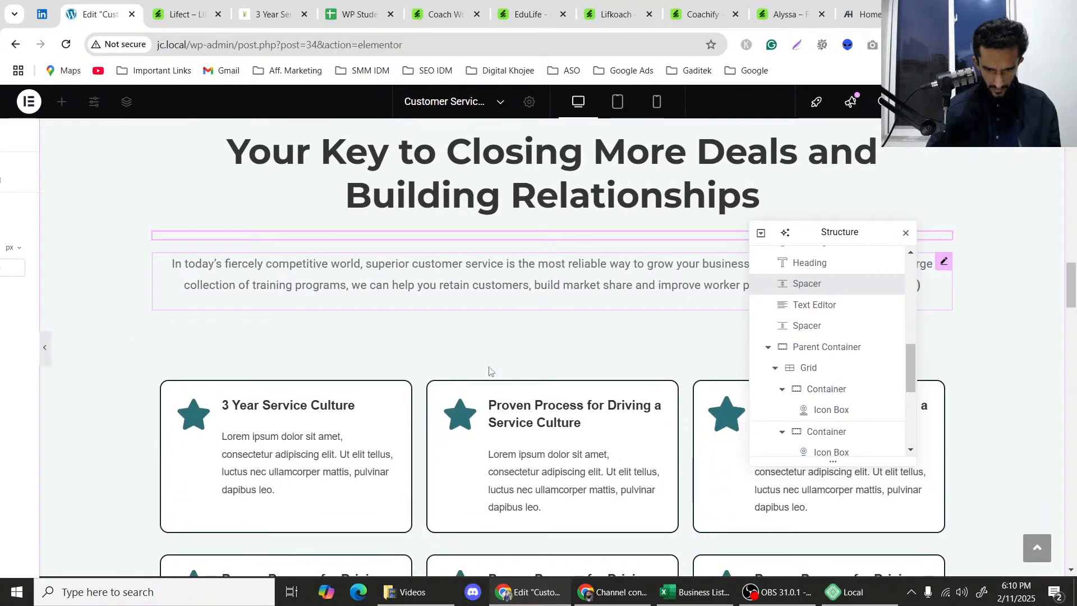
click(522, 344)
double_click(166, 267)
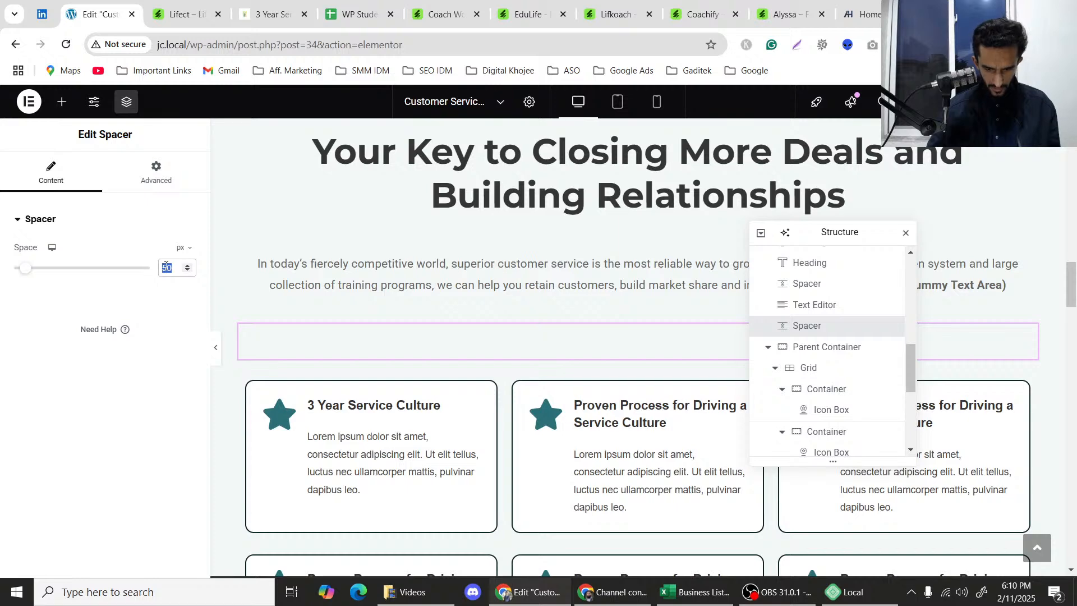
text(10)
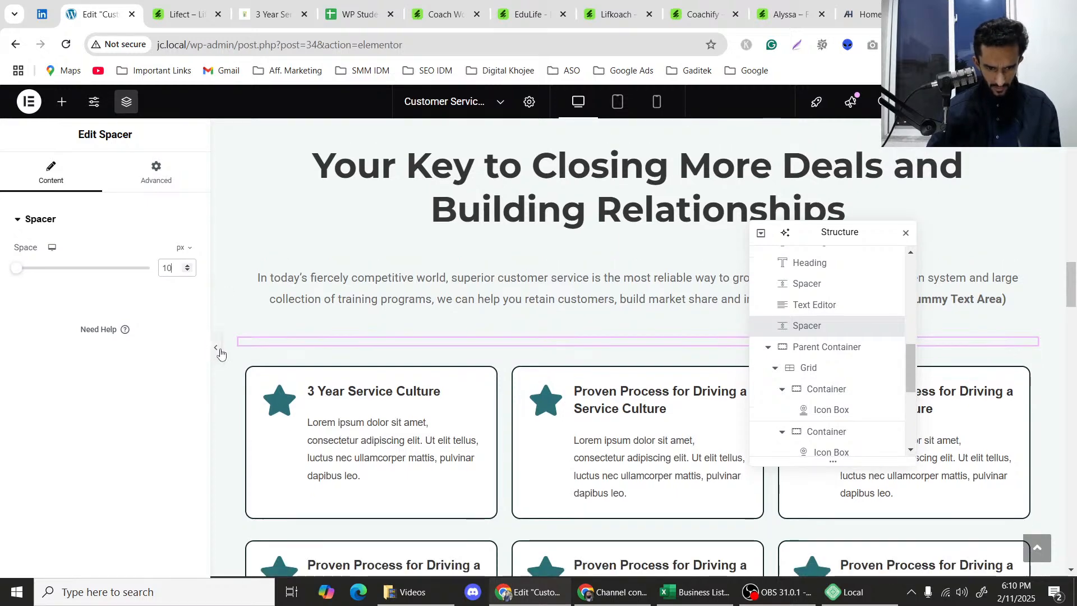
click(216, 347)
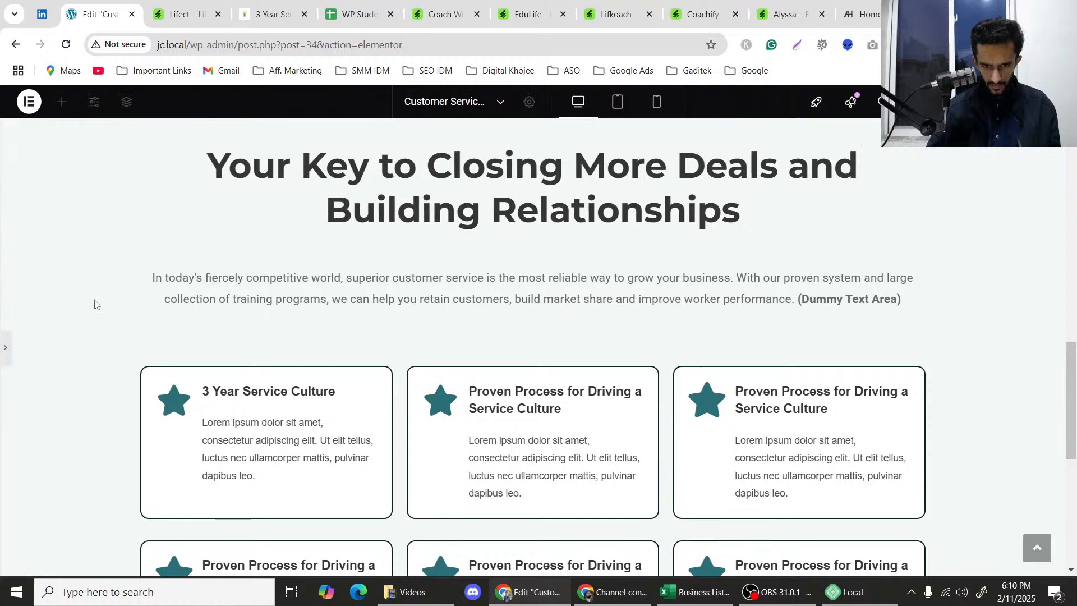
Examine the spacing above, below and between the six service cards in the preview.
scroll(95, 304, down, 3)
scroll(95, 304, down, 4)
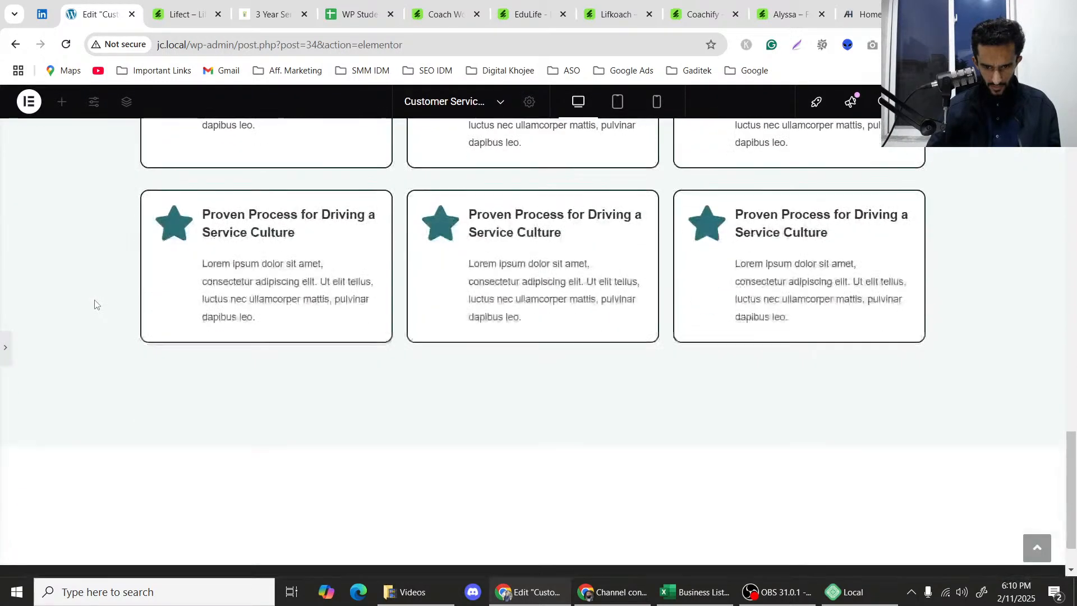
scroll(95, 304, up, 5)
scroll(94, 305, down, 3)
scroll(95, 304, down, 2)
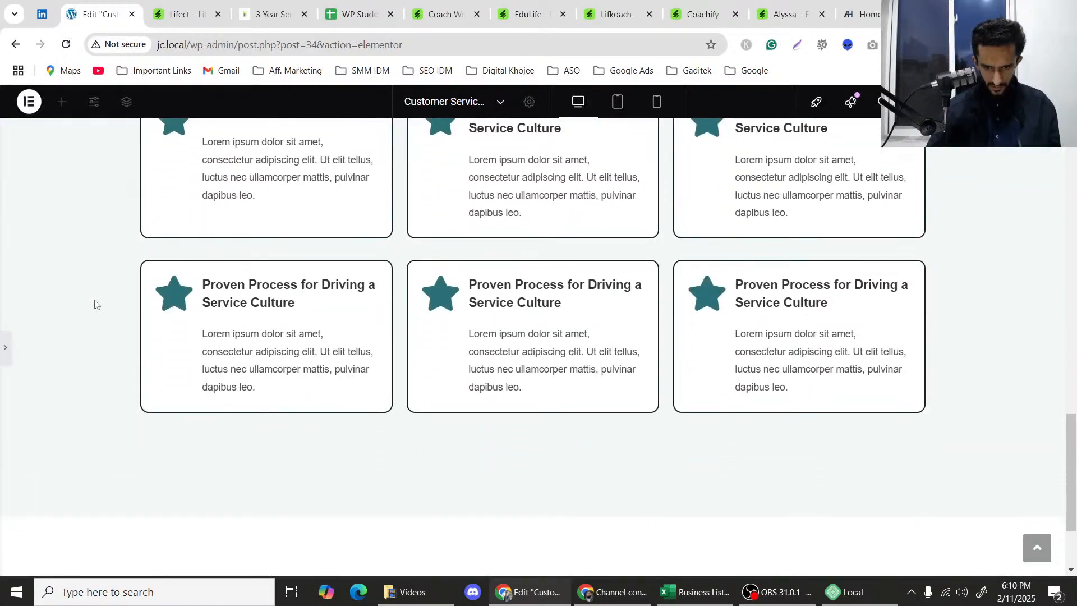
scroll(94, 304, up, 4)
scroll(95, 304, down, 3)
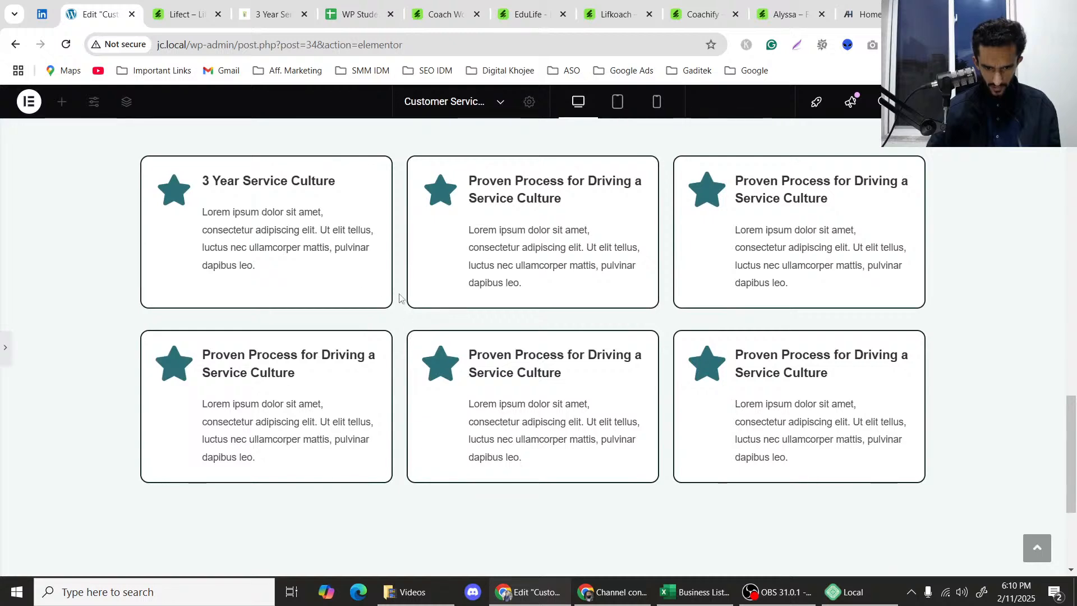
scroll(409, 321, up, 2)
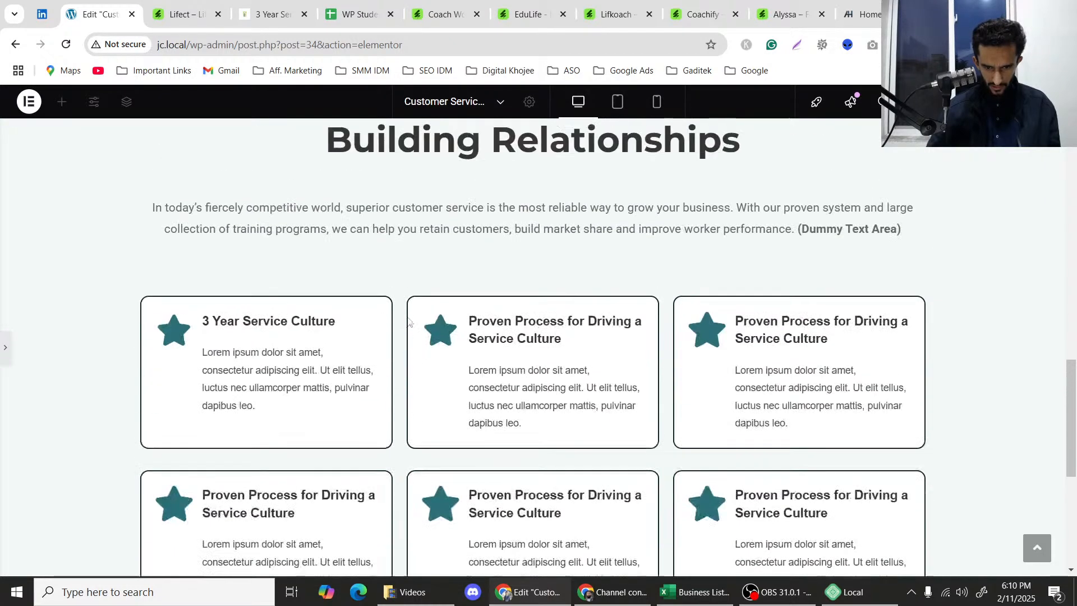
scroll(398, 335, down, 2)
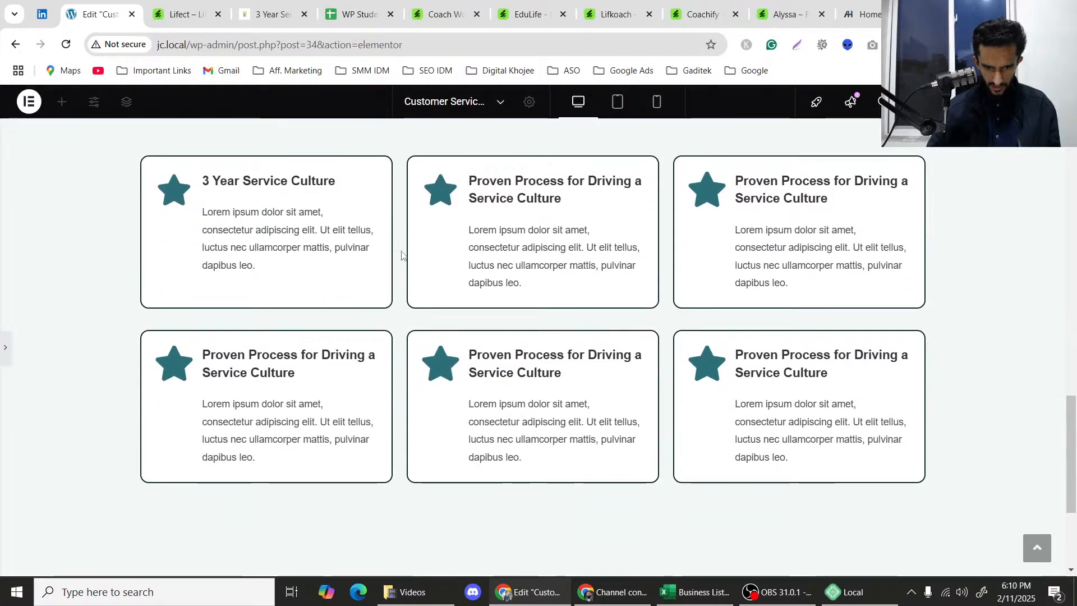
scroll(396, 304, up, 1)
scroll(662, 381, up, 1)
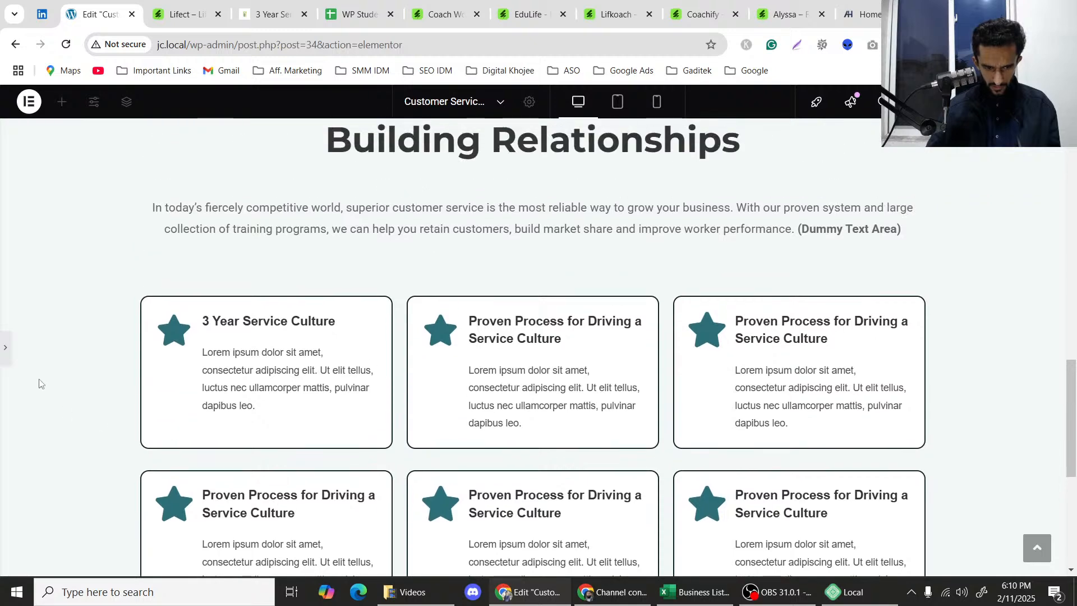
scroll(402, 339, up, 6)
Restore the editor panels, set the six-card grid's column gap to 30 px, and hide the panels again.
key(ctrl+i)
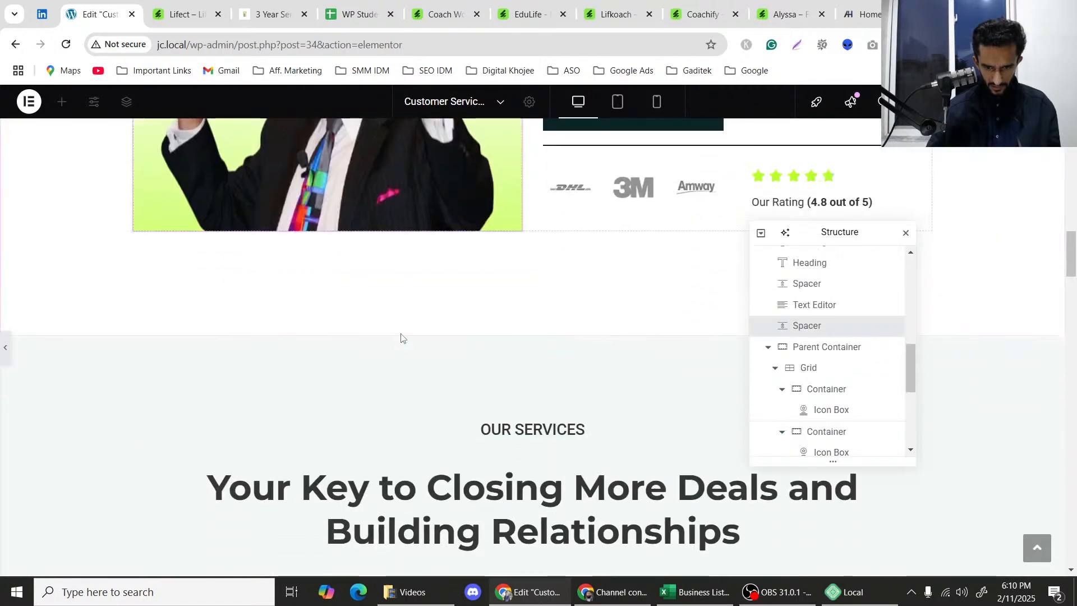
scroll(401, 339, down, 6)
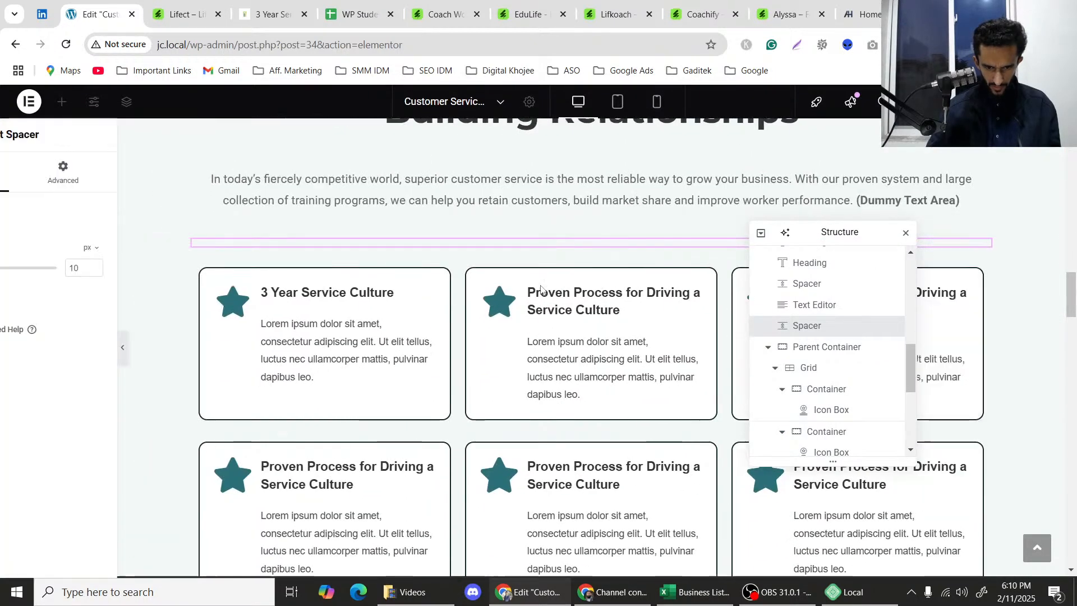
key(ctrl+p)
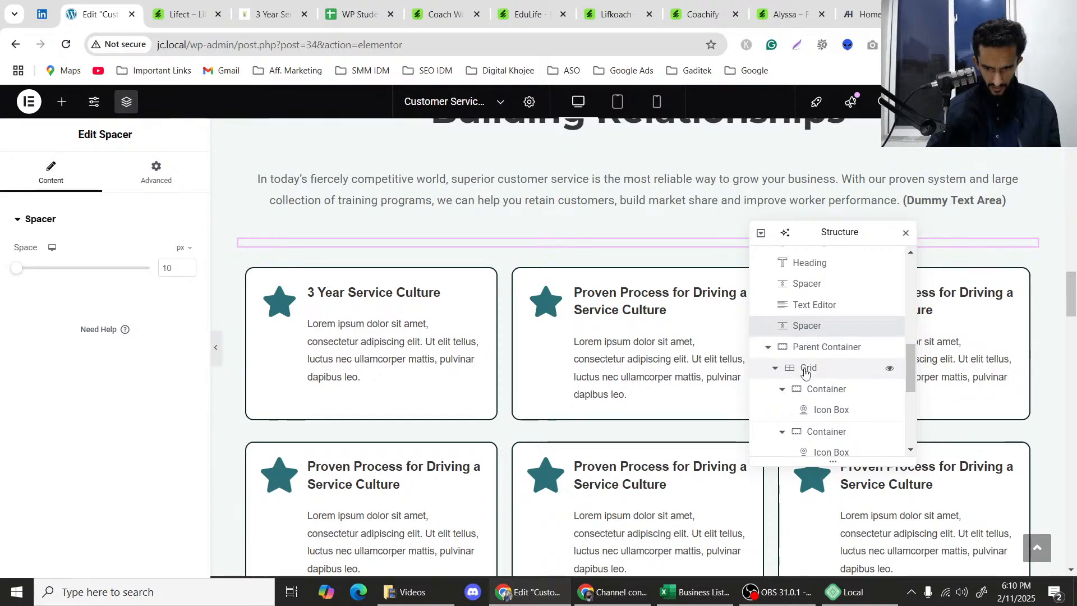
click(169, 175)
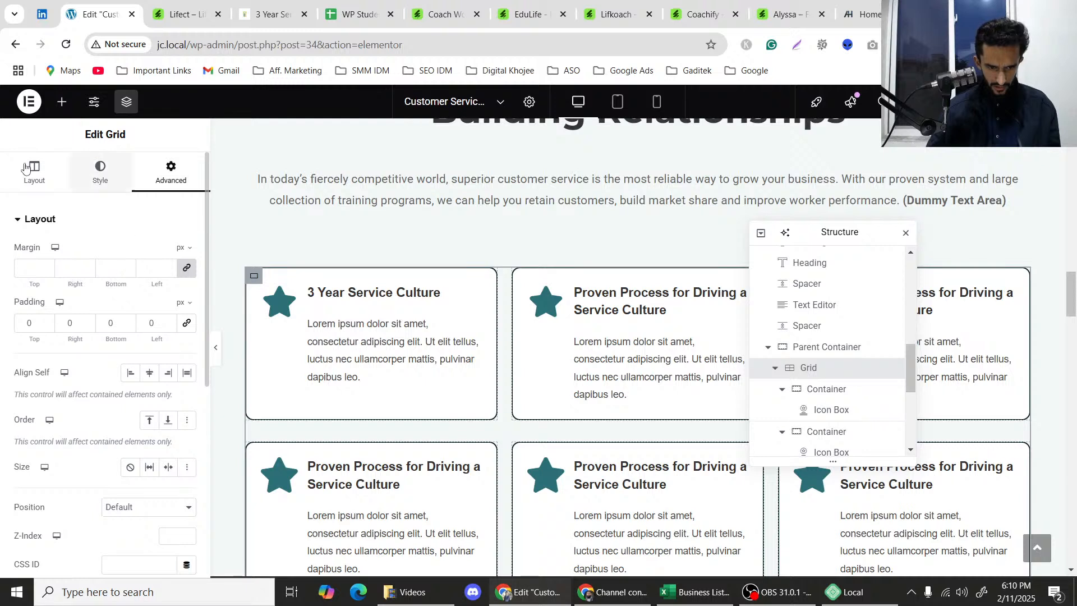
scroll(52, 350, down, 5)
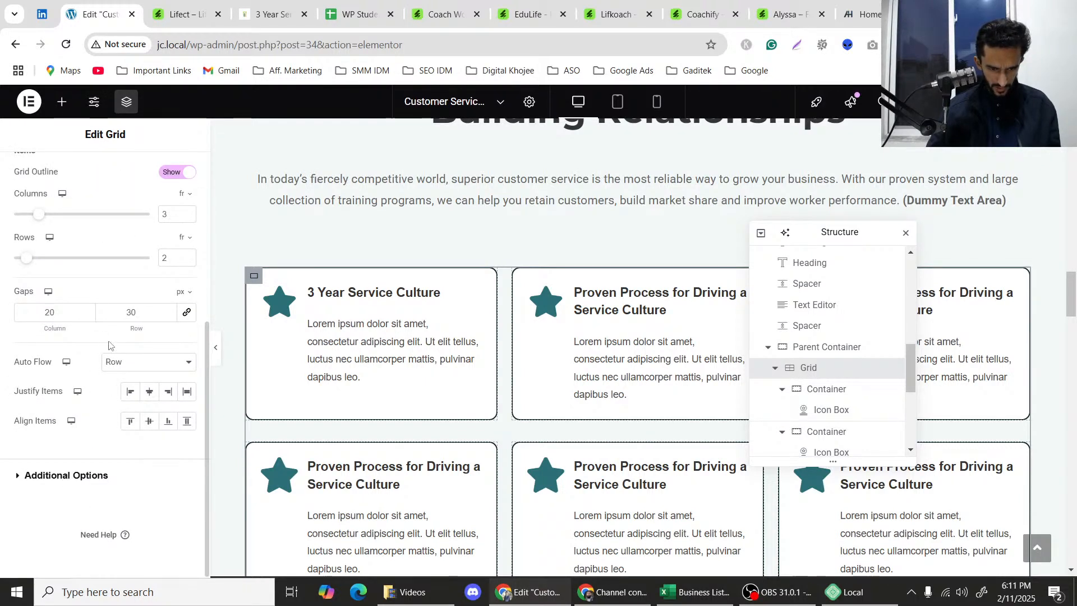
double_click(49, 318)
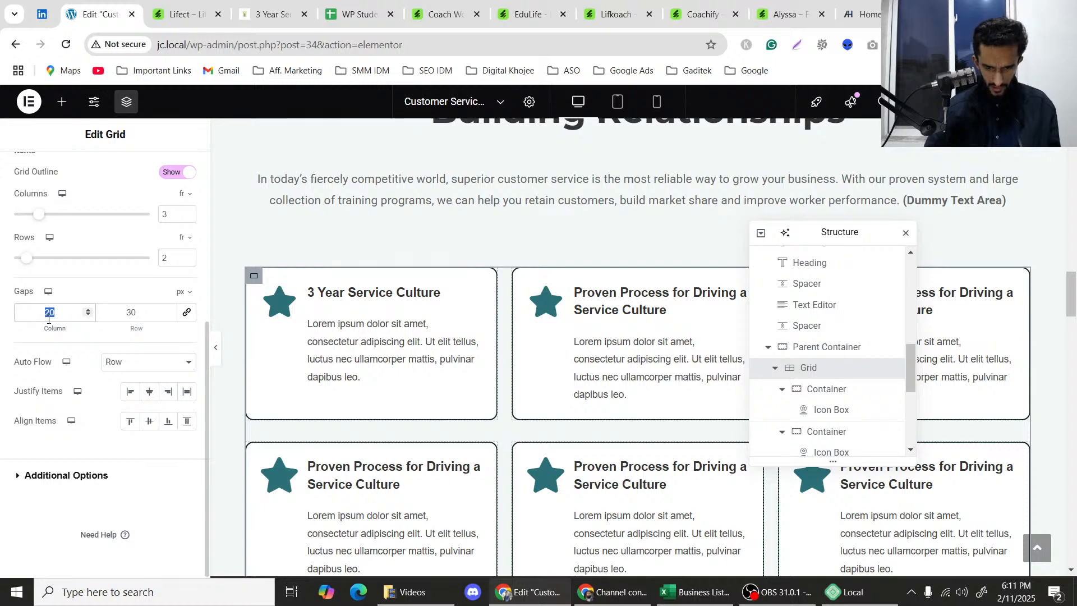
text(30)
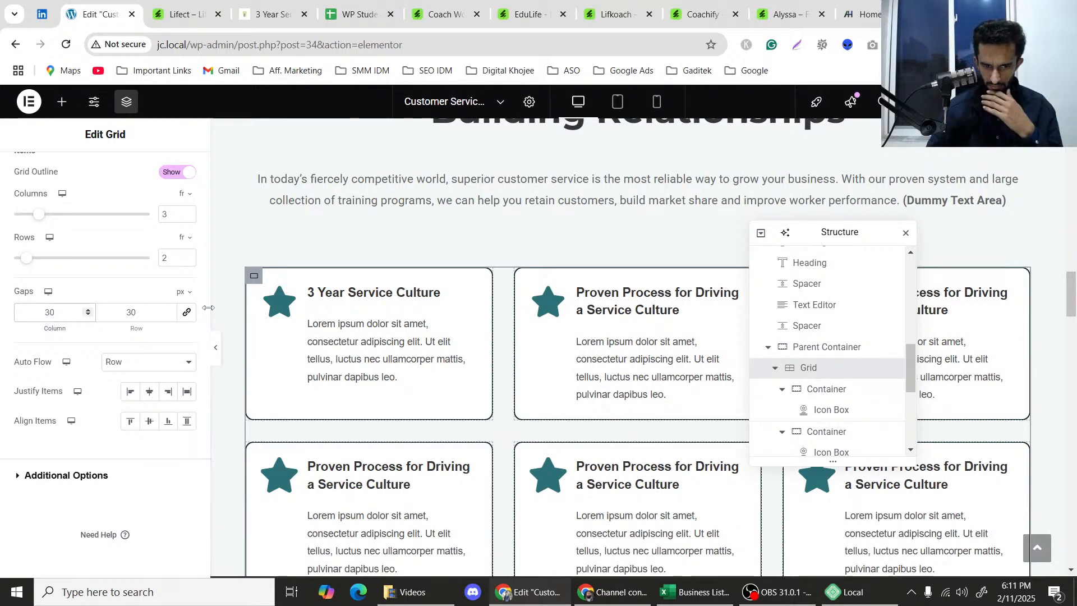
click(218, 347)
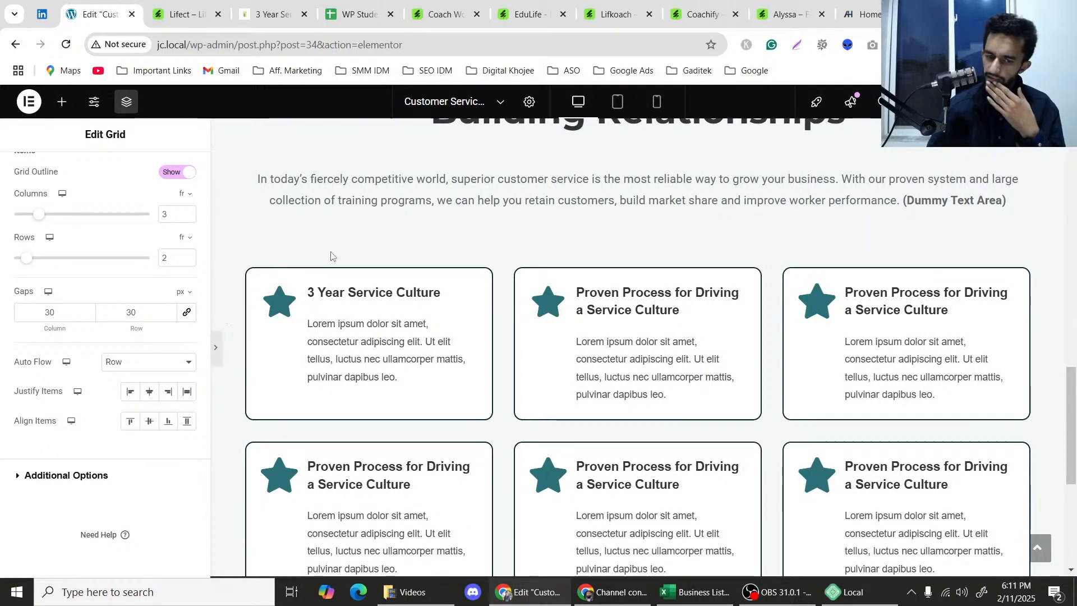
key(ctrl+p)
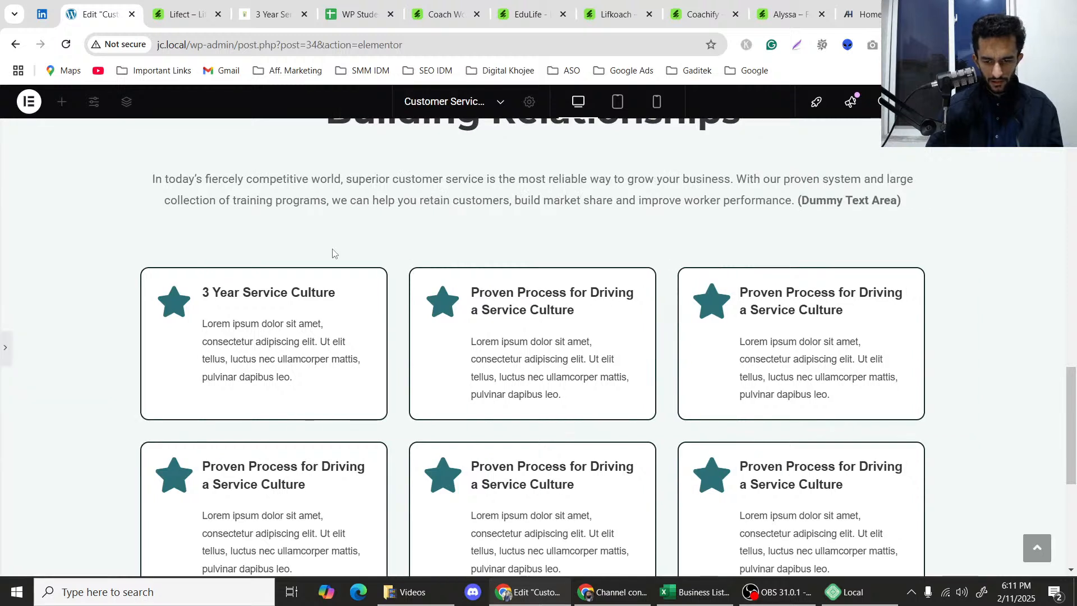
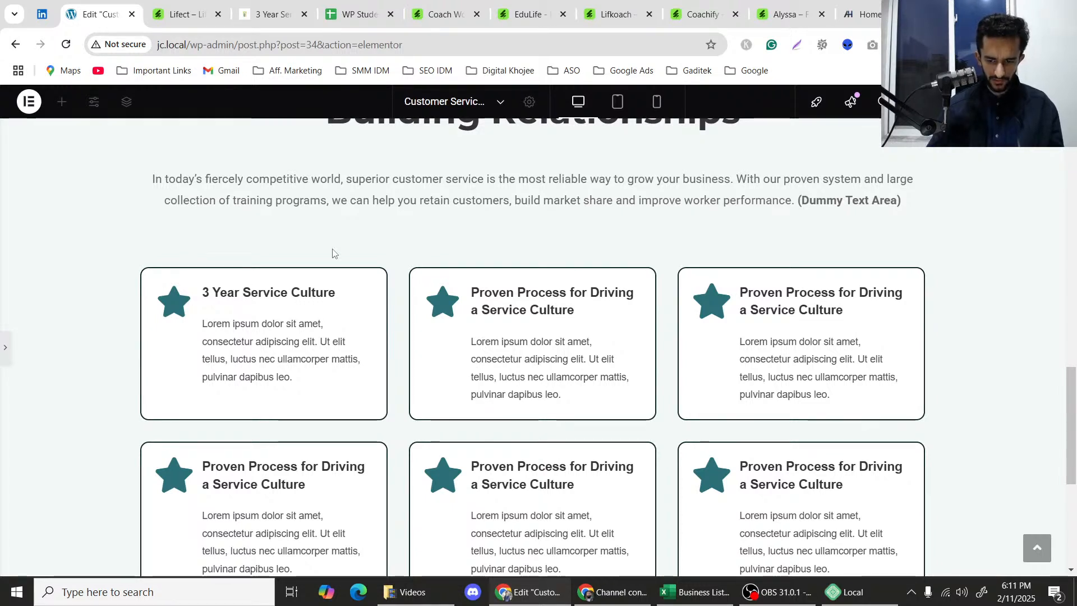
Review the spacing from the seminar banner down through the Our Services cards to the section's end.
scroll(440, 279, down, 3)
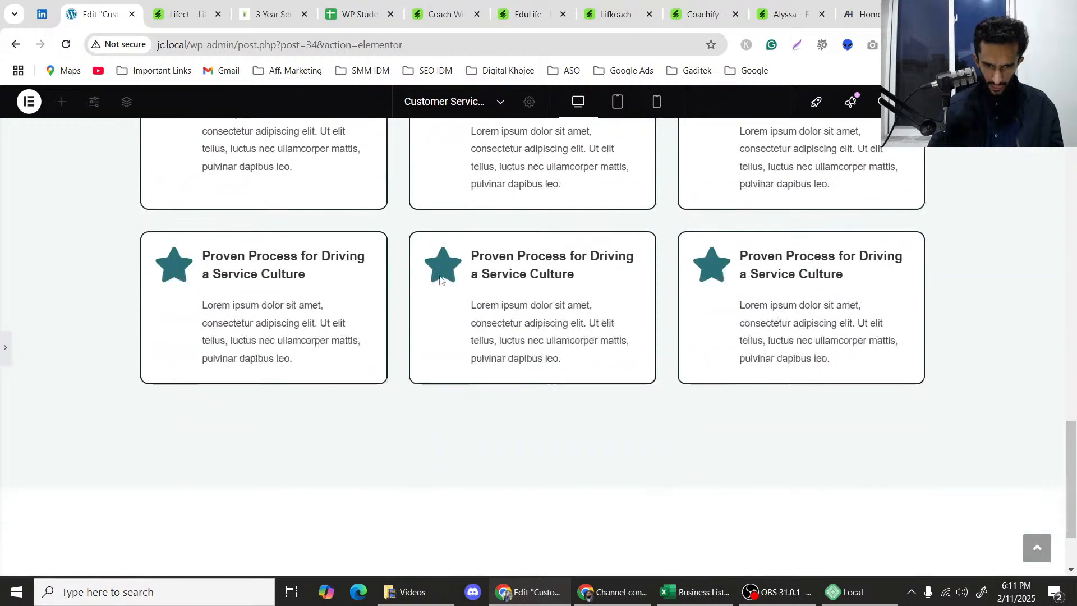
scroll(440, 279, down, 2)
scroll(136, 254, up, 12)
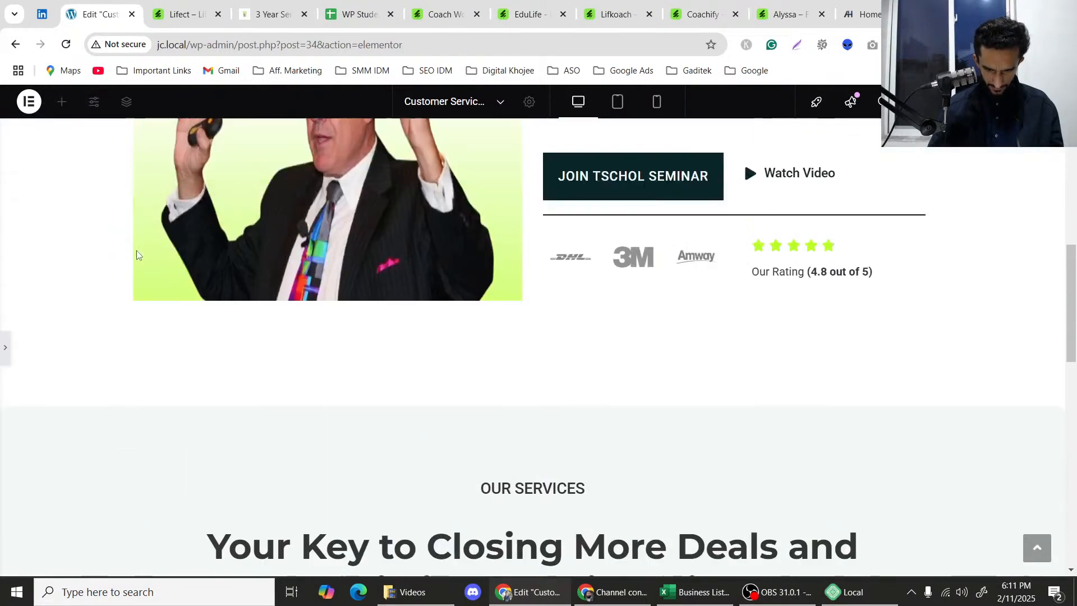
scroll(136, 254, down, 8)
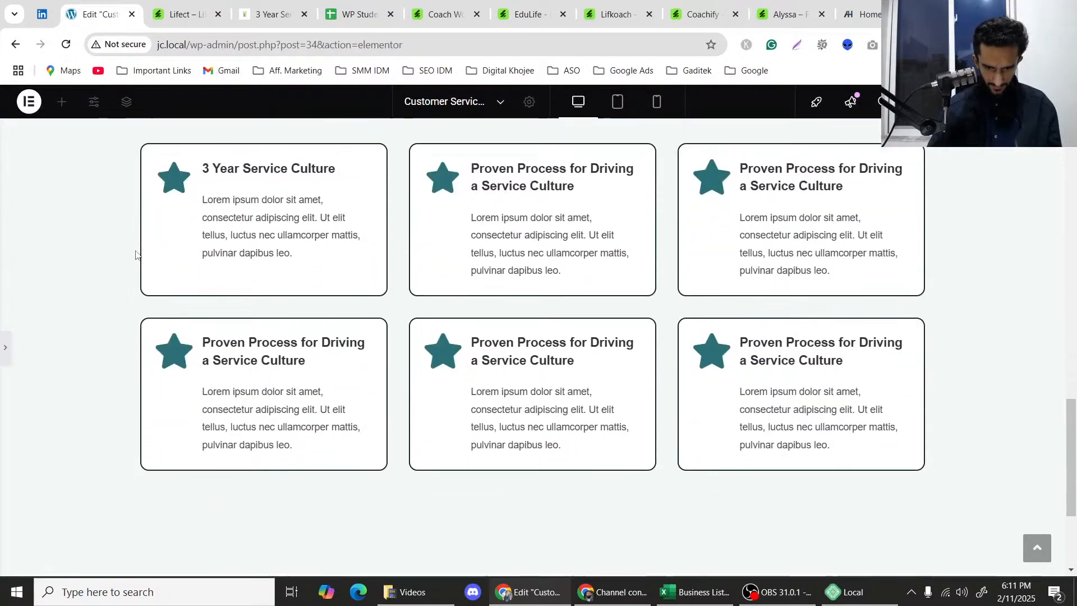
scroll(137, 254, down, 2)
click(168, 12)
click(139, 3)
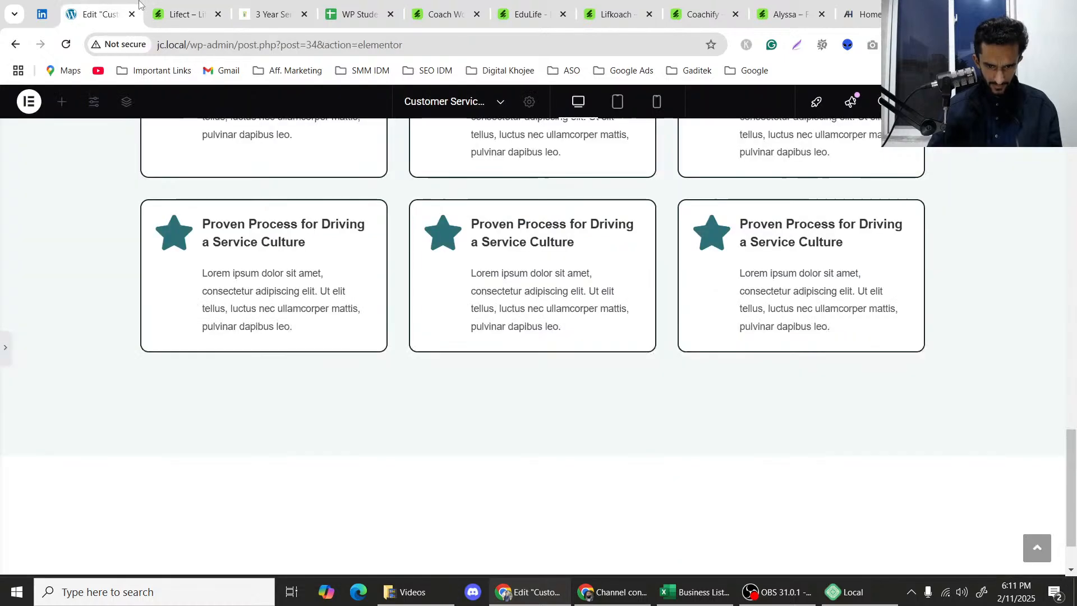
Compare the six service cards' layout and spacing with the services section of the Lifect template.
click(163, 6)
click(91, 7)
scroll(128, 272, up, 1)
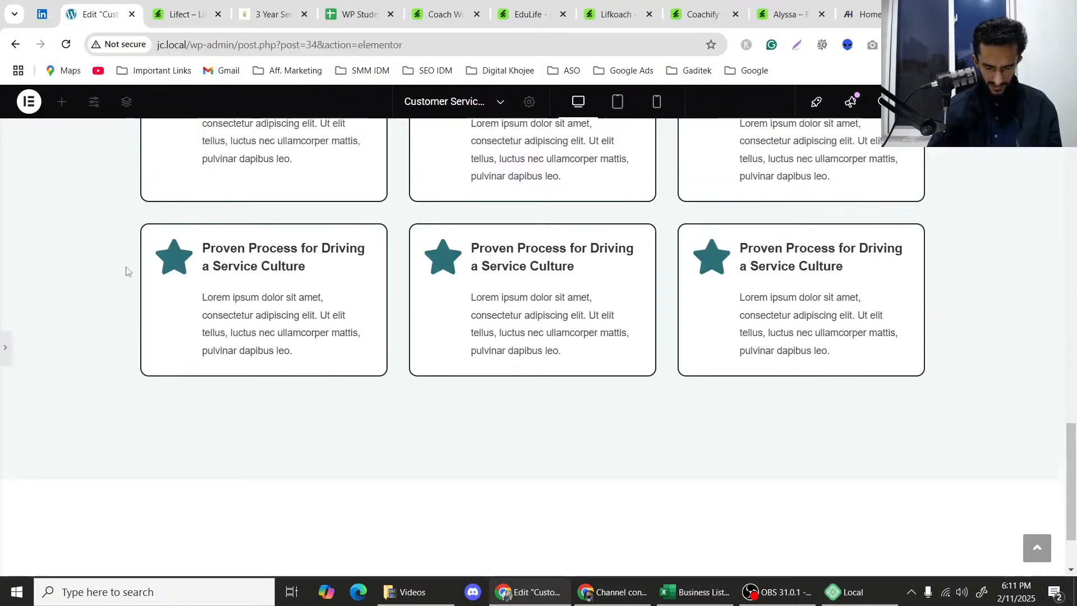
scroll(128, 275, up, 4)
scroll(128, 275, down, 1)
click(185, 12)
click(95, 13)
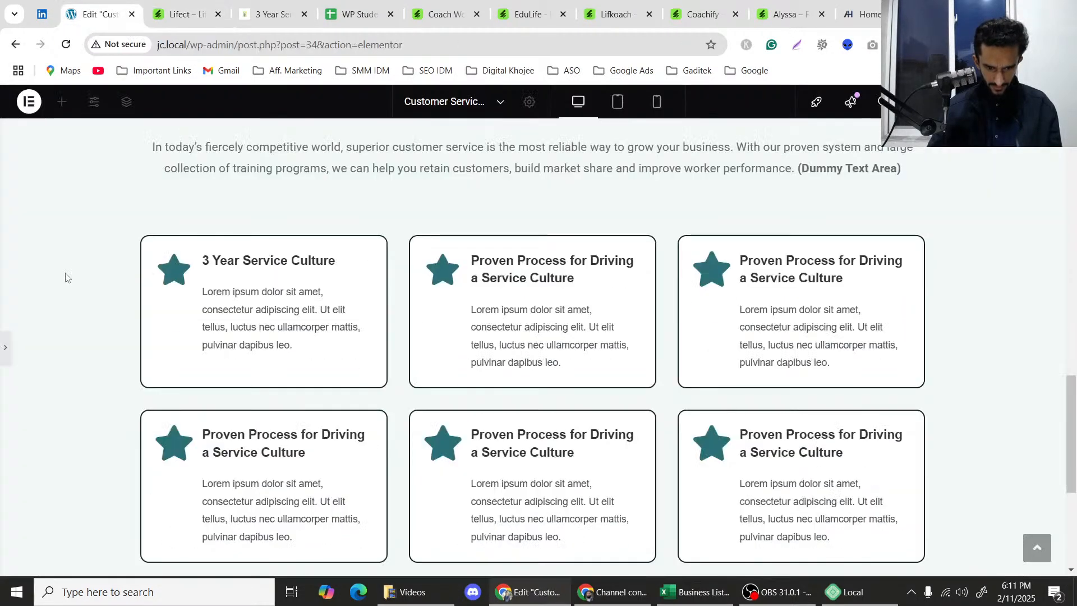
scroll(65, 277, down, 3)
scroll(64, 277, up, 1)
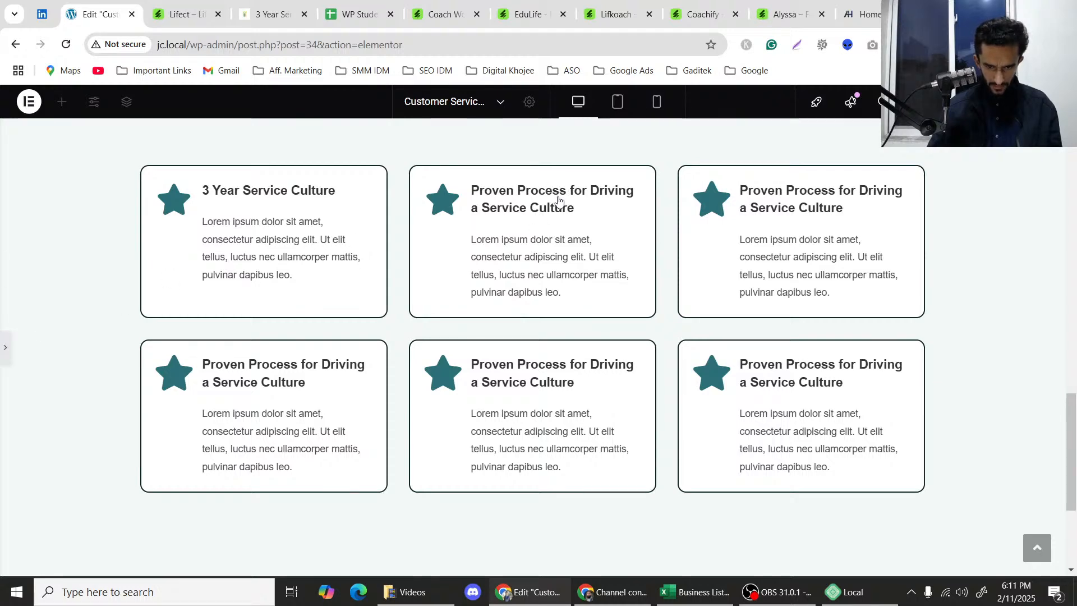
Restore the editor panels and set the second service card's title to Leadership Skills, following the Lifect template.
key(ctrl+i)
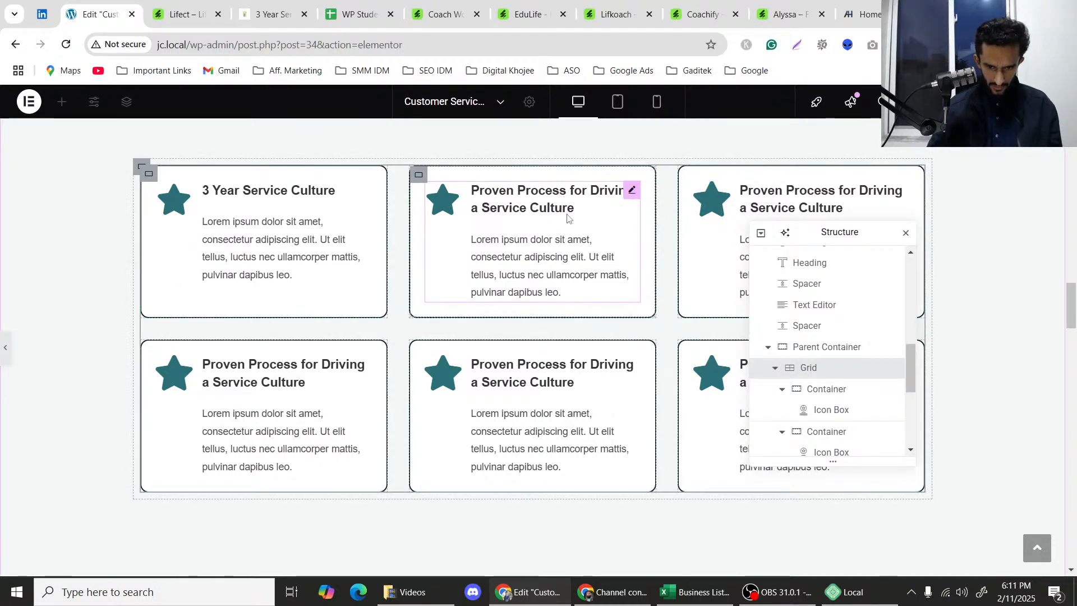
key(ctrl+p)
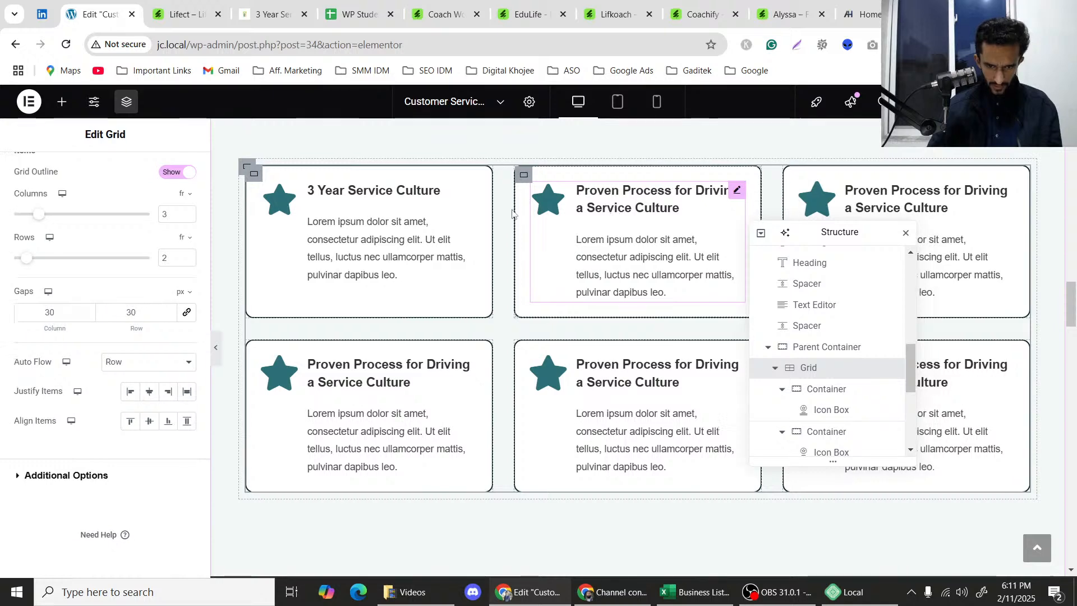
click(606, 208)
click(185, 14)
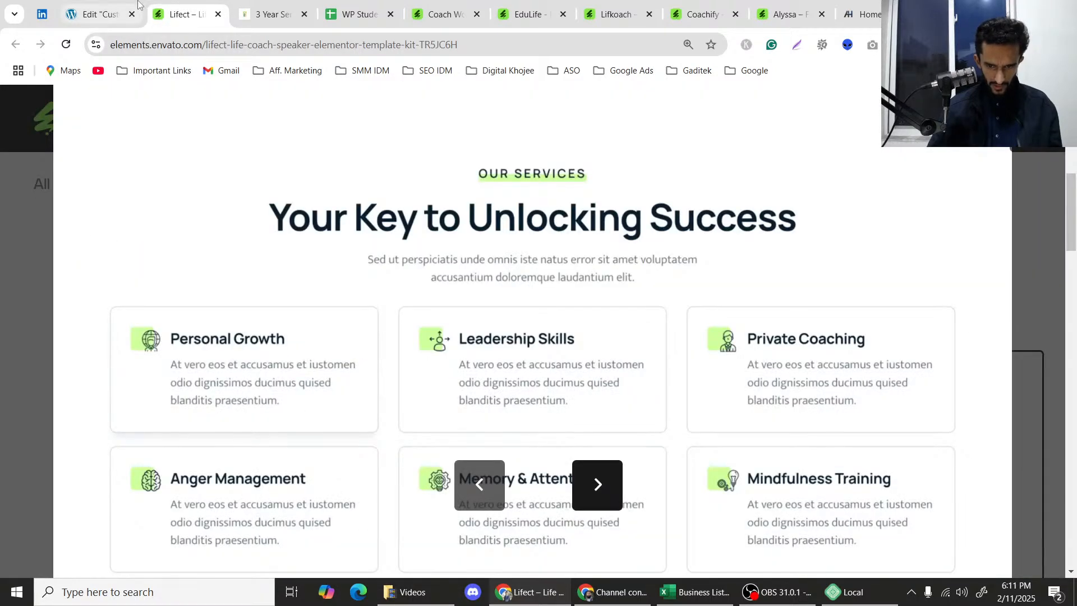
click(138, 4)
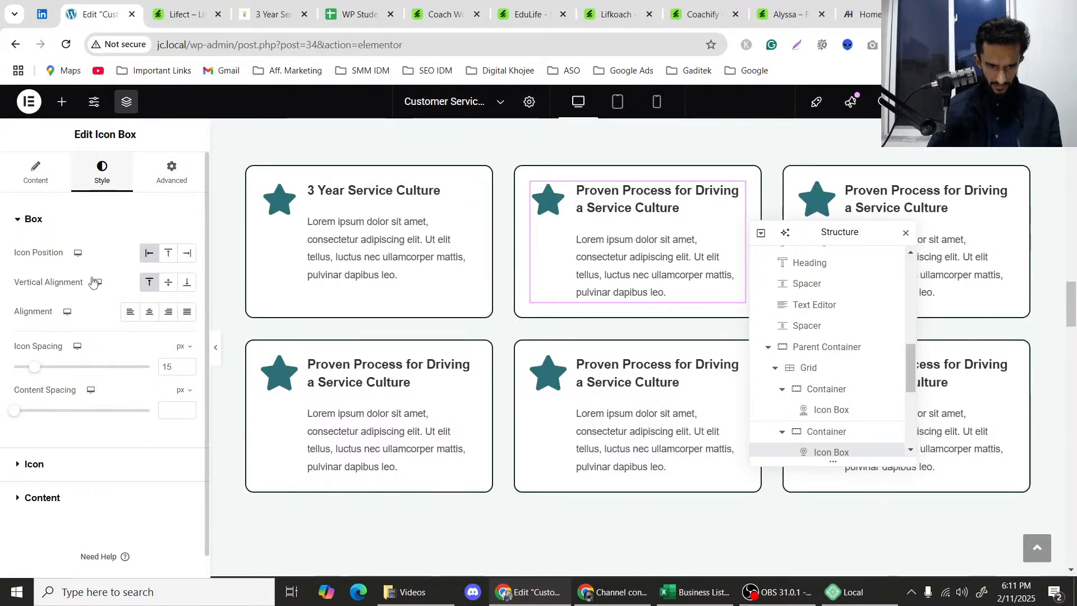
click(36, 179)
triple_click(70, 403)
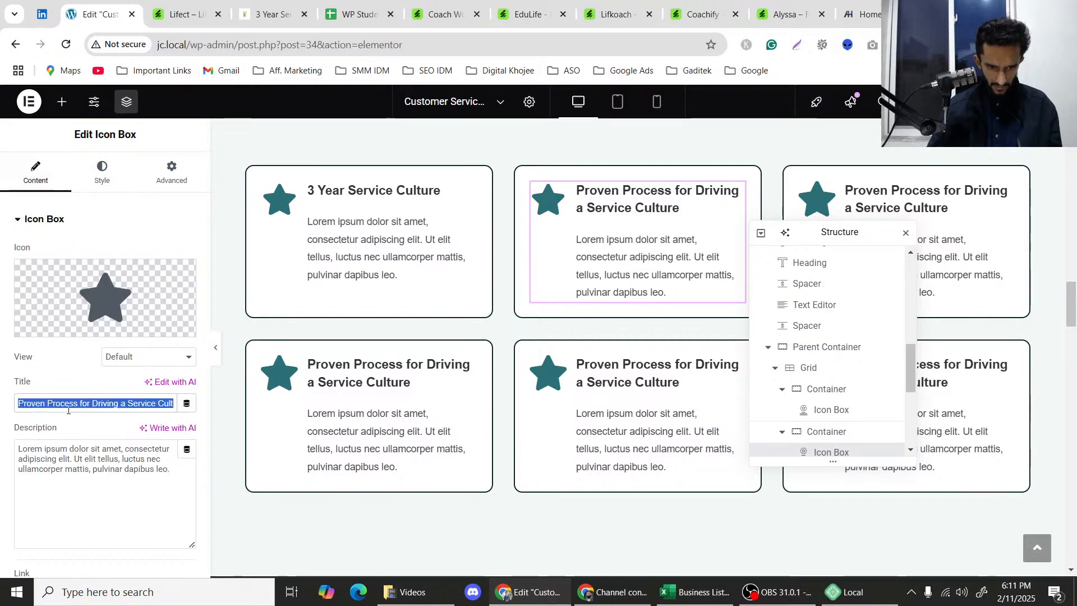
text(Leadersh)
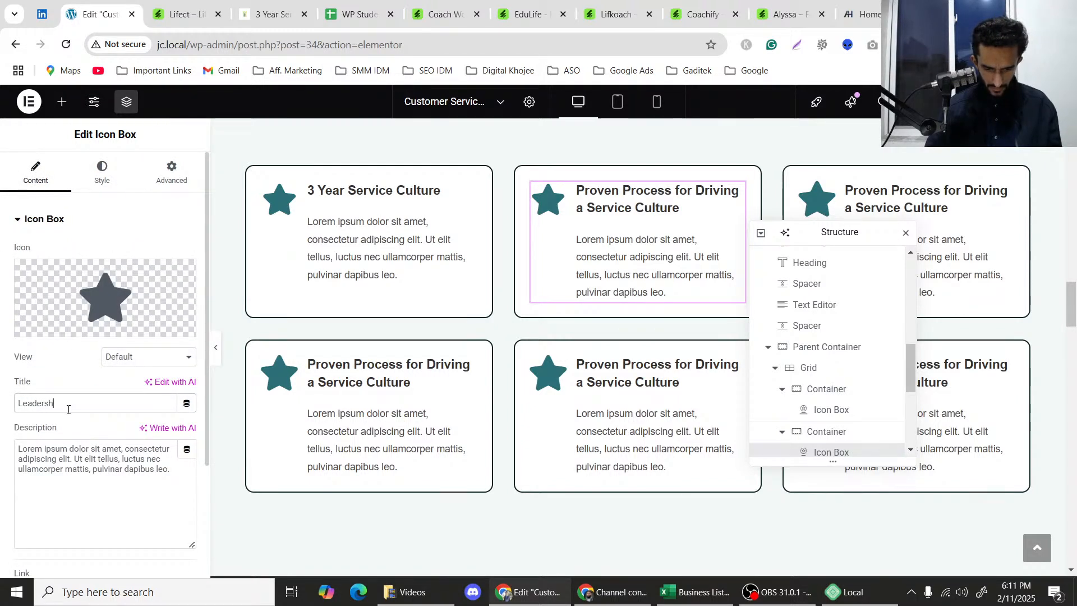
text(ip Skills)
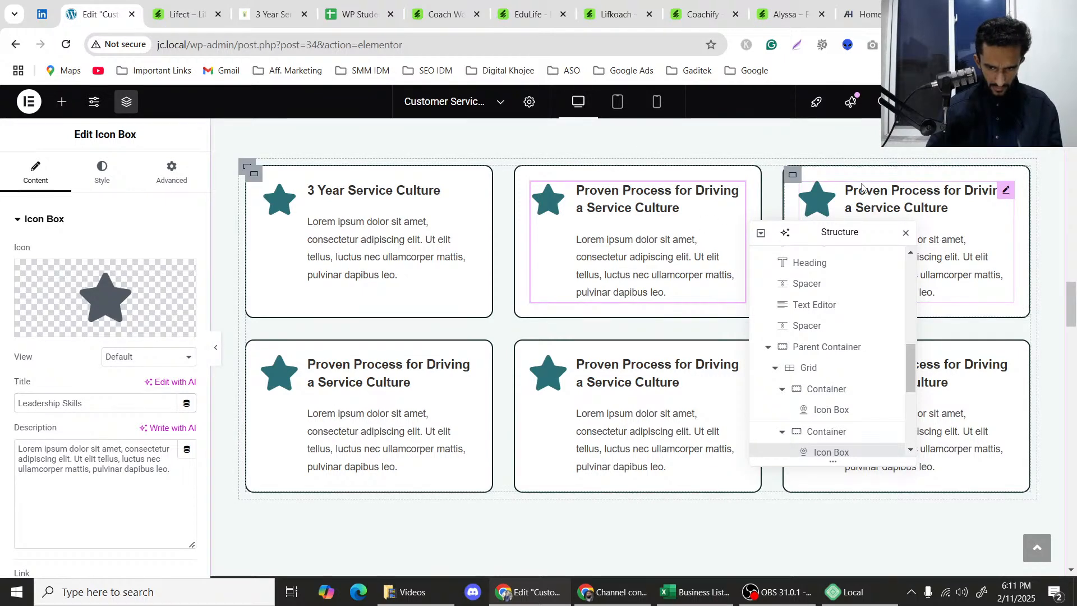
Reselect the second service card and re-enter Leadership Skills as its title to refresh the preview.
click(570, 193)
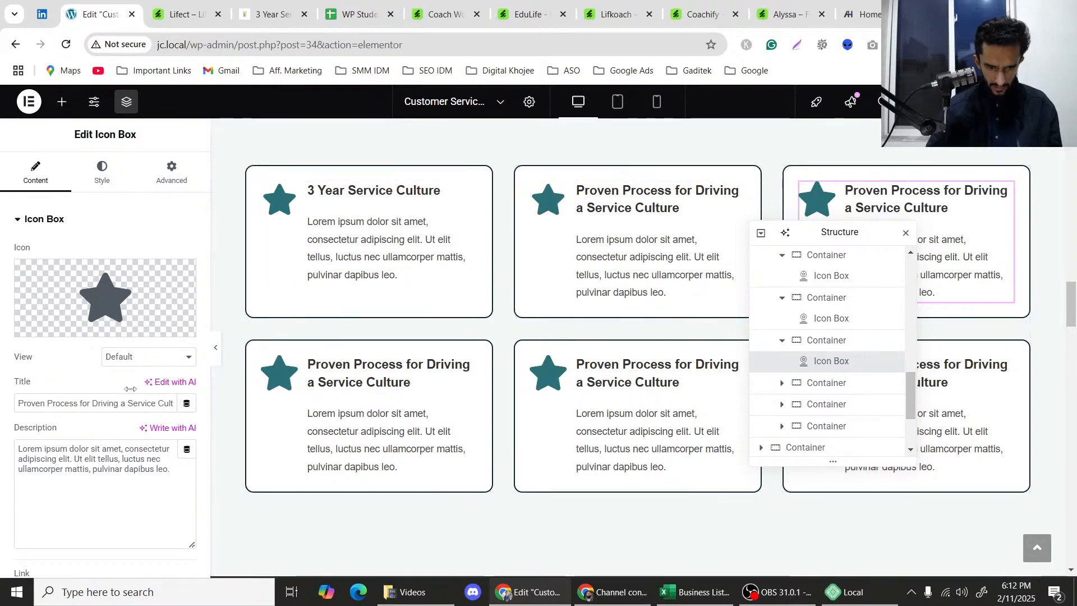
click(737, 190)
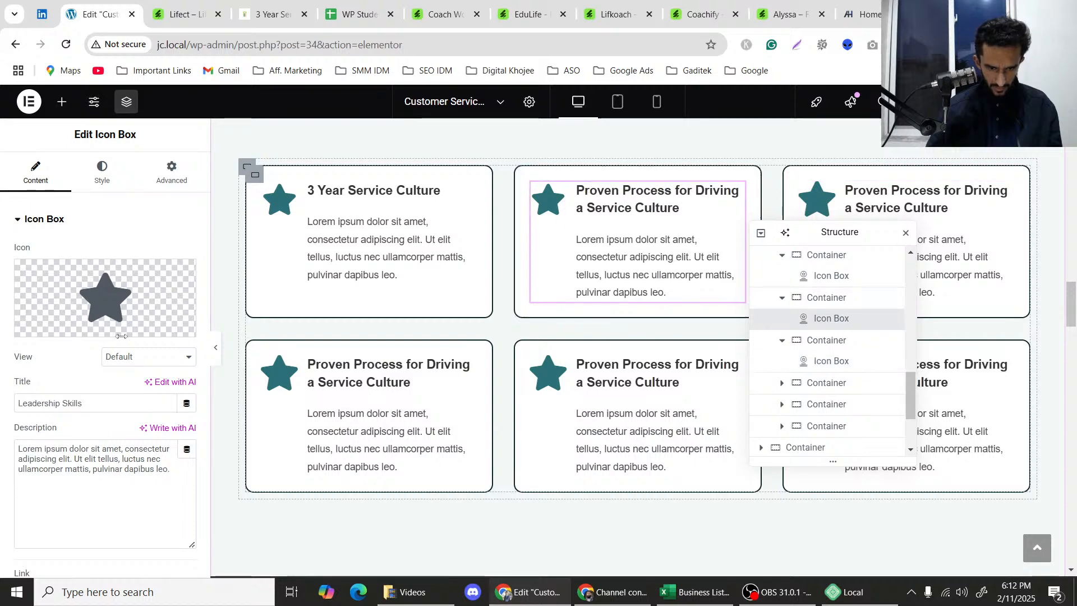
double_click(52, 404)
key(ctrl+a)
key(ctrl+c)
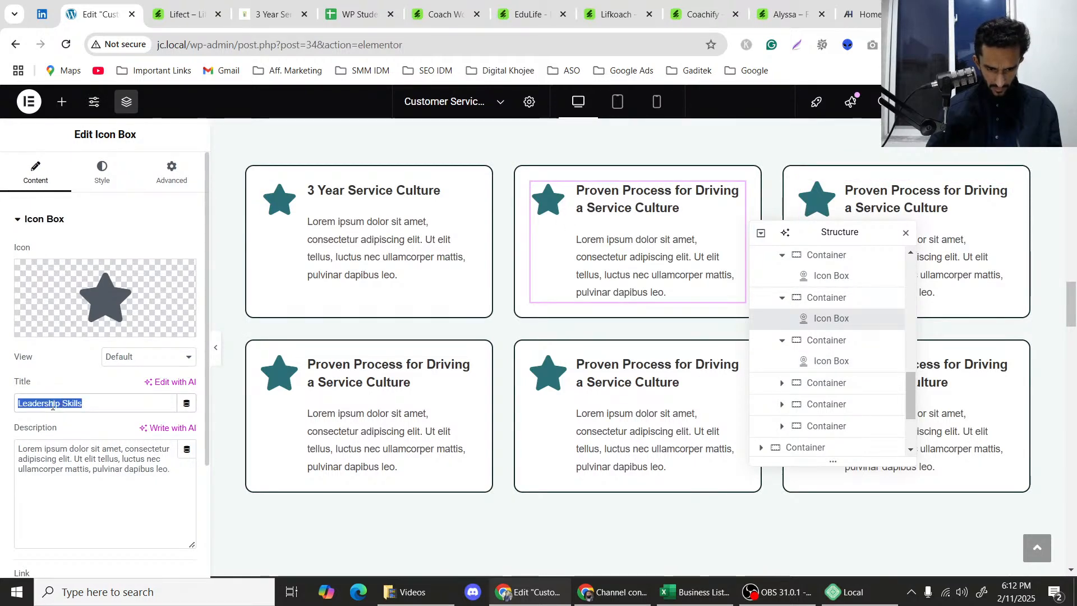
key(BackSpace)
key(ctrl+v)
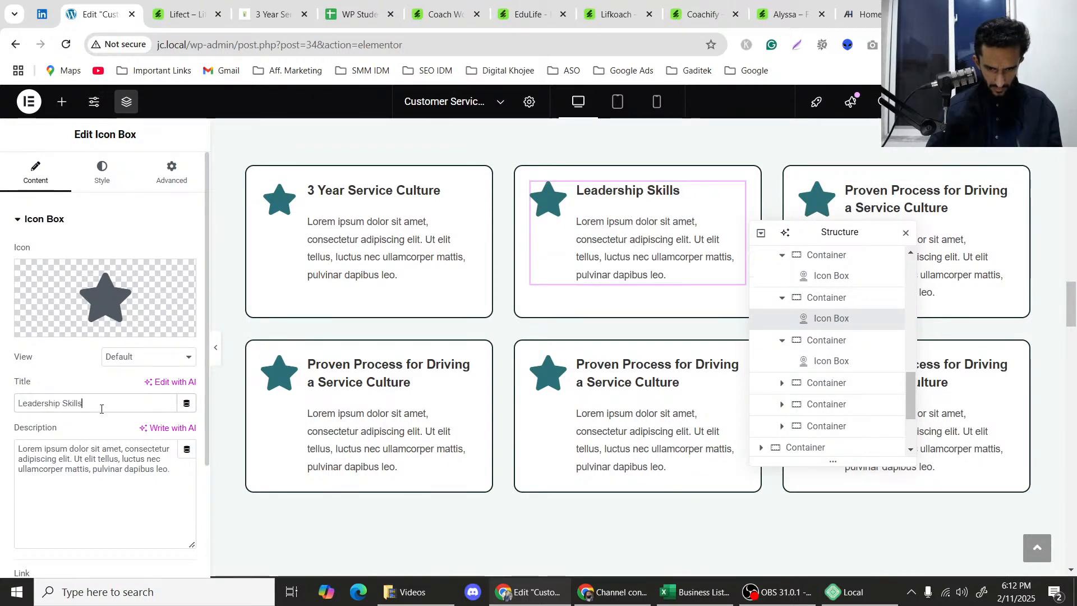
Check the Lifect template's third service and set the third card's title to Private Coachings.
click(880, 205)
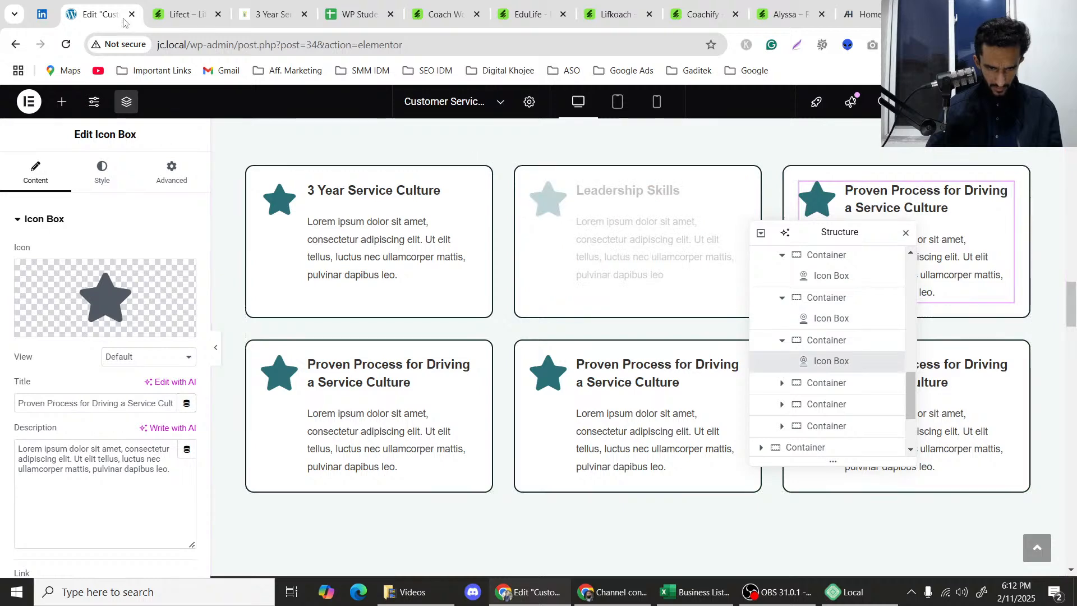
click(238, 3)
click(202, 4)
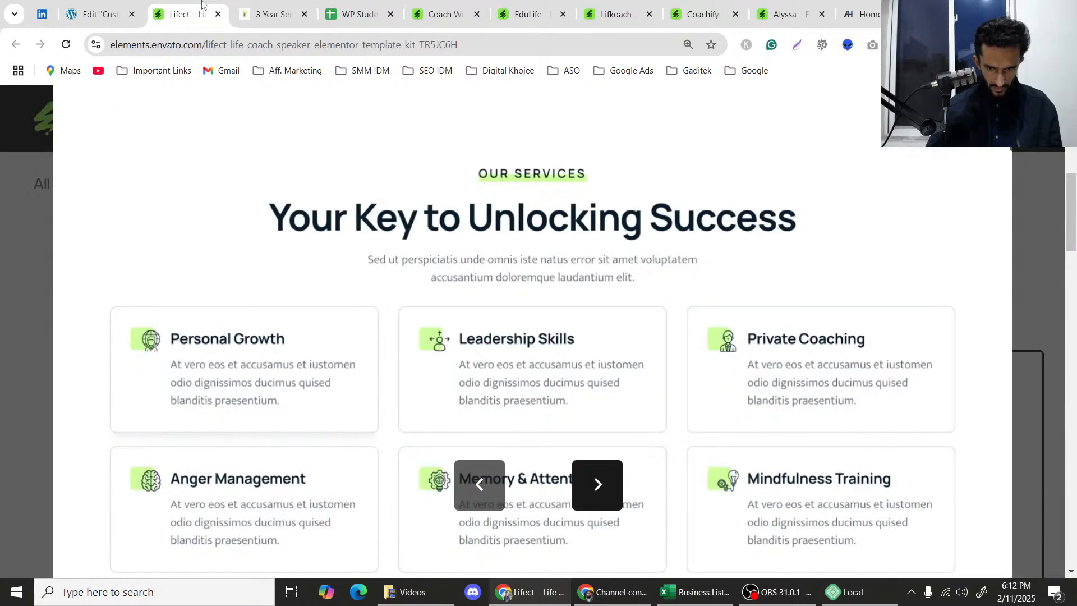
click(97, 13)
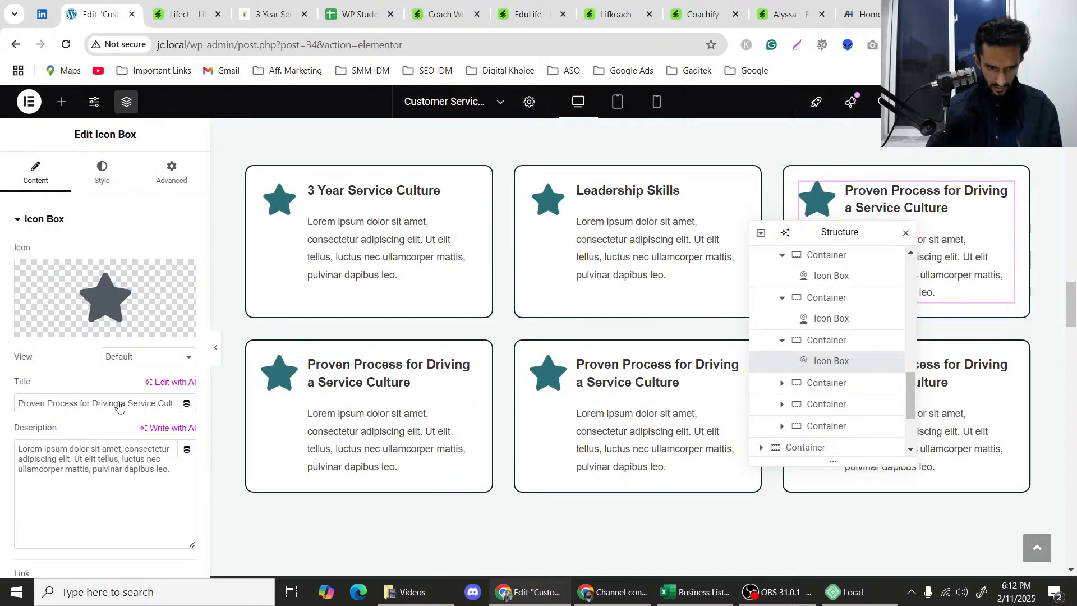
triple_click(58, 401)
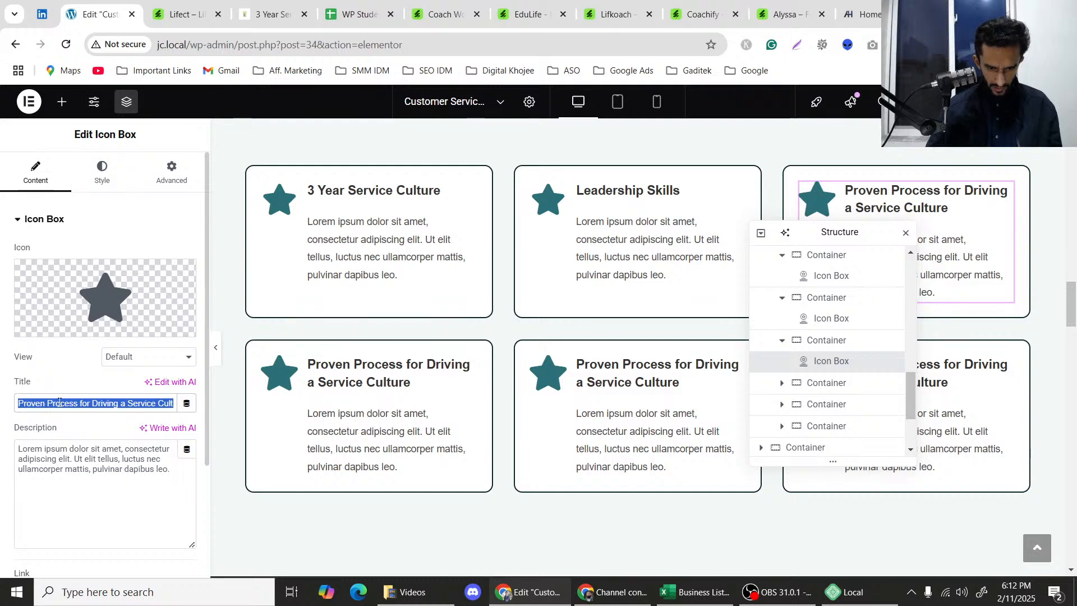
key(ctrl+v)
double_click(23, 401)
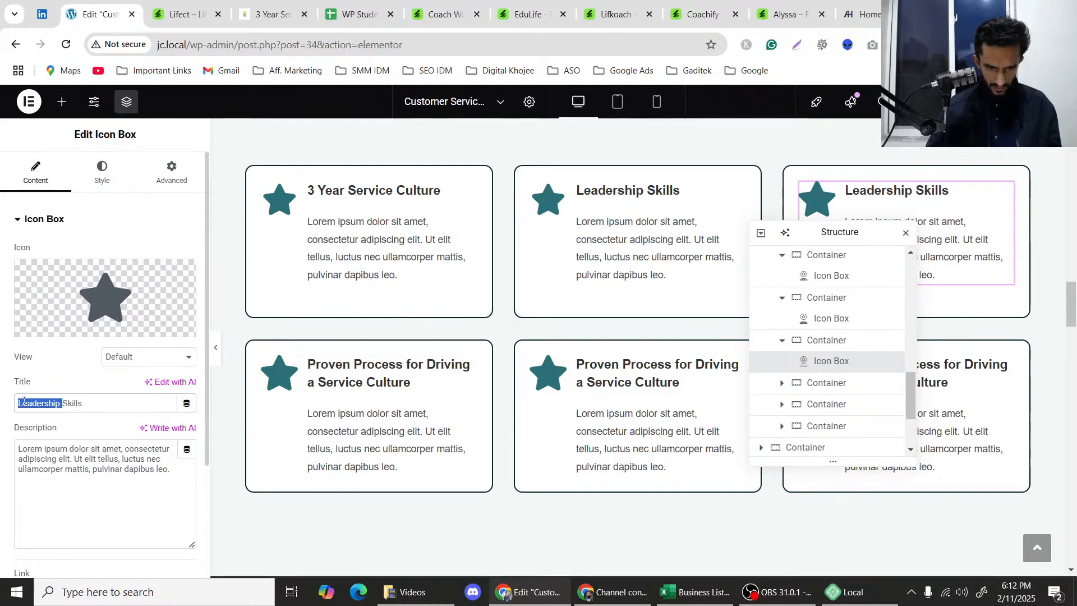
text(P)
text(rivate C)
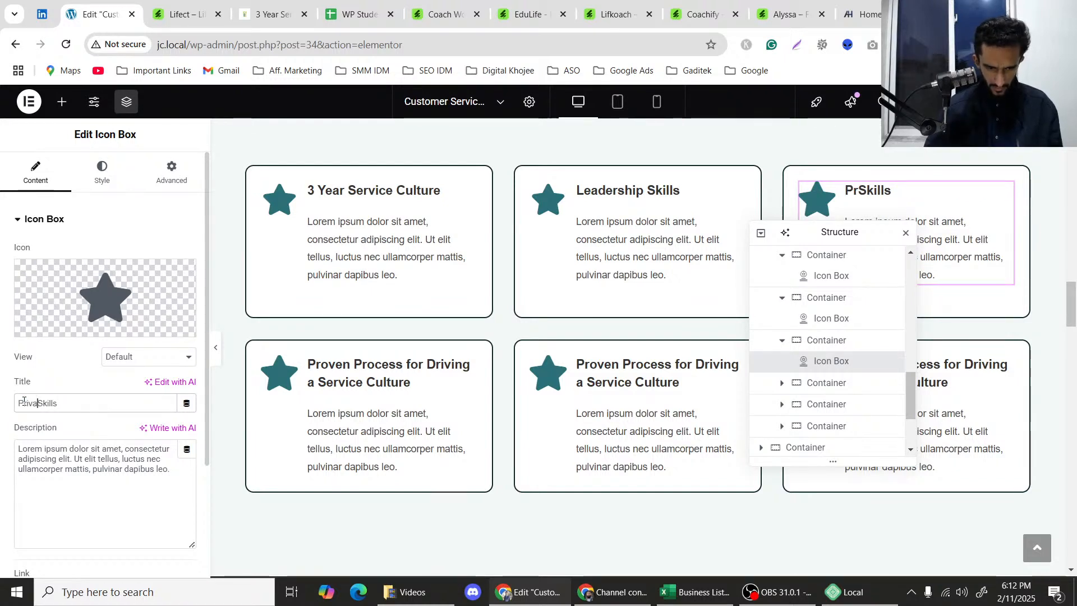
text(oaching)
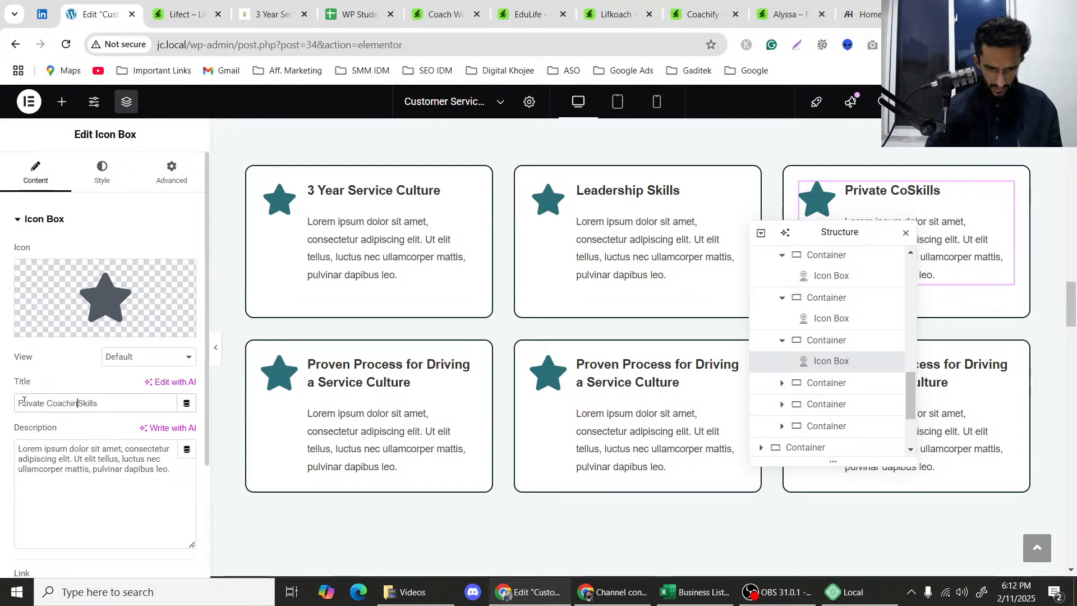
key(shift+End)
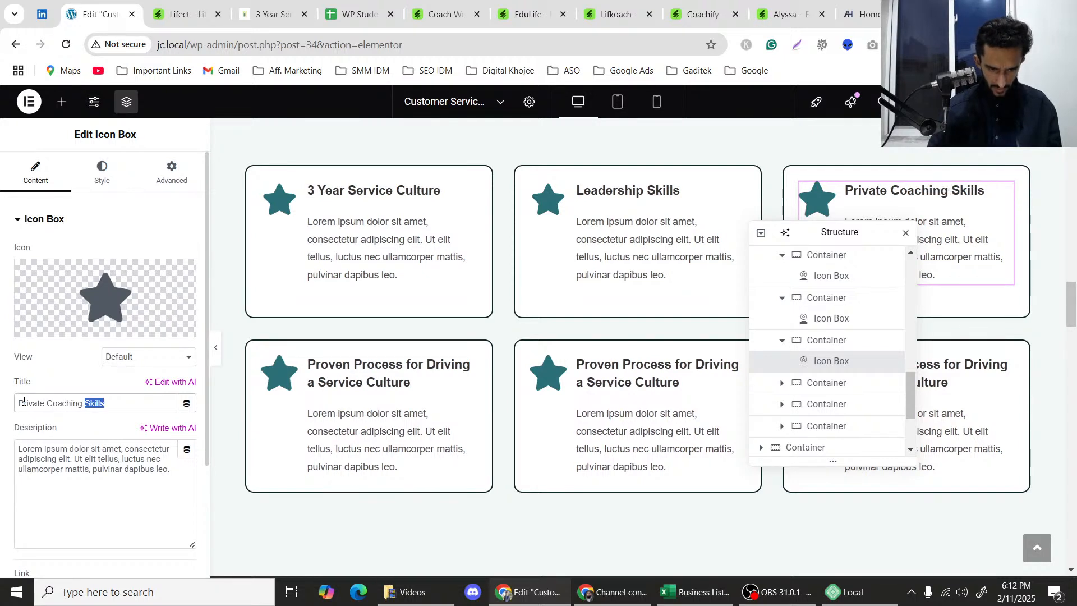
key(BackSpace)
text(s)
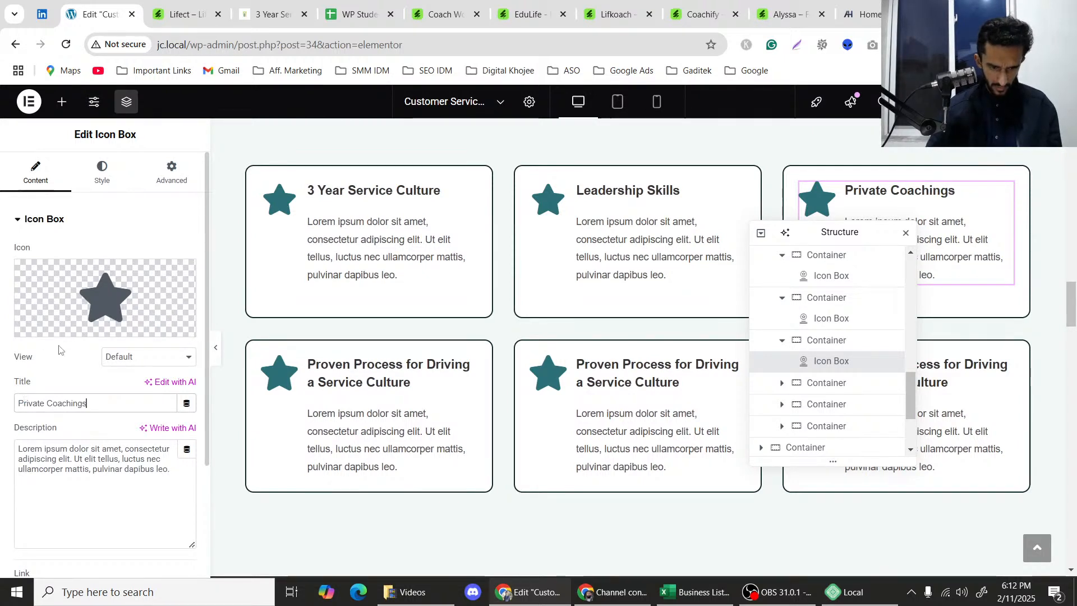
Set the first card in the second row to the title Anger Management, following the Lifect template.
click(358, 382)
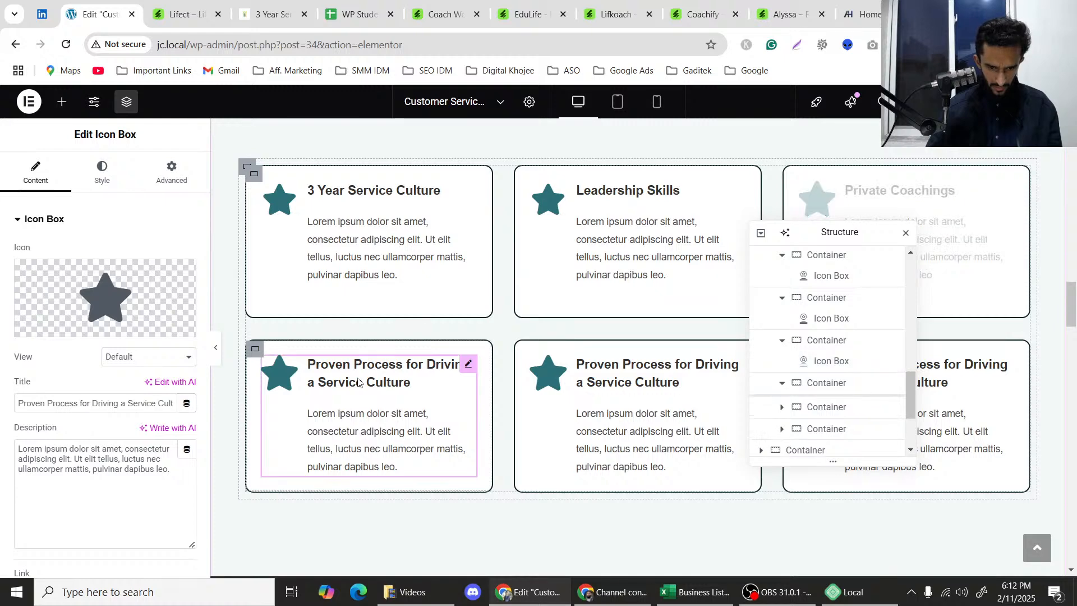
triple_click(80, 407)
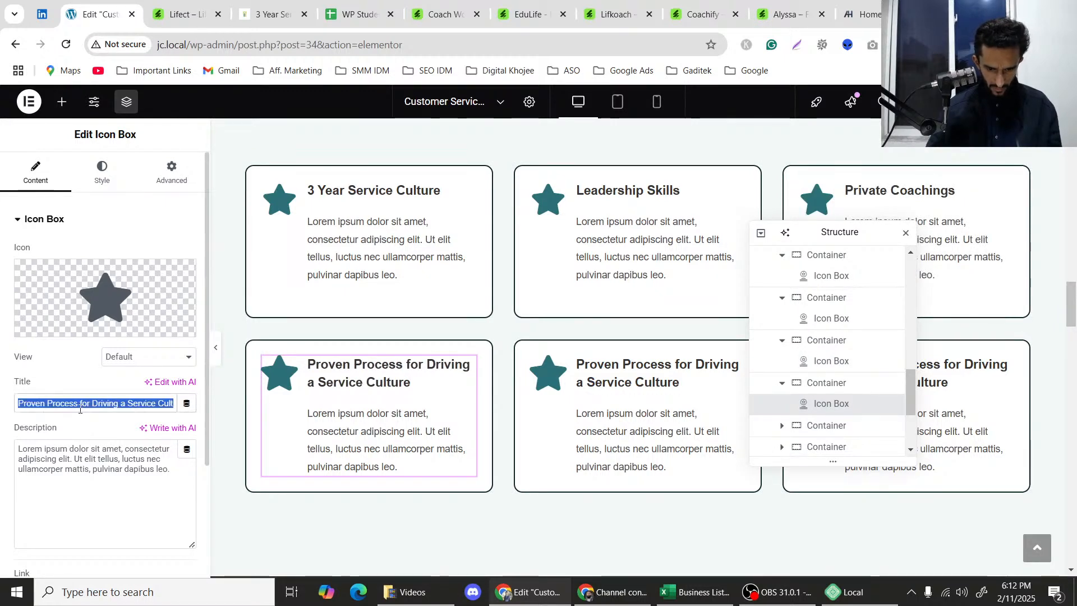
key(ctrl+v)
click(191, 12)
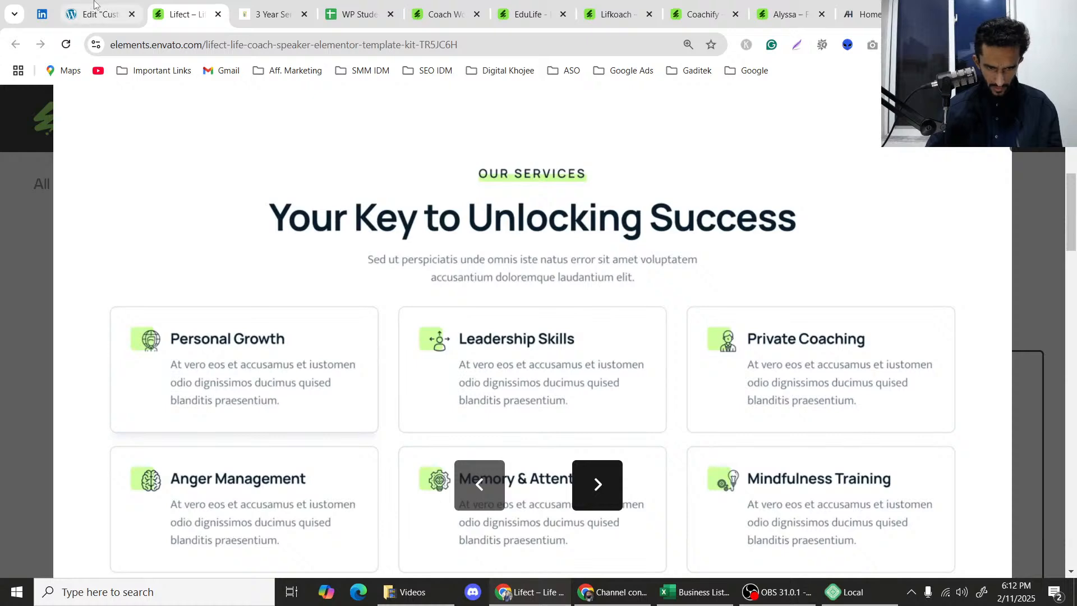
click(94, 4)
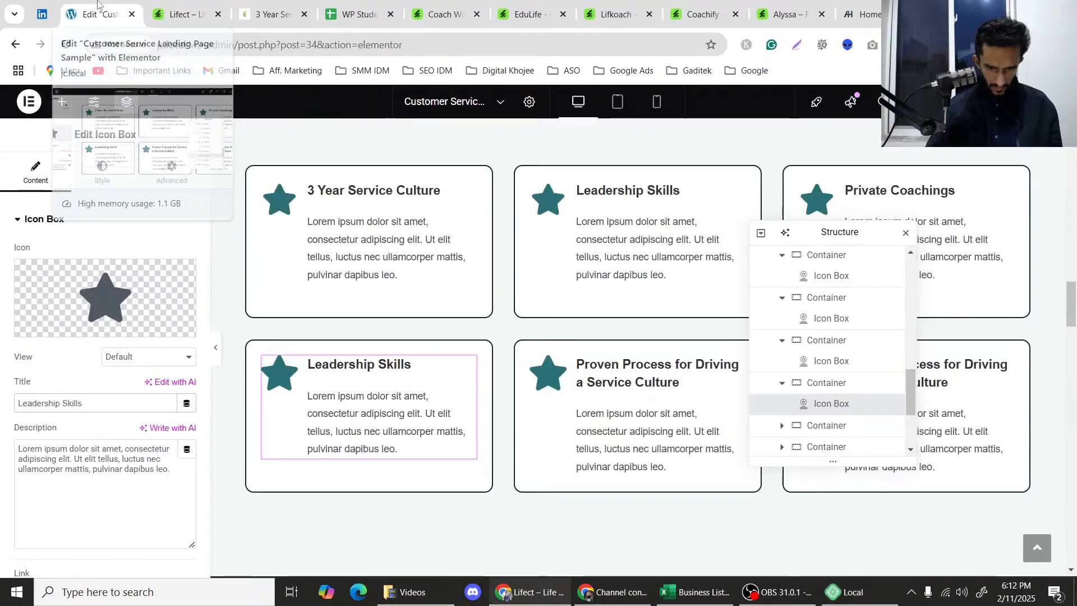
double_click(50, 403)
text(Anger)
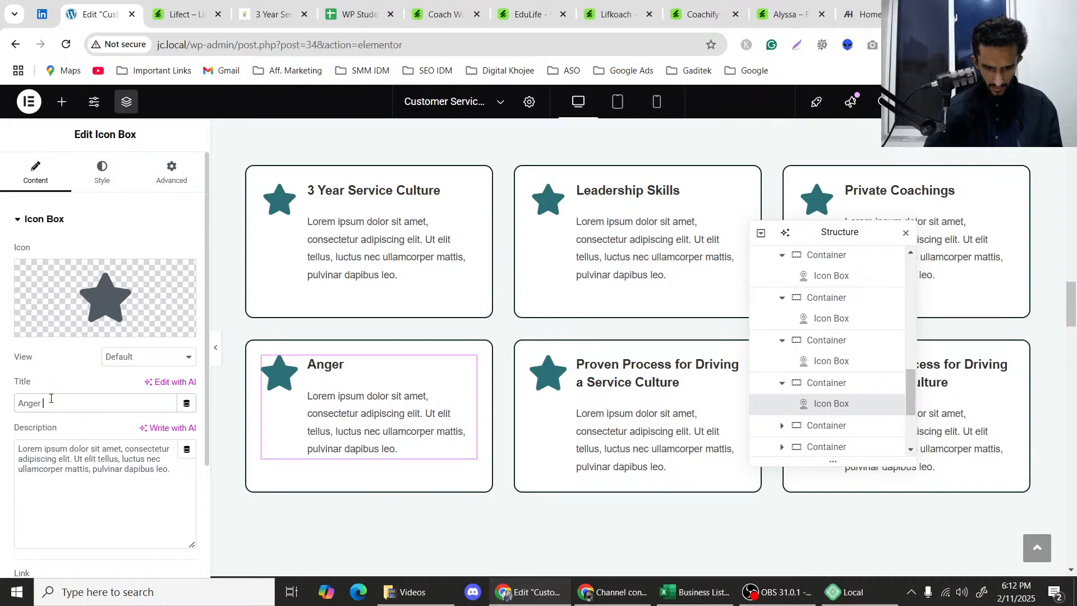
text( Manage)
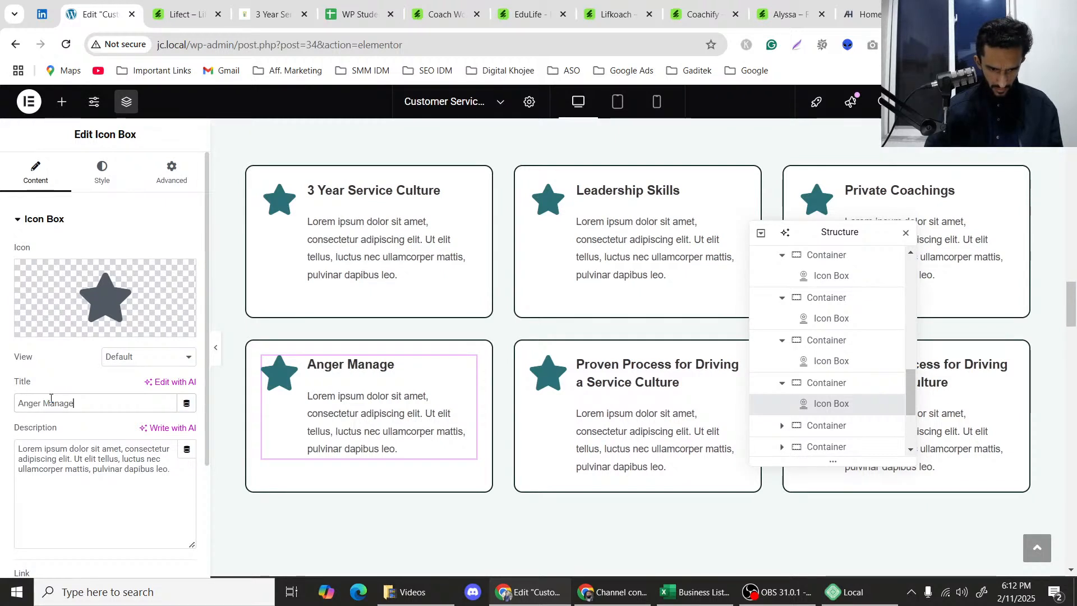
text(mnment)
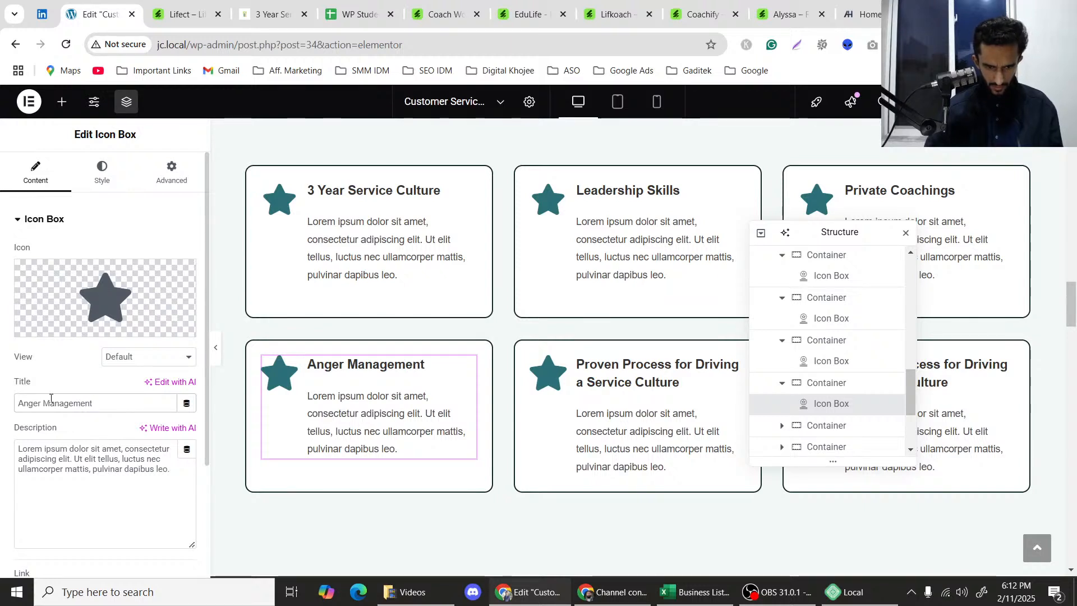
Replace Anger with Burnout in the fourth card's title so it reads Burnout Management.
triple_click(50, 399)
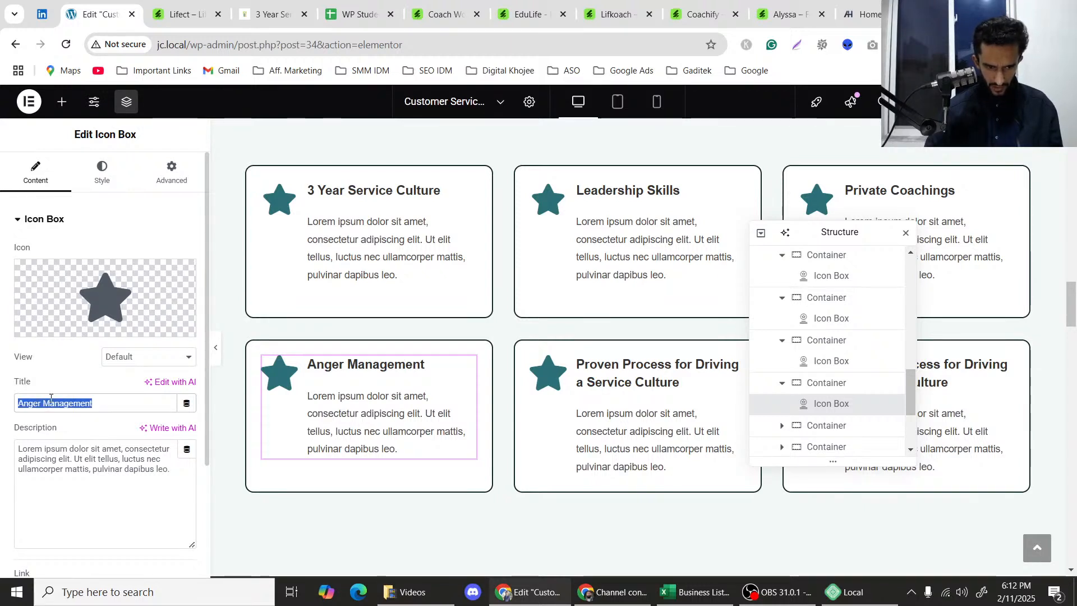
double_click(32, 404)
text(B)
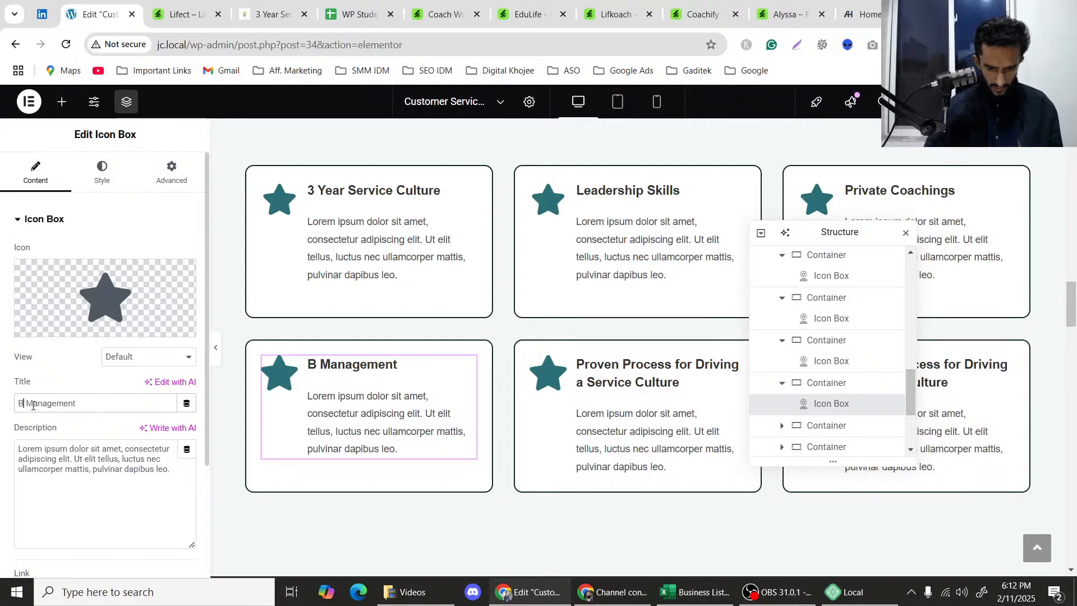
text(urnout)
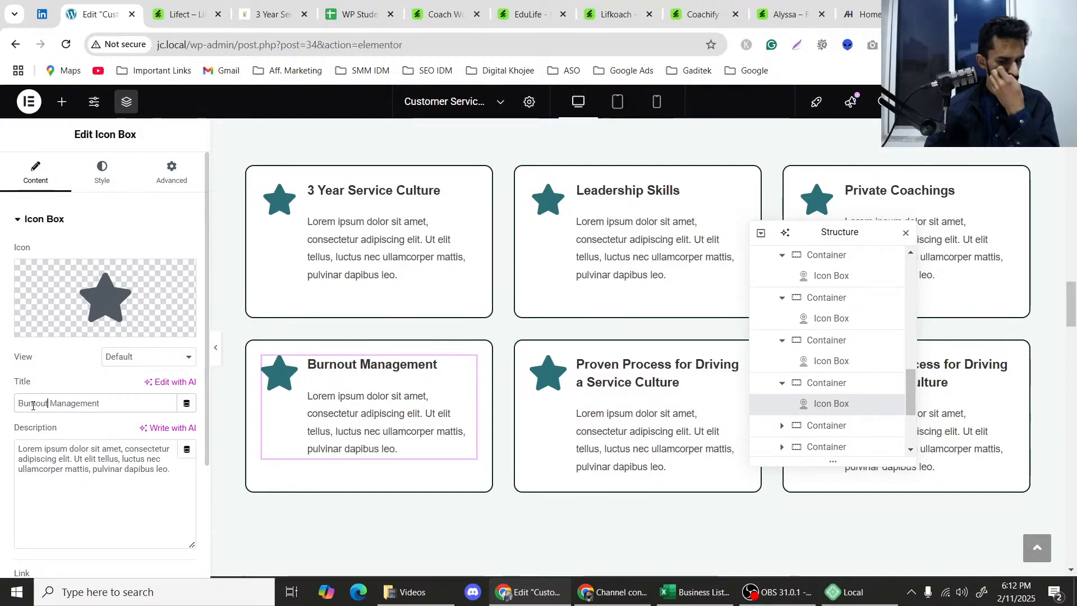
Look up the remaining second-row service titles in the Lifect template and return to the page editor.
click(160, 3)
scroll(284, 281, down, 2)
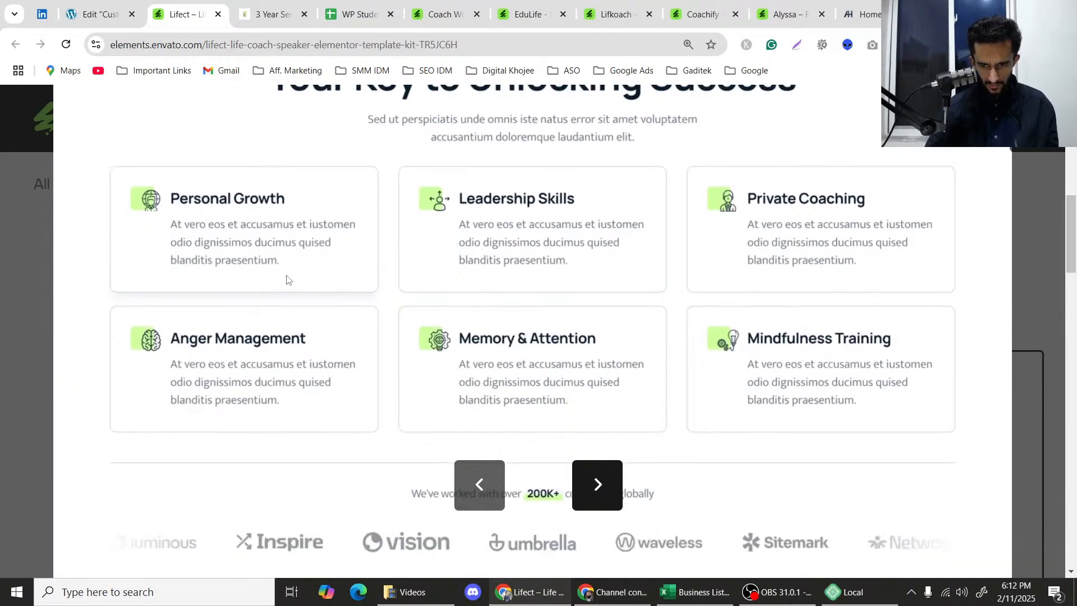
click(98, 3)
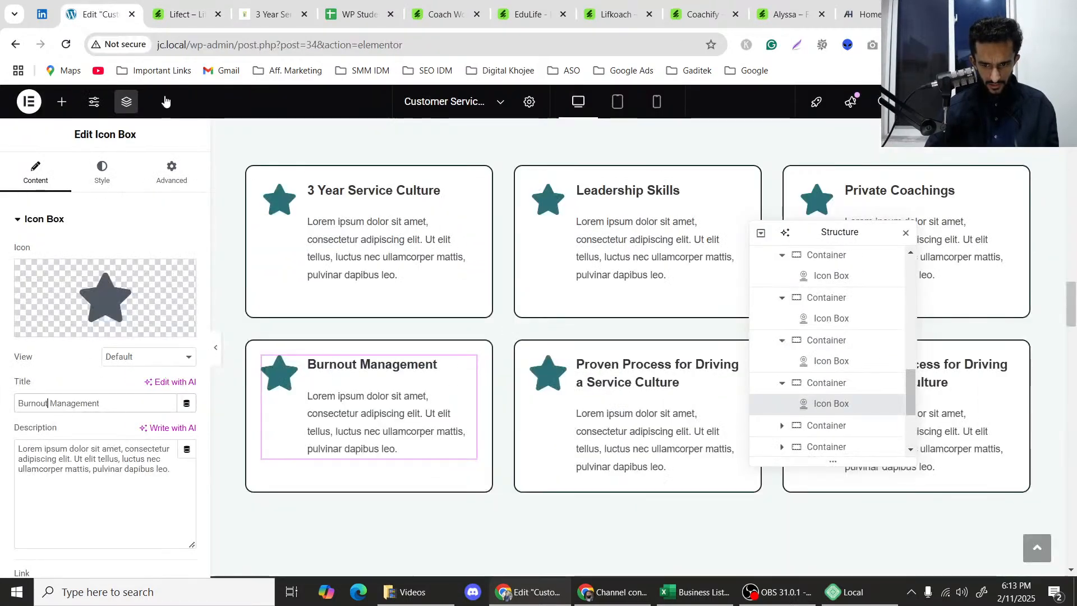
Set the title of the second row's middle card to B2B Trainings.
click(612, 385)
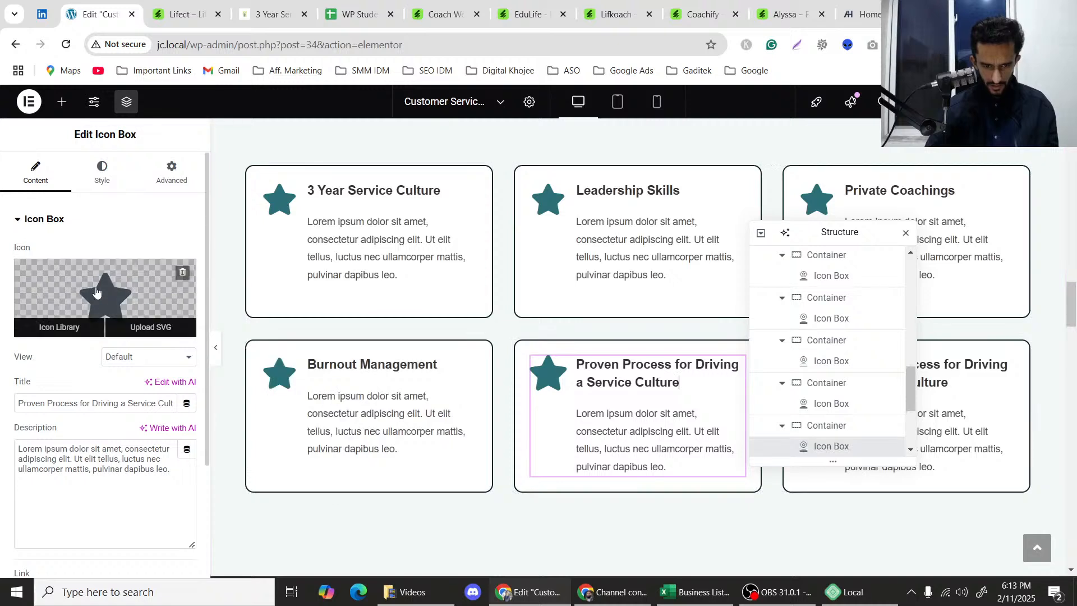
triple_click(72, 404)
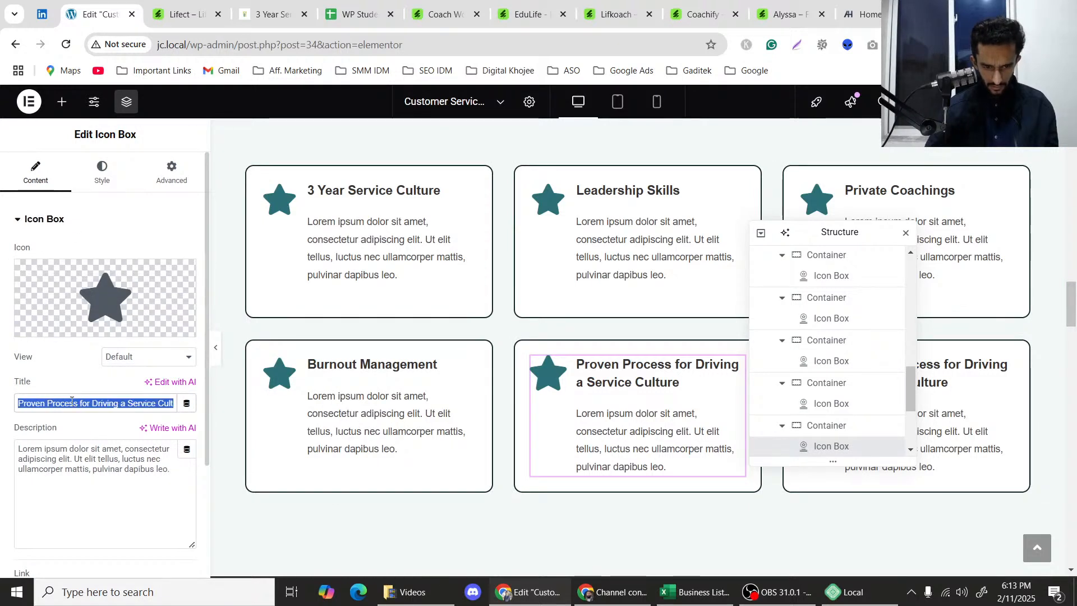
text(B2B)
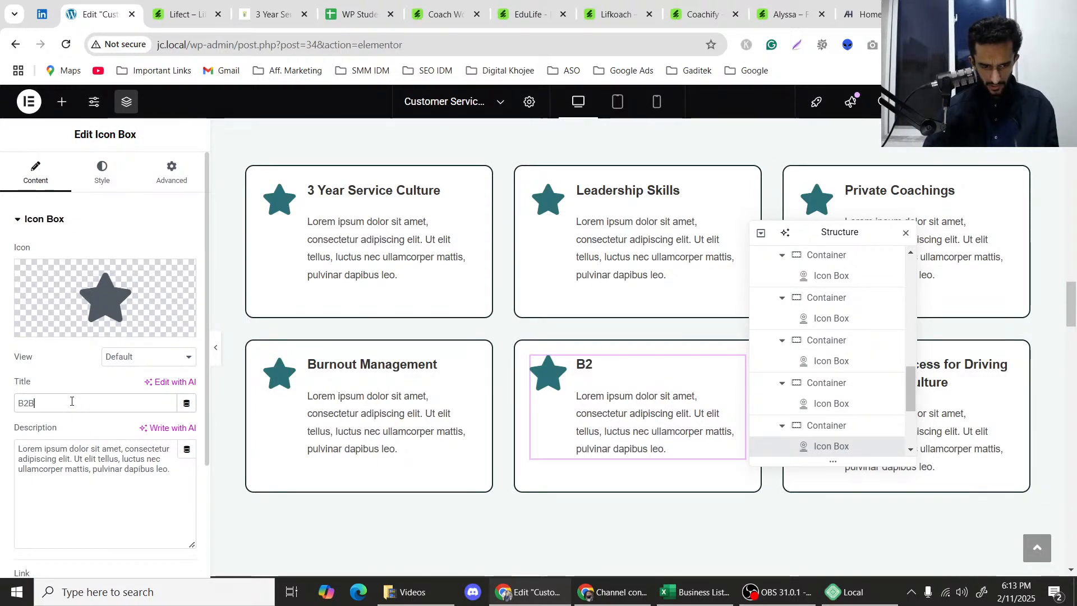
text( Train)
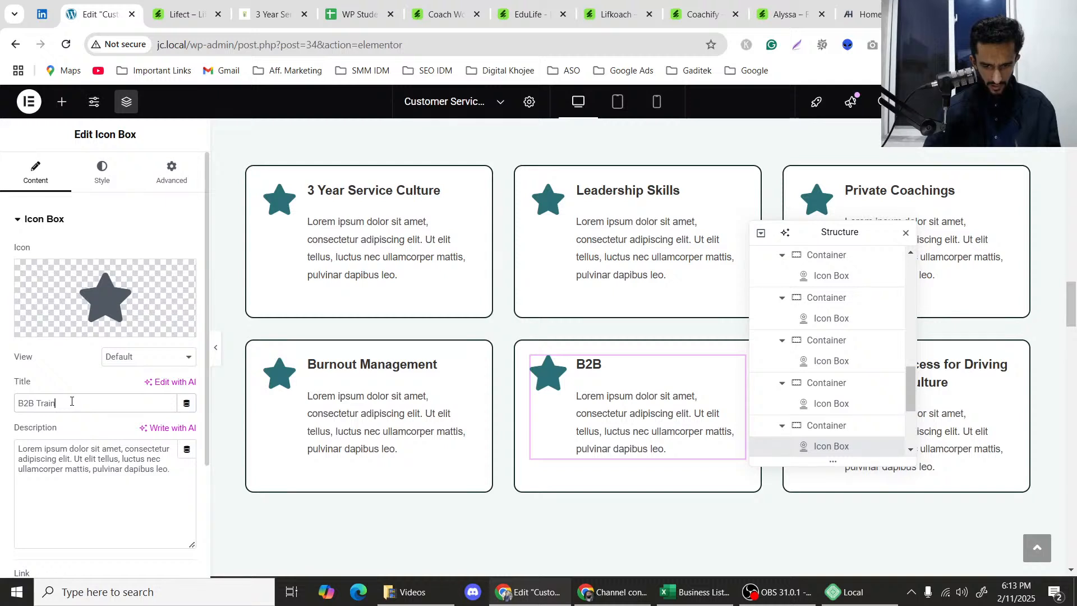
text(ings)
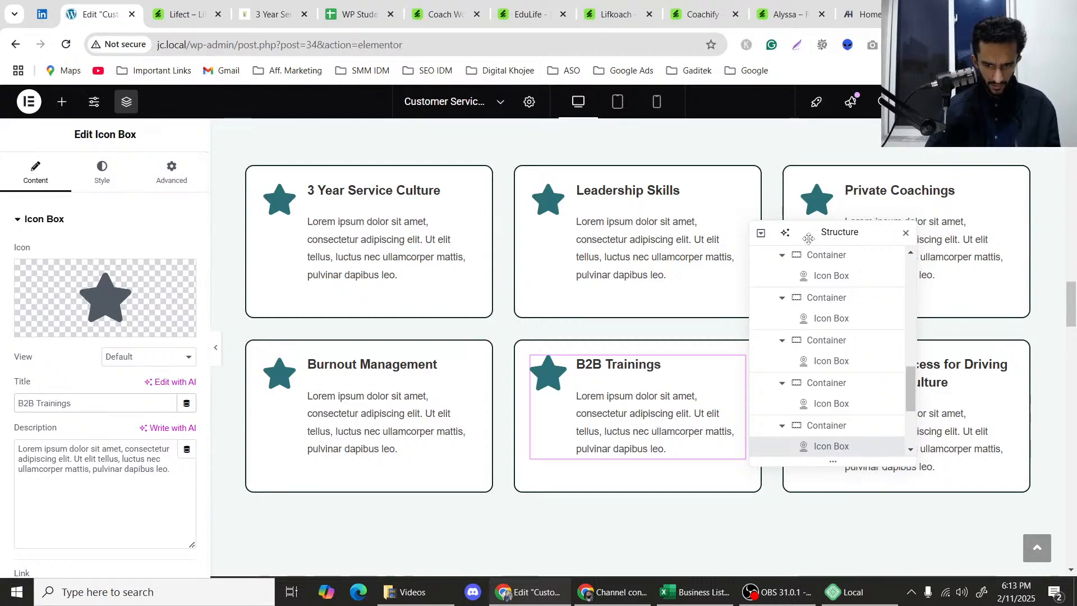
Uncover the last card in the second row and set its title to You name it.
drag(808, 238, 651, 205)
click(944, 382)
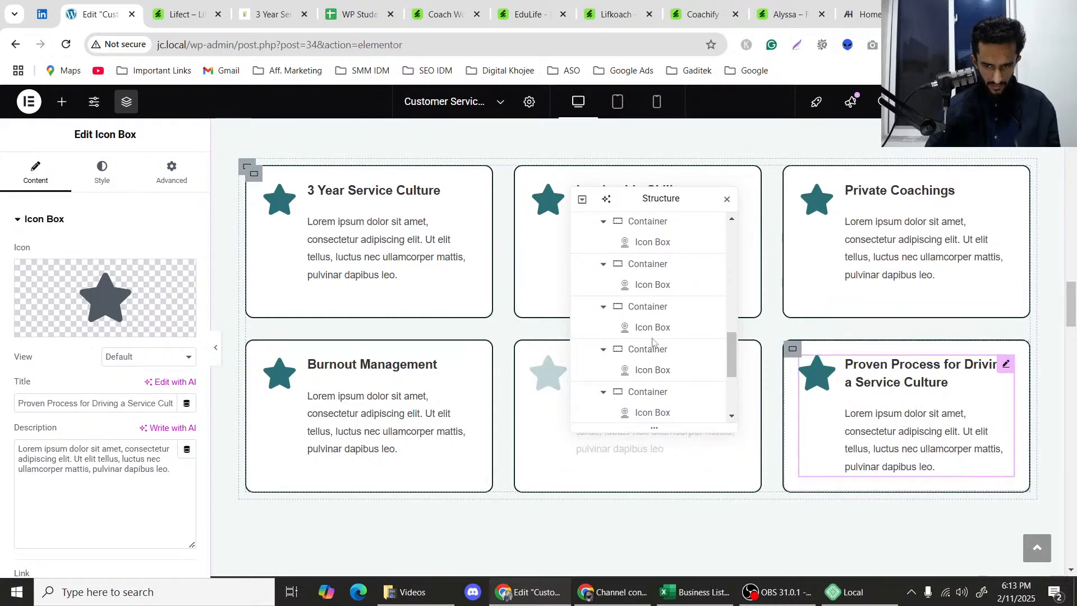
click(184, 5)
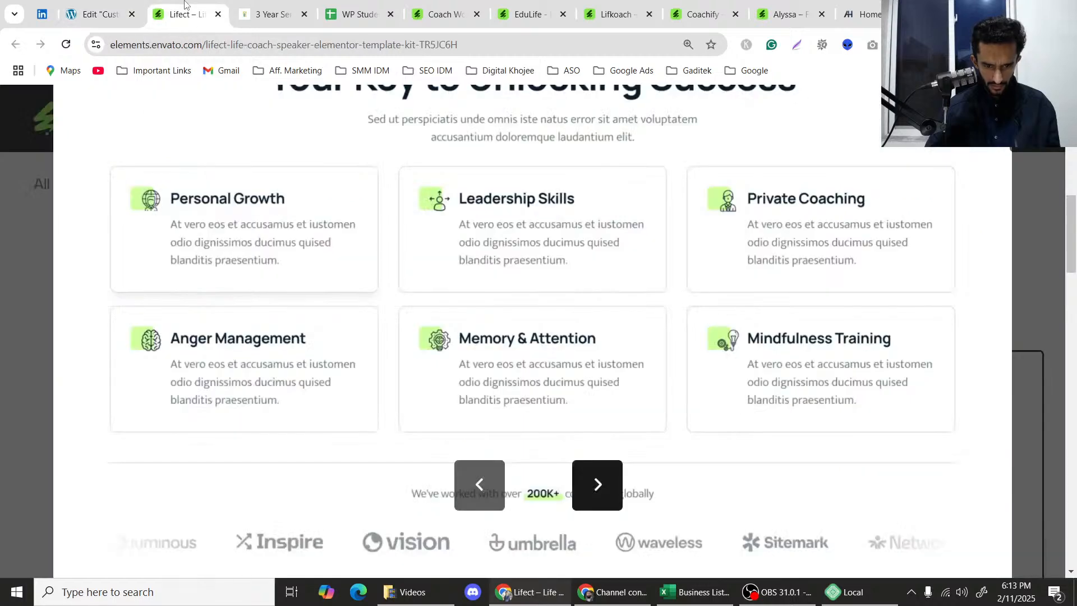
click(86, 4)
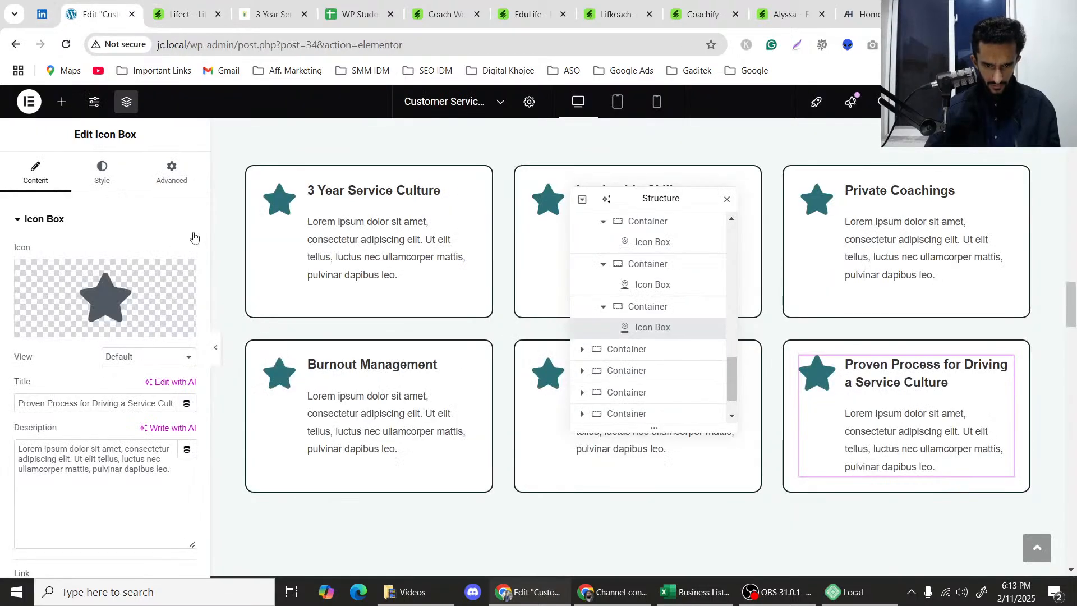
triple_click(72, 404)
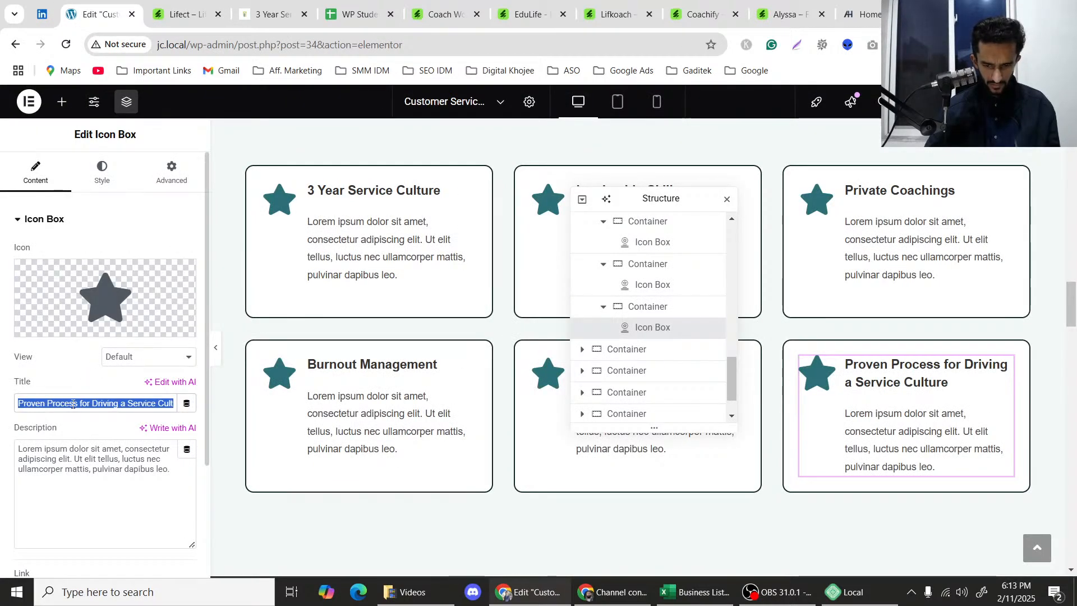
text(Y)
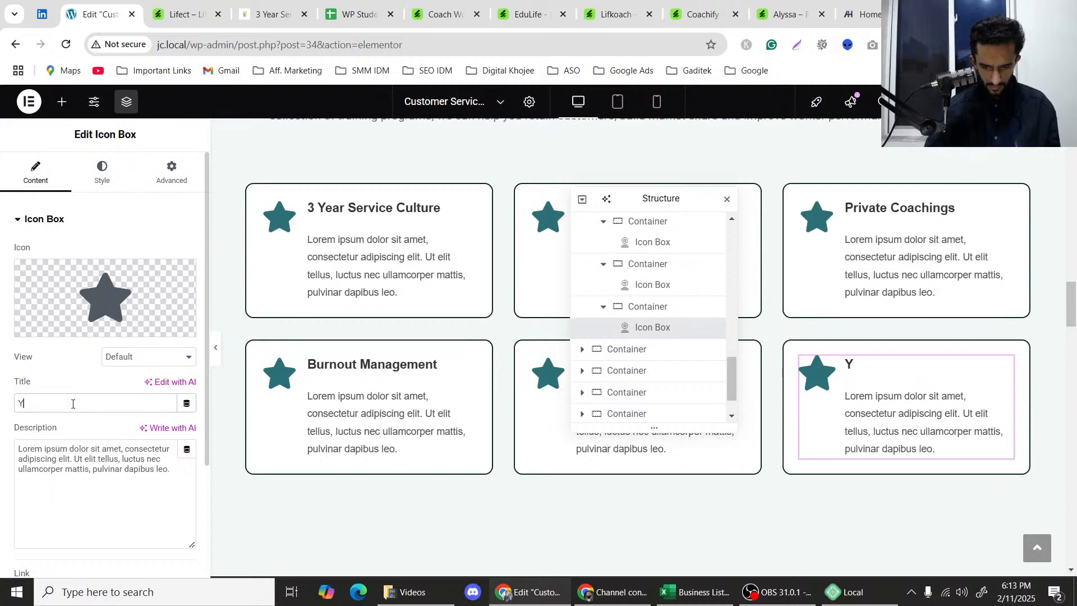
text(u name it)
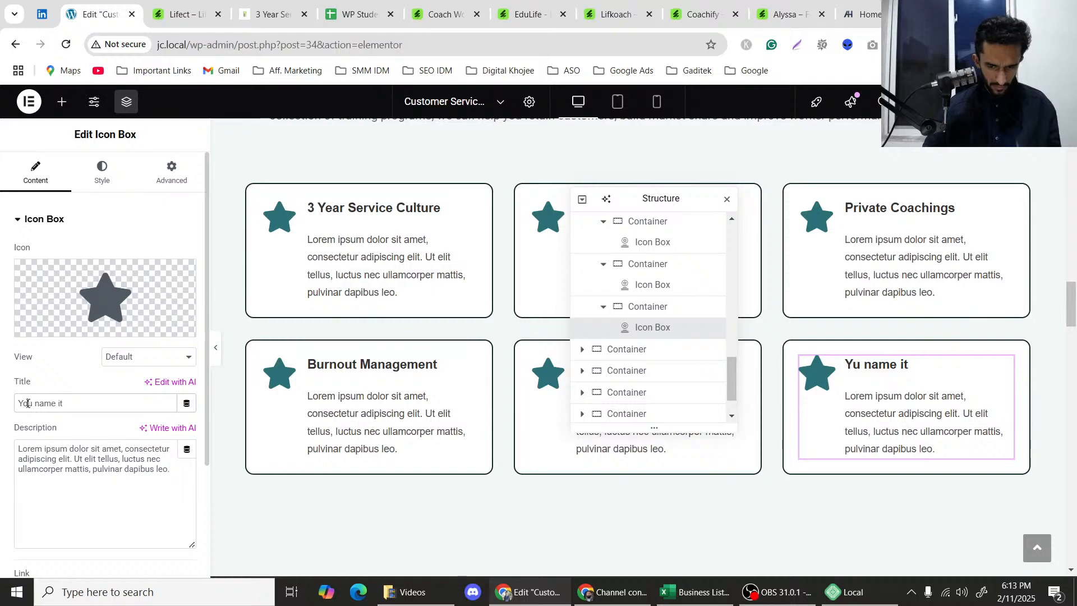
Compare the Our Services section with the Lifect template's services section and return to the cards in the page editor.
scroll(356, 301, down, 5)
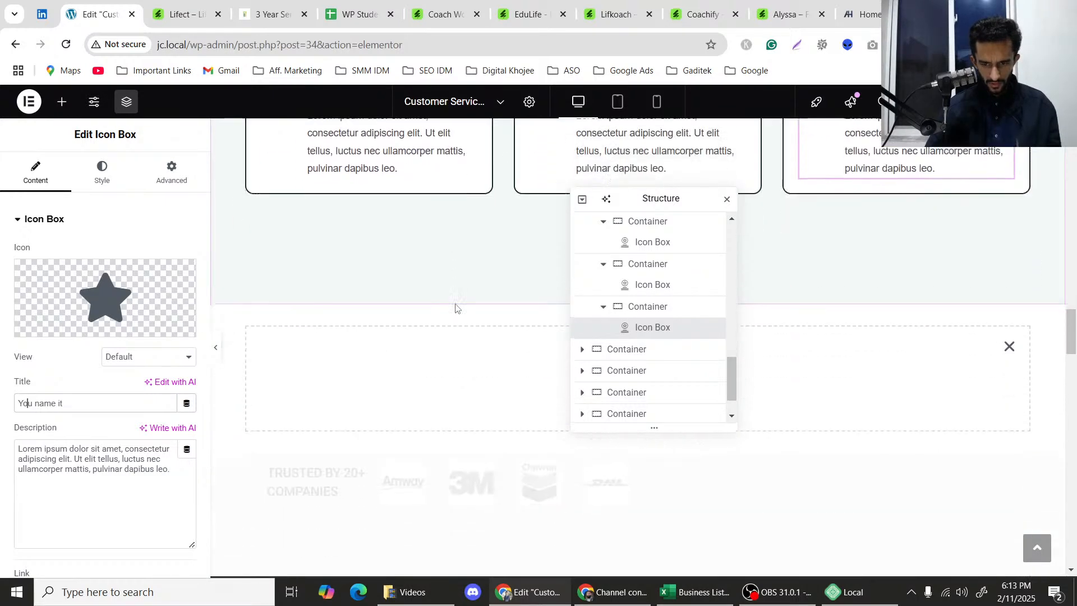
scroll(455, 305, up, 9)
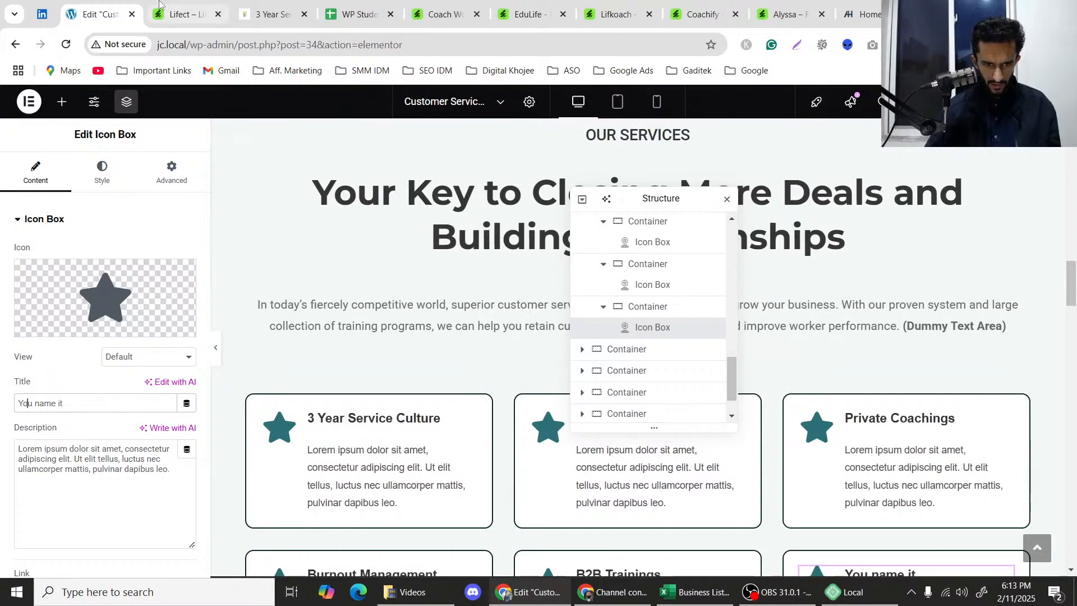
key(ctrl+Tab)
scroll(303, 300, down, 2)
scroll(312, 308, up, 4)
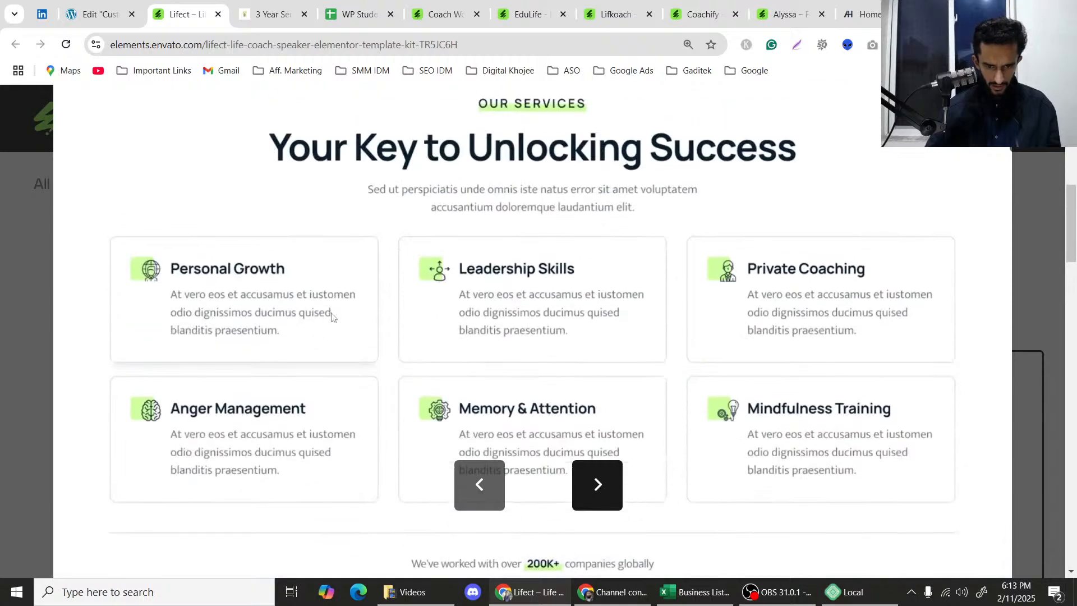
click(112, 17)
scroll(255, 196, down, 4)
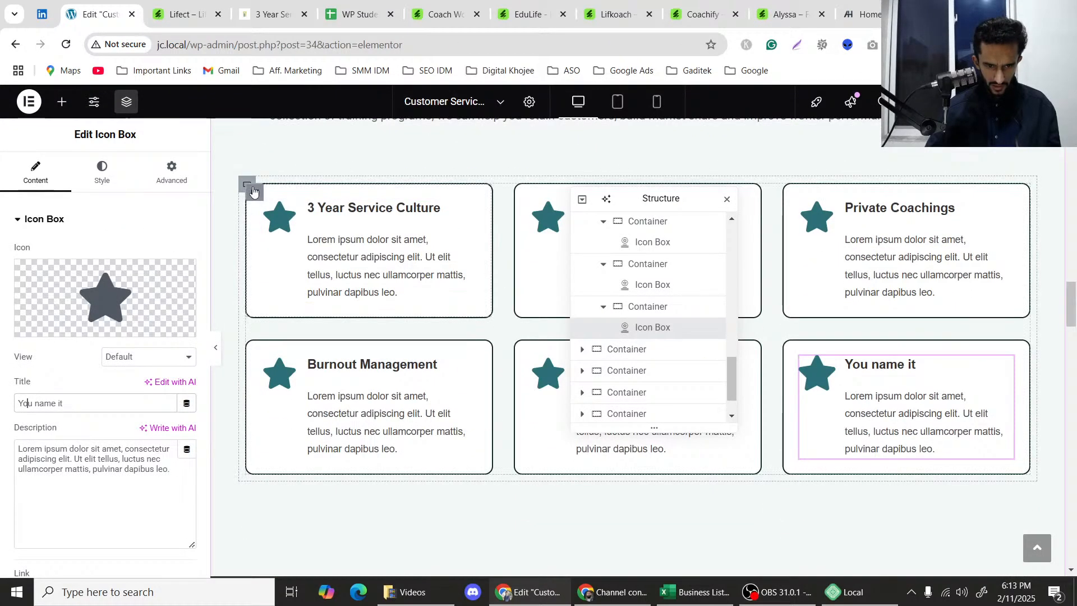
Add a hover box shadow to the 3 Year Service Culture card's container, coloured rgba(210, 210, 210, 0.67).
click(252, 191)
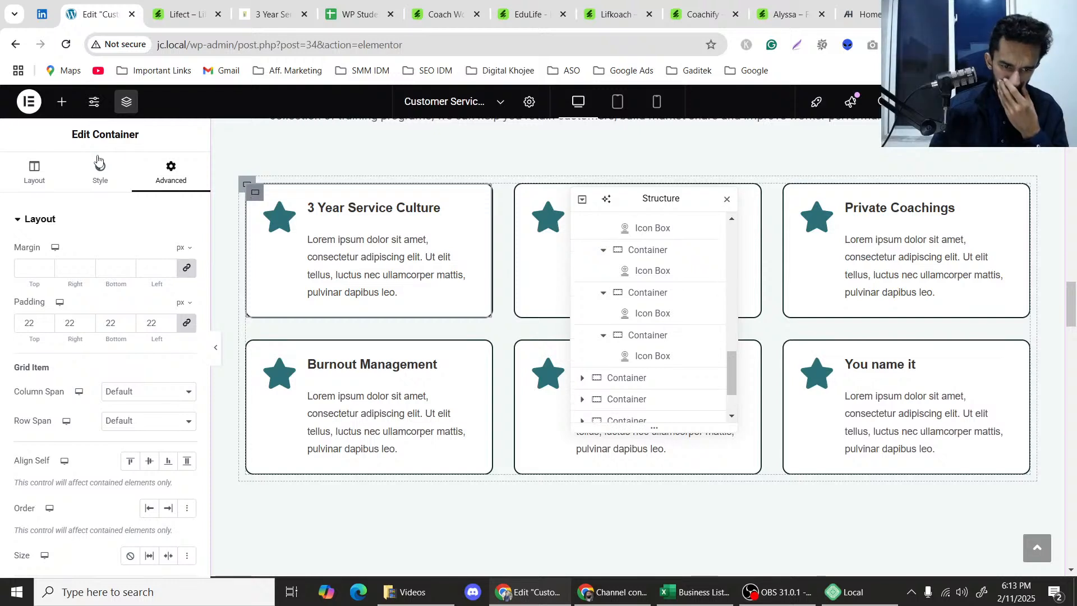
click(90, 198)
scroll(114, 352, down, 2)
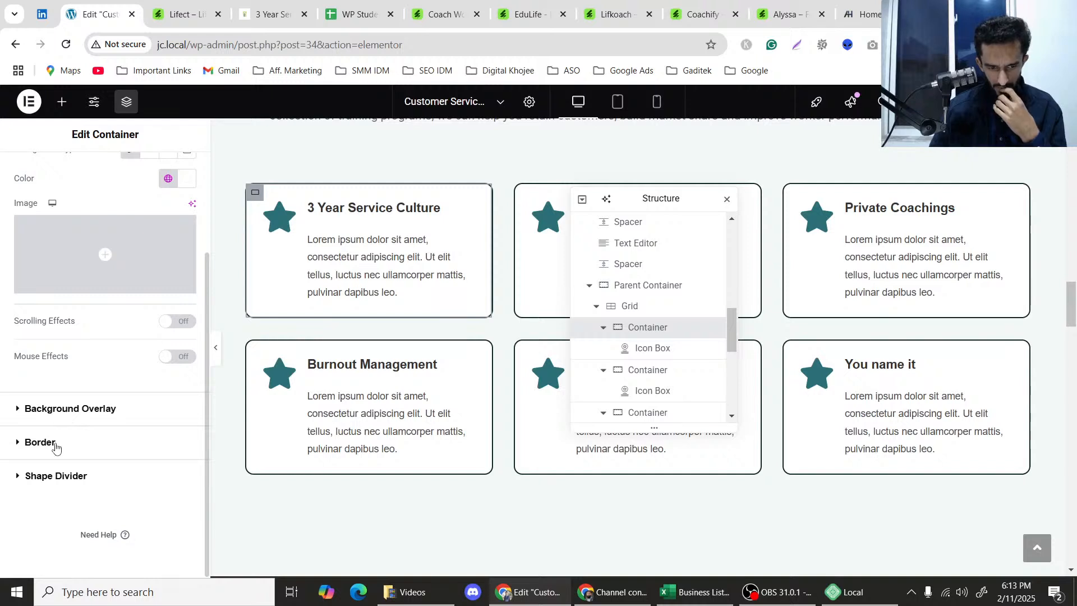
click(57, 442)
click(147, 319)
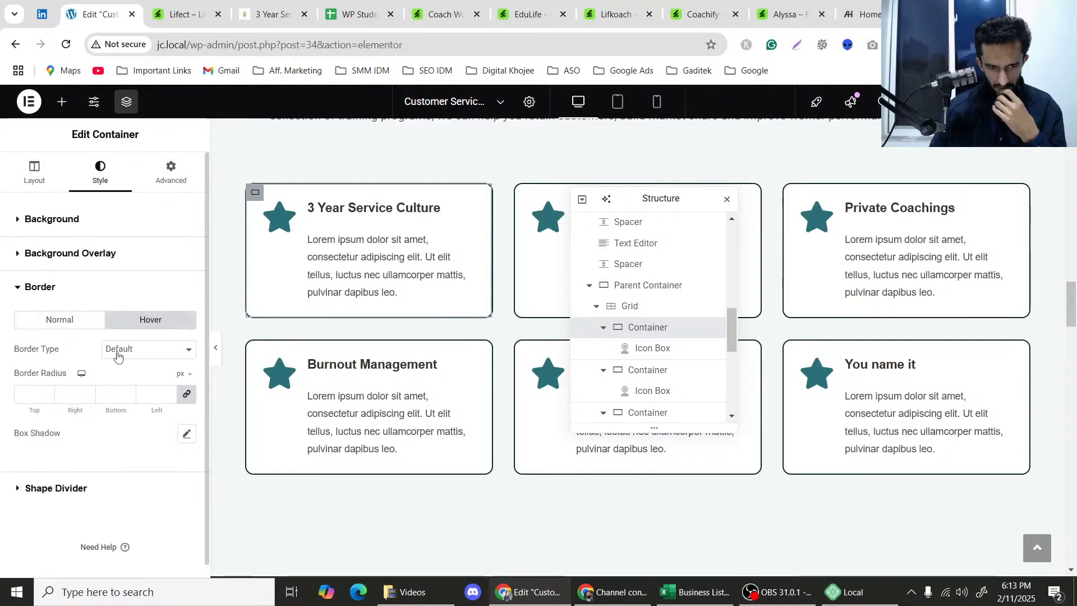
click(186, 441)
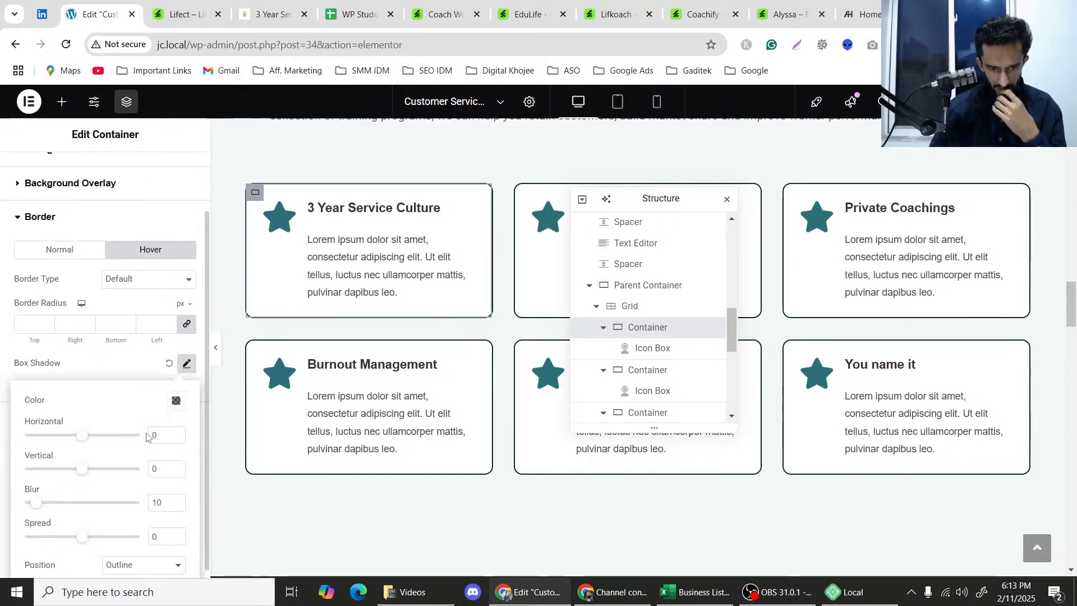
click(177, 401)
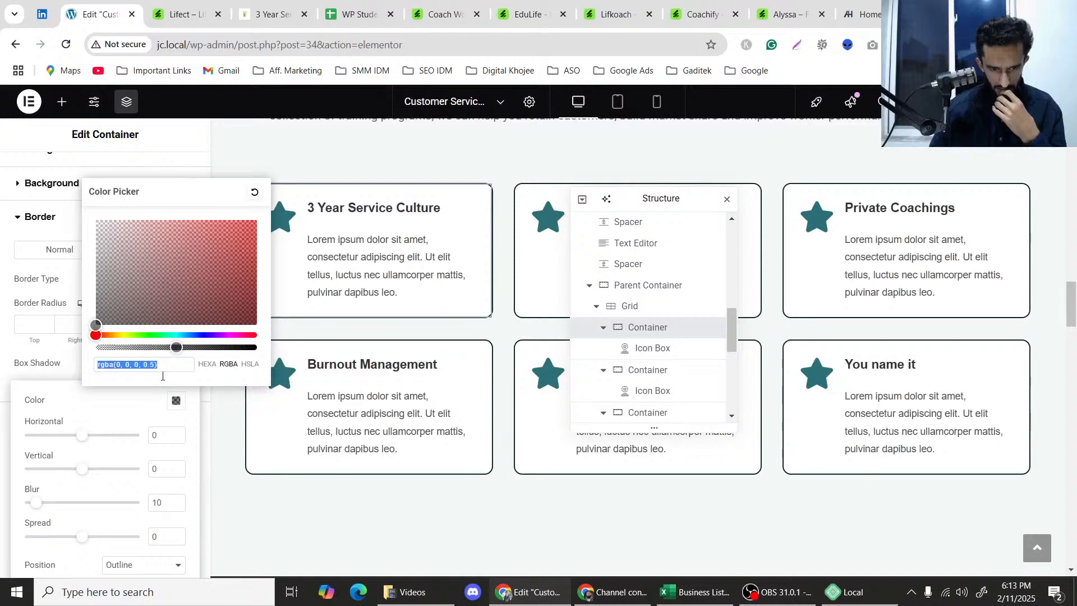
drag(174, 348, 129, 347)
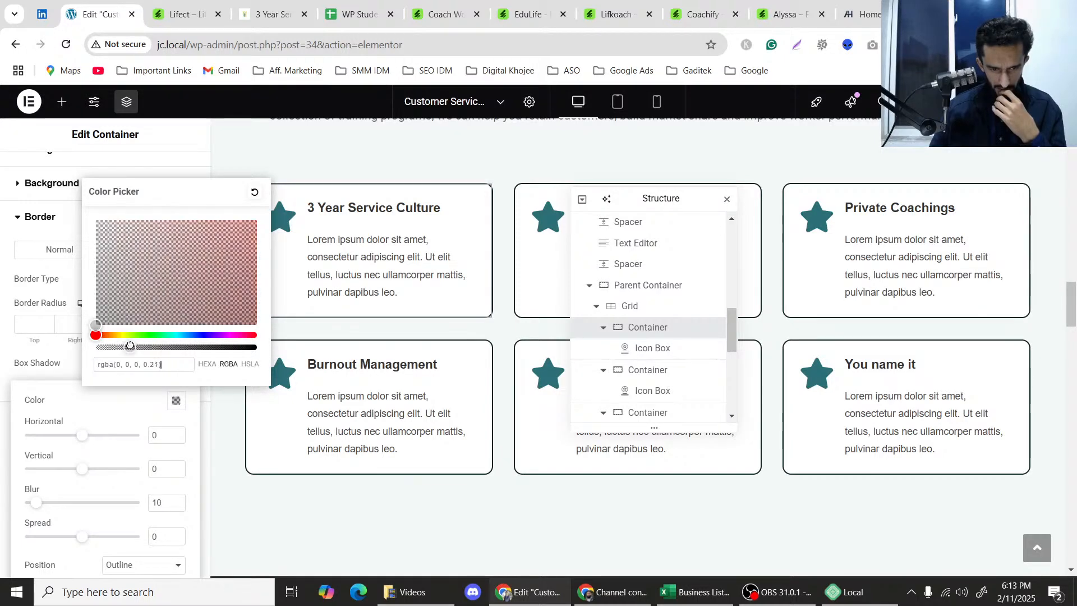
drag(117, 274, 95, 250)
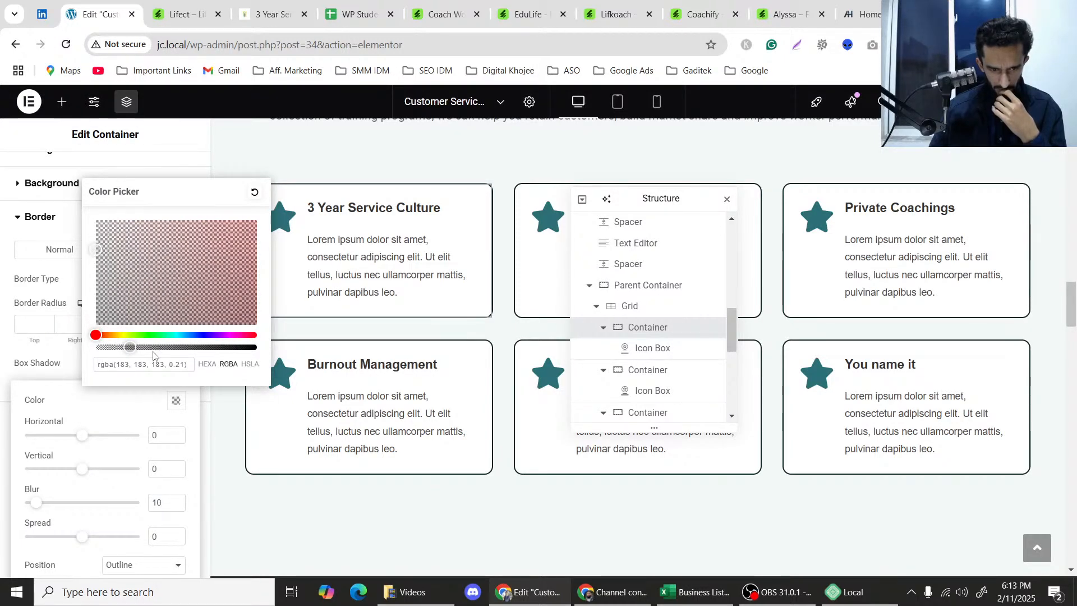
drag(149, 347, 206, 348)
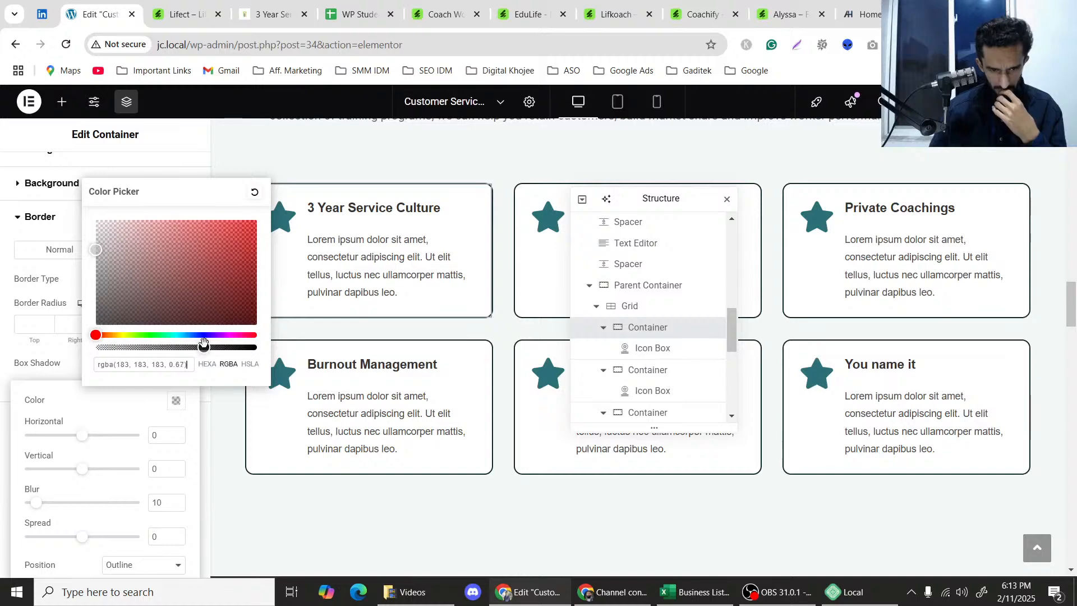
drag(93, 250, 91, 238)
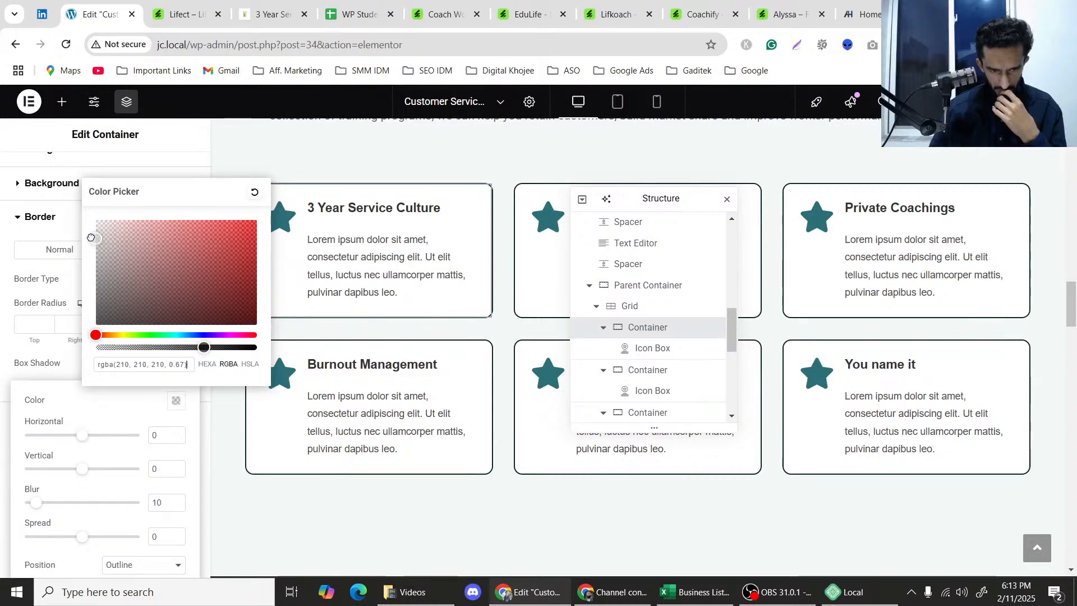
click(112, 413)
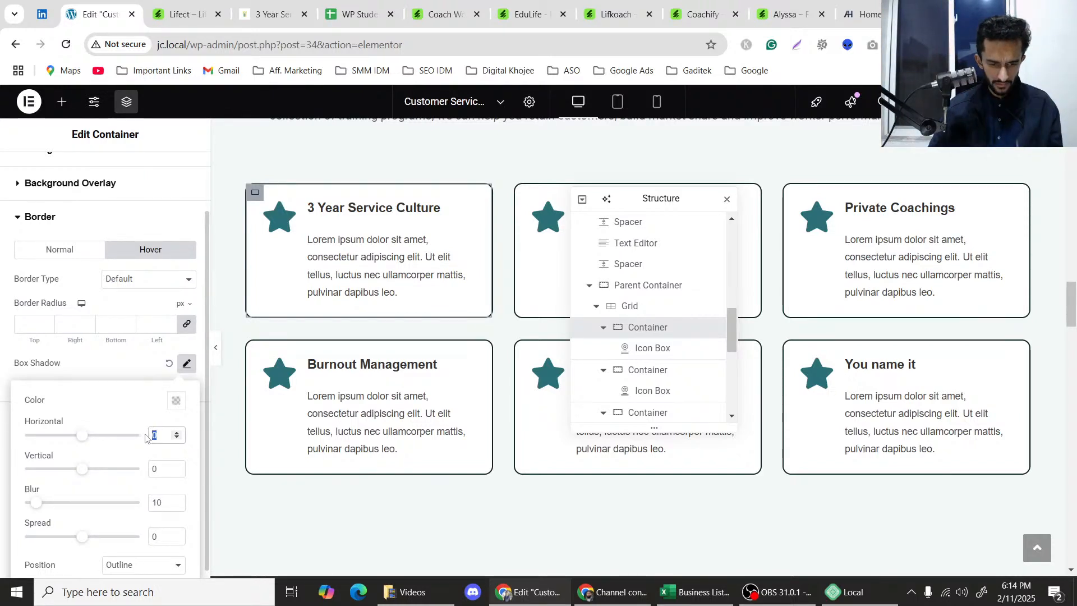
Set the hover shadow's vertical offset to 5 and blur to 5, and preview the page without the editing panel.
key(Tab)
text(1)
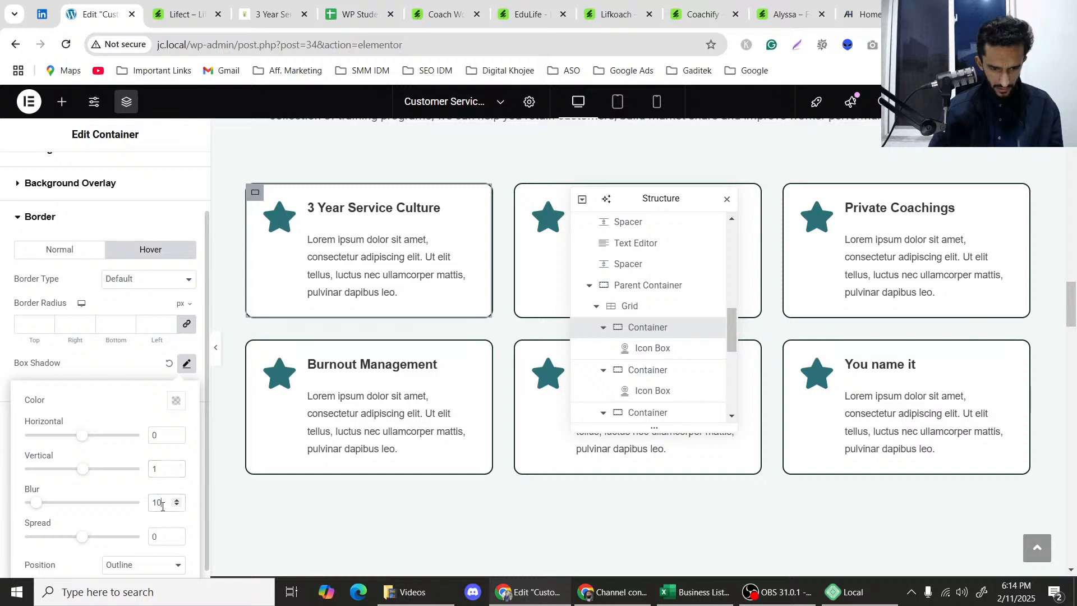
text(5)
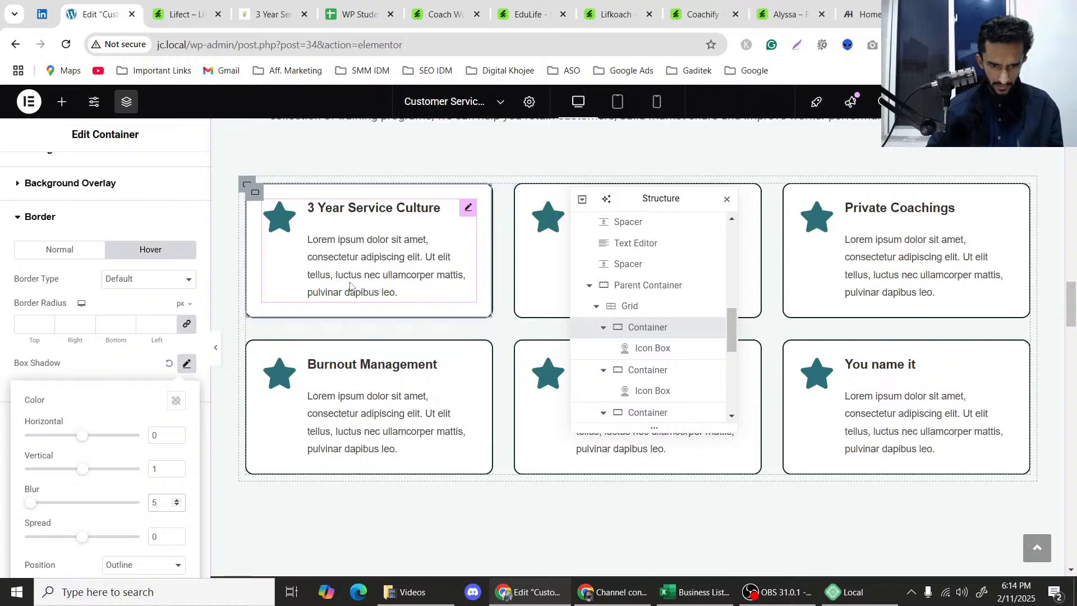
click(177, 468)
click(177, 468)
click(178, 467)
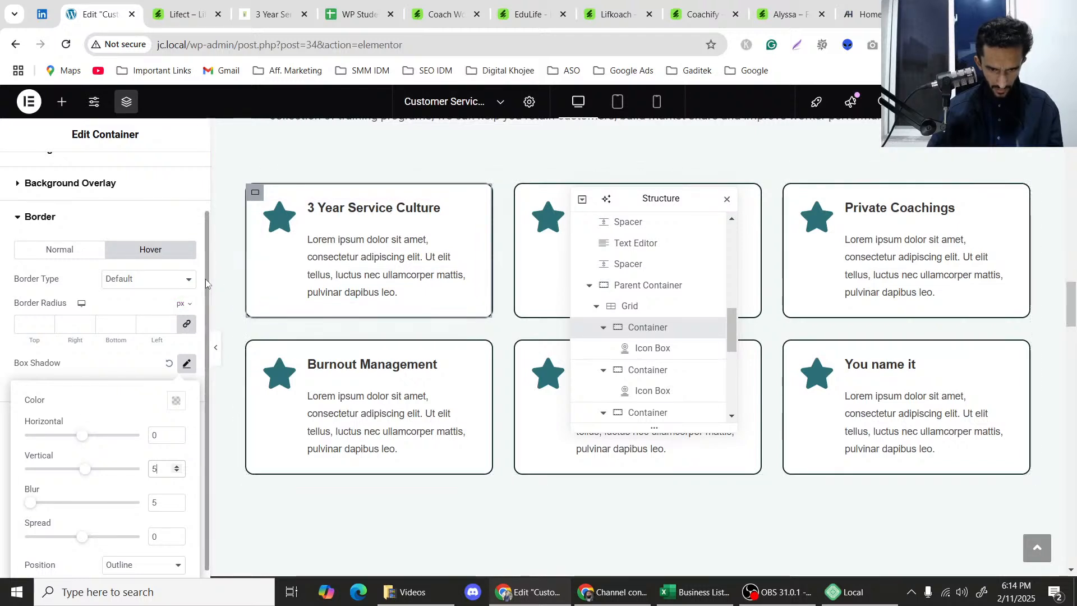
click(215, 346)
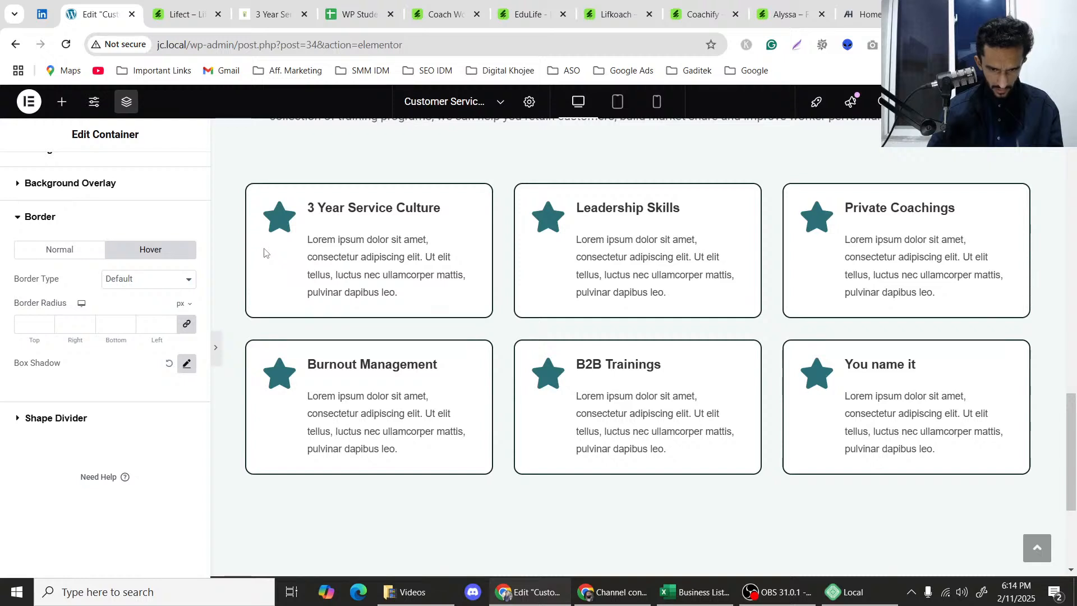
key(ctrl+p)
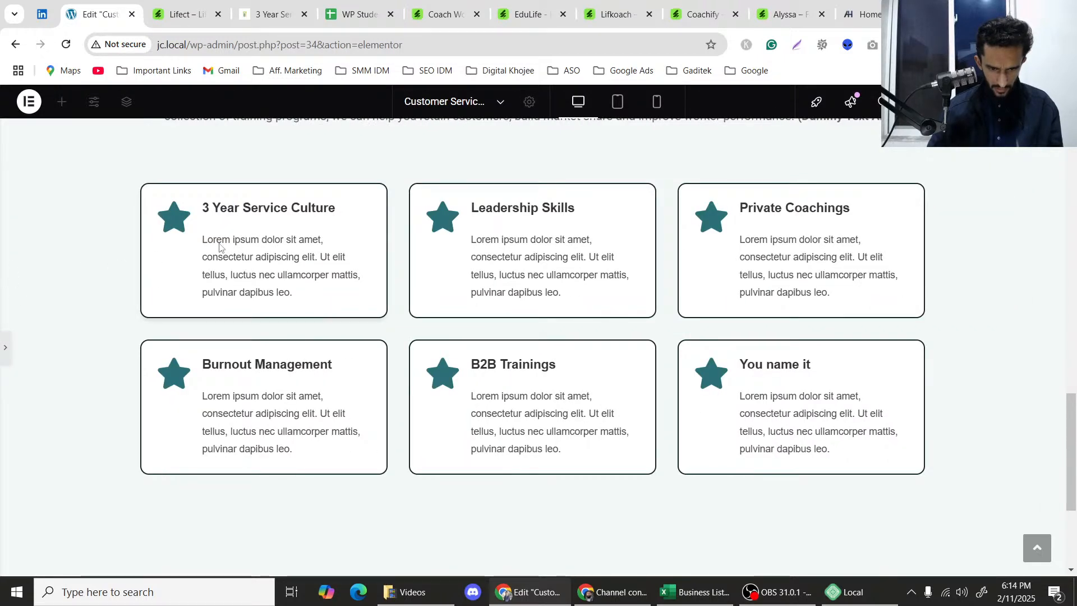
Set the vertical offset of the hover box shadow to 6 on the "3 Year Service Culture" card container.
scroll(175, 257, up, 3)
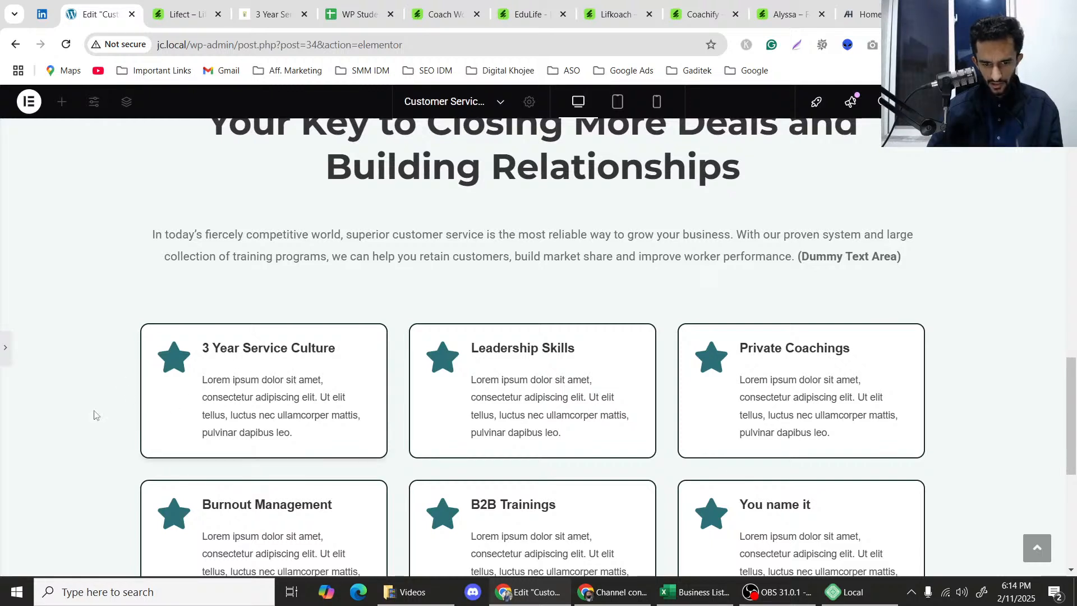
scroll(73, 420, down, 1)
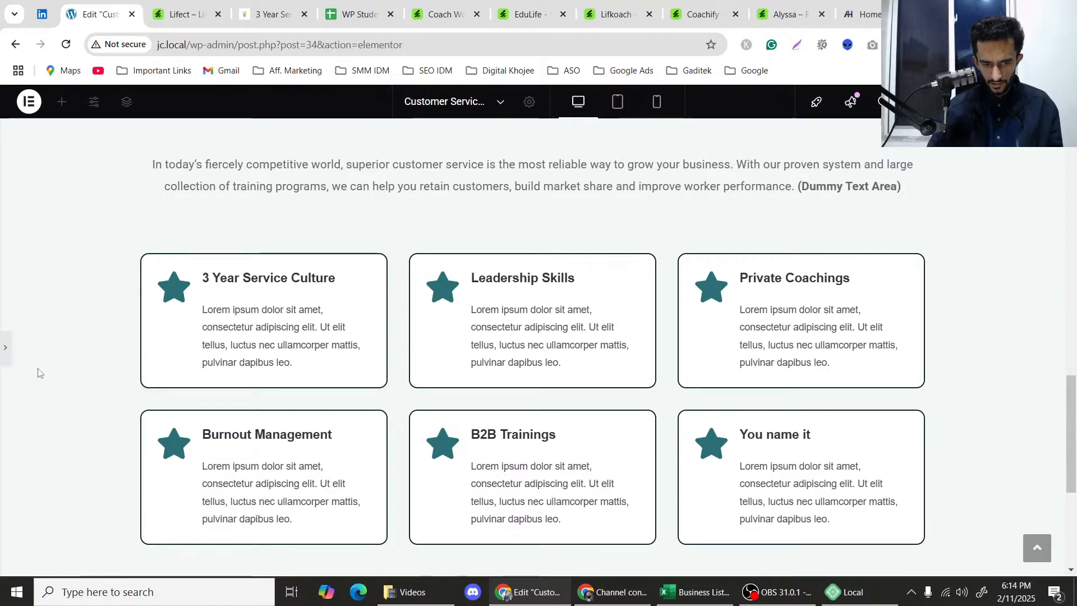
scroll(38, 305, up, 2)
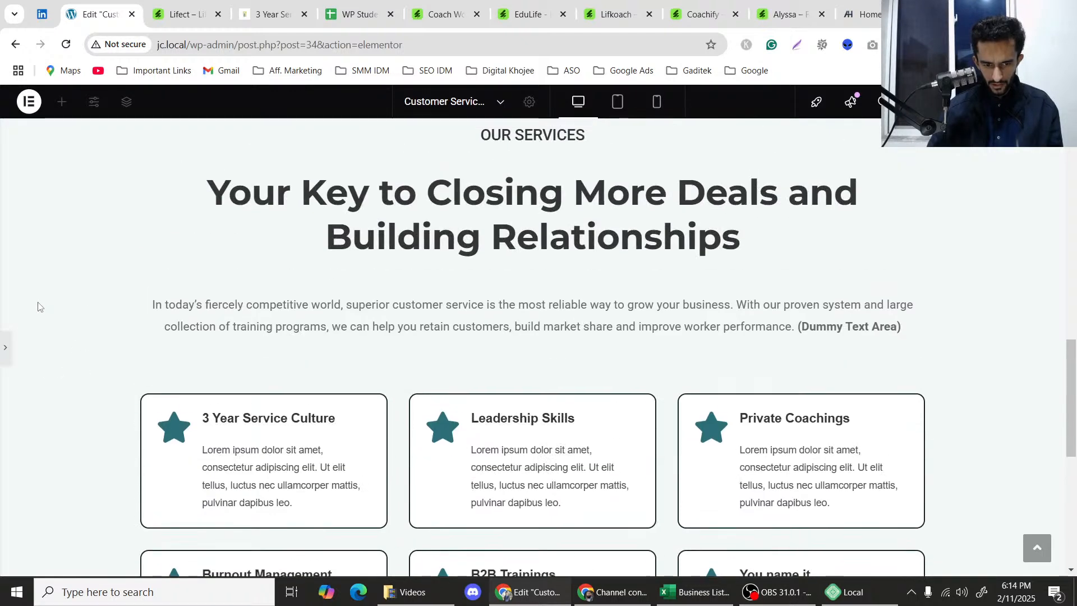
scroll(38, 306, down, 2)
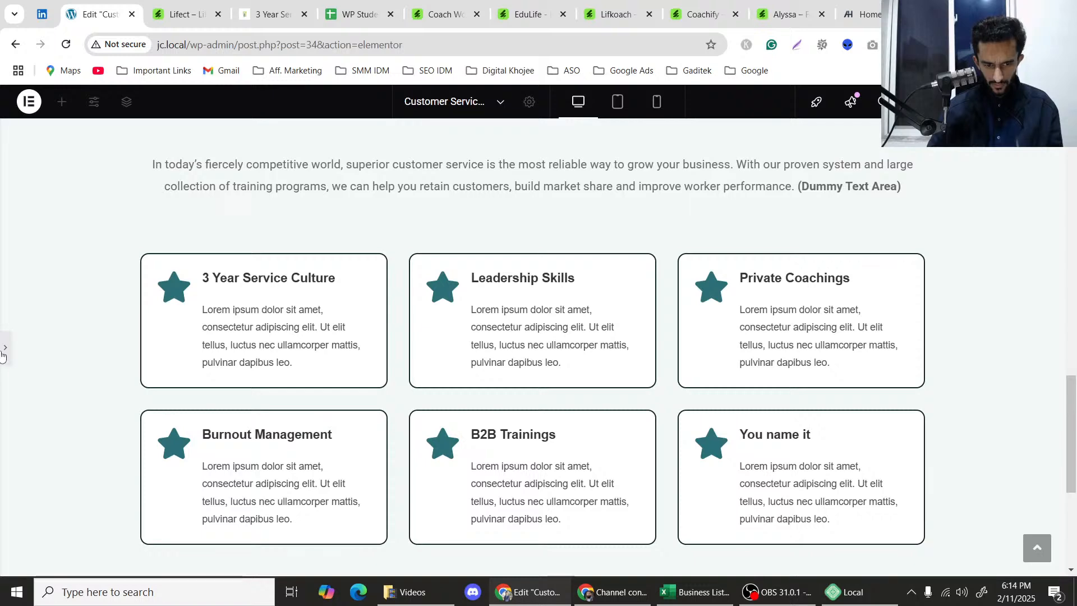
key(ctrl+i)
click(273, 324)
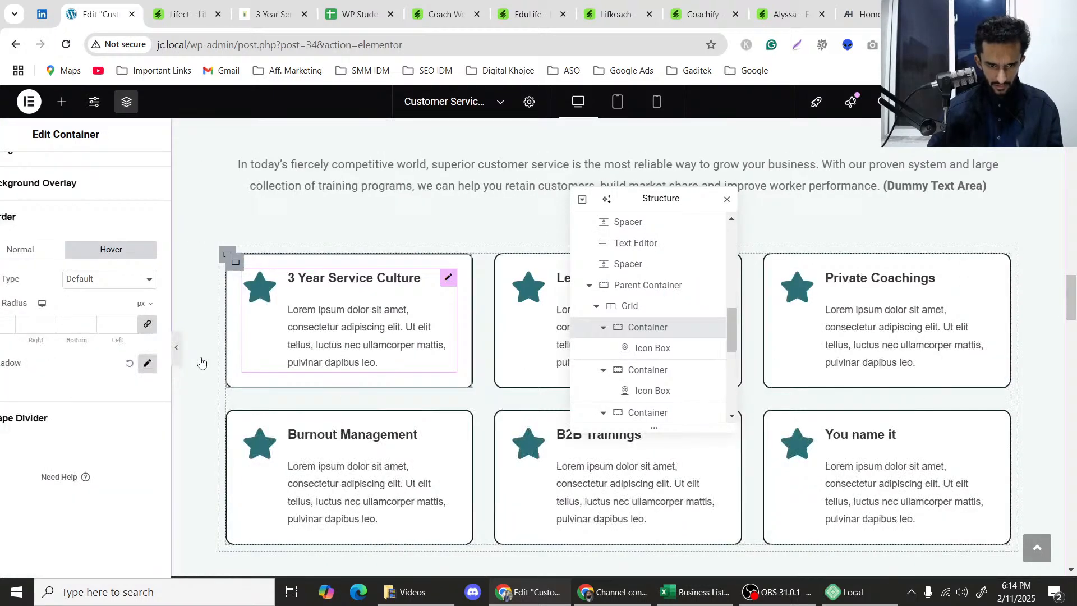
click(187, 366)
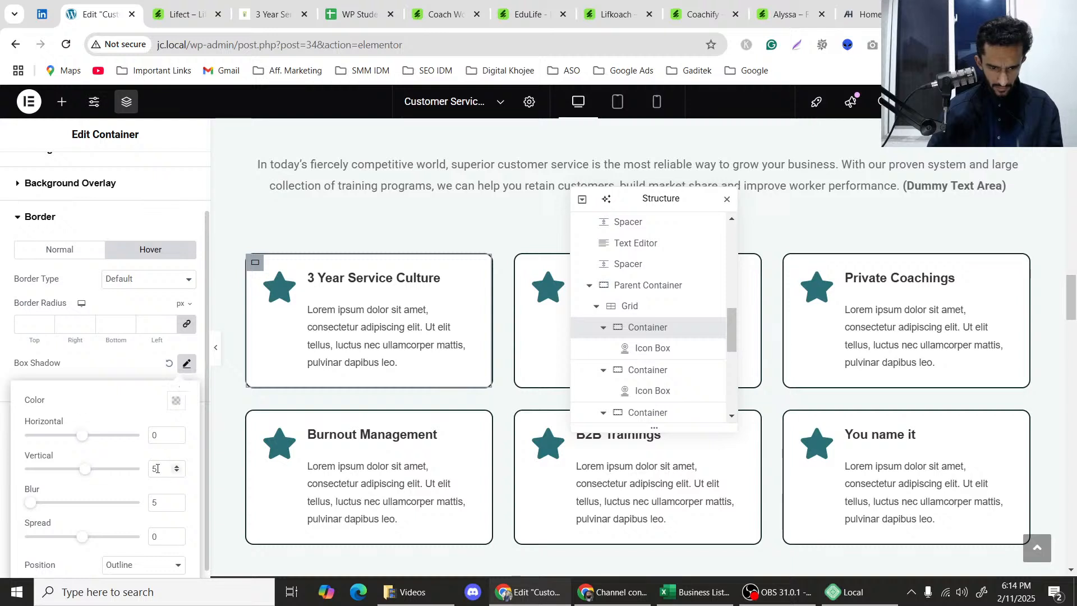
click(177, 467)
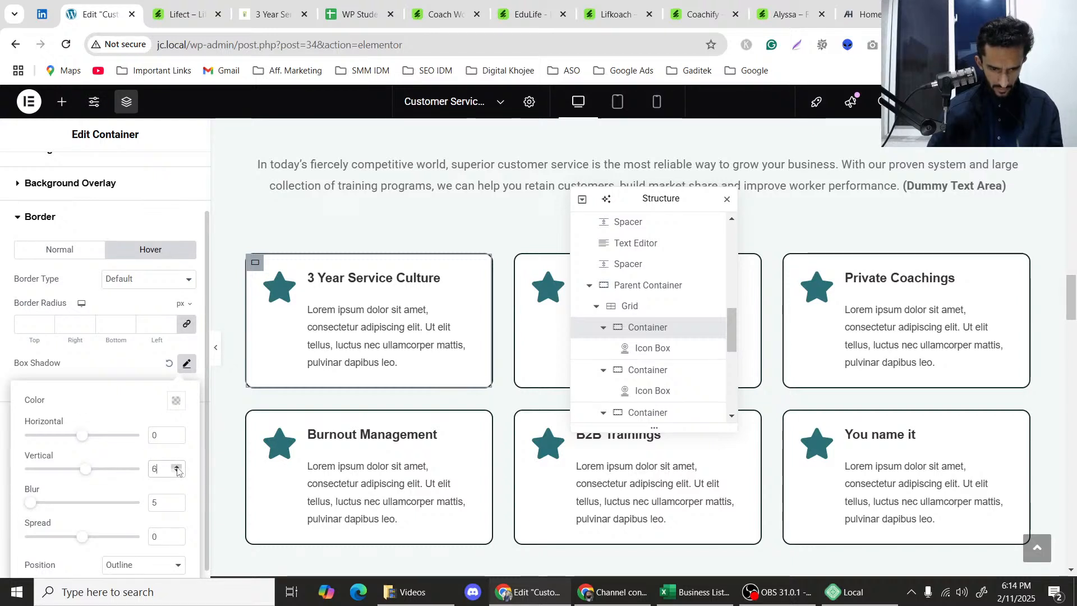
Try the white rgba(255, 255, 255, 0.67) as the hover shadow color of the "3 Year Service Culture" card.
click(176, 401)
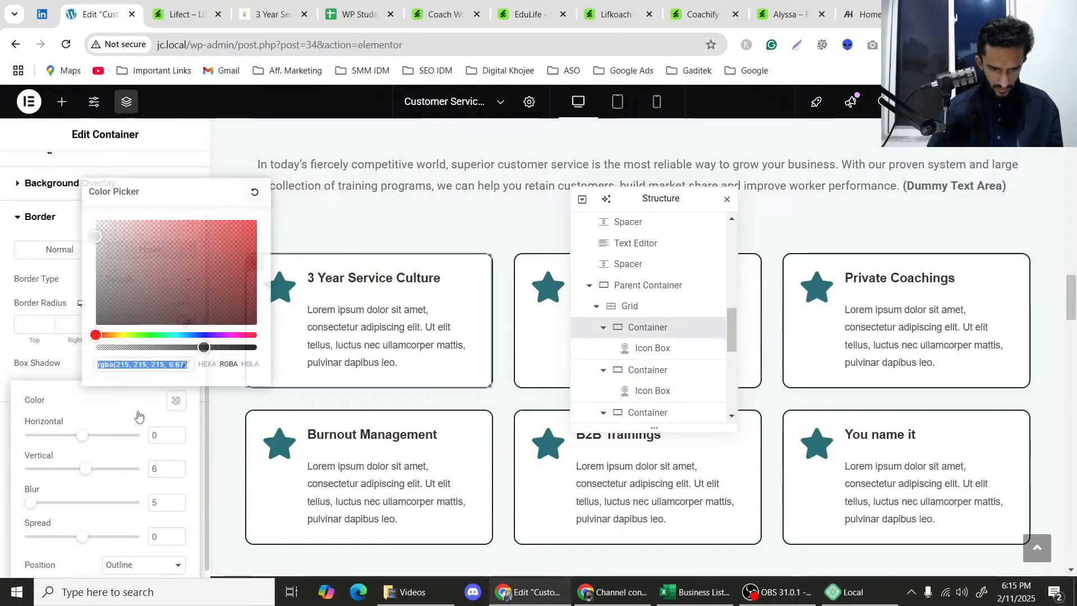
drag(93, 234, 85, 216)
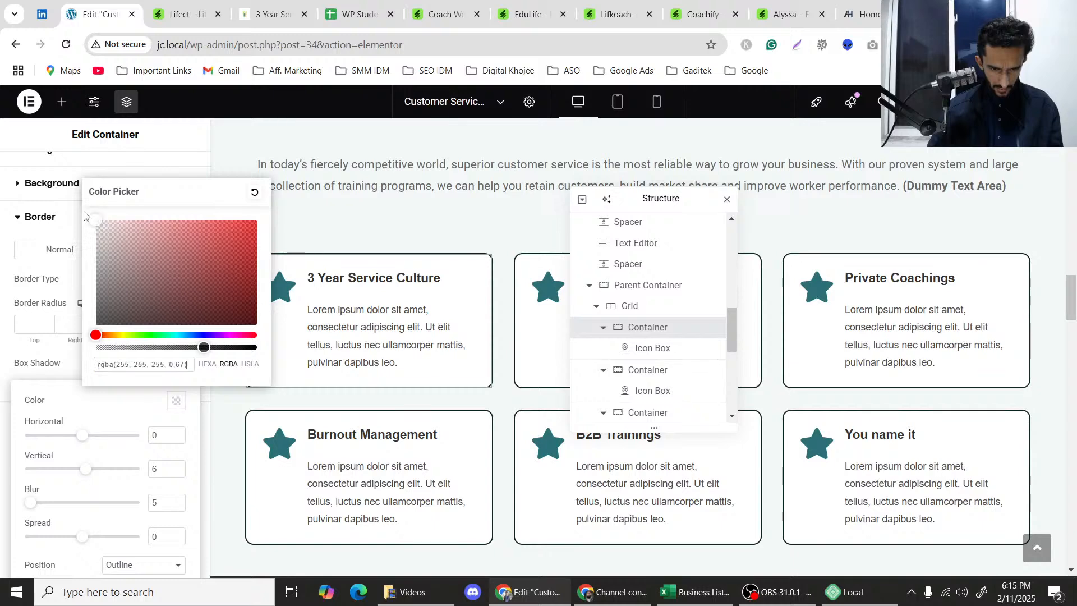
click(2, 352)
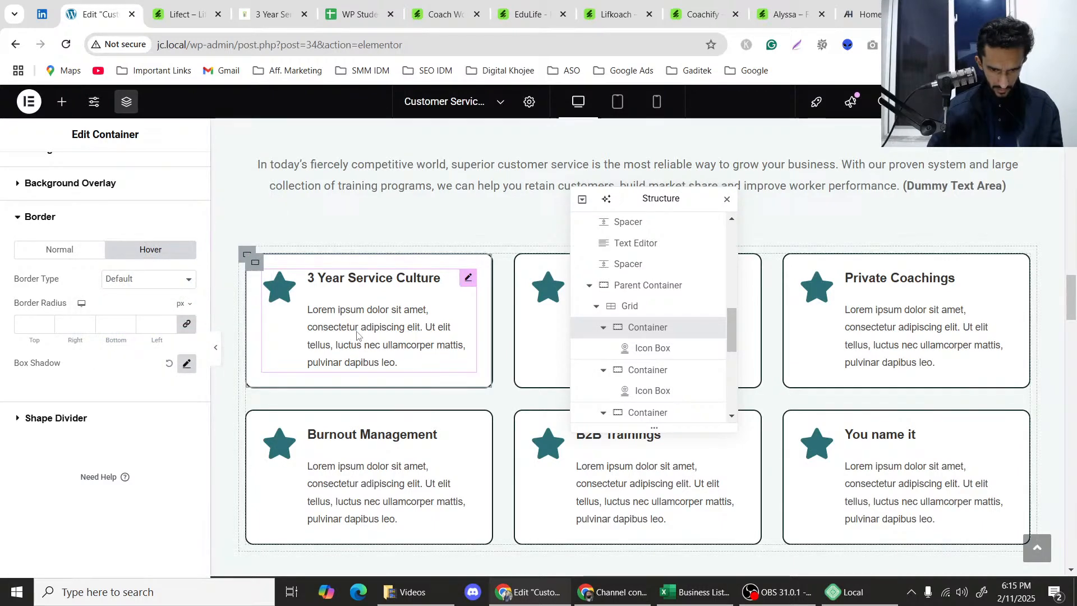
Try the light grey rgba(241, 241, 241, 0.81) as the card's hover shadow color.
click(185, 365)
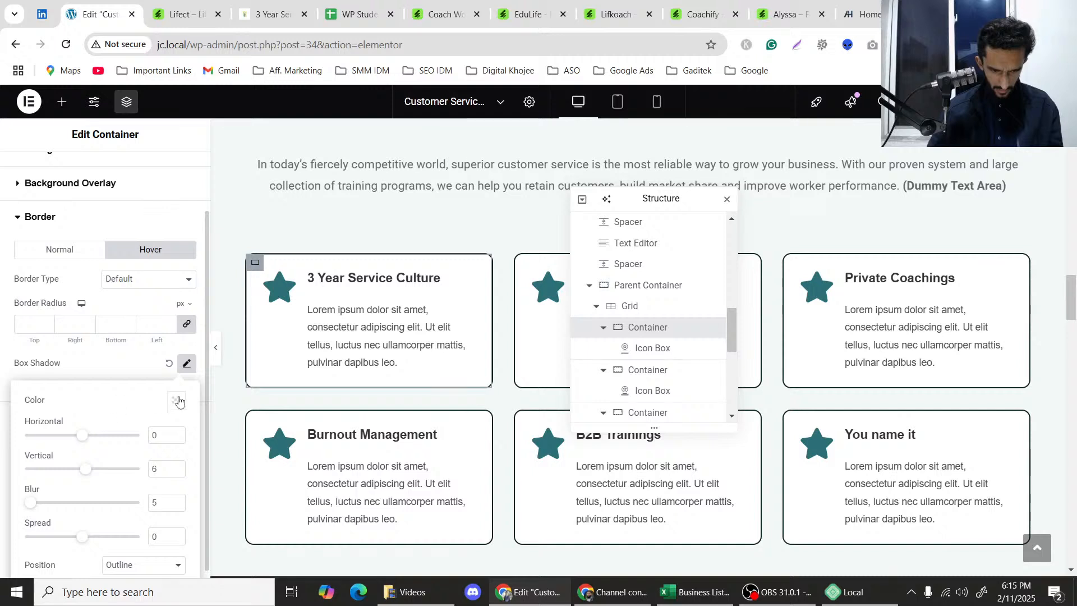
click(177, 401)
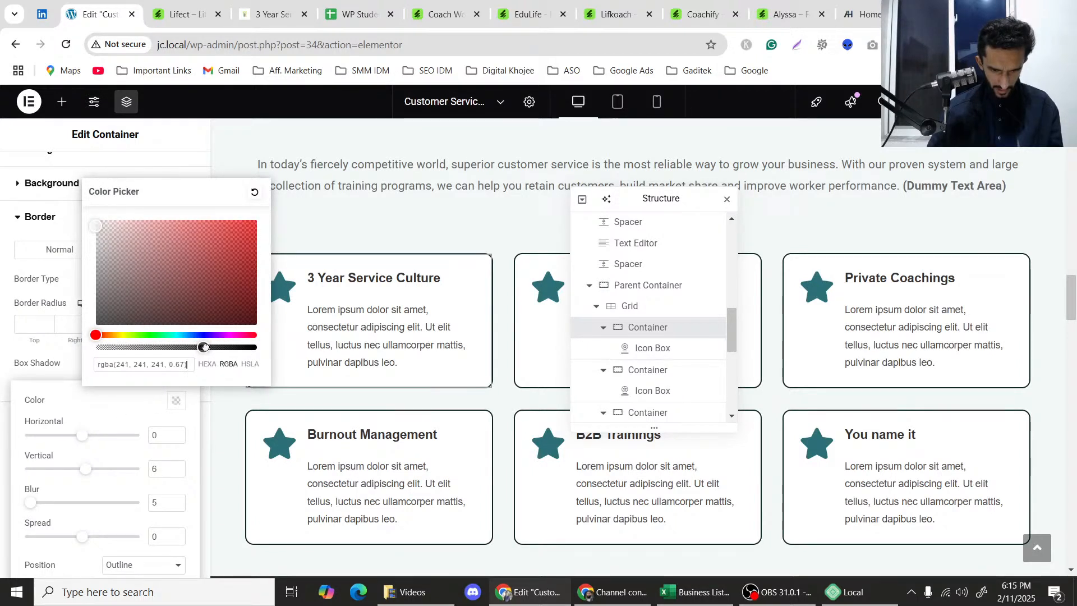
click(205, 347)
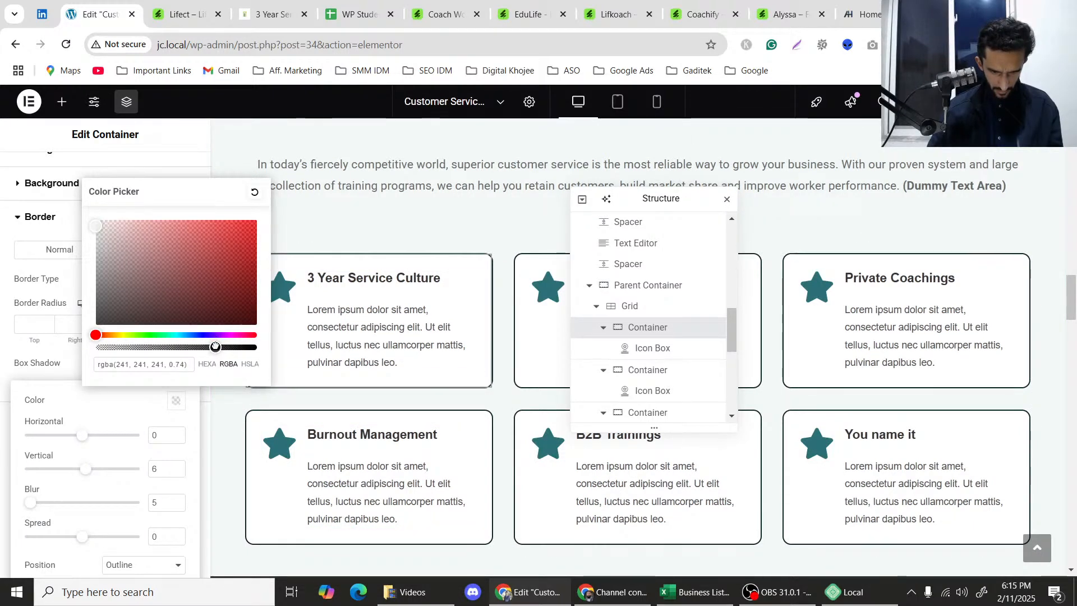
drag(215, 347, 226, 346)
click(0, 309)
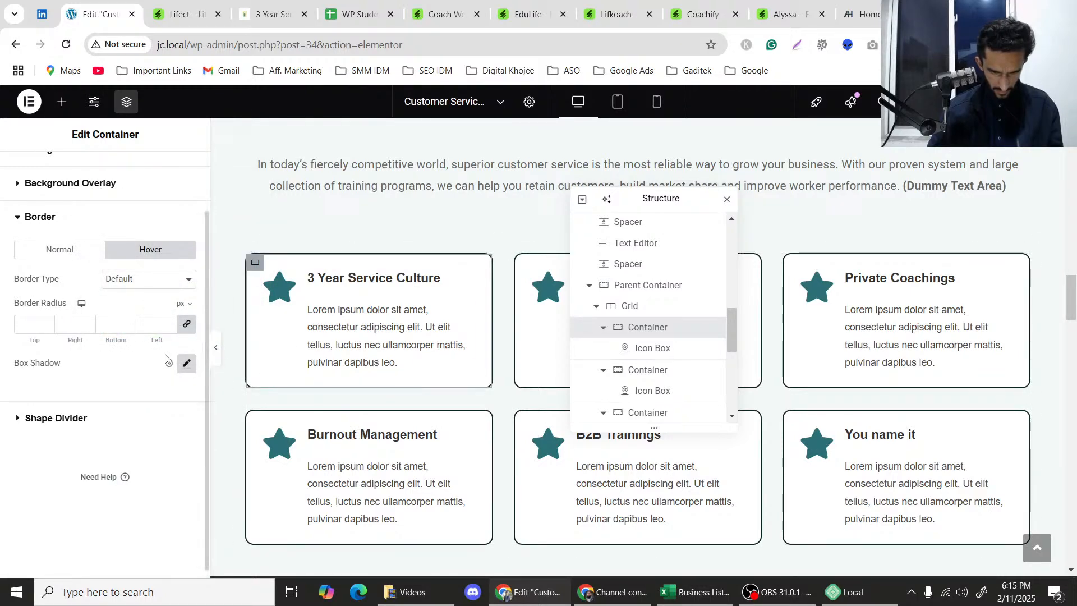
Set the card's hover shadow color to the nearly opaque grey rgba(210, 210, 210, 0.98).
click(186, 364)
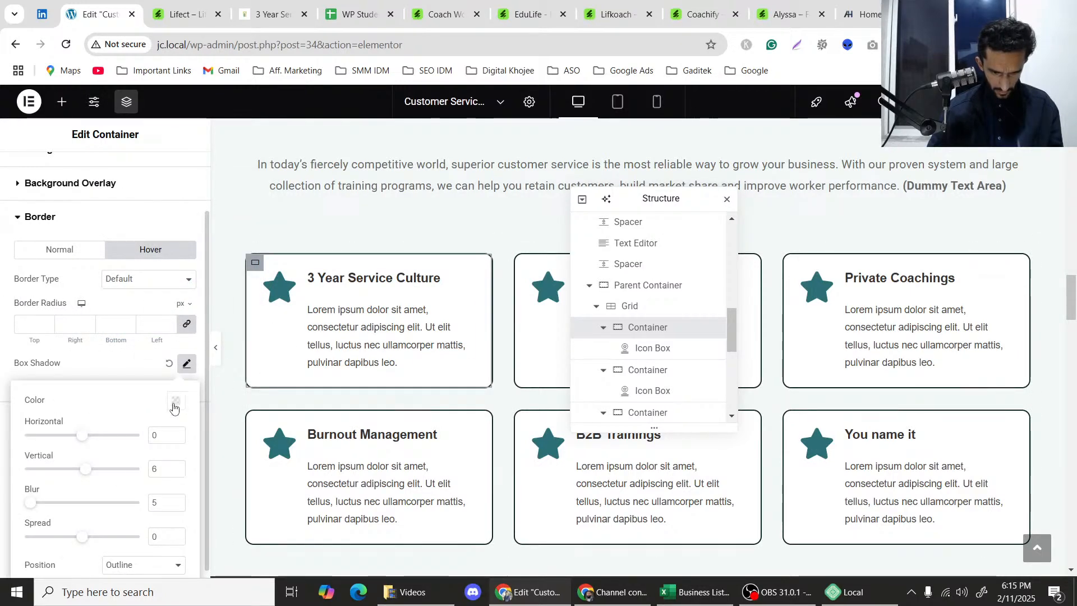
click(175, 402)
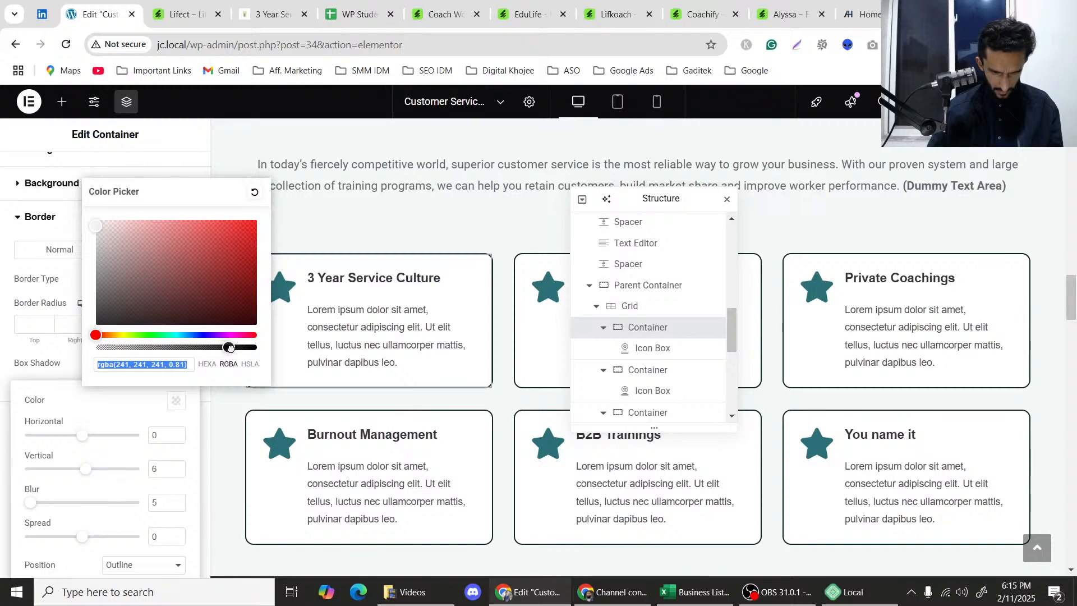
drag(230, 348, 253, 348)
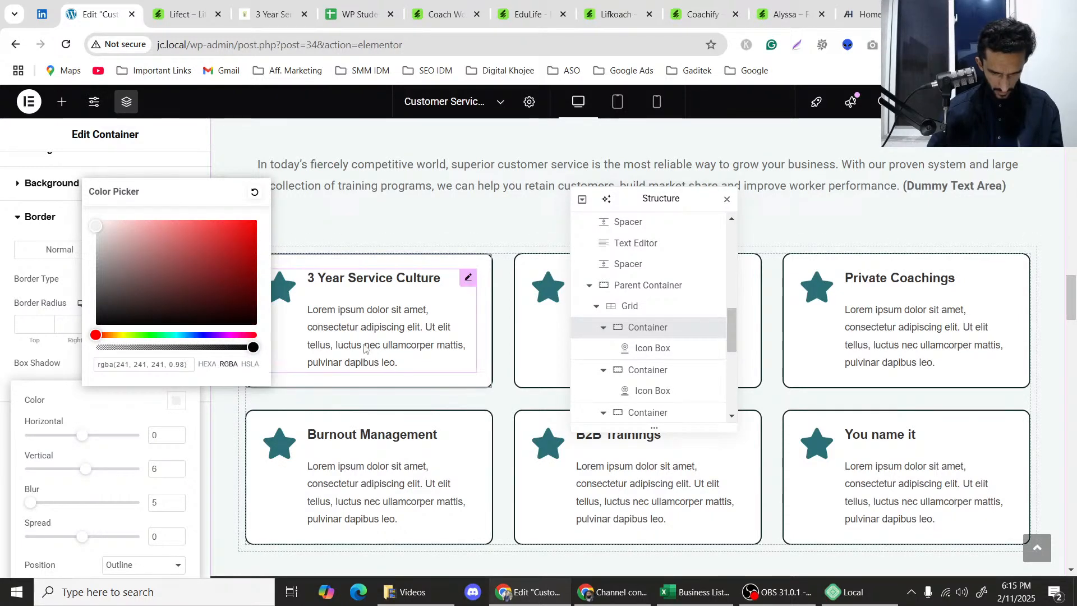
click(91, 234)
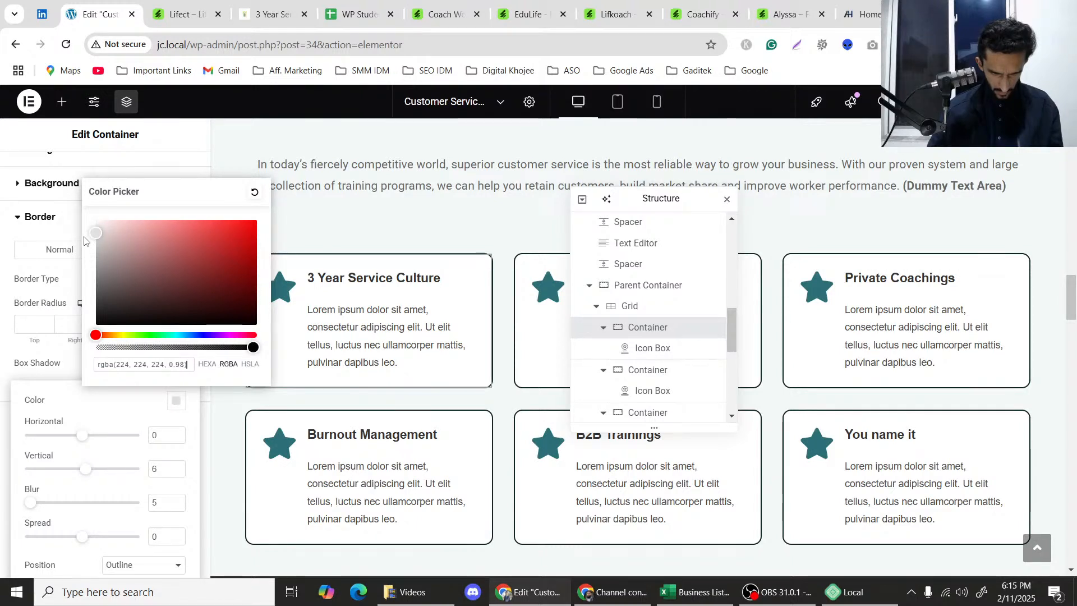
drag(84, 236, 83, 238)
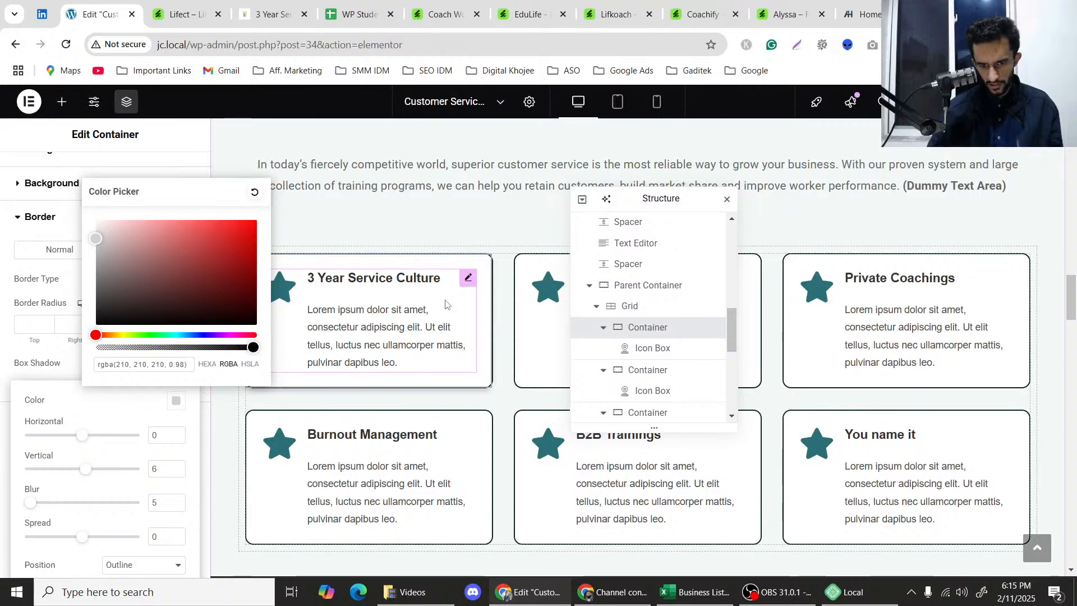
click(39, 351)
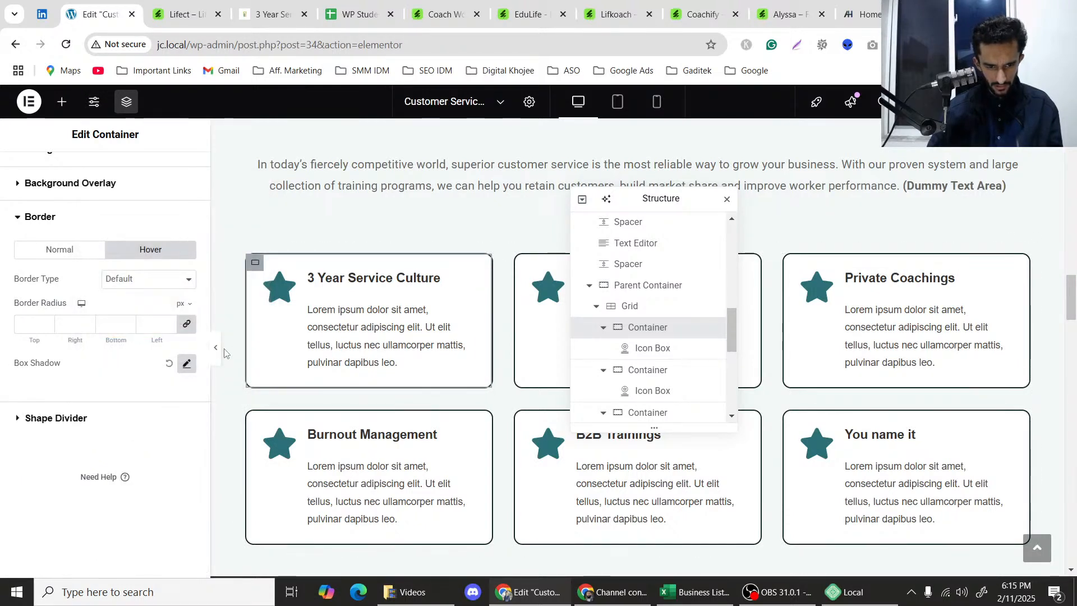
Preview the page without the editing panel, examining the card's hover shadow and the layout from the hero heading to the service cards.
click(219, 359)
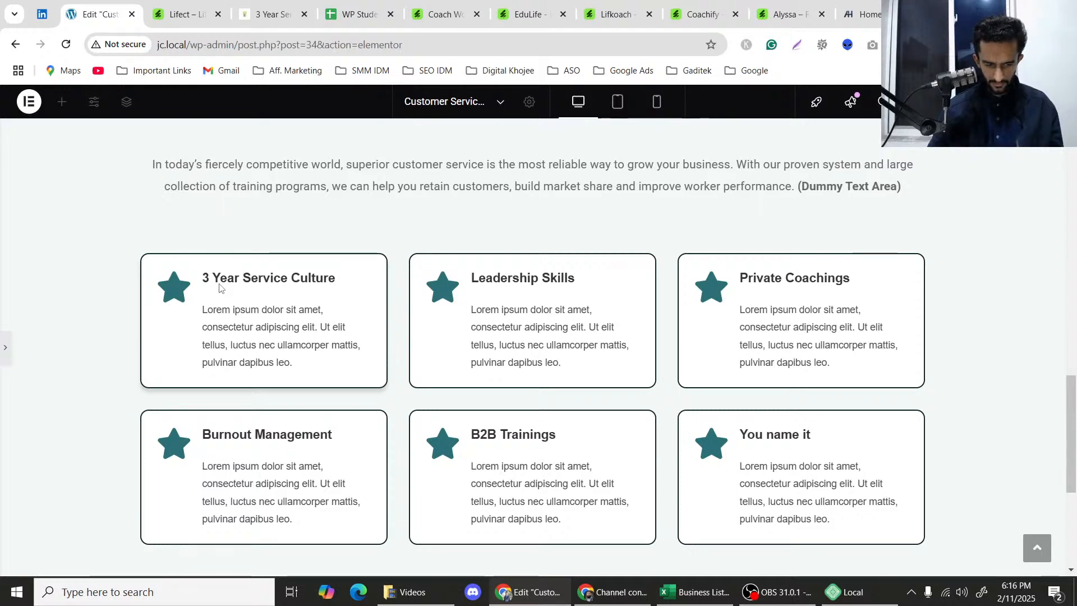
scroll(235, 308, down, 5)
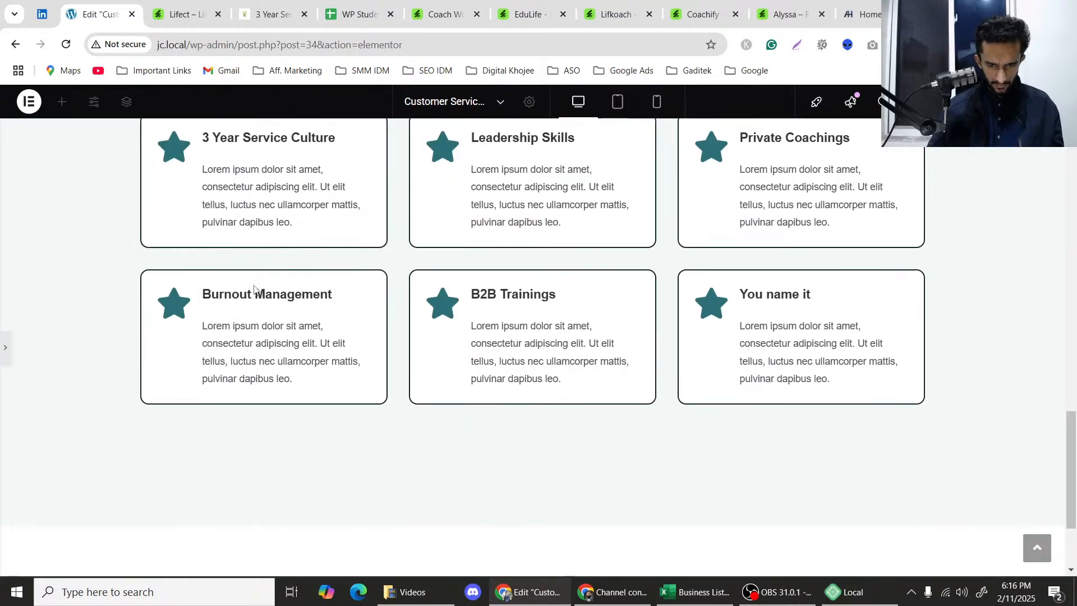
scroll(335, 286, up, 10)
scroll(251, 301, up, 8)
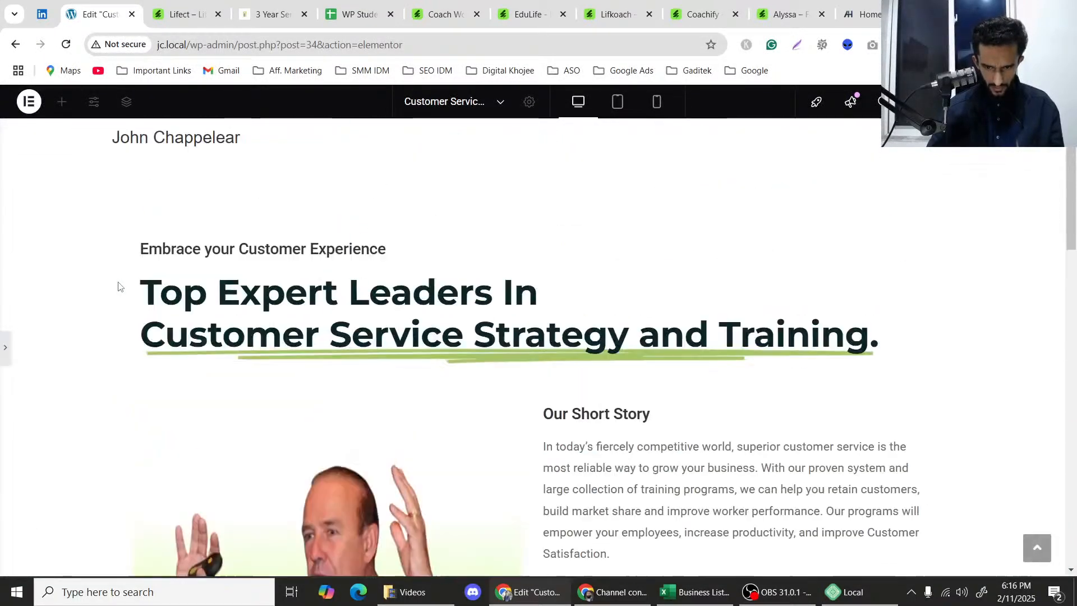
scroll(118, 287, down, 8)
scroll(118, 287, down, 2)
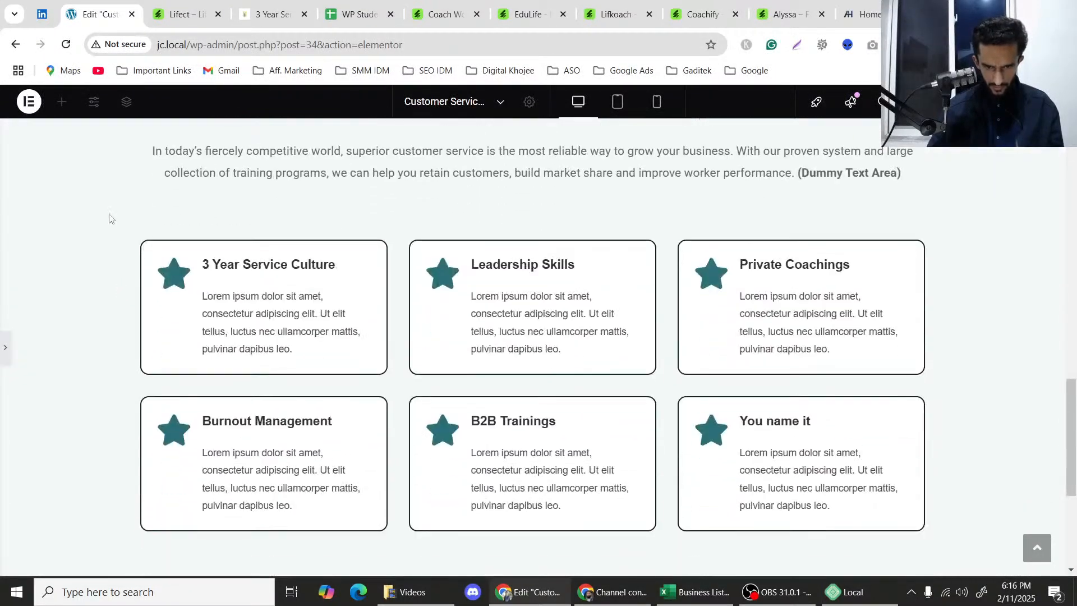
Switch to the Lifect template kit on Envato and examine its enlarged page screenshots for the section below the service cards.
click(212, 4)
scroll(190, 311, down, 5)
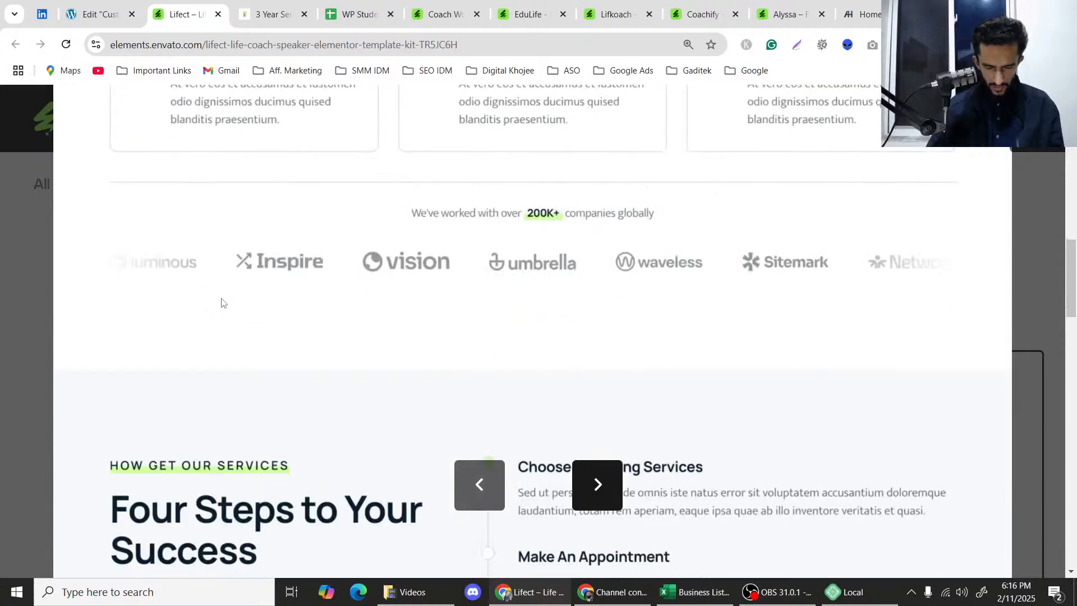
scroll(222, 301, up, 1)
scroll(269, 314, down, 2)
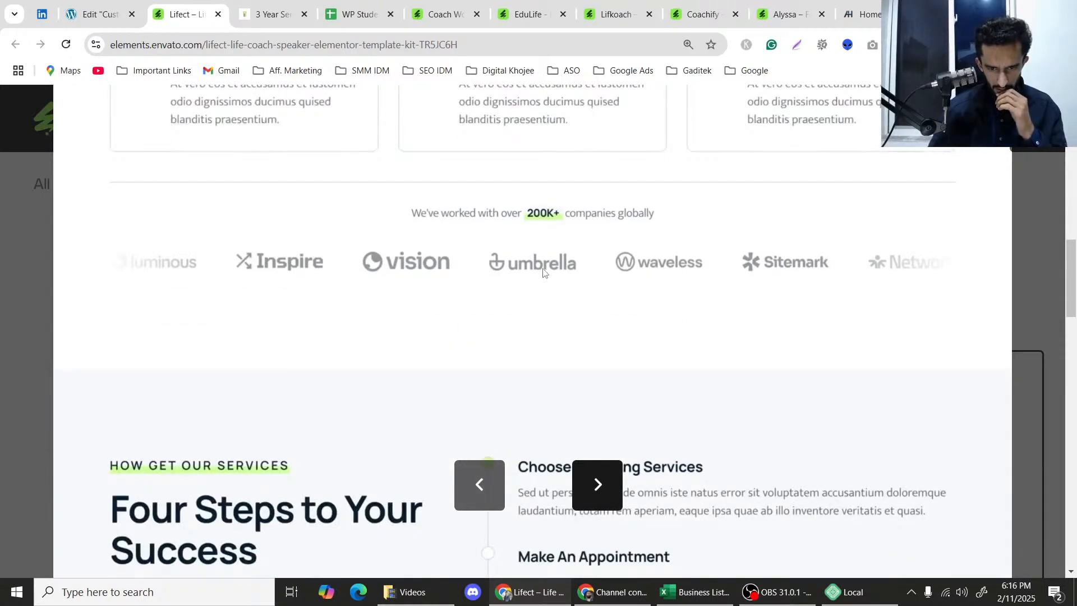
click(481, 480)
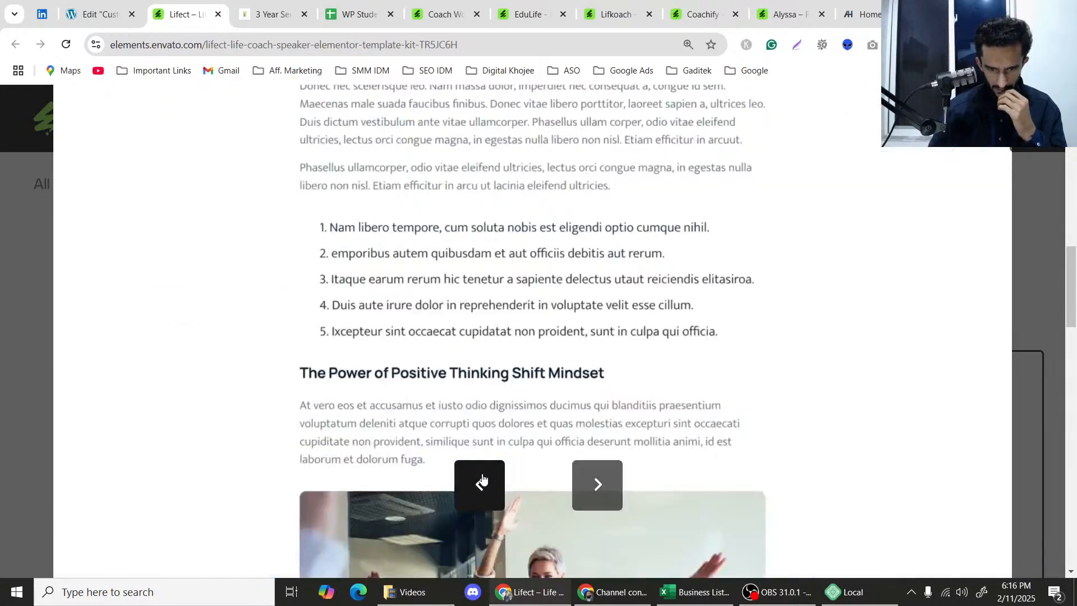
click(483, 479)
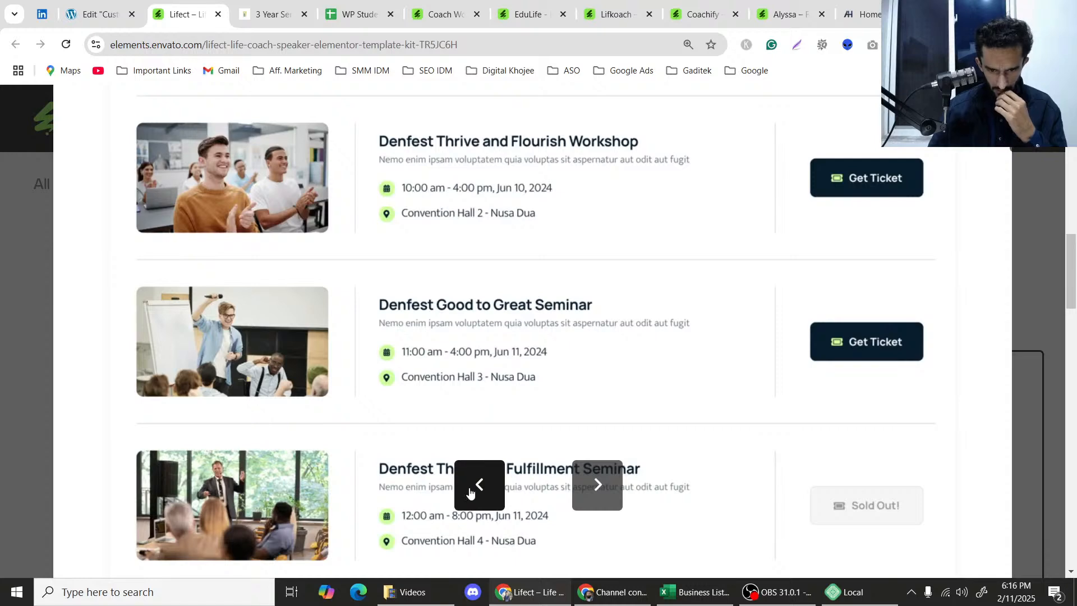
scroll(461, 332, up, 6)
key(Escape)
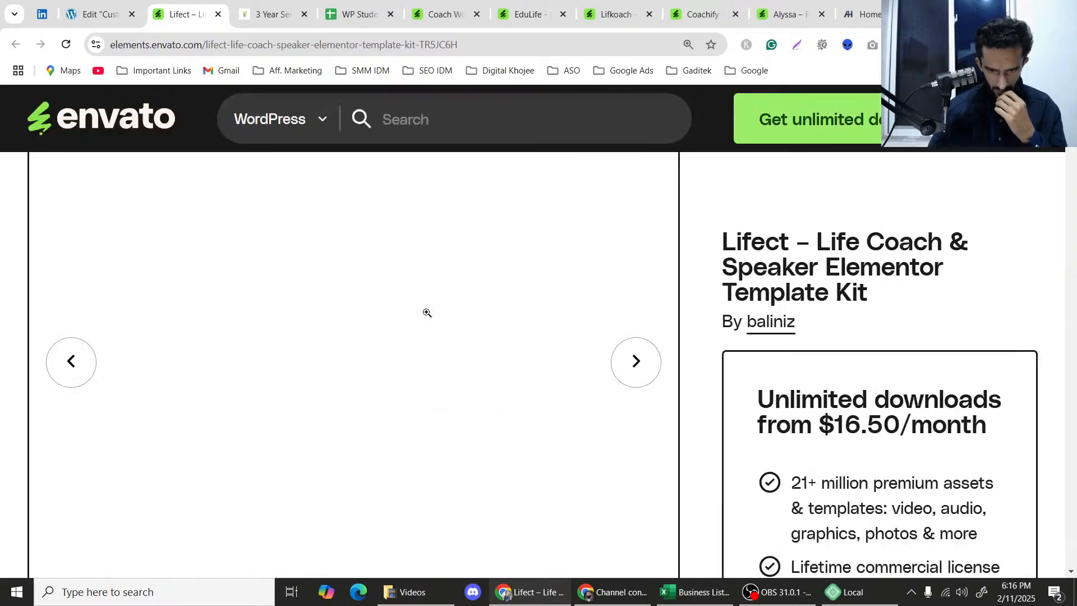
Find the Services page screenshot in the Lifect gallery and enlarge it to examine the company logos and "Four Steps to Your Success" sections.
scroll(383, 319, down, 4)
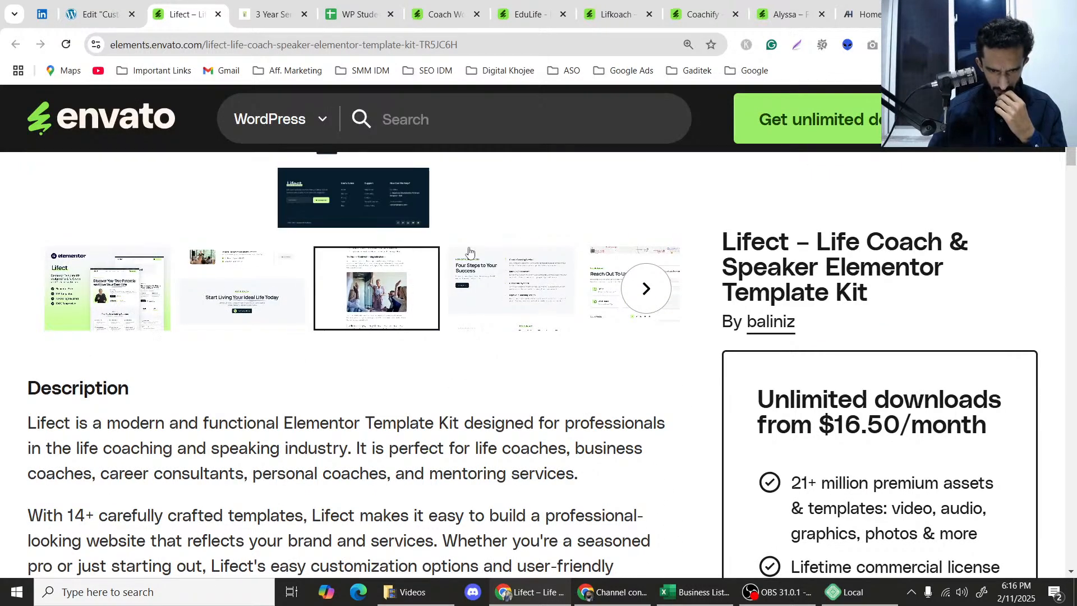
scroll(343, 305, up, 3)
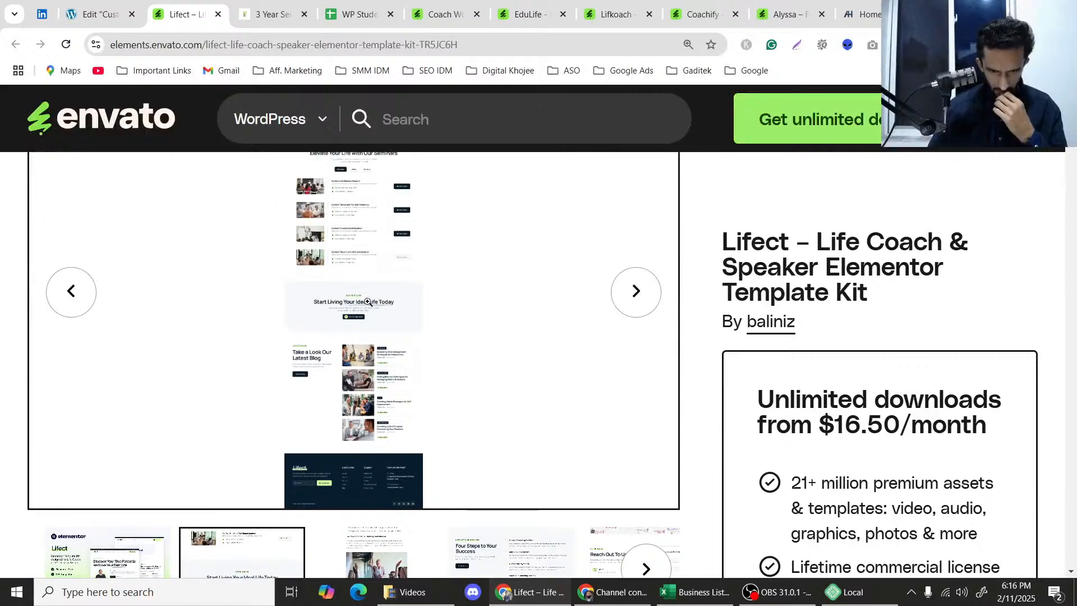
click(610, 445)
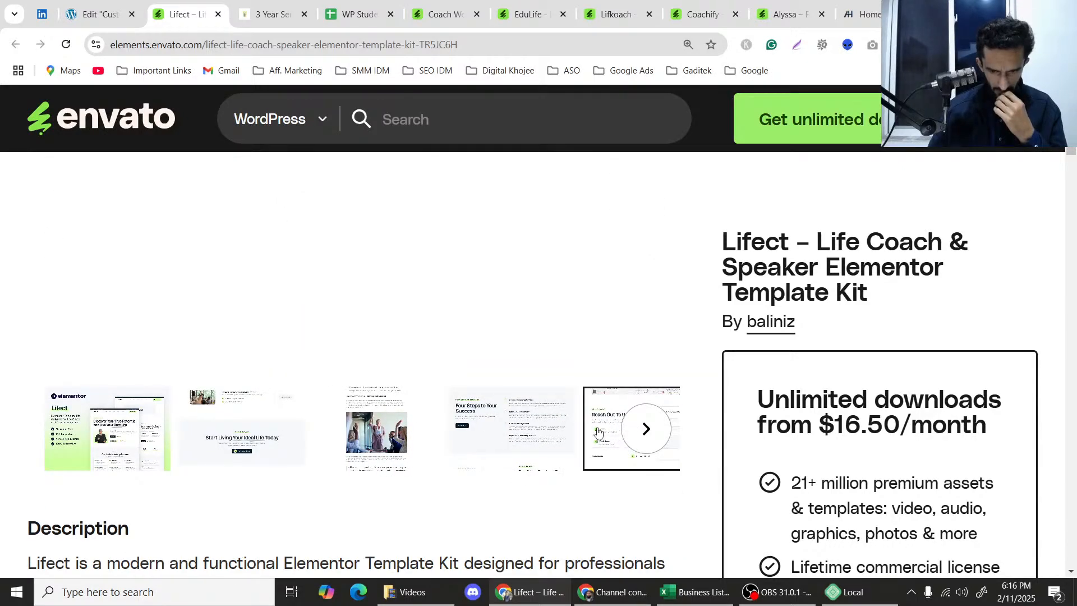
scroll(505, 294, up, 5)
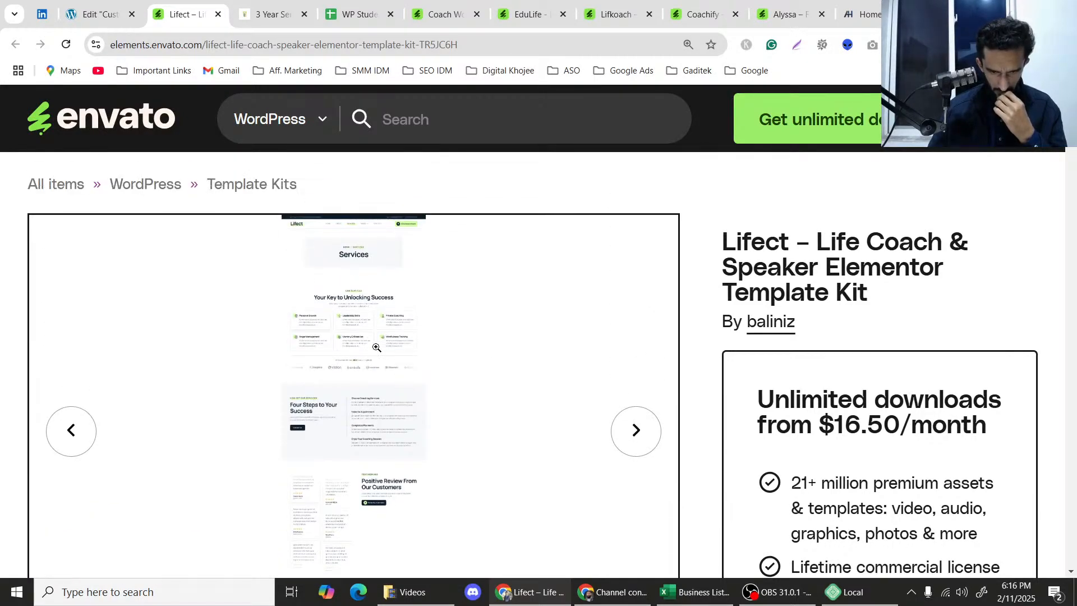
scroll(429, 343, down, 3)
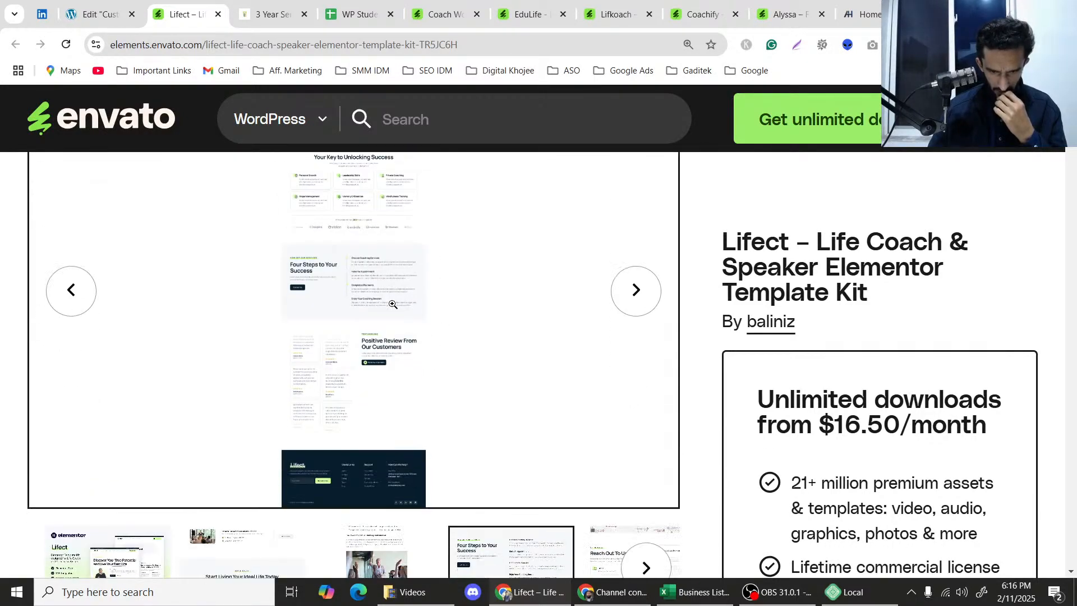
click(390, 214)
scroll(527, 358, down, 15)
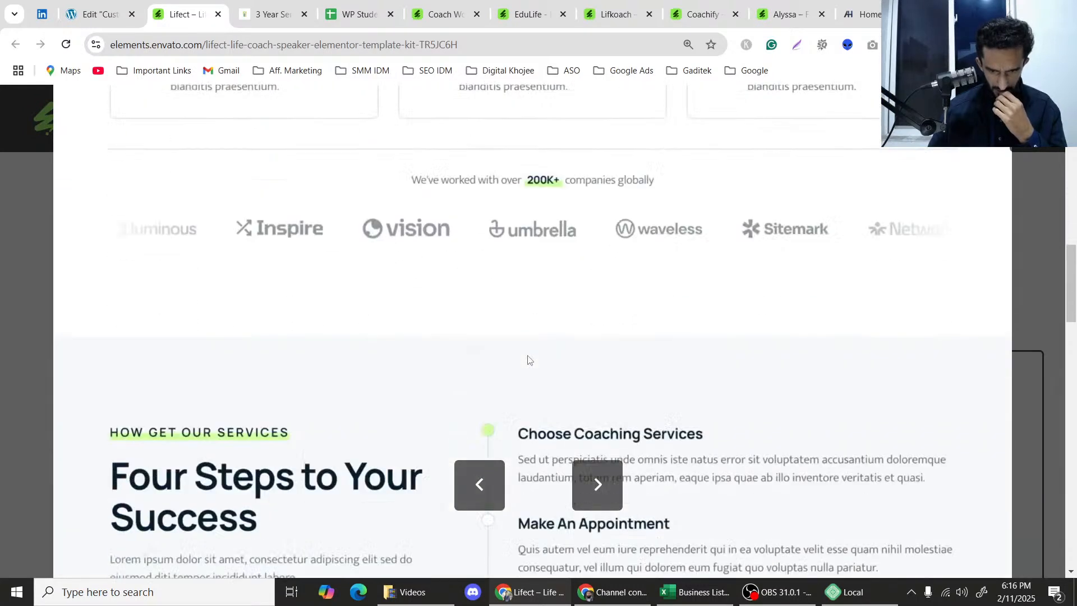
Examine the company logos, "Four Steps to Your Success" and testimonials sections in the enlarged Services screenshot, then close it.
scroll(416, 164, down, 1)
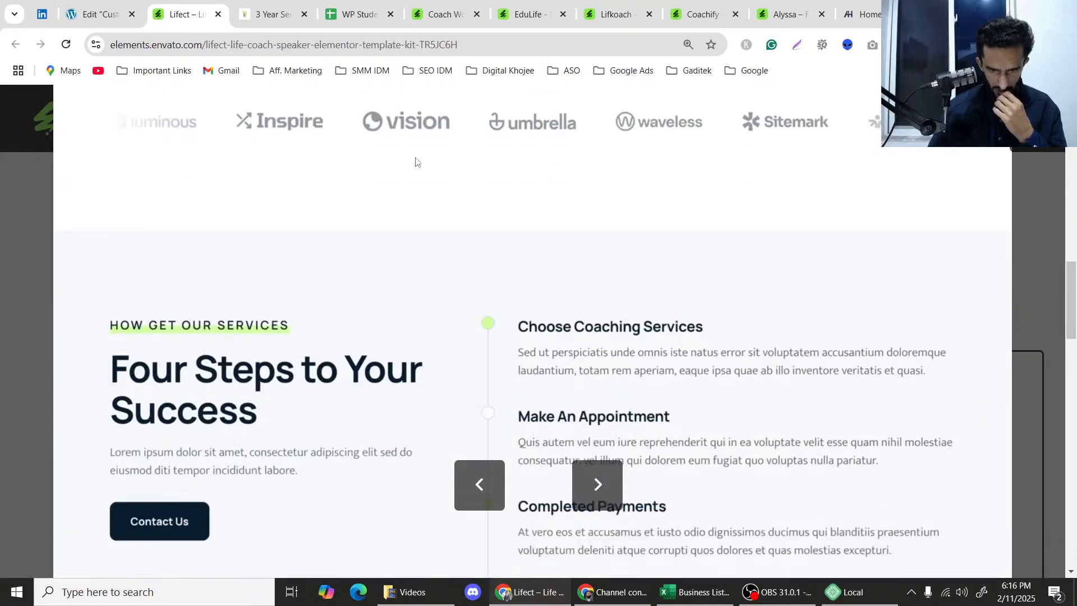
scroll(410, 158, up, 1)
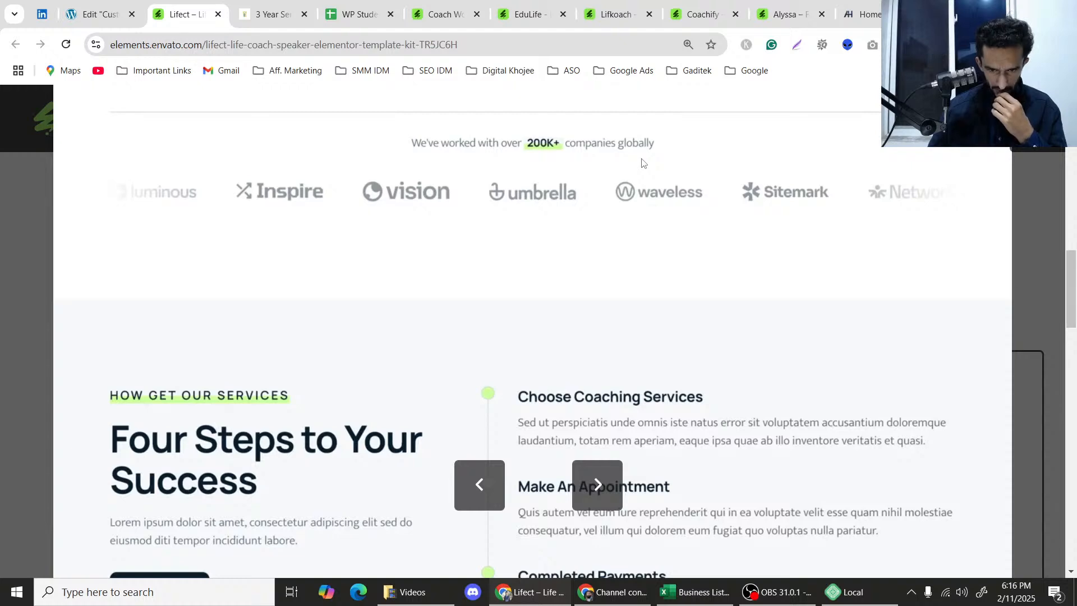
scroll(642, 163, down, 10)
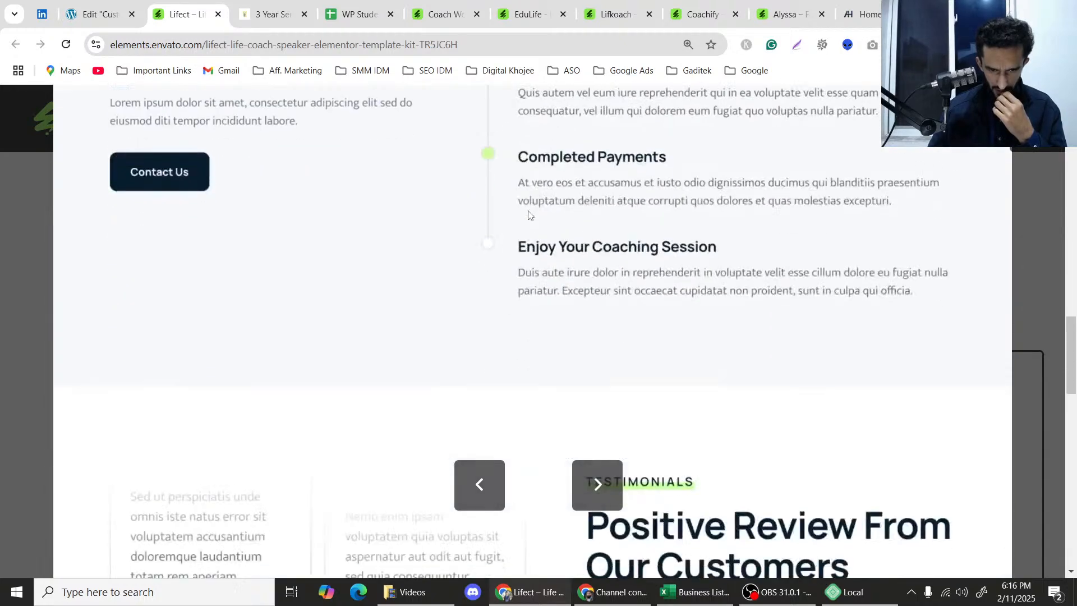
scroll(527, 214, down, 3)
scroll(527, 214, up, 4)
scroll(617, 212, down, 2)
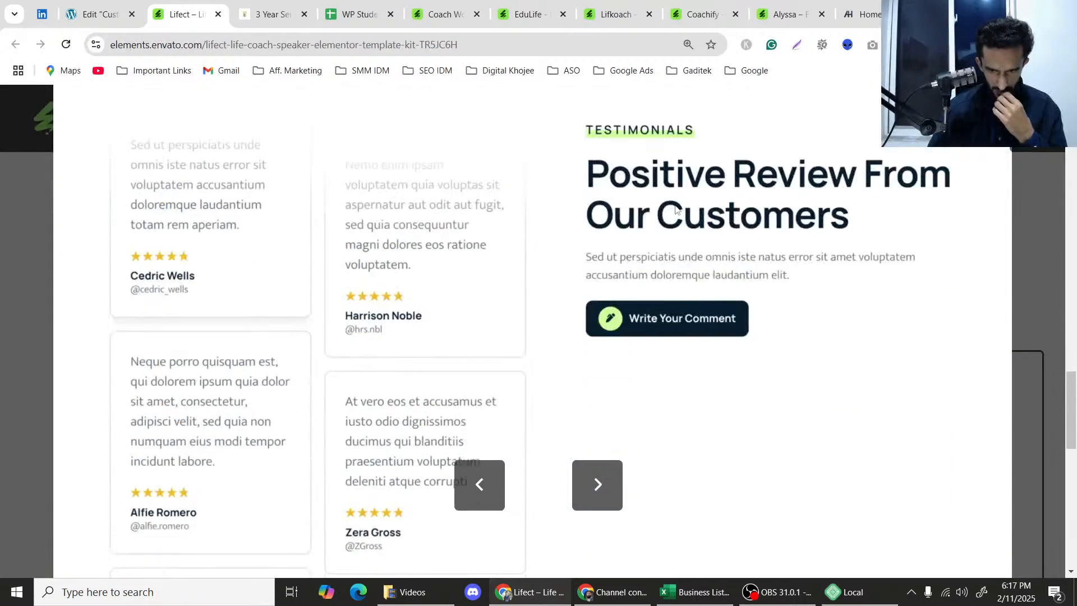
click(77, 162)
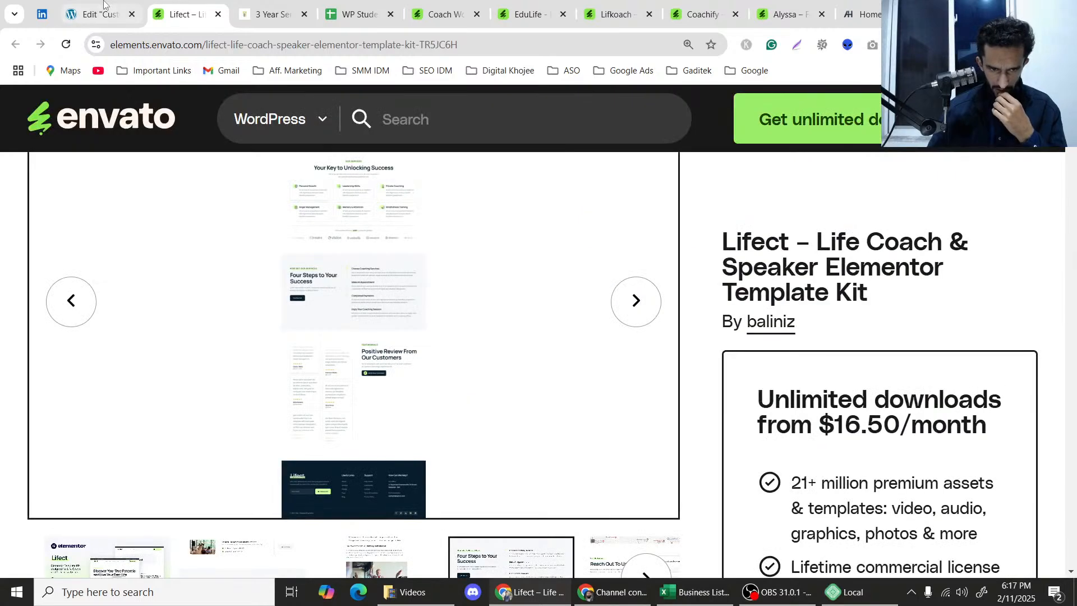
Switch to the Elementor page and examine the layout from the hero section to the empty area below the service cards.
click(96, 14)
scroll(2, 299, down, 5)
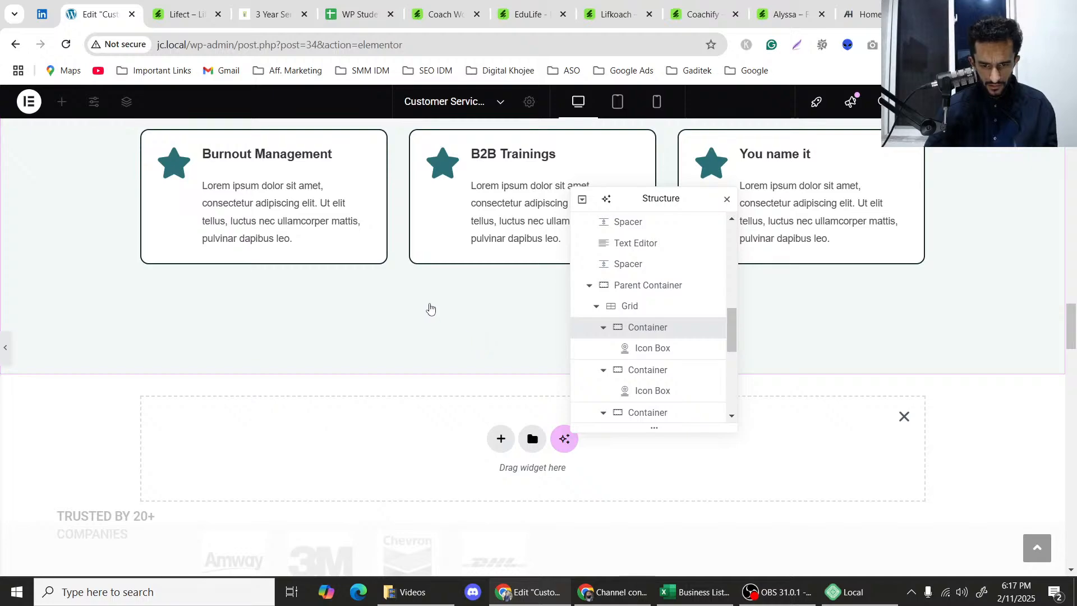
click(429, 308)
scroll(509, 269, up, 10)
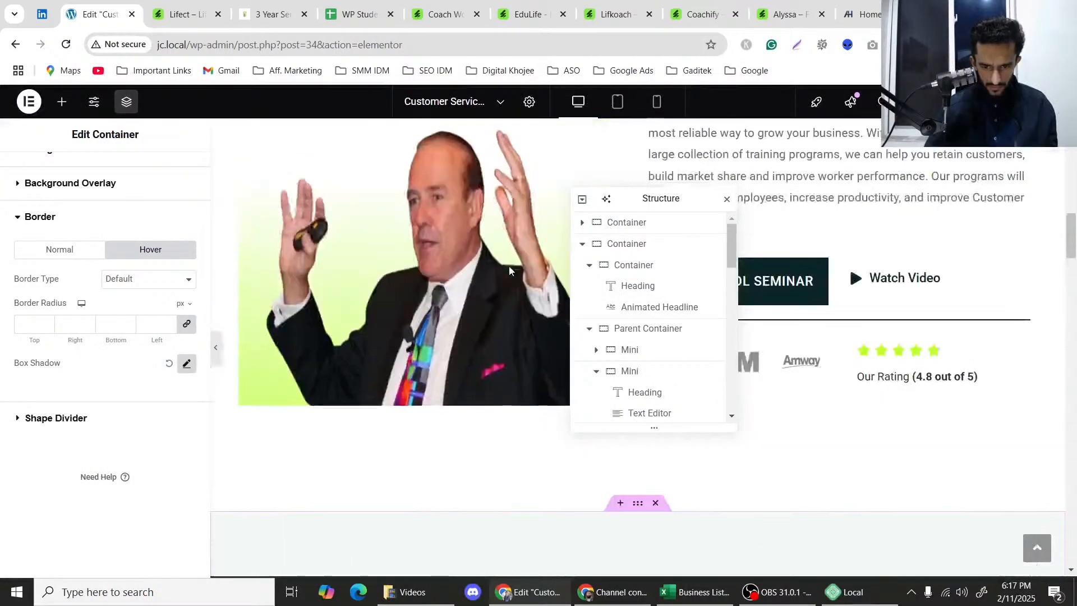
scroll(509, 269, down, 10)
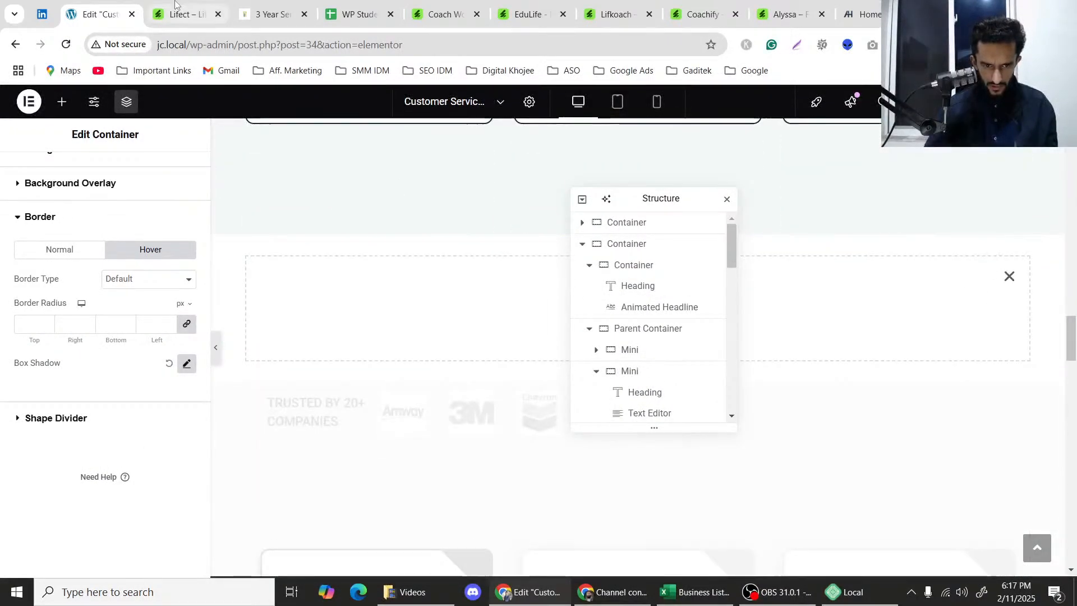
Switch to the Lifect kit, enlarge its cover image to examine the home and about page layouts, and close it.
click(175, 5)
scroll(371, 319, up, 2)
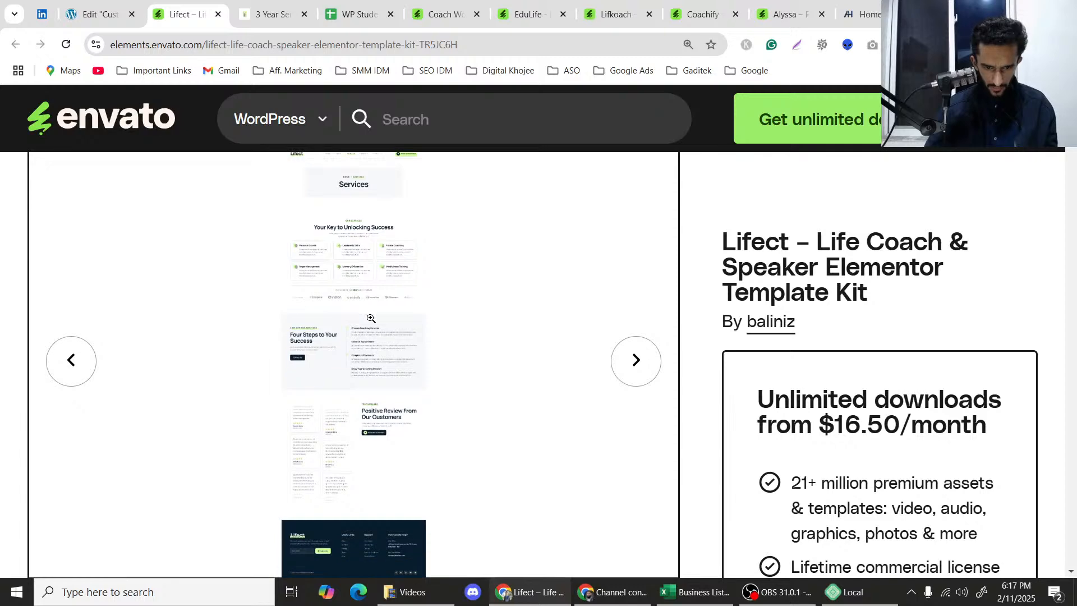
scroll(371, 319, down, 3)
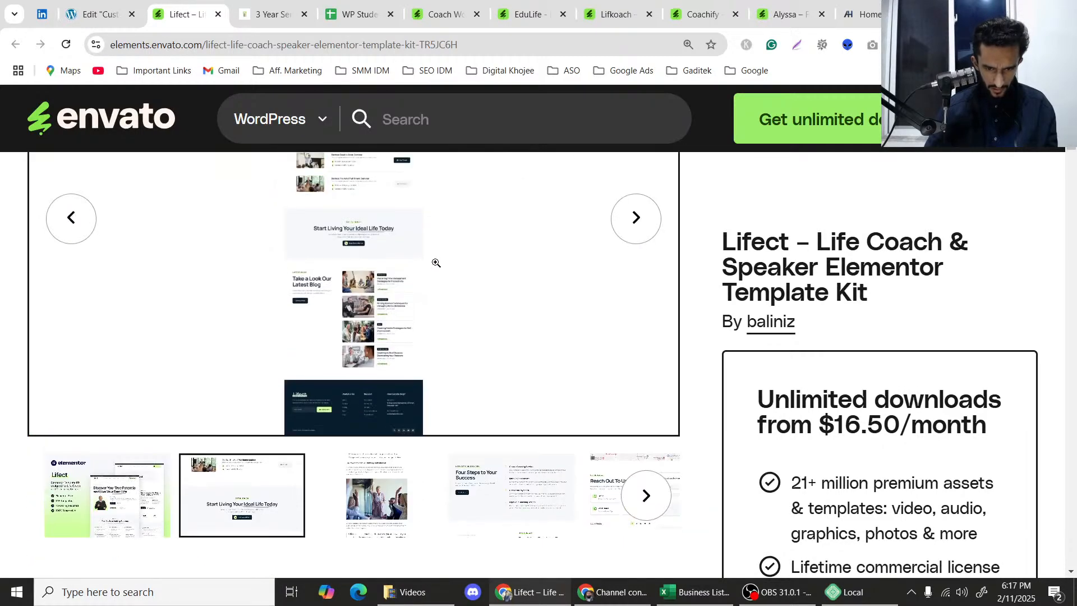
click(78, 489)
click(188, 498)
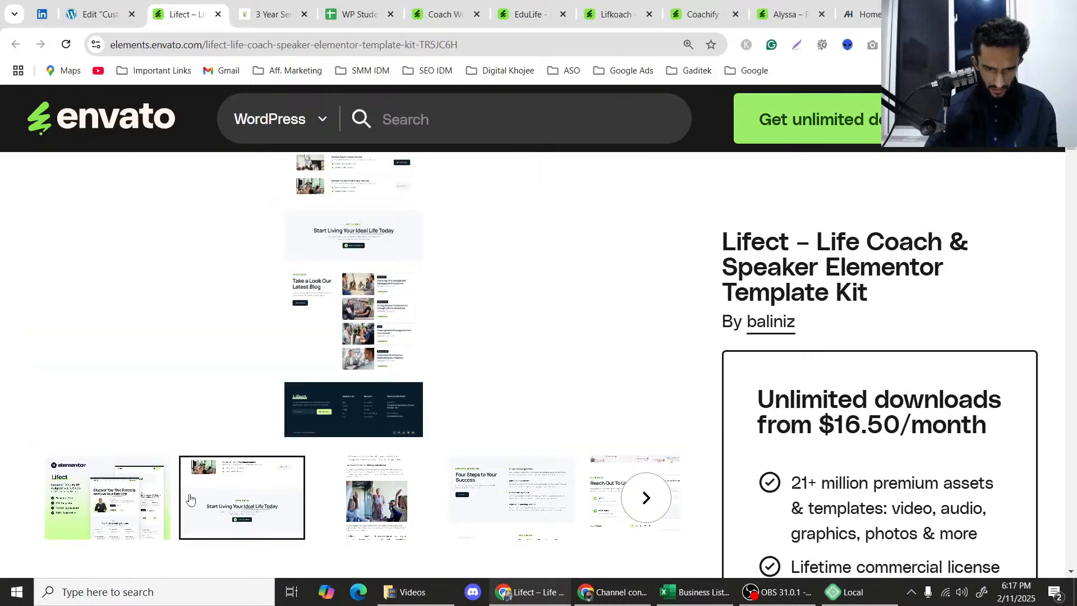
click(134, 496)
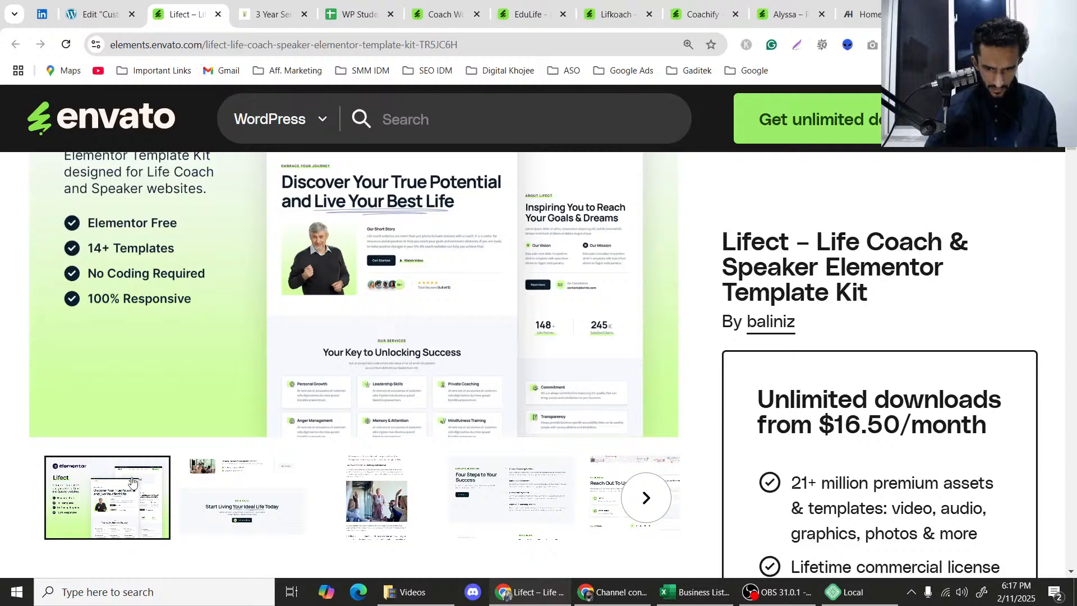
click(293, 320)
scroll(381, 362, down, 5)
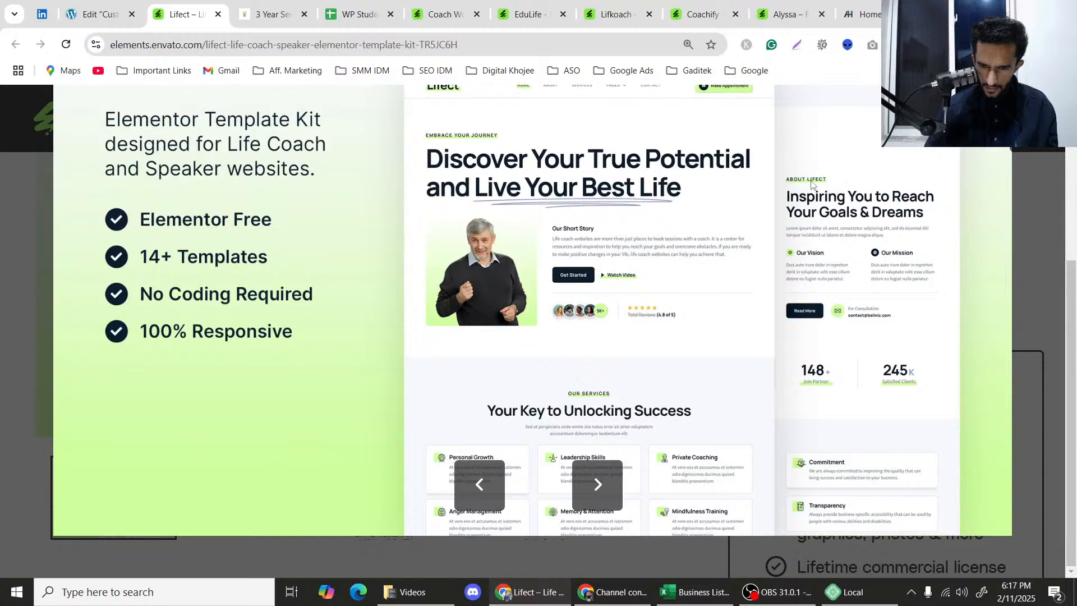
scroll(811, 184, up, 3)
scroll(788, 237, down, 1)
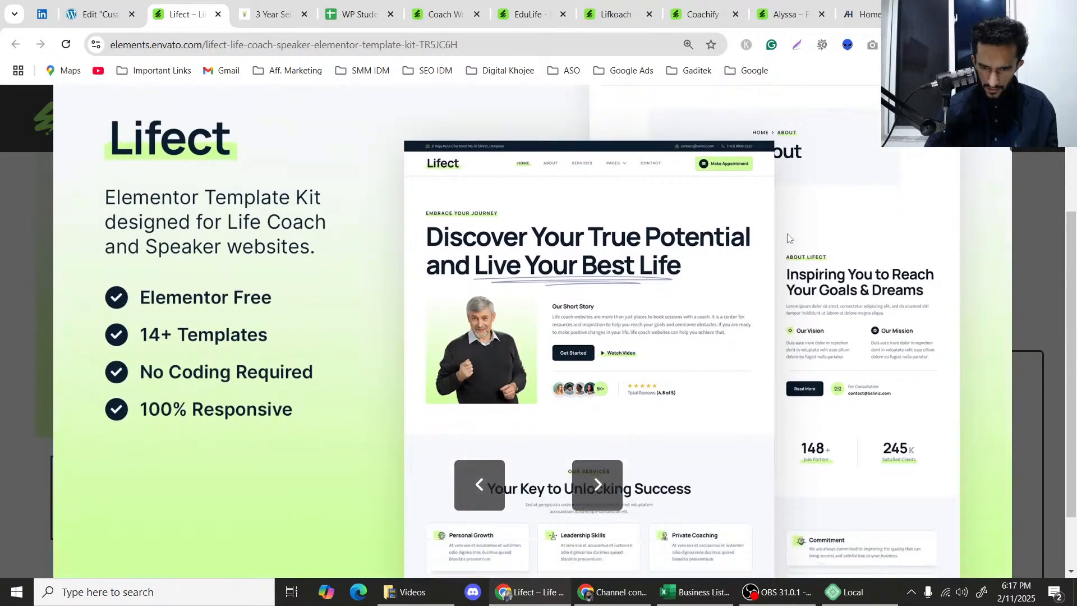
scroll(729, 269, down, 2)
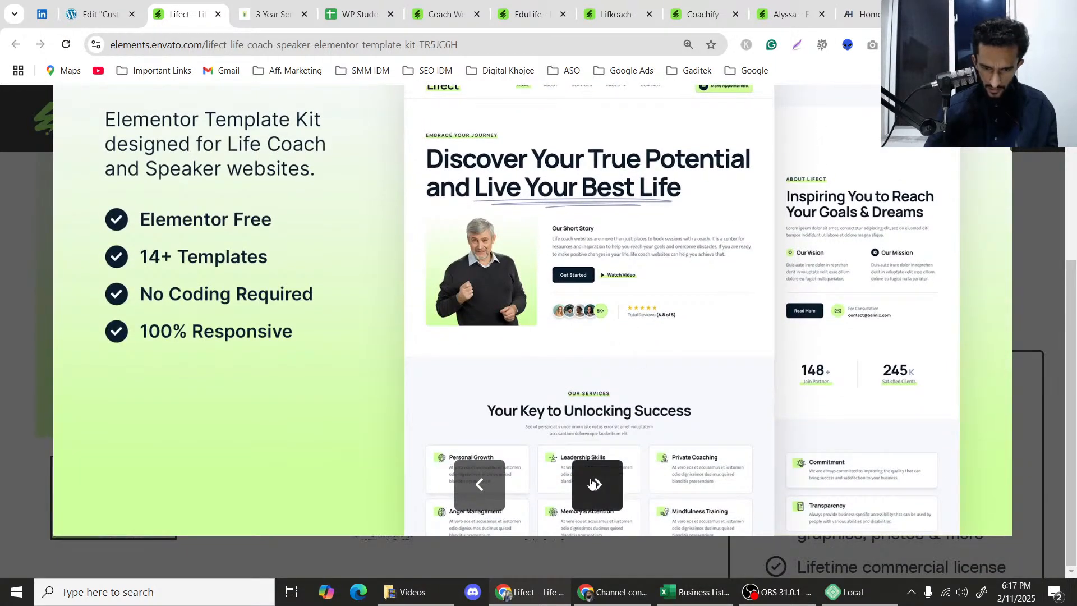
click(3, 257)
Go through the Lifect gallery thumbnails to find the screenshot showing the top part of the home page.
scroll(336, 275, down, 2)
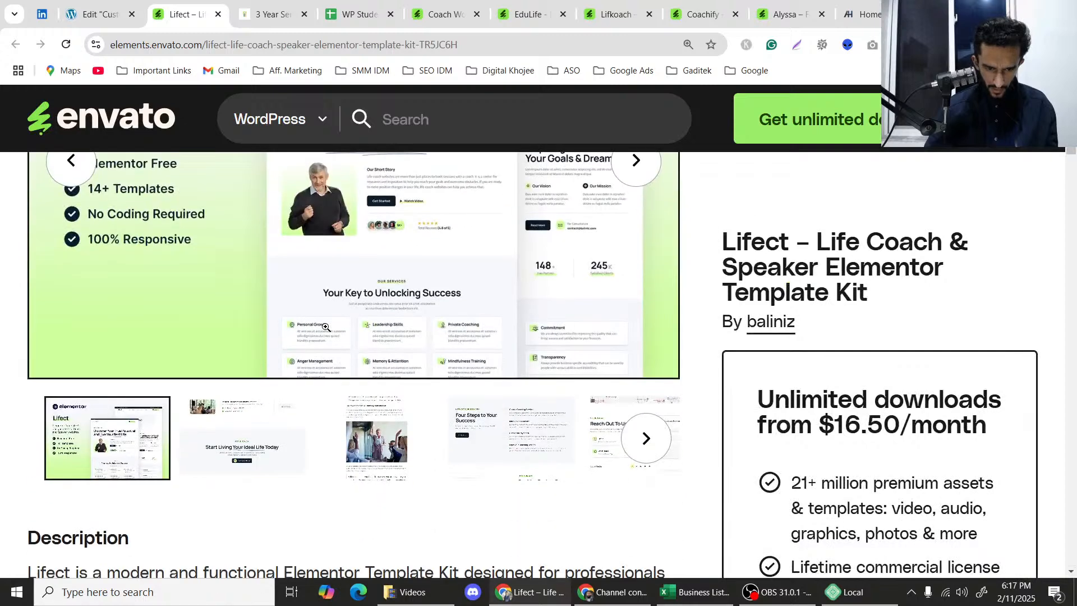
click(218, 412)
click(121, 437)
click(217, 449)
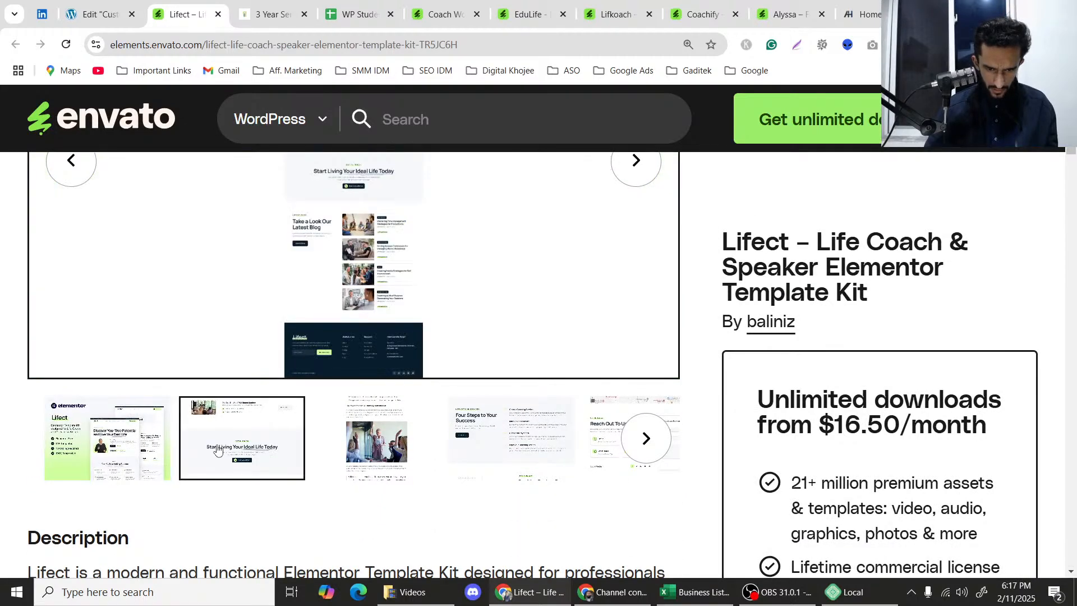
click(334, 453)
click(510, 440)
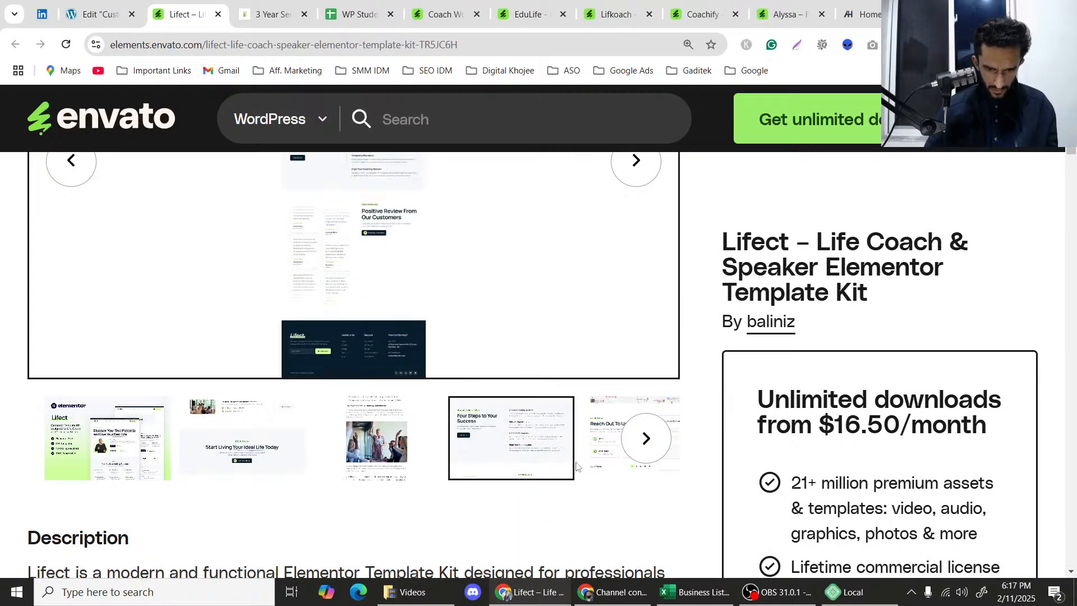
click(639, 446)
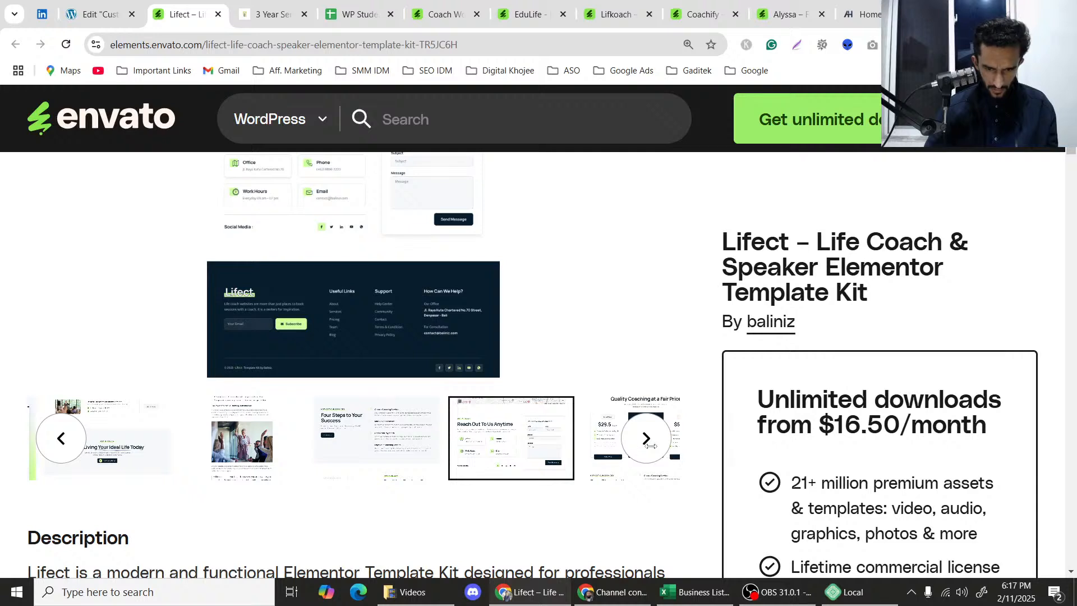
click(620, 441)
click(647, 437)
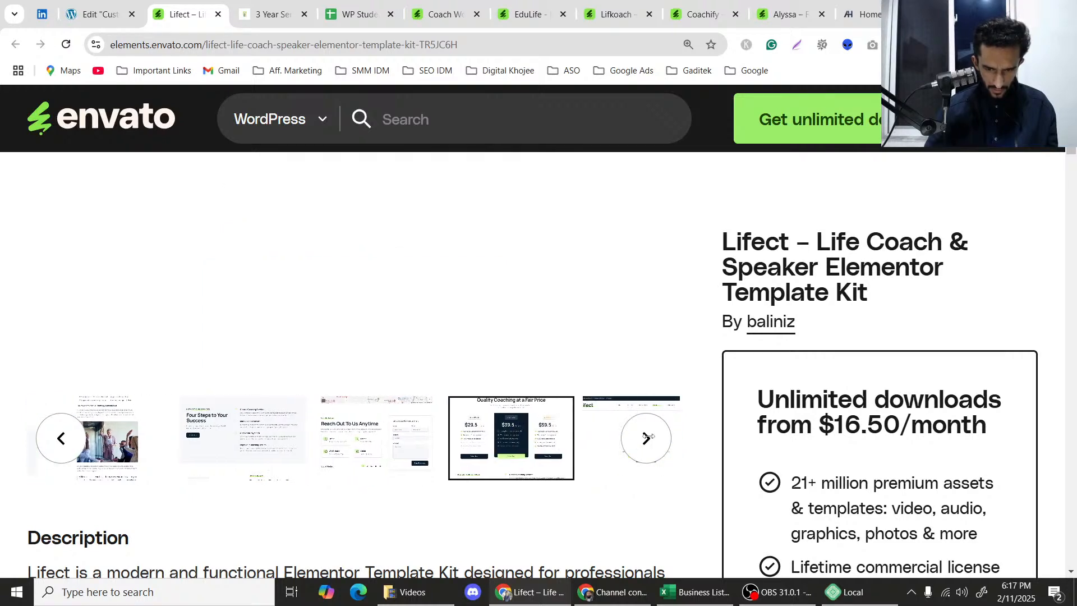
click(648, 433)
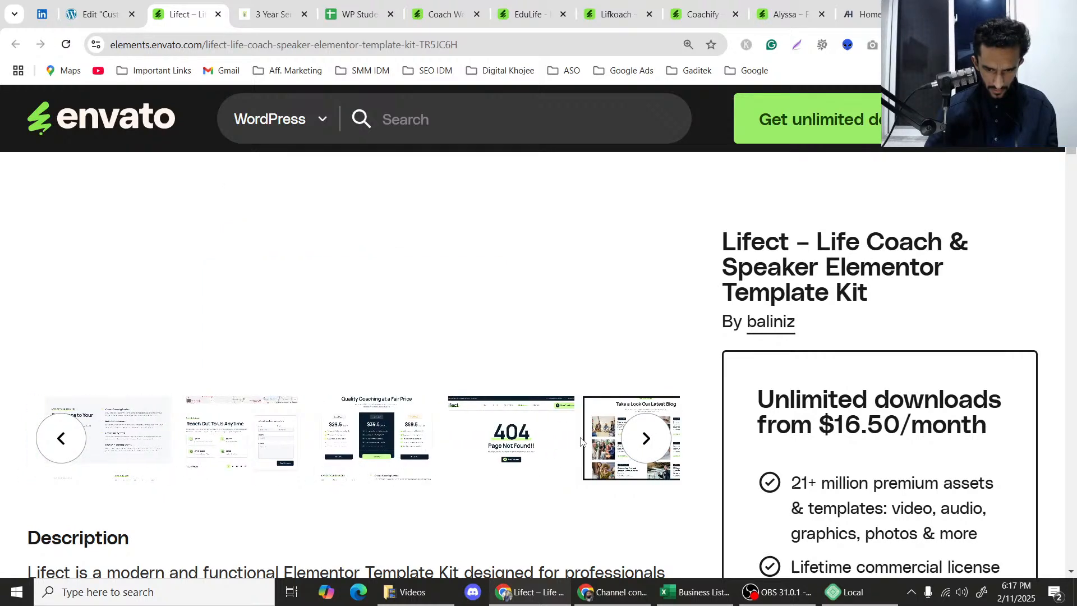
click(650, 431)
click(650, 431)
click(481, 432)
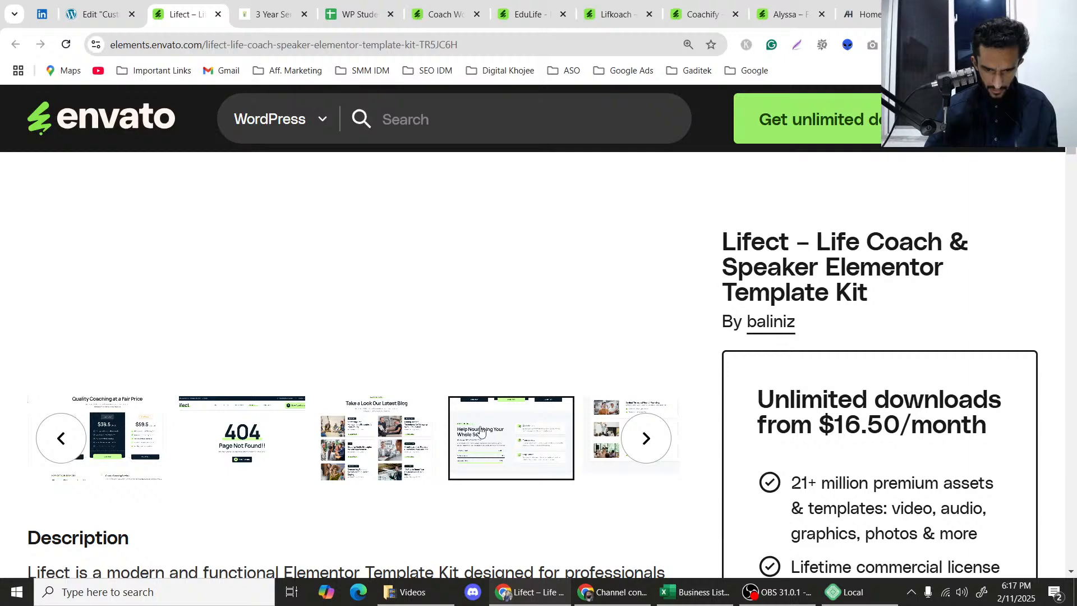
scroll(690, 290, down, 5)
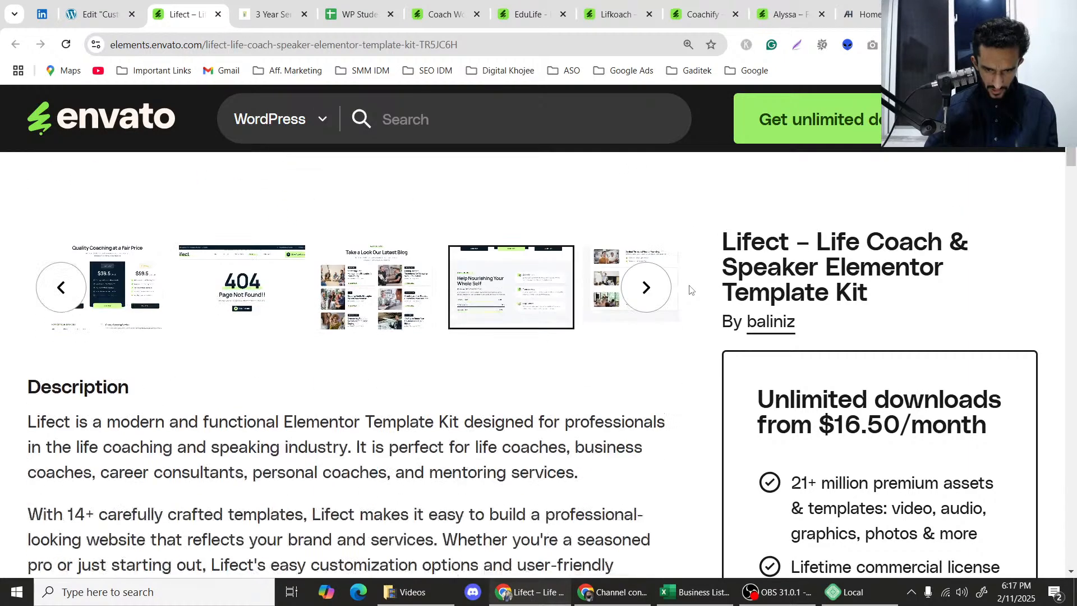
click(614, 292)
scroll(612, 295, up, 5)
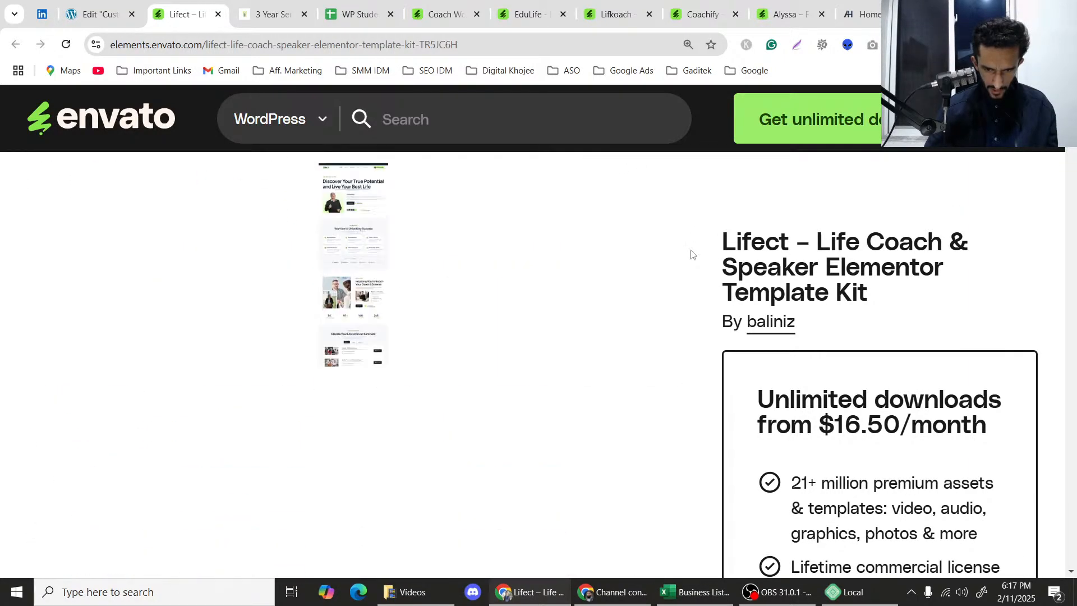
Enlarge the Lifect home page screenshot and compare its company logos strip below the service cards with the Elementor page.
click(336, 279)
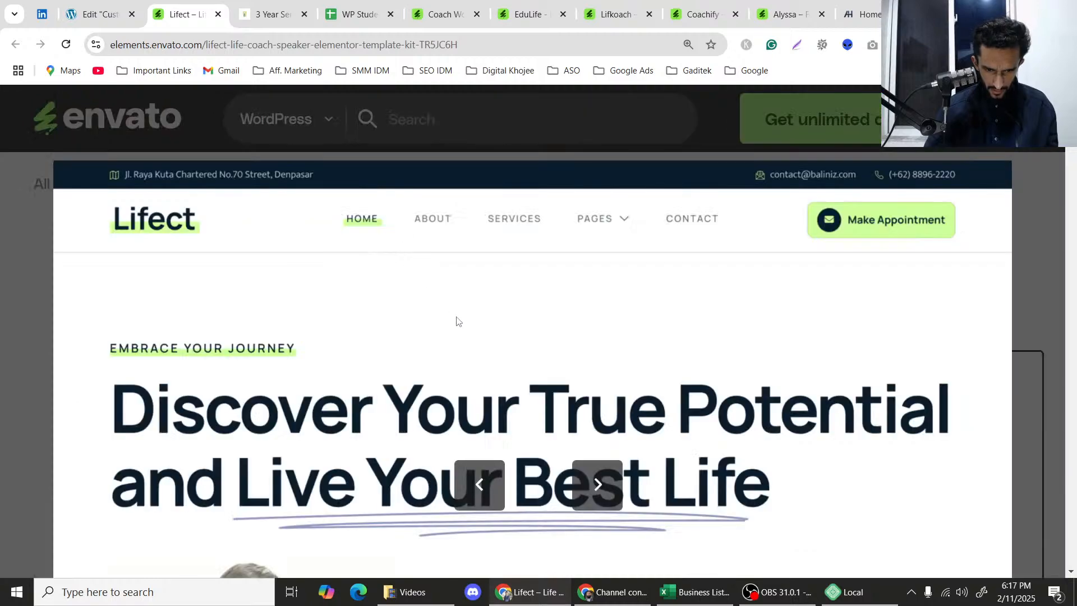
scroll(458, 321, down, 10)
scroll(462, 320, up, 4)
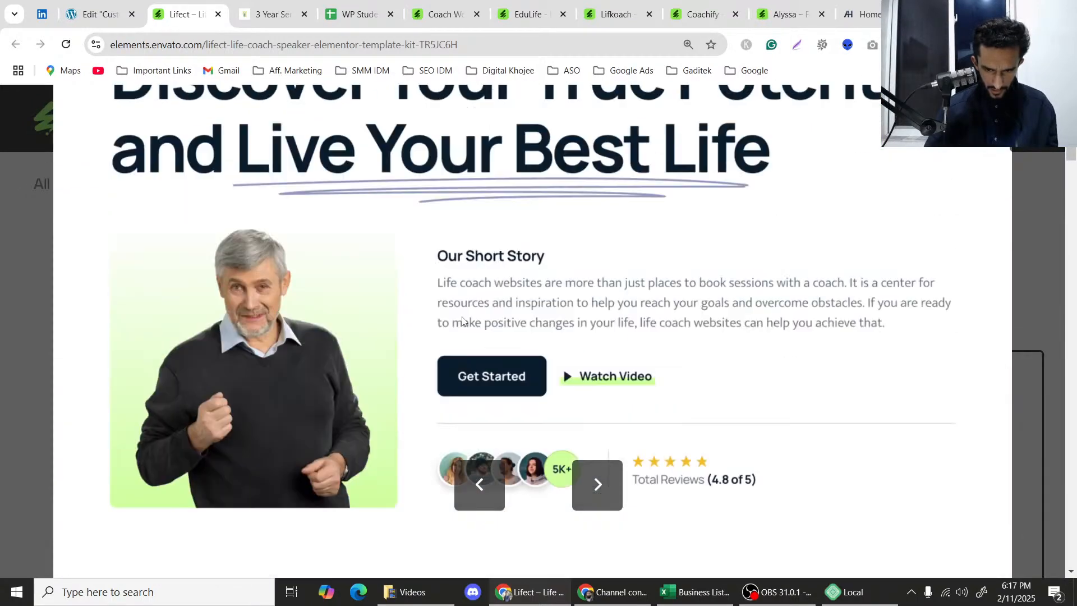
scroll(462, 320, down, 8)
scroll(462, 320, down, 12)
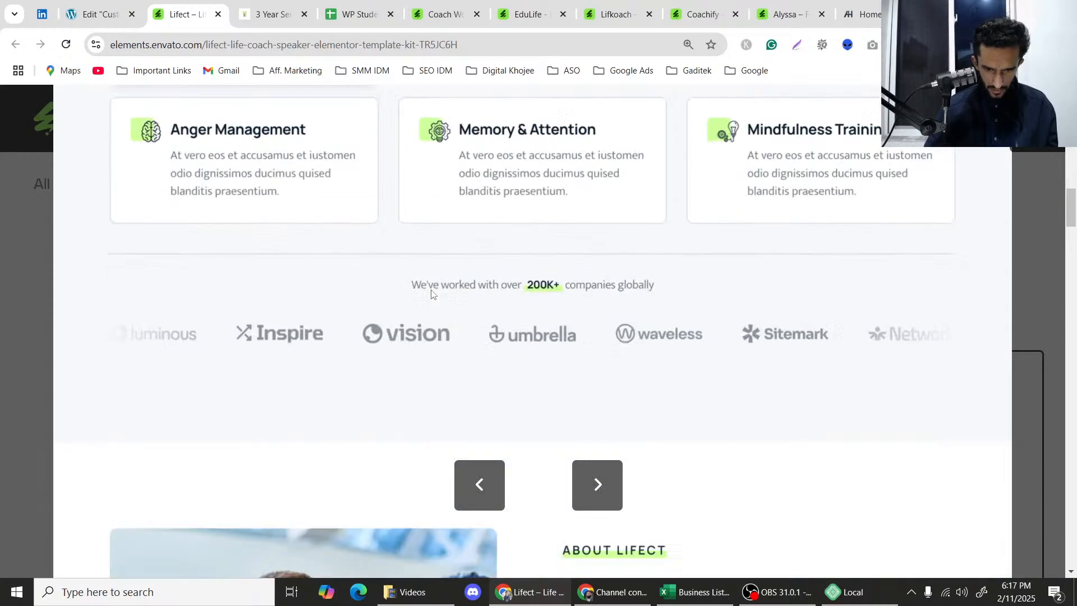
scroll(453, 217, up, 6)
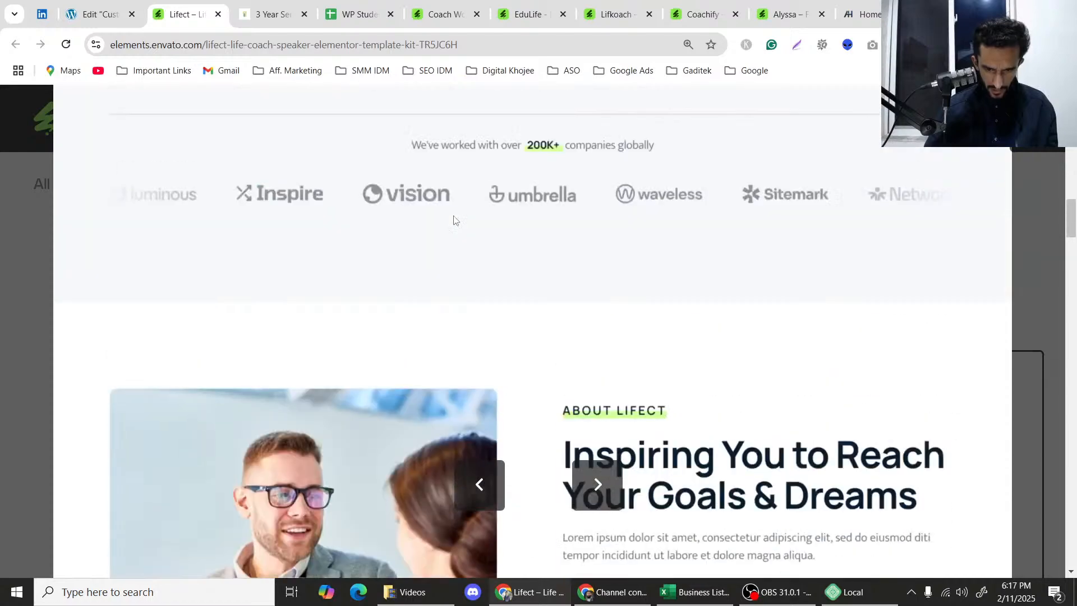
click(96, 14)
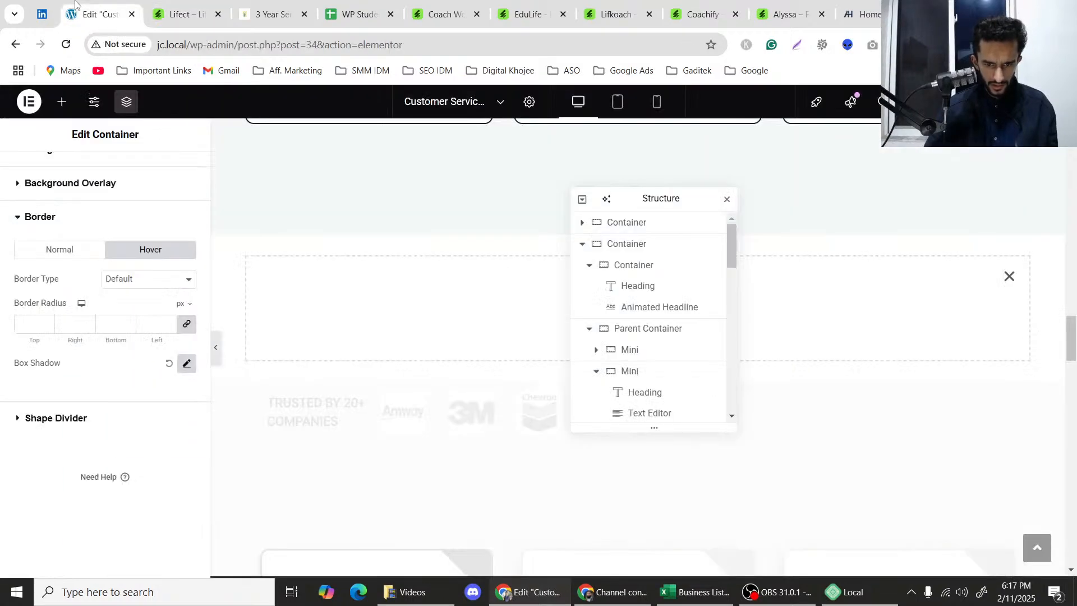
key(ctrl+Tab)
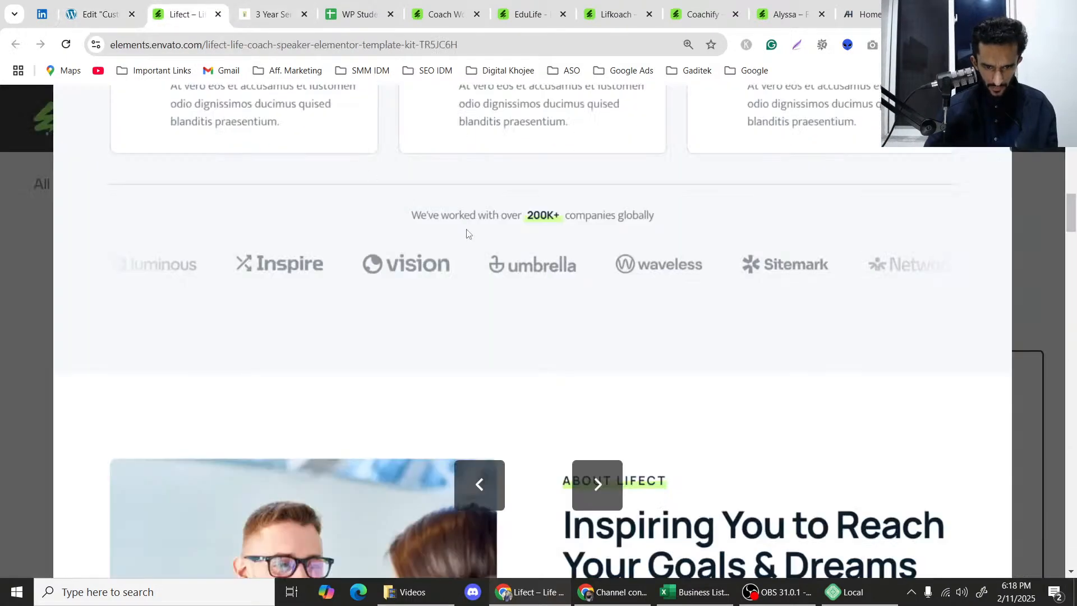
scroll(583, 307, up, 3)
Switch to the Elementor page and review the layout from the hero section down to the service cards.
click(95, 14)
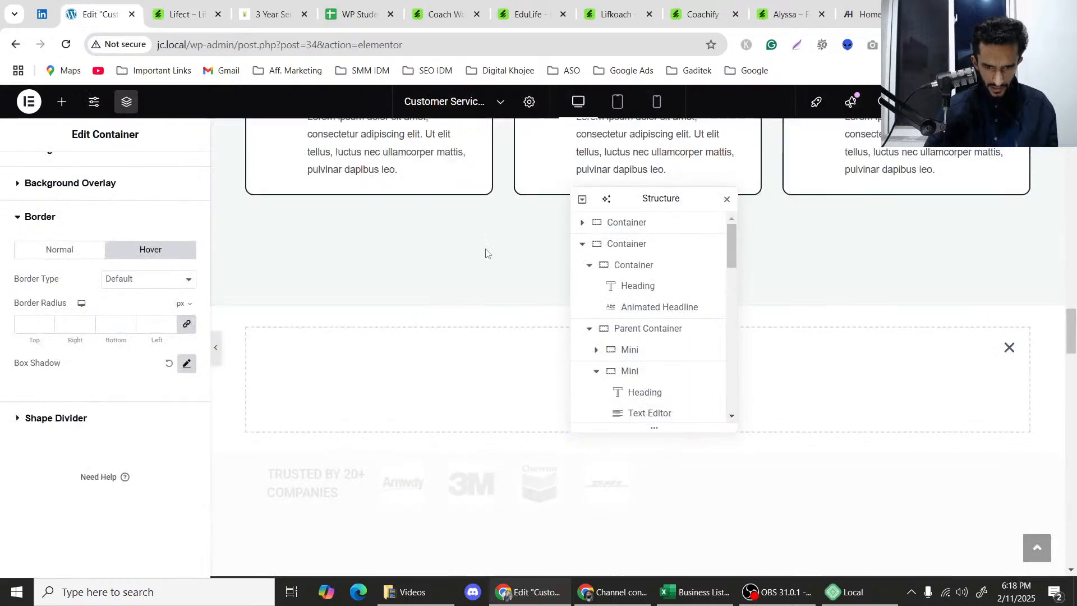
scroll(483, 250, up, 6)
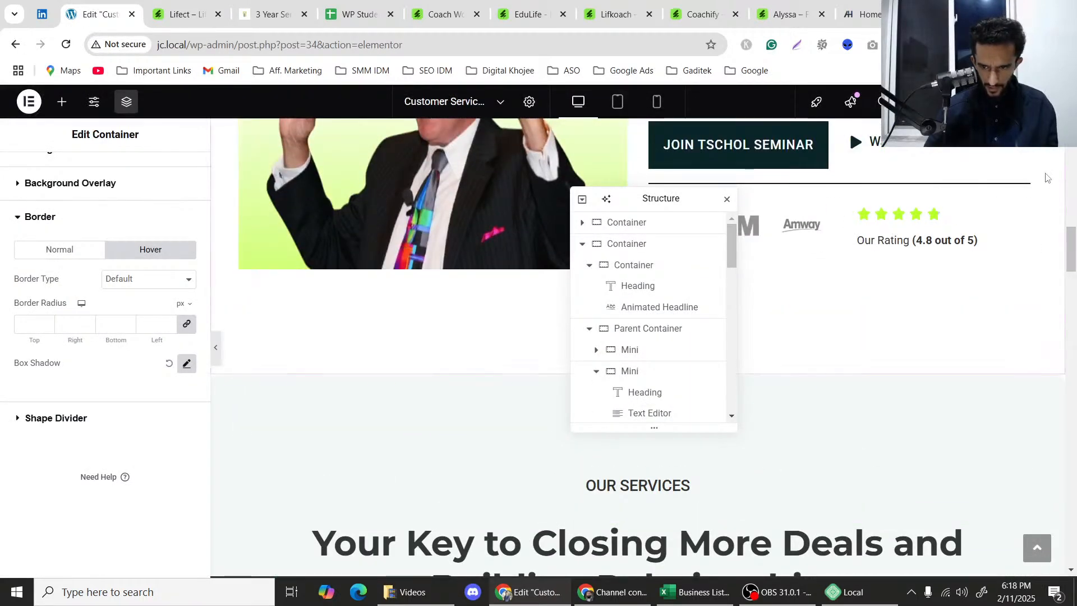
scroll(348, 307, down, 10)
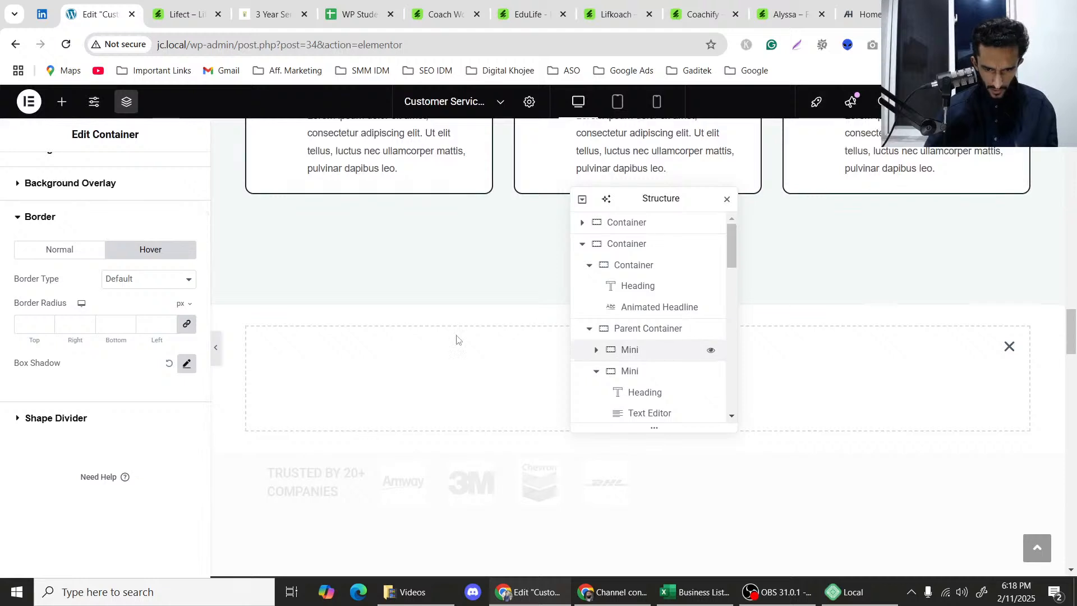
Try to insert a new container directly below the service cards.
click(56, 101)
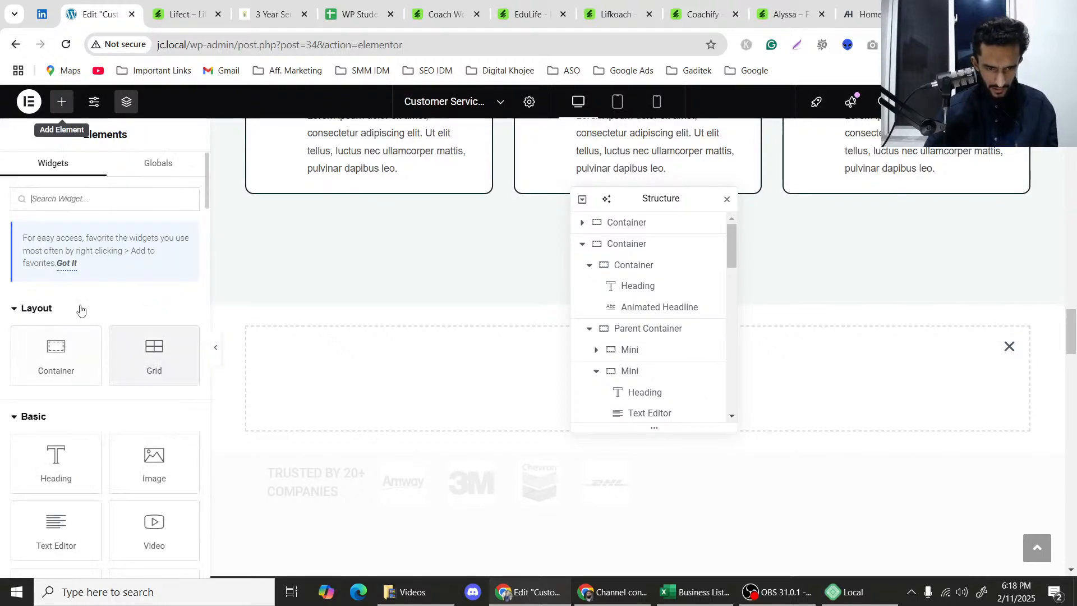
drag(56, 355, 540, 243)
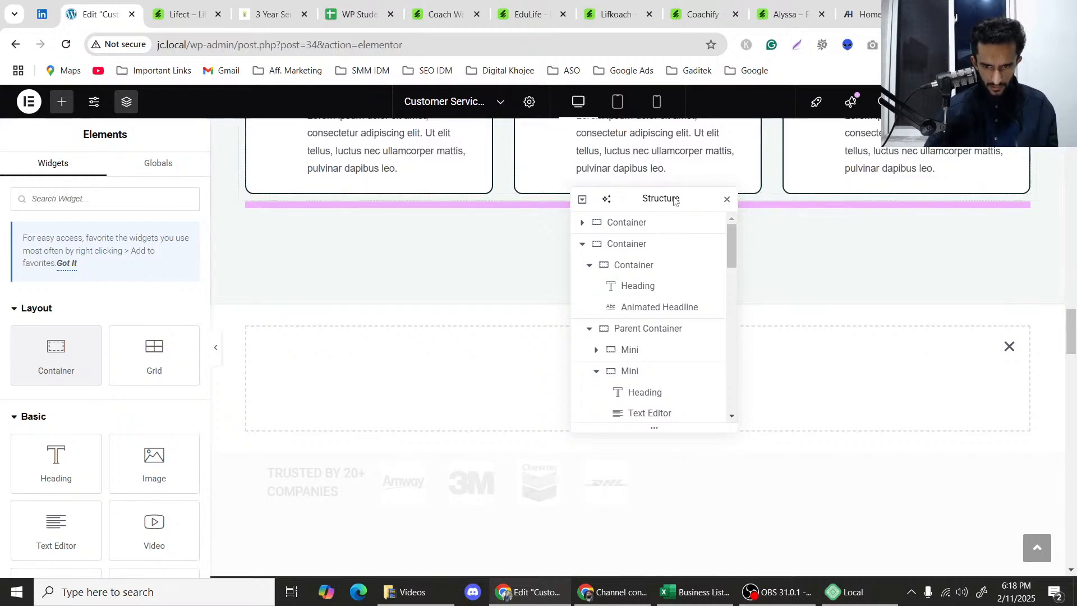
Move the Structure panel aside and identify the last service card's Icon Box and the logos container following it, toggling that container's visibility.
drag(671, 196, 802, 260)
scroll(426, 238, up, 1)
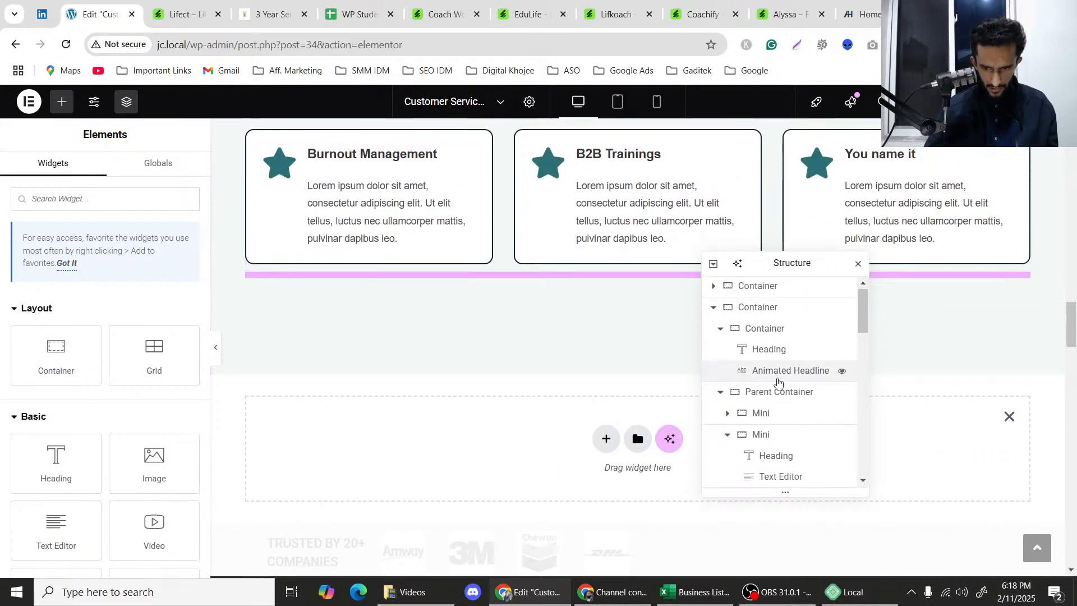
scroll(777, 382, down, 10)
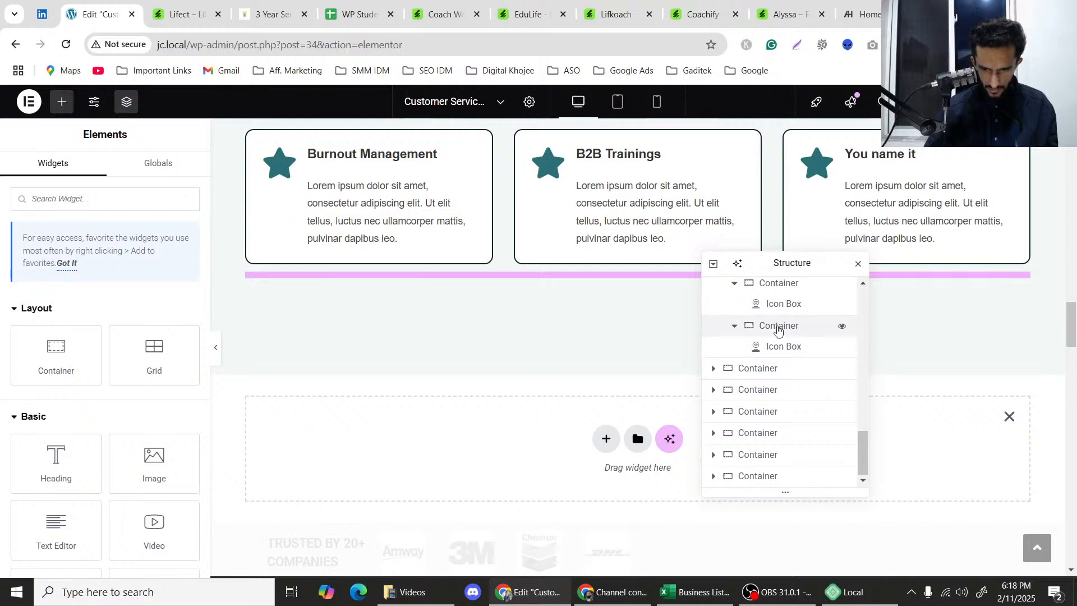
scroll(776, 348, up, 2)
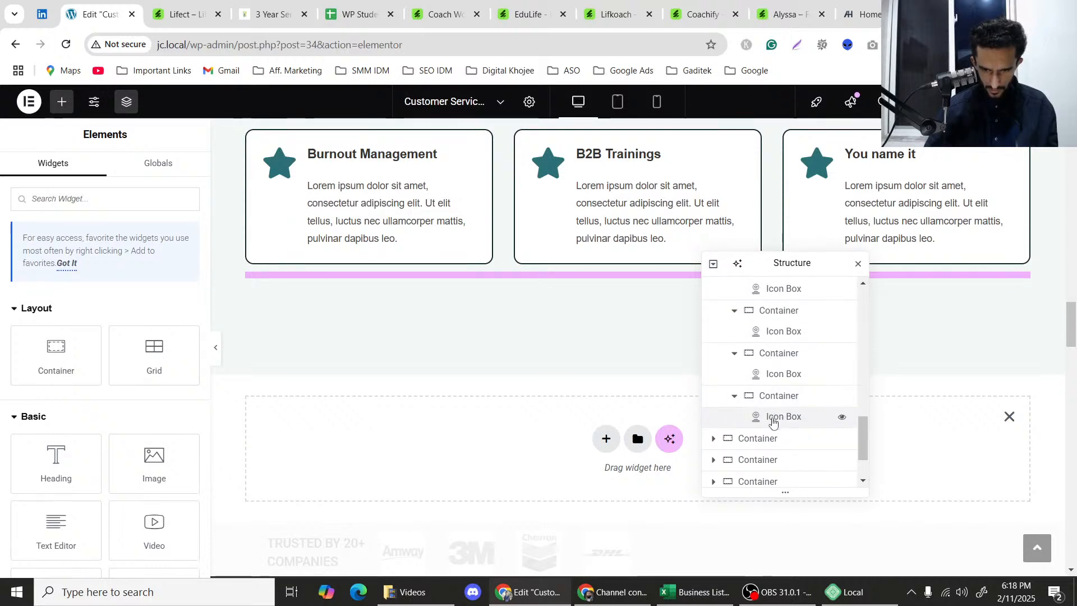
click(785, 416)
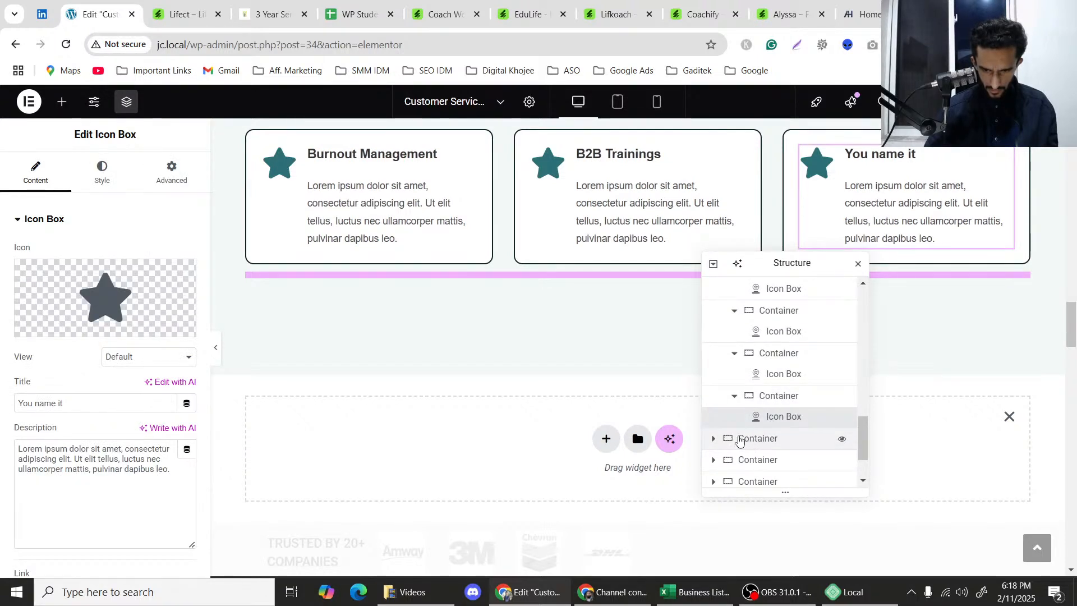
click(740, 441)
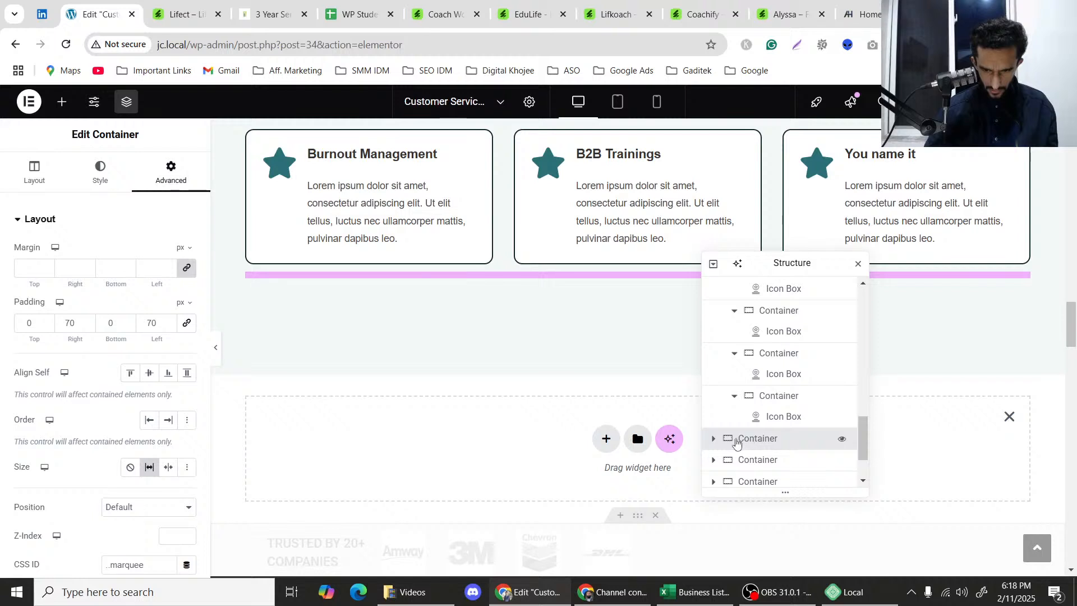
click(843, 442)
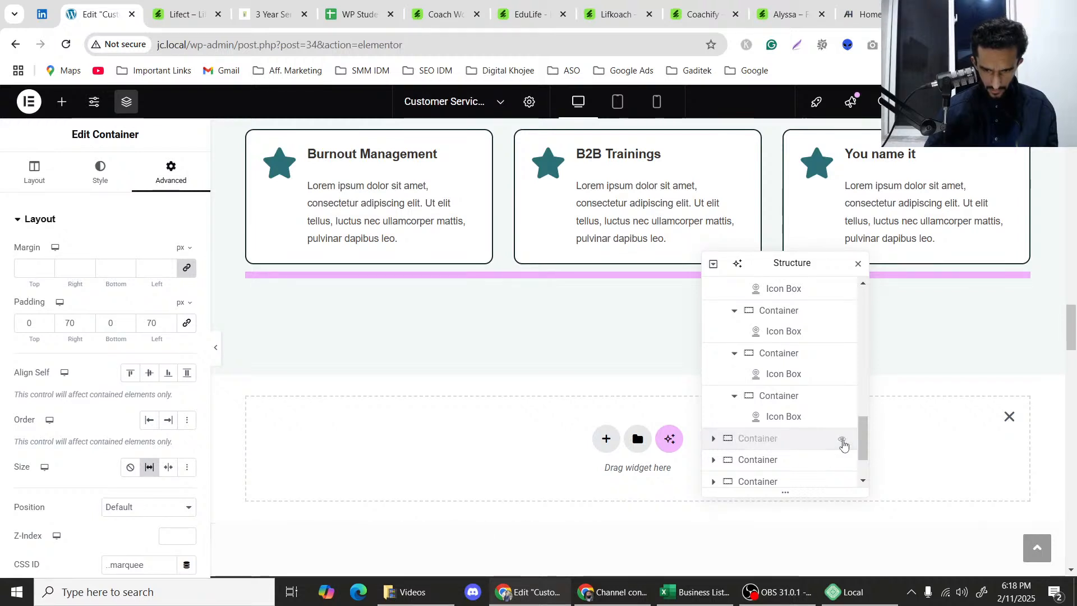
click(843, 442)
scroll(439, 386, down, 1)
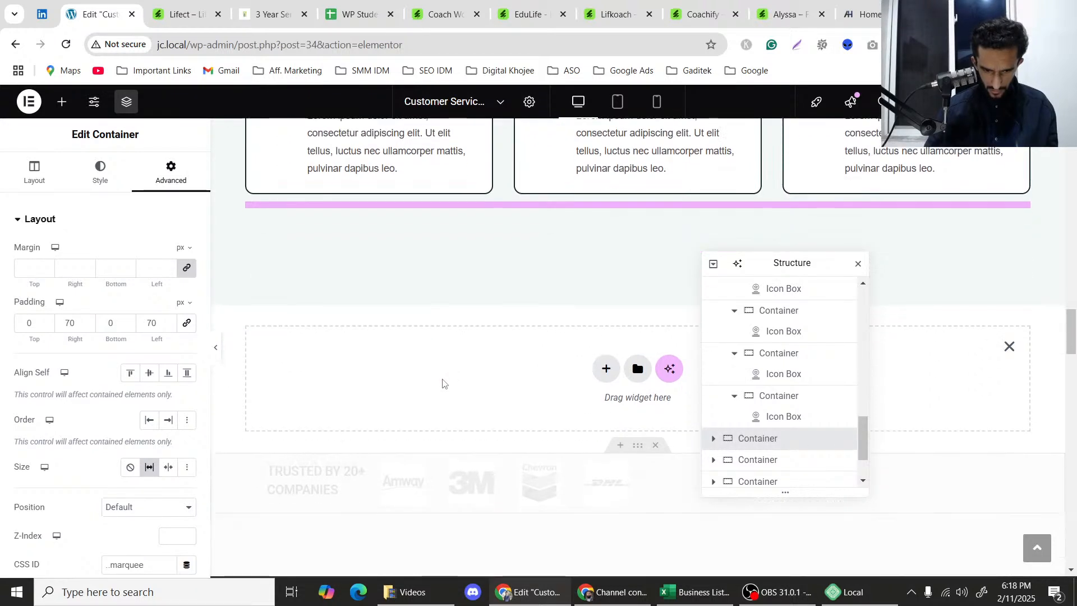
click(797, 416)
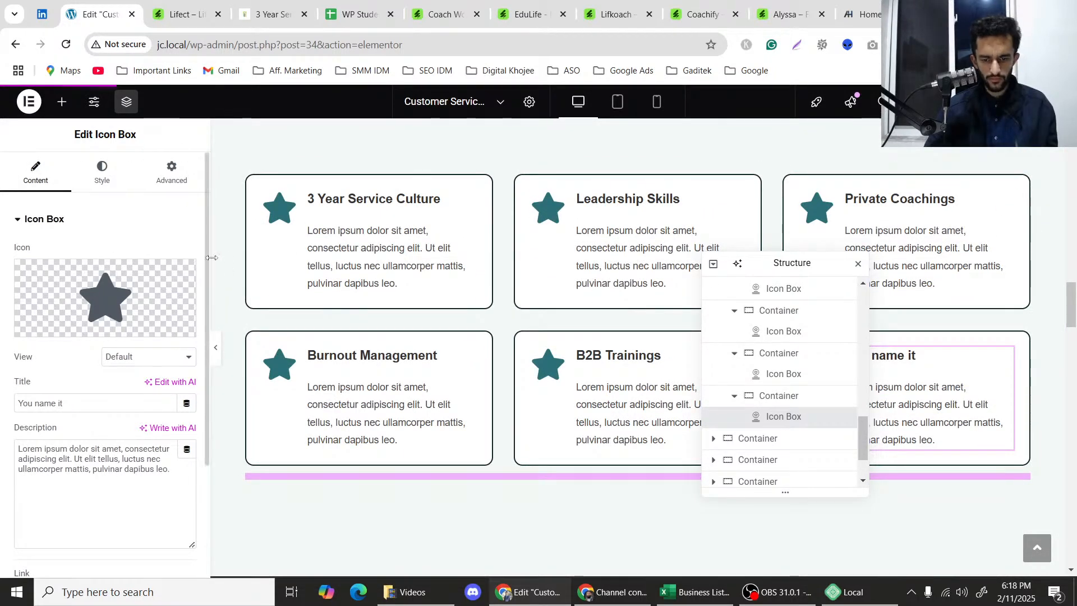
scroll(501, 370, down, 3)
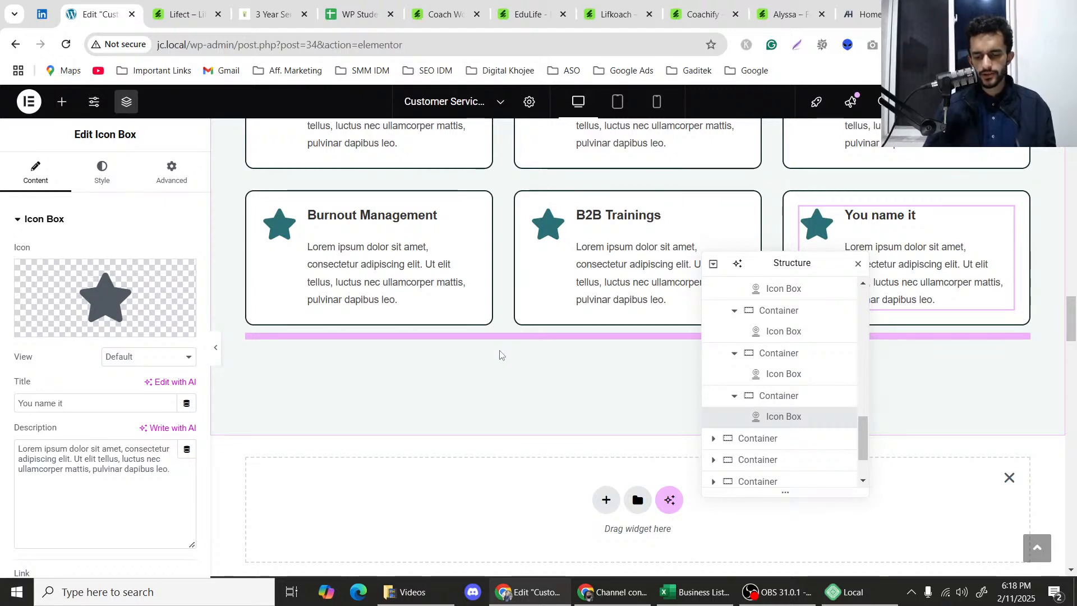
mouse_move(708, 602)
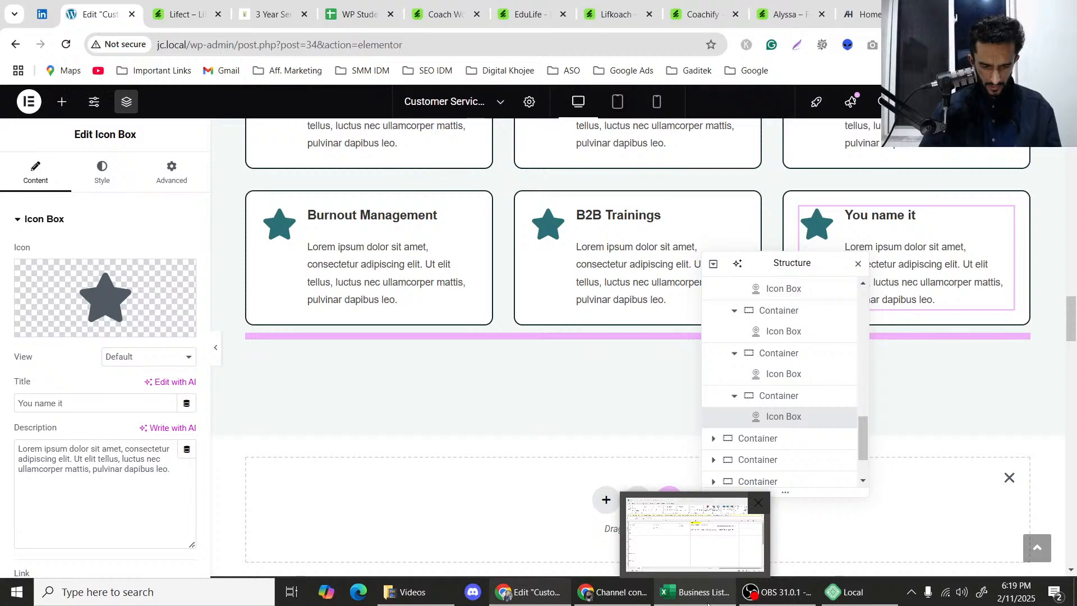
Add a container below the service cards and place a Divider widget inside it.
click(61, 101)
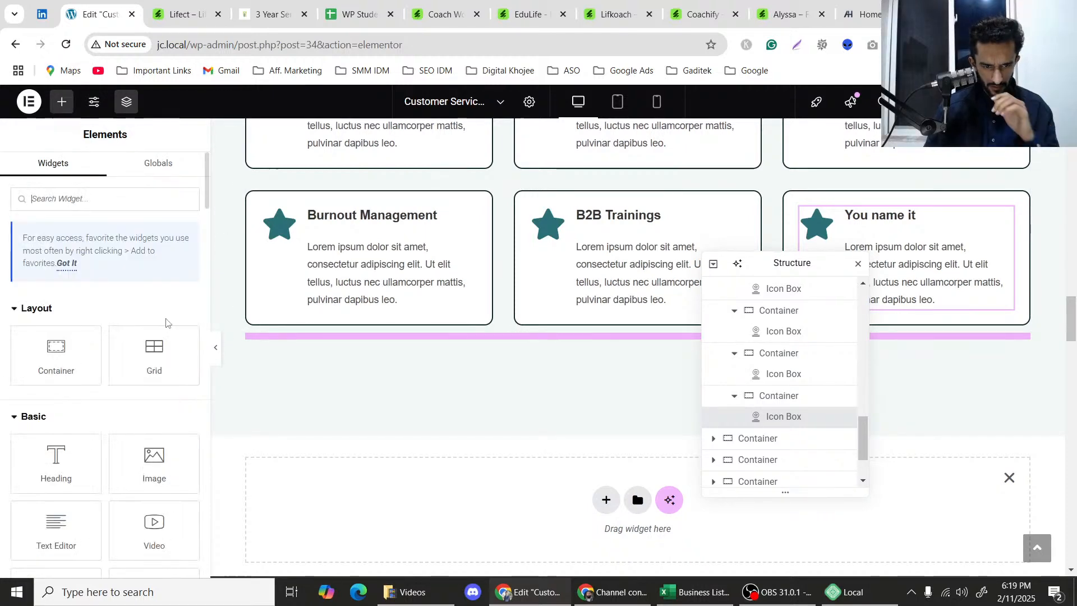
drag(57, 350, 592, 337)
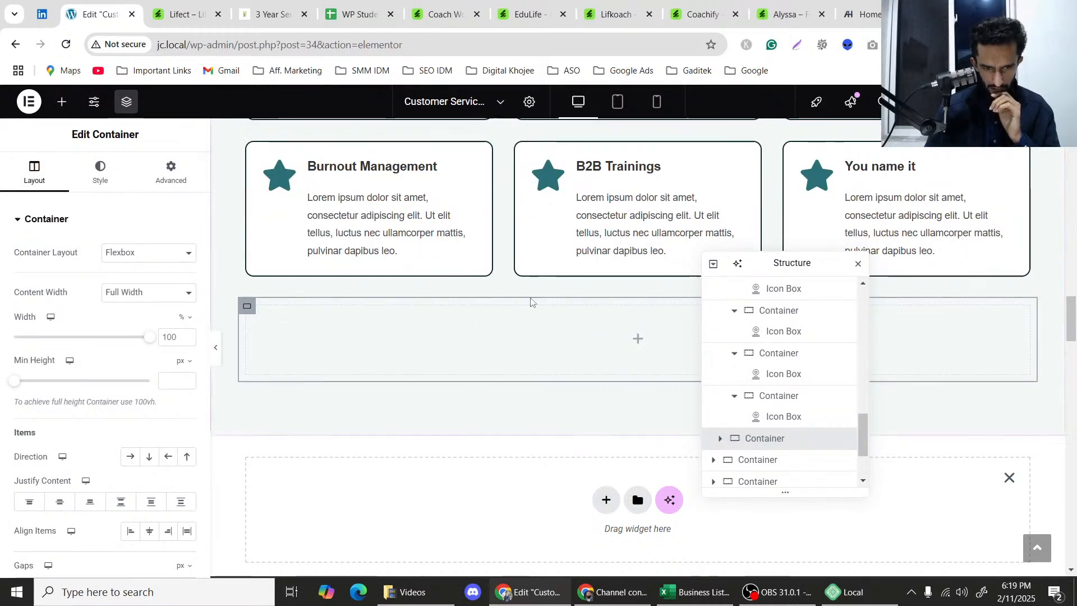
click(62, 102)
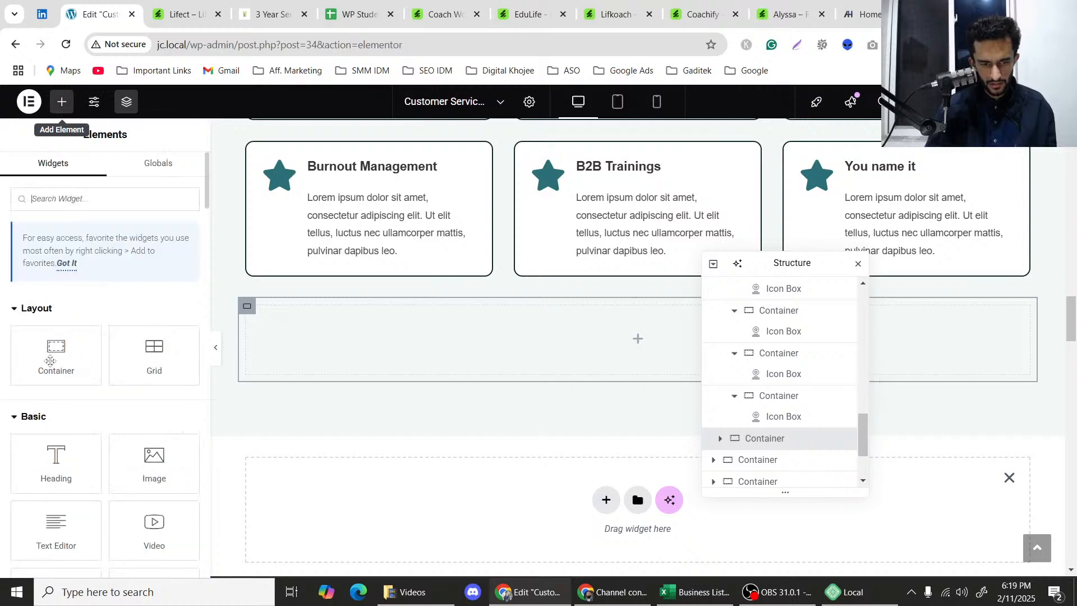
scroll(68, 465, down, 3)
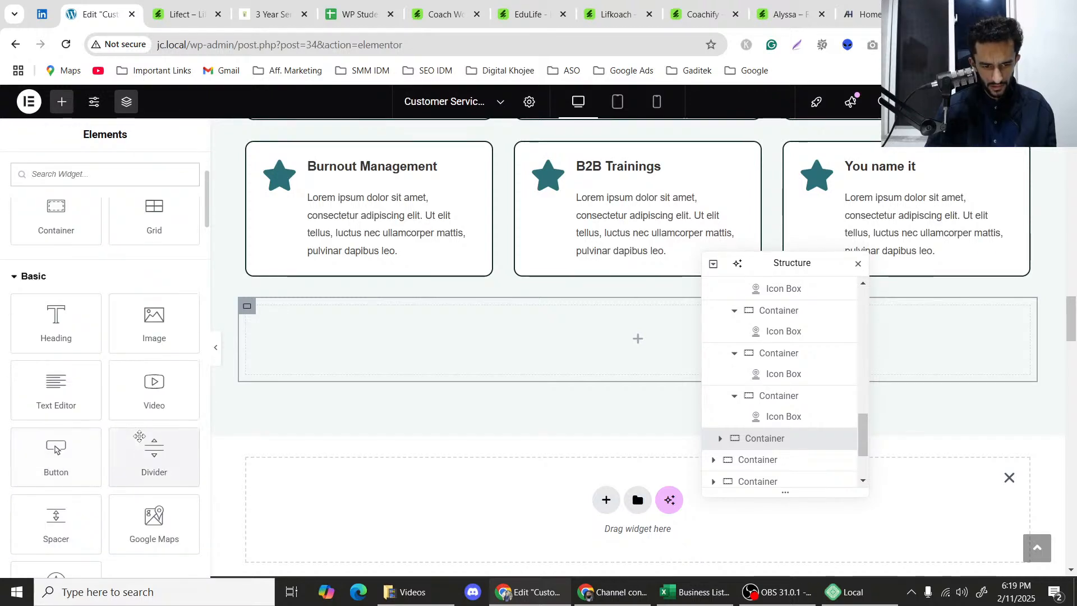
drag(139, 436, 497, 331)
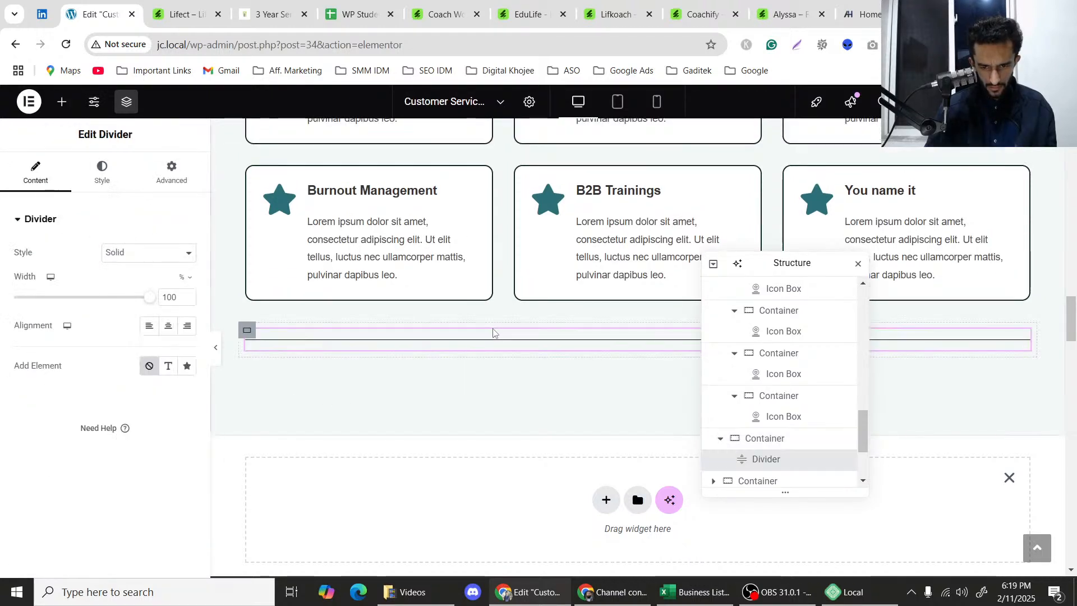
Set the divider's gap to 2 and its weight to 2 px.
click(102, 171)
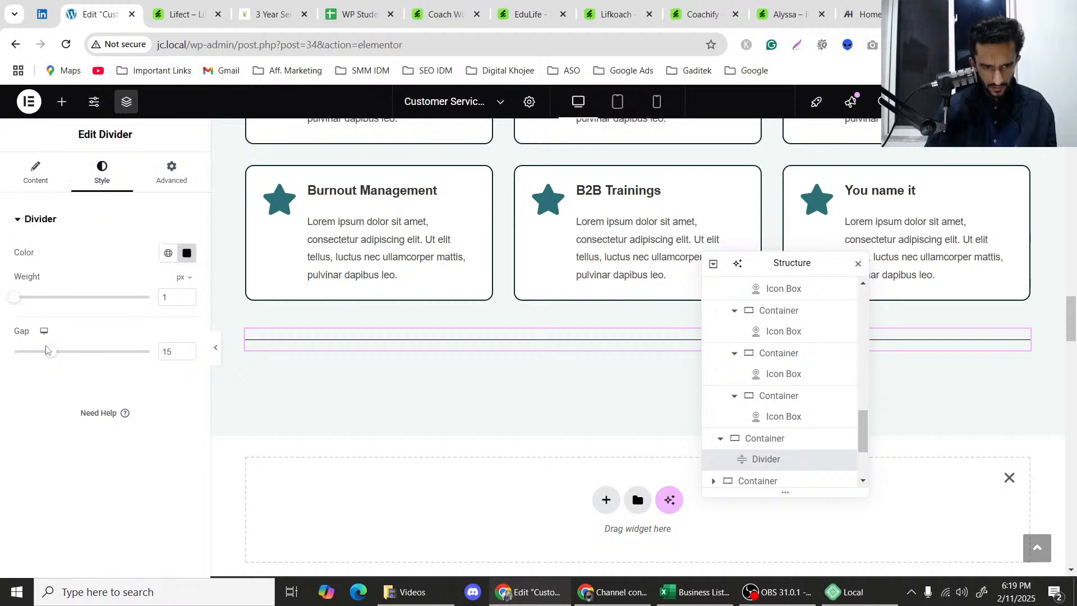
drag(46, 352, 1, 355)
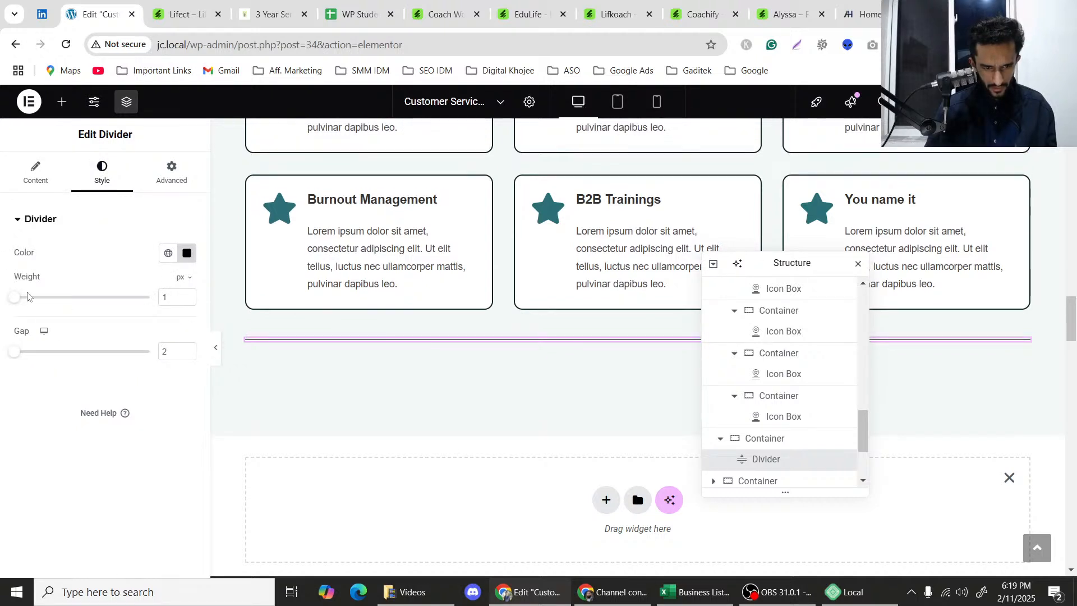
drag(13, 303, 23, 302)
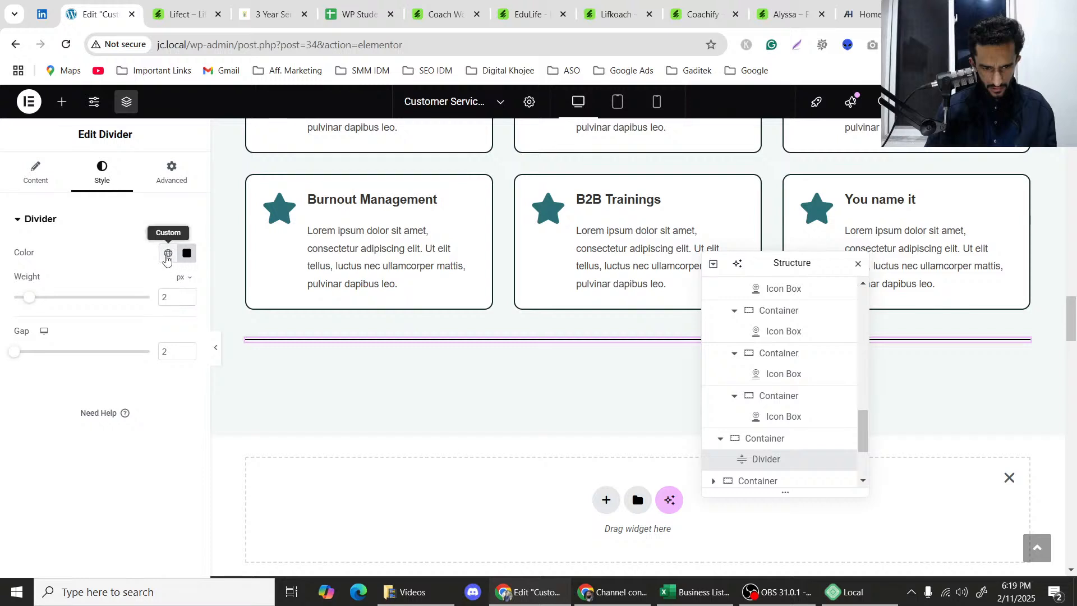
Try the global color New Backgrund Color on the divider and preview the page without the editor panel.
click(168, 253)
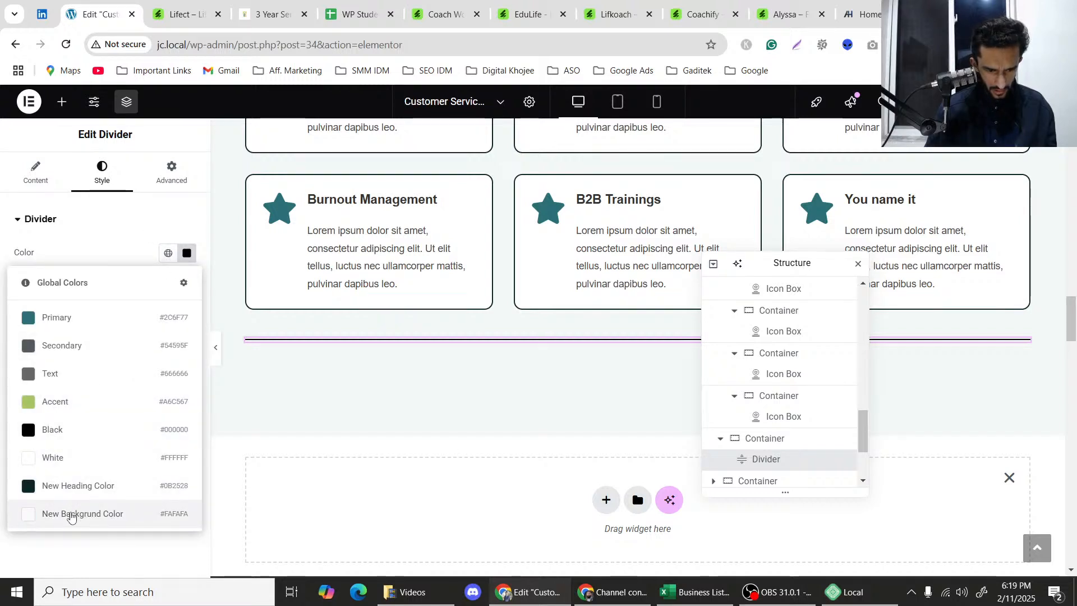
click(70, 517)
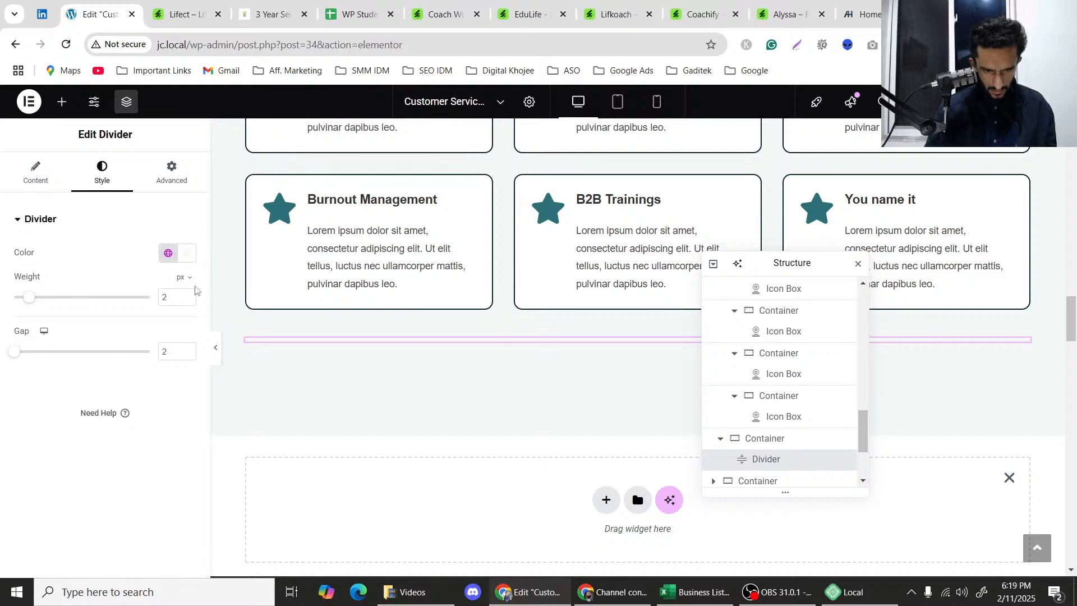
click(217, 348)
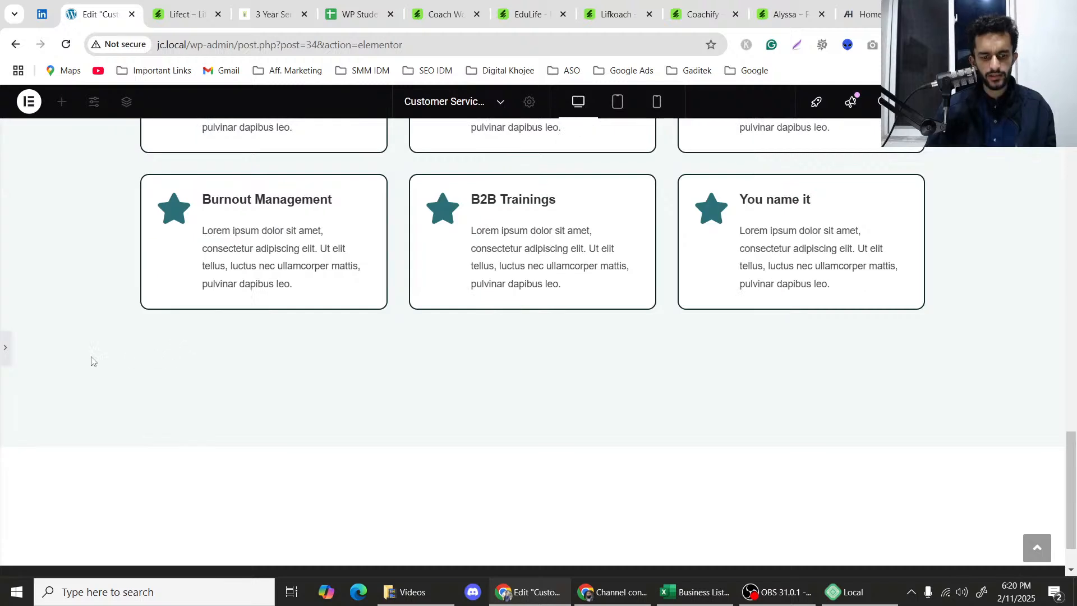
key(ctrl+p)
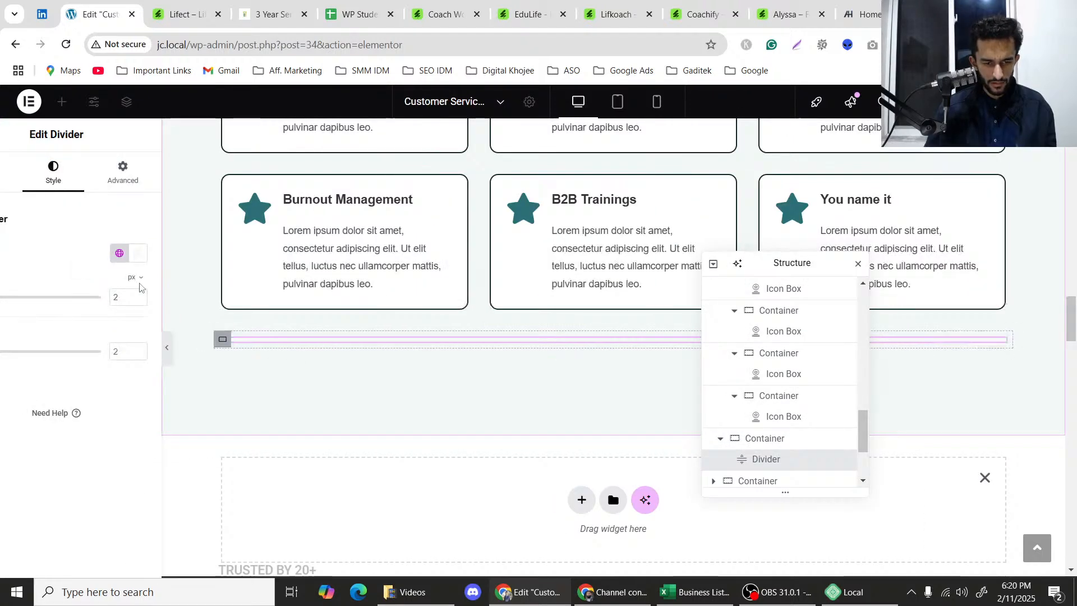
Try New Heading Color on the divider, and settle on the global Primary color.
click(169, 253)
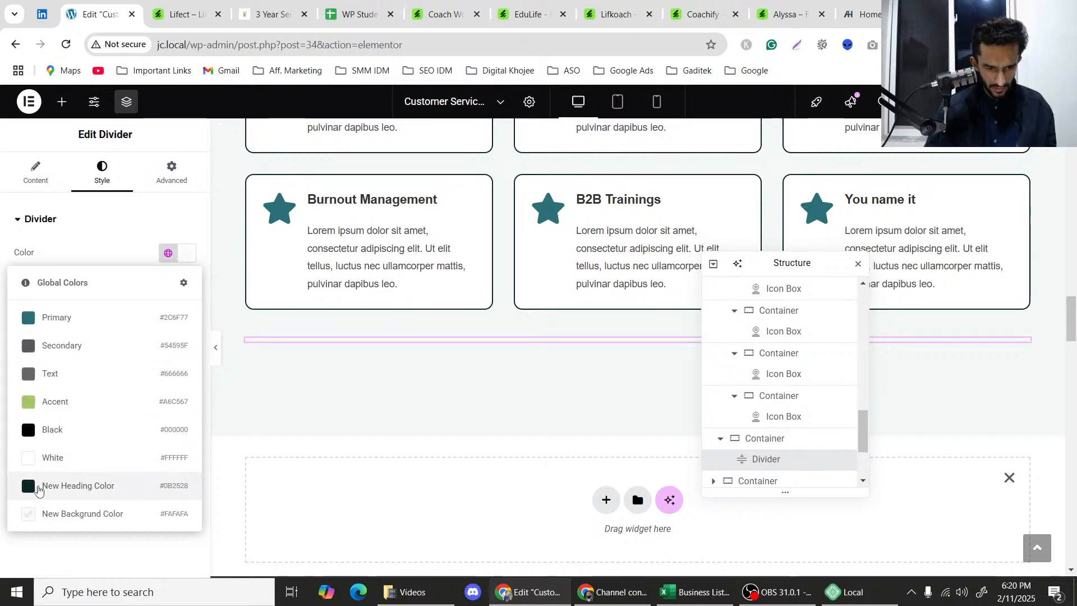
click(43, 489)
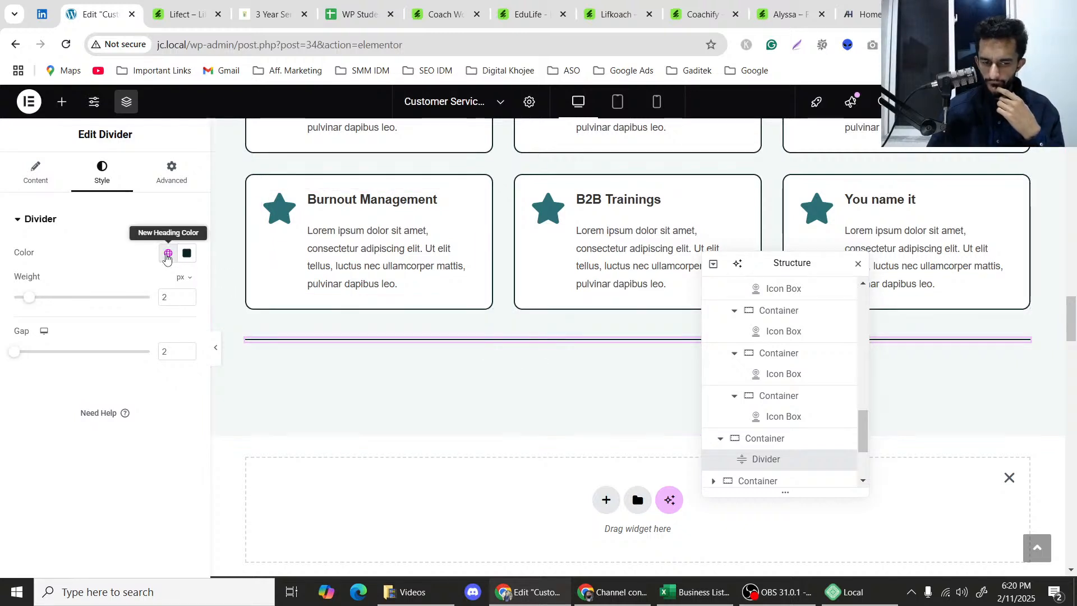
click(168, 253)
click(81, 318)
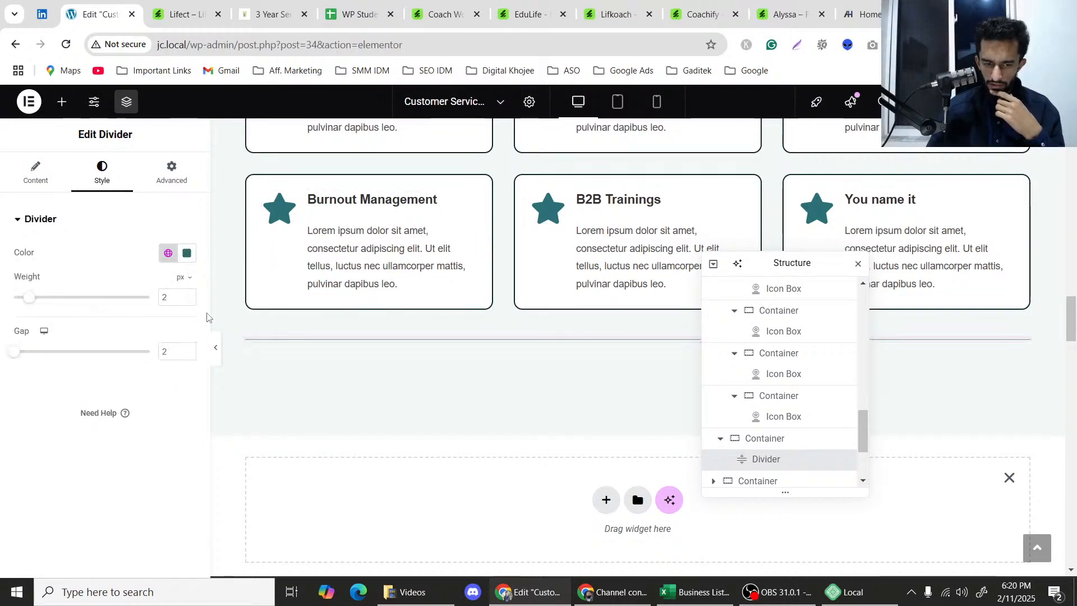
Preview the divider below the service cards without the editor panel, and compare it with the Lifect home page screenshot.
click(217, 349)
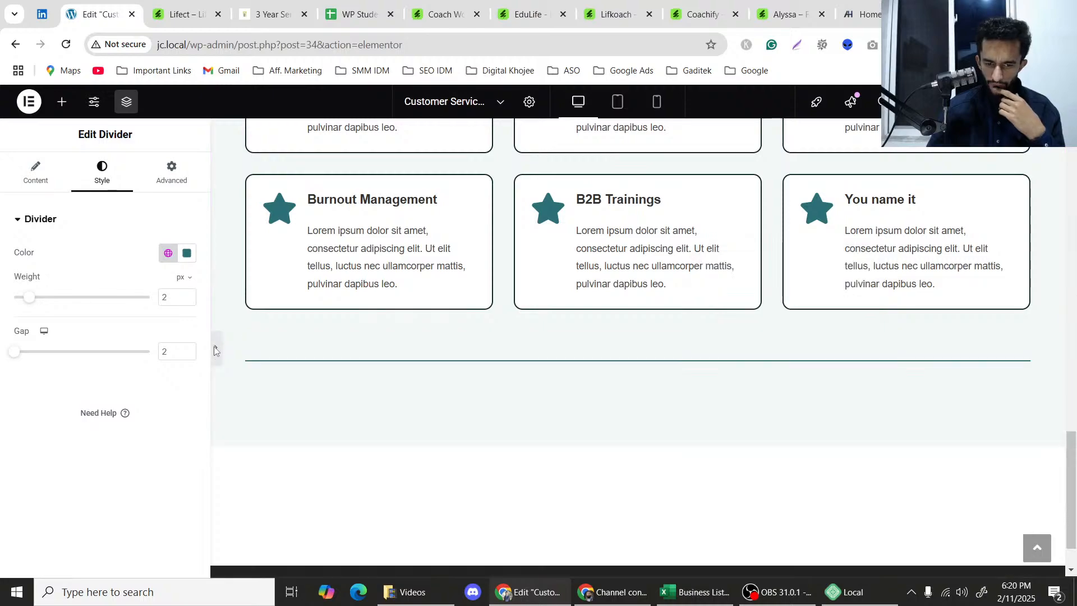
click(215, 349)
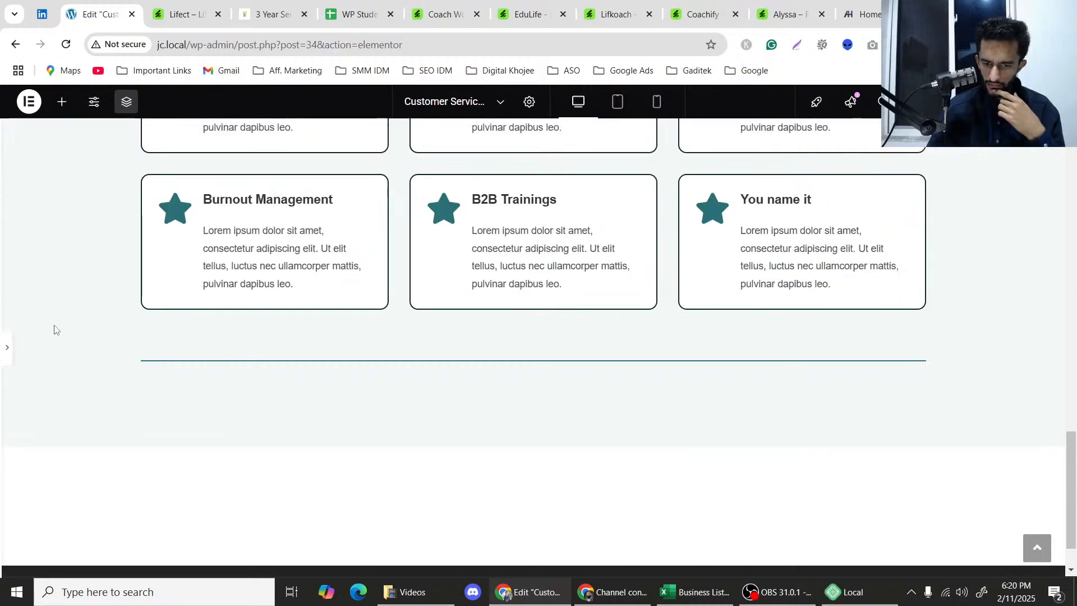
scroll(46, 318, up, 5)
scroll(46, 319, down, 5)
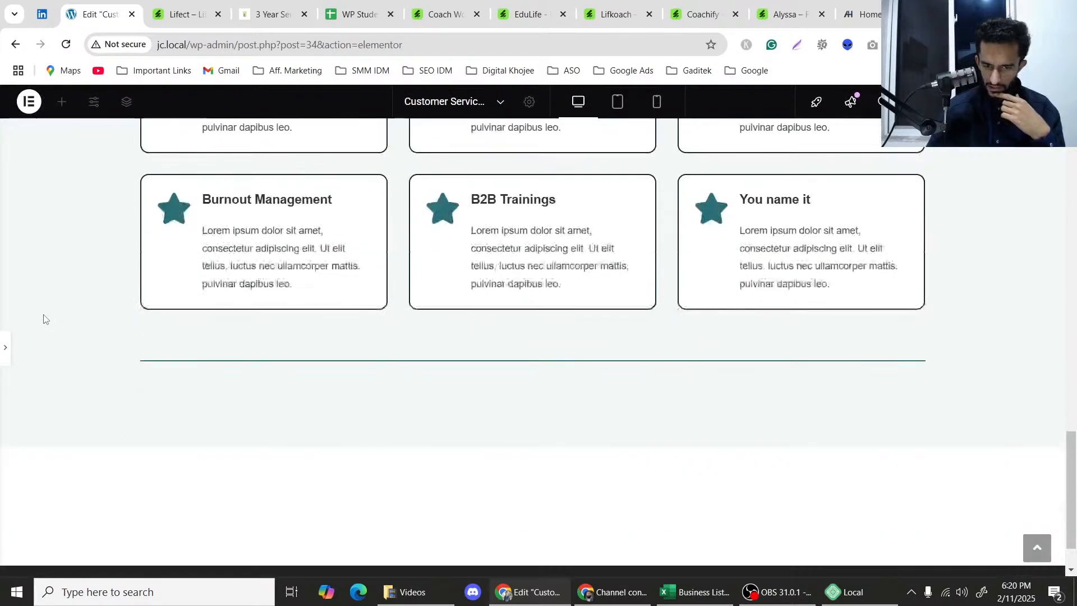
scroll(46, 318, up, 8)
scroll(46, 319, down, 8)
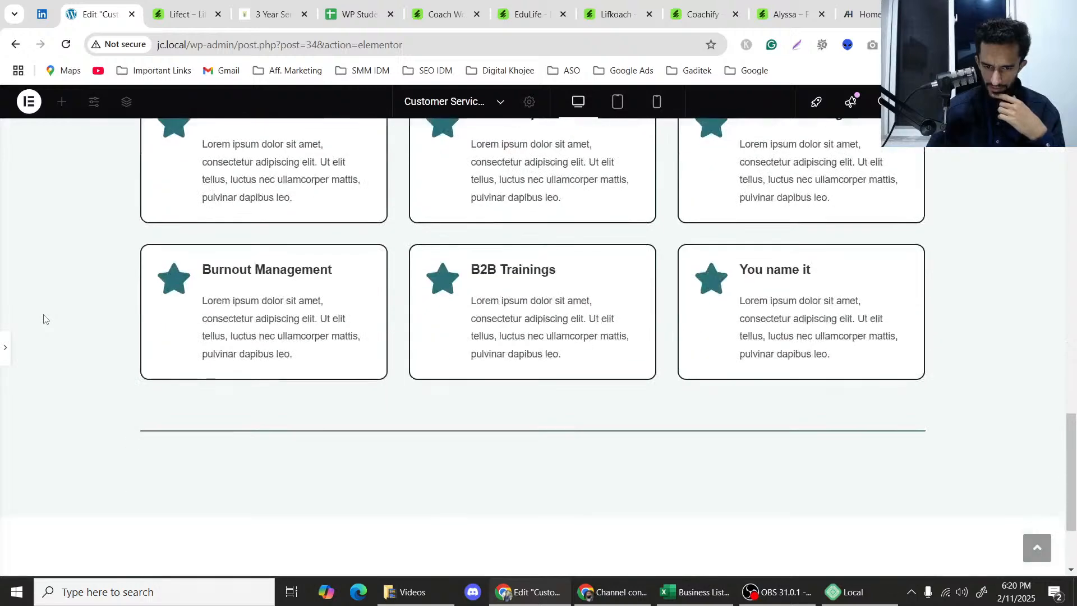
click(212, 6)
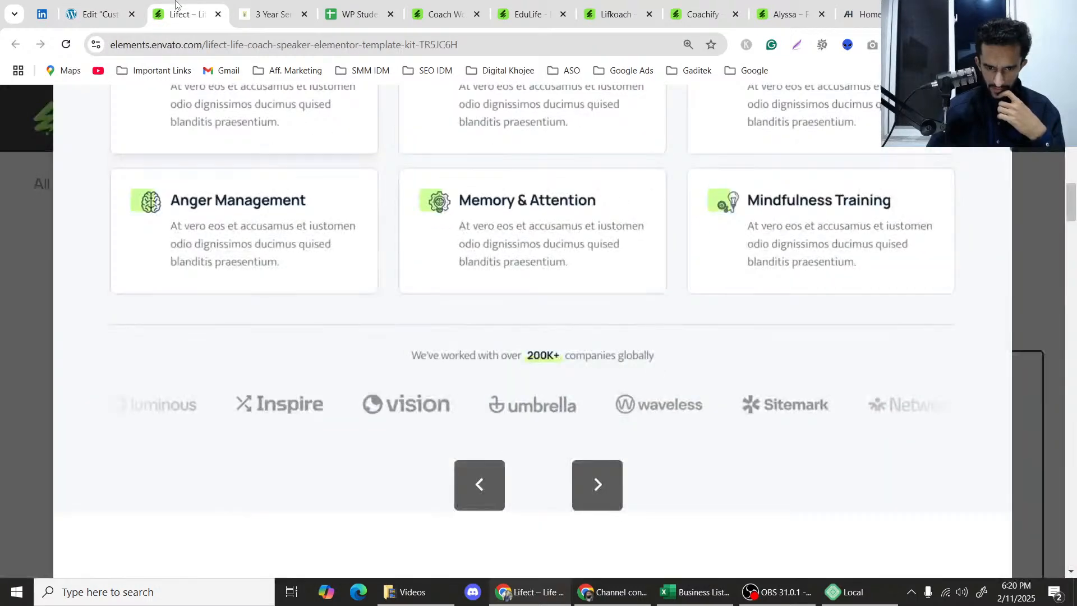
Return to the Elementor page editor and try the global Secondary color on the divider below the service cards.
click(106, 5)
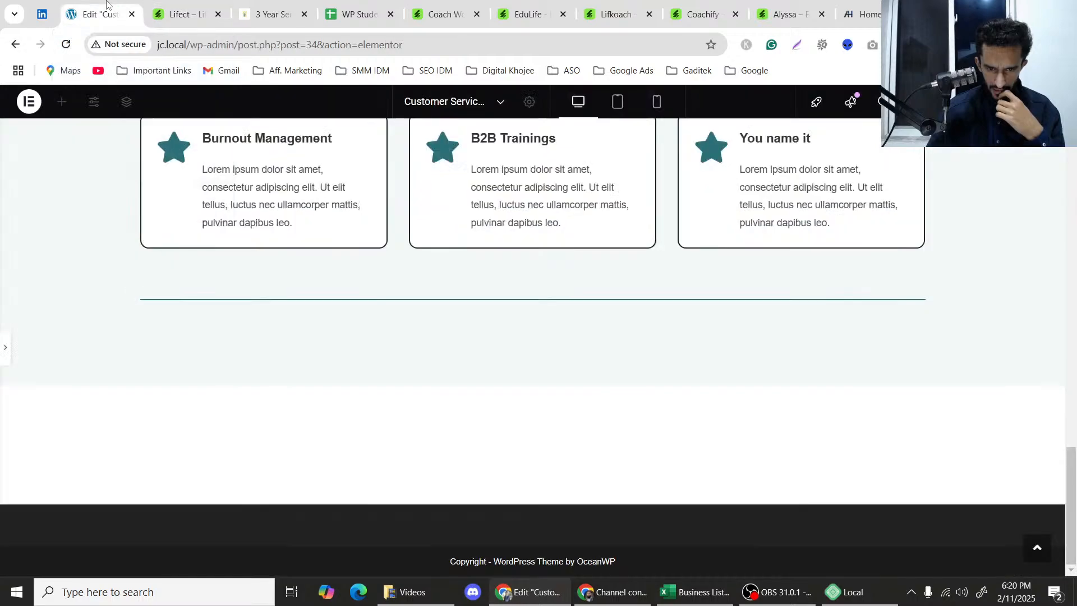
scroll(304, 236, up, 5)
scroll(303, 235, down, 2)
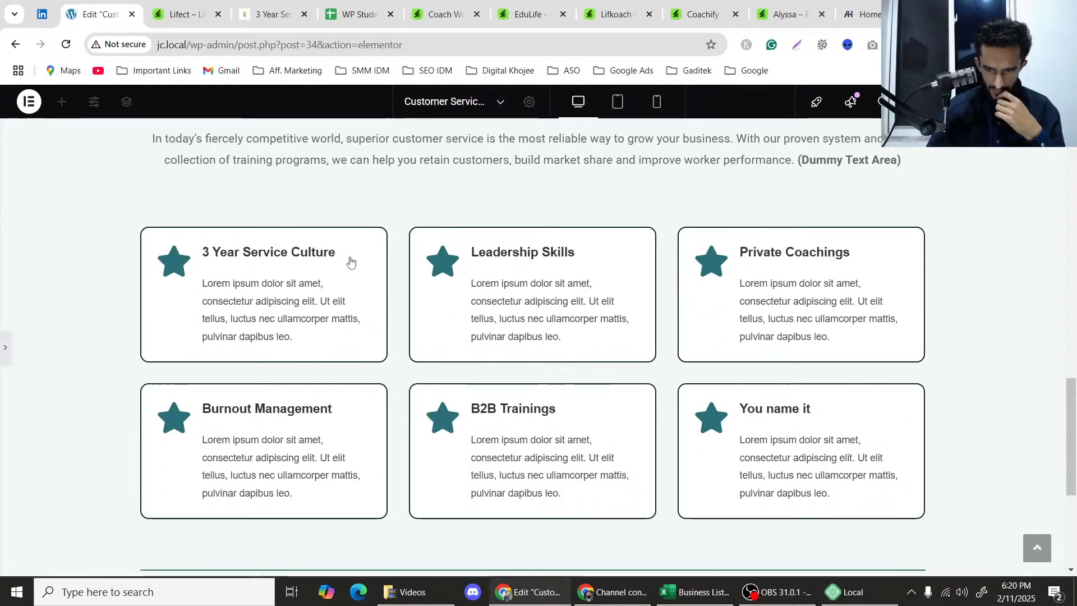
key(ctrl+i)
scroll(348, 260, up, 6)
scroll(348, 260, down, 7)
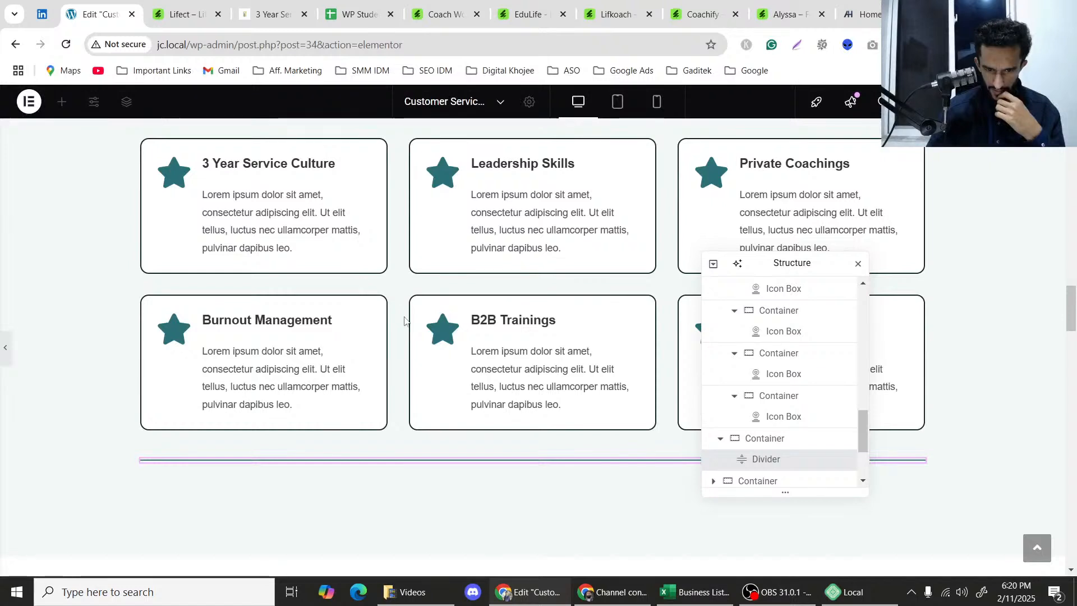
click(6, 347)
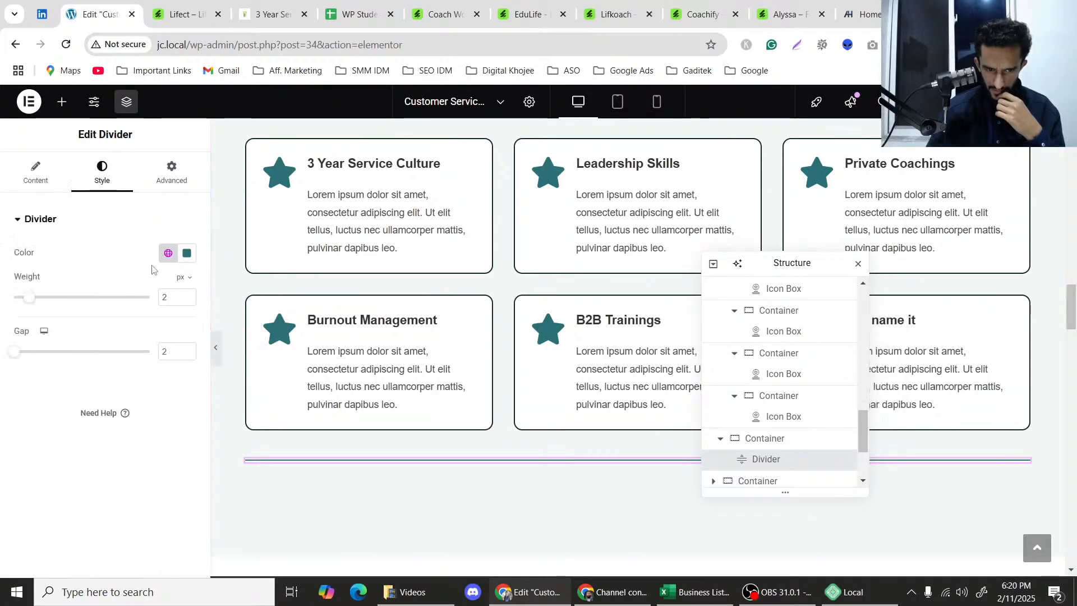
click(168, 253)
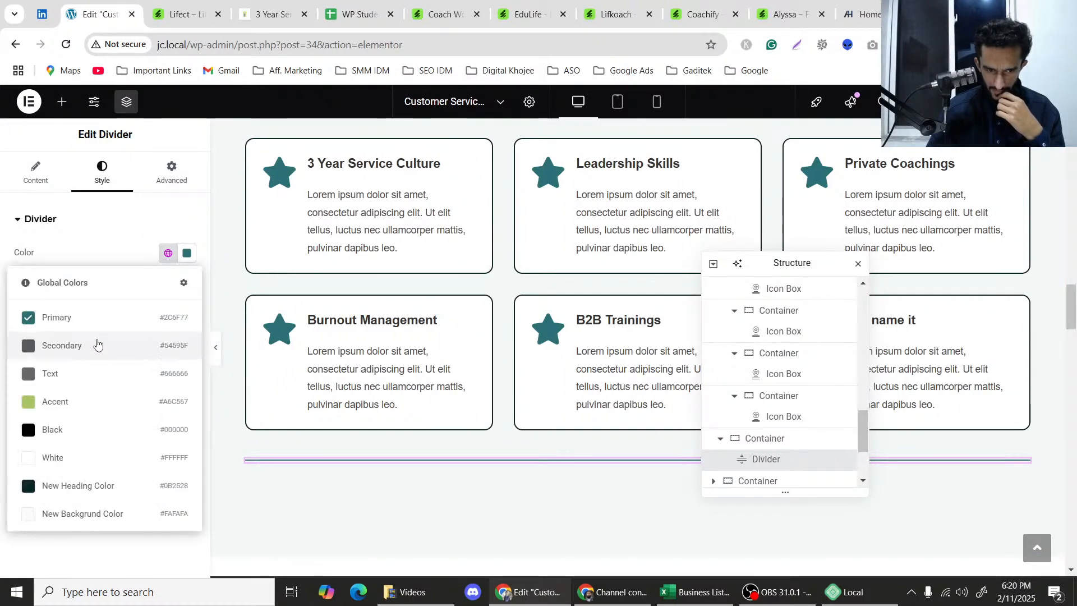
click(51, 346)
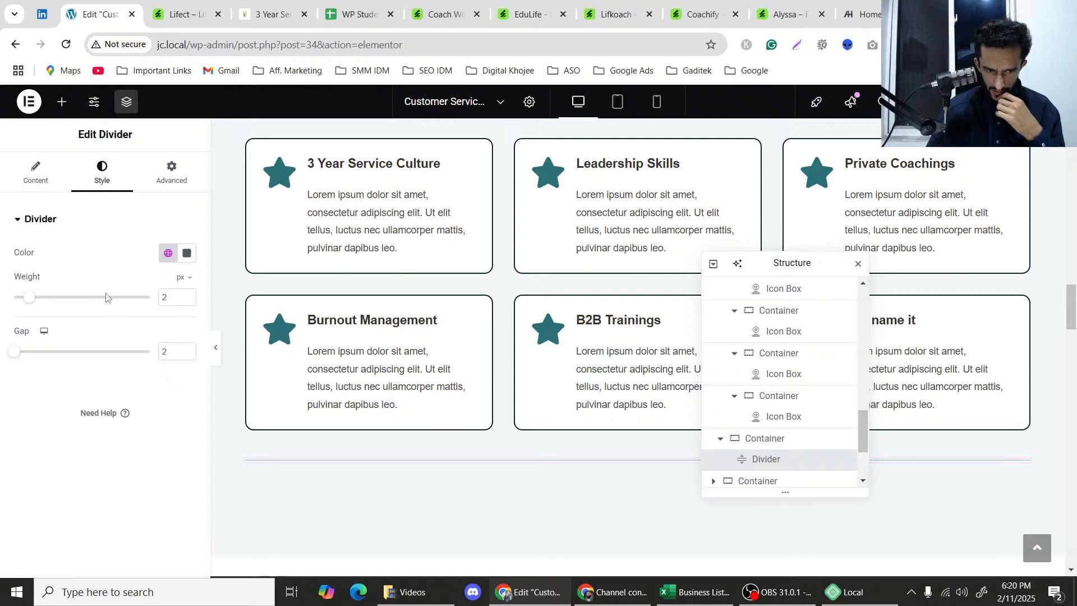
Give the divider the custom light gray color #BDBEBF.
click(186, 254)
click(120, 379)
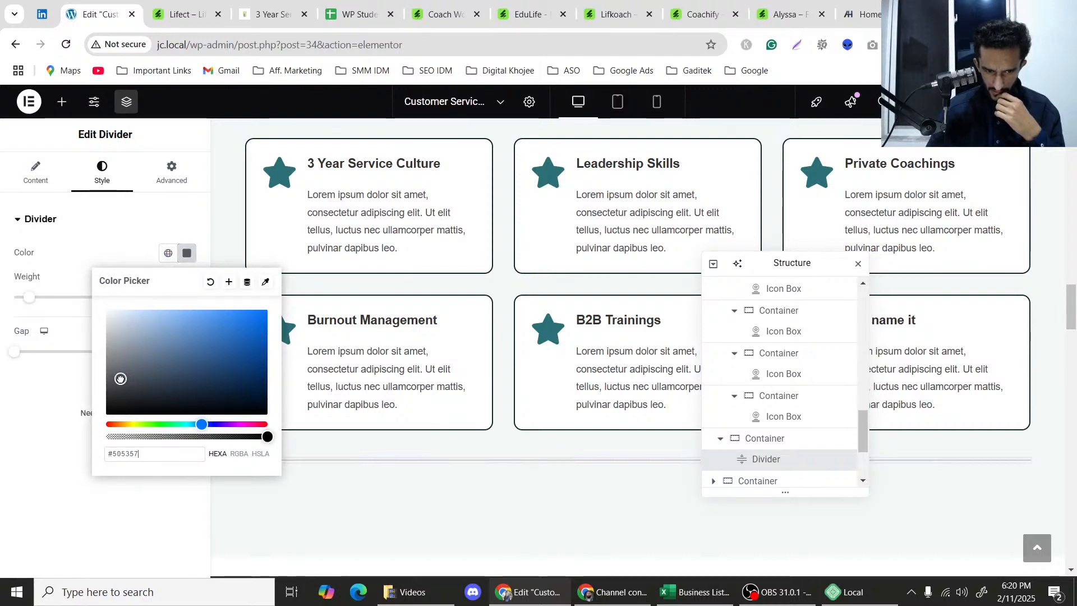
drag(120, 378, 110, 337)
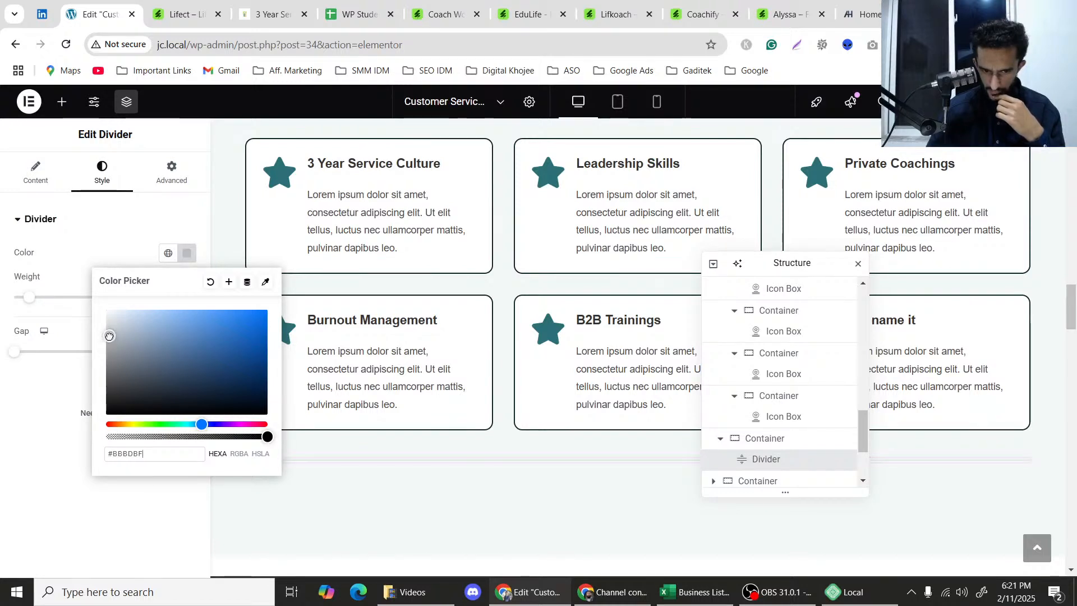
drag(110, 336, 108, 336)
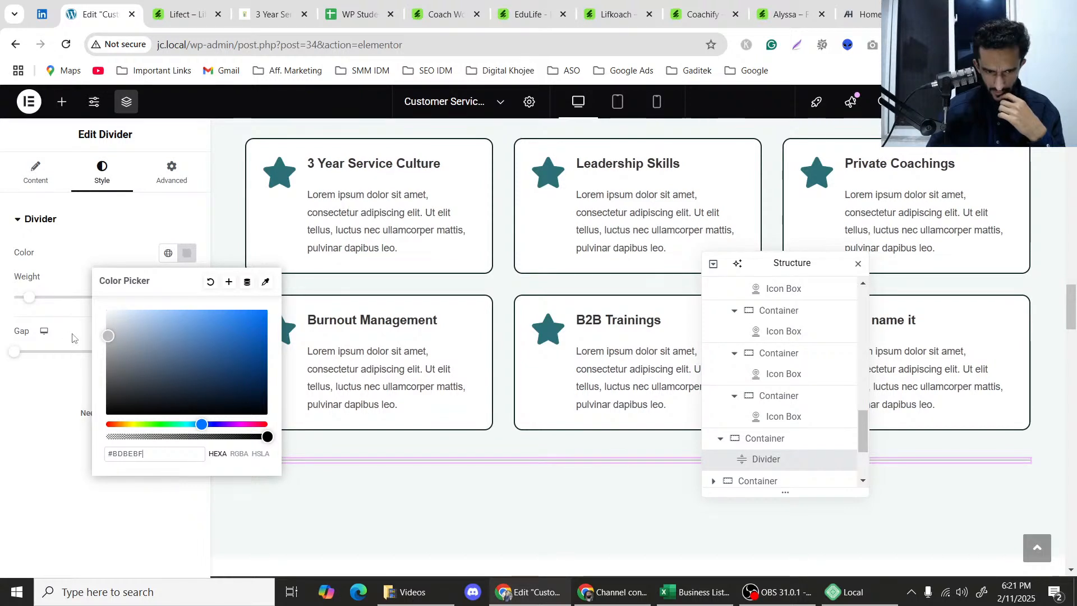
click(187, 253)
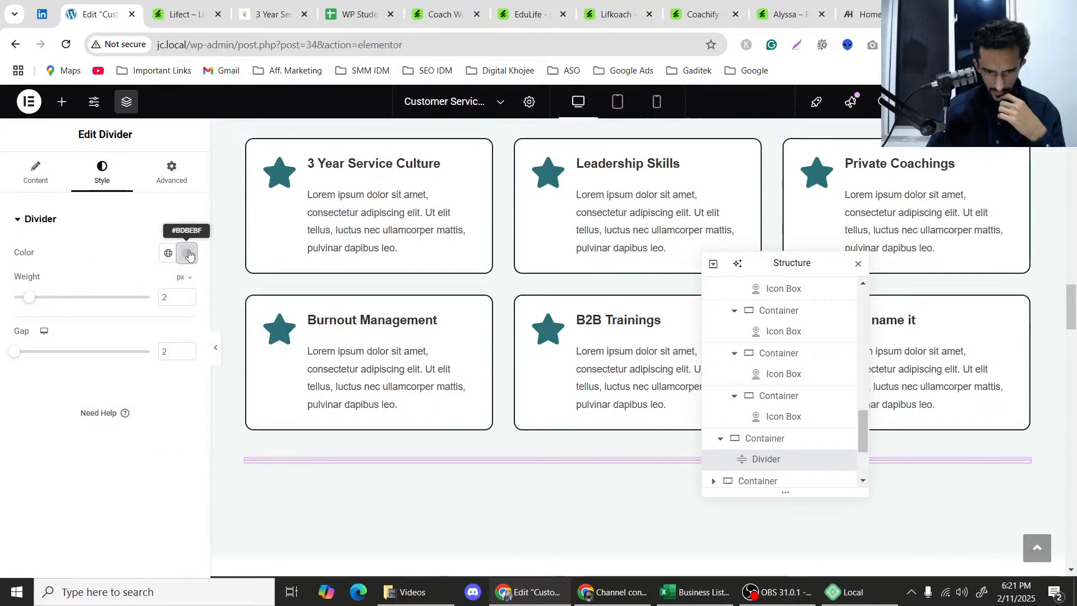
Preview the gray divider and services section without the editor panel, and compare them with the Lifect template screenshot.
click(216, 349)
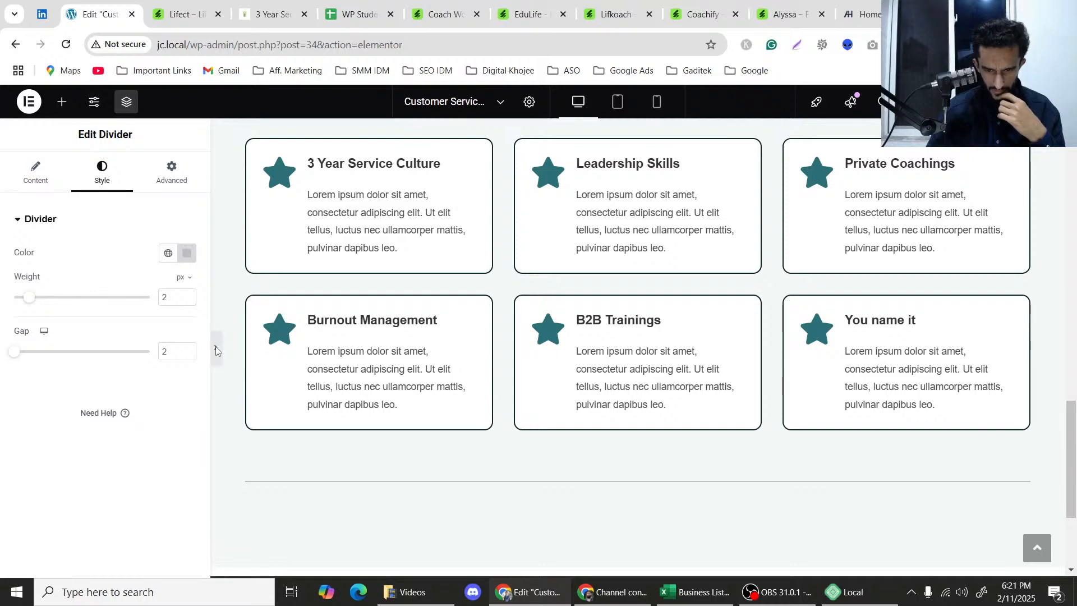
click(216, 346)
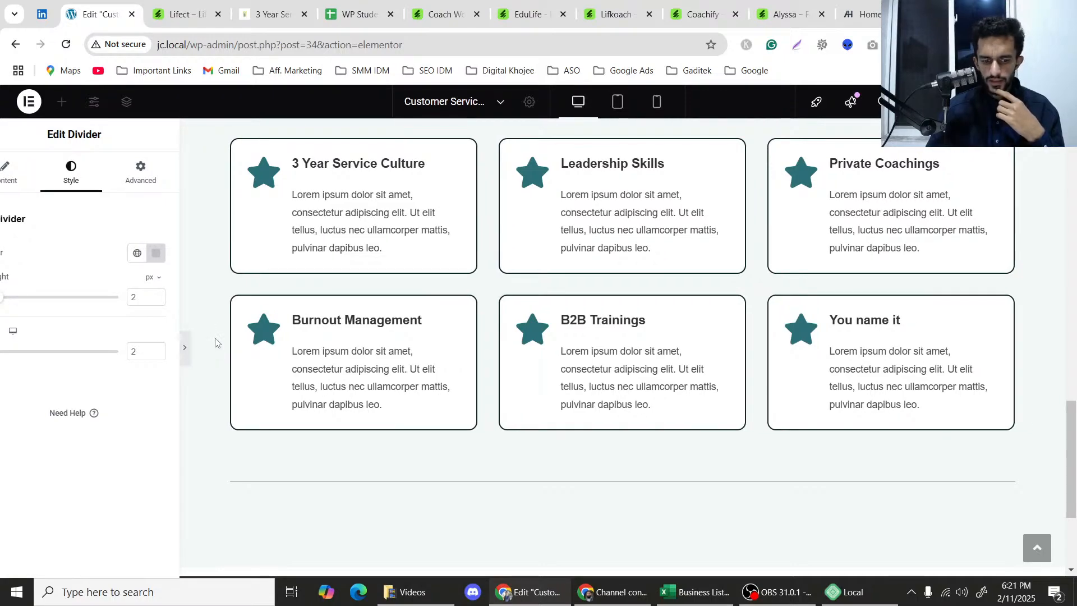
scroll(249, 278, up, 5)
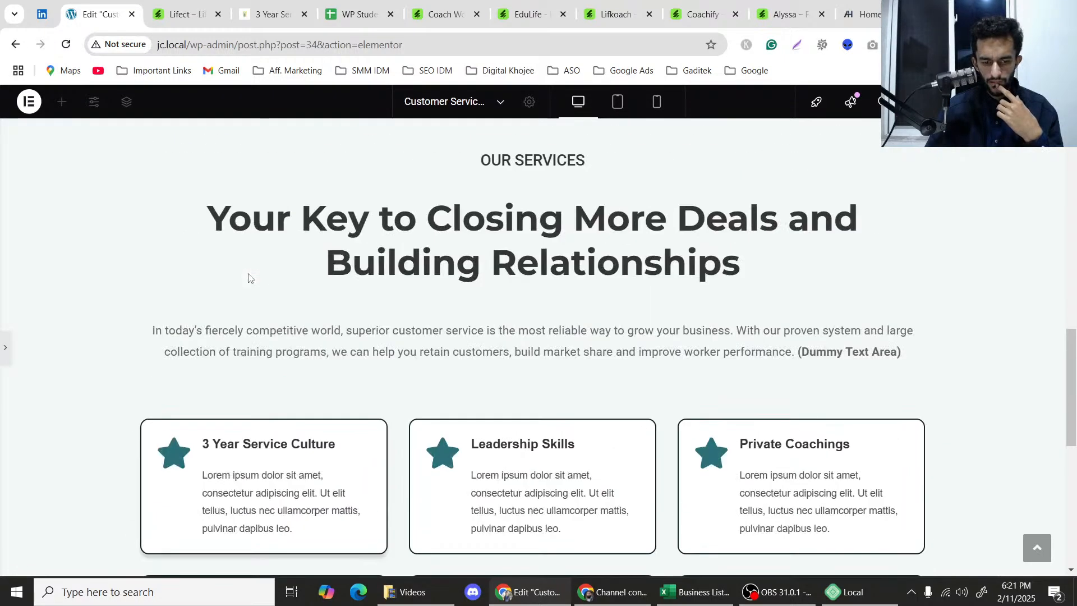
scroll(247, 279, down, 4)
scroll(248, 278, up, 4)
click(194, 3)
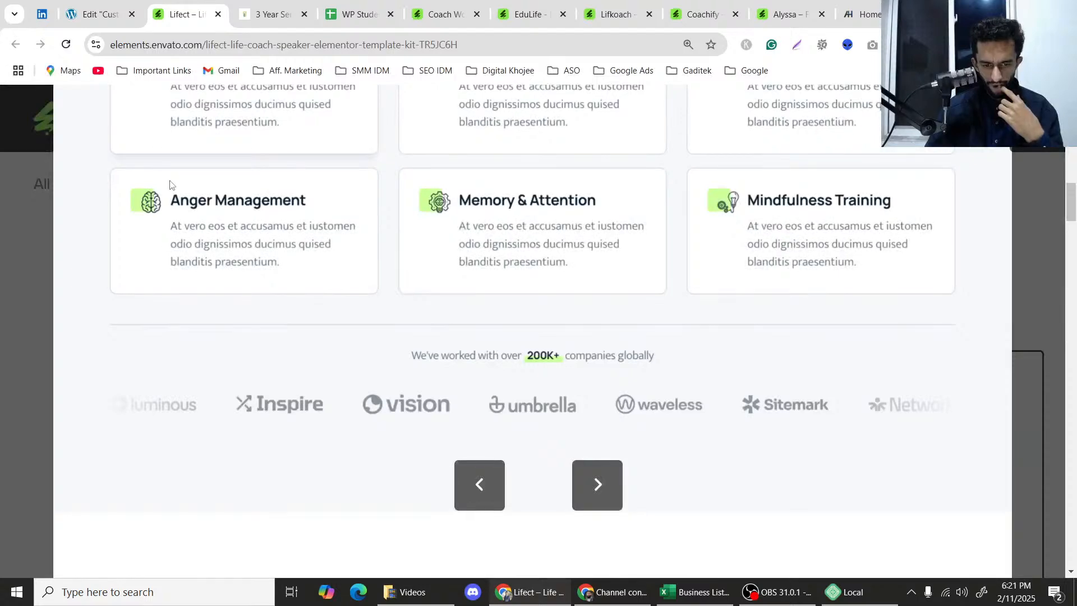
click(98, 14)
scroll(301, 378, down, 8)
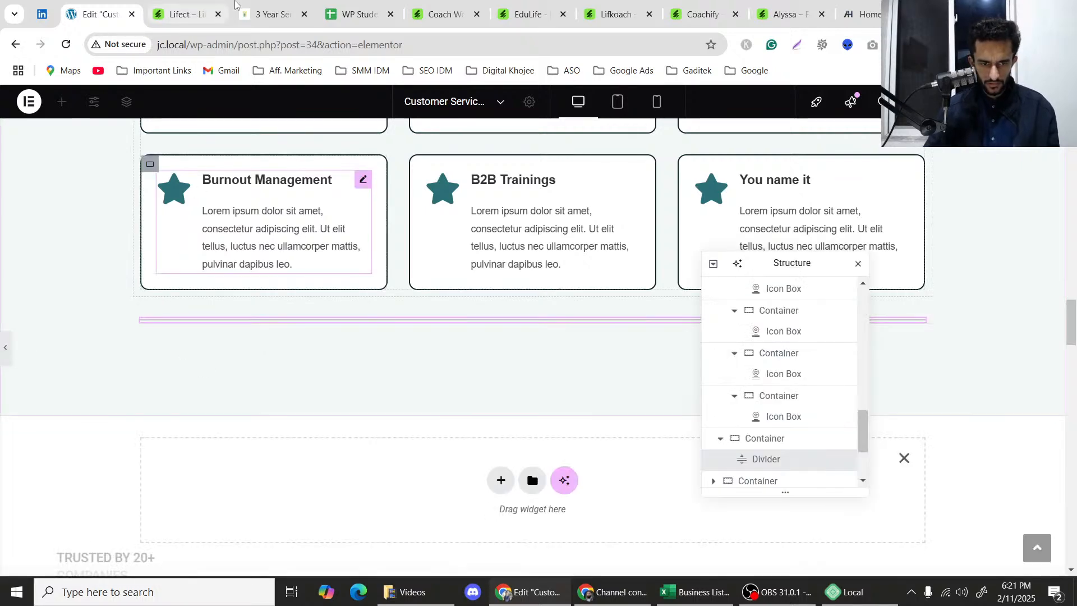
click(188, 14)
click(98, 14)
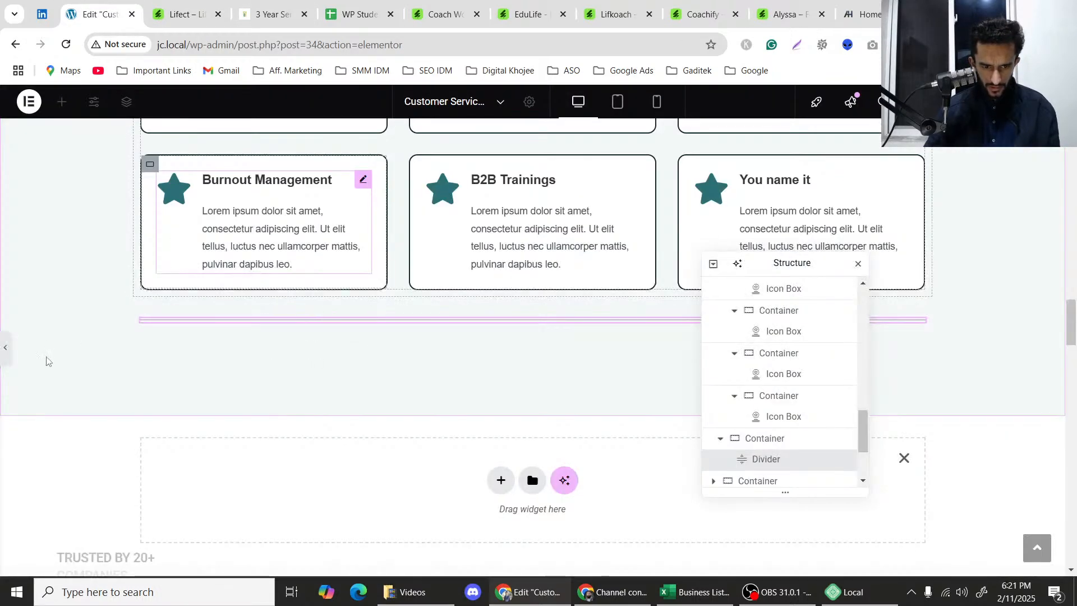
Lower the opacity of the divider's custom color to #BDBEBFD1 and compare the preview with the Lifect template.
click(3, 351)
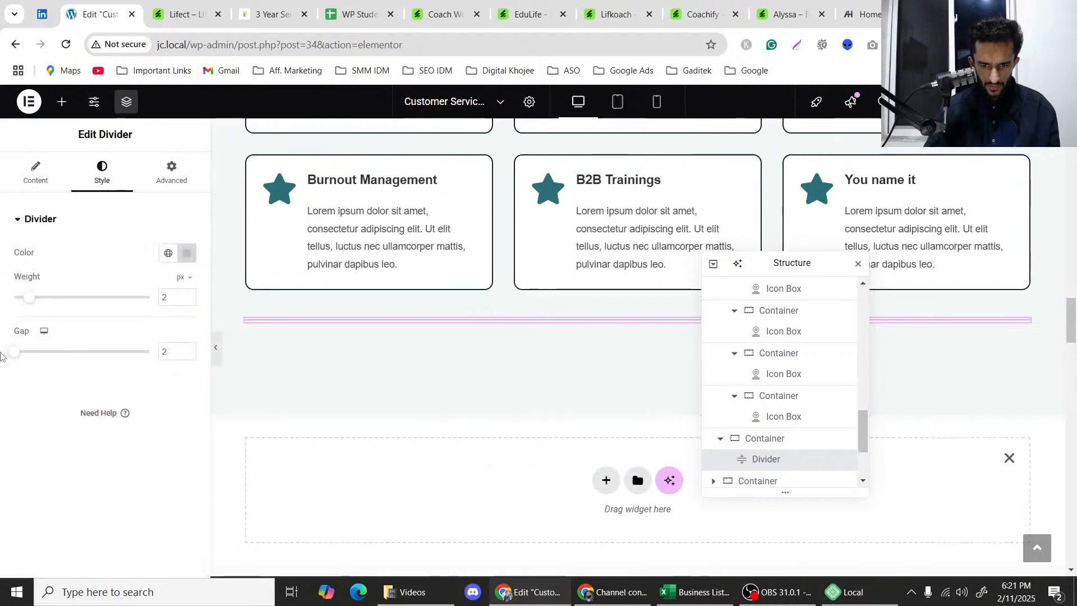
click(187, 253)
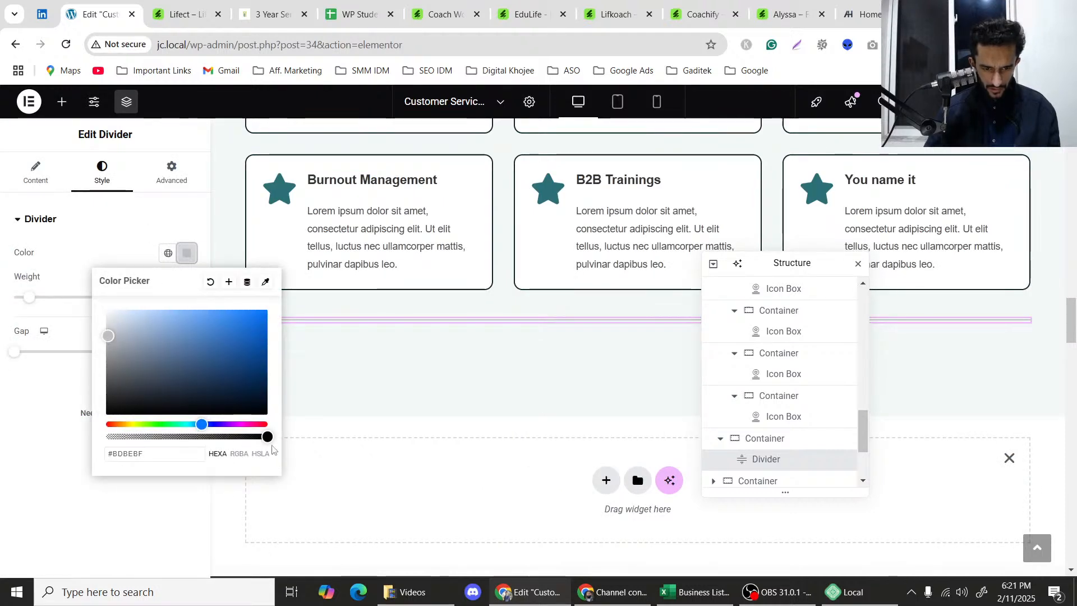
drag(268, 436, 238, 438)
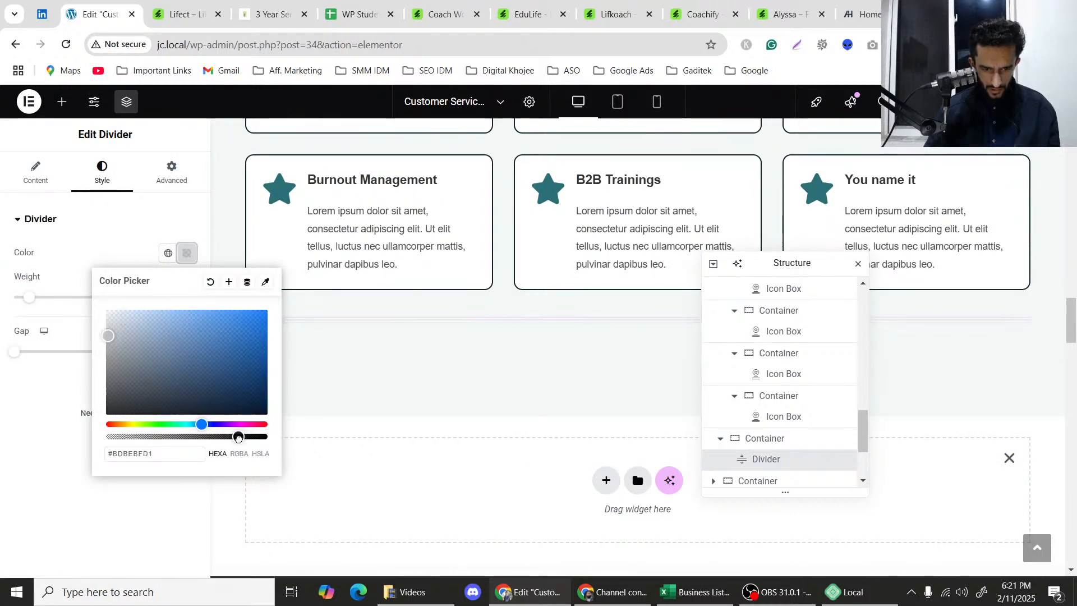
click(130, 251)
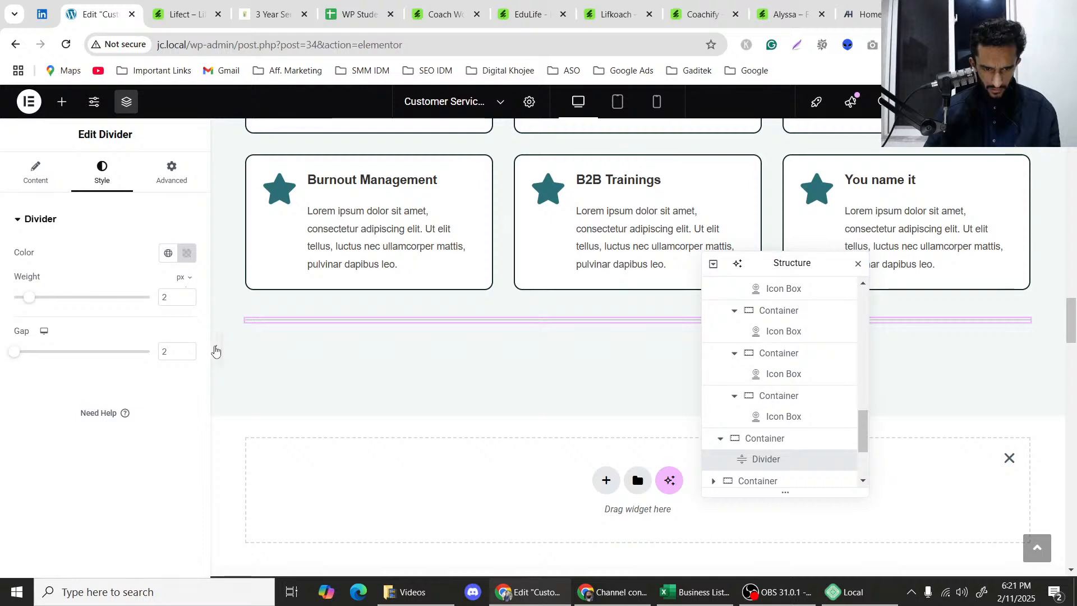
click(216, 347)
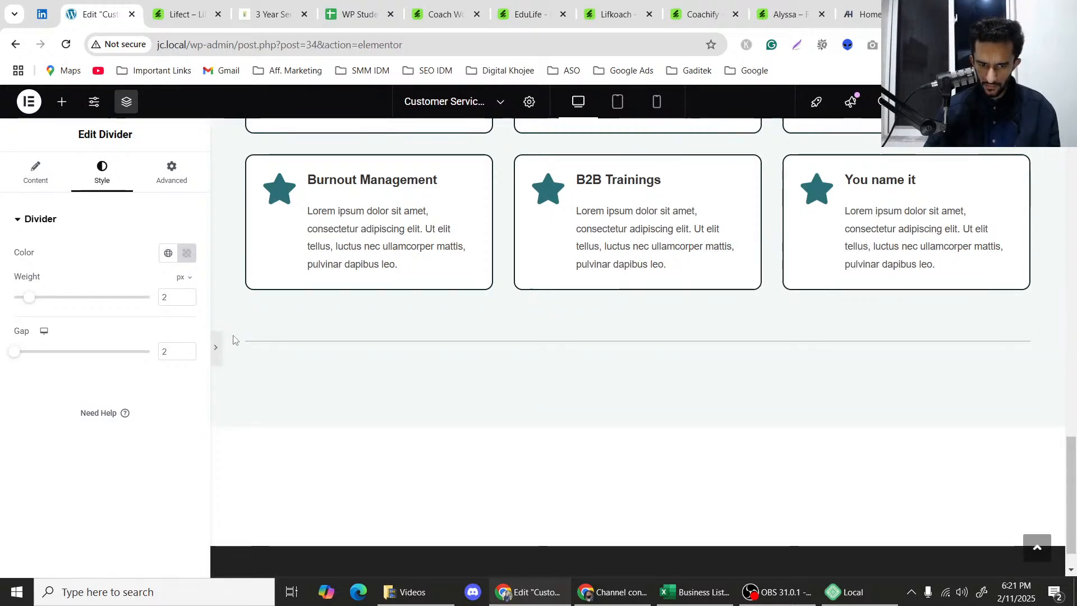
click(178, 14)
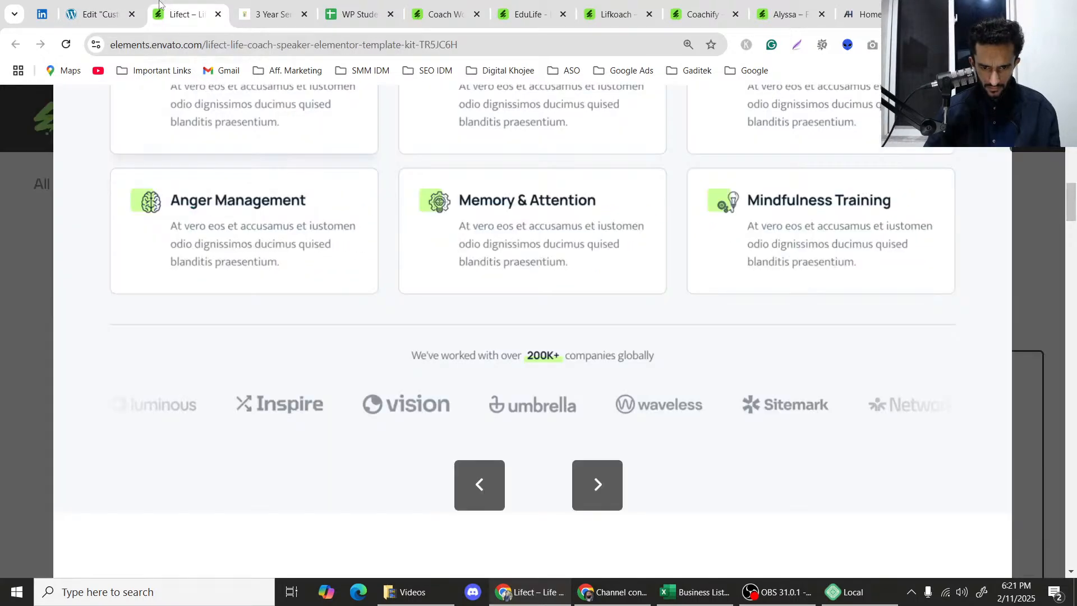
click(98, 14)
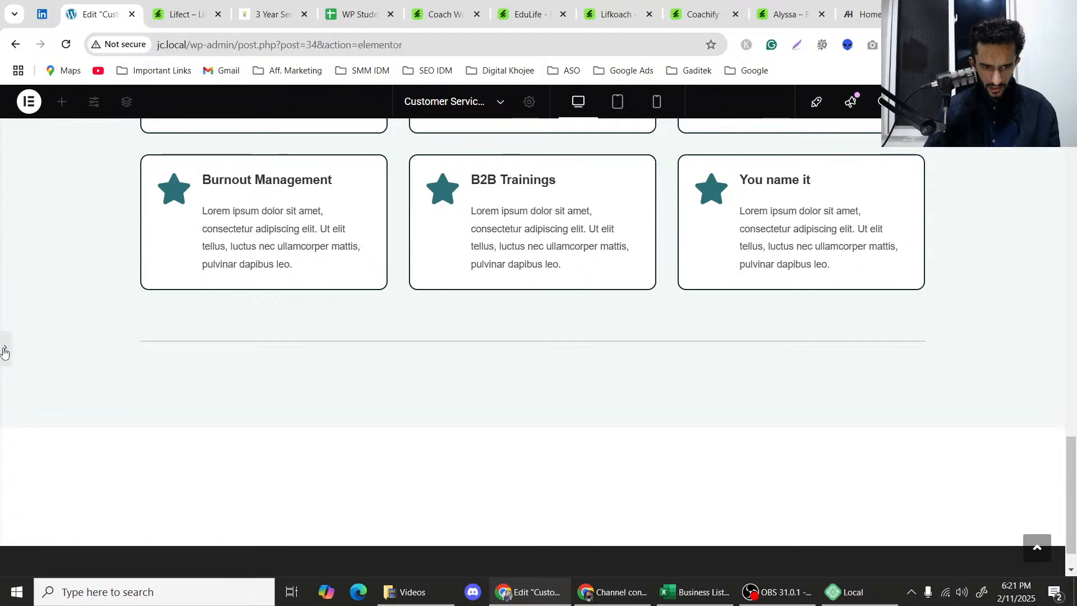
Reduce the divider color's opacity further to #BDBEBFBD and compare the line with the one in the Lifect template.
click(198, 315)
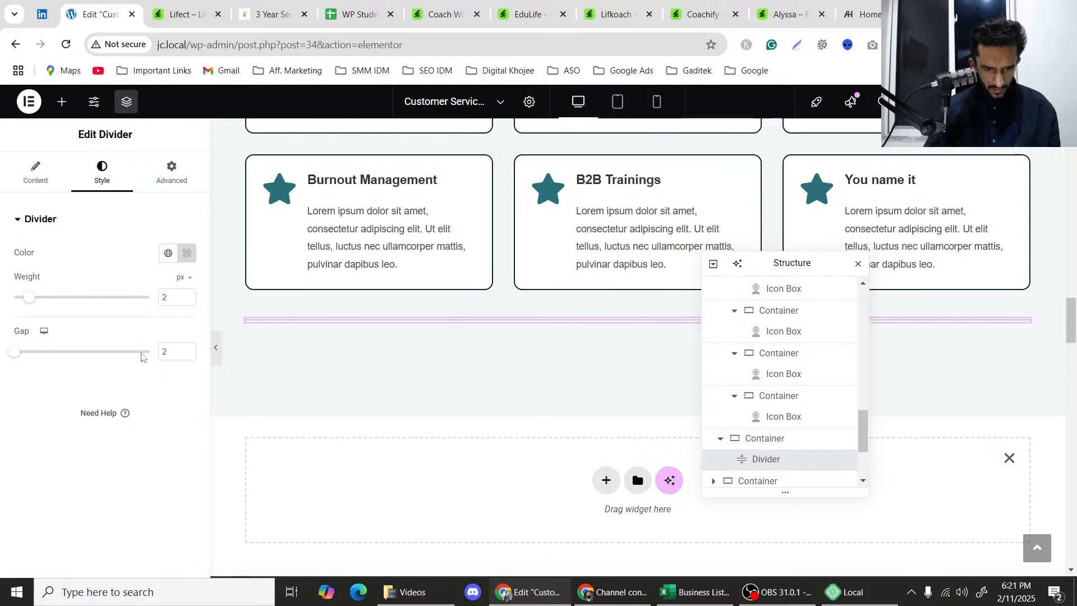
click(187, 253)
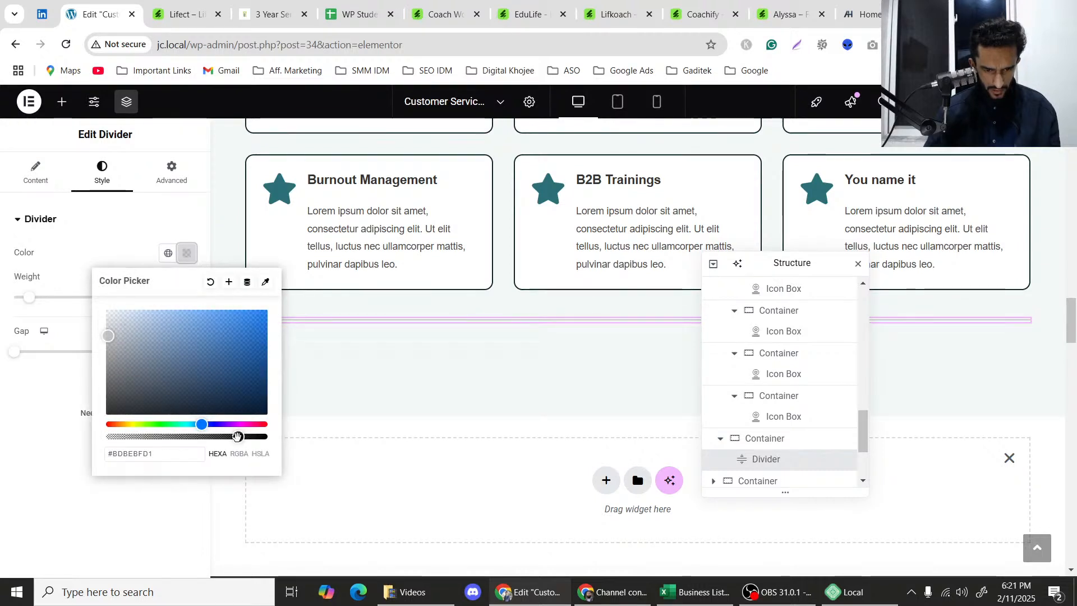
drag(223, 437, 219, 437)
click(187, 253)
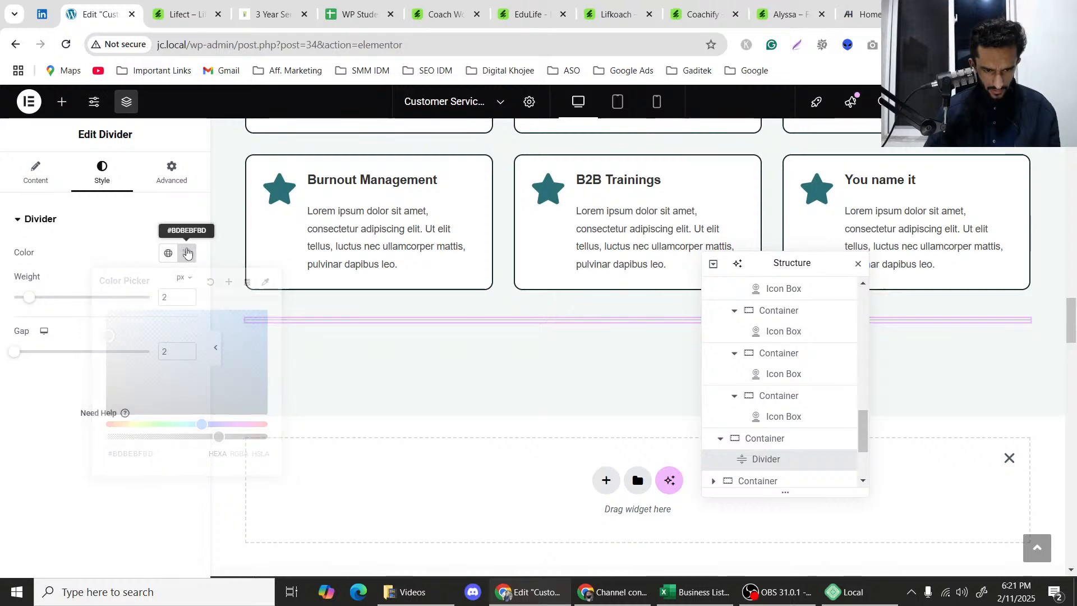
click(217, 353)
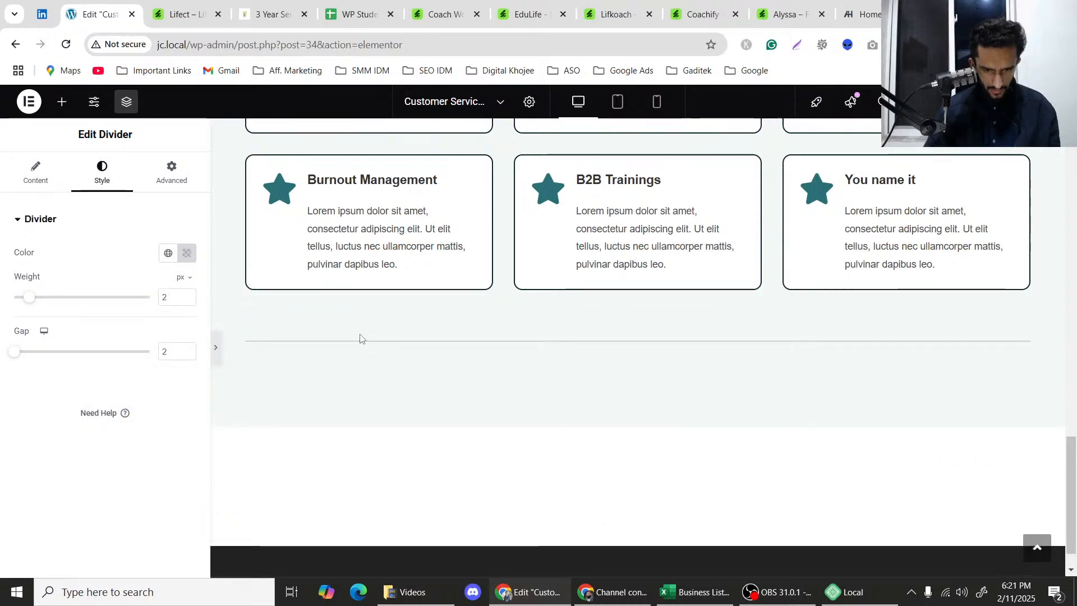
click(188, 8)
click(143, 7)
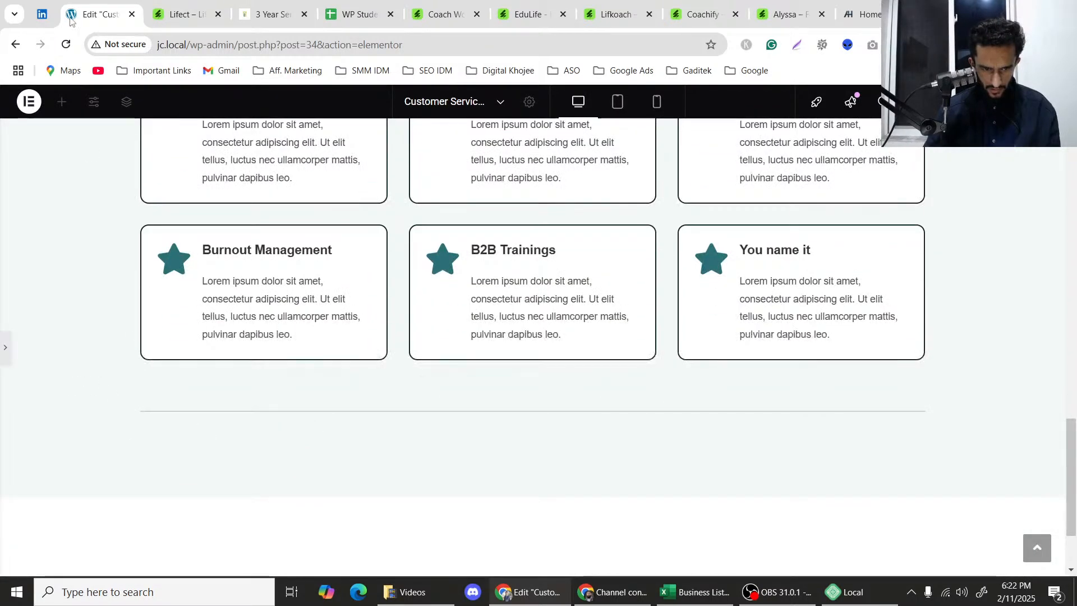
click(164, 4)
click(129, 4)
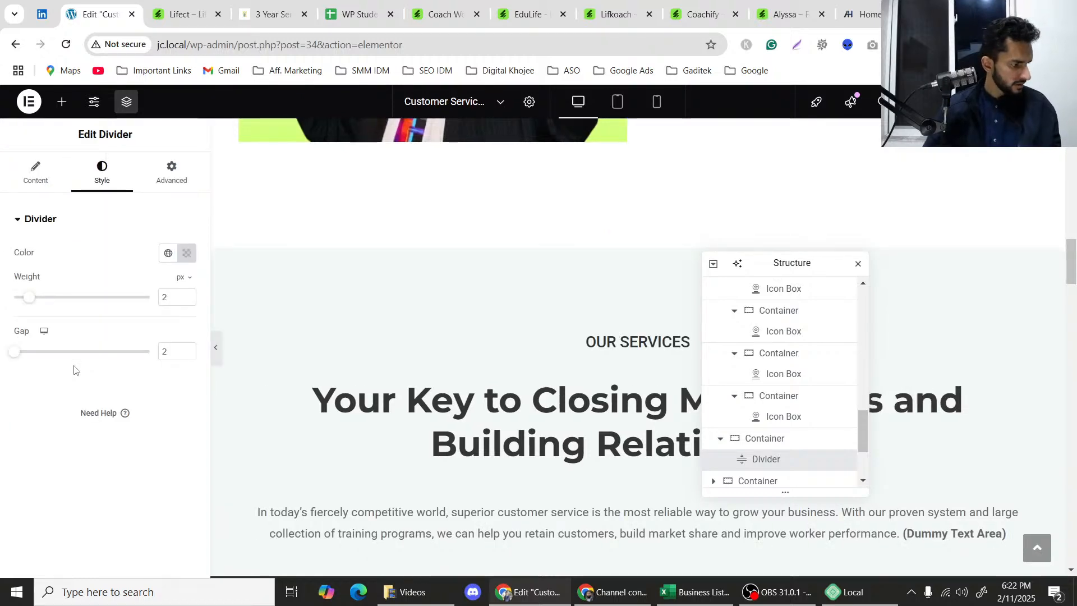
Lighten the divider's custom color to #C6C6C6BD and preview the services section without the editor panel.
scroll(366, 373, down, 10)
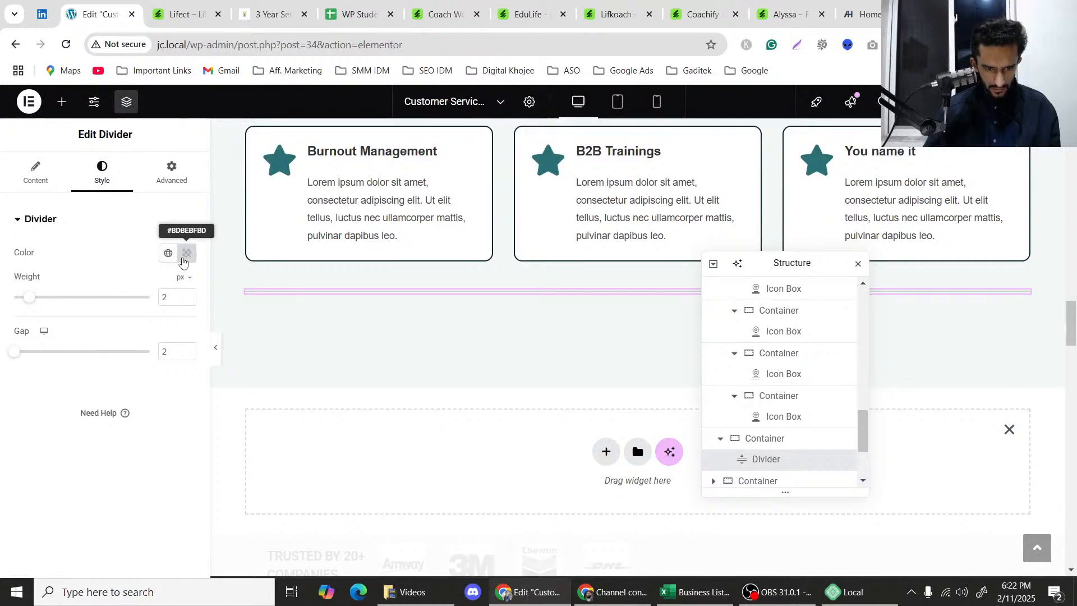
click(186, 253)
drag(109, 339, 103, 336)
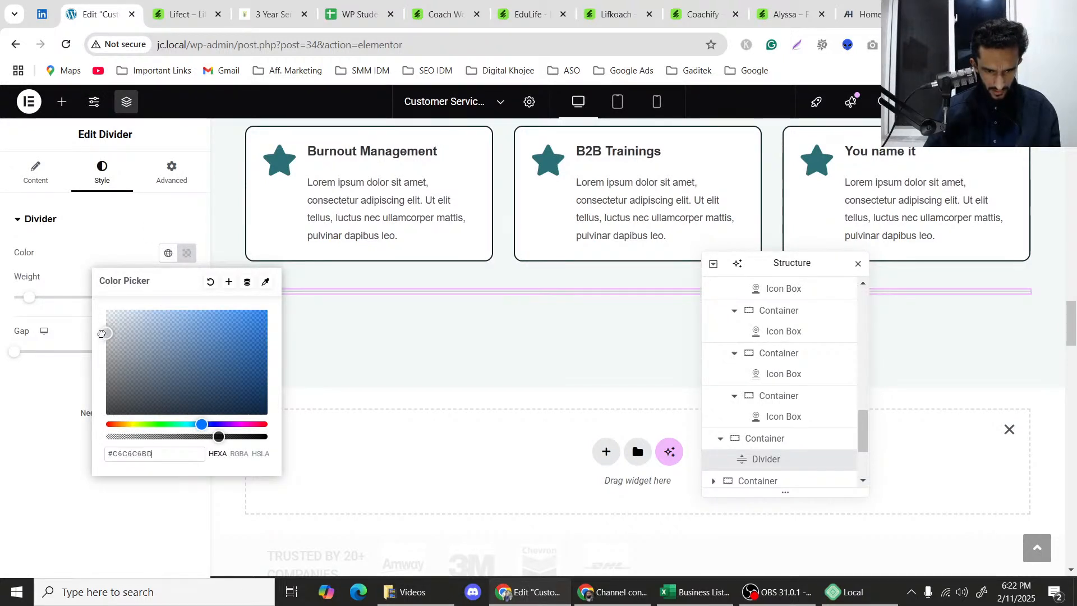
click(248, 426)
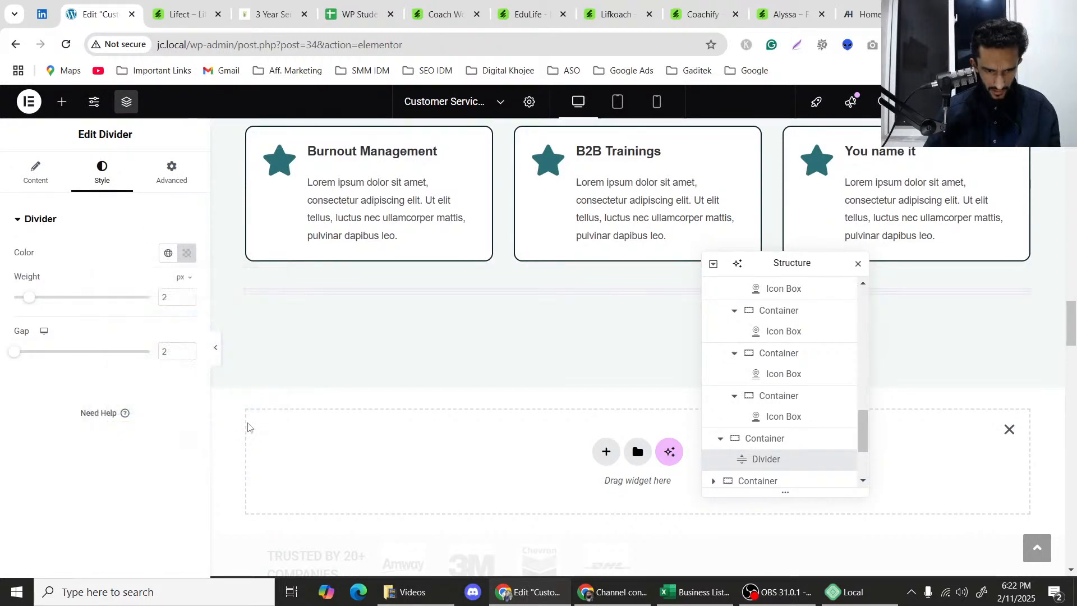
click(216, 350)
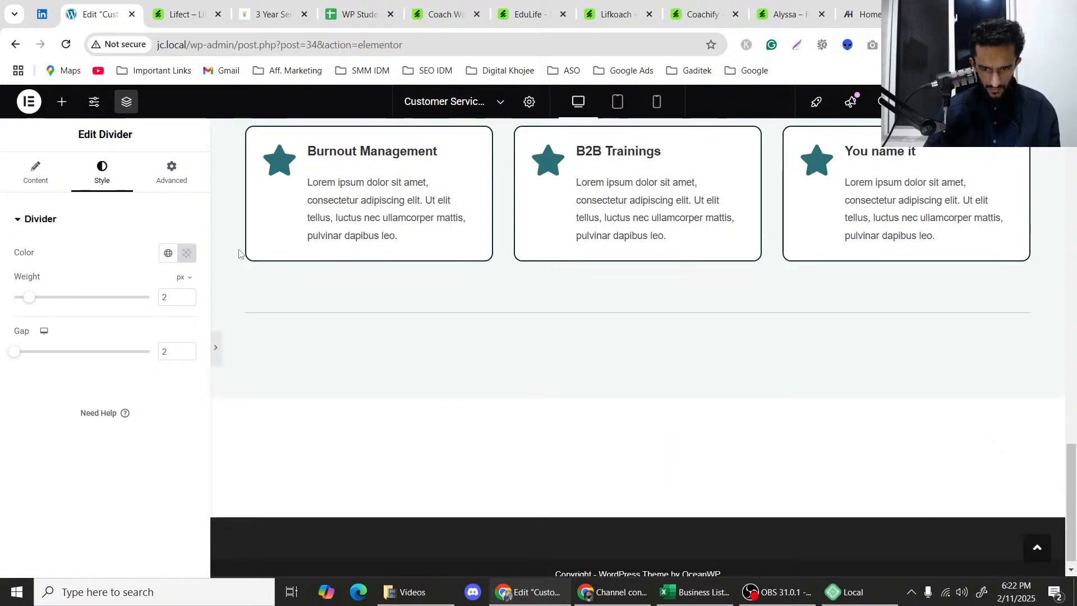
scroll(101, 295, up, 3)
scroll(93, 289, down, 2)
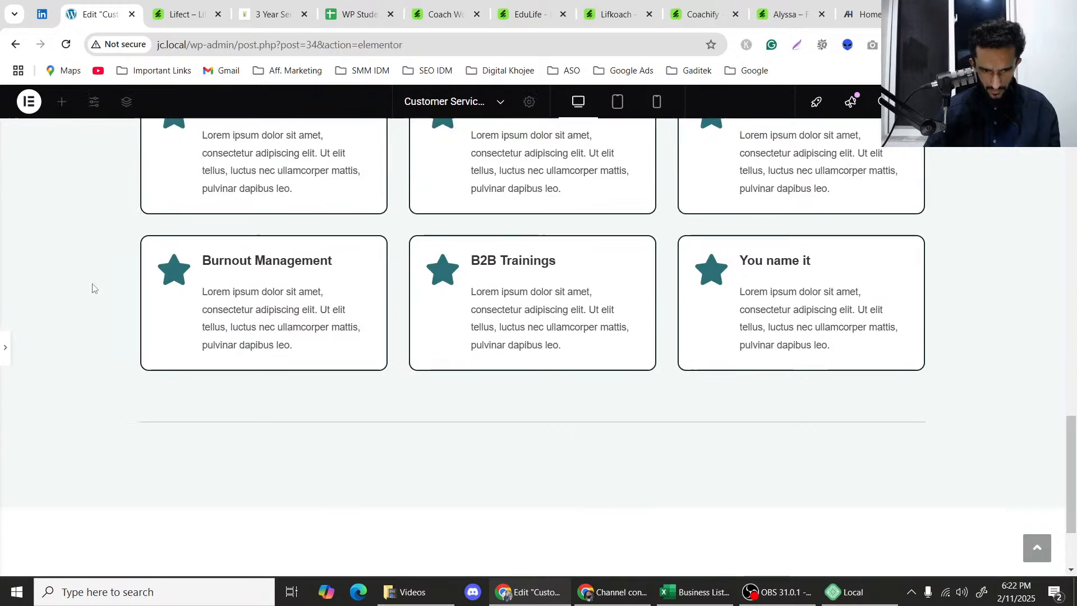
scroll(93, 289, up, 2)
scroll(168, 278, down, 1)
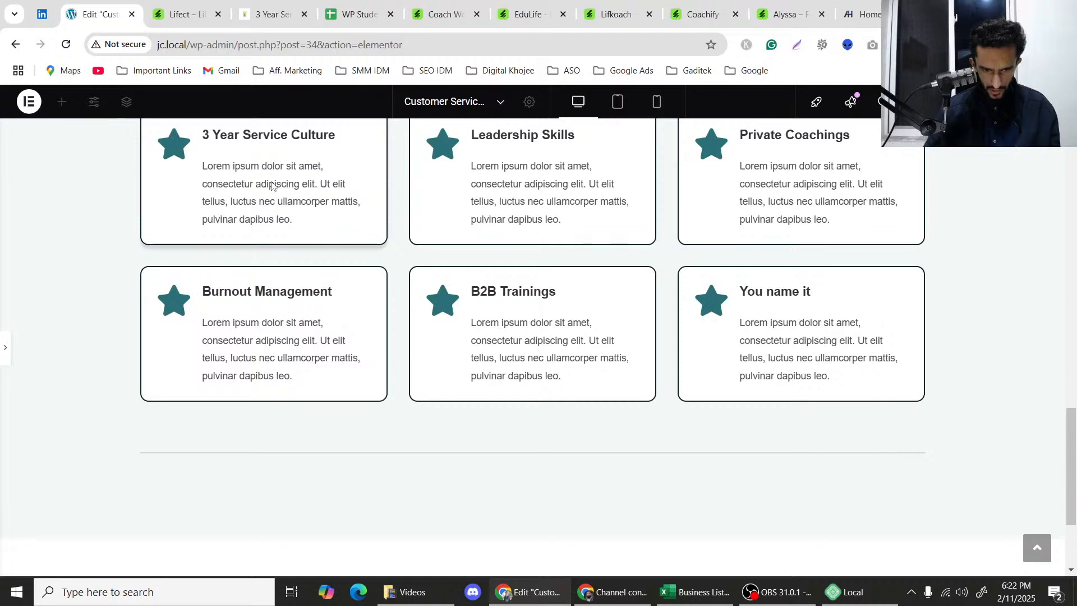
Compare the thickness and shade of the divider below the service cards with the Lifect template's line.
click(182, 17)
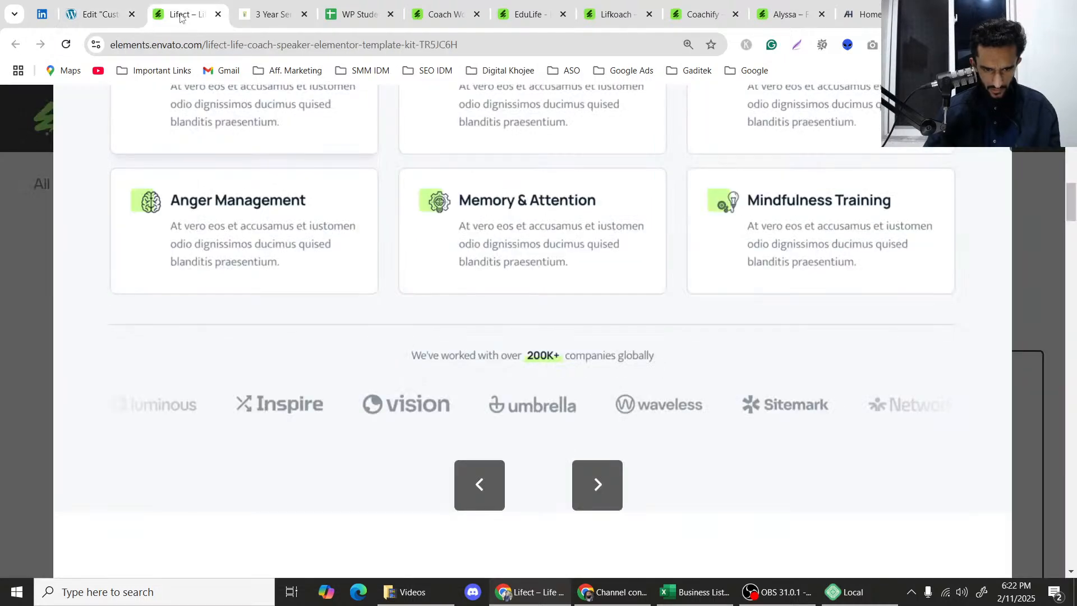
click(101, 3)
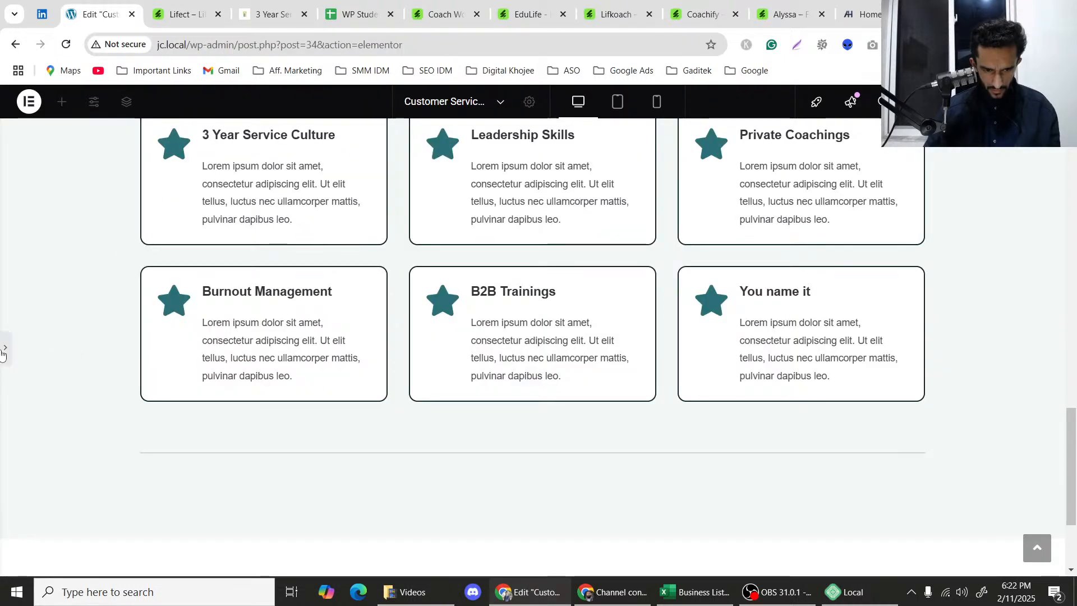
click(189, 3)
click(98, 15)
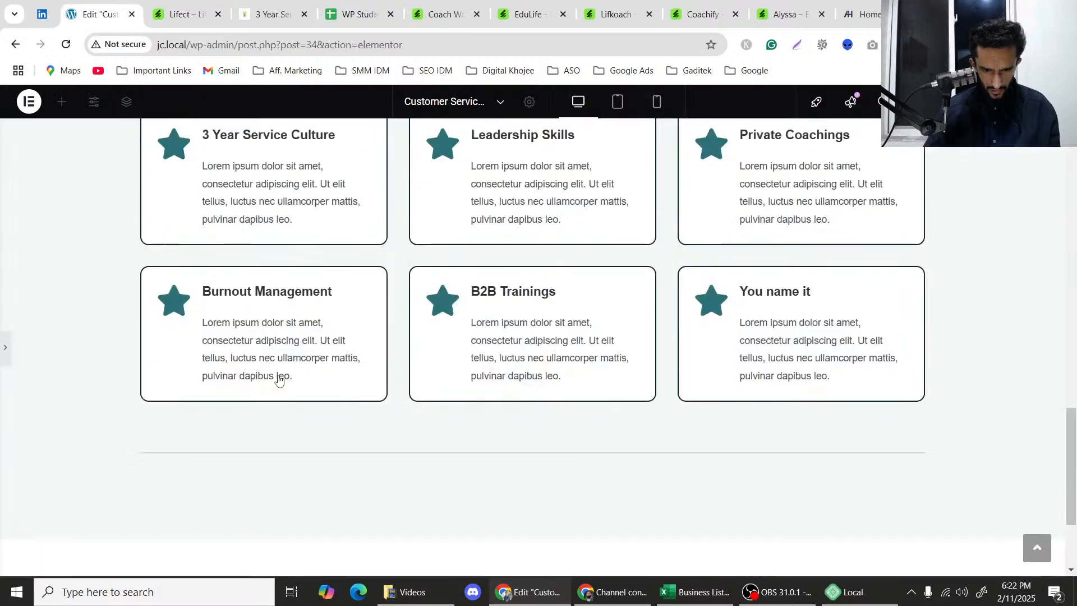
Set the divider's weight to 2.4 px and preview the section without the editor panel.
click(265, 450)
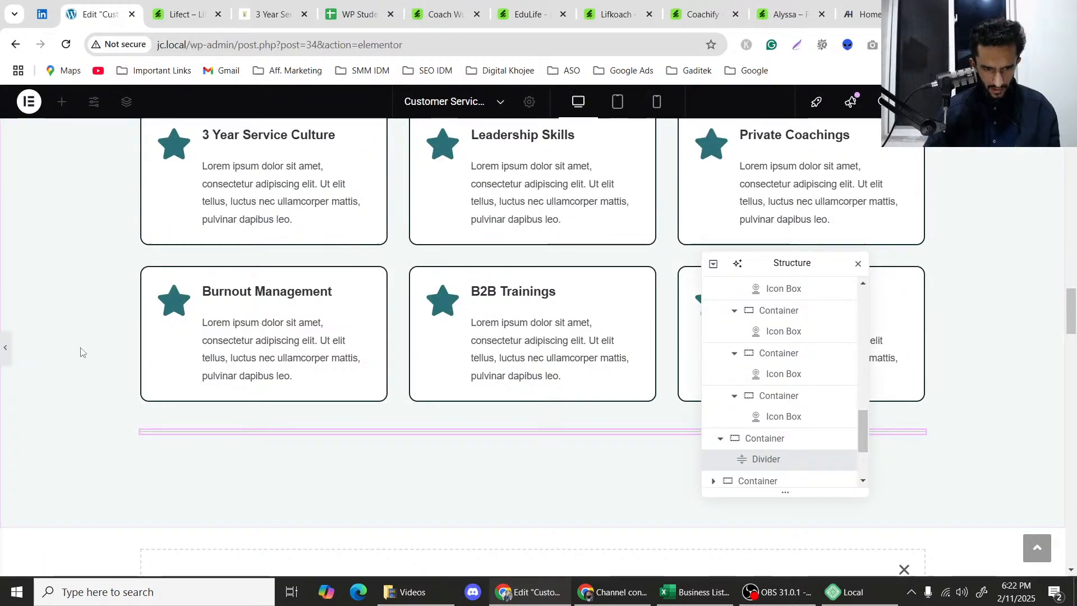
click(5, 348)
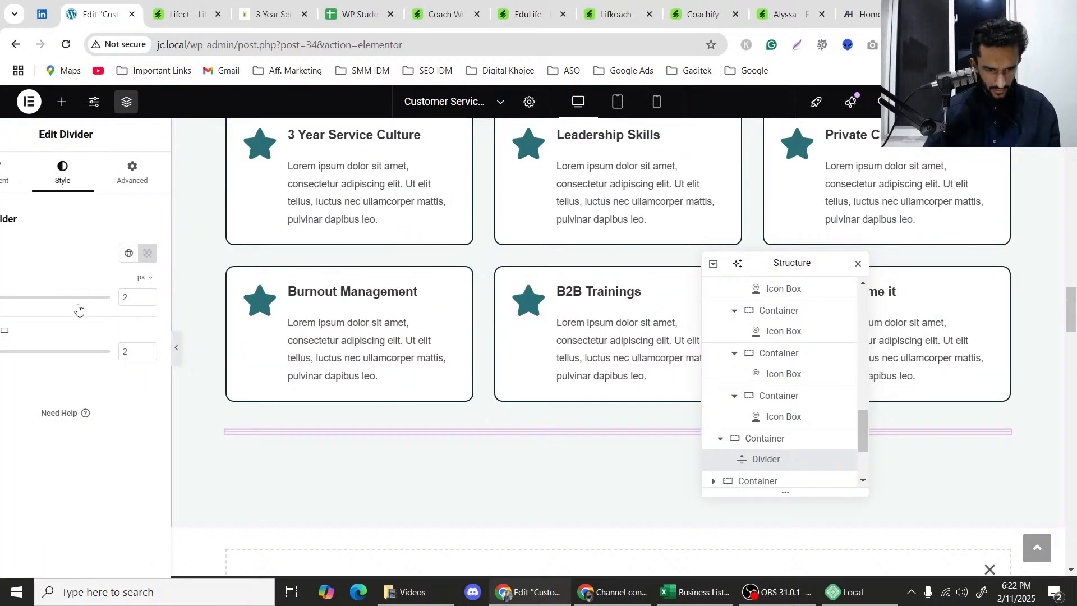
click(186, 295)
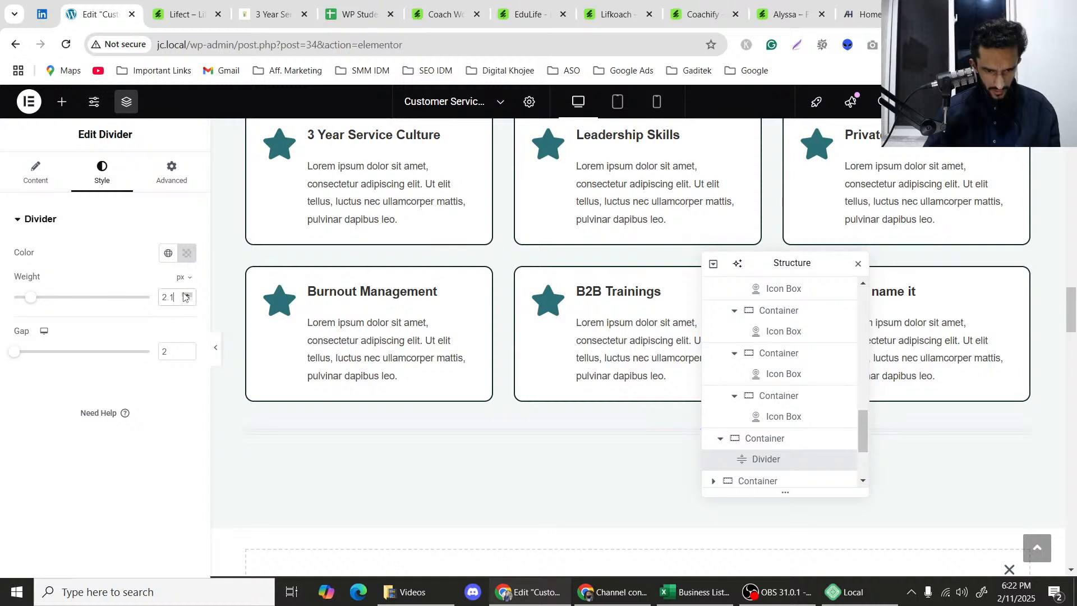
click(186, 294)
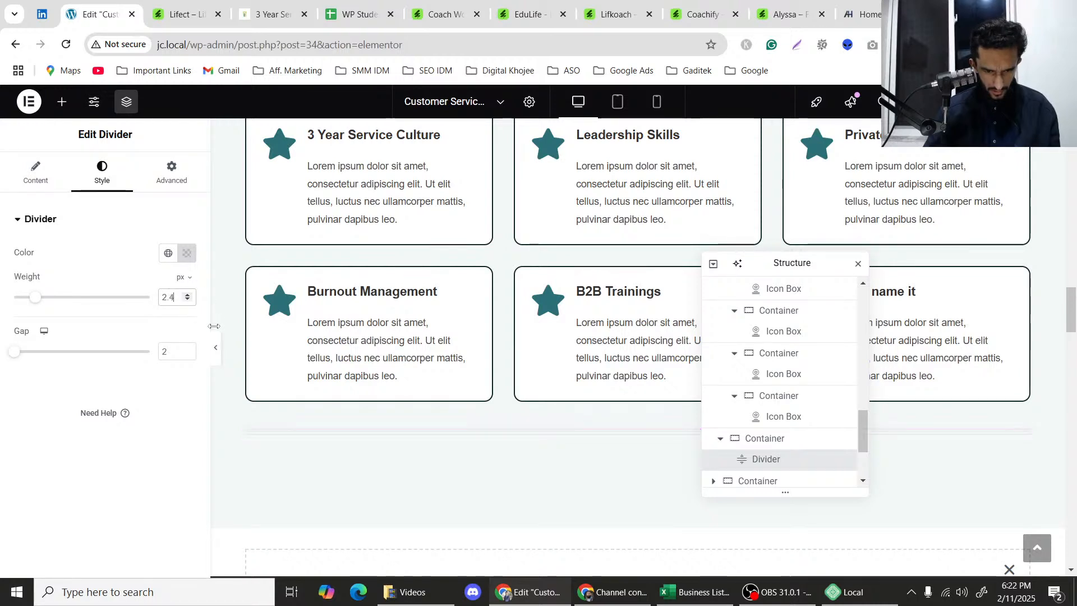
click(217, 348)
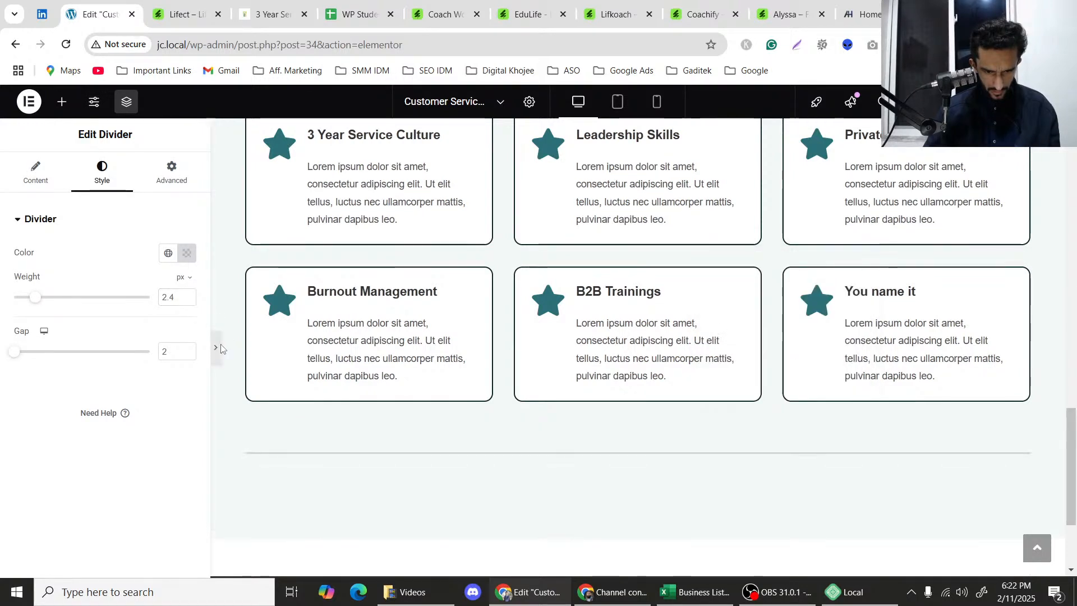
click(221, 349)
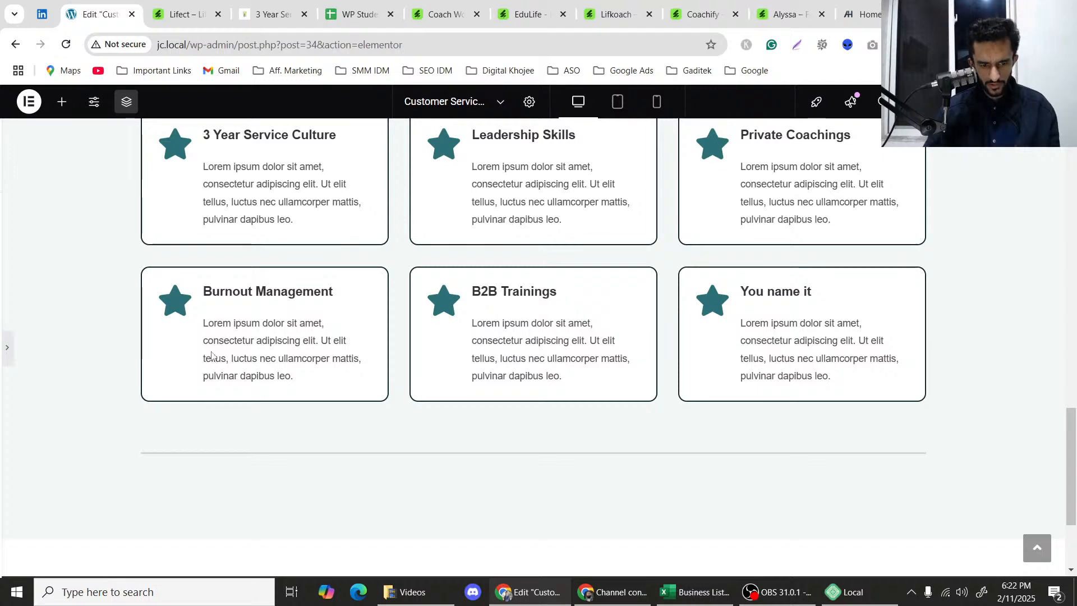
Compare the thicker divider with the line above the company logos in the Lifect template.
click(183, 3)
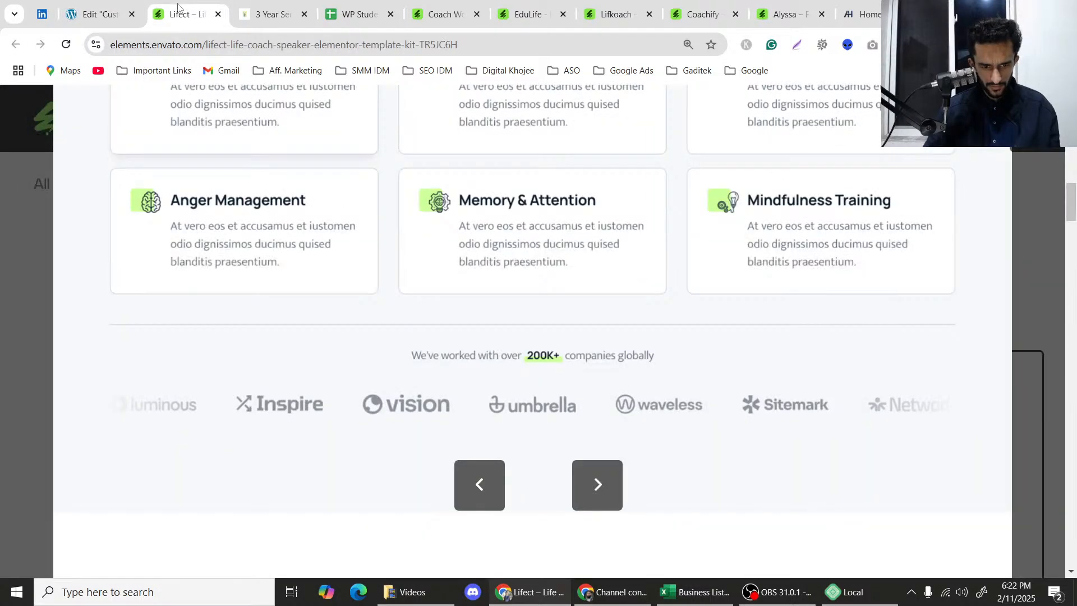
click(112, 8)
click(155, 2)
click(91, 5)
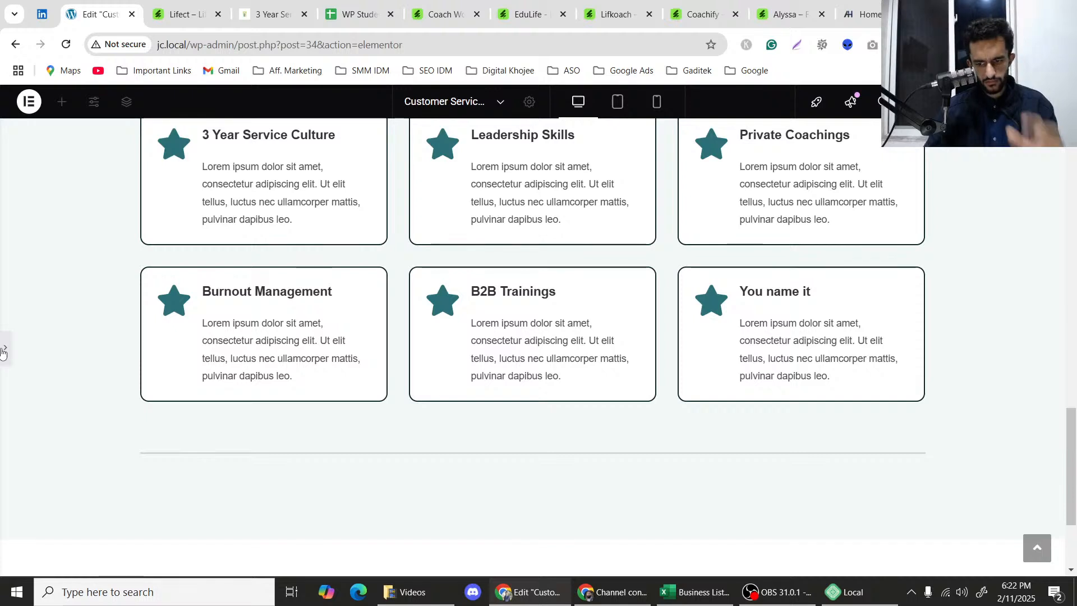
key(ctrl+i)
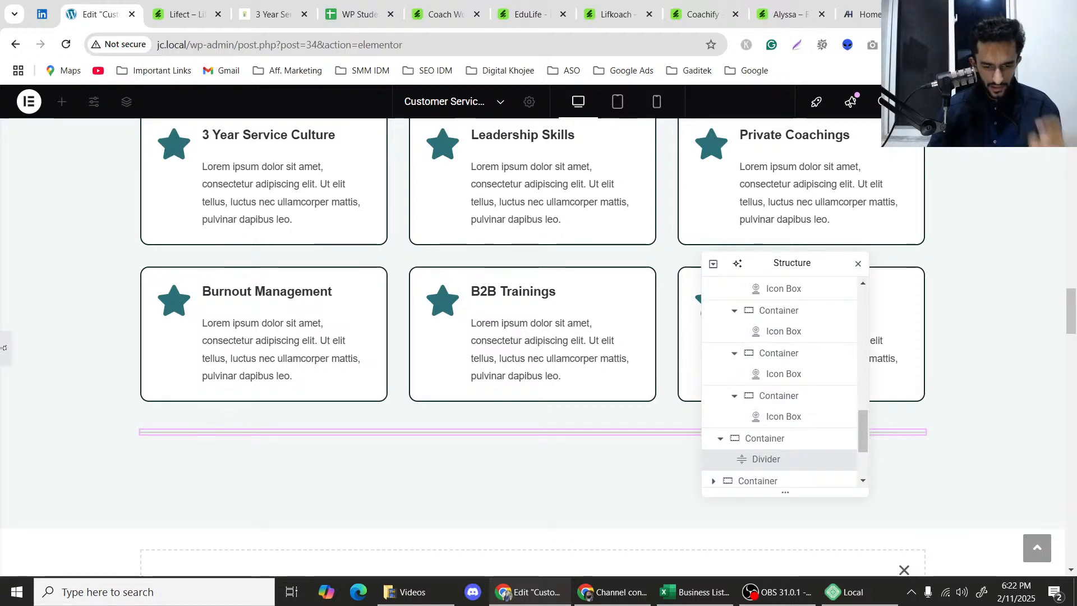
Lower the opacity of the divider's custom gray slightly and preview the services section without the editor panel.
click(3, 348)
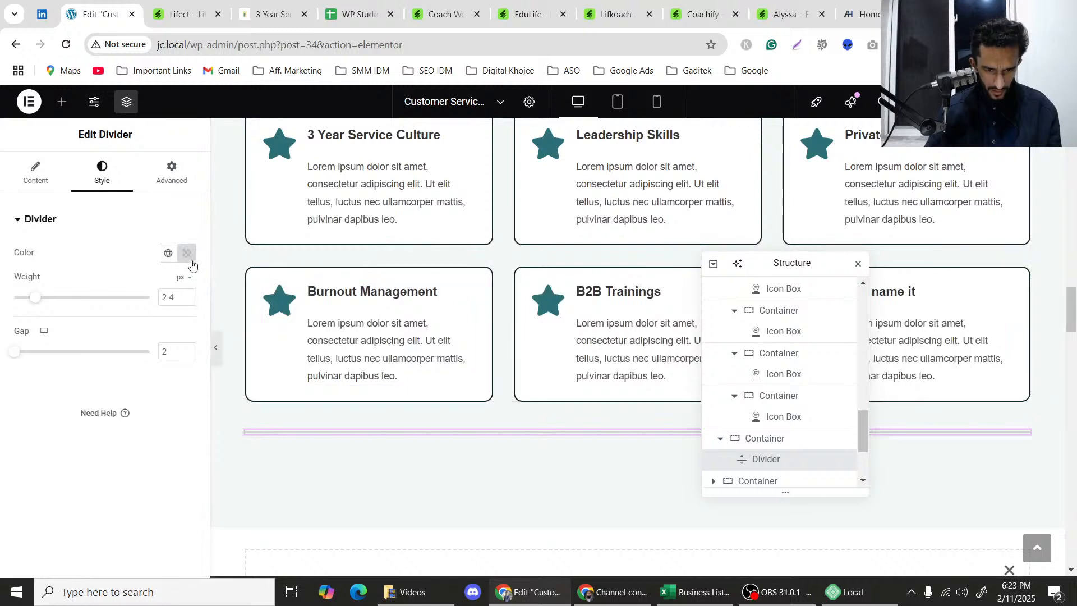
click(187, 253)
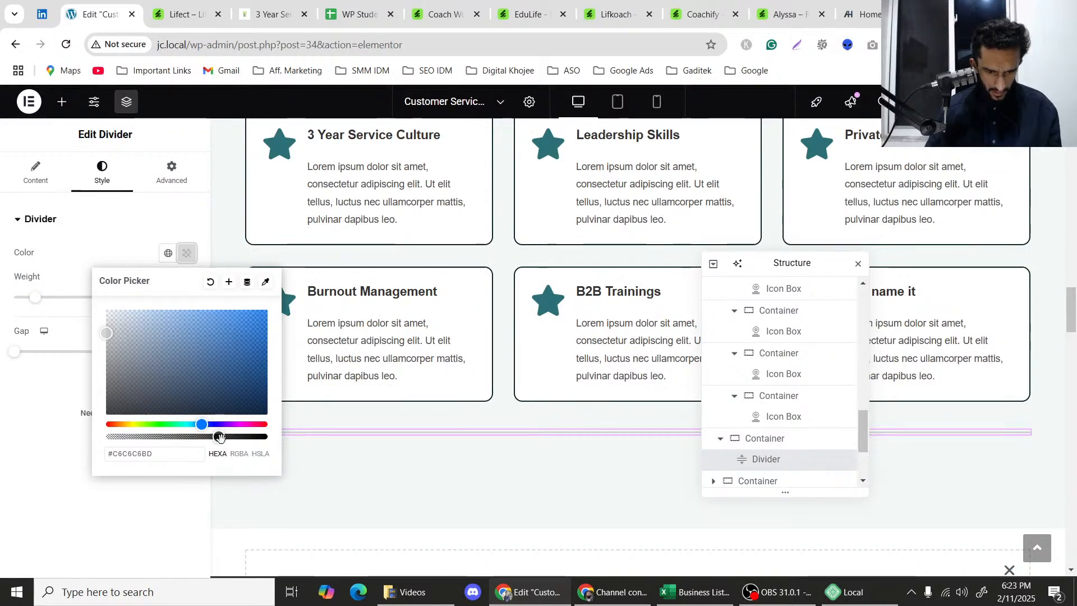
drag(218, 437, 211, 437)
click(178, 255)
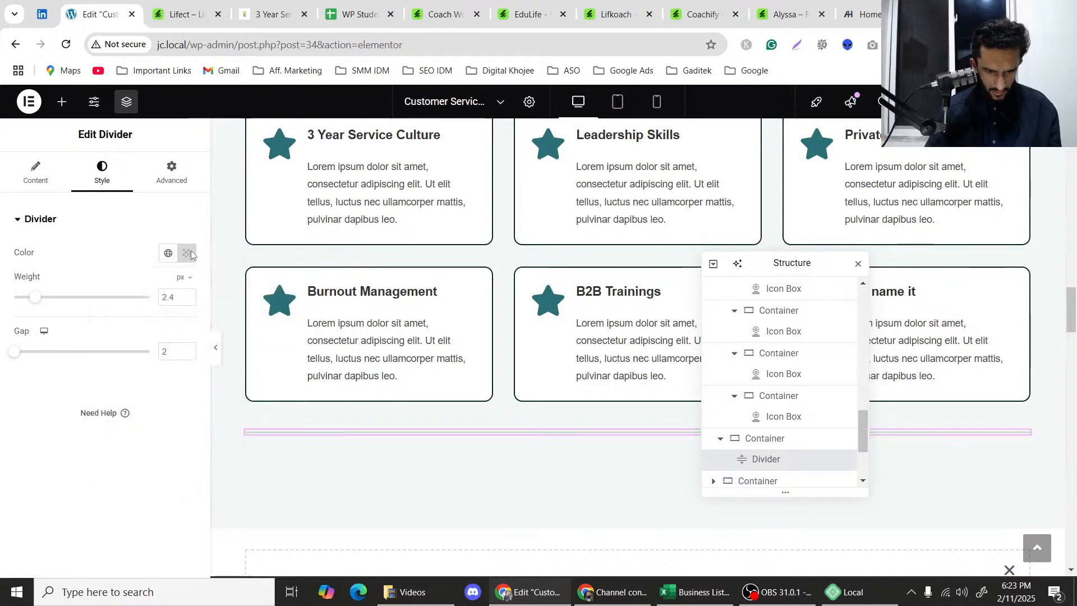
click(217, 348)
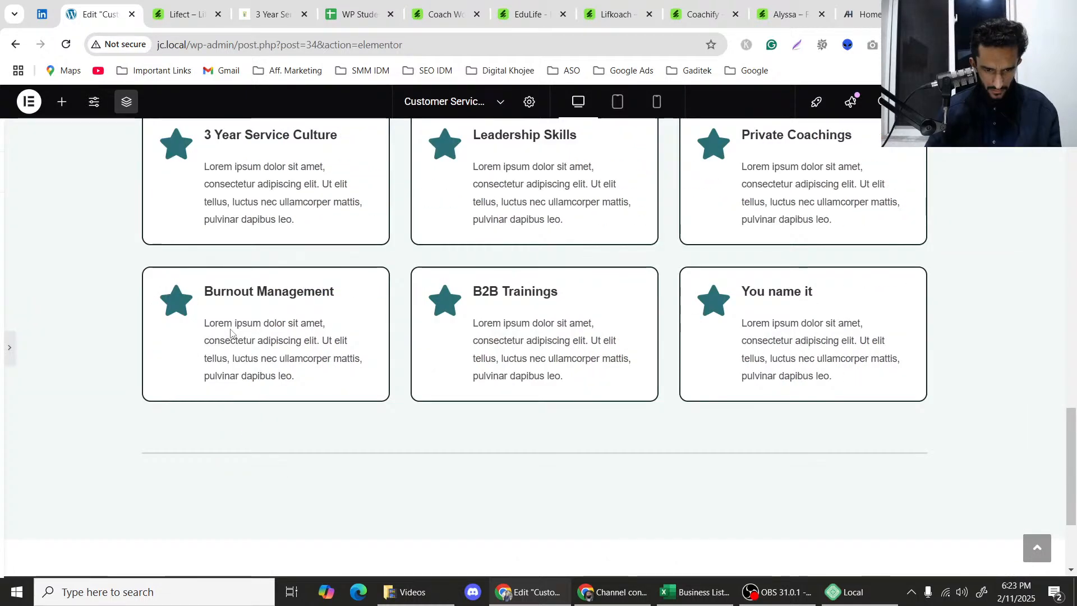
scroll(109, 325, up, 3)
scroll(110, 325, up, 3)
scroll(110, 325, down, 5)
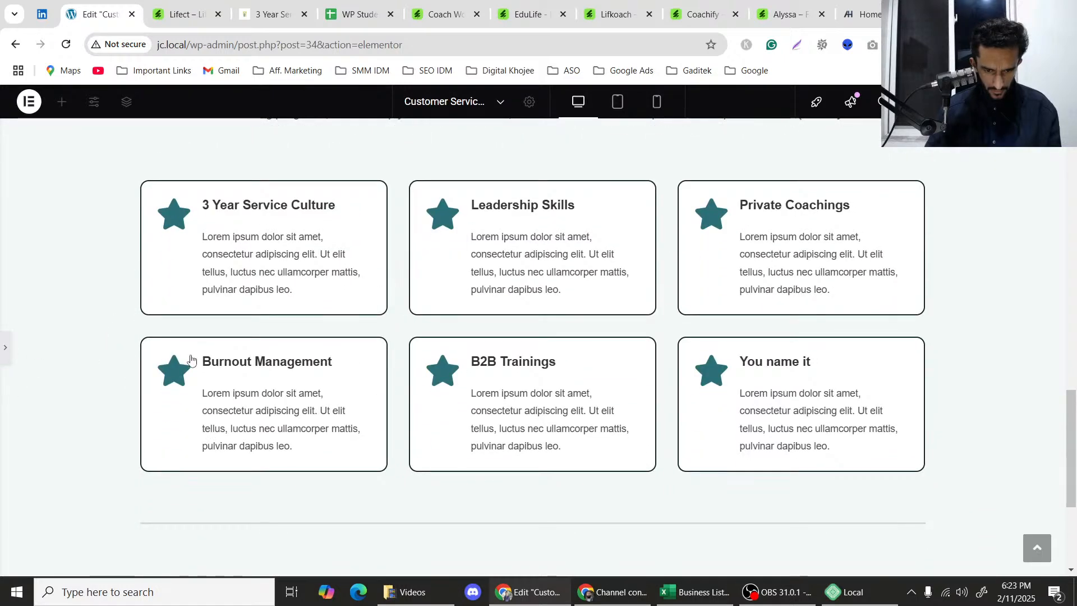
Lower the divider color's opacity to #C6C6C696, copy that color code, and preview the section.
key(ctrl+p)
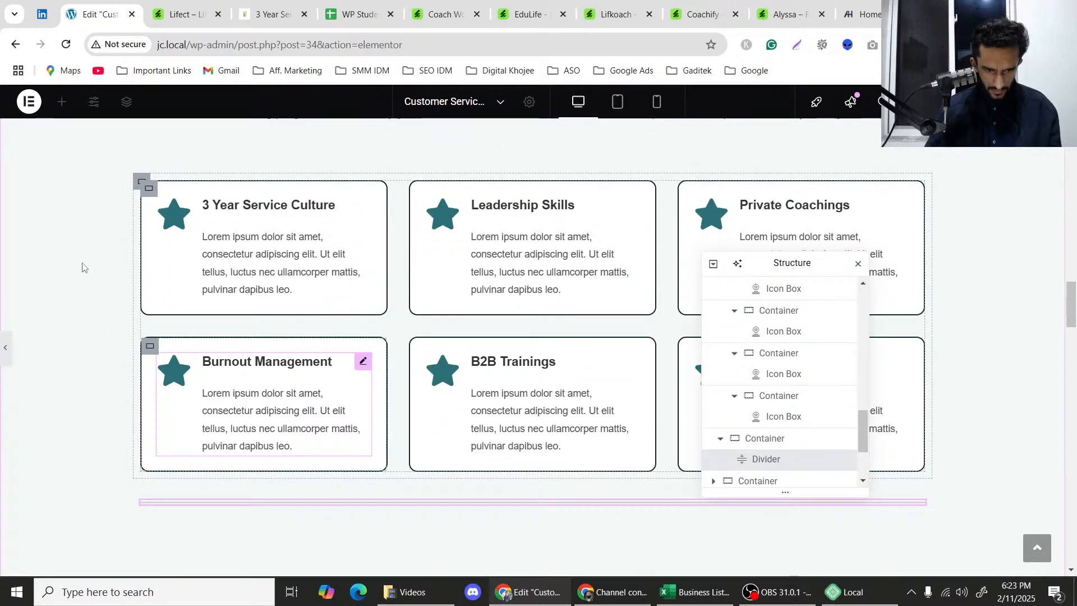
key(ctrl+p)
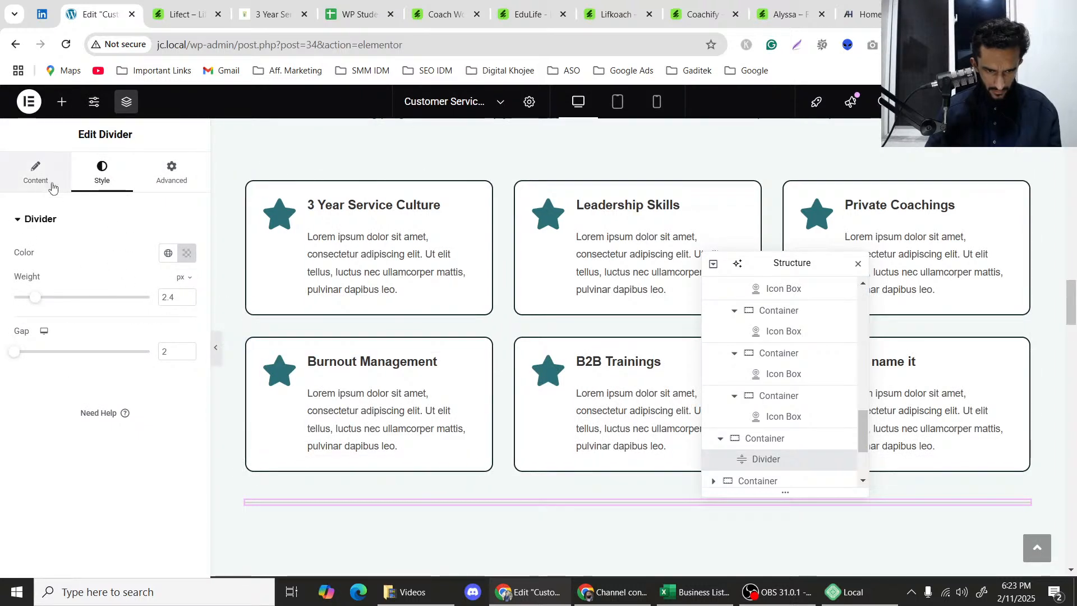
click(188, 254)
drag(207, 435, 106, 453)
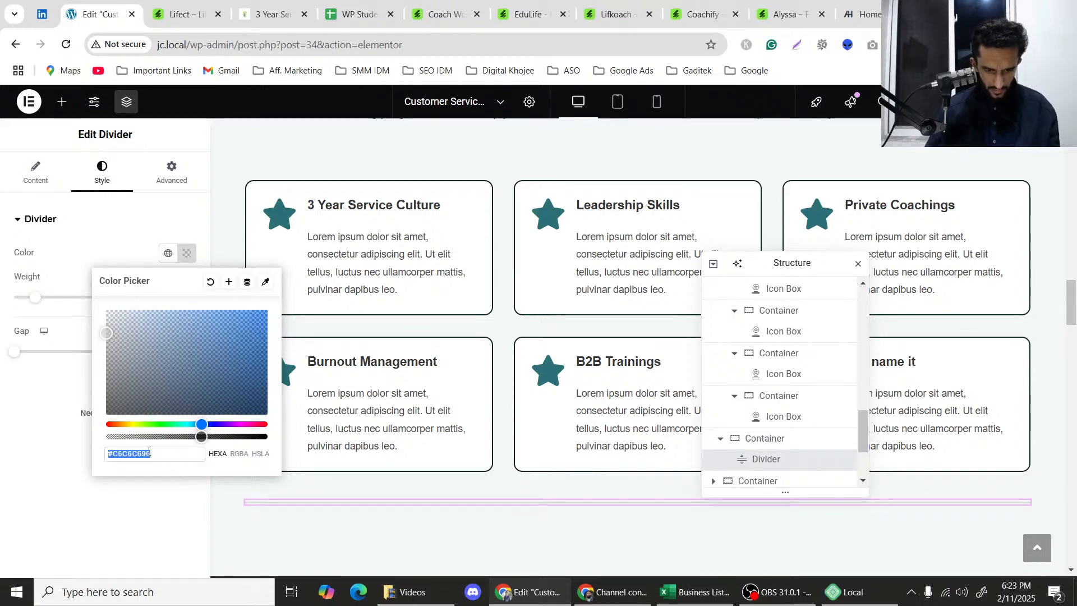
key(ctrl+c)
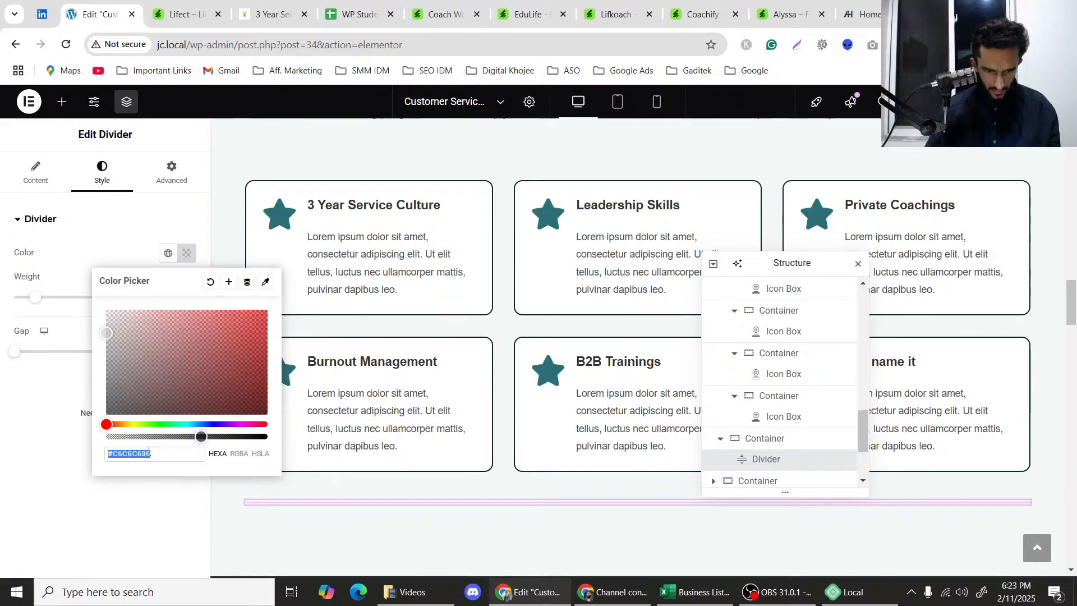
click(79, 331)
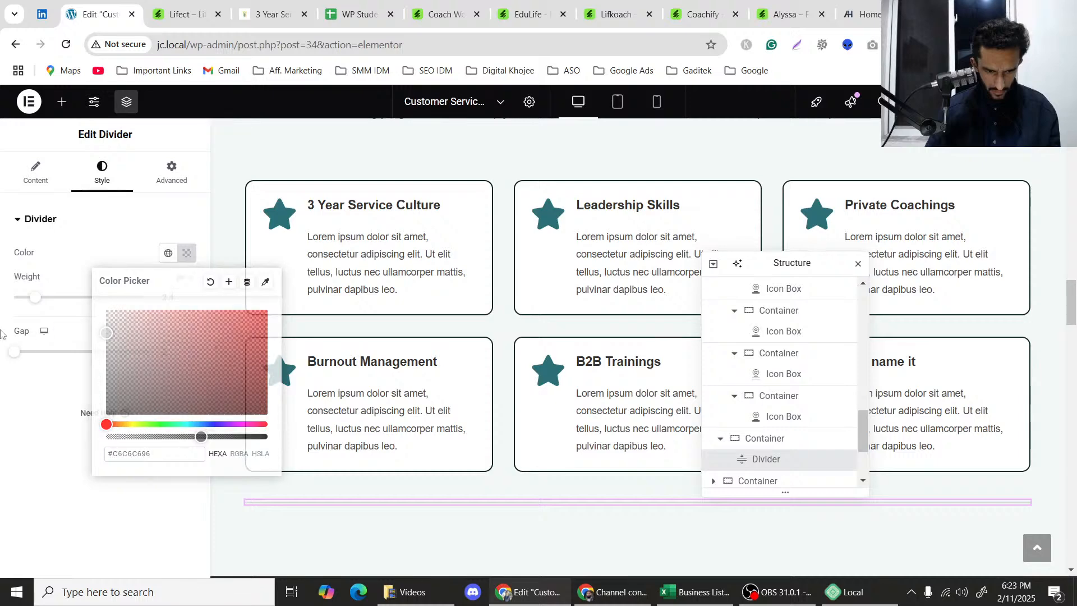
click(217, 350)
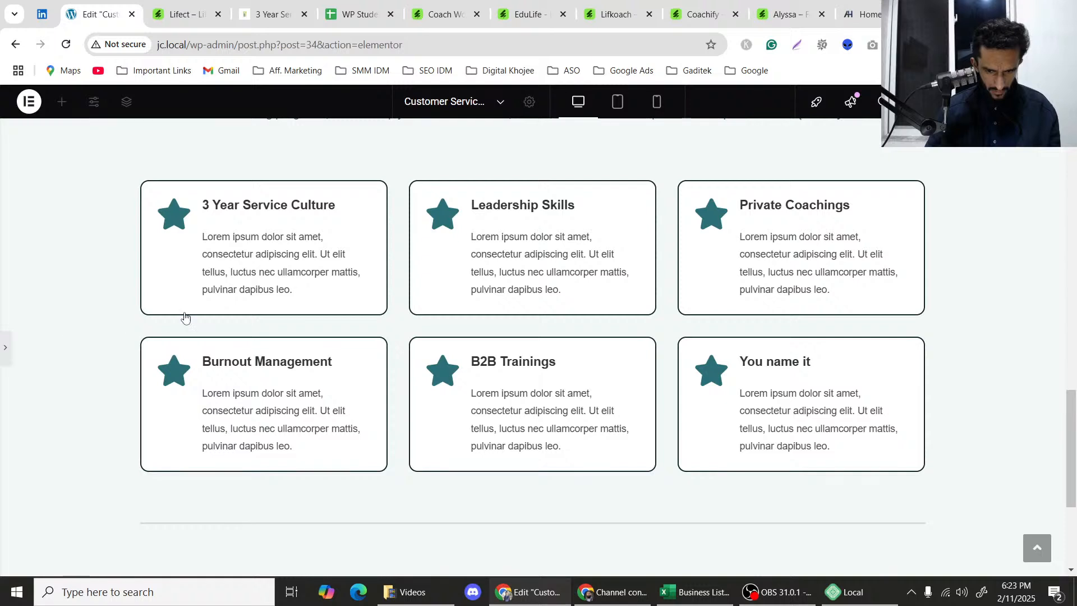
Replace the 3 Year Service Culture card's border color with the copied #C6C6C696.
key(ctrl+shift+p)
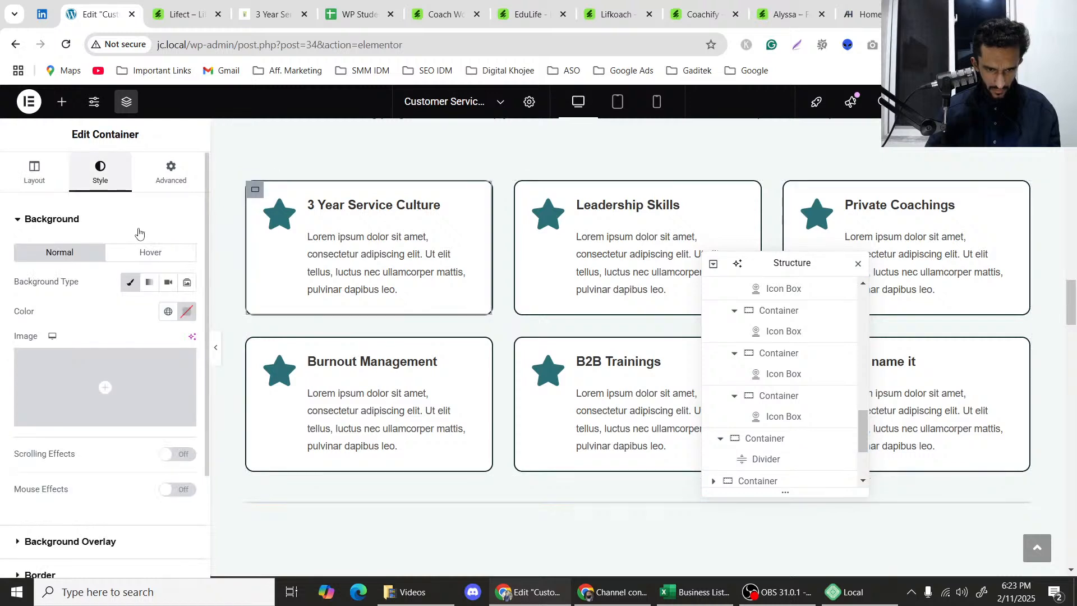
scroll(139, 324, down, 3)
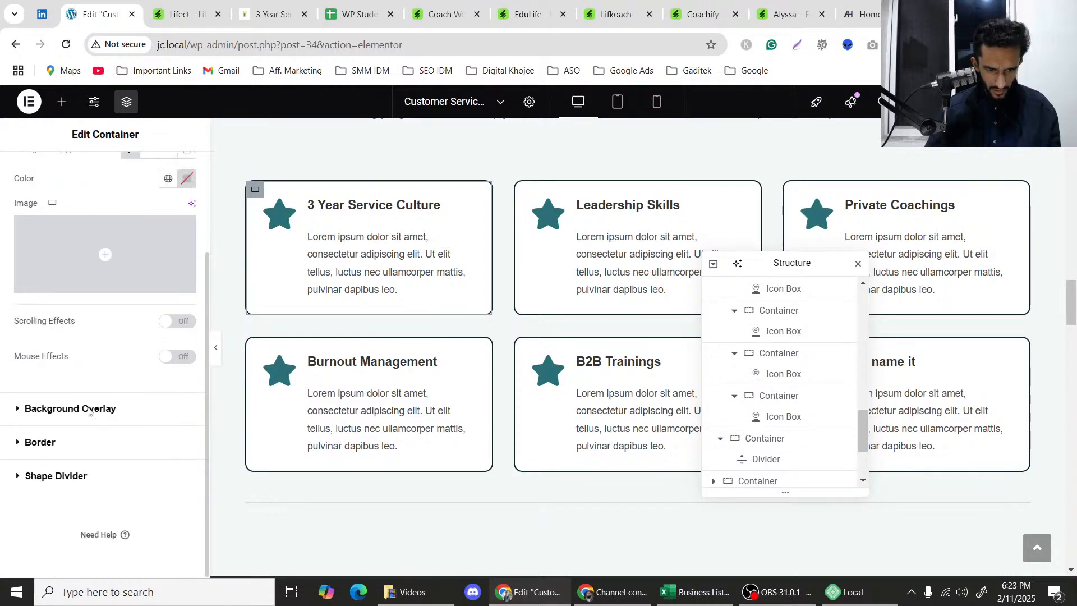
click(40, 443)
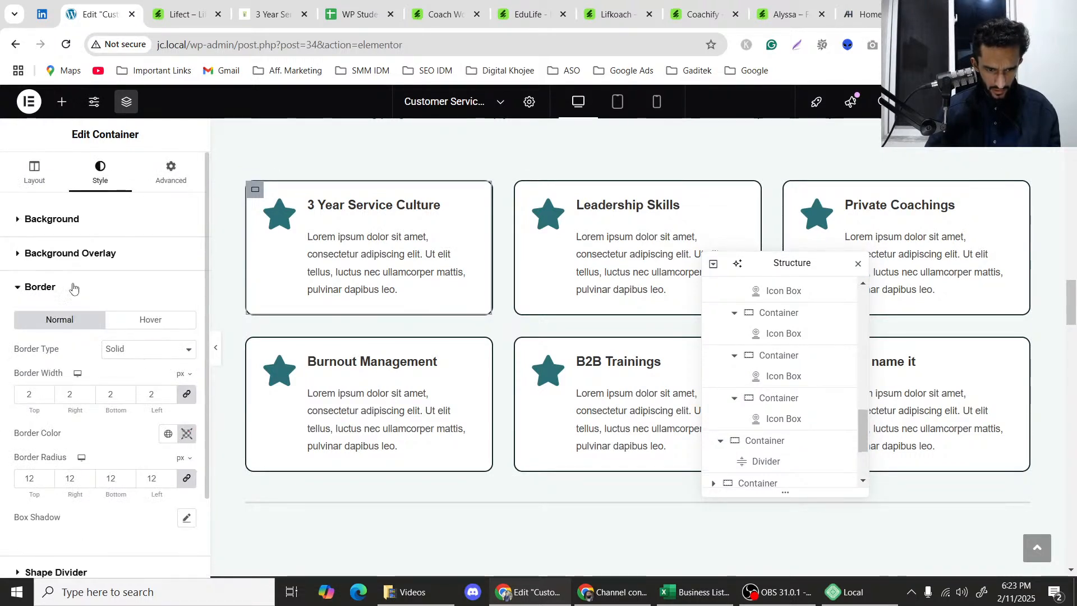
scroll(73, 284, down, 2)
click(187, 338)
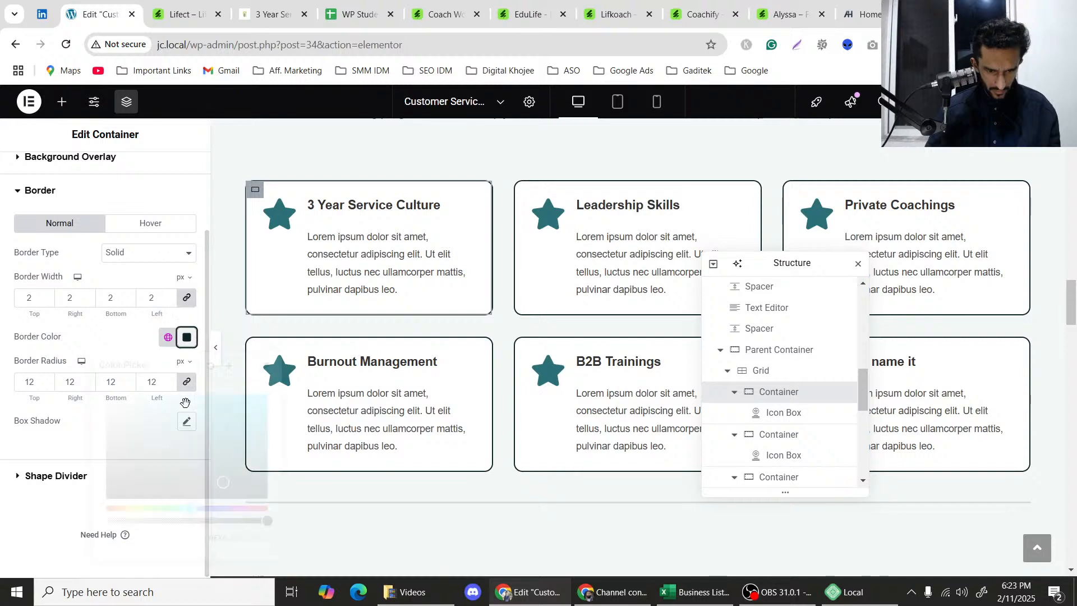
triple_click(143, 539)
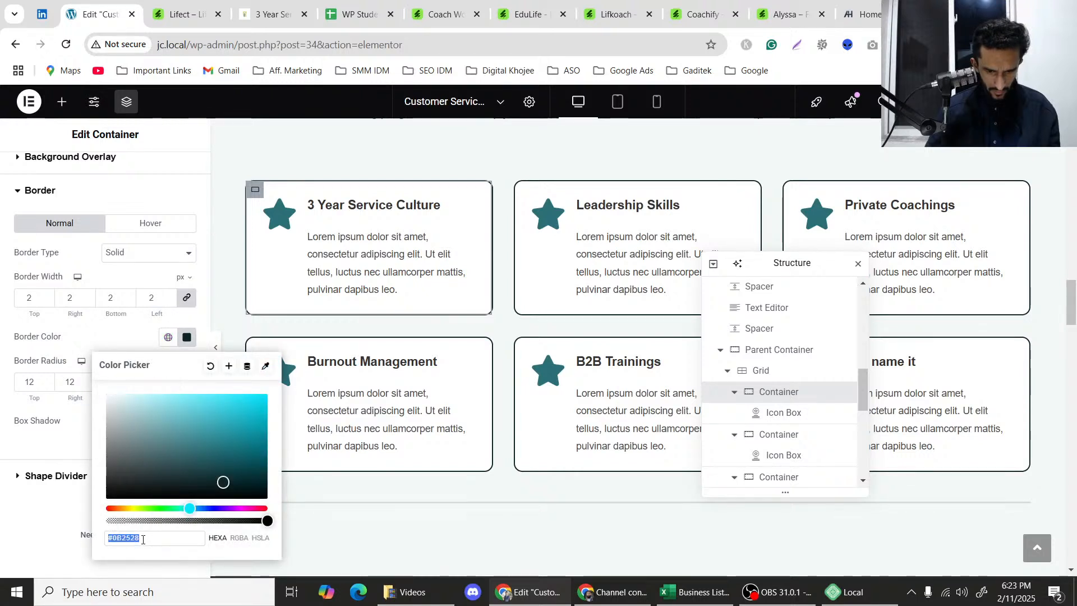
key(BackSpace)
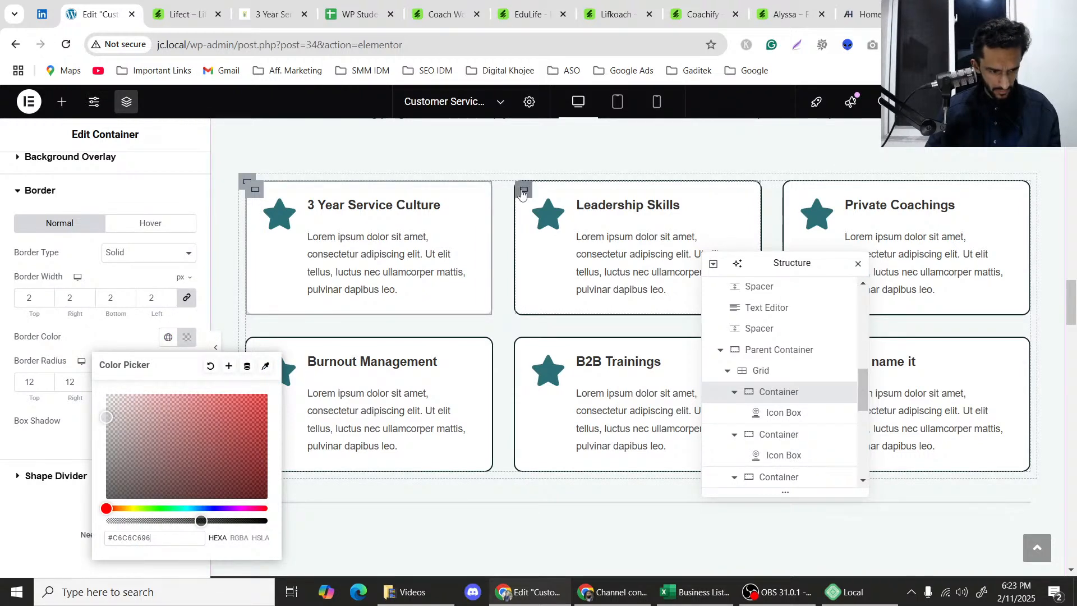
Try the copied #C6C6C696 as the Leadership Skills card's background color, and clear that color again.
click(522, 192)
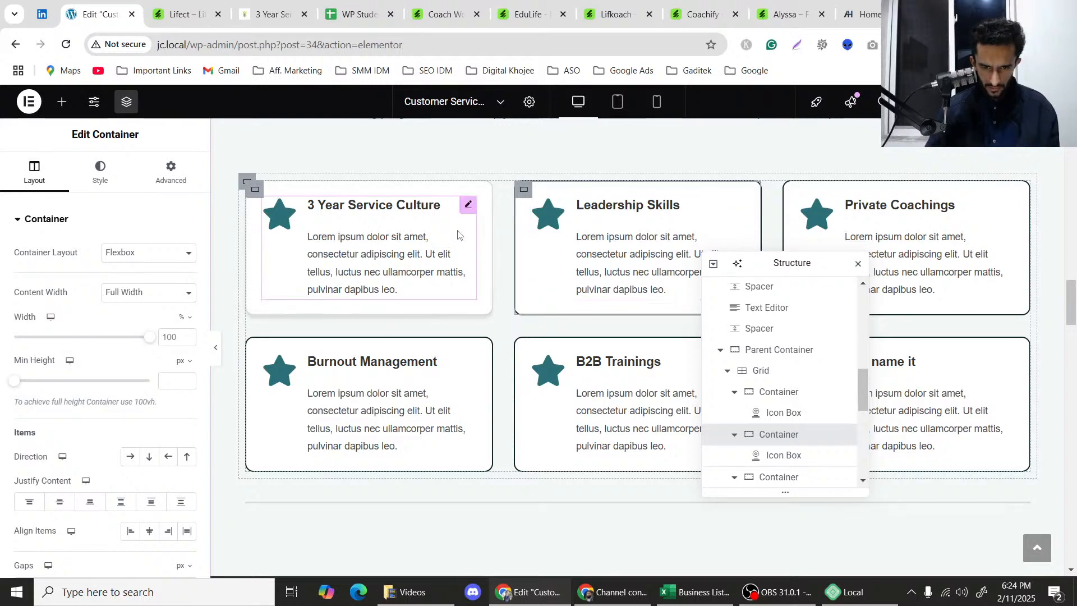
click(100, 171)
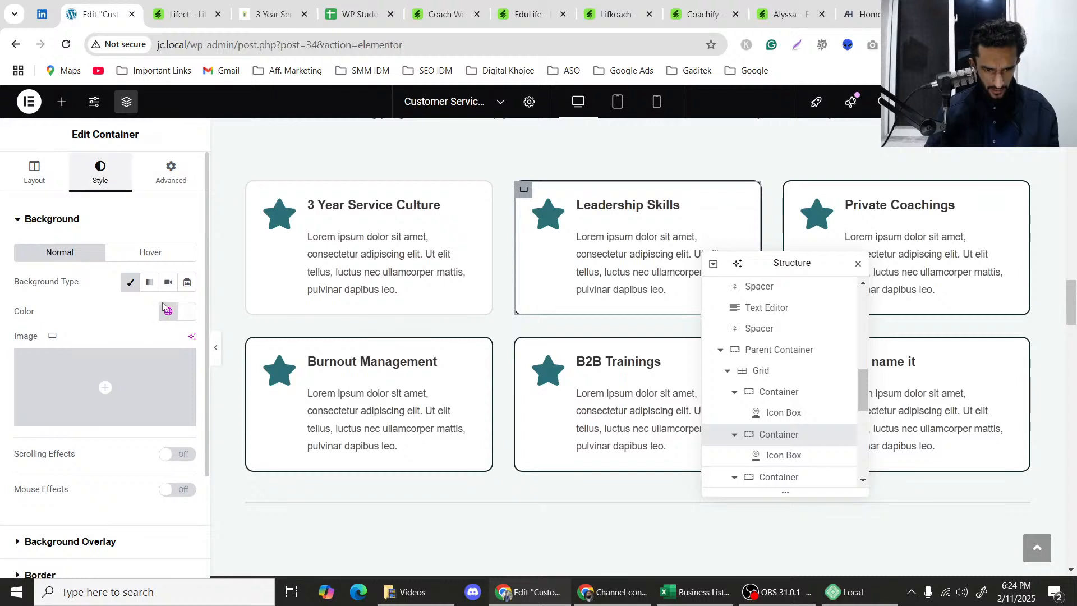
click(169, 311)
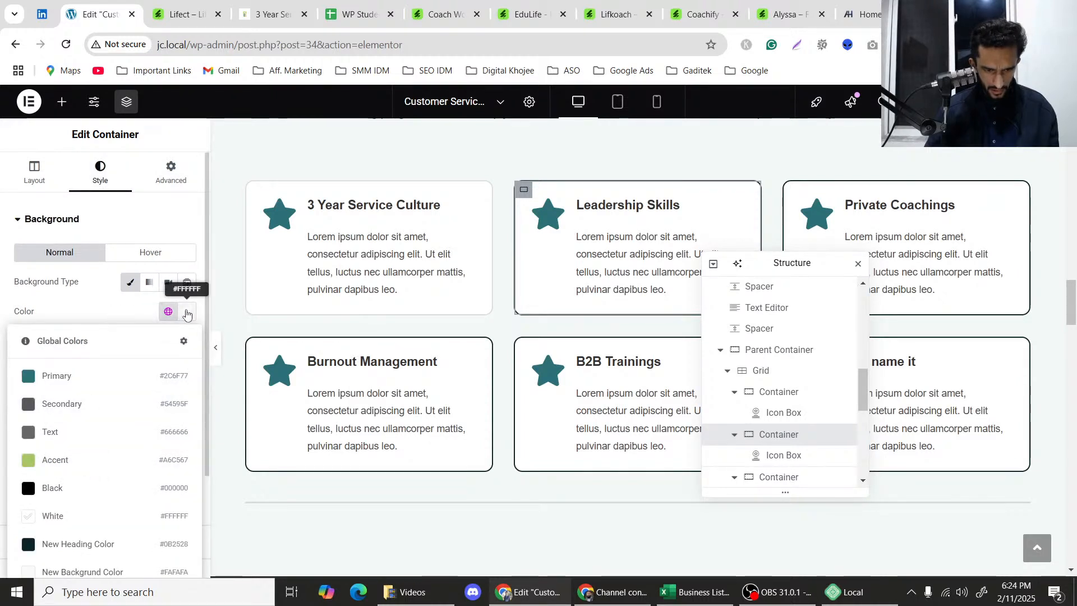
click(187, 311)
triple_click(149, 513)
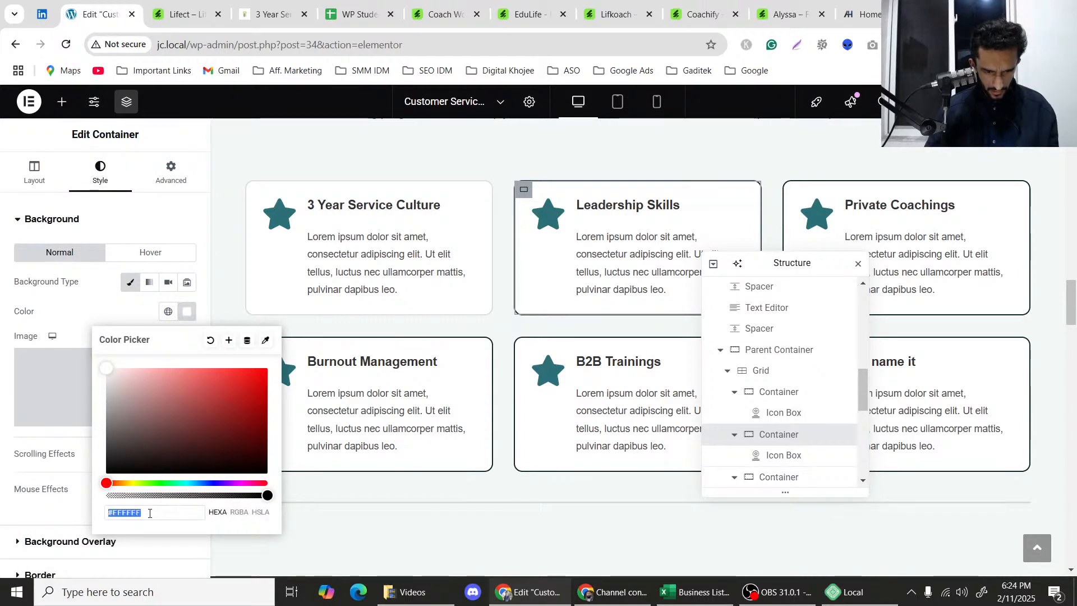
key(ctrl+v)
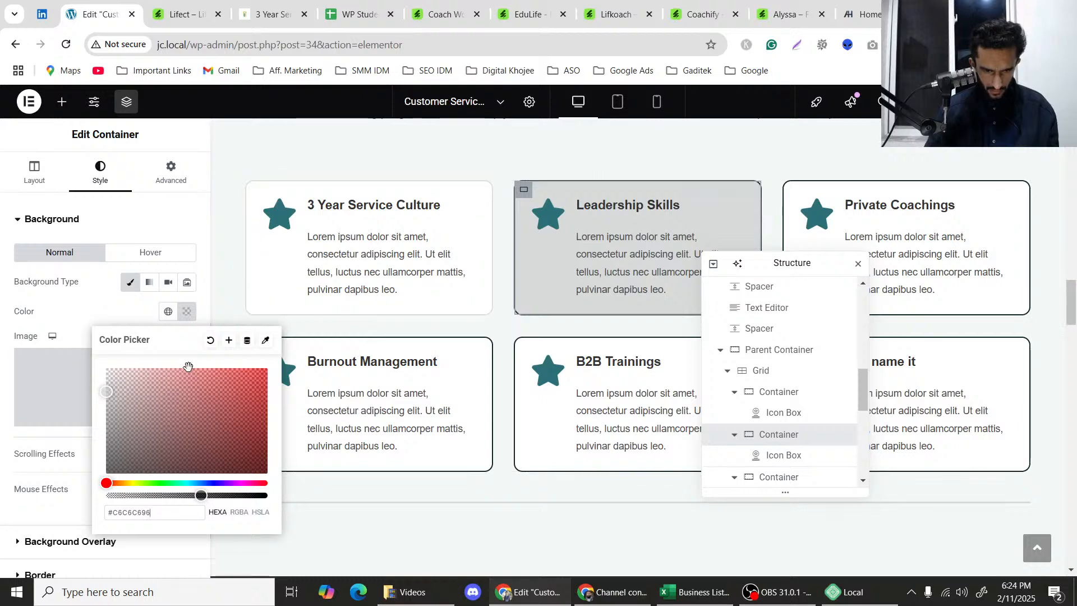
click(211, 344)
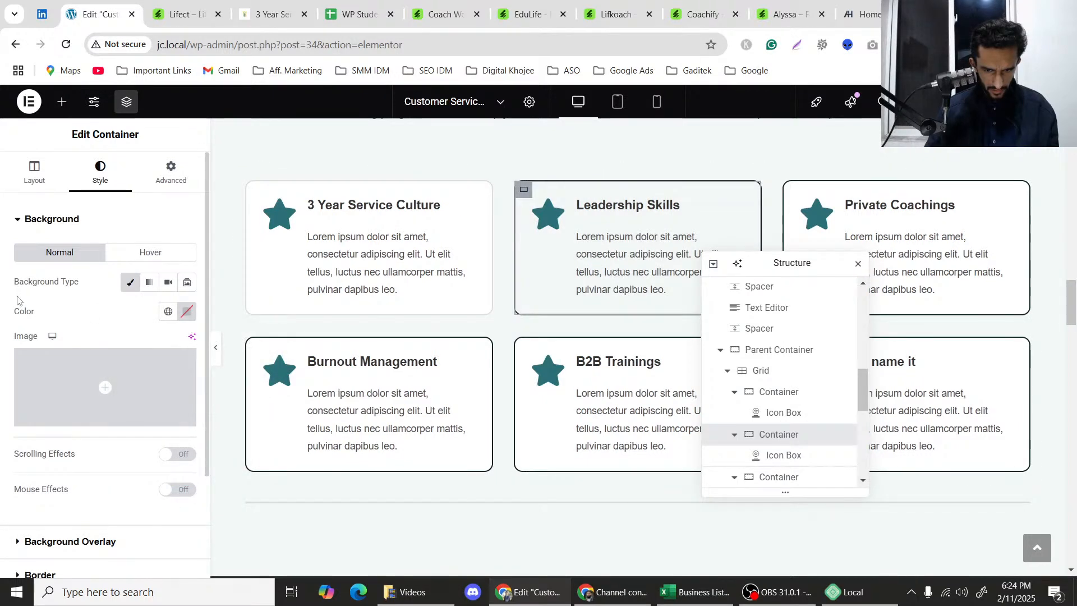
Restore the Leadership Skills card's white global background color.
key(ctrl+z)
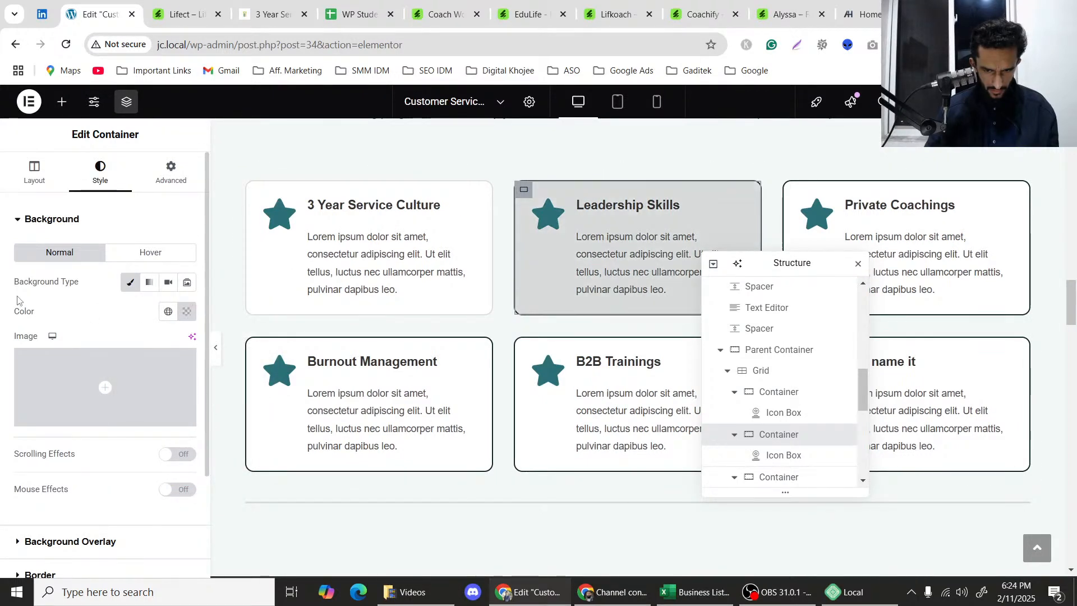
click(168, 312)
click(51, 517)
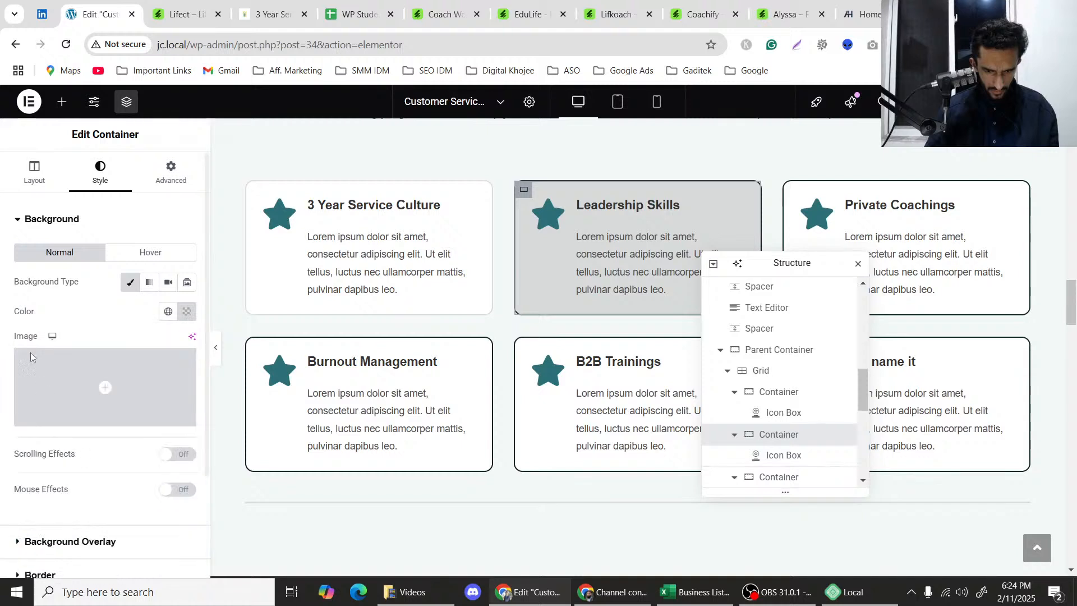
Replace the Leadership Skills card's border color with the copied #C6C6C696.
scroll(13, 249, down, 3)
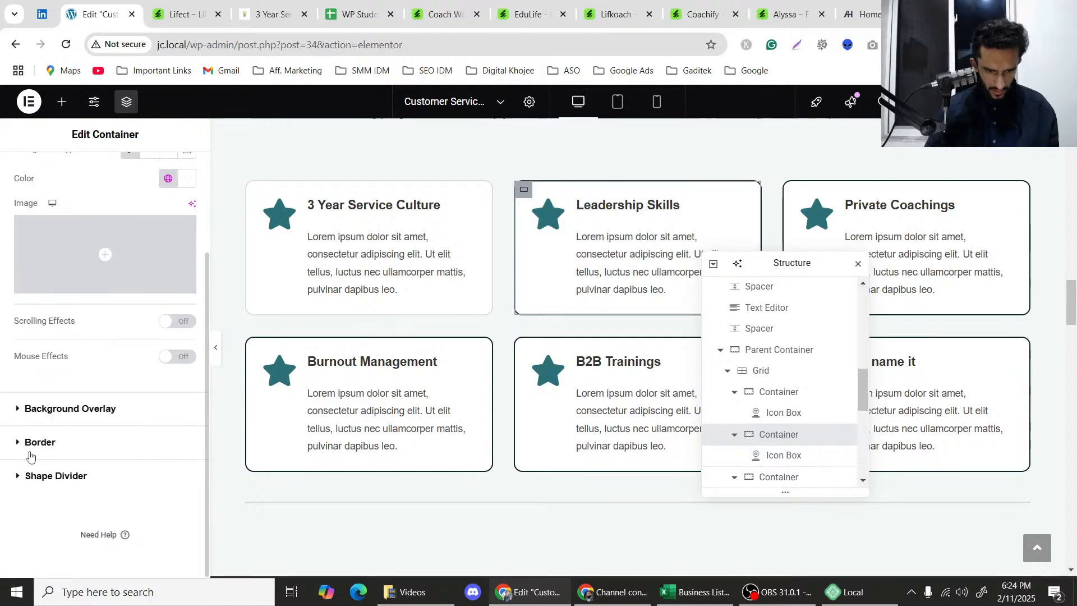
click(40, 443)
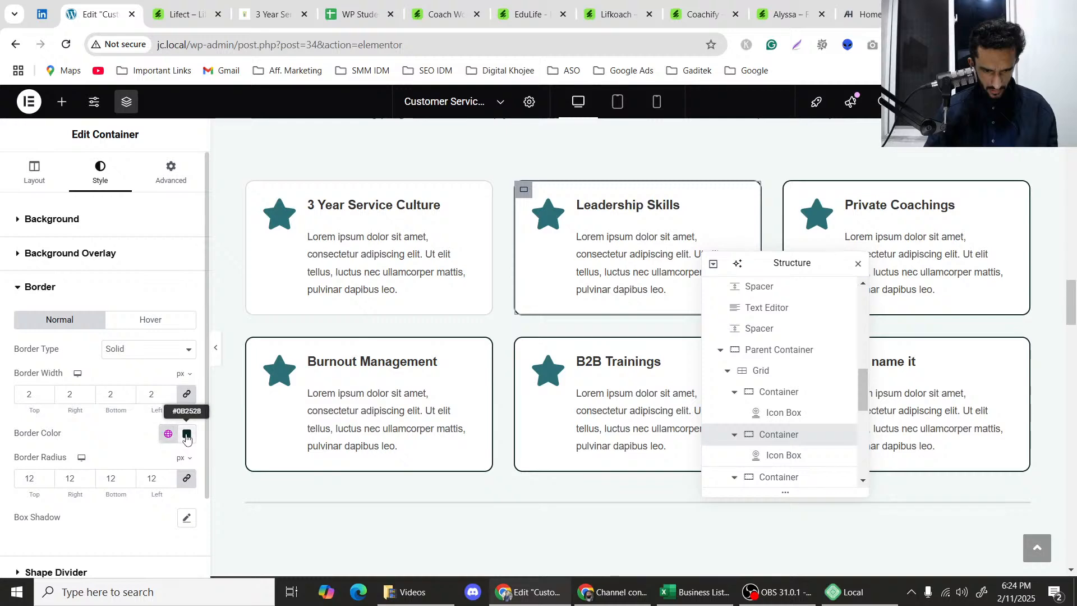
click(170, 447)
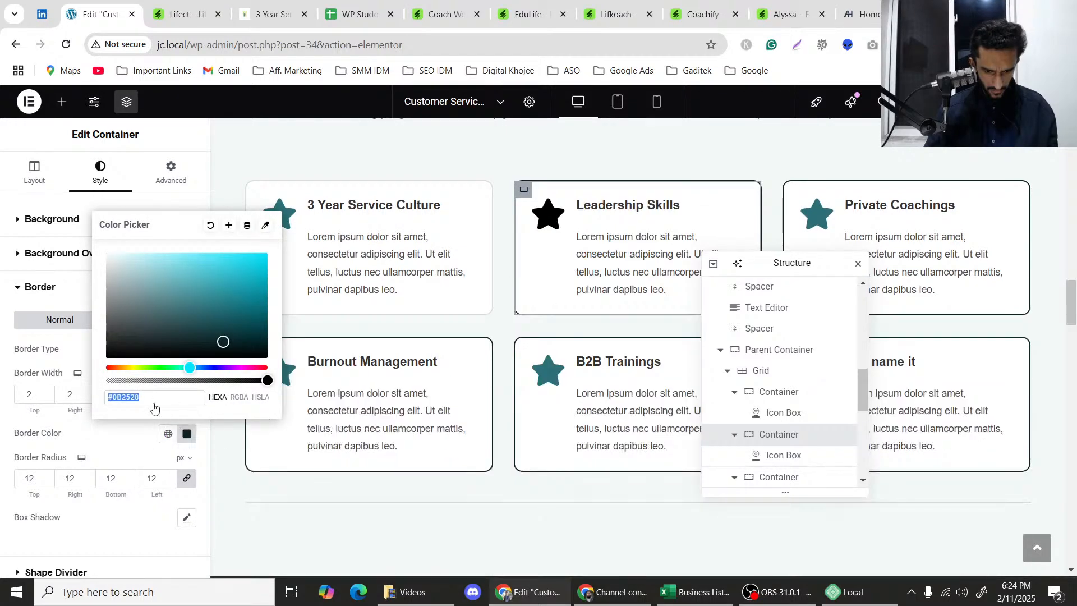
text(#C6C6C696)
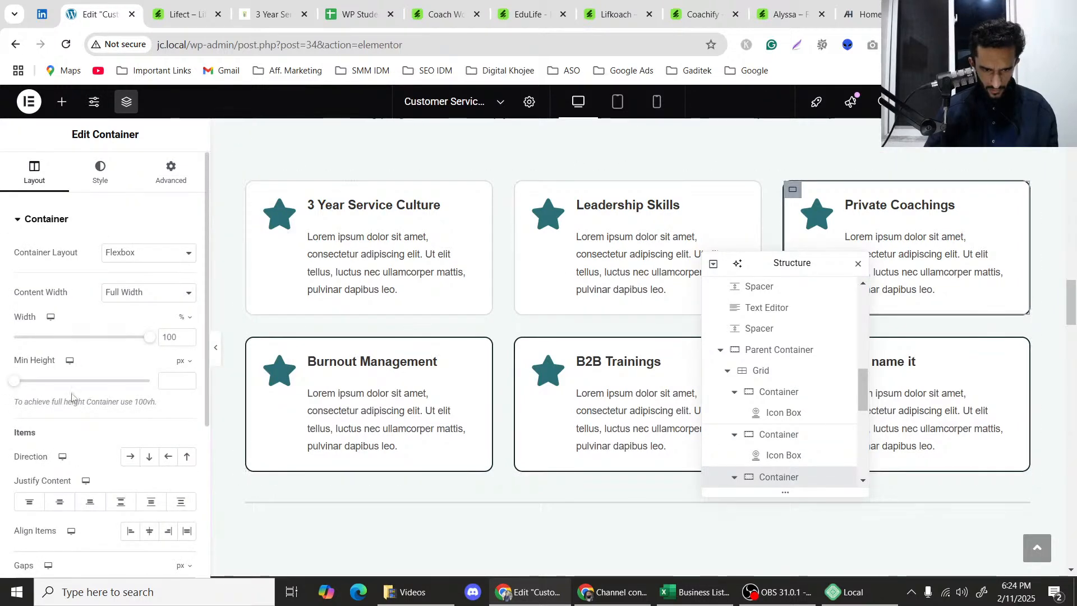
Set the Private Coachings card's border color to the copied #C6C6C696.
scroll(90, 469, down, 4)
scroll(73, 410, up, 4)
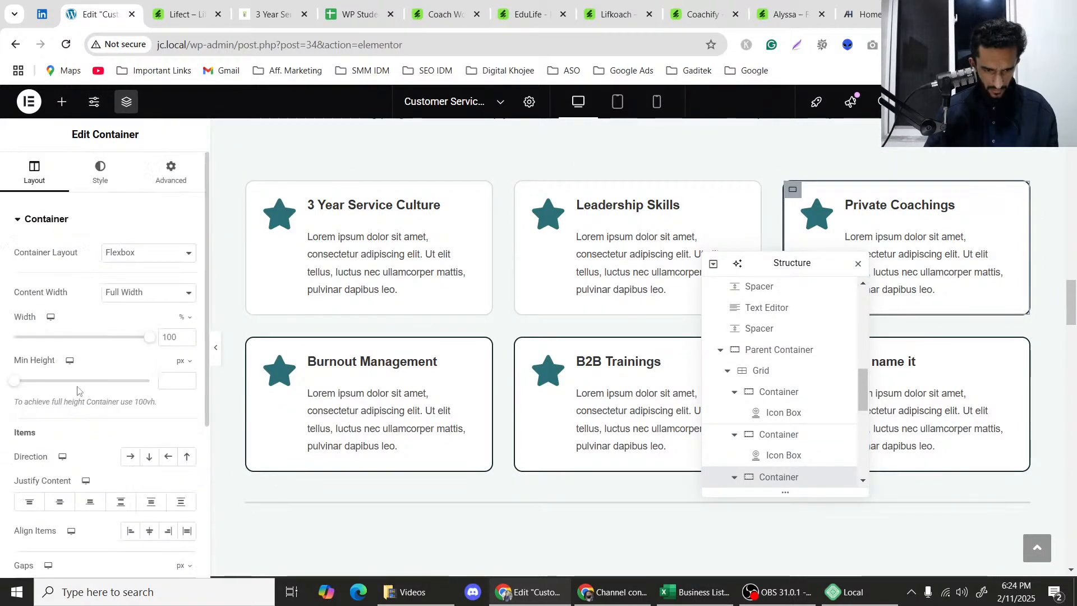
click(100, 171)
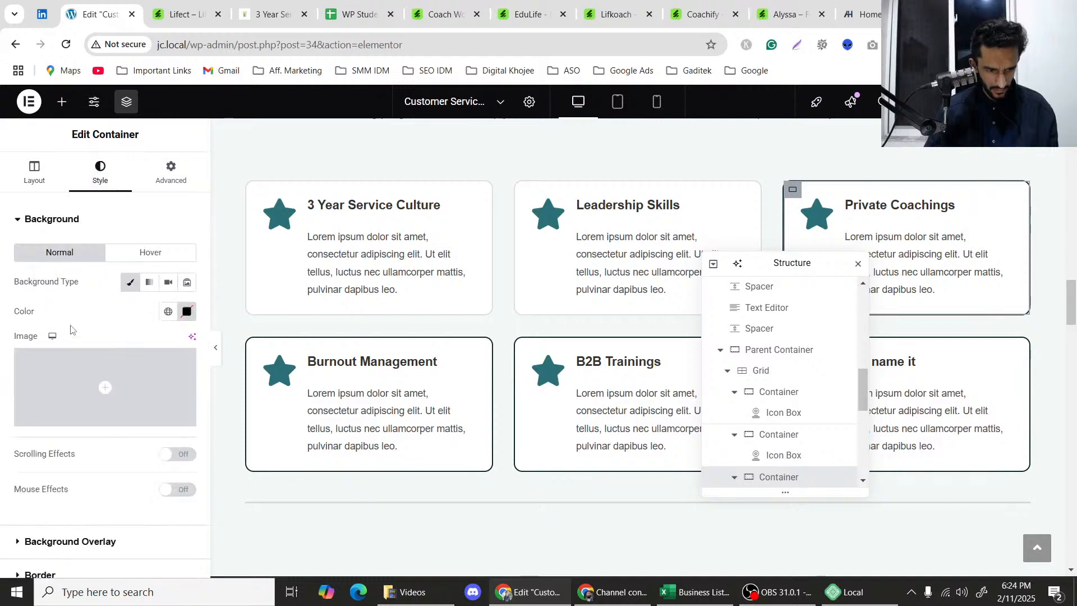
scroll(88, 381, down, 2)
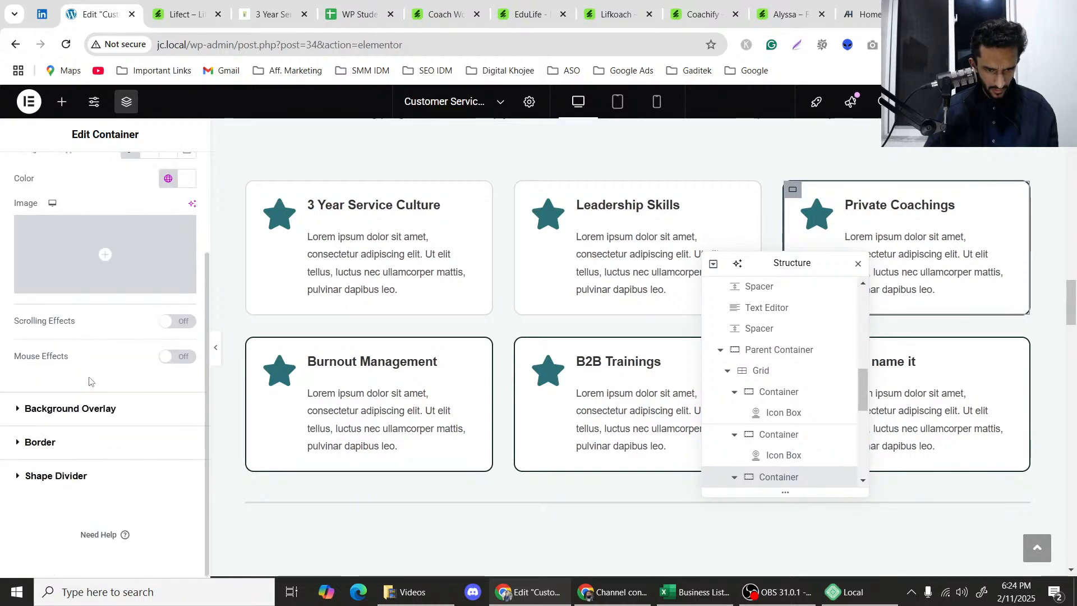
click(56, 445)
scroll(168, 393, down, 2)
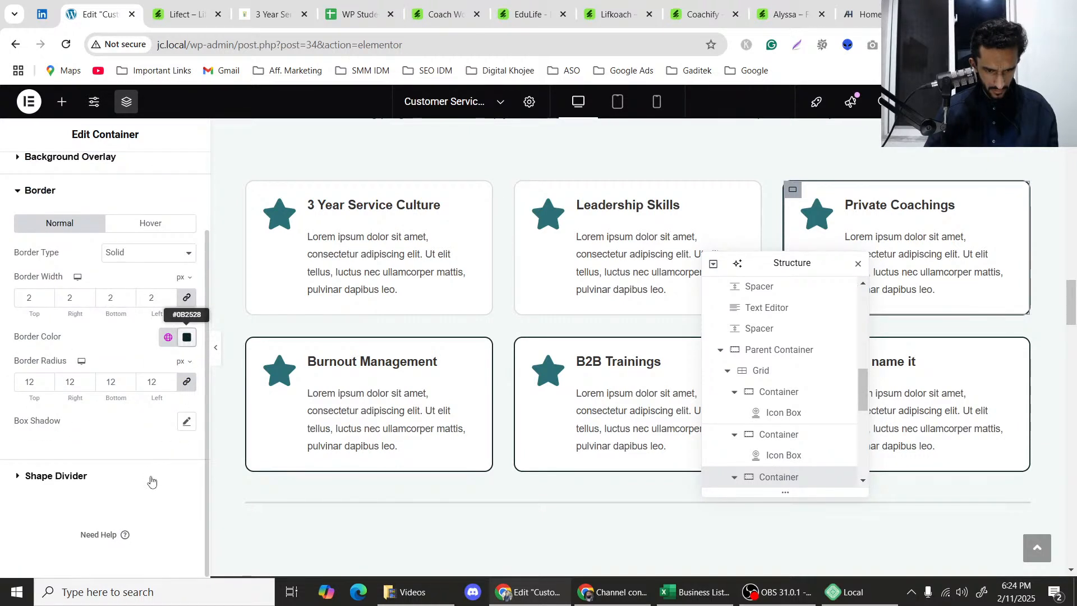
click(186, 337)
click(148, 541)
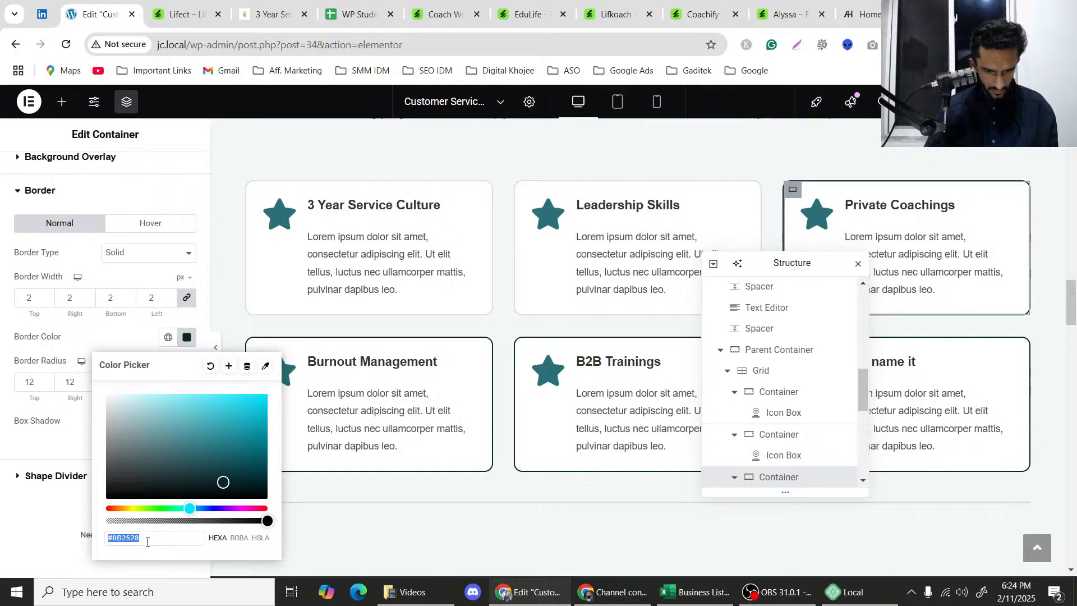
text(#C6C6C696)
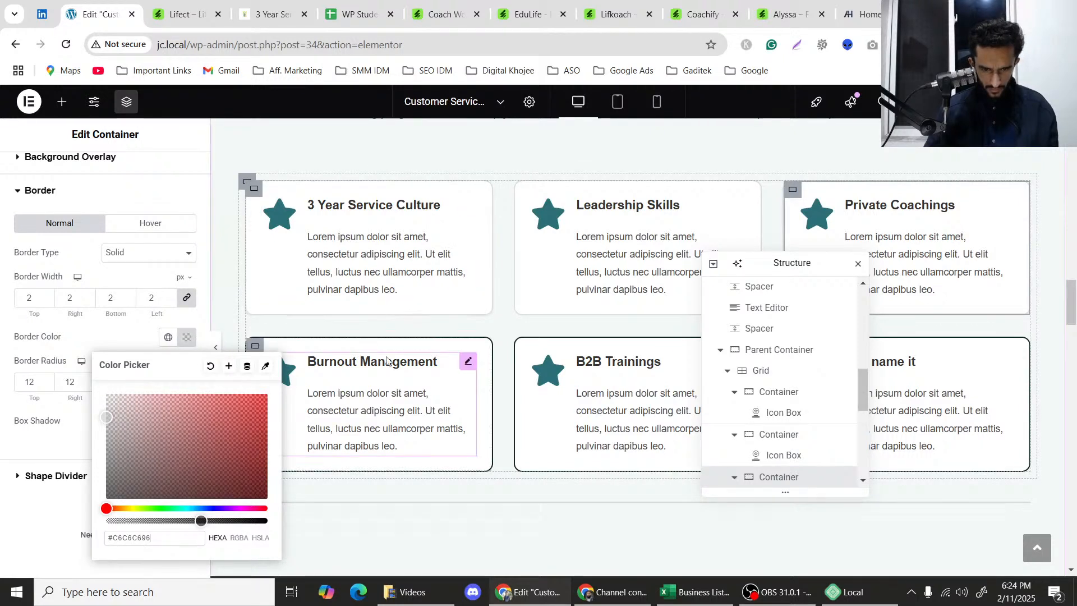
Select the Burnout Management card's container and set its border color to #C6C6C696.
click(387, 361)
click(101, 171)
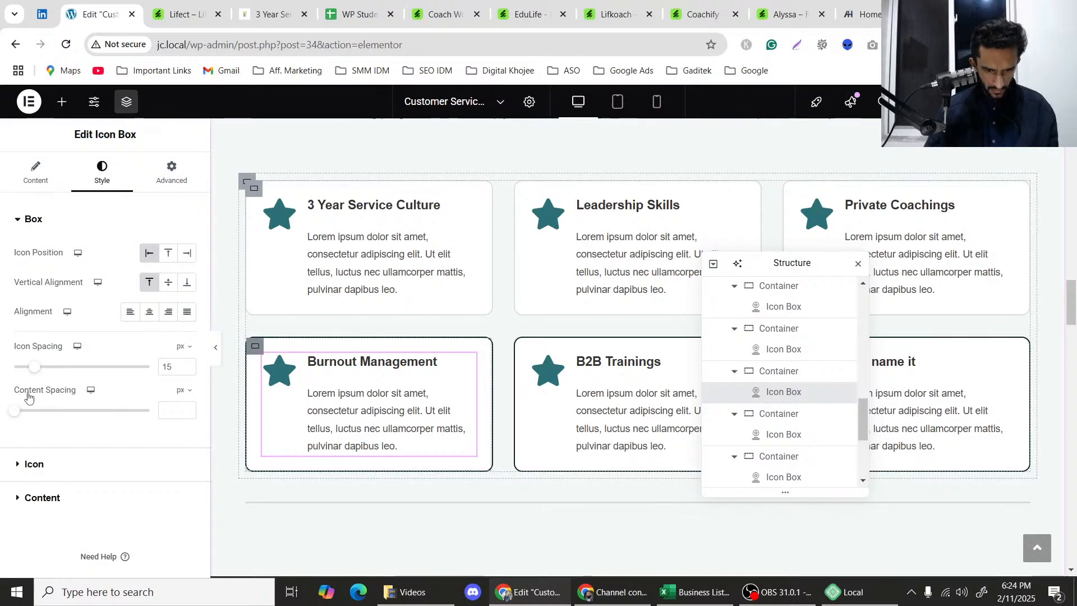
click(254, 346)
scroll(93, 336, down, 2)
scroll(92, 296, up, 2)
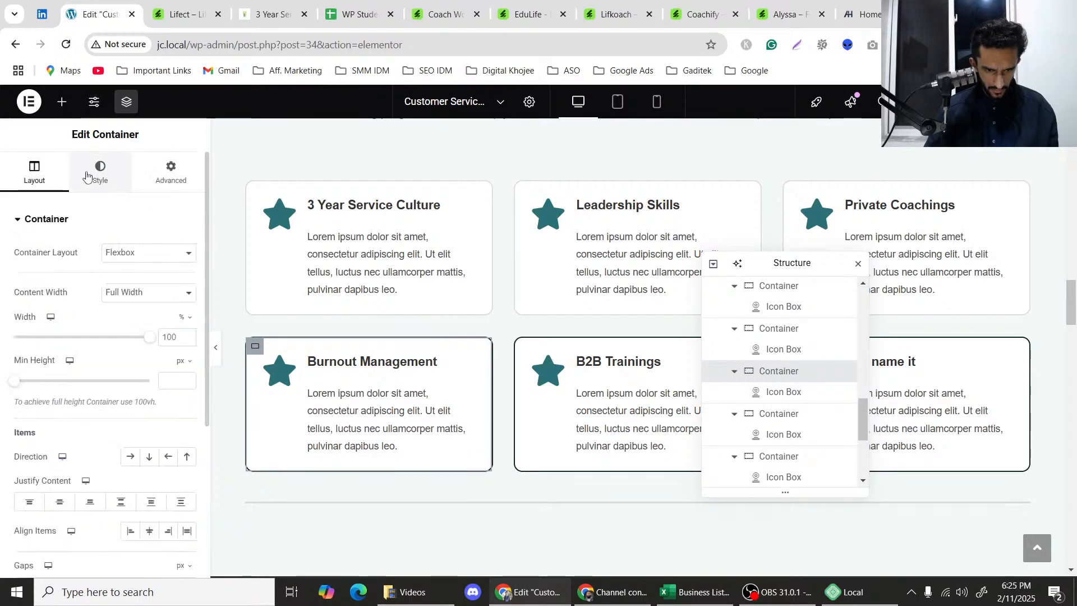
scroll(67, 337, down, 3)
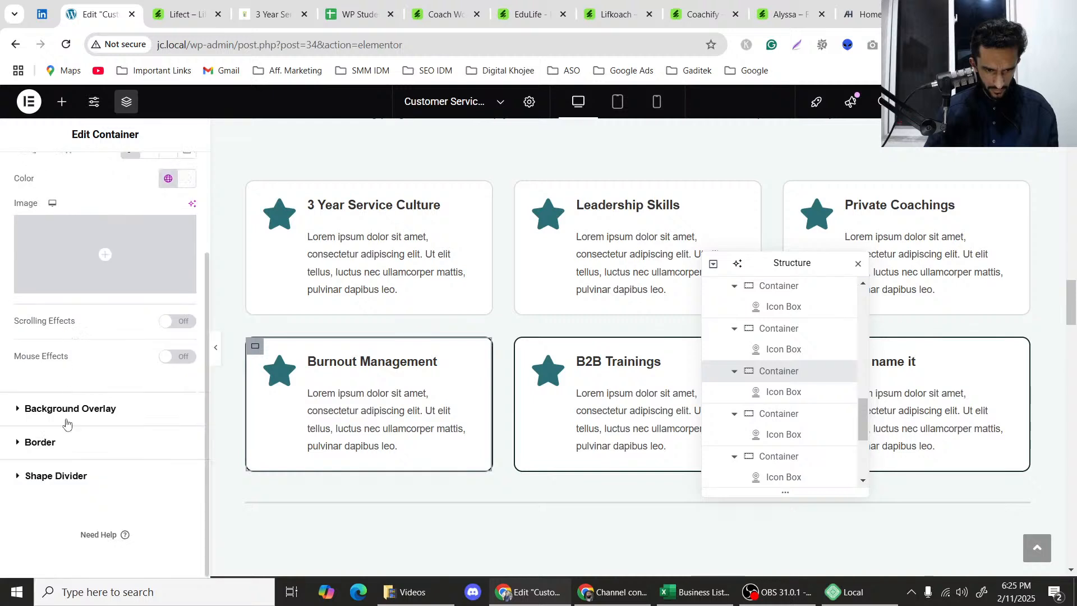
click(107, 442)
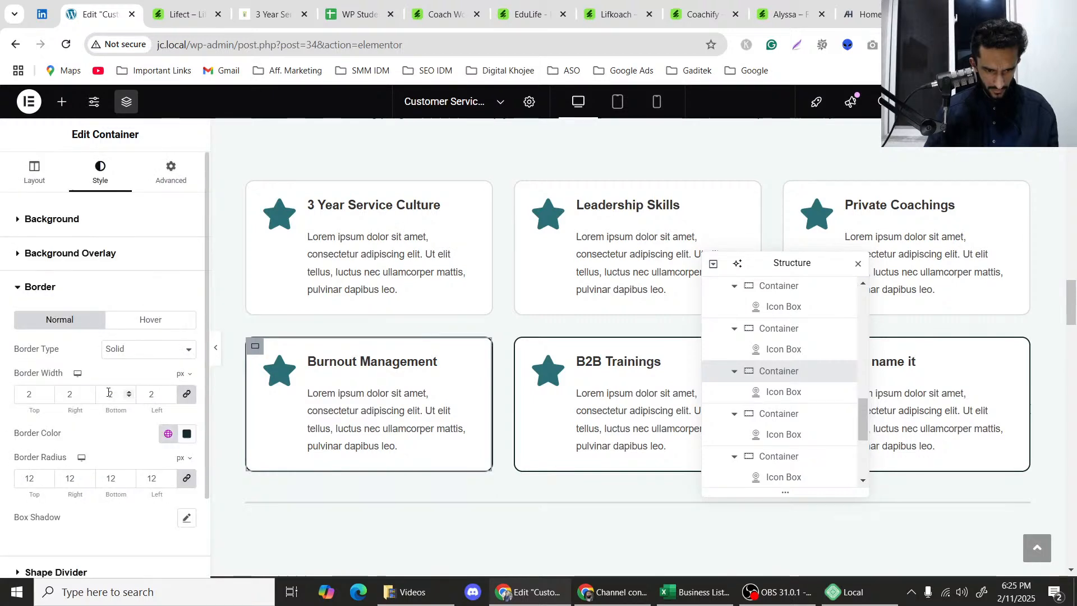
click(187, 434)
click(160, 399)
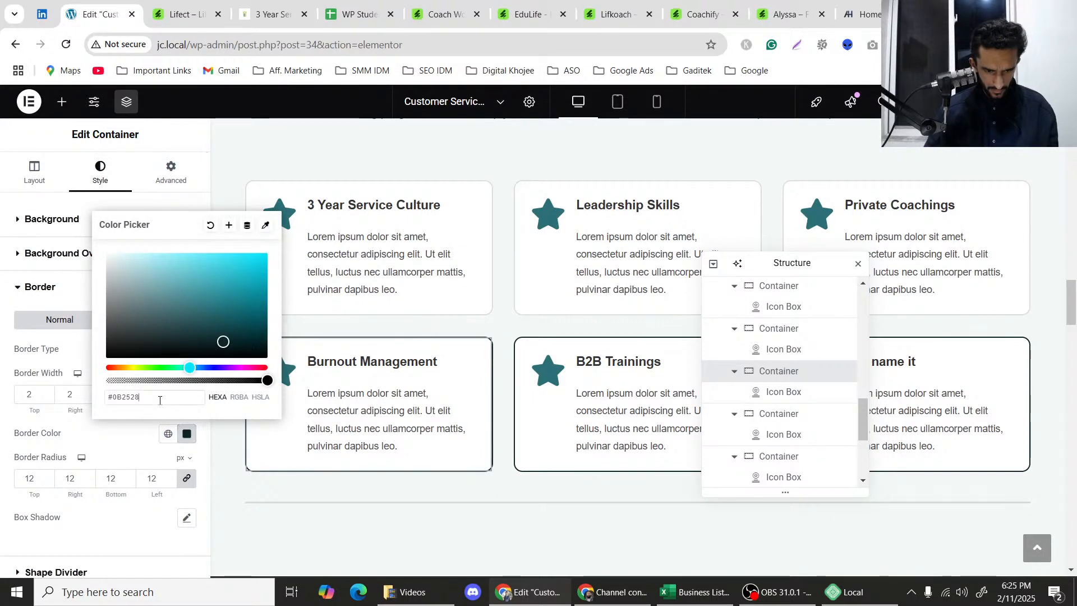
text(#C6C6C696)
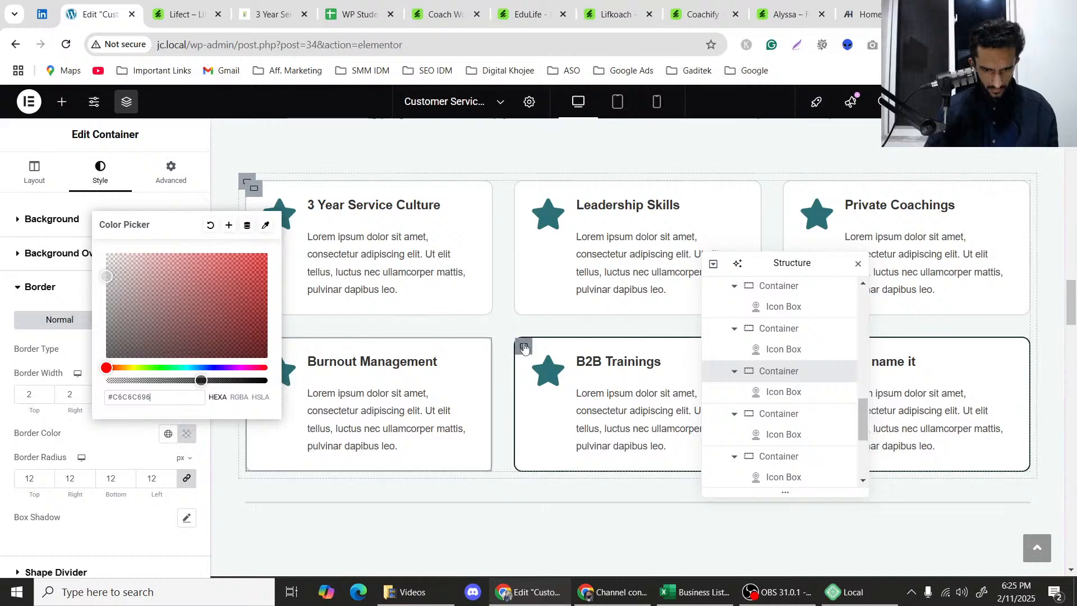
Change the B2B Trainings card's container border color to #C6C6C696.
click(247, 352)
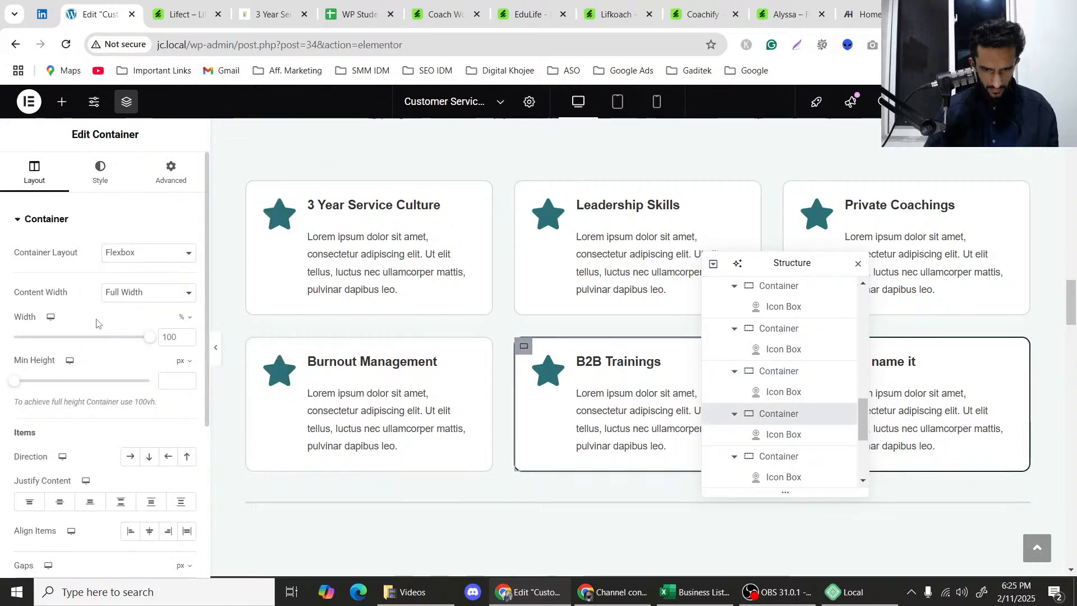
click(100, 171)
scroll(96, 397, down, 3)
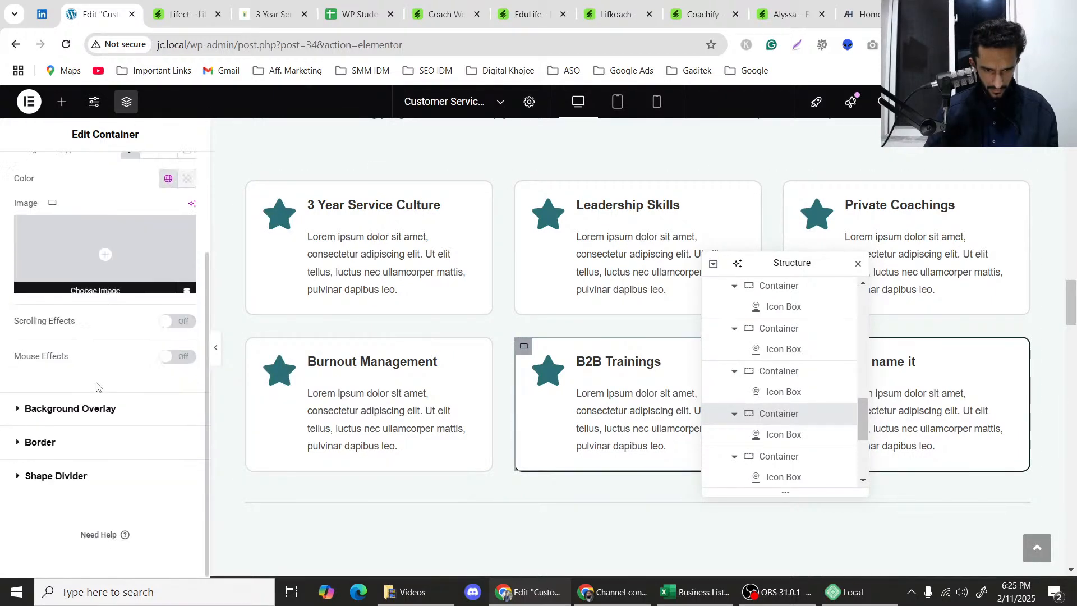
click(62, 446)
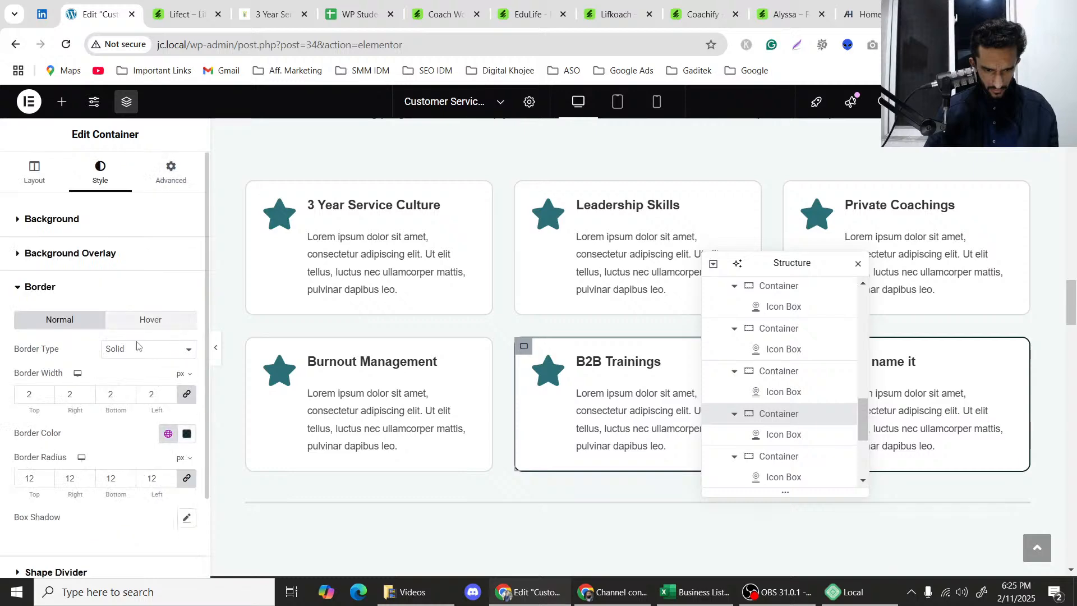
click(185, 434)
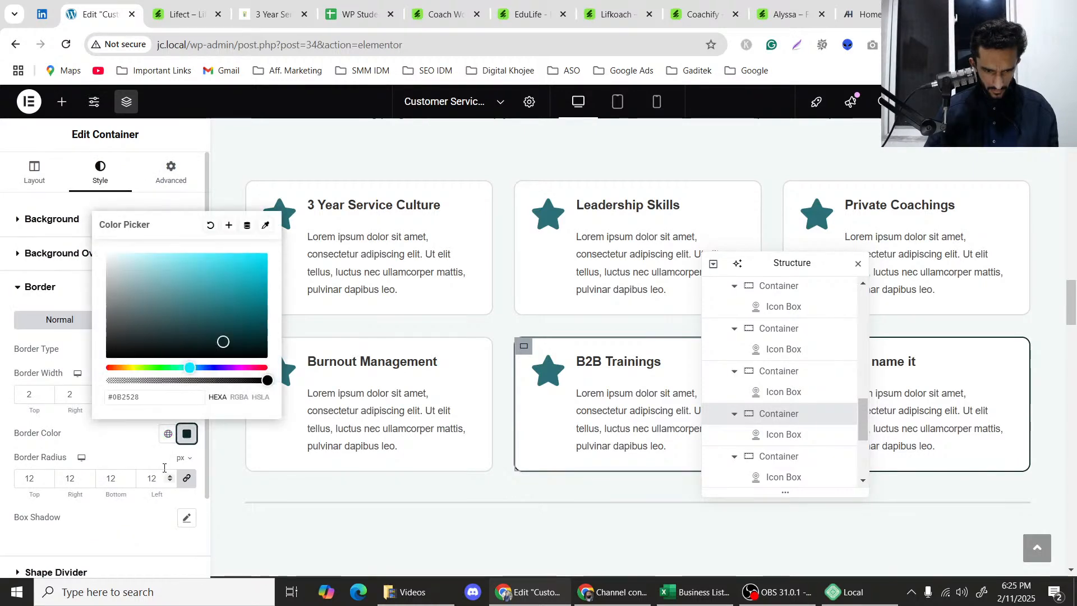
key(ctrl+a)
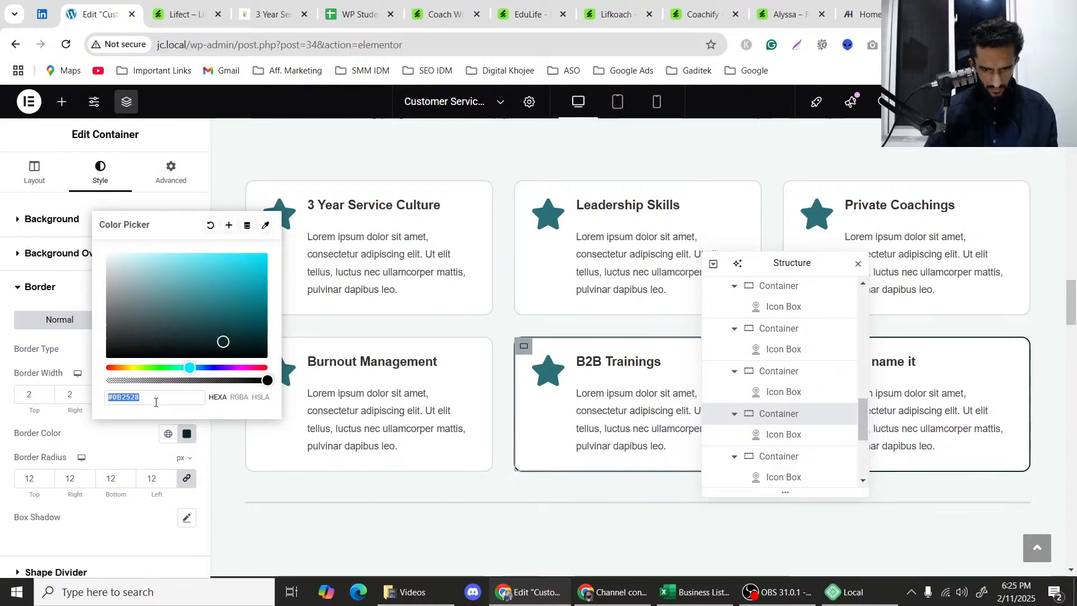
key(BackSpace)
Apply the copied #C6C6C696 as the border color of the You name it card.
scroll(609, 345, down, 2)
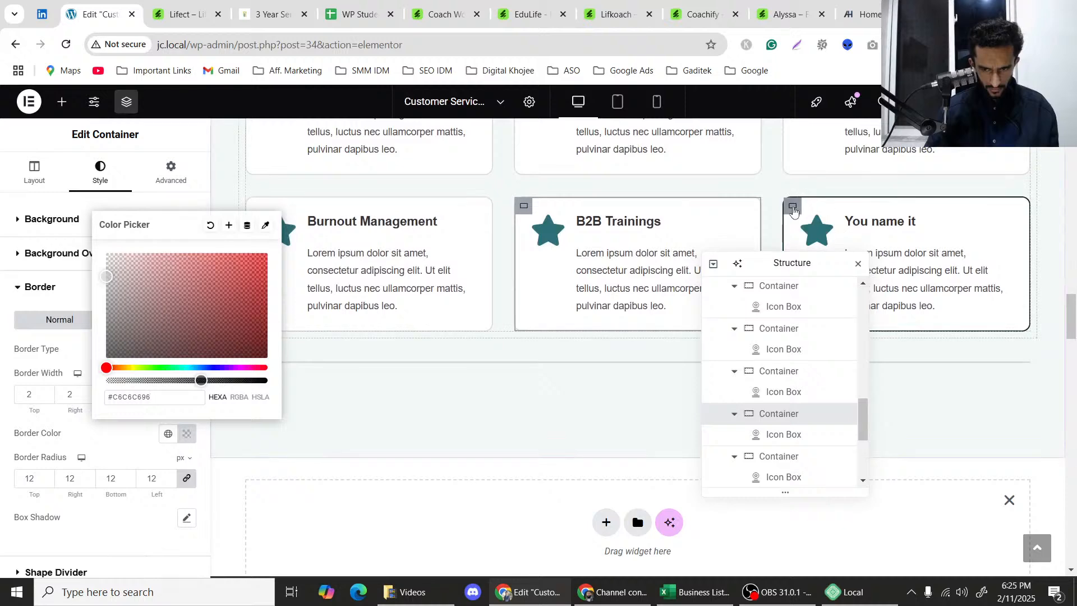
click(348, 251)
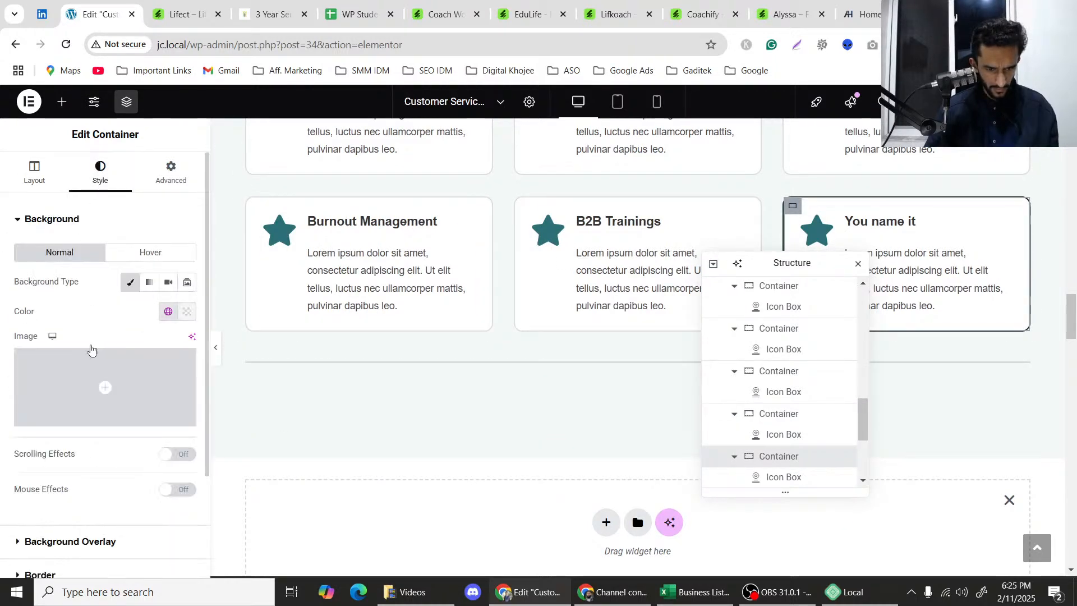
scroll(67, 392, down, 3)
click(60, 439)
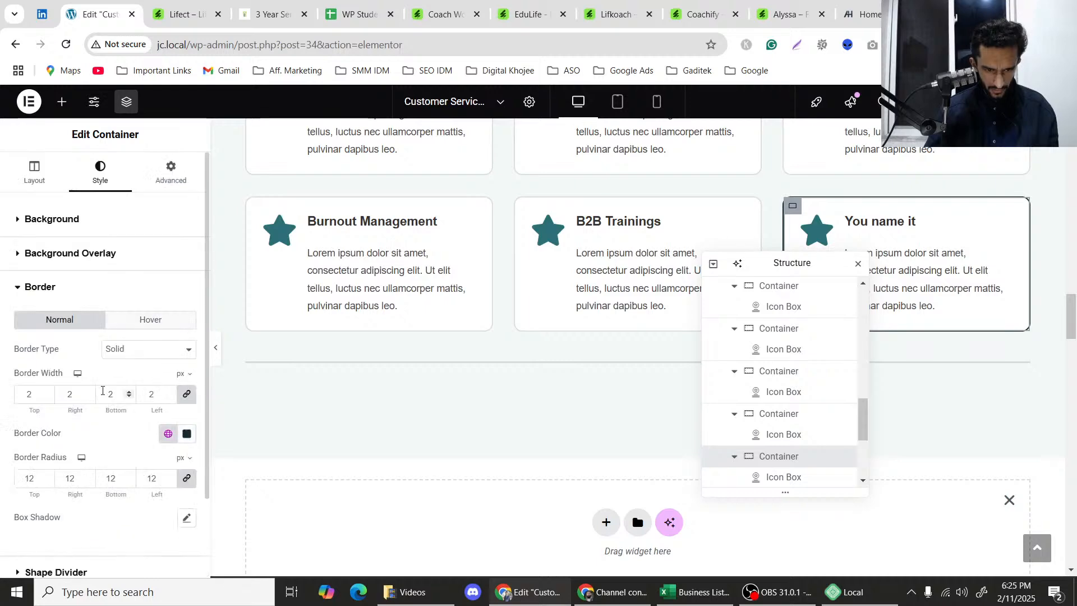
click(182, 433)
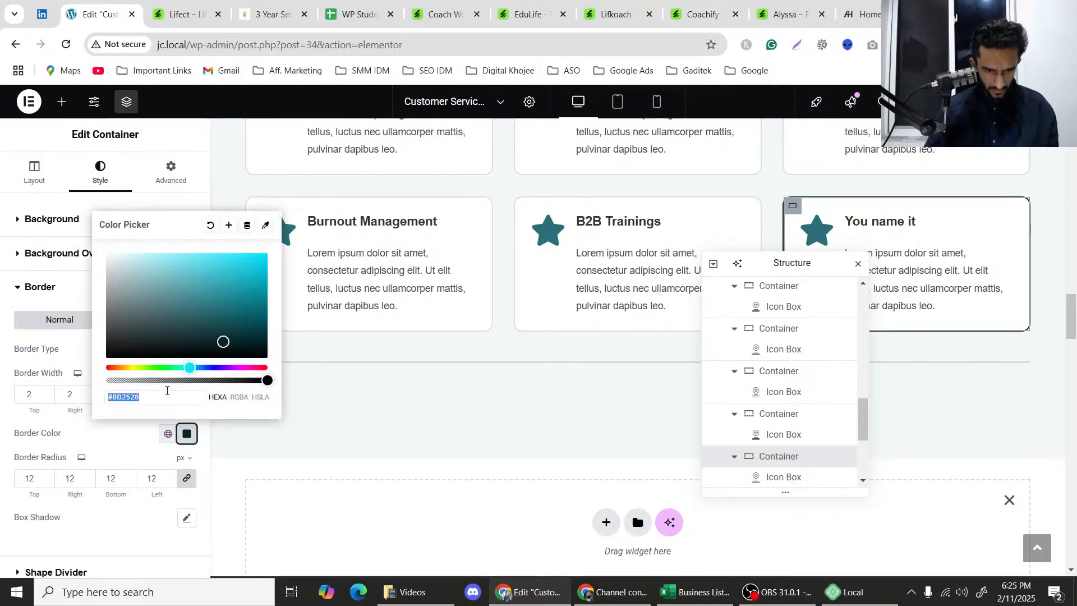
key(ctrl+v)
click(3, 386)
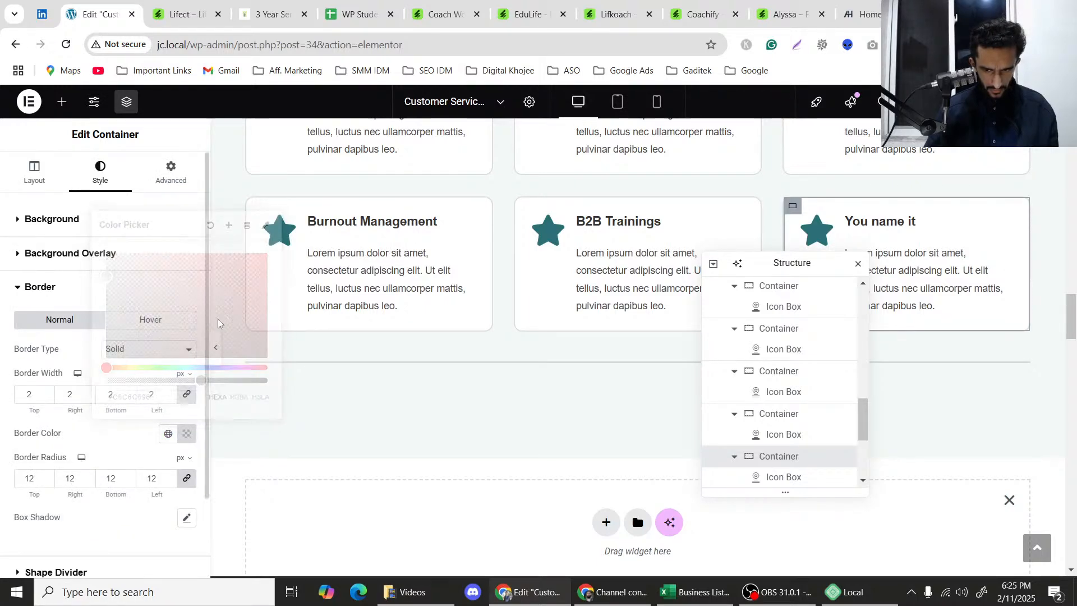
Preview the services section without the editor panel and examine the borders of all six cards against the divider.
scroll(537, 335, up, 7)
scroll(538, 335, down, 5)
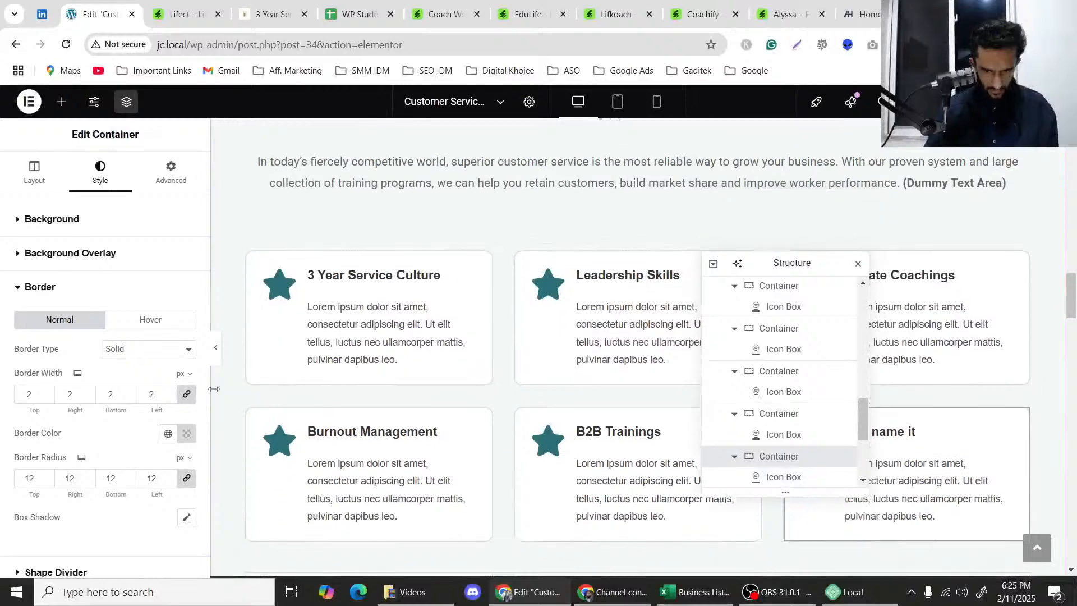
click(217, 350)
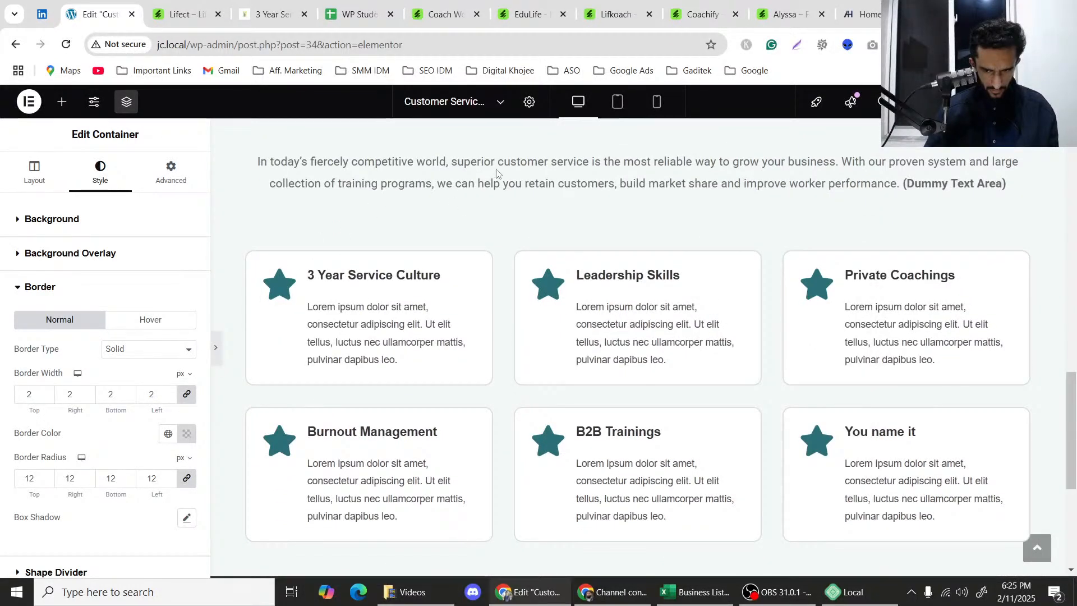
key(ctrl+p)
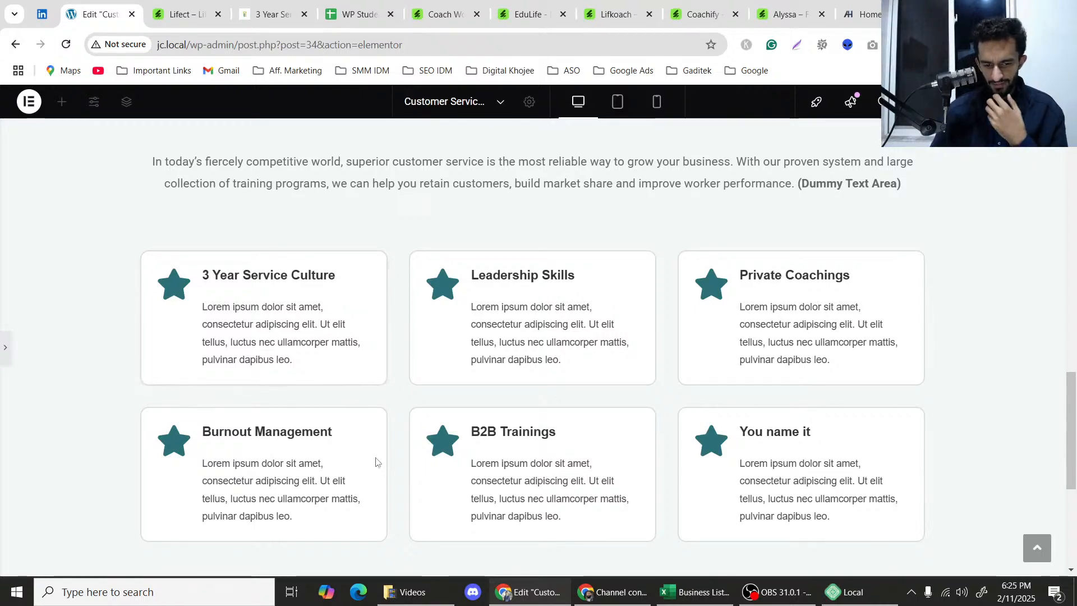
scroll(376, 459, down, 2)
scroll(313, 224, up, 1)
scroll(307, 269, up, 1)
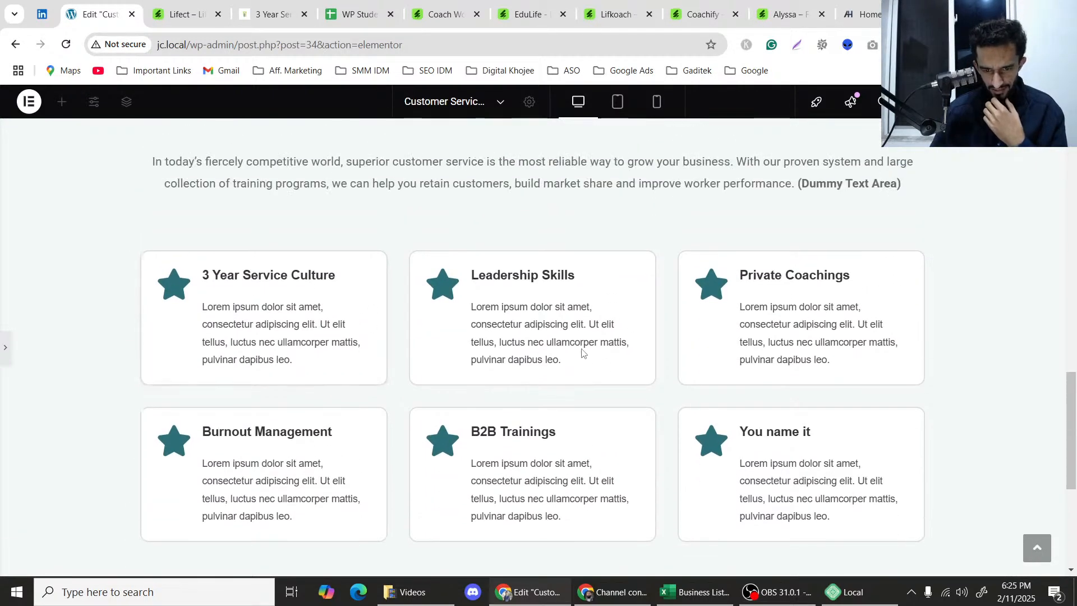
scroll(581, 351, down, 4)
scroll(465, 327, up, 10)
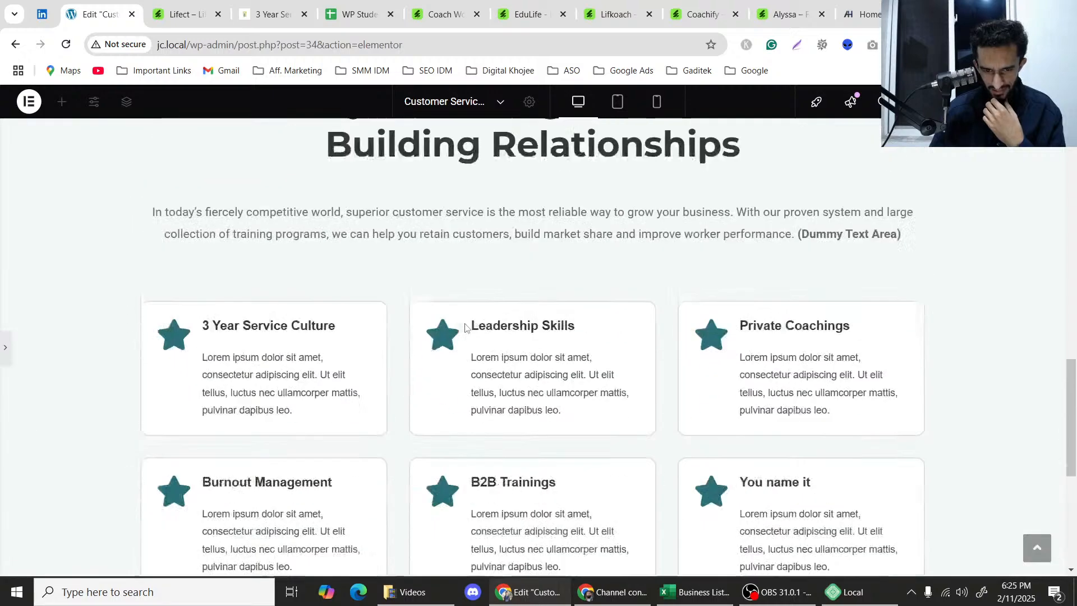
scroll(464, 327, down, 5)
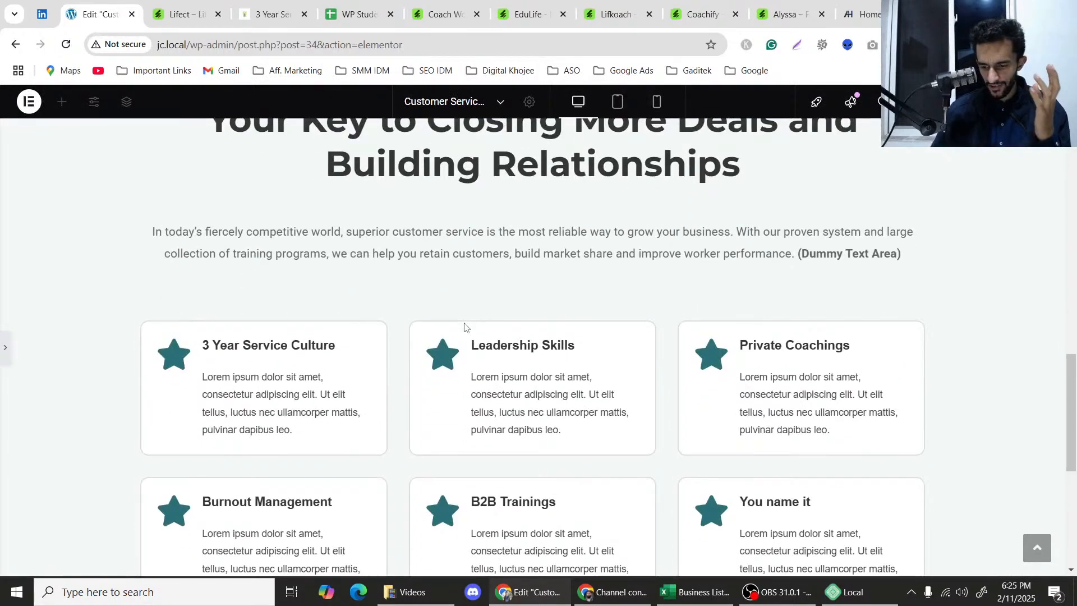
scroll(464, 327, down, 2)
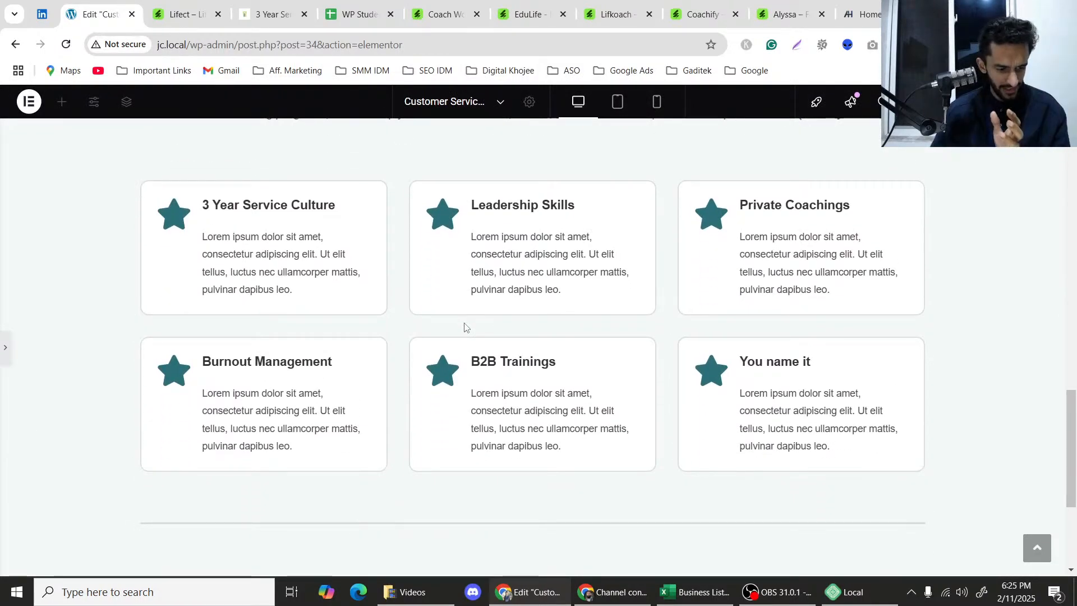
Review the landing page preview from the hero section down to the service cards and divider.
scroll(465, 327, down, 2)
scroll(464, 327, up, 11)
scroll(464, 327, up, 7)
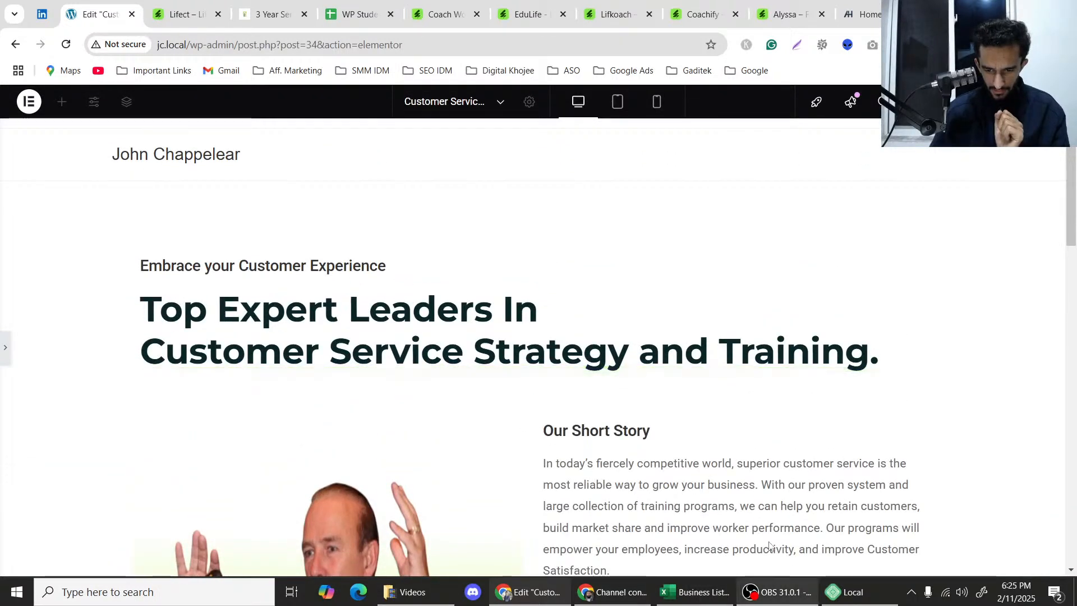
scroll(653, 429, down, 2)
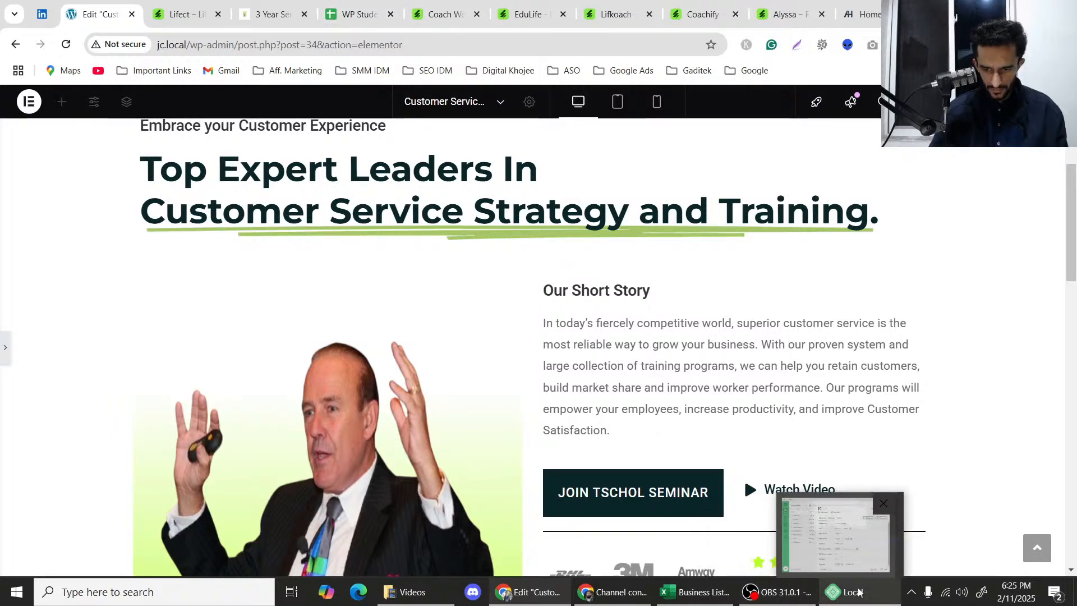
mouse_move(609, 598)
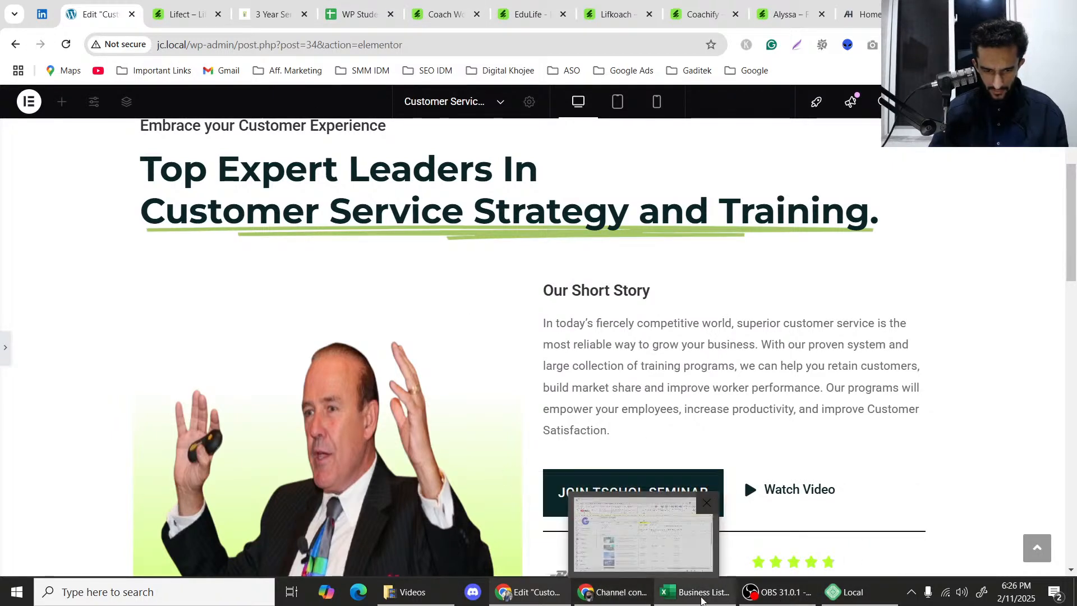
mouse_move(701, 599)
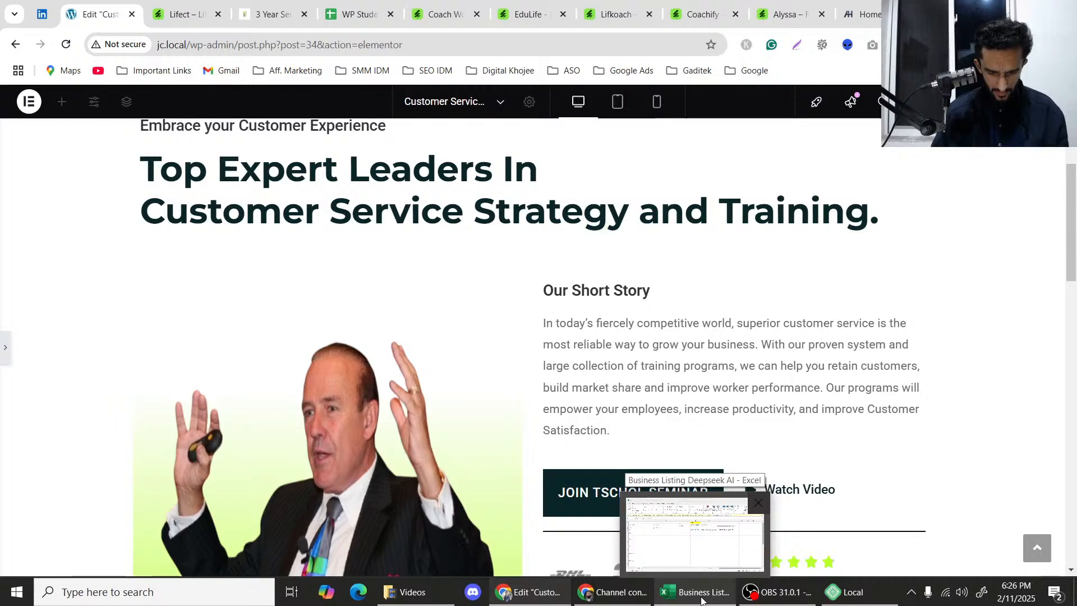
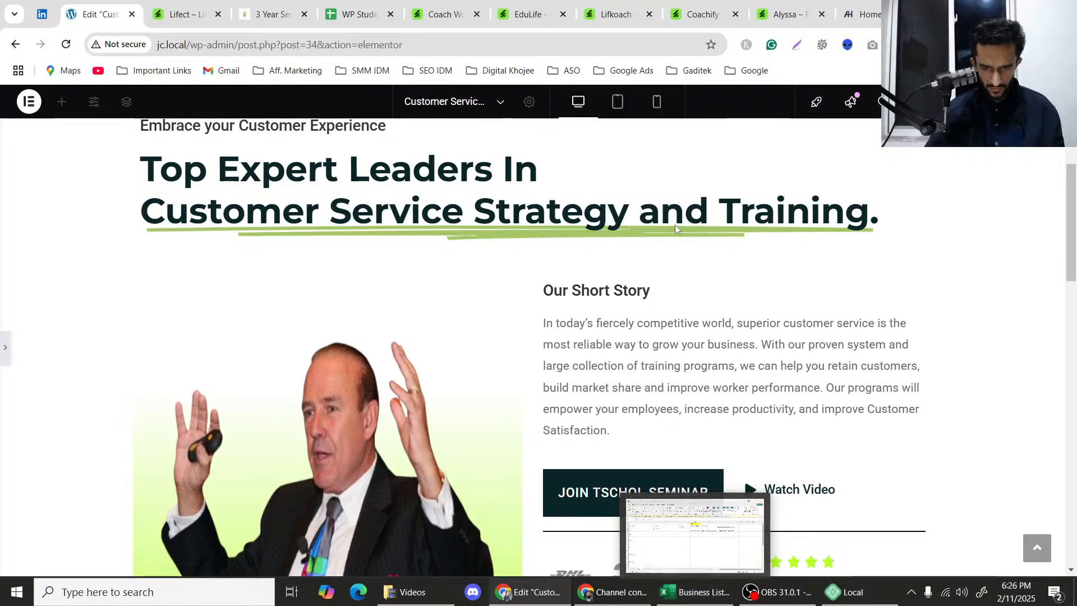
scroll(675, 224, down, 10)
scroll(692, 258, down, 5)
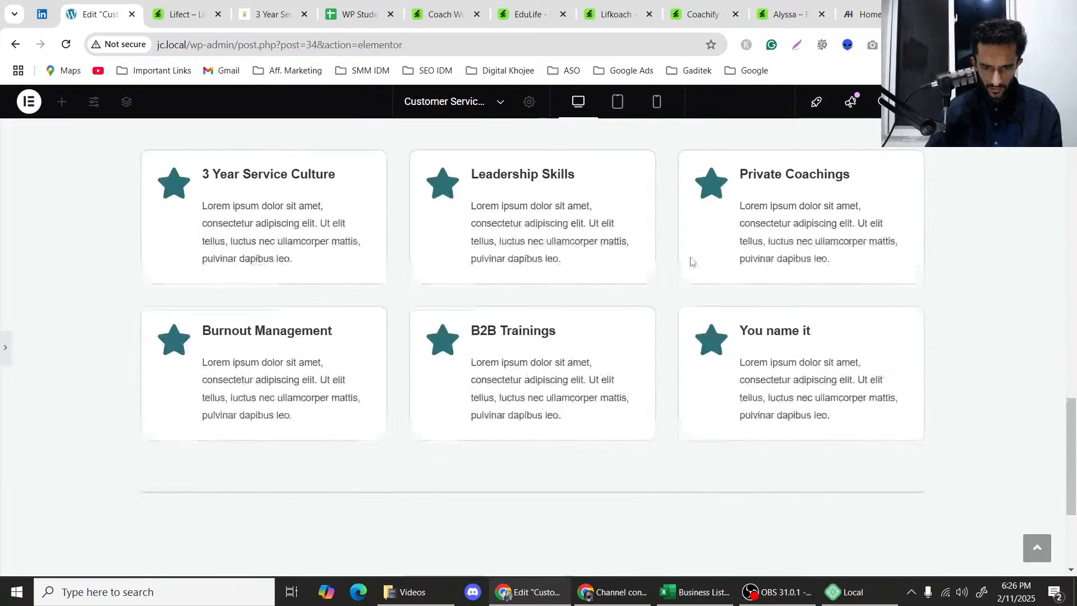
scroll(449, 267, up, 10)
scroll(484, 261, down, 7)
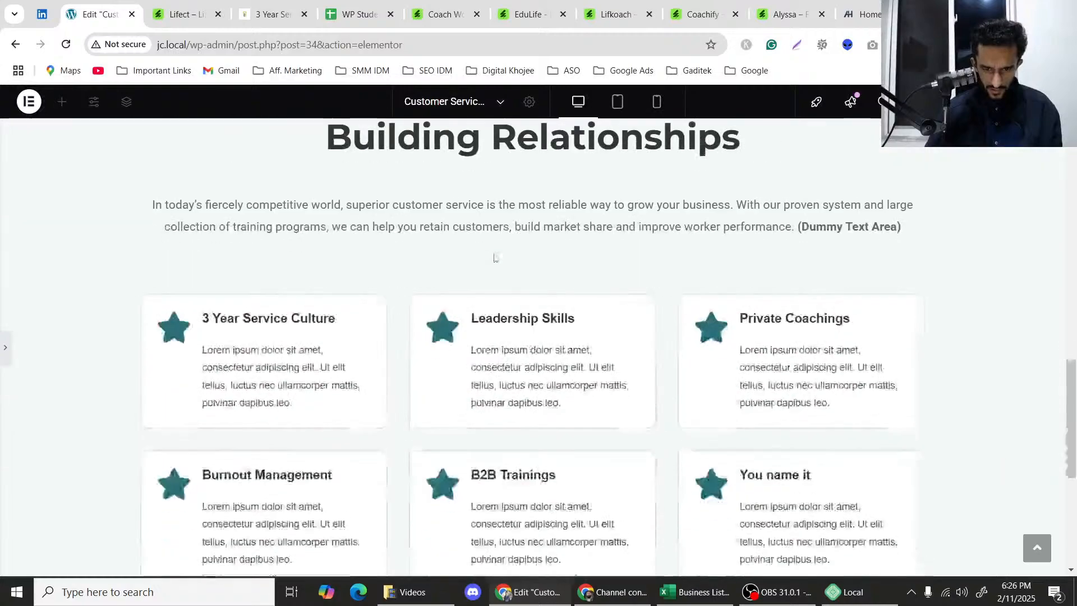
scroll(236, 275, up, 15)
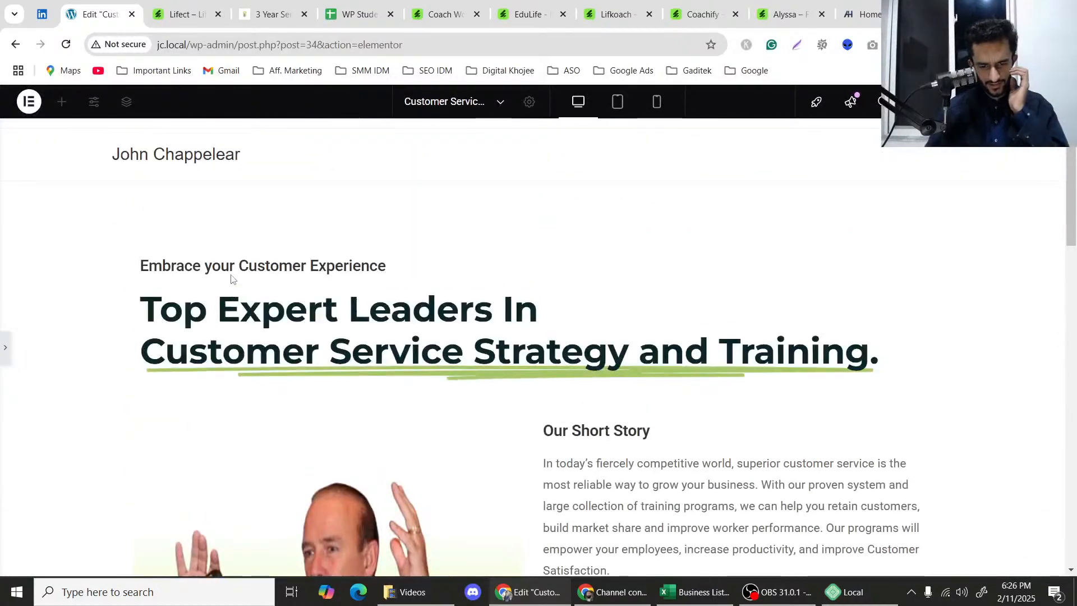
scroll(232, 279, down, 6)
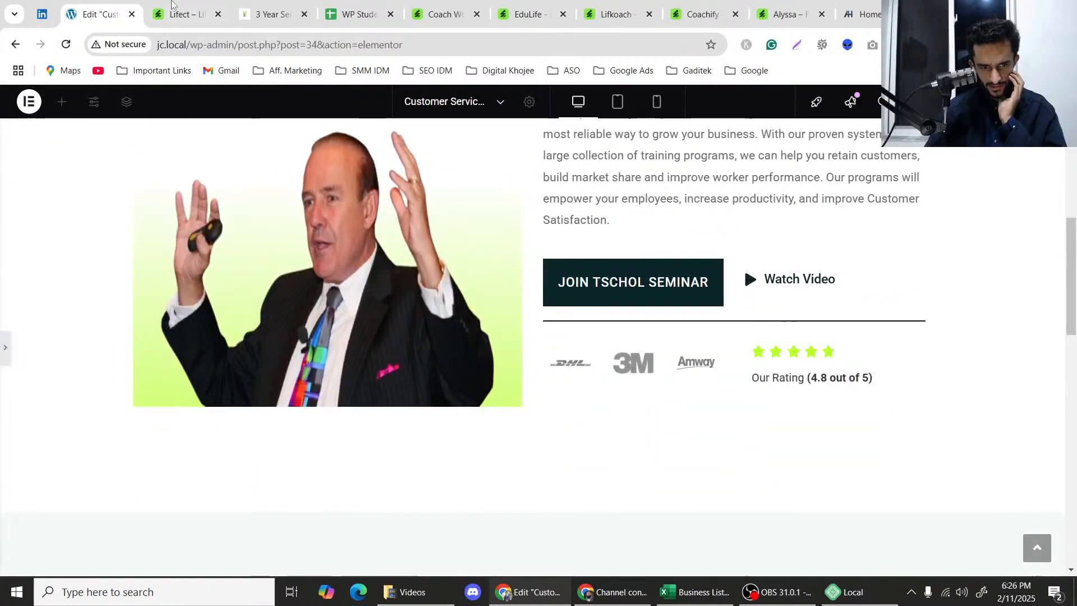
Switch to the Service Quality Institute website, look over its 3 Year Service Culture Plan page and open the site's home page.
click(273, 14)
scroll(376, 279, down, 2)
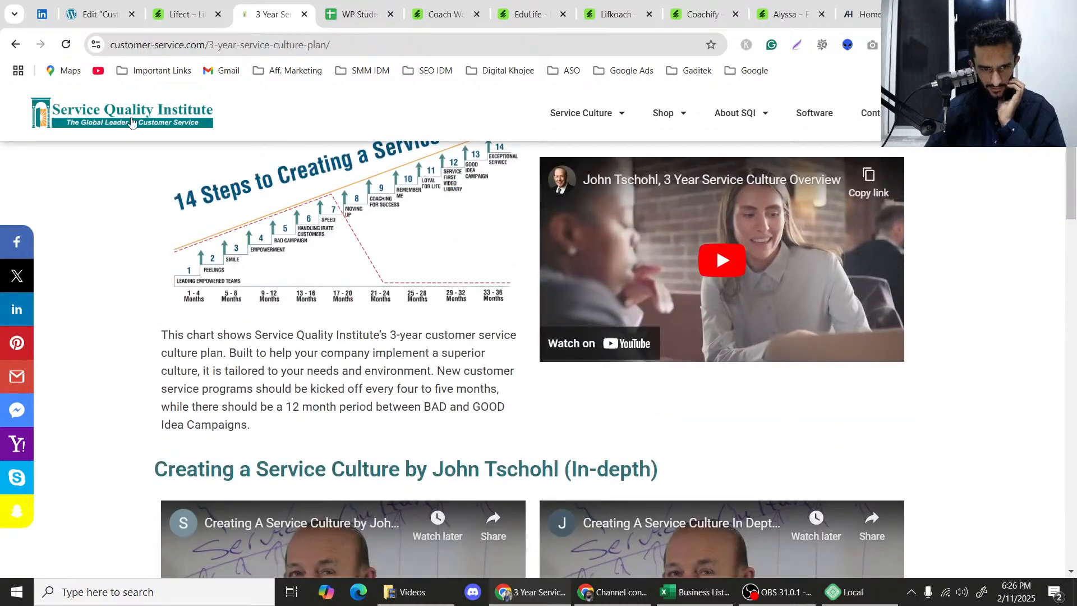
click(166, 121)
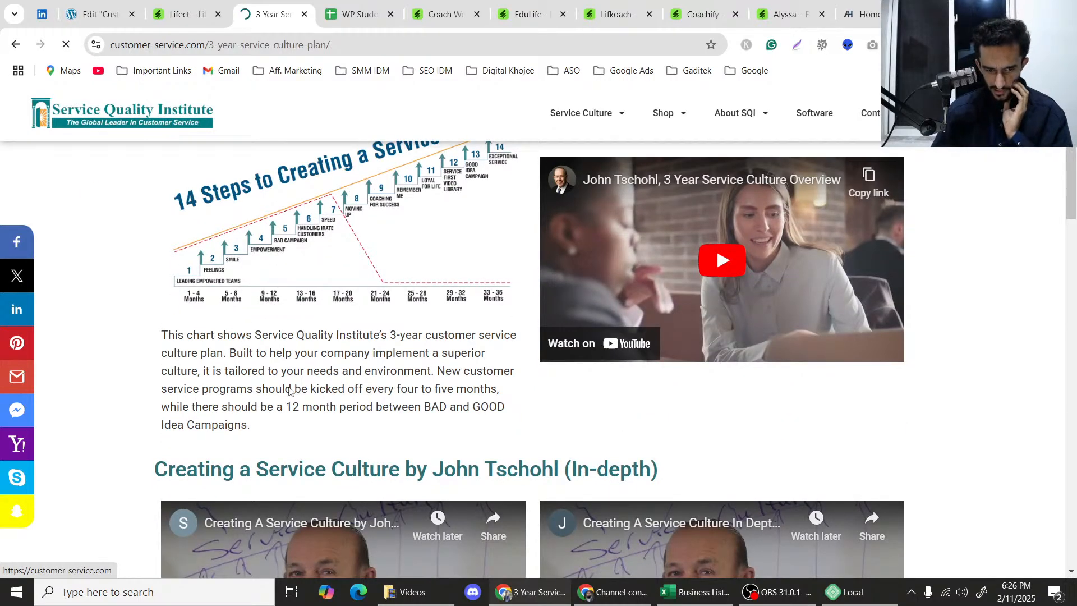
scroll(292, 387, down, 5)
scroll(292, 224, up, 9)
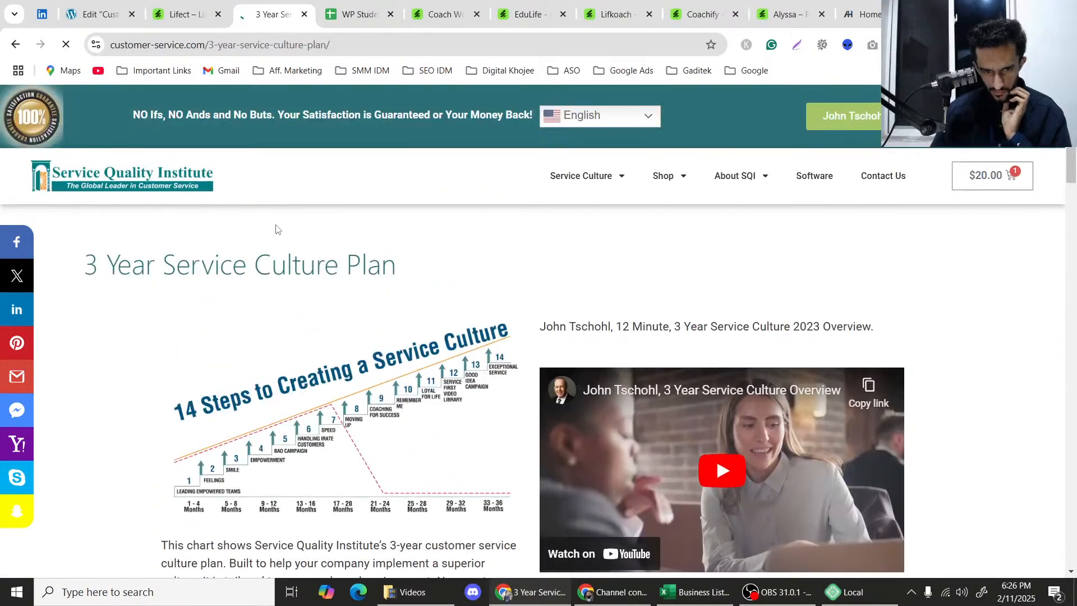
Return to the Elementor page preview and check the layout from the hero down to the service cards.
click(124, 17)
scroll(412, 246, up, 6)
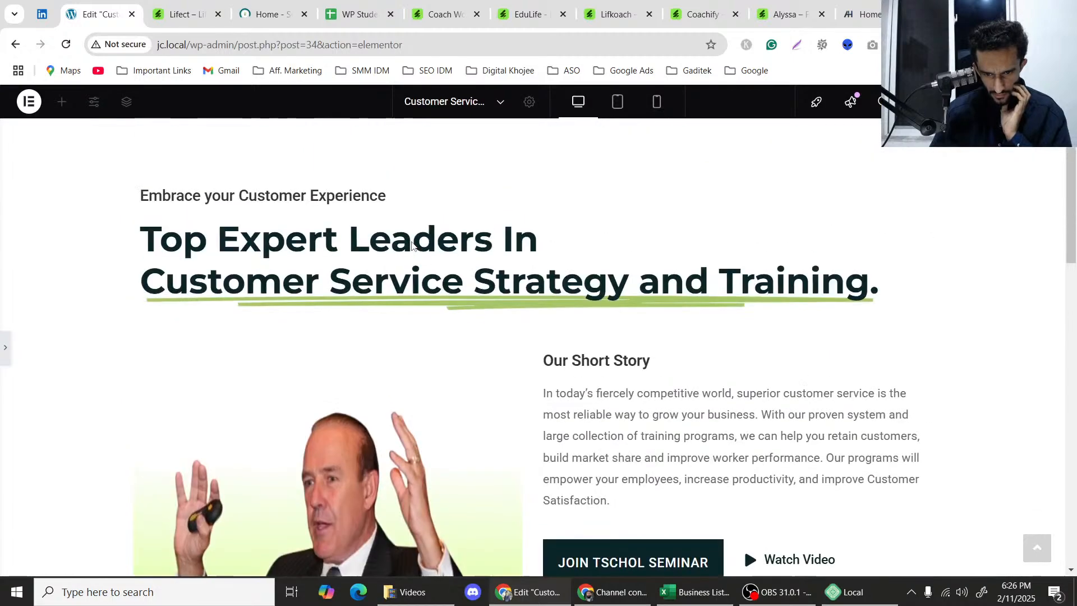
scroll(412, 246, down, 3)
scroll(412, 246, down, 18)
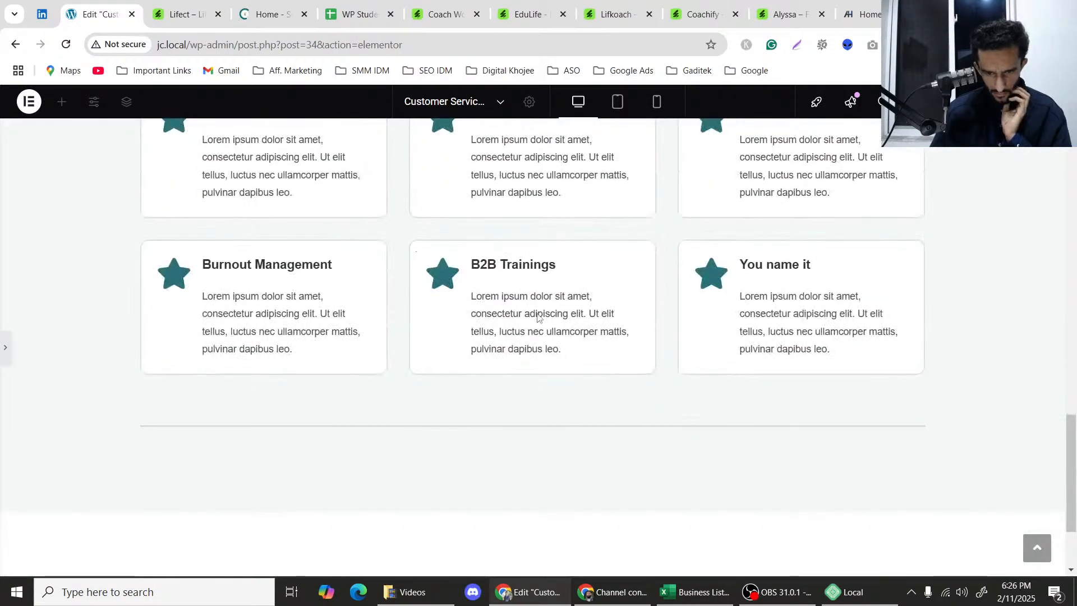
scroll(439, 298, up, 10)
scroll(439, 297, down, 4)
scroll(437, 297, down, 5)
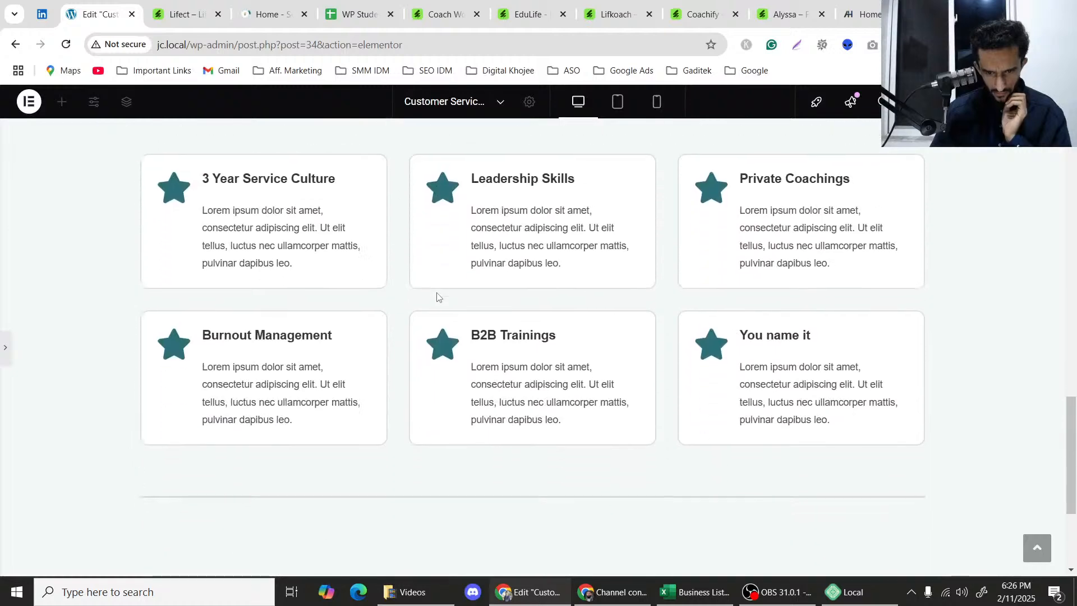
Examine the Lifect template's client logo strip below its divider against the matching area of the Elementor page.
click(182, 6)
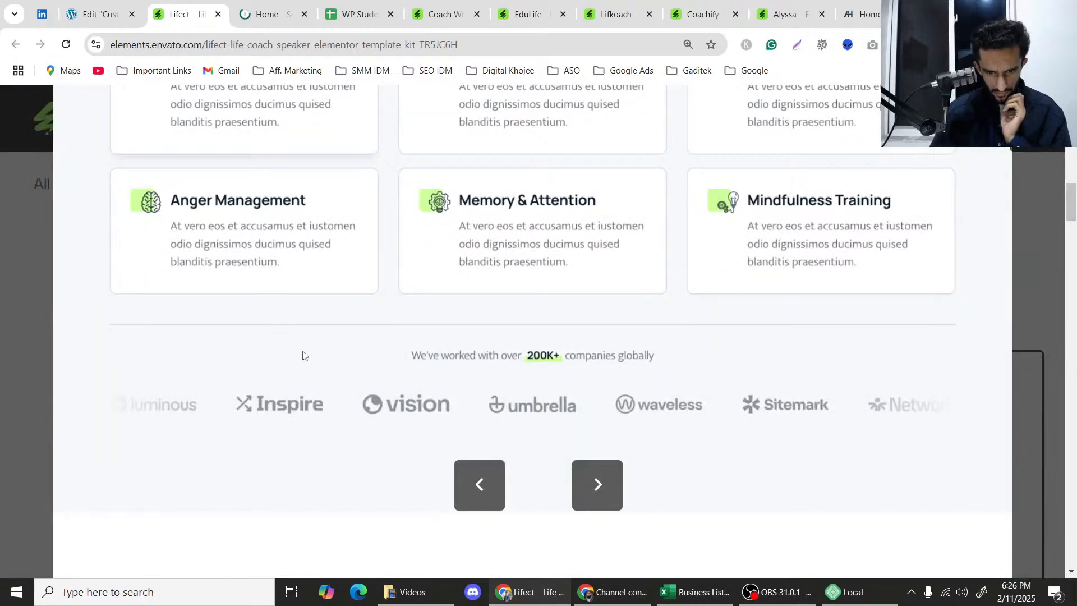
scroll(303, 355, down, 1)
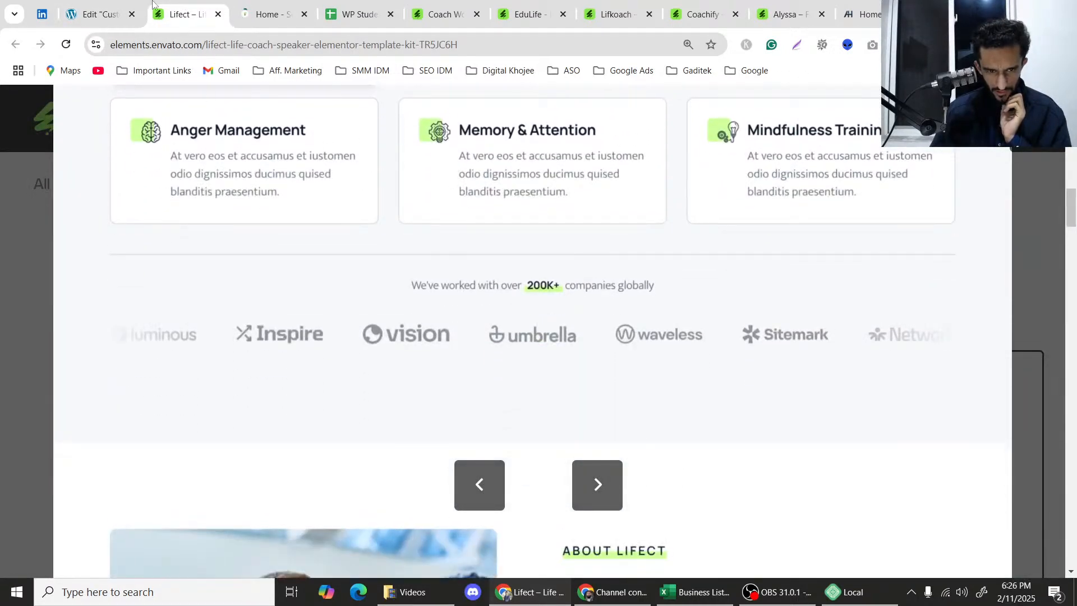
click(101, 12)
scroll(391, 352, down, 3)
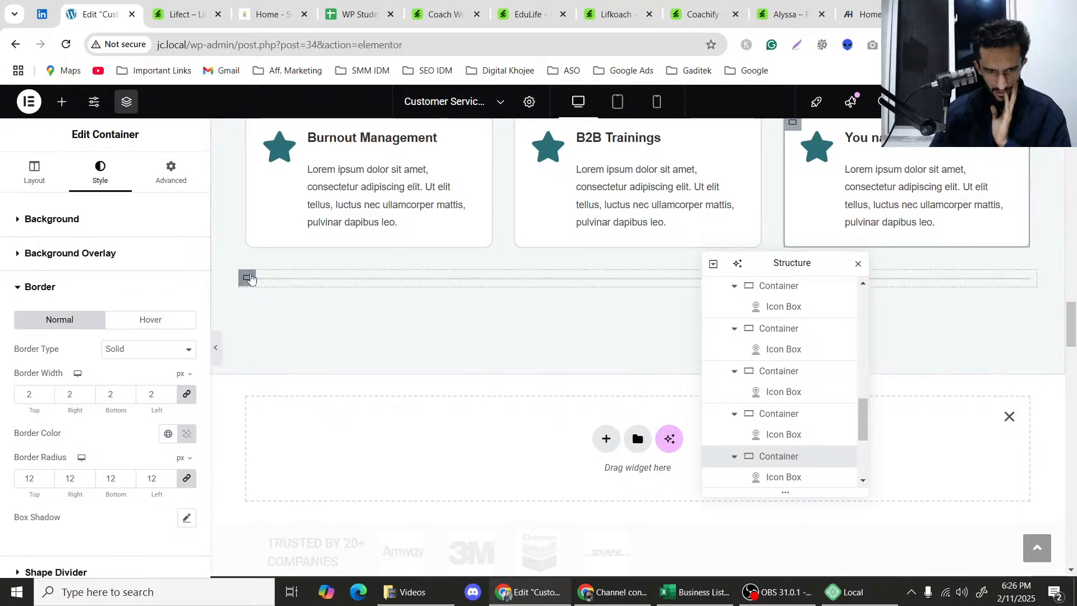
Select the divider's container, show the available widgets and compare the area with the Lifect template's companies text and logo row.
click(178, 14)
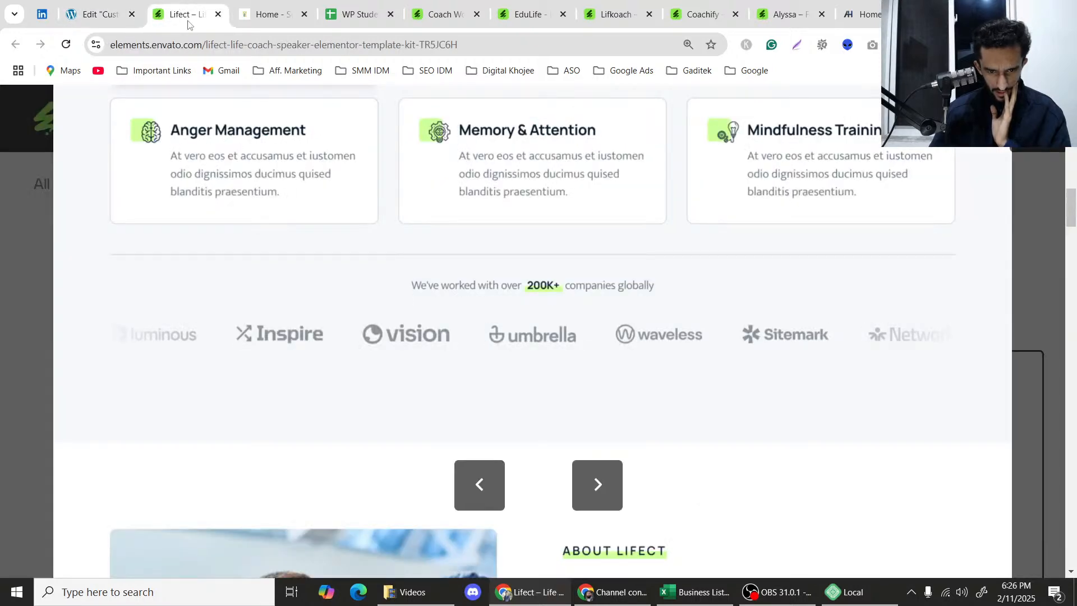
click(97, 14)
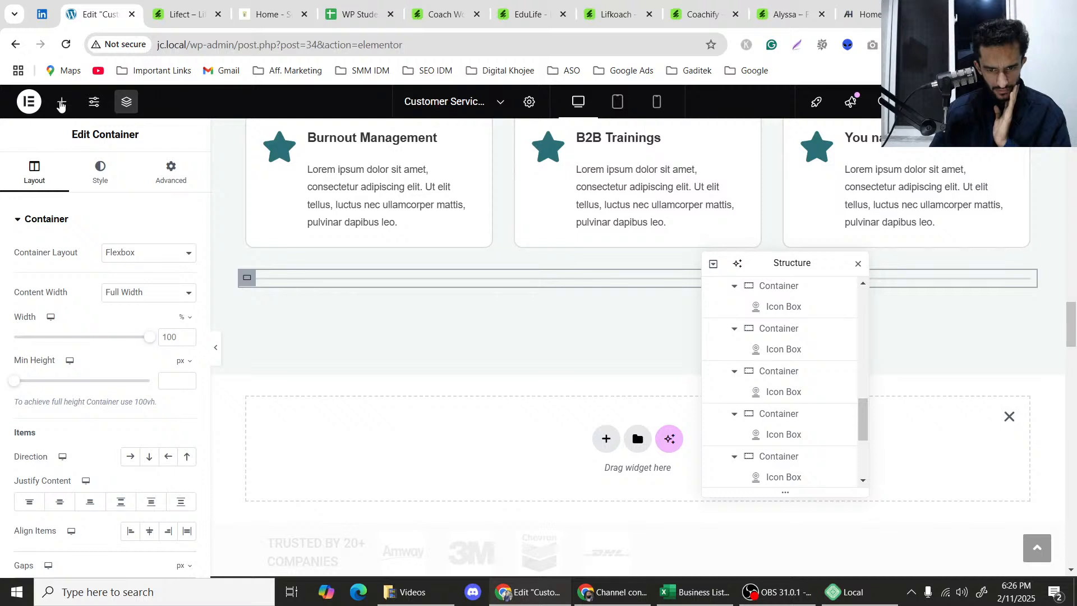
click(61, 104)
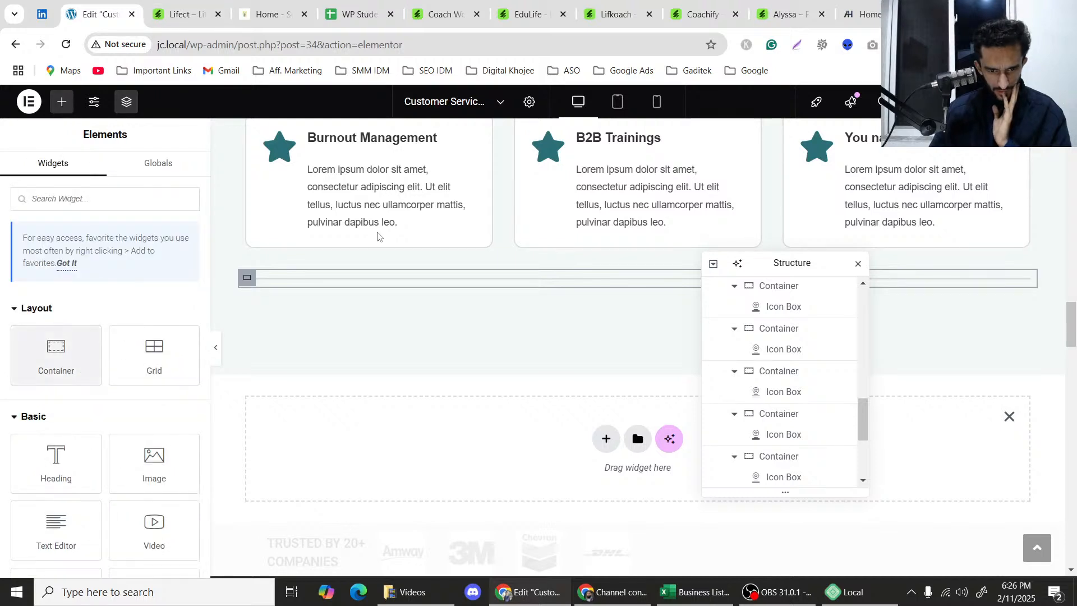
click(165, 4)
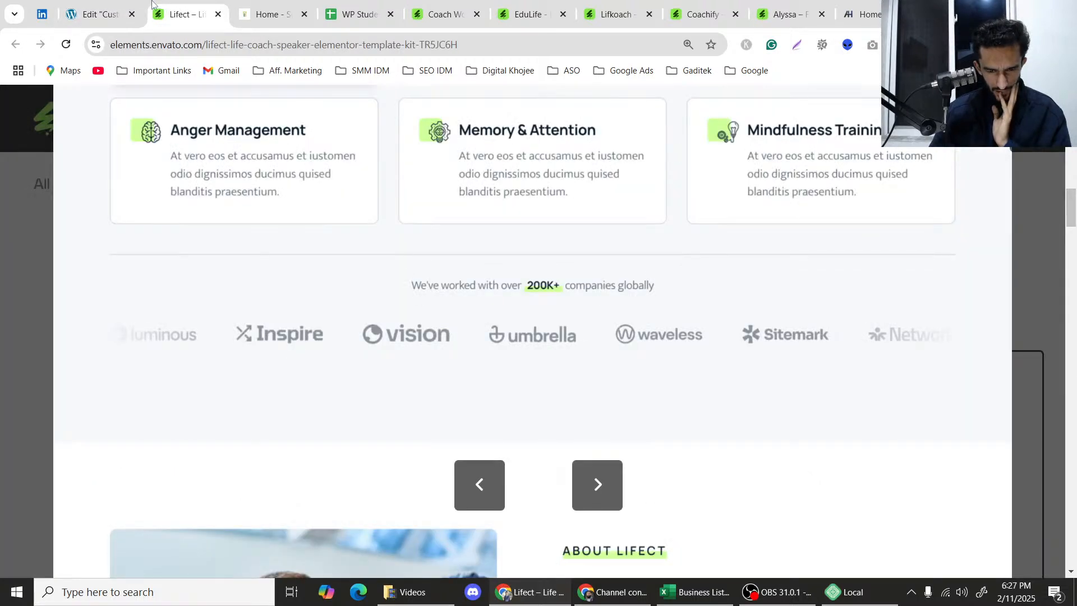
click(101, 4)
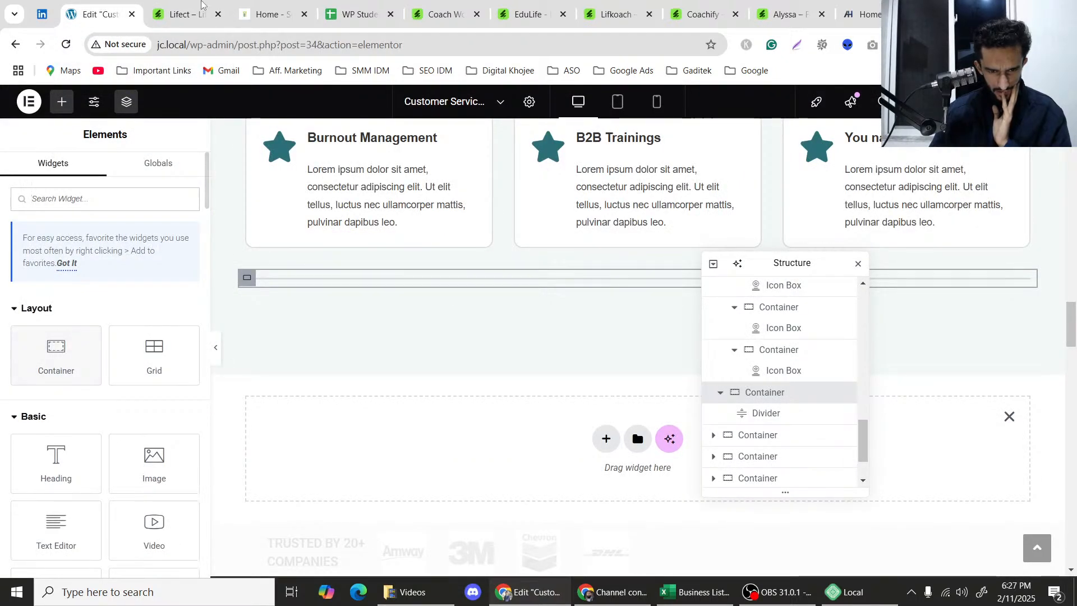
click(191, 4)
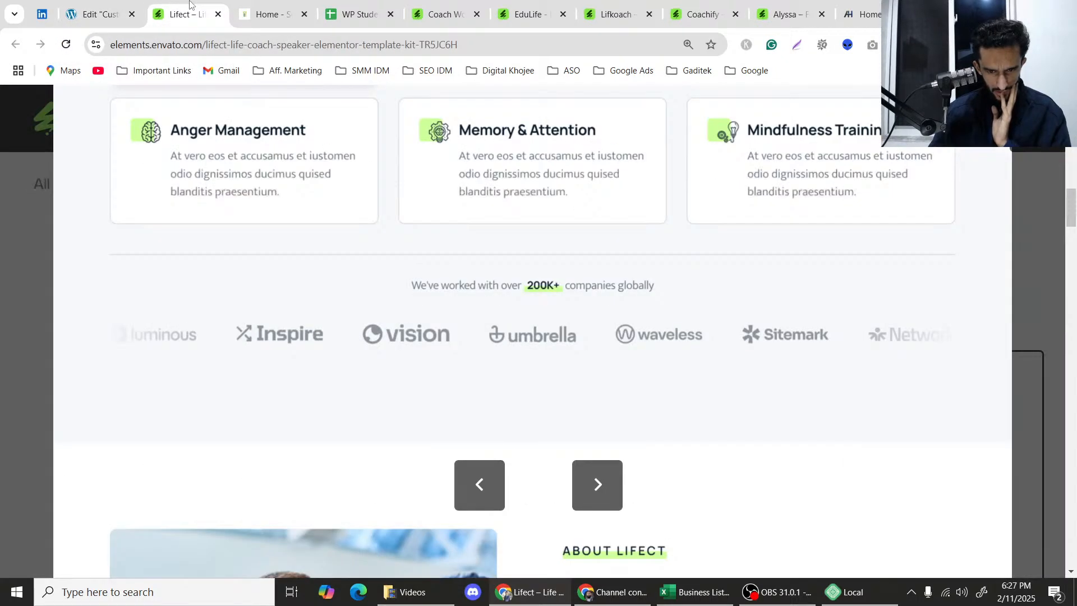
click(93, 5)
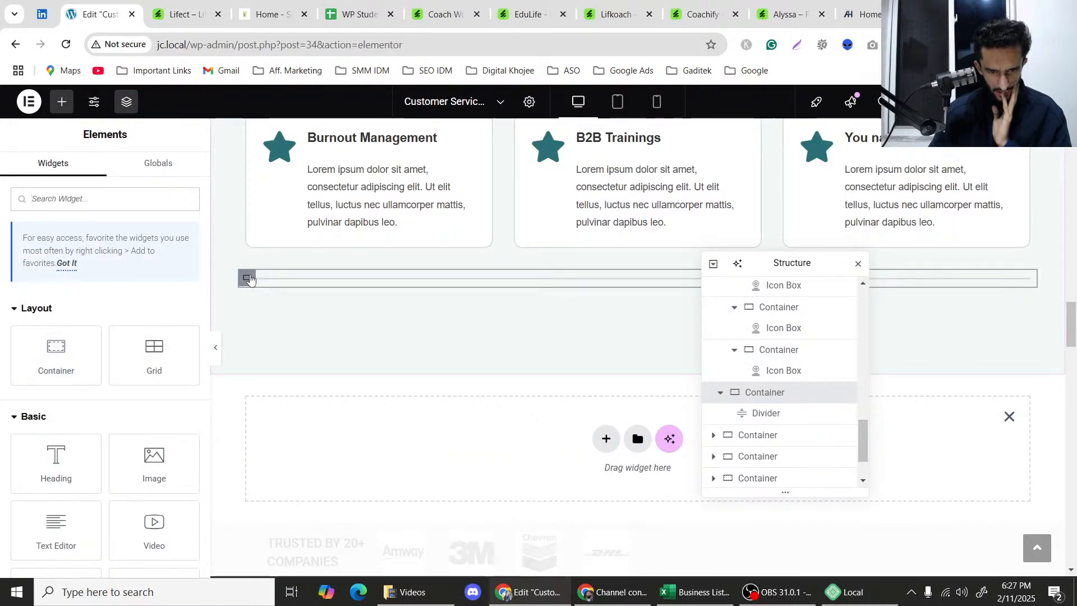
Set the divider container's item direction to Row - horizontal.
click(250, 280)
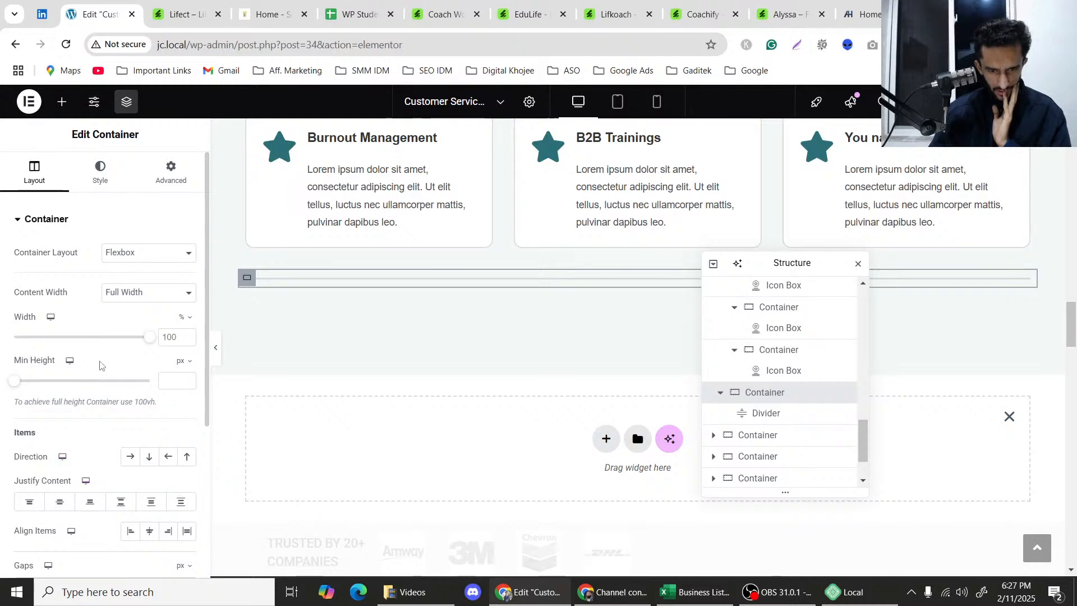
scroll(140, 522, down, 1)
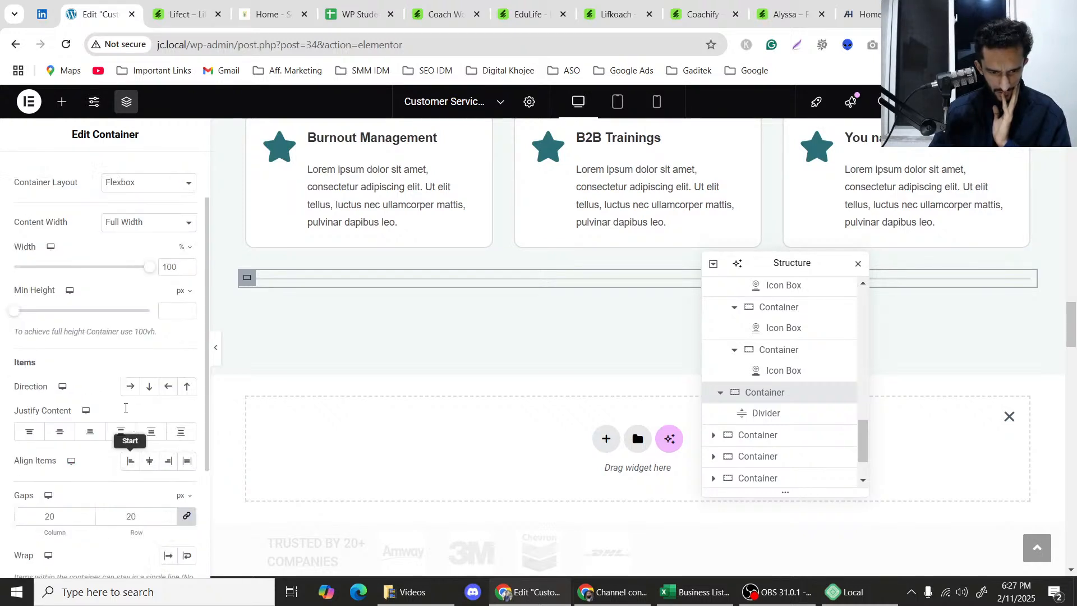
click(128, 385)
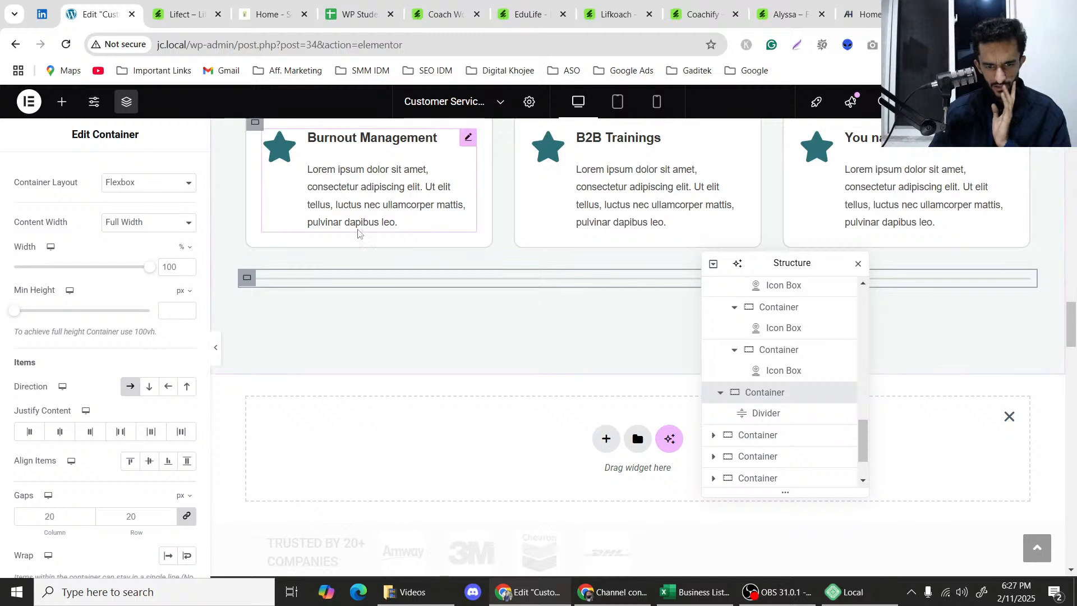
scroll(163, 191, up, 1)
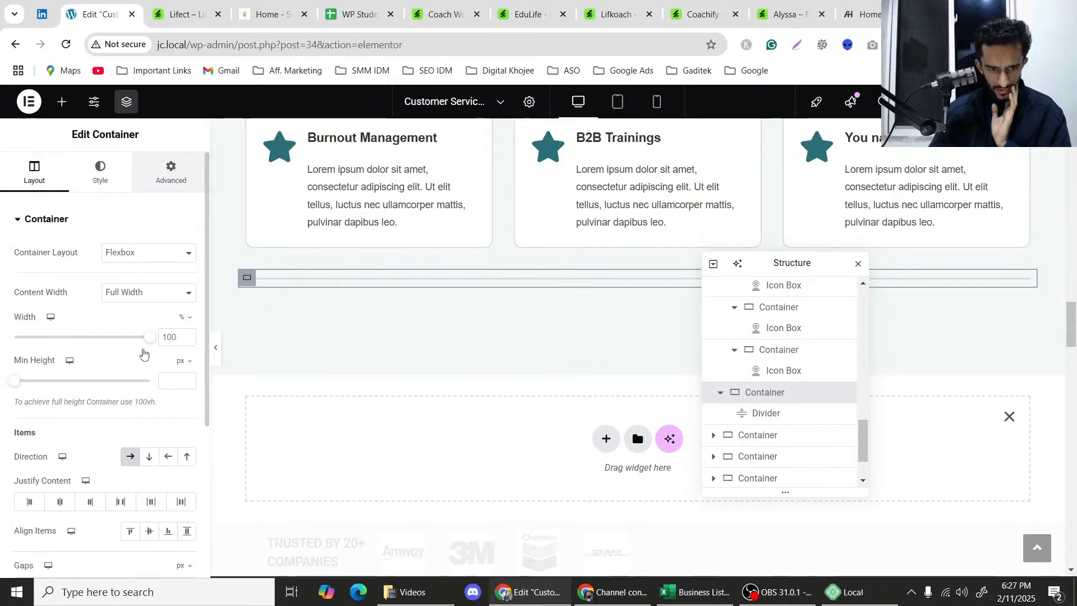
Try the Grow size option on the divider's container and turn it off again.
click(171, 171)
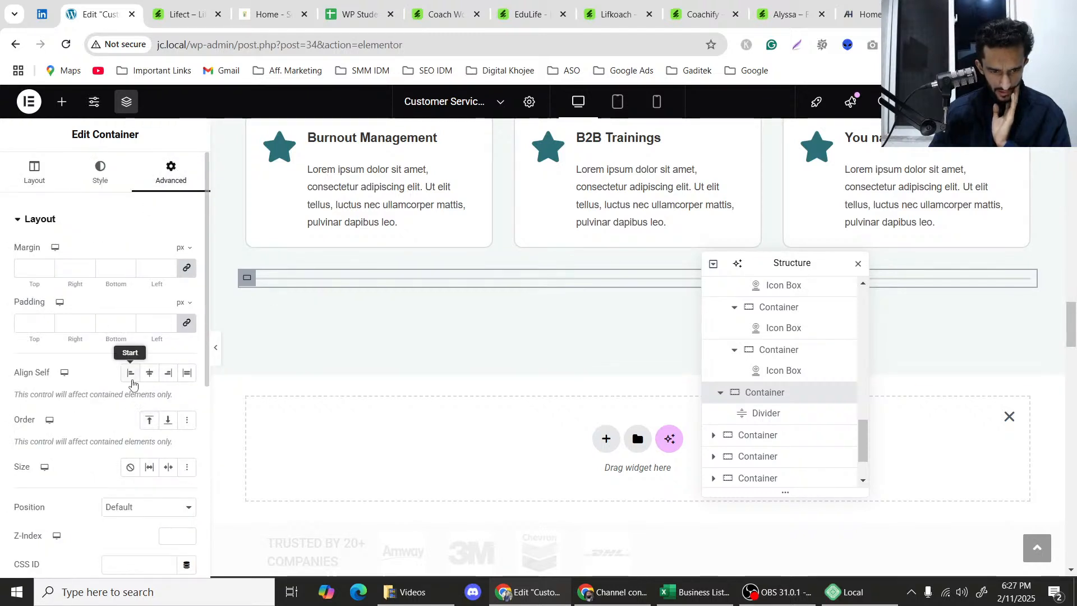
click(149, 468)
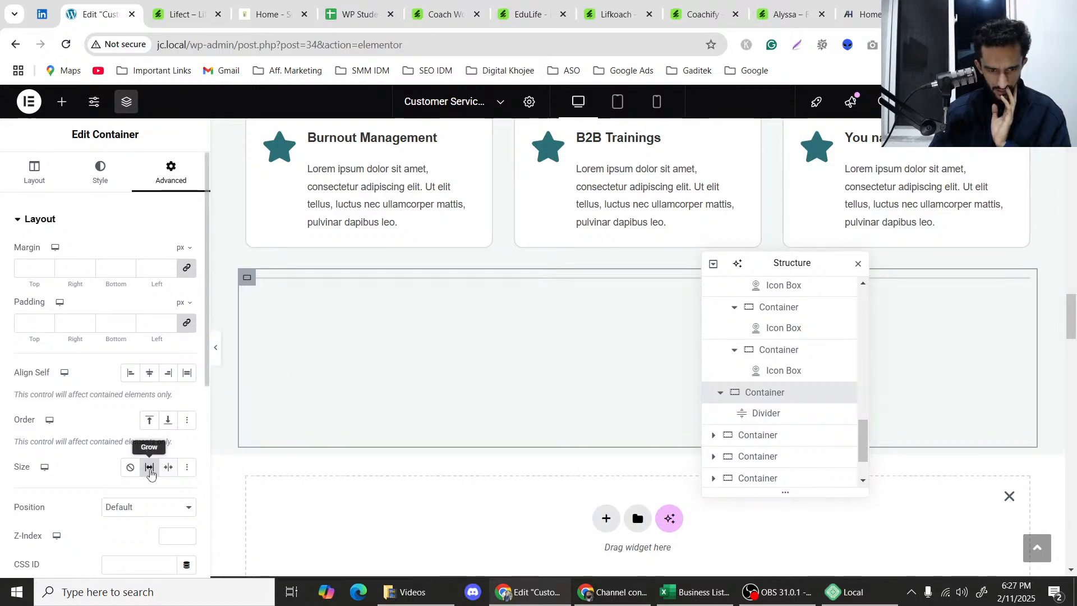
click(149, 467)
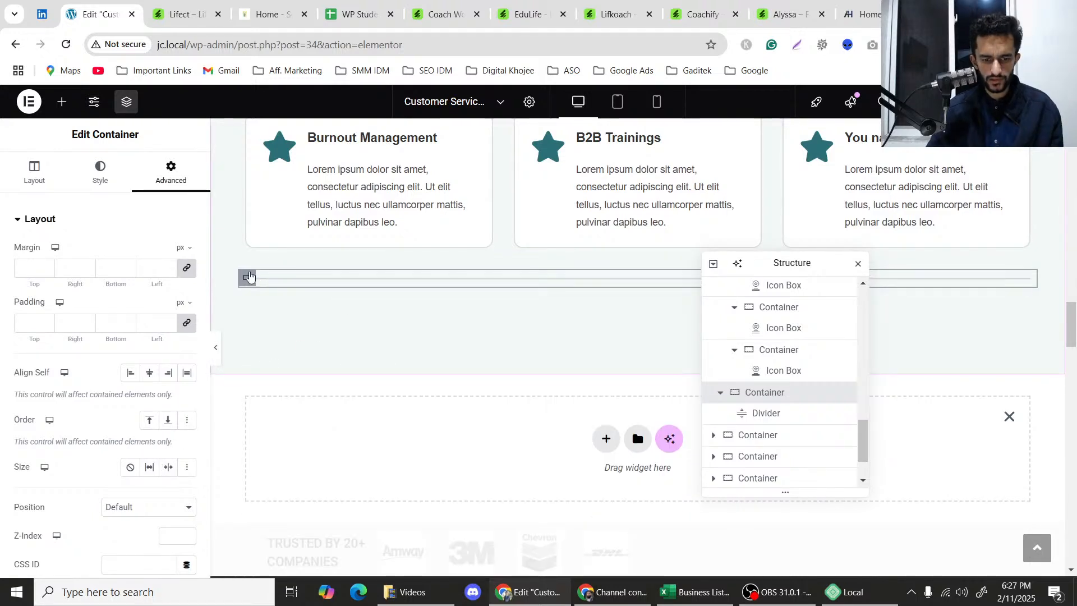
Check the Lifect template's layout below its divider and set the divider container's item direction to Column - vertical.
click(188, 5)
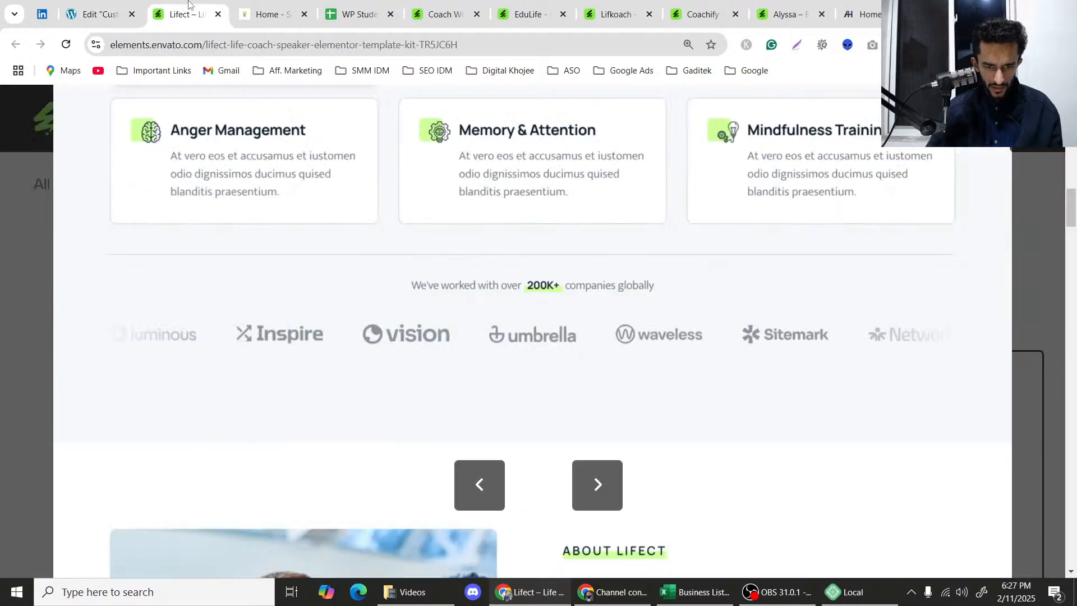
click(129, 3)
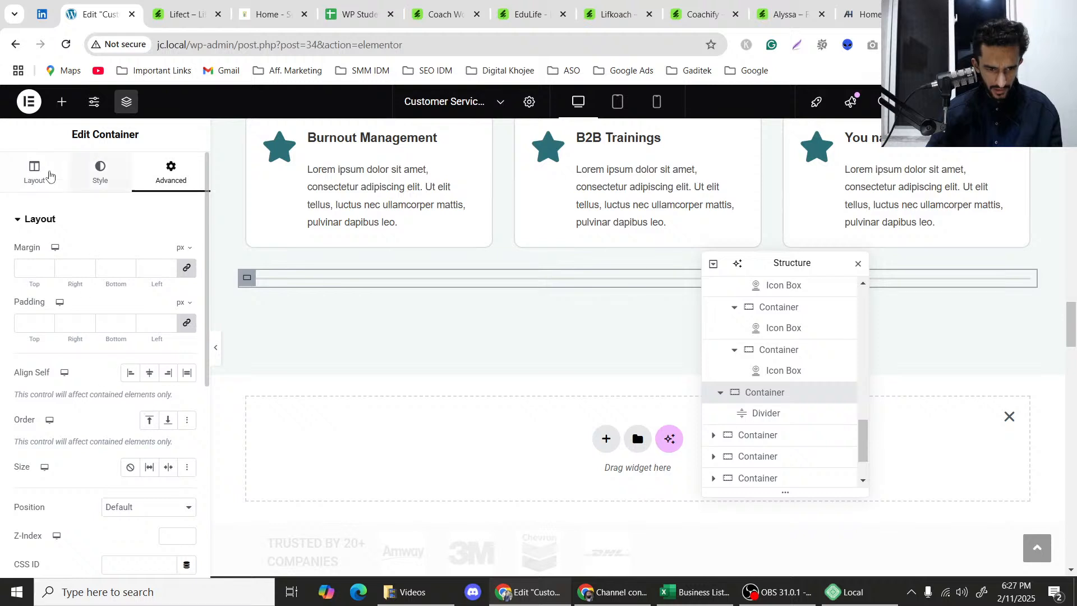
click(49, 175)
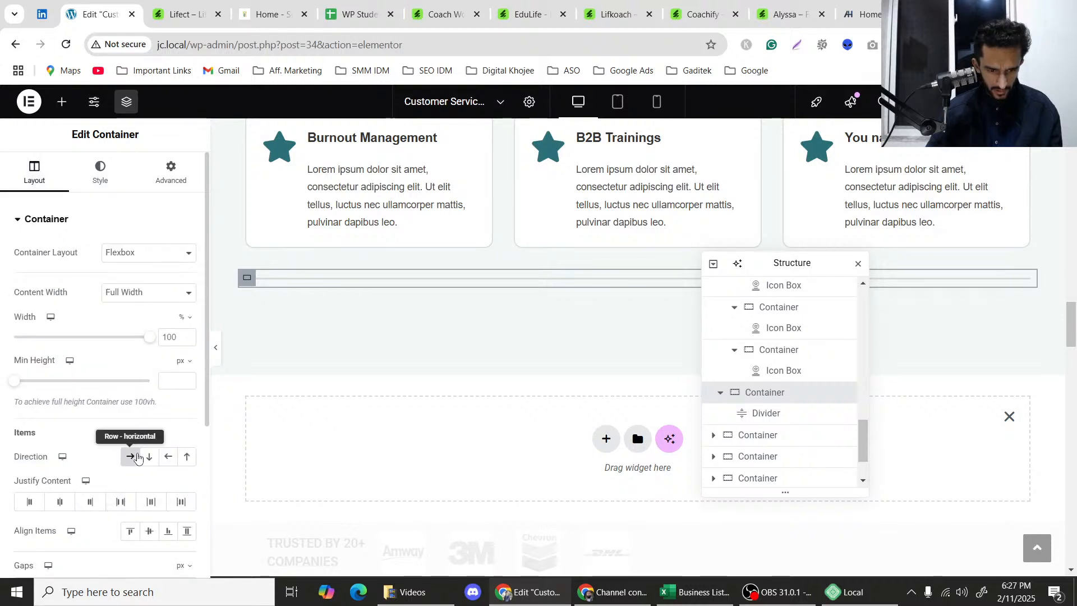
click(149, 456)
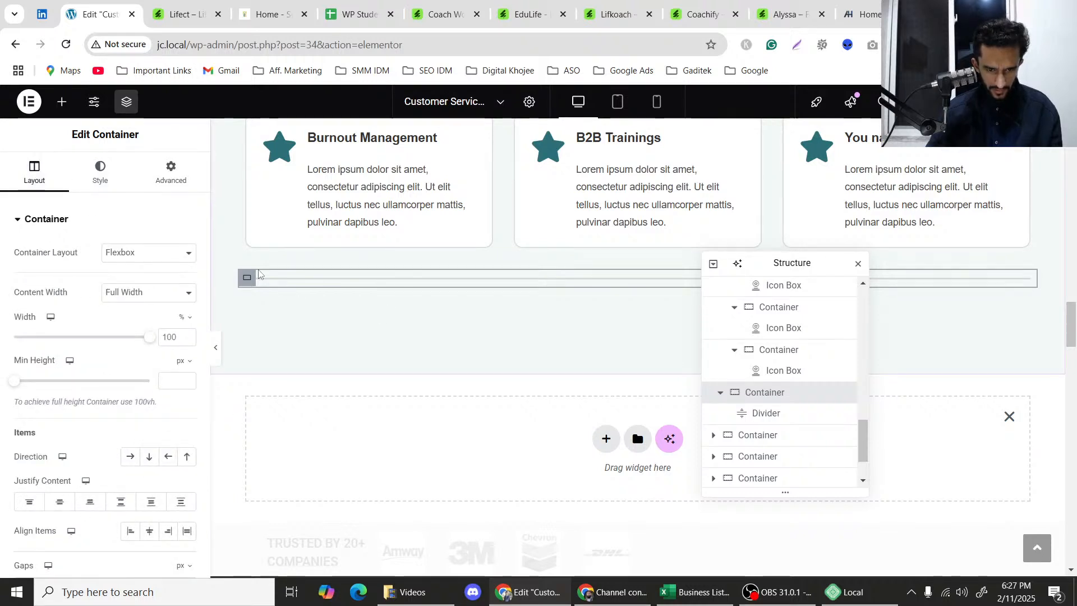
Add a new container directly below the divider's container in the services section.
click(70, 105)
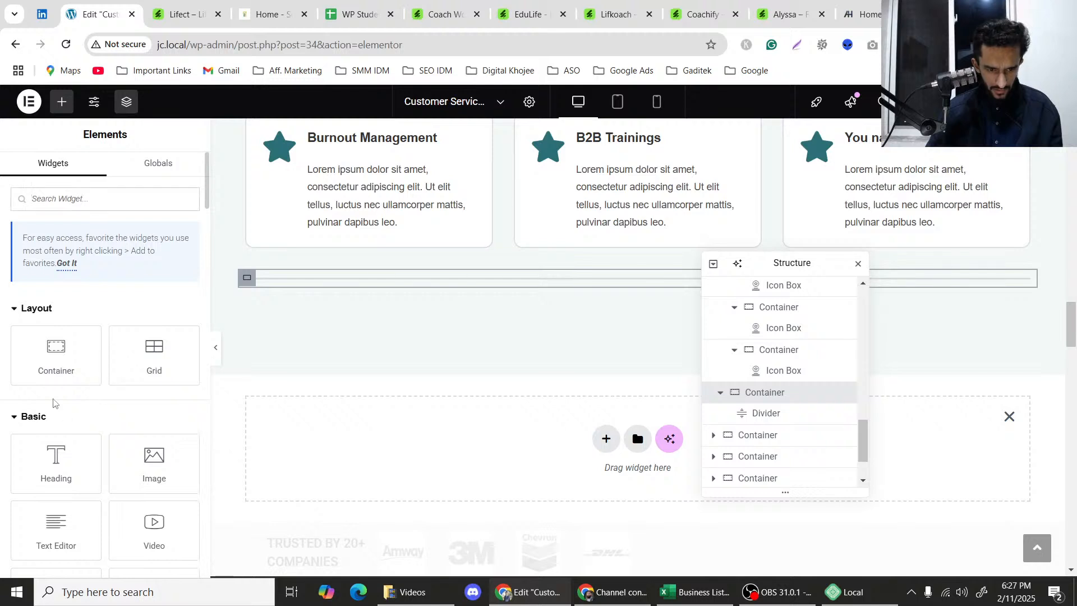
drag(56, 356, 386, 295)
mouse_move(394, 290)
mouse_down()
mouse_move(404, 286)
mouse_move(392, 282)
mouse_up()
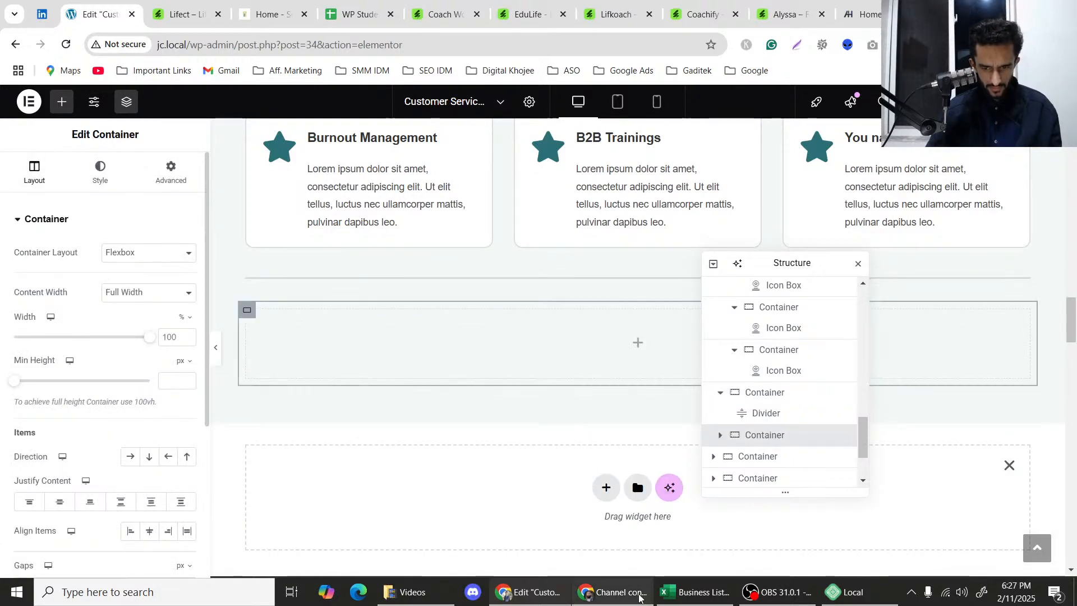
mouse_move(627, 595)
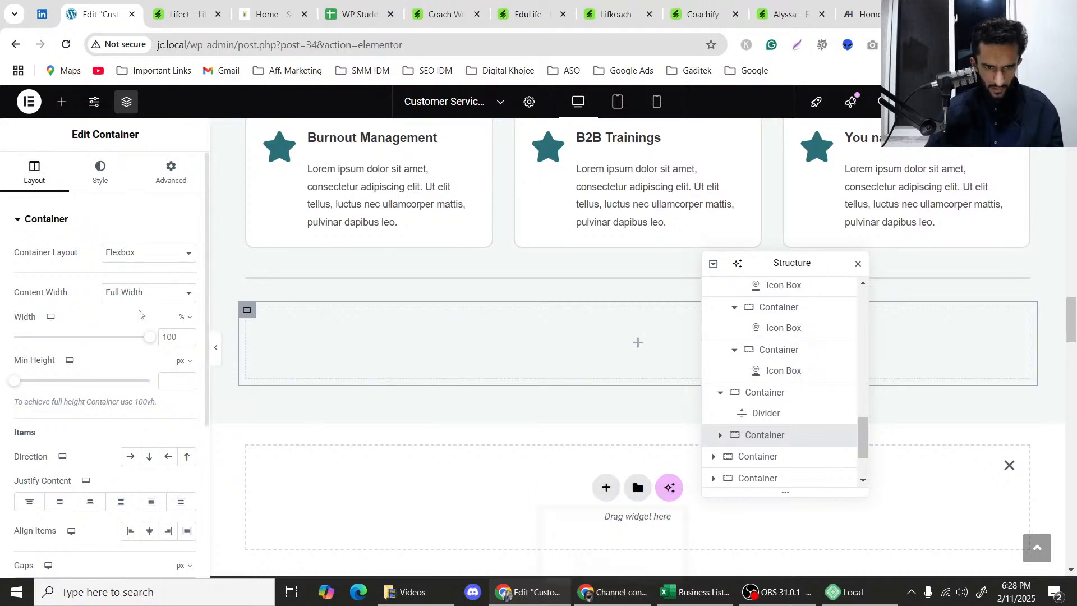
Compare with the Lifect template's companies line and set the new container's item direction to Row - horizontal.
click(179, 13)
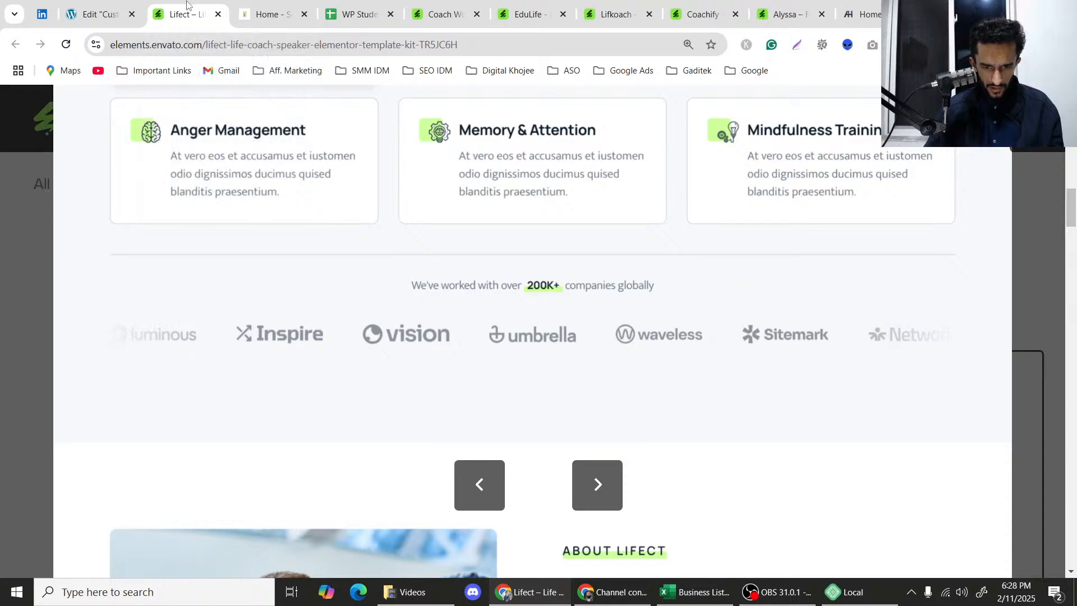
click(93, 11)
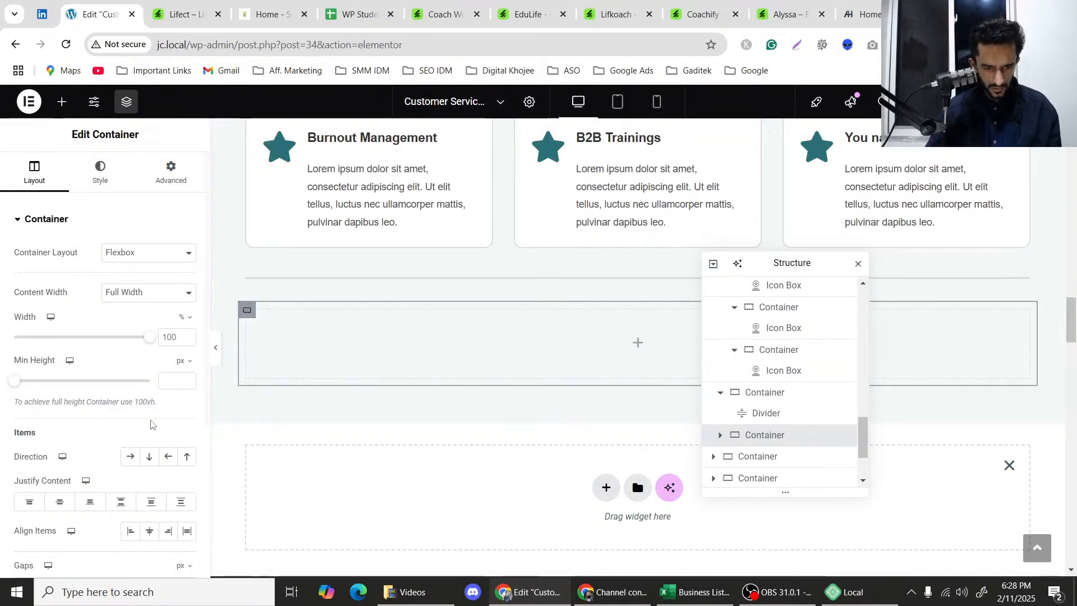
click(126, 458)
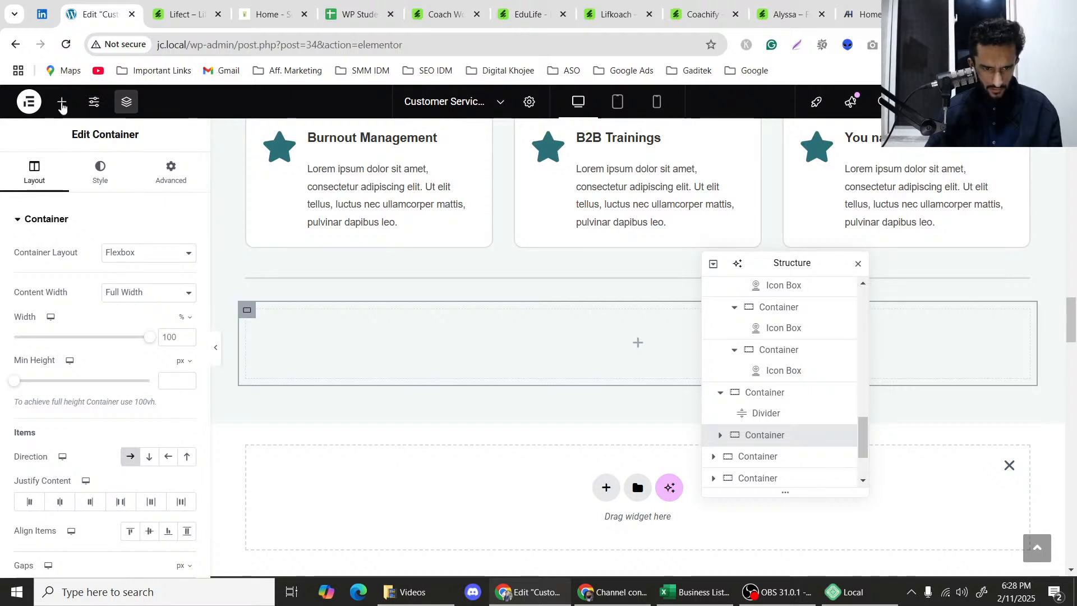
Check the template's companies text and add a Heading widget to the new row container below the divider.
click(61, 103)
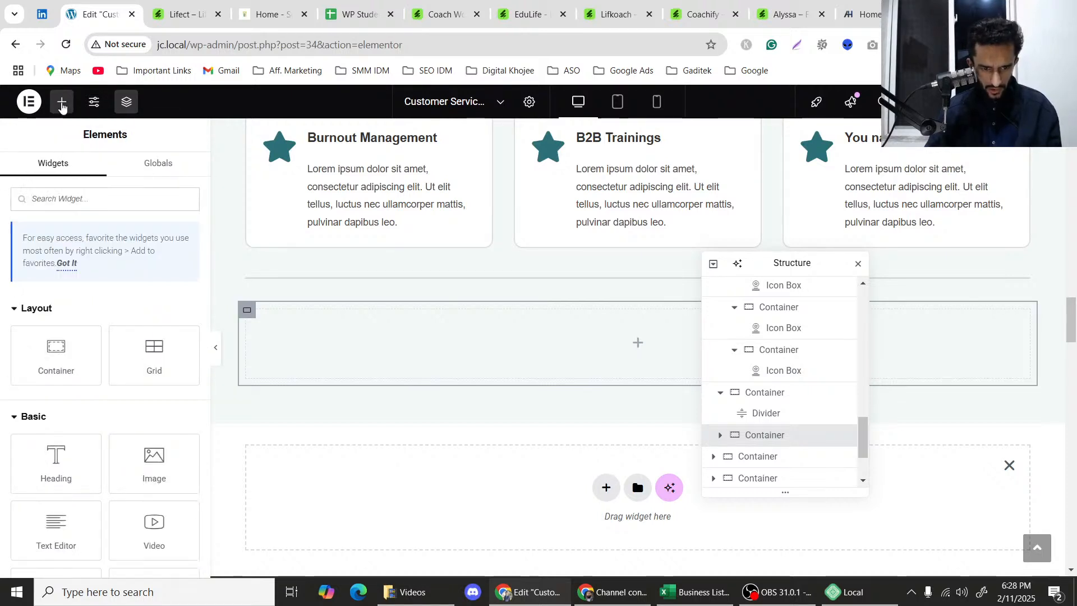
click(188, 8)
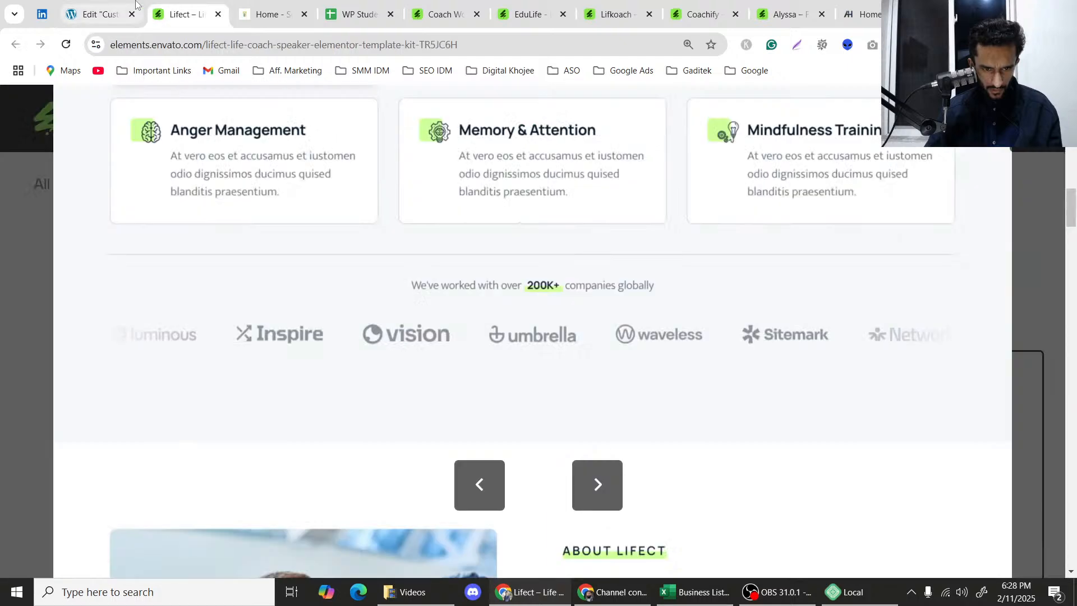
click(104, 11)
drag(65, 474, 331, 317)
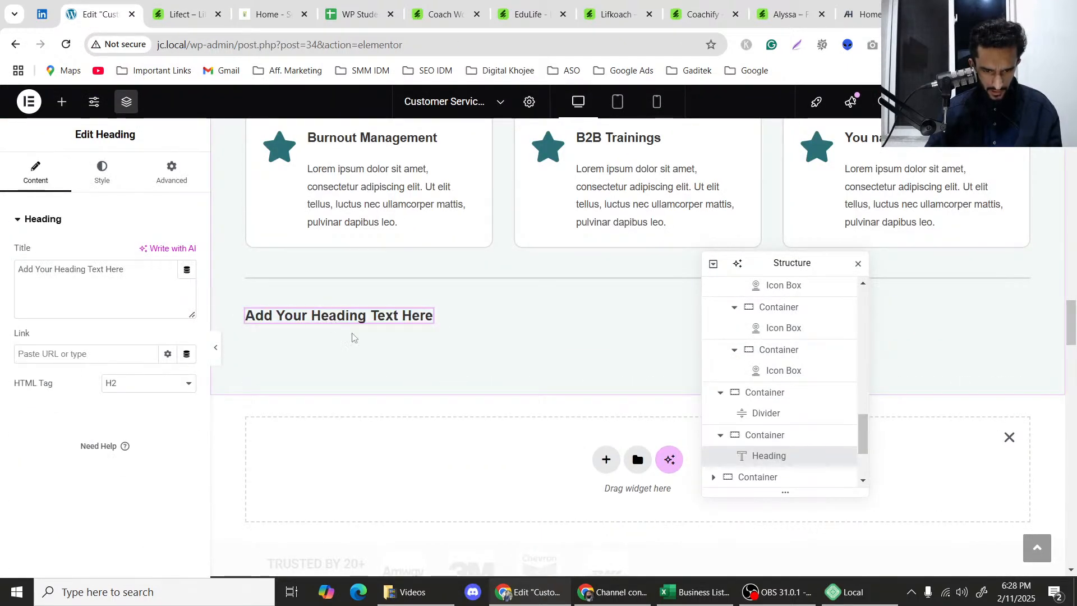
Duplicate the placeholder heading twice for three headings in a row and move the Structure window clear of them.
right_click(353, 327)
click(354, 327)
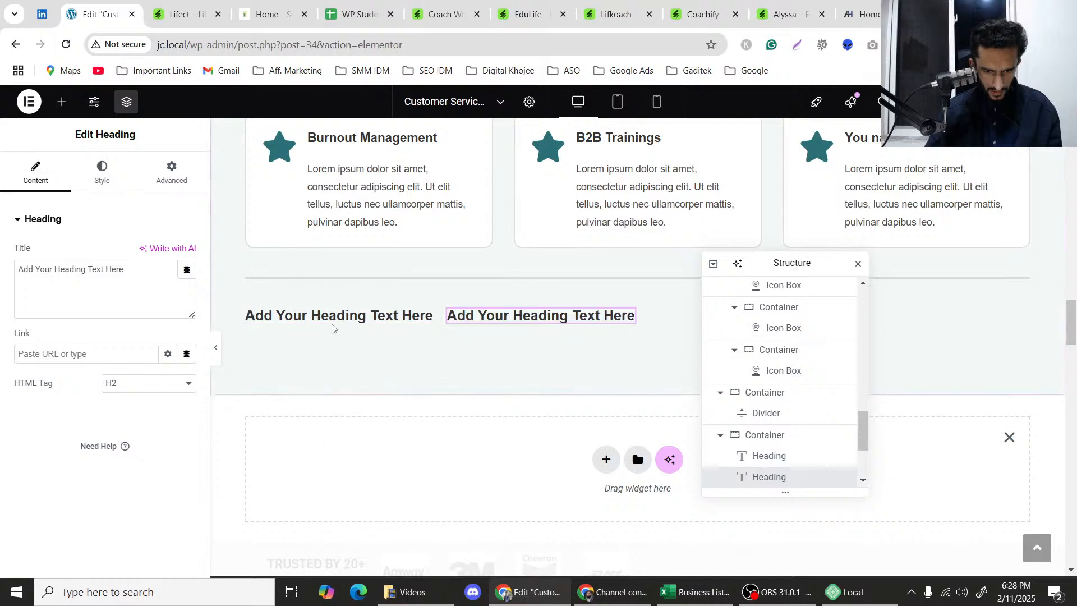
right_click(355, 328)
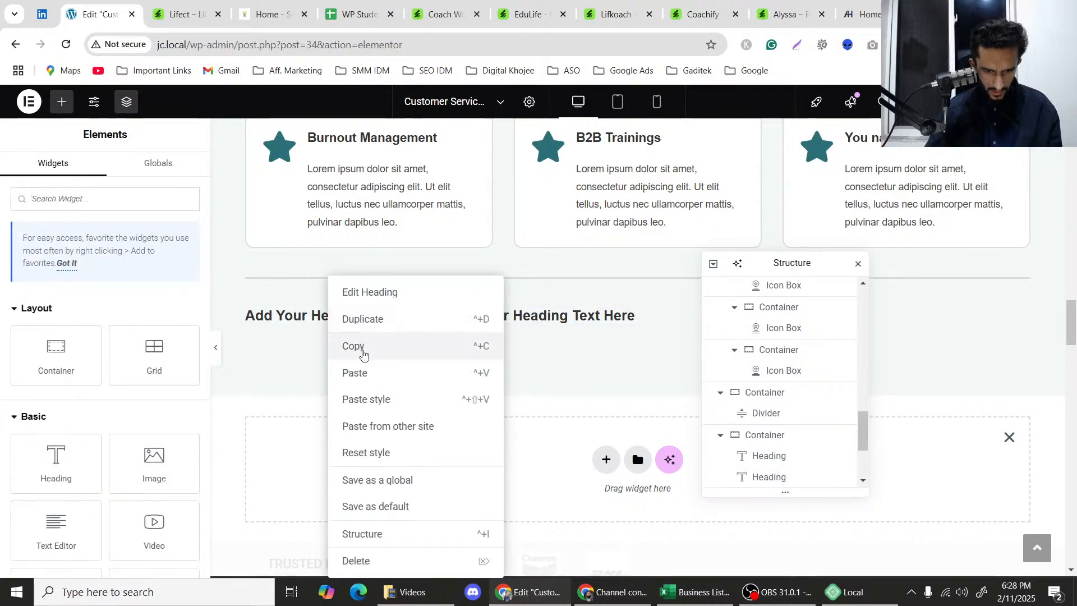
click(380, 331)
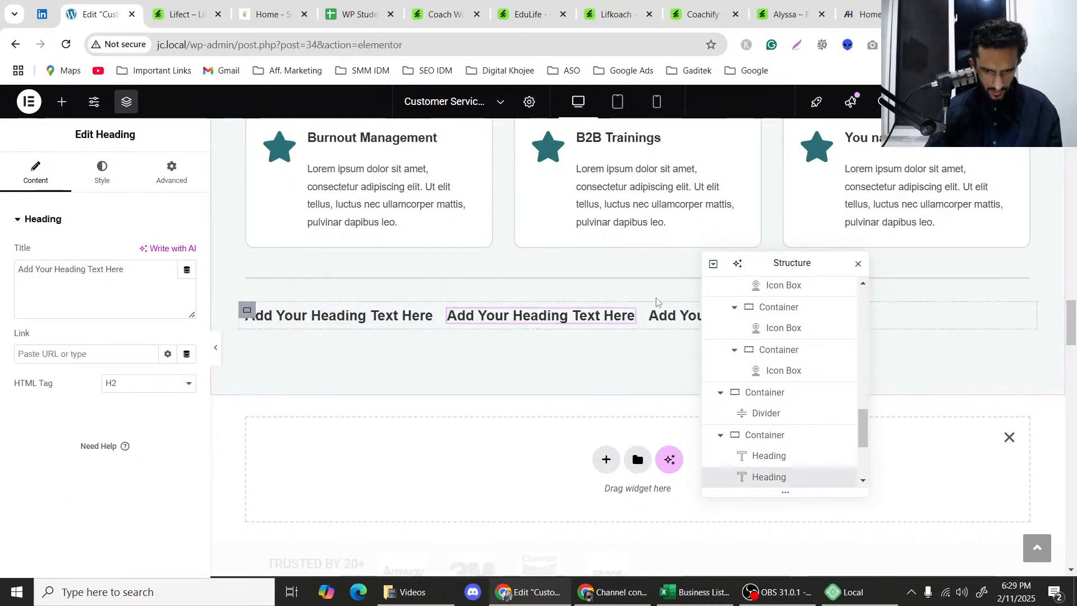
drag(745, 269, 774, 367)
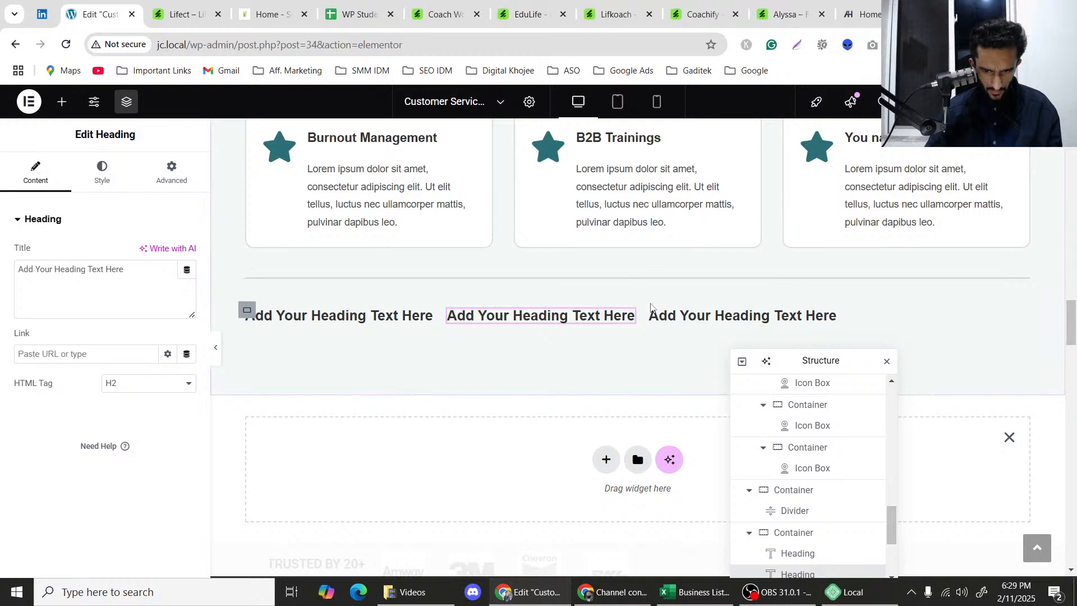
Try the Grow size option on the heading row's container and switch it to Shrink.
click(247, 309)
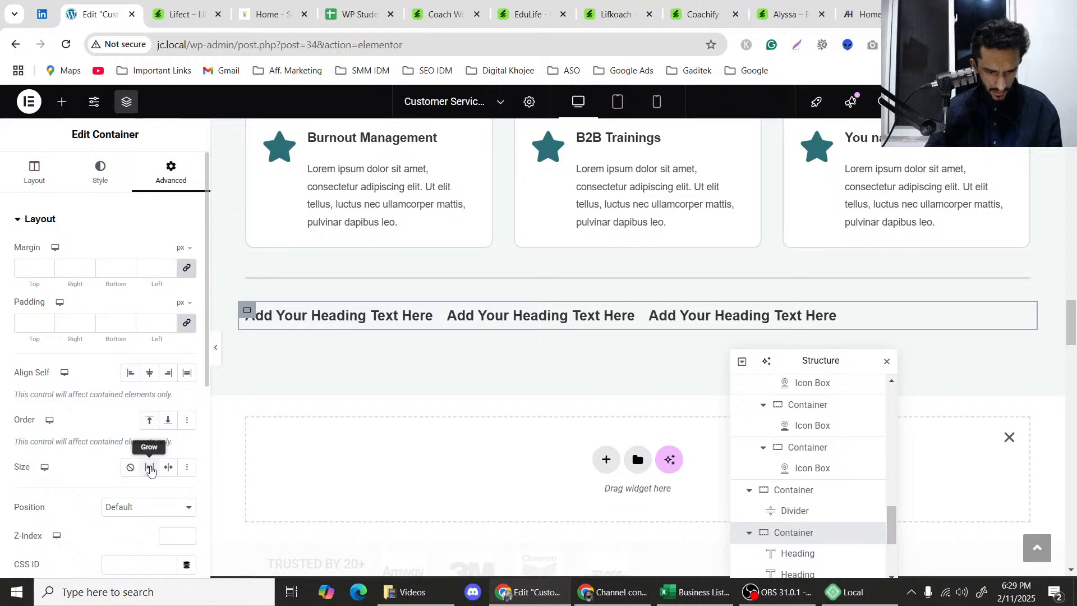
click(150, 469)
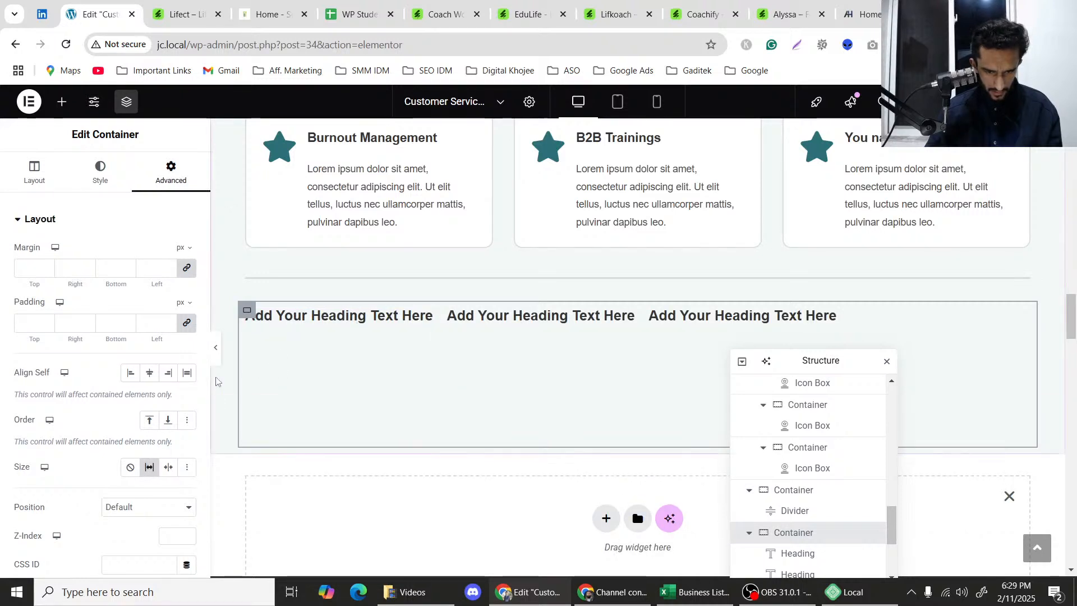
click(168, 467)
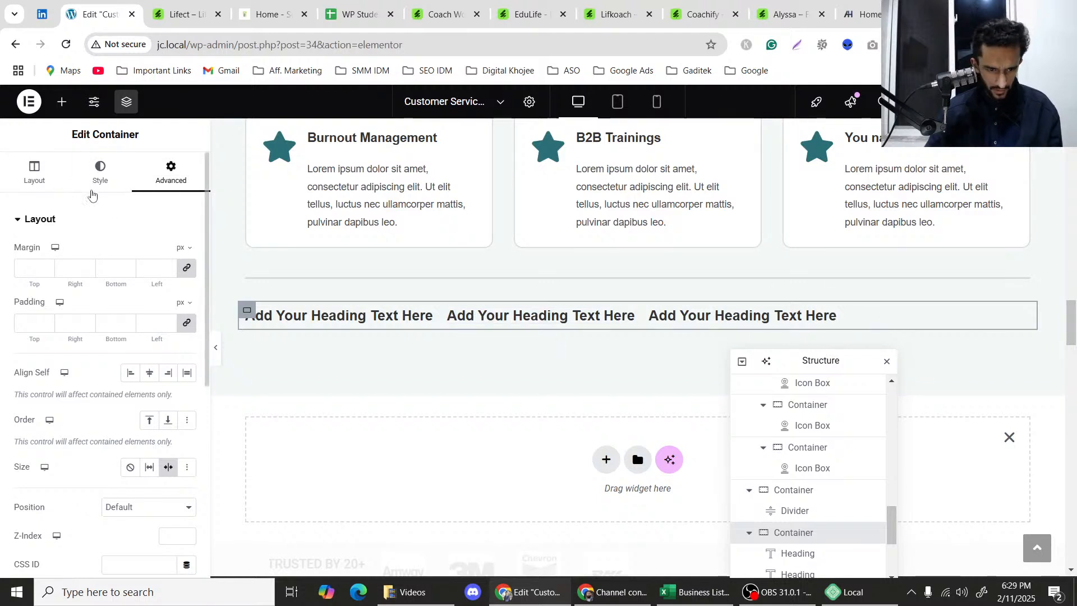
Set the heading row container's Justify Content to Center.
click(34, 170)
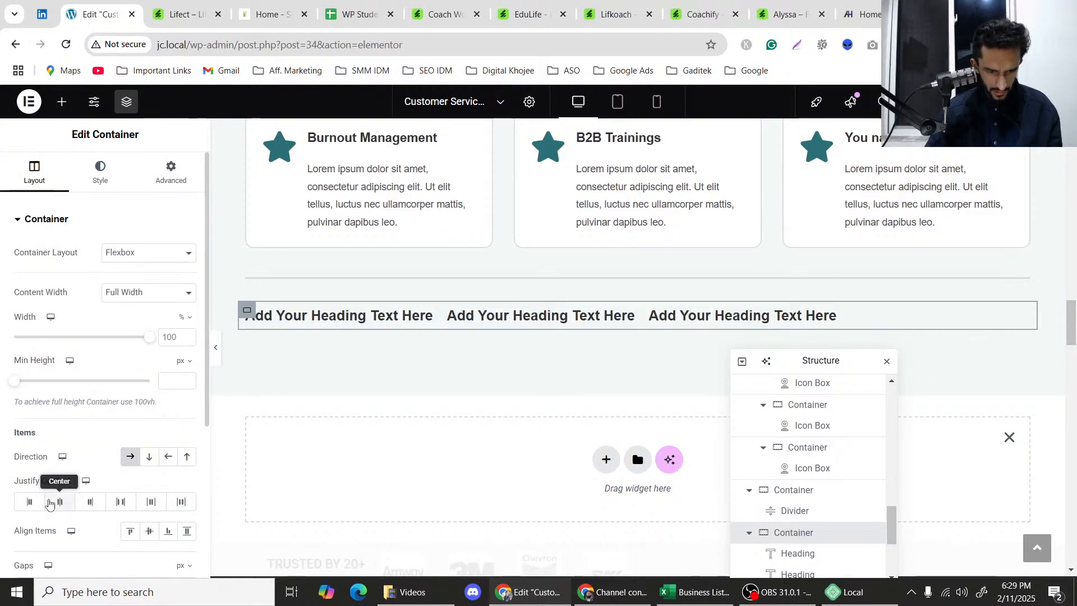
click(57, 504)
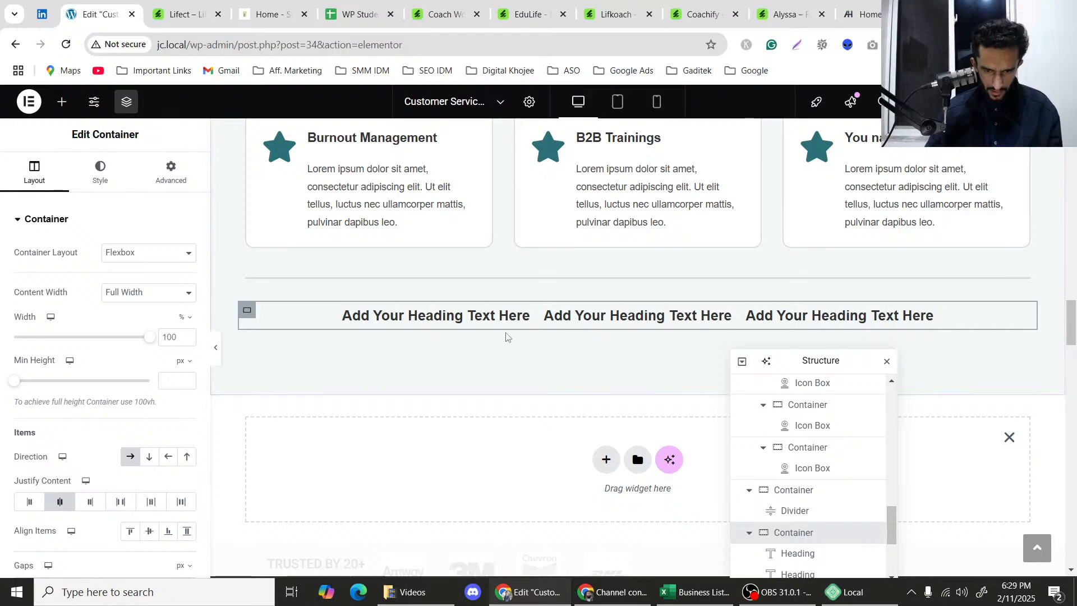
scroll(506, 336, up, 1)
scroll(506, 337, down, 1)
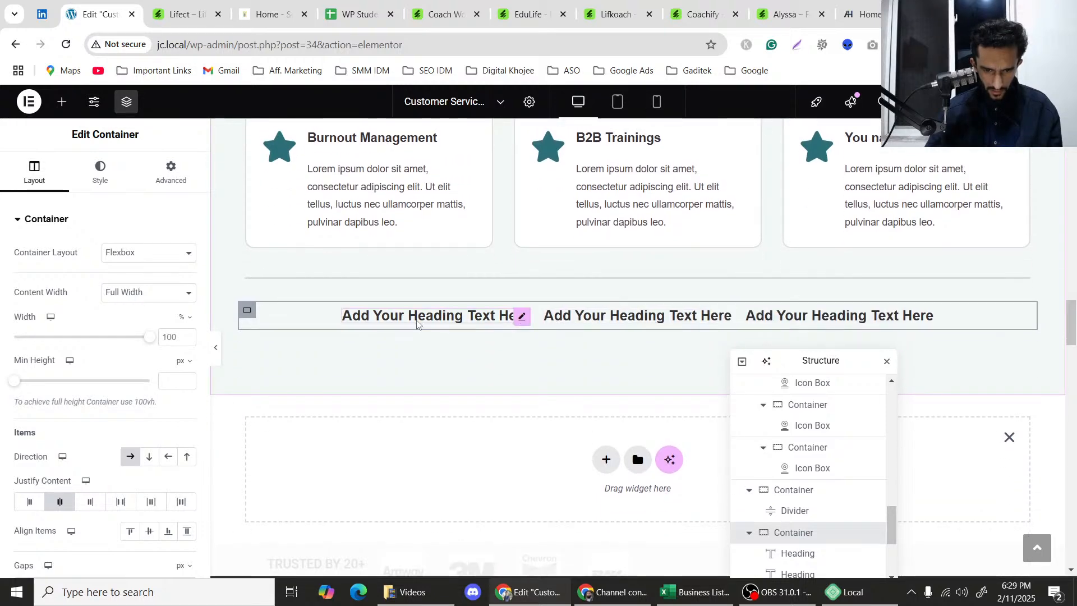
Compare the first placeholder heading with the template's companies line and copy the "Our Short Story" heading from the hero section.
click(414, 319)
click(181, 14)
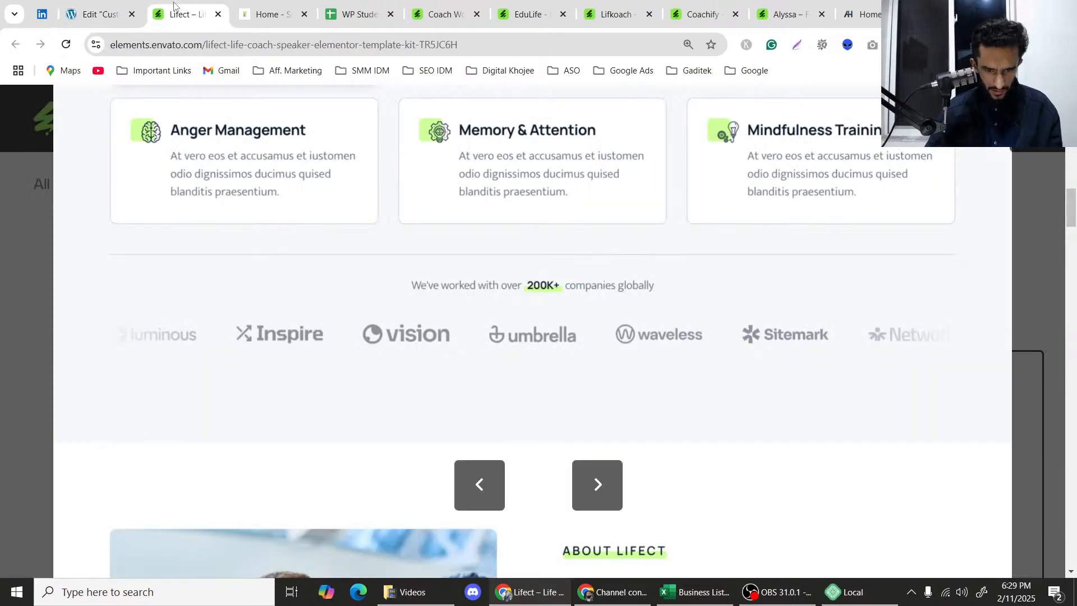
click(122, 3)
scroll(680, 284, up, 10)
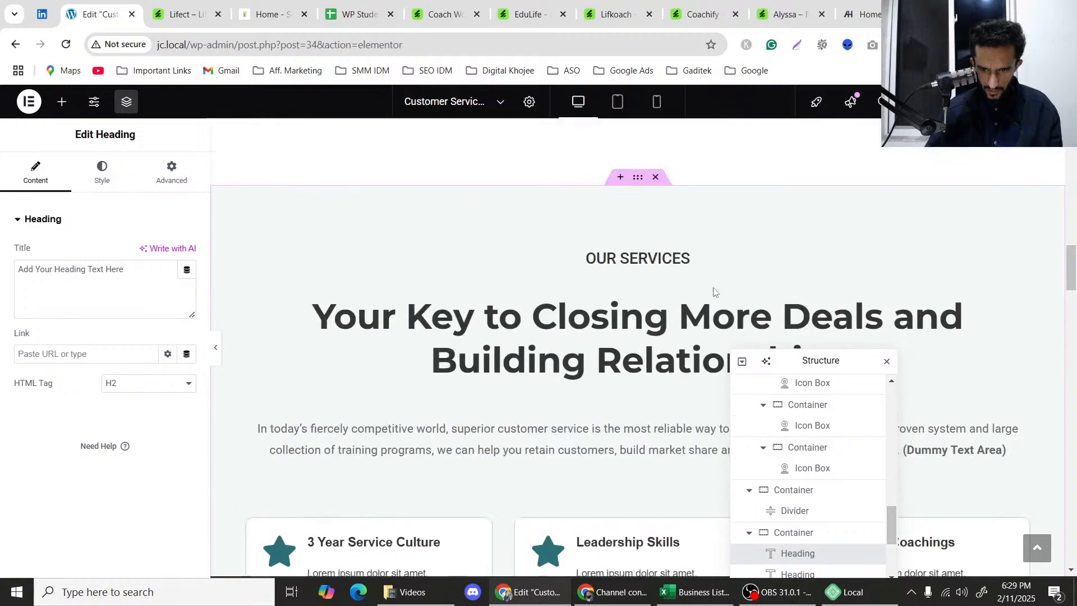
scroll(714, 291, up, 4)
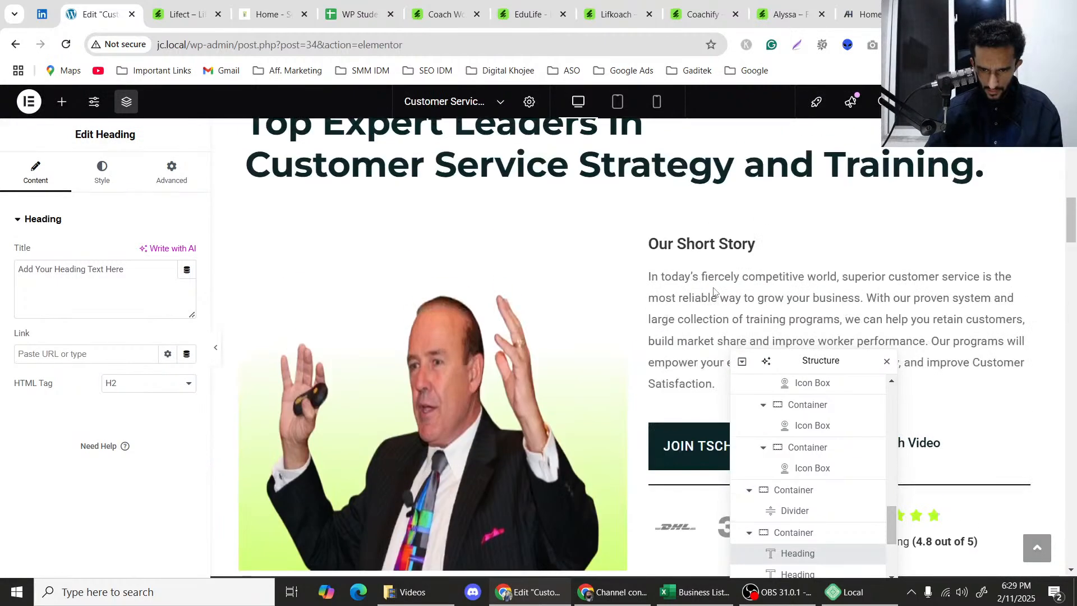
right_click(721, 245)
click(735, 312)
Paste the copied heading after the first placeholder heading below the divider and delete that first placeholder.
scroll(462, 337, down, 16)
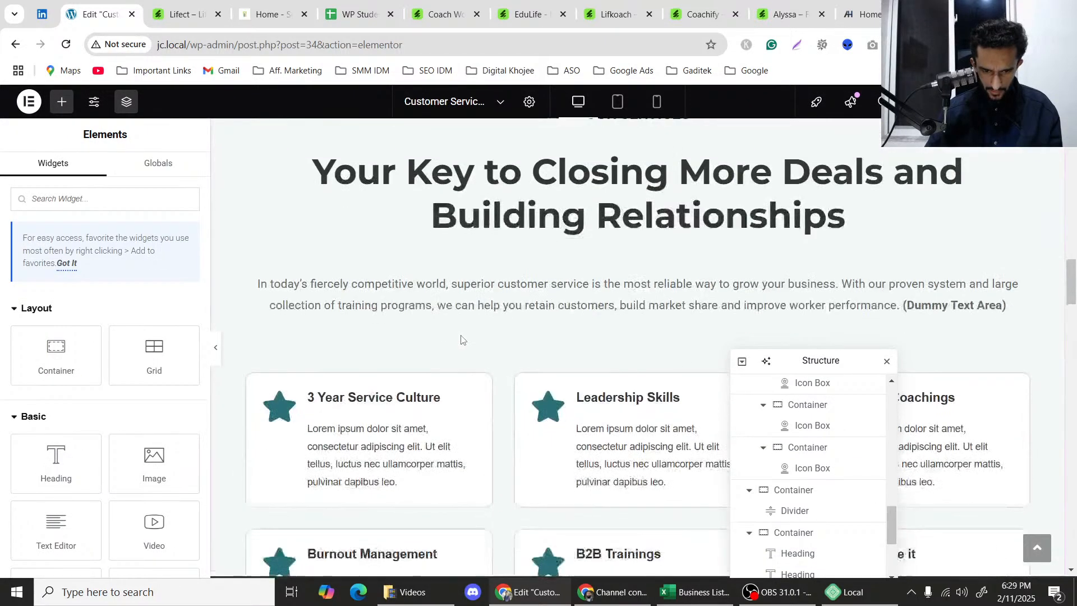
right_click(450, 181)
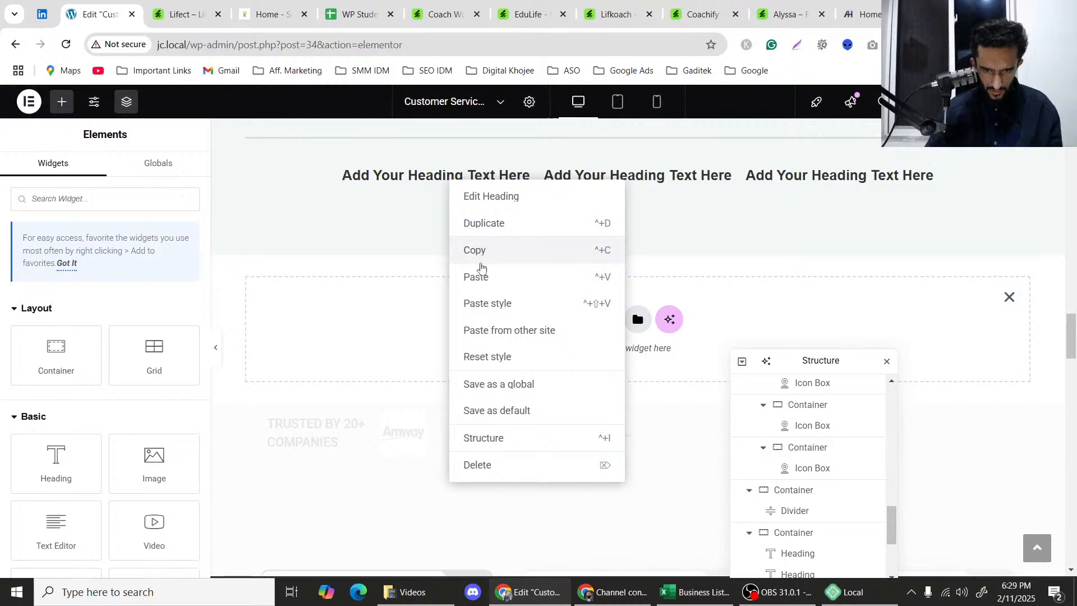
click(480, 276)
scroll(485, 258, up, 3)
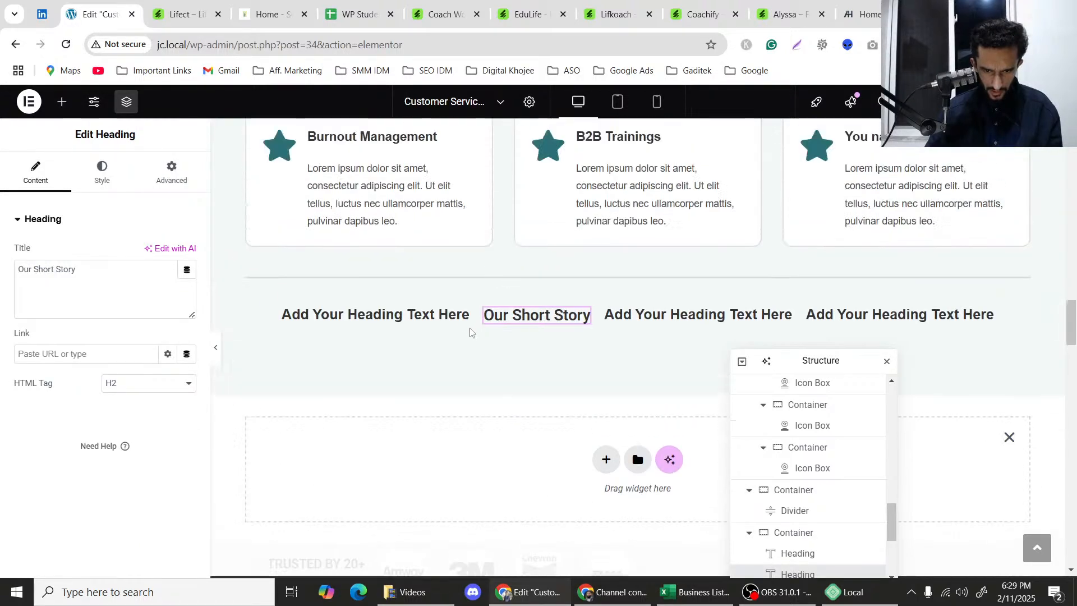
right_click(457, 317)
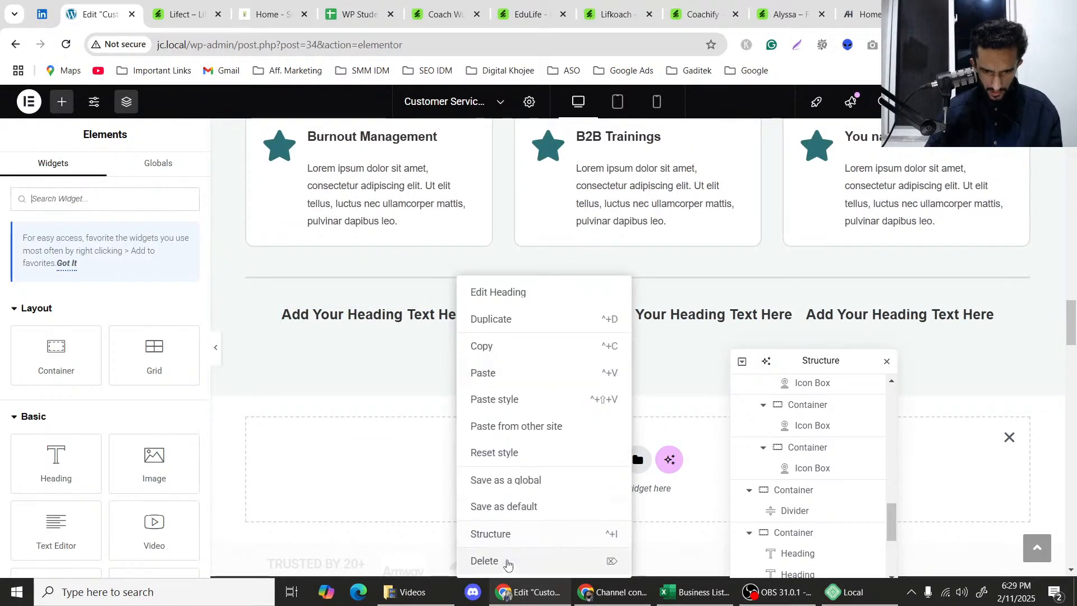
click(507, 561)
Change the pasted "Our Short Story" heading's title below the divider to "We have worked with".
click(421, 316)
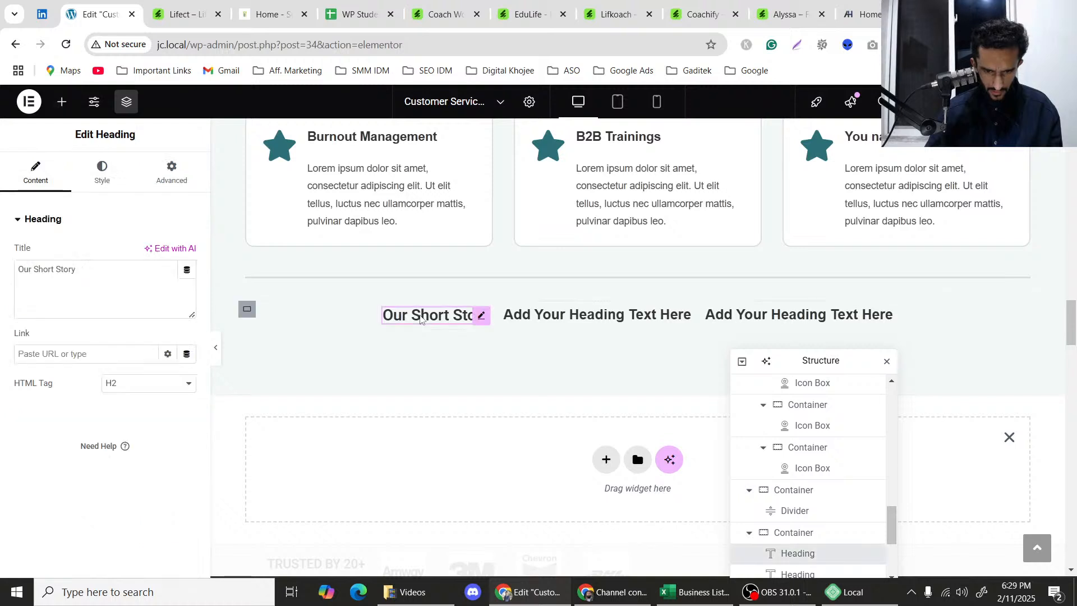
triple_click(59, 271)
text(We ha)
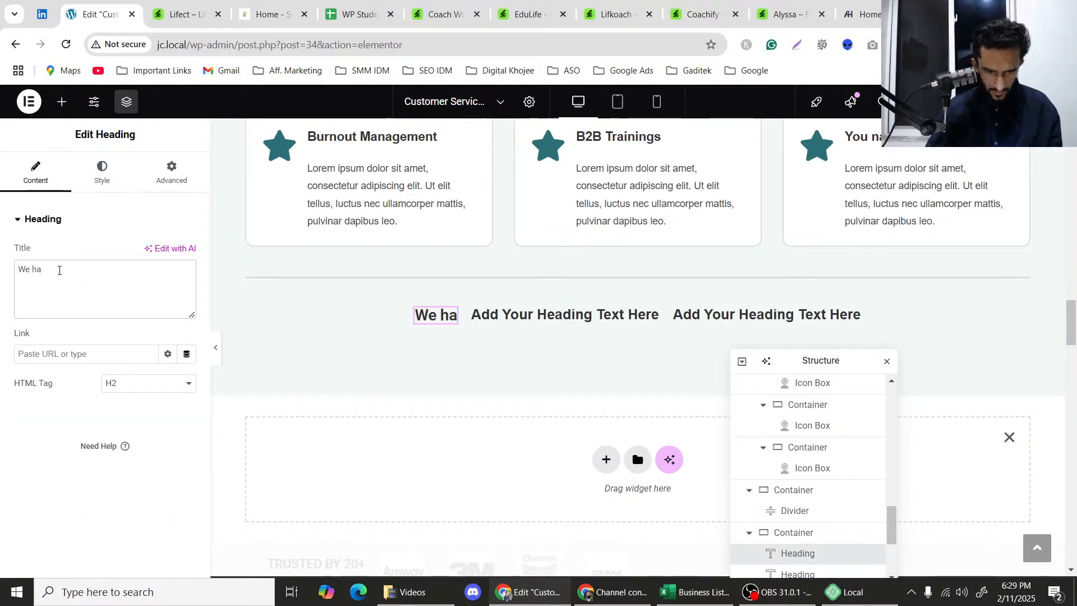
text(v)
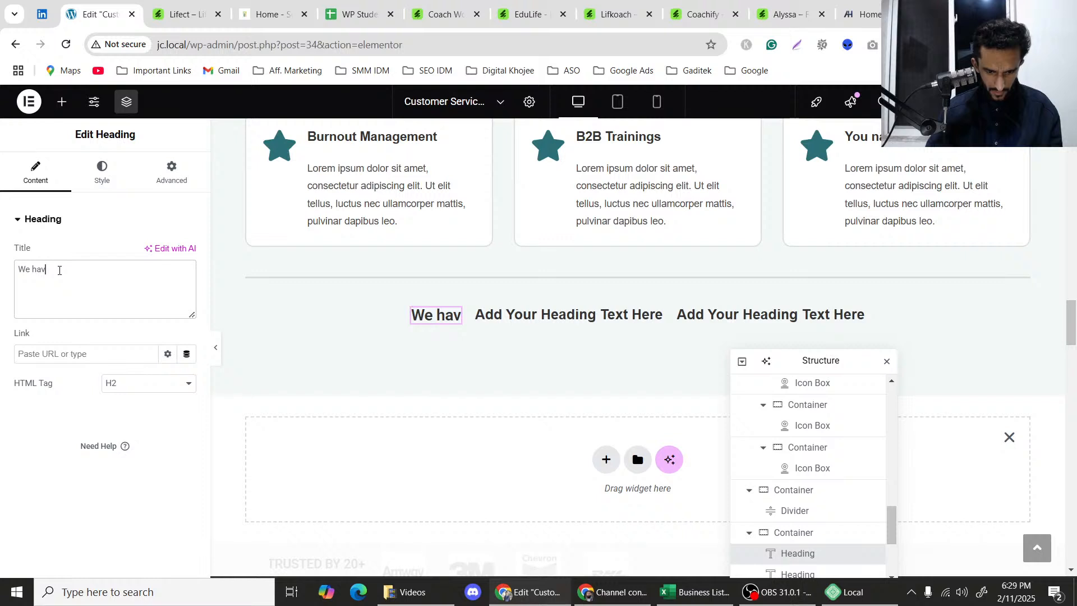
text(e workd)
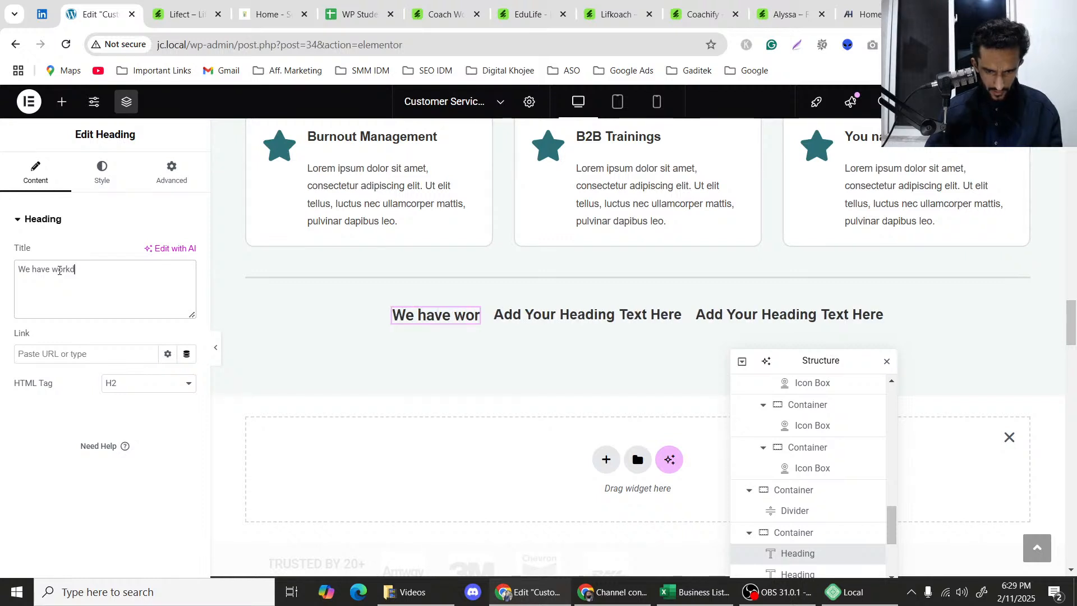
text( wot)
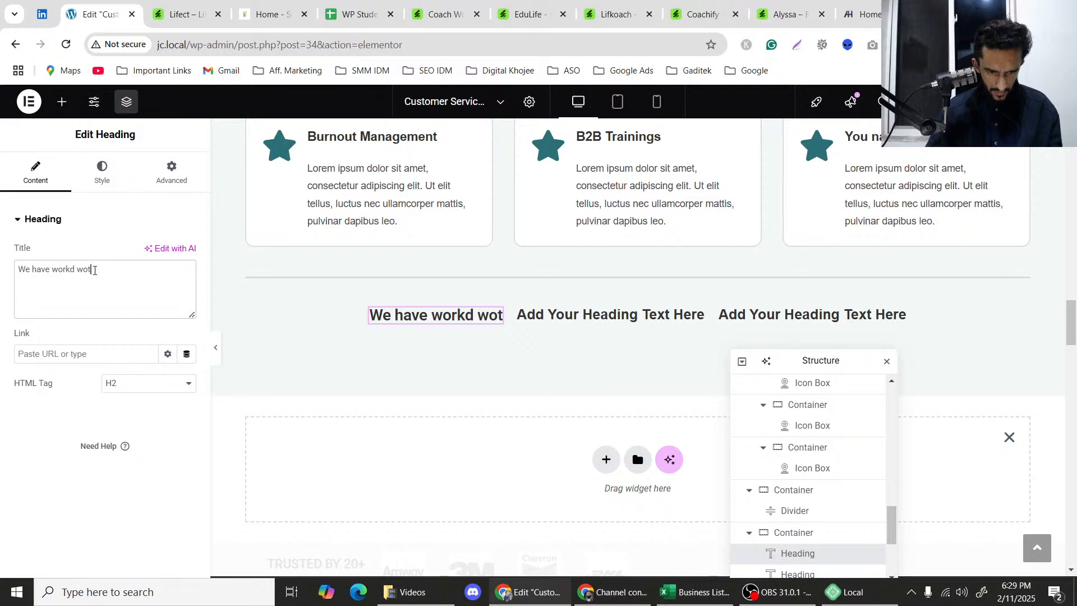
key(BackSpace)
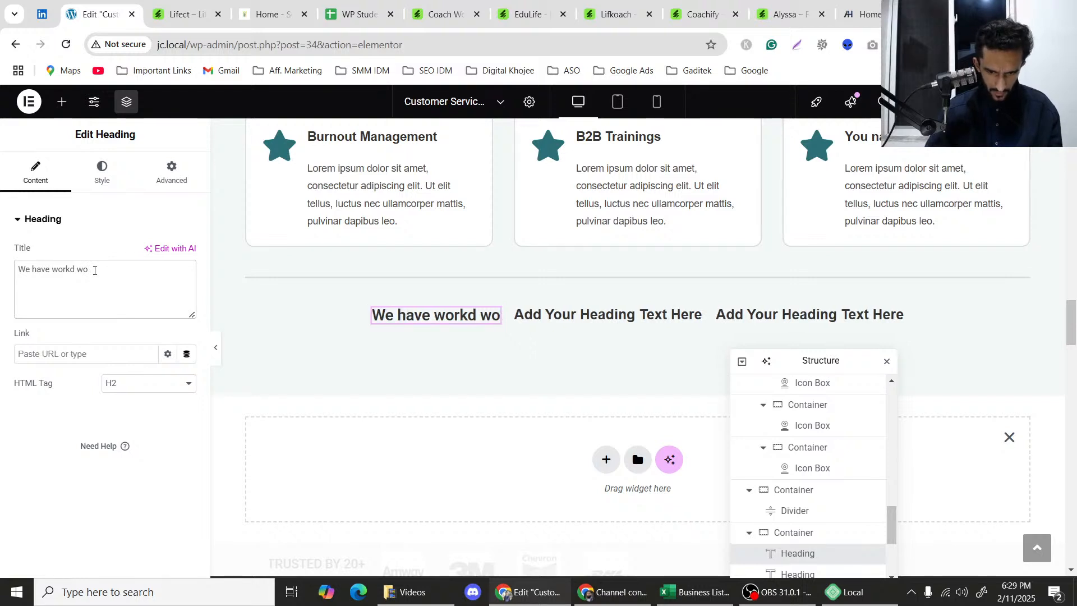
text(r)
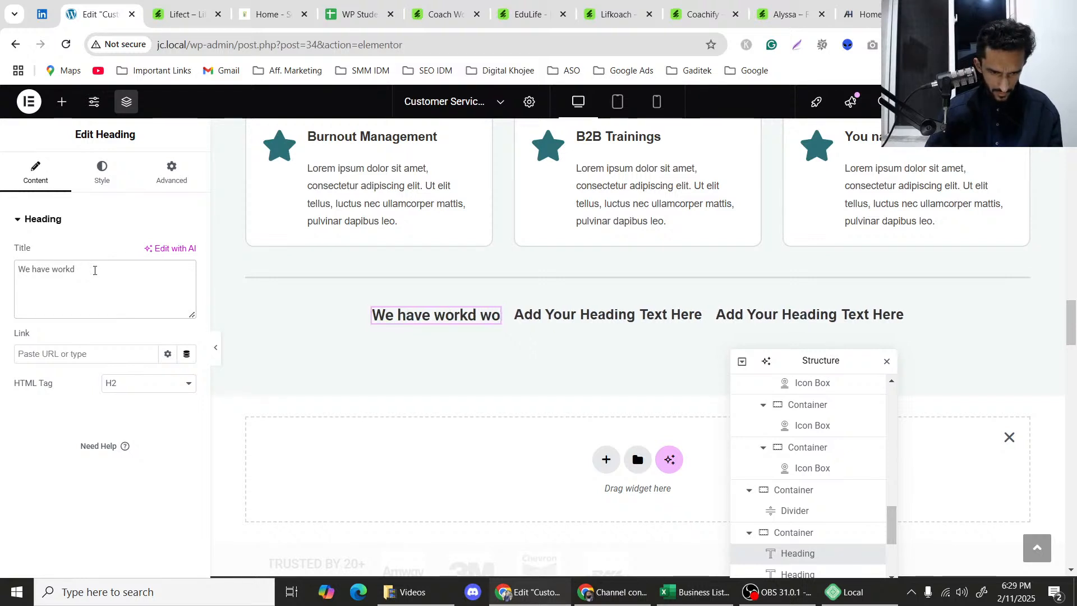
key(BackSpace)
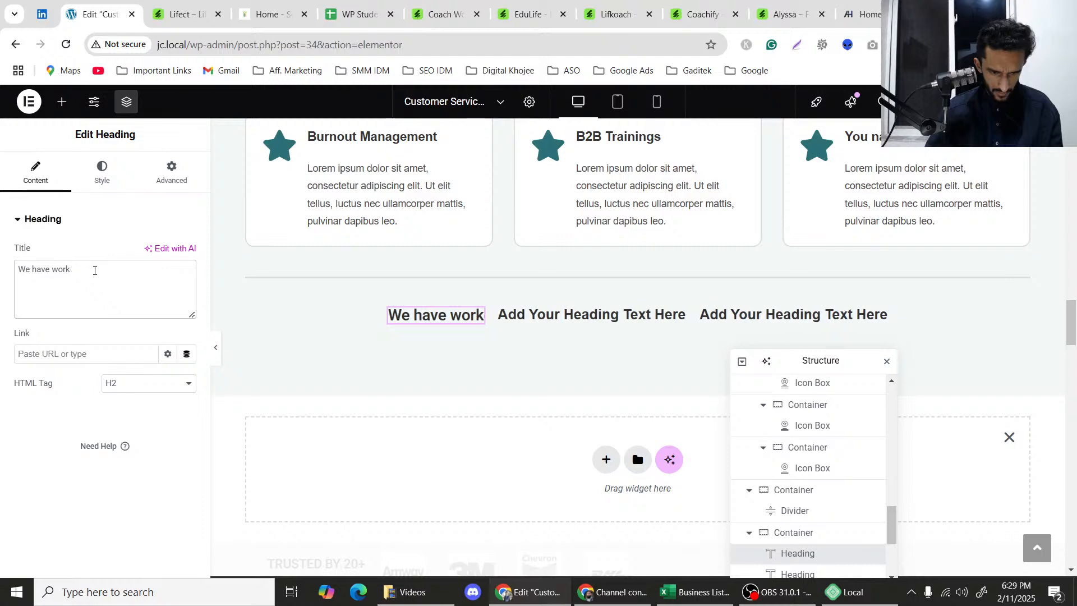
text(ed wi)
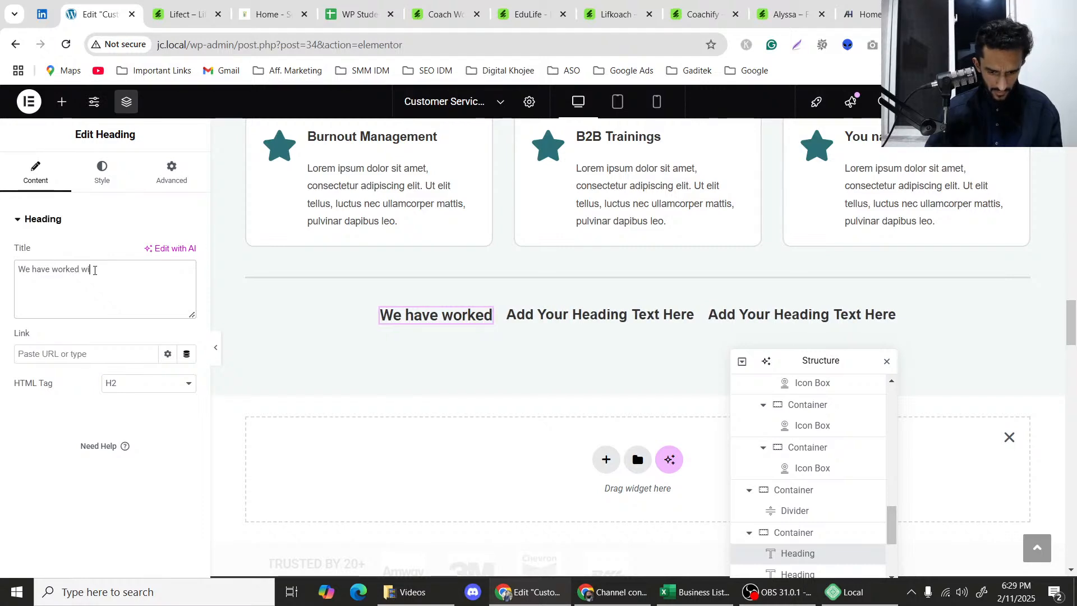
text(th)
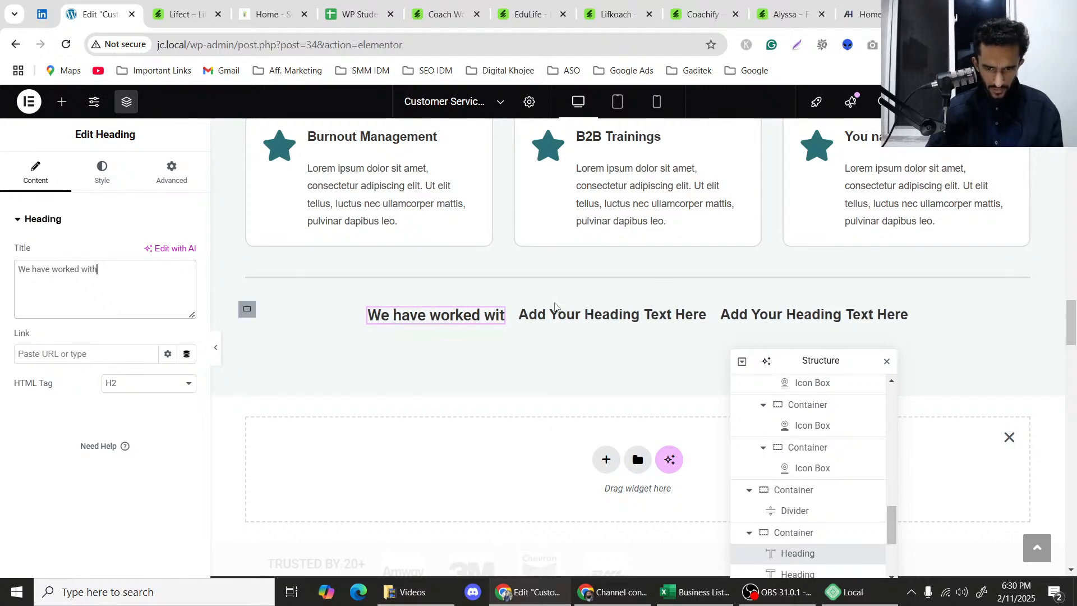
Copy the "Top Expert Leaders In Customer Service Strategy and Training." animated headline.
scroll(544, 303, up, 5)
scroll(544, 304, up, 8)
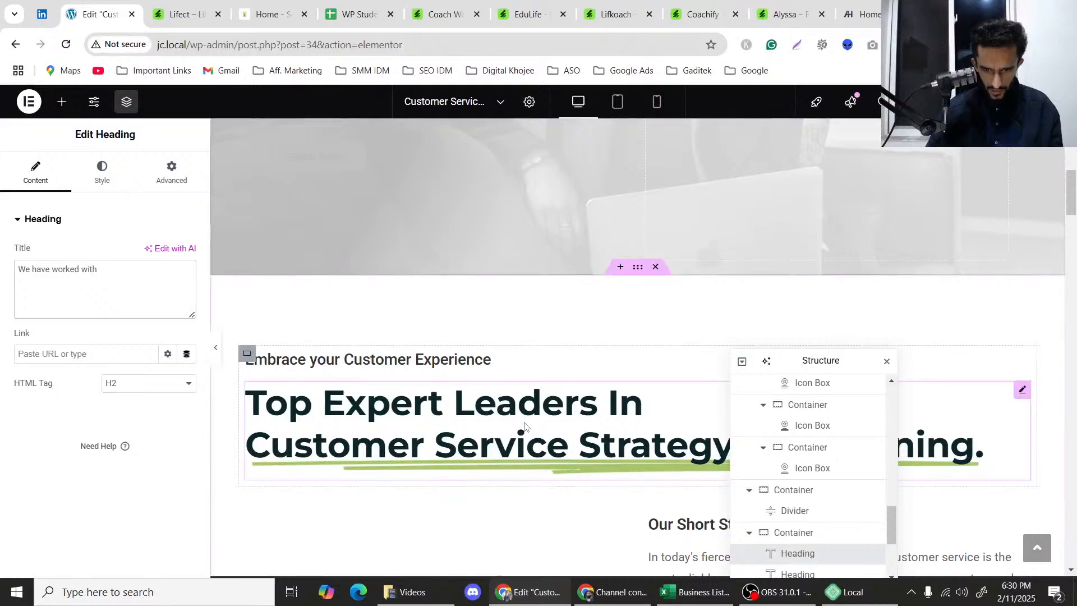
right_click(524, 426)
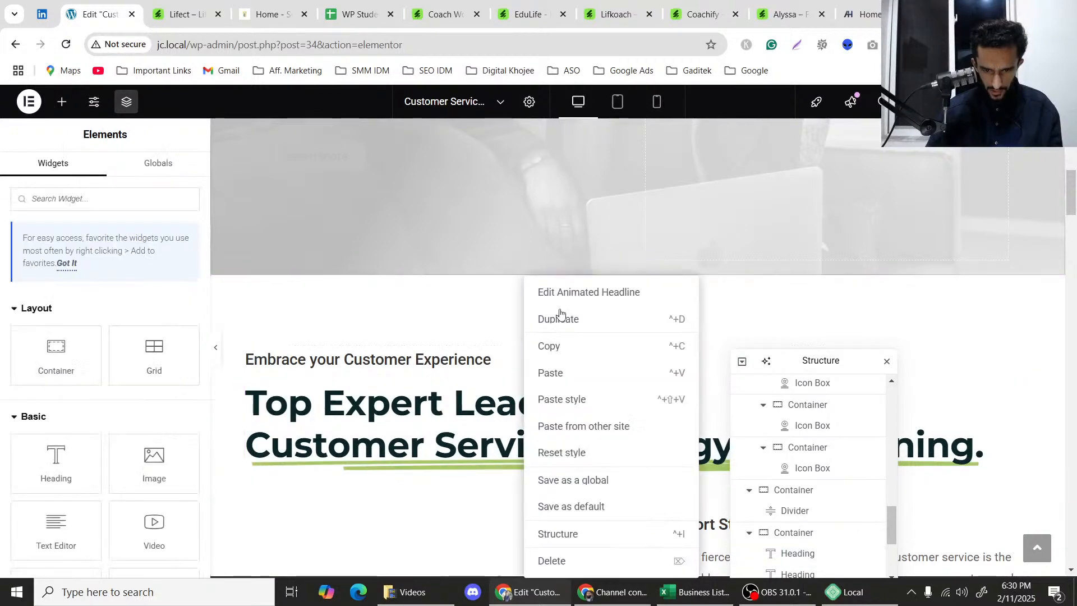
click(562, 351)
Paste the copied animated headline after the middle placeholder heading in the companies row and delete that placeholder.
scroll(563, 351, down, 10)
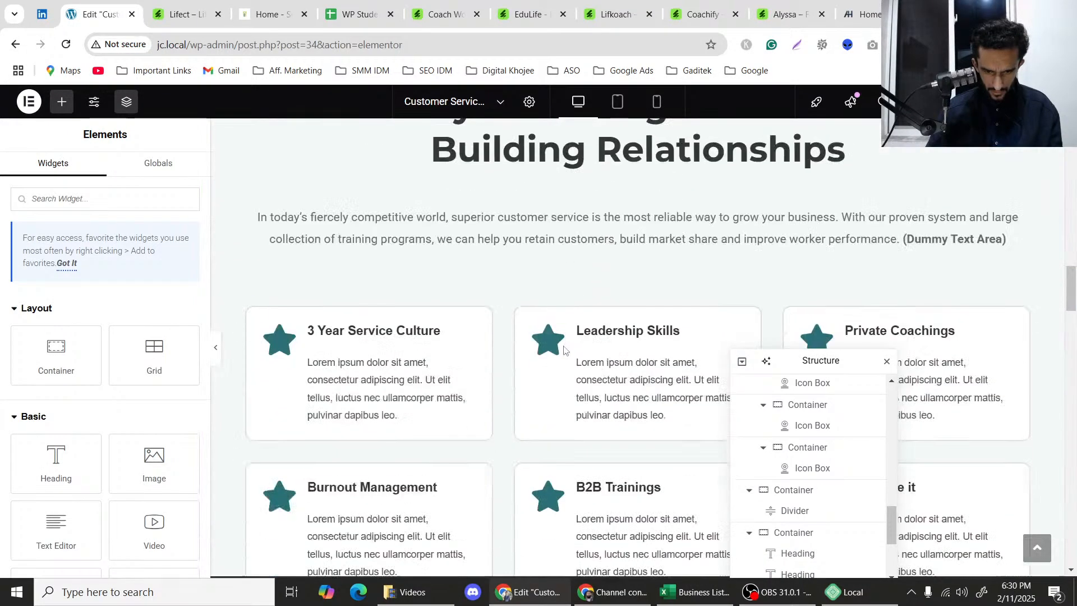
scroll(564, 349, down, 7)
right_click(604, 251)
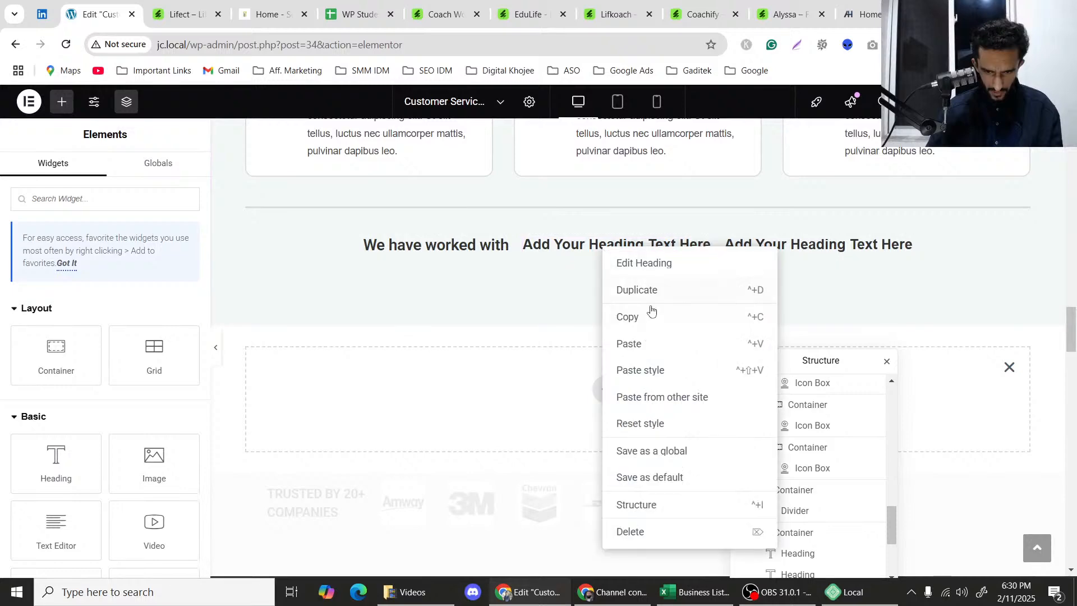
click(634, 344)
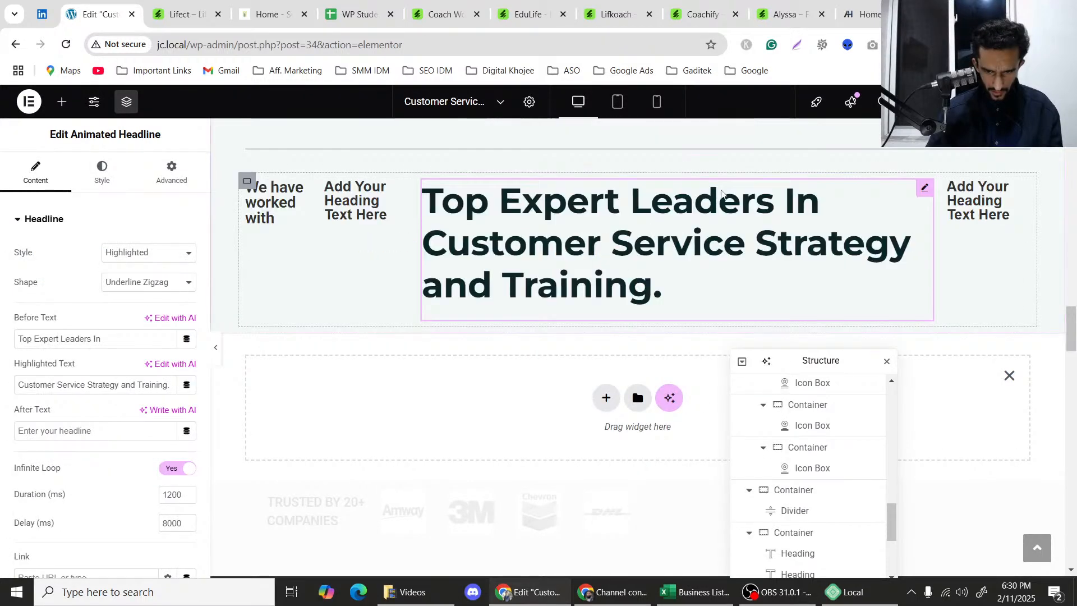
right_click(402, 192)
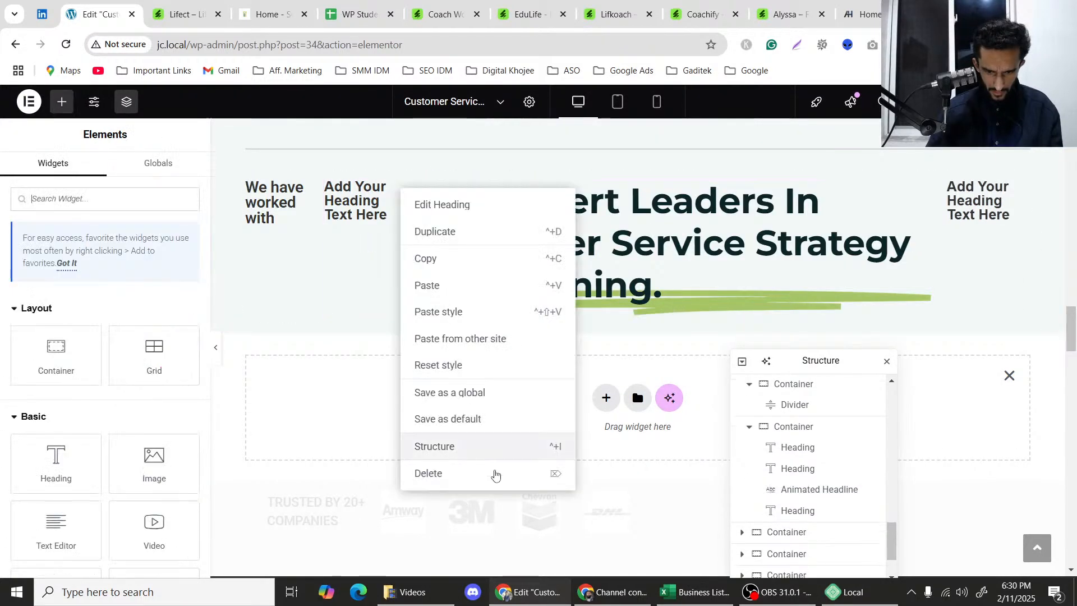
click(494, 474)
Open the pasted animated headline for editing and compare it with the companies line in the Lifect template.
scroll(332, 205, up, 2)
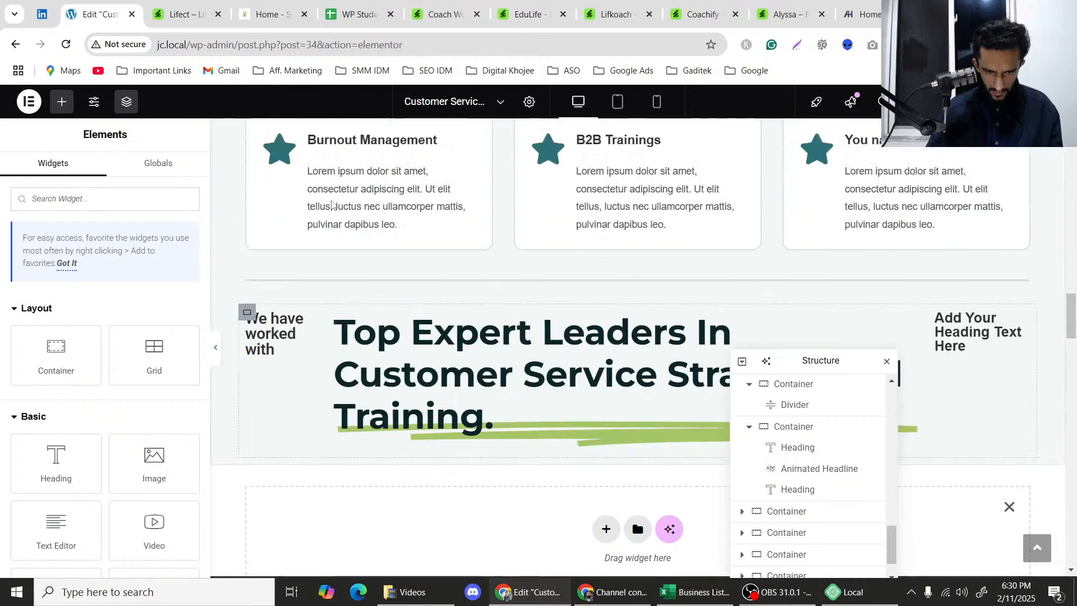
scroll(331, 205, down, 1)
click(446, 245)
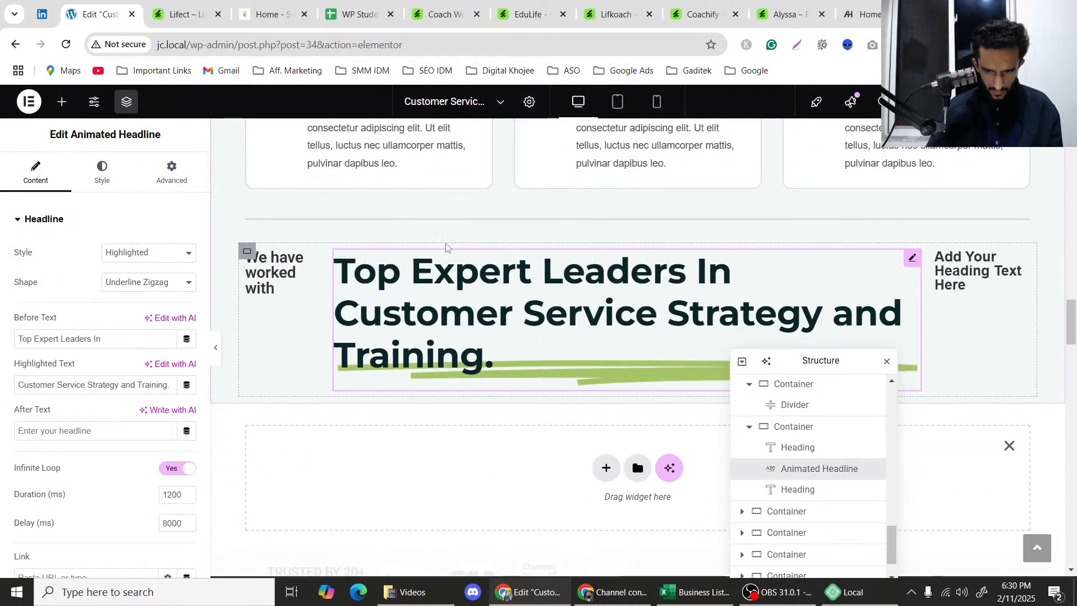
click(172, 1)
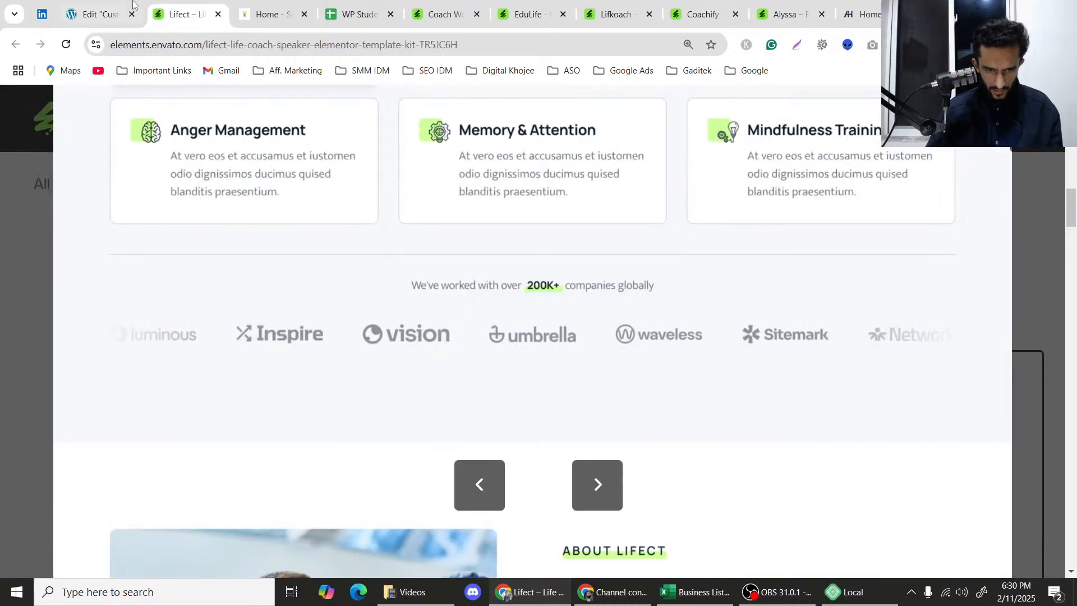
click(98, 14)
click(179, 14)
click(98, 14)
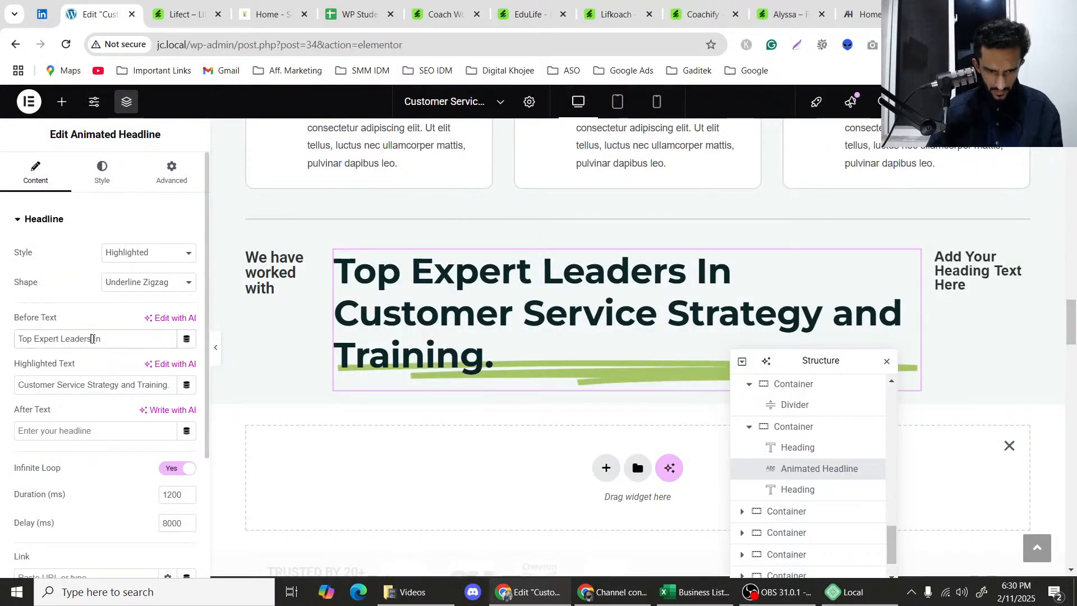
Try "100K" as the pasted headline's before text and clear that text completely.
triple_click(93, 338)
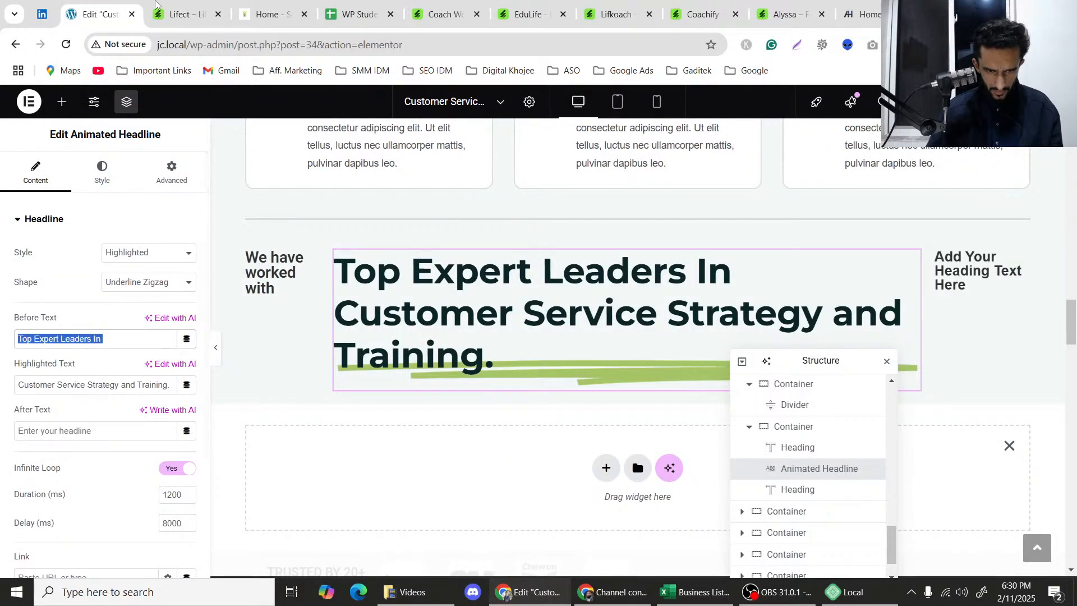
key(ctrl+Tab)
click(114, 3)
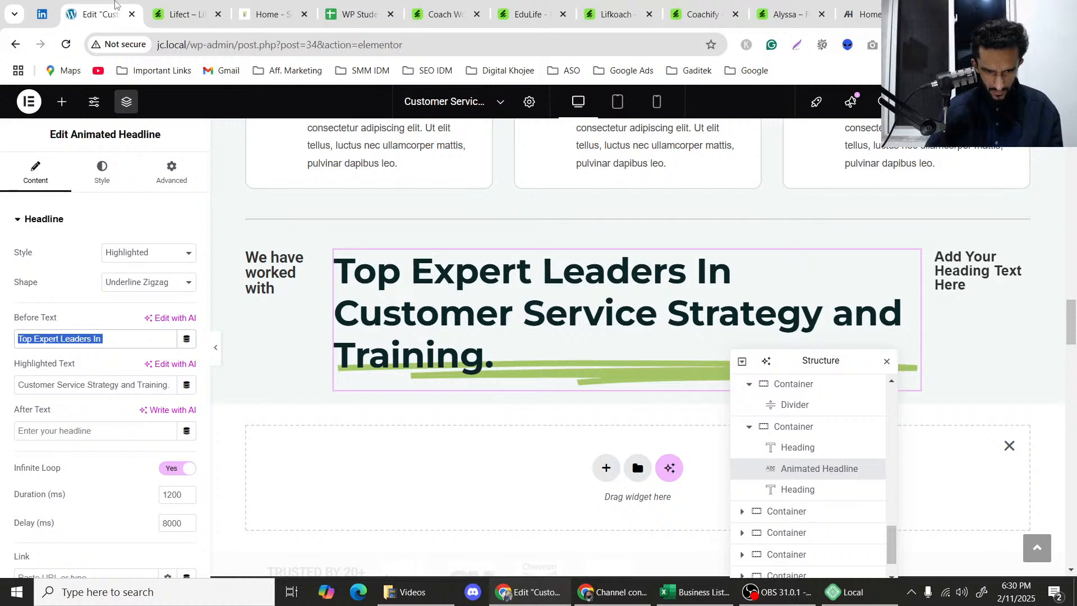
text(100)
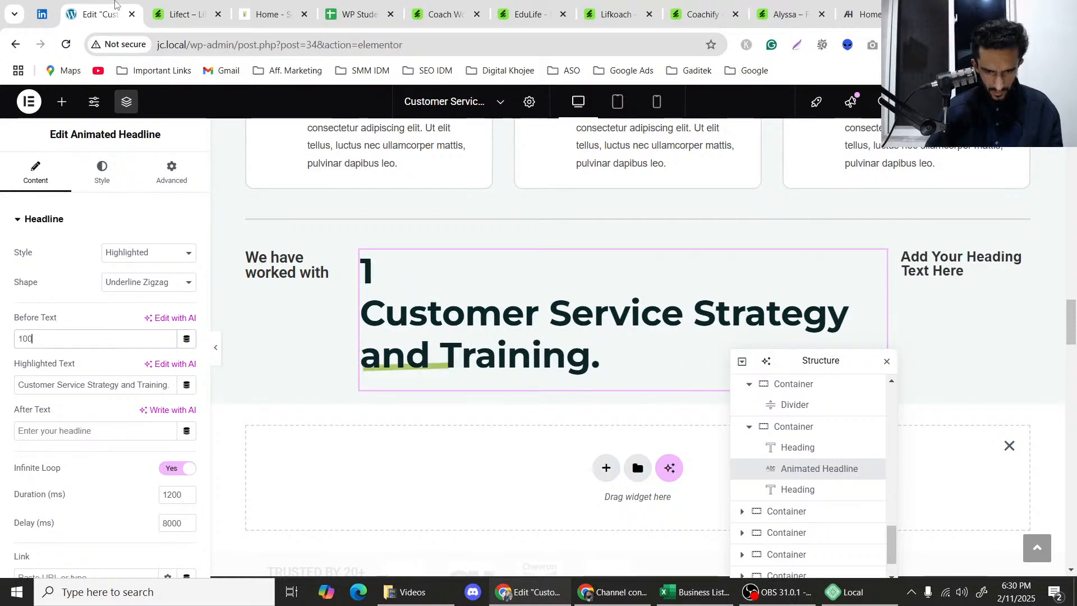
text(k)
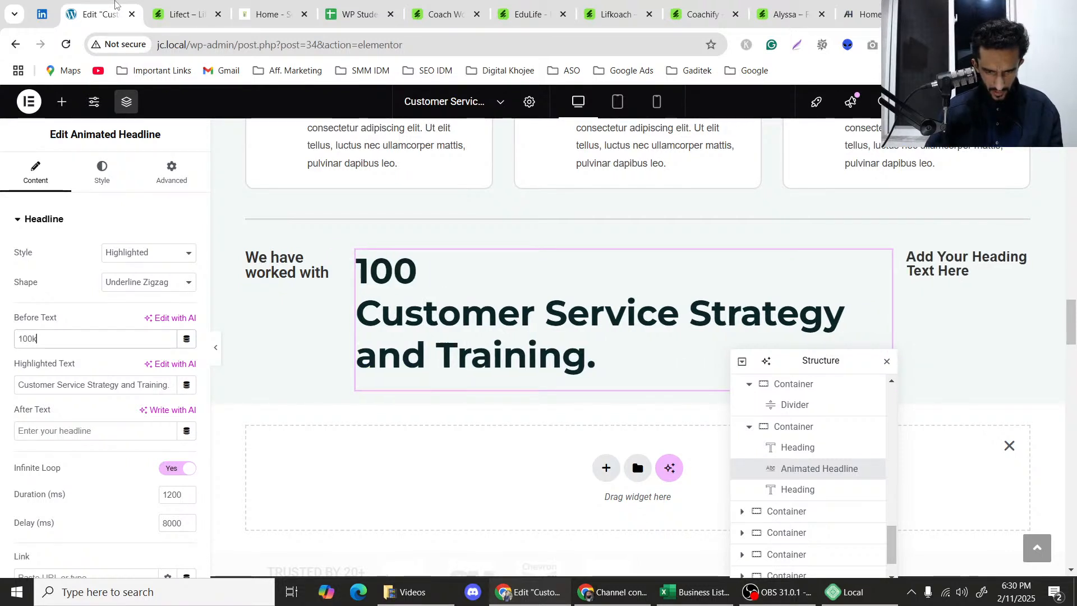
key(BackSpace)
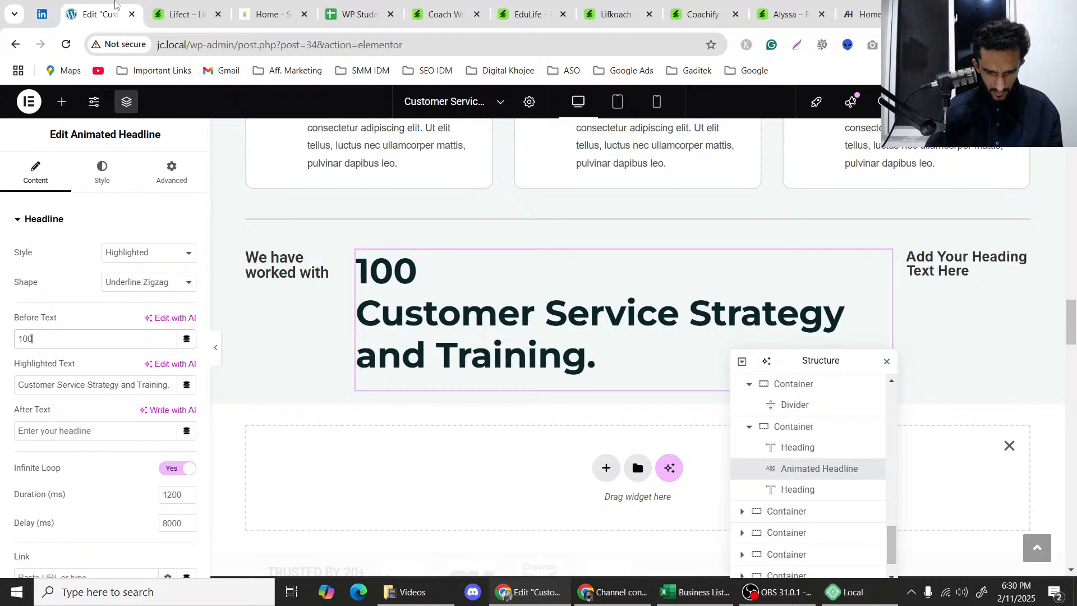
text(K)
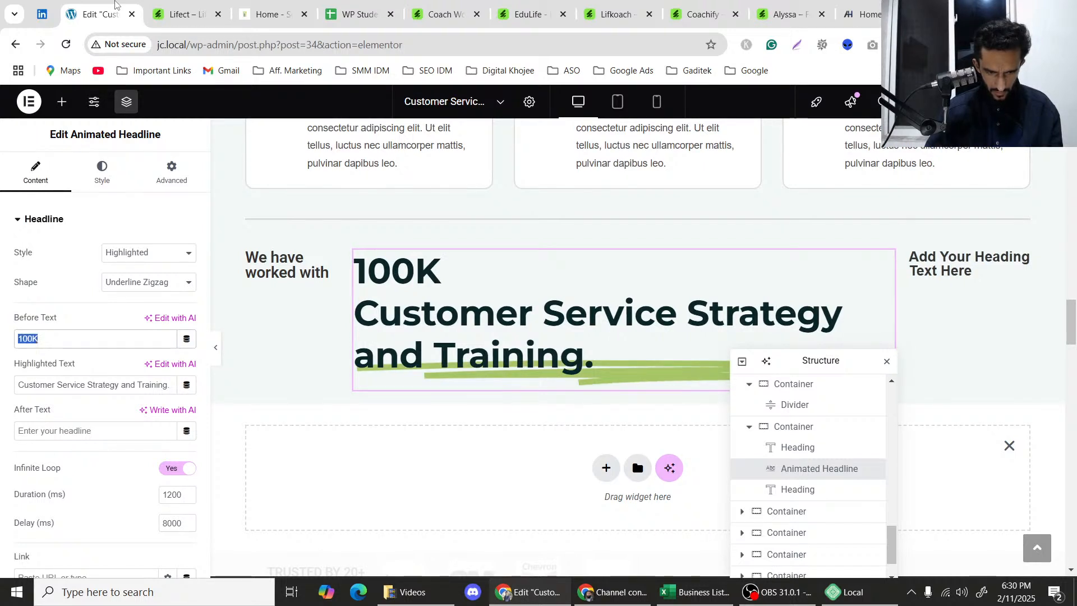
key(BackSpace)
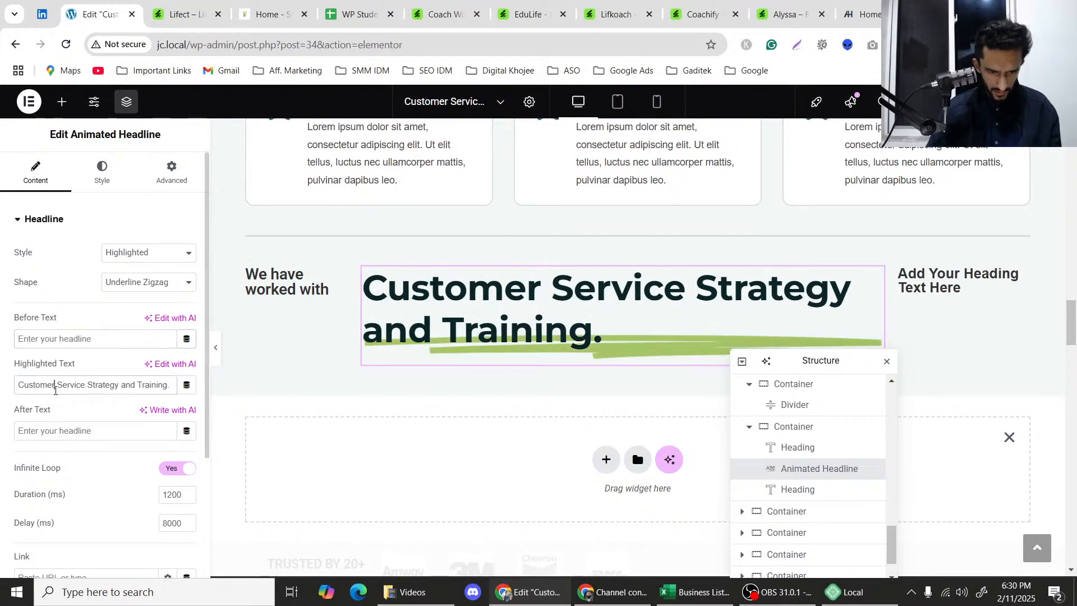
Set the pasted animated headline's highlighted text to "100K+ Companies".
triple_click(55, 387)
text(1)
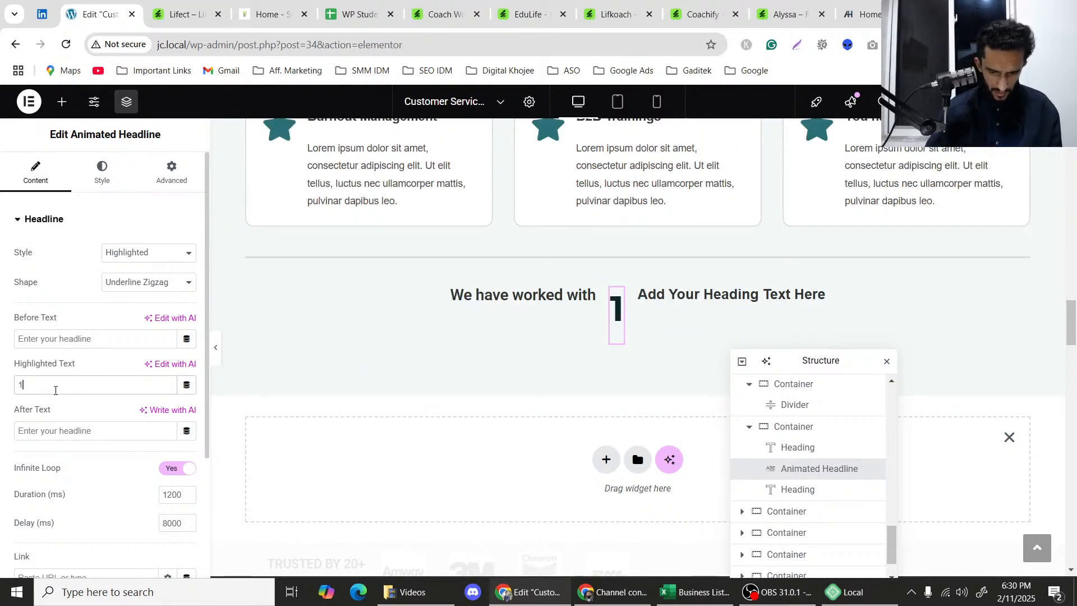
text(00K)
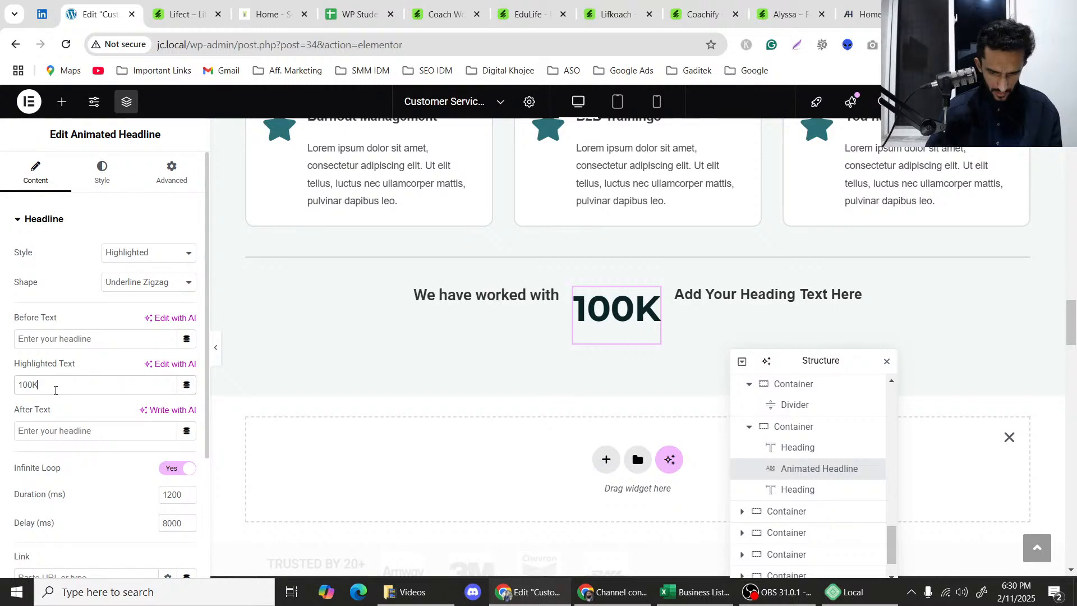
text(+ Com)
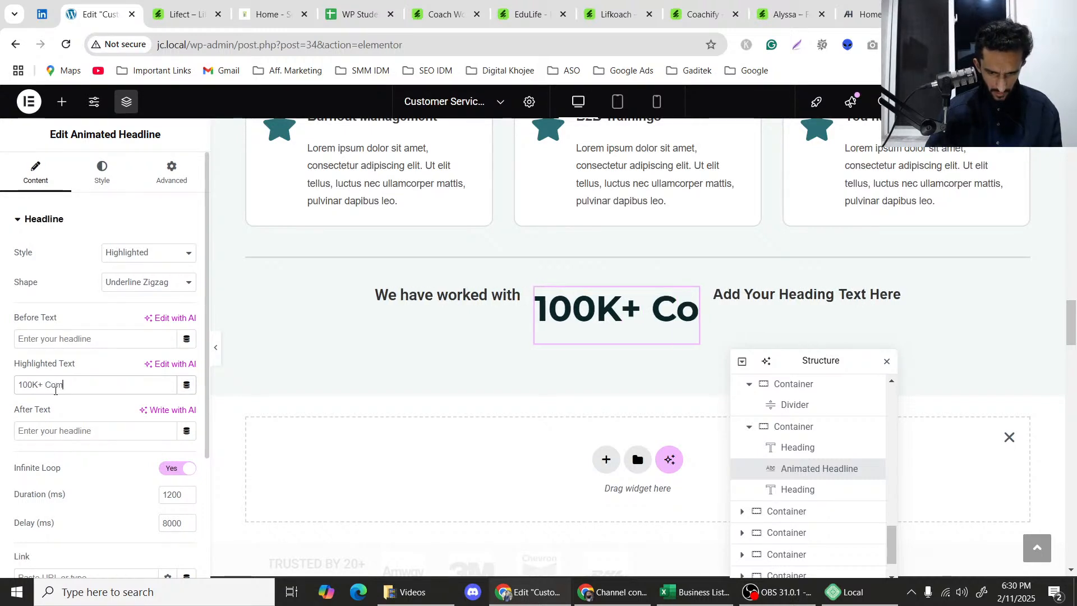
text(pan)
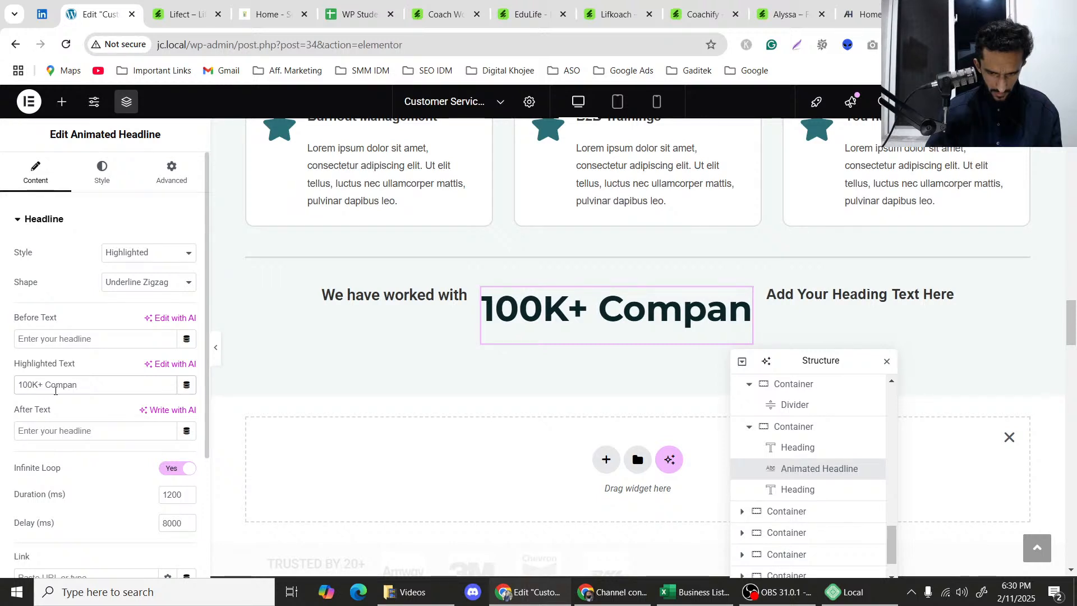
text(ies)
Review the "100K+ Companies" headline's custom typography and apply a global font preset to its animated text.
click(101, 171)
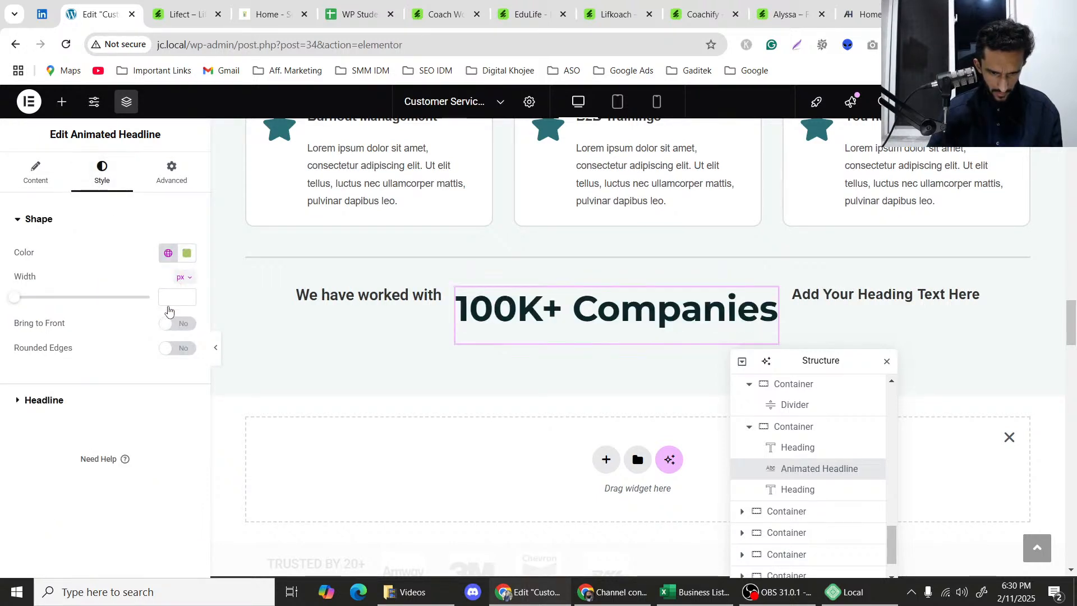
click(105, 406)
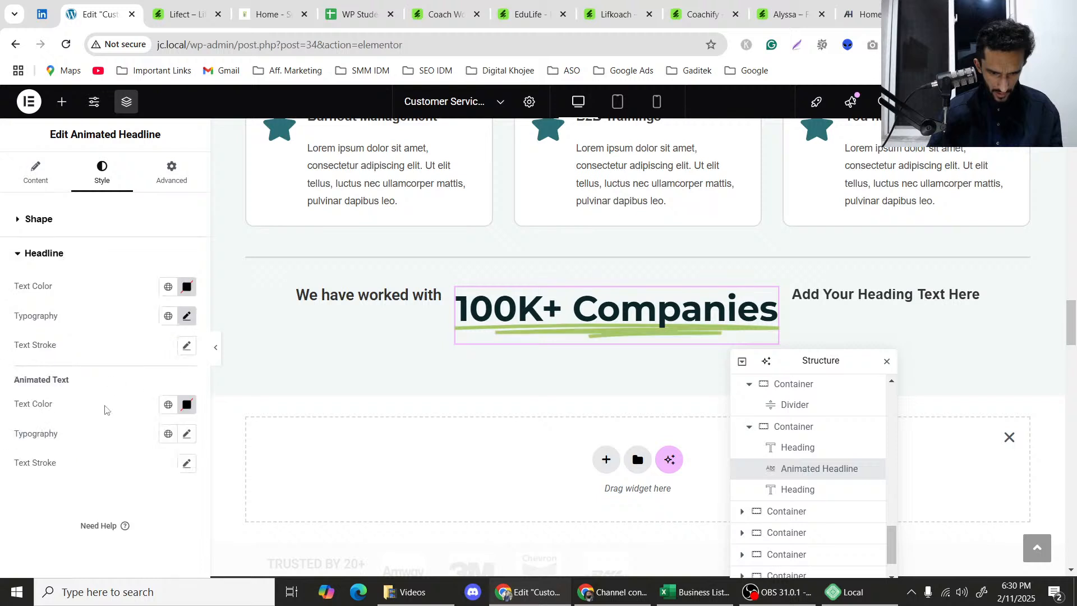
click(186, 317)
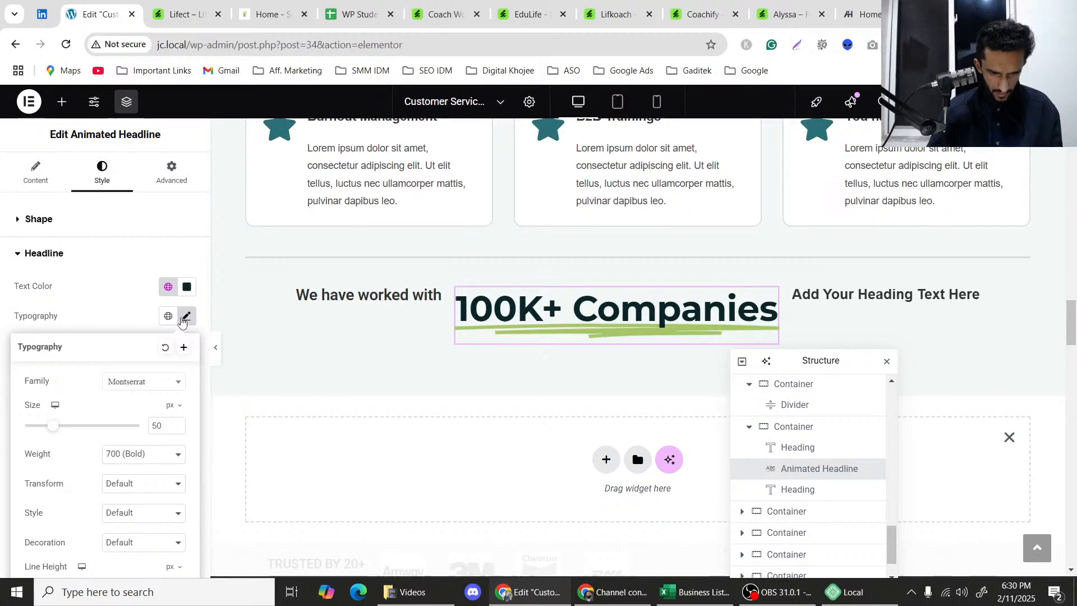
click(185, 317)
click(167, 434)
click(86, 399)
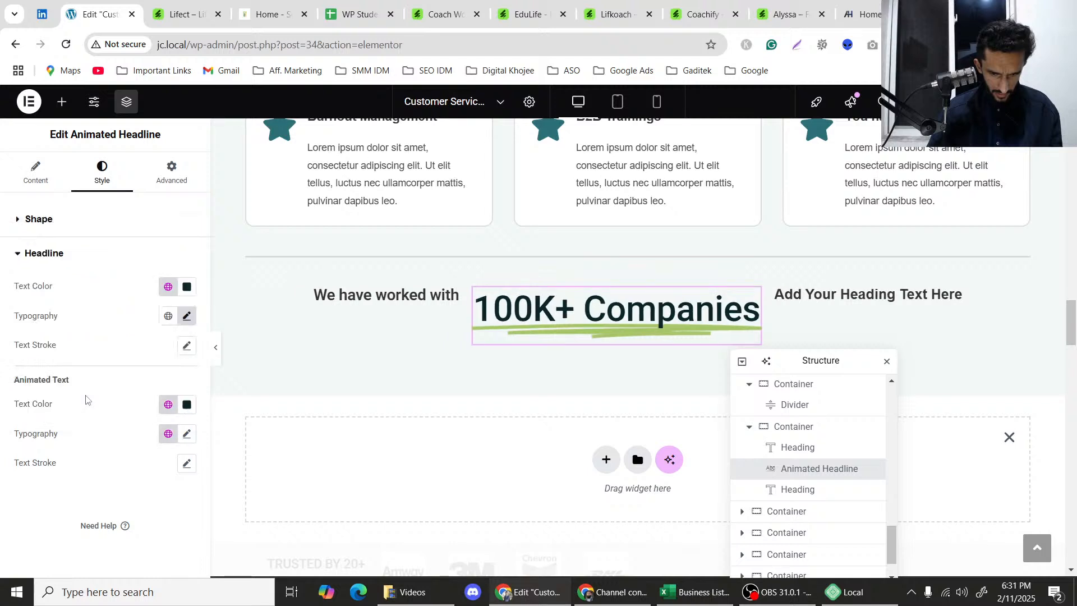
Set the font family of the "100K+ Companies" headline's animated text to Montserrat.
click(188, 433)
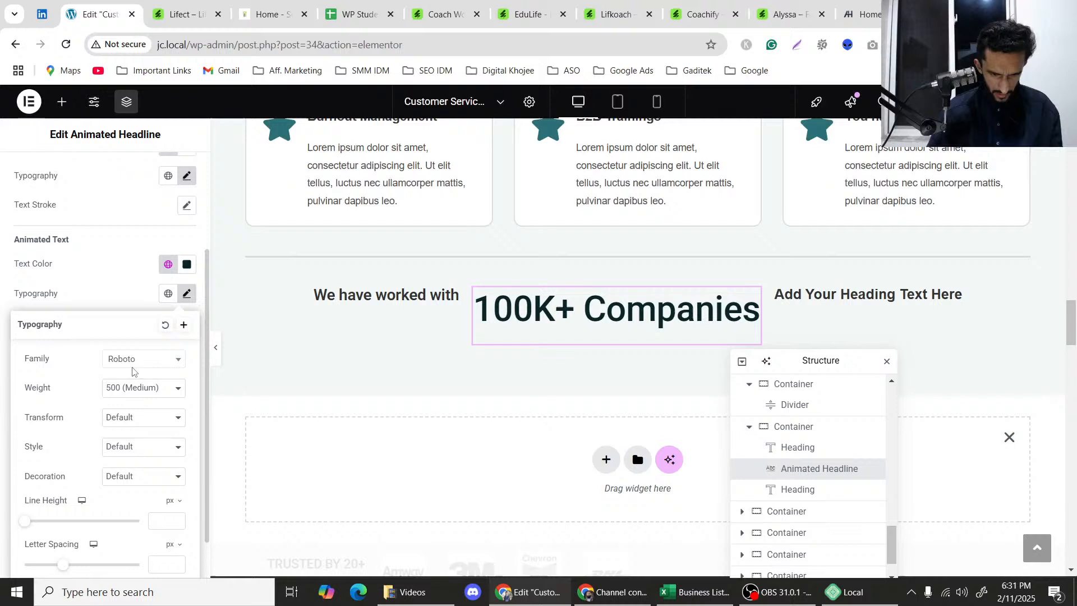
click(137, 363)
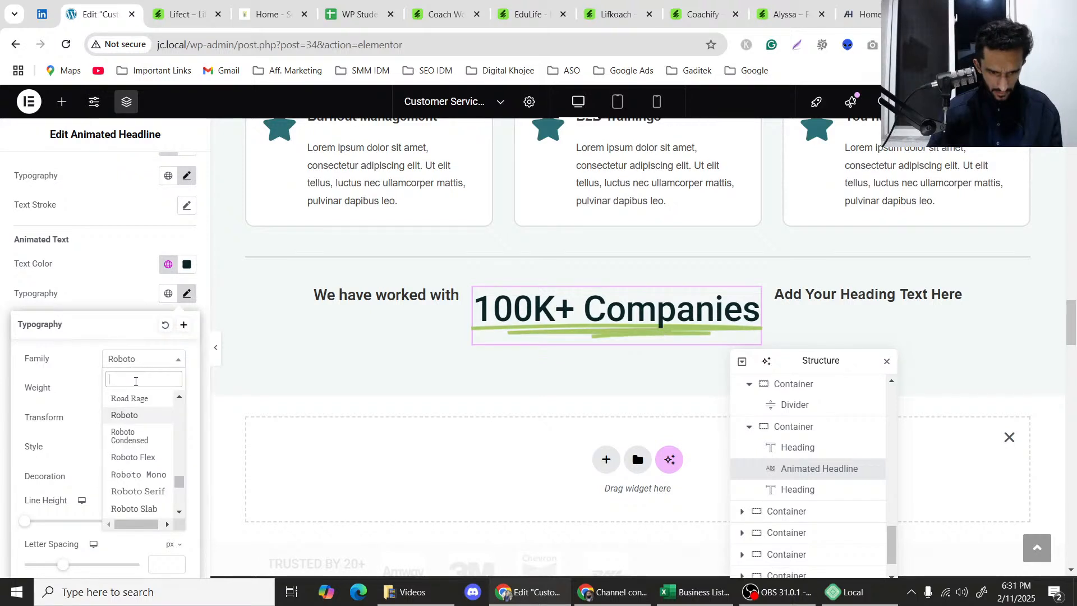
text(mi)
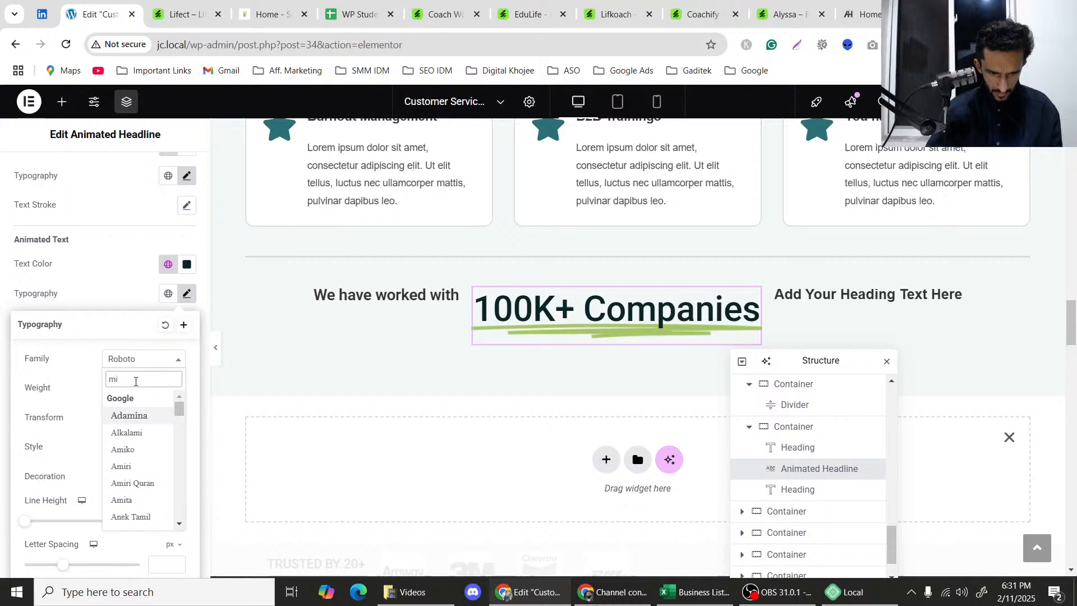
key(BackSpace)
text(ontse)
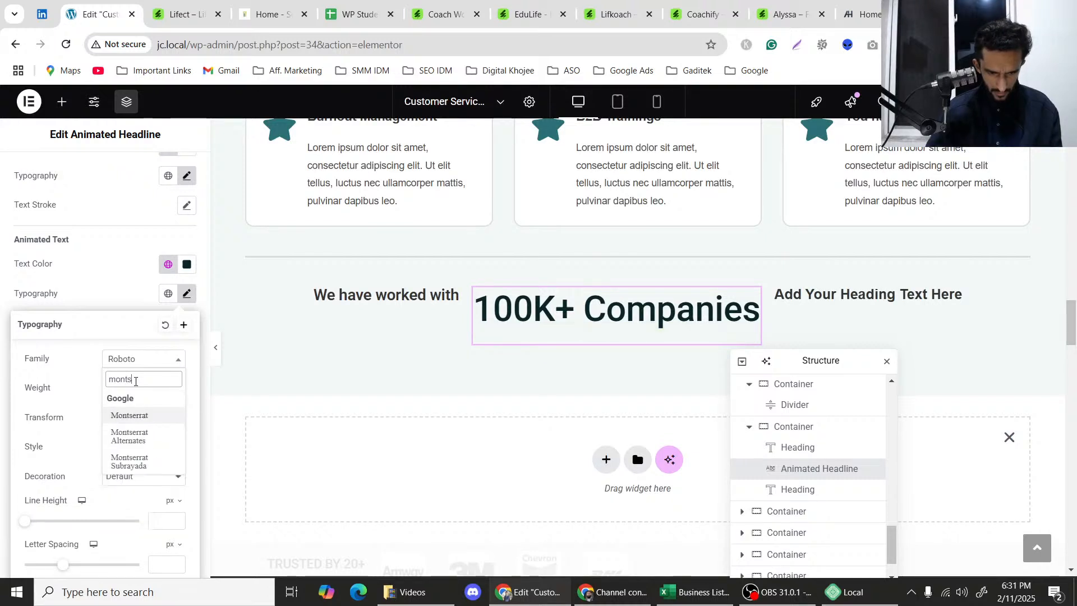
key(Return)
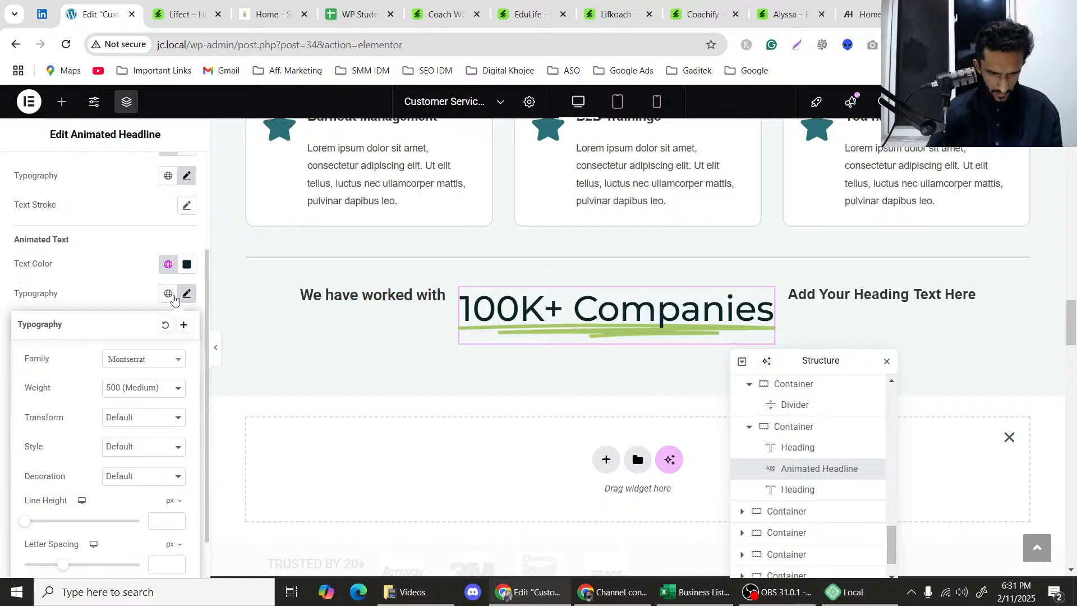
scroll(120, 339, down, 1)
scroll(100, 263, up, 1)
click(99, 276)
scroll(99, 278, up, 2)
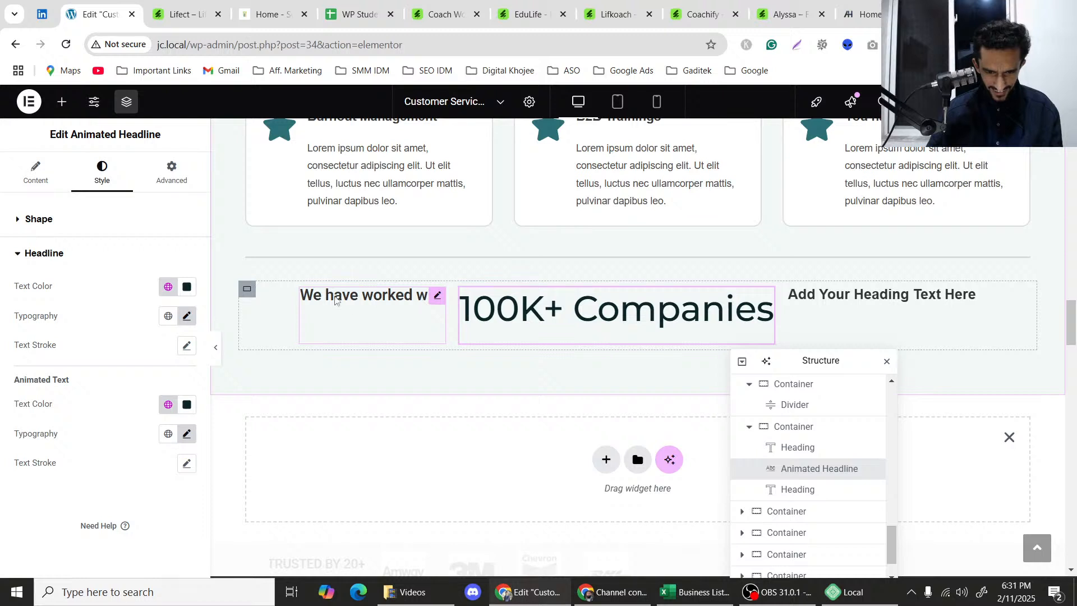
Reduce the "100K+ Companies" animated headline's font size to about 21 px.
click(342, 306)
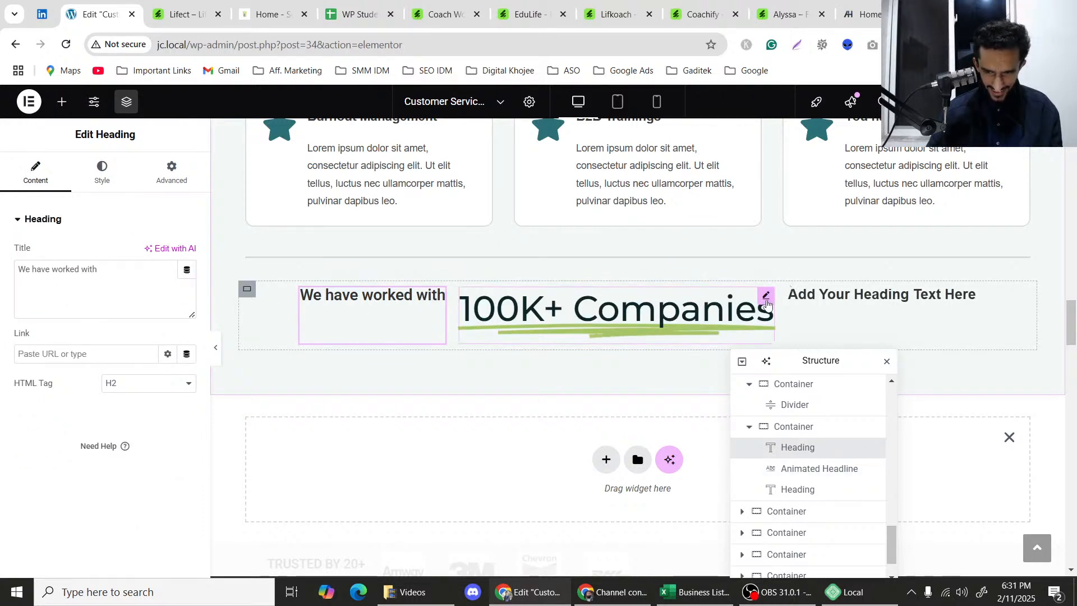
click(638, 322)
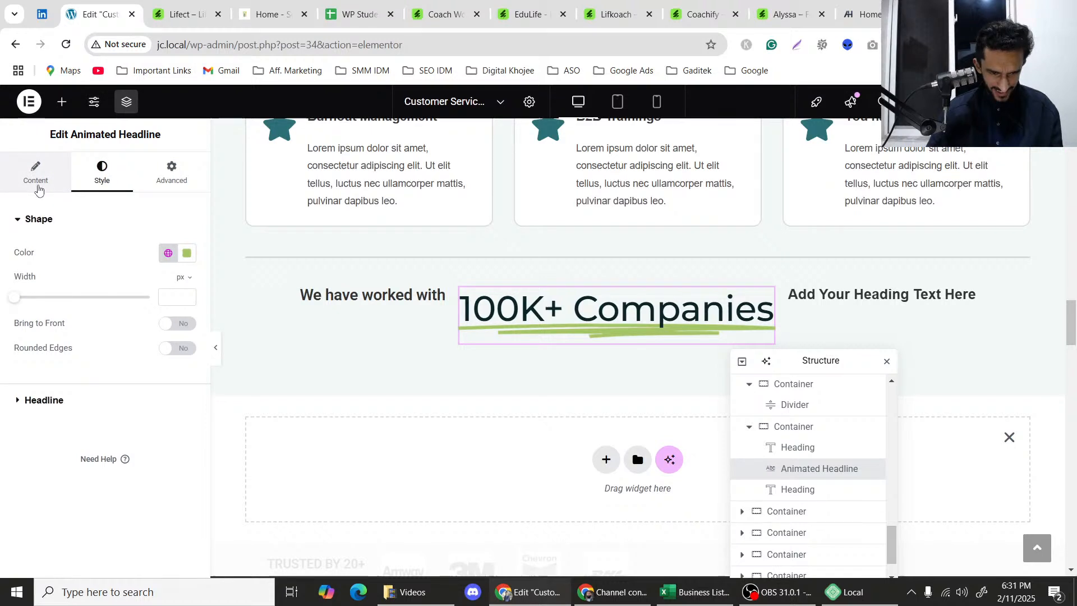
click(38, 189)
scroll(103, 281, down, 3)
scroll(101, 303, up, 3)
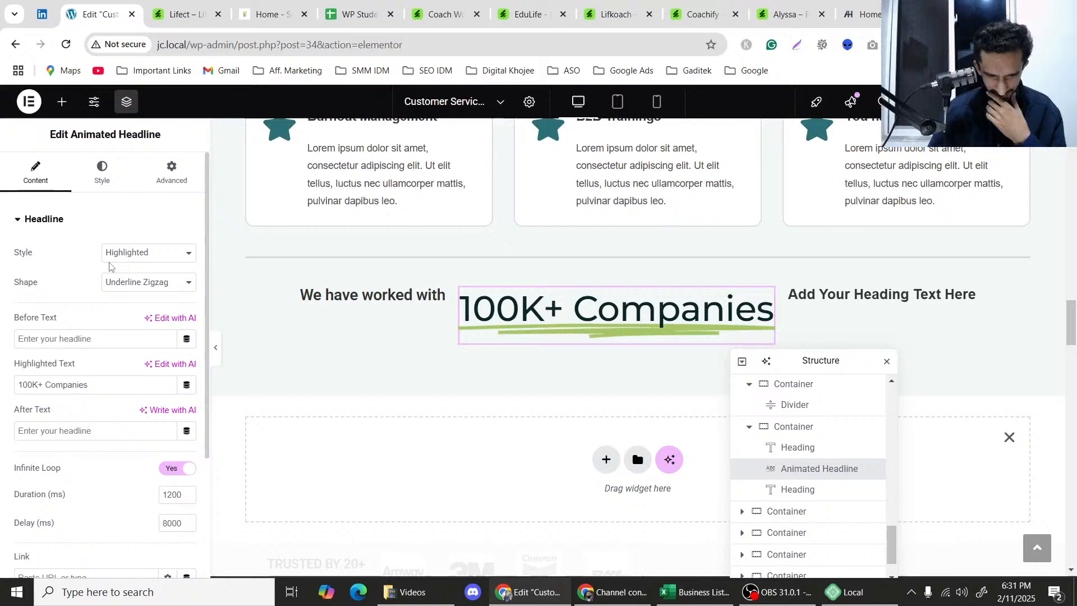
click(102, 173)
click(101, 399)
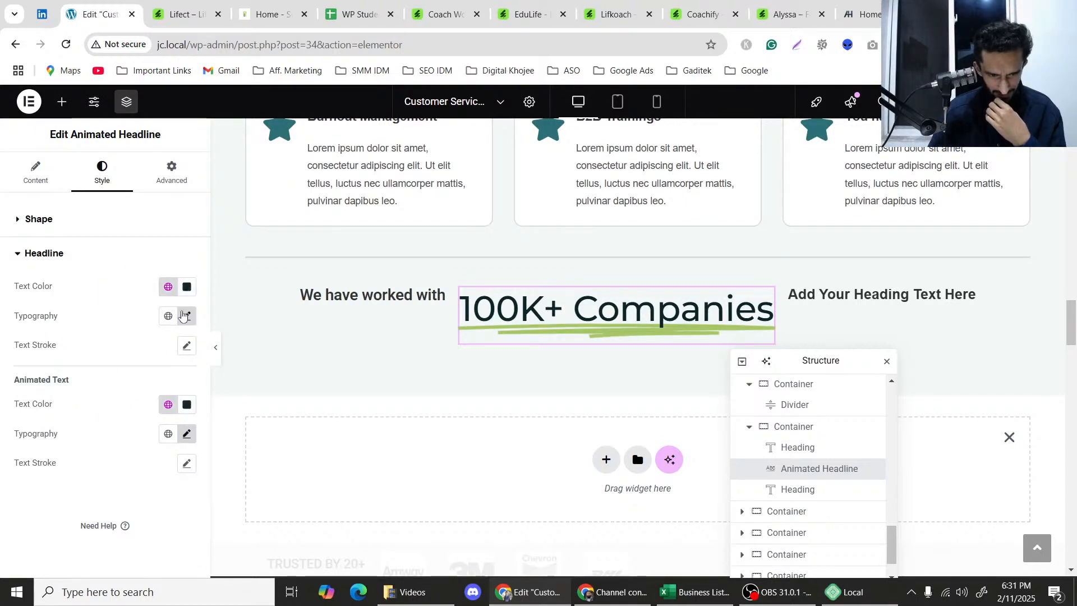
click(182, 316)
scroll(162, 399, down, 1)
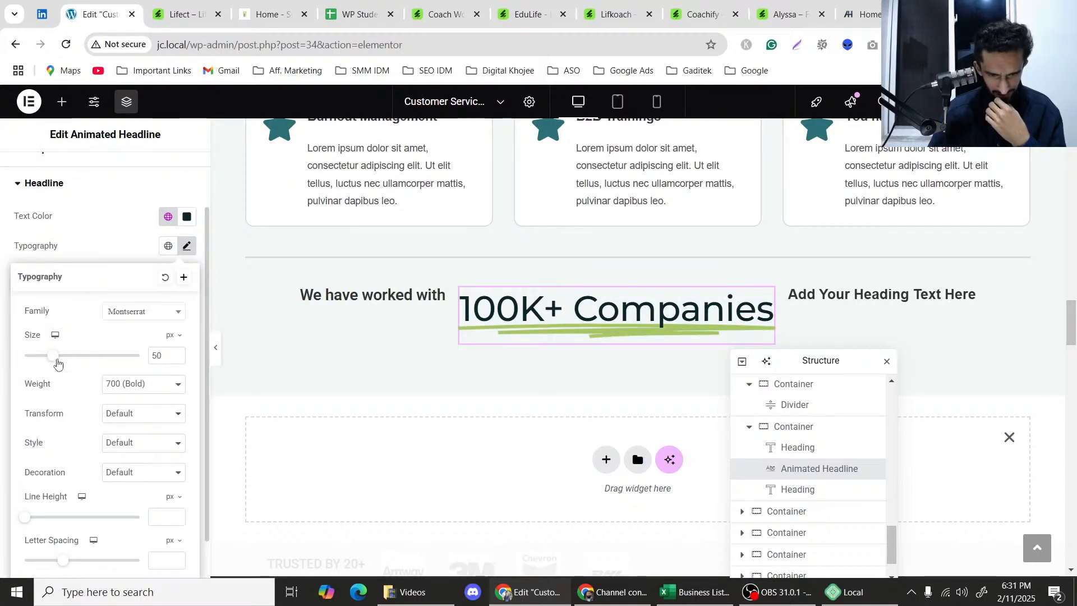
drag(57, 364, 40, 362)
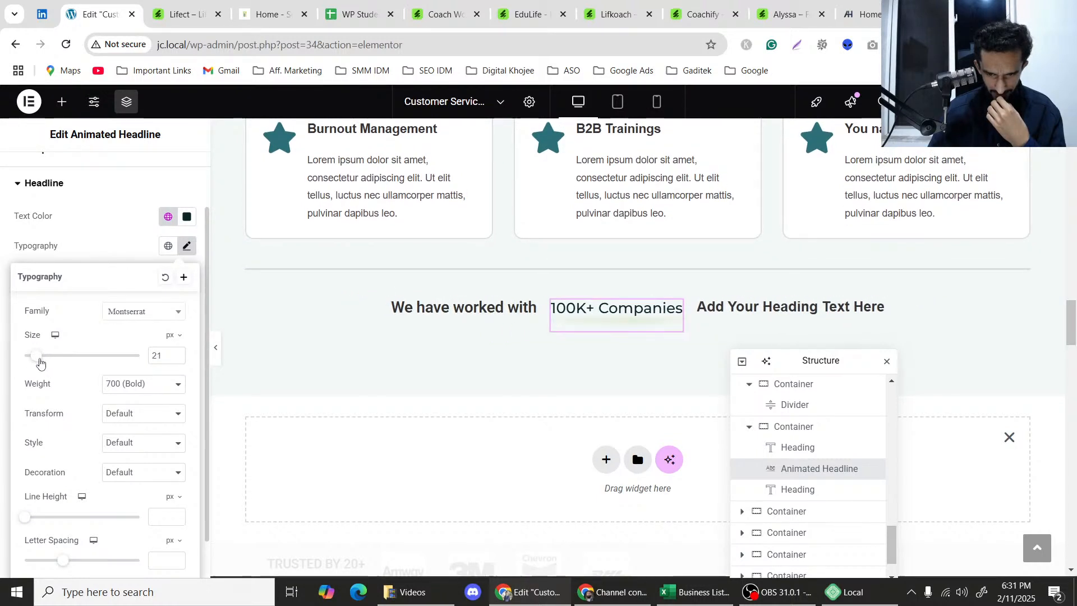
Set the "We have worked with" heading's font weight to 700 (Bold).
click(447, 303)
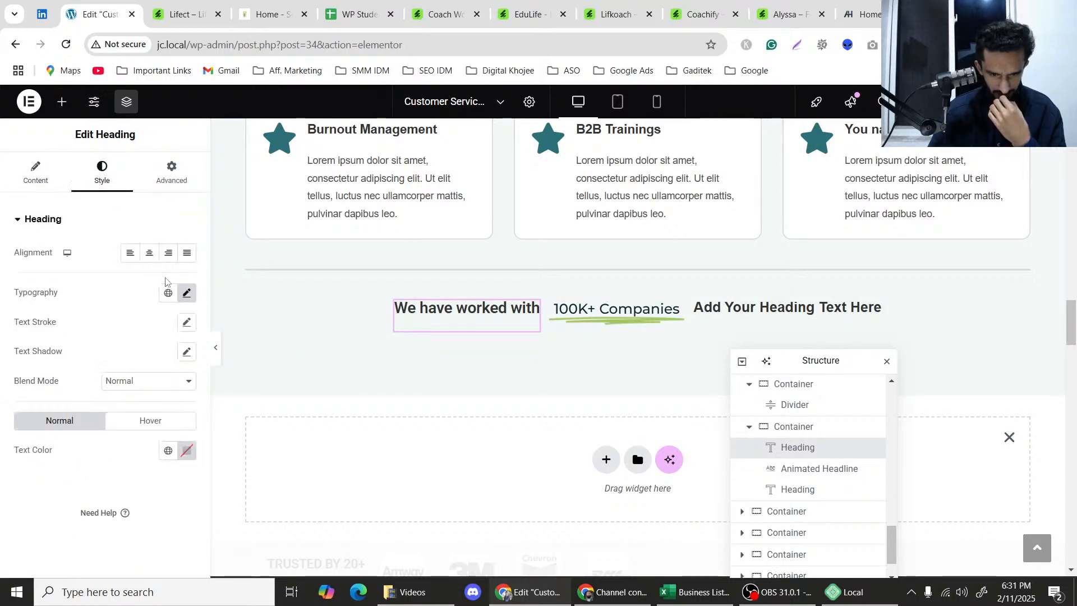
click(186, 292)
scroll(135, 382, down, 1)
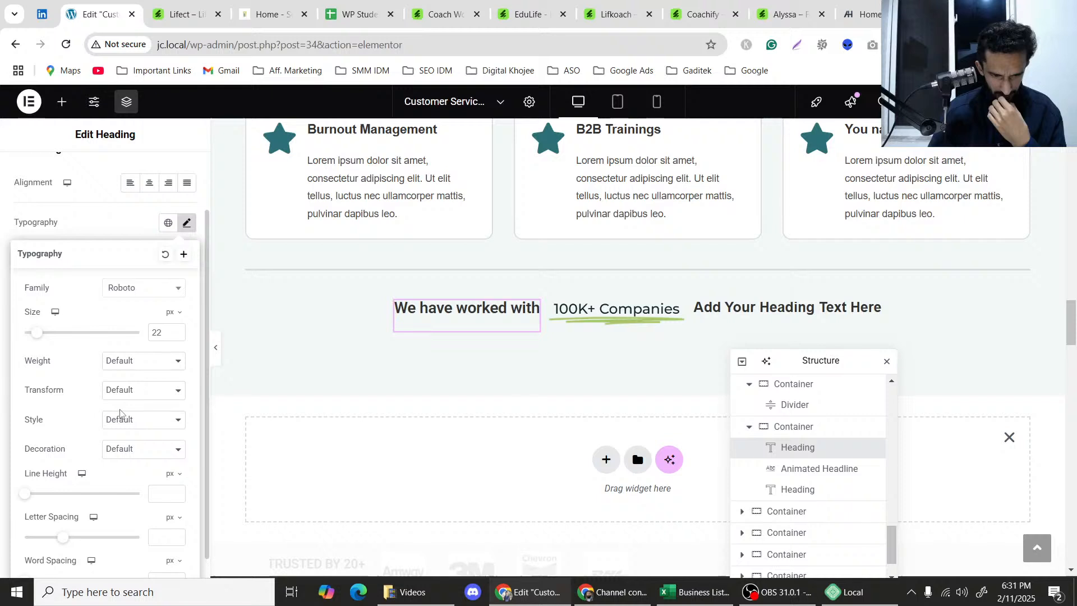
click(140, 364)
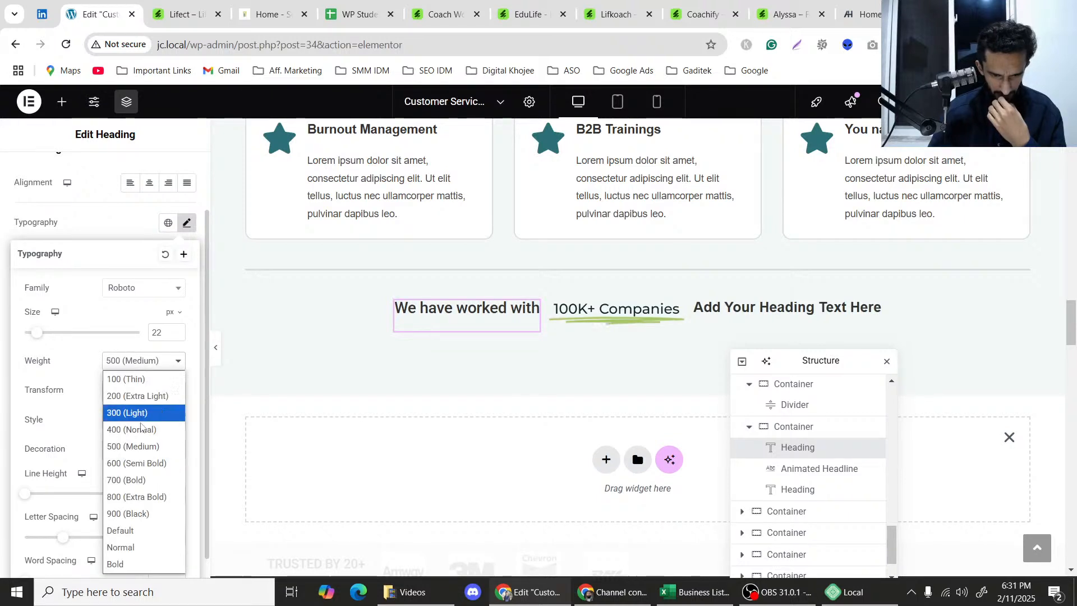
click(133, 482)
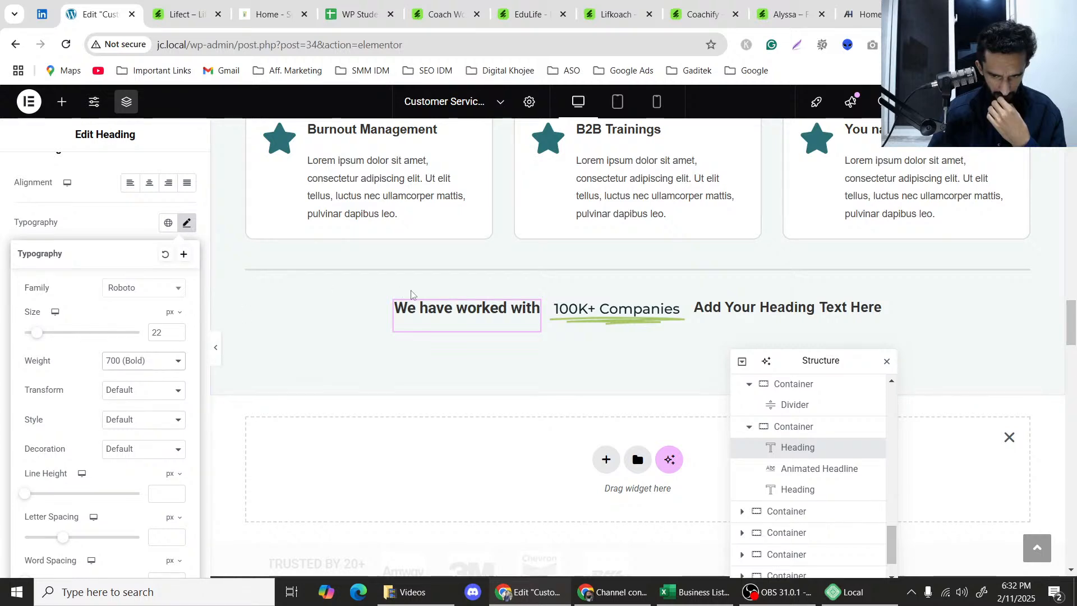
scroll(413, 298, up, 2)
scroll(406, 316, down, 2)
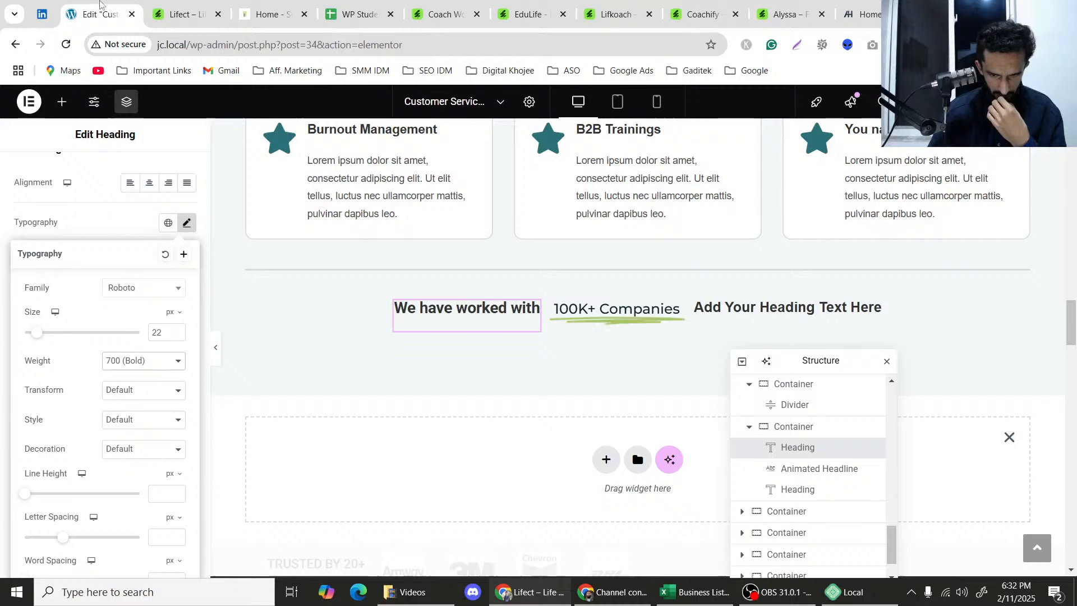
Check the companies line in the Lifect template and replace the placeholder heading after "100K+ Companies" with "Globally".
click(162, 7)
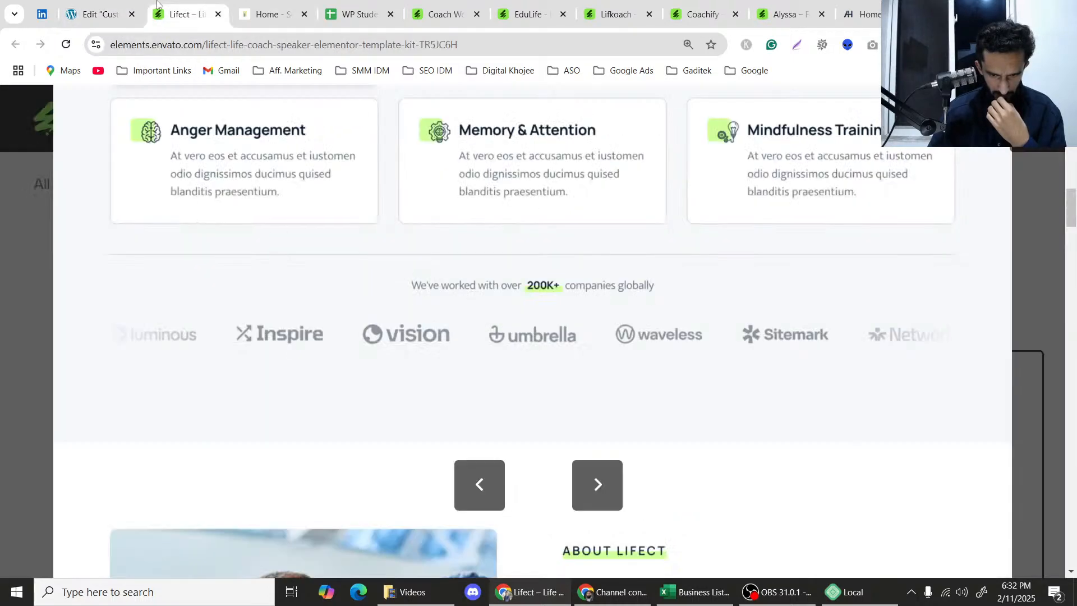
click(116, 8)
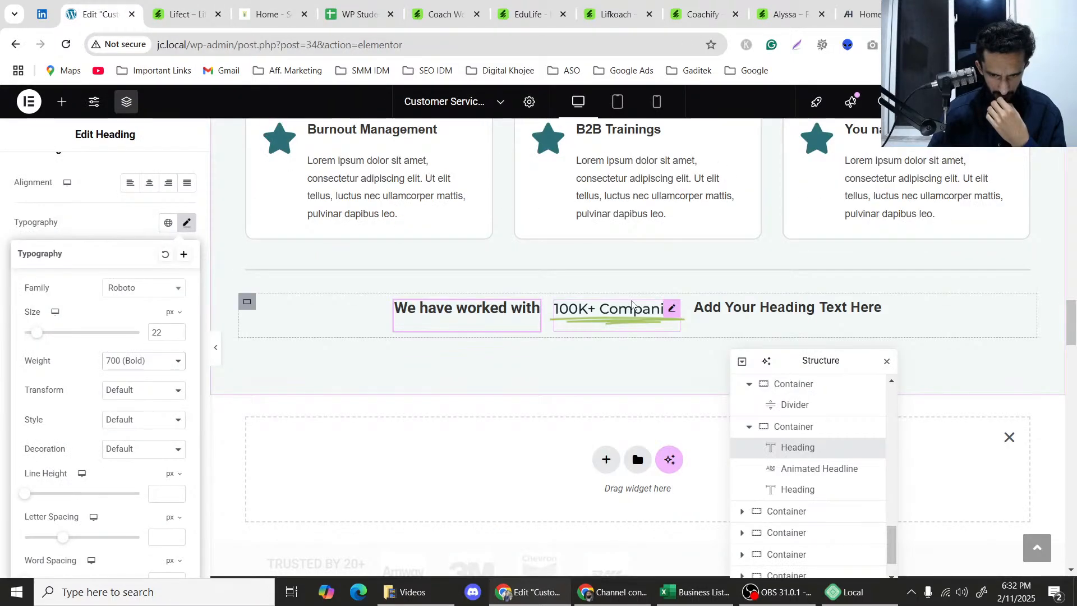
click(729, 307)
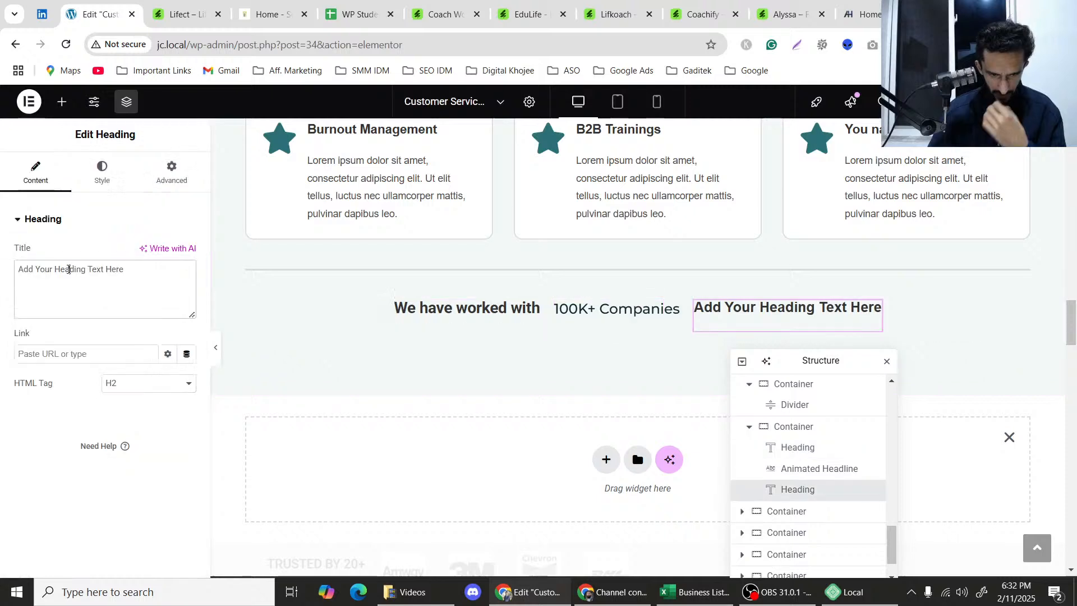
triple_click(68, 269)
text(G)
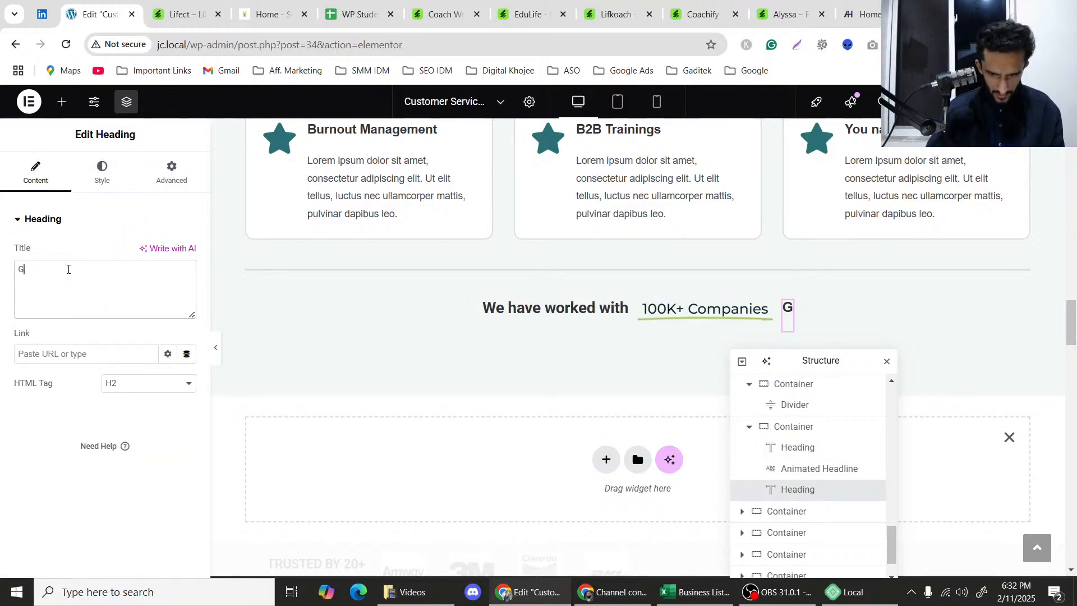
text(lobally)
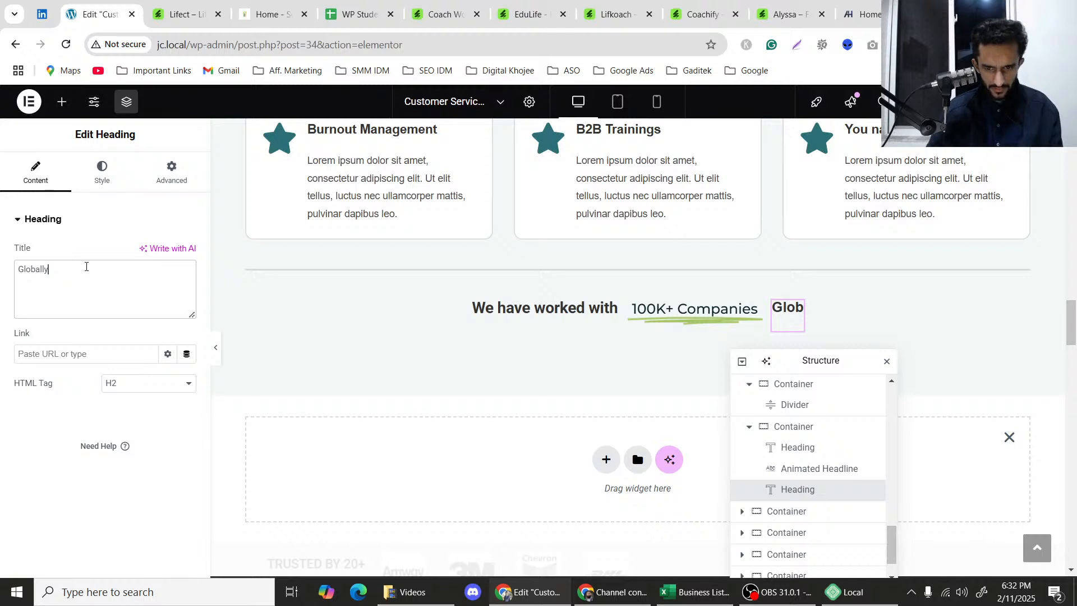
Copy the divider's colour #C6C6C696 and apply it as the text colour of the "We have worked with" heading.
scroll(416, 336, up, 1)
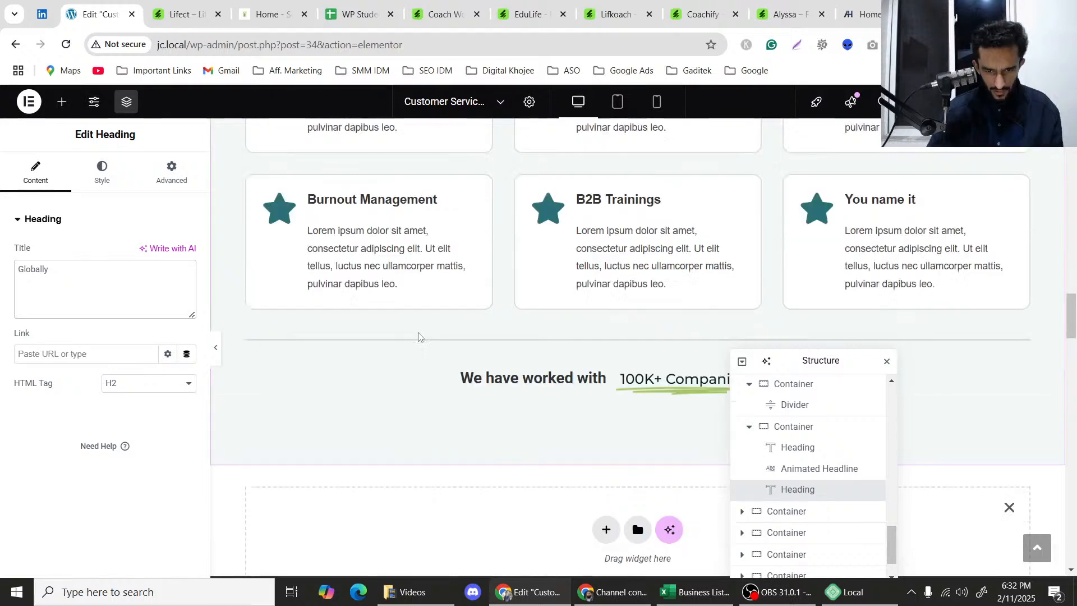
click(413, 339)
click(102, 171)
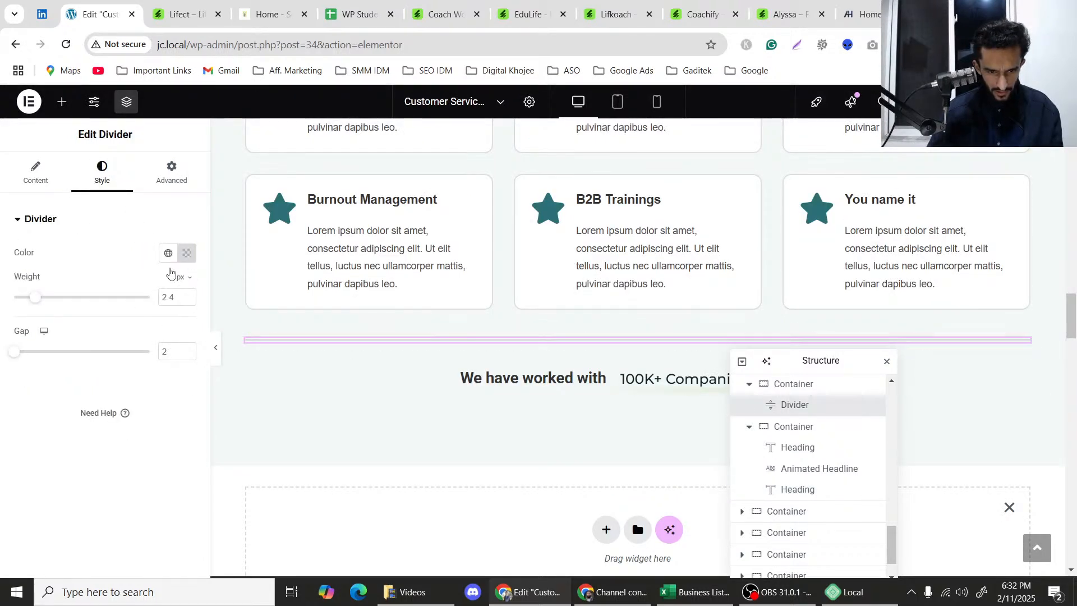
click(186, 255)
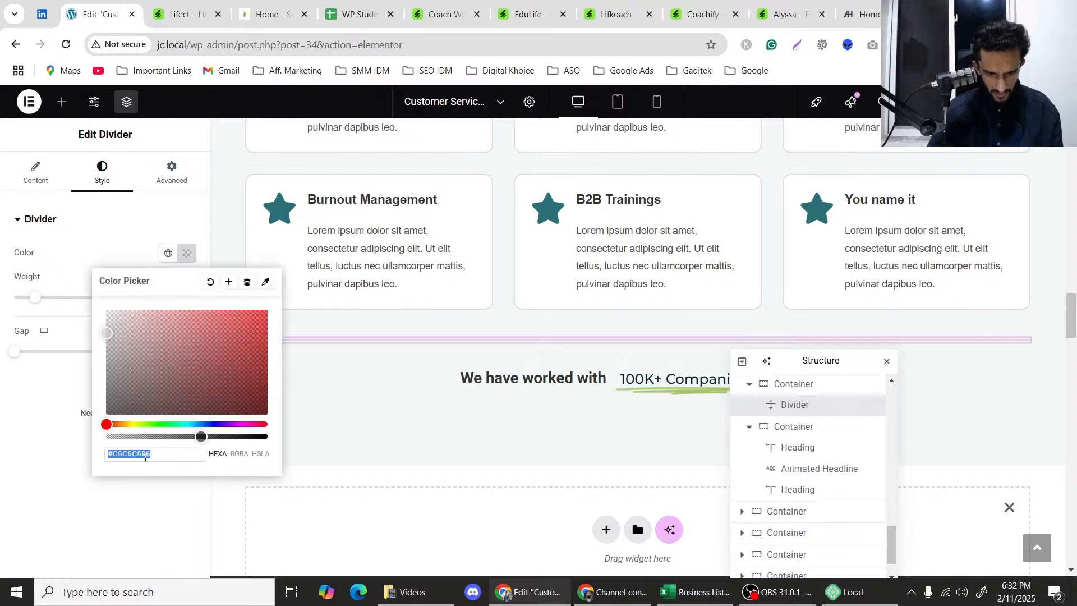
click(523, 382)
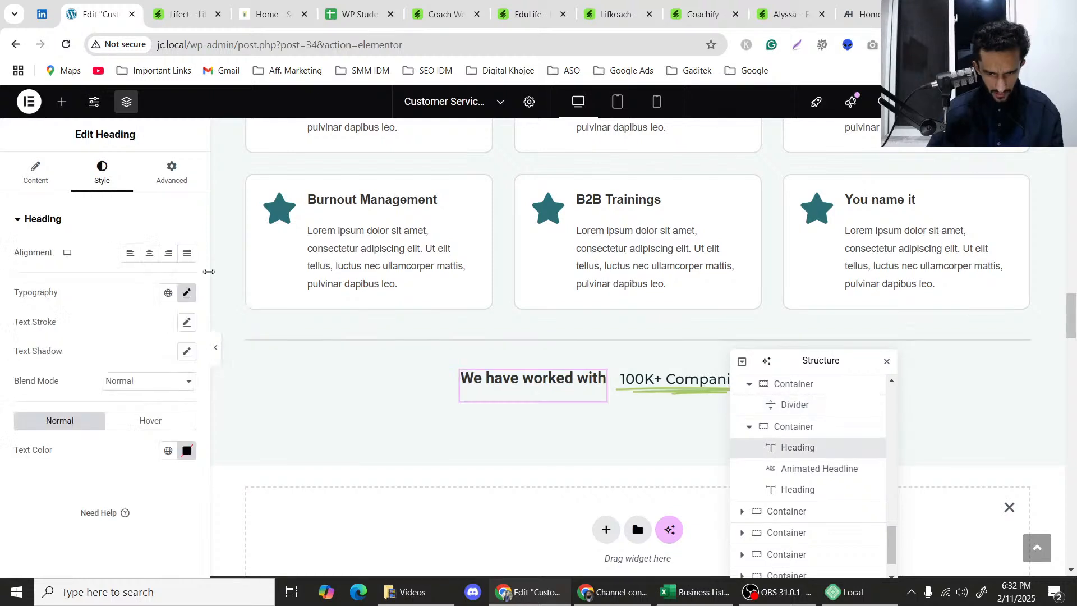
click(189, 452)
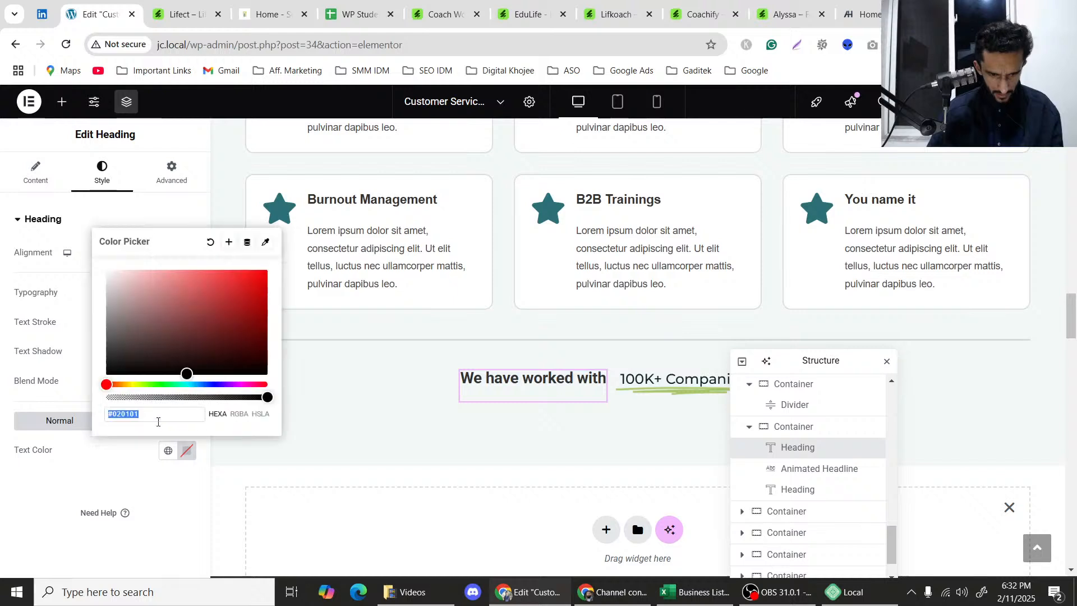
text(#C6C6C696)
click(655, 381)
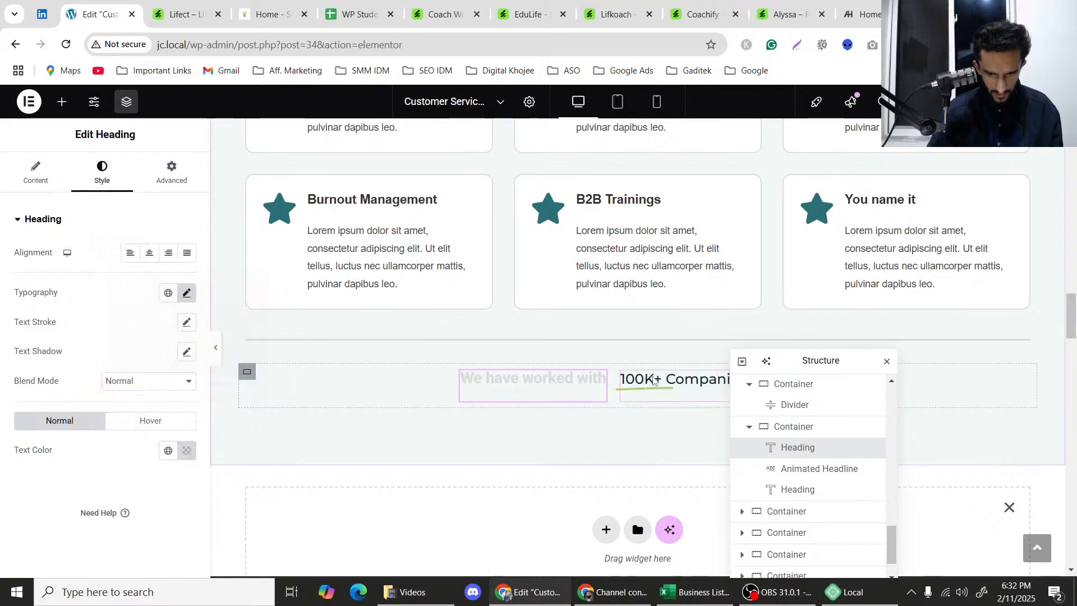
Raise the opacity of the "We have worked with" heading's text colour to give #C6C6C6C7.
click(653, 381)
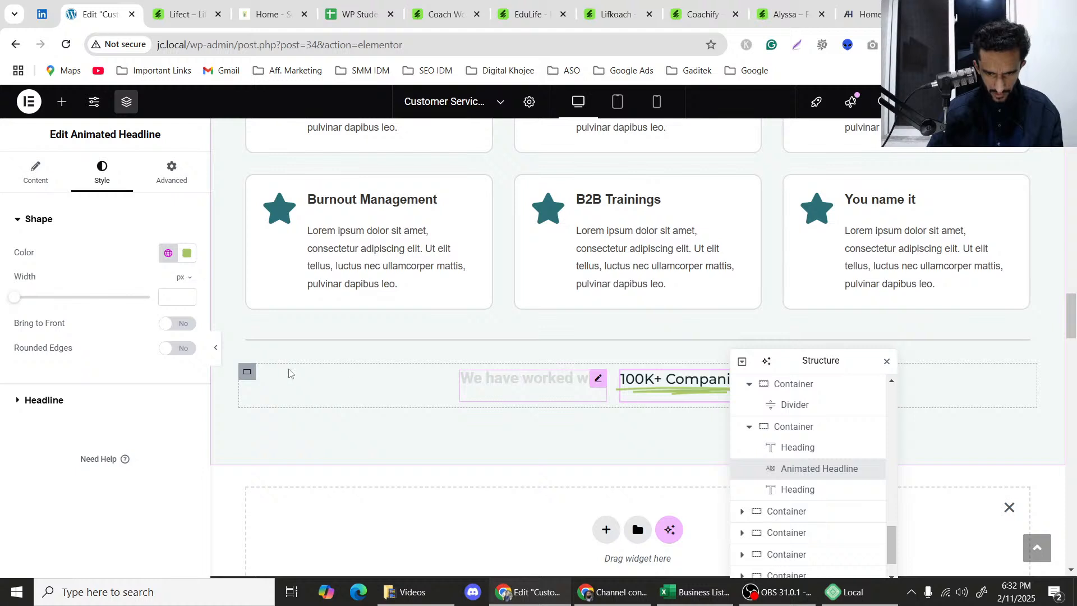
click(190, 451)
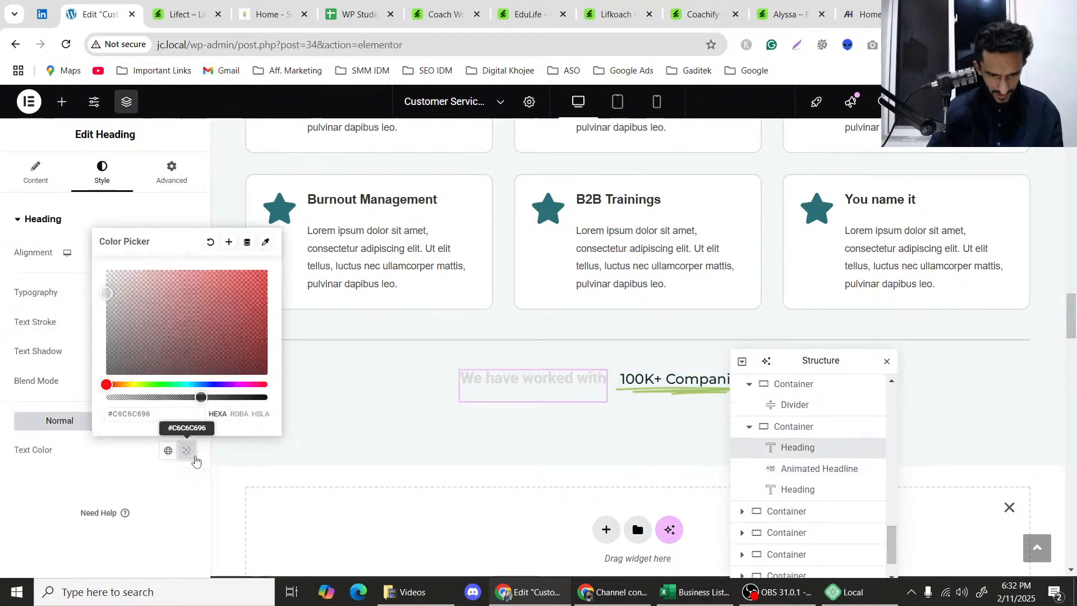
drag(203, 397, 232, 398)
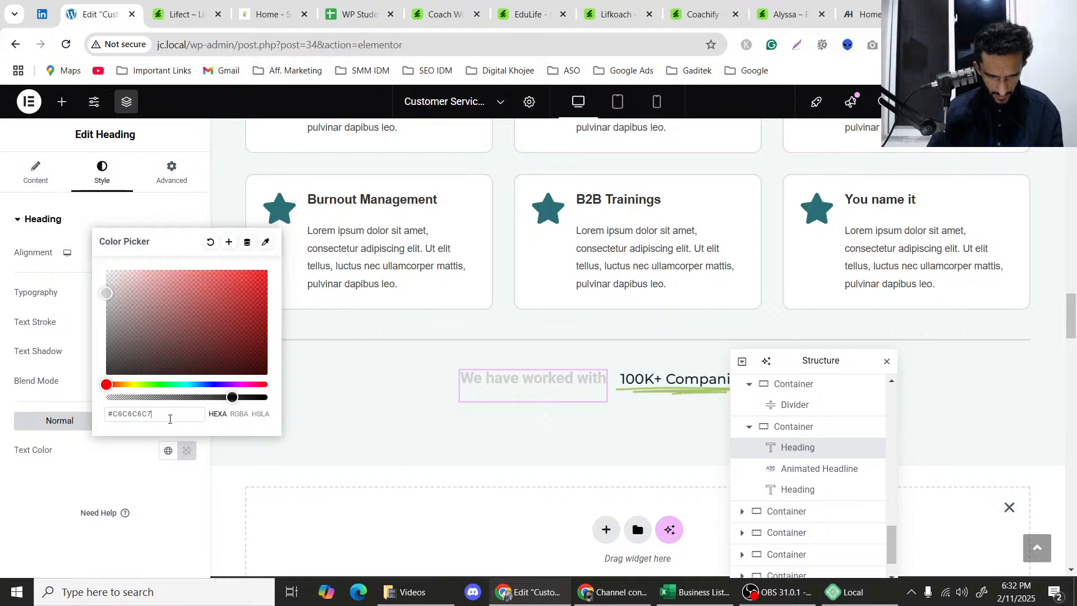
click(170, 477)
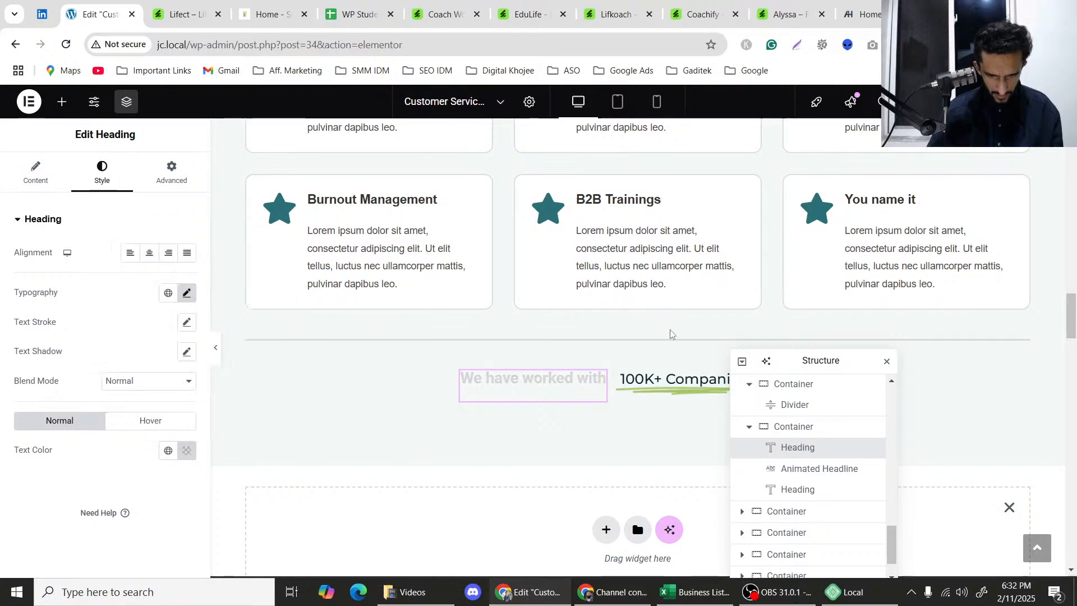
Set the "100K+ Companies" animated headline's typography weight to 800 (Extra Bold).
click(674, 380)
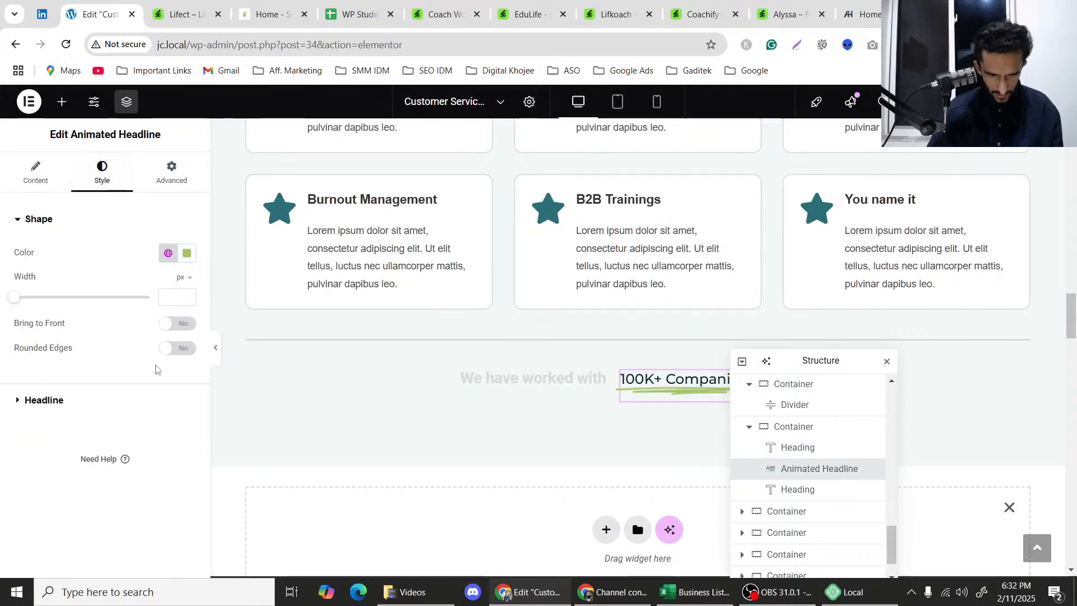
click(165, 400)
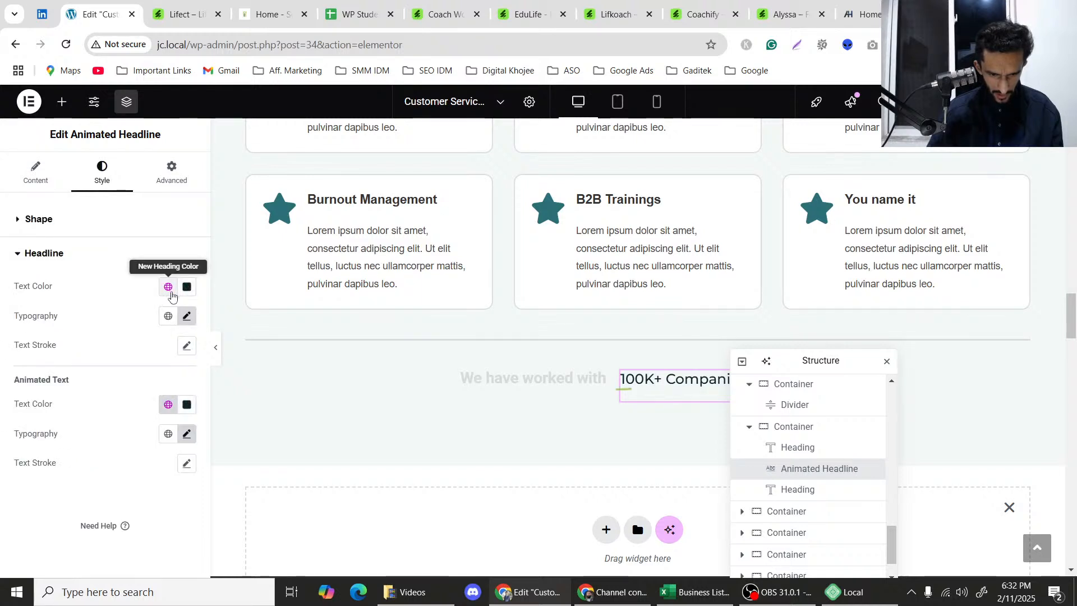
click(186, 316)
click(139, 455)
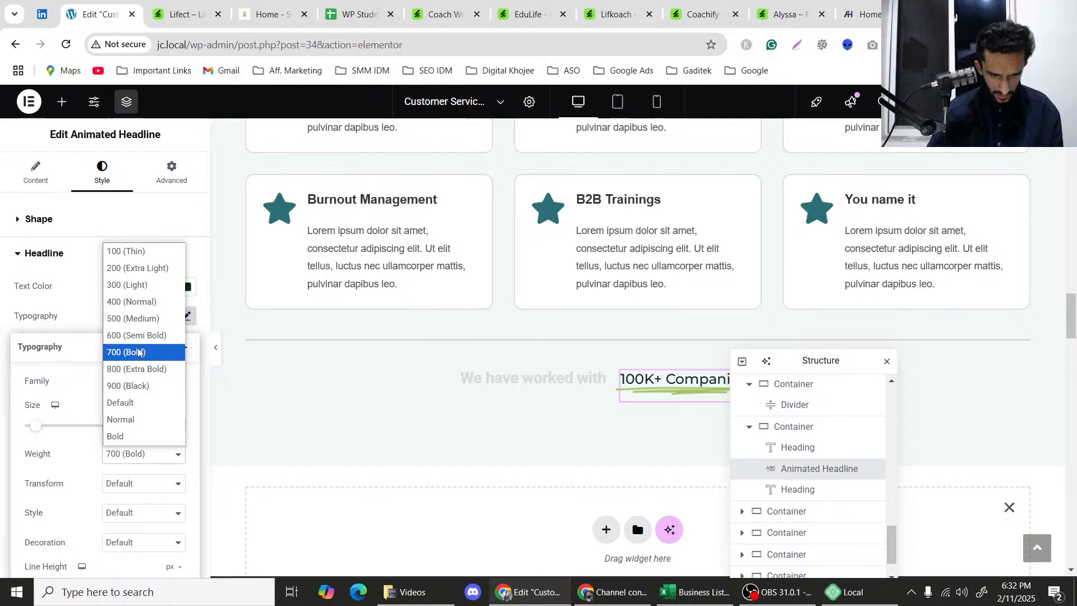
click(137, 369)
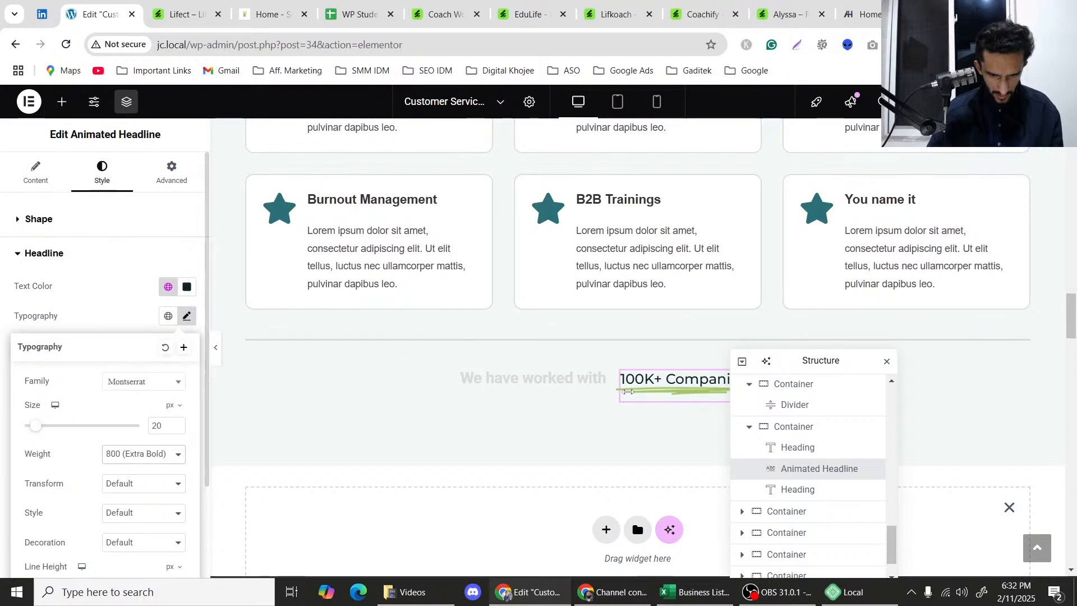
click(629, 391)
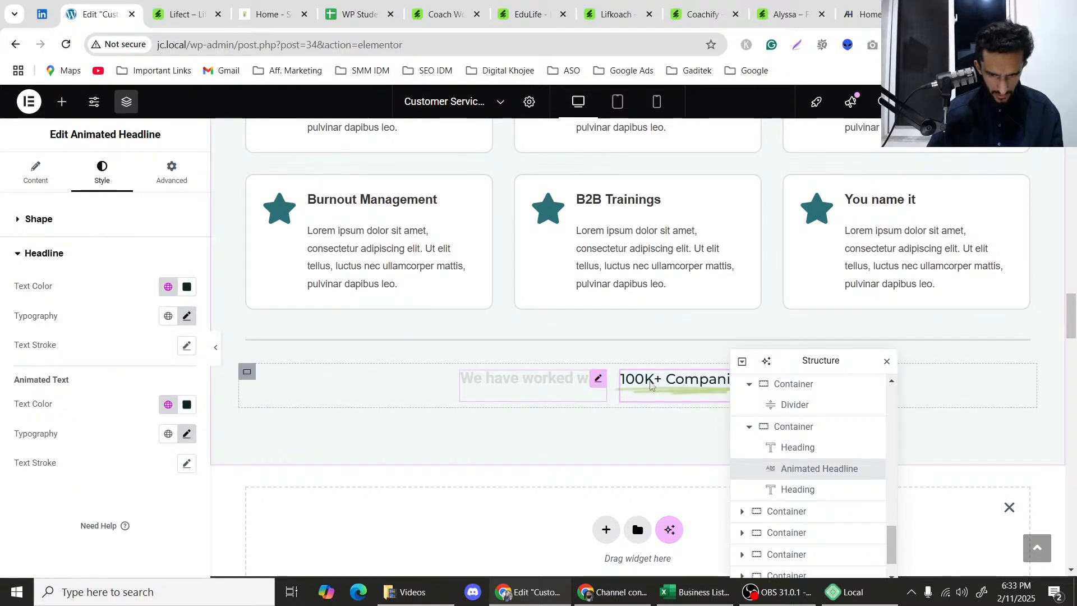
Move the Structure window off the companies line and set the "Globally" heading's text colour to #C6C6C696.
click(676, 379)
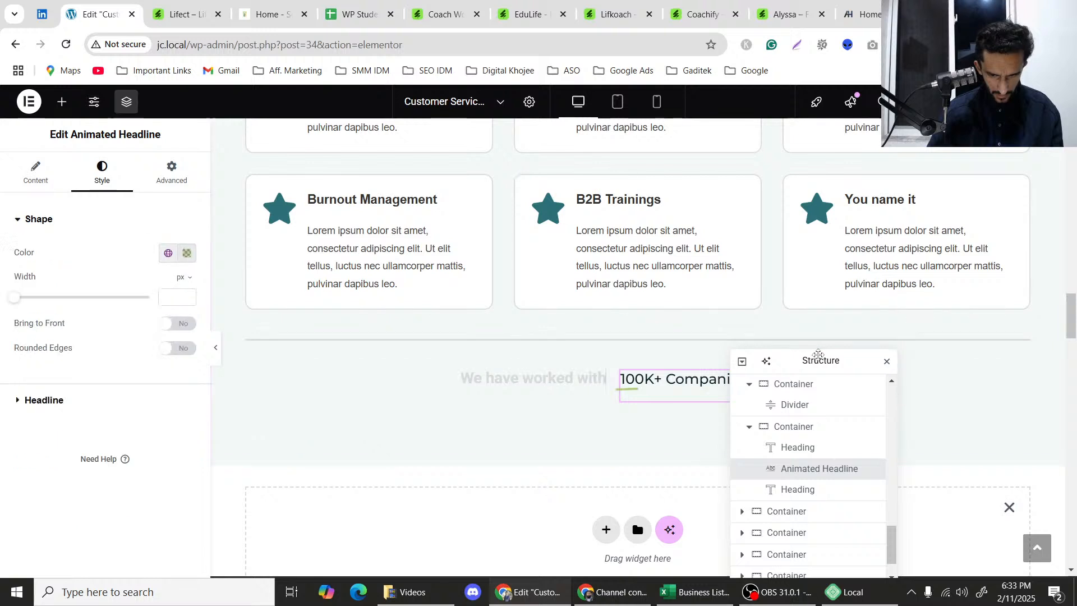
drag(817, 358, 486, 199)
click(791, 378)
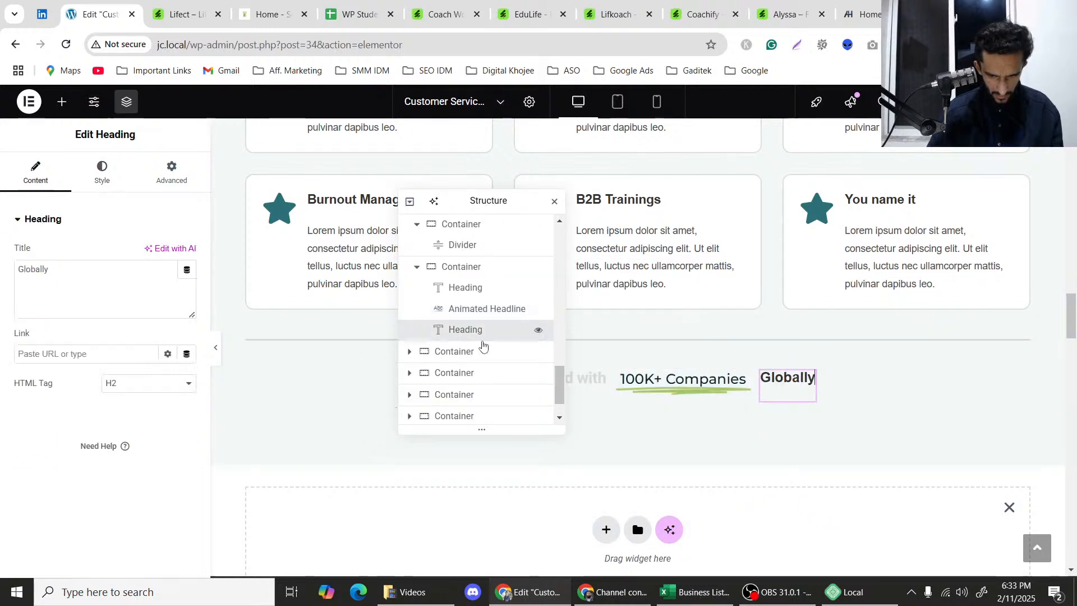
click(99, 166)
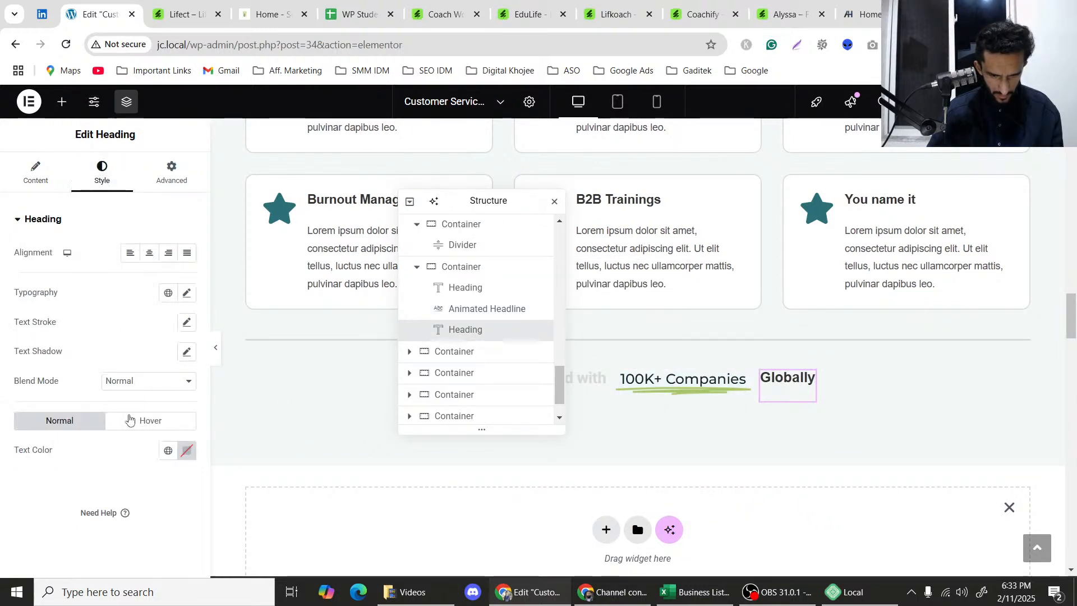
click(186, 454)
double_click(154, 413)
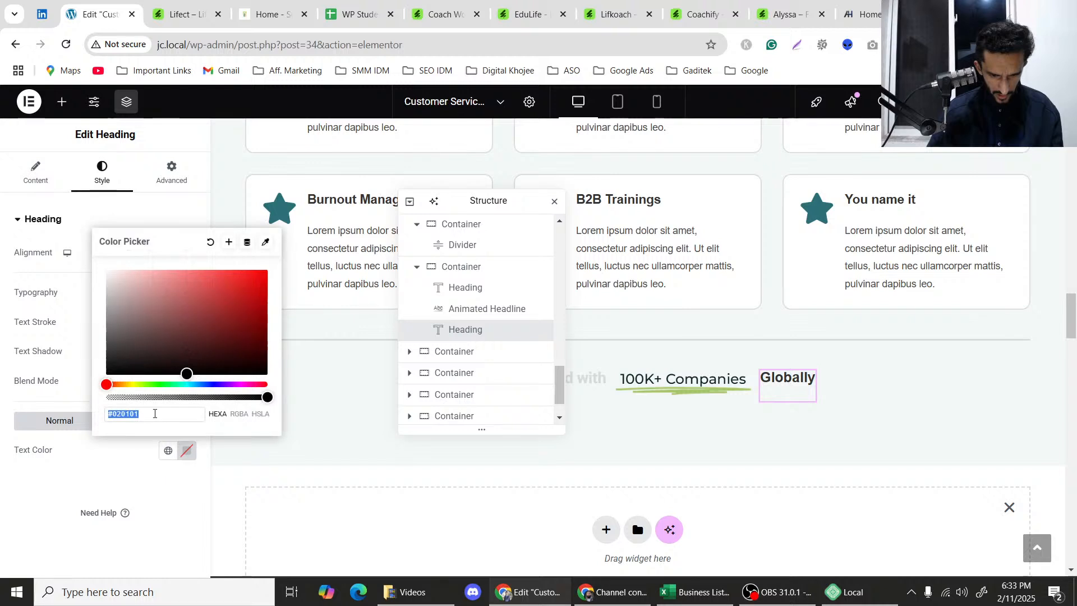
text(#C6C6C696)
click(2, 355)
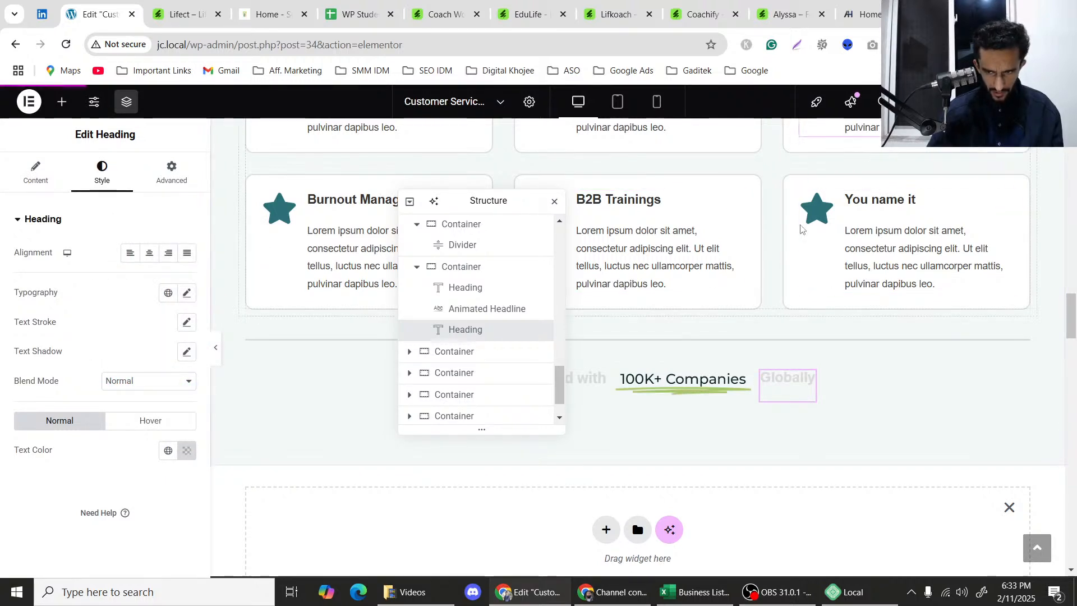
Set the main headline text colour of the "100K+ Companies" animated headline to #C6C6C696.
click(680, 378)
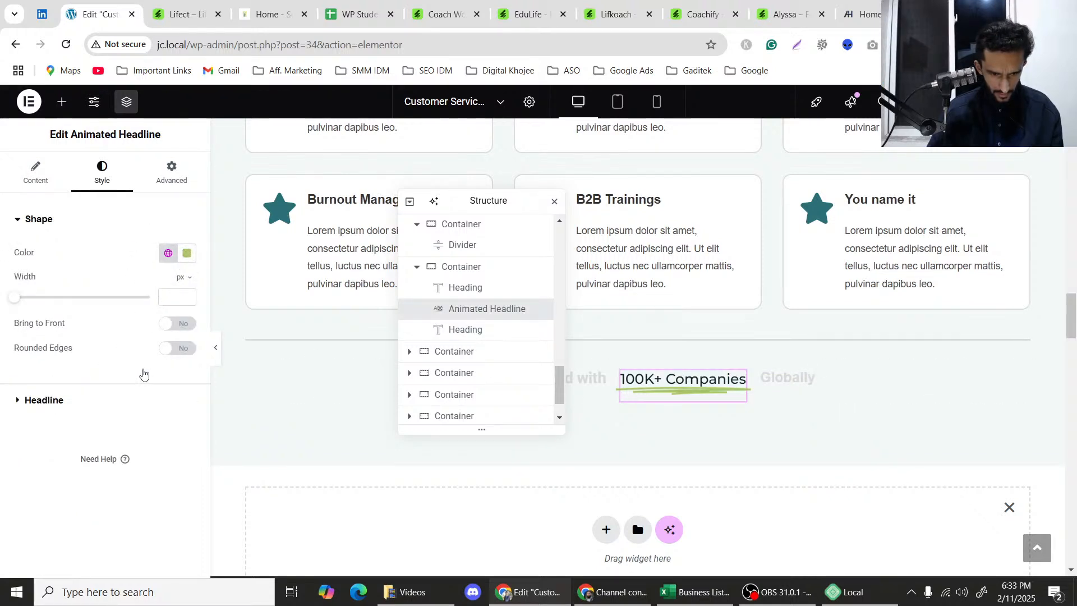
click(144, 373)
click(175, 286)
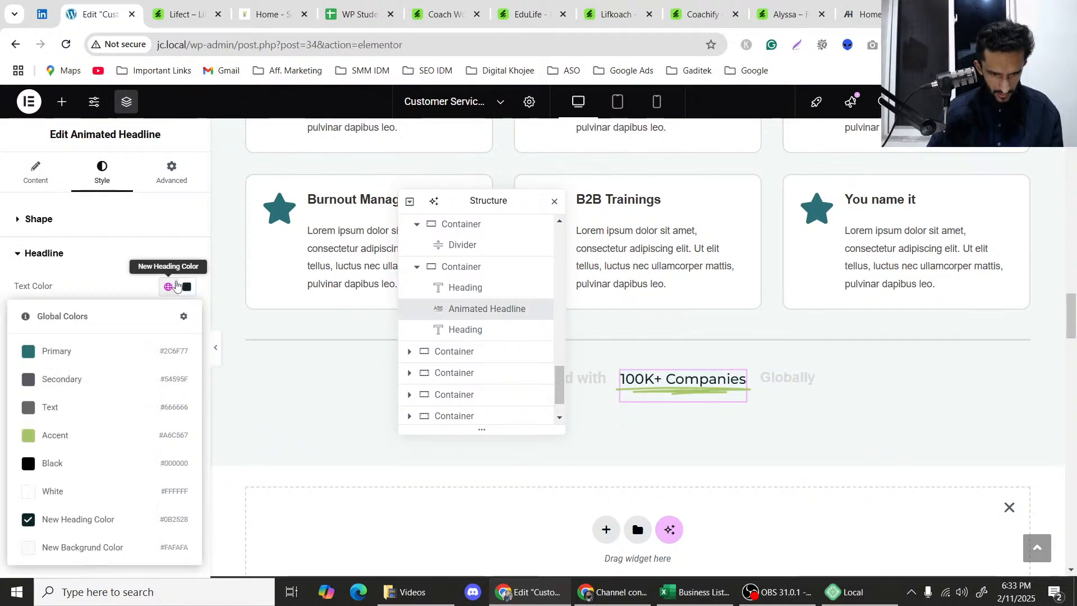
click(186, 286)
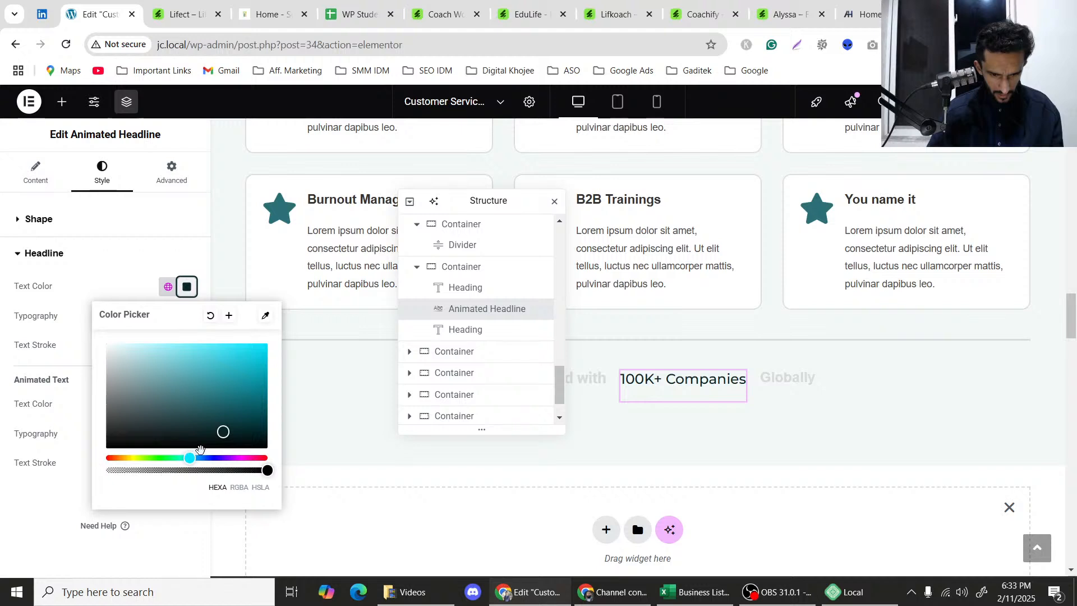
click(213, 486)
double_click(153, 488)
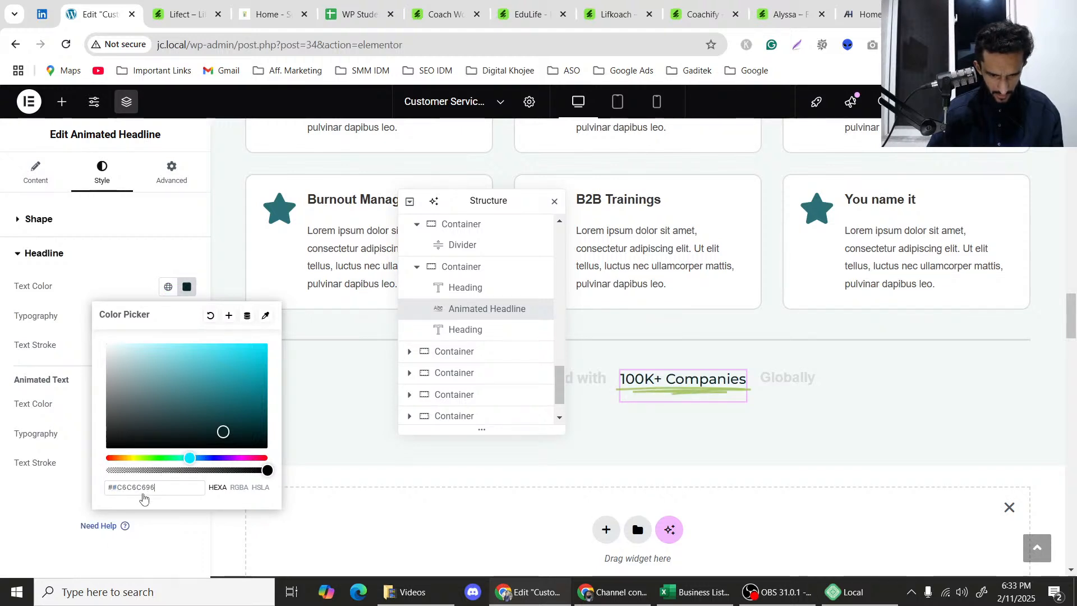
text(#C6C6C696)
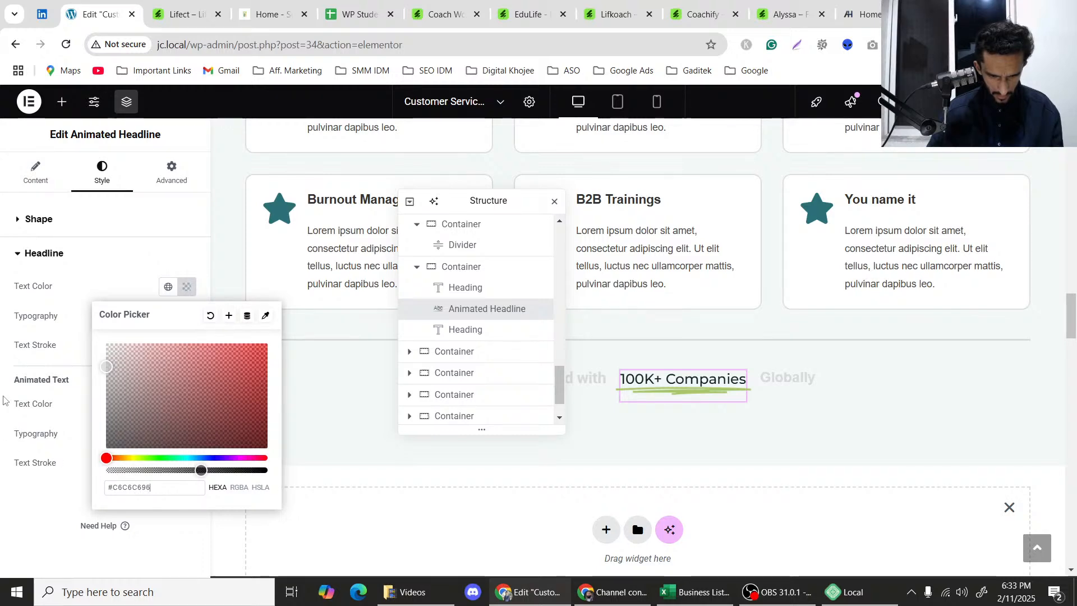
click(119, 352)
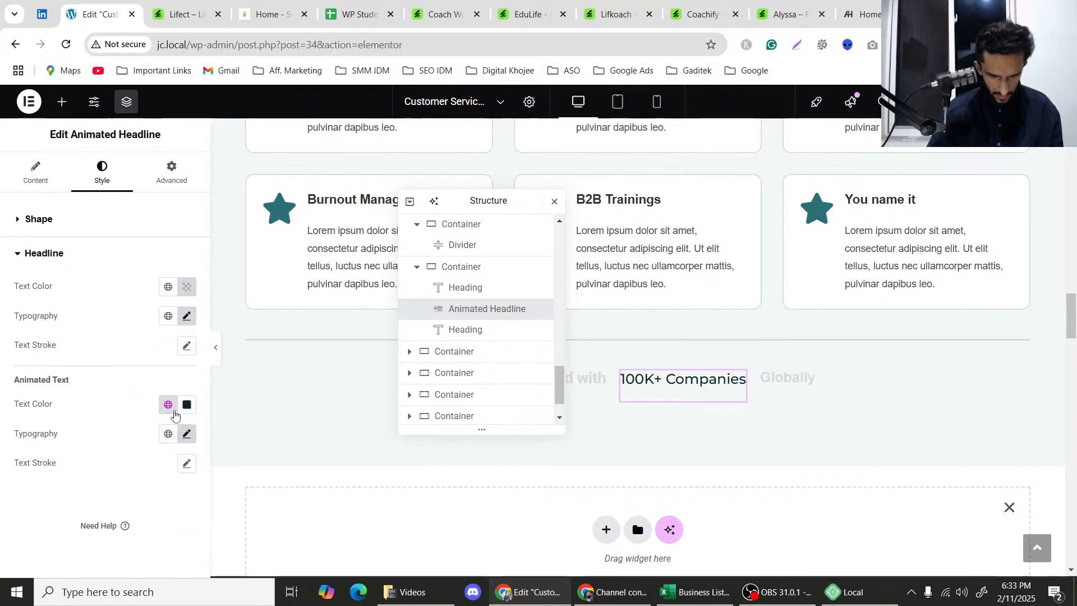
Set the animated text colour of the "100K+ Companies" headline to #C6C6C696.
click(187, 405)
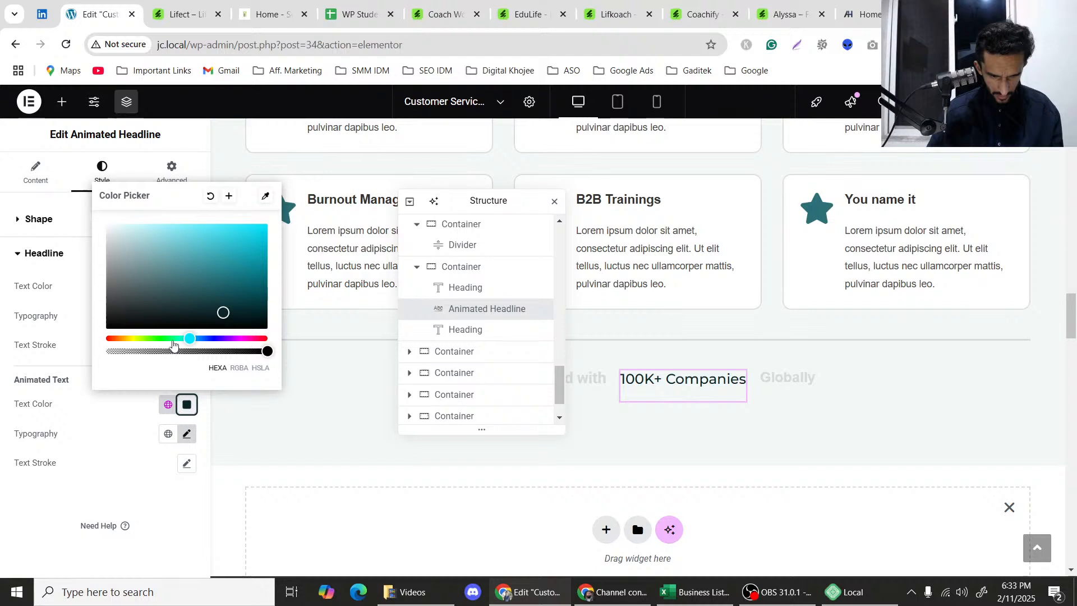
triple_click(125, 369)
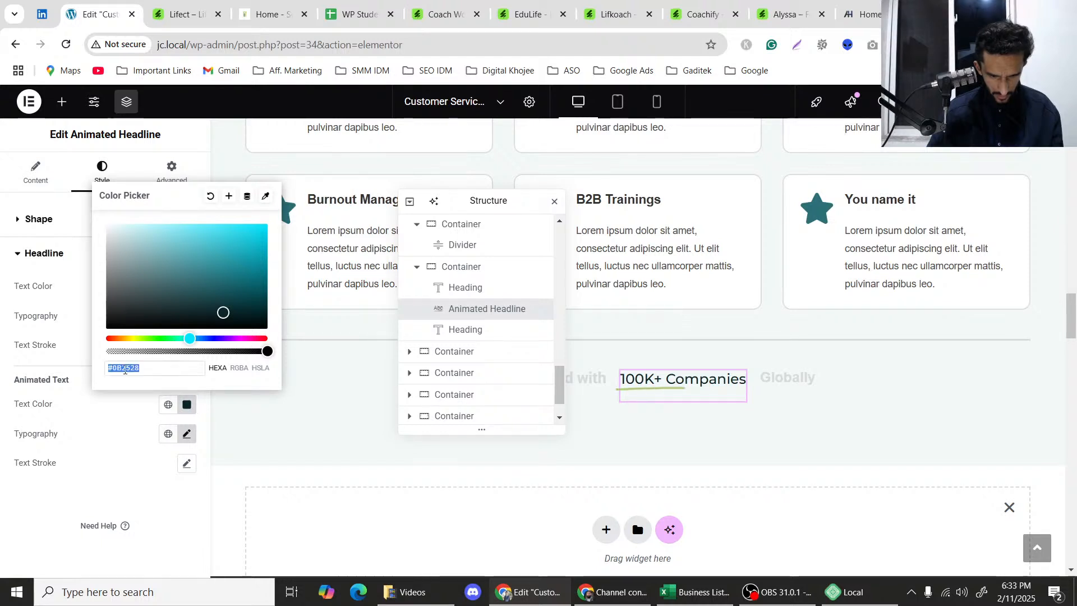
text(#C6C6C696)
click(2, 339)
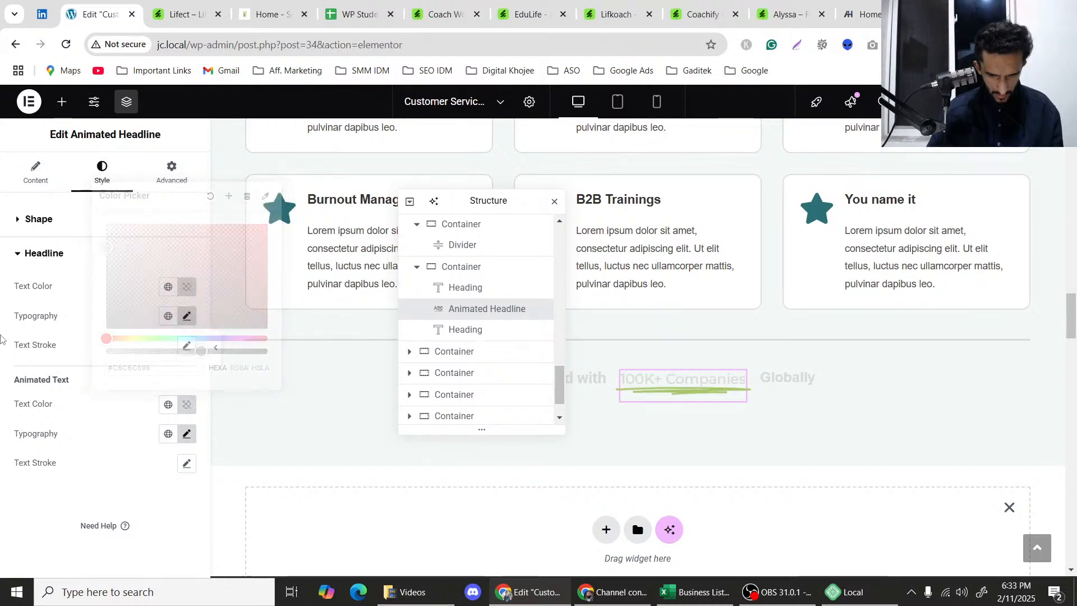
Preview the companies line and the cards above it without the editing controls, and return to editing.
click(214, 347)
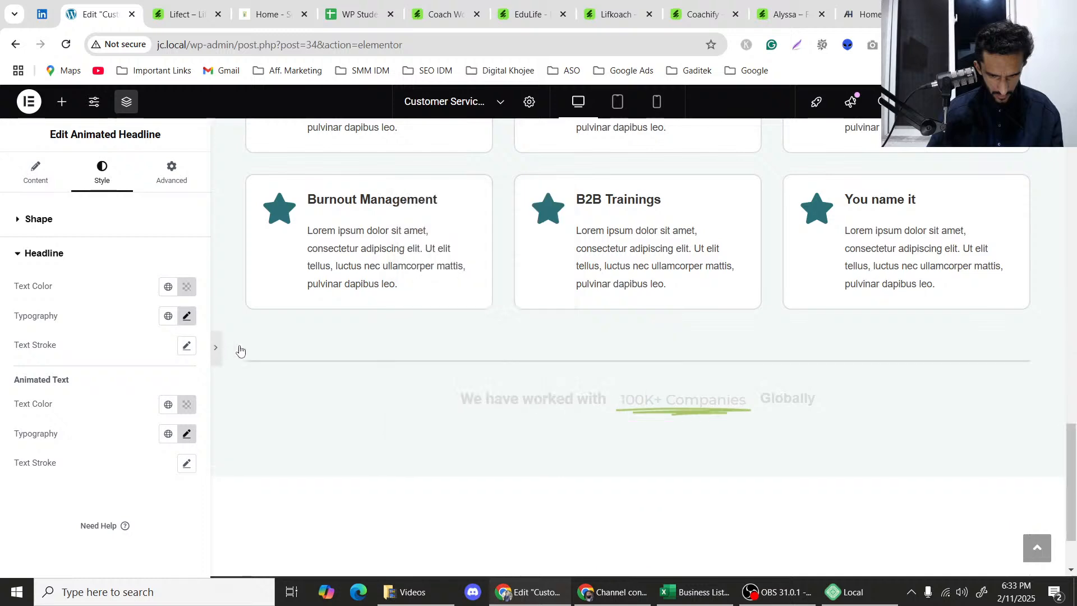
key(ctrl+p)
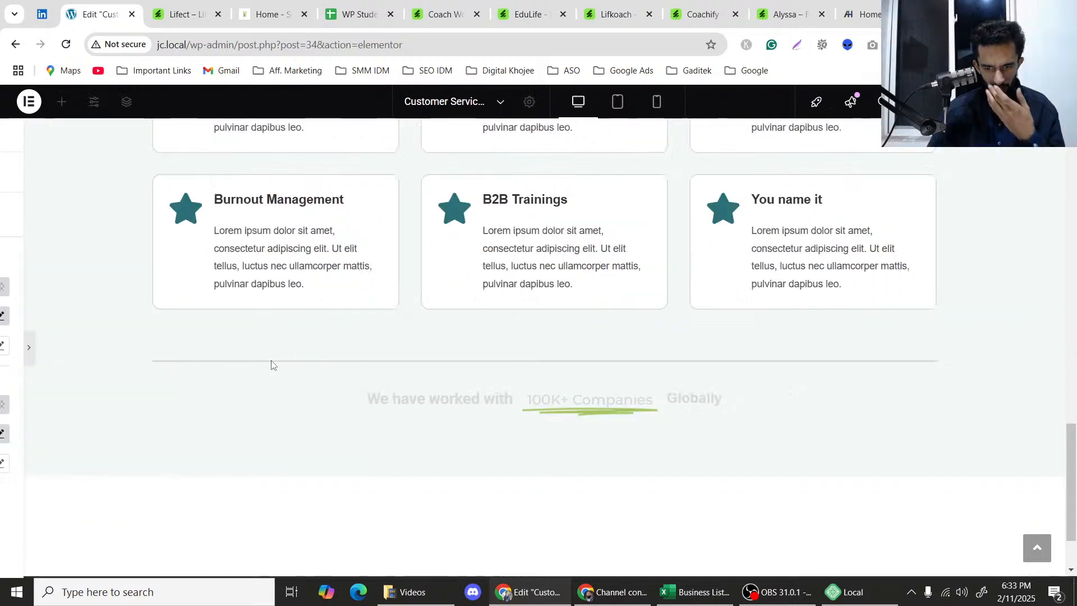
scroll(269, 365, up, 3)
scroll(274, 373, down, 5)
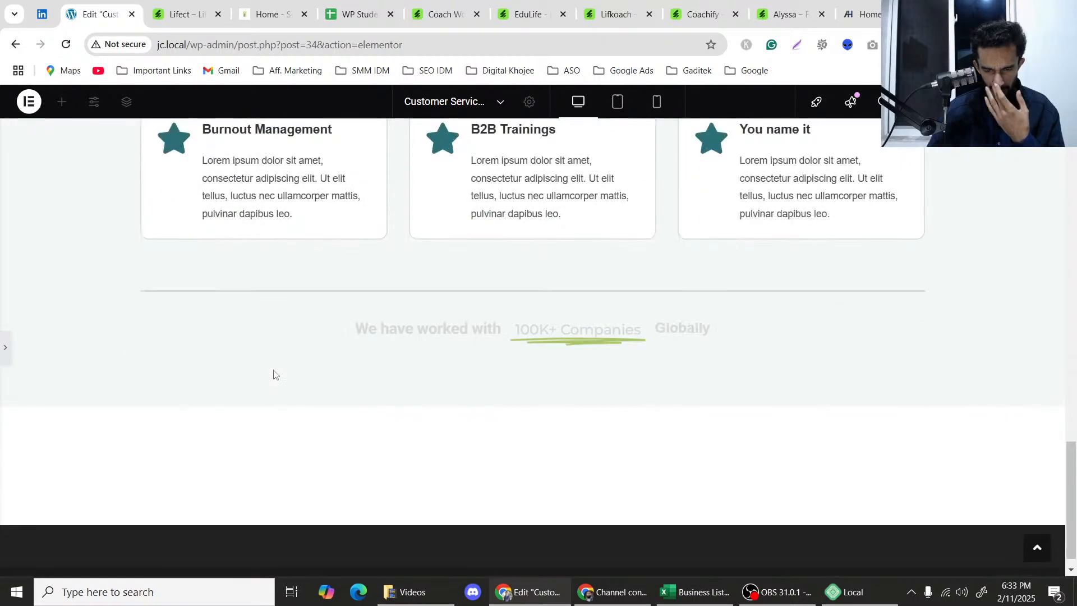
click(5, 348)
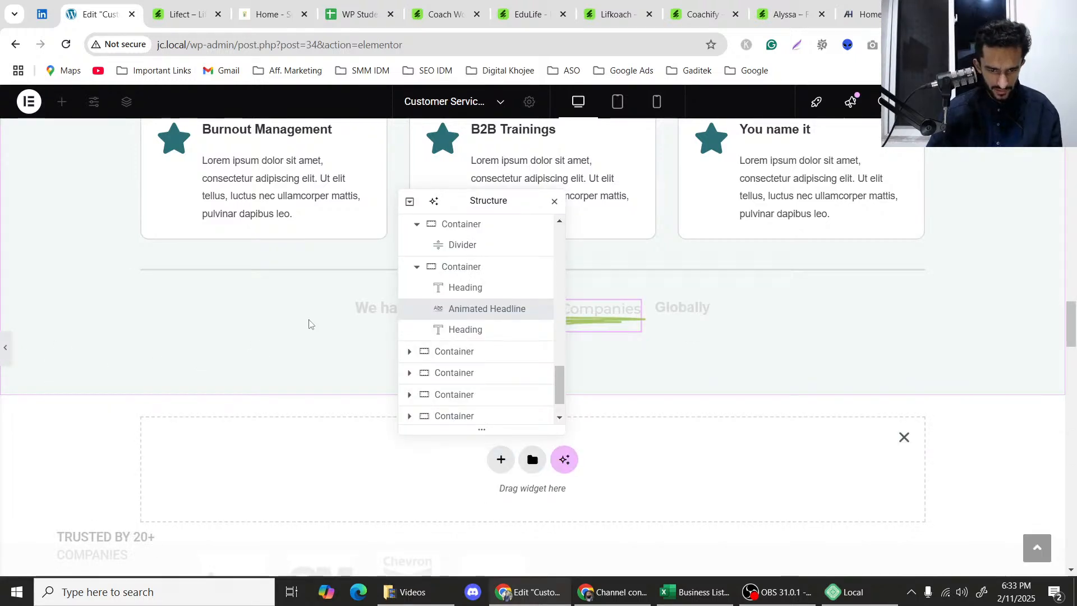
key(ctrl+p)
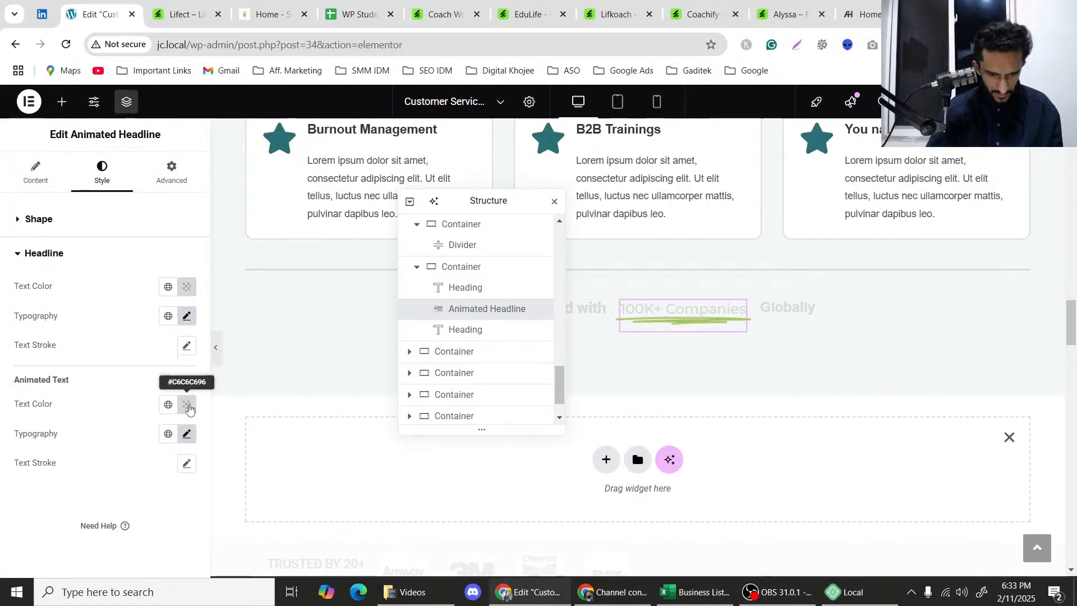
Raise the opacity and darken the grey of the "100K+ Companies" animated text colour to #B1B1B1DB.
click(187, 405)
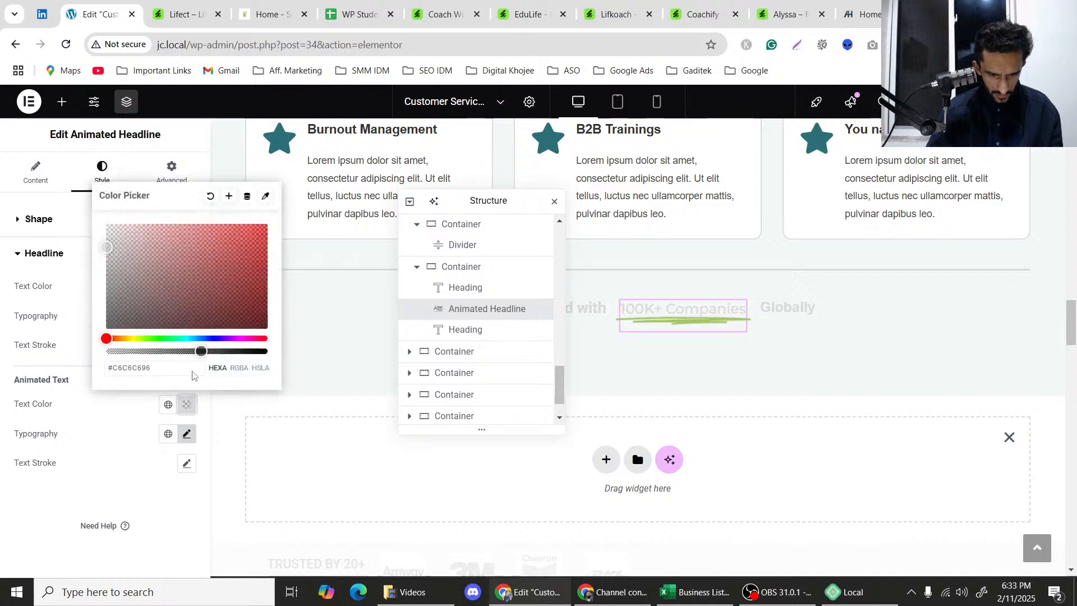
drag(202, 352, 259, 351)
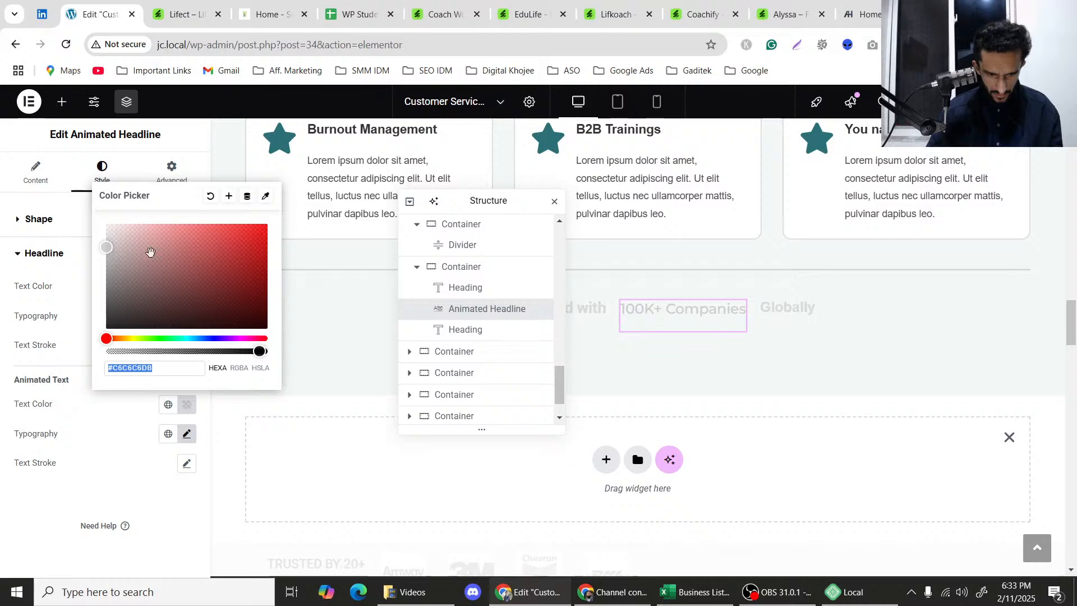
drag(106, 247, 102, 258)
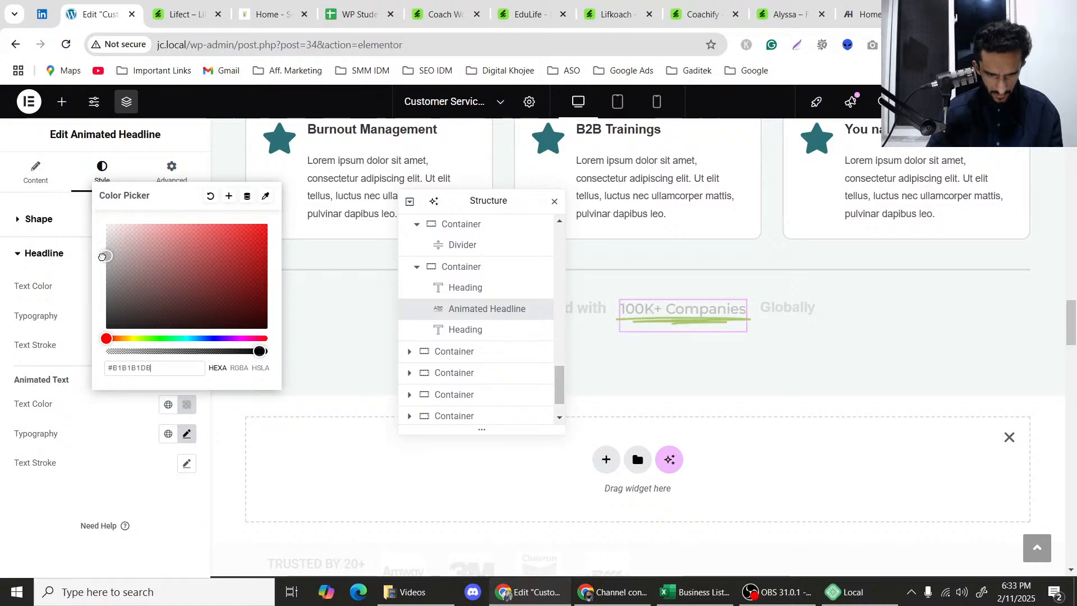
click(78, 286)
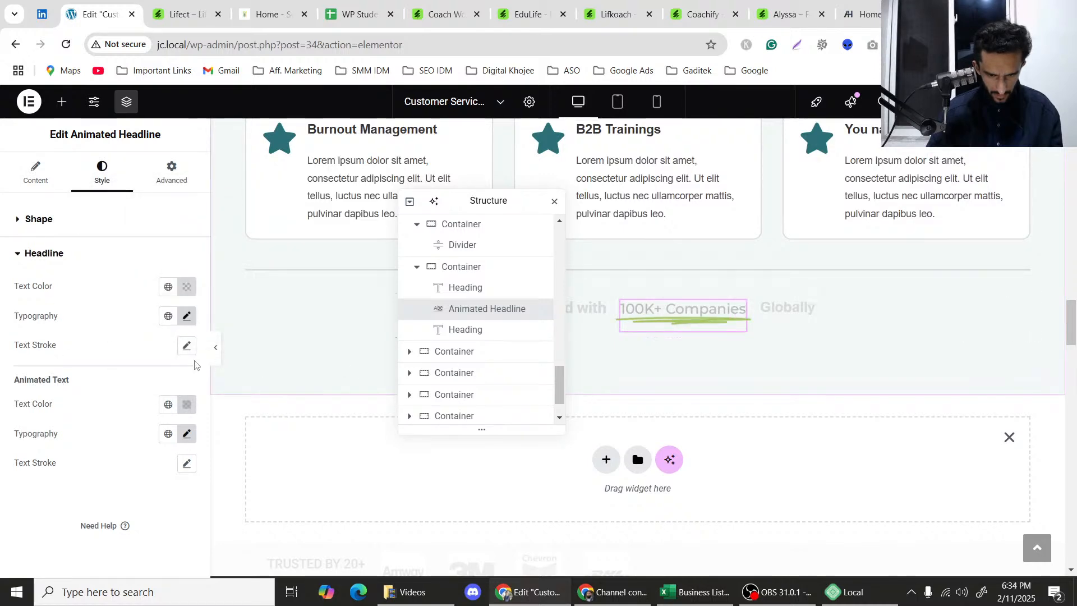
Copy the animated text colour #B1B1B1DB and apply it as the main headline text colour of "100K+ Companies".
click(186, 404)
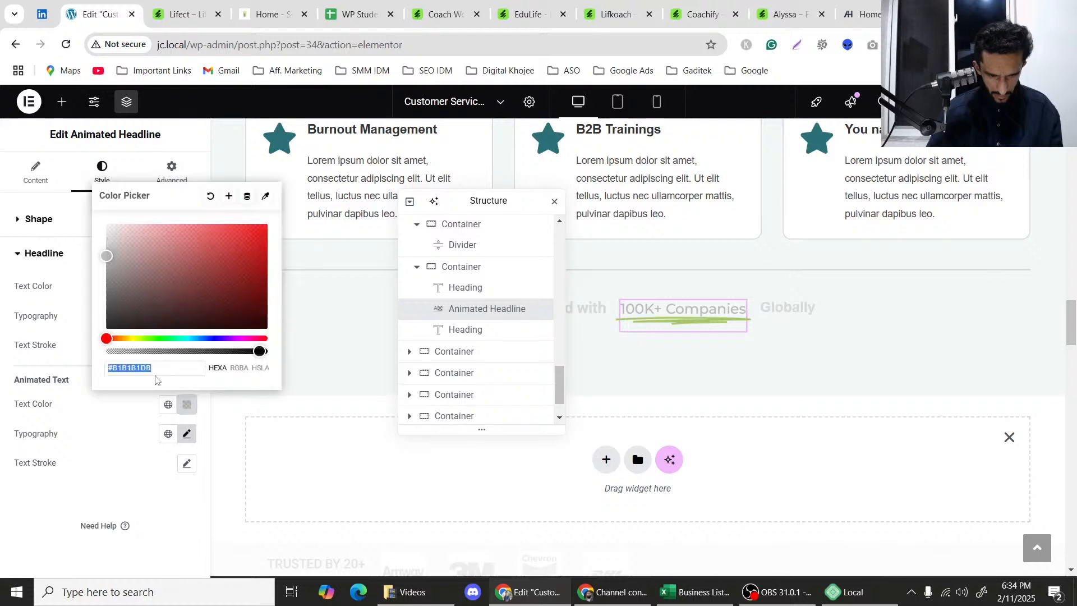
click(145, 371)
key(ctrl+a)
key(ctrl+c)
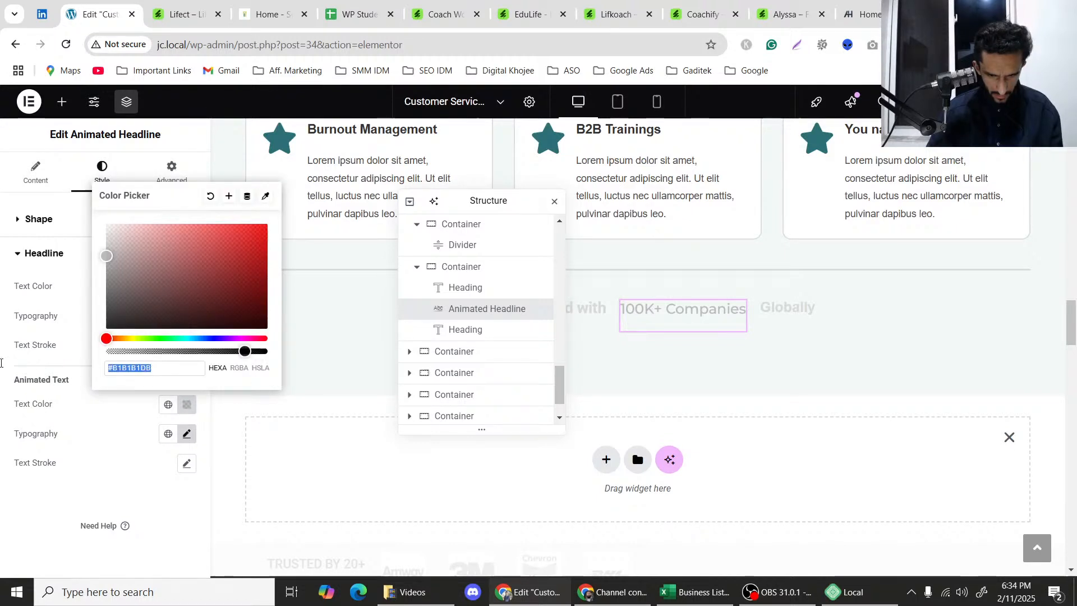
click(98, 331)
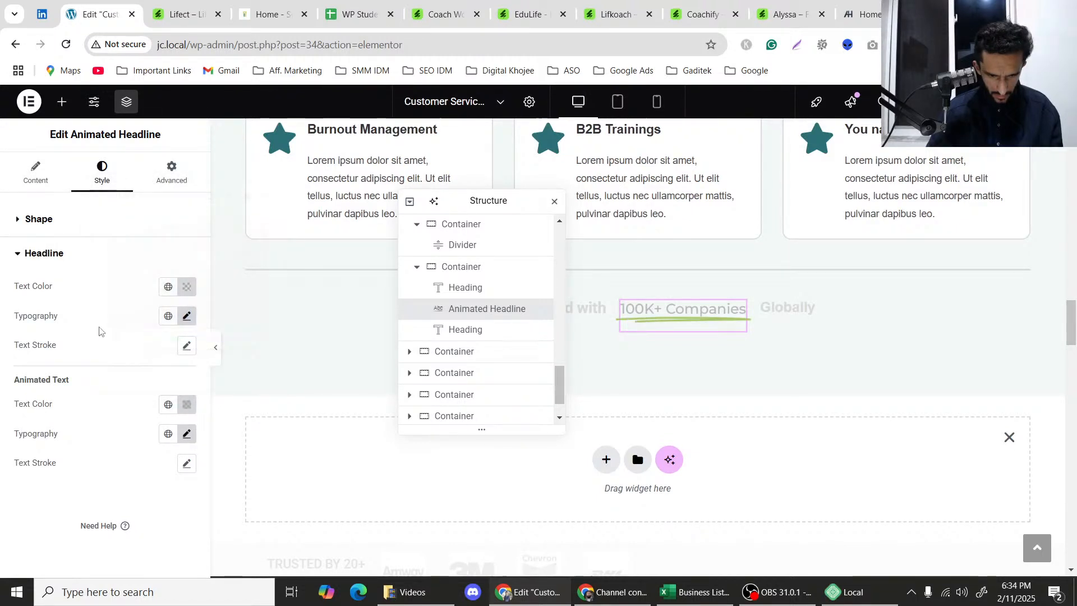
click(187, 286)
double_click(151, 491)
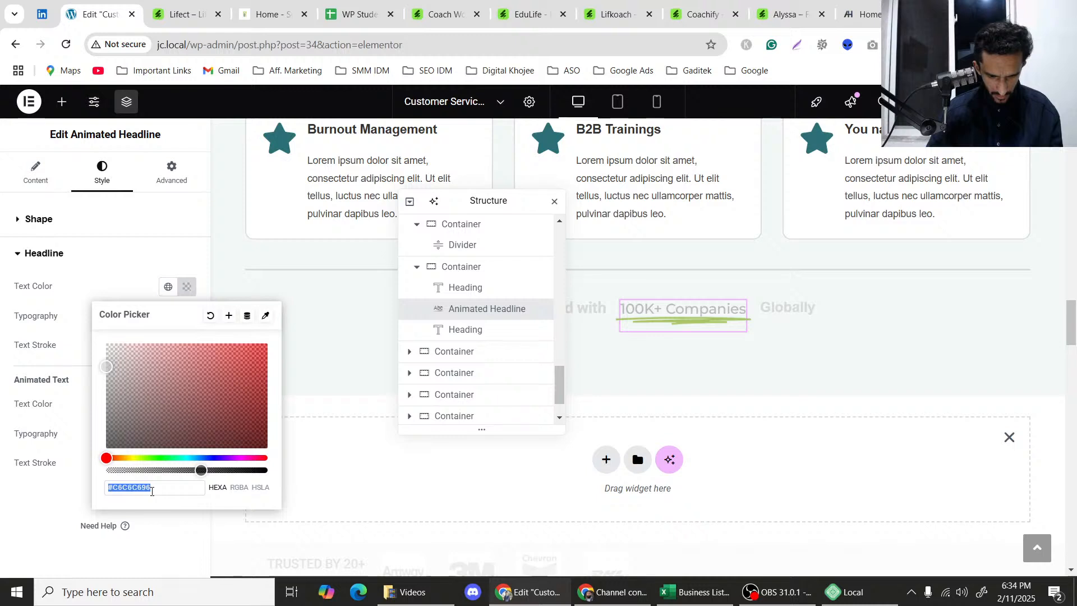
key(ctrl+v)
click(1, 400)
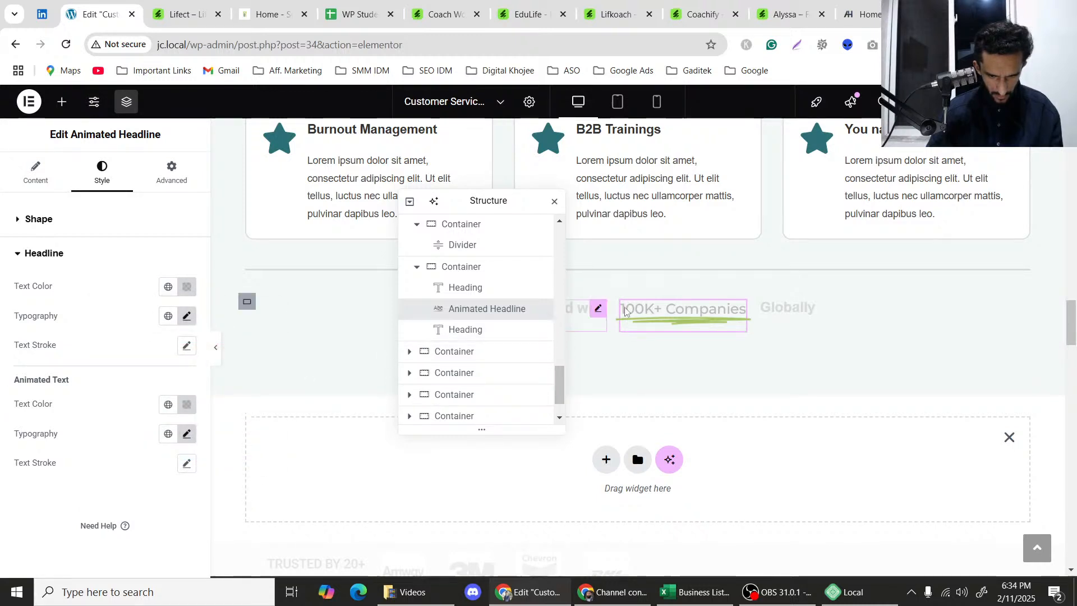
Set the main headline font family of the "100K+ Companies" animated headline to Roboto.
click(187, 316)
scroll(138, 418, down, 1)
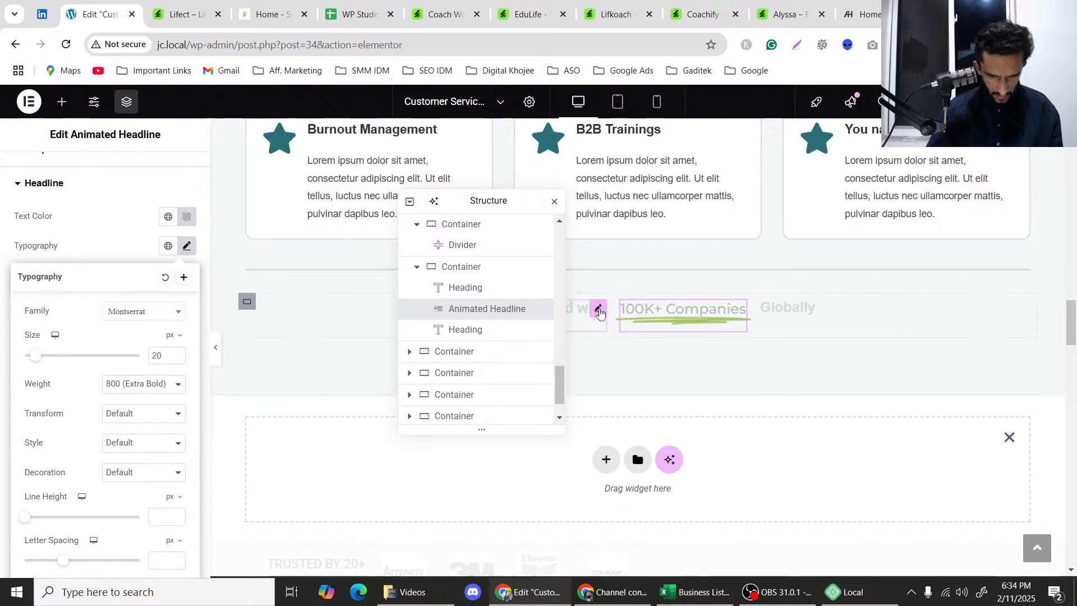
click(129, 315)
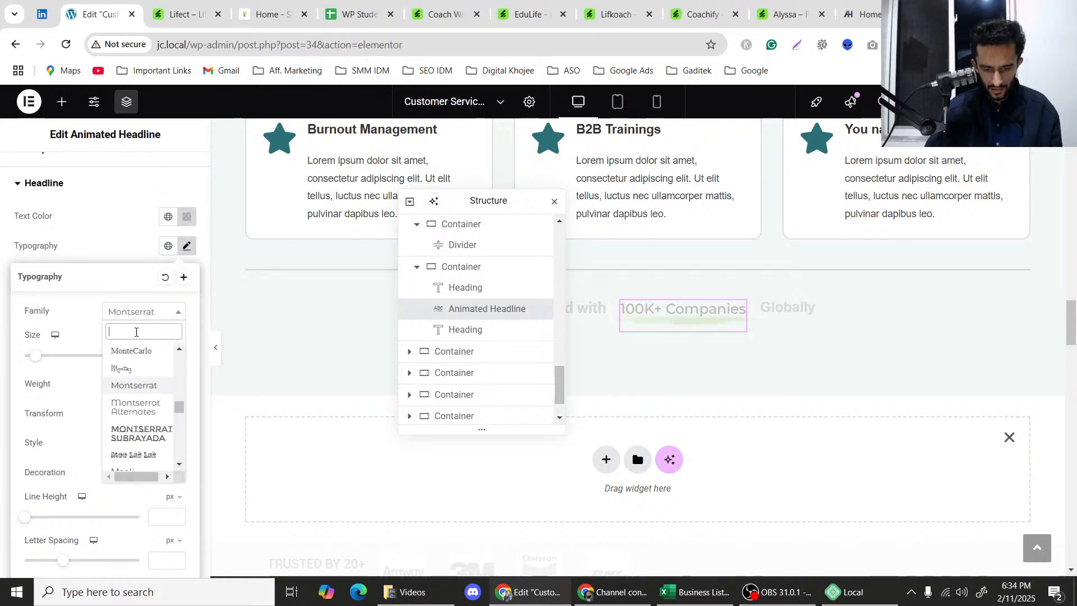
text(robot)
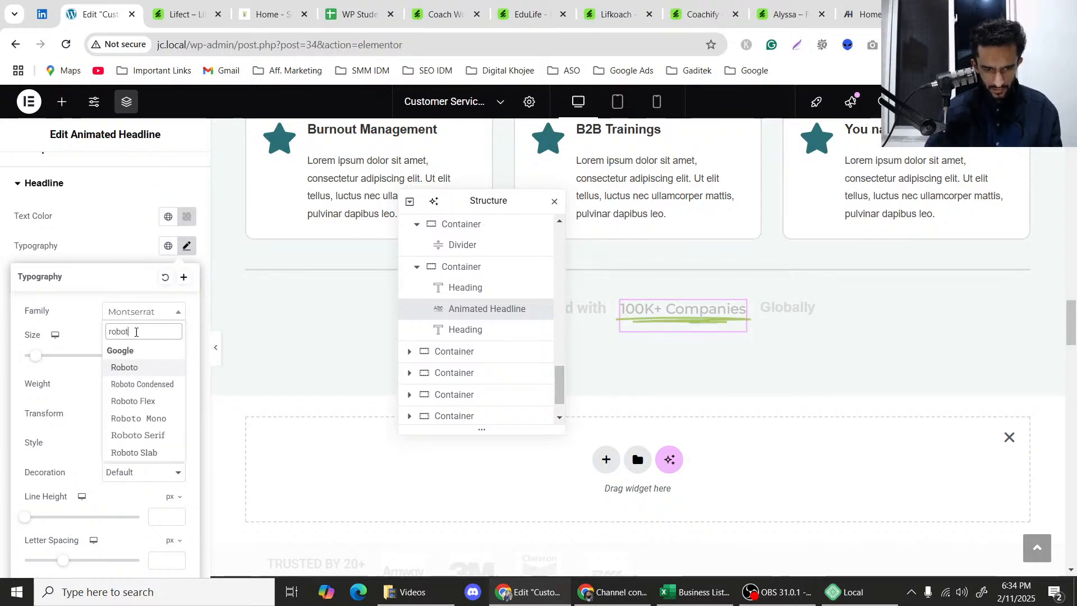
key(Return)
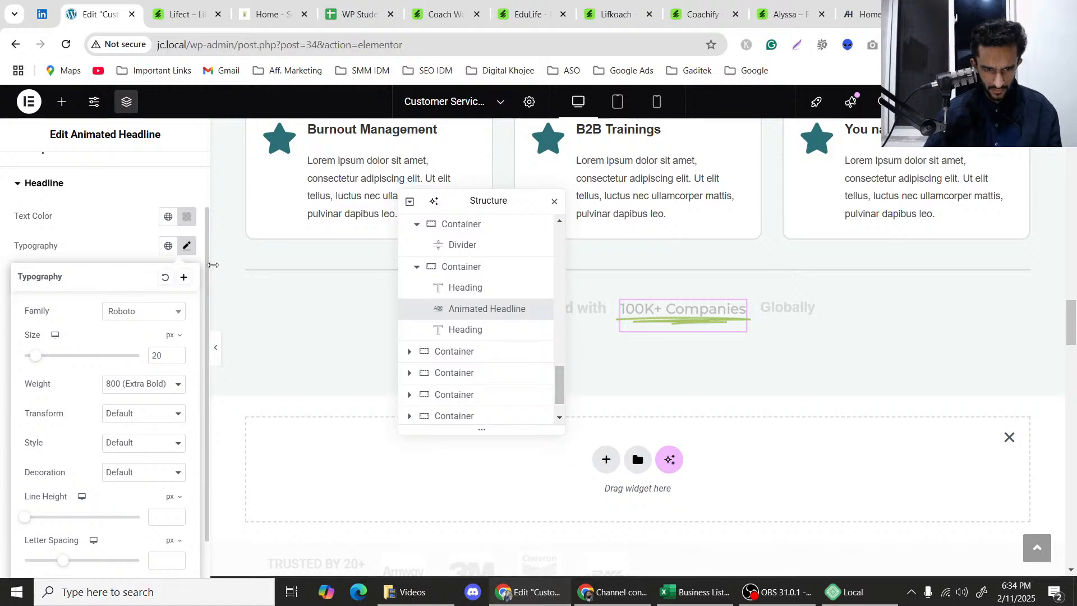
click(192, 246)
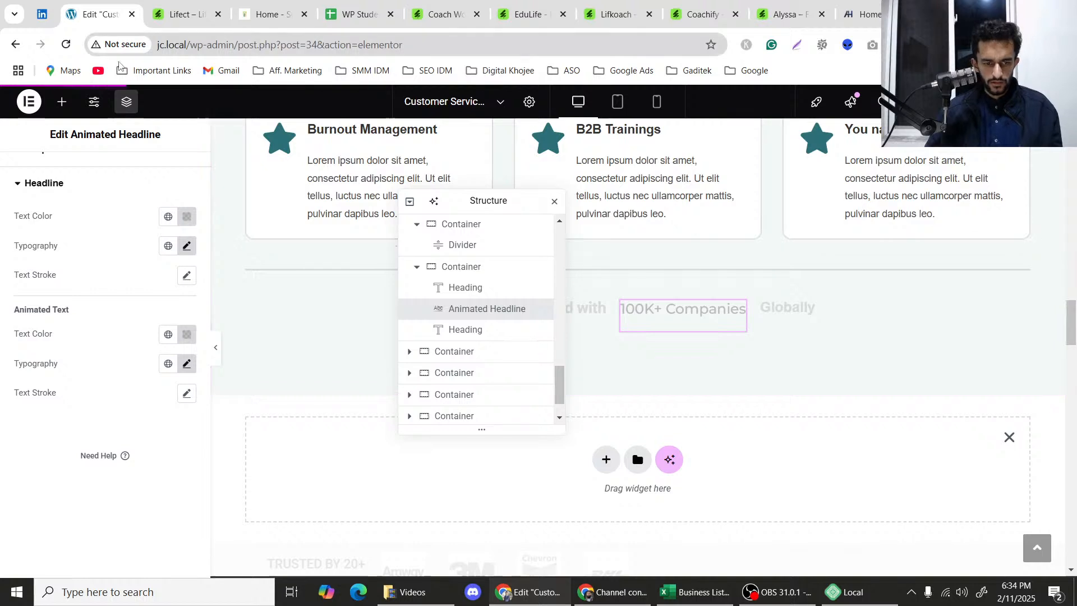
Reload the customer service page in the editor and switch to the Lifect template page while it loads.
click(66, 47)
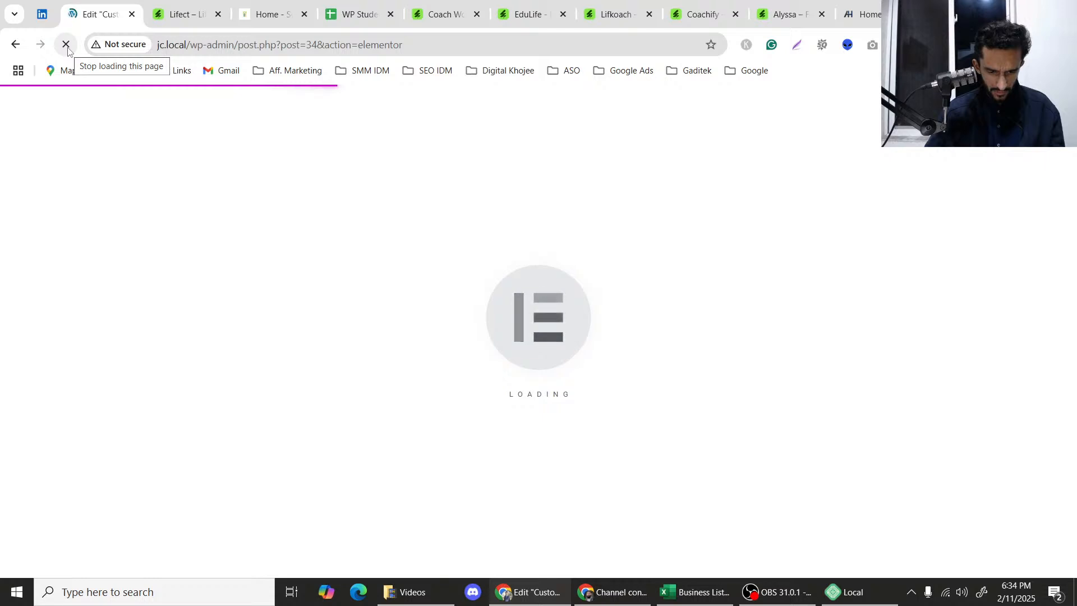
click(66, 45)
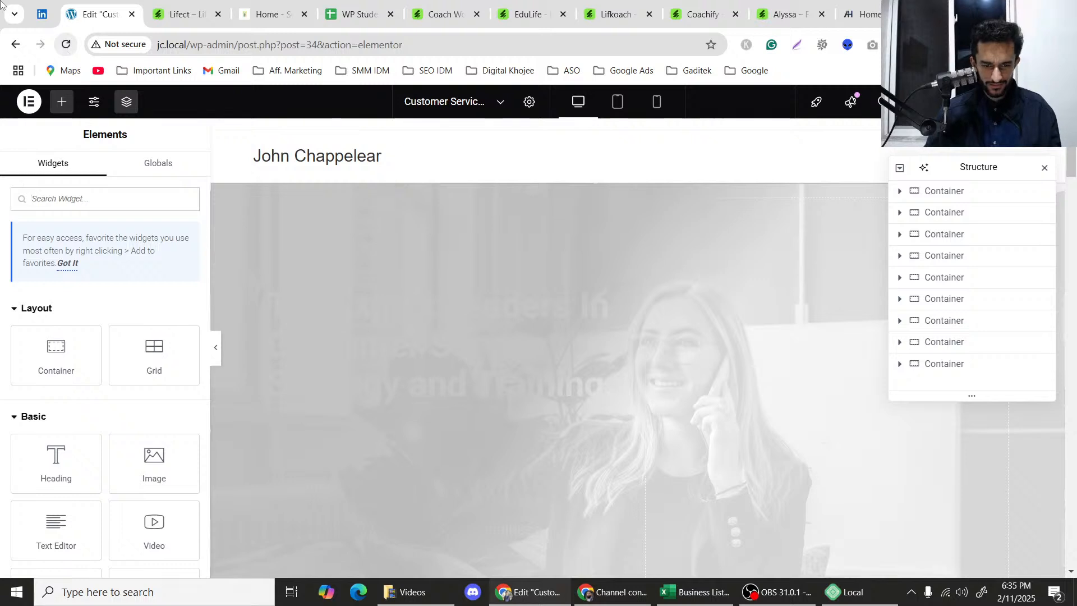
click(66, 44)
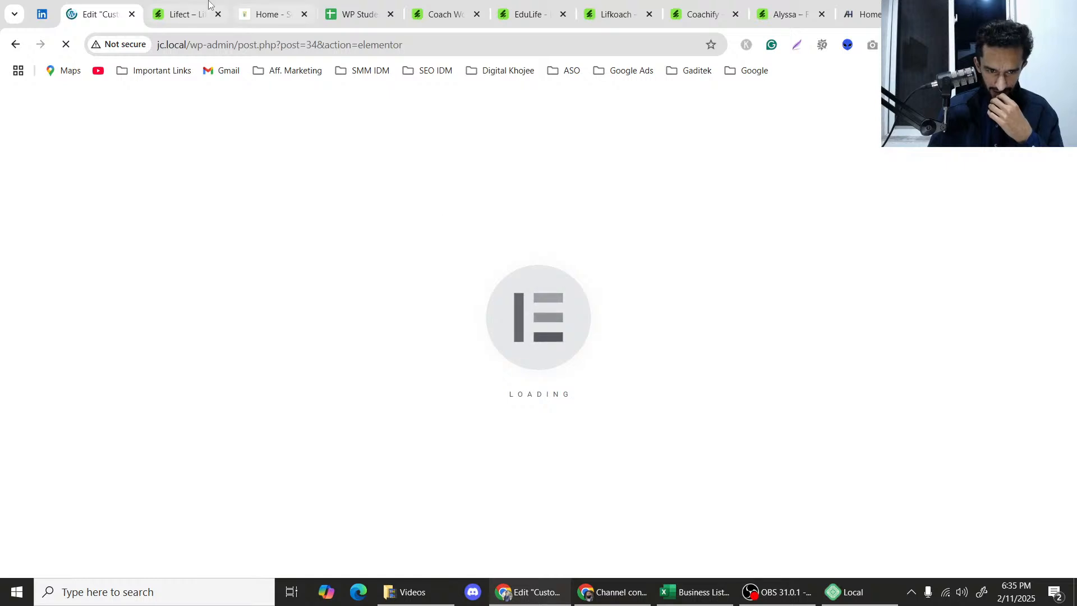
click(193, 14)
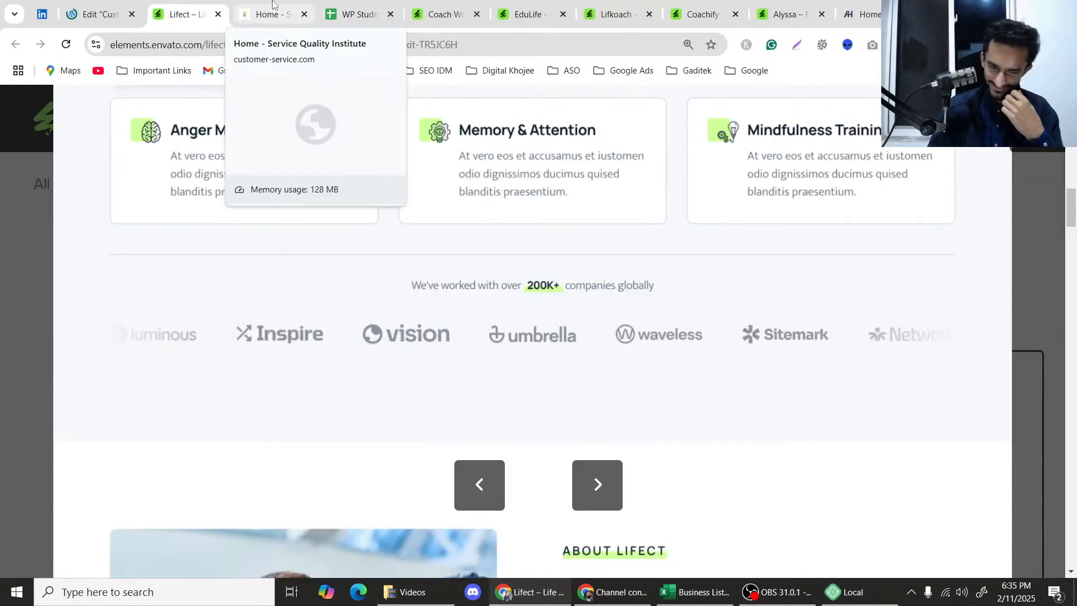
Examine the Lifect reference template from its service cards and company logos down through the About section.
click(94, 10)
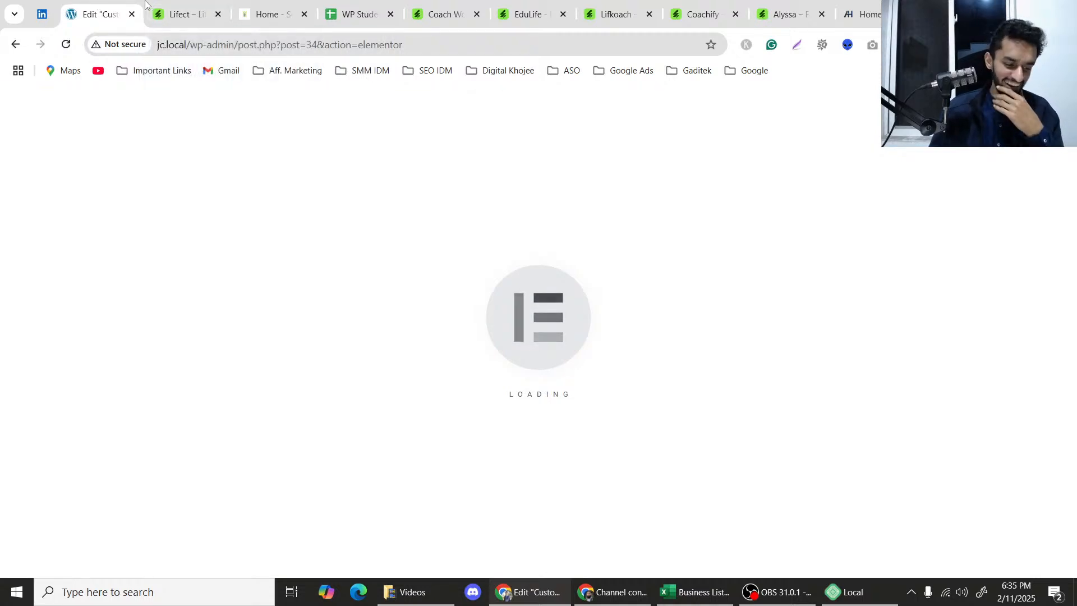
click(173, 7)
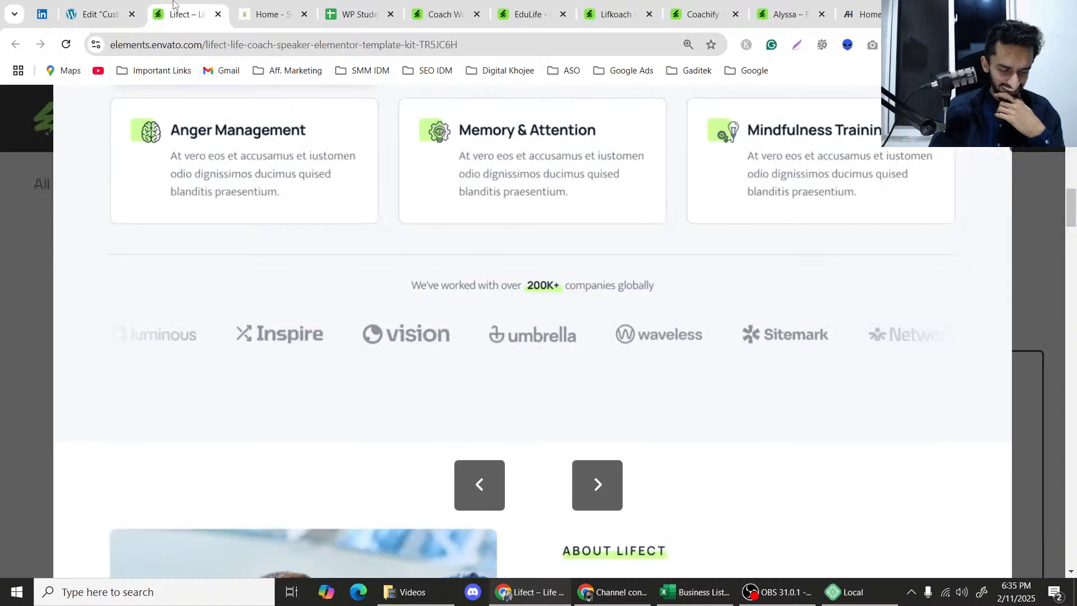
scroll(370, 126, down, 5)
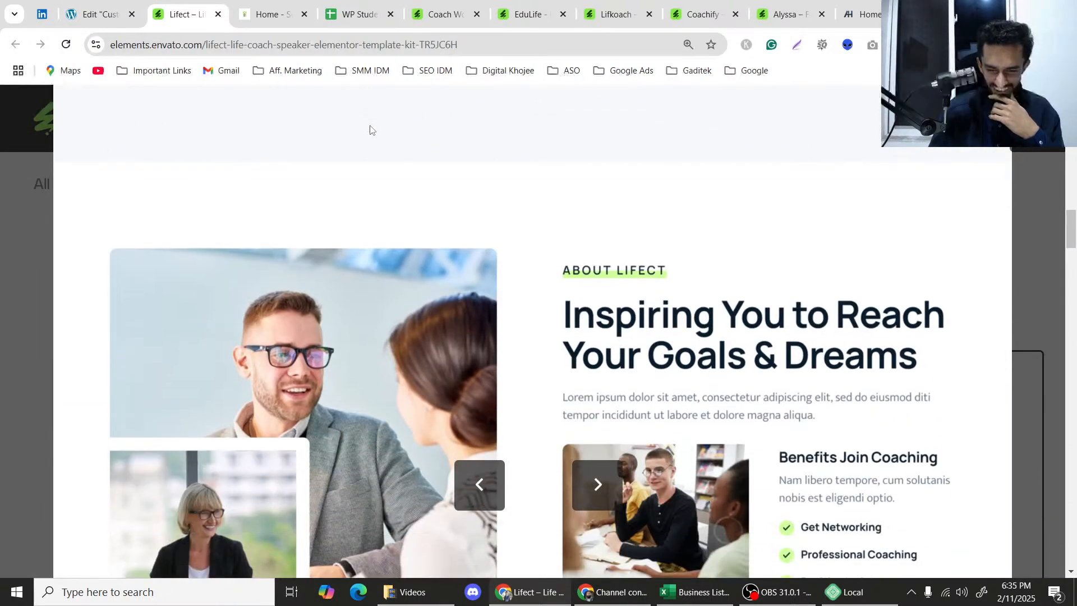
scroll(370, 129, down, 1)
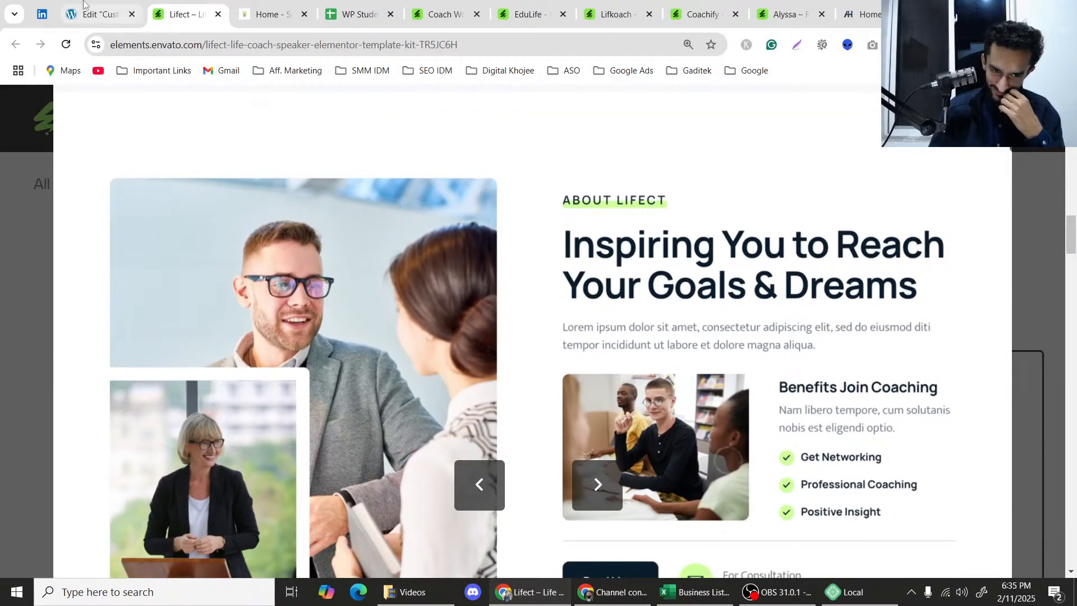
click(98, 14)
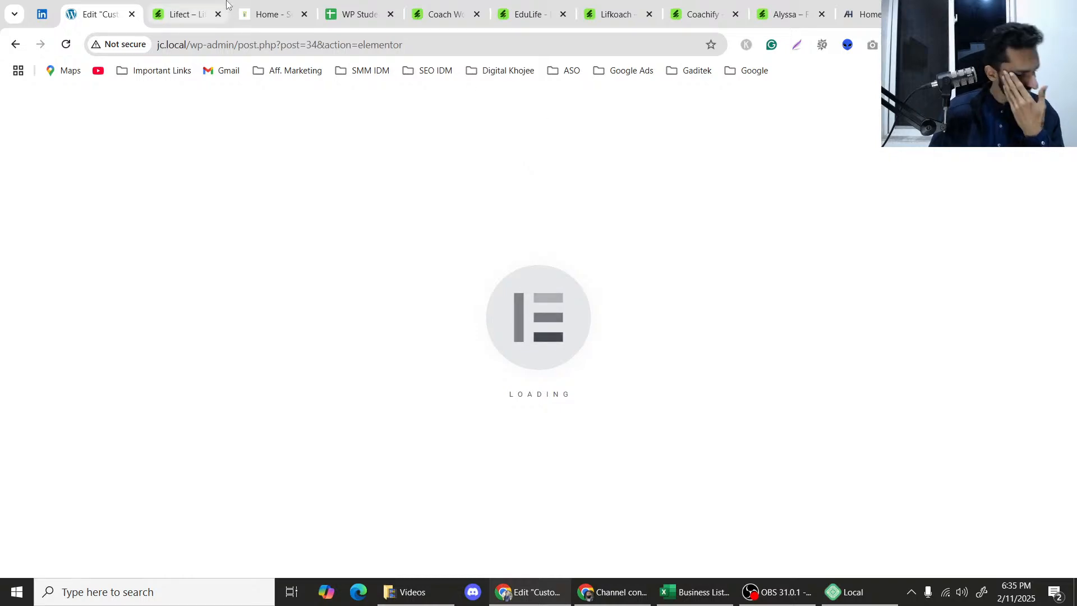
click(185, 12)
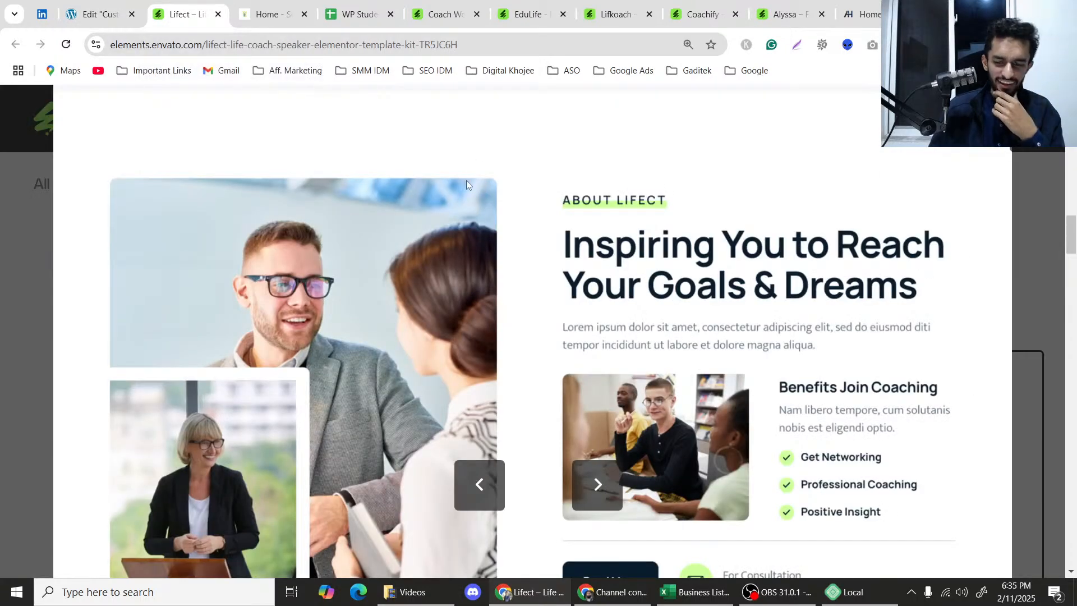
scroll(466, 181, down, 10)
scroll(467, 180, up, 3)
Switch to the Elementor page and preview its layout from the hero through the service cards to the 100K+ Companies line.
click(96, 14)
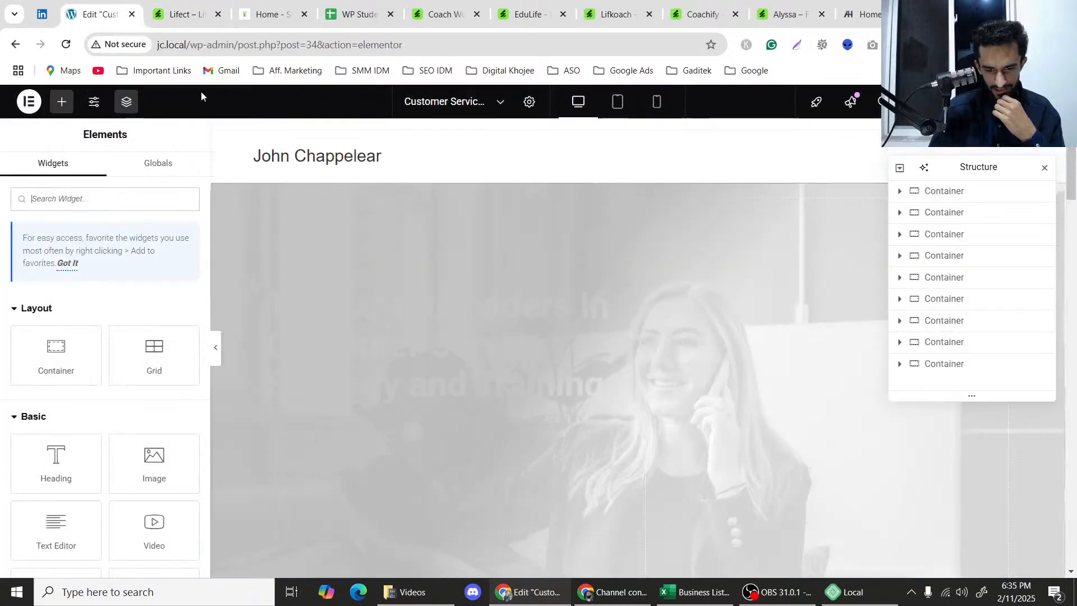
scroll(503, 249, down, 5)
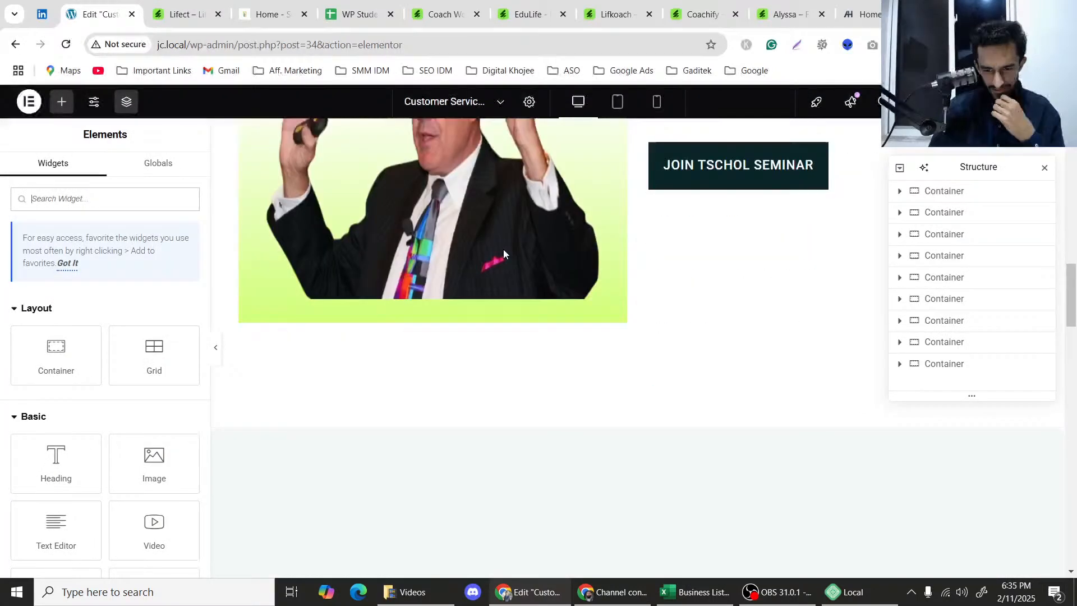
scroll(504, 249, down, 3)
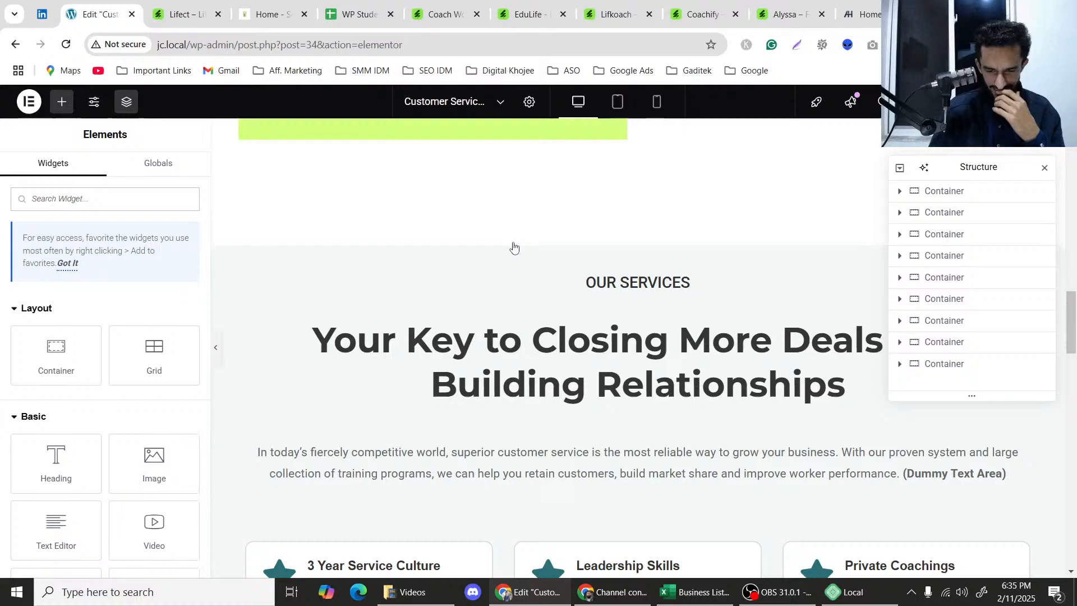
click(216, 348)
scroll(532, 209, up, 10)
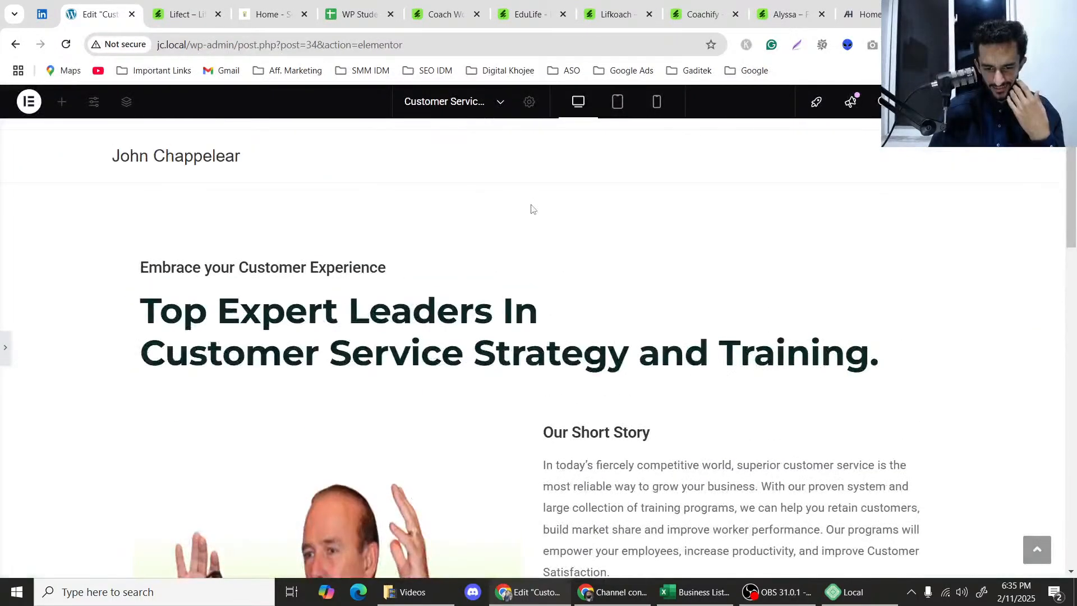
scroll(533, 209, down, 5)
scroll(532, 210, up, 5)
scroll(532, 209, down, 15)
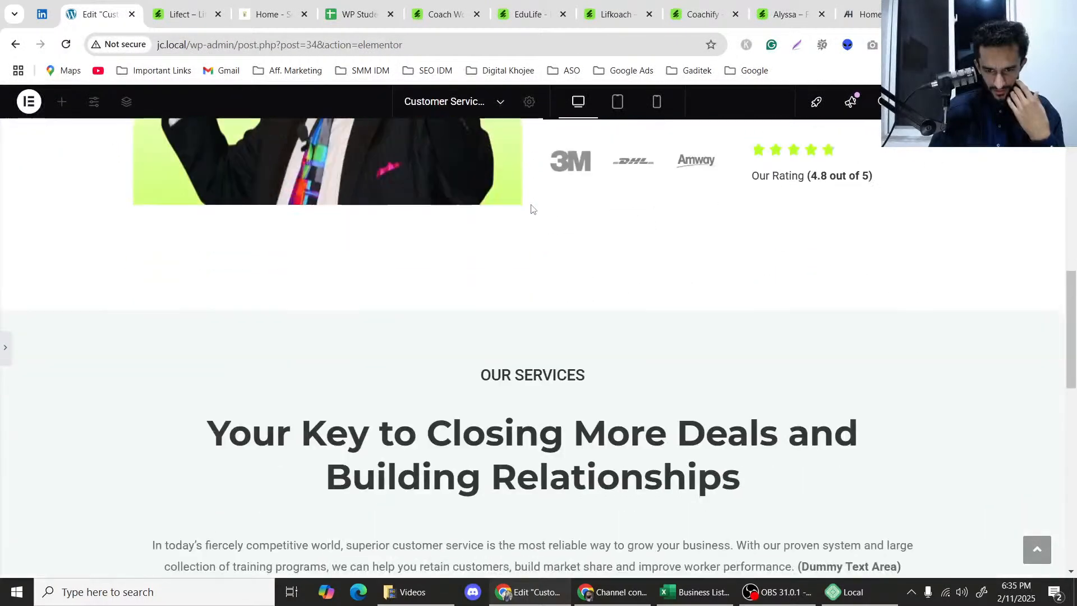
scroll(531, 209, down, 5)
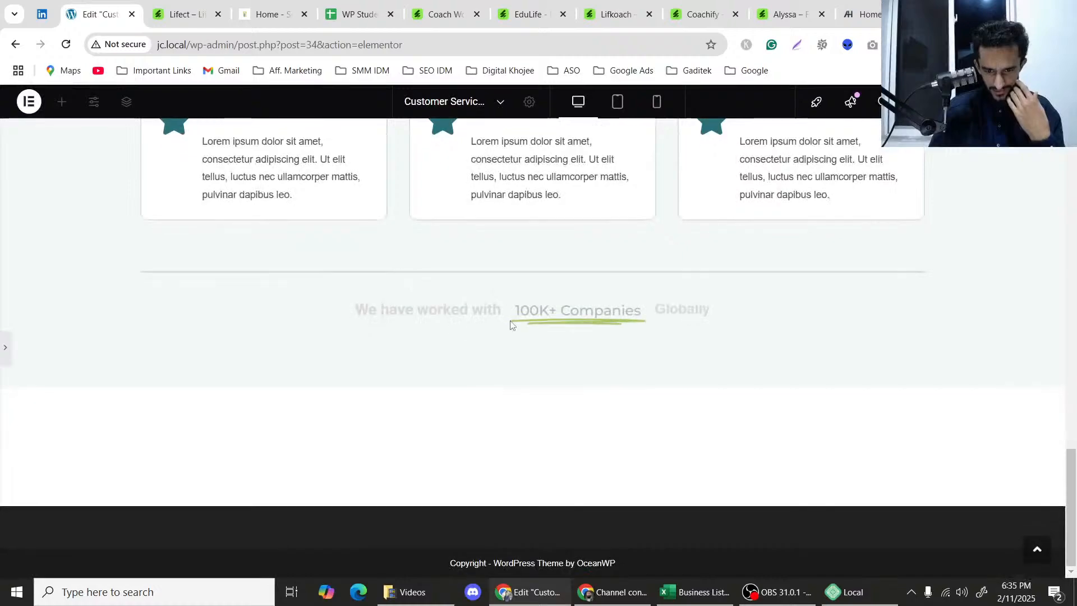
scroll(326, 314, up, 4)
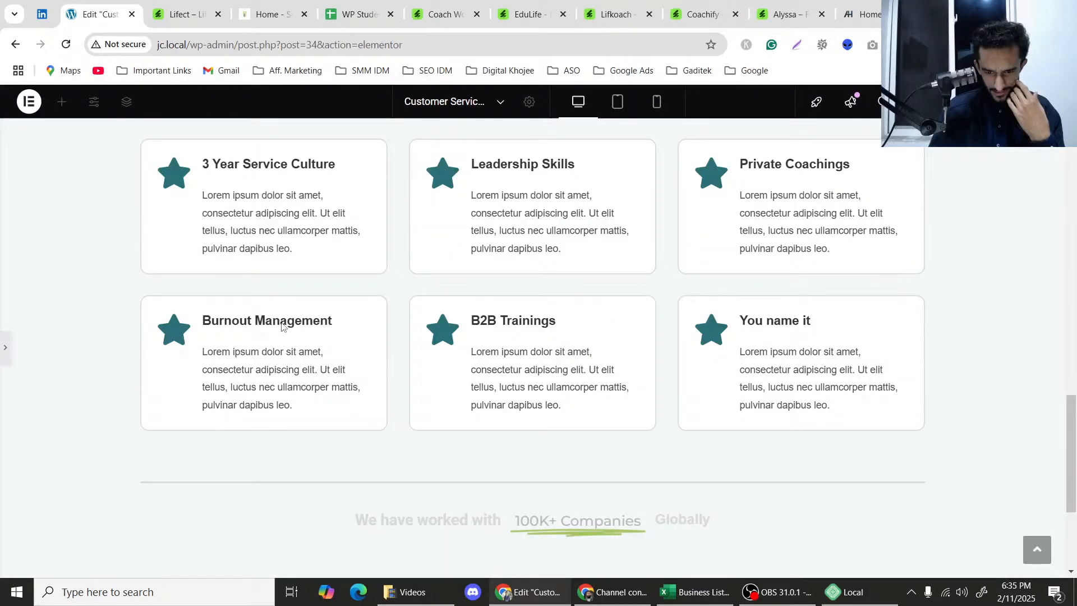
scroll(326, 340, down, 4)
scroll(237, 361, up, 15)
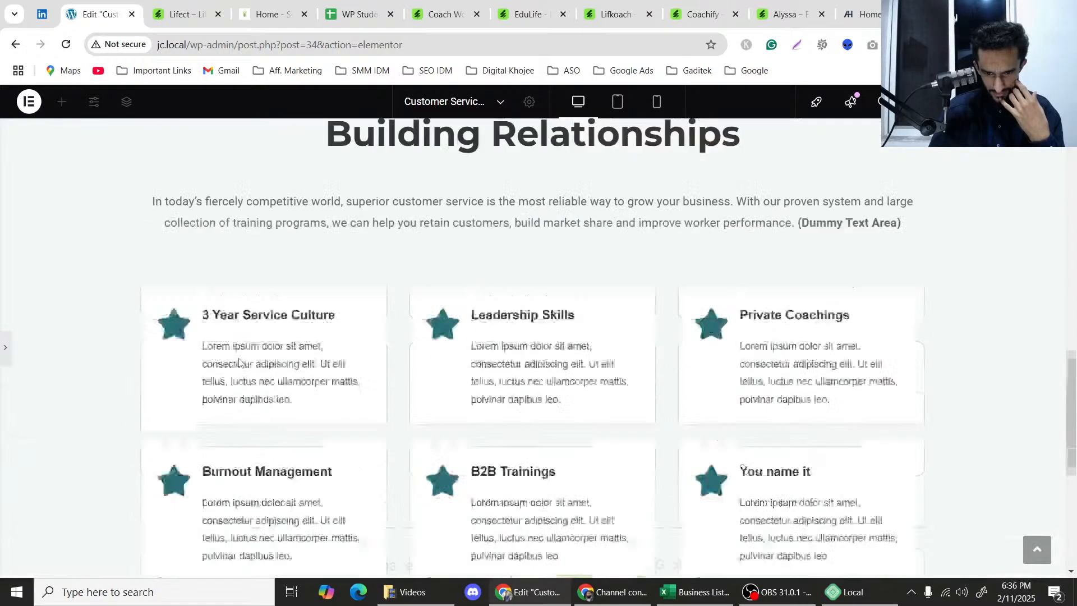
scroll(238, 360, down, 12)
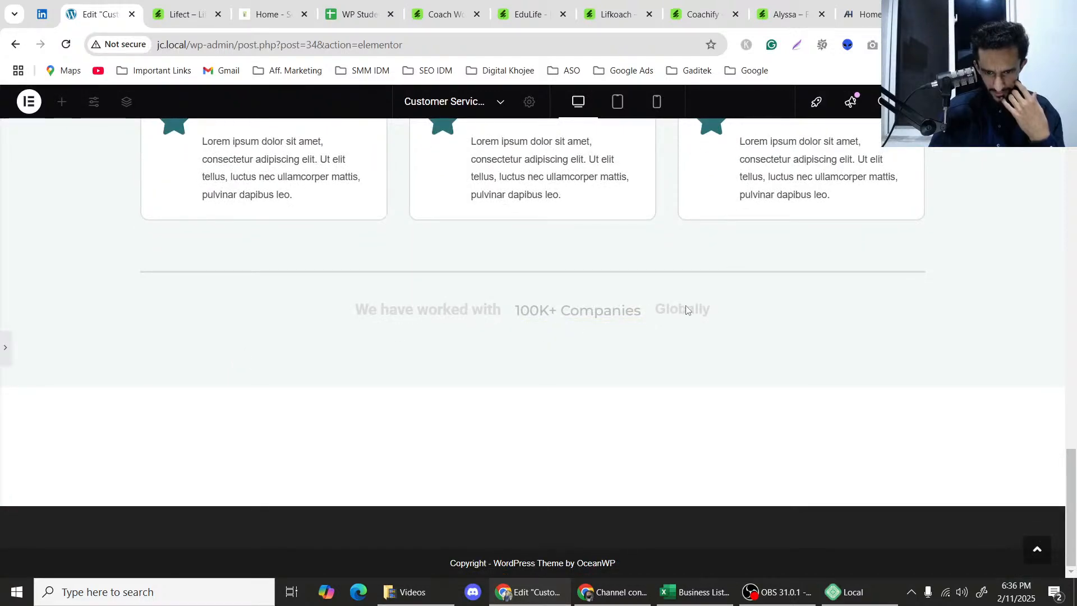
scroll(426, 298, up, 10)
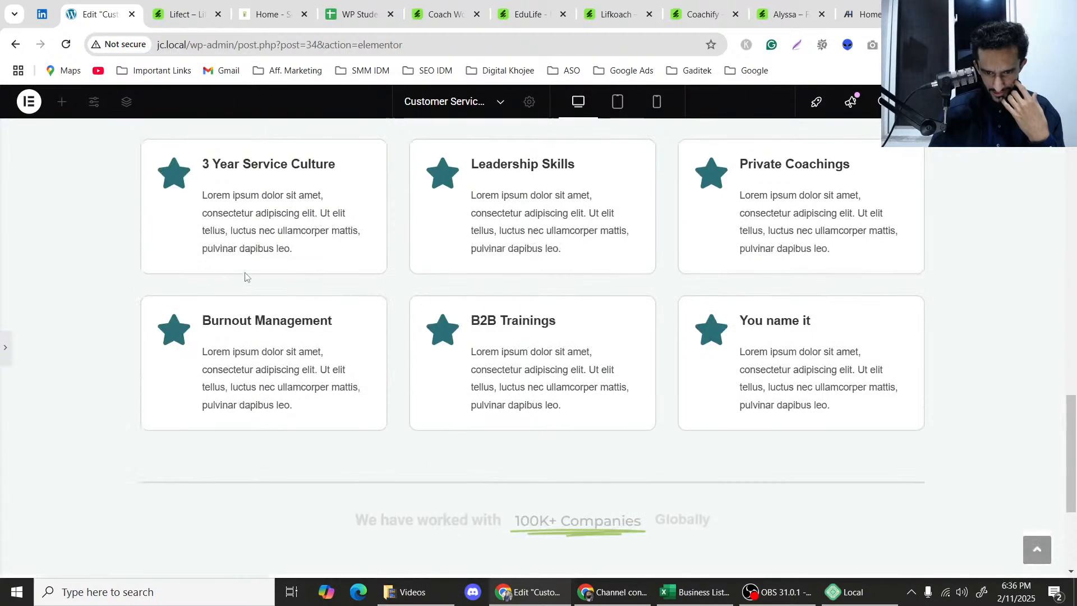
scroll(245, 276, down, 7)
scroll(245, 276, down, 3)
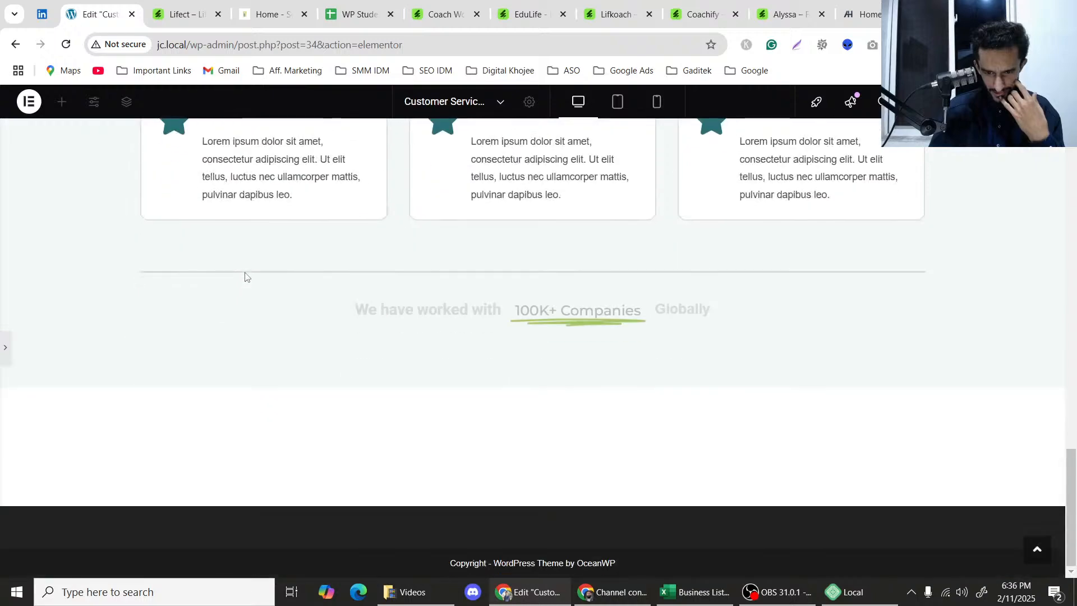
scroll(245, 276, up, 1)
scroll(245, 276, up, 10)
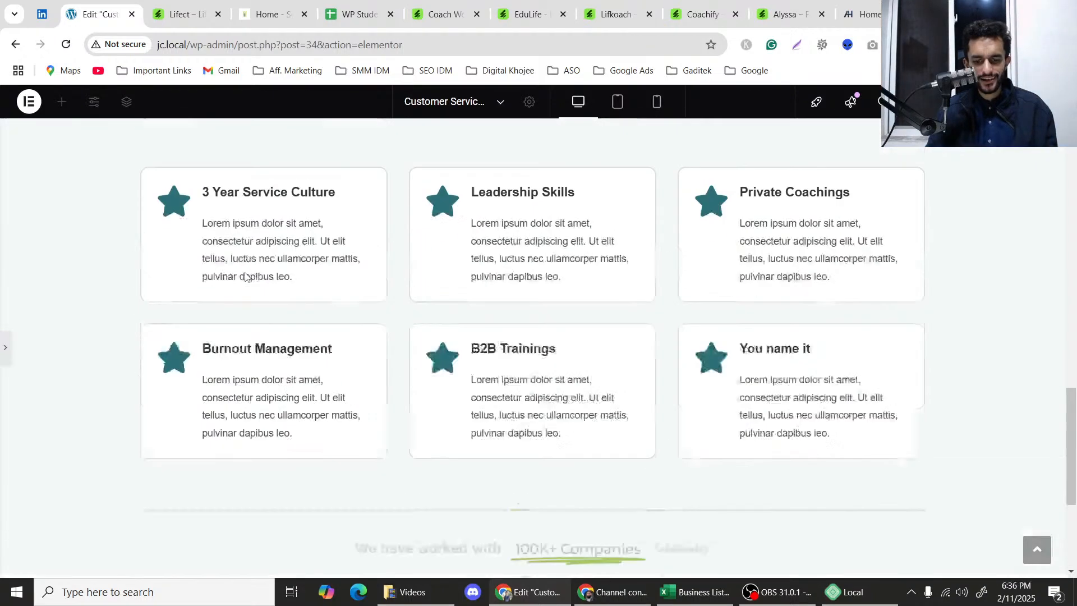
scroll(250, 290, down, 9)
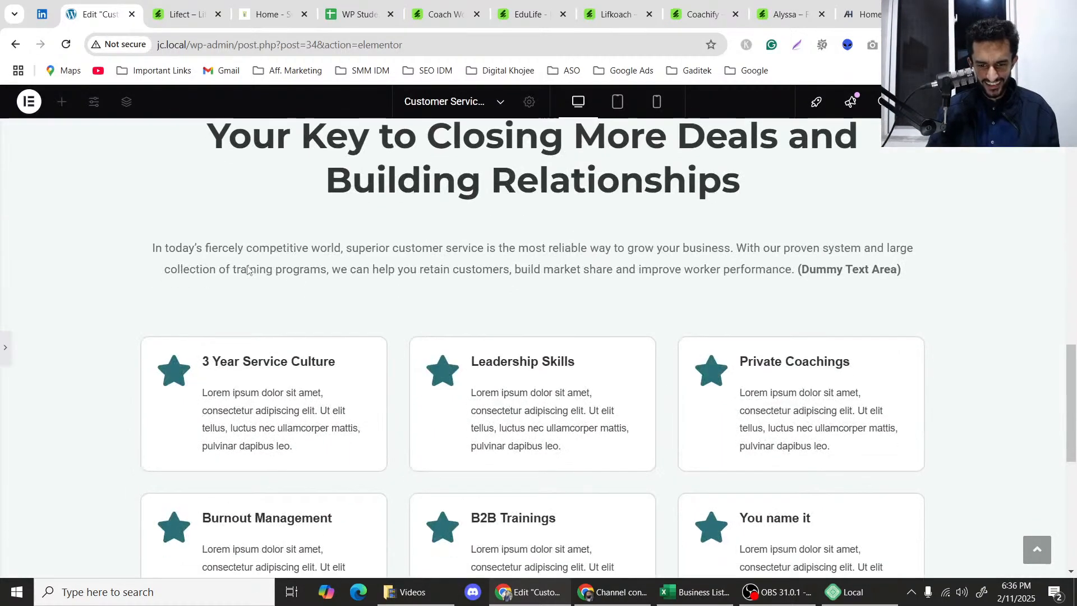
scroll(237, 277, up, 1)
scroll(237, 277, up, 10)
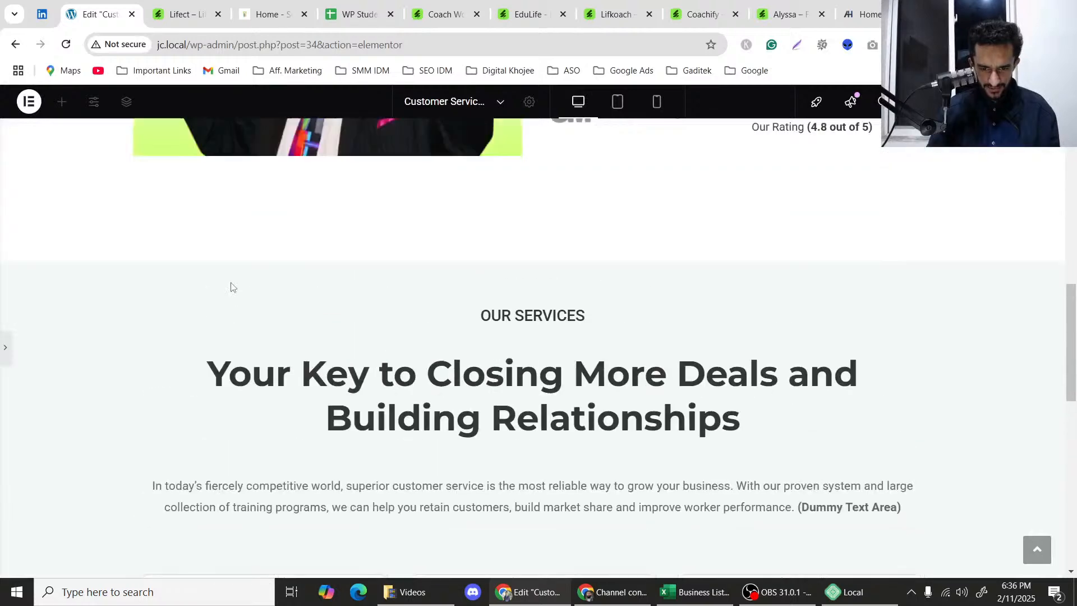
Set the minimum height of the Our Services section's outer container to 1200 px.
scroll(234, 297, down, 2)
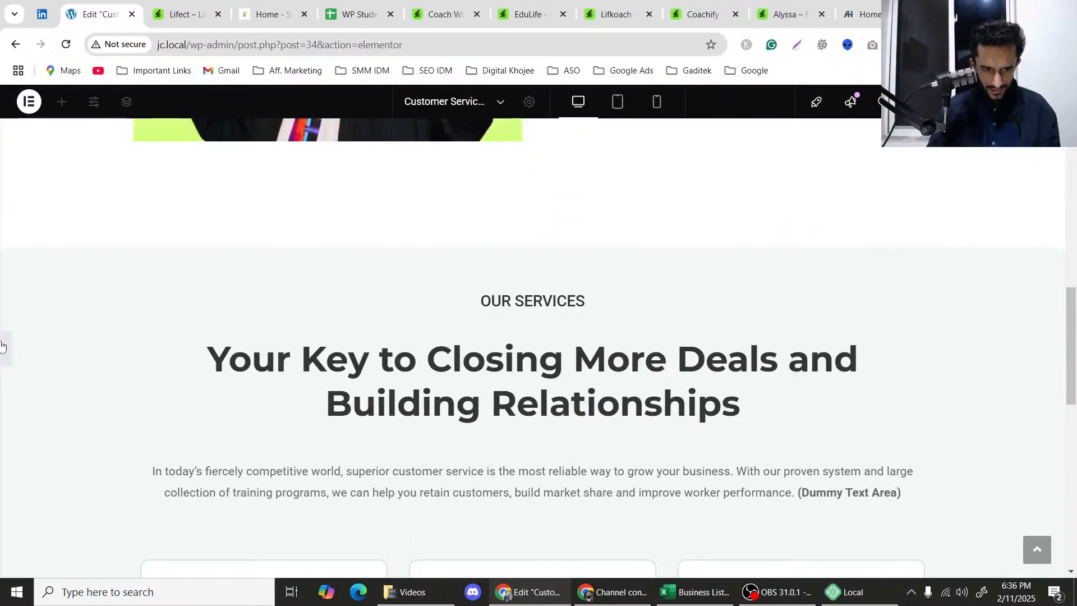
key(ctrl+i)
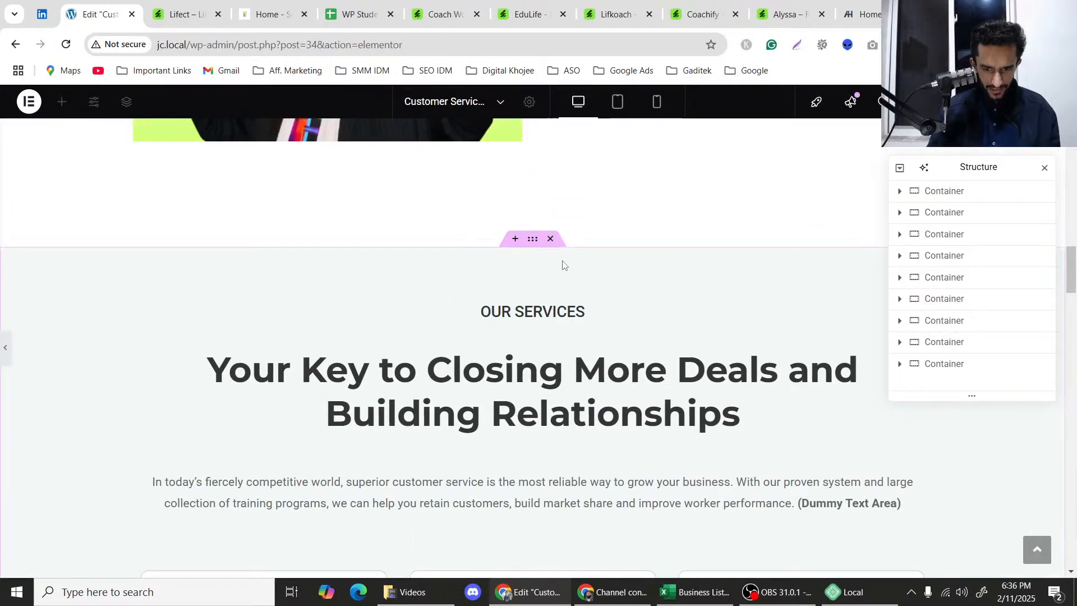
key(ctrl+p)
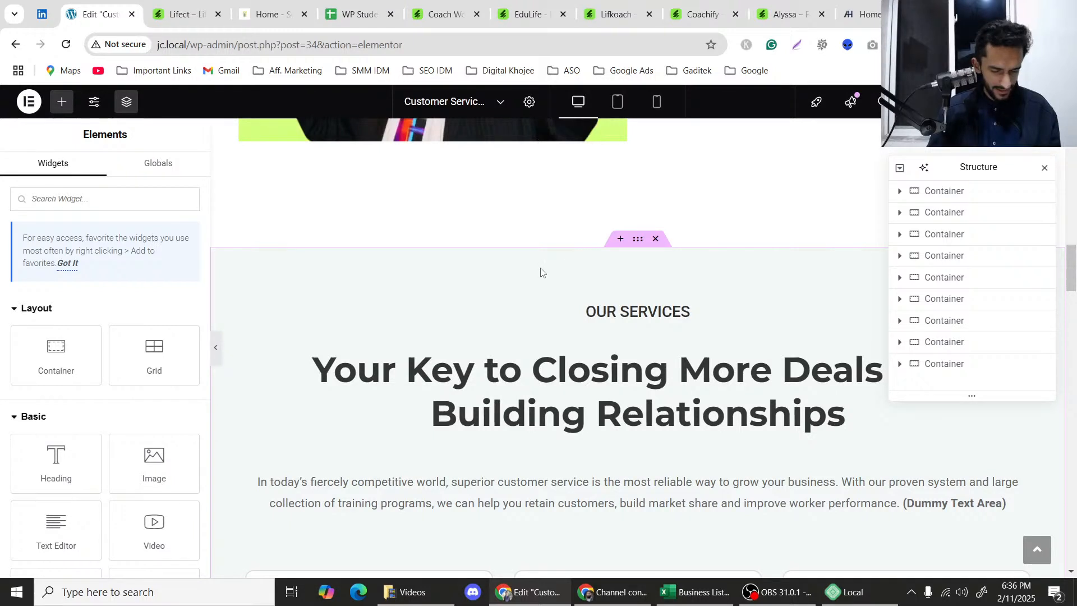
click(540, 272)
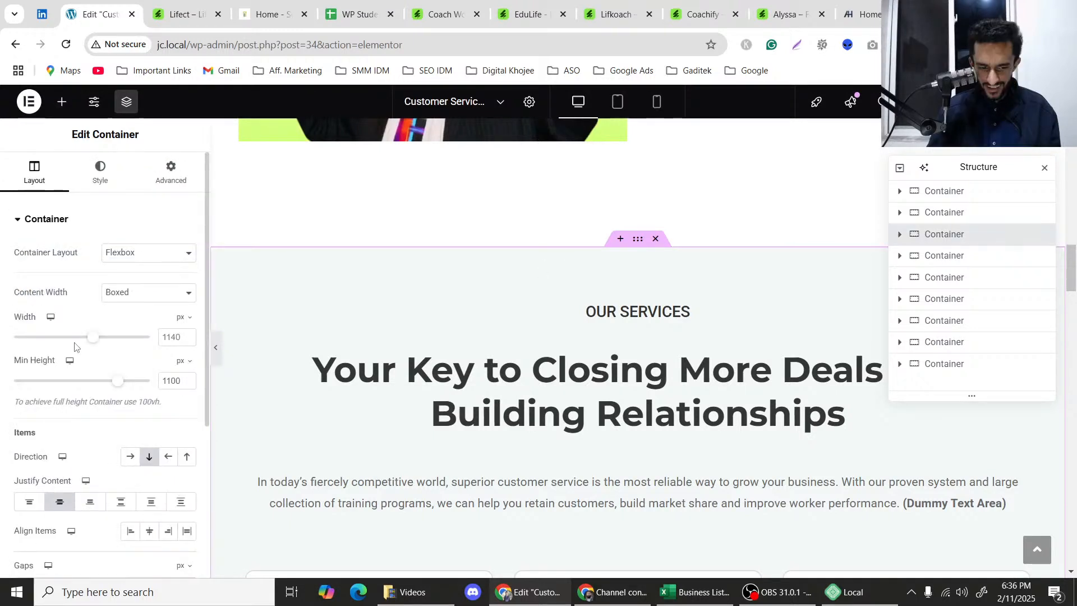
scroll(75, 346, down, 1)
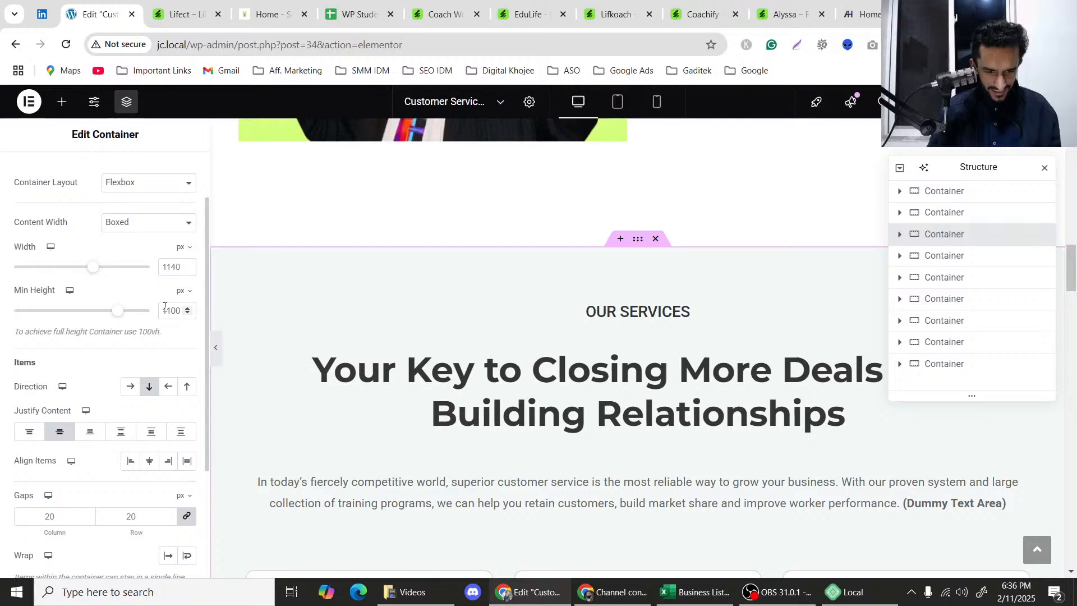
click(164, 306)
text(1)
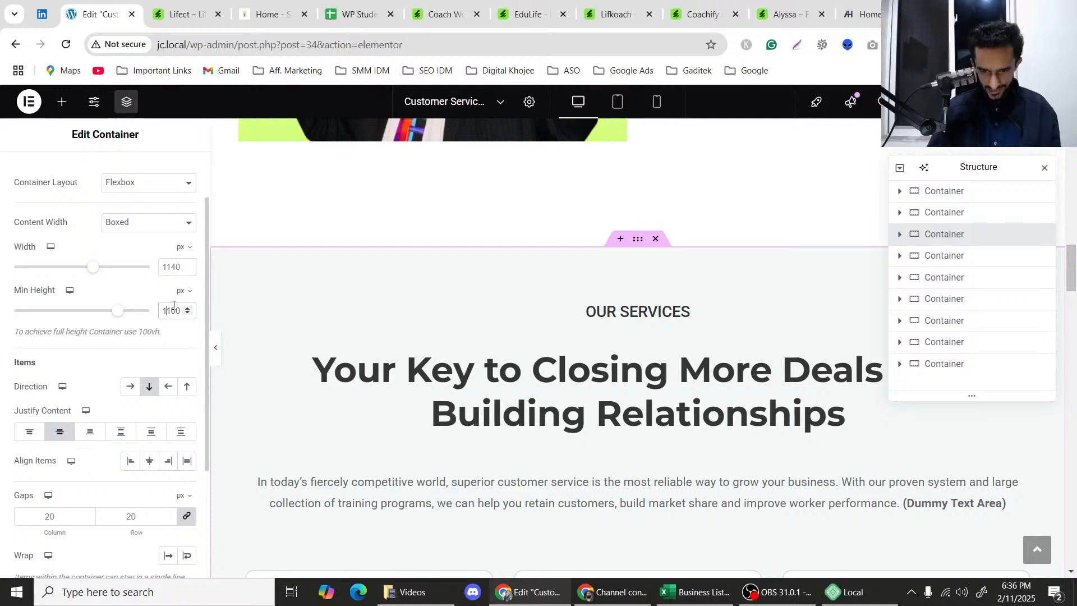
key(Delete)
text(2)
Preview the page without the editing panels and check the spacing around the Our Services section and below the 100K+ Companies line.
click(217, 349)
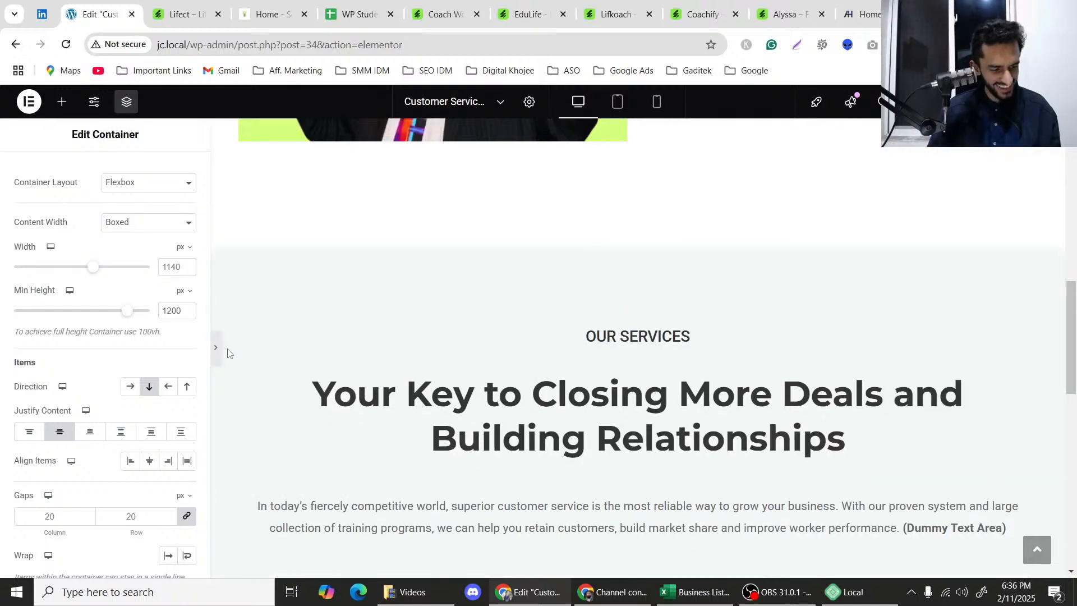
scroll(261, 342, down, 10)
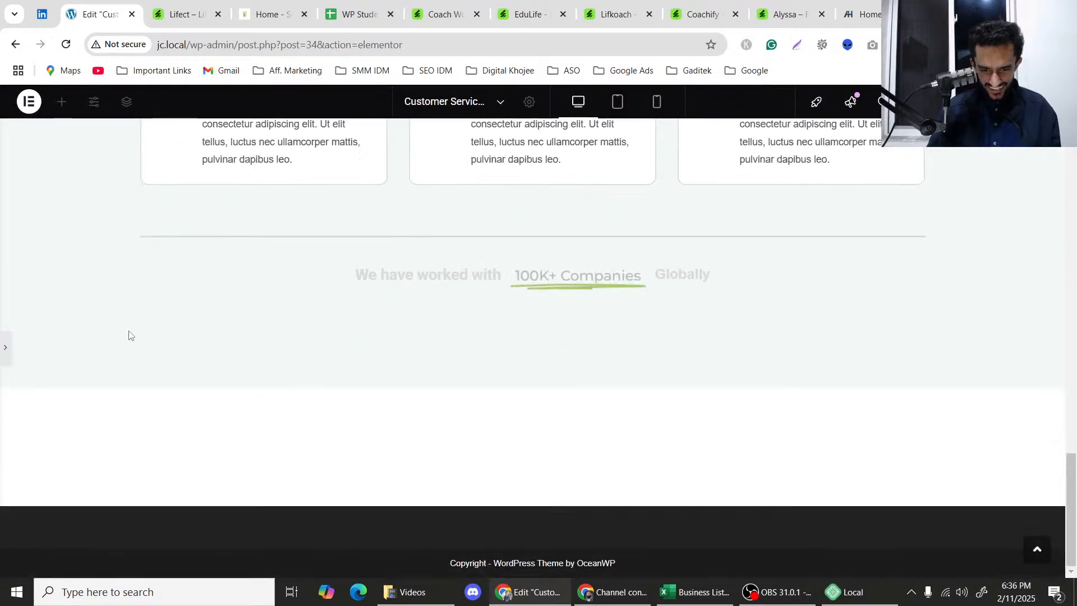
scroll(129, 335, up, 11)
scroll(129, 335, up, 6)
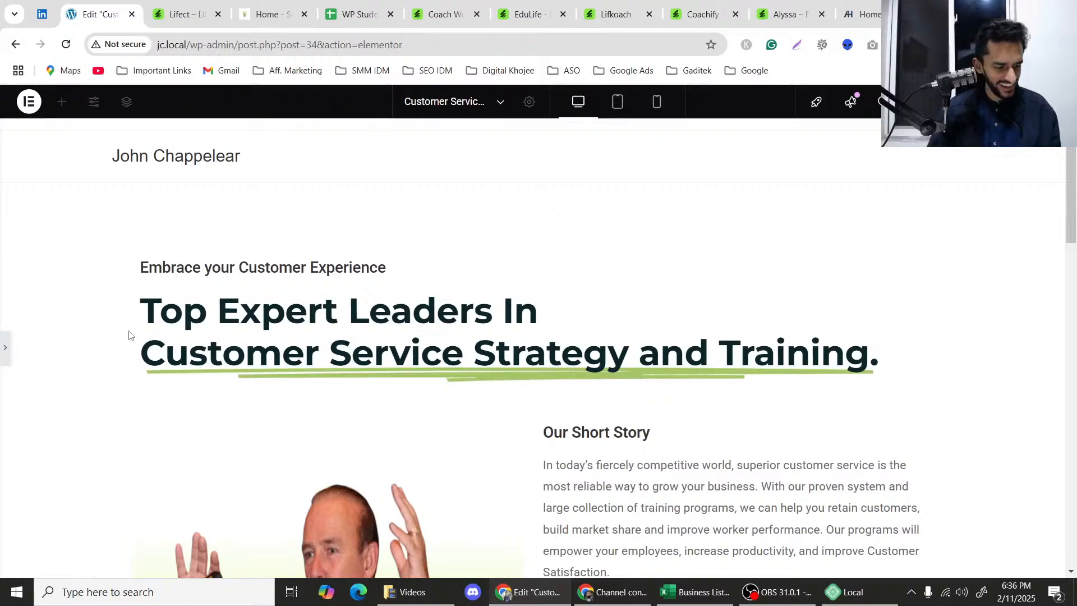
scroll(128, 335, down, 6)
scroll(128, 335, down, 10)
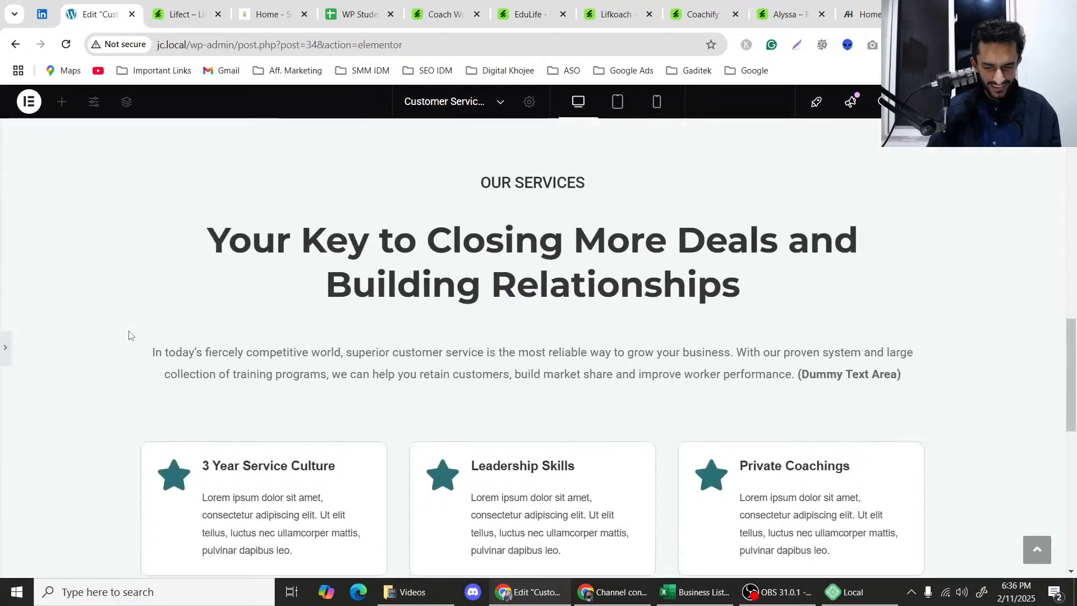
scroll(128, 335, up, 6)
scroll(129, 335, up, 3)
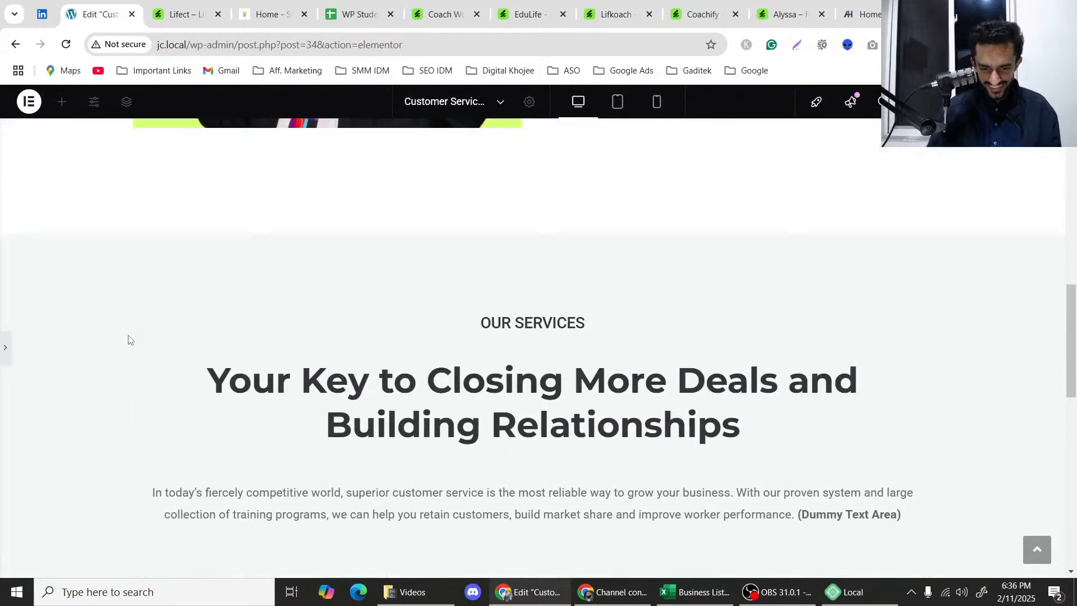
scroll(128, 336, down, 9)
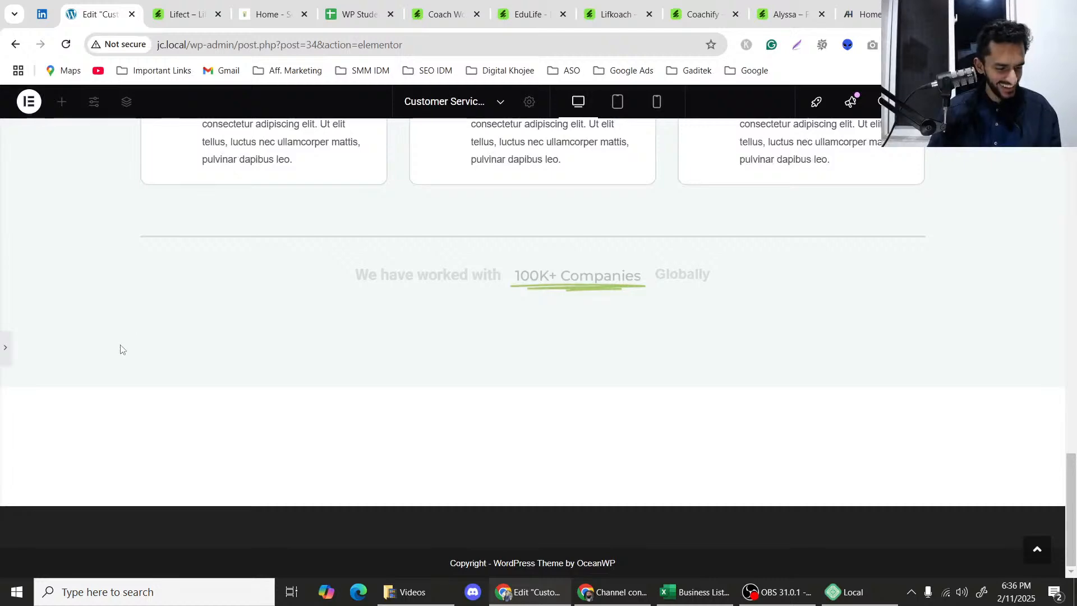
scroll(120, 349, up, 1)
scroll(115, 367, up, 10)
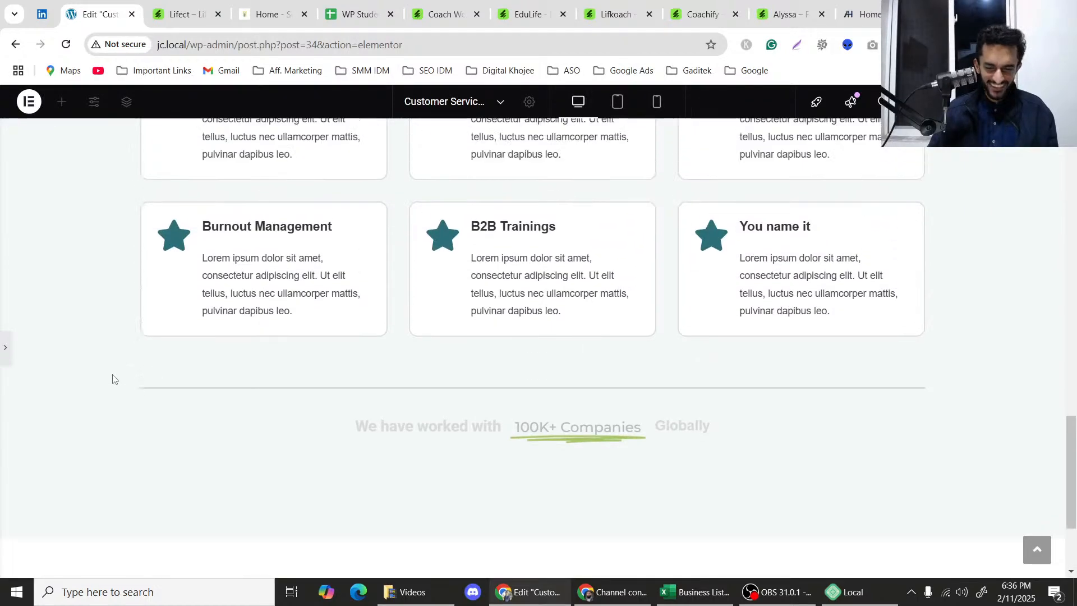
scroll(107, 370, down, 10)
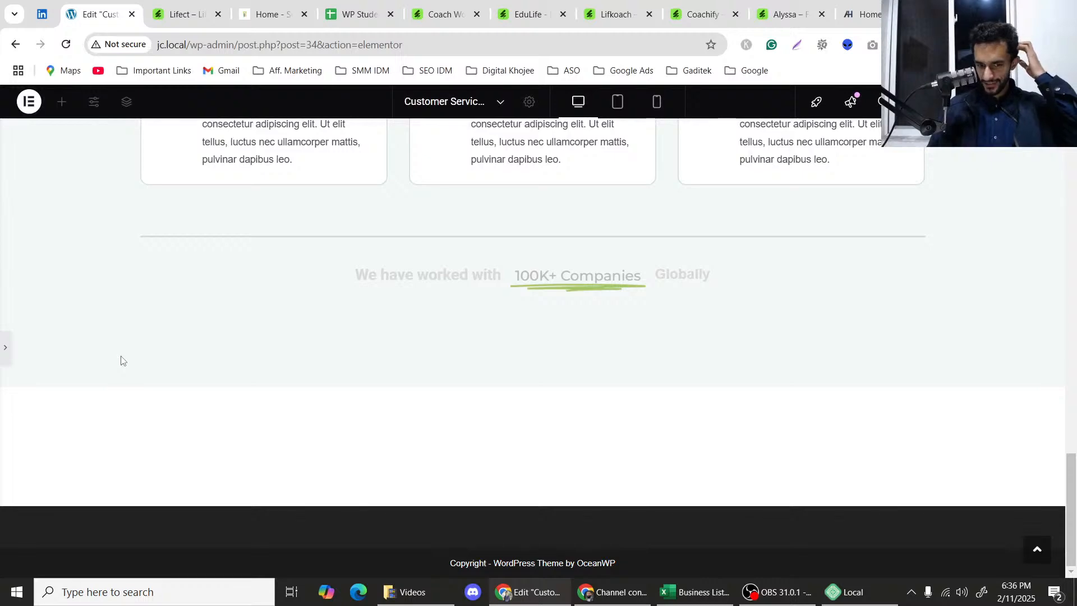
scroll(121, 359, up, 3)
scroll(126, 361, down, 3)
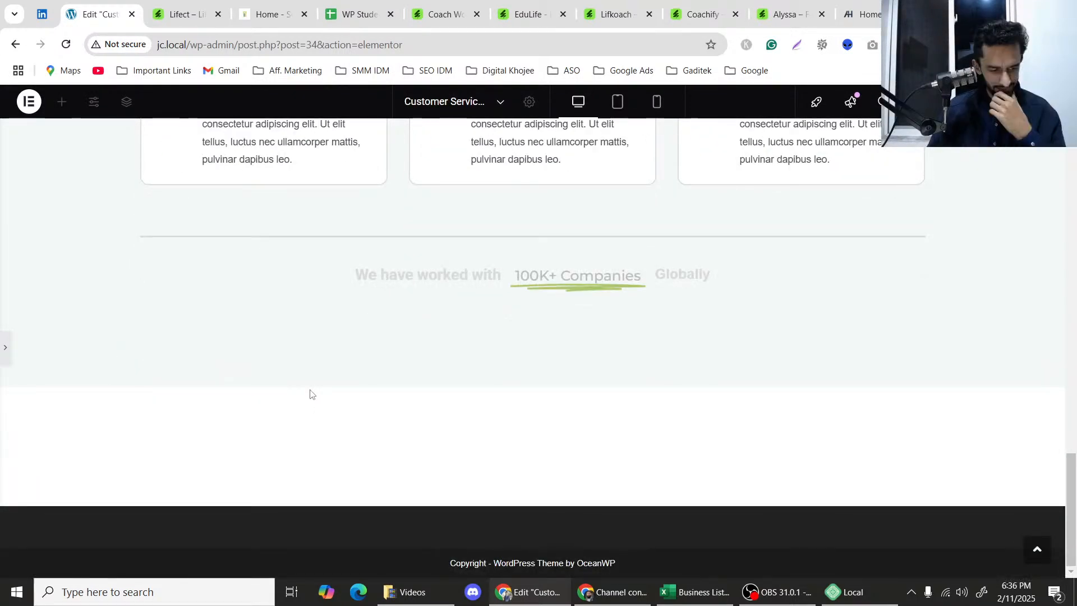
Review the homepage from the header to the 100K+ Companies line, with a brief look at the Service Quality Institute site for comparison.
scroll(310, 392, up, 15)
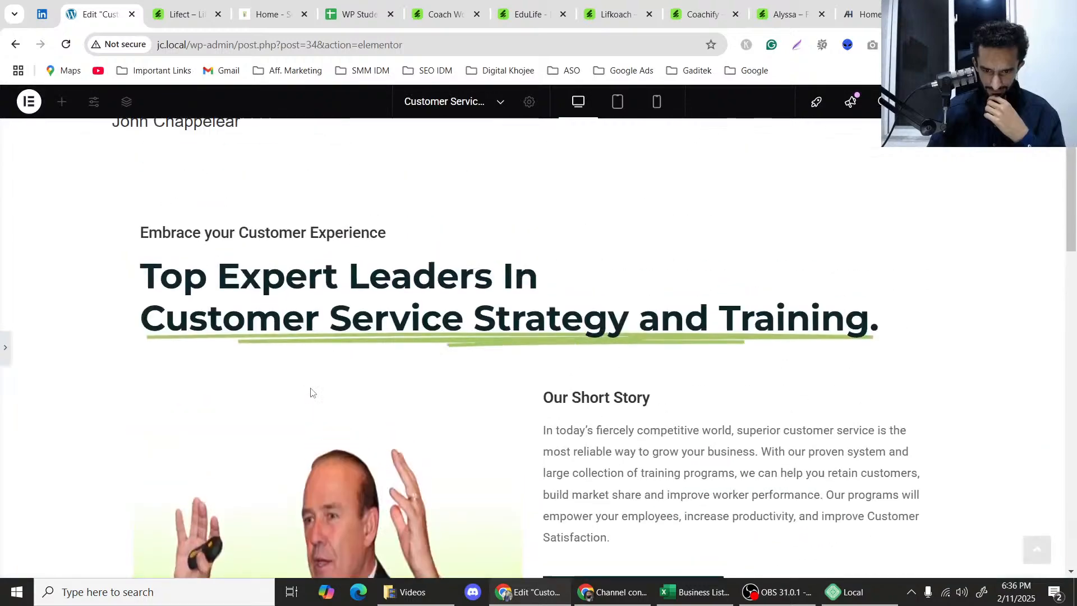
scroll(317, 386, down, 7)
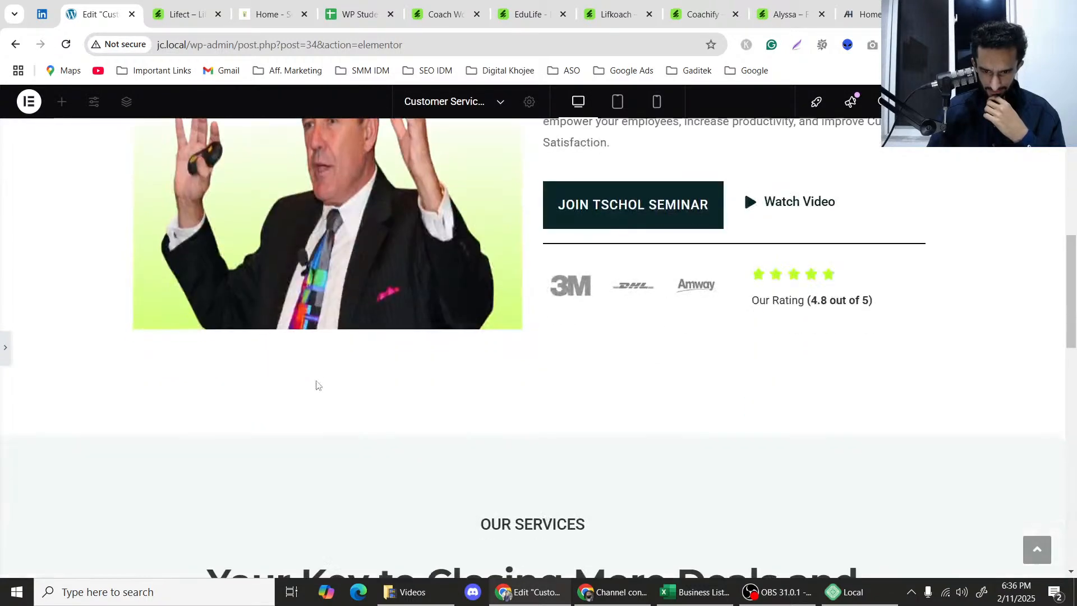
scroll(317, 386, up, 3)
scroll(317, 386, down, 8)
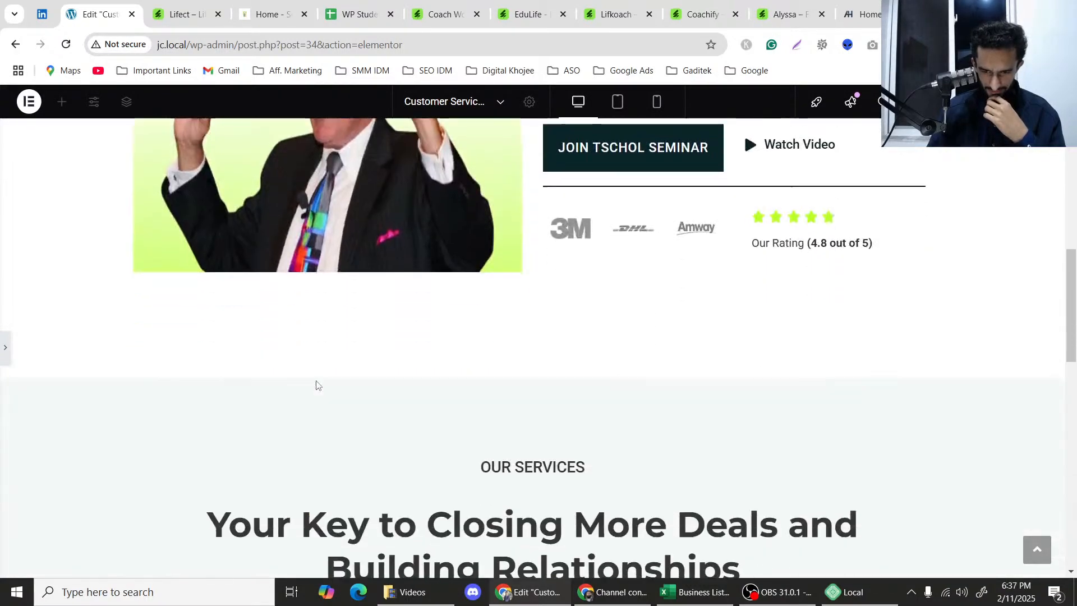
scroll(316, 383, down, 6)
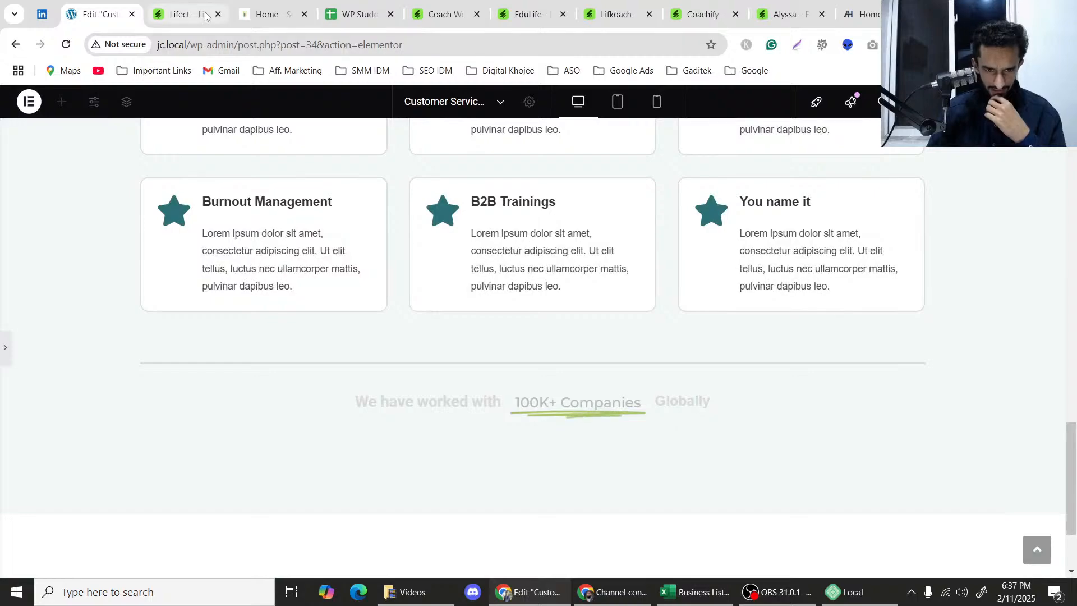
click(282, 4)
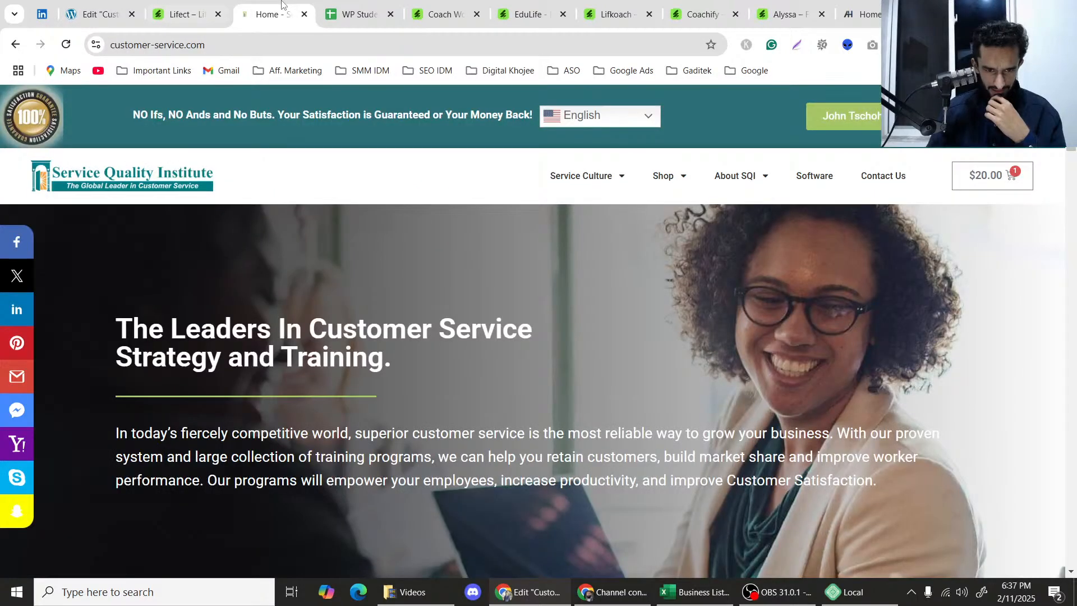
scroll(361, 278, down, 5)
key(ctrl+2)
scroll(322, 325, up, 5)
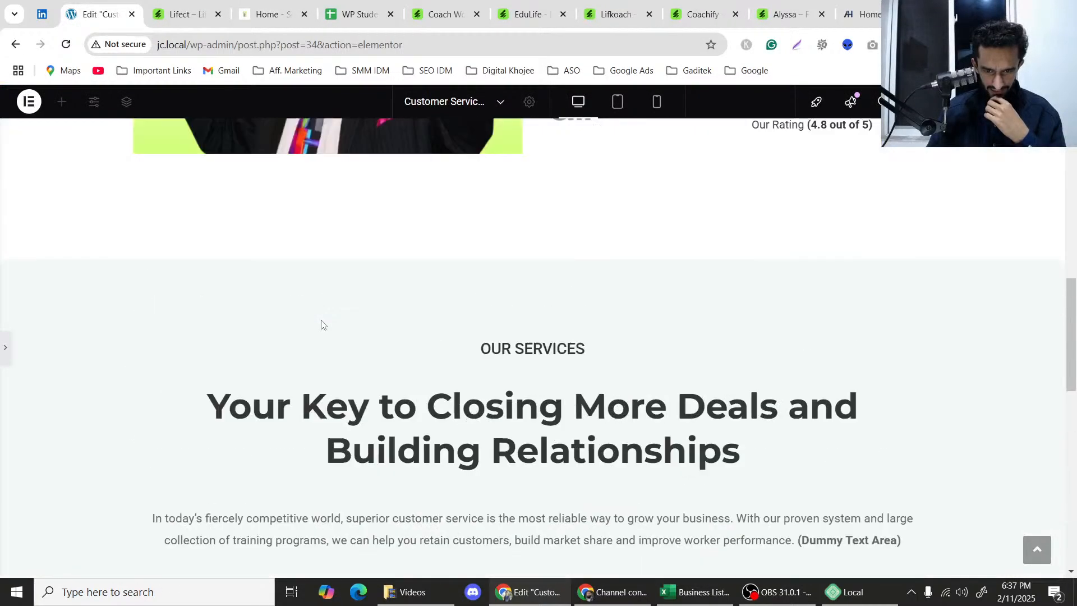
scroll(322, 324, up, 5)
scroll(321, 324, down, 5)
scroll(322, 324, up, 5)
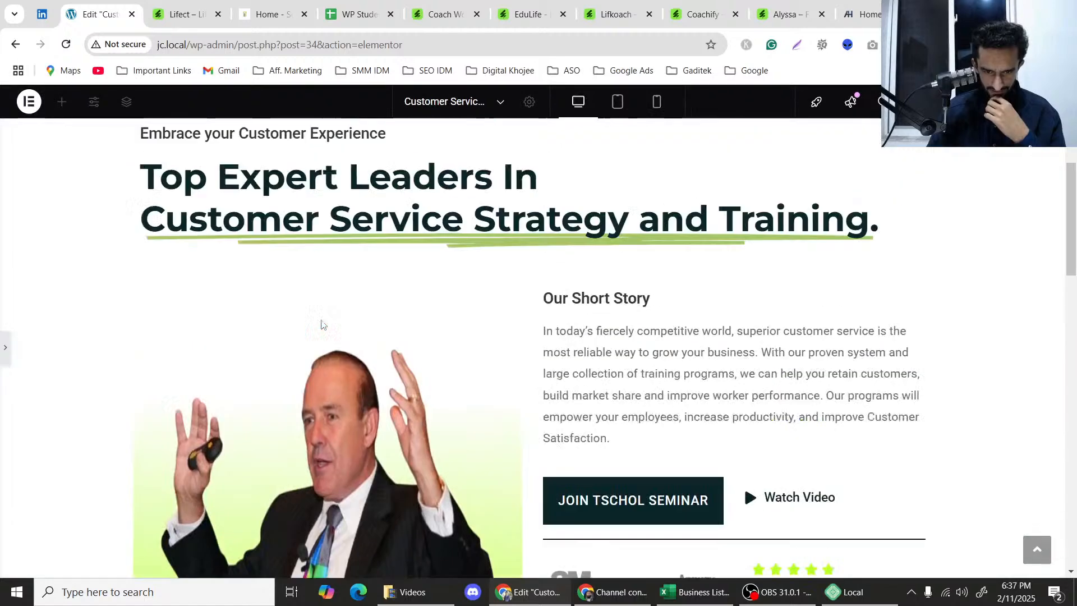
scroll(321, 325, up, 3)
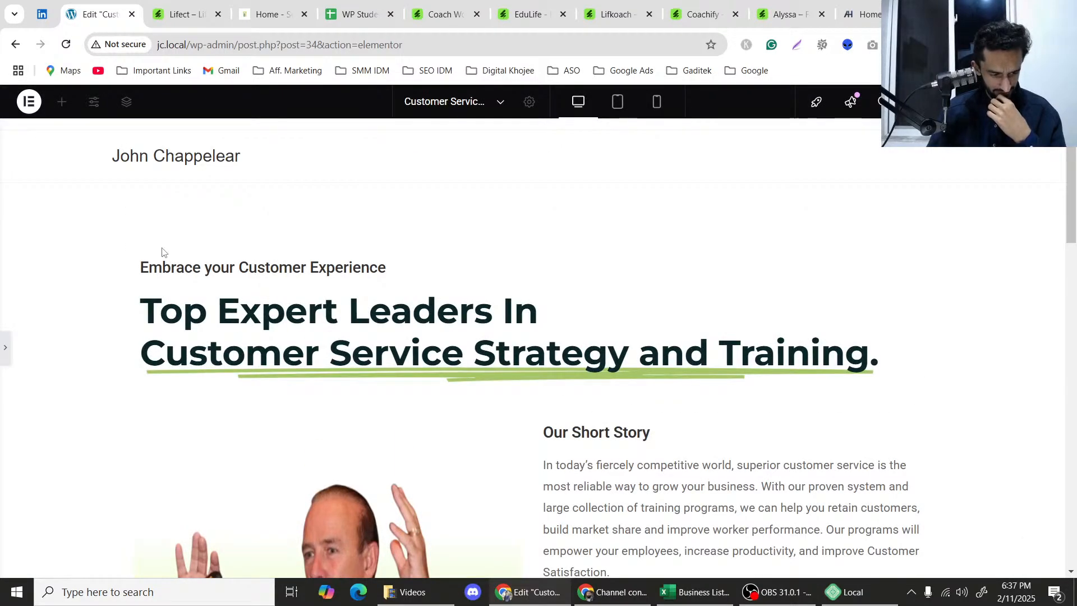
Examine the company logo row in the Lifect template, and compare it with the Our Services section of the Elementor page.
click(173, 11)
scroll(309, 249, down, 5)
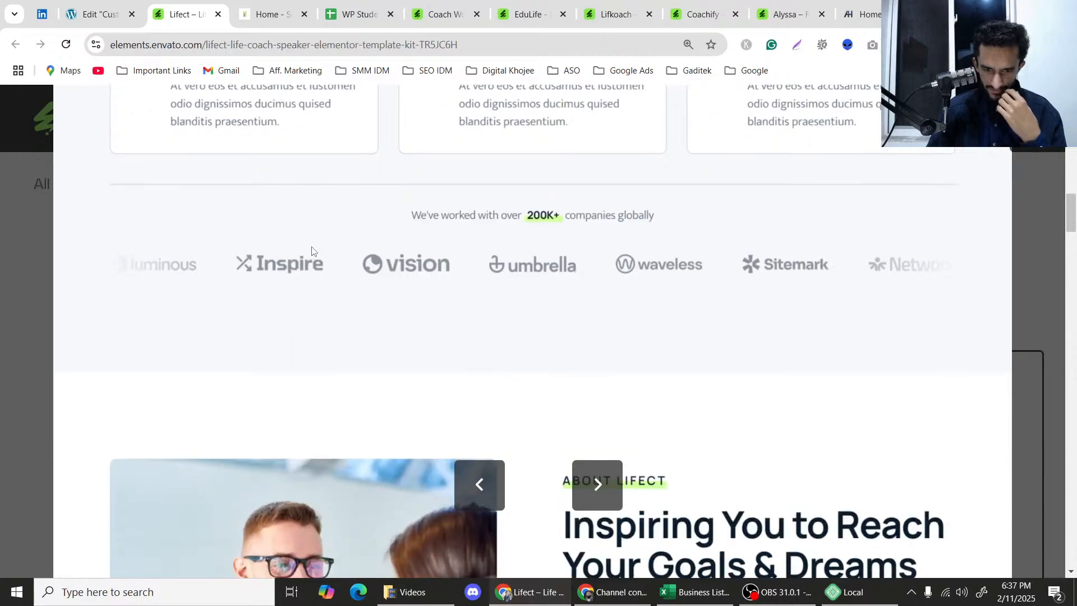
click(143, 6)
scroll(458, 294, down, 15)
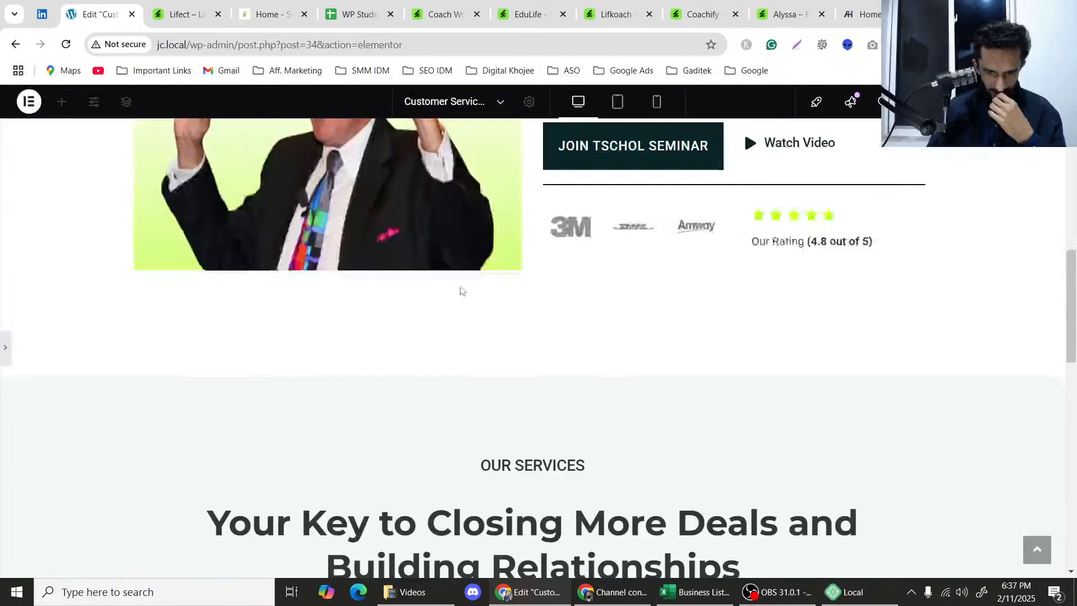
scroll(457, 300, up, 5)
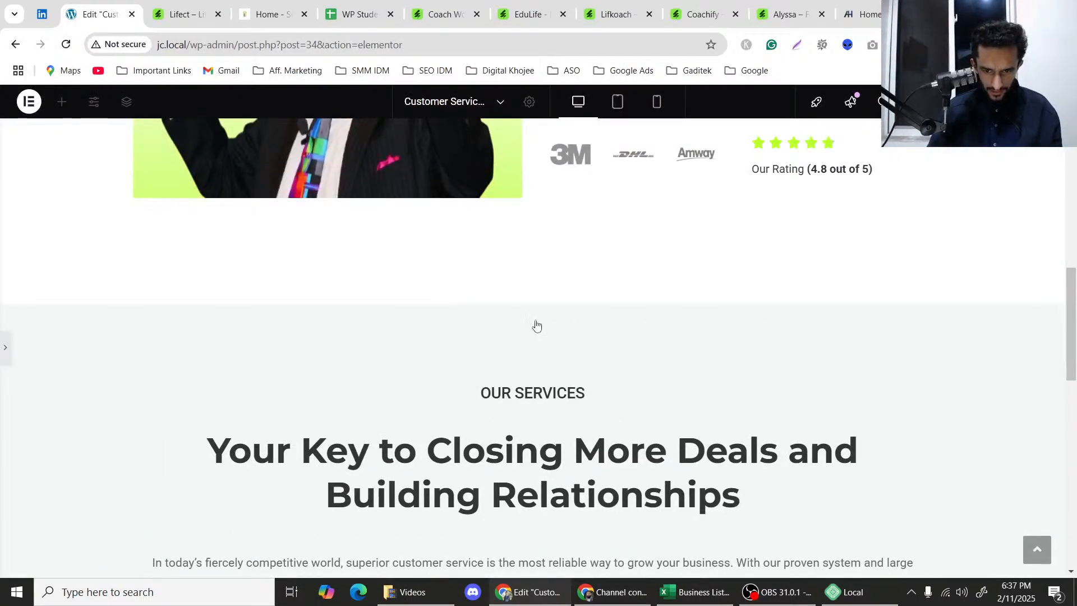
Unhide the "Trusted by 20+ Companies" container on desktop, tablet portrait and mobile portrait.
key(ctrl+i)
scroll(587, 322, down, 12)
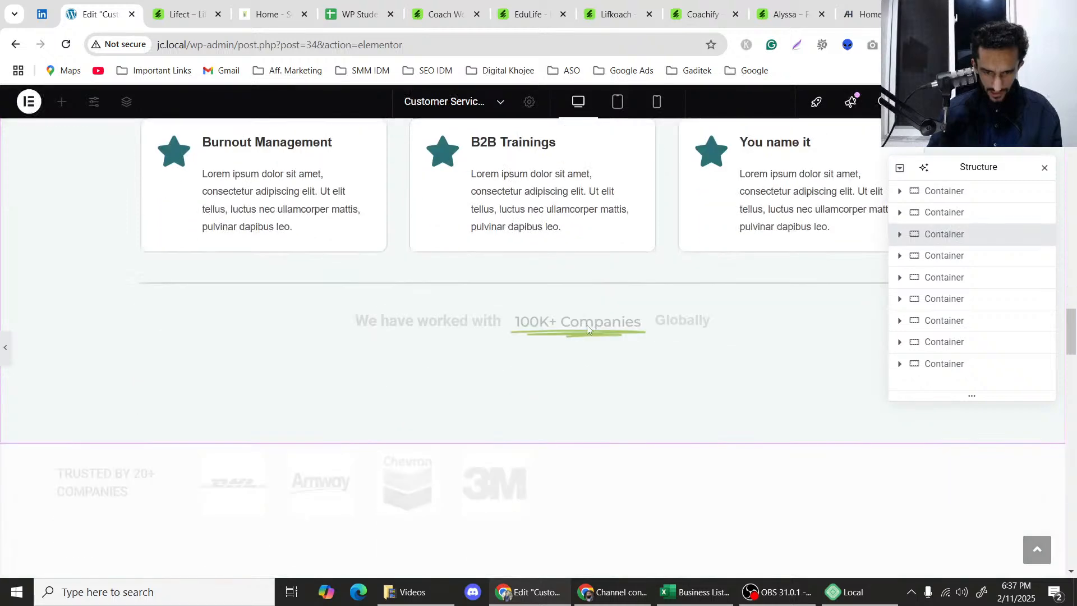
click(586, 325)
scroll(572, 365, down, 7)
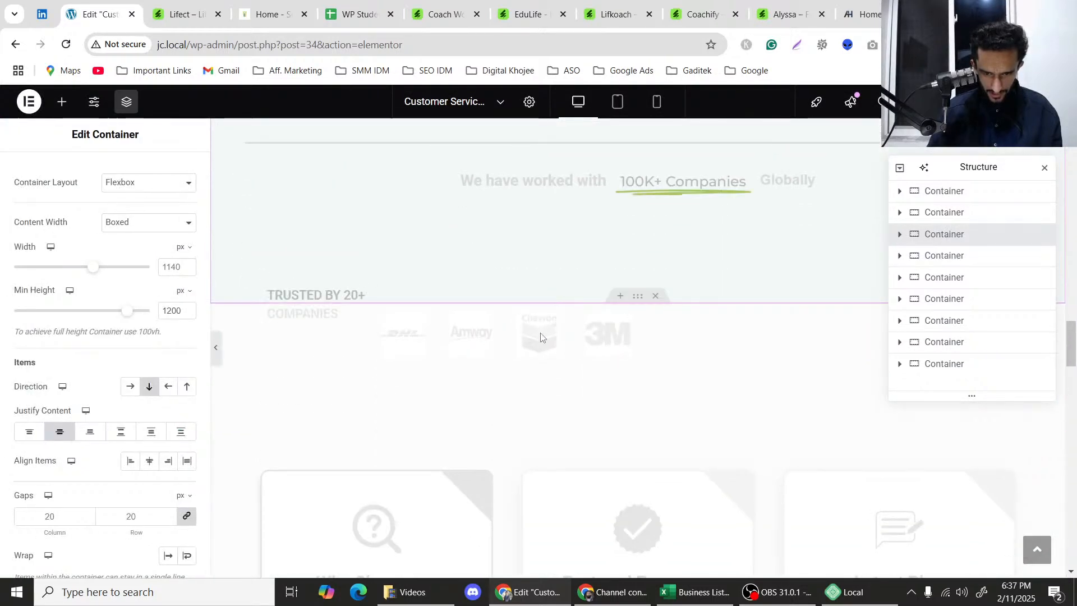
click(644, 301)
click(172, 171)
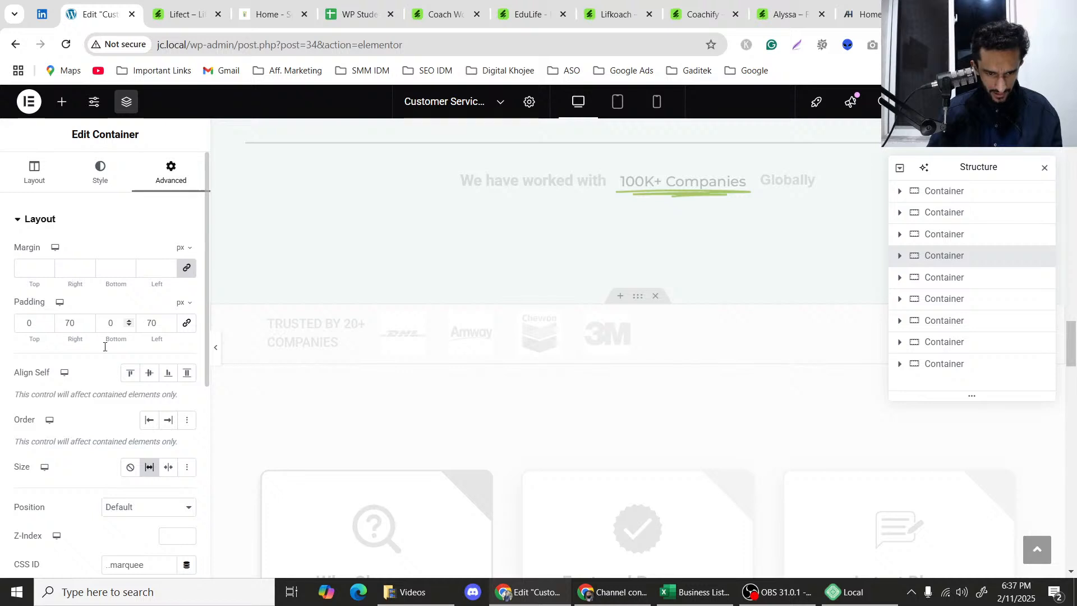
scroll(104, 346, down, 6)
click(50, 407)
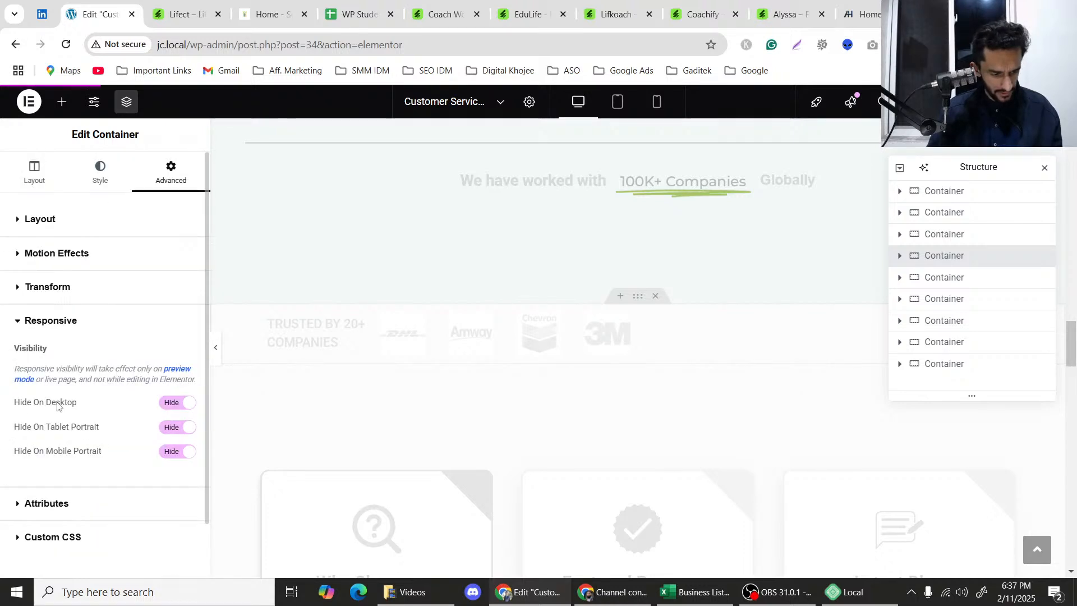
click(181, 409)
click(178, 427)
click(178, 452)
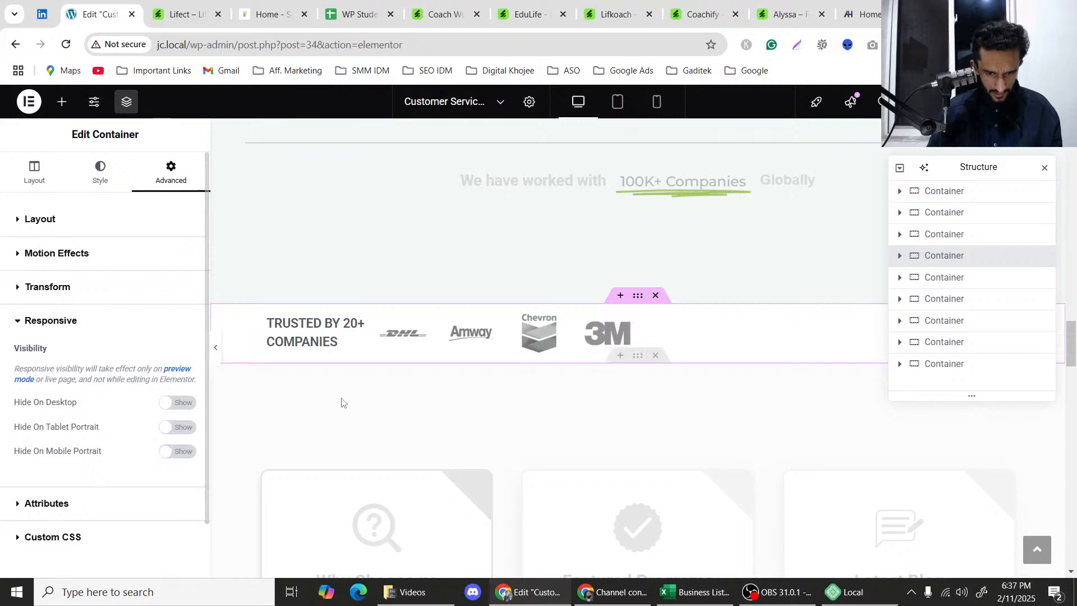
Copy the Basic Gallery of company logos from the "Trusted by 20+ Companies" row.
scroll(646, 335, up, 3)
scroll(640, 397, down, 3)
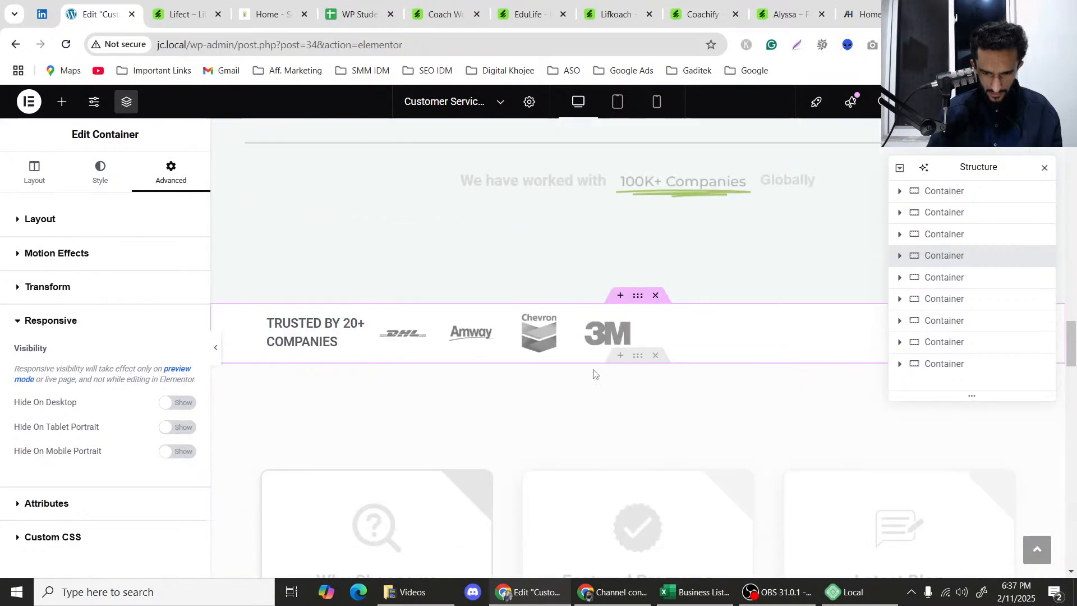
scroll(598, 335, up, 3)
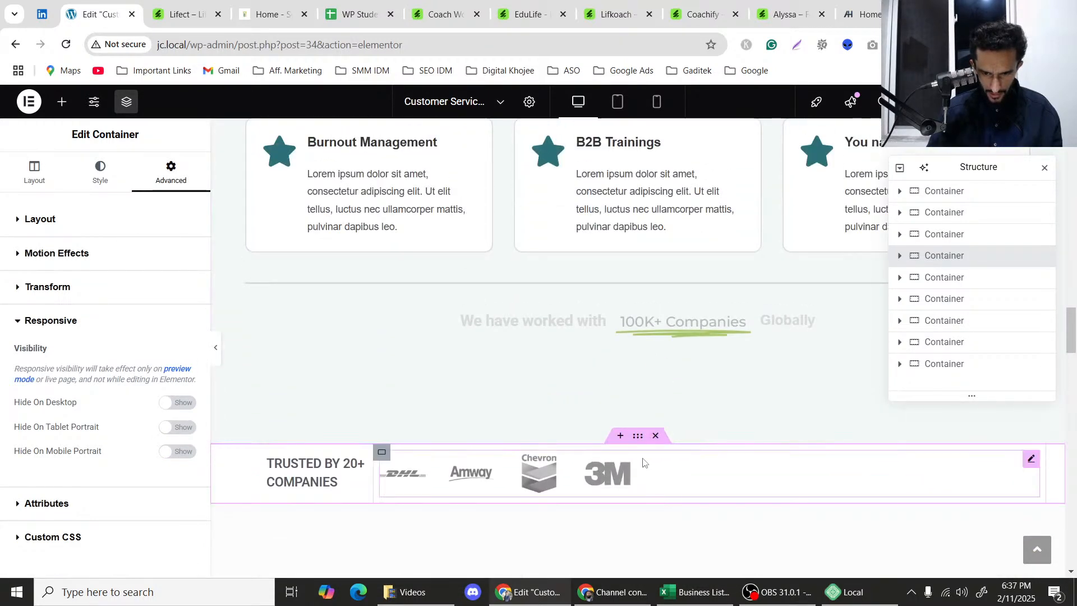
right_click(643, 462)
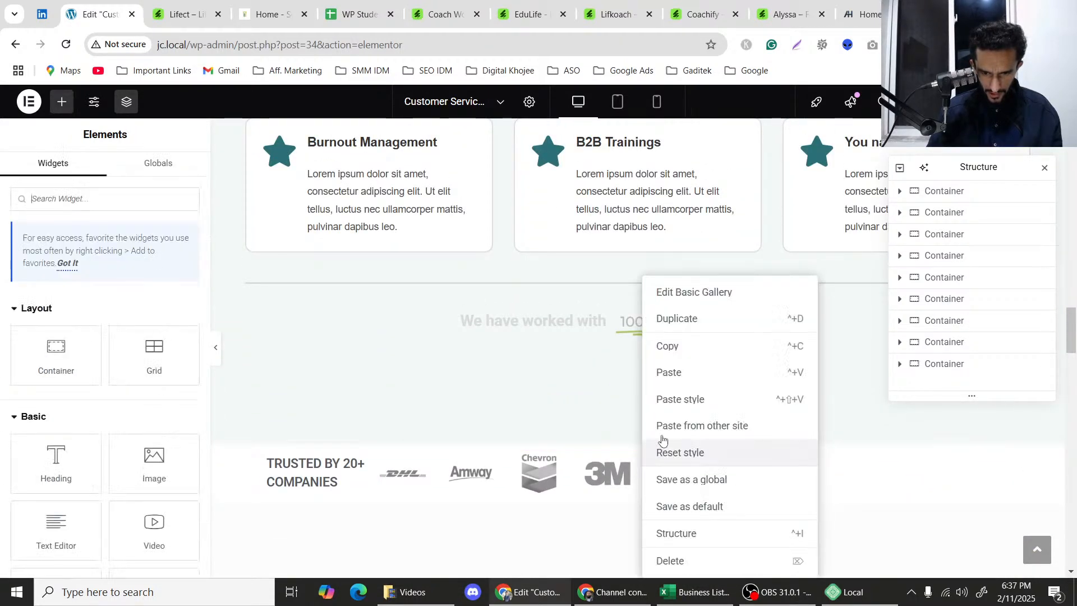
click(675, 353)
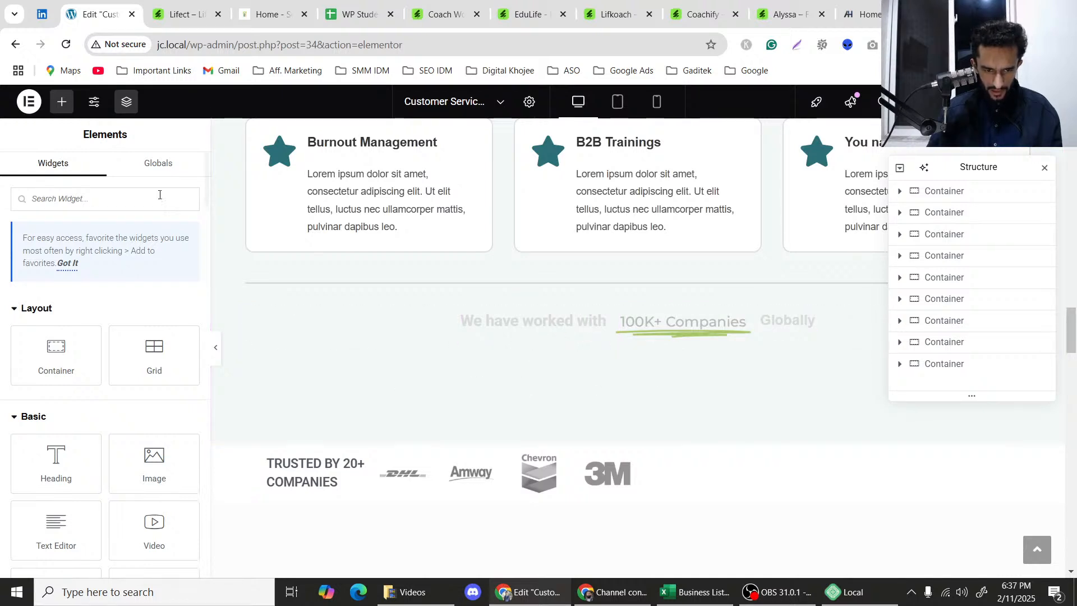
Add an empty container inside the Our Services section and arrange it directly below the "100K+ Companies" line.
drag(55, 359, 100, 356)
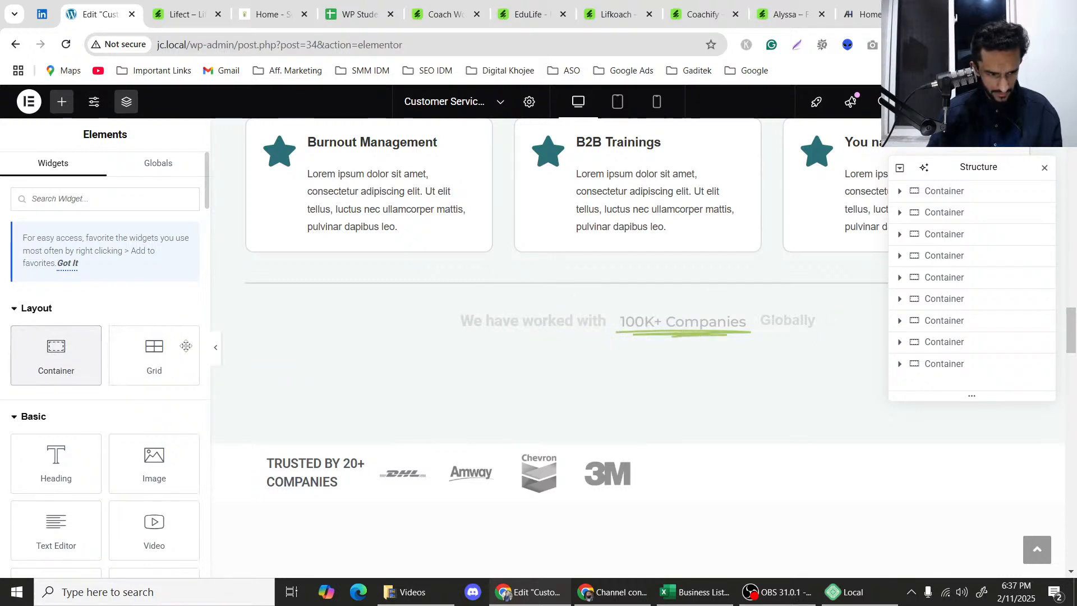
scroll(445, 317, down, 1)
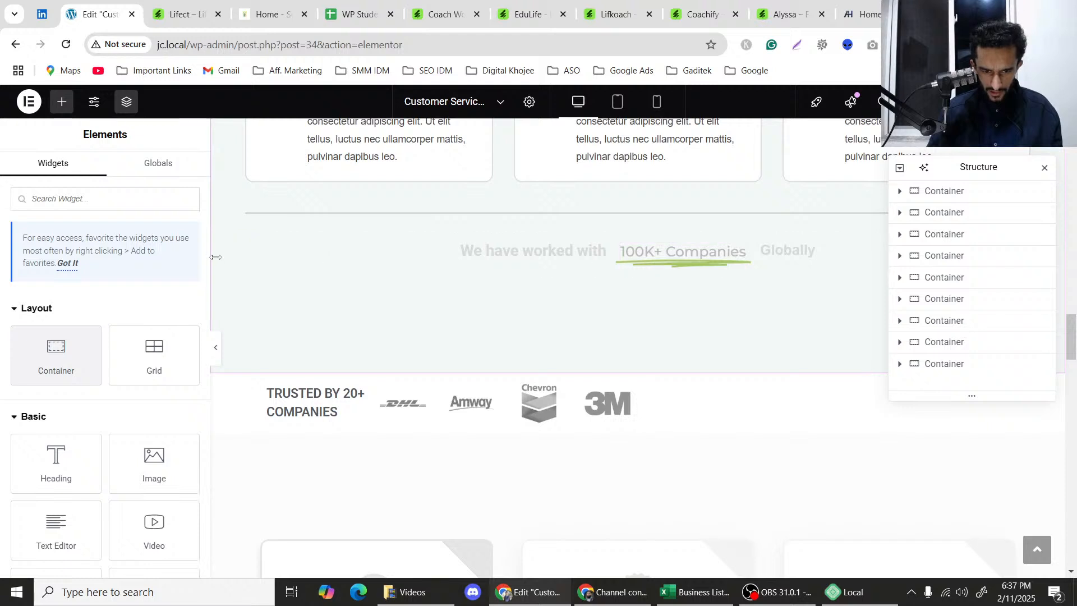
click(248, 245)
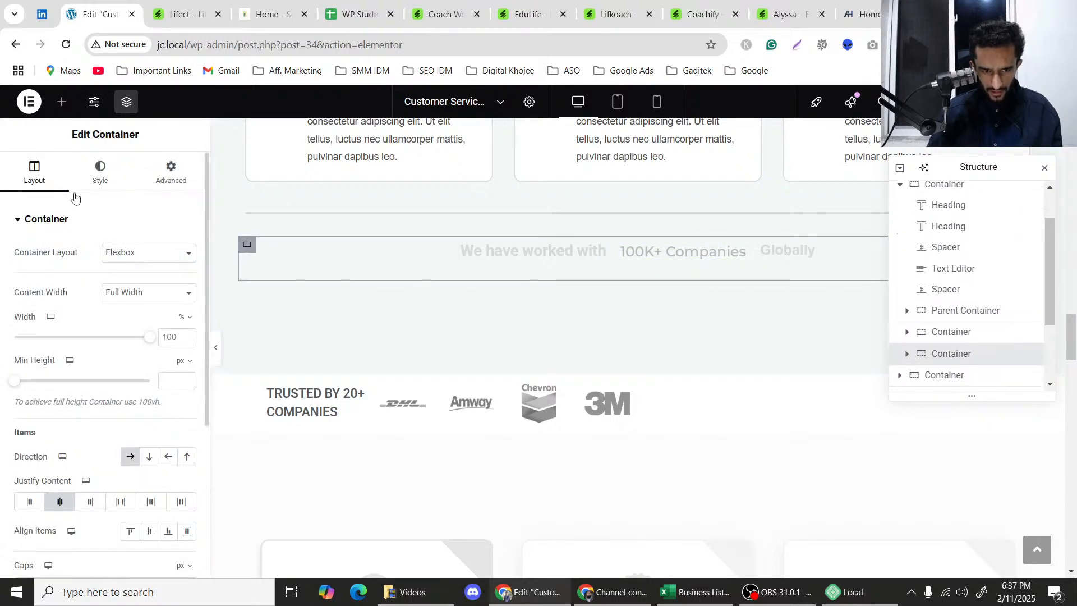
click(58, 102)
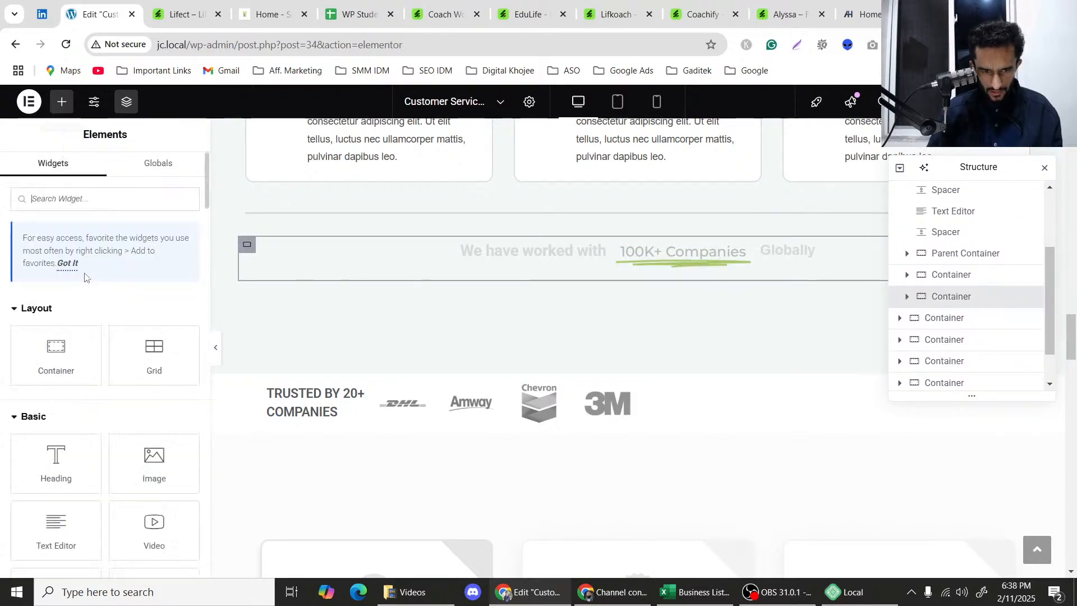
drag(56, 351, 513, 213)
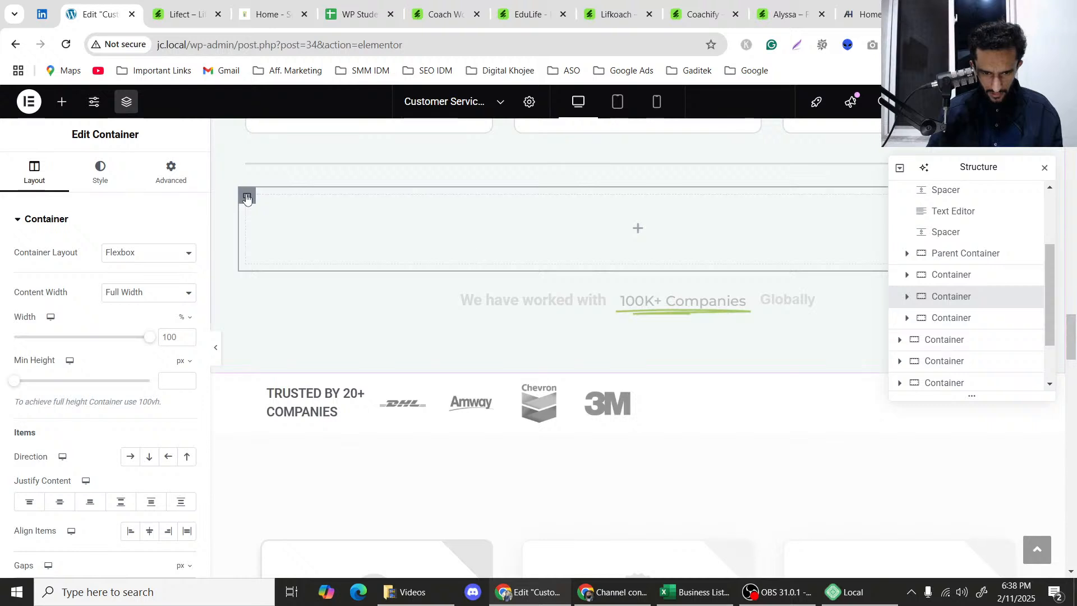
drag(246, 198, 549, 297)
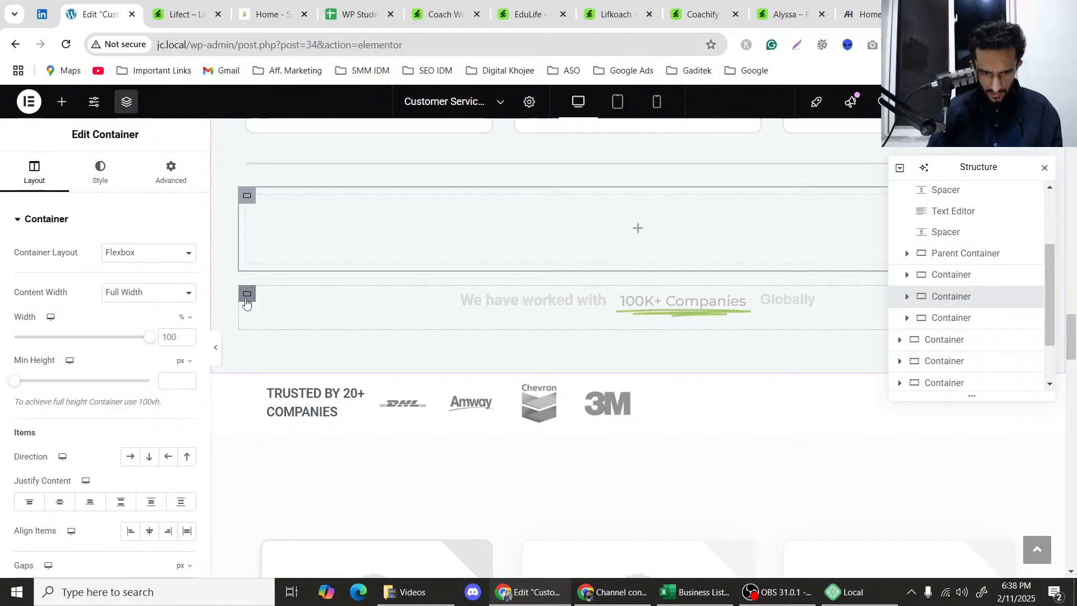
drag(246, 303, 525, 247)
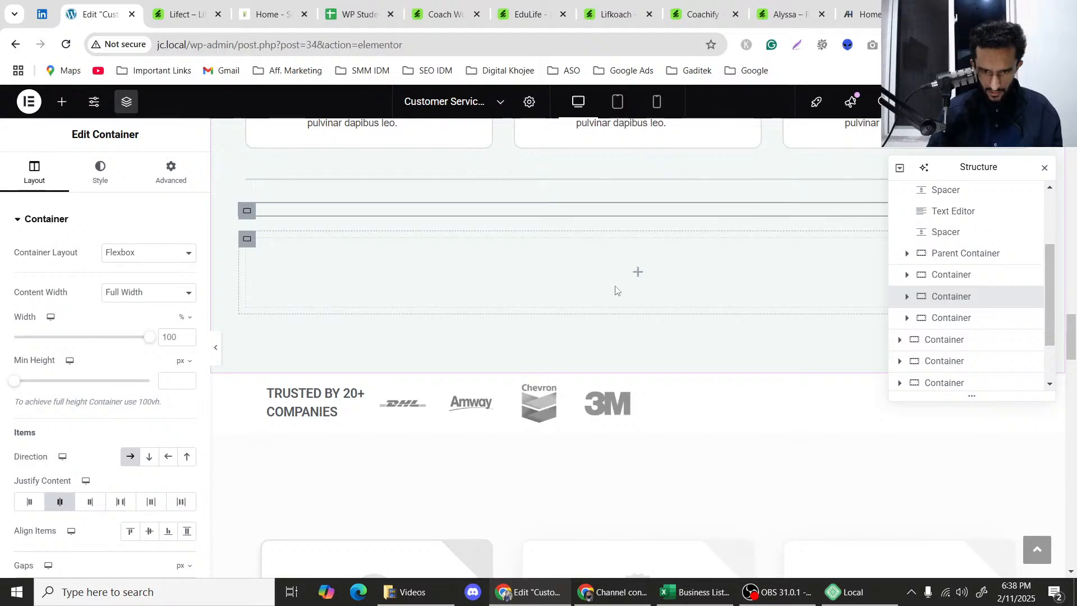
Copy the logo gallery from the "Trusted by 20+ Companies" row and paste it into the empty container below the "100K+ Companies" line.
right_click(650, 277)
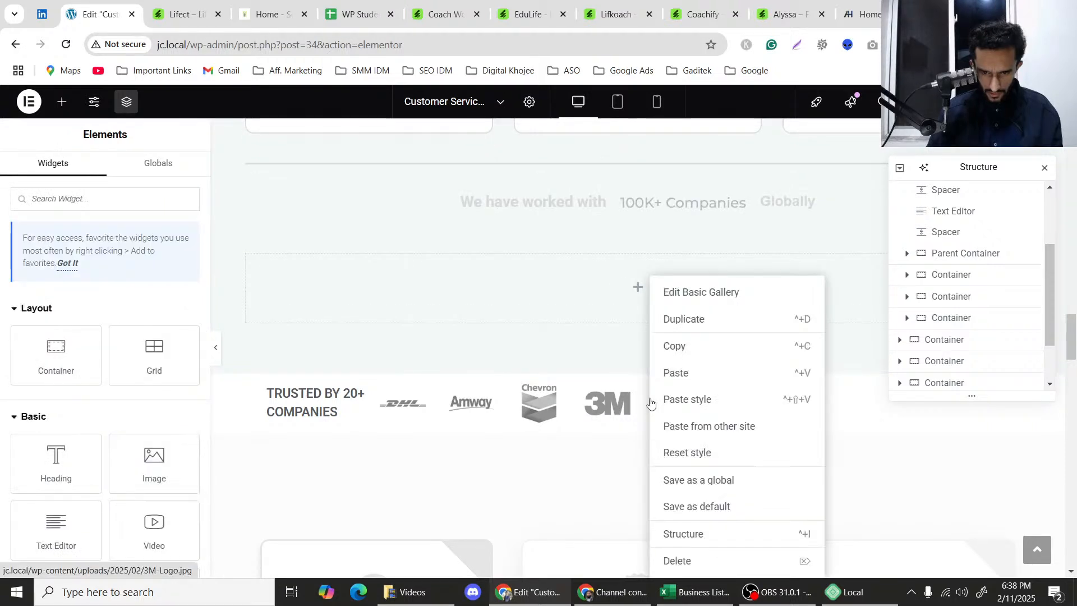
click(683, 353)
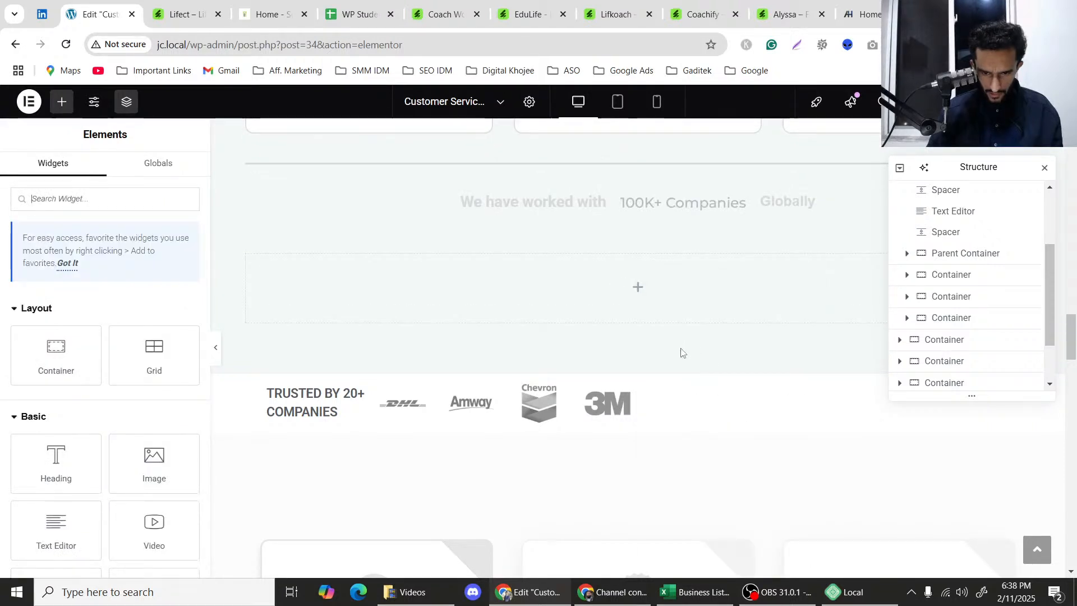
right_click(570, 302)
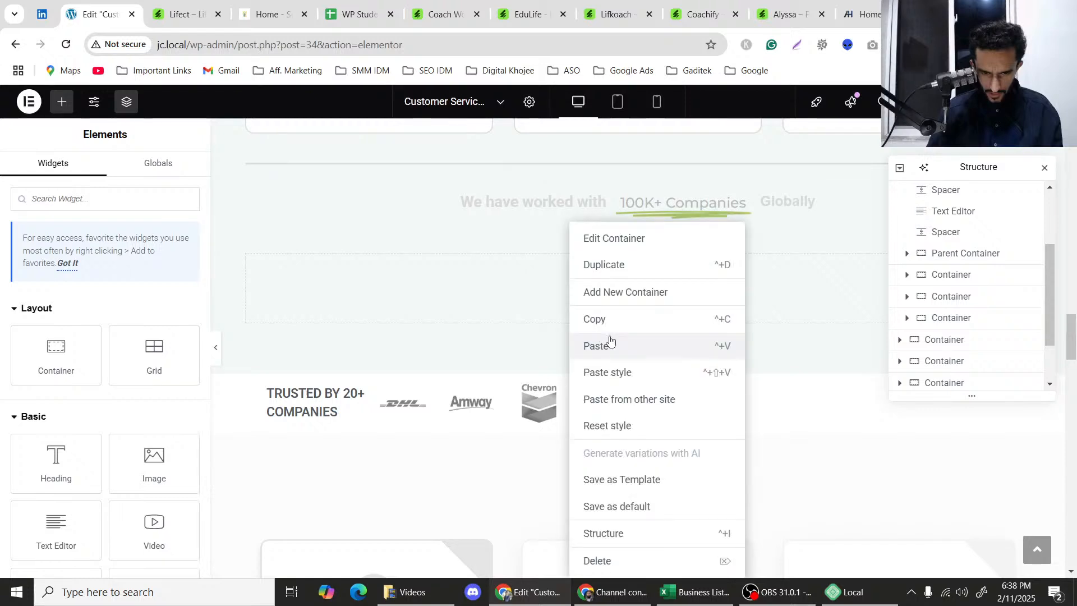
click(597, 345)
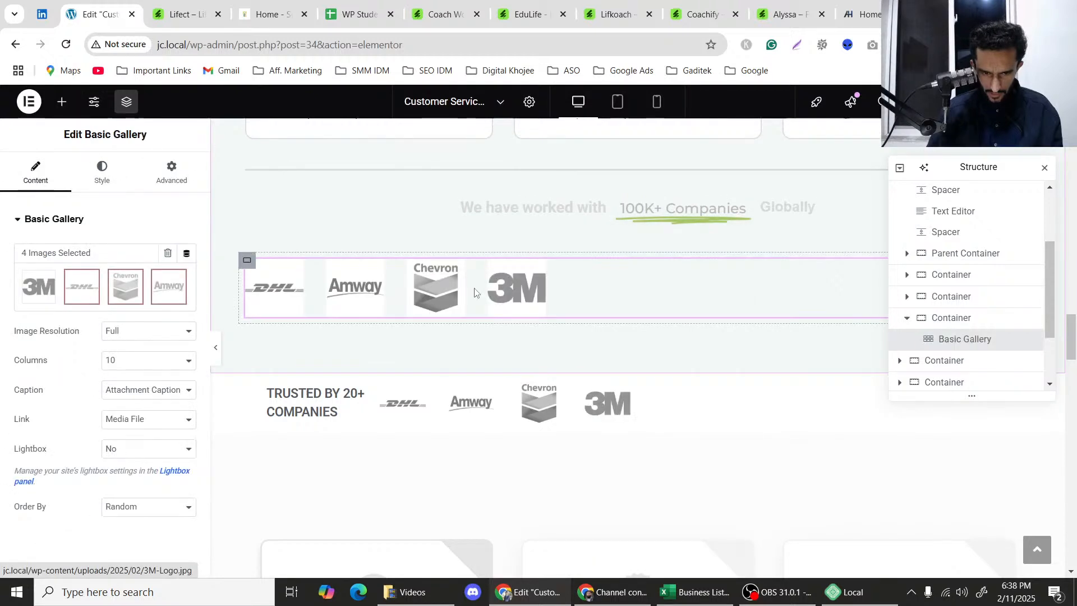
Examine how the pasted logo gallery sits below the "100K+ Companies" line, including its image style settings and the logos in the section above.
scroll(527, 322, up, 1)
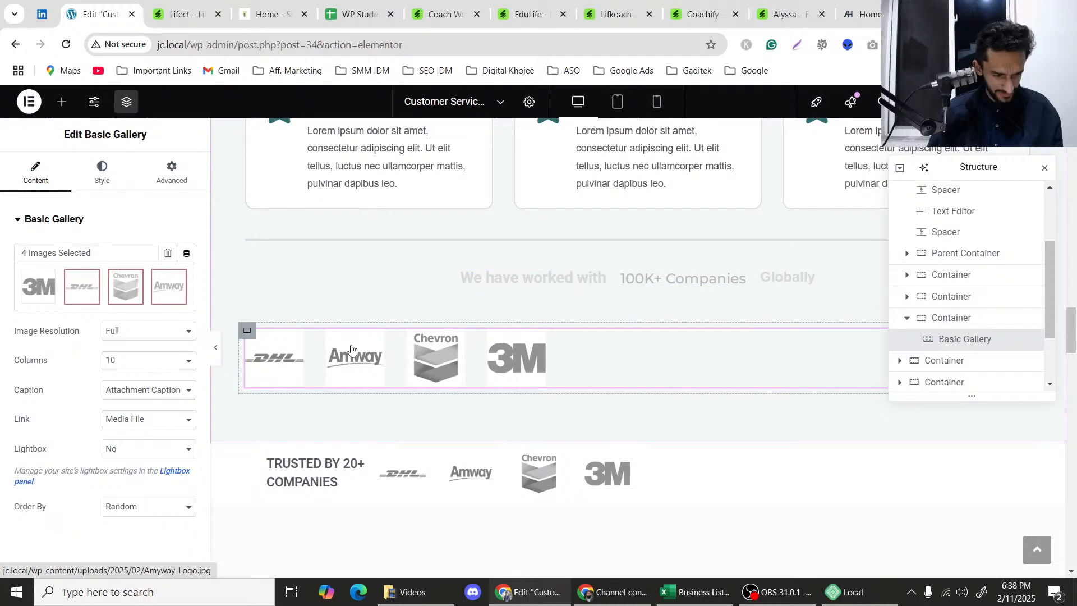
scroll(359, 346, up, 1)
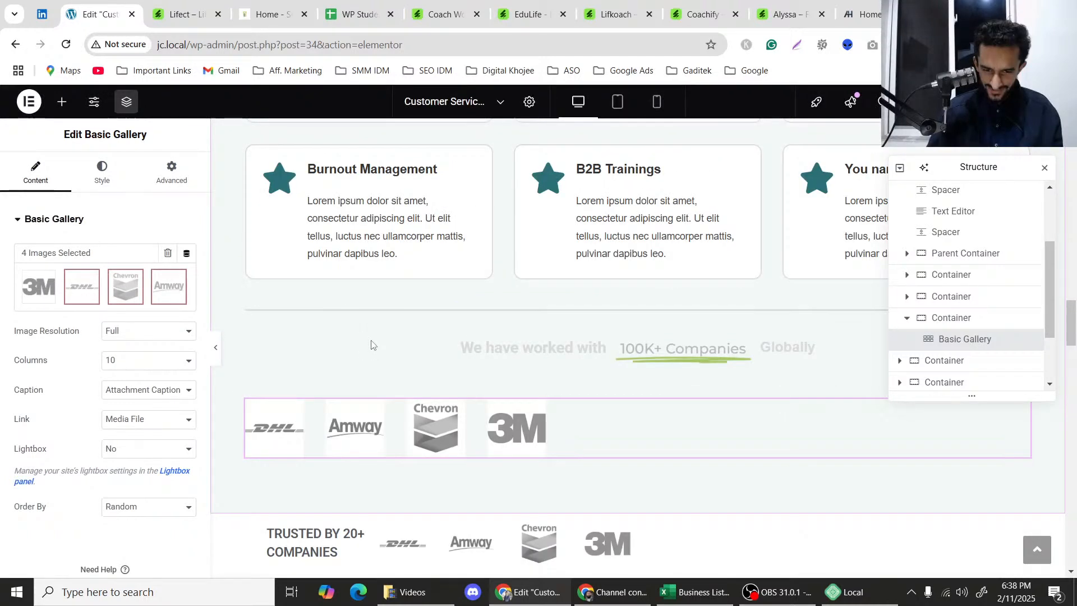
click(101, 179)
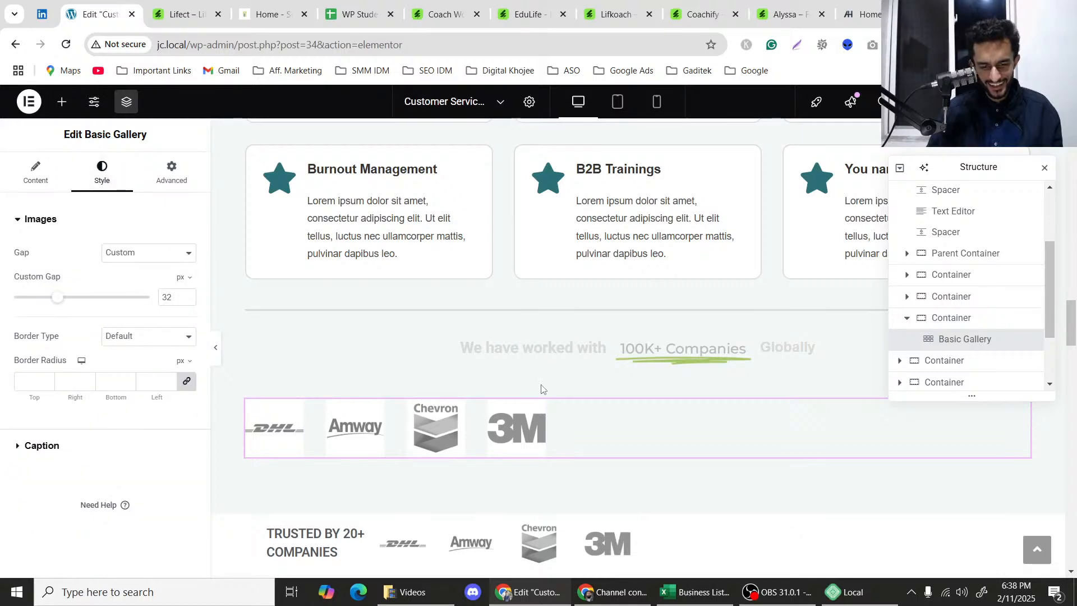
scroll(544, 387, up, 1)
scroll(548, 385, down, 2)
scroll(549, 385, up, 2)
scroll(548, 385, down, 3)
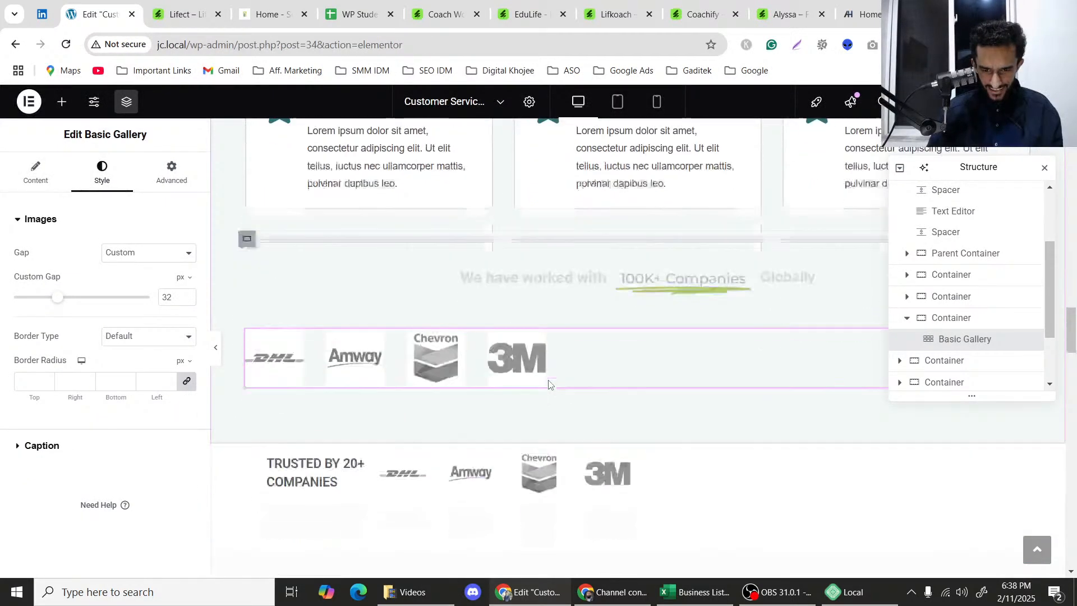
scroll(544, 390, up, 2)
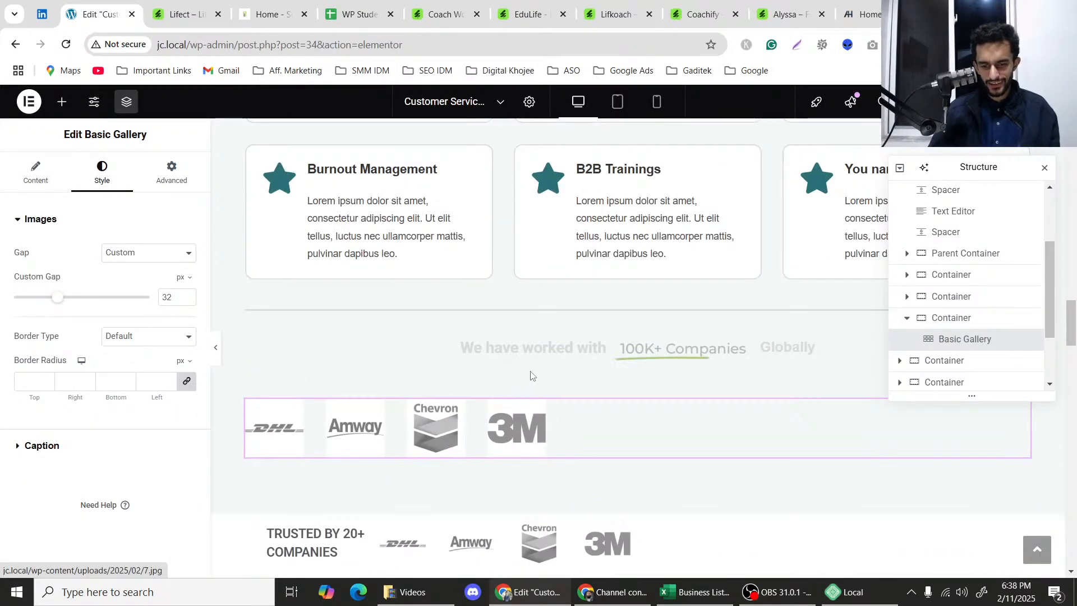
scroll(572, 414, up, 10)
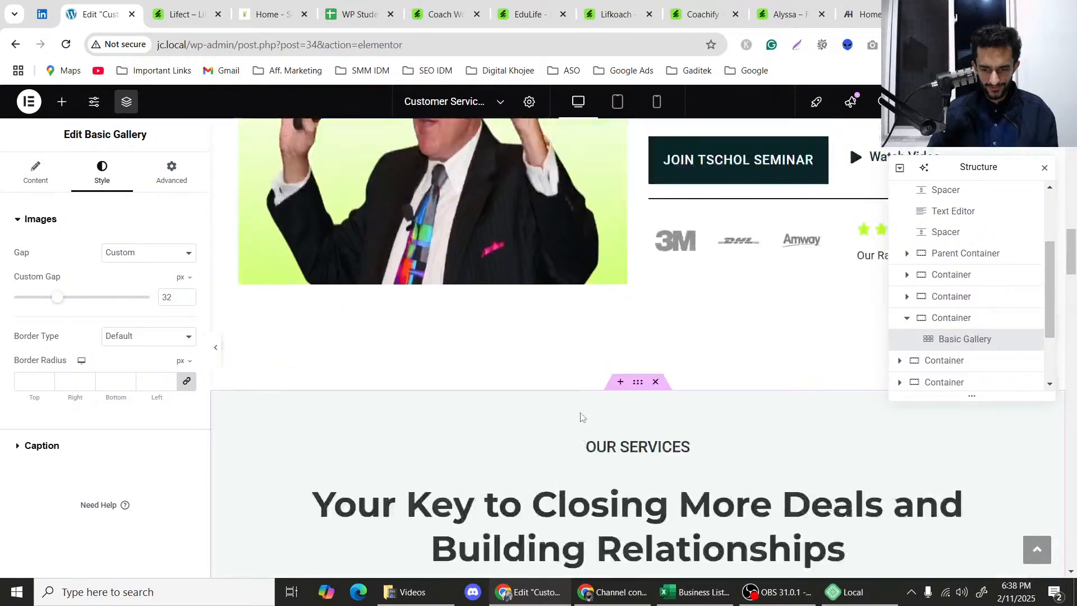
scroll(580, 416, down, 10)
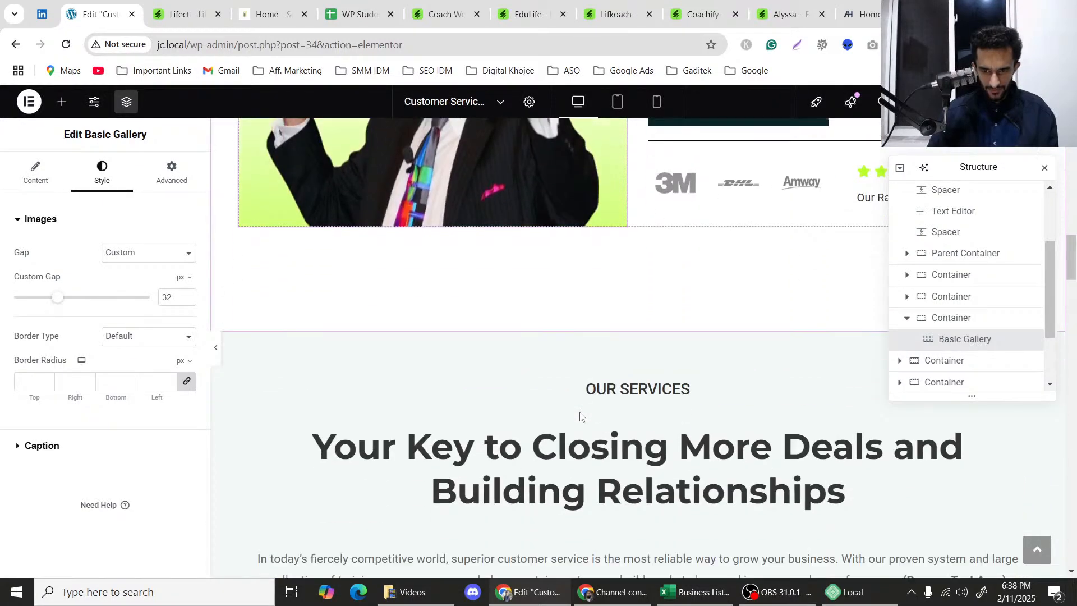
scroll(618, 385, down, 8)
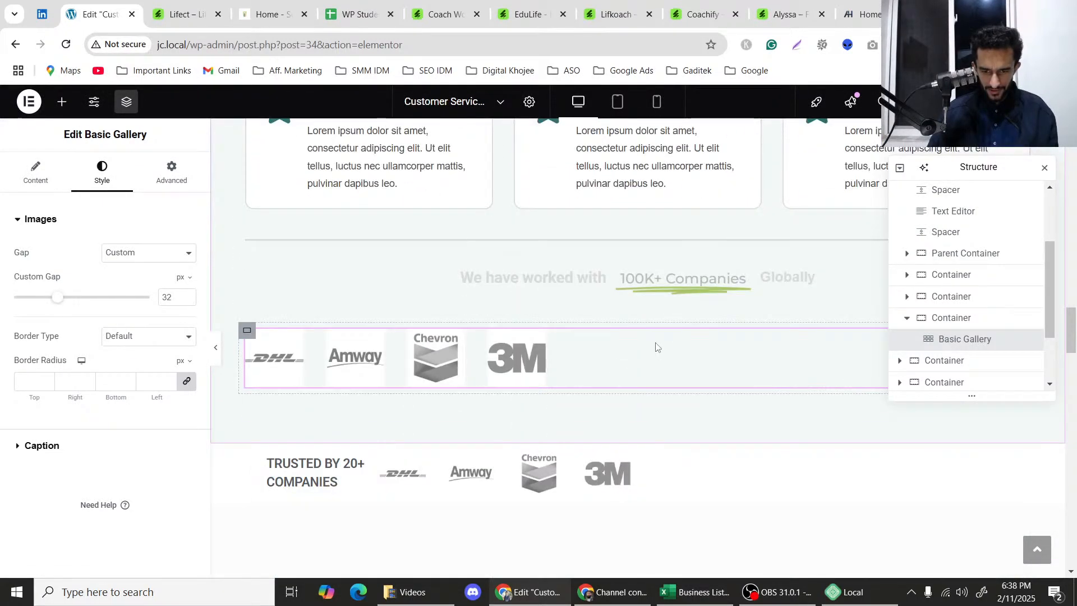
scroll(585, 354, up, 2)
scroll(717, 414, down, 3)
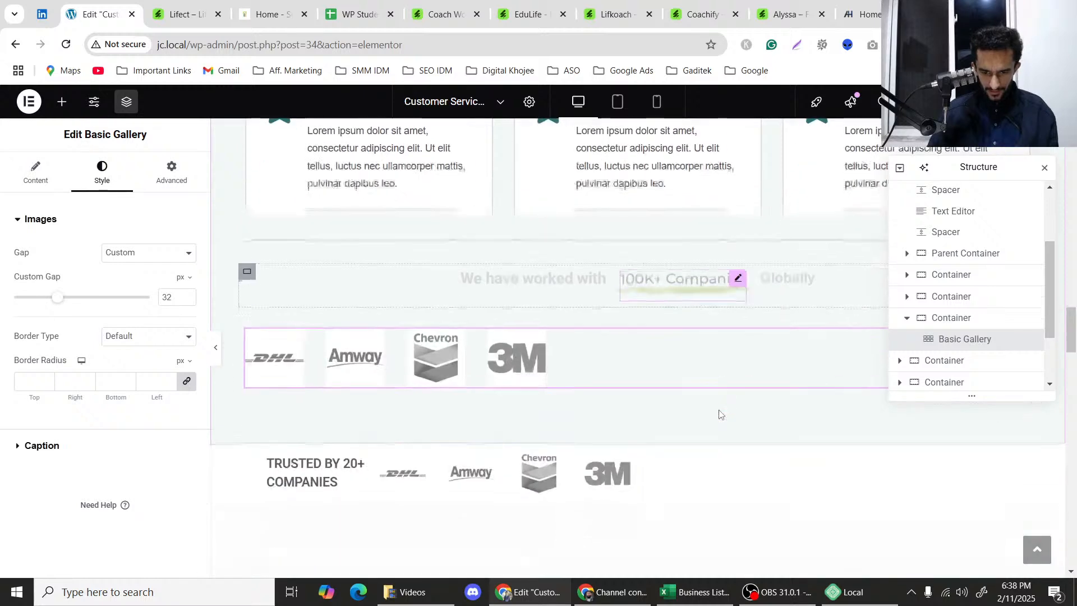
Delete the logo gallery below the "100K+ Companies" line and open the advanced settings of the "Trusted by 20+ Companies" container.
right_click(568, 357)
click(617, 561)
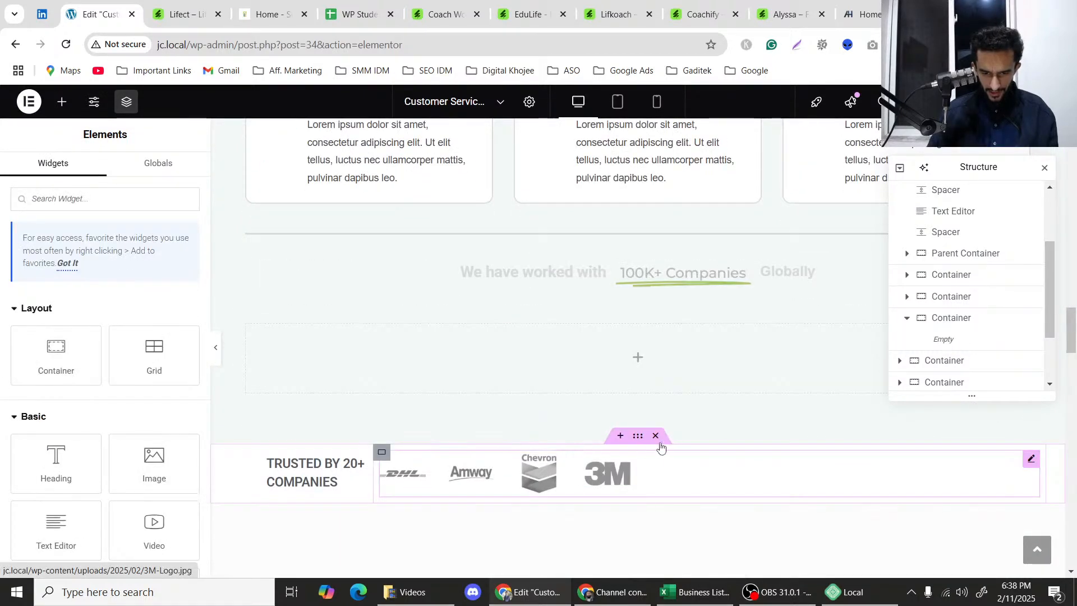
click(634, 440)
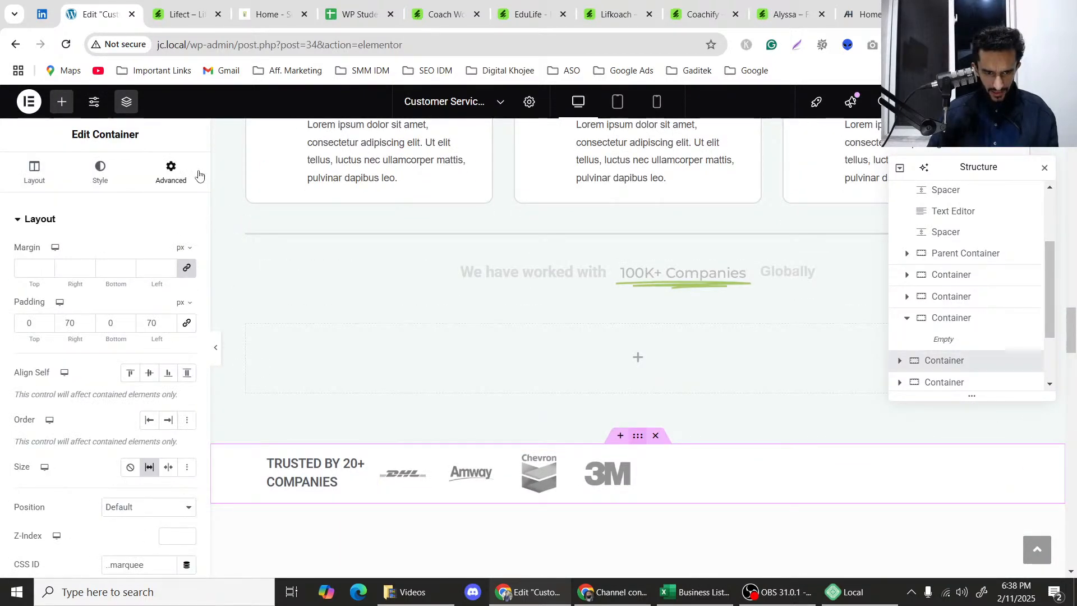
scroll(133, 365, down, 6)
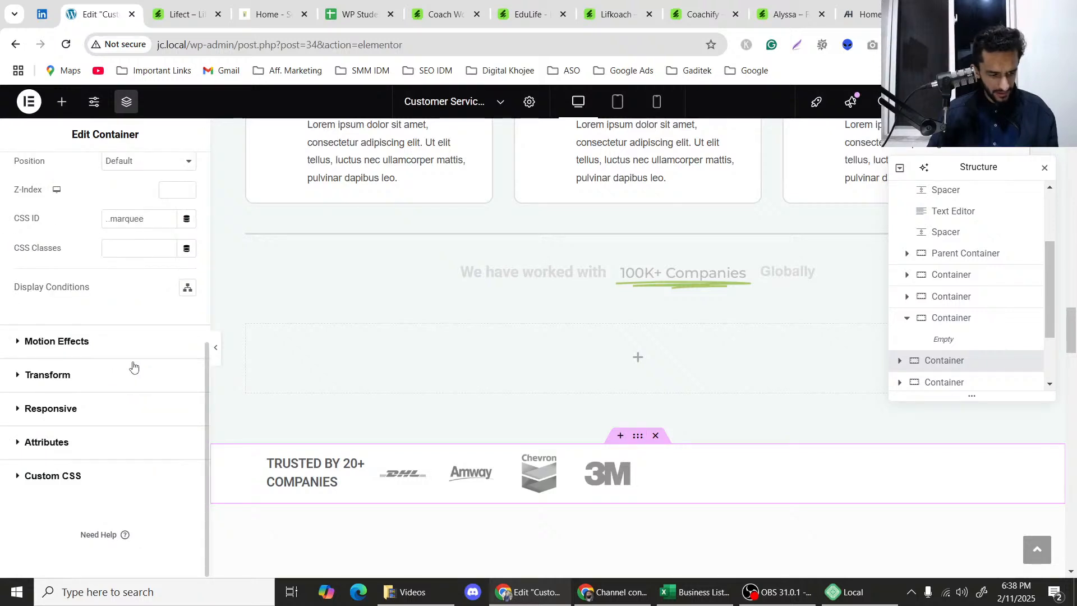
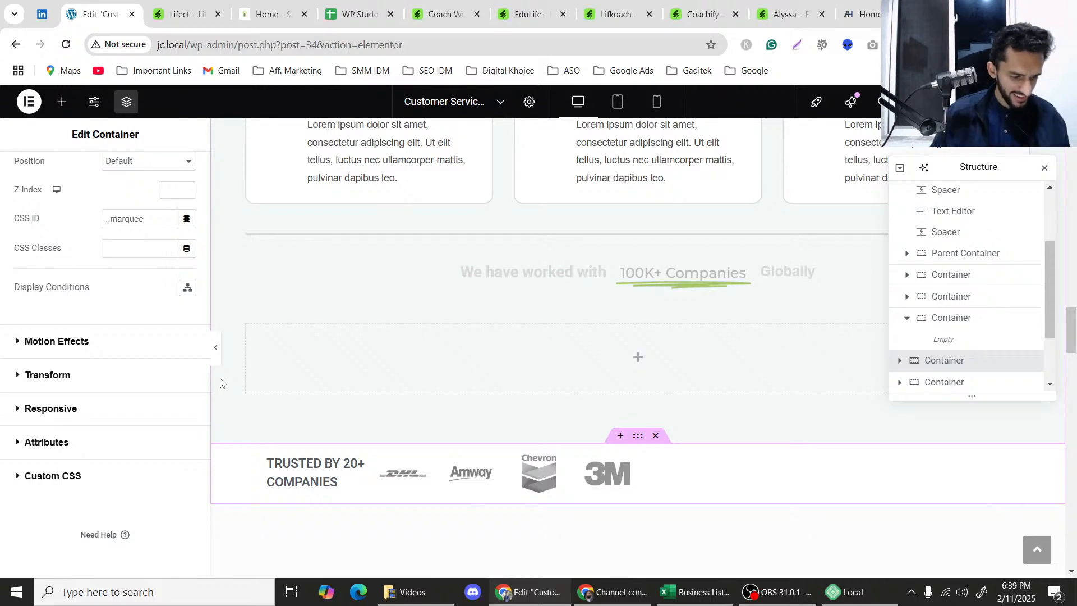
Set the text color of the "We have worked with" heading to fully opaque #C6C6C6 and copy its hex code.
click(527, 281)
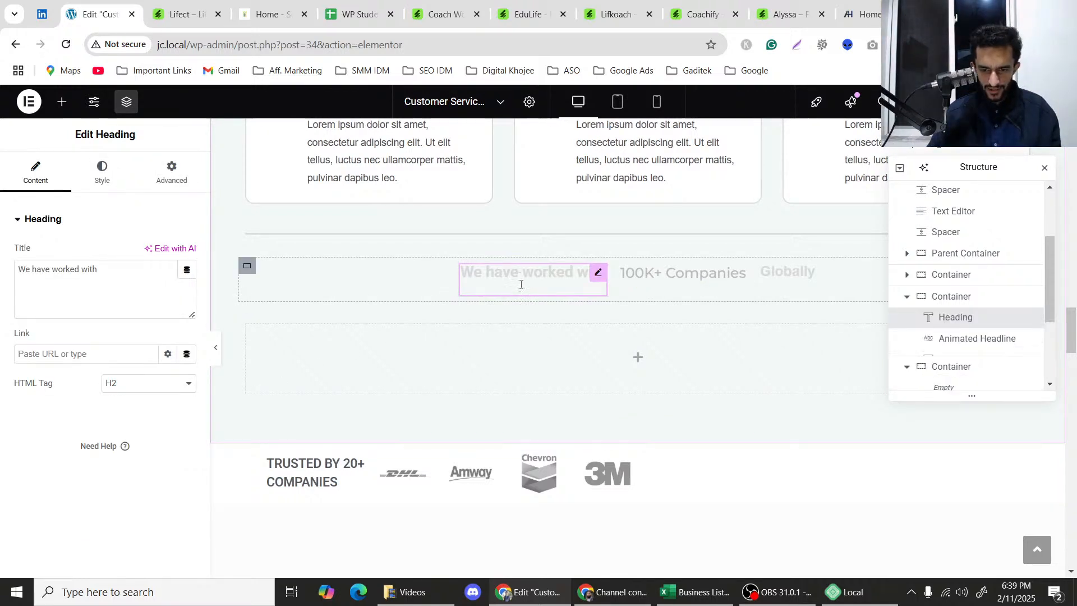
click(102, 173)
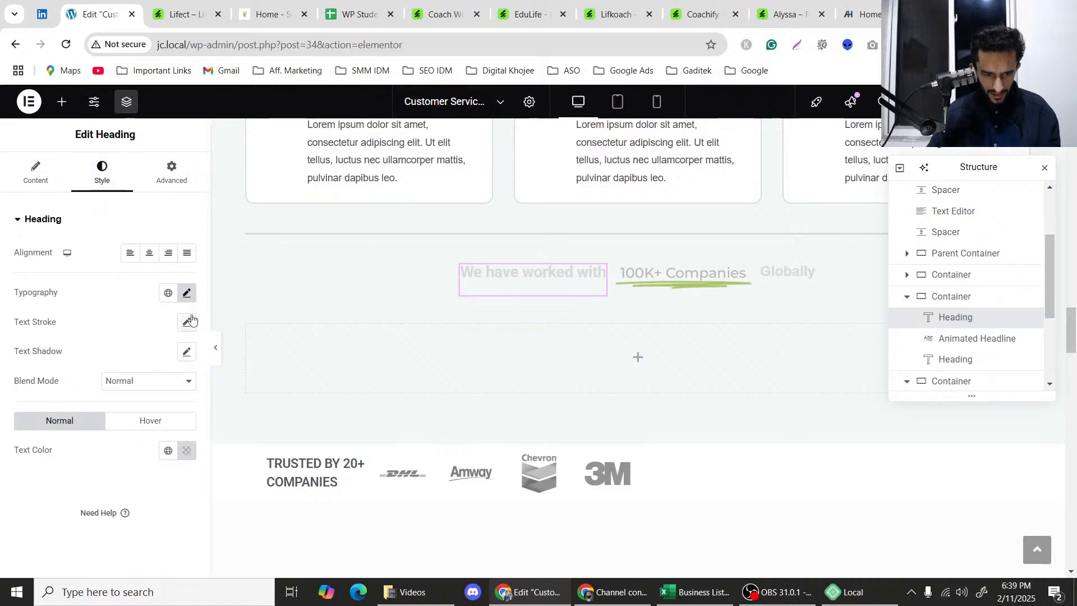
click(187, 449)
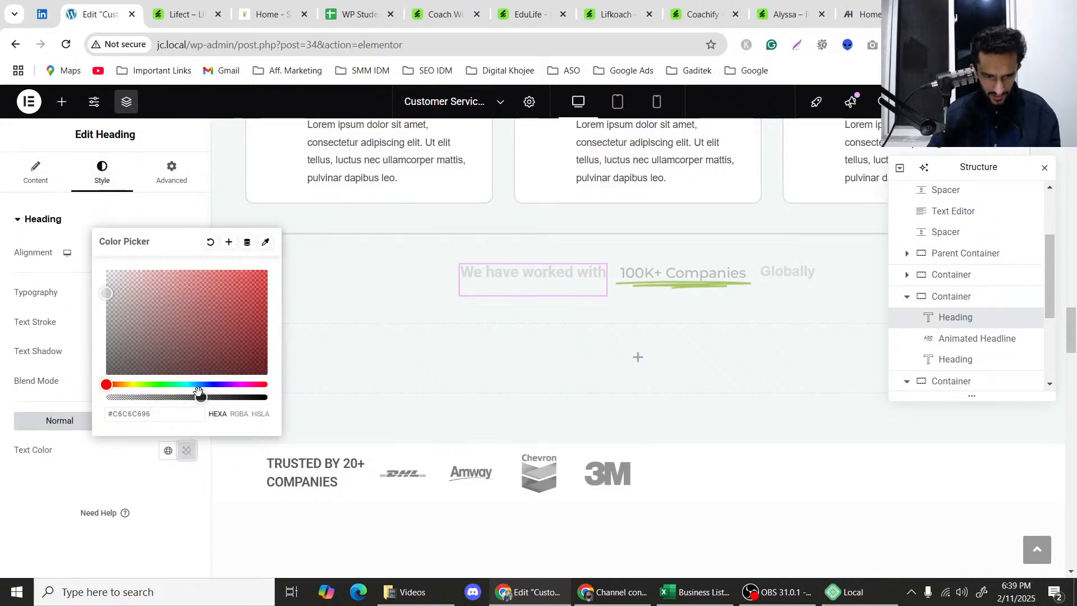
drag(210, 397, 232, 397)
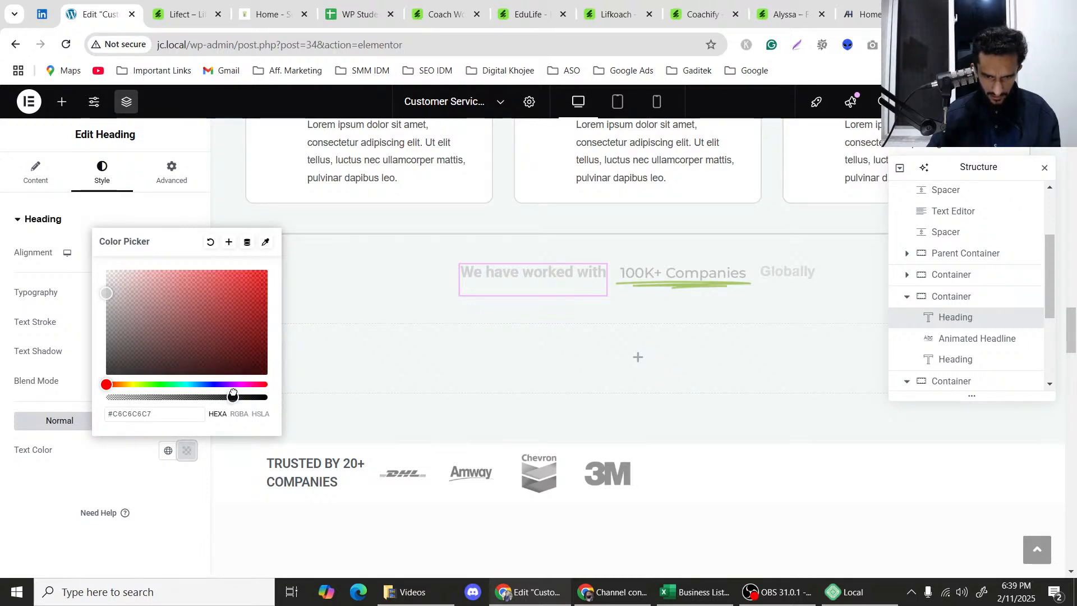
drag(234, 397, 238, 397)
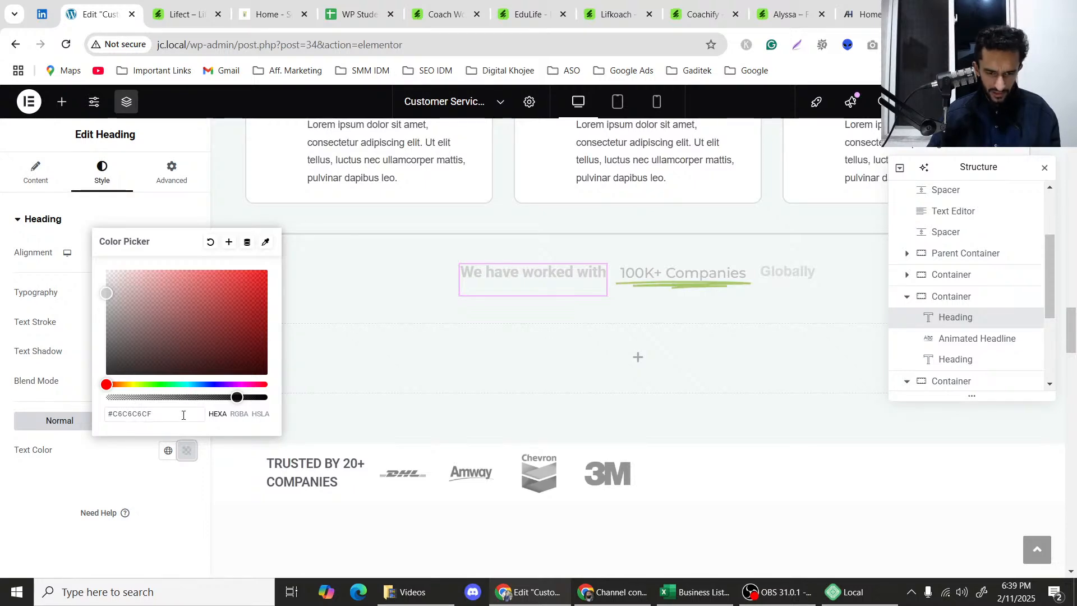
scroll(589, 301, up, 2)
scroll(555, 306, down, 1)
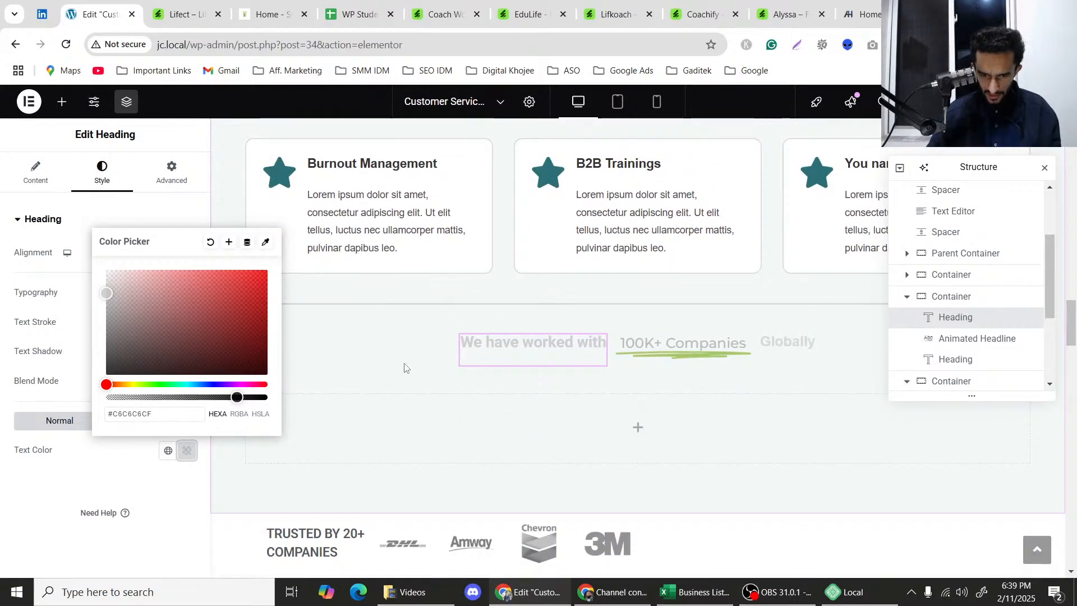
drag(241, 396, 243, 397)
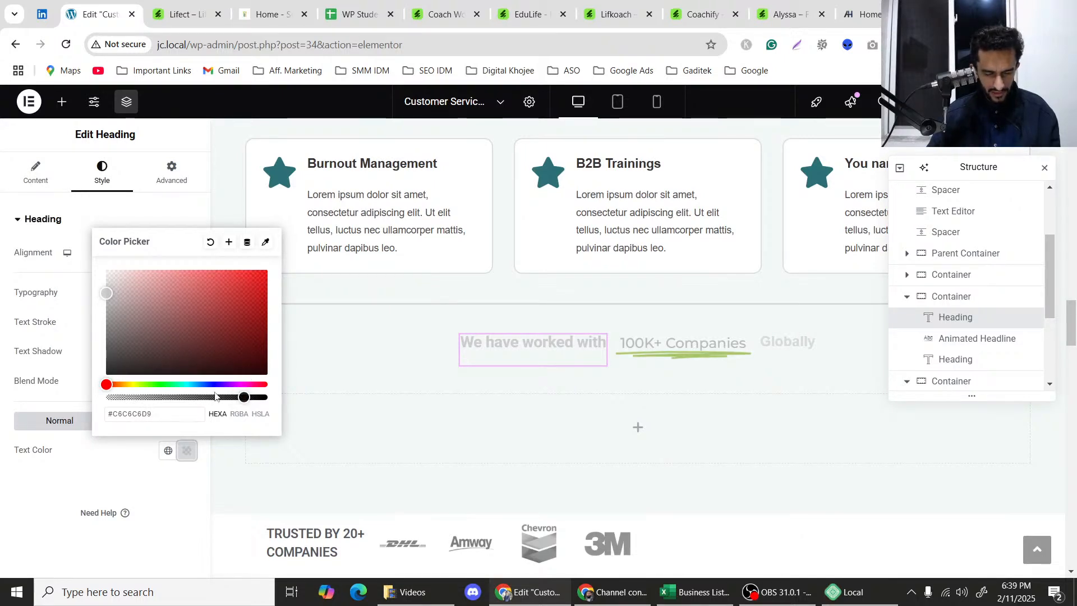
triple_click(149, 420)
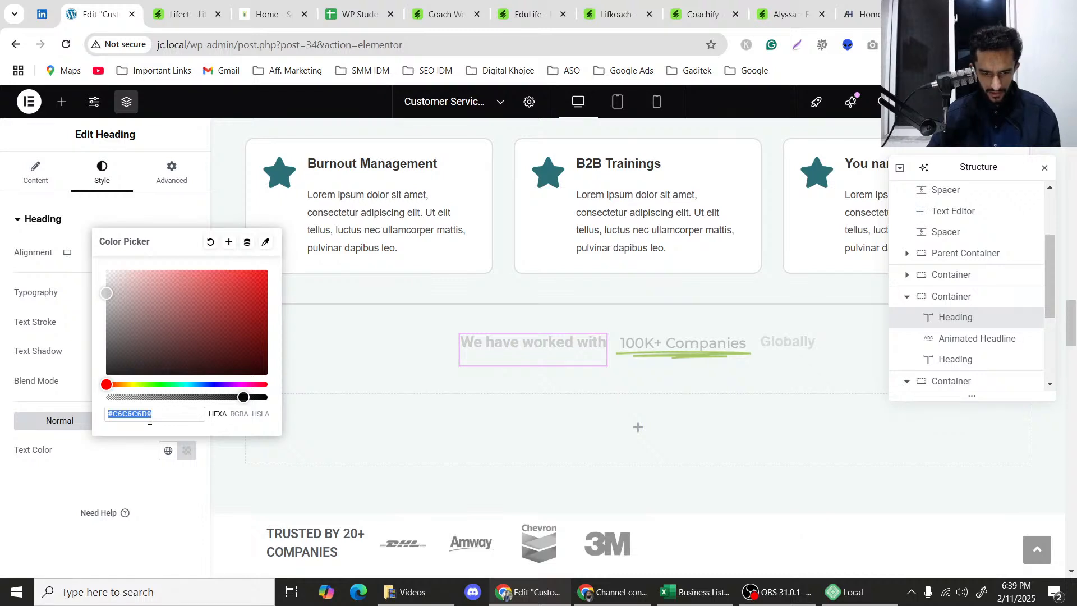
drag(243, 397, 258, 397)
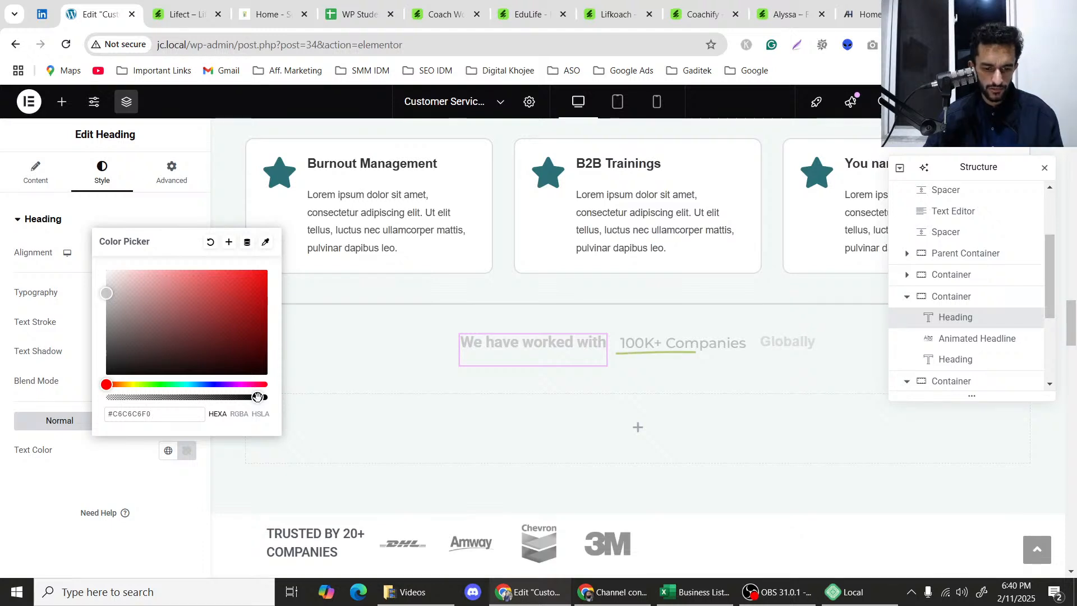
drag(257, 396, 261, 398)
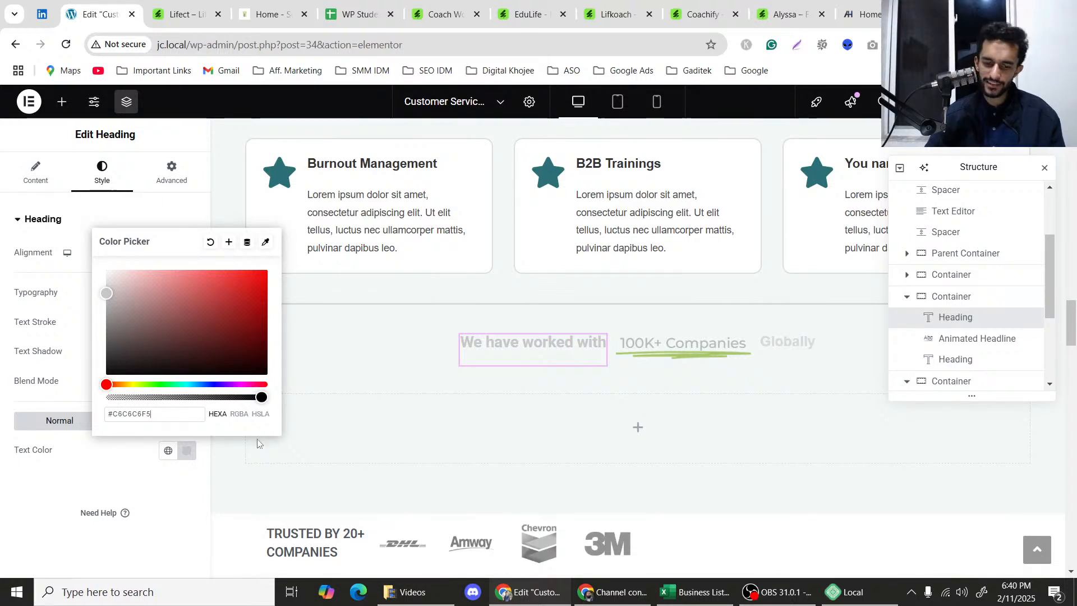
click(2, 358)
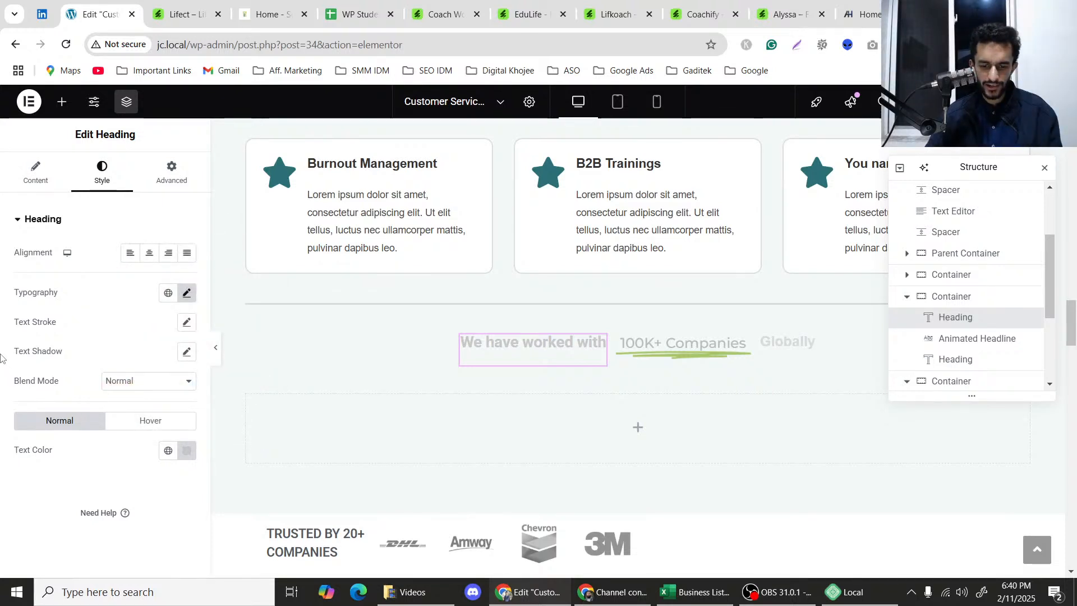
click(187, 450)
triple_click(158, 413)
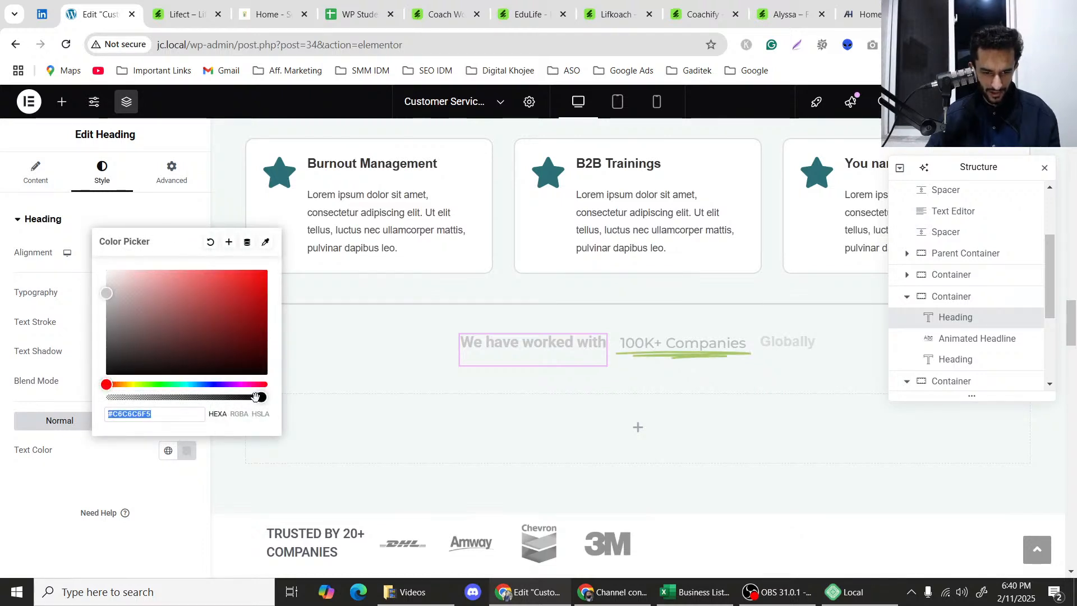
drag(260, 397, 269, 397)
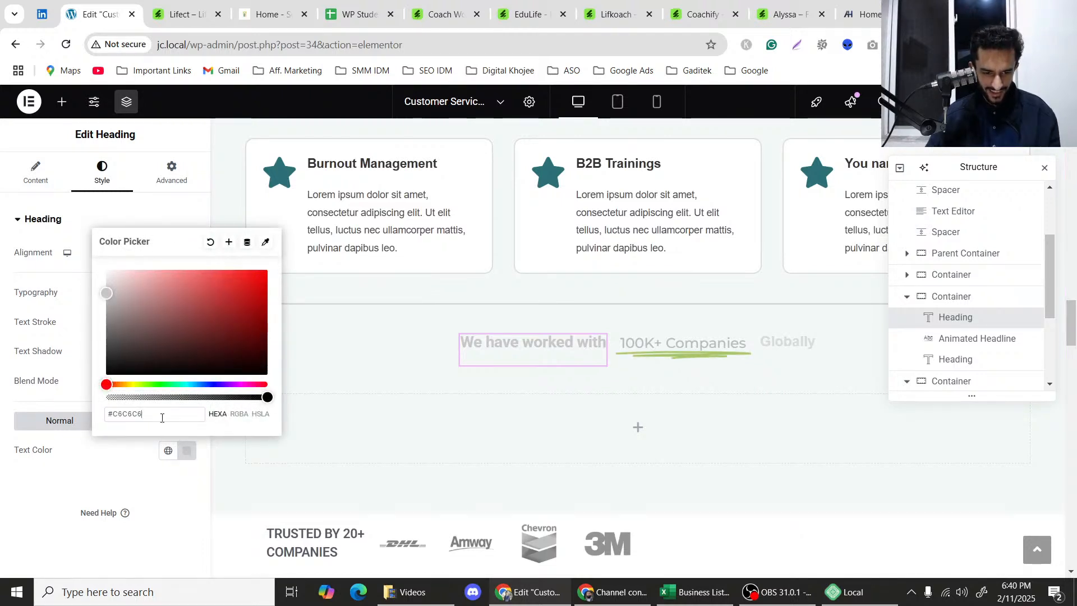
triple_click(161, 417)
key(ctrl+c)
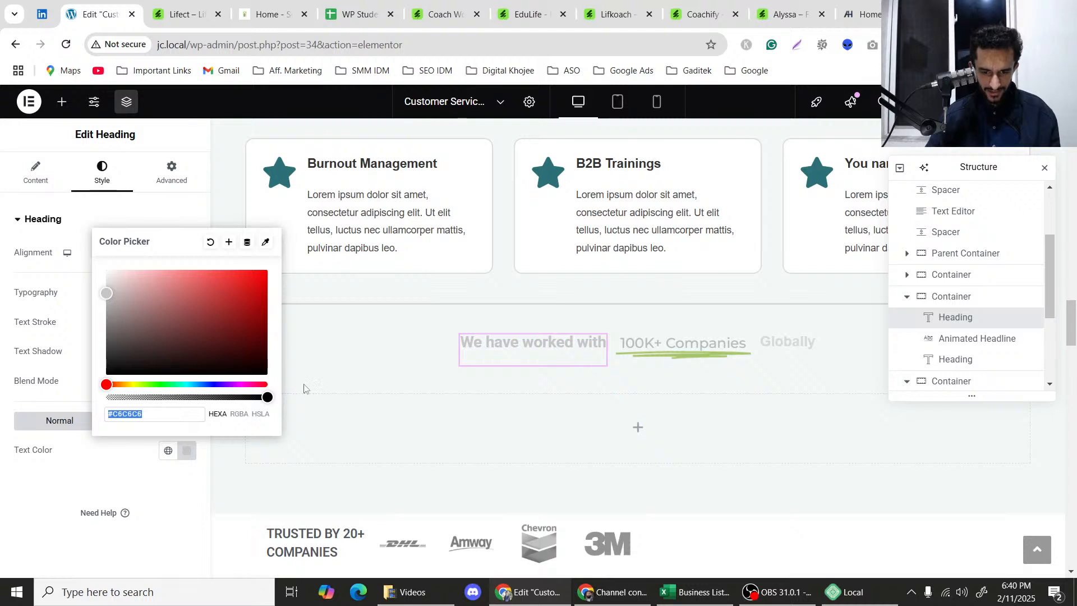
Set the main headline text color of the "100K+ Companies" animated headline to the copied #C6C6C6.
click(631, 343)
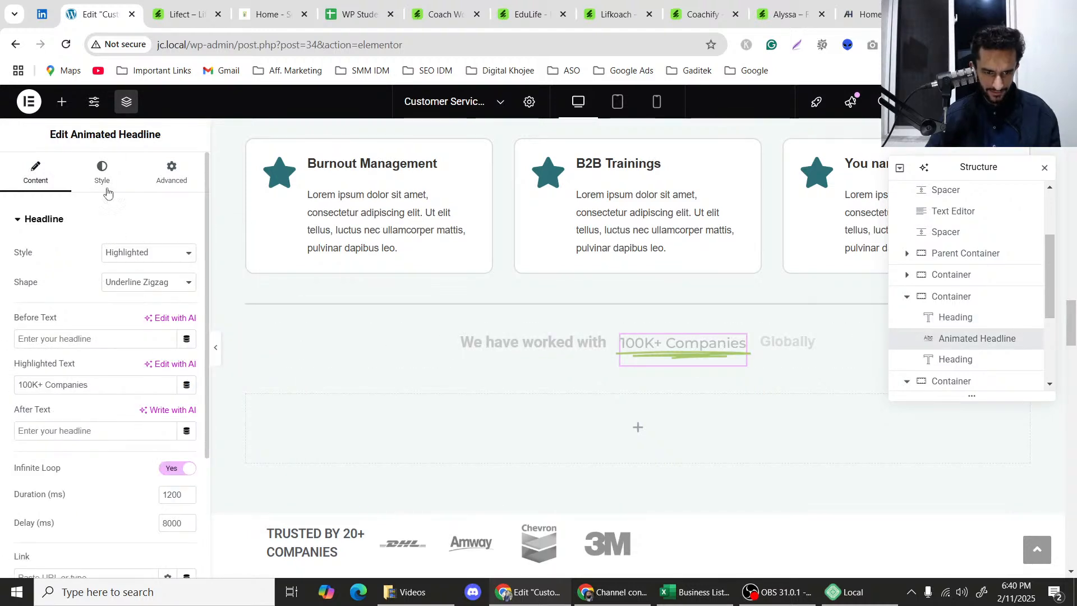
click(107, 189)
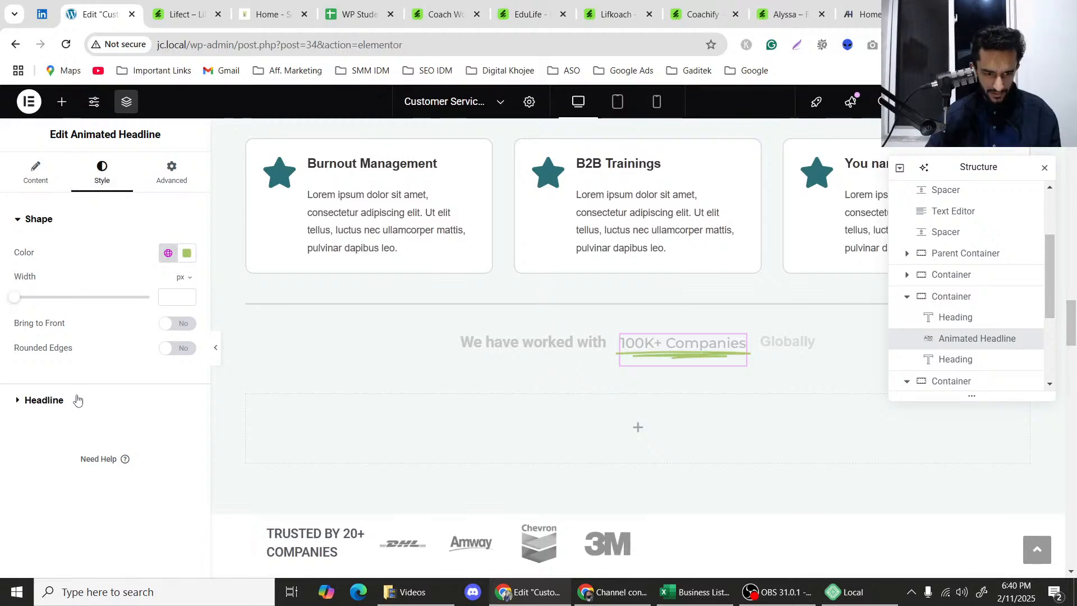
click(44, 400)
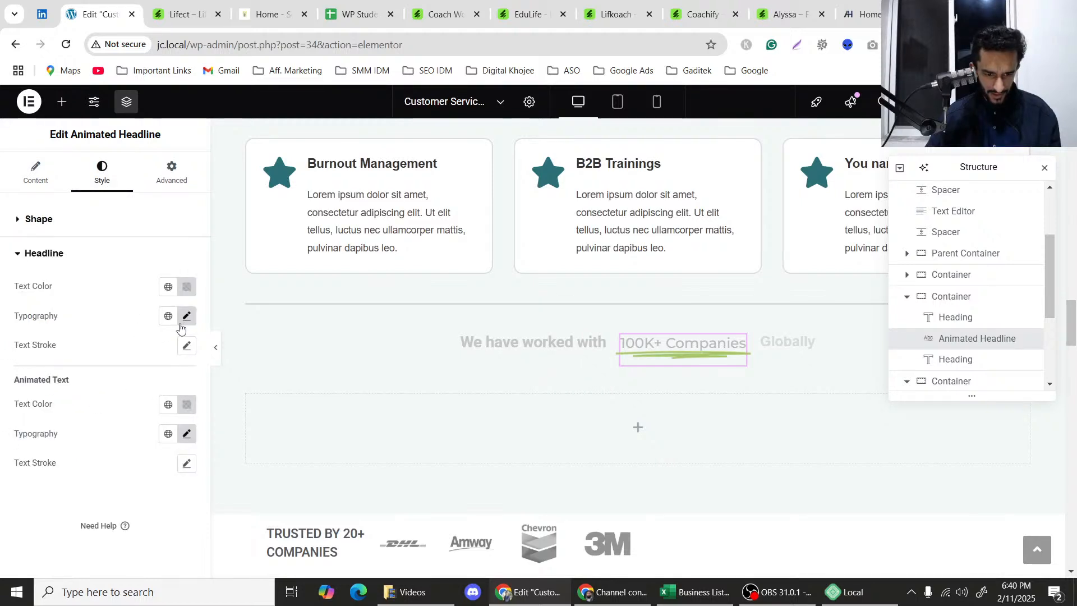
click(188, 287)
triple_click(144, 486)
key(ctrl+v)
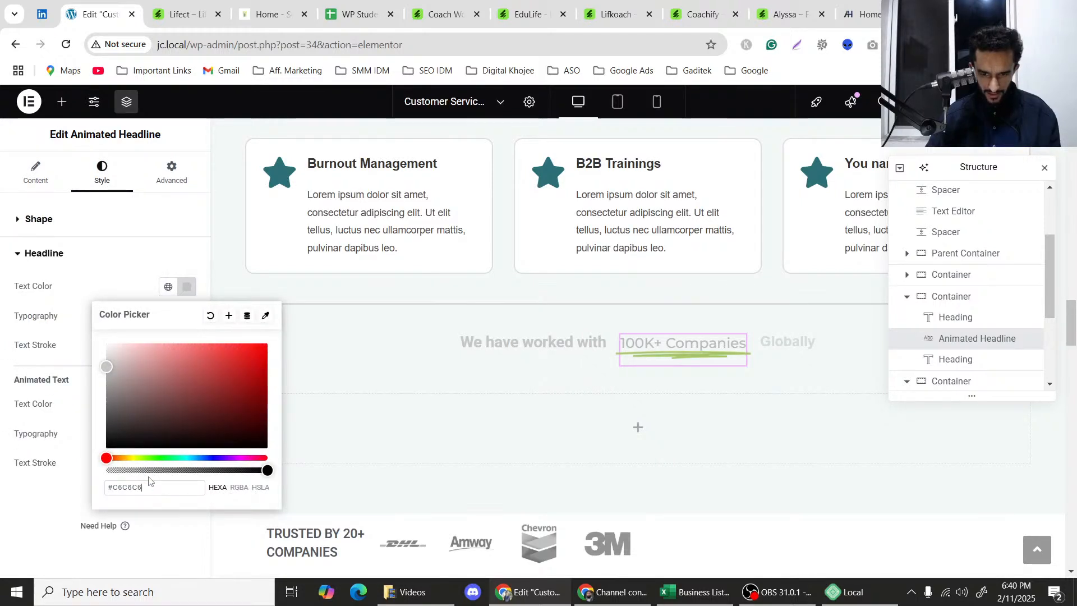
click(133, 288)
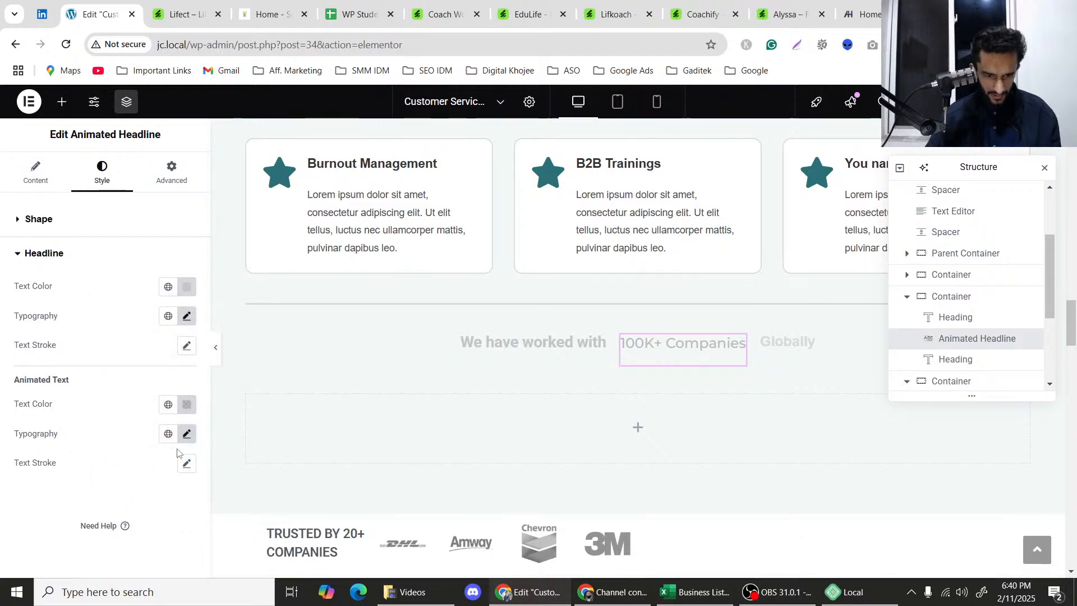
Set the animated text color of the "100K+ Companies" headline to #C6C6C6.
click(188, 406)
triple_click(160, 365)
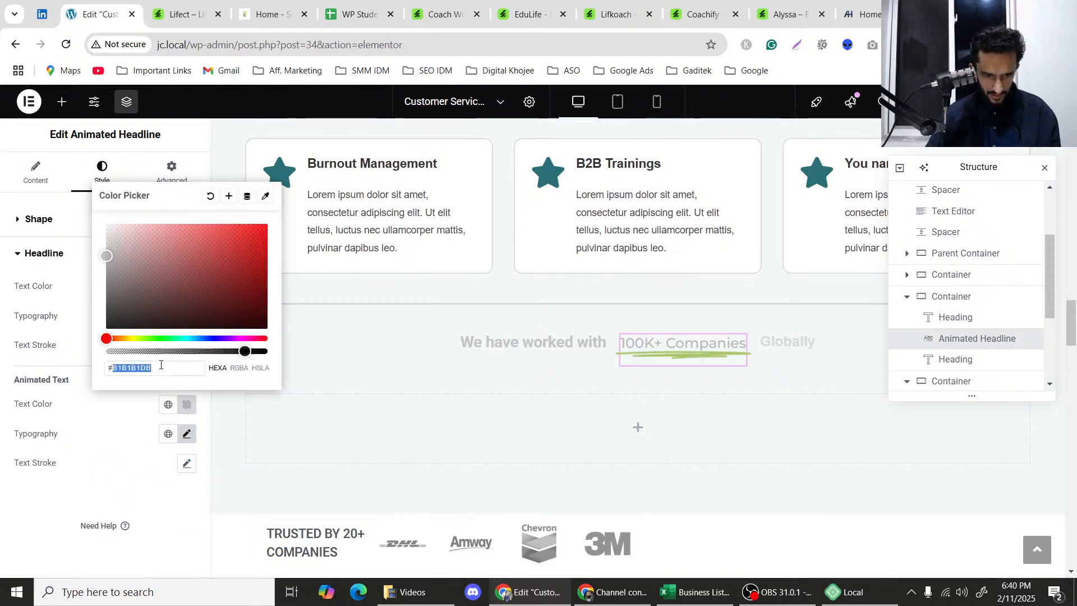
key(ctrl+v)
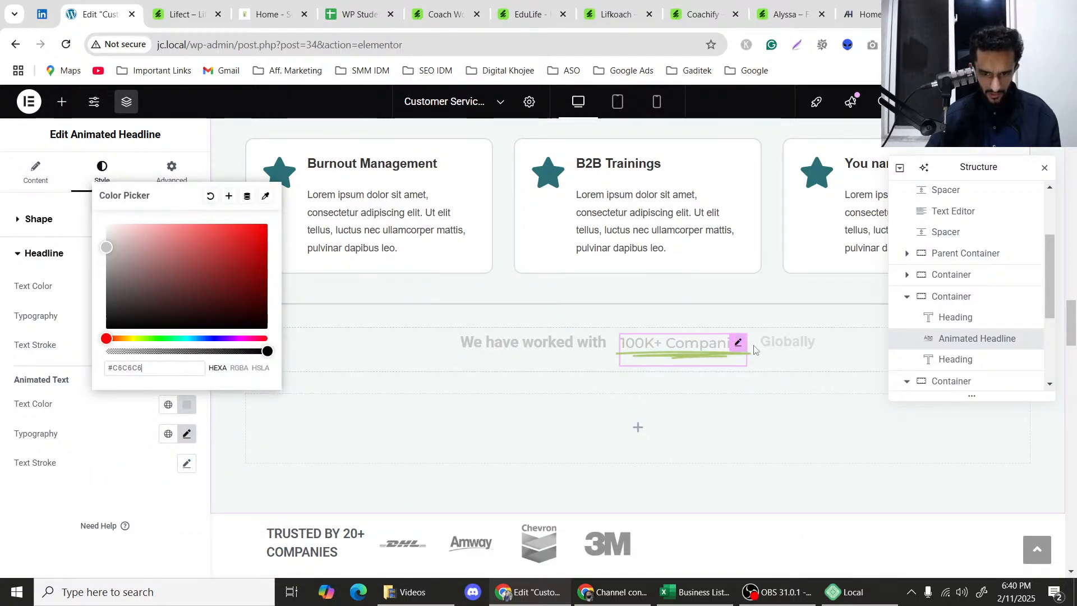
click(2, 346)
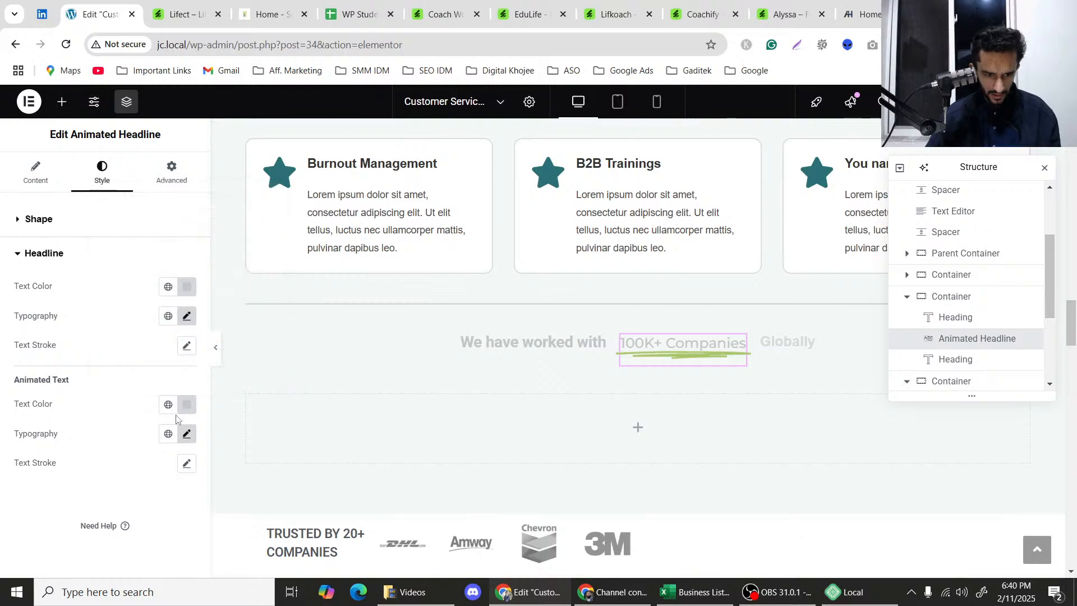
Set the main headline typography weight of the "100K+ Companies" animated headline to 700 (Bold).
click(187, 316)
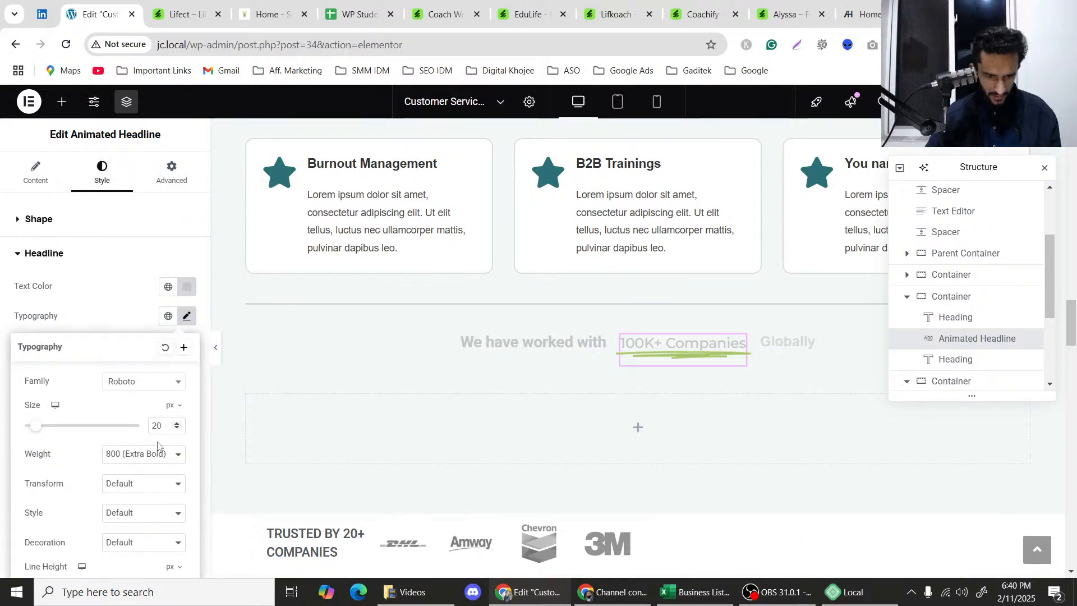
click(151, 462)
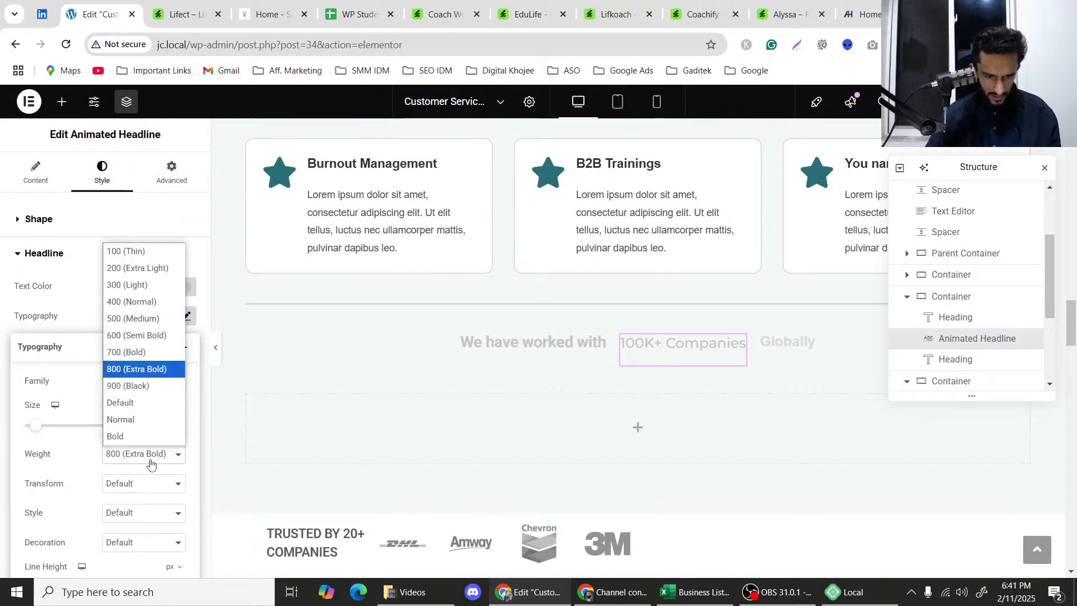
click(149, 457)
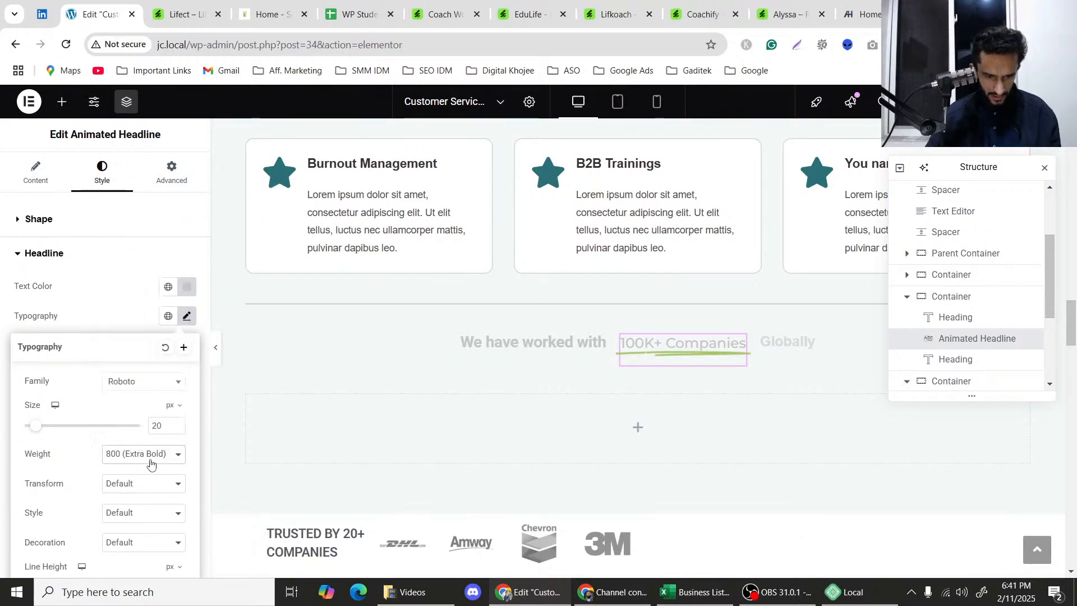
click(134, 385)
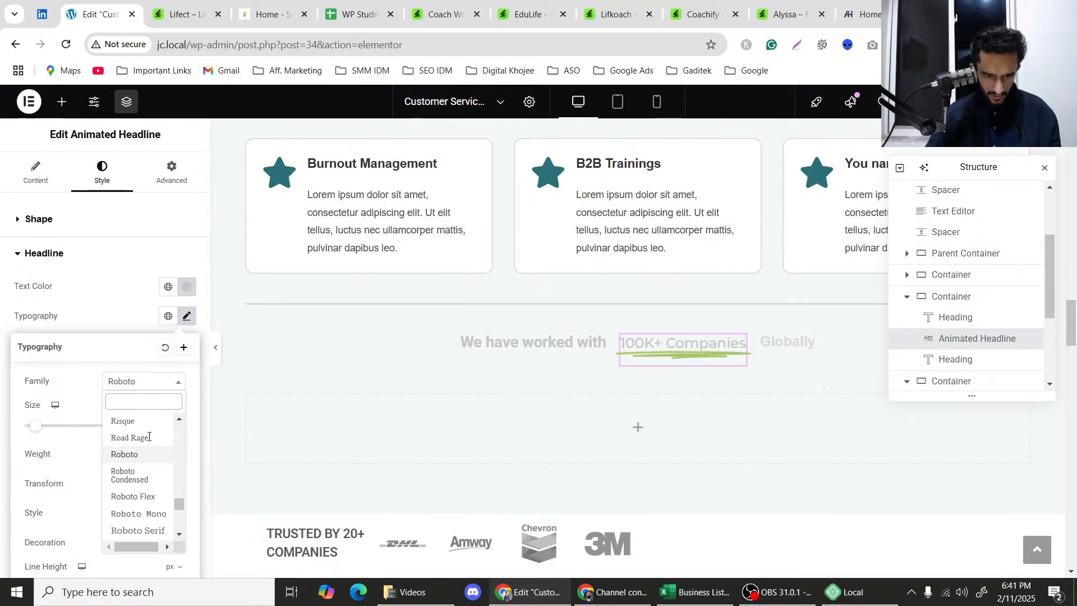
click(52, 460)
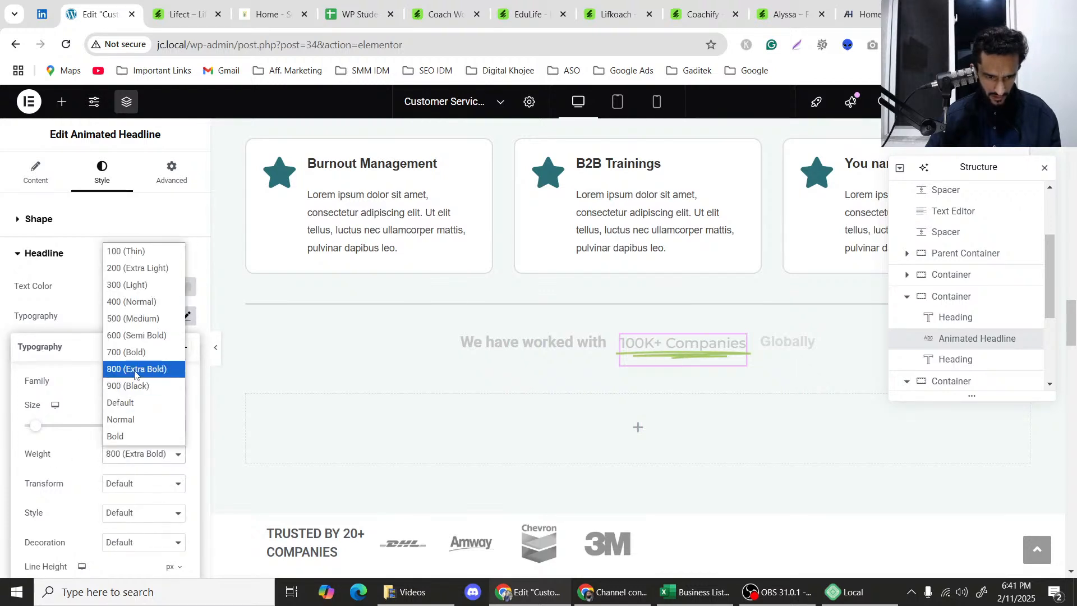
click(138, 352)
scroll(120, 405, down, 1)
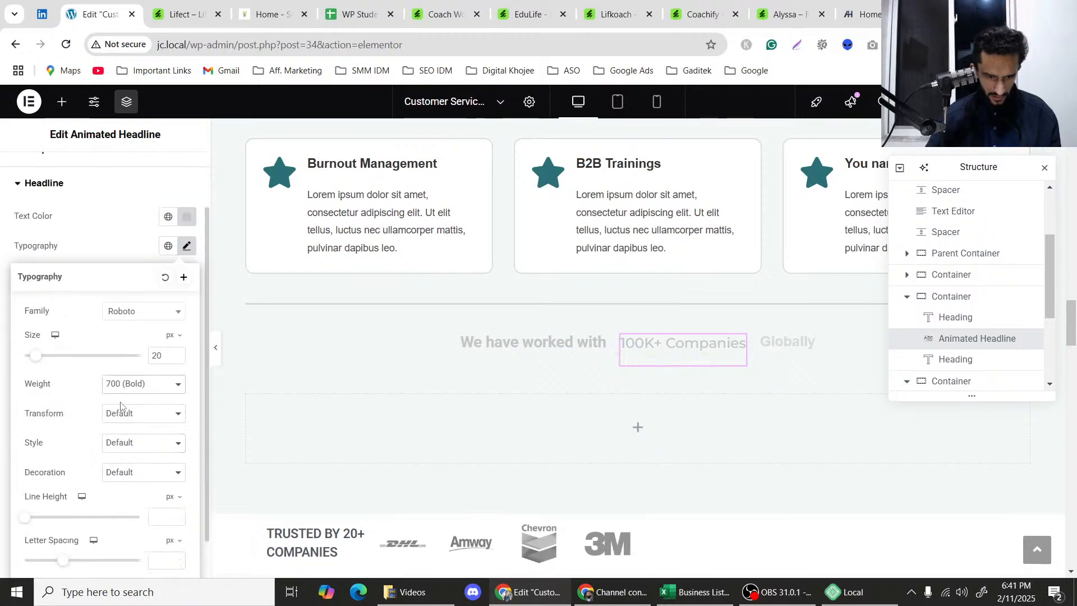
scroll(113, 381, up, 1)
click(186, 316)
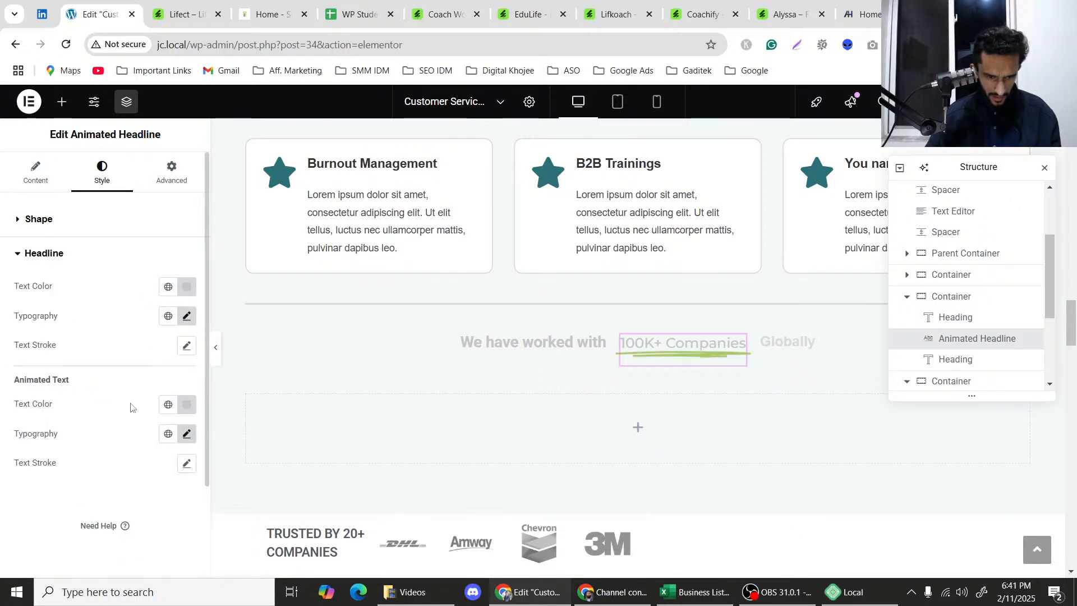
Set the animated text weight of the "100K+ Companies" headline to 800 (Extra Bold), keeping the Montserrat family.
click(185, 433)
scroll(149, 449, down, 1)
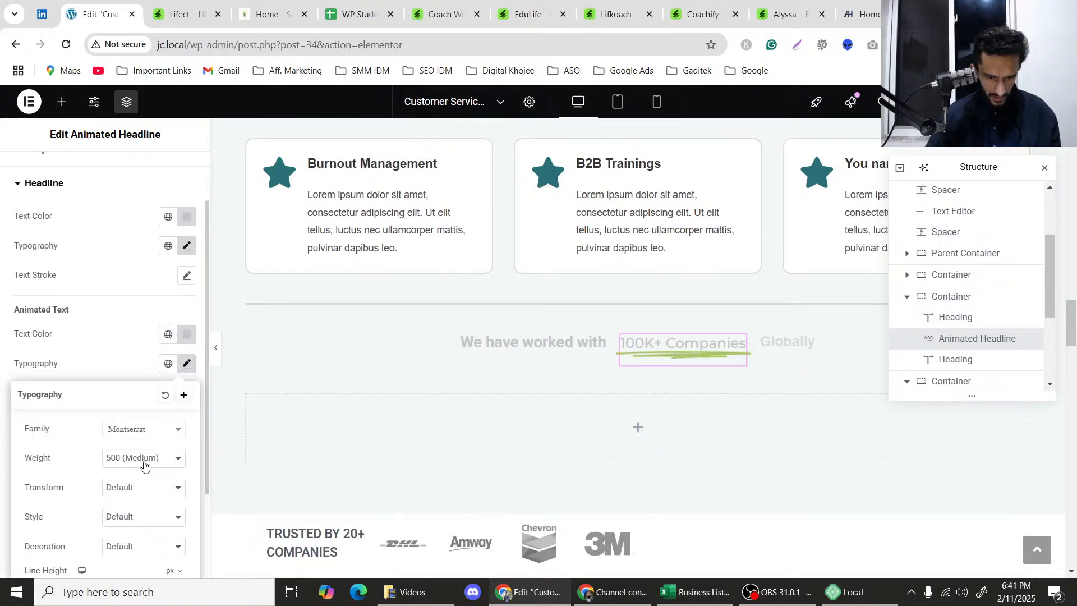
click(144, 458)
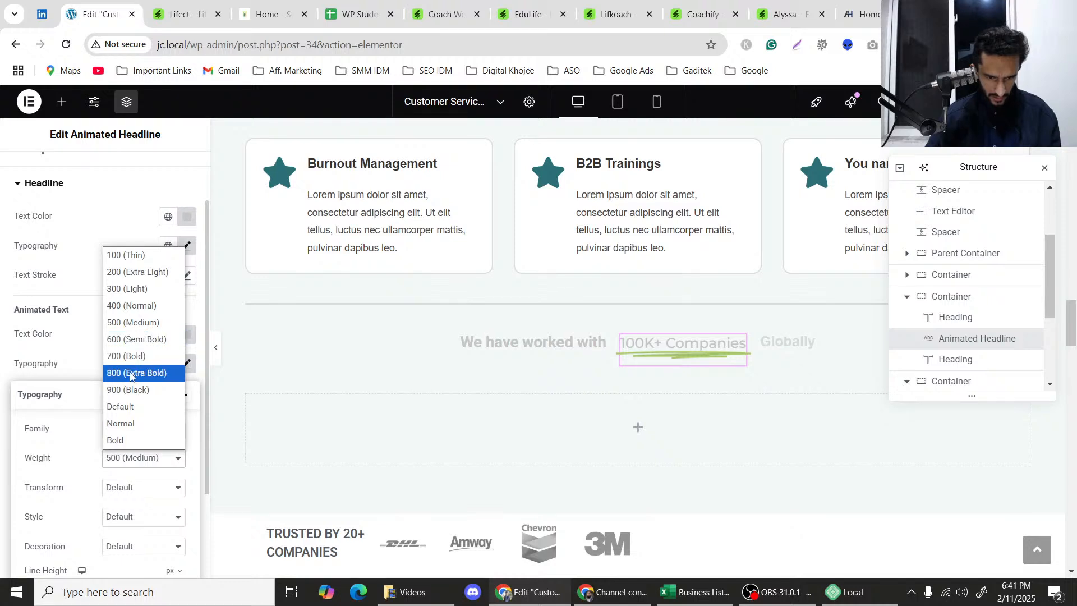
click(130, 373)
click(136, 434)
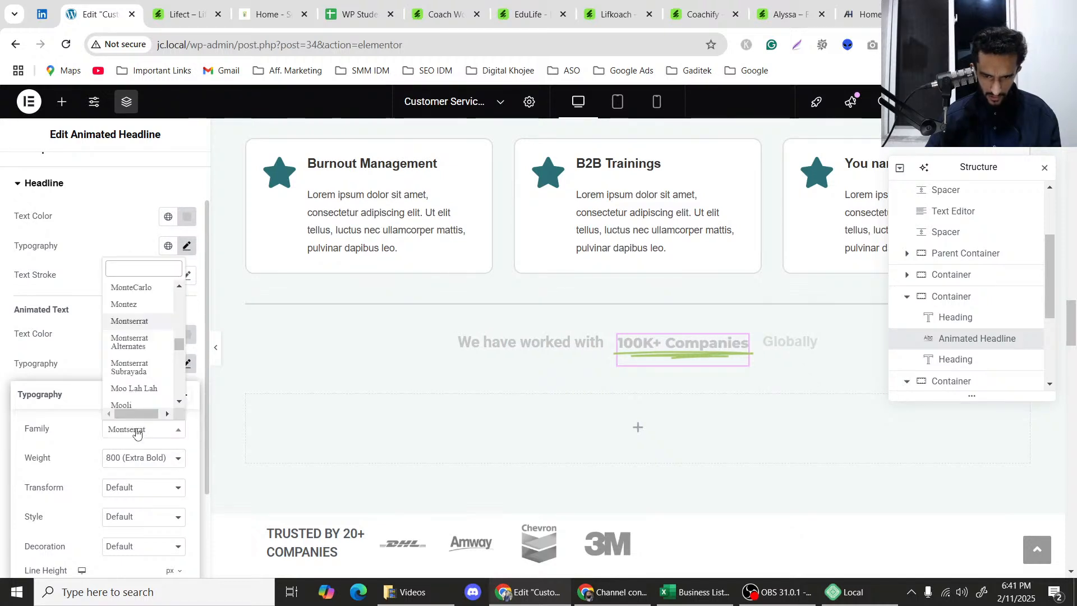
Set the text color of the "Globally" heading to #C6C6C6 and preview the company line without the editing panel.
click(788, 344)
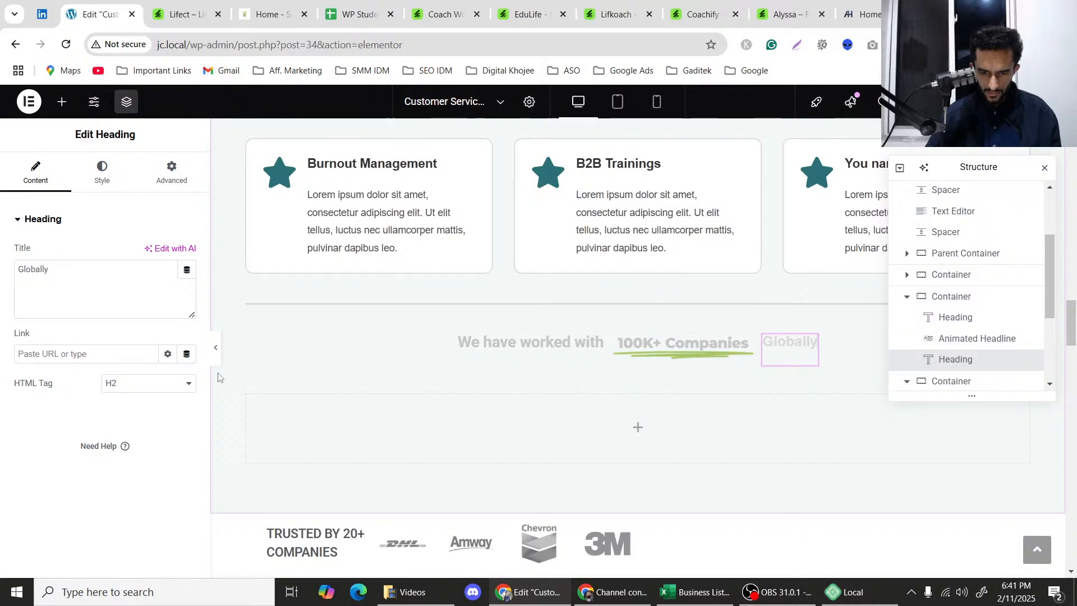
scroll(218, 377, up, 1)
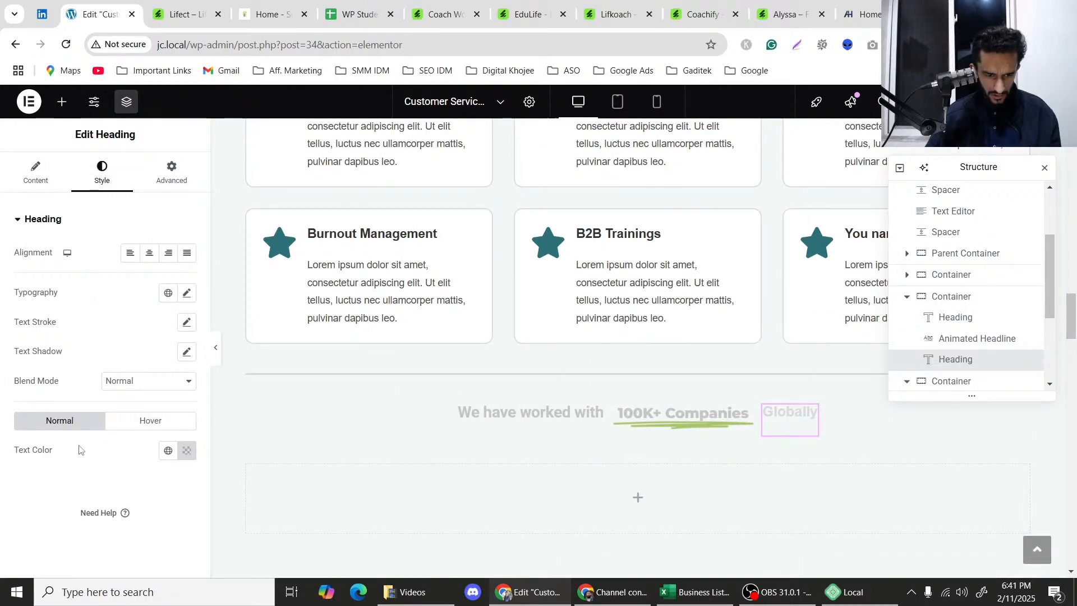
click(185, 450)
text(#C6C6C6)
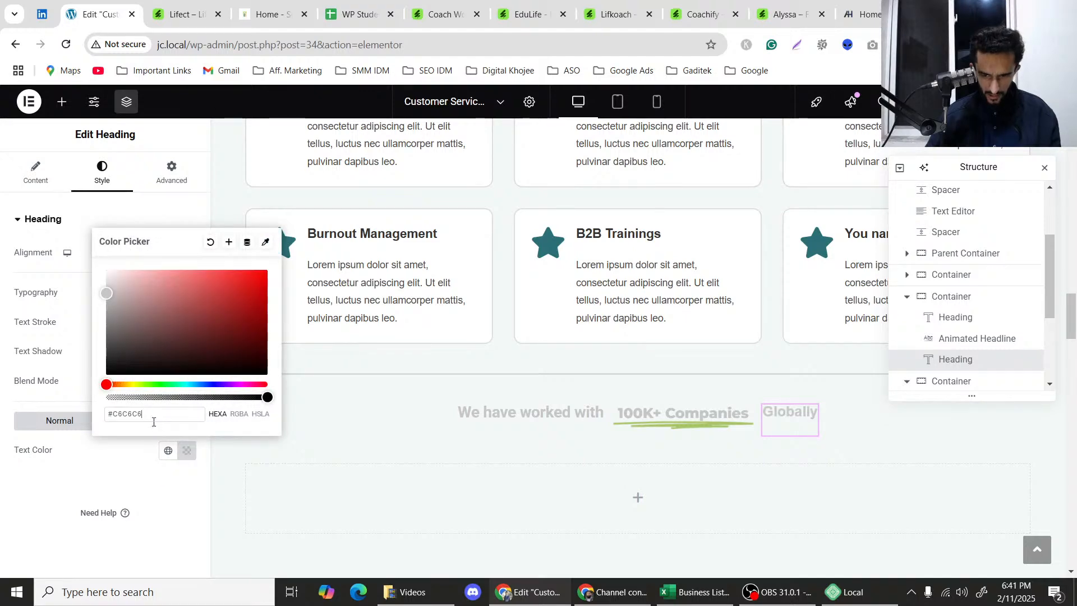
click(3, 368)
click(221, 354)
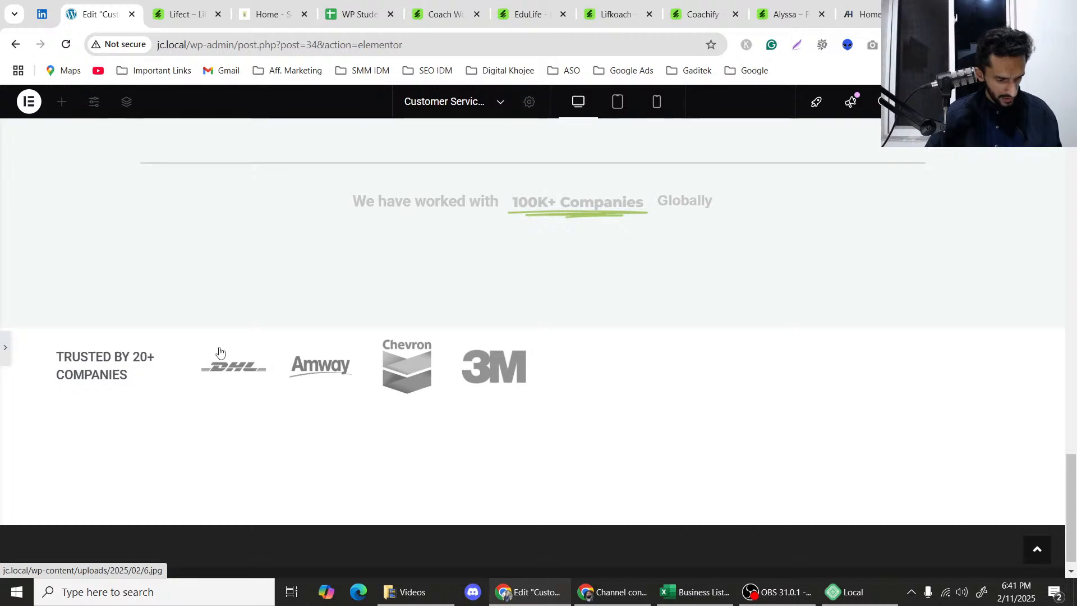
scroll(522, 269, up, 3)
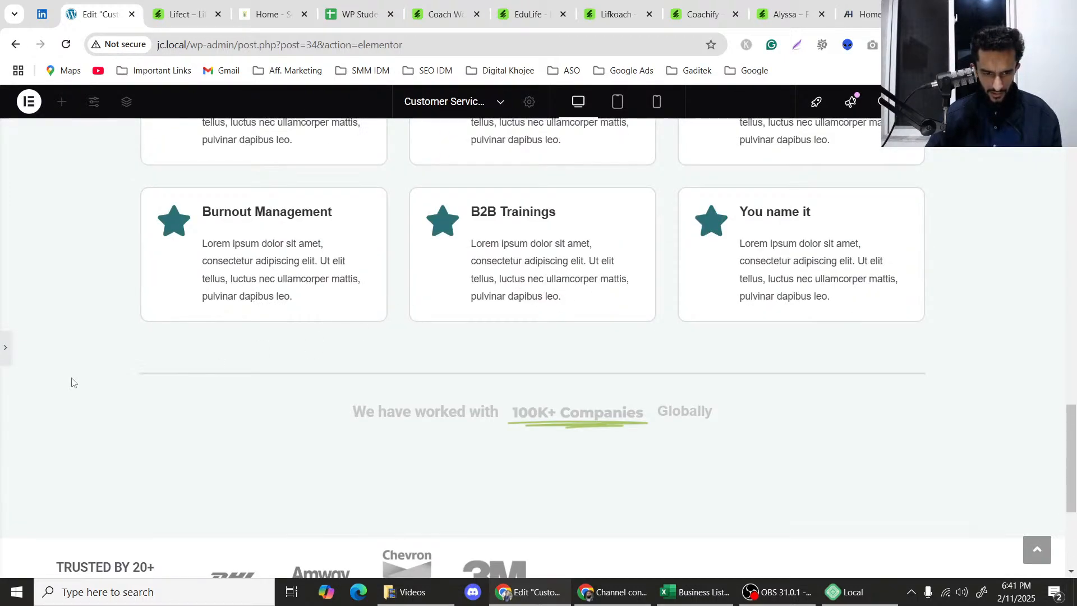
key(ctrl+p)
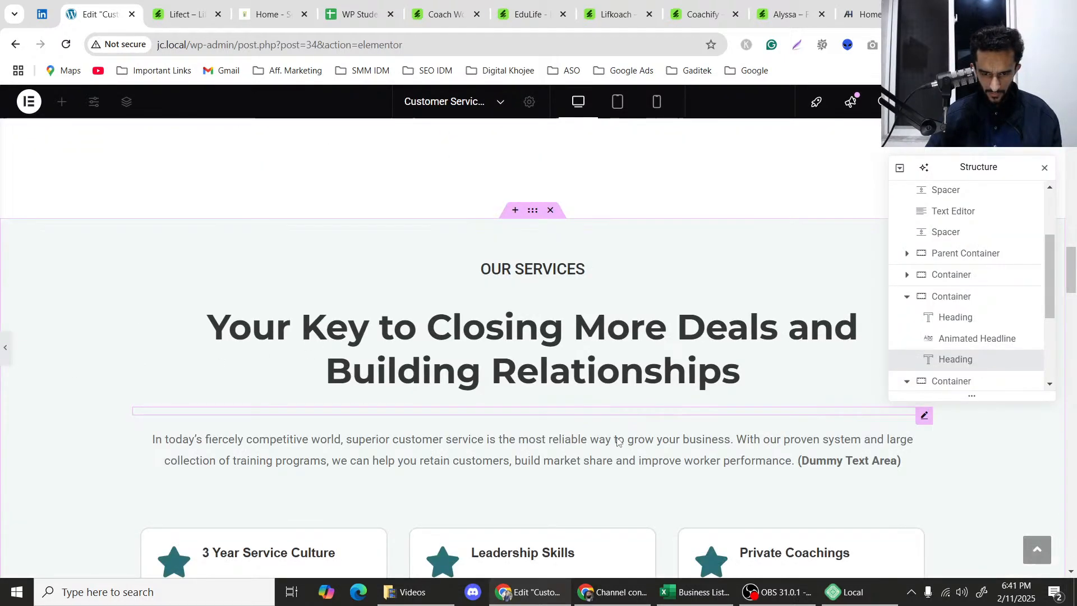
Set the animated text color of the "100K+ Companies" headline to the global New Heading Color.
scroll(619, 428, down, 7)
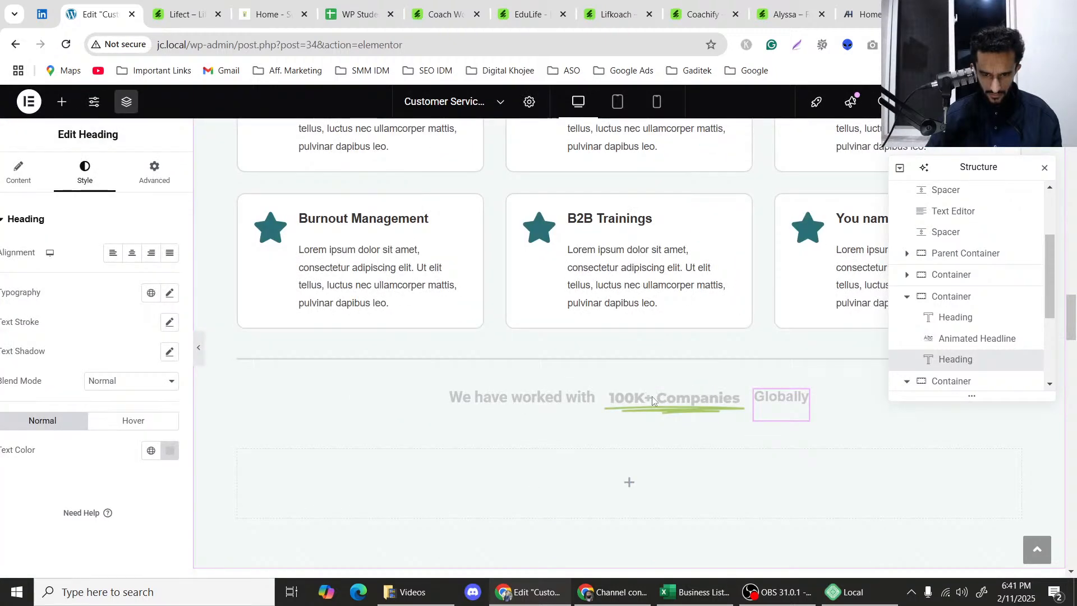
click(686, 397)
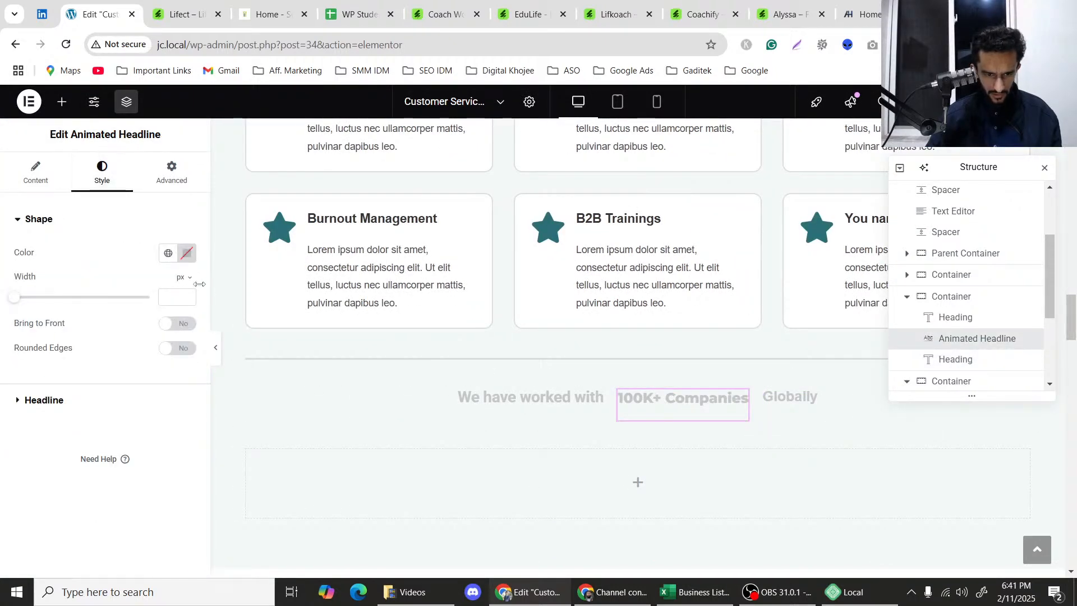
click(174, 257)
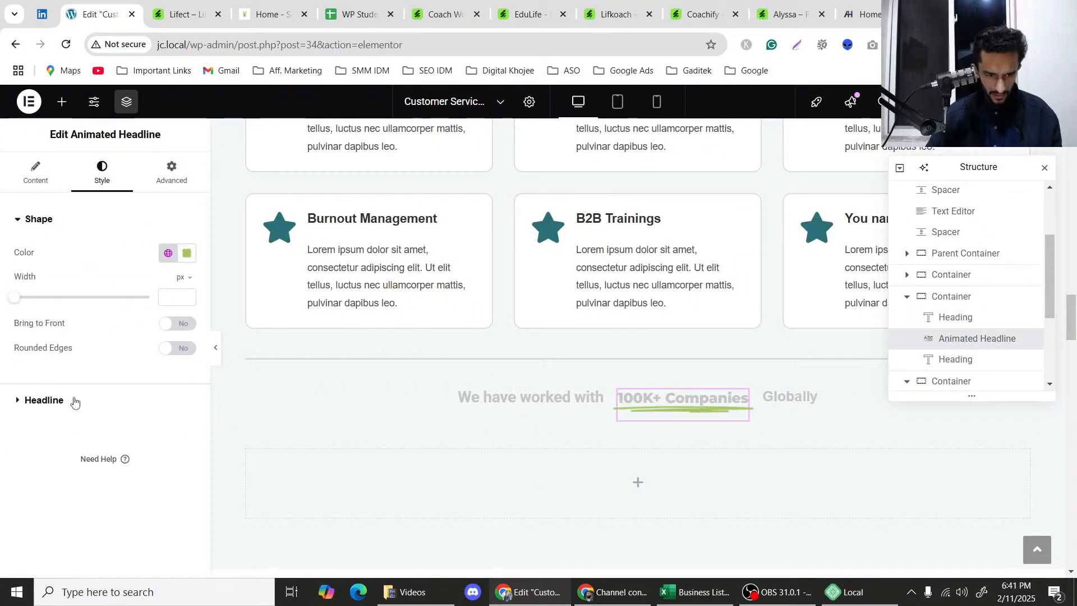
click(67, 400)
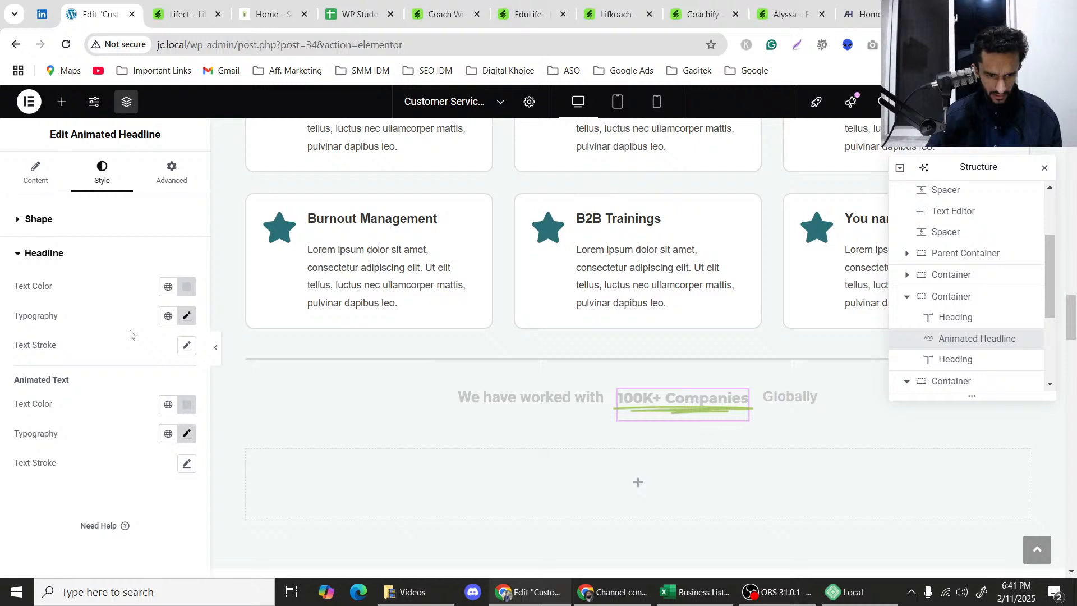
click(167, 288)
click(133, 295)
click(168, 404)
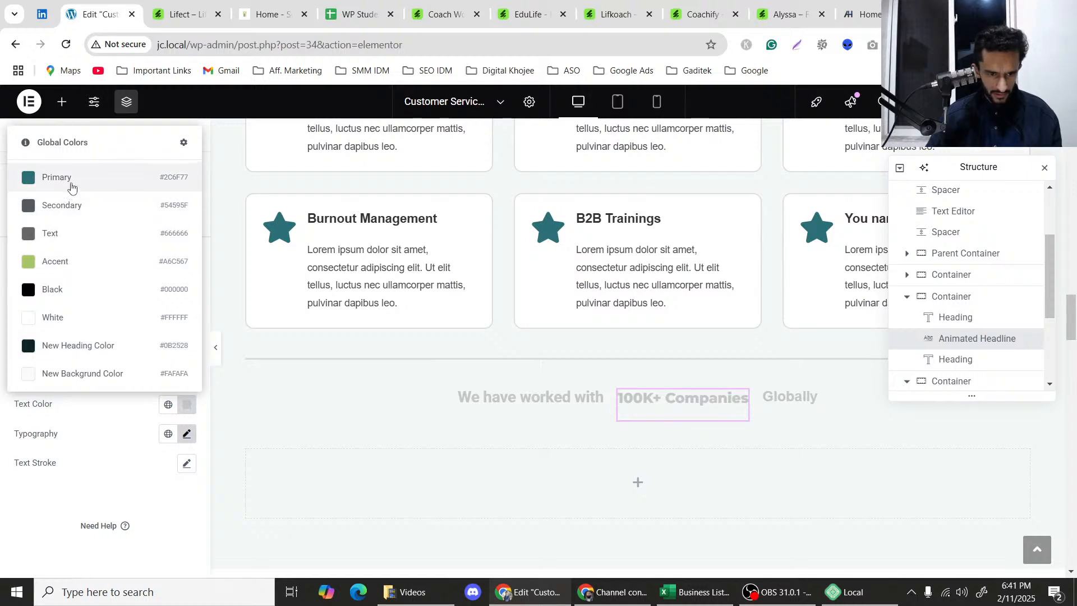
click(77, 346)
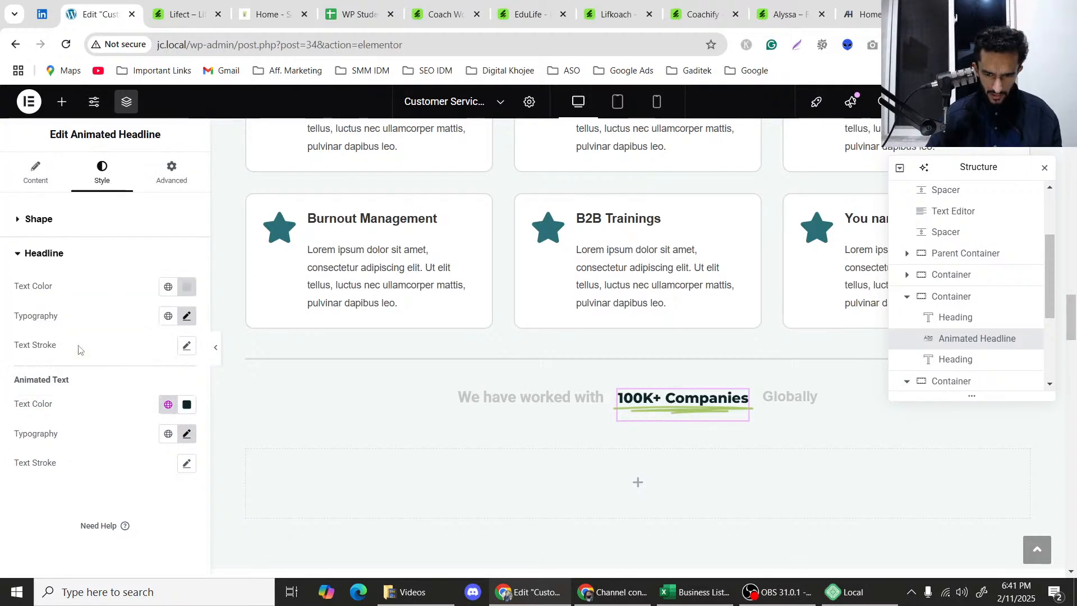
Preview the Our Services section without the editing panel, examining the service cards, the company line and the logo row below.
click(216, 354)
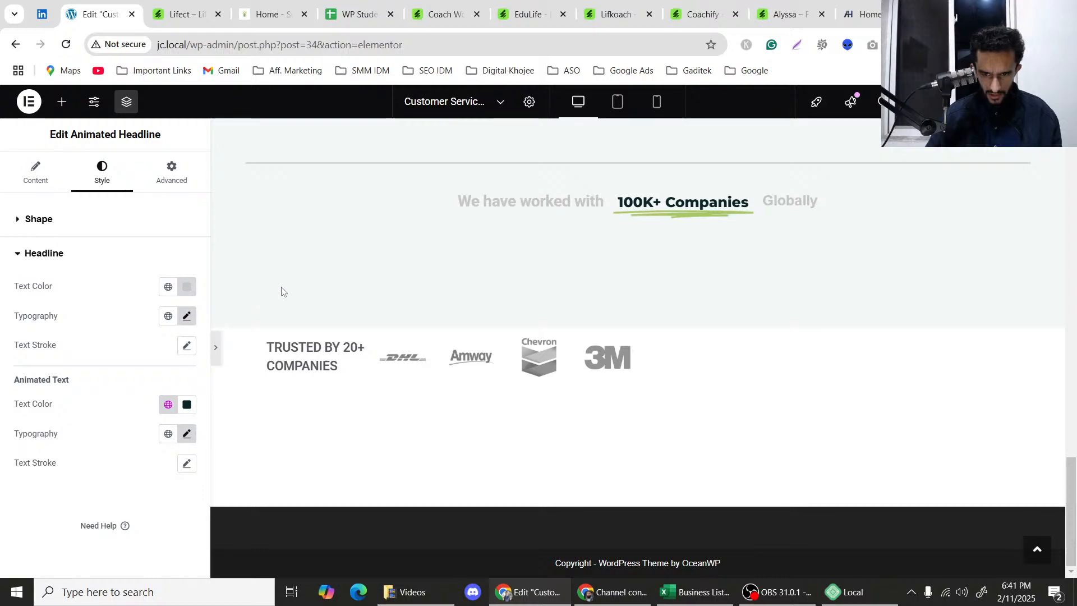
scroll(253, 290, up, 6)
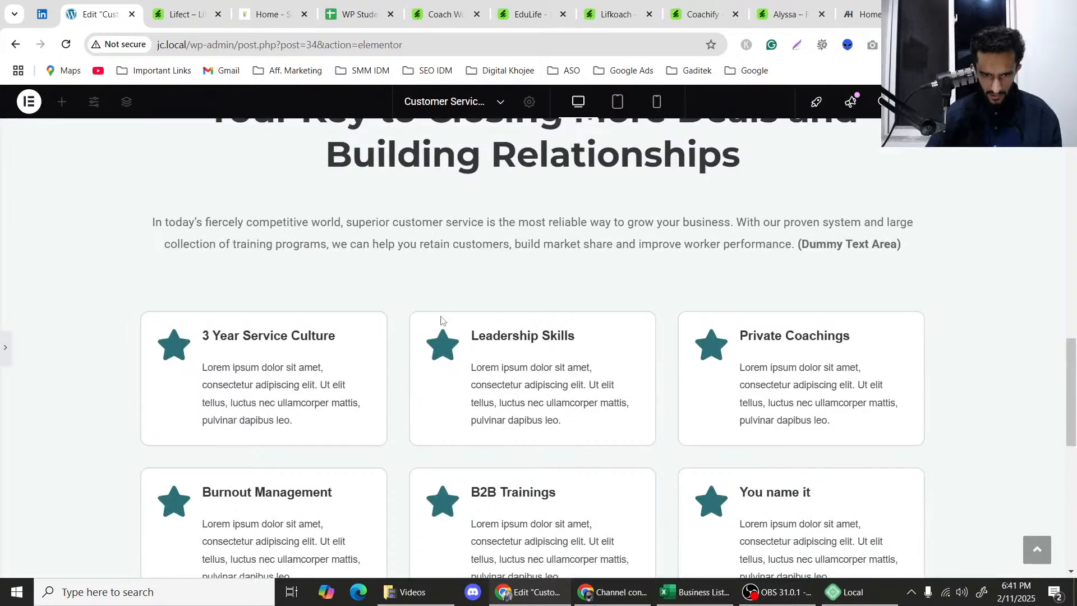
scroll(392, 328, up, 3)
scroll(389, 364, down, 3)
scroll(393, 359, down, 7)
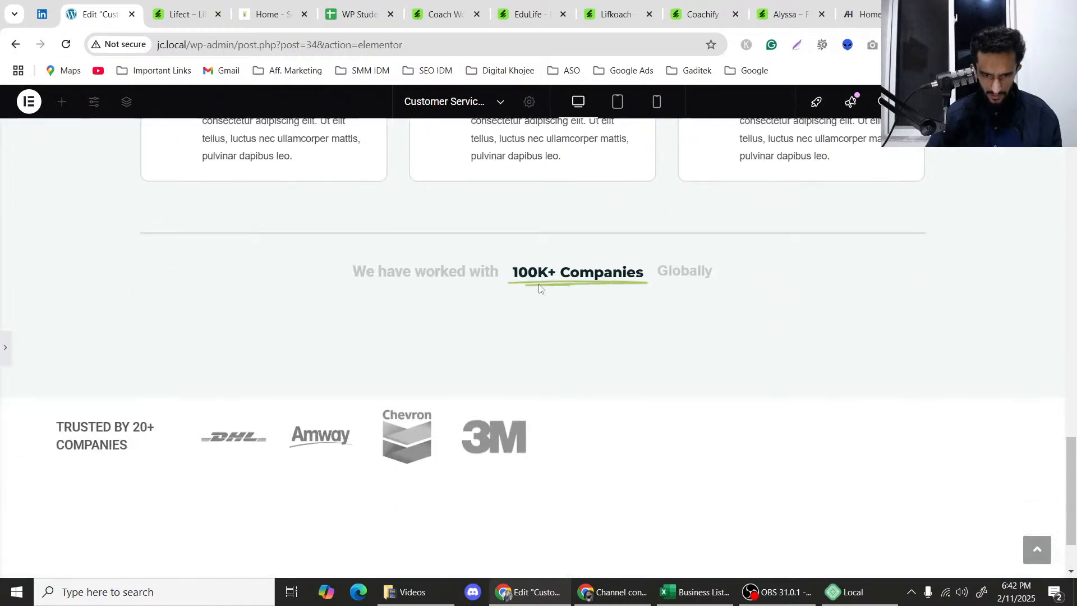
scroll(459, 312, up, 1)
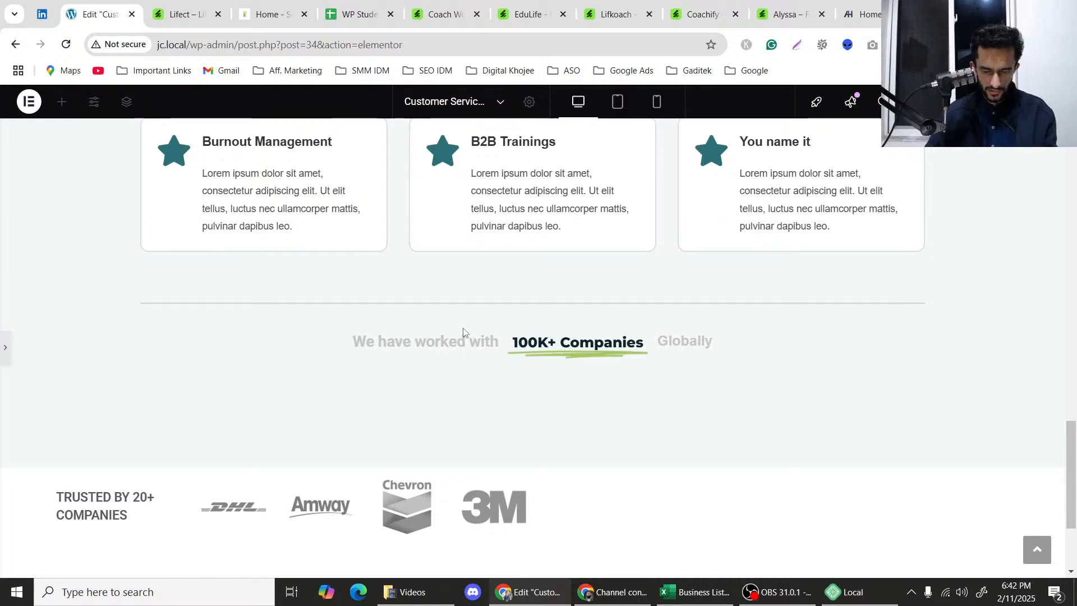
scroll(462, 331, up, 1)
scroll(465, 331, down, 2)
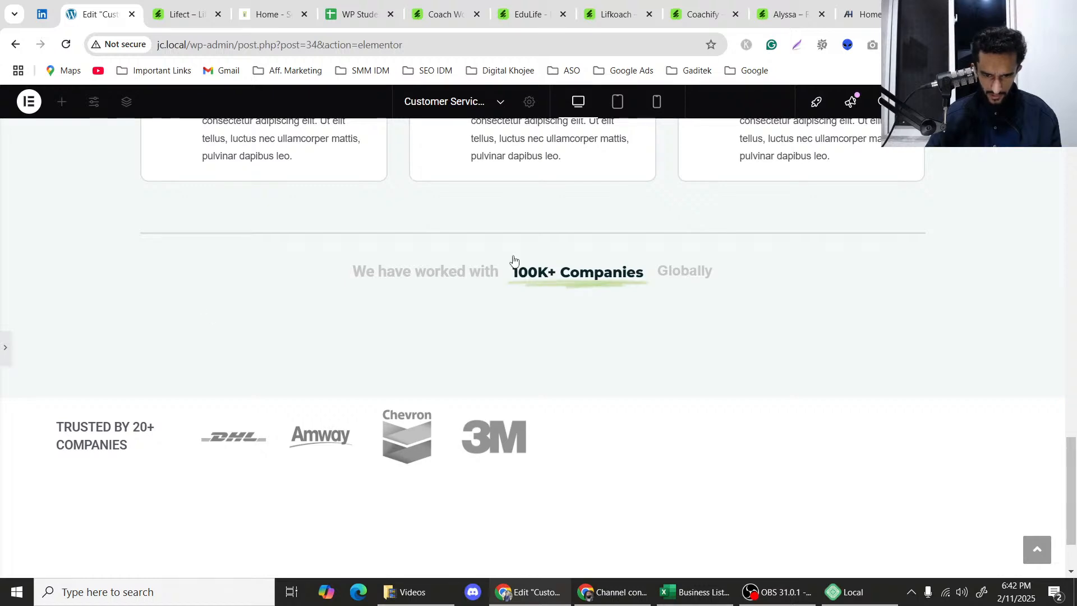
key(ctrl+p)
scroll(456, 309, down, 9)
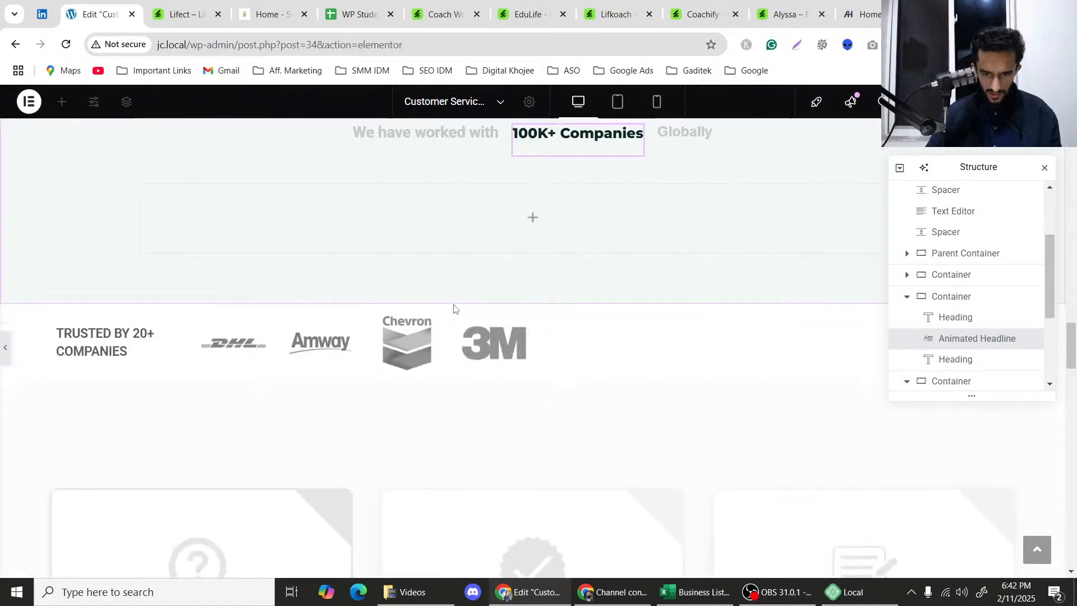
scroll(456, 308, down, 1)
scroll(516, 260, up, 4)
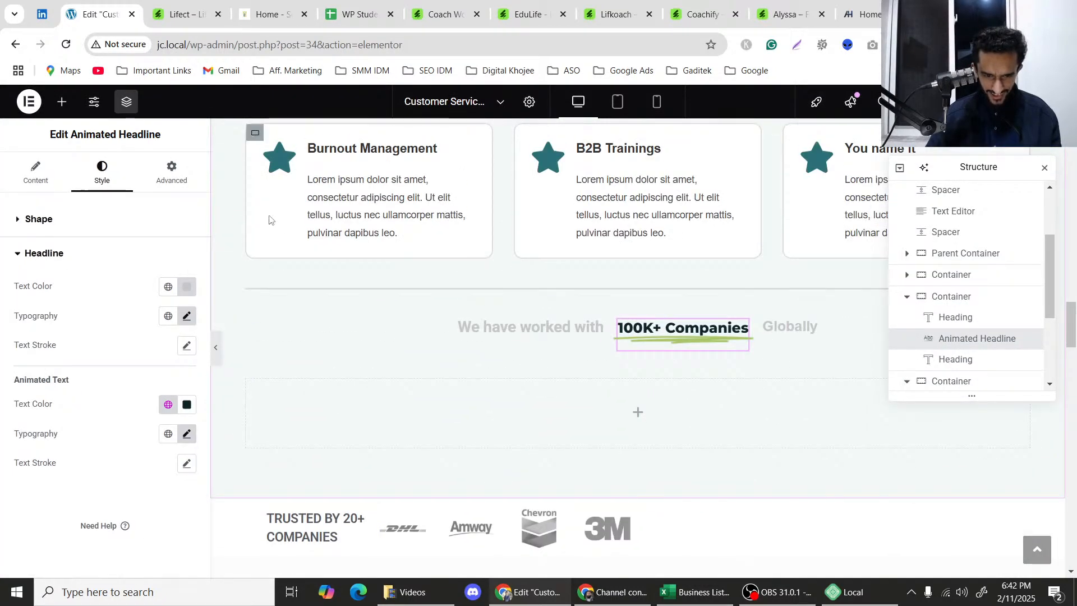
Compare the company line with the Lifect template, examining its scrolling logo row and the About section that follows.
click(156, 1)
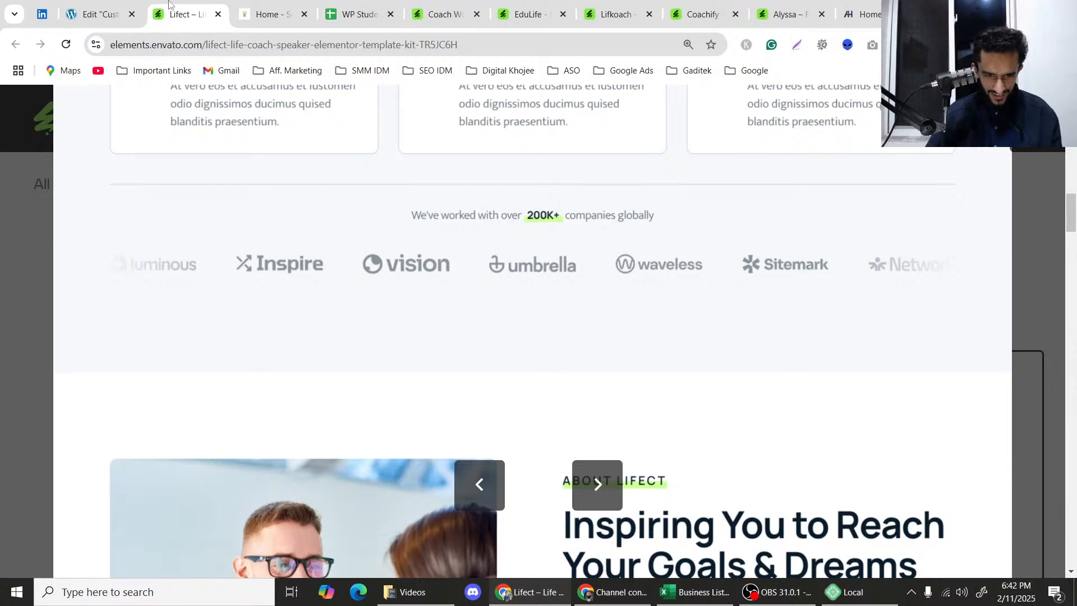
scroll(459, 230, down, 1)
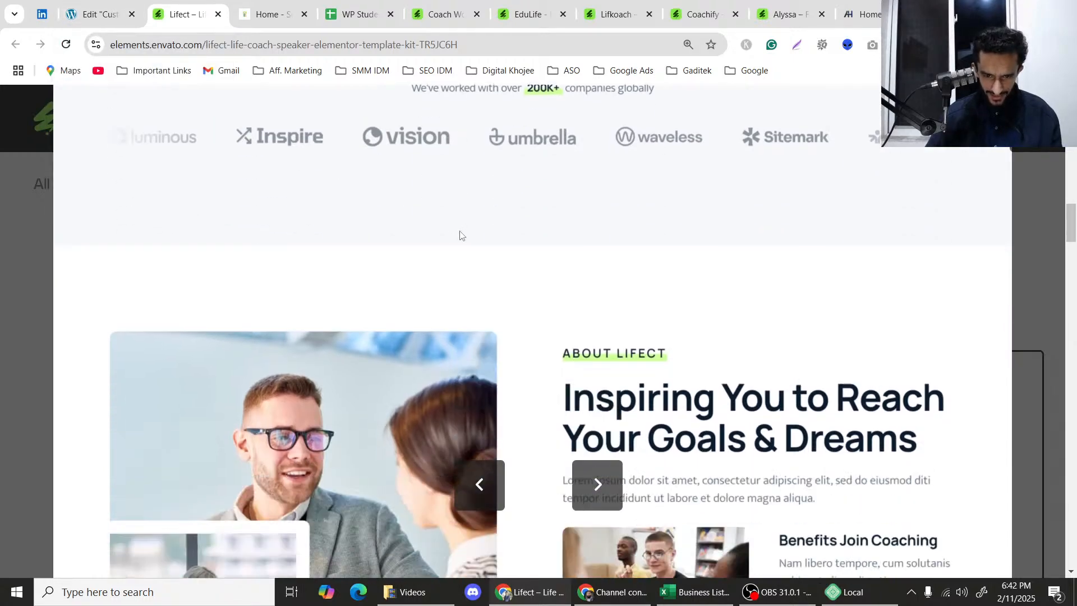
scroll(461, 231, up, 1)
click(107, 6)
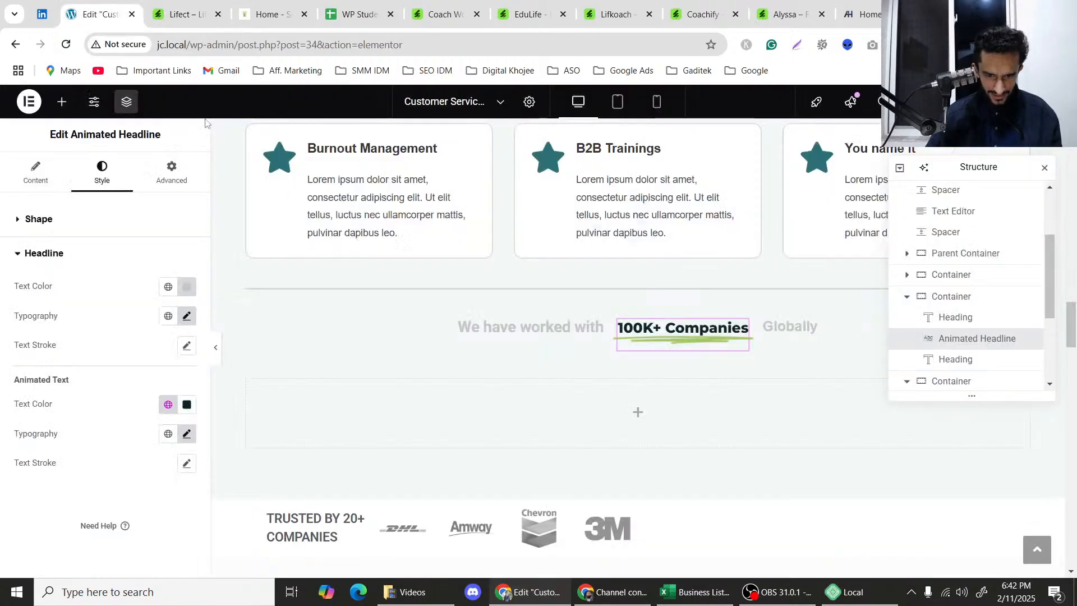
click(196, 5)
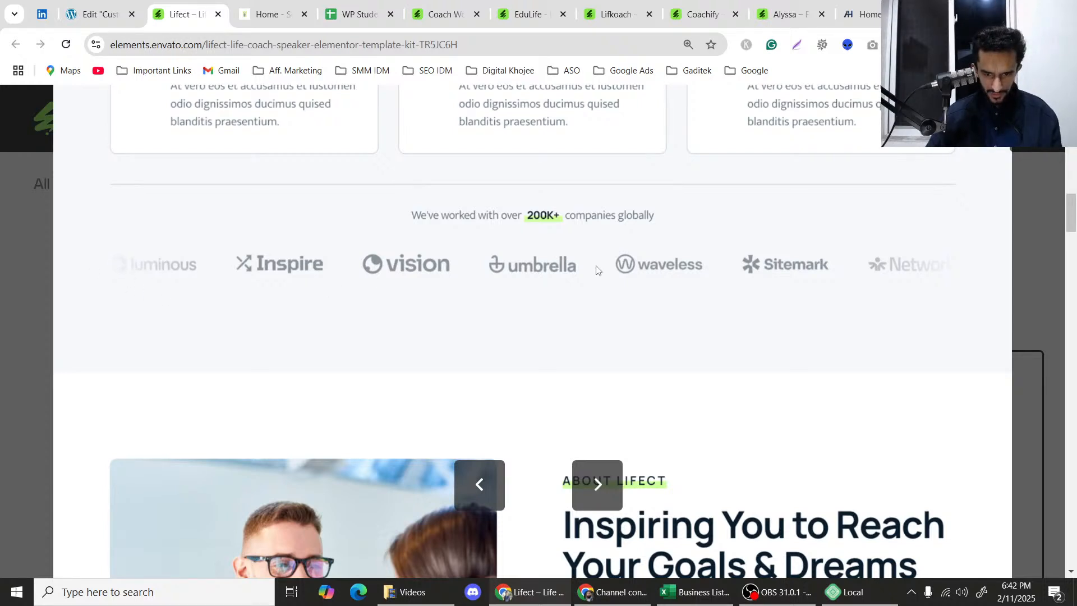
scroll(598, 269, down, 5)
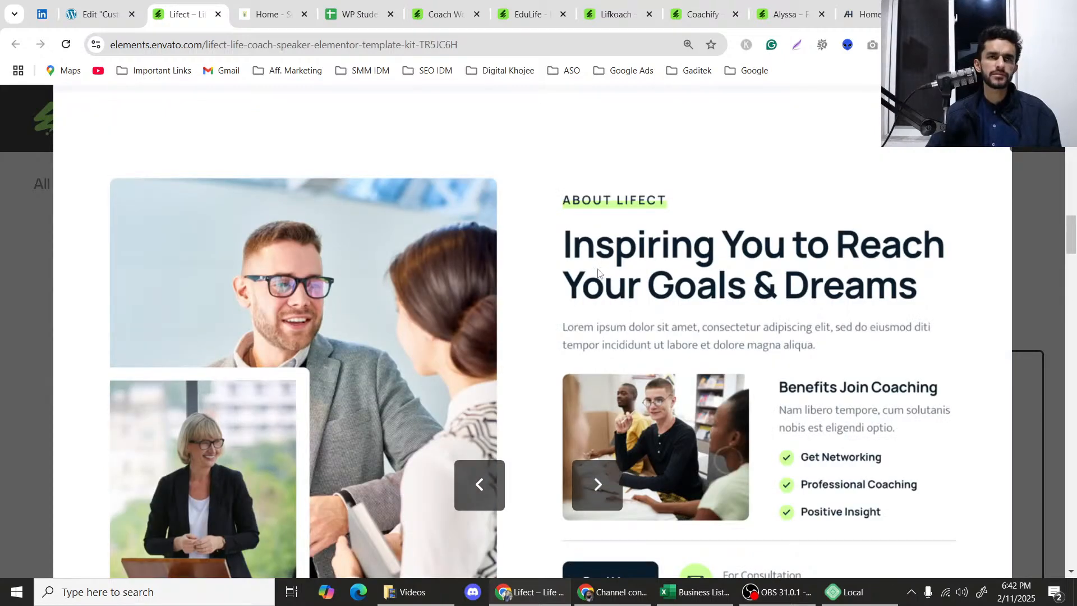
scroll(555, 264, up, 6)
click(116, 2)
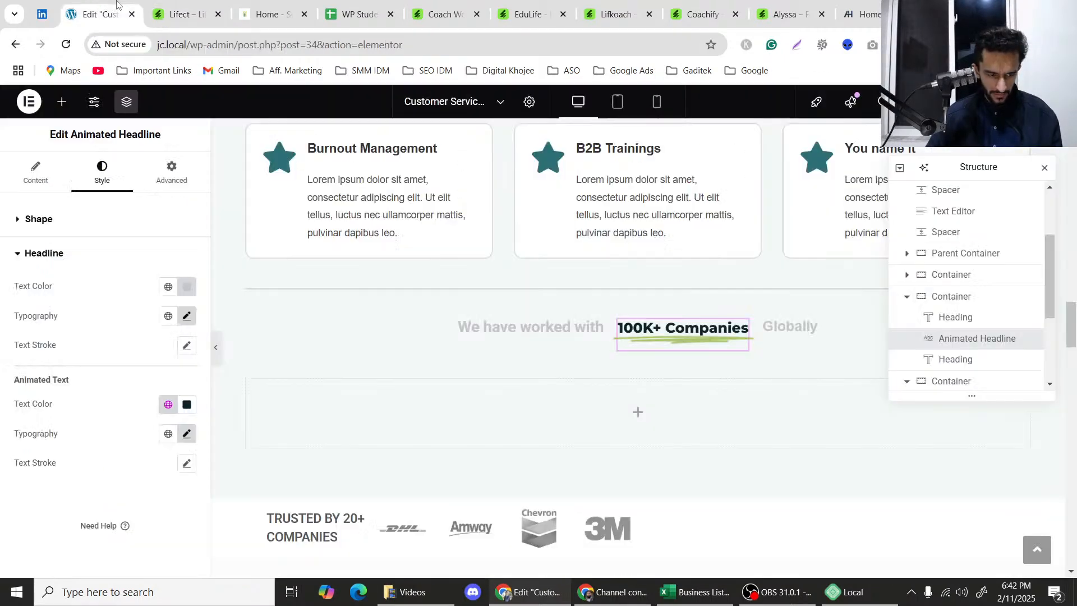
Compare the area below the company line with the Lifect template, examining its About section and statistics counters.
scroll(457, 230, down, 2)
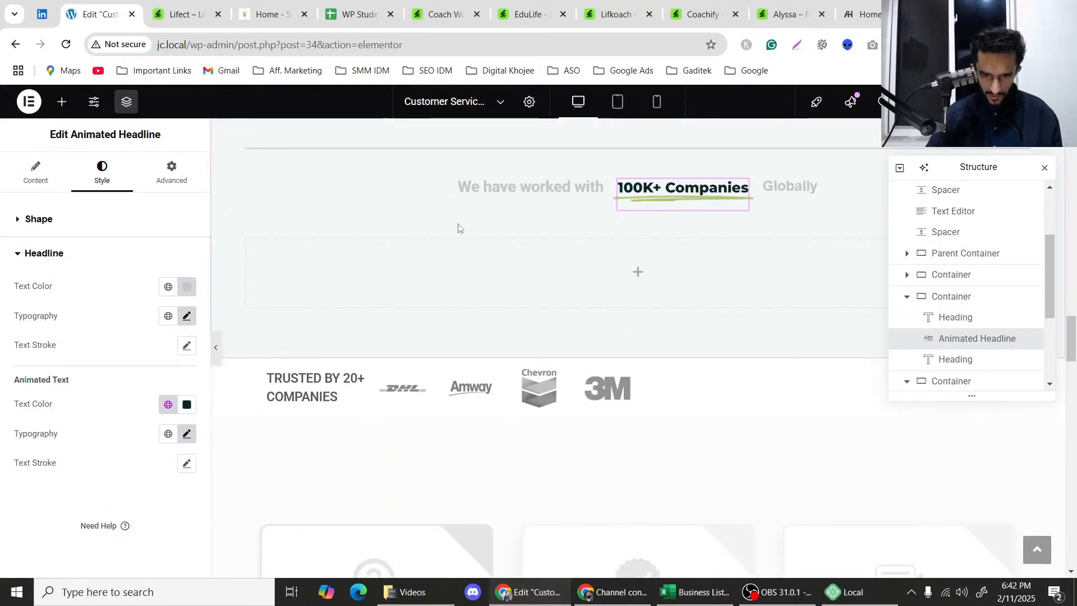
scroll(458, 227, down, 2)
key(ctrl+Tab)
scroll(377, 214, down, 5)
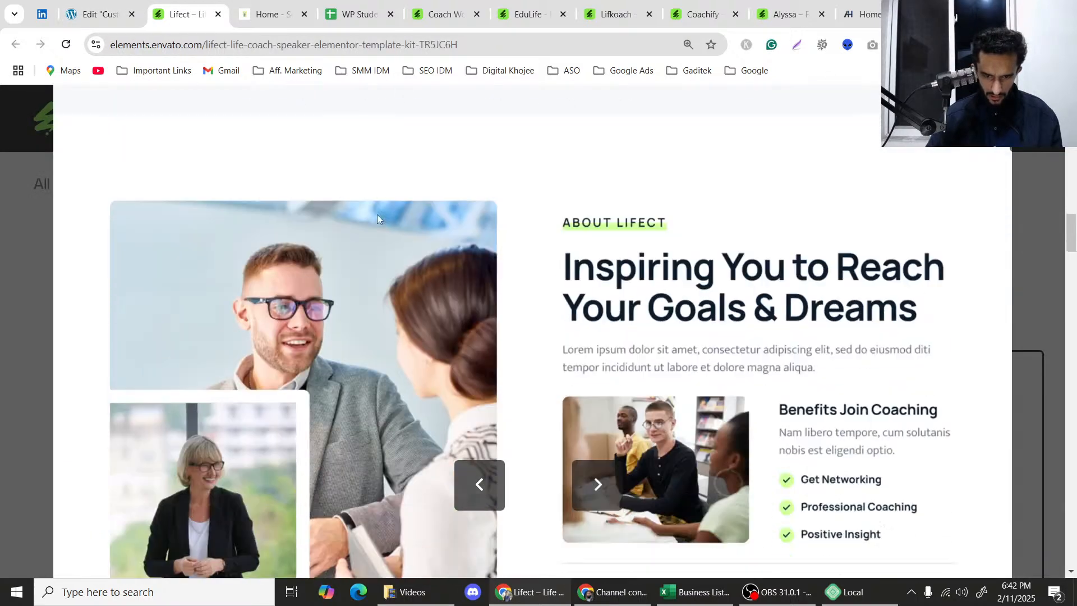
scroll(377, 215, down, 5)
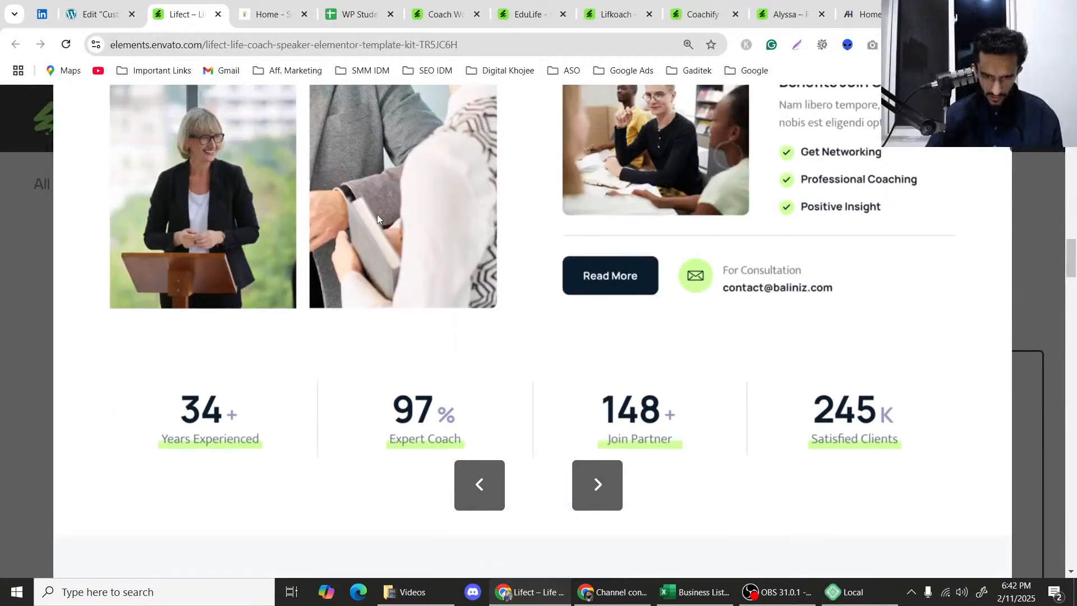
scroll(377, 214, up, 5)
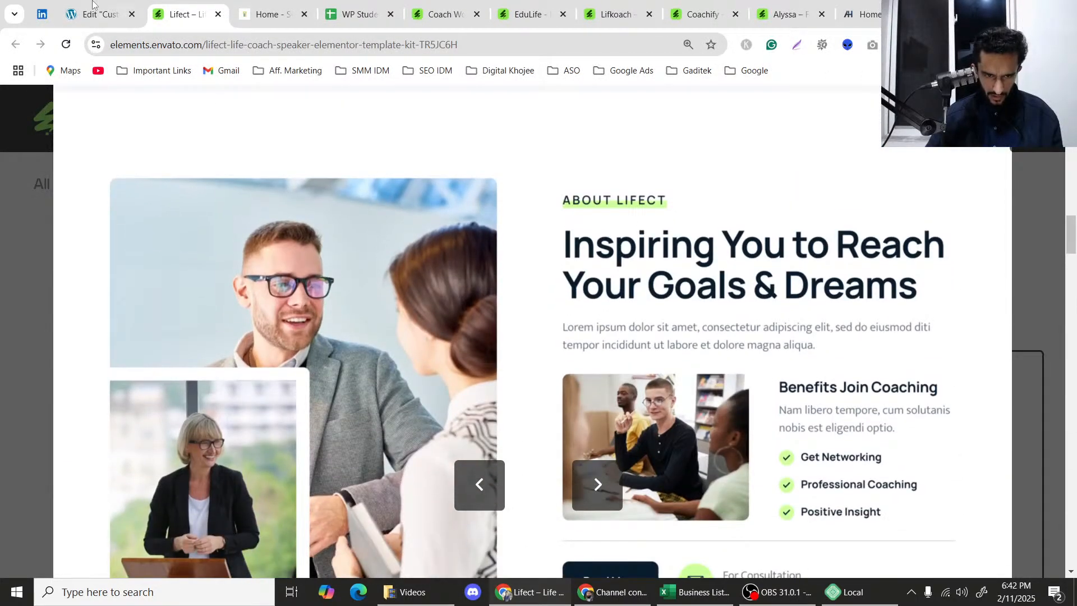
Delete the empty container below the "We have worked with 100K+ Companies Globally" line.
click(93, 3)
scroll(563, 282, down, 3)
scroll(561, 283, up, 4)
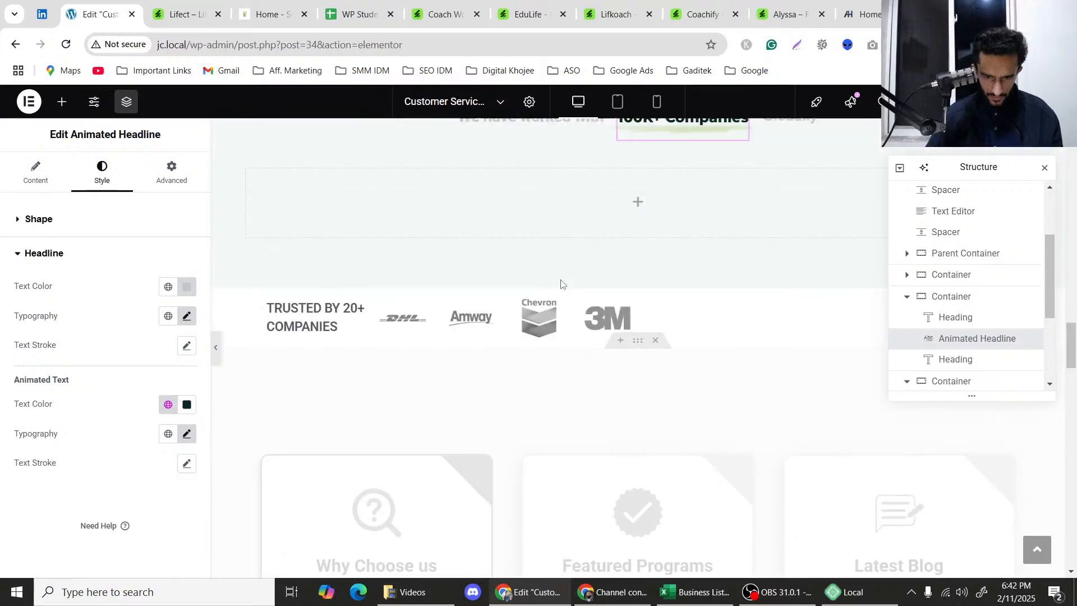
scroll(561, 283, up, 3)
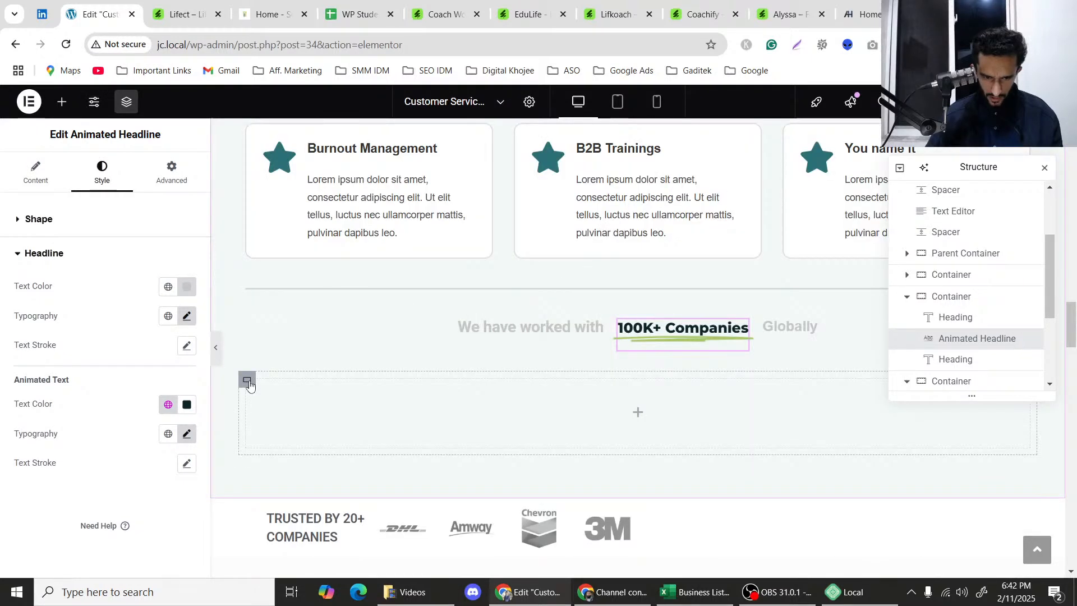
click(247, 381)
key(Delete)
Review the homepage from the Our Short Story section down to The Customer Experience section, checking the spacing around the company line.
scroll(436, 322, down, 5)
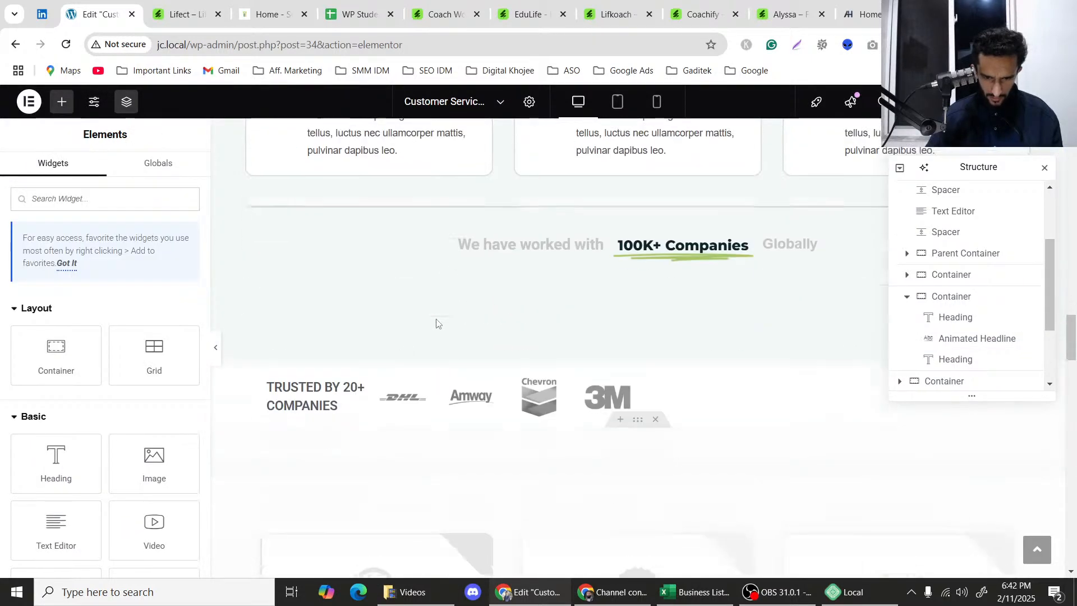
scroll(436, 325, up, 4)
scroll(434, 327, up, 1)
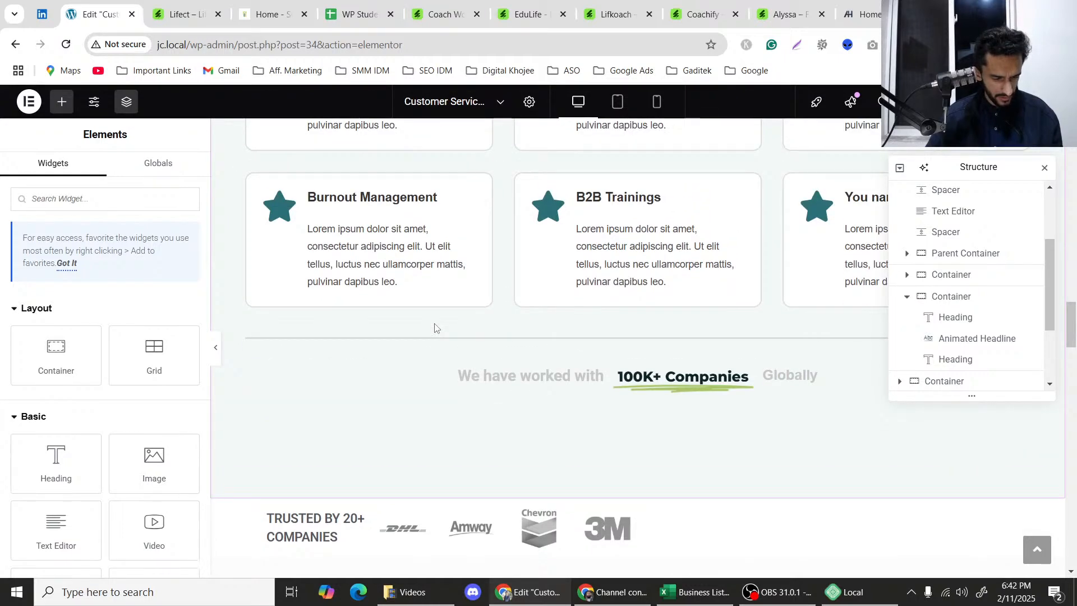
scroll(434, 327, down, 2)
scroll(435, 327, up, 5)
scroll(435, 328, up, 10)
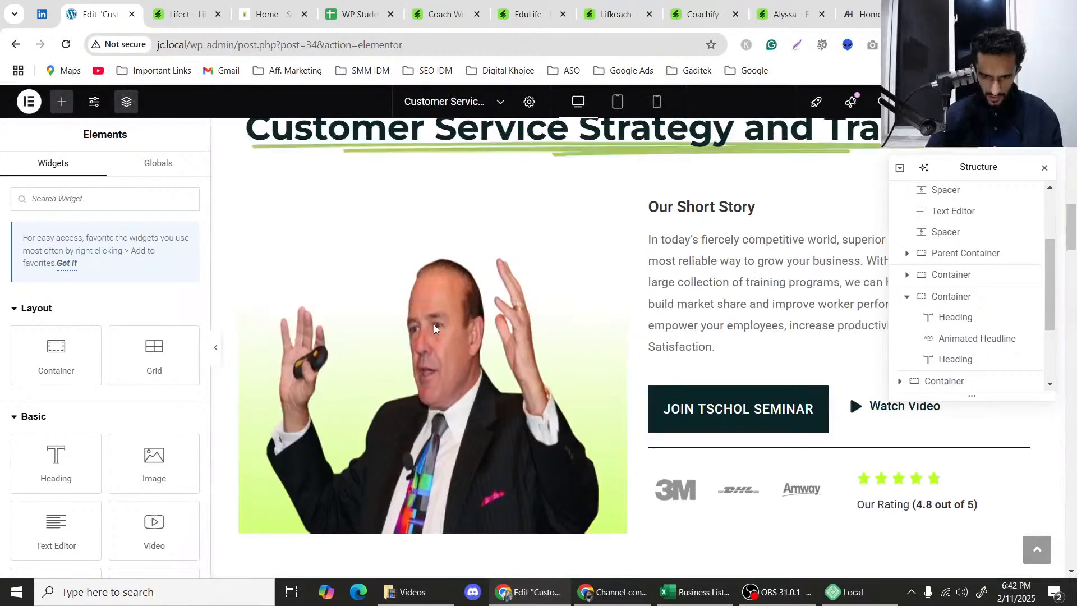
scroll(434, 327, down, 4)
scroll(435, 327, down, 3)
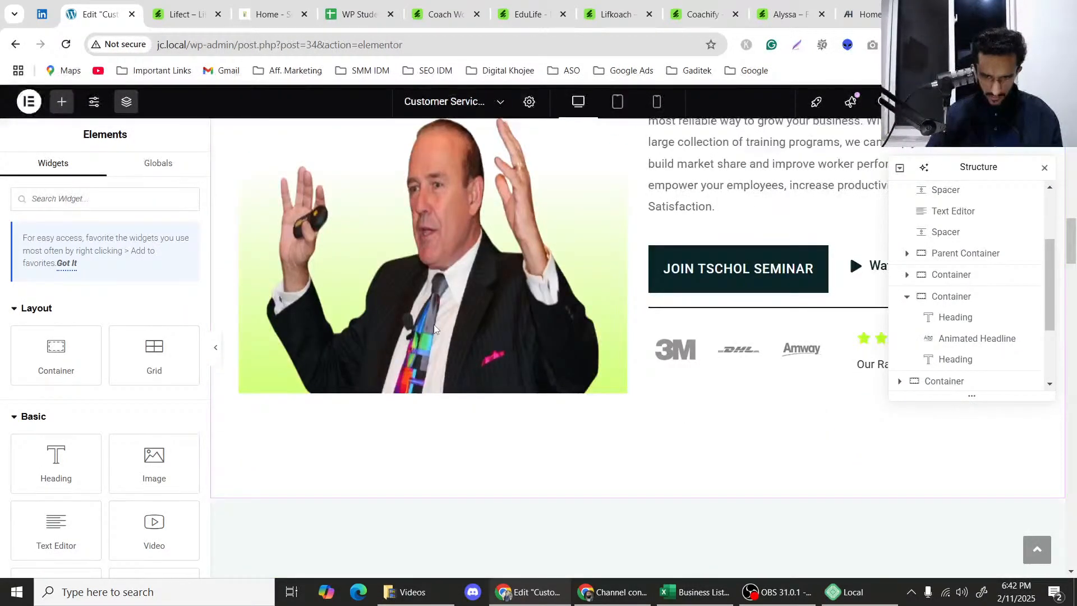
scroll(570, 289, down, 5)
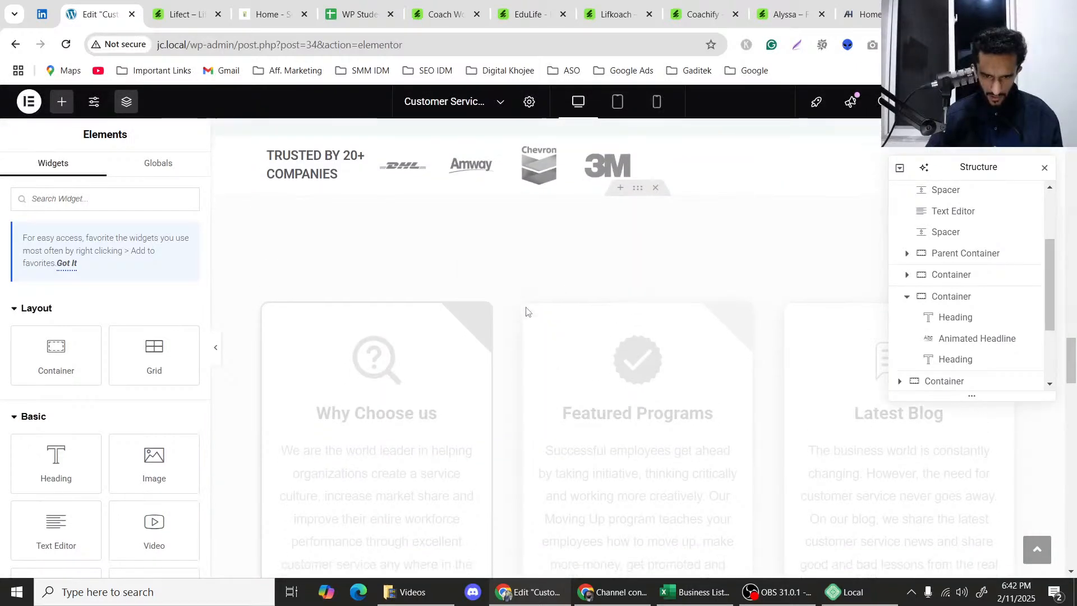
scroll(527, 310, up, 8)
scroll(610, 314, down, 3)
scroll(578, 306, up, 3)
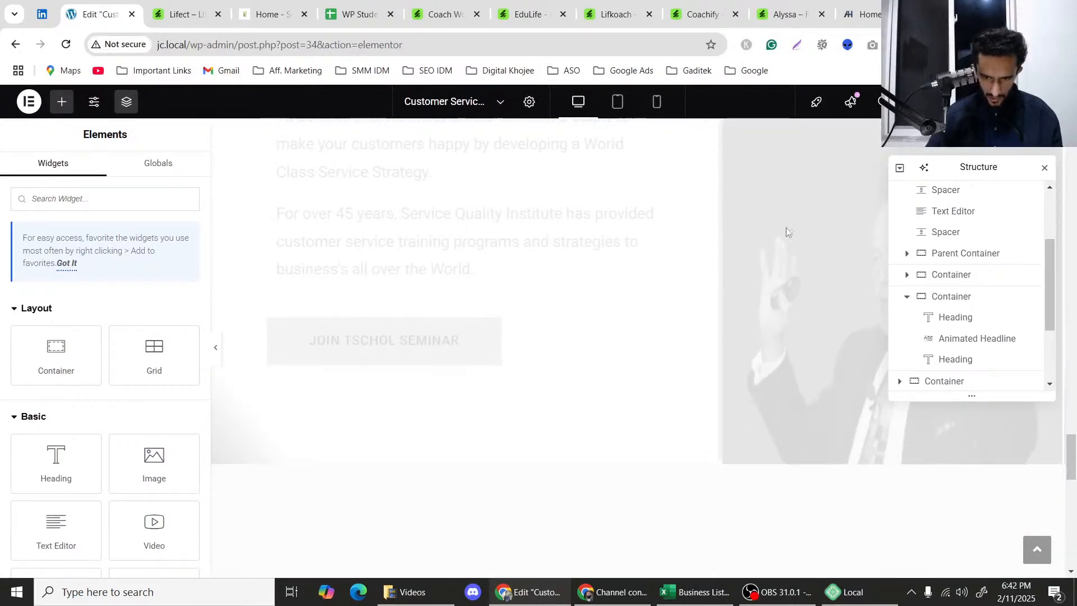
scroll(515, 269, up, 4)
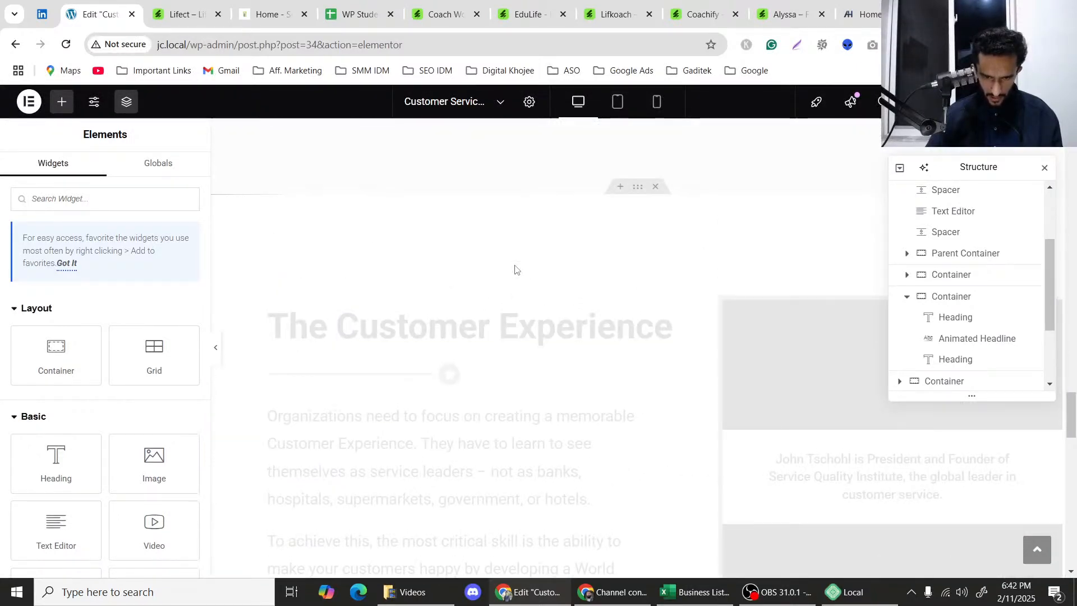
scroll(515, 270, down, 6)
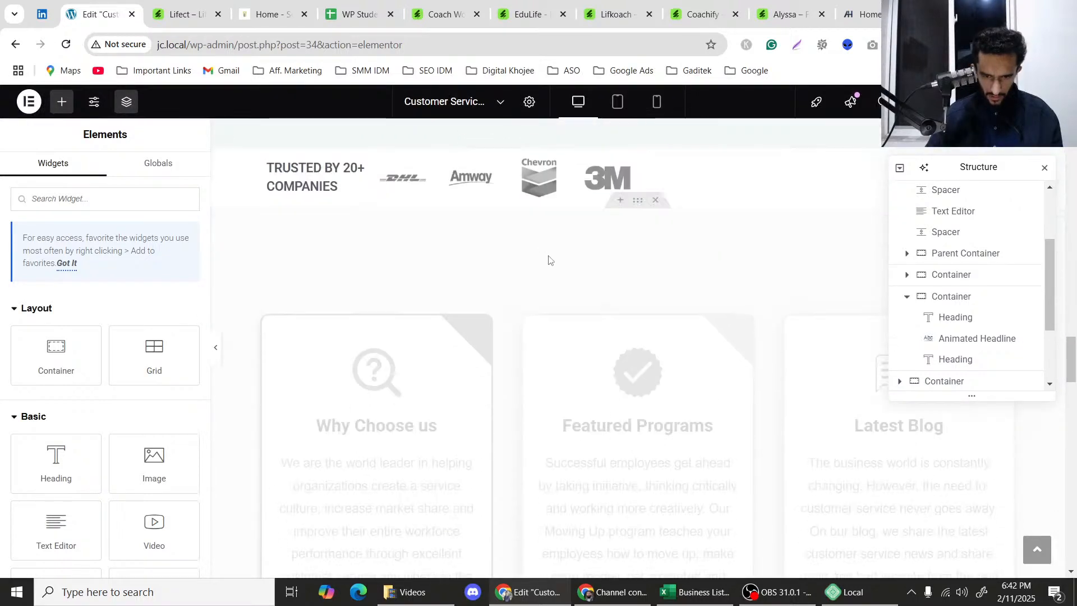
Hide the old "Trusted by 20+ Companies" logo container on desktop, tablet portrait and mobile portrait.
scroll(628, 269, up, 1)
click(637, 219)
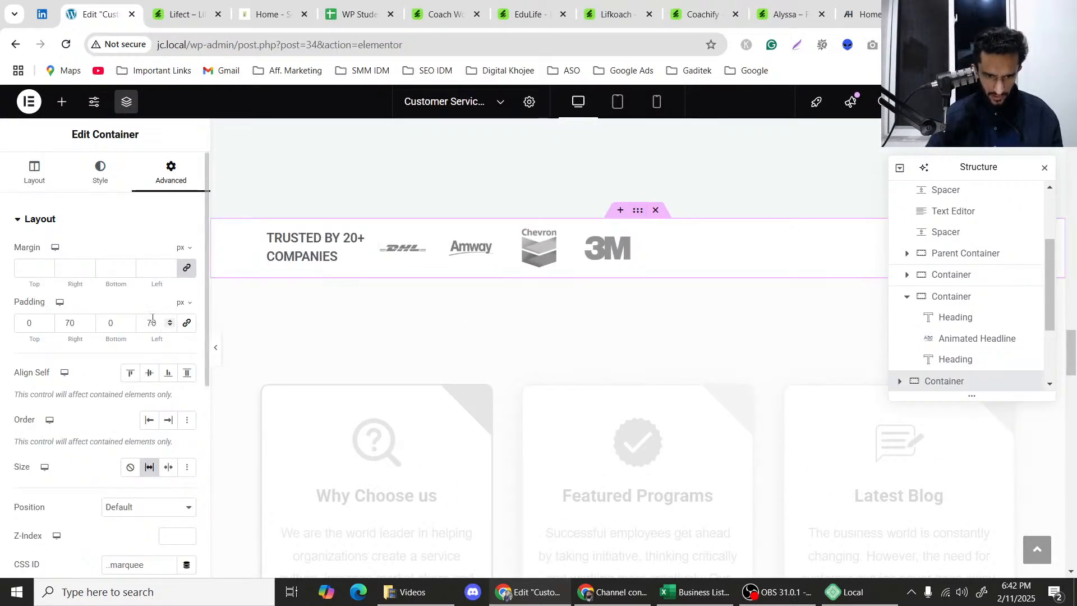
scroll(106, 449, down, 4)
scroll(64, 511, down, 2)
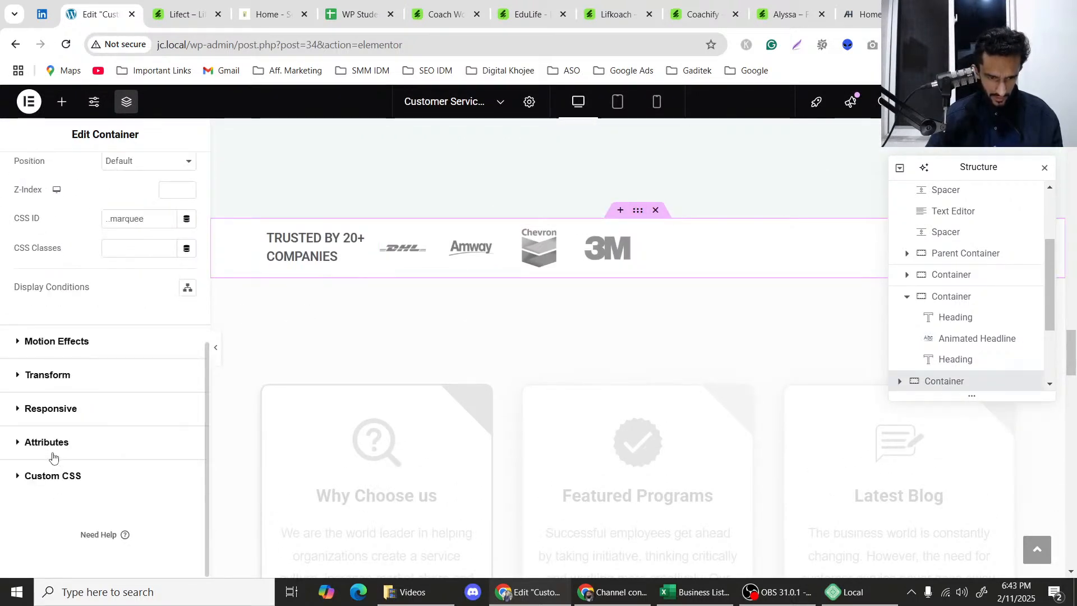
click(51, 420)
click(178, 402)
click(177, 427)
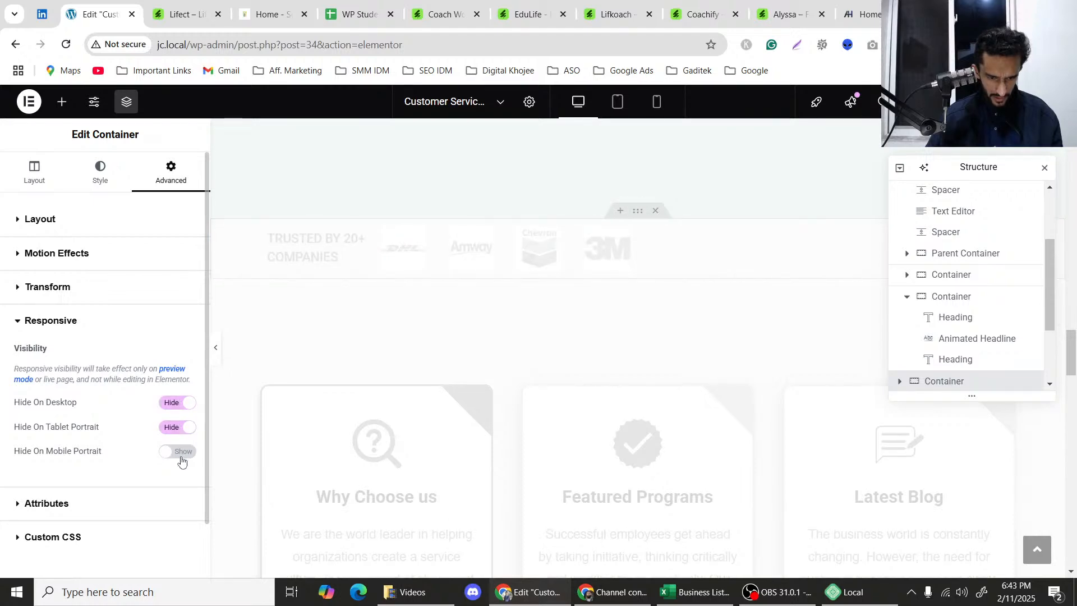
click(177, 451)
Add a two-column container with equal columns above the old "Trusted by 20+ Companies" row, following the Lifect About section layout.
scroll(585, 339, up, 2)
scroll(586, 340, up, 3)
scroll(611, 379, down, 2)
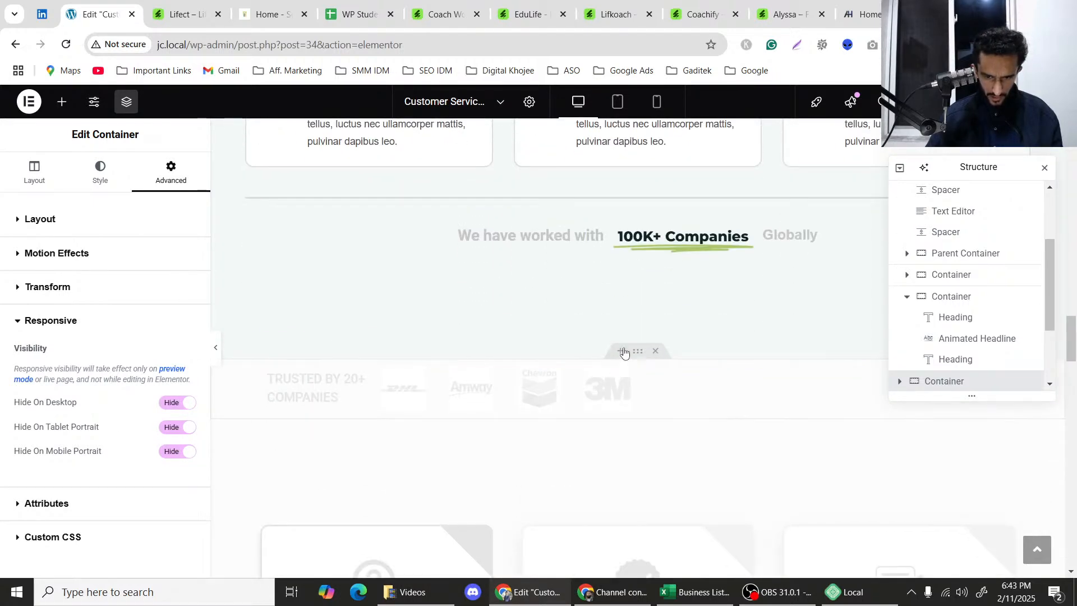
click(624, 352)
click(170, 14)
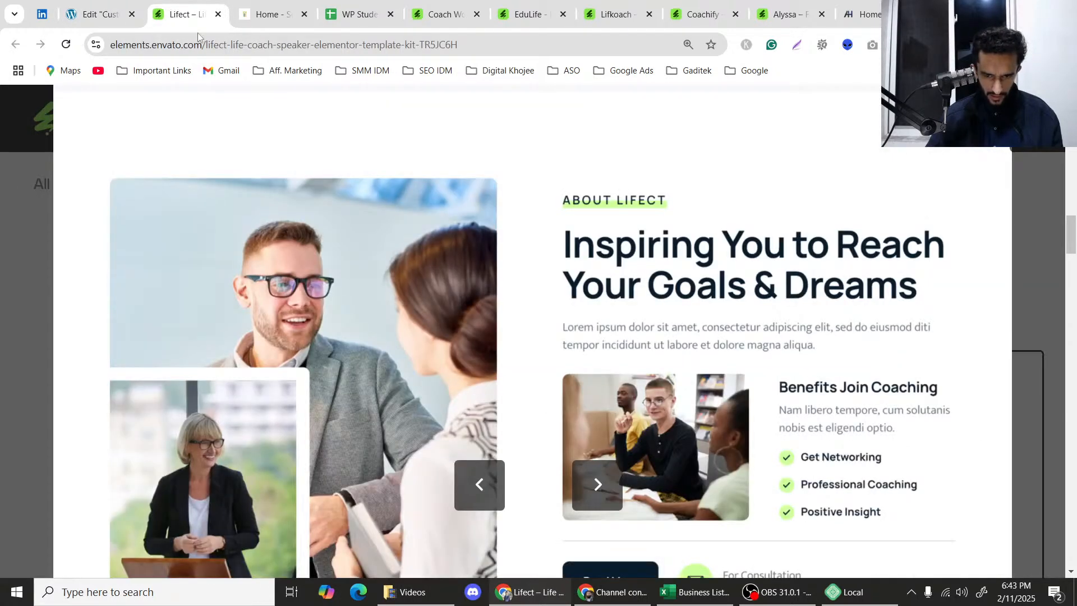
scroll(477, 232, up, 3)
scroll(477, 232, down, 5)
scroll(477, 232, up, 2)
click(98, 14)
scroll(493, 297, down, 3)
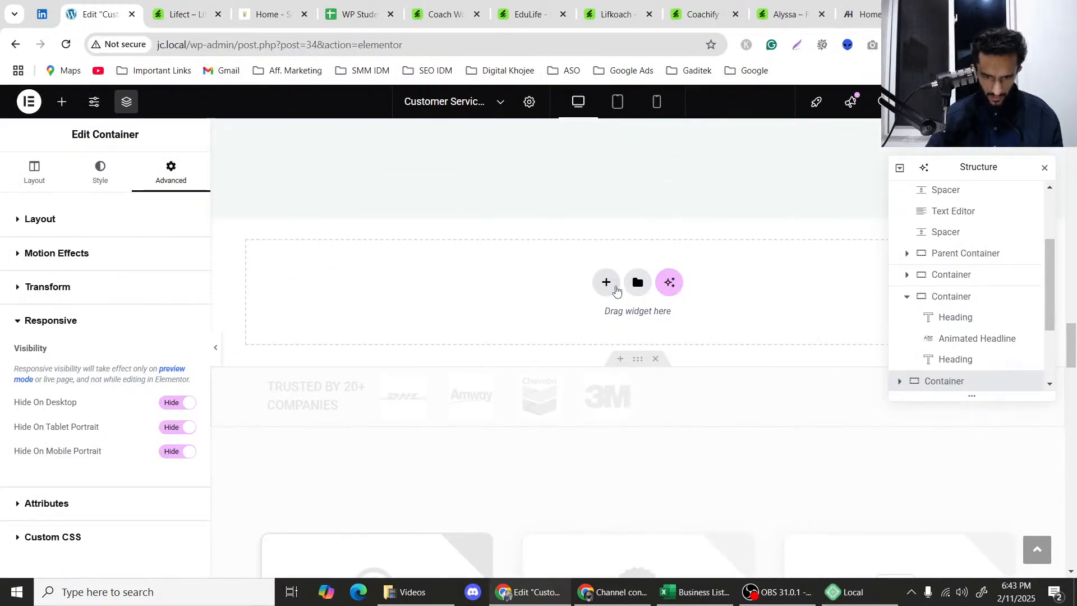
click(607, 282)
click(611, 333)
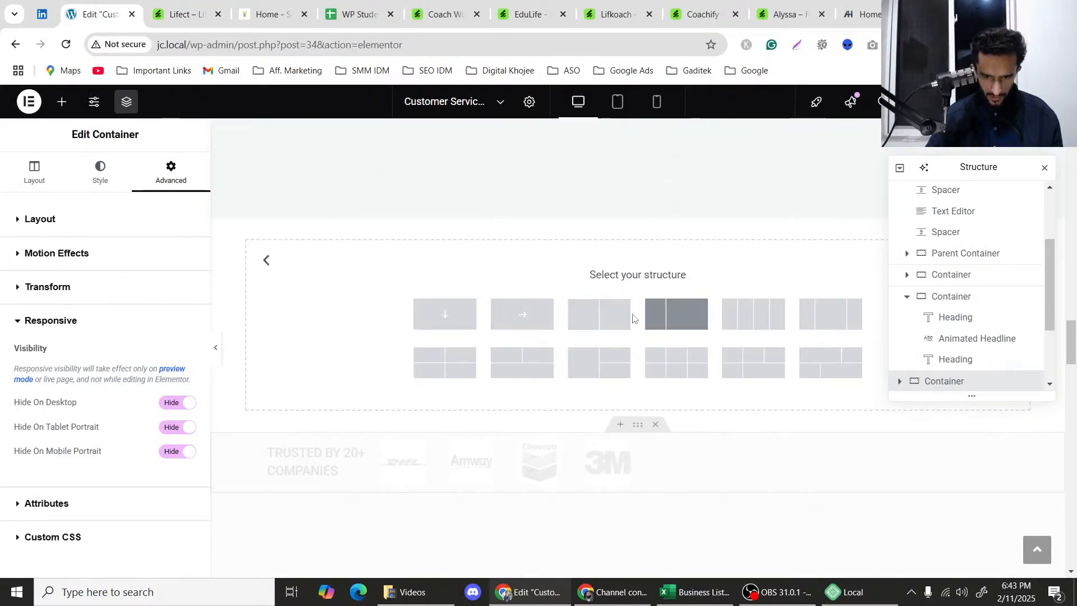
click(603, 317)
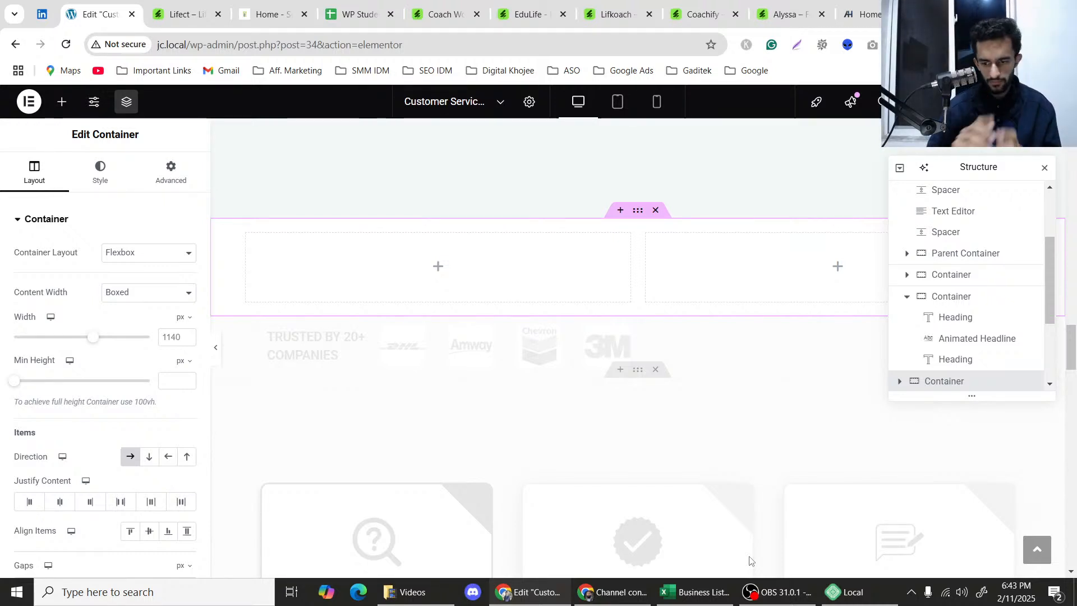
click(780, 591)
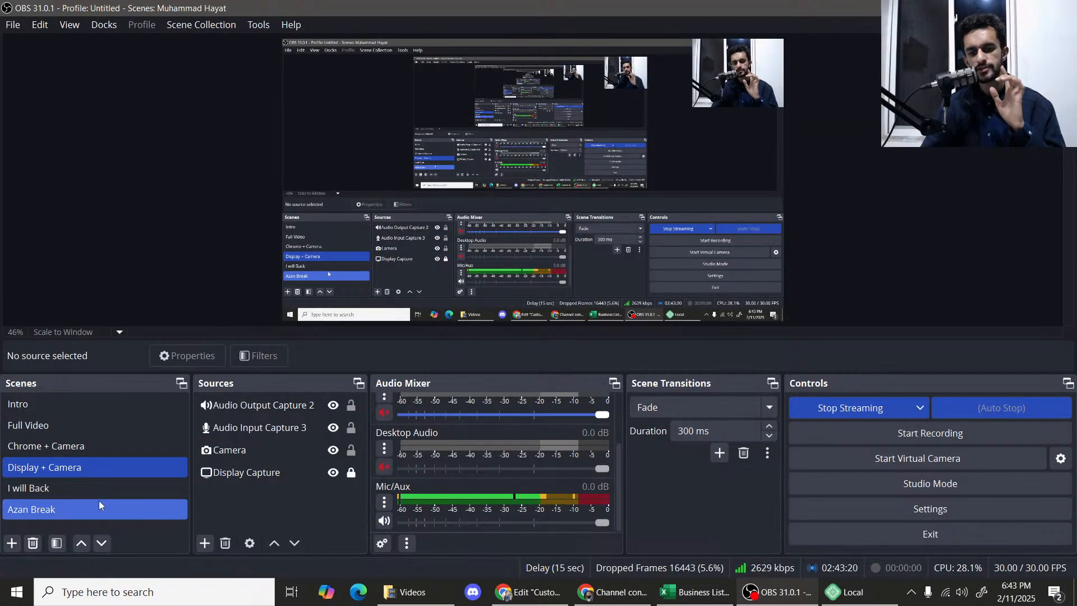
click(45, 489)
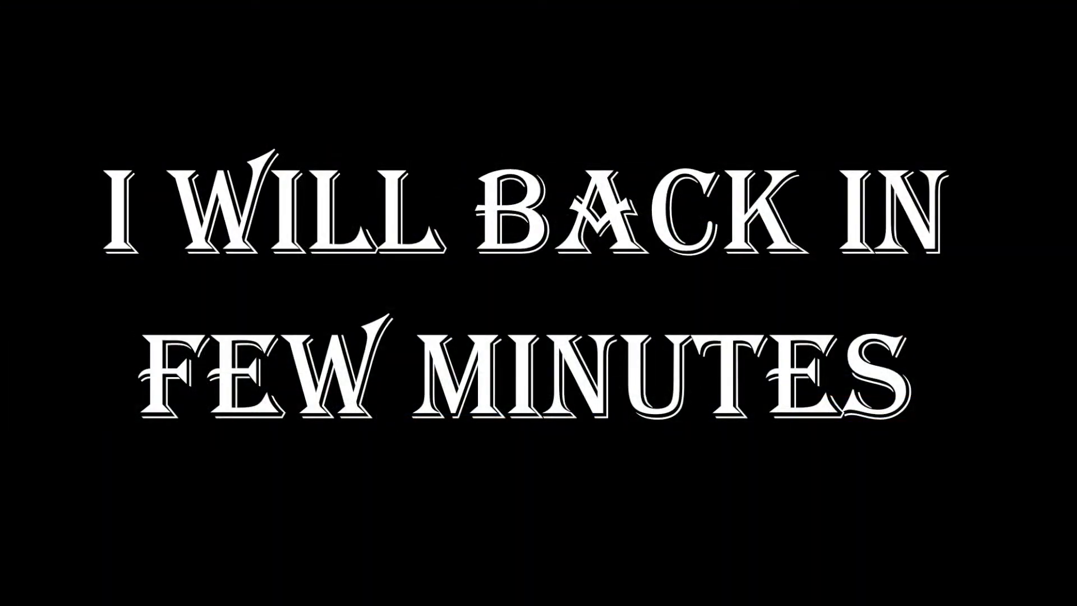
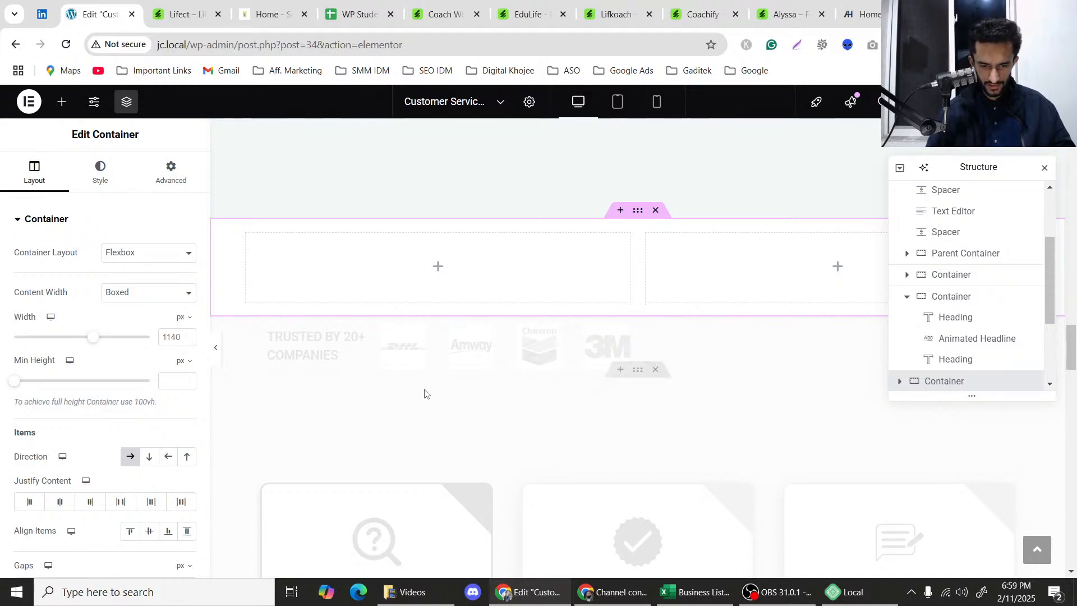
Review the Lifect About section and the homepage's existing sections around the new two-column container.
click(191, 3)
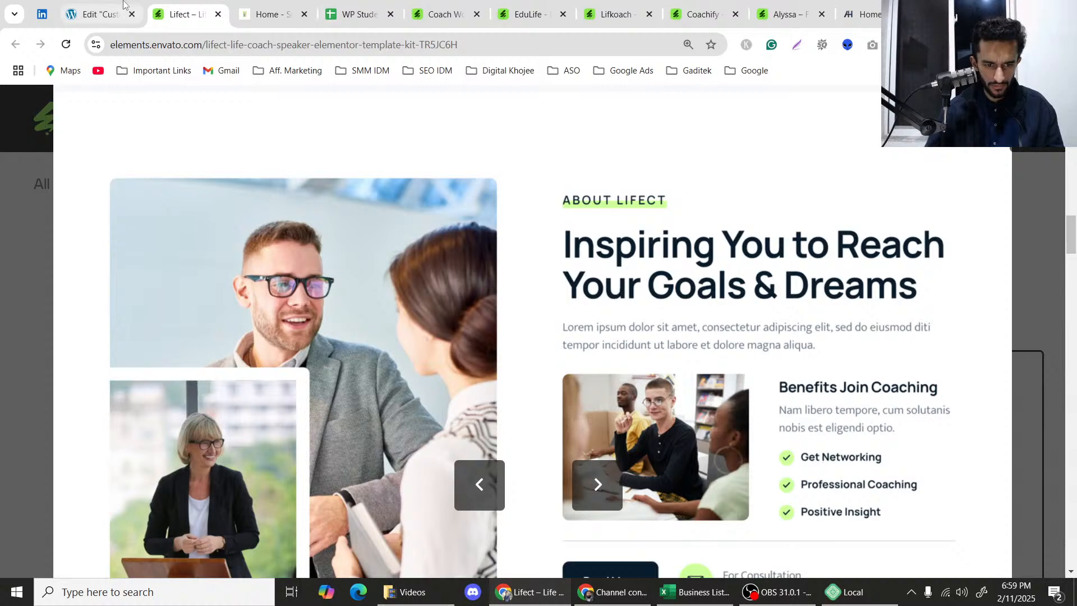
click(99, 15)
scroll(564, 281, up, 20)
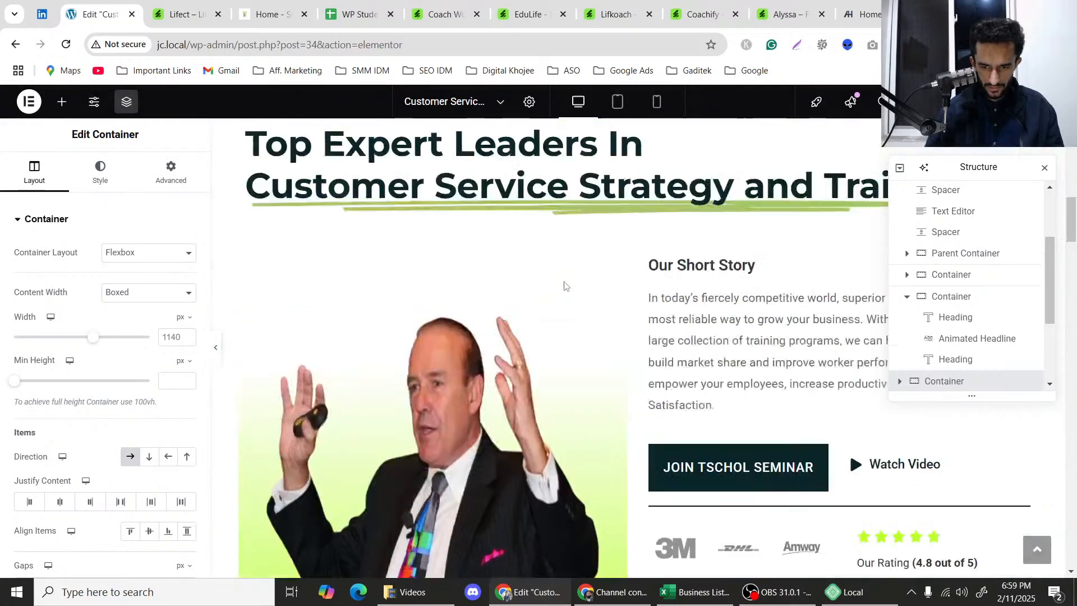
scroll(563, 282, down, 15)
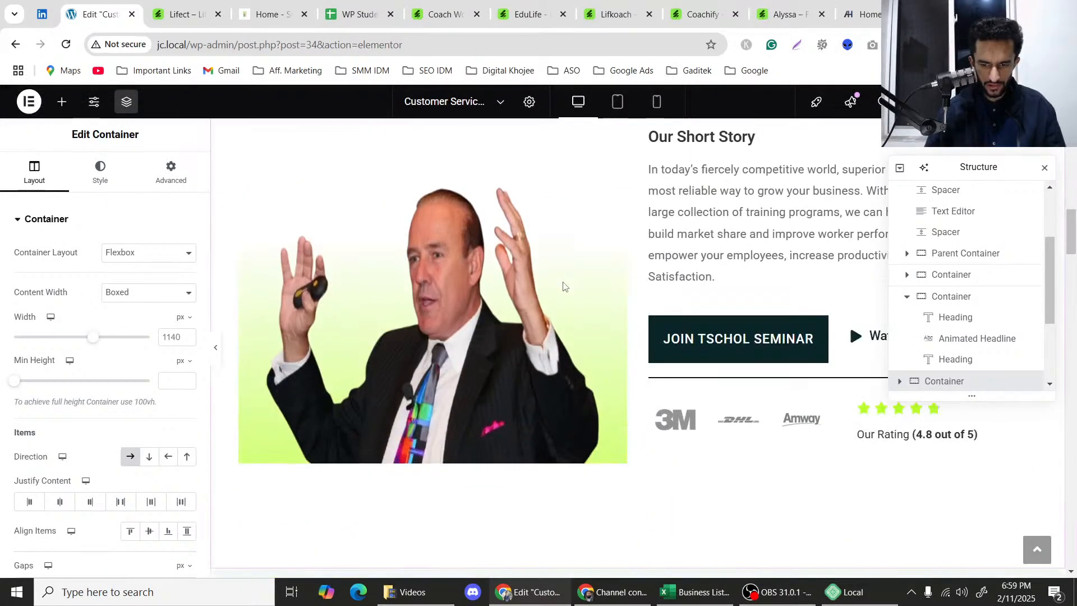
scroll(563, 286, up, 7)
scroll(563, 286, down, 15)
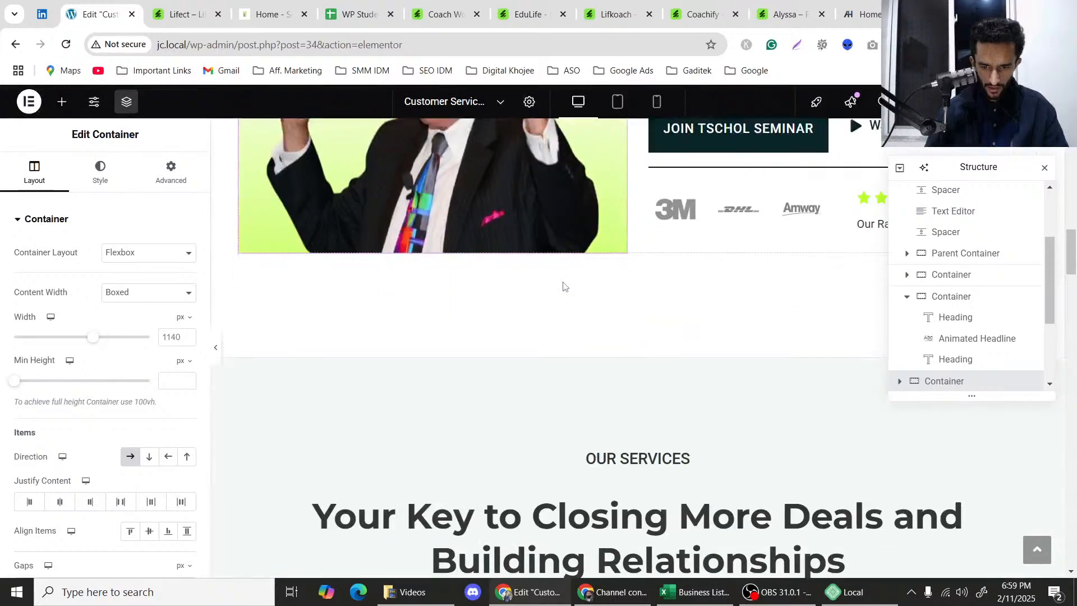
scroll(563, 286, down, 2)
scroll(532, 260, up, 6)
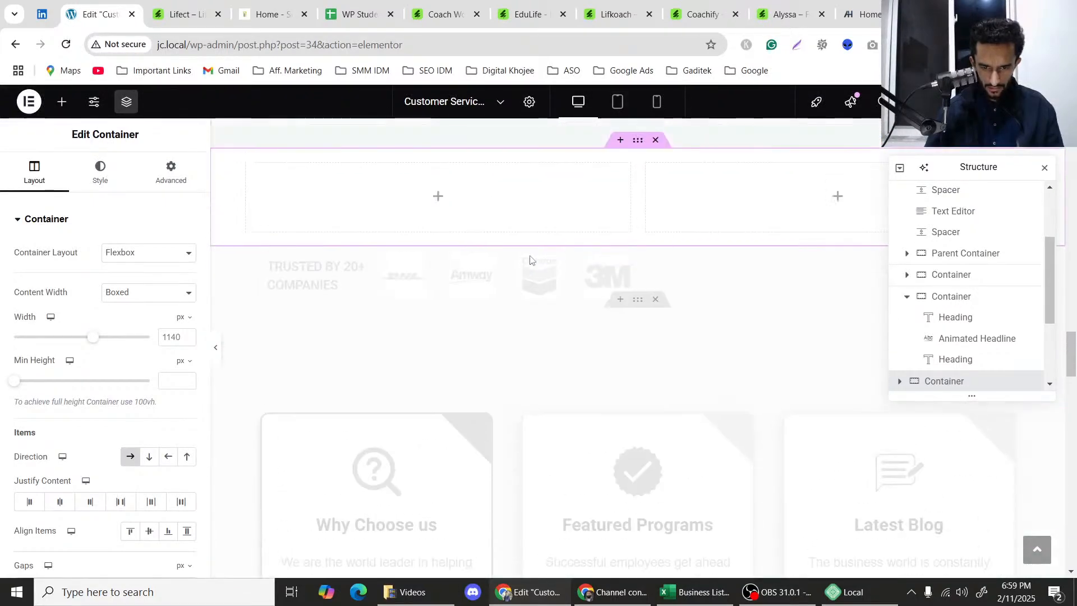
Hide the page structure outline and dismiss the unused new-section area above the two-column container.
click(620, 421)
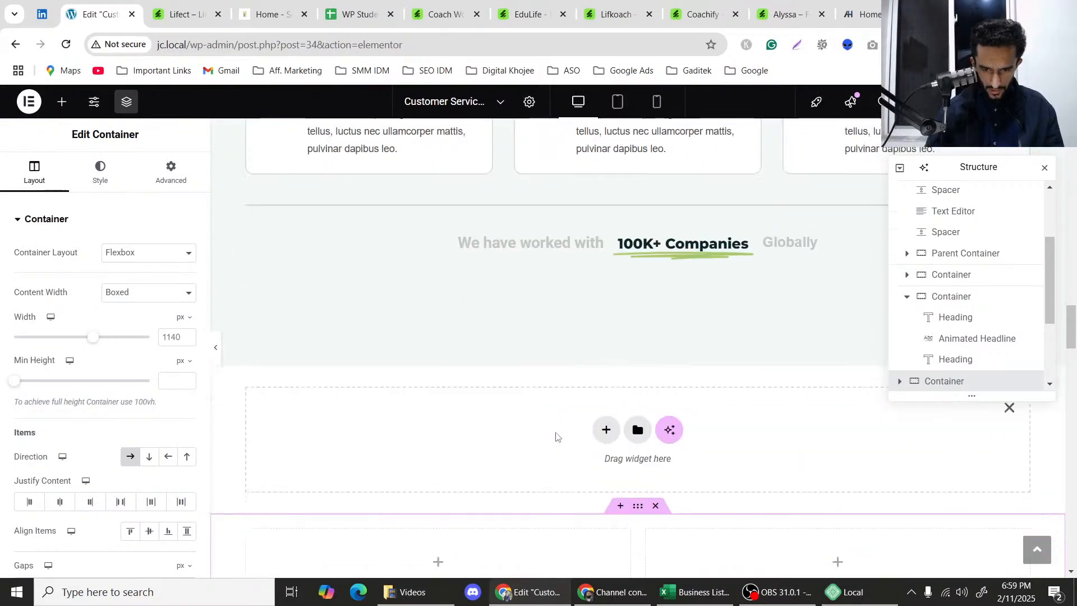
click(1044, 168)
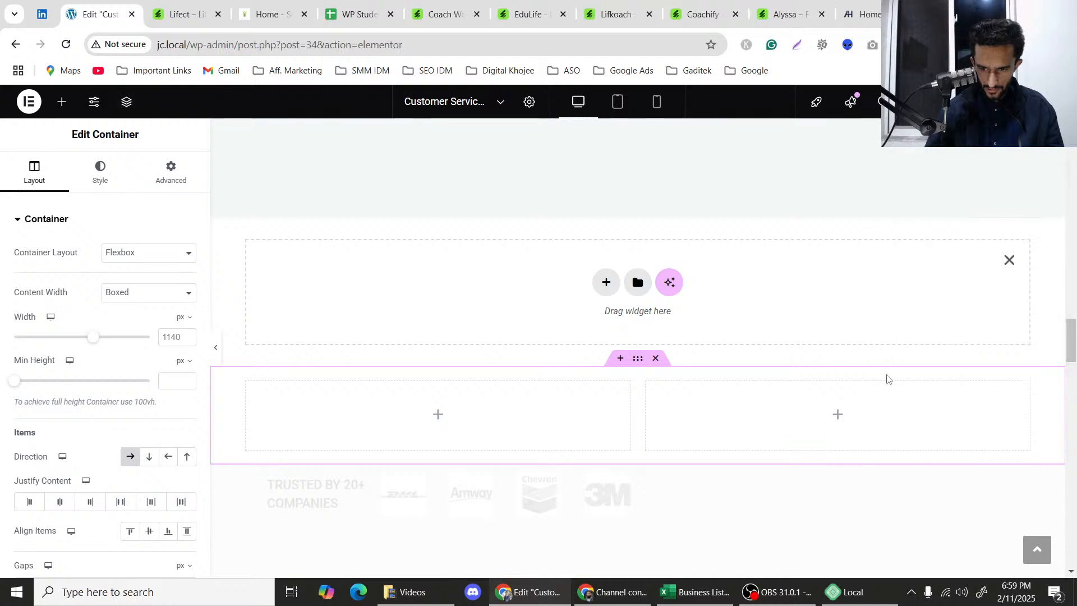
click(1010, 261)
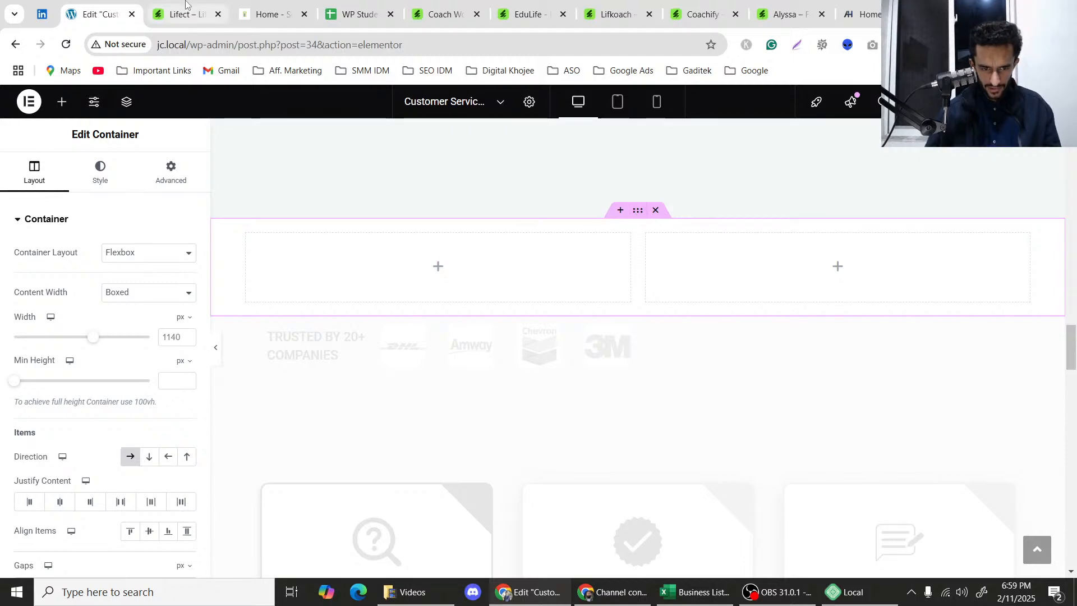
Examine the Lifect About section's overlapping images, benefits list and consultation contact row.
click(203, 8)
scroll(359, 298, down, 4)
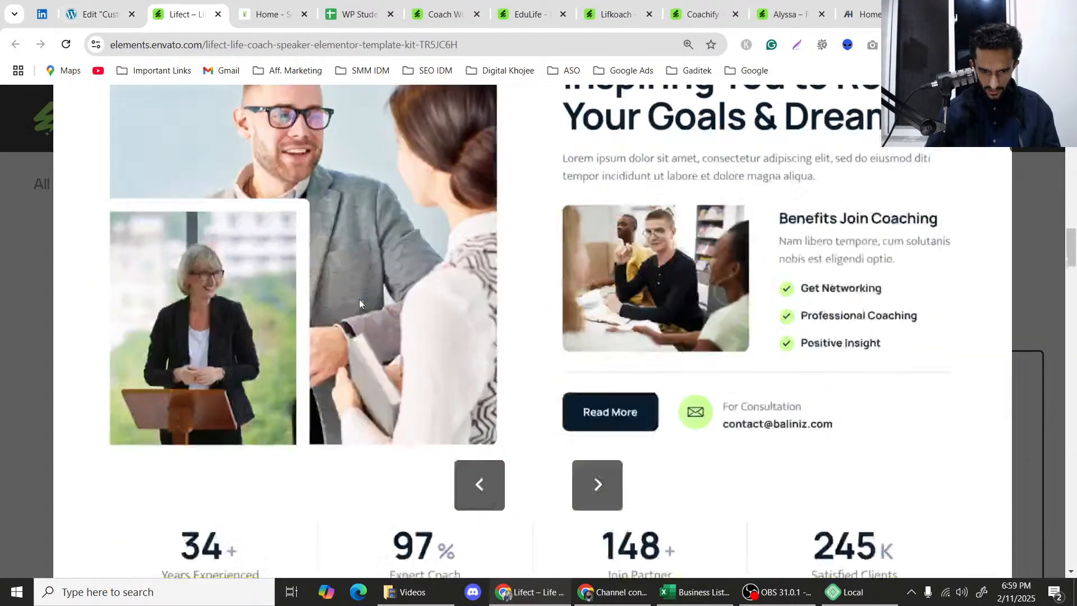
scroll(152, 309, up, 3)
scroll(265, 213, down, 3)
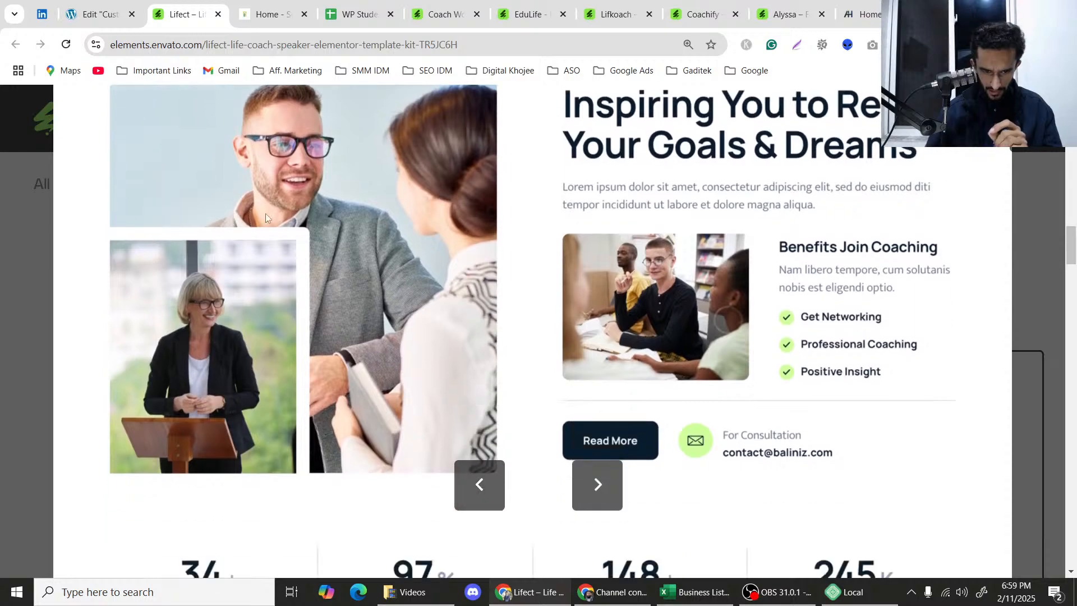
Study how the smaller portrait overlaps the large photo in the Lifect About section, and check the statistics row below it.
scroll(225, 285, down, 3)
scroll(372, 308, up, 4)
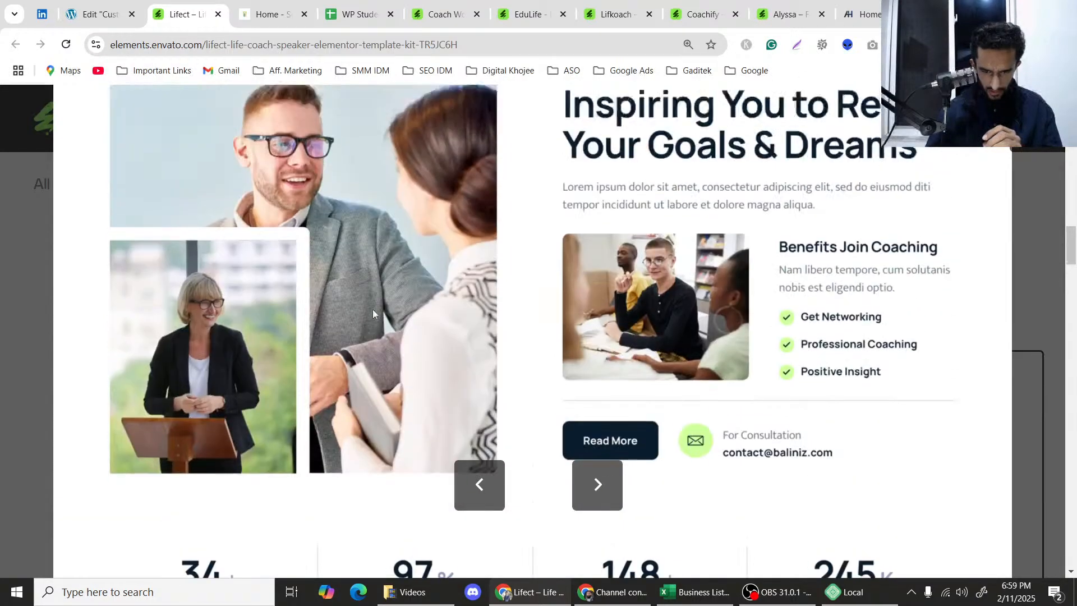
scroll(387, 312, down, 1)
scroll(238, 265, up, 2)
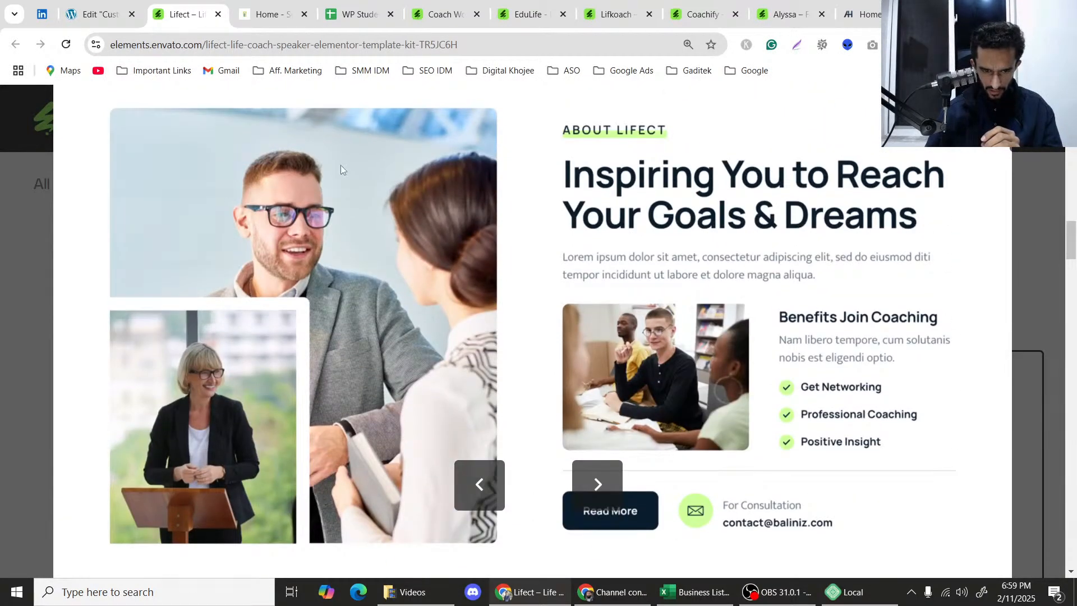
scroll(361, 258, down, 1)
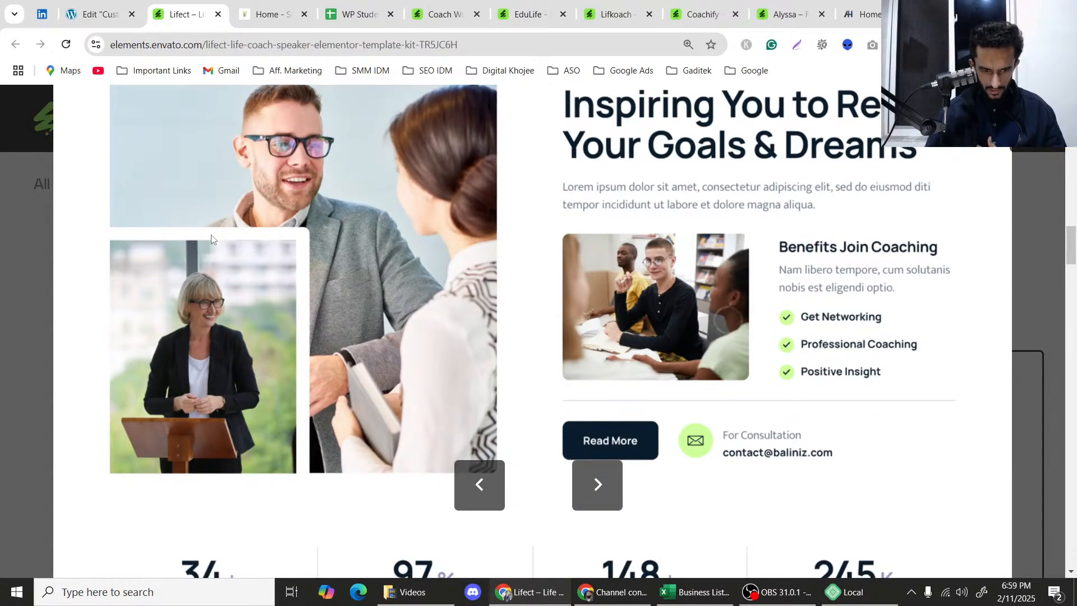
scroll(211, 238, down, 2)
scroll(175, 210, up, 5)
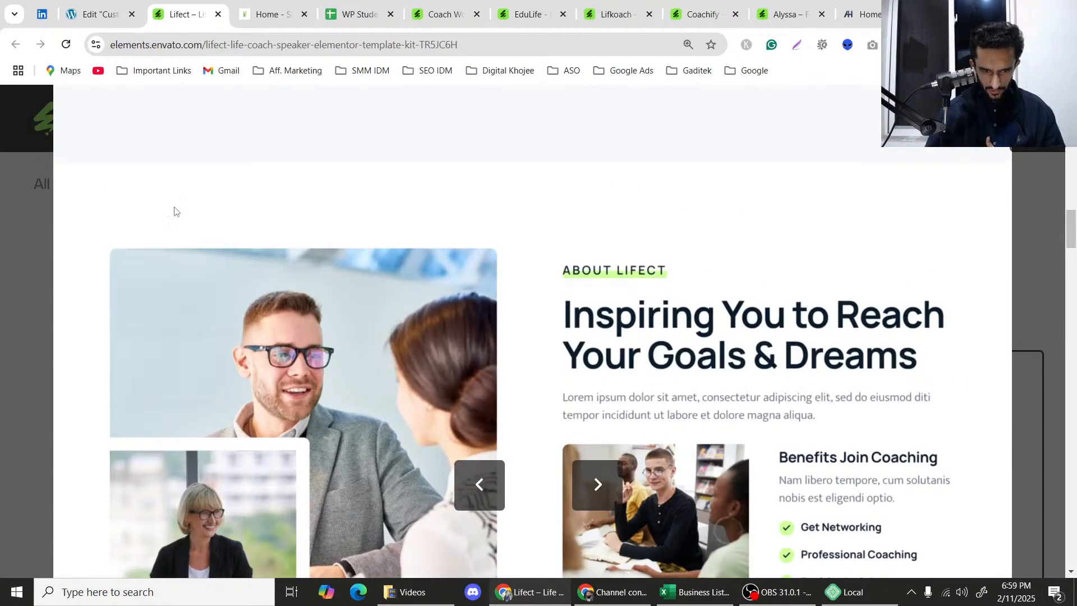
scroll(162, 219, down, 1)
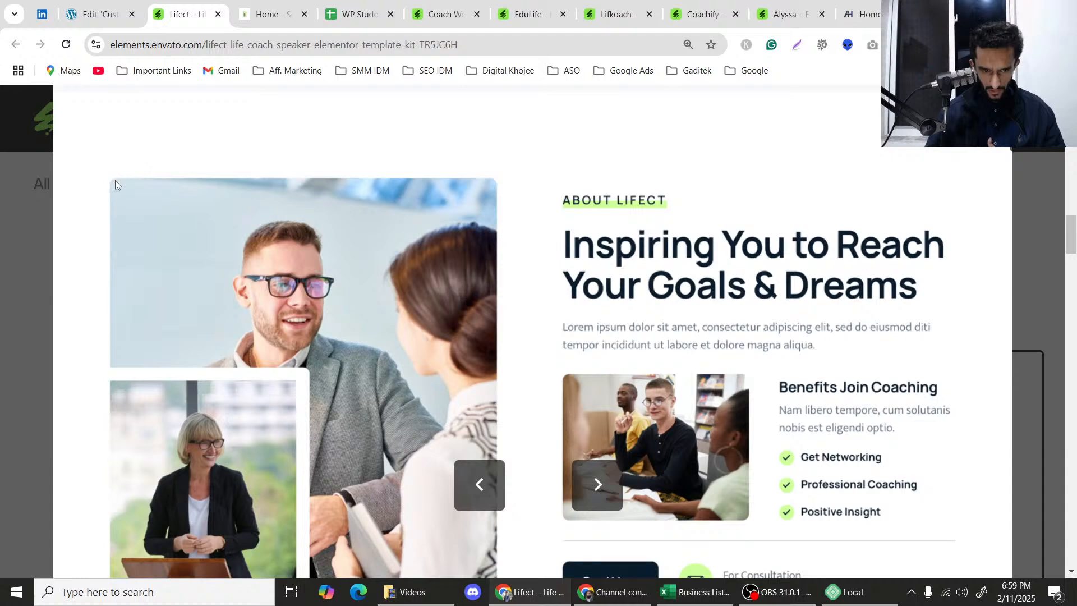
scroll(124, 174, down, 1)
scroll(494, 323, down, 2)
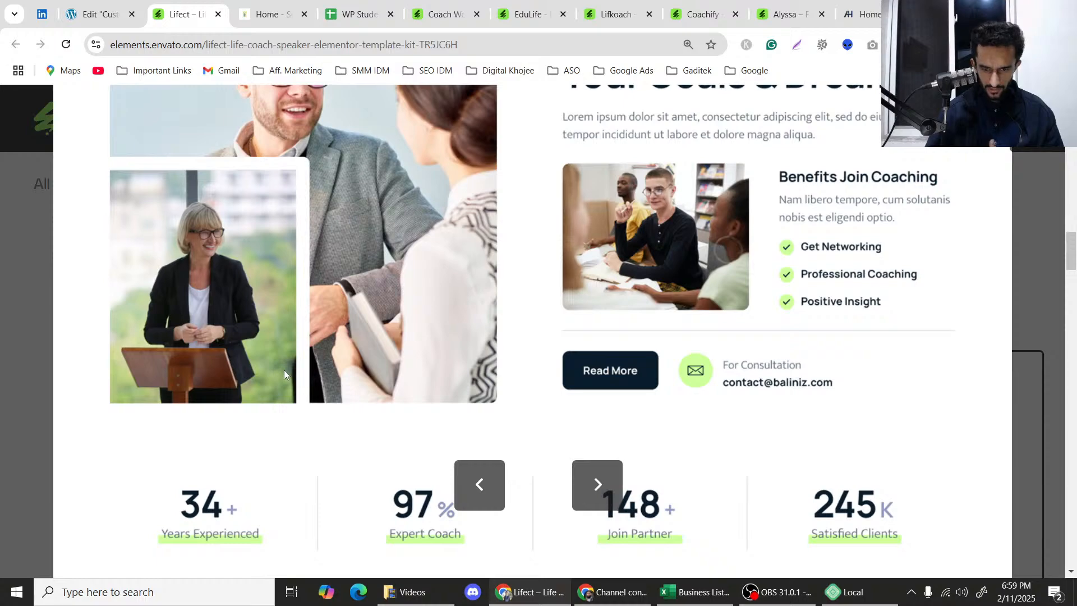
scroll(287, 356, up, 5)
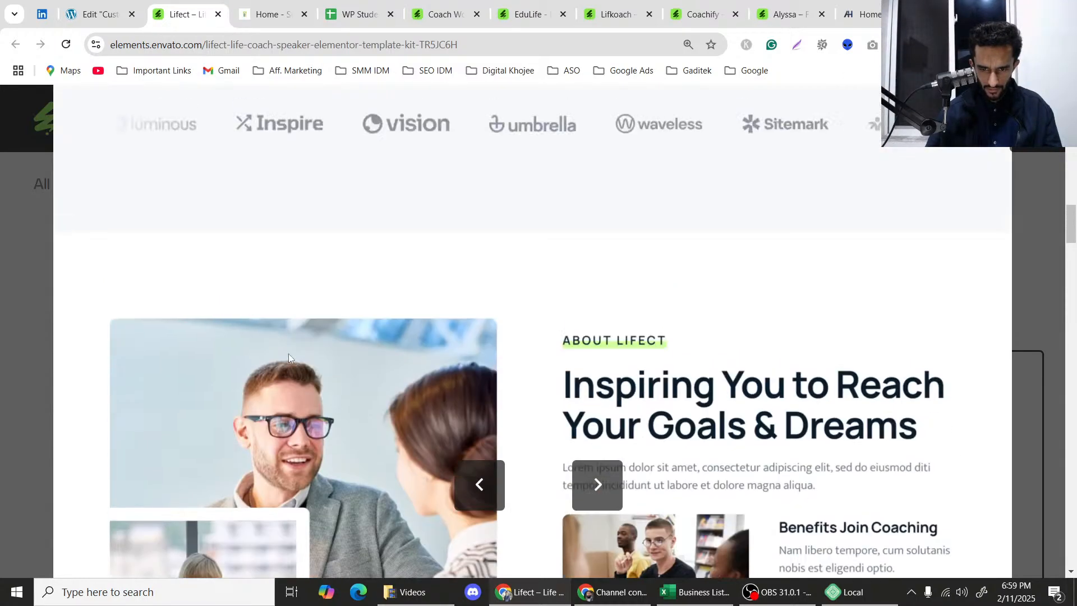
scroll(288, 353, down, 6)
scroll(288, 353, up, 5)
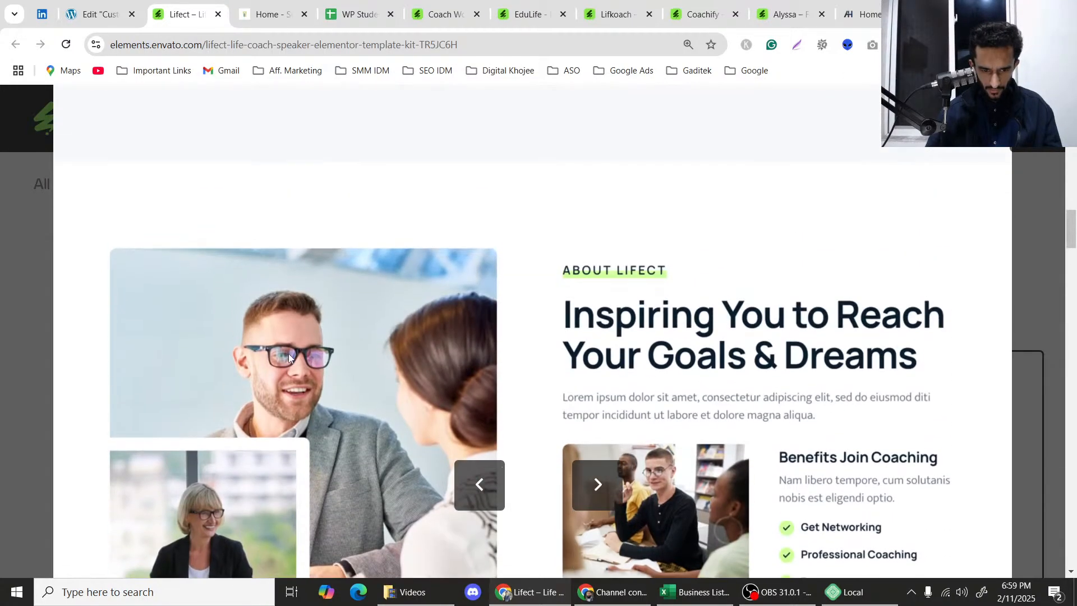
scroll(288, 353, down, 3)
scroll(288, 353, up, 3)
scroll(289, 353, down, 1)
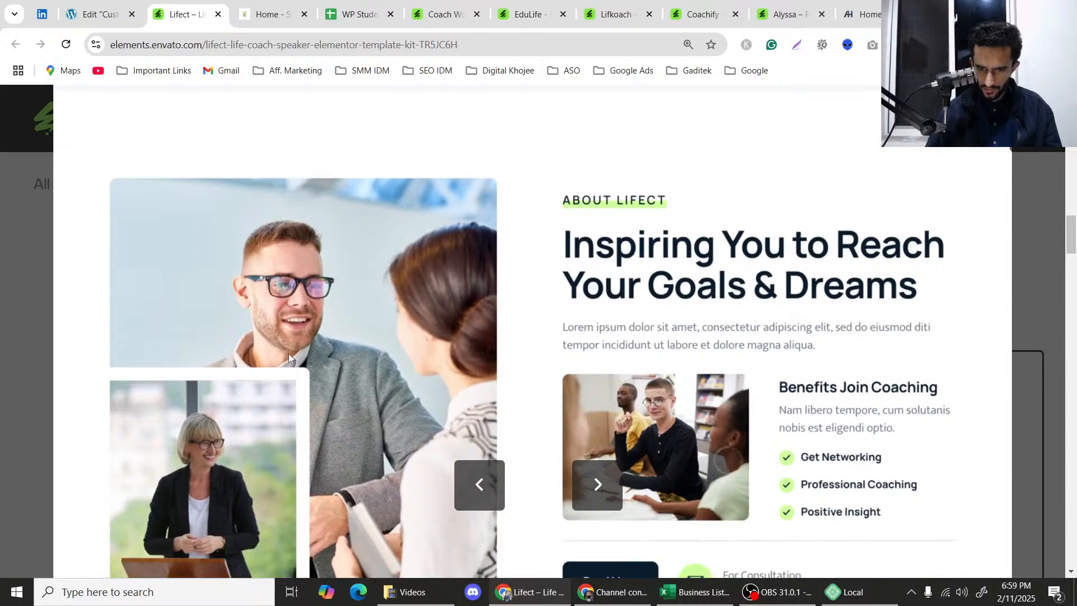
Return to the Elementor homepage and add an Image widget to the first column of the new two-column container.
click(108, 7)
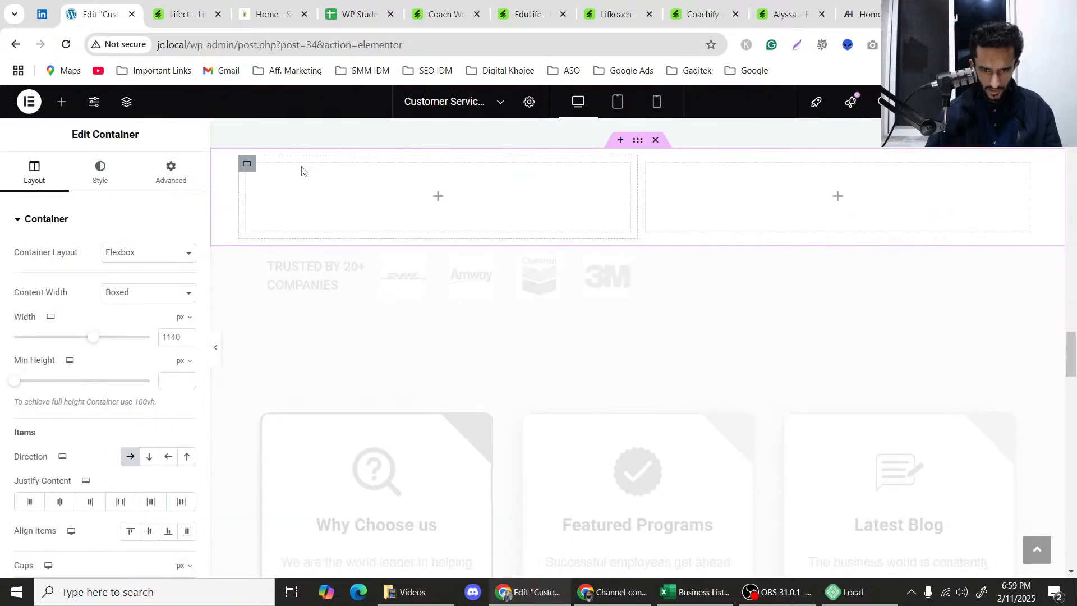
click(62, 112)
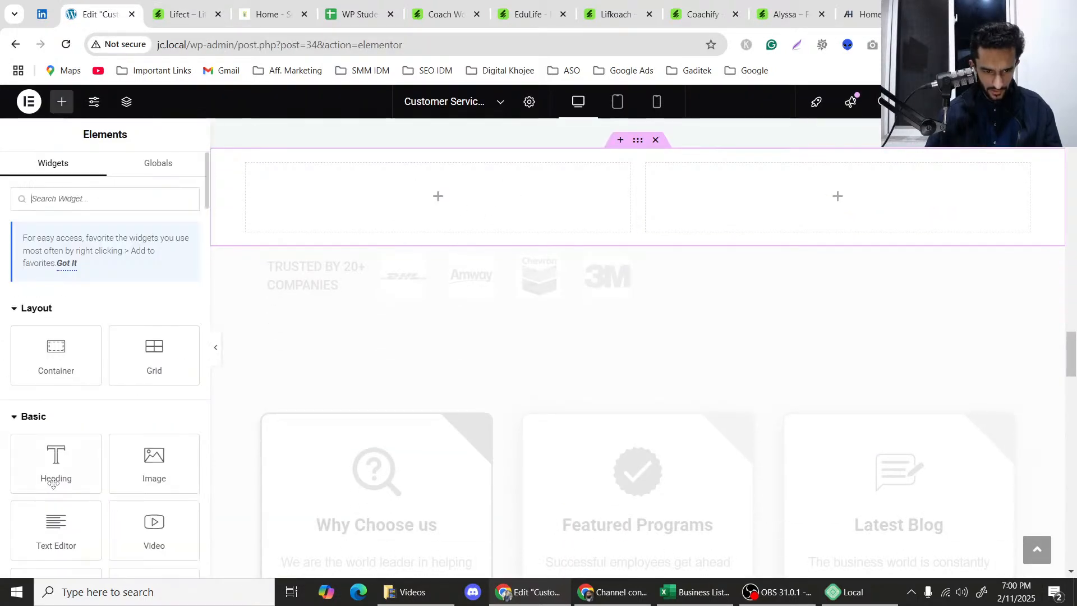
scroll(112, 404, down, 1)
drag(147, 401, 402, 219)
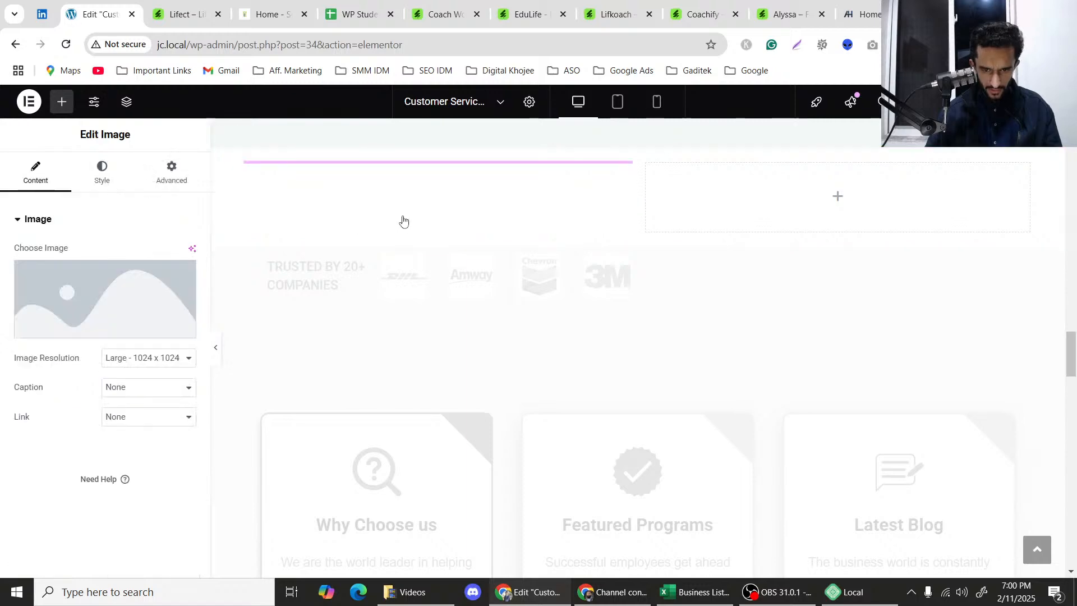
Open unsplash.com in a new browser tab, search it for "consuting", and close the neighbouring Home tab.
key(ctrl+t)
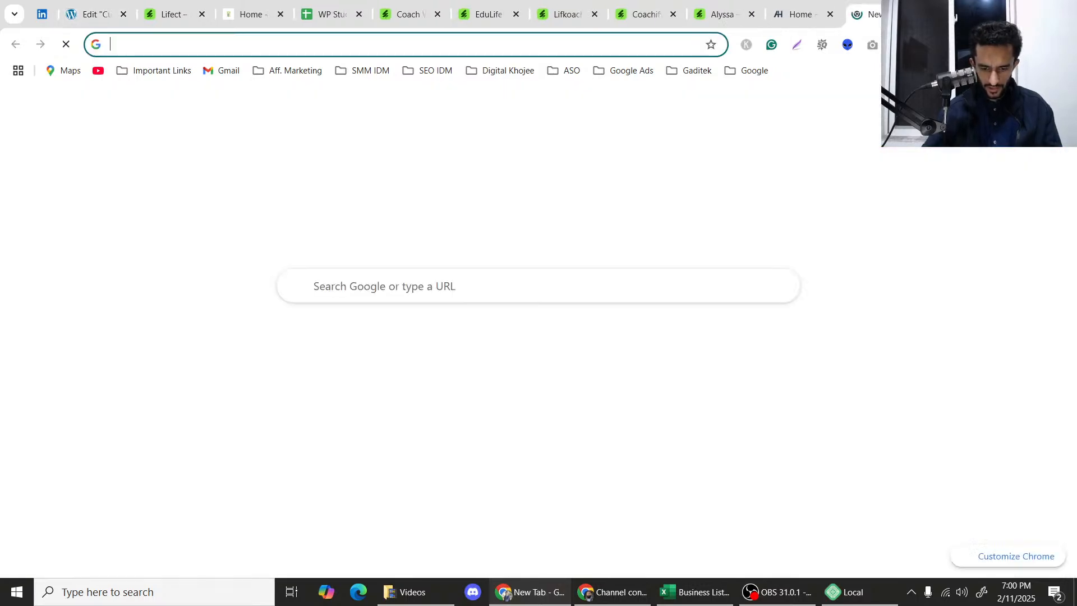
text(unsplash.com)
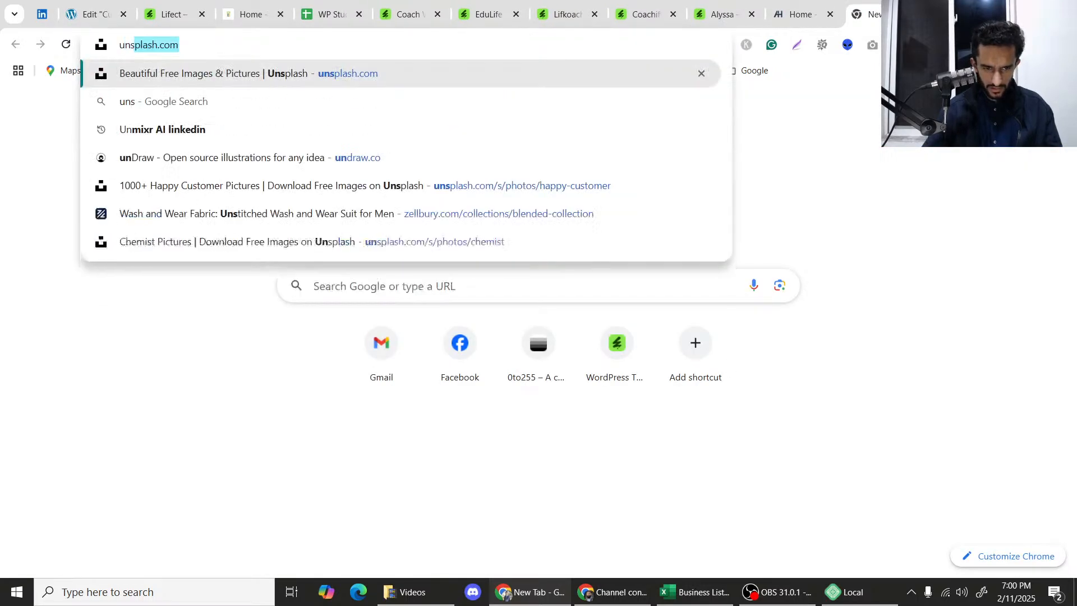
key(Return)
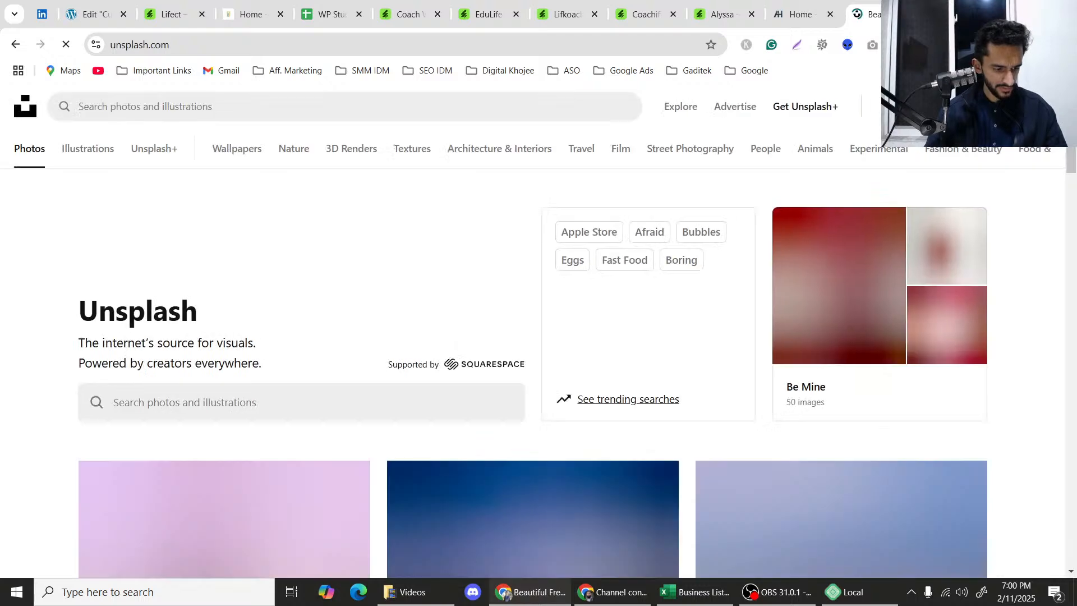
click(217, 389)
text(consk)
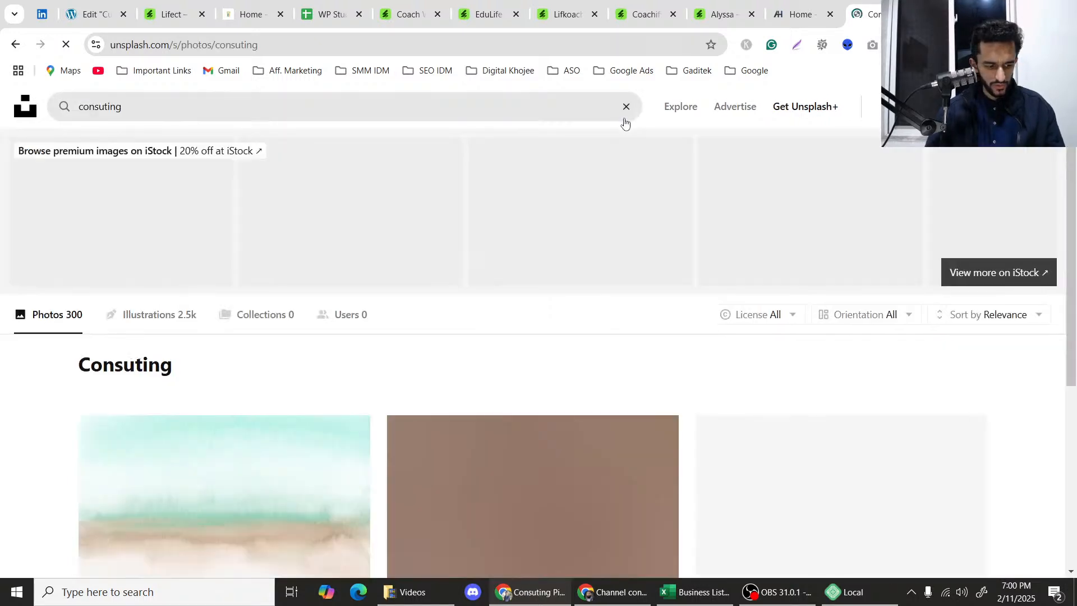
click(831, 15)
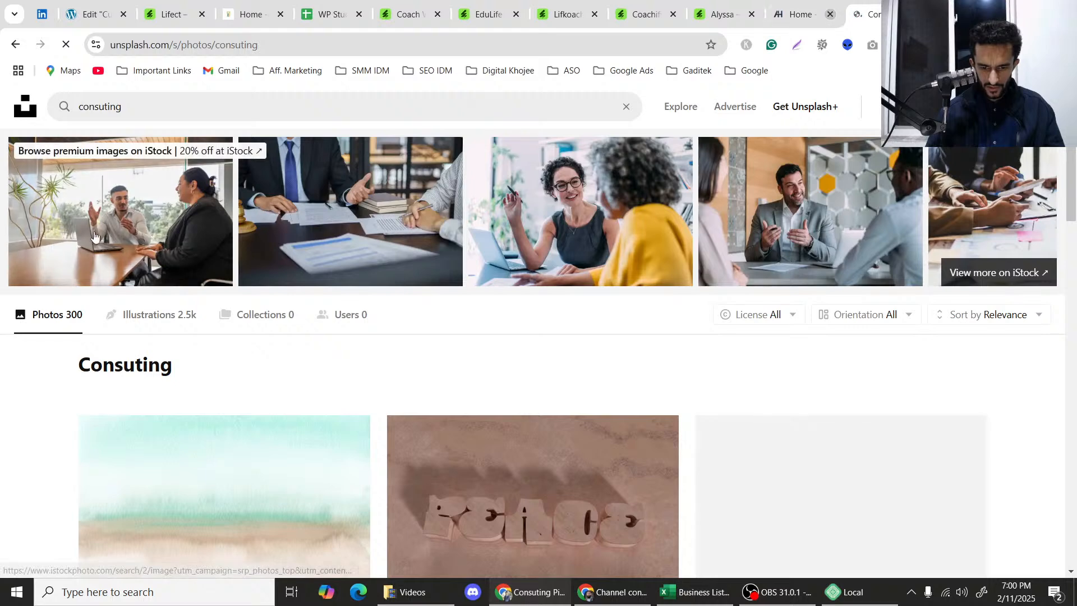
Correct the Unsplash search to "consulting" and switch to the related Consultant photos.
scroll(88, 233, down, 9)
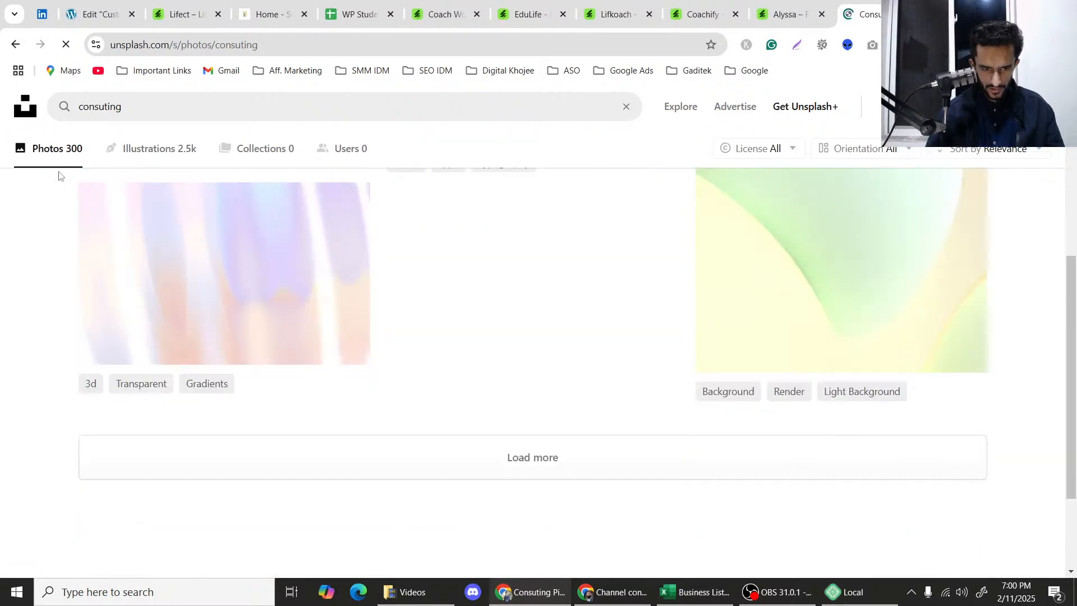
click(103, 106)
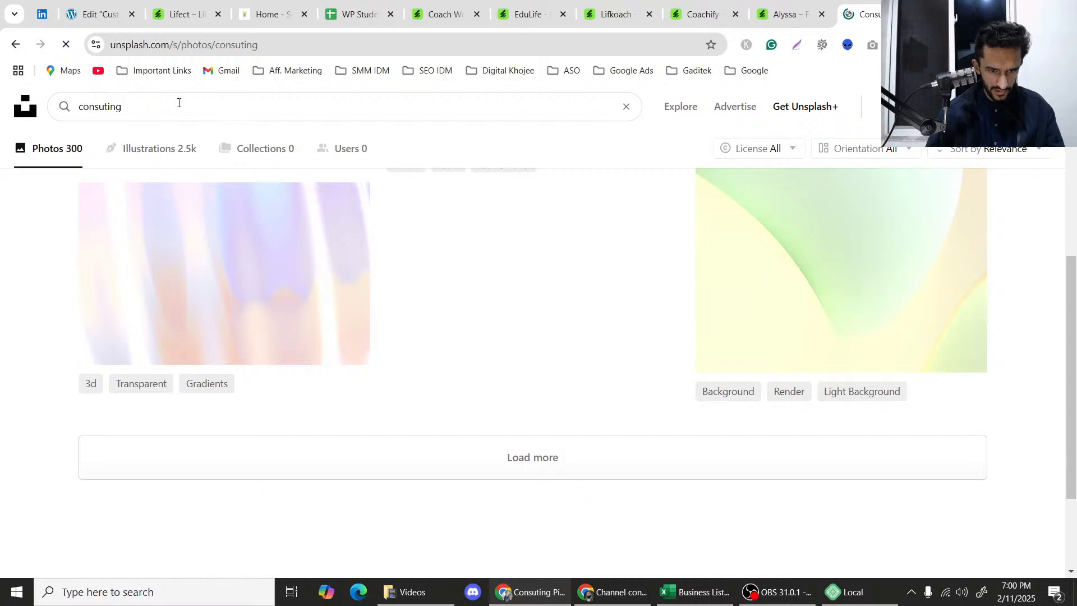
text(l)
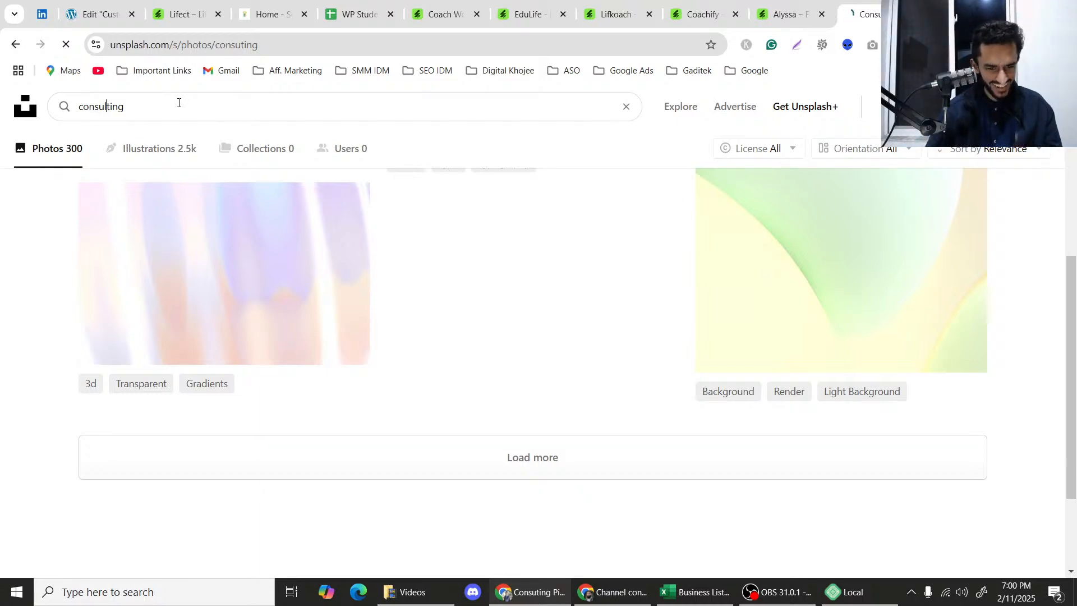
key(Return)
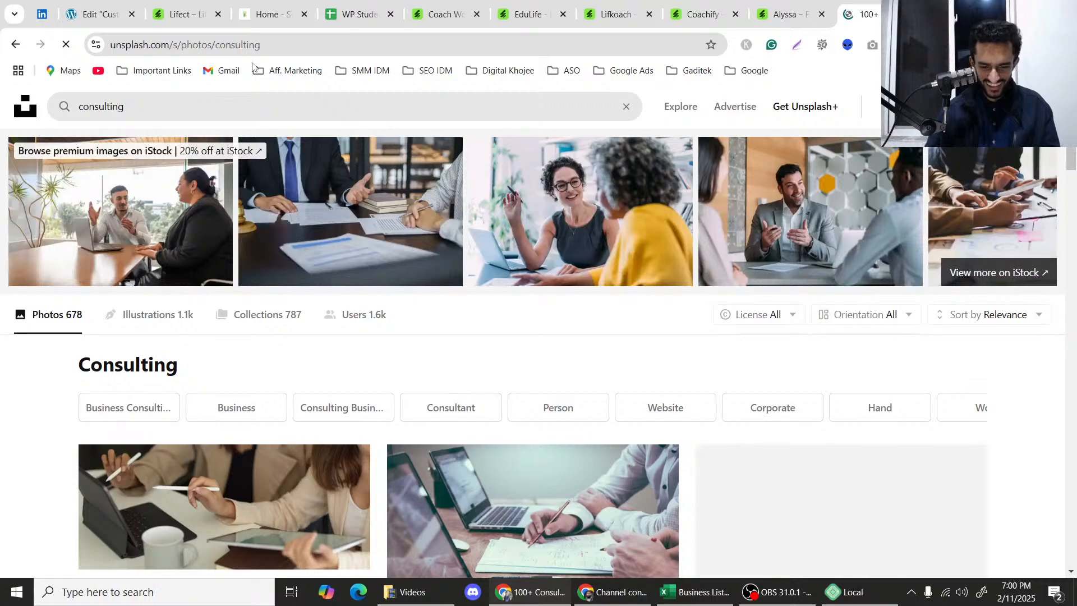
scroll(392, 137, down, 3)
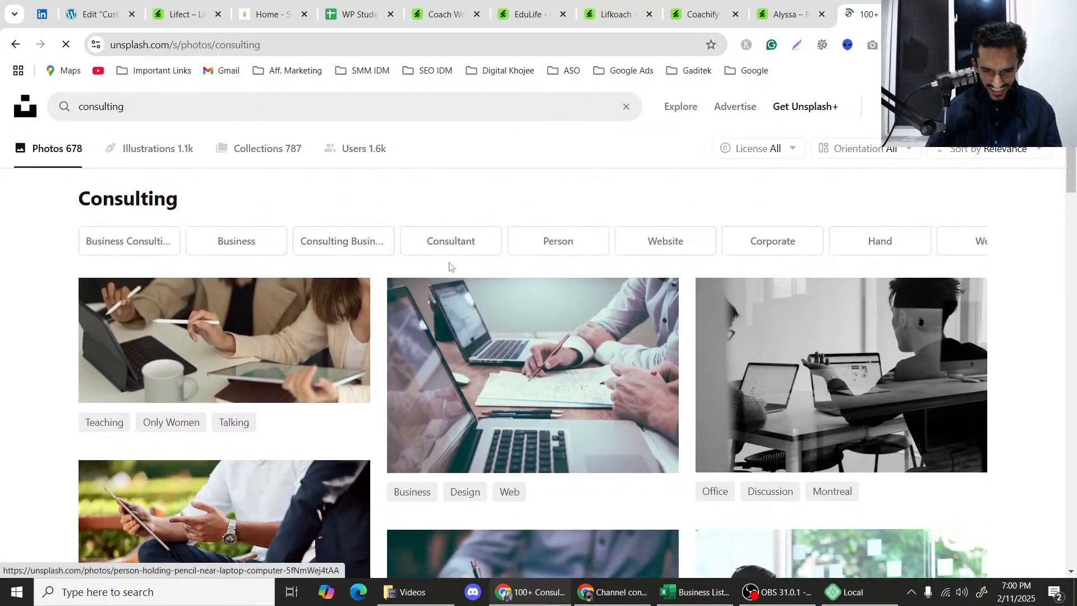
click(450, 243)
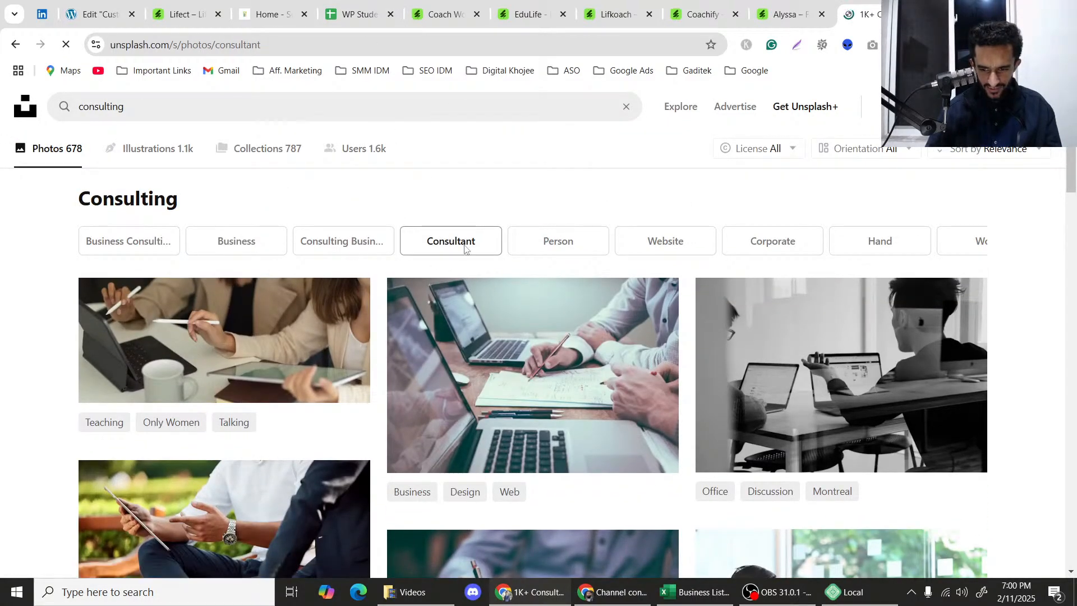
Browse the Unsplash consultant photos for a coaching image suited to the About section.
scroll(464, 247, down, 5)
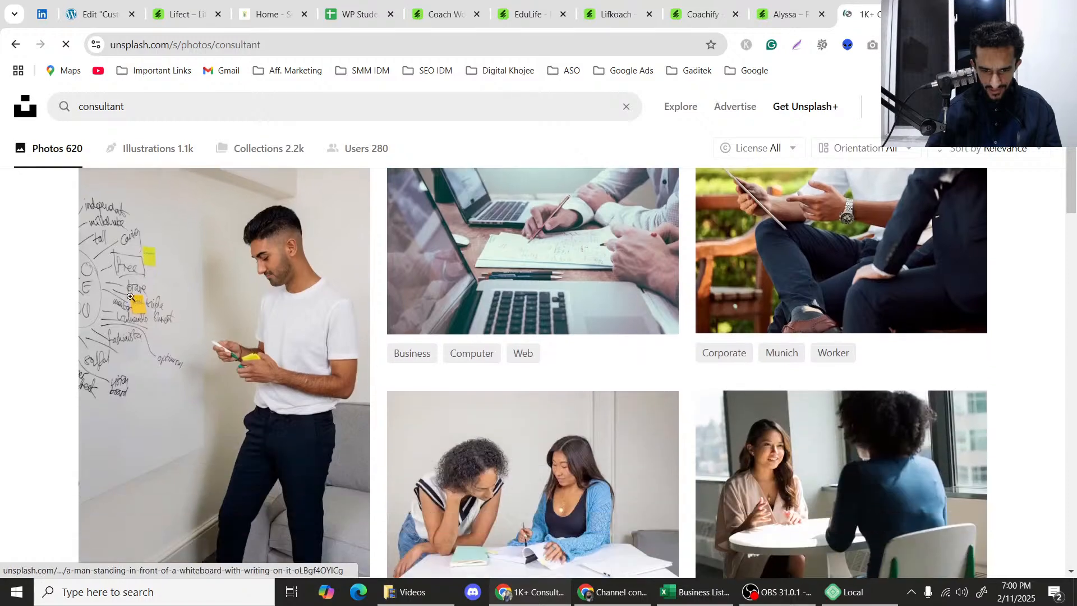
scroll(284, 325, down, 5)
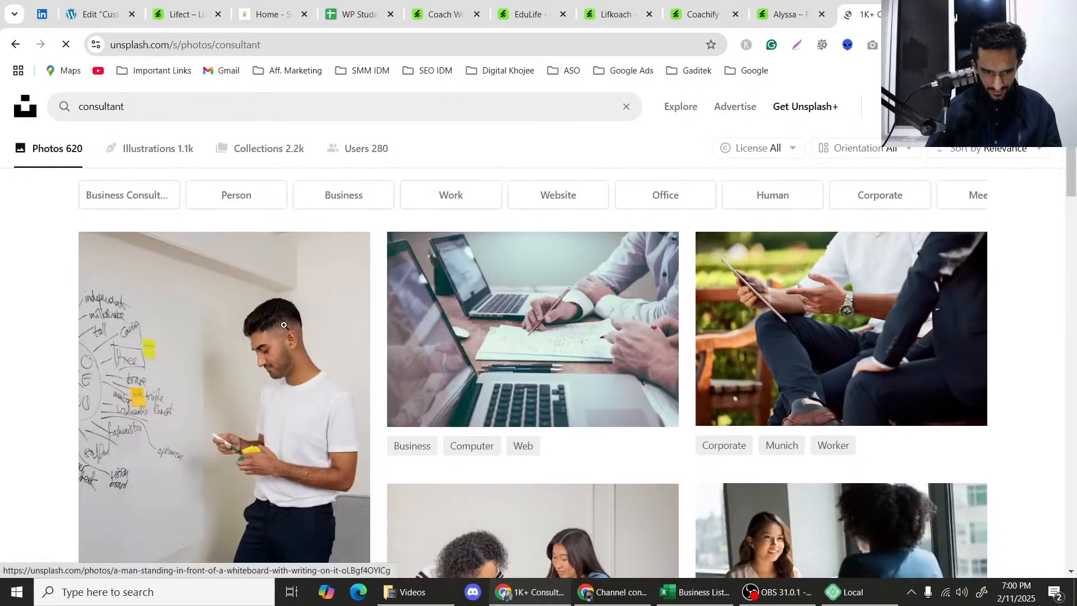
scroll(284, 325, down, 8)
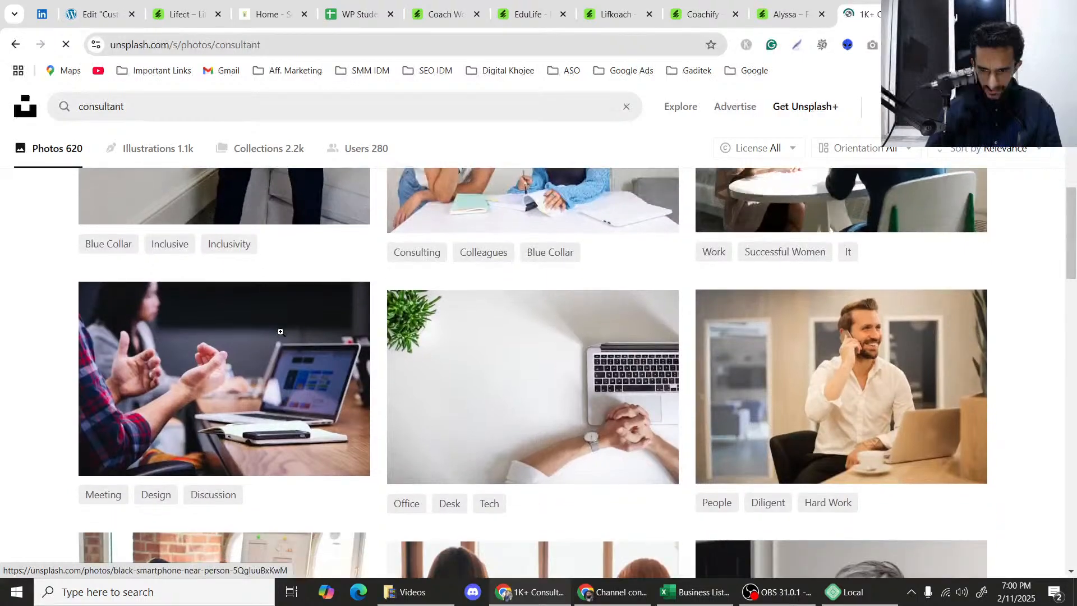
scroll(281, 332, down, 1)
scroll(908, 289, down, 5)
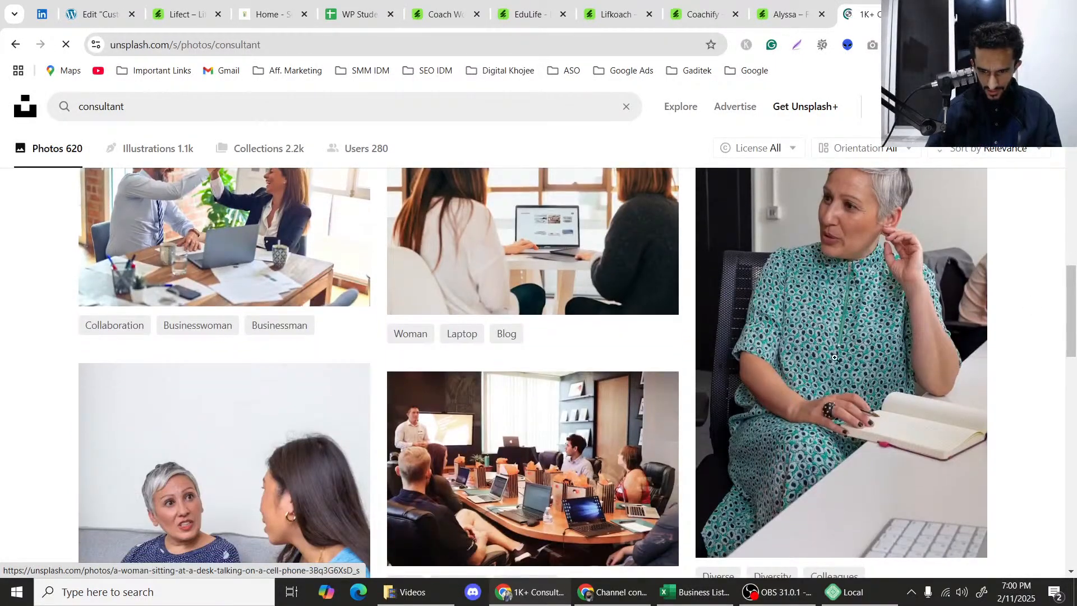
scroll(818, 341, up, 2)
scroll(817, 340, down, 2)
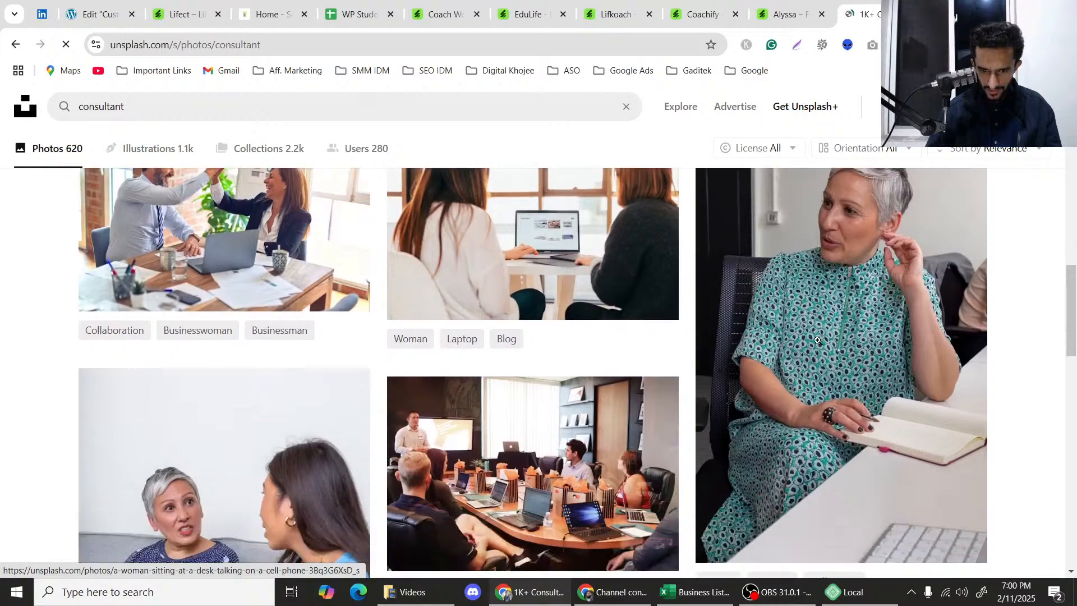
scroll(342, 339, down, 4)
scroll(309, 335, up, 2)
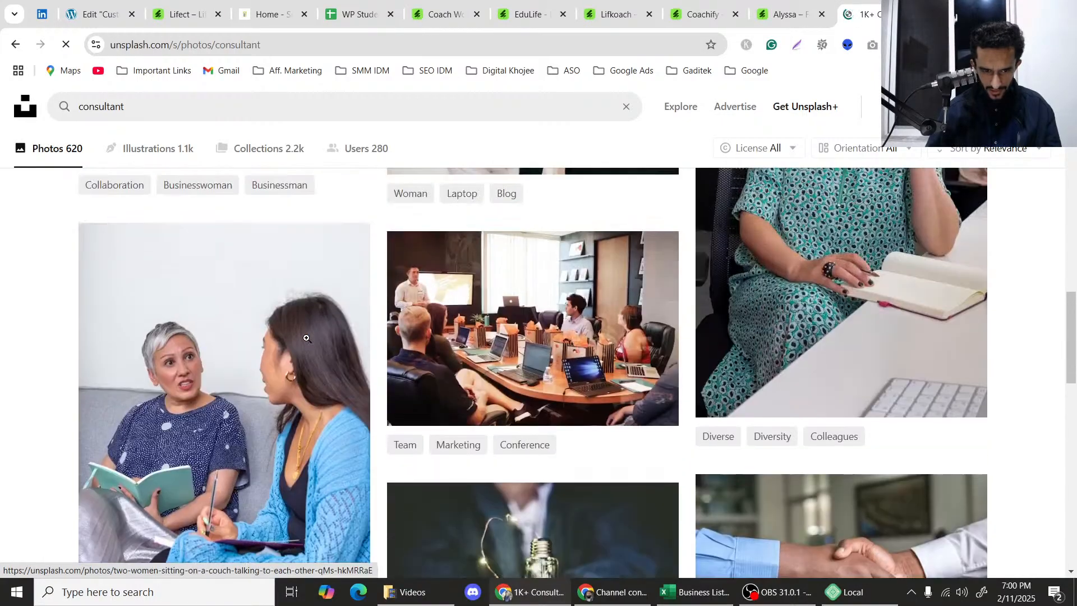
scroll(309, 336, down, 3)
scroll(309, 335, down, 5)
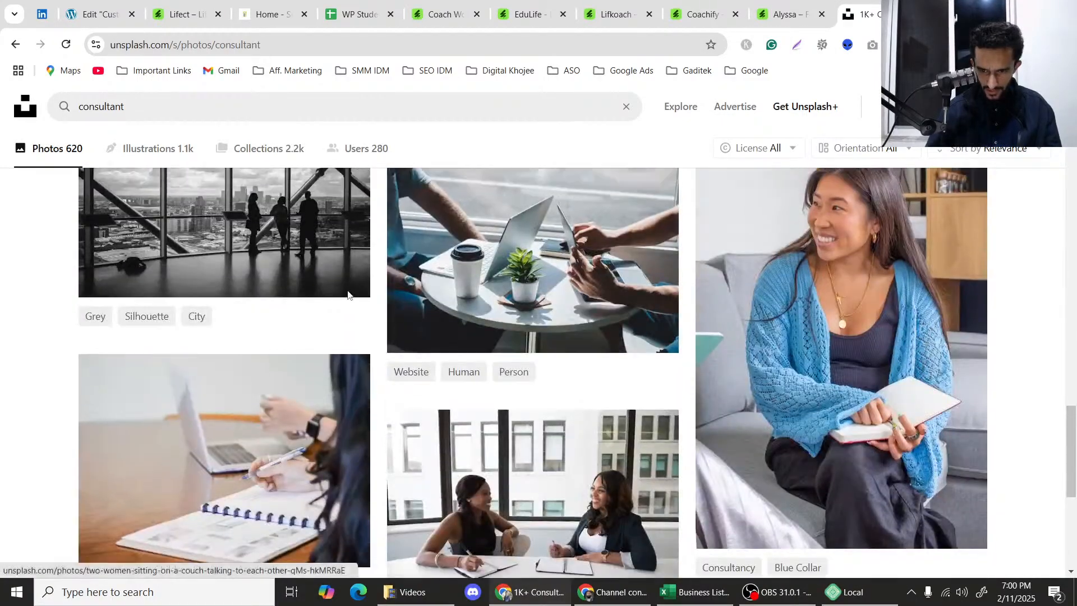
scroll(346, 291, down, 5)
scroll(471, 409, up, 1)
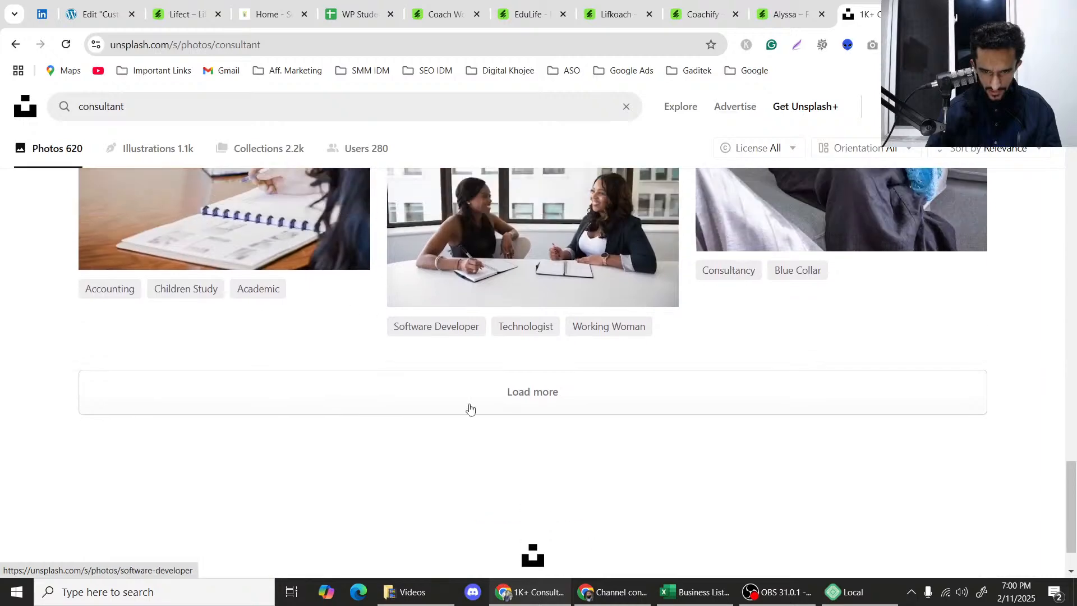
Load more Unsplash consultant results and open the portrait photo of a person seated in a chair facing a man.
click(523, 405)
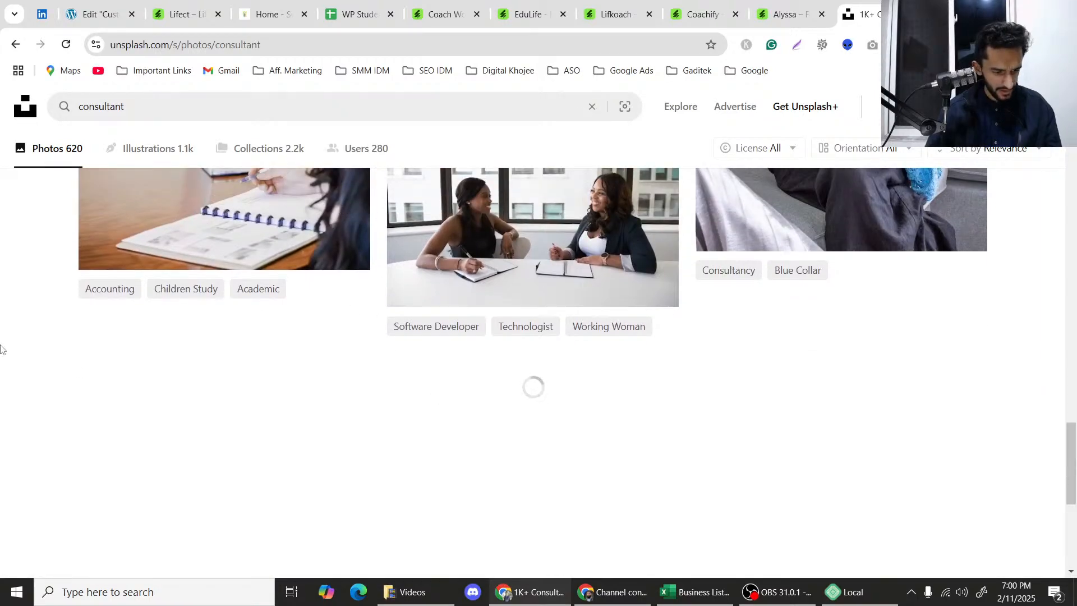
scroll(11, 373, down, 5)
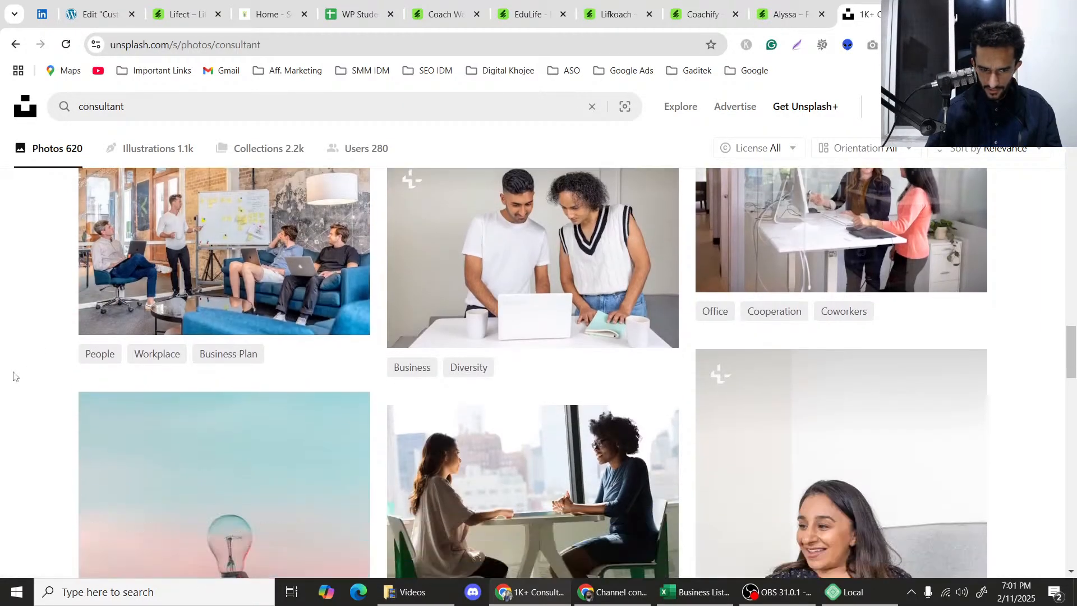
scroll(14, 376, down, 2)
scroll(13, 376, up, 1)
scroll(14, 376, down, 4)
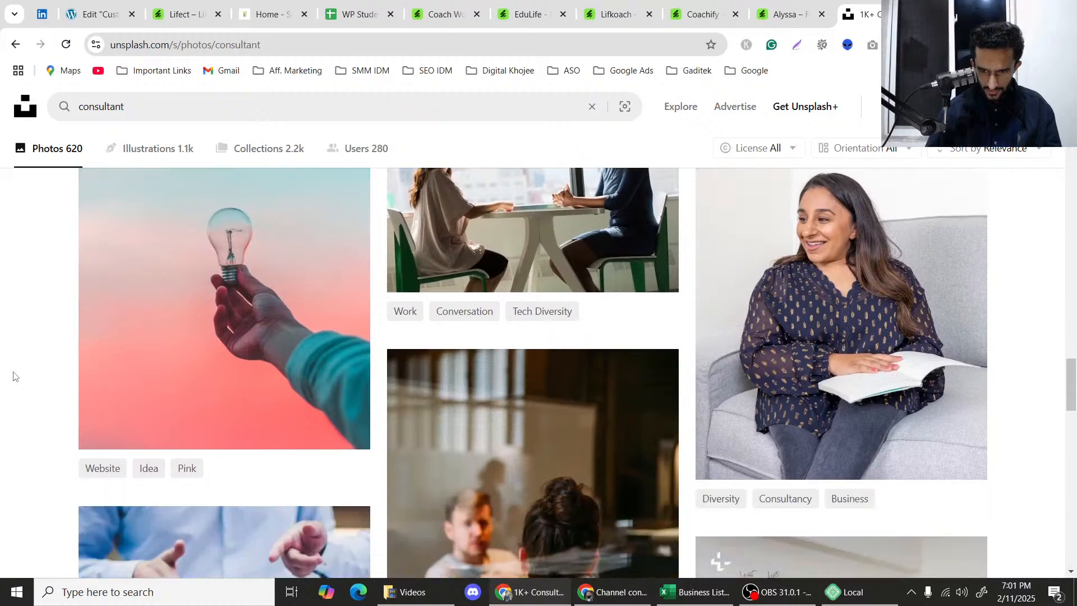
scroll(12, 374, down, 1)
scroll(34, 374, up, 1)
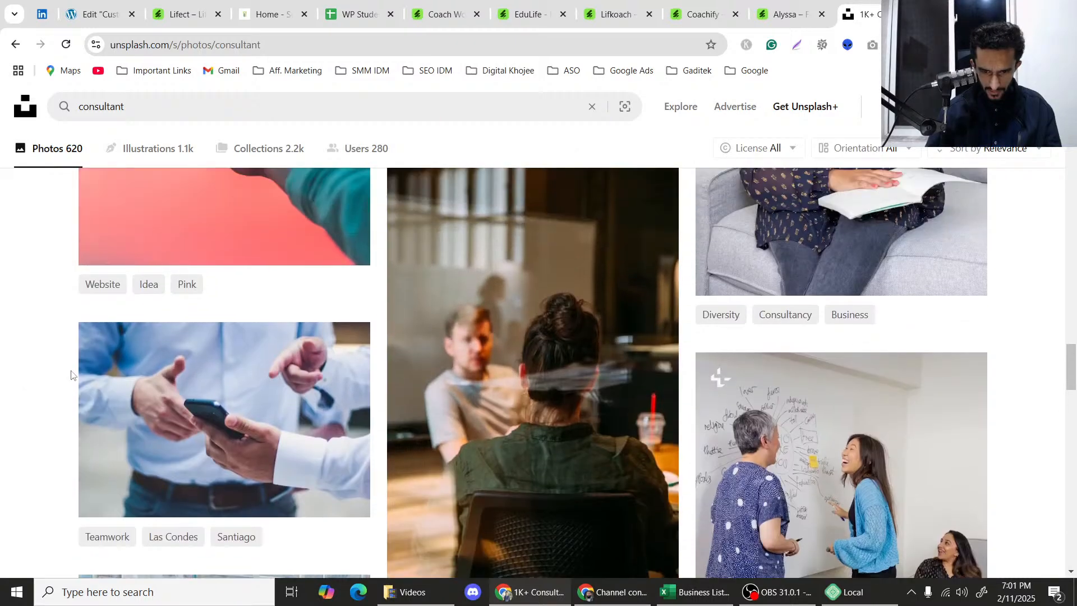
click(539, 358)
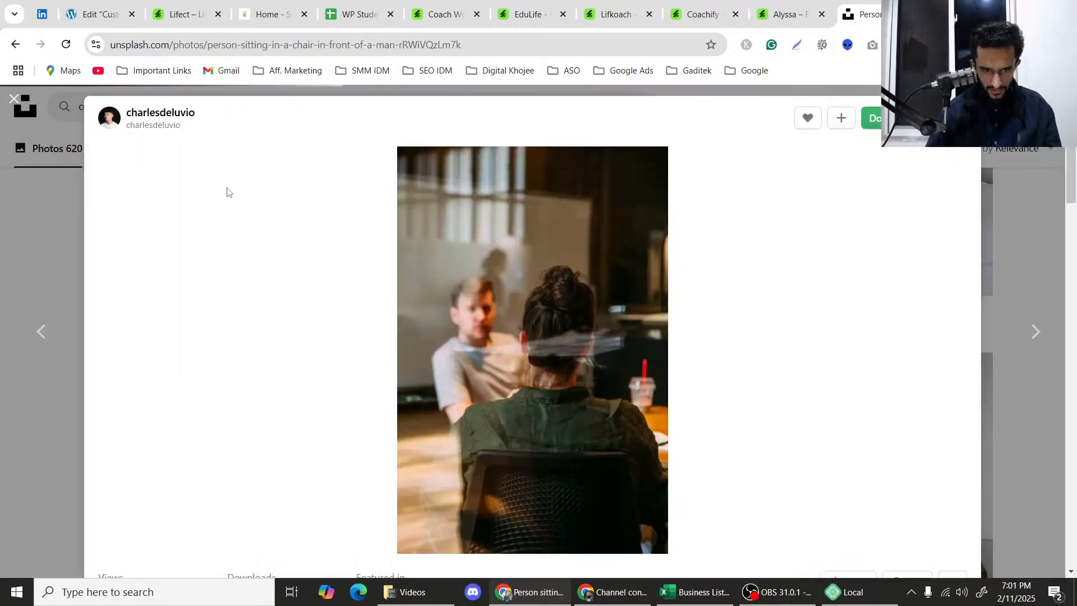
Compare the opened photo with the Lifect template's About section images and the homepage's empty image placeholder.
click(65, 4)
click(179, 3)
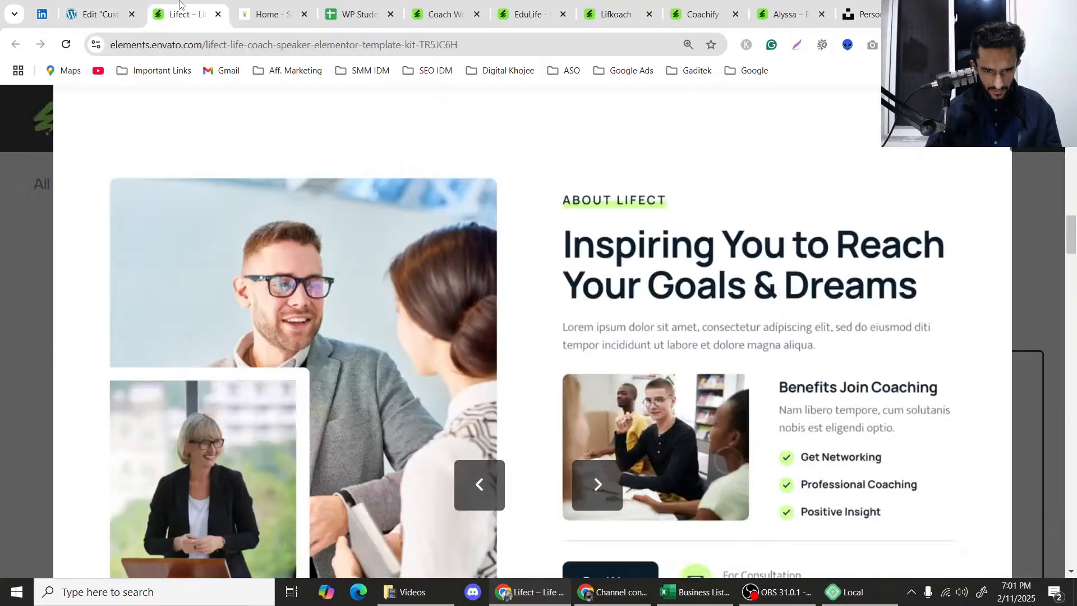
click(101, 5)
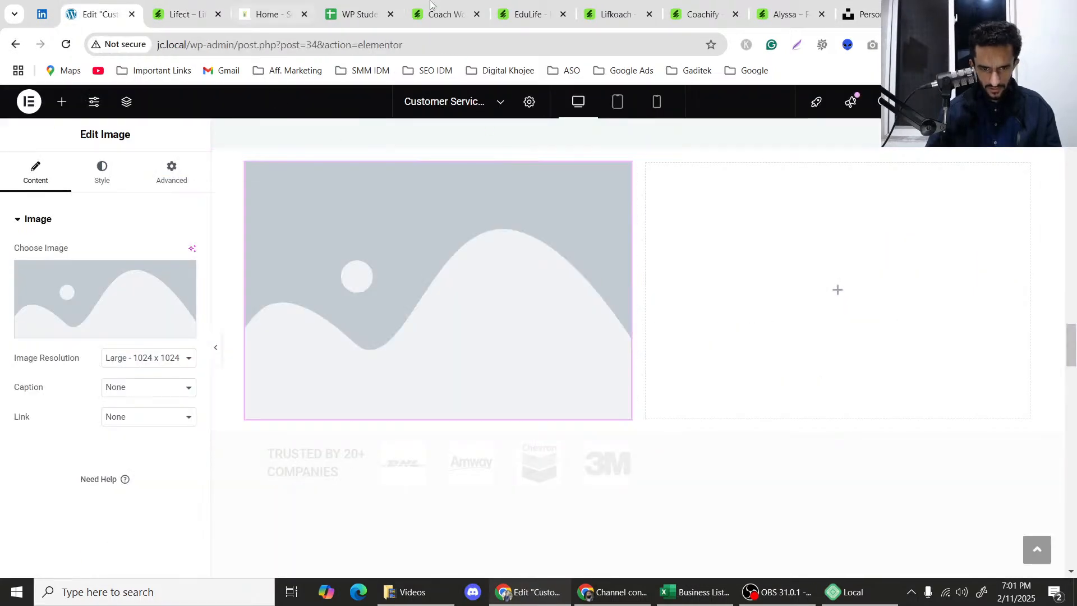
click(830, 6)
click(859, 10)
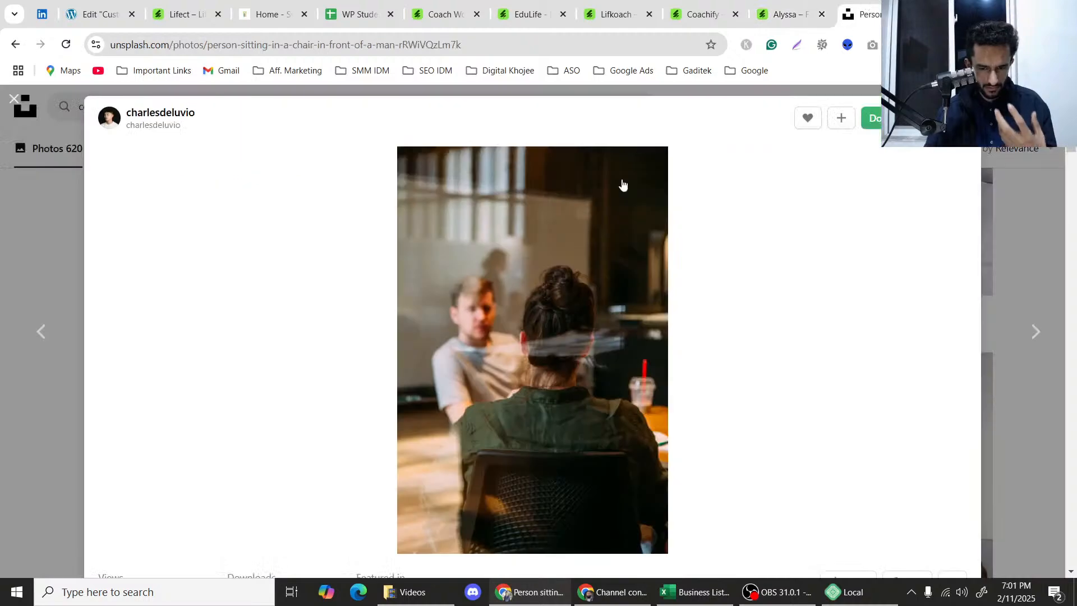
Return to the Unsplash consultant results and examine further photos for a one-to-one coaching scene suited to the About section.
key(alt+Left)
scroll(394, 356, down, 6)
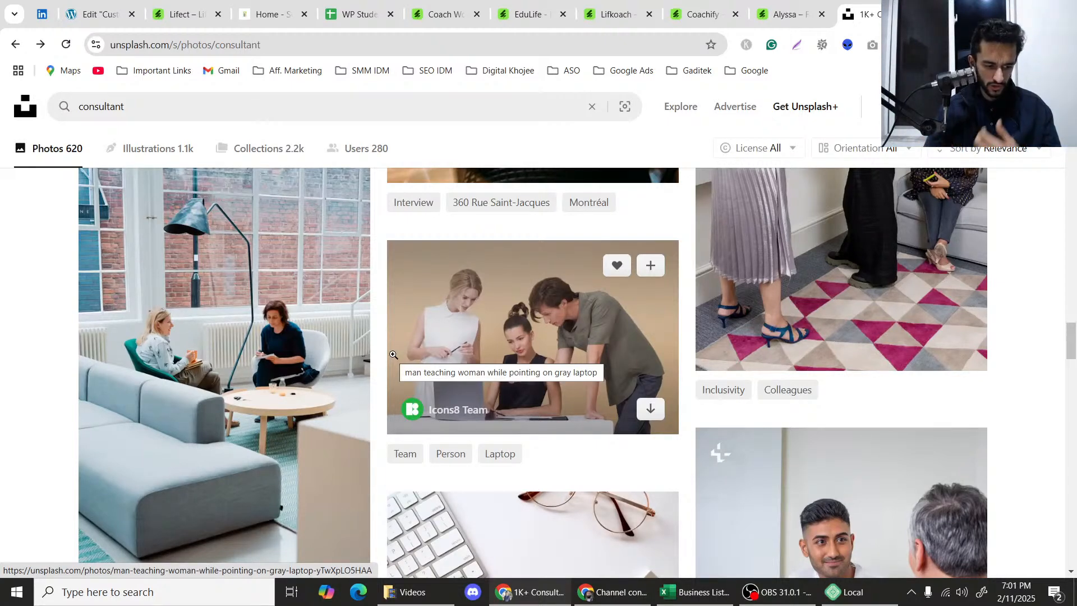
scroll(349, 356, down, 5)
scroll(34, 359, up, 5)
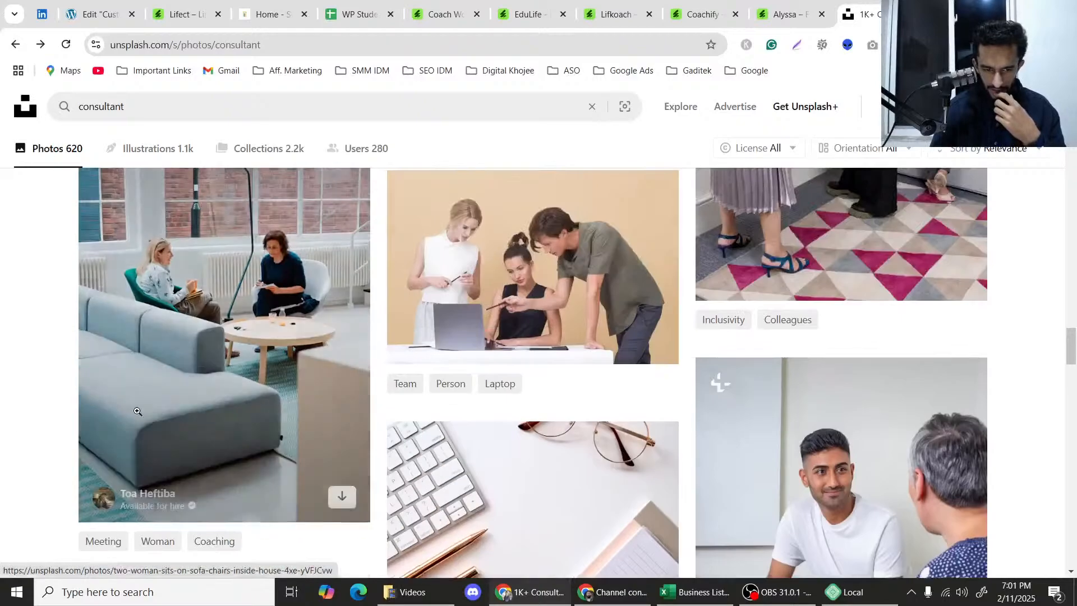
scroll(29, 349, down, 3)
scroll(30, 349, down, 5)
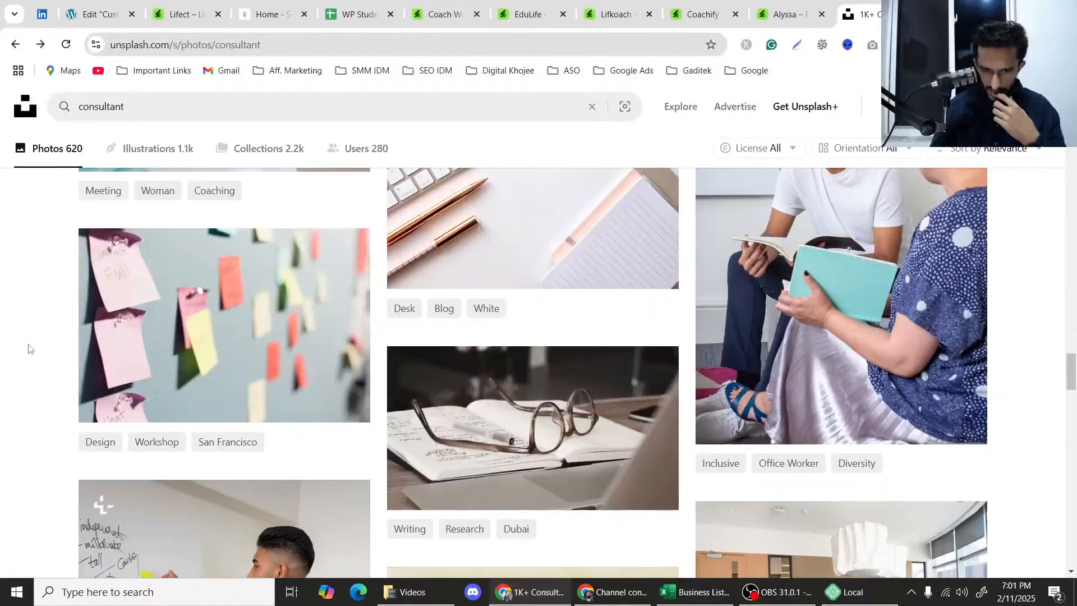
scroll(28, 349, up, 4)
scroll(419, 396, down, 12)
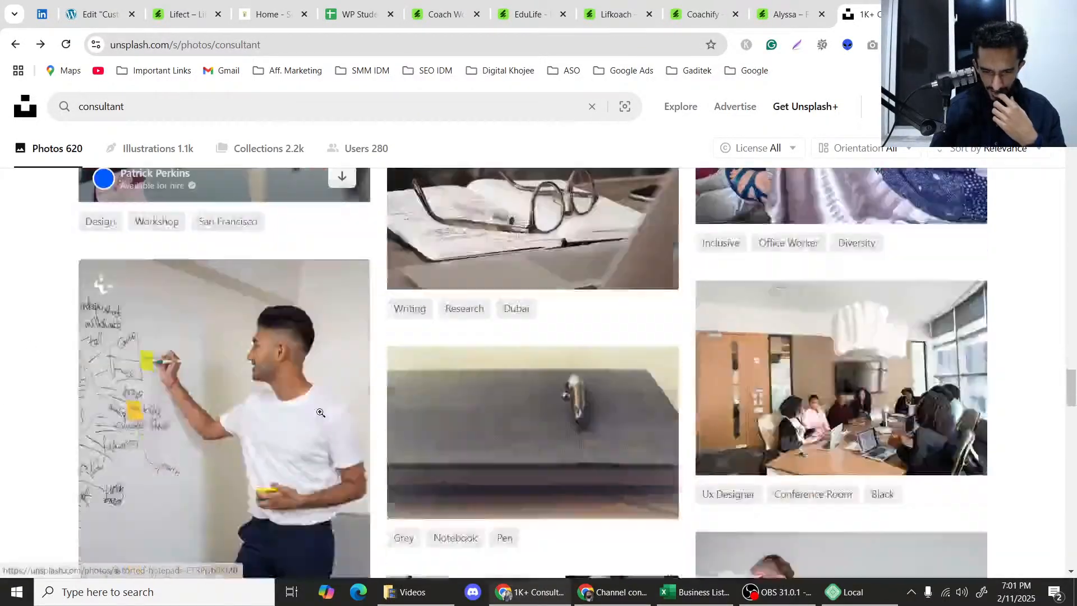
scroll(419, 397, down, 6)
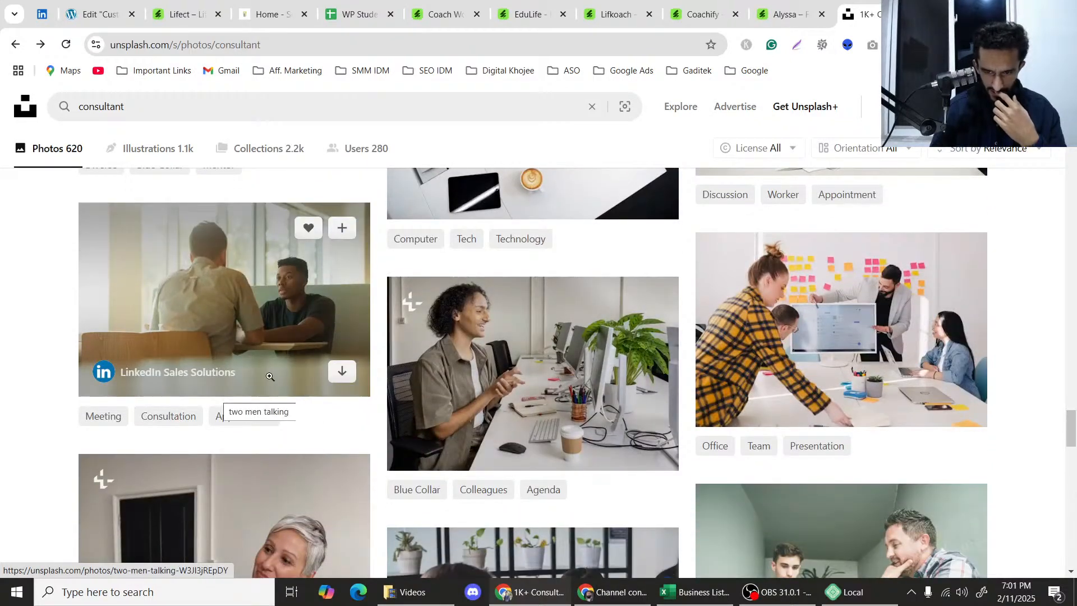
scroll(519, 364, down, 5)
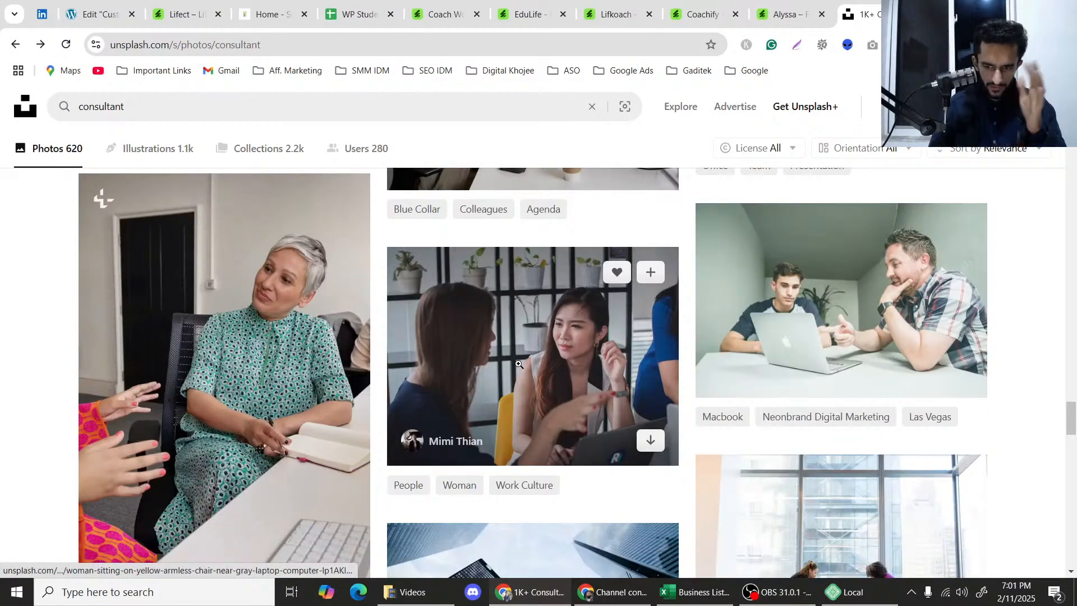
scroll(519, 366, down, 8)
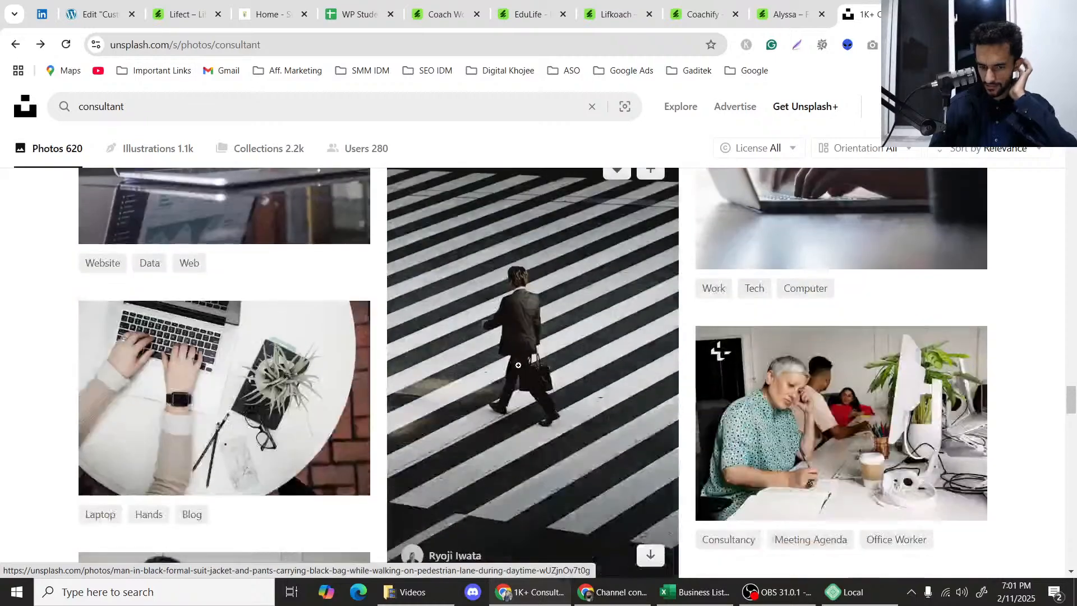
scroll(519, 365, down, 7)
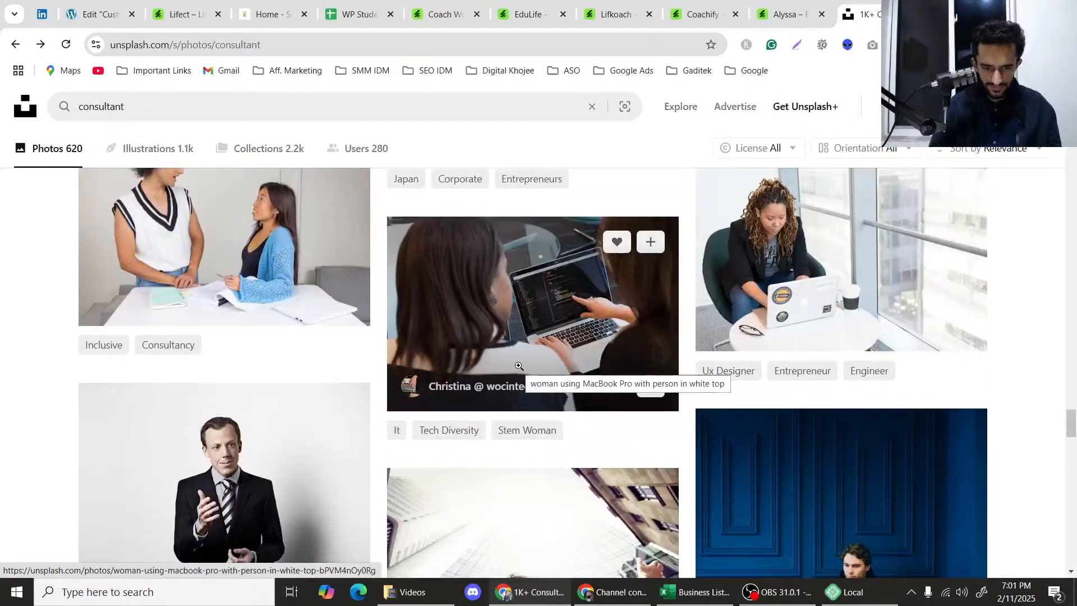
scroll(519, 365, down, 5)
scroll(246, 325, down, 1)
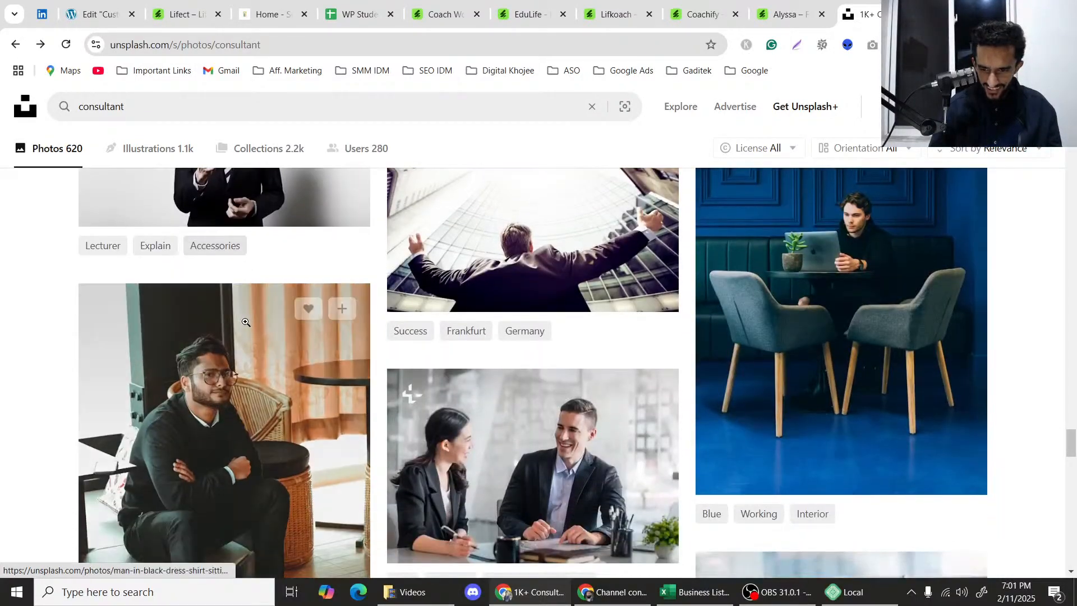
scroll(245, 322, down, 3)
scroll(315, 343, down, 11)
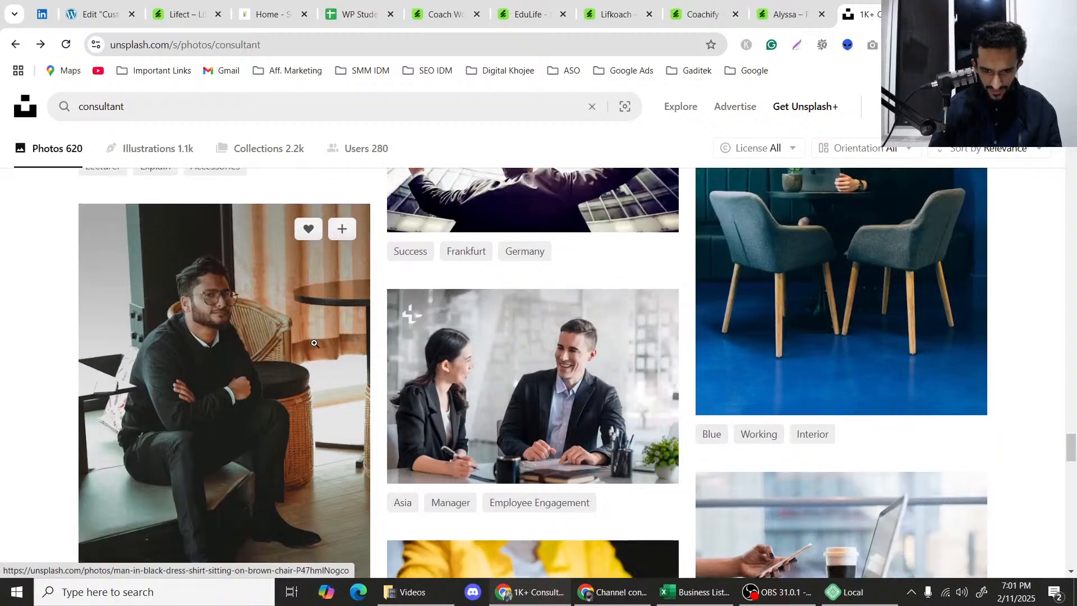
scroll(314, 348, down, 9)
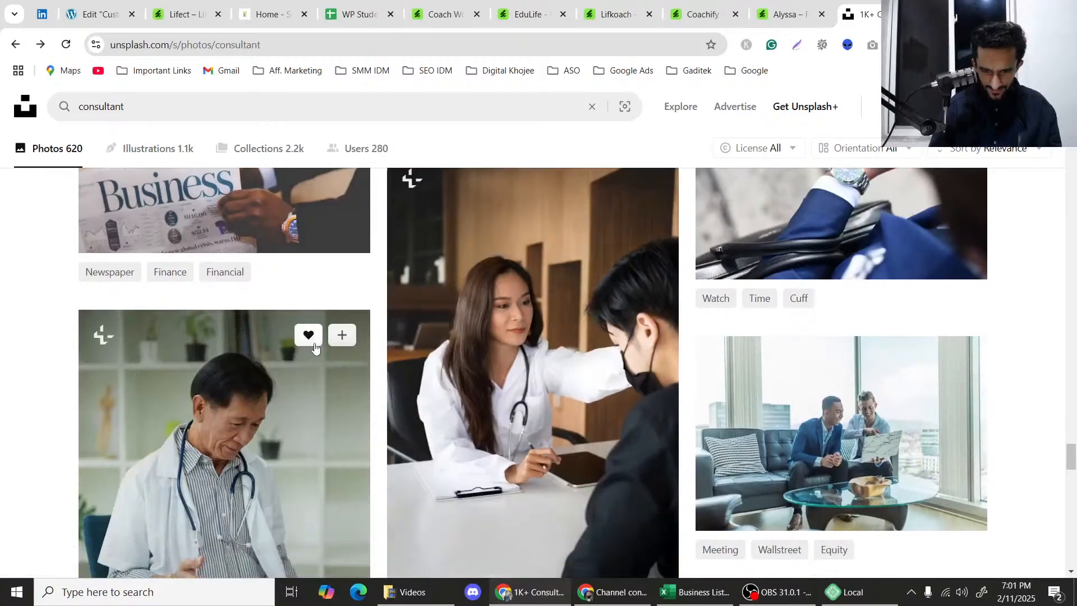
scroll(398, 346, down, 4)
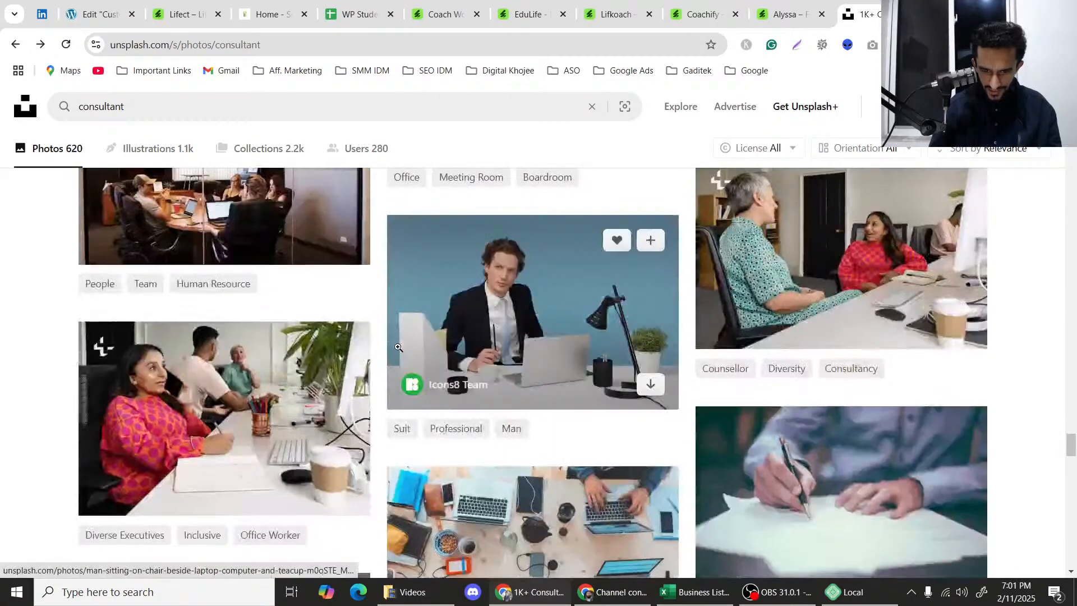
scroll(398, 348, down, 11)
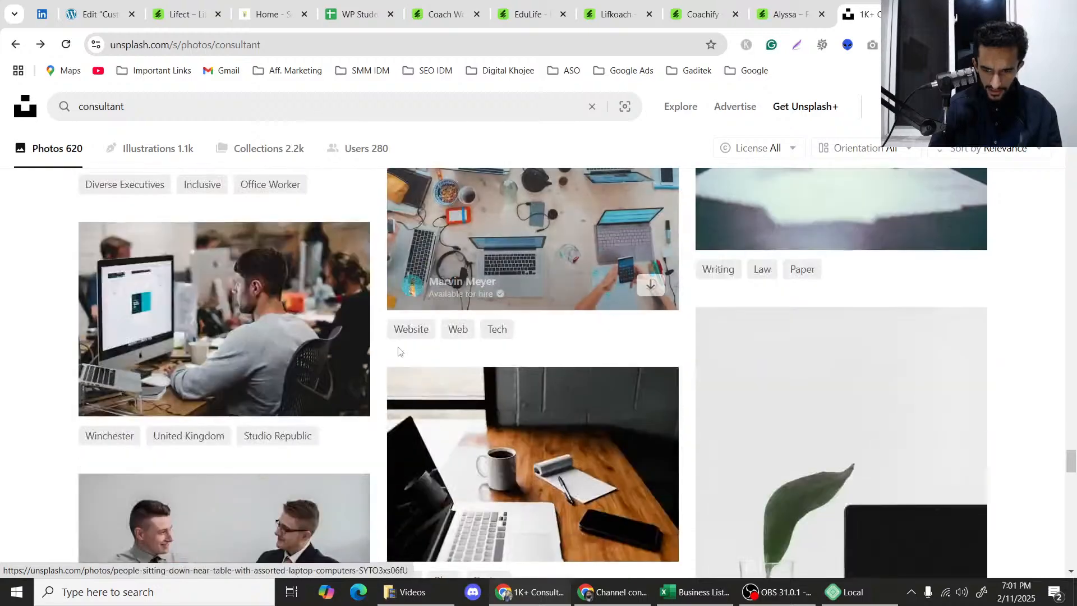
scroll(398, 347, down, 5)
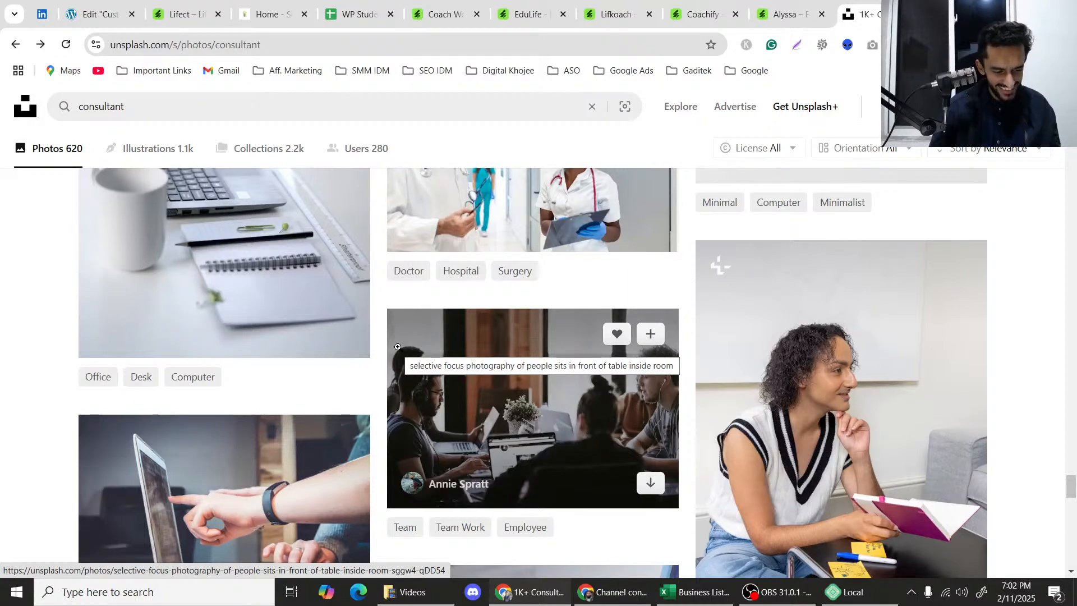
scroll(399, 352, down, 8)
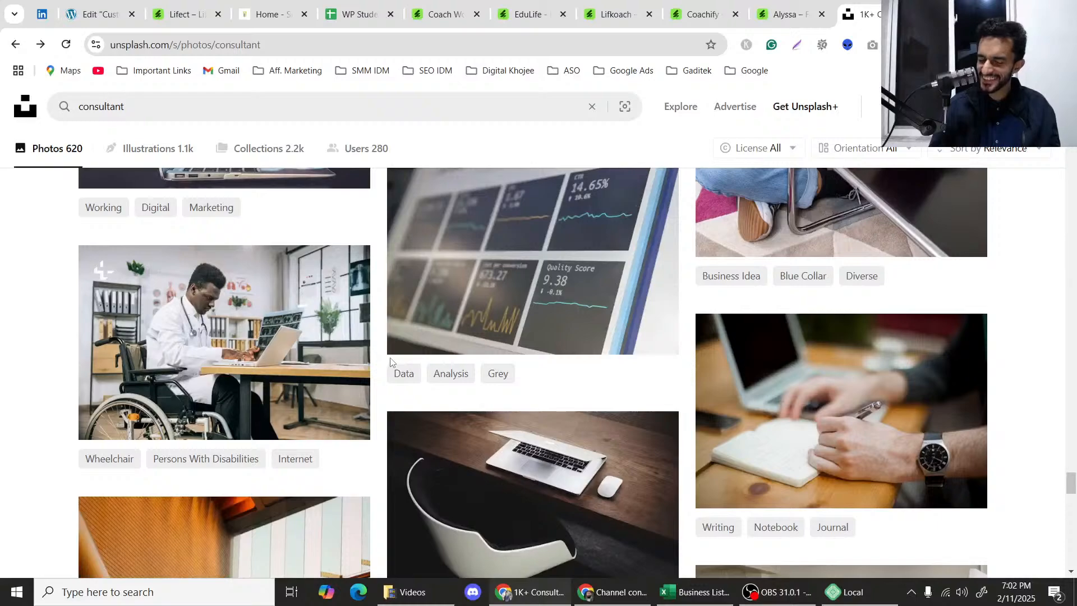
scroll(391, 362, down, 6)
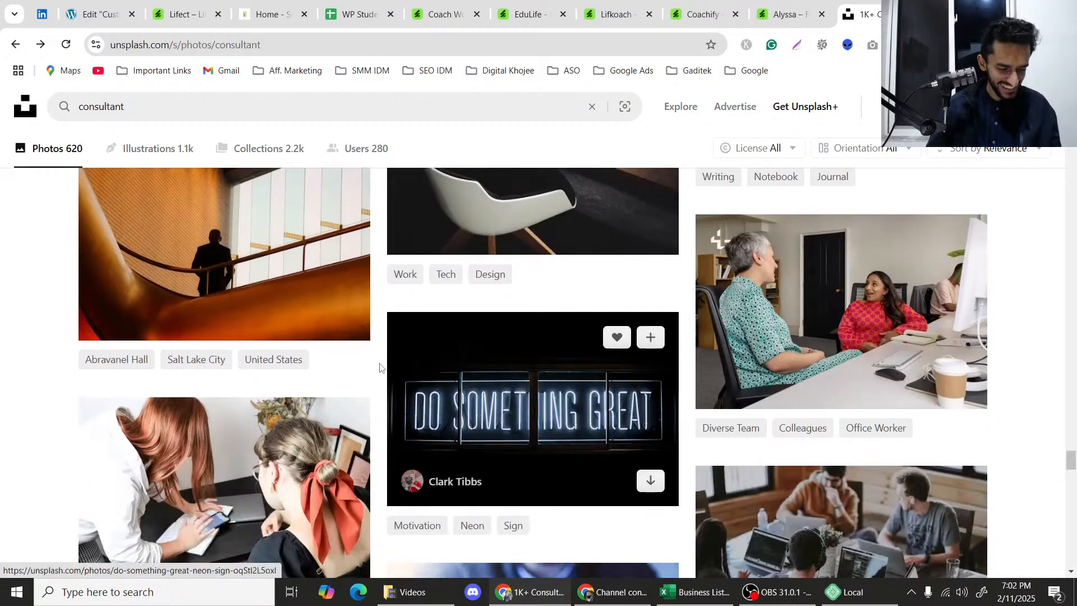
scroll(380, 367, down, 3)
scroll(403, 319, down, 1)
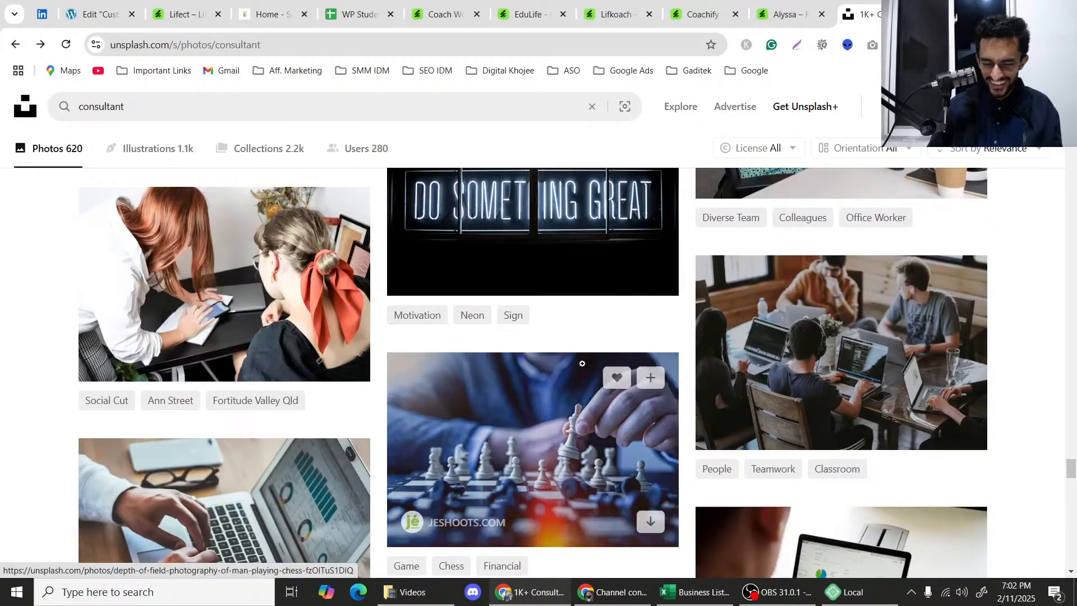
scroll(583, 363, down, 8)
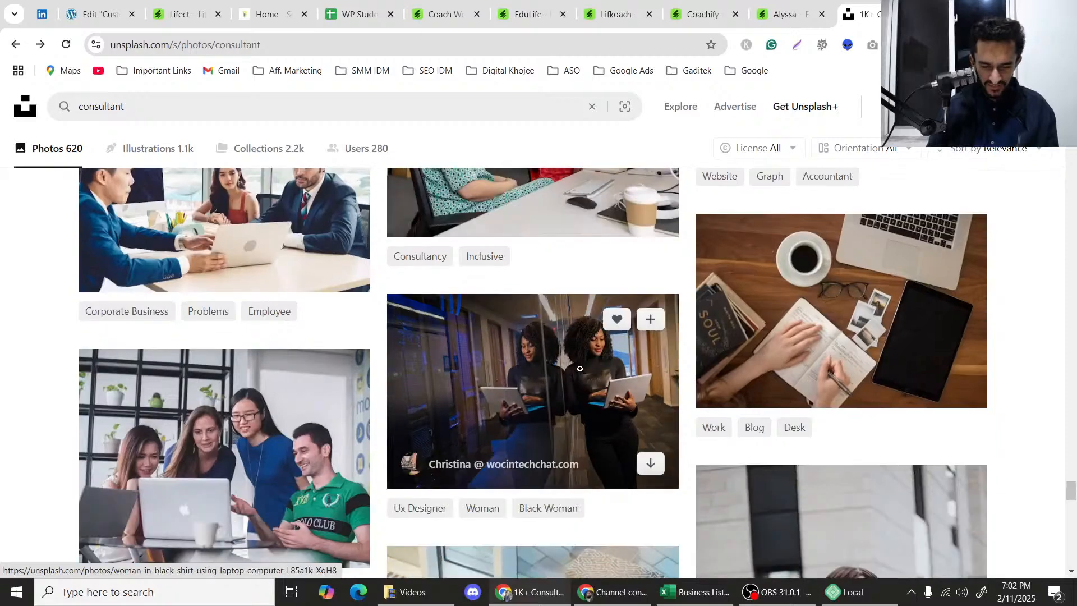
scroll(580, 369, down, 11)
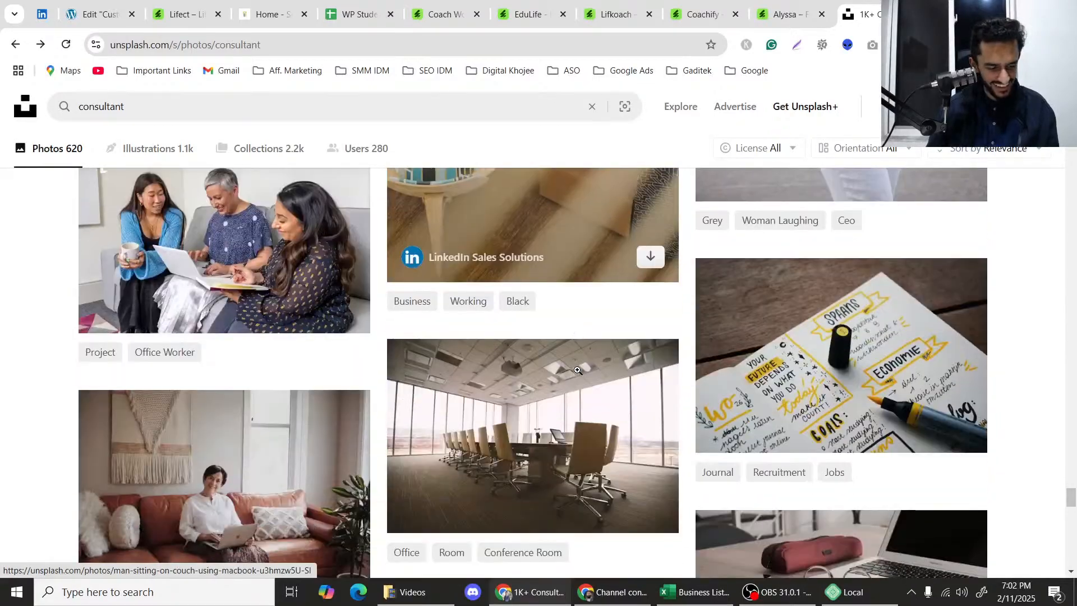
scroll(578, 371, down, 11)
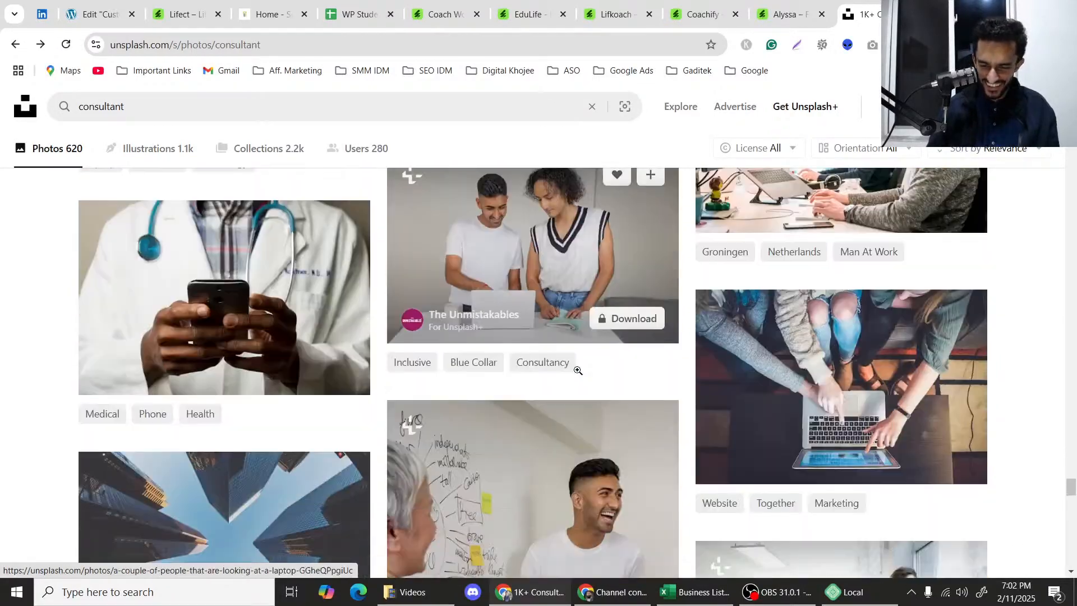
scroll(577, 370, down, 8)
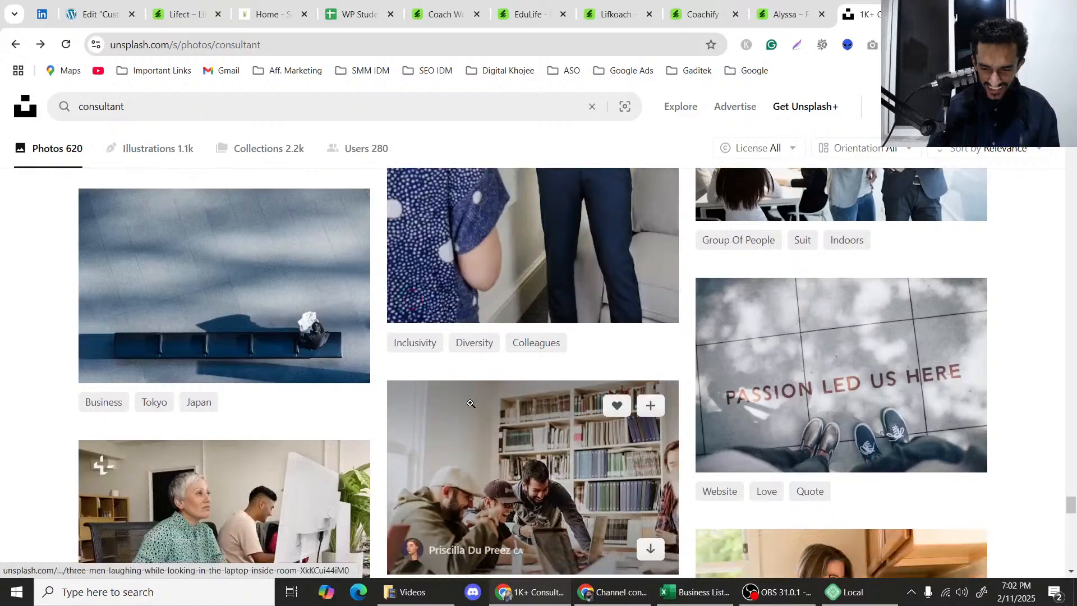
scroll(470, 403, down, 4)
scroll(1, 348, down, 9)
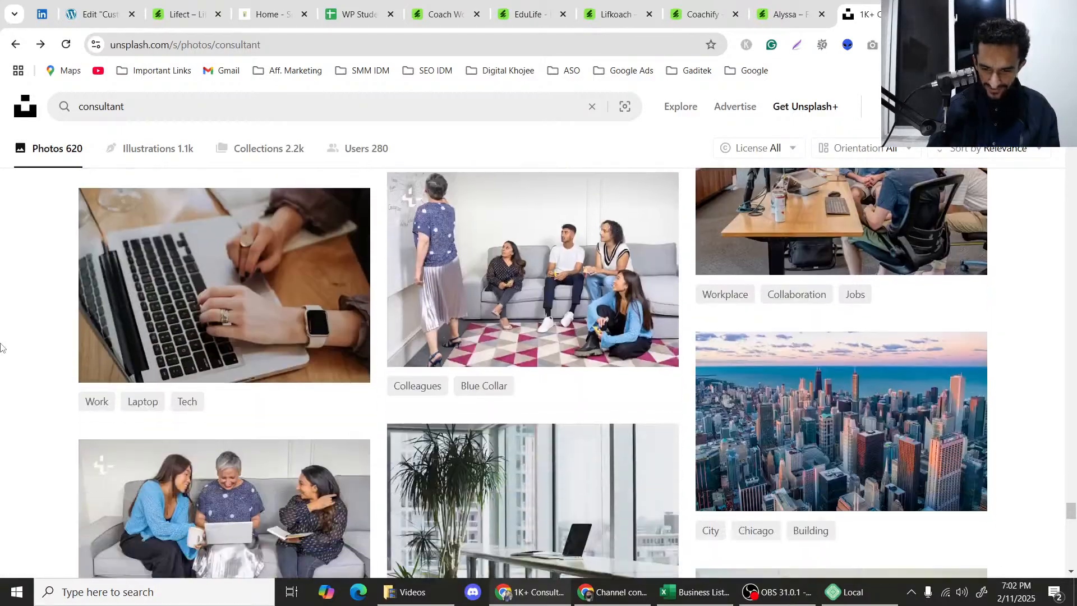
scroll(2, 348, down, 8)
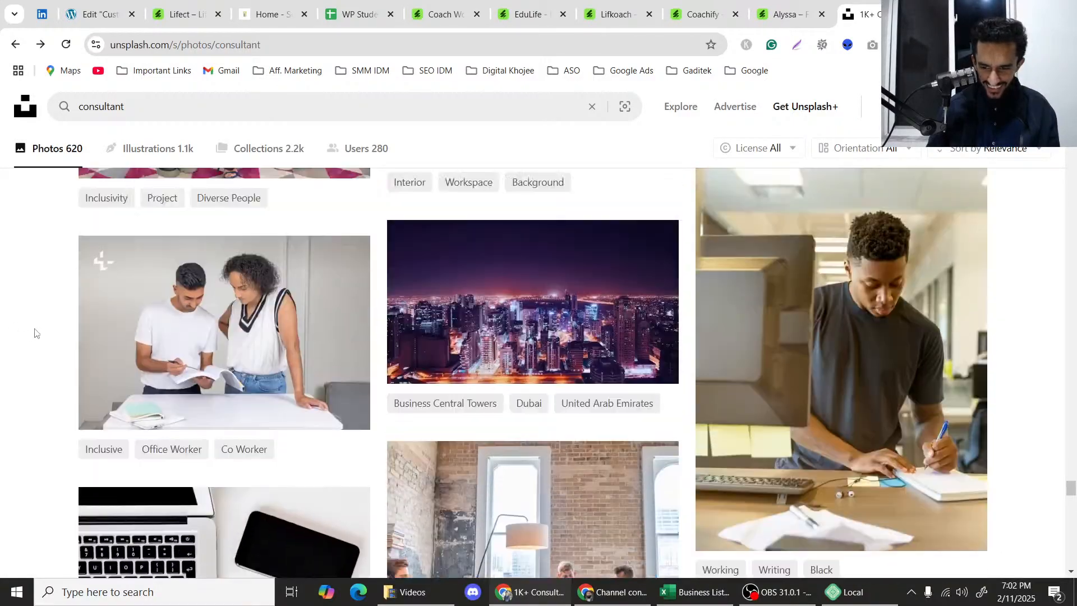
scroll(34, 333, down, 6)
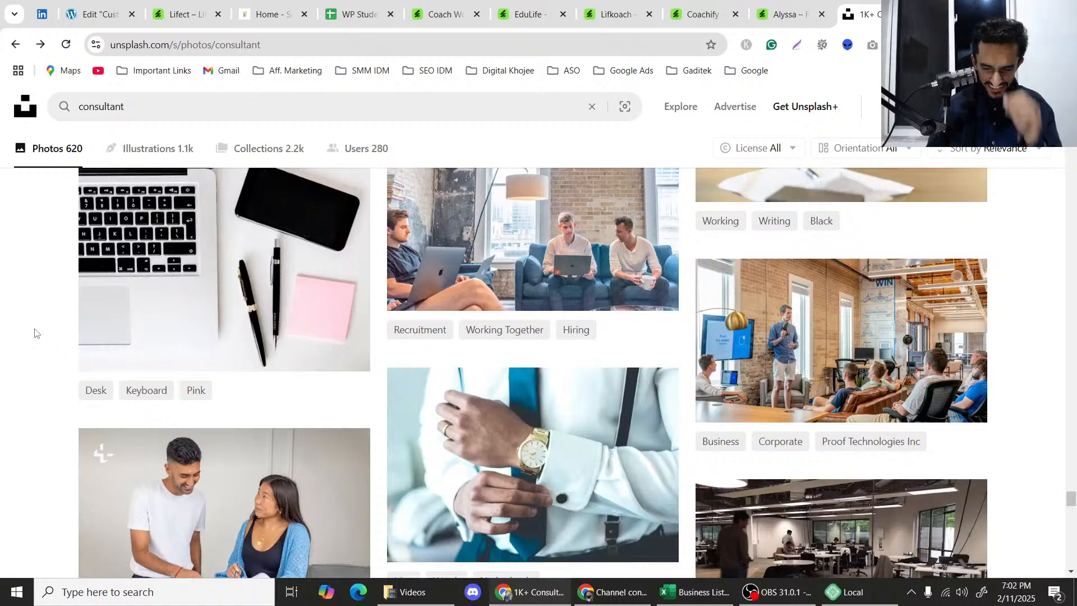
scroll(35, 333, down, 4)
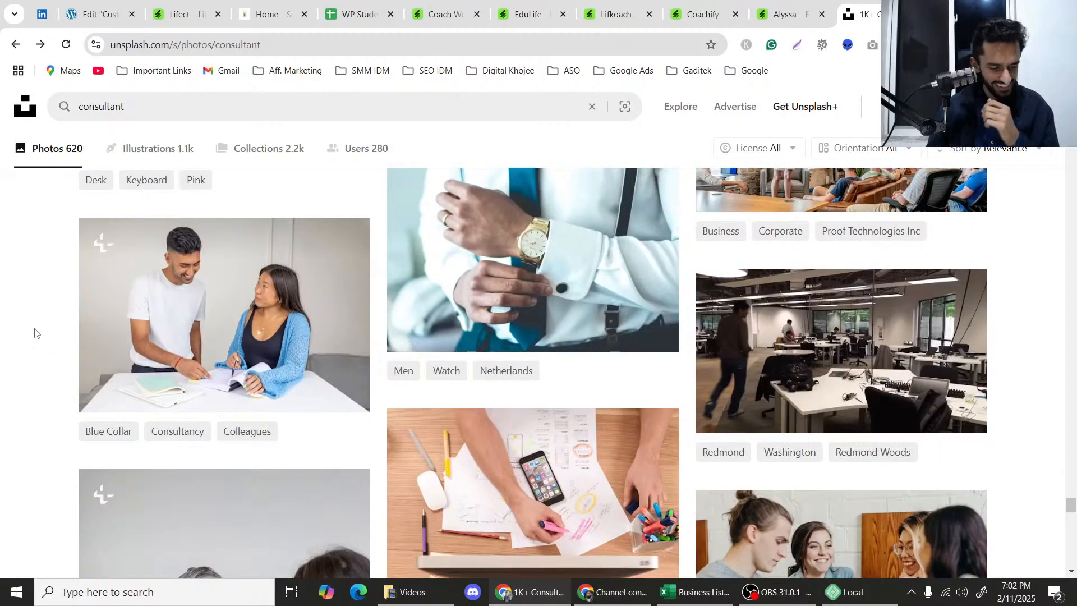
scroll(35, 334, down, 8)
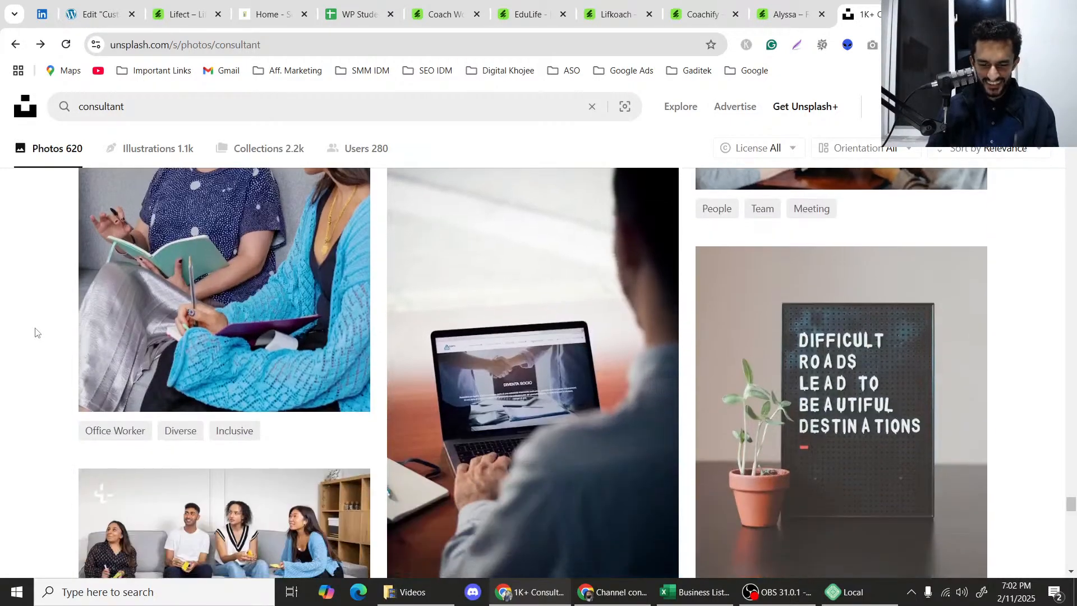
scroll(35, 333, down, 7)
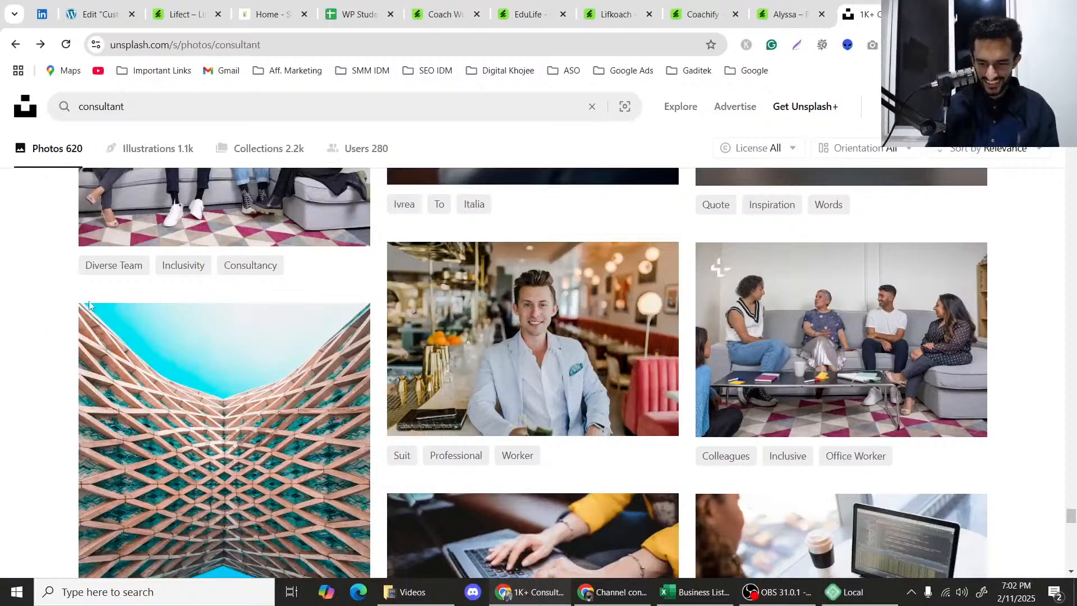
Look deeper through the Unsplash consultant photos for consultation or meeting shots suited to the About section's overlapping images.
scroll(87, 309, down, 4)
scroll(86, 312, down, 14)
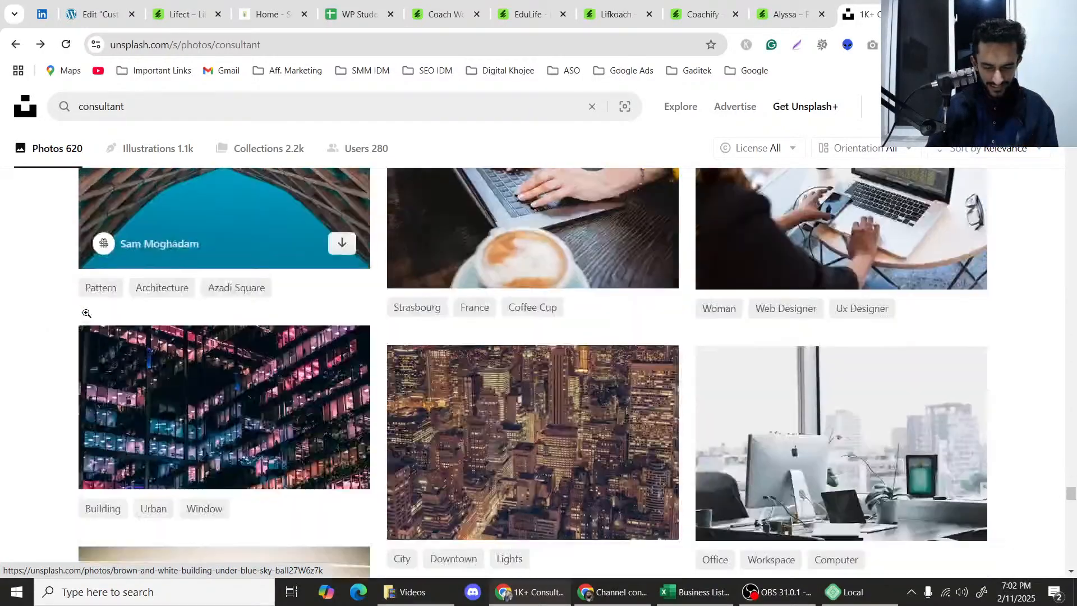
scroll(86, 312, down, 13)
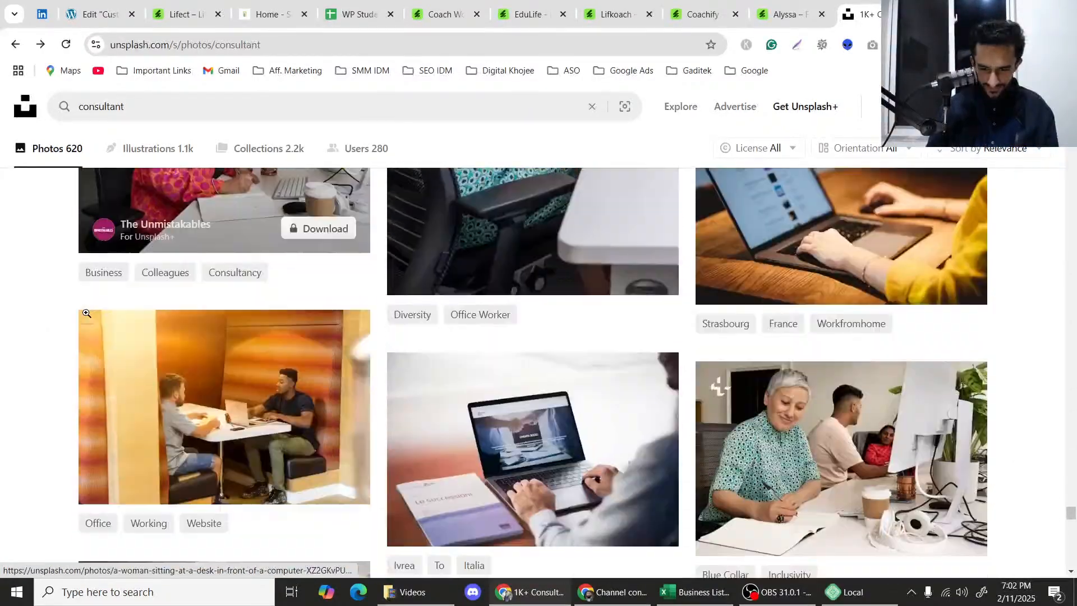
scroll(86, 312, down, 15)
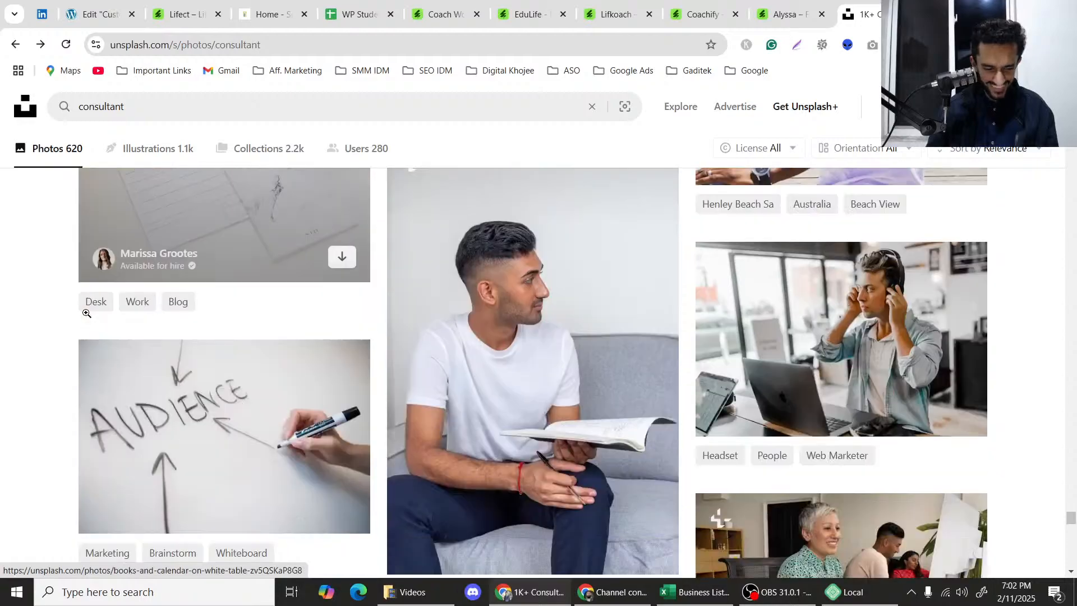
scroll(86, 313, down, 9)
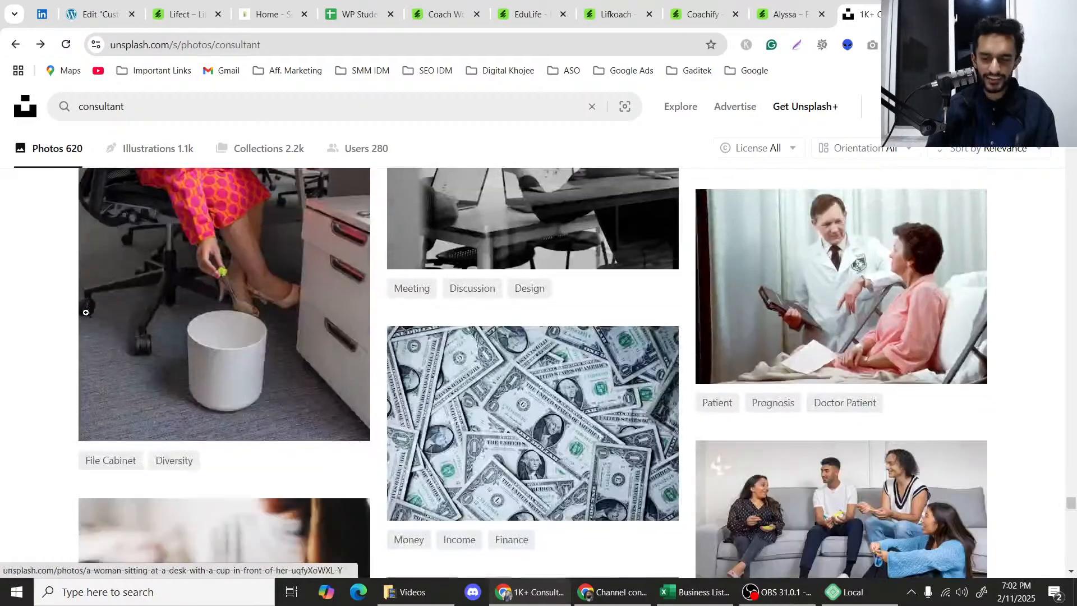
scroll(88, 314, down, 9)
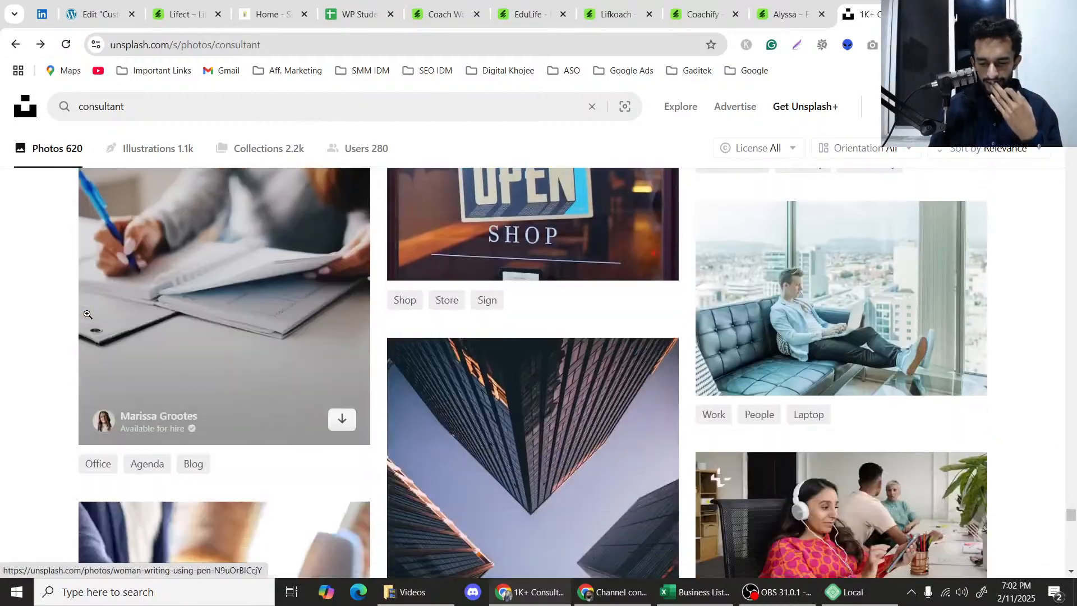
scroll(87, 314, down, 10)
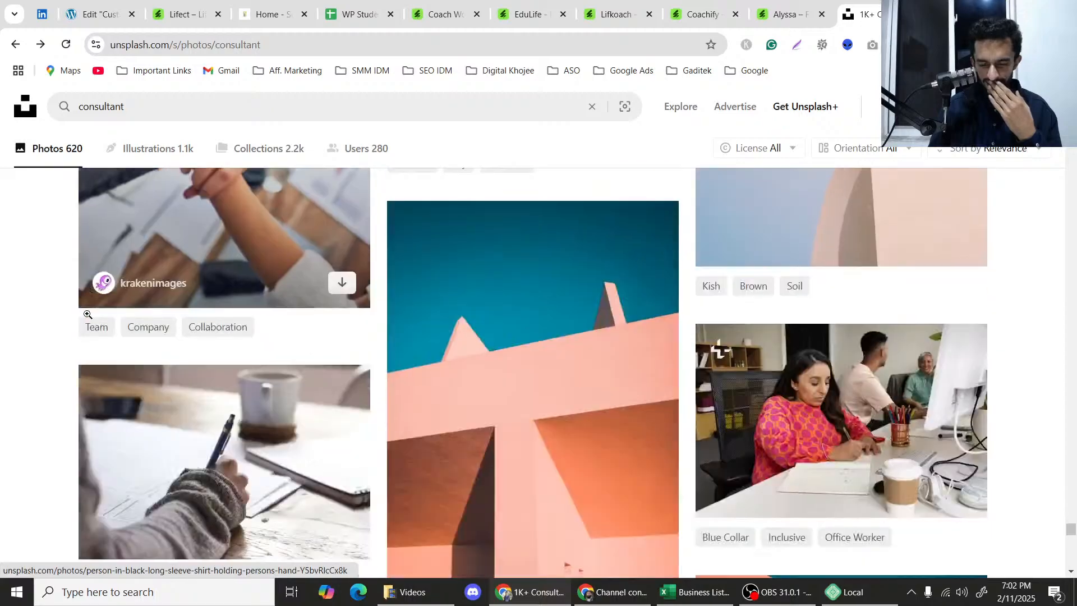
scroll(87, 313, down, 9)
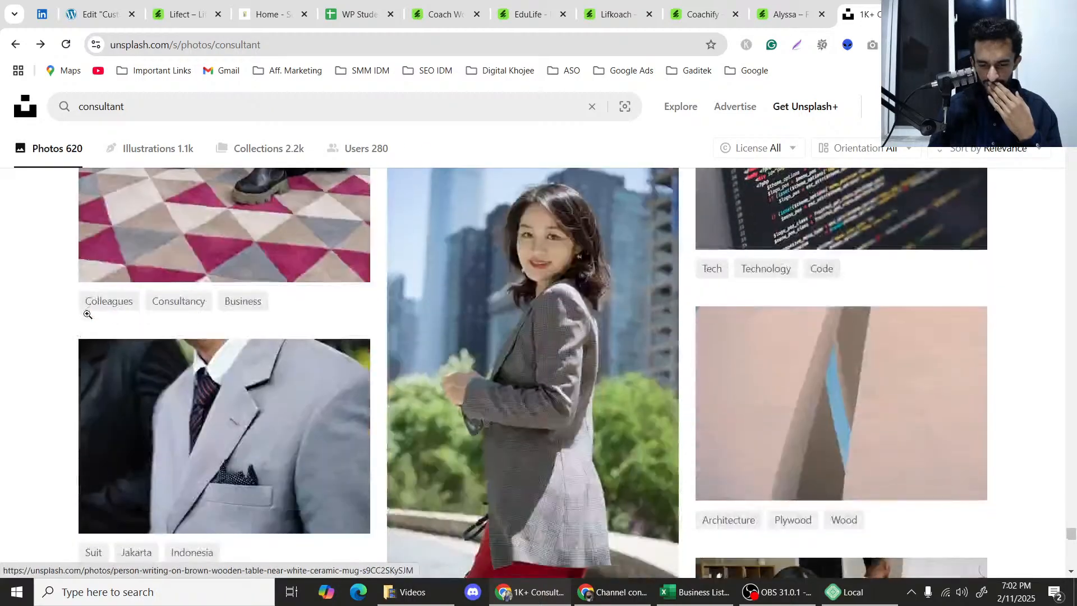
scroll(86, 313, up, 5)
scroll(87, 314, down, 9)
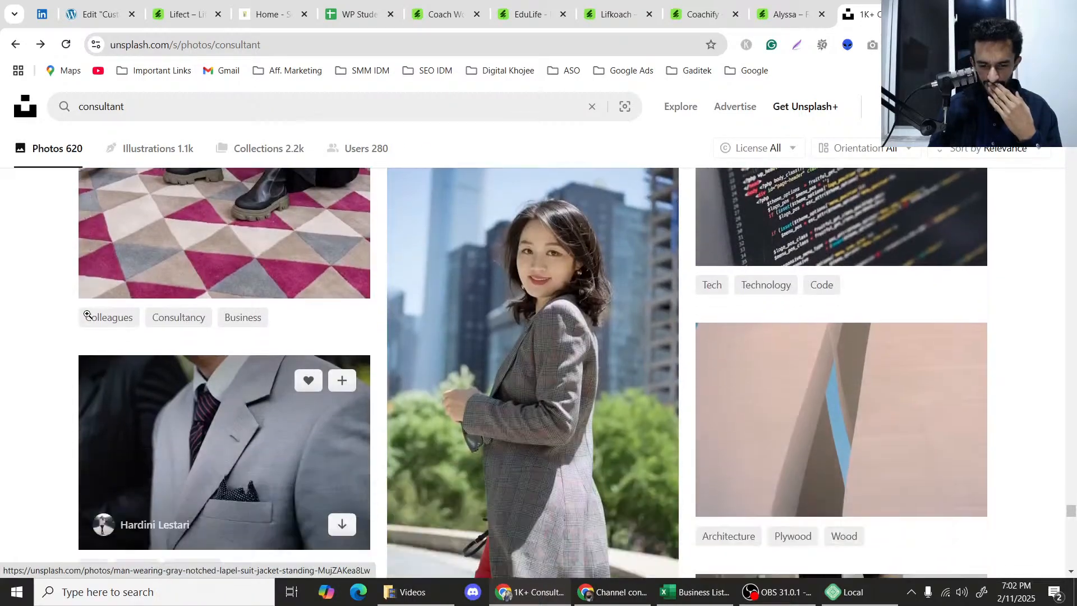
scroll(86, 314, down, 9)
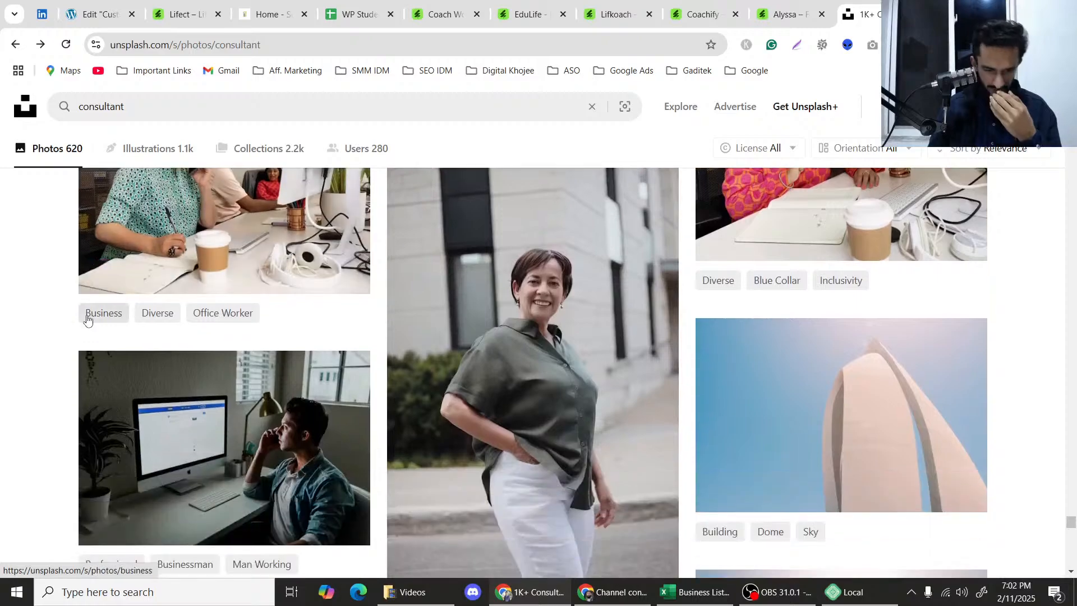
scroll(87, 315, down, 9)
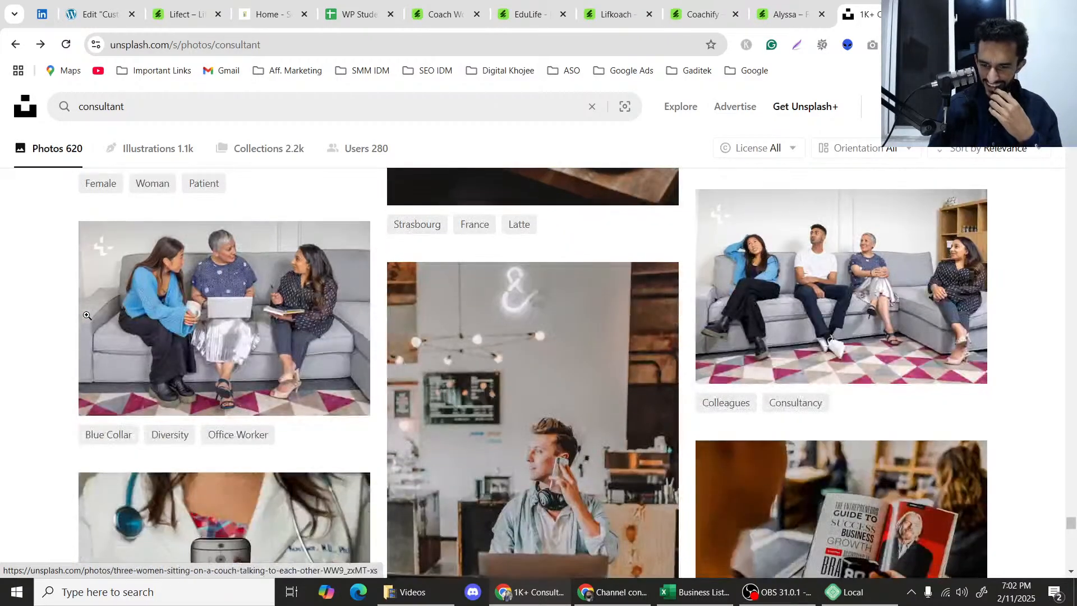
scroll(87, 314, down, 10)
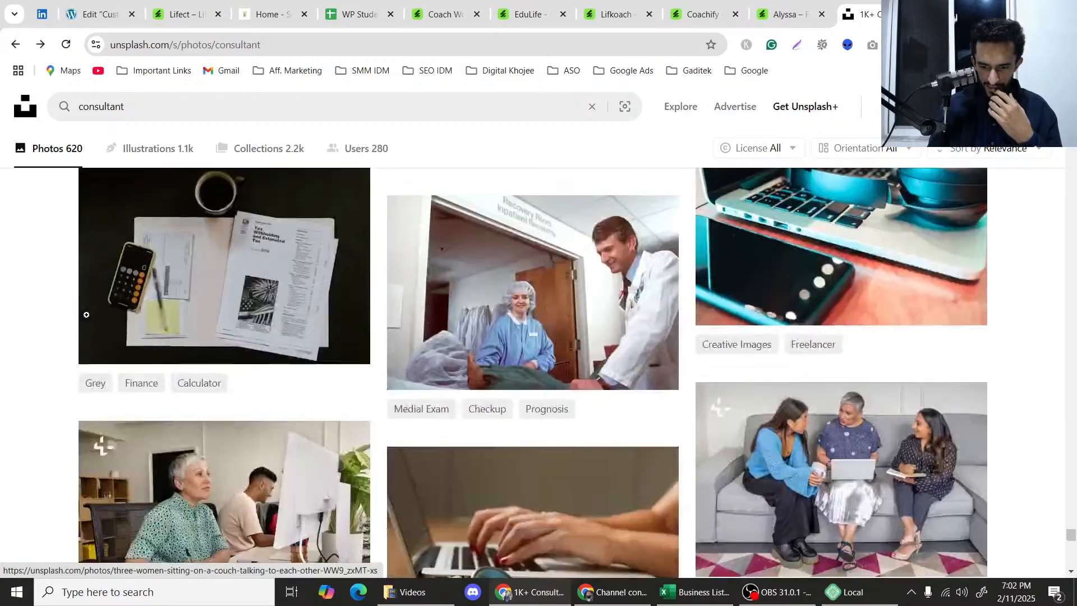
scroll(87, 319, down, 13)
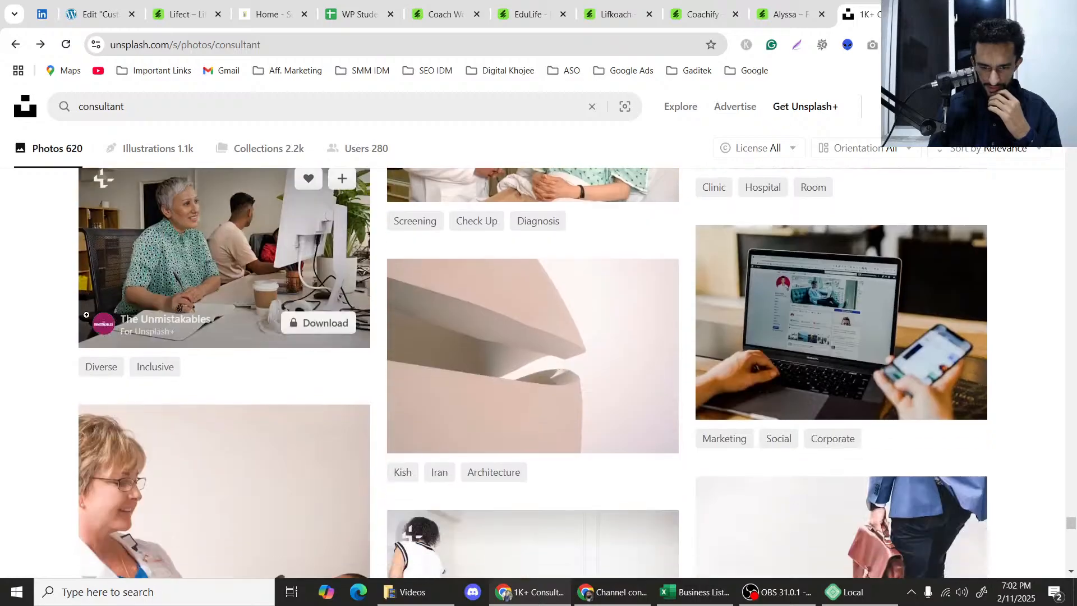
scroll(87, 319, down, 8)
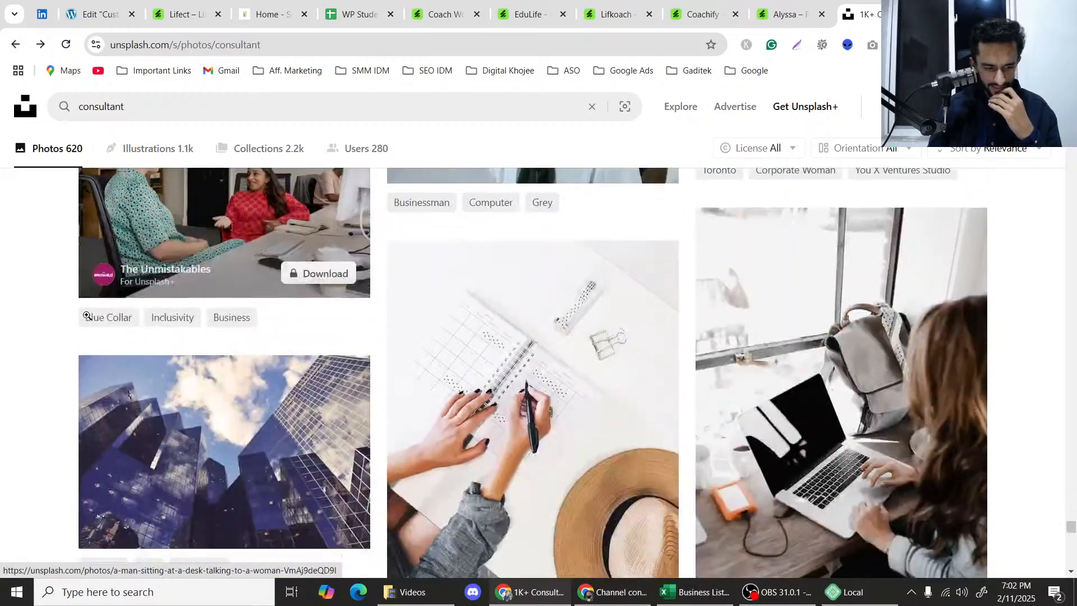
scroll(107, 315, down, 13)
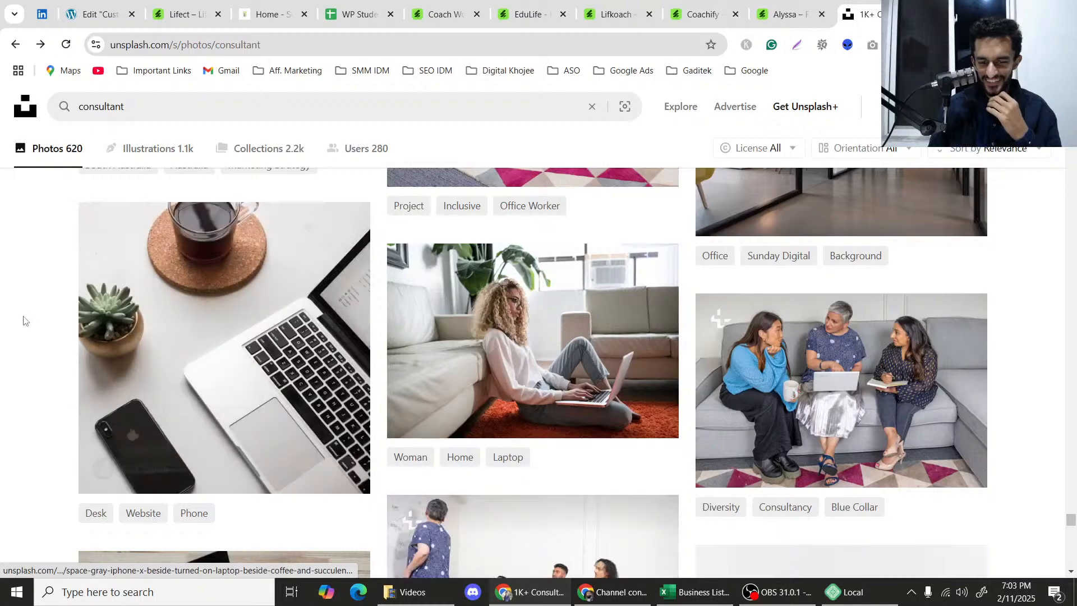
scroll(24, 313, down, 10)
scroll(24, 308, up, 10)
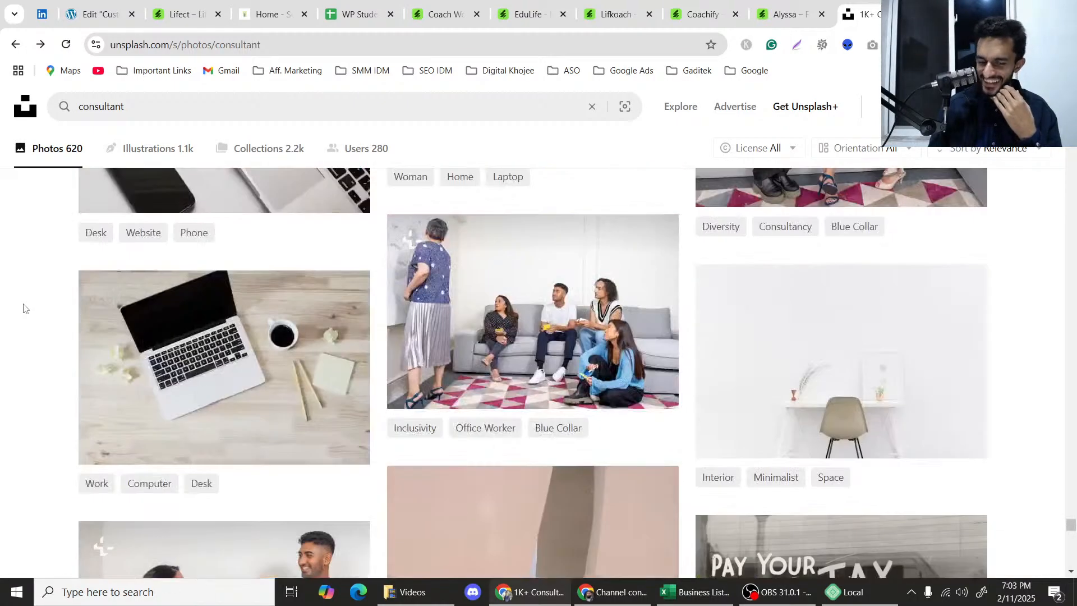
scroll(26, 298, down, 12)
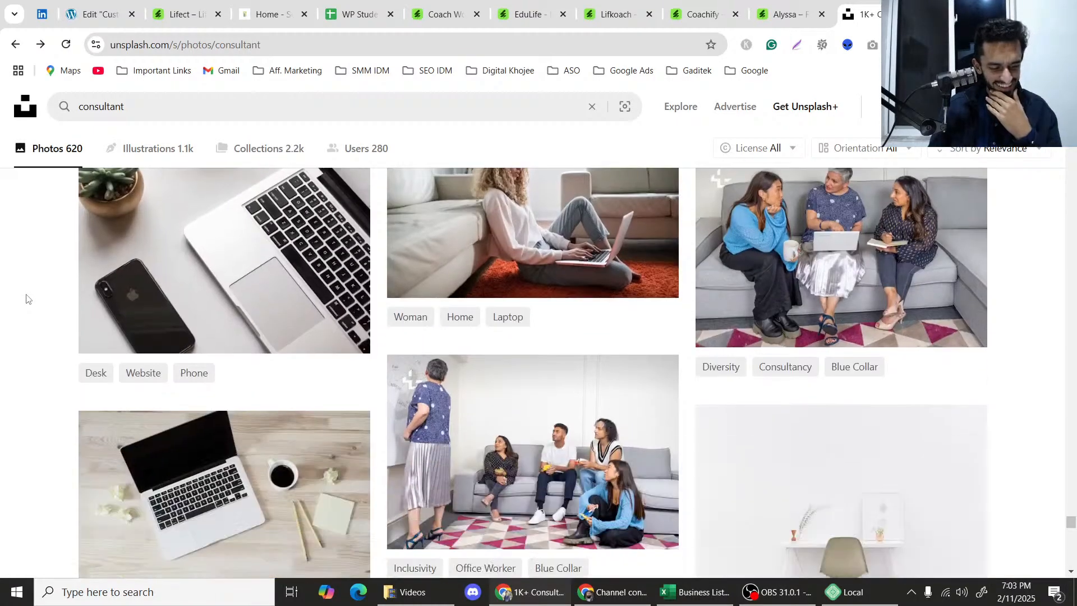
scroll(26, 298, down, 5)
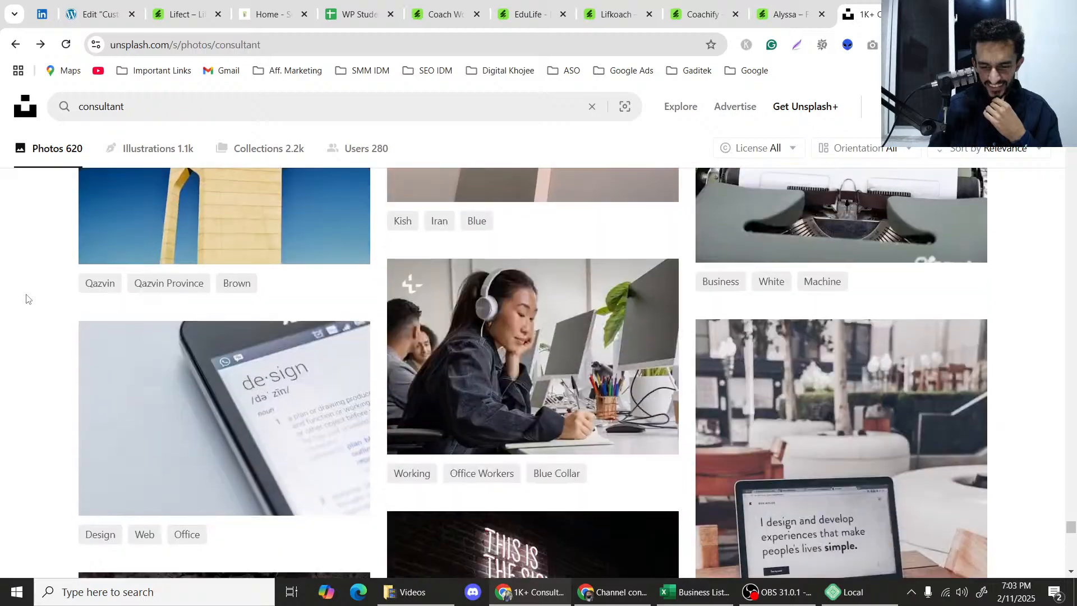
scroll(26, 299, down, 7)
scroll(27, 298, down, 10)
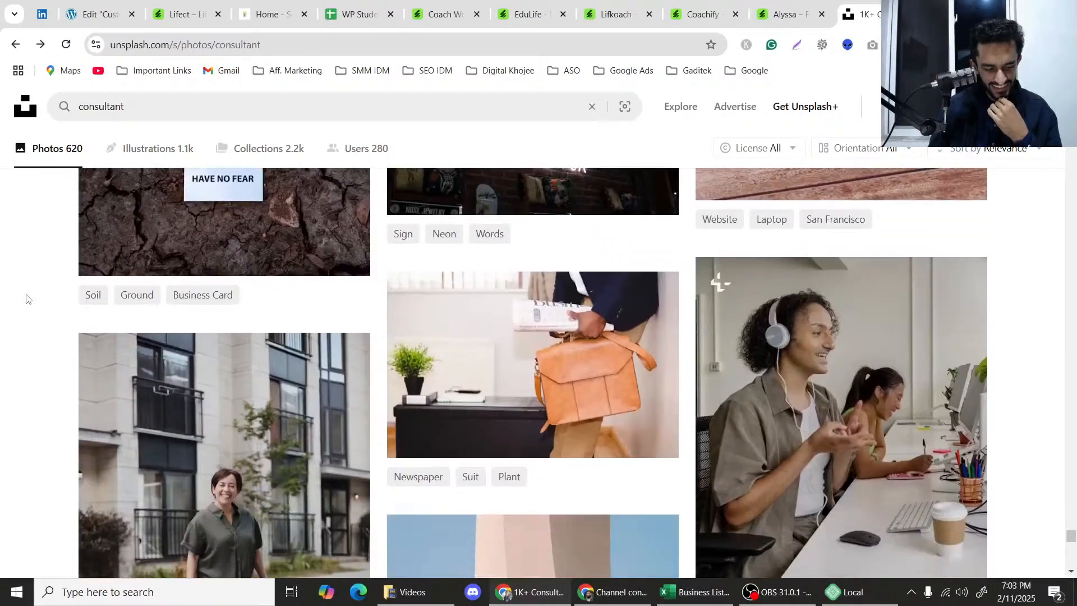
scroll(27, 298, down, 6)
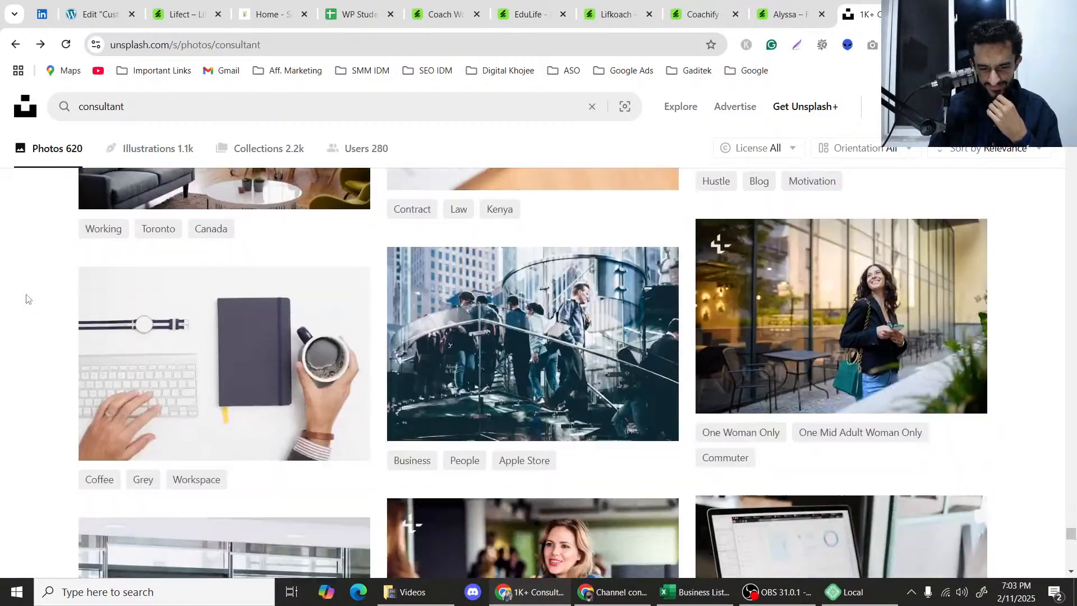
scroll(27, 298, down, 8)
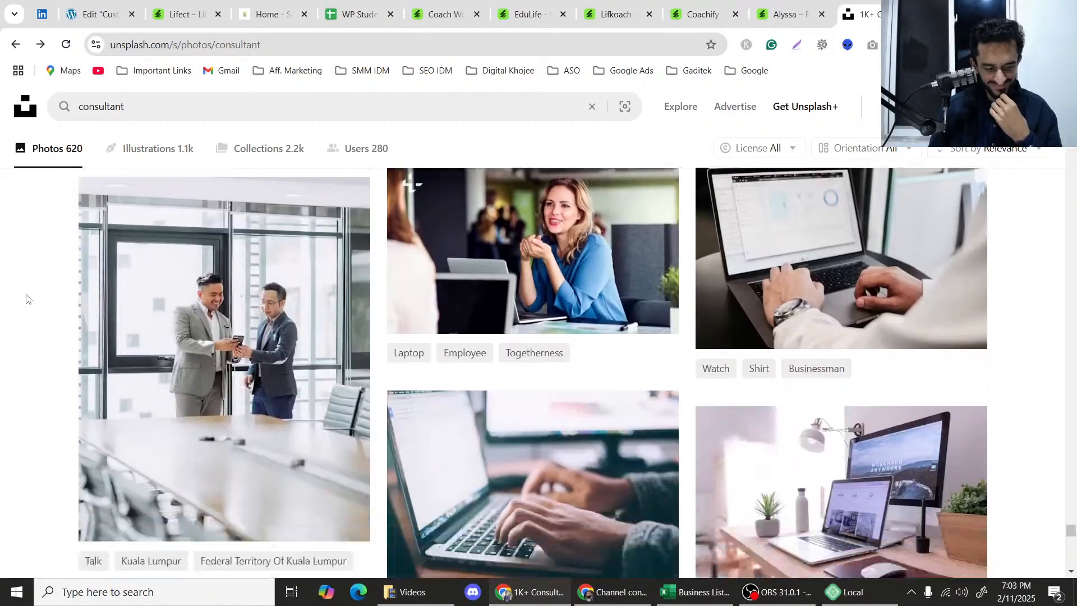
scroll(26, 298, down, 4)
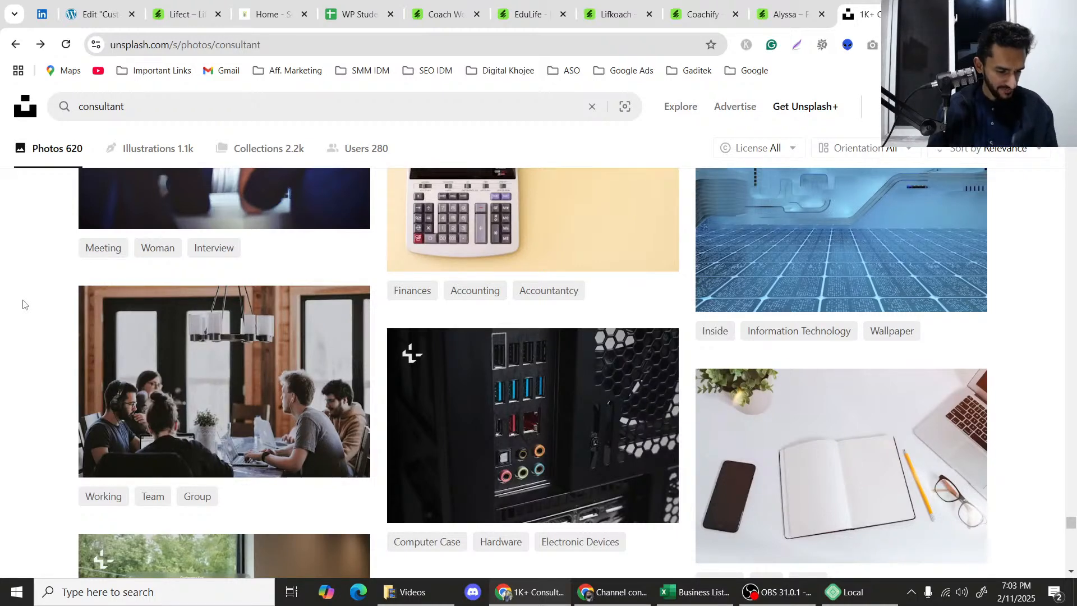
scroll(312, 376, down, 8)
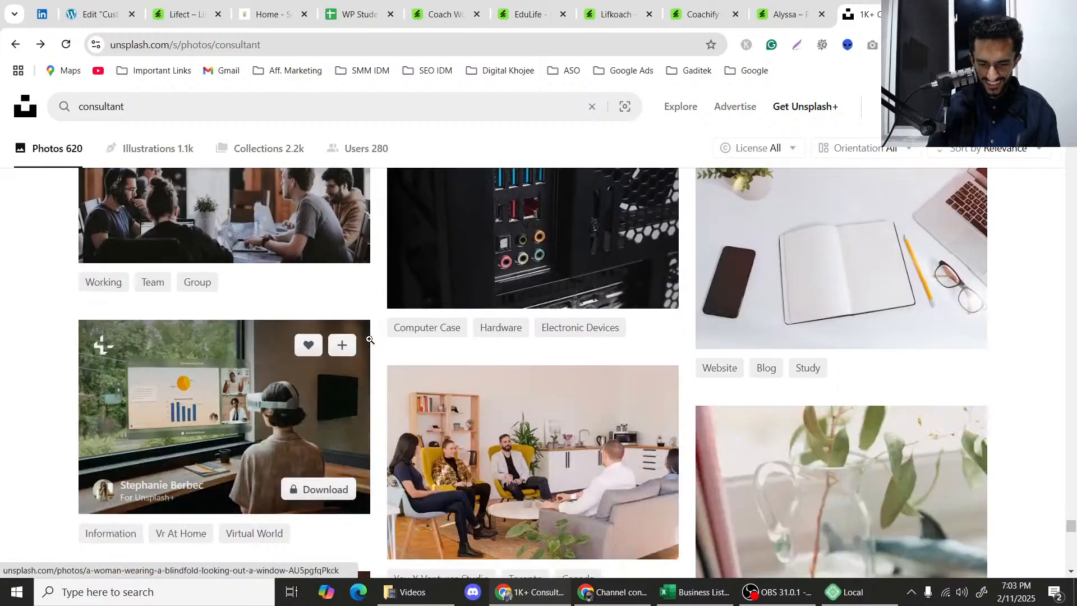
scroll(312, 376, down, 4)
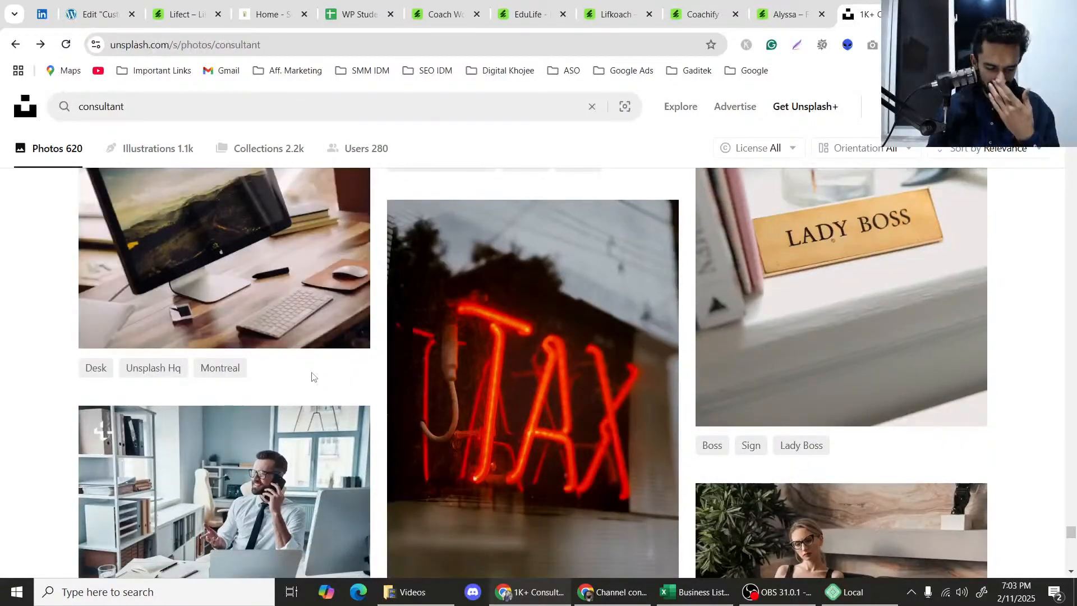
scroll(313, 376, down, 12)
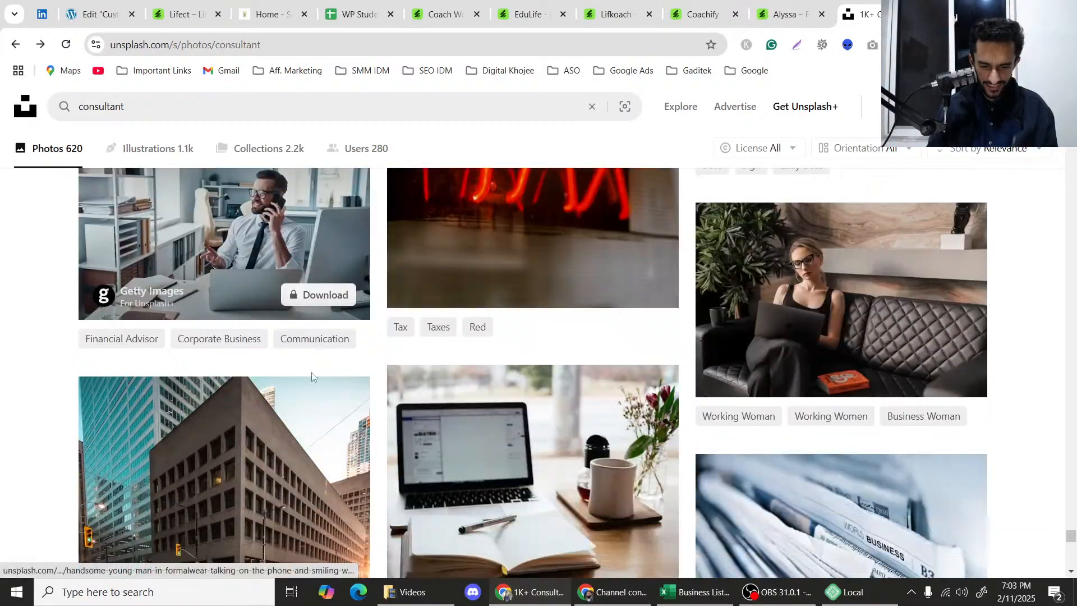
scroll(312, 372, down, 14)
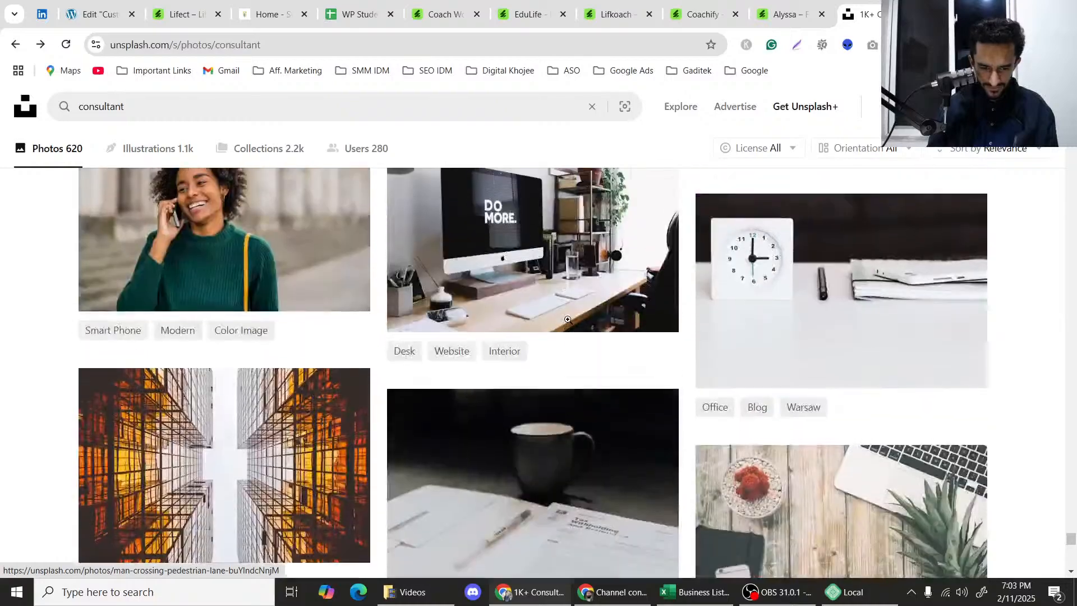
scroll(568, 322, down, 2)
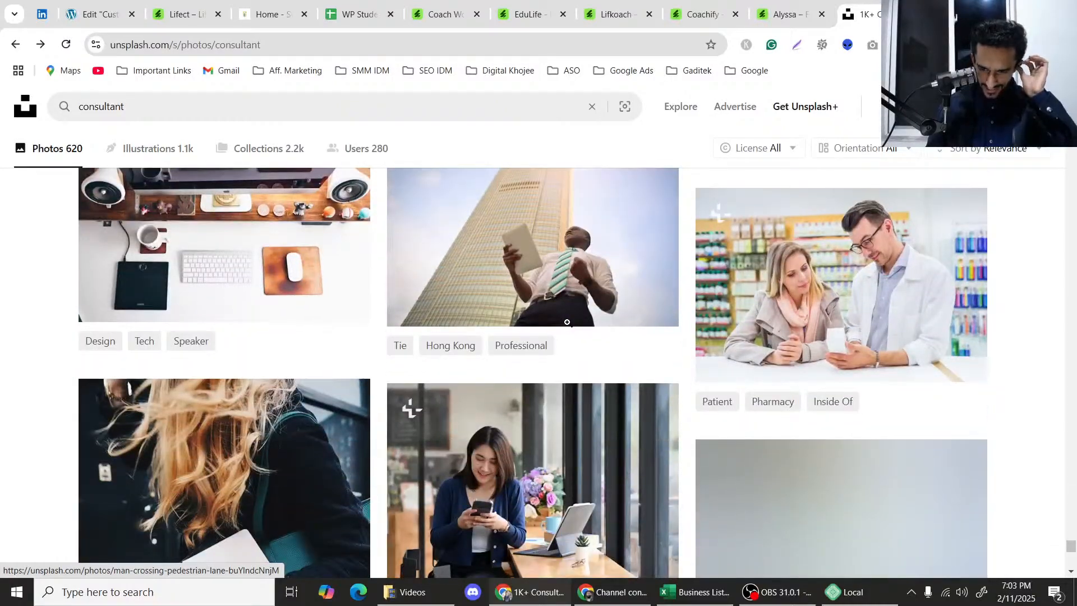
scroll(382, 336, down, 5)
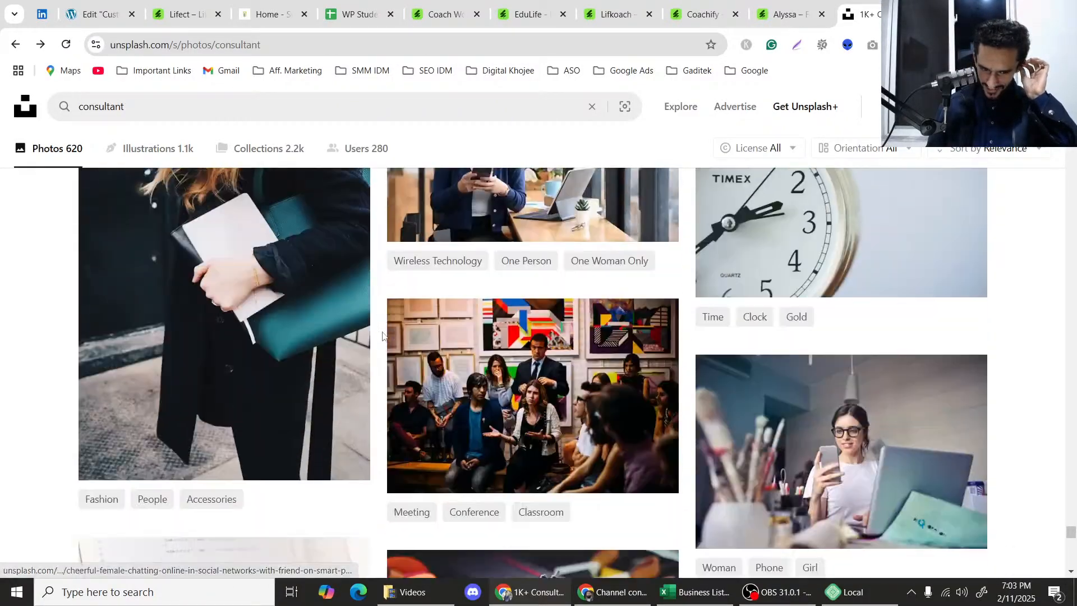
scroll(383, 335, down, 4)
scroll(382, 325, down, 15)
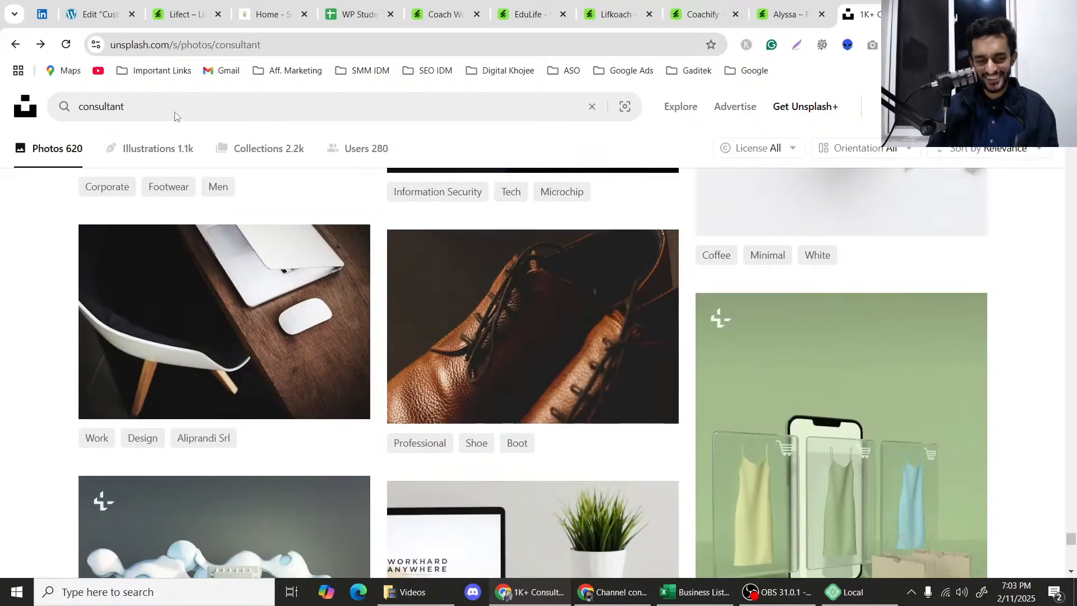
scroll(89, 348, down, 4)
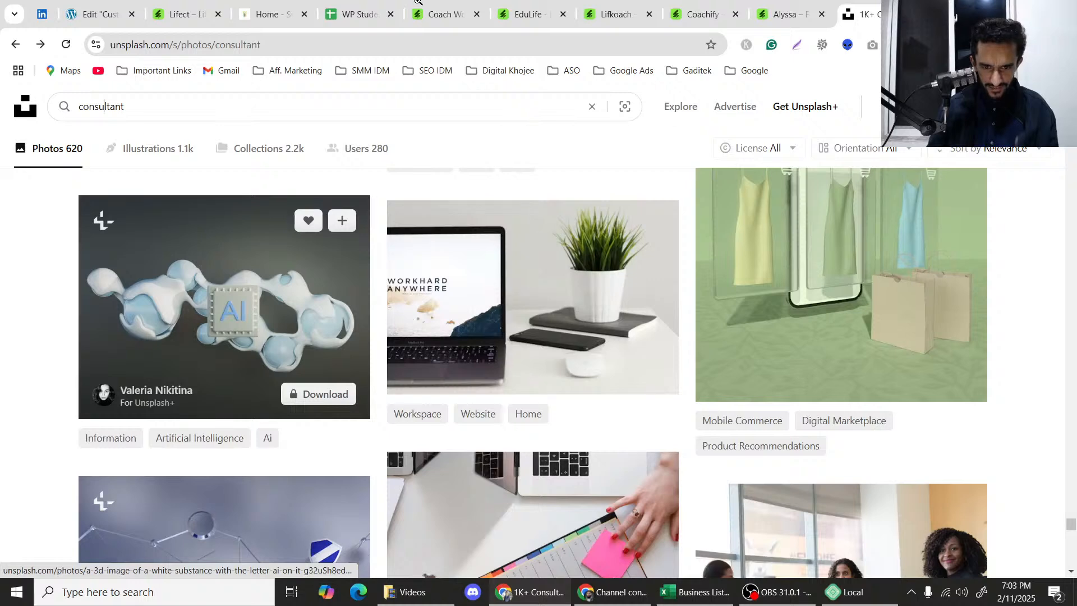
Look through the Envato coach results and the EduLife, Lifkoach, Coachify and Alyssa template kits for layout and image ideas.
click(443, 14)
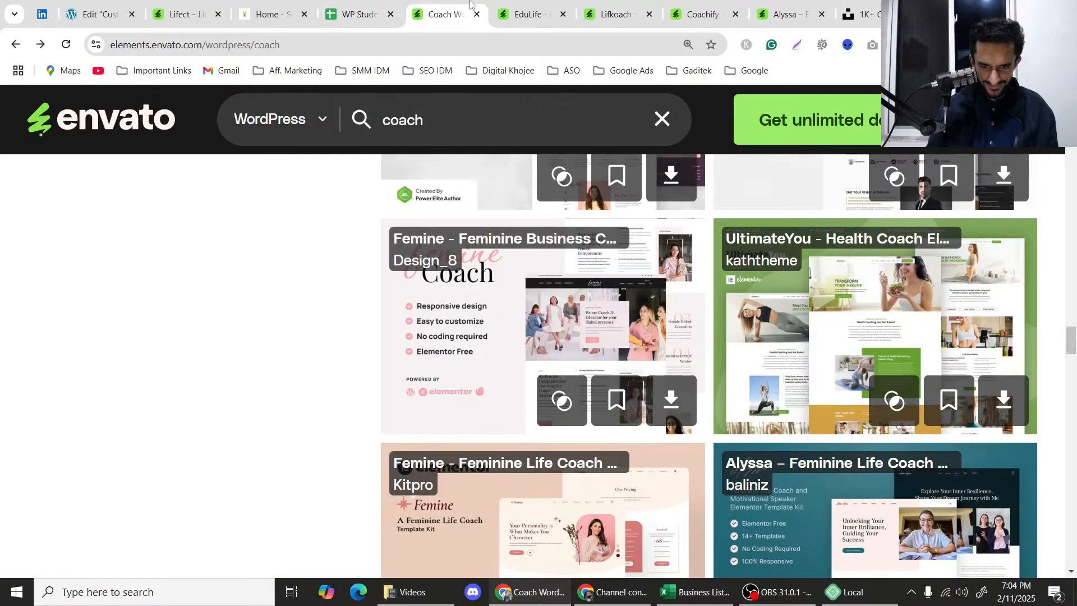
click(532, 3)
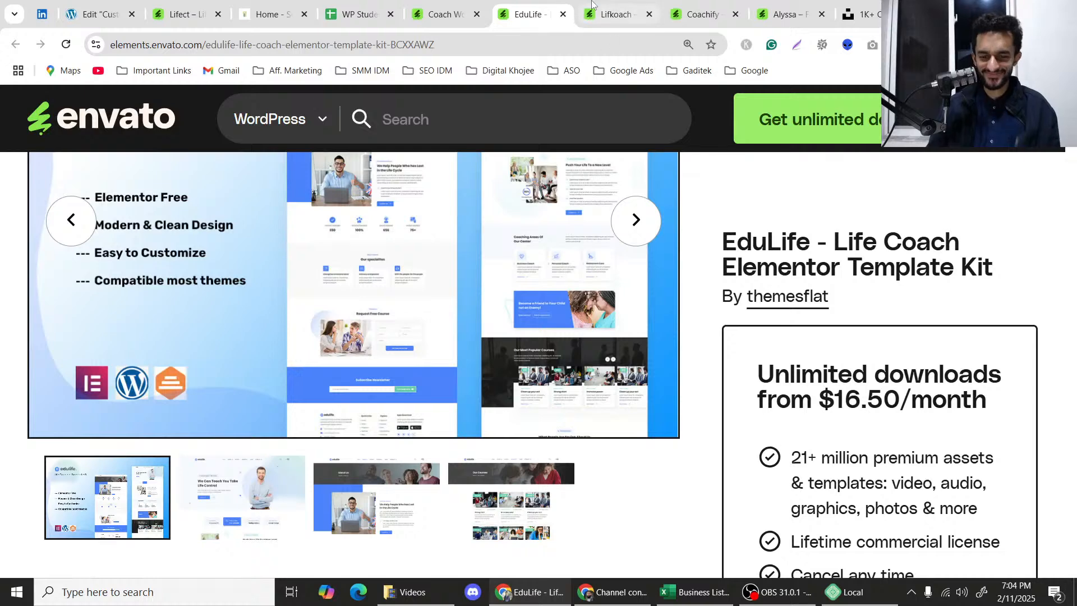
click(612, 9)
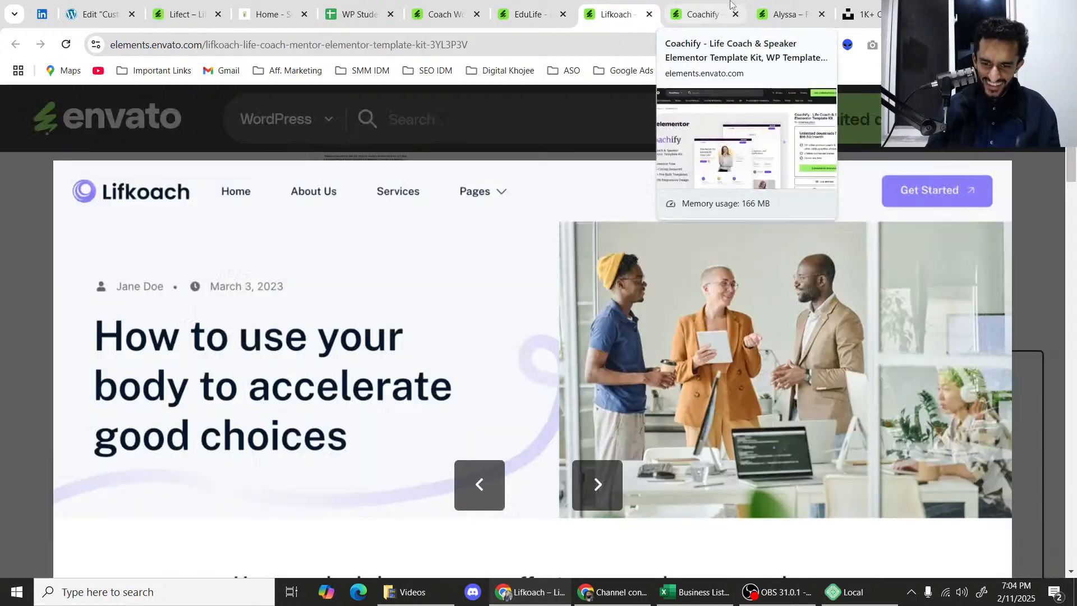
click(731, 4)
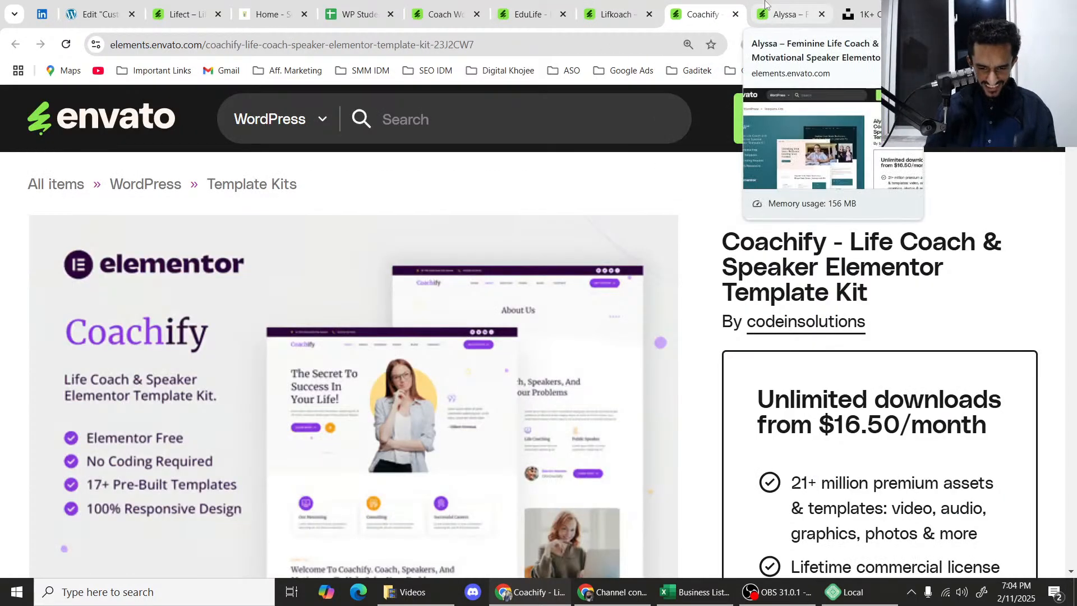
click(760, 9)
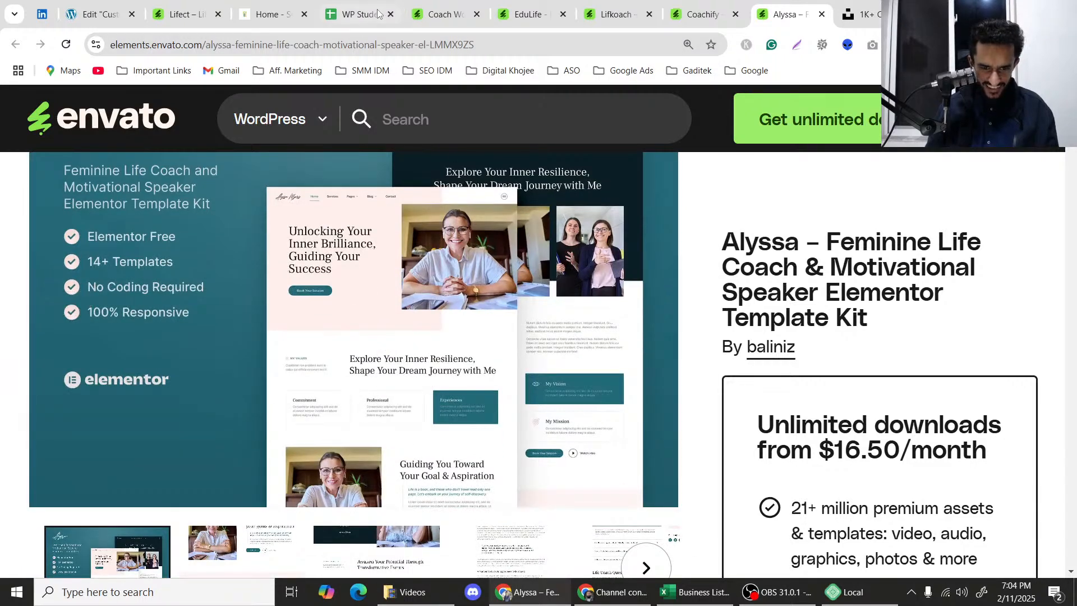
Return to the Lifect template and examine its preview pages, from seminars and blog to the Four Steps to Your Success section.
click(355, 13)
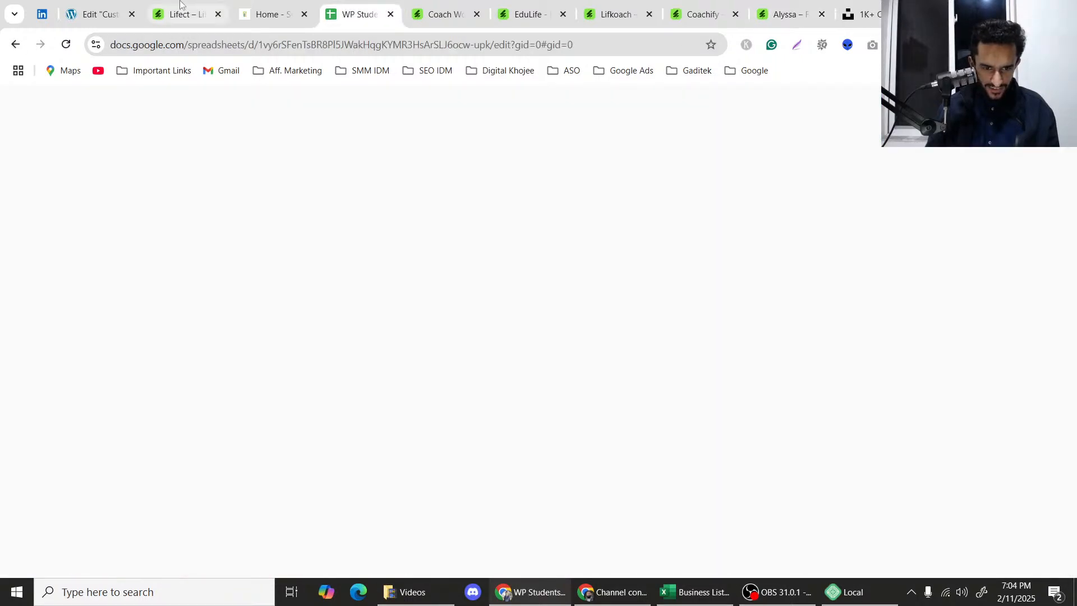
click(273, 4)
click(228, 4)
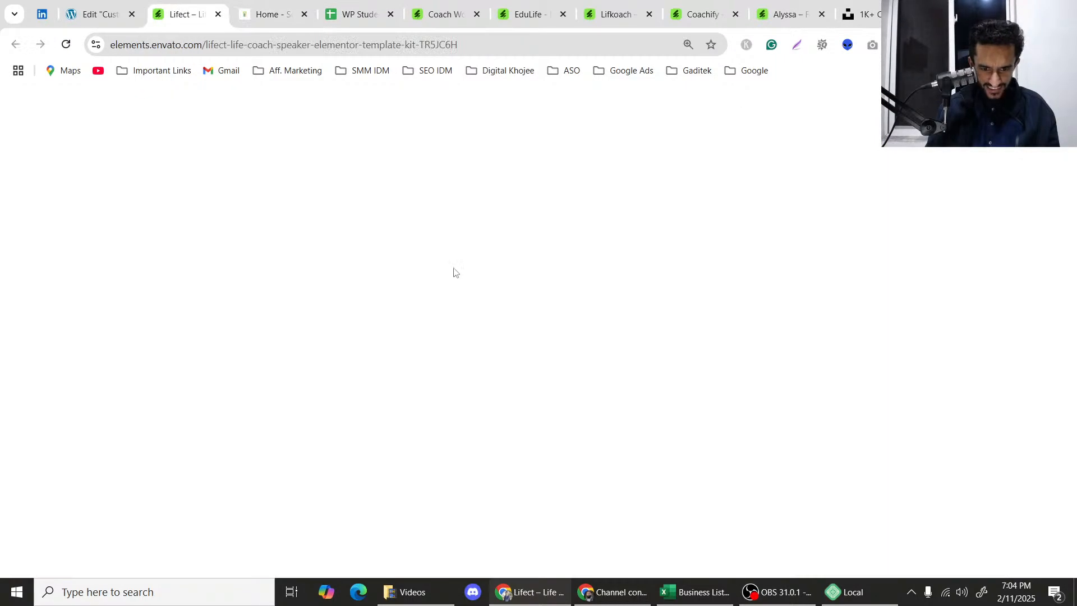
scroll(561, 348, down, 10)
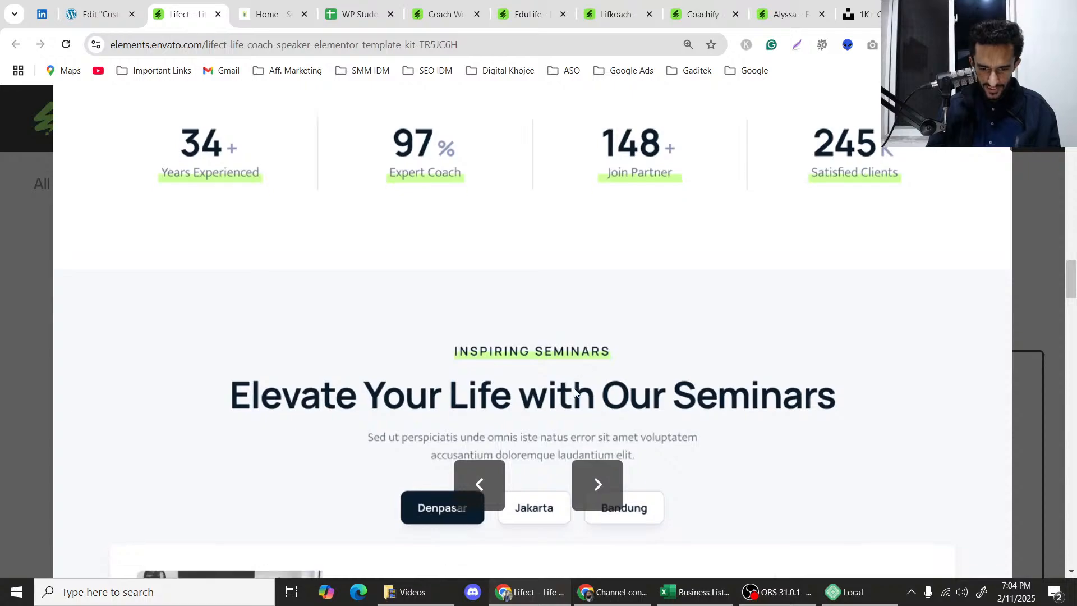
scroll(580, 416, down, 10)
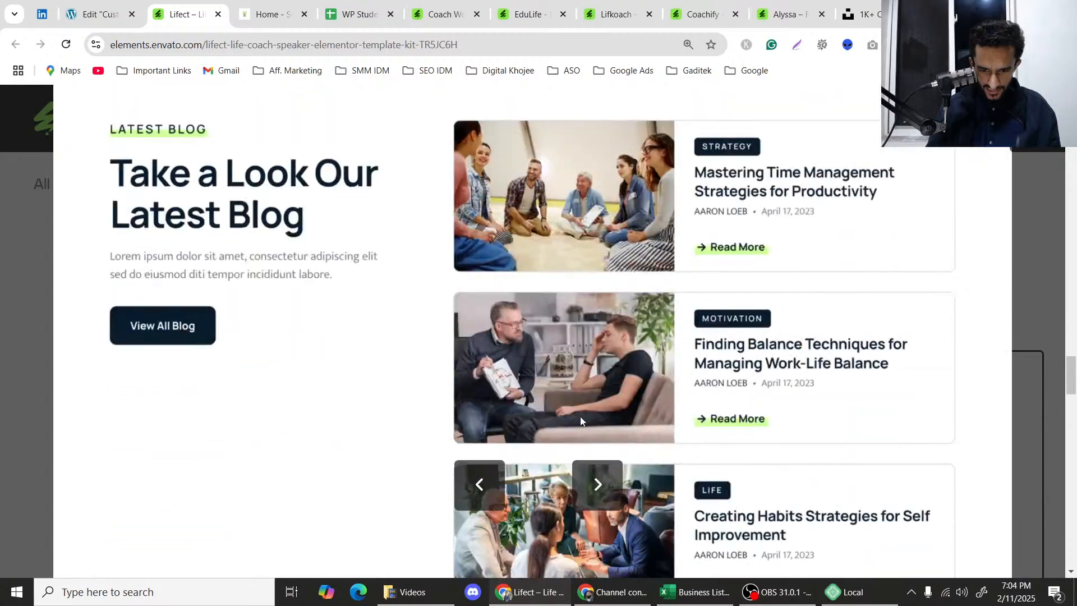
click(585, 484)
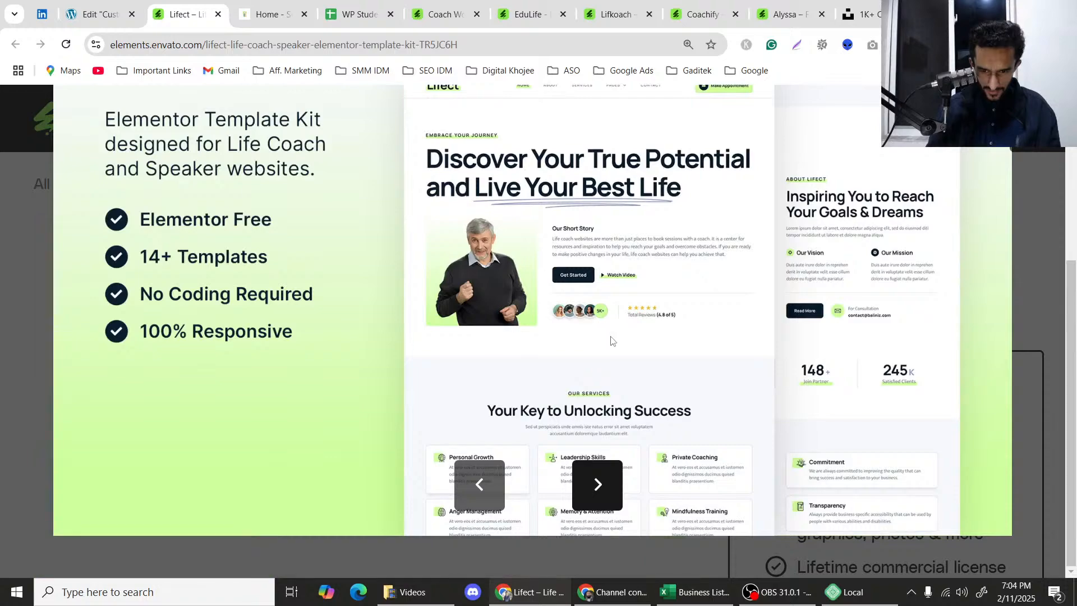
scroll(561, 337, up, 10)
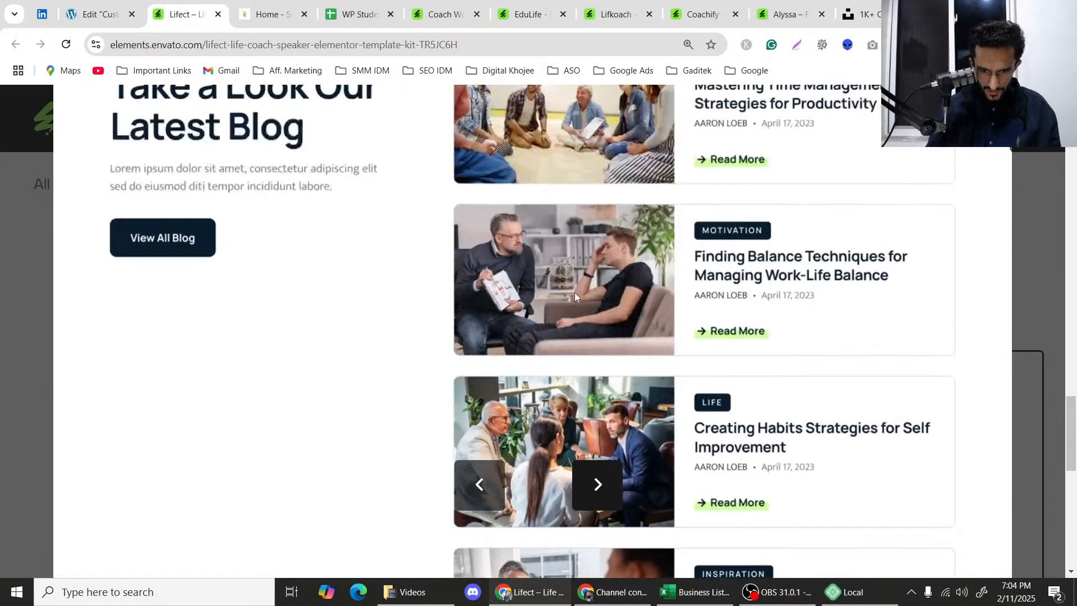
scroll(575, 298, up, 15)
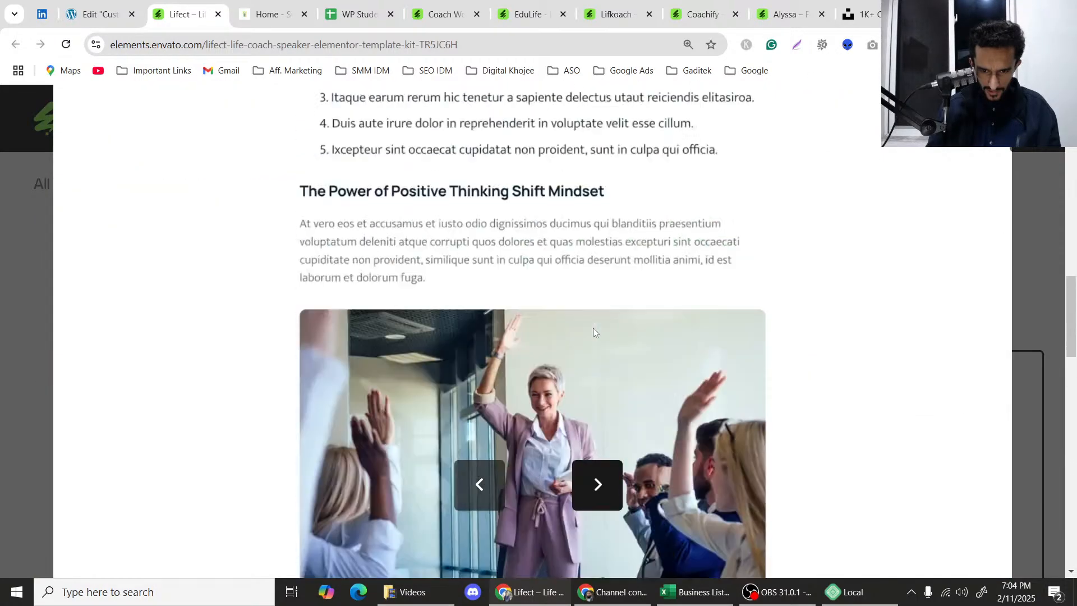
scroll(568, 288, down, 10)
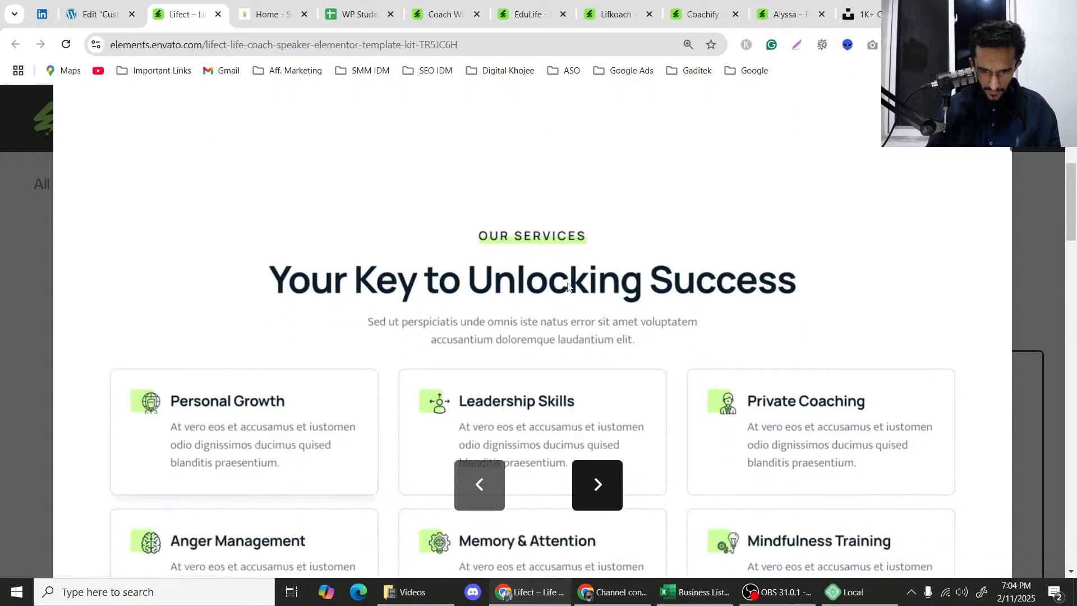
scroll(567, 287, up, 1)
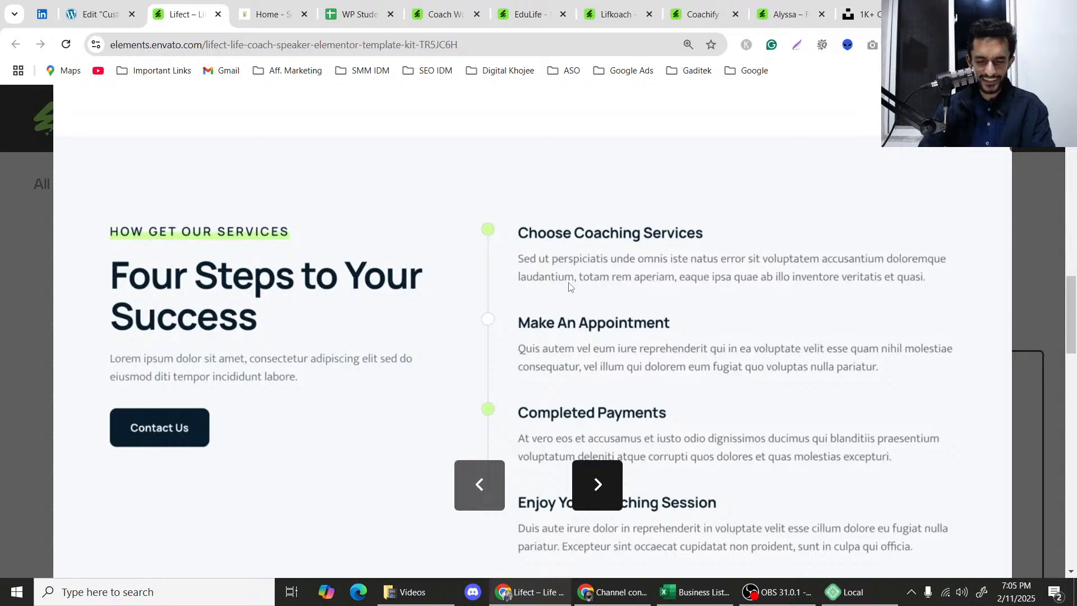
scroll(572, 283, down, 1)
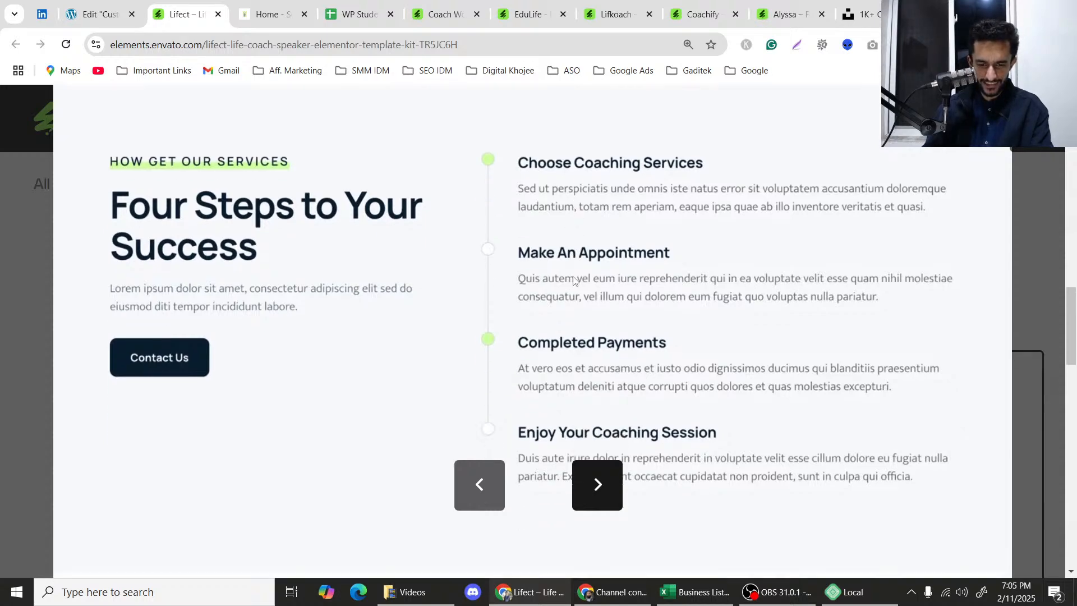
Mark the vertical step timeline in the Four Steps to Your Success section with a red rectangle on a temporary screen capture.
key(Print)
drag(95, 88, 1044, 554)
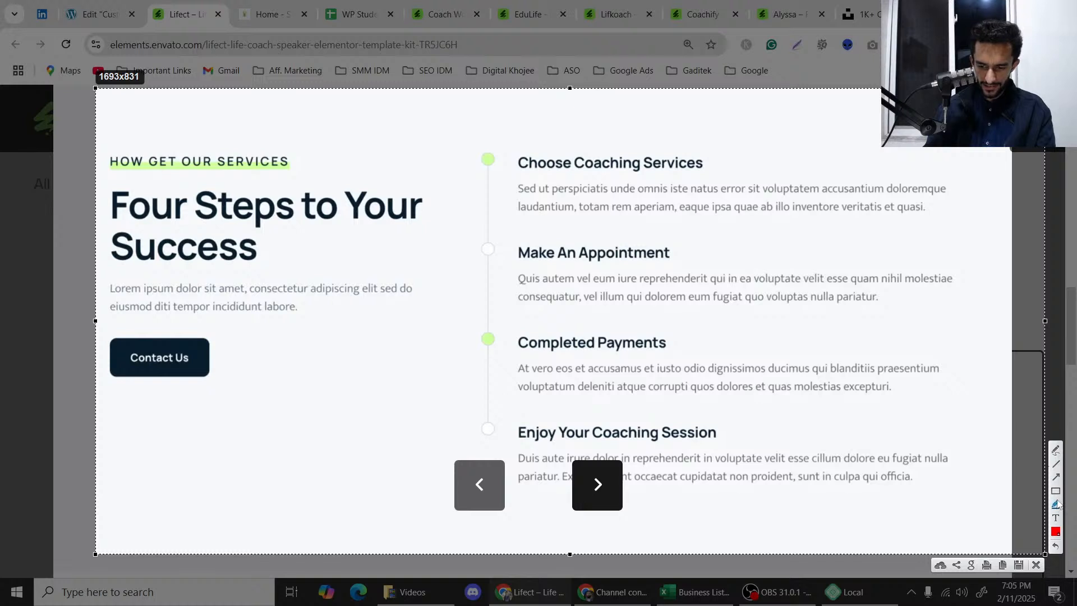
mouse_move(484, 136)
mouse_down()
mouse_move(526, 349)
mouse_move(502, 463)
mouse_up()
key(ctrl+z)
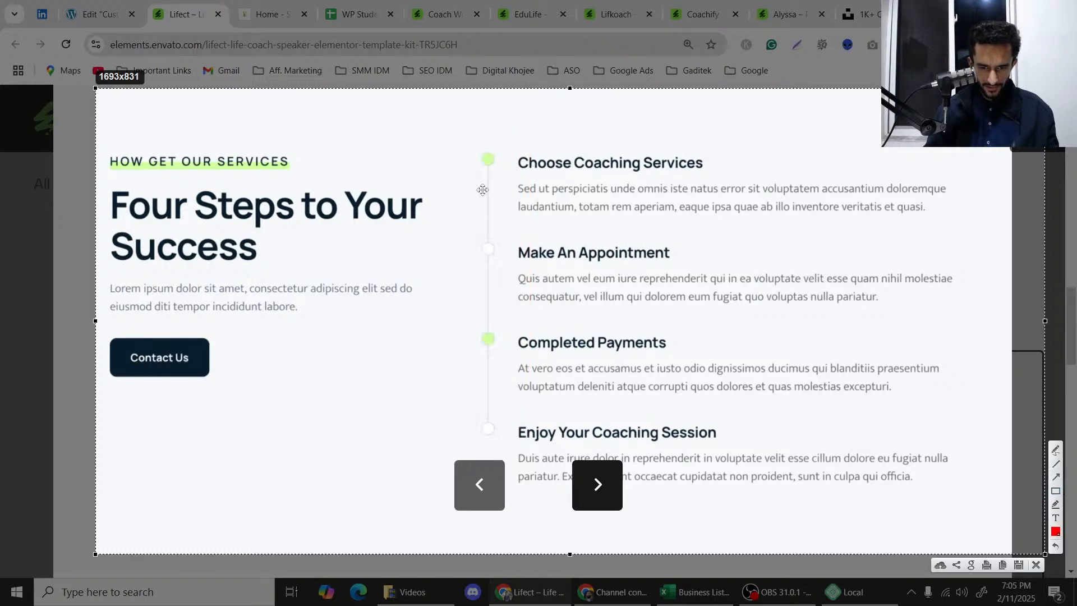
click(1057, 492)
mouse_move(466, 140)
mouse_down()
mouse_move(486, 184)
mouse_move(510, 460)
mouse_up()
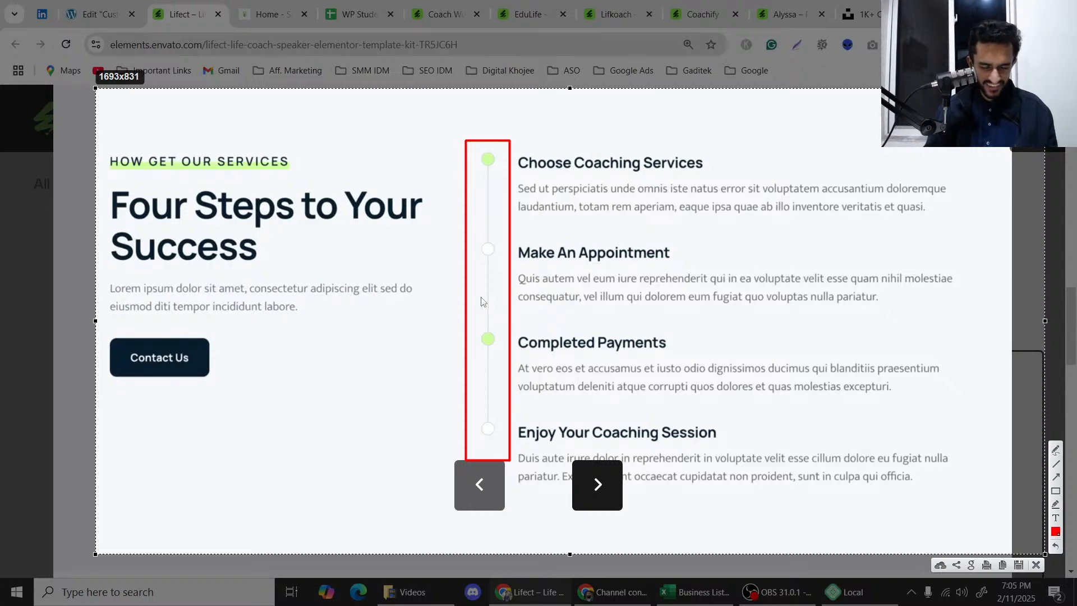
key(ctrl+z)
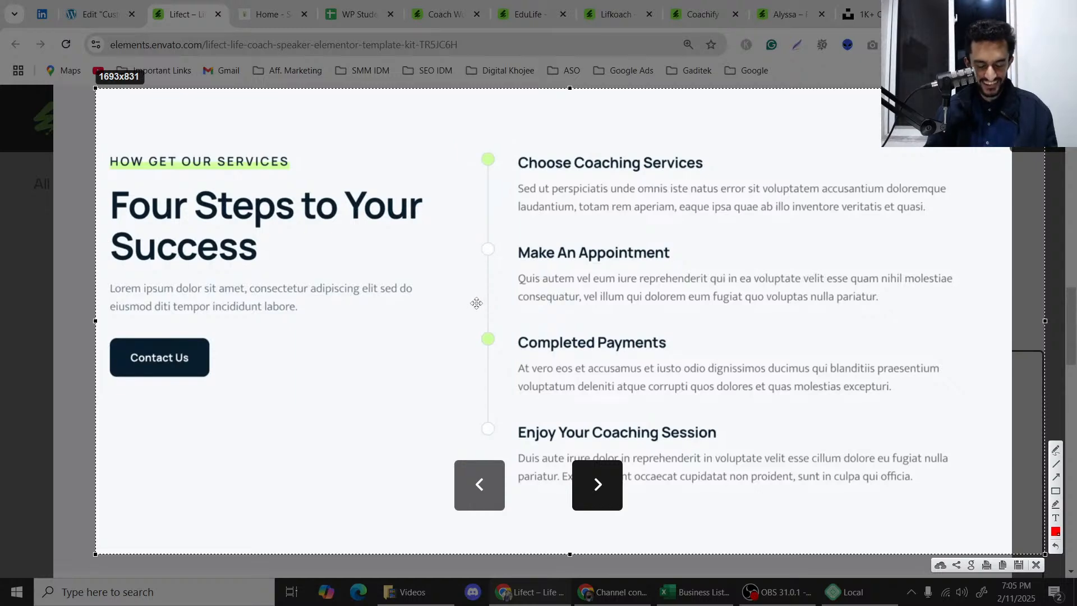
key(Escape)
Examine the testimonials, footer and header areas of the Lifect template's Services page.
scroll(494, 297, down, 10)
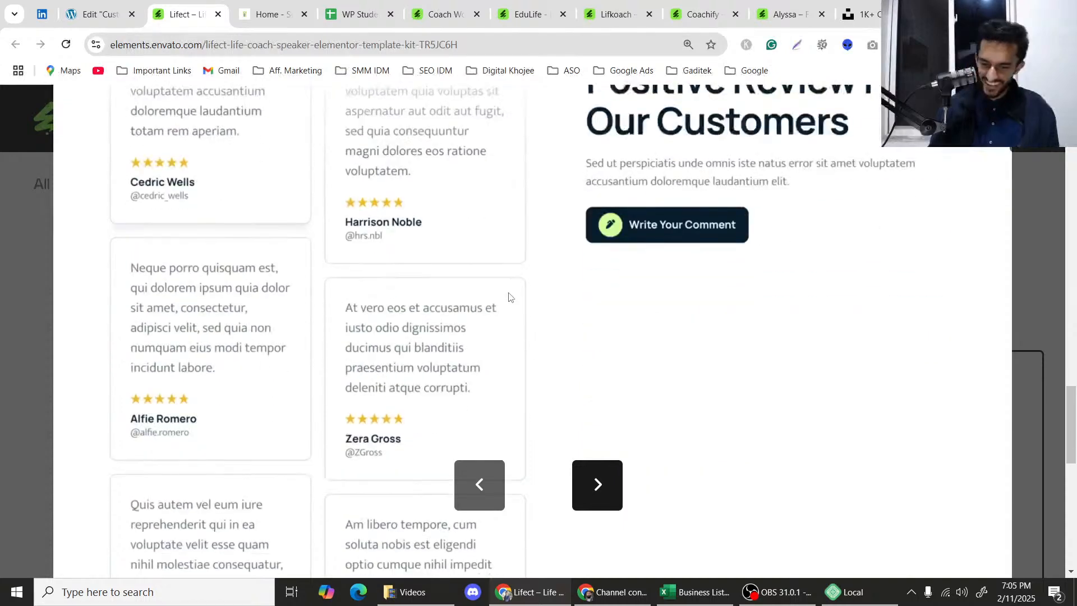
scroll(509, 297, up, 5)
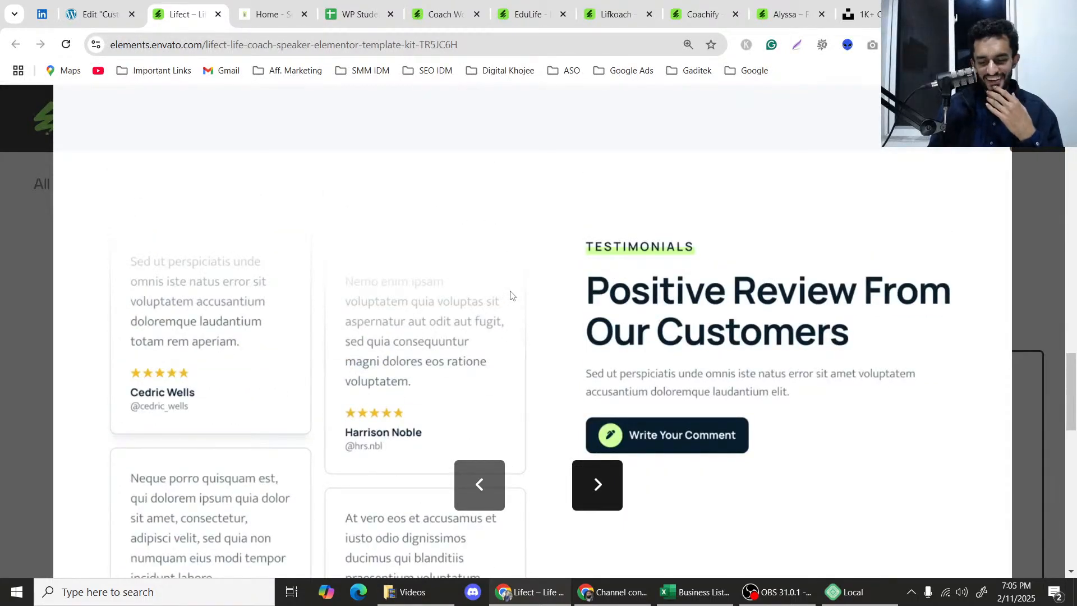
scroll(511, 297, down, 5)
scroll(511, 296, down, 8)
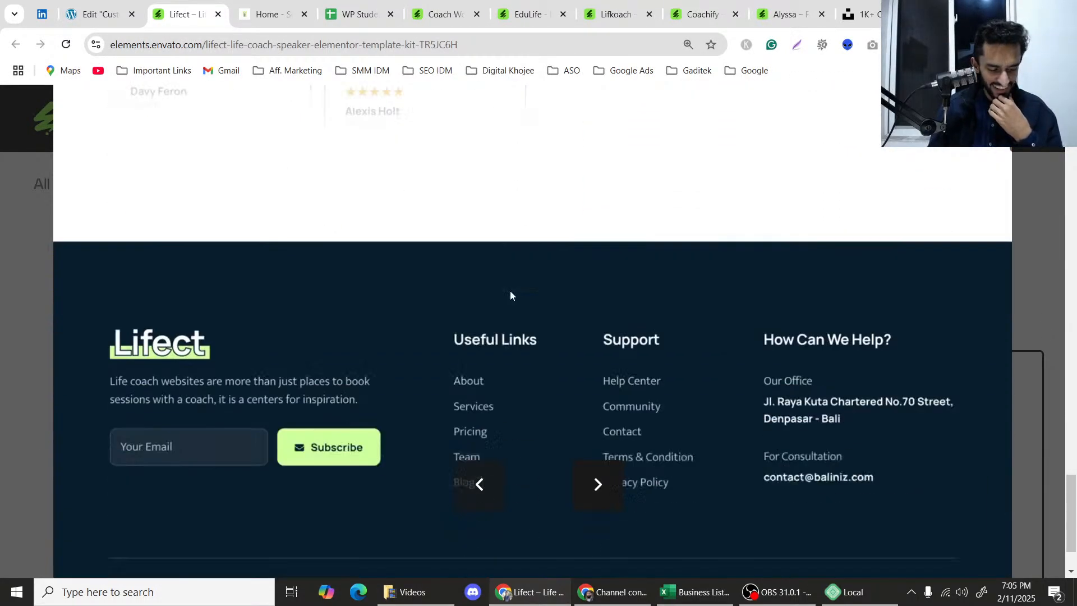
scroll(510, 291, up, 15)
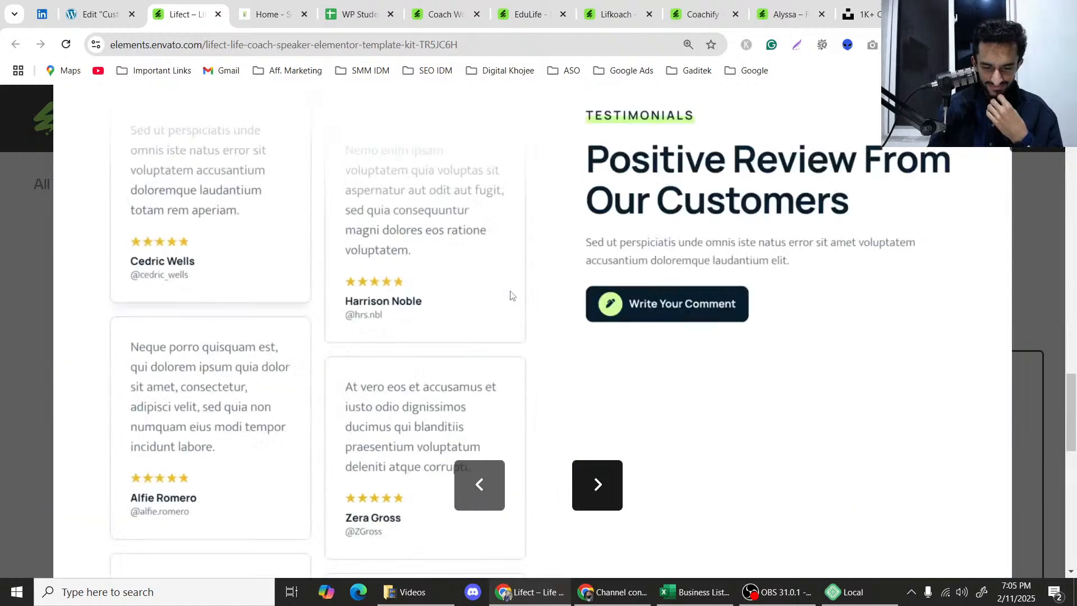
scroll(510, 295, up, 10)
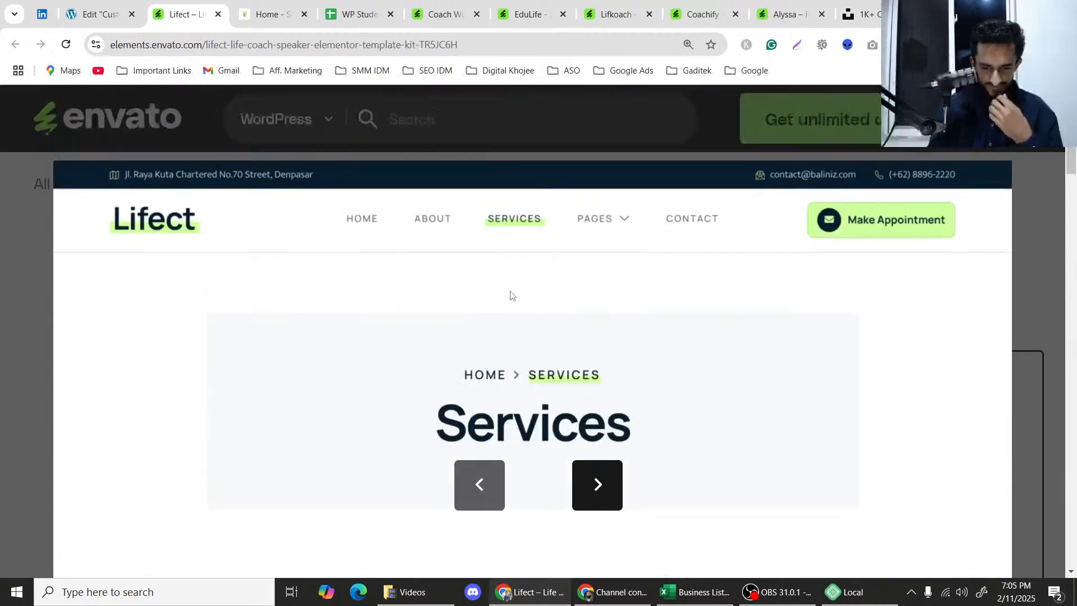
Compare the homepage's empty image placeholder and company logos area with the Lifect template's service cards and partner logos.
key(ctrl+shift+Tab)
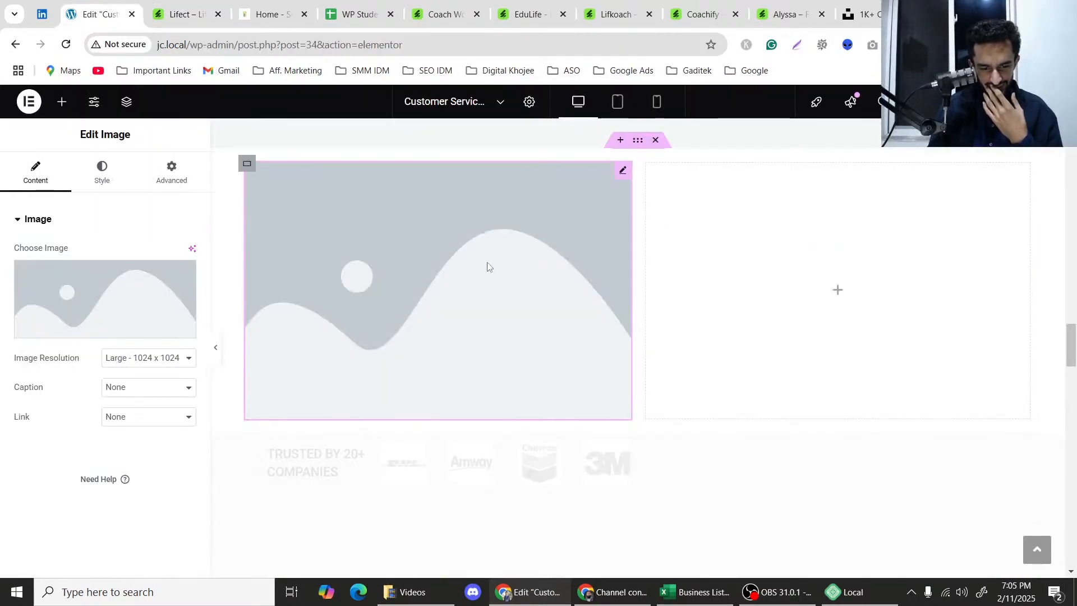
scroll(575, 229, up, 5)
scroll(578, 214, down, 6)
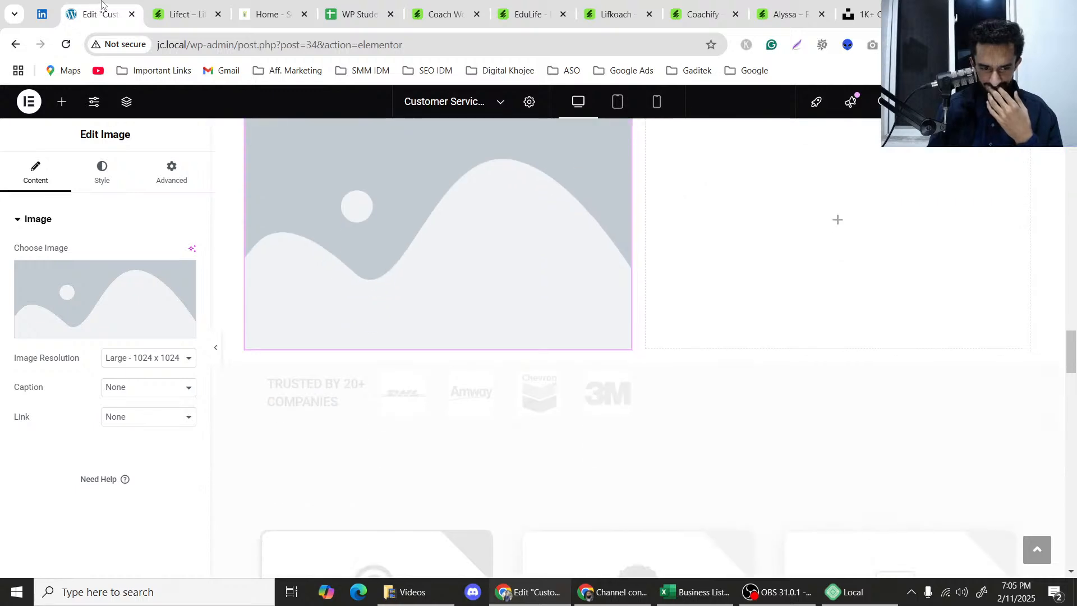
click(167, 5)
scroll(416, 193, down, 10)
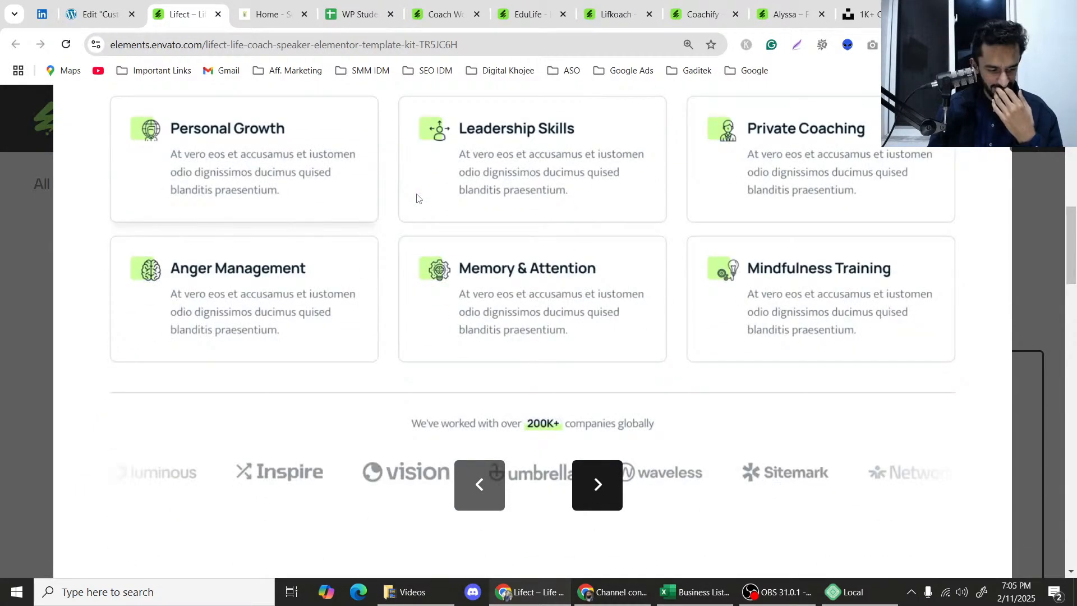
click(333, 6)
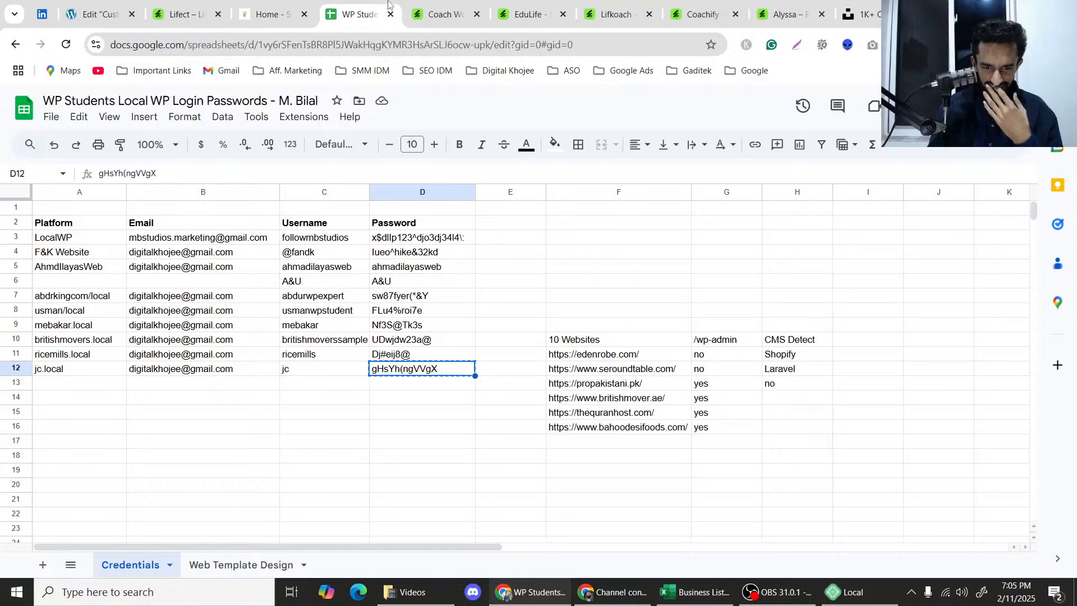
click(266, 7)
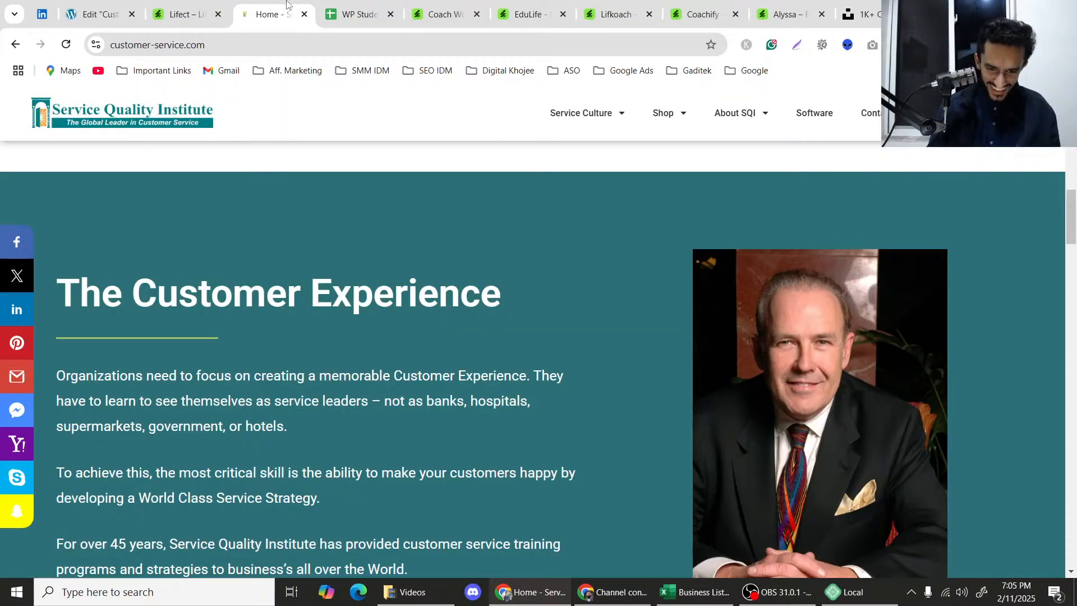
click(191, 3)
click(345, 8)
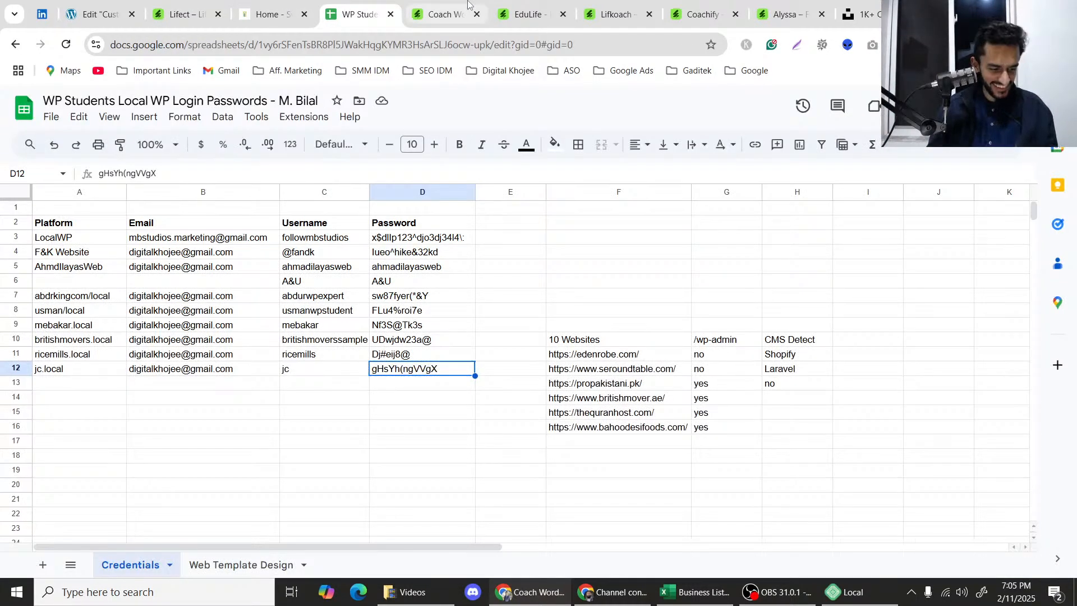
click(469, 2)
click(560, 3)
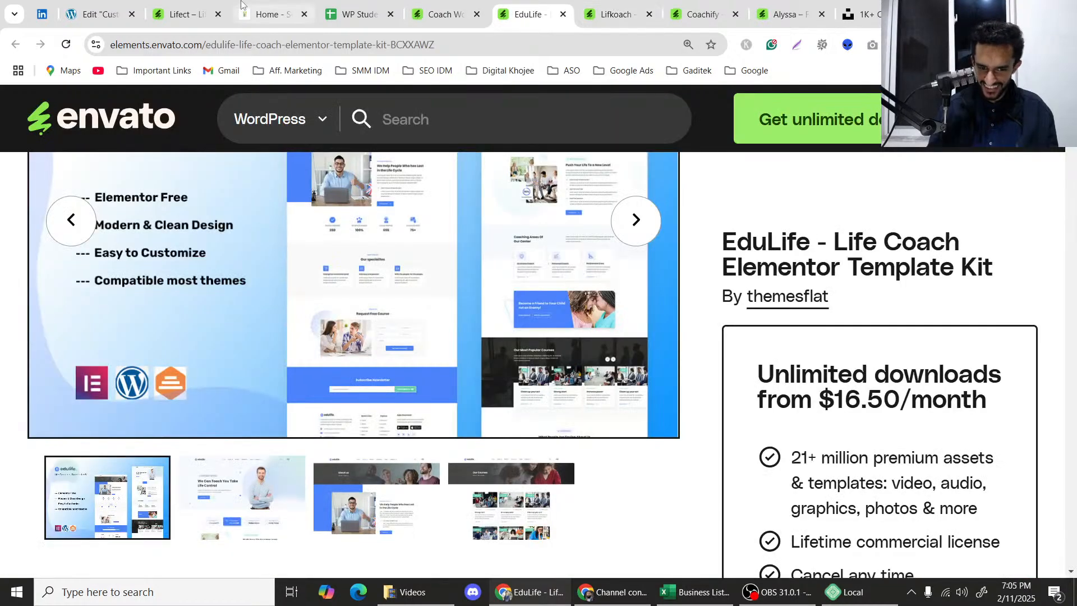
click(185, 3)
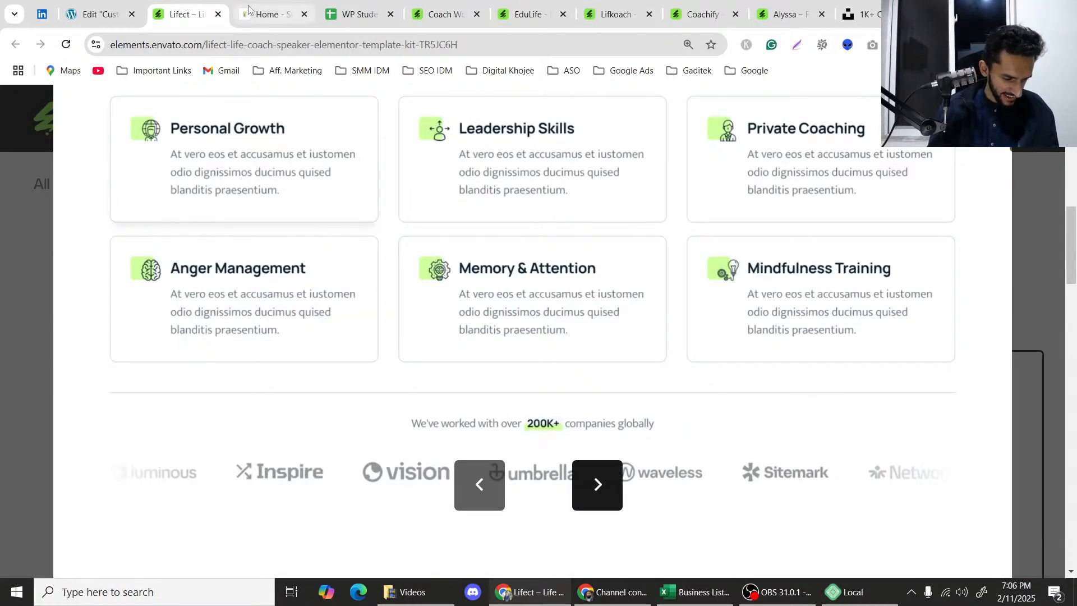
Examine the hero and The Customer Experience sections of the Service Quality Institute website, returning to the Lifect template.
click(287, 3)
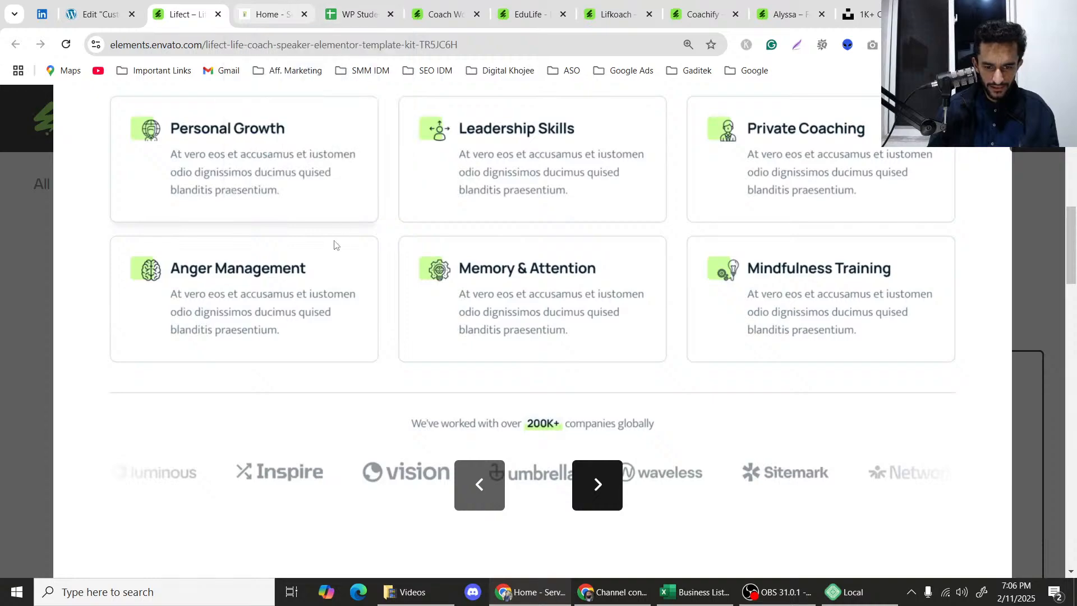
scroll(366, 258, down, 10)
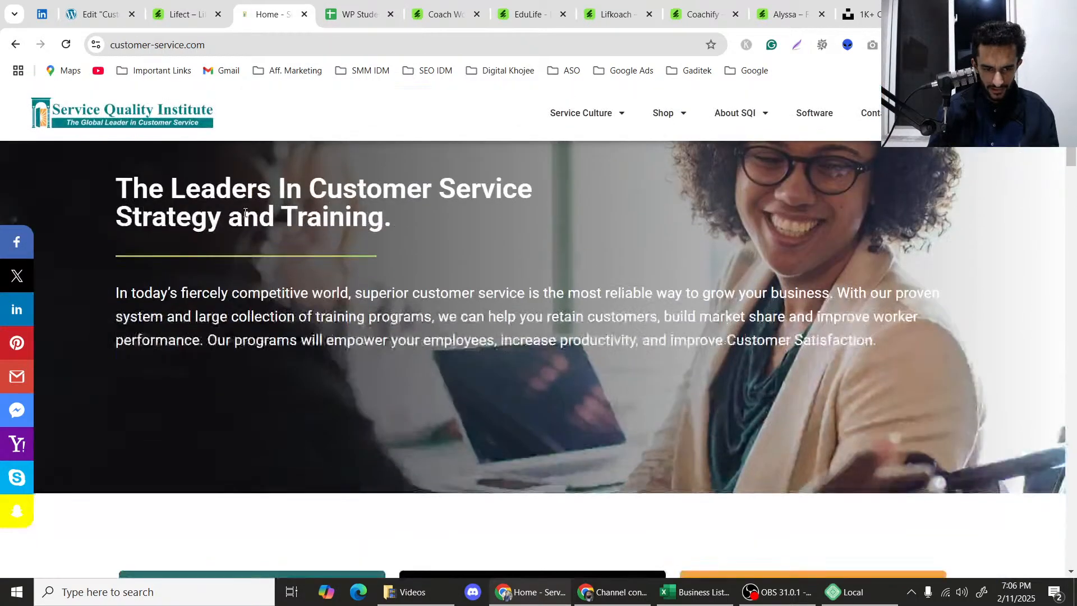
scroll(573, 301, down, 10)
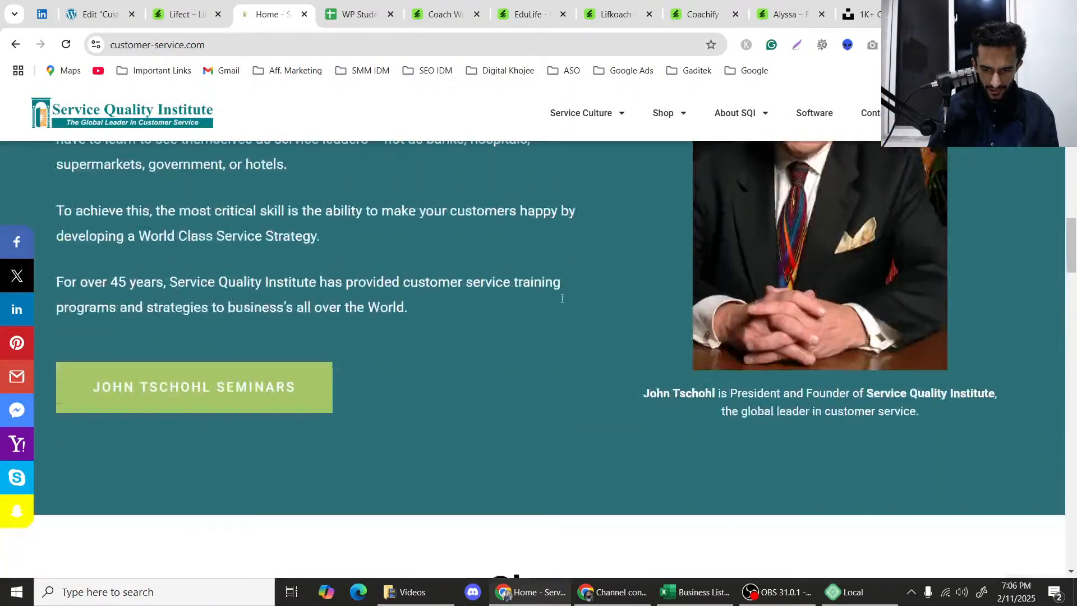
scroll(561, 298, up, 4)
scroll(561, 297, up, 7)
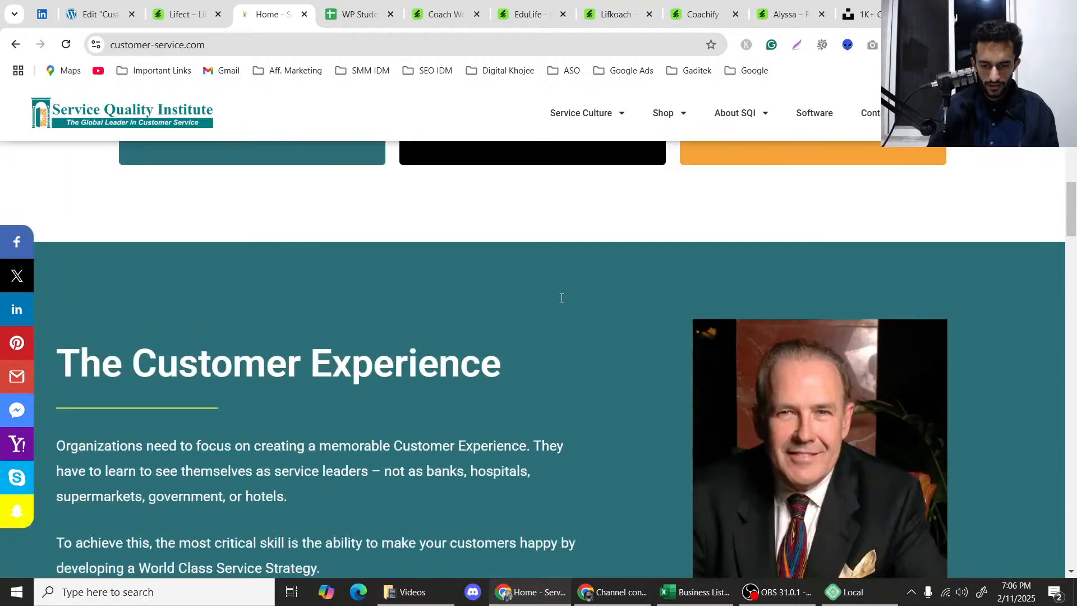
scroll(560, 298, down, 3)
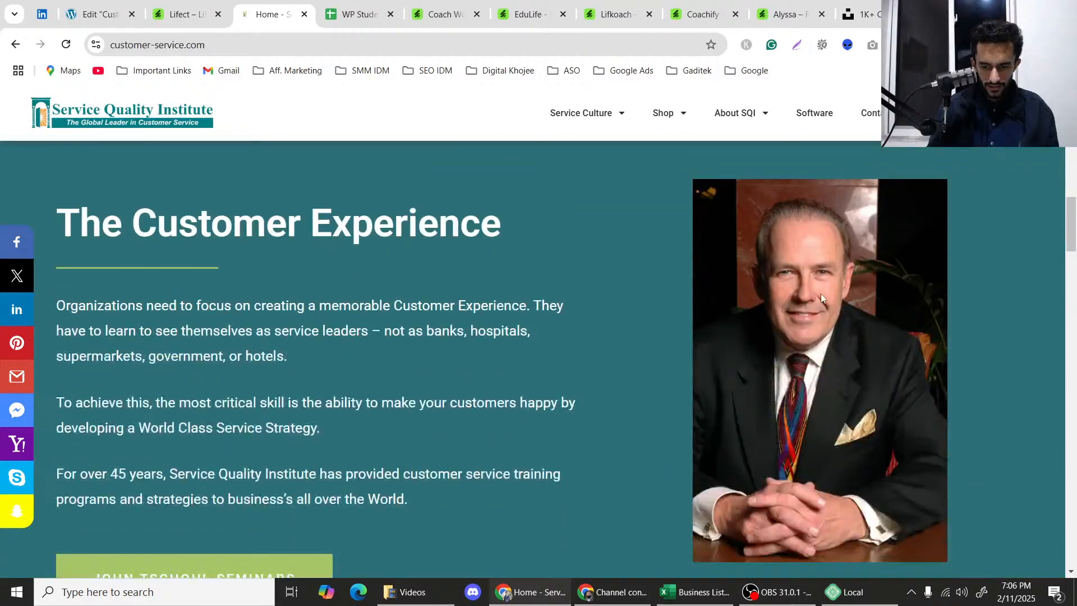
click(178, 4)
scroll(340, 218, up, 5)
Switch to the Elementor editor and review the homepage from the hero story through the service cards to the empty image placeholder.
click(90, 7)
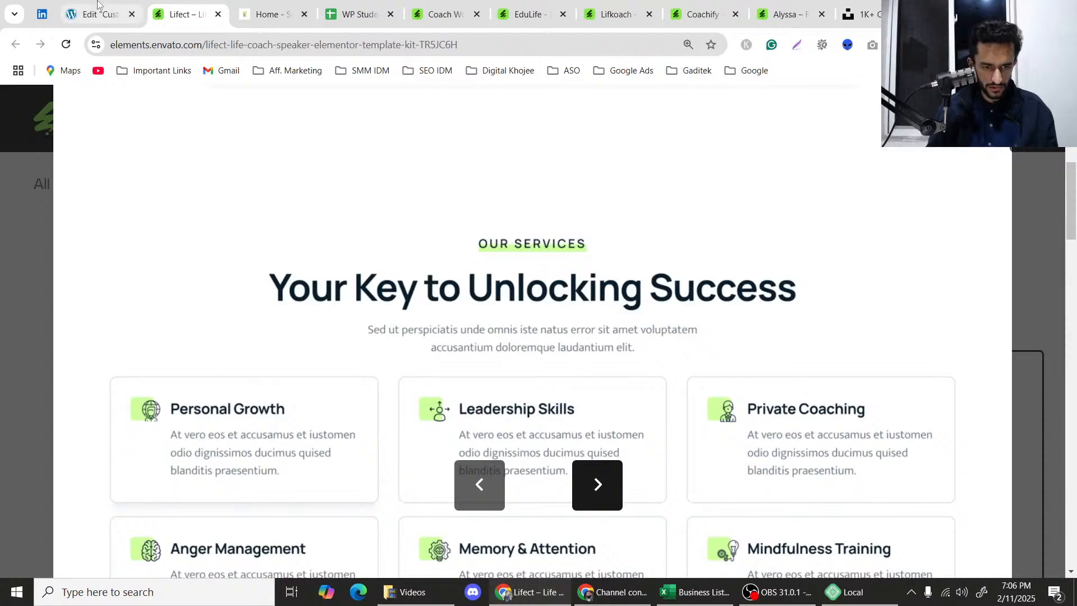
scroll(361, 250, up, 15)
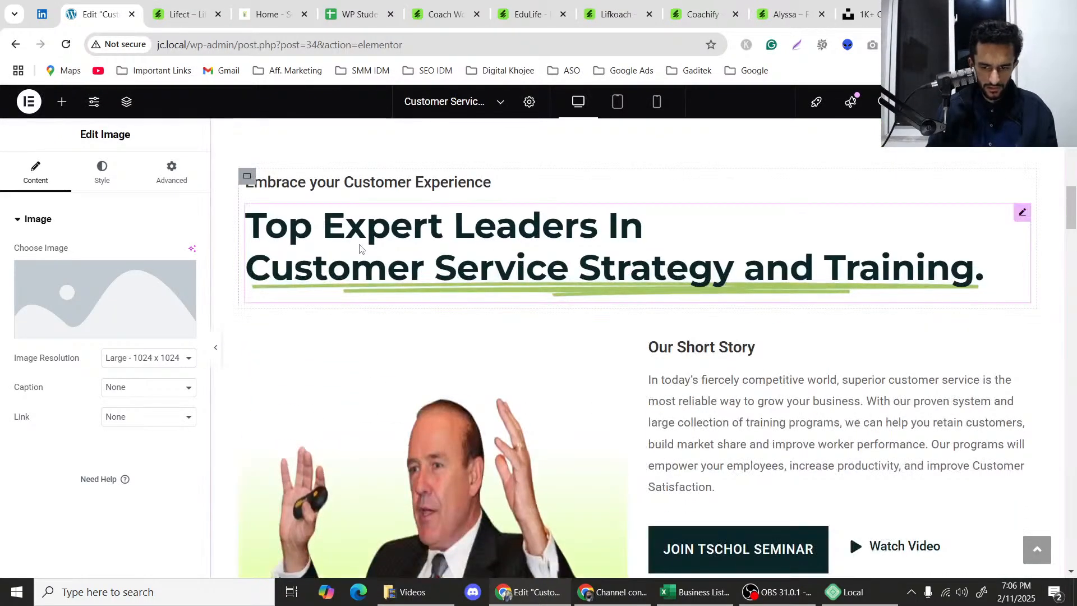
scroll(362, 244, down, 1)
scroll(465, 222, up, 2)
scroll(561, 236, down, 2)
scroll(582, 239, down, 1)
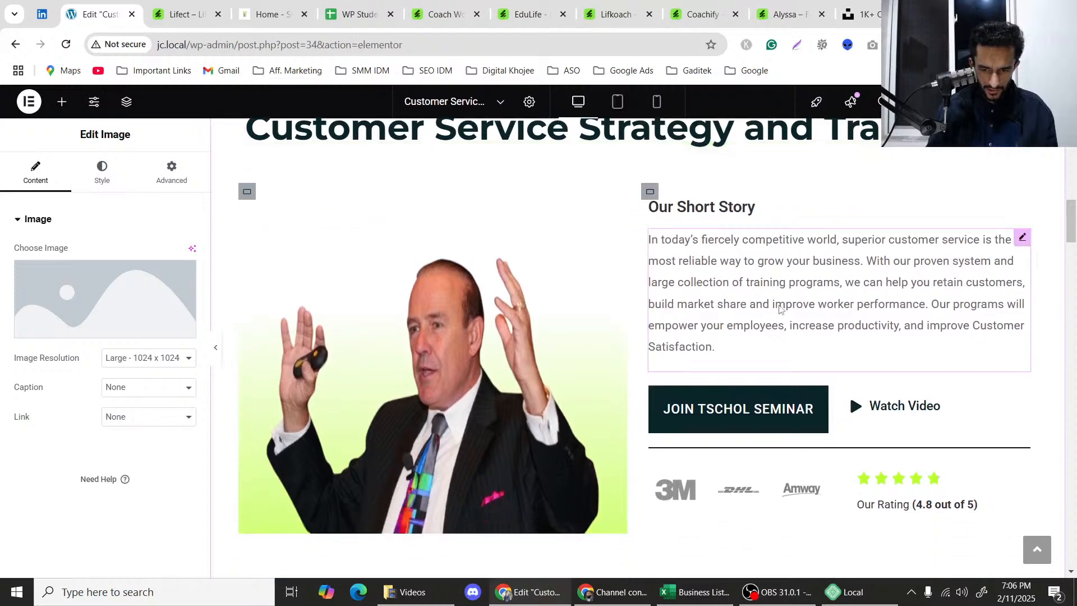
scroll(740, 415, down, 2)
scroll(735, 434, down, 7)
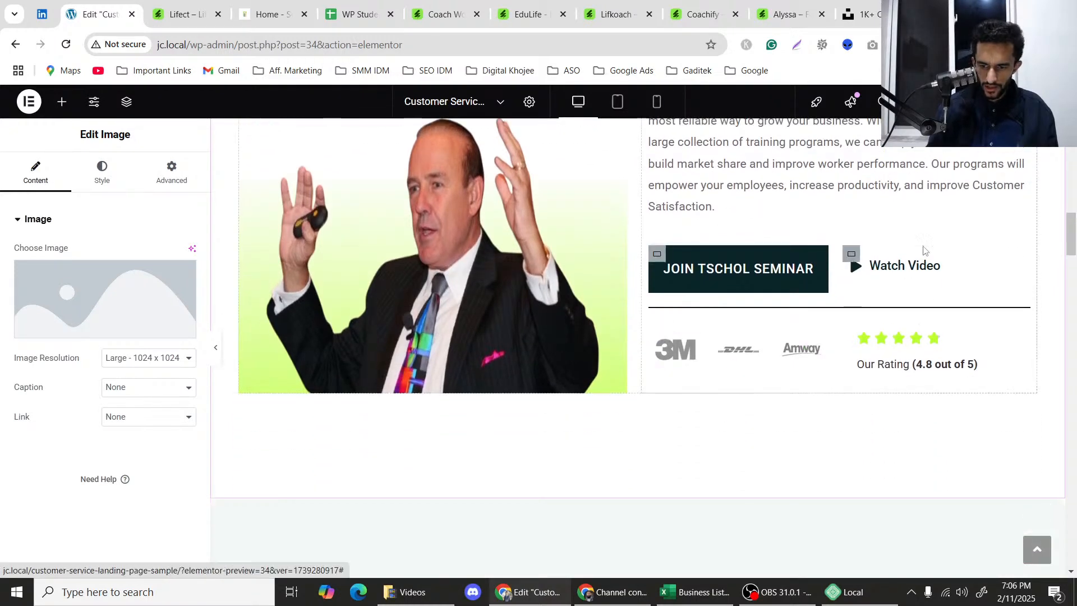
scroll(670, 210, down, 8)
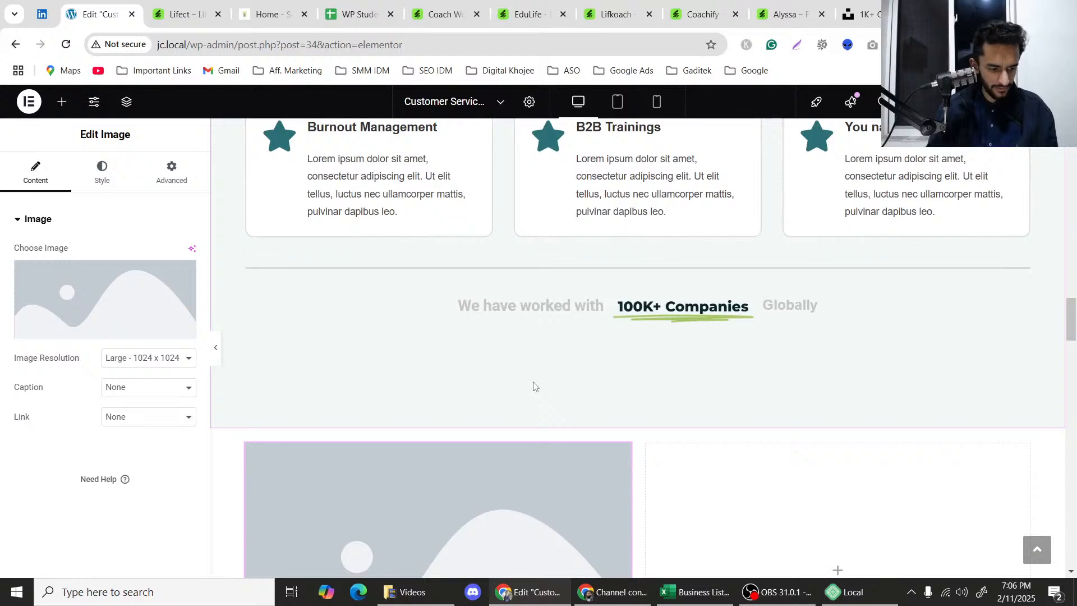
scroll(534, 386, down, 1)
scroll(533, 381, down, 1)
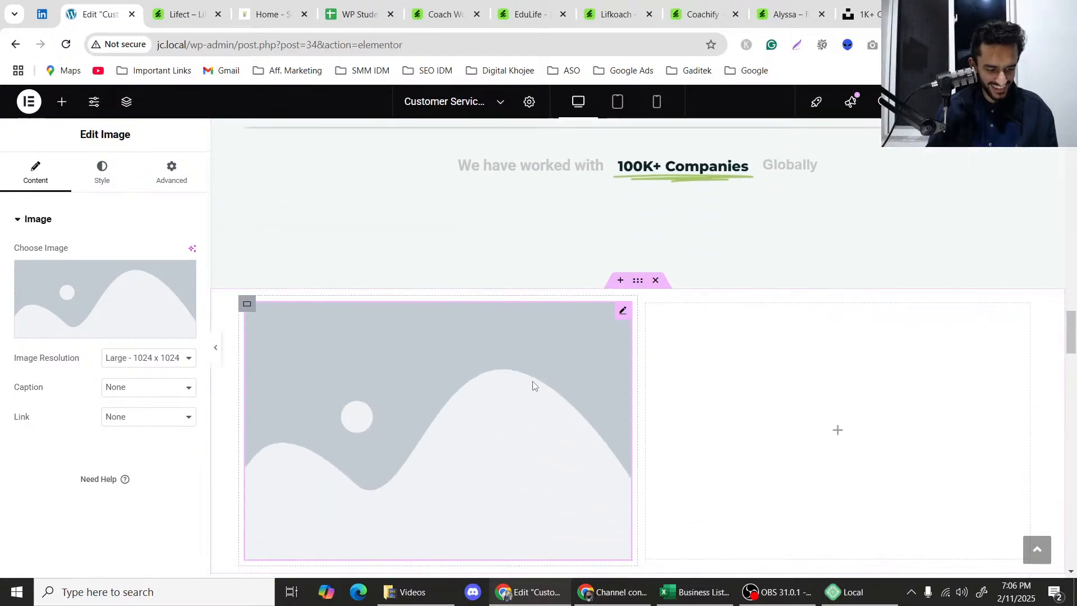
scroll(536, 354, down, 1)
scroll(510, 351, up, 6)
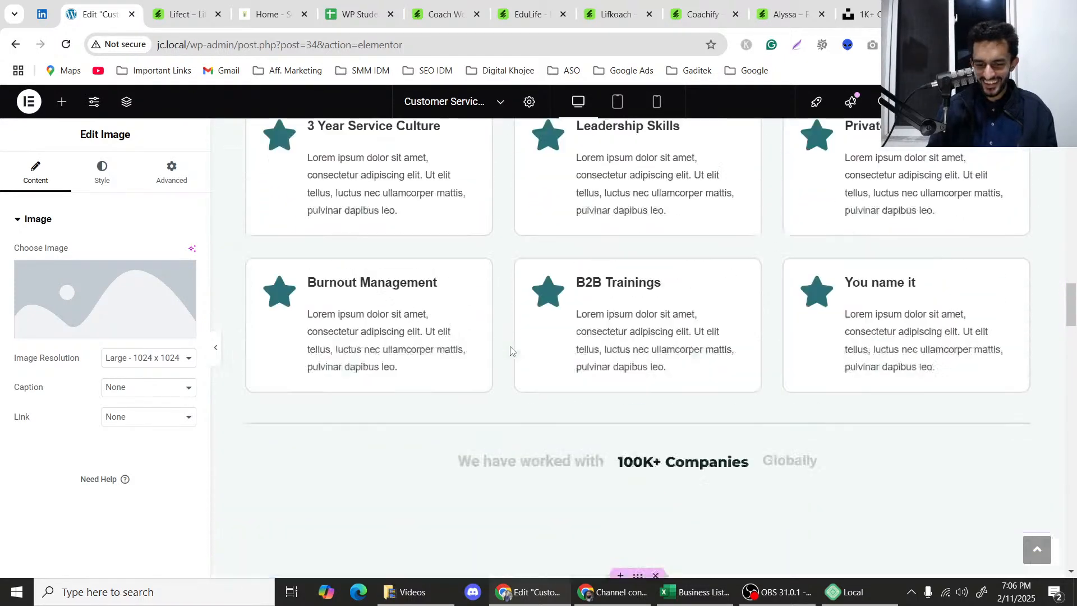
scroll(676, 400, down, 2)
scroll(676, 400, down, 3)
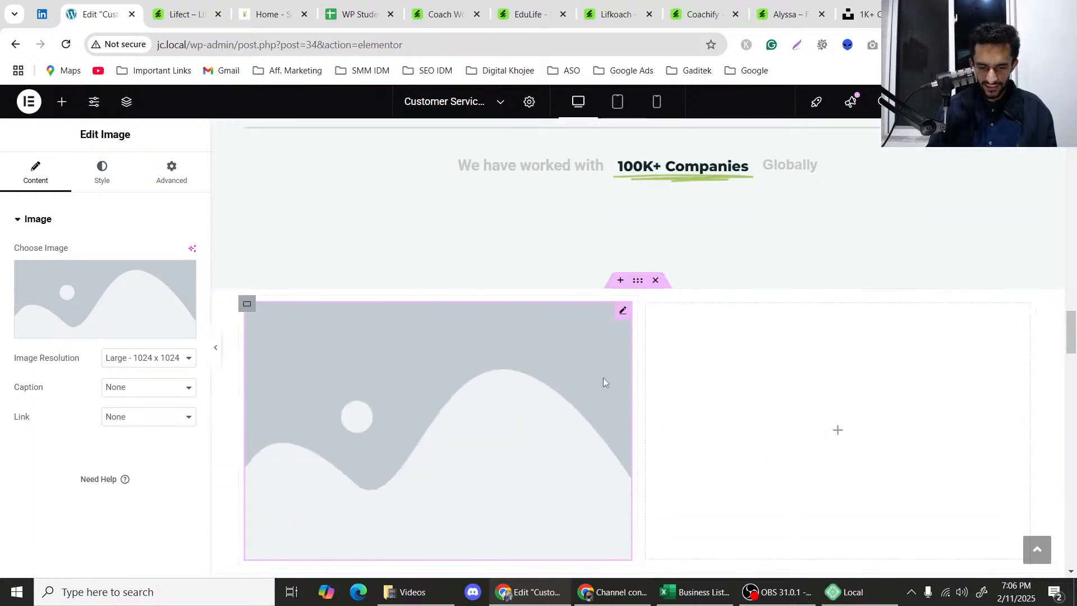
scroll(603, 378, down, 2)
Return to the Lifect template and examine the layout and step timeline of its Four Steps to Your Success section.
click(274, 16)
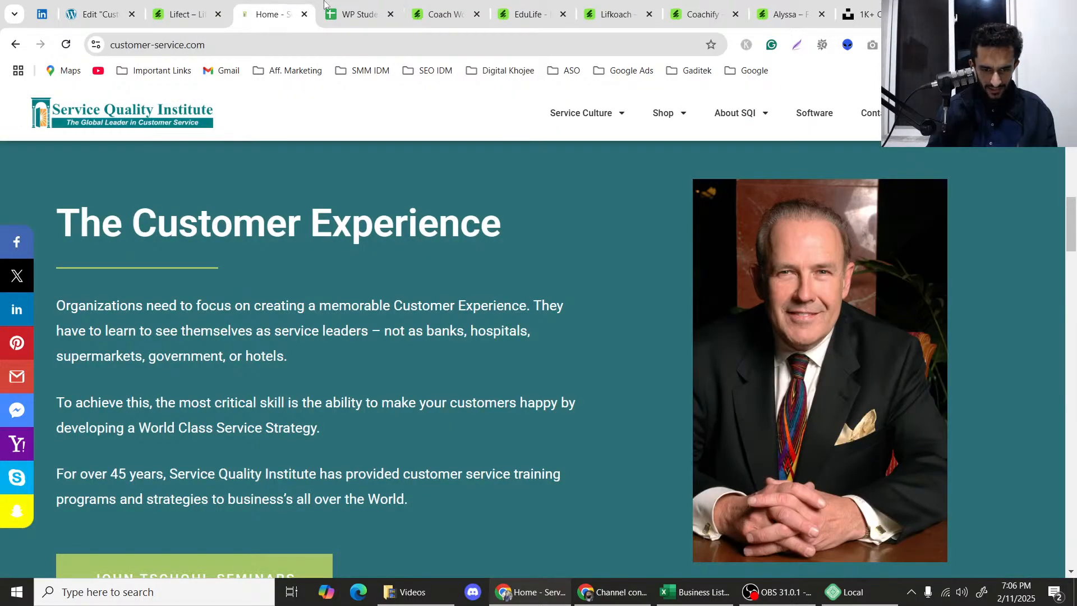
key(ctrl+shift+Tab)
scroll(569, 325, down, 10)
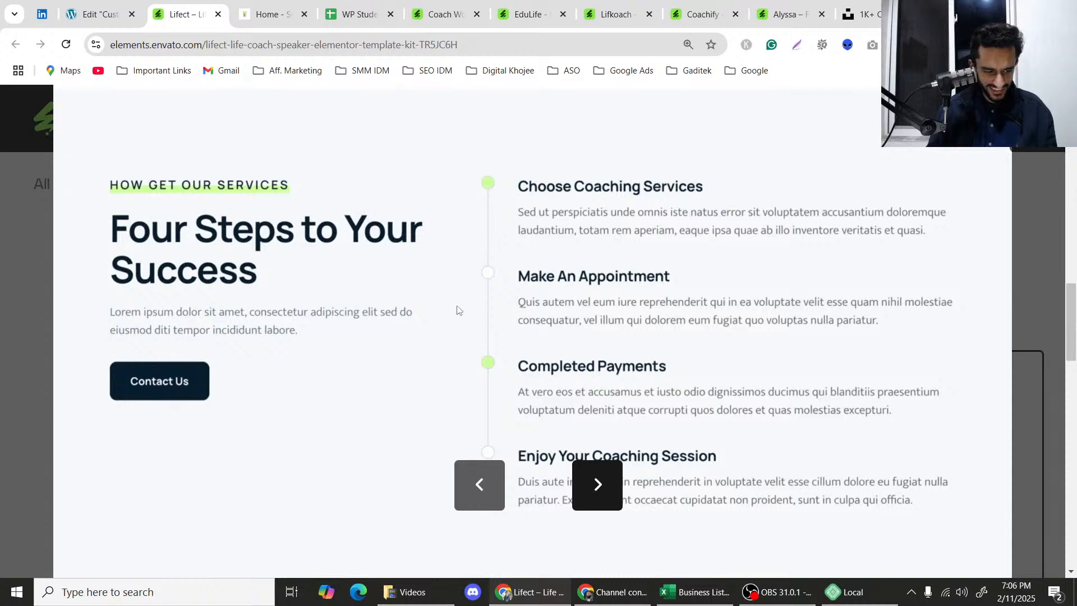
scroll(509, 321, down, 1)
scroll(490, 266, up, 1)
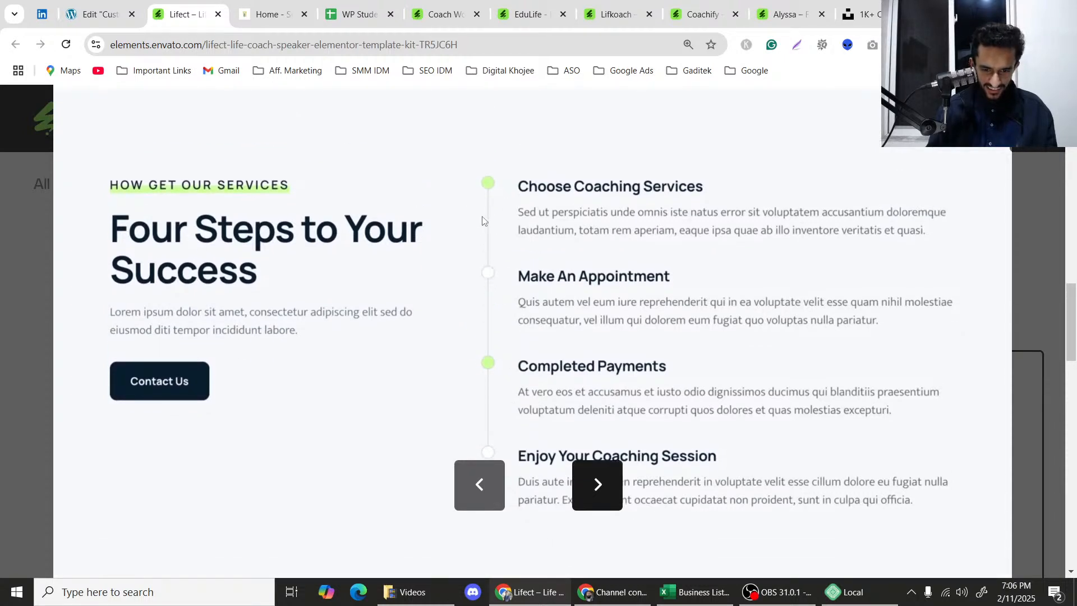
scroll(488, 312, down, 1)
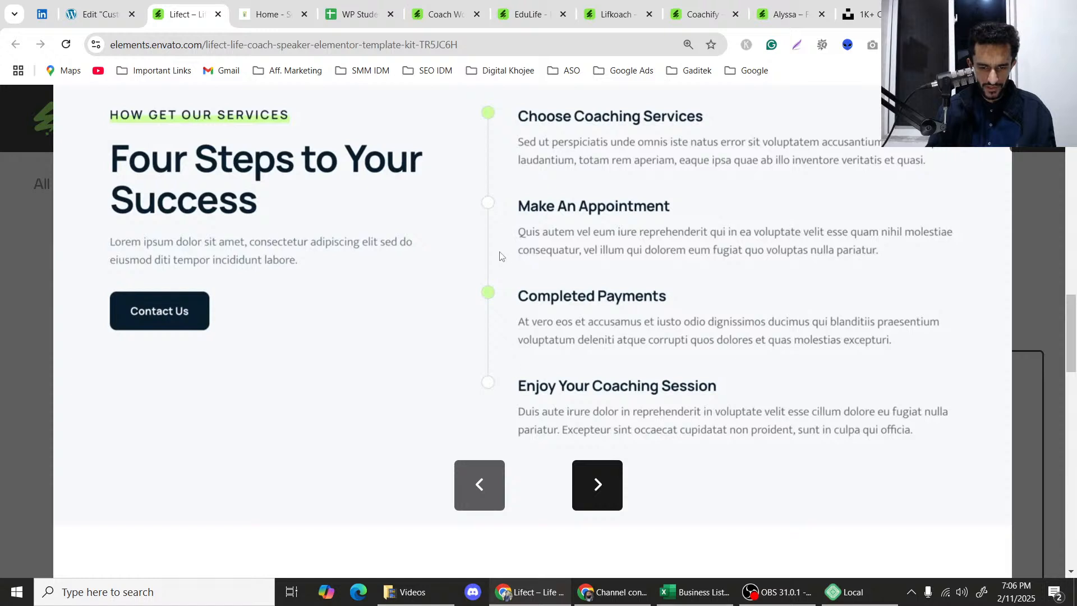
scroll(493, 283, up, 1)
scroll(492, 285, down, 1)
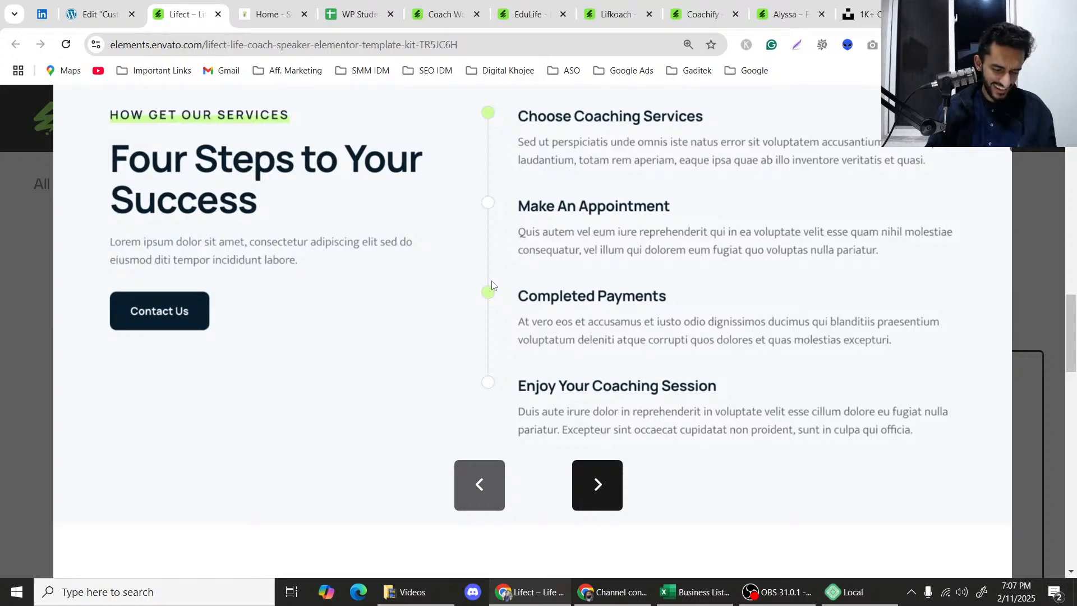
scroll(533, 326, up, 5)
scroll(533, 325, down, 4)
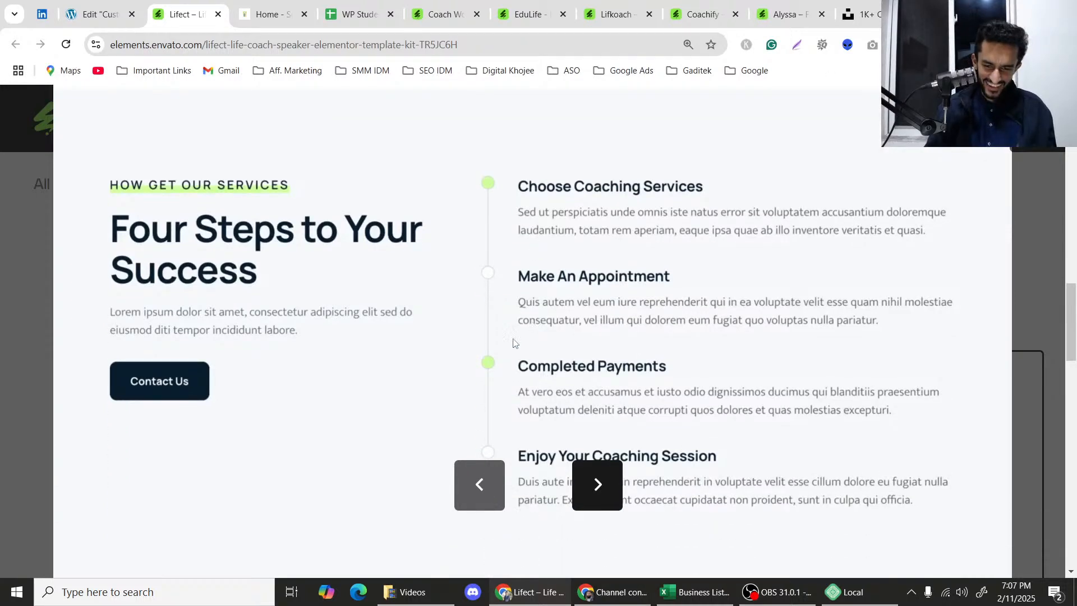
scroll(507, 358, down, 8)
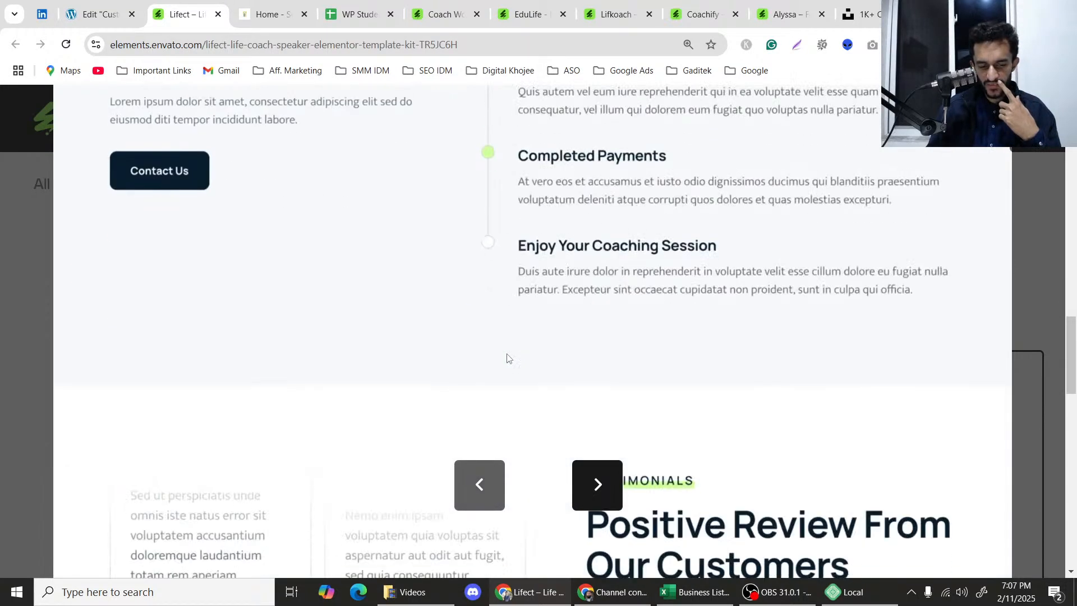
scroll(508, 358, up, 6)
scroll(508, 353, up, 7)
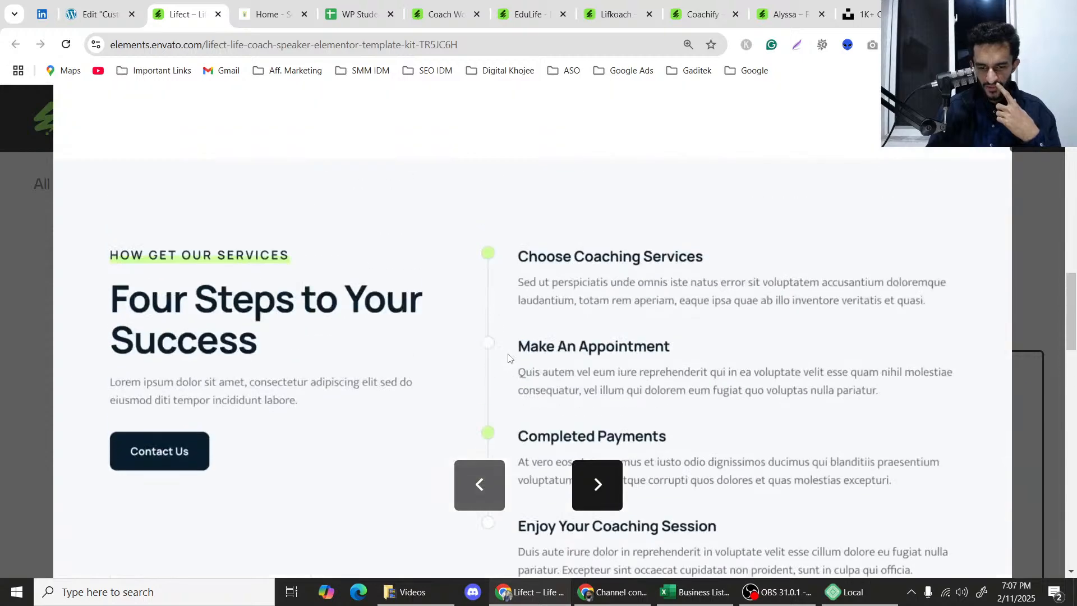
scroll(507, 346, down, 5)
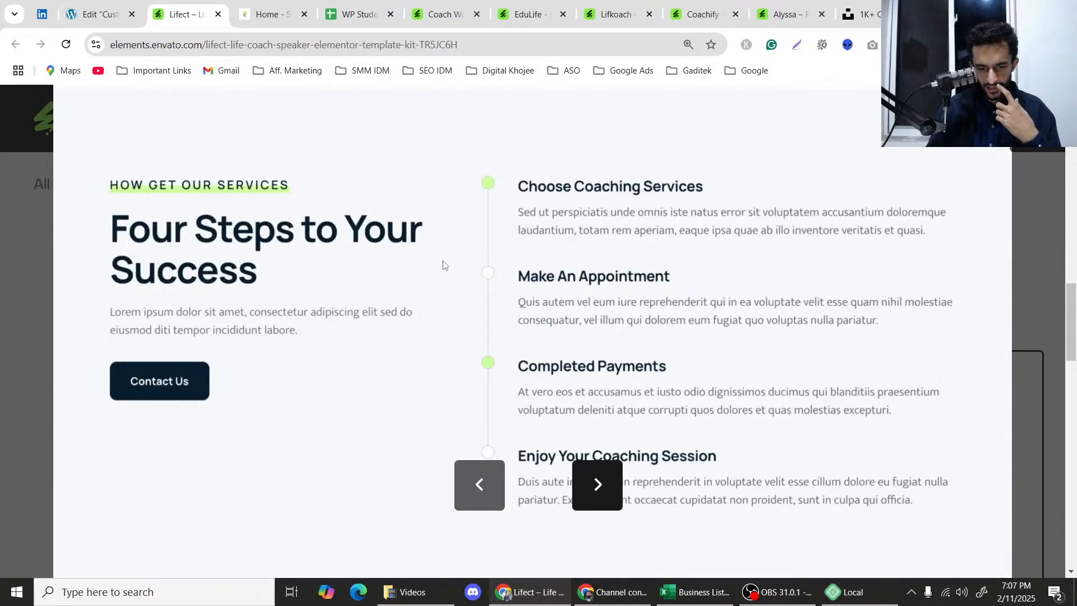
scroll(492, 354, down, 2)
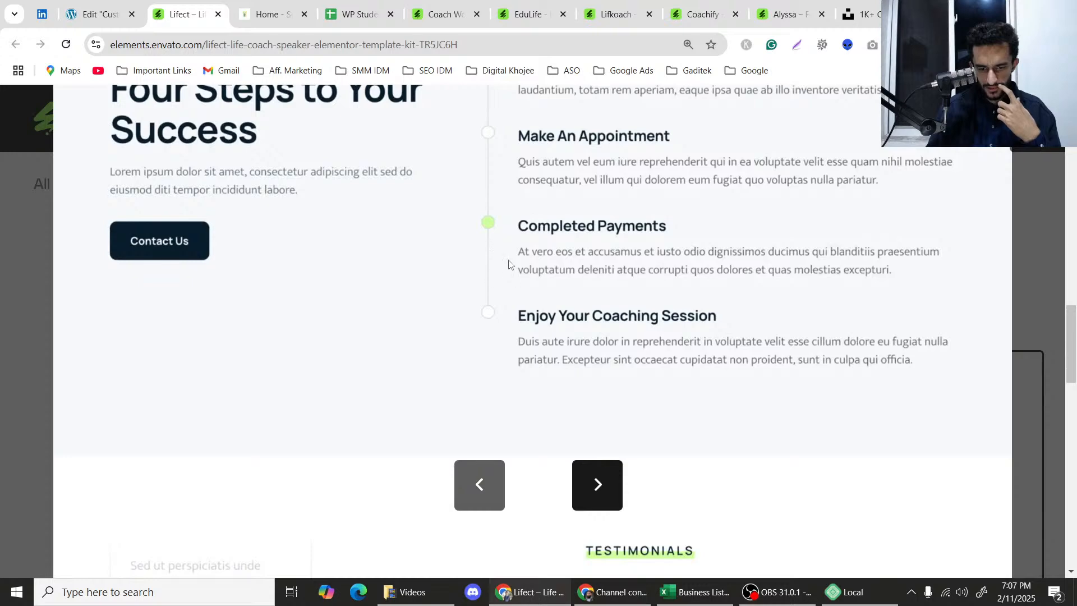
scroll(497, 258, up, 4)
scroll(501, 271, down, 1)
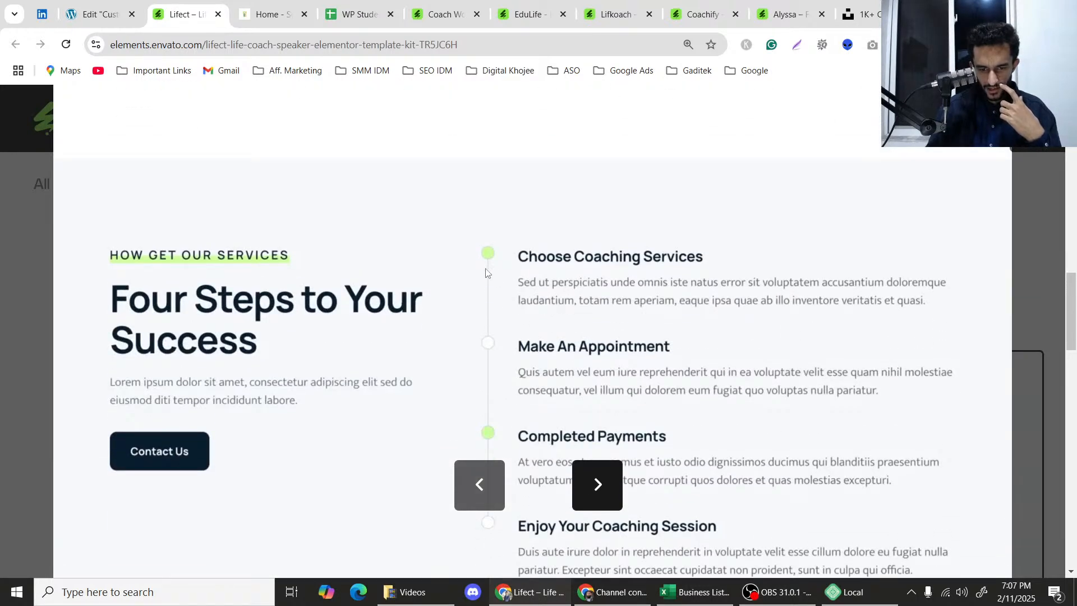
scroll(487, 309, down, 2)
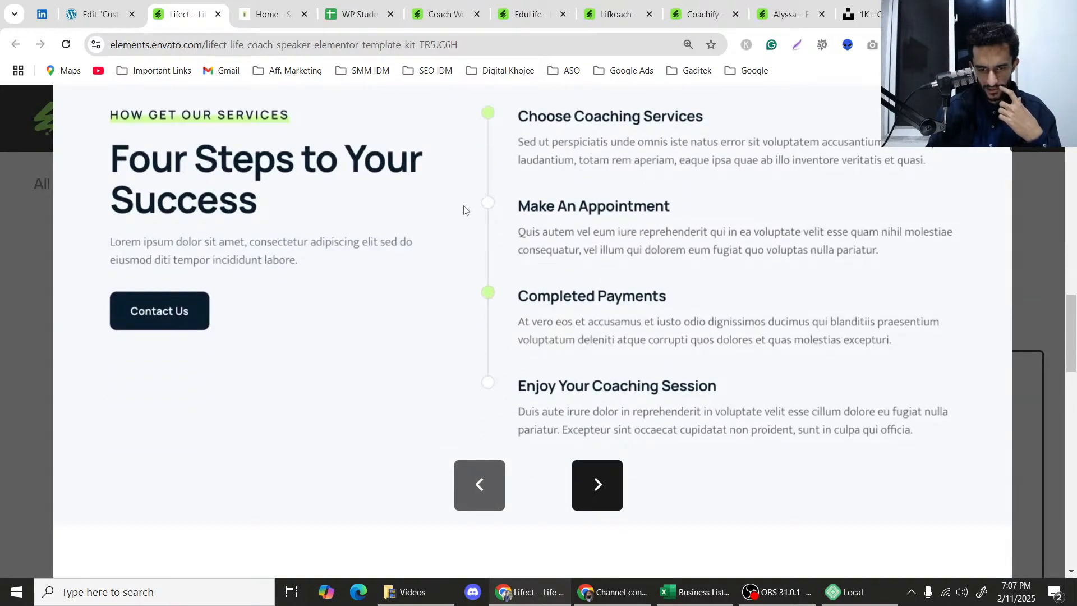
scroll(466, 212, up, 1)
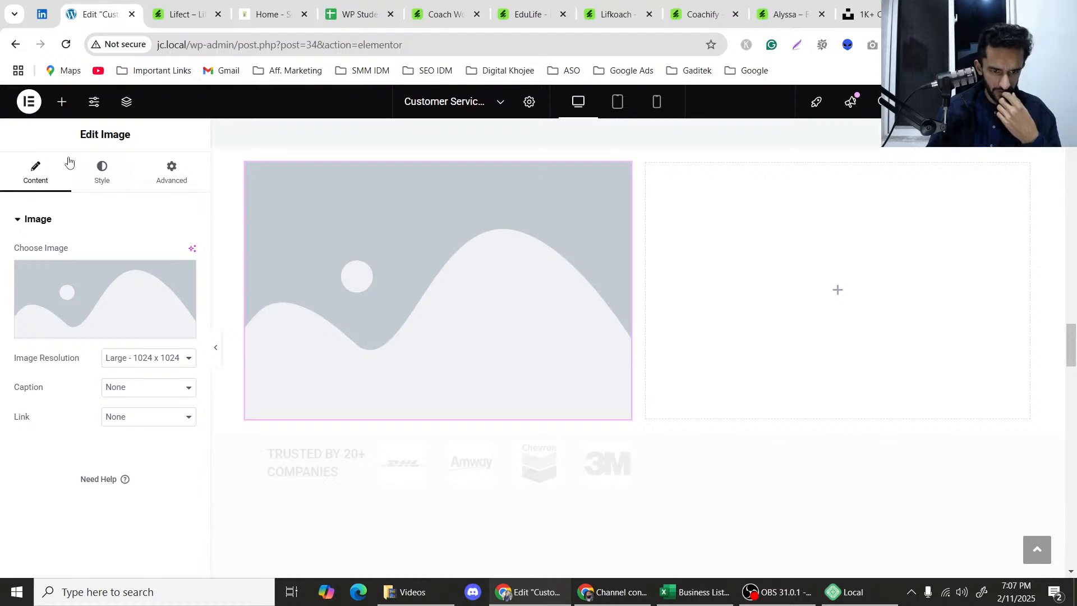
In the Elementor editor, search the widget library for "time".
click(61, 102)
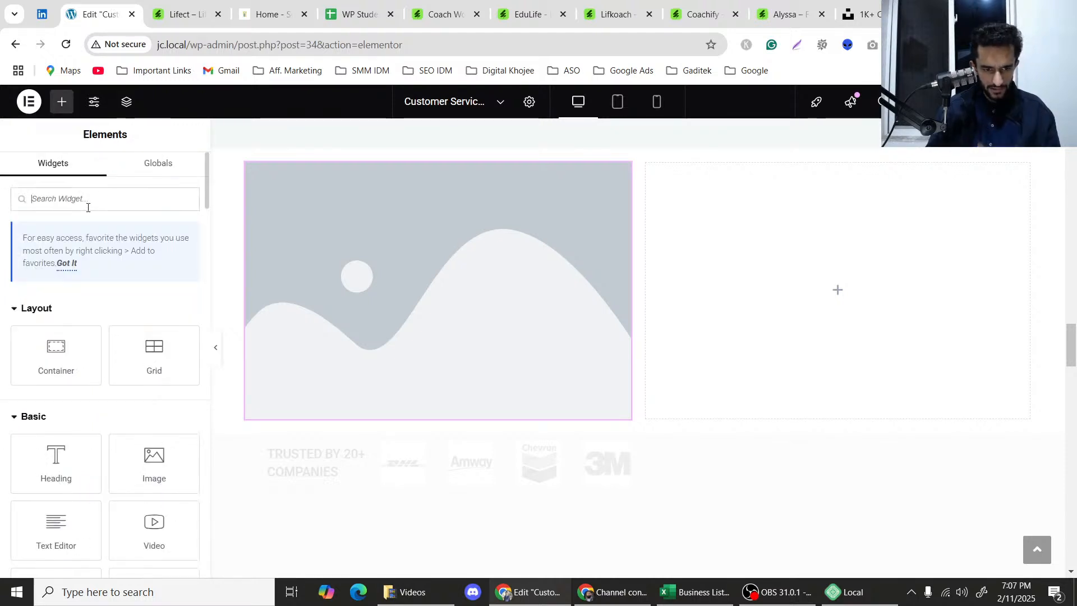
text(time)
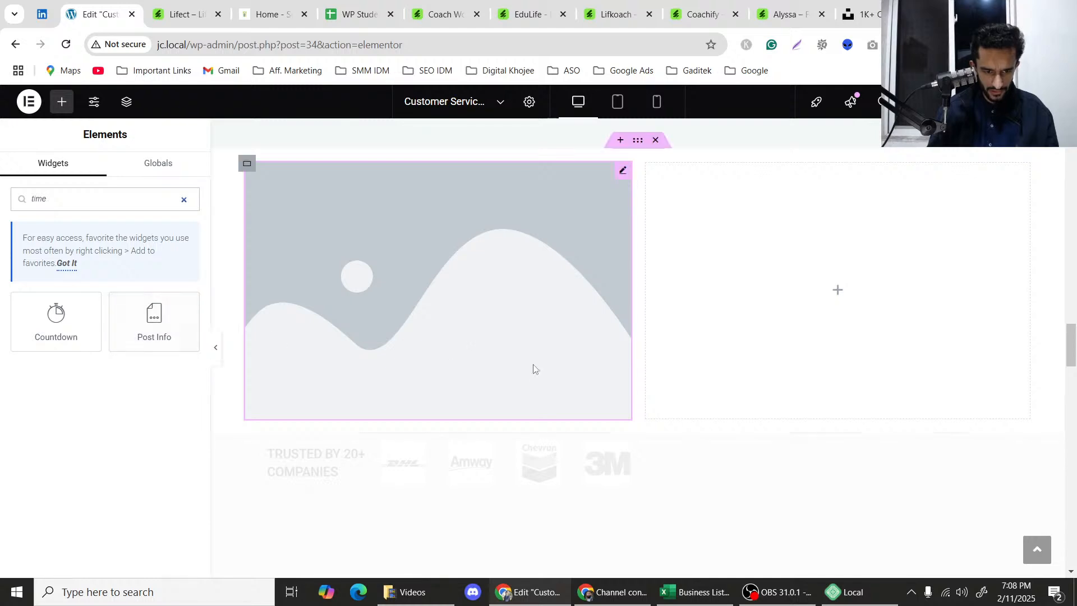
Compare the homepage's service cards, companies area and image placeholder with the Lifect template's Four Steps to Your Success section.
scroll(534, 369, up, 5)
scroll(531, 370, down, 2)
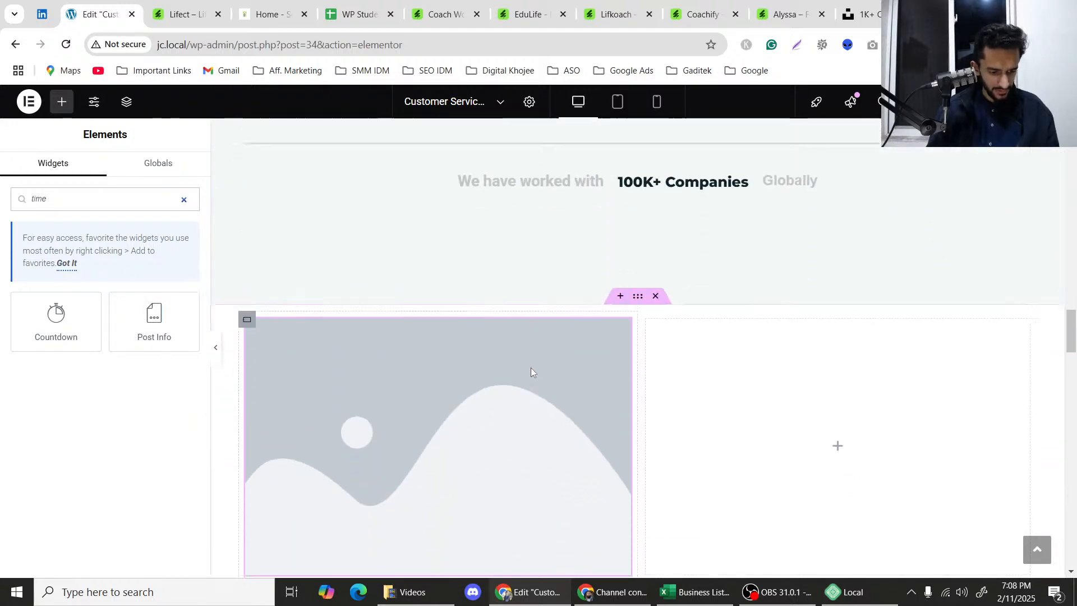
scroll(531, 368, up, 5)
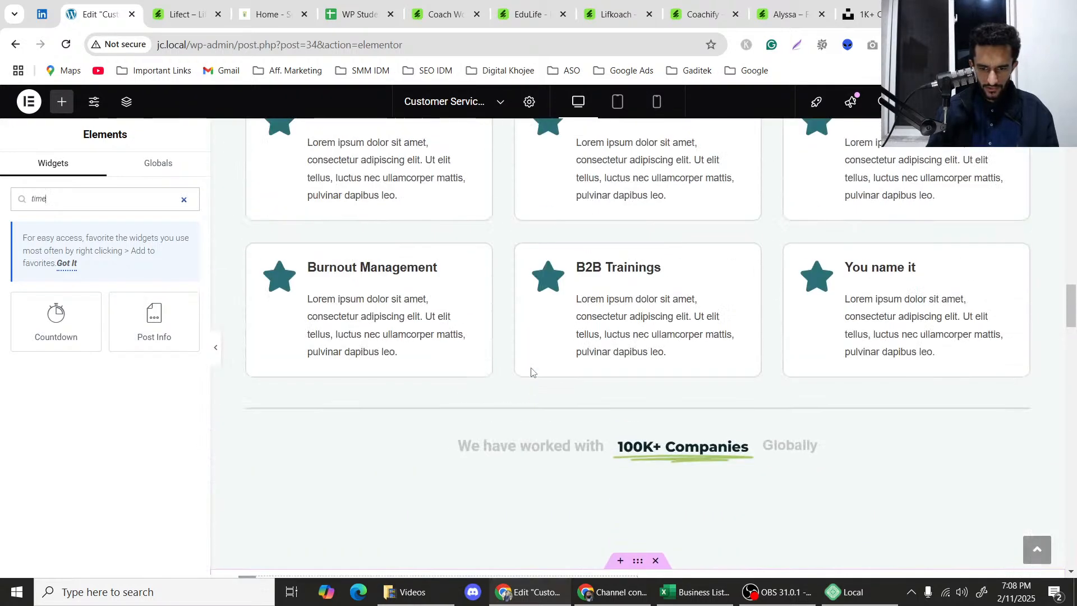
scroll(531, 371, down, 1)
scroll(531, 372, up, 1)
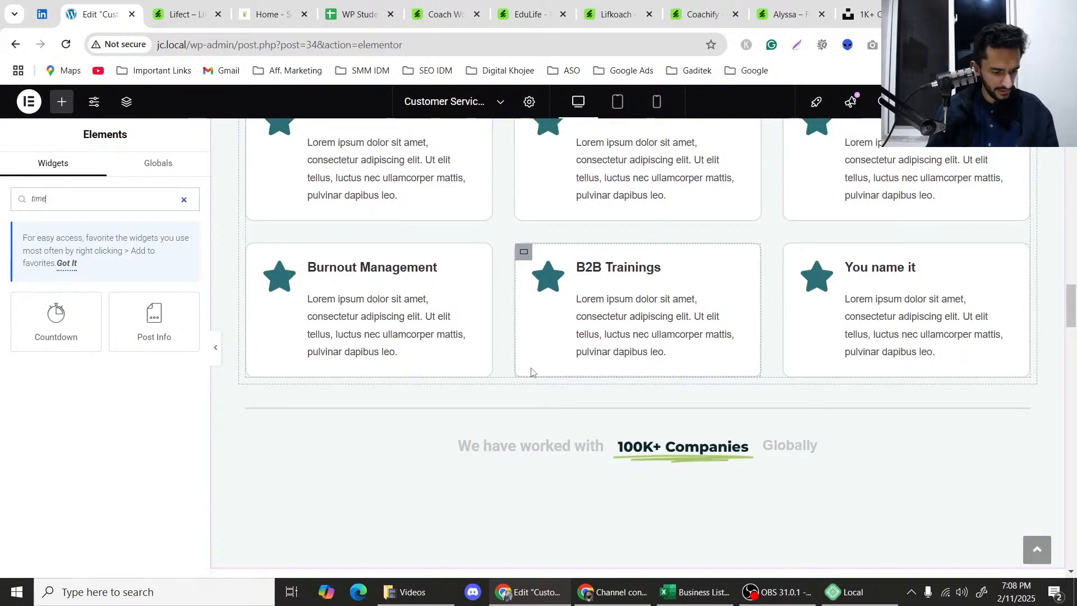
scroll(531, 372, down, 9)
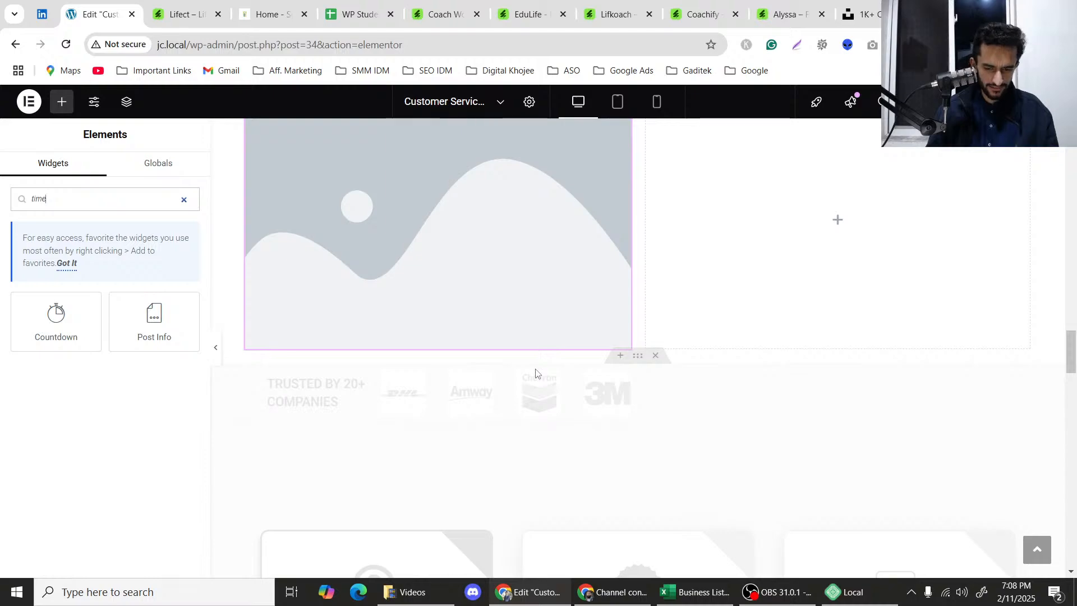
scroll(536, 371, down, 6)
scroll(541, 372, up, 9)
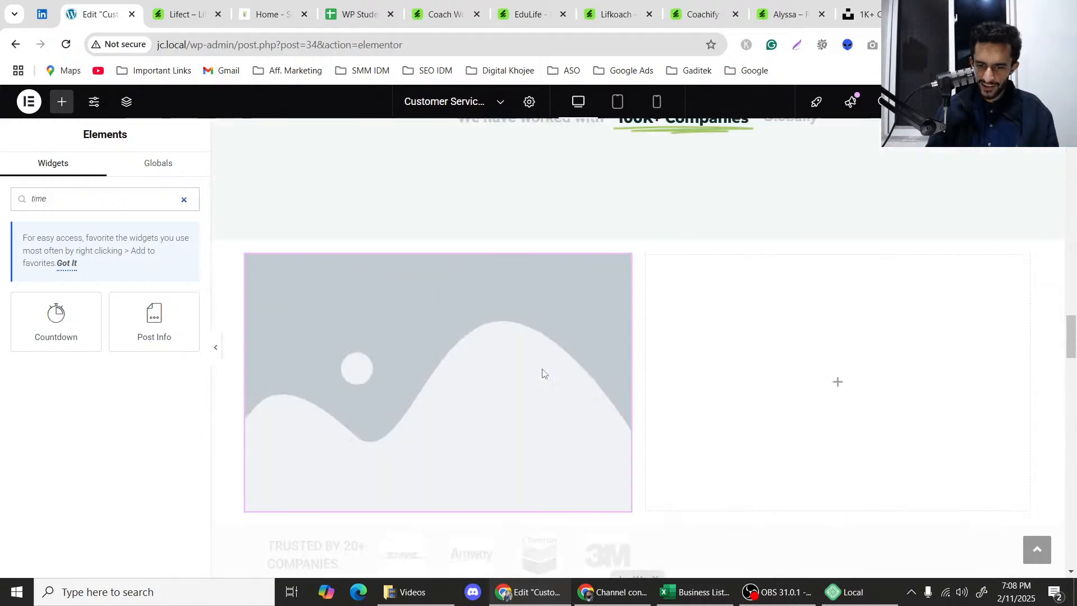
scroll(543, 372, up, 7)
key(ctrl+Tab)
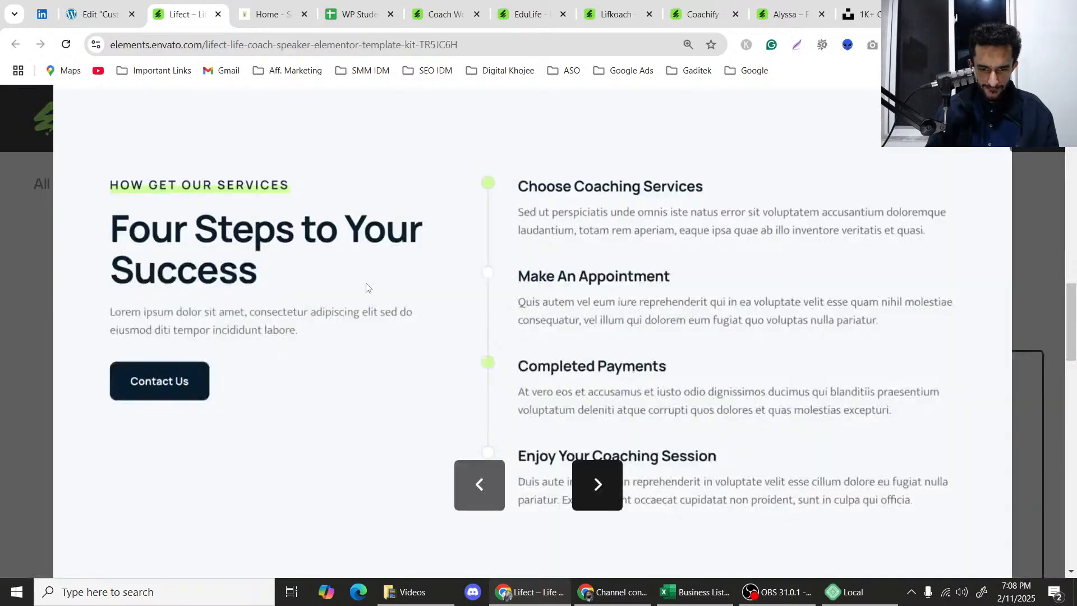
scroll(367, 283, up, 9)
scroll(375, 269, down, 7)
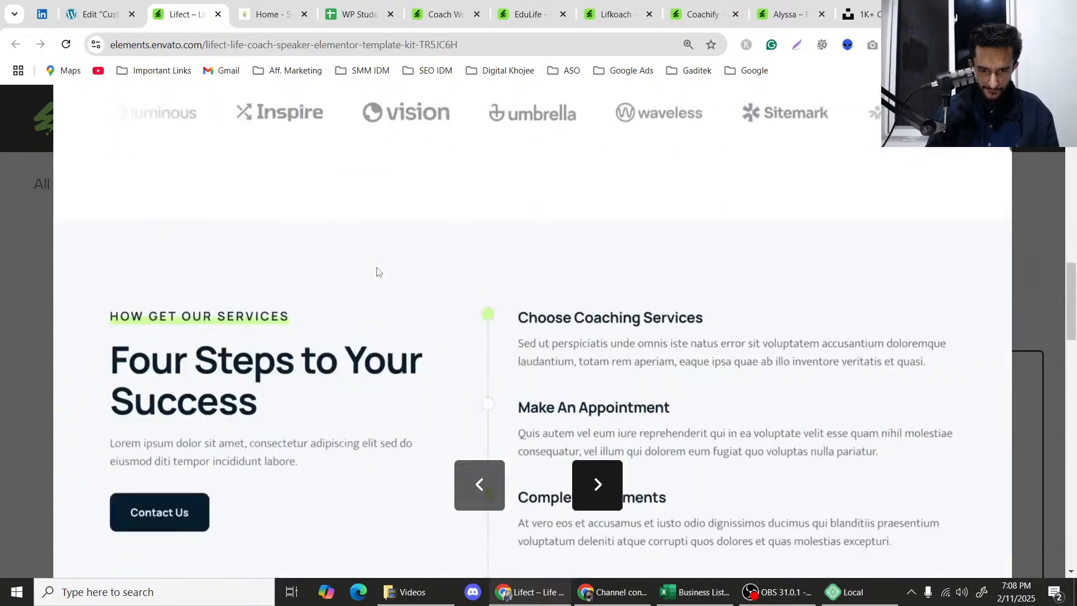
Check the homepage's area below the companies line in the Elementor editor, then return to the Lifect template's home page preview.
scroll(377, 271, down, 1)
click(93, 4)
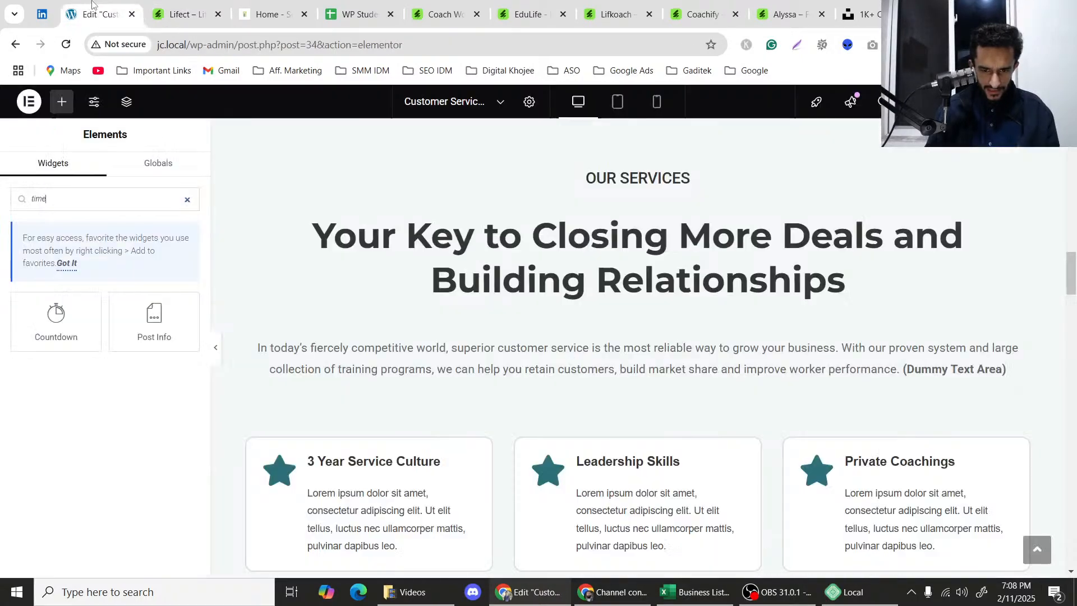
scroll(340, 212, down, 10)
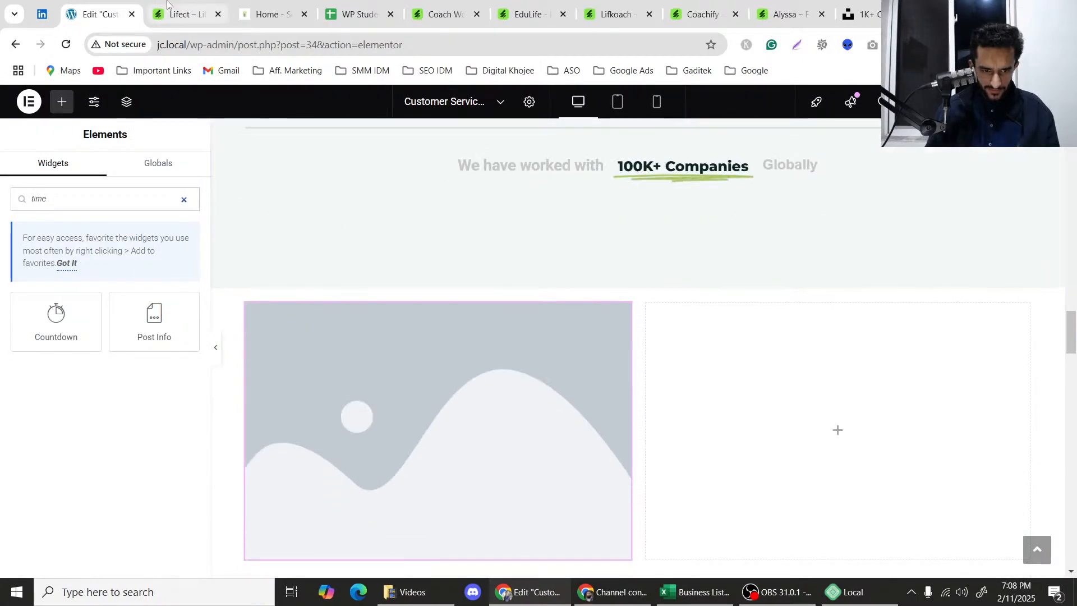
click(166, 3)
scroll(404, 275, up, 6)
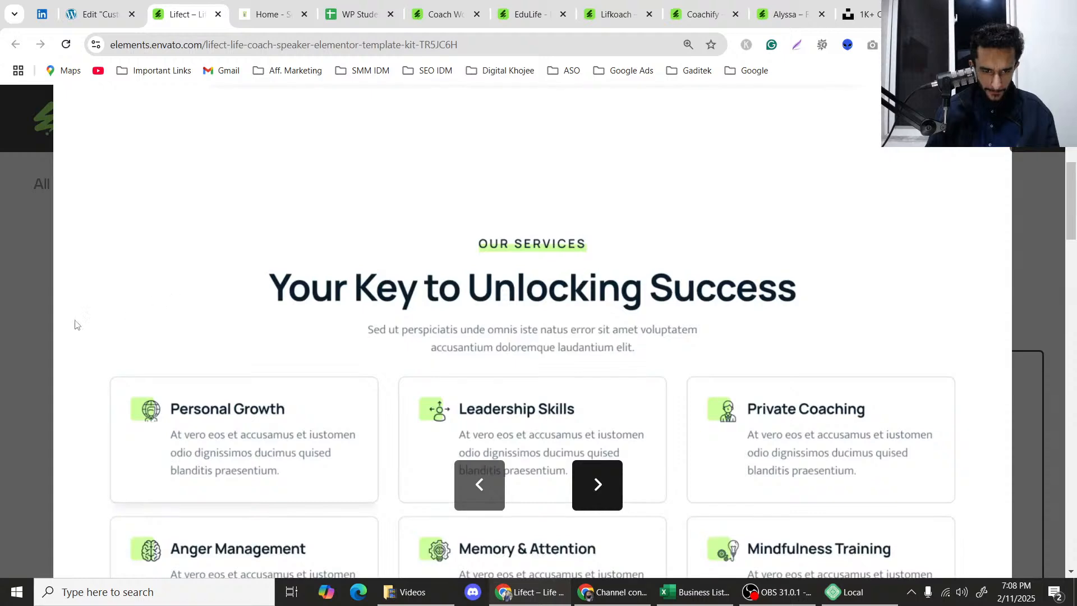
click(482, 481)
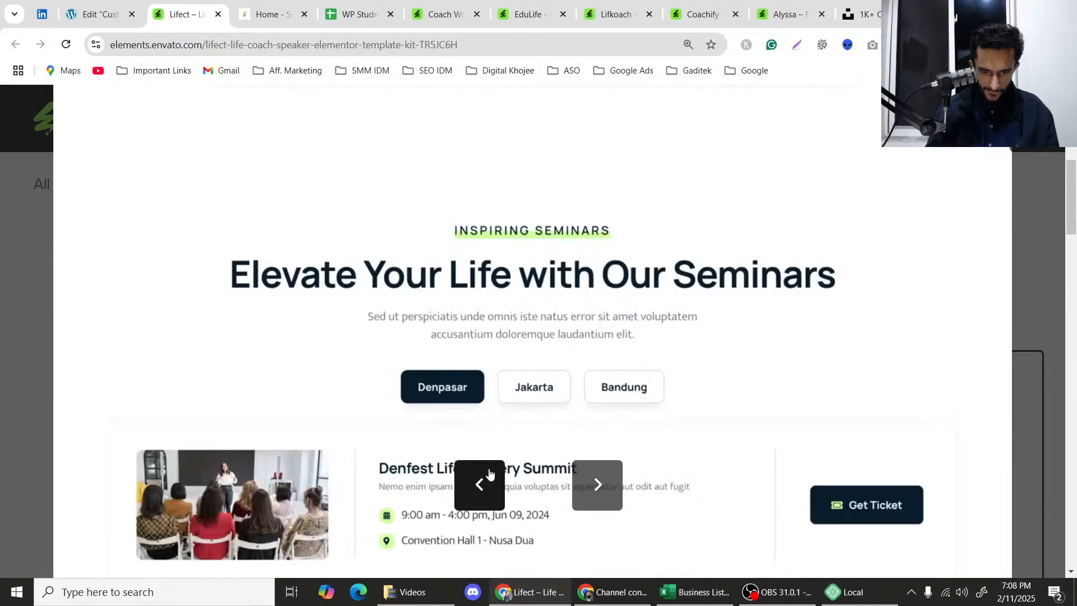
click(488, 474)
click(481, 490)
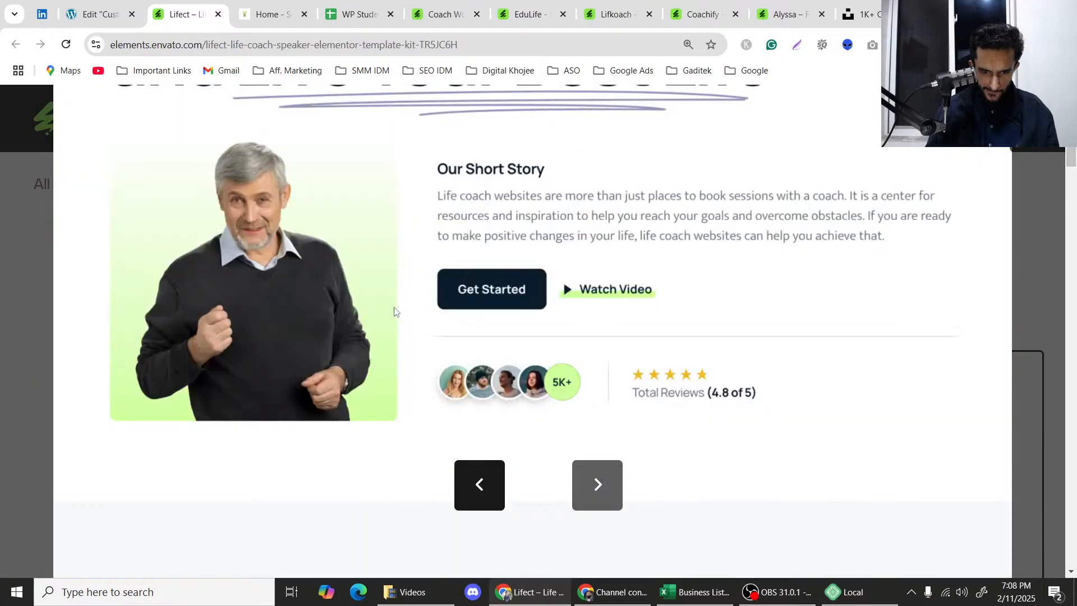
Examine the layout of the template's About Lifect section below the company logos.
scroll(394, 311, down, 10)
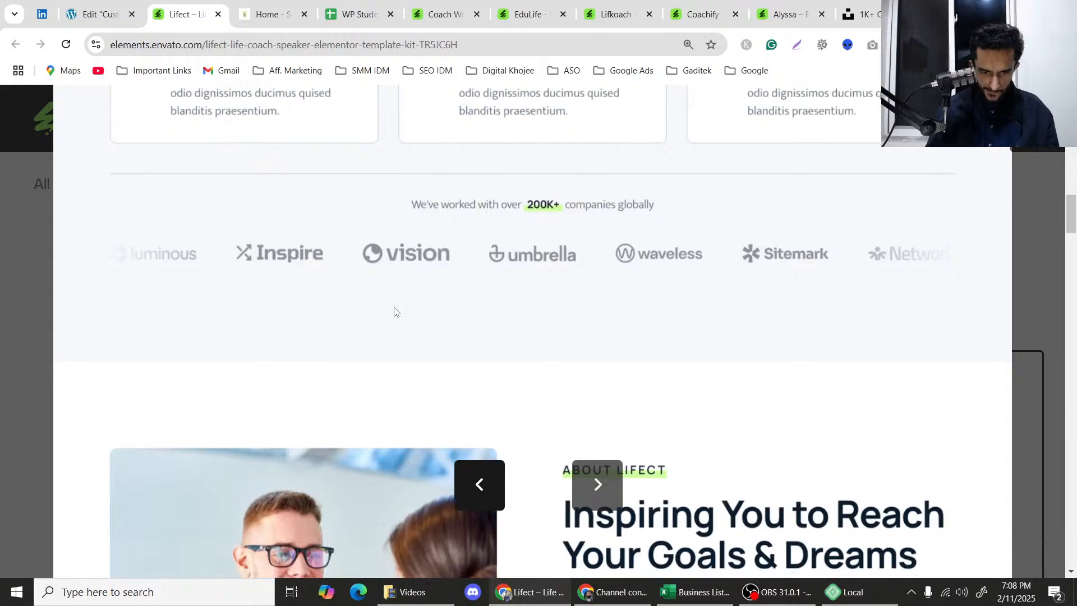
scroll(394, 308, down, 3)
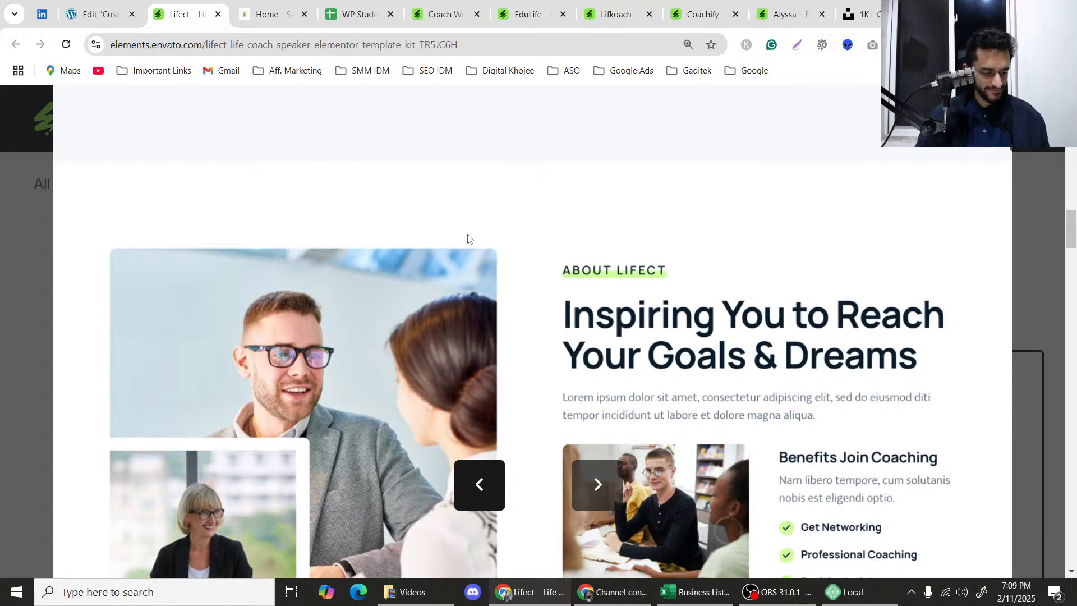
scroll(567, 253, down, 1)
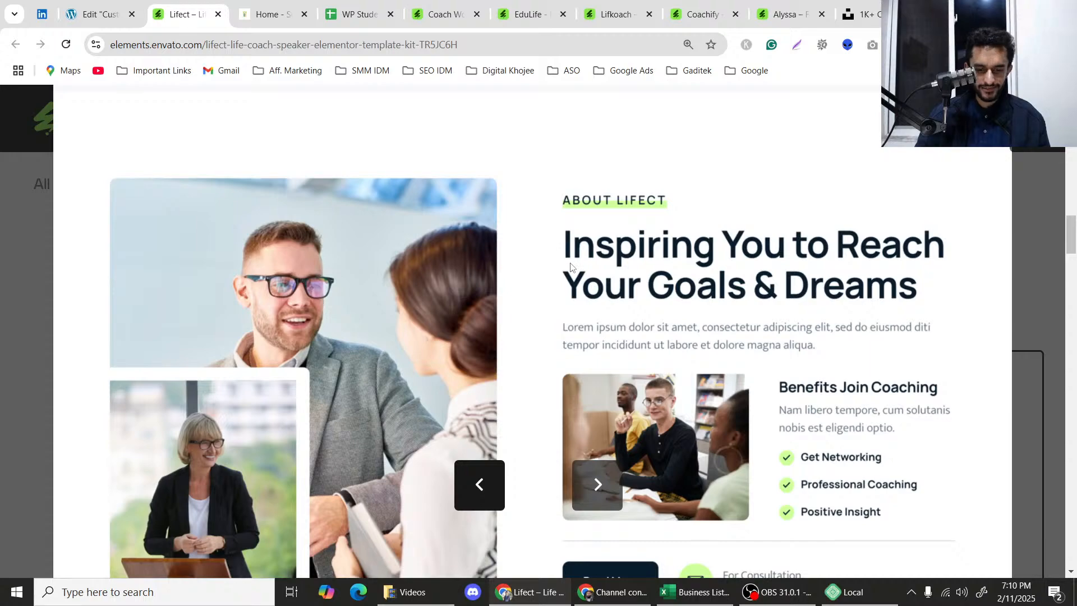
scroll(570, 263, down, 2)
scroll(570, 263, up, 4)
scroll(570, 263, down, 4)
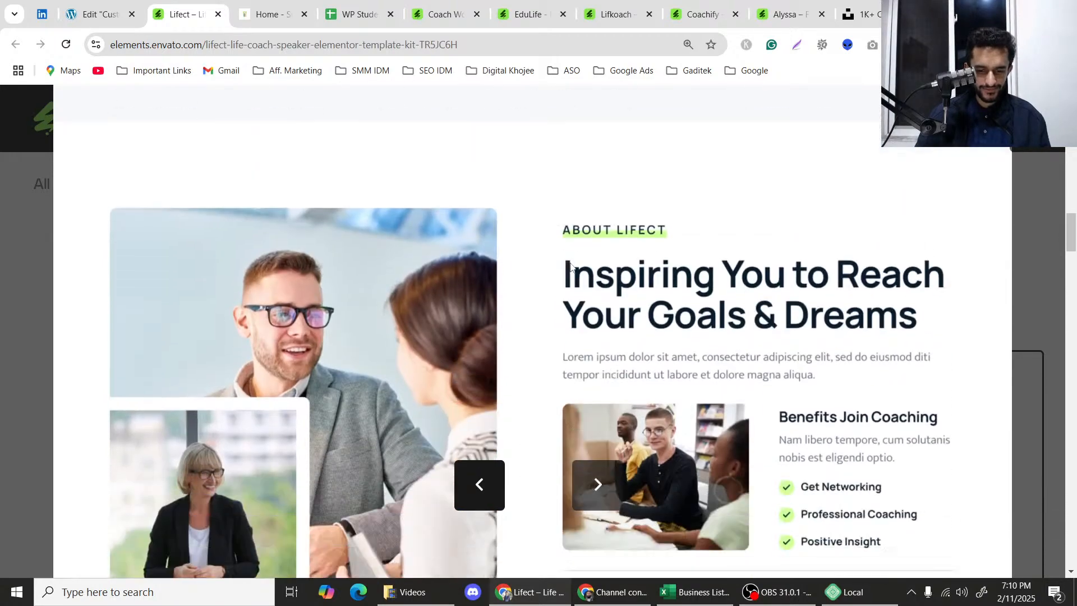
scroll(570, 262, up, 2)
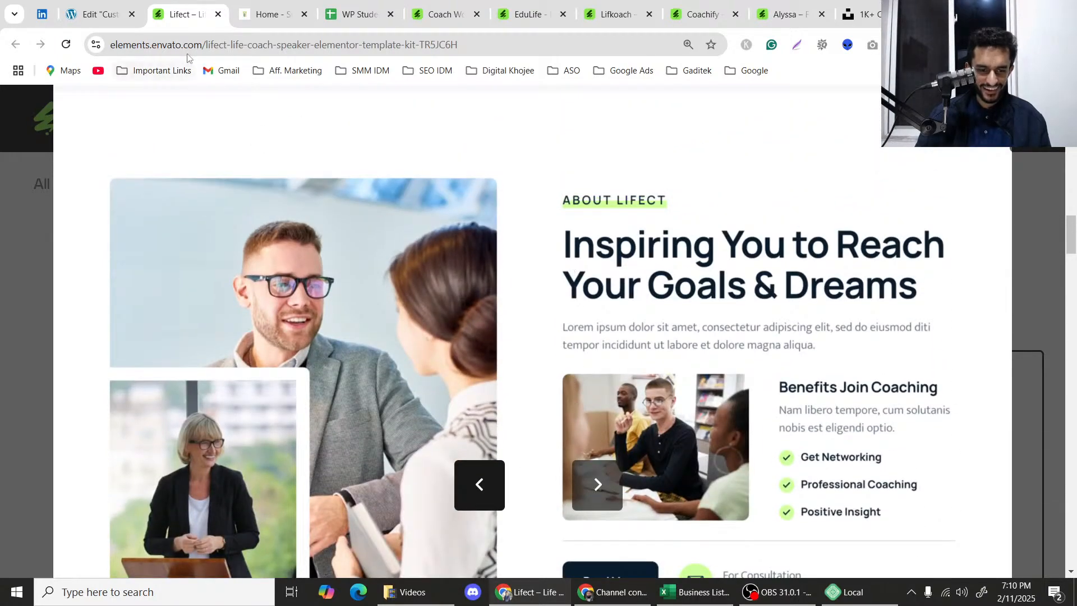
Compare the editor's two-column section with the template's About Lifect images, benefits list, contact row and statistics counters.
click(75, 3)
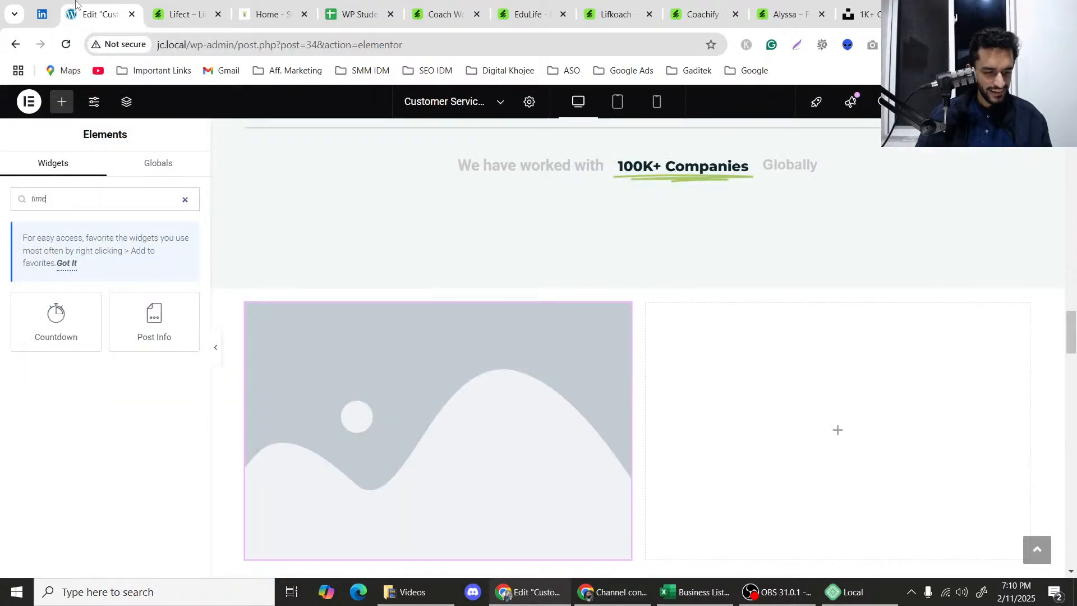
click(174, 7)
scroll(310, 251, down, 4)
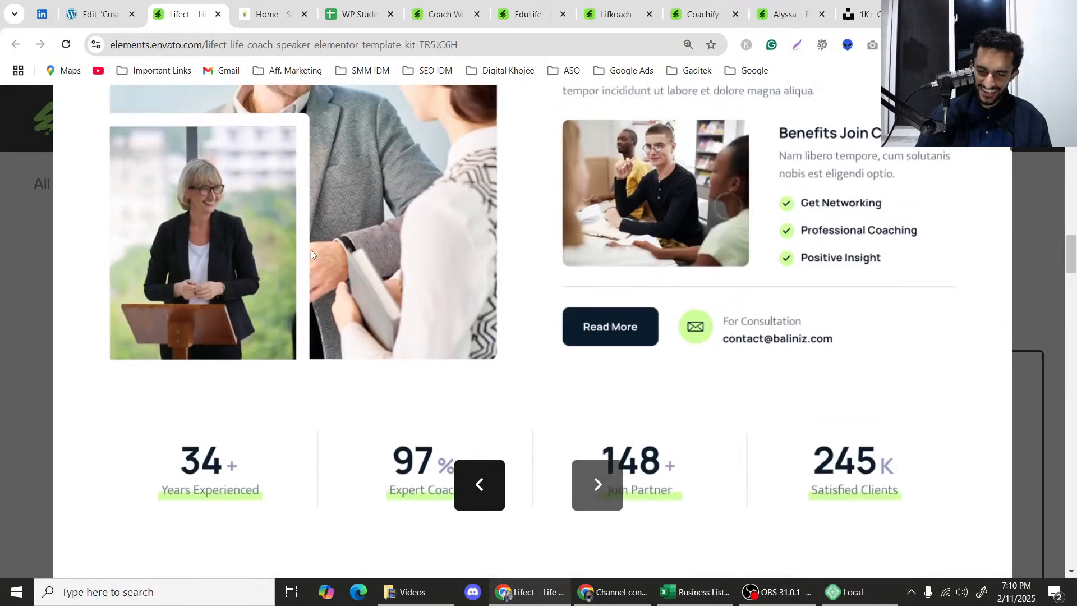
scroll(311, 250, up, 4)
scroll(310, 250, up, 1)
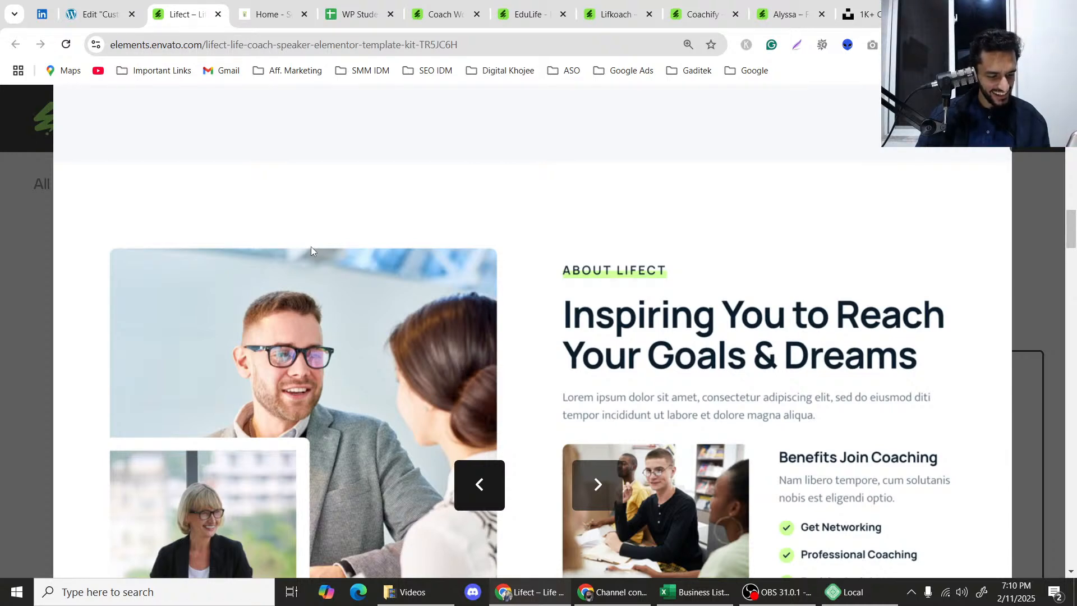
scroll(480, 282, down, 5)
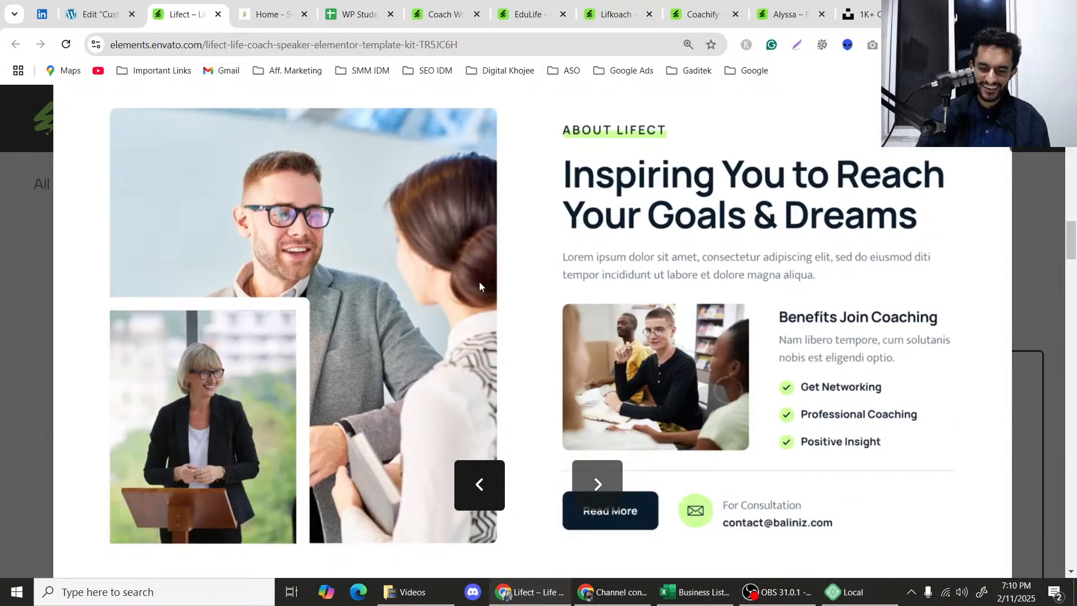
scroll(479, 268, up, 2)
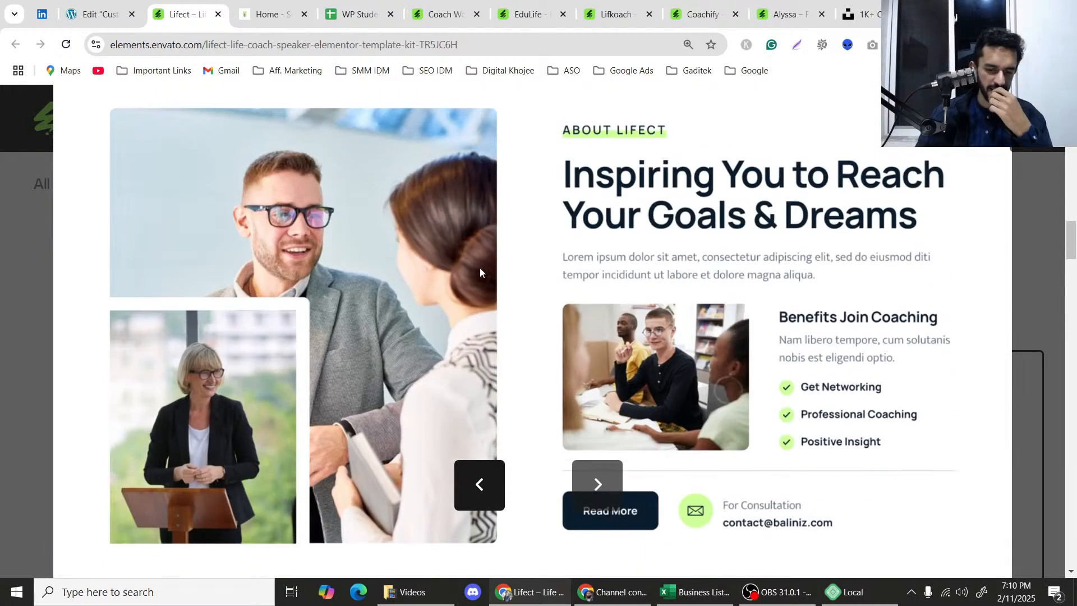
Review the image placeholder and empty column in the Elementor editor, then consult the Service Quality Institute home page.
click(103, 2)
scroll(514, 269, down, 4)
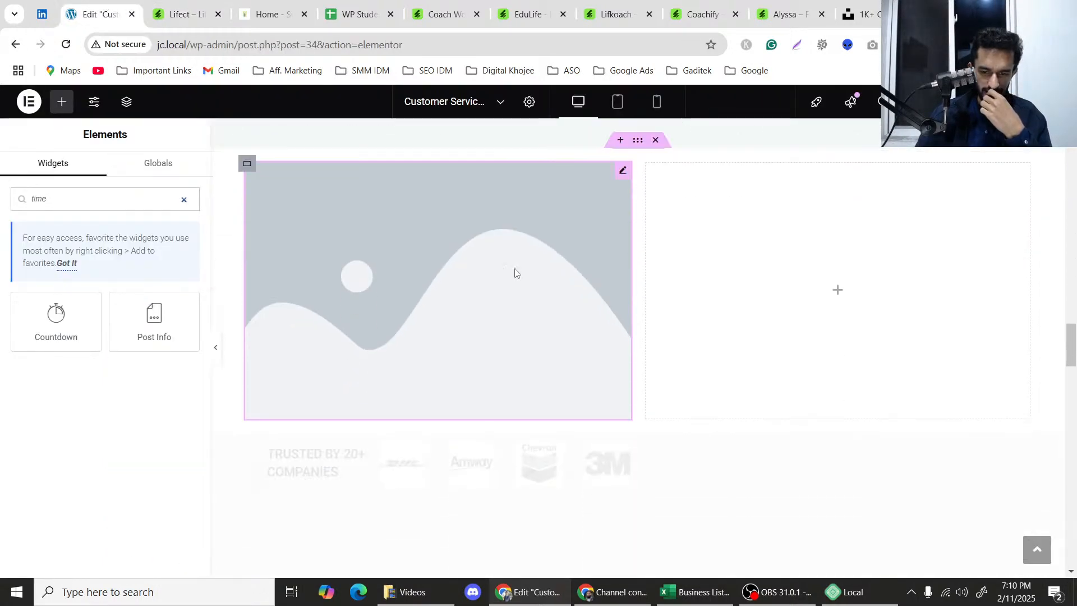
scroll(514, 268, up, 2)
scroll(514, 268, down, 3)
scroll(514, 268, up, 3)
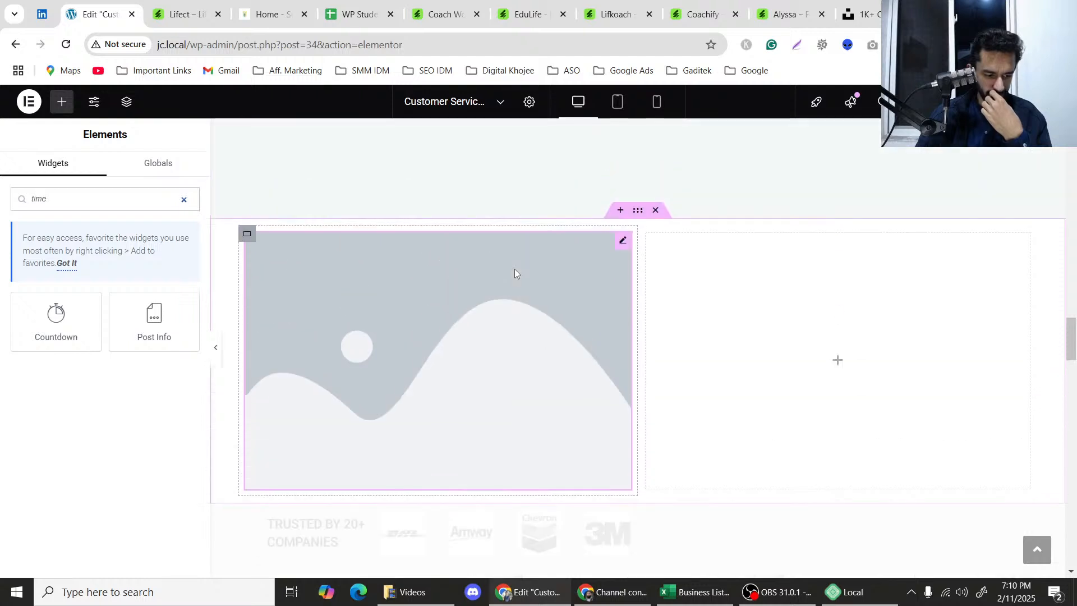
click(182, 11)
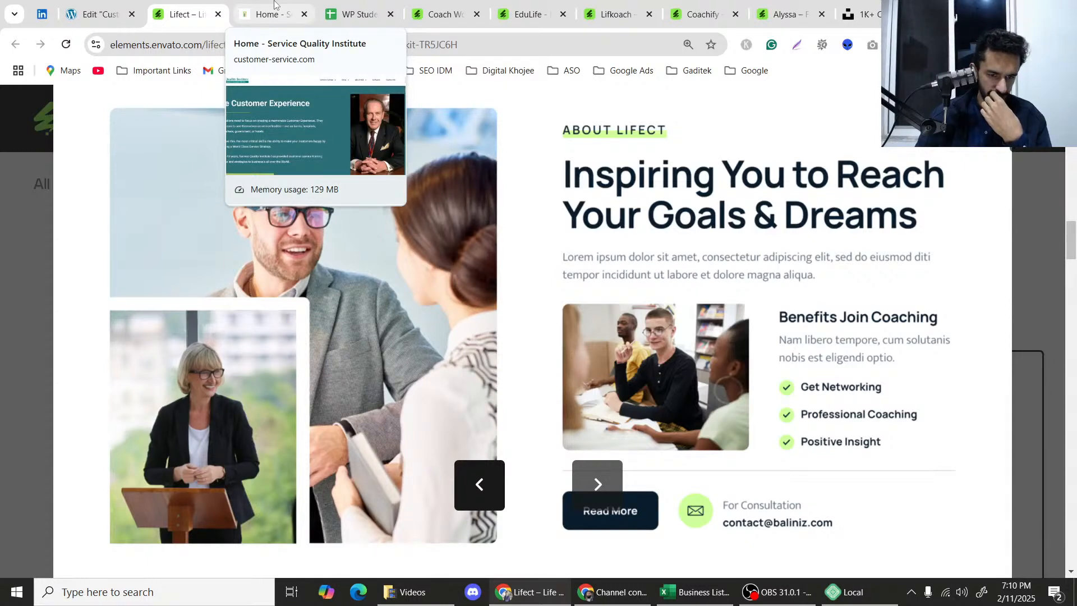
click(273, 3)
click(95, 7)
click(340, 3)
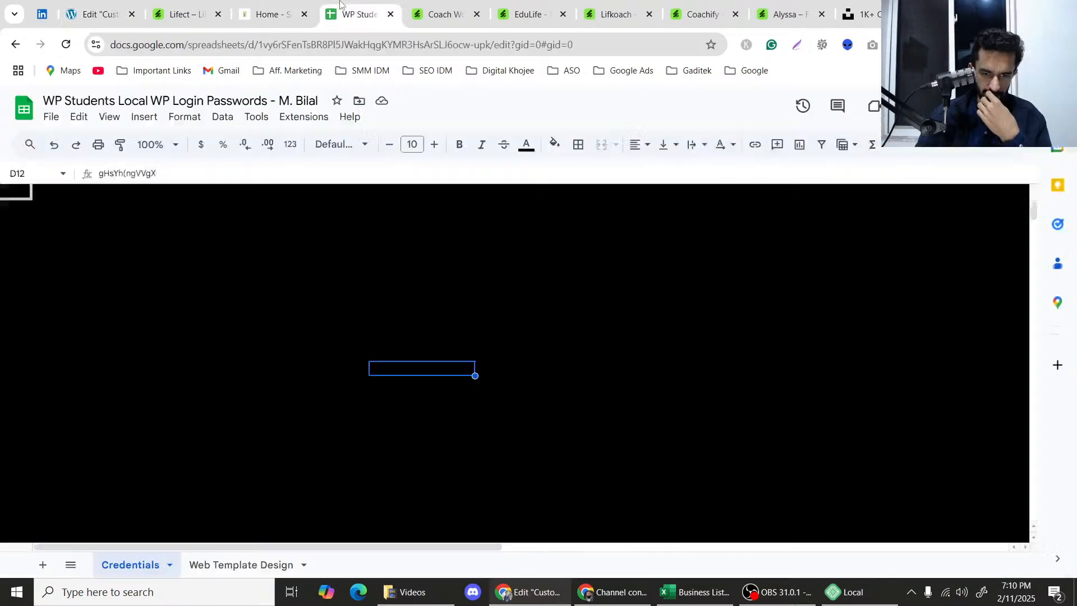
click(227, 4)
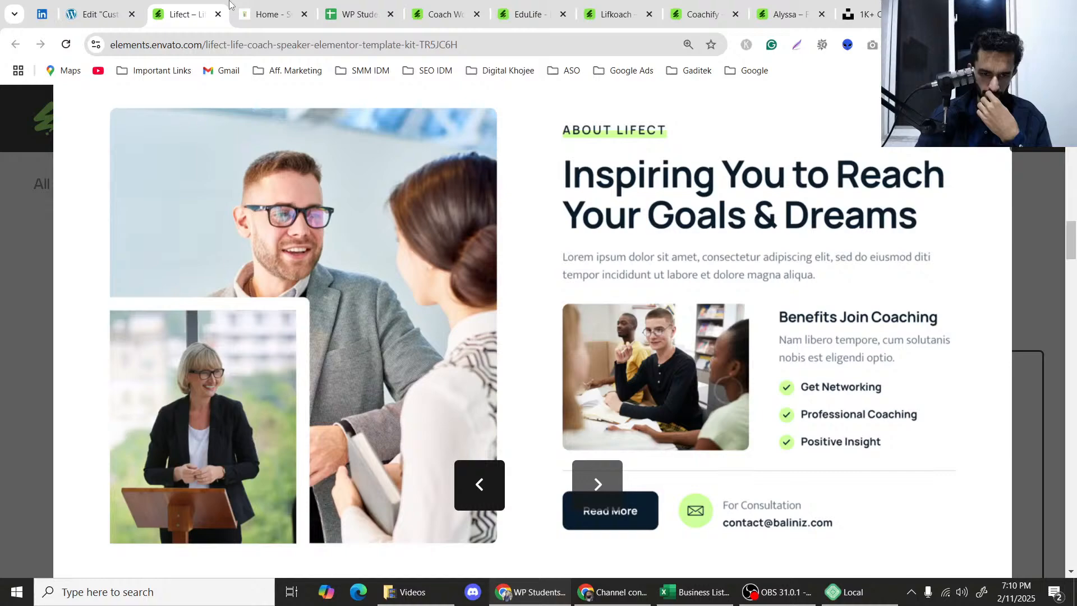
click(237, 14)
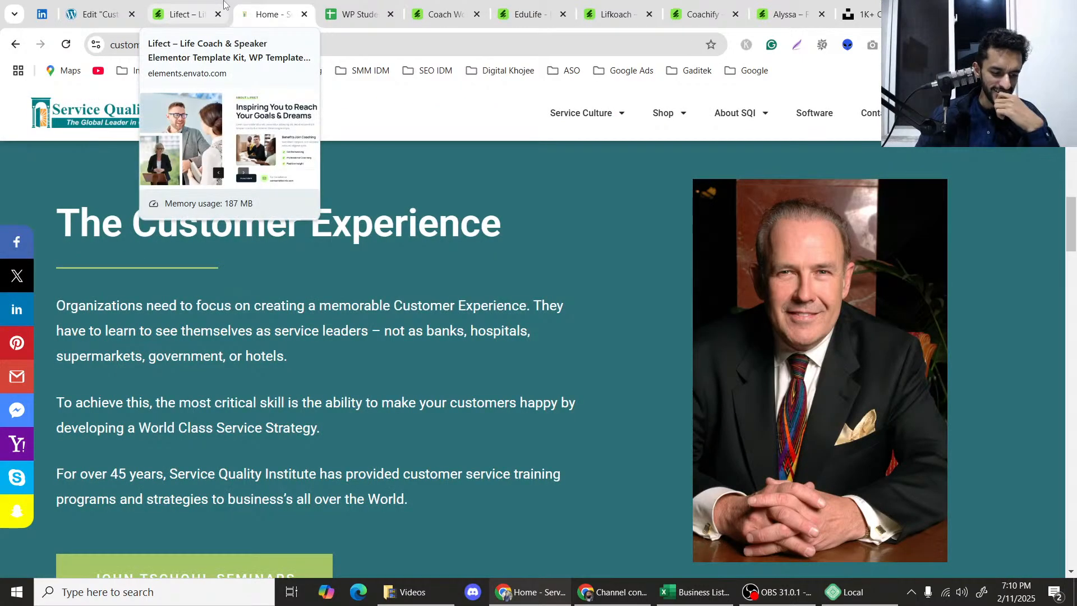
Recheck the About Lifect section's overlapping photos and text column in the template, then return to the Elementor editor.
click(196, 15)
scroll(464, 177, down, 3)
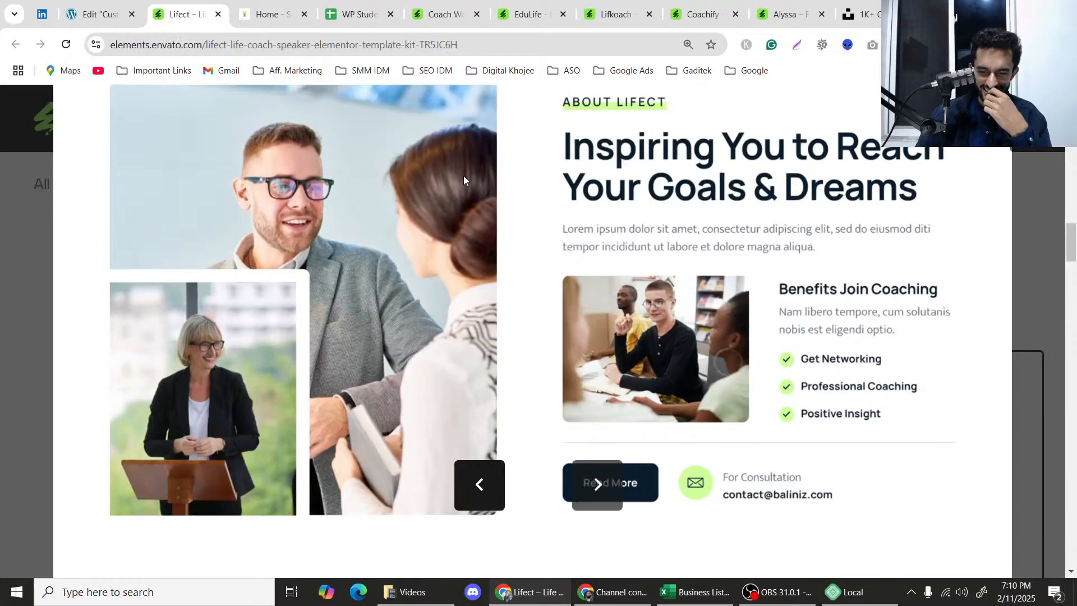
scroll(673, 205, down, 3)
scroll(650, 201, up, 8)
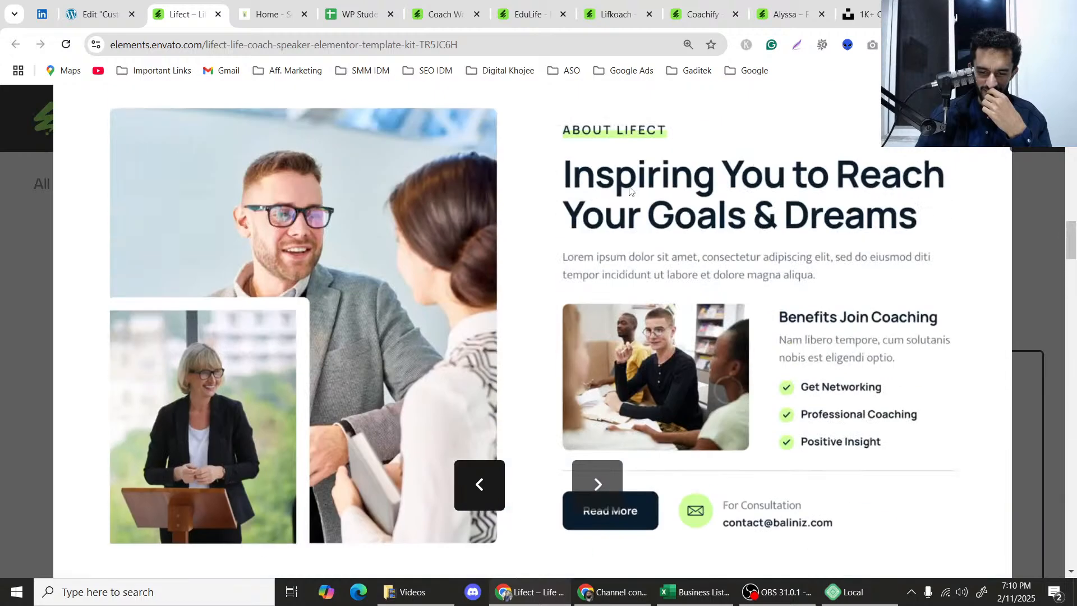
scroll(658, 203, down, 4)
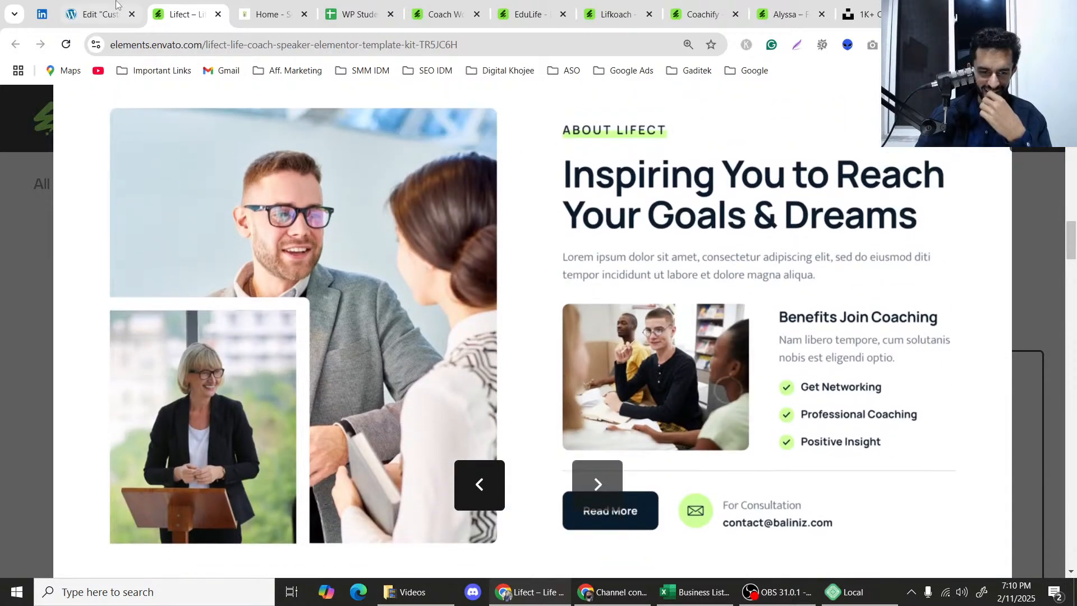
click(116, 5)
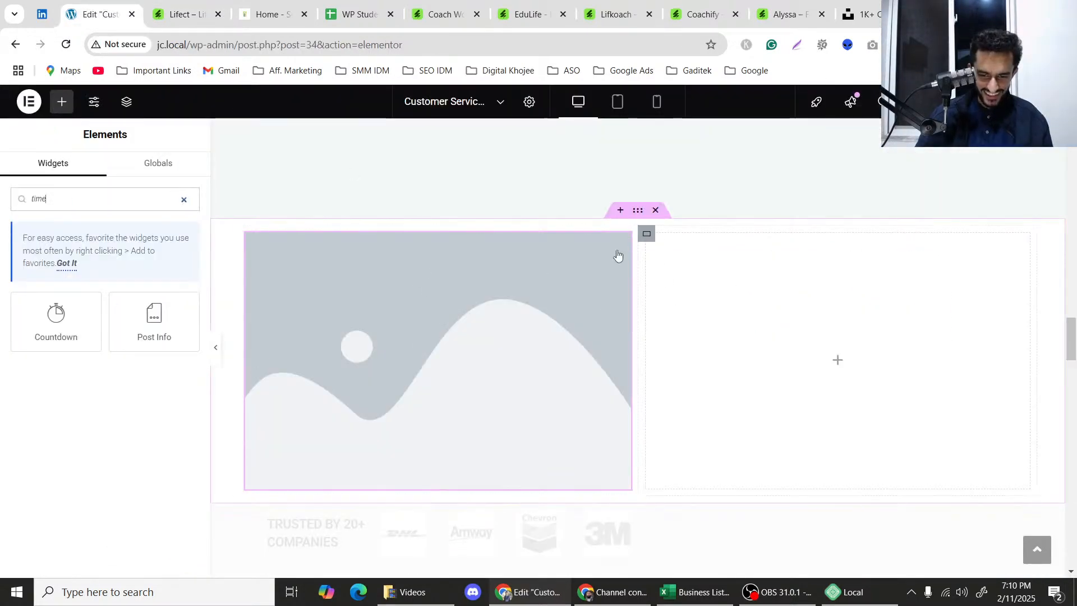
Switch to Unsplash and look through the consultant photo results for images suited to the homepage's about section.
key(ctrl+9)
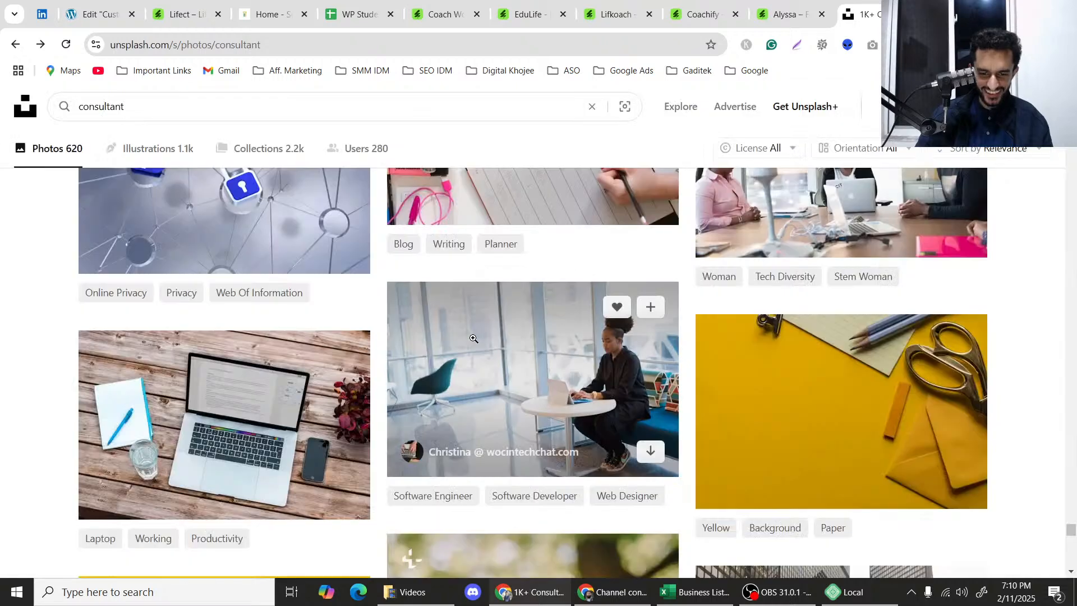
scroll(542, 303, down, 4)
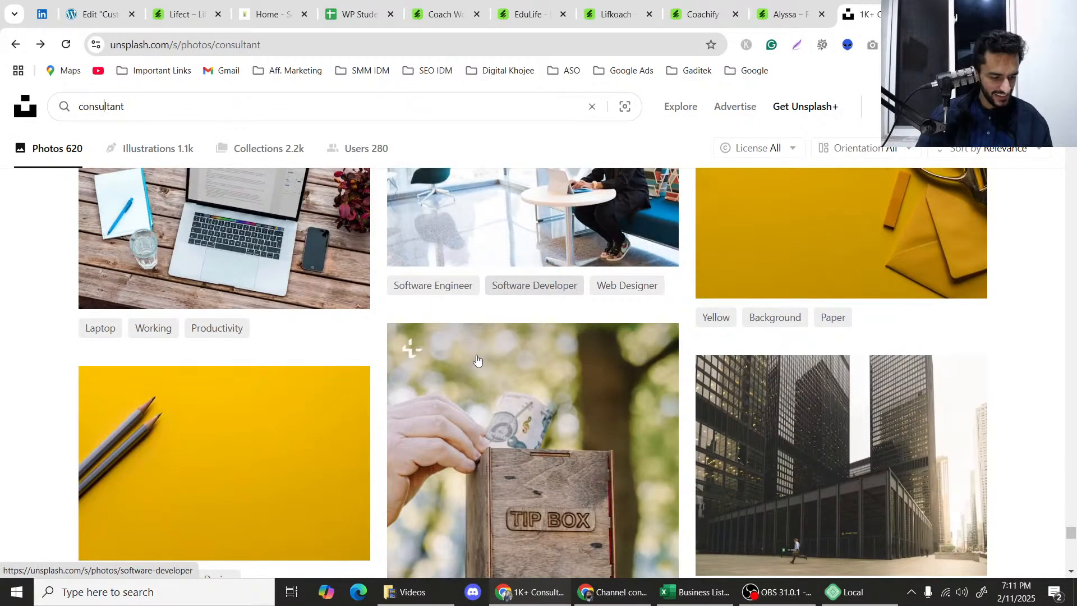
scroll(477, 359, down, 5)
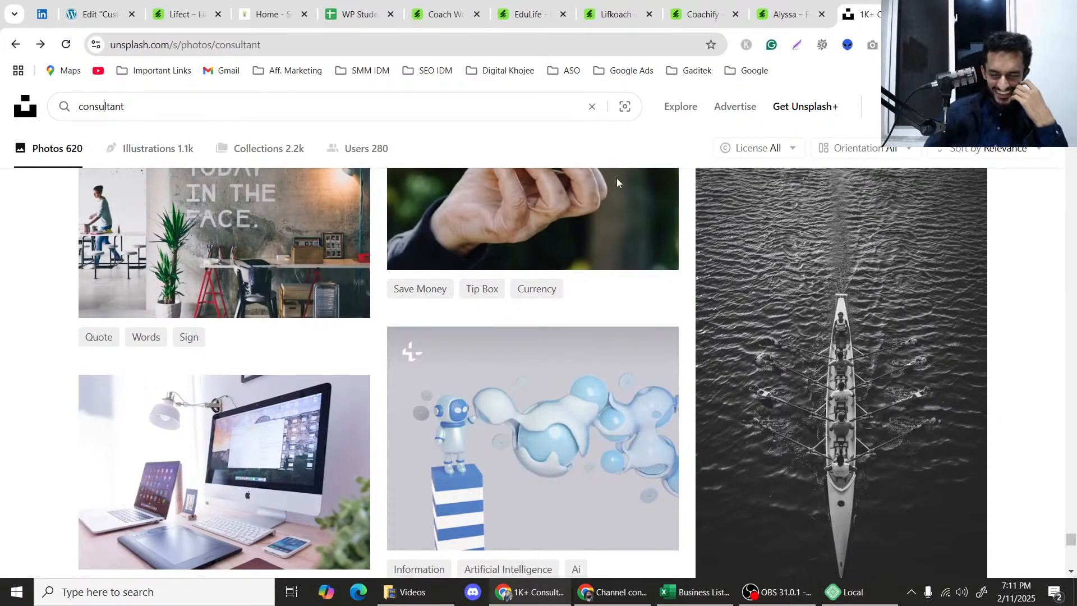
mouse_move(678, 330)
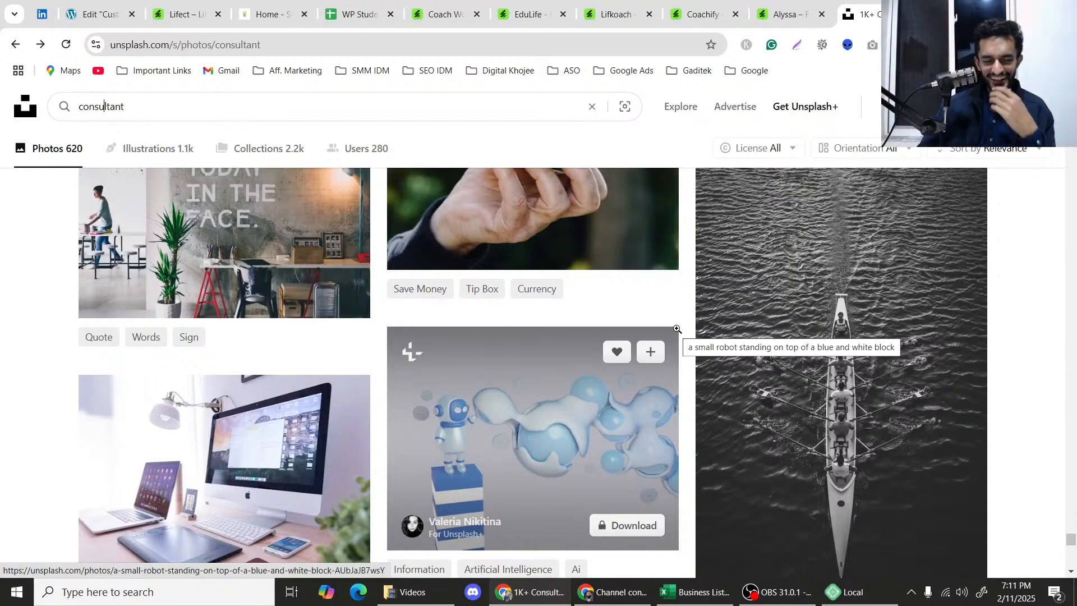
scroll(1076, 396, down, 9)
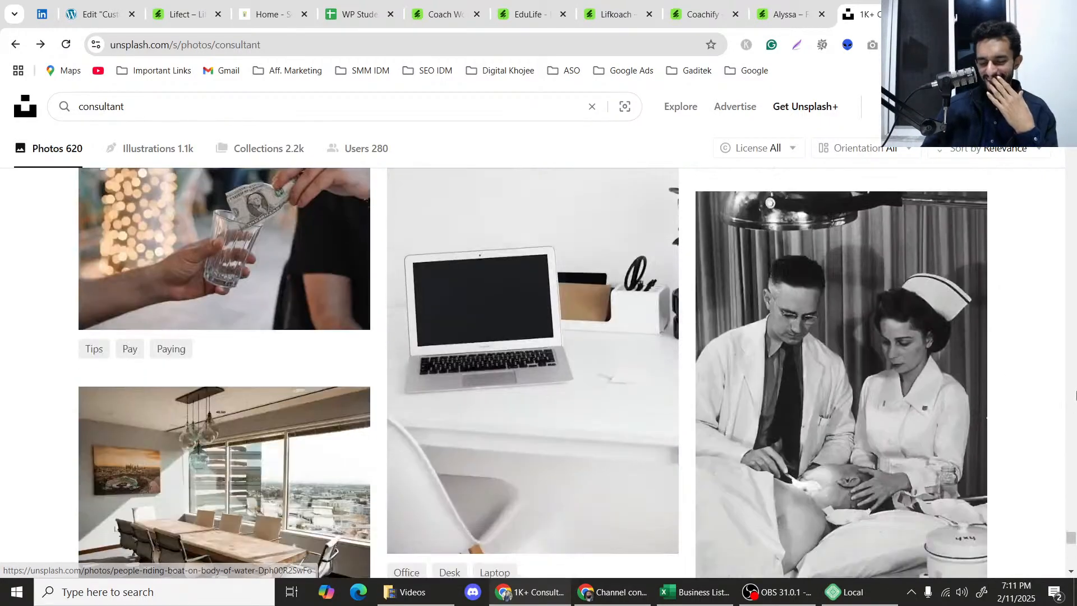
scroll(1076, 395, down, 8)
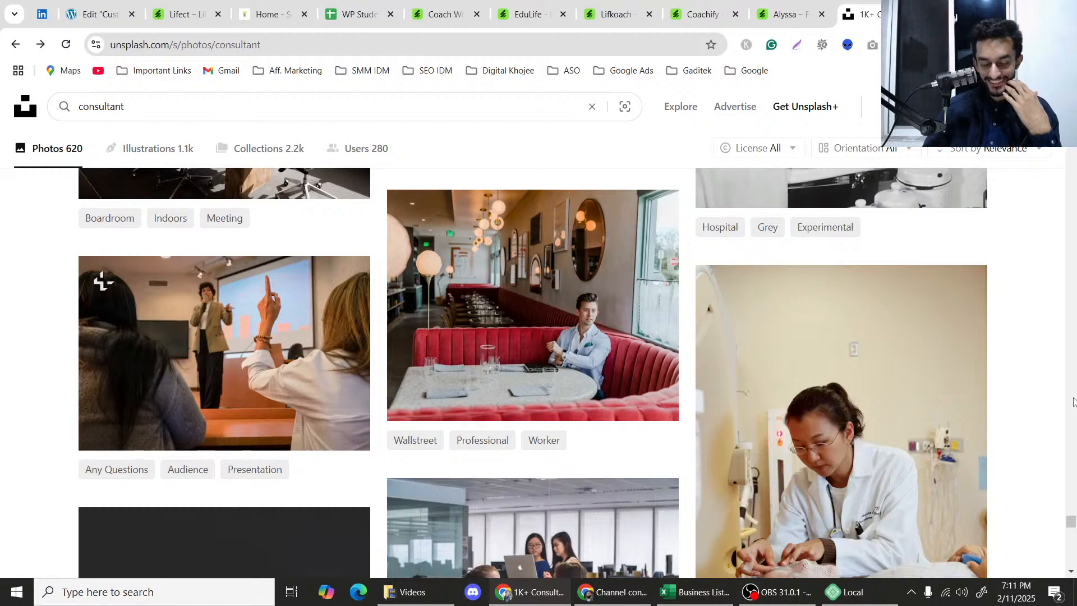
scroll(1074, 402, down, 10)
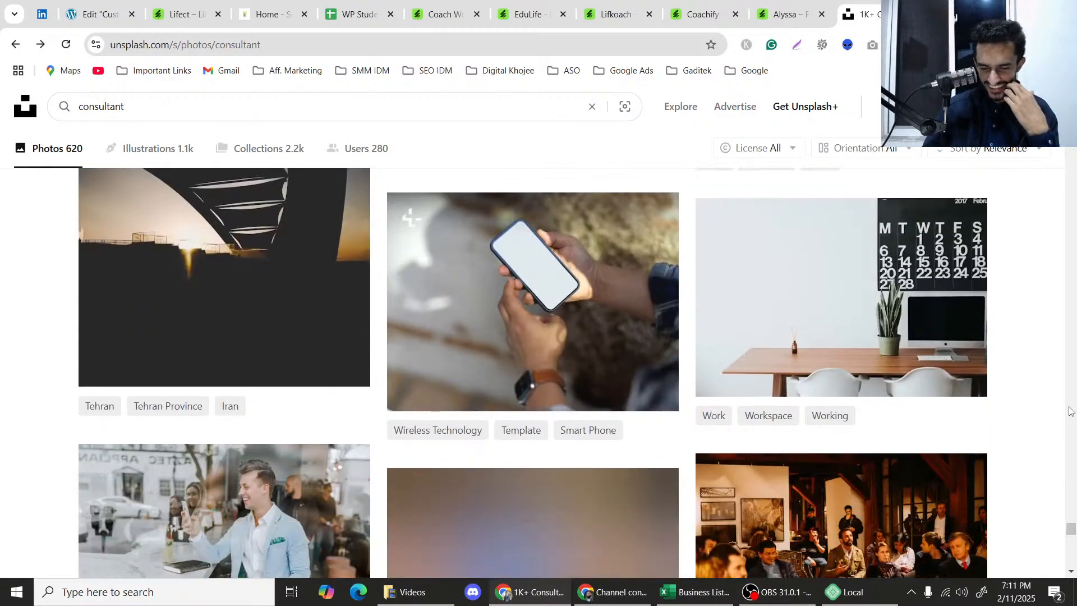
scroll(1070, 412, down, 6)
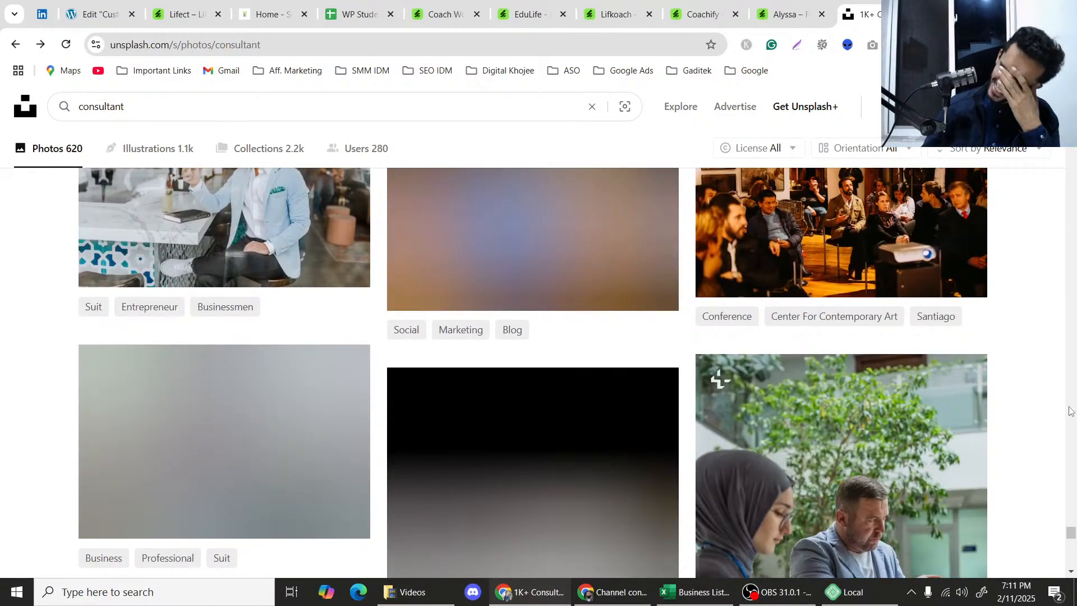
scroll(1074, 412, down, 6)
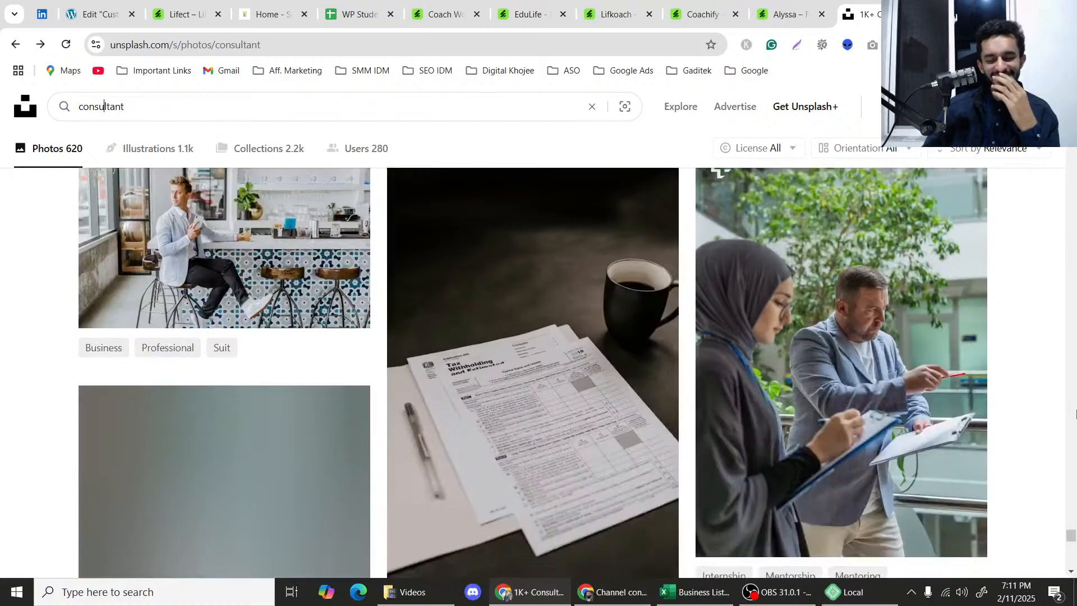
scroll(1075, 413, up, 4)
scroll(1075, 414, down, 4)
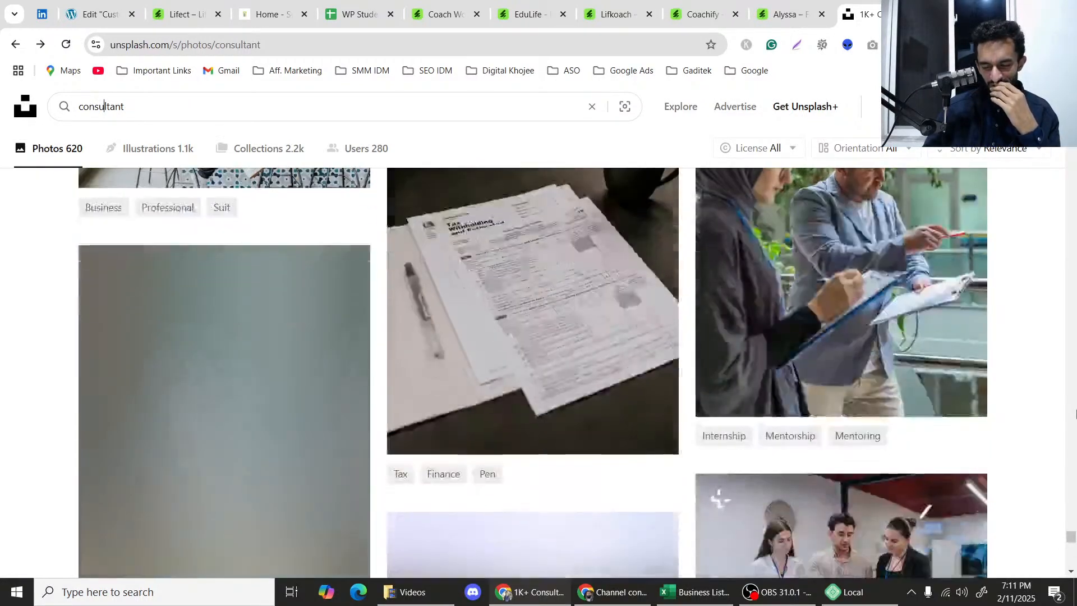
scroll(1075, 414, up, 3)
scroll(1075, 414, down, 8)
scroll(1075, 414, down, 9)
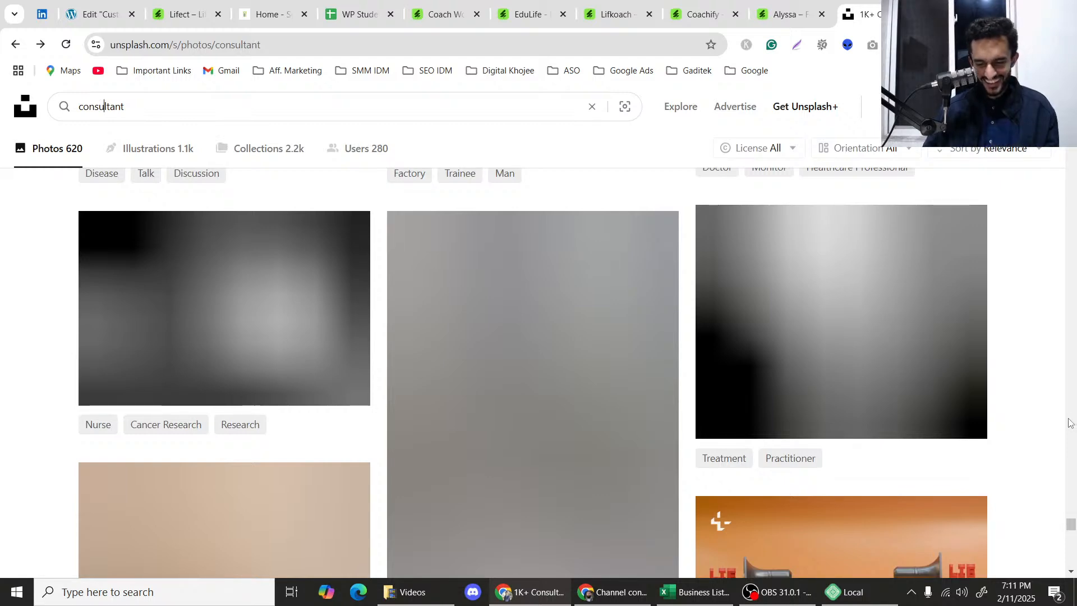
scroll(1069, 423, down, 4)
scroll(1064, 415, up, 5)
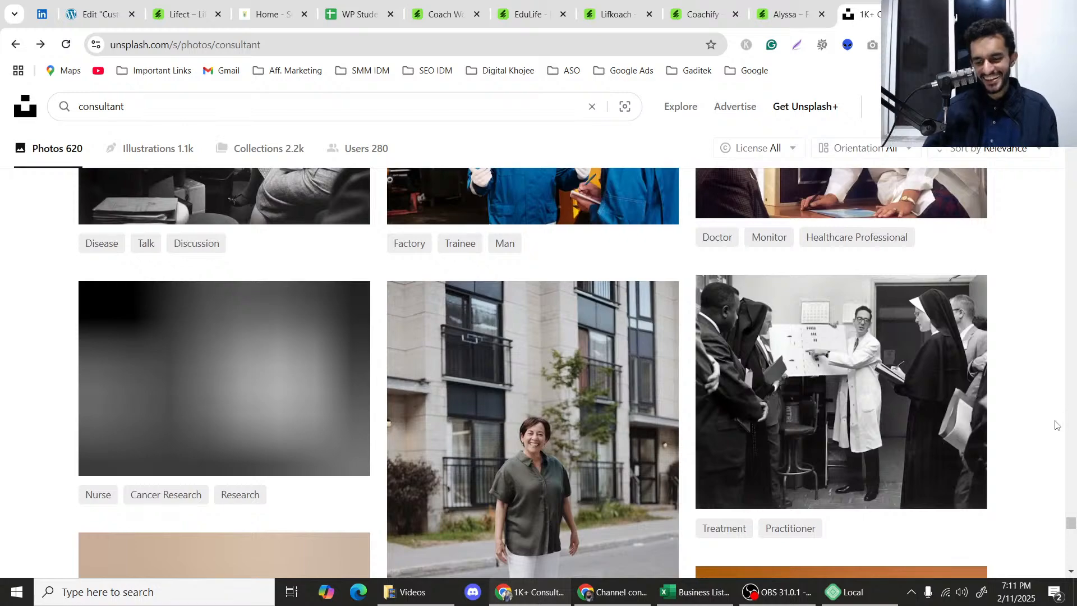
scroll(1056, 418, down, 4)
scroll(1057, 415, down, 2)
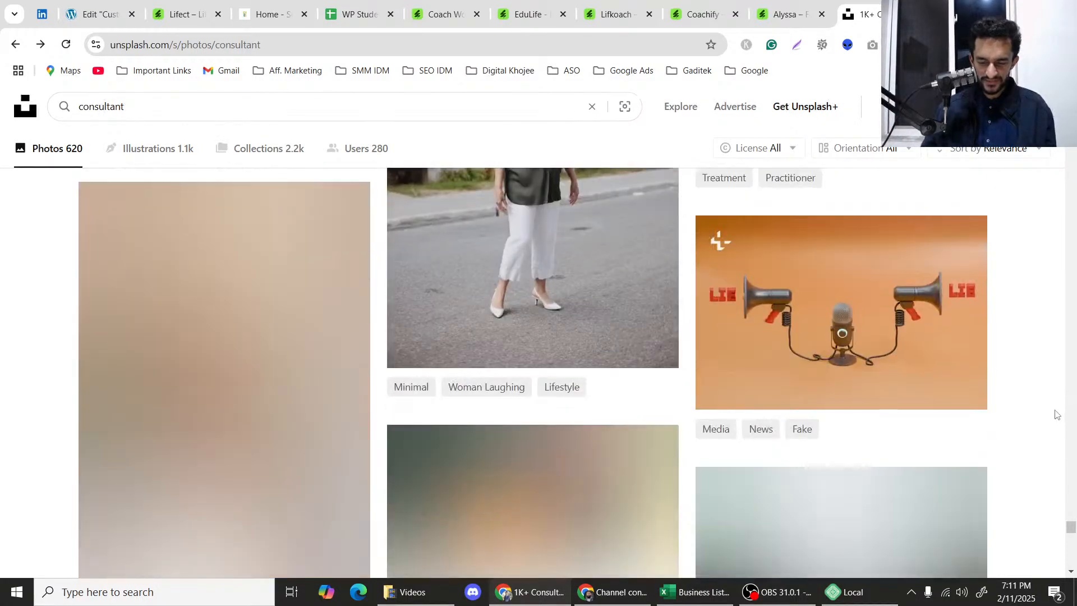
scroll(1048, 413, down, 6)
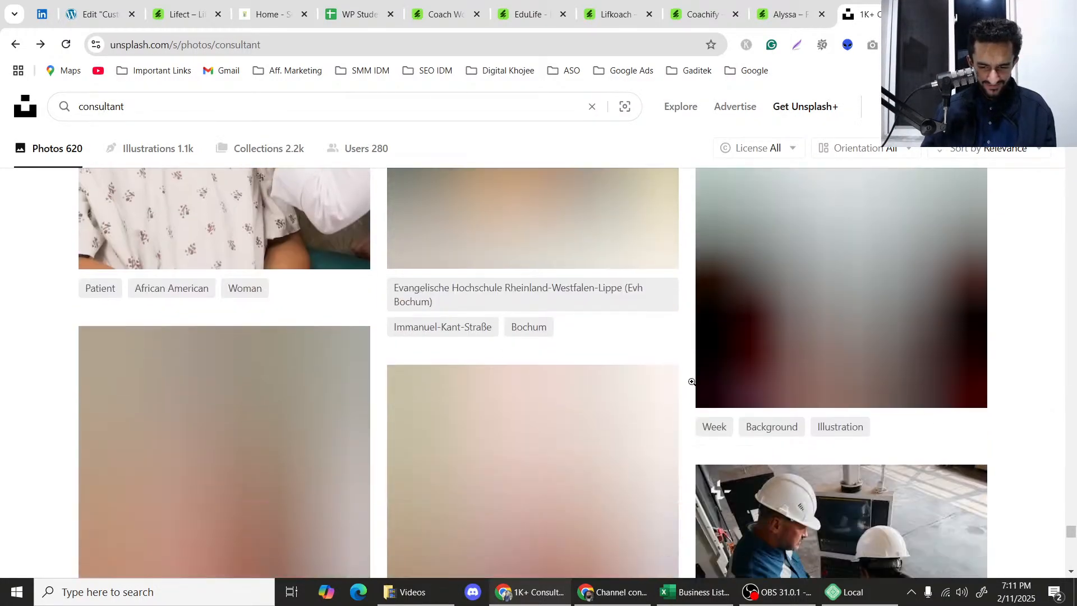
scroll(5, 338, down, 12)
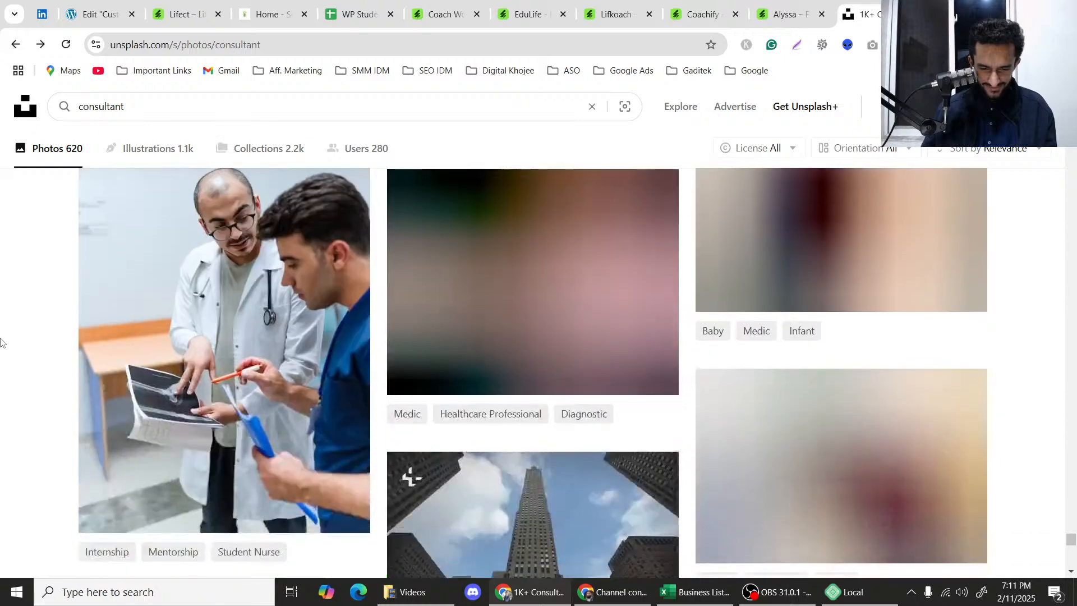
scroll(2, 342, down, 1)
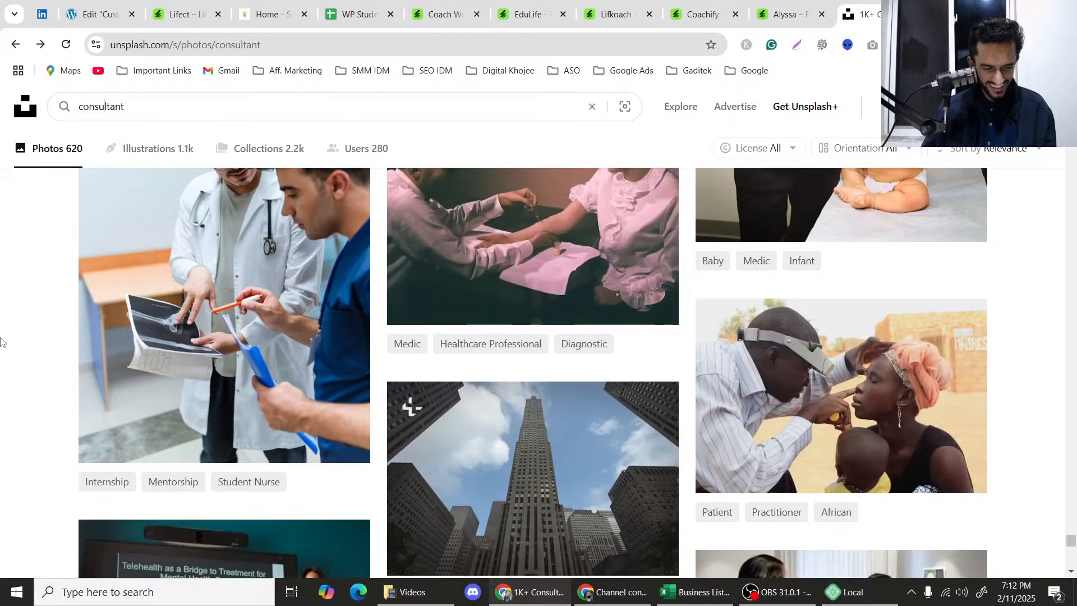
scroll(175, 380, down, 7)
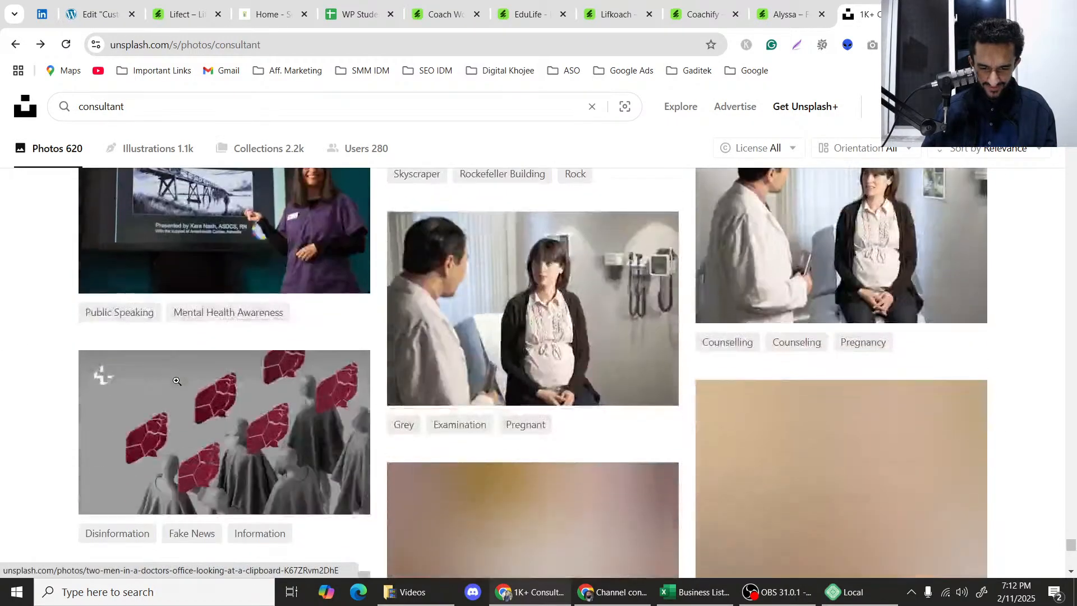
Find the portrait photo of the smiling woman in a gray plaid blazer among the consultant results and download it.
scroll(175, 381, down, 5)
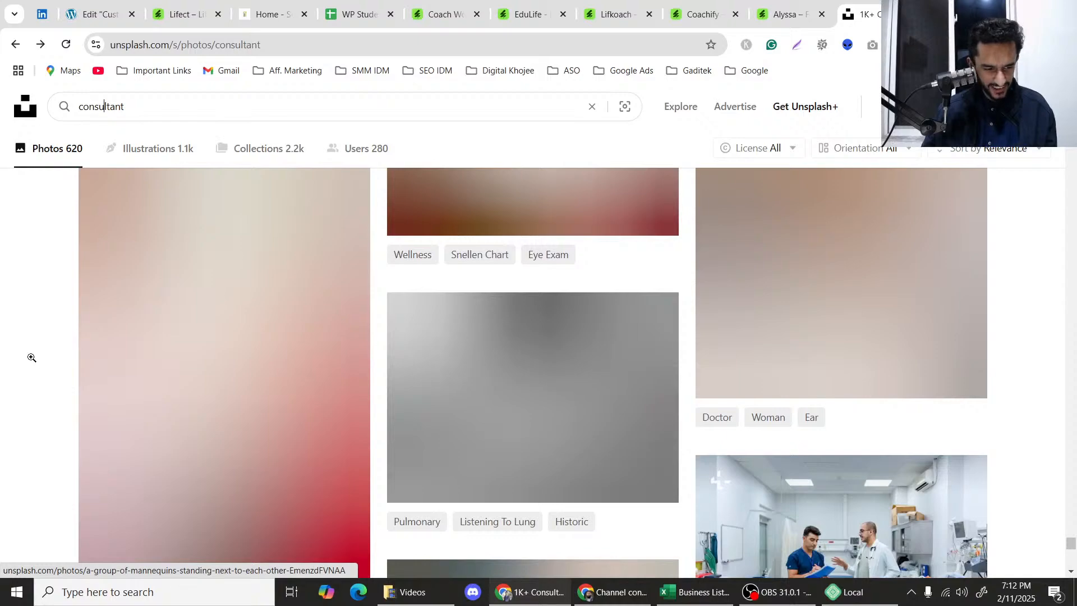
scroll(31, 358, down, 4)
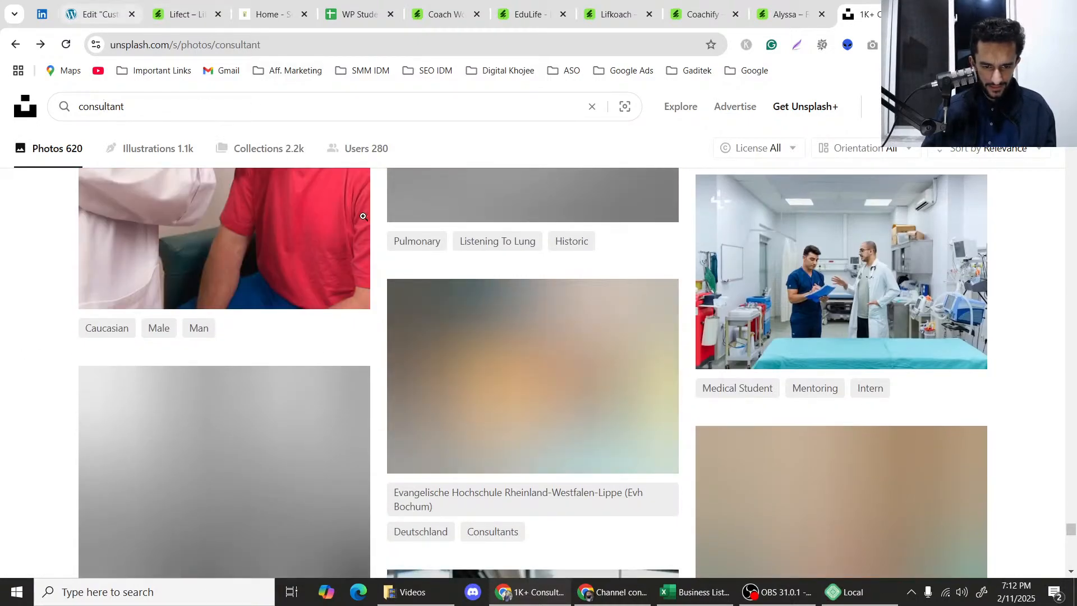
scroll(476, 267, down, 15)
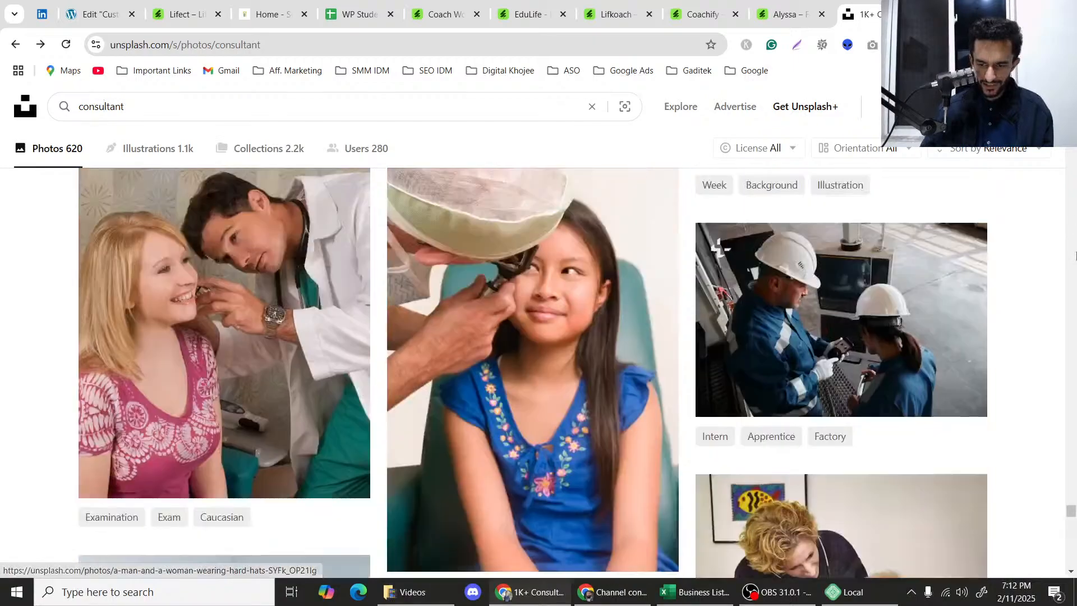
scroll(1076, 255, up, 5)
scroll(4, 267, up, 10)
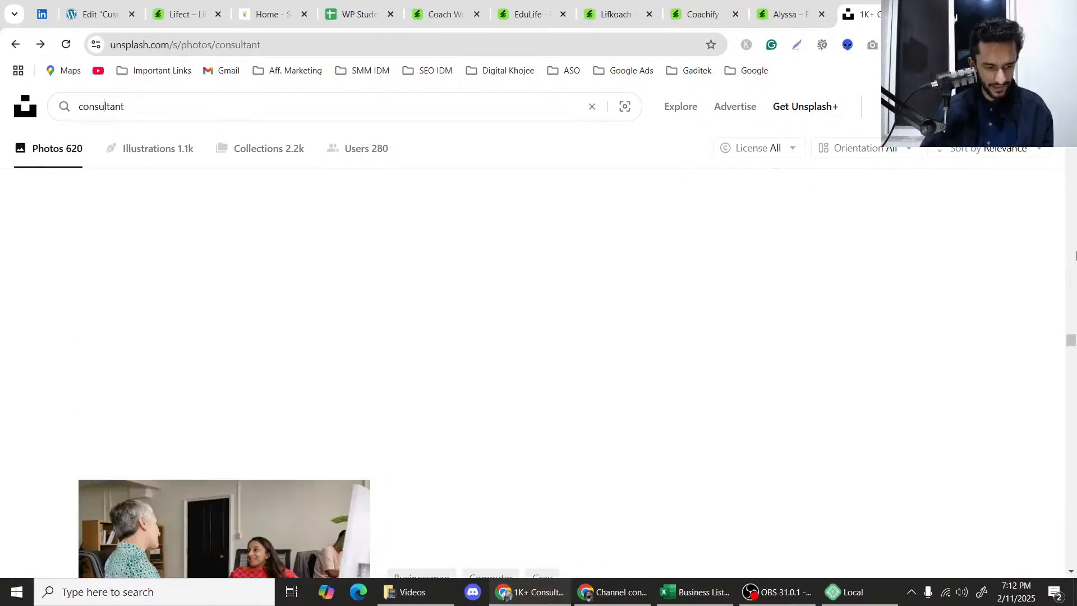
scroll(3, 268, up, 10)
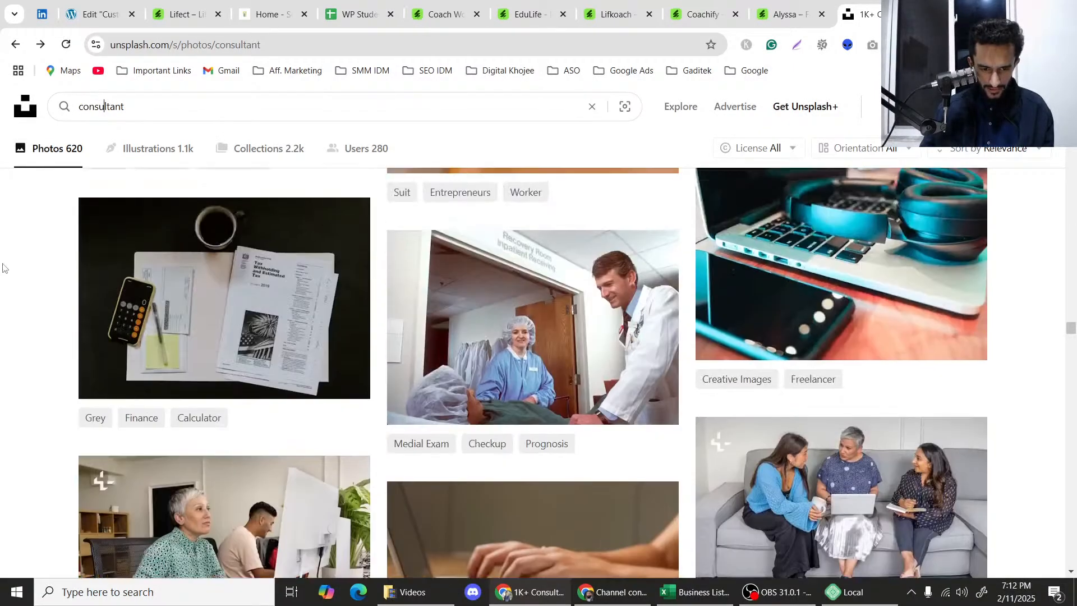
scroll(3, 268, up, 5)
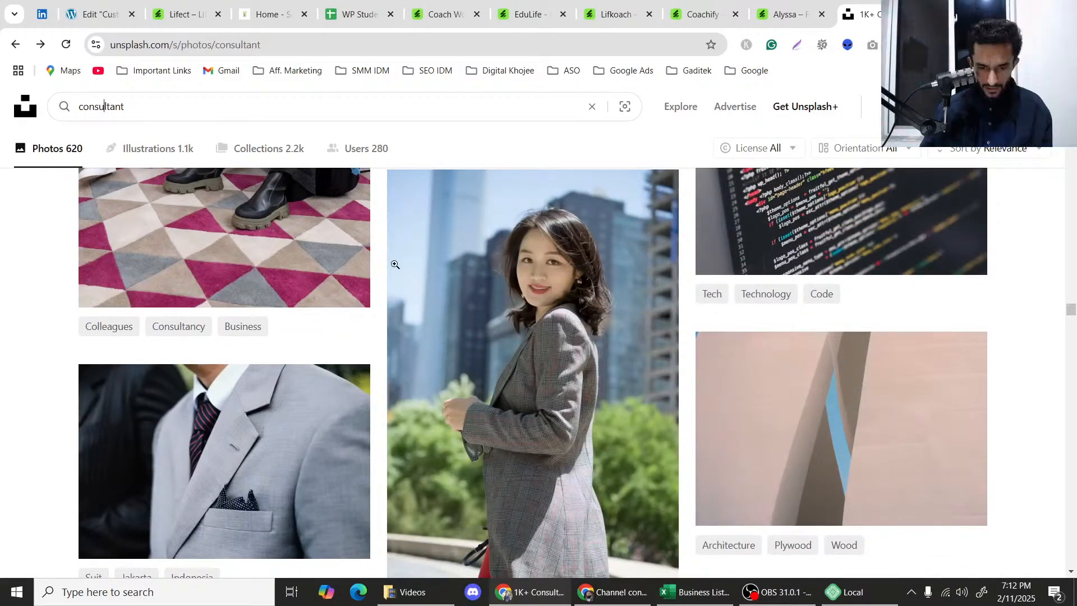
click(540, 271)
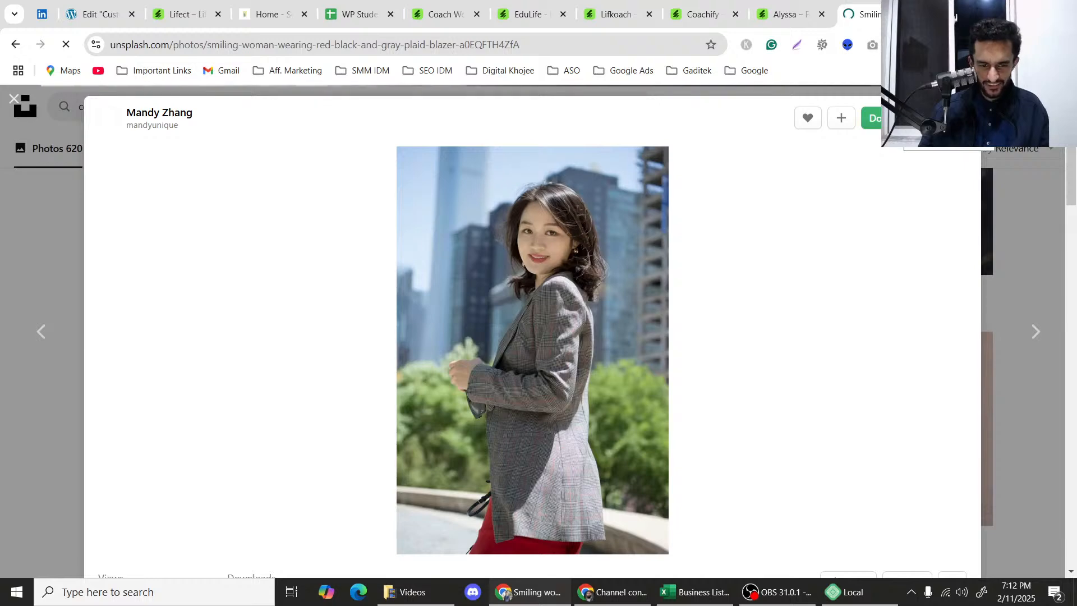
click(864, 123)
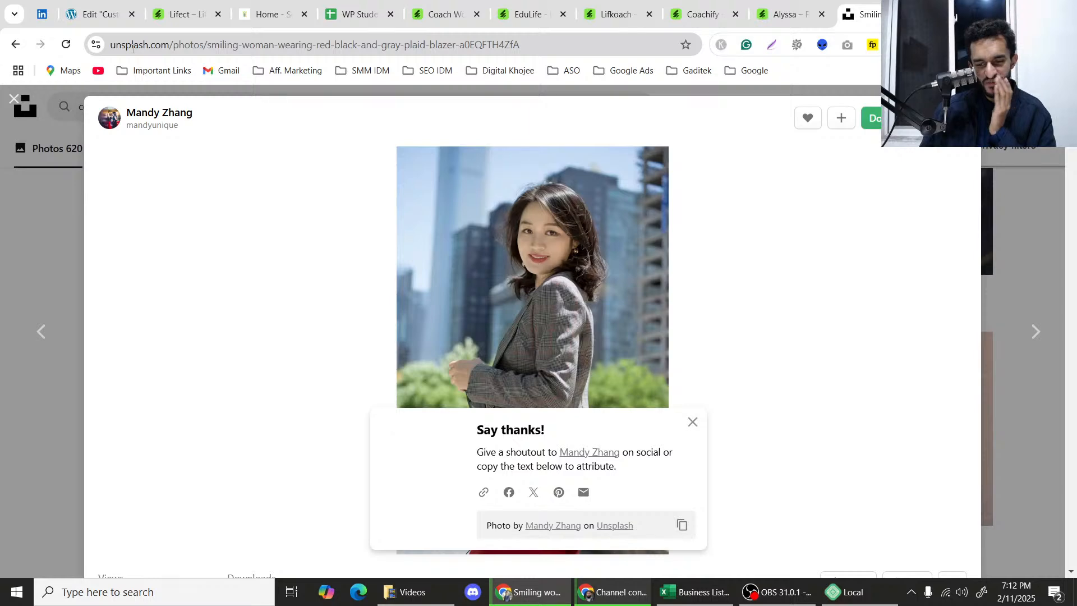
click(13, 100)
Switch to the Elementor page editor and try to upload the downloaded photo from the Downloads folder into the empty image widget.
click(70, 3)
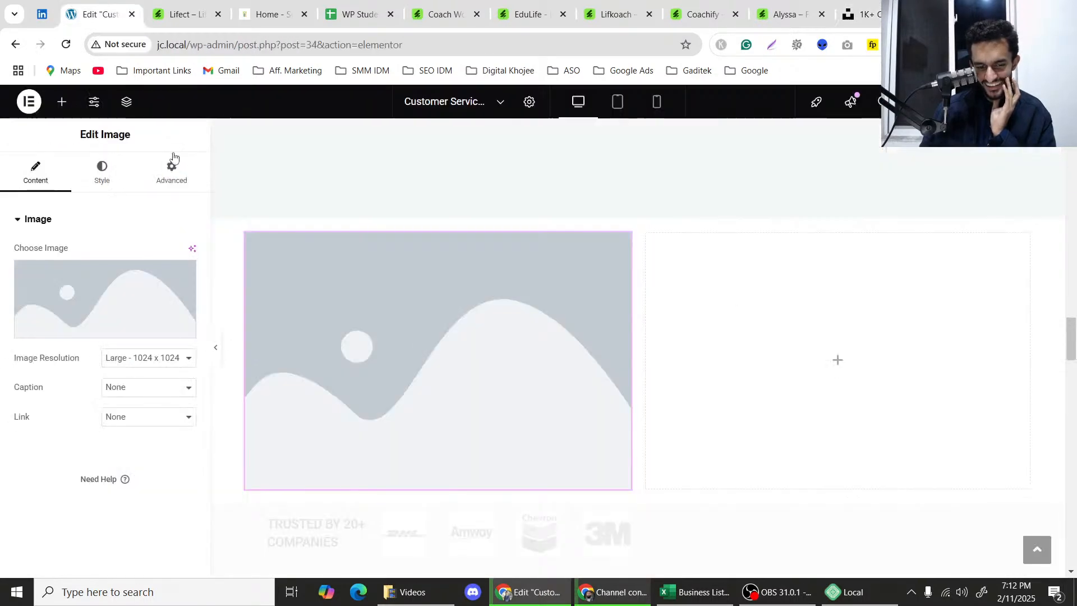
click(163, 265)
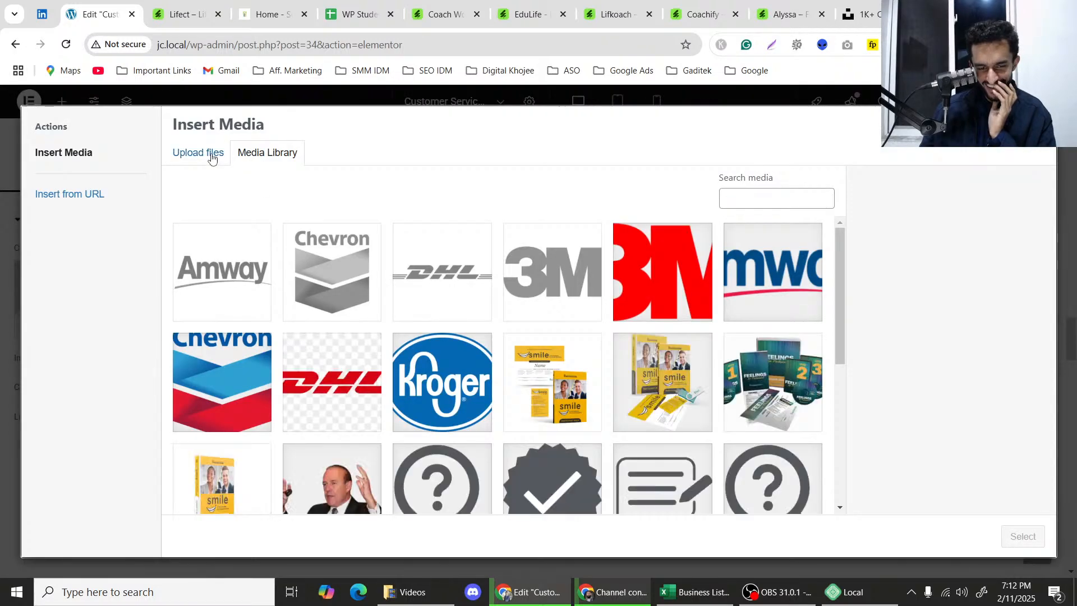
click(211, 159)
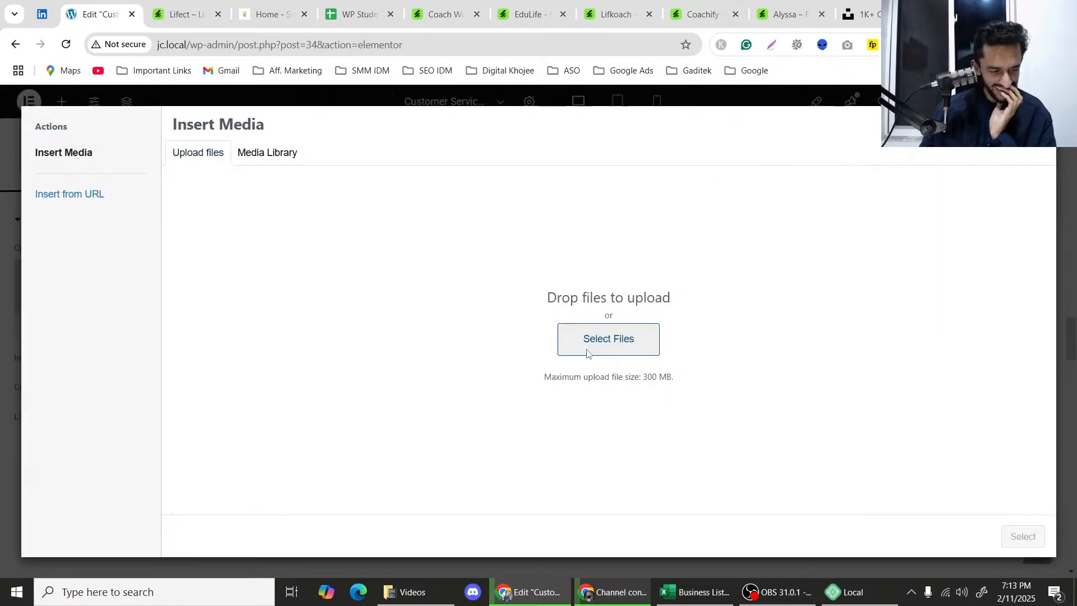
click(592, 345)
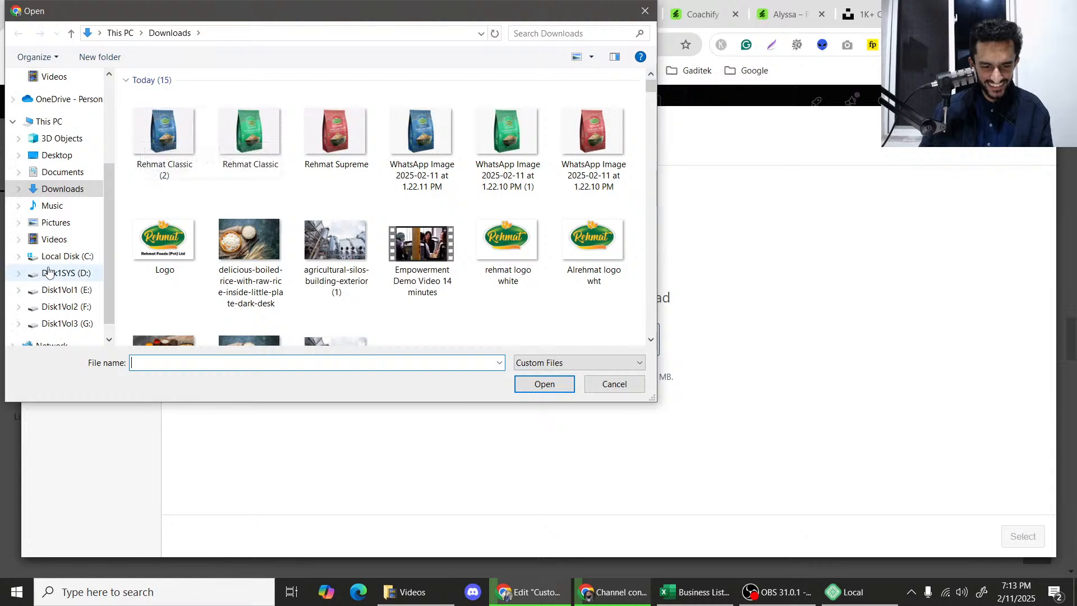
click(60, 189)
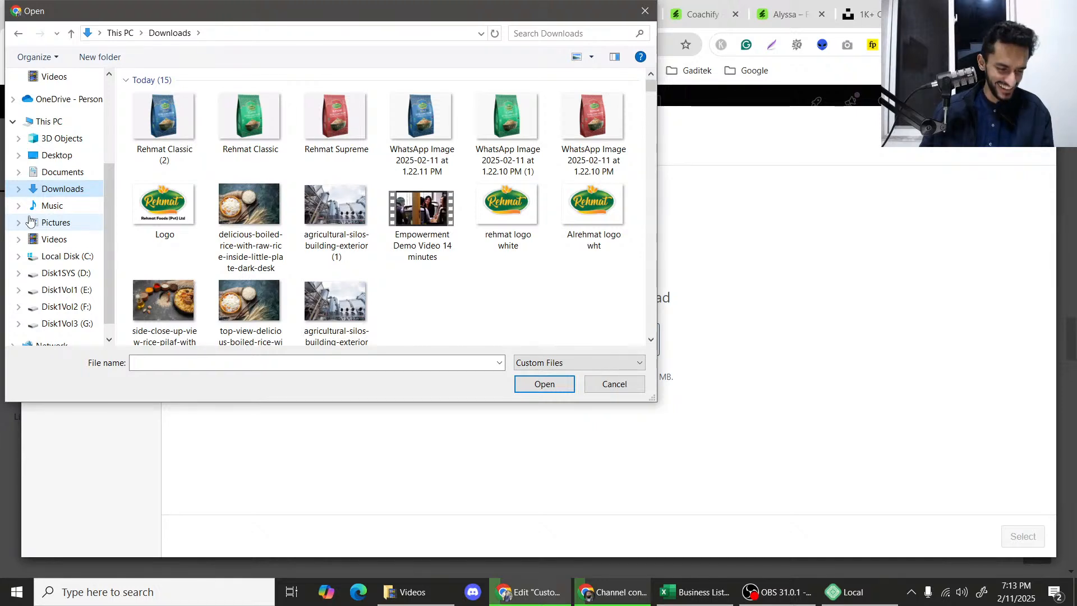
scroll(31, 241, down, 1)
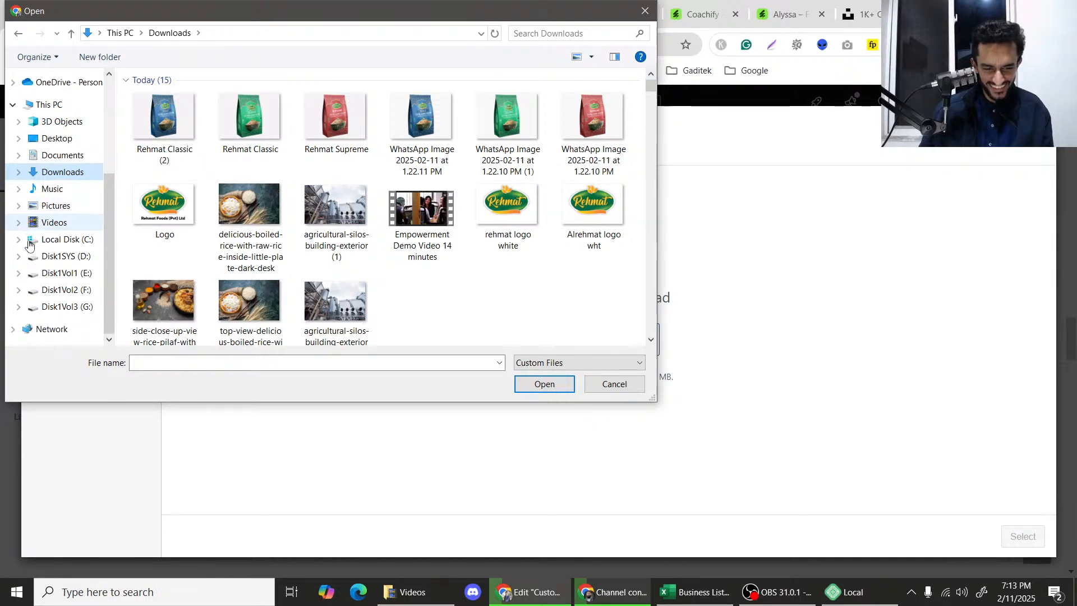
click(645, 11)
Return to the Unsplash page, then check the Downloads folder again through the image widget's file upload.
click(892, 14)
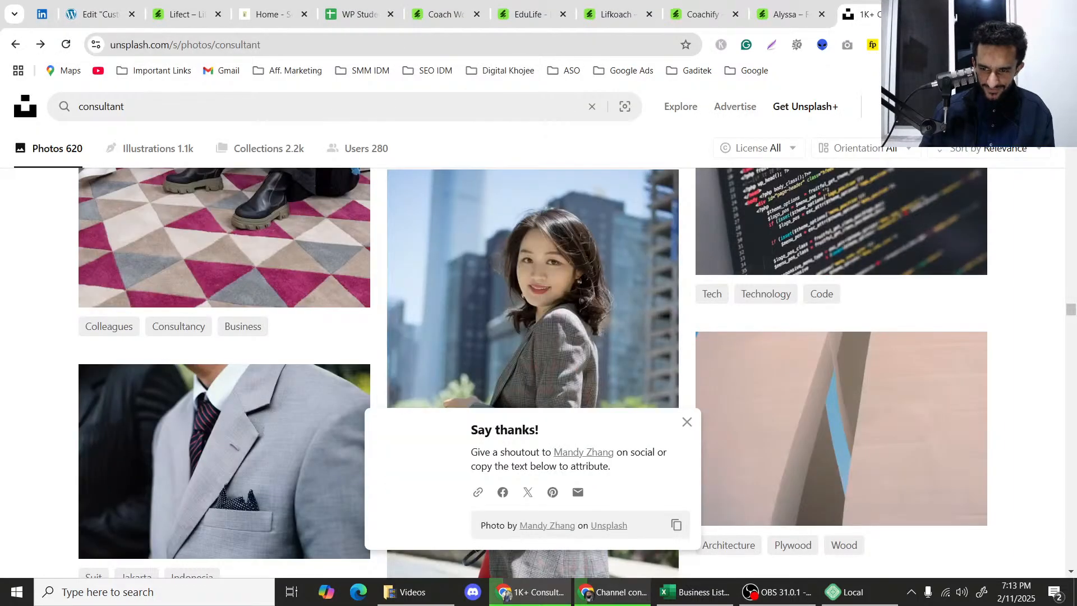
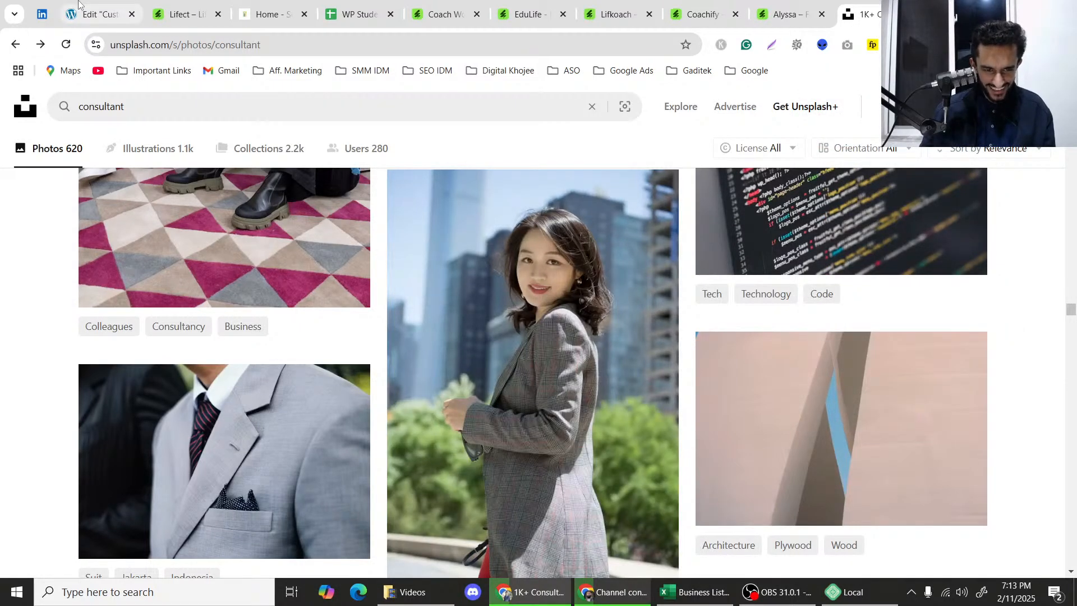
click(77, 5)
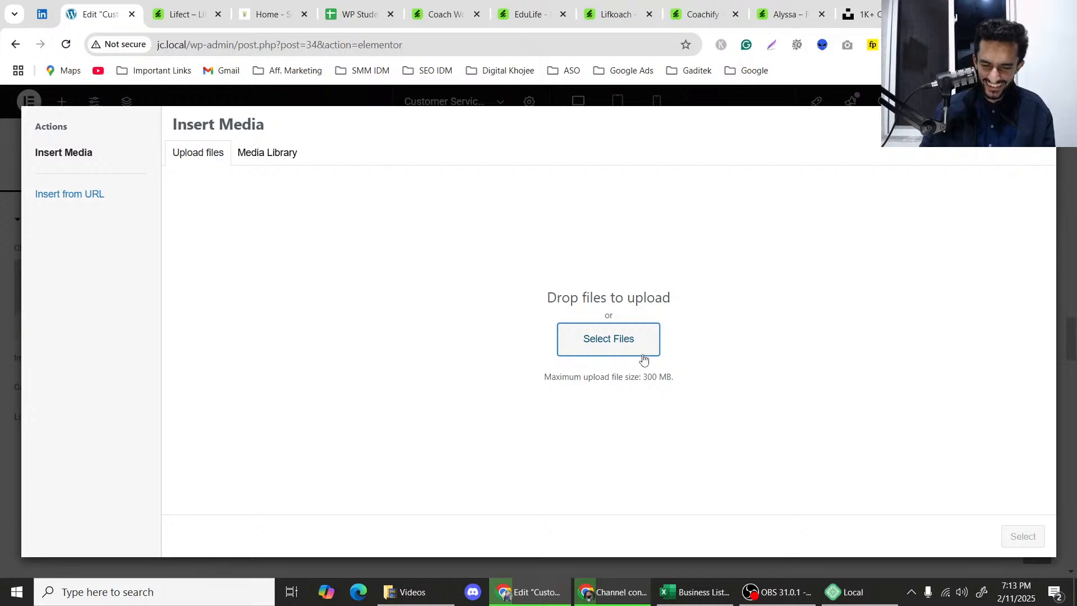
click(596, 338)
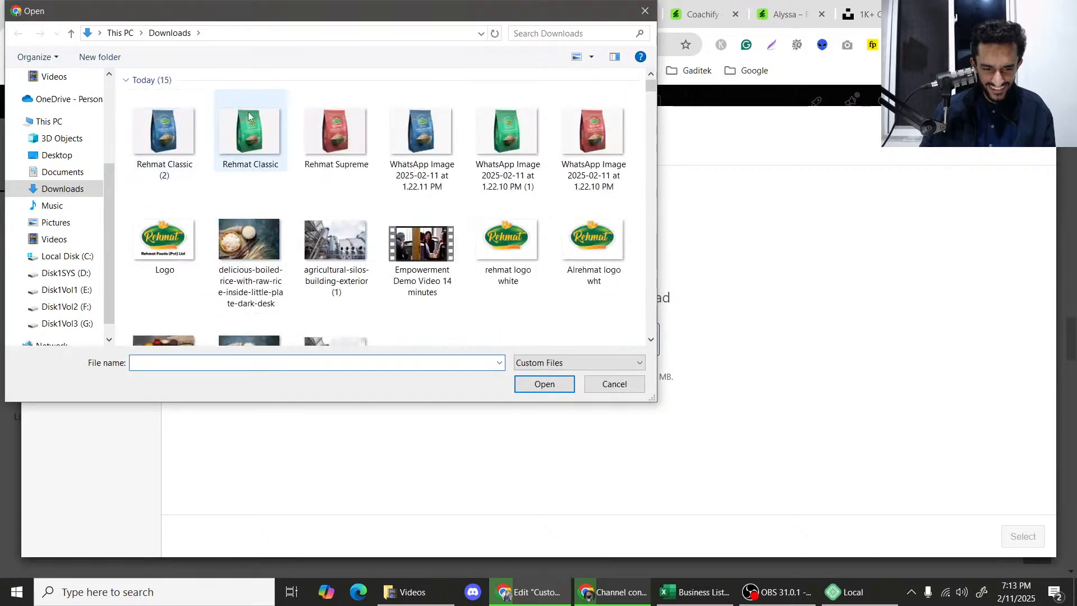
click(645, 11)
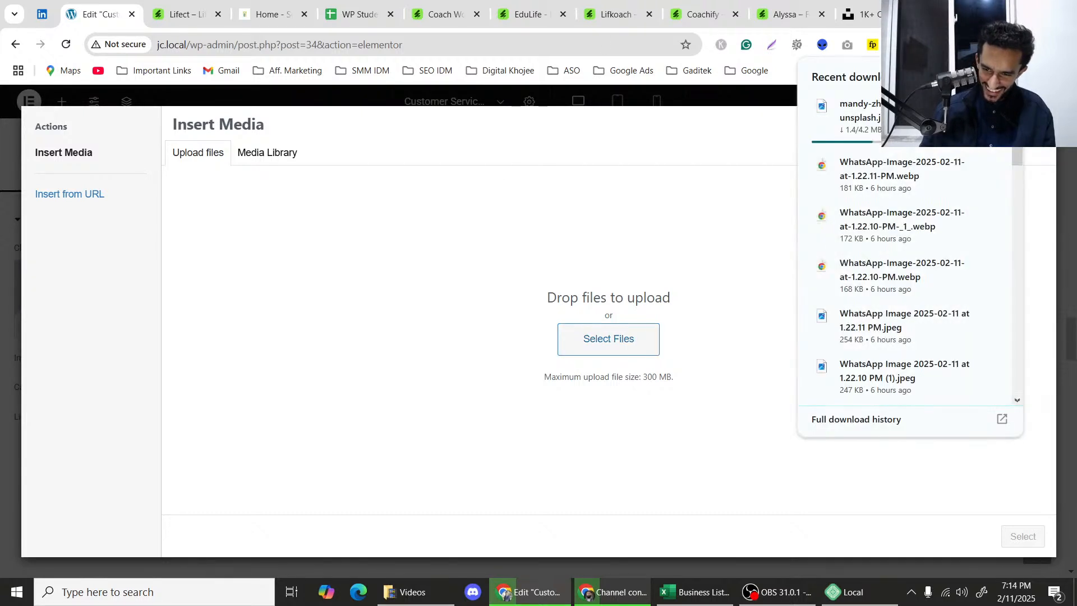
On Unsplash, reopen the photo of the woman in the plaid blazer and download it in the Small (640 x 958) size.
key(ctrl+9)
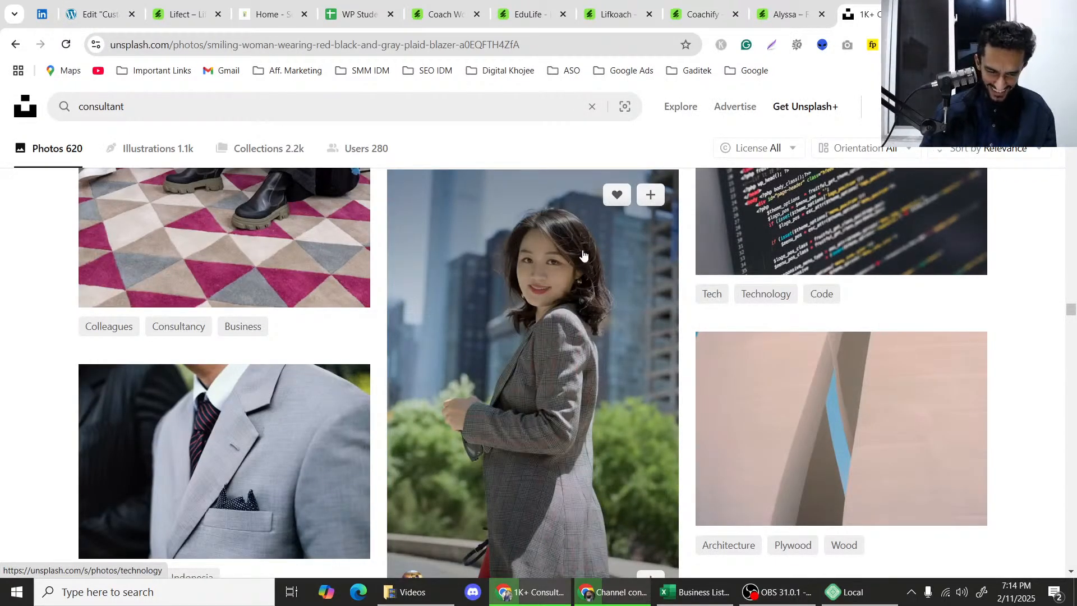
click(563, 292)
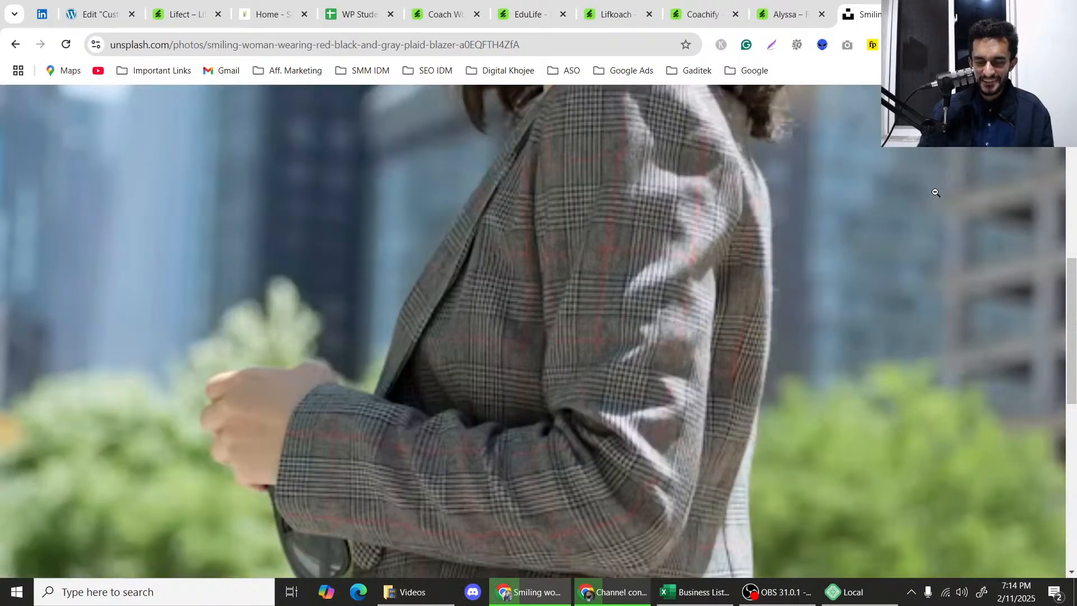
scroll(935, 193, up, 2)
click(595, 283)
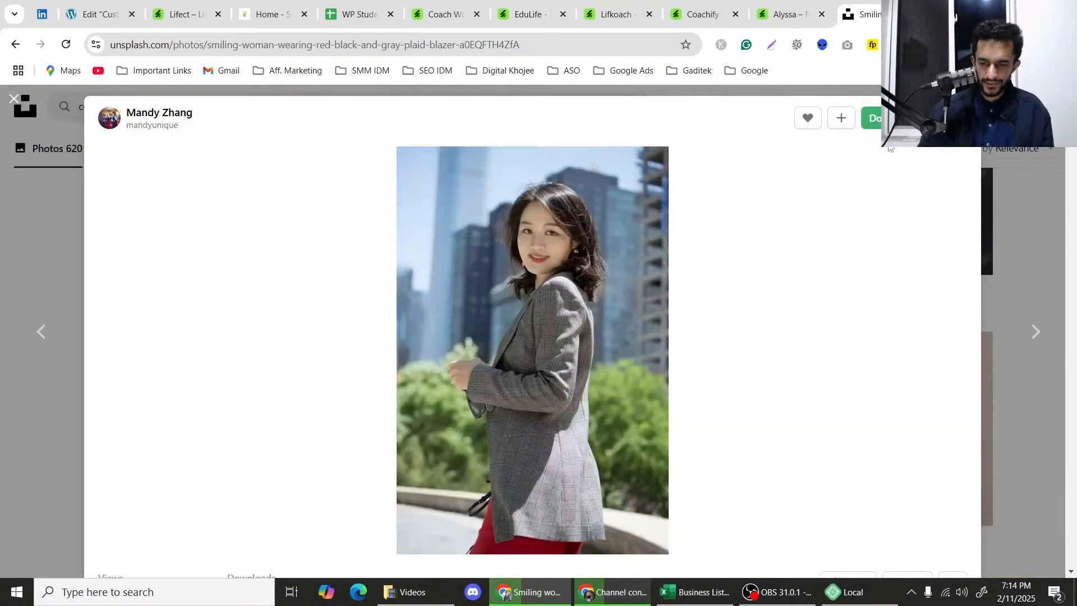
click(954, 118)
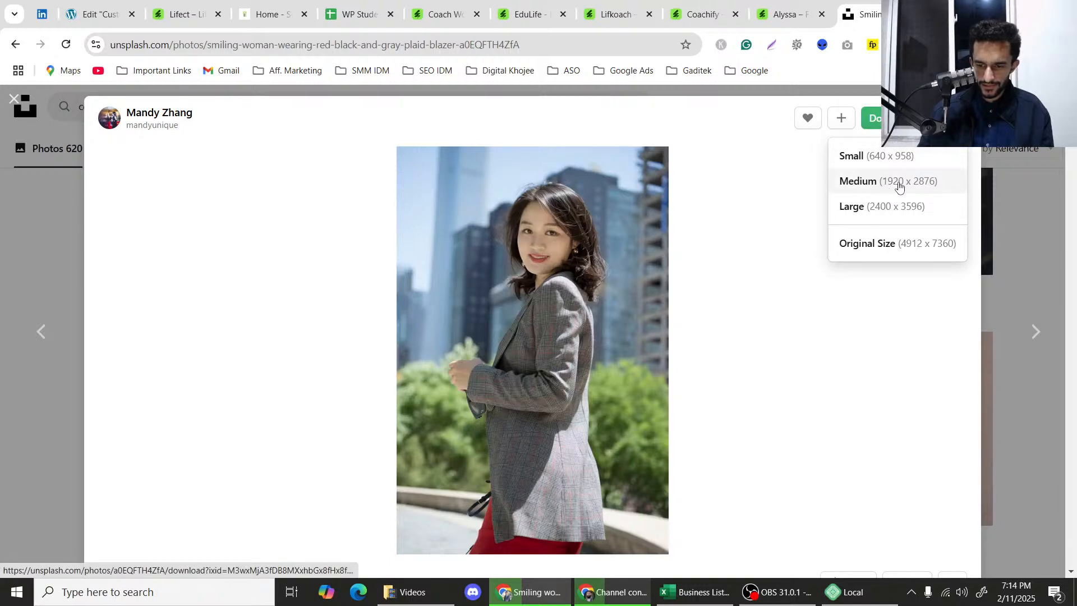
click(872, 166)
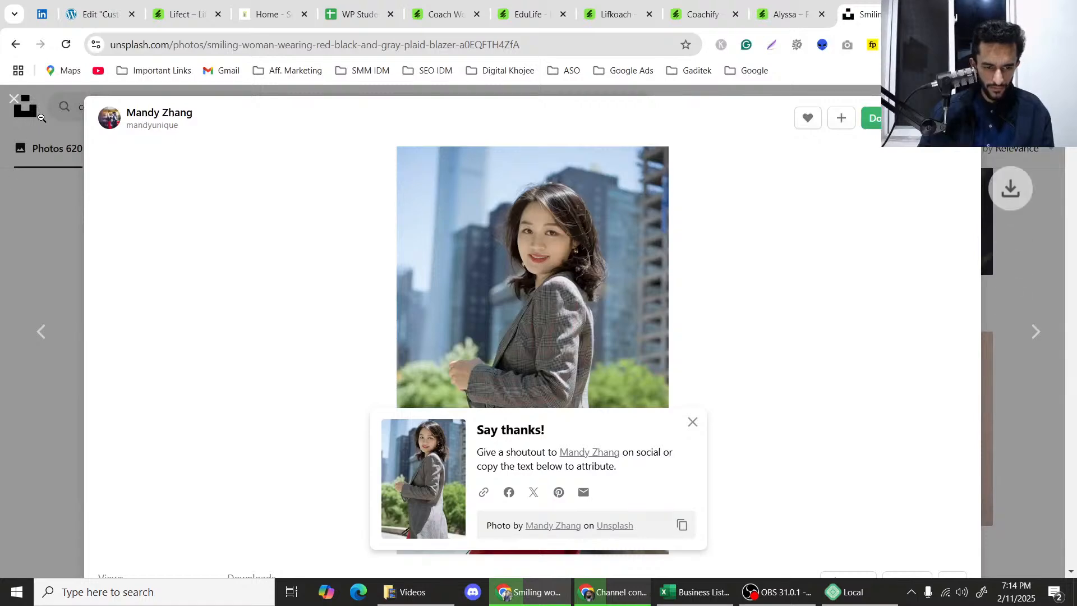
key(Escape)
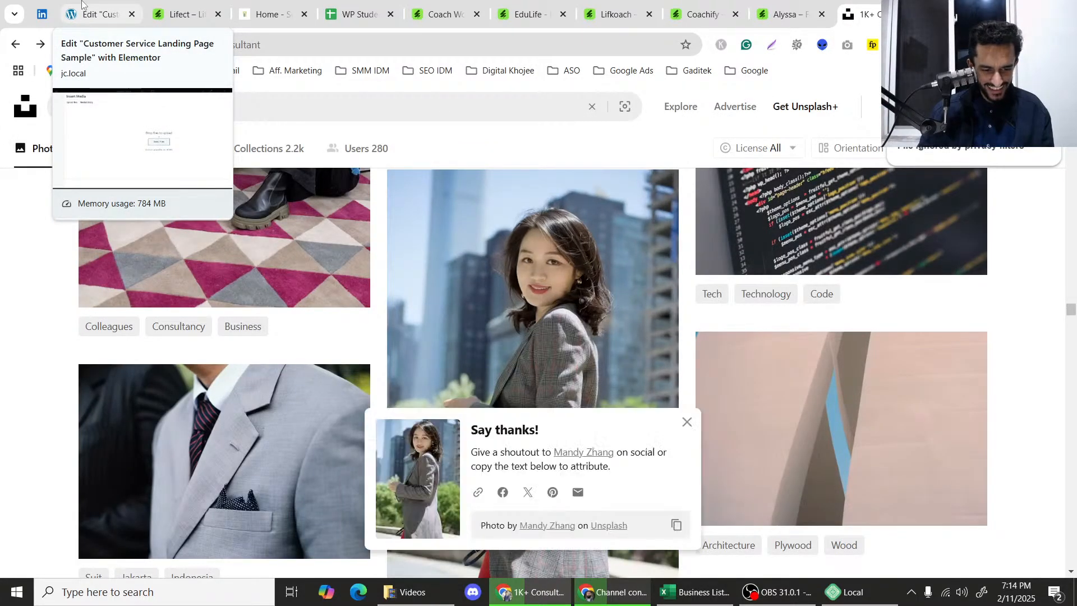
Switch to the Elementor editor and look for the small photo in the Downloads folder through the media upload.
click(82, 4)
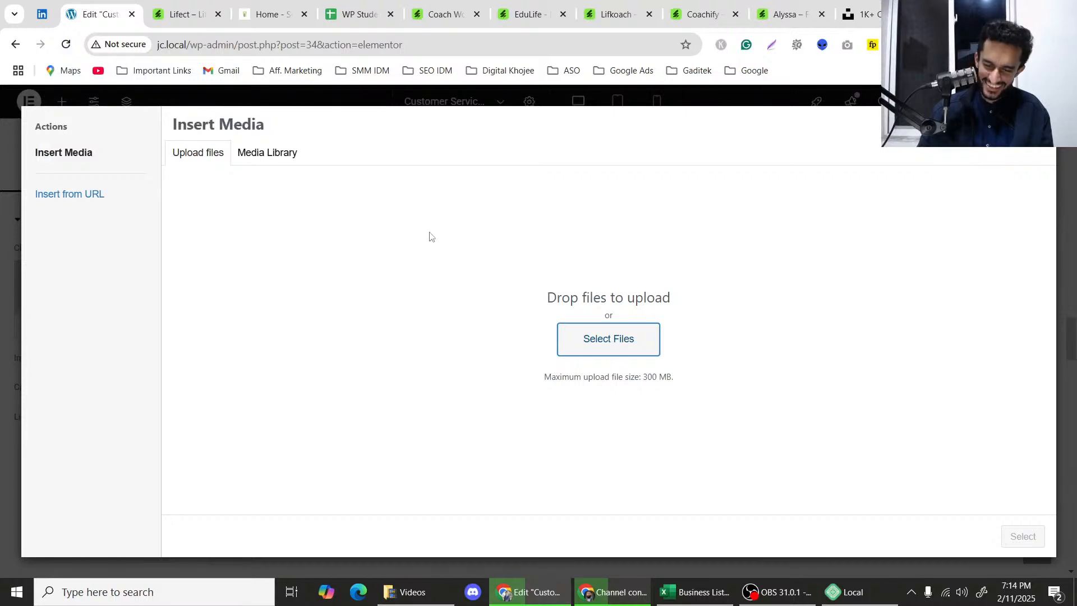
click(615, 341)
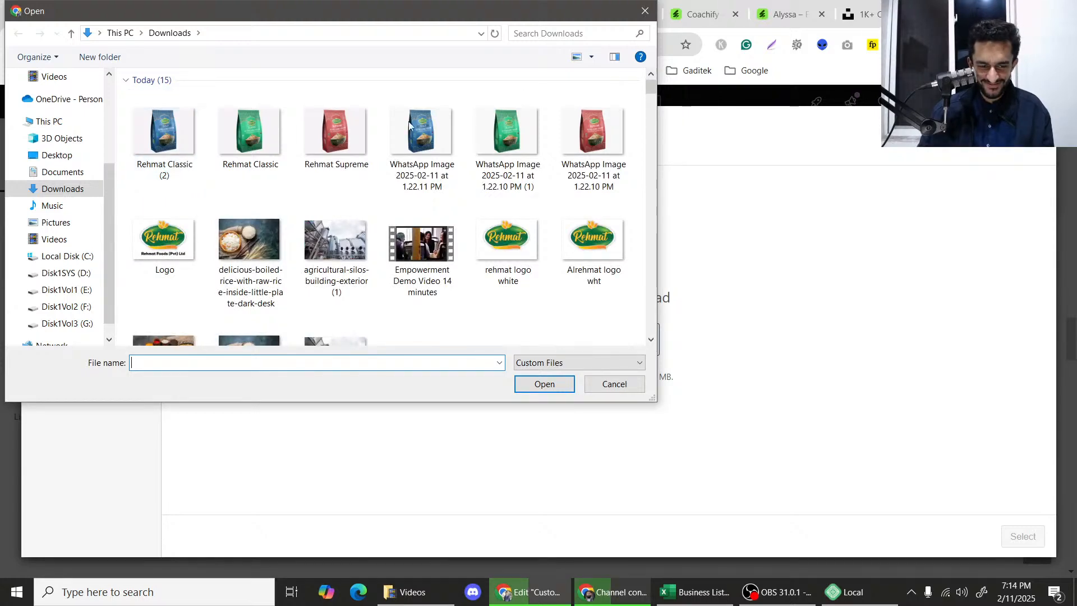
click(650, 18)
Switch back to Unsplash, check the network connection and cancel the unfinished download of the larger copy of the photo.
click(884, 15)
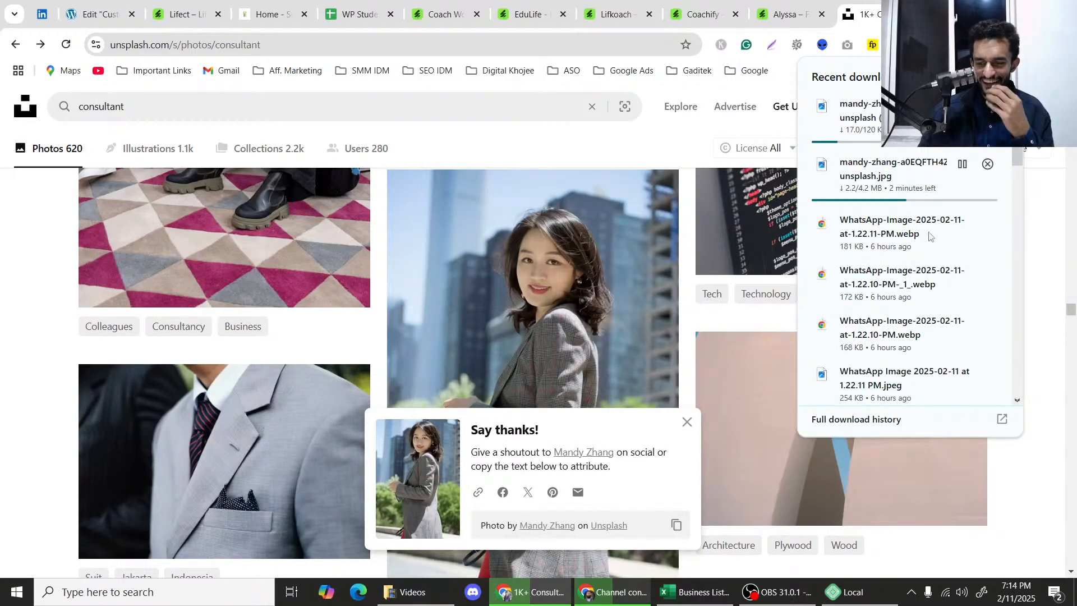
click(946, 592)
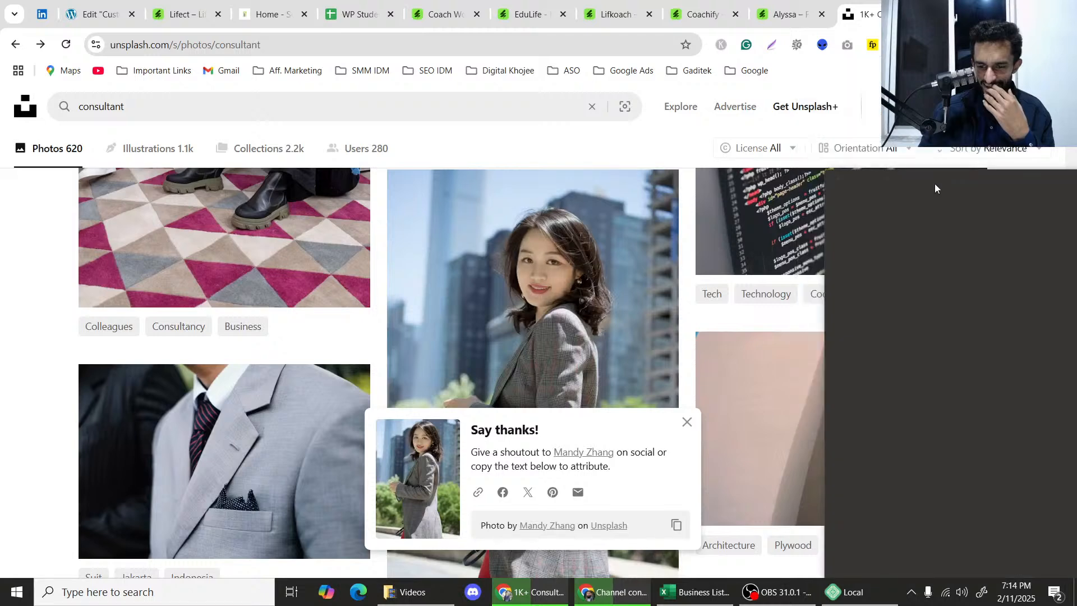
click(1033, 125)
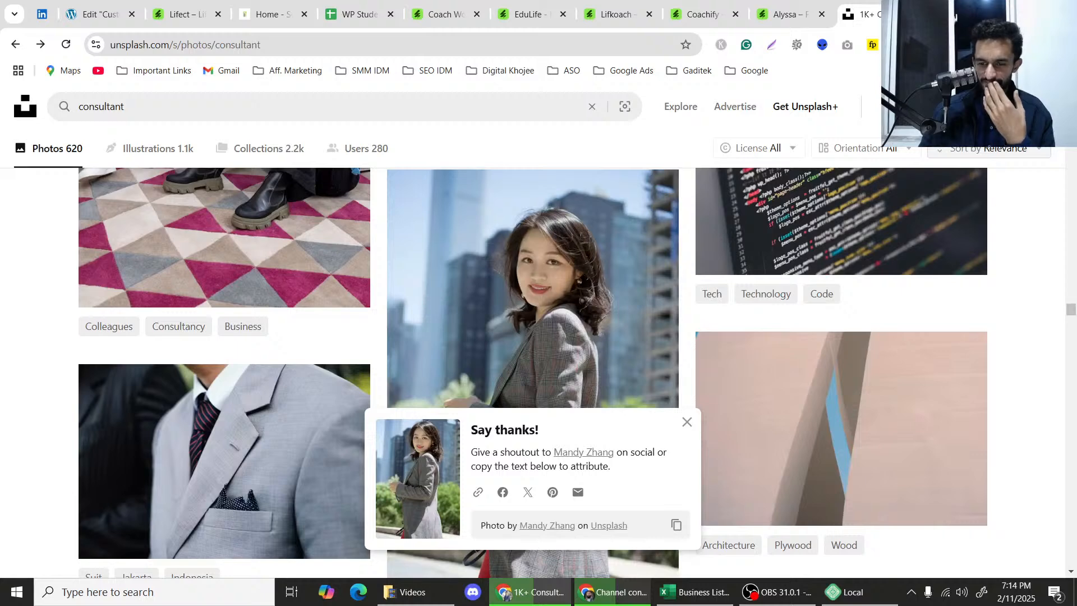
click(1012, 45)
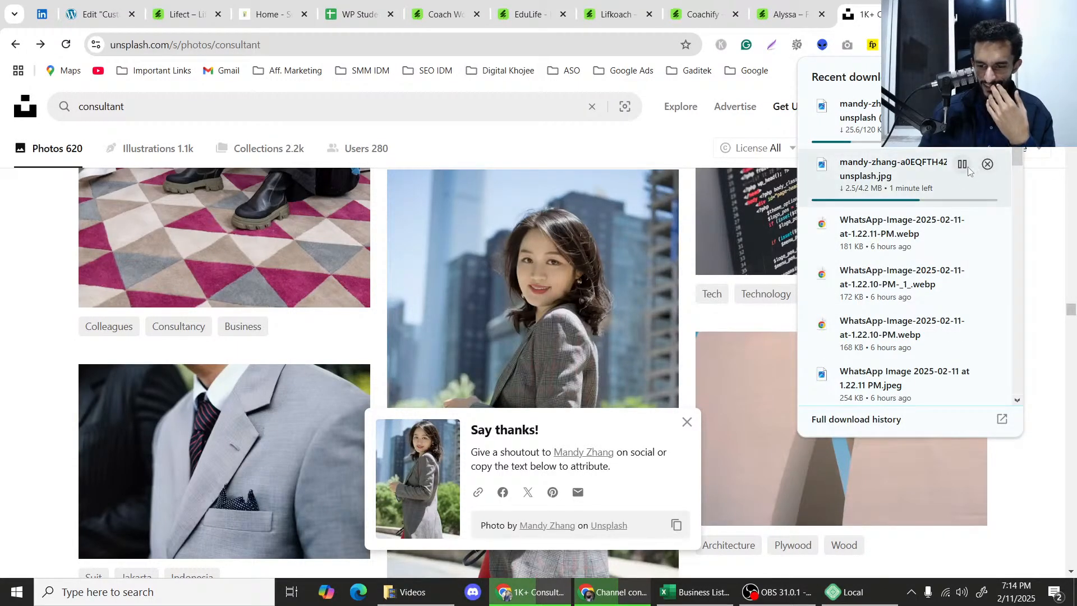
click(981, 166)
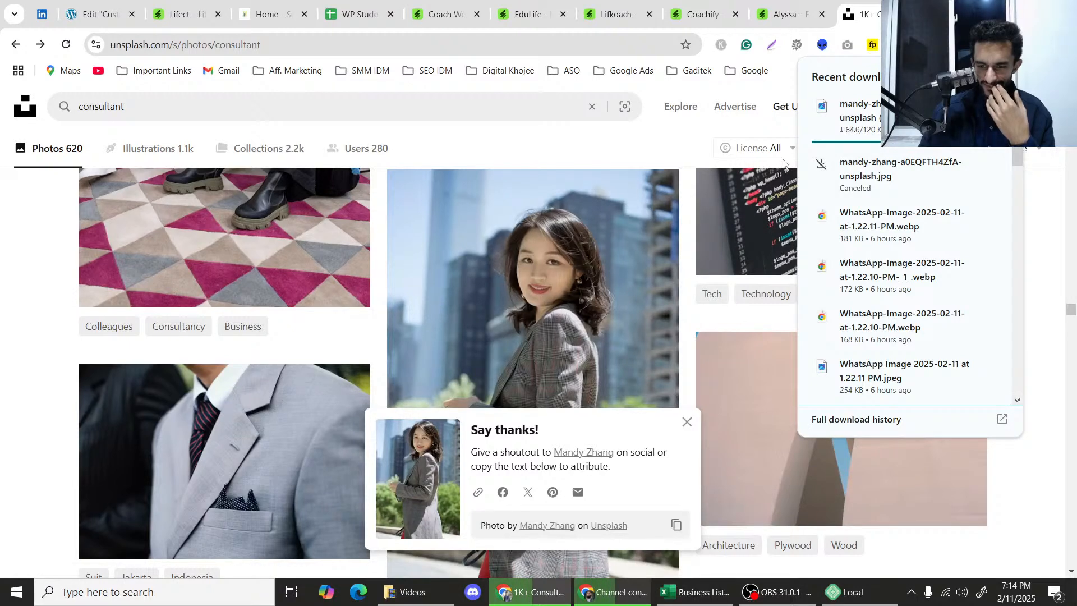
Return to the Elementor editor and close the Insert Media window without choosing an image.
click(103, 3)
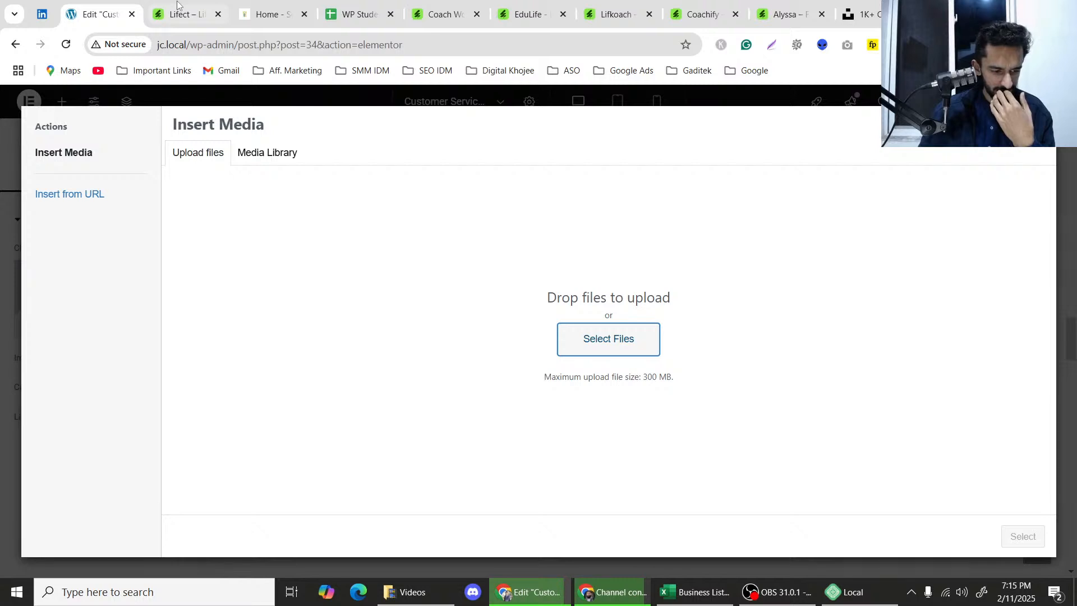
mouse_move(178, 5)
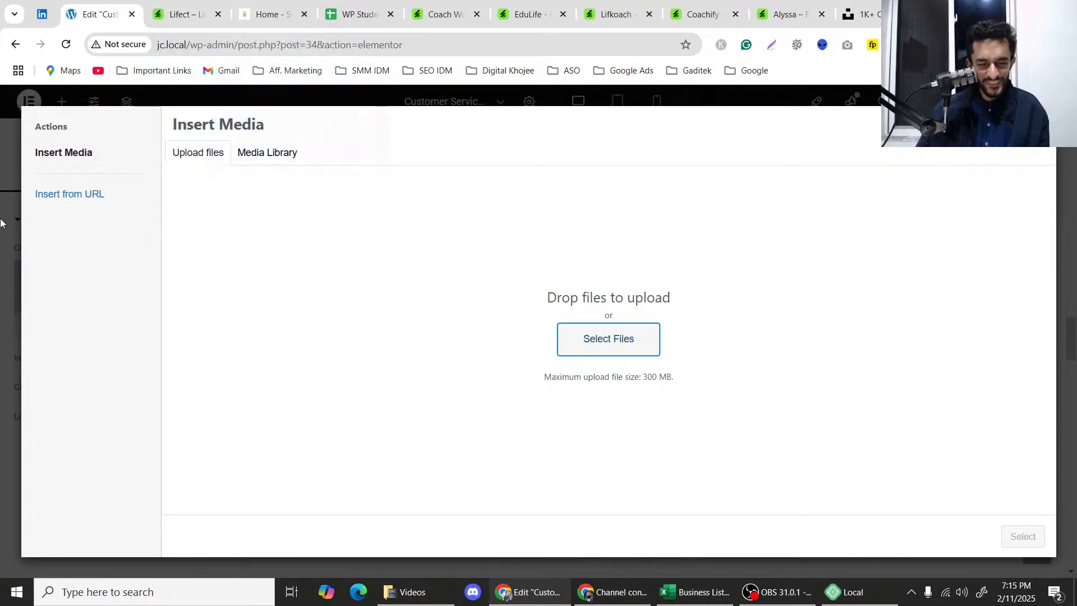
click(1, 189)
mouse_move(82, 284)
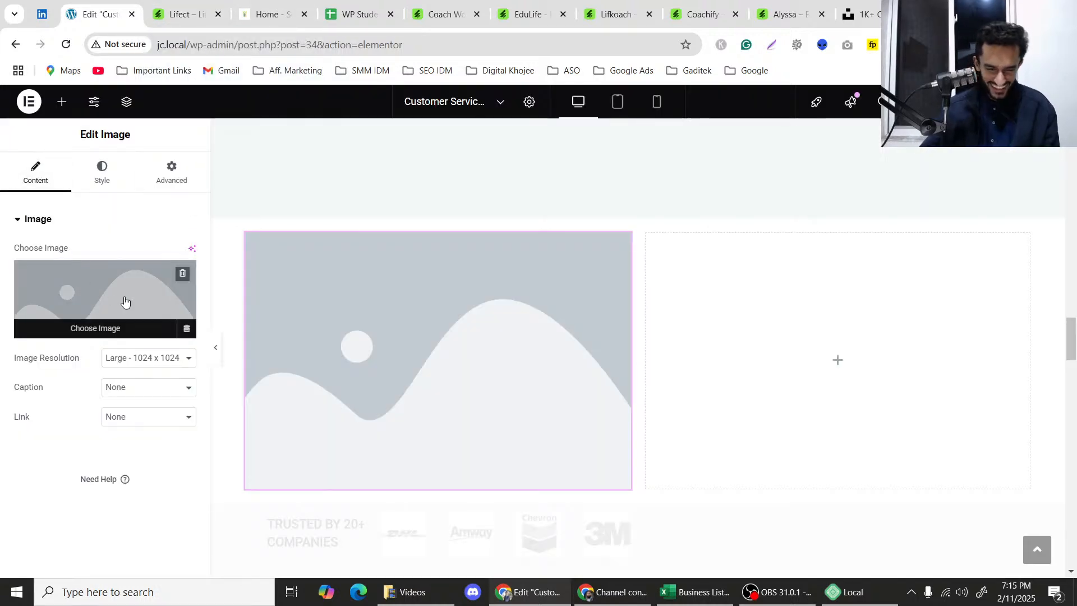
Upload the downloaded small portrait of the woman in the plaid blazer from the Downloads folder and insert it into the image widget.
click(169, 285)
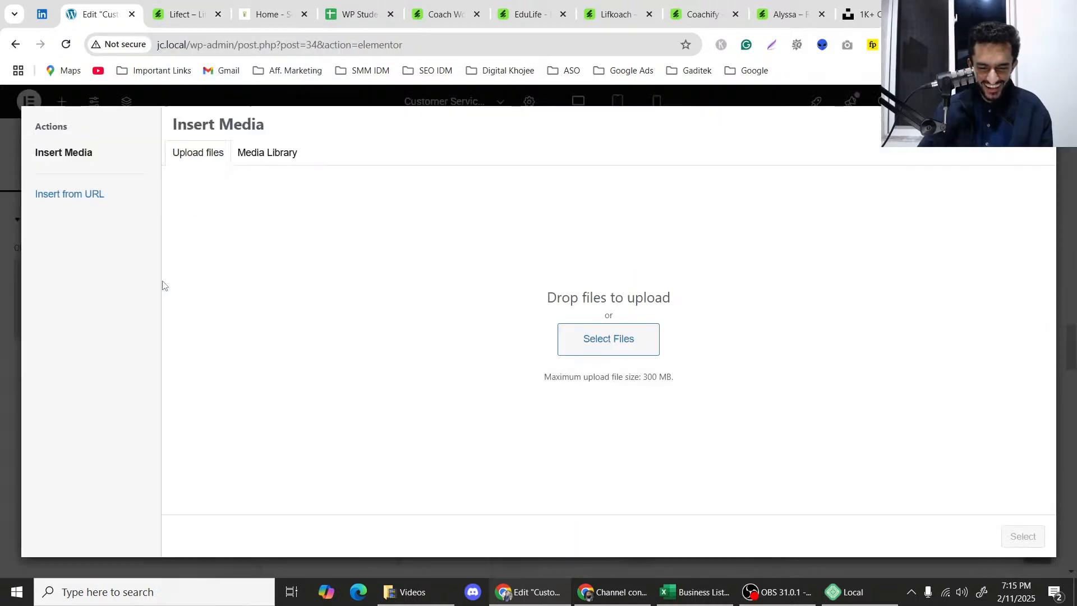
click(587, 344)
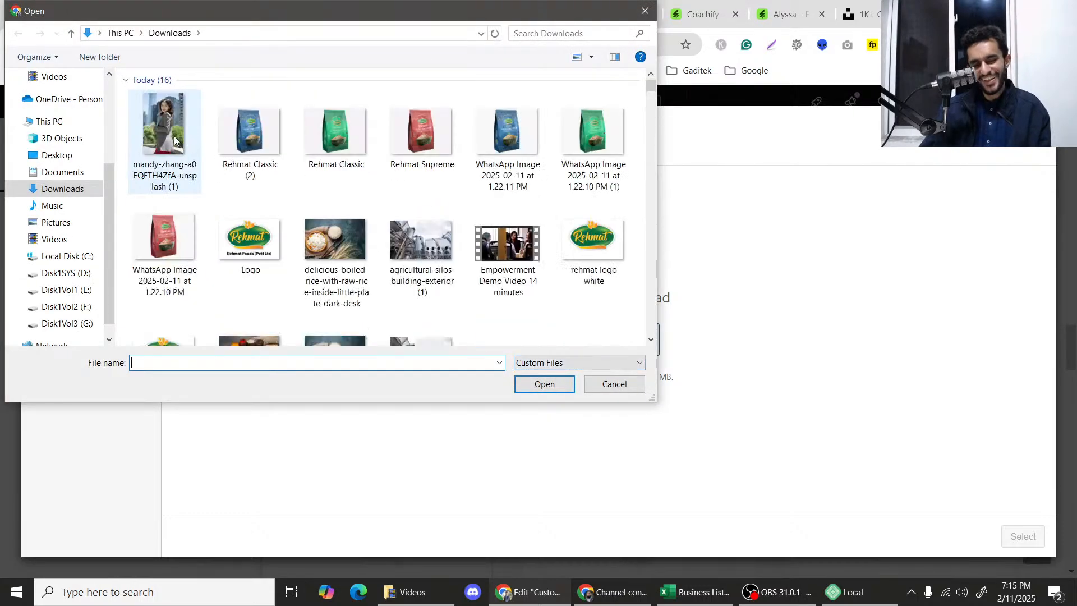
click(176, 142)
click(547, 387)
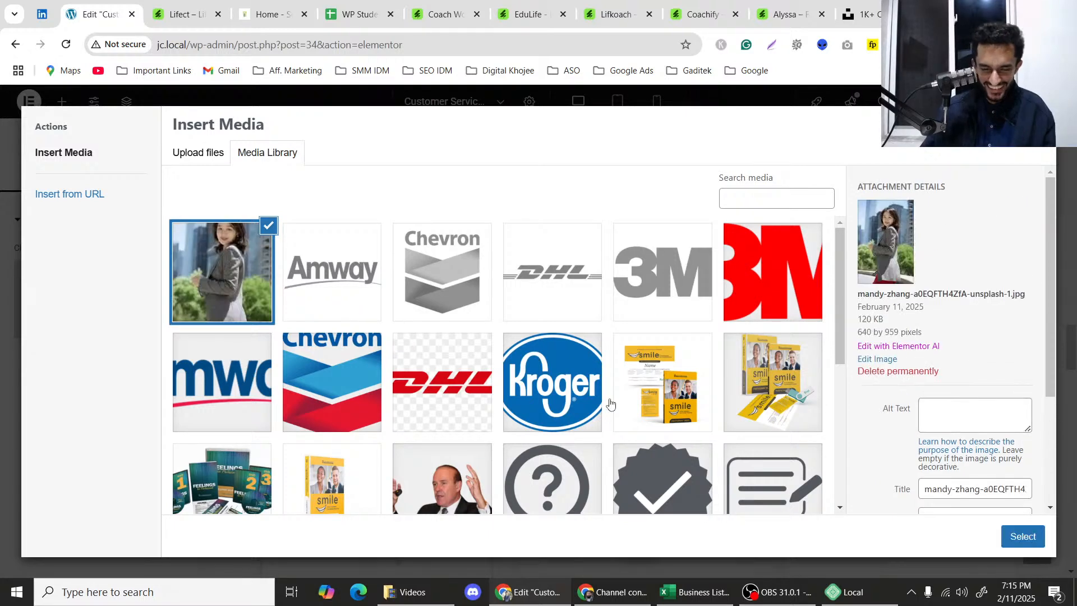
click(1024, 536)
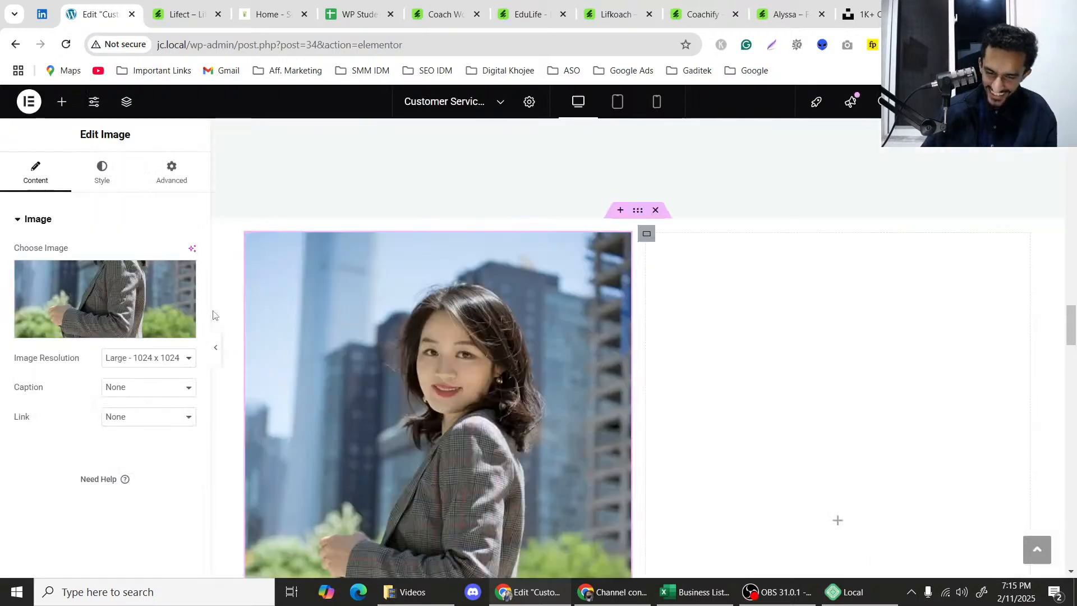
Inspect the inserted portrait, compare it with the About section of the Lifect template on Envato Elements, and return to the Elementor editor.
scroll(329, 328, down, 3)
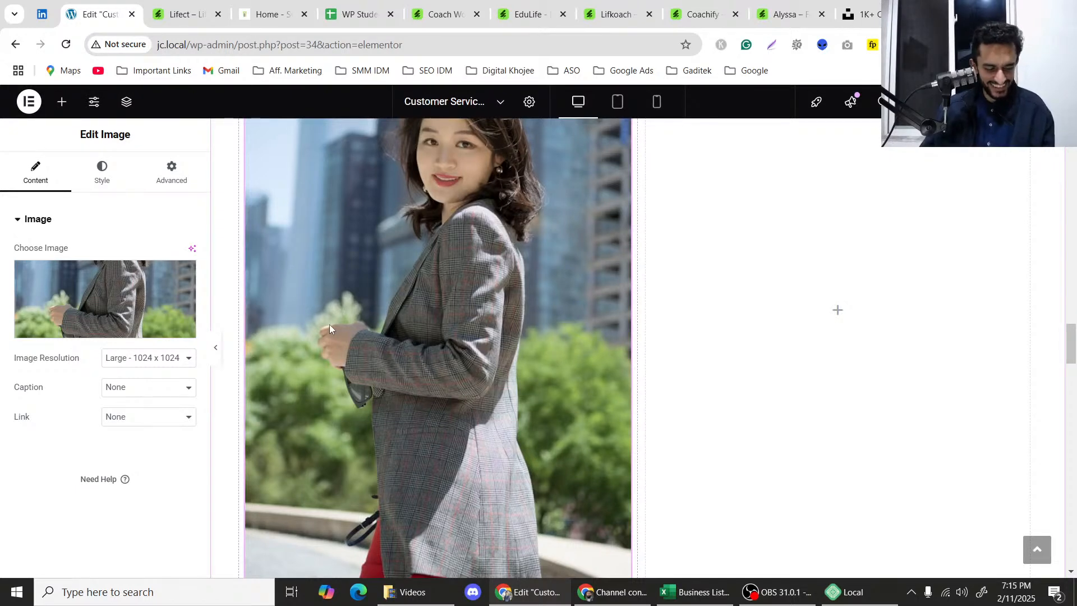
scroll(421, 319, down, 2)
scroll(447, 319, up, 4)
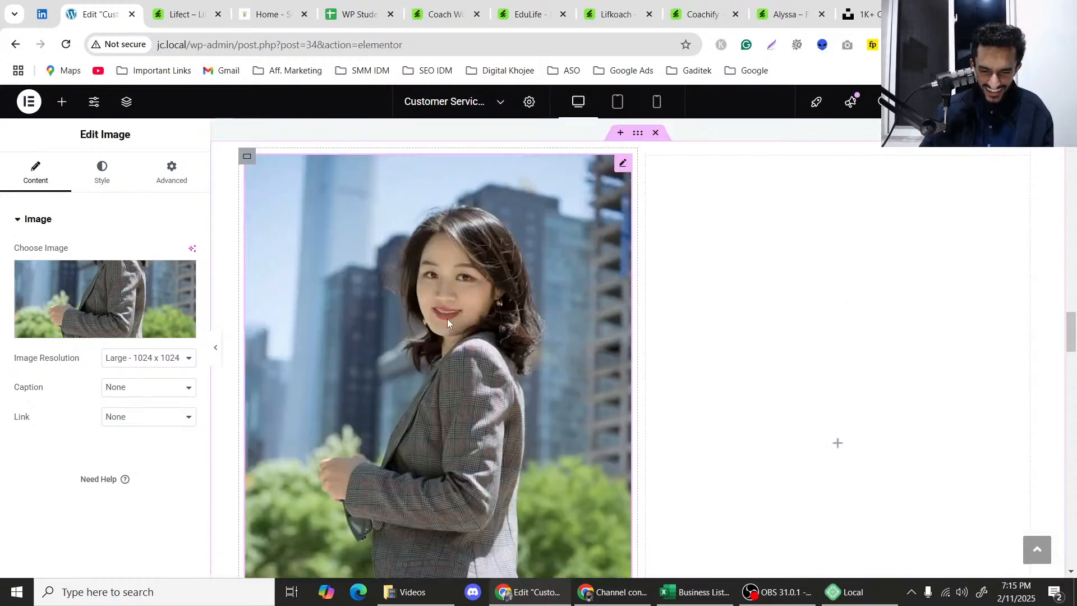
scroll(446, 318, up, 3)
click(185, 15)
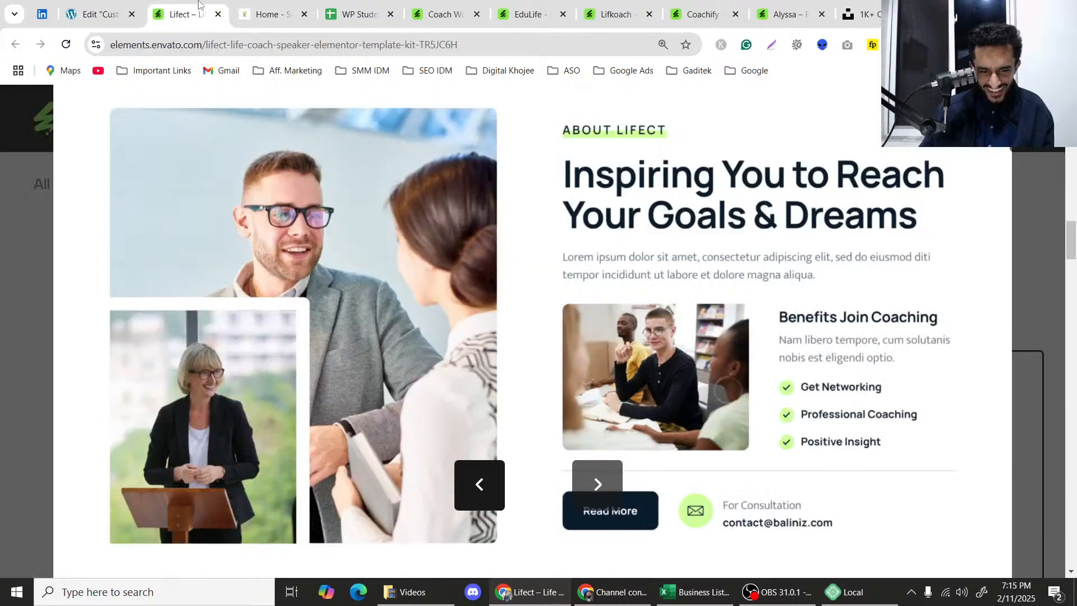
scroll(476, 210, up, 3)
click(98, 14)
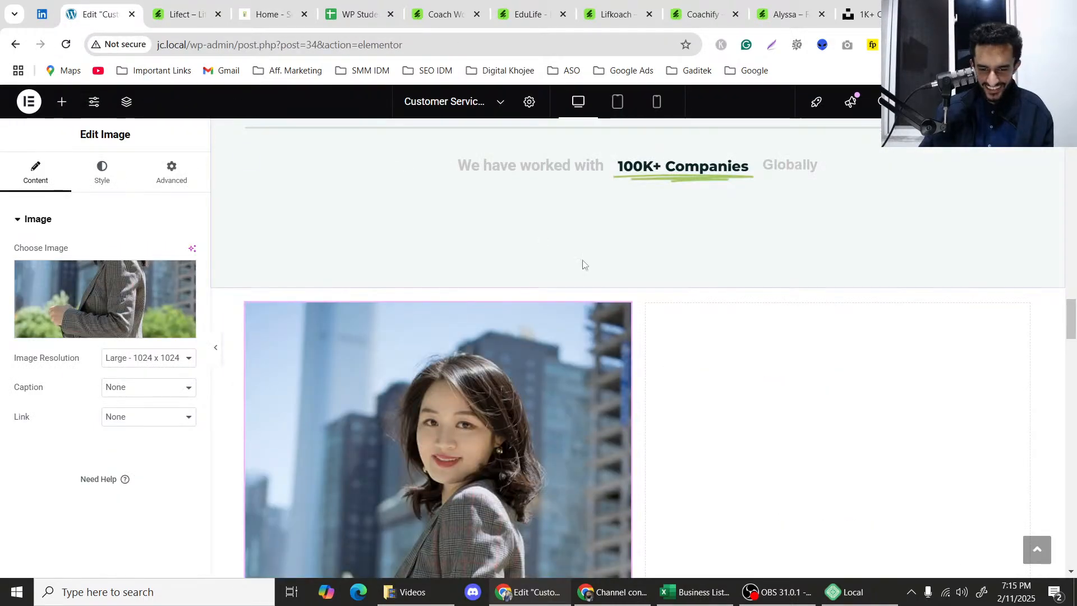
Try centering the justified content of the boxed outer container that holds the portrait and the empty column.
scroll(583, 264, down, 1)
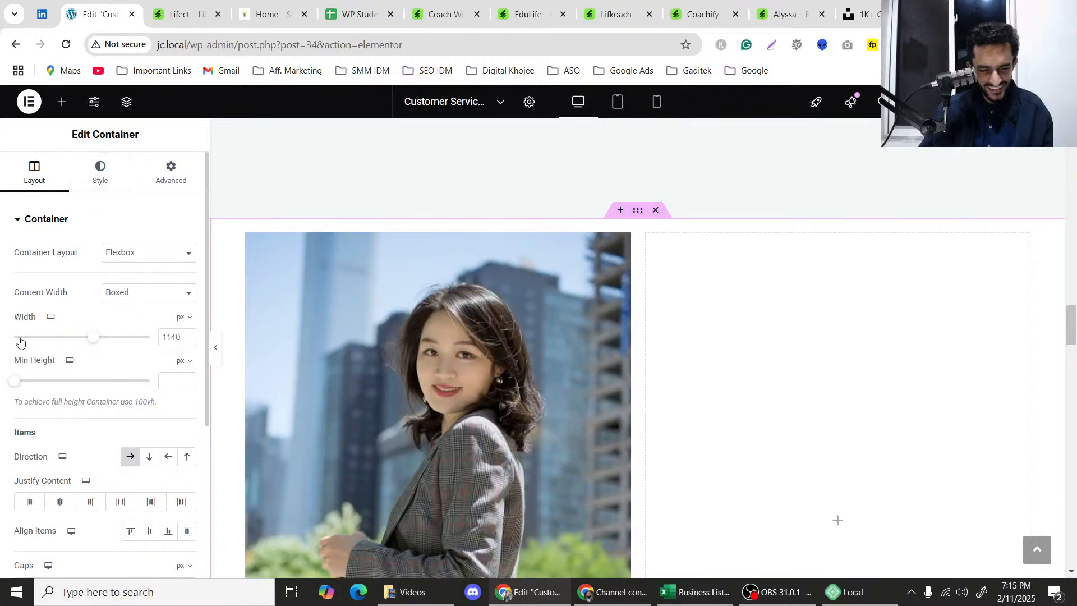
click(60, 502)
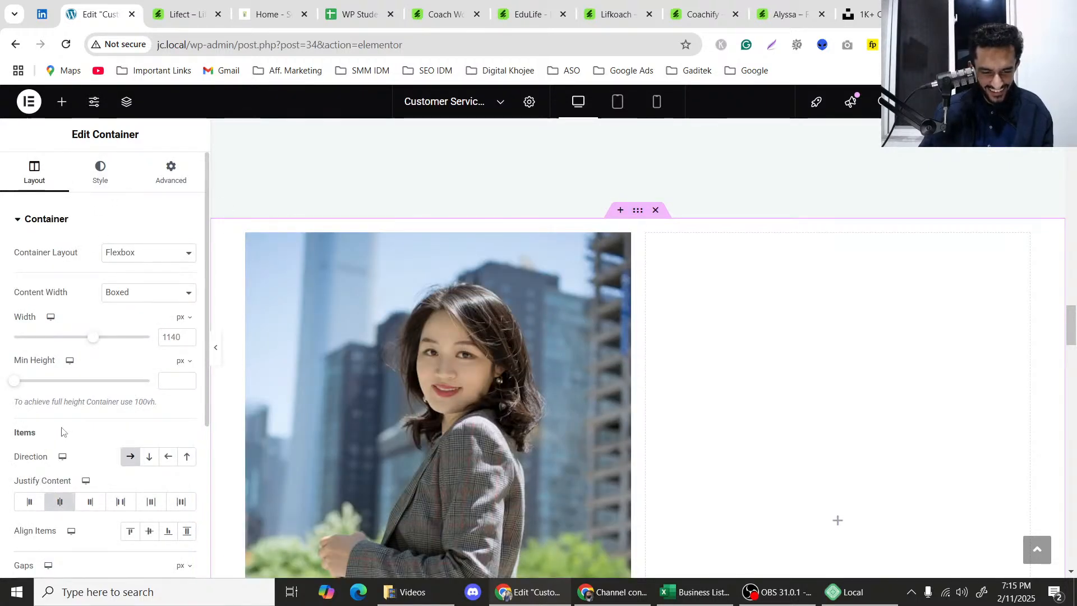
scroll(62, 431, down, 2)
scroll(101, 395, up, 2)
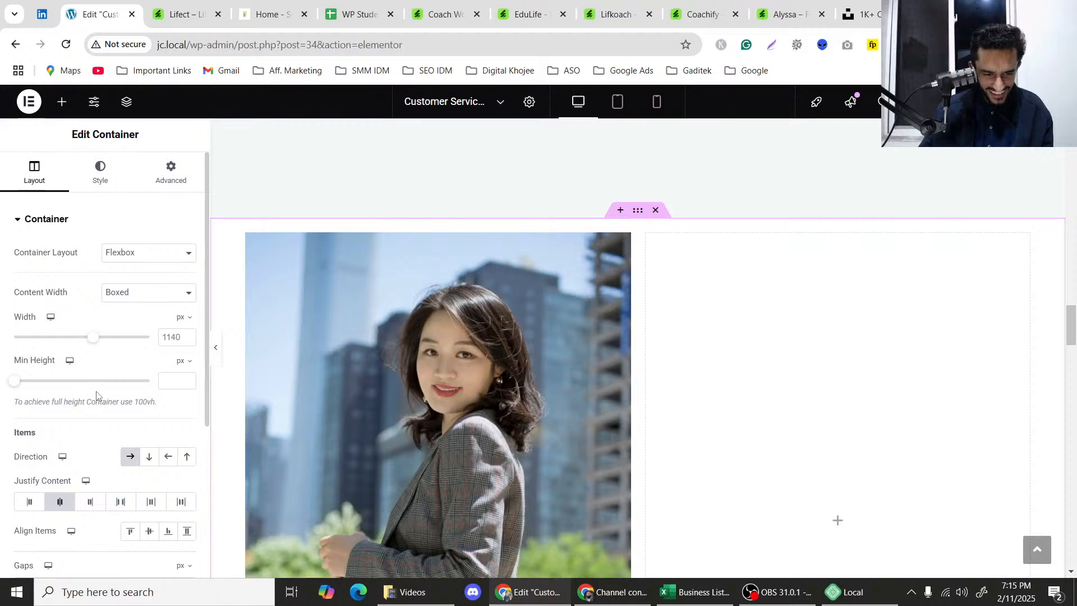
Try several minimum heights for the portrait section's outer container, up to 1440 px and ending at 1015 px.
drag(38, 380, 45, 380)
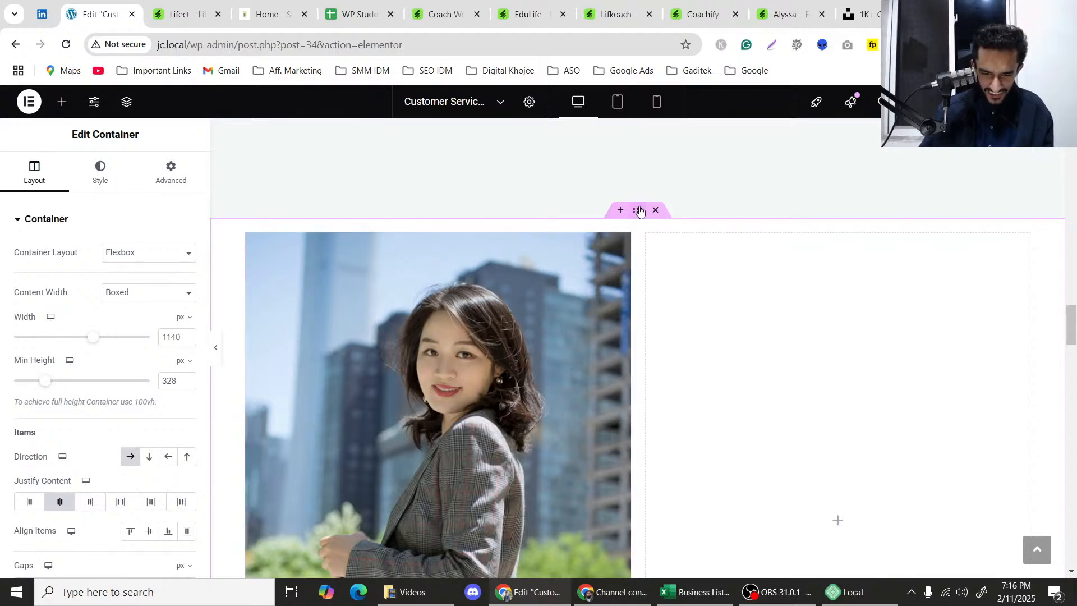
click(54, 383)
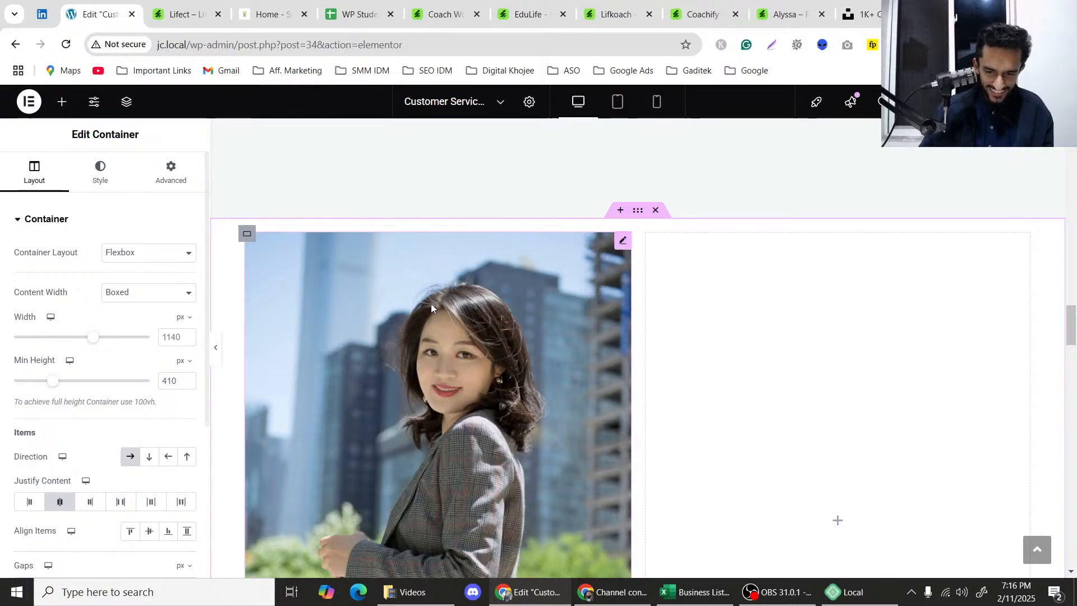
drag(56, 382, 144, 386)
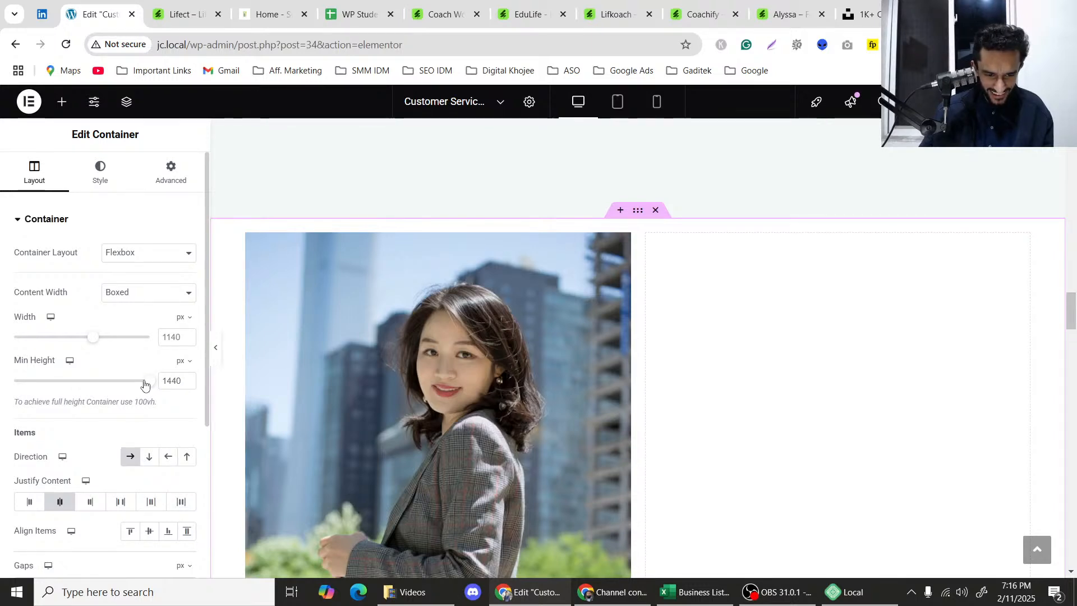
drag(144, 384, 129, 383)
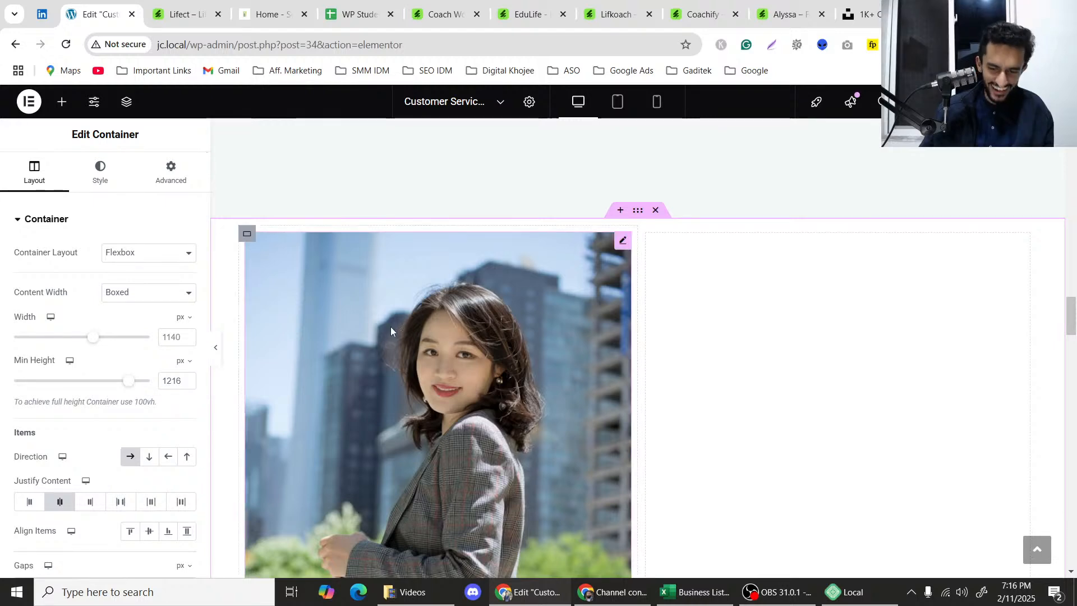
scroll(420, 314, down, 5)
scroll(419, 314, down, 3)
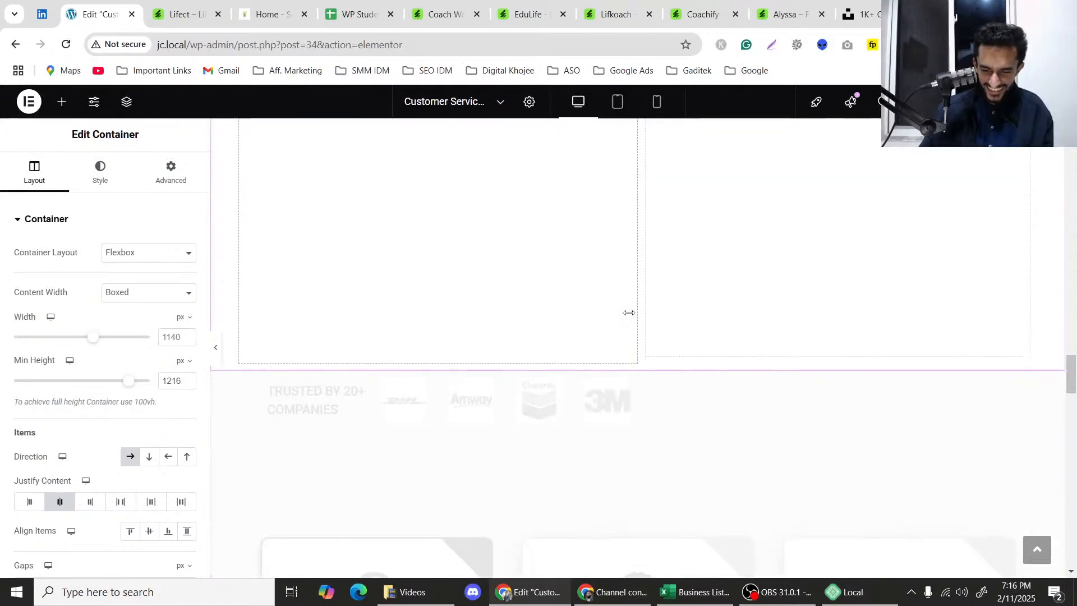
drag(132, 380, 110, 382)
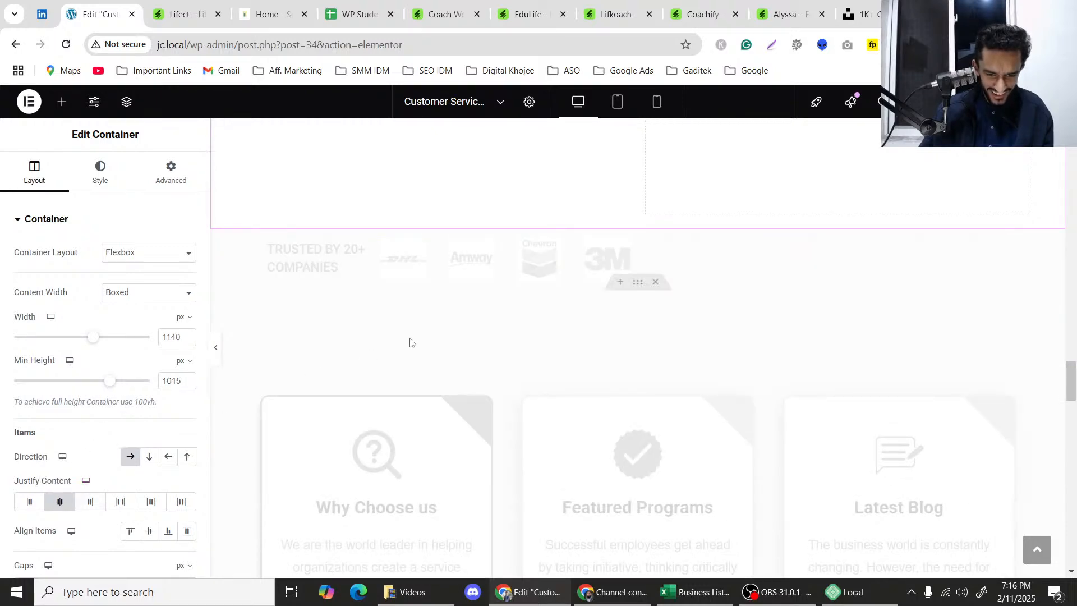
Try the column direction for the items of the outer container and check the resulting layout.
click(149, 456)
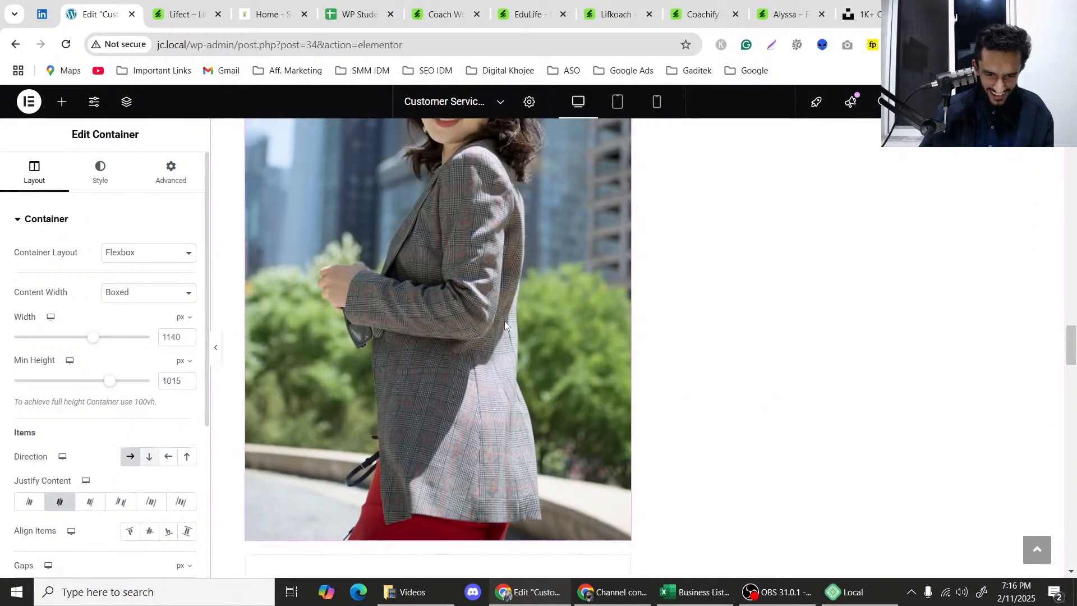
scroll(534, 341, down, 8)
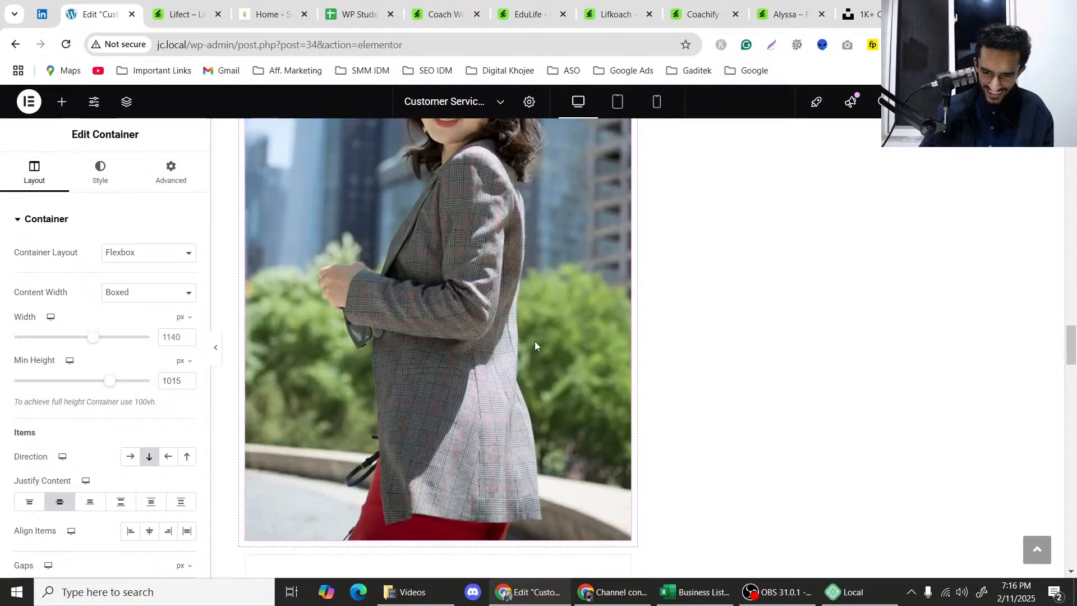
scroll(414, 400, up, 2)
scroll(413, 393, up, 1)
scroll(413, 387, down, 1)
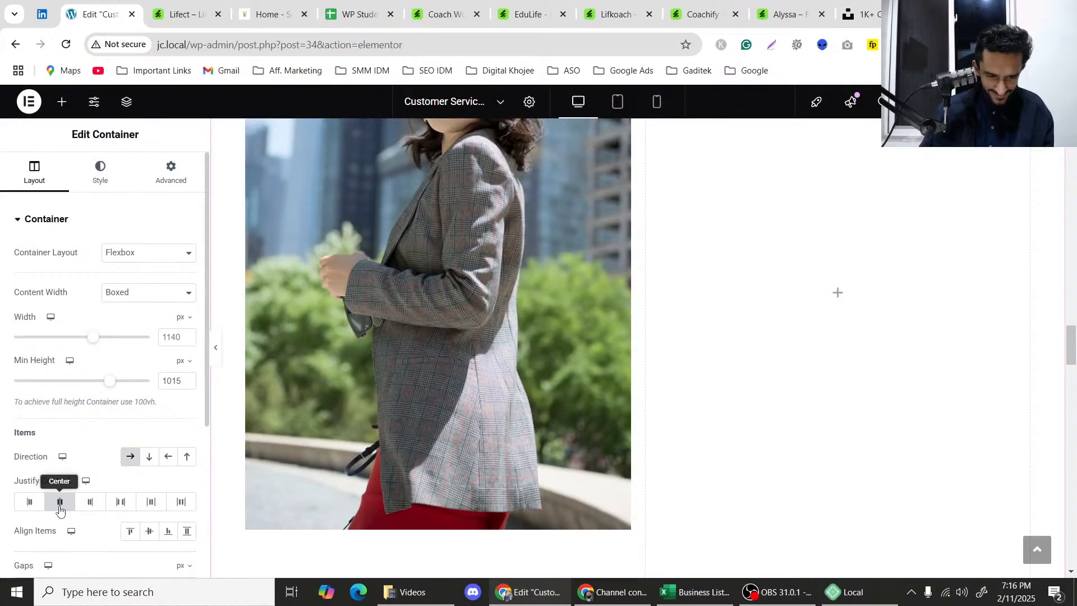
Reset the outer container's layout to the row direction with no minimum height or content justification.
click(130, 456)
scroll(474, 393, down, 1)
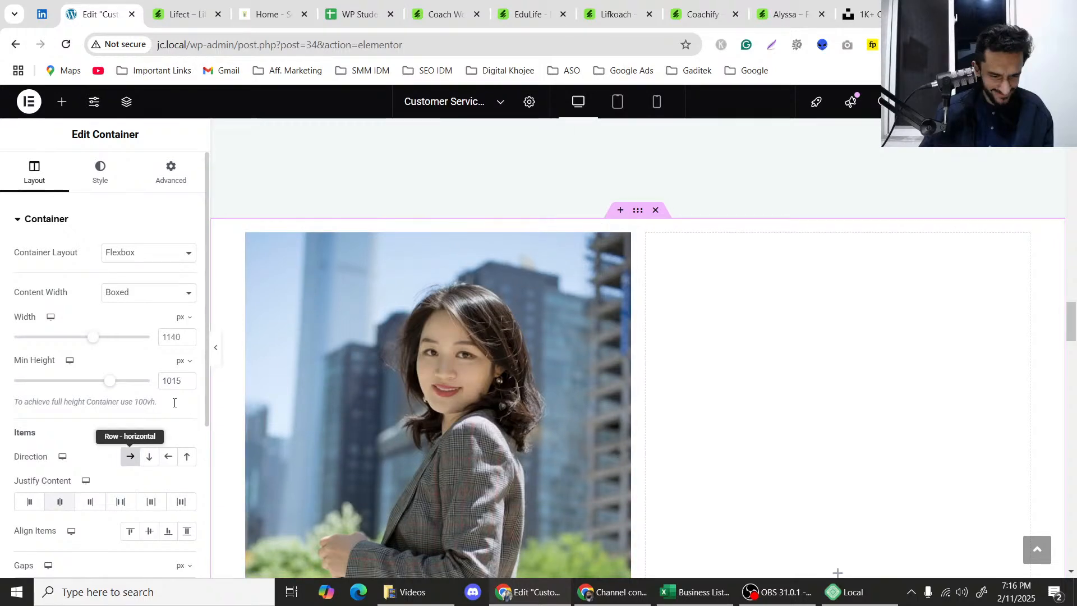
double_click(174, 380)
key(BackSpace)
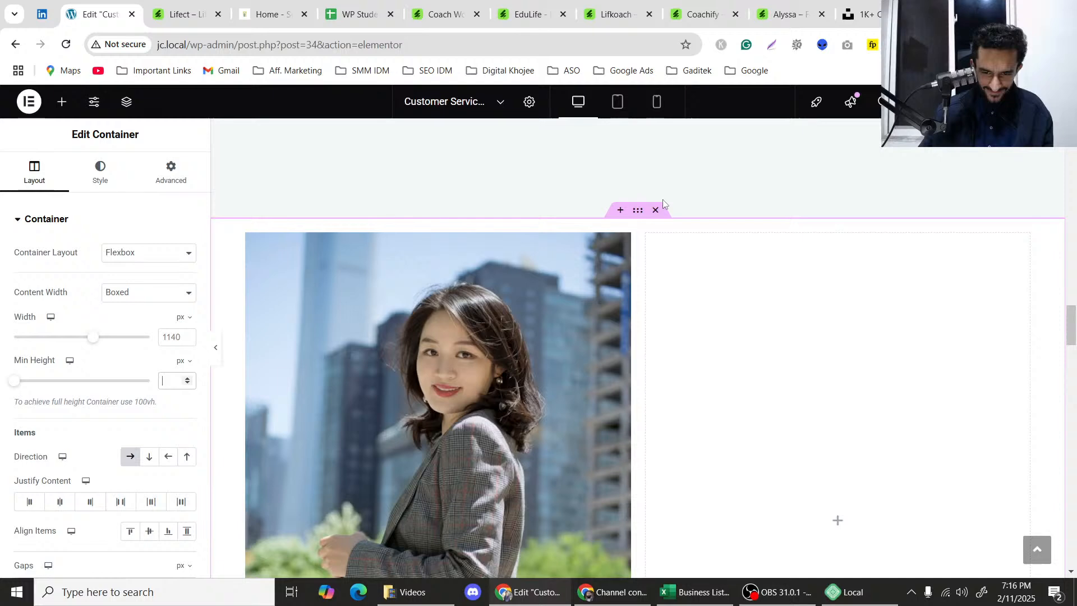
Unlink the outer container's padding and set it to 150 px at the top and 0 on the other sides.
click(179, 174)
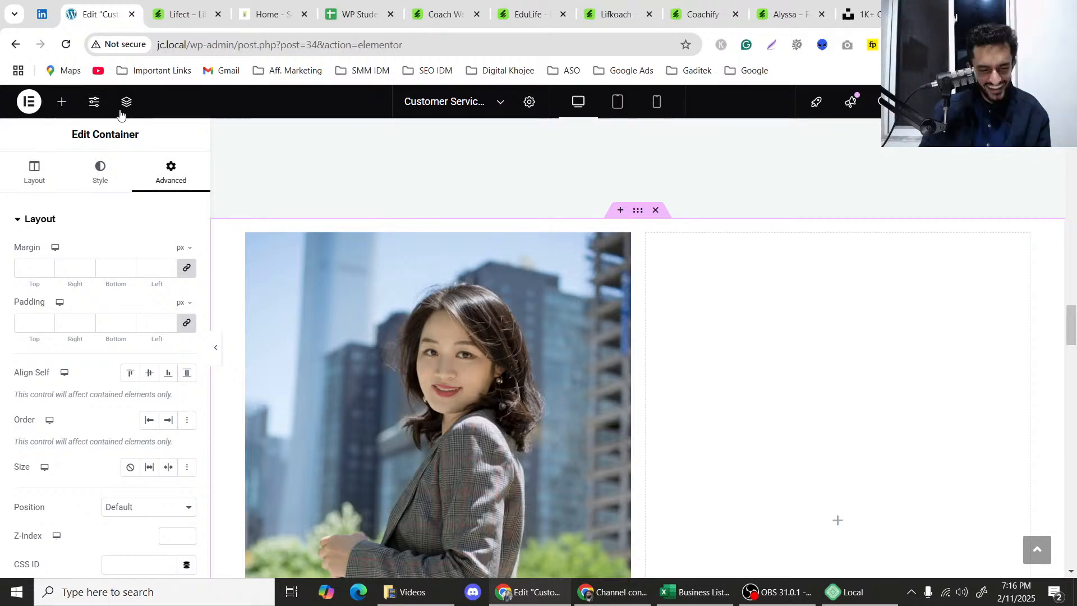
click(187, 324)
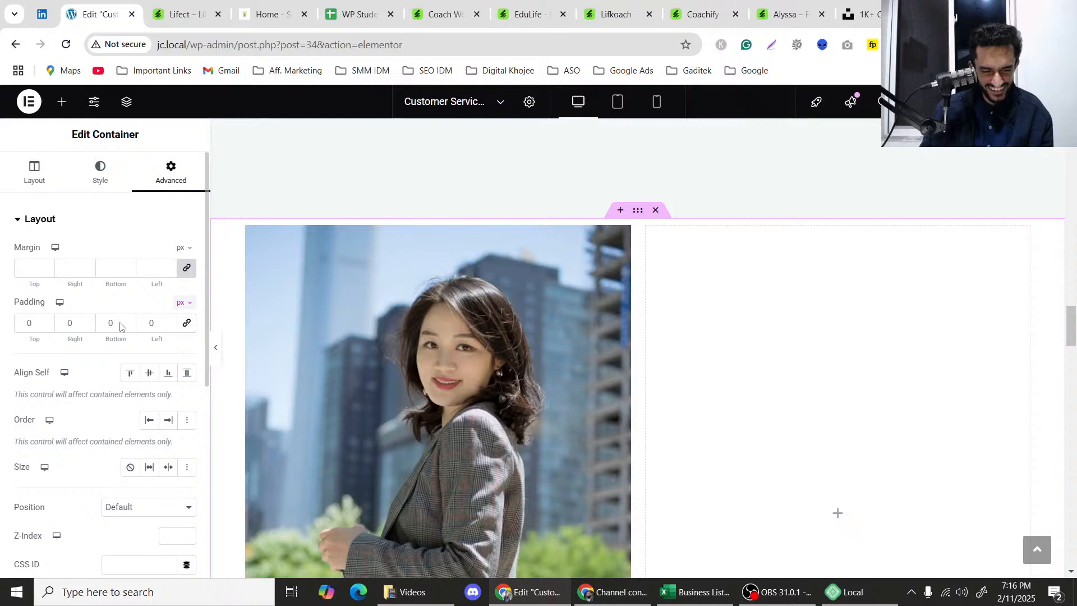
click(21, 323)
text(1)
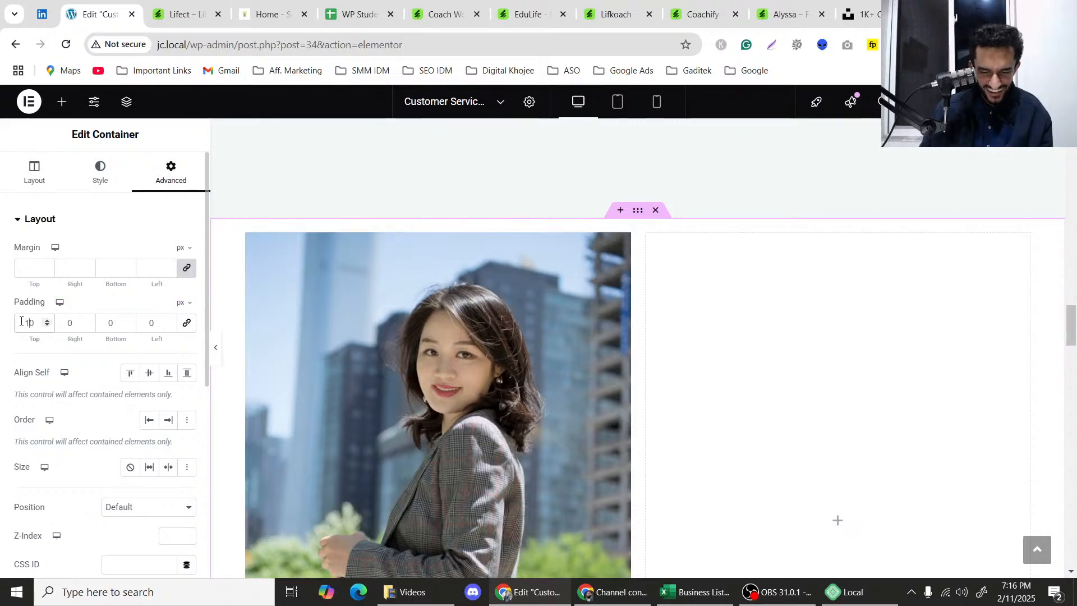
text(5)
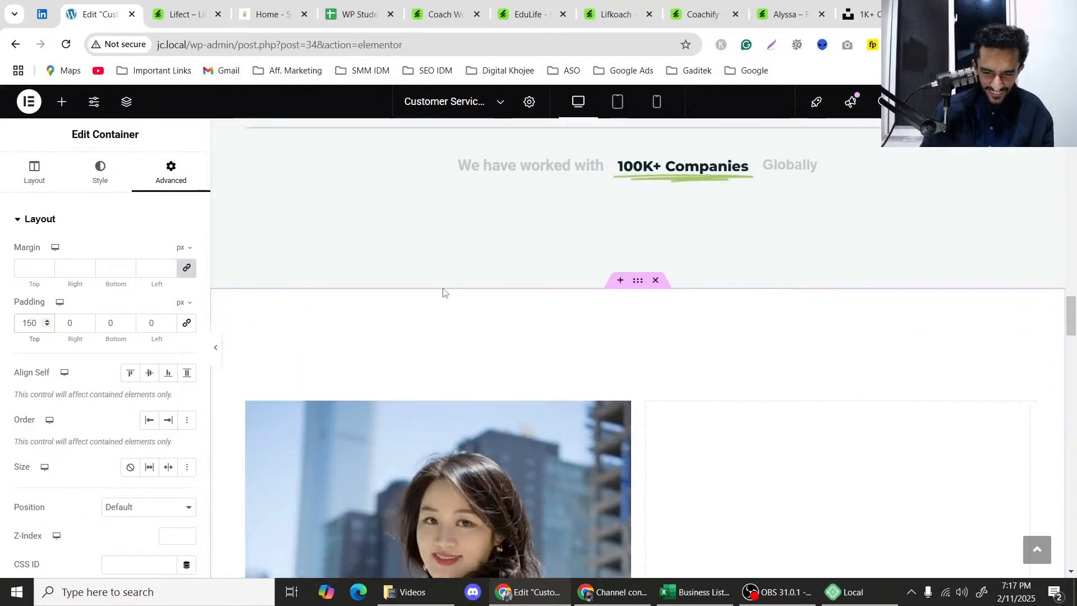
scroll(443, 292, up, 1)
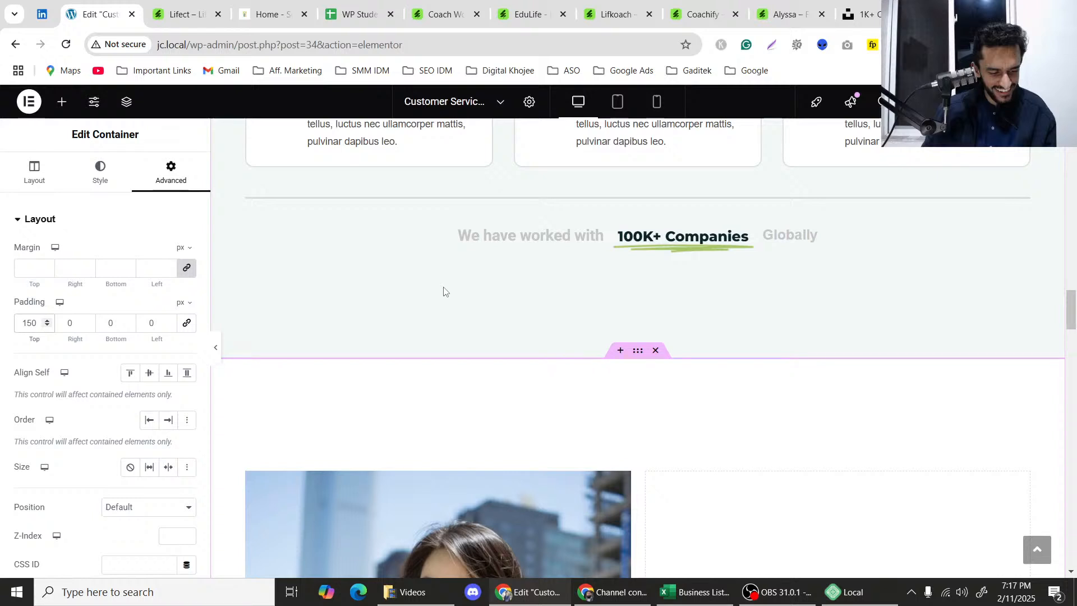
scroll(444, 292, down, 1)
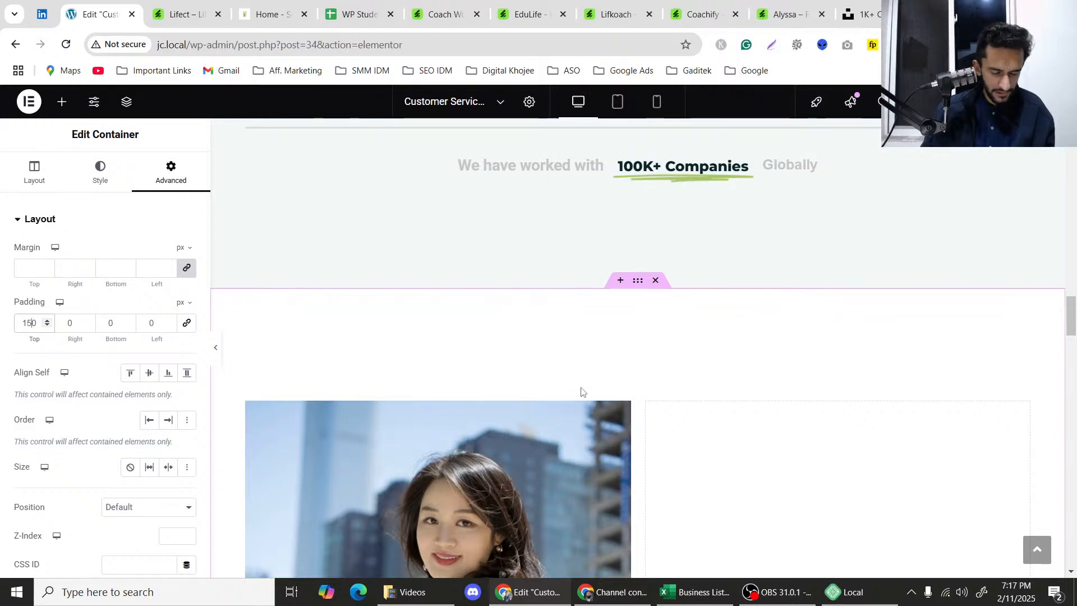
scroll(621, 375, down, 4)
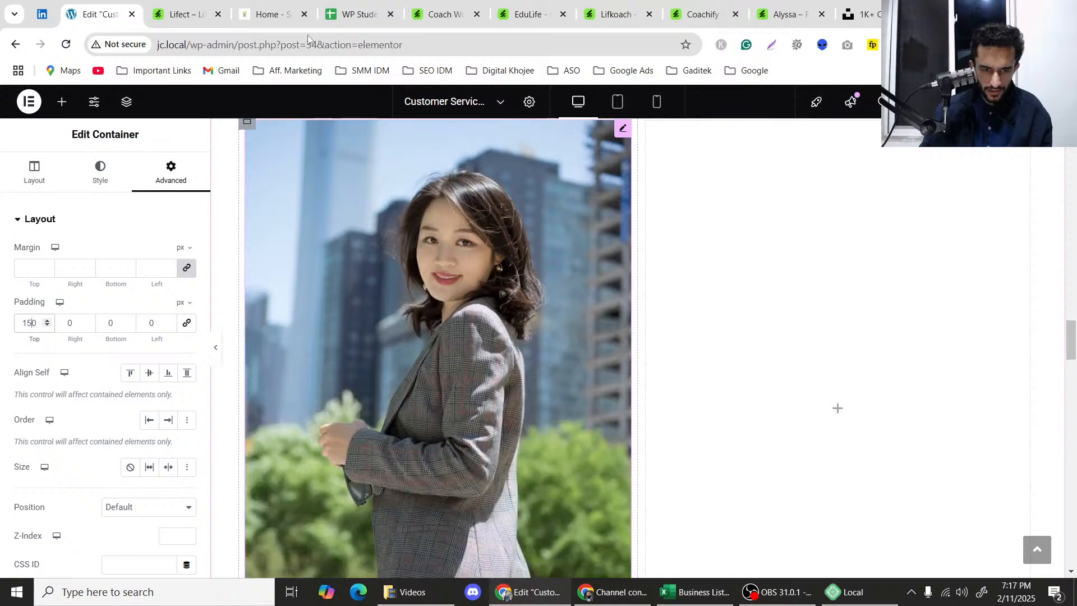
Check the image layout of the Lifect template's About section on Envato Elements and return to the portrait section in Elementor.
click(207, 2)
scroll(399, 177, down, 3)
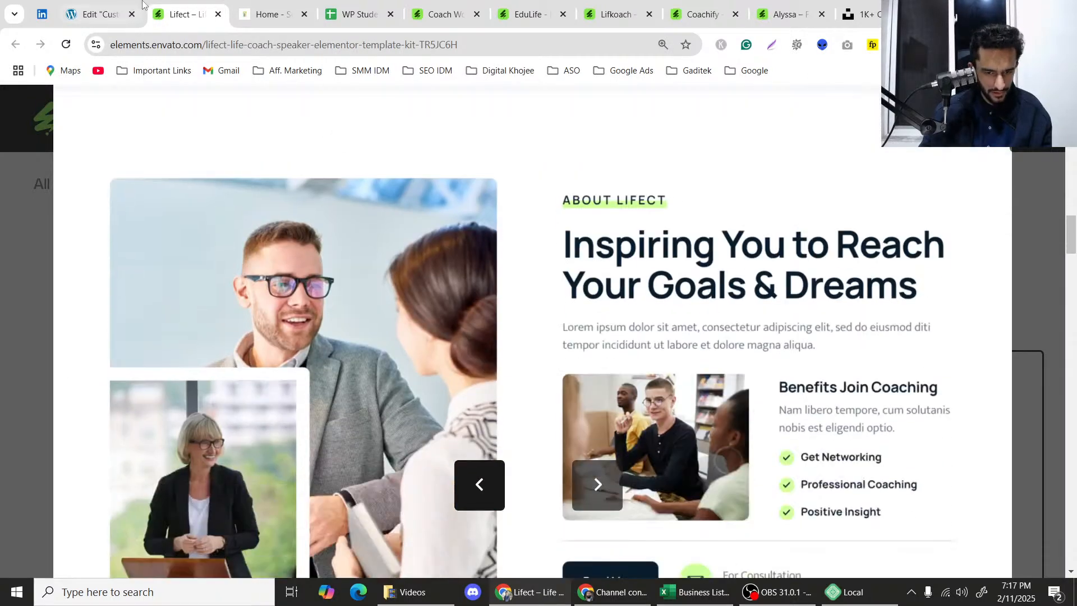
click(103, 3)
scroll(332, 261, up, 3)
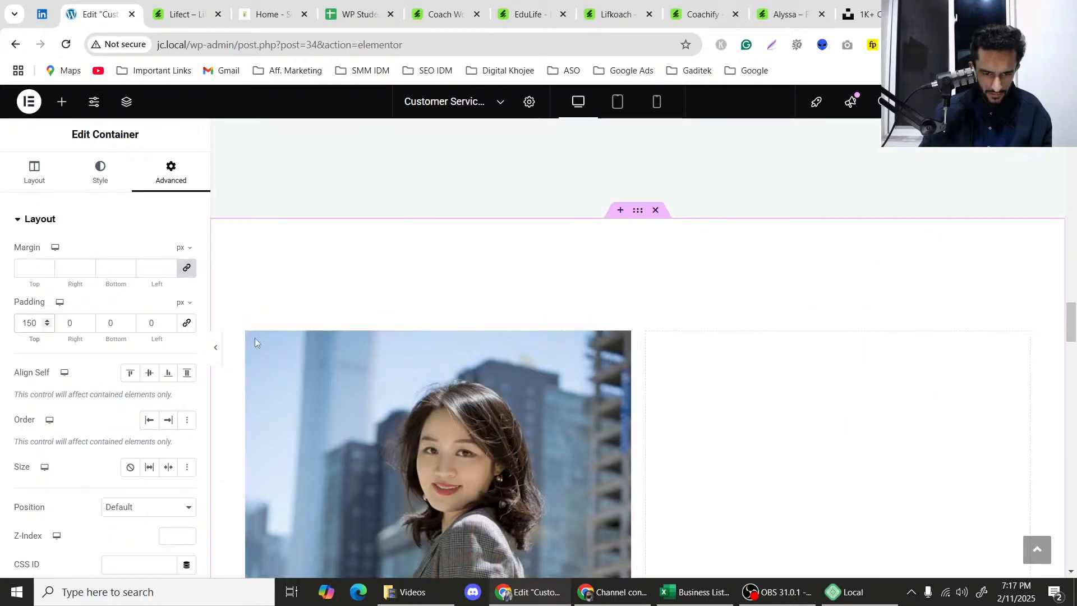
Remove the padding of the 50% wide inner container around the portrait and open that container's style settings.
click(246, 332)
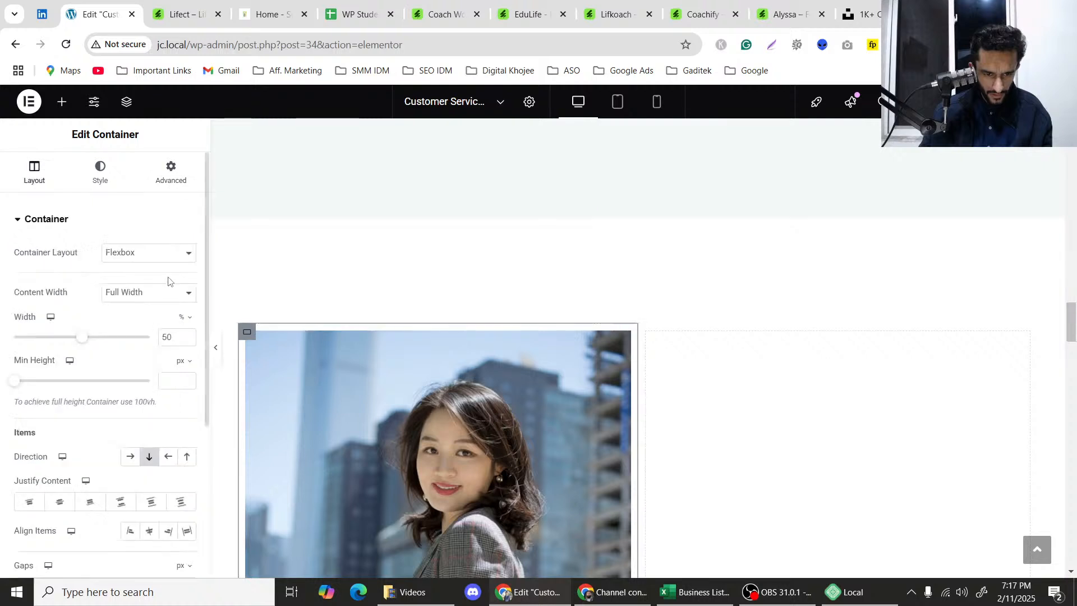
click(177, 184)
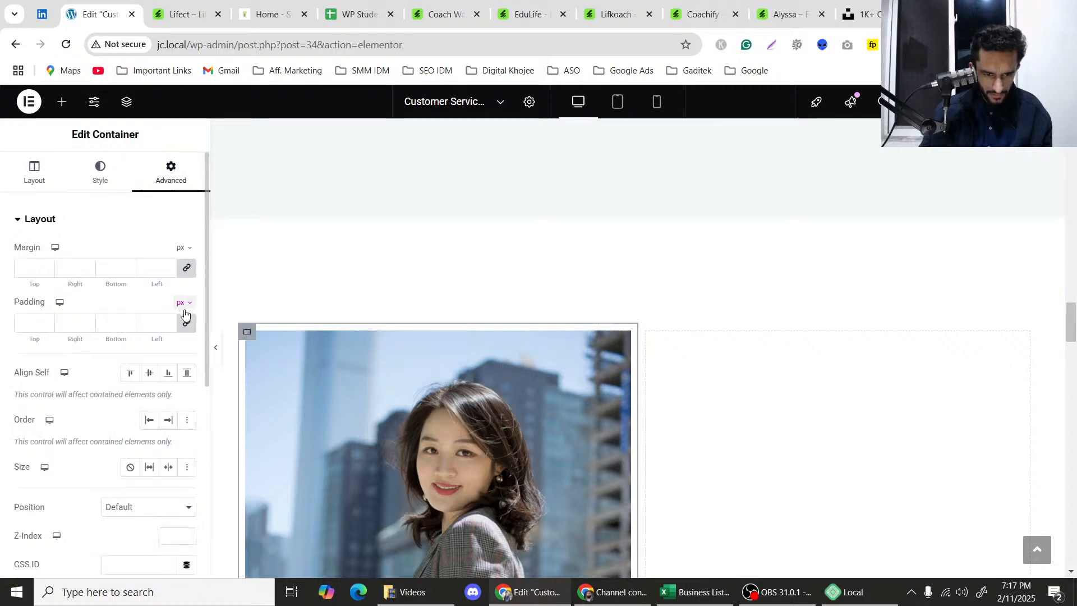
click(182, 328)
scroll(116, 168, down, 3)
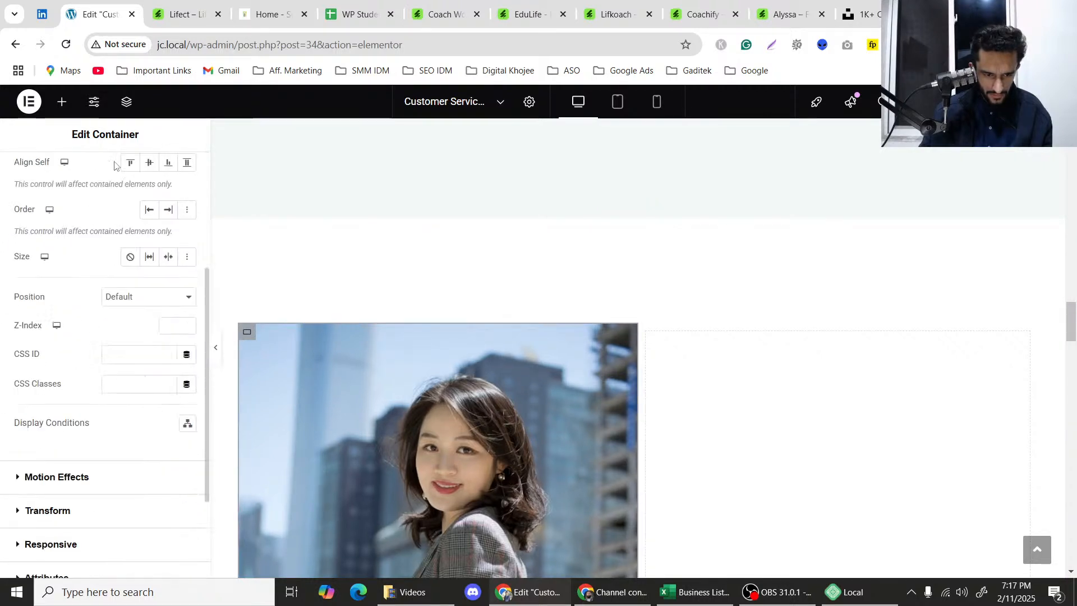
scroll(117, 217, up, 3)
click(102, 183)
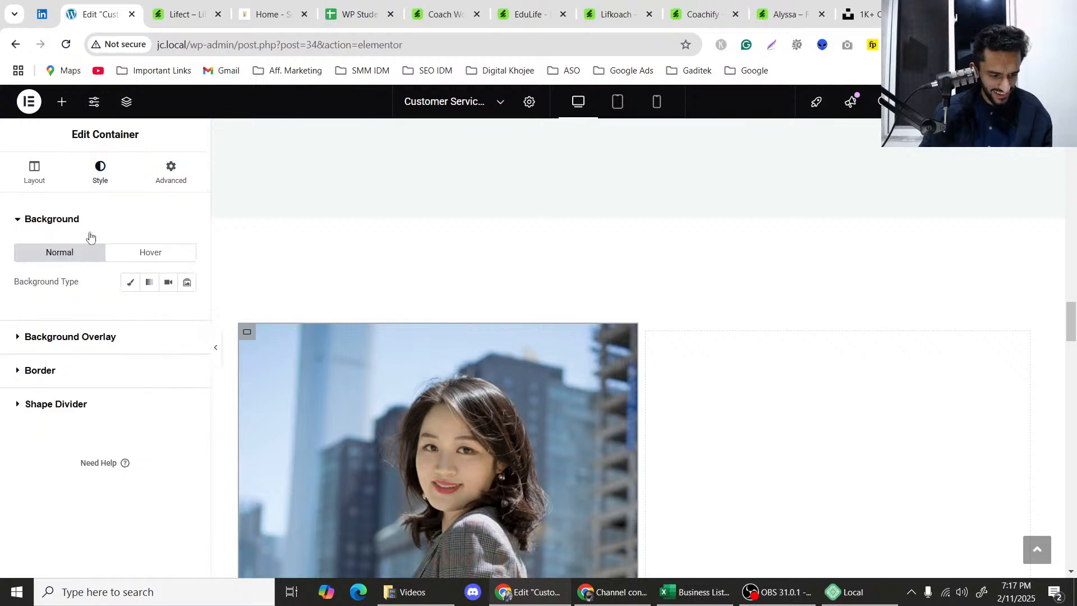
click(170, 171)
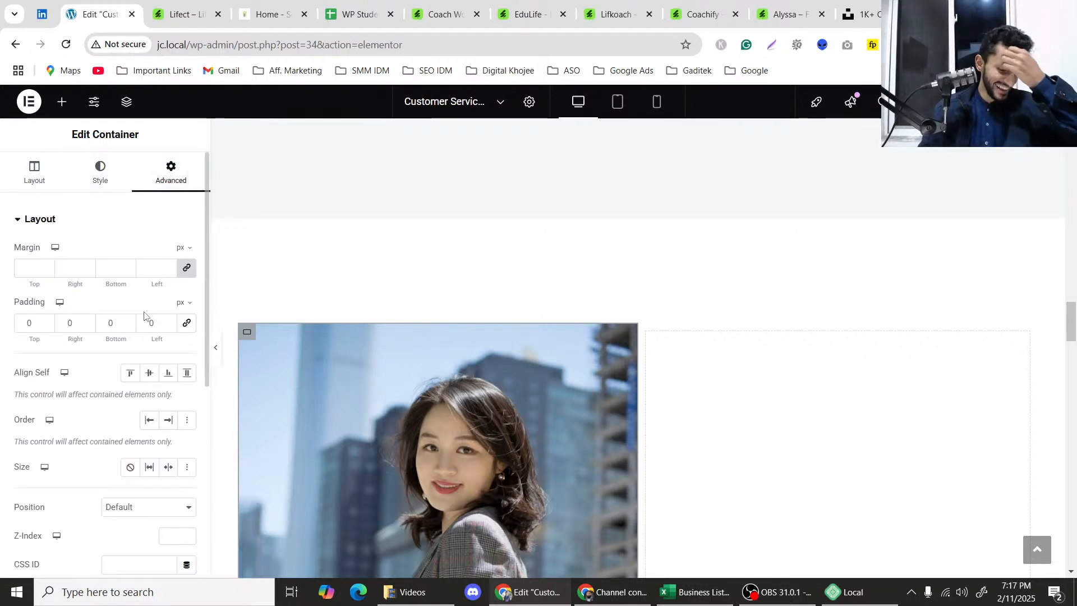
scroll(138, 361, down, 3)
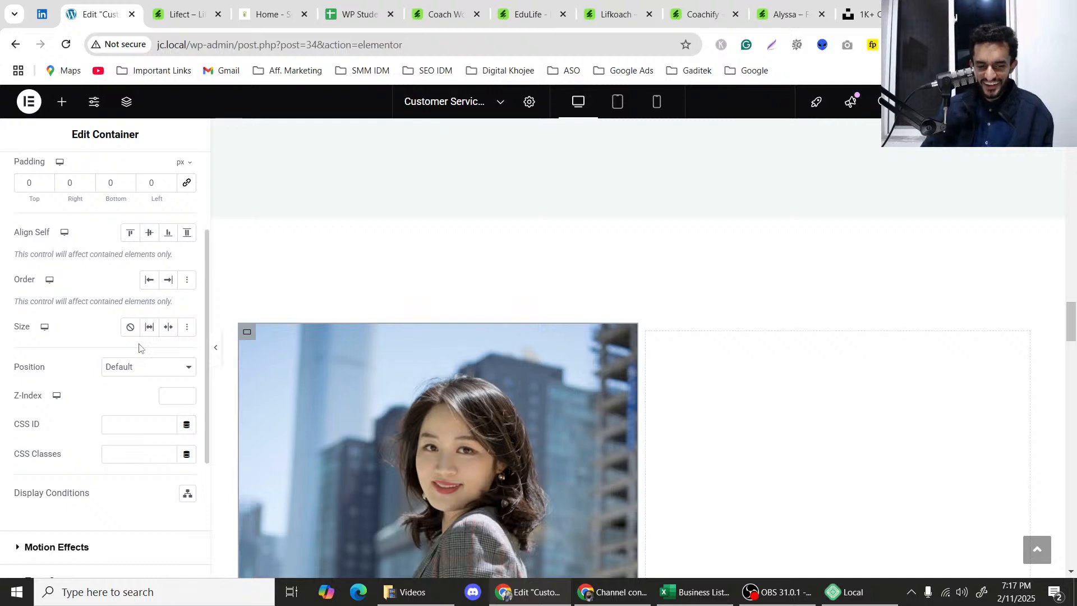
scroll(139, 347, up, 3)
scroll(104, 268, down, 1)
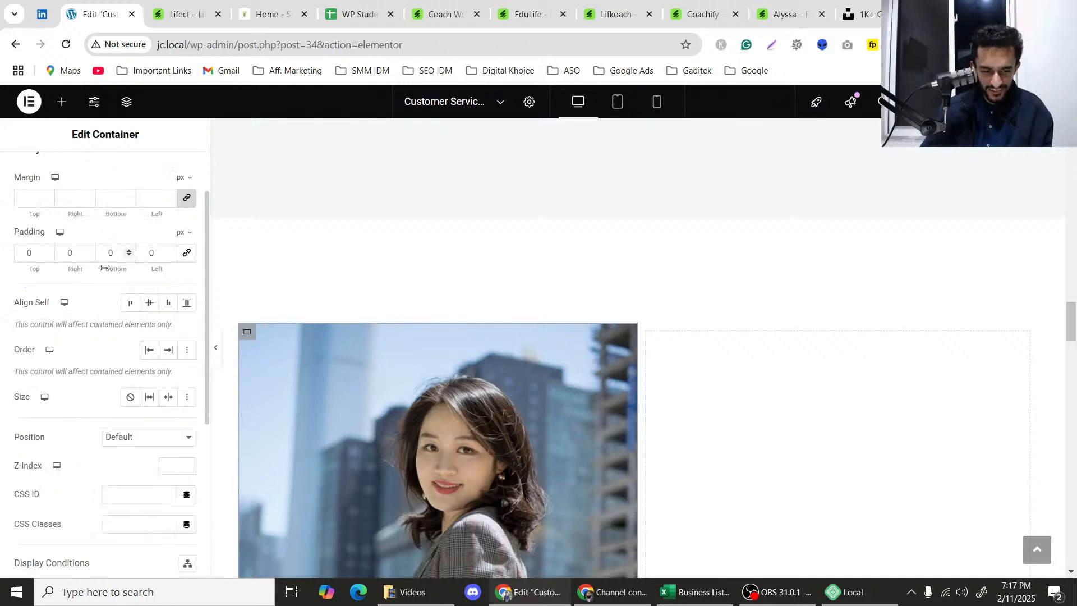
scroll(105, 268, down, 5)
scroll(112, 281, up, 6)
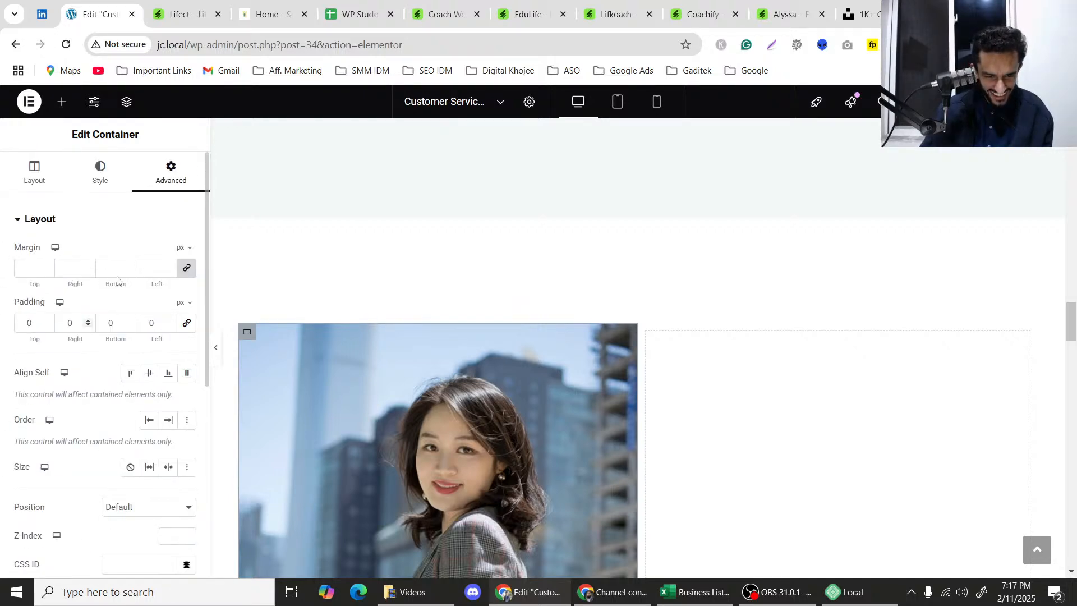
Try a 12 px border radius on the inner container around the portrait and clear the value again.
click(116, 166)
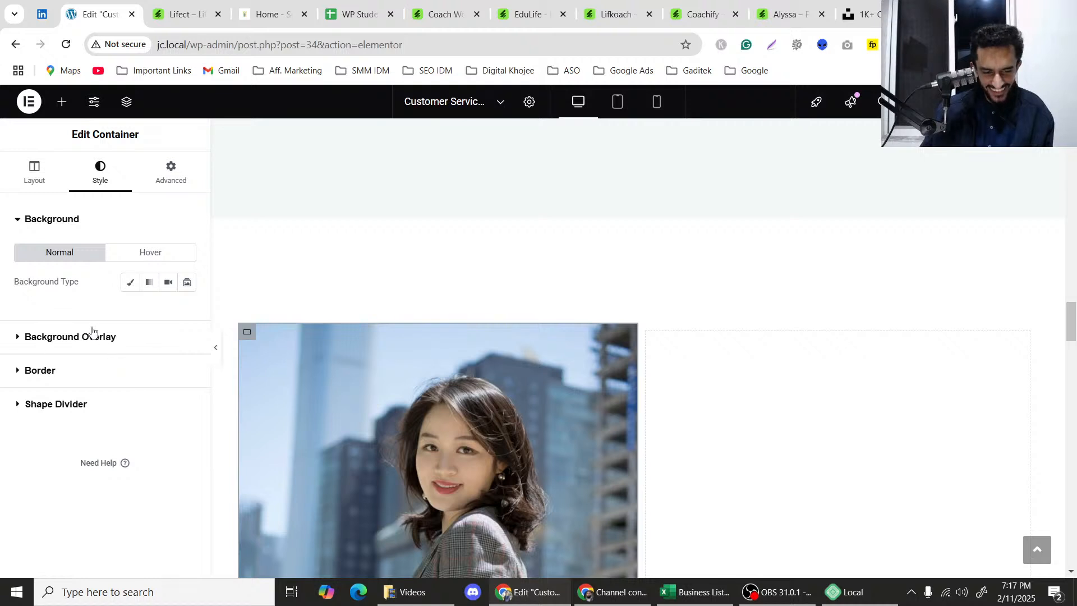
click(42, 371)
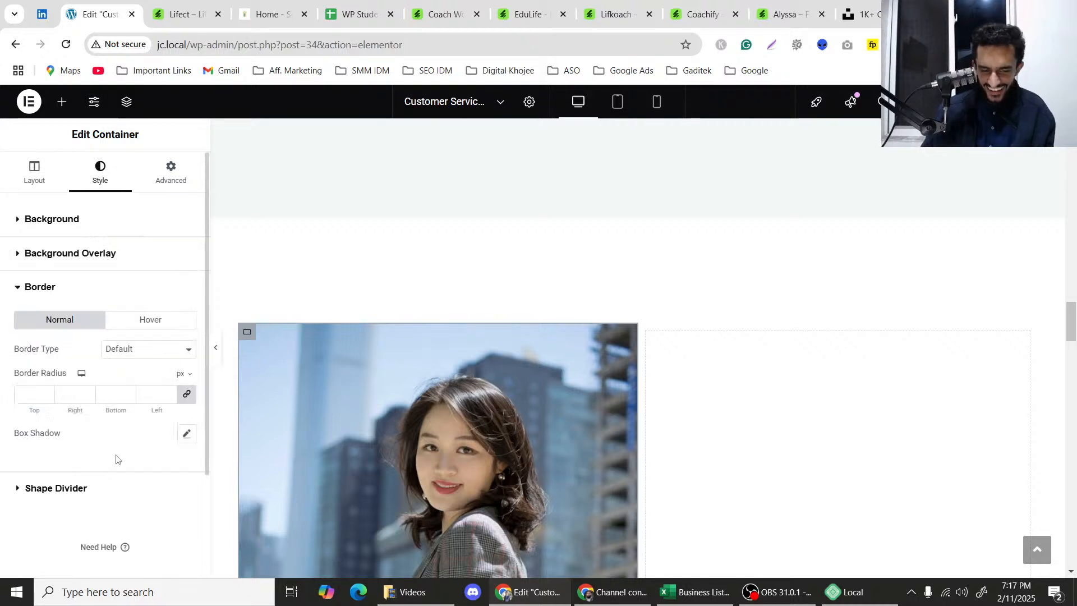
click(31, 394)
text(12)
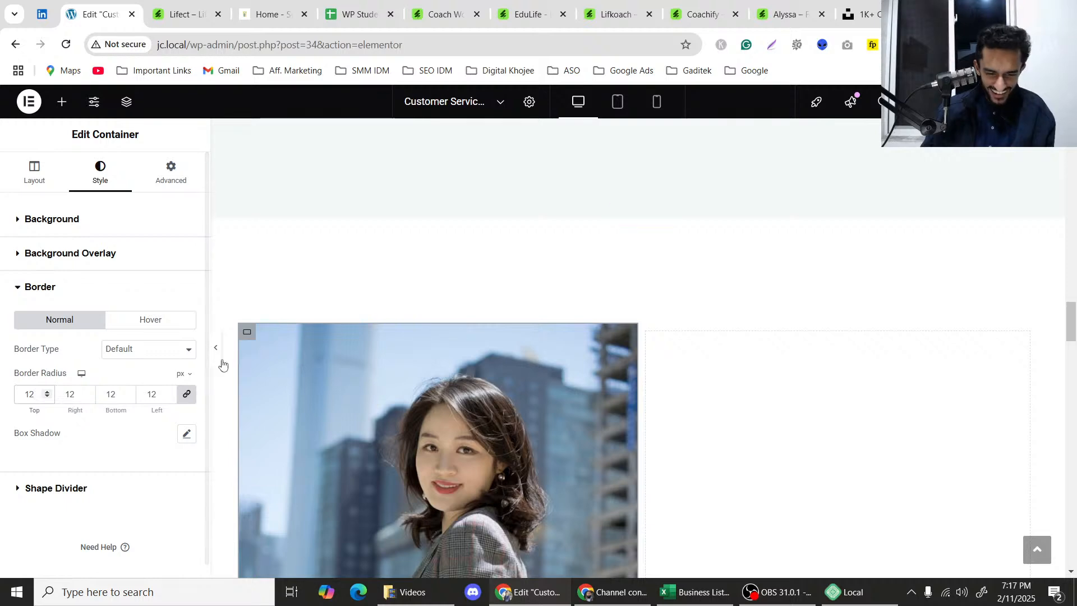
scroll(369, 302, down, 5)
scroll(369, 302, down, 3)
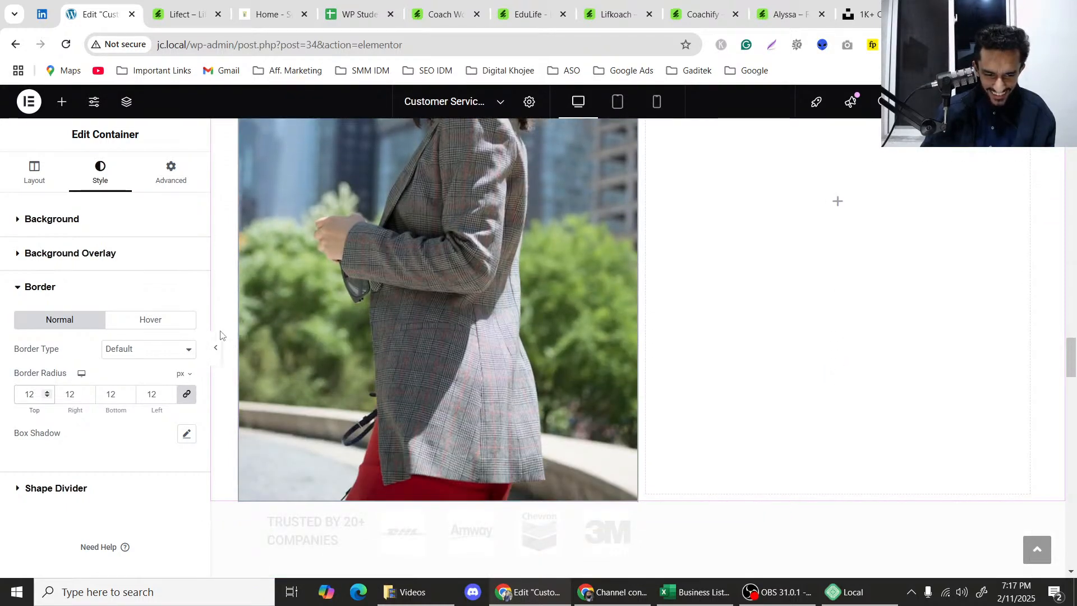
scroll(281, 301, up, 5)
double_click(18, 390)
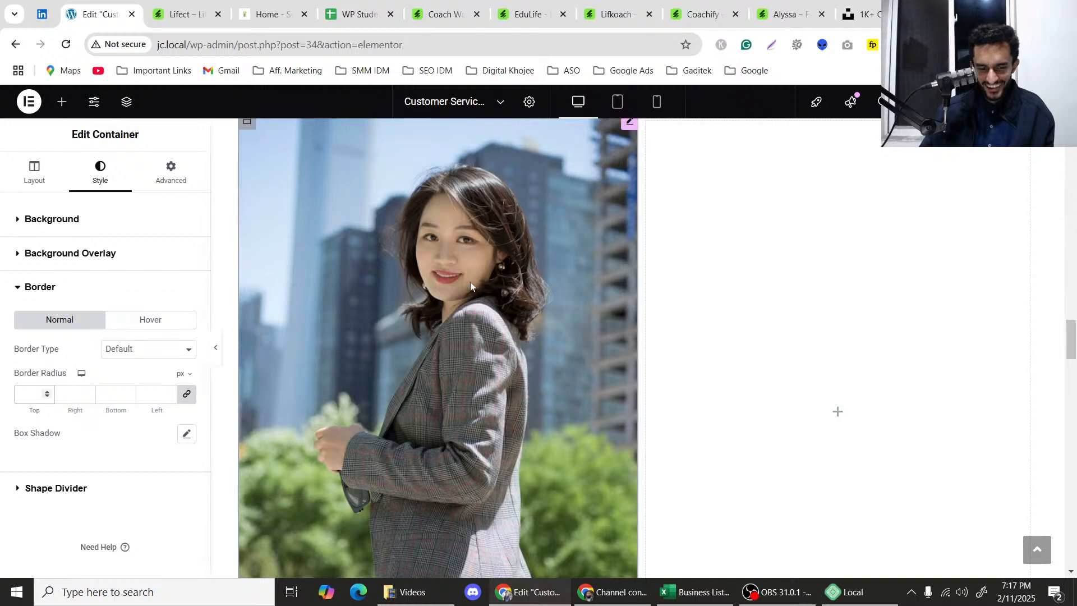
Round all corners of the portrait image itself with a border radius of 12 px.
scroll(470, 282, up, 5)
scroll(457, 294, down, 2)
click(457, 294)
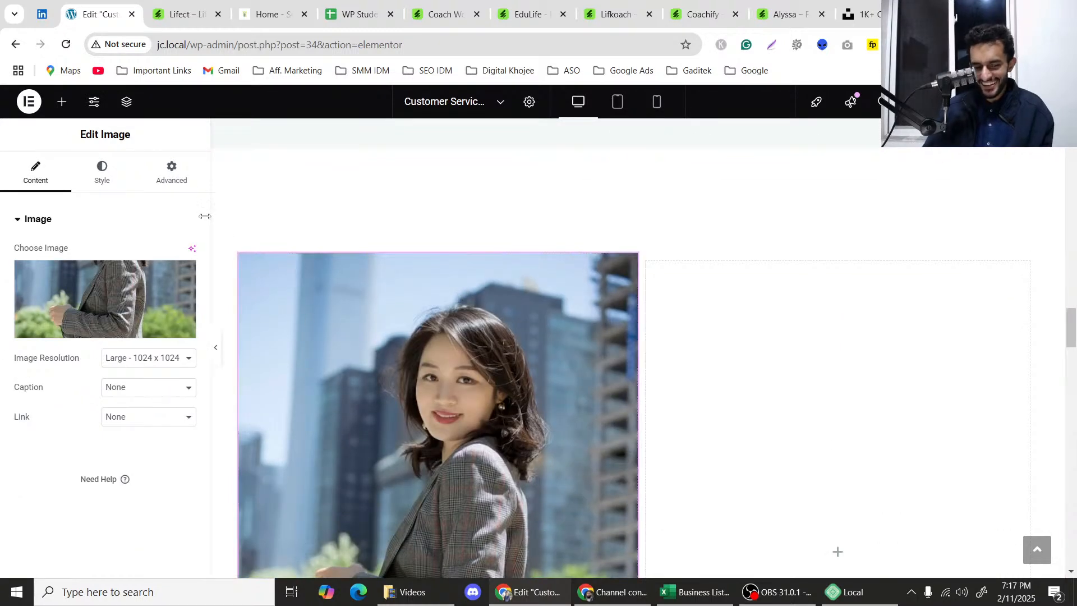
click(185, 162)
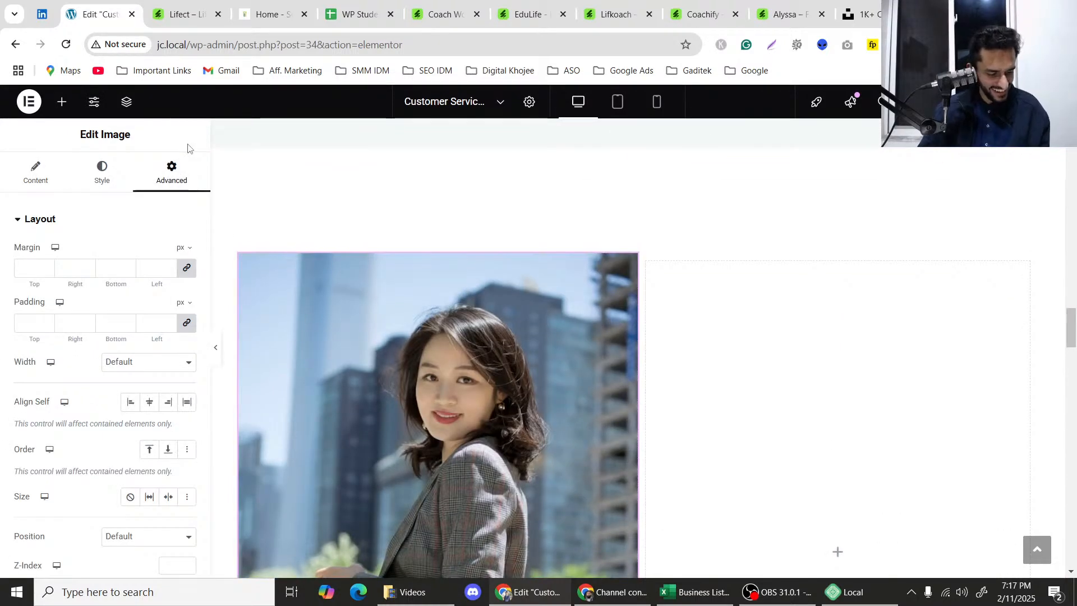
scroll(90, 337, down, 4)
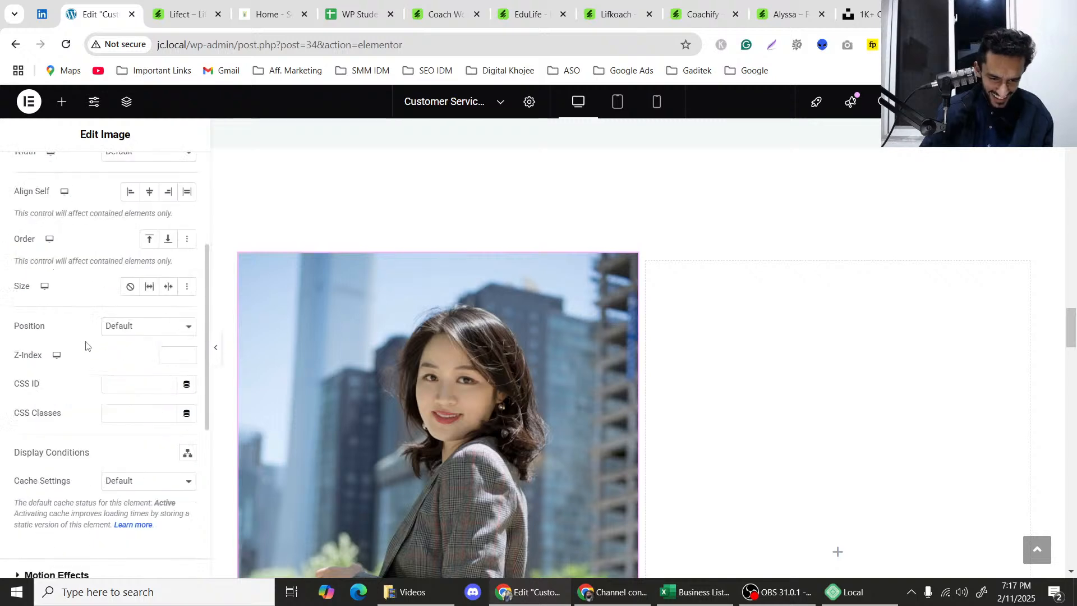
scroll(62, 377, up, 4)
click(95, 174)
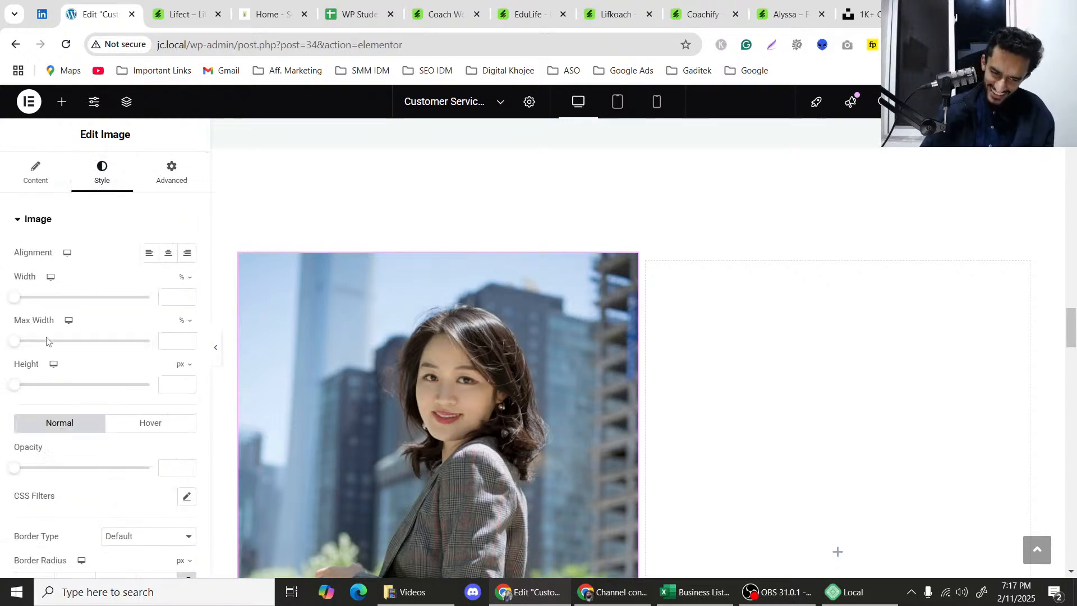
scroll(72, 388, down, 3)
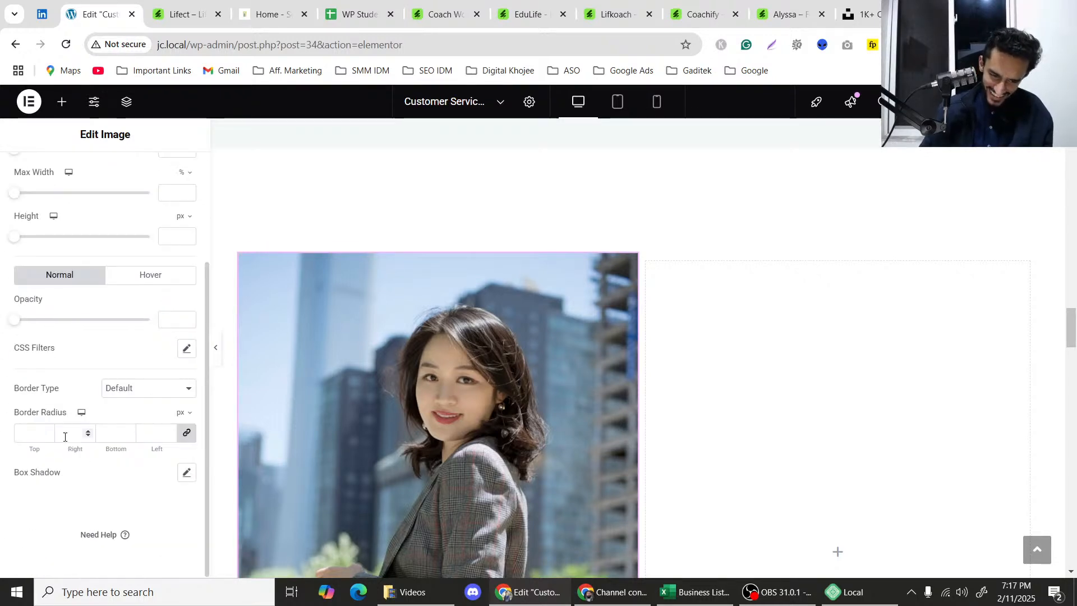
click(32, 427)
text(12)
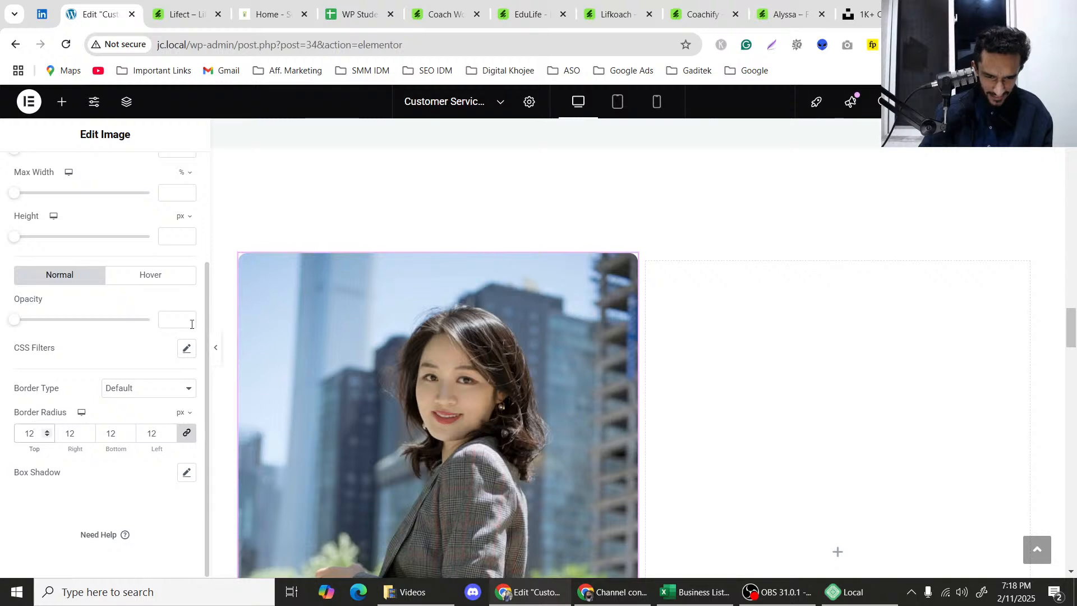
scroll(392, 345, down, 7)
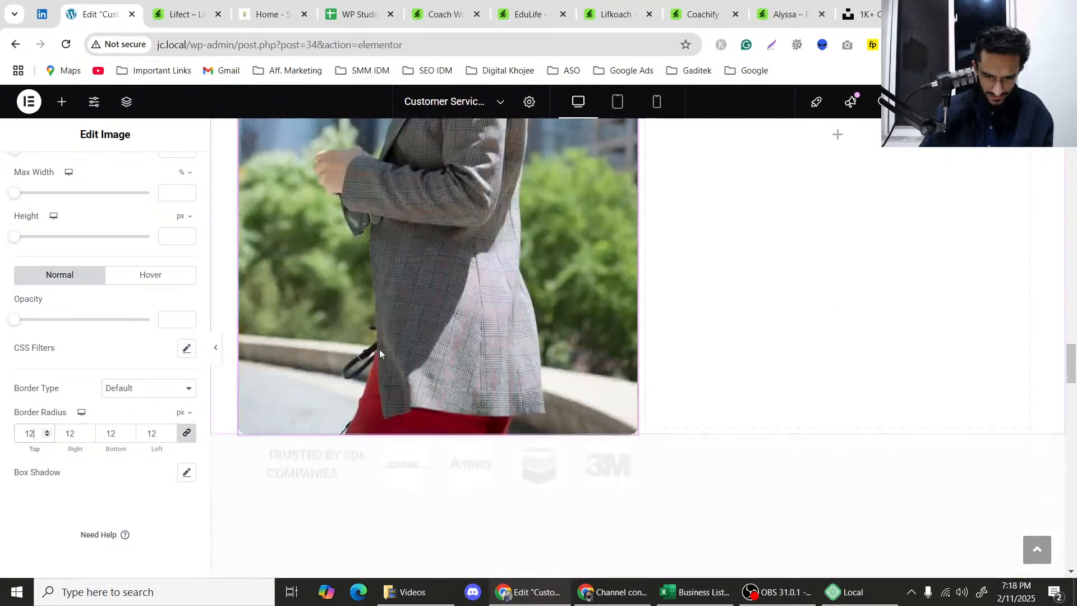
Unlink the portrait image's border radius values and set the left value to 0 to square off the bottom-left corner.
click(186, 432)
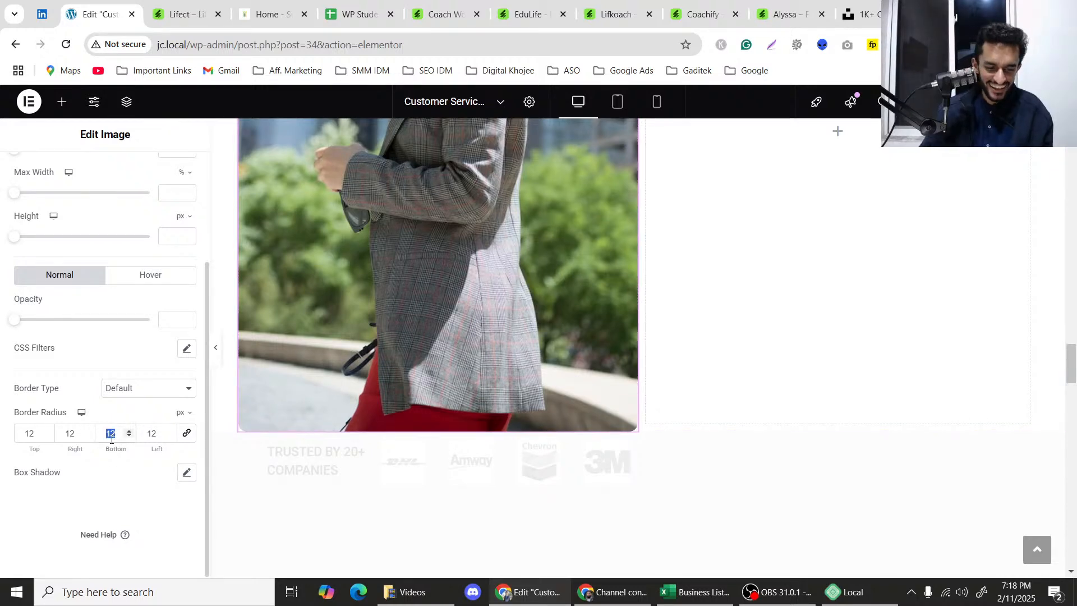
text(0)
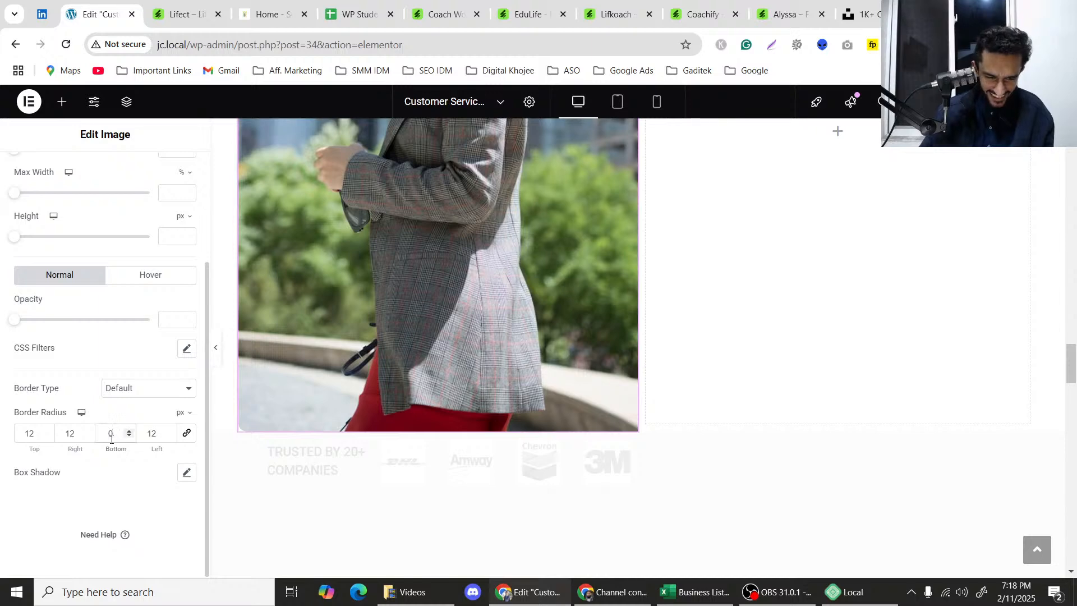
scroll(111, 439, up, 1)
double_click(108, 503)
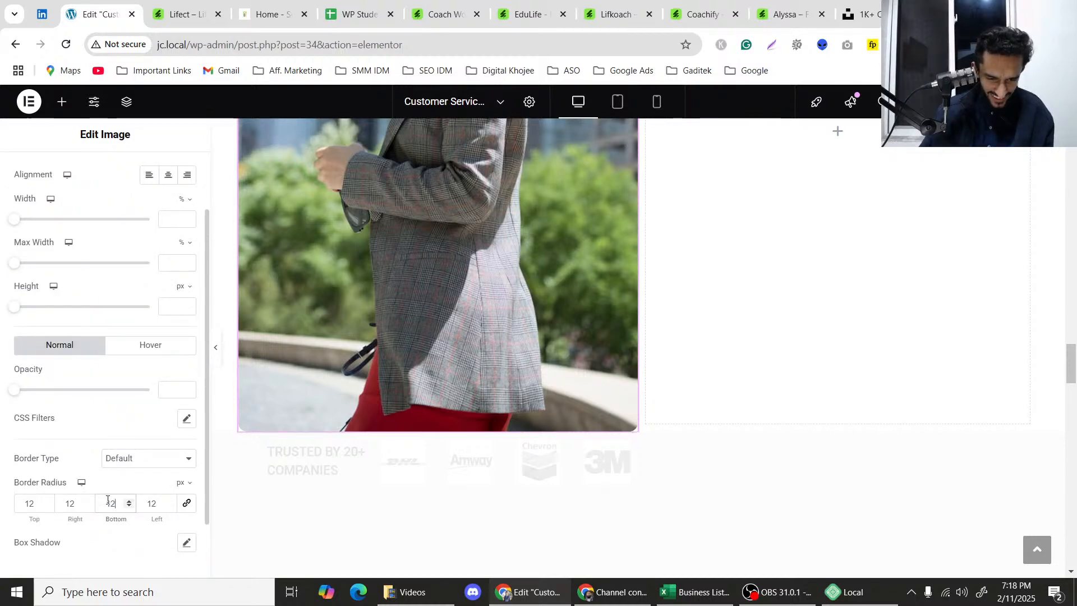
double_click(67, 504)
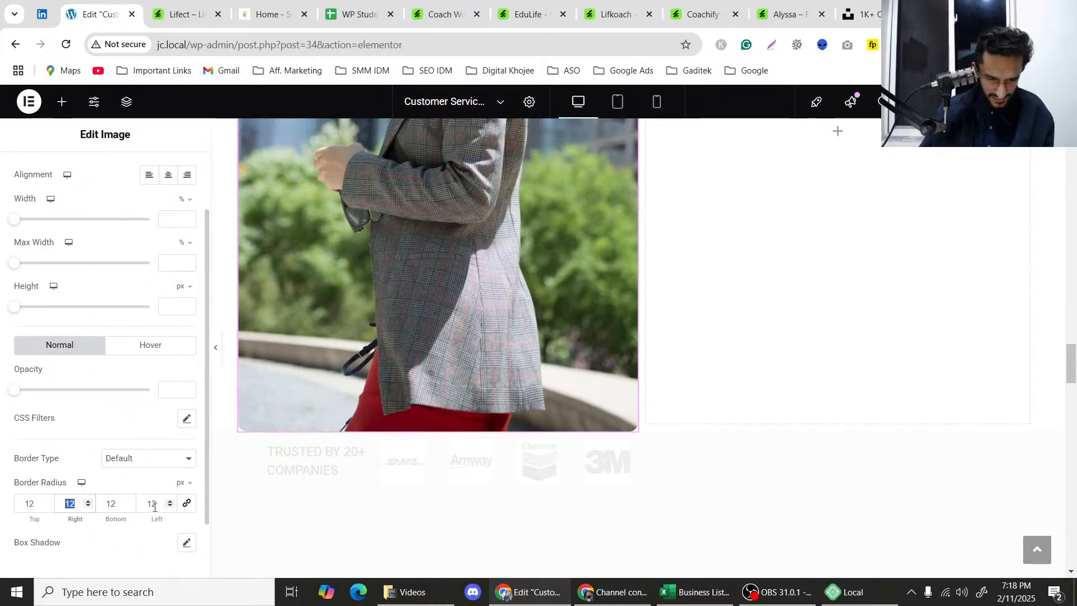
text(0)
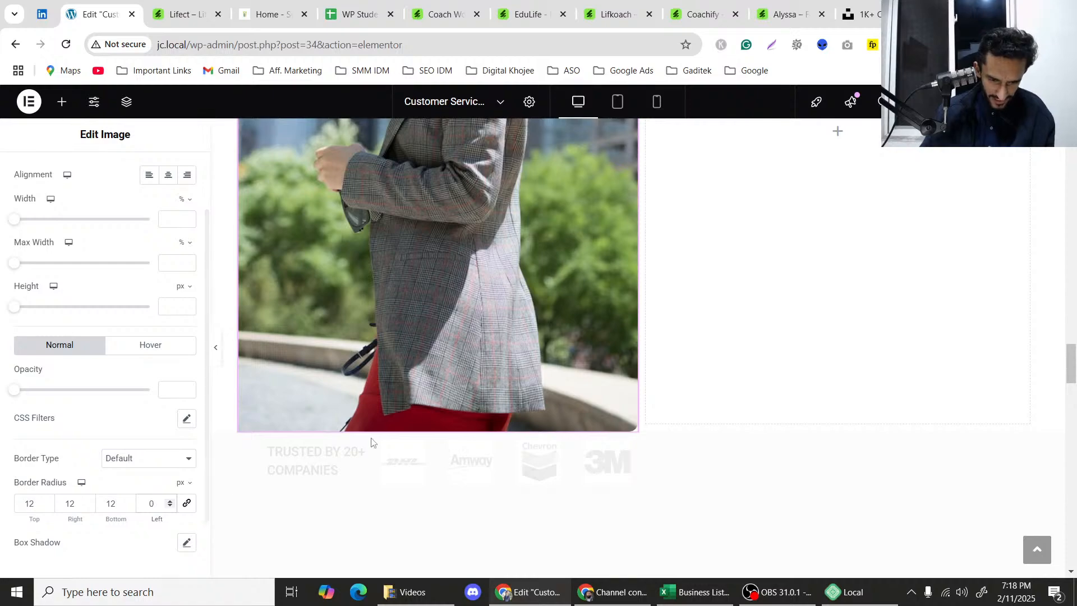
Compare the portrait section and the sections above it with the Lifect template's About section on Envato Elements.
scroll(649, 423, up, 10)
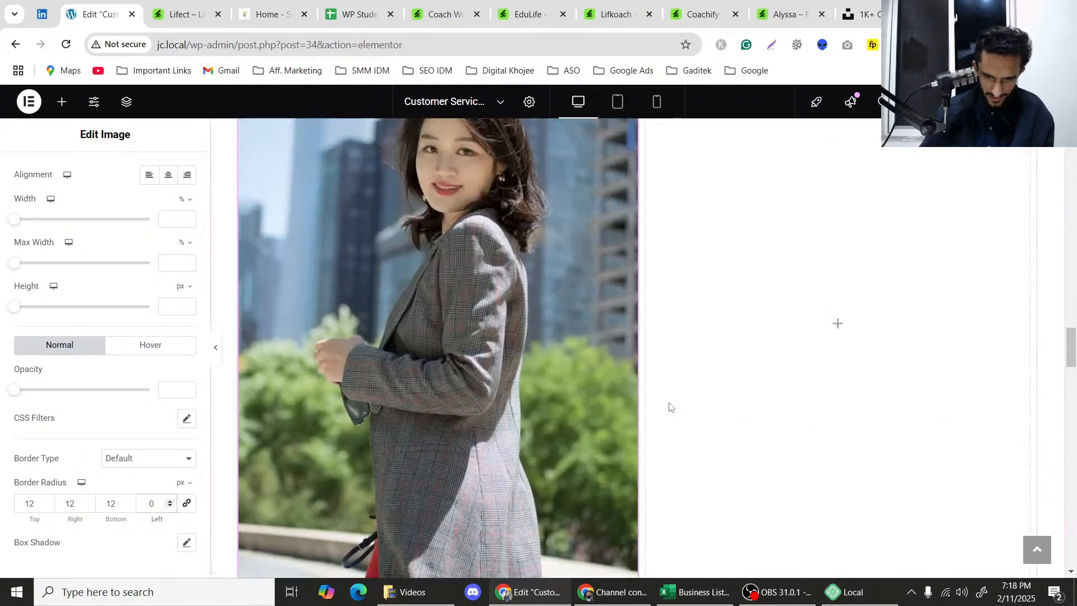
scroll(645, 441, up, 8)
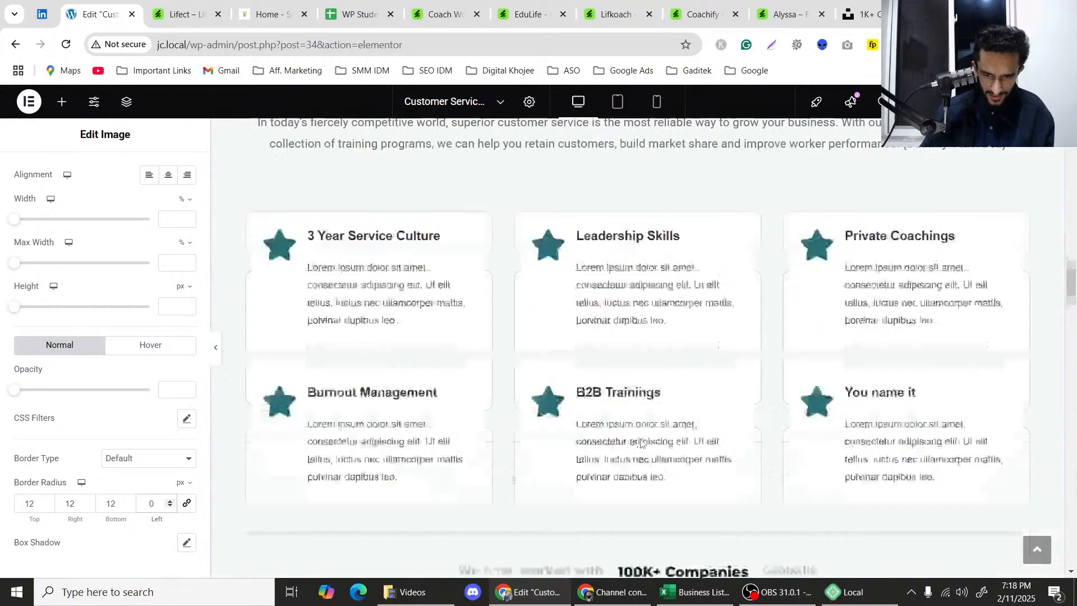
scroll(650, 443, down, 11)
click(186, 14)
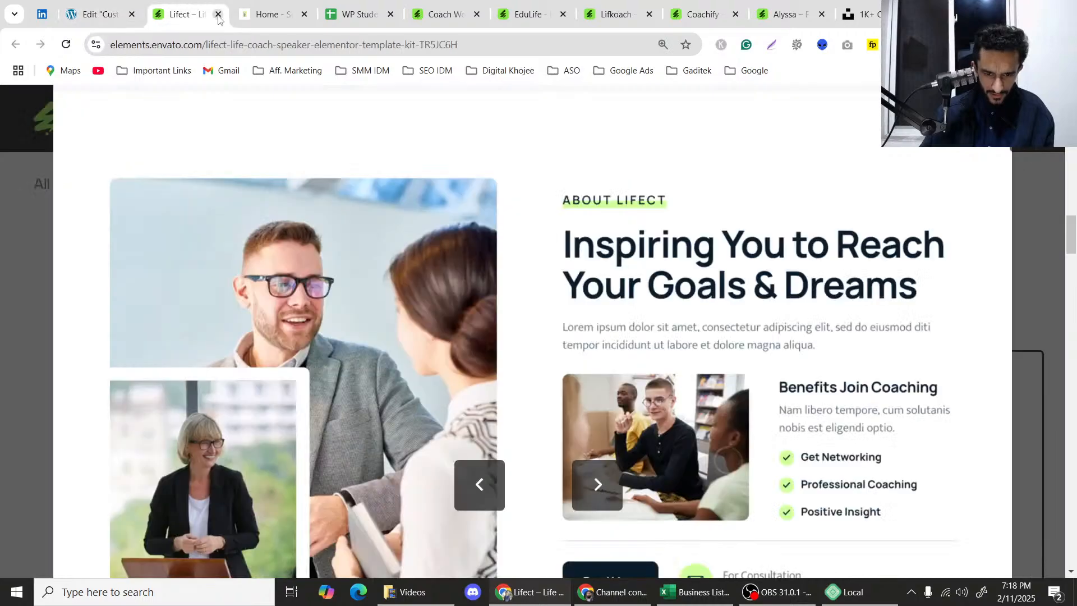
scroll(345, 206, down, 2)
scroll(345, 207, up, 4)
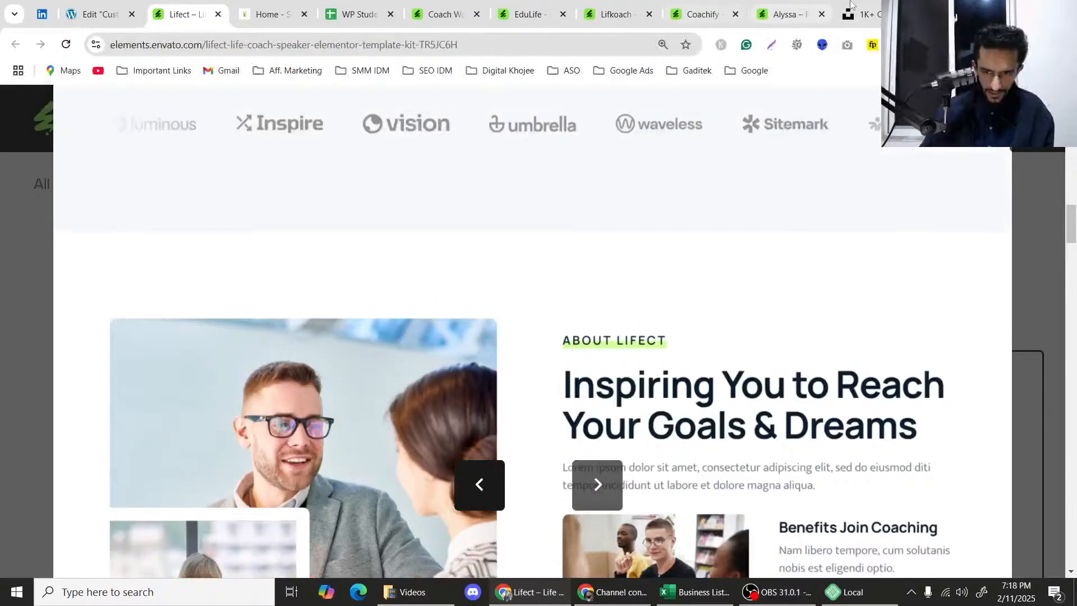
Switch to Unsplash and look through the "consultant" photo results for another suitable image.
click(861, 14)
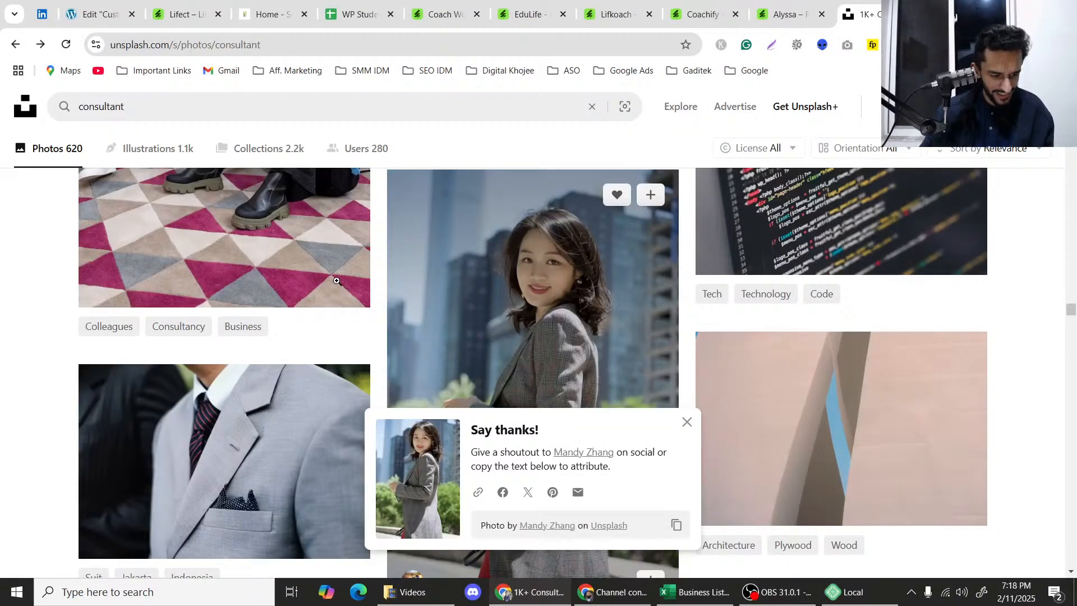
scroll(337, 280, down, 6)
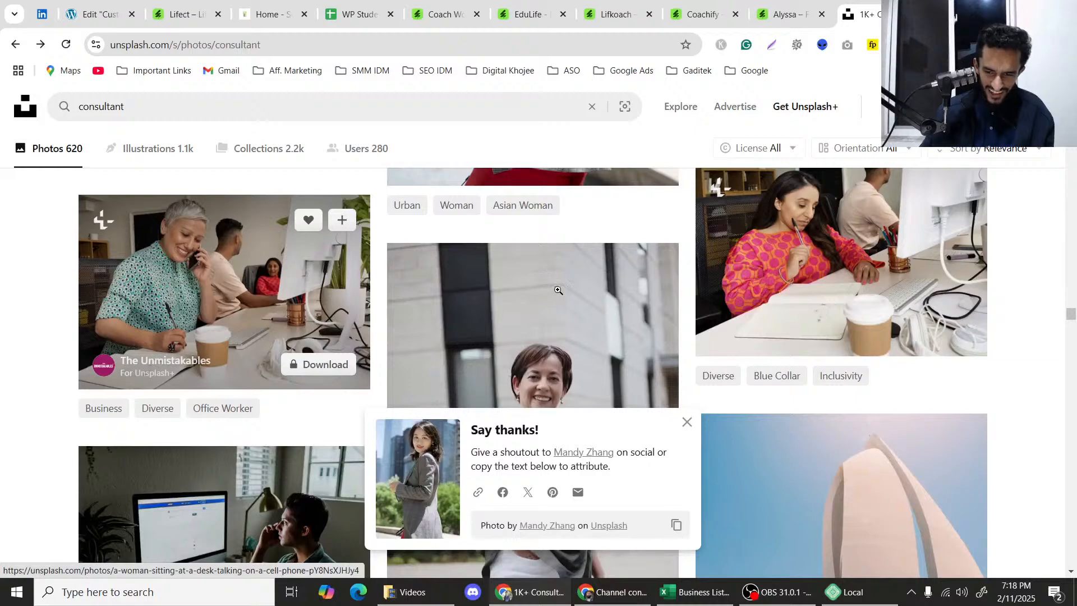
scroll(275, 316, down, 8)
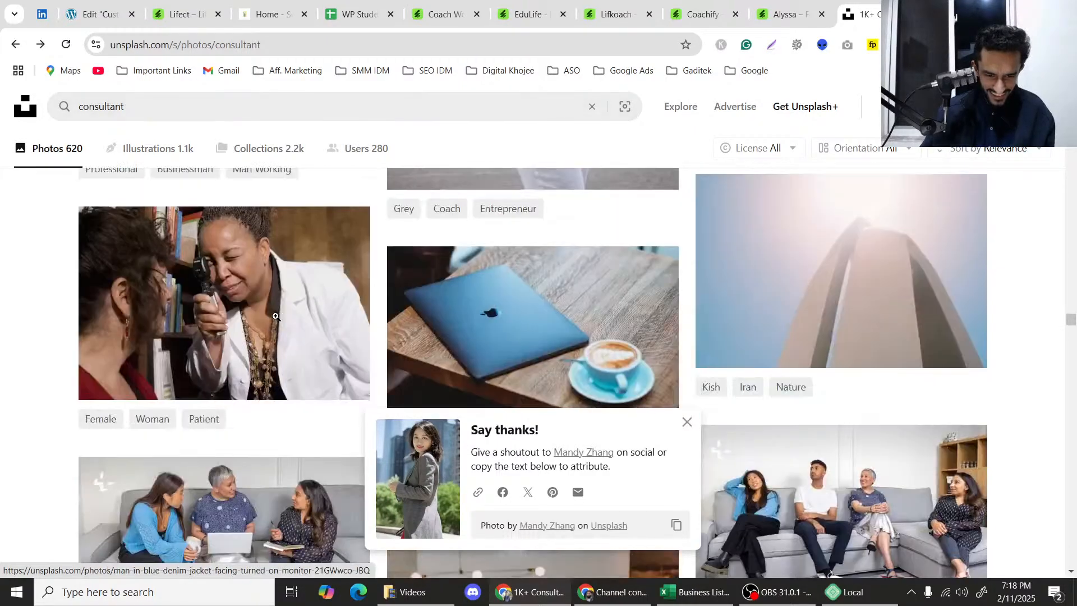
scroll(729, 245, down, 4)
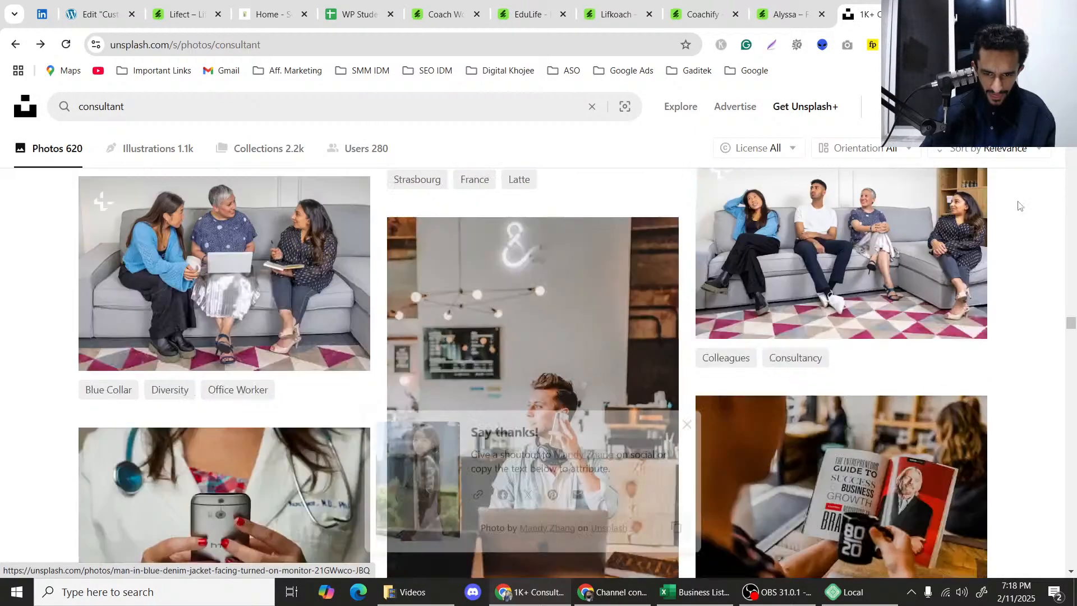
click(1075, 199)
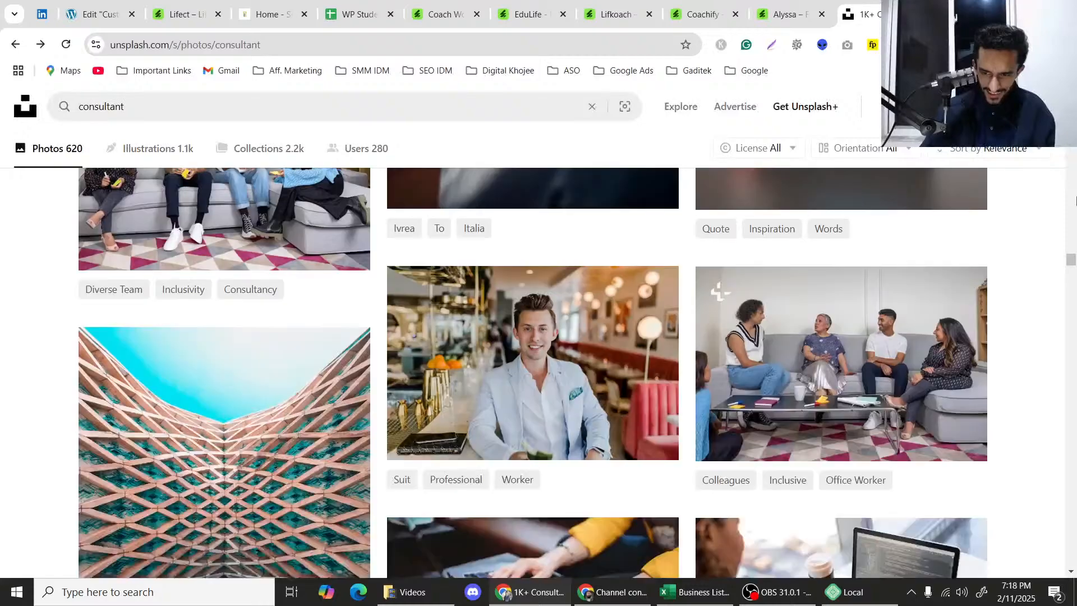
click(1075, 201)
drag(1074, 249, 1073, 217)
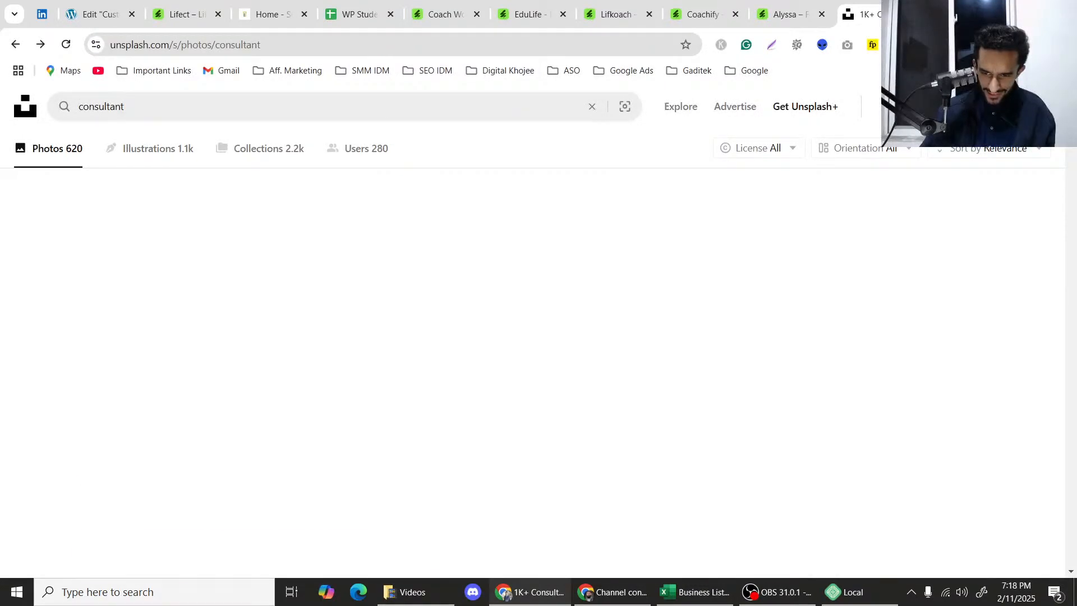
scroll(615, 324, up, 4)
scroll(615, 325, up, 3)
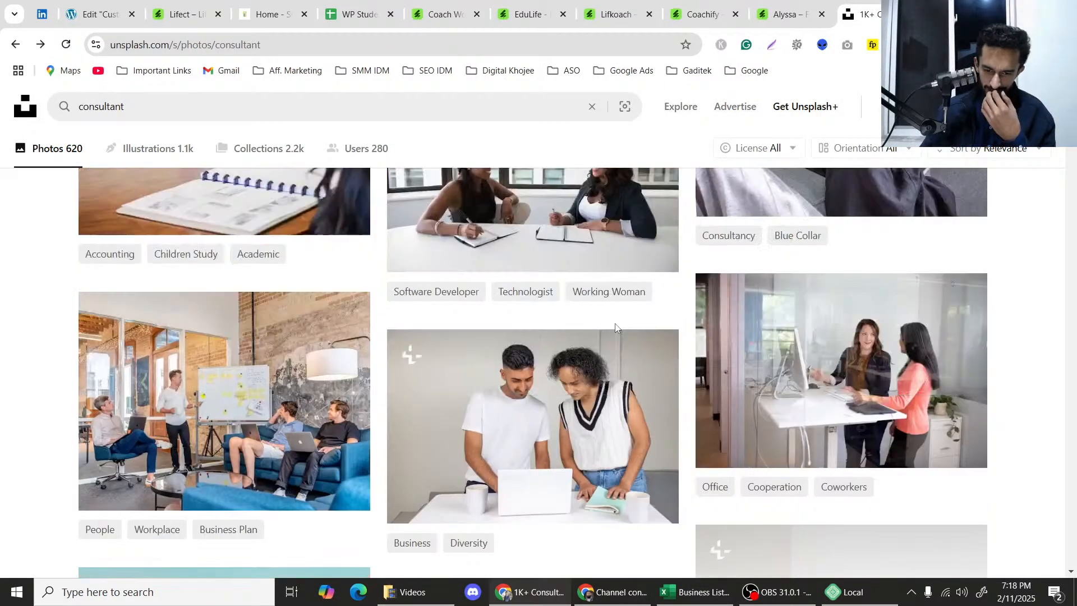
scroll(615, 326, up, 15)
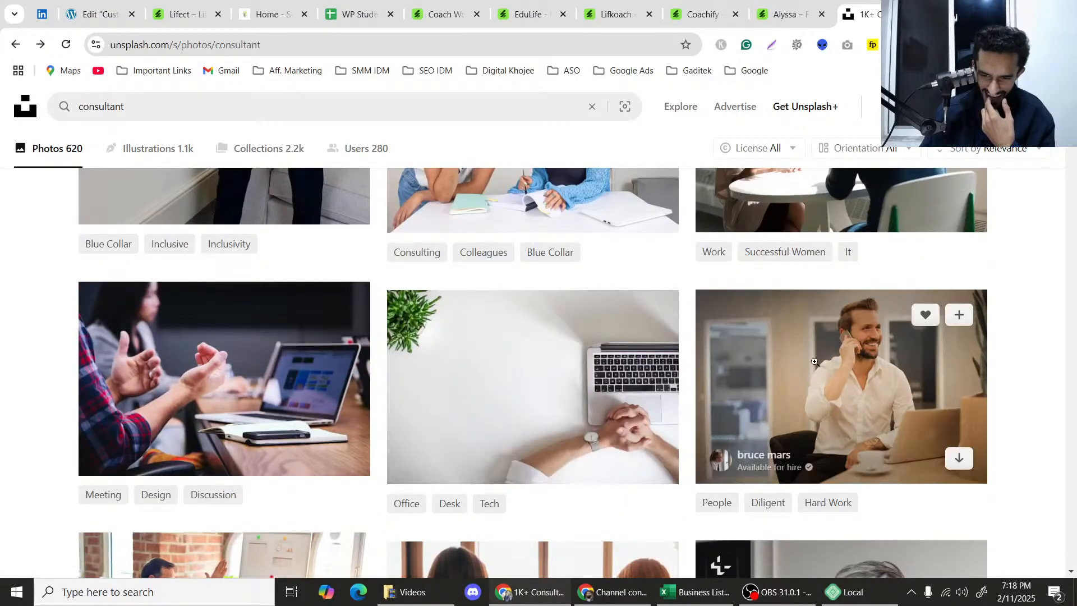
Open the photo of the man phoning beside a laptop and look through its related images for a suitable portrait.
click(882, 383)
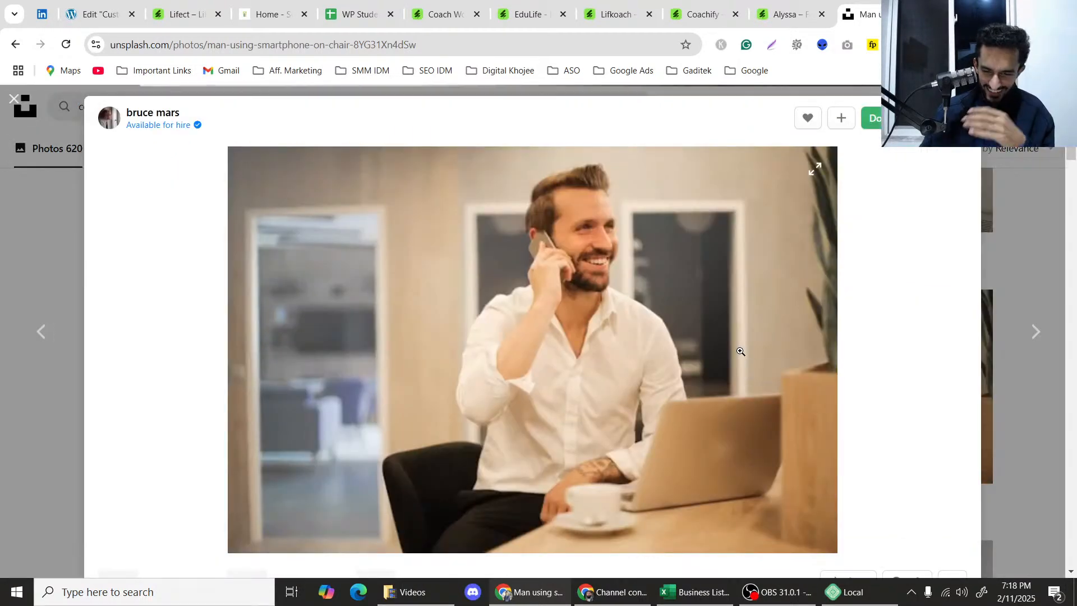
scroll(859, 349, down, 10)
scroll(800, 337, down, 1)
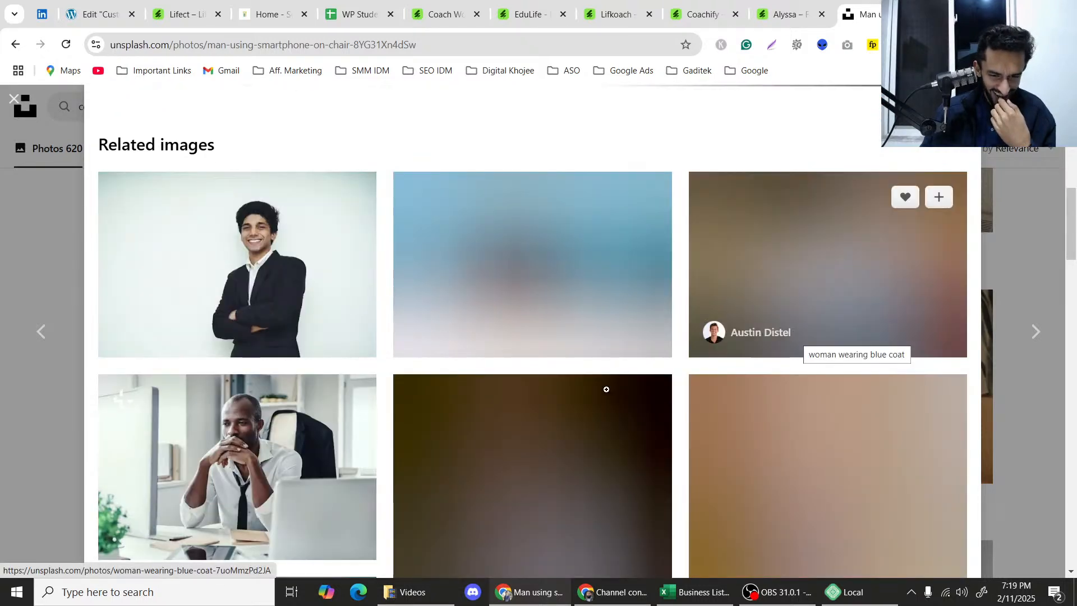
scroll(568, 368, down, 5)
scroll(560, 384, down, 4)
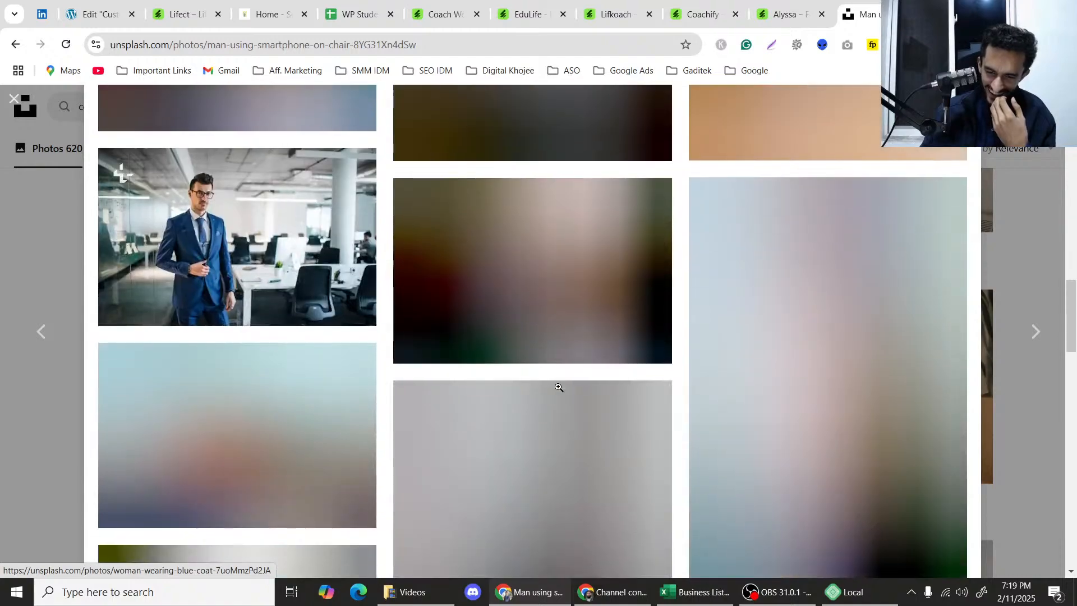
scroll(560, 385, up, 11)
scroll(560, 386, up, 3)
scroll(514, 322, down, 4)
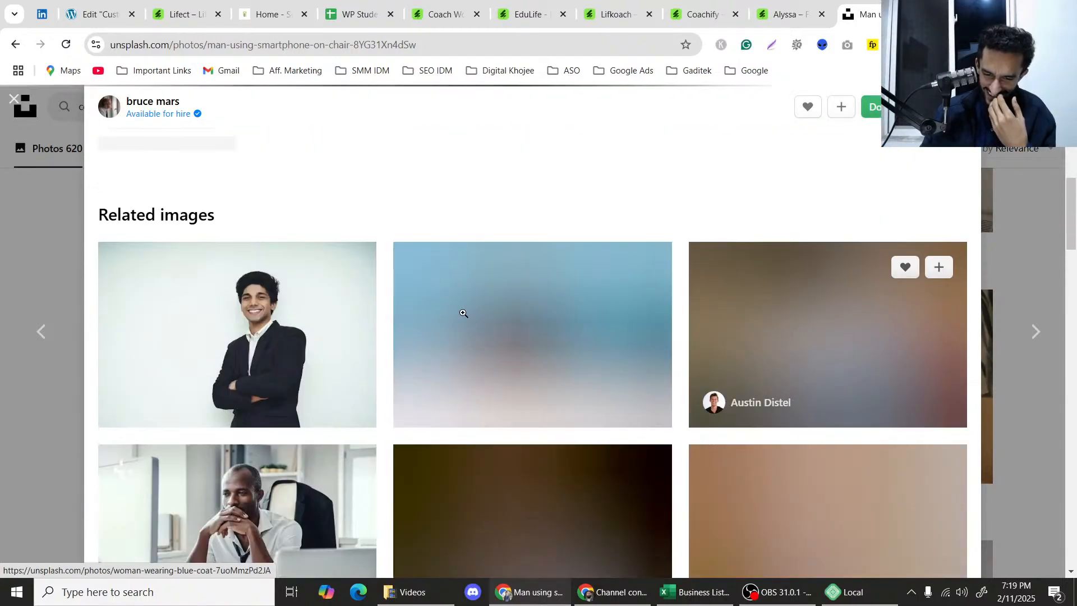
scroll(375, 235, down, 2)
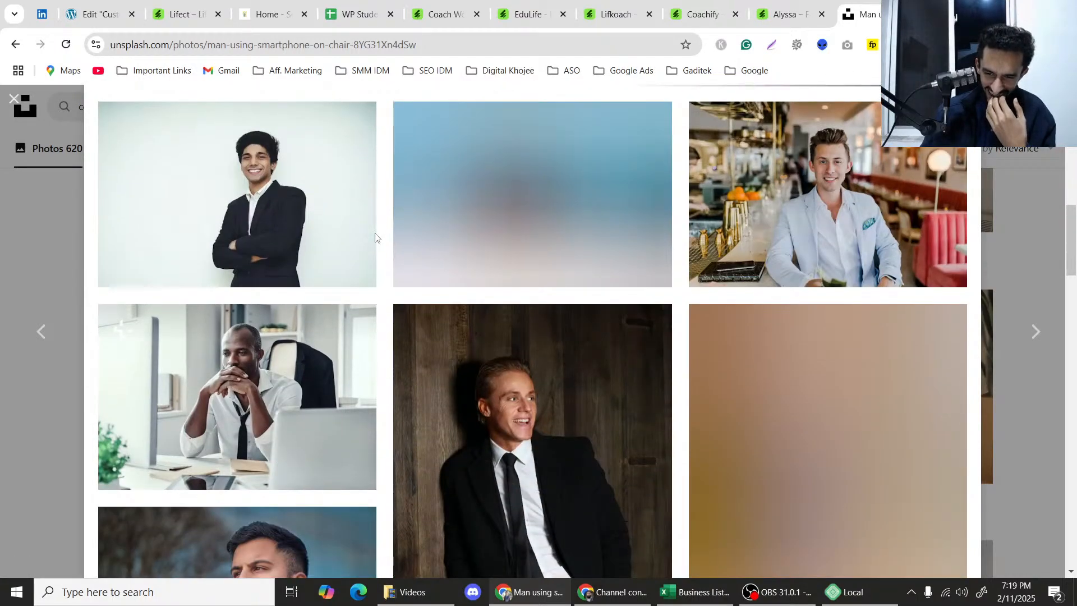
scroll(375, 237, up, 4)
scroll(375, 237, down, 2)
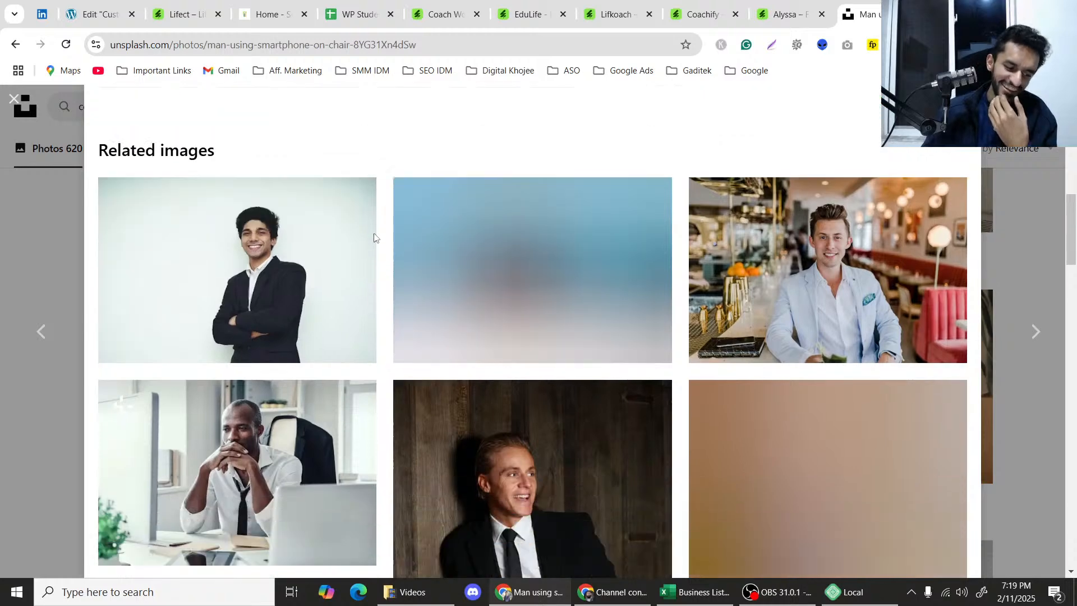
scroll(375, 237, down, 4)
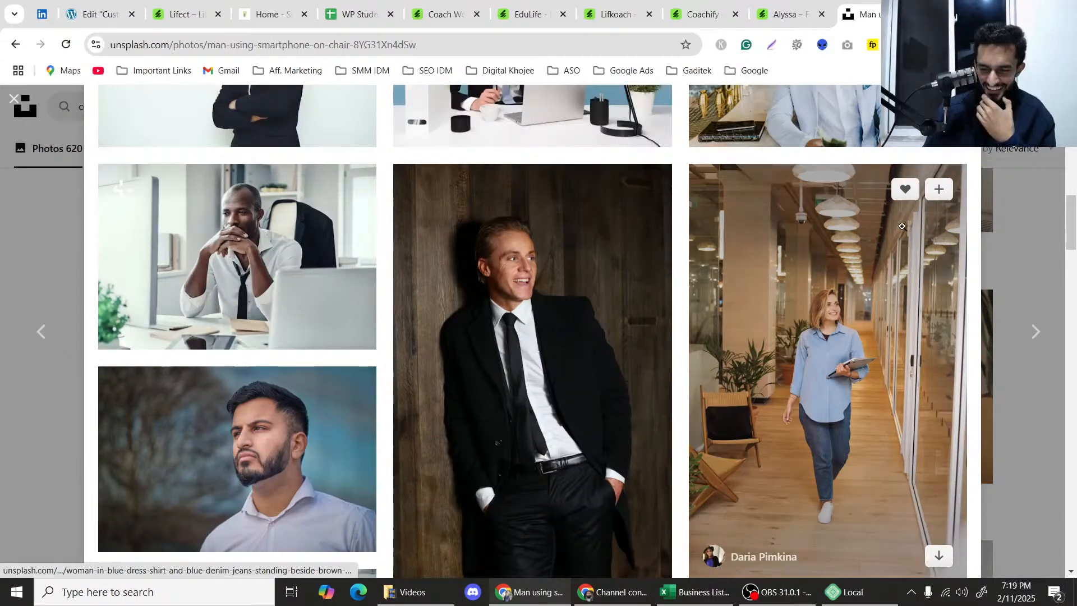
Open the related photo of the woman in a blue shirt walking down an office corridor and download it in Small size.
click(873, 272)
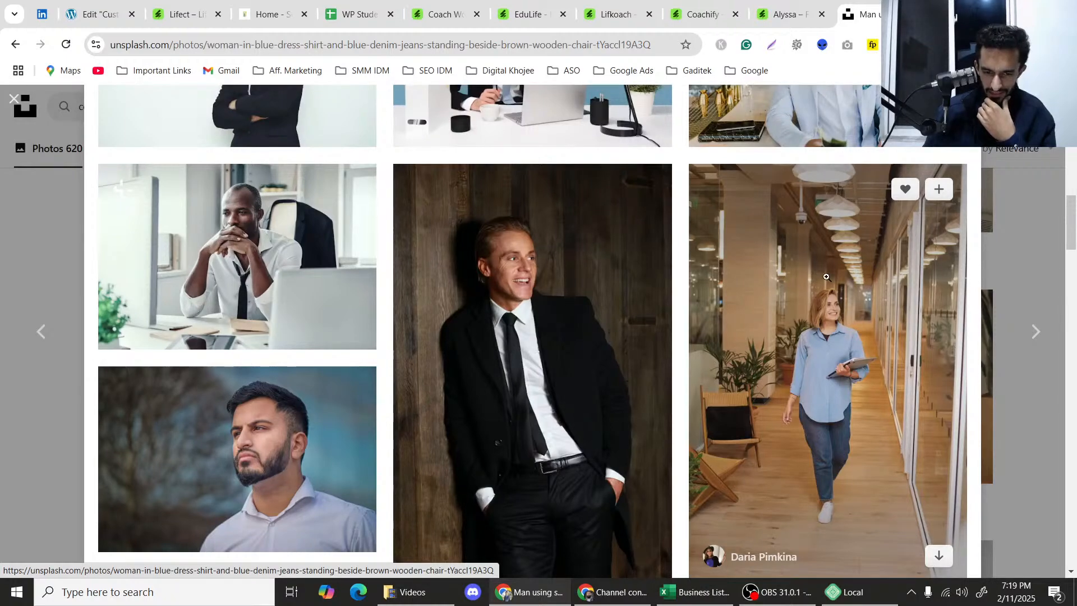
scroll(751, 312, down, 5)
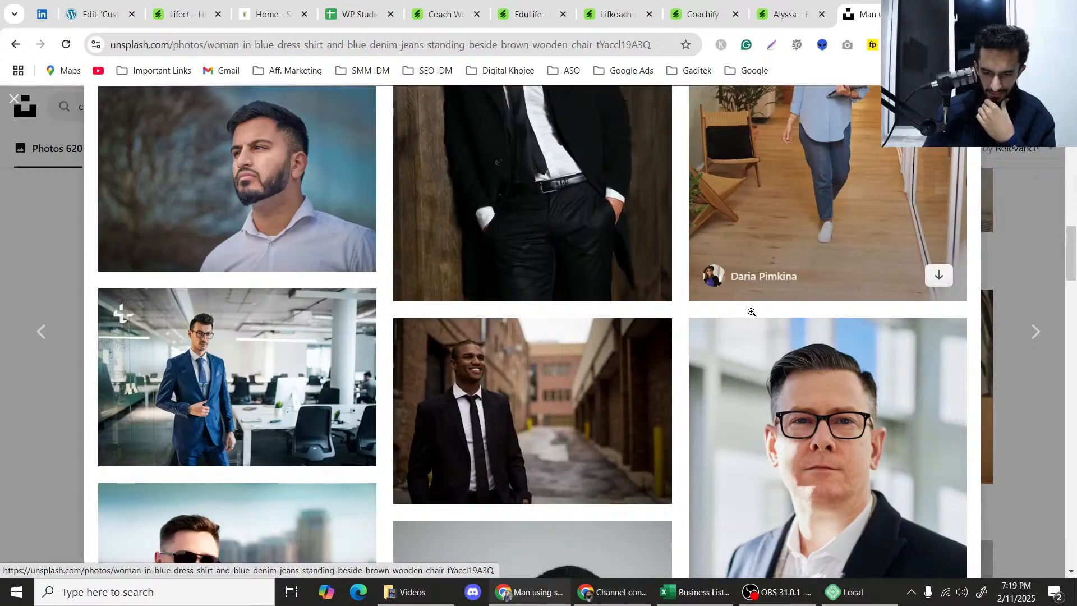
scroll(752, 312, down, 3)
scroll(752, 311, up, 4)
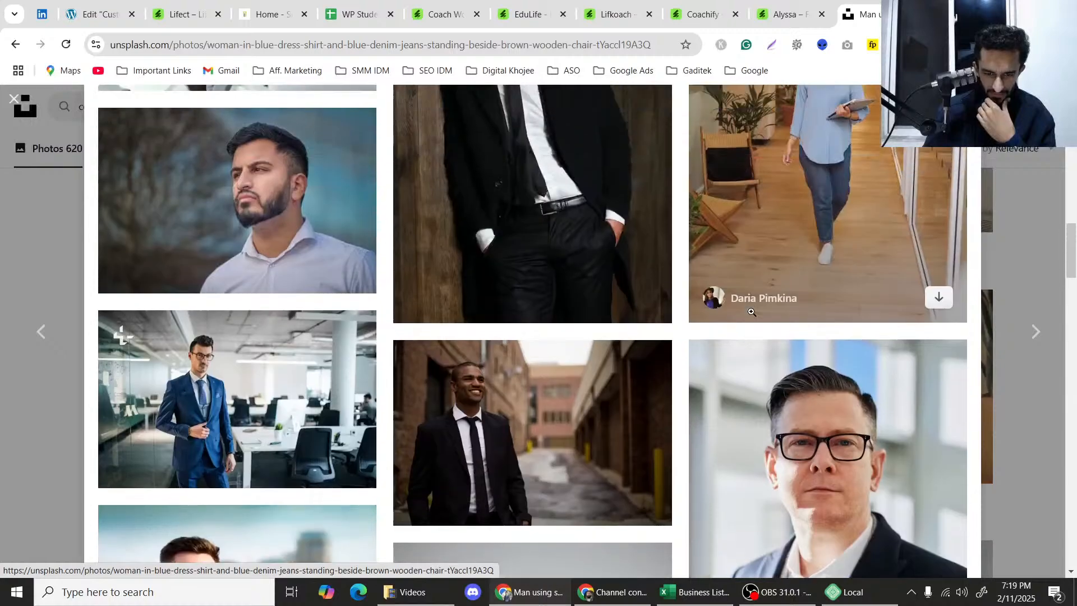
click(751, 312)
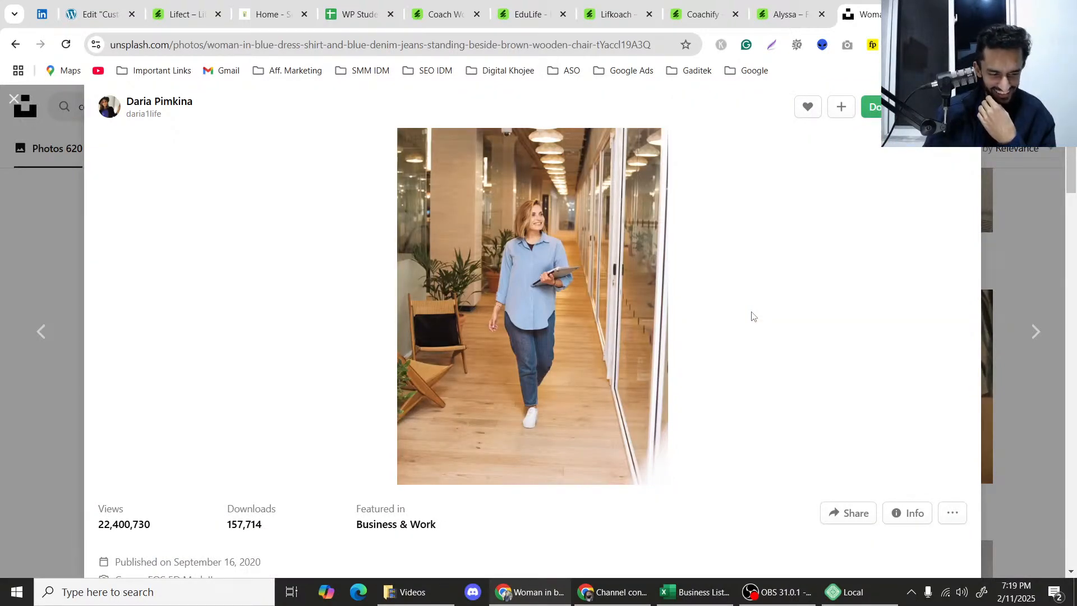
click(900, 107)
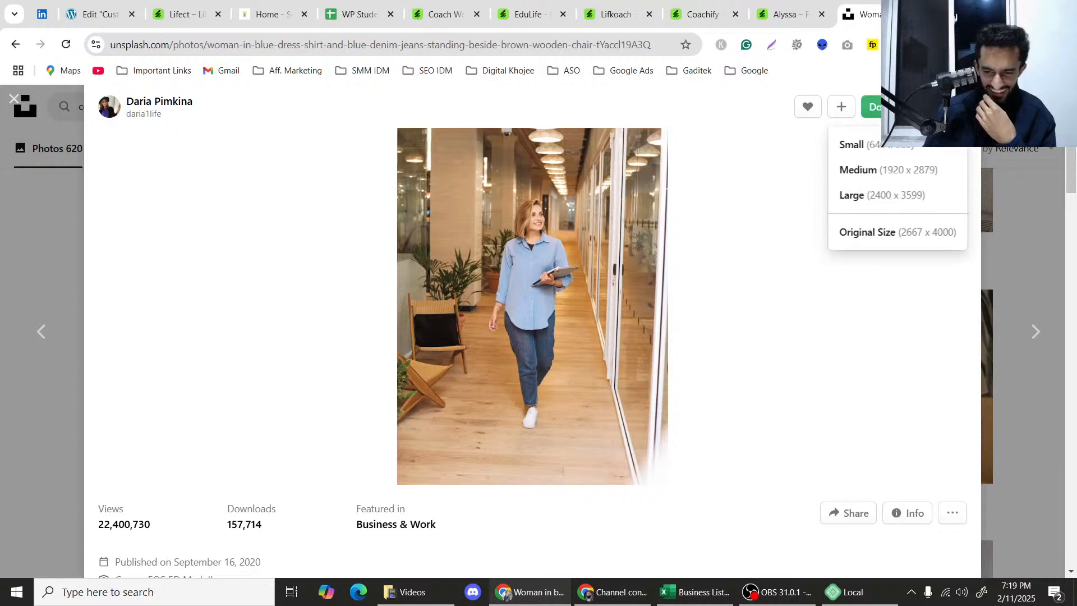
click(852, 144)
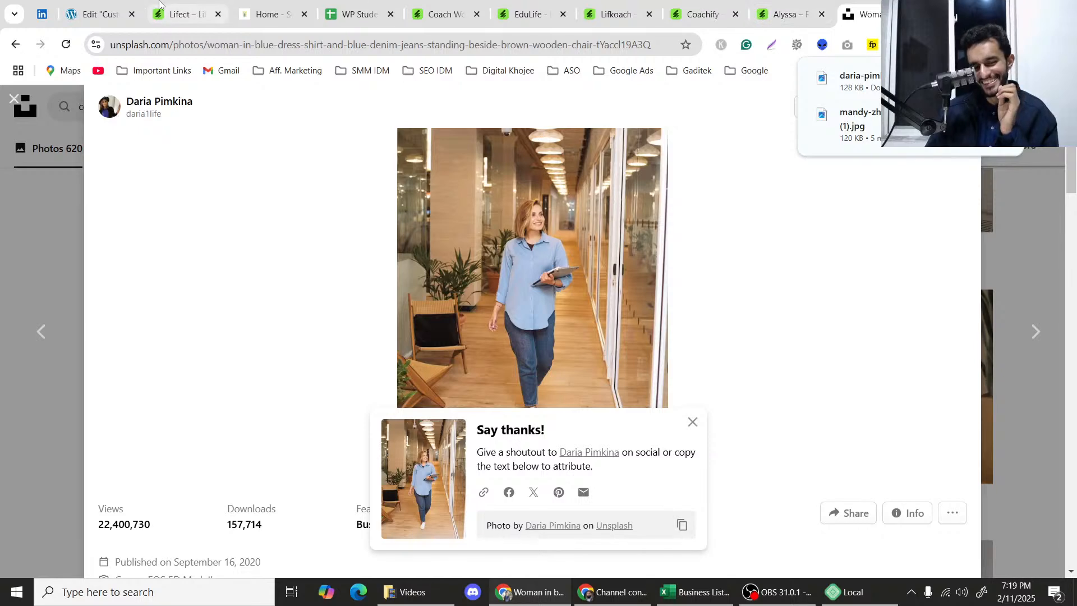
Back in Elementor, remove the current portrait from the image widget and upload the downloaded blue-shirt woman photo in its place.
click(123, 3)
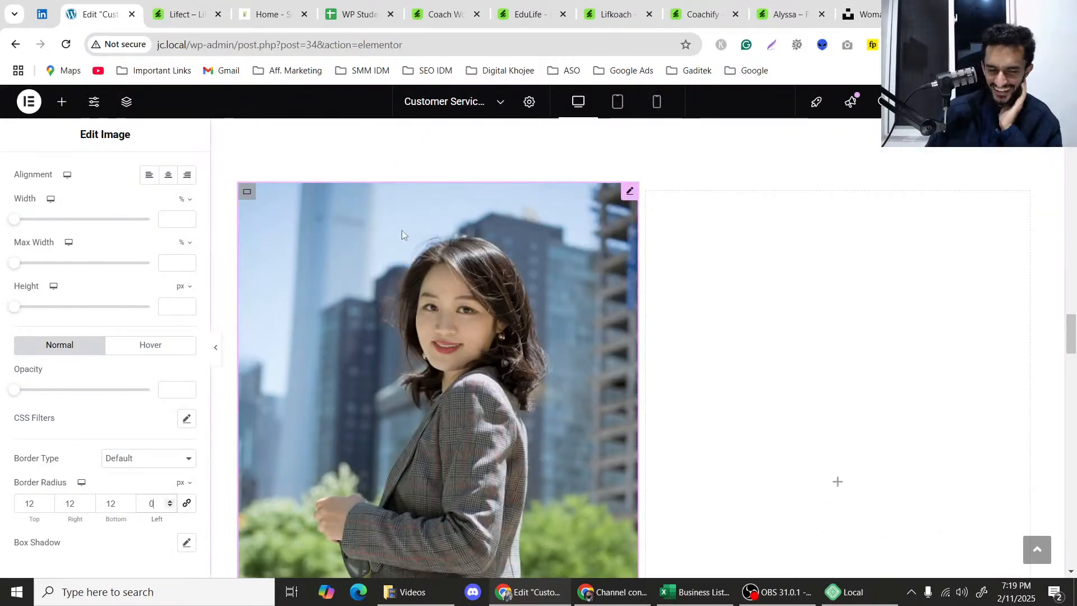
scroll(82, 242, up, 5)
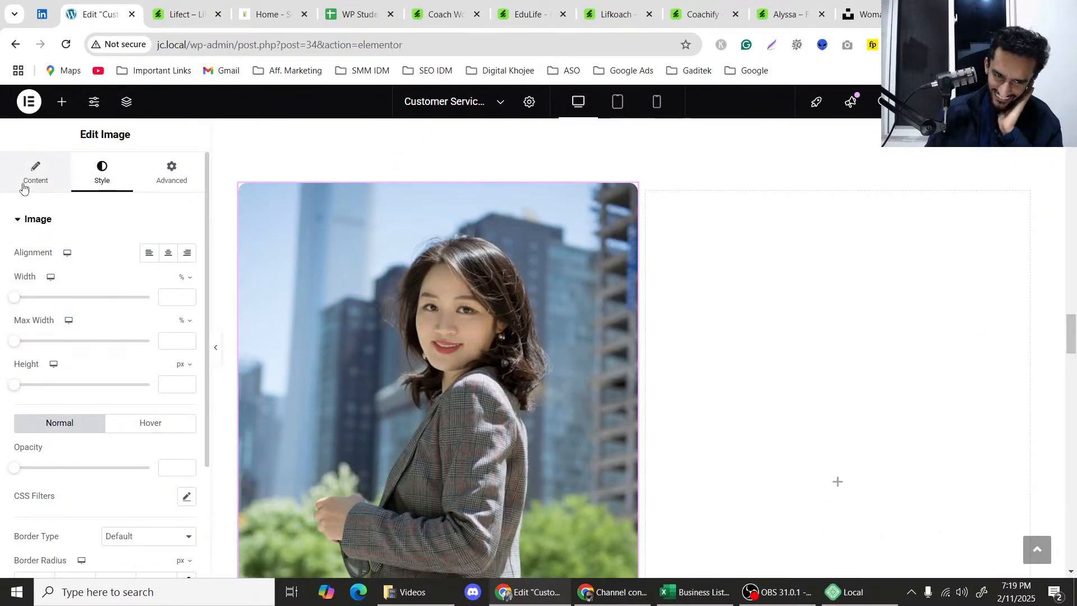
click(33, 171)
click(183, 274)
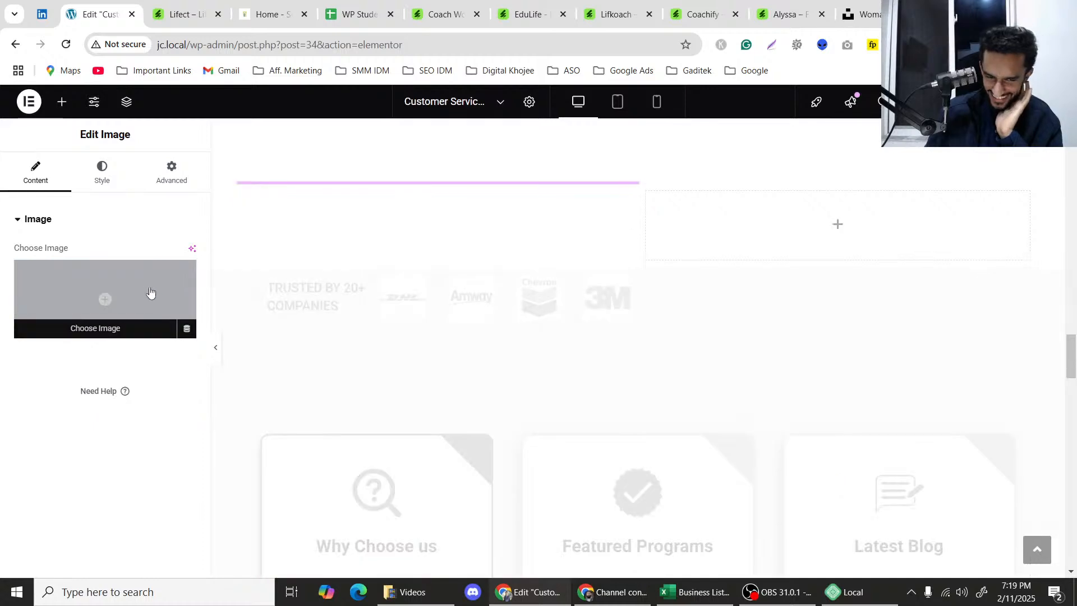
click(150, 291)
click(199, 154)
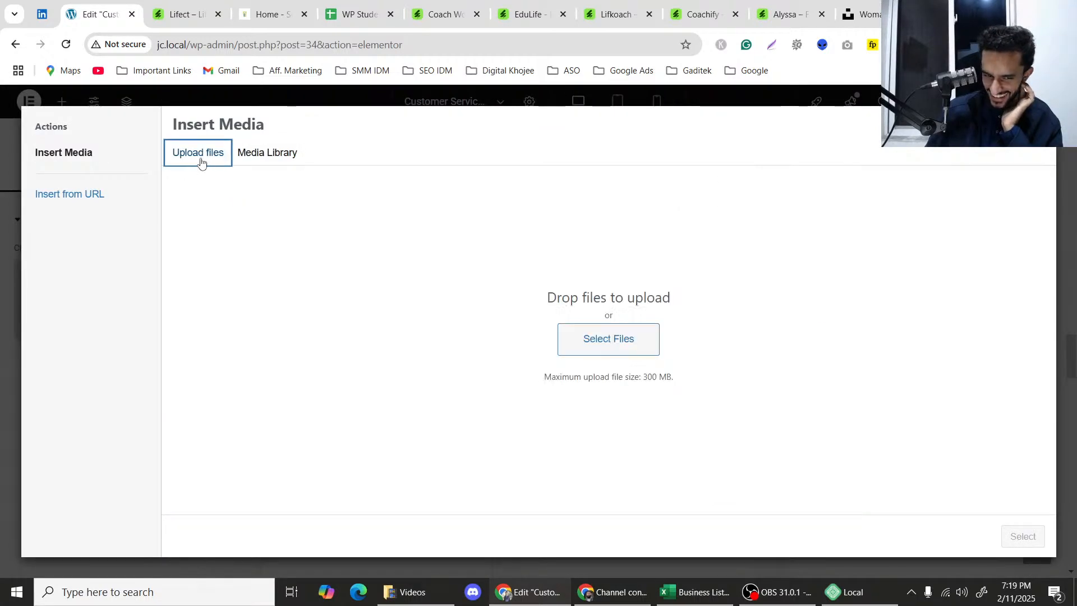
click(595, 343)
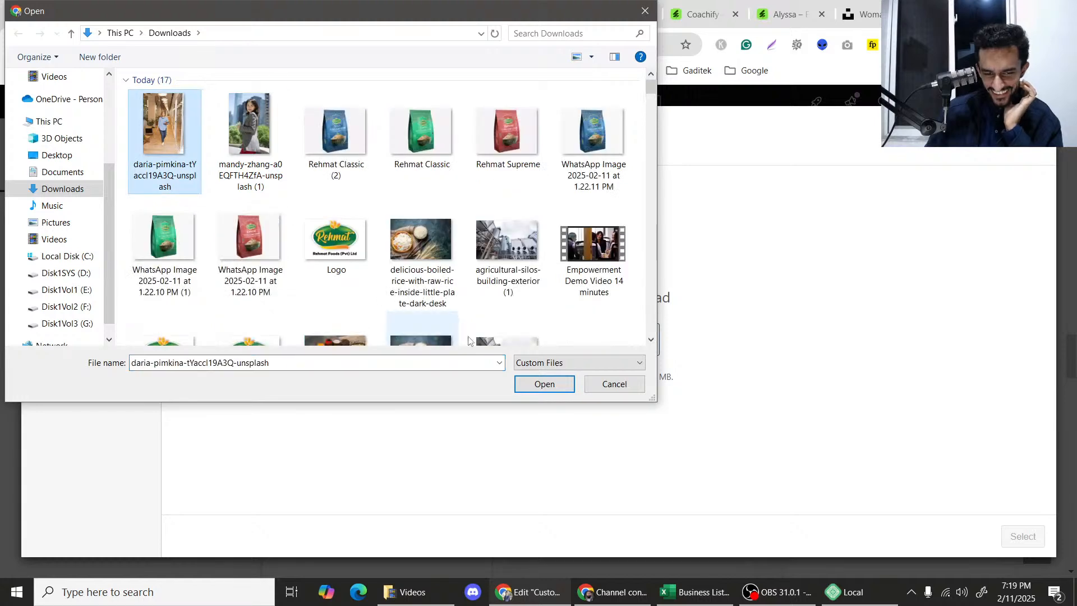
click(546, 384)
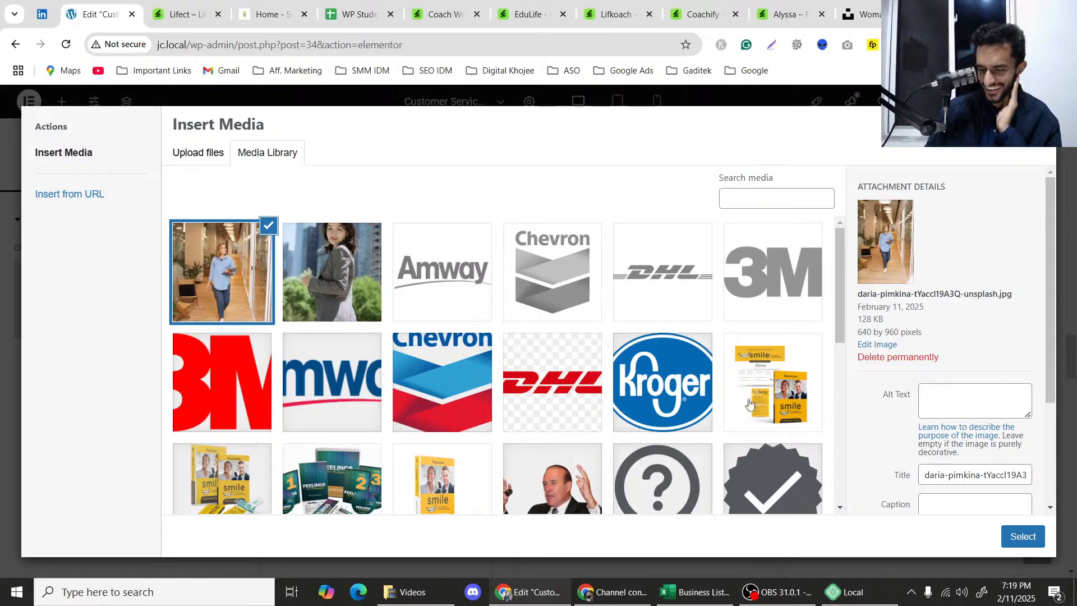
click(1022, 536)
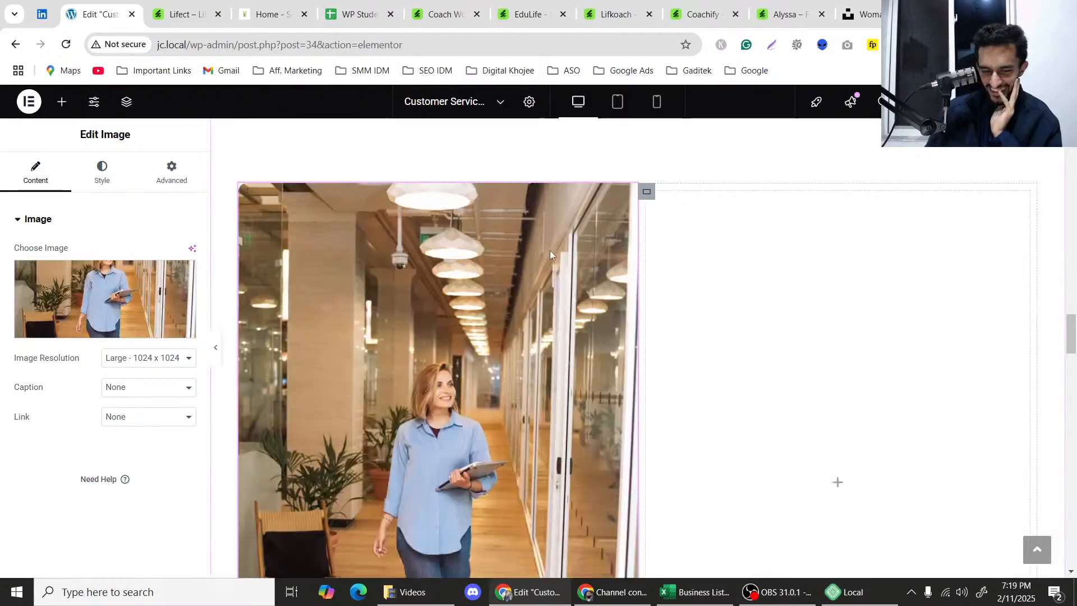
Check the new portrait in the section against the image layout of the Lifect template's About section.
scroll(547, 250, down, 3)
scroll(507, 241, up, 8)
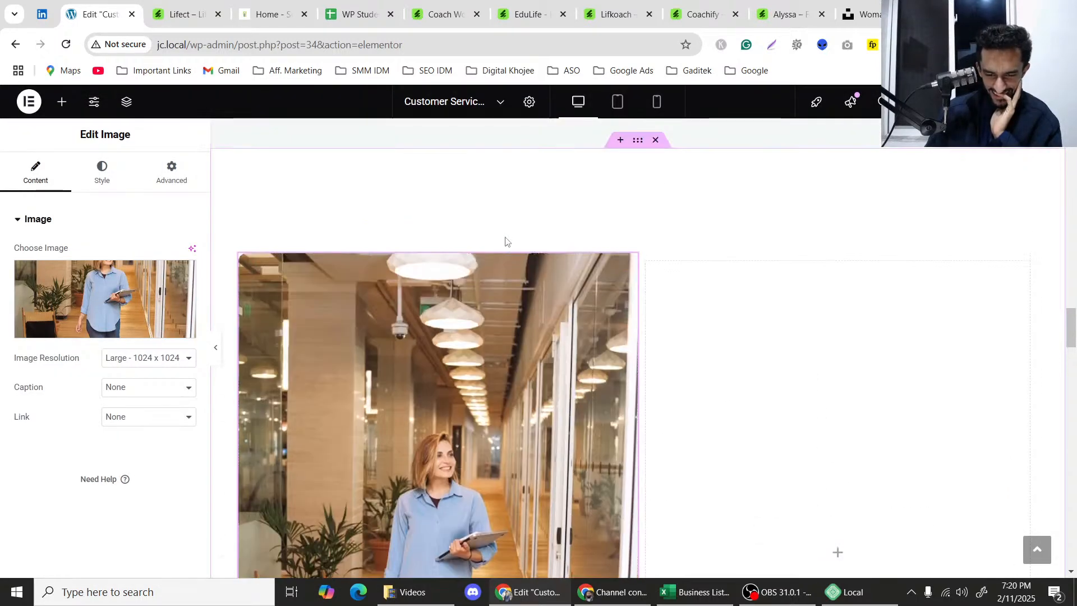
scroll(503, 238, down, 3)
scroll(503, 239, down, 5)
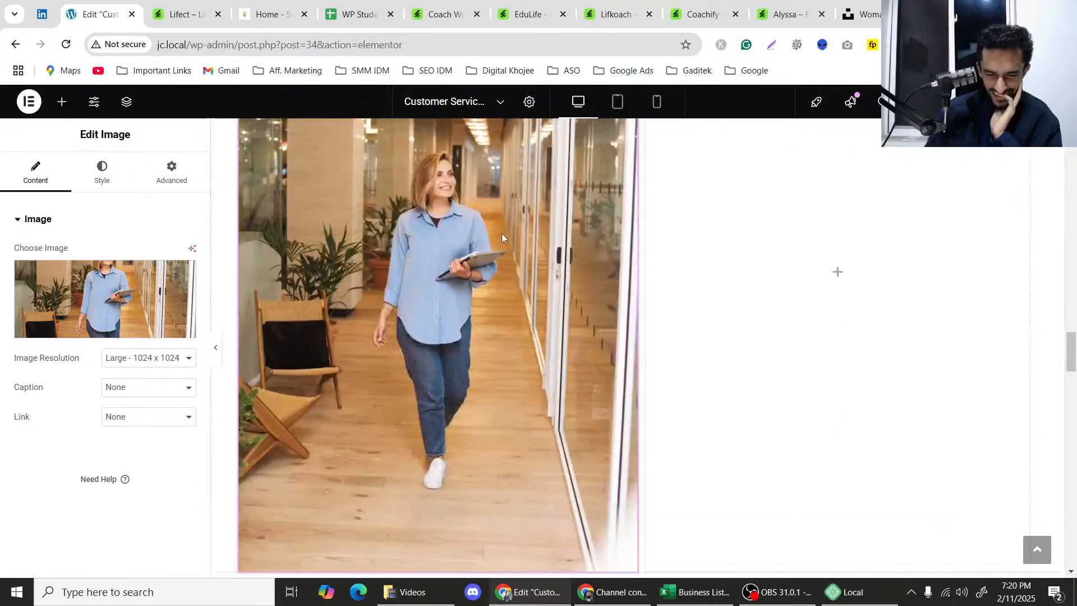
click(188, 12)
scroll(272, 199, down, 5)
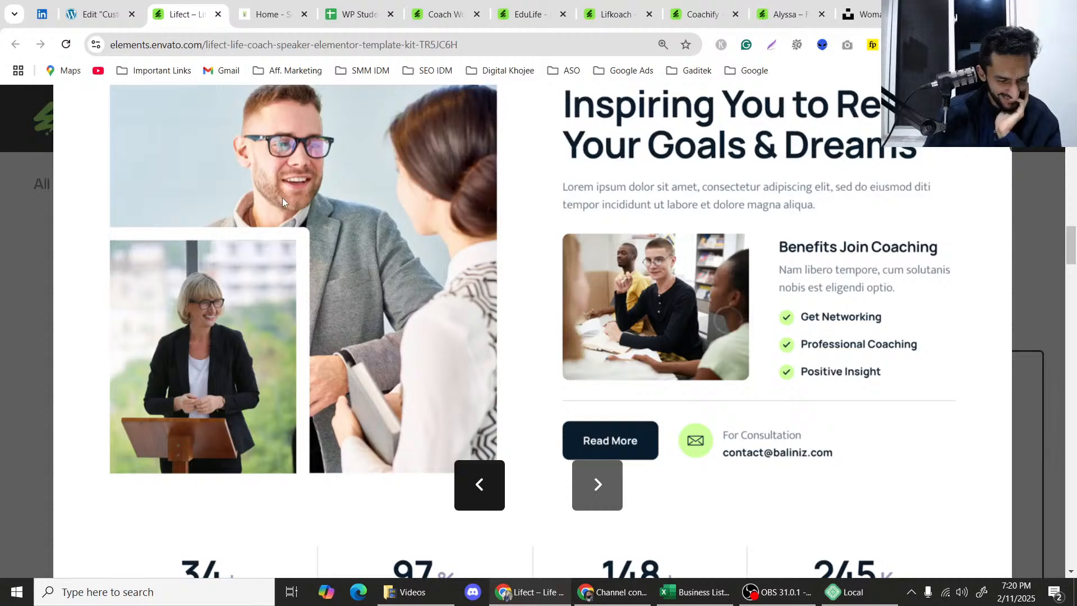
scroll(282, 197, down, 1)
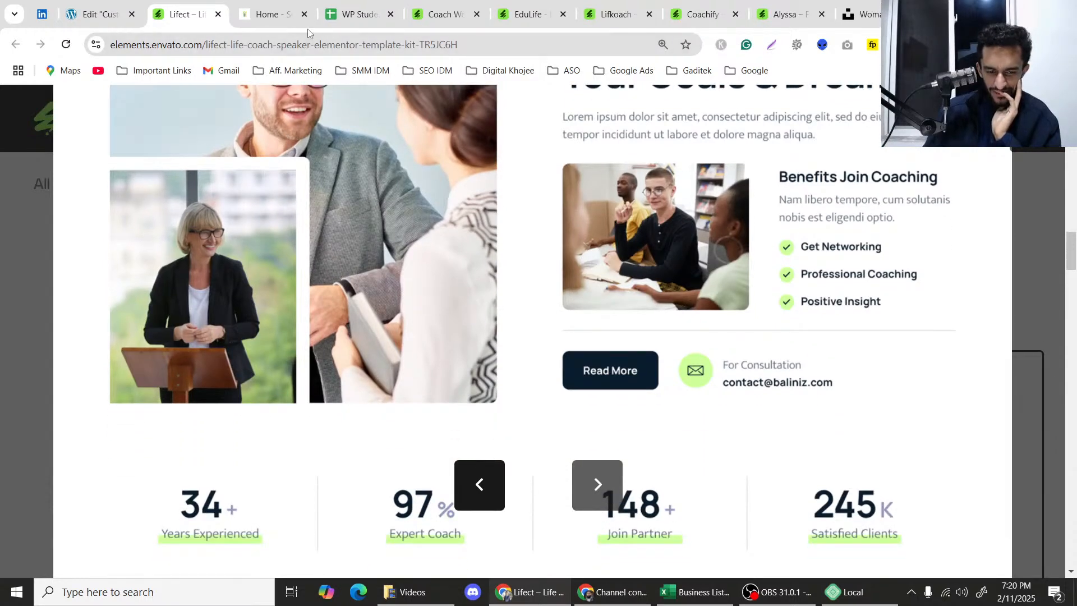
Reopen the man-on-phone photo from the Unsplash "consultant" results and recheck the page against the Lifect template.
click(857, 10)
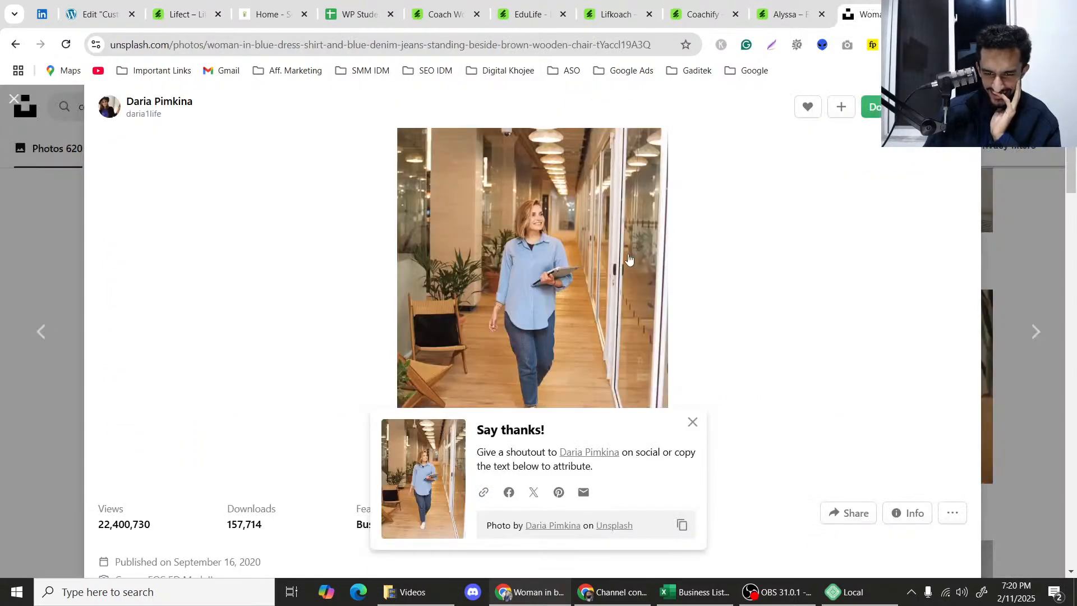
key(Escape)
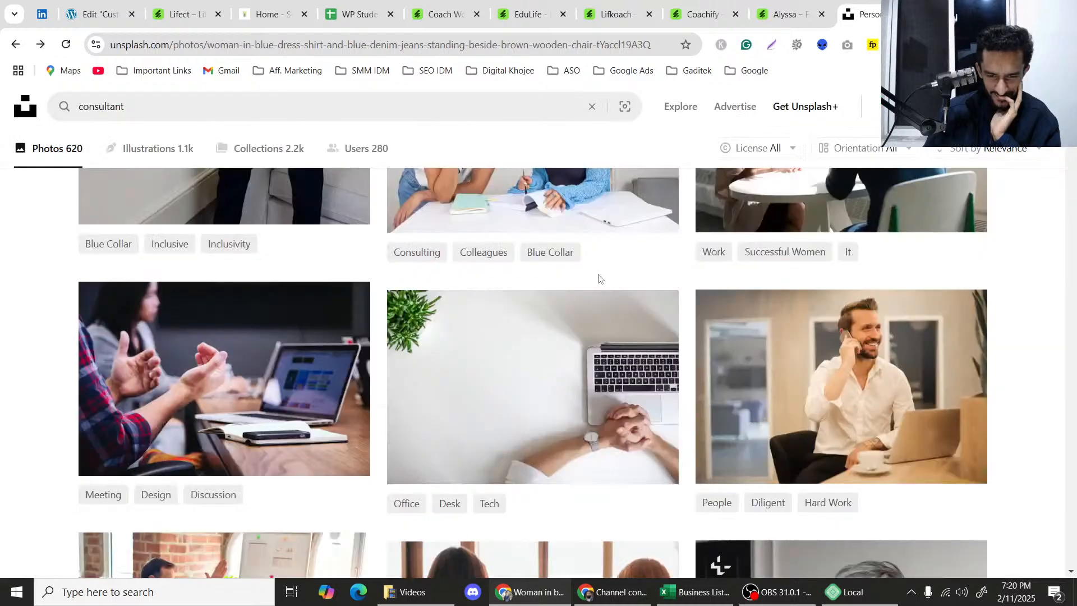
click(822, 345)
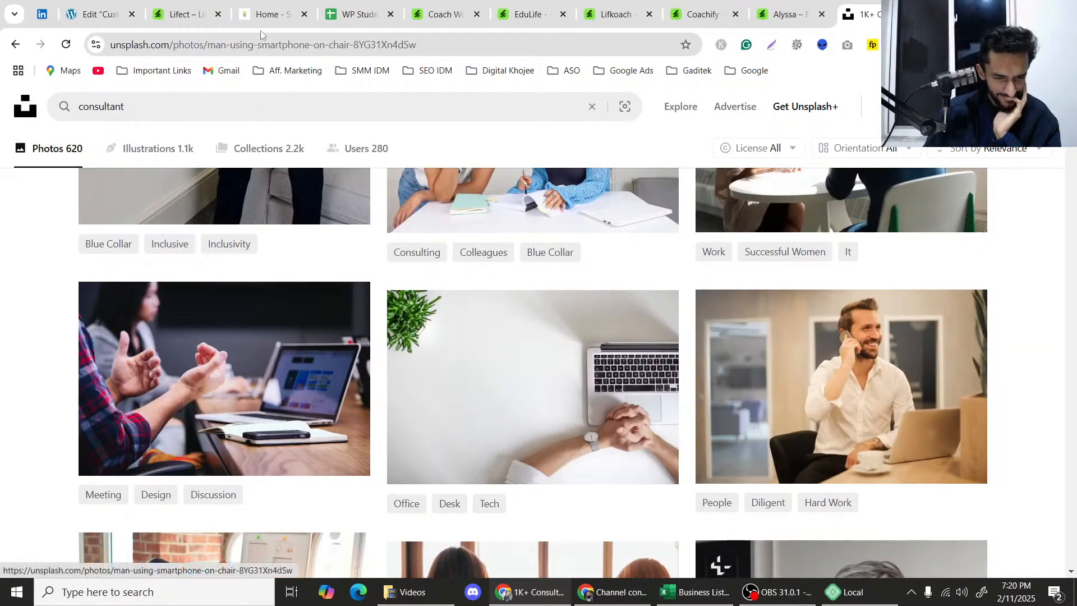
click(82, 3)
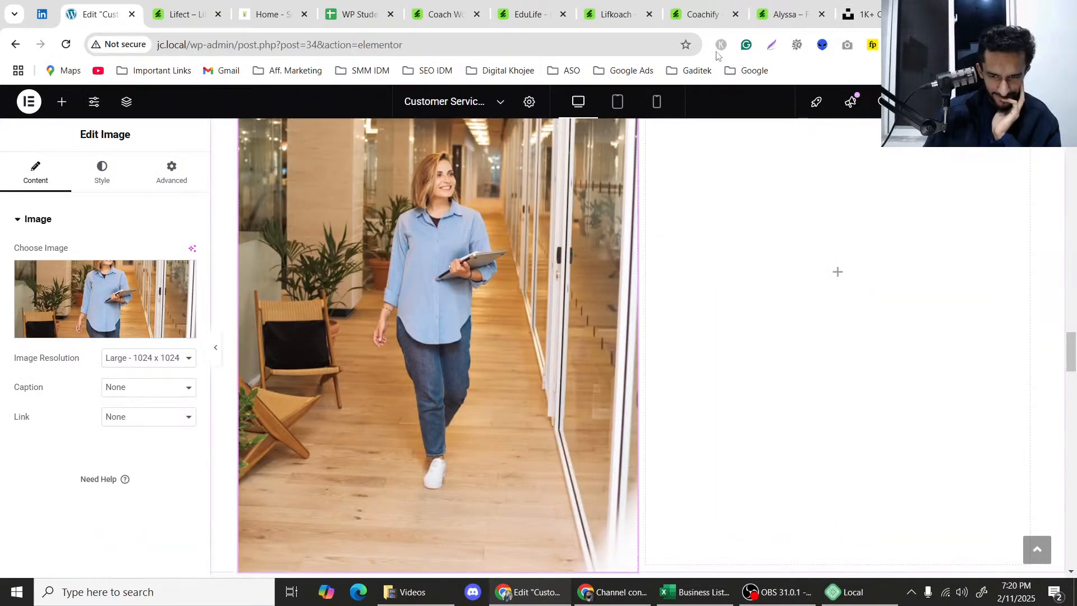
click(185, 14)
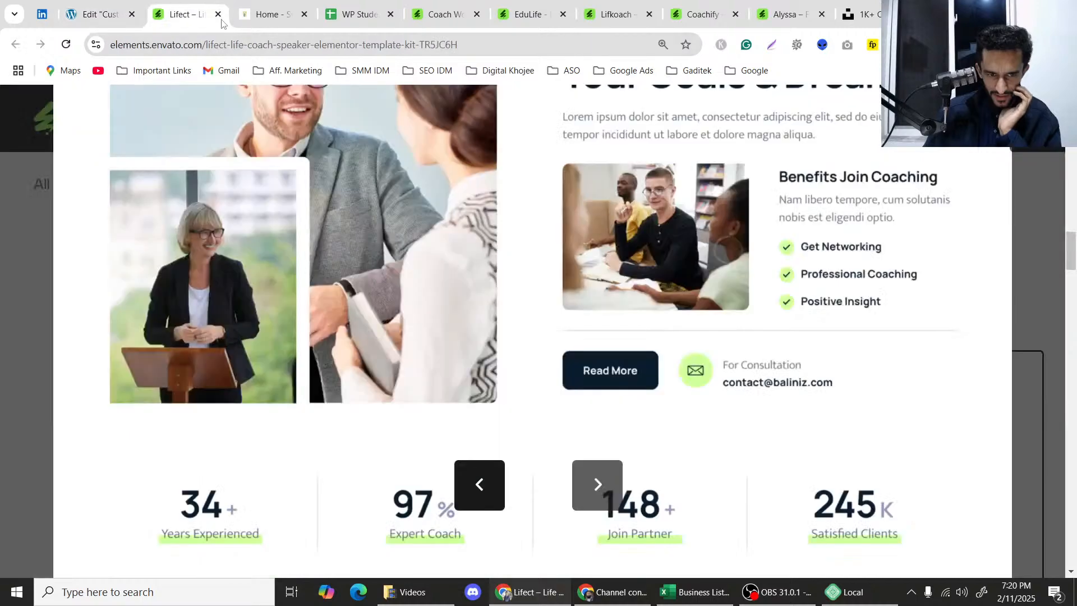
scroll(667, 274, up, 3)
click(95, 14)
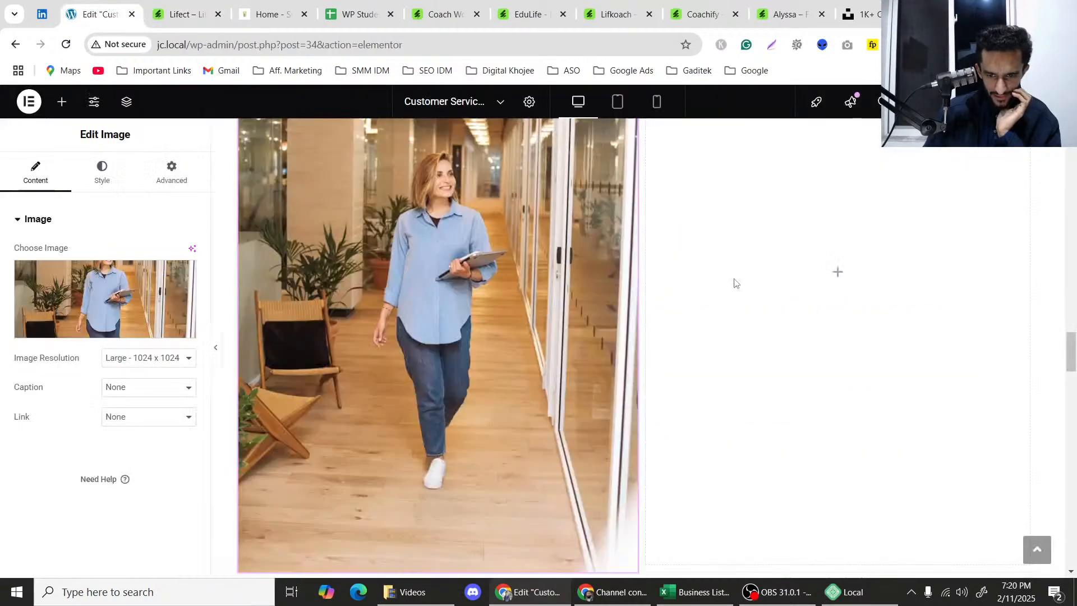
Copy the "Our Services" heading from the services section and paste it into the empty column beside the portrait image.
scroll(734, 281, up, 10)
scroll(642, 268, up, 10)
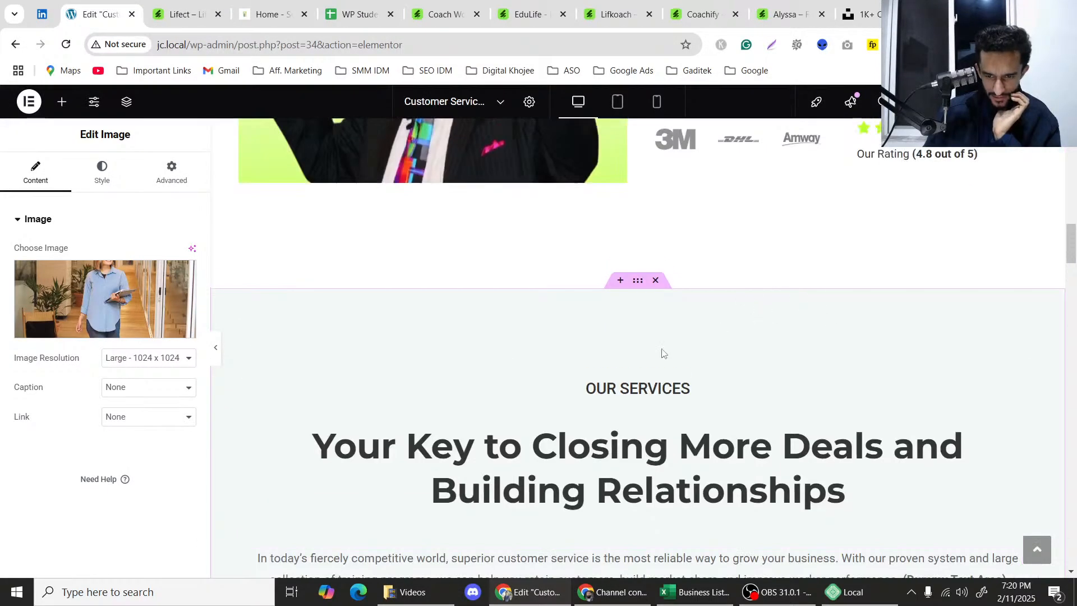
right_click(613, 394)
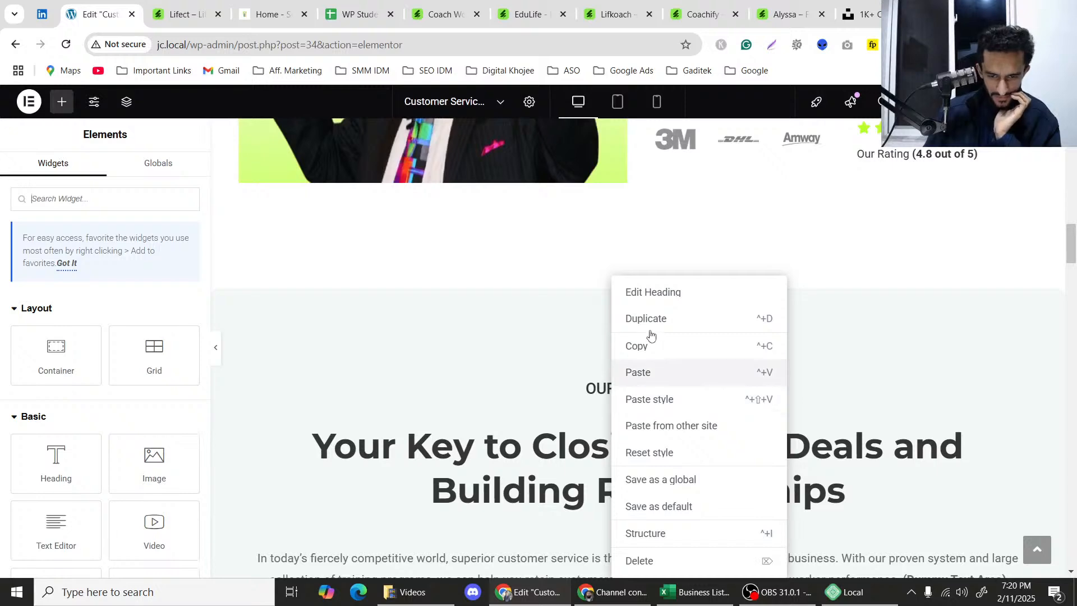
right_click(583, 388)
click(619, 347)
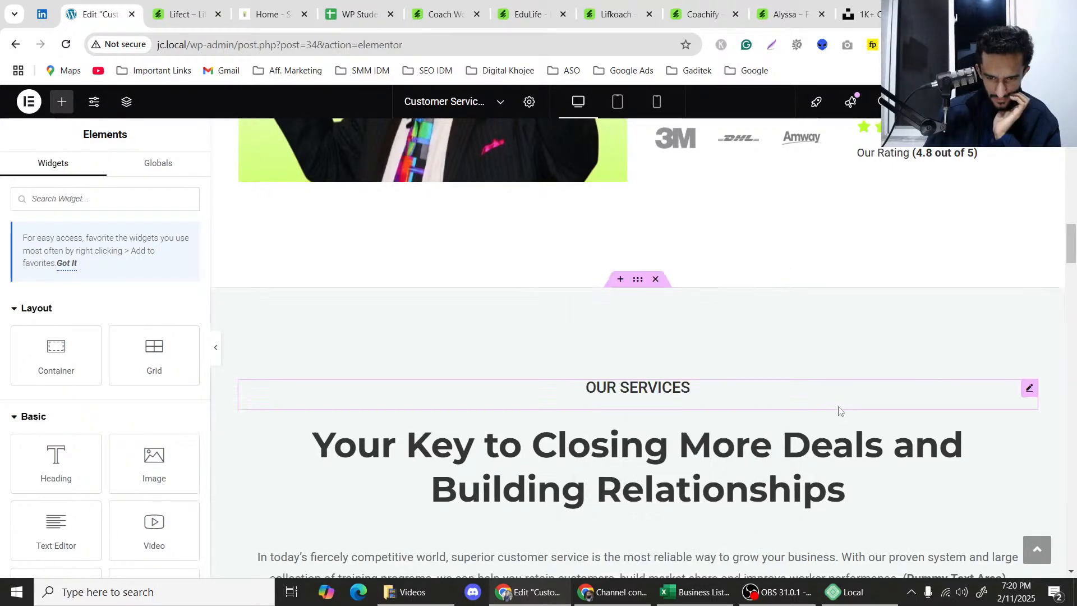
scroll(835, 408, down, 10)
right_click(792, 347)
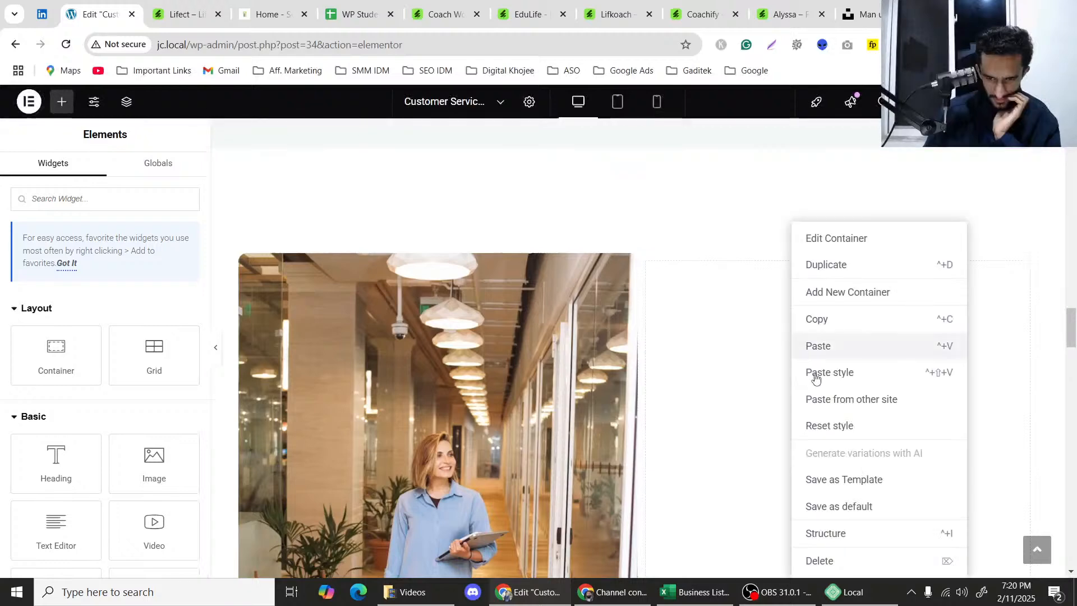
click(816, 344)
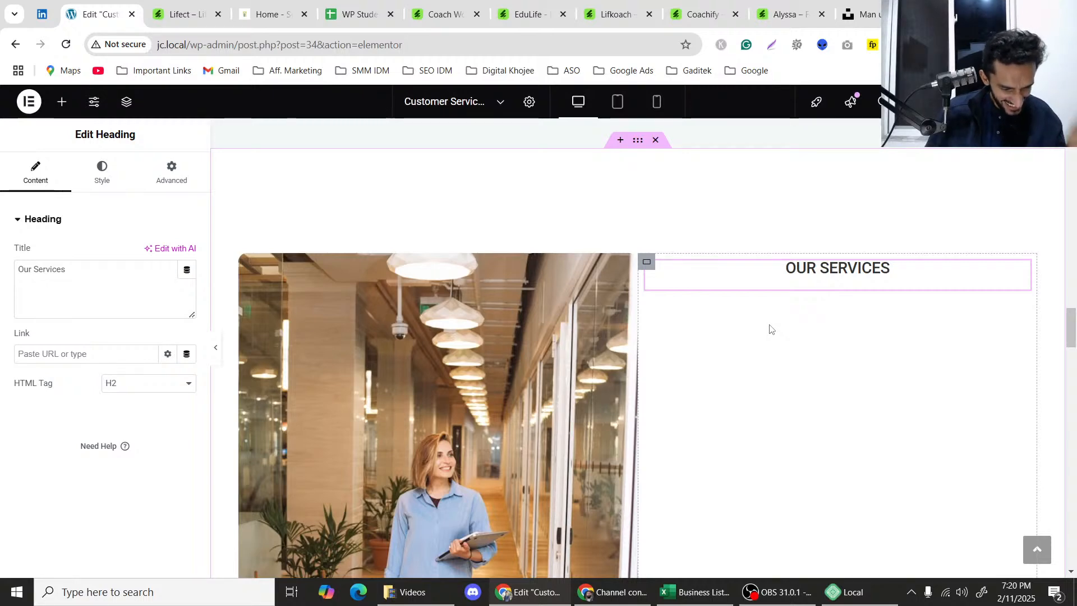
Left-align the heading beside the portrait and set its title to "The Customer Experience", copied from the Service Quality Institute home page.
click(106, 169)
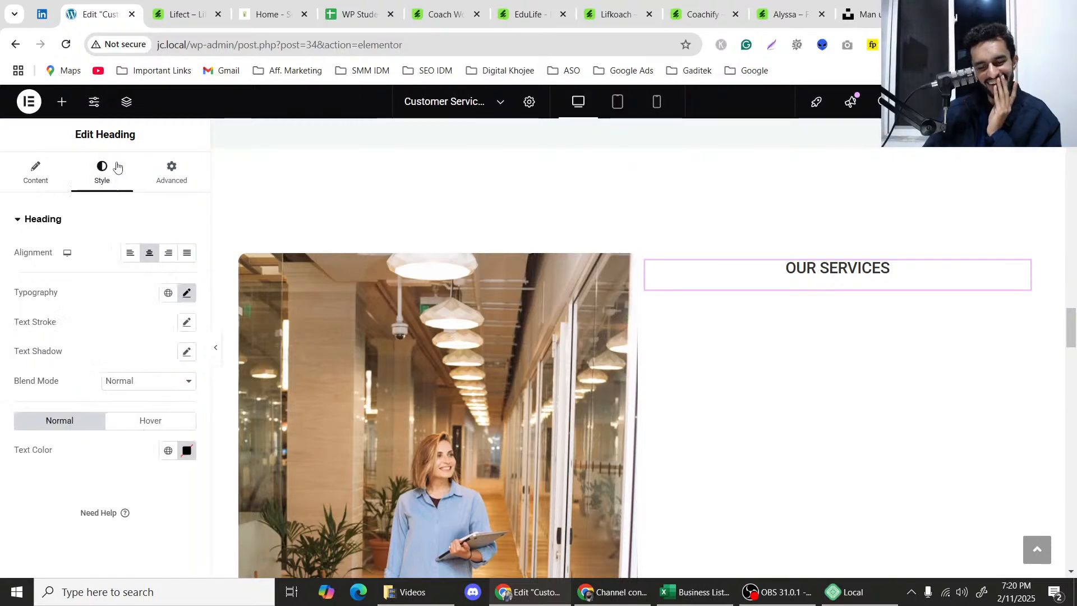
click(128, 253)
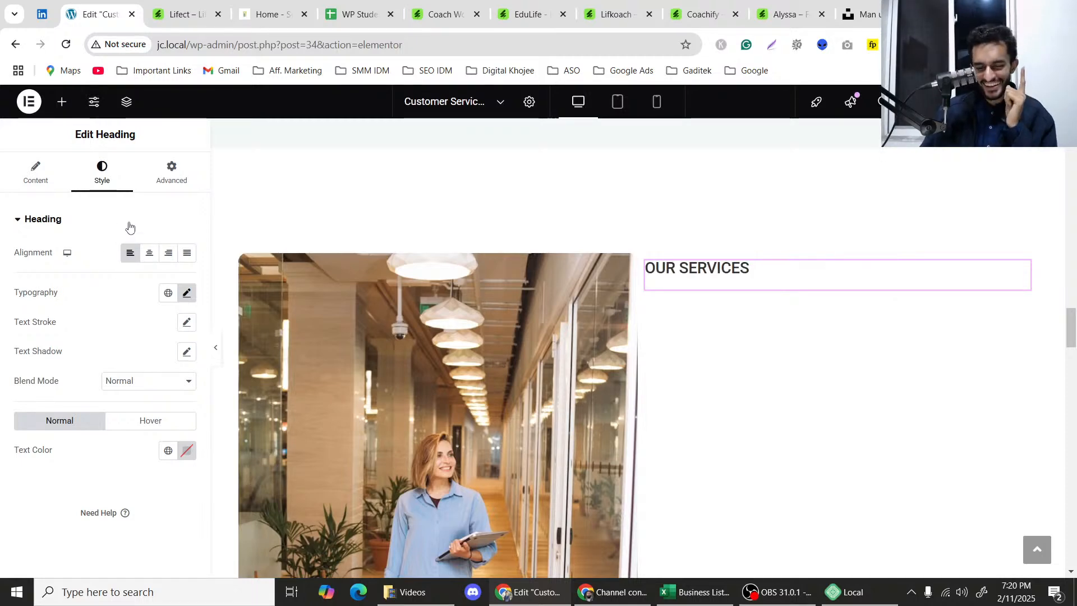
click(275, 5)
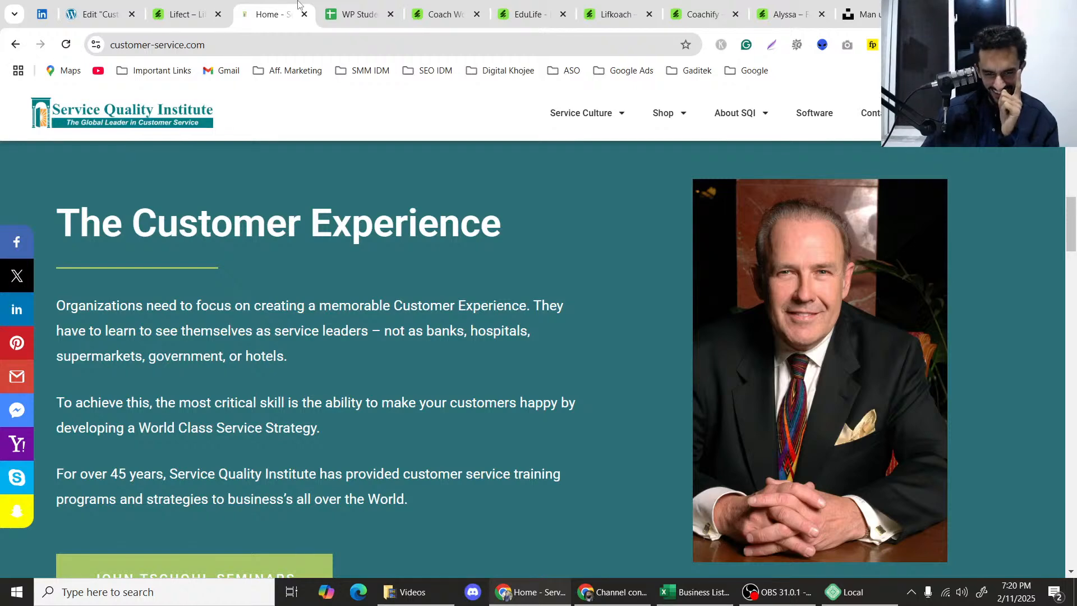
triple_click(156, 221)
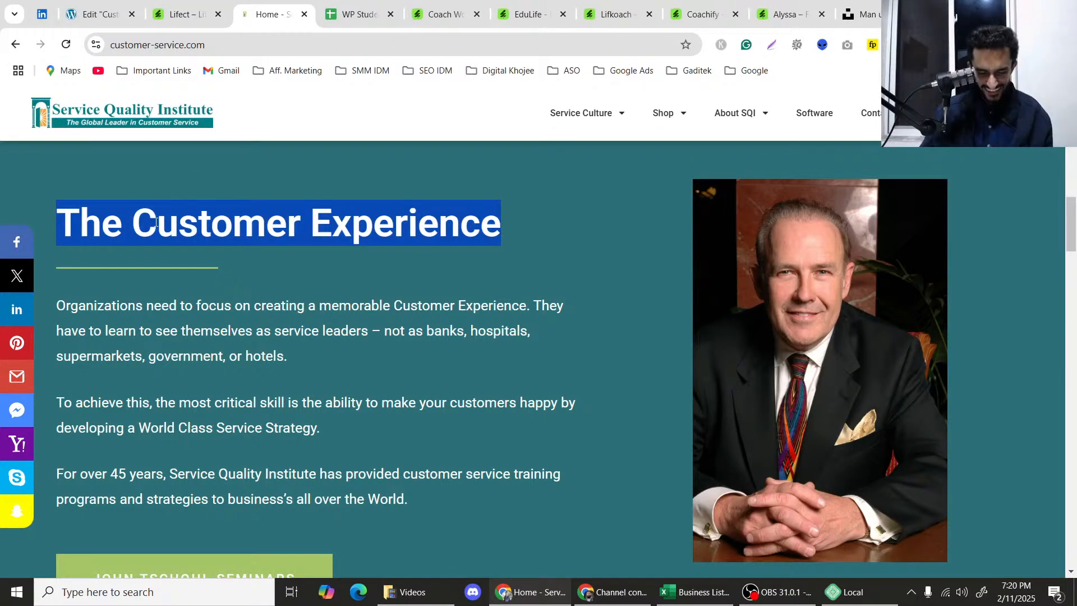
click(68, 5)
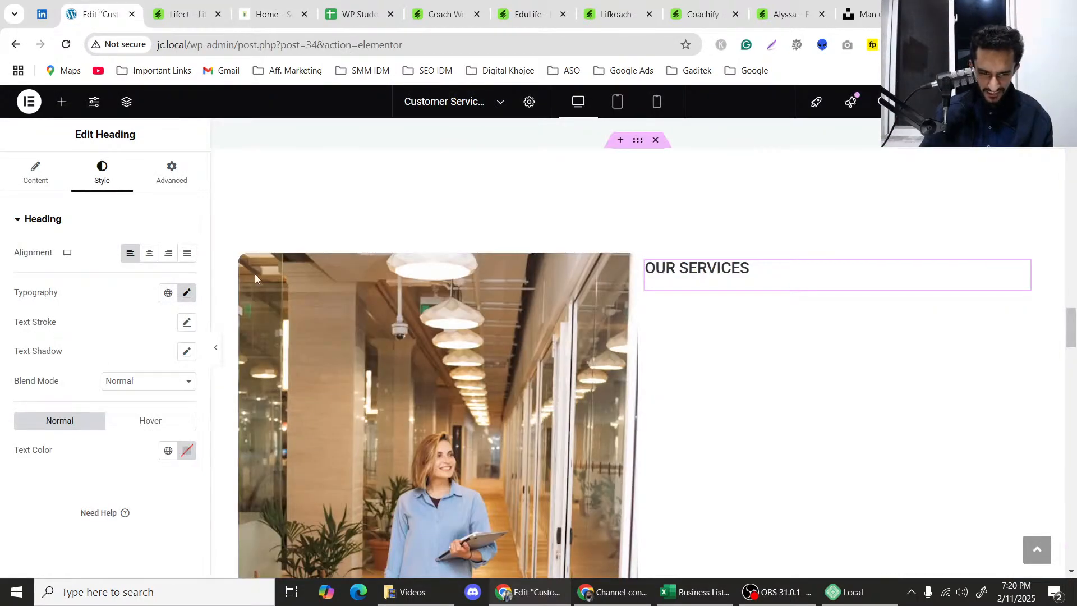
click(36, 178)
triple_click(66, 274)
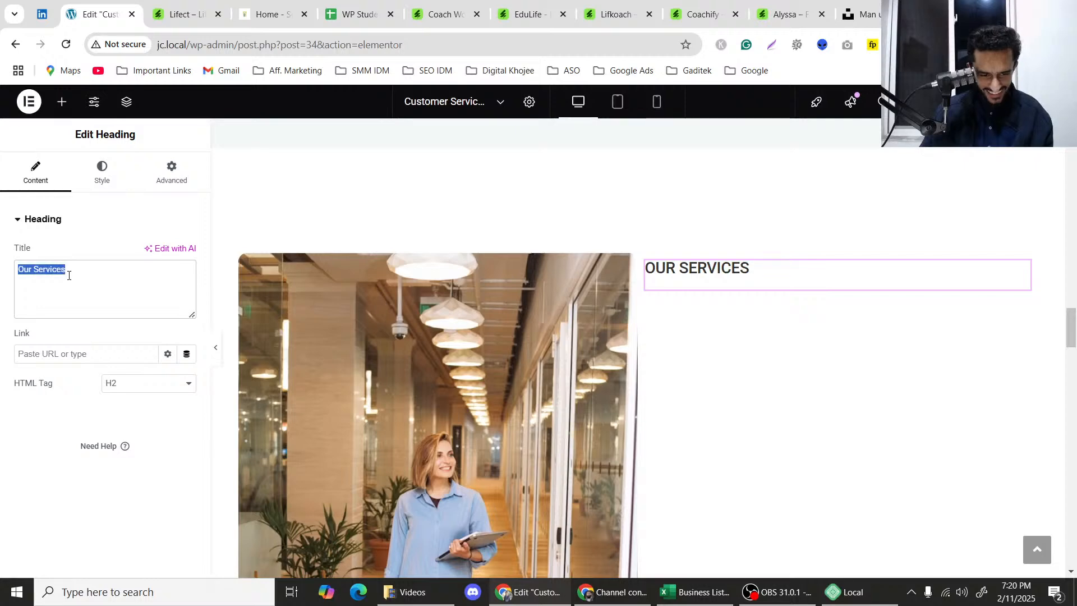
key(ctrl+v)
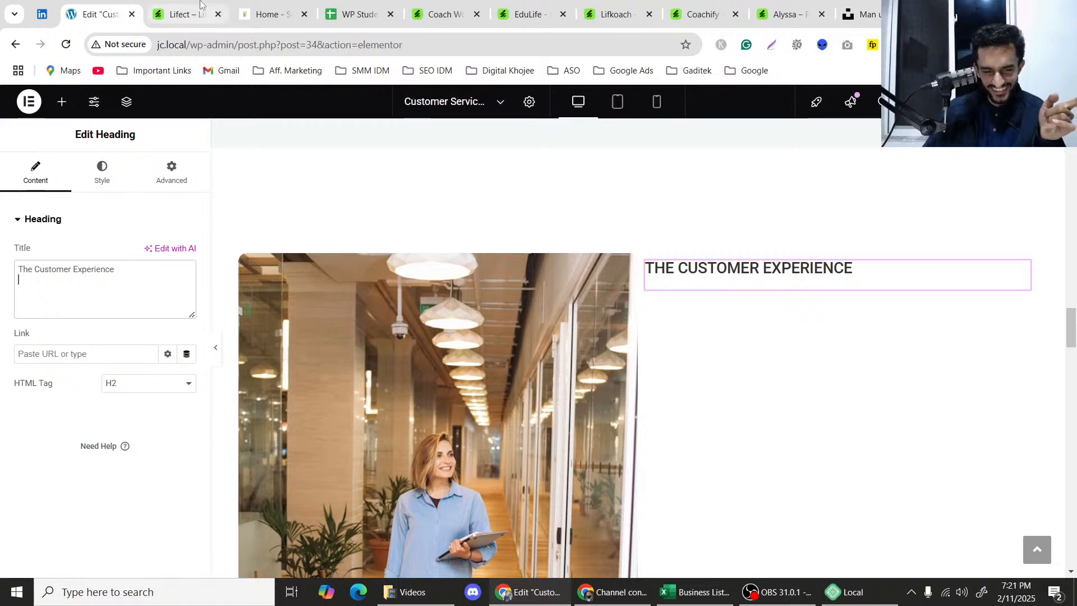
Check the Lifect template's About label and change the small heading's title to "About us".
click(168, 14)
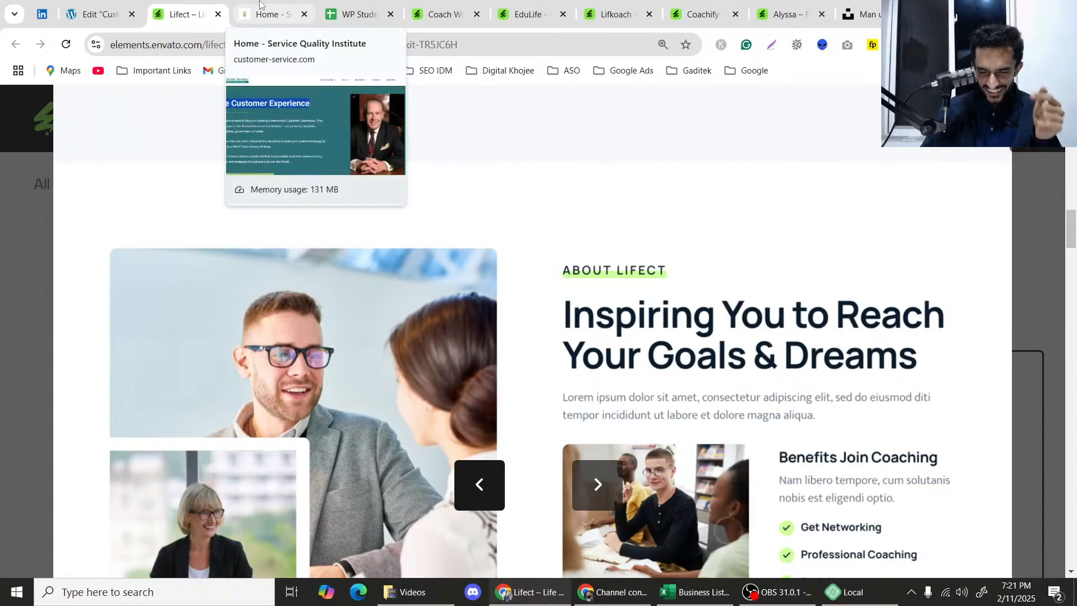
click(260, 3)
click(93, 3)
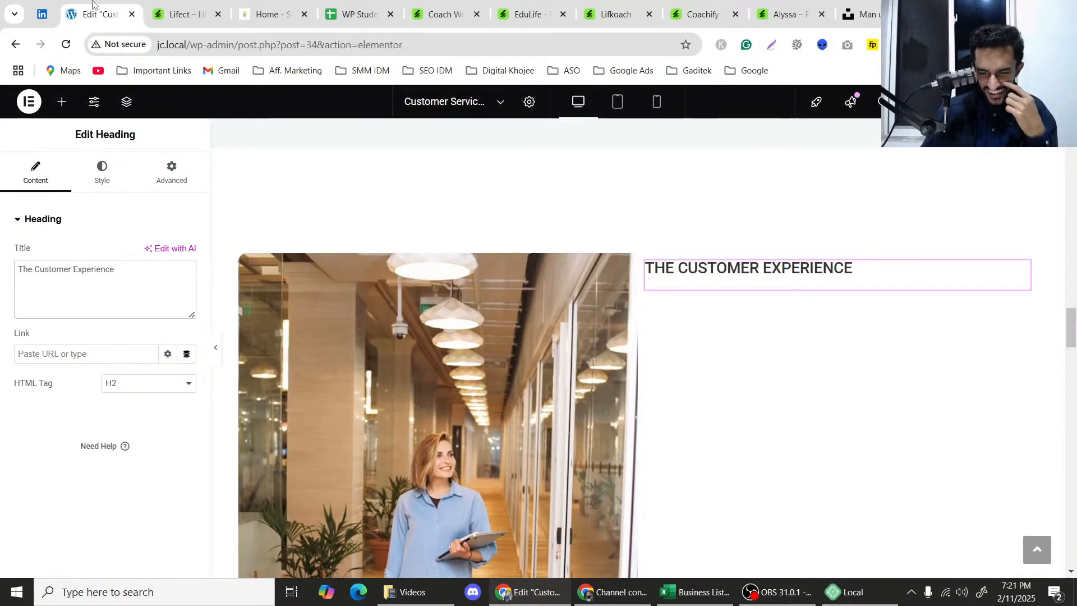
click(191, 5)
click(89, 6)
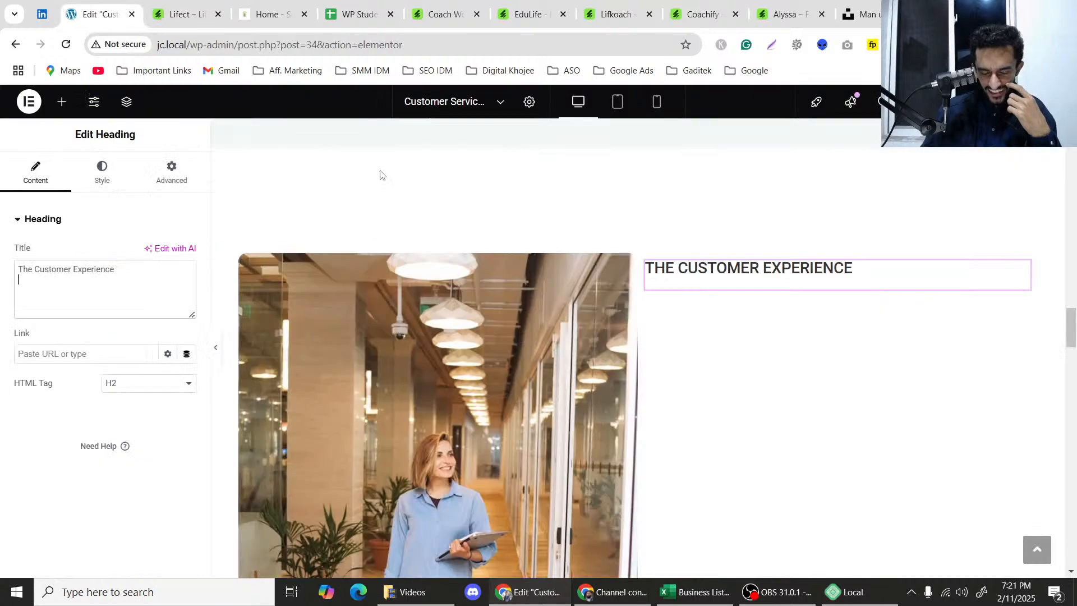
triple_click(91, 266)
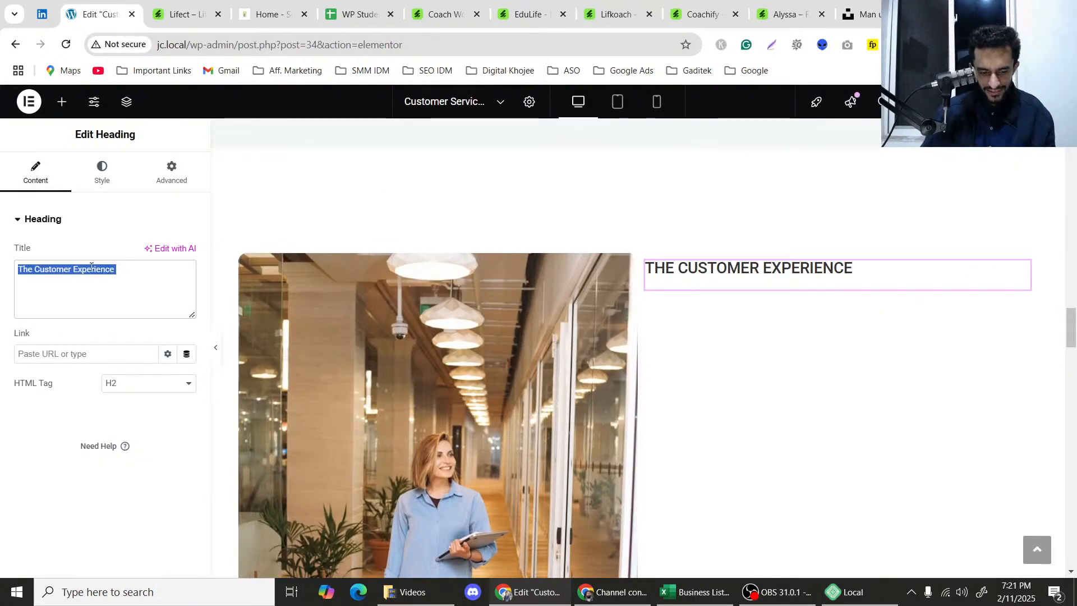
text(A)
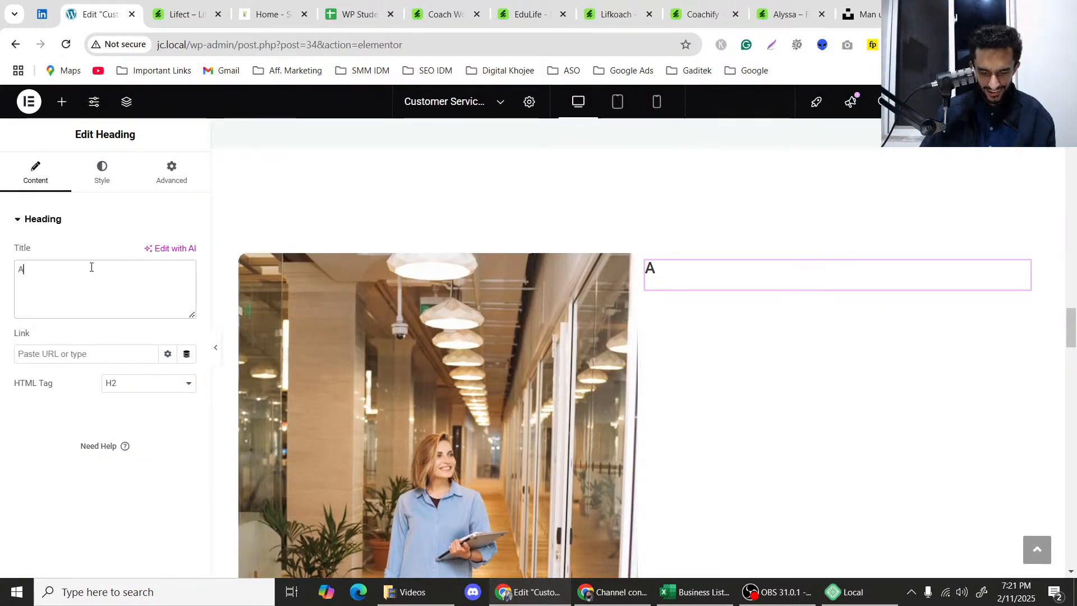
text(bout us)
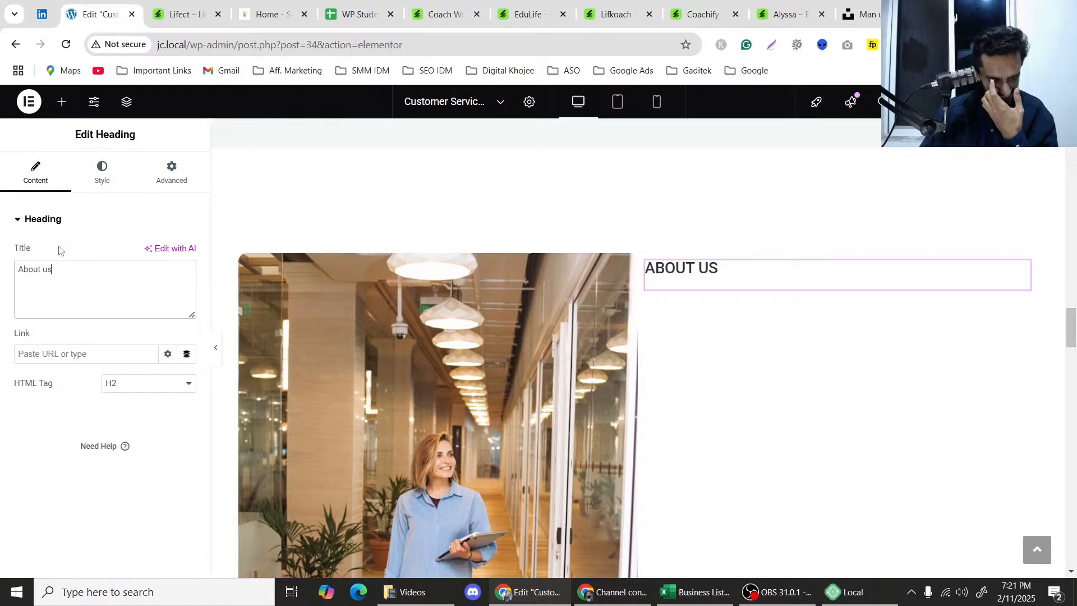
Compare the about section in Elementor with the Lifect template's About section and the Service Quality Institute page.
click(180, 5)
click(112, 2)
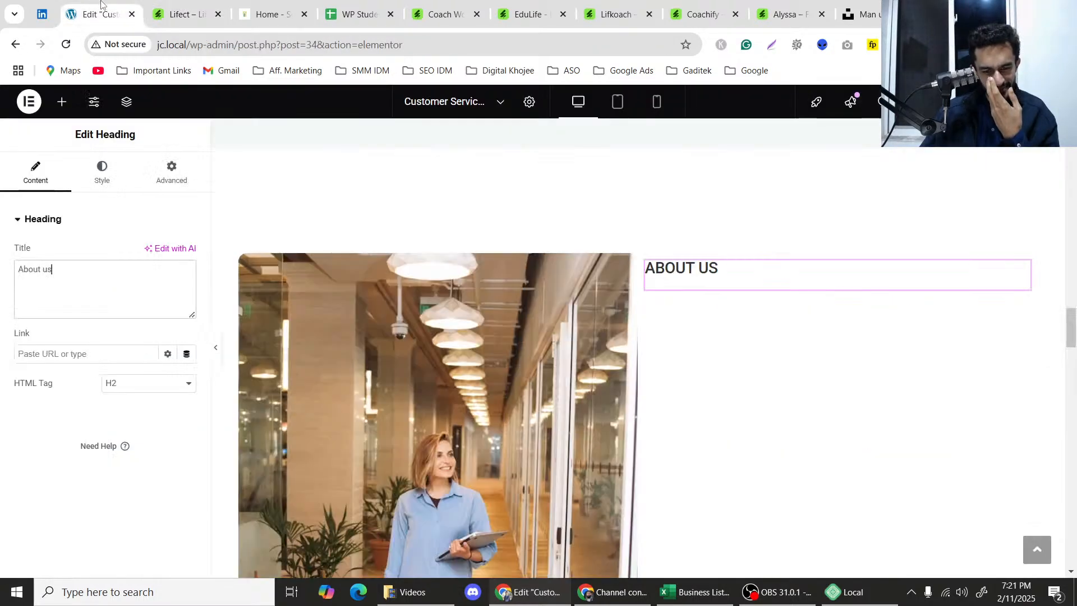
scroll(486, 137, down, 3)
click(205, 3)
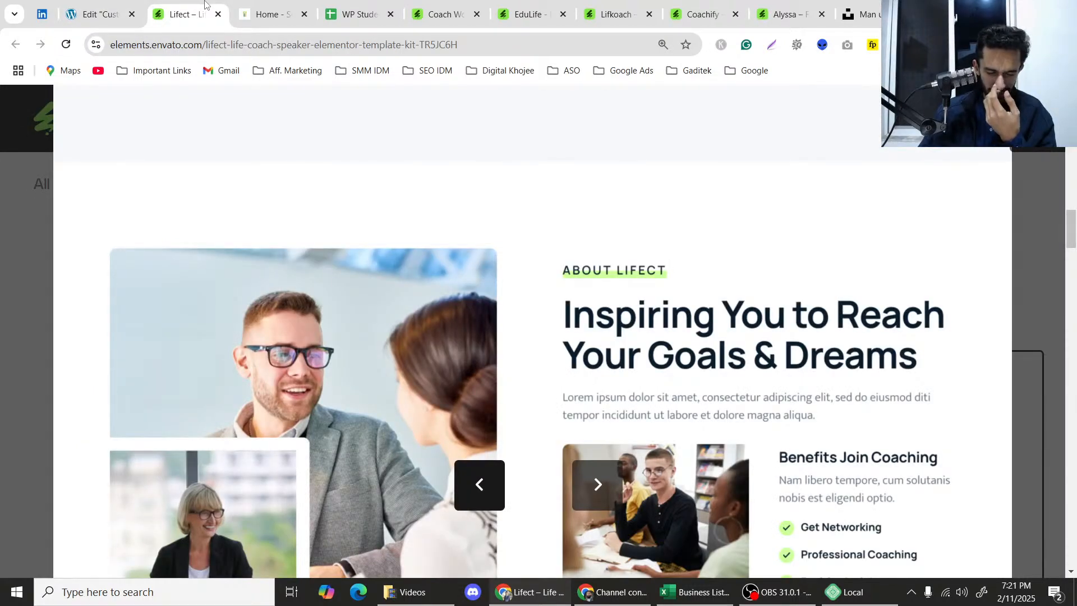
click(252, 3)
click(140, 3)
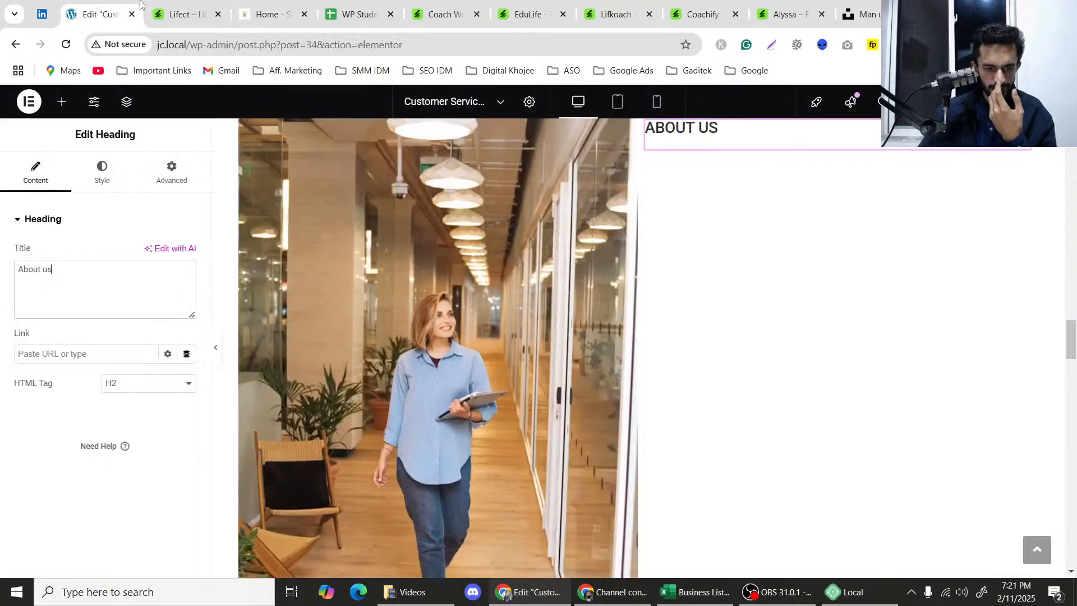
click(172, 3)
click(130, 4)
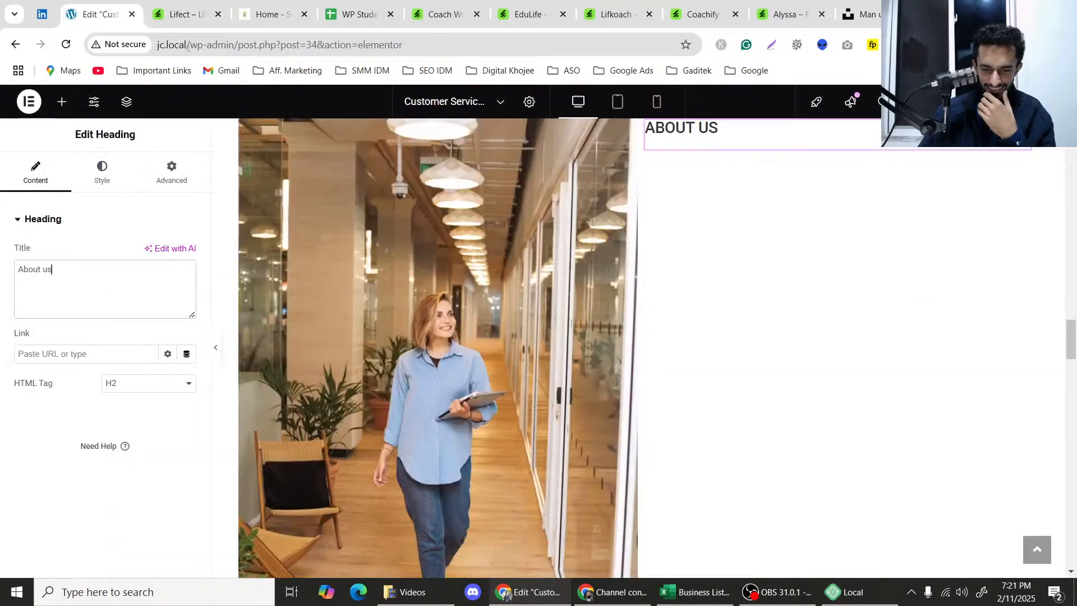
Copy the "Your Key to Closing More Deals and Building Relationships" heading from the services section, paste it below "About us" and left-align it.
scroll(713, 219, up, 10)
scroll(709, 208, up, 8)
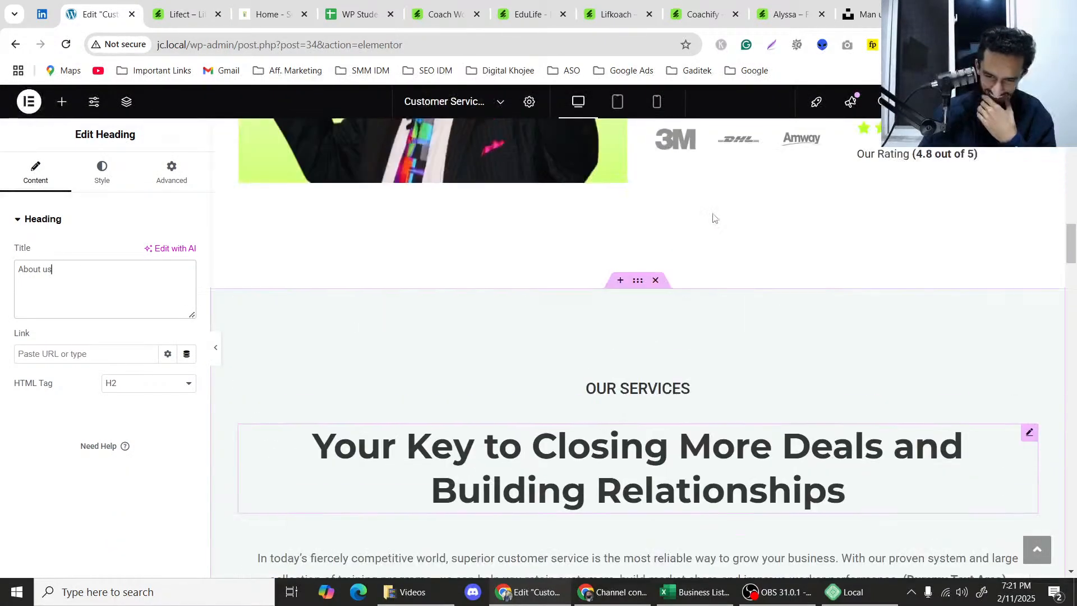
scroll(712, 216, down, 2)
right_click(1007, 305)
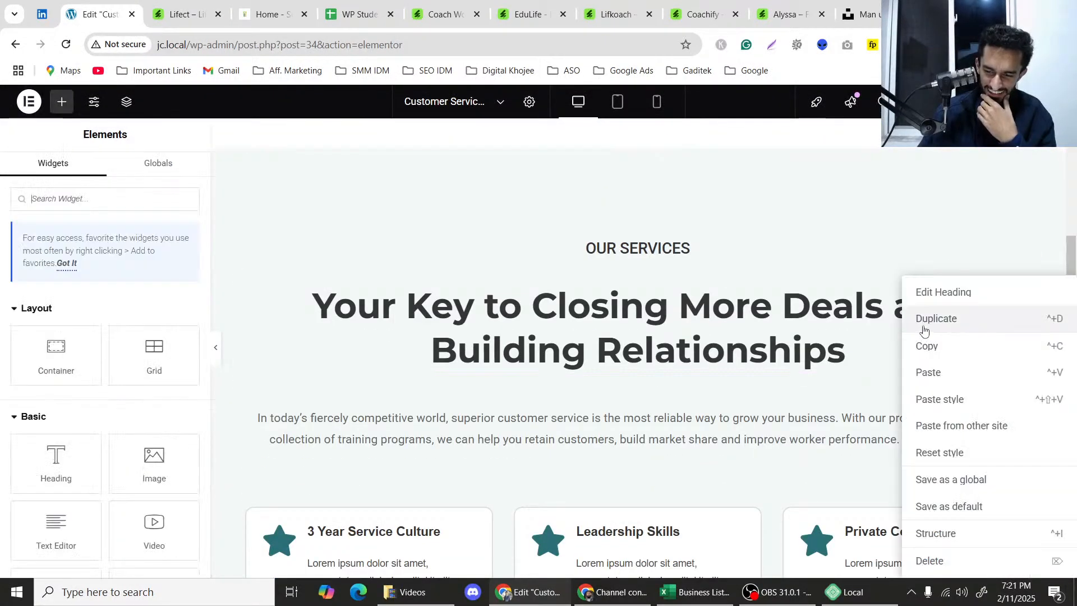
click(923, 344)
scroll(918, 348, down, 6)
scroll(912, 347, down, 5)
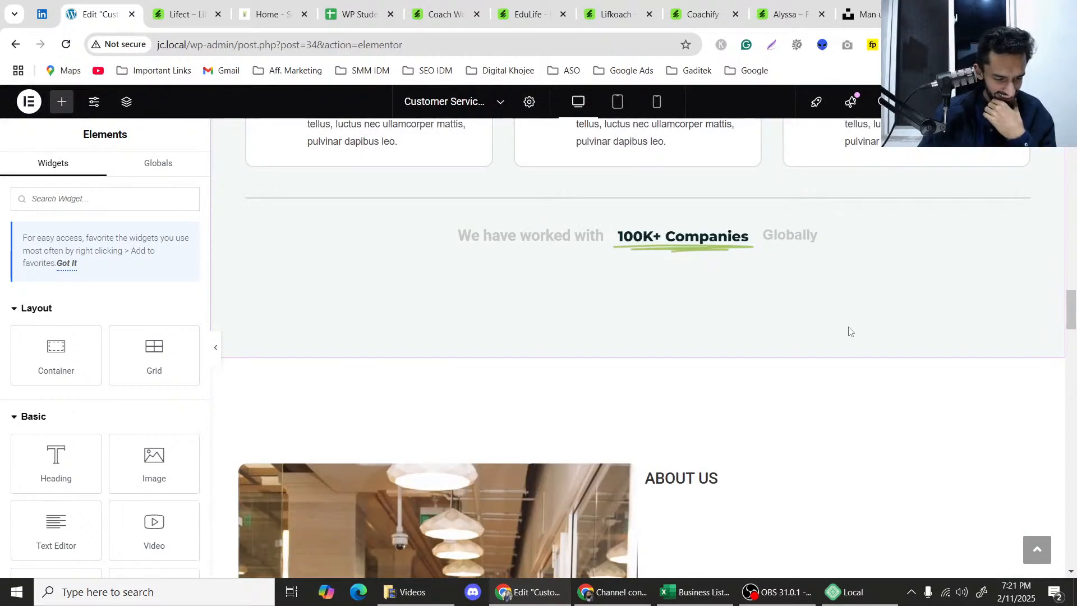
scroll(846, 331, down, 5)
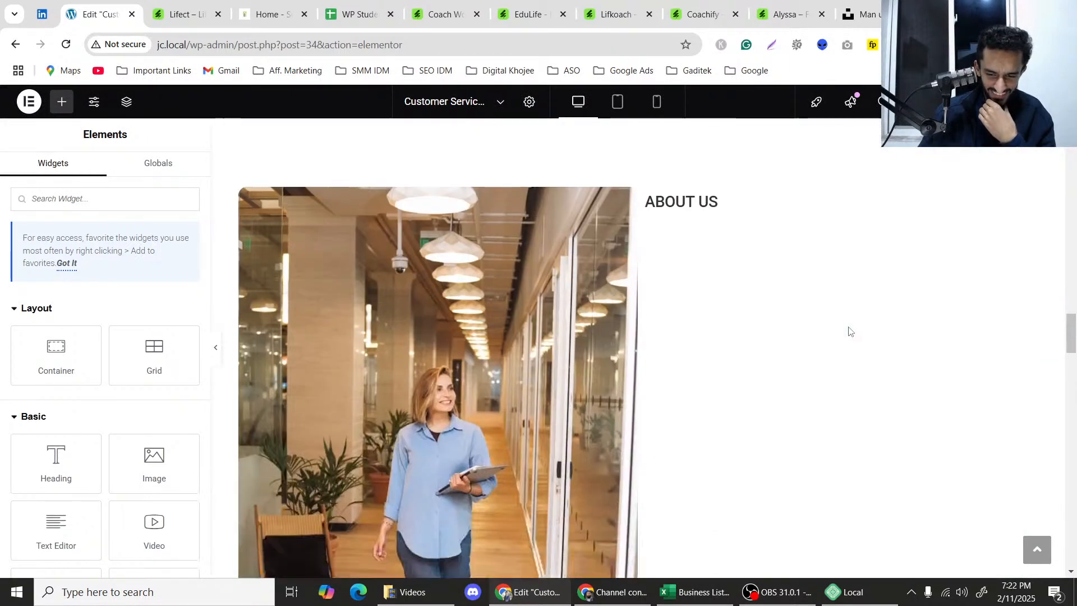
right_click(749, 200)
click(766, 294)
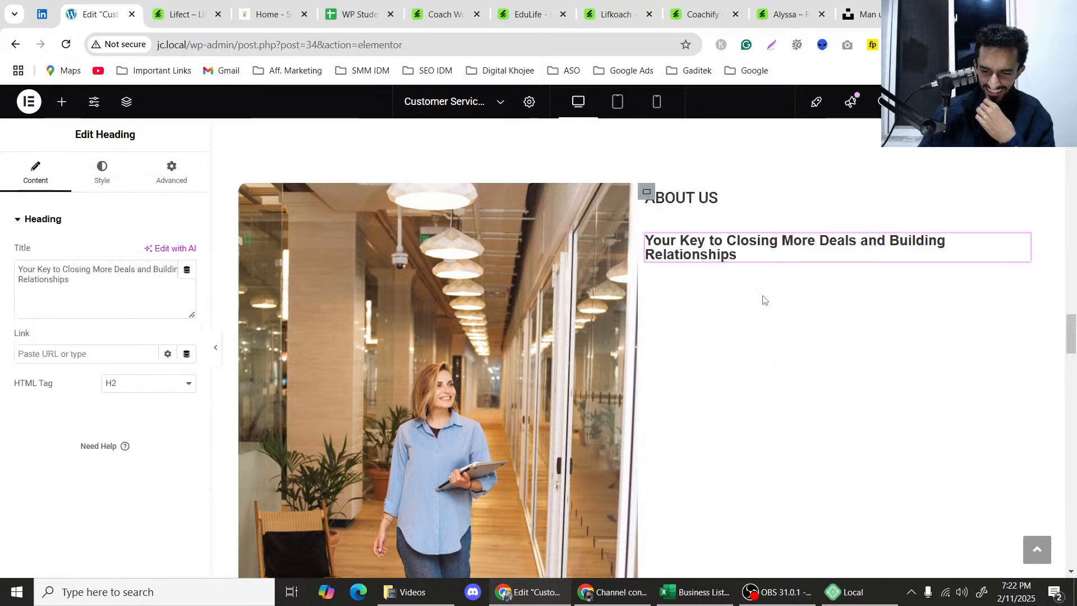
click(103, 171)
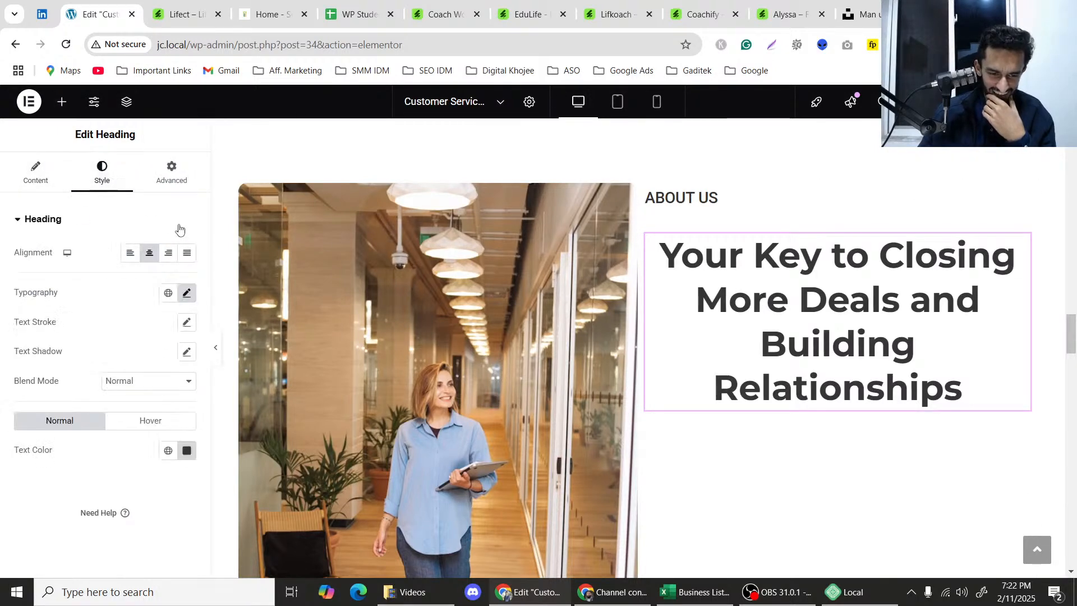
click(130, 258)
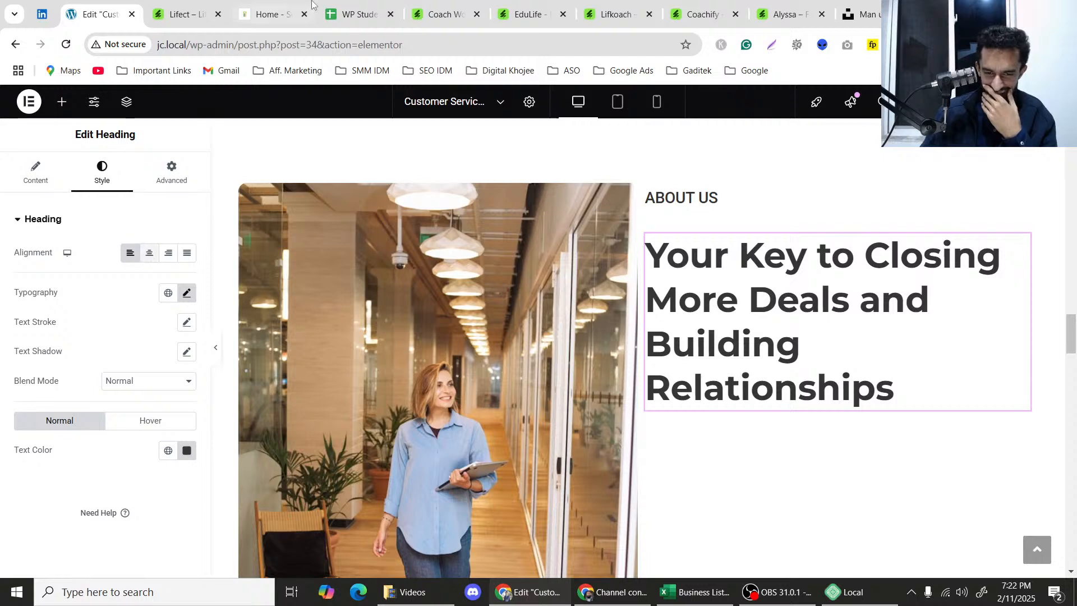
Review the Service Quality Institute page and the Lifect template's About section for the main heading's wording.
click(259, 7)
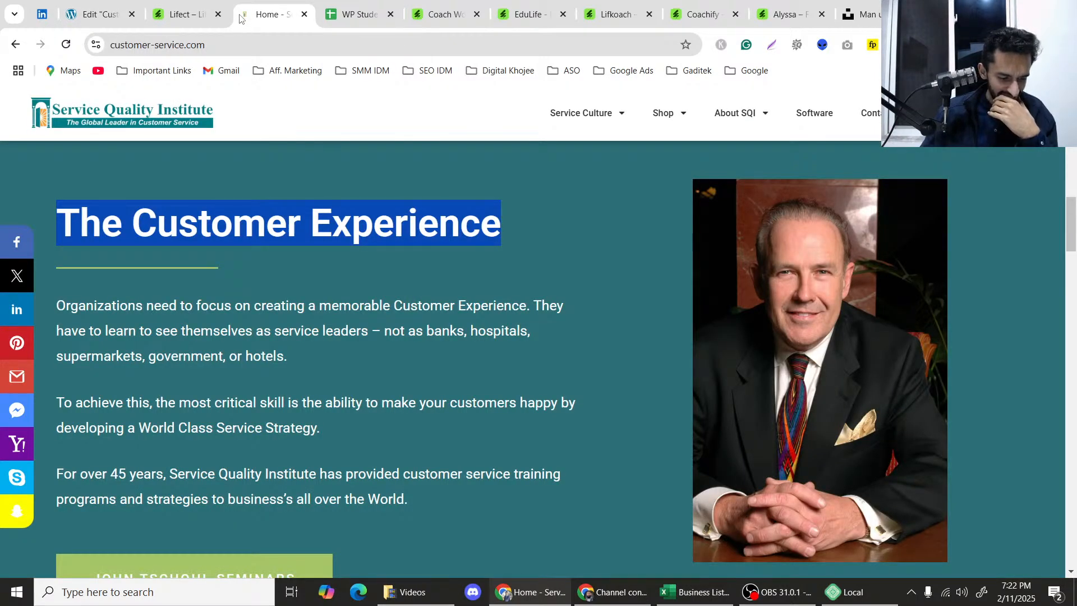
click(120, 5)
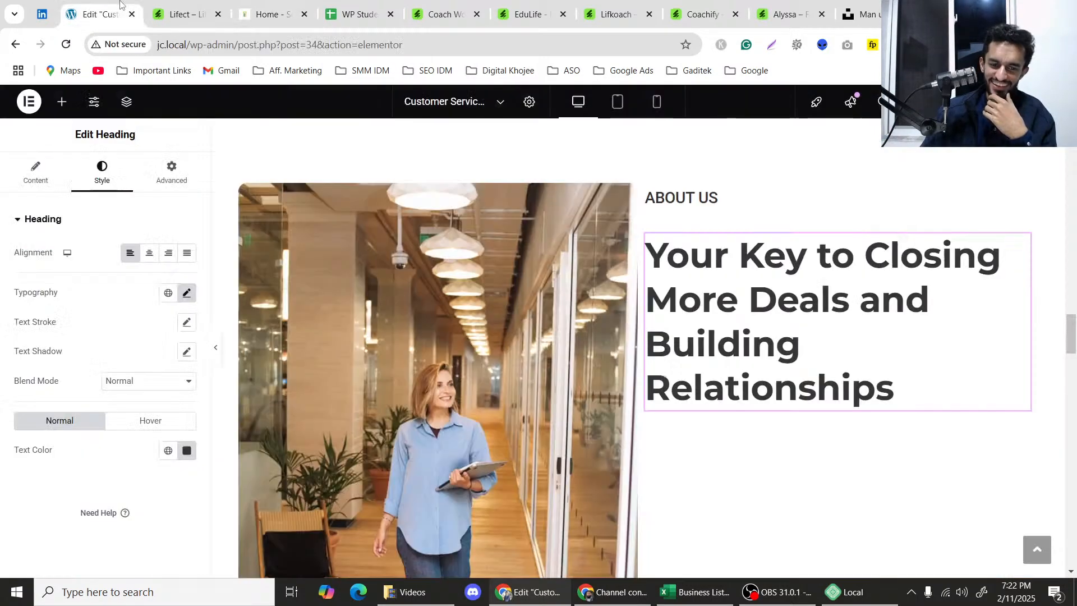
click(172, 5)
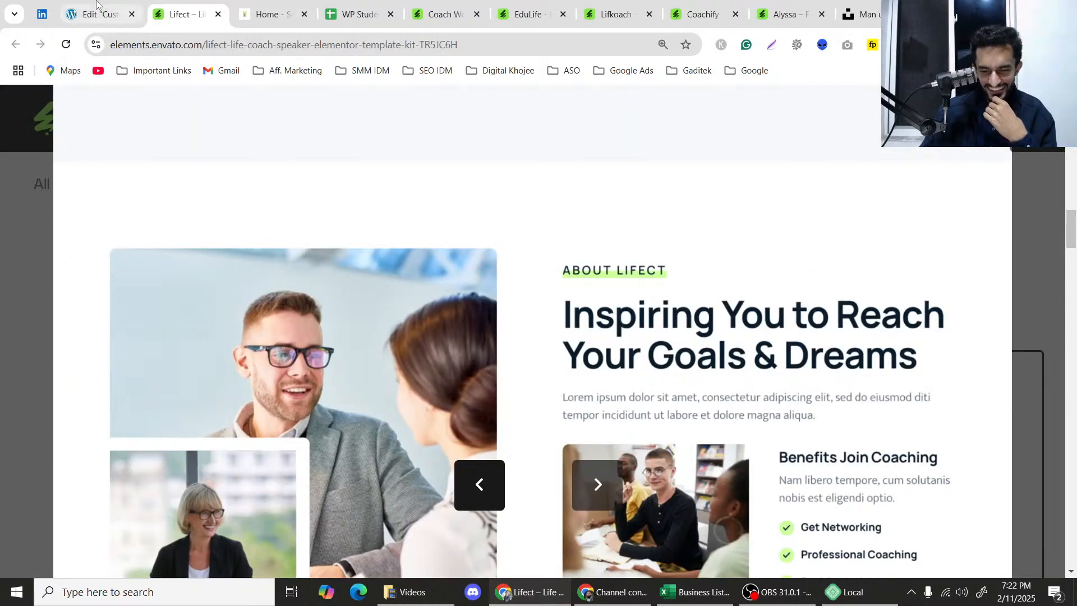
click(95, 4)
click(35, 171)
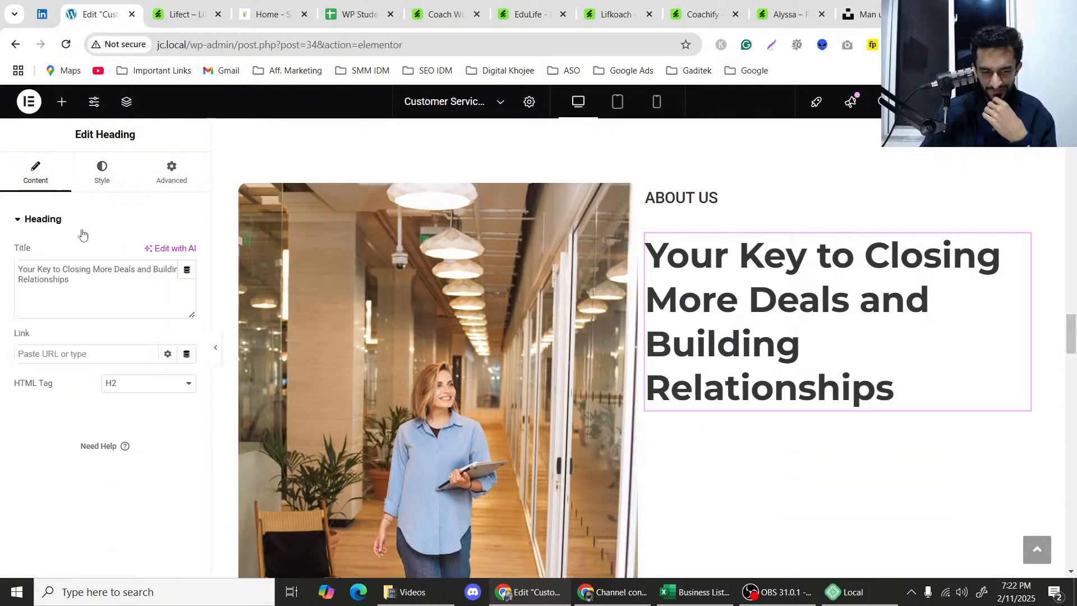
click(107, 277)
key(ctrl+a)
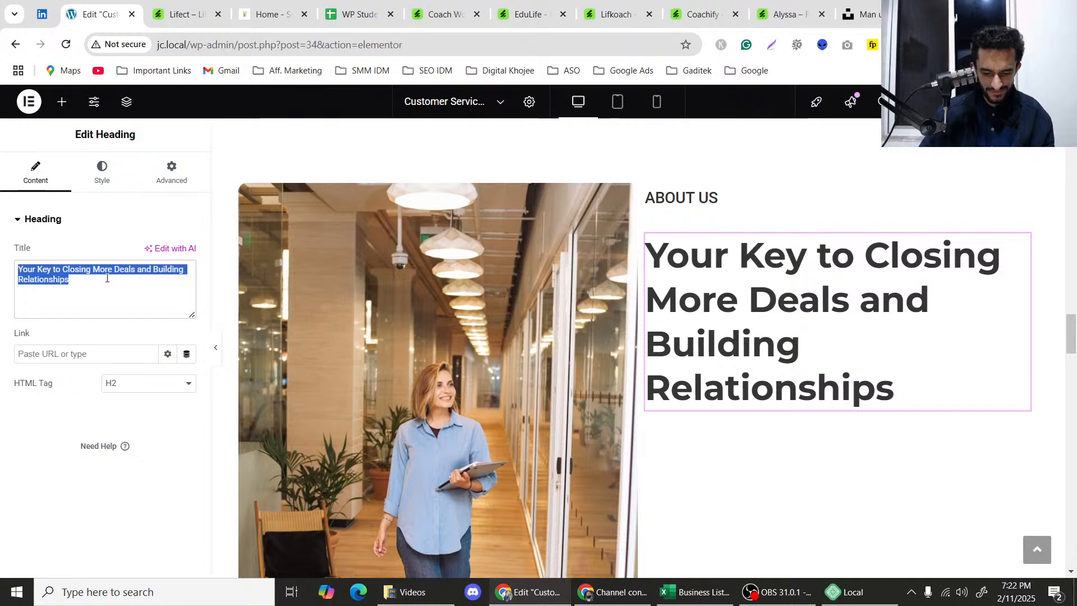
text(Help)
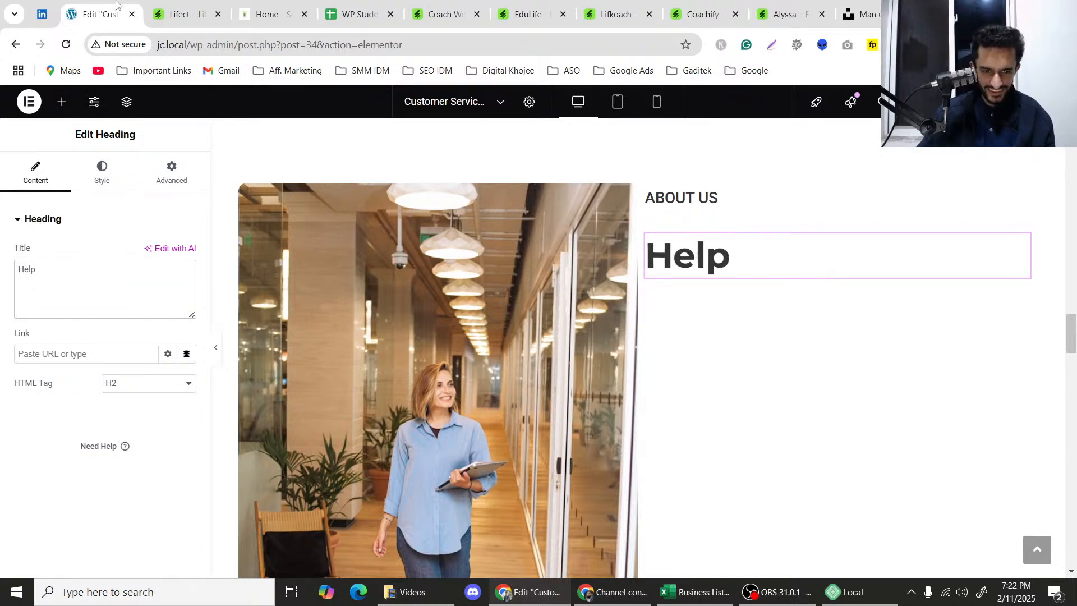
Set the large heading's title to "The Customer Experience" from the Service Quality Institute page and preview the section without the editing panel.
click(265, 14)
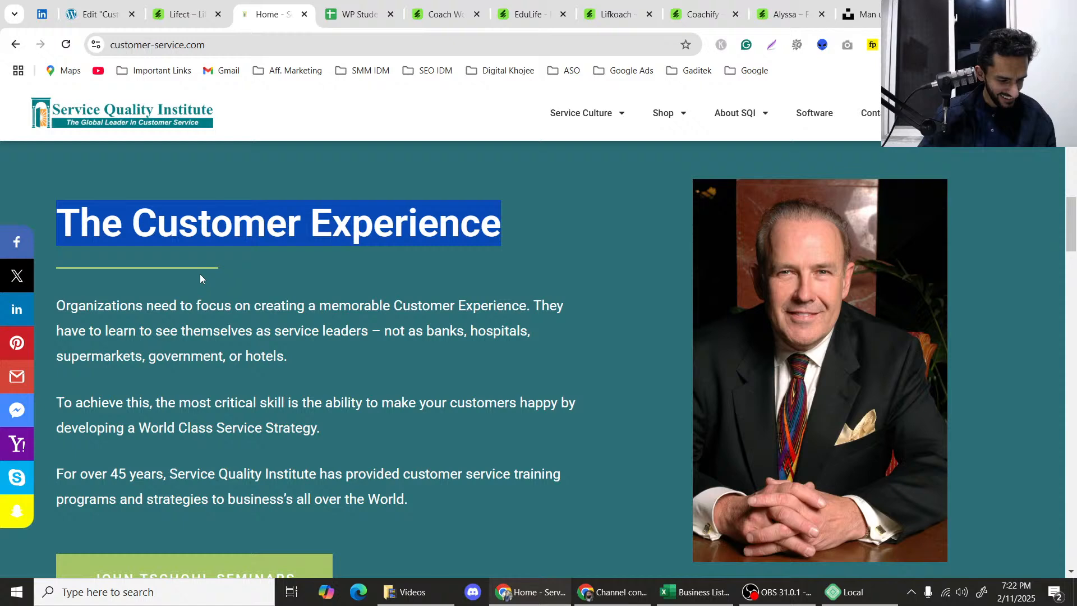
click(145, 12)
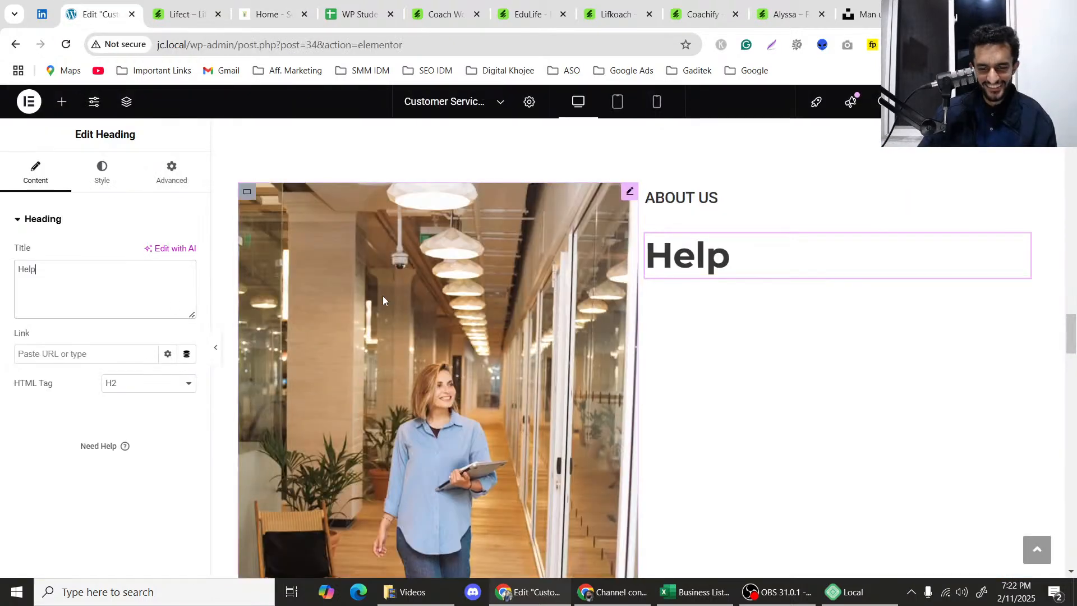
click(82, 282)
key(ctrl+a)
text(The Customer Experience)
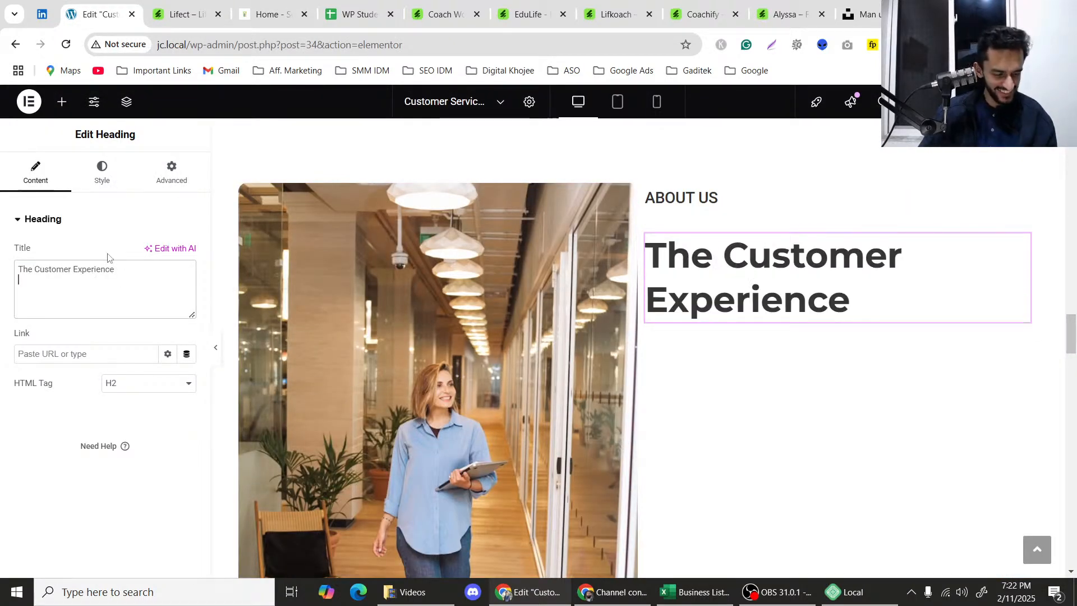
click(215, 352)
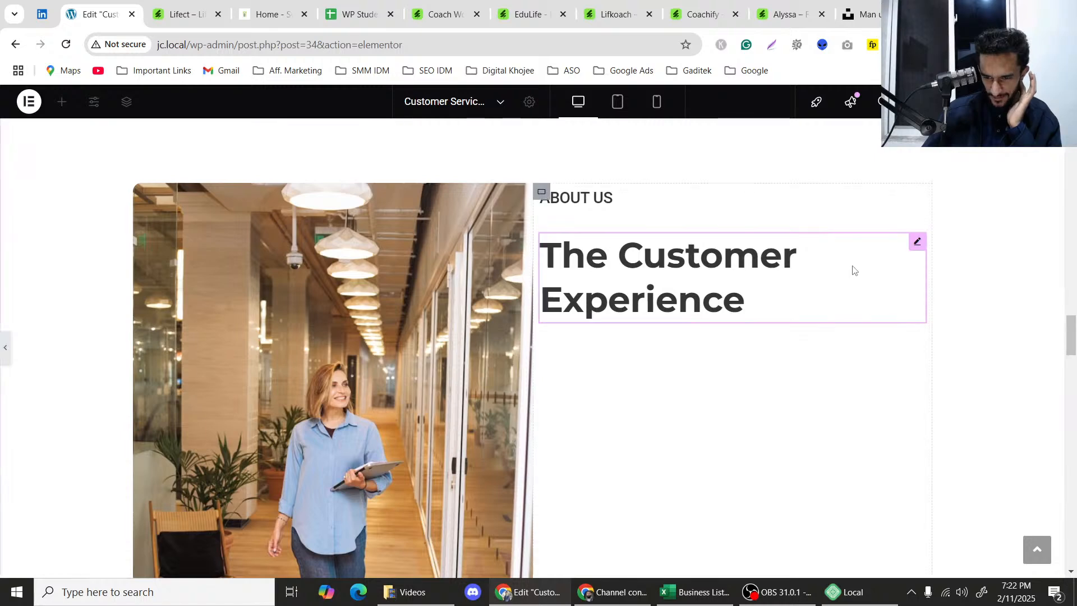
click(918, 242)
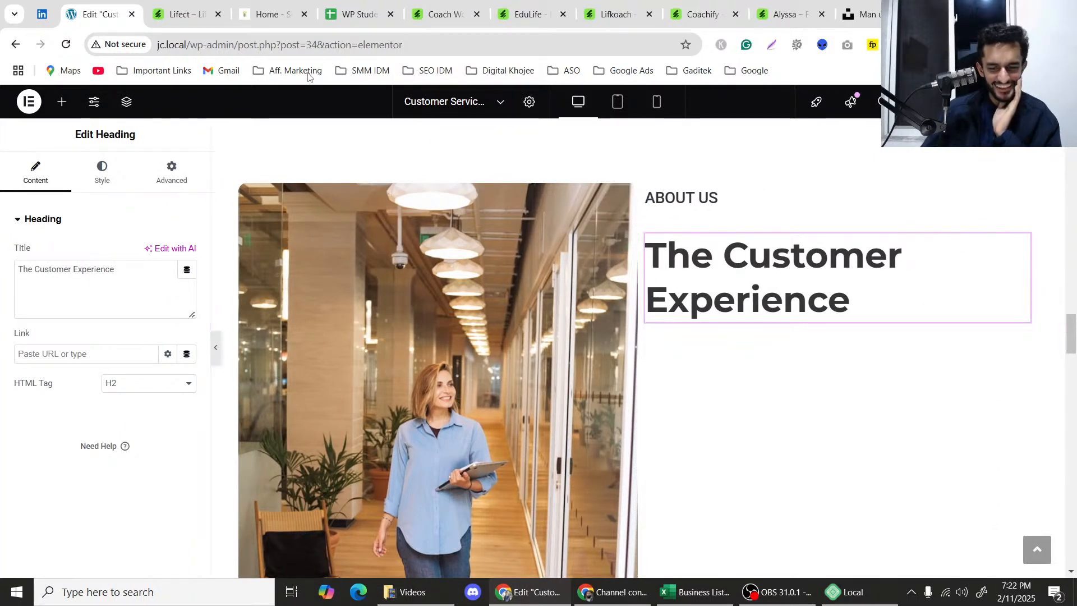
Compare the about section with the Lifect template's About section and review the page's services section above it.
mouse_move(176, 4)
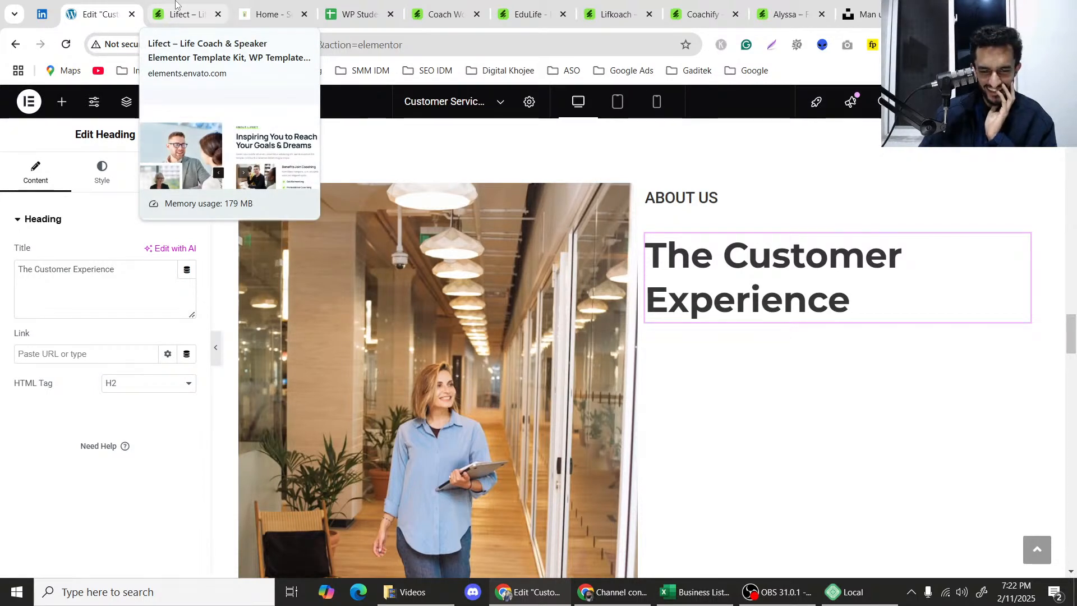
click(175, 4)
click(96, 14)
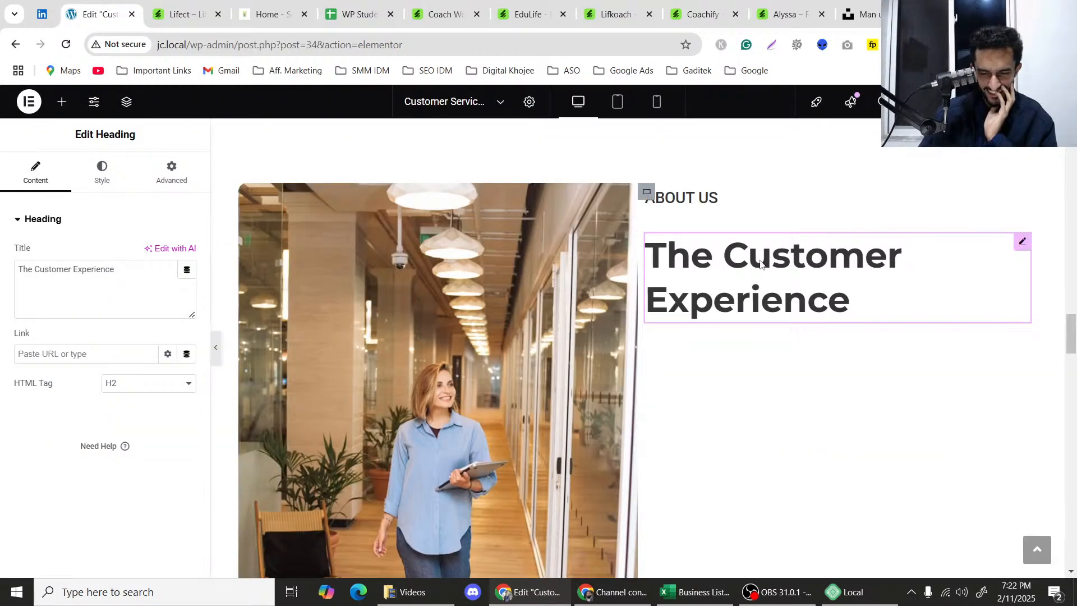
scroll(761, 264, up, 6)
scroll(760, 264, down, 6)
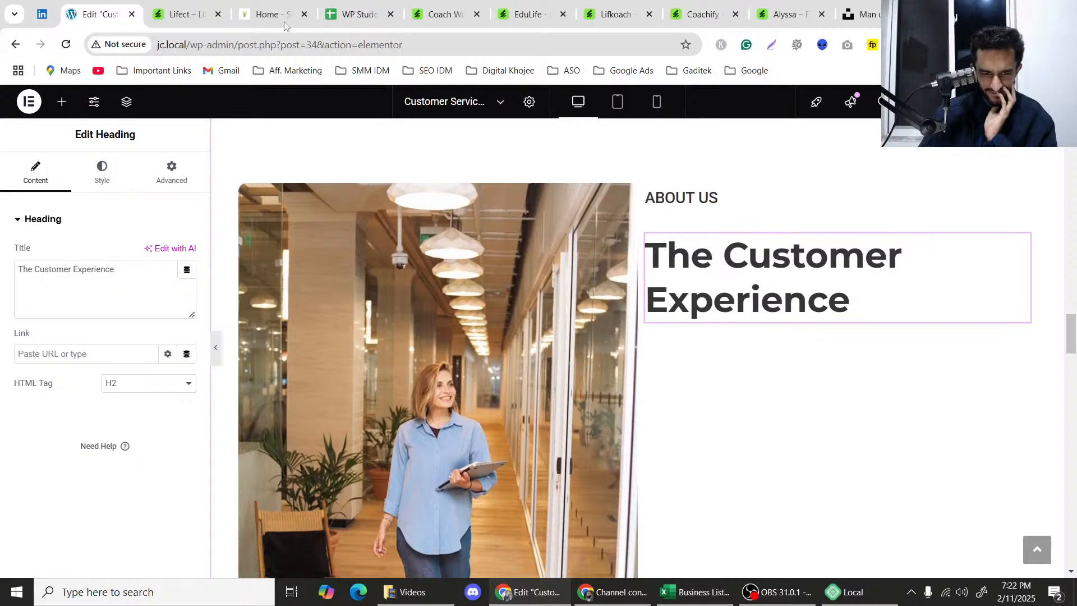
click(202, 2)
click(141, 3)
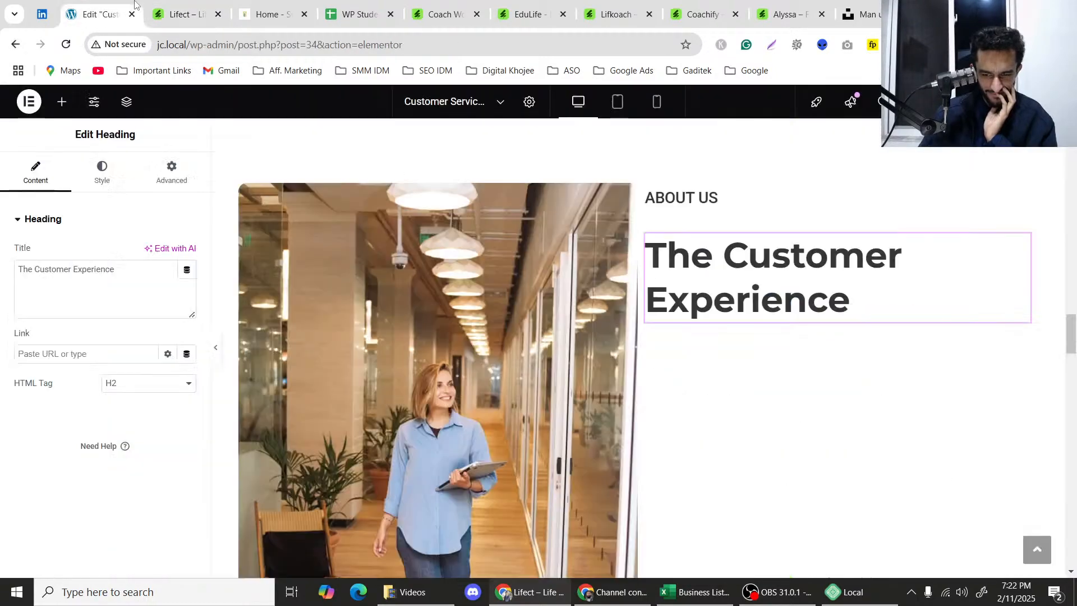
scroll(709, 264, down, 2)
scroll(709, 264, up, 5)
scroll(494, 171, down, 5)
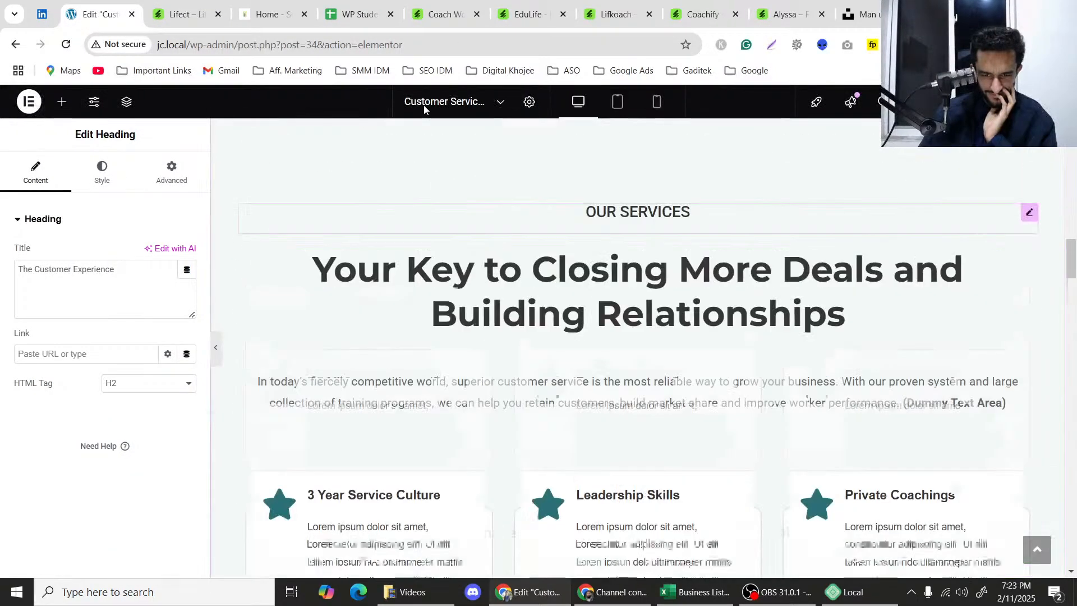
scroll(494, 171, up, 1)
Copy the three body paragraphs under "The Customer Experience" from the Service Quality Institute page and return to the Elementor page.
click(273, 4)
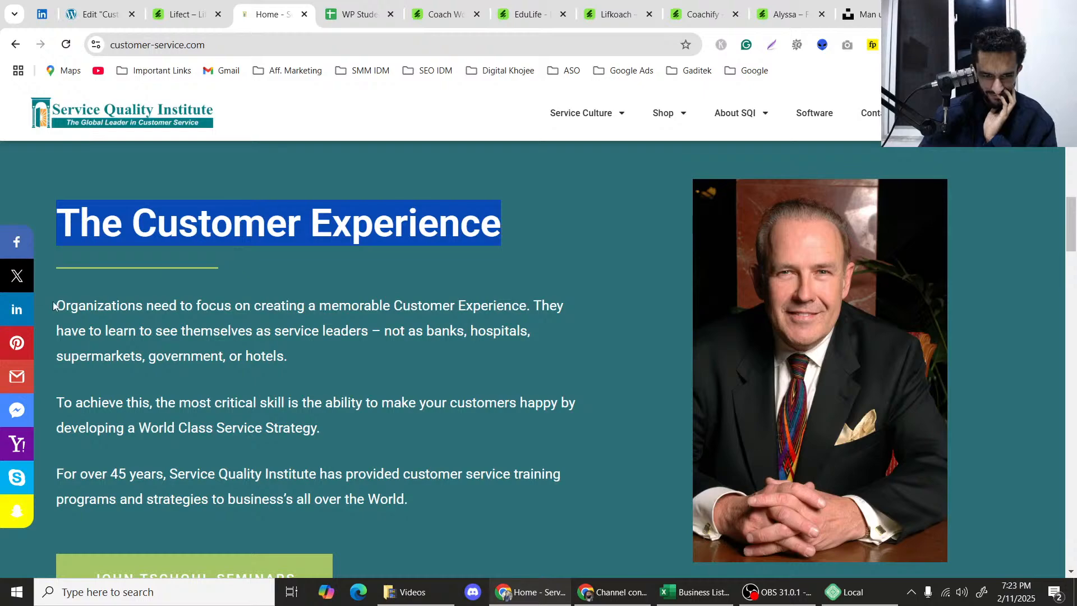
drag(54, 305, 419, 493)
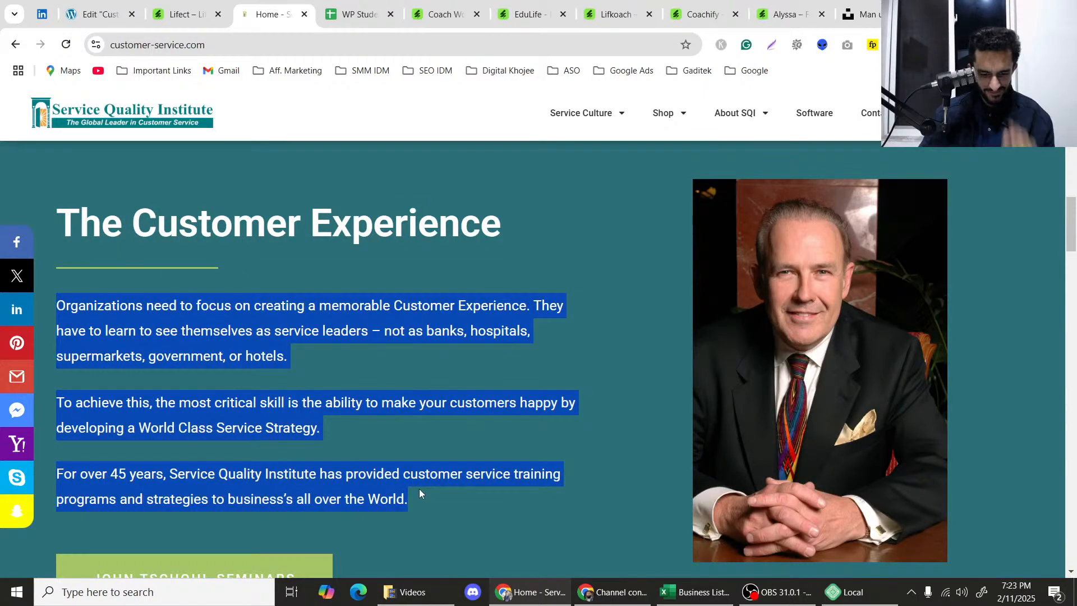
click(75, 3)
Copy the paragraph text block under "Our Short Story" and paste it below the "The Customer Experience" heading in the about section.
scroll(873, 334, up, 5)
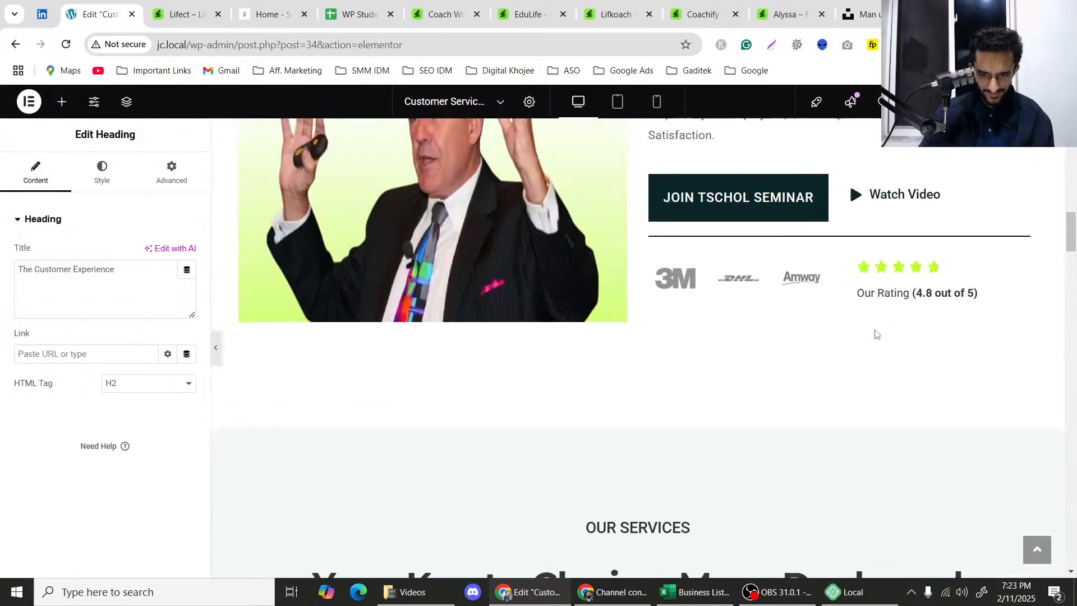
scroll(873, 334, down, 6)
scroll(881, 314, up, 4)
scroll(881, 314, up, 6)
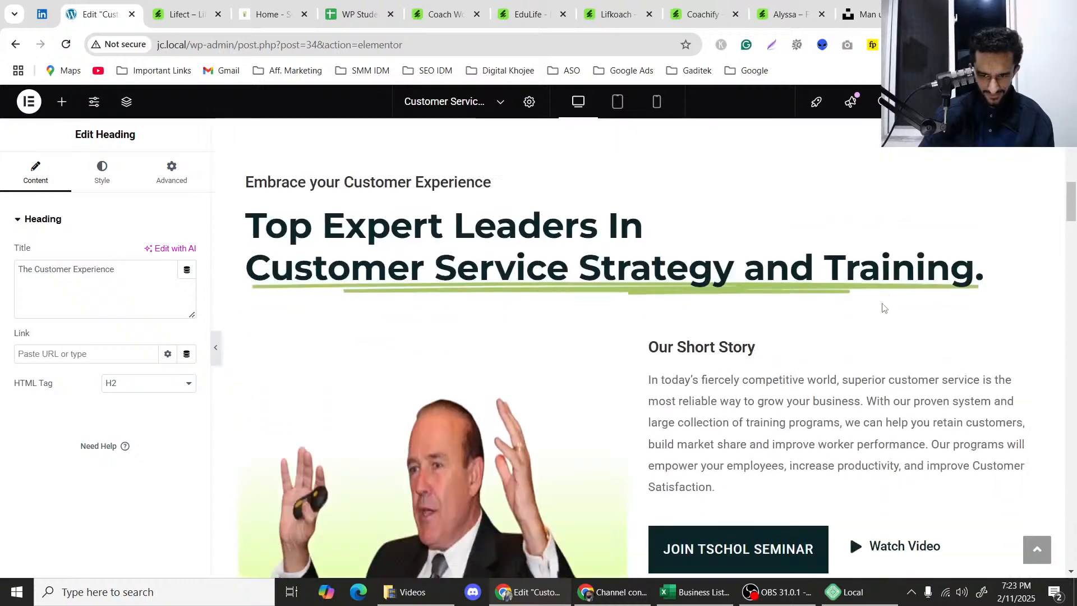
right_click(1023, 379)
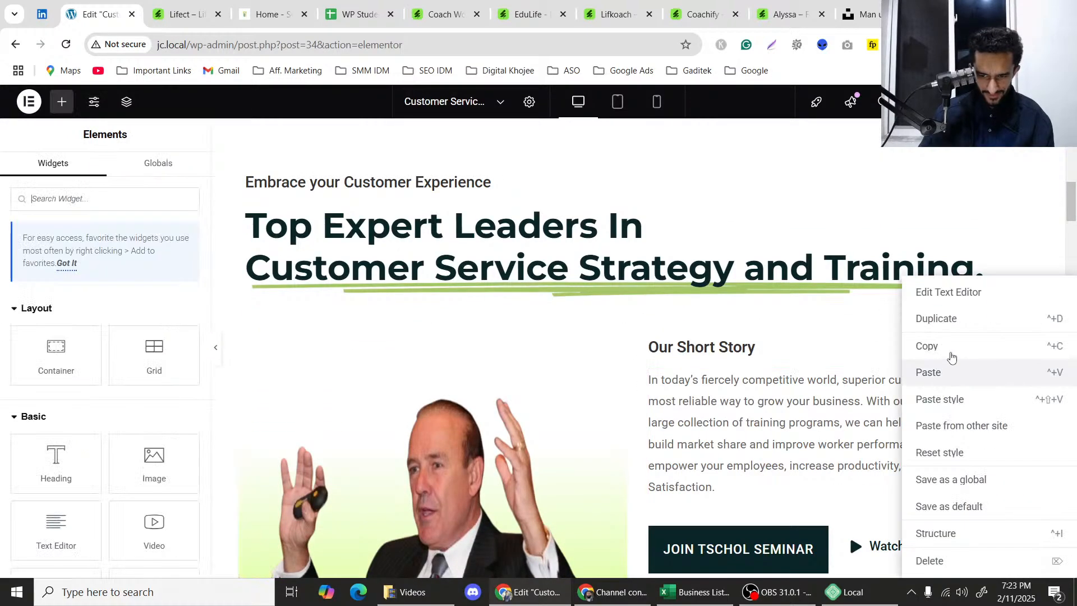
click(950, 349)
scroll(686, 379, down, 10)
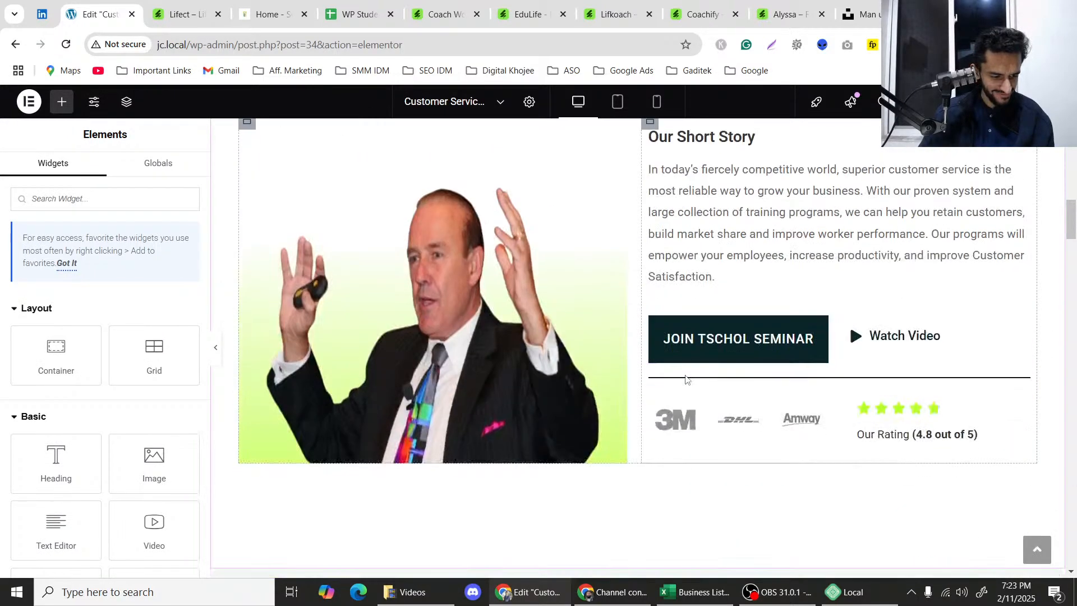
scroll(686, 379, down, 15)
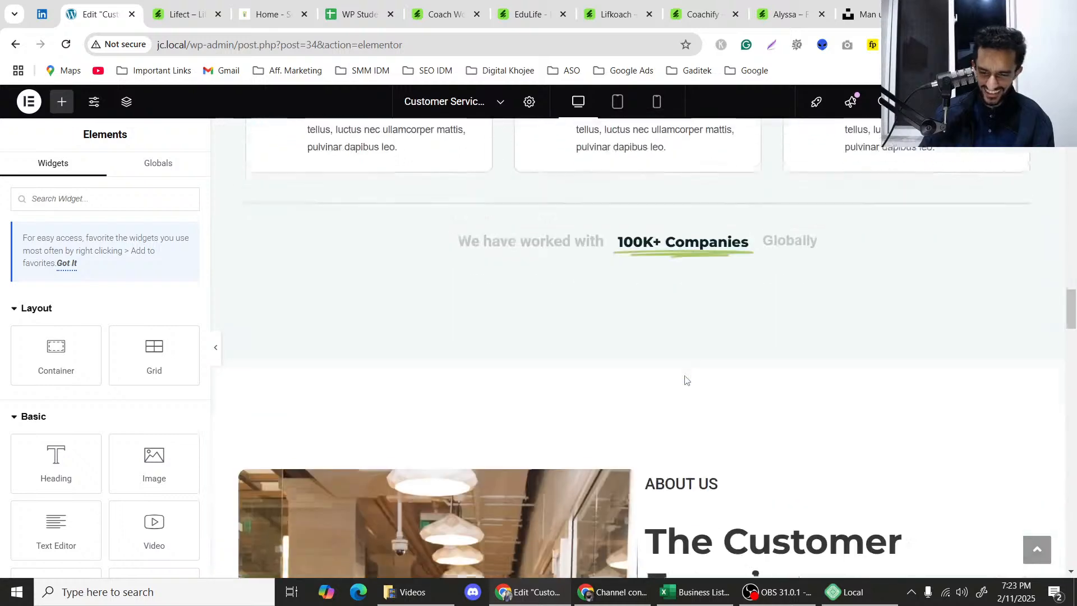
right_click(869, 208)
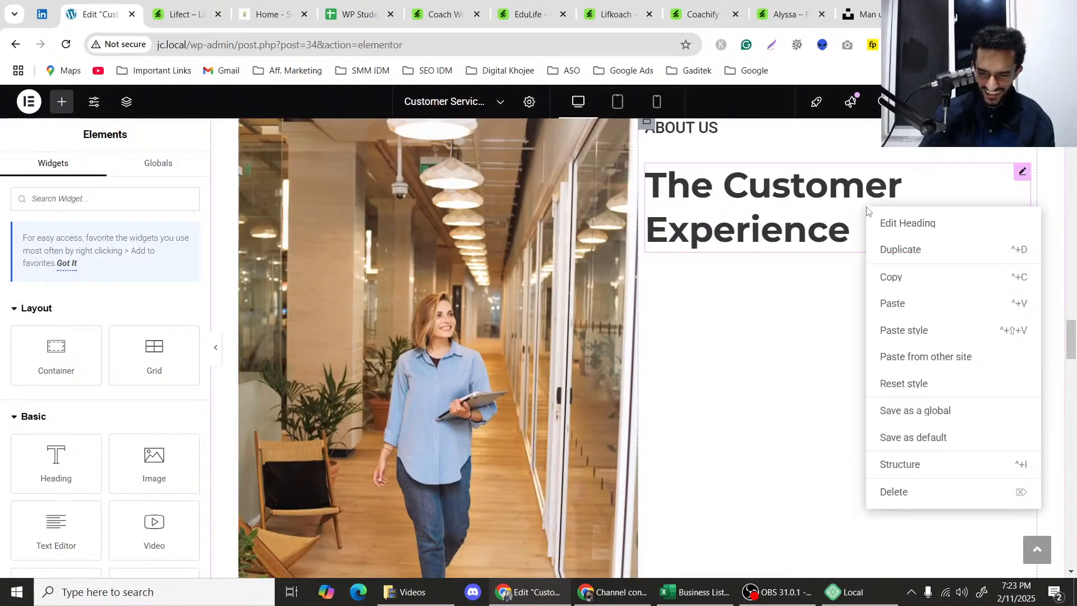
click(923, 305)
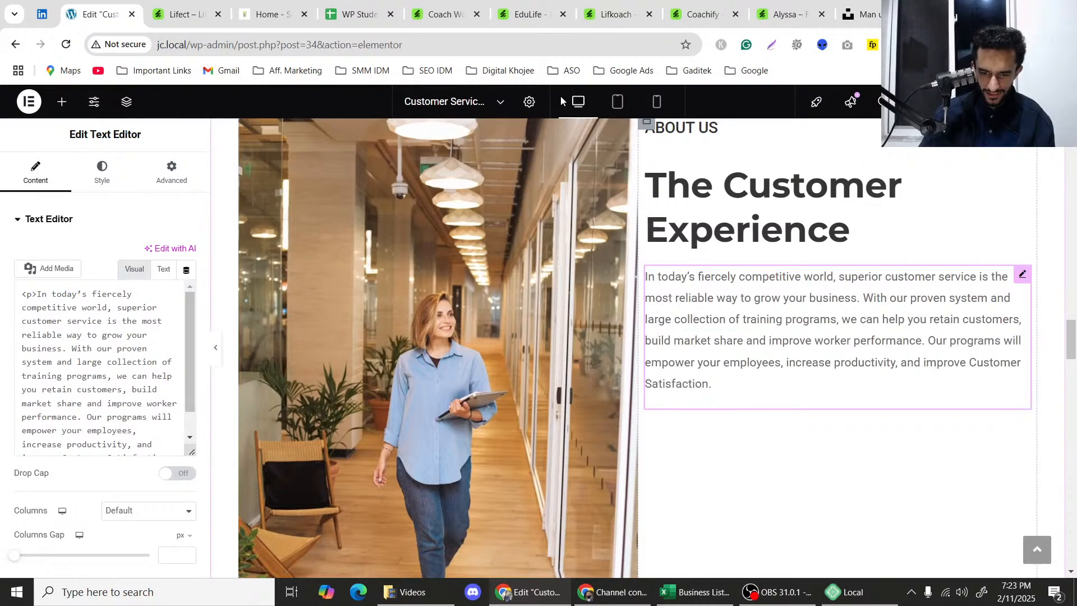
Replace the pasted text block's content with the three paragraphs copied from the Service Quality Institute page.
click(269, 15)
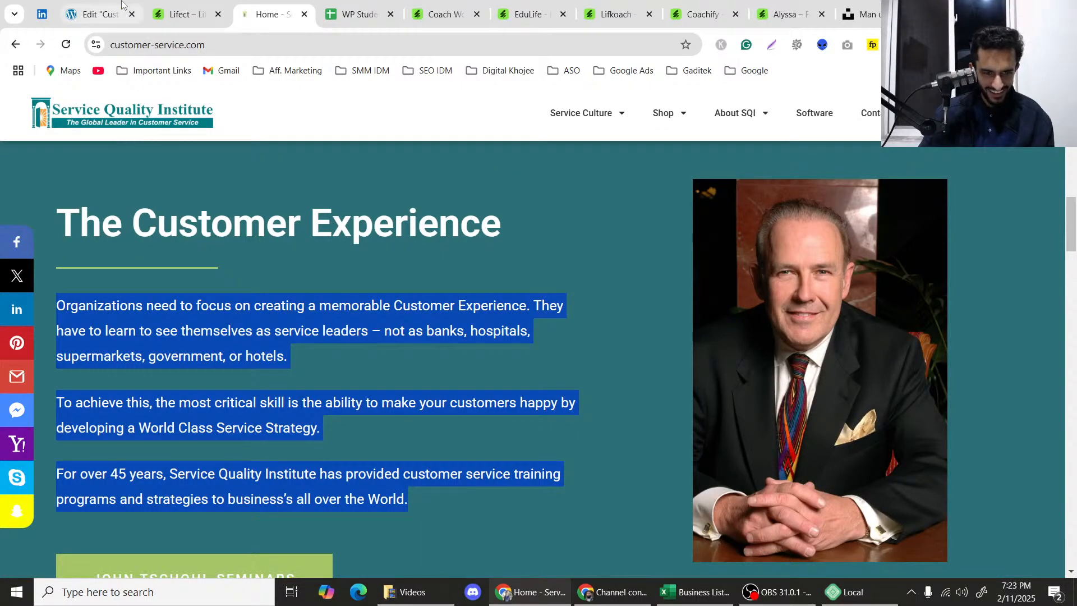
click(98, 14)
key(ctrl+a)
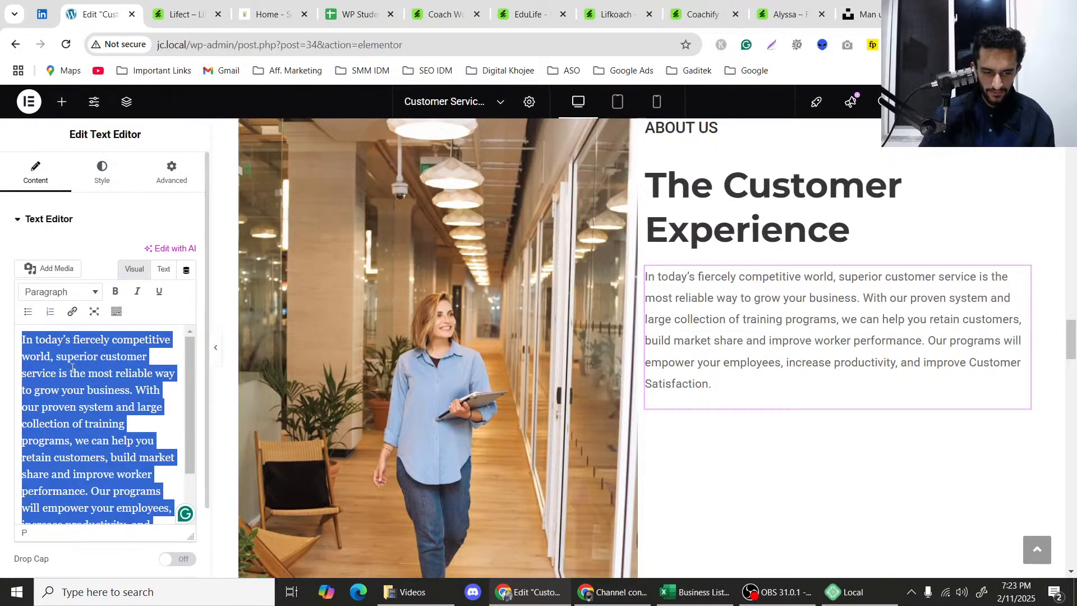
click(164, 268)
double_click(93, 347)
key(ctrl+a)
key(ctrl+v)
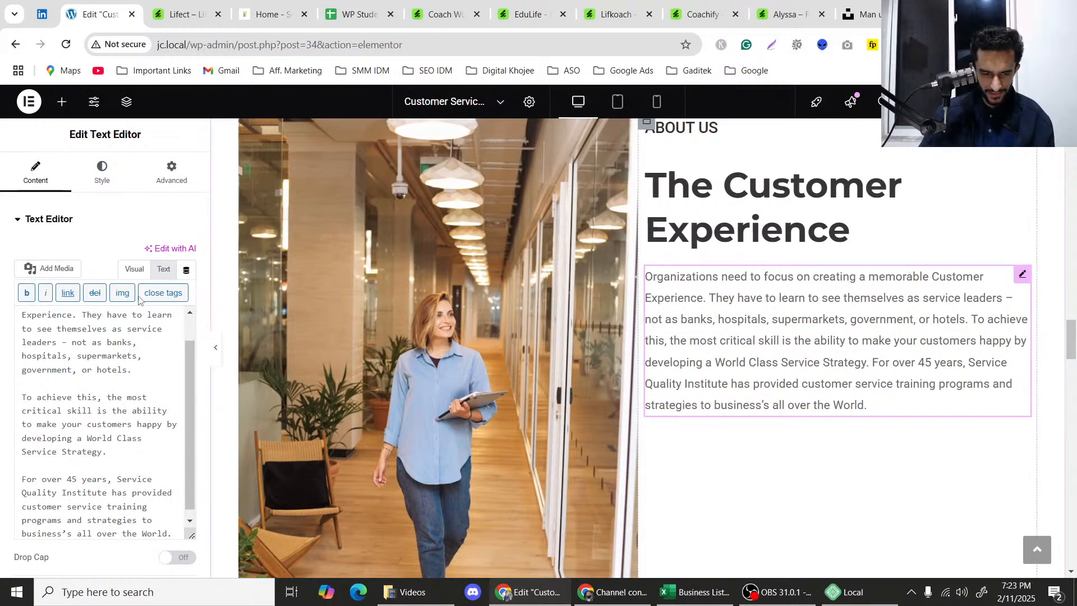
Format the about text as three separate paragraphs in the visual editor, without an extra blank line between them.
click(134, 269)
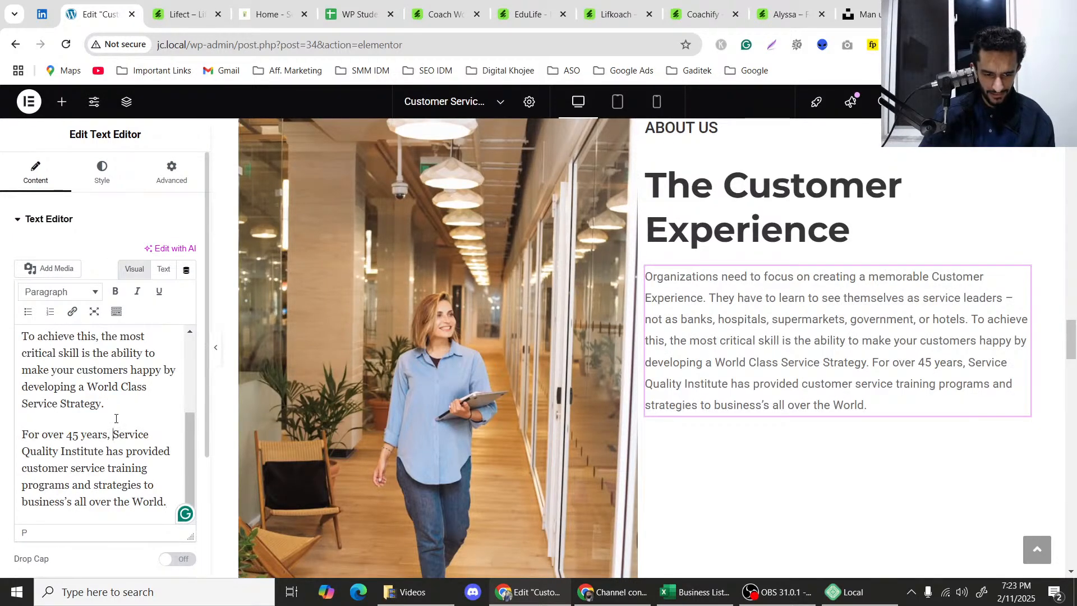
click(130, 403)
key(Return)
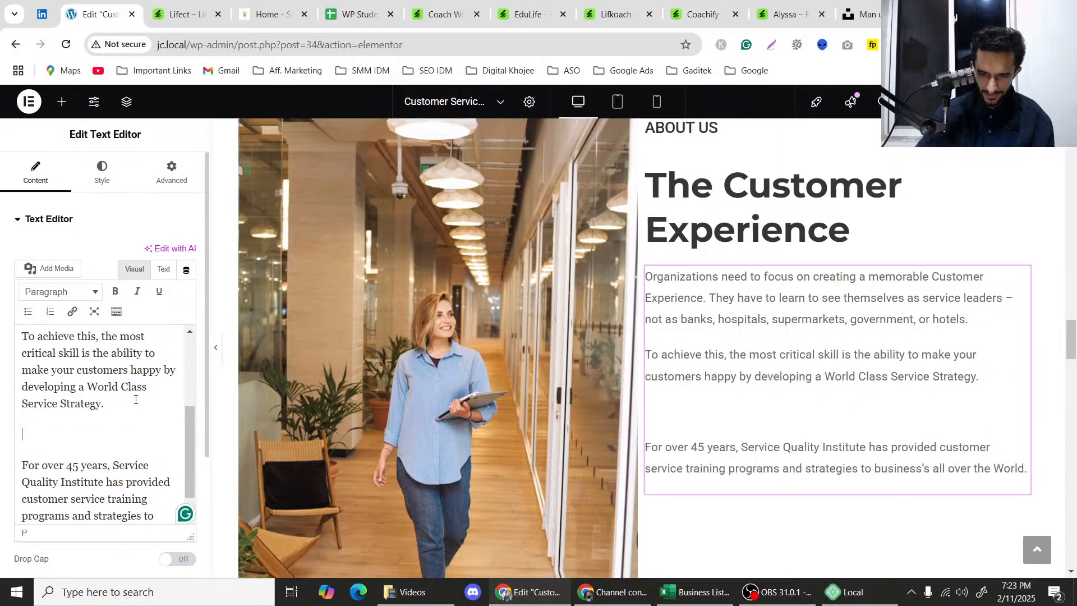
key(BackSpace)
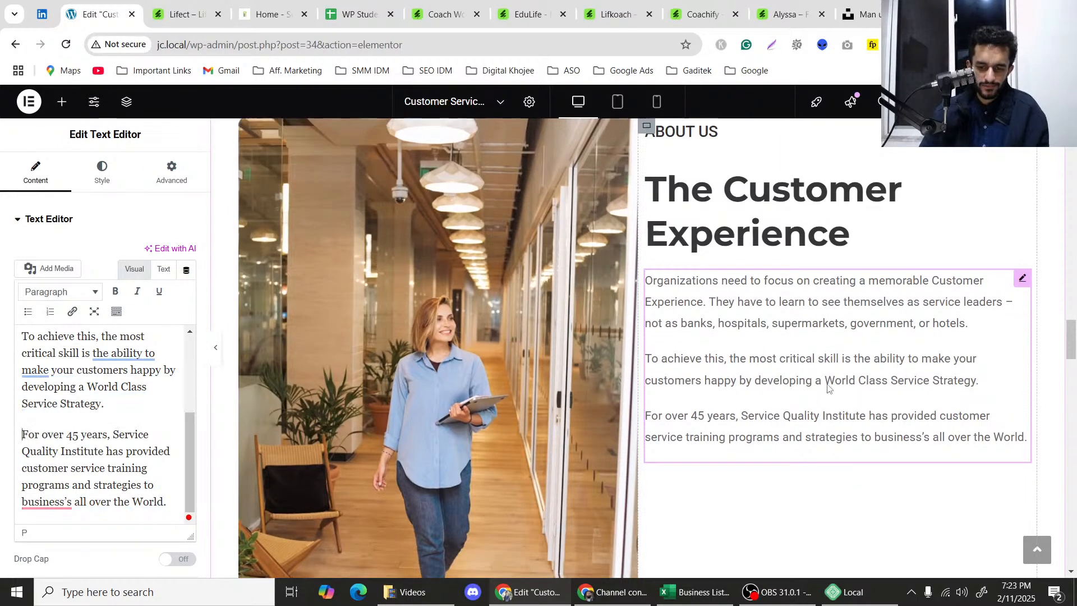
Set the "About us" heading's bottom padding to 0 px and check its spacing to the main heading.
scroll(714, 296, up, 3)
click(723, 275)
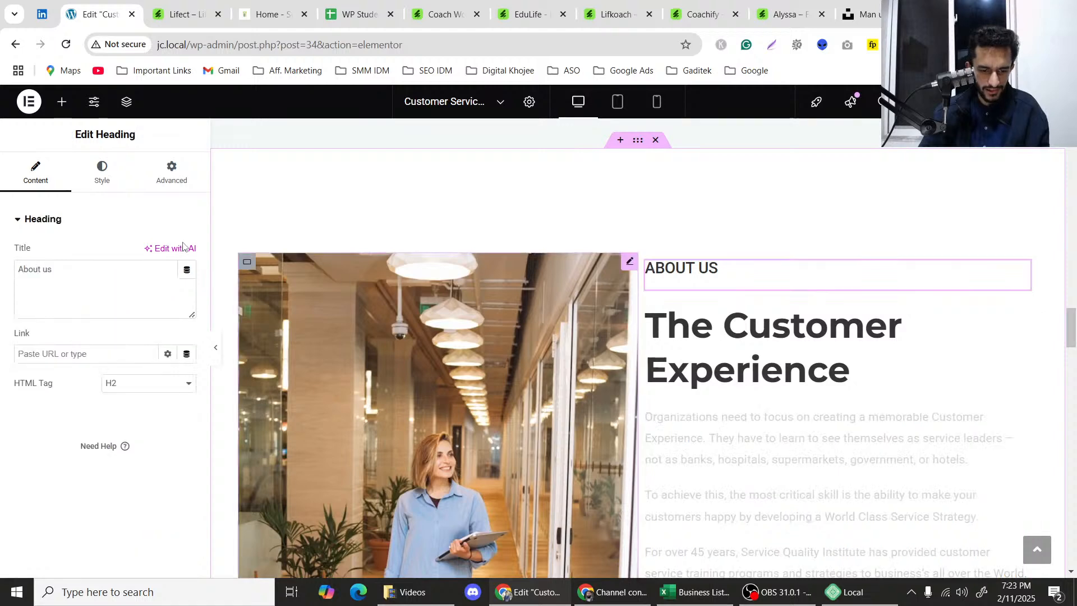
click(169, 178)
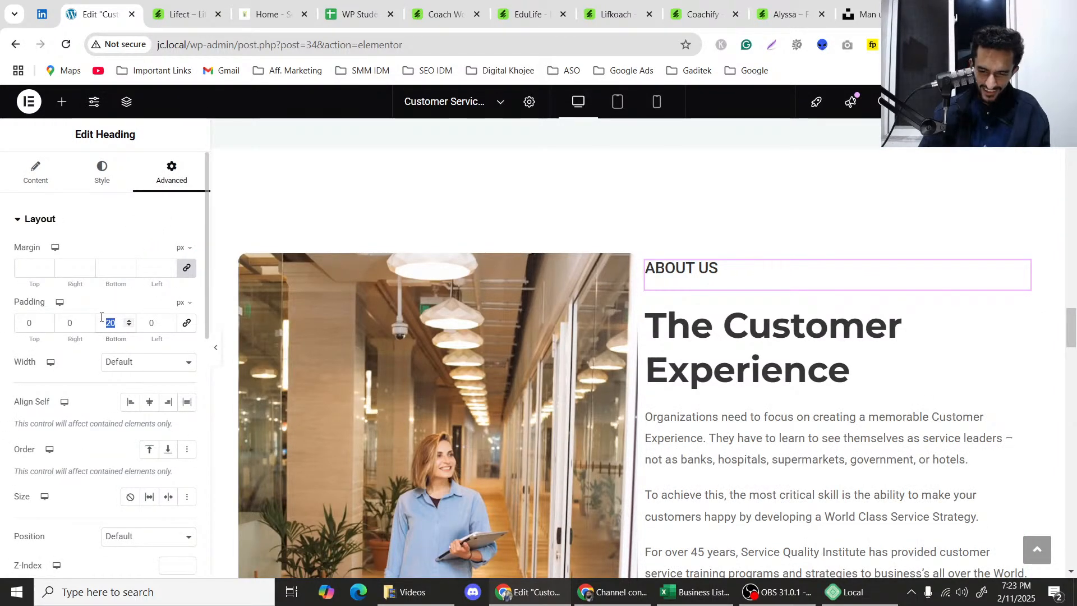
text(0)
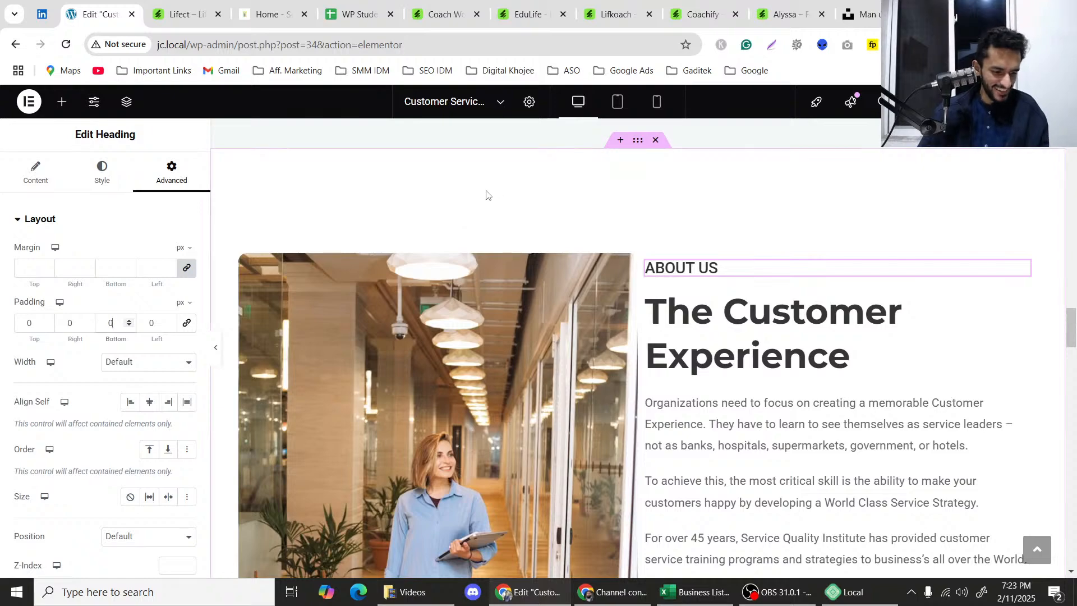
scroll(705, 280, down, 5)
scroll(705, 277, up, 3)
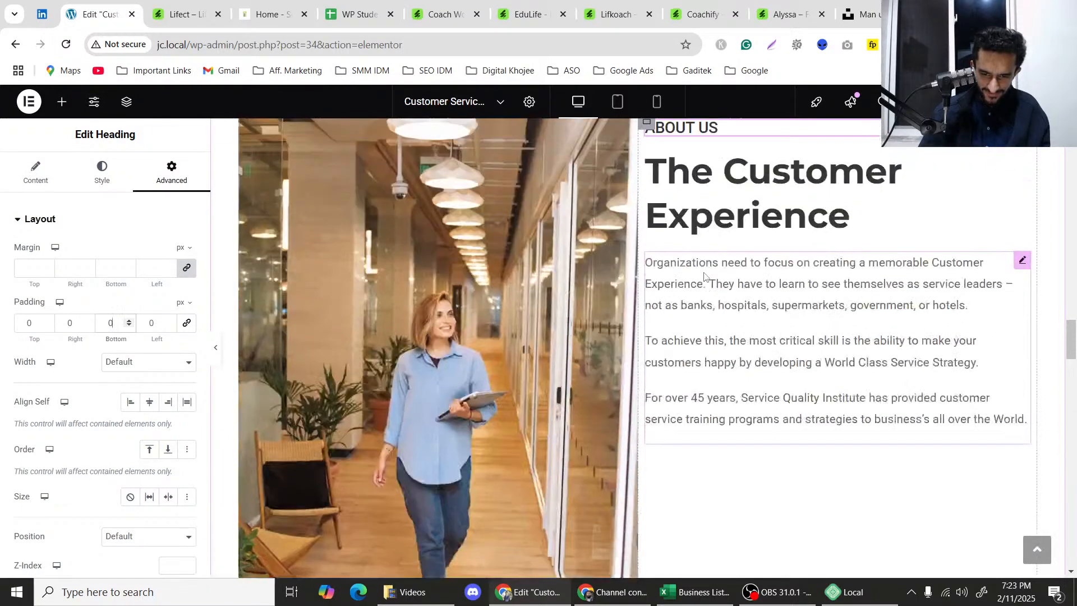
Compare the about section's text column and image height with the Lifect template's About section.
scroll(704, 277, up, 4)
click(187, 4)
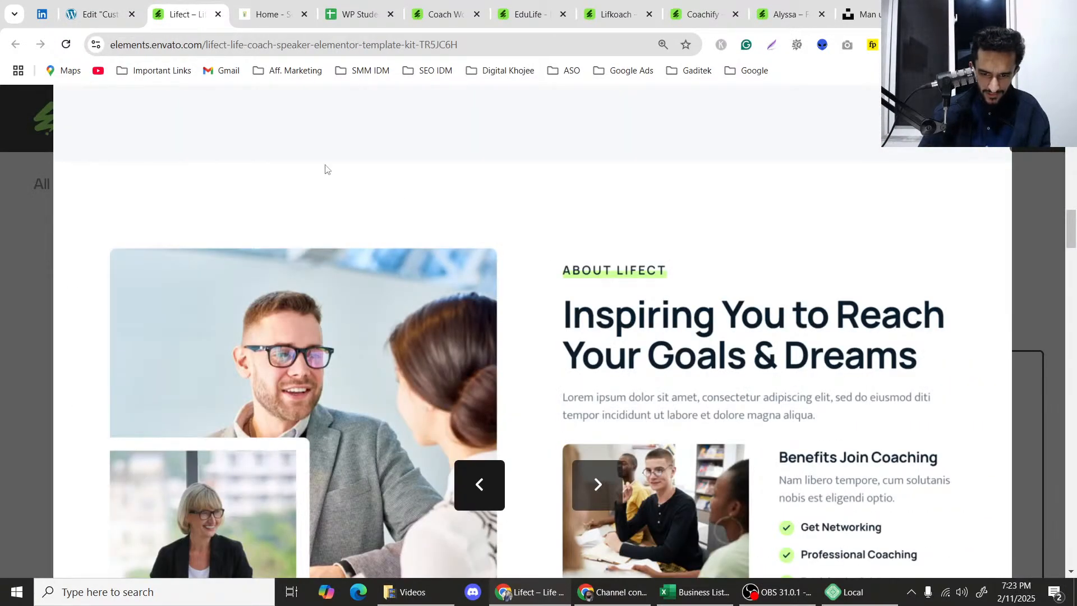
click(118, 5)
scroll(782, 274, down, 5)
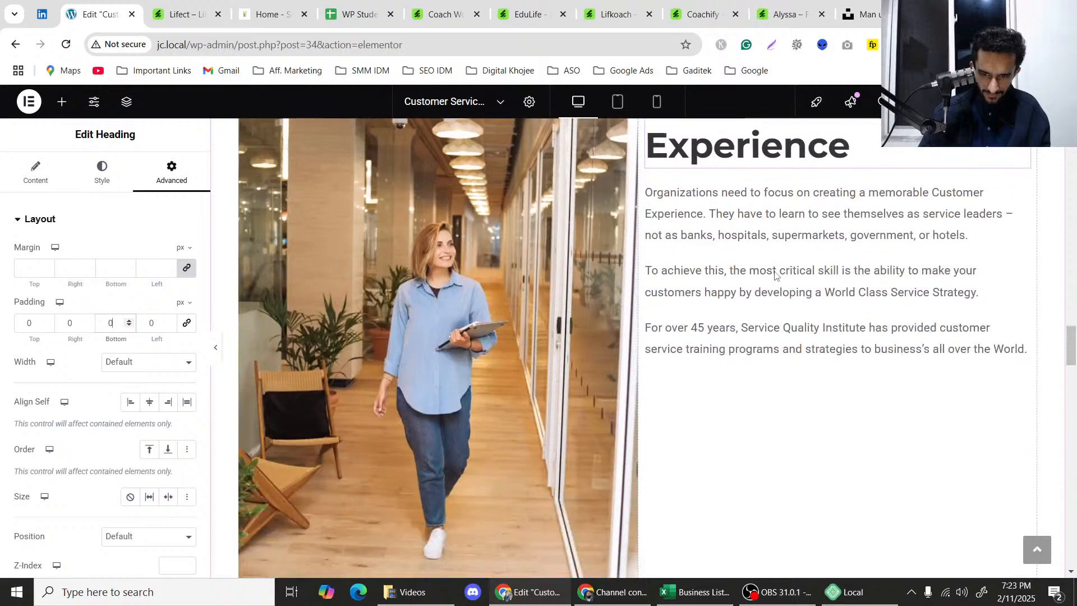
scroll(776, 275, up, 3)
scroll(774, 275, down, 1)
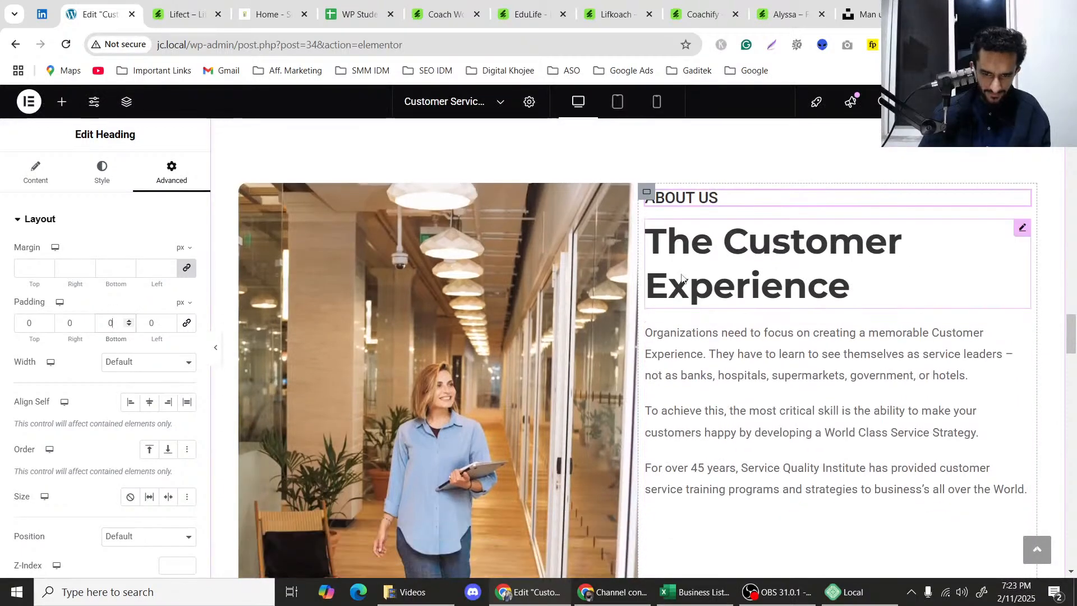
click(205, 5)
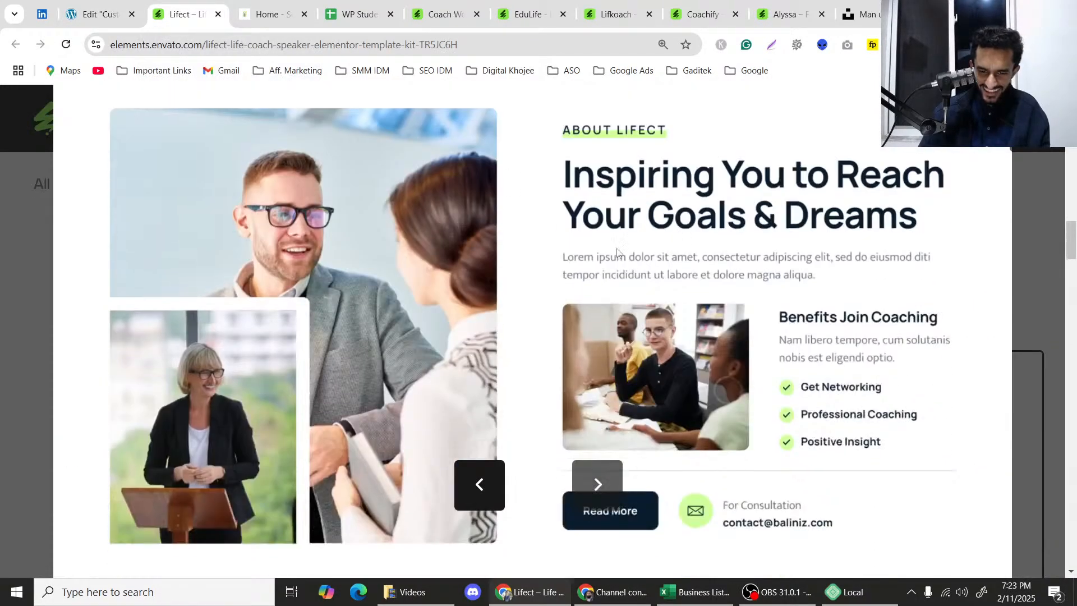
click(93, 3)
scroll(563, 258, down, 7)
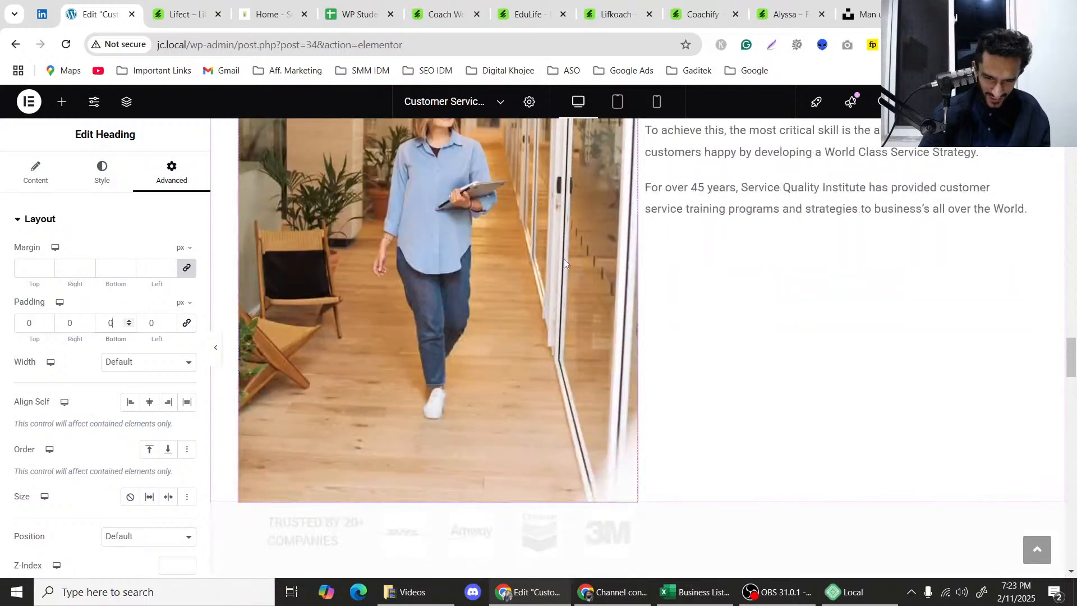
scroll(564, 258, up, 7)
scroll(565, 263, up, 2)
scroll(317, 280, down, 8)
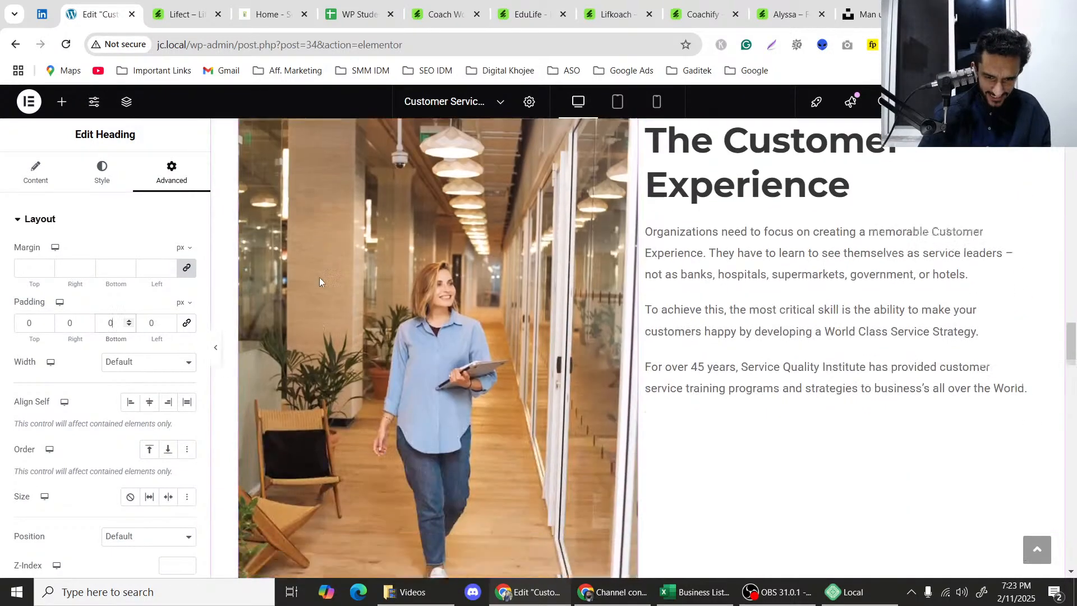
scroll(330, 272, down, 2)
scroll(331, 274, up, 8)
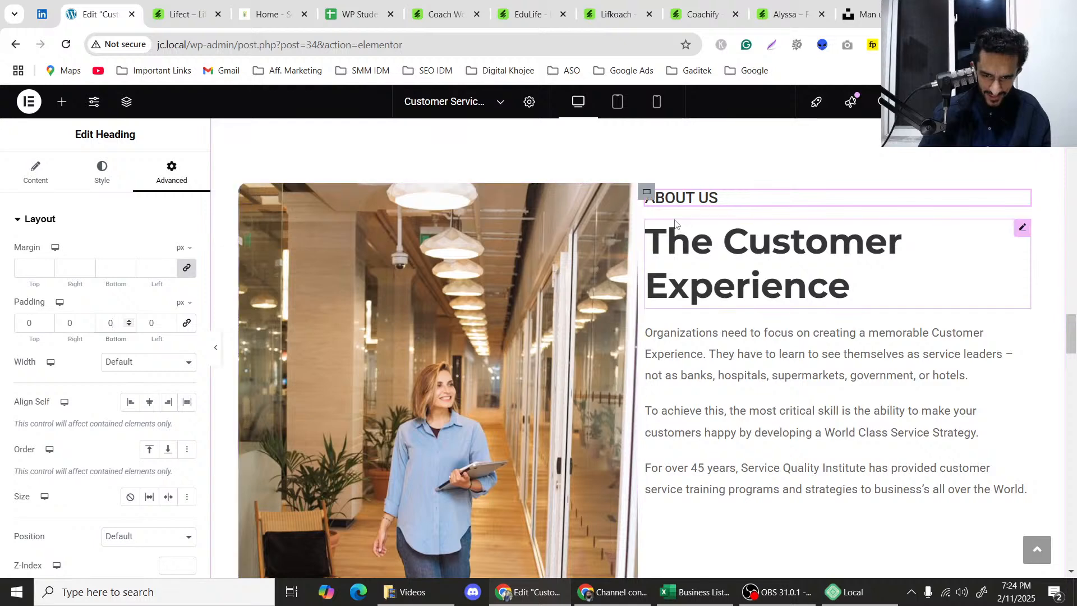
scroll(619, 280, up, 1)
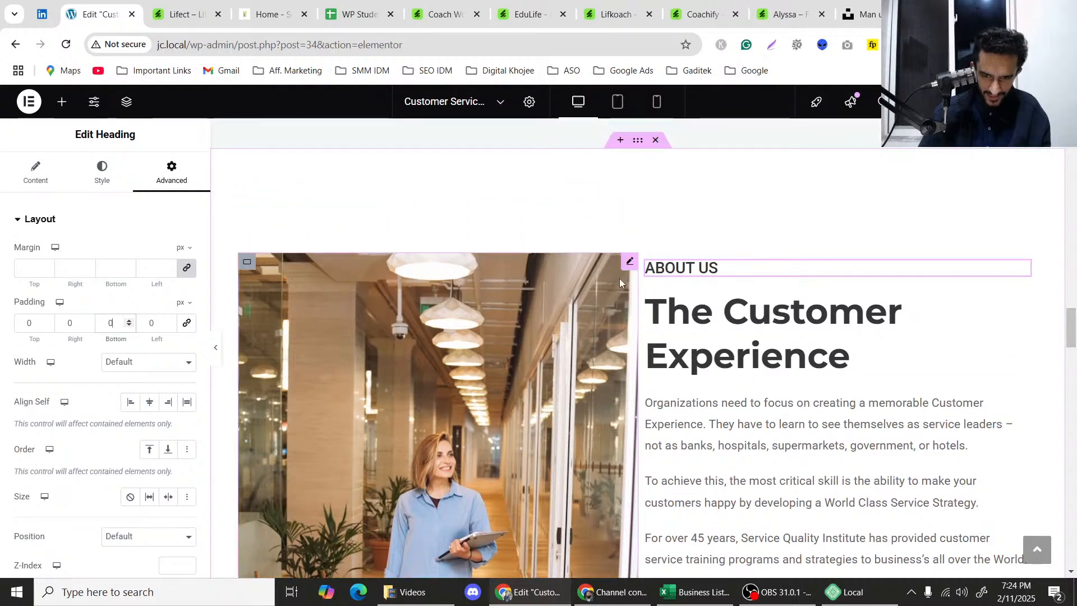
Open the about section container's advanced layout settings and examine the section's spacing around the image and text.
click(260, 236)
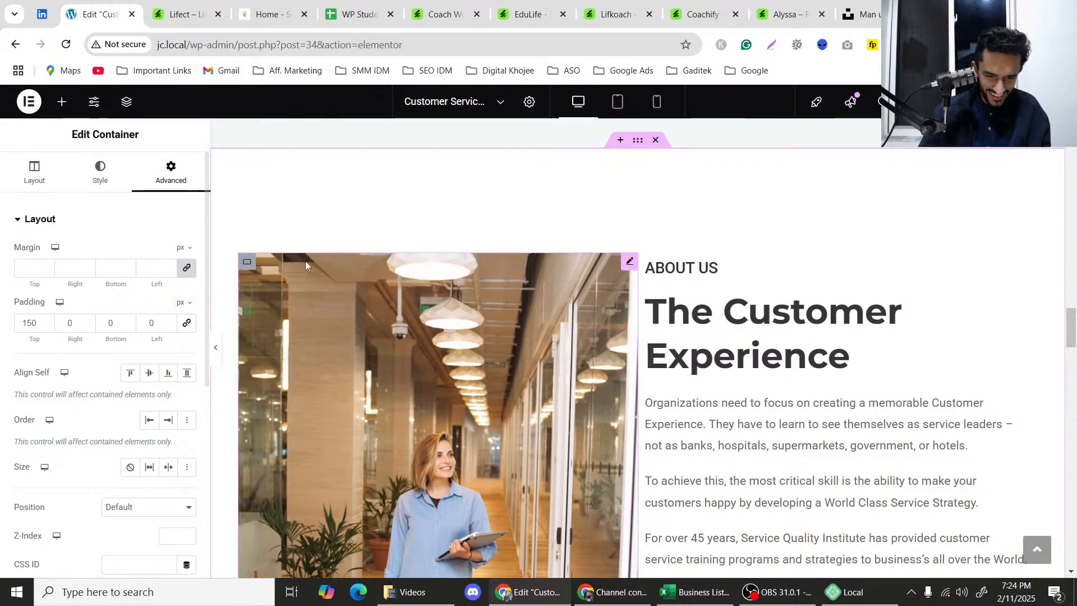
scroll(310, 263, down, 3)
scroll(315, 266, down, 4)
scroll(315, 266, up, 9)
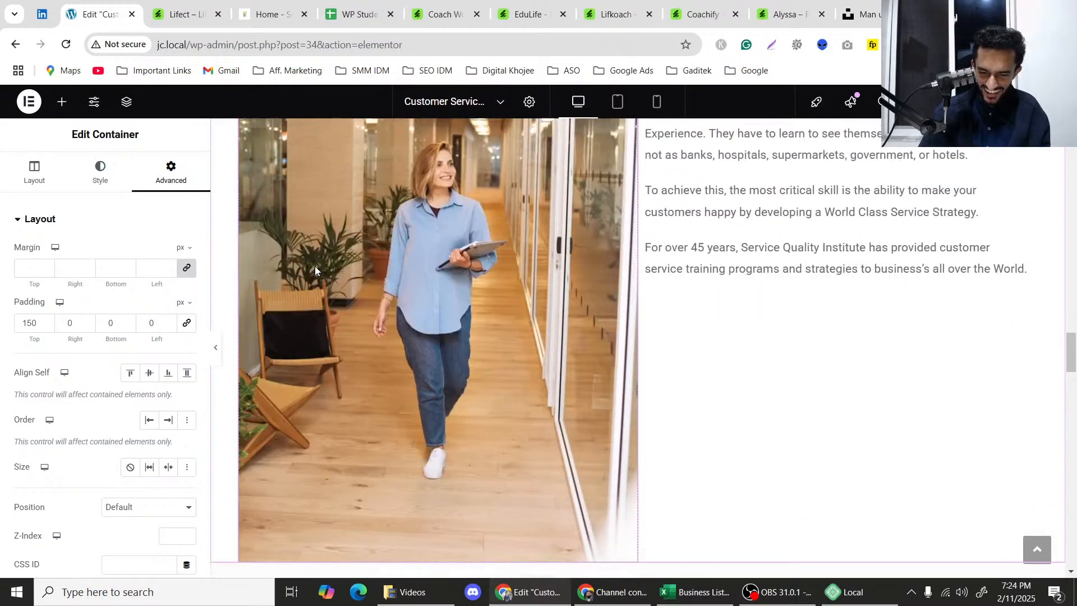
scroll(315, 267, down, 2)
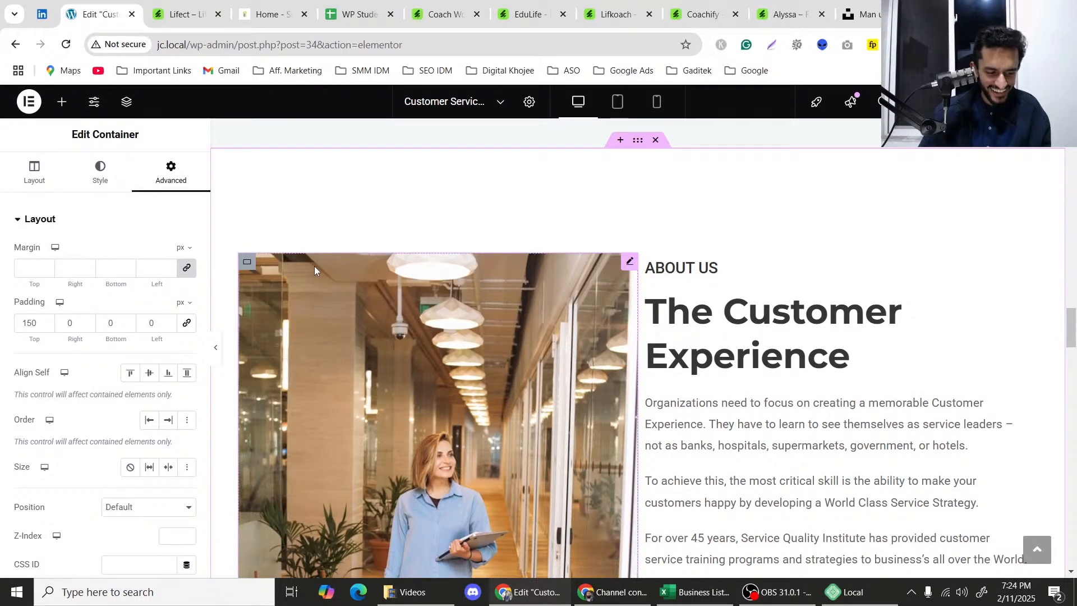
Compare the about section with the Lifect template's About section and the source site's Customer Experience section.
click(191, 14)
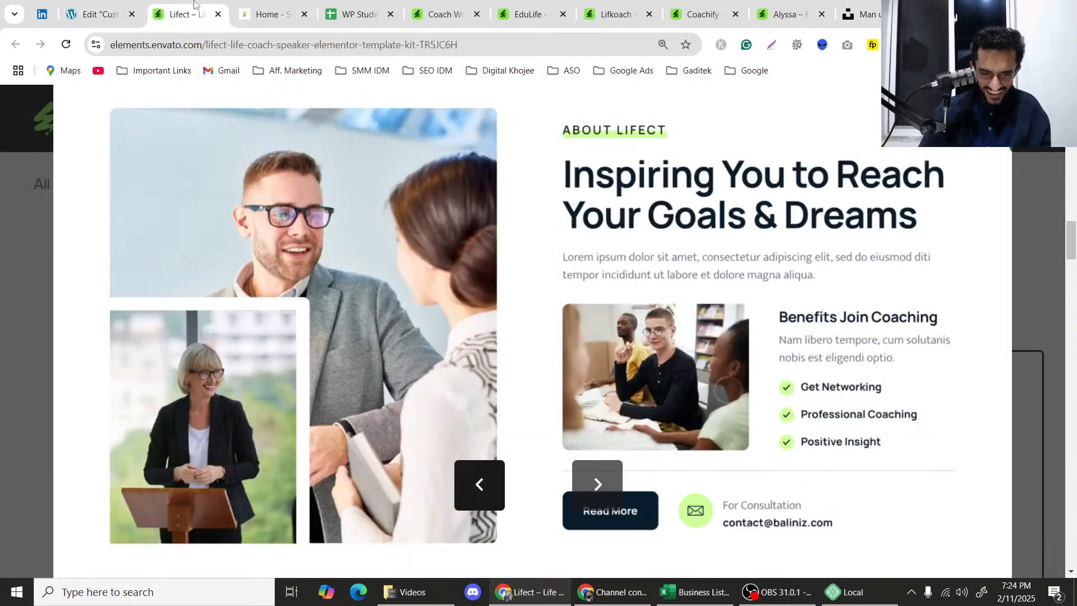
click(274, 4)
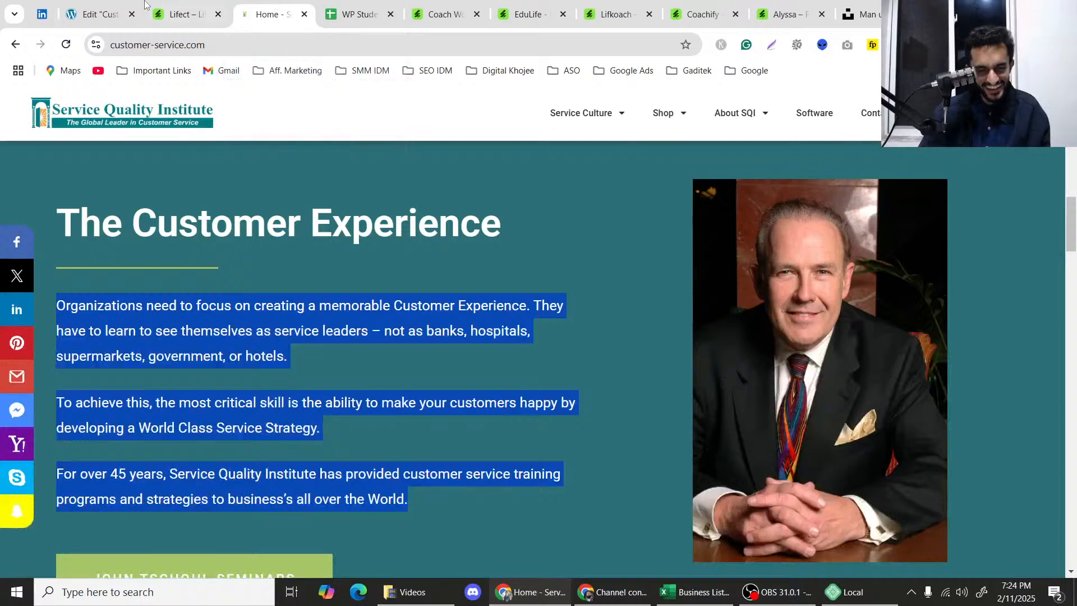
click(124, 8)
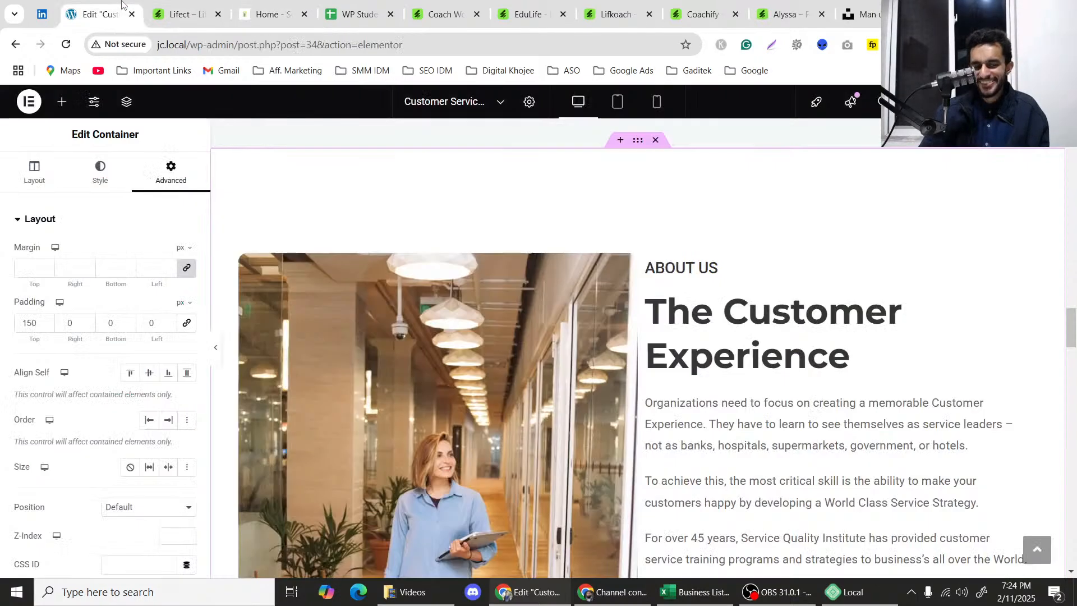
click(168, 2)
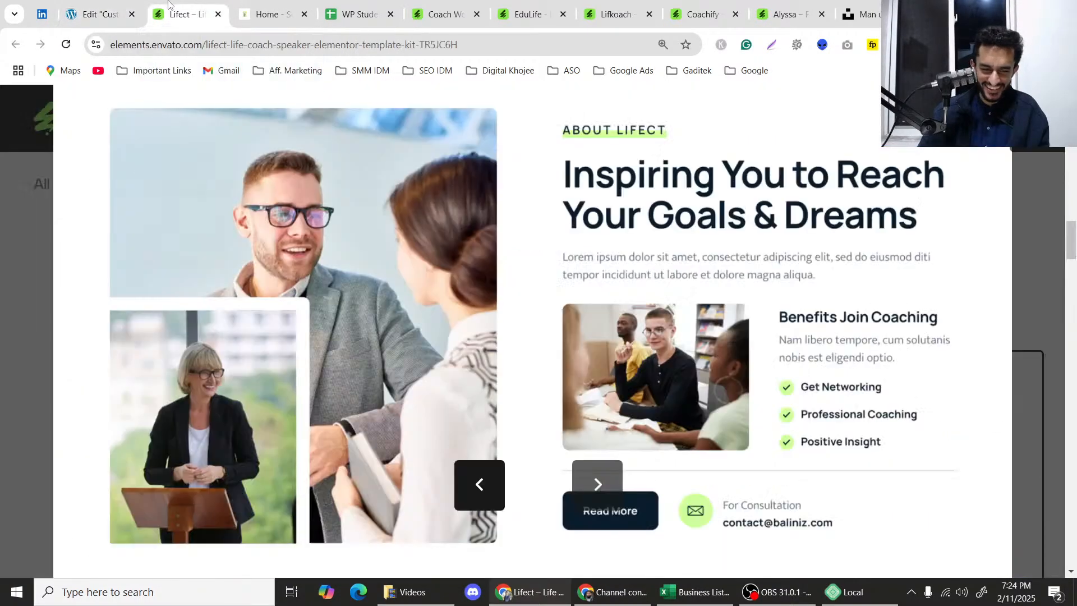
click(94, 13)
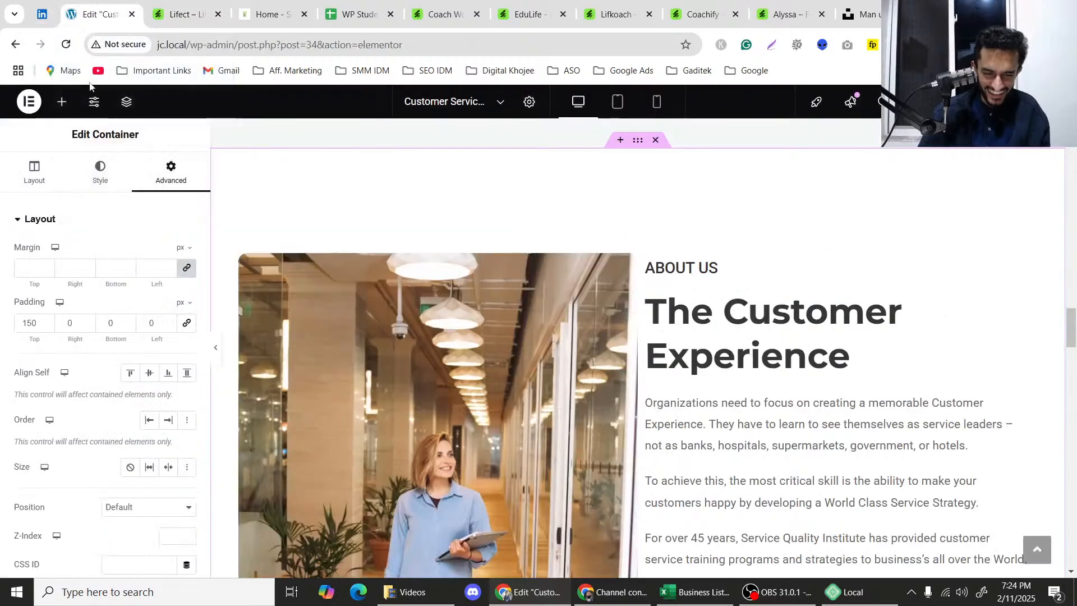
Set the about container's column gap to 30 px and check the spacing between the image and text.
scroll(72, 259, down, 3)
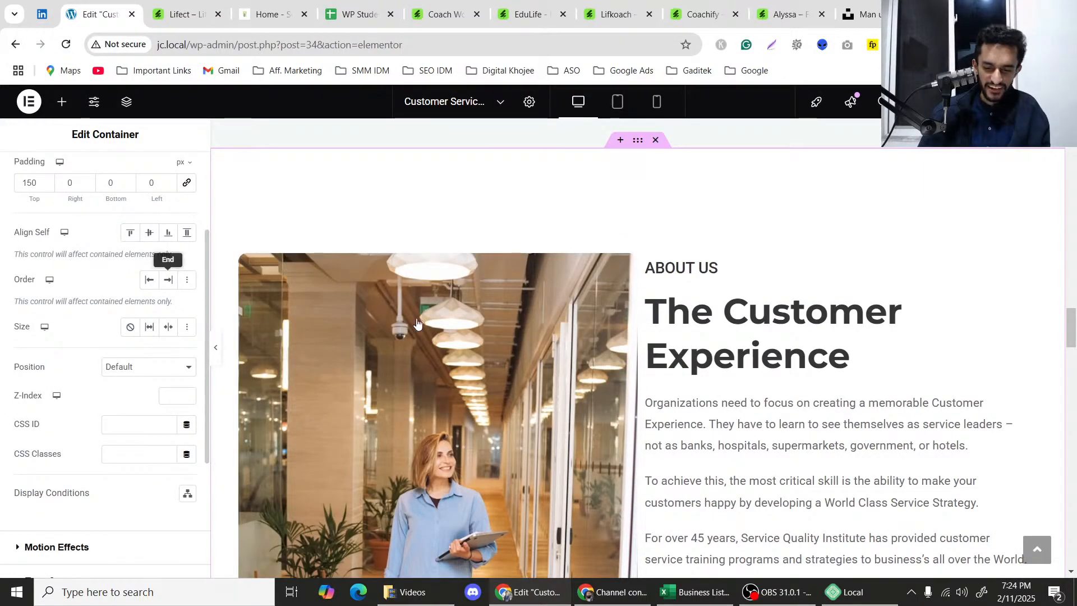
scroll(72, 278, up, 3)
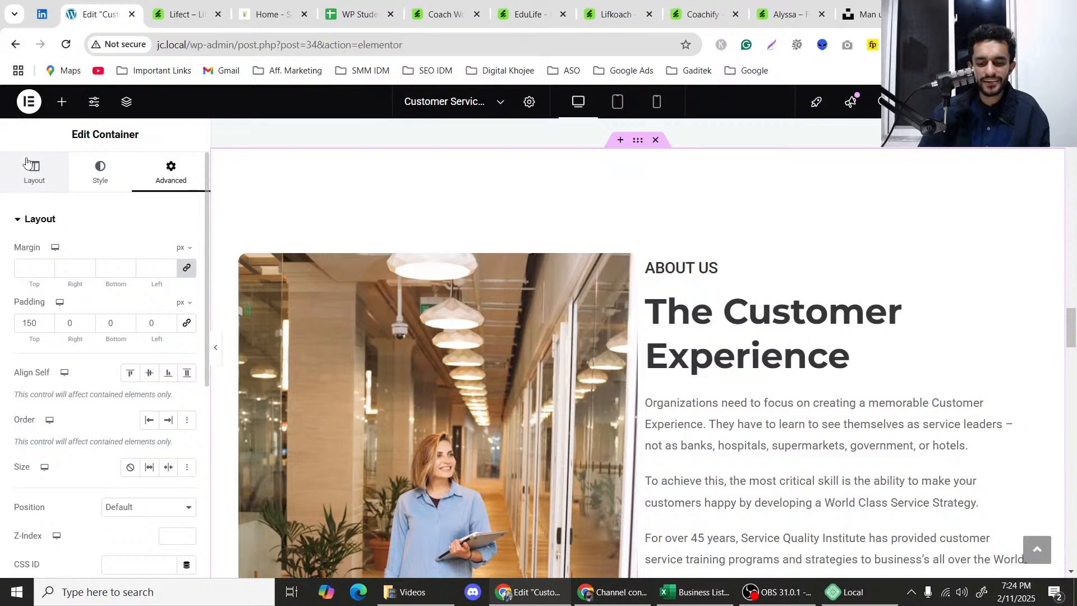
click(28, 163)
scroll(84, 351, down, 5)
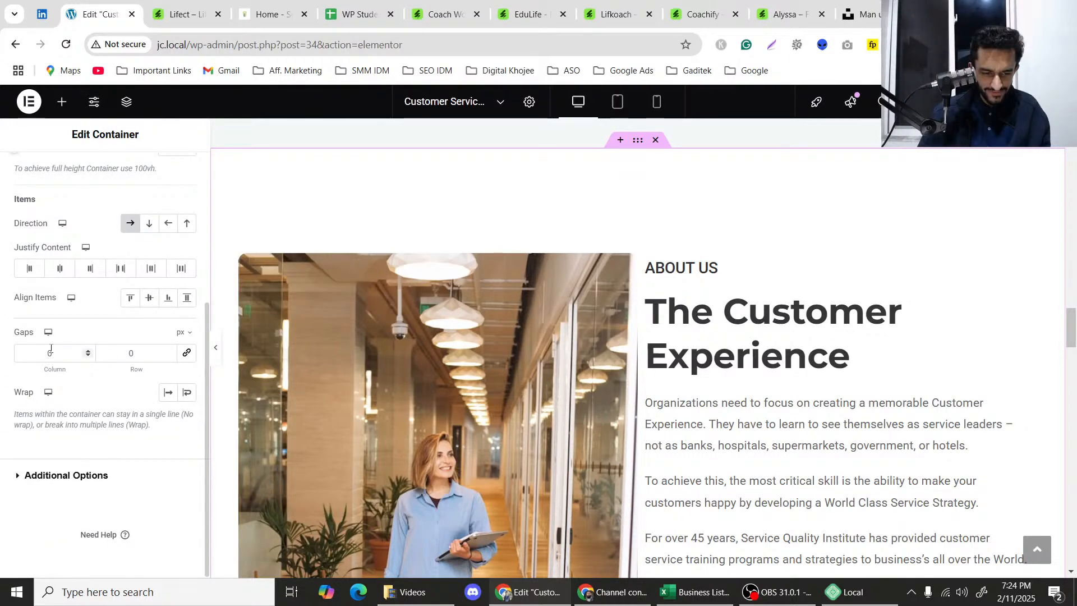
text(30)
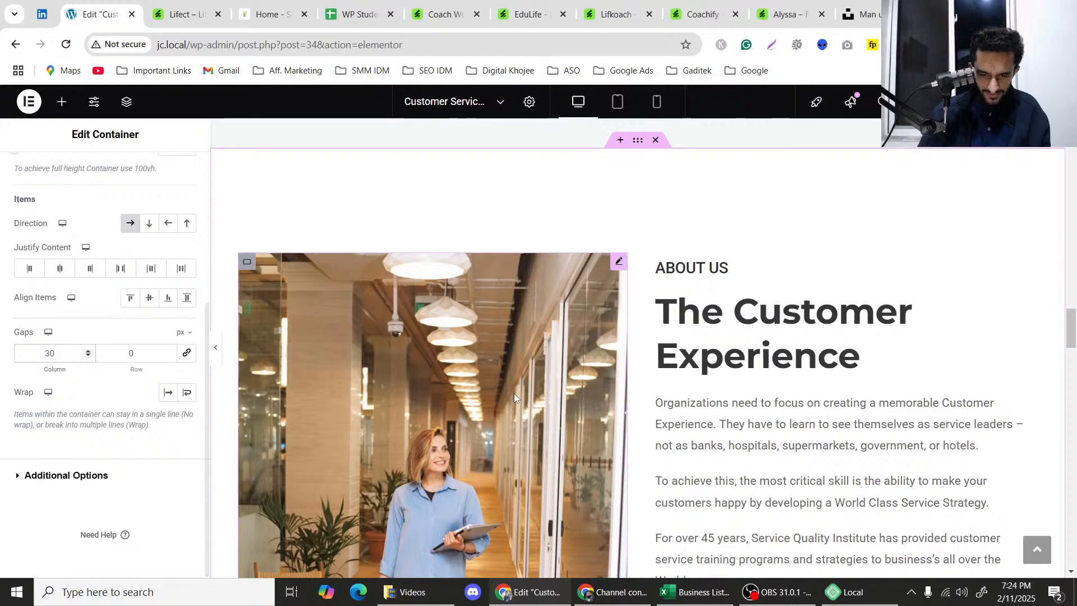
scroll(516, 398, down, 5)
scroll(487, 401, up, 4)
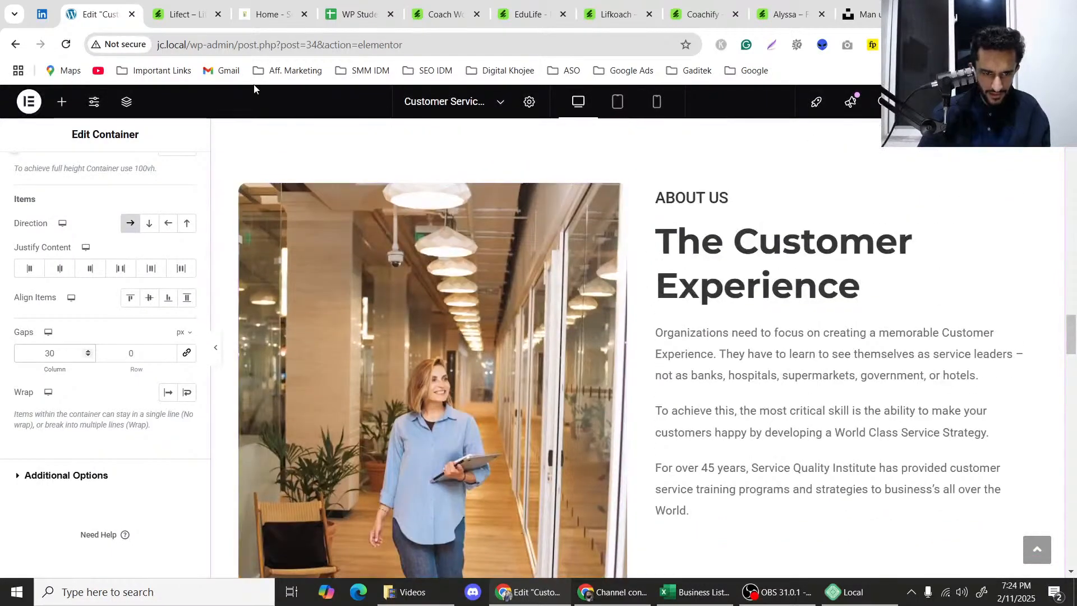
Add a grid below the about paragraphs in the text column, following the Lifect template's layout.
click(185, 4)
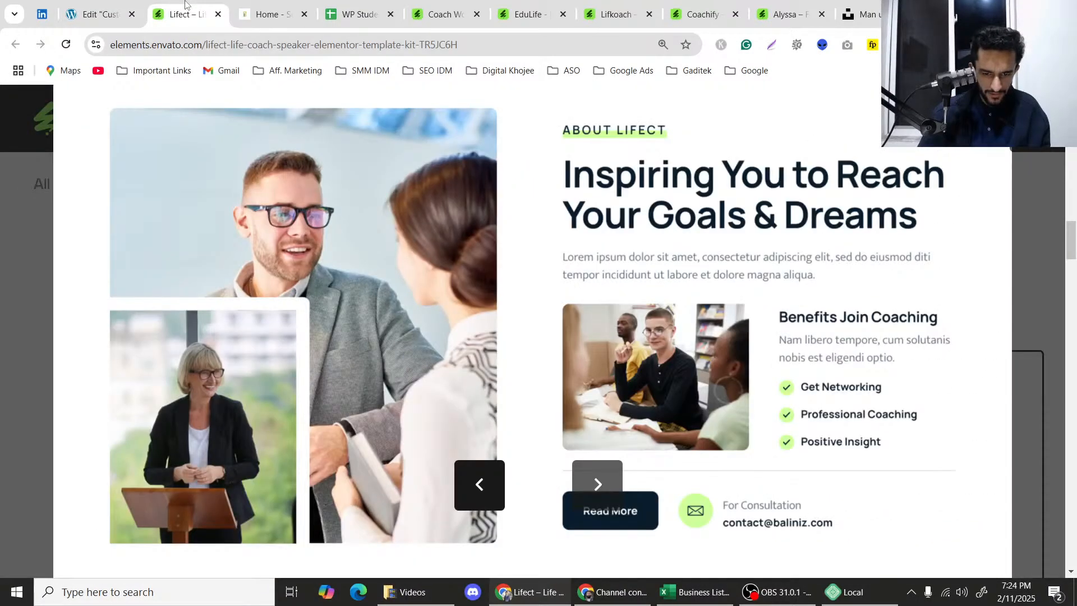
click(126, 5)
scroll(820, 404, down, 3)
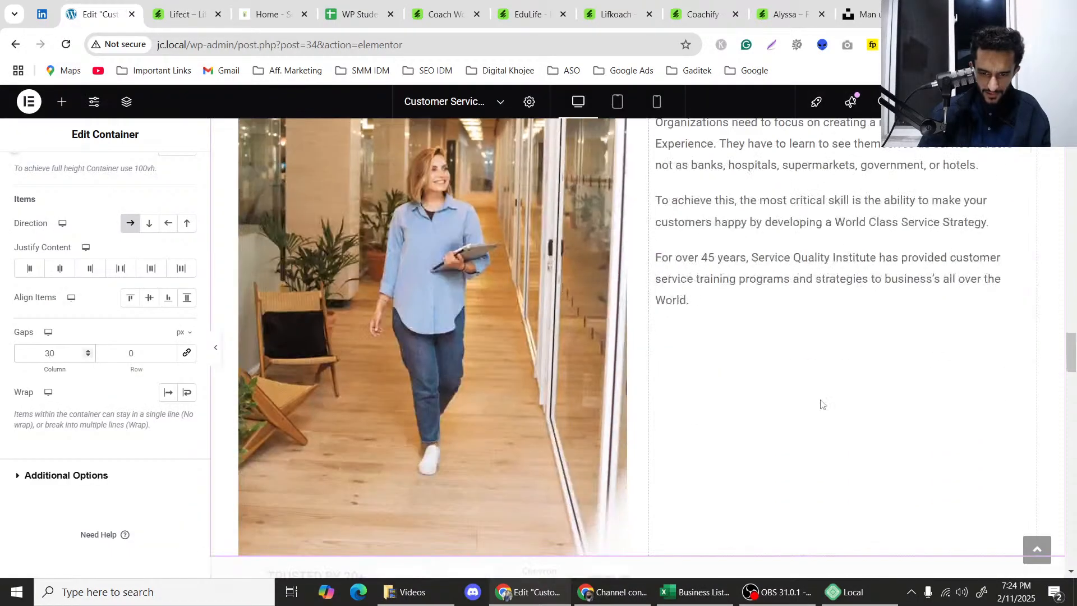
click(60, 102)
click(160, 7)
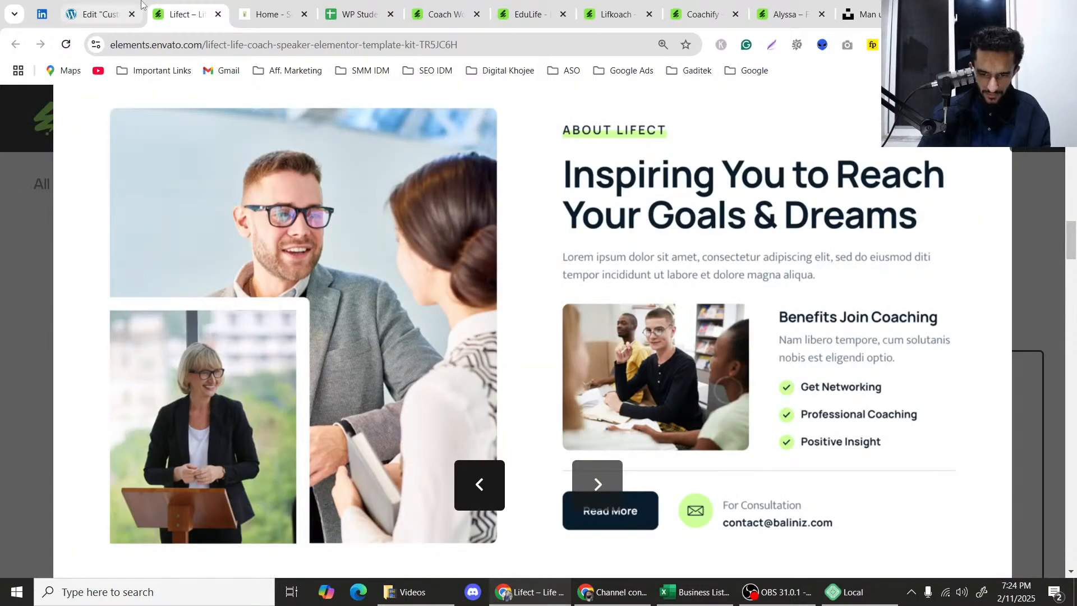
click(141, 5)
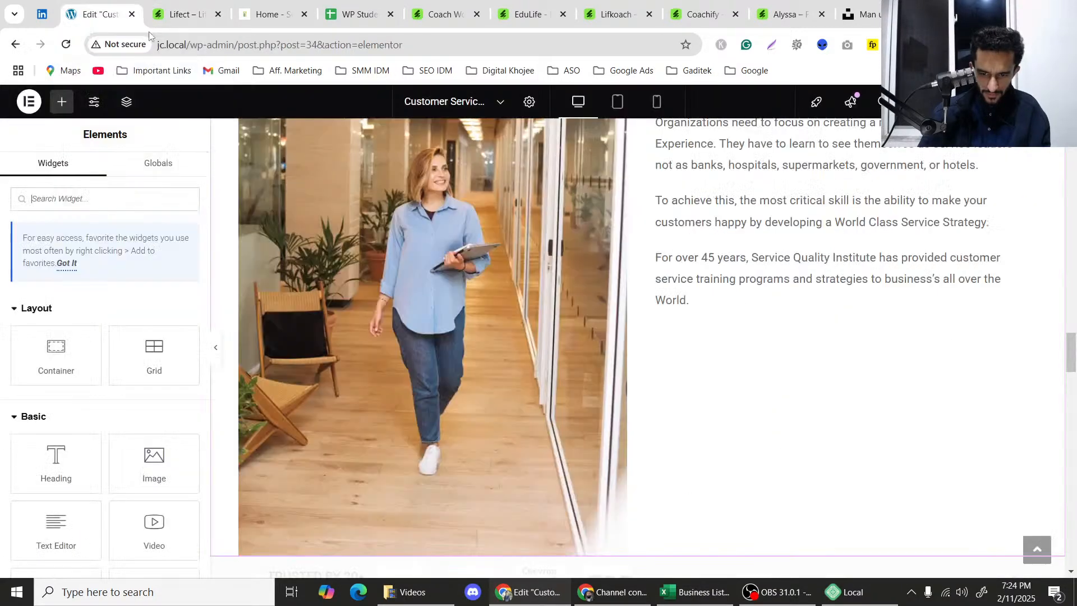
scroll(164, 254, down, 2)
drag(55, 280, 778, 308)
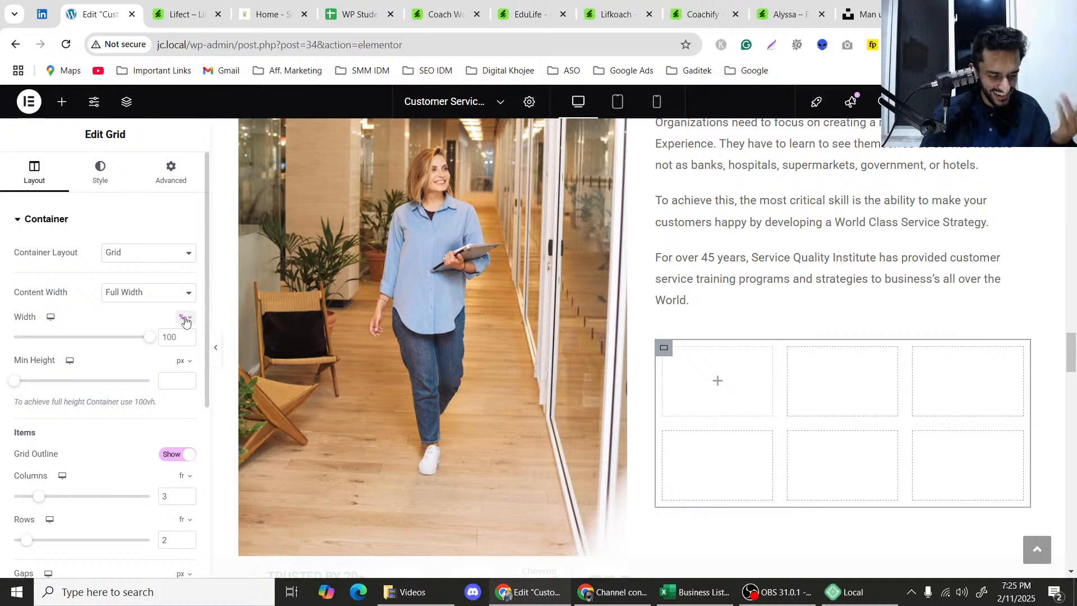
Set the new grid to 2 columns and 1 row.
scroll(78, 416, down, 3)
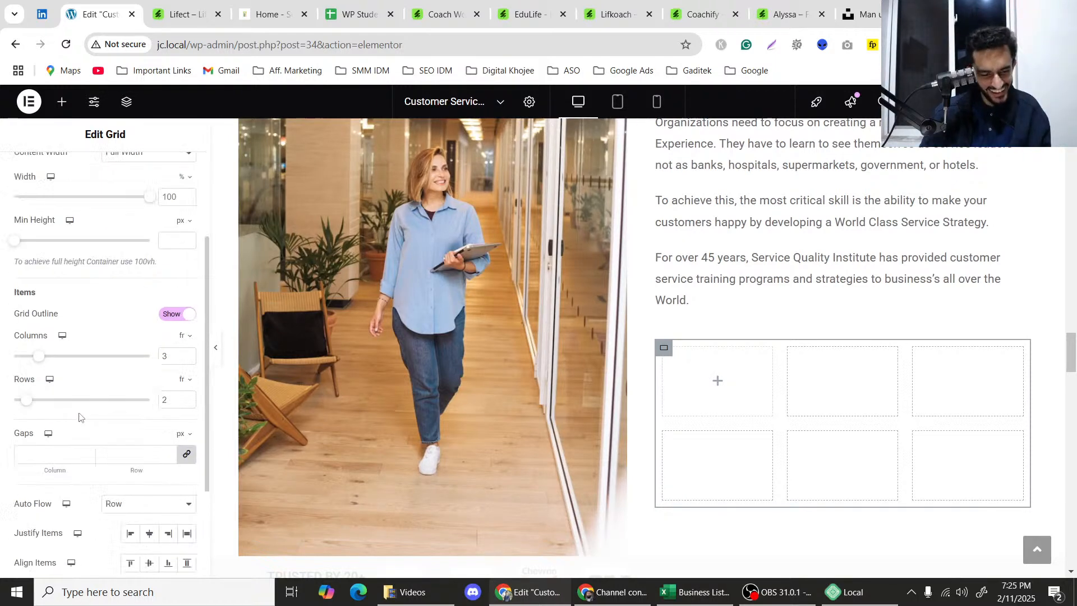
scroll(78, 416, down, 3)
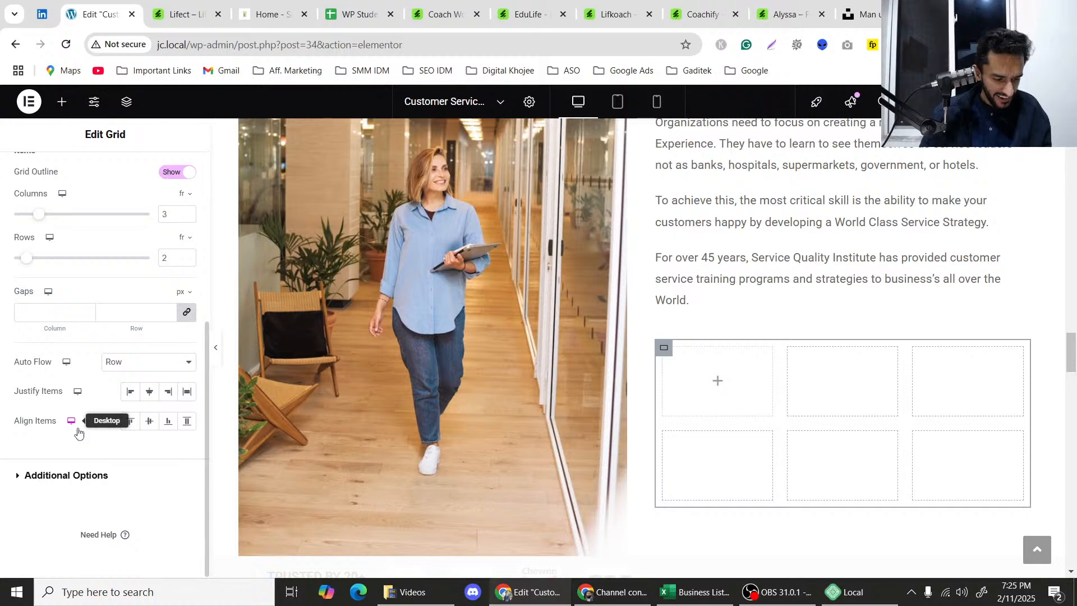
scroll(79, 431, up, 4)
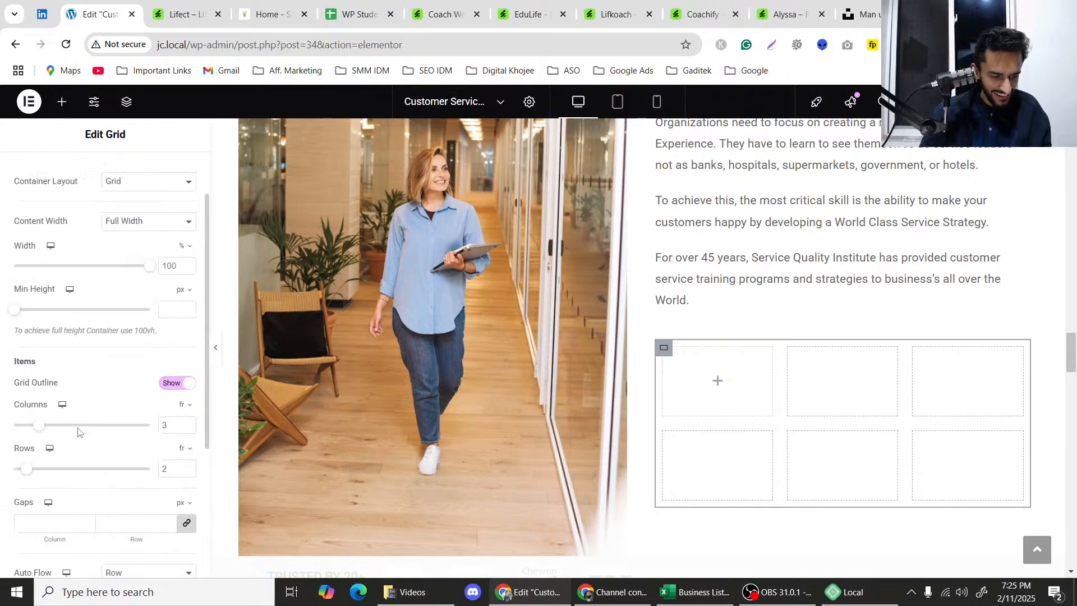
scroll(615, 408, down, 1)
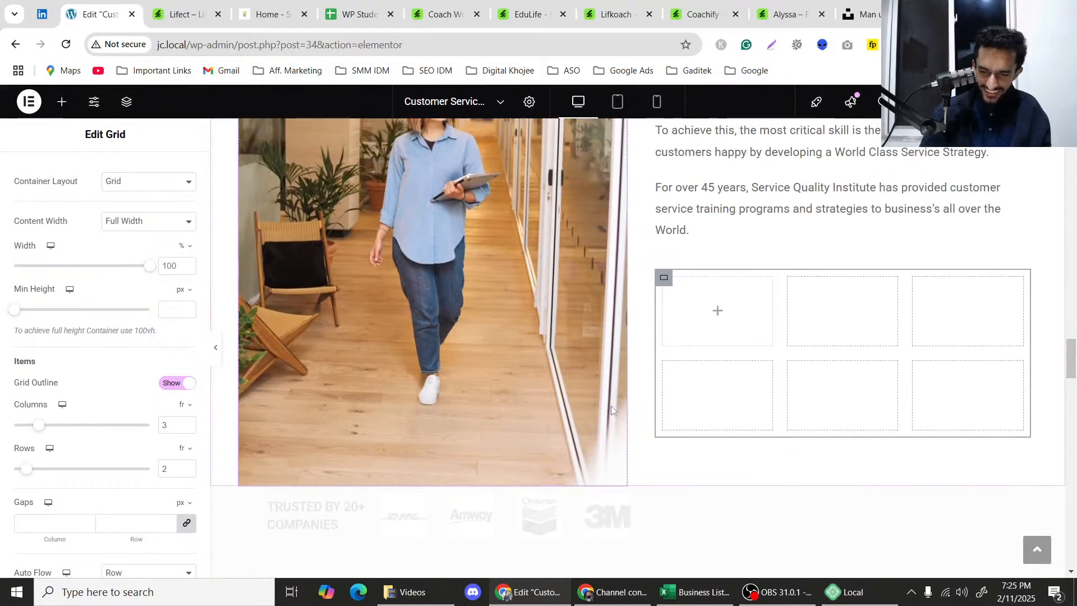
drag(26, 469, 8, 470)
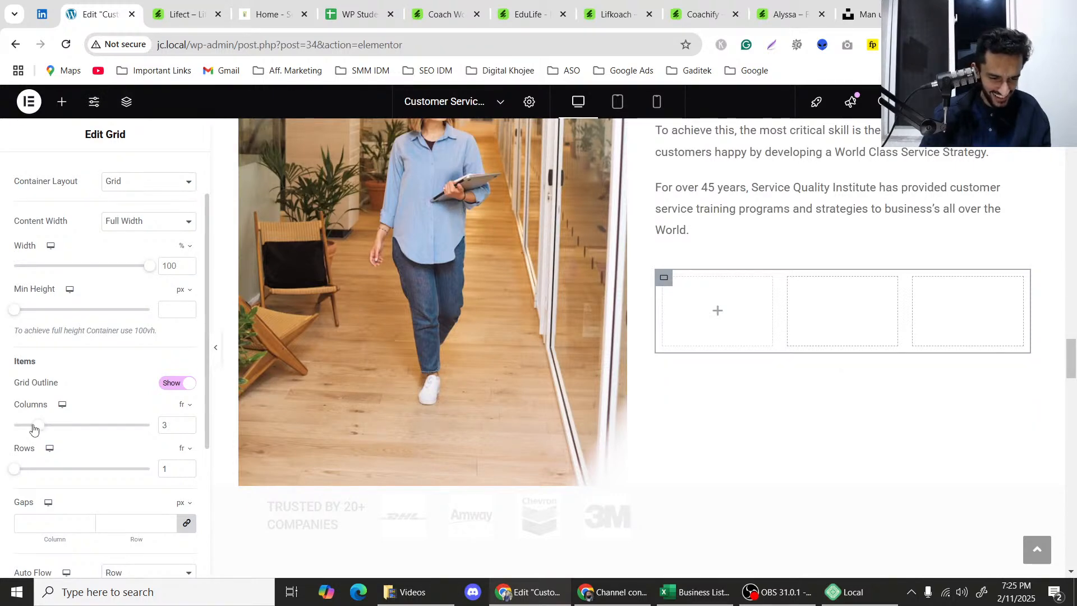
drag(29, 428, 27, 427)
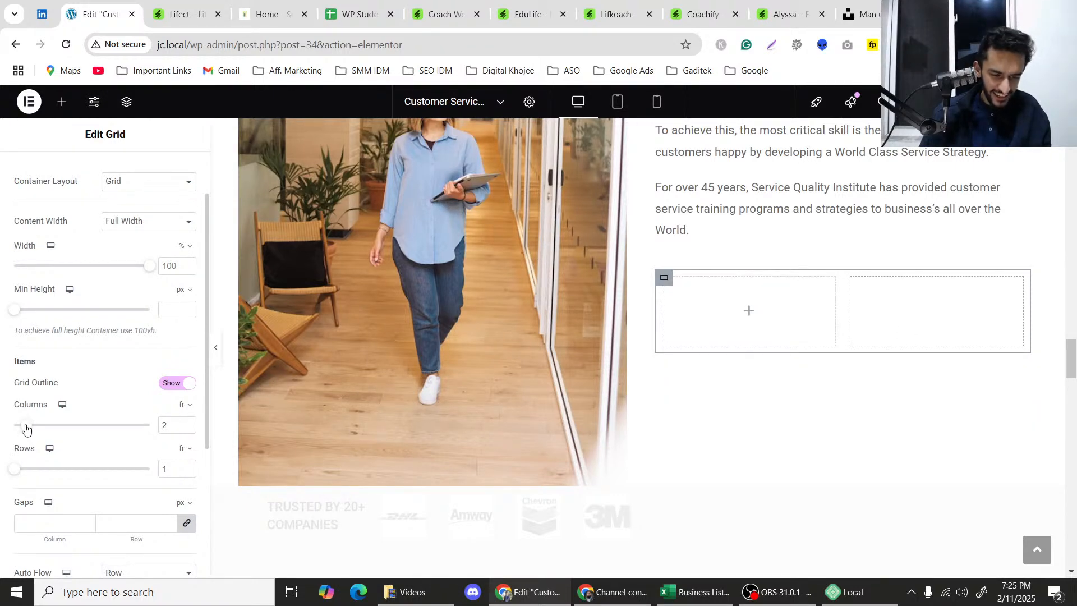
Place a container in each of the grid's two cells below the about text.
scroll(547, 306, up, 4)
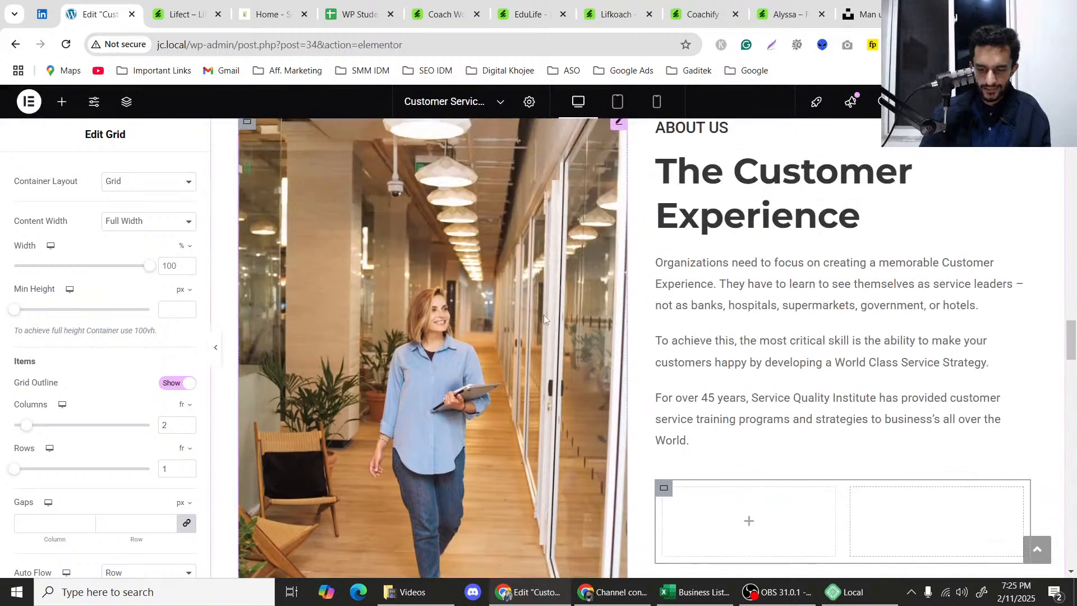
click(169, 7)
click(114, 10)
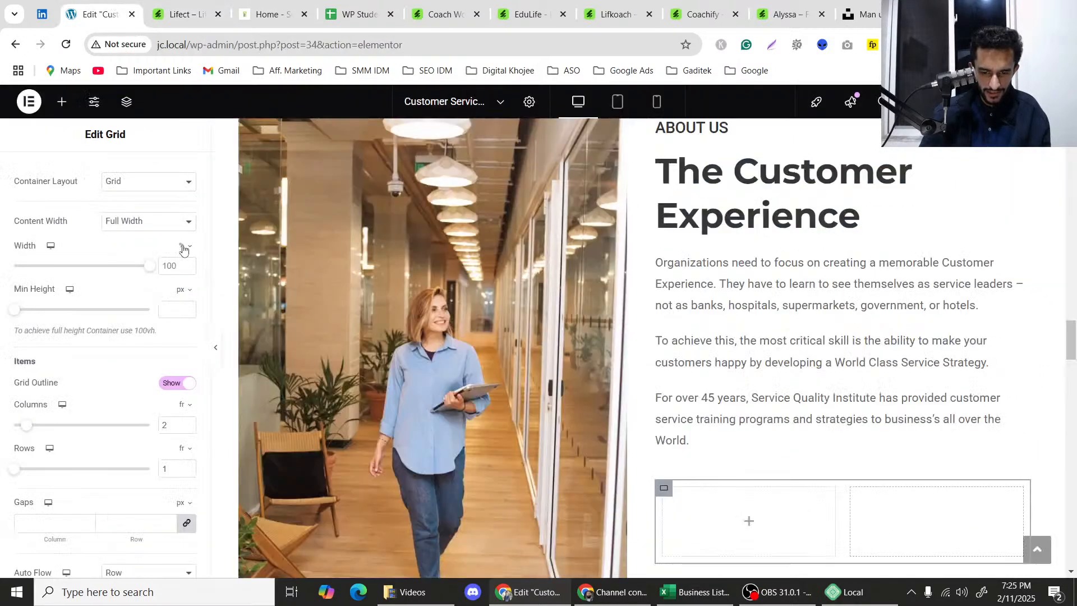
click(62, 101)
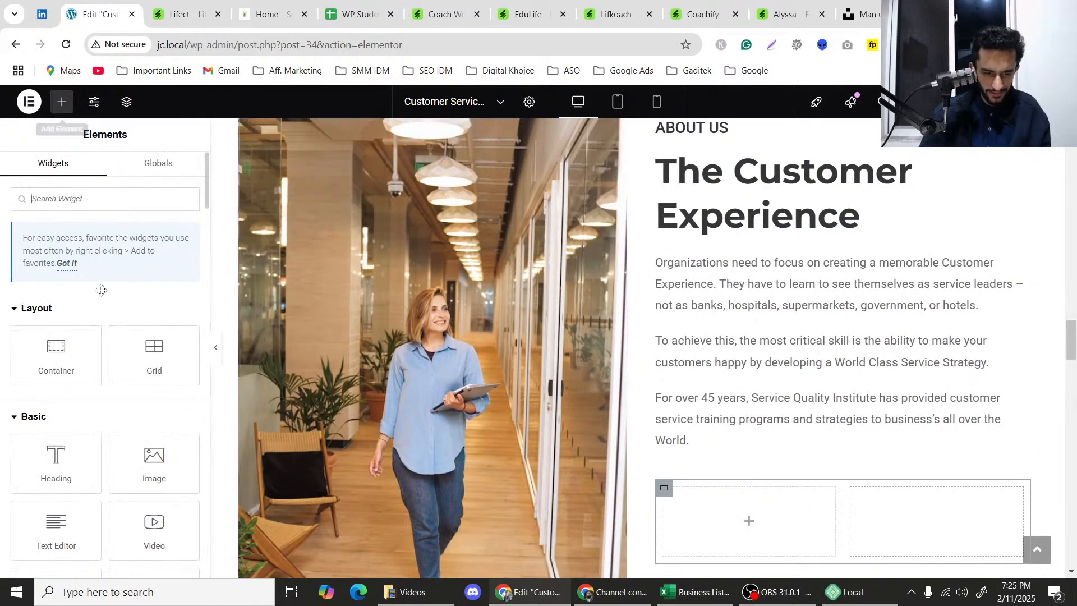
scroll(110, 265, down, 3)
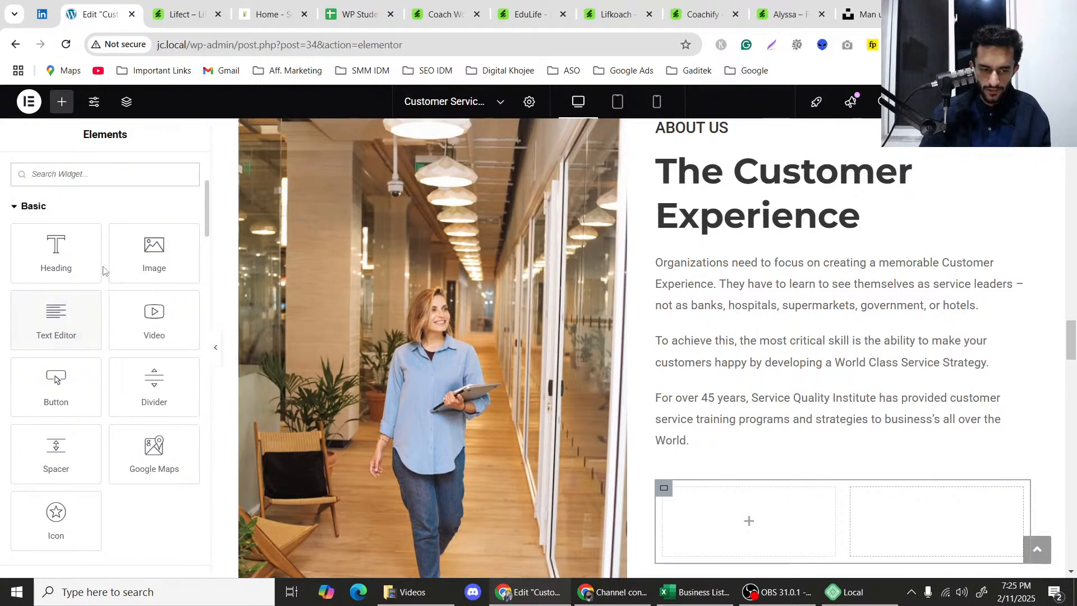
scroll(85, 297, up, 3)
drag(56, 351, 741, 528)
scroll(416, 383, down, 1)
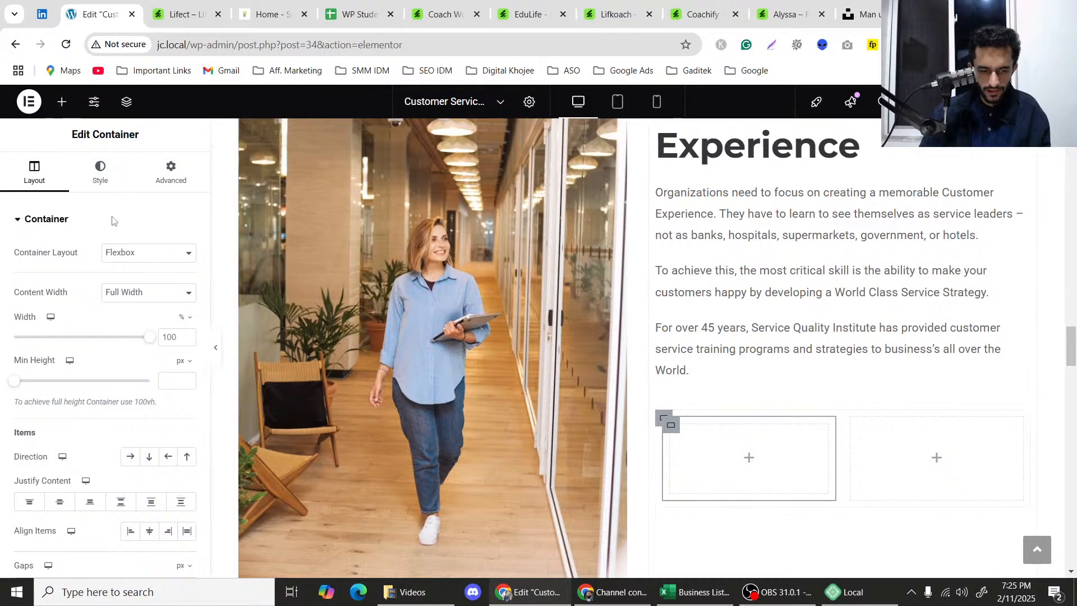
click(62, 101)
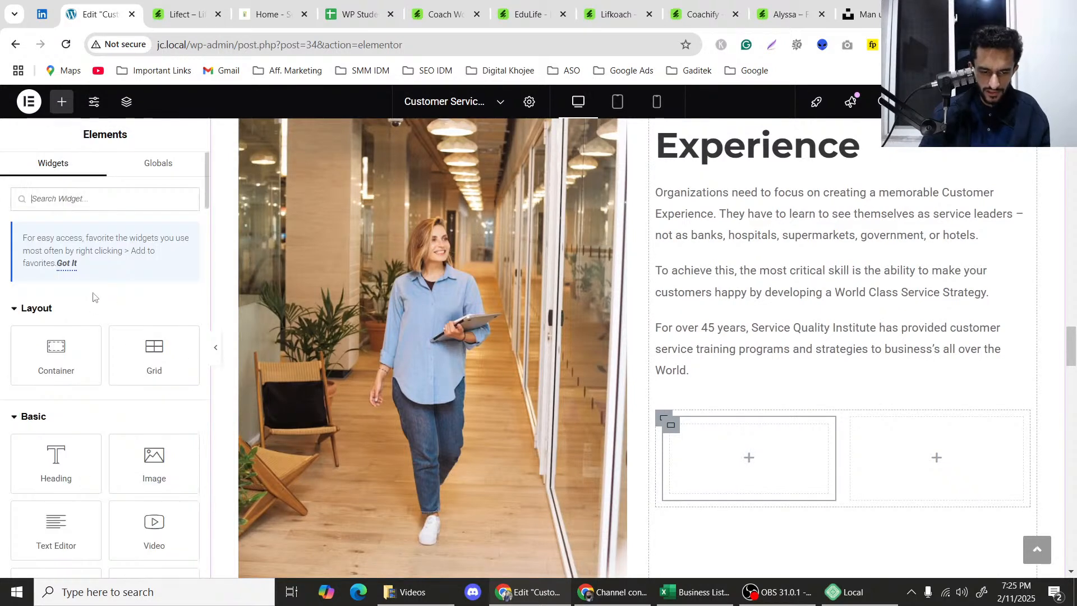
drag(56, 351, 922, 453)
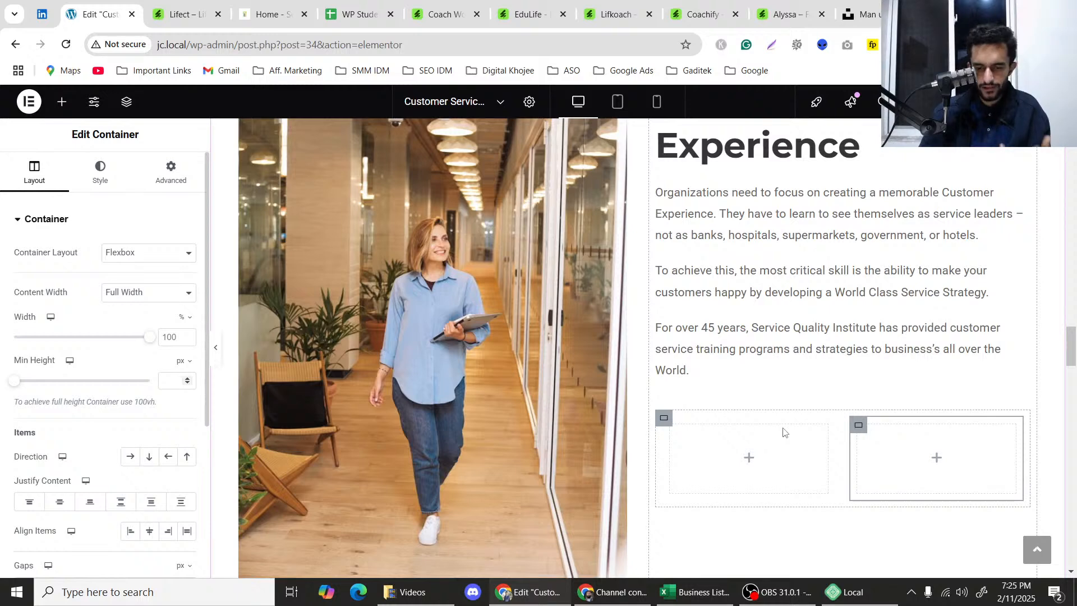
Add an Image widget to the grid's first container and compare the layout with the Lifect template.
scroll(783, 431, up, 2)
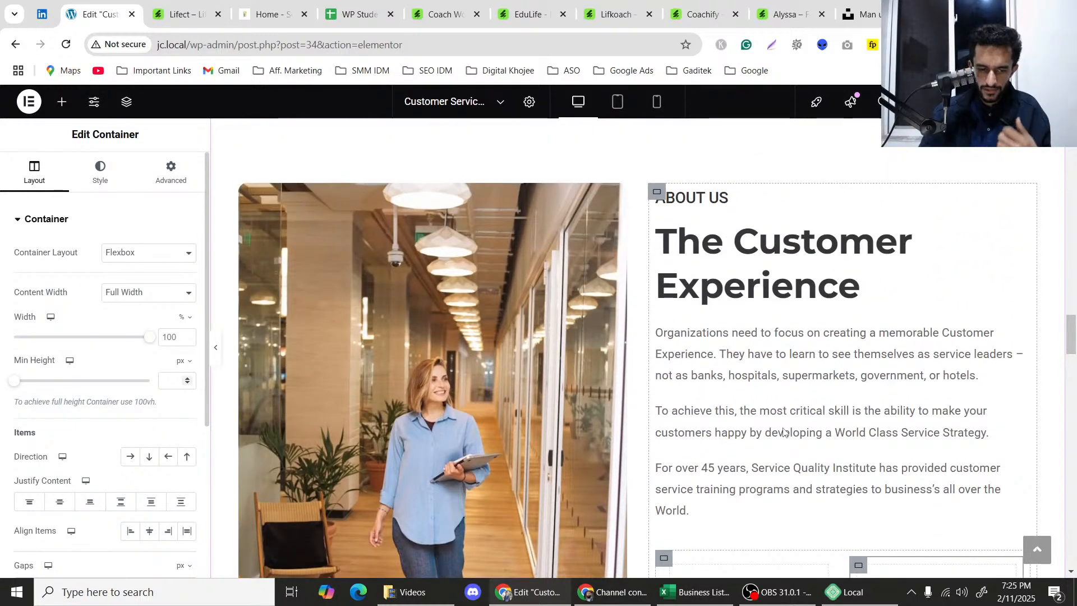
click(297, 11)
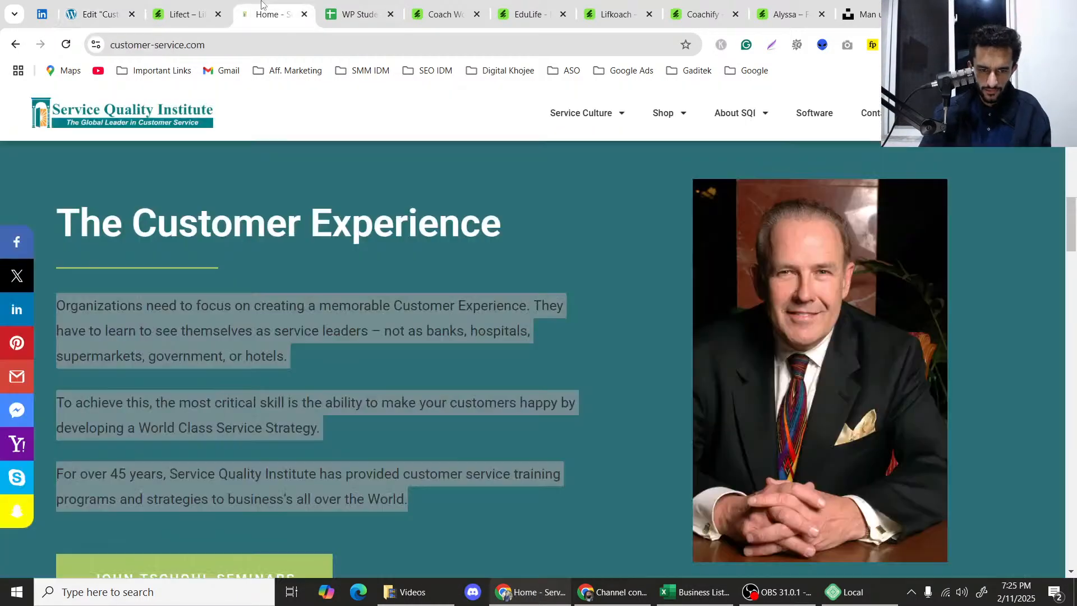
click(180, 13)
scroll(316, 159, down, 3)
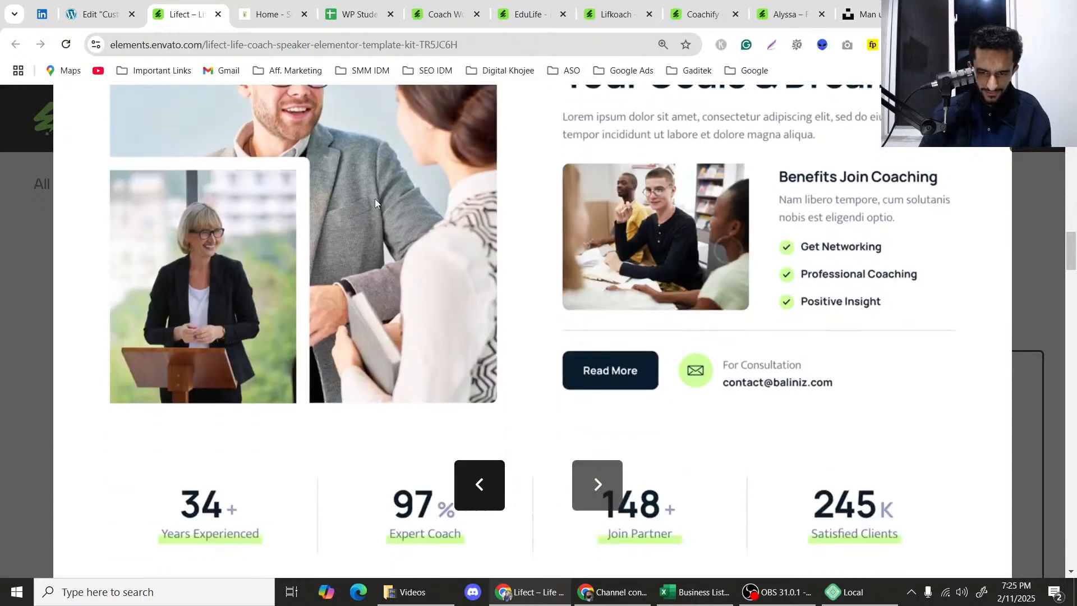
click(98, 13)
scroll(802, 341, down, 4)
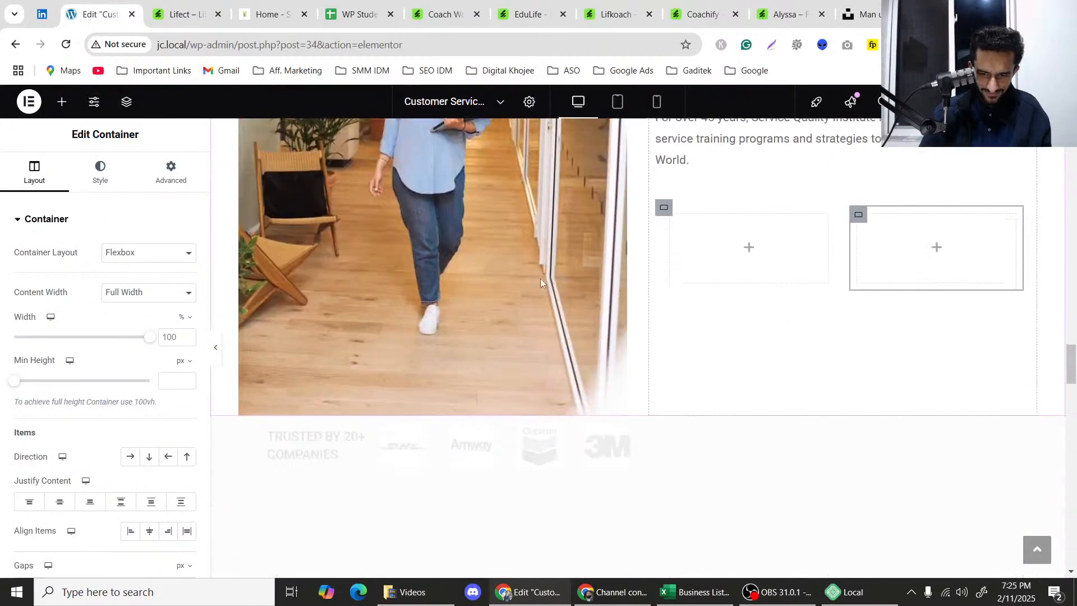
click(63, 101)
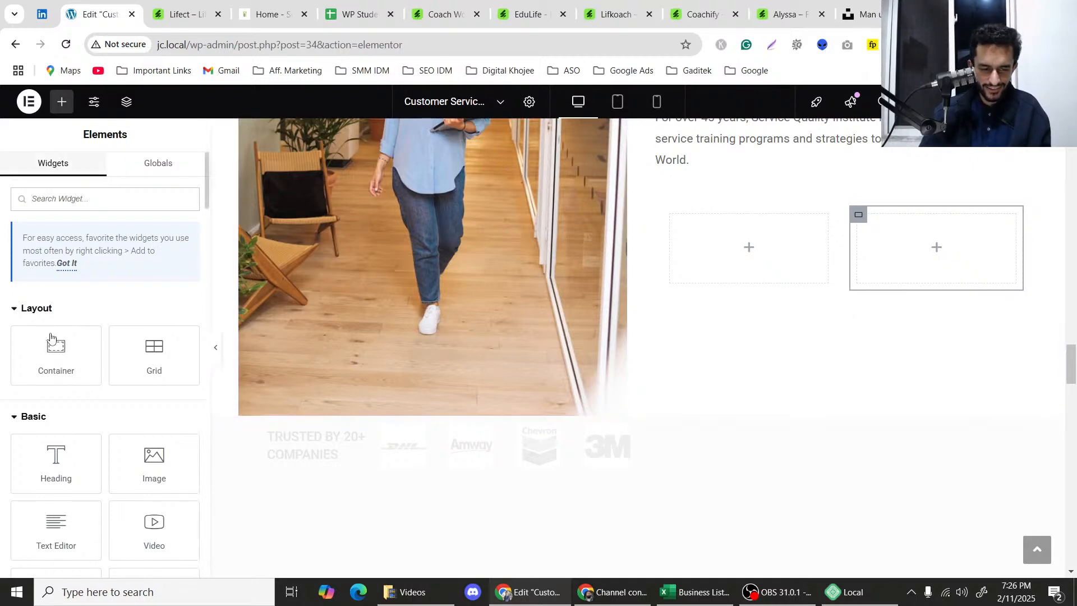
scroll(75, 370, down, 3)
drag(155, 325, 789, 250)
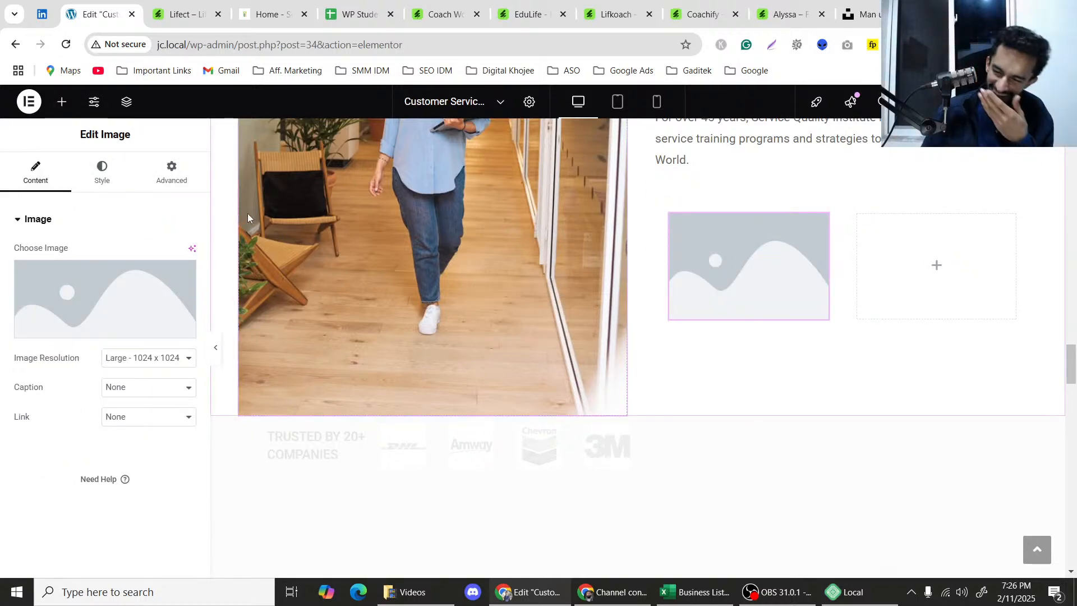
click(177, 5)
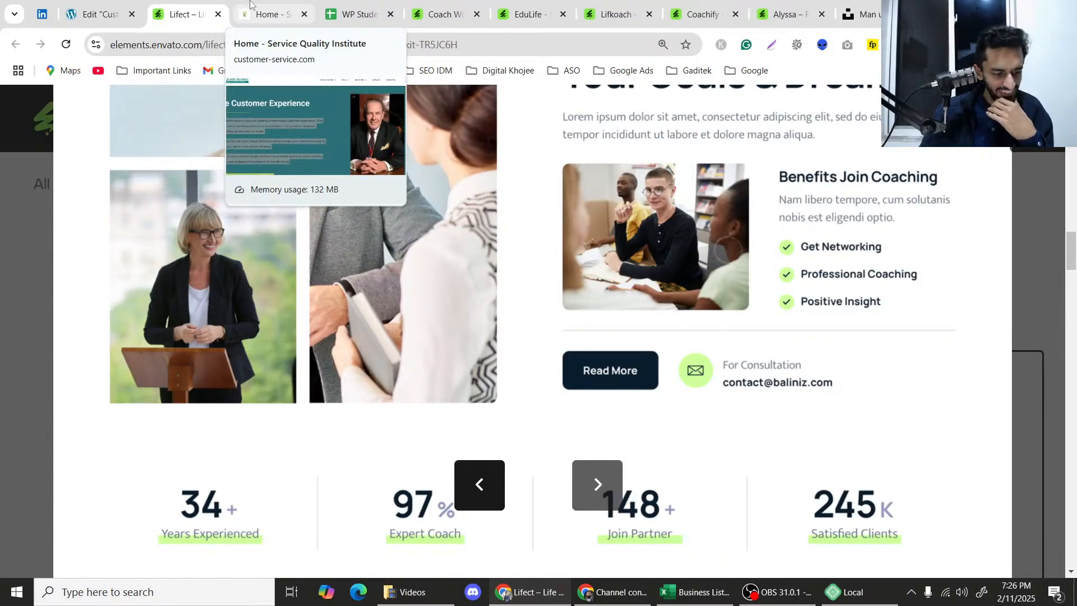
Examine the image-and-benefits block in the Lifect template's about section.
click(267, 5)
click(360, 5)
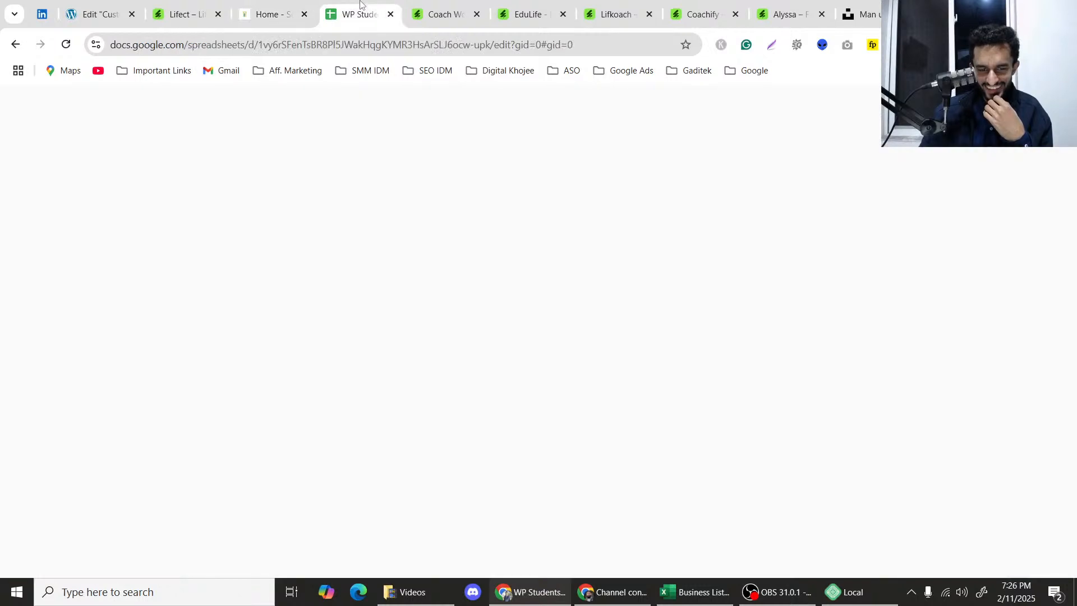
click(273, 5)
click(164, 7)
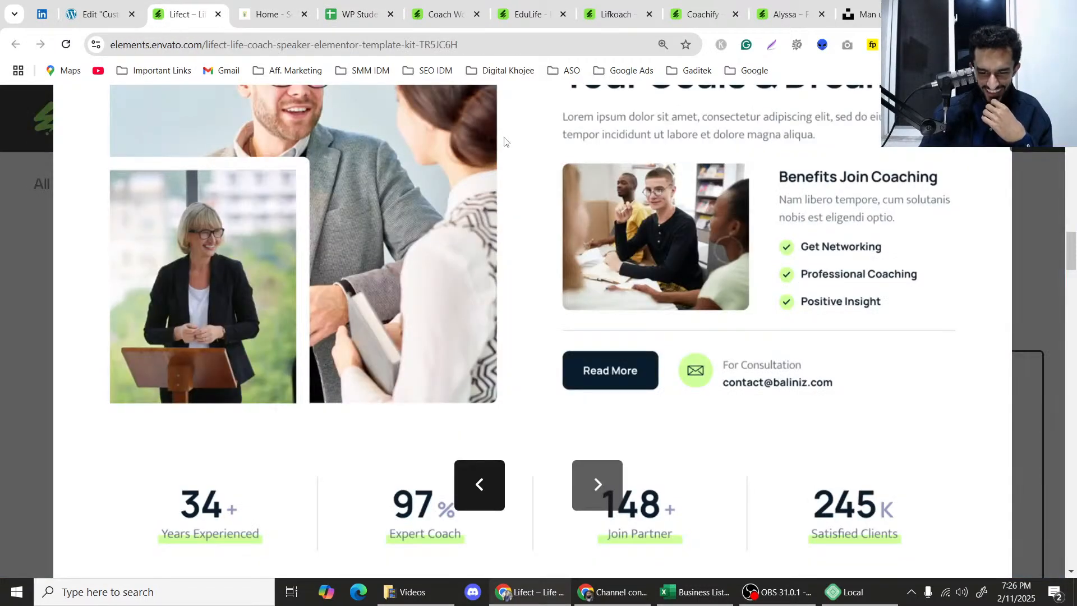
scroll(528, 239, up, 1)
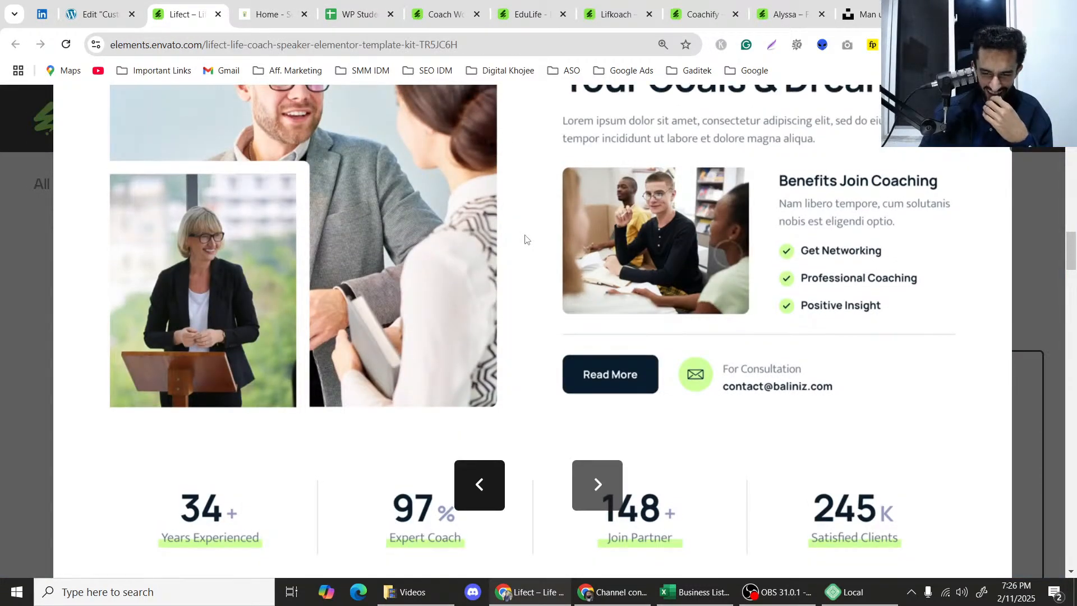
scroll(526, 240, up, 1)
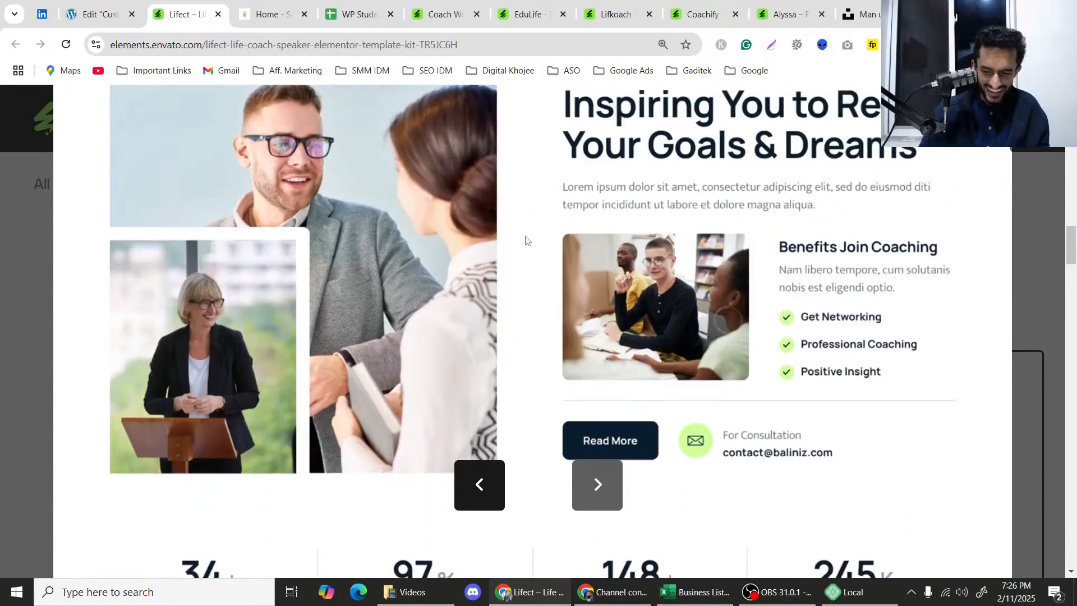
Look through the landing page's sections in the Elementor editor for an existing subheading to reuse in the benefits column.
click(125, 4)
scroll(695, 237, up, 5)
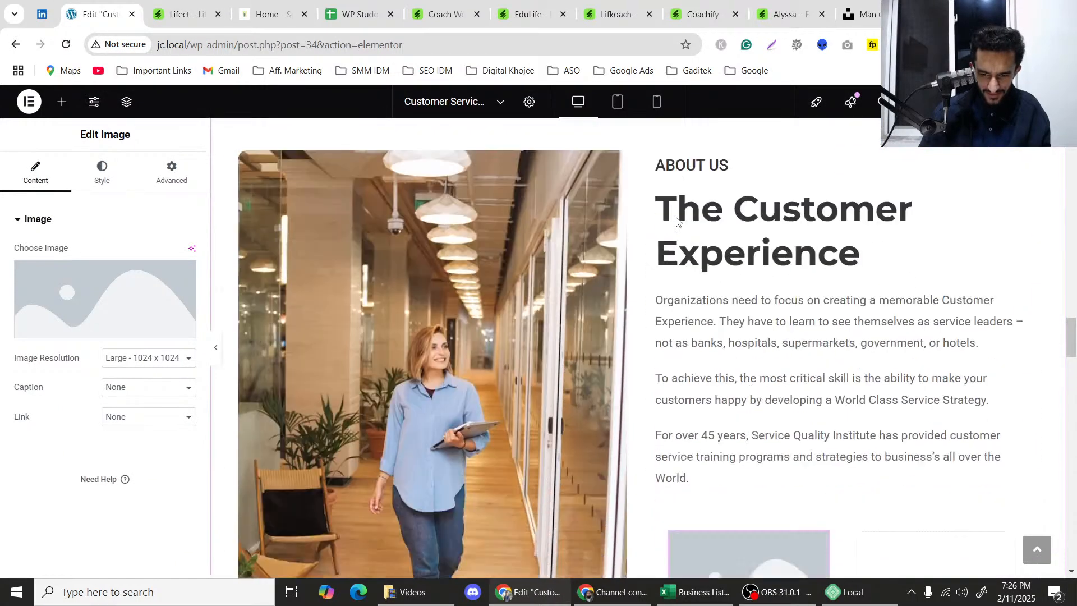
scroll(677, 221, up, 2)
right_click(718, 268)
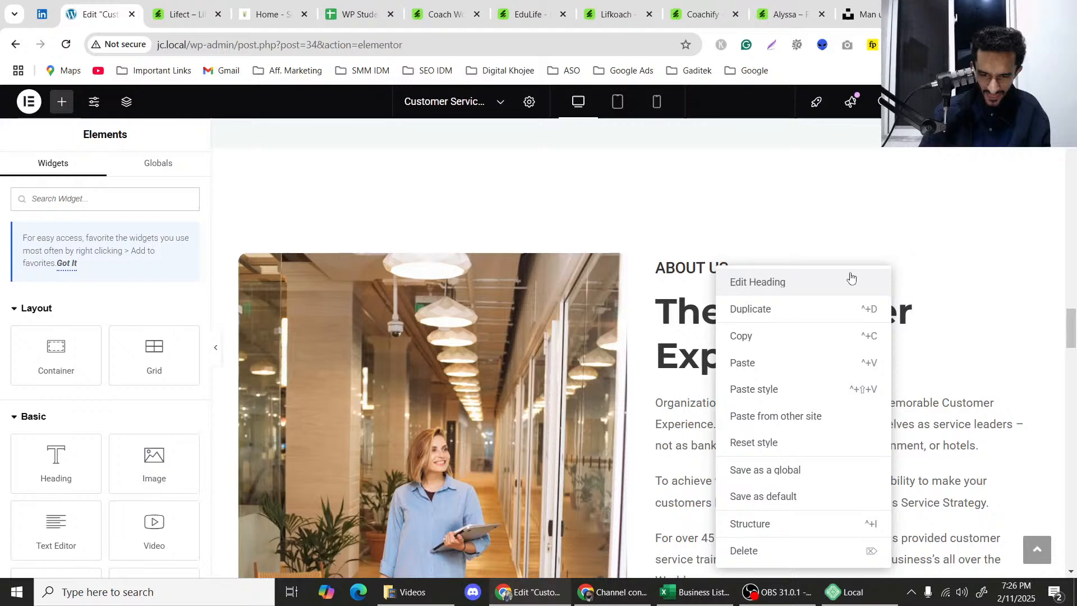
scroll(700, 498, up, 15)
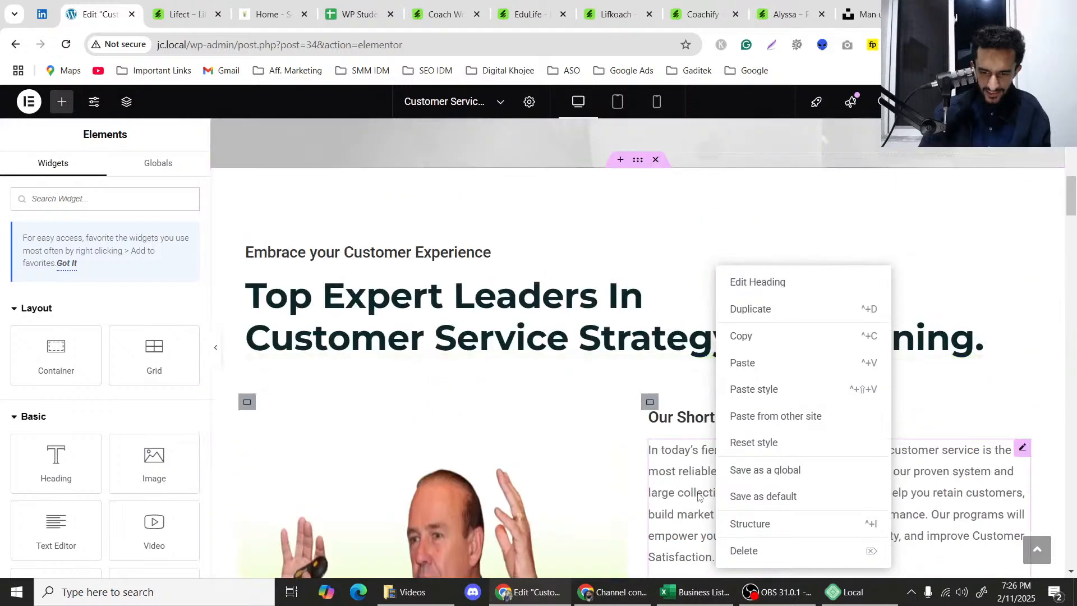
click(754, 601)
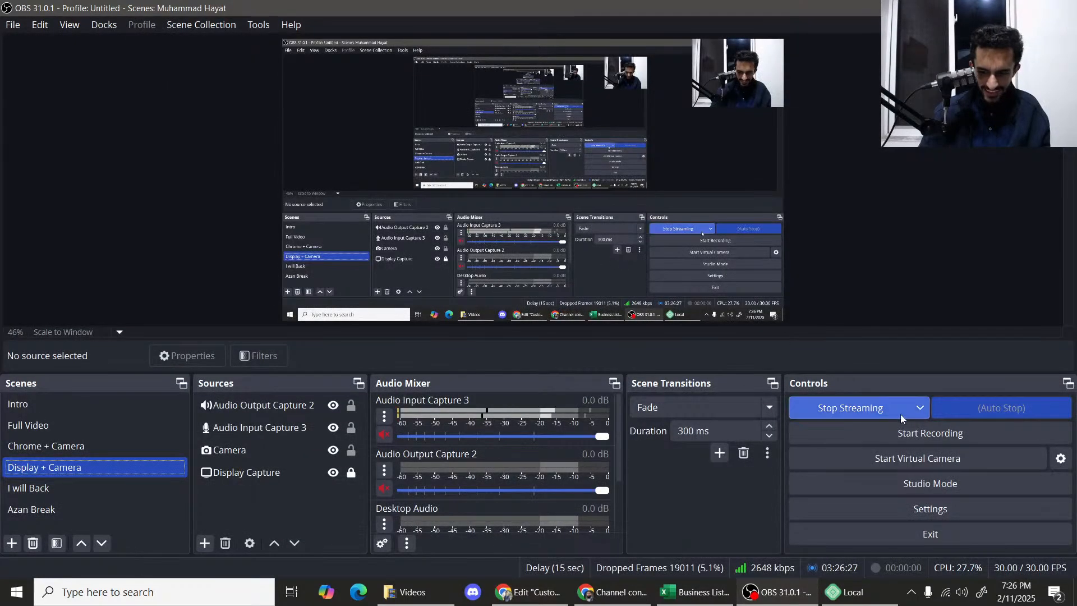
scroll(424, 500, down, 2)
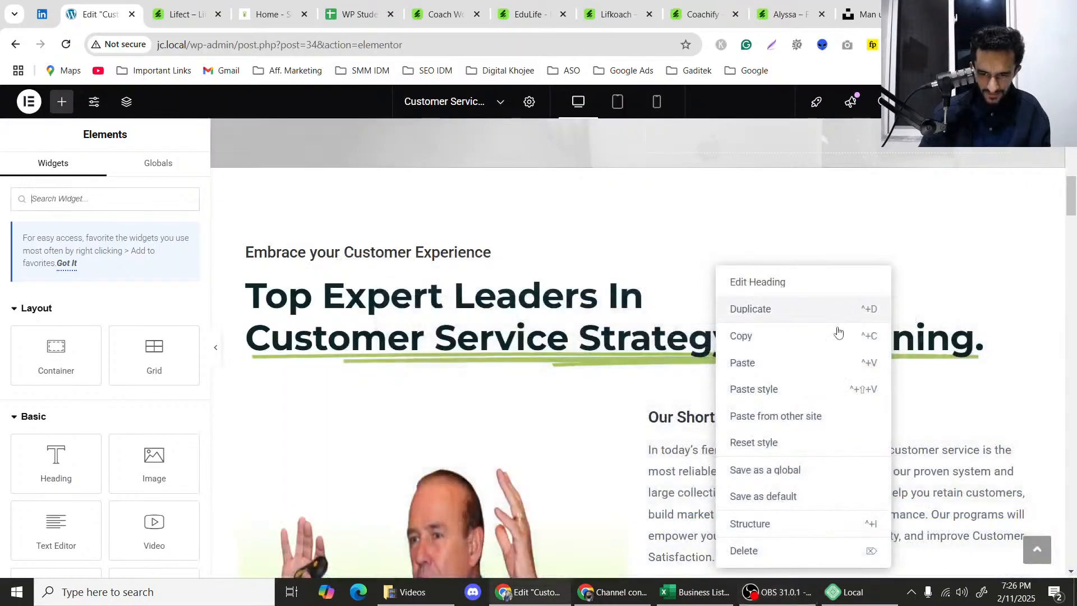
scroll(670, 293, down, 10)
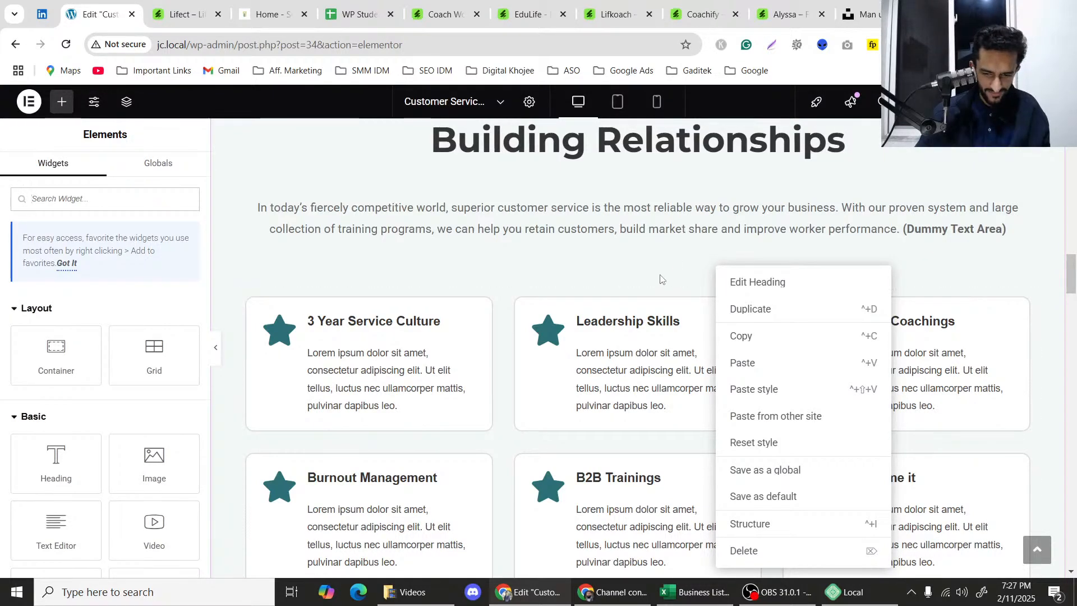
scroll(657, 290, down, 1)
scroll(654, 290, down, 15)
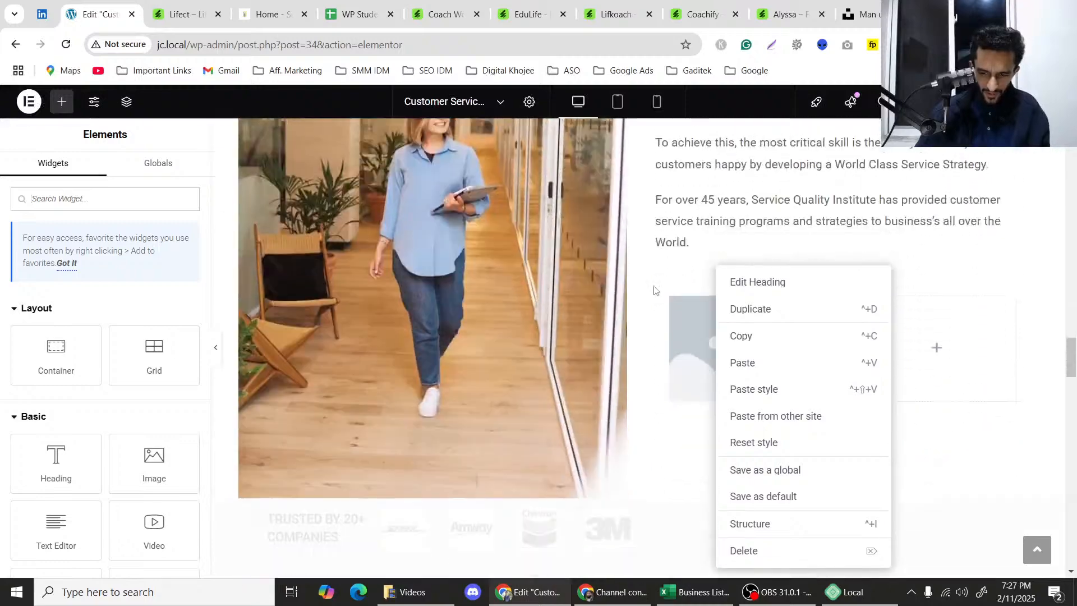
scroll(691, 268, up, 5)
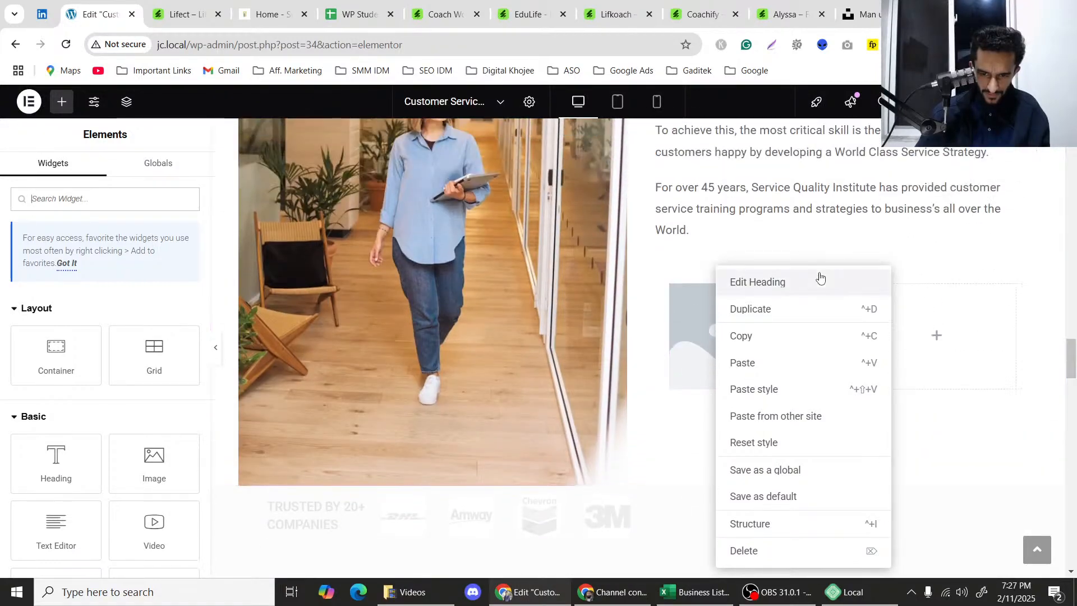
scroll(717, 241, up, 20)
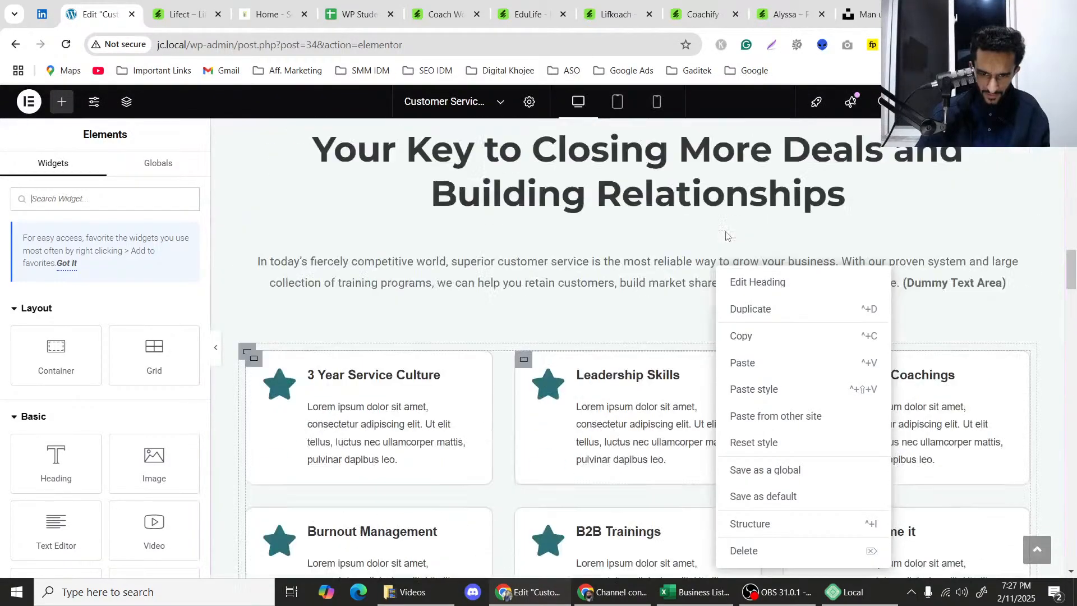
scroll(712, 242, down, 1)
scroll(695, 243, up, 8)
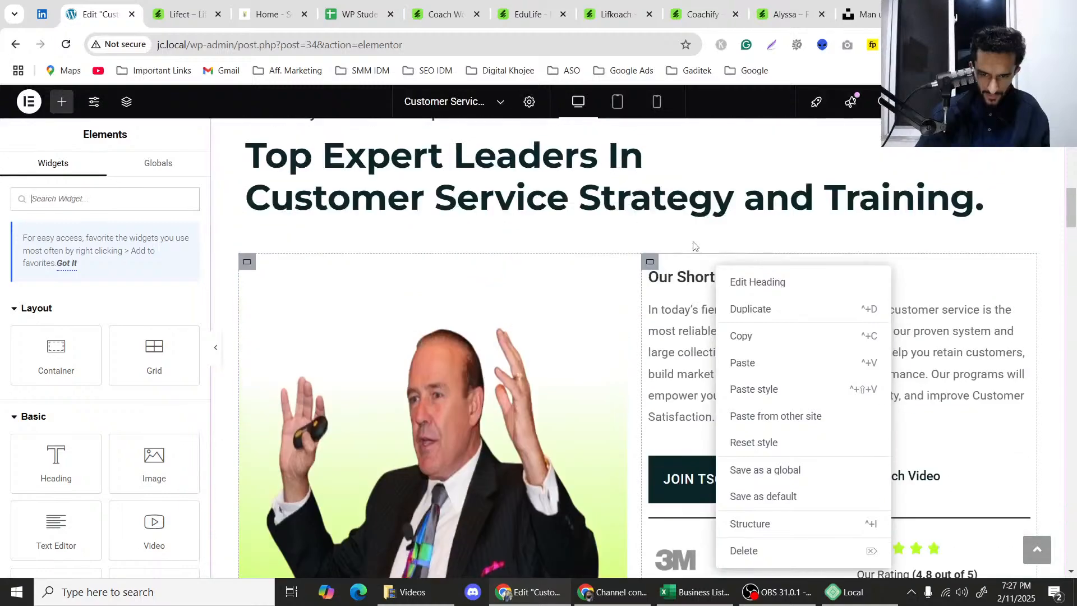
Copy the "Our Short Story" heading and paste it into the second container of the grid below the about text.
click(704, 337)
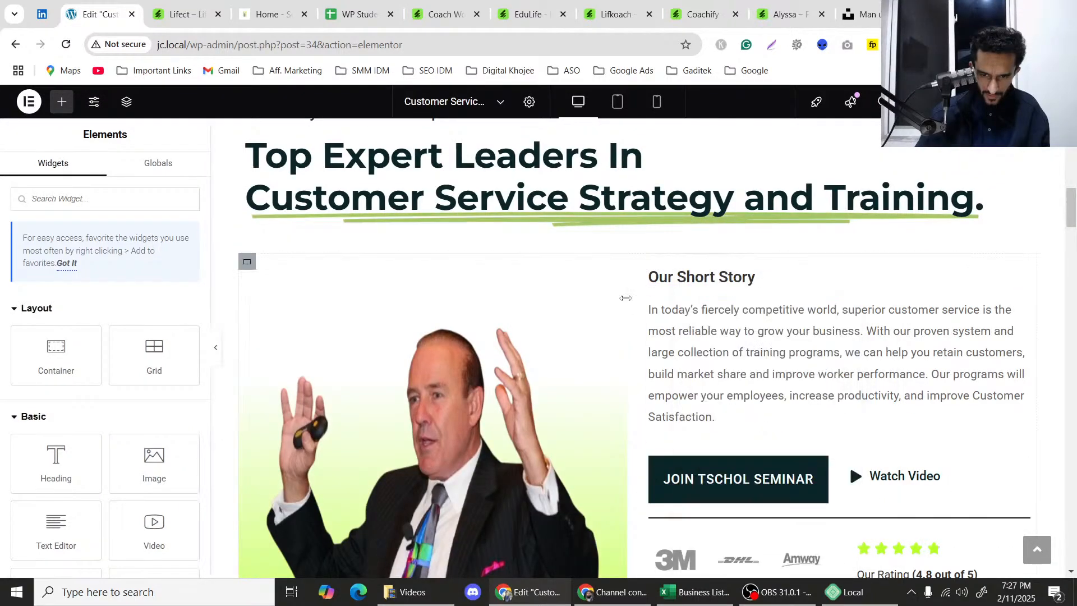
scroll(631, 303, down, 8)
scroll(632, 303, down, 10)
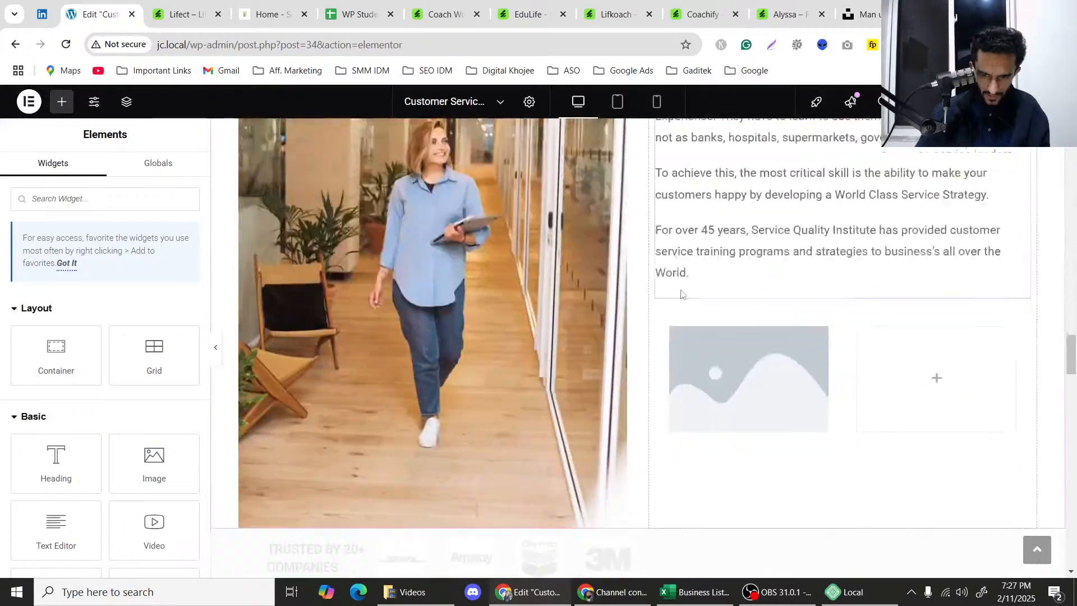
right_click(872, 297)
click(913, 353)
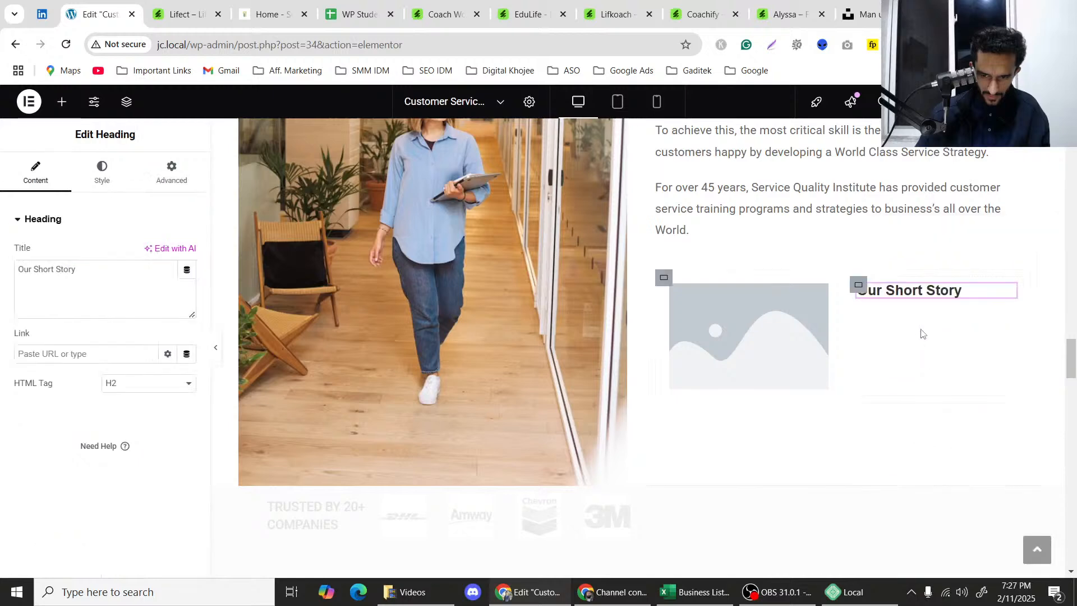
Change the pasted heading's title to "Benefits" and return to the list of widgets.
triple_click(105, 264)
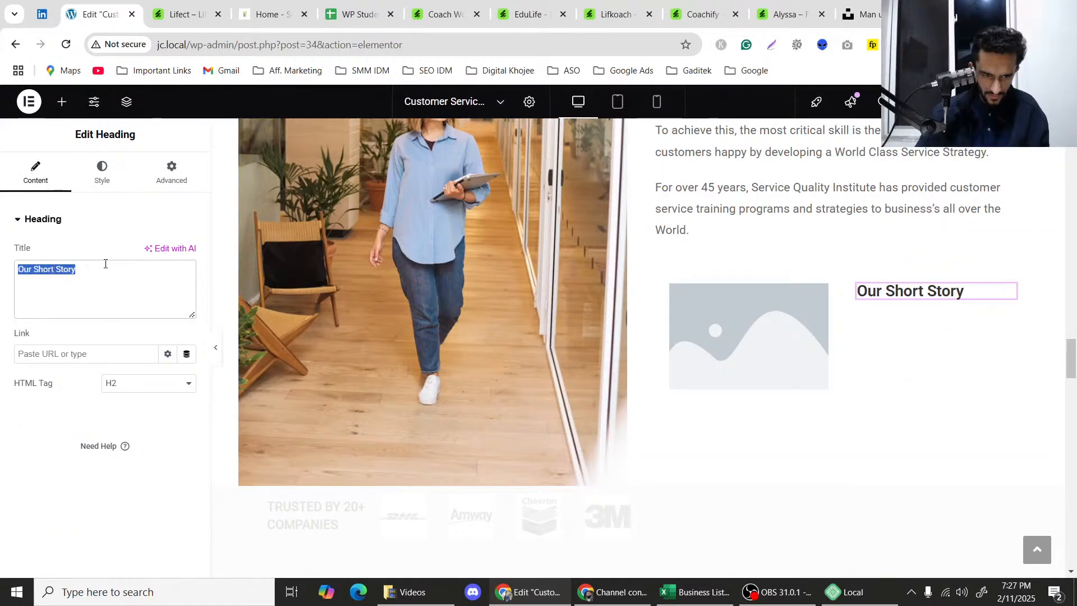
text(Bene)
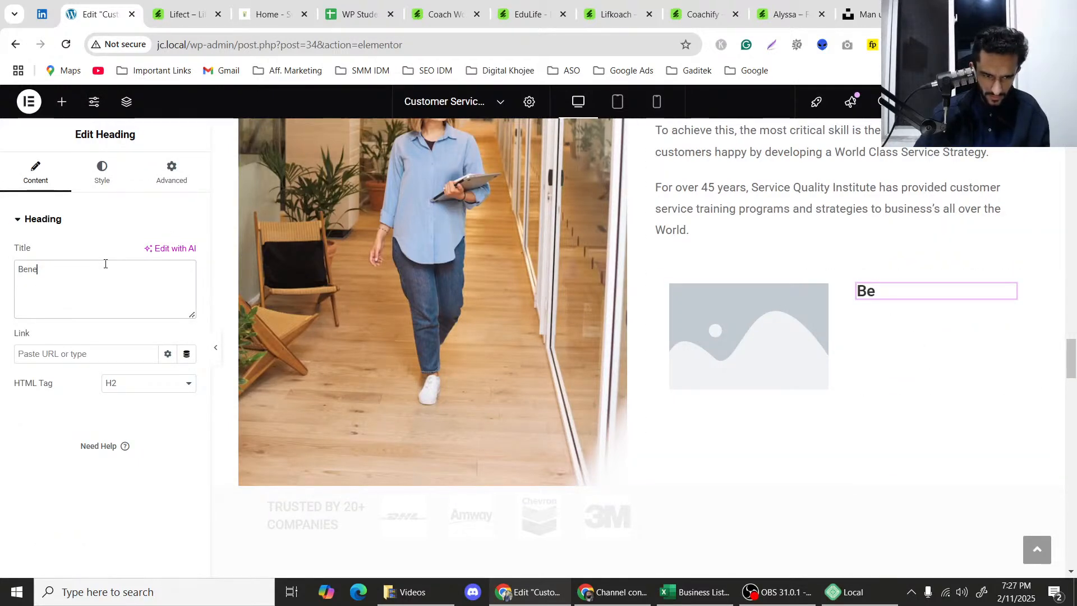
text(f)
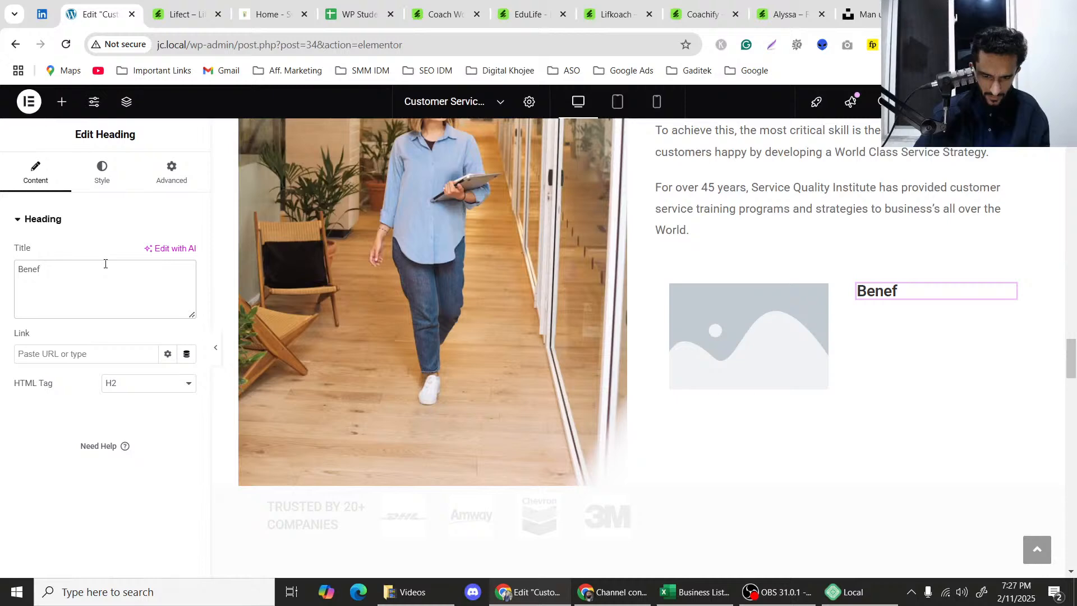
text(its)
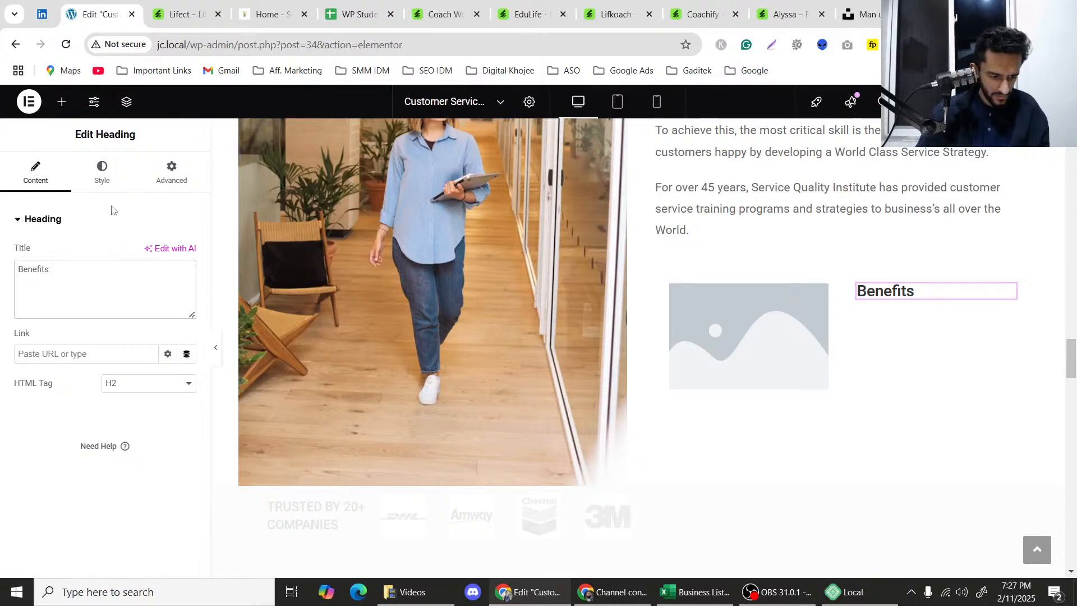
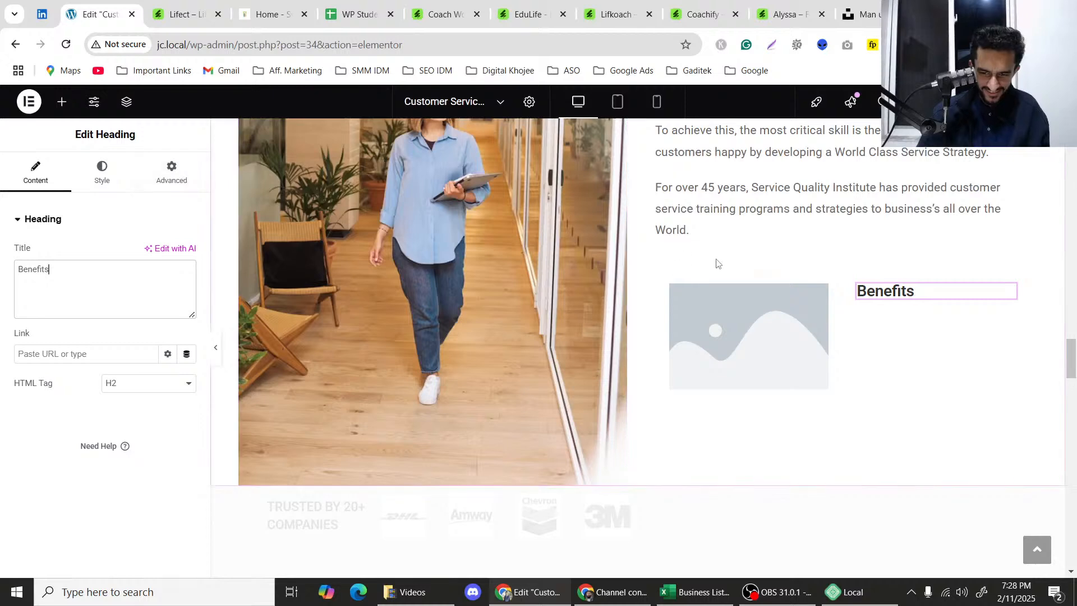
click(62, 101)
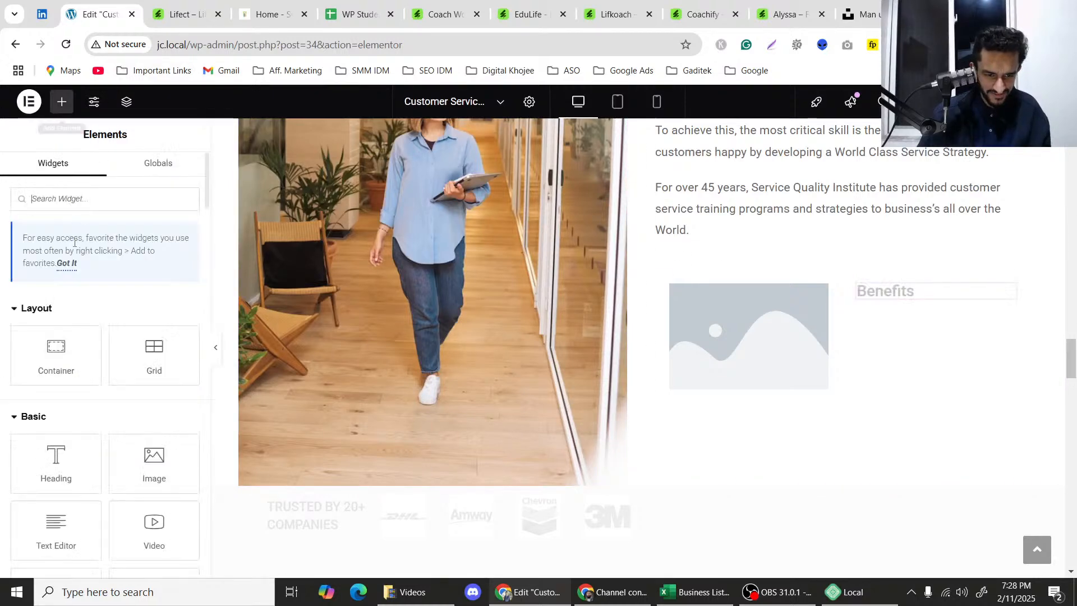
Switch to OBS, unmute the Mic/Aux channel and return to the Elementor editor.
click(777, 592)
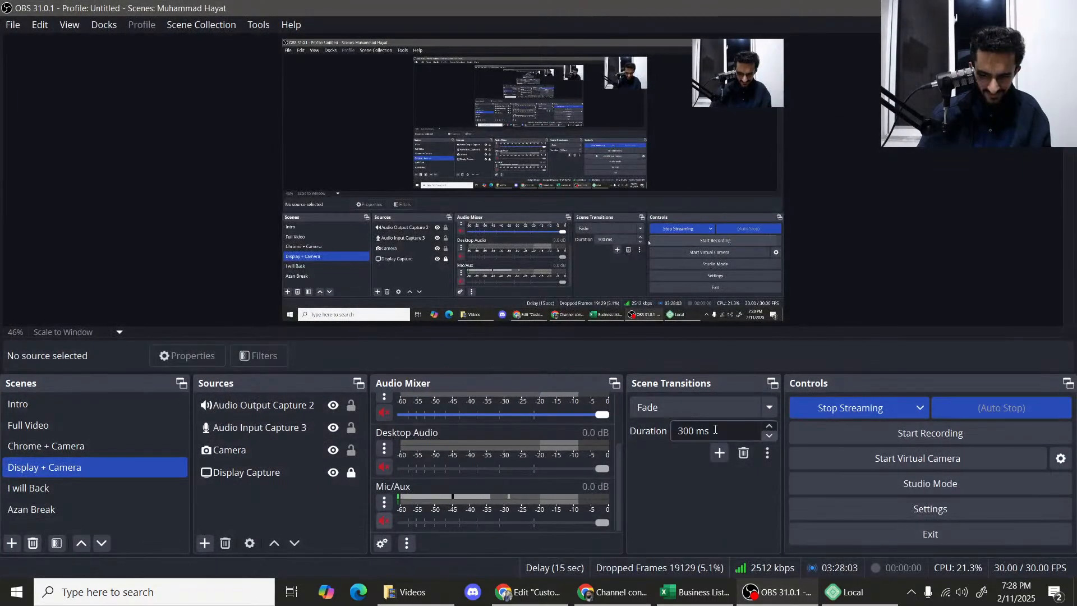
click(384, 522)
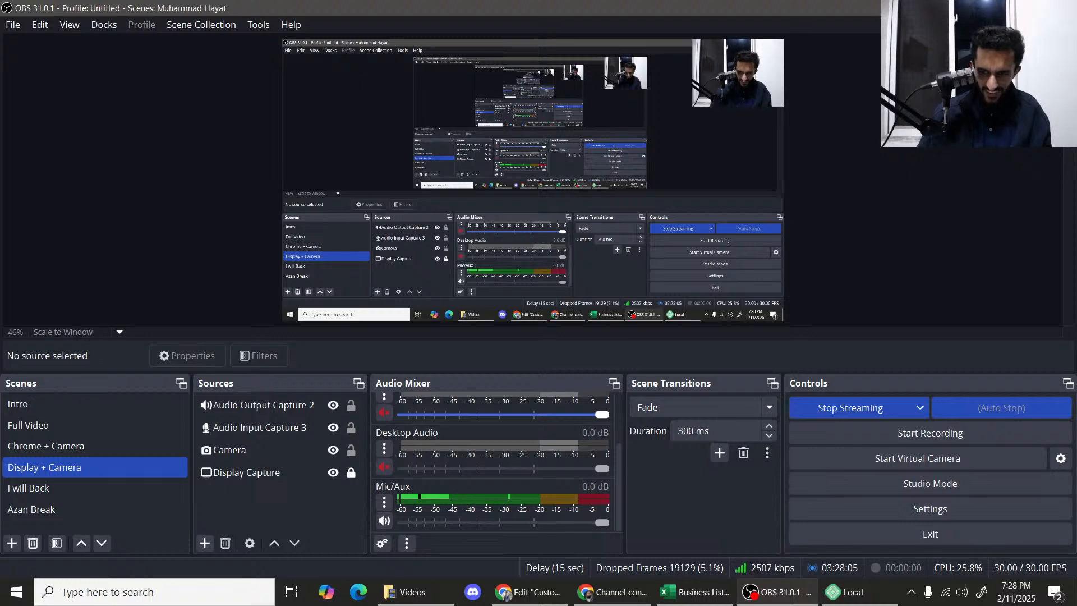
click(527, 592)
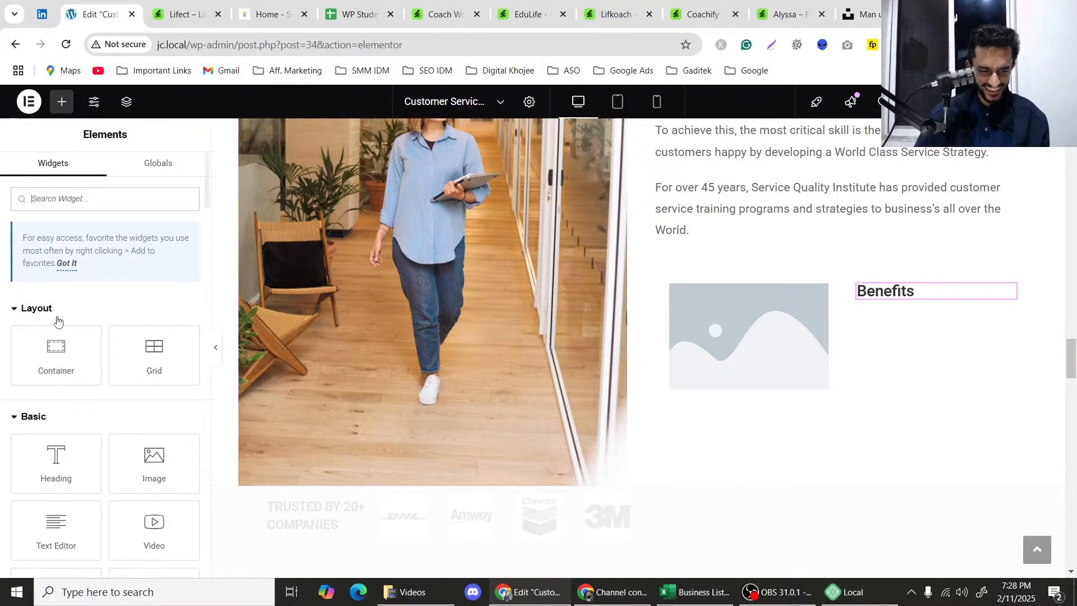
Search the widgets for "icon" and add an Icon List below the Benefits heading.
scroll(67, 313, down, 4)
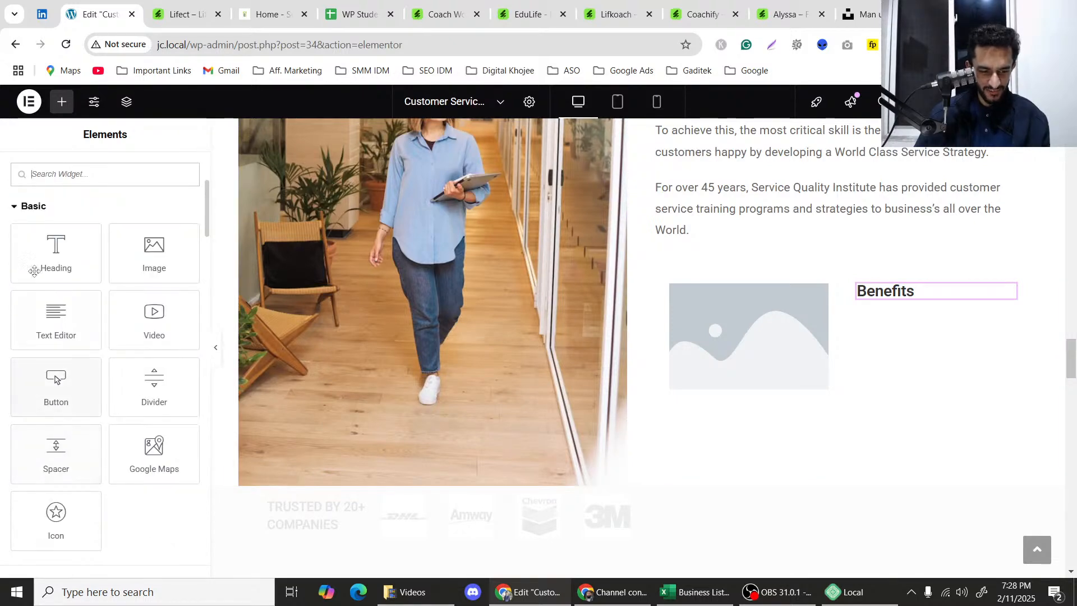
click(83, 176)
text(icon)
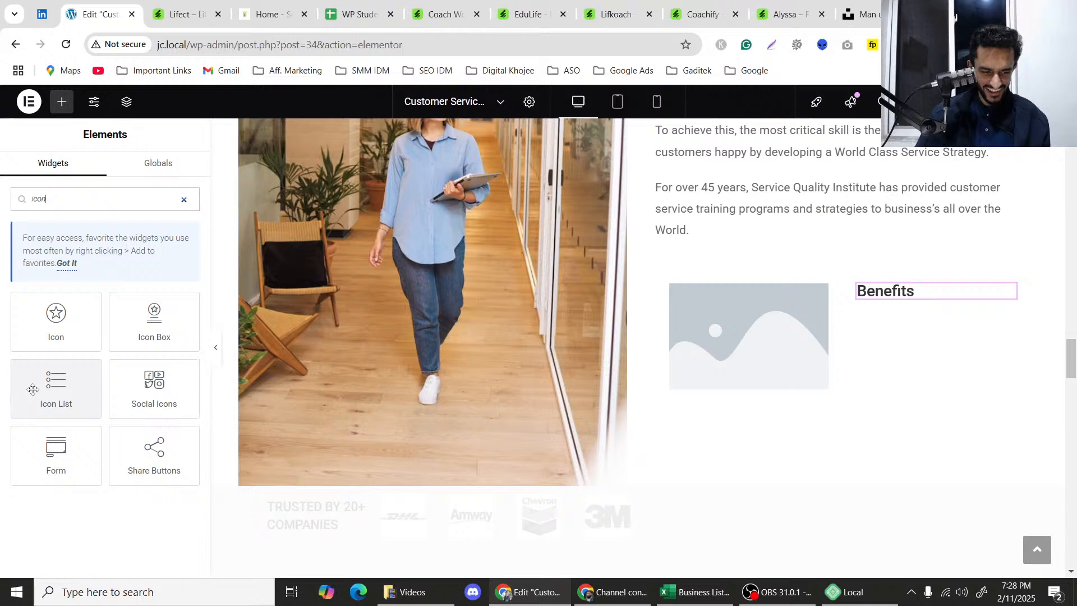
drag(56, 386, 892, 304)
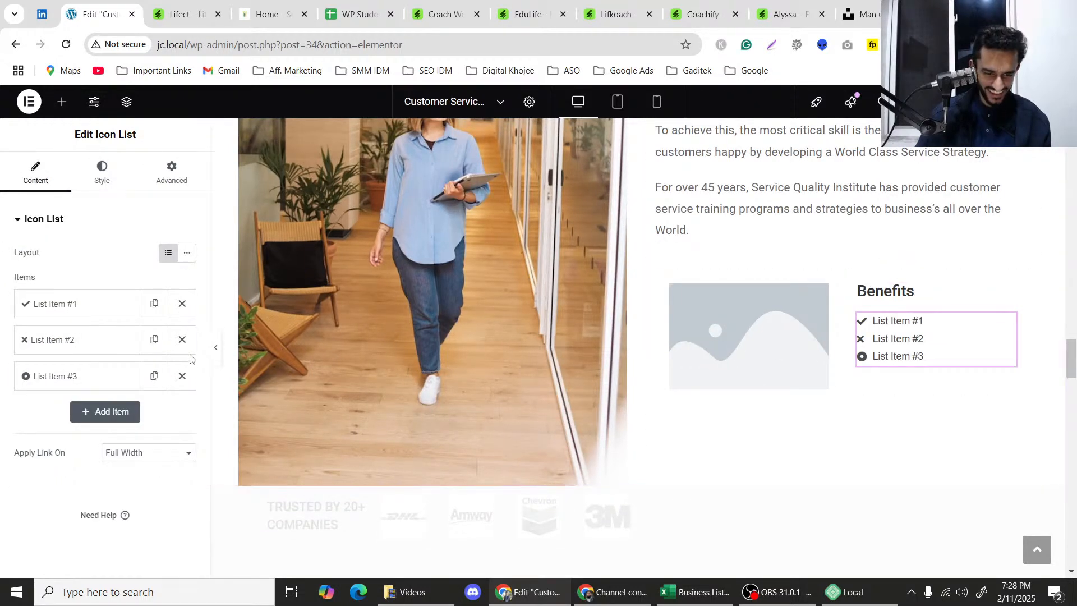
Remove the second and third list items and duplicate the first twice, giving three checkmark items.
click(182, 340)
click(182, 341)
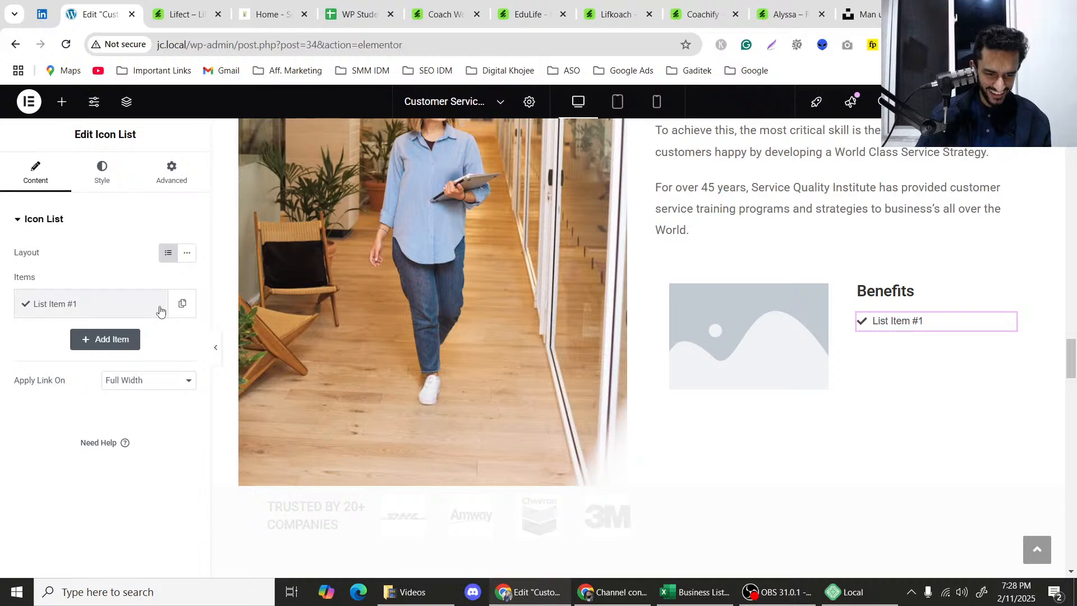
click(177, 307)
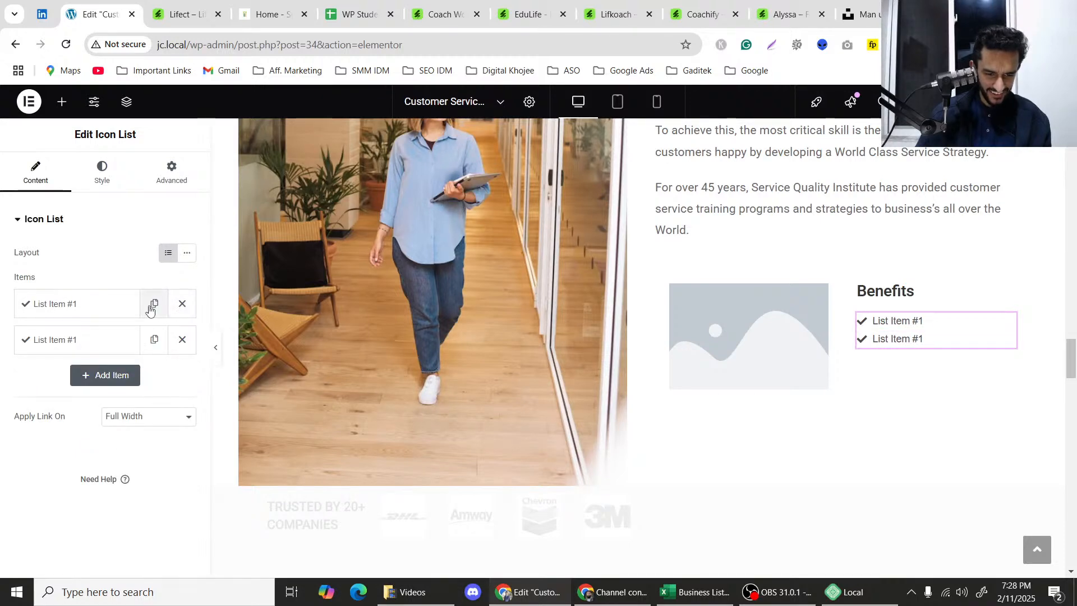
click(151, 305)
Set the icon list's space between items to 2 px and compare it with the Lifect template.
click(99, 187)
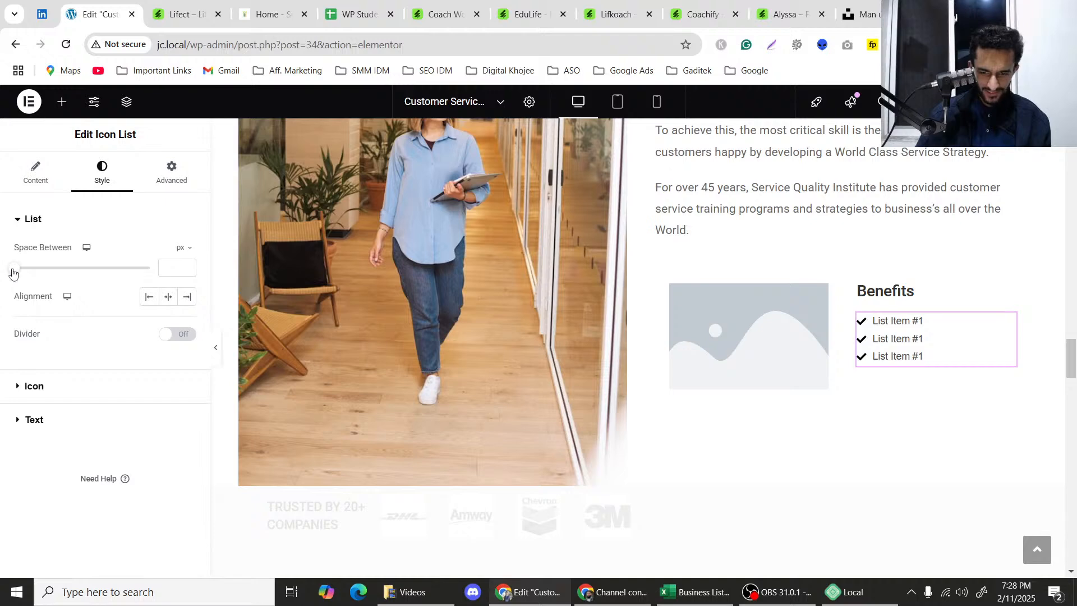
drag(13, 273, 17, 273)
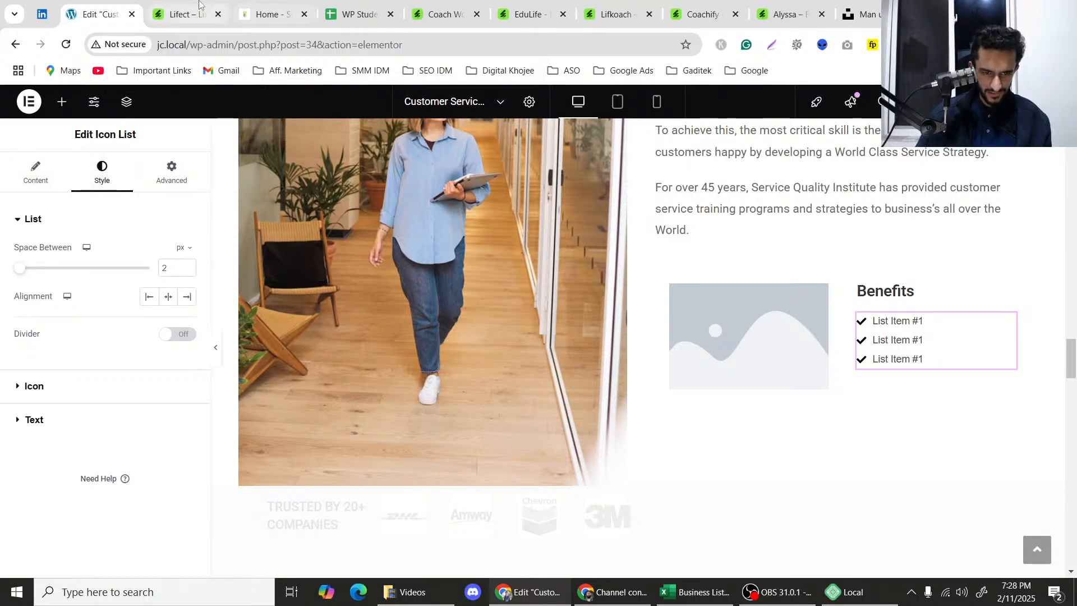
click(181, 13)
click(97, 5)
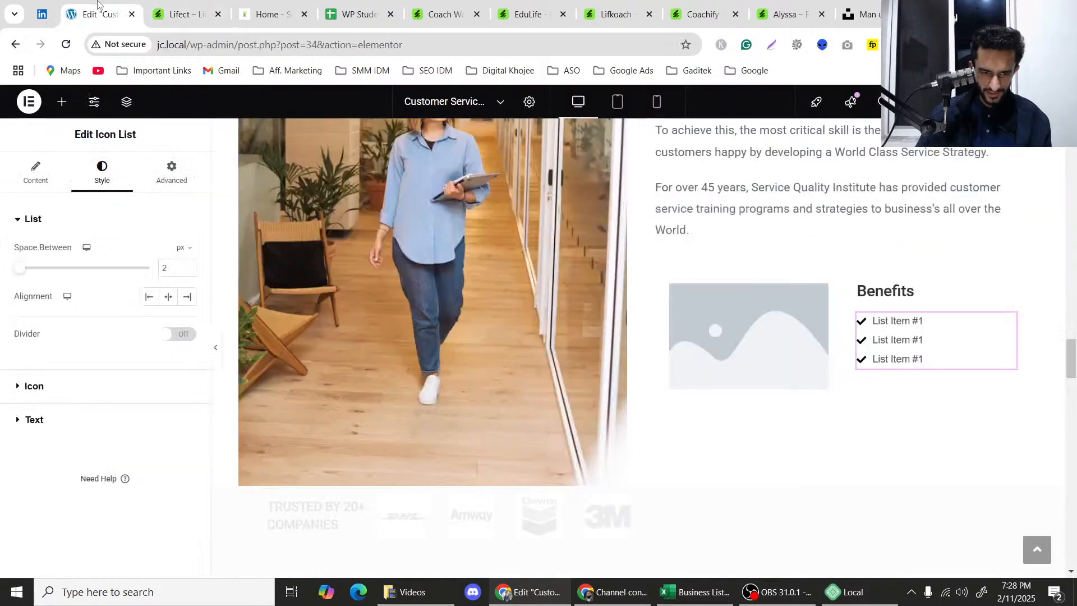
Replace the first list item's icon with the circled check from the Font Awesome - Solid set.
click(38, 179)
click(90, 305)
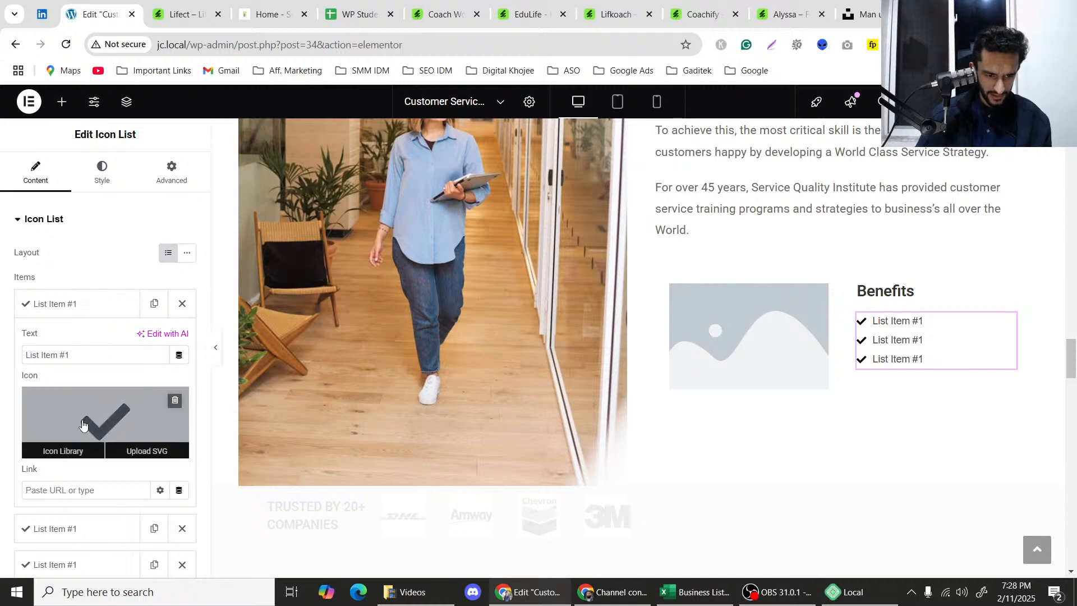
click(62, 450)
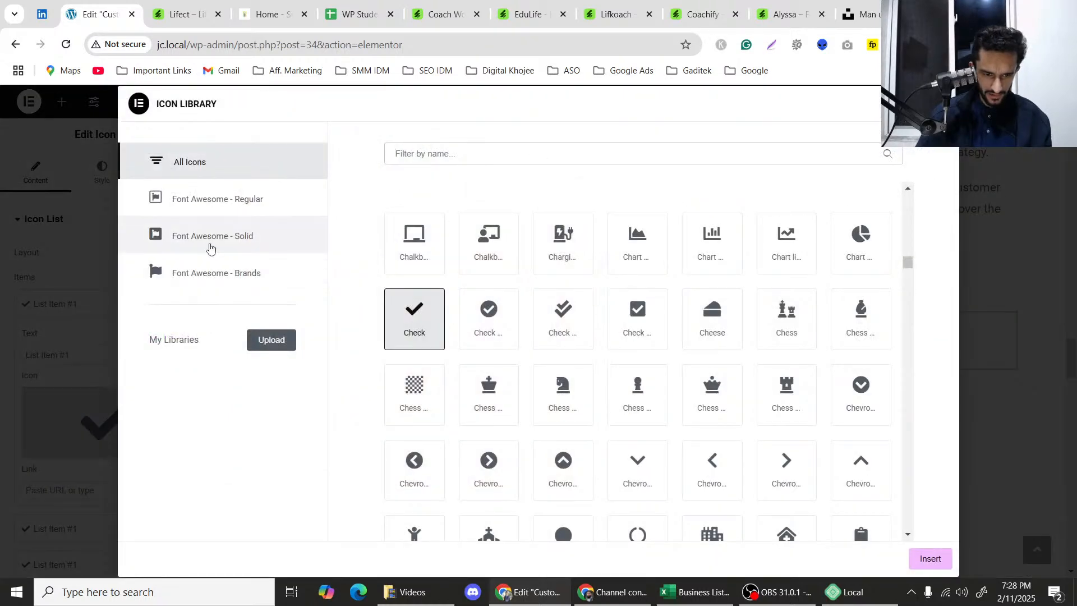
click(242, 247)
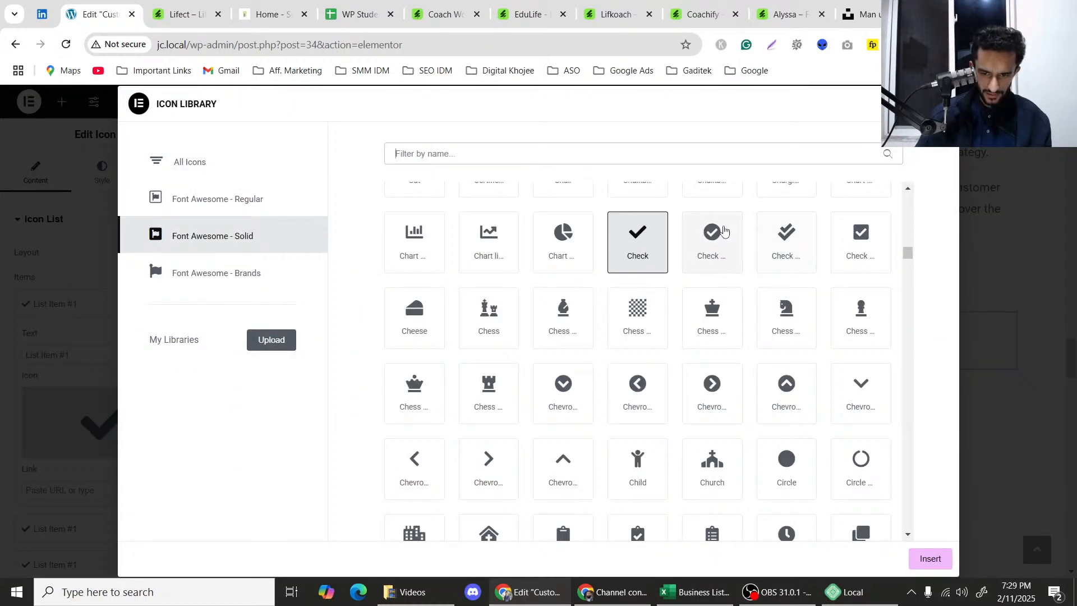
click(712, 239)
click(930, 558)
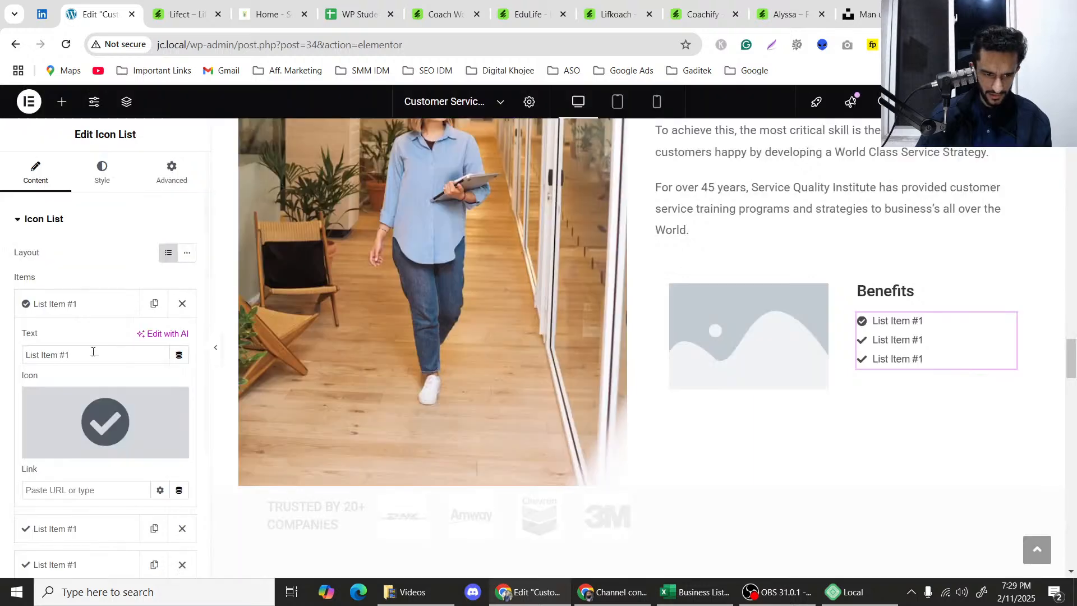
click(134, 308)
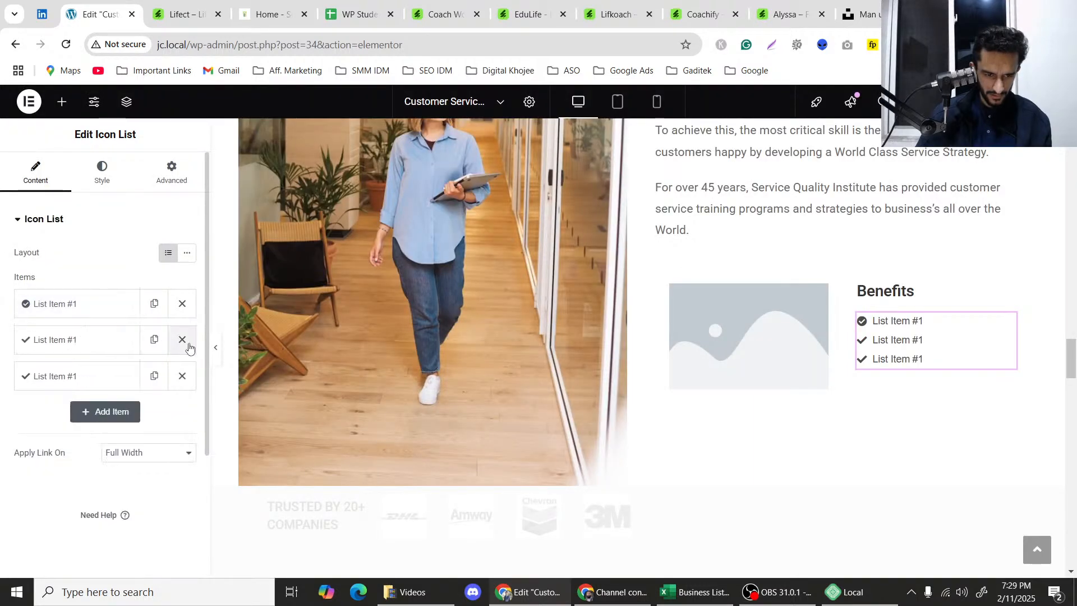
Delete the second and third list items and duplicate the first twice, giving three items with circled checks.
click(183, 340)
click(183, 340)
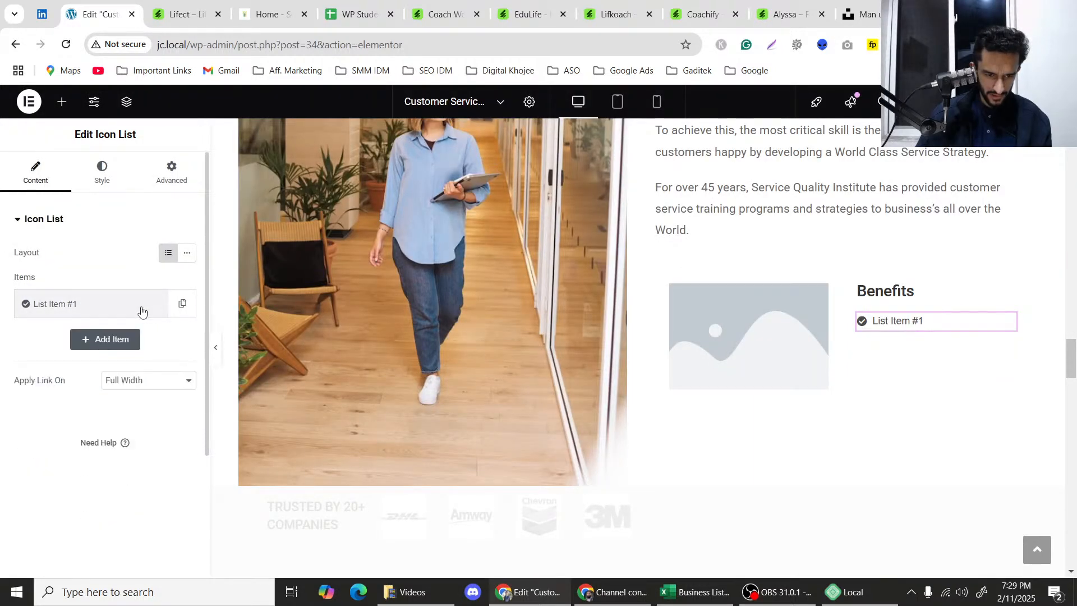
click(140, 307)
click(182, 304)
click(151, 310)
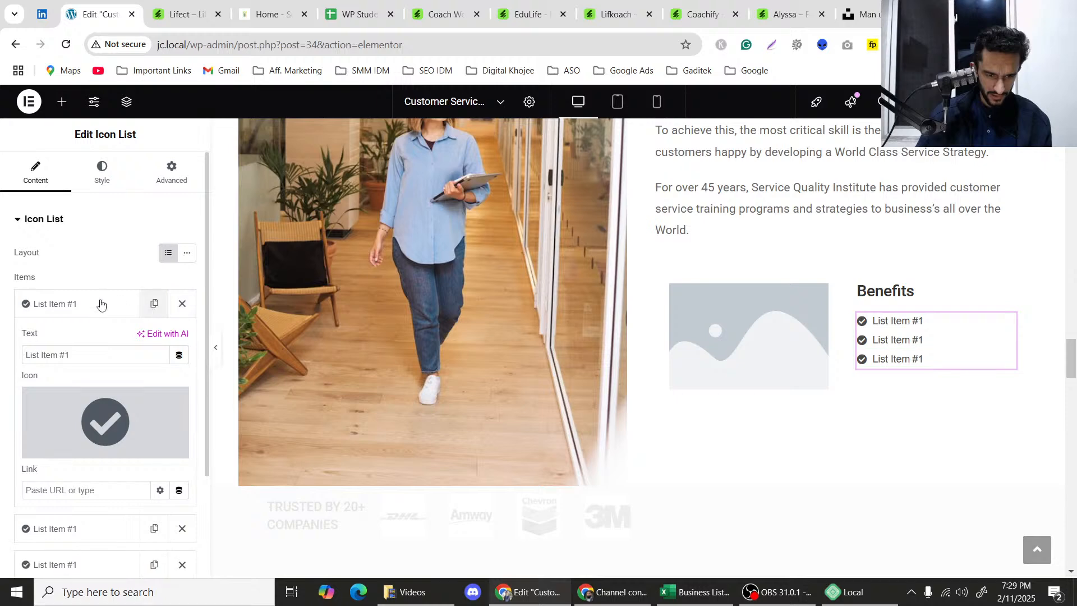
click(101, 305)
Set the list icons' color to the global green and their size to 16 px.
click(95, 174)
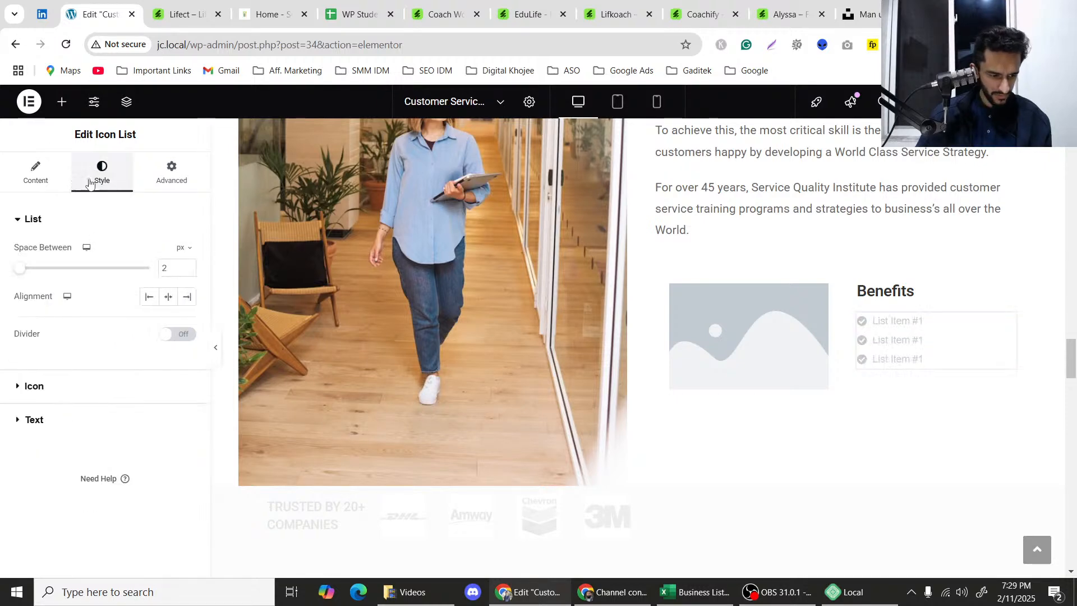
click(46, 396)
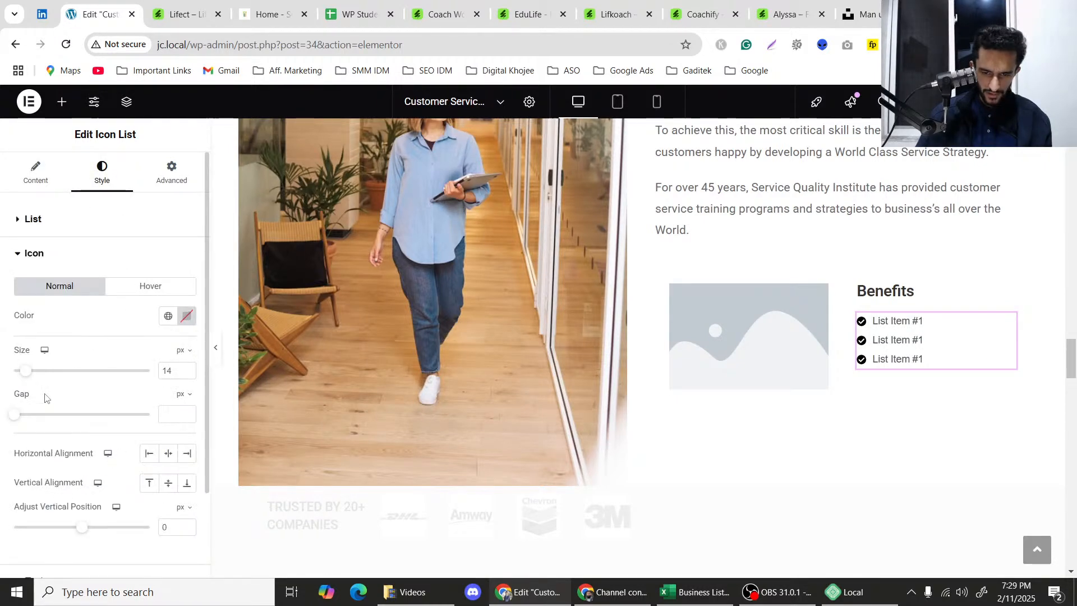
click(171, 323)
click(53, 464)
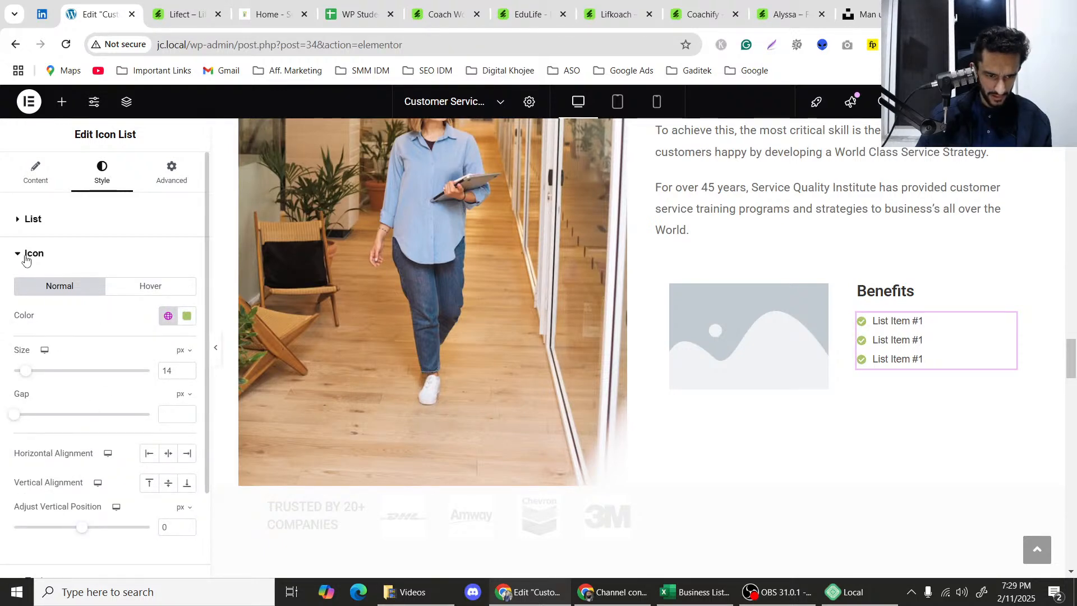
click(187, 369)
click(187, 369)
Set the icon list's text size to 16 px in its typography settings.
scroll(56, 418, down, 1)
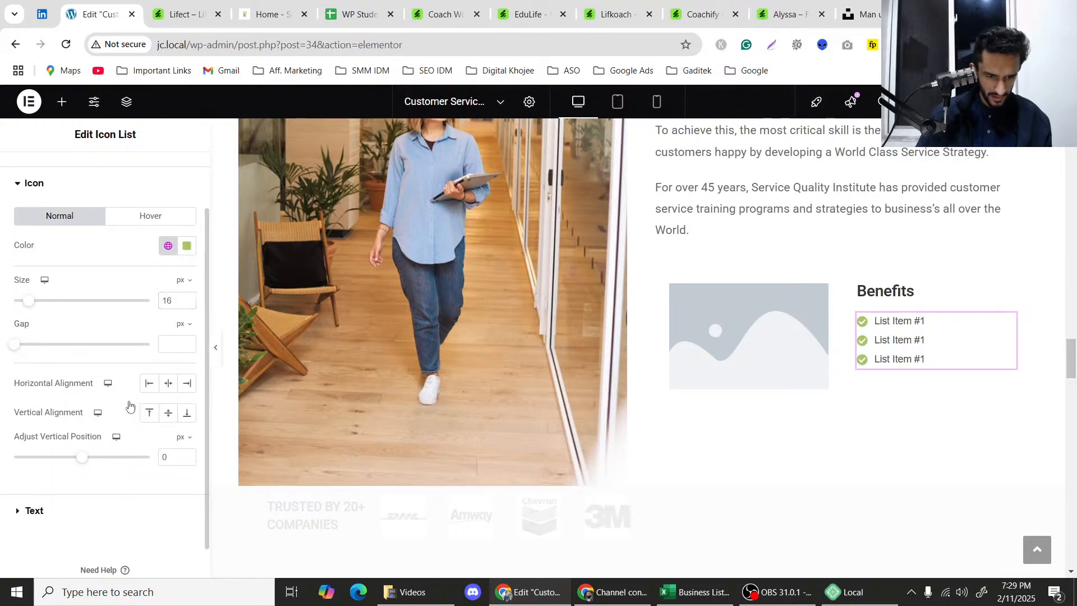
click(67, 510)
click(187, 320)
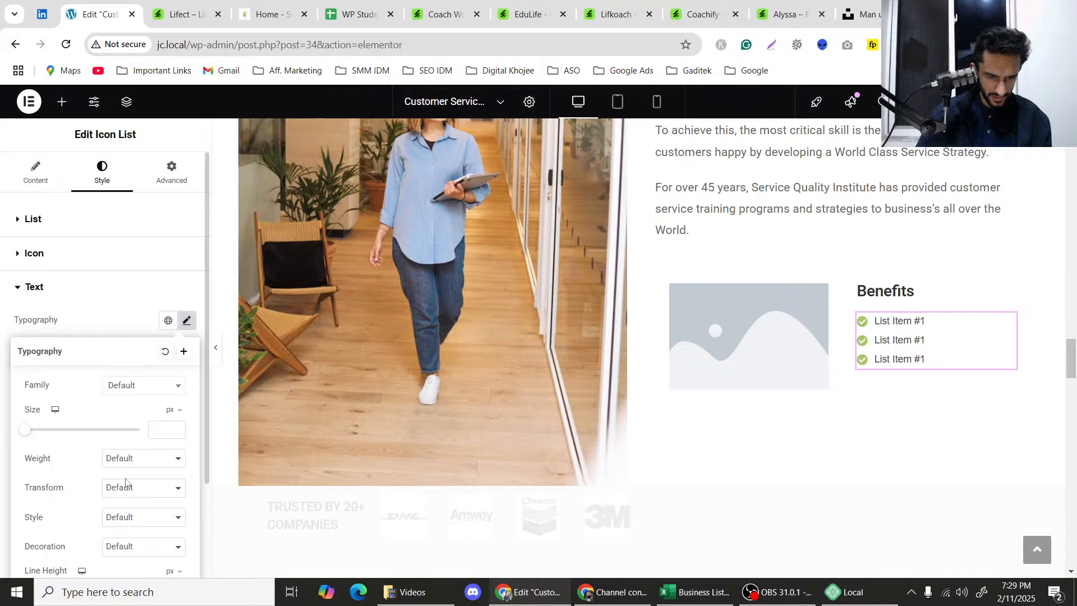
click(158, 428)
text(18)
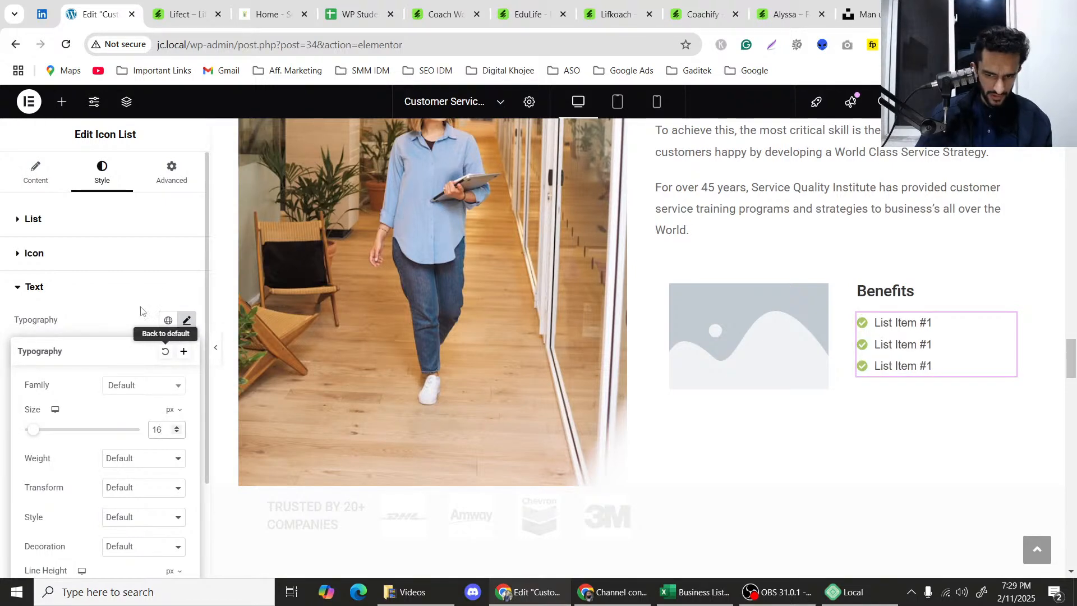
click(179, 320)
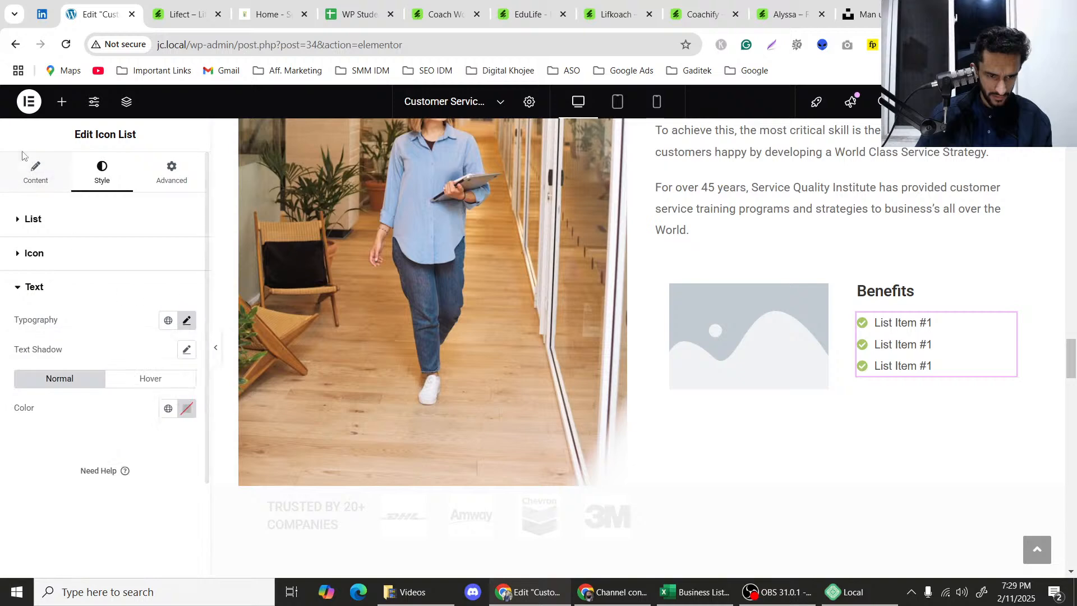
Change the first list item's text to "Get Networking", following the wording in the Lifect template.
click(36, 175)
click(64, 302)
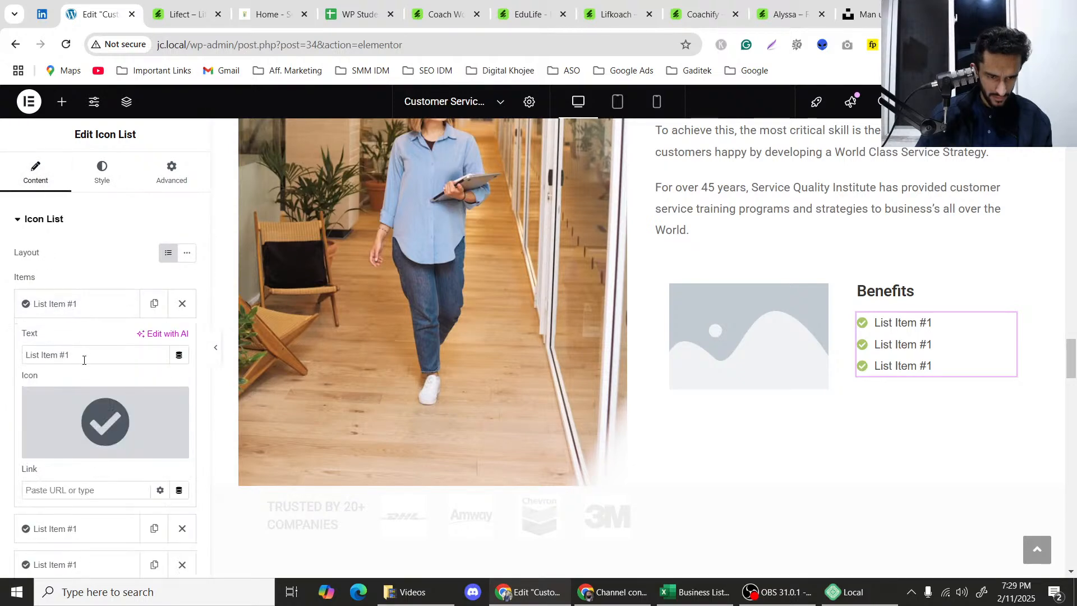
triple_click(82, 357)
text(Benf)
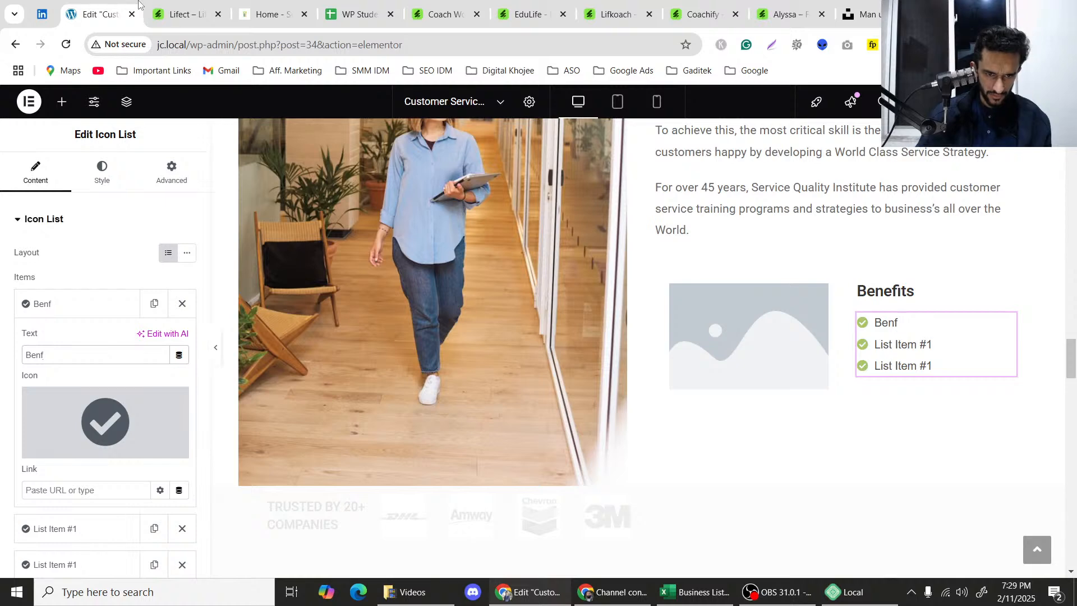
click(162, 4)
click(98, 14)
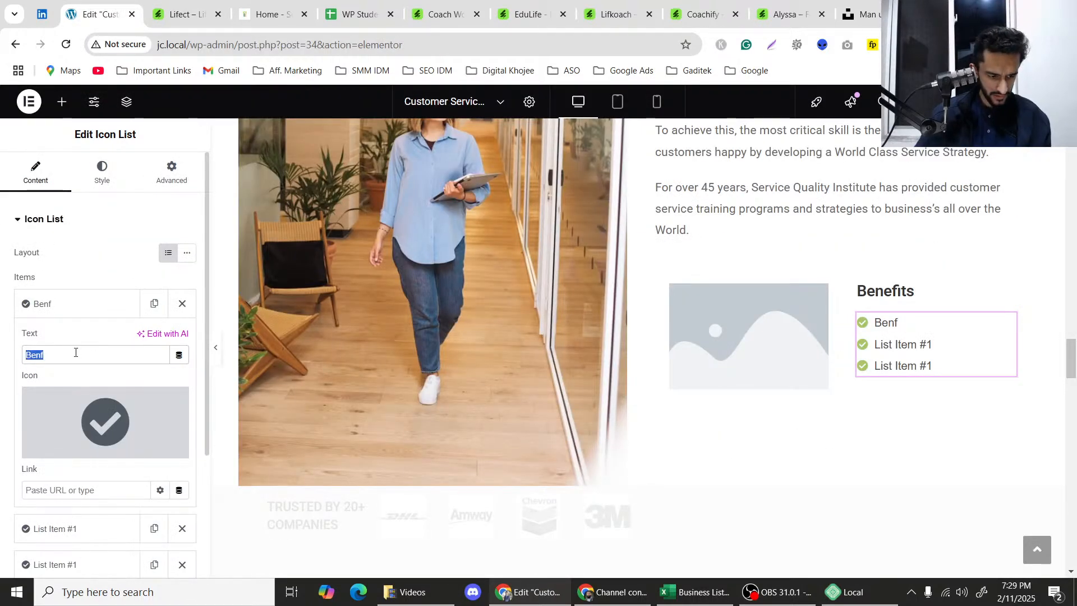
text(Get Netw)
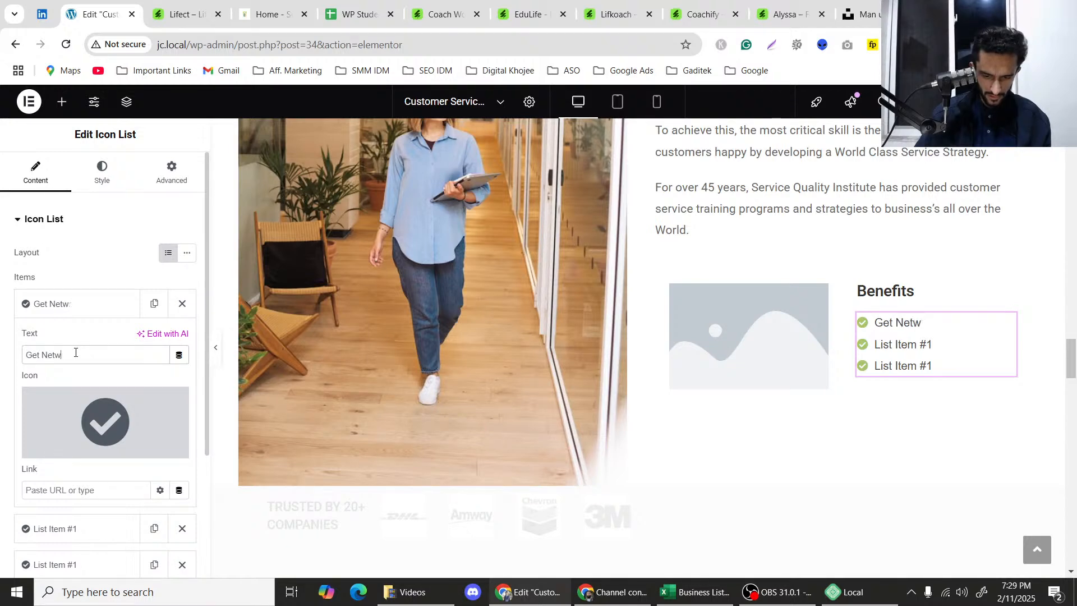
text(orking)
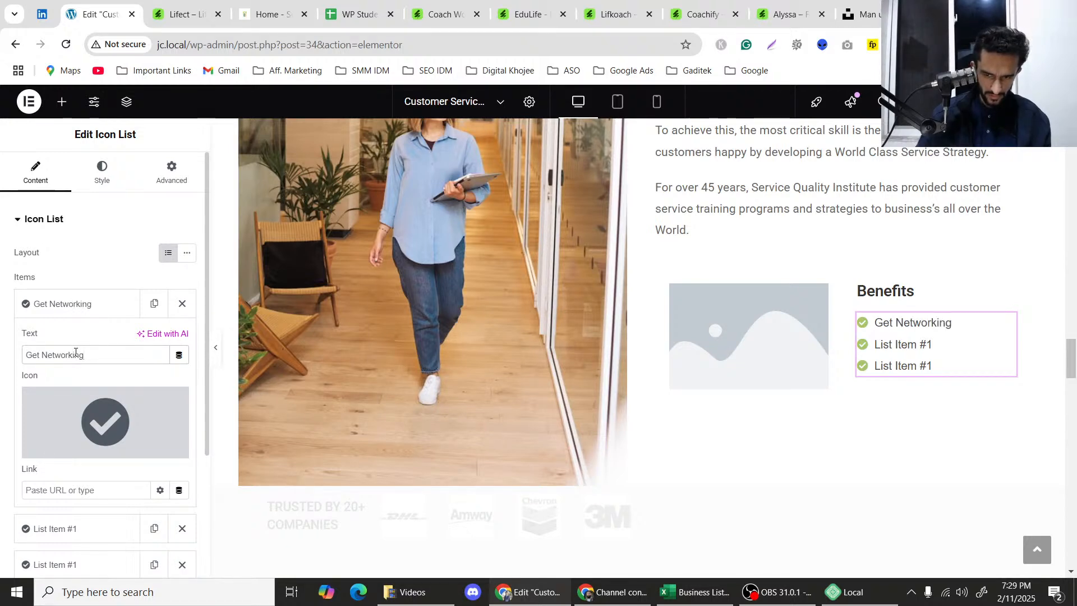
click(73, 316)
Change the second list item's text to "Professional Coaching".
click(72, 342)
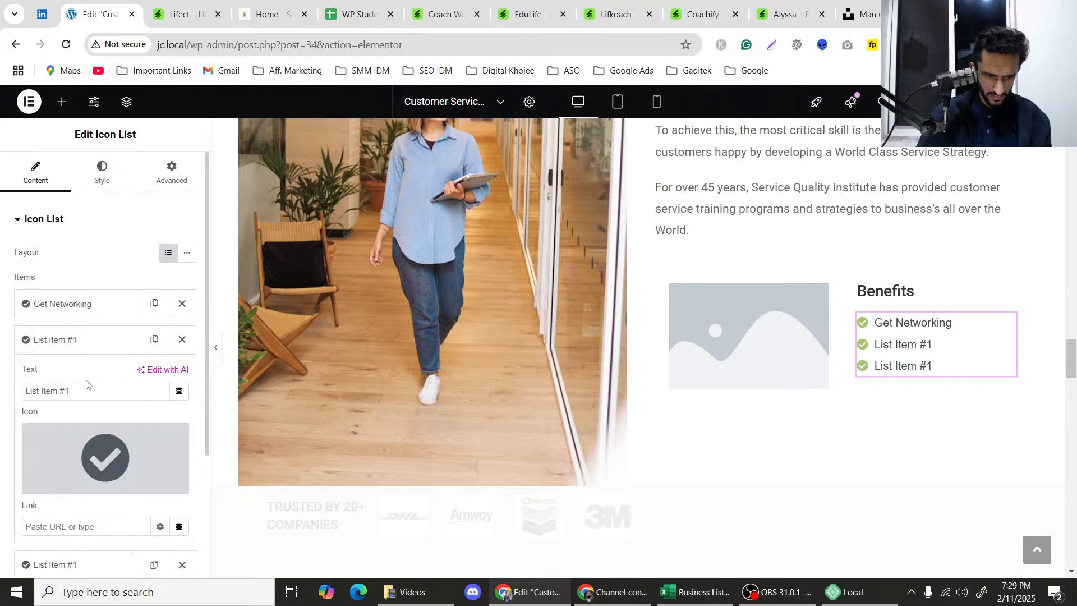
click(76, 386)
key(ctrl+a)
text(P)
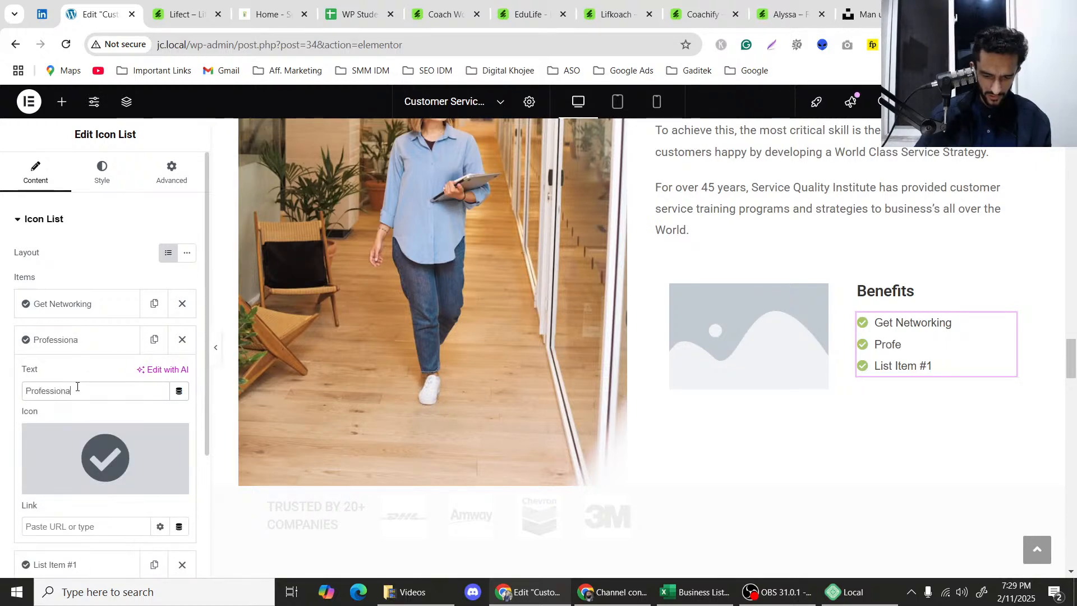
text(rofessional Coaching)
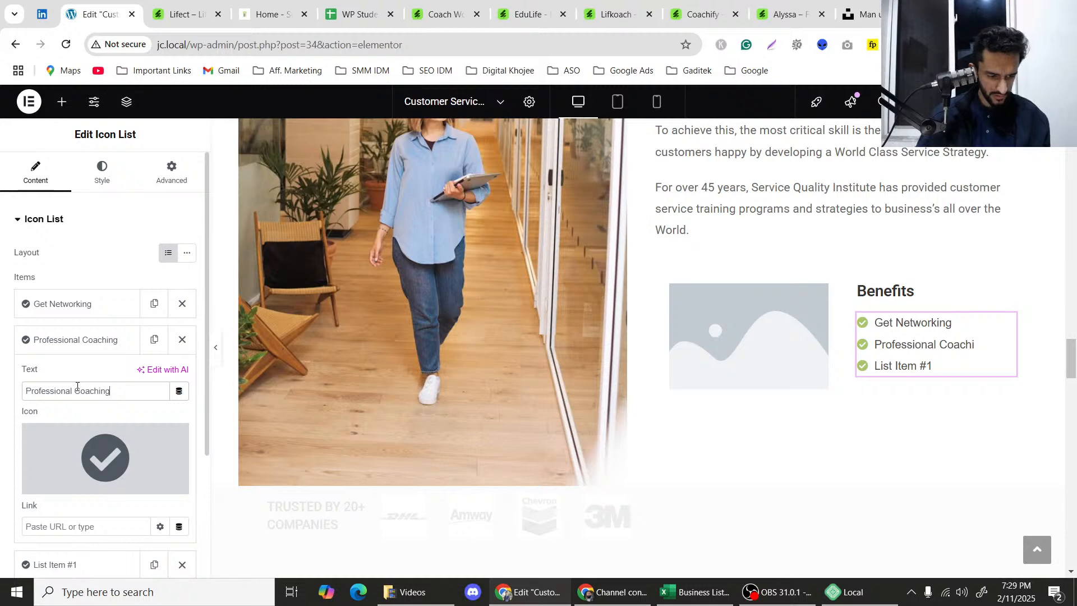
click(84, 343)
Check the Lifect template's wording and change the third list item's text to "Positive Insights".
click(84, 376)
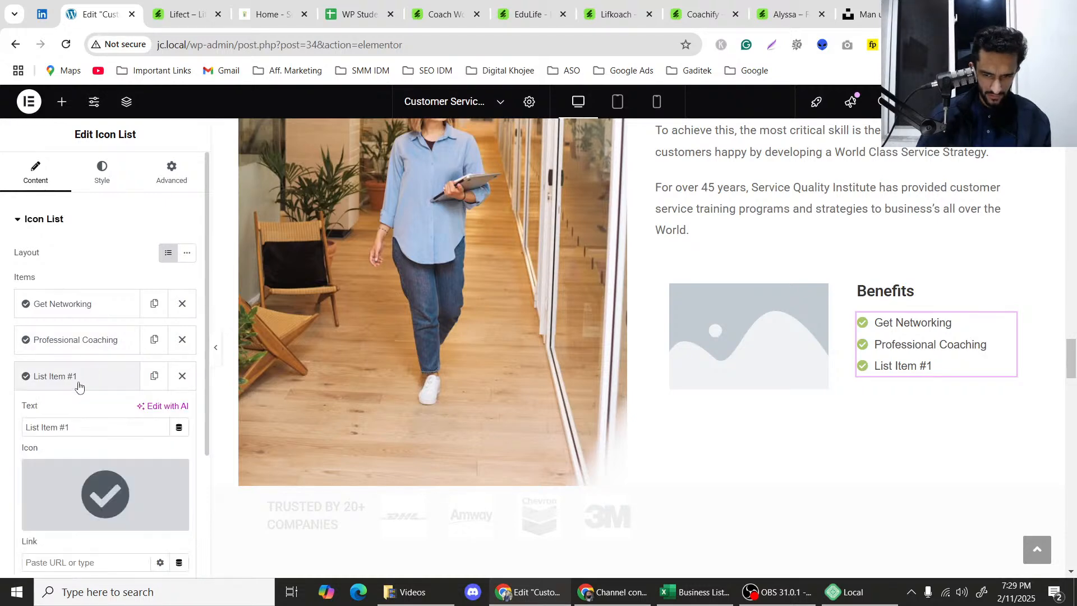
click(190, 14)
click(98, 14)
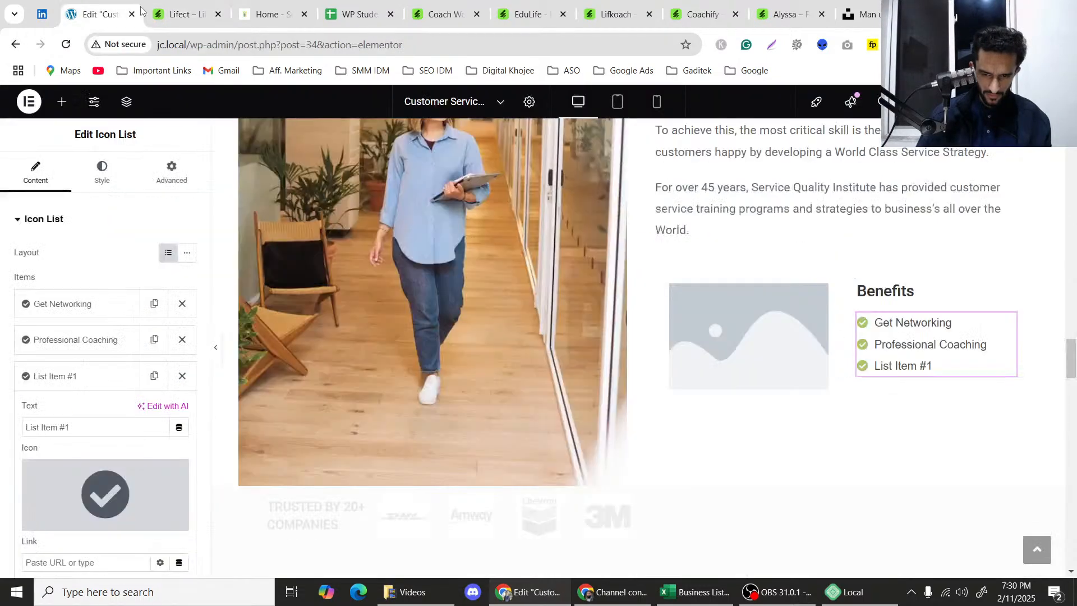
click(65, 376)
click(59, 377)
triple_click(52, 430)
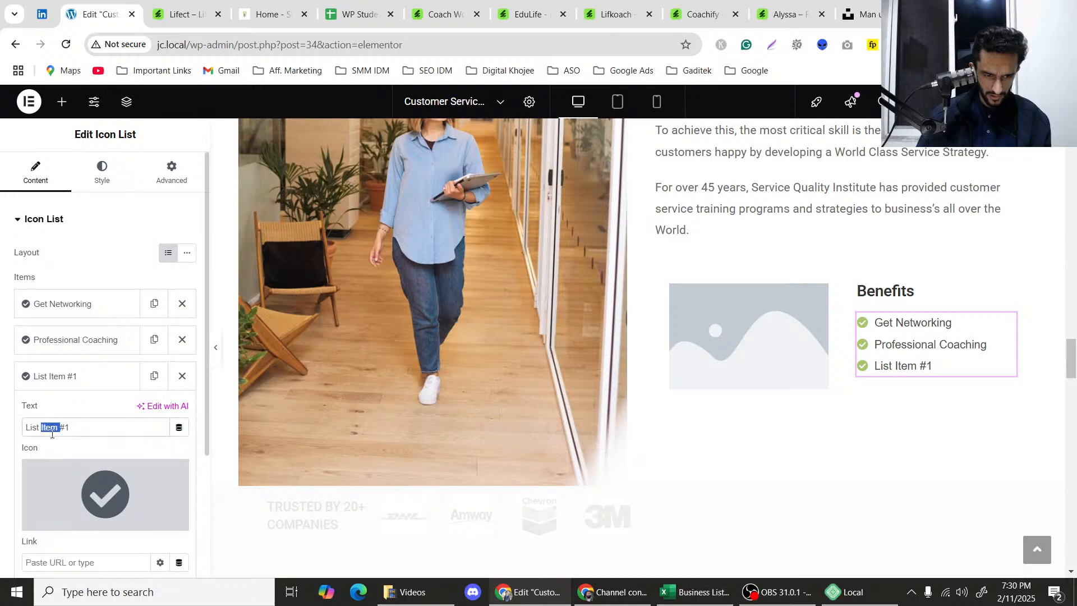
text(P)
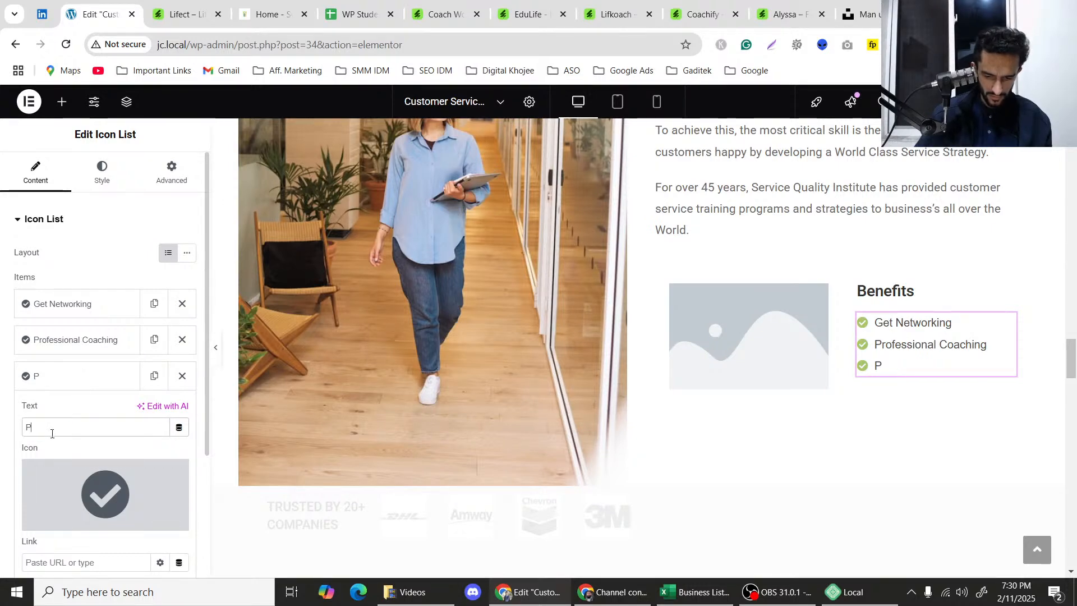
text(ositive Ins)
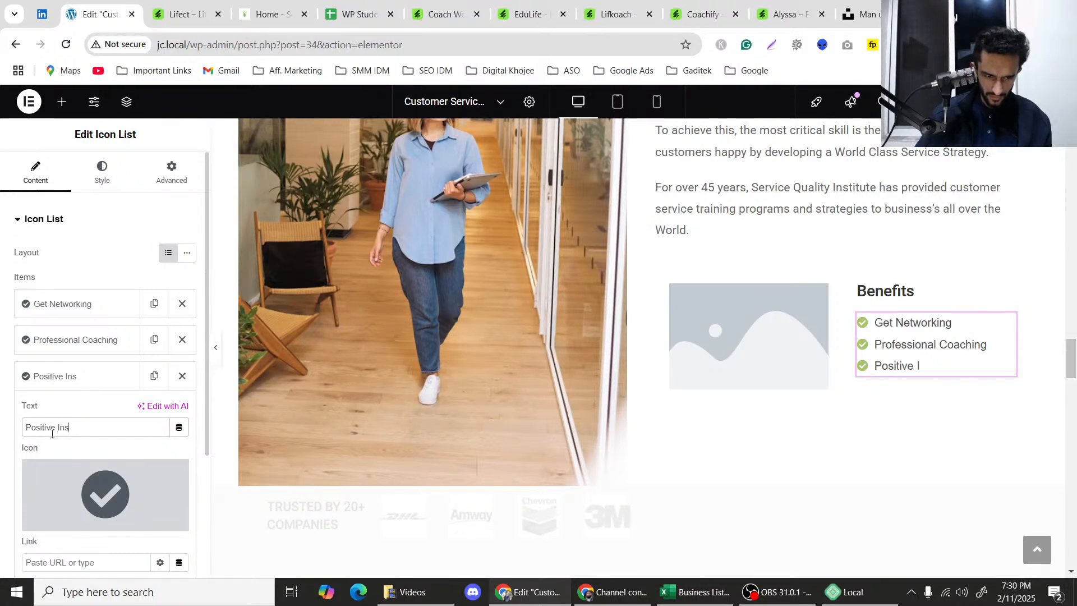
text(ights)
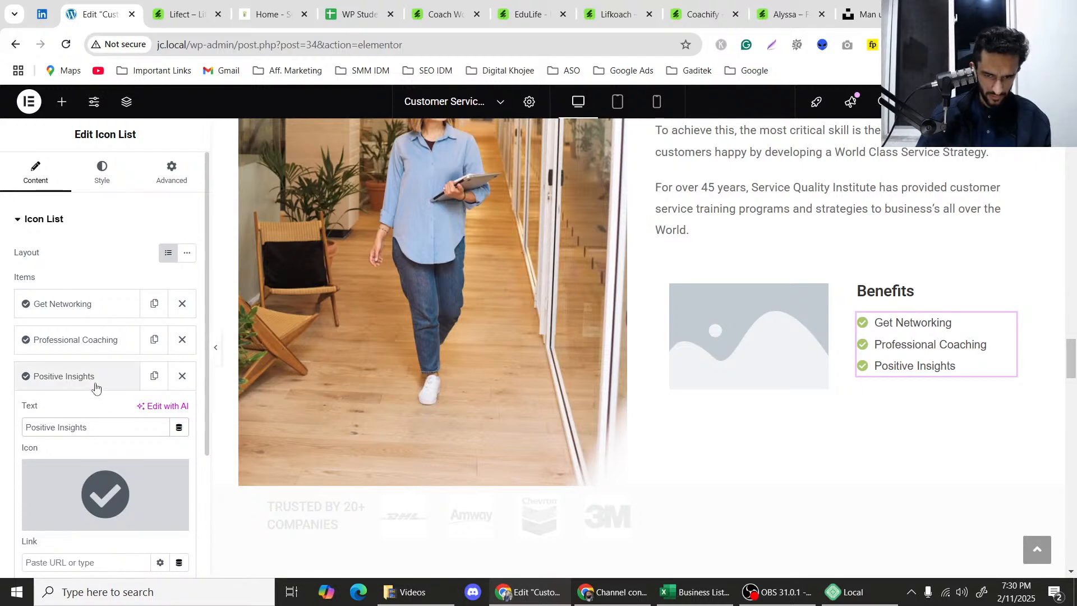
click(96, 378)
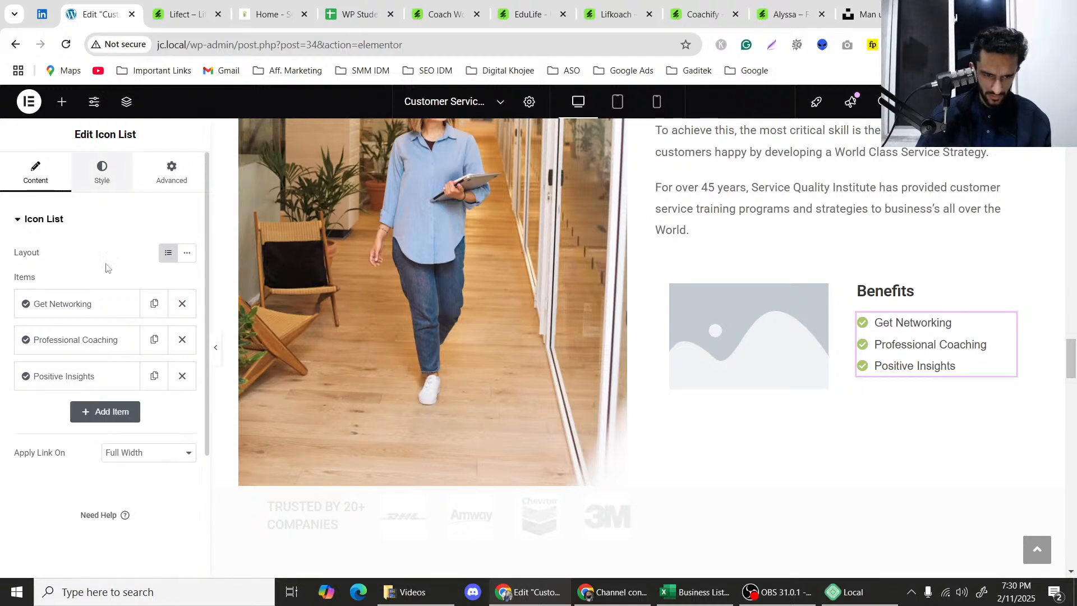
Increase the icon list's space between items to 5 px.
click(102, 175)
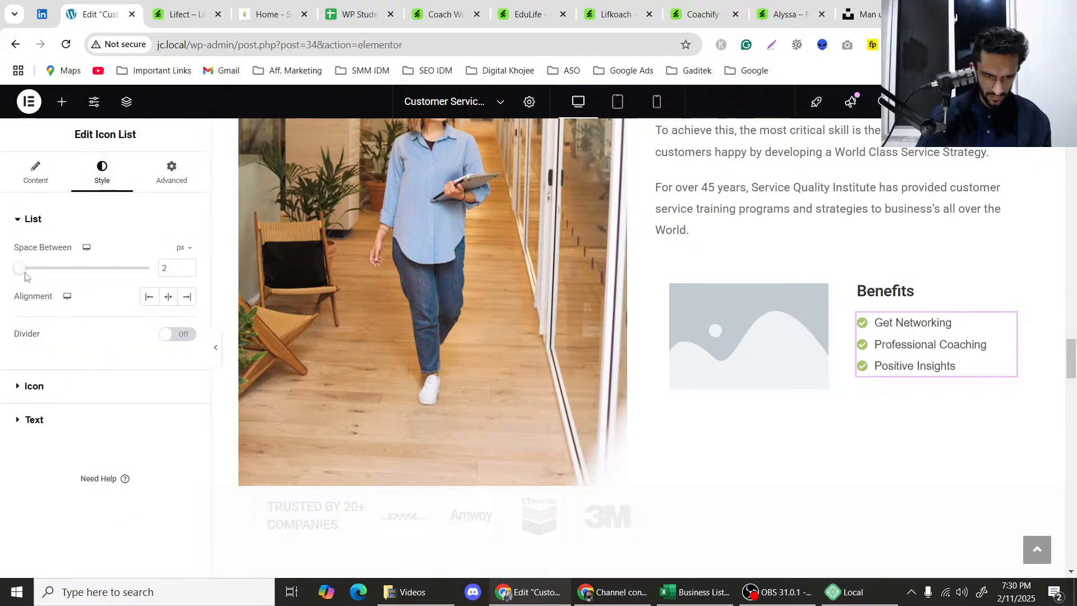
drag(22, 276, 31, 275)
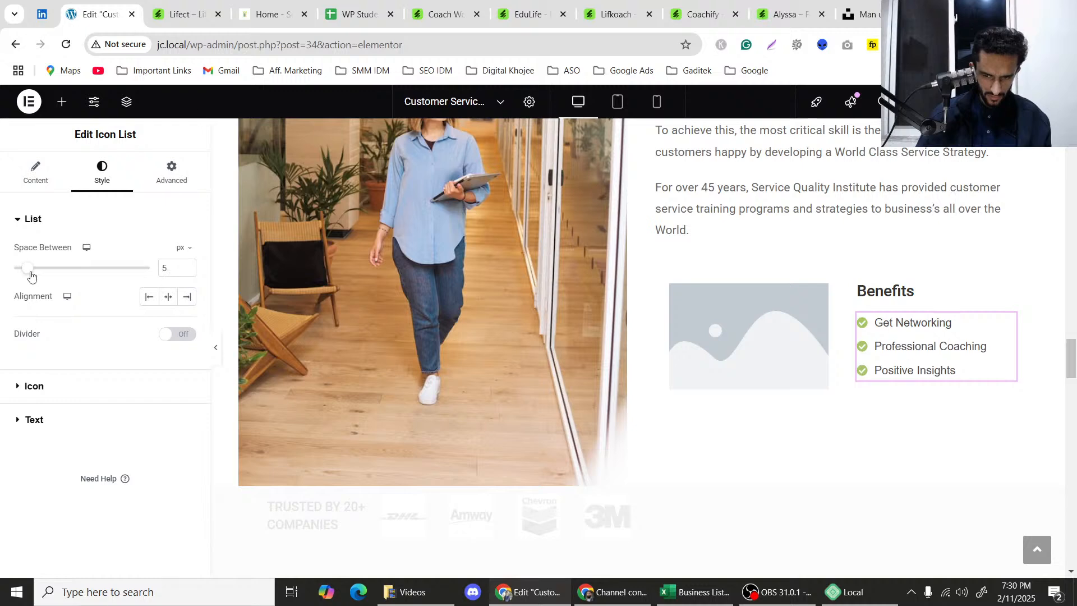
scroll(729, 283, up, 1)
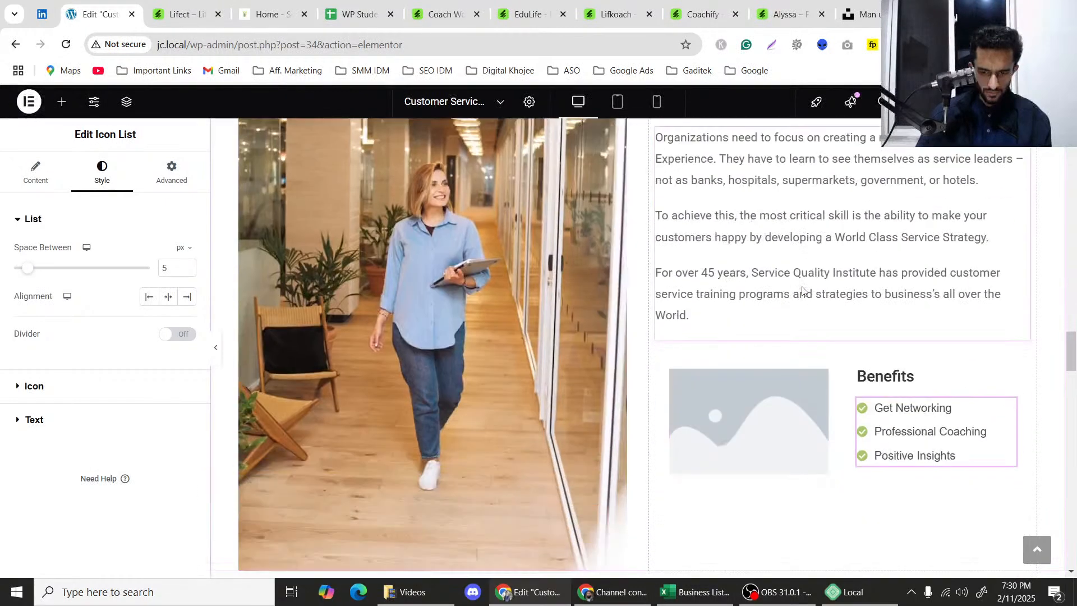
Compare the benefits block with the Lifect template and set the padding of the Benefits grid to 0.
scroll(729, 283, down, 3)
click(726, 271)
click(188, 8)
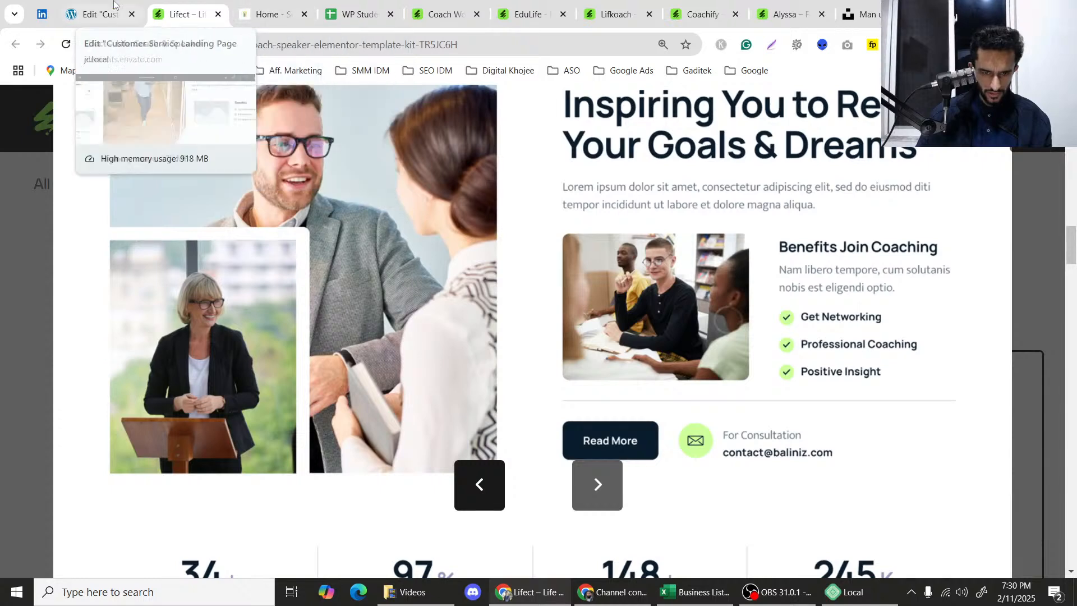
click(98, 12)
scroll(803, 295, up, 2)
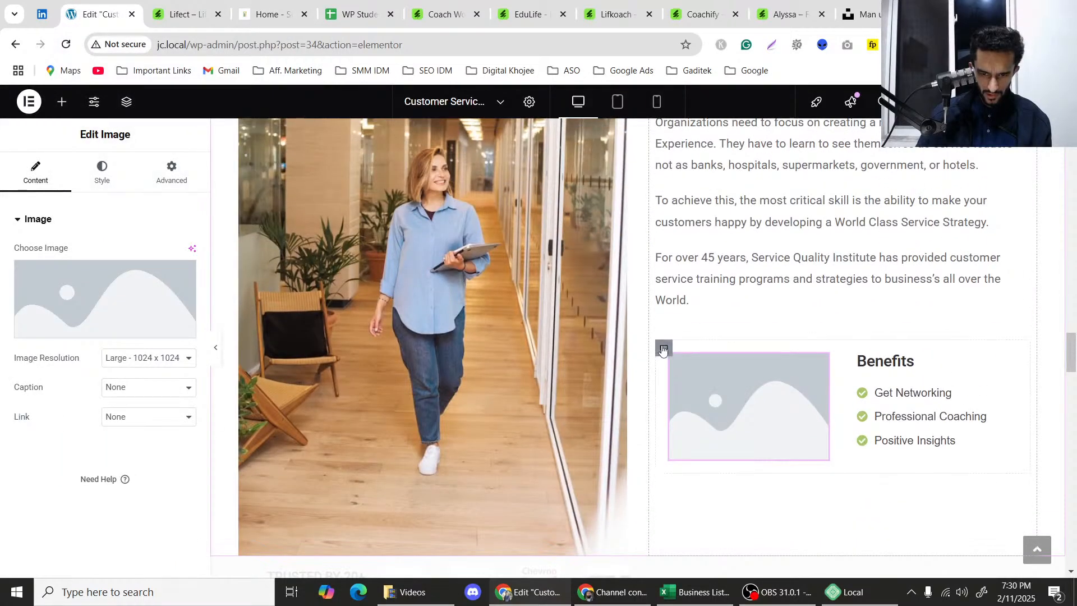
click(664, 347)
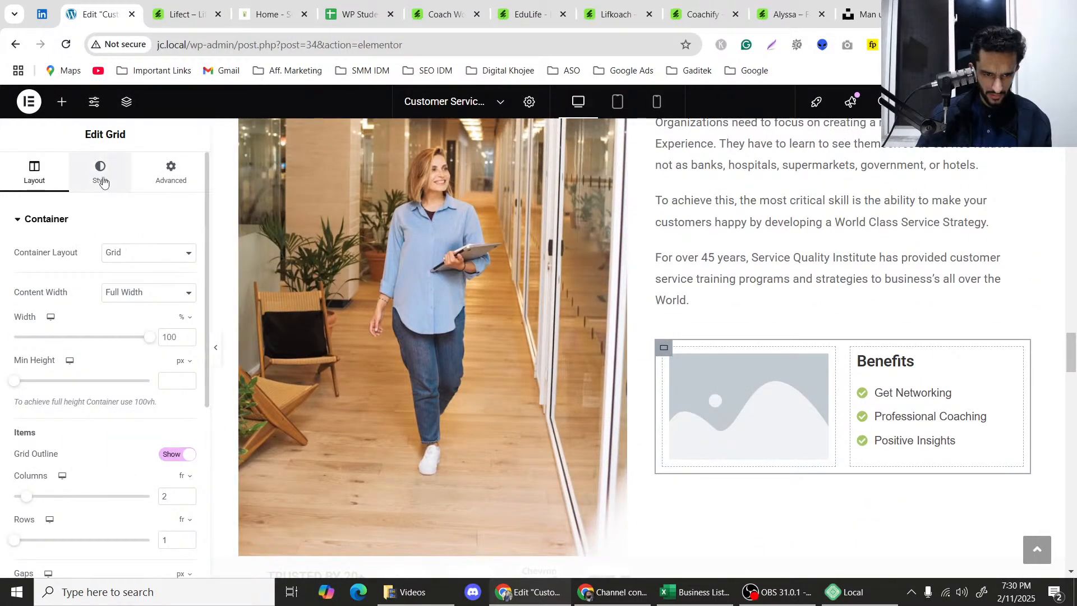
click(171, 171)
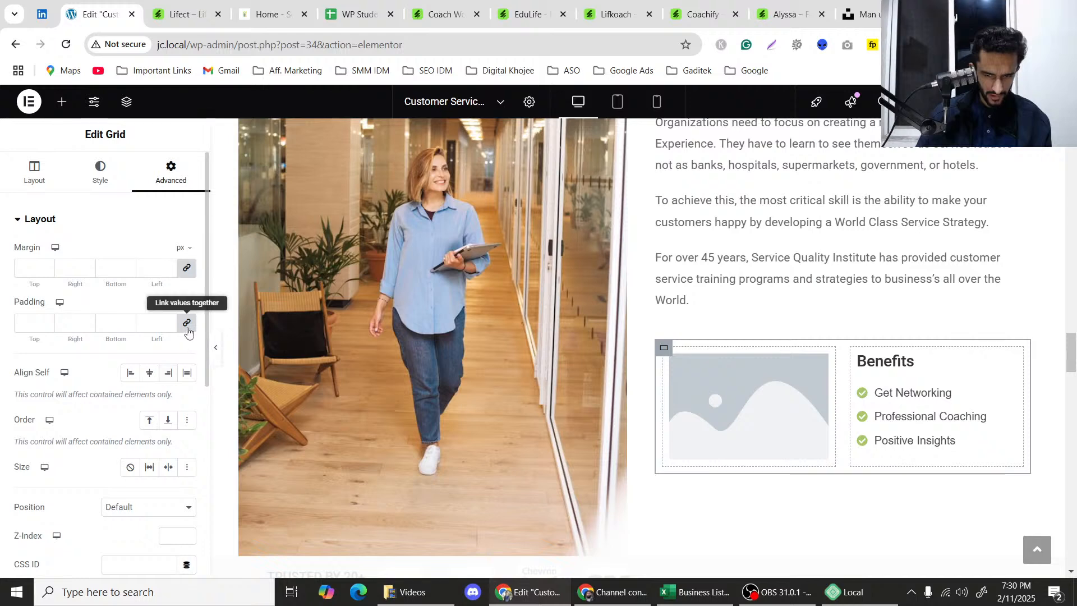
Set the padding of the image's container in the Benefits grid to 0.
click(386, 386)
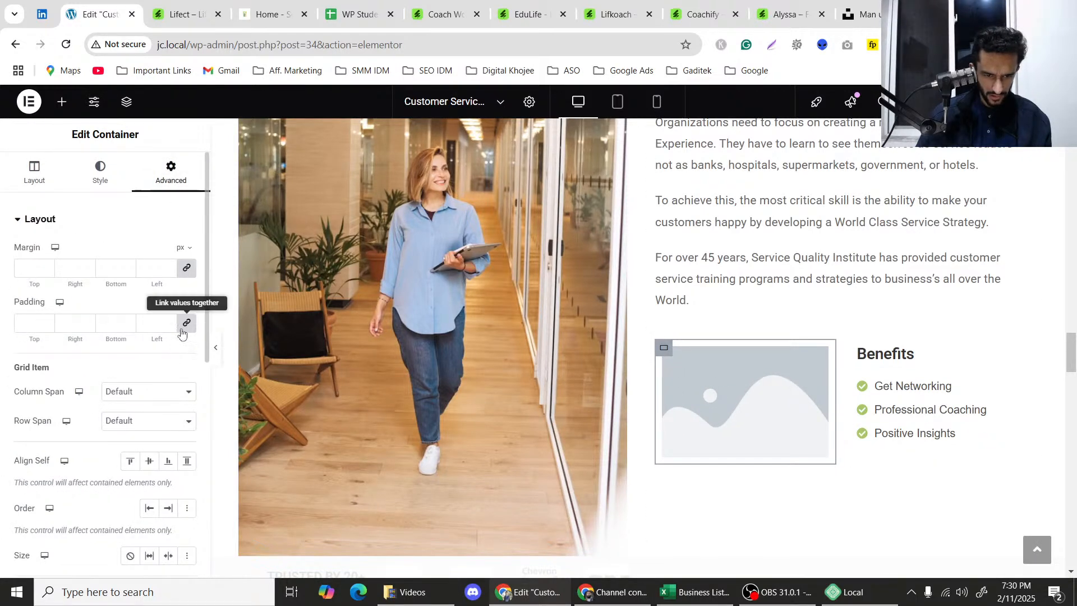
scroll(710, 351, down, 3)
scroll(701, 359, up, 4)
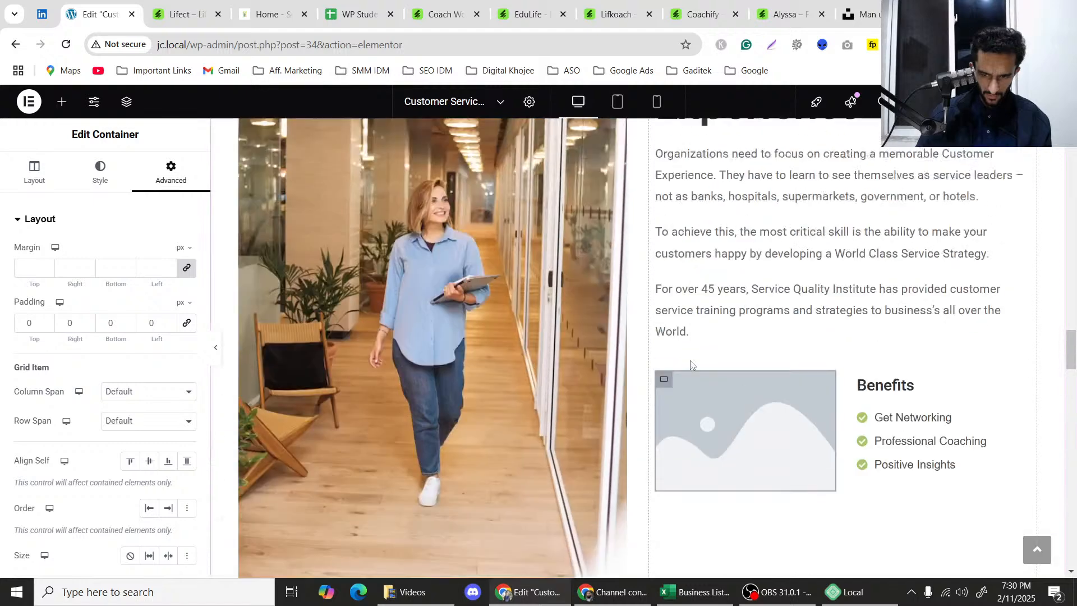
scroll(697, 361, down, 3)
Check the row below the benefits in the Lifect template and copy the JOIN TSCHOL SEMINAR button from the Our Short Story section.
click(216, 4)
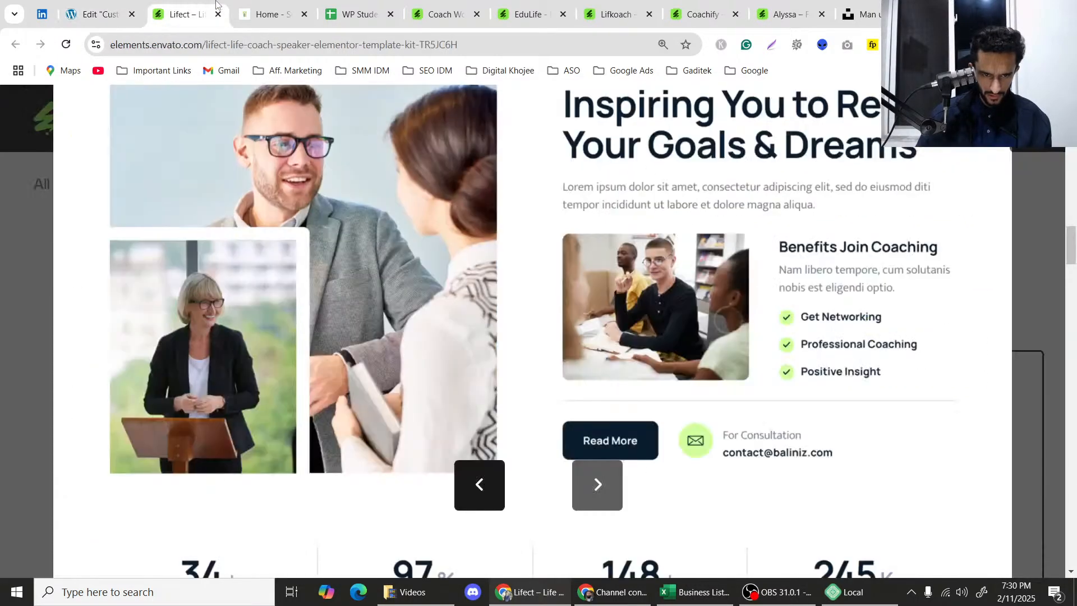
scroll(554, 231, down, 2)
click(96, 12)
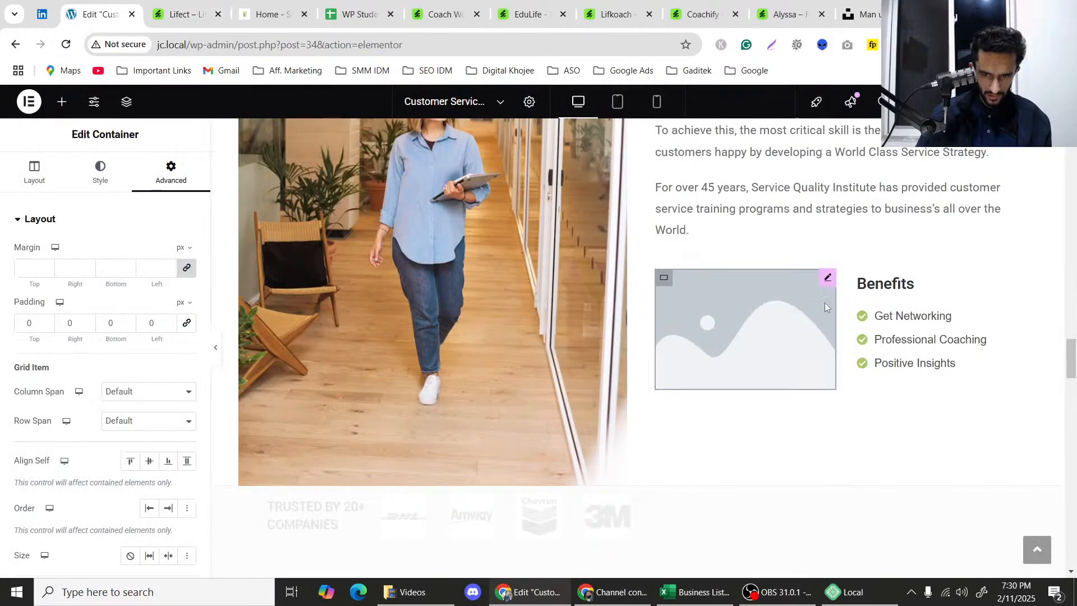
scroll(794, 325, up, 10)
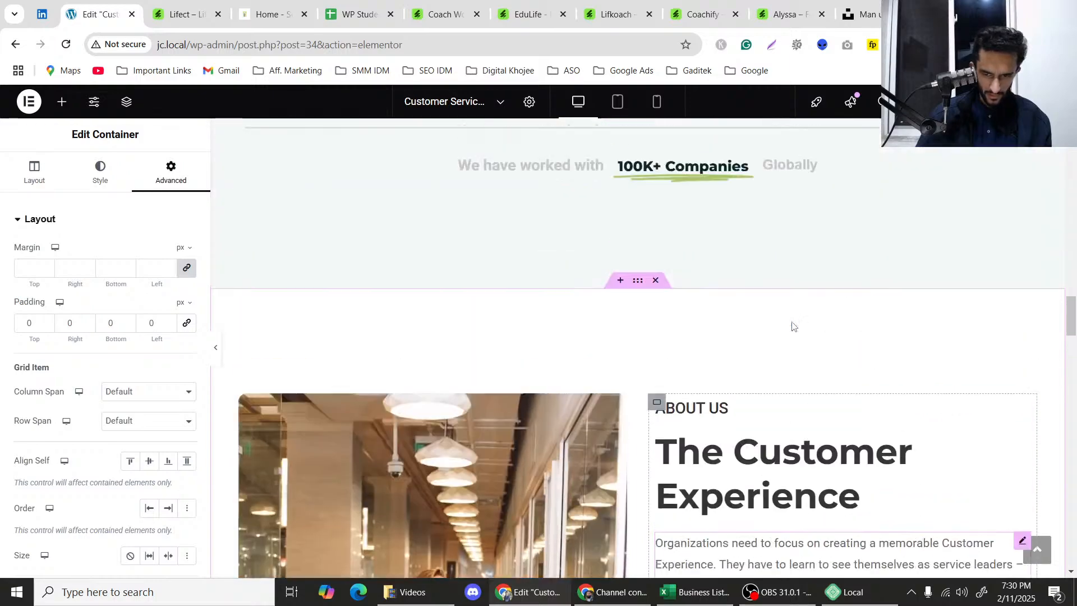
scroll(793, 325, up, 10)
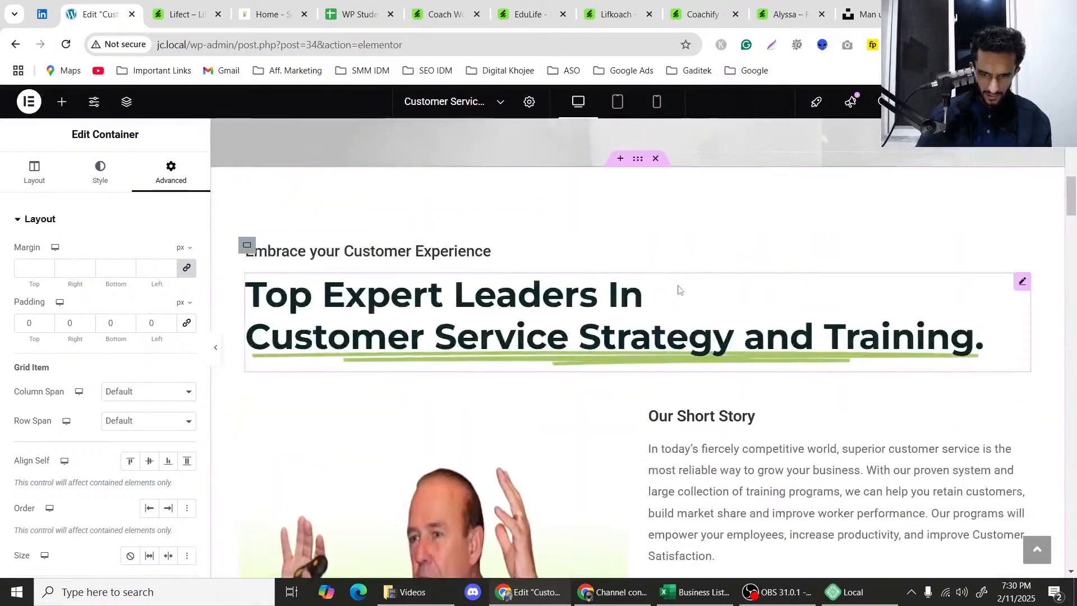
scroll(678, 285, up, 3)
scroll(678, 285, down, 8)
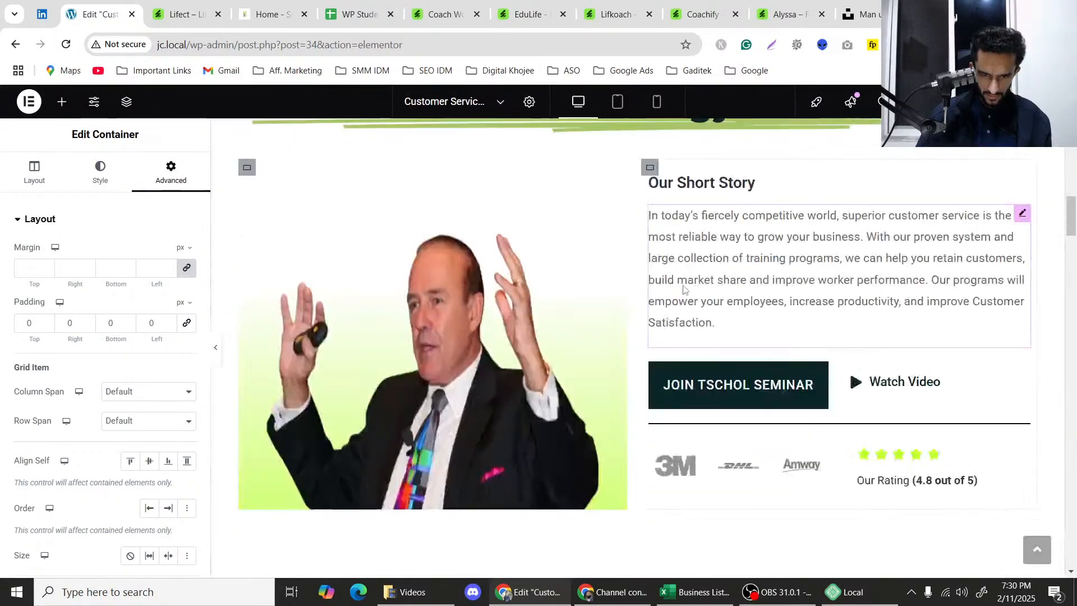
right_click(827, 232)
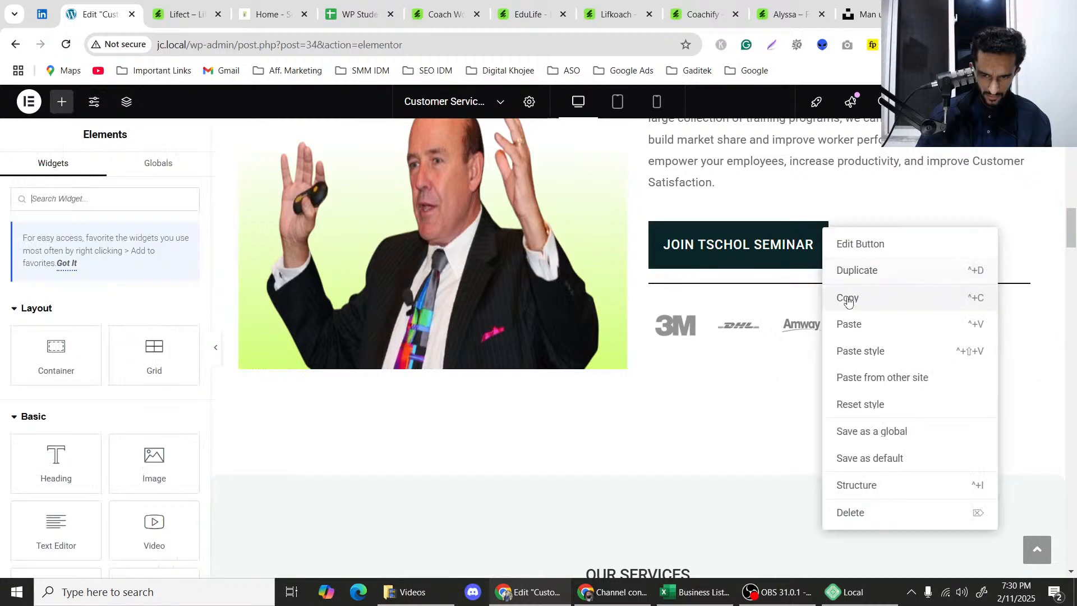
click(853, 298)
Recheck the Lifect template's button row and add a container between the about text and the Benefits grid.
scroll(713, 320, down, 5)
scroll(713, 320, down, 10)
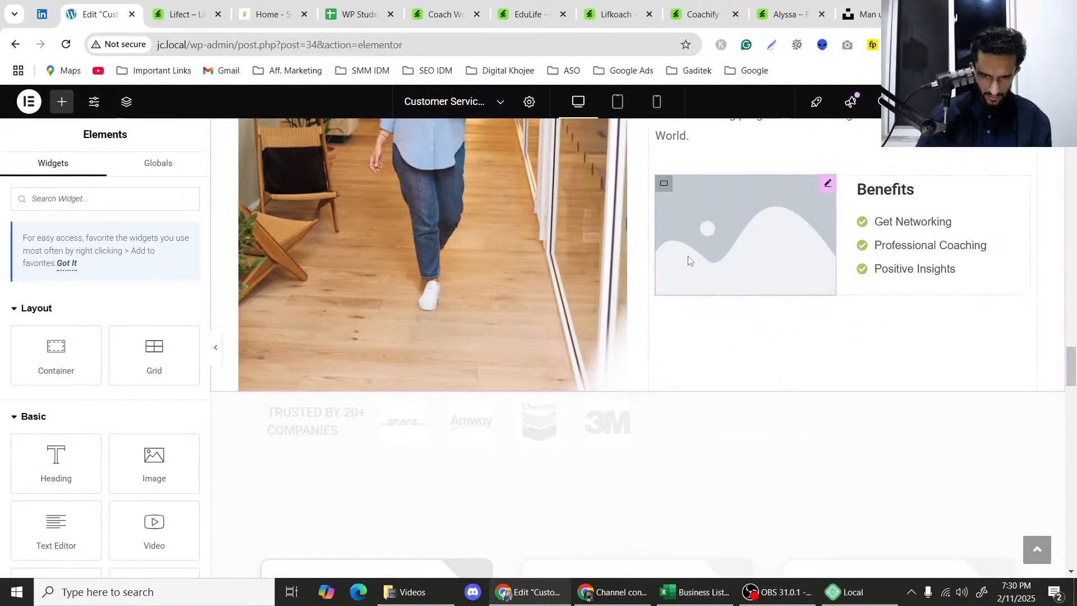
click(463, 161)
click(179, 4)
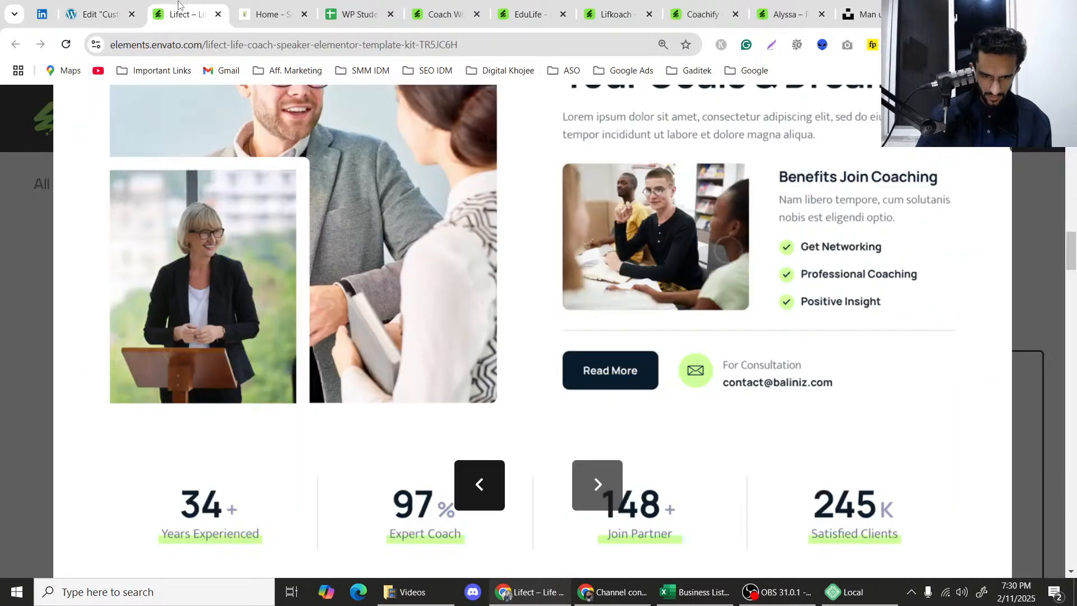
click(96, 14)
click(61, 100)
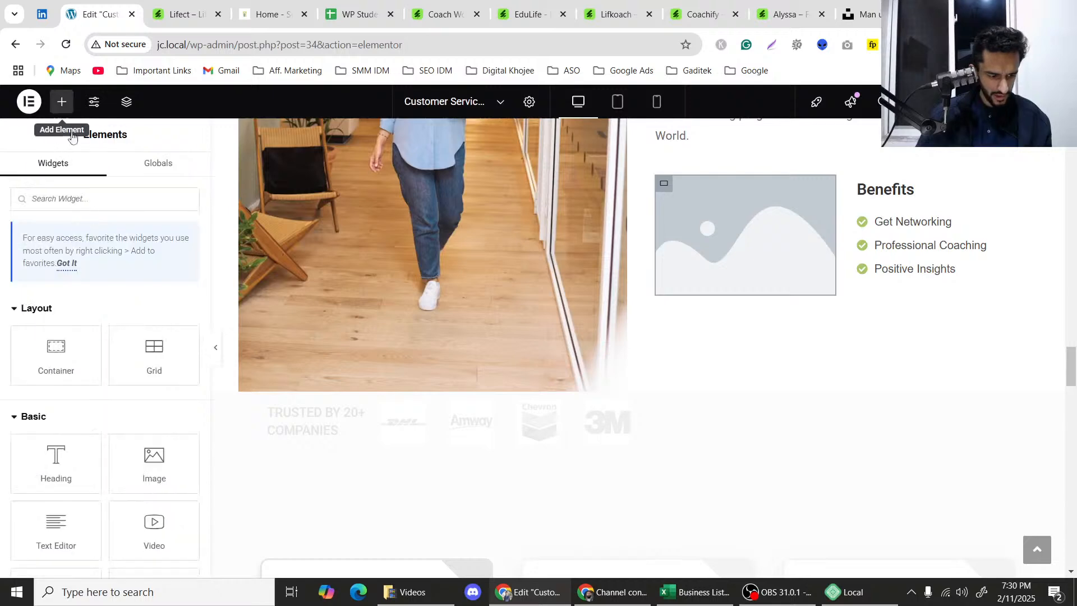
drag(59, 353, 840, 150)
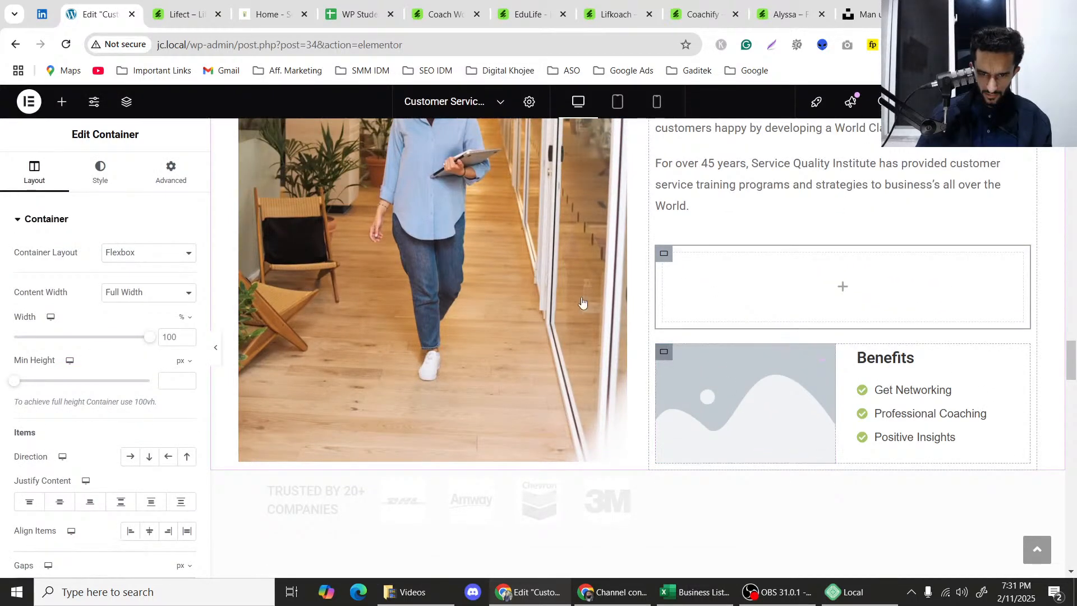
Try to move the empty container below the Benefits grid by reordering it in the page structure.
click(126, 101)
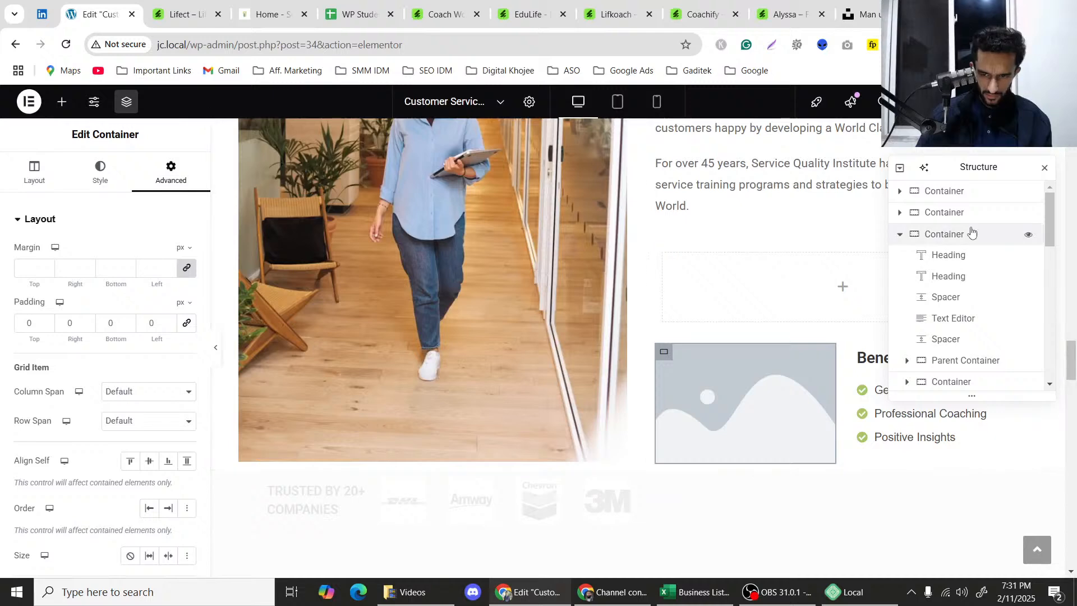
scroll(957, 312, down, 1)
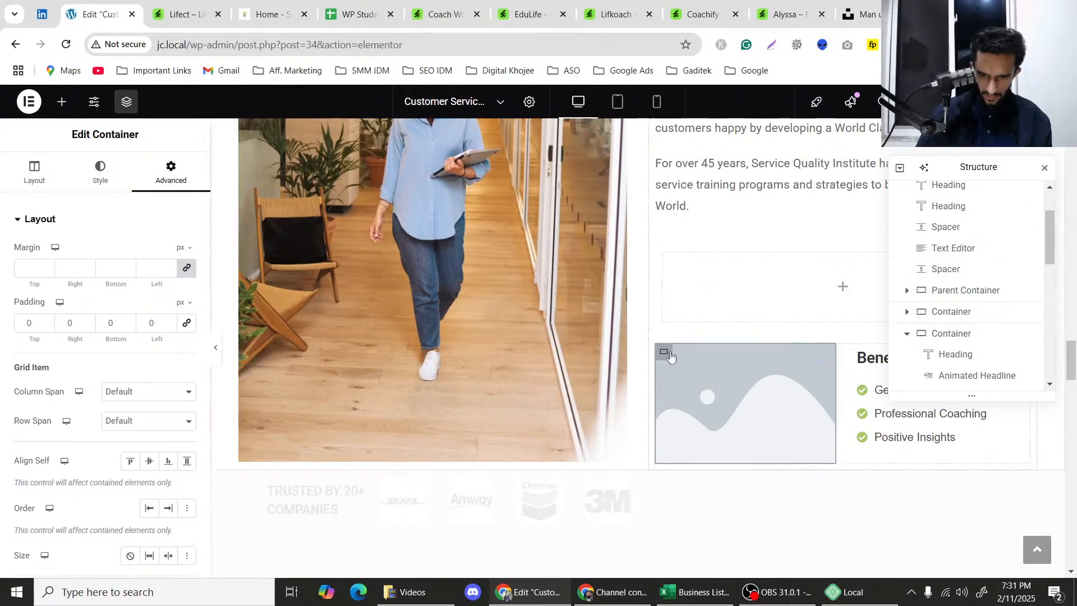
click(663, 255)
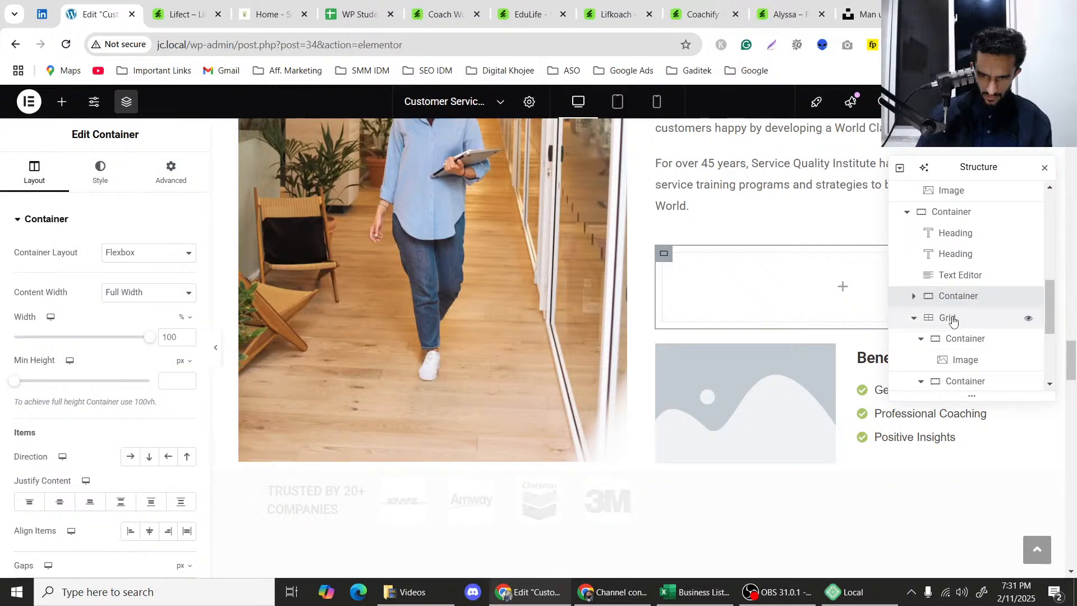
drag(946, 318, 940, 337)
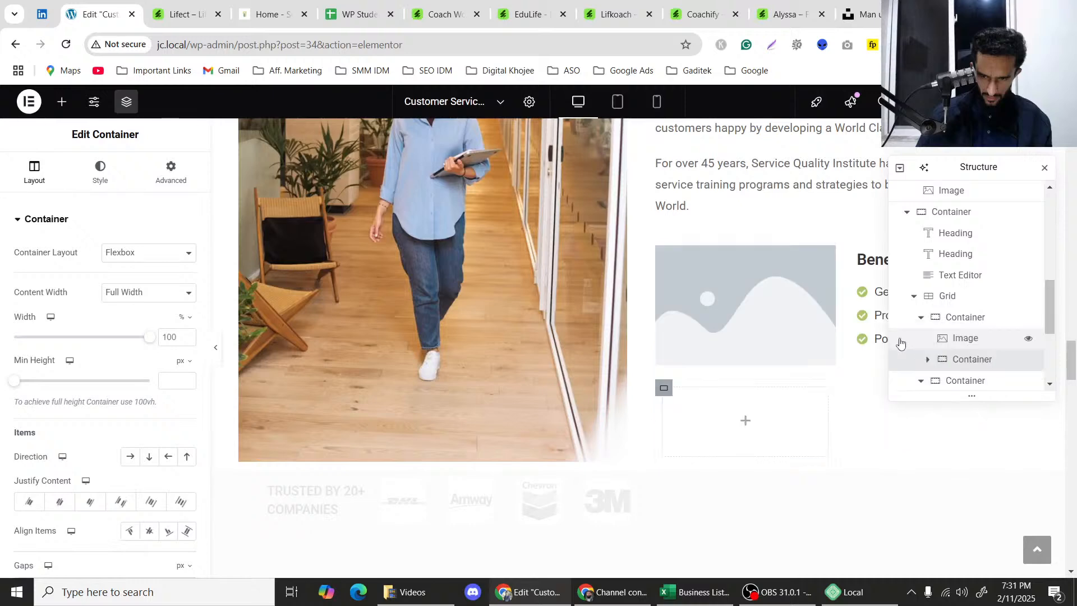
scroll(941, 331, down, 1)
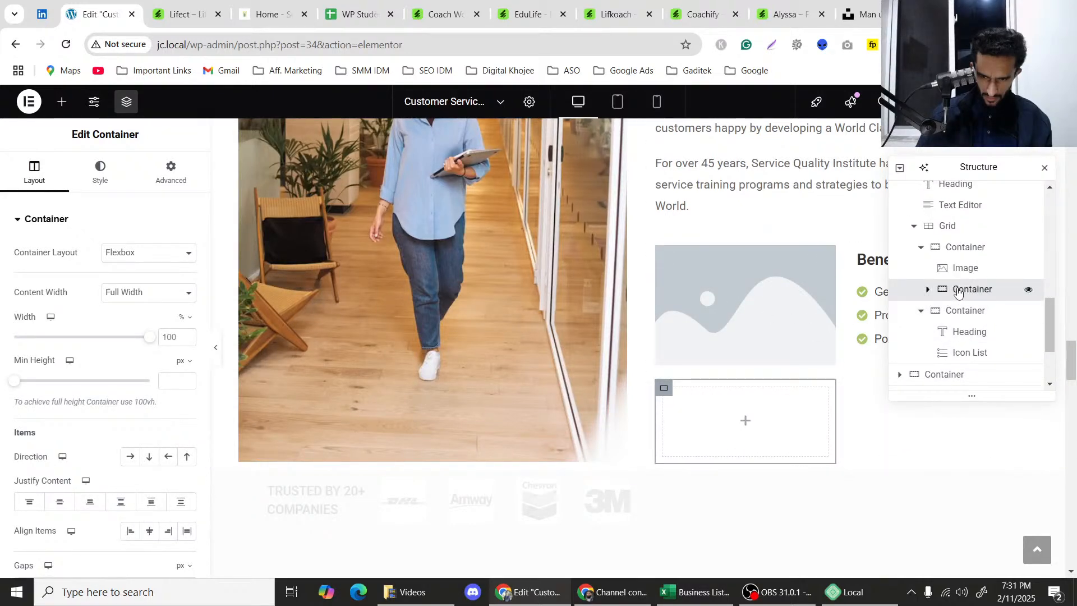
drag(958, 293, 955, 311)
scroll(957, 359, down, 1)
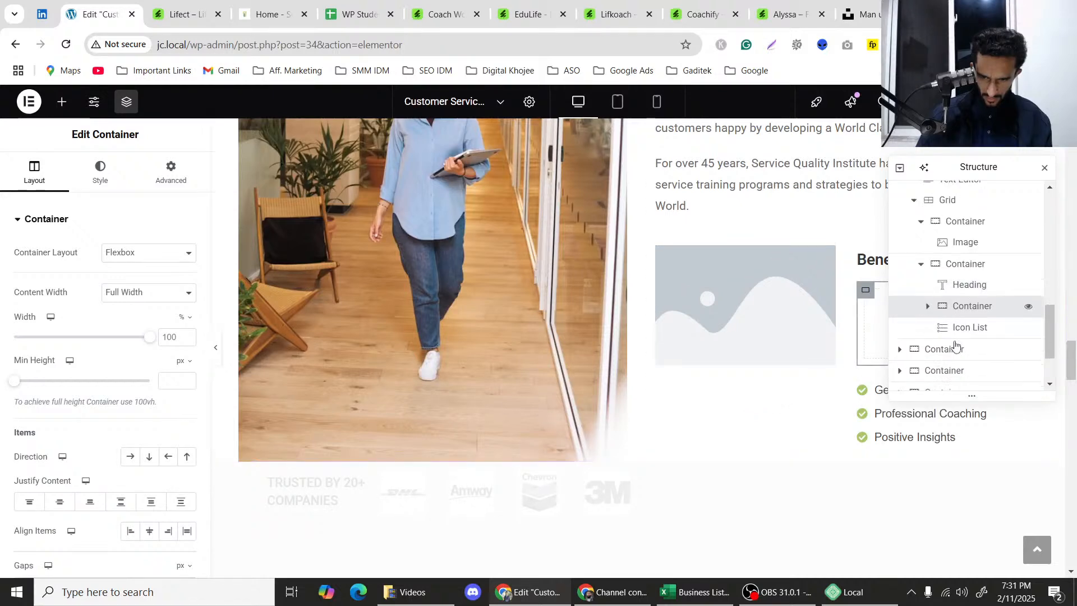
drag(967, 271, 961, 298)
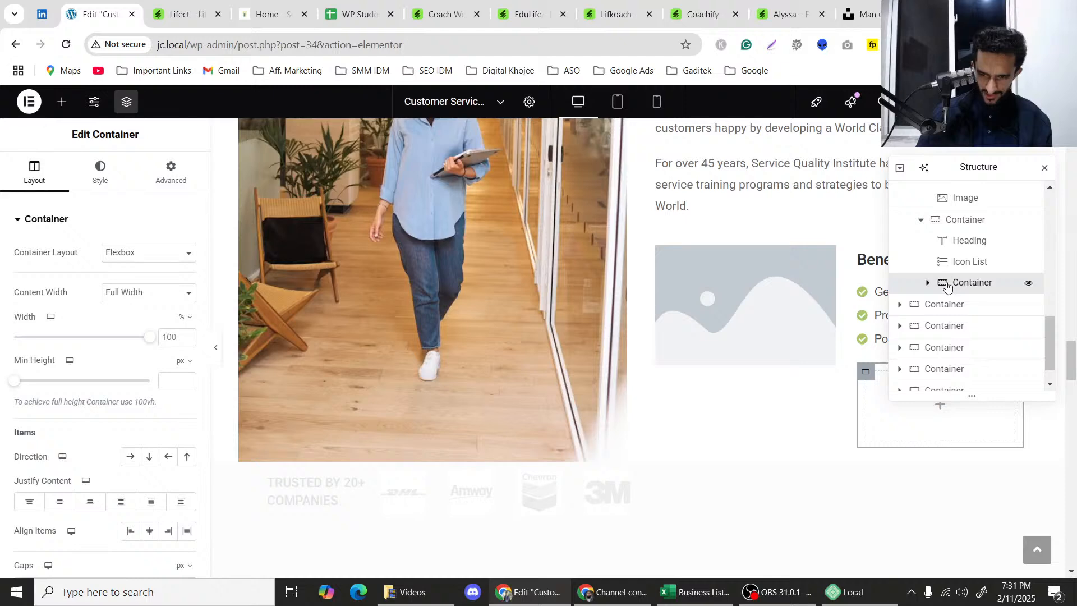
Delete the empty container nested below the icon list in the Benefits column.
right_click(947, 286)
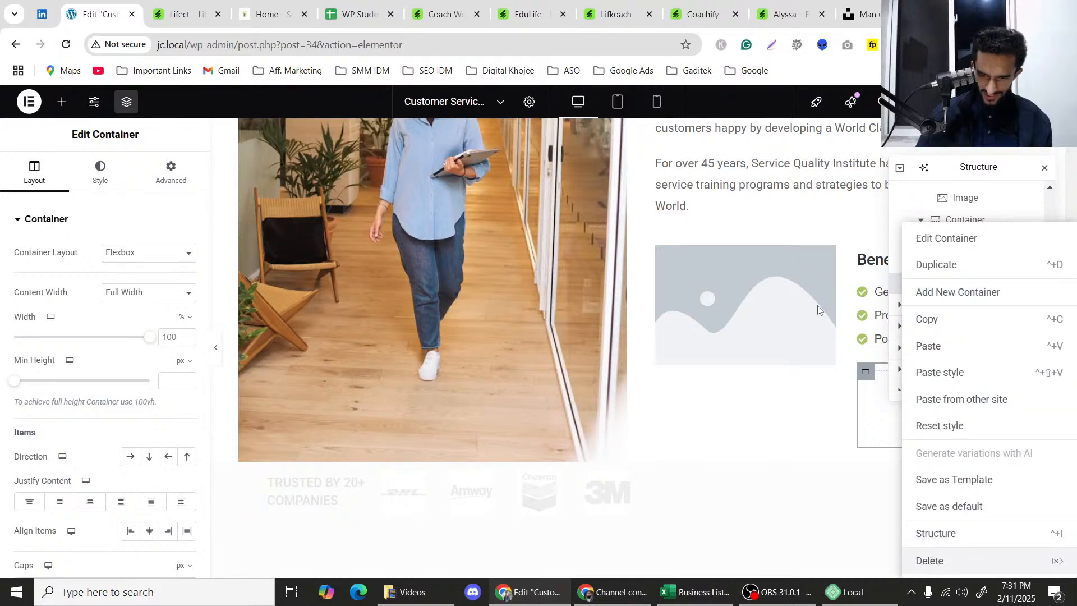
key(Delete)
scroll(830, 286, up, 3)
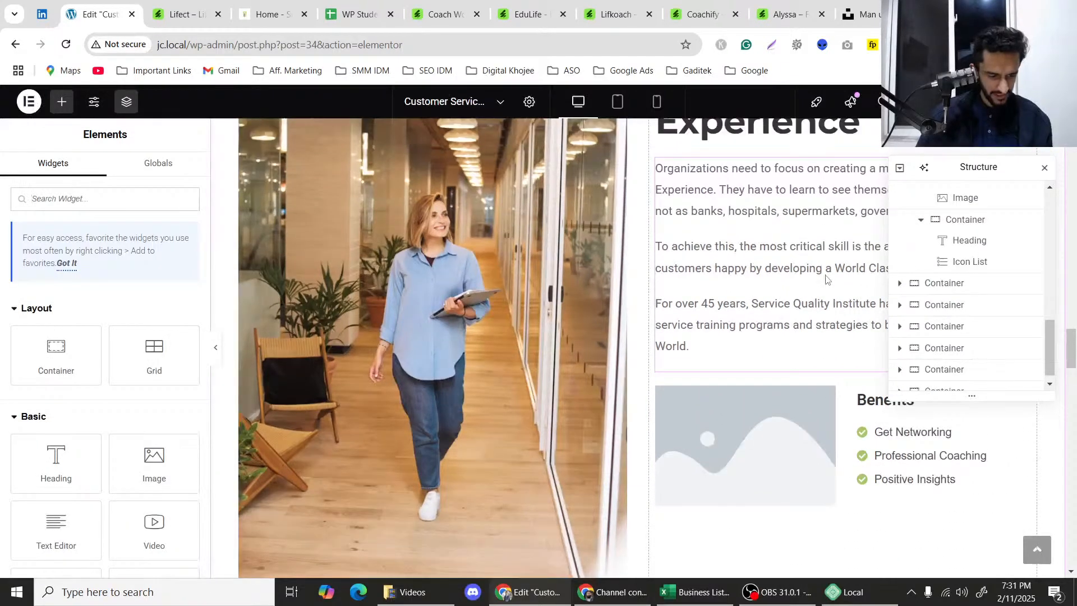
scroll(821, 273, down, 4)
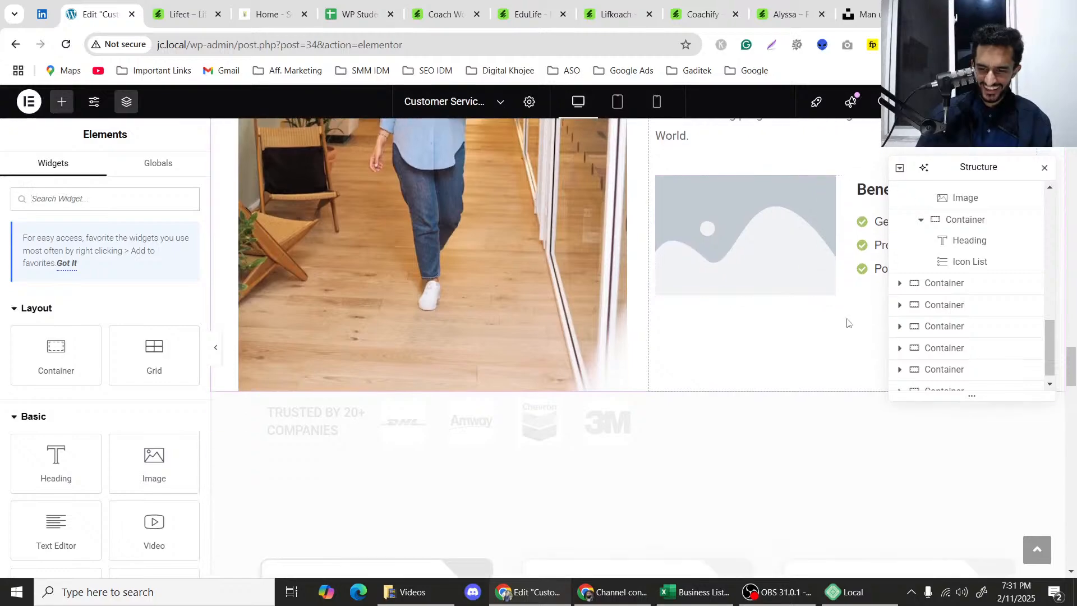
Add a new empty container to the about column, between the paragraph text and the Benefits grid.
scroll(722, 290, up, 7)
scroll(768, 331, down, 3)
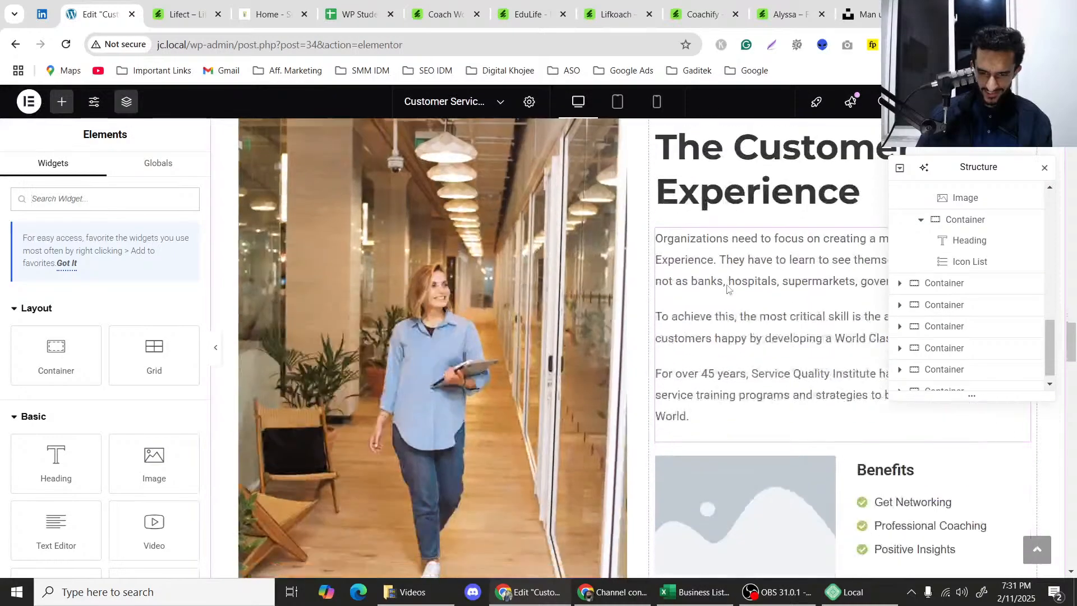
scroll(768, 331, down, 3)
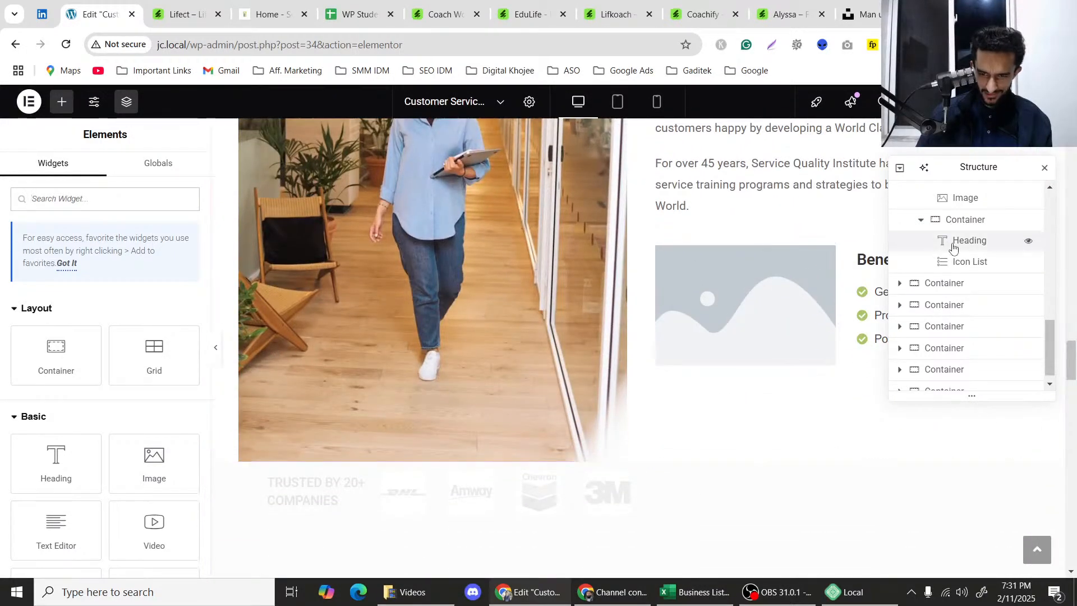
scroll(966, 273, up, 2)
scroll(960, 286, up, 2)
scroll(664, 253, up, 1)
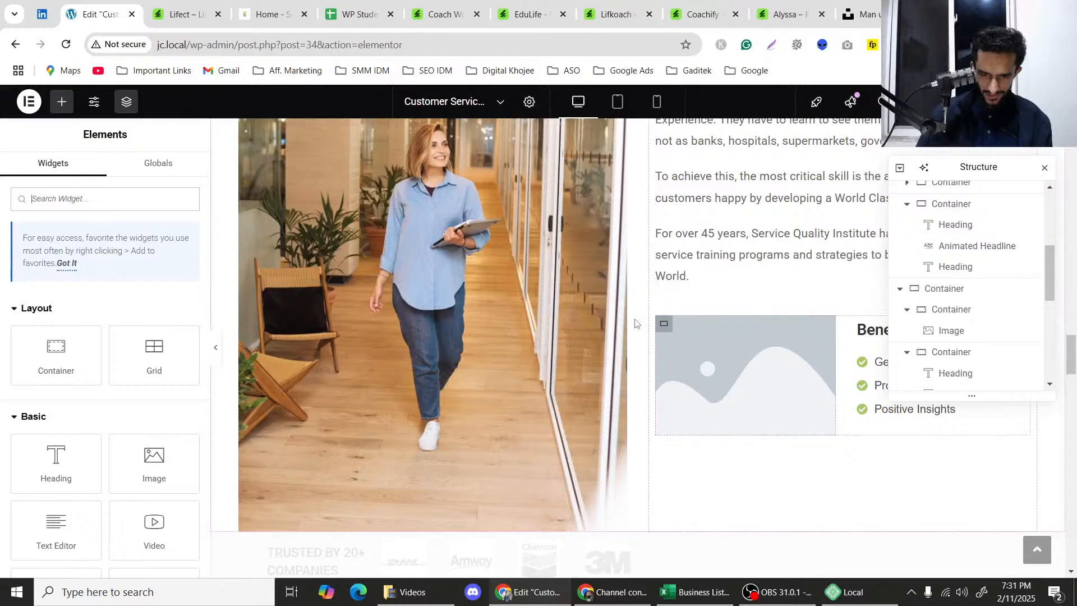
scroll(34, 359, down, 1)
drag(53, 280, 809, 290)
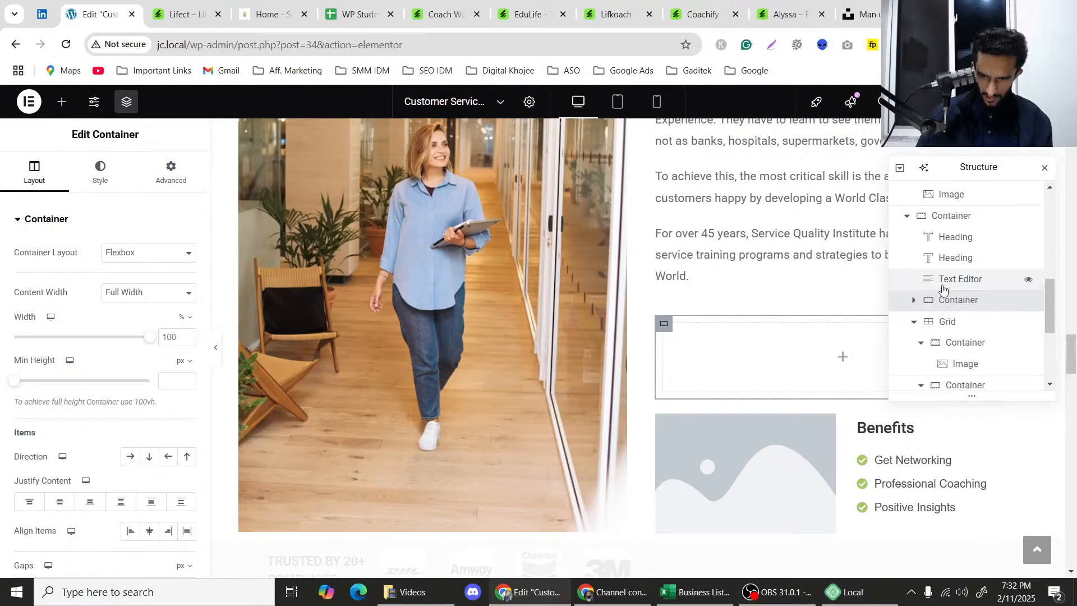
Try to move the Benefits grid above the empty container, and undo the move of its image container.
scroll(945, 283, up, 1)
scroll(948, 297, down, 2)
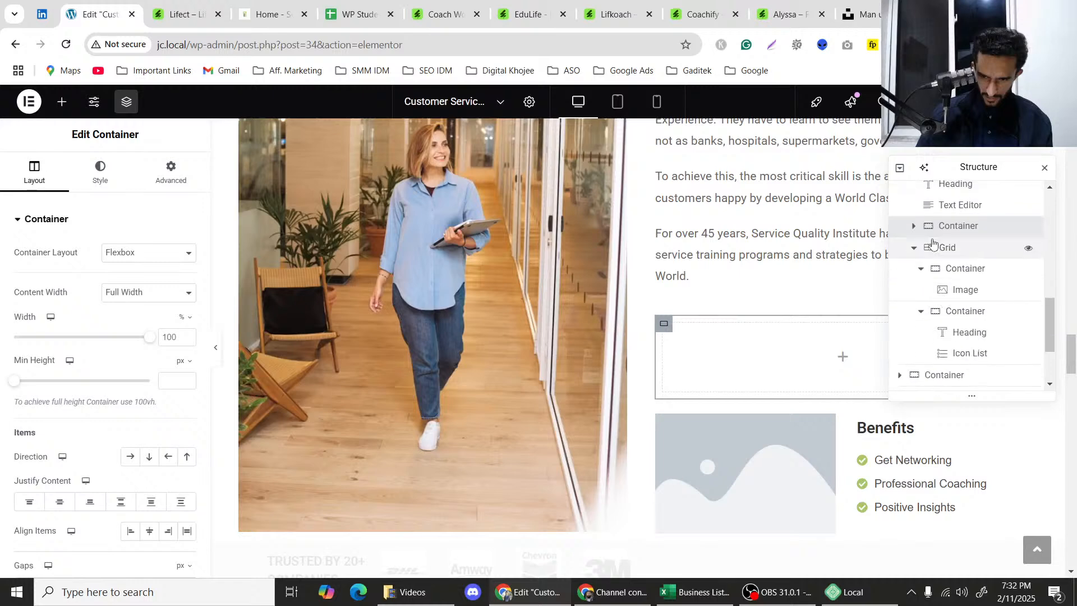
click(937, 250)
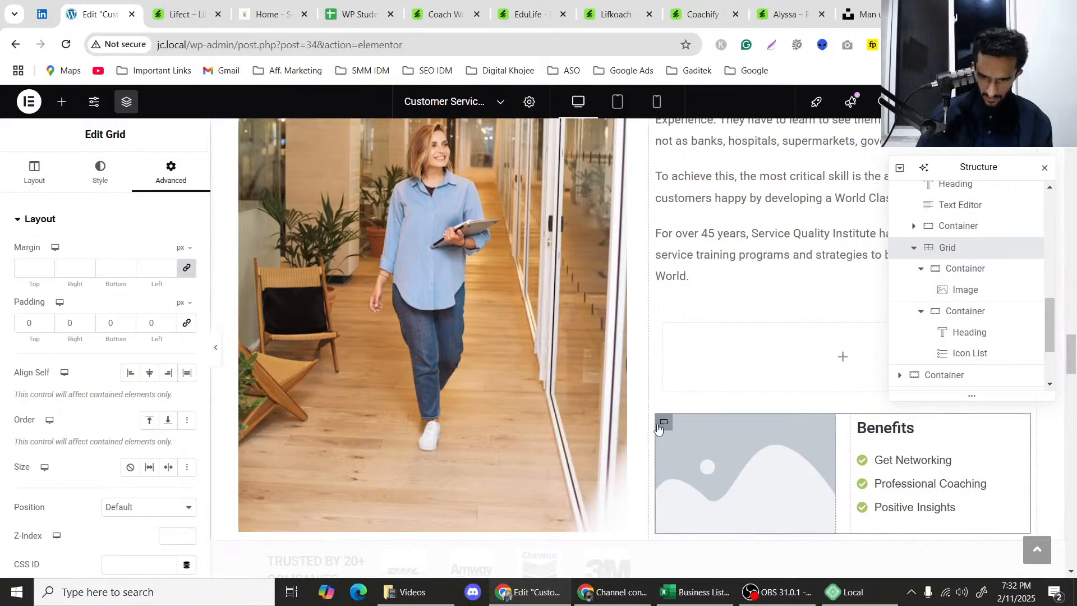
drag(661, 426, 800, 320)
scroll(789, 325, down, 1)
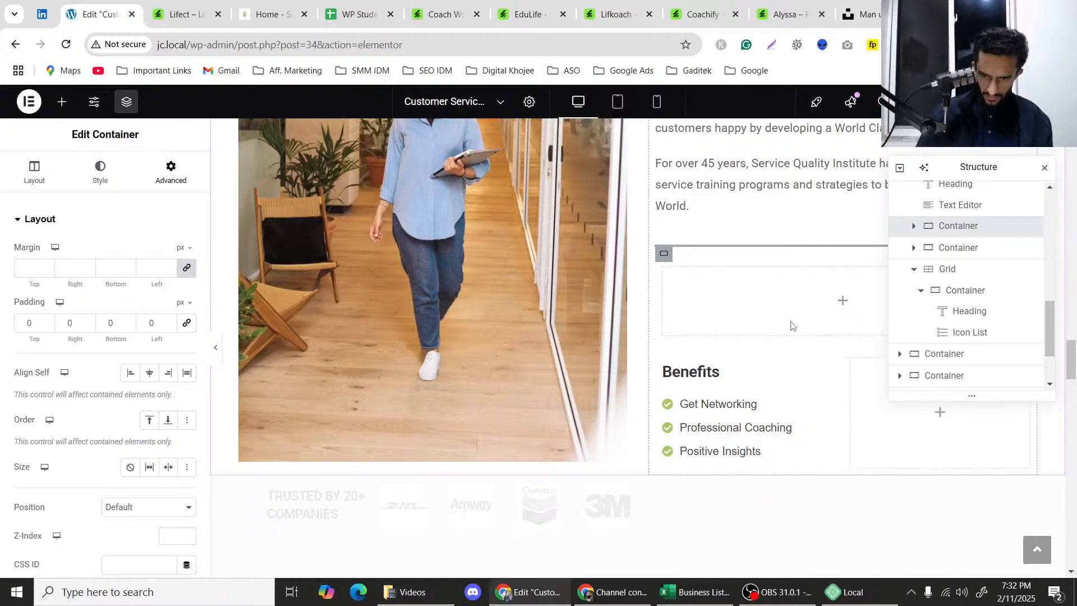
scroll(807, 404, down, 2)
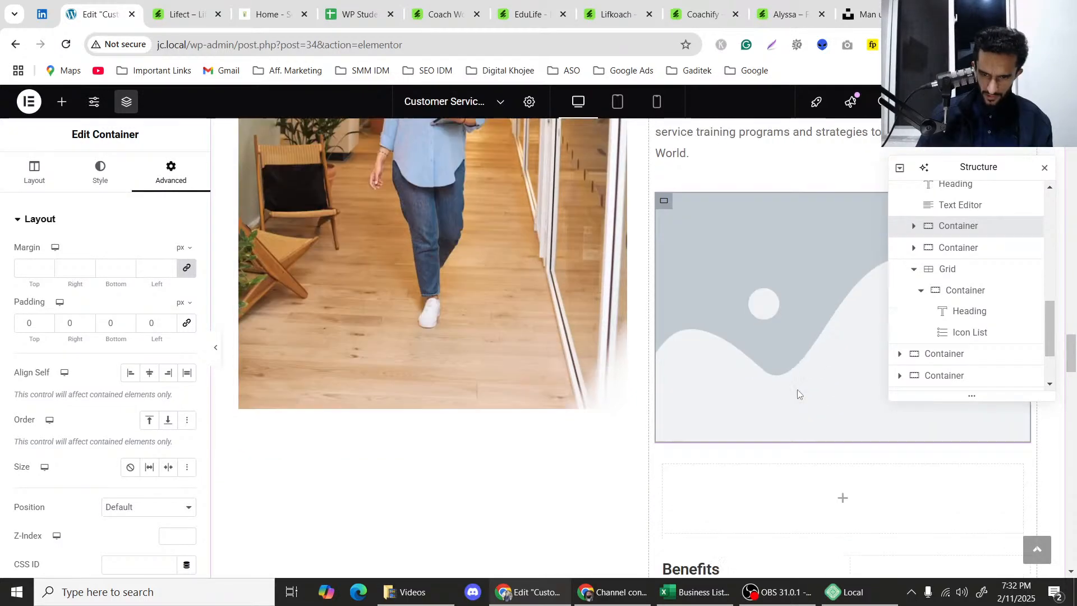
key(ctrl+z)
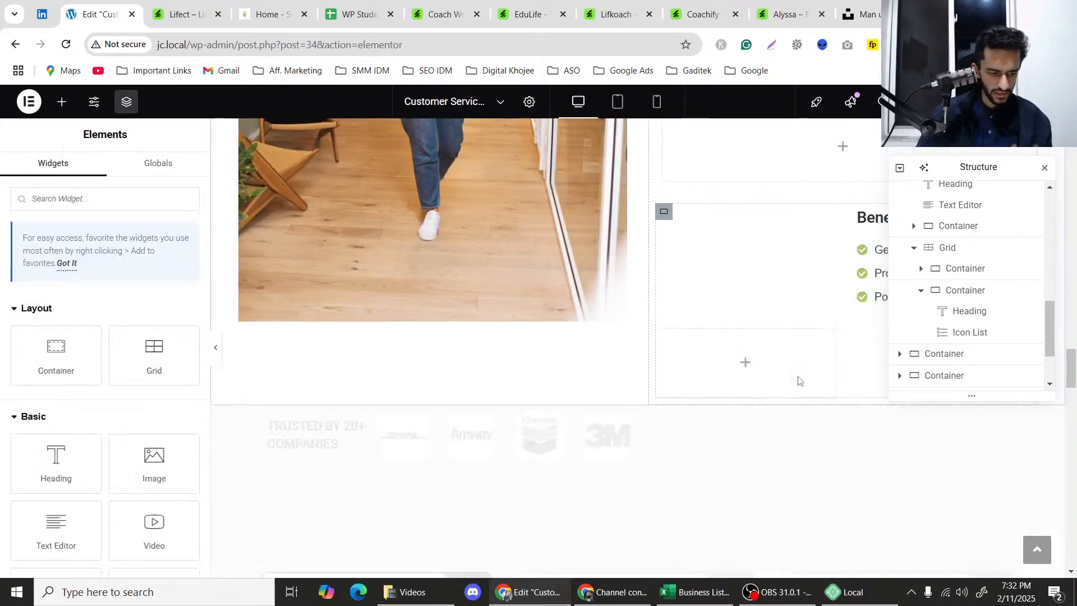
Delete the empty container between the paragraph text and the Benefits grid in the about column.
scroll(759, 308, up, 3)
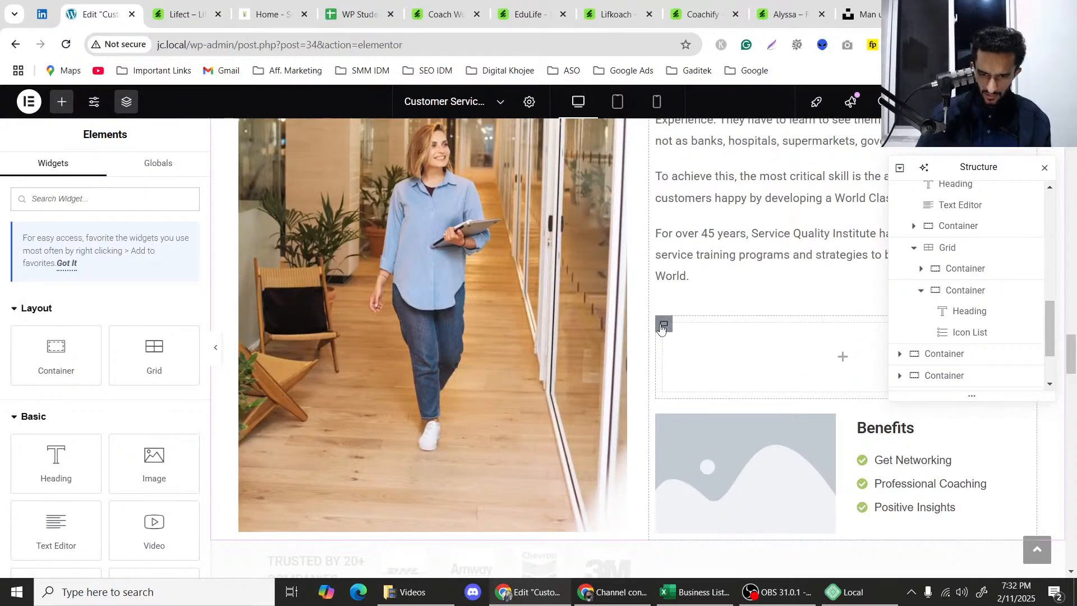
right_click(661, 327)
click(722, 558)
scroll(855, 251, down, 2)
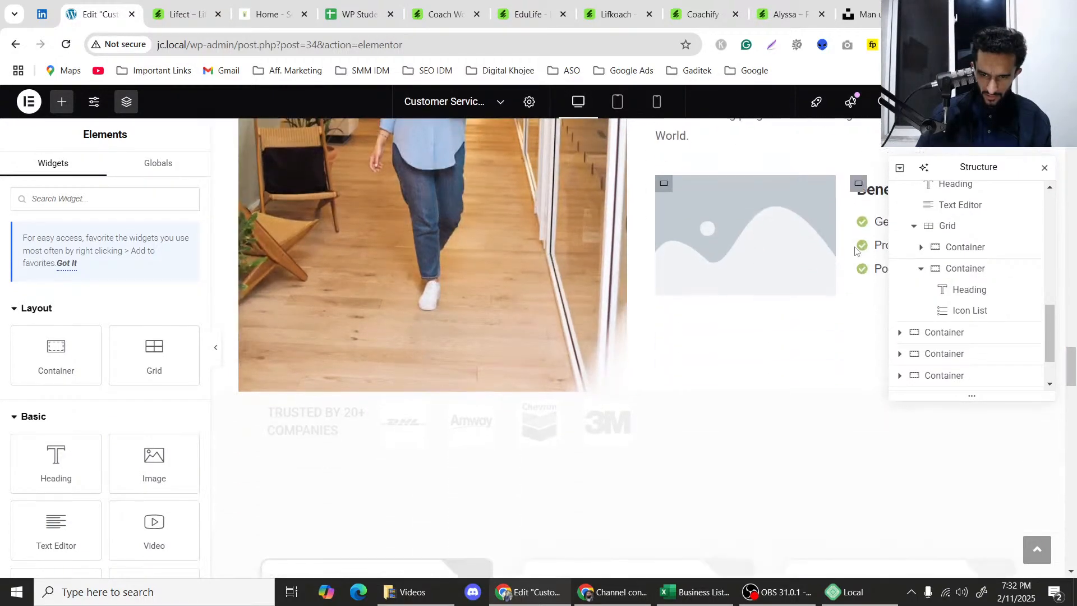
Review the about column in the page structure and collapse the Benefits grid there.
scroll(855, 250, up, 5)
scroll(827, 325, down, 5)
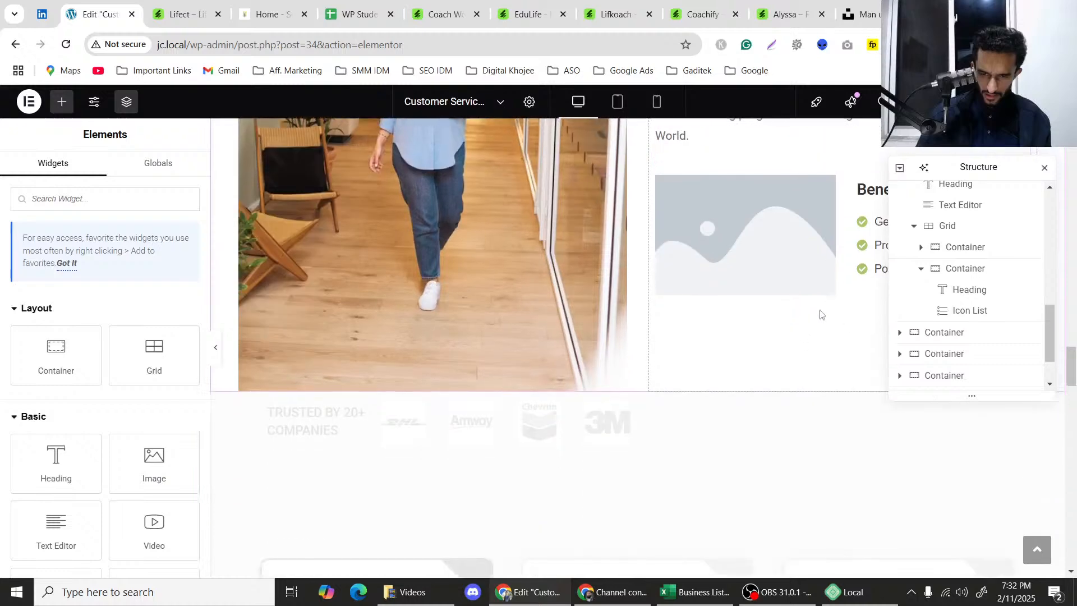
scroll(820, 314, up, 3)
scroll(953, 311, down, 2)
scroll(789, 383, down, 3)
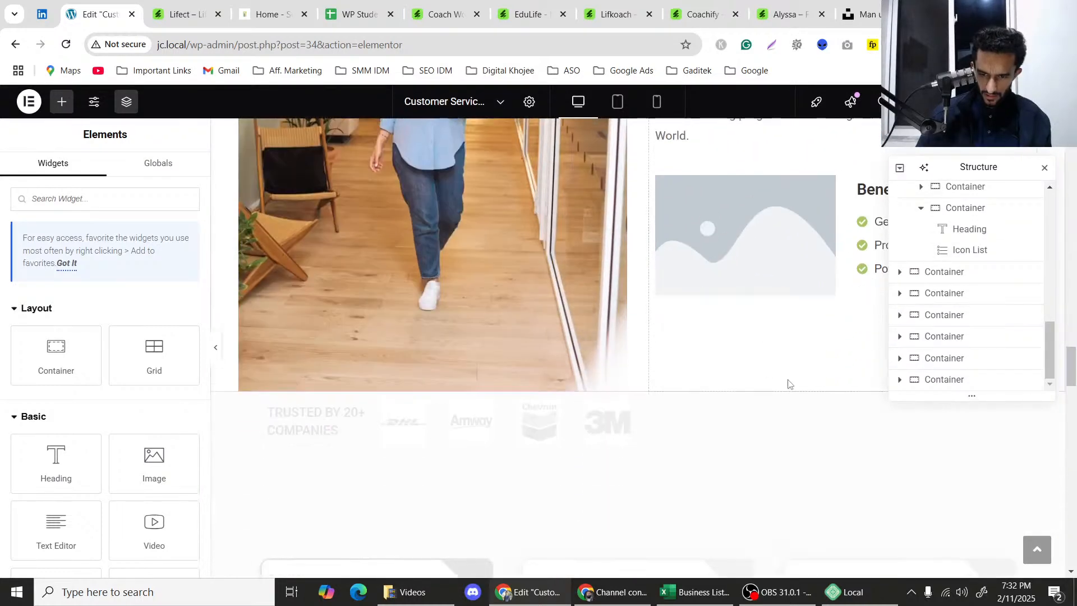
scroll(789, 383, down, 2)
scroll(740, 314, up, 2)
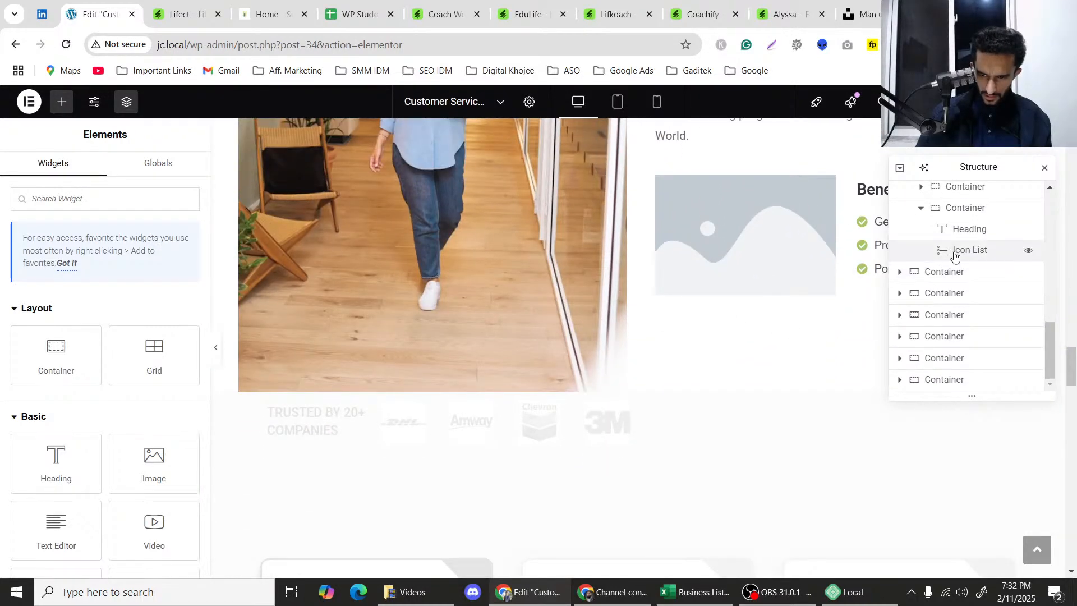
scroll(956, 253, up, 3)
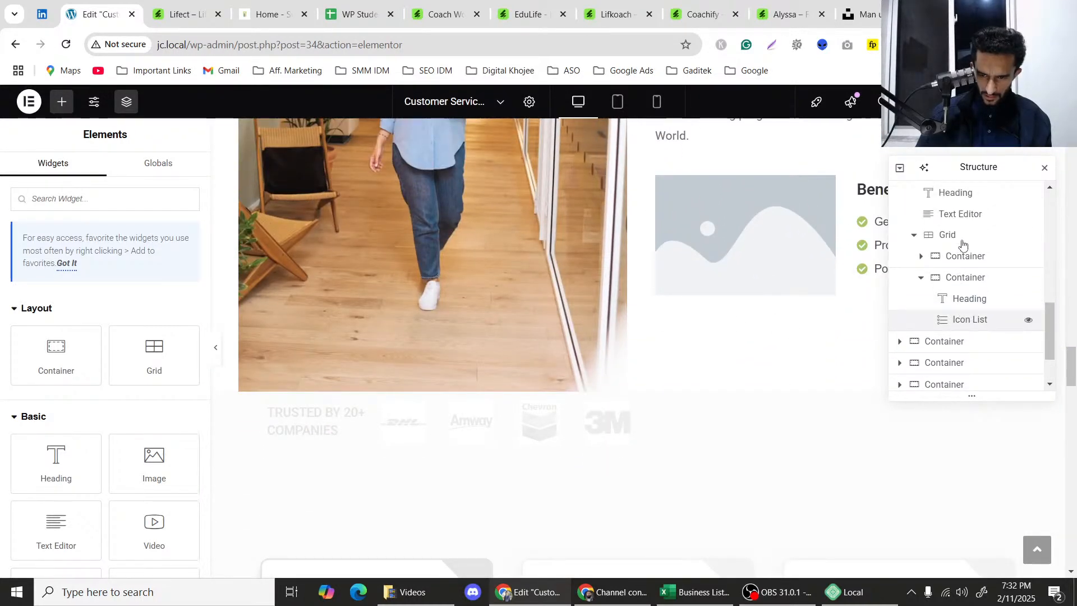
click(915, 236)
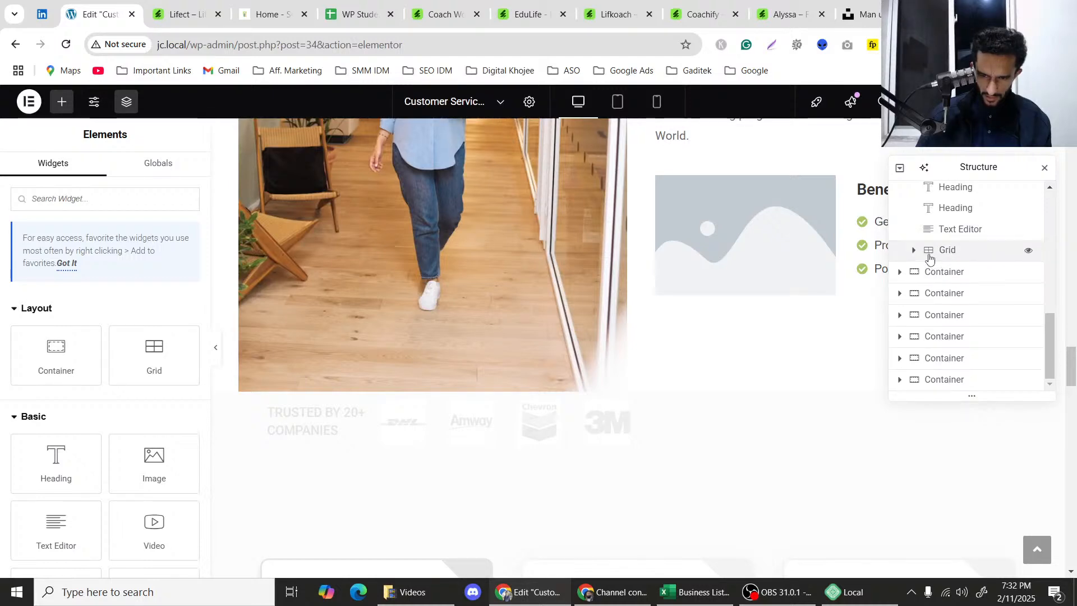
scroll(931, 256, up, 2)
scroll(951, 314, down, 2)
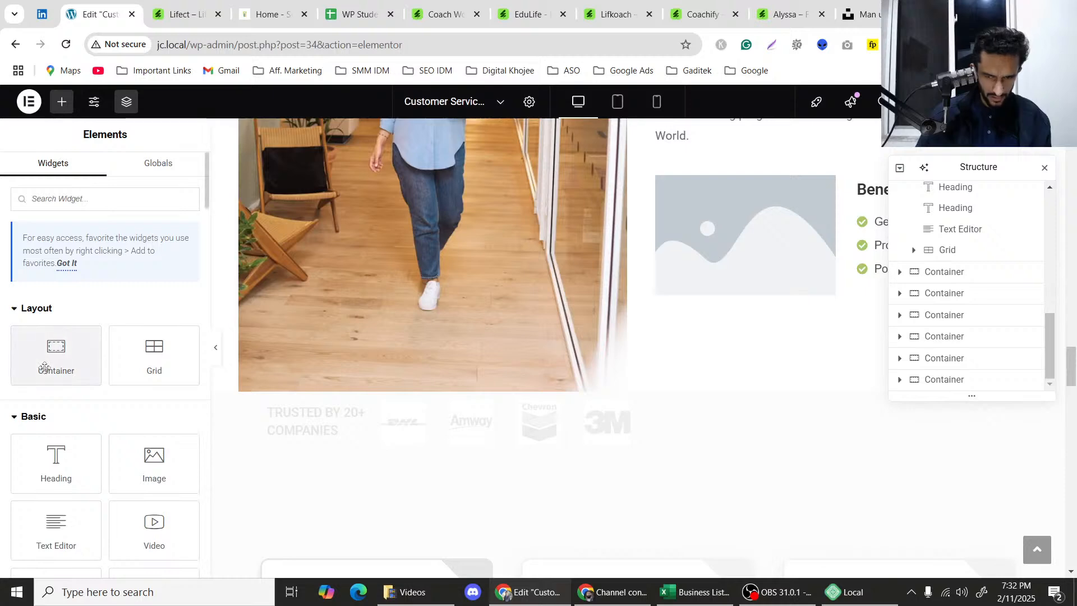
mouse_move(46, 365)
mouse_down()
mouse_move(924, 293)
mouse_move(941, 241)
mouse_move(923, 253)
mouse_move(941, 253)
mouse_move(617, 284)
mouse_move(41, 362)
mouse_move(50, 359)
mouse_up()
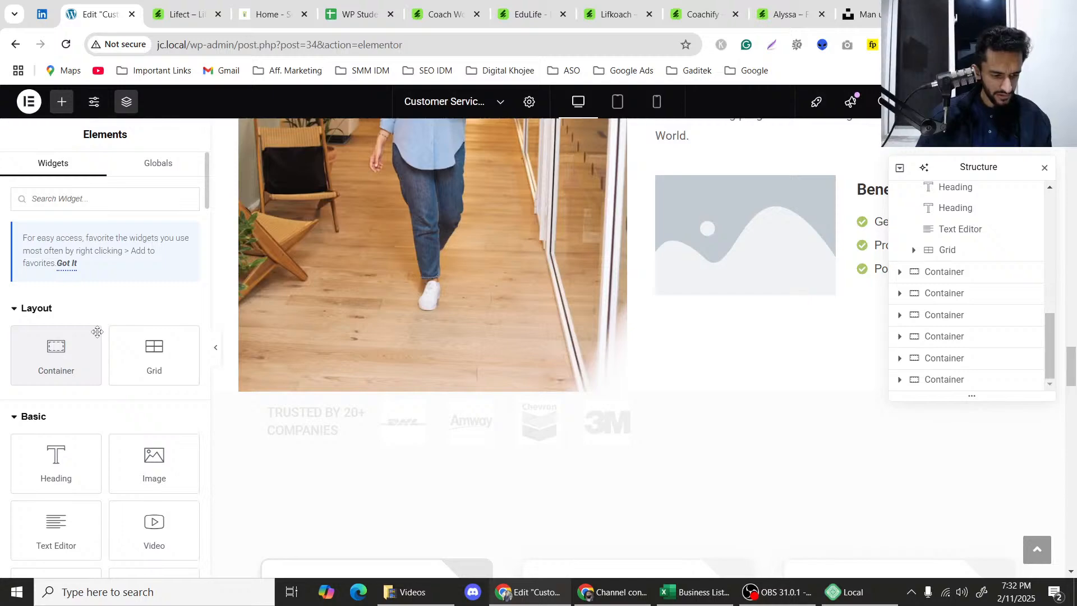
Review the landing page's sections, from the hero and services cards through the about section to the older content below.
scroll(424, 361, up, 10)
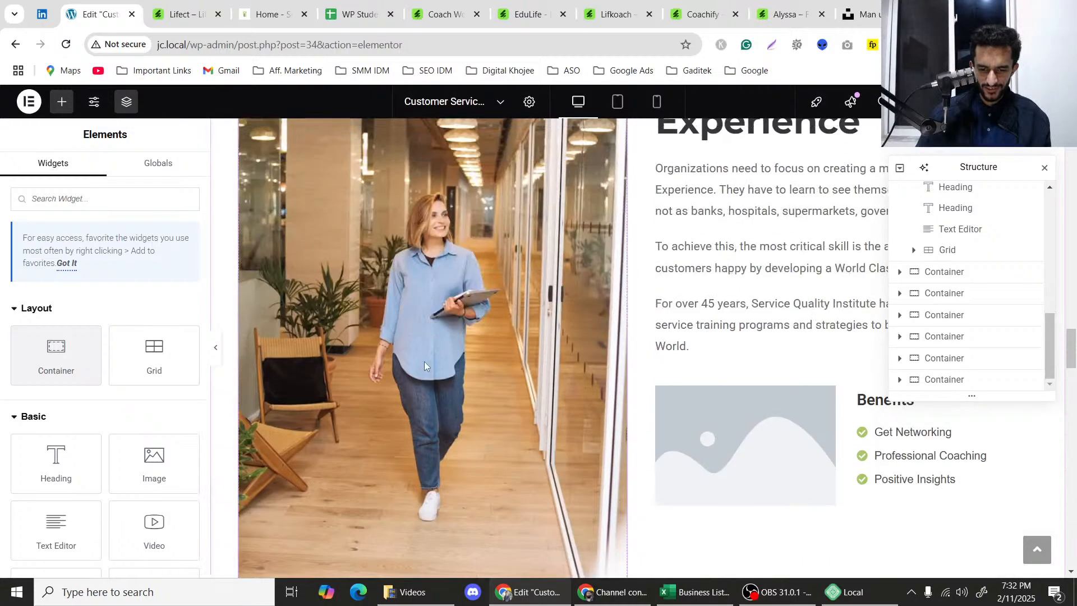
scroll(417, 374, down, 5)
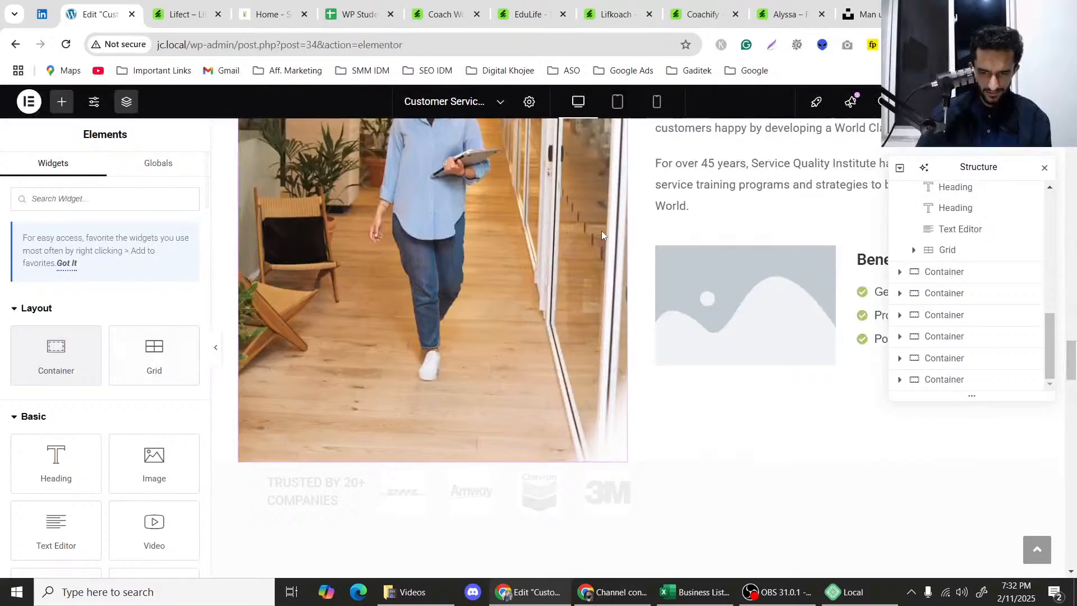
scroll(574, 278, up, 10)
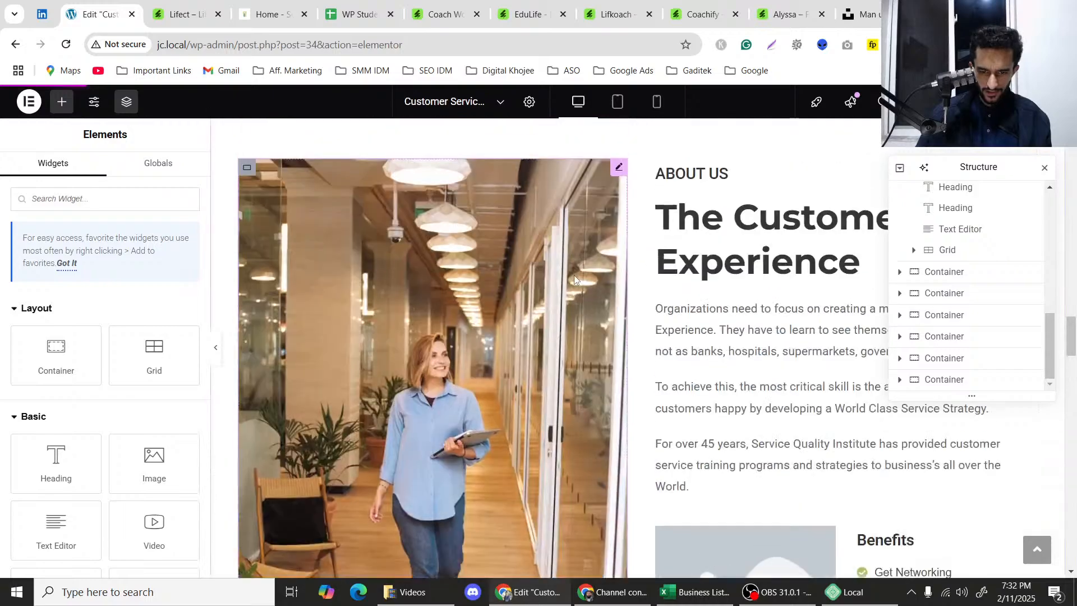
scroll(574, 278, down, 8)
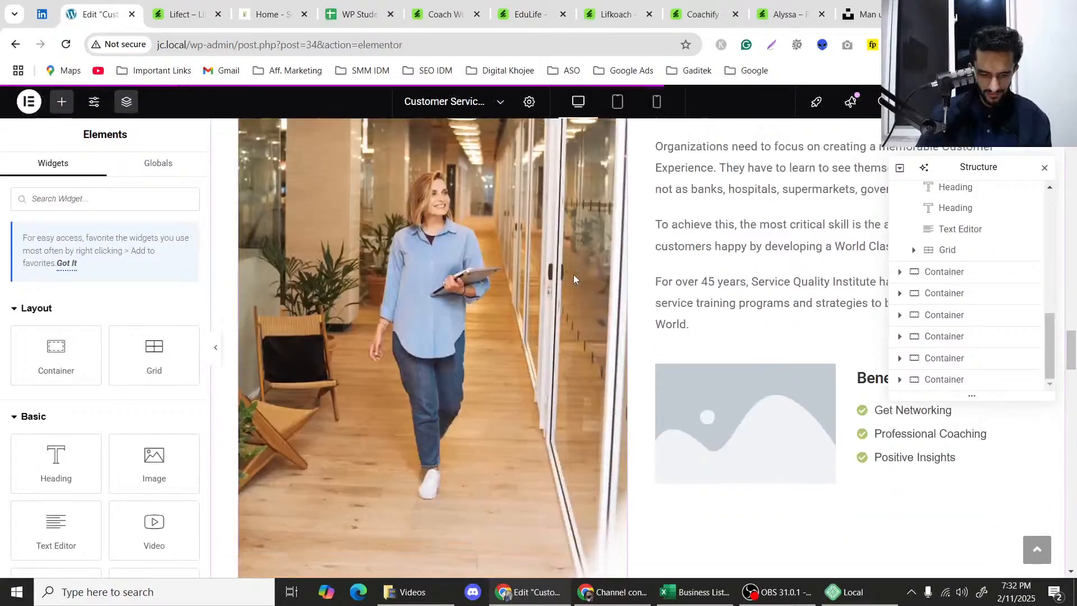
scroll(574, 279, up, 3)
scroll(573, 274, up, 20)
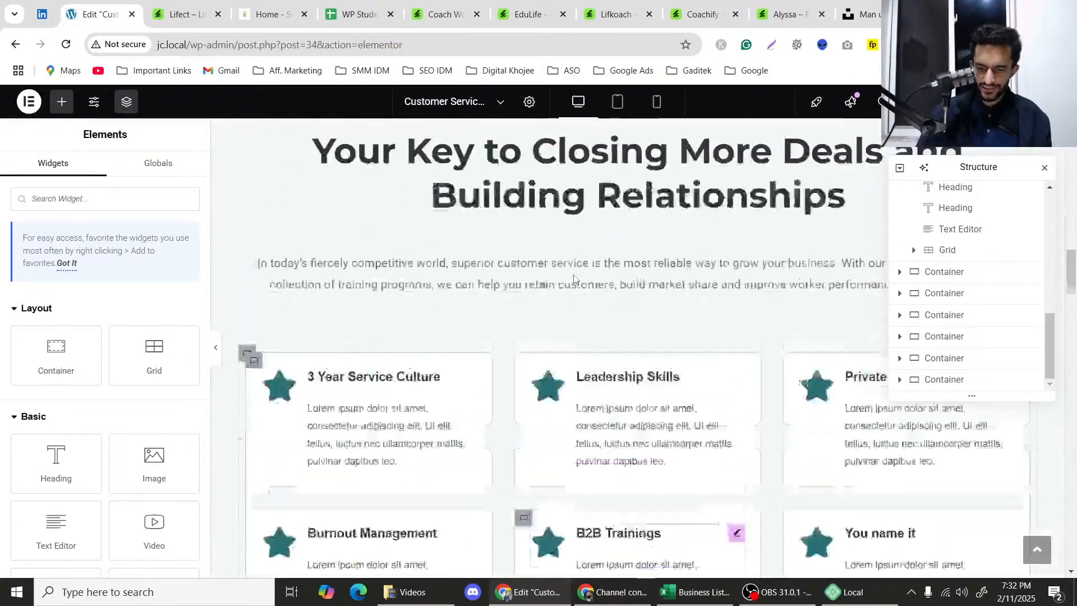
scroll(573, 275, up, 3)
scroll(573, 274, down, 10)
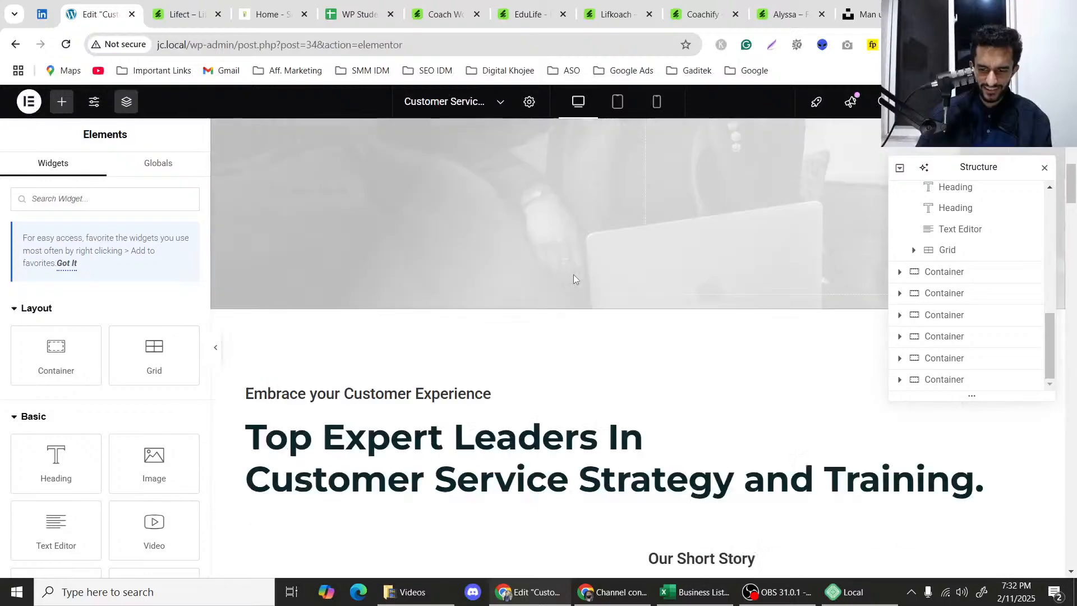
scroll(574, 276, down, 10)
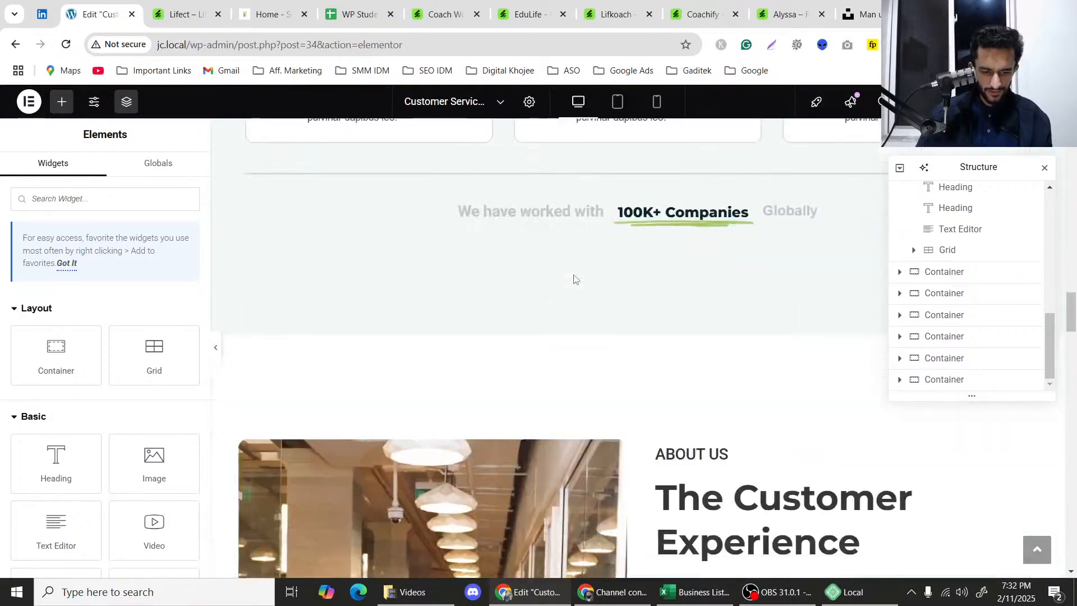
scroll(573, 274, down, 10)
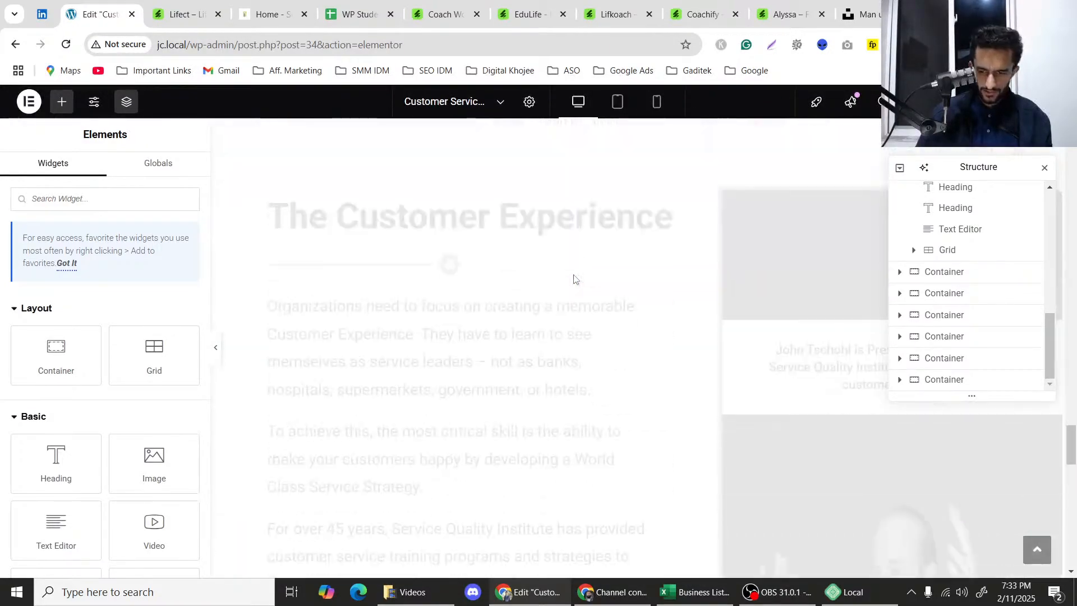
scroll(574, 278, up, 10)
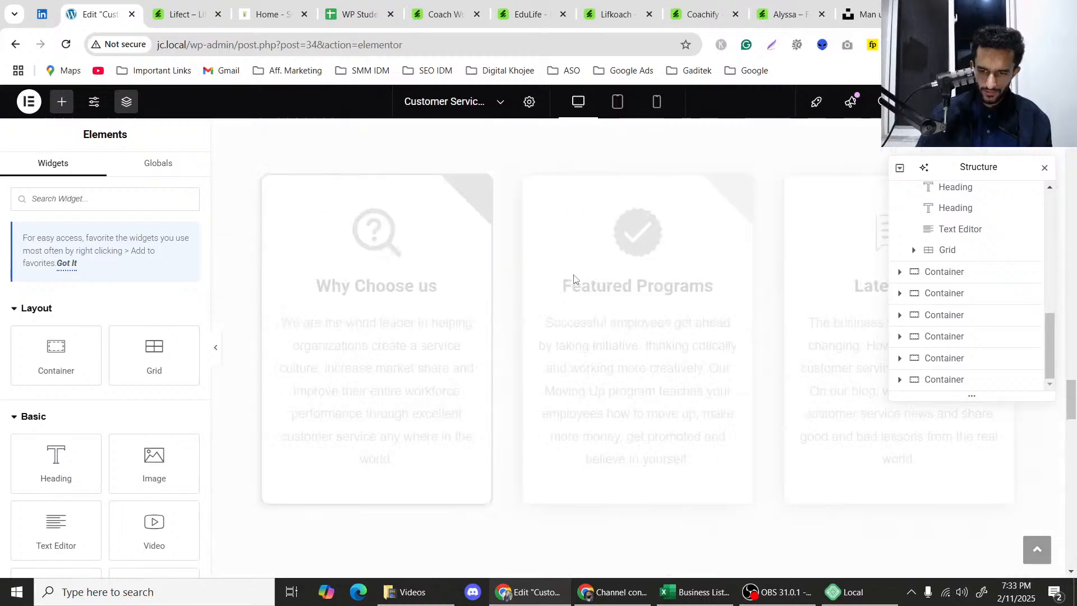
scroll(574, 279, up, 8)
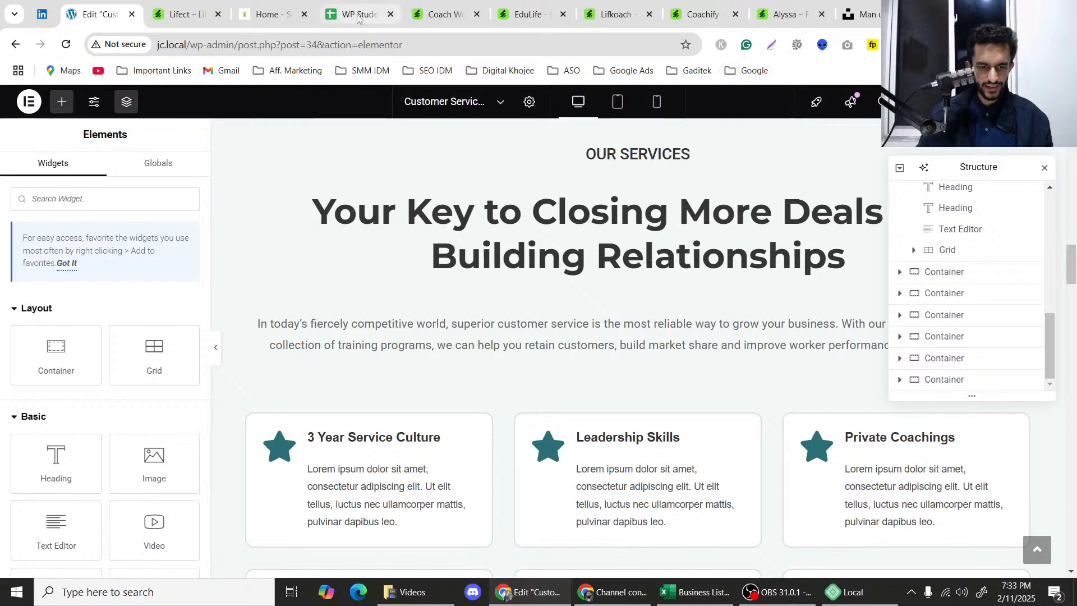
Find the Lifect template page among the open browser tabs and bookmark it in the Digital Khojee folder.
click(43, 13)
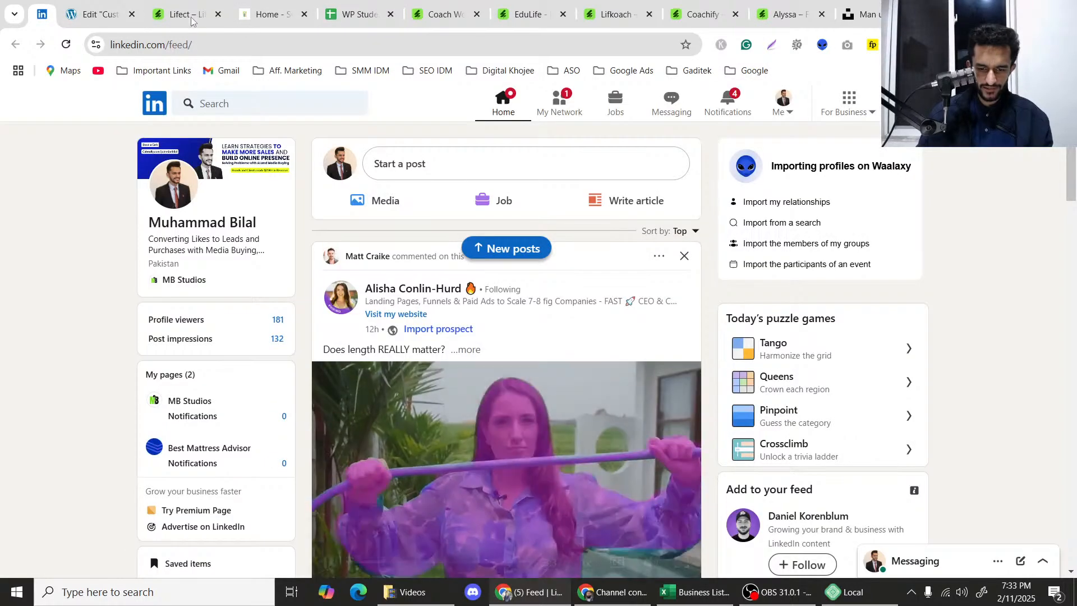
click(359, 14)
click(443, 14)
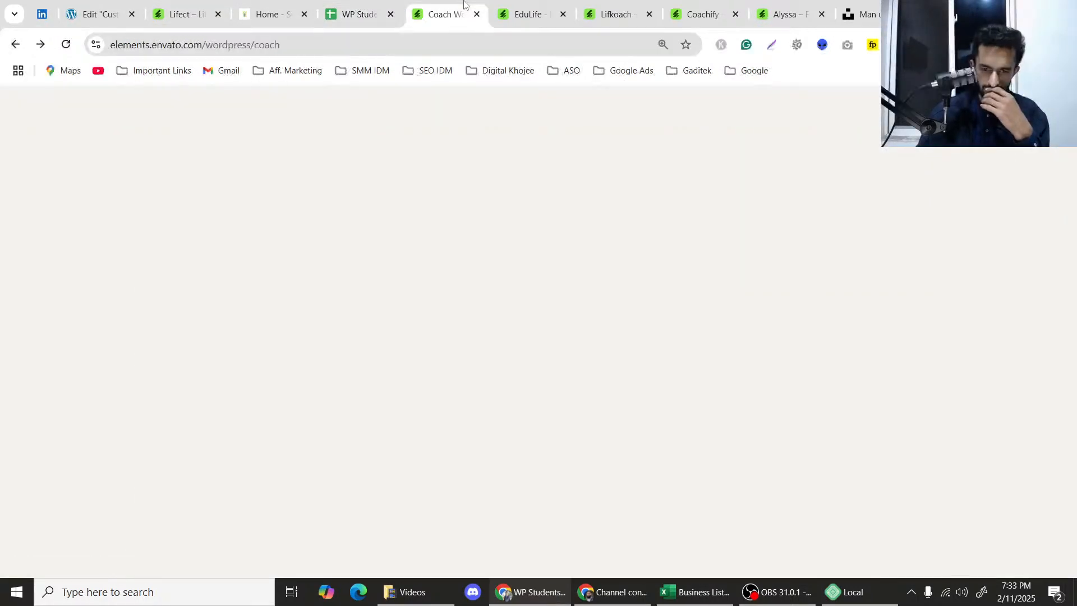
click(561, 4)
click(614, 11)
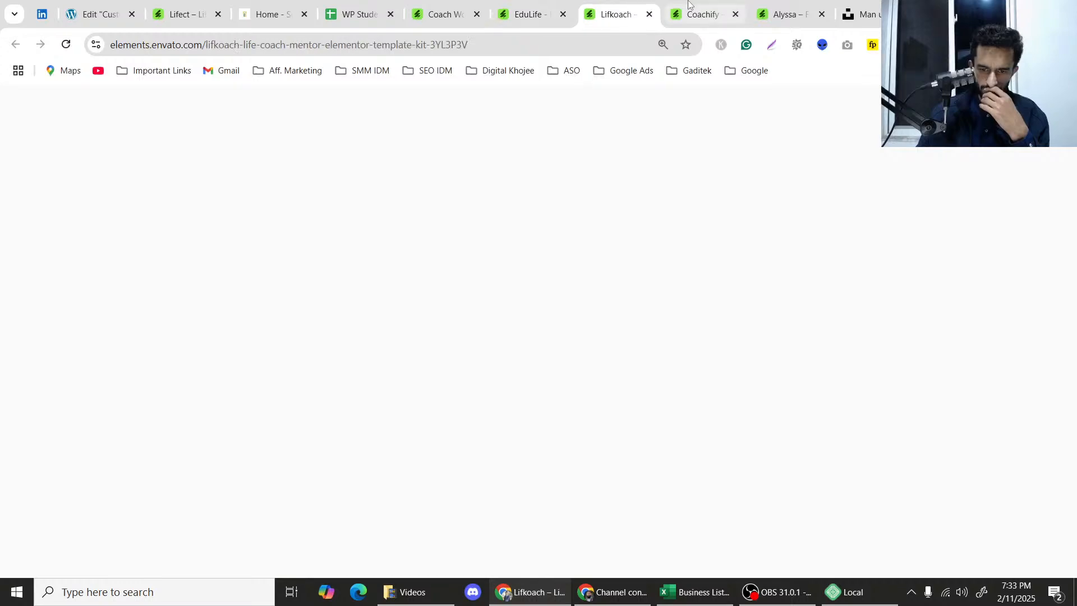
click(701, 11)
click(359, 11)
click(208, 3)
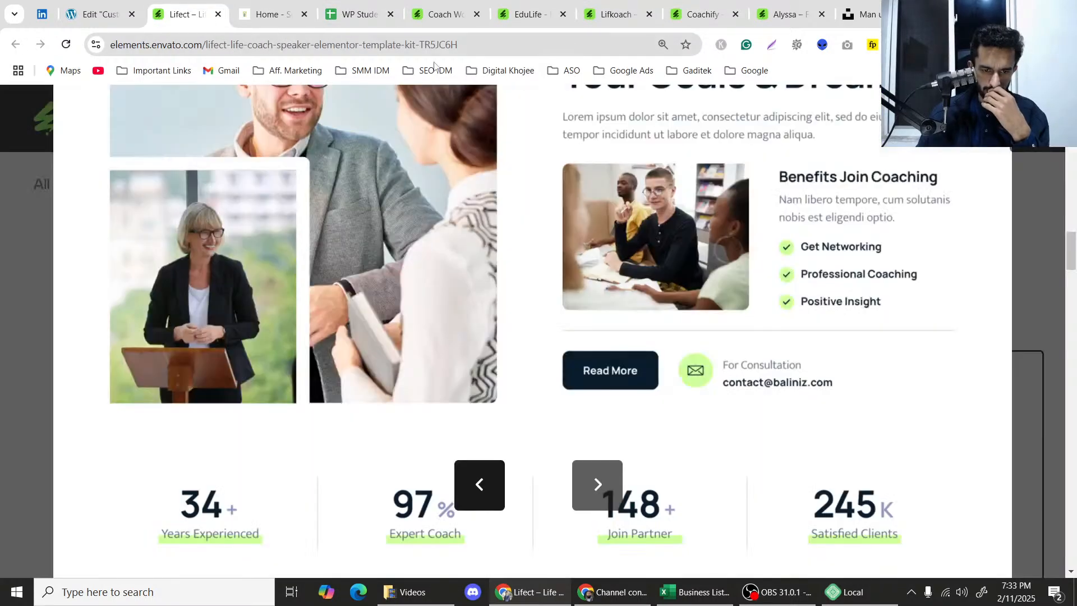
click(686, 44)
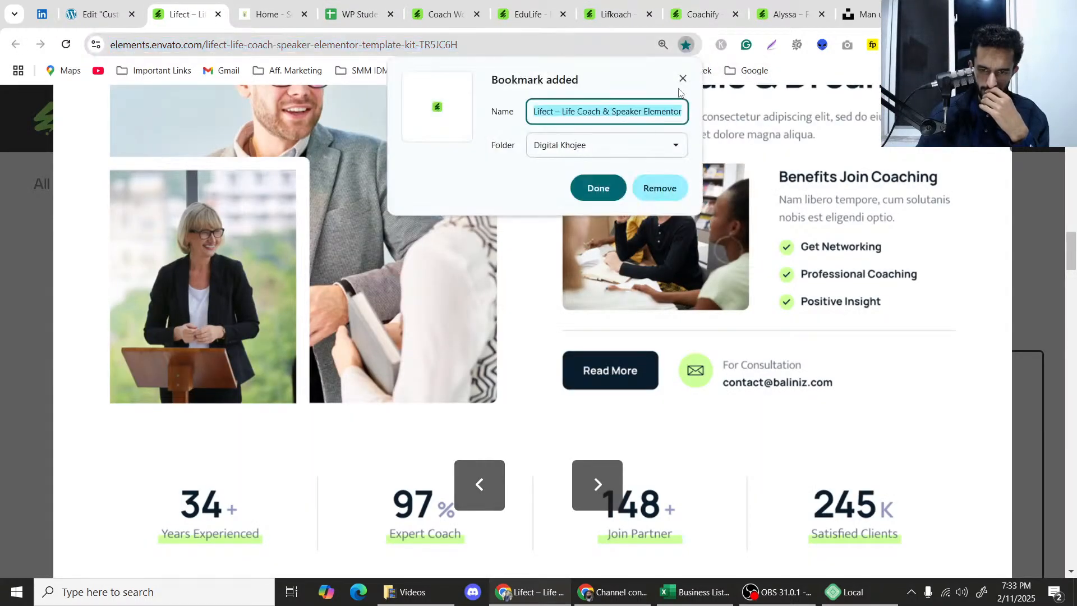
click(598, 187)
key(ctrl+l)
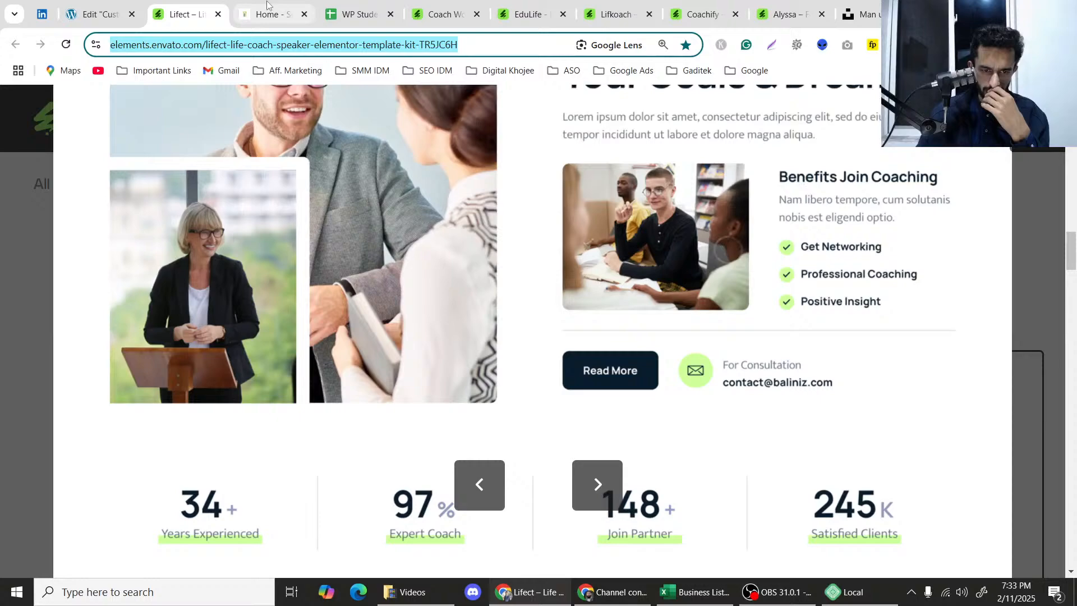
Close the Lifect, Home, spreadsheet, remaining Envato template and stock photo tabs, keeping only the LinkedIn and Elementor editor tabs.
click(219, 13)
click(219, 13)
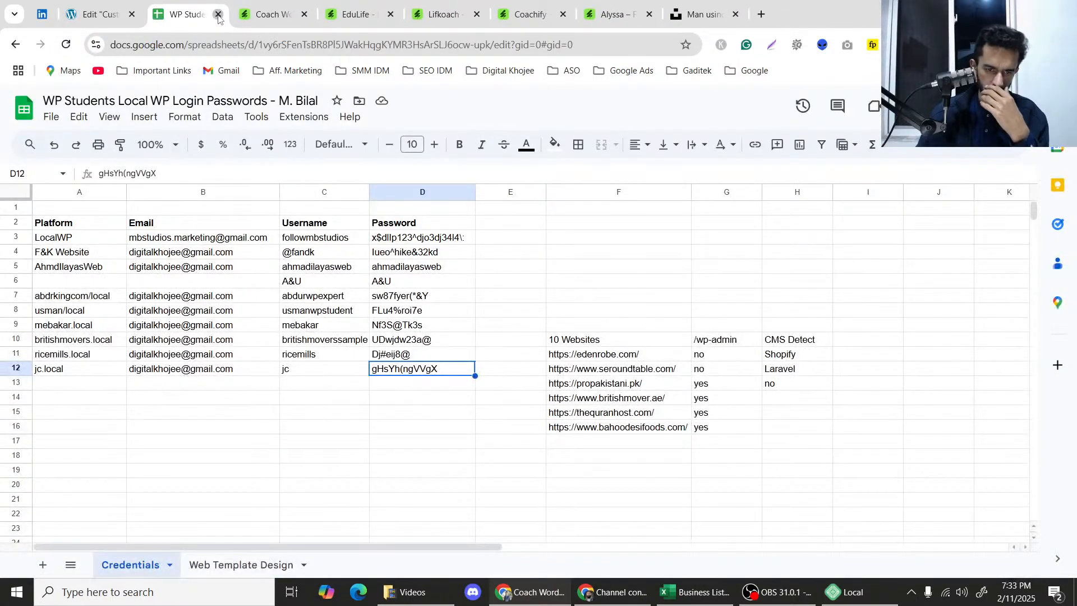
click(219, 14)
click(219, 14)
click(219, 14)
click(218, 14)
click(218, 13)
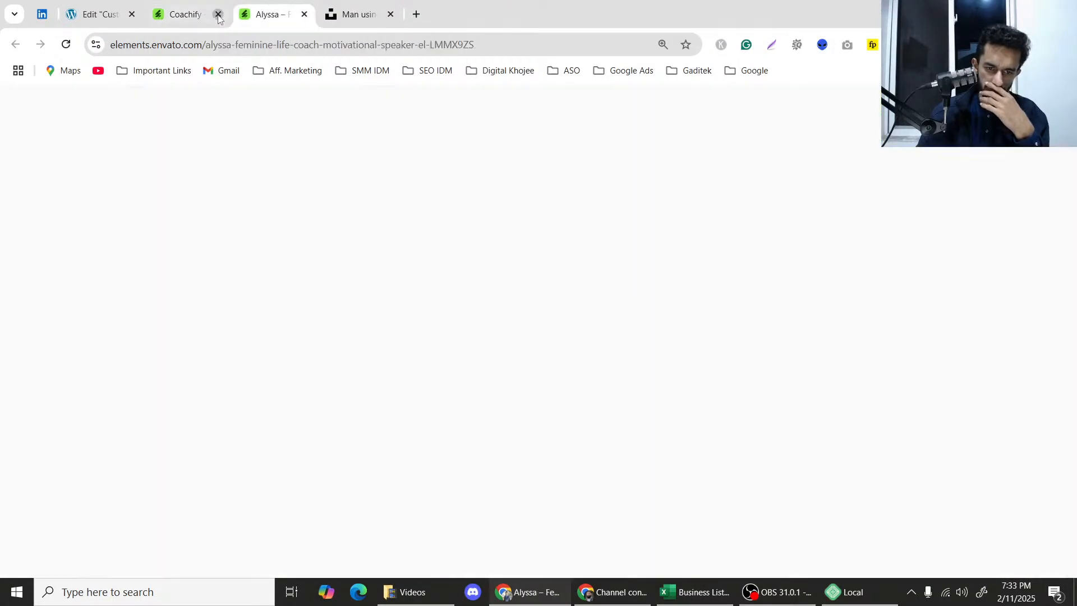
click(219, 13)
click(219, 13)
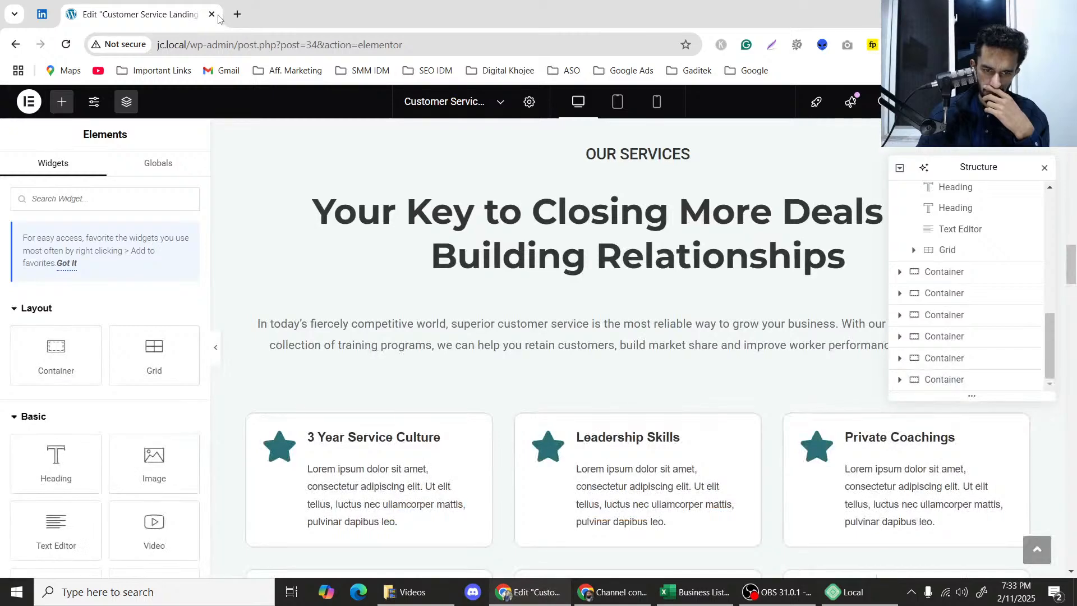
Switch to OBS and hide the Display Capture source in the Display + Camera scene.
scroll(596, 206, down, 7)
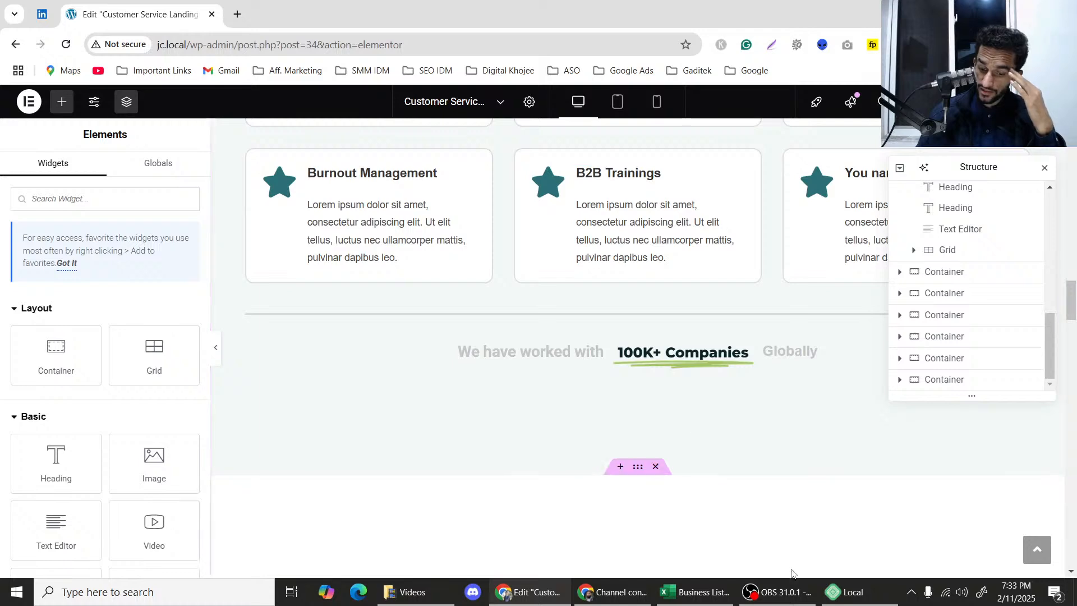
mouse_move(788, 585)
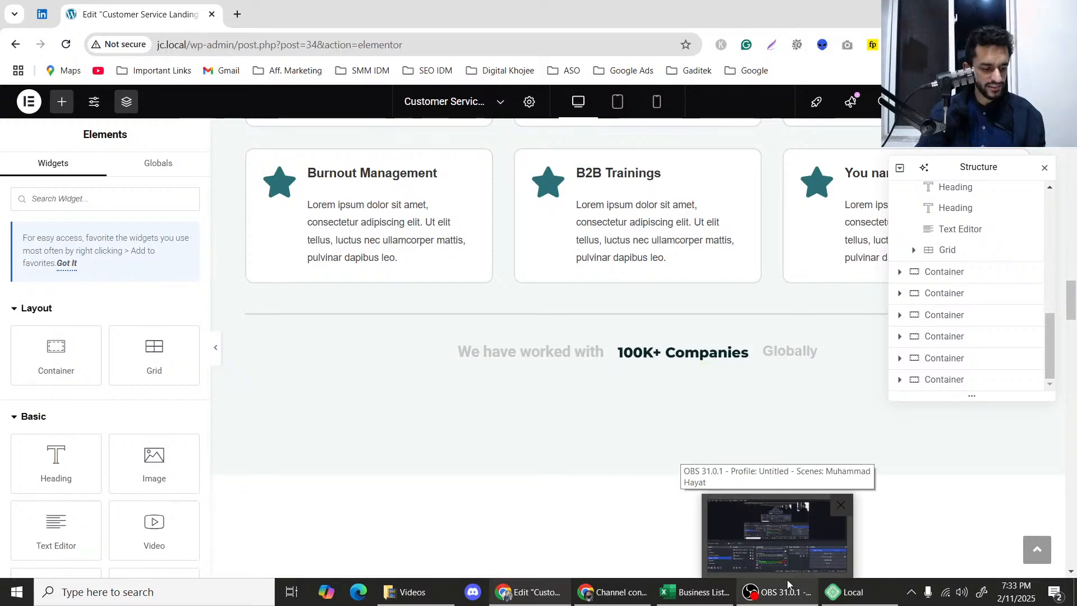
click(781, 591)
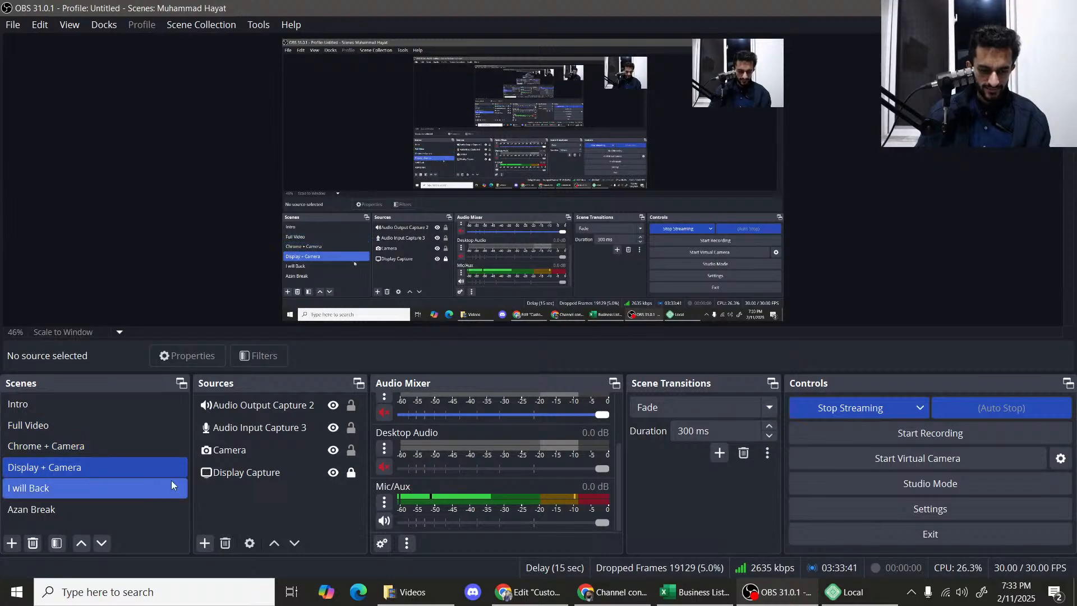
click(258, 470)
click(333, 473)
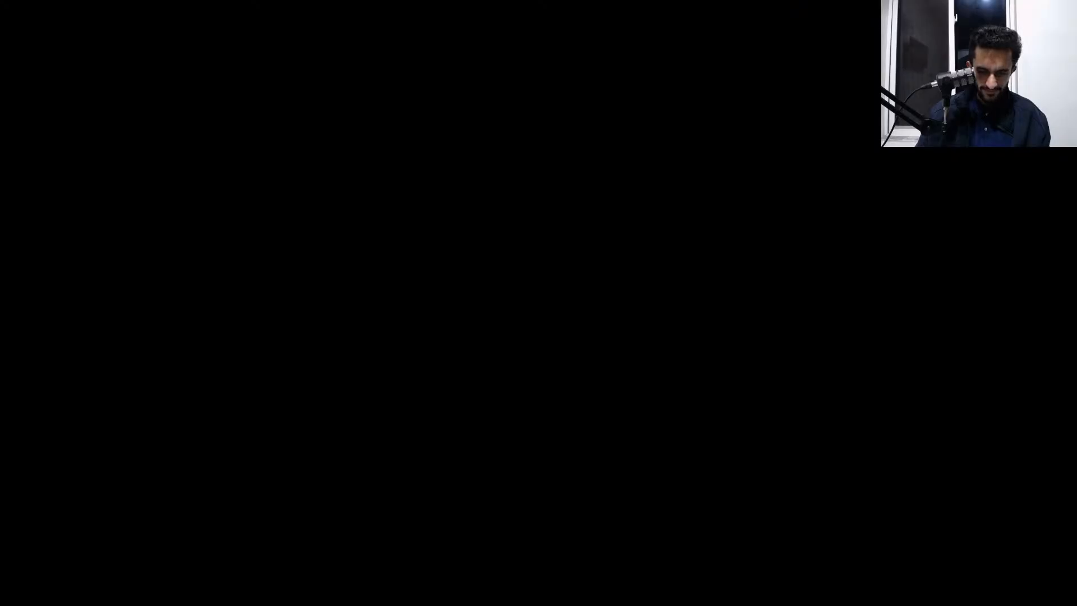